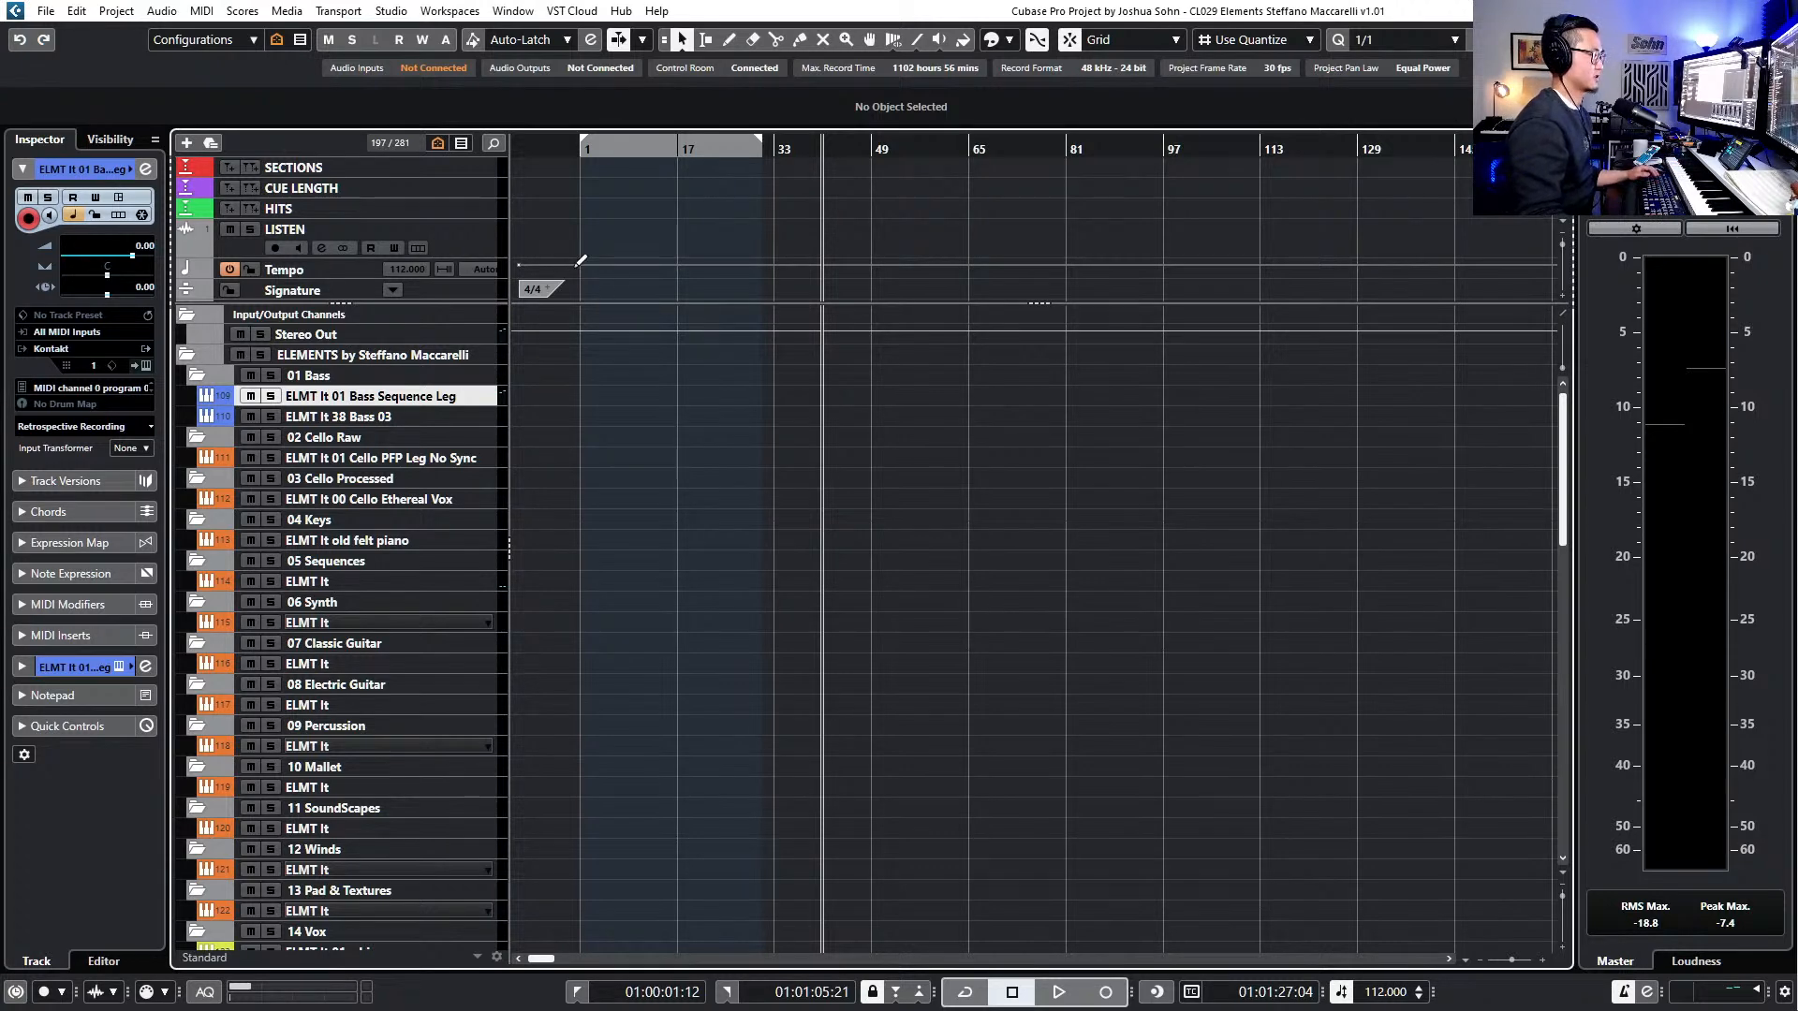
- Open the ELMT It 01 Bass Sequence Leg instrument and browse its snapshot categories, including 03 Cello Processed and 16 Reverse
key(e)
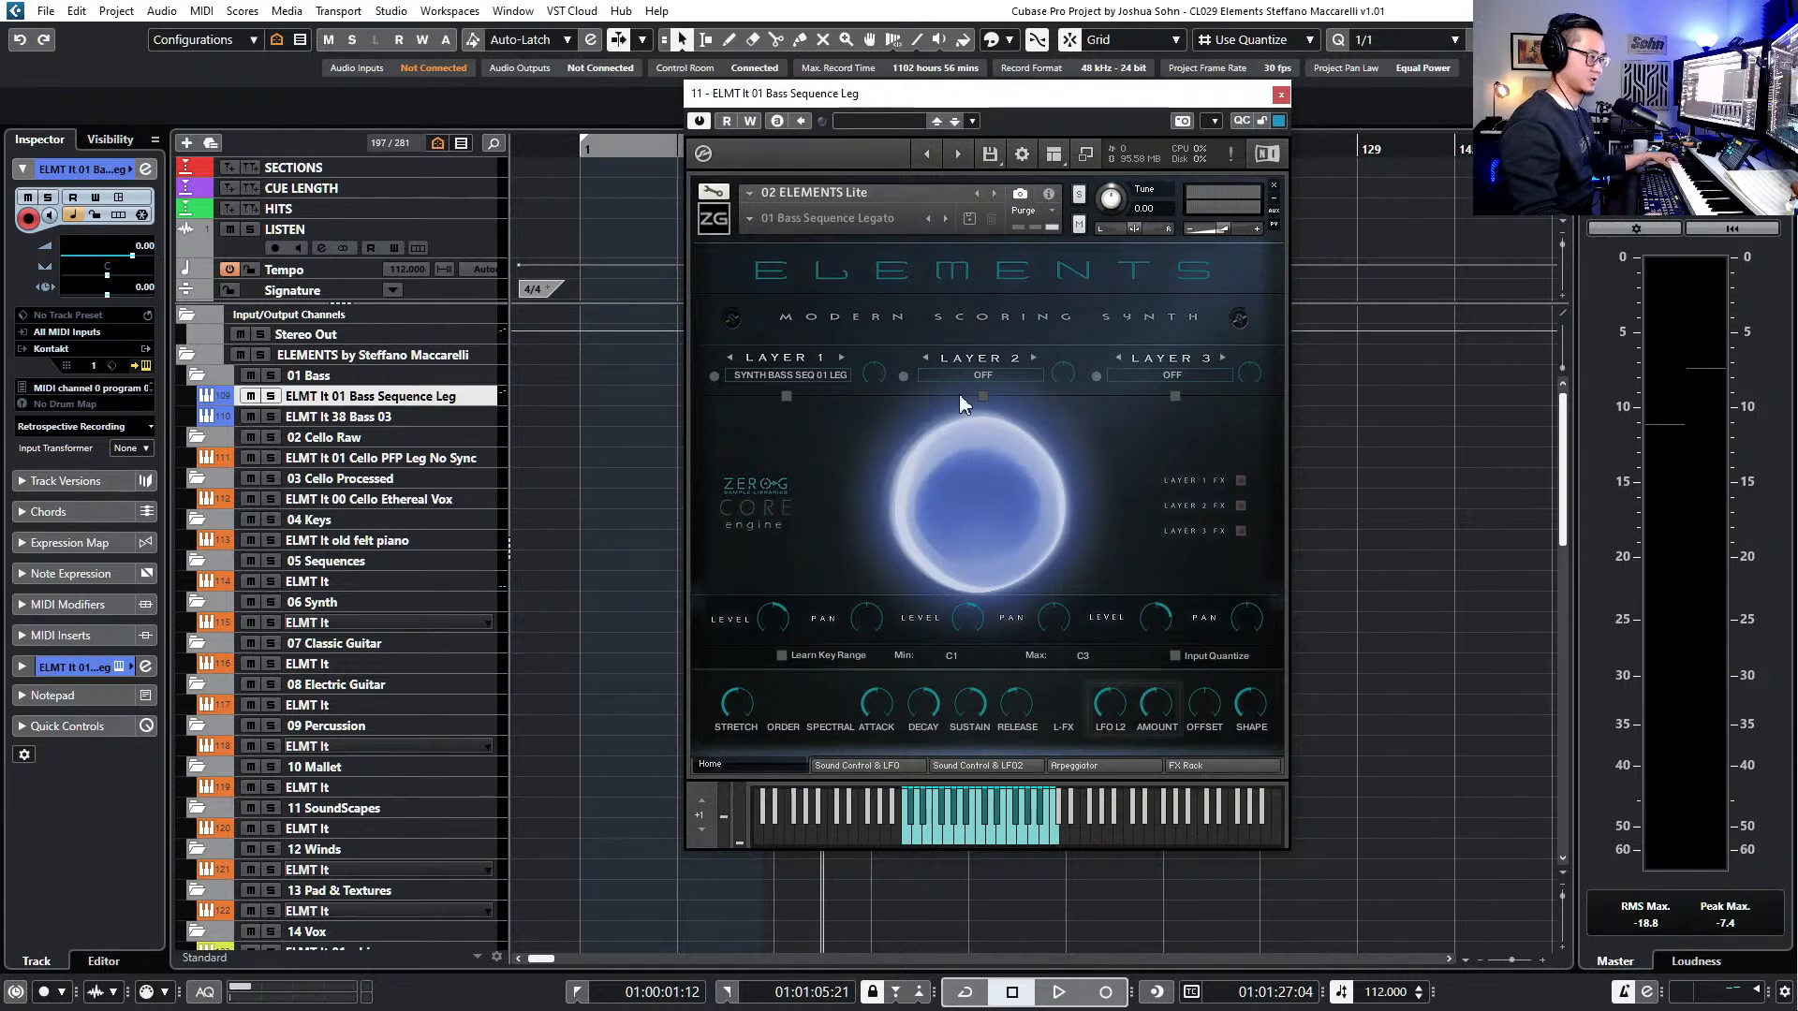
click(753, 211)
mouse_move(865, 249)
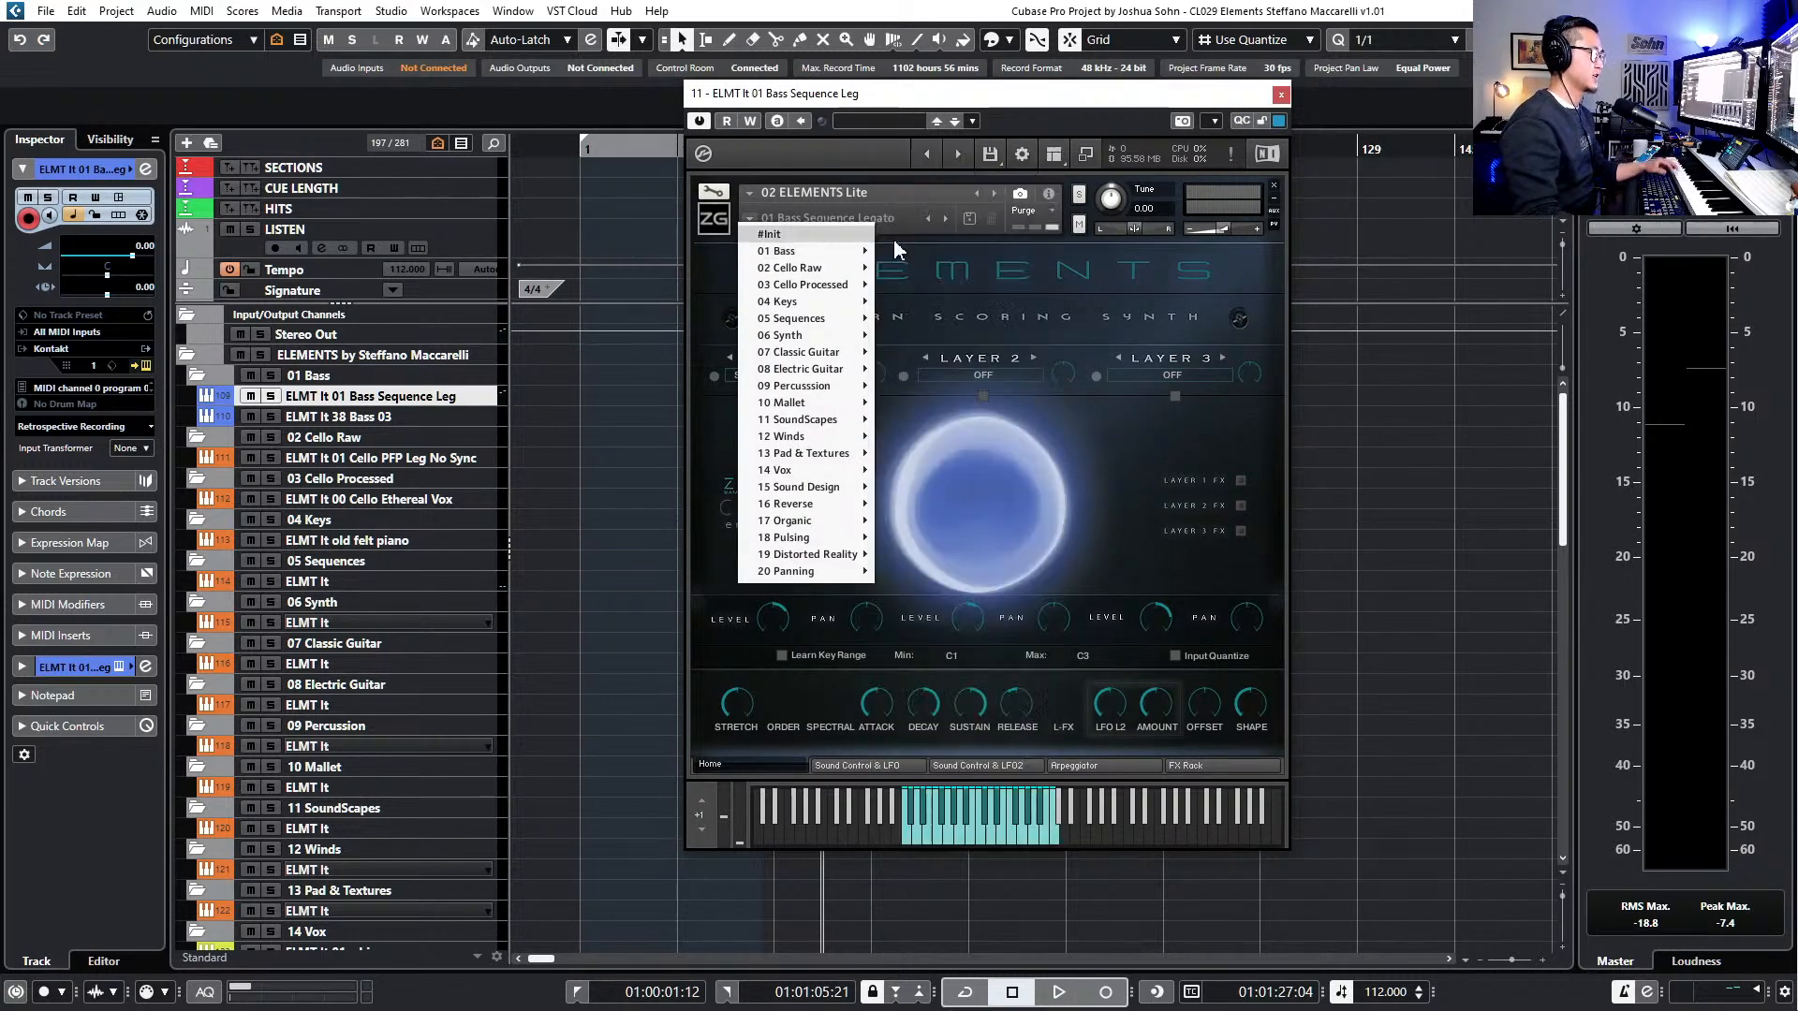
mouse_move(810, 274)
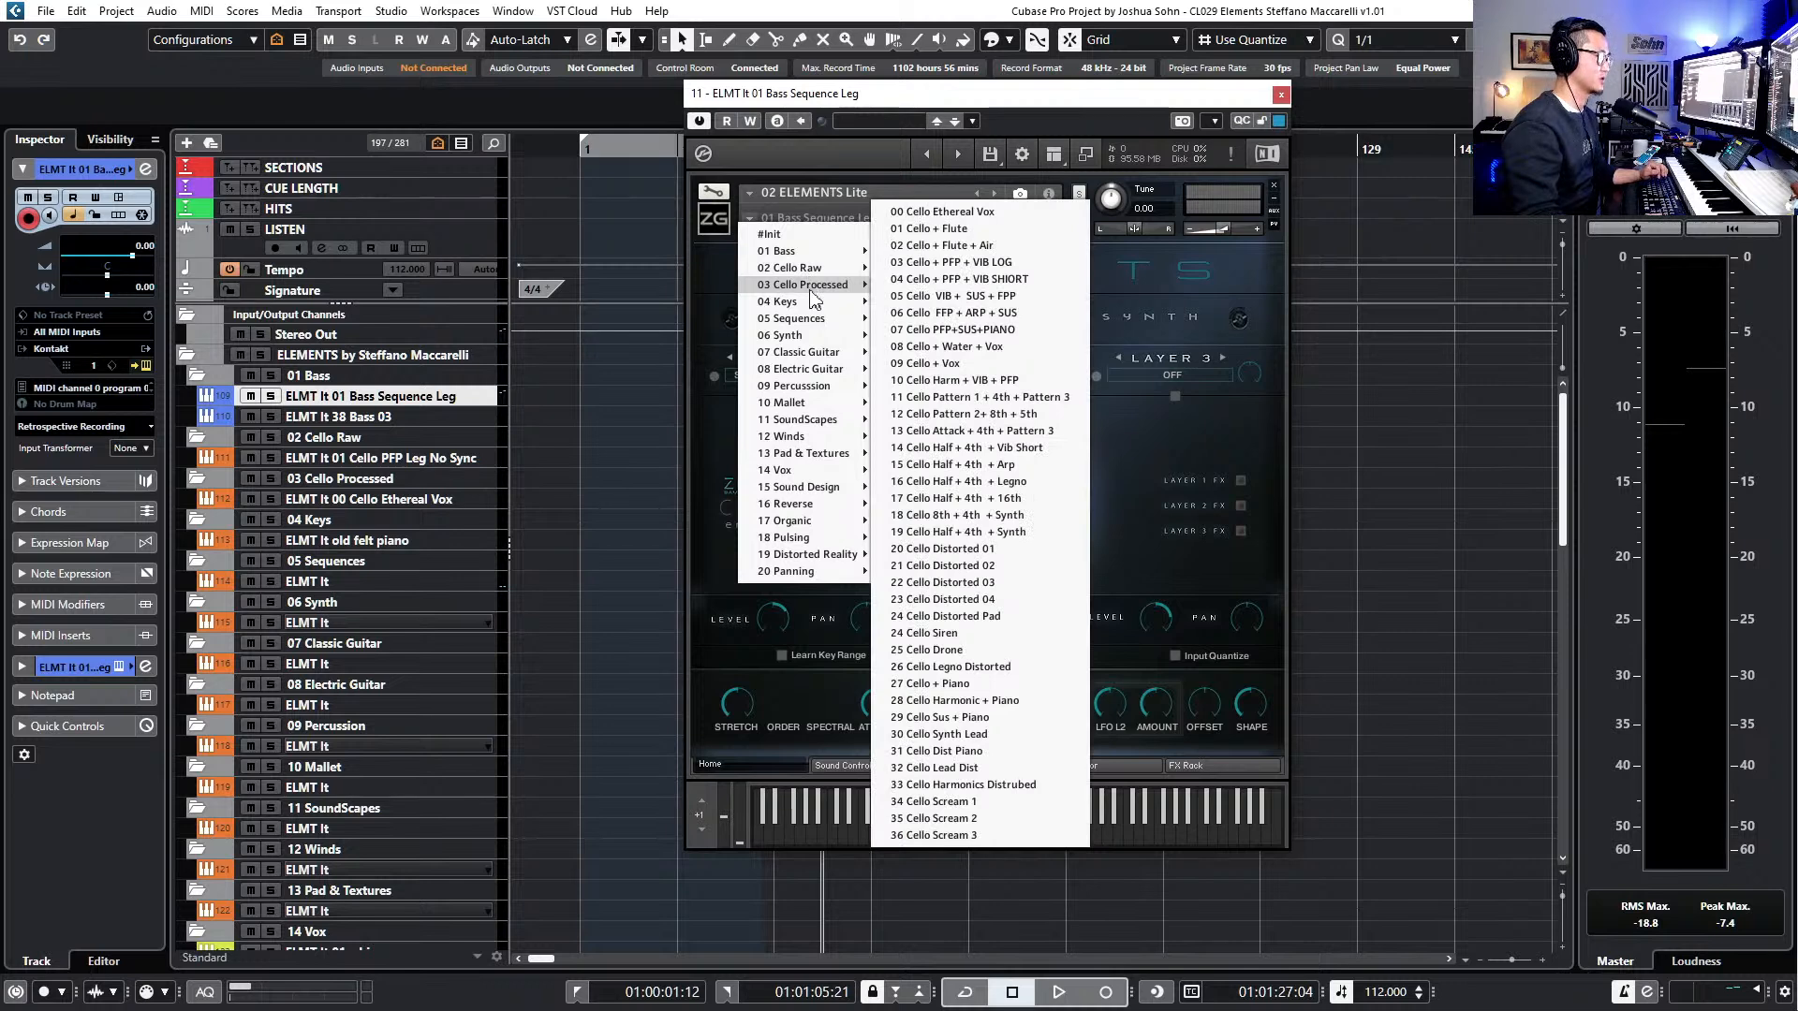
mouse_move(817, 323)
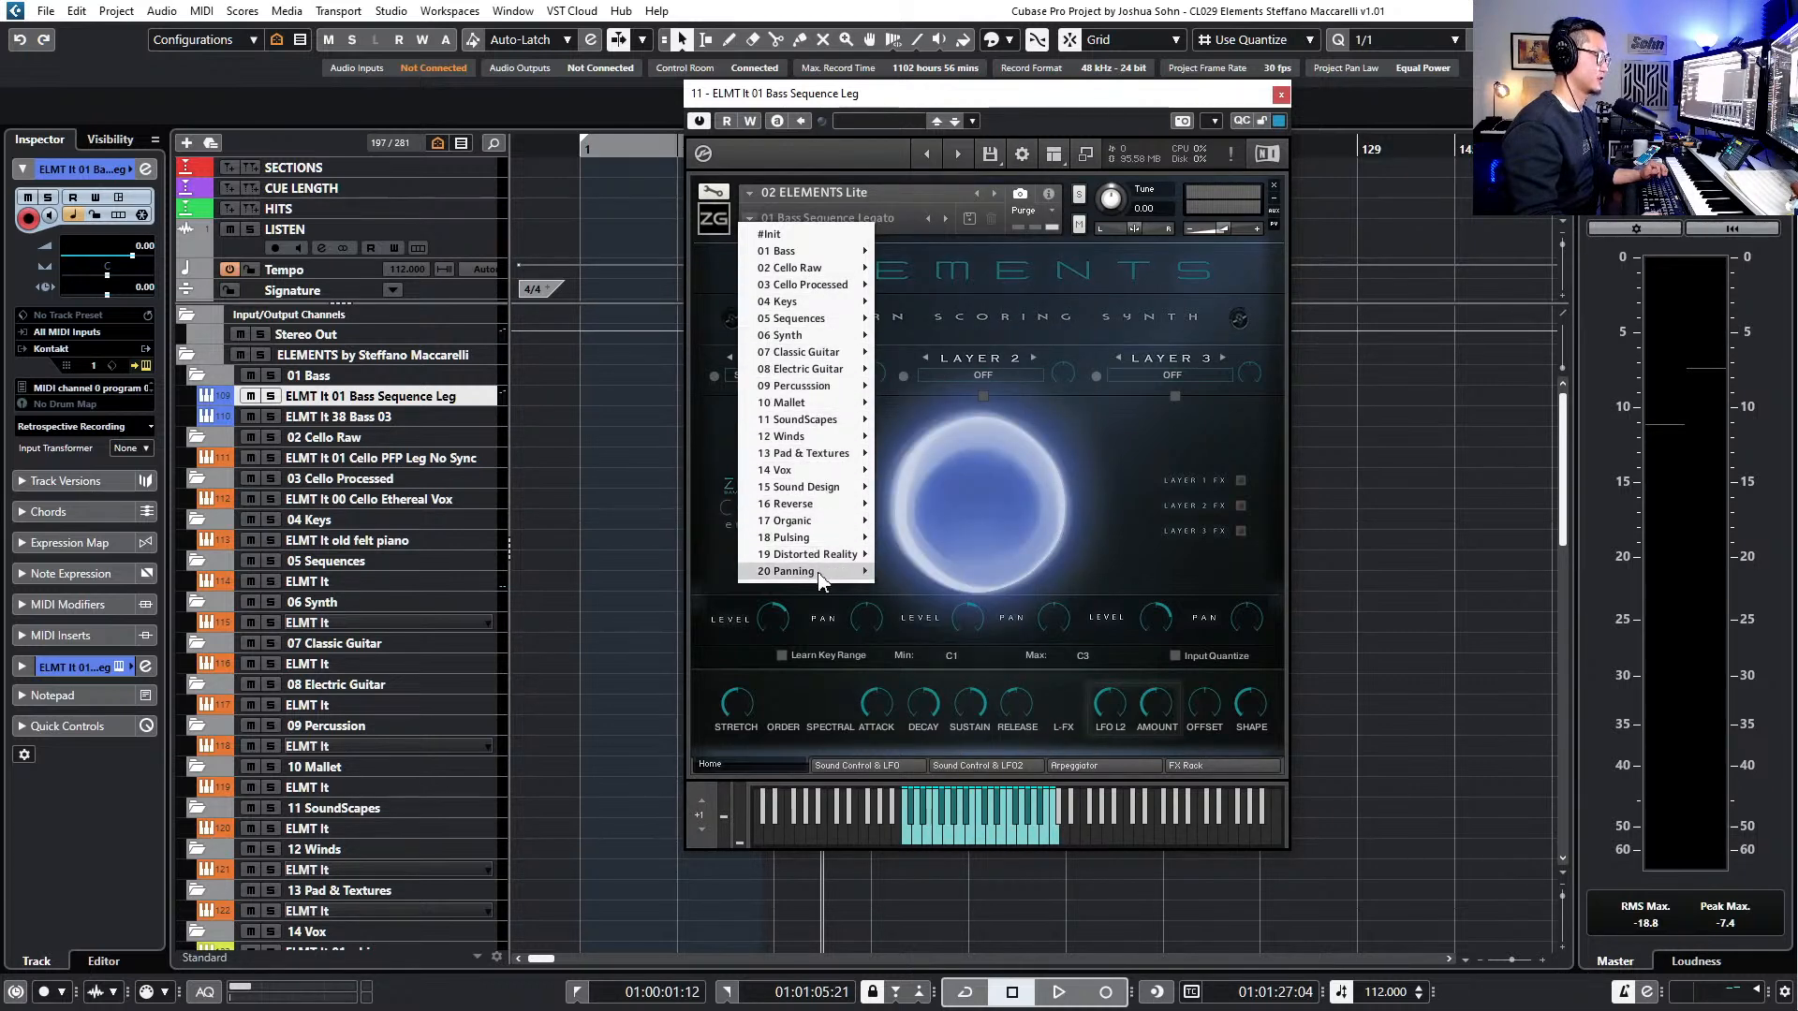
mouse_move(820, 580)
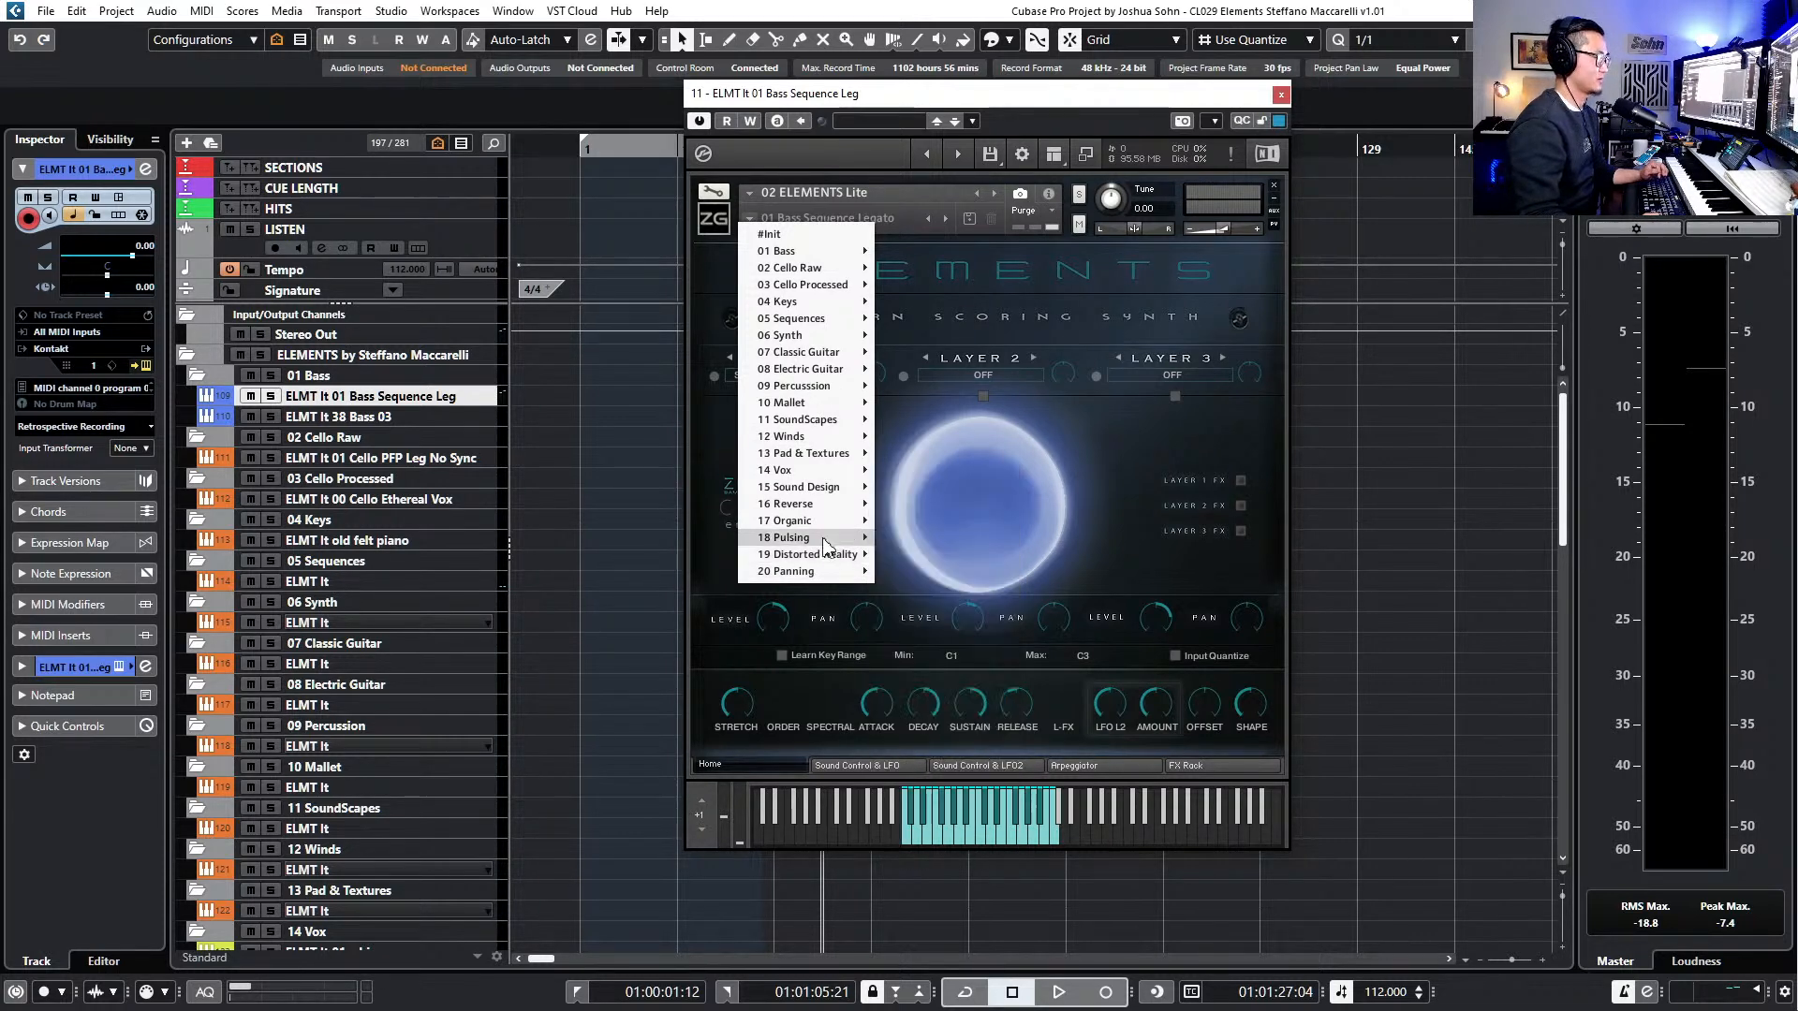
mouse_move(825, 528)
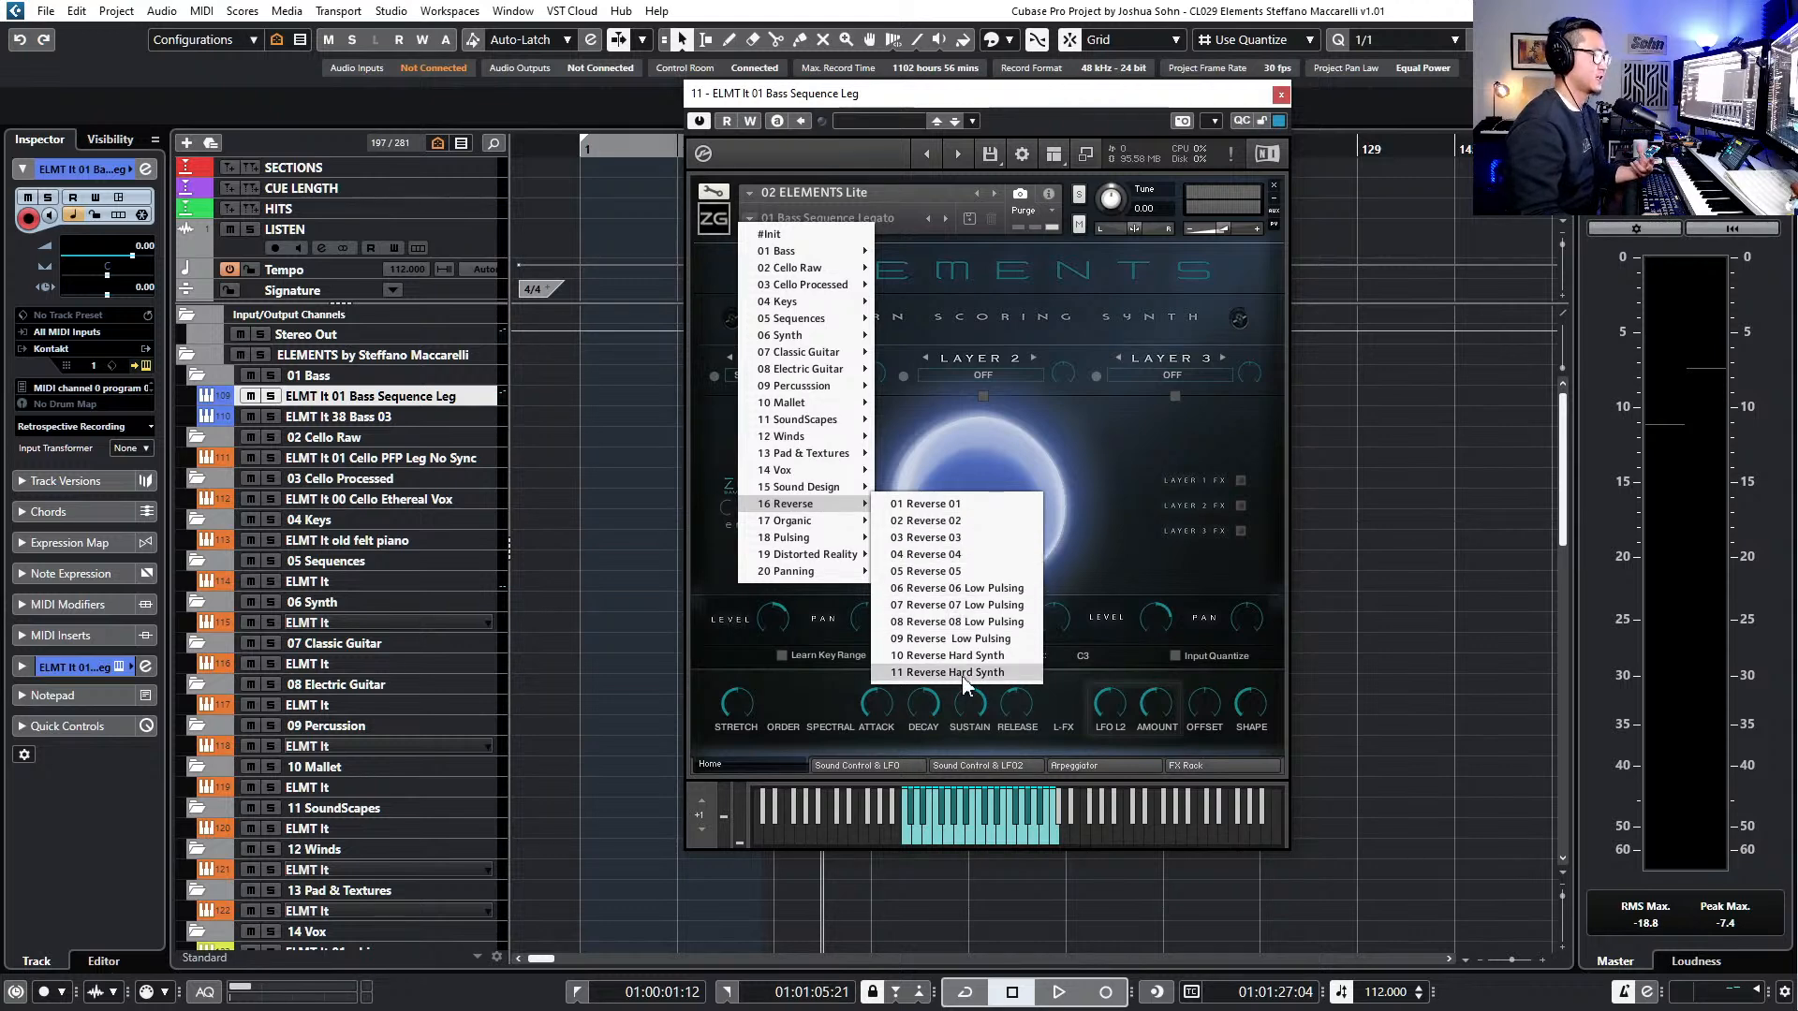
click(946, 465)
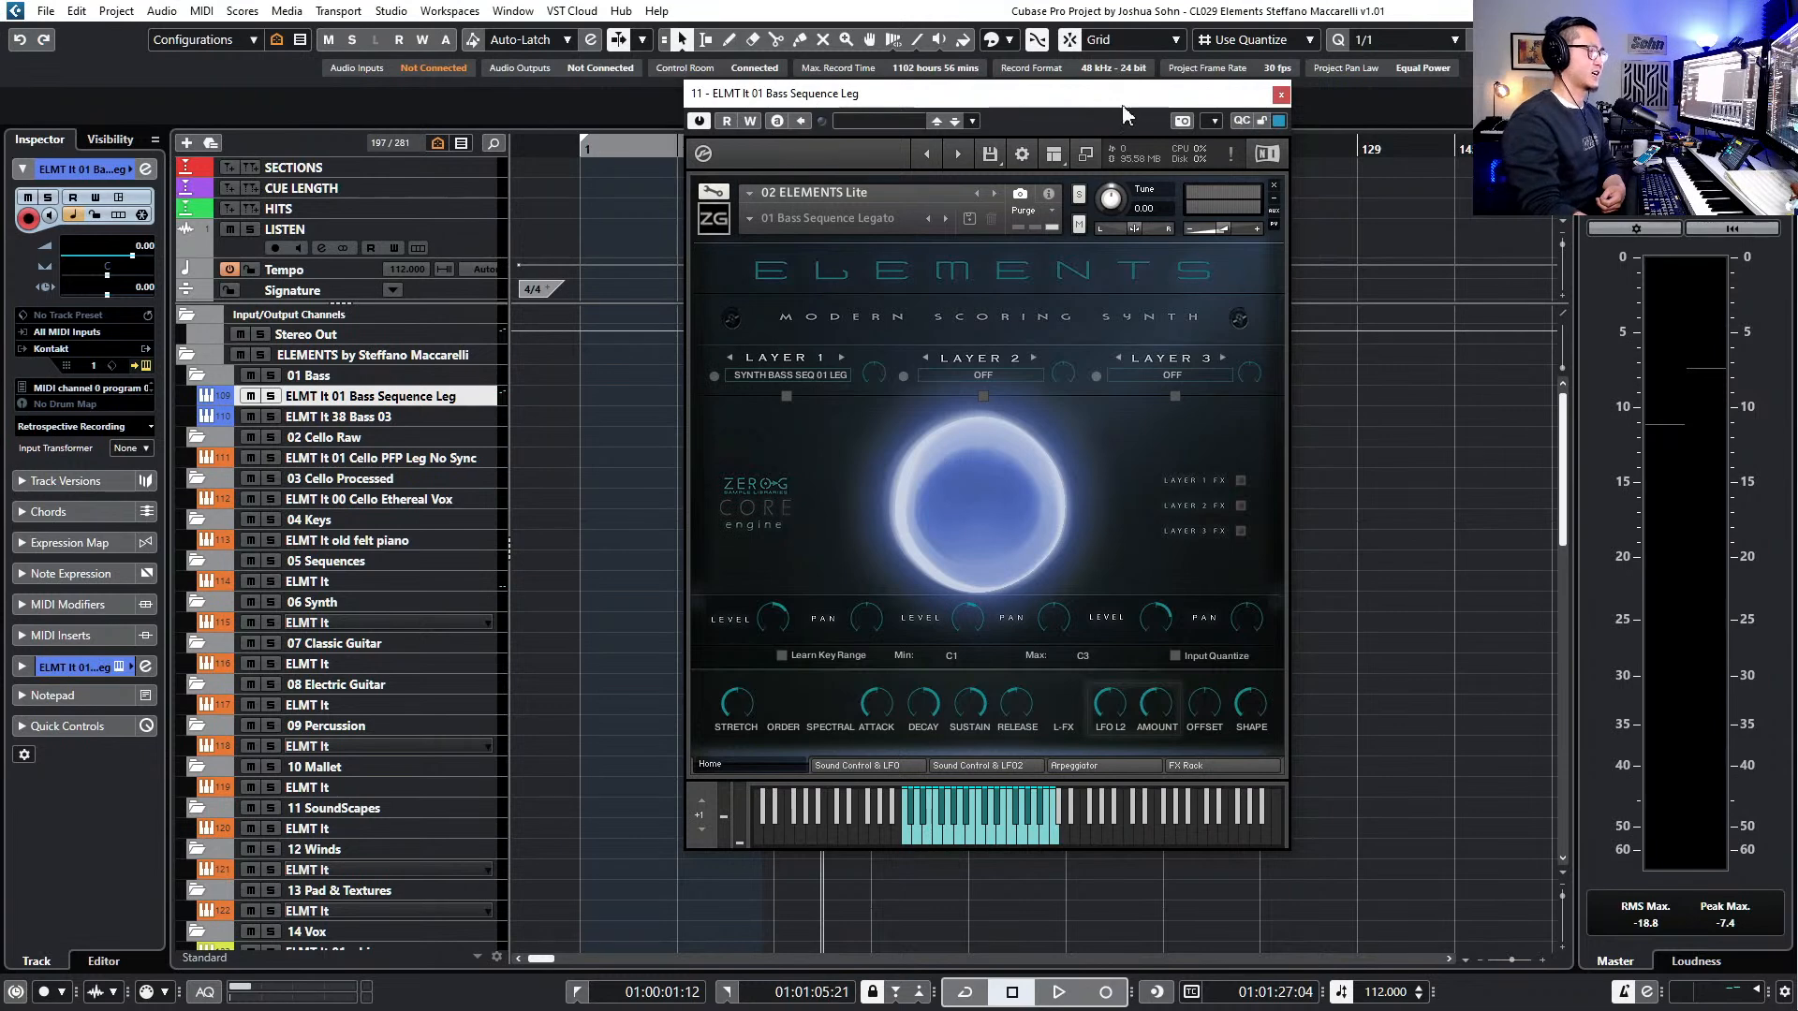
- Move the instrument window clear of the track list and audition the bass sequence, Bass 03 and Cello PFP Leg No Sync tracks
drag(1178, 92, 1315, 99)
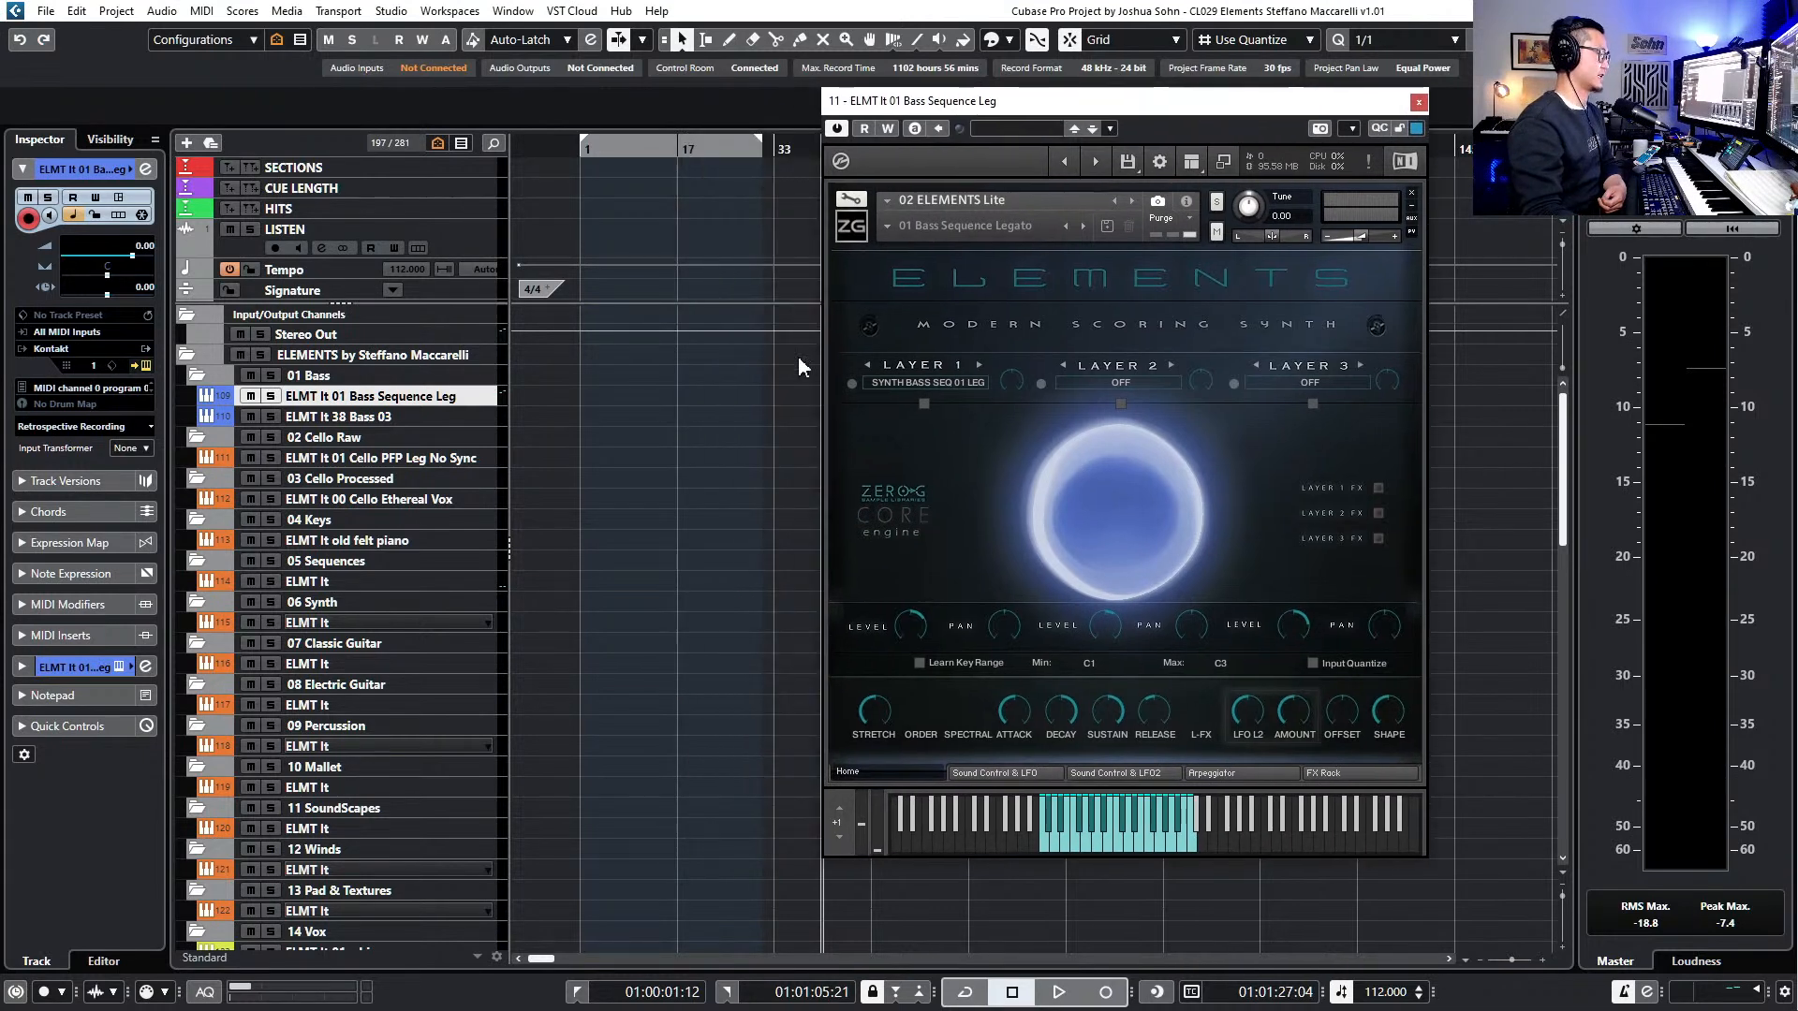
scroll(753, 397, down, 15)
scroll(659, 508, up, 15)
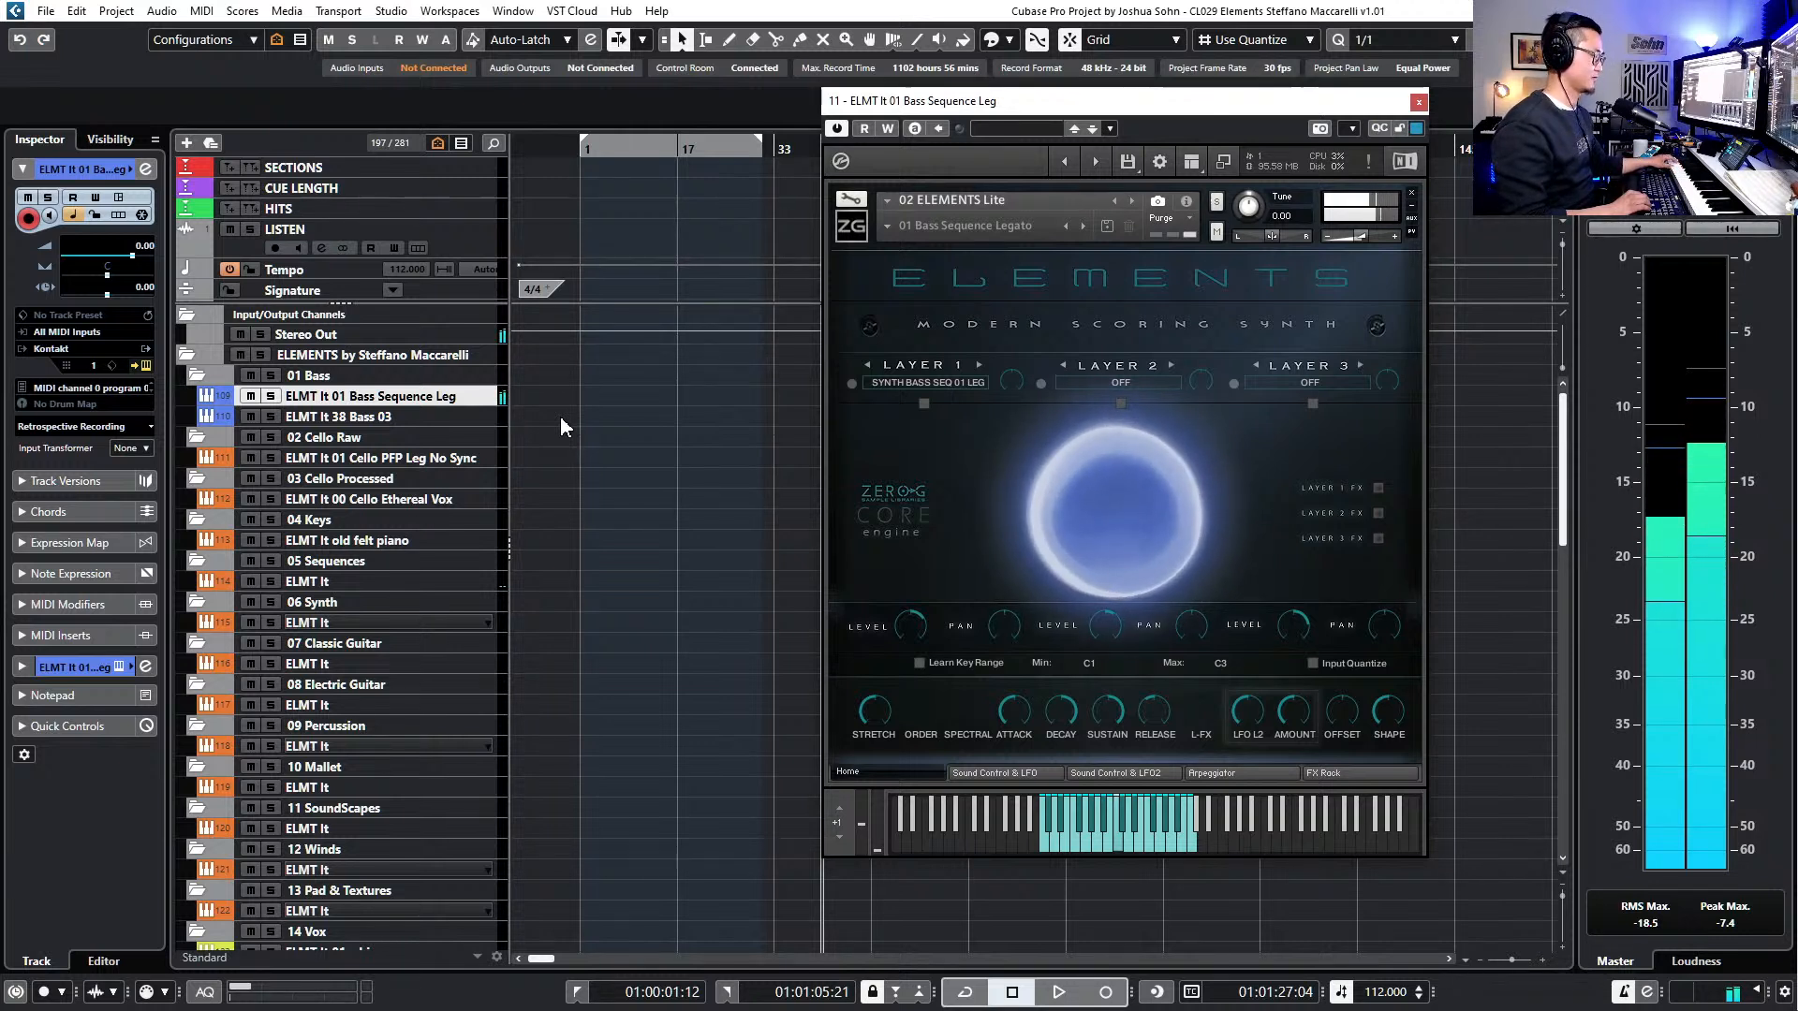
key(Down)
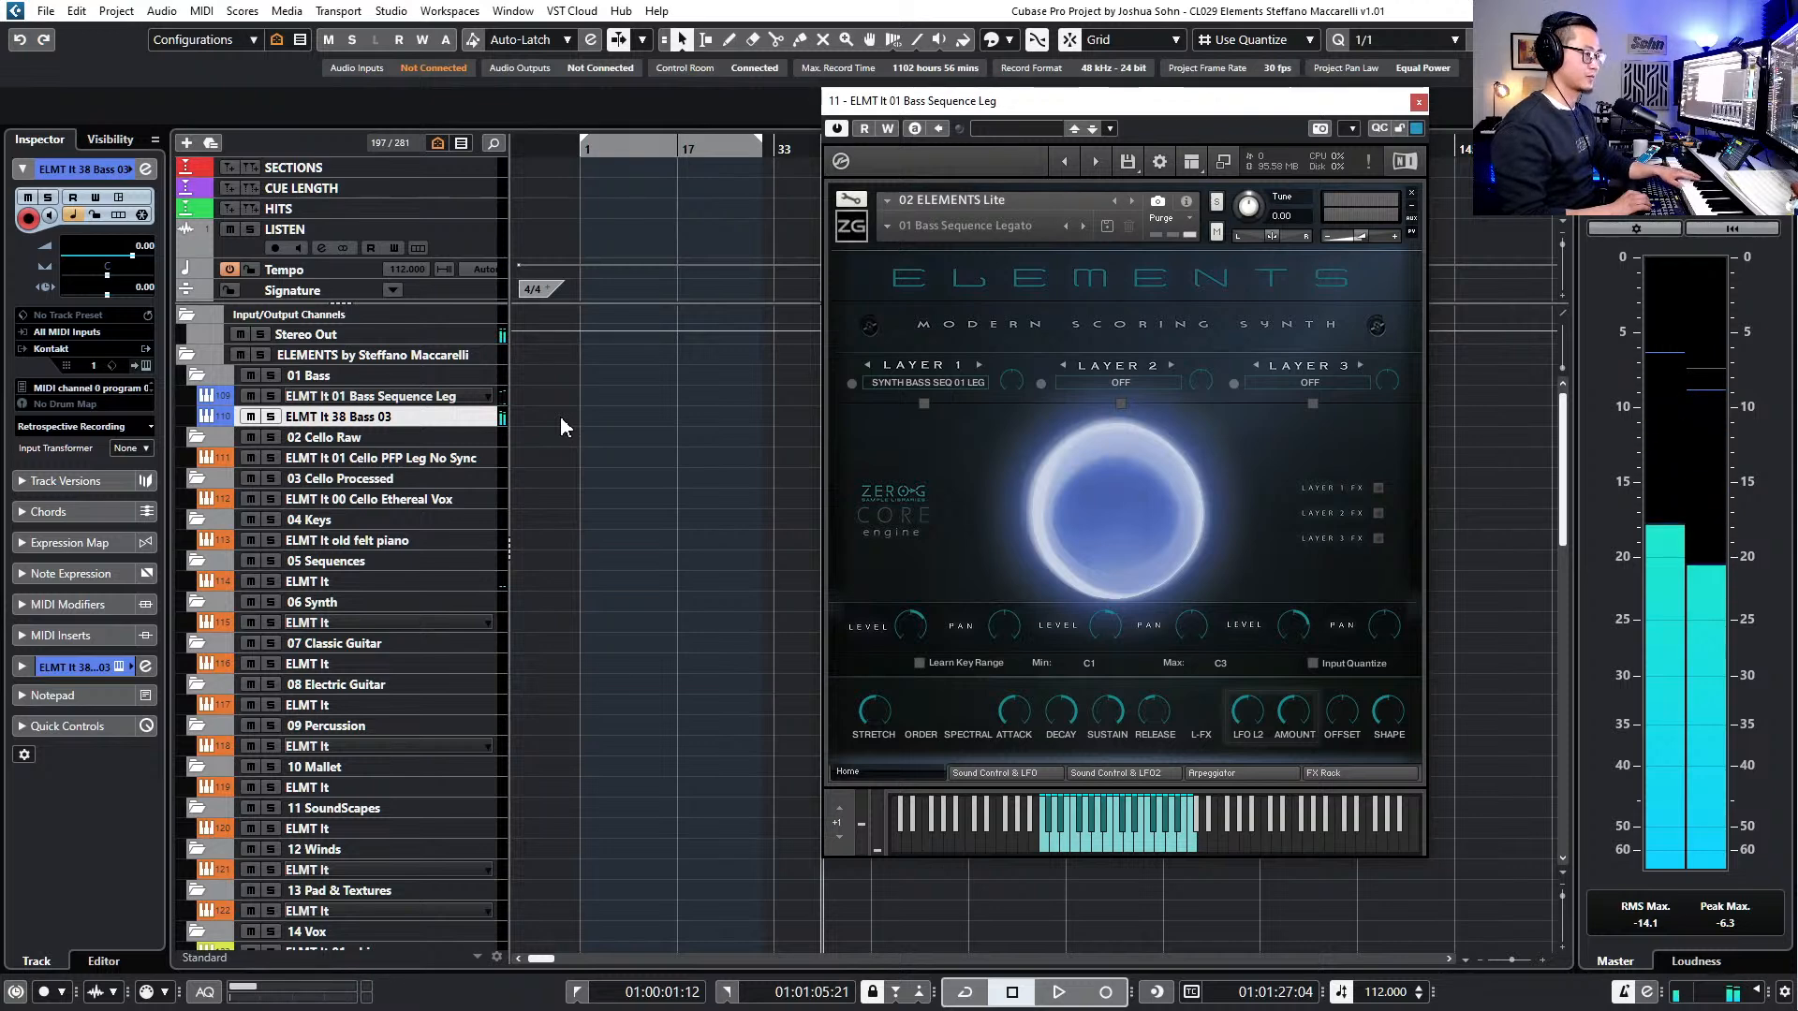
click(403, 461)
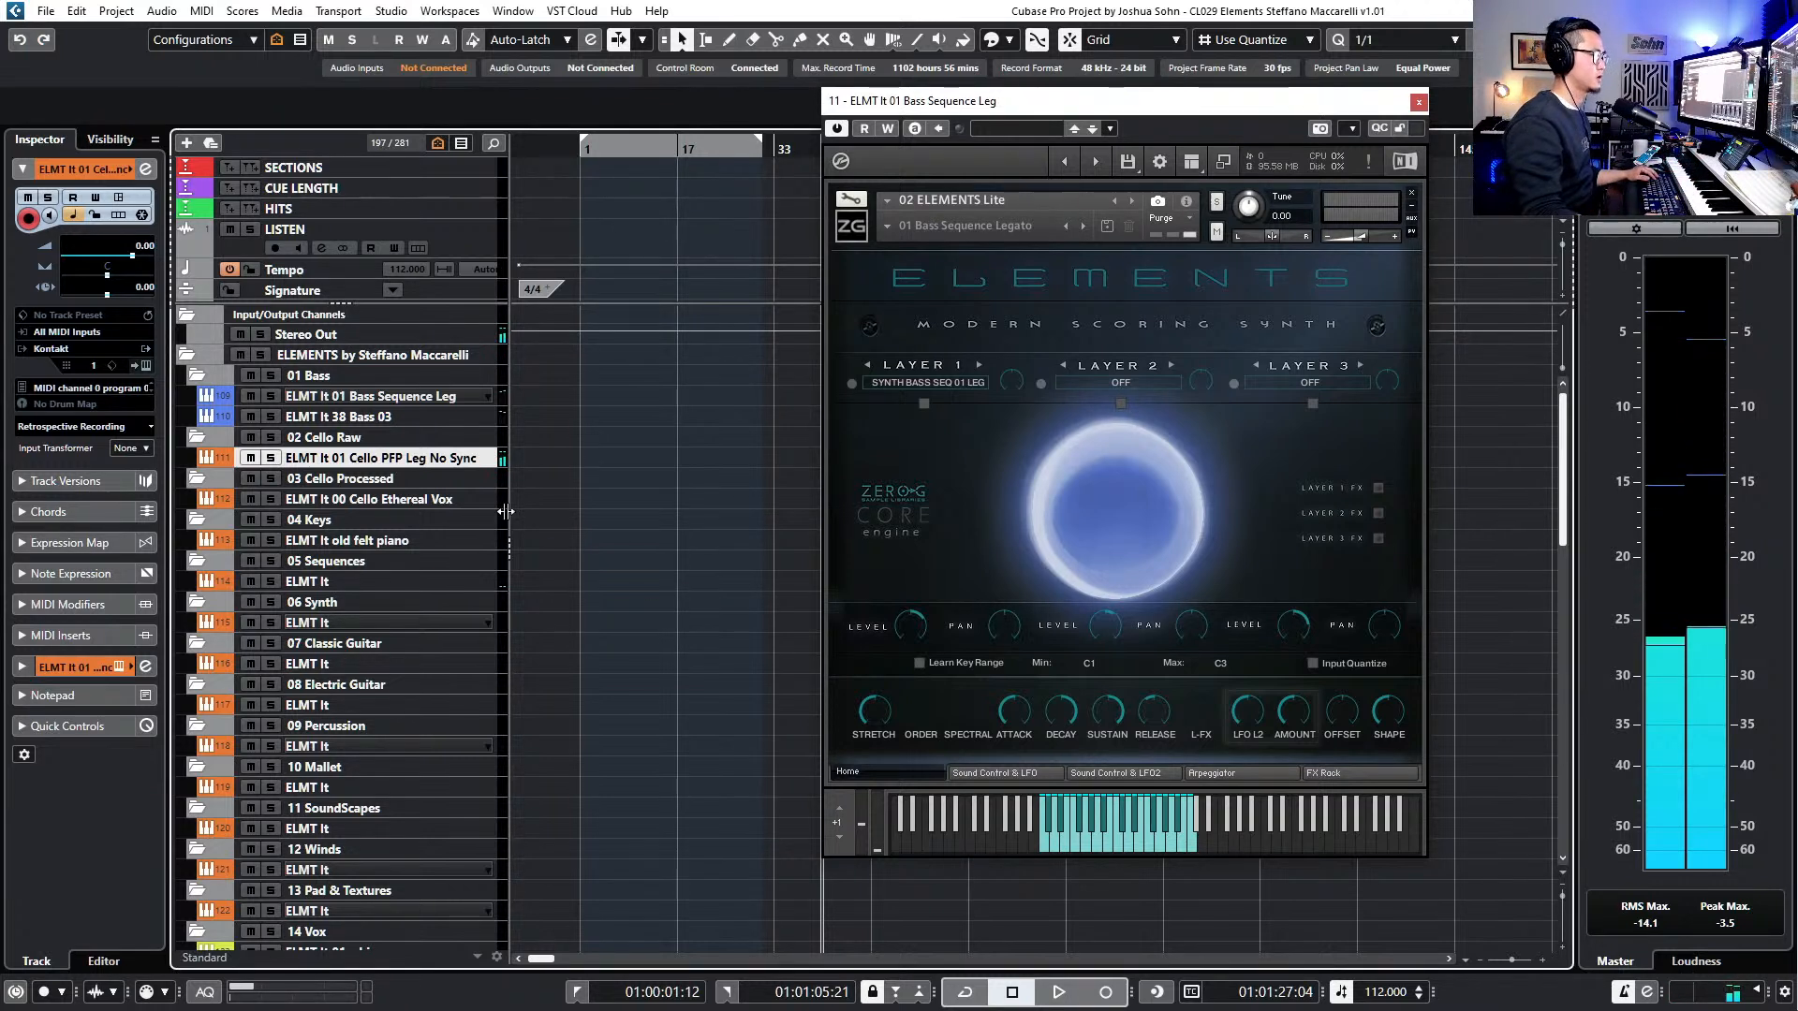
- Audition the ELMT It 00 Cello Ethereal Vox track with its instrument open, then close both instrument windows
click(442, 502)
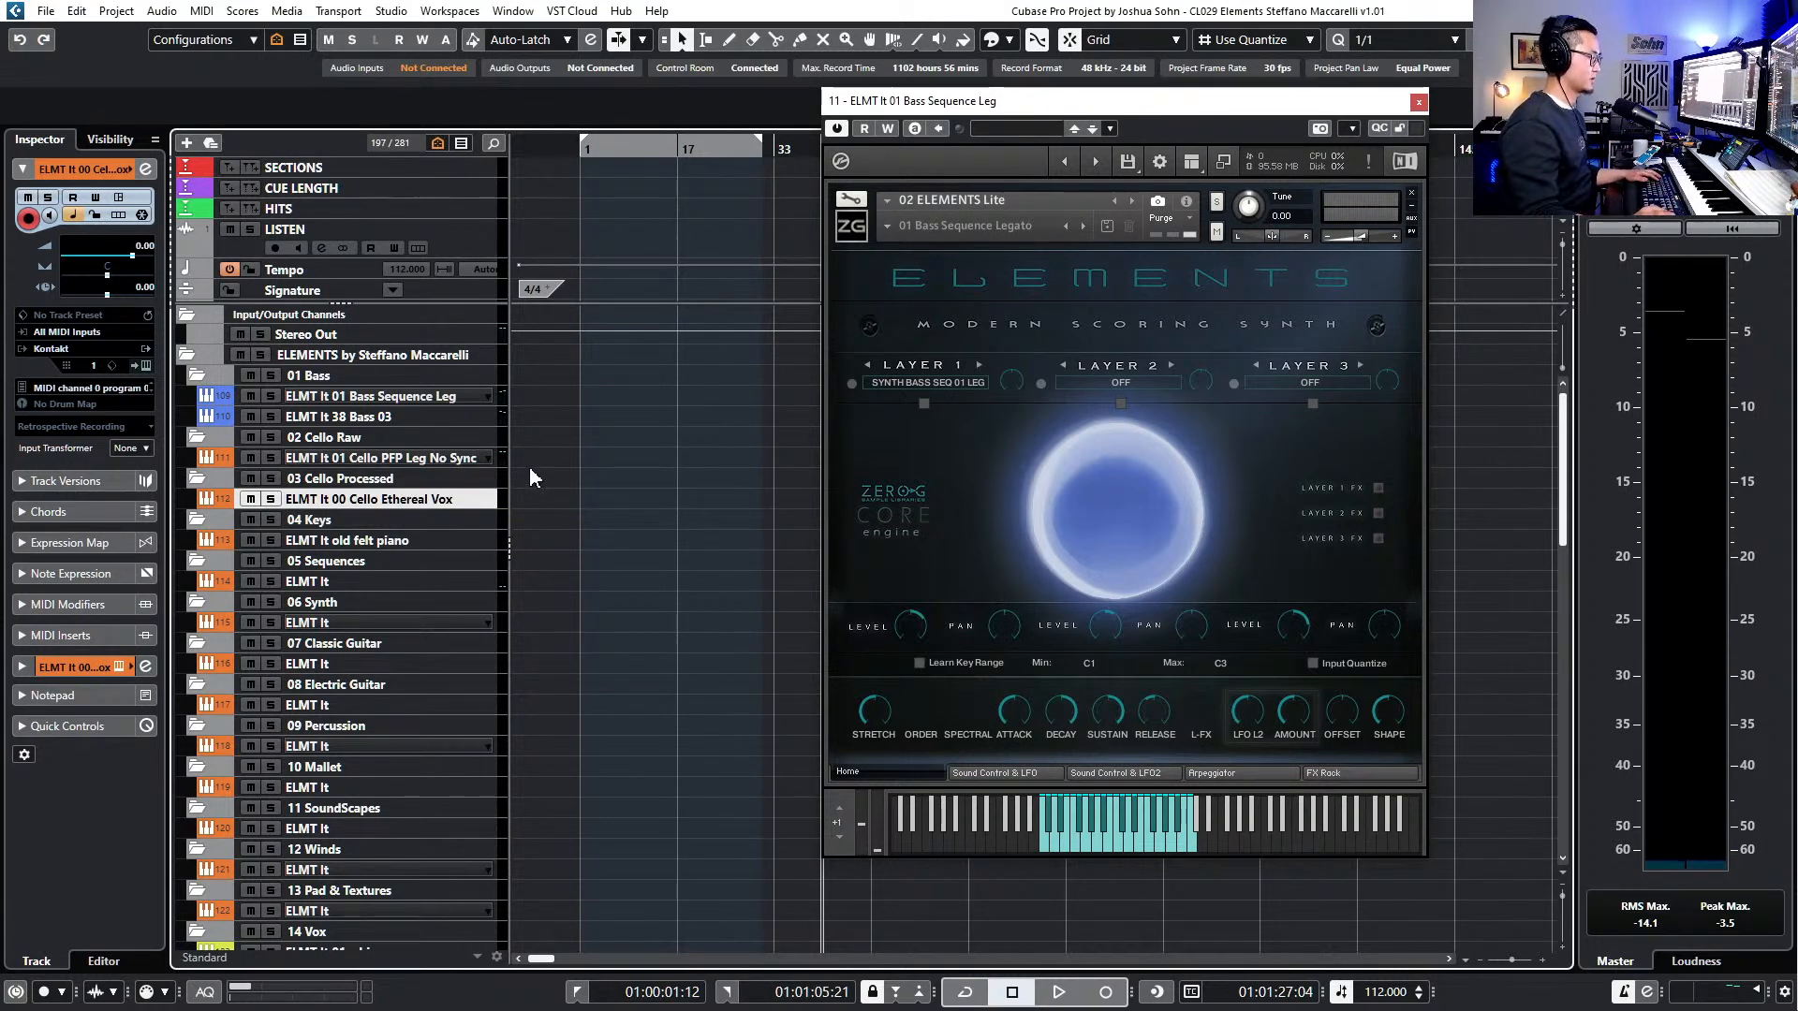
key(e)
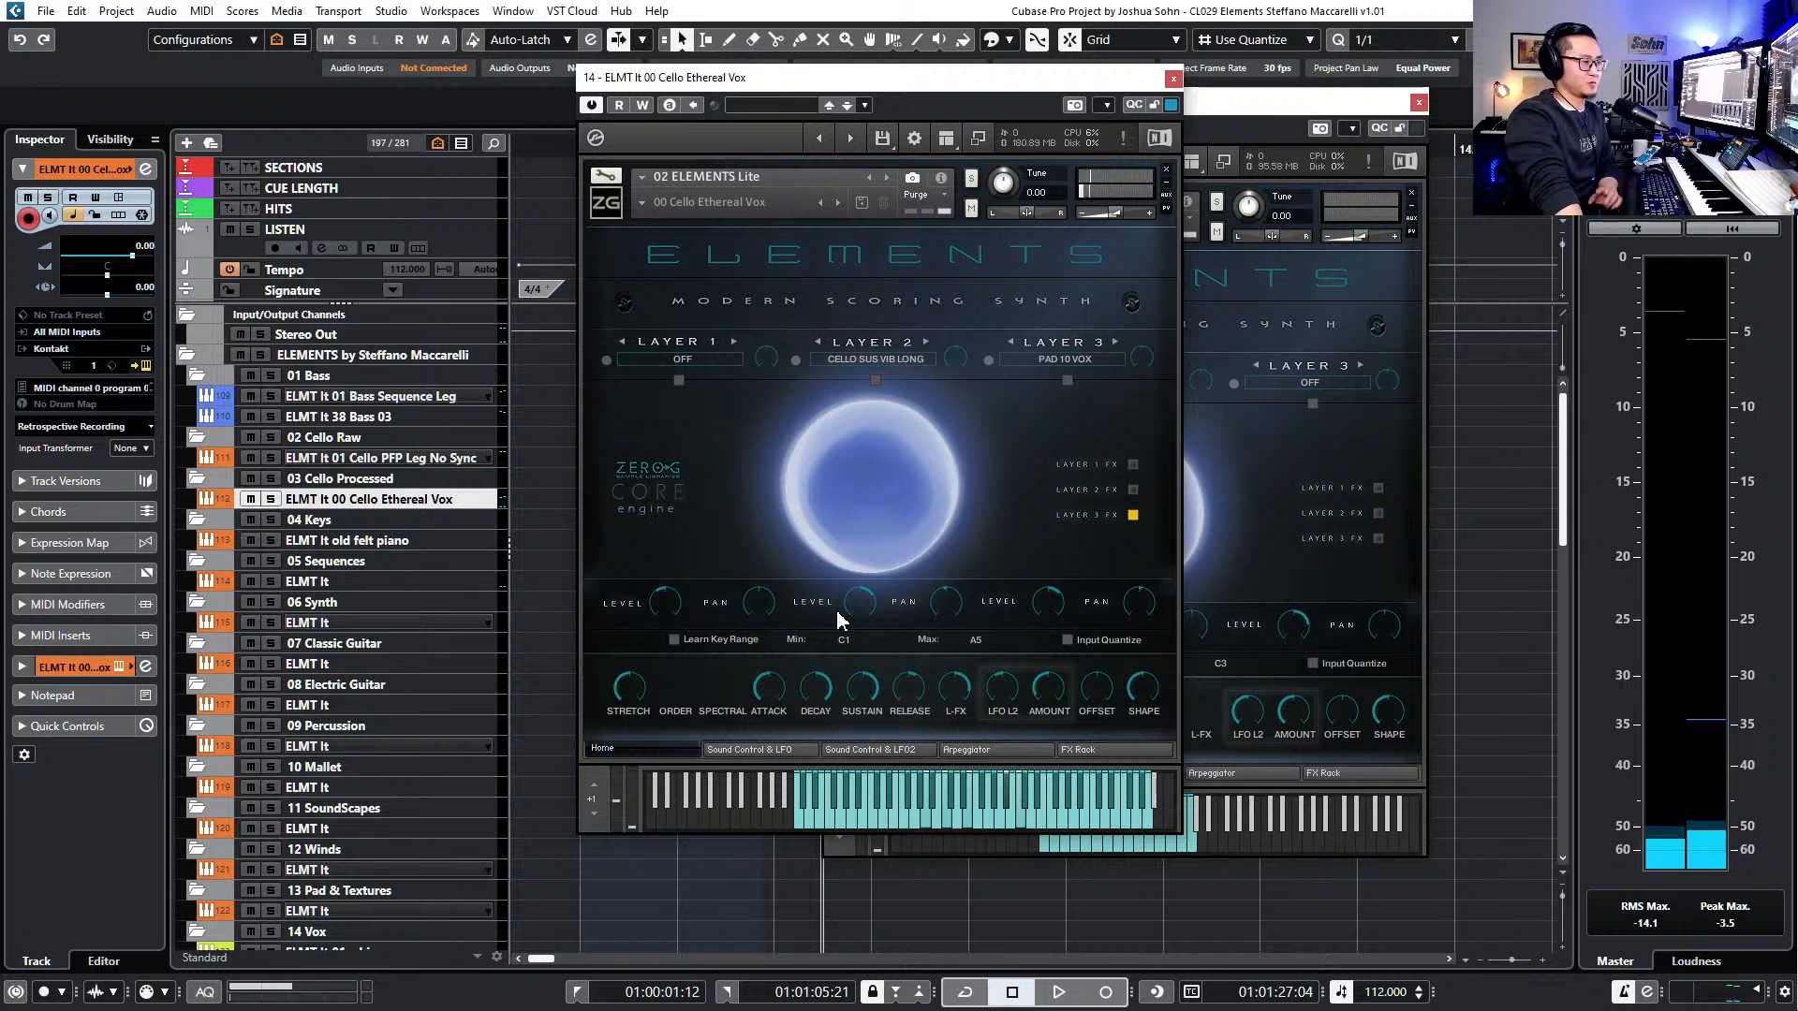
click(1016, 811)
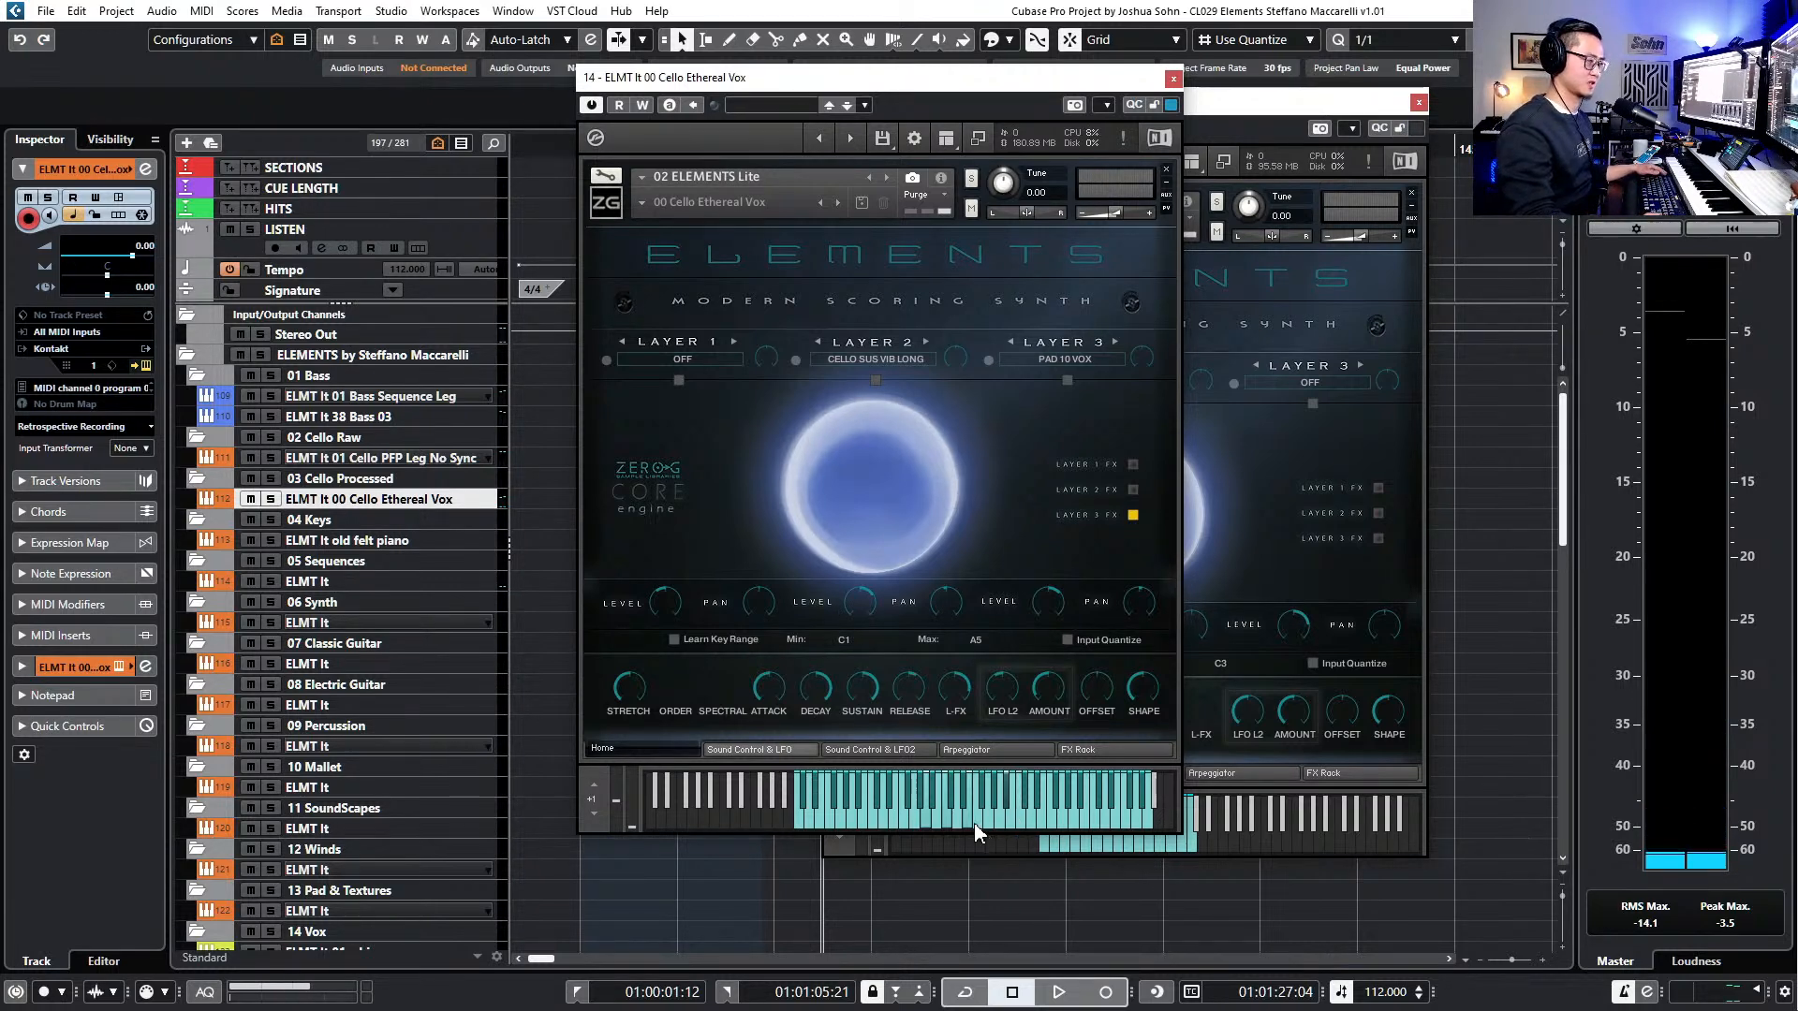
click(921, 820)
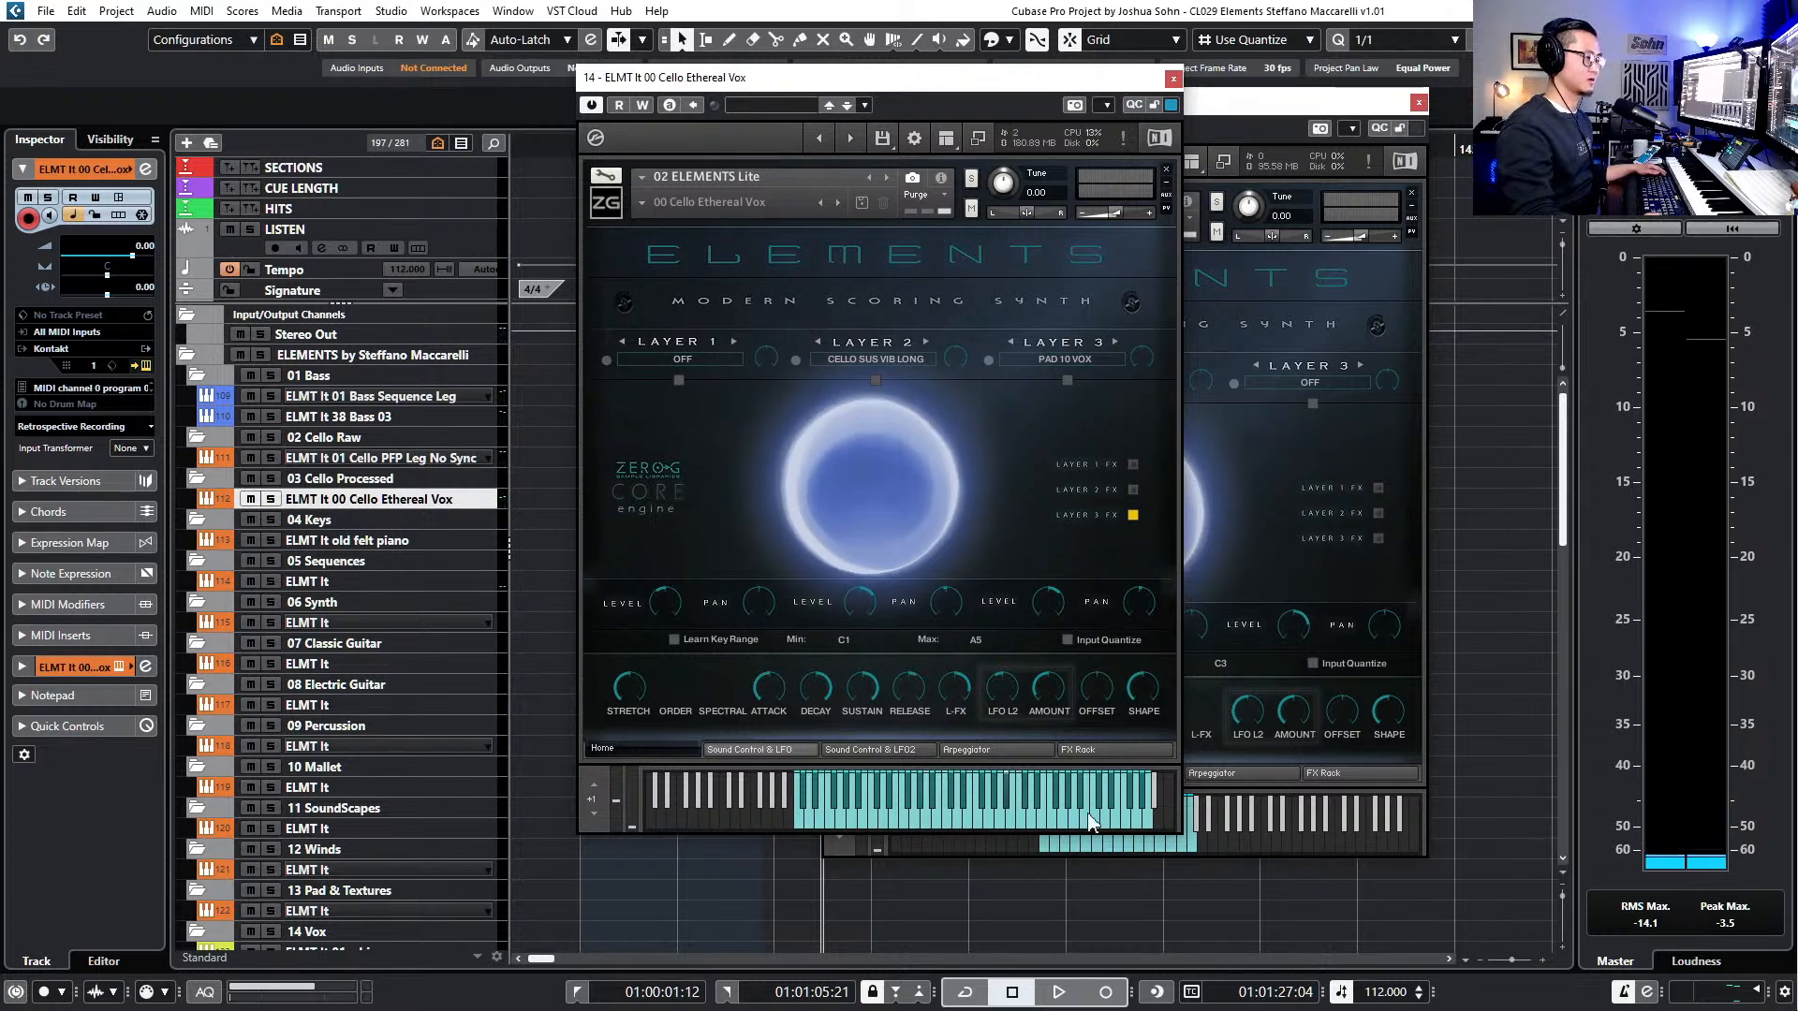
click(1173, 78)
click(1418, 103)
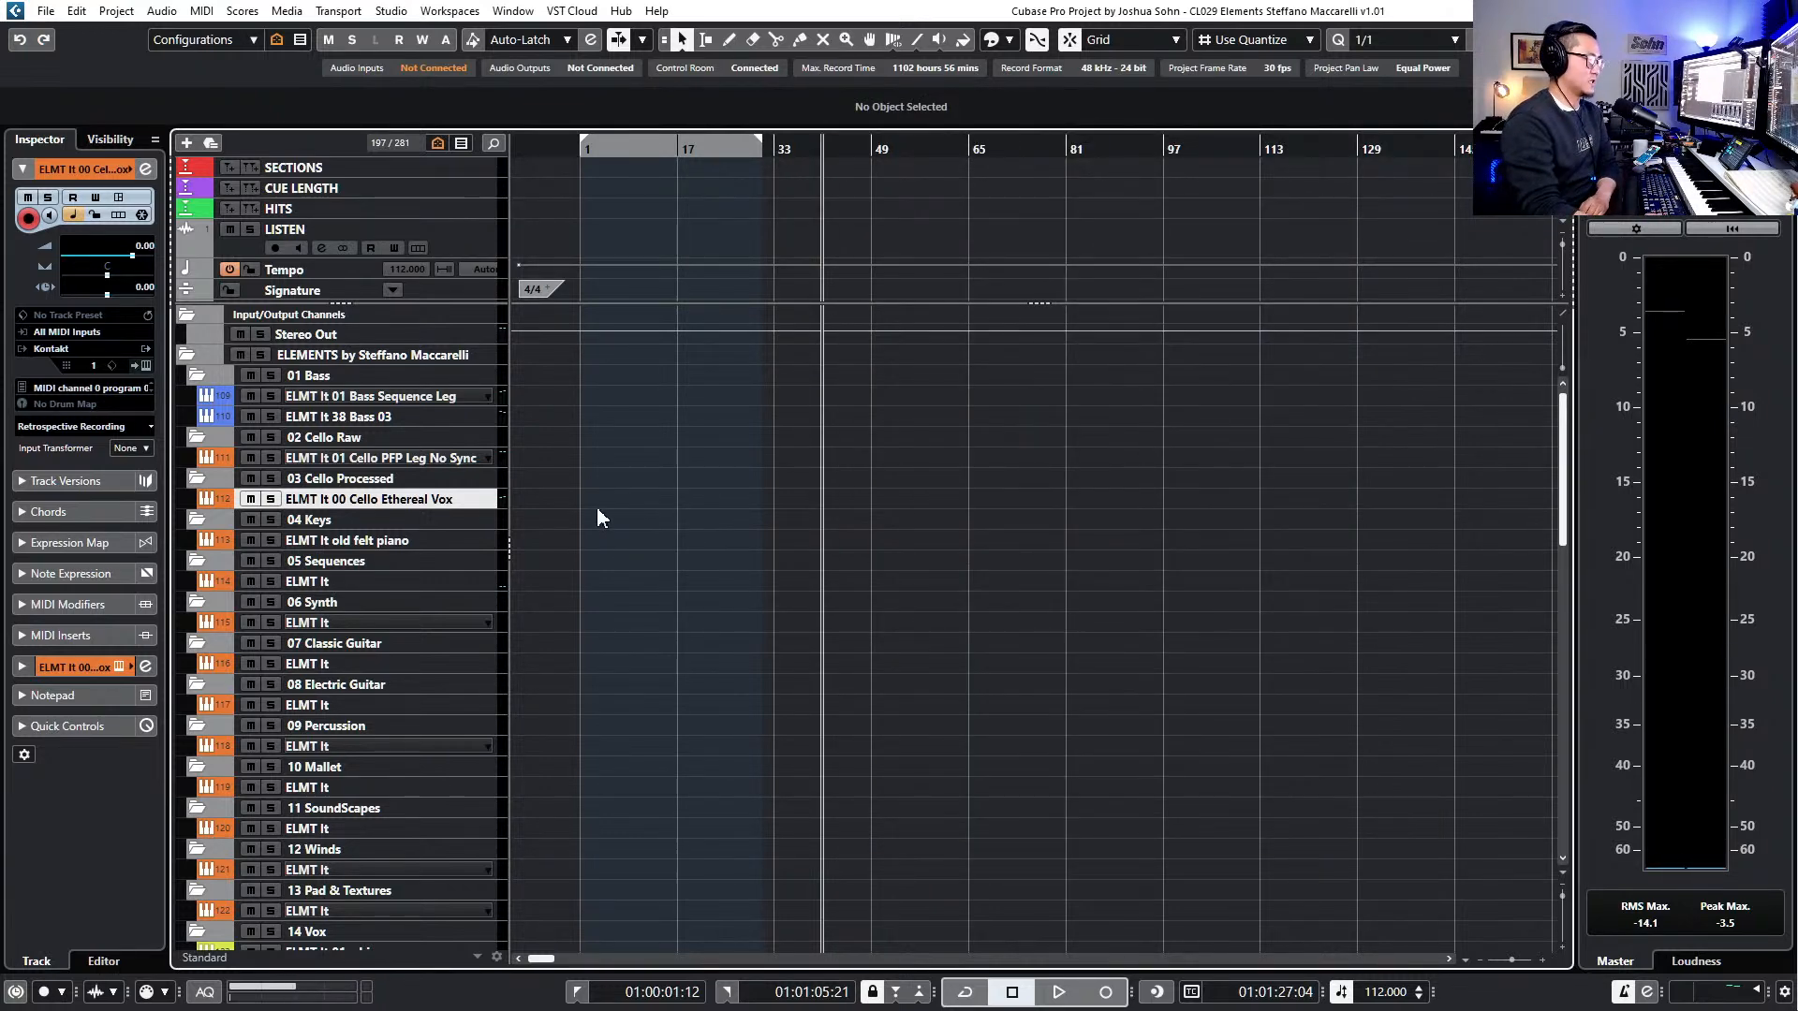
- Open the instrument of the ELMT It old felt piano track and look over the remaining folders in the track list
click(377, 543)
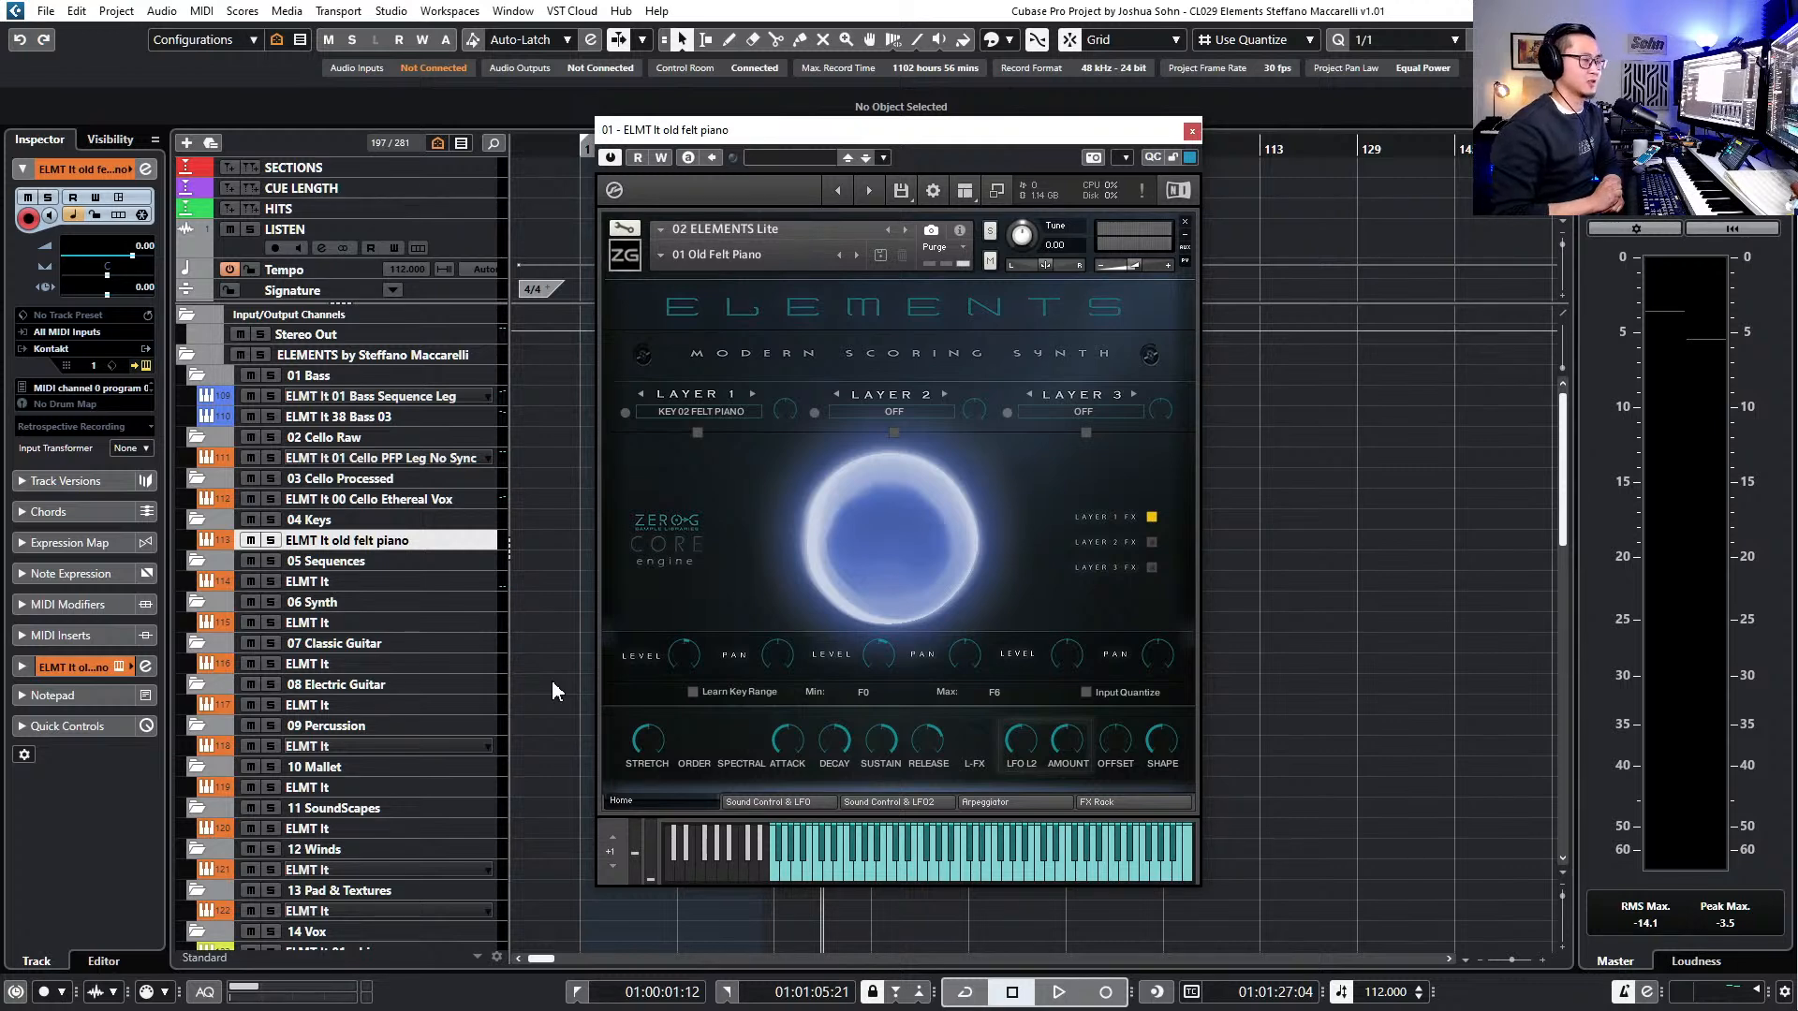
scroll(562, 562, down, 4)
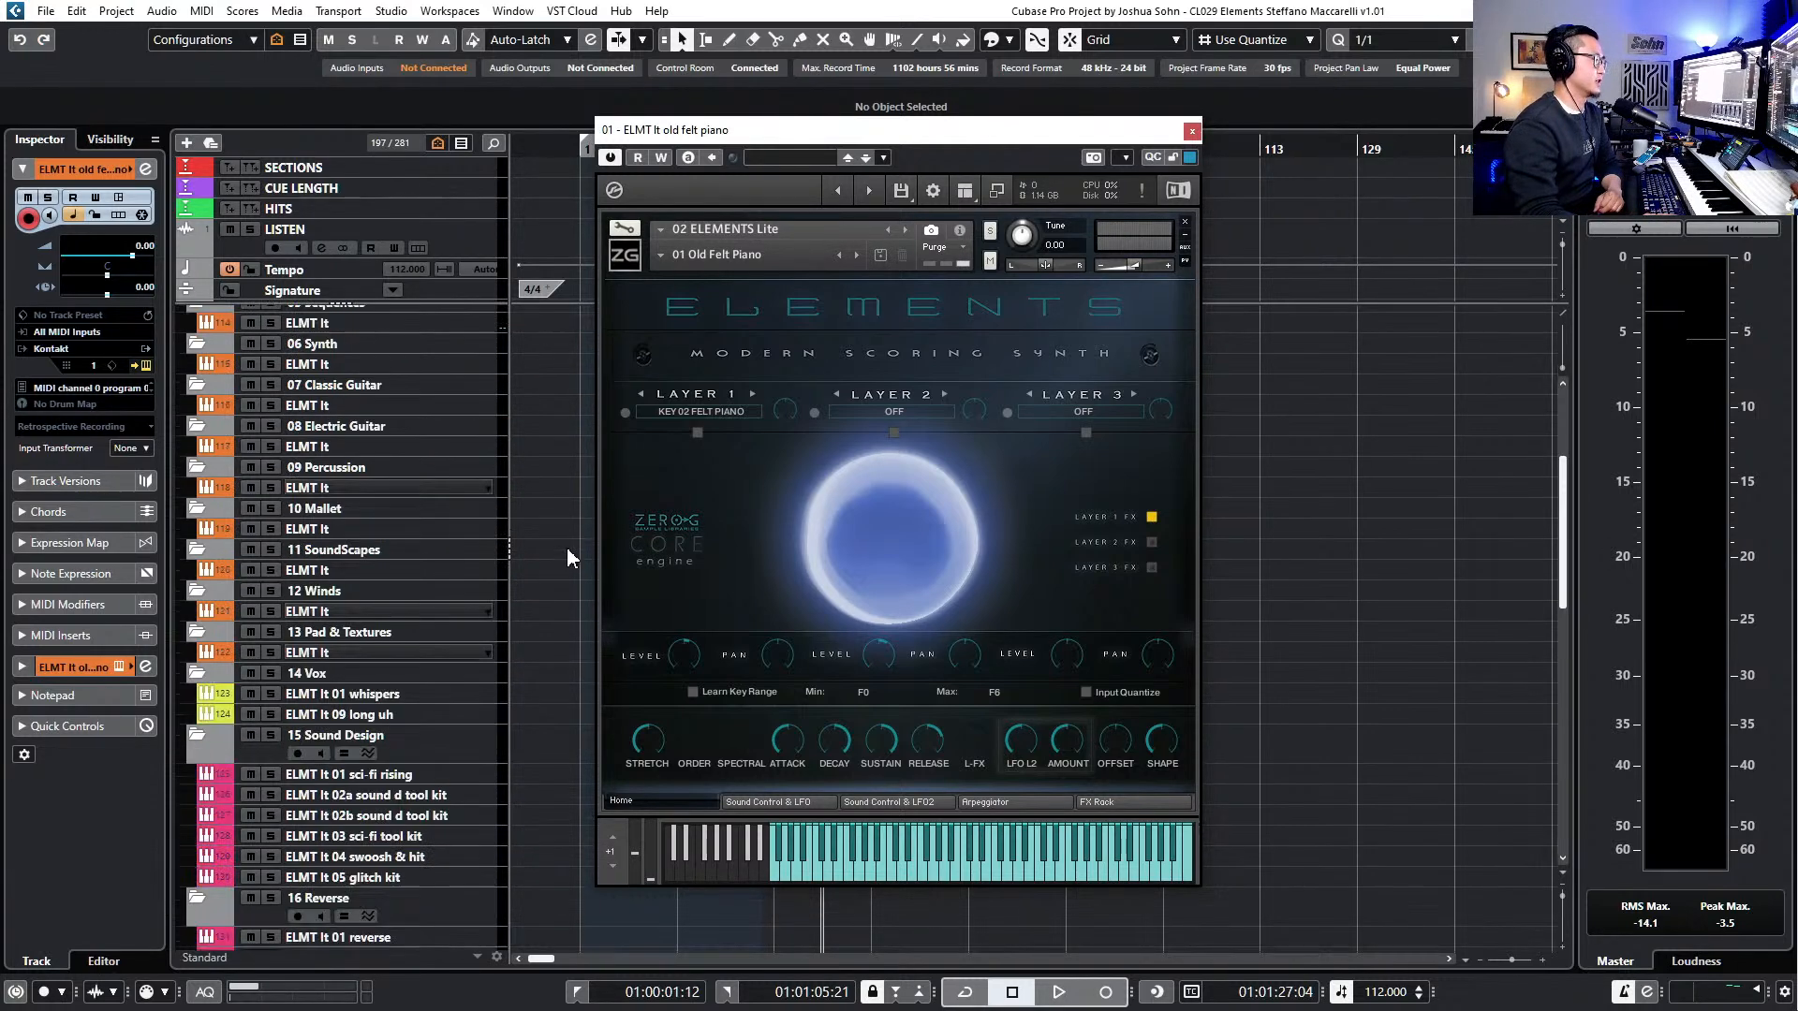
scroll(547, 577, up, 4)
scroll(551, 606, down, 2)
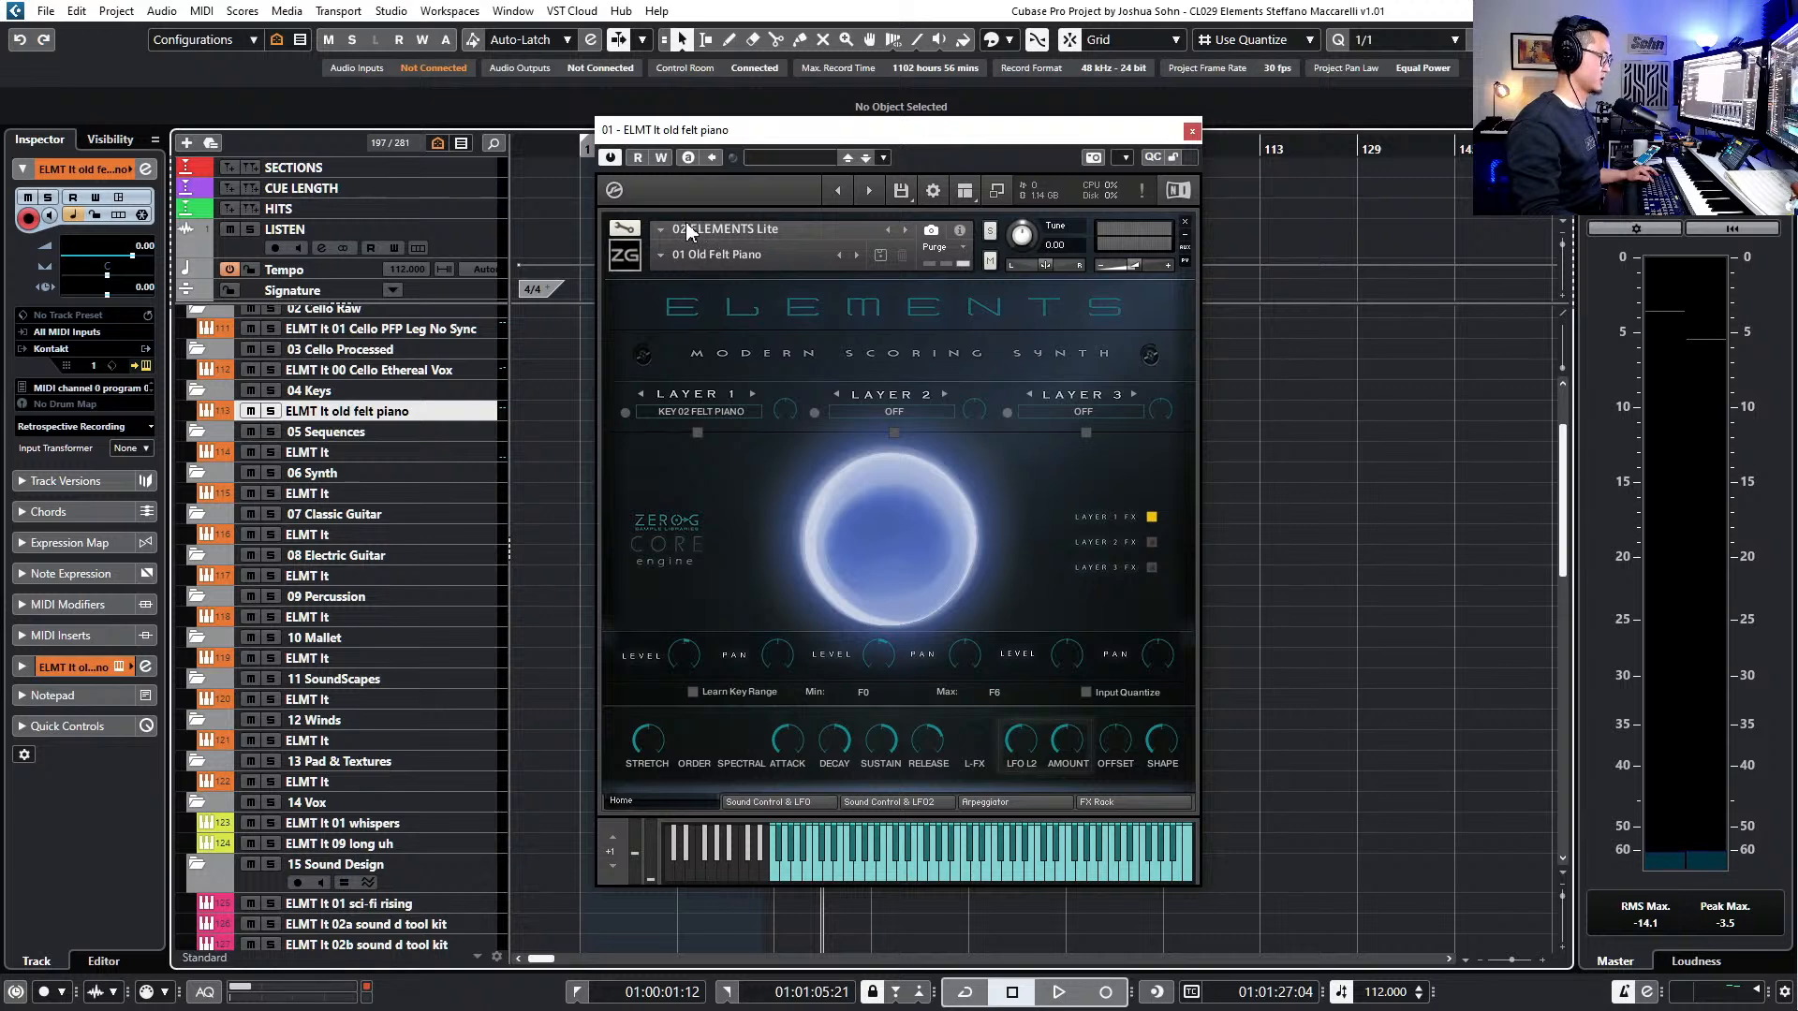
- Expand Kontakt to its full view with the file browser and highlight 02 ELEMENTS Lite.nki in the Elements folder
click(811, 211)
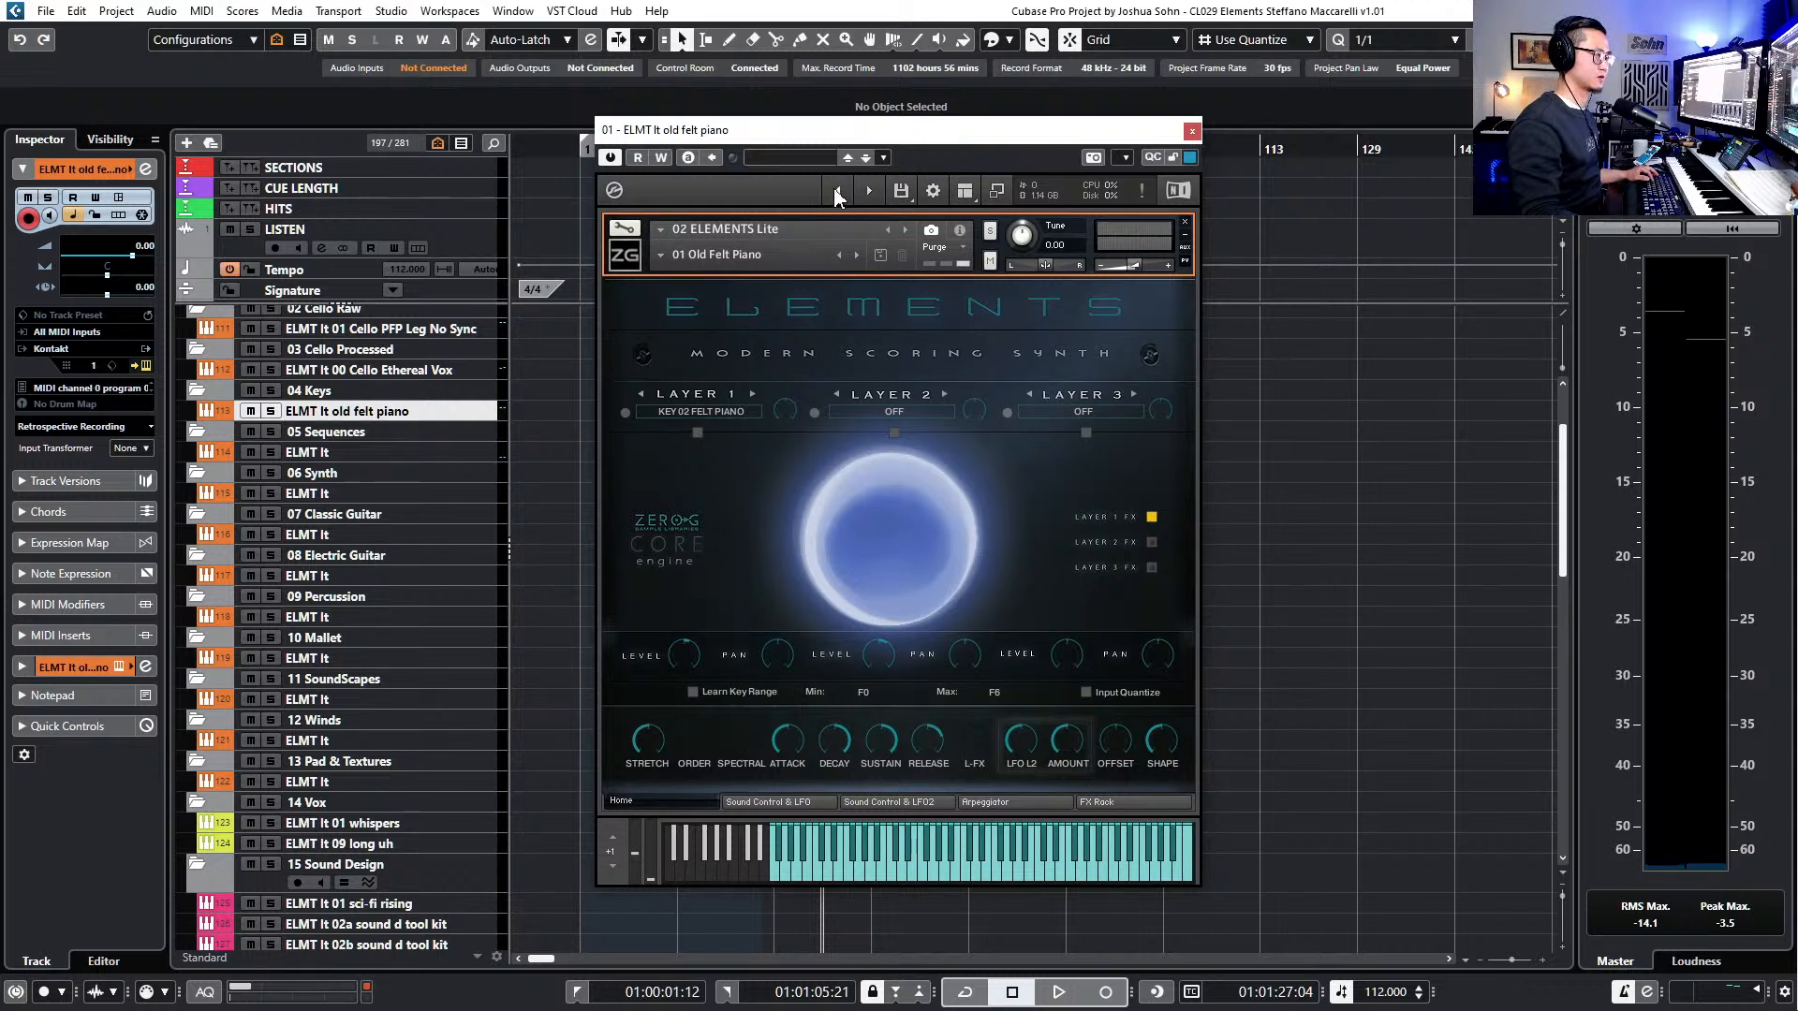
click(996, 190)
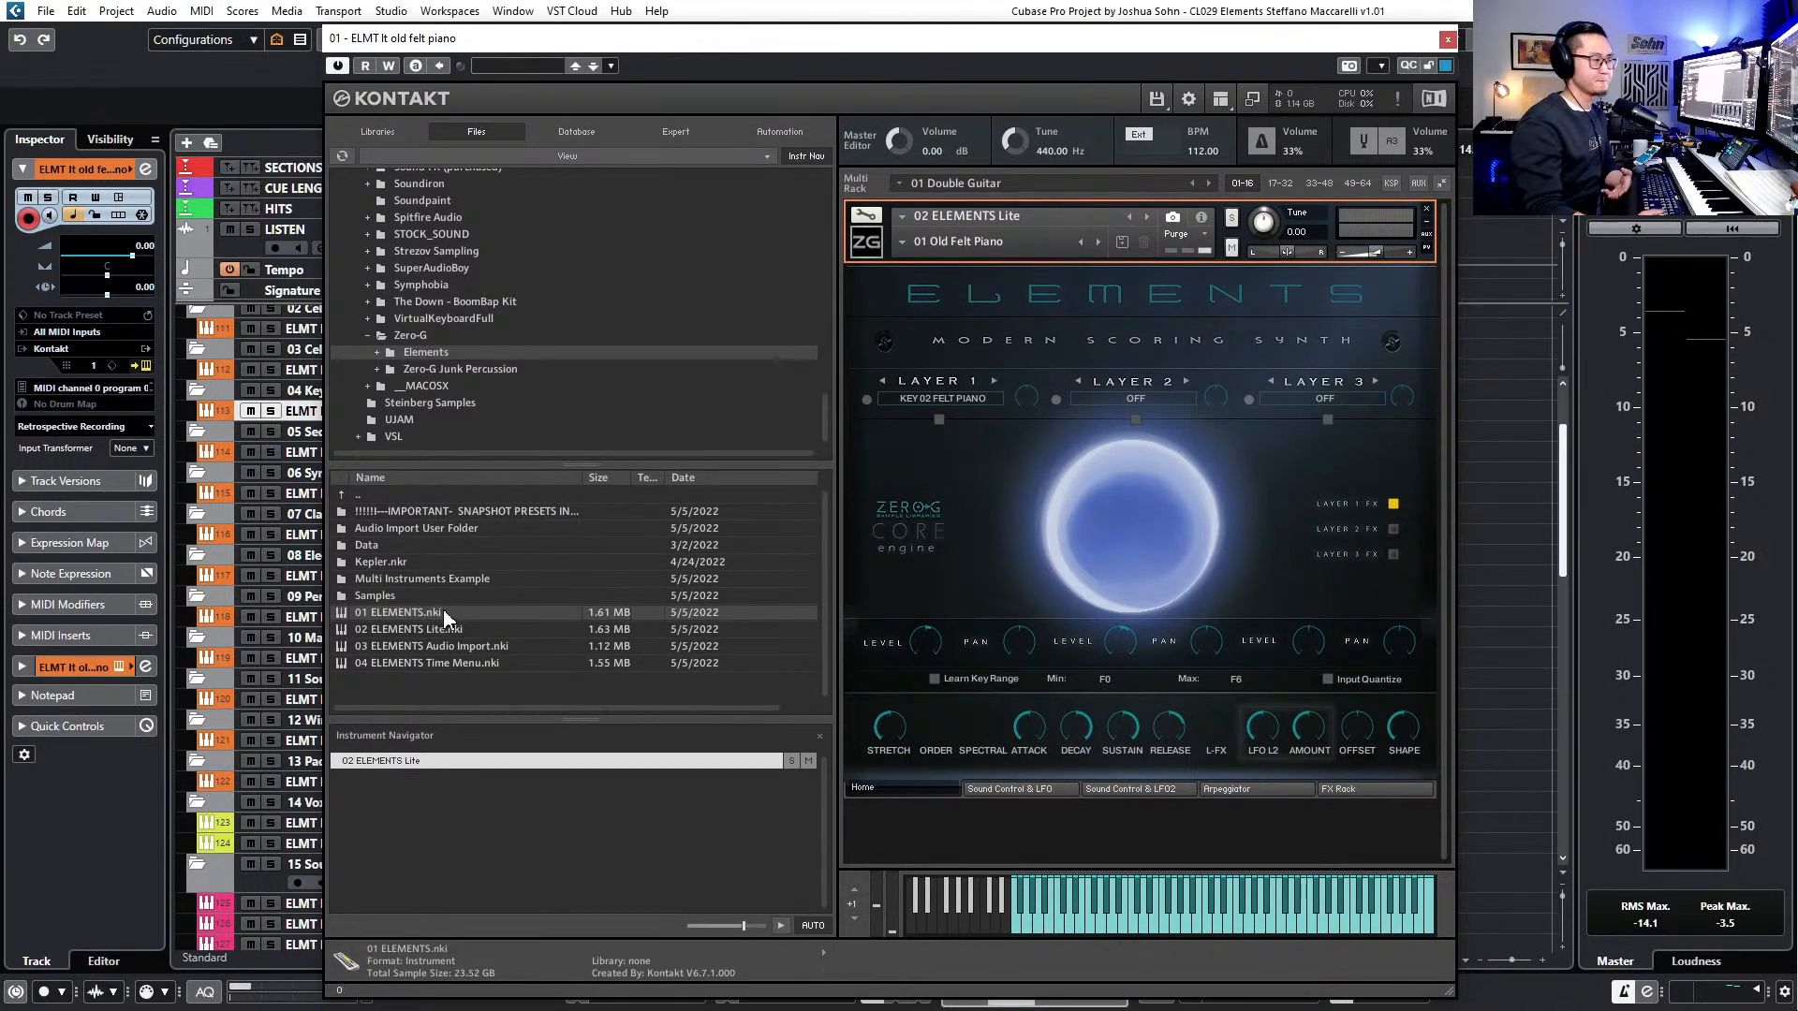
click(457, 629)
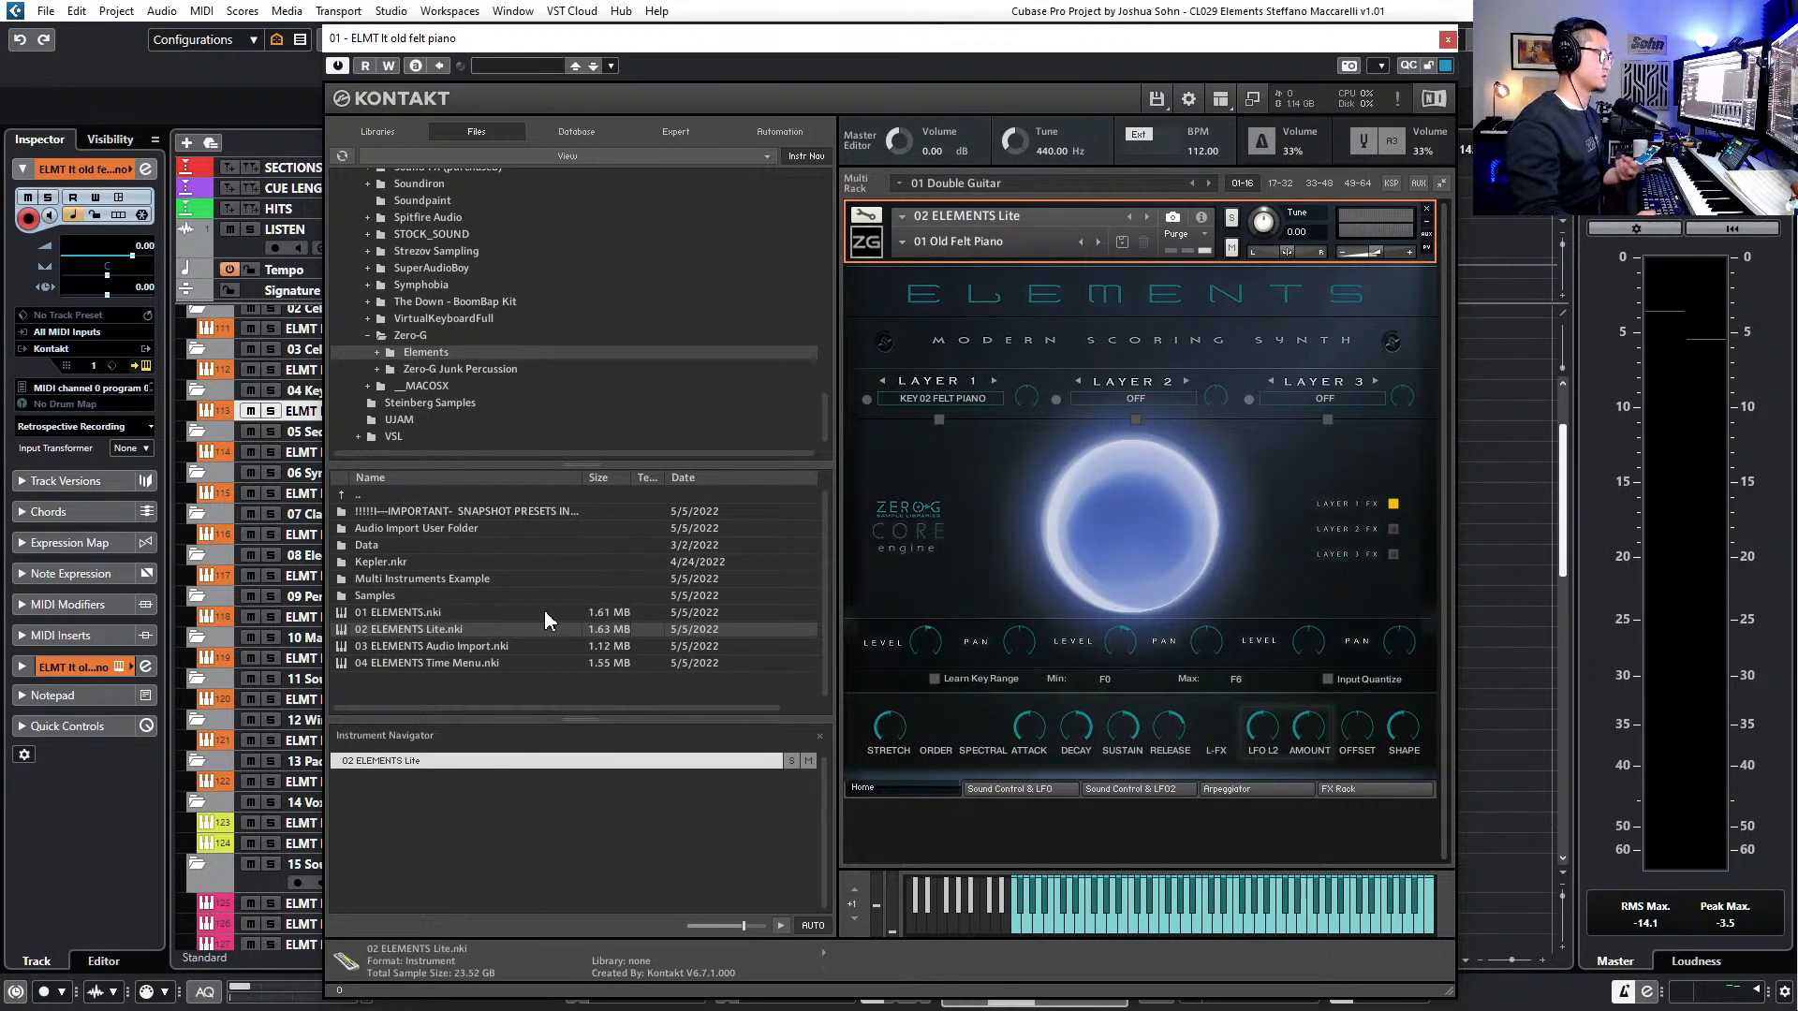
drag(1369, 42, 1398, 51)
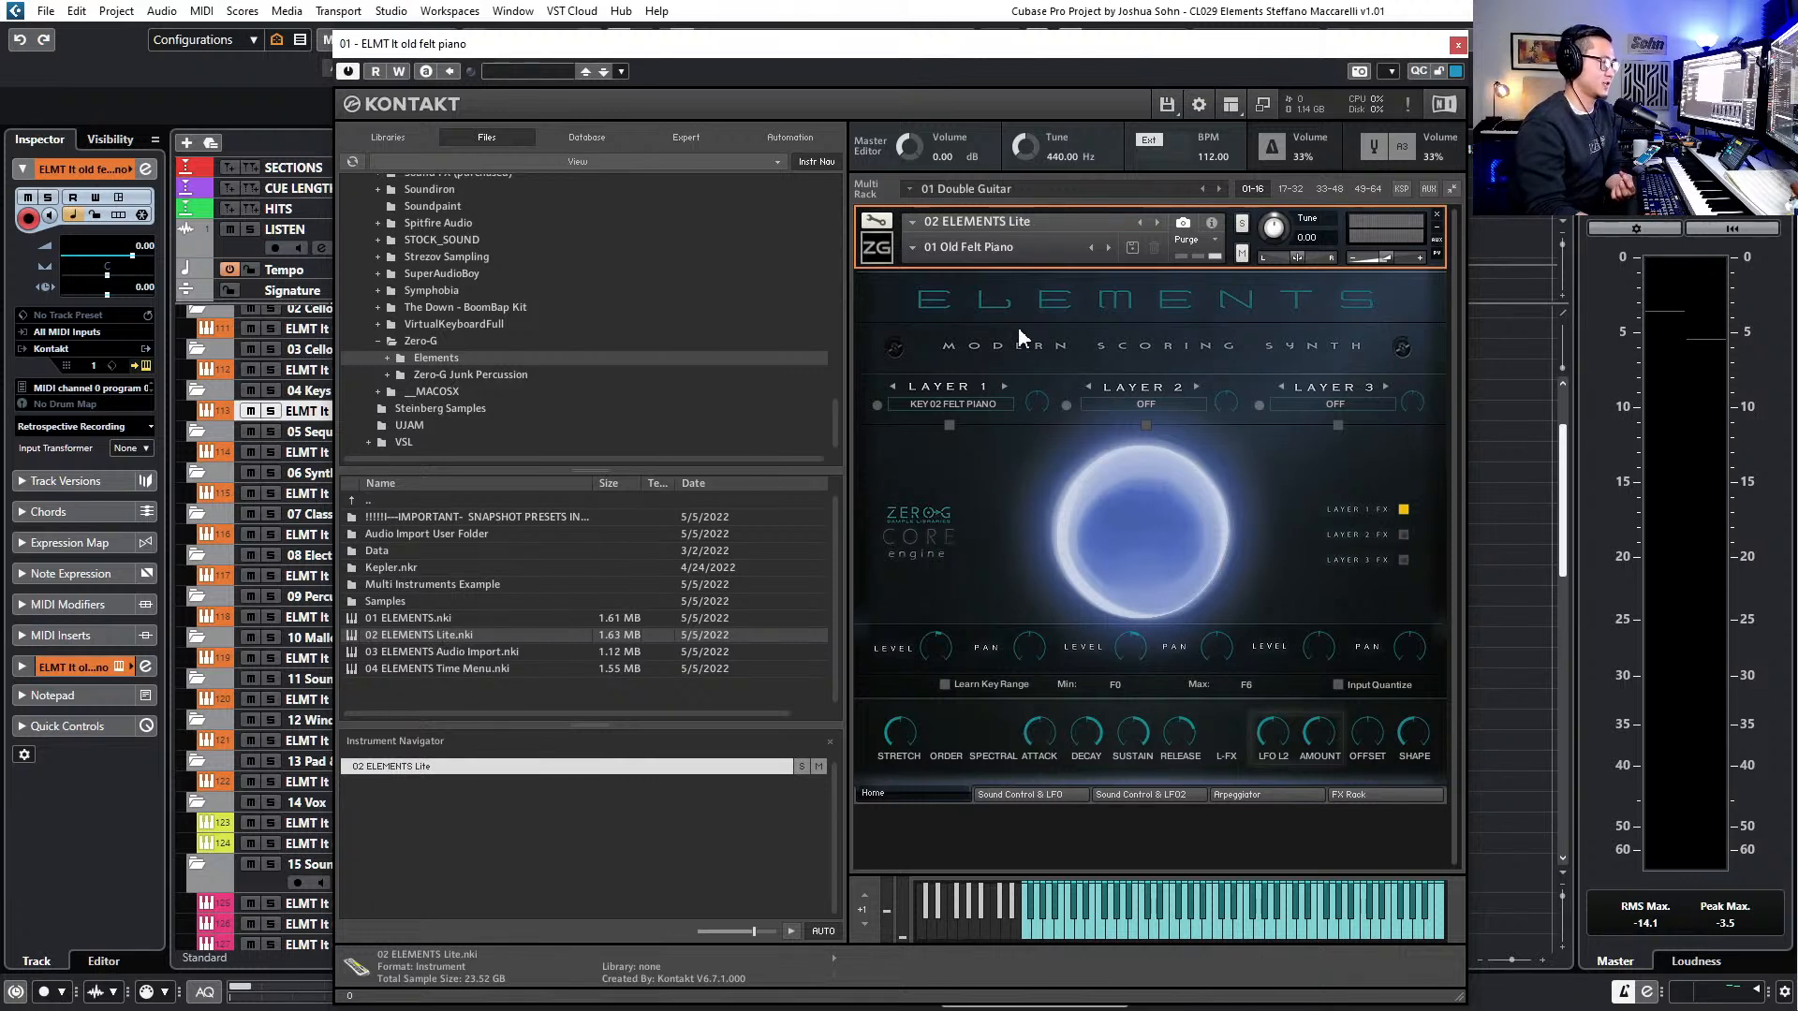
- Add 01 ELEMENTS.nki to the Kontakt rack and load its 01 Old Felt Piano snapshot
click(415, 618)
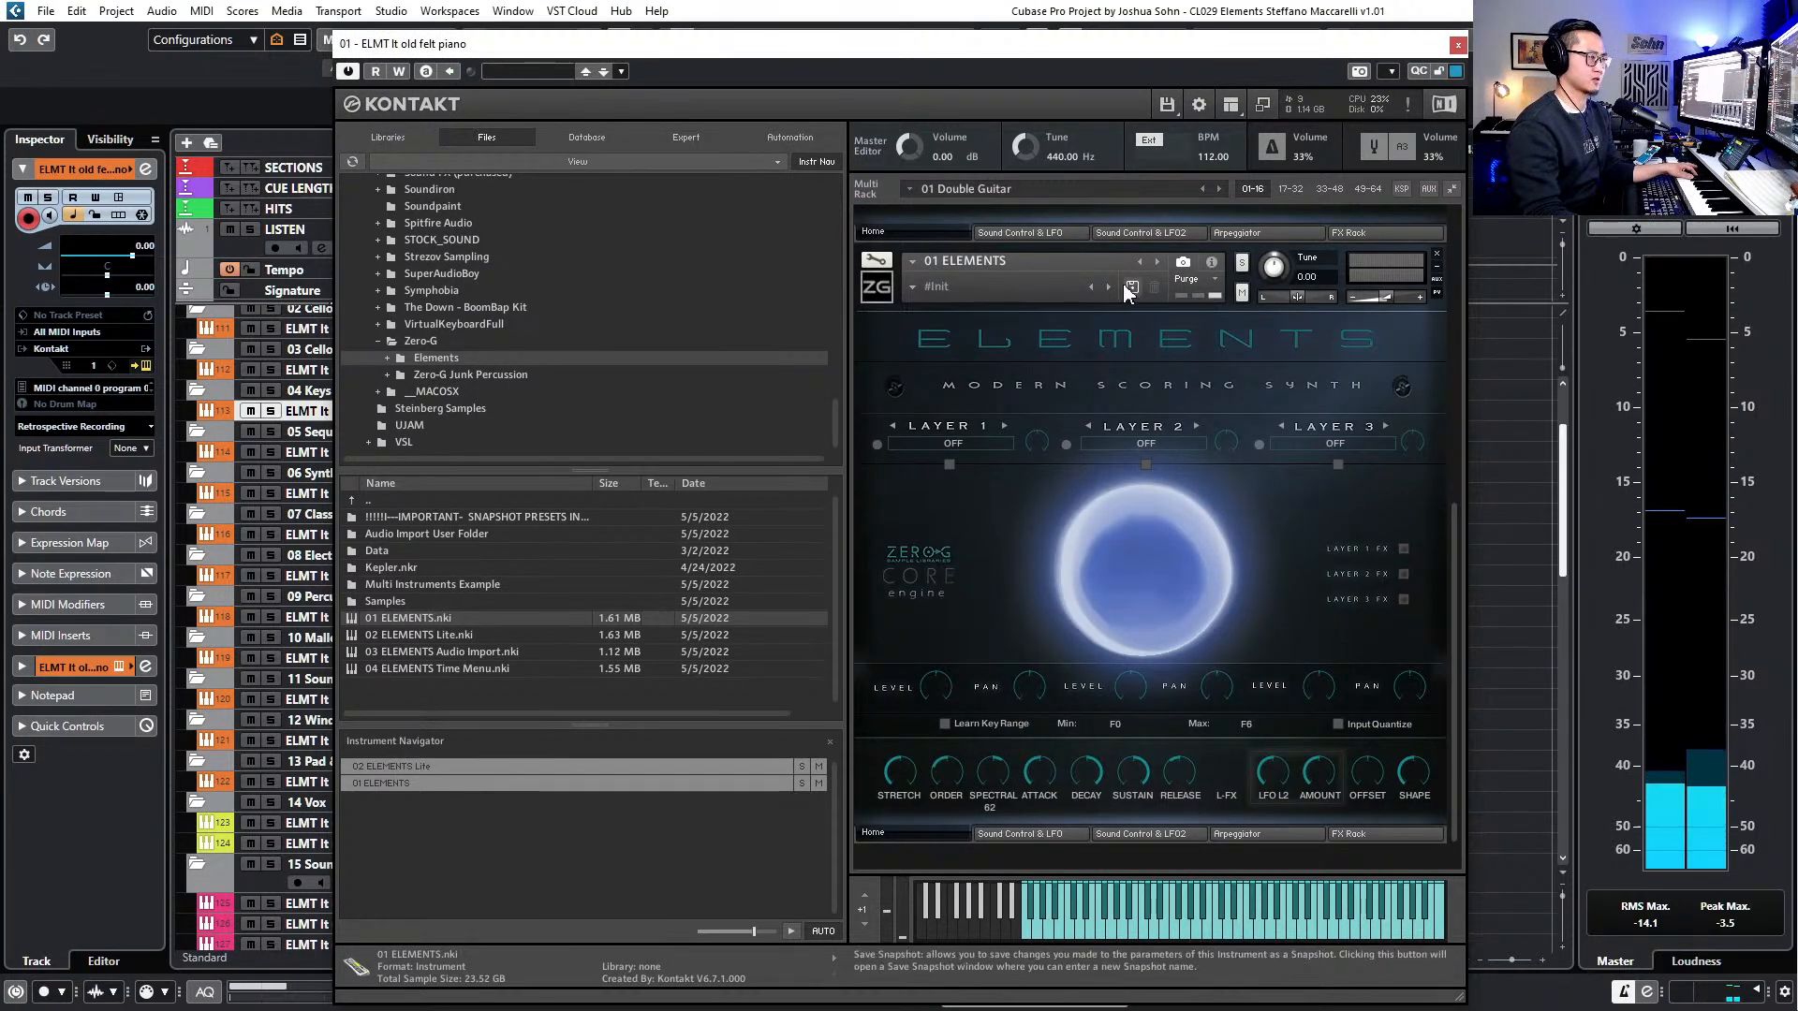
click(914, 288)
click(913, 288)
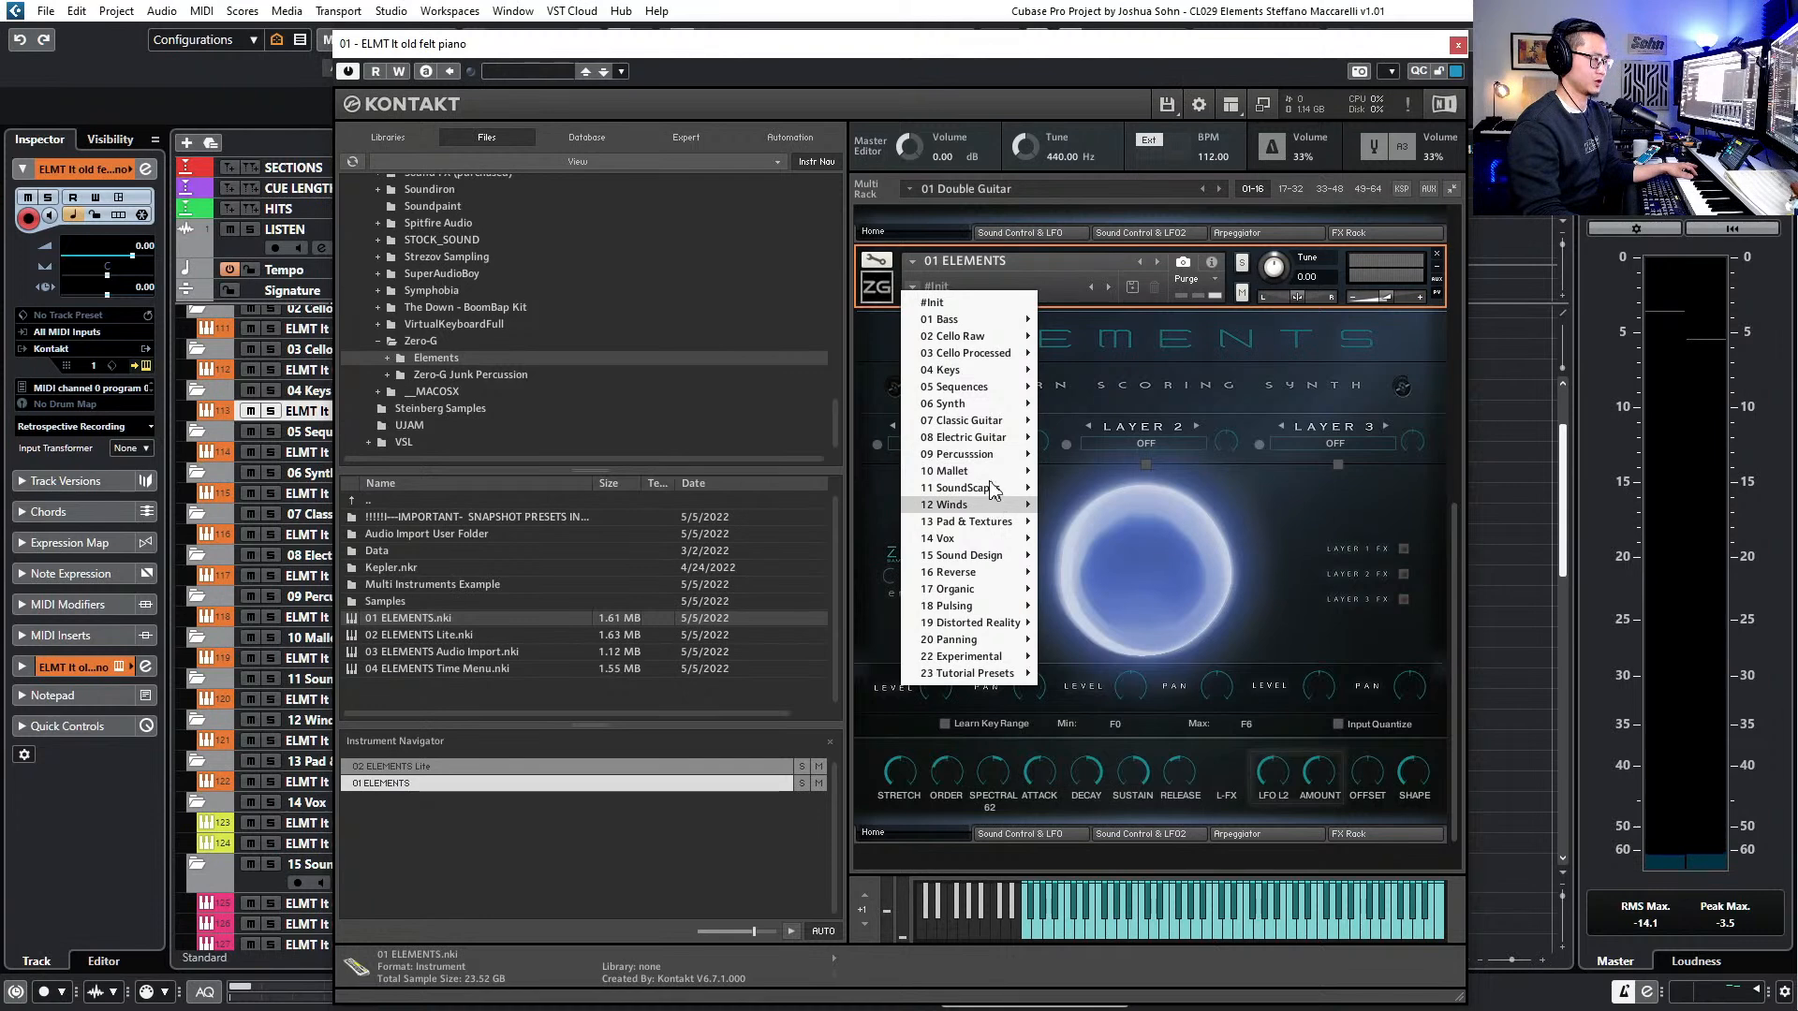
mouse_move(1000, 437)
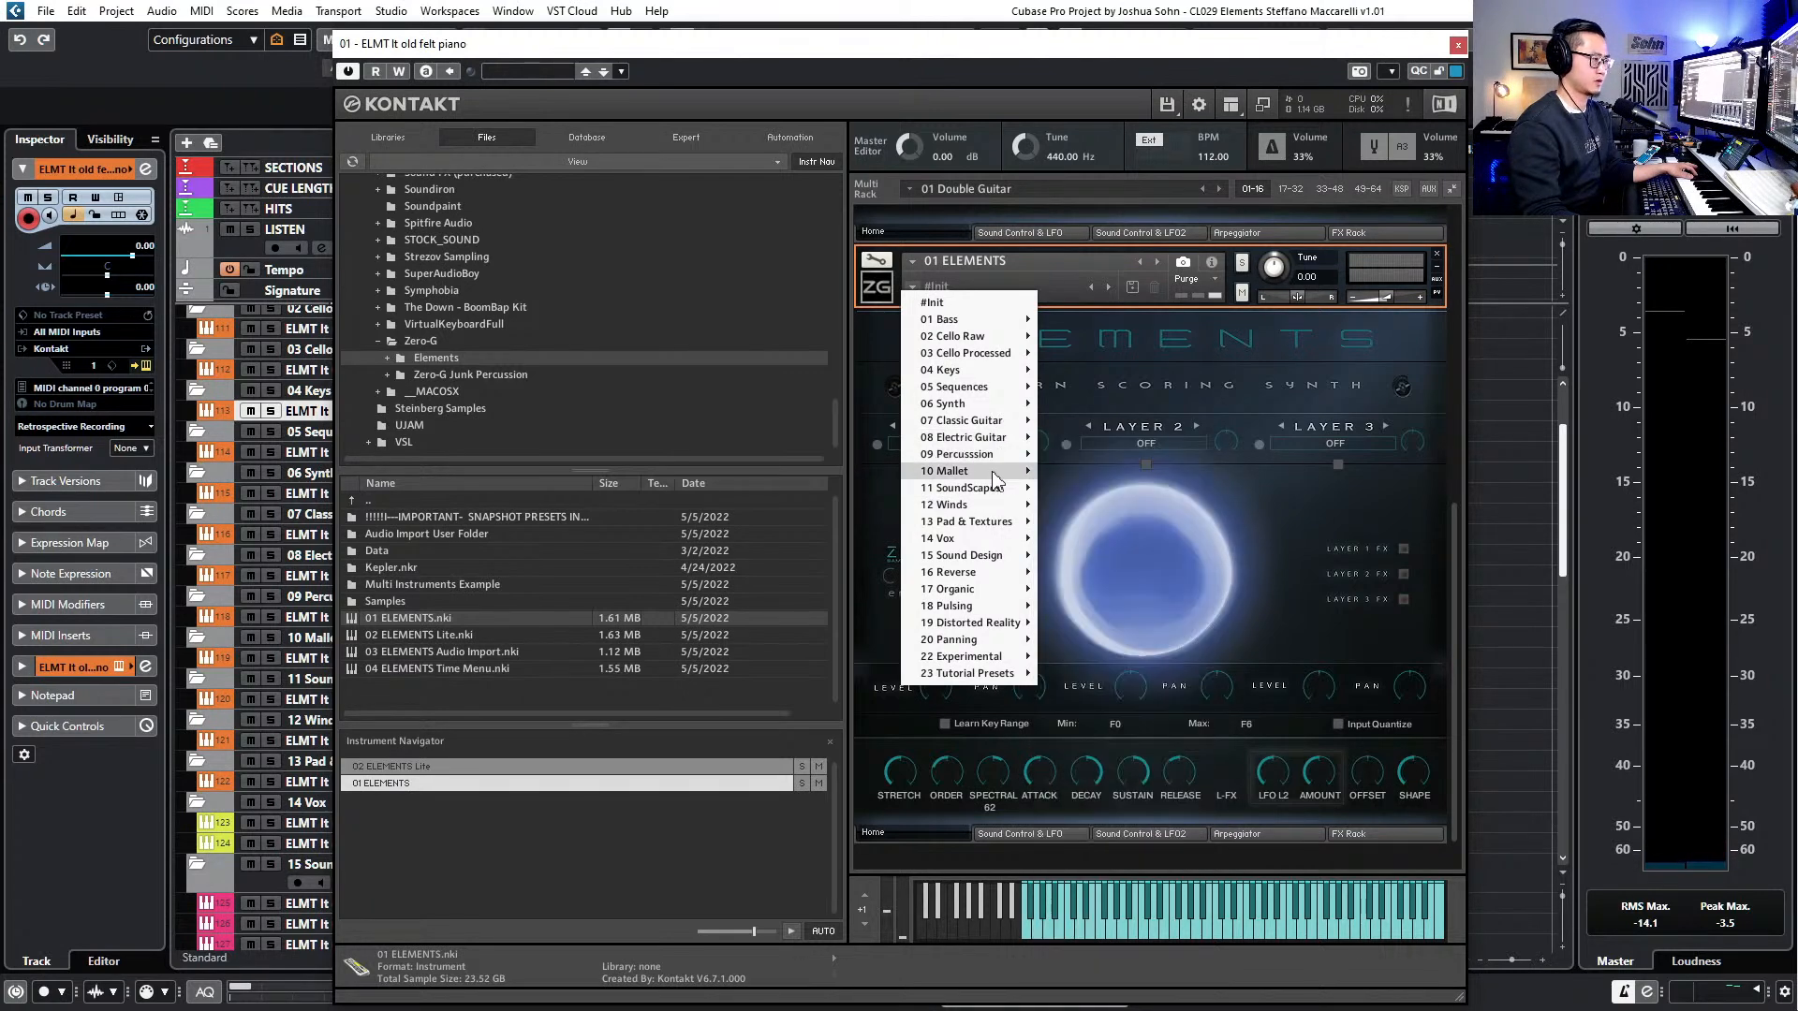
mouse_move(1000, 373)
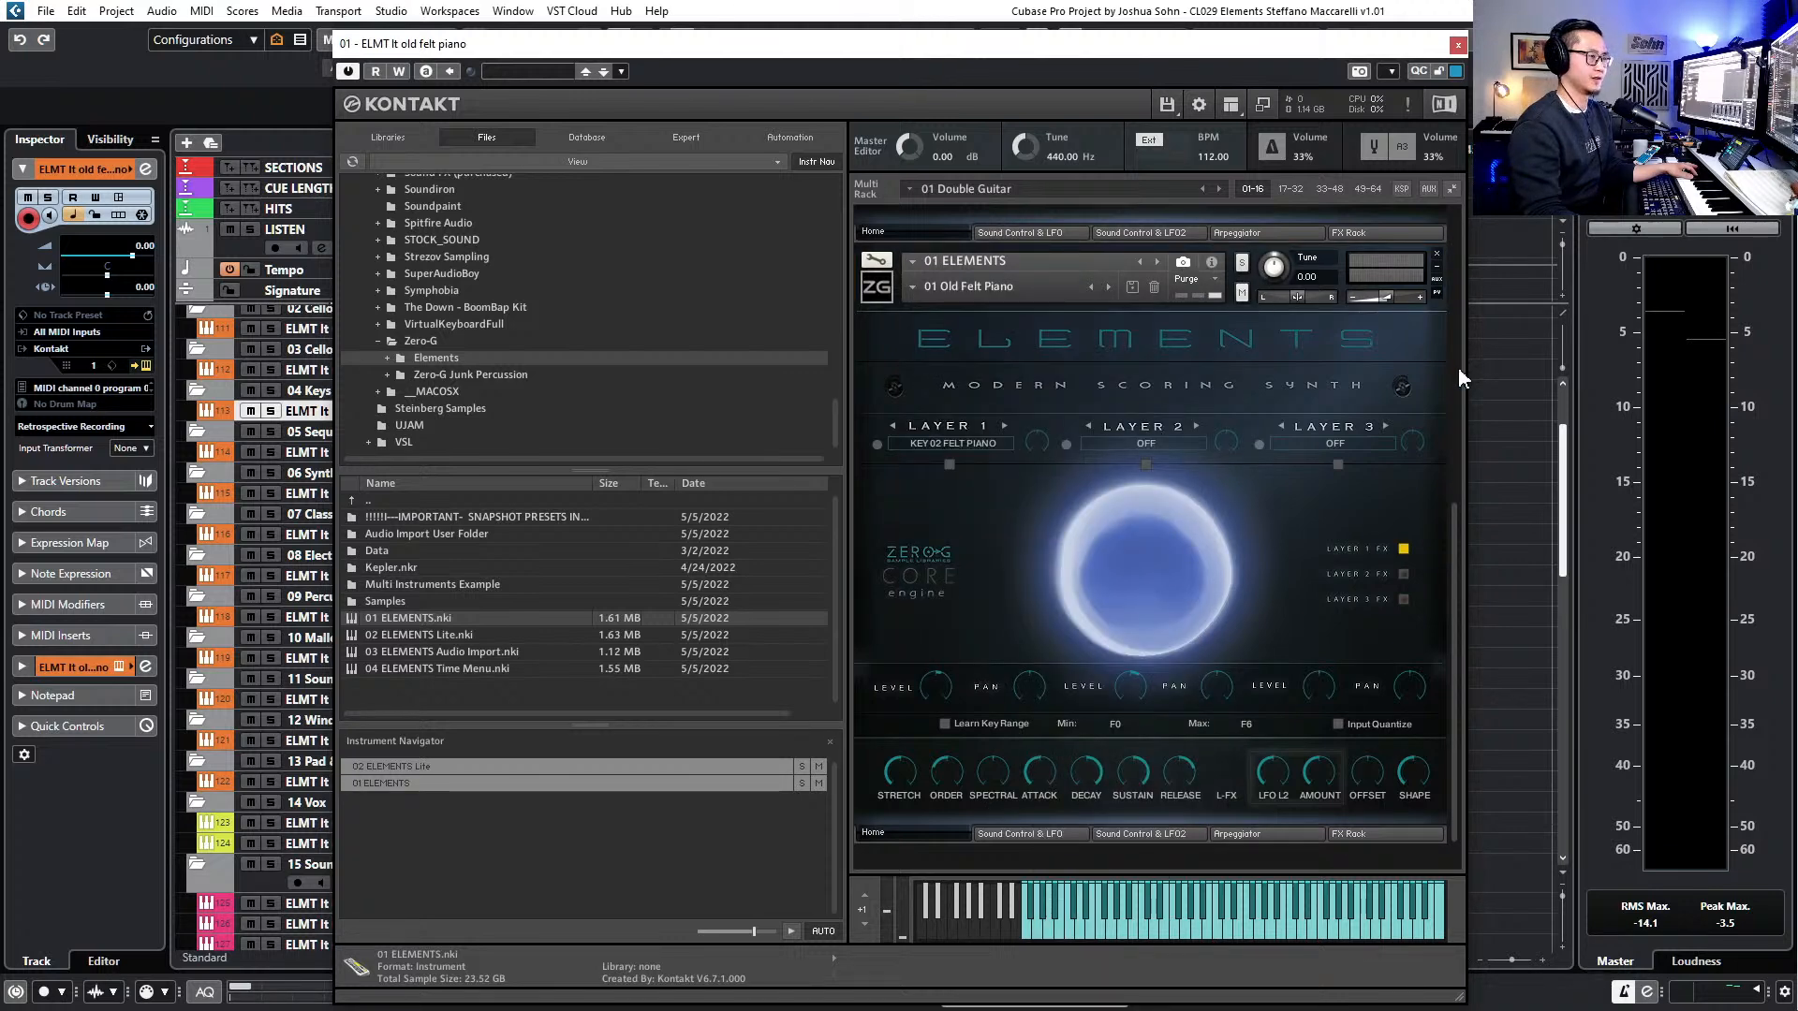
- Mute the 02 ELEMENTS Lite instrument and set the 01 ELEMENTS instrument's MIDI channel to Port A, channel 1
scroll(1452, 361, up, 5)
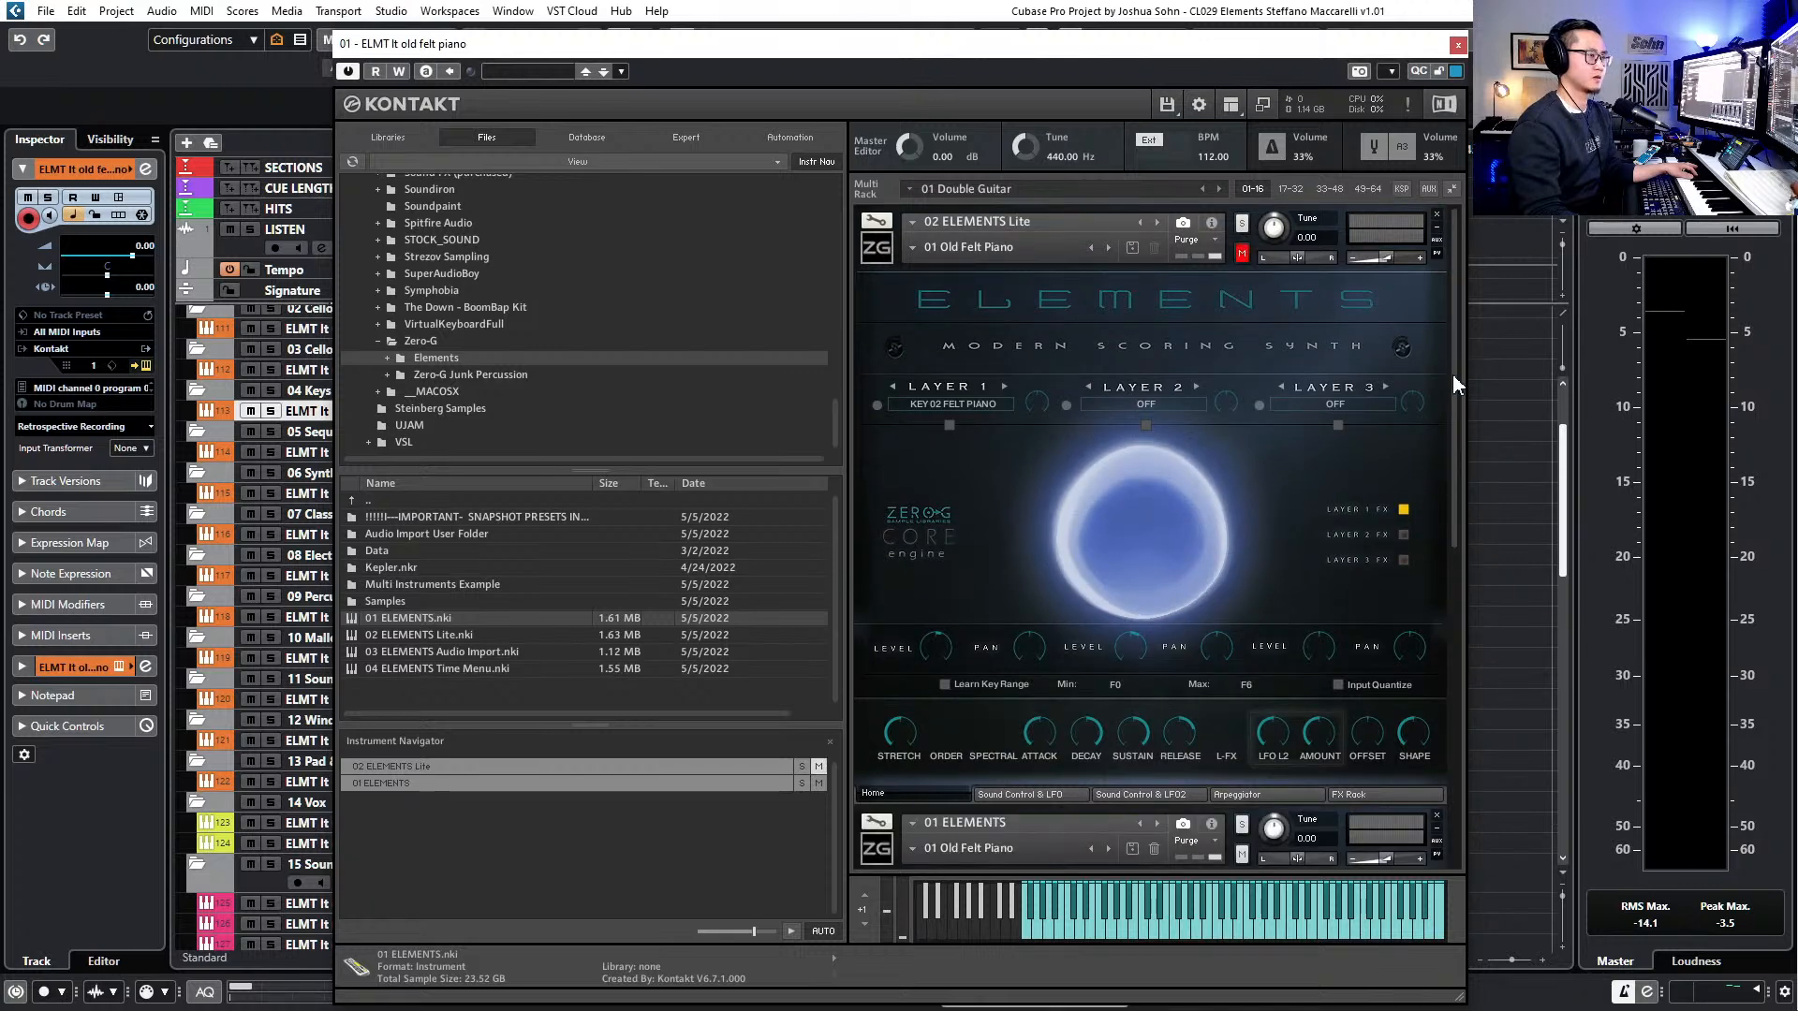
drag(1451, 373, 1453, 619)
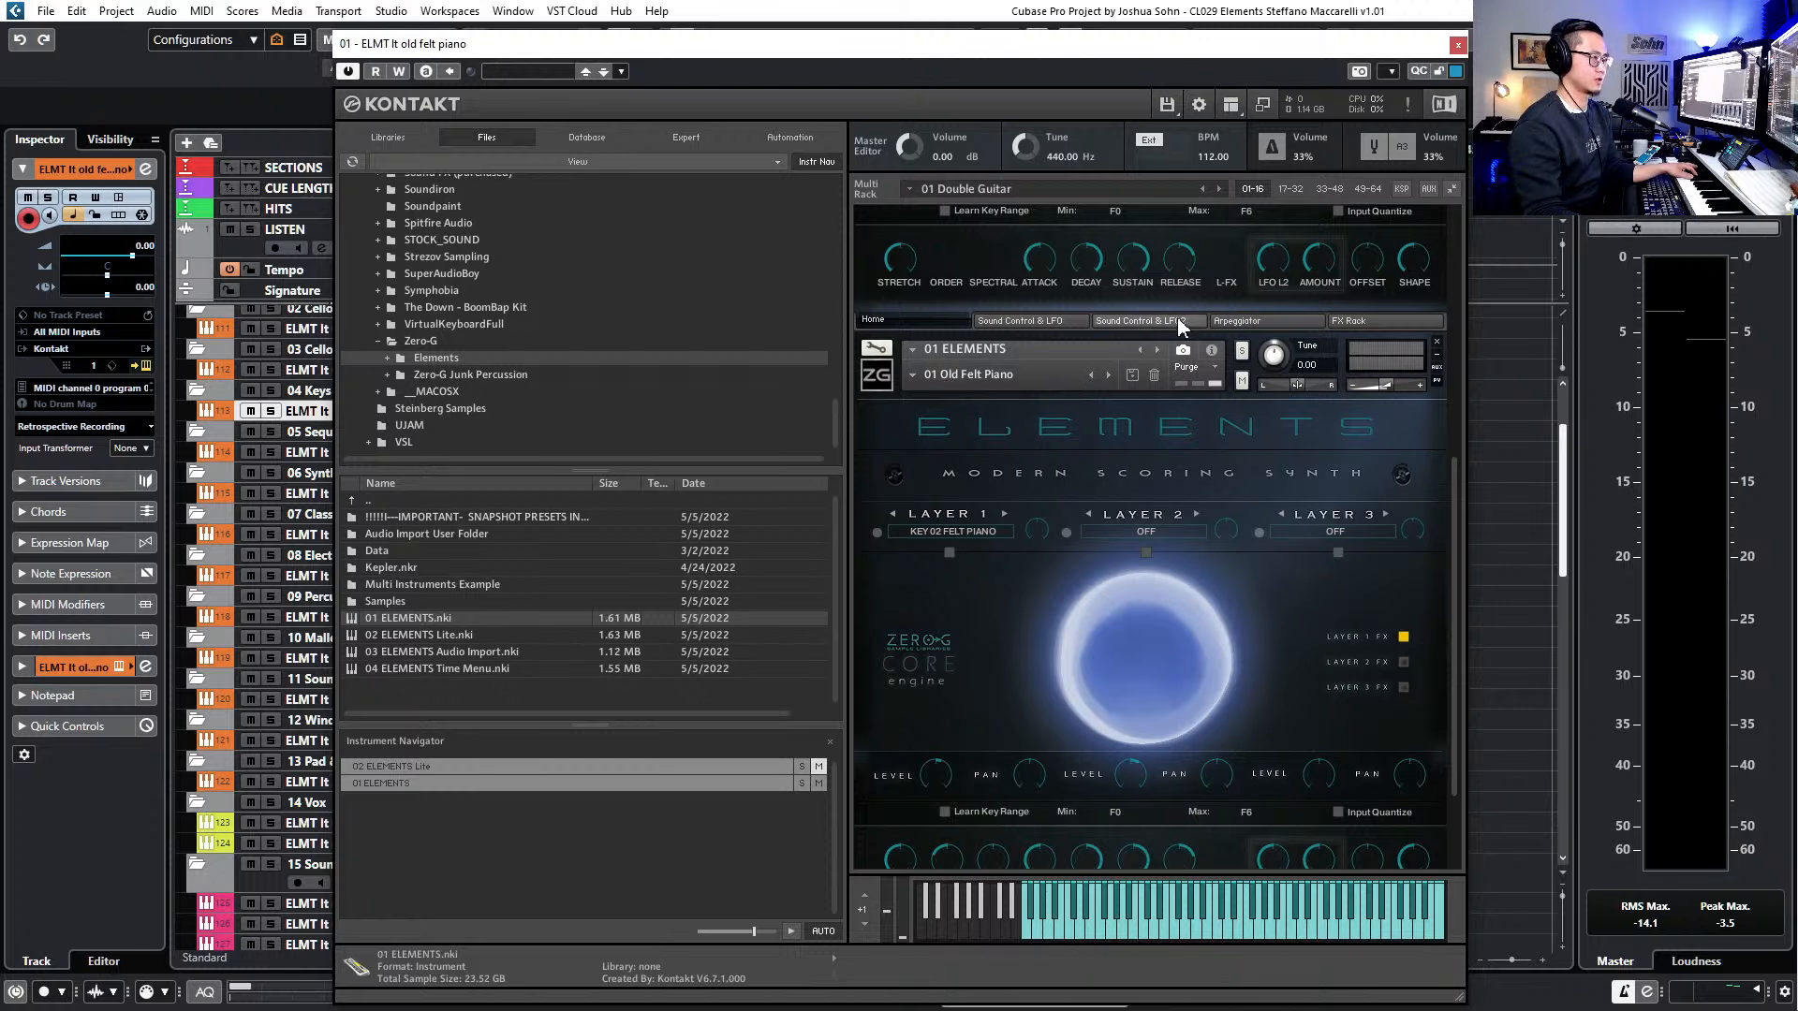
click(973, 380)
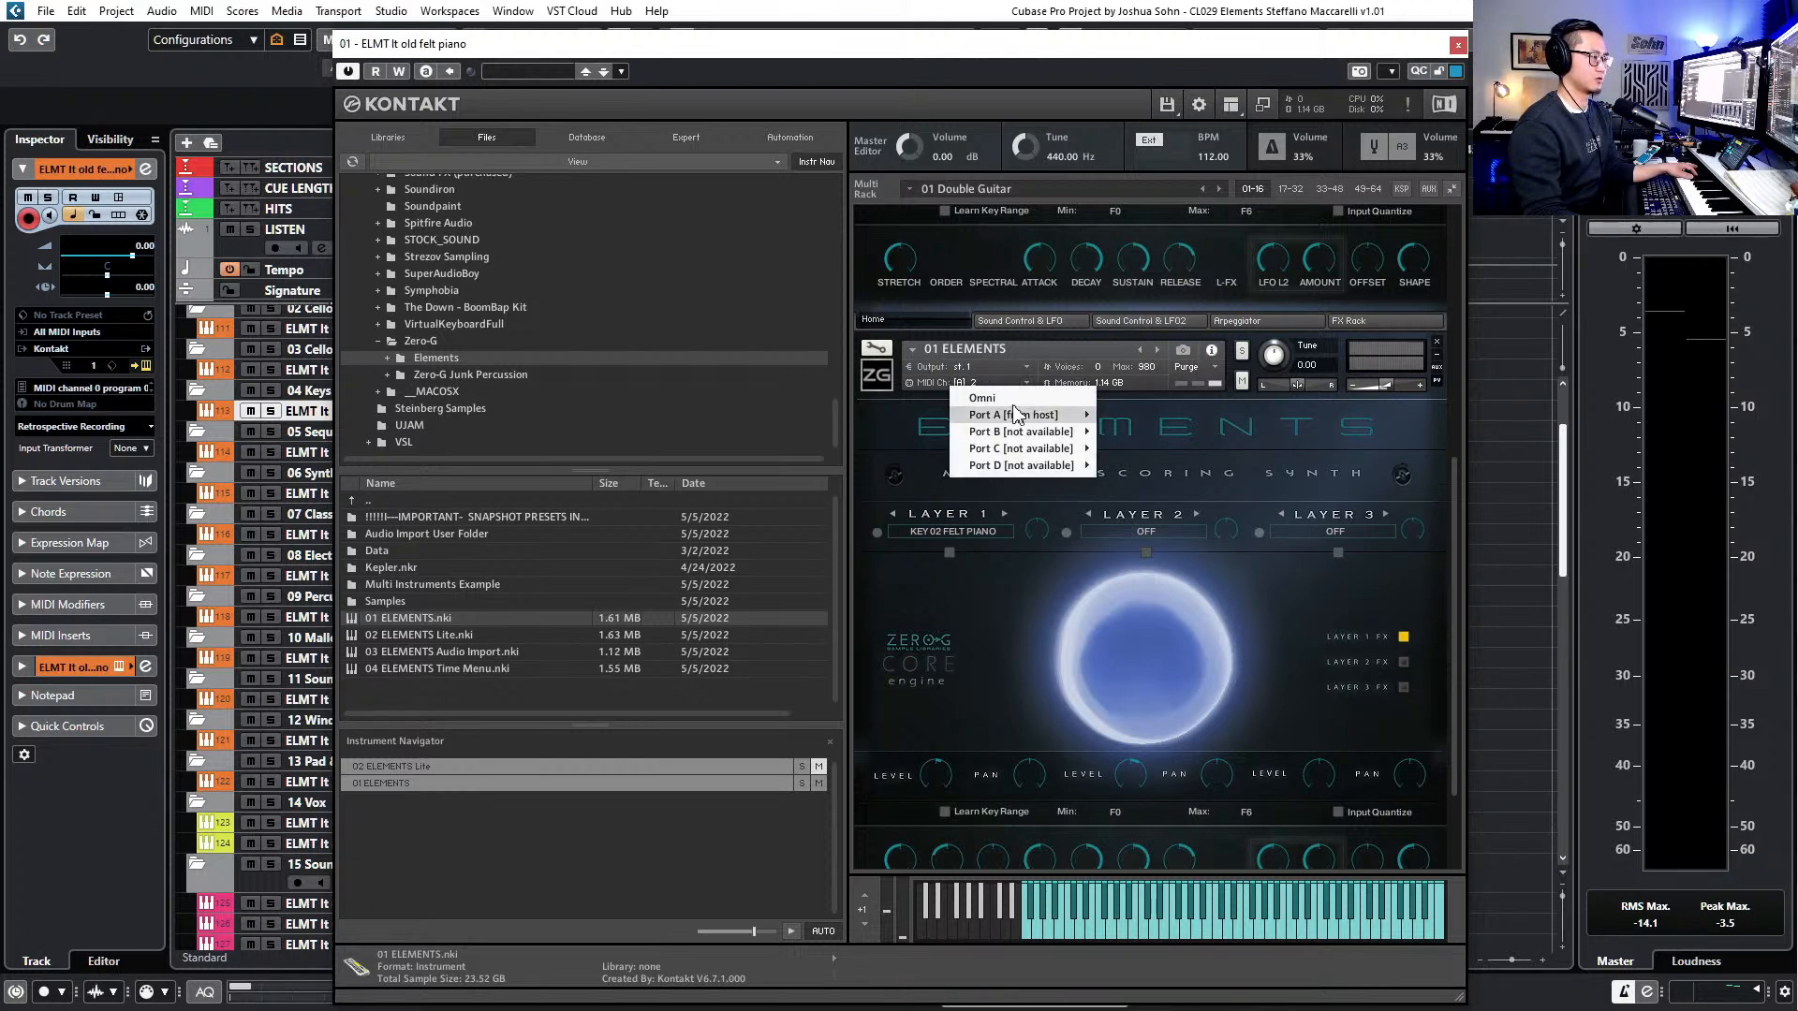
click(1119, 416)
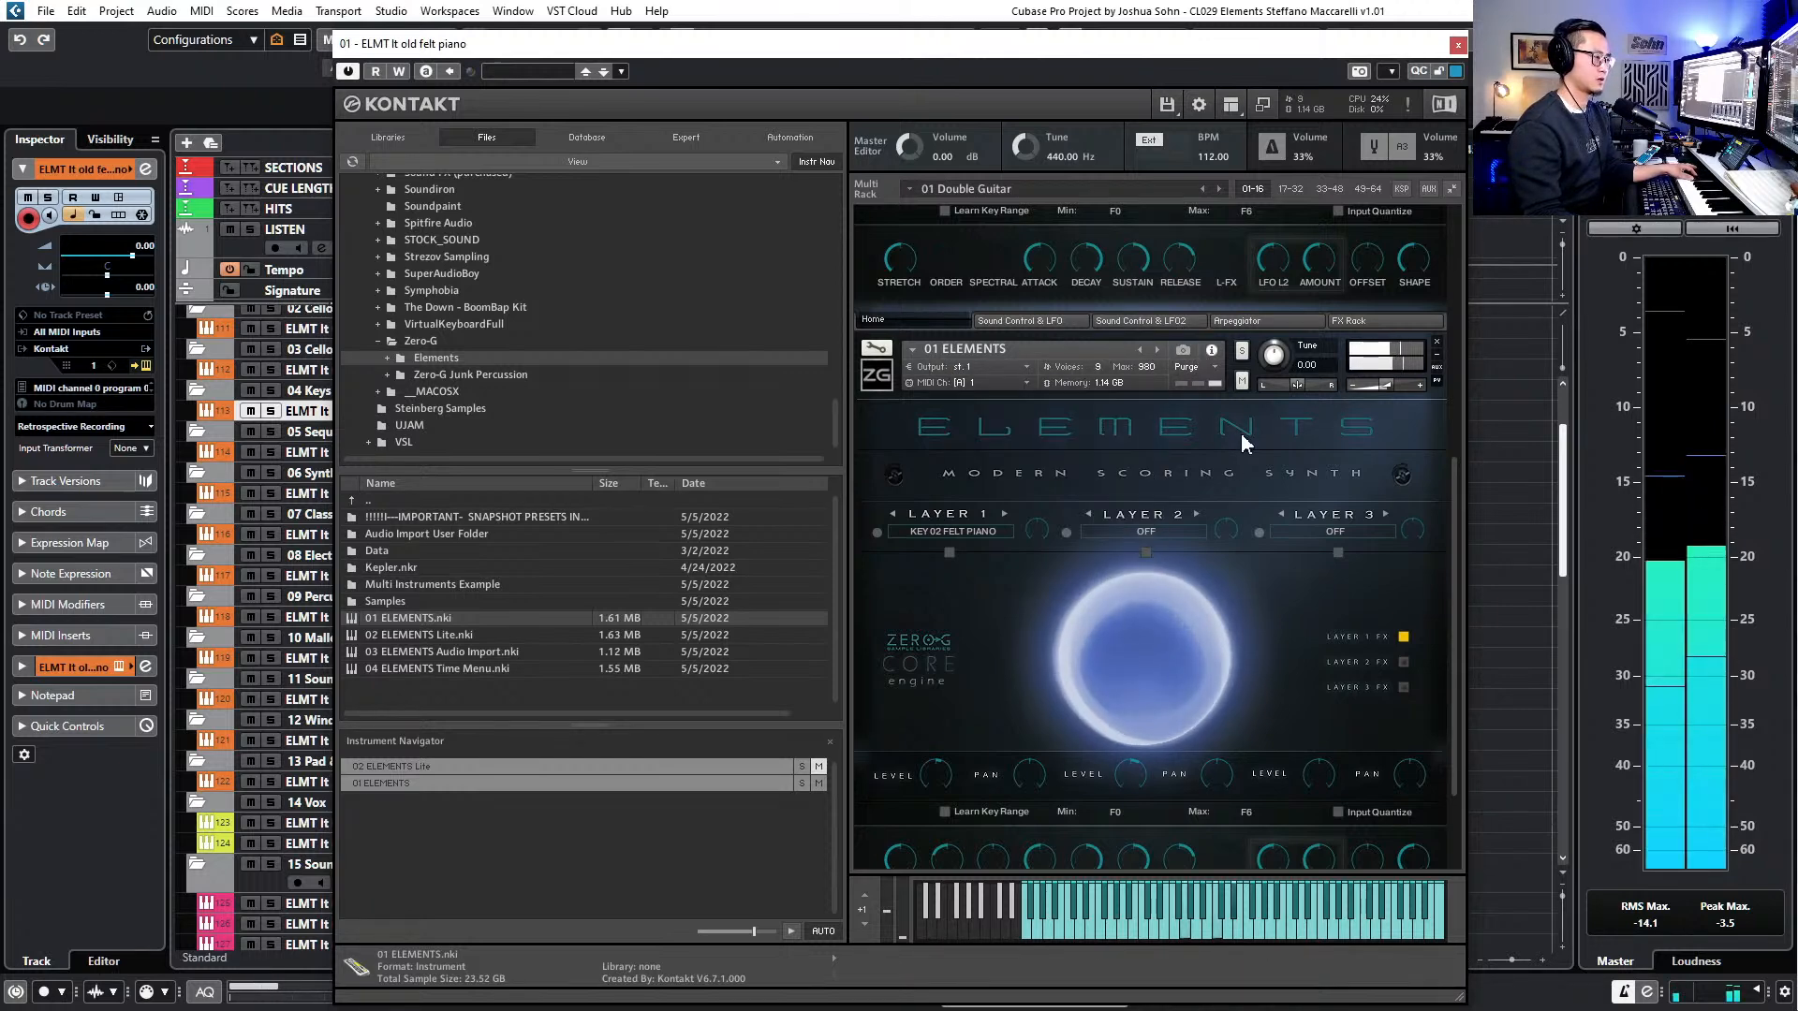
- Set the 01 ELEMENTS instrument's Order to 79 and Spectral to 31
drag(1457, 534, 1463, 632)
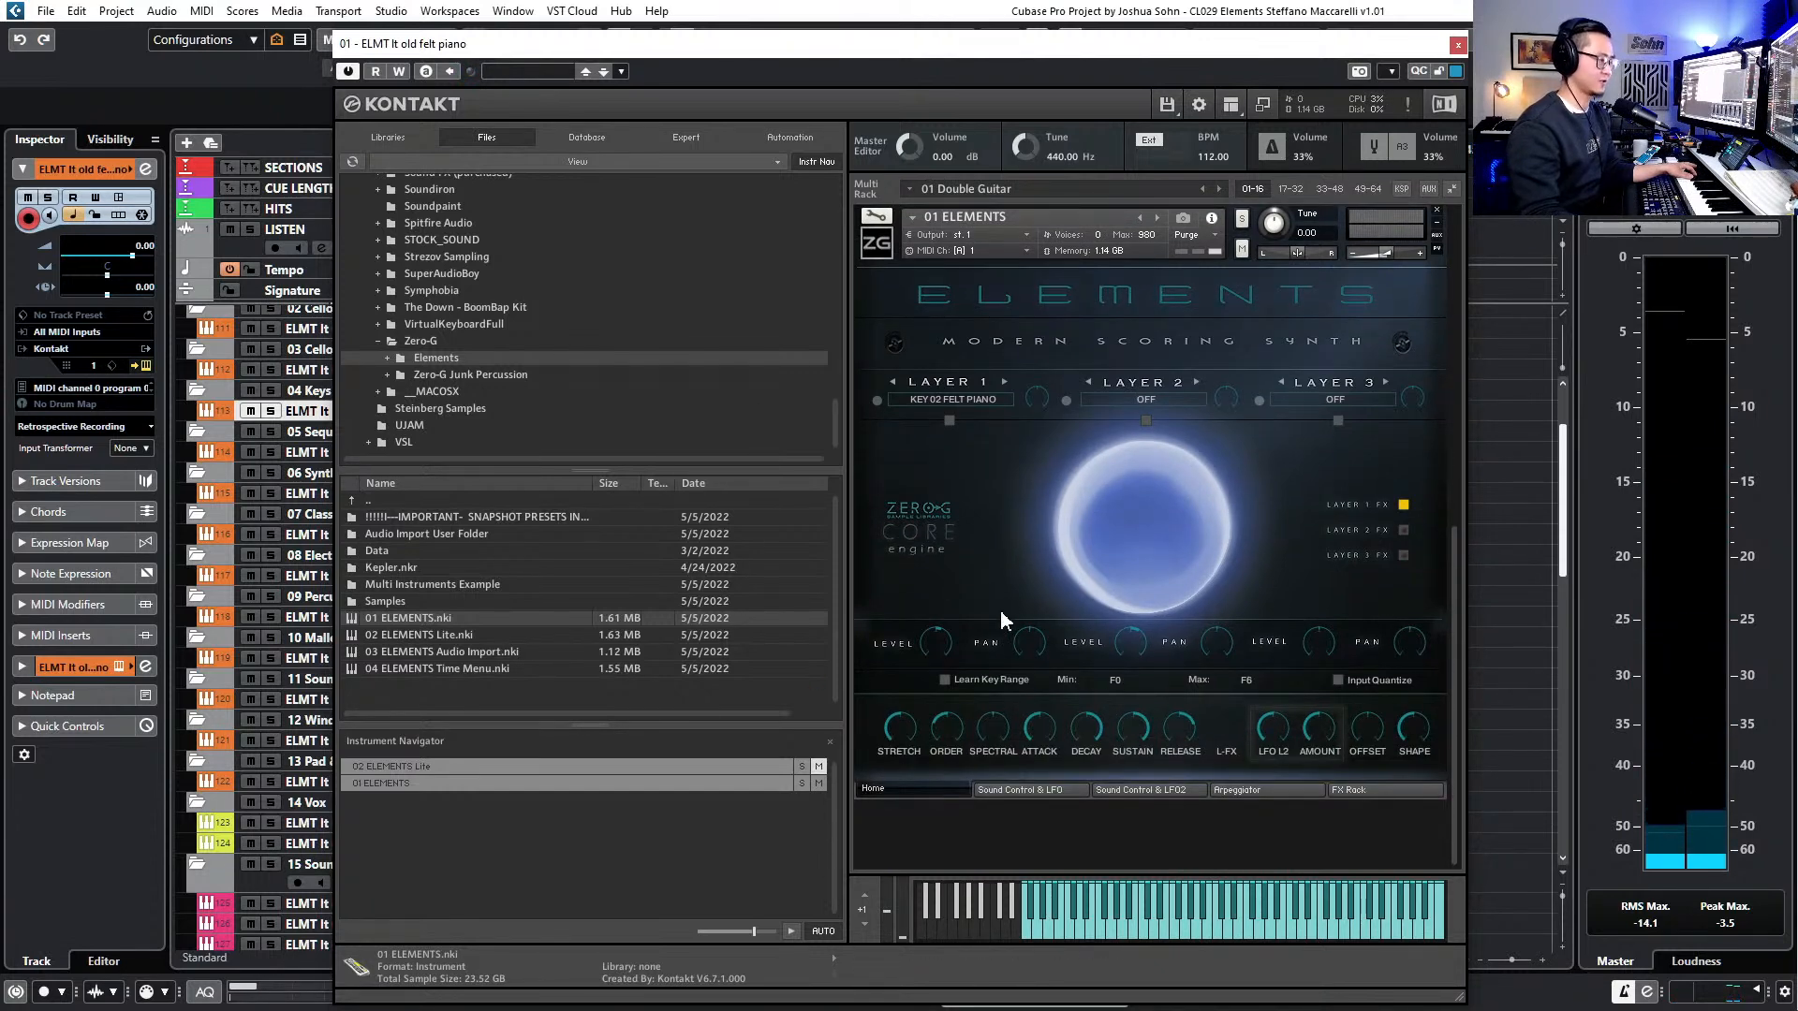
drag(989, 726, 956, 694)
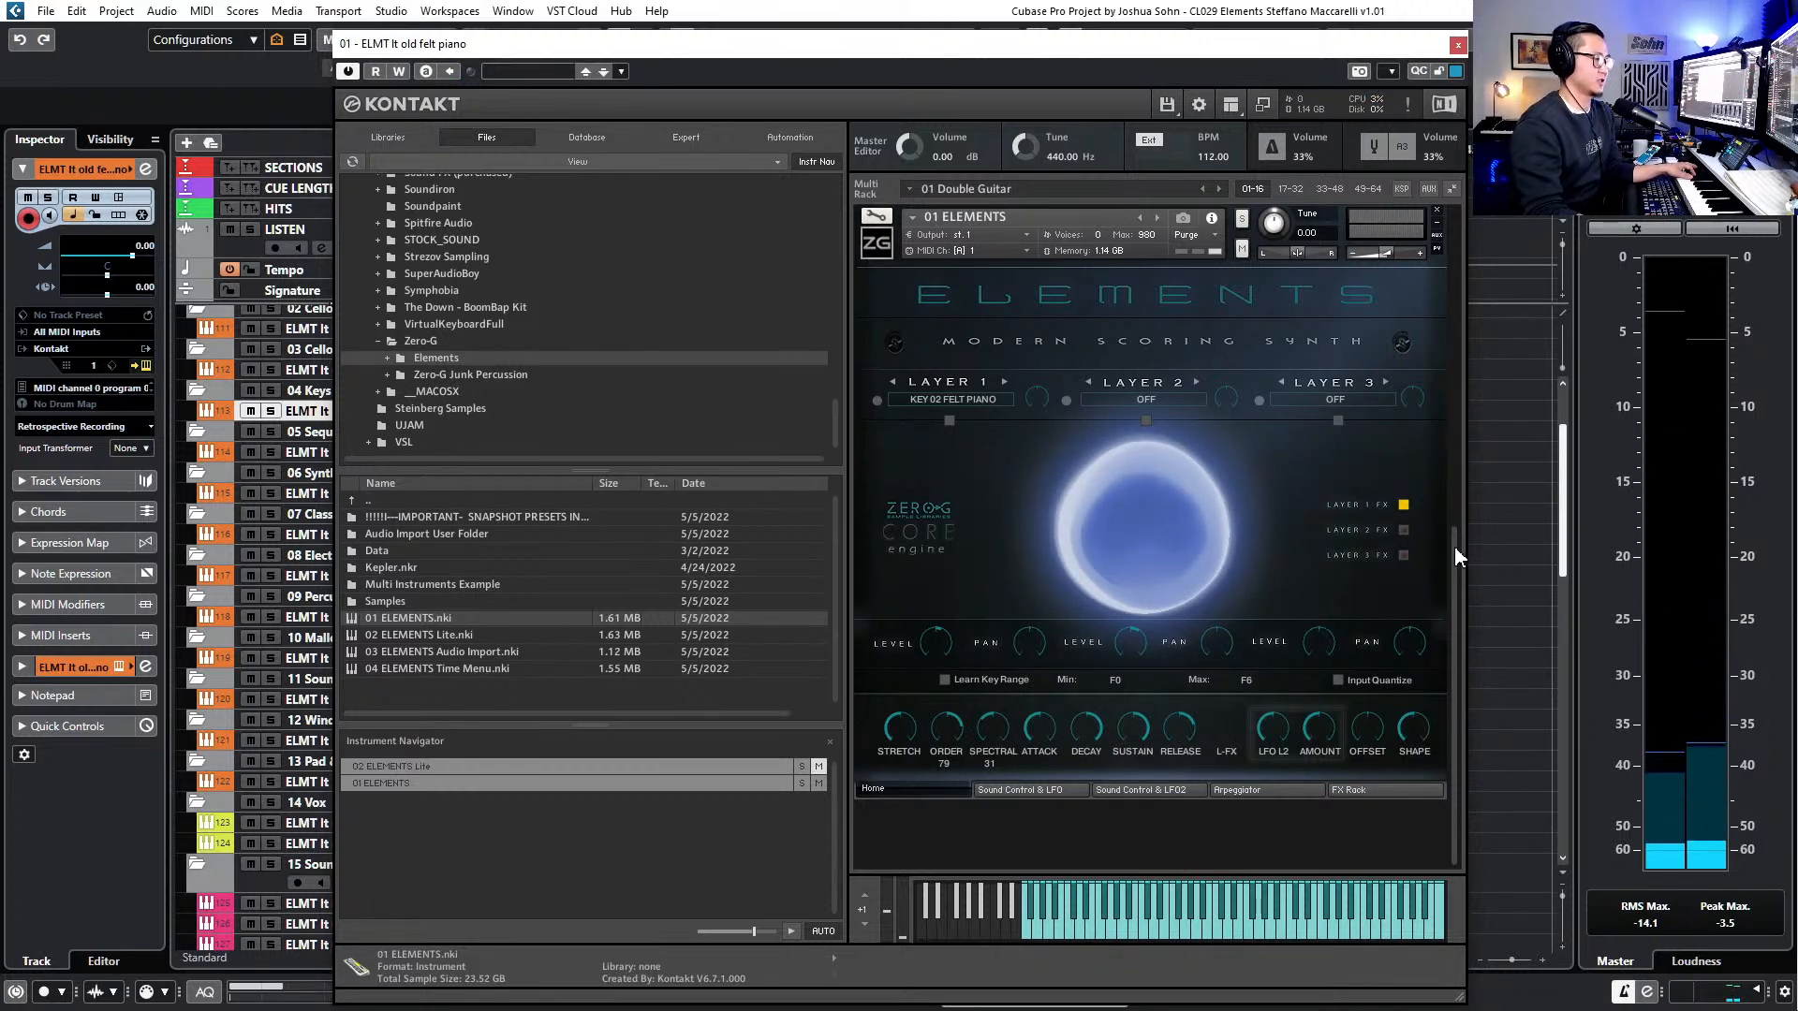
- Remove the 01 ELEMENTS instrument from the Kontakt rack without saving its changes and unmute the 02 ELEMENTS Lite instrument
scroll(1453, 548, up, 3)
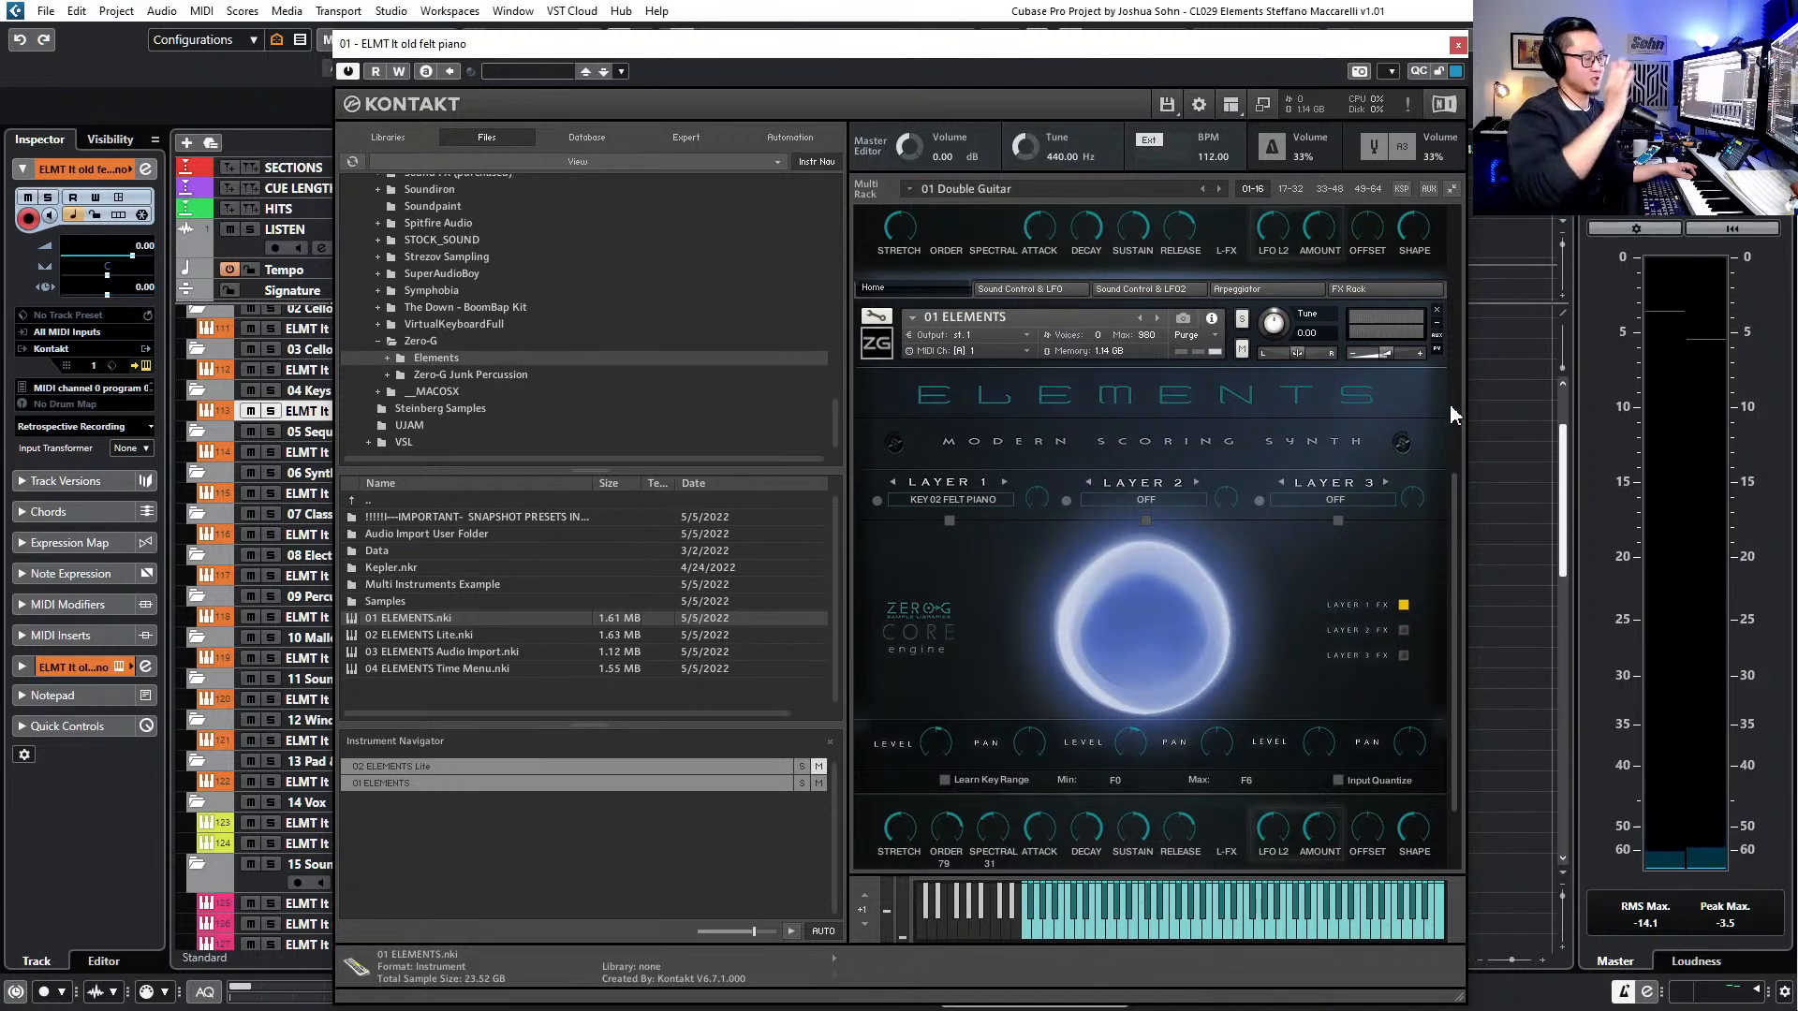
click(1437, 319)
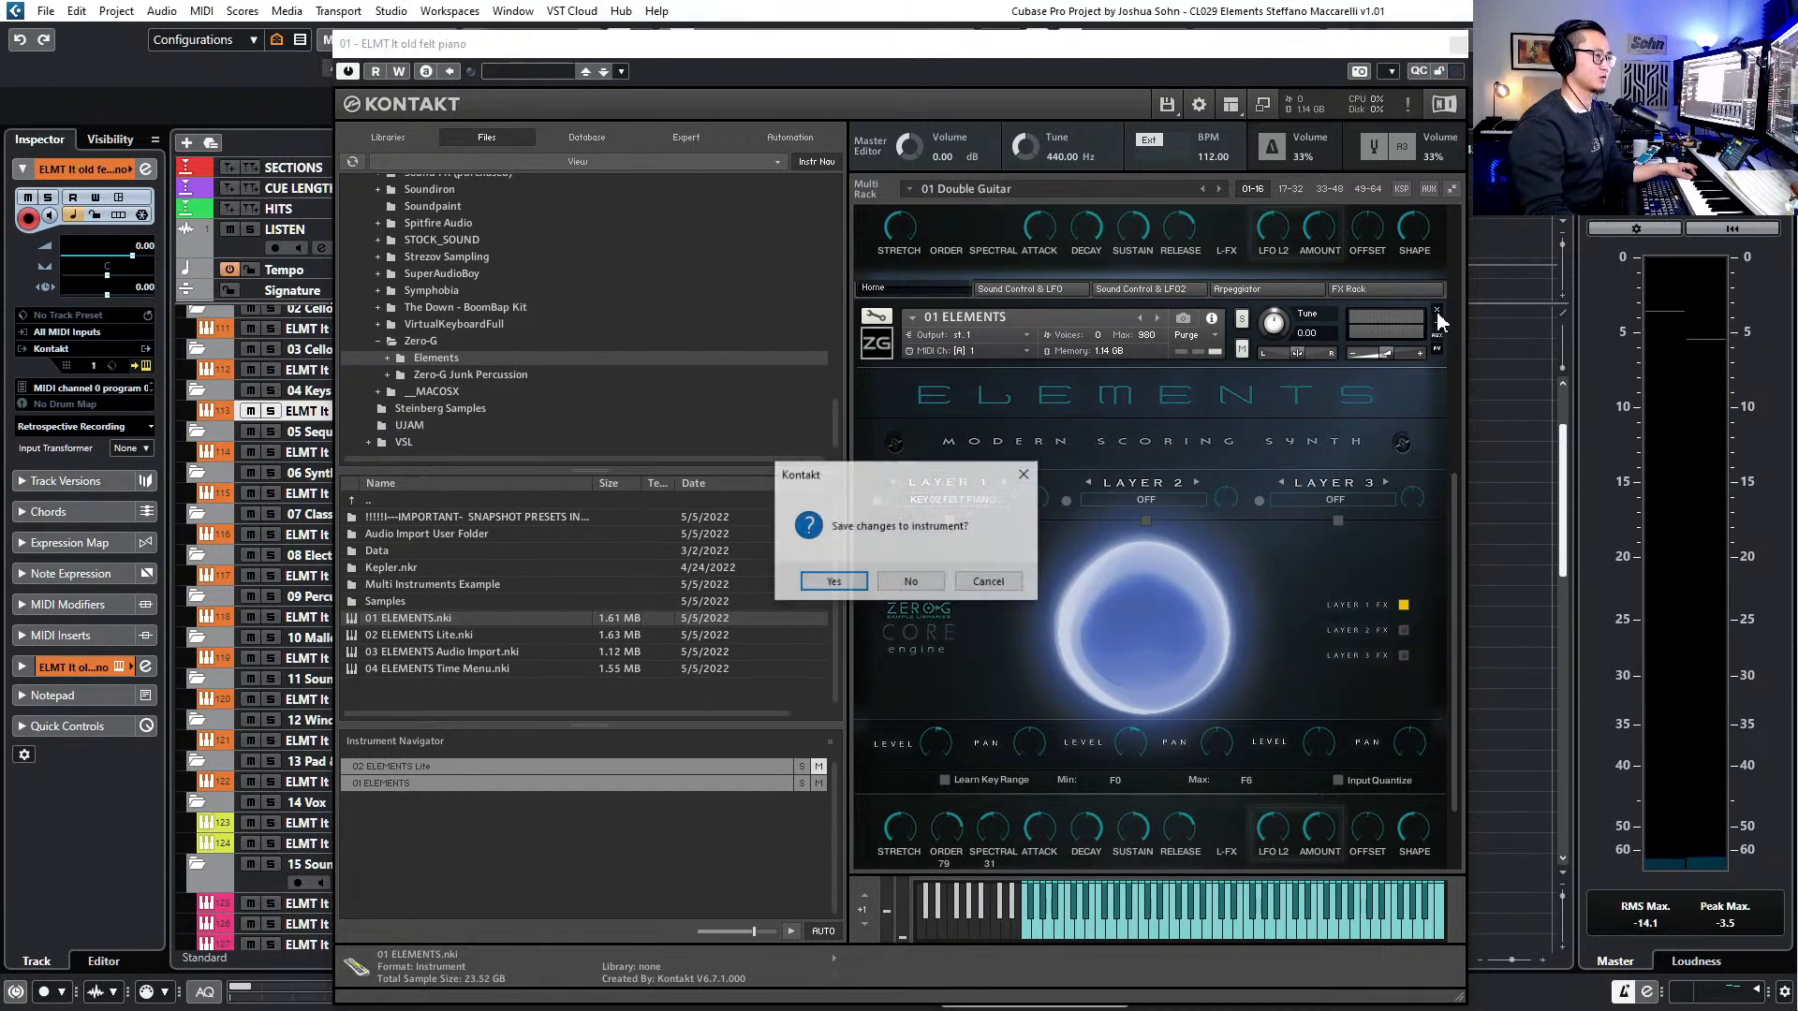
click(913, 579)
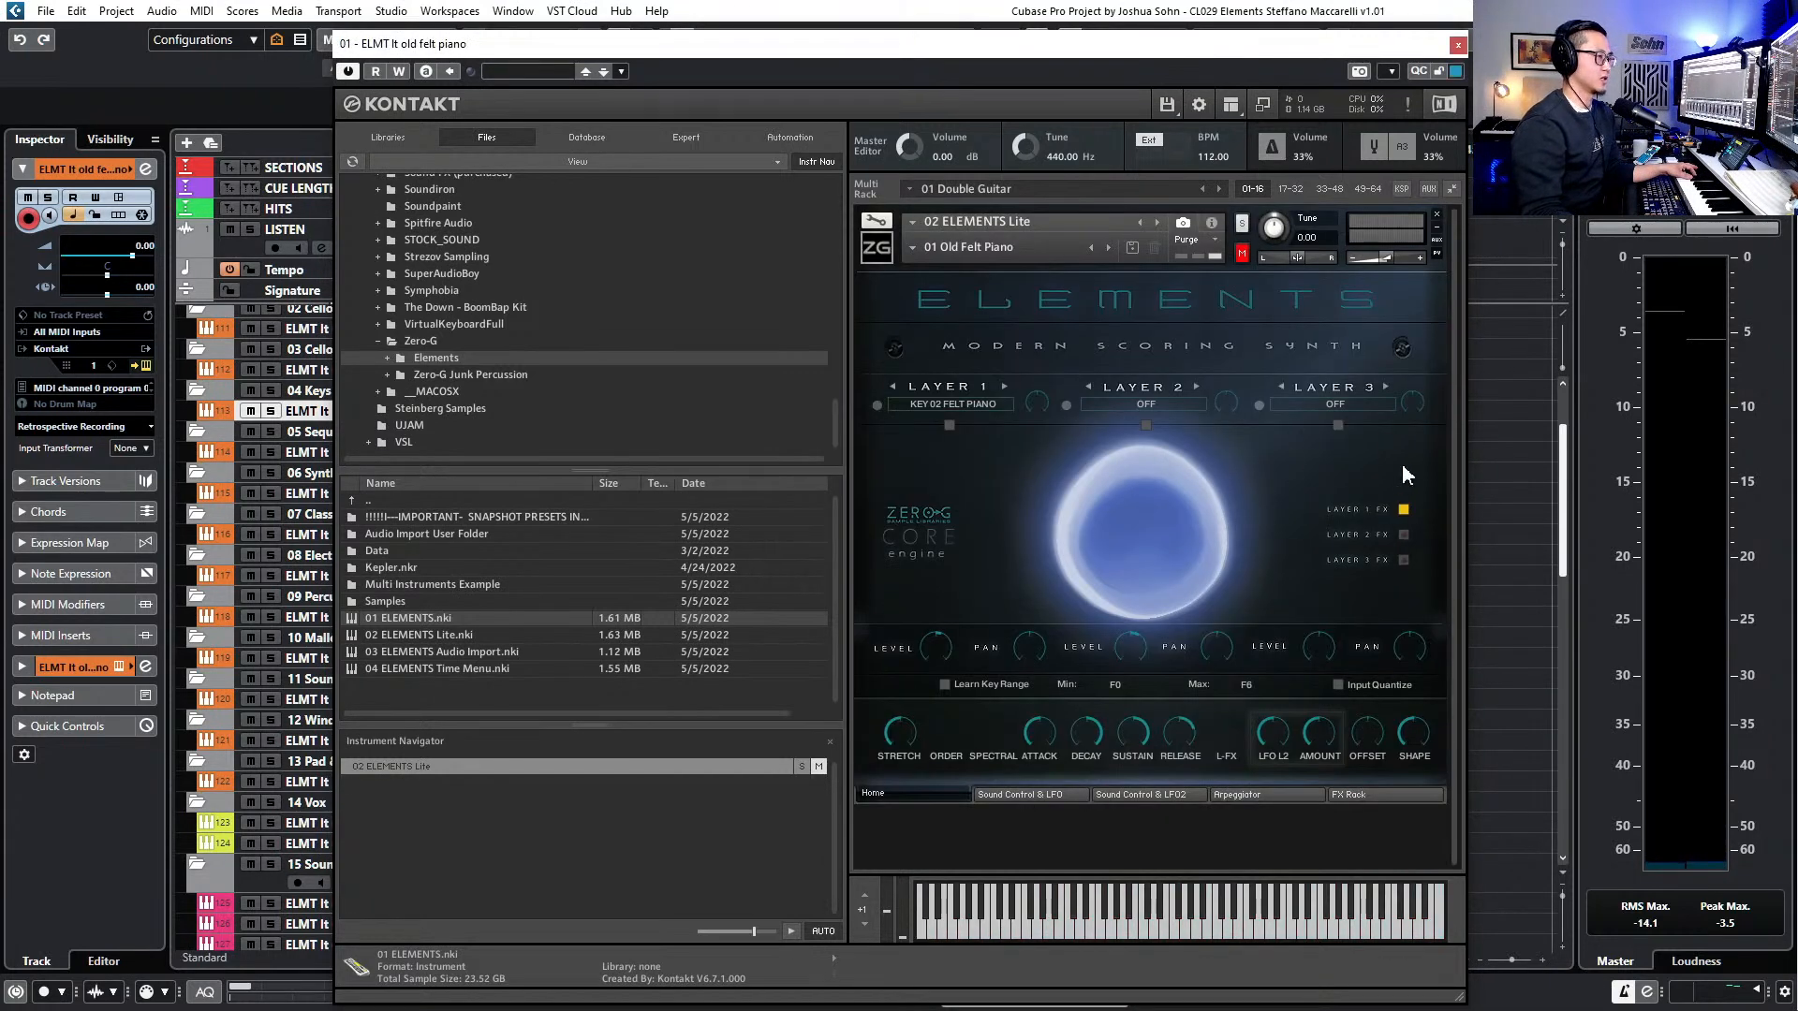
click(1243, 254)
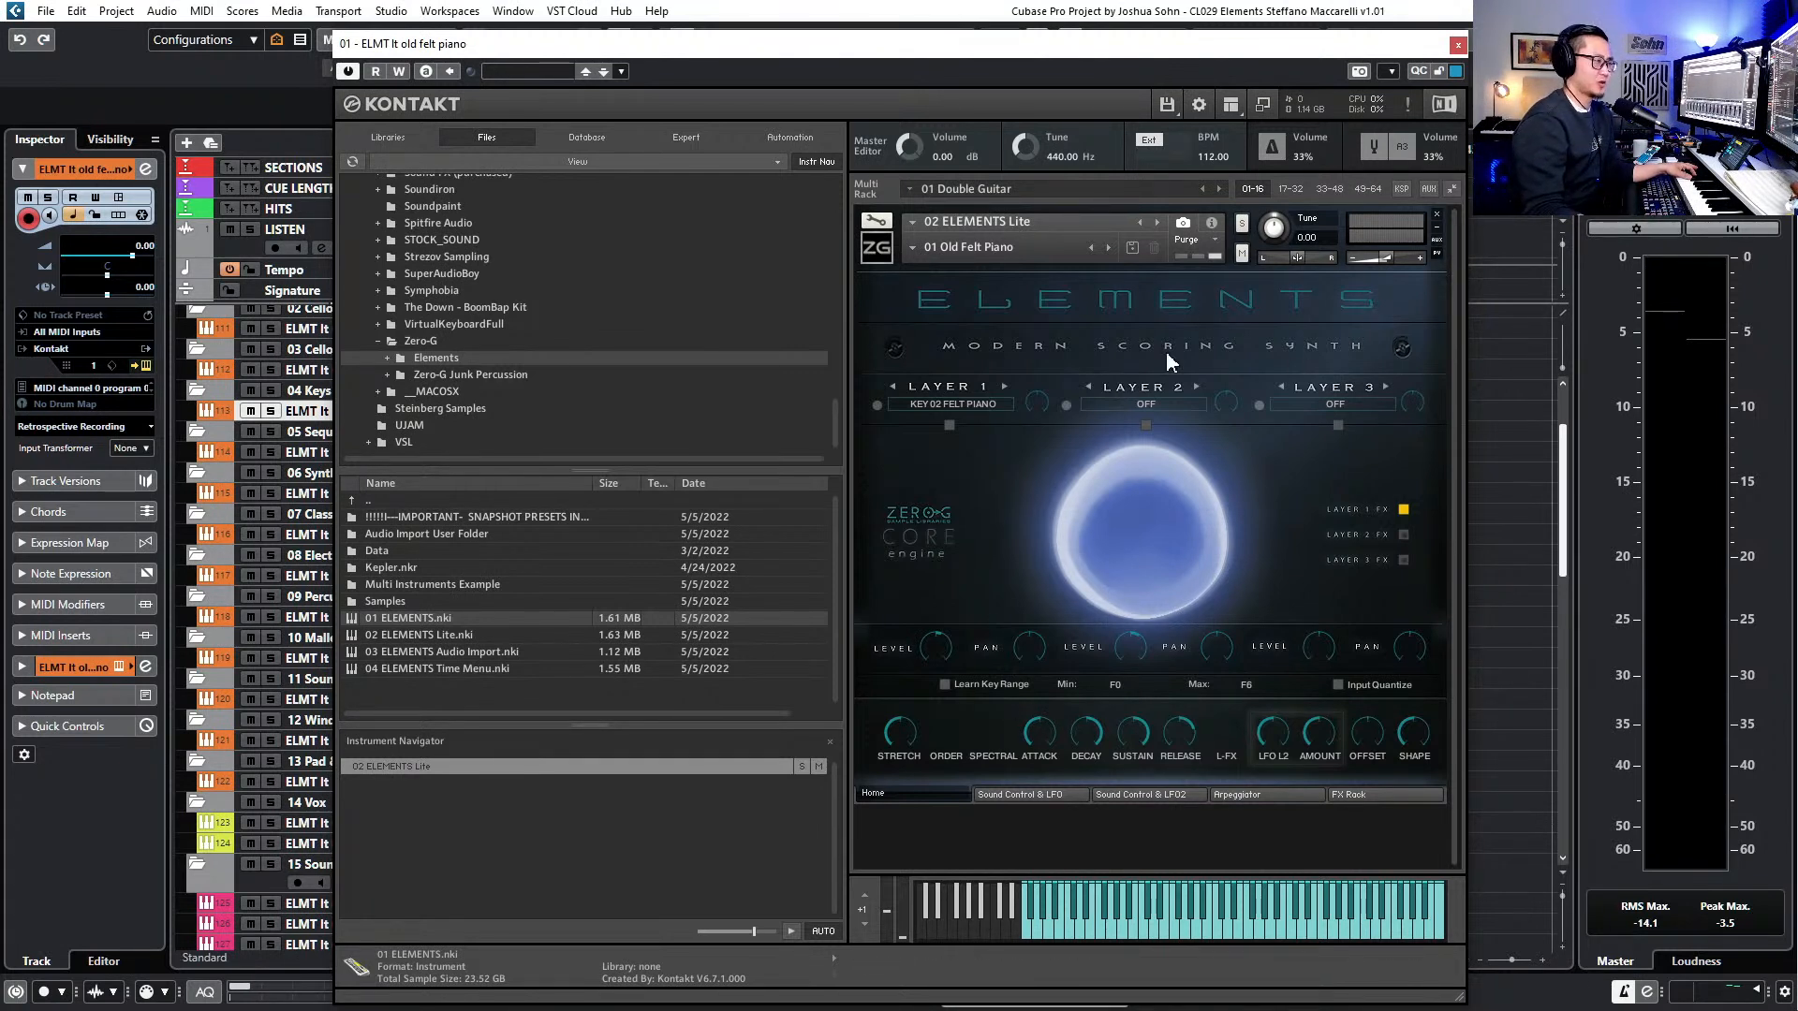
- Close the old felt piano's Kontakt window and open the 05 Sequences track's instrument to audition its 01 Synth Seq 01 snapshot
drag(626, 44, 720, 39)
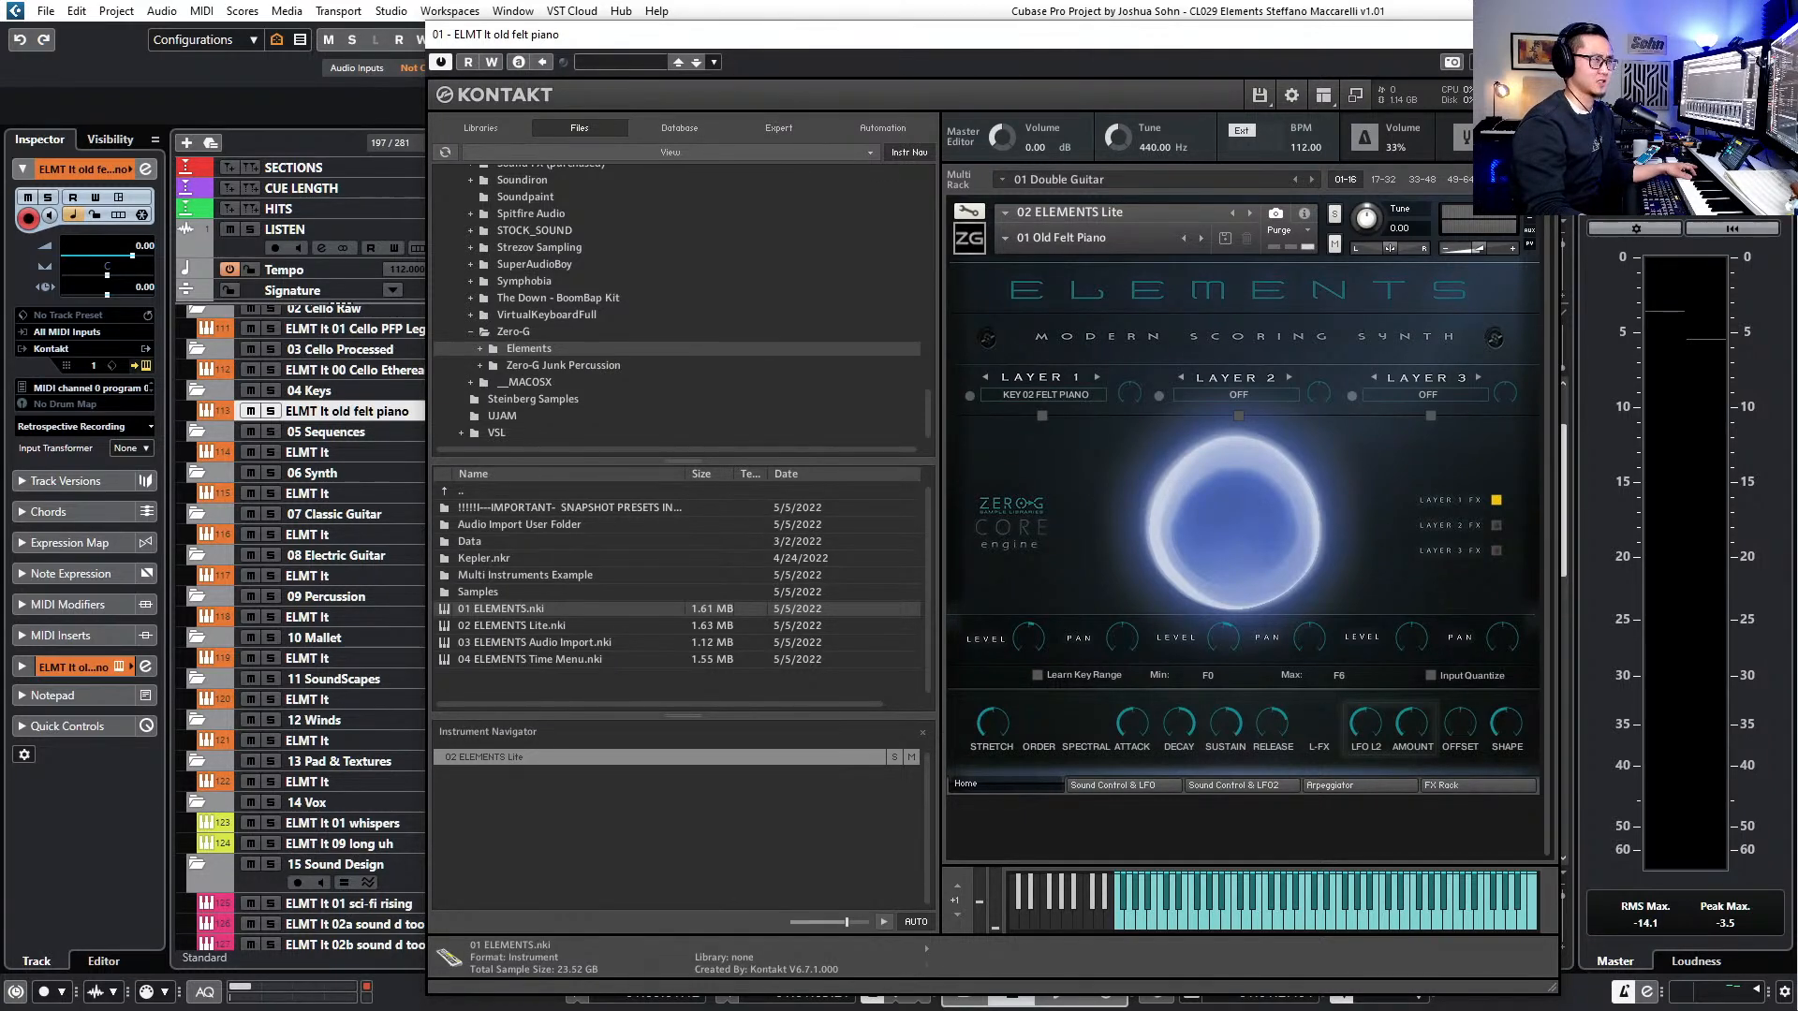
click(1538, 34)
click(365, 455)
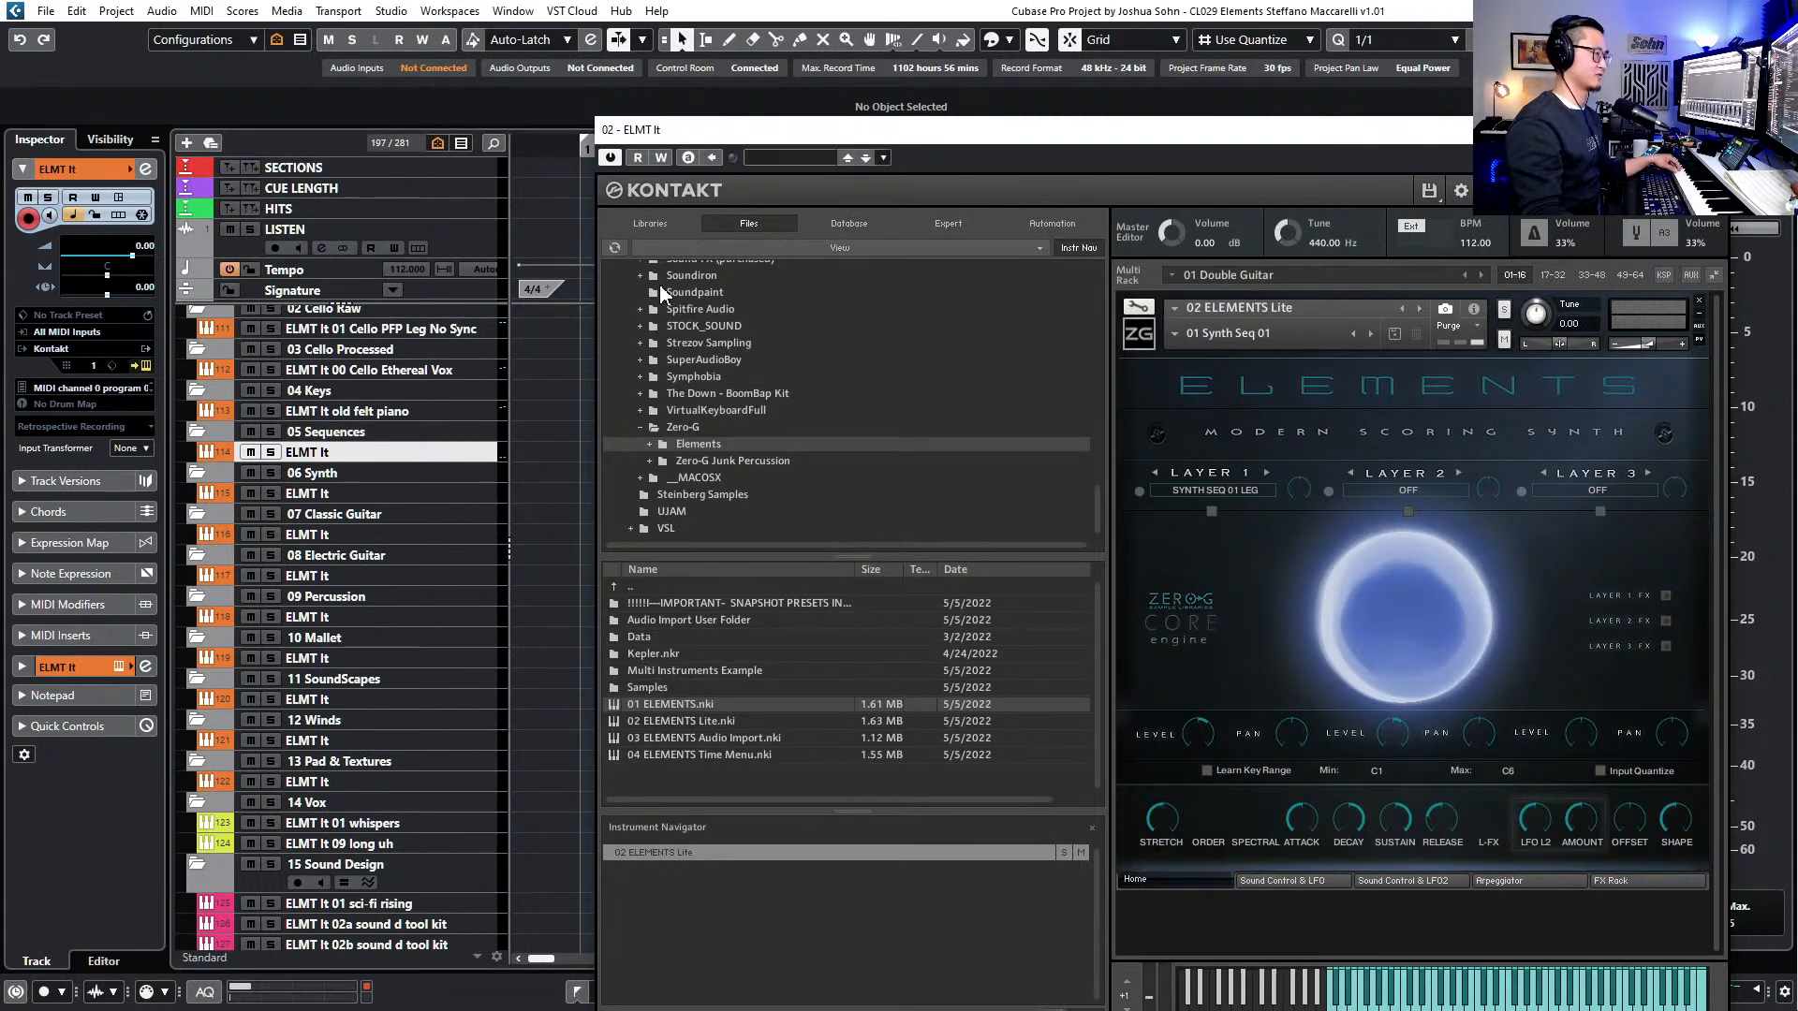
drag(959, 131, 898, 129)
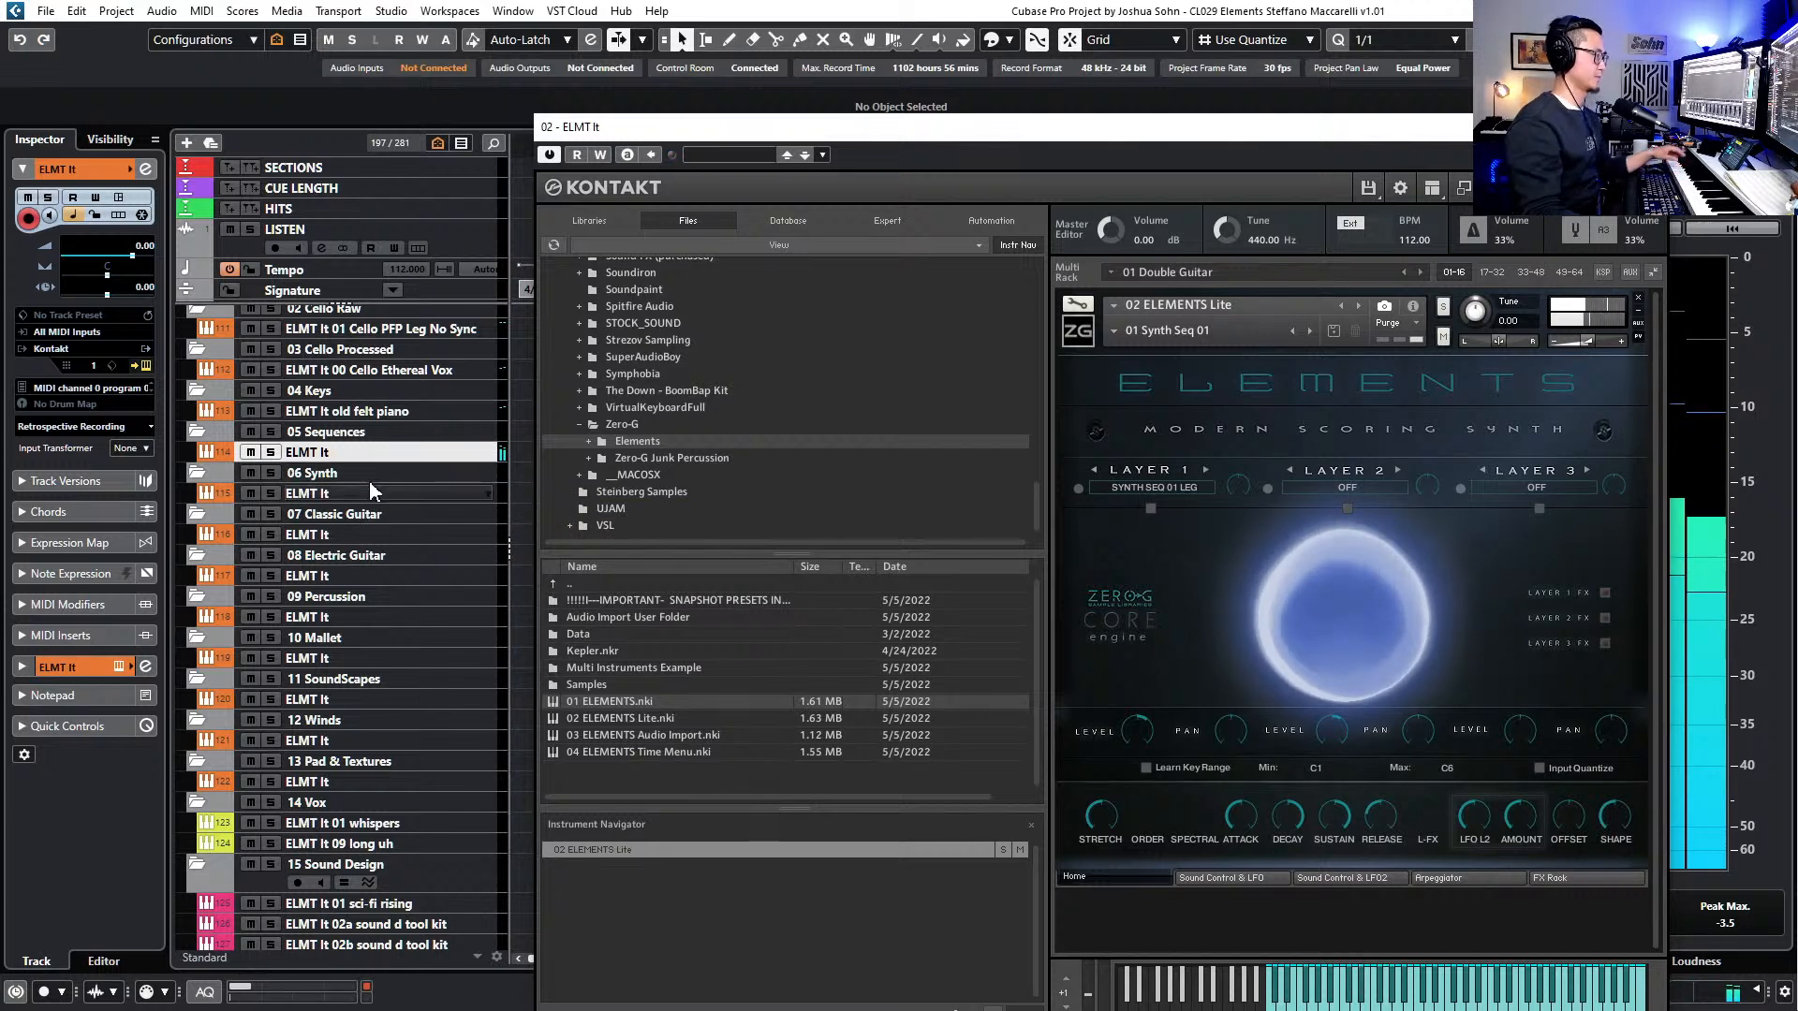
- Open the 06 Synth track's instrument to audition its 00 Soft Synth snapshot, and close the open Kontakt windows
click(368, 494)
key(e)
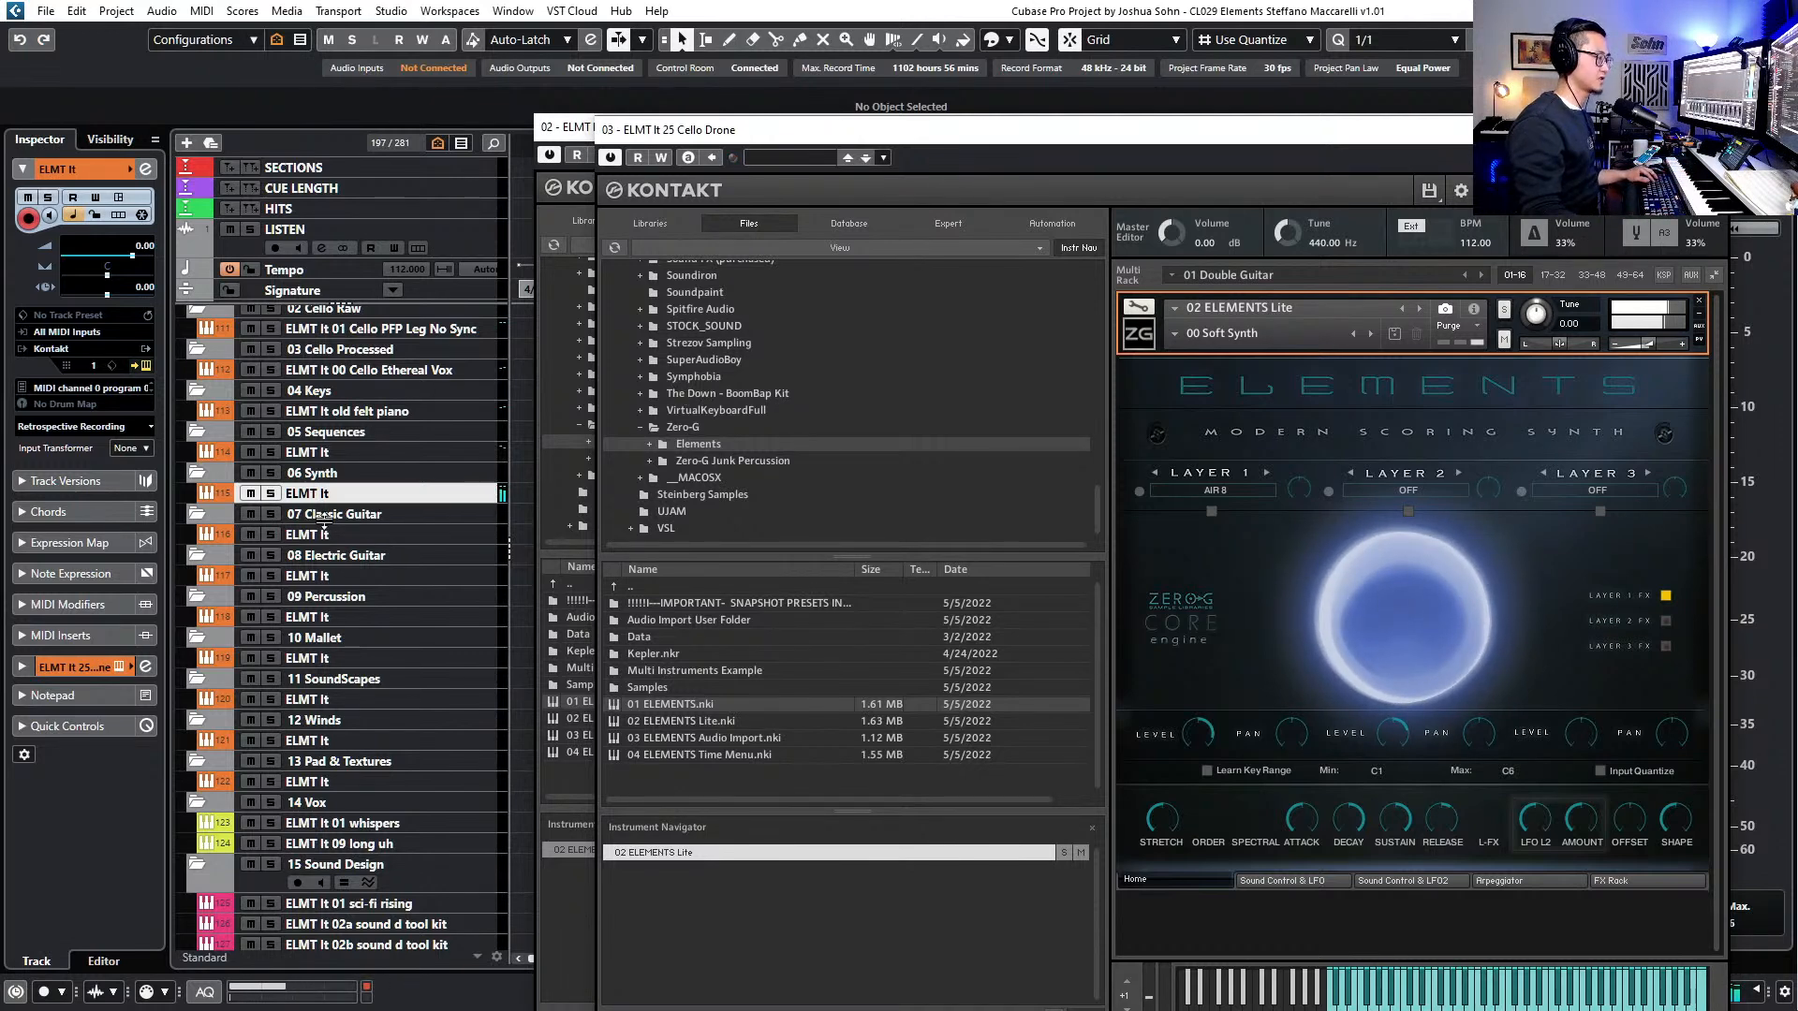
double_click(383, 494)
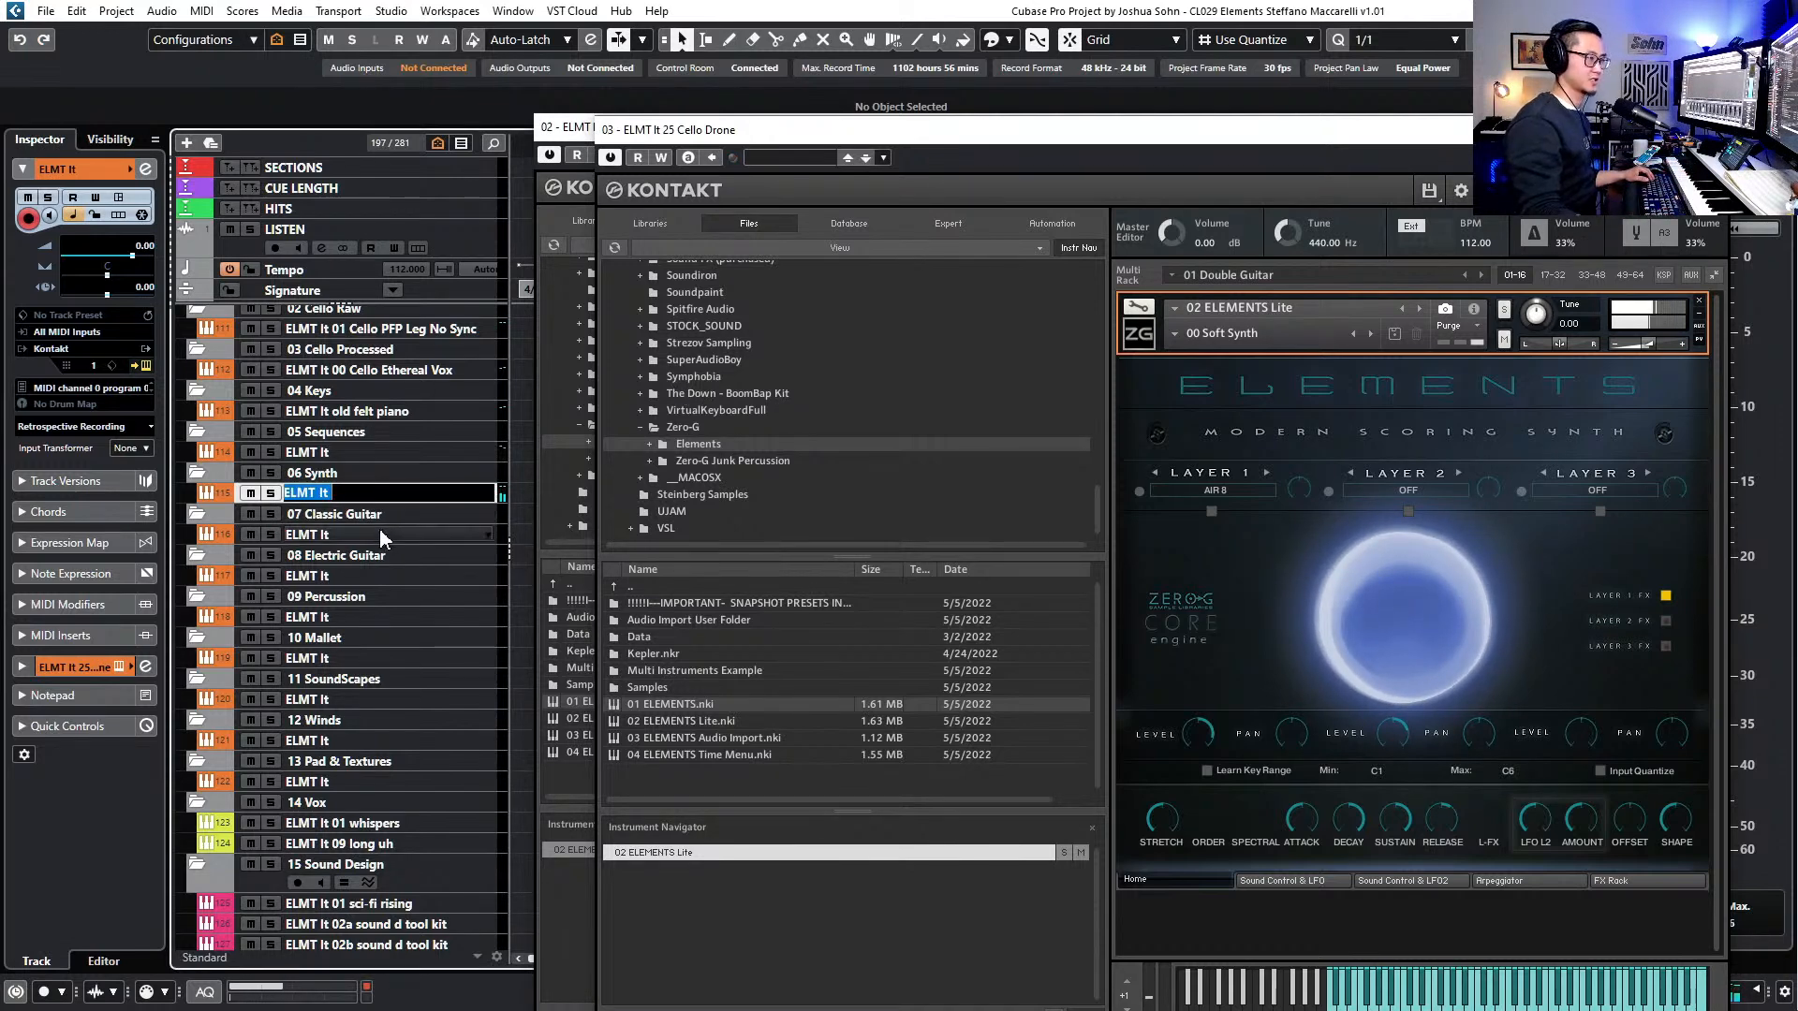
click(381, 535)
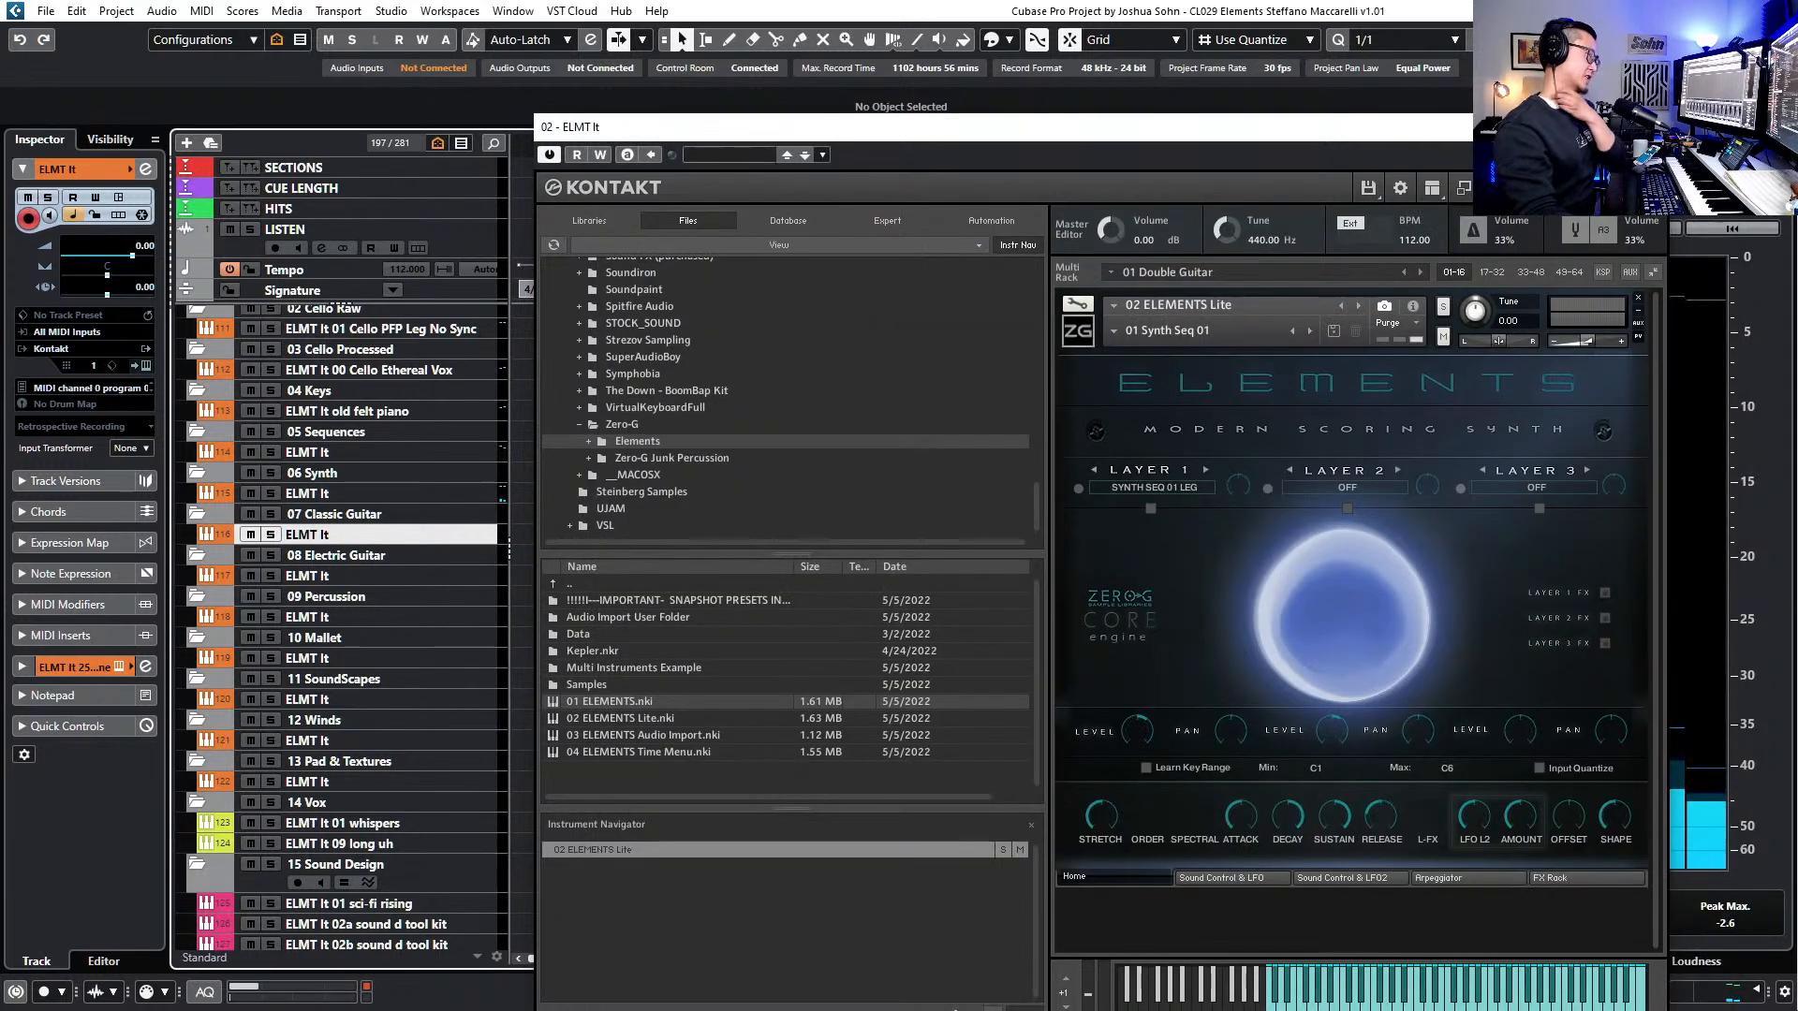
click(1646, 127)
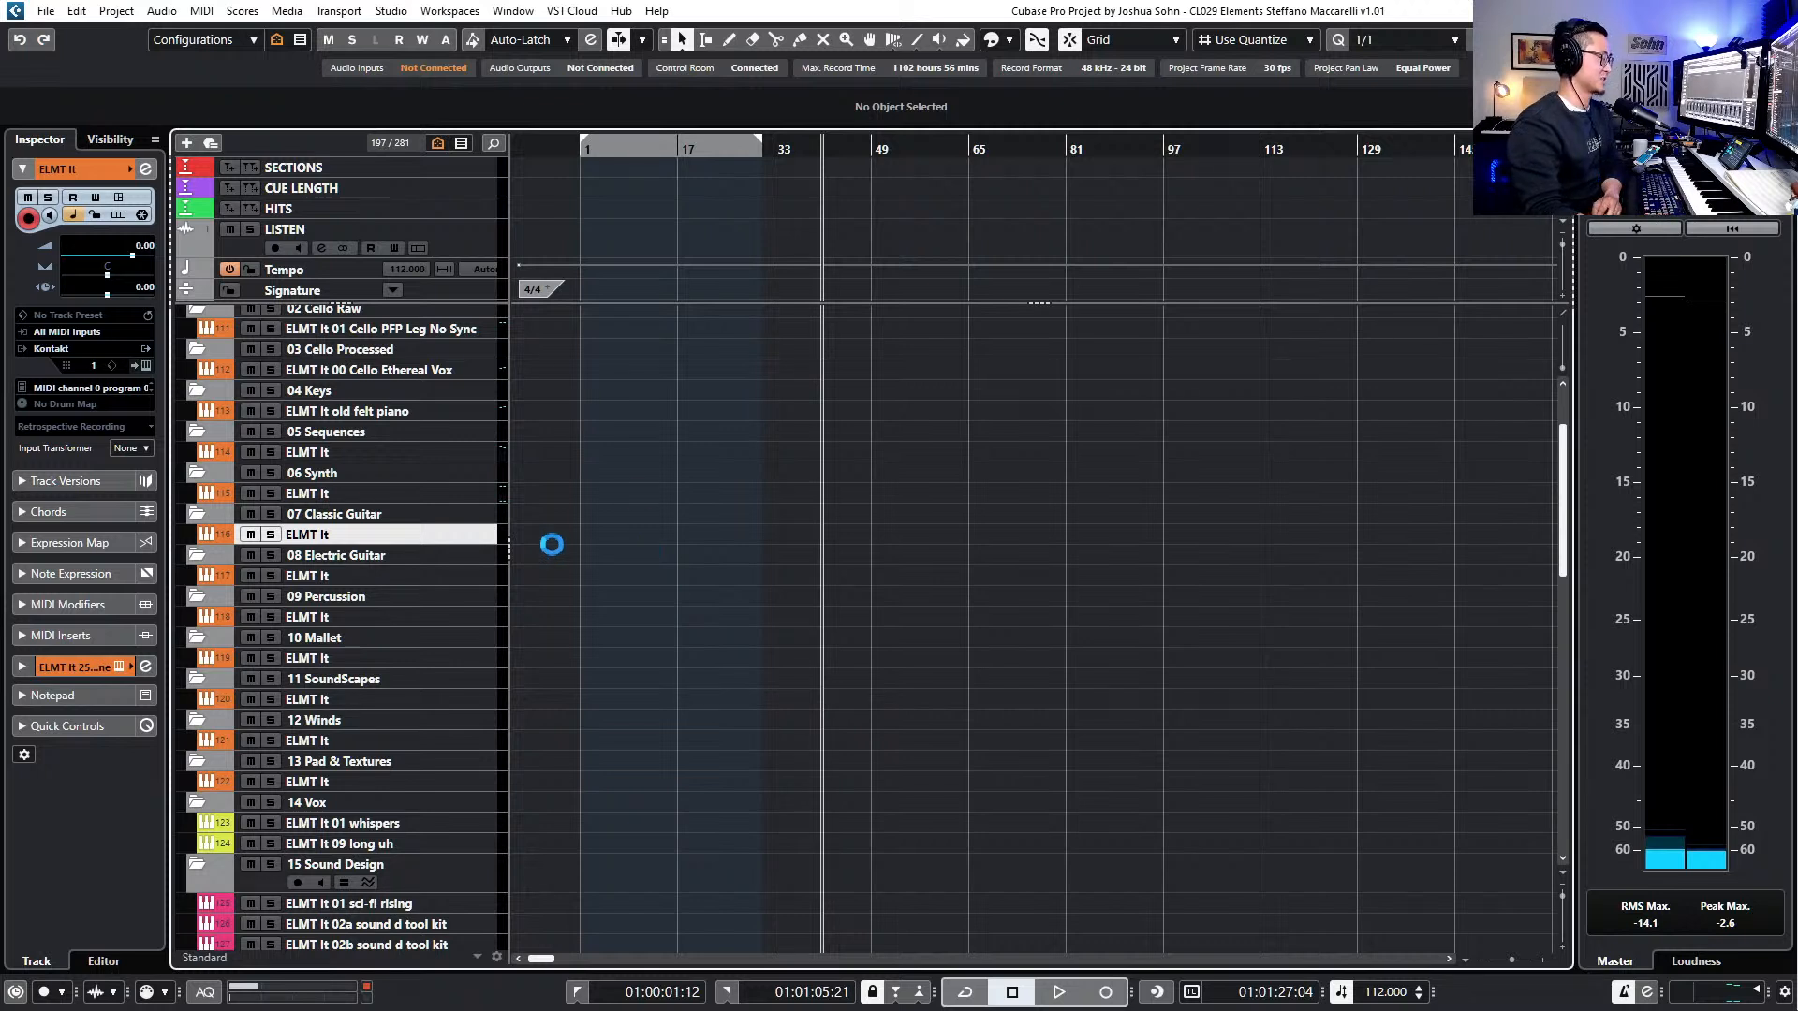
- Return the playhead to the left locator at bar 1 and select the ELMT lt track under 08 Electric Guitar
key(KP_1)
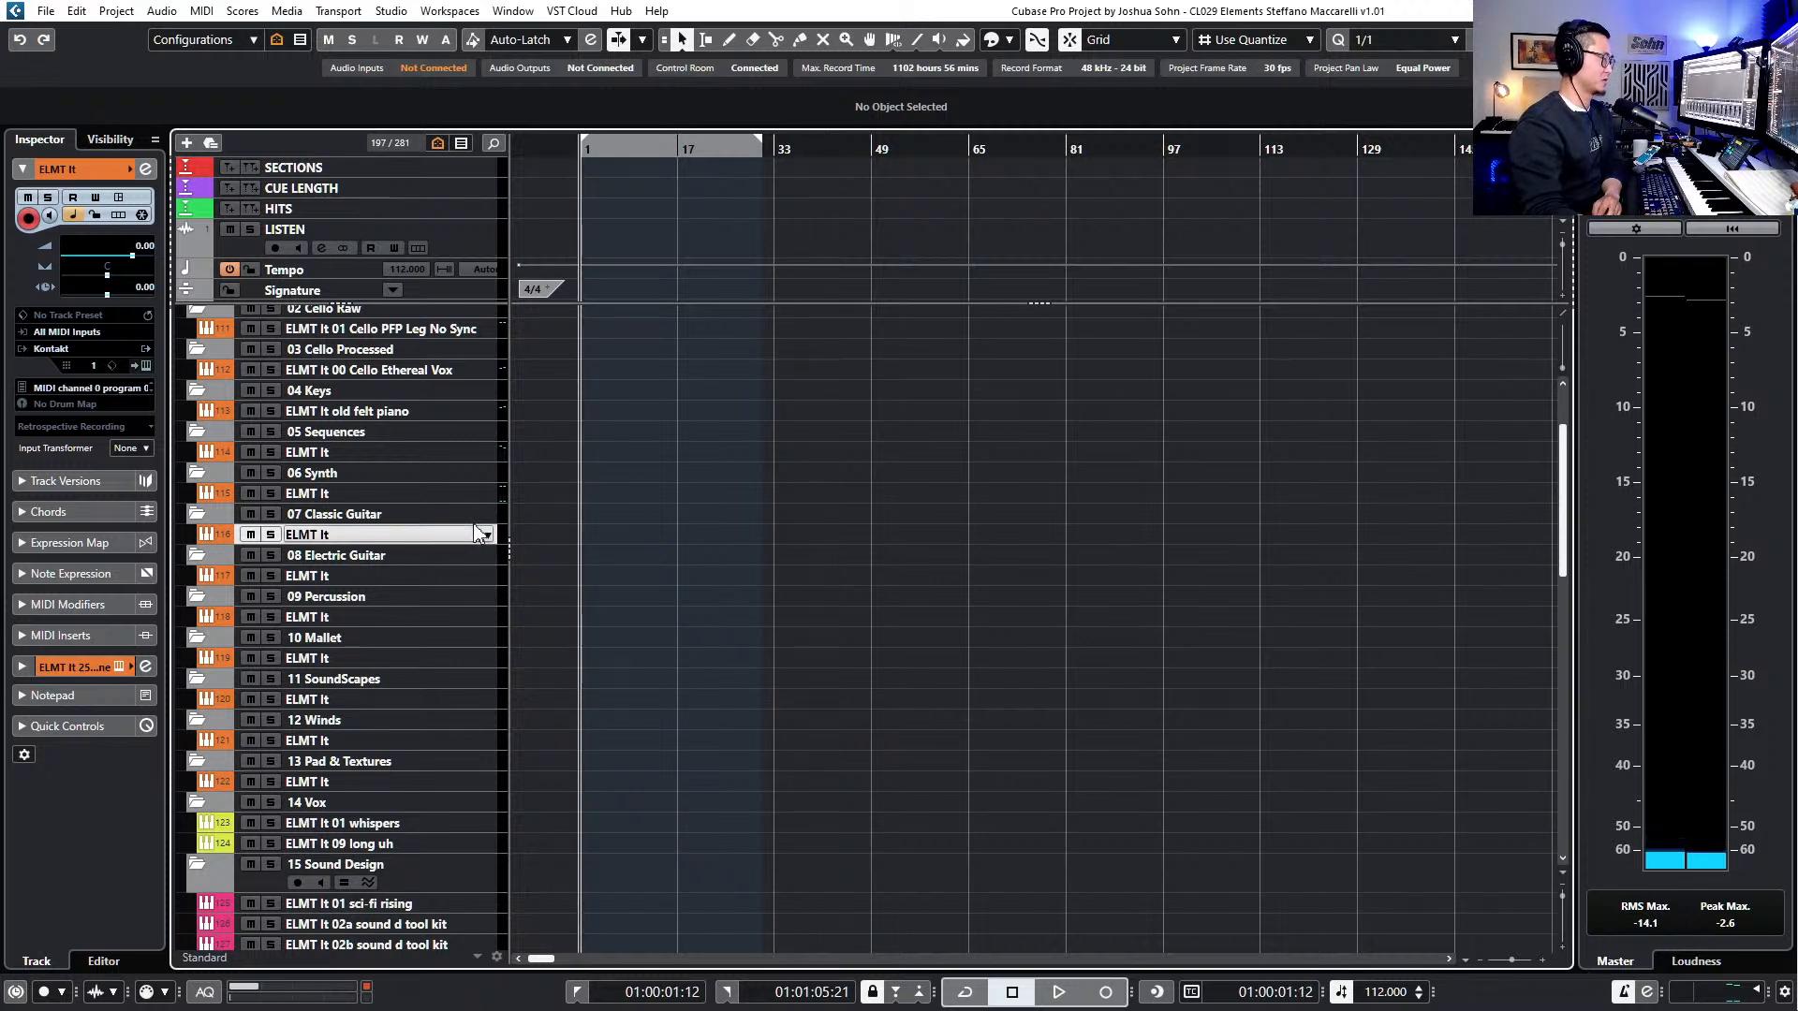
click(478, 495)
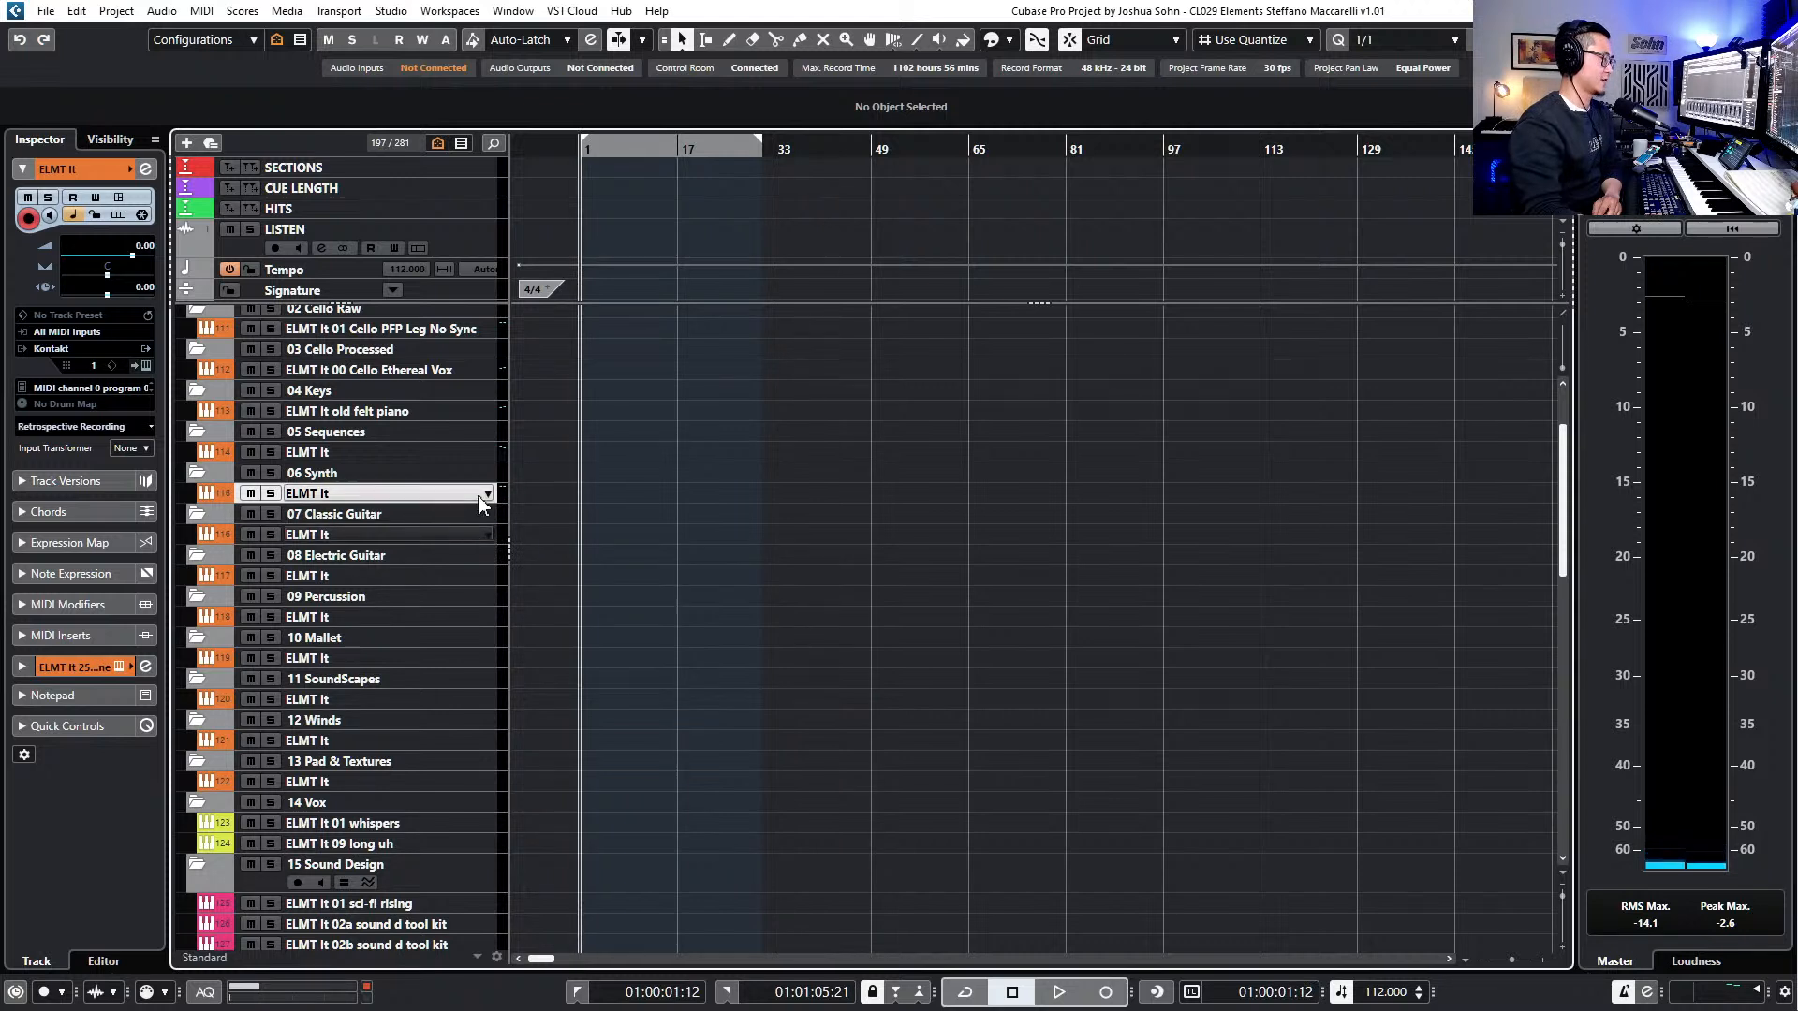
click(468, 539)
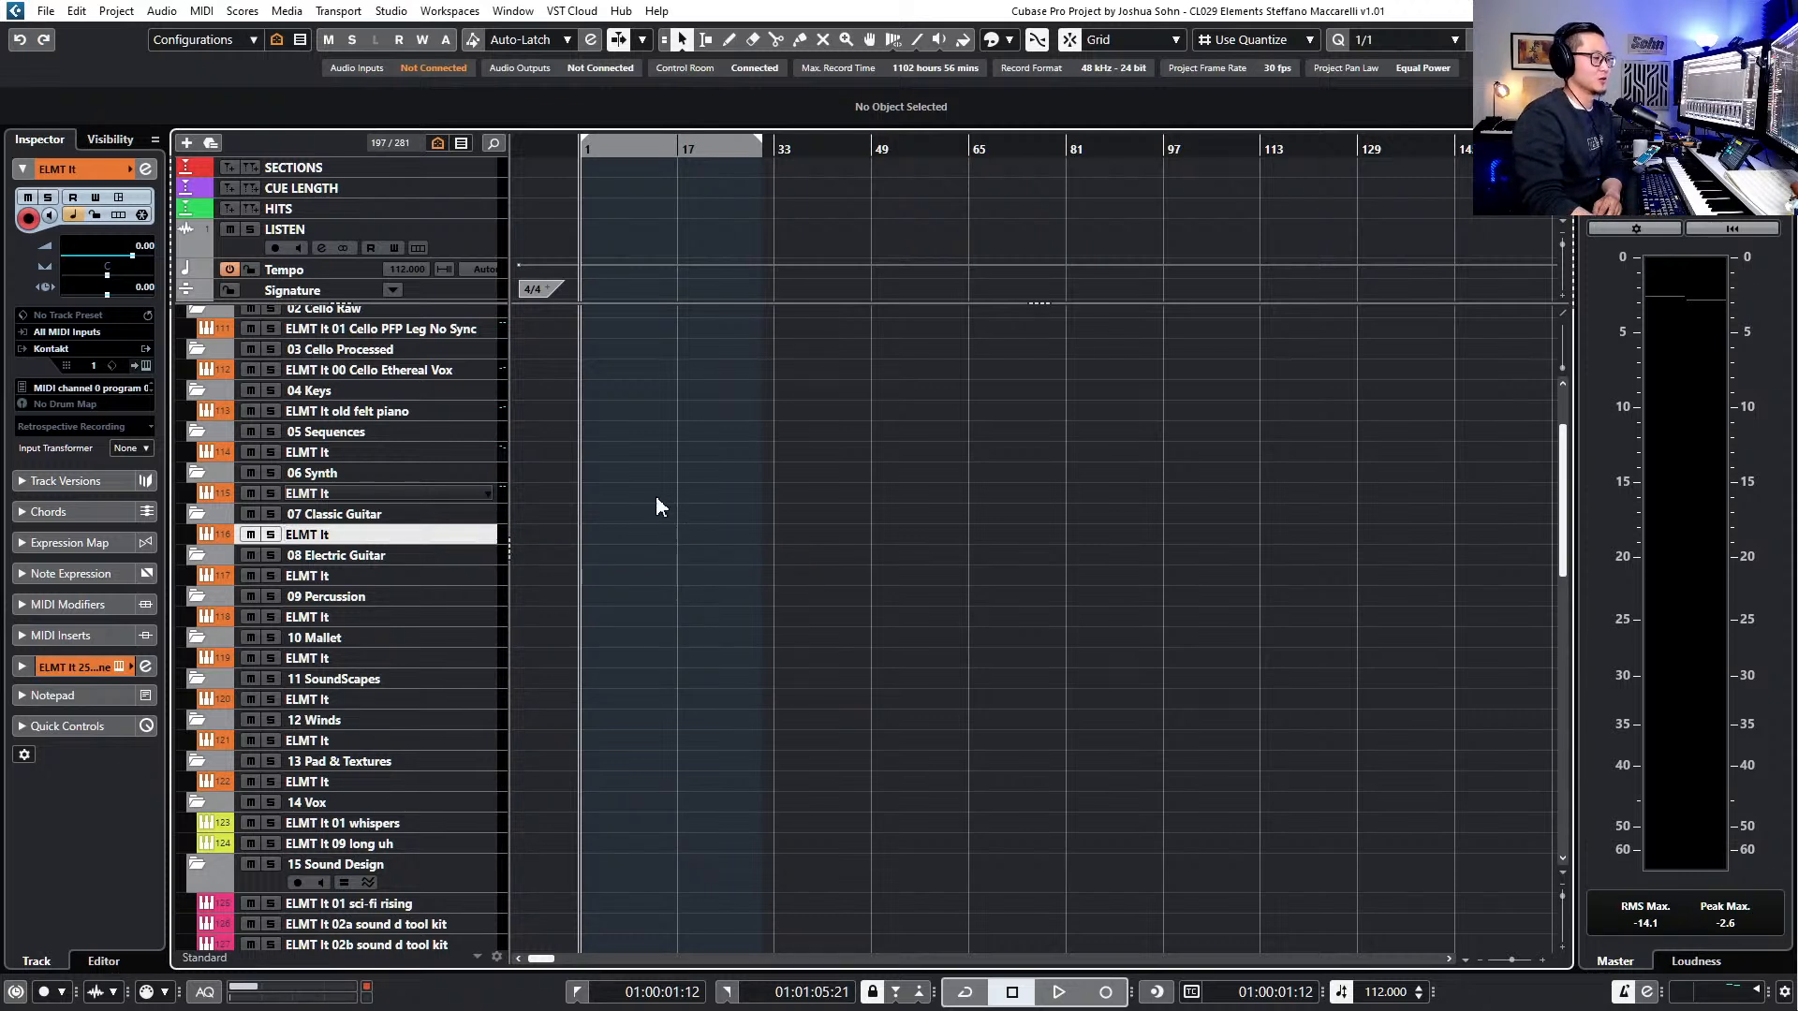
click(436, 573)
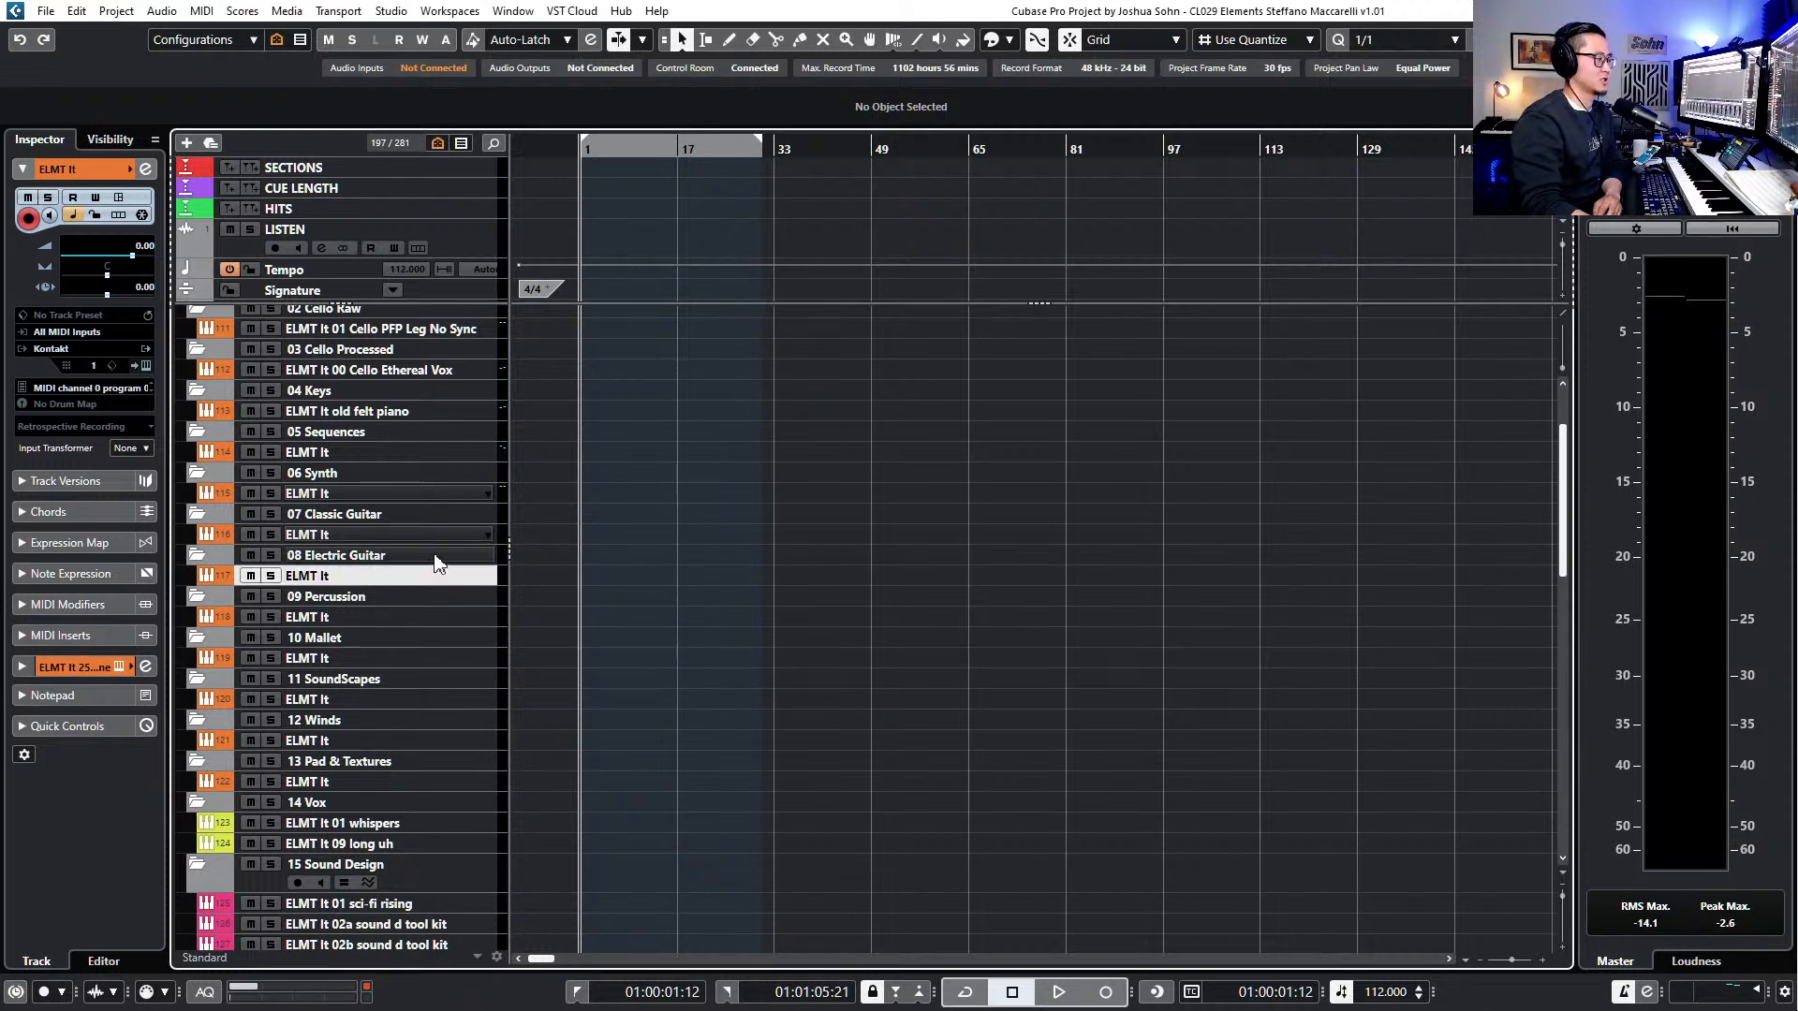
click(436, 560)
click(431, 573)
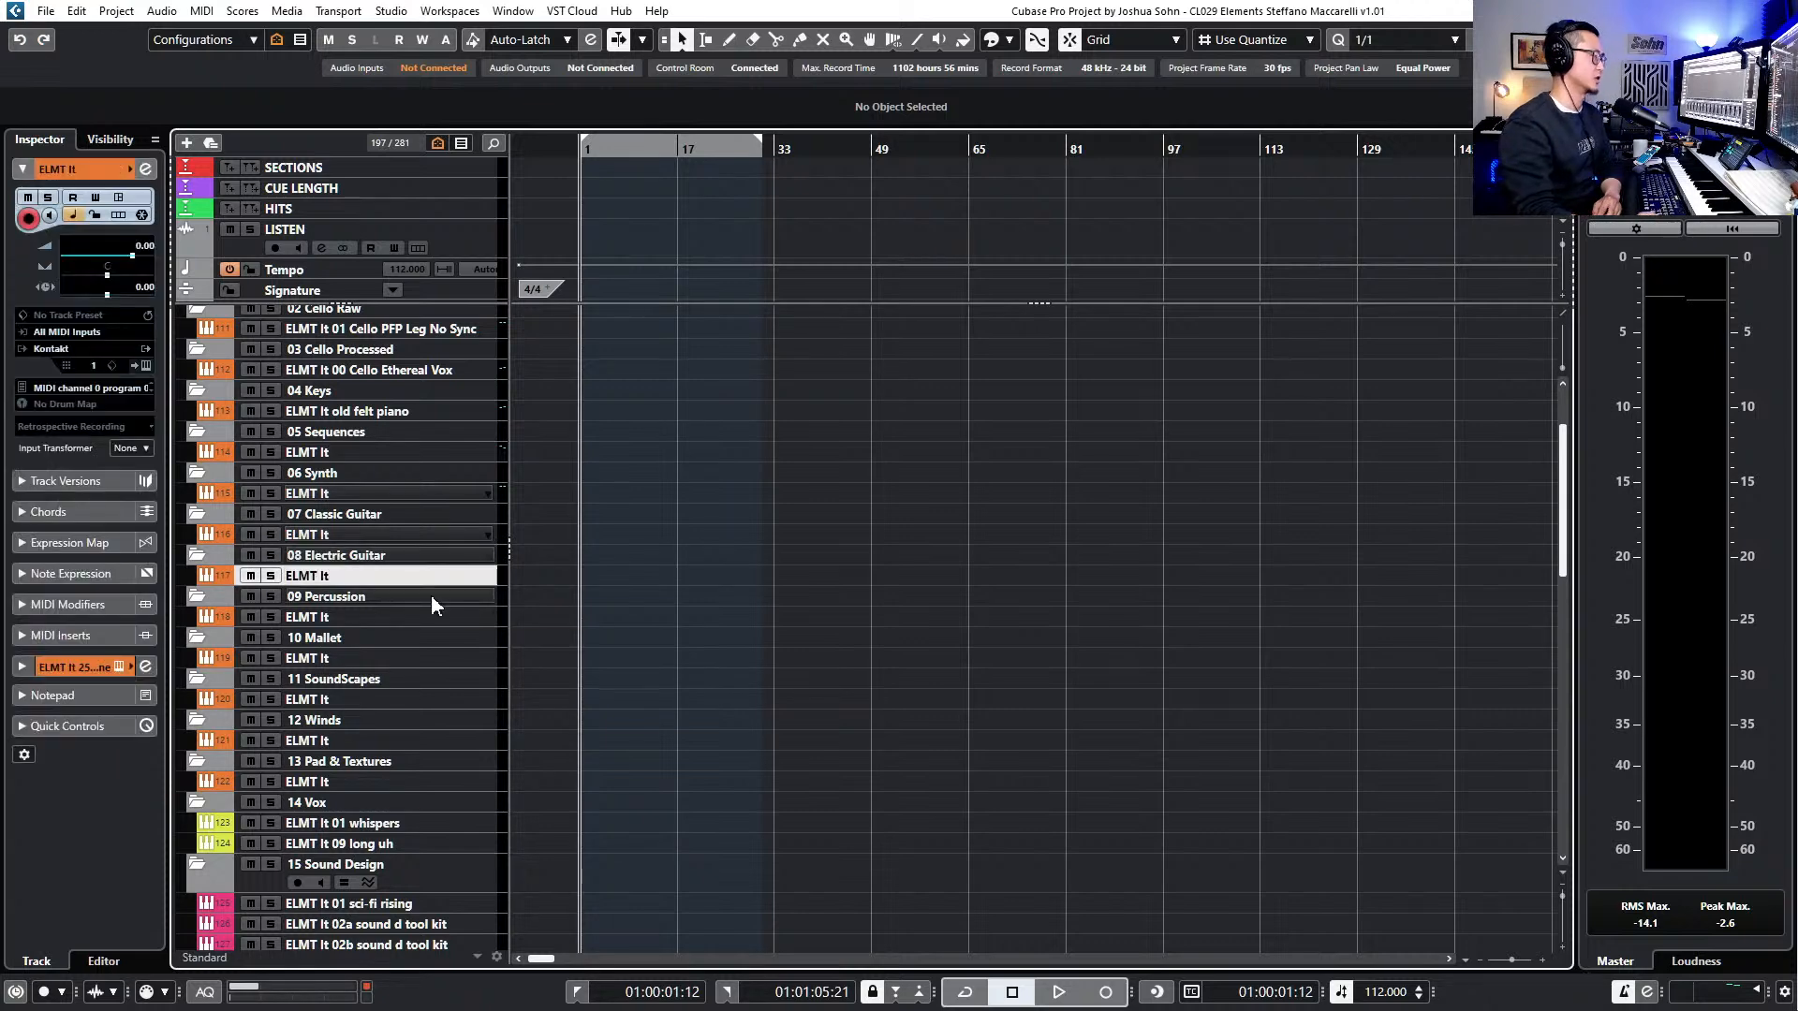
click(476, 498)
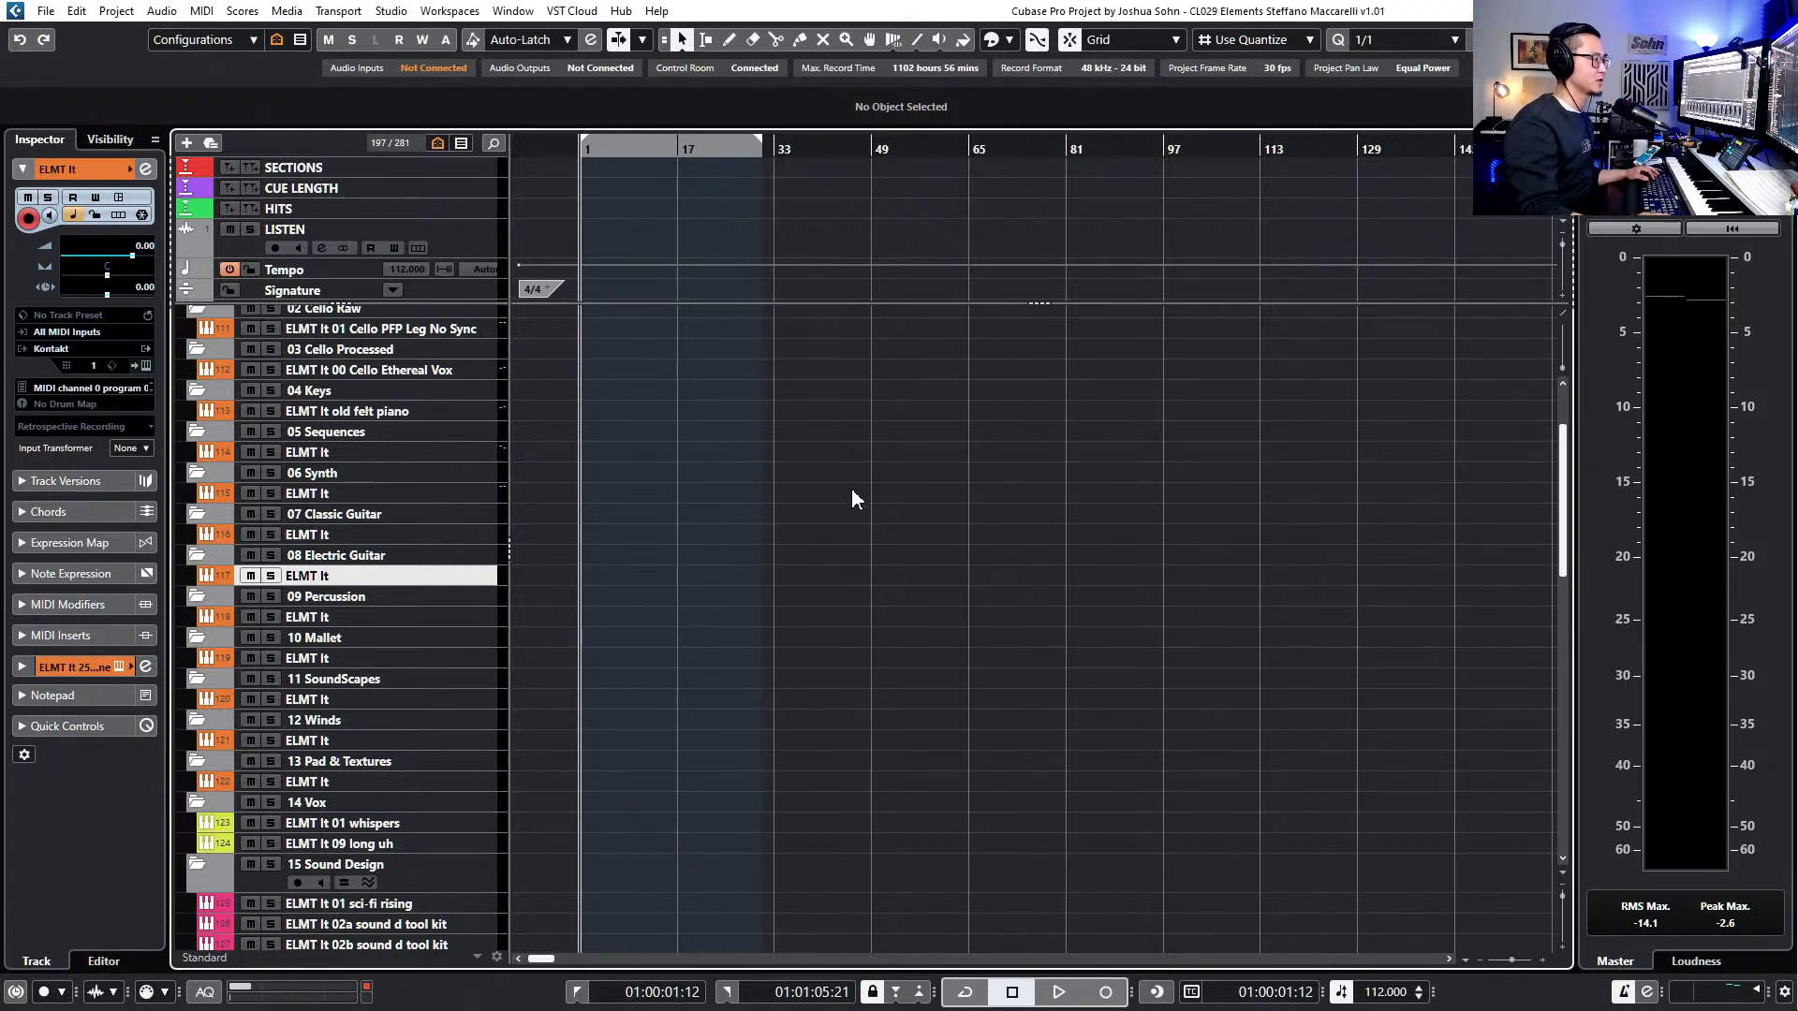
- Open the 09 Percussion track's instrument, audition its 01 Tribal Percussion 01 Leg snapshot, and close its window
click(320, 618)
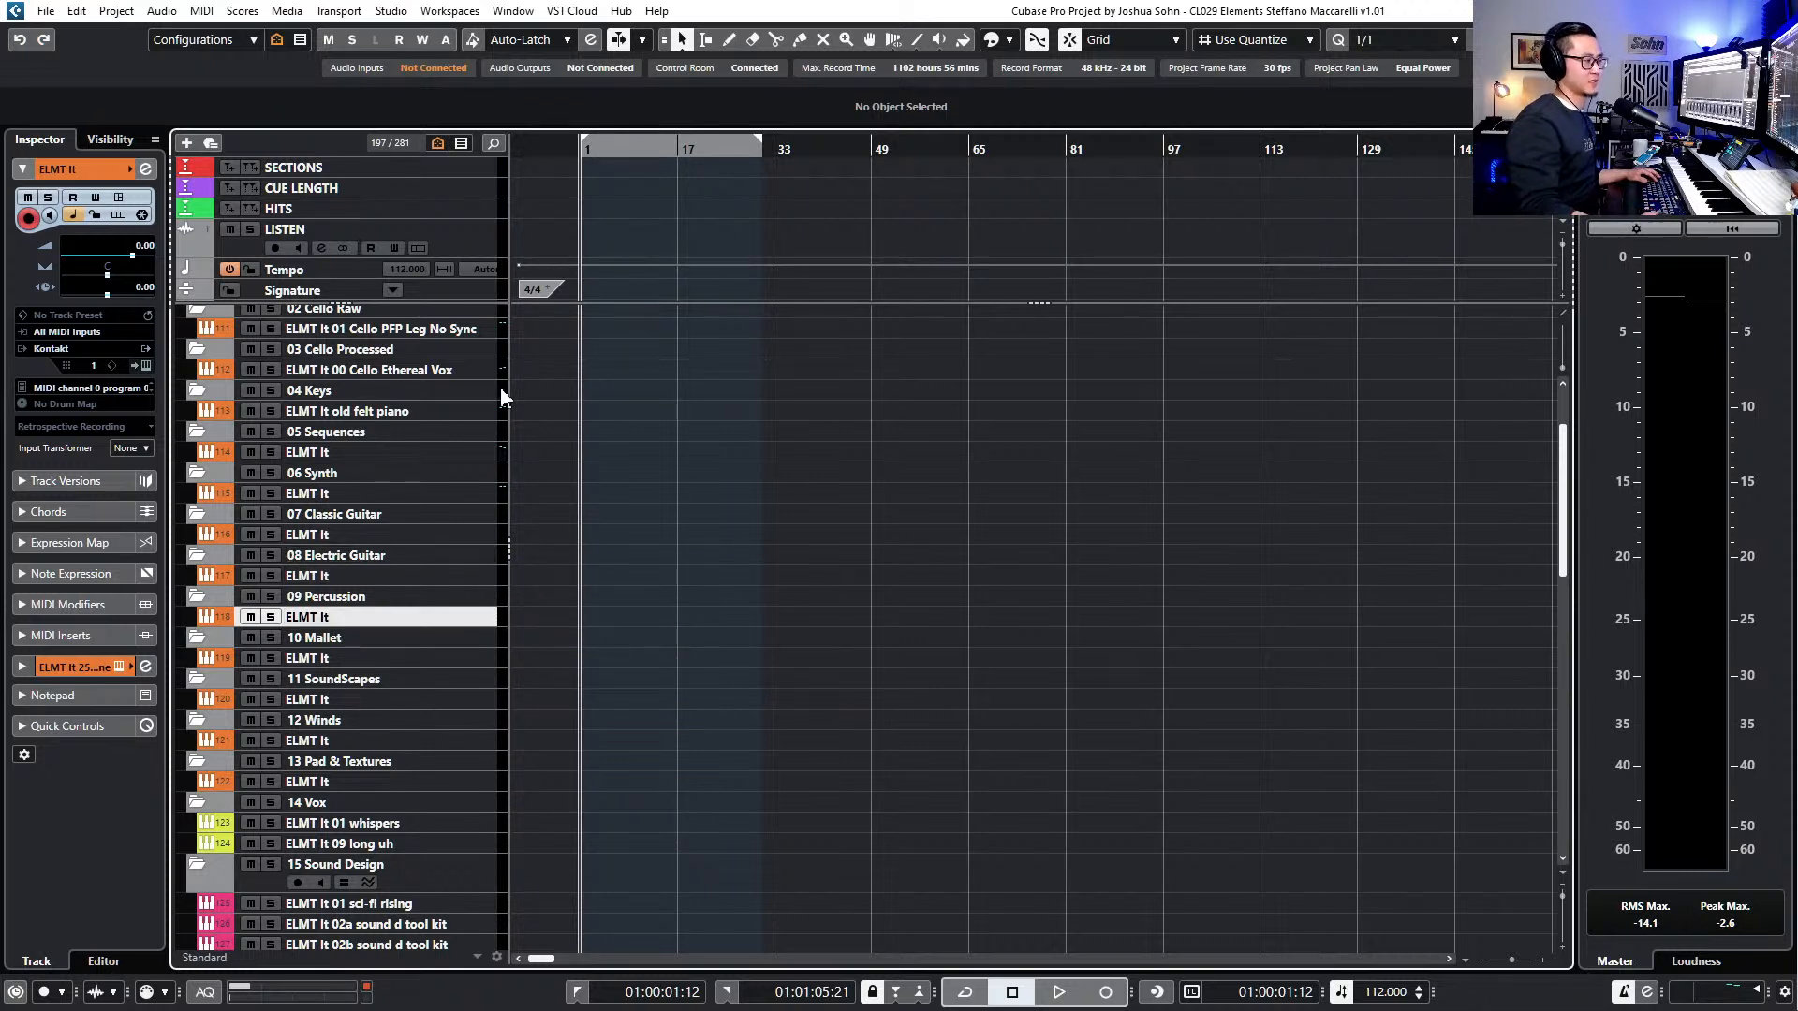
double_click(383, 615)
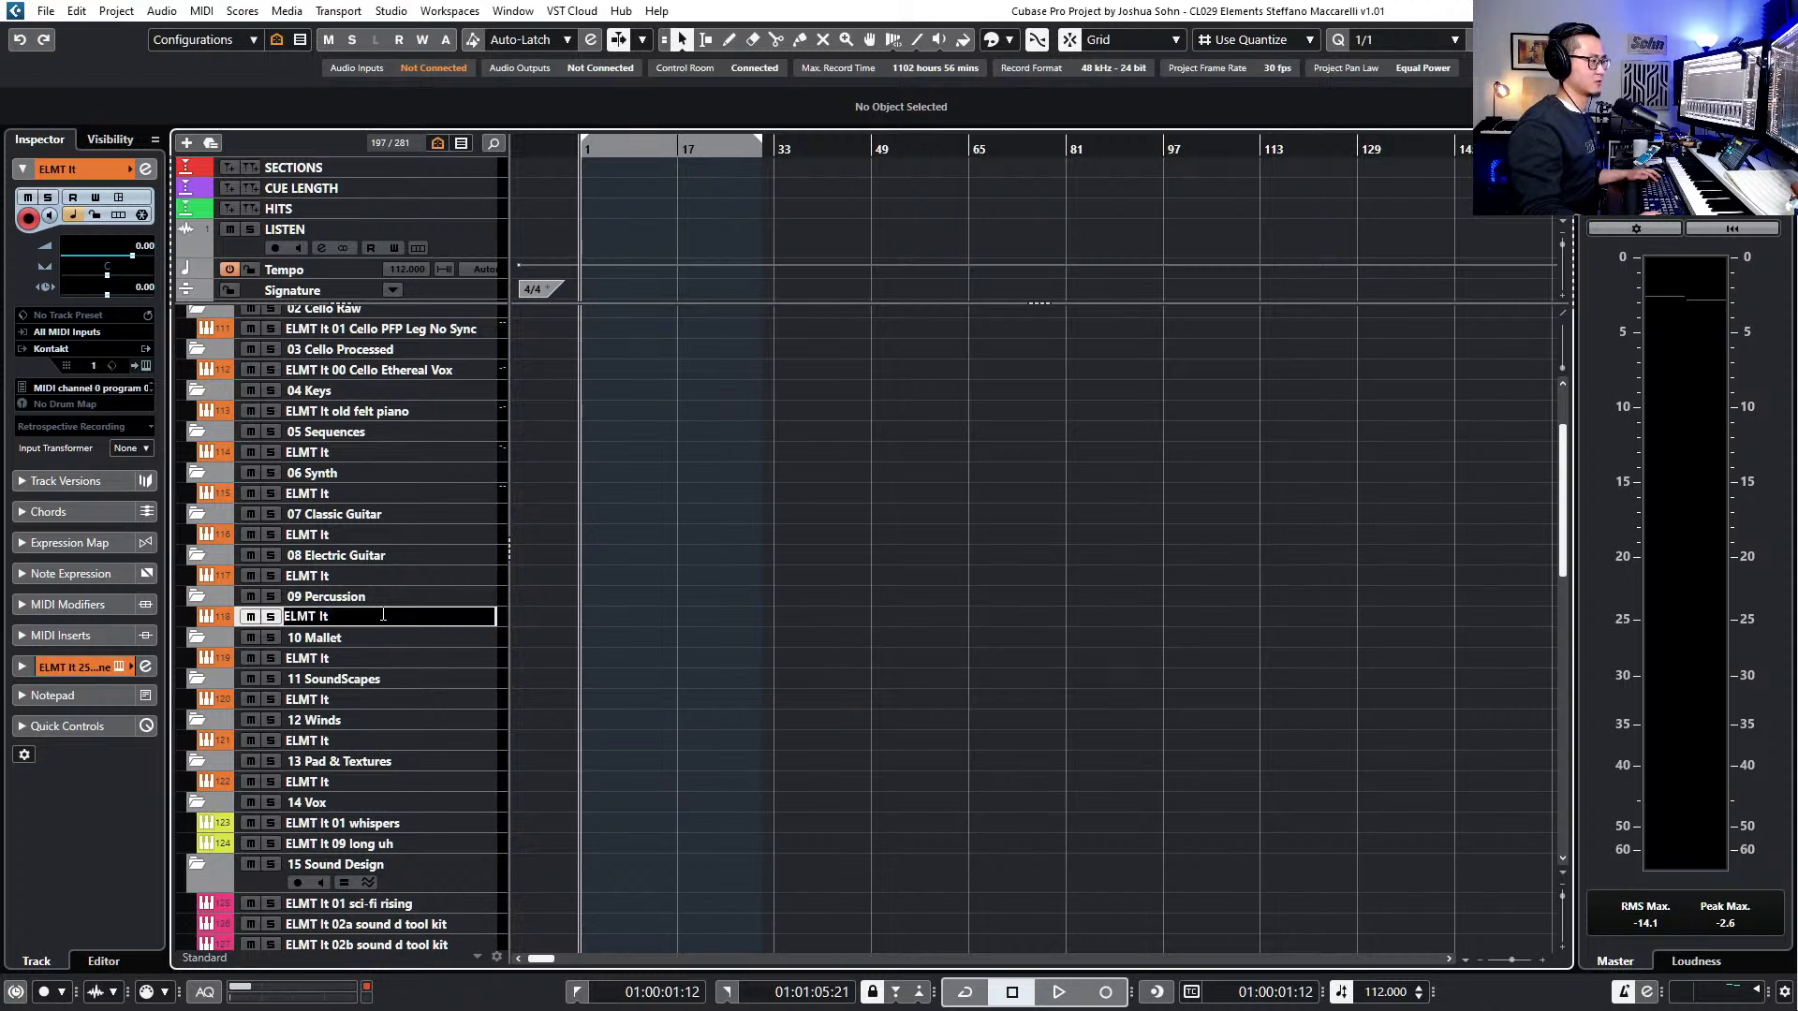
key(Return)
key(F11)
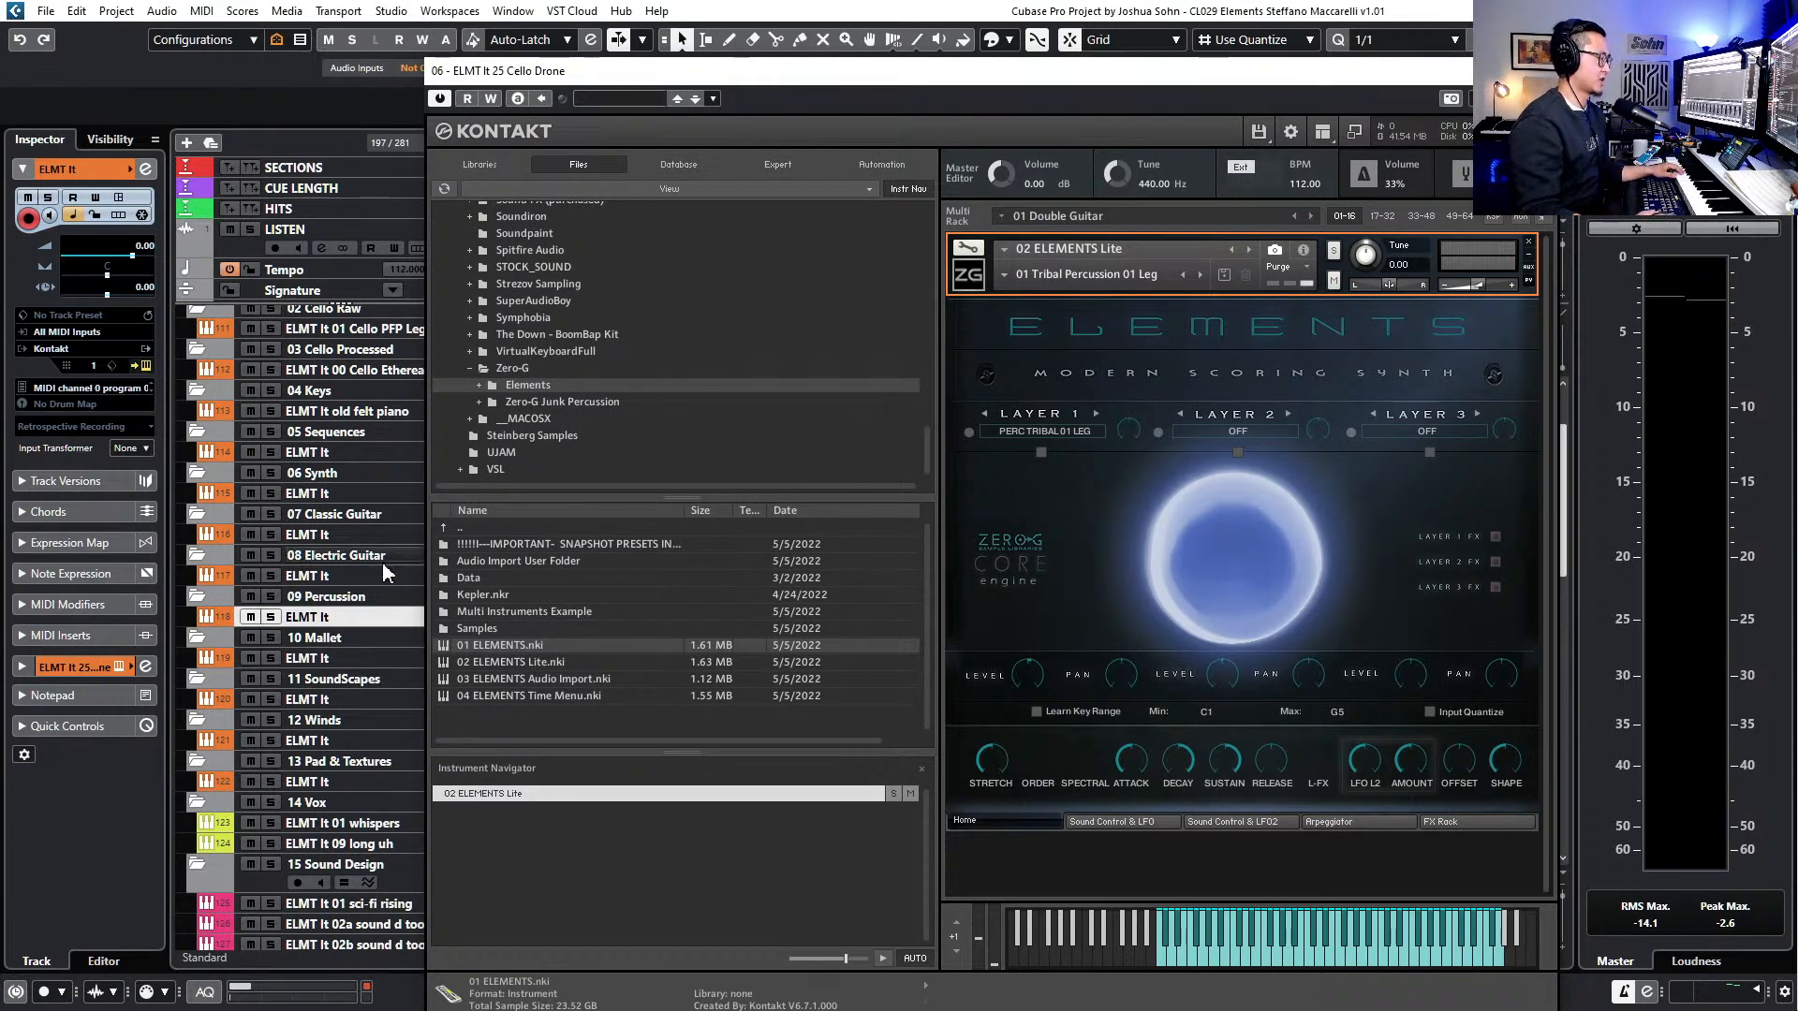
click(354, 535)
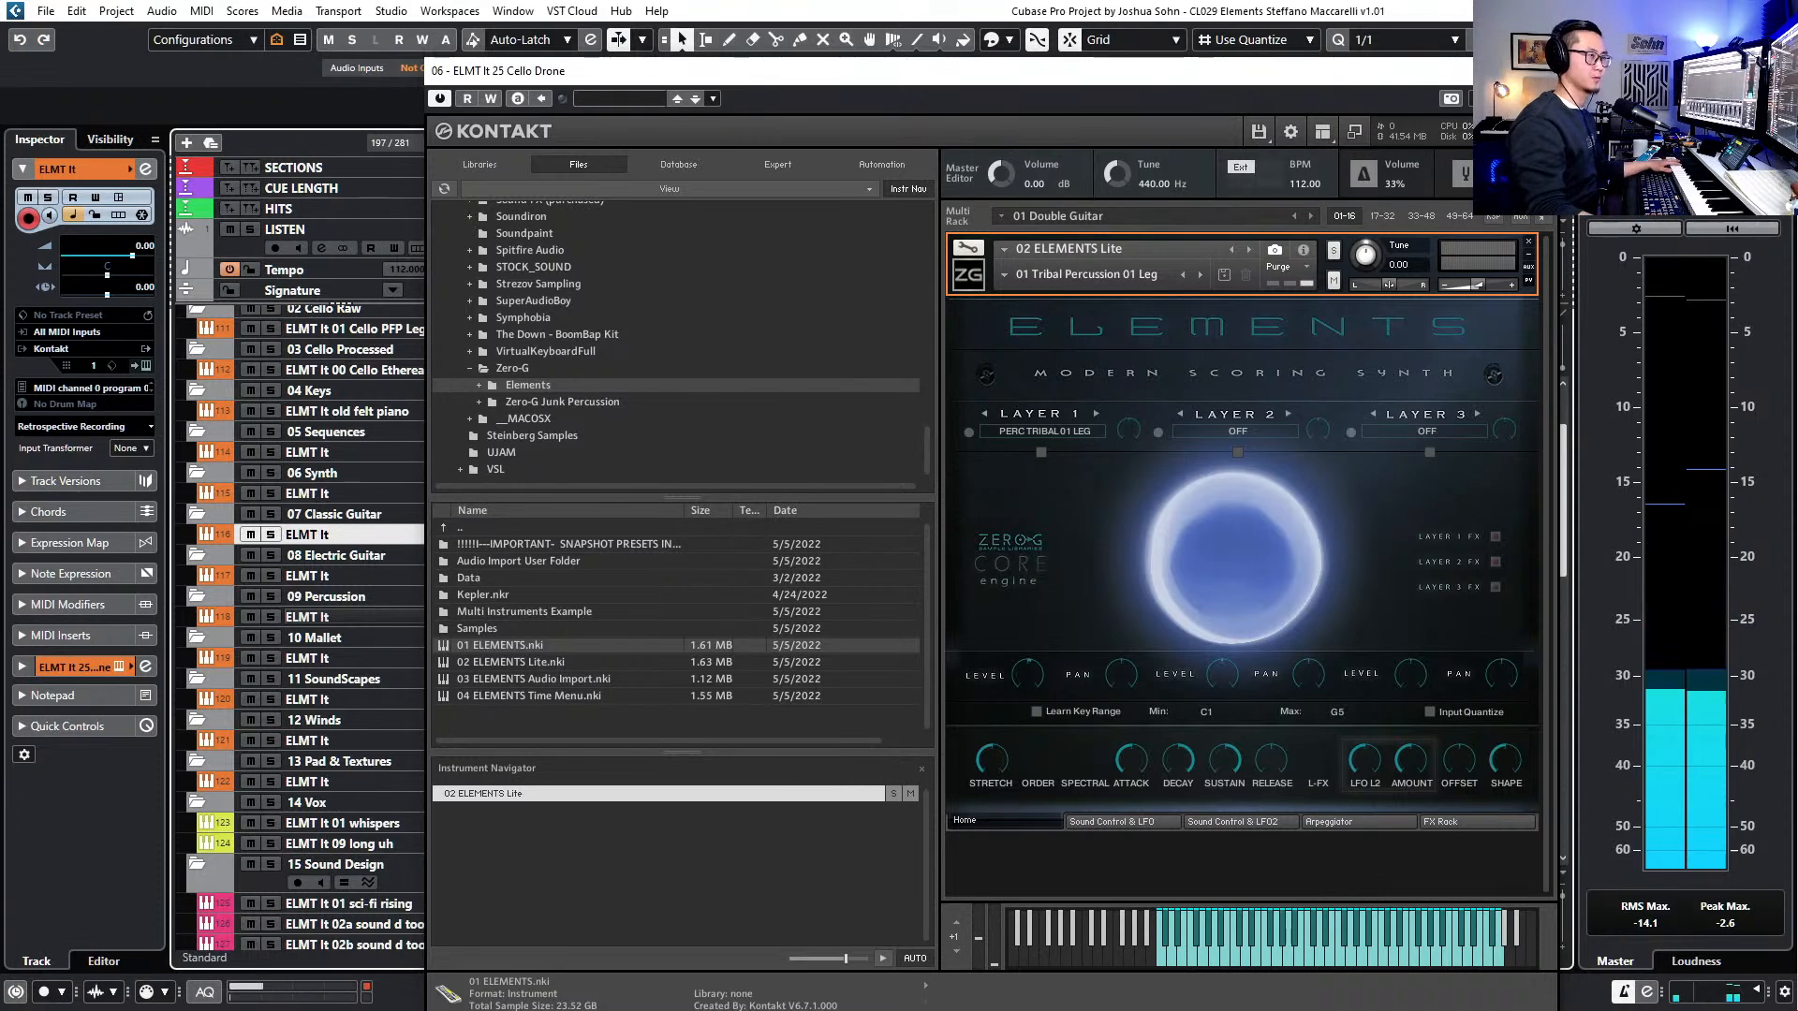
click(1538, 71)
- Open the 08 Electric Guitar track's instrument and load its 01 Electric Guitar 4th Leg snapshot
click(431, 558)
click(421, 574)
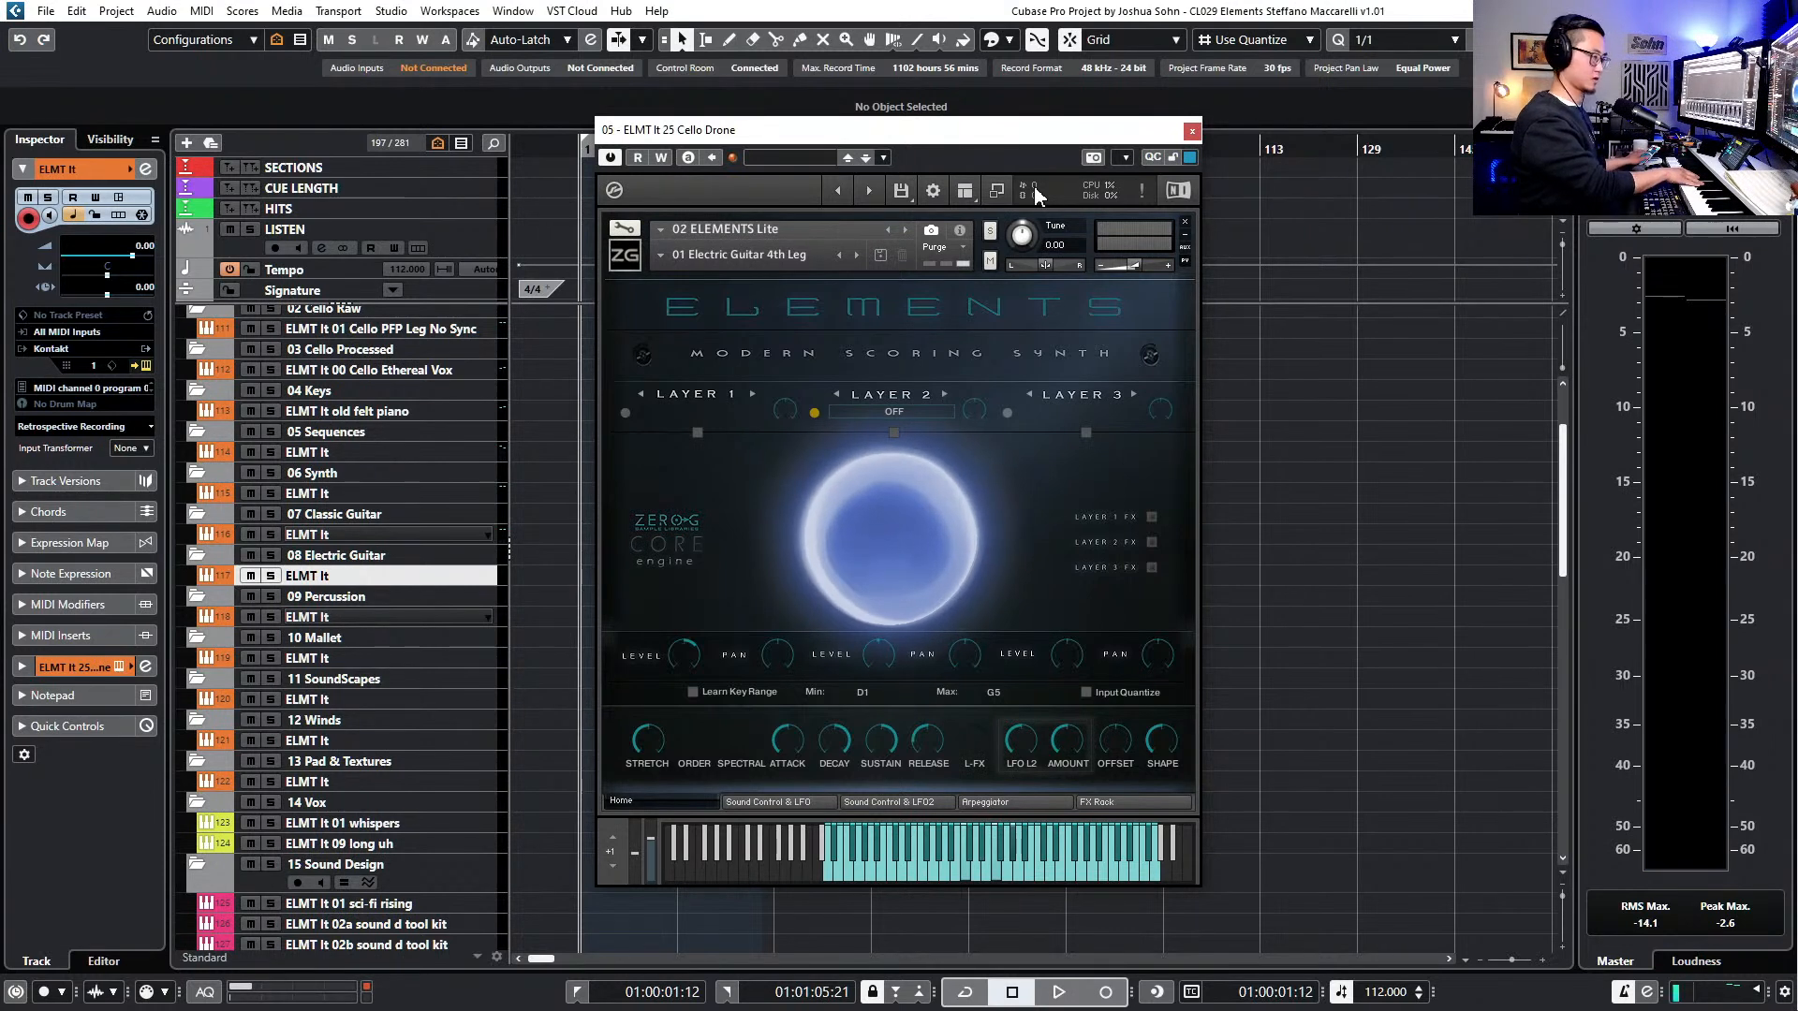
click(846, 255)
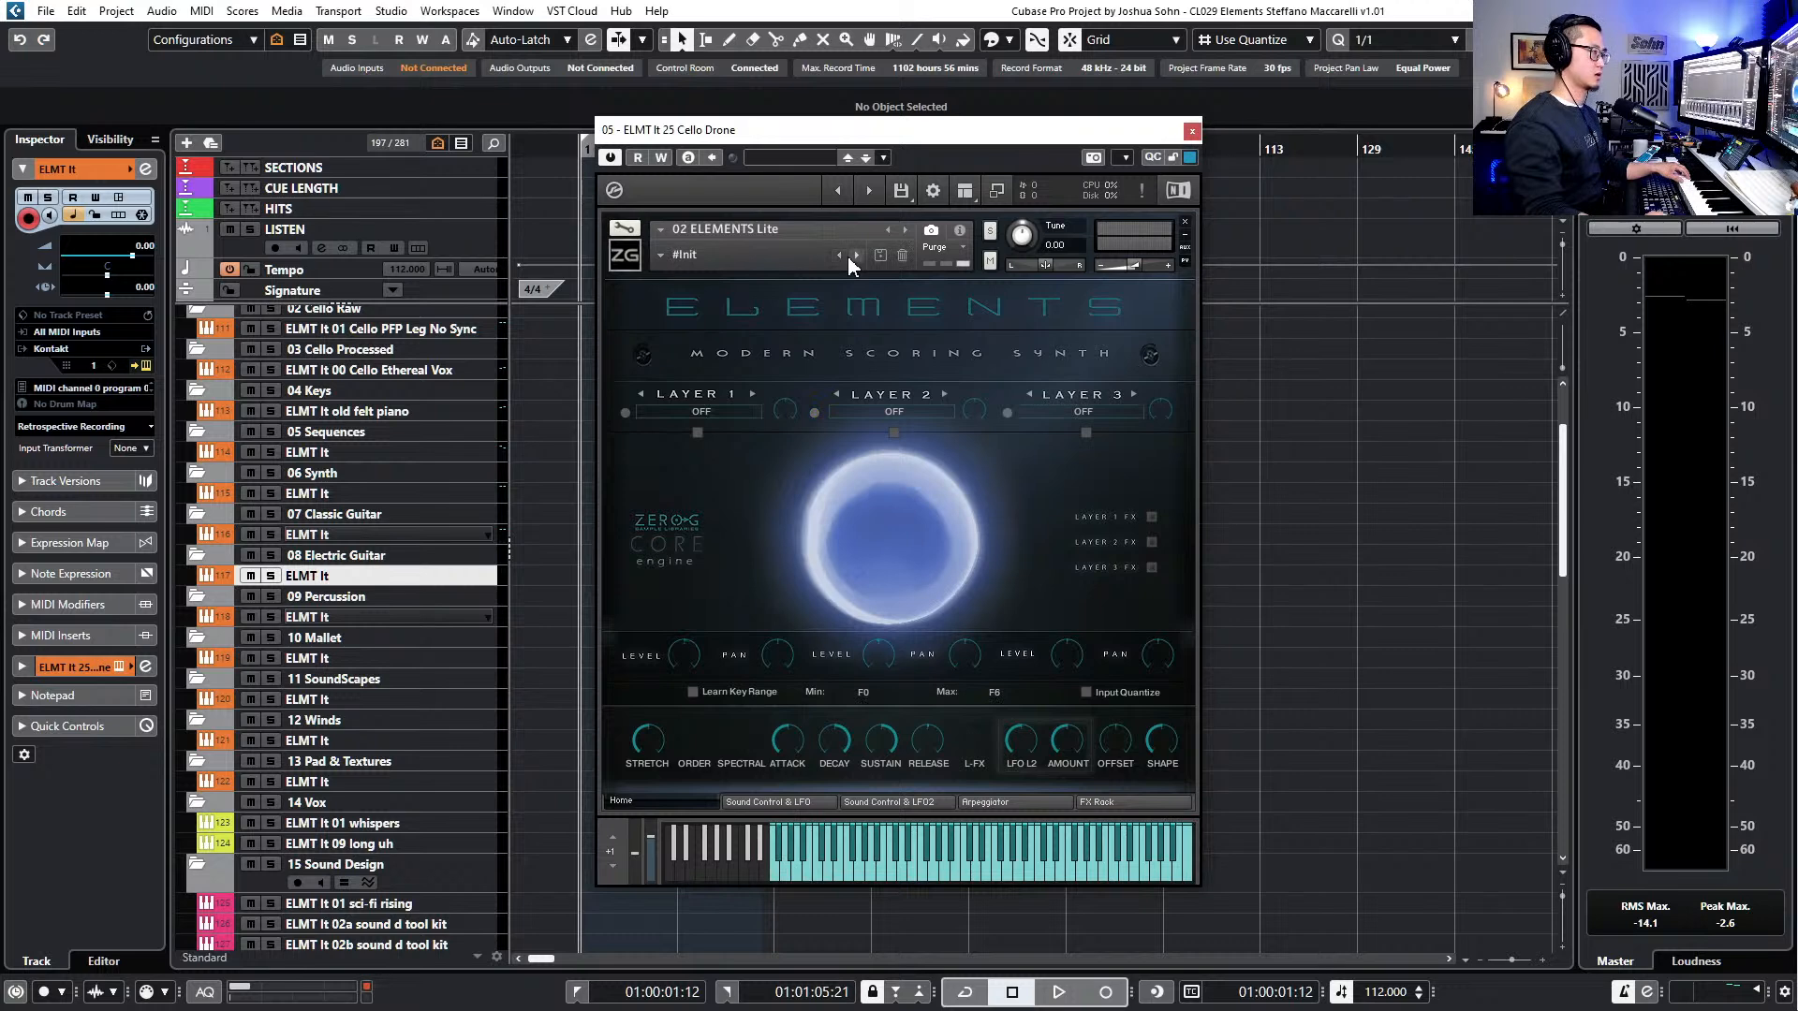
click(661, 252)
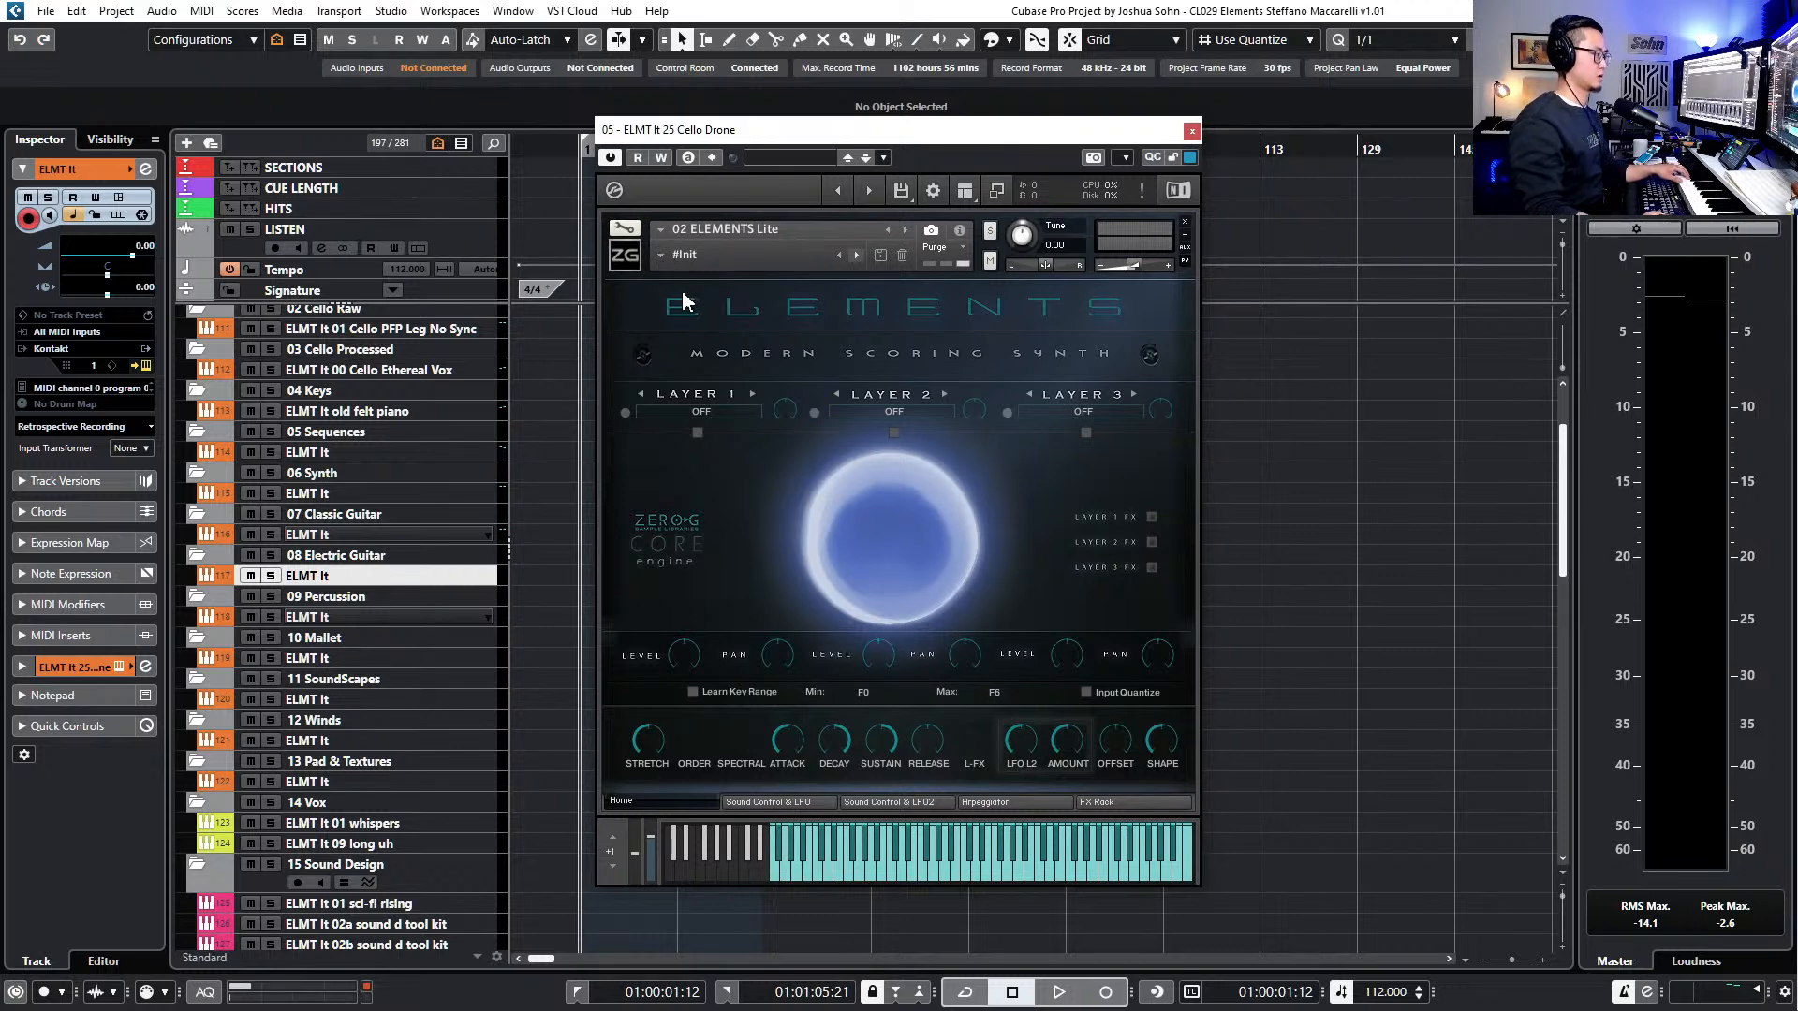
mouse_move(740, 406)
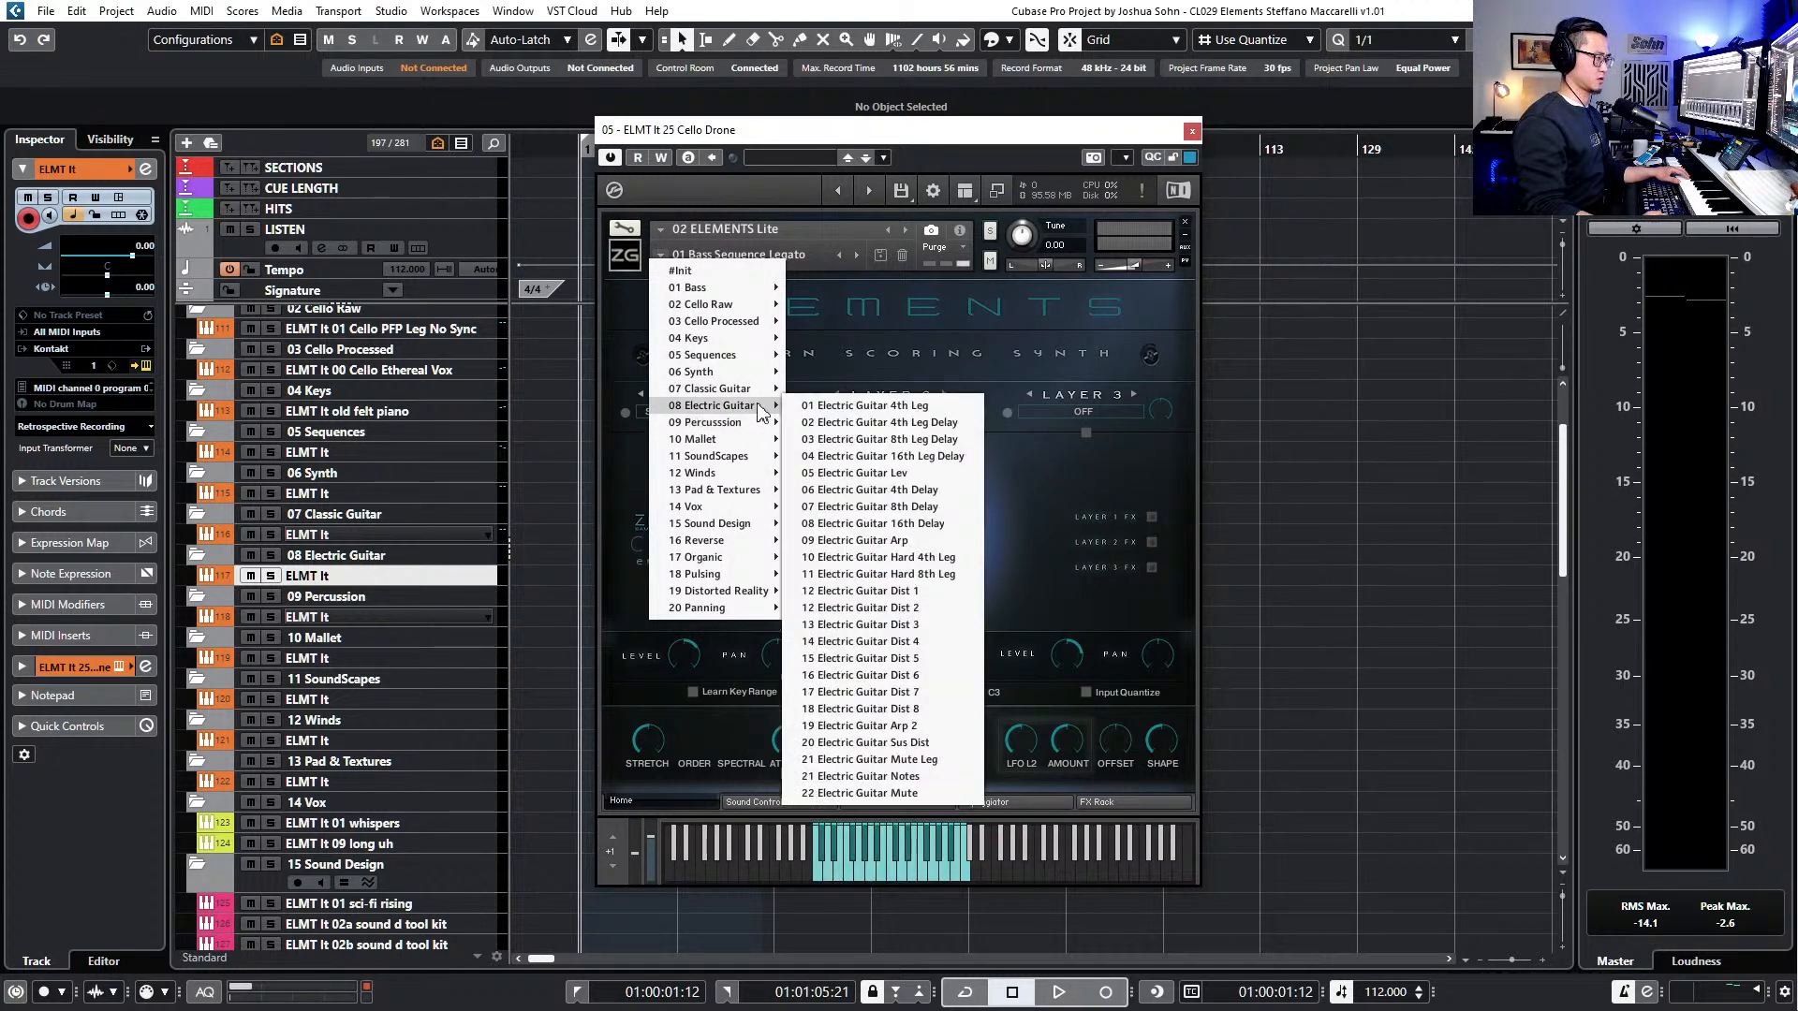
click(824, 406)
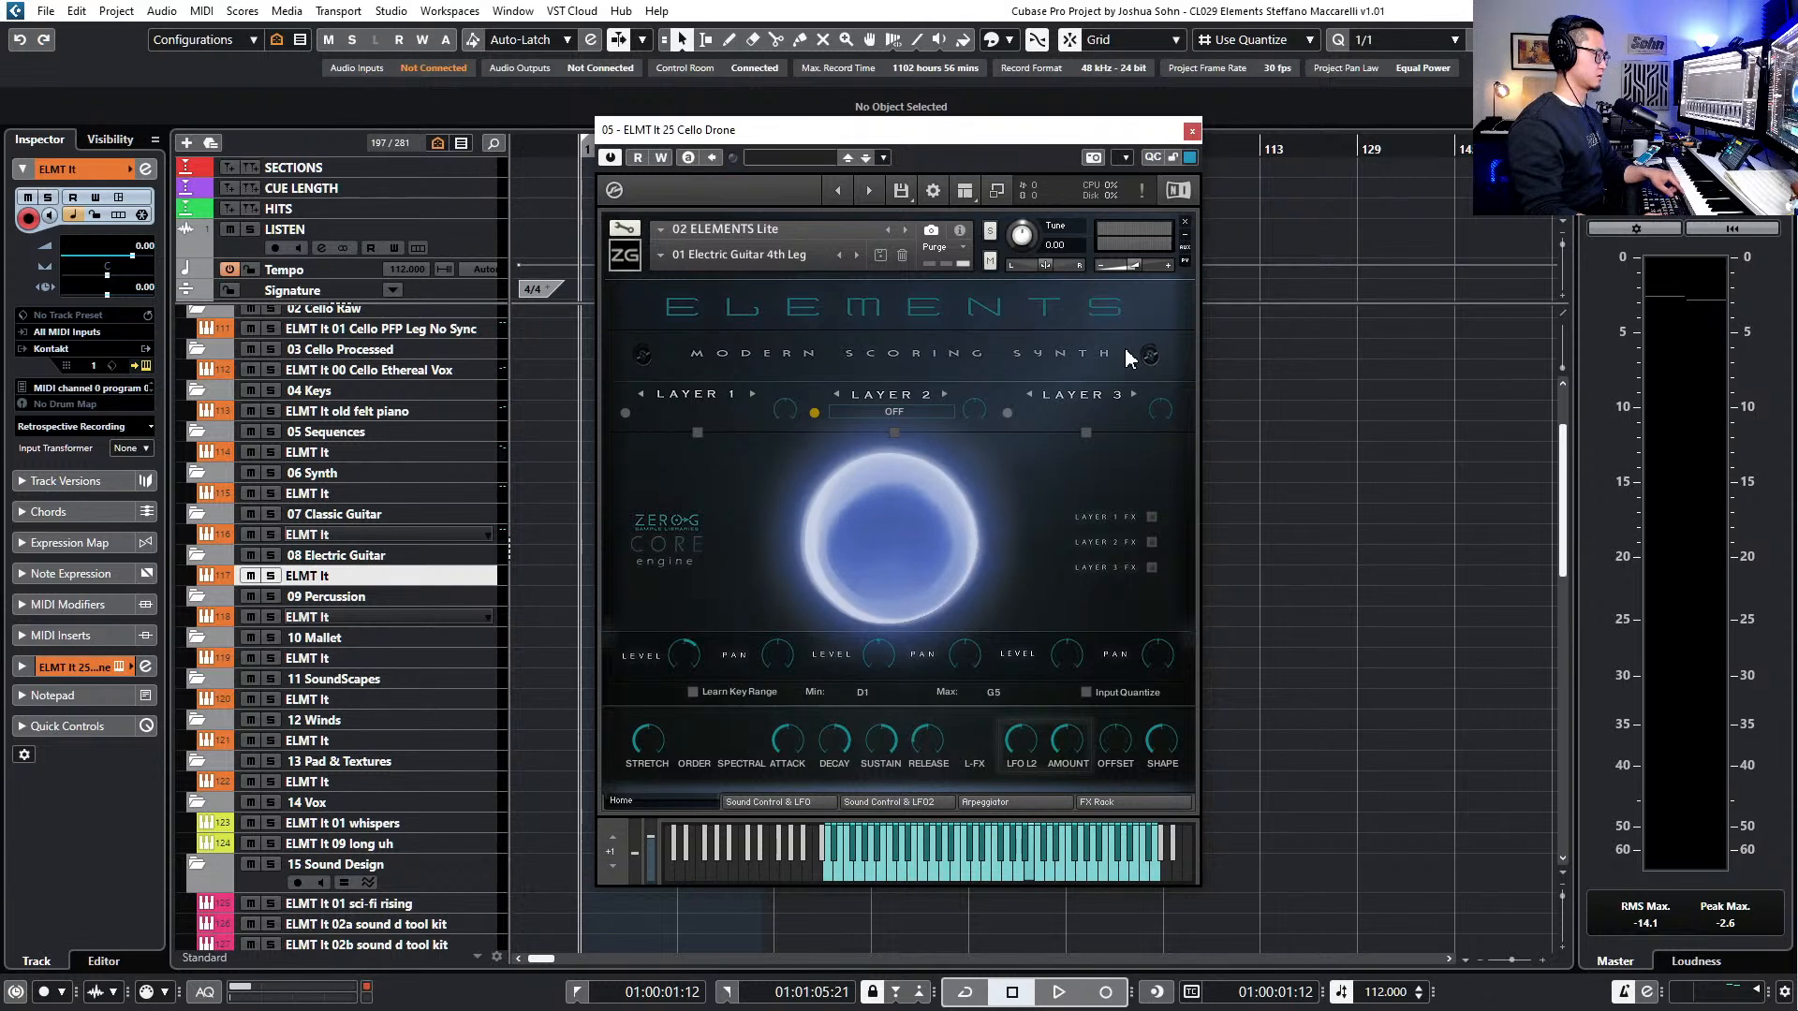
- Examine the output routing targets in the electric guitar track's channel settings, and close them without changes
key(e)
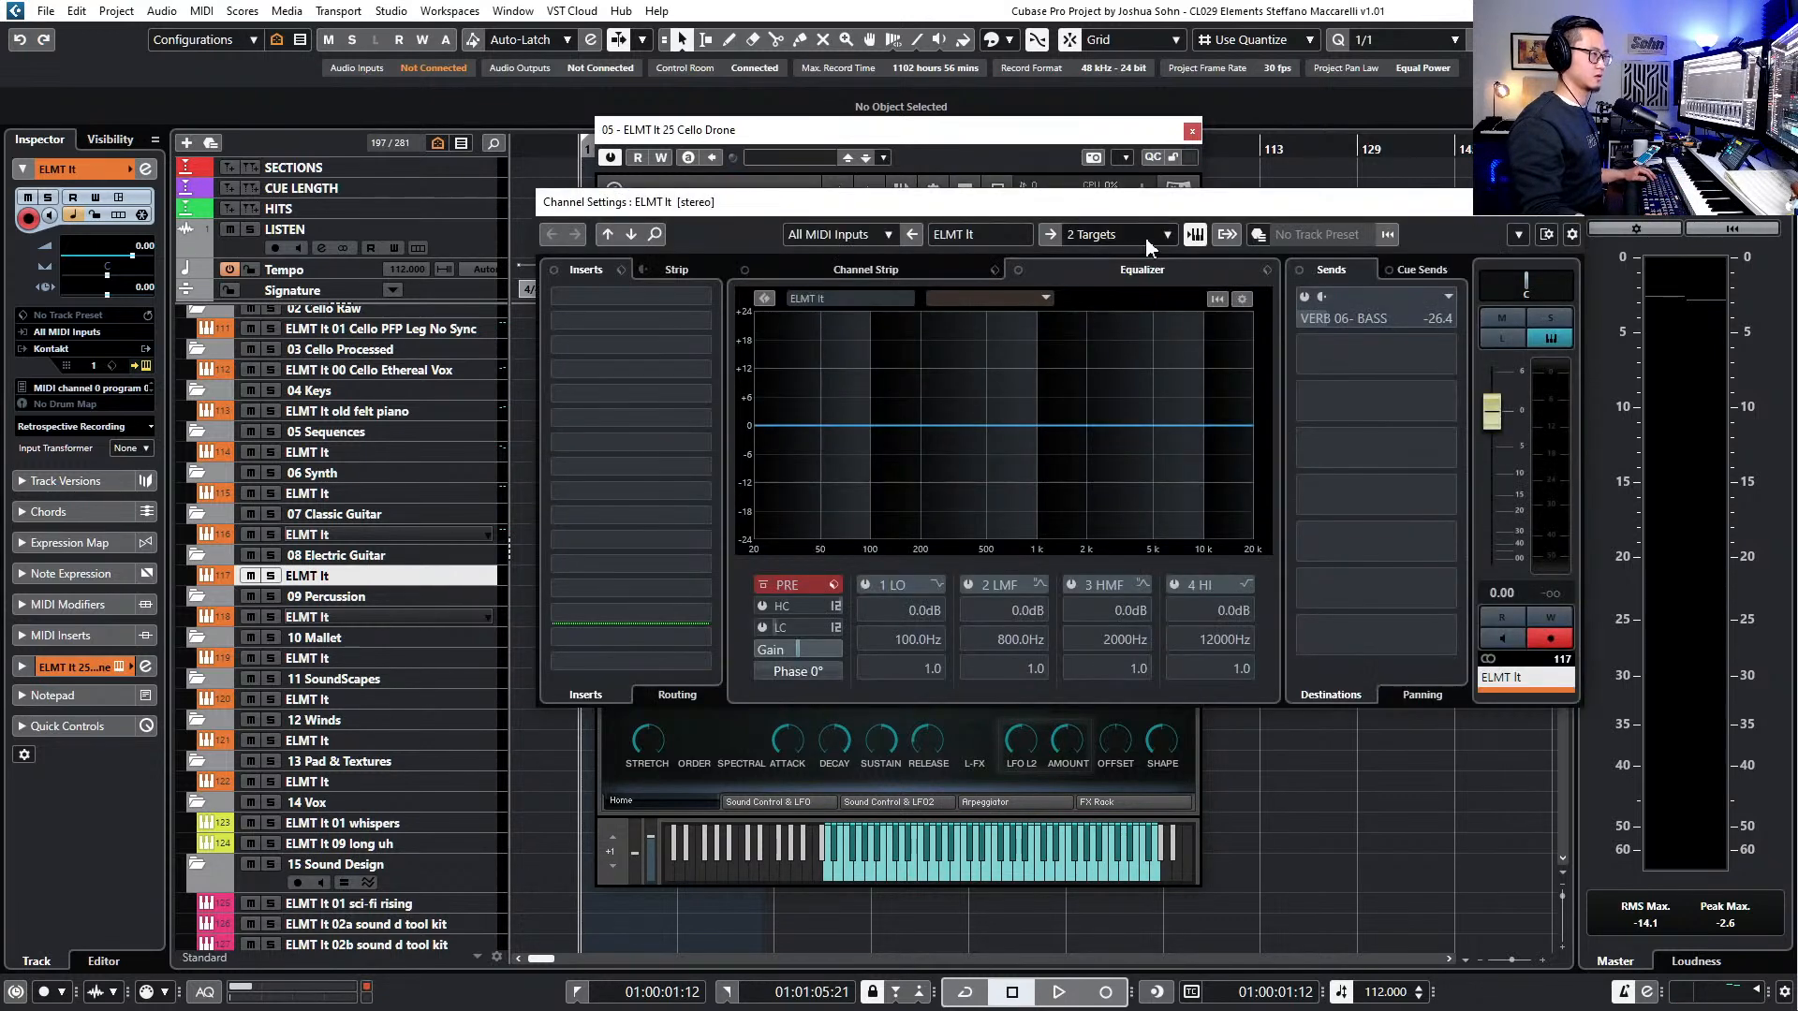
click(1093, 238)
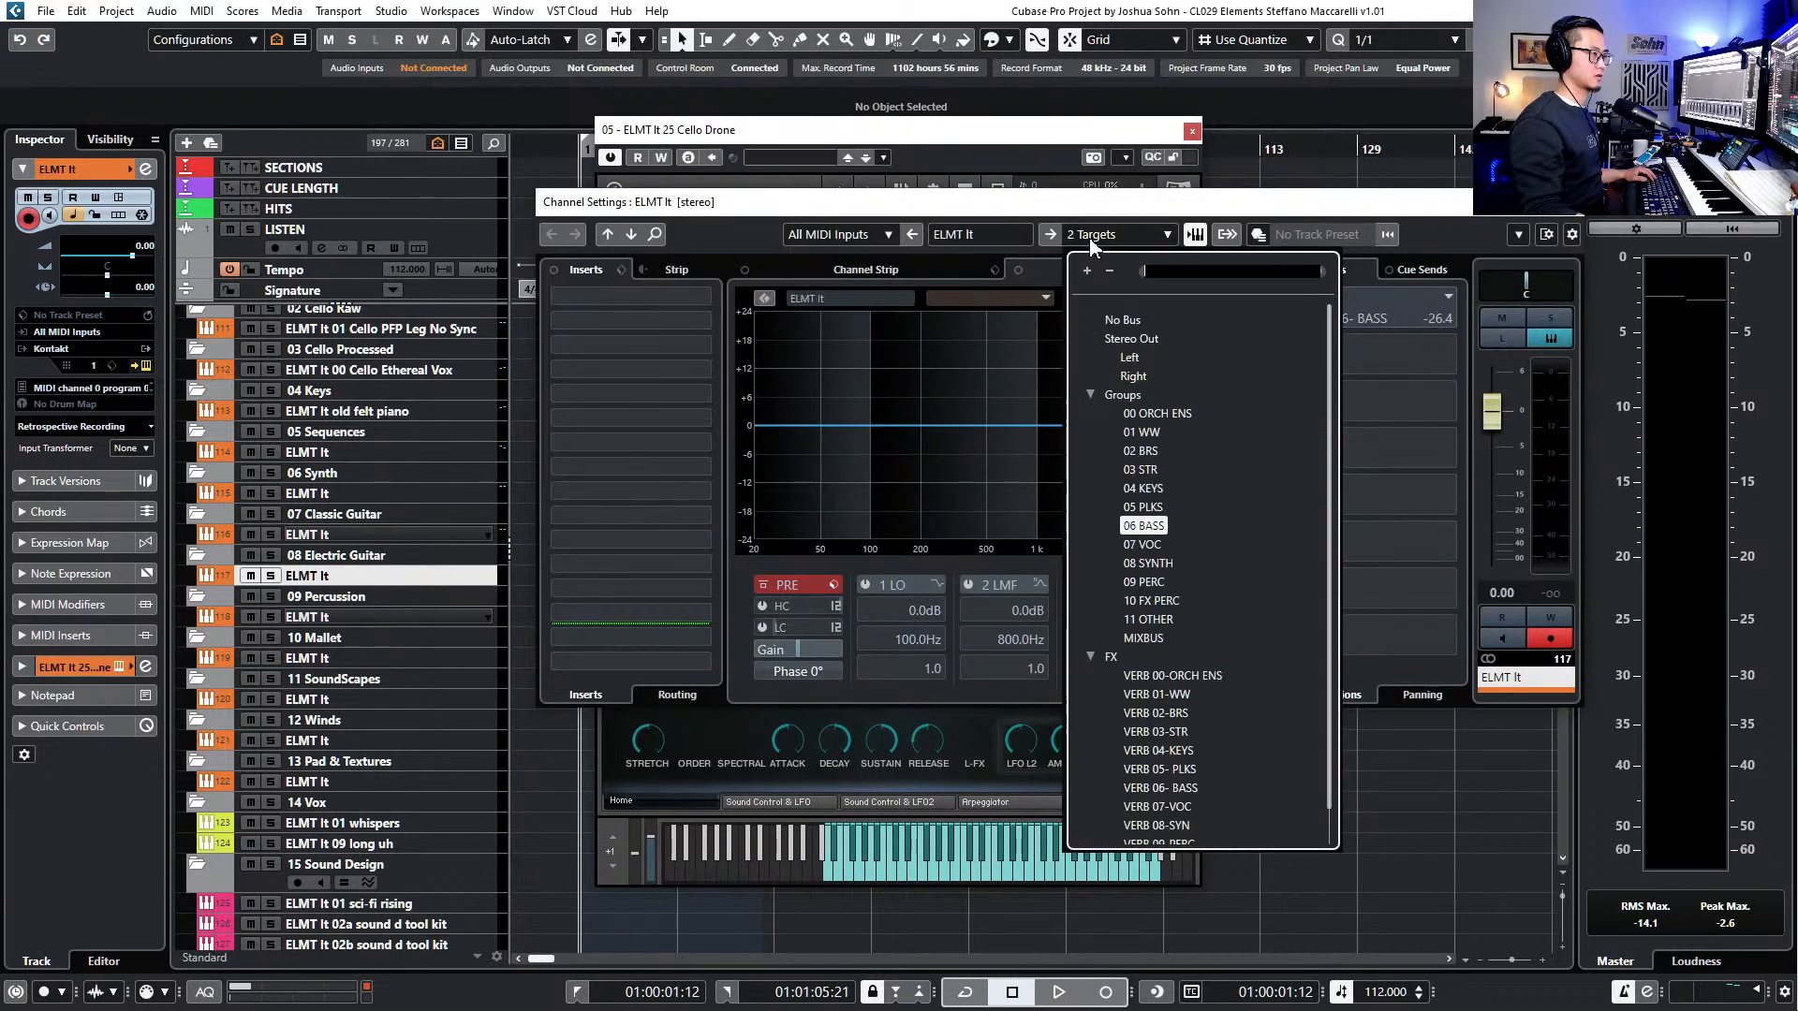
click(1591, 223)
key(e)
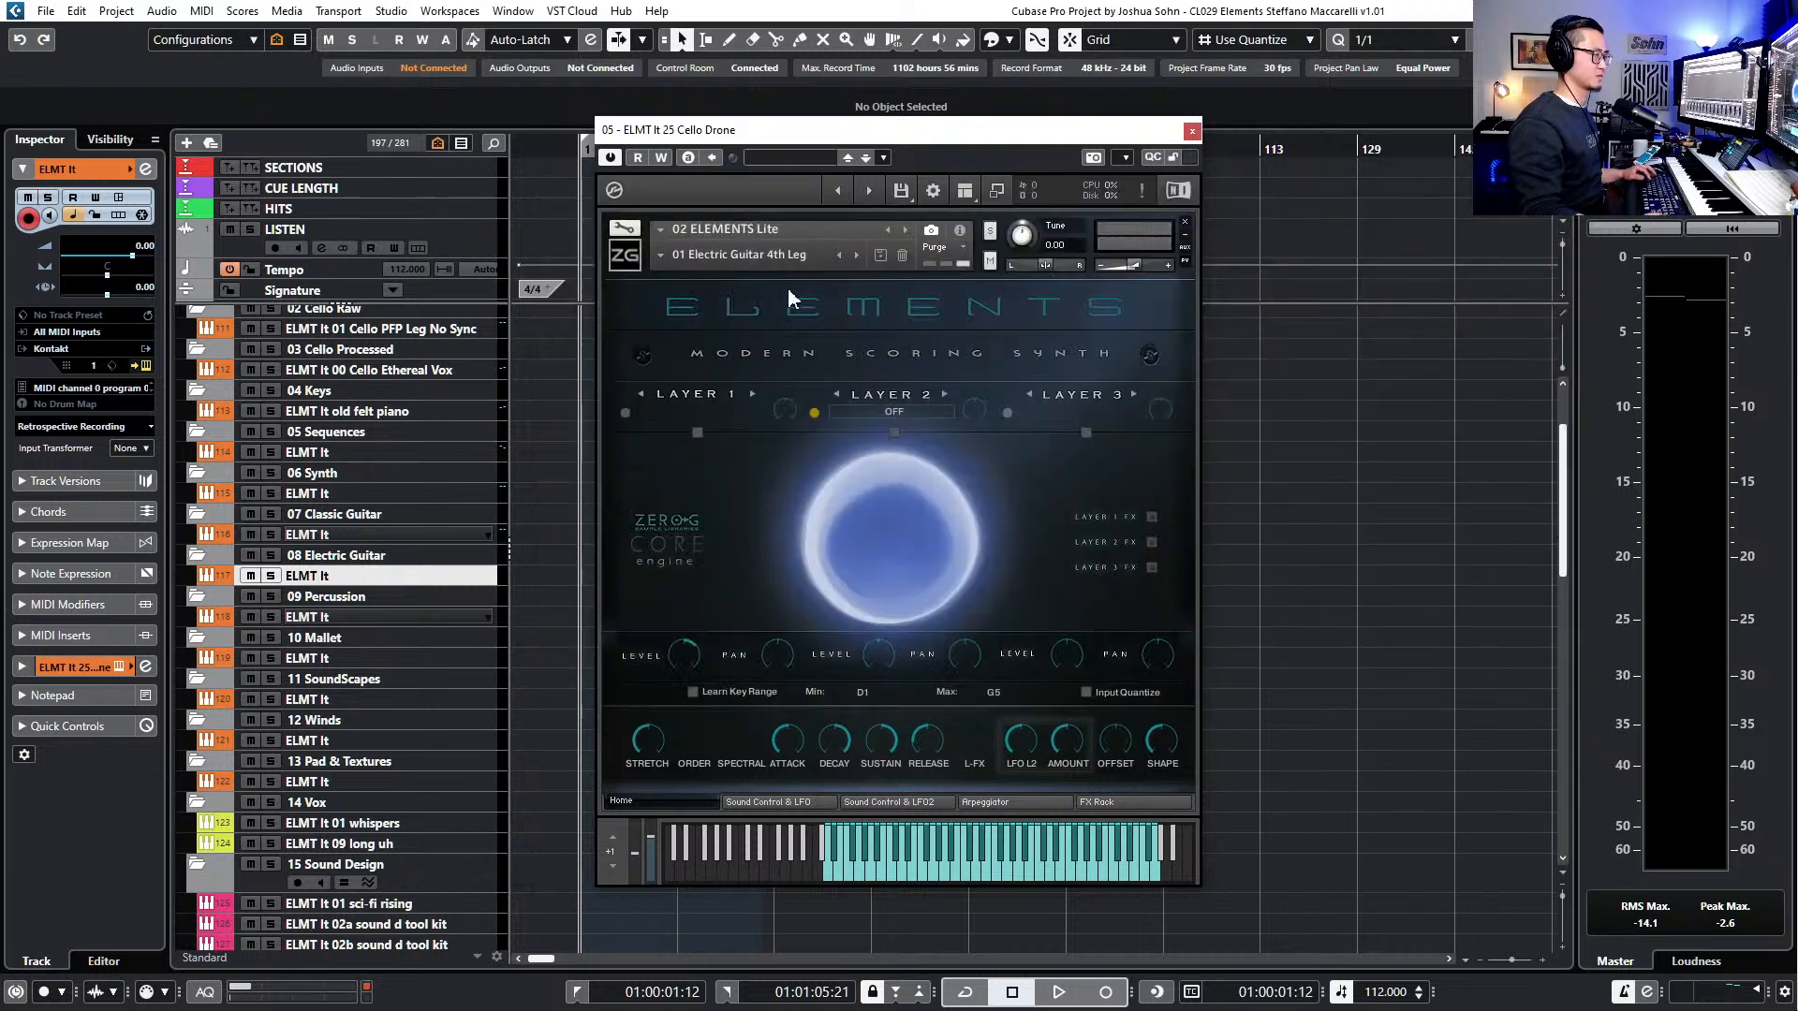
- Load the 09 Electric Guitar Arp snapshot from the 08 Electric Guitar category, audition it, and close the instrument window
click(659, 253)
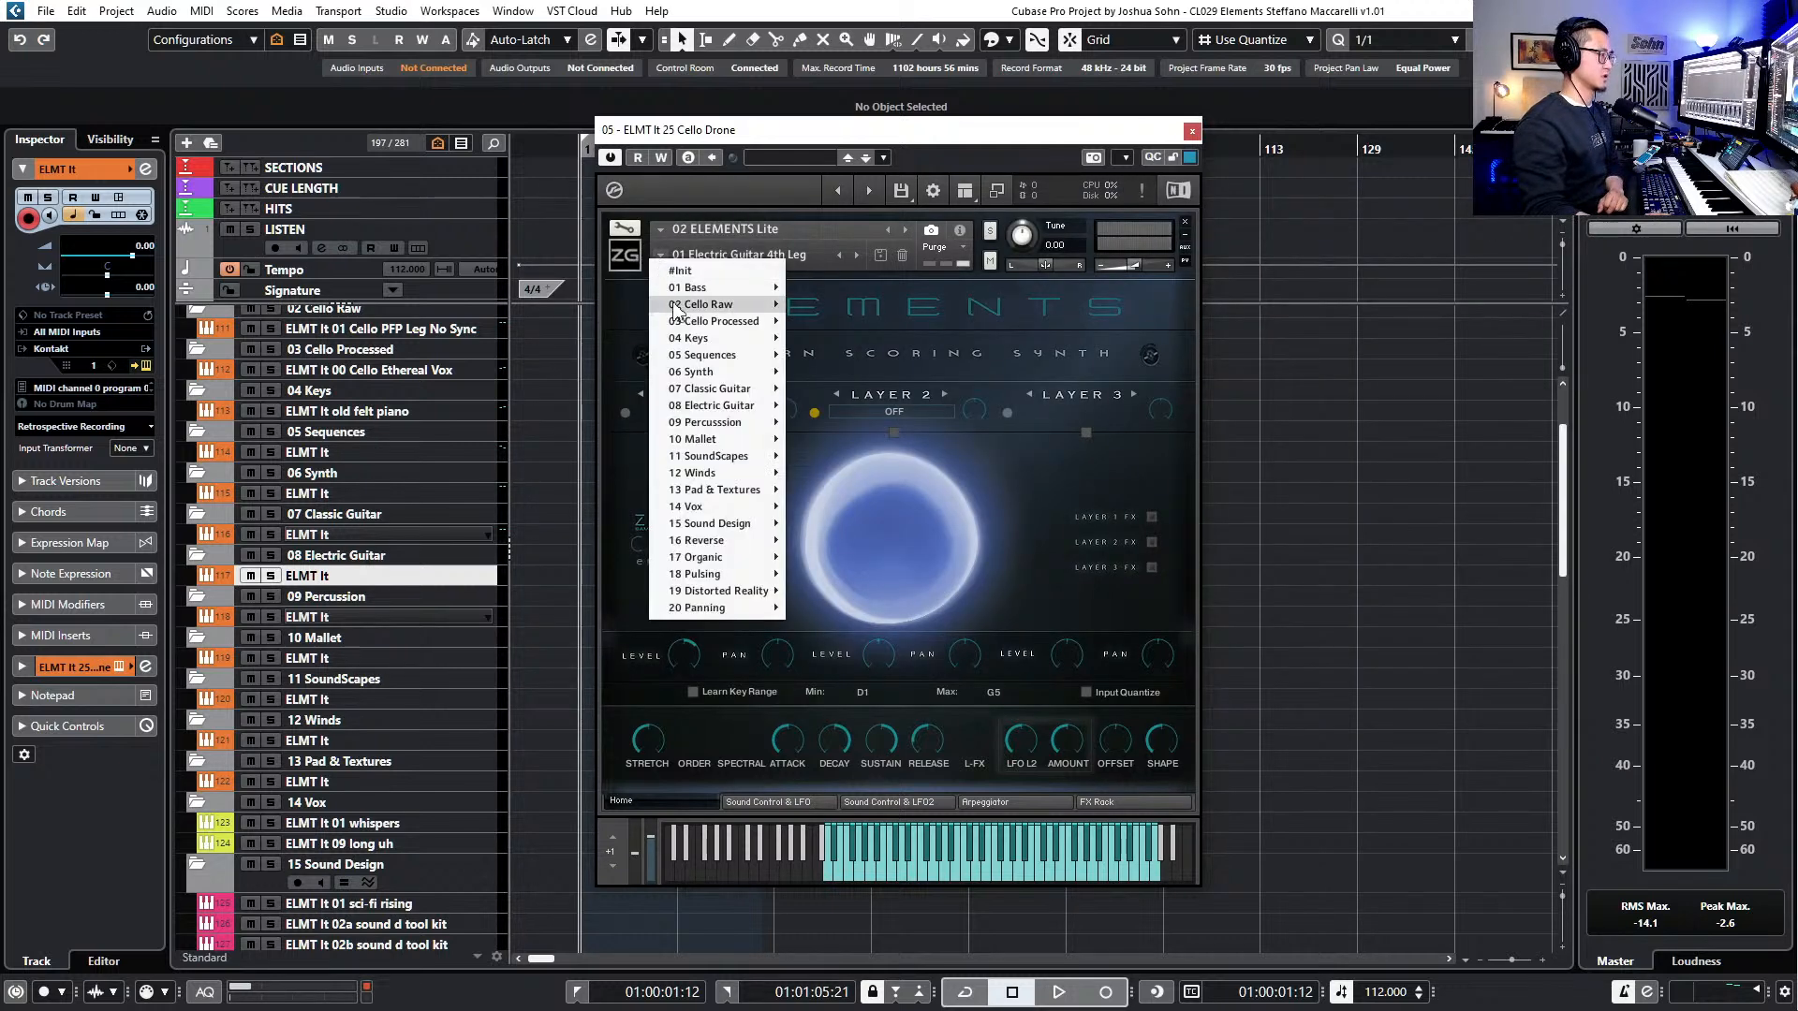
mouse_move(733, 407)
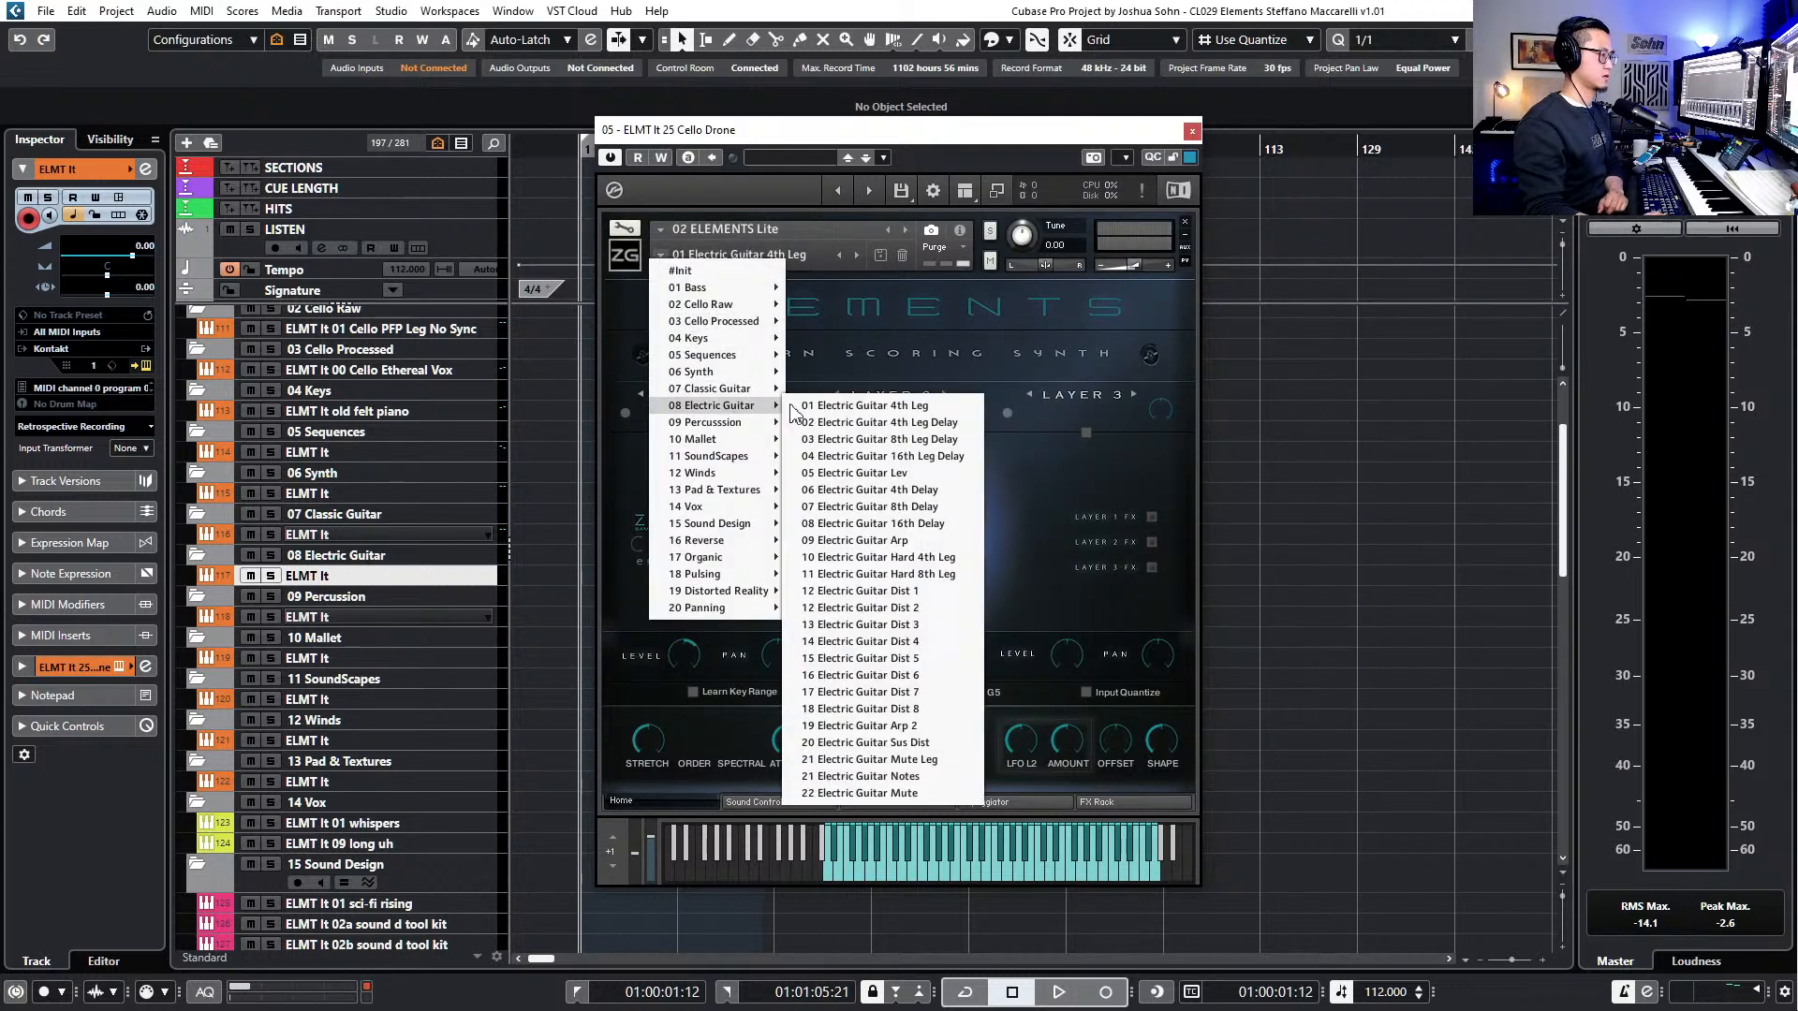
click(901, 540)
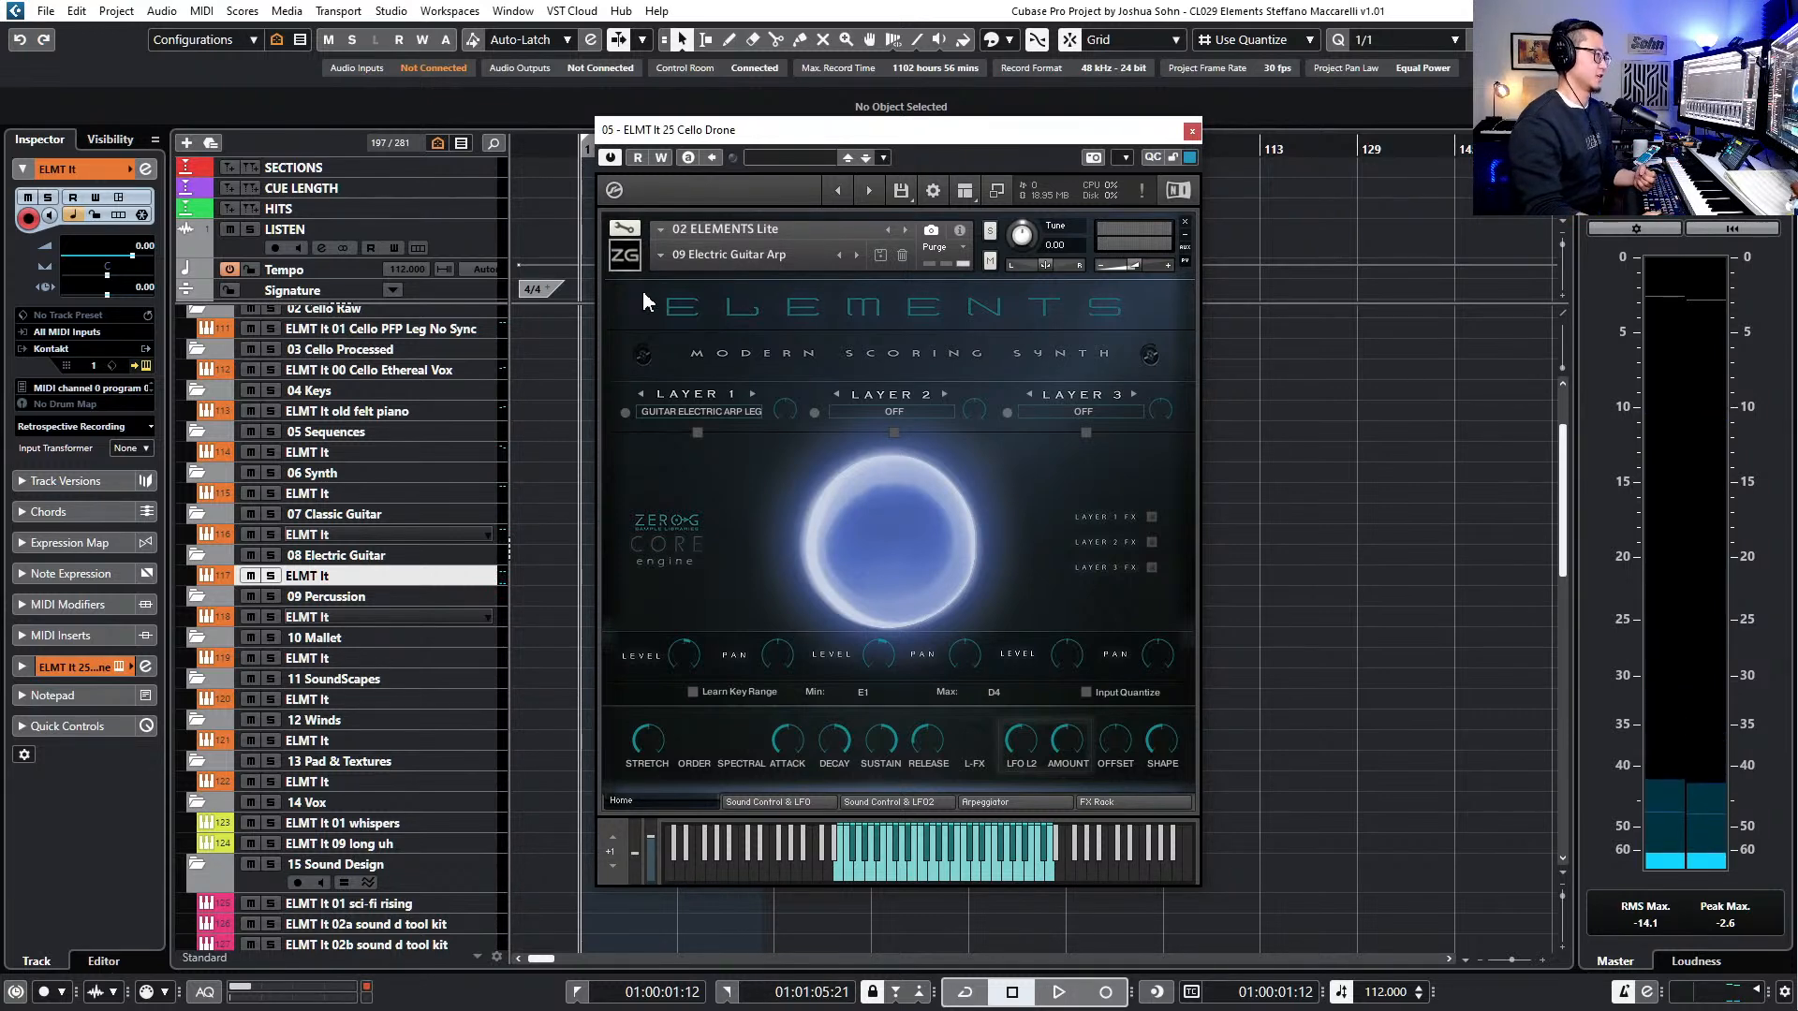
click(1192, 132)
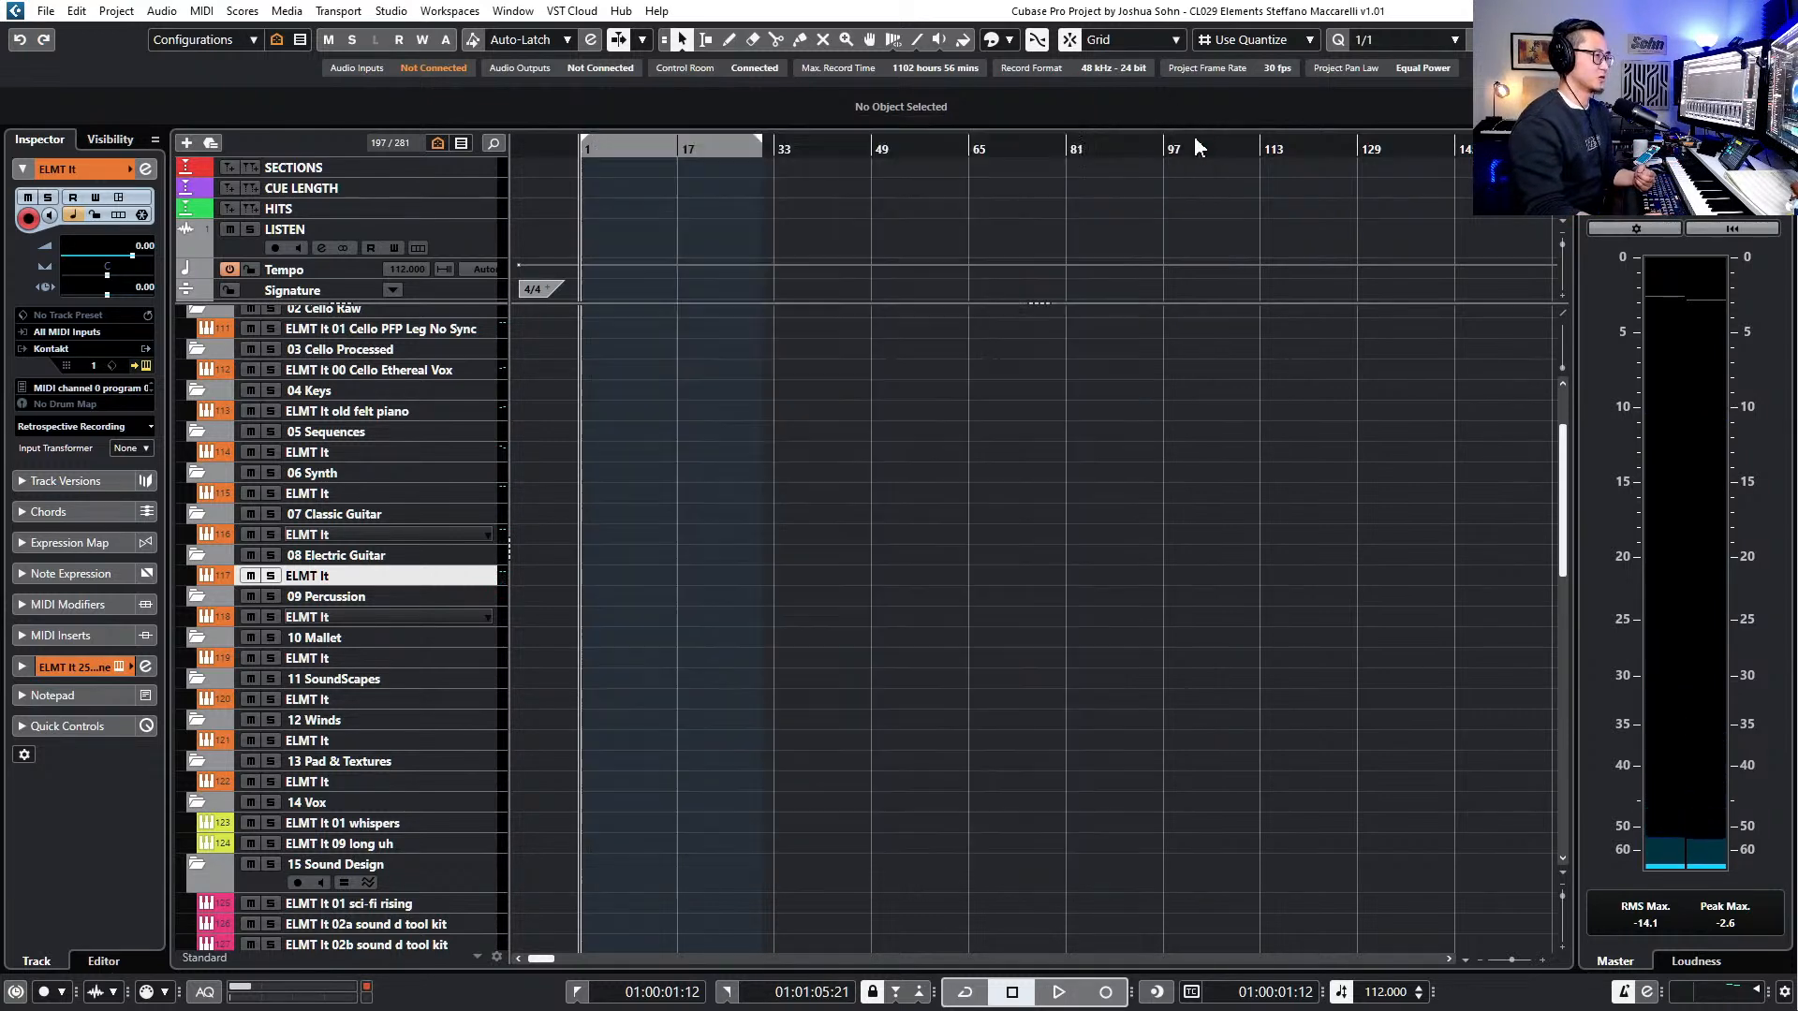
- Reopen the 09 Percussion track's instrument to audition the tribal percussion across the keyboard range, and close its window
click(393, 617)
key(e)
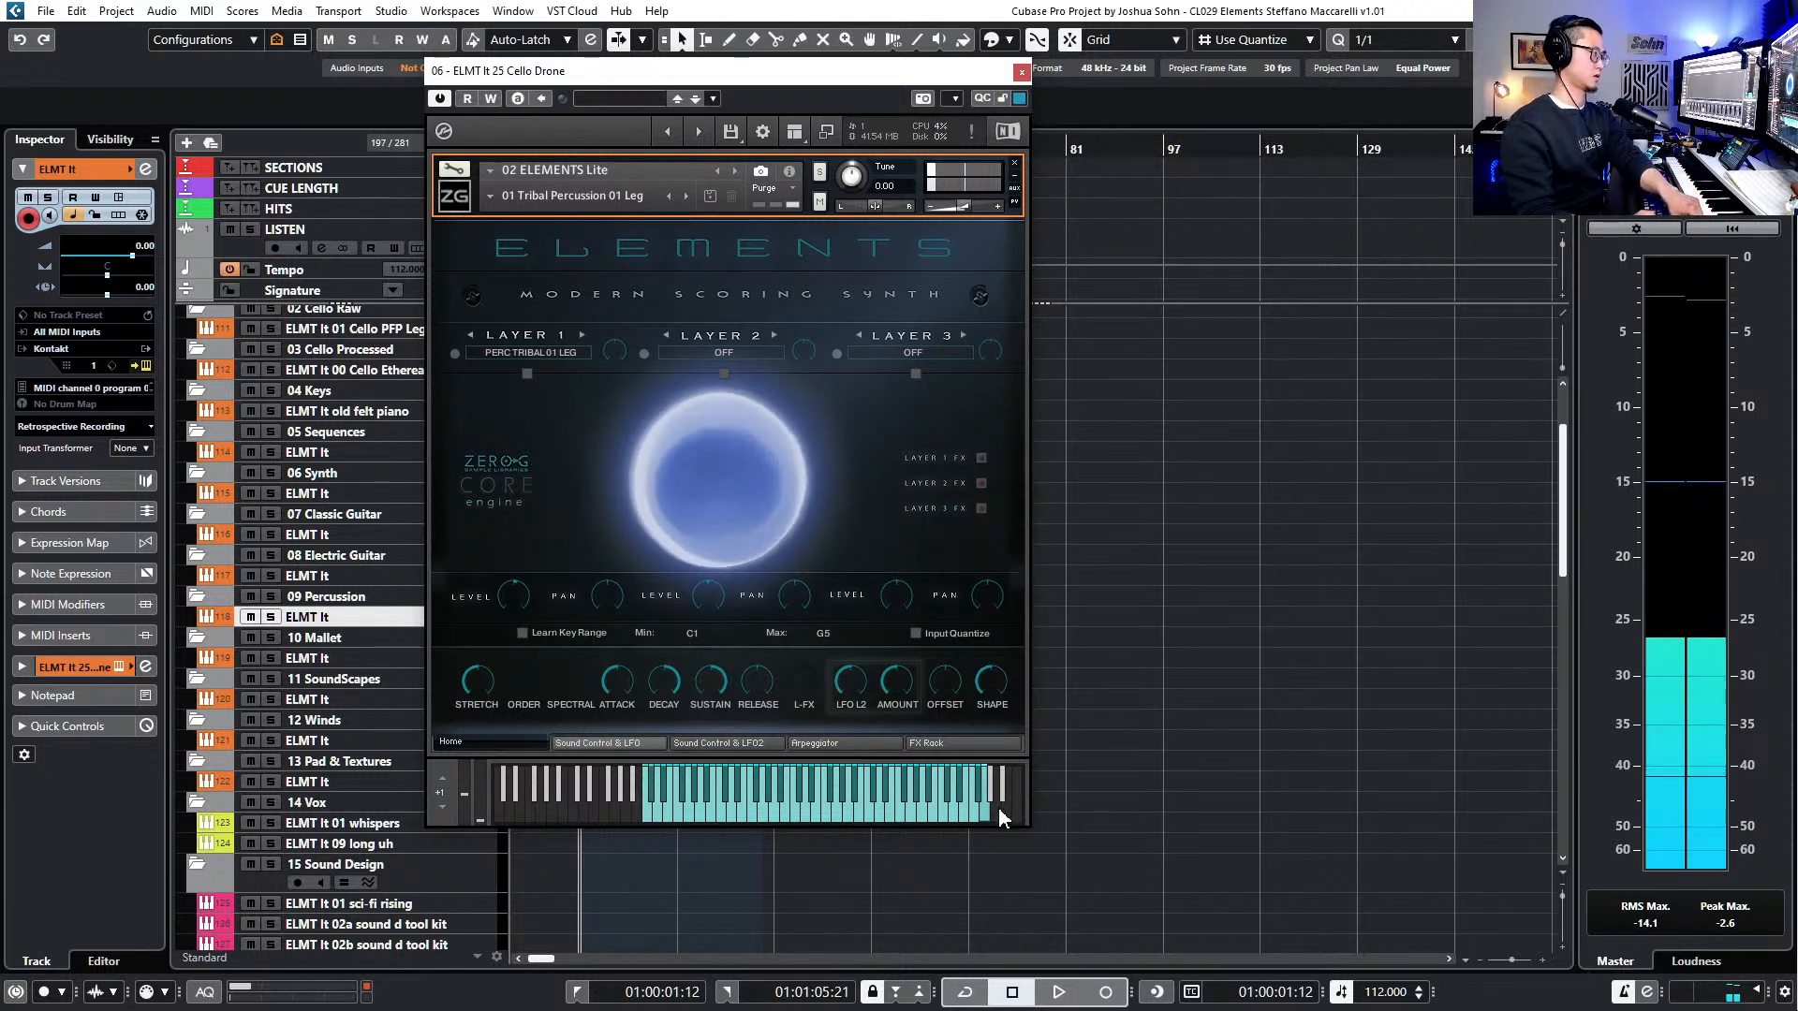
drag(767, 70, 962, 84)
key(ctrl+w)
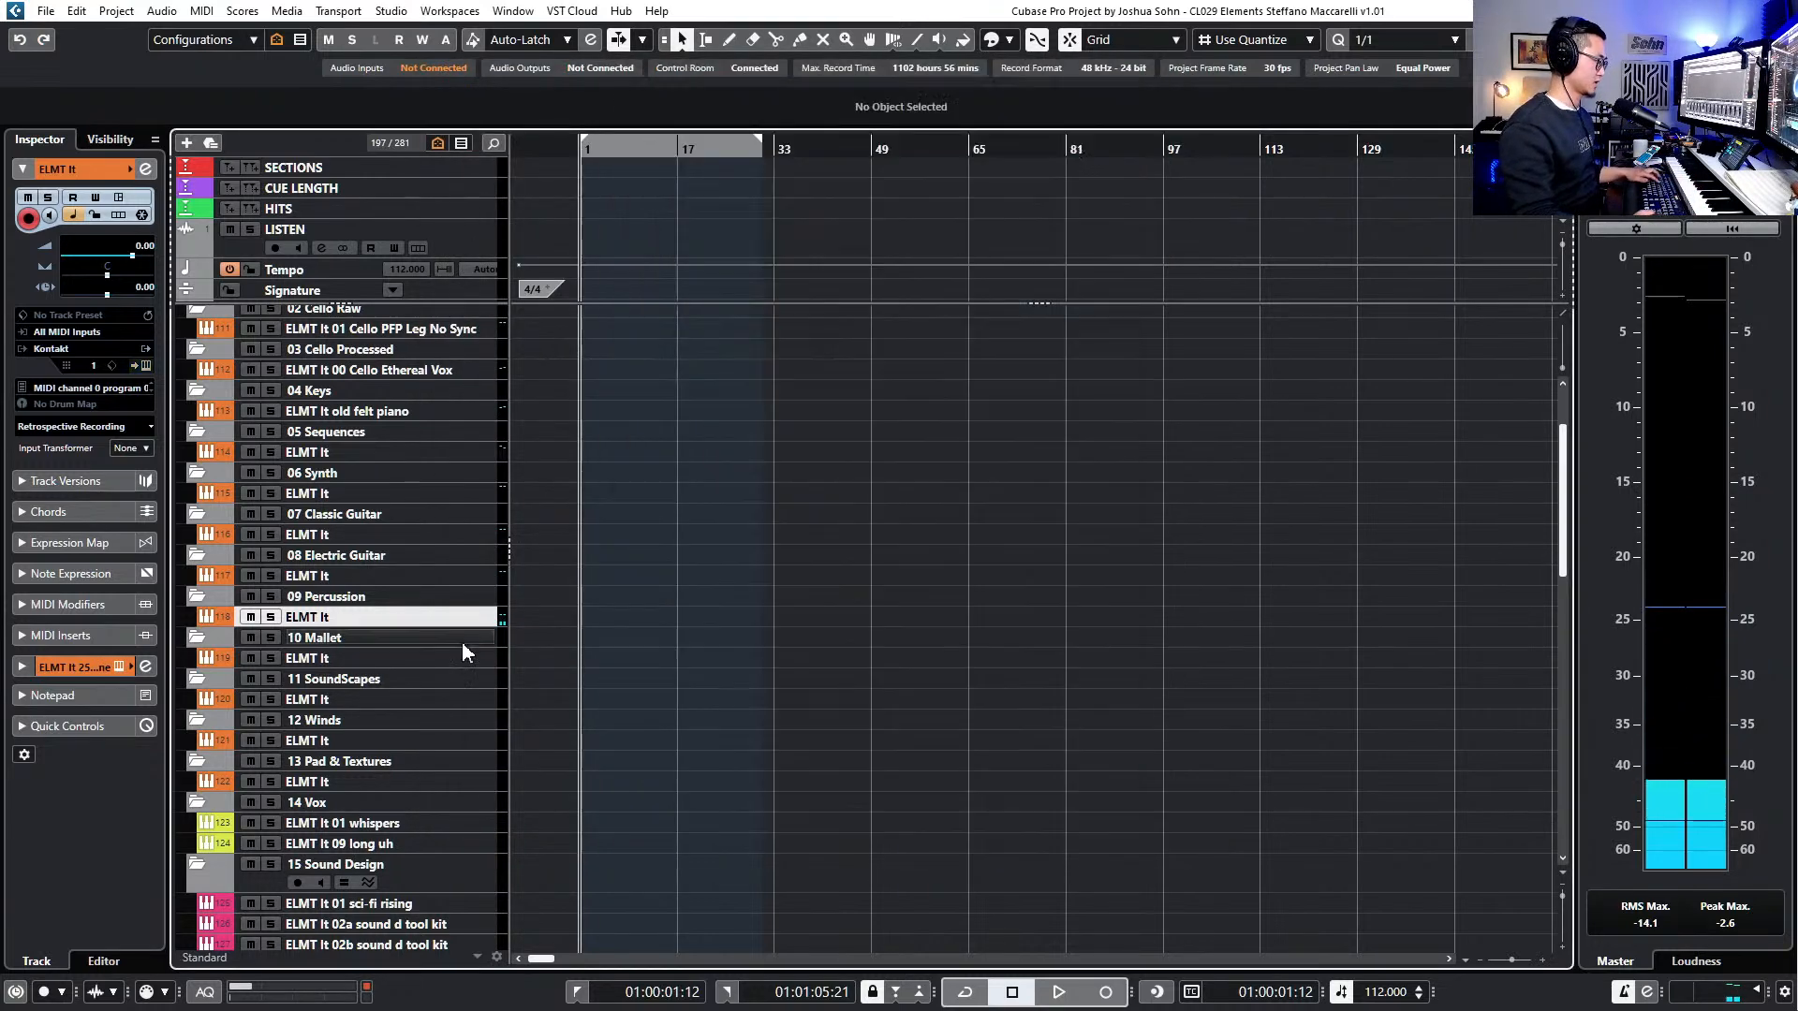
- Audition the 10 Mallet track's 02 Mallet 01 sound, and open the 11 SoundScapes track's instrument to audition 01 Viking Water
click(383, 658)
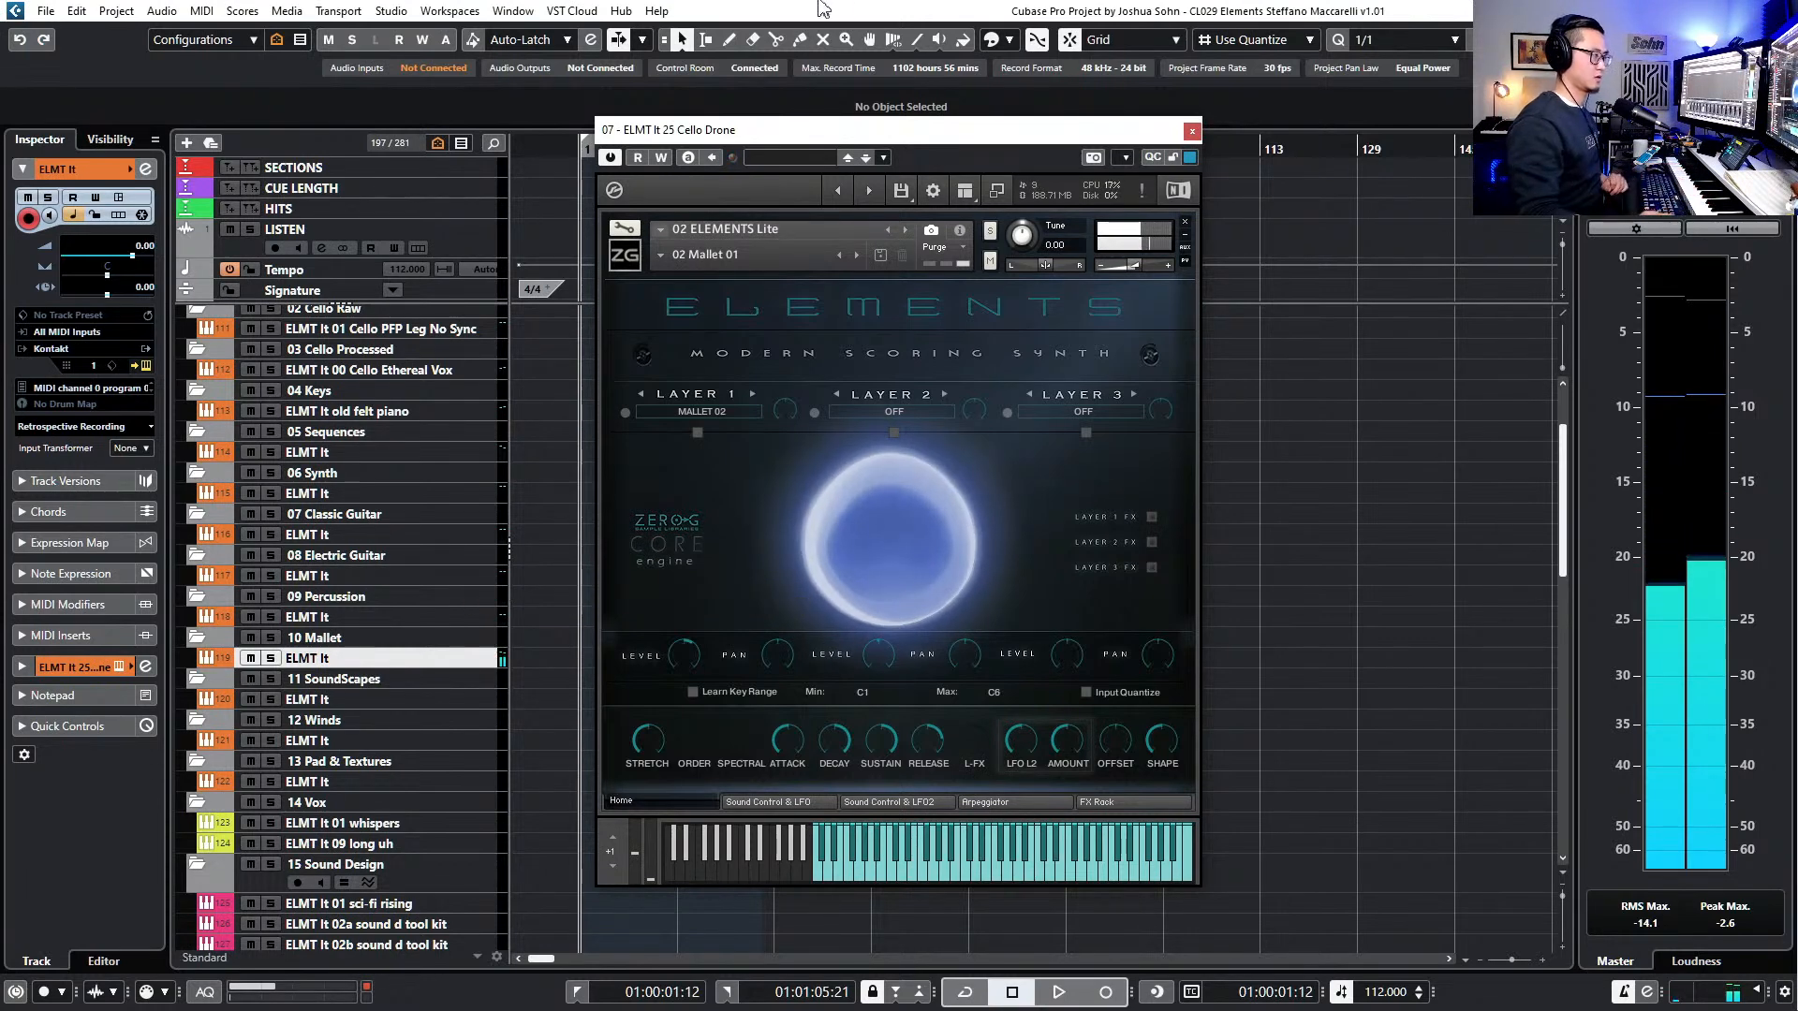
click(390, 701)
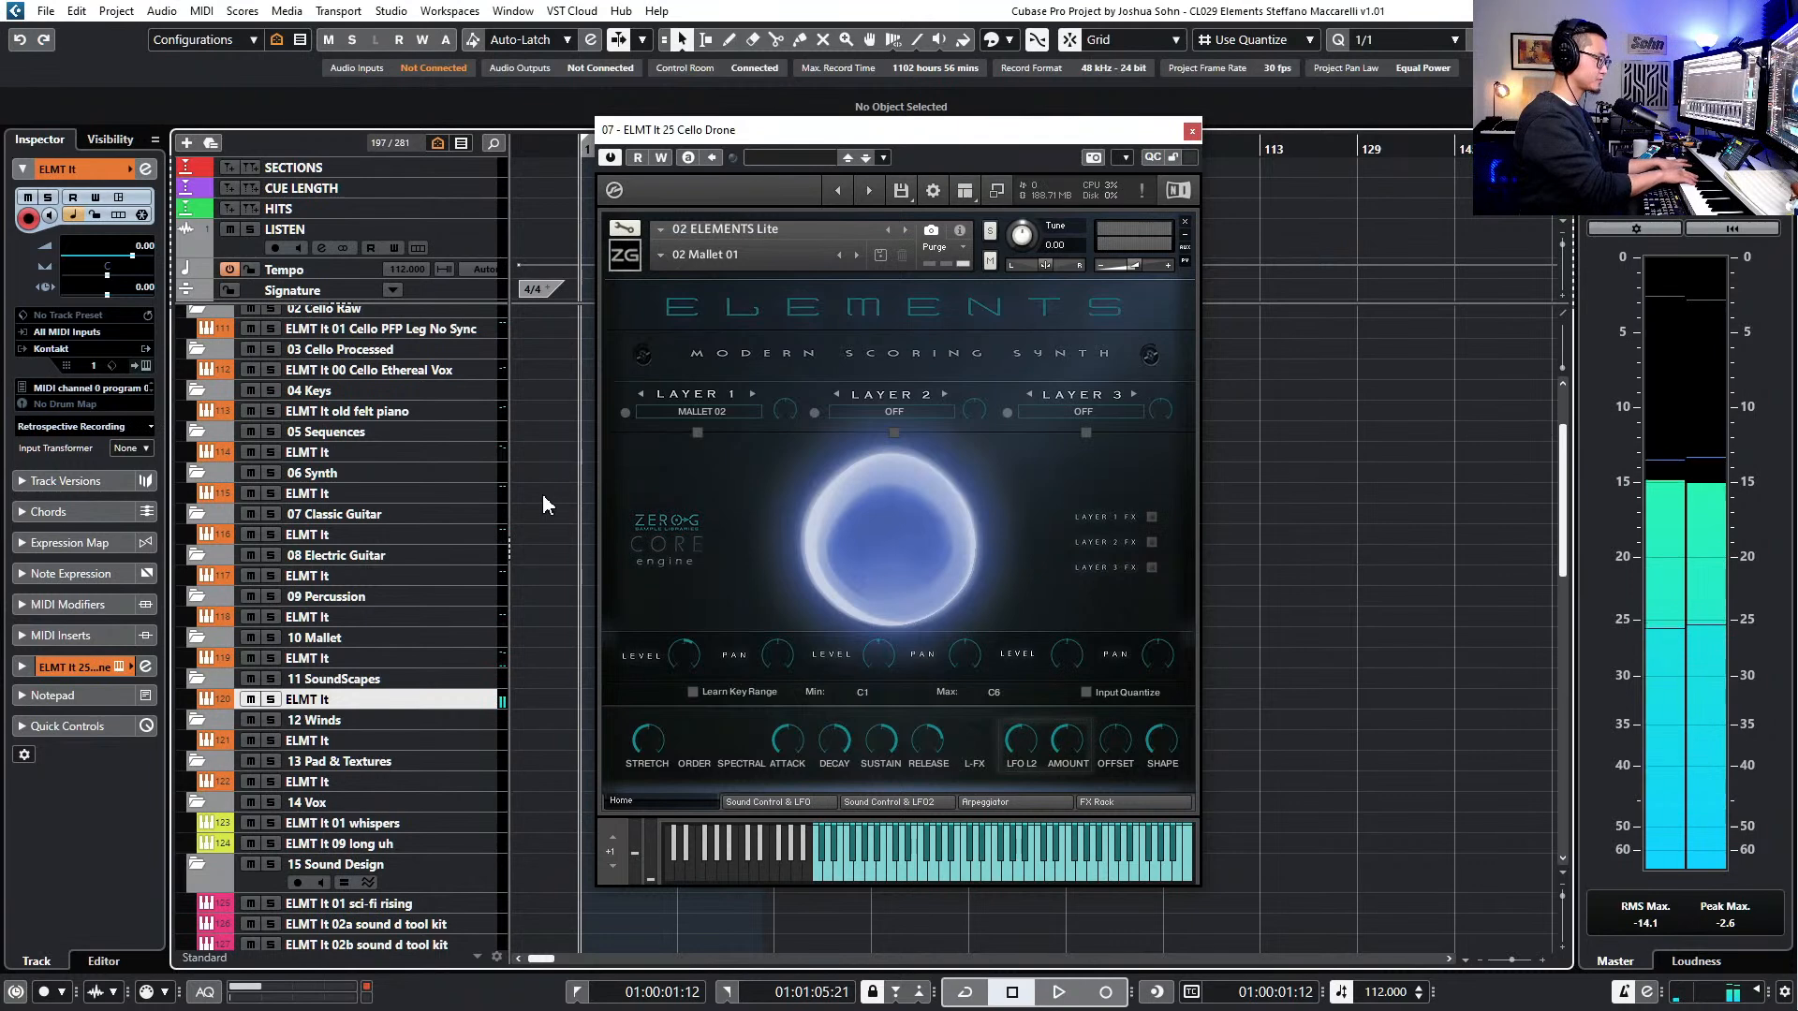
key(e)
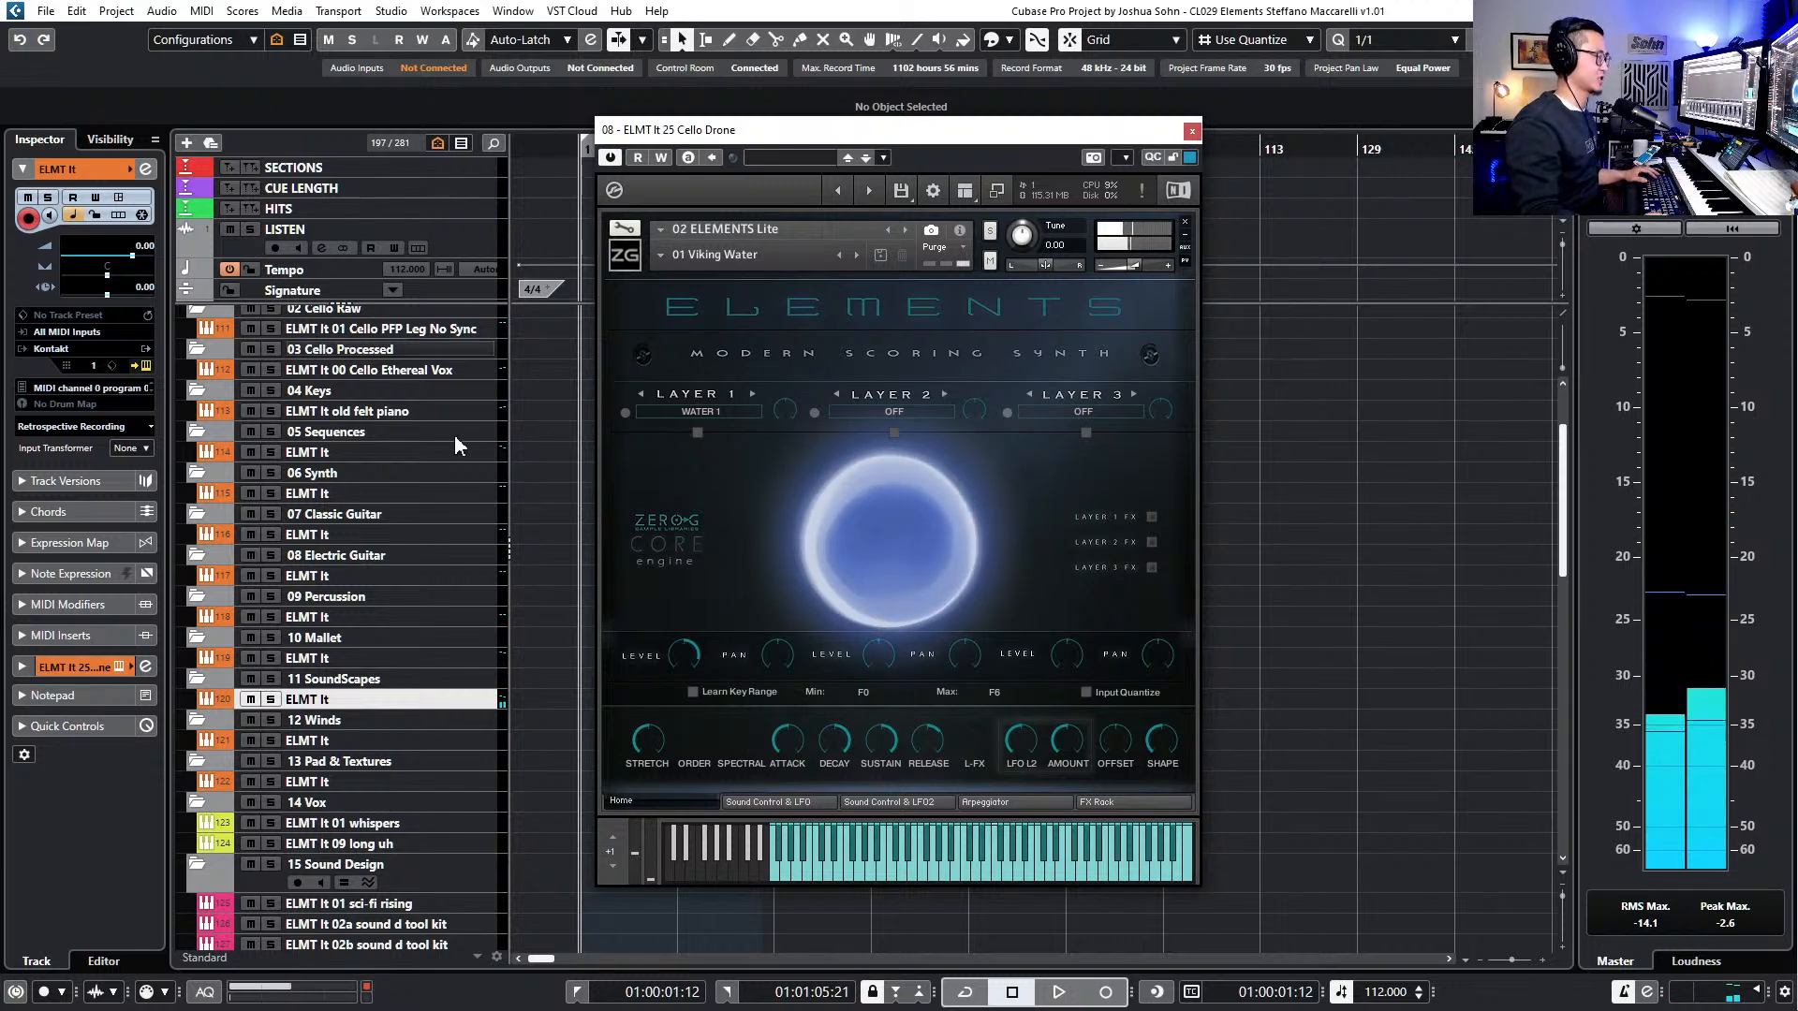
- Rename the track in the 11 SoundScapes folder to ELMT lt Viking Water
double_click(389, 697)
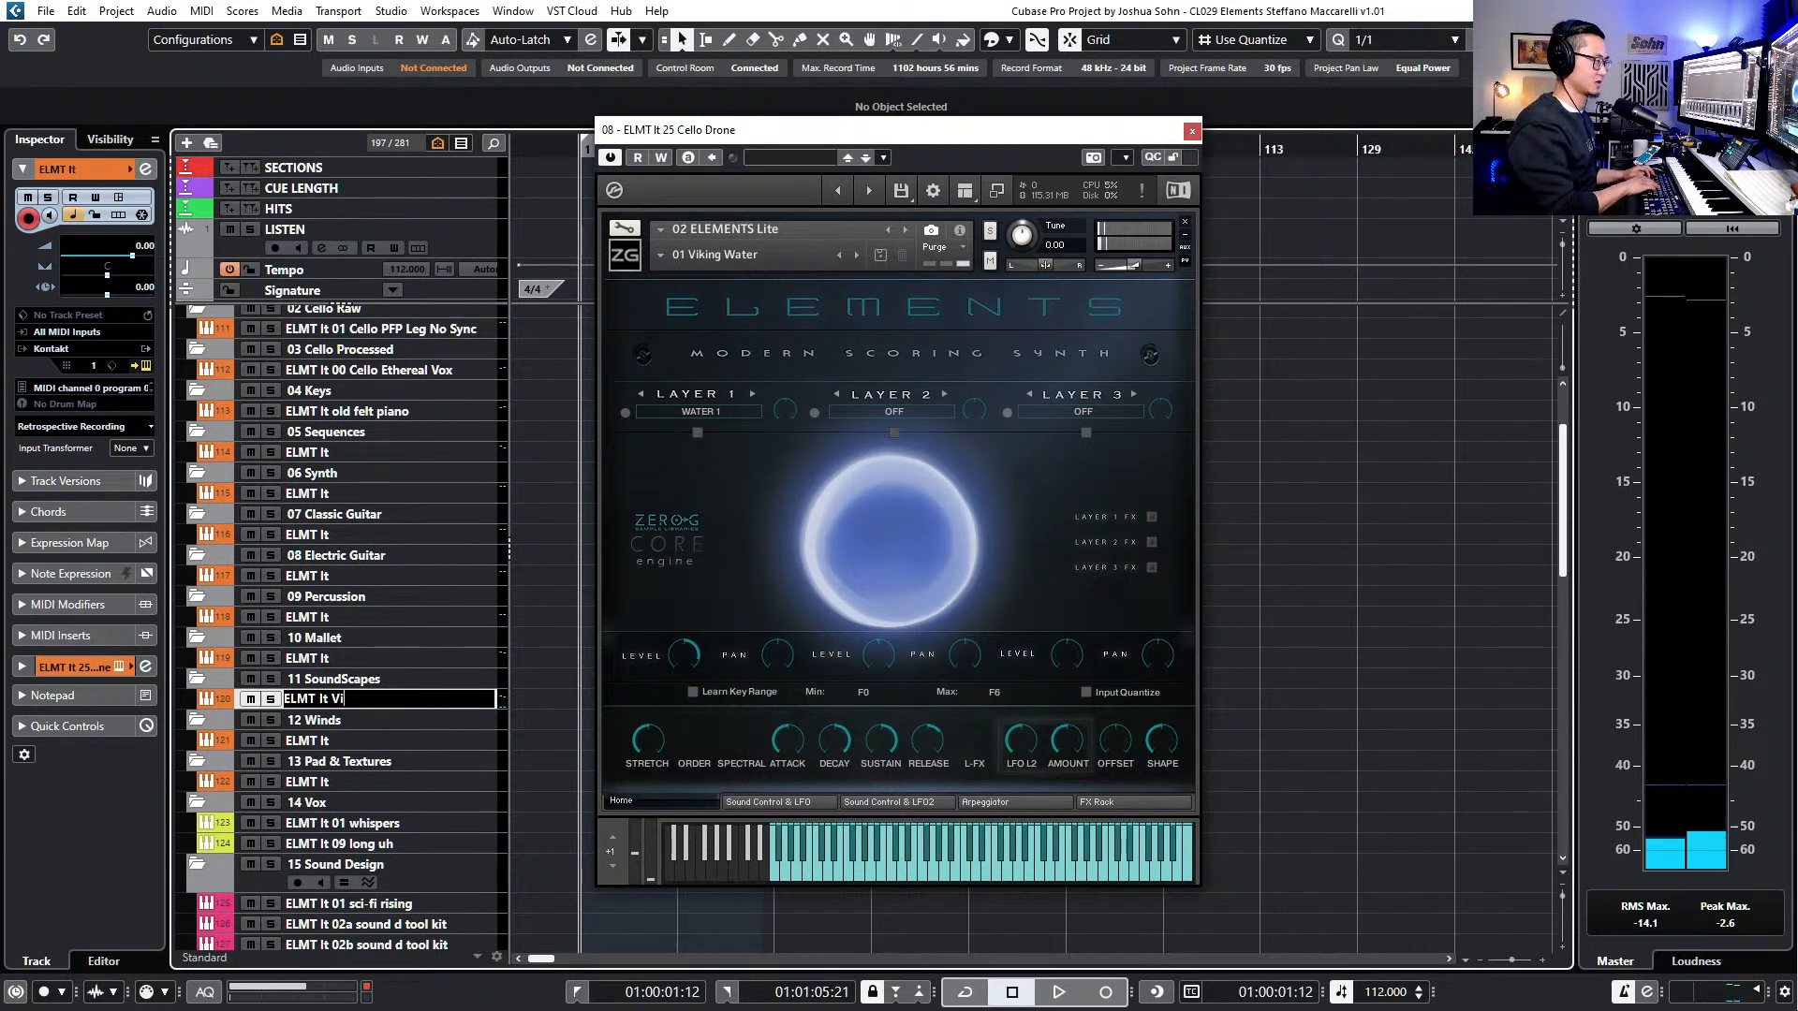
key(Return)
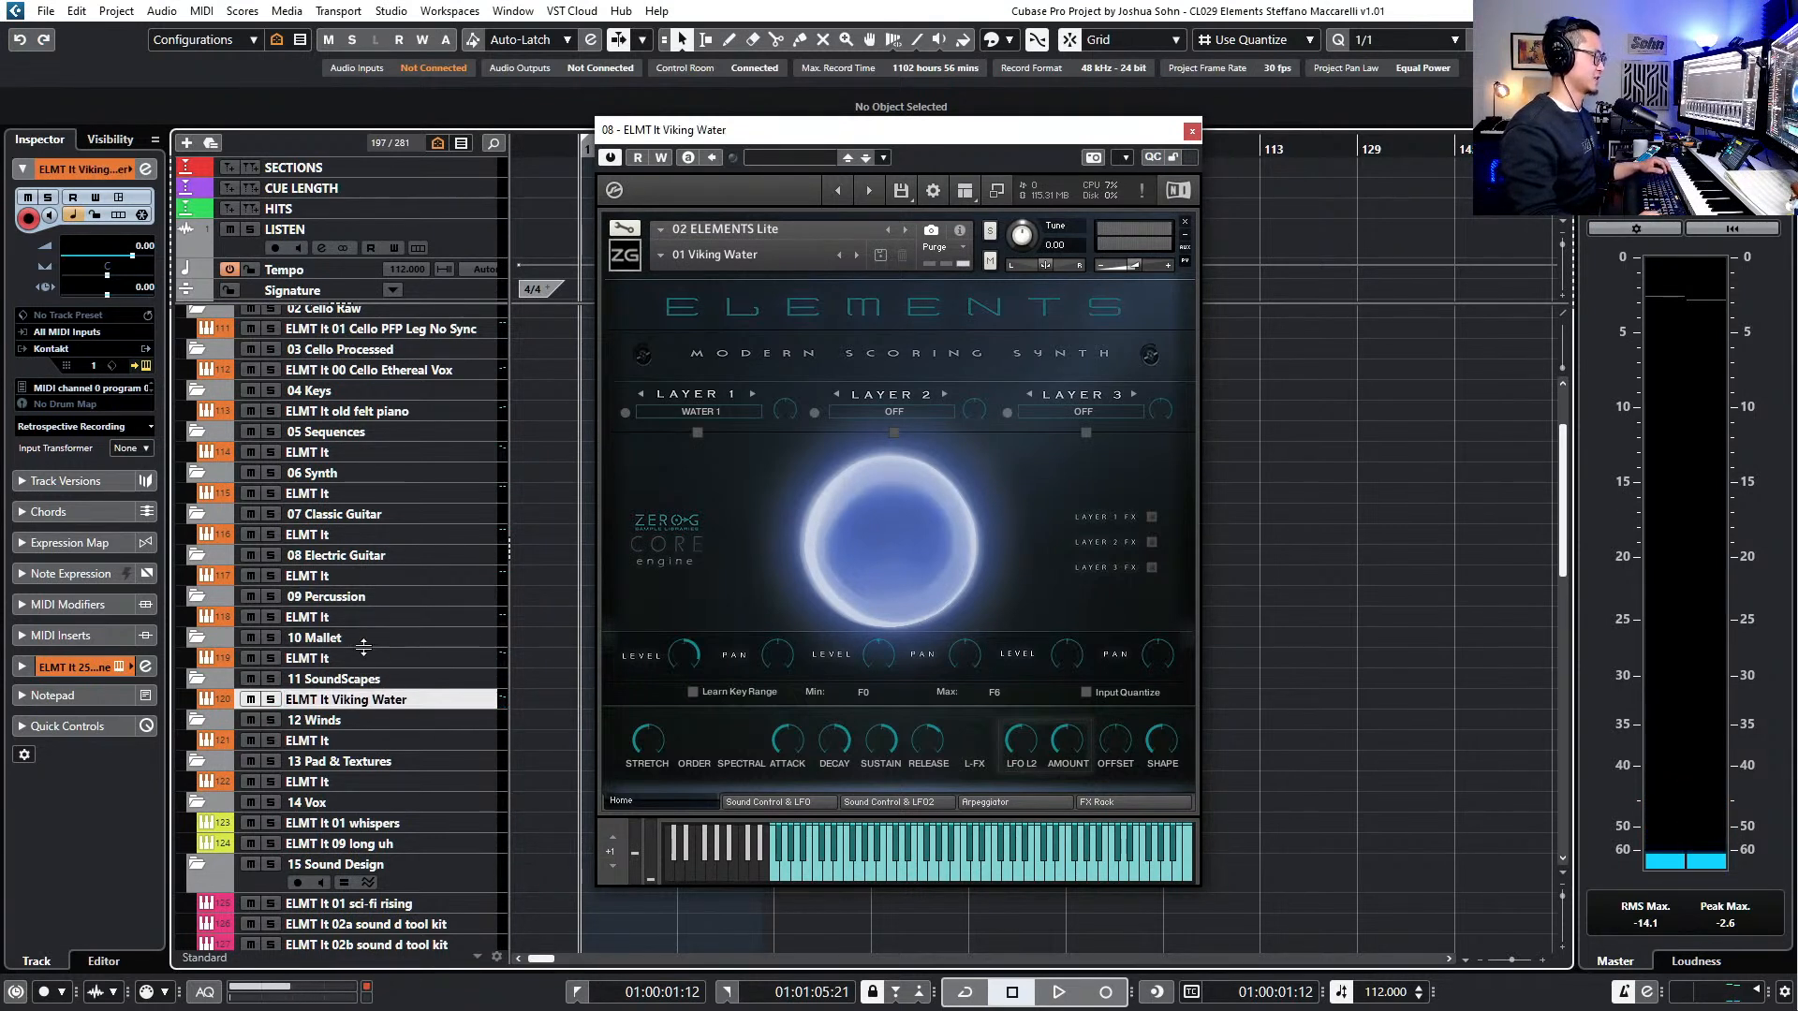
click(365, 659)
- Audition 01 Viking High Horn on the 12 Winds track, and load the 03 Native Flute A snapshot in its instrument
click(383, 744)
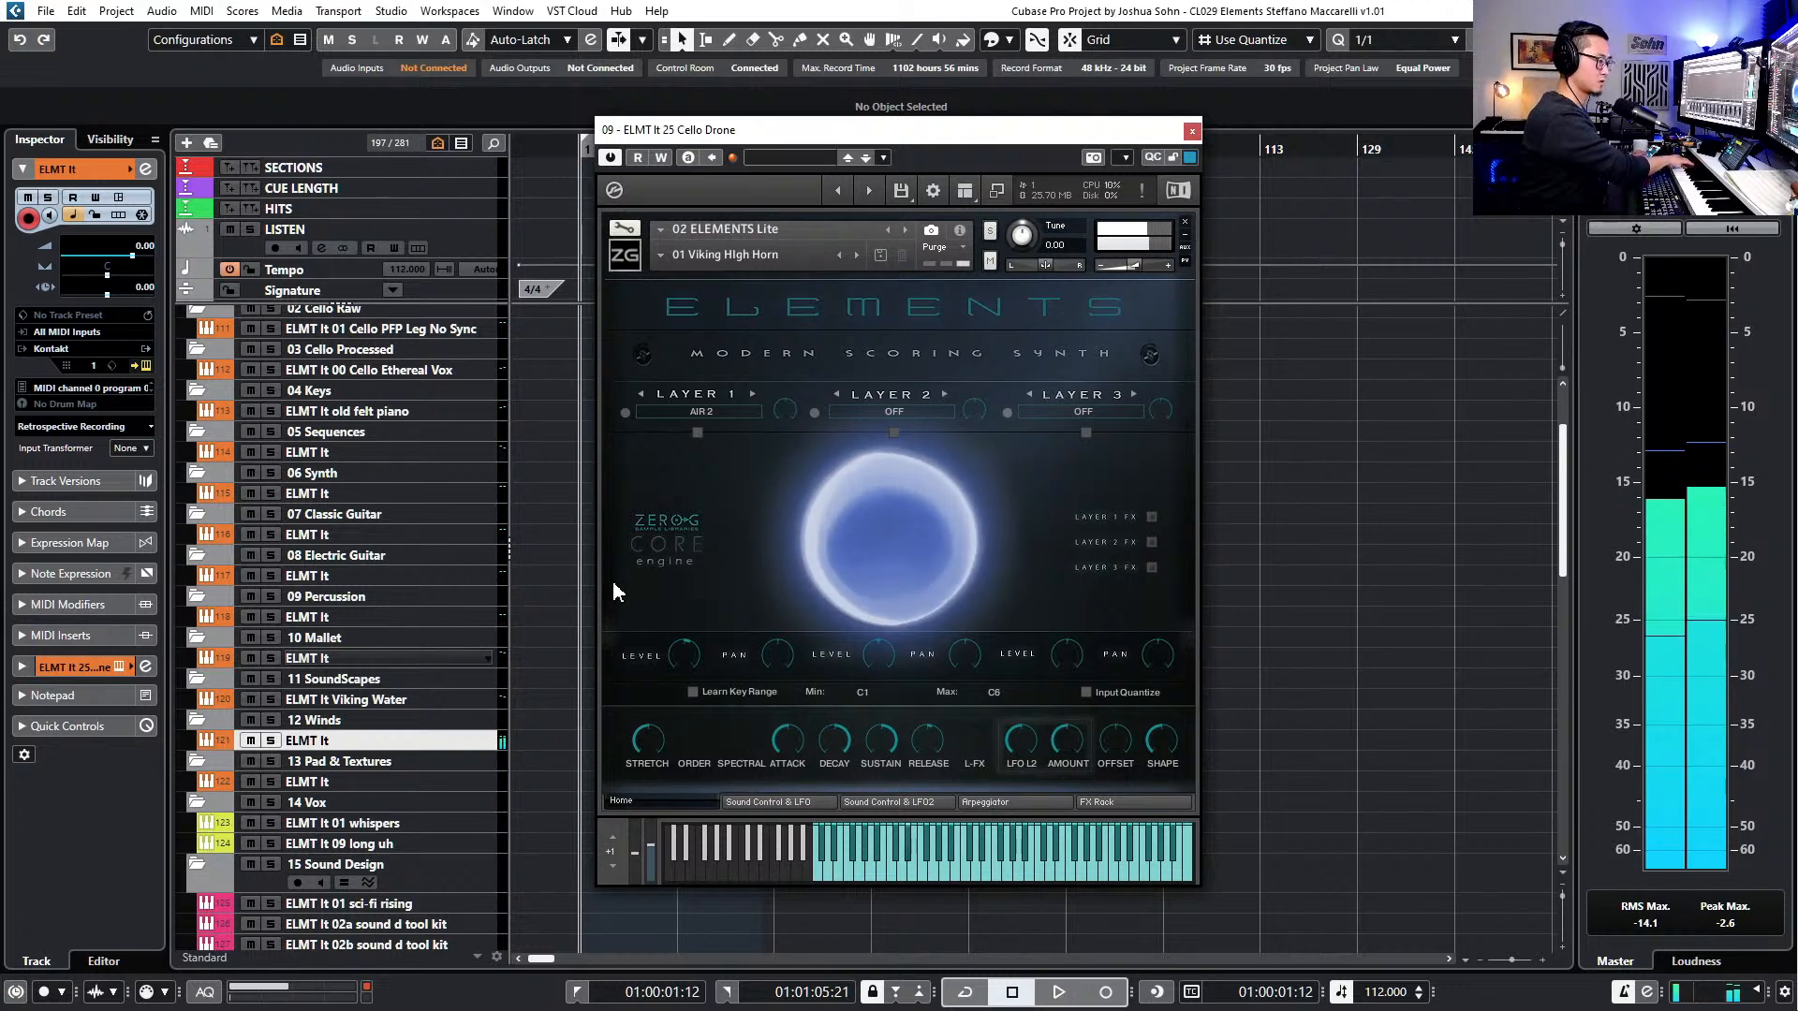
click(659, 255)
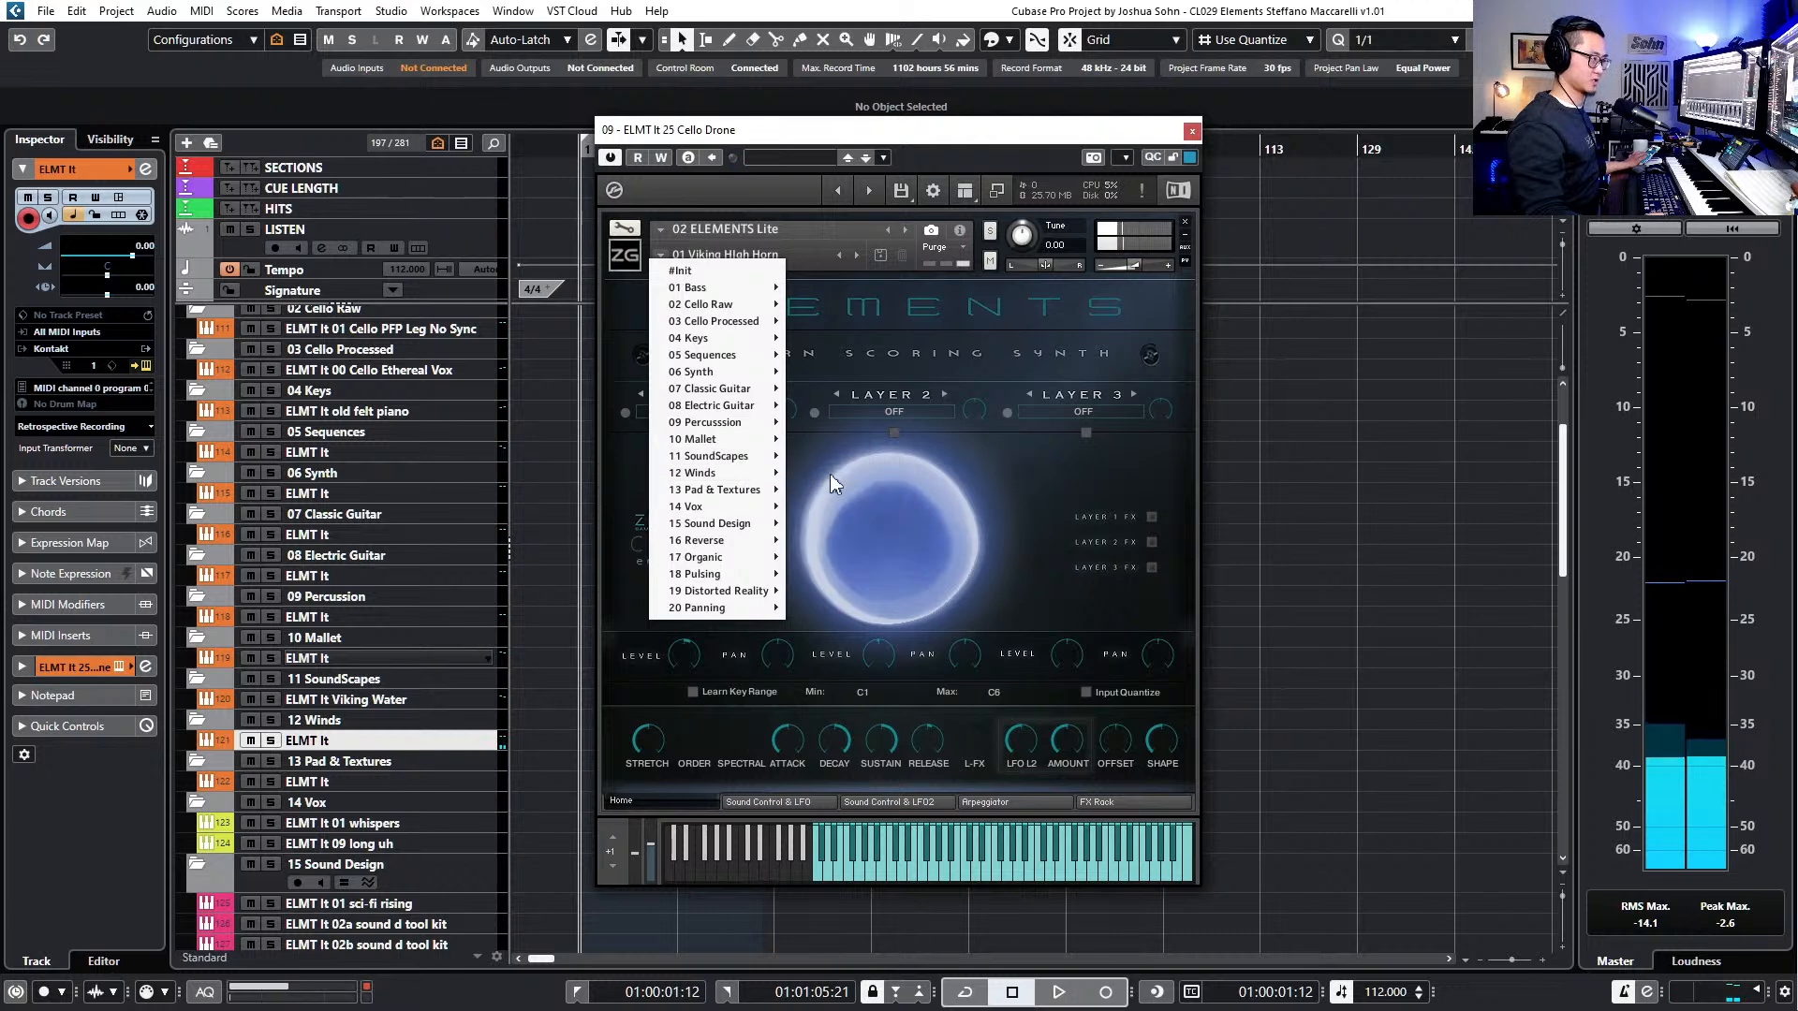
mouse_move(753, 473)
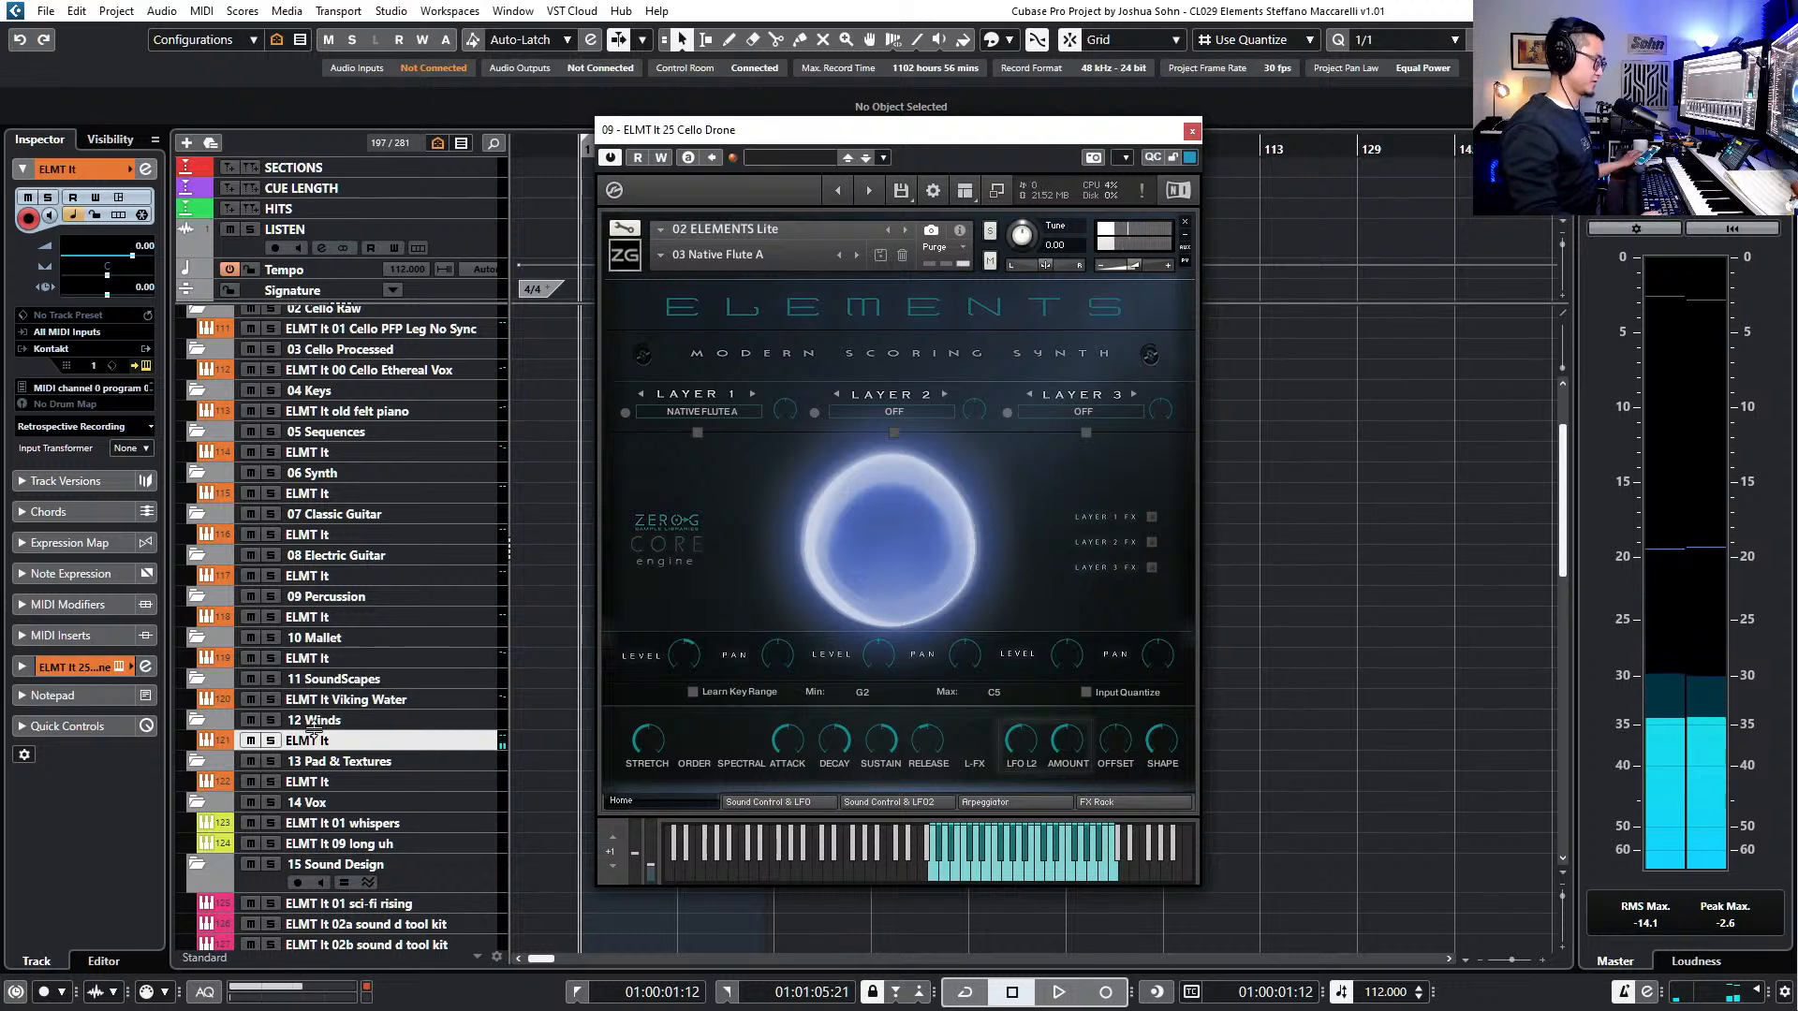
- Rename the track in the 12 Winds folder to ELMT lt Native Flute A
double_click(352, 741)
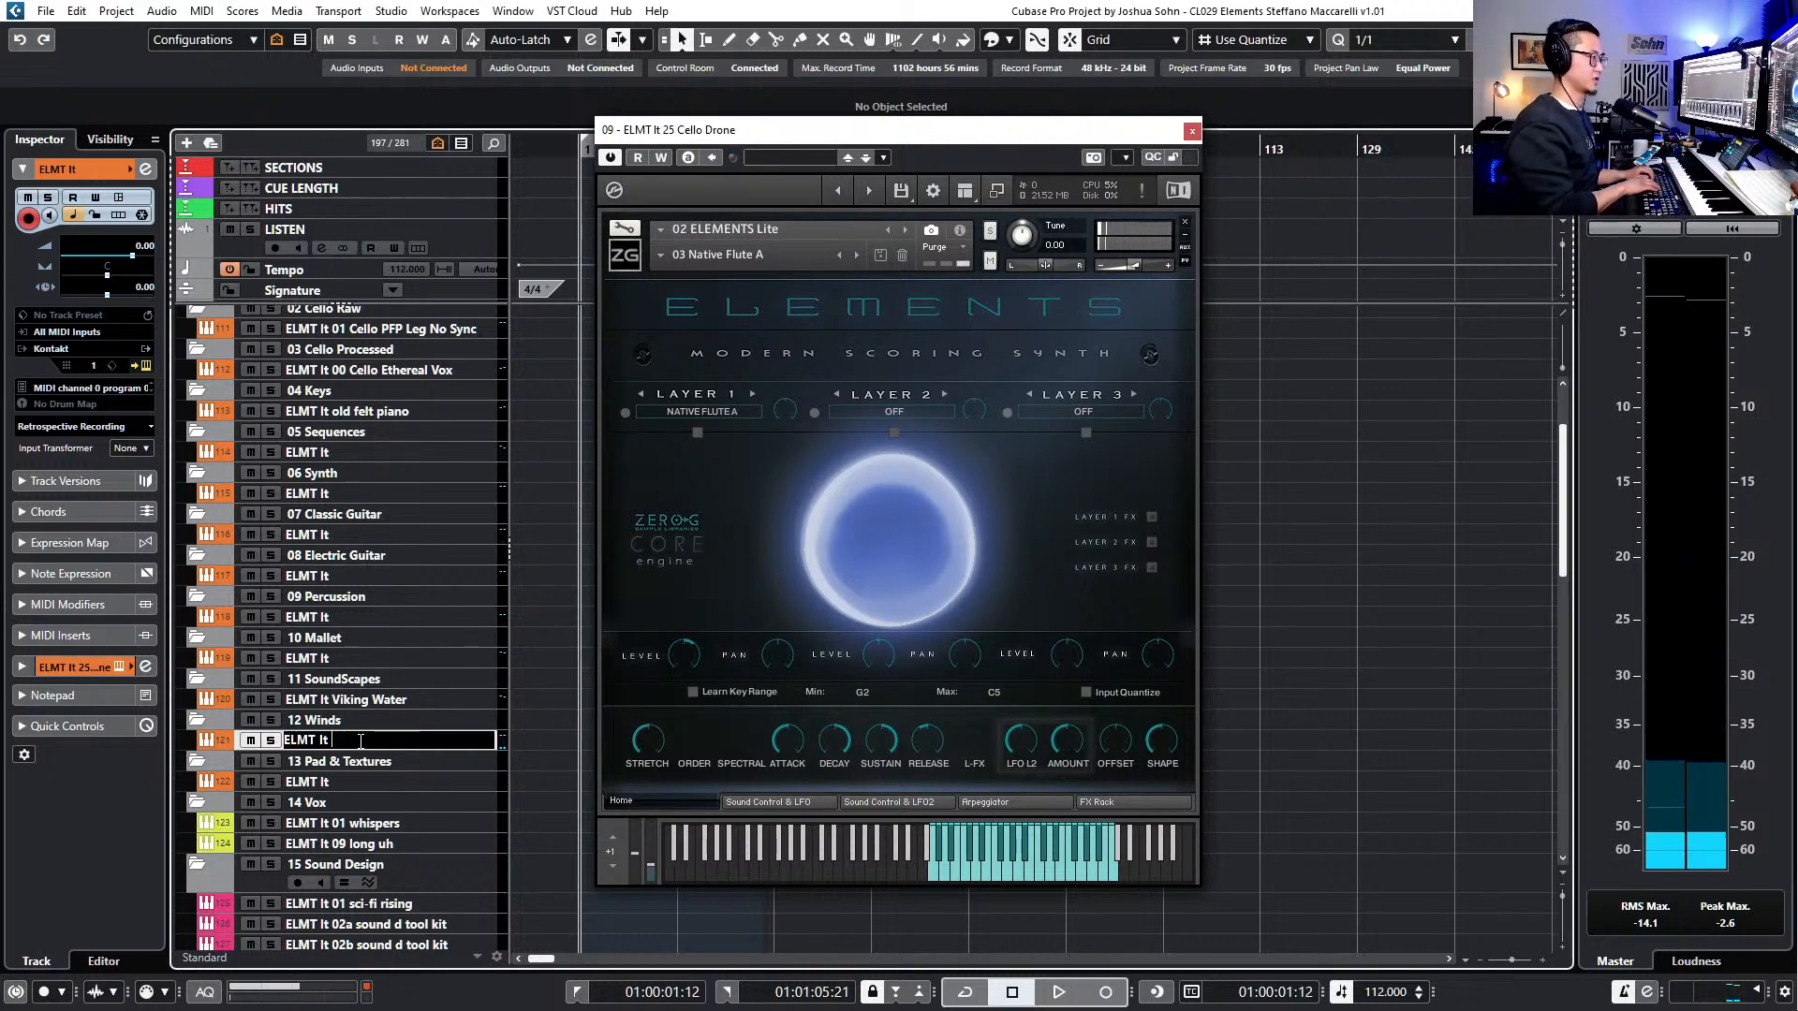
text(A)
key(Return)
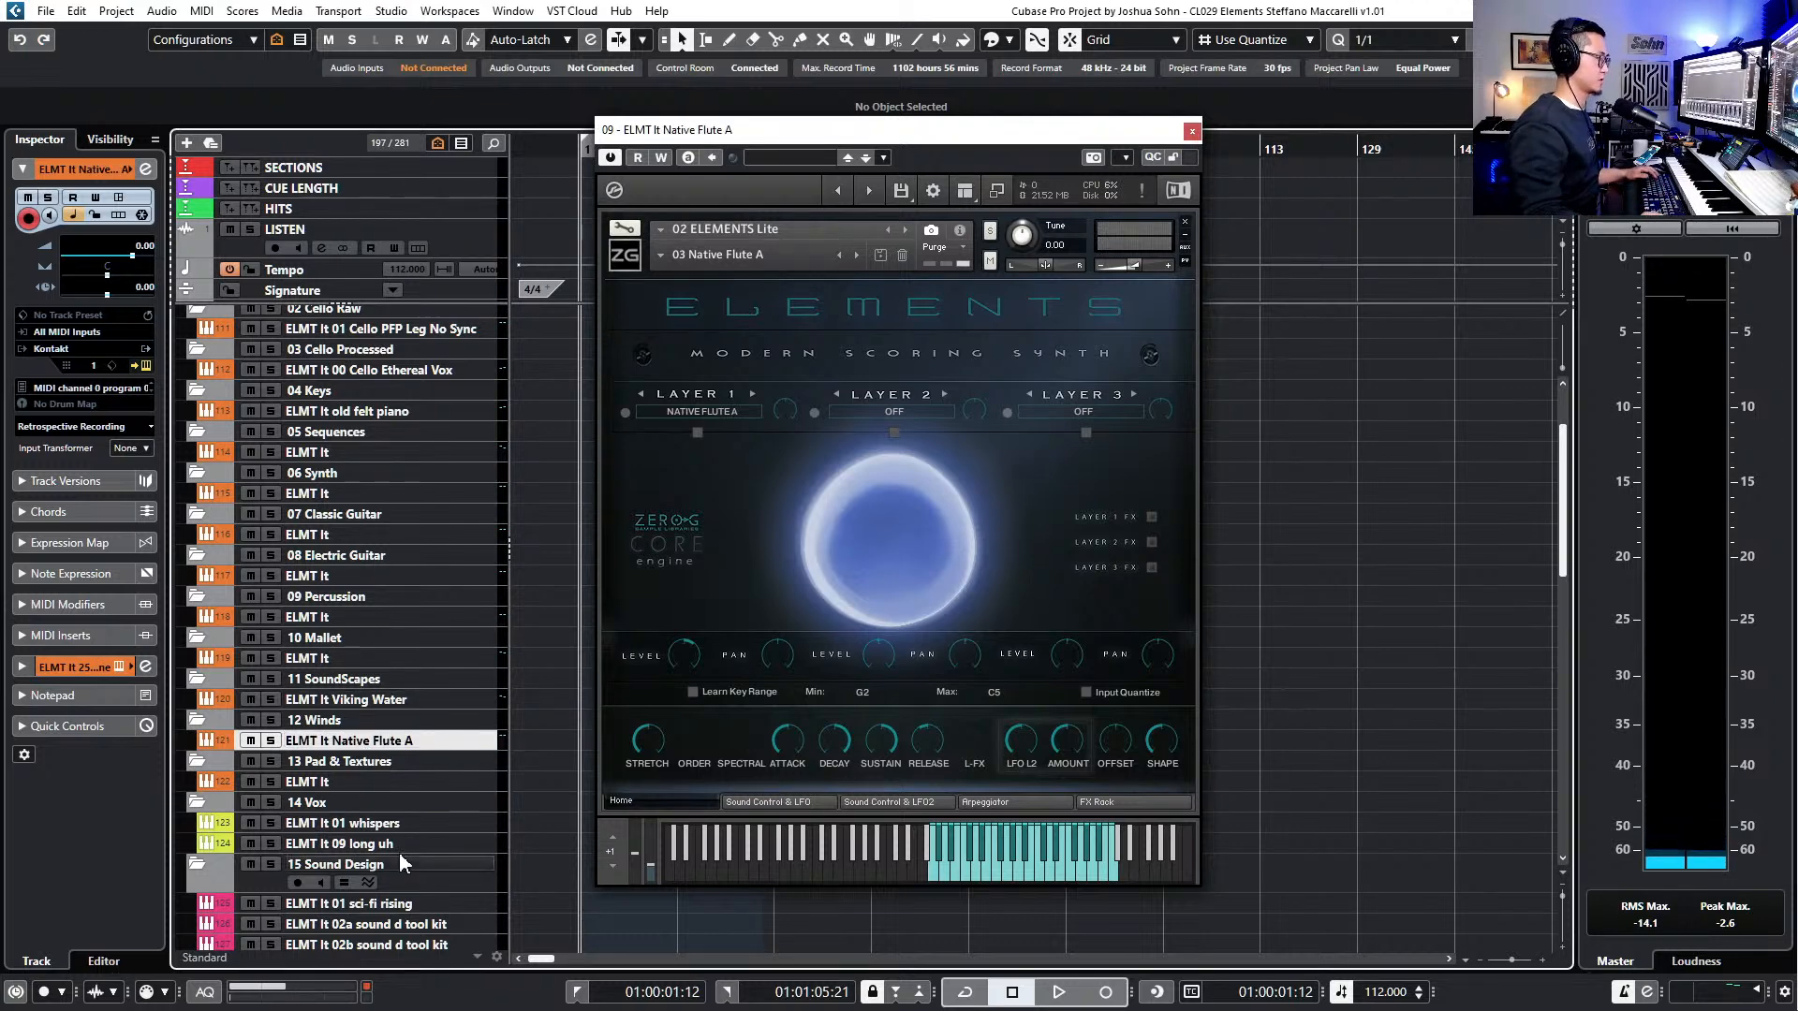
- Open the 13 Pad & Textures track's instrument and load the 03 War Pad snapshot to audition it
click(384, 780)
scroll(548, 605, down, 2)
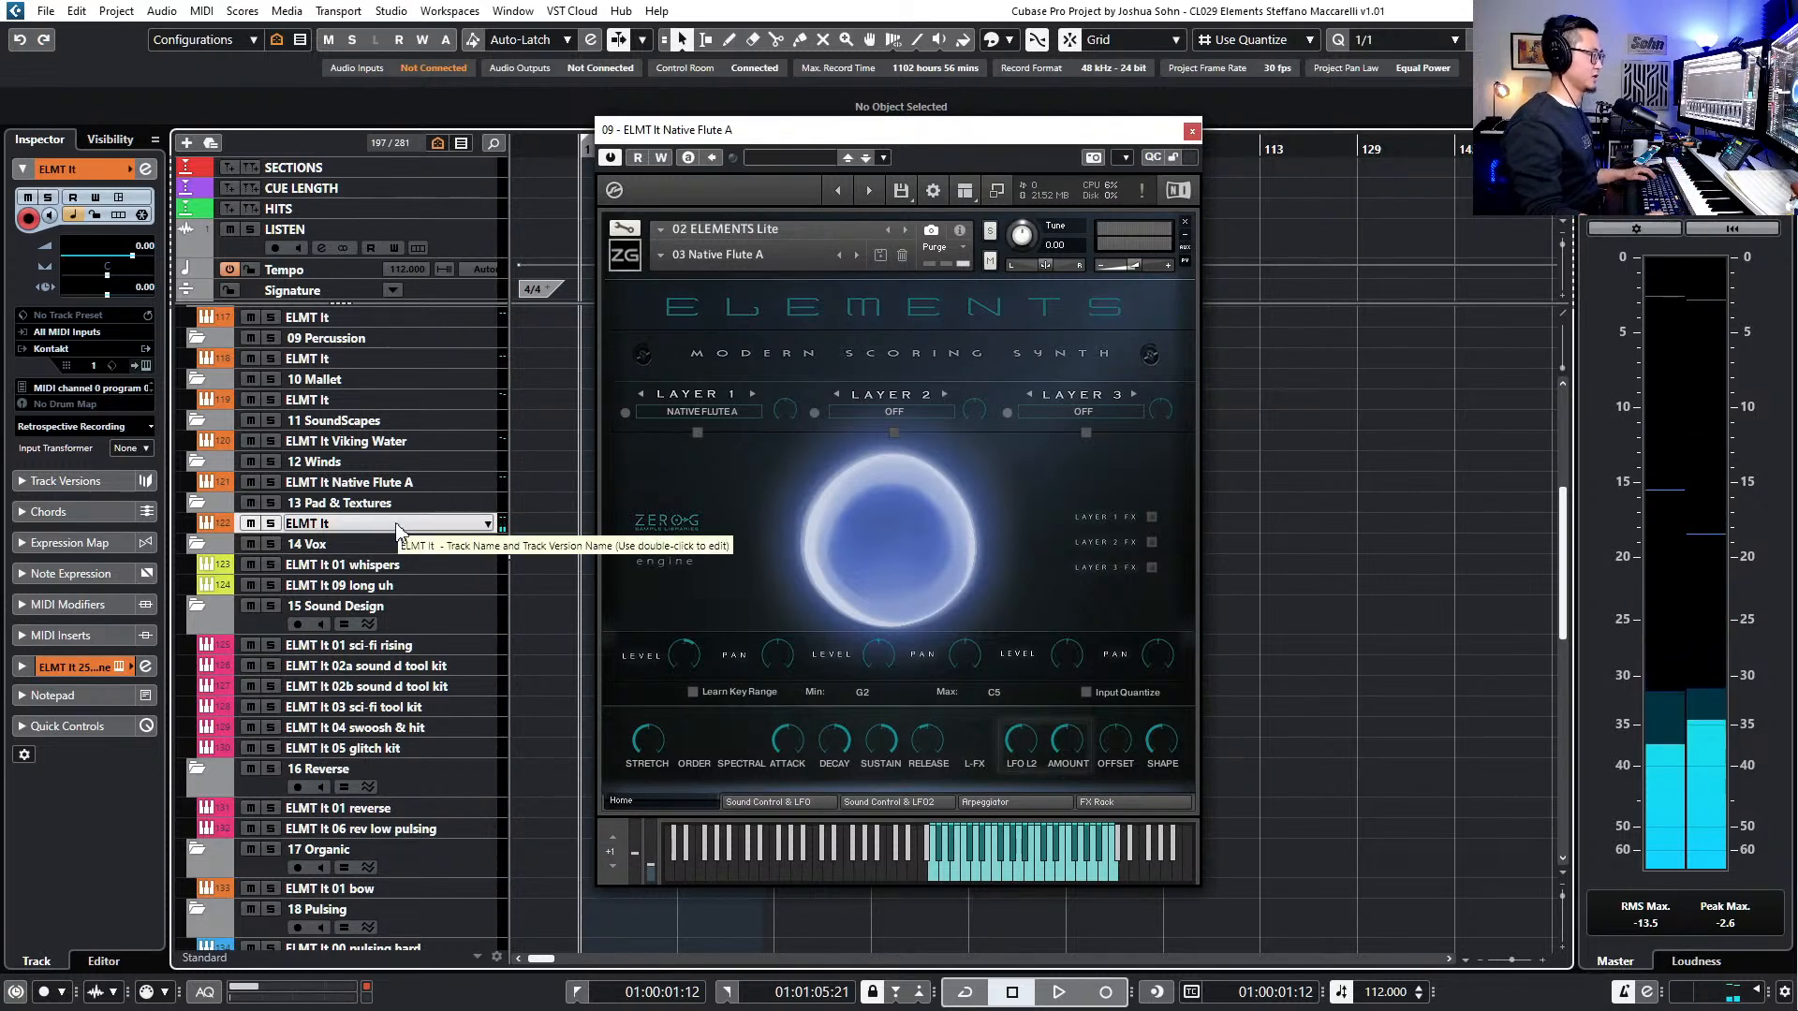
key(e)
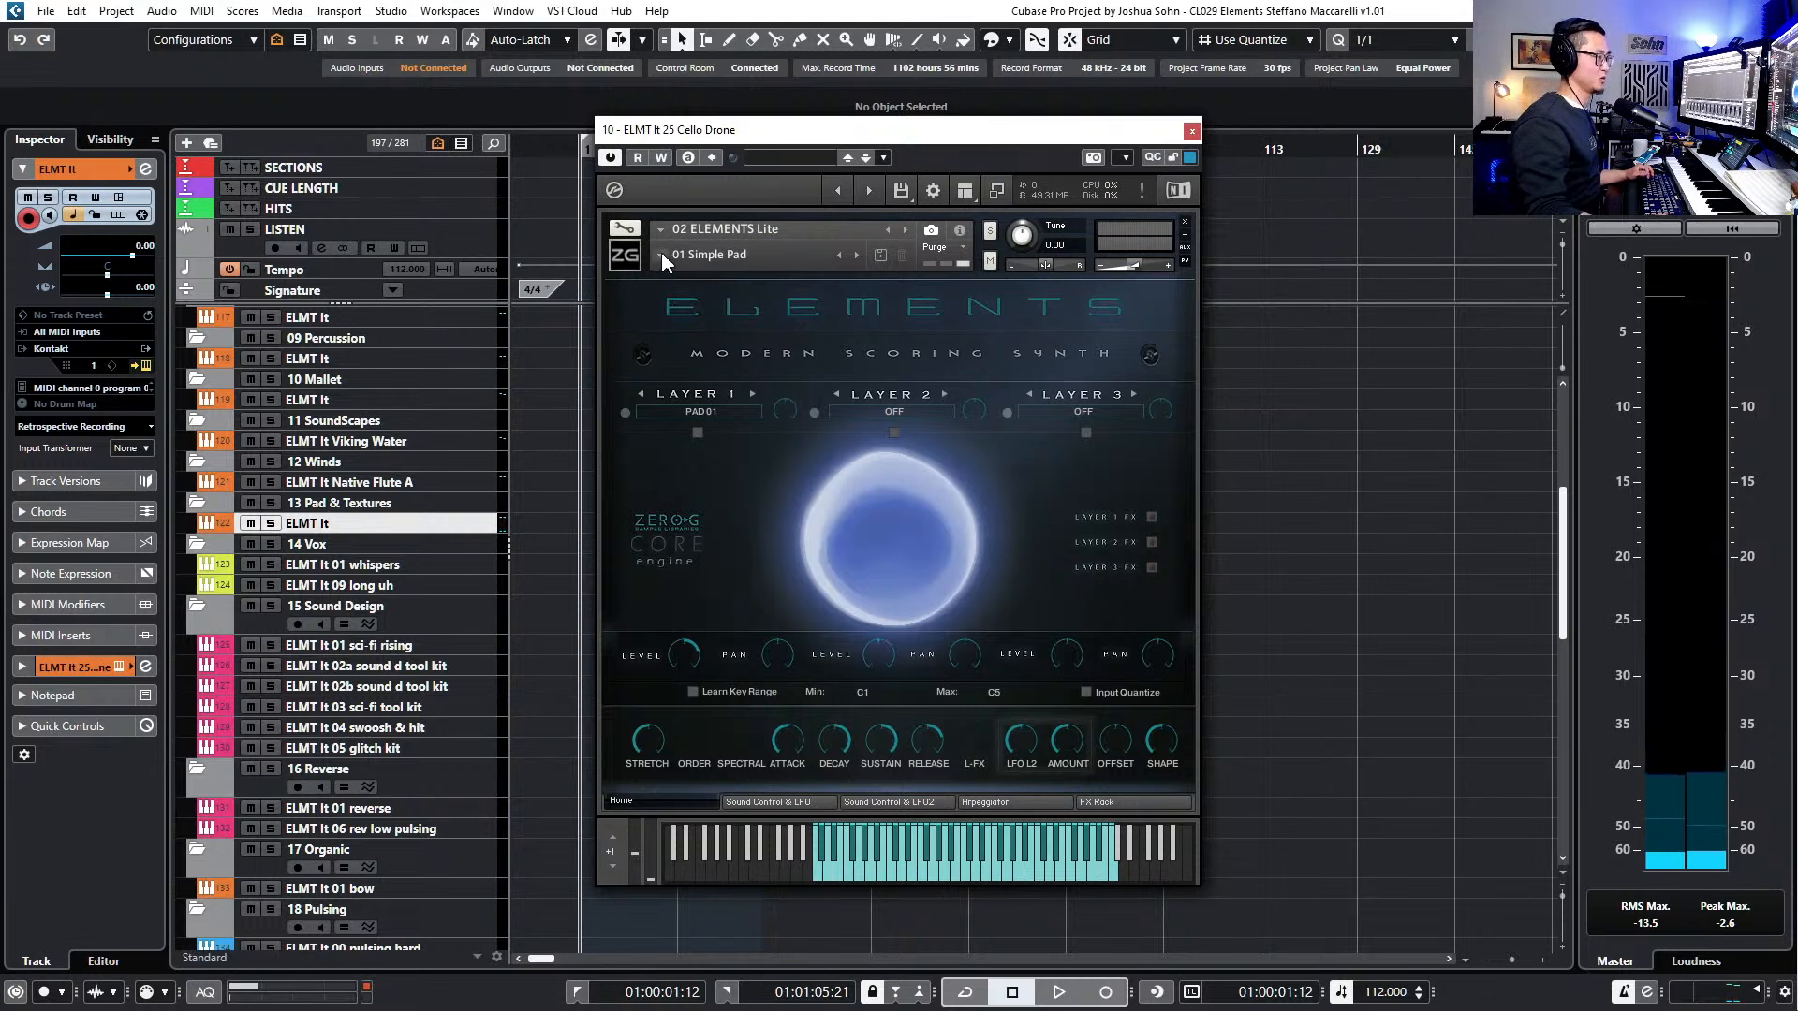
click(661, 252)
mouse_move(712, 540)
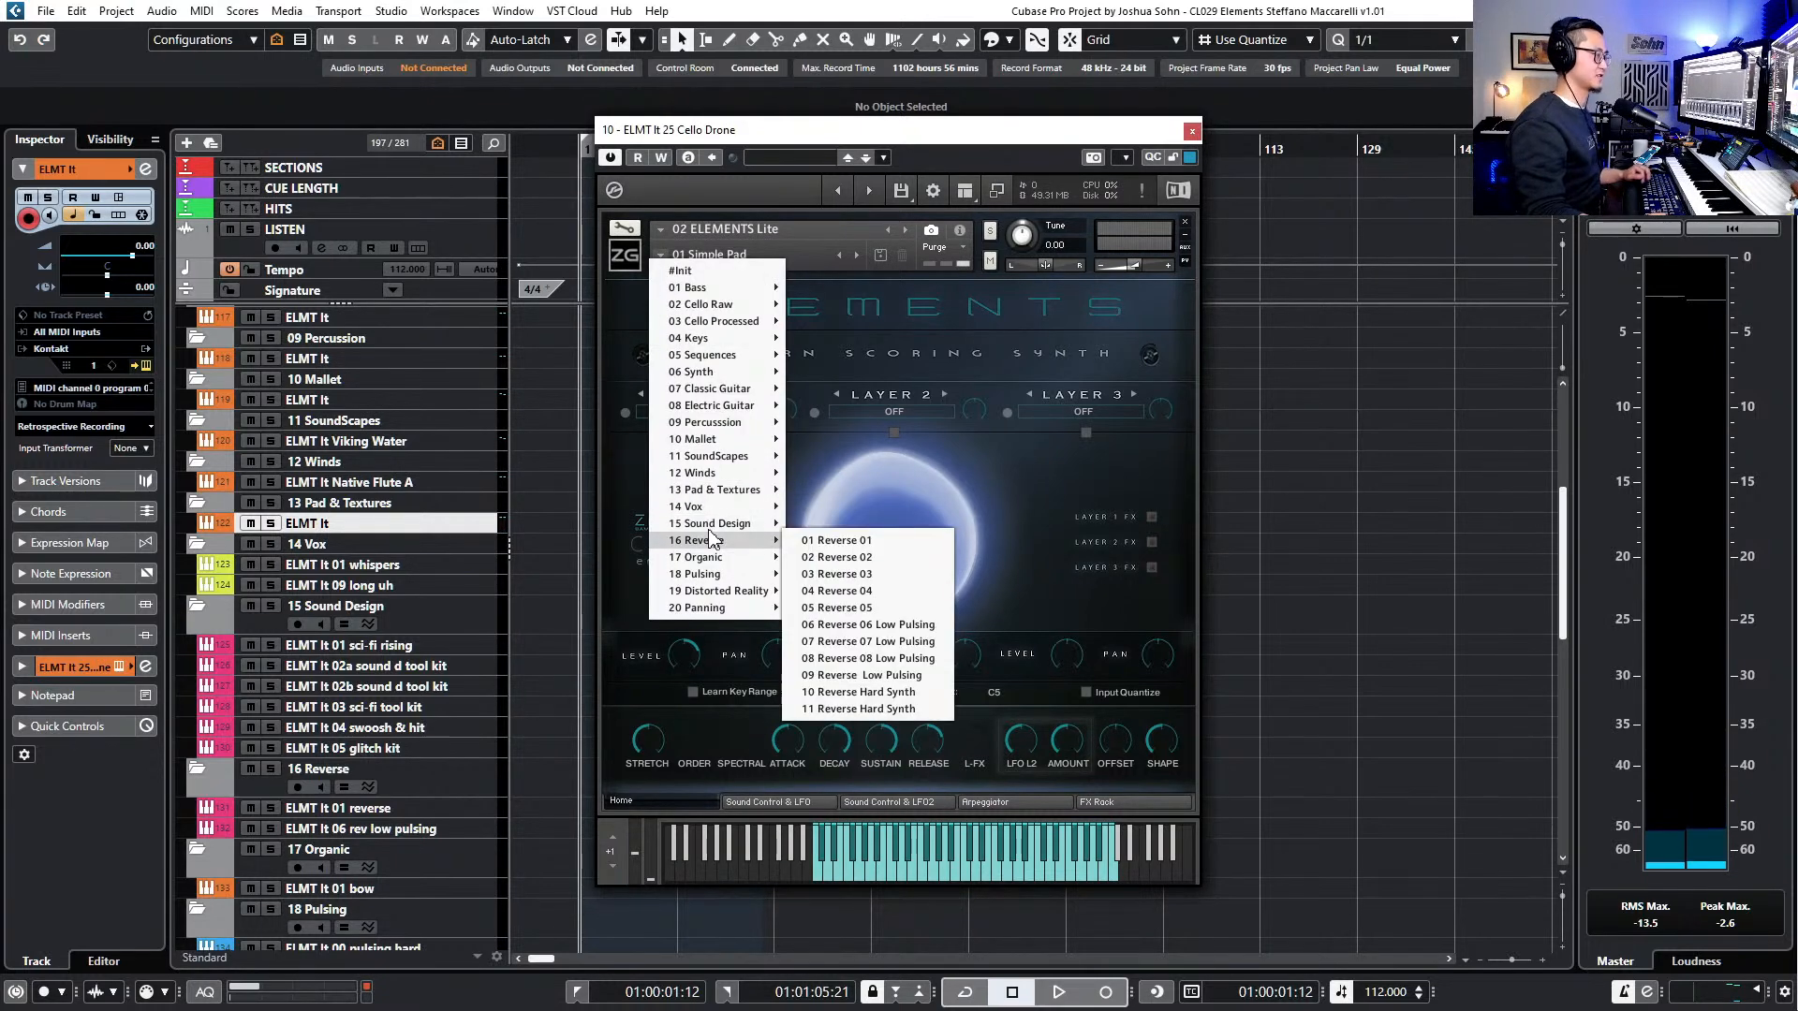
mouse_move(716, 490)
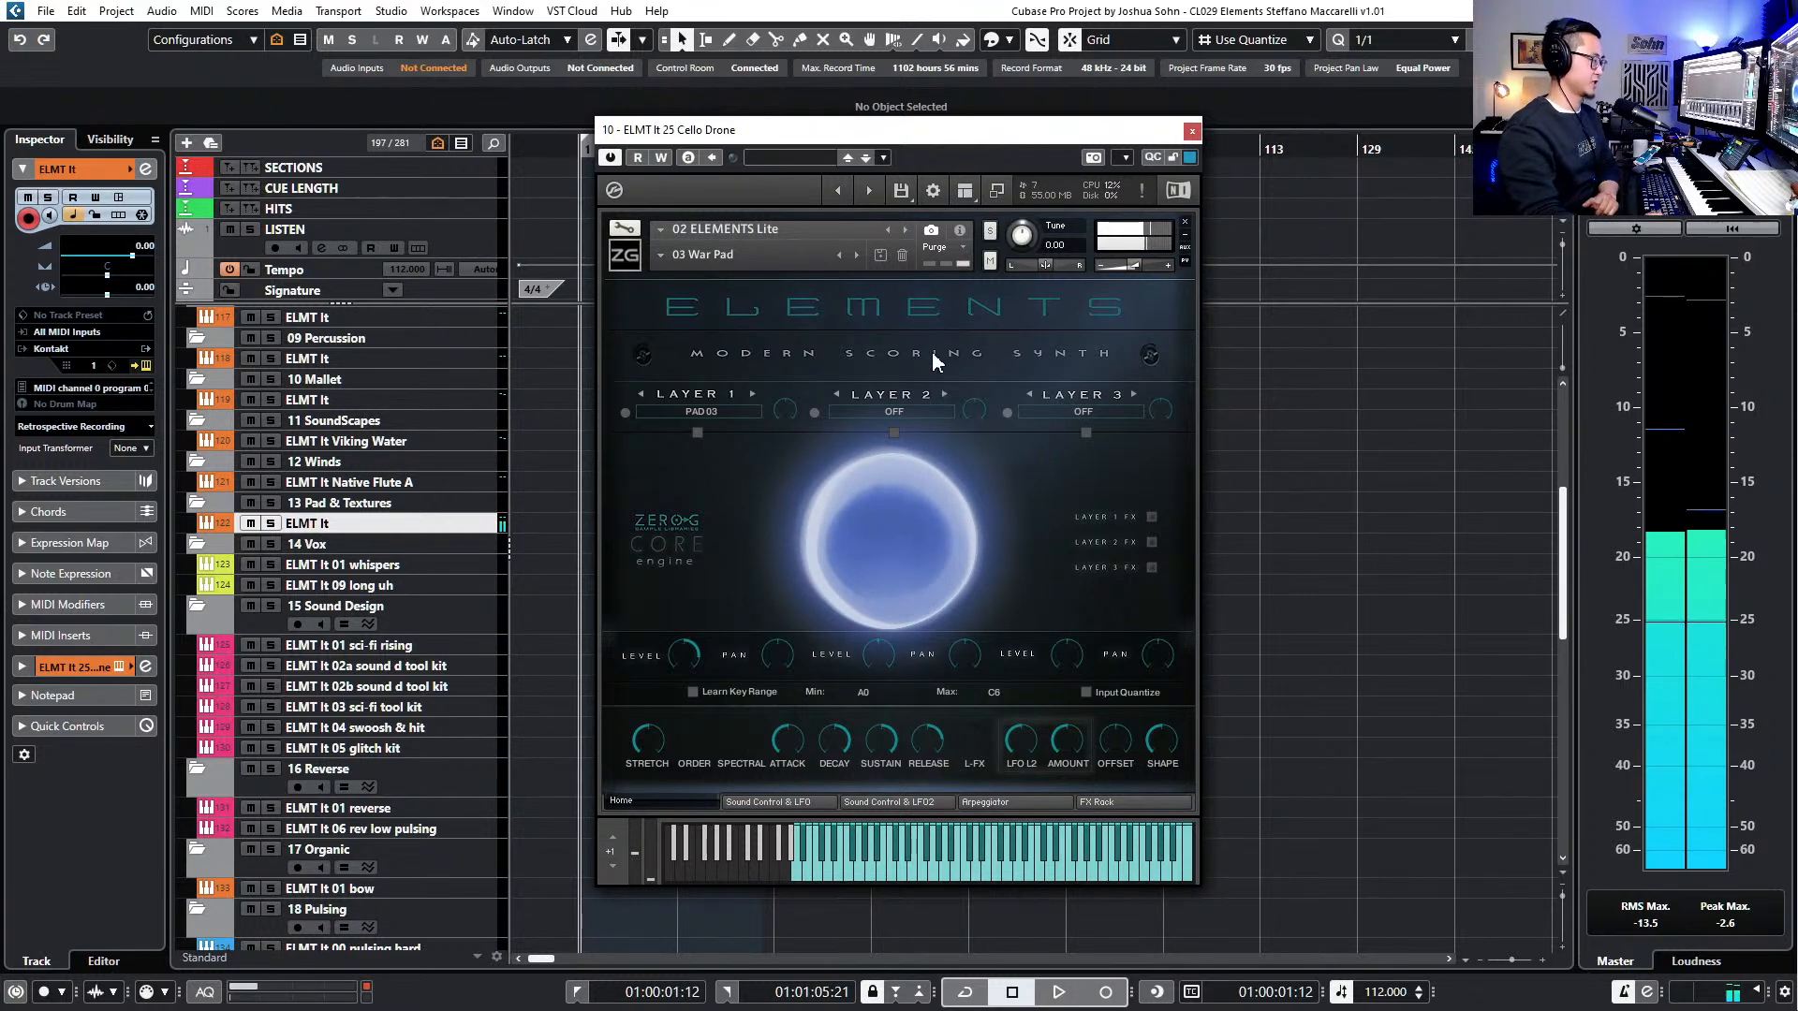
- Audition the 01 whispers and 09 long uh tracks in the 14 Vox folder
click(374, 564)
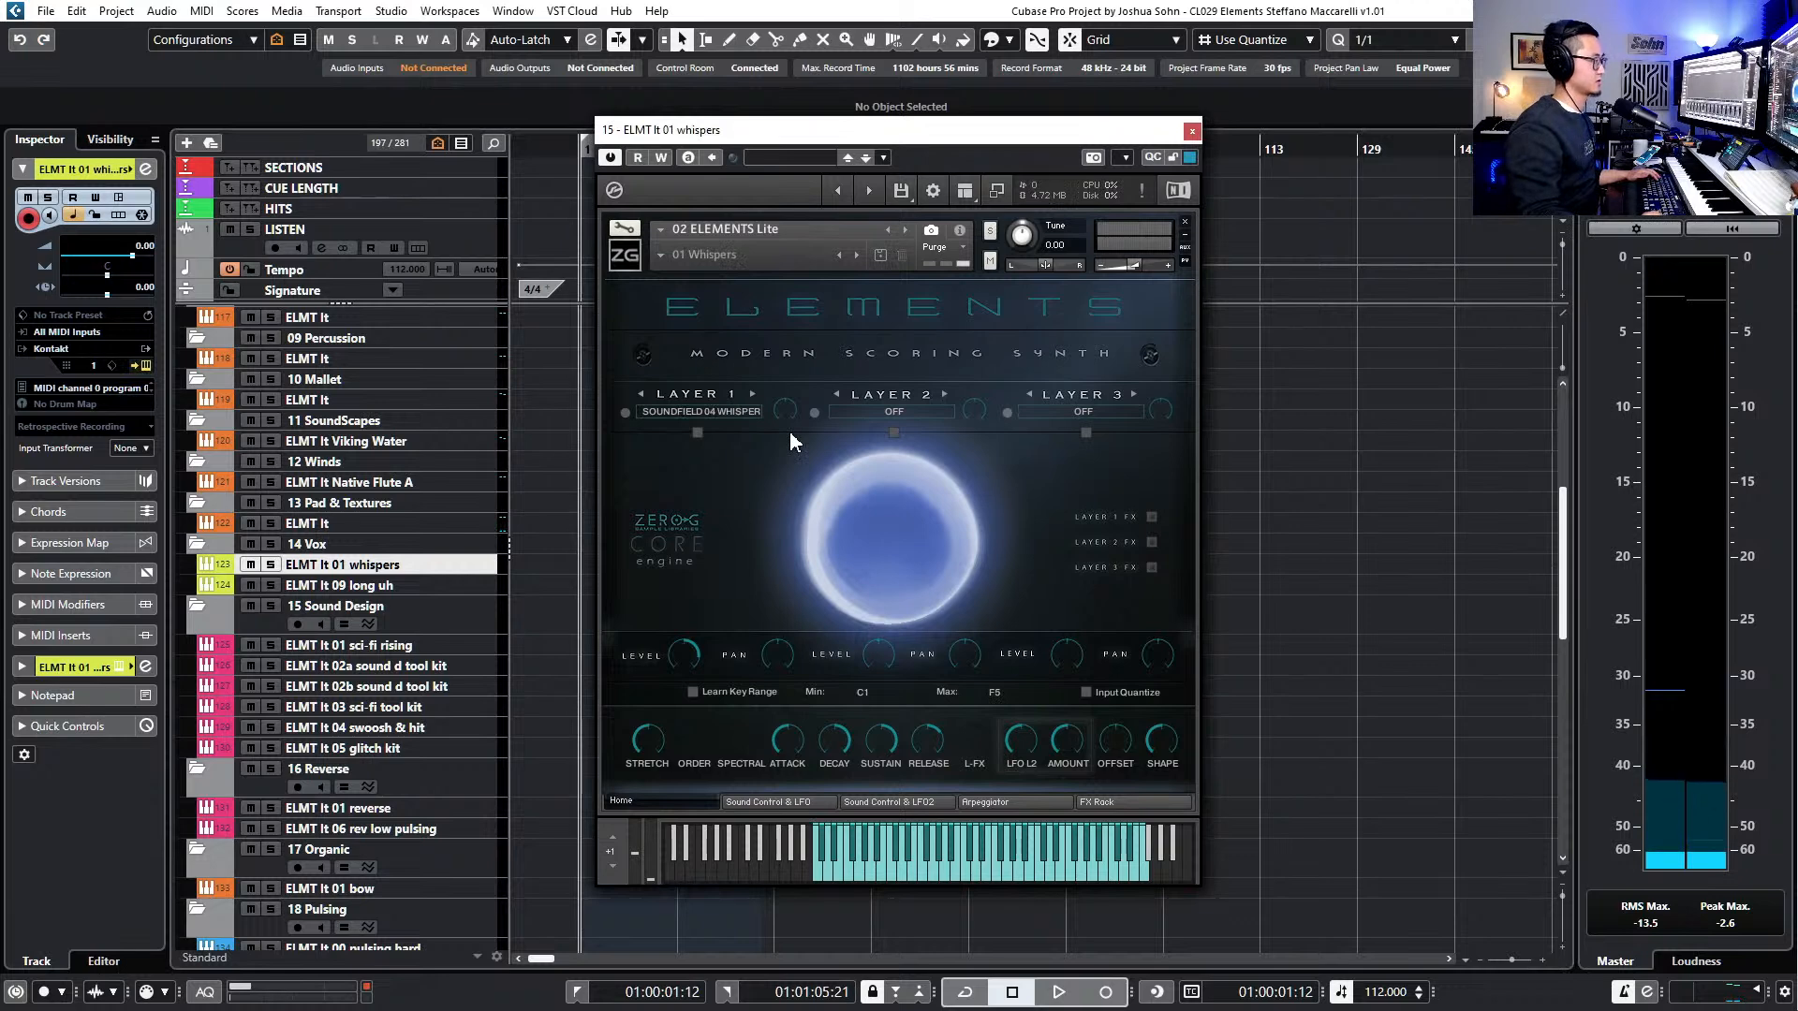
click(407, 582)
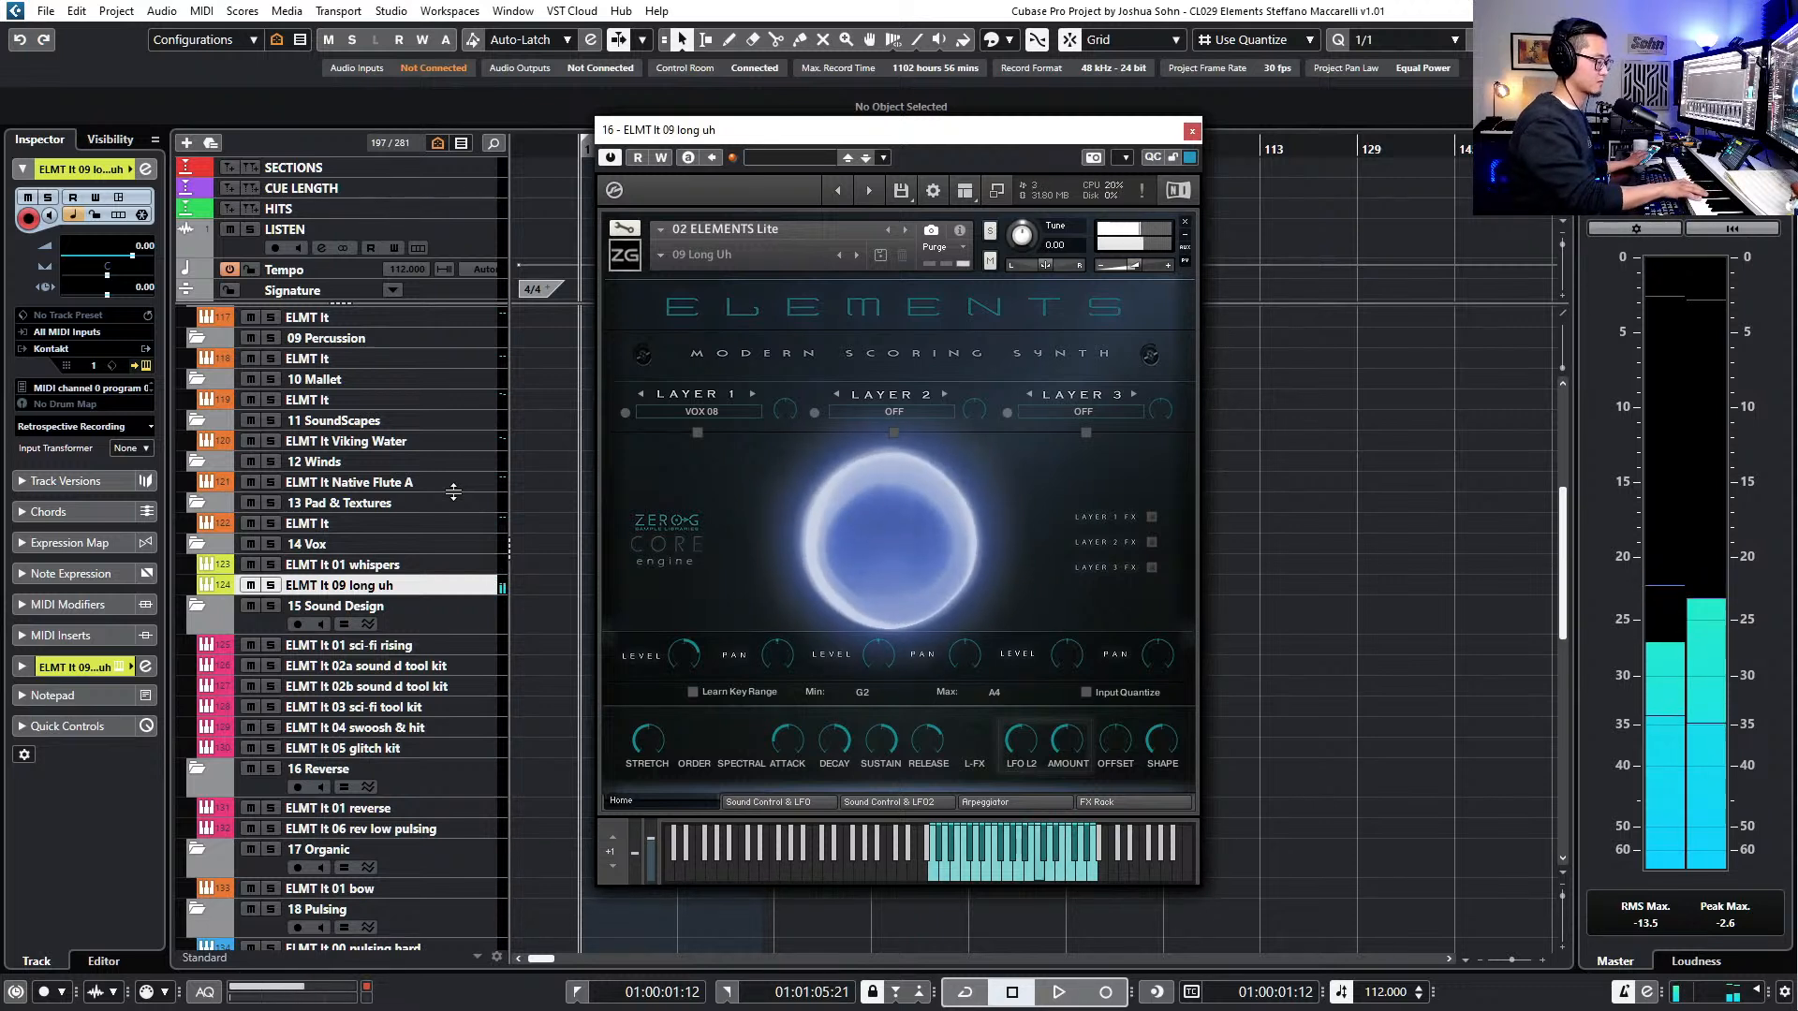
click(431, 563)
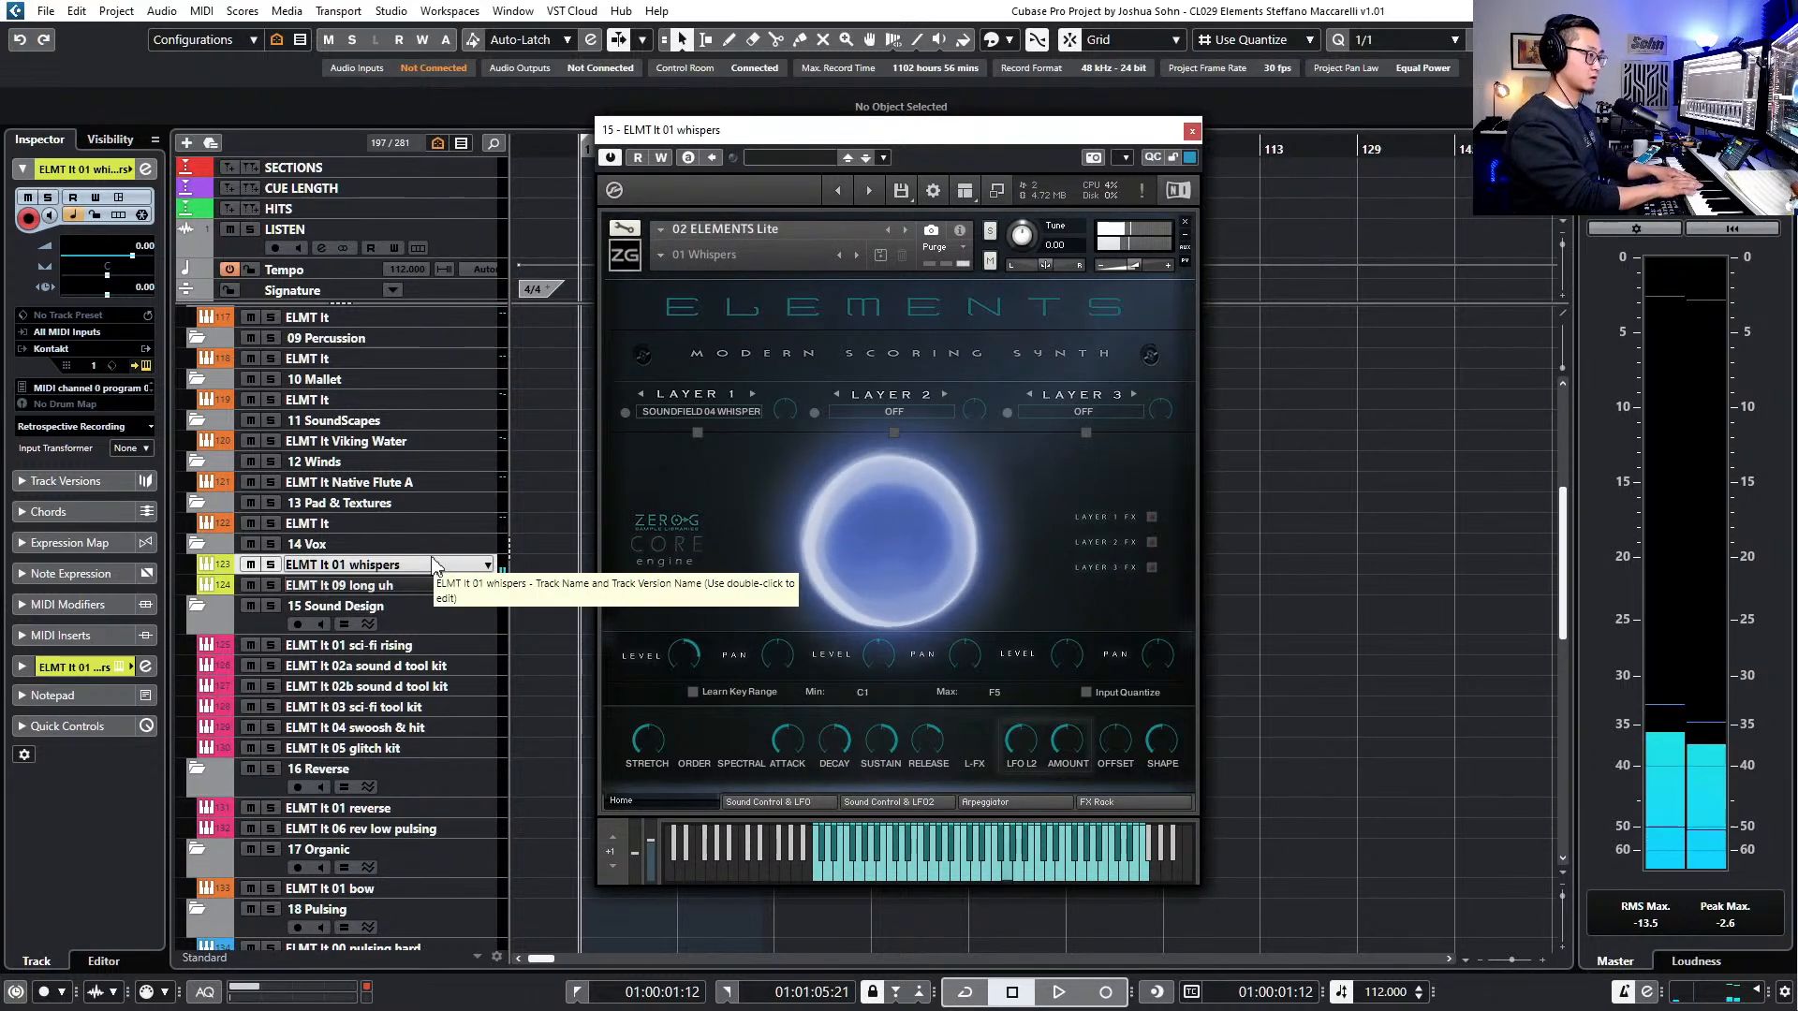
- Select the 01 sci-fi rising track, and move apart and close the stacked instrument windows
click(418, 646)
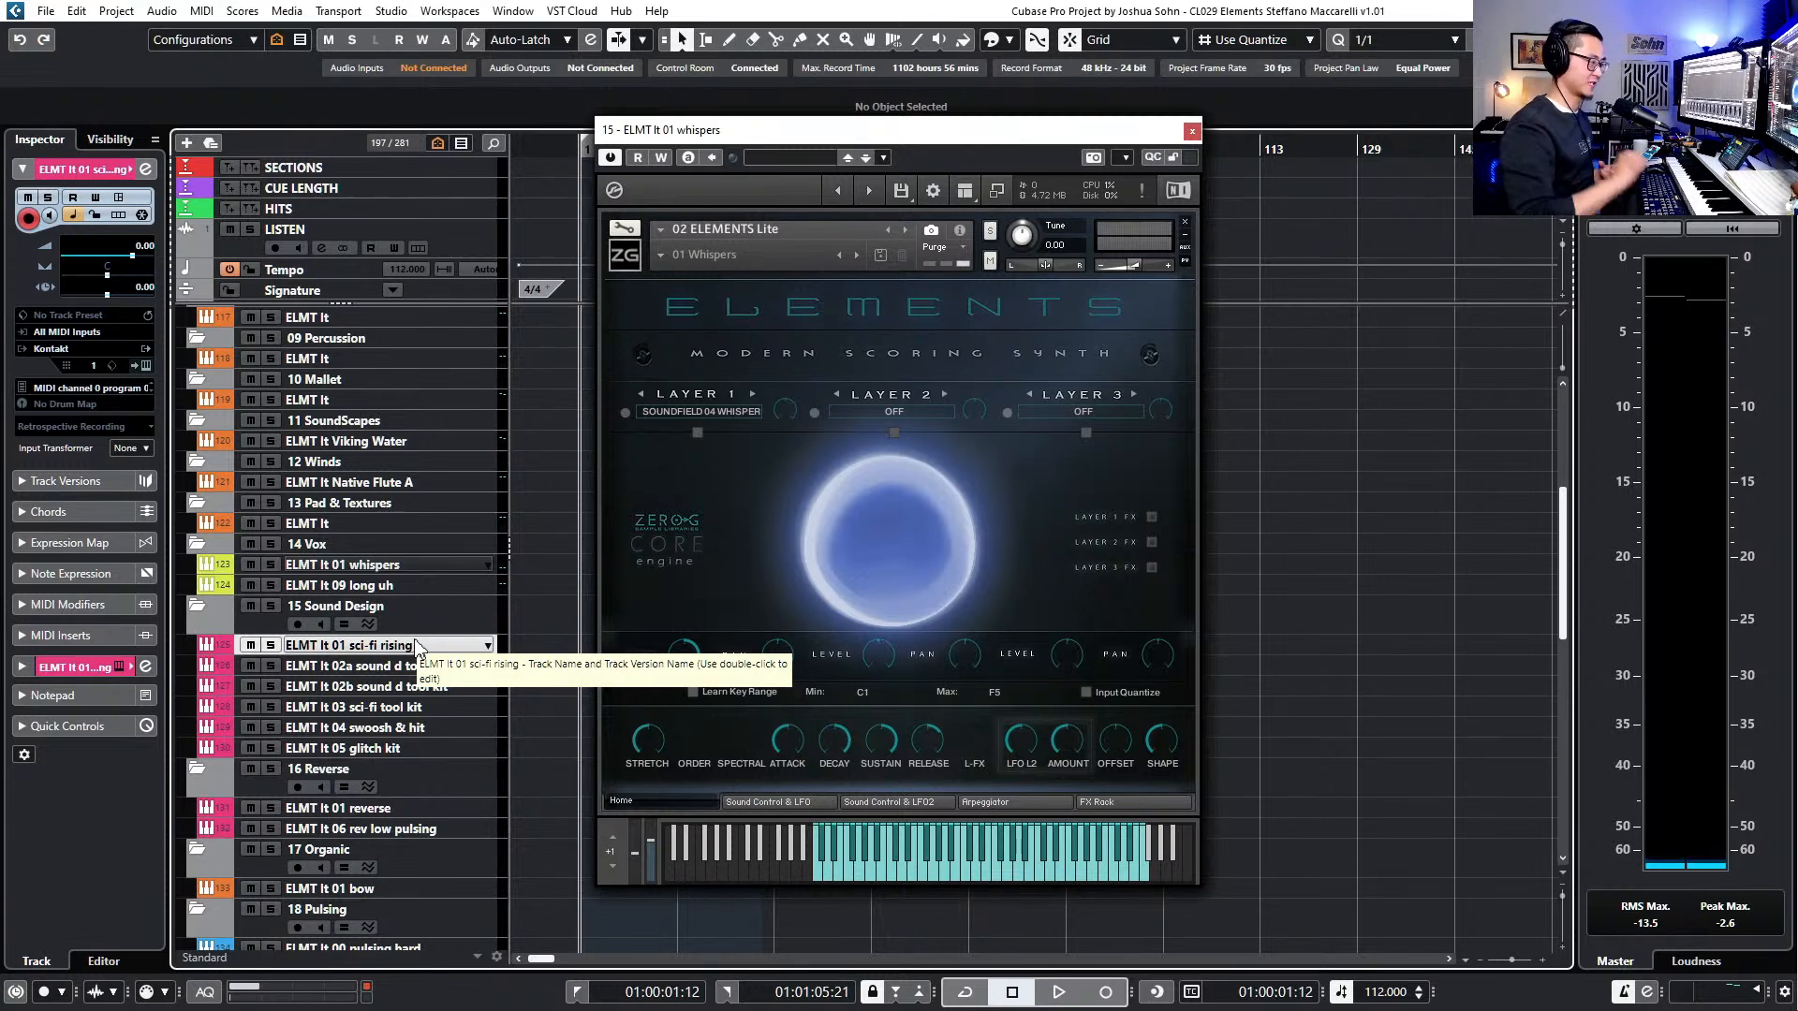
drag(1006, 137, 1089, 138)
drag(697, 132, 884, 136)
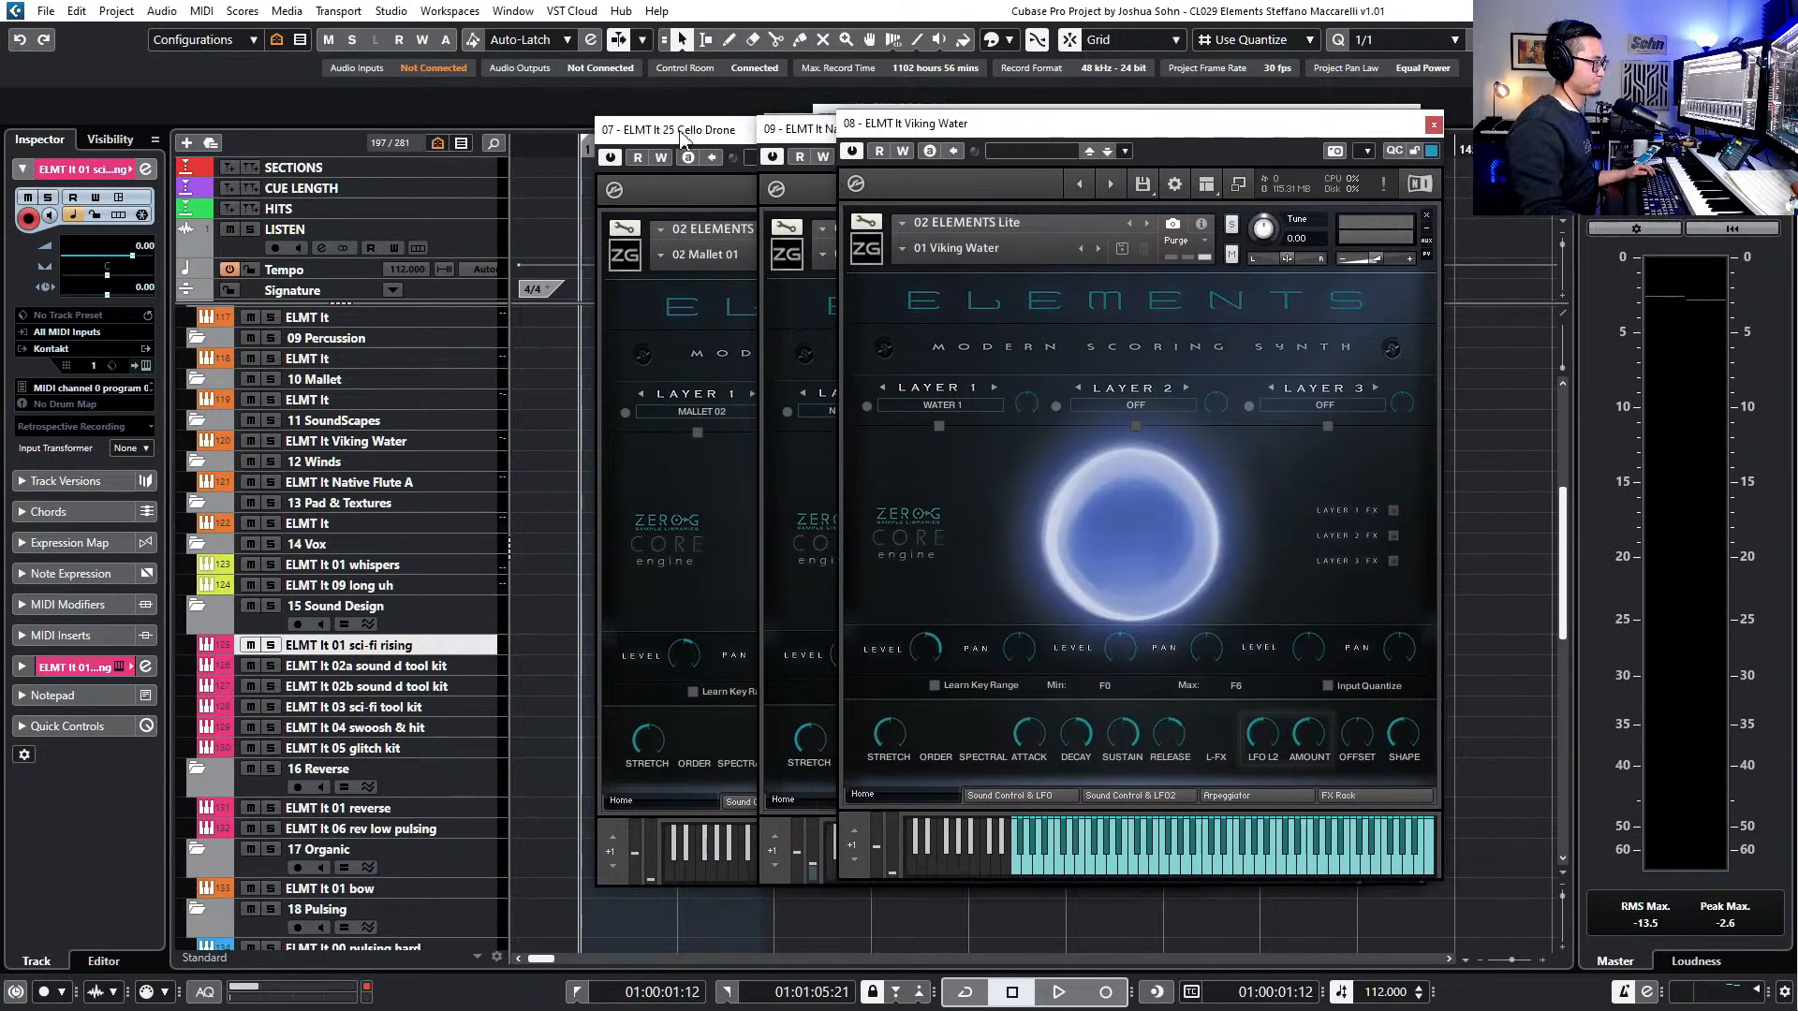
drag(693, 139, 913, 141)
key(Escape)
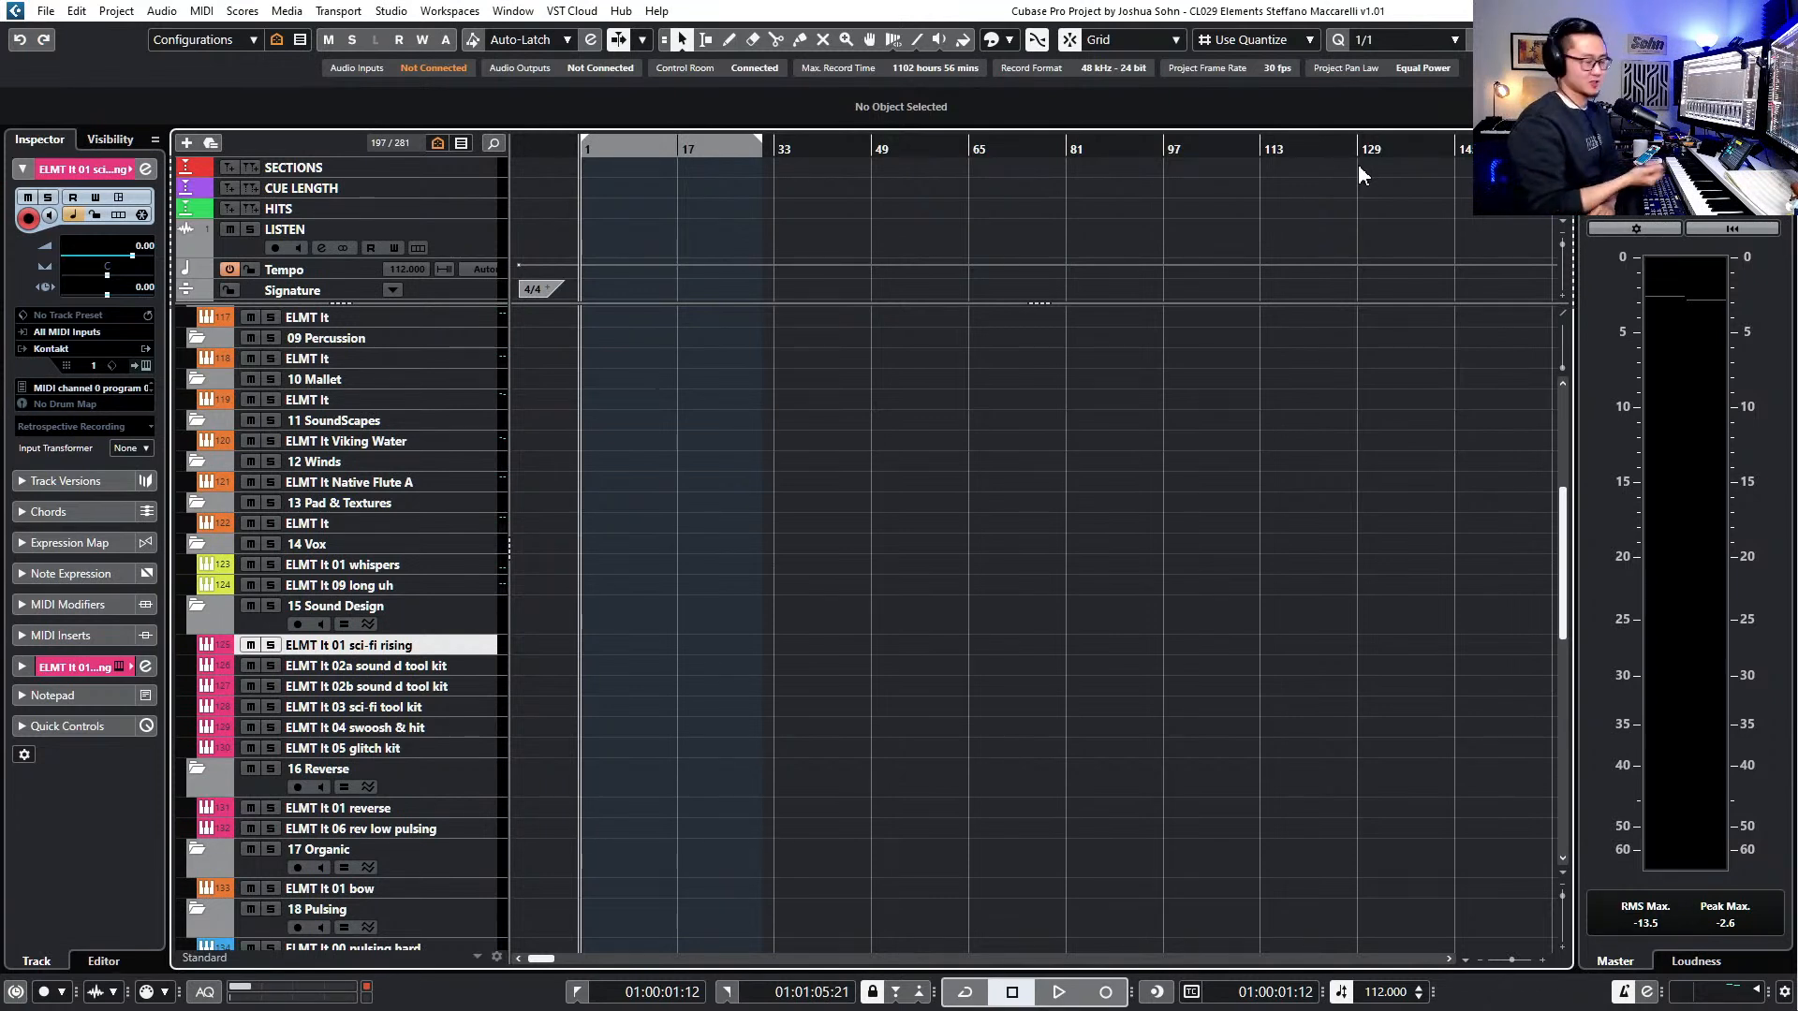
- Open the 01 sci-fi rising instrument and audition the 15 Sound Design tracks one after another through 05 glitch kit
scroll(559, 622, down, 3)
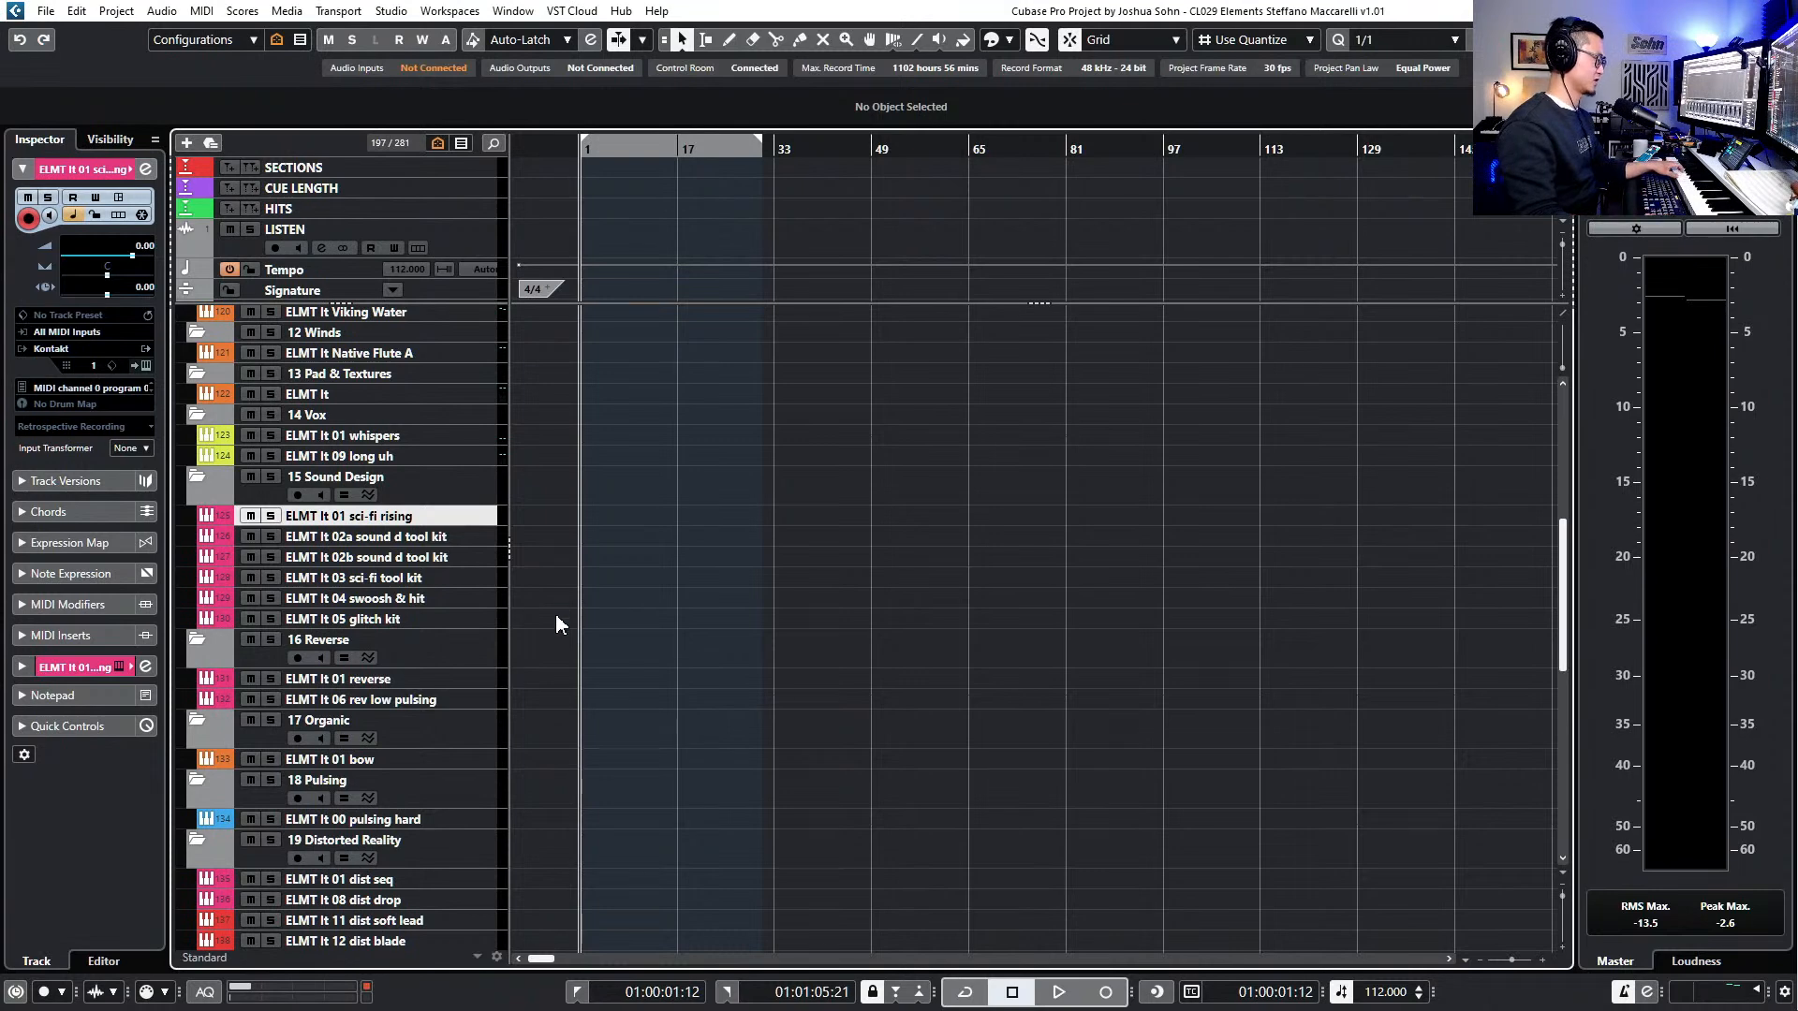
scroll(556, 614, down, 3)
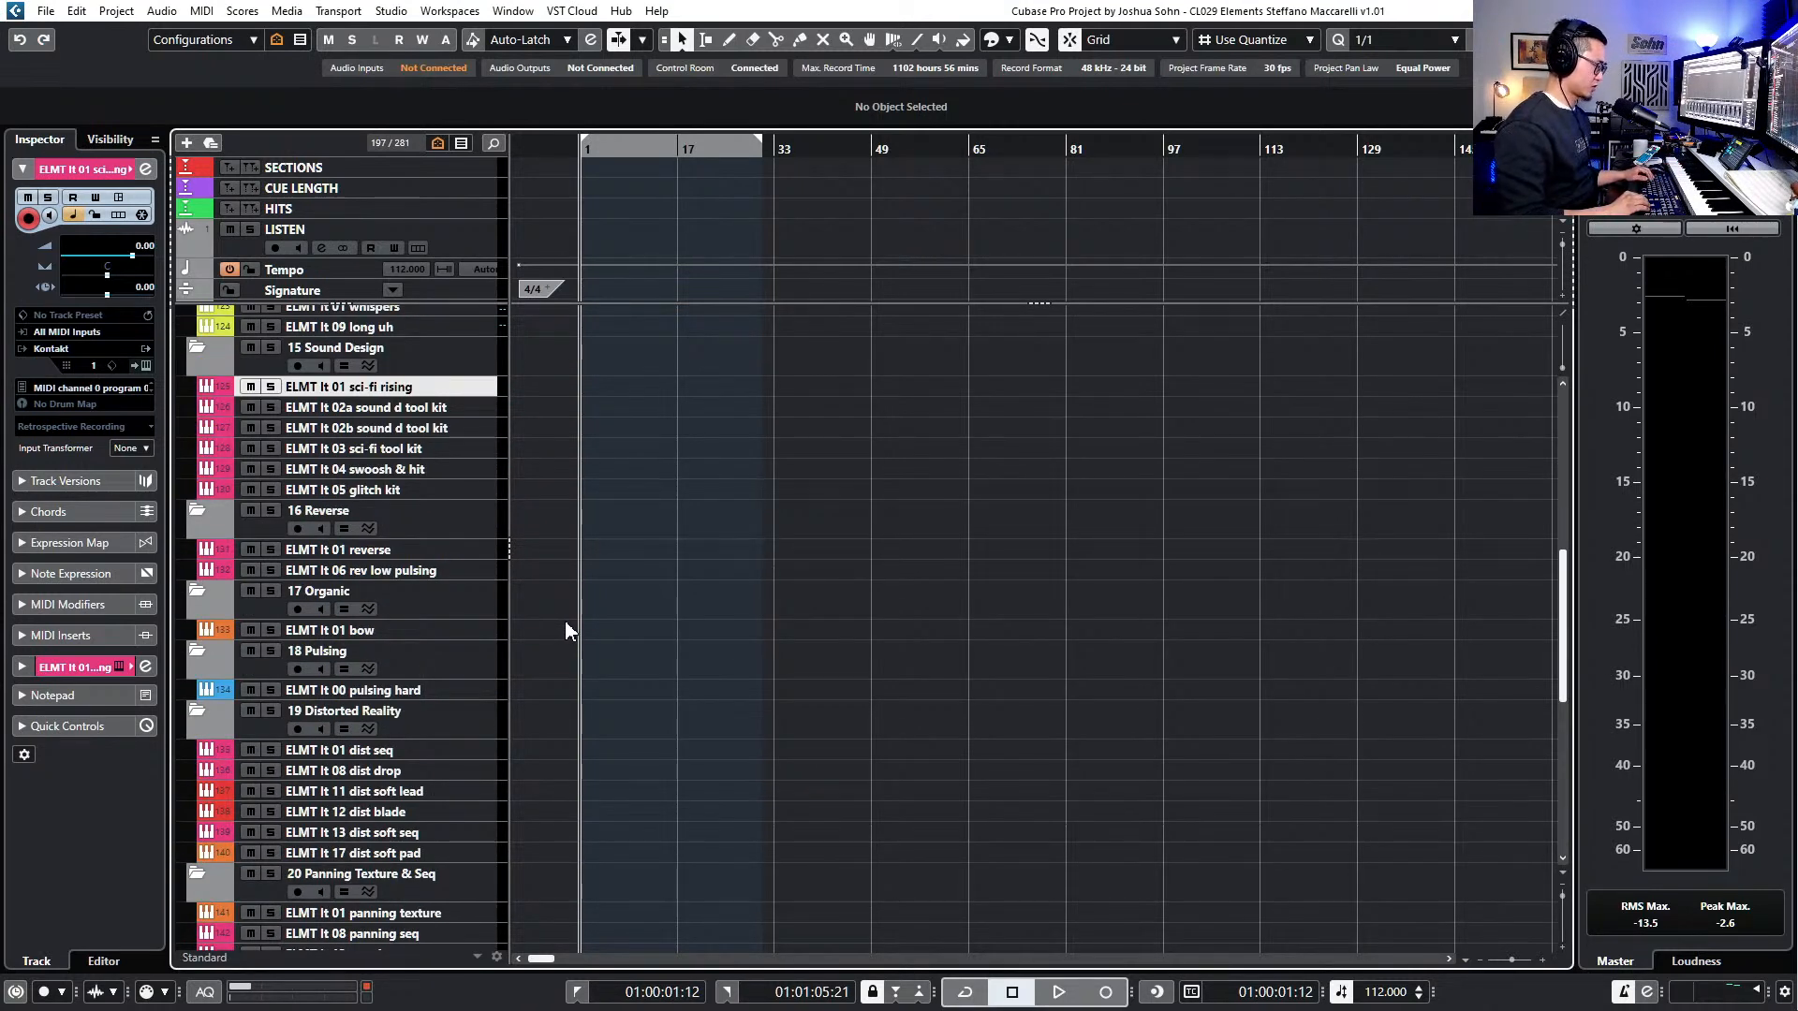
scroll(565, 631, down, 3)
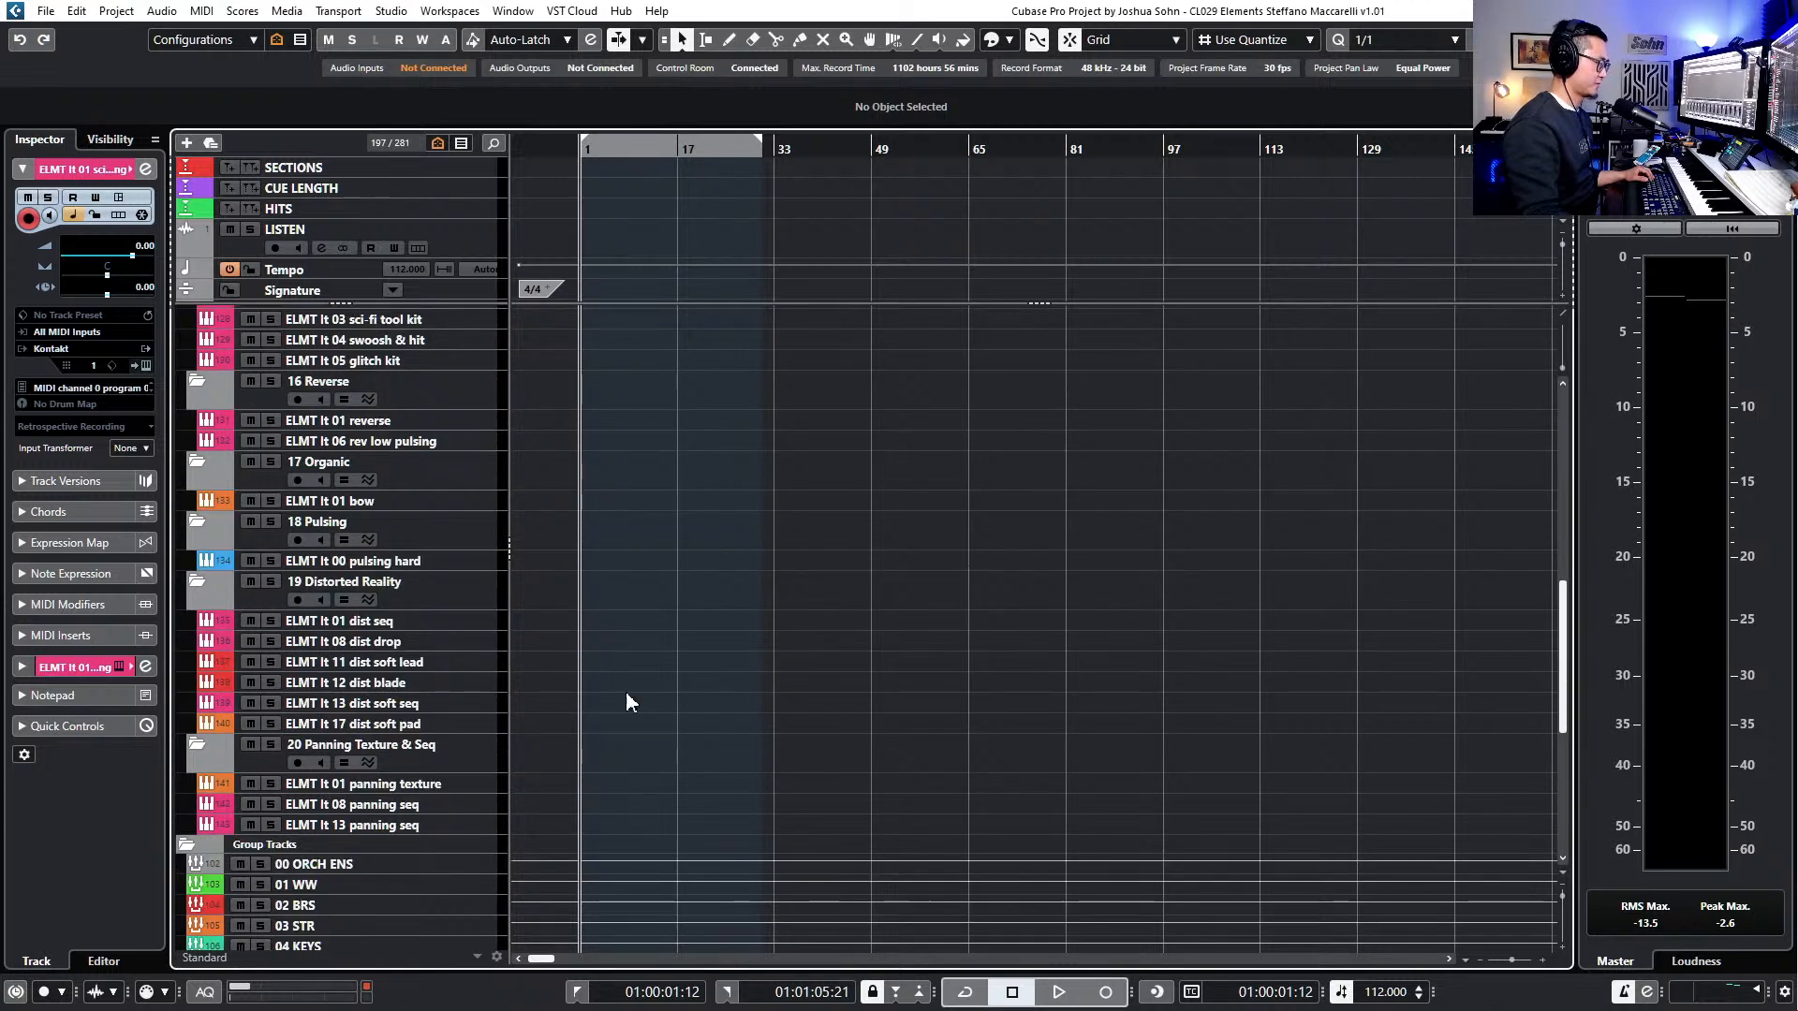
scroll(684, 768, up, 3)
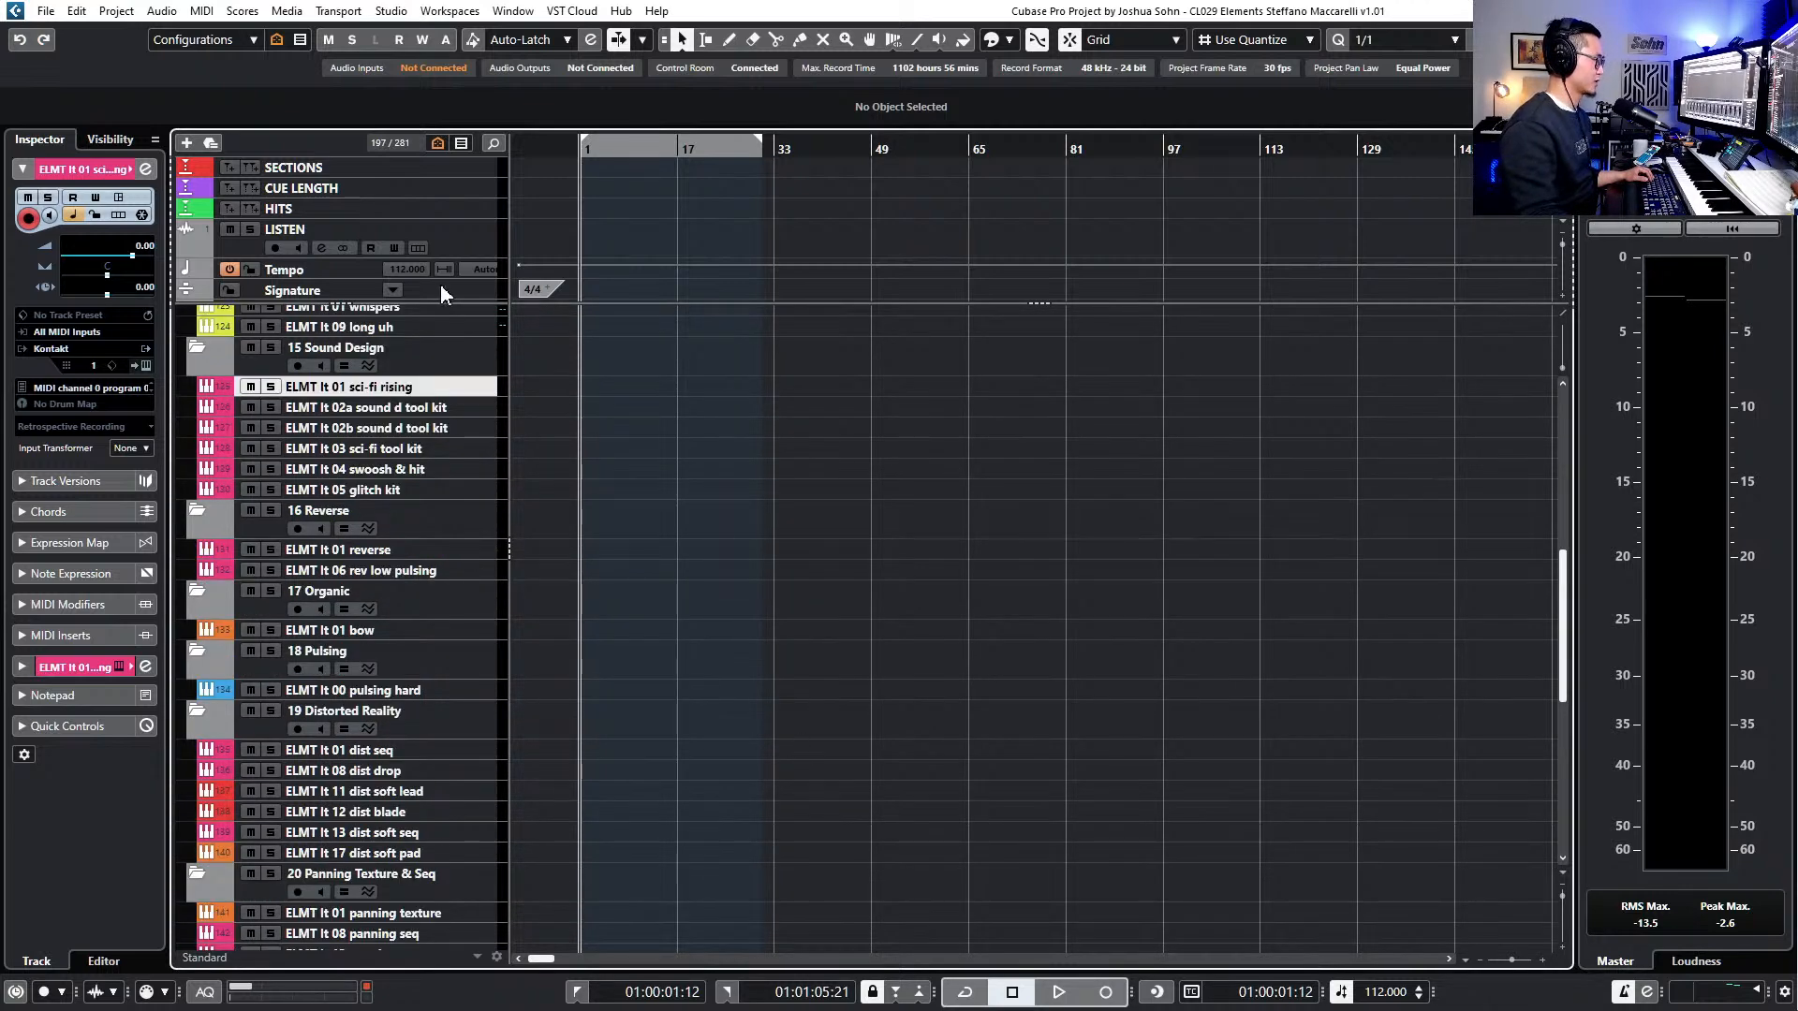
key(e)
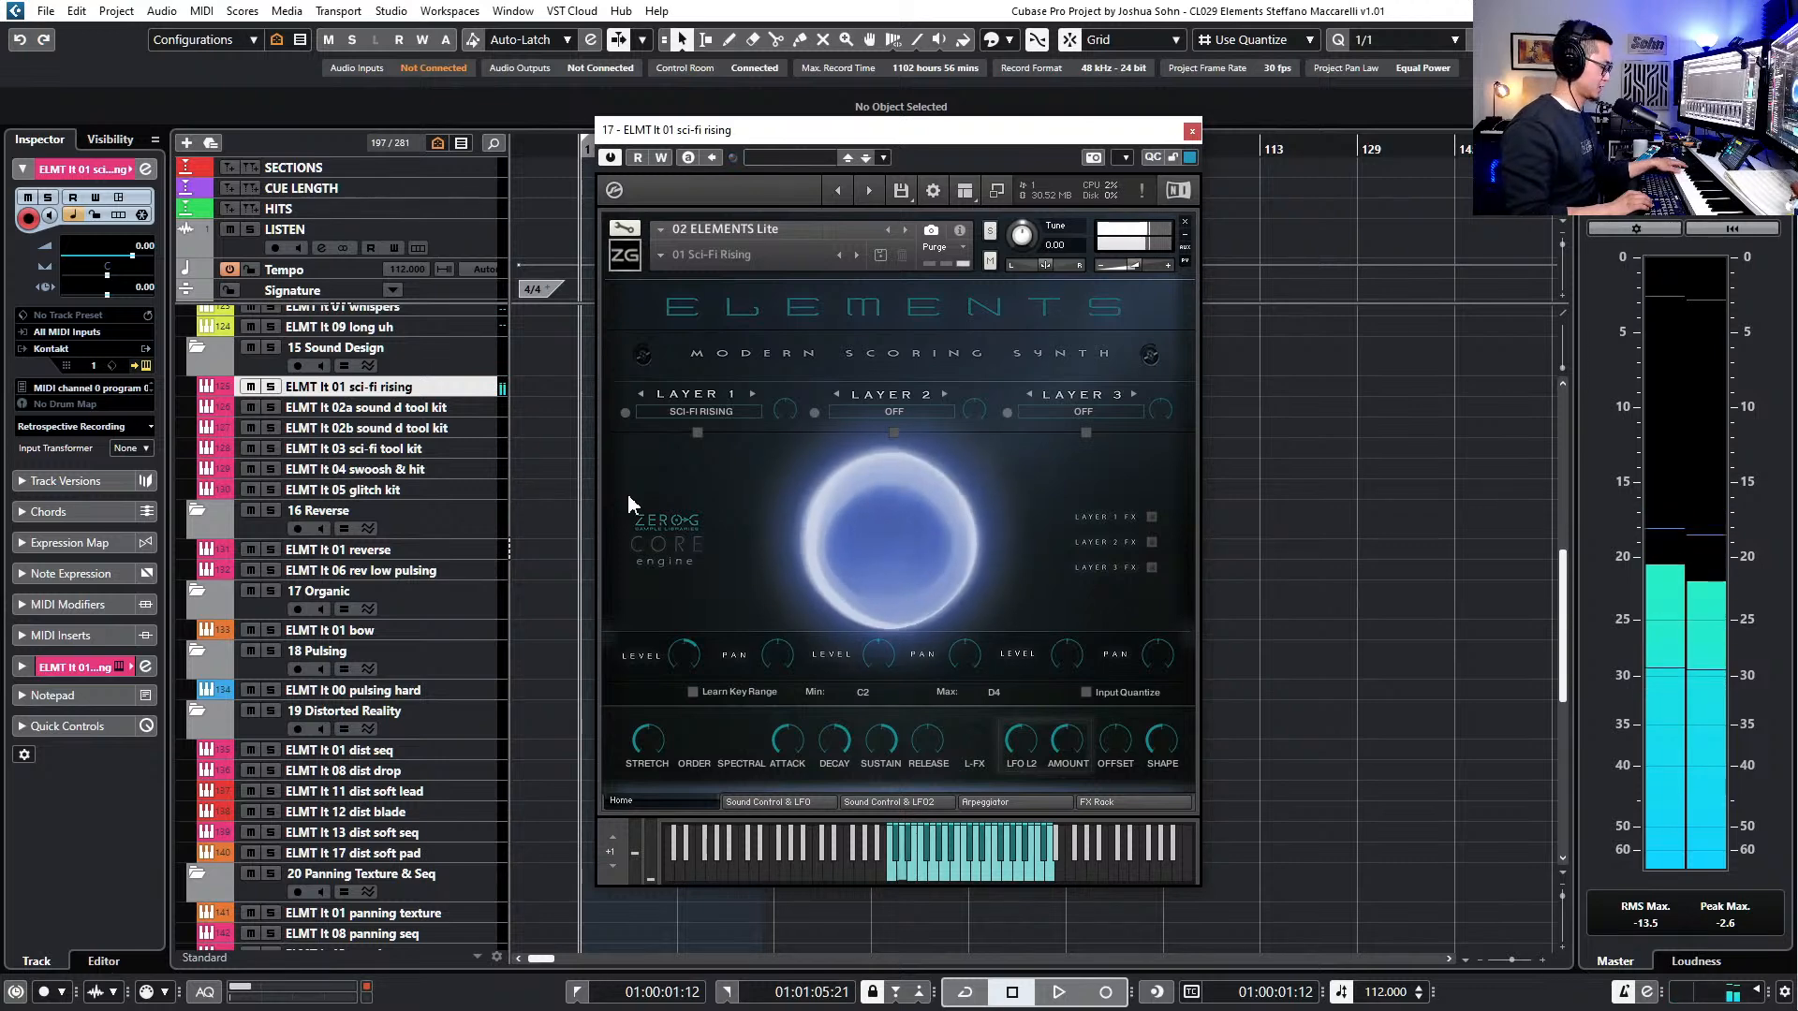
key(Down)
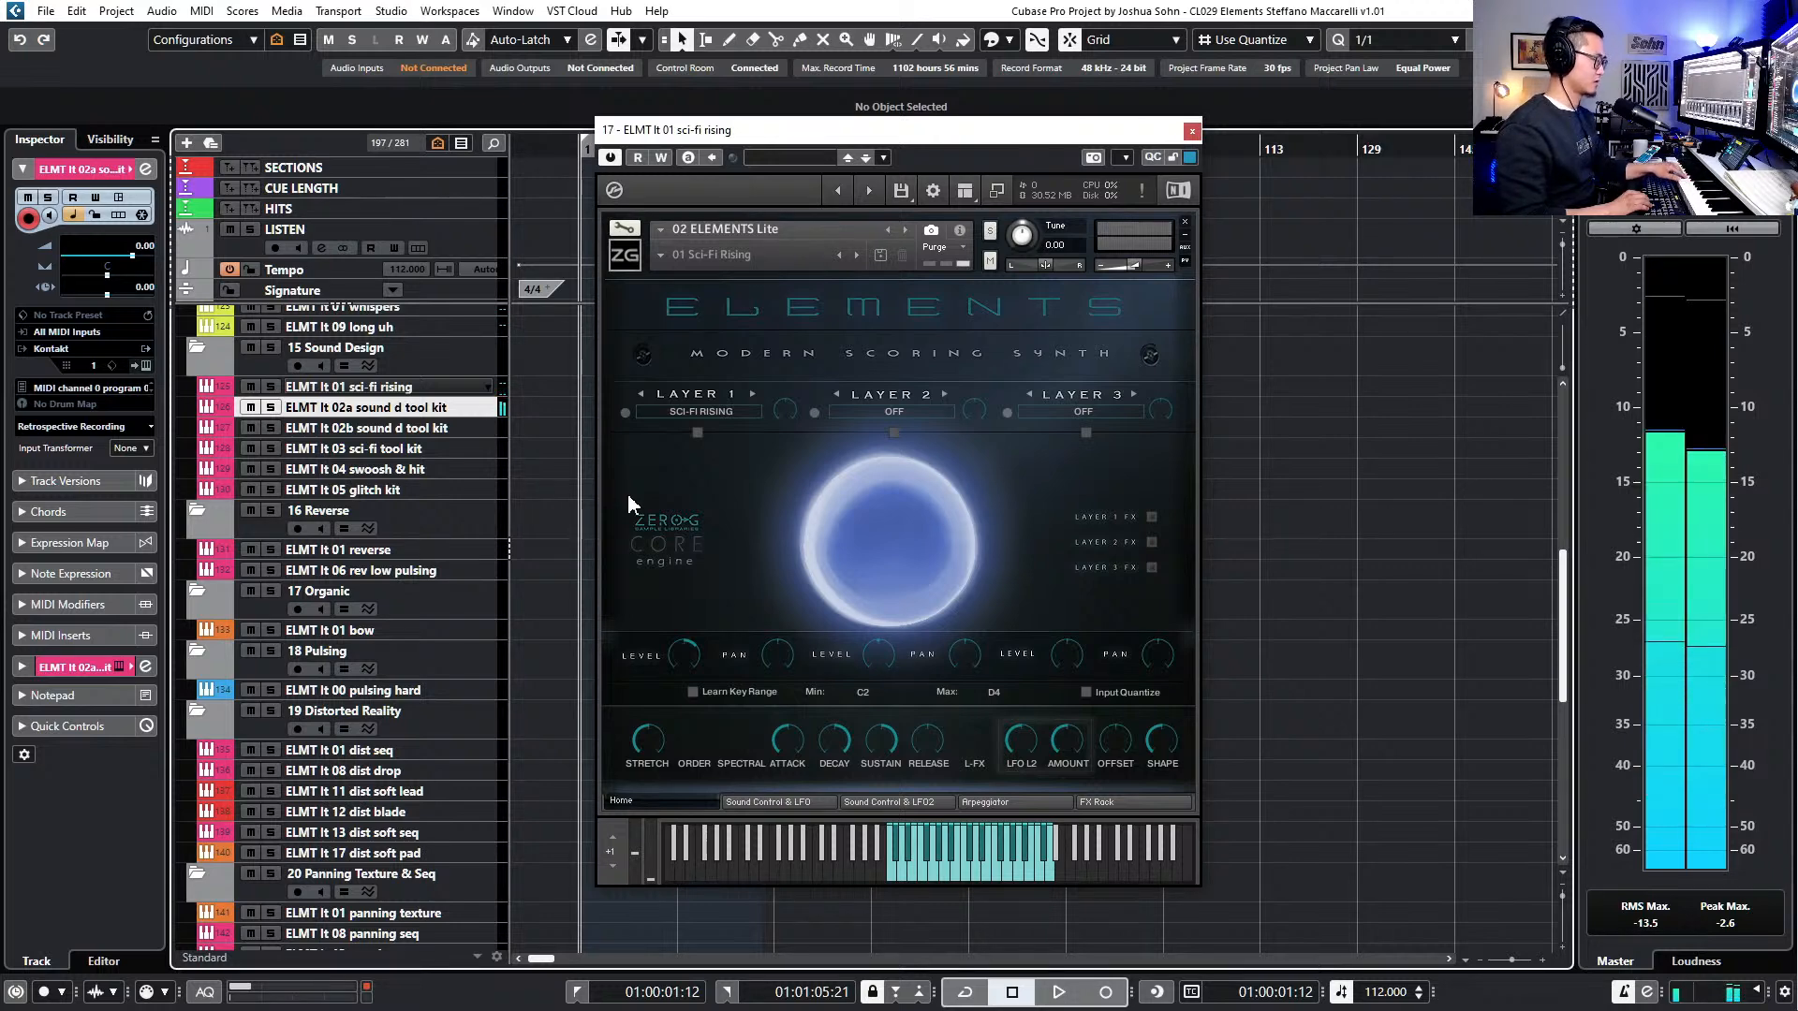
key(Down)
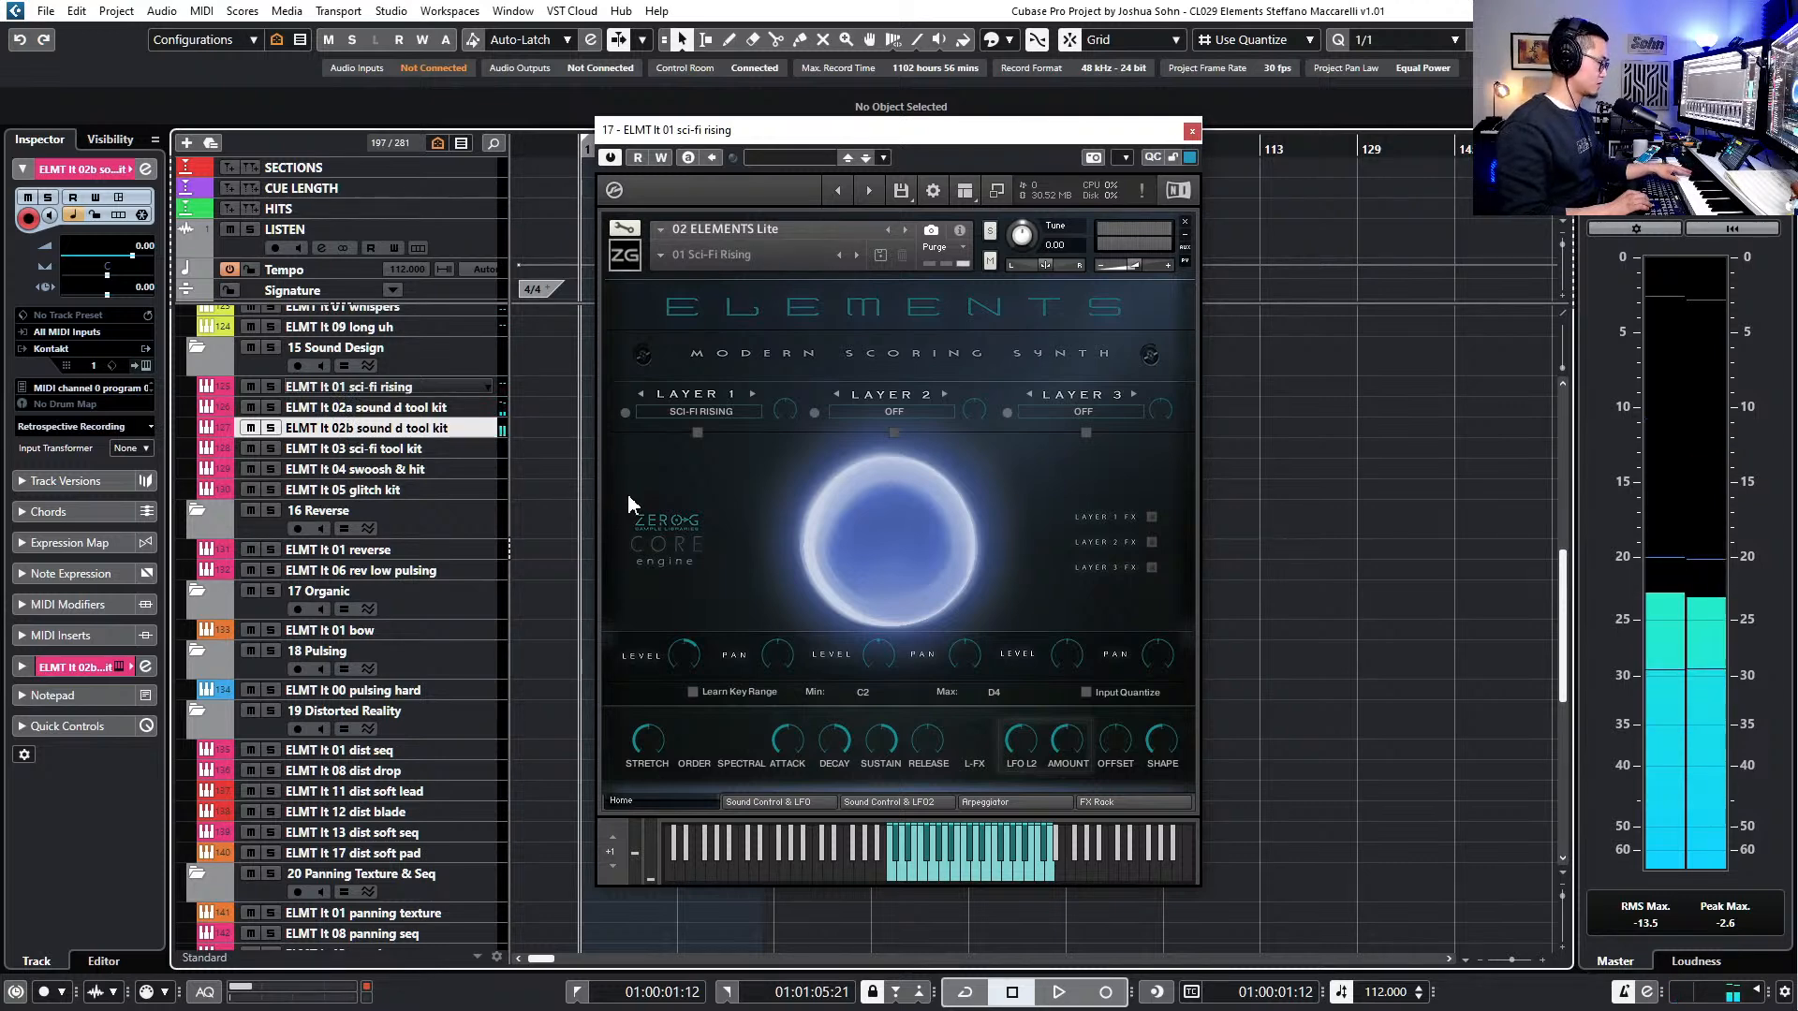
key(Down)
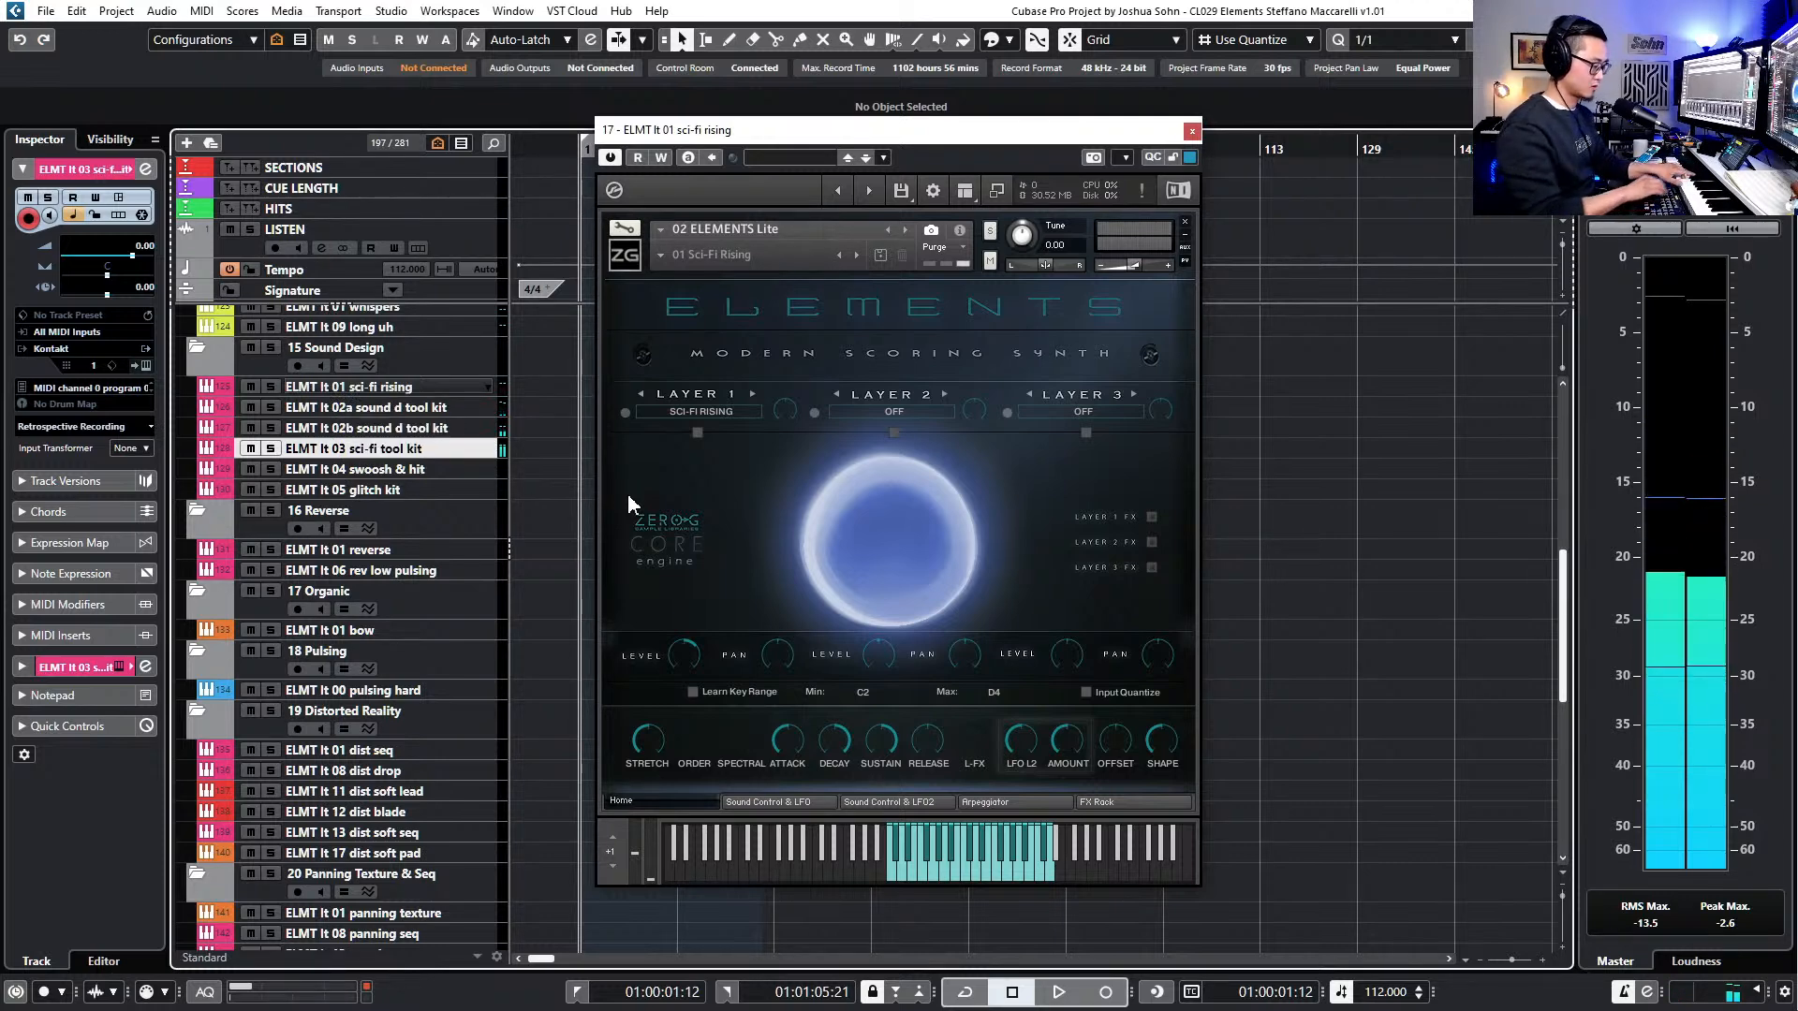
key(Down)
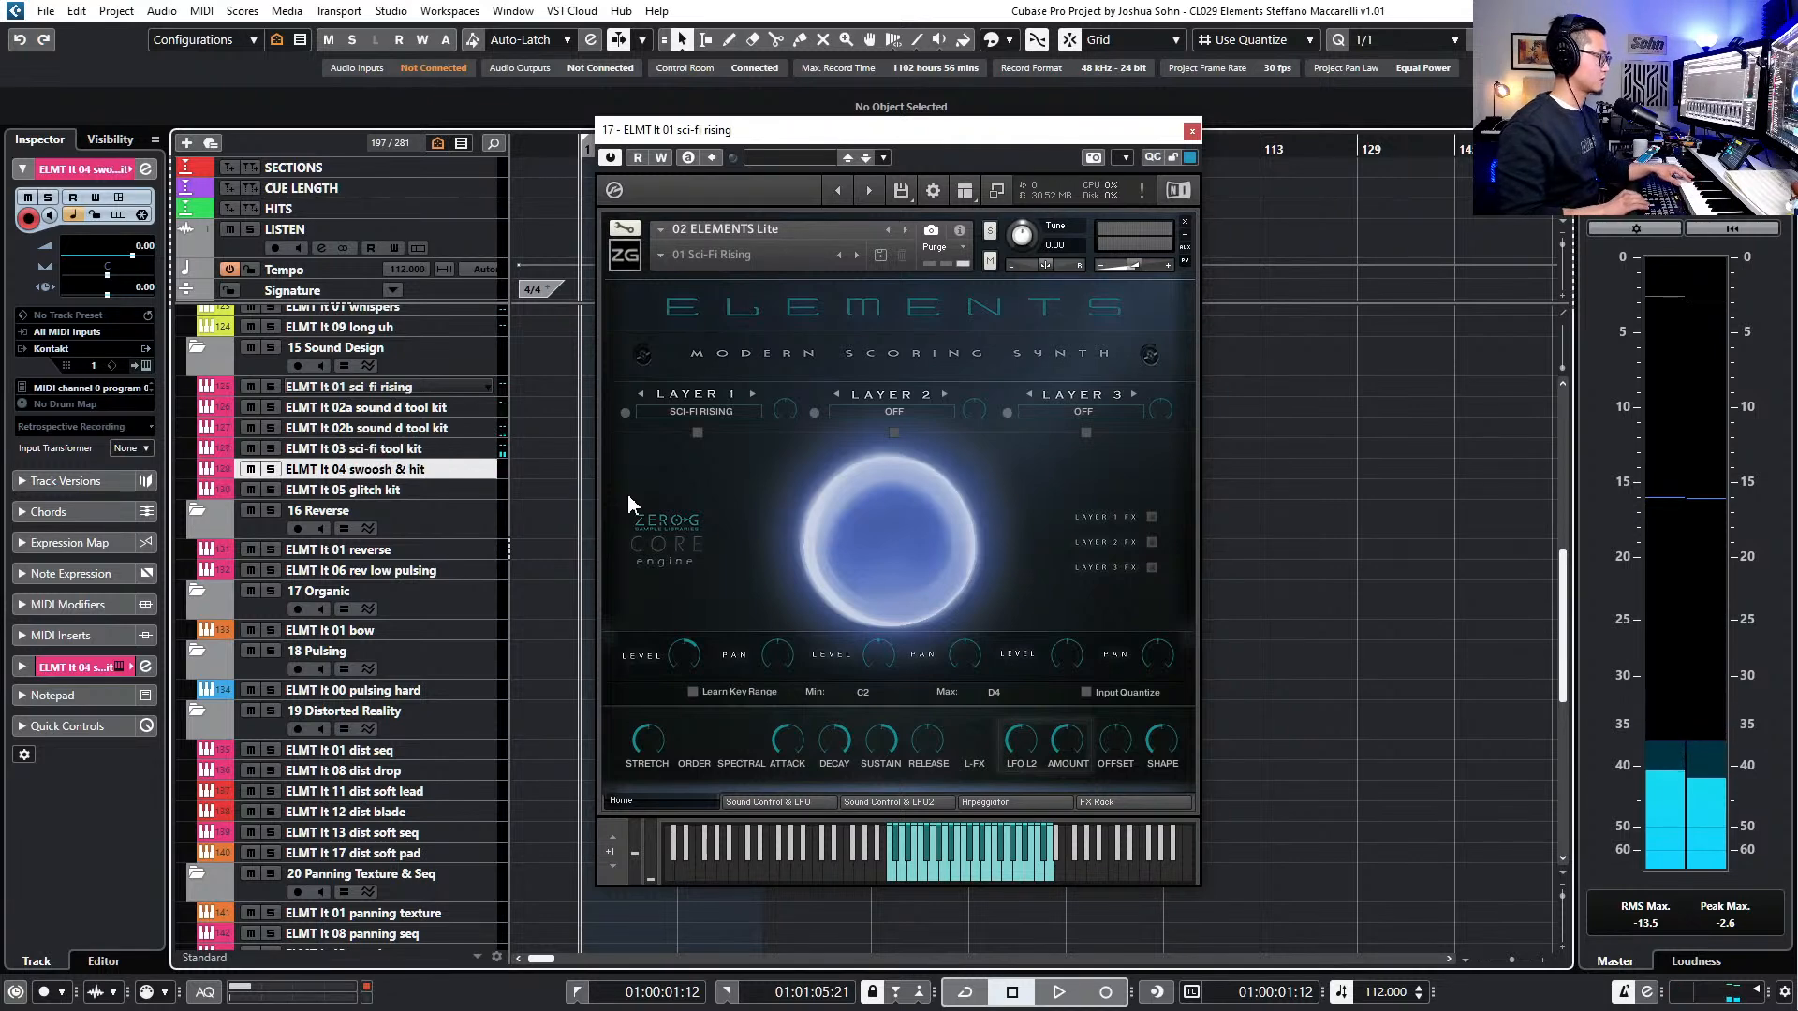
key(Down)
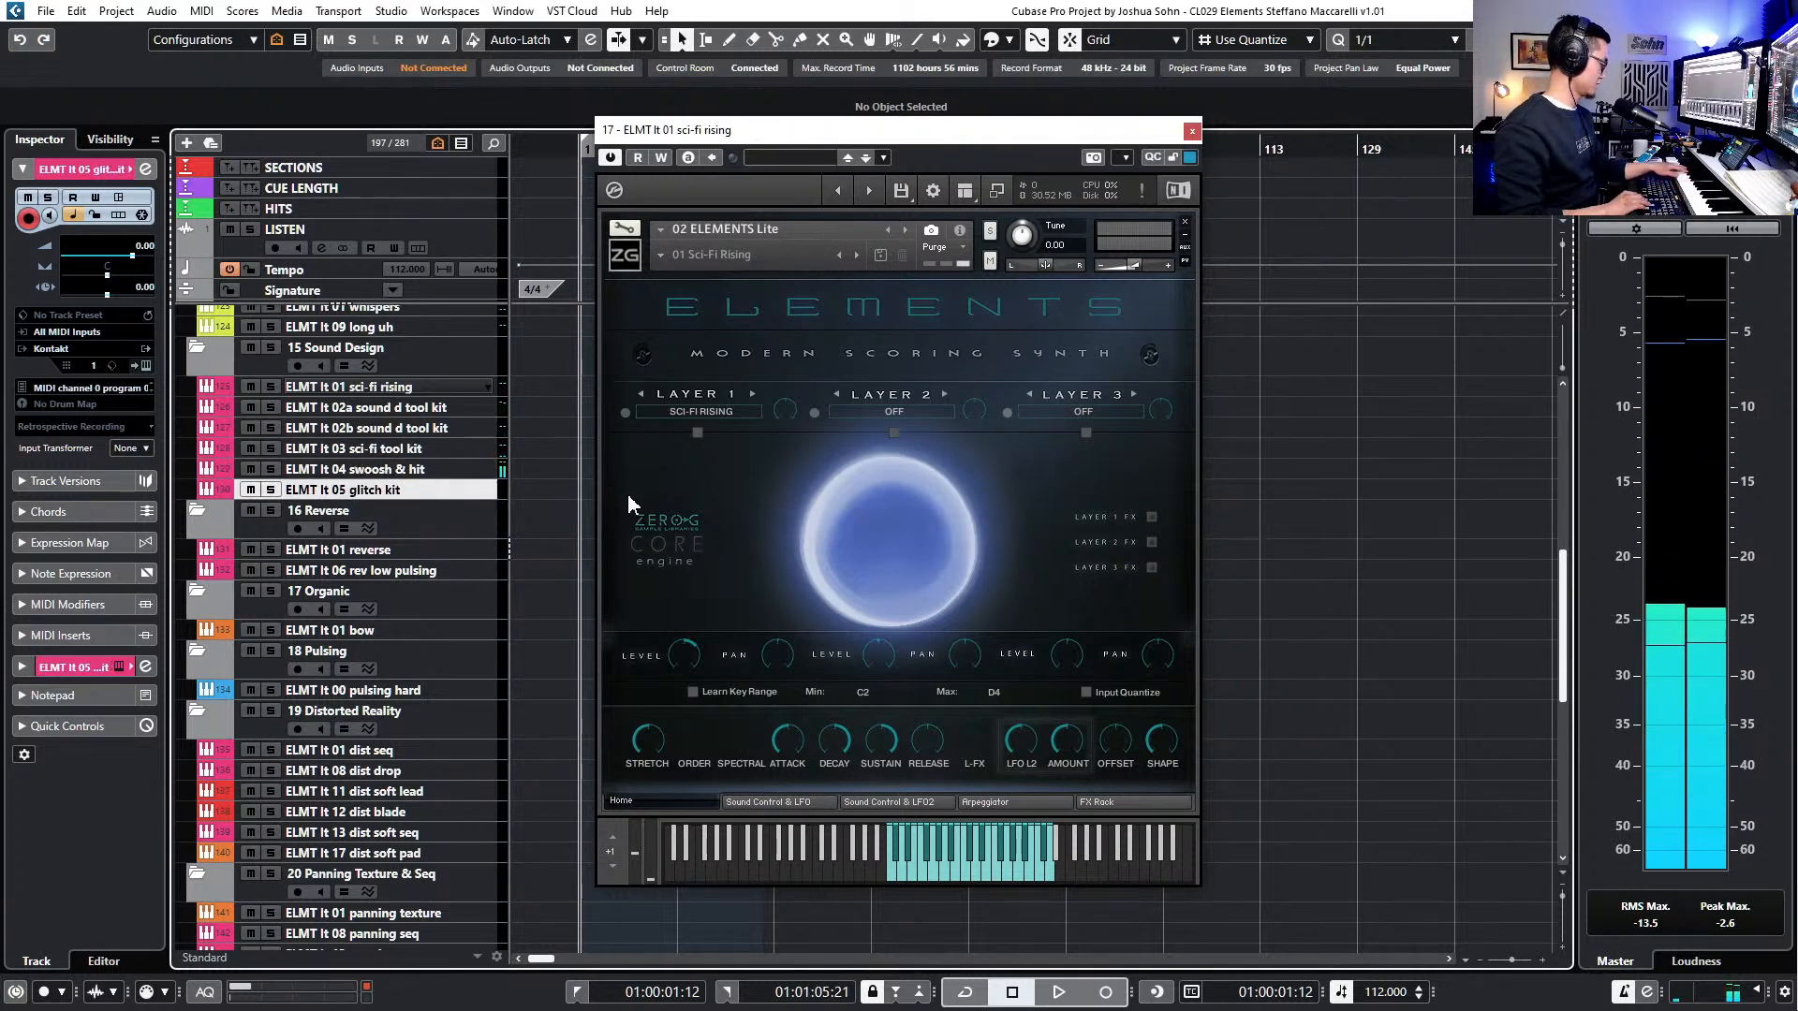
- Audition the 01 reverse and 06 rev low pulsing tracks in the 16 Reverse folder, raising the modulation wheel
key(Down)
key(Down)
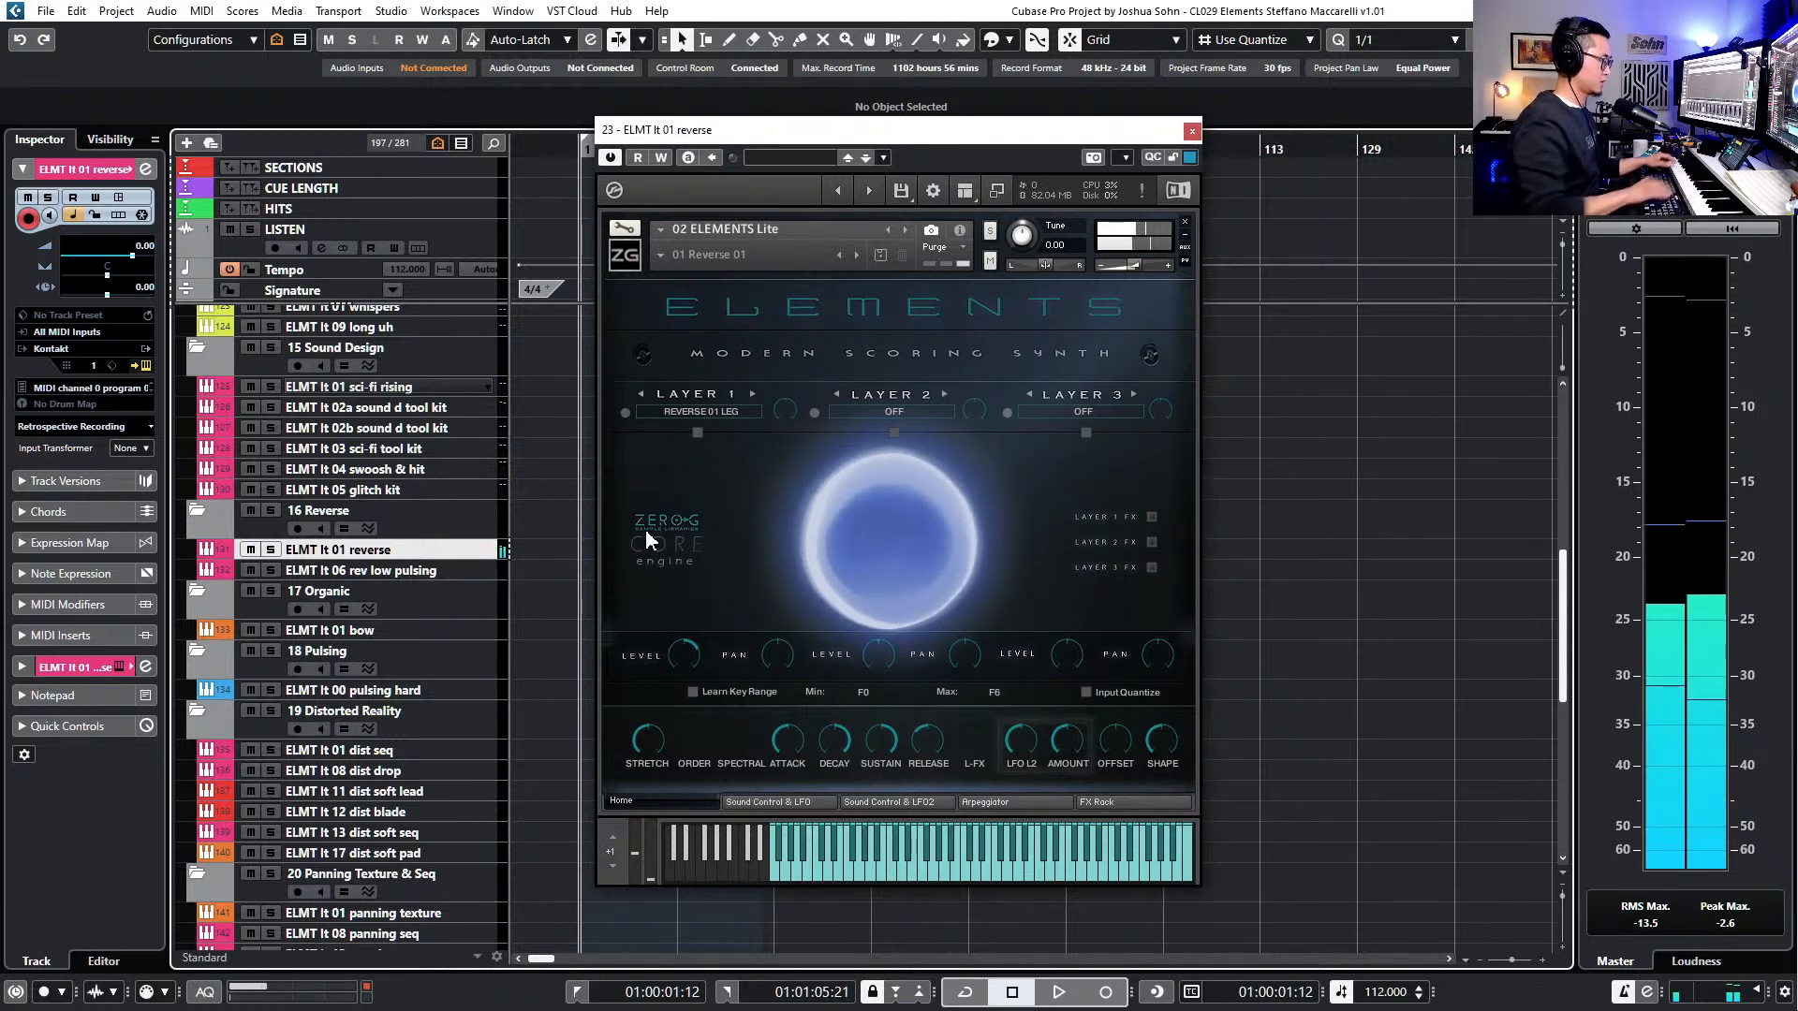
key(Down)
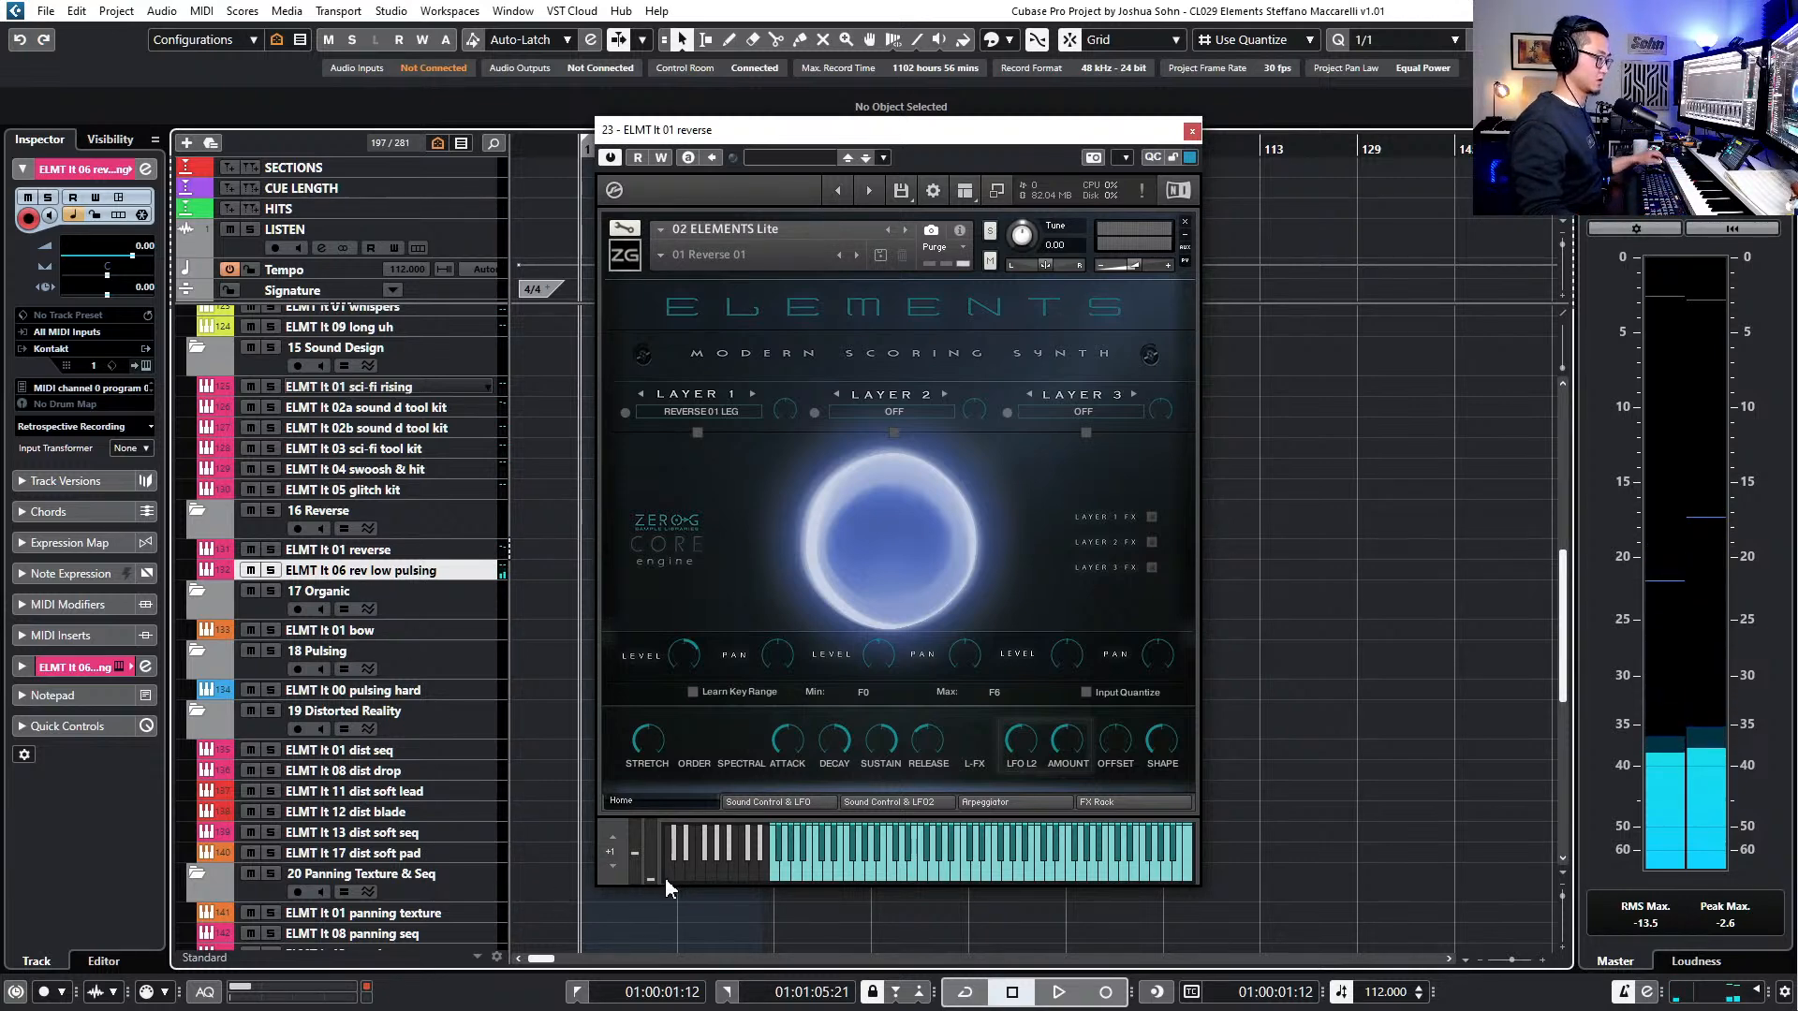
mouse_move(652, 882)
mouse_down()
mouse_move(655, 827)
mouse_move(655, 868)
mouse_up()
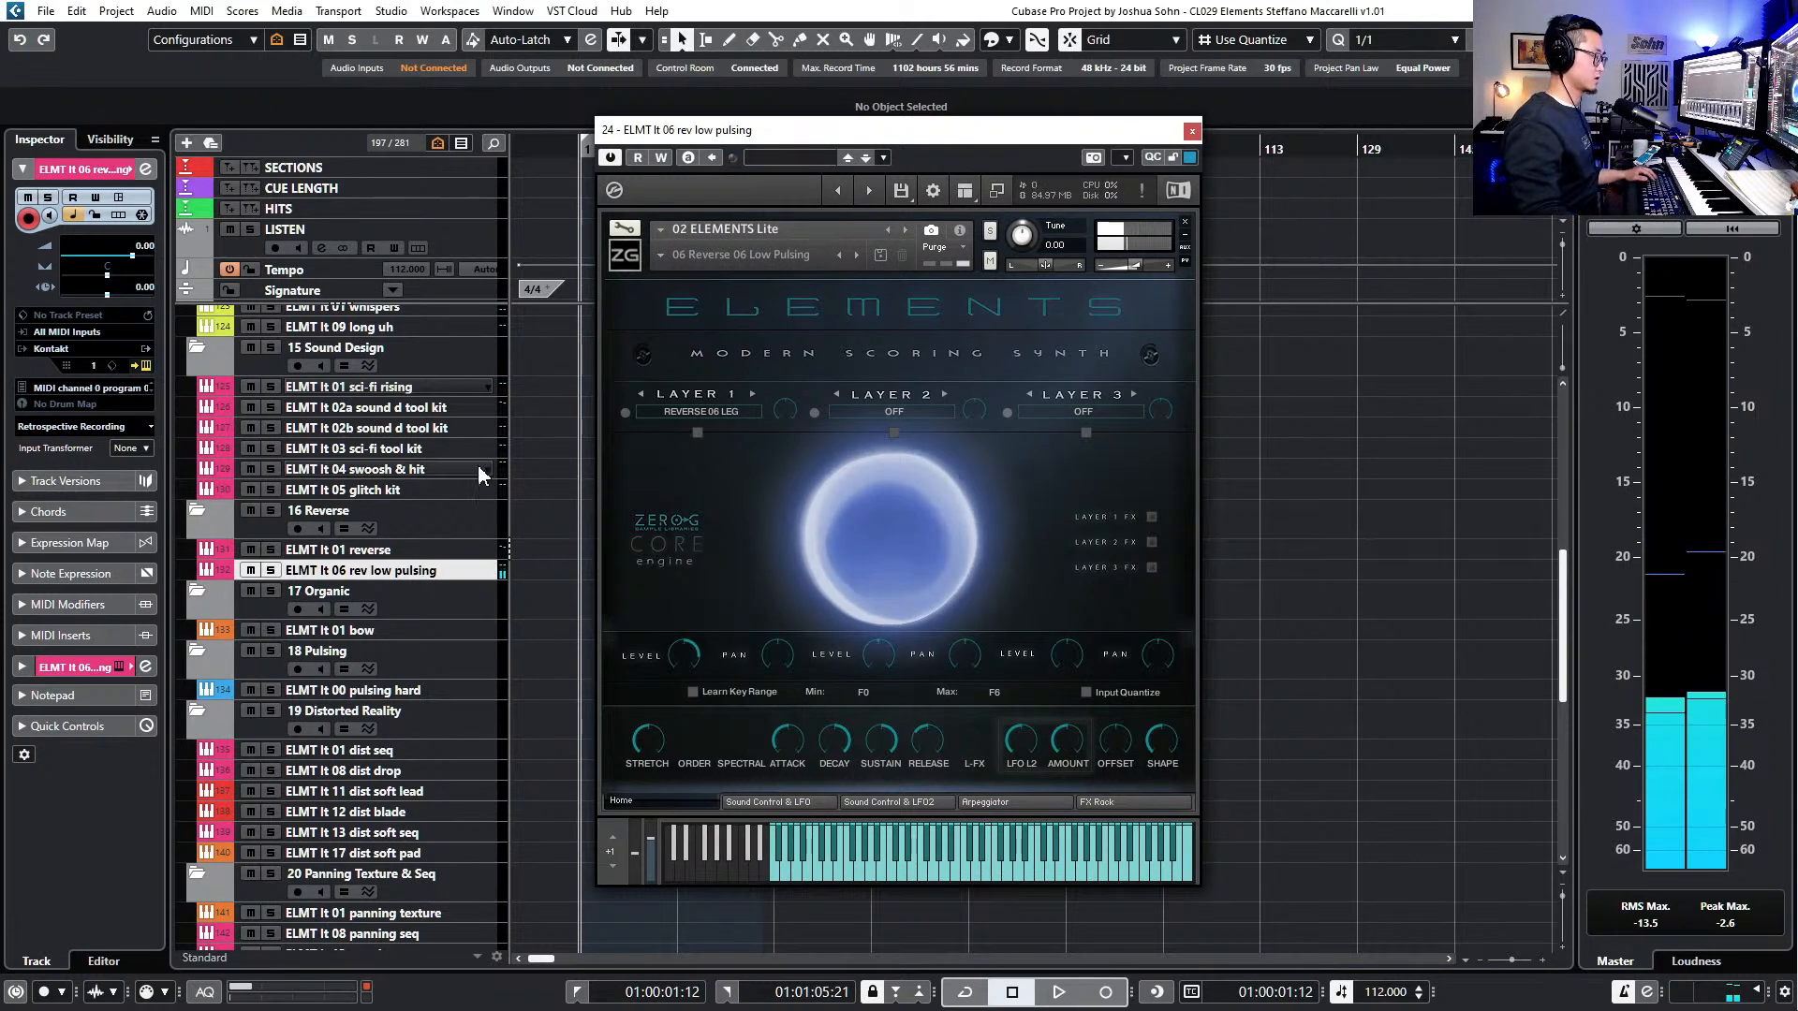
- Open the 01 bow track's instrument in the 17 Organic folder and audition it
click(332, 637)
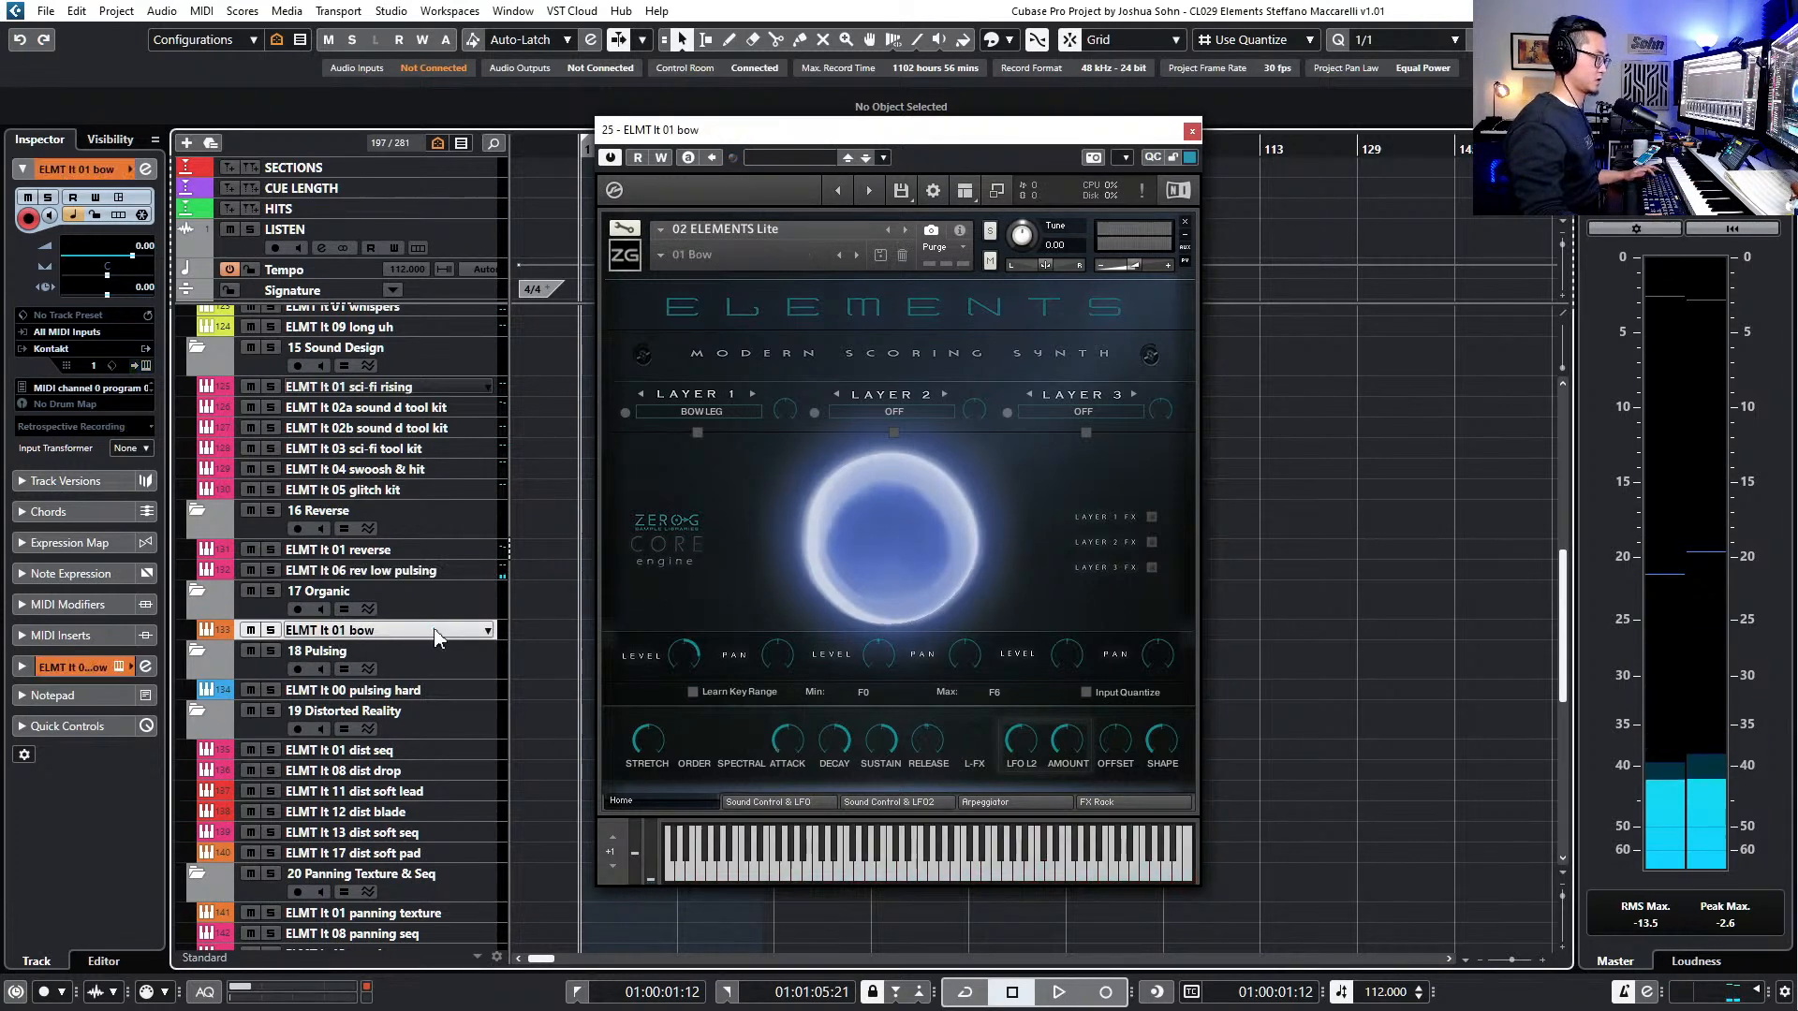
scroll(575, 620, down, 3)
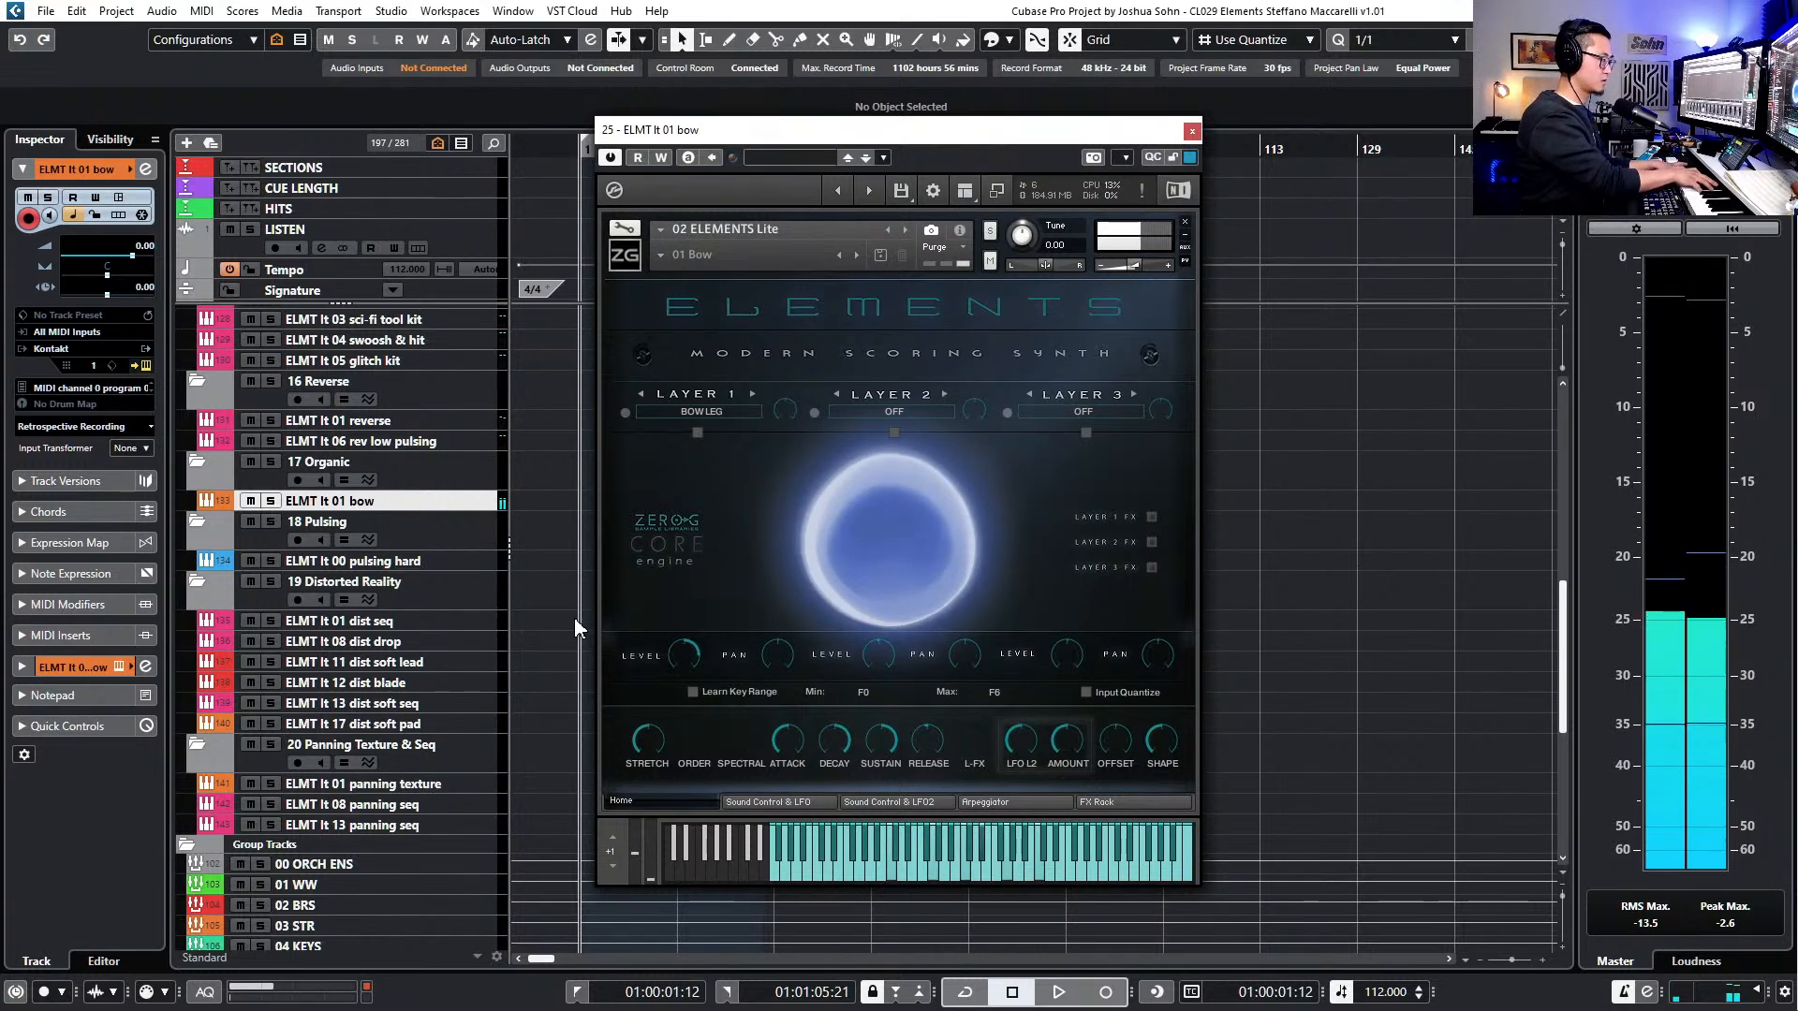
- Load the 17 Organic snapshots 03 Violin FX and 10 Time Stretching 01 in the 01 bow track's instrument and audition each
key(e)
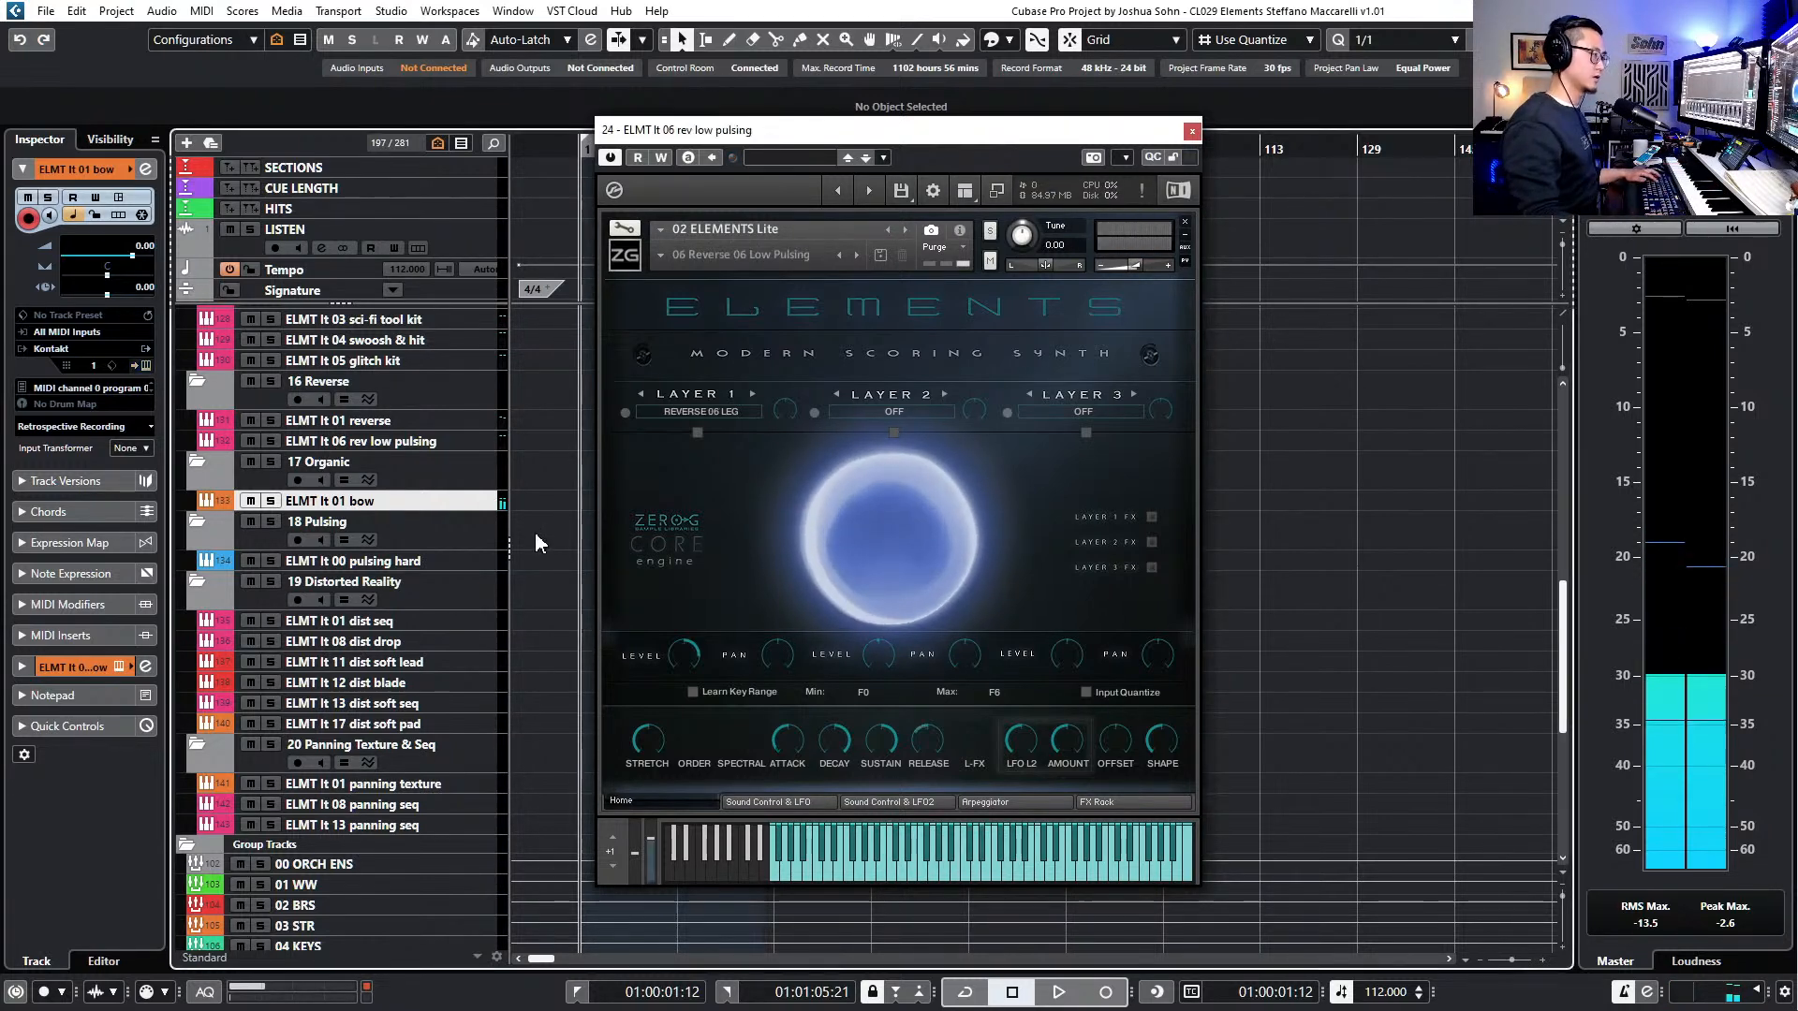
key(e)
click(658, 260)
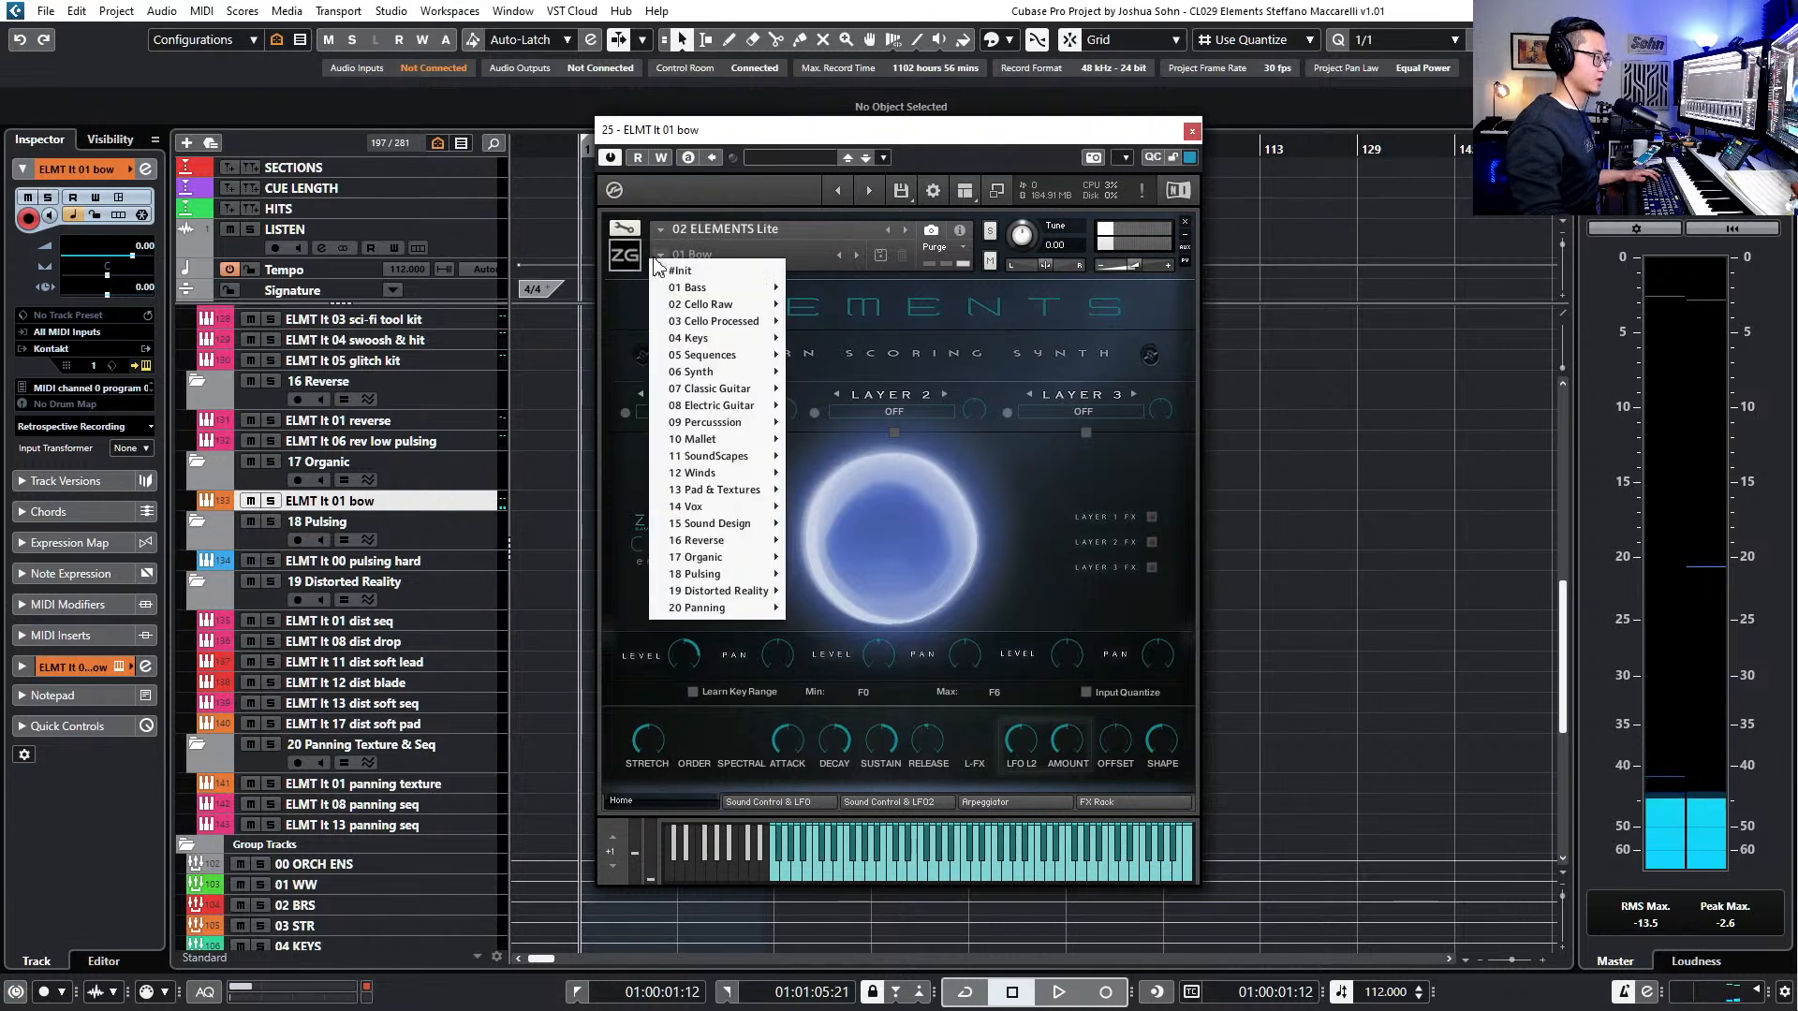
mouse_move(735, 496)
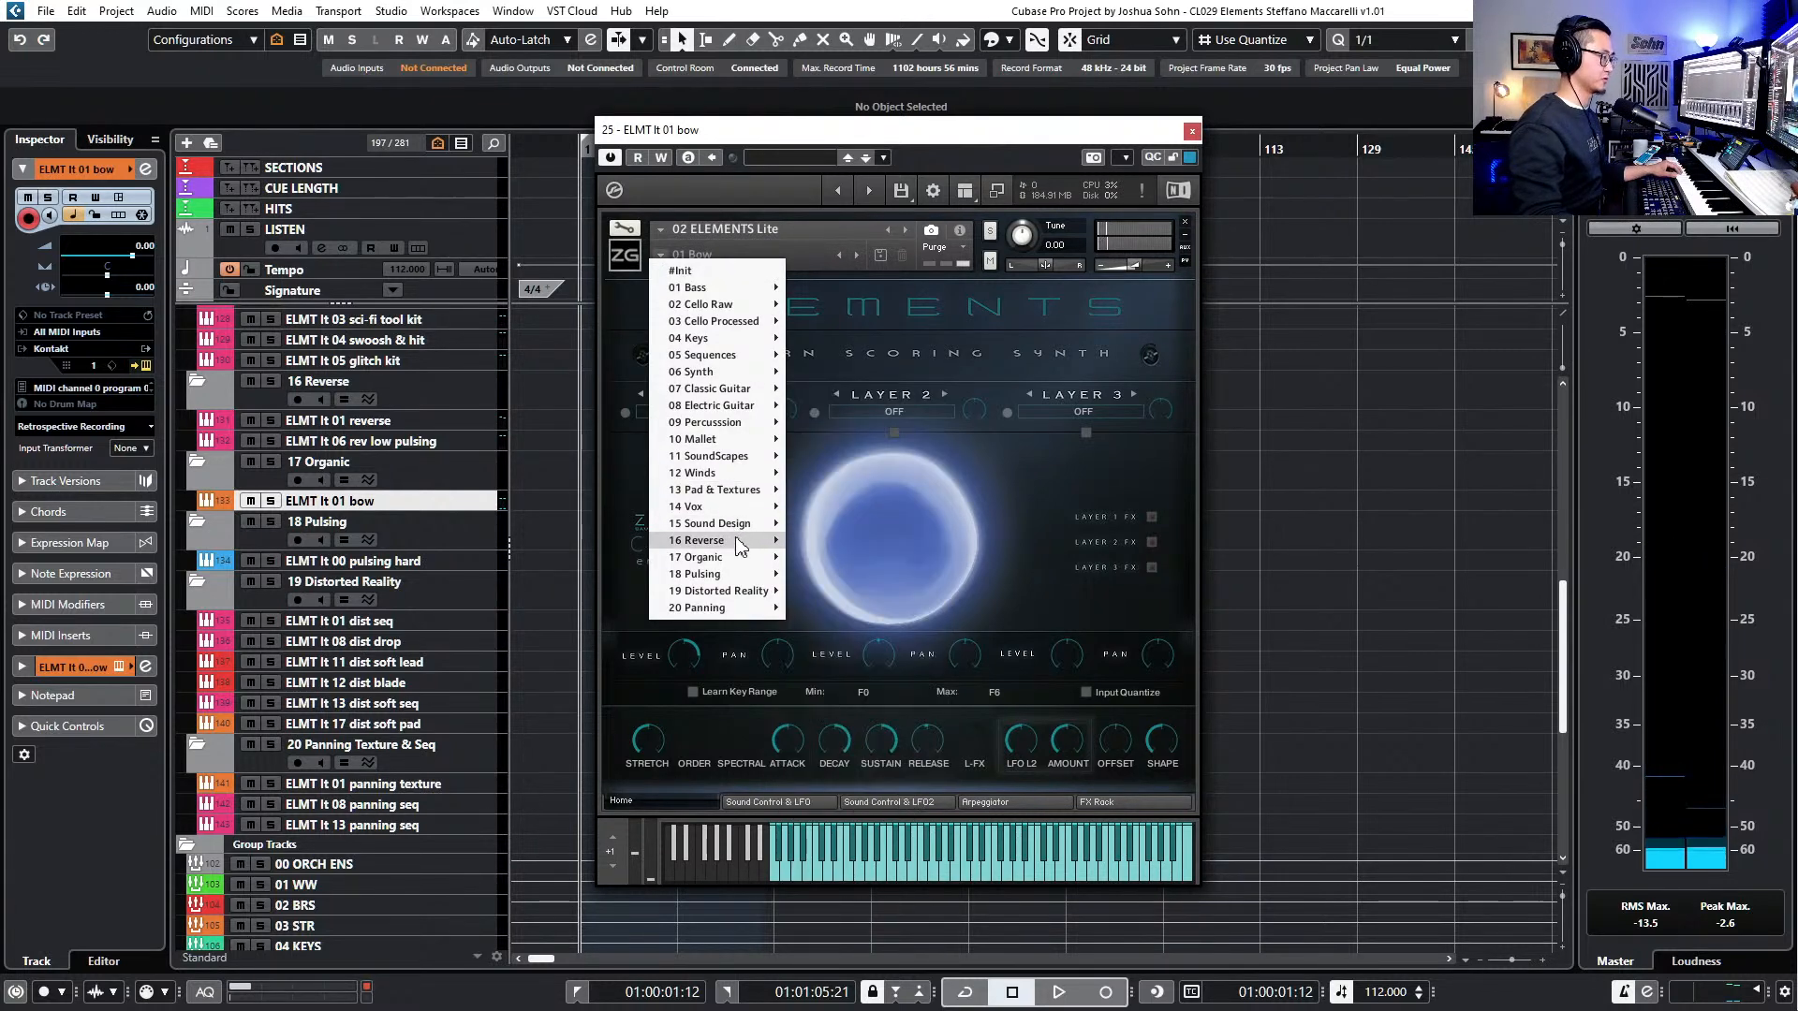
mouse_move(740, 557)
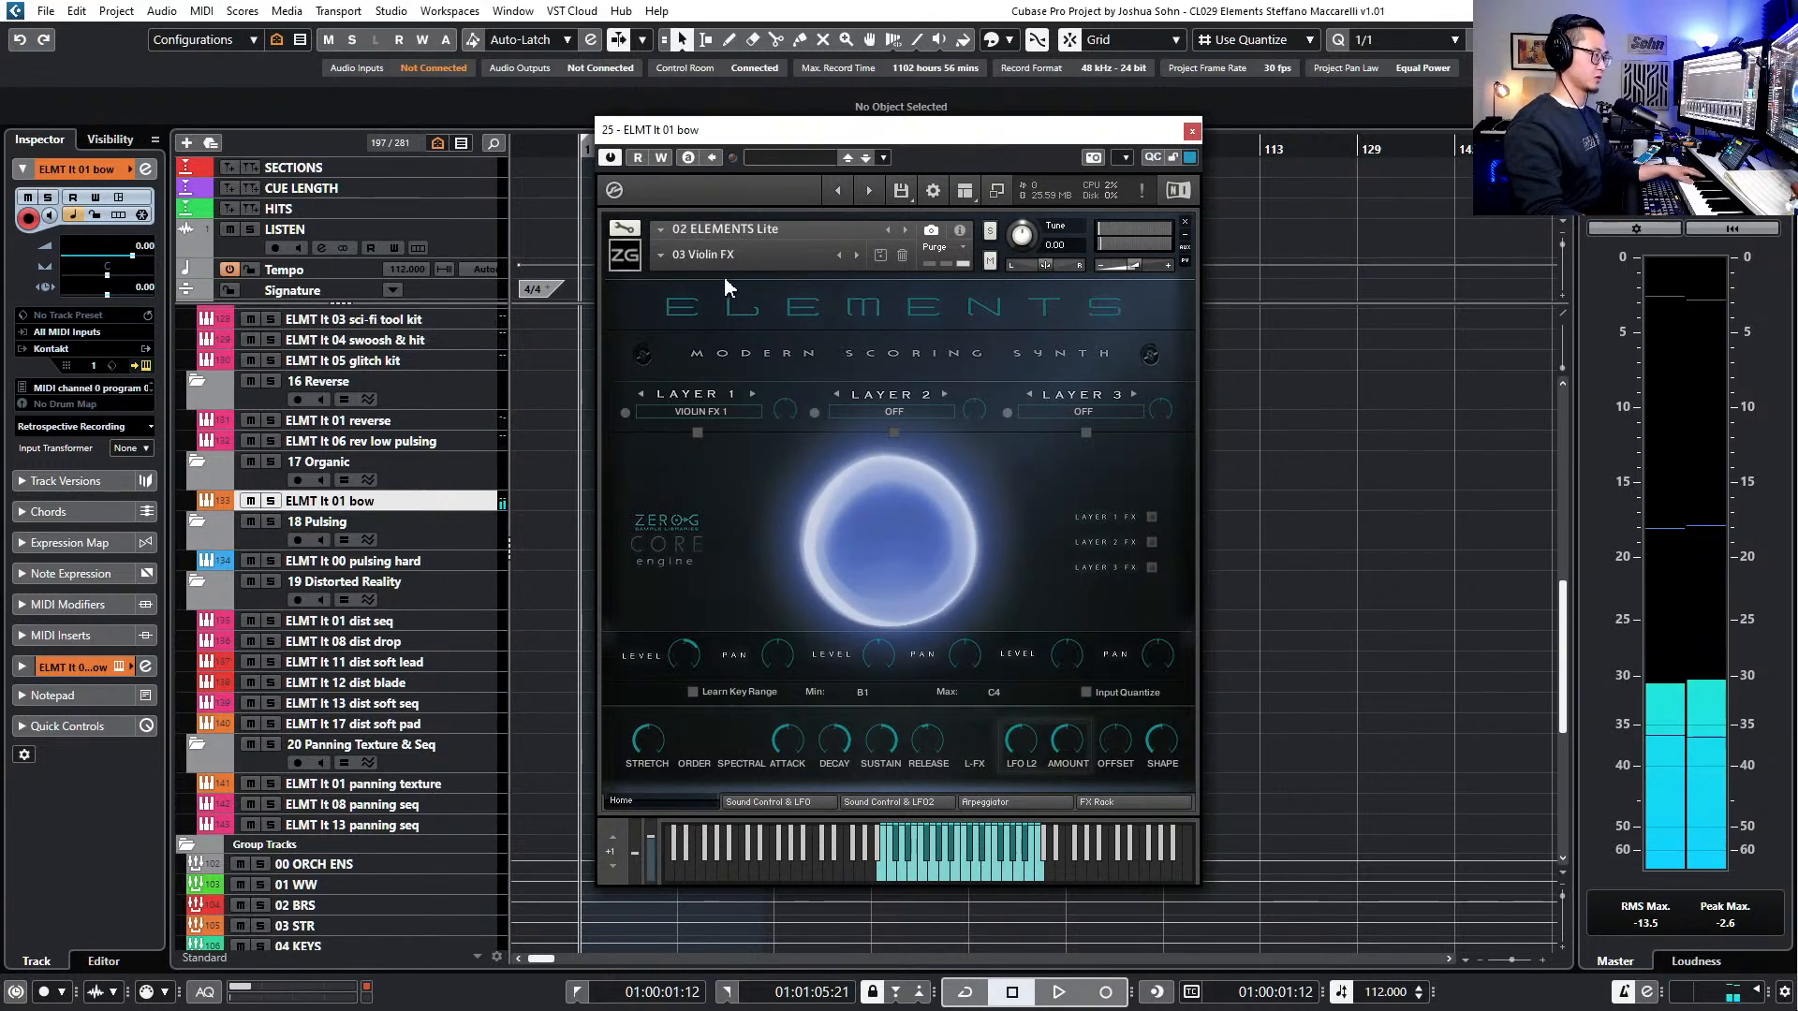
click(676, 253)
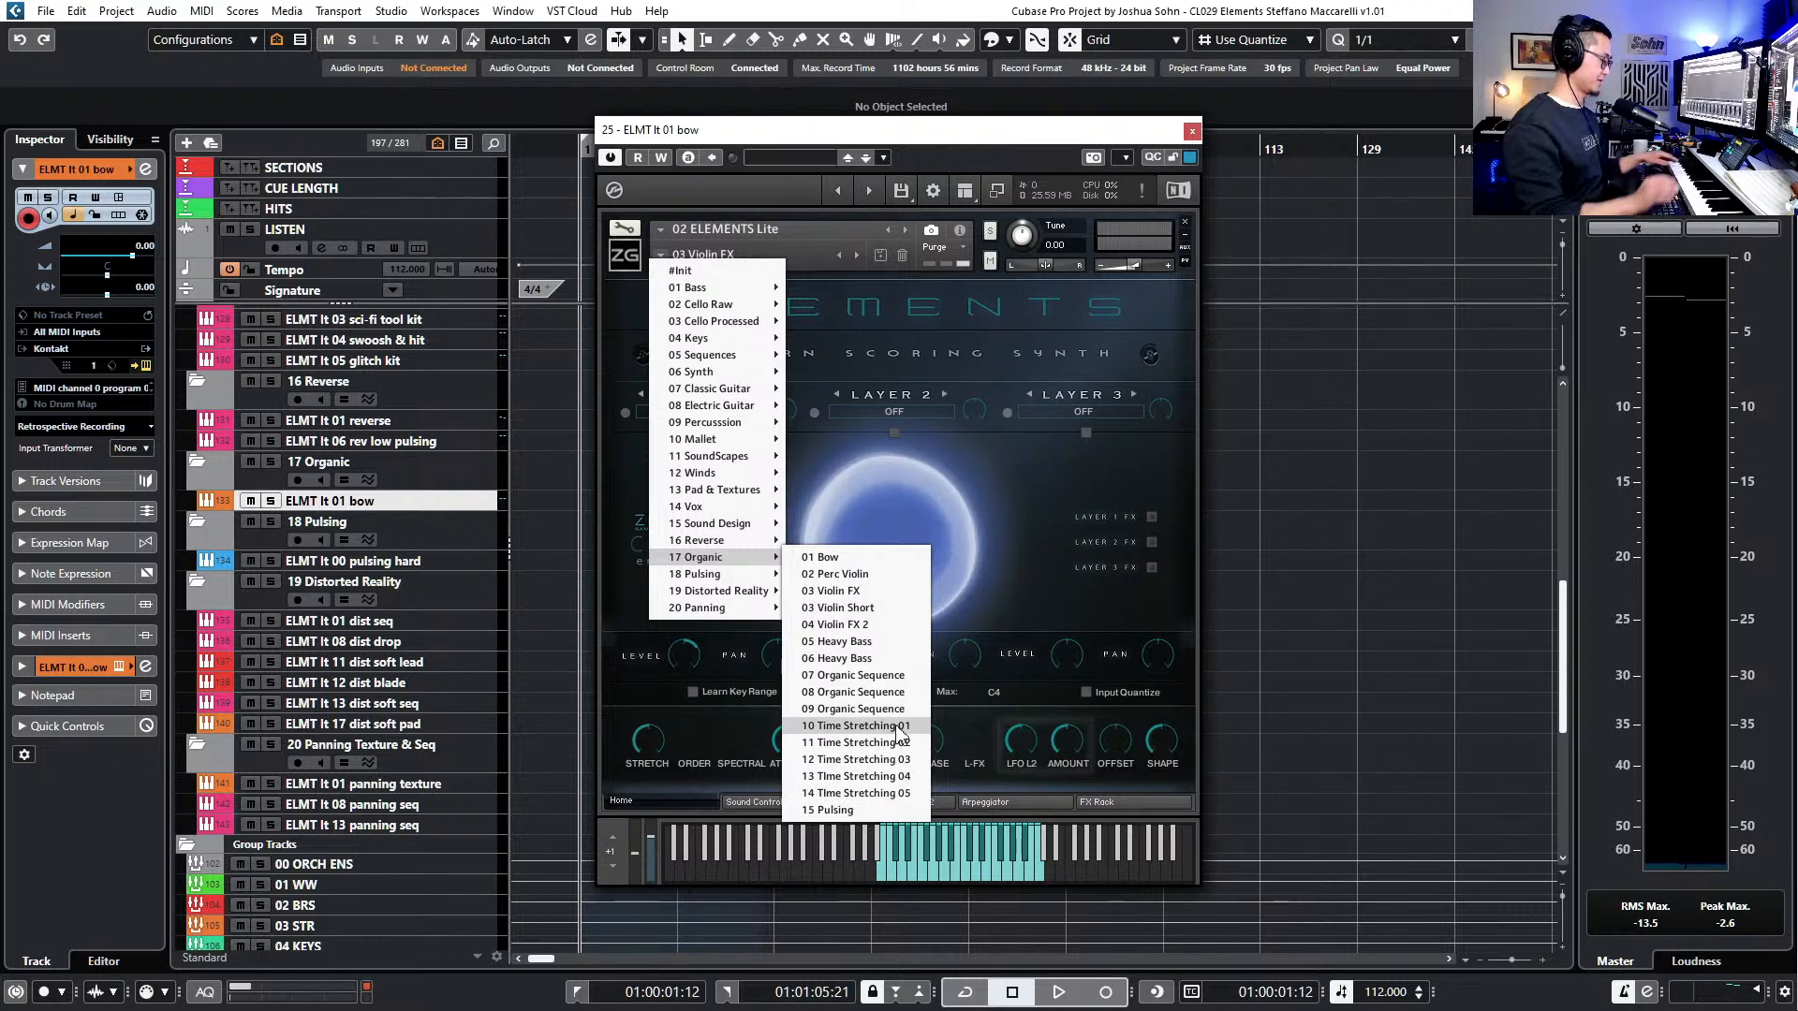
click(854, 725)
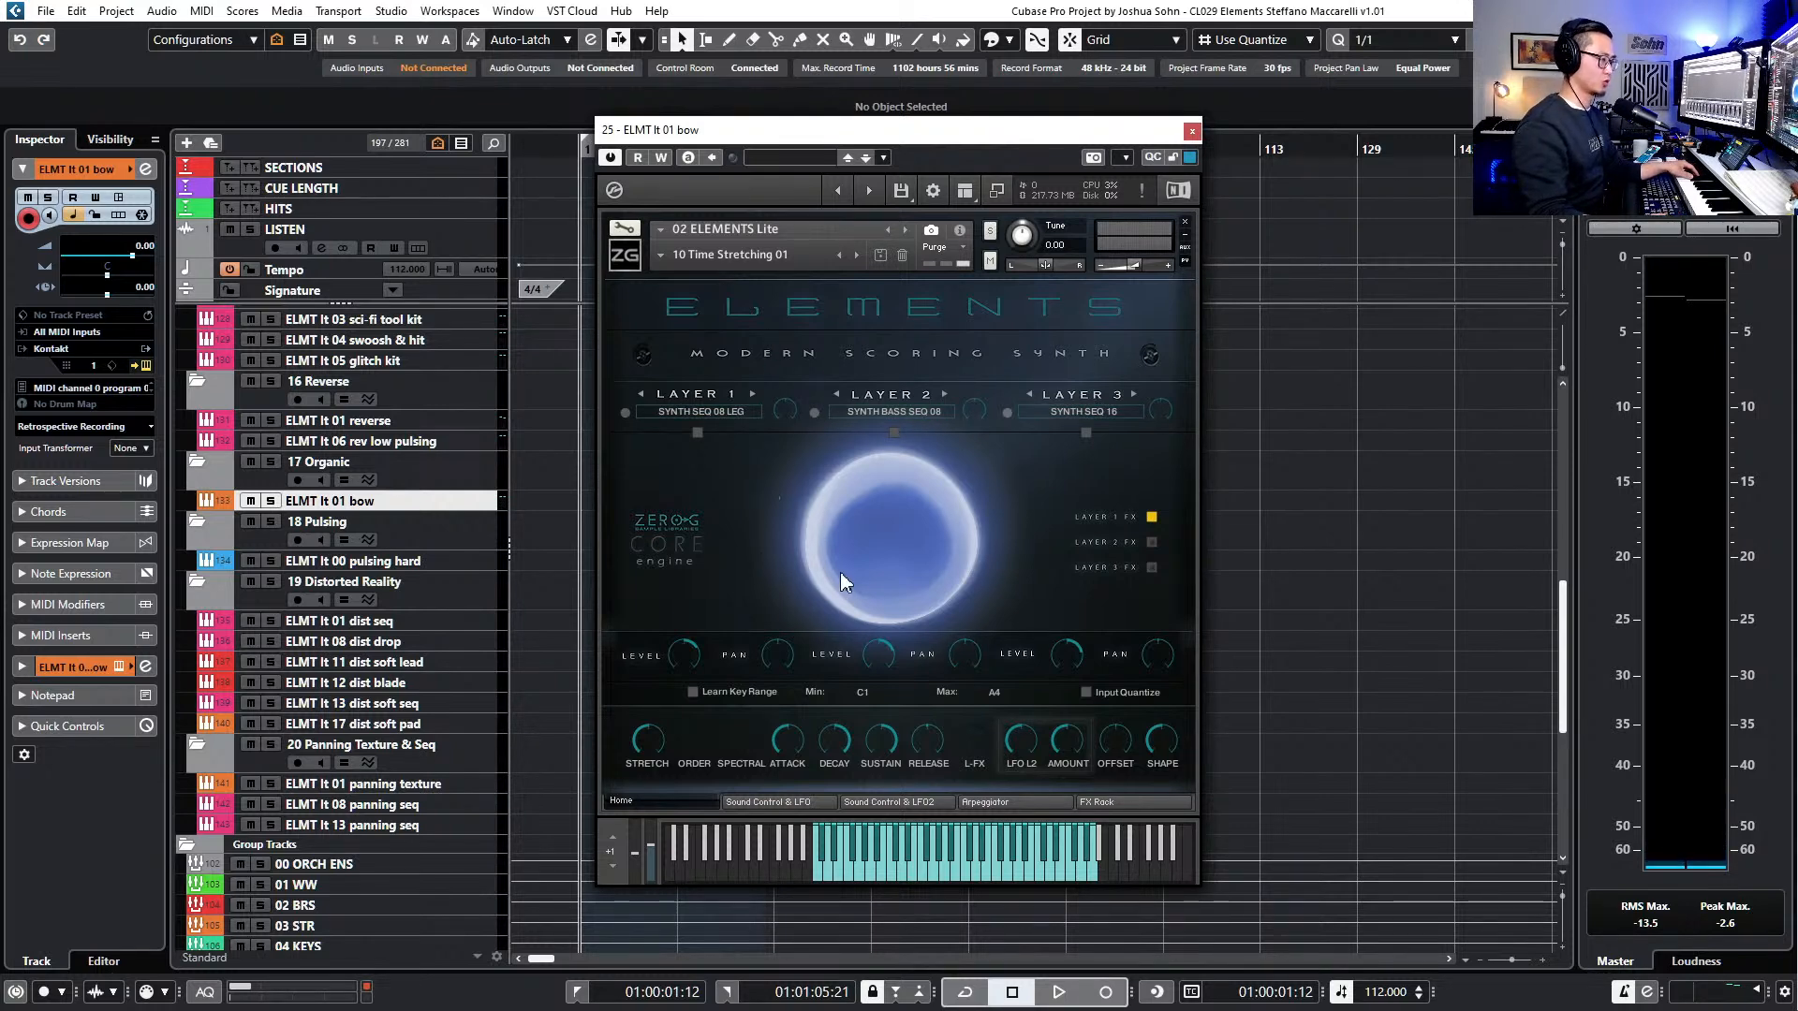
- Try the Time Stretching 01 sound with the layer 2 and layer 3 FX switched on, and switch both off again
click(1153, 542)
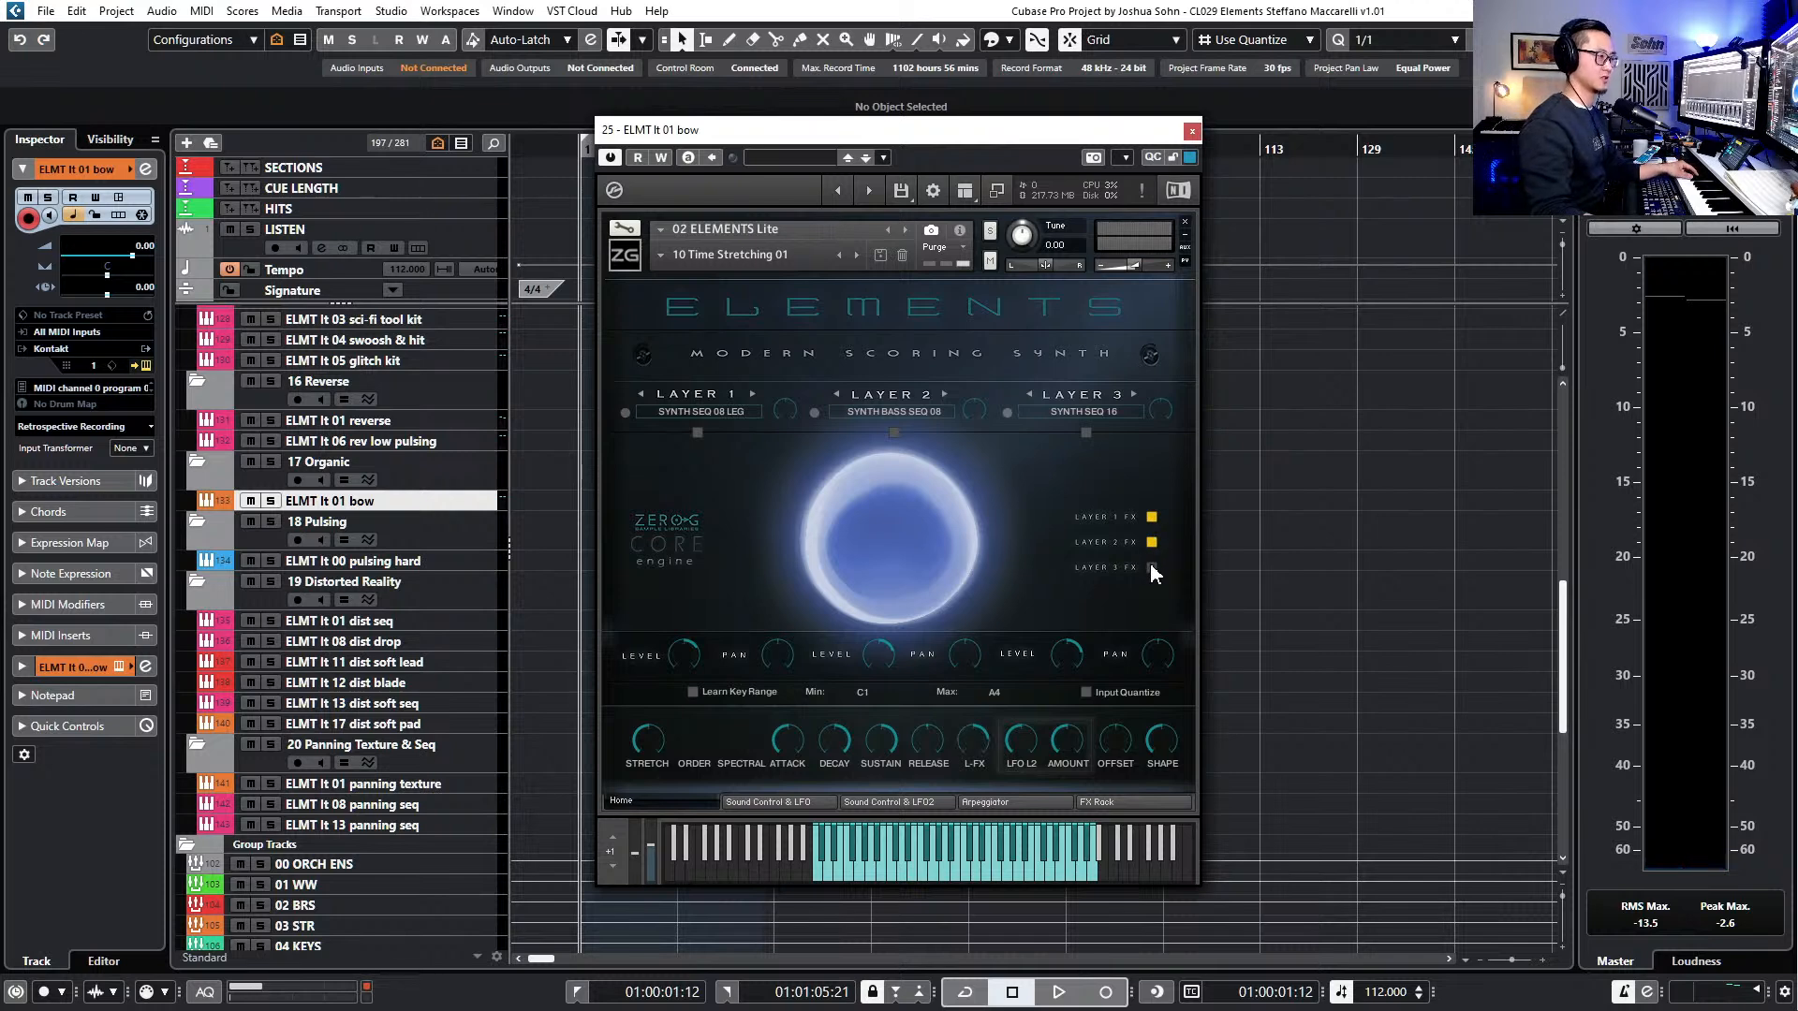
click(1152, 569)
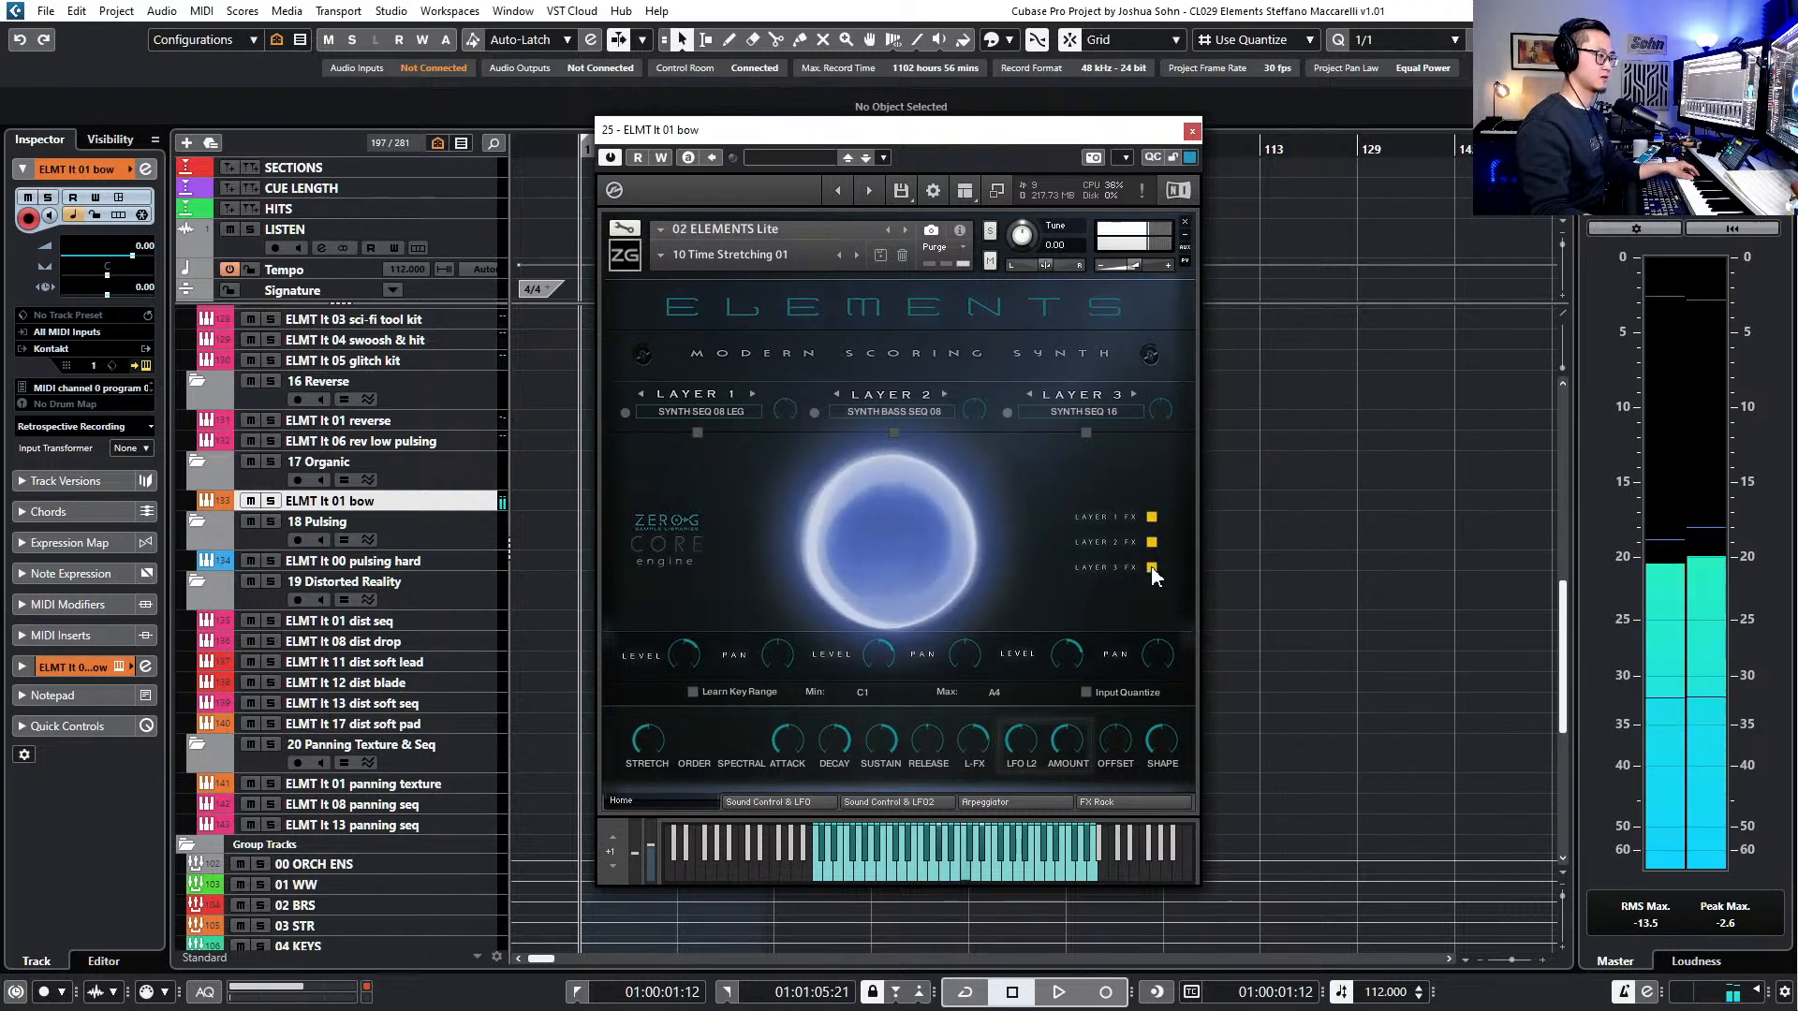
click(1152, 543)
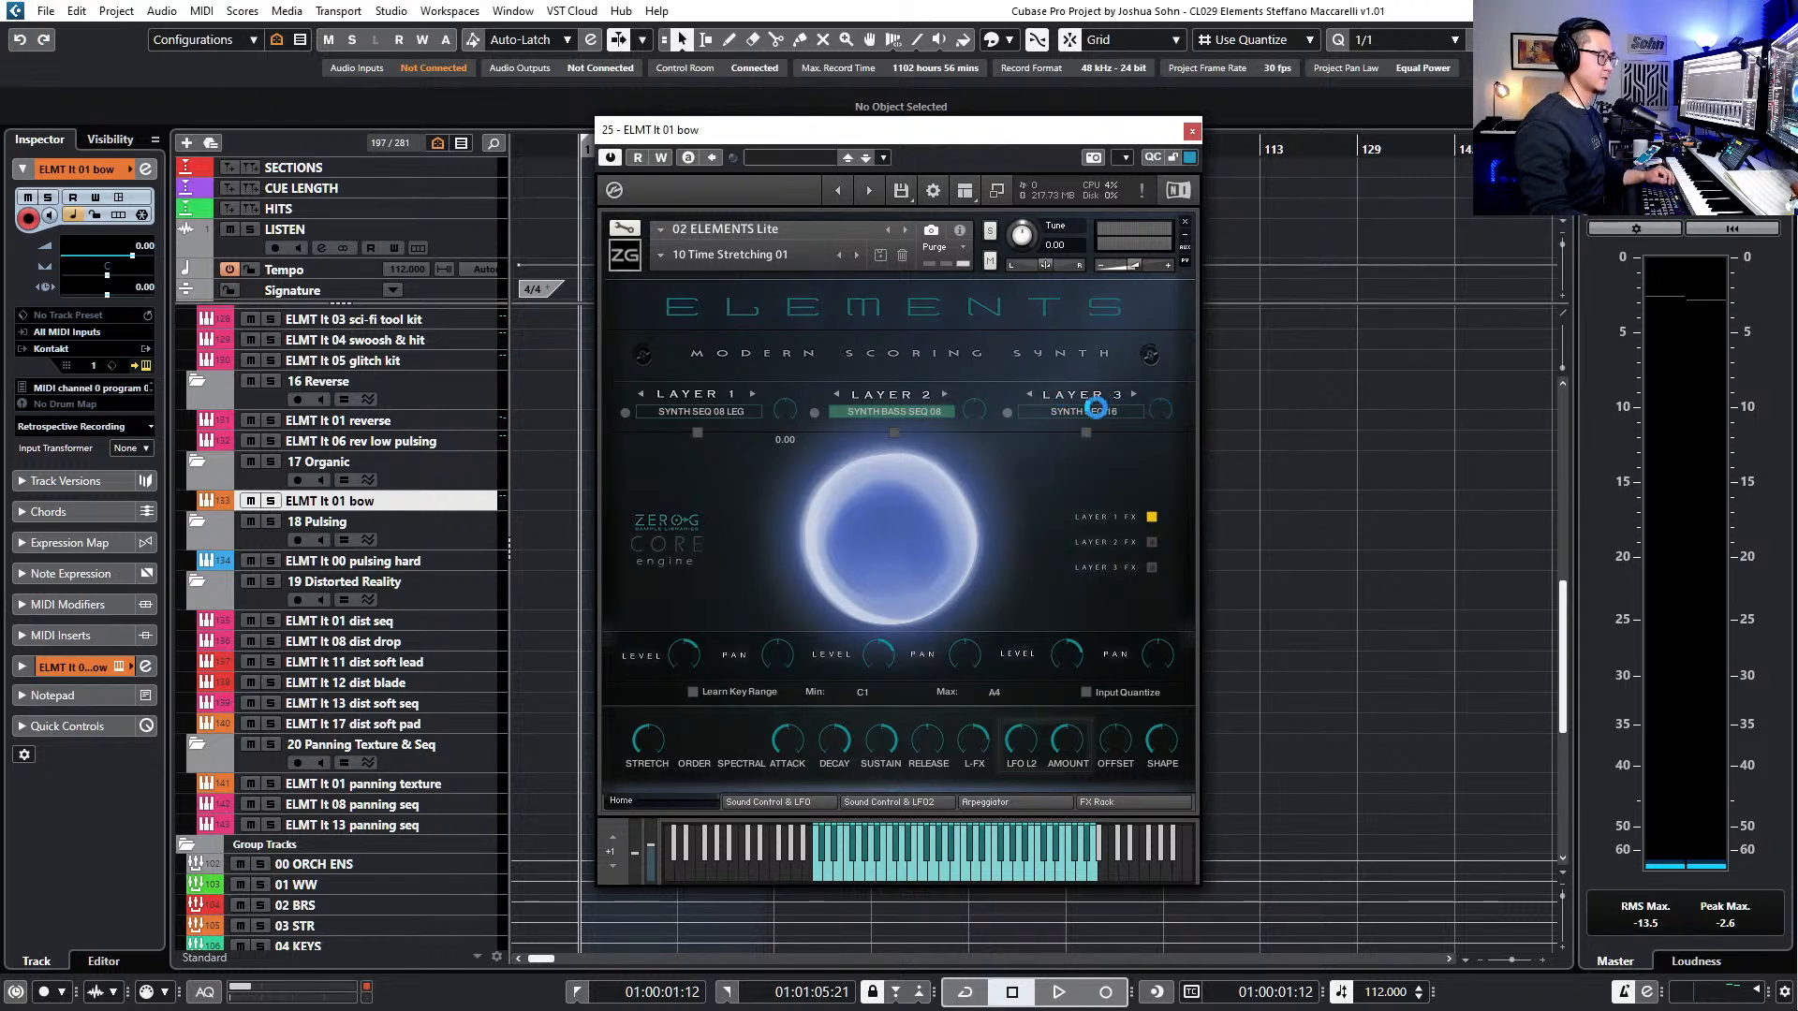
- Assign layer 3's dial to a controller with Learn MIDI CC automation, and step layer 3's sound source to Synth 10
drag(1162, 412, 1168, 390)
right_click(1162, 411)
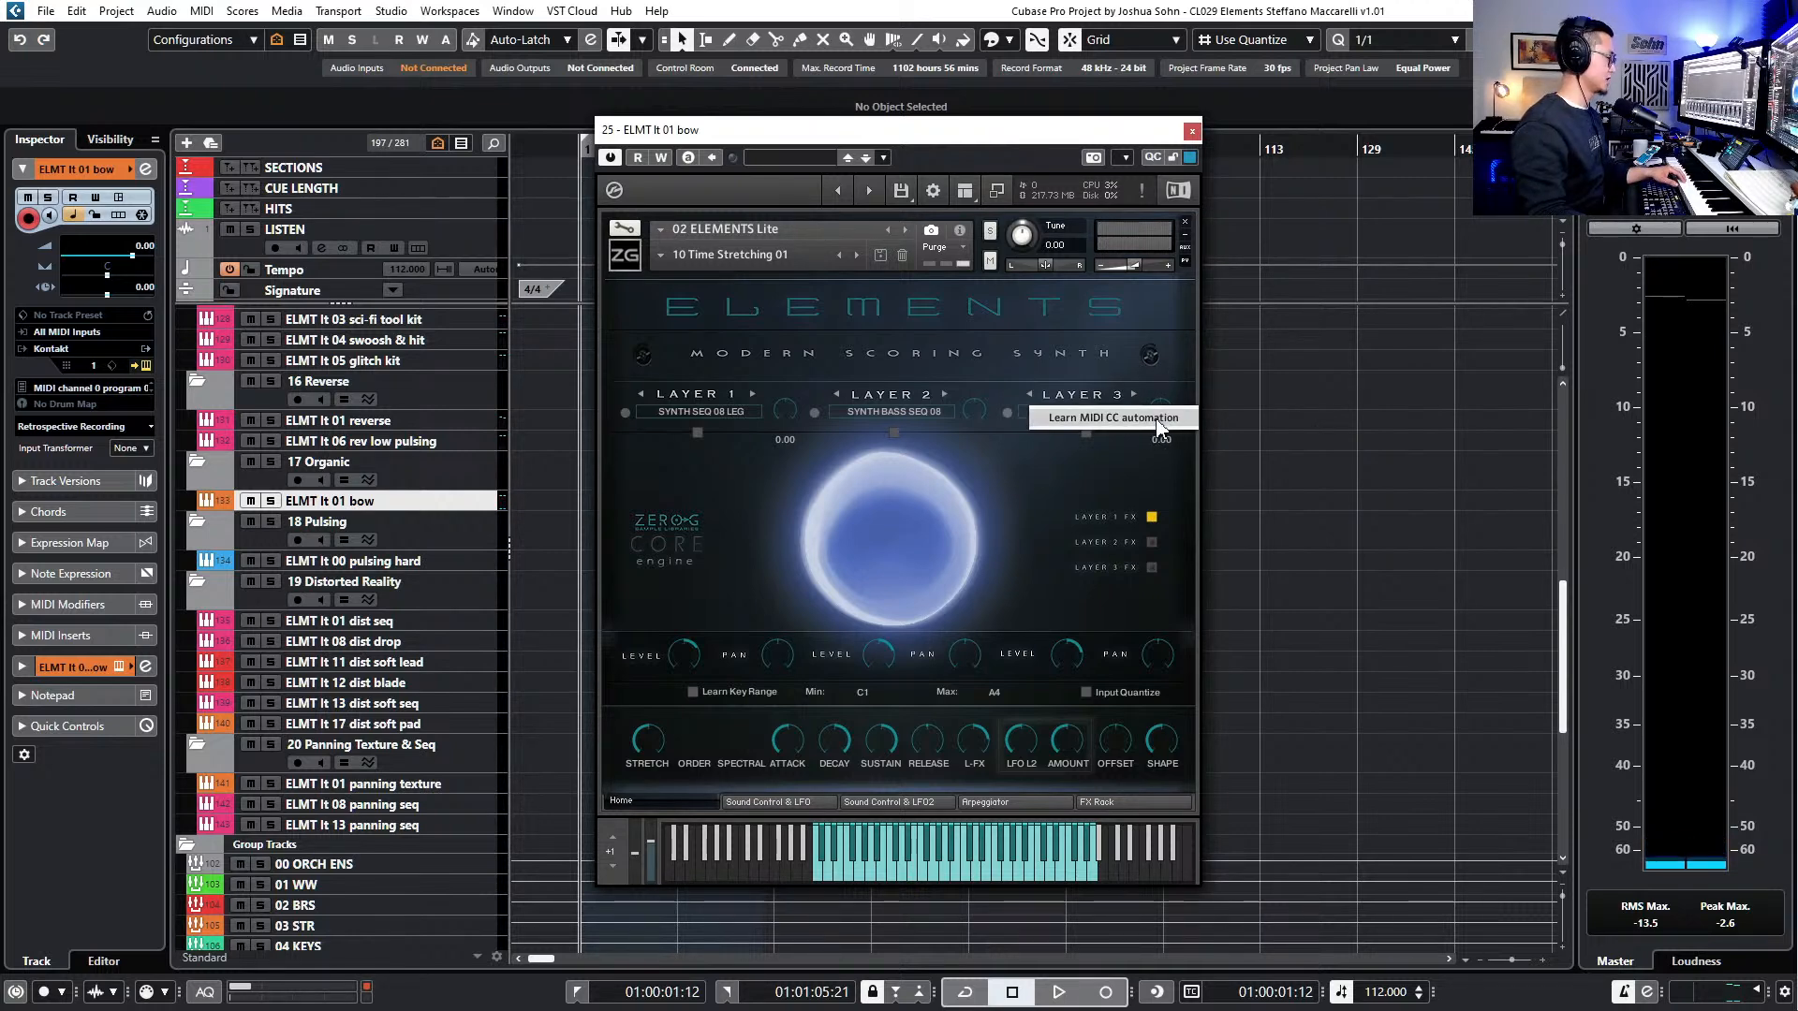
click(1158, 423)
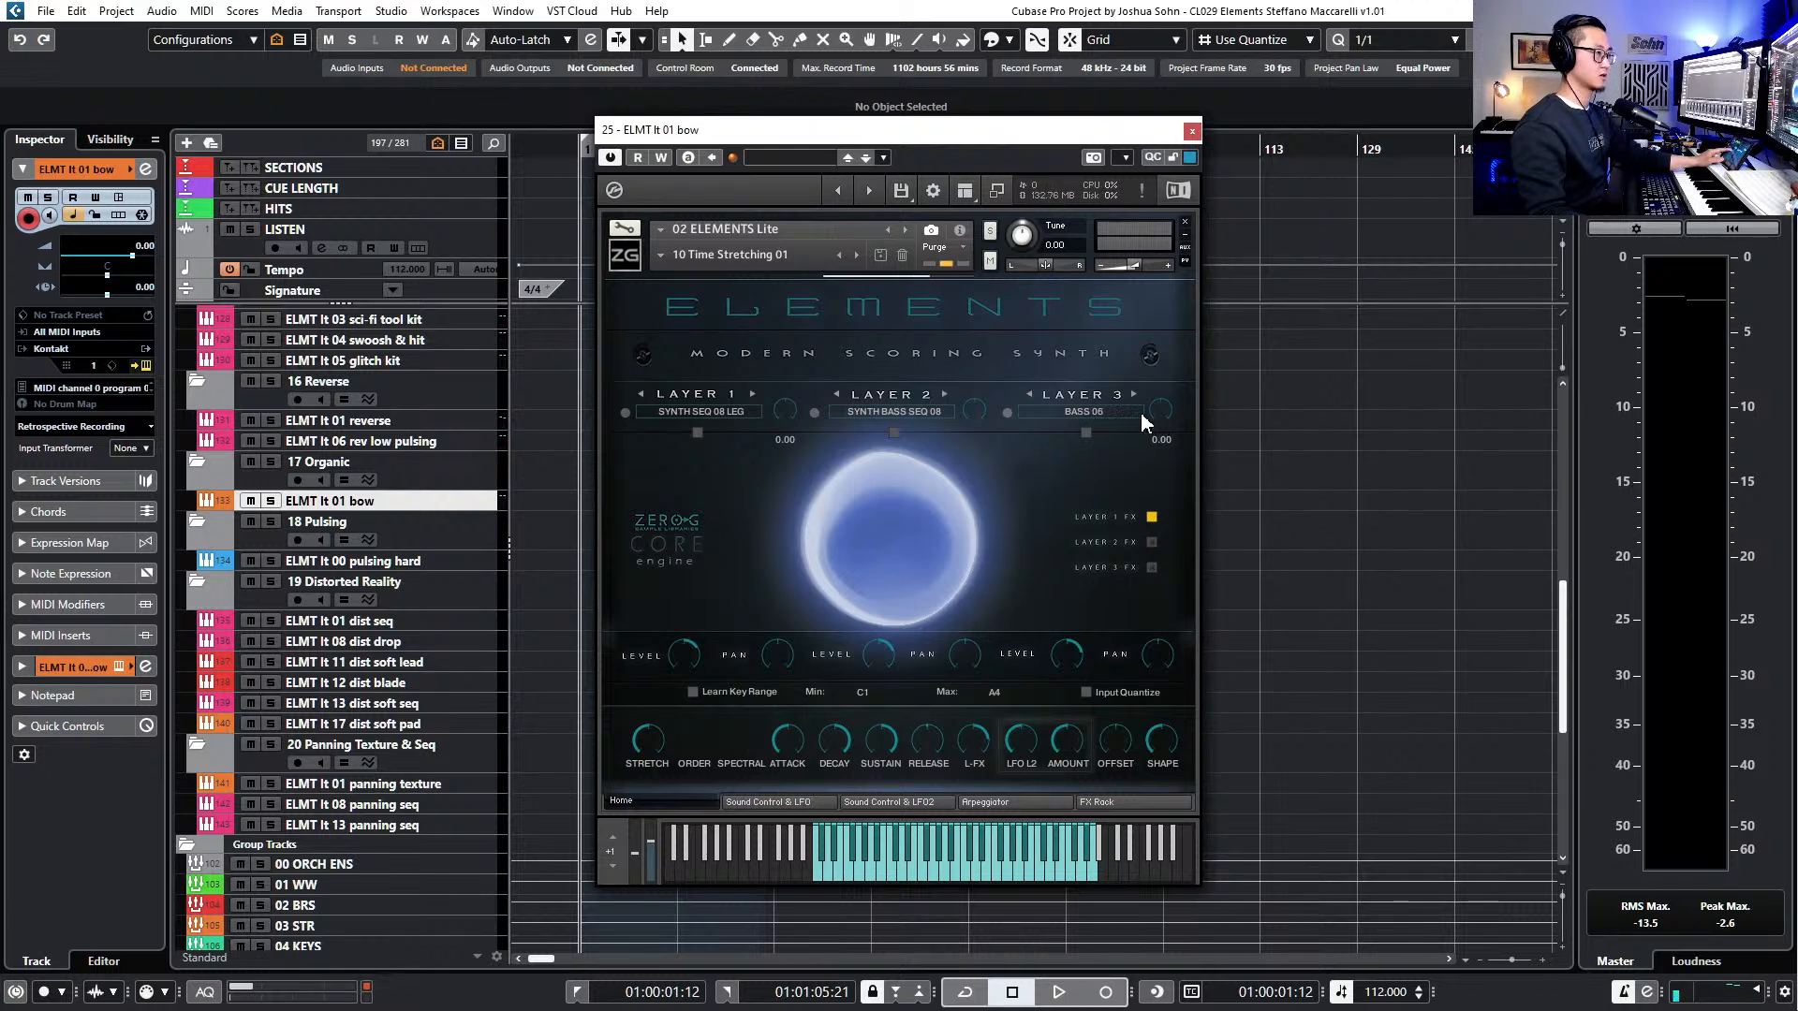
scroll(1123, 408, down, 4)
scroll(1116, 409, down, 9)
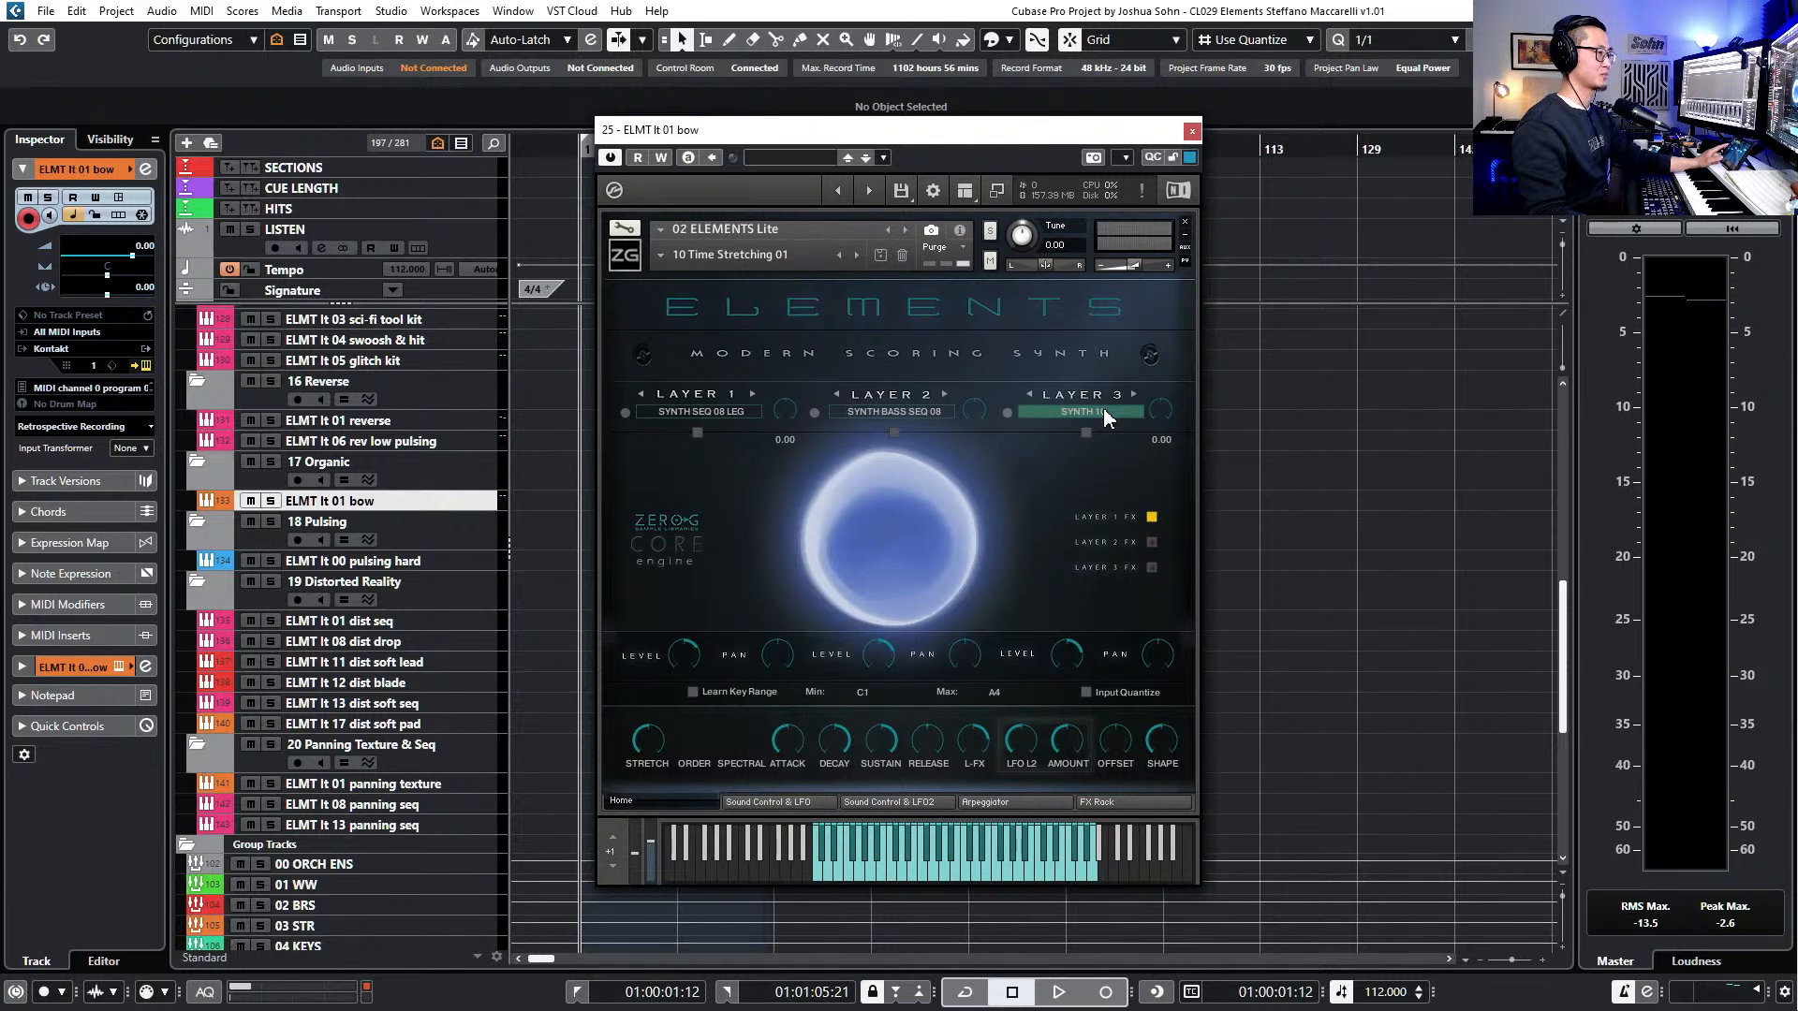
- Remove the CC# 2 automation from layer 3's dial, try learning the controller again while auditioning, and clear the assignment
right_click(1158, 412)
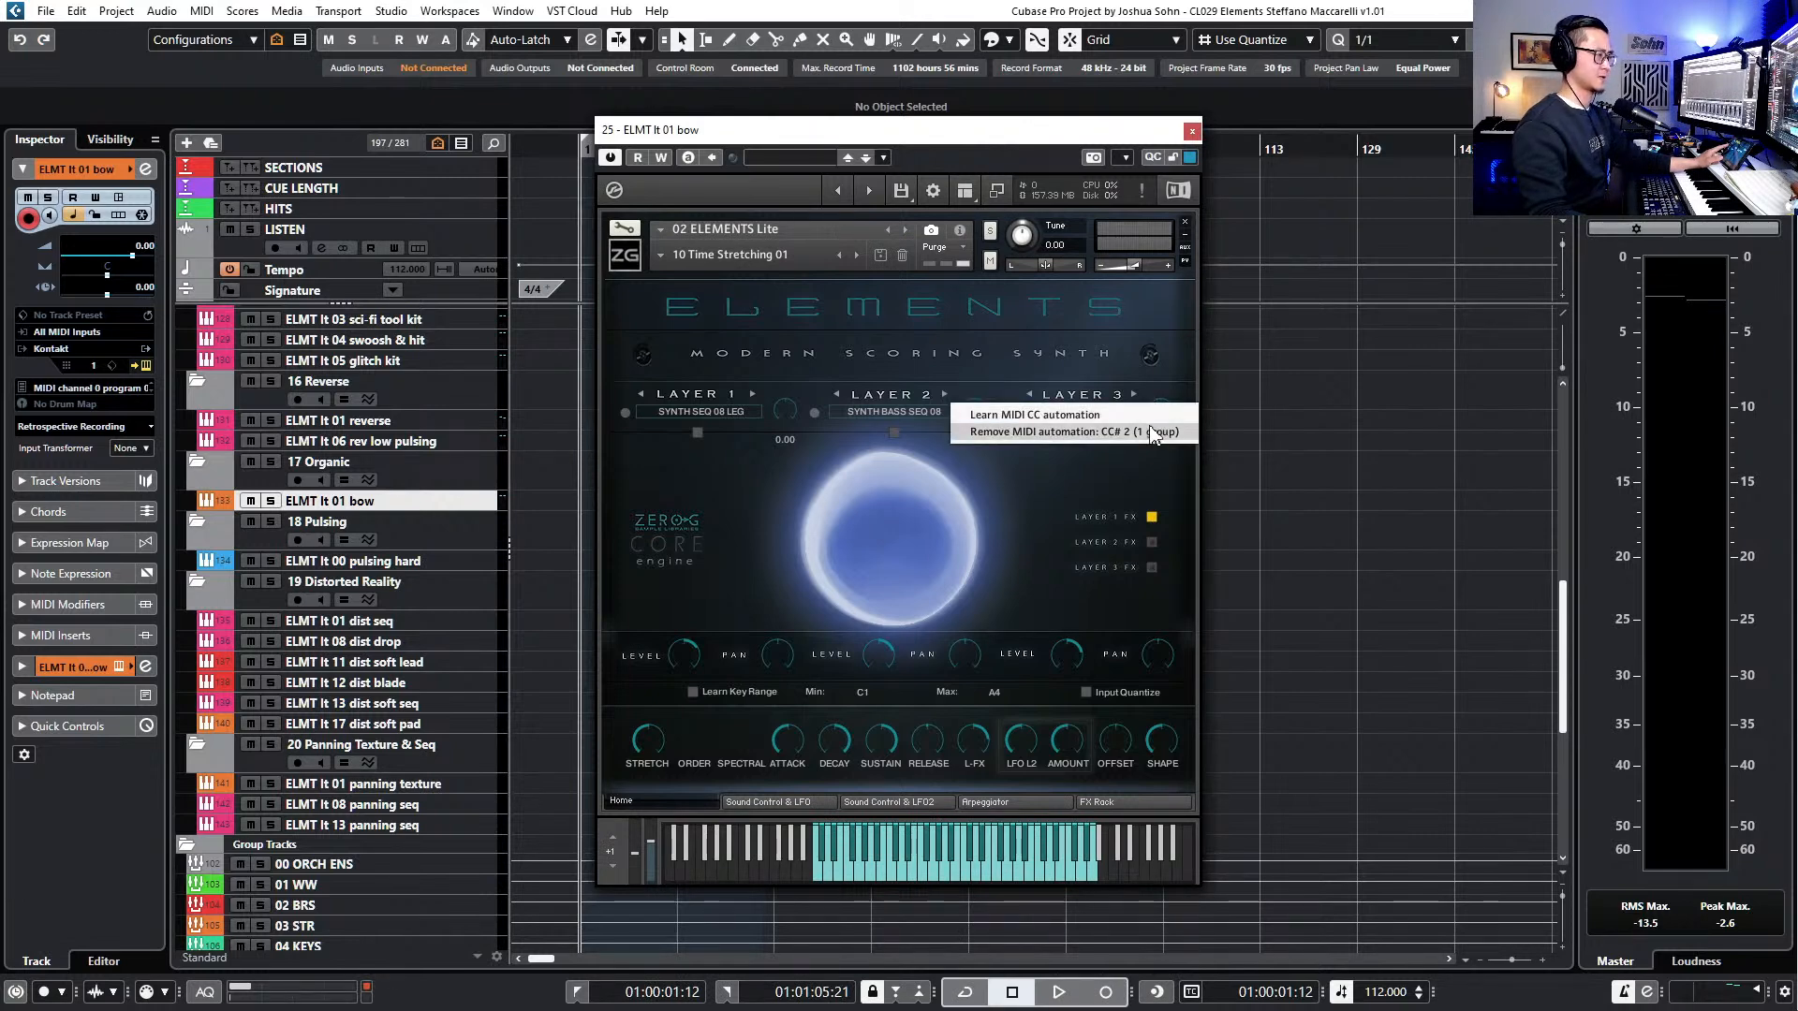
click(1153, 434)
right_click(1157, 418)
click(1170, 429)
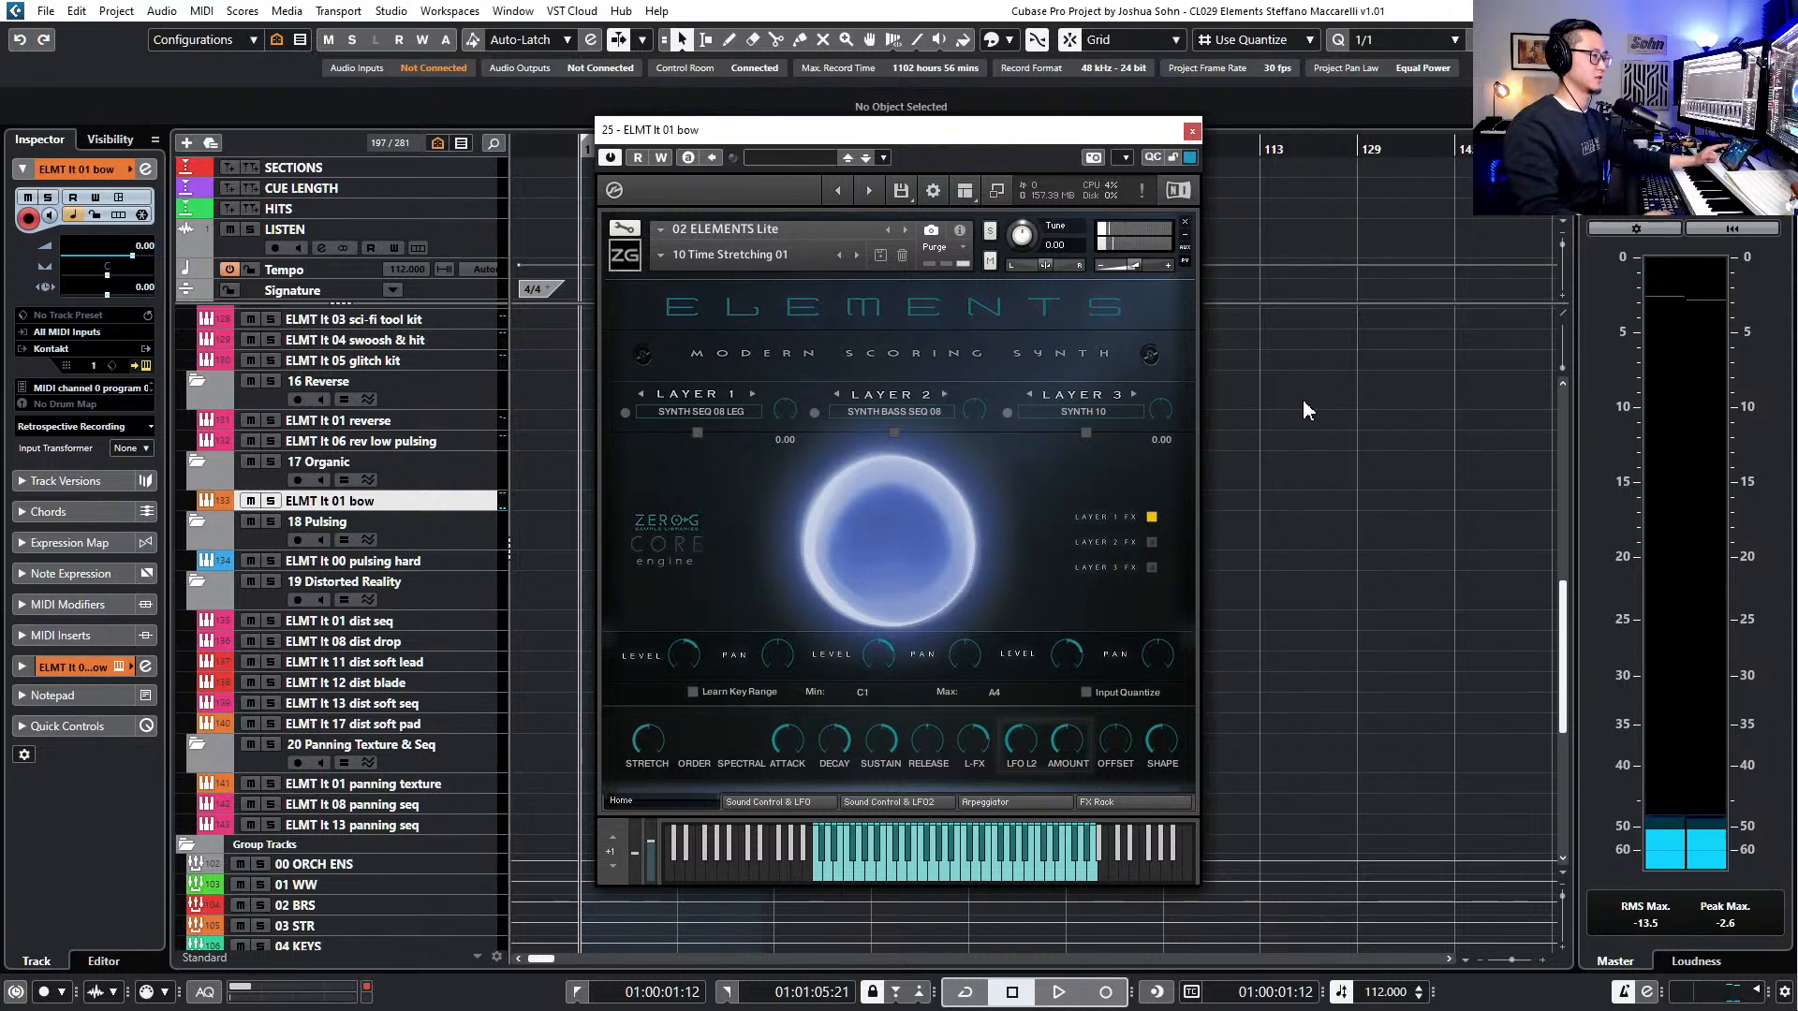
right_click(1168, 412)
click(1167, 417)
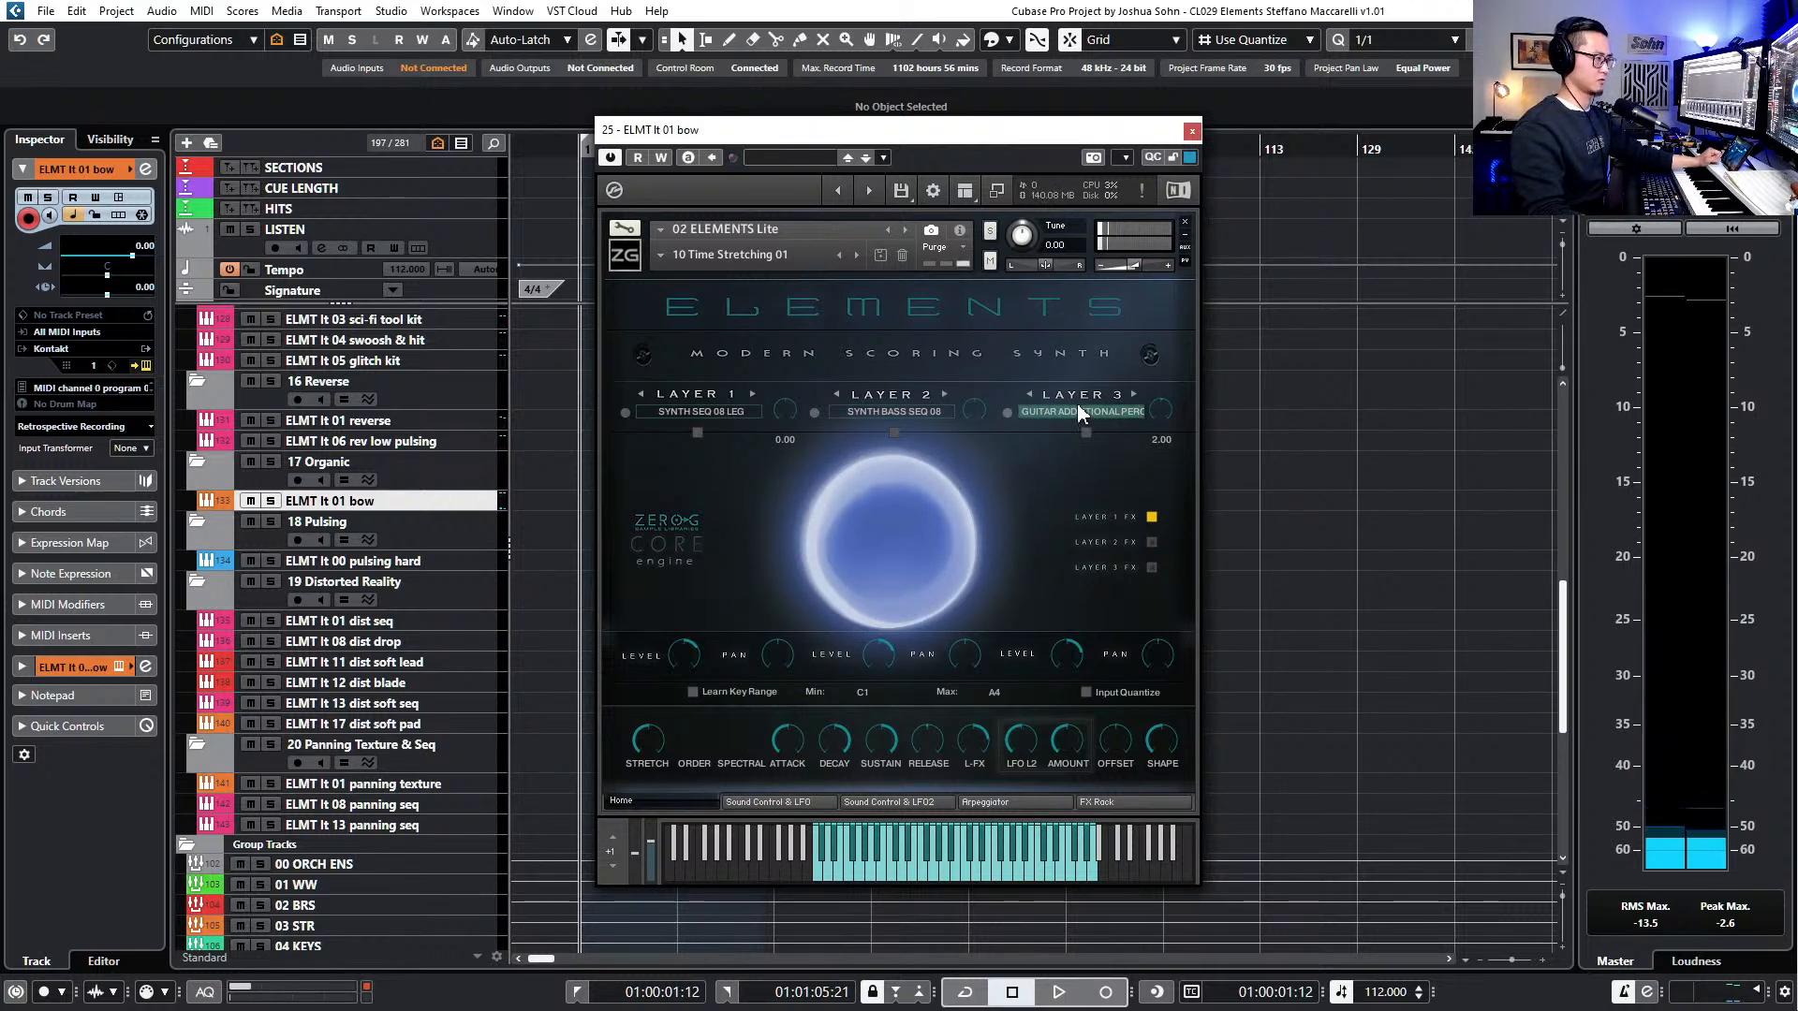
right_click(1160, 411)
click(1154, 440)
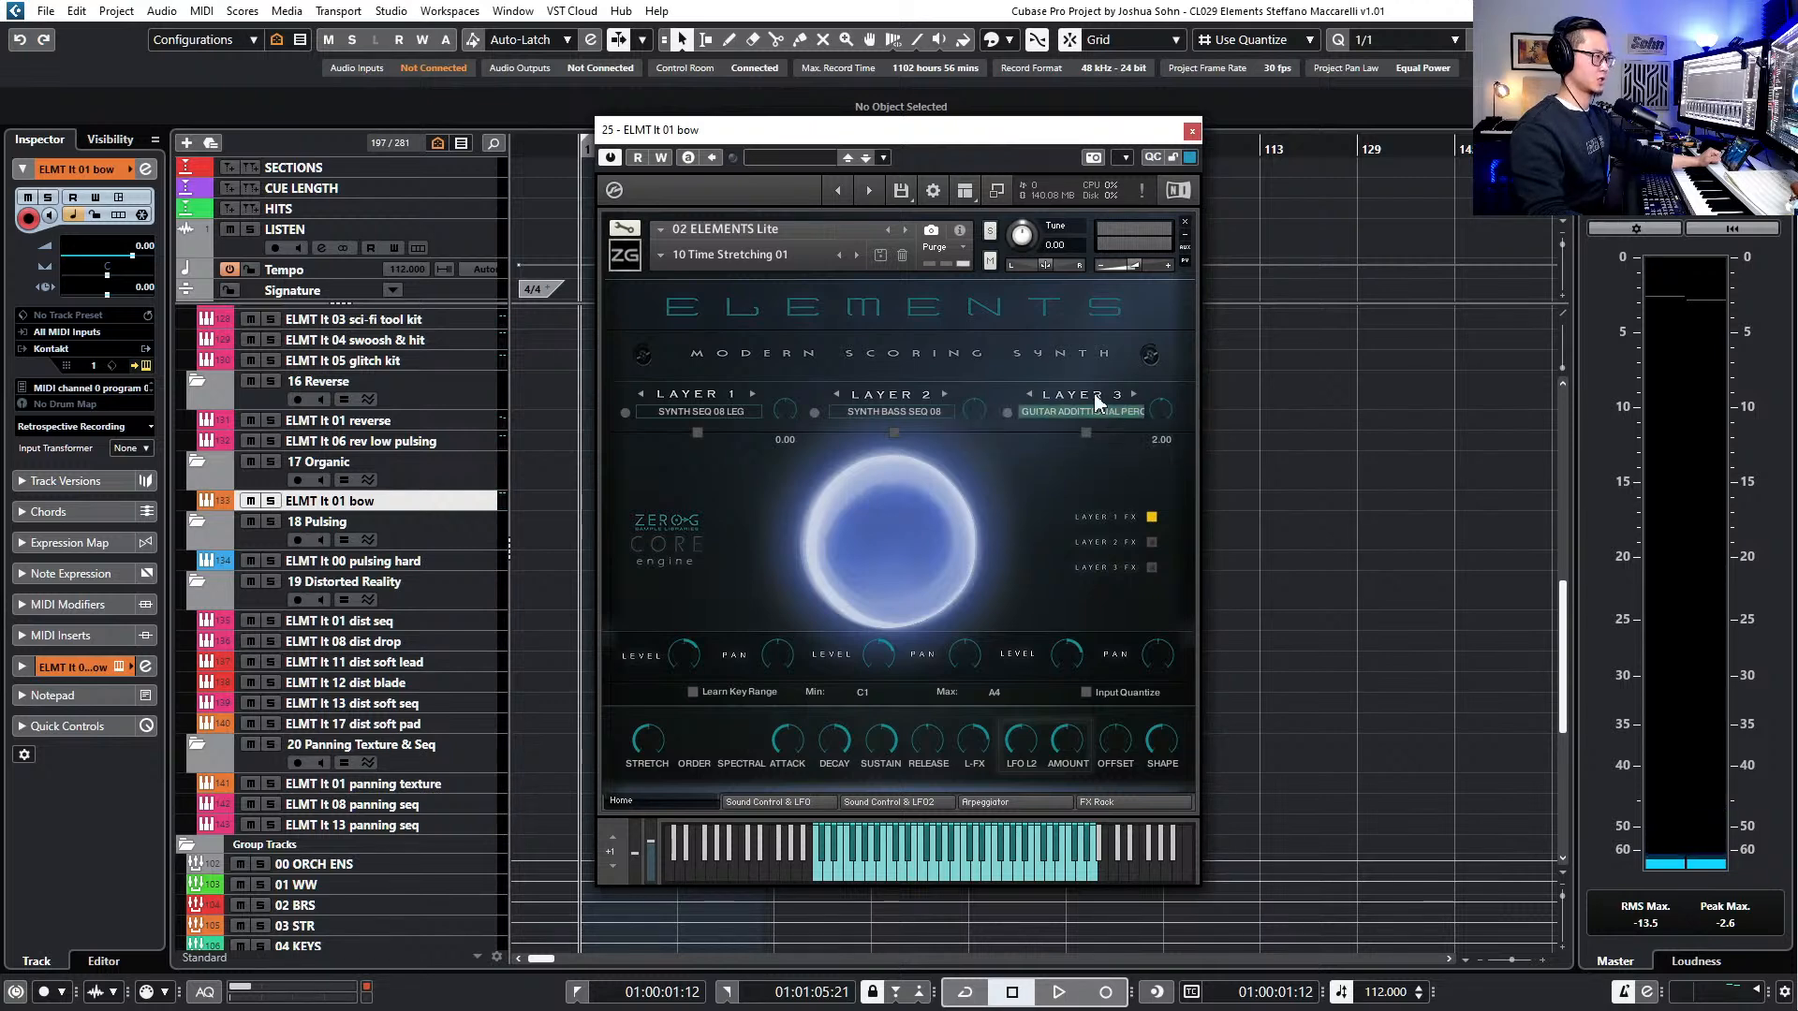
- Reload the 01 Bow snapshot from 17 Organic on the bow track, and audition the 00 pulsing hard track
click(669, 260)
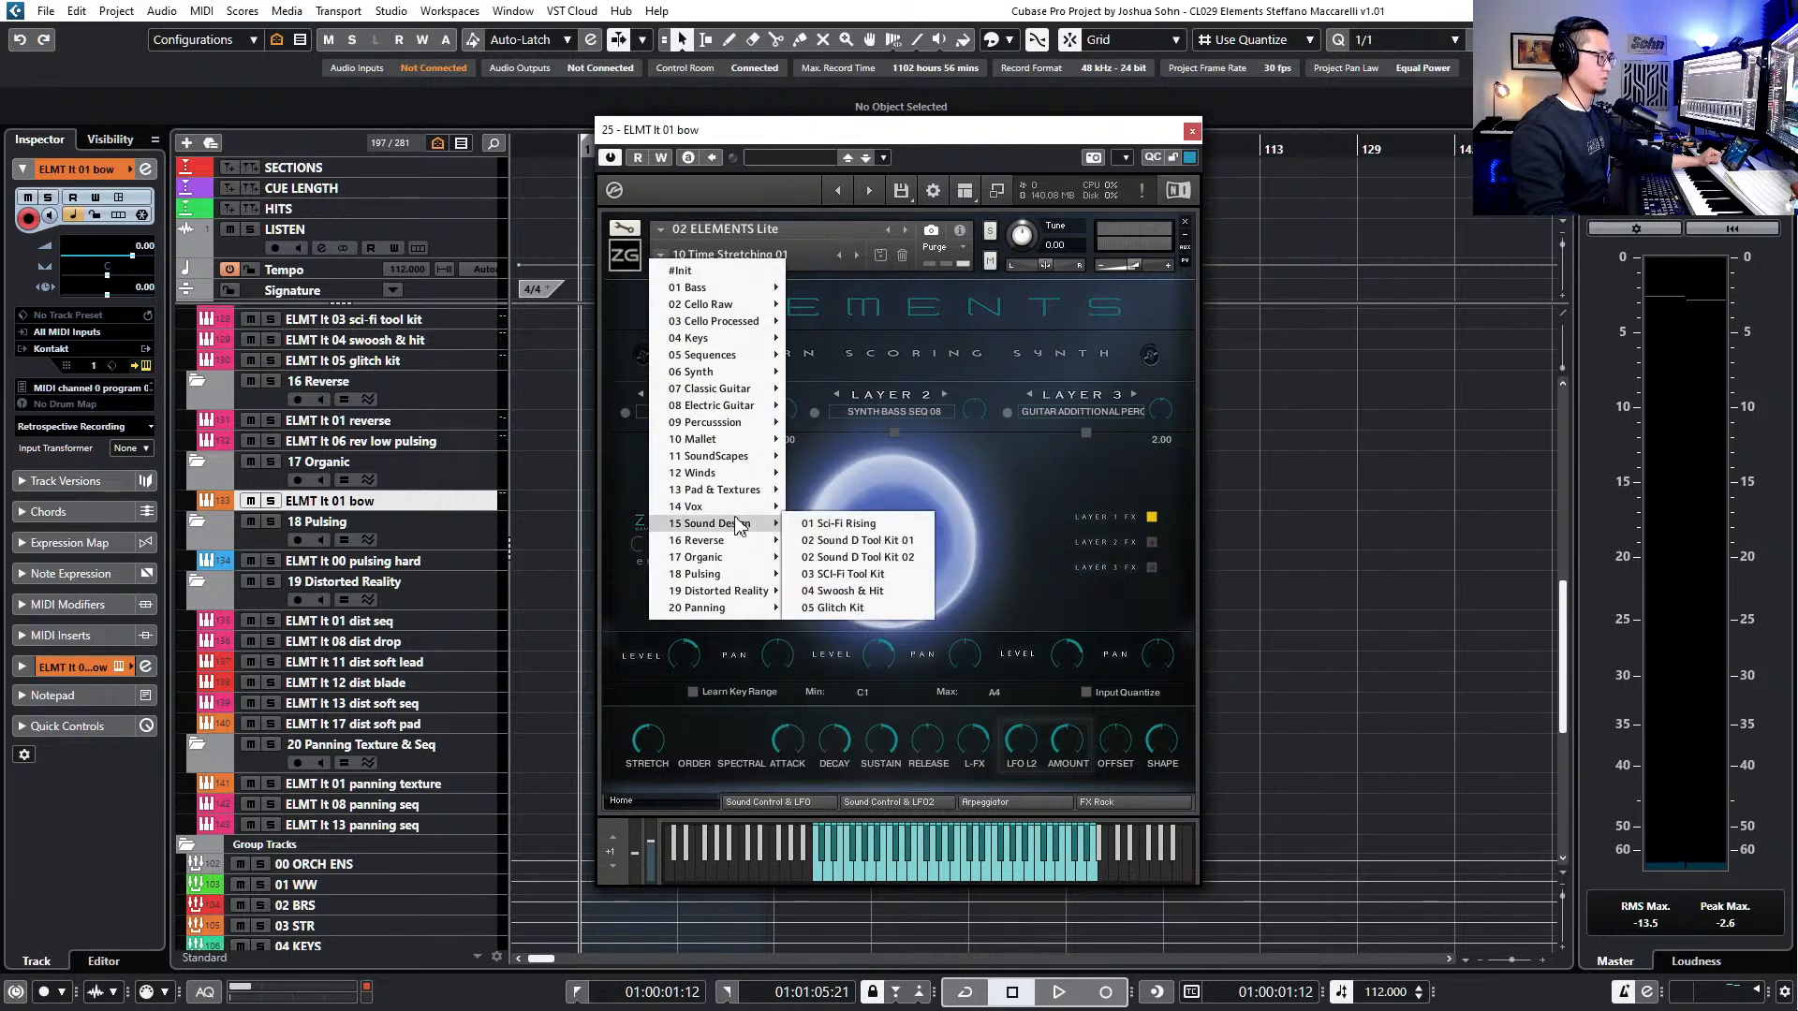
mouse_move(750, 560)
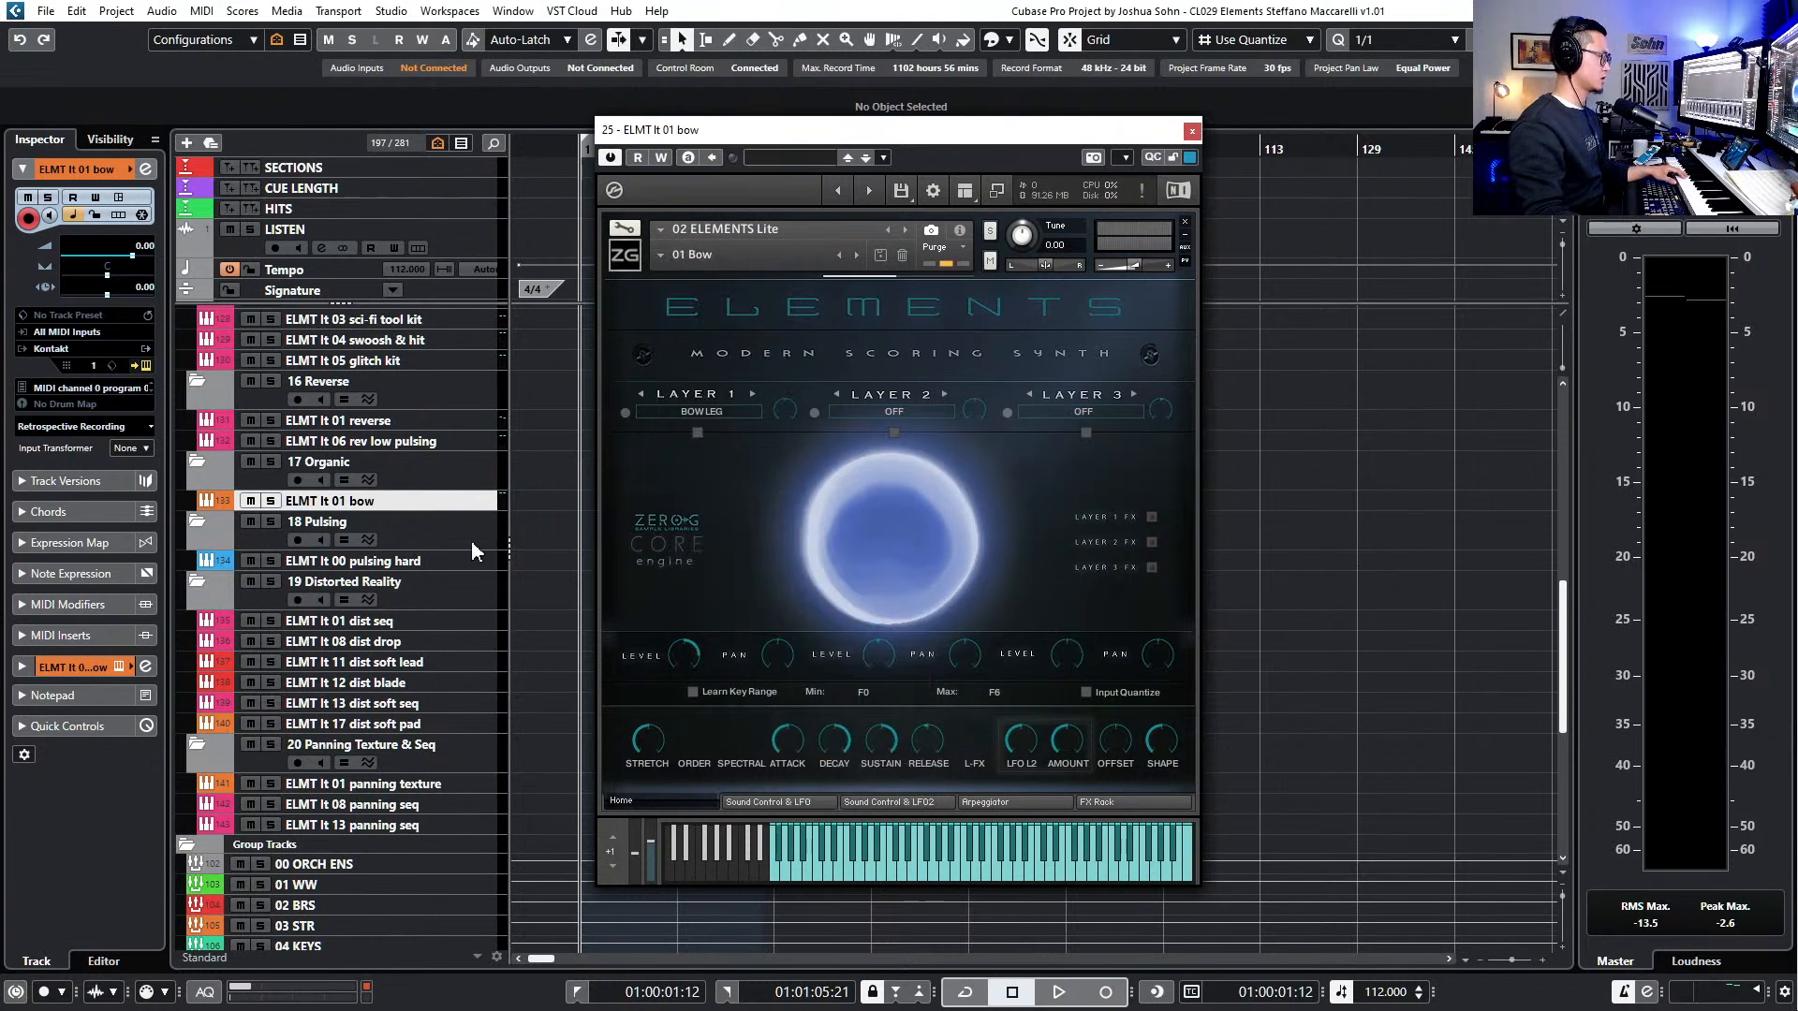
click(419, 561)
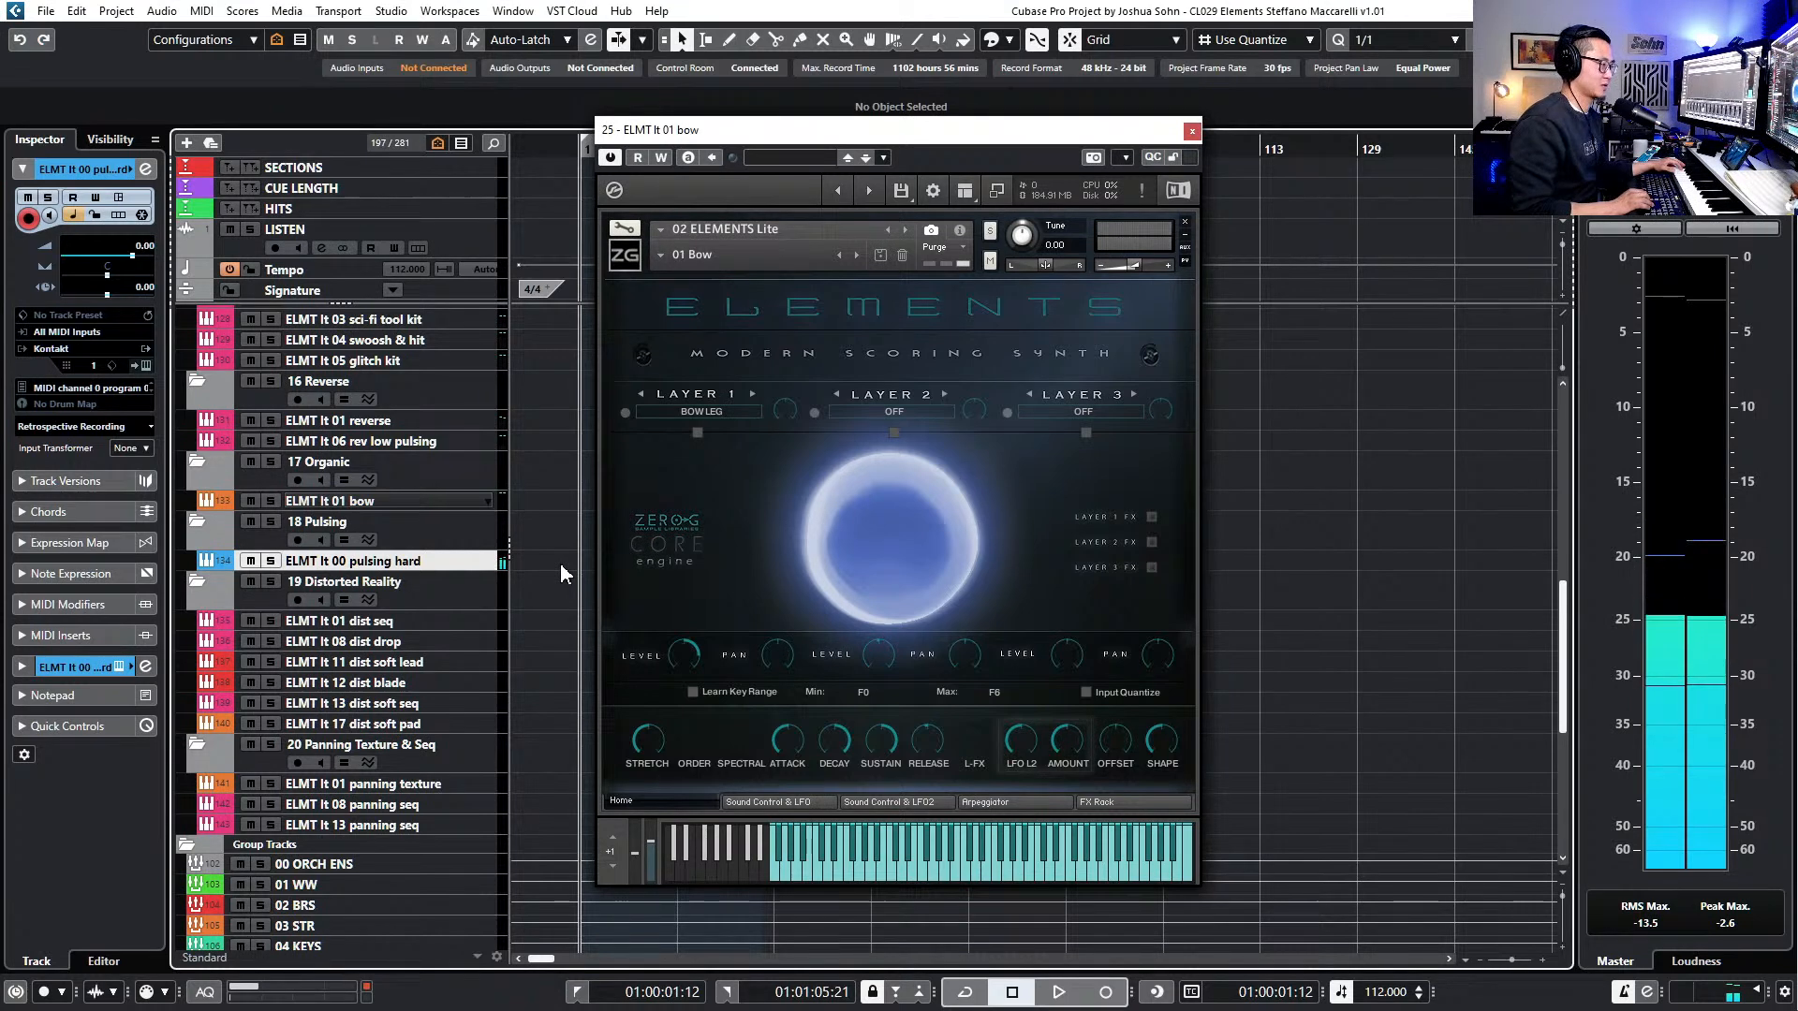
- Audition the 19 Distorted Reality tracks one after another from 01 dist seq through 13 dist soft seq
key(Down)
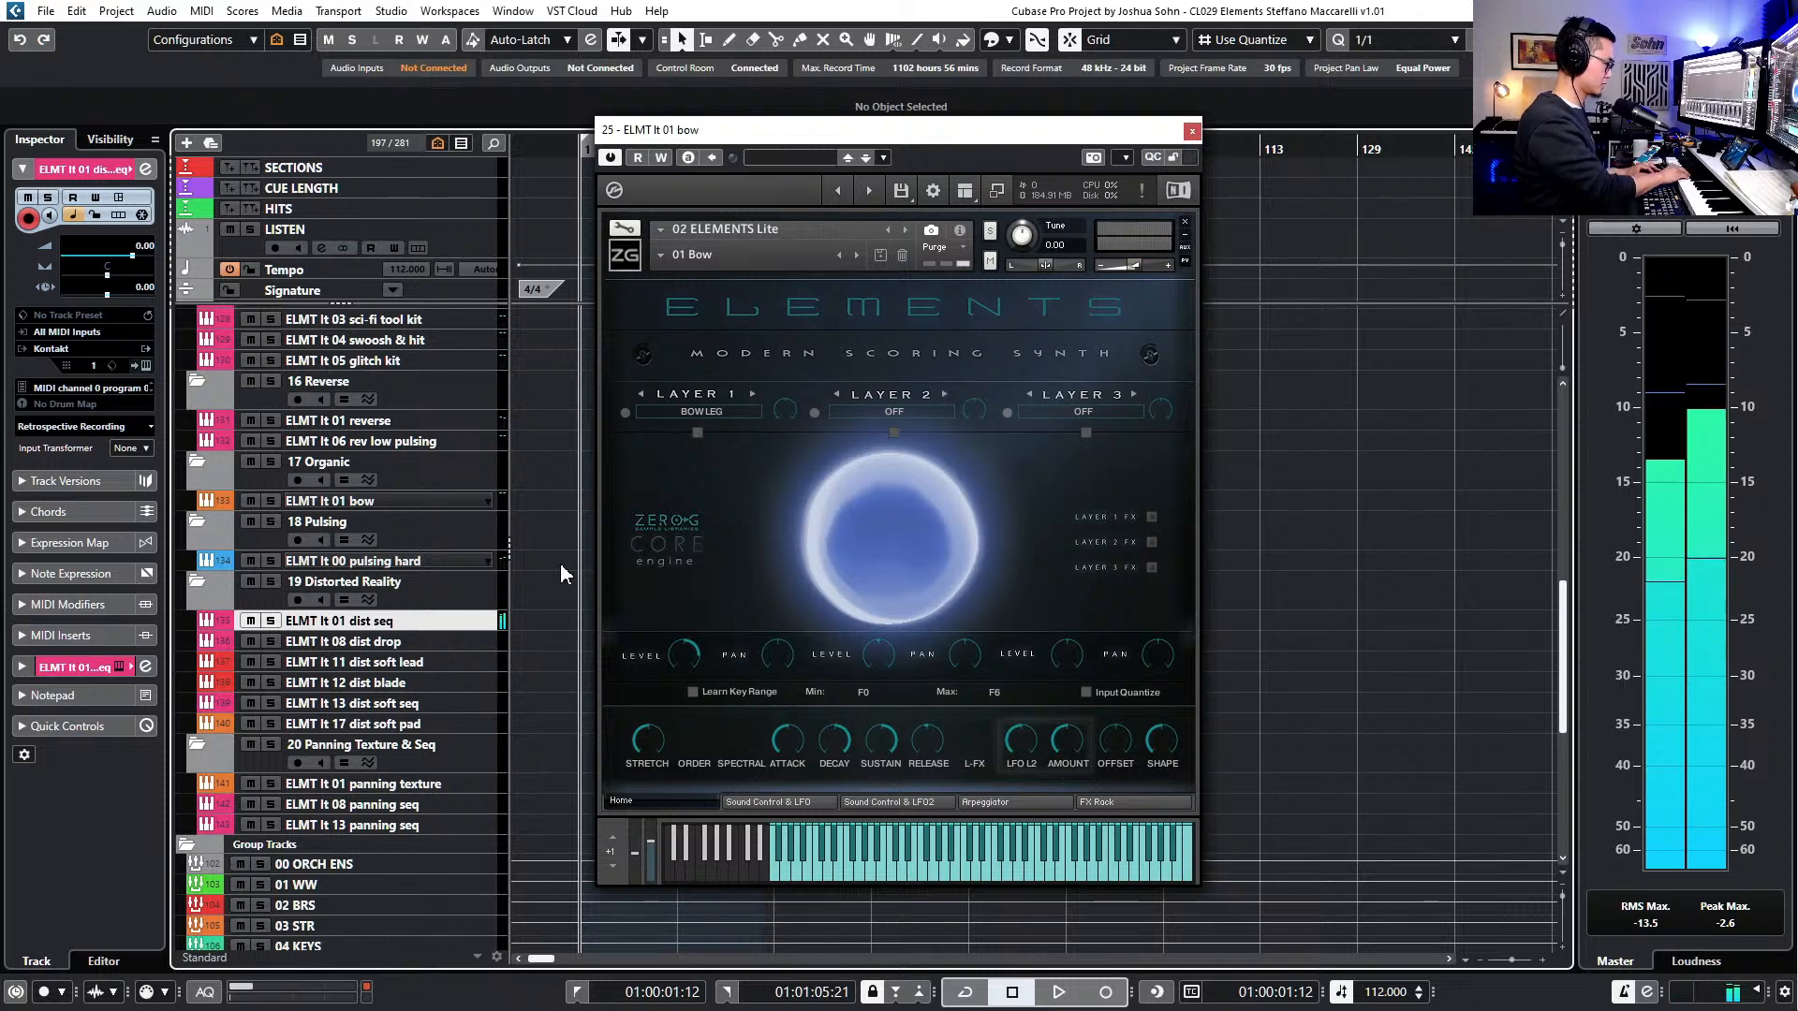
key(Down)
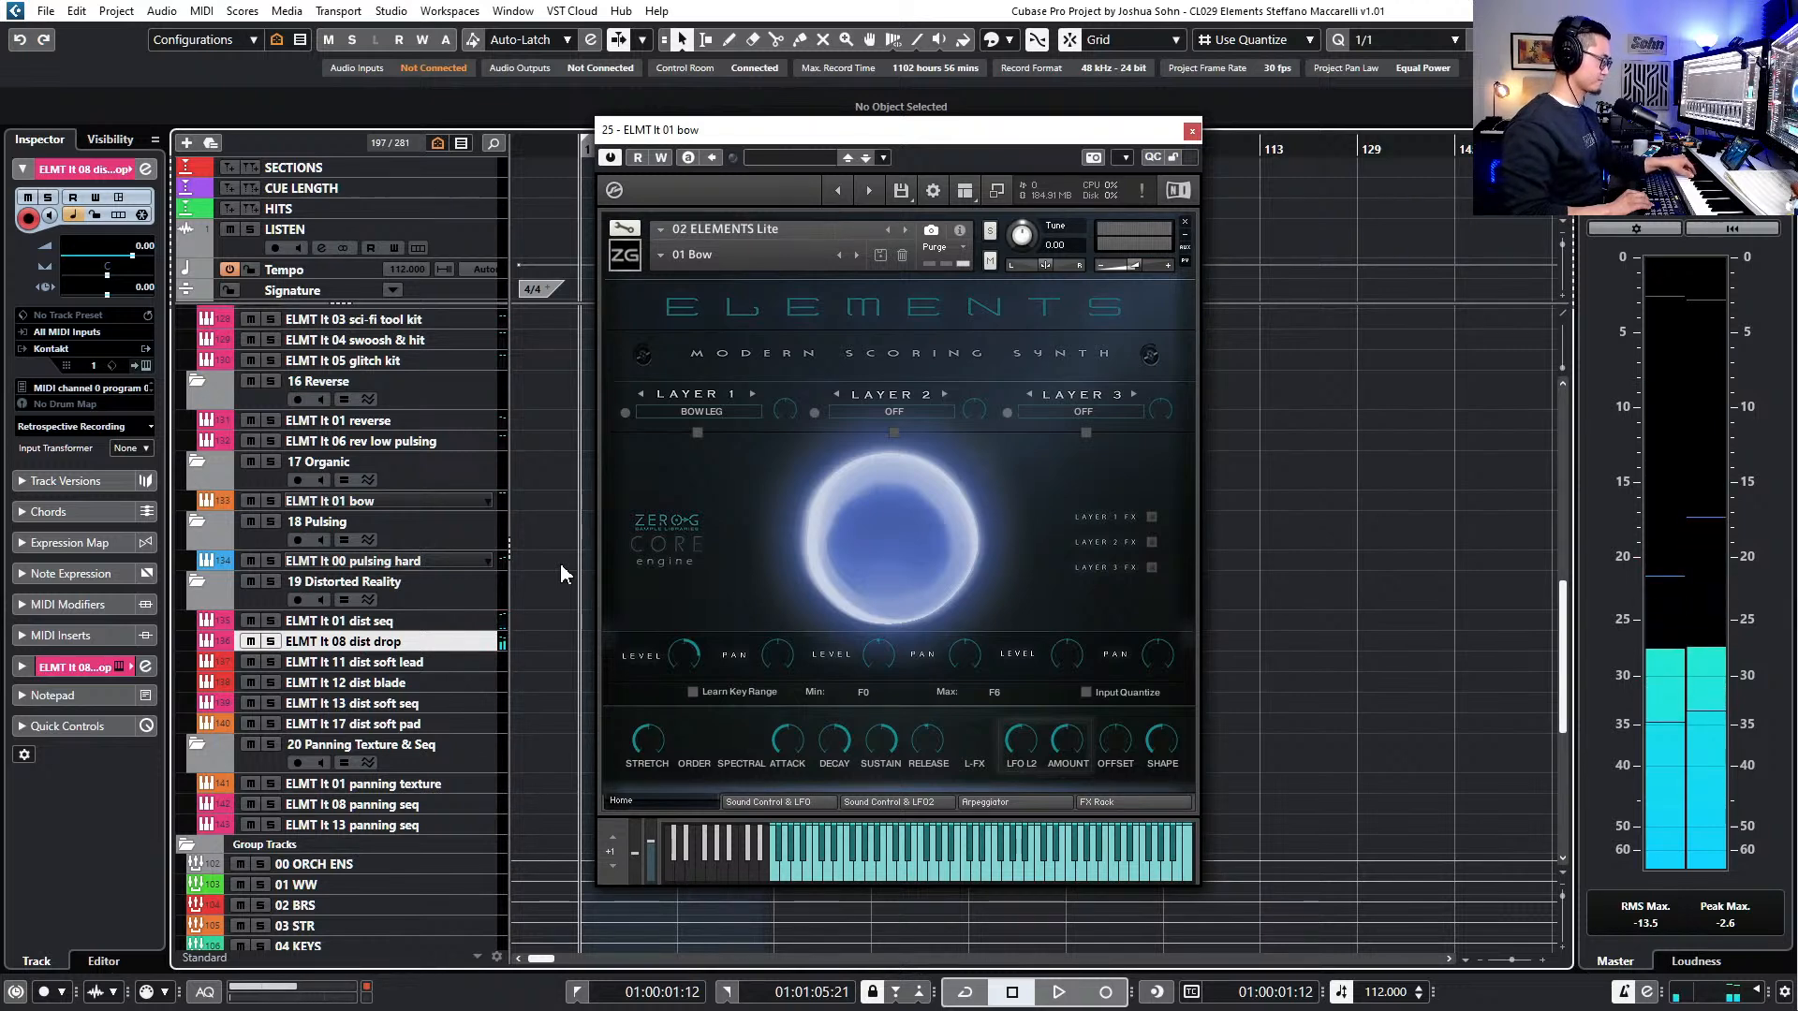
key(Down)
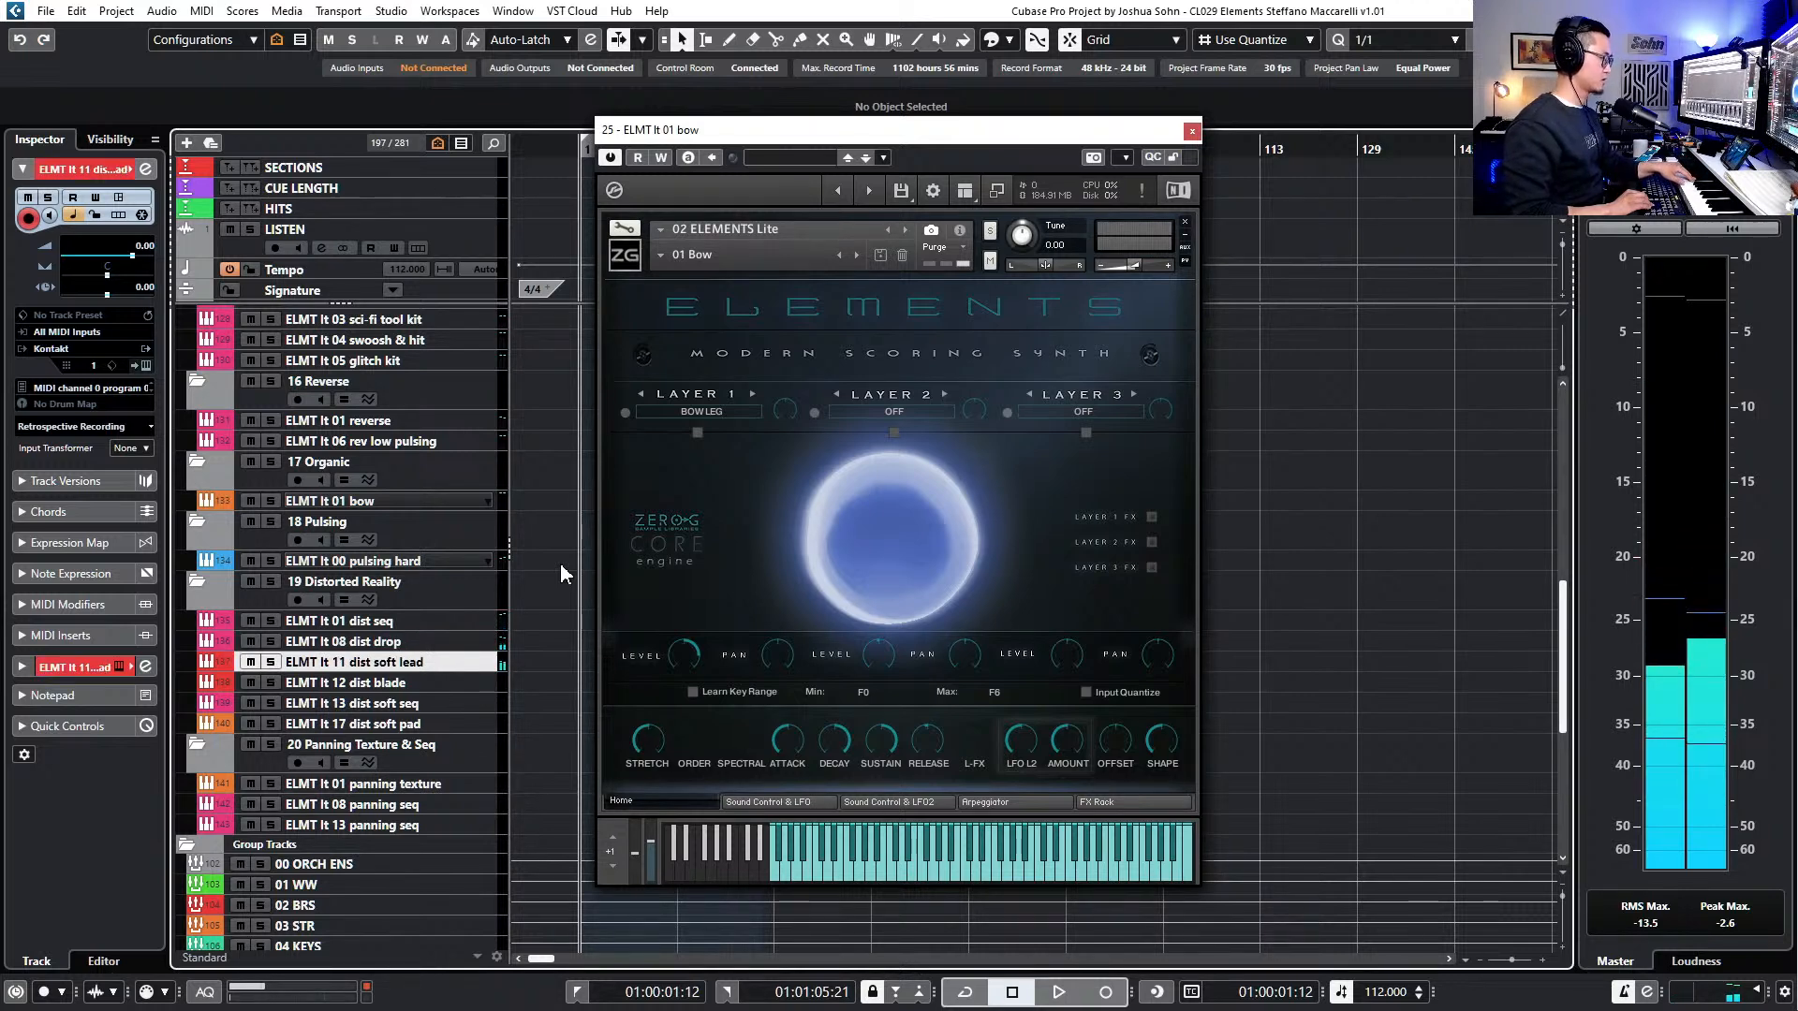
key(Down)
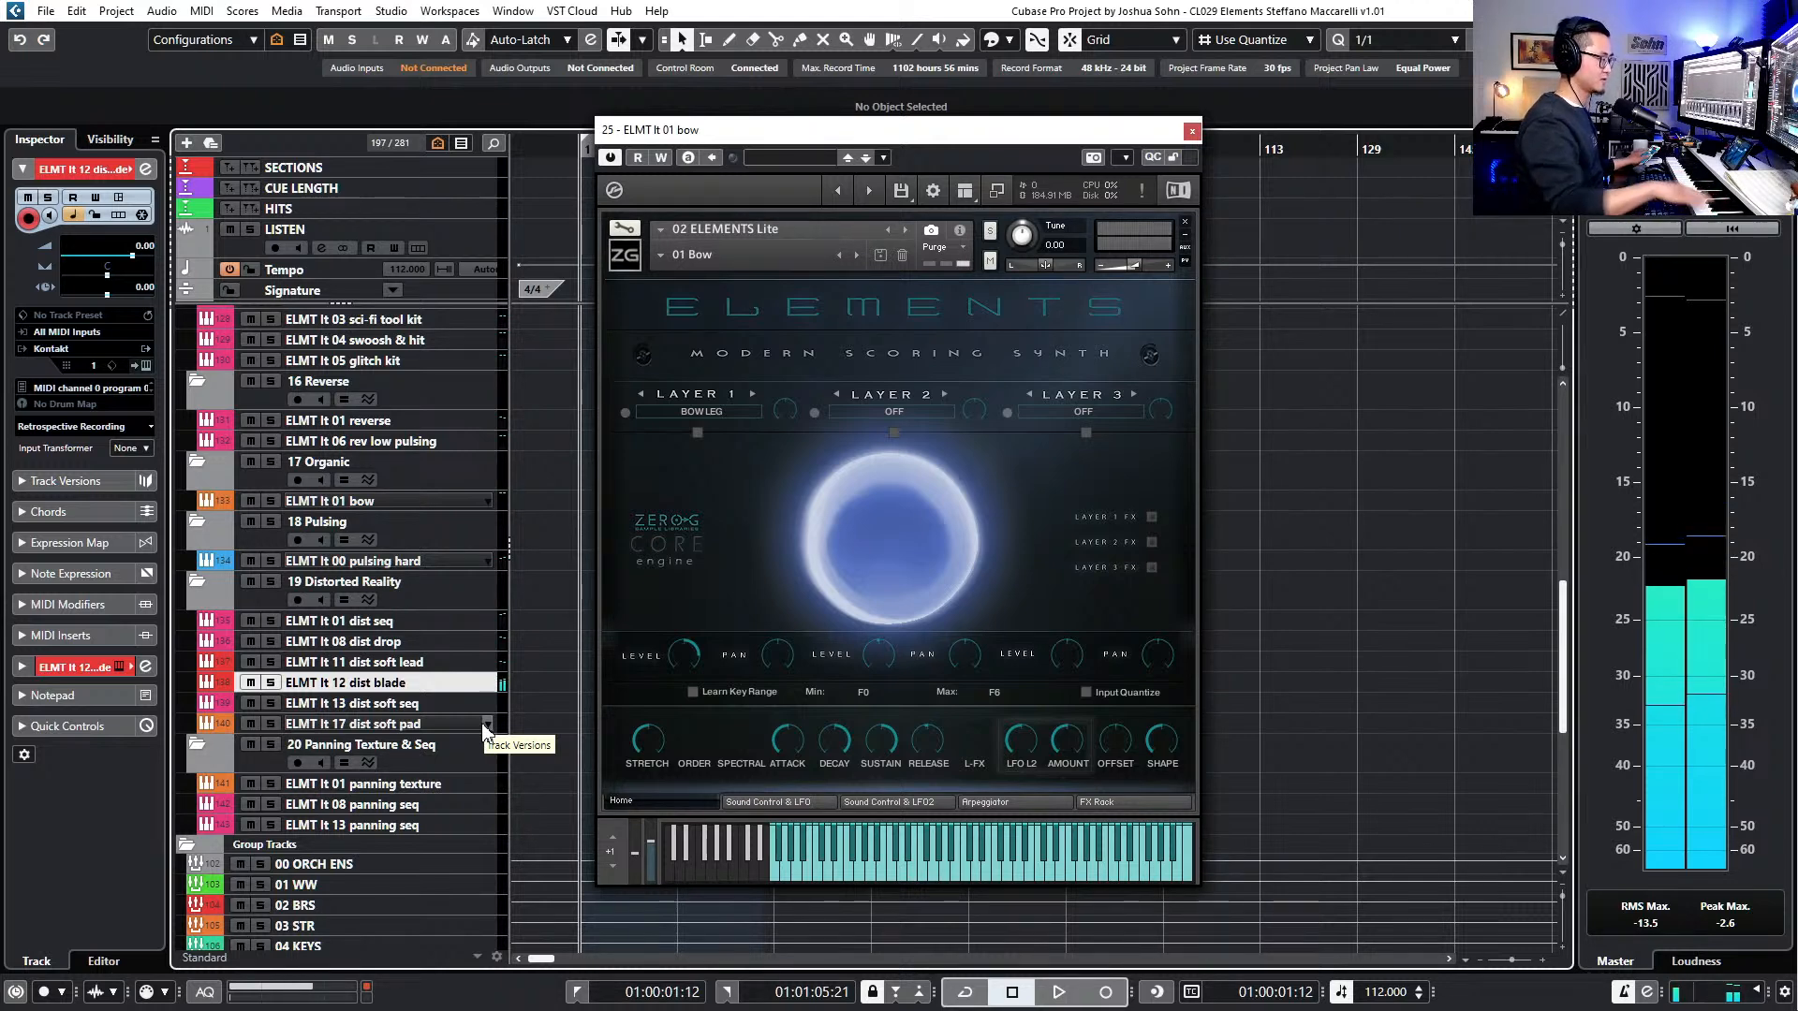
click(453, 700)
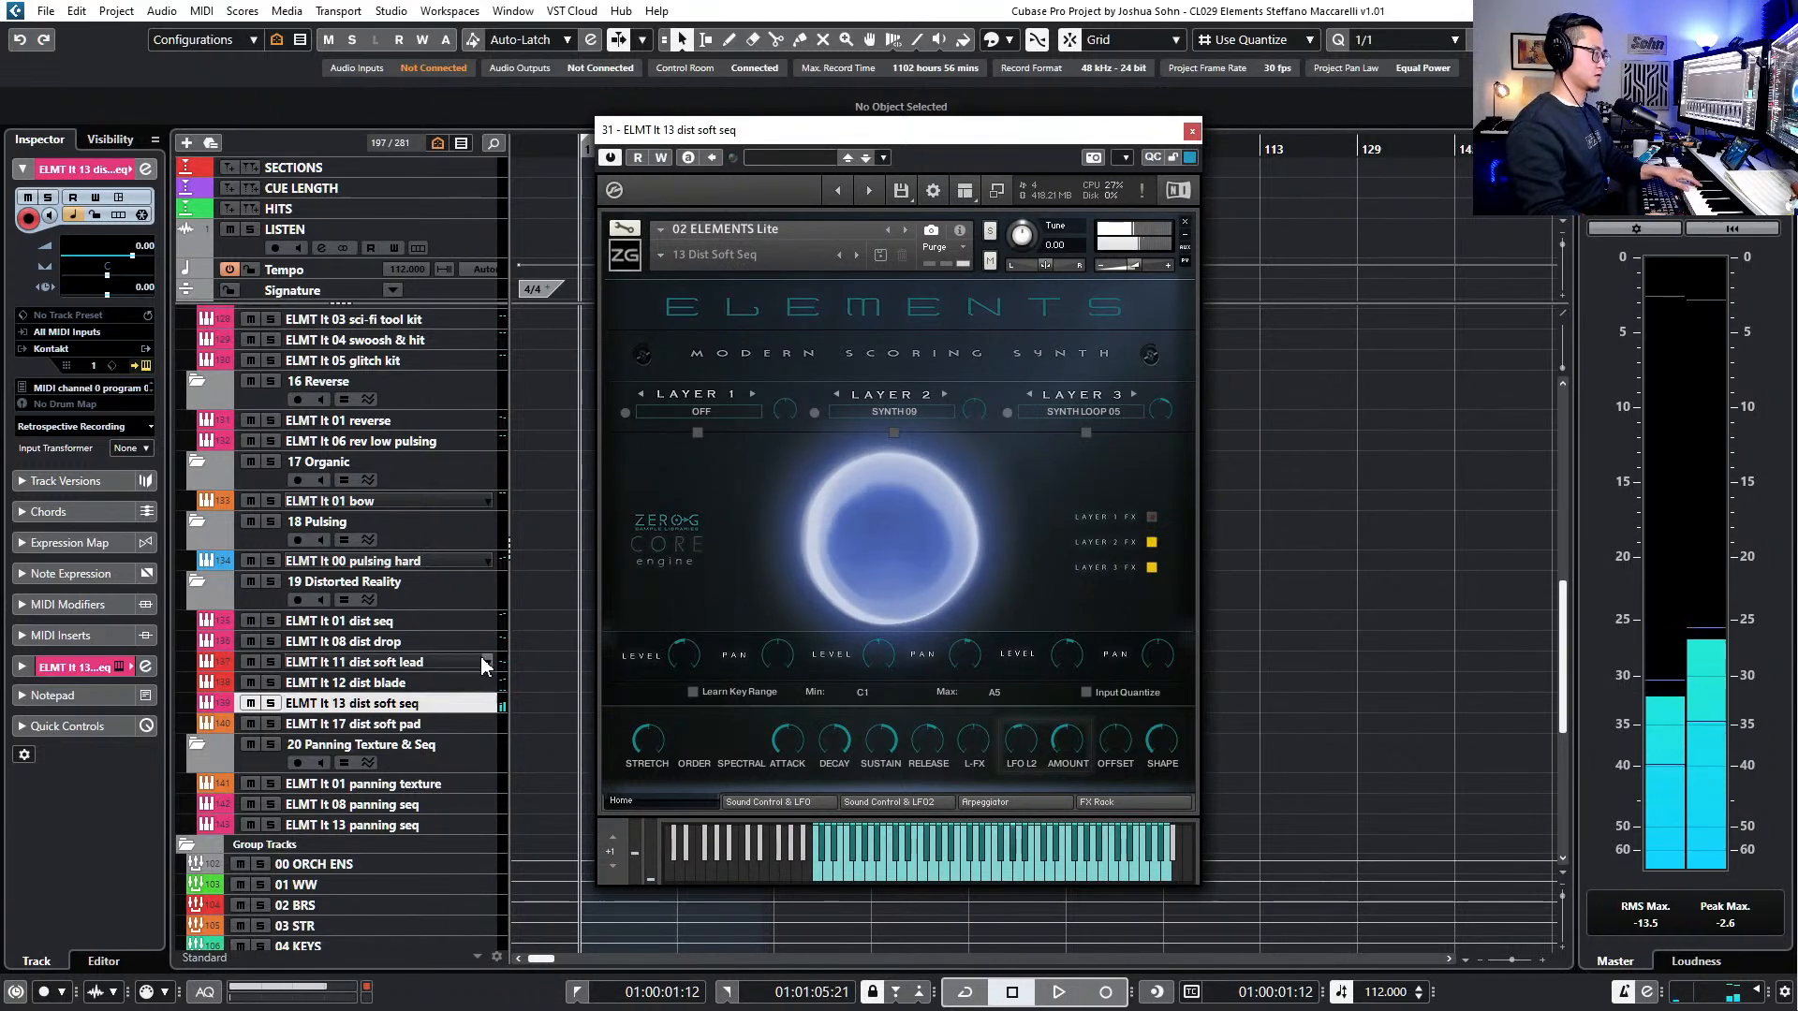
- Load the 17 Dist Soft Pad snapshot from 19 Distorted Reality on the 17 dist soft pad track and audition it
click(402, 725)
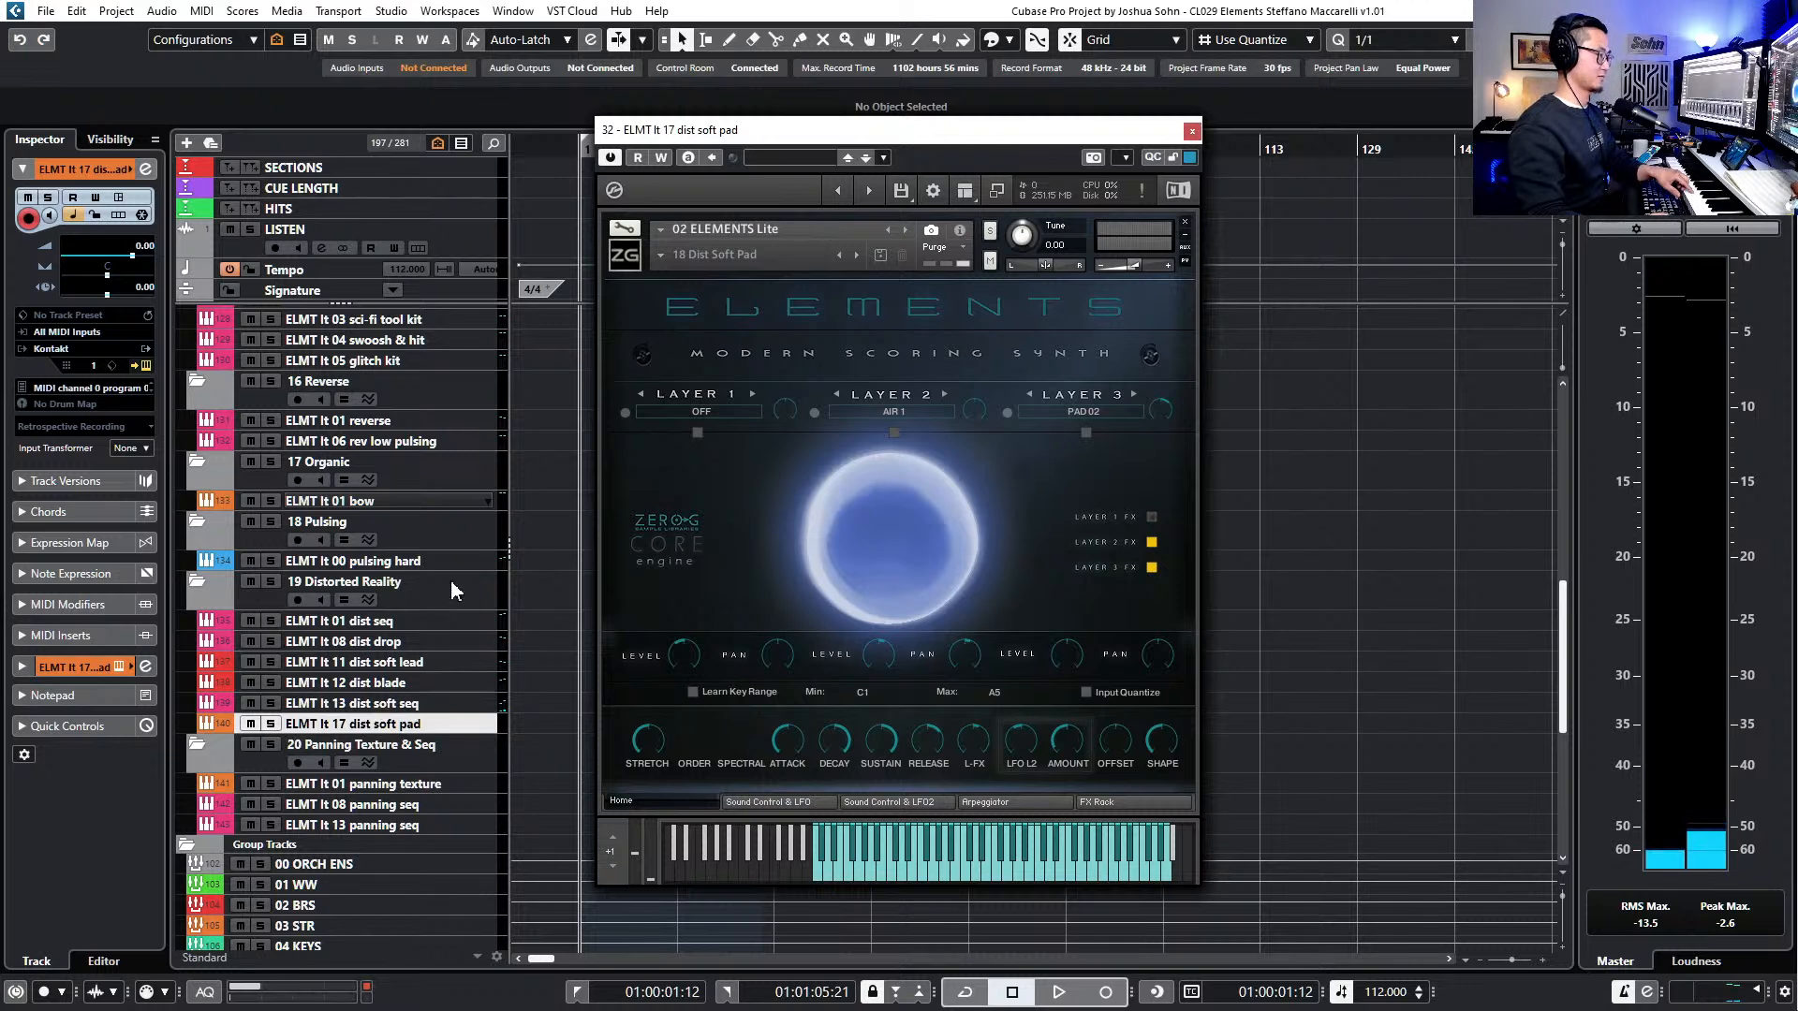
click(661, 253)
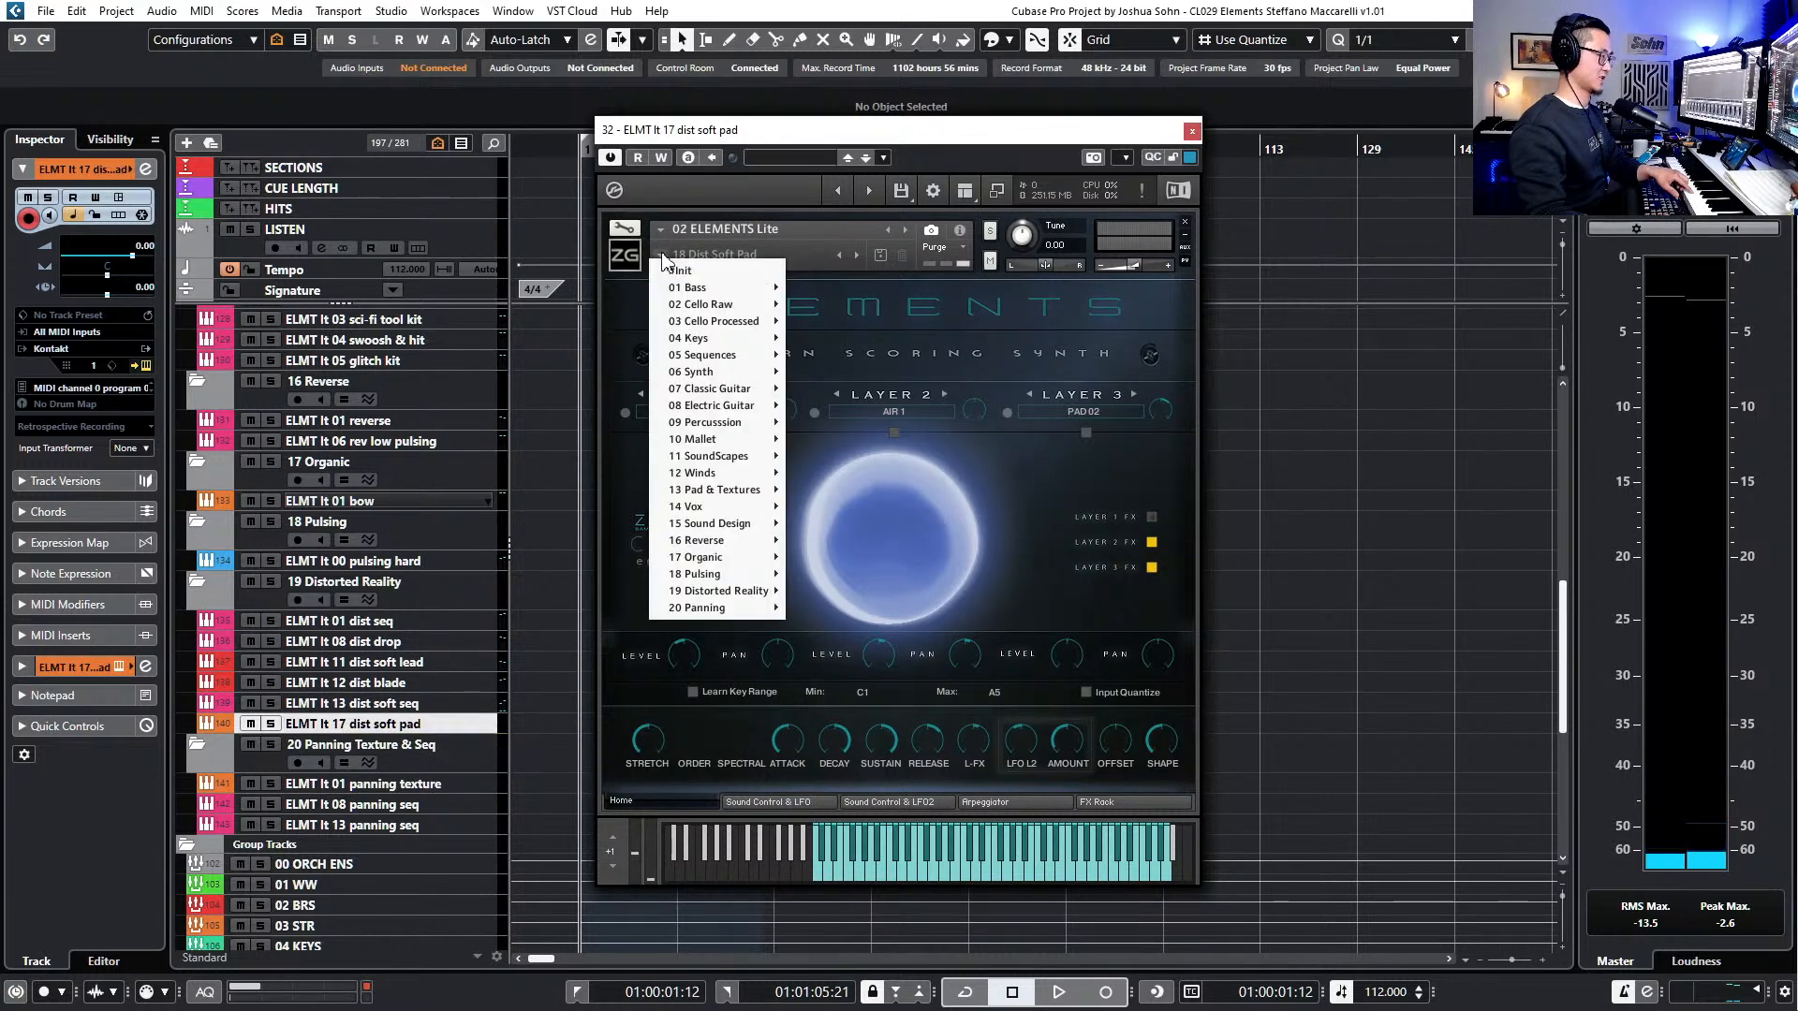
mouse_move(708, 547)
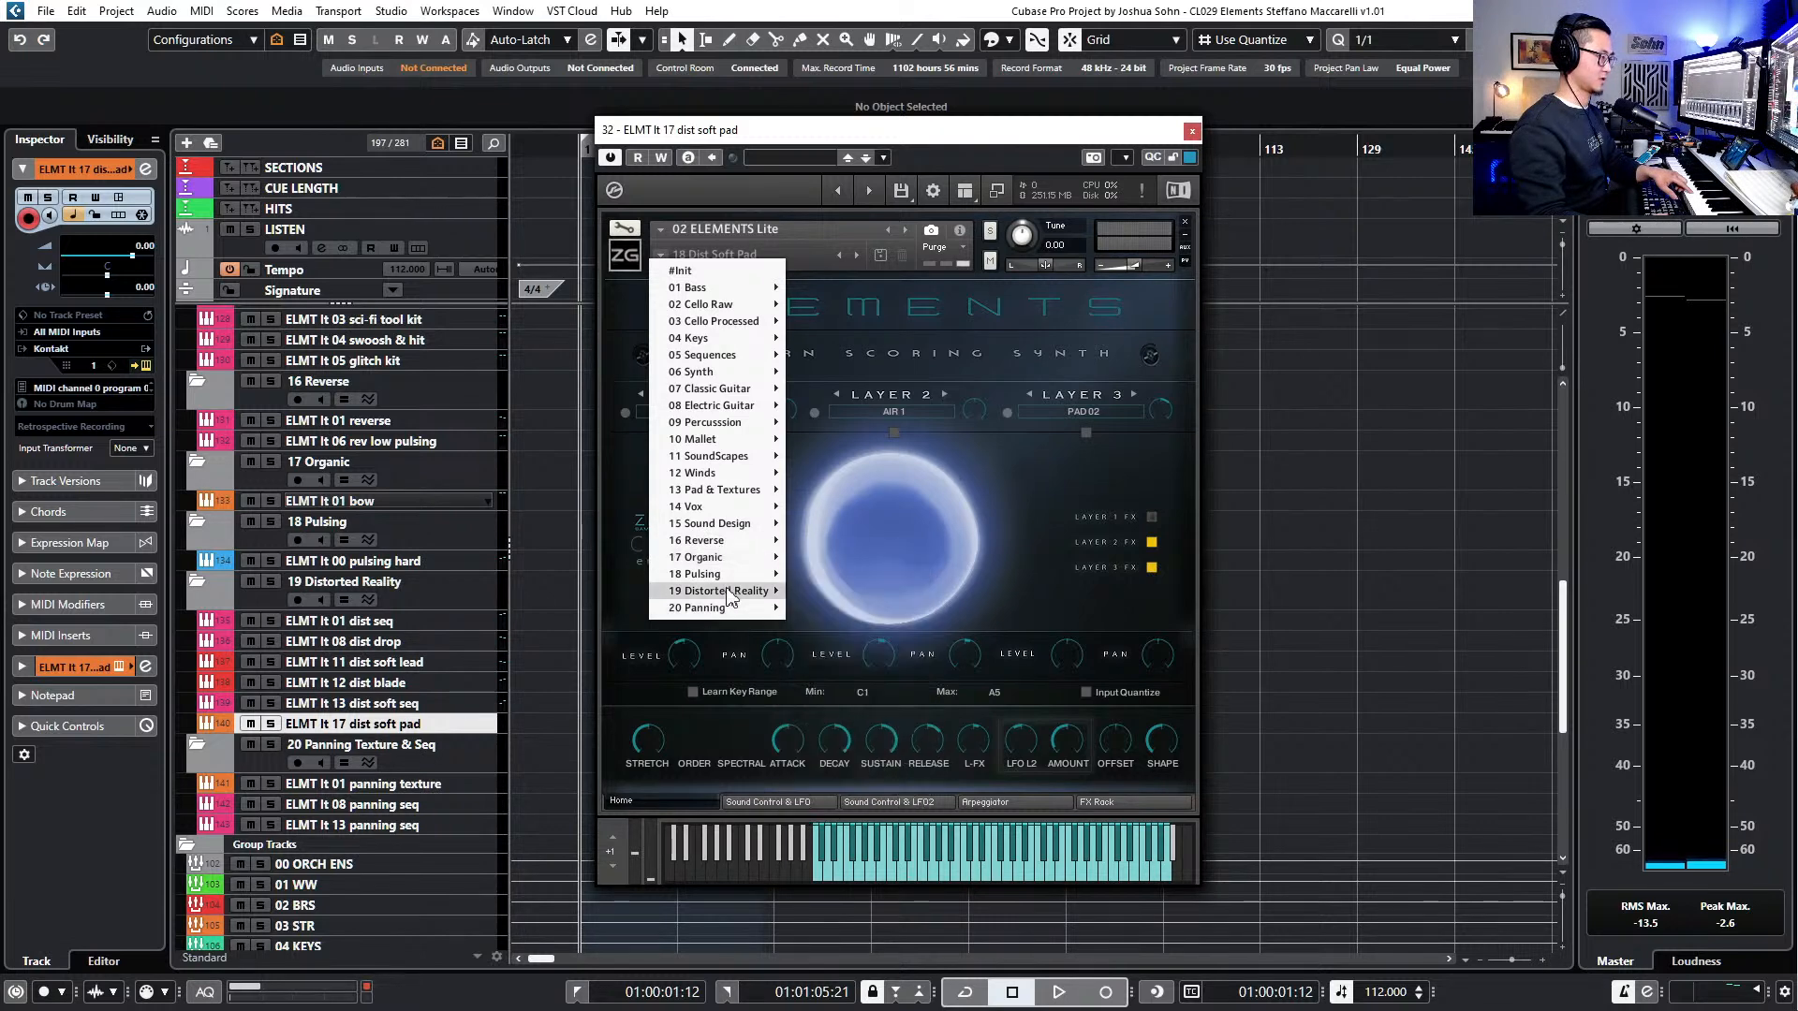
mouse_move(729, 595)
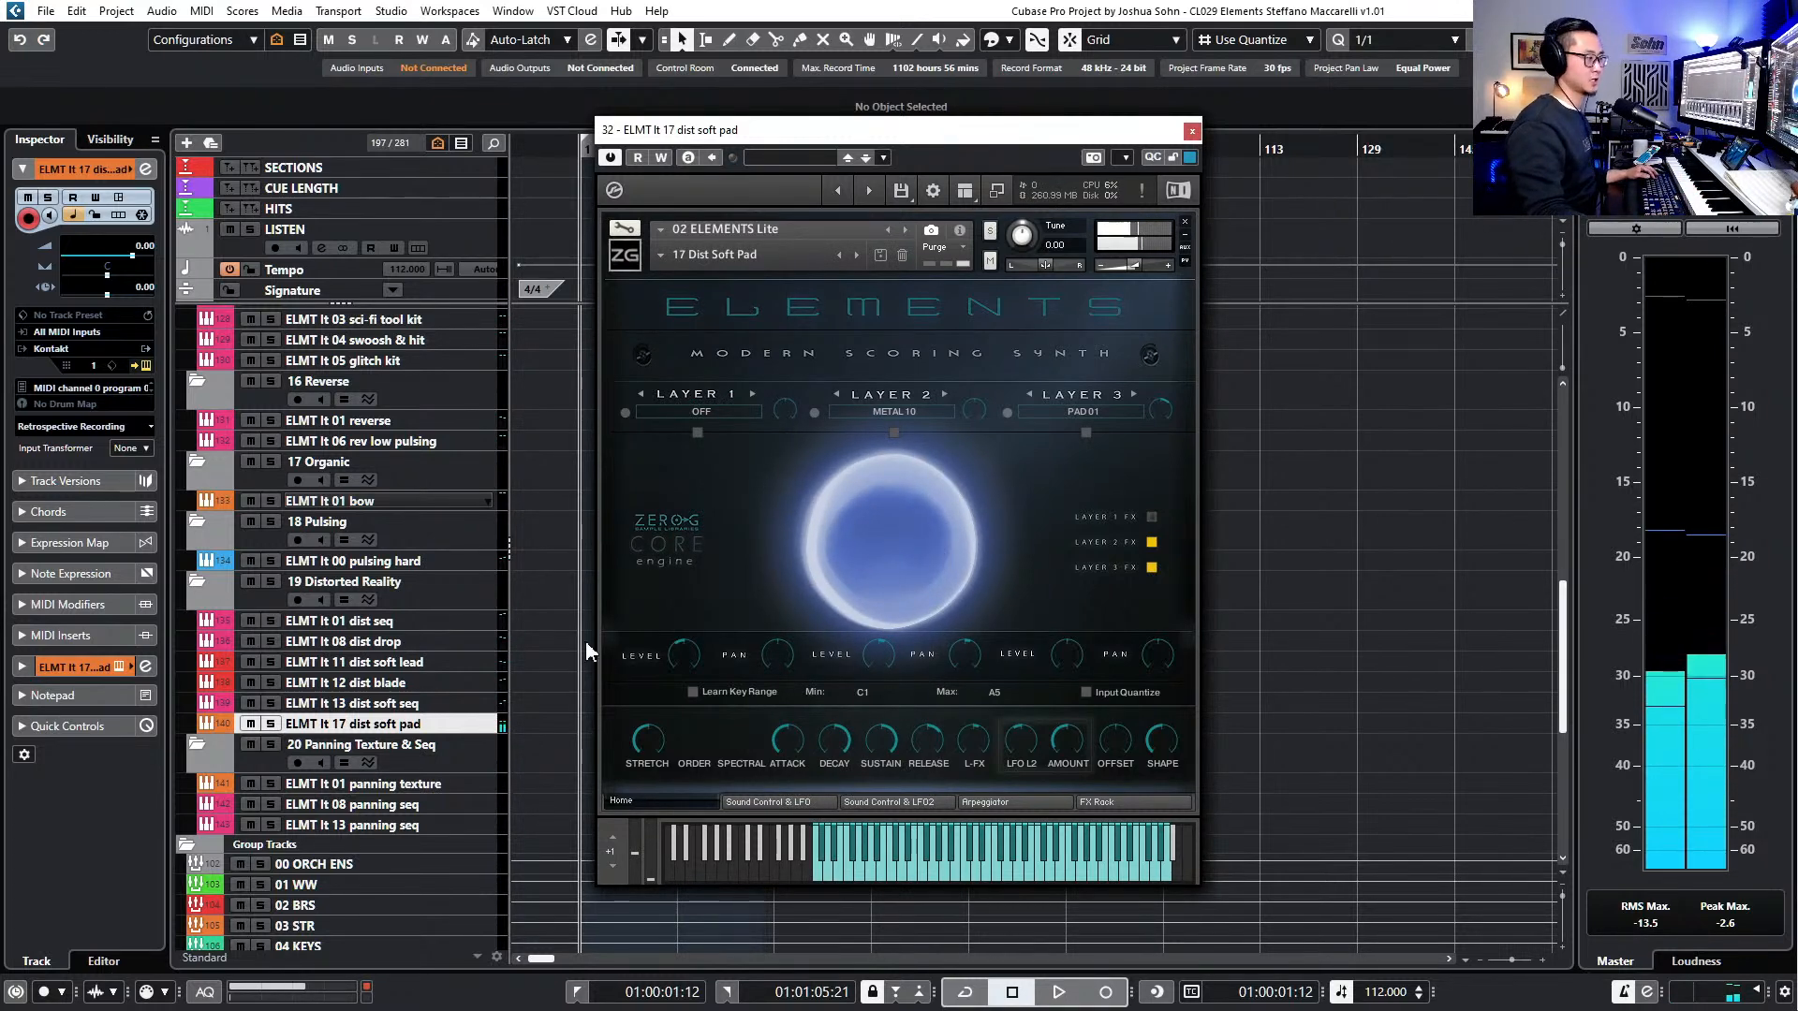
- Audition the three tracks in the 20 Panning Texture & Seq folder, and close the open instrument windows
click(409, 782)
scroll(488, 775, down, 3)
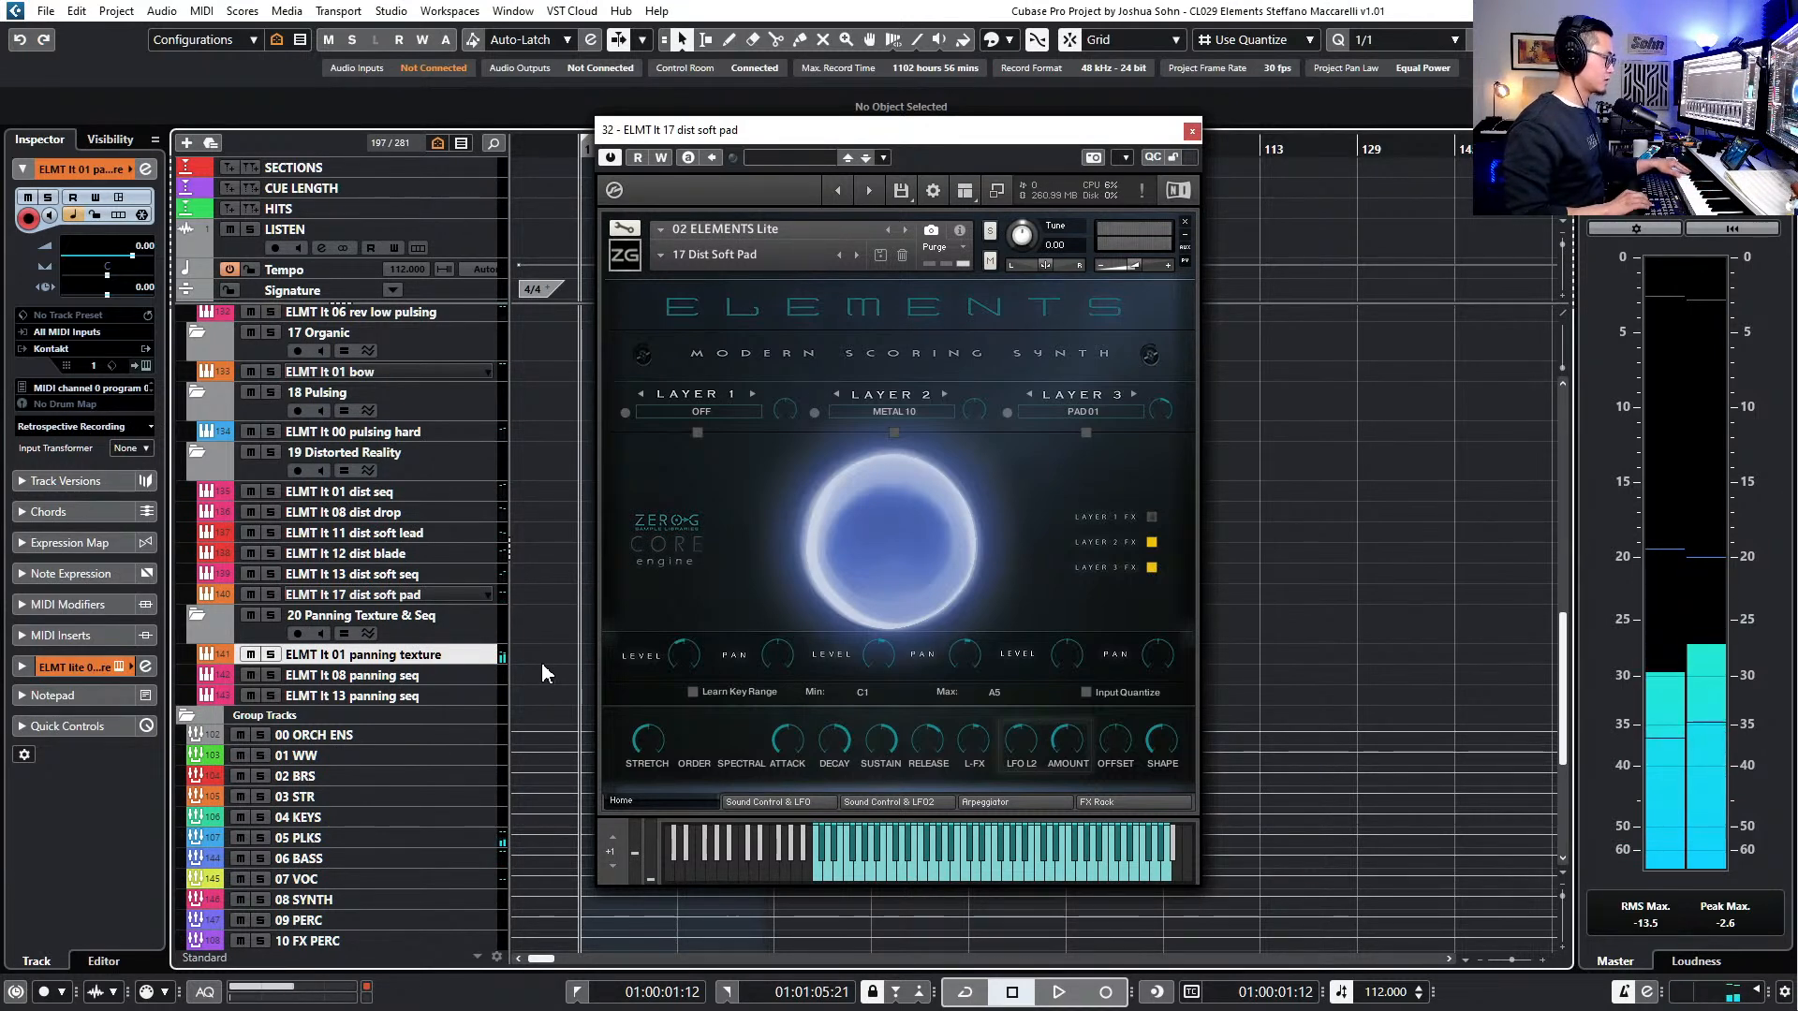
key(Down)
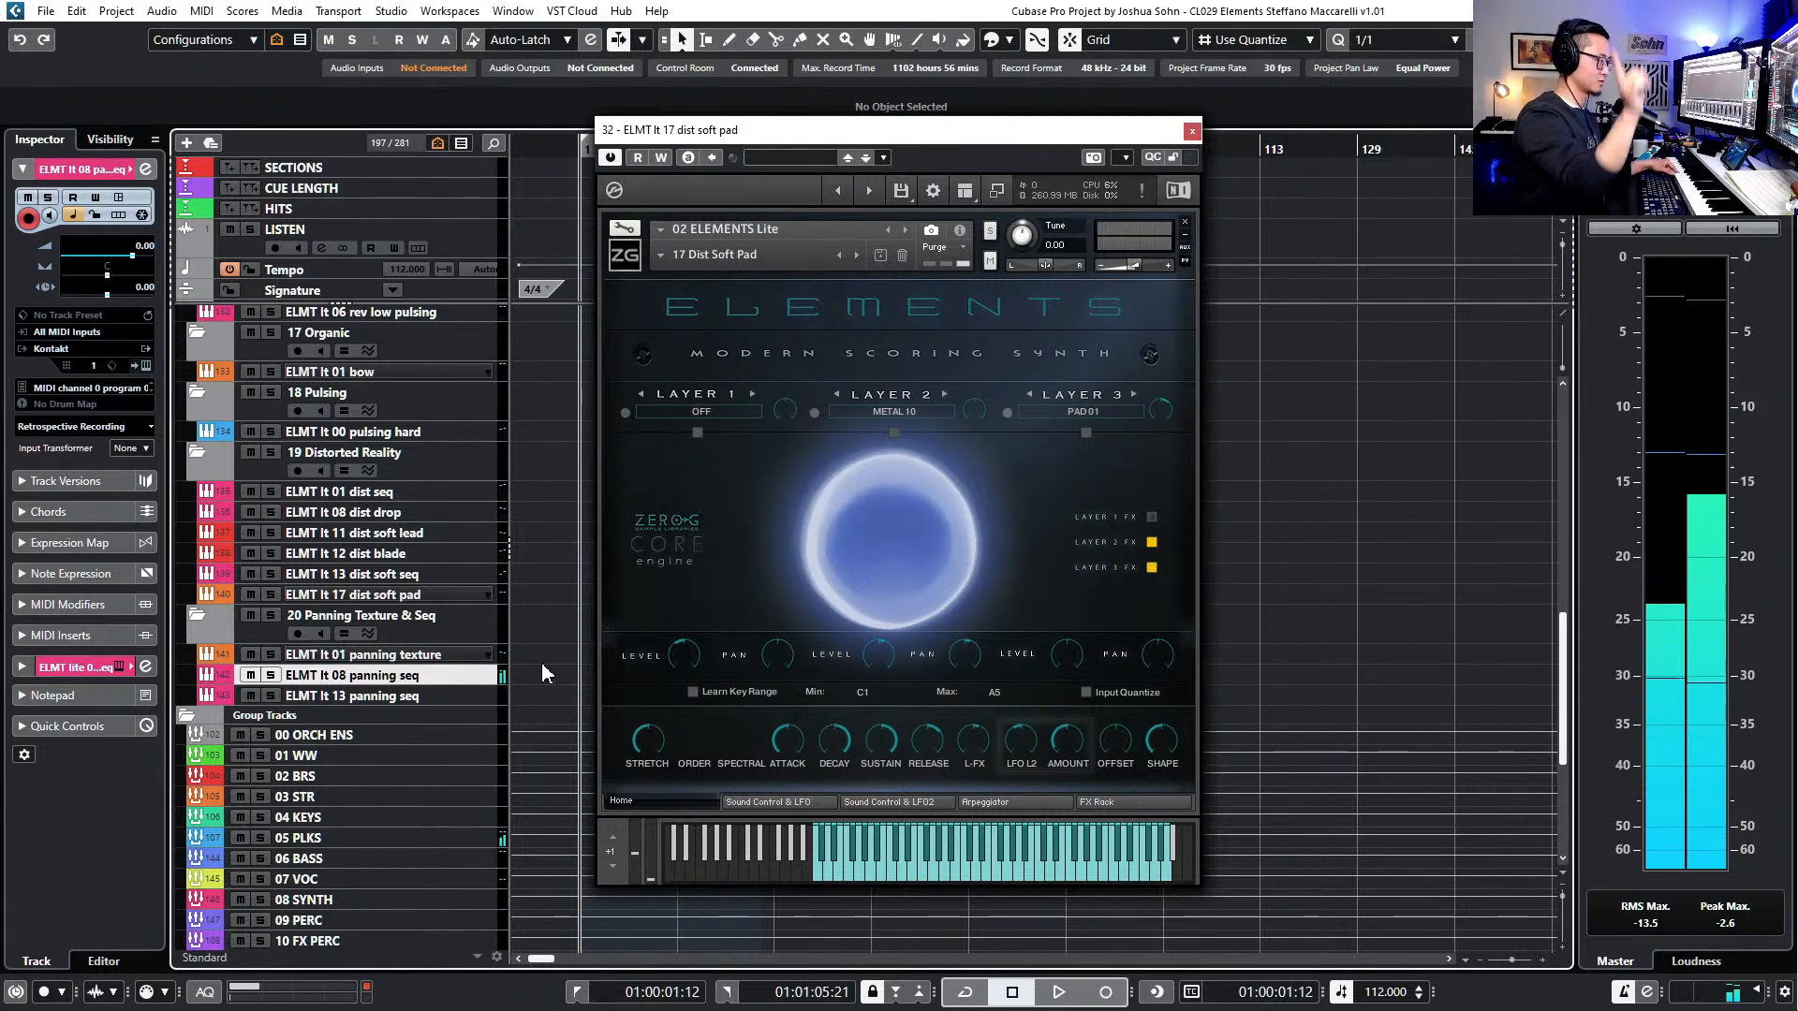
key(Down)
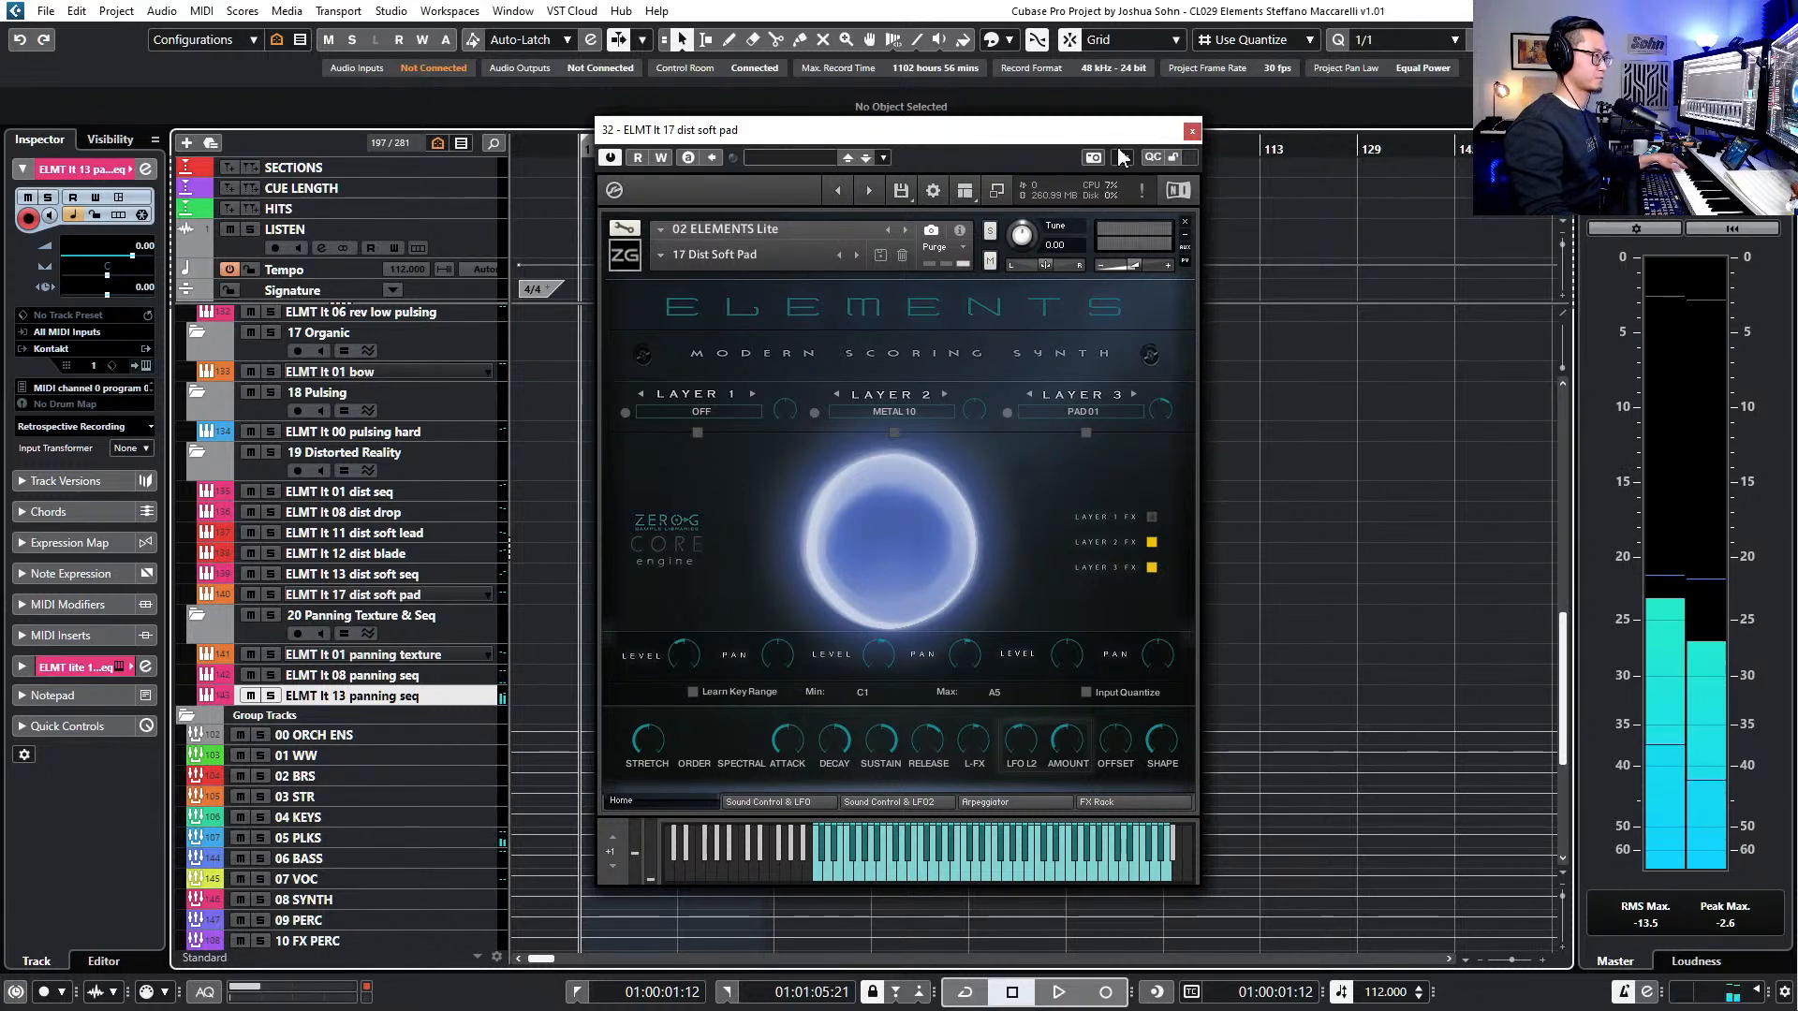
click(1192, 131)
key(ctrl+w)
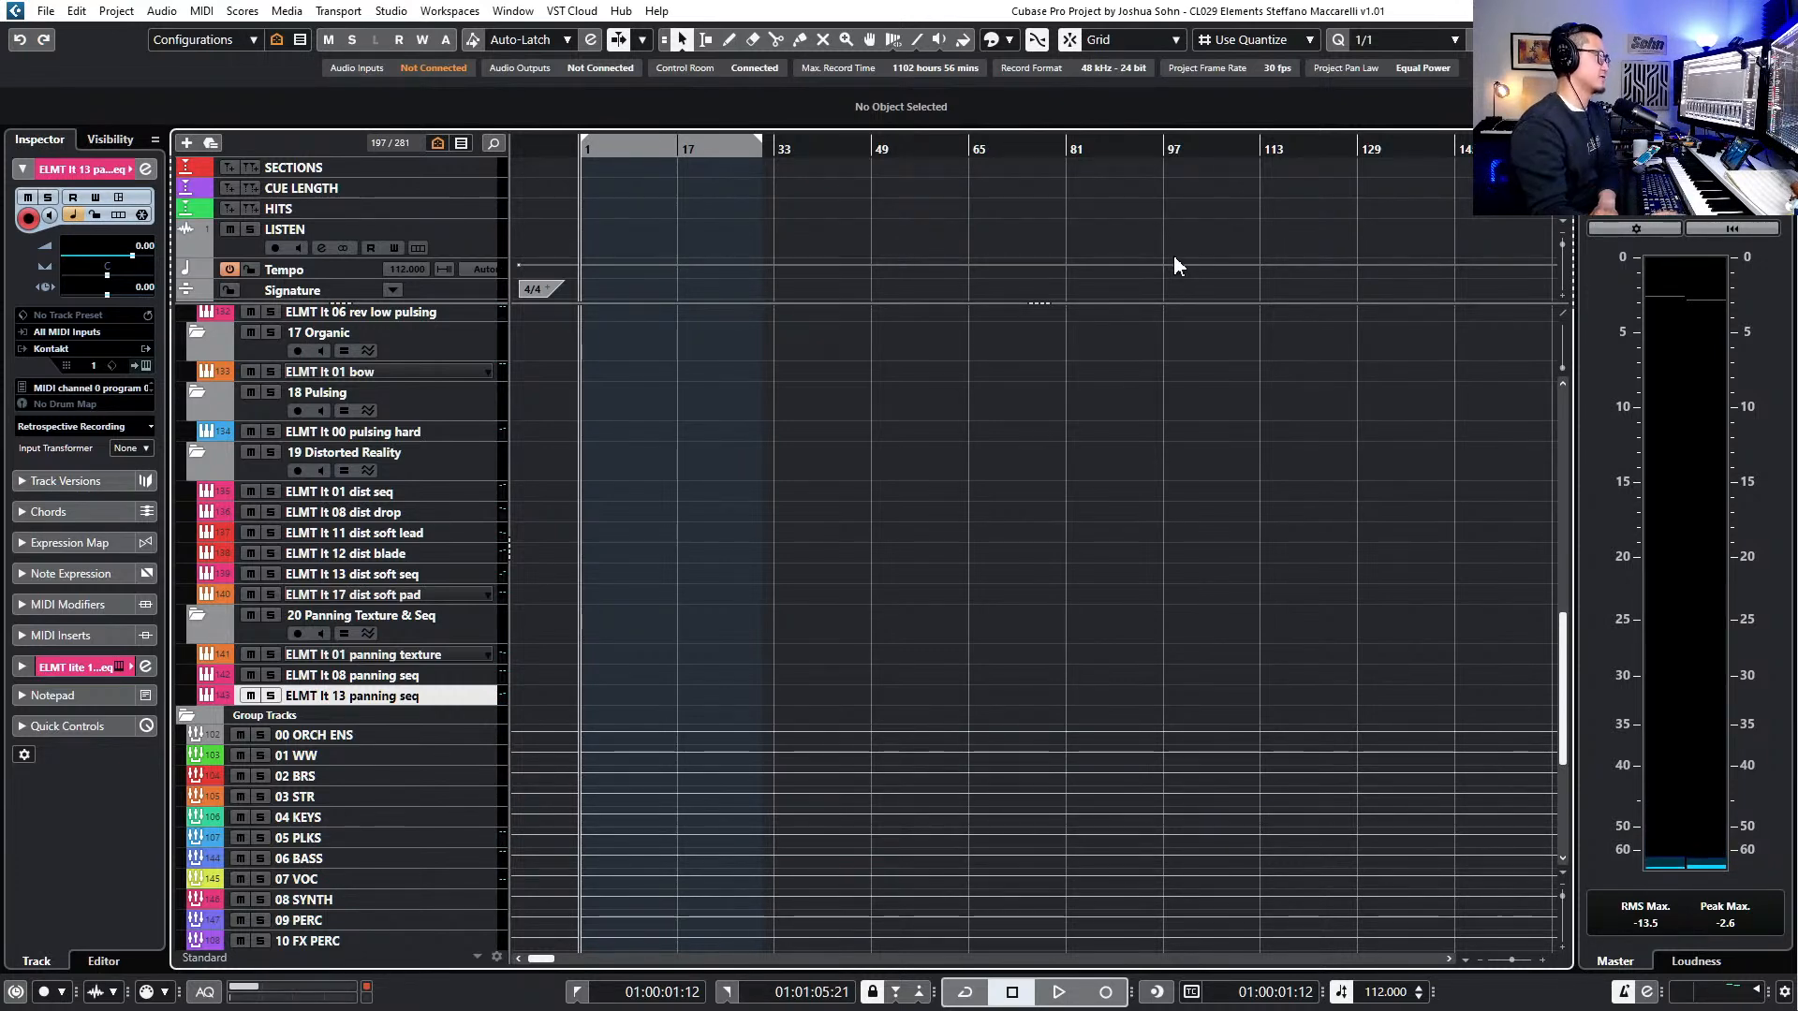
- Select the 01 Bass Sequence Leg track in the 01 Bass folder, and advance the playhead to 01:00:48:10
scroll(914, 537, up, 10)
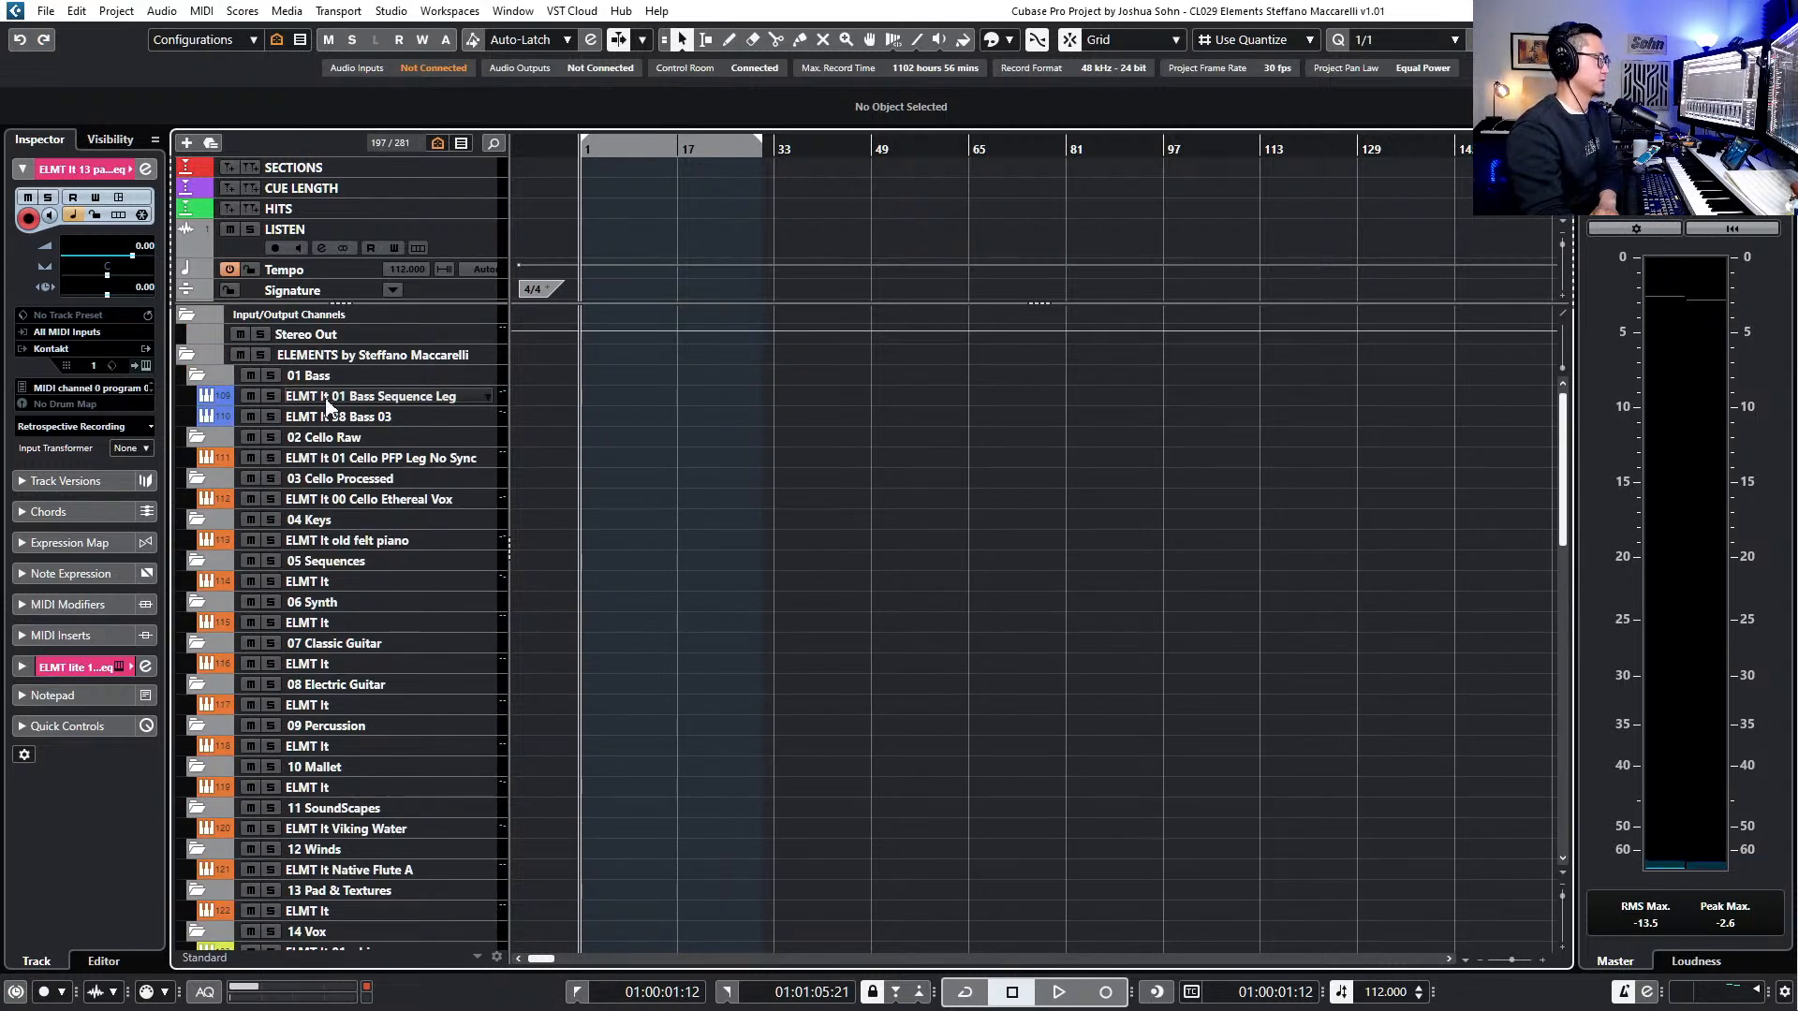
click(328, 403)
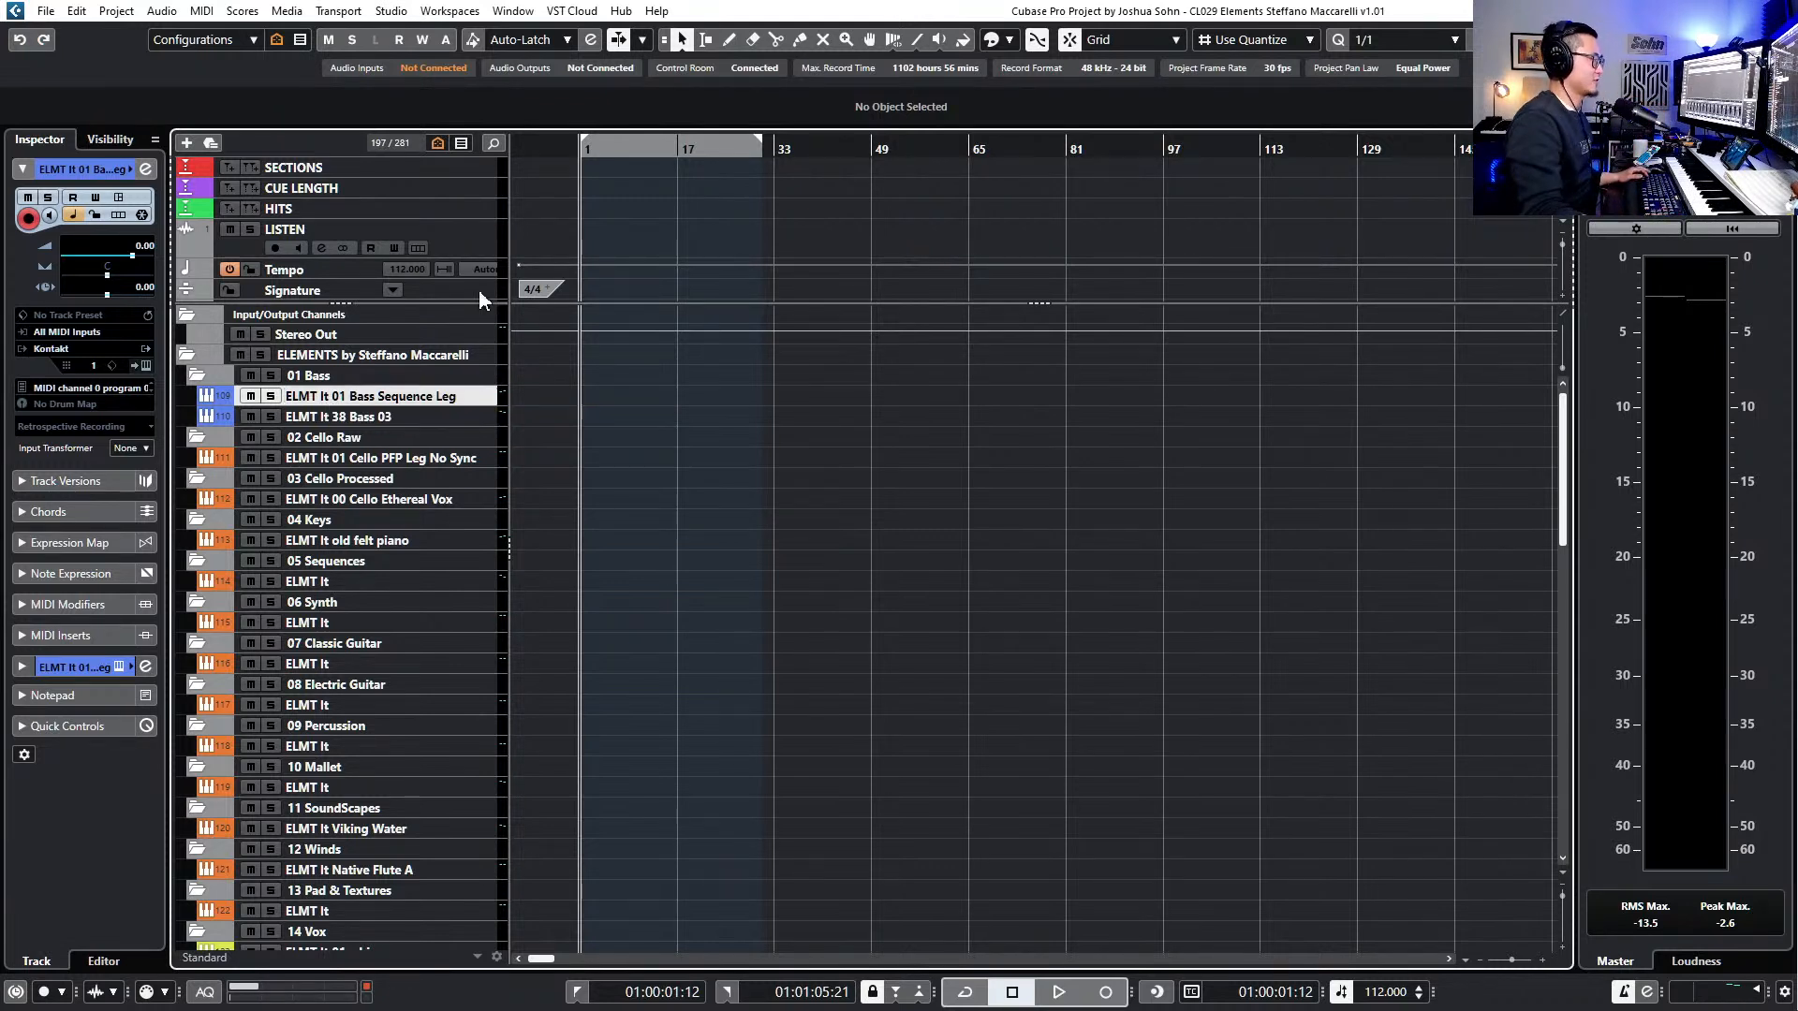
scroll(696, 531, up, 3)
scroll(696, 531, left, 1)
key(KP_Add)
key(KP_Add)
key(KP_Add)
key(KP_Add)
key(KP_Add)
key(KP_Add)
key(KP_Add)
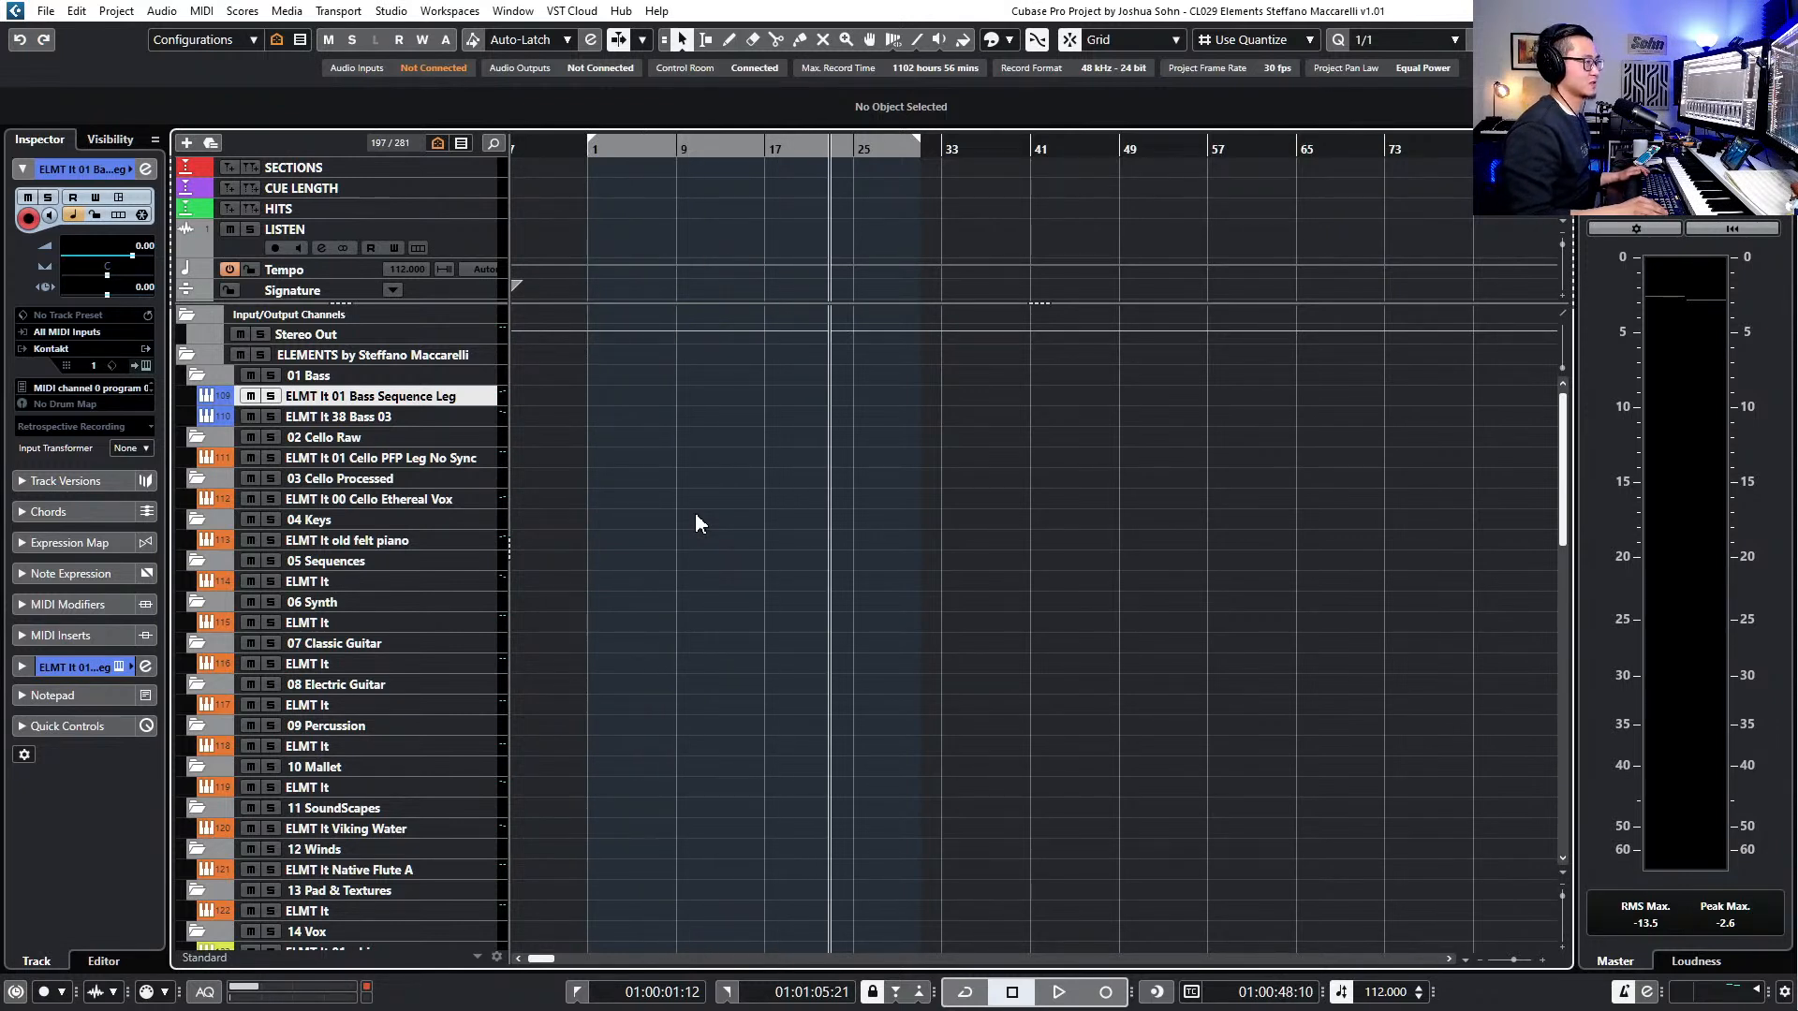
- Set the right locator to 01:01:10:00 and return the playhead to the left locator
key(ctrl+KP_2)
key(KP_Add)
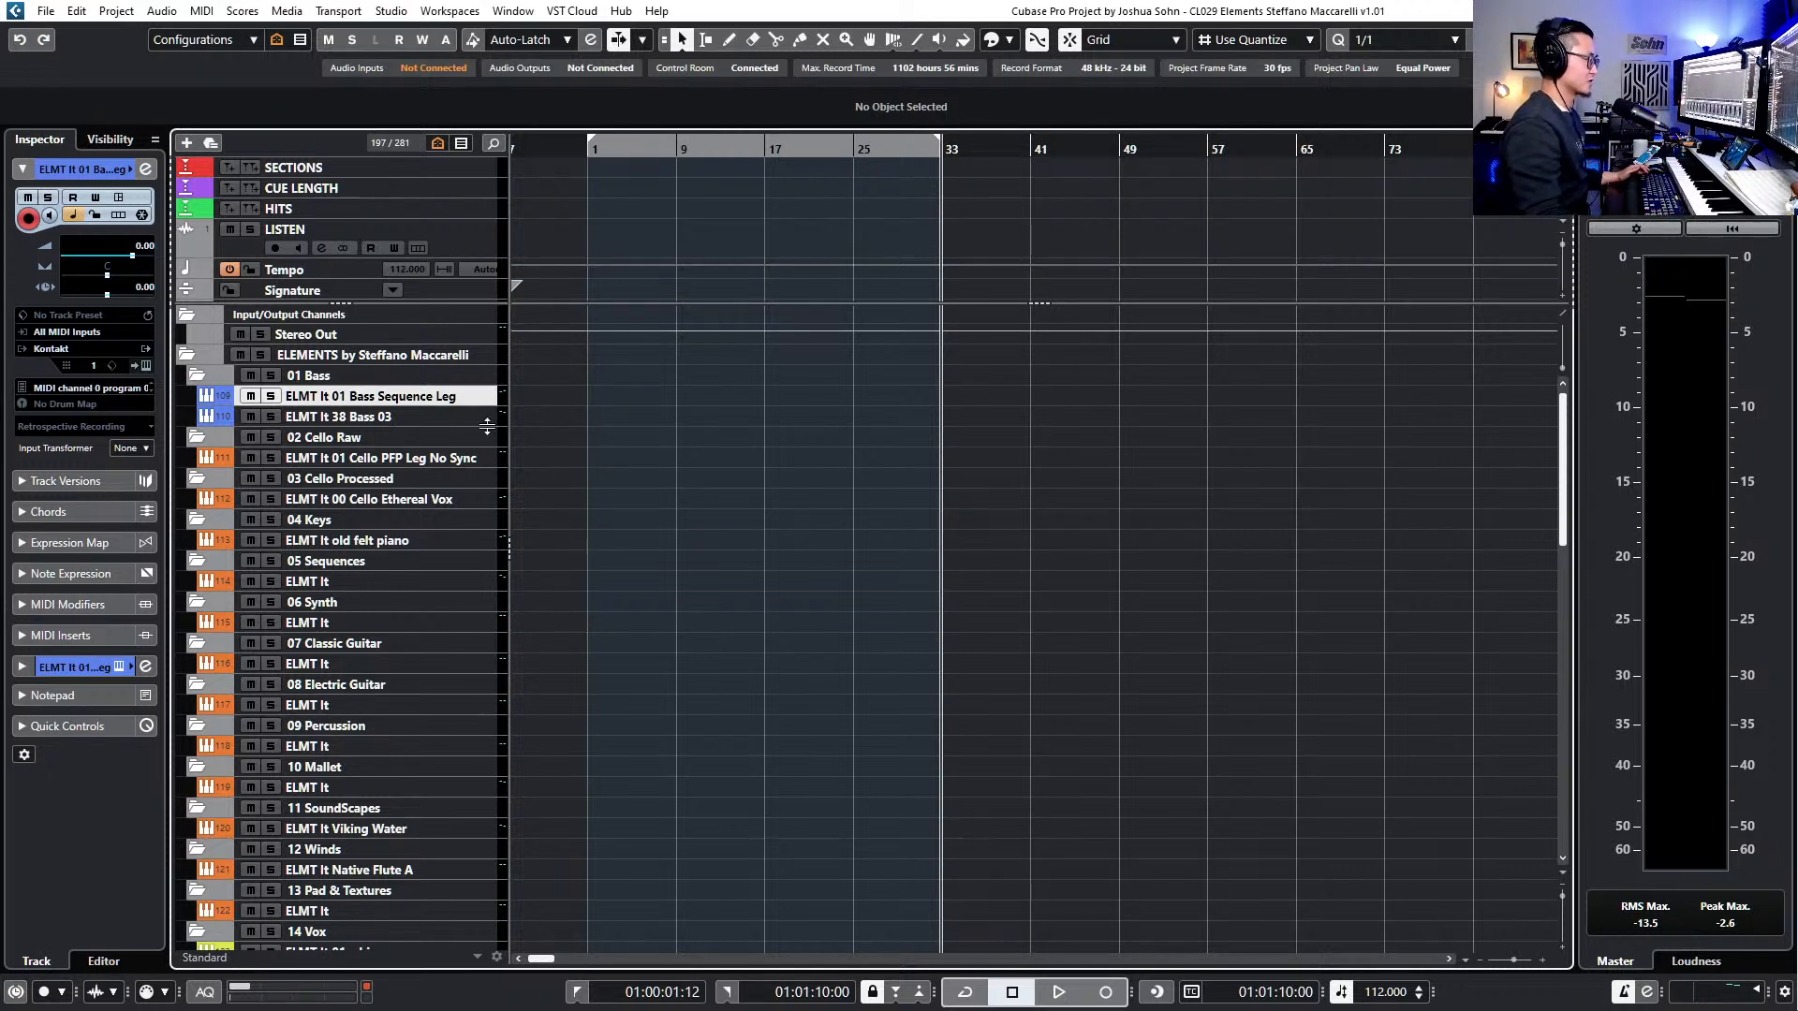
scroll(618, 487, down, 5)
scroll(655, 534, up, 5)
key(KP_1)
scroll(670, 536, up, 3)
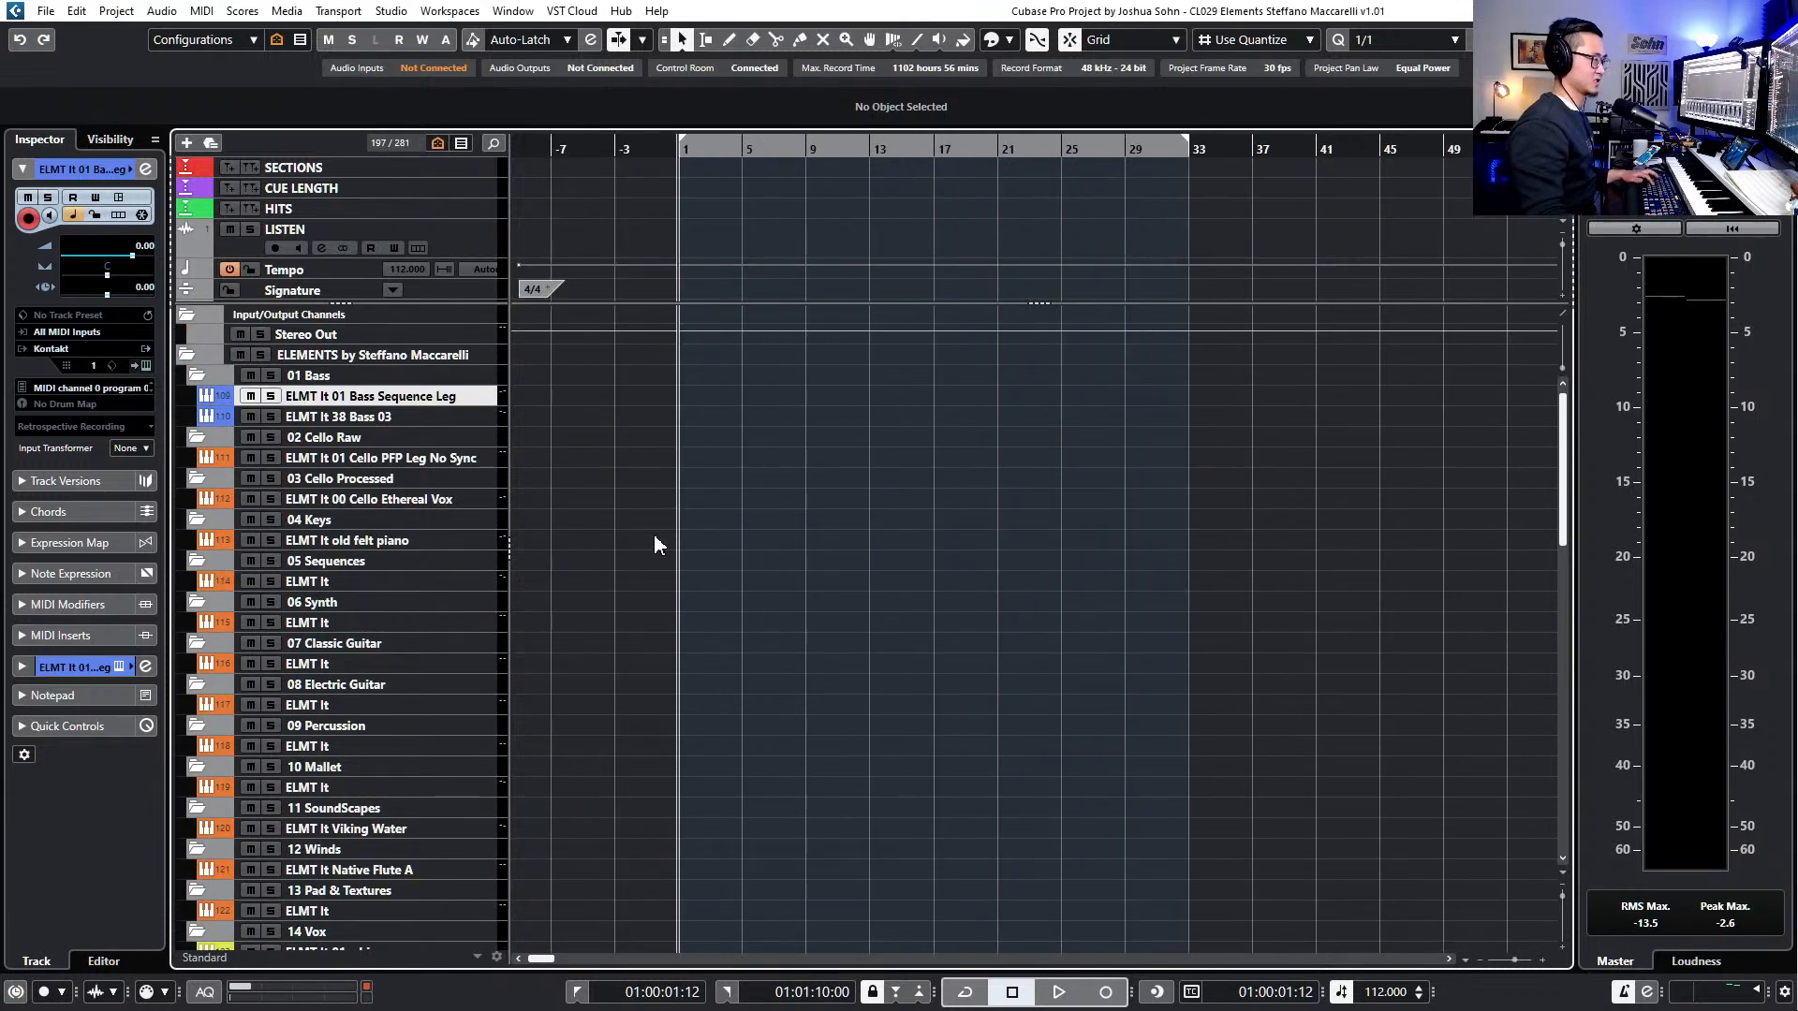
scroll(676, 524, down, 1)
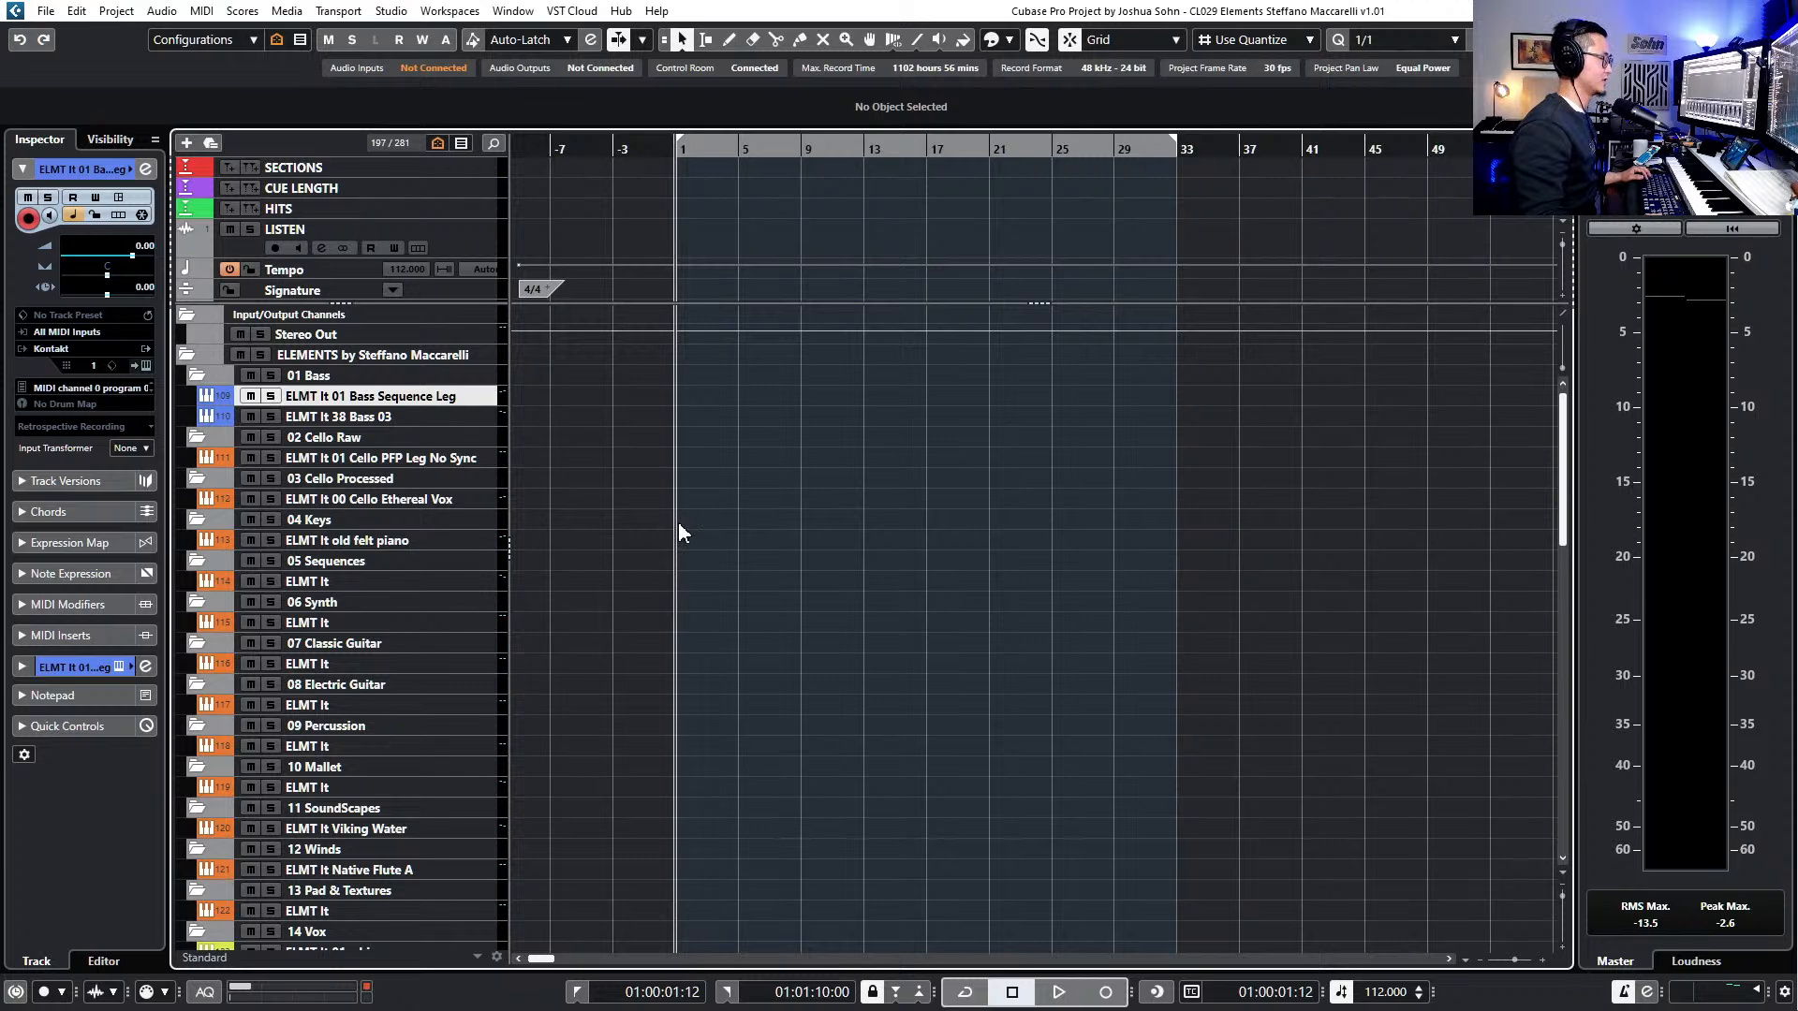
scroll(643, 598, down, 3)
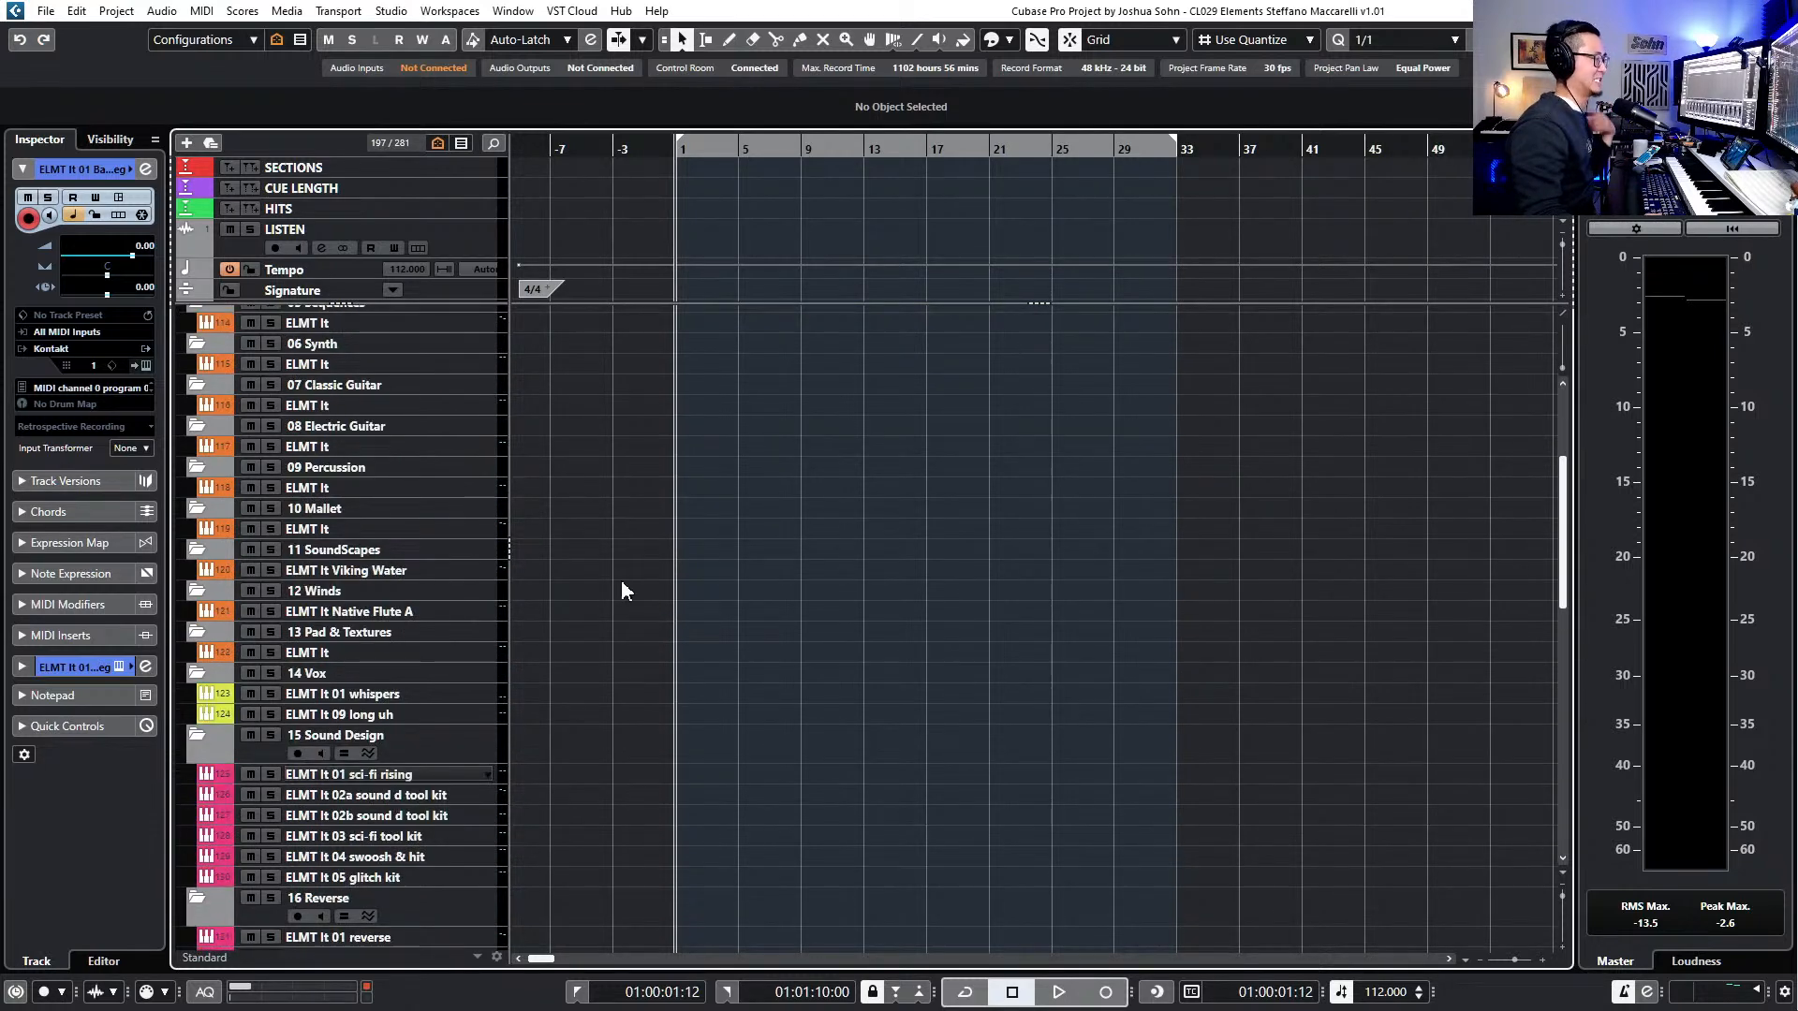
- Open the instrument of the ELMT lt track in the 13 Pad & Textures folder and audition its 03 War Pad snapshot
click(379, 652)
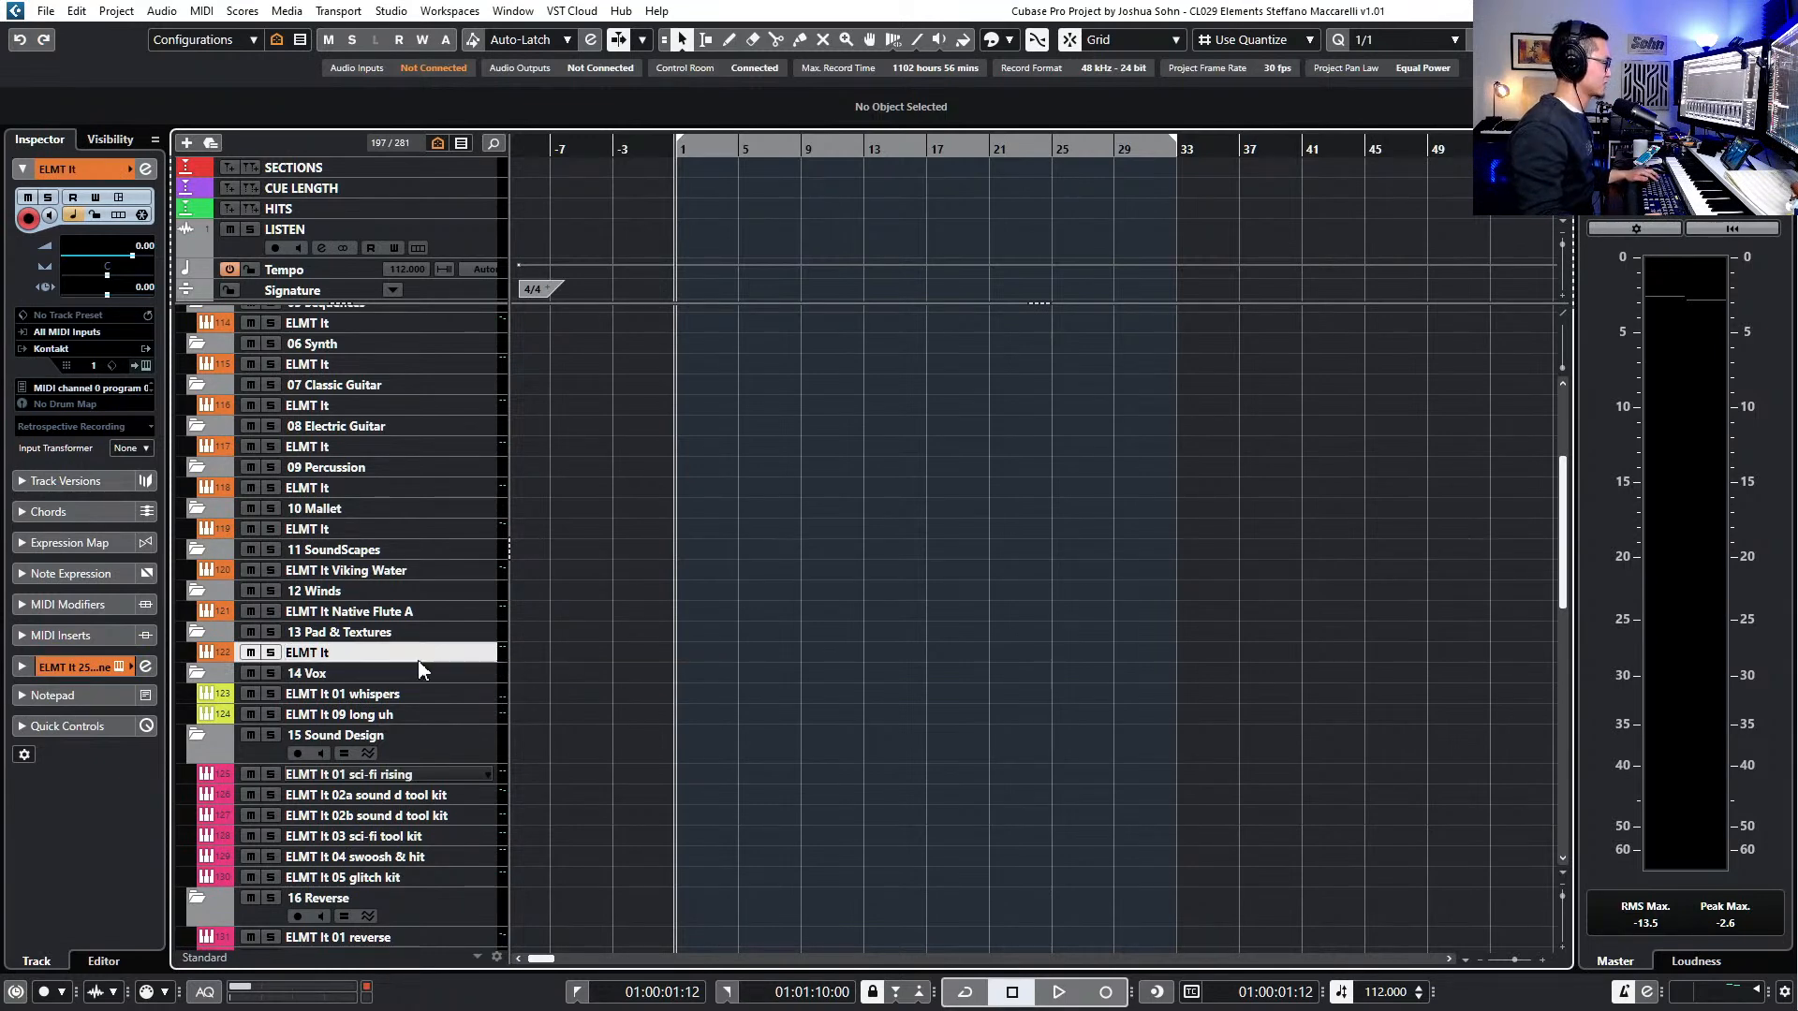
key(e)
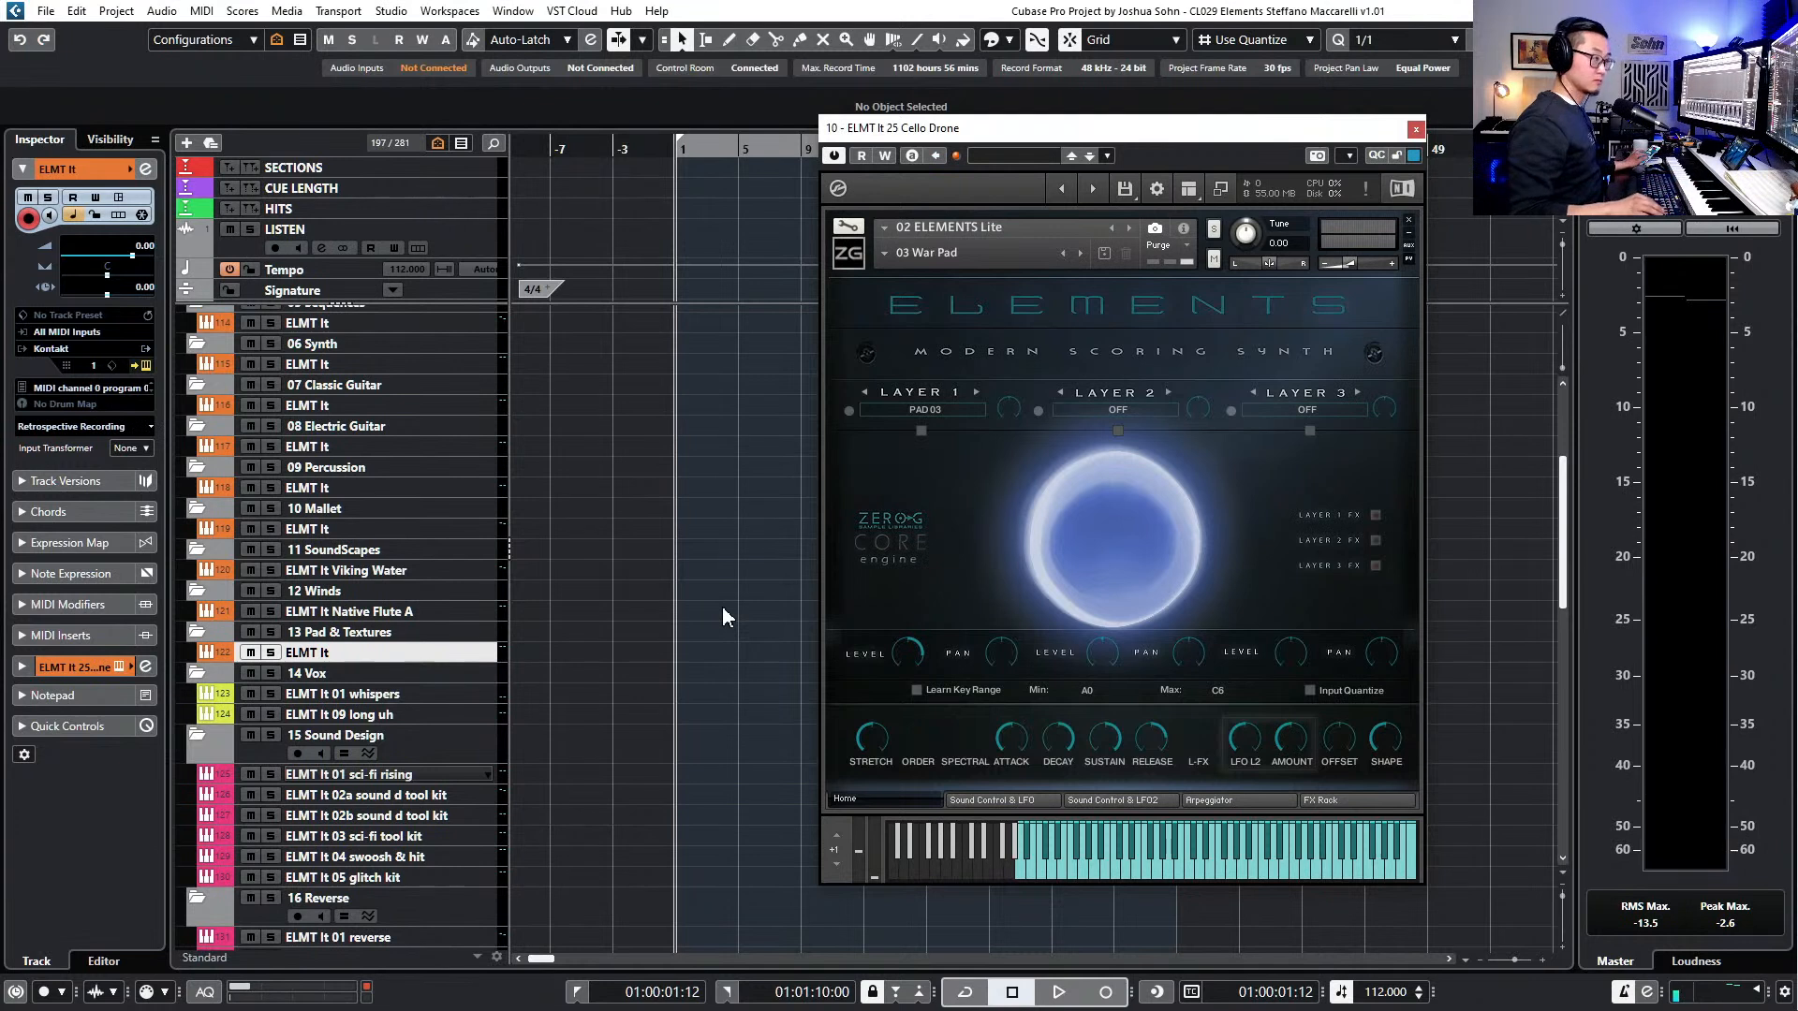
key(KP_Subtract)
key(KP_Add)
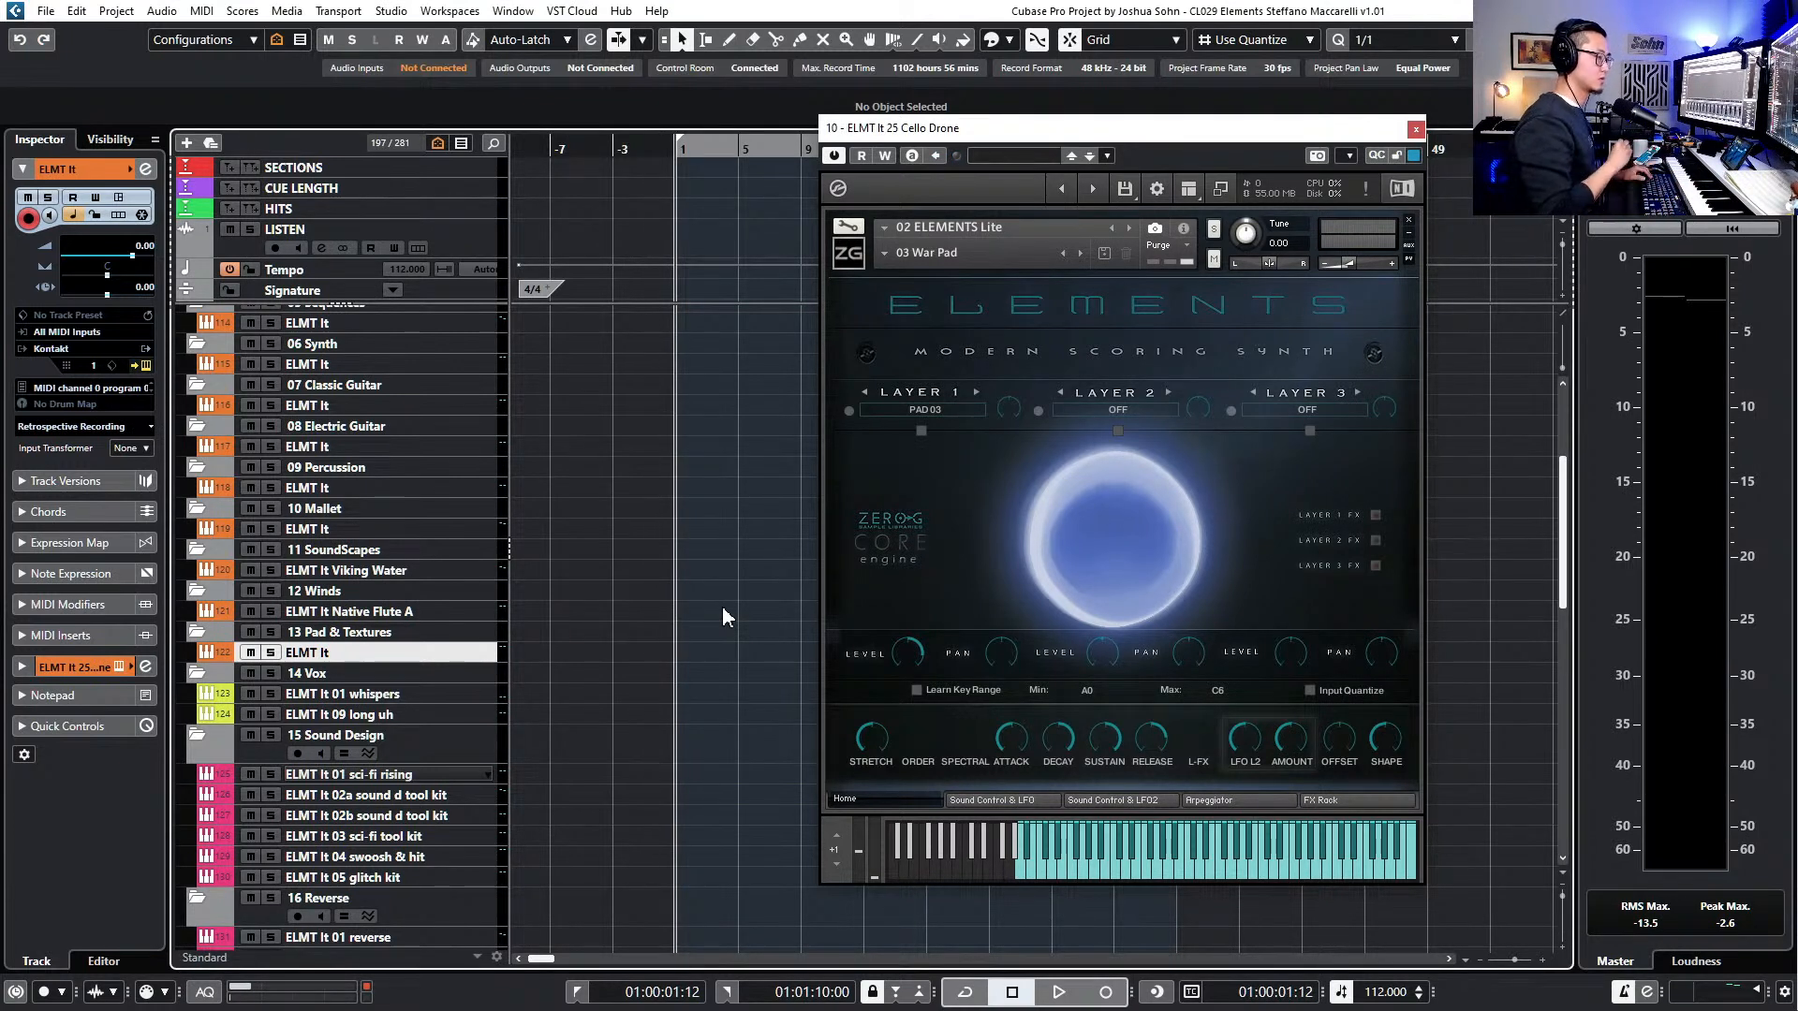
- Measure the intended tempo by tapping it in the Beat Calculator, and close the calculator without inserting the tempo
click(77, 11)
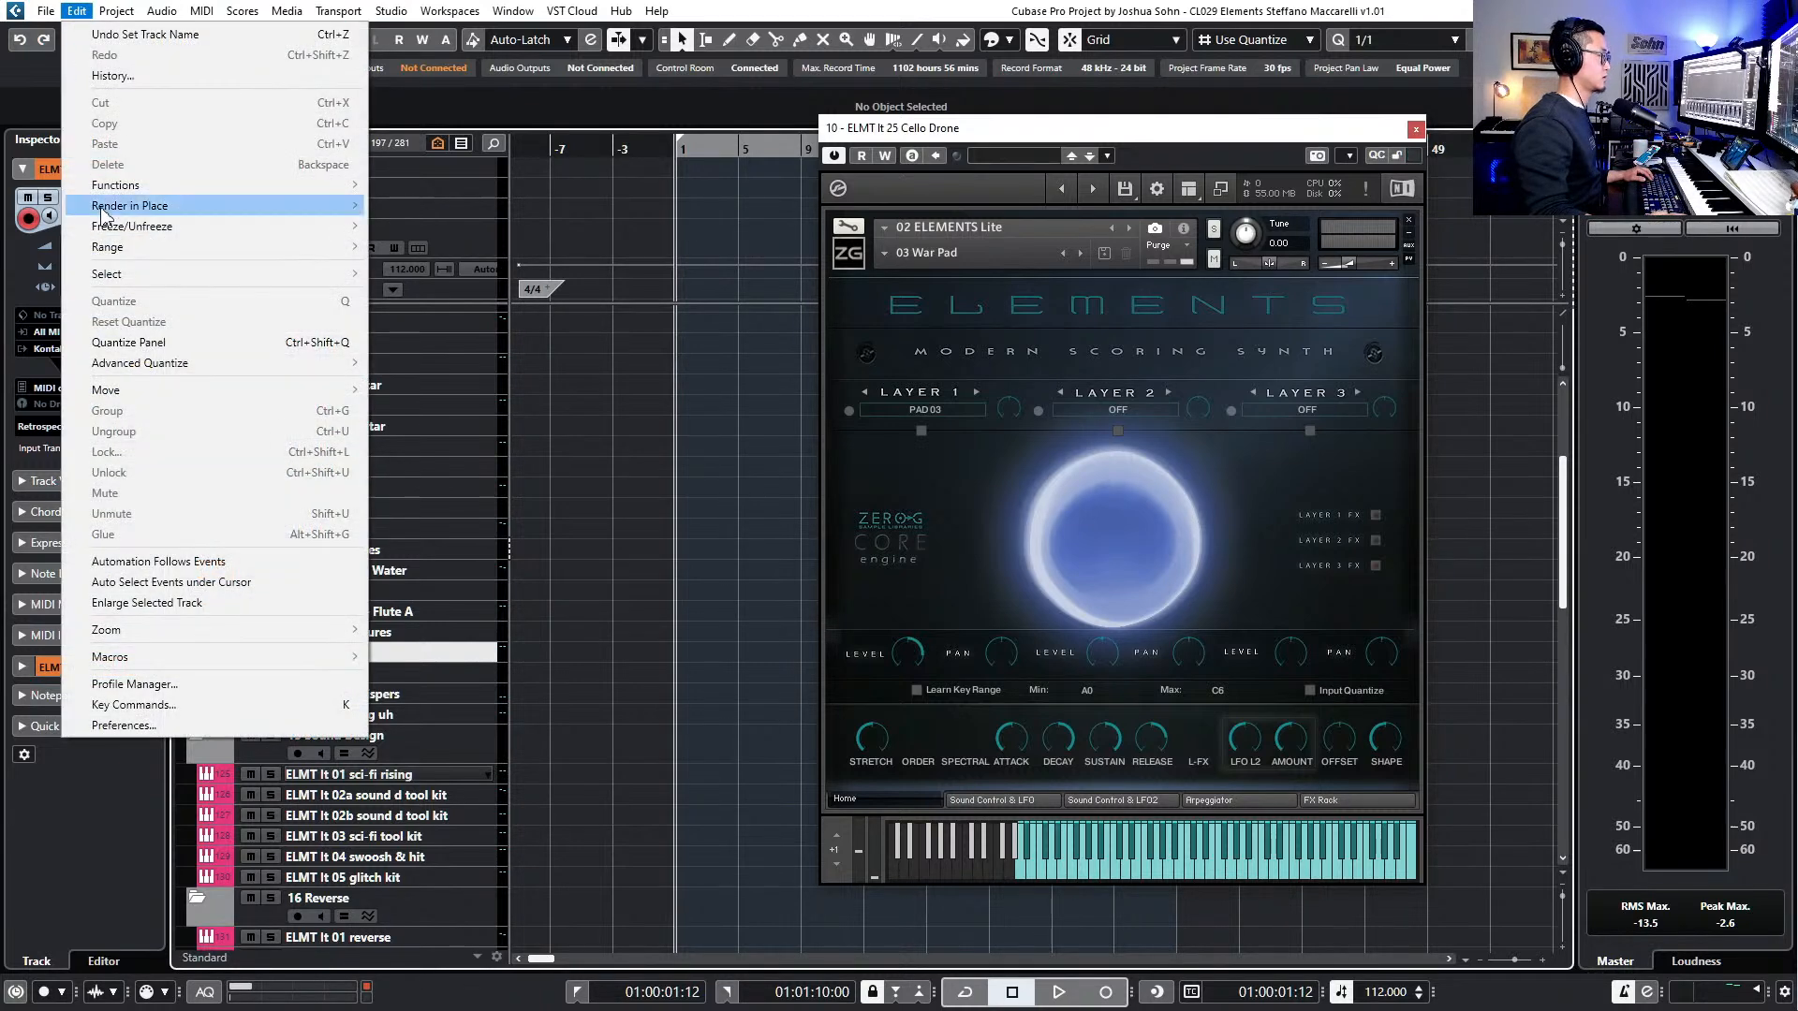
mouse_move(116, 11)
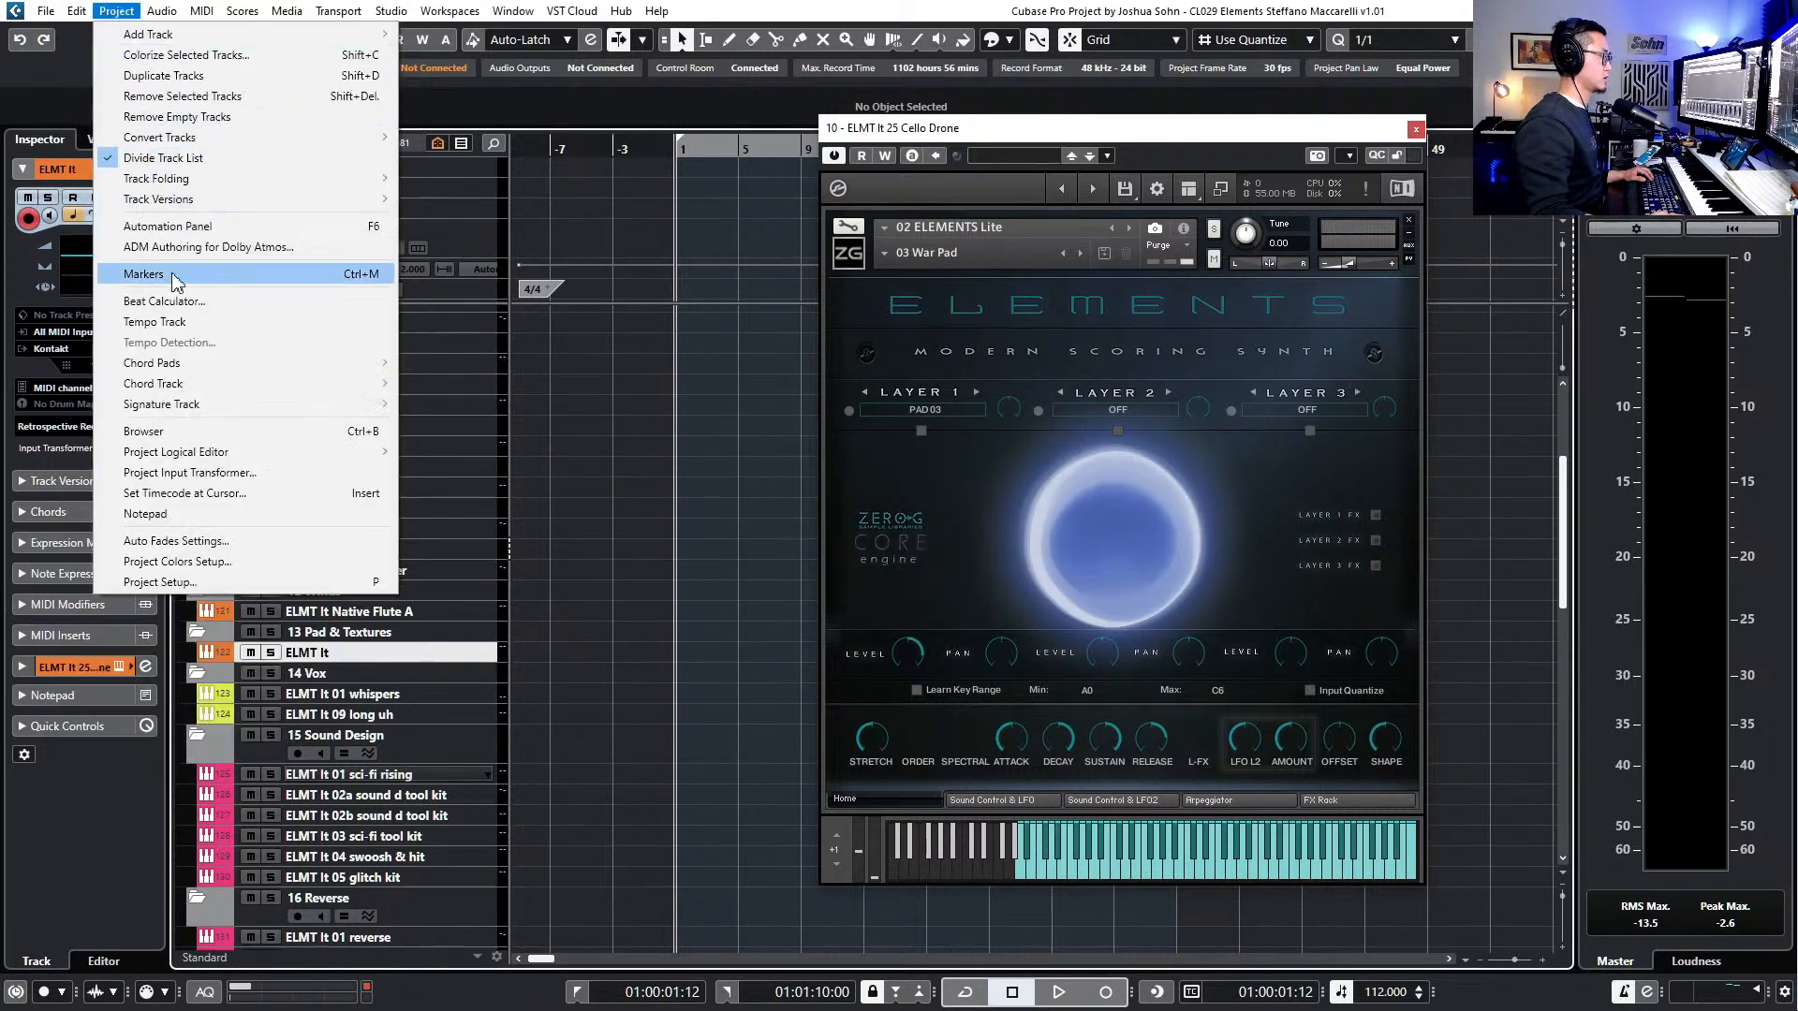
click(181, 300)
click(918, 465)
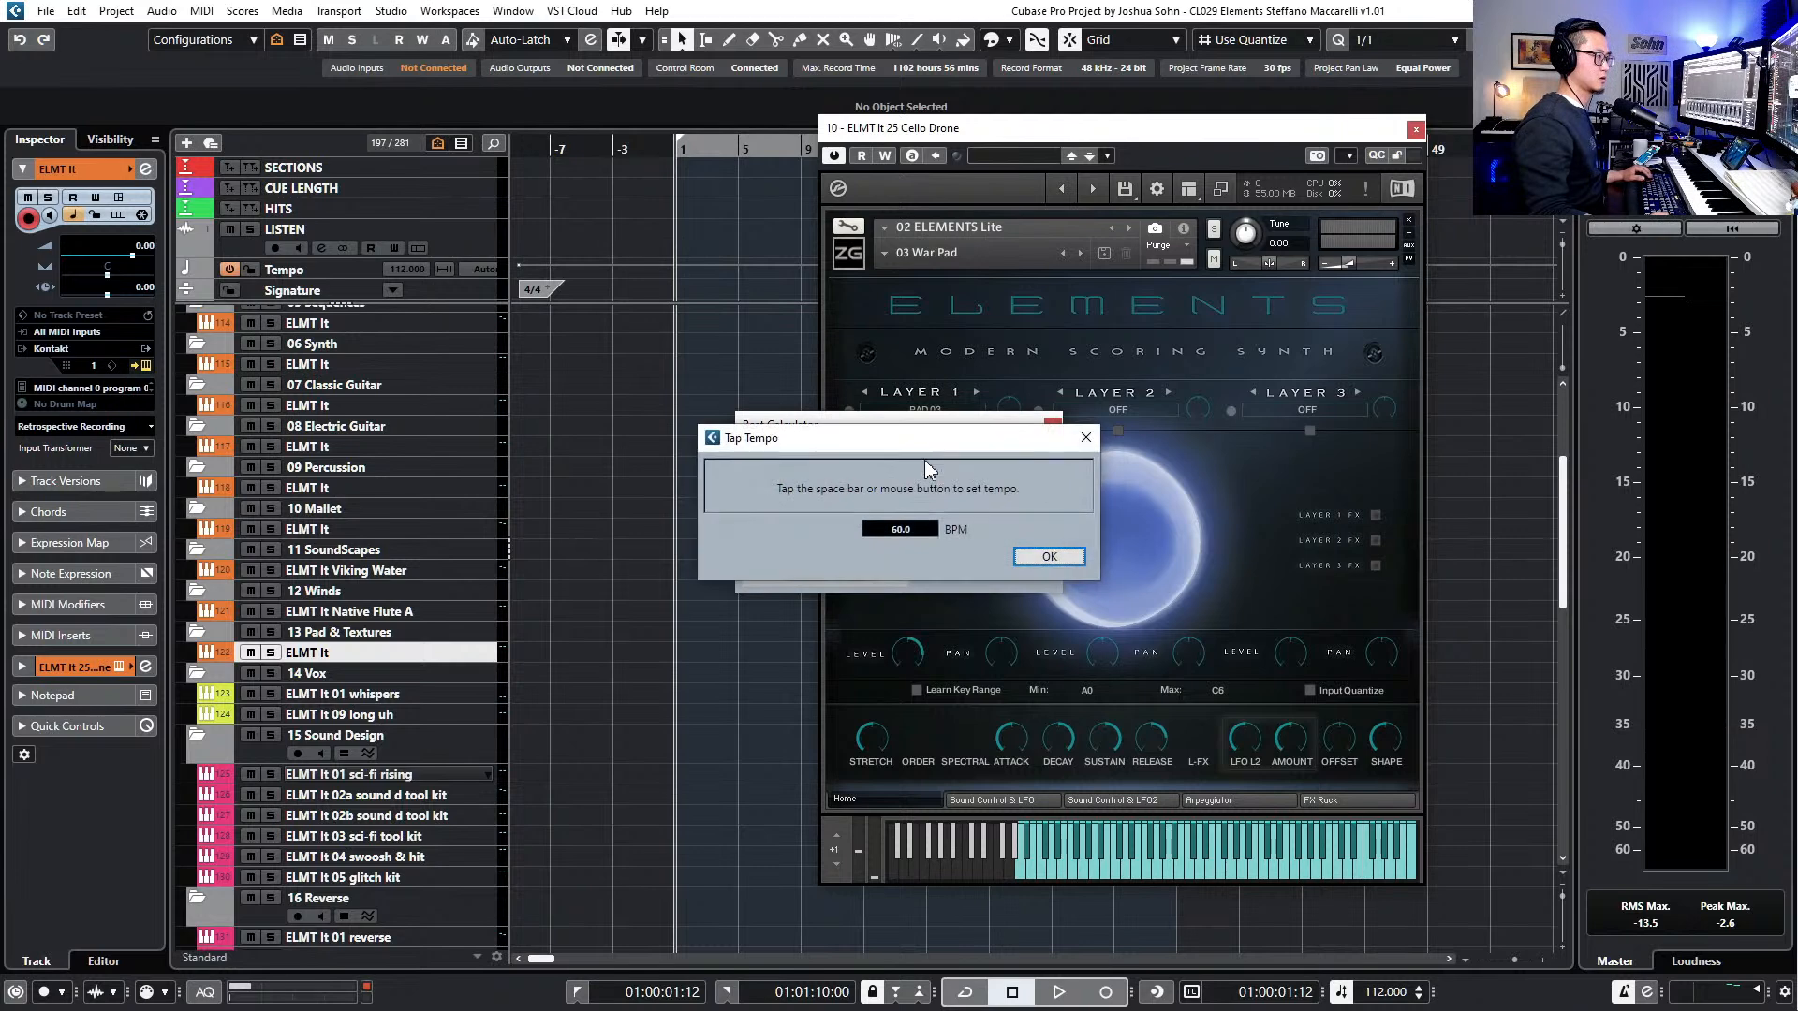
key(space)
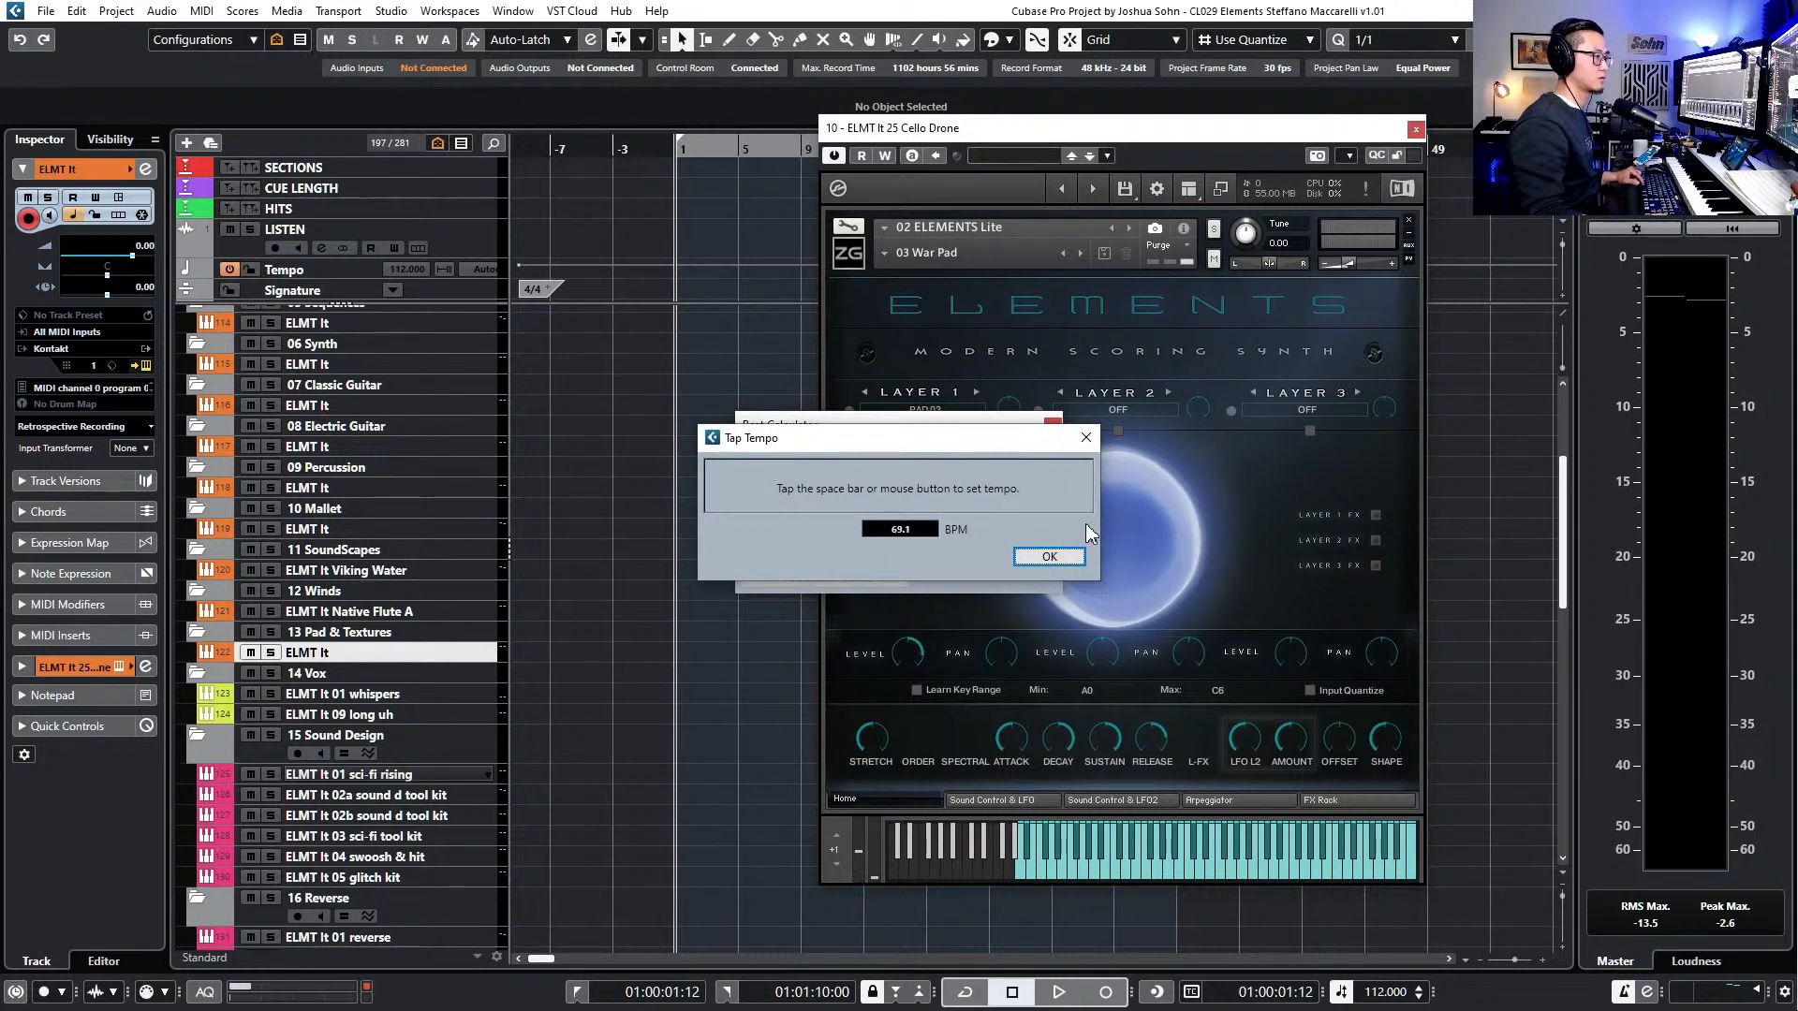
click(1048, 556)
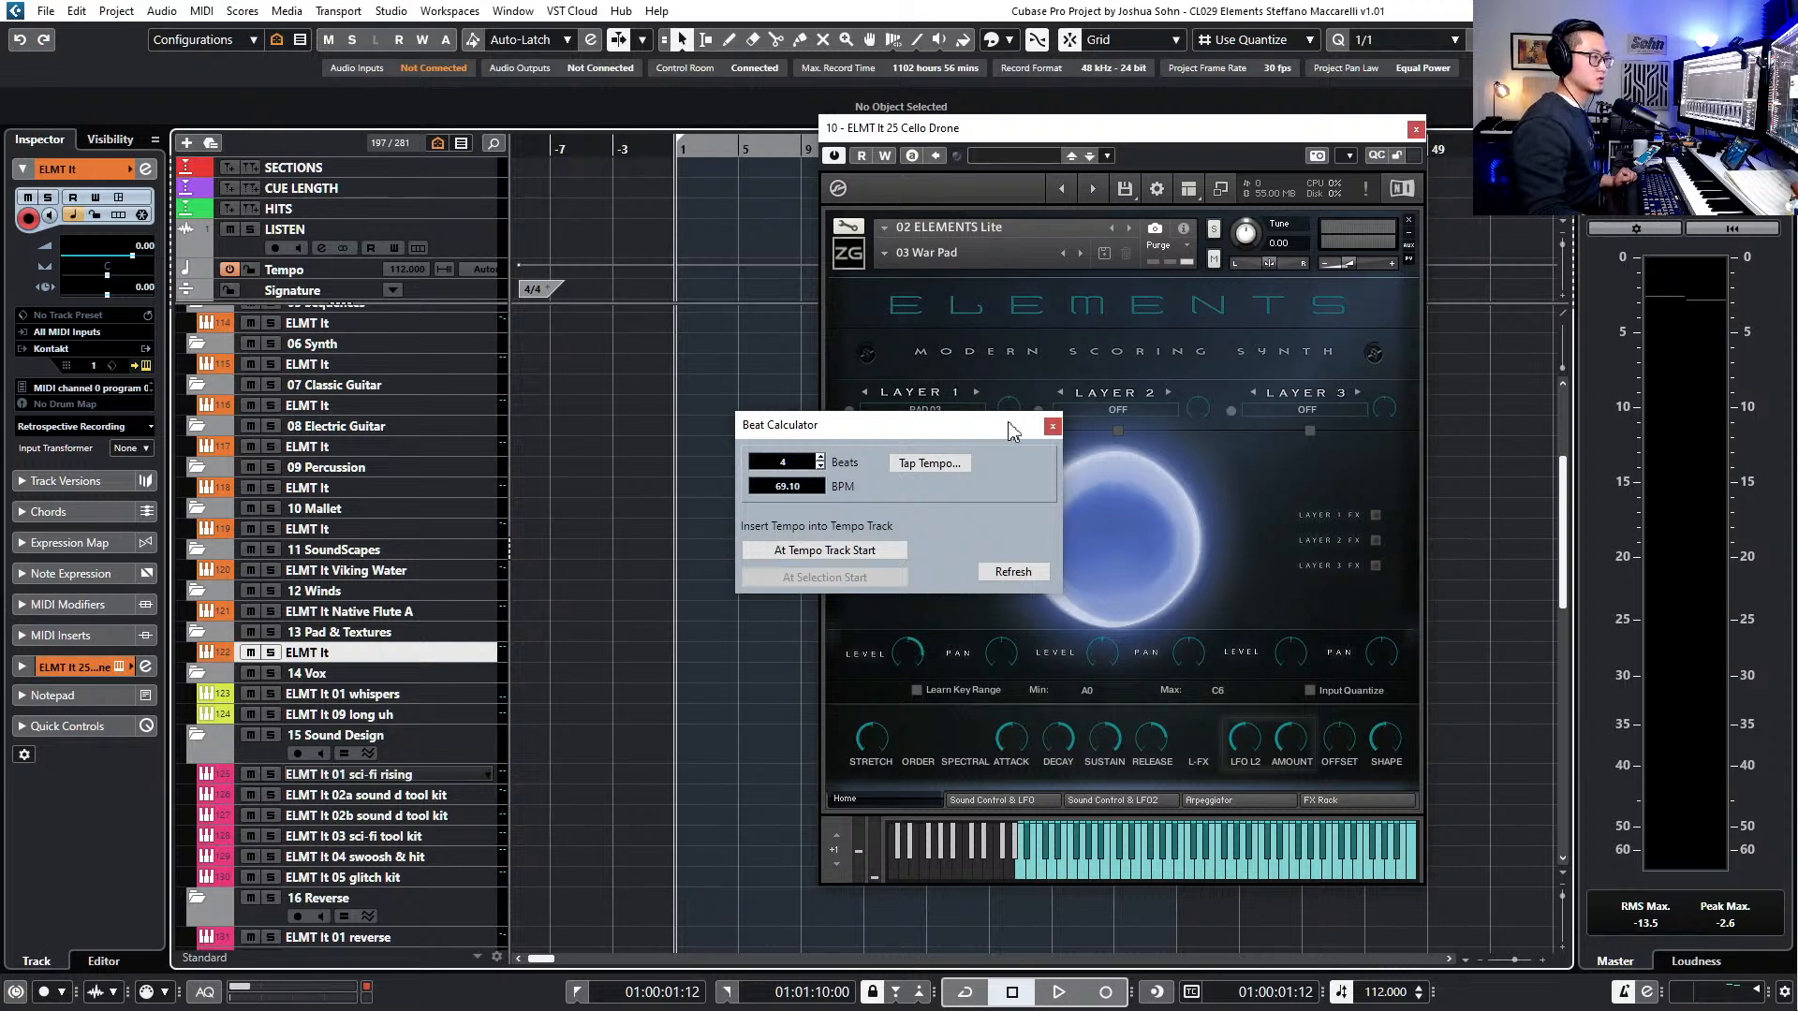
click(1052, 426)
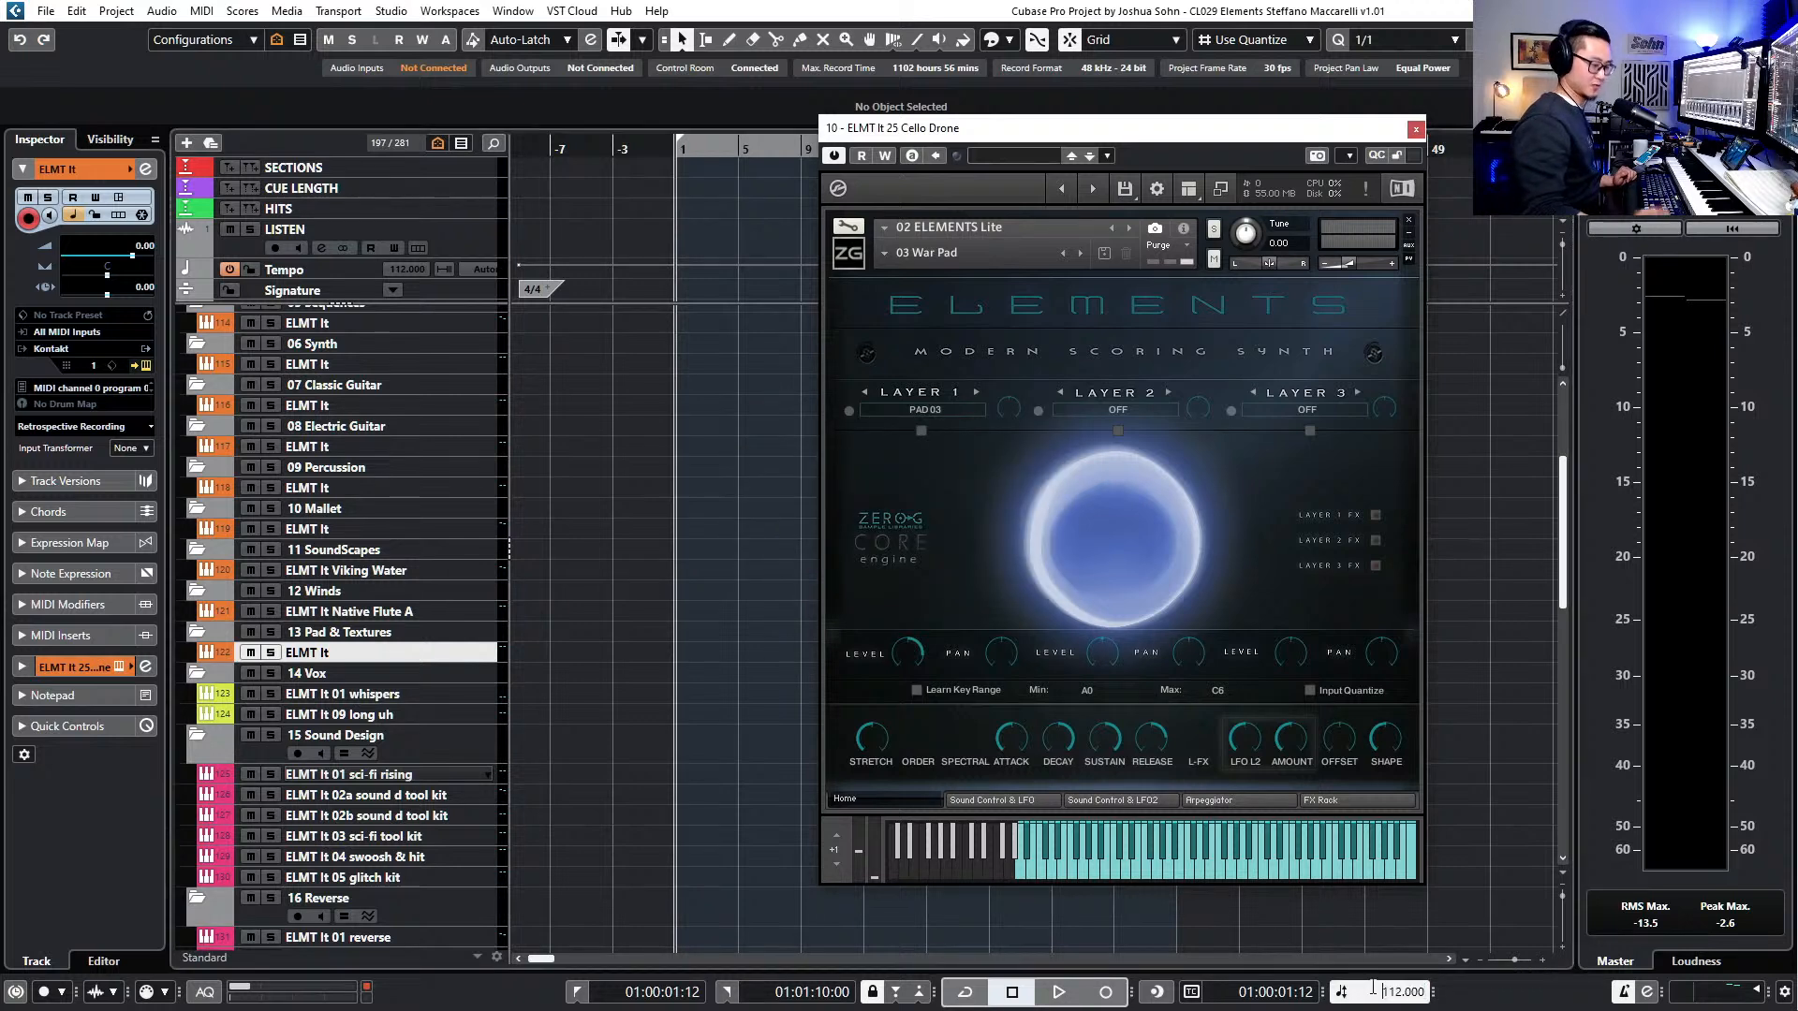
- Set the project tempo to 74 BPM and close the War Pad instrument window
key(Delete)
key(Delete)
key(Delete)
text(7)
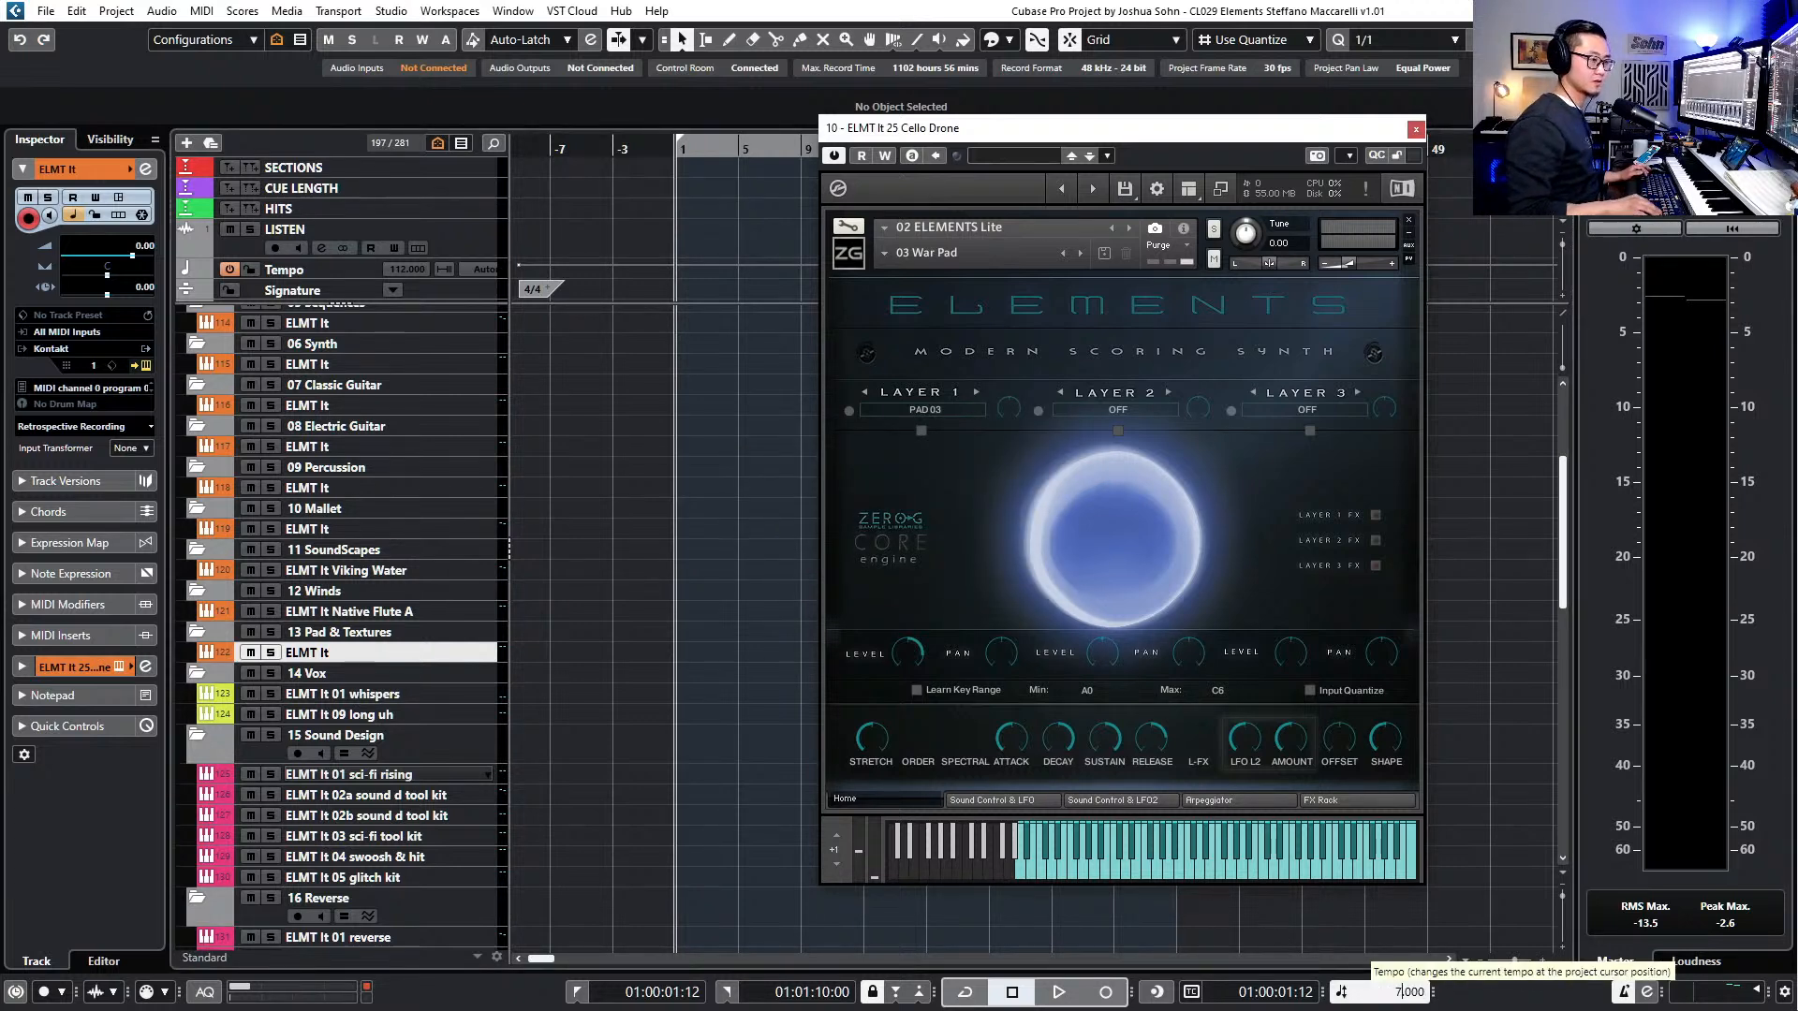
text(4)
key(Return)
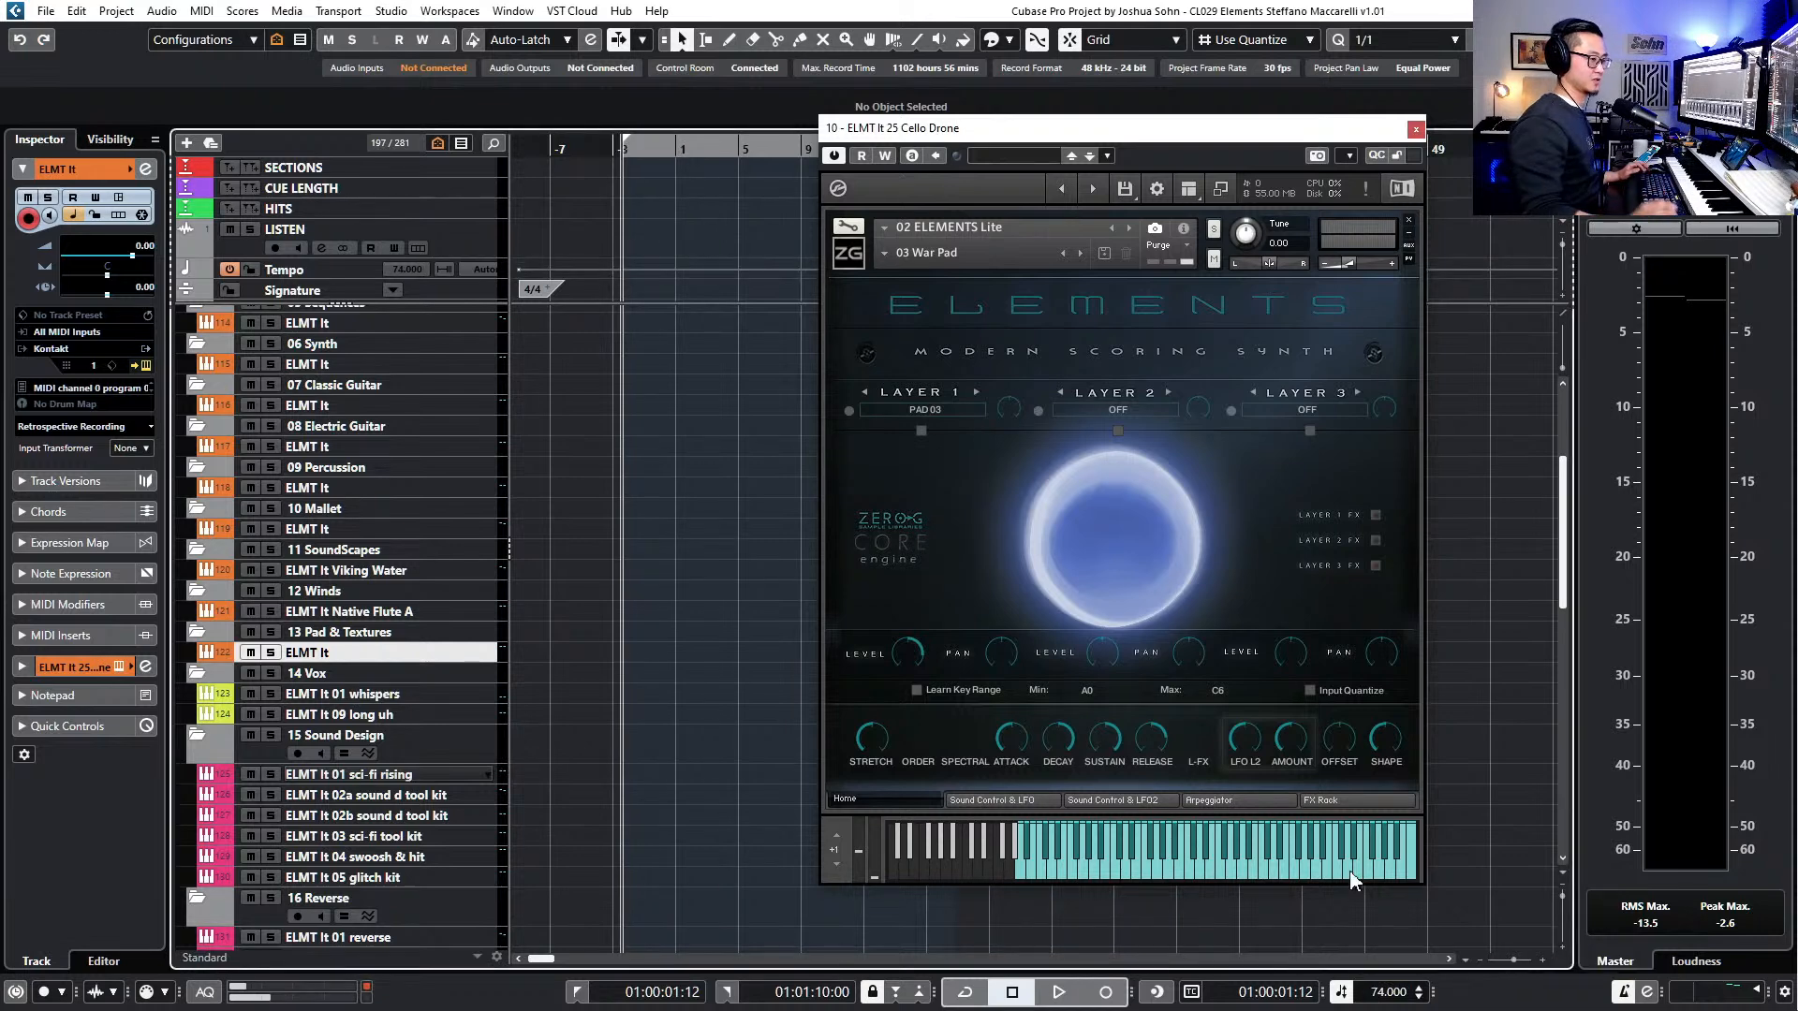
click(1415, 129)
- Set the left locator to 01:00:12:12 at bar 1 and the right locator to 01:01:01:02 at bar 16
scroll(899, 510, up, 5)
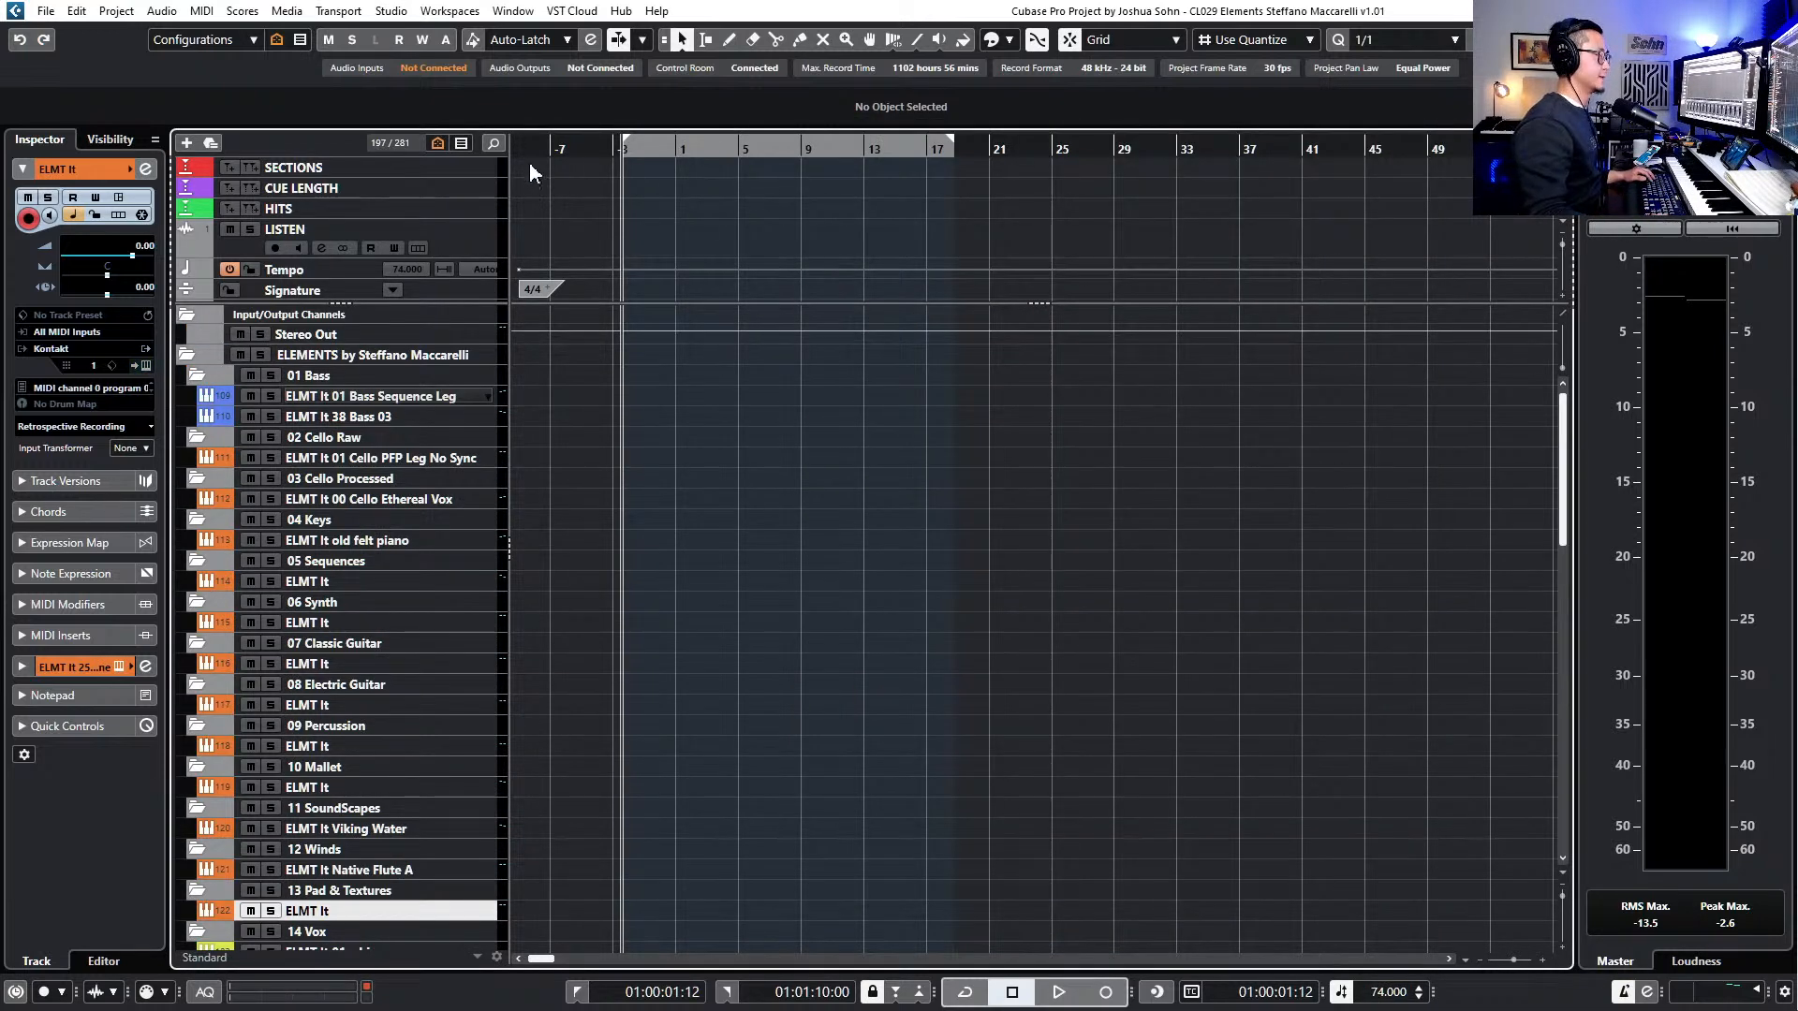
scroll(656, 187, up, 3)
key(KP_Add)
key(KP_Subtract)
key(KP_Add)
key(ctrl+KP_1)
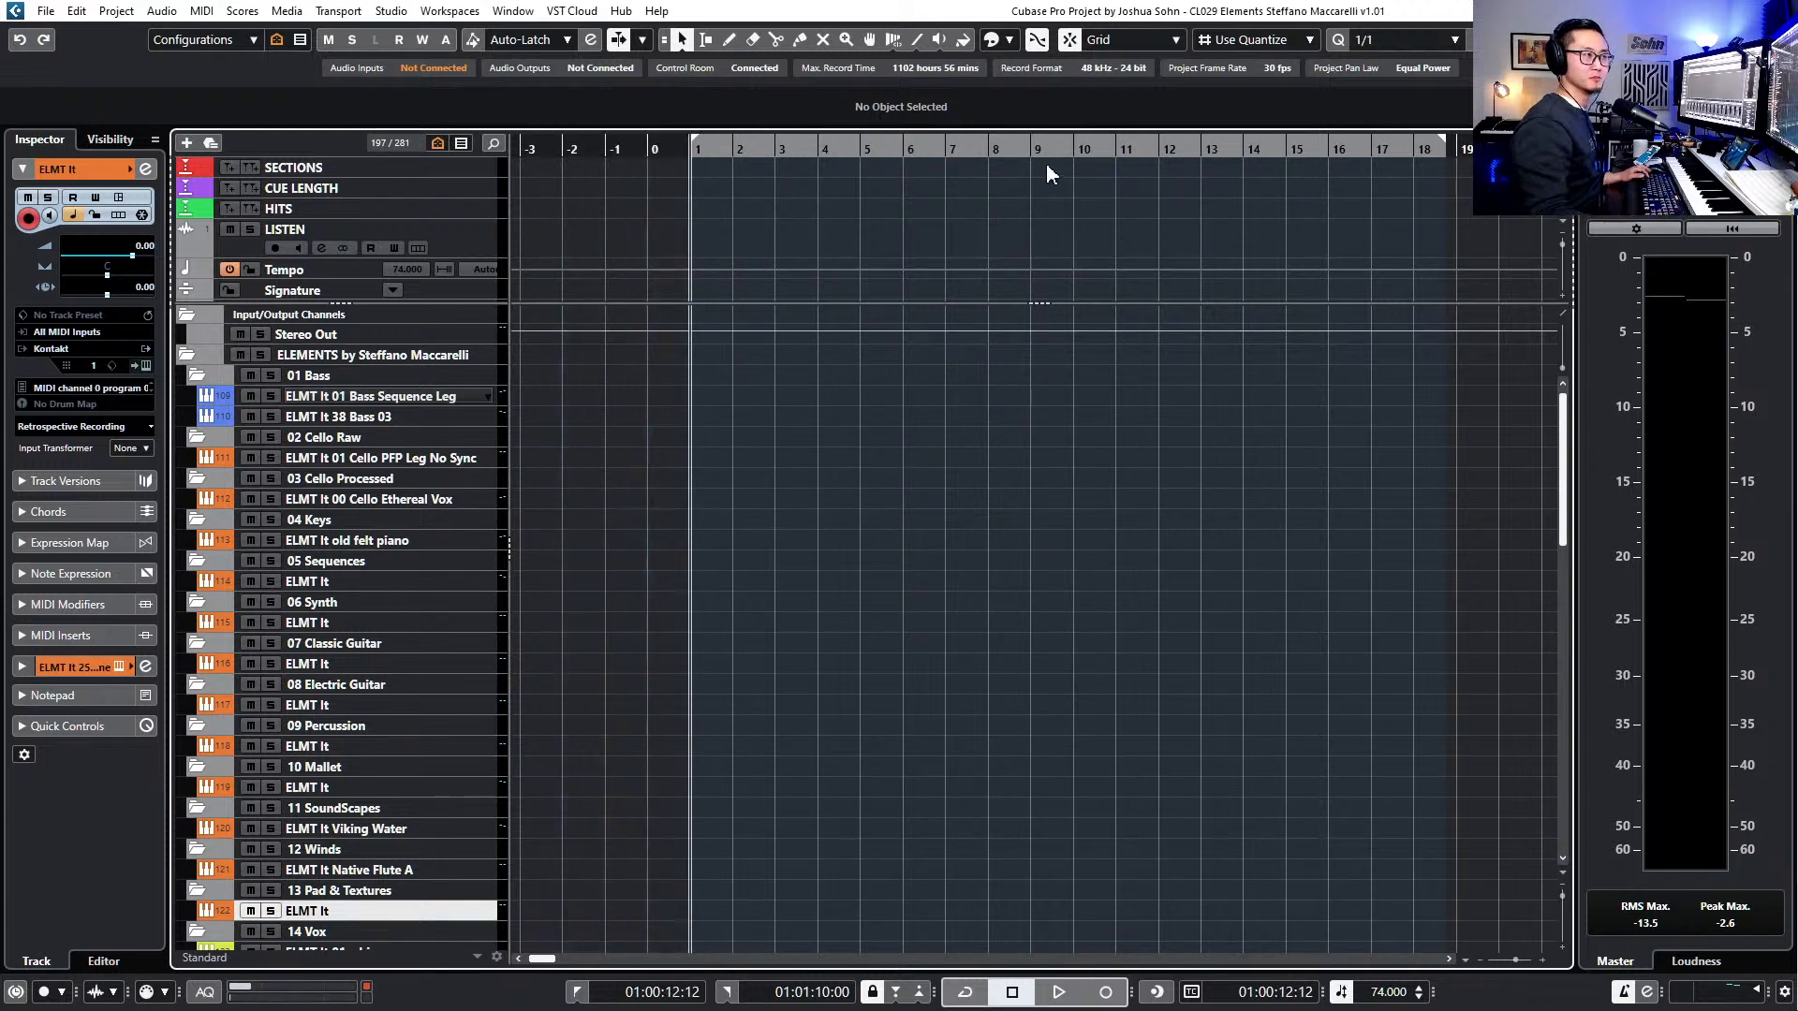
key(KP_Add)
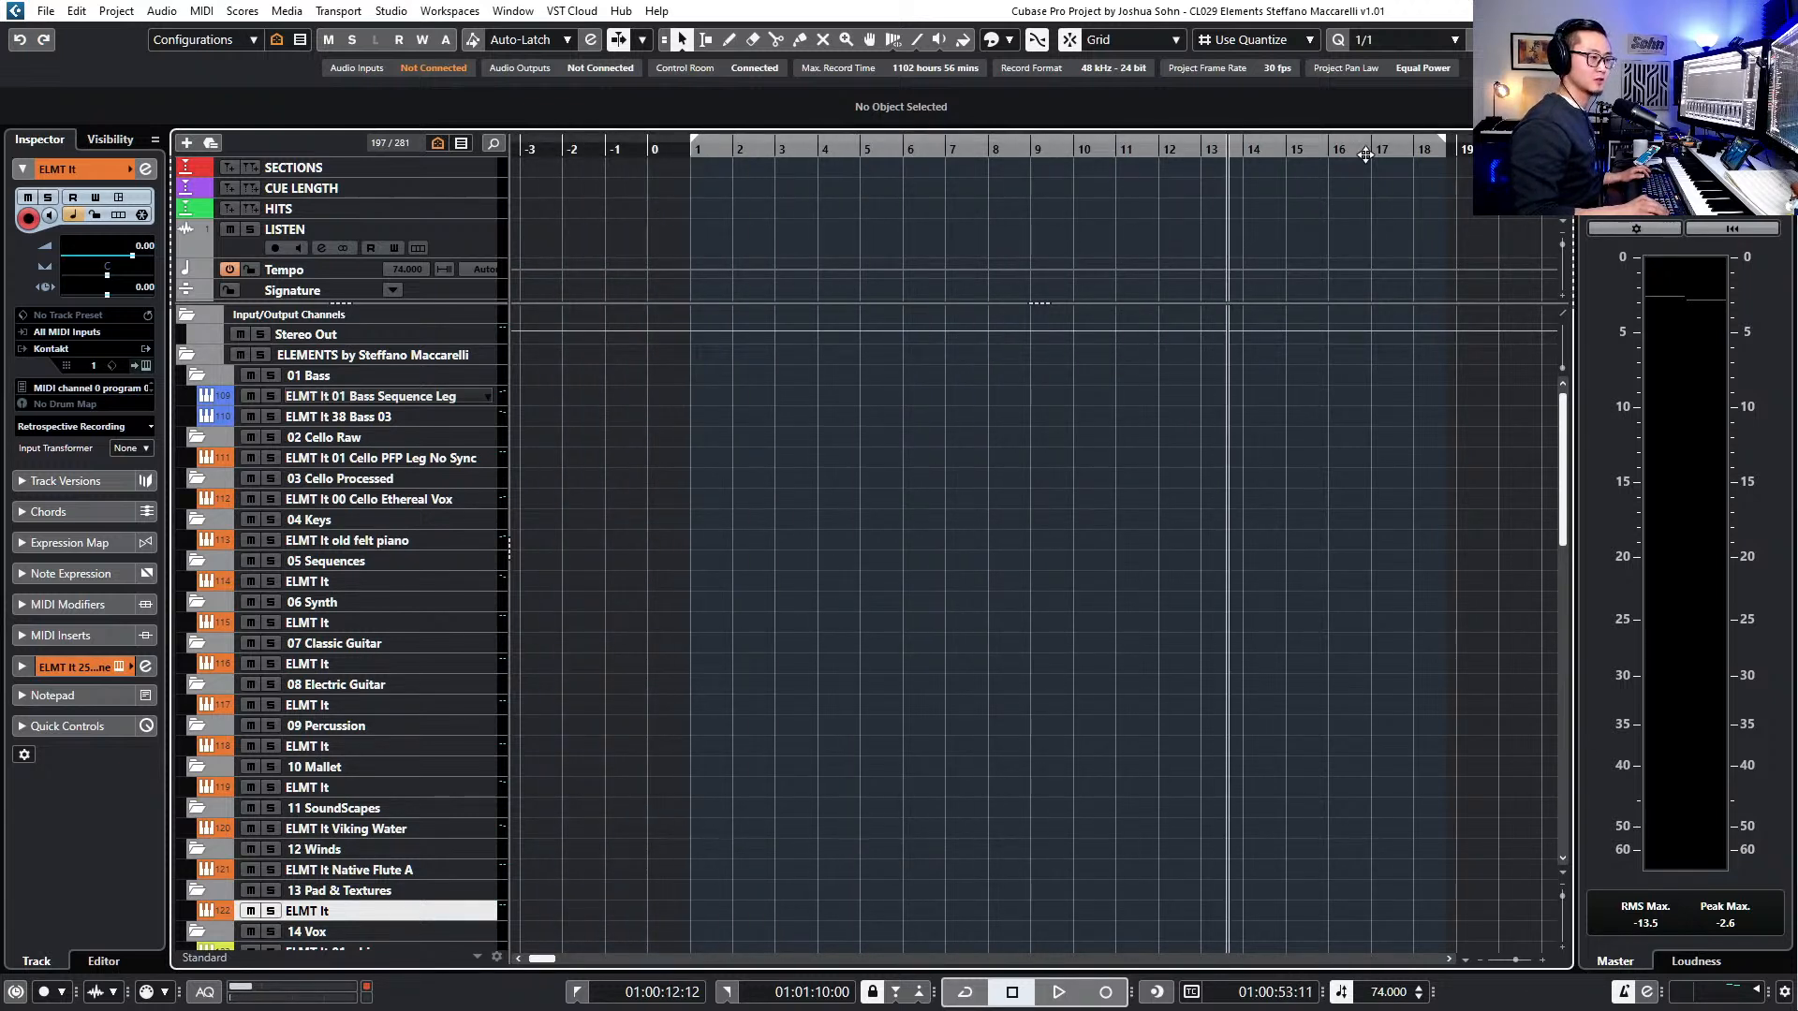
key(ctrl+KP_2)
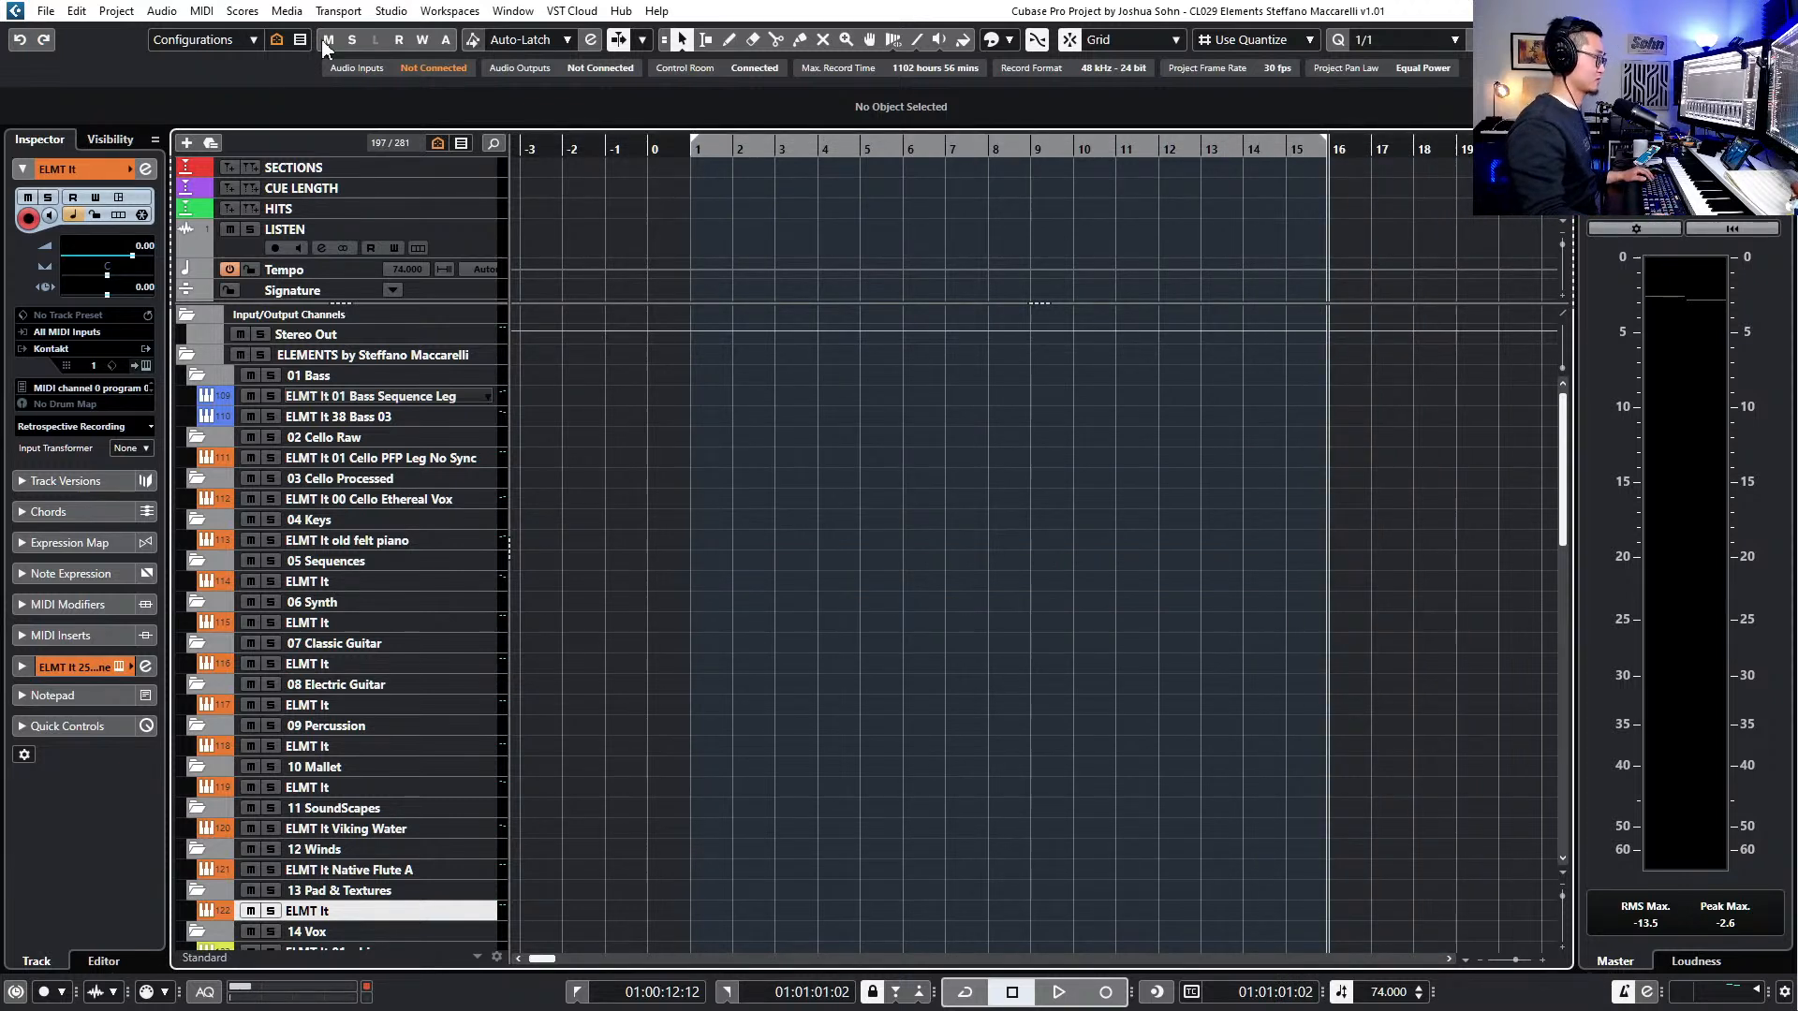
- Add a cycle marker between the locators on the CUE LENGTH track and name it Track 1
click(249, 187)
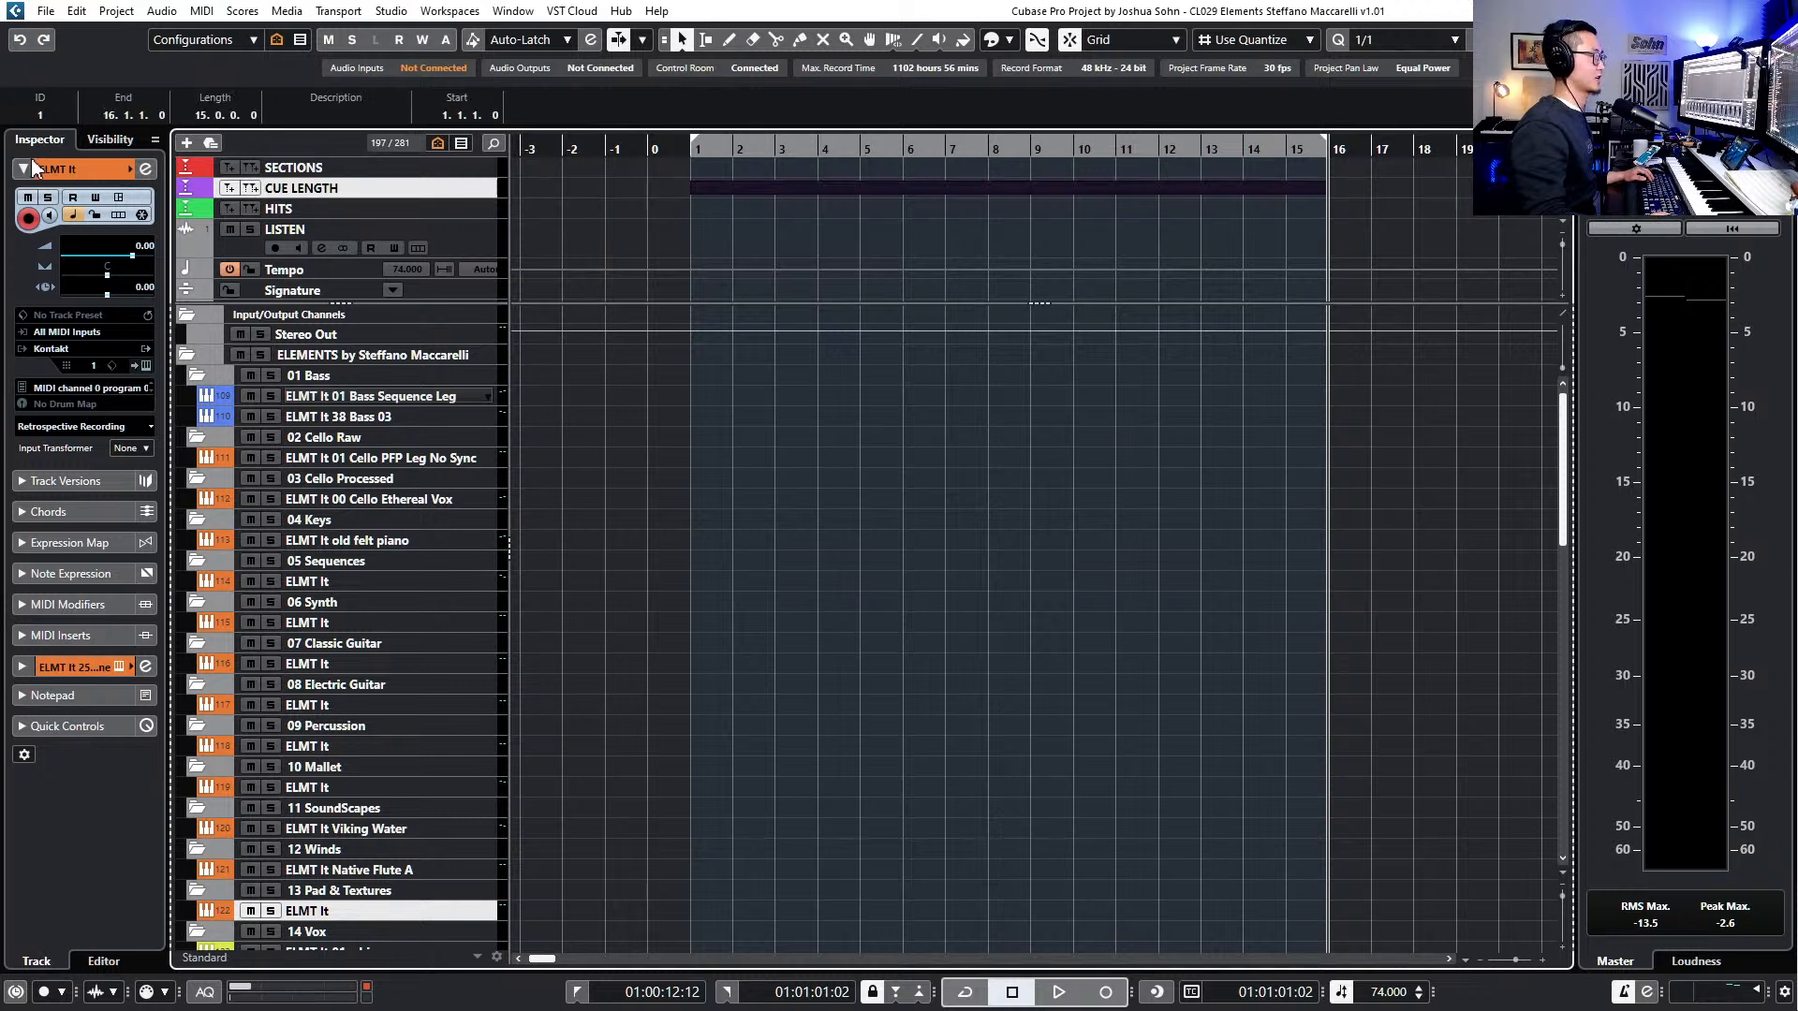
click(292, 107)
text(T)
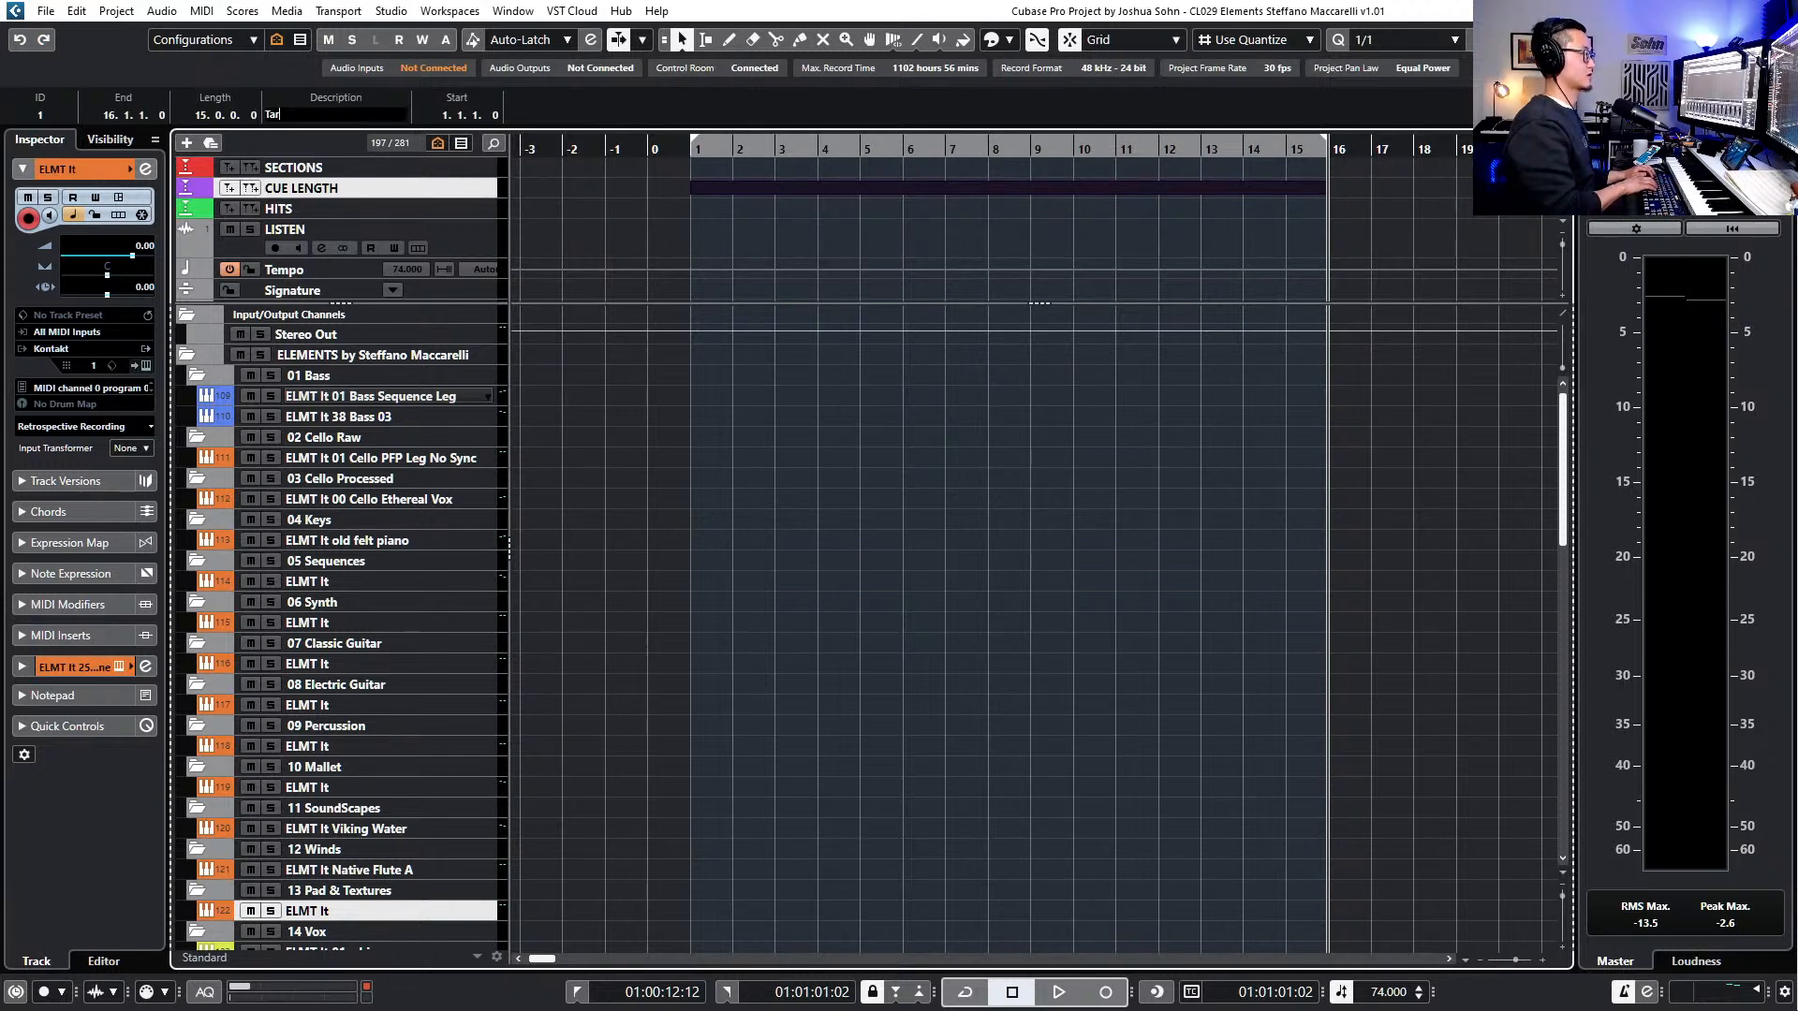
text(rack)
key(Return)
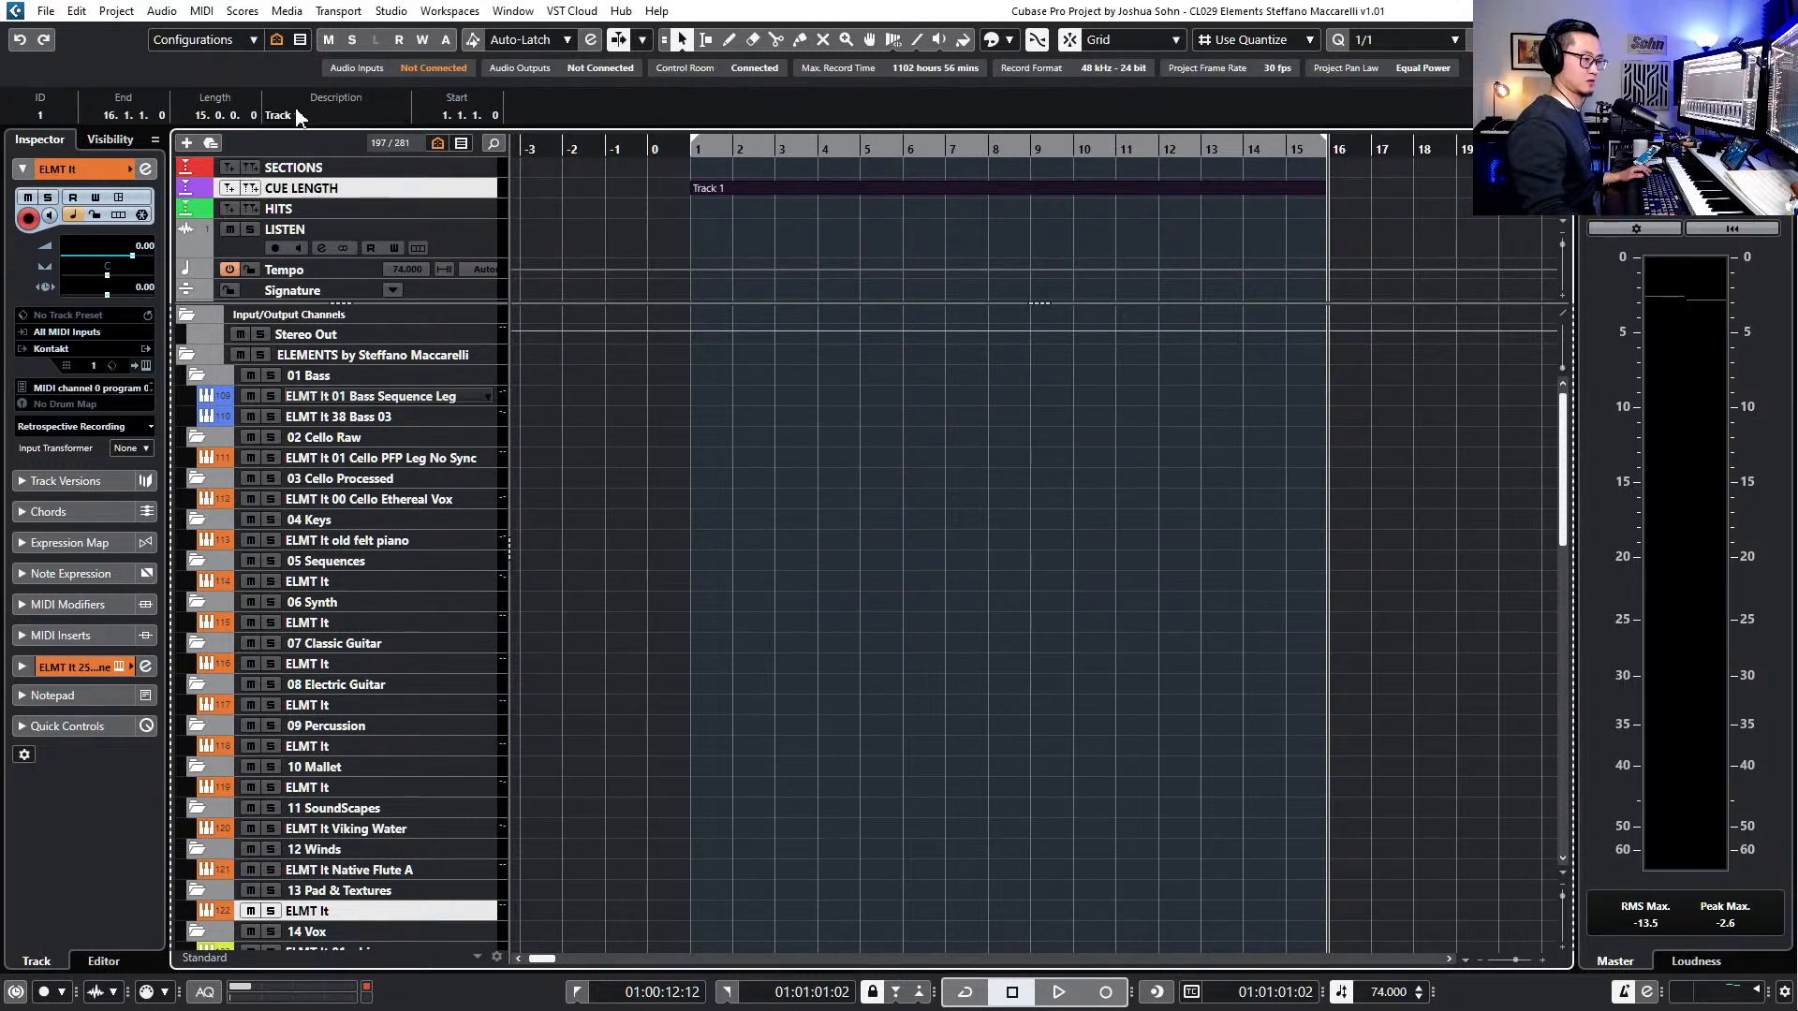
click(822, 178)
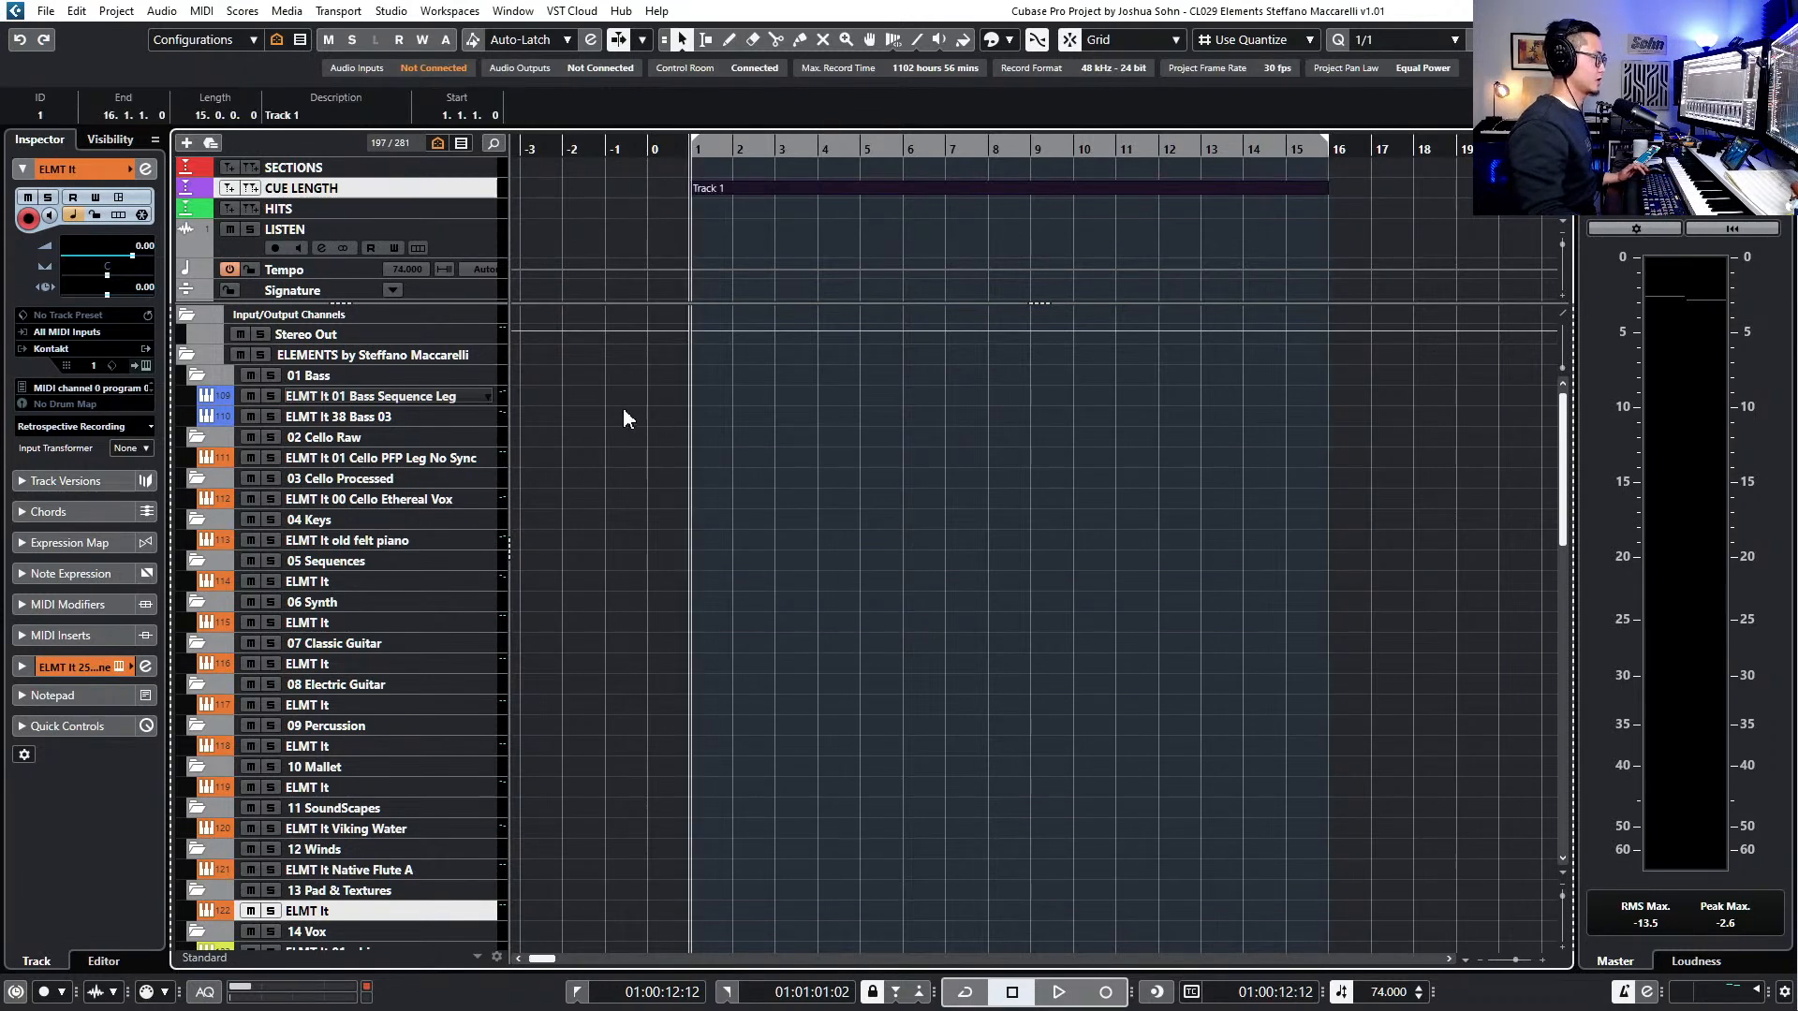
- Rename the ELMT lt track in the 13 Pad & Textures folder as ELMT lt War Pad
scroll(460, 841, down, 5)
double_click(371, 652)
key(Right)
text(War Pad)
key(Return)
key(space)
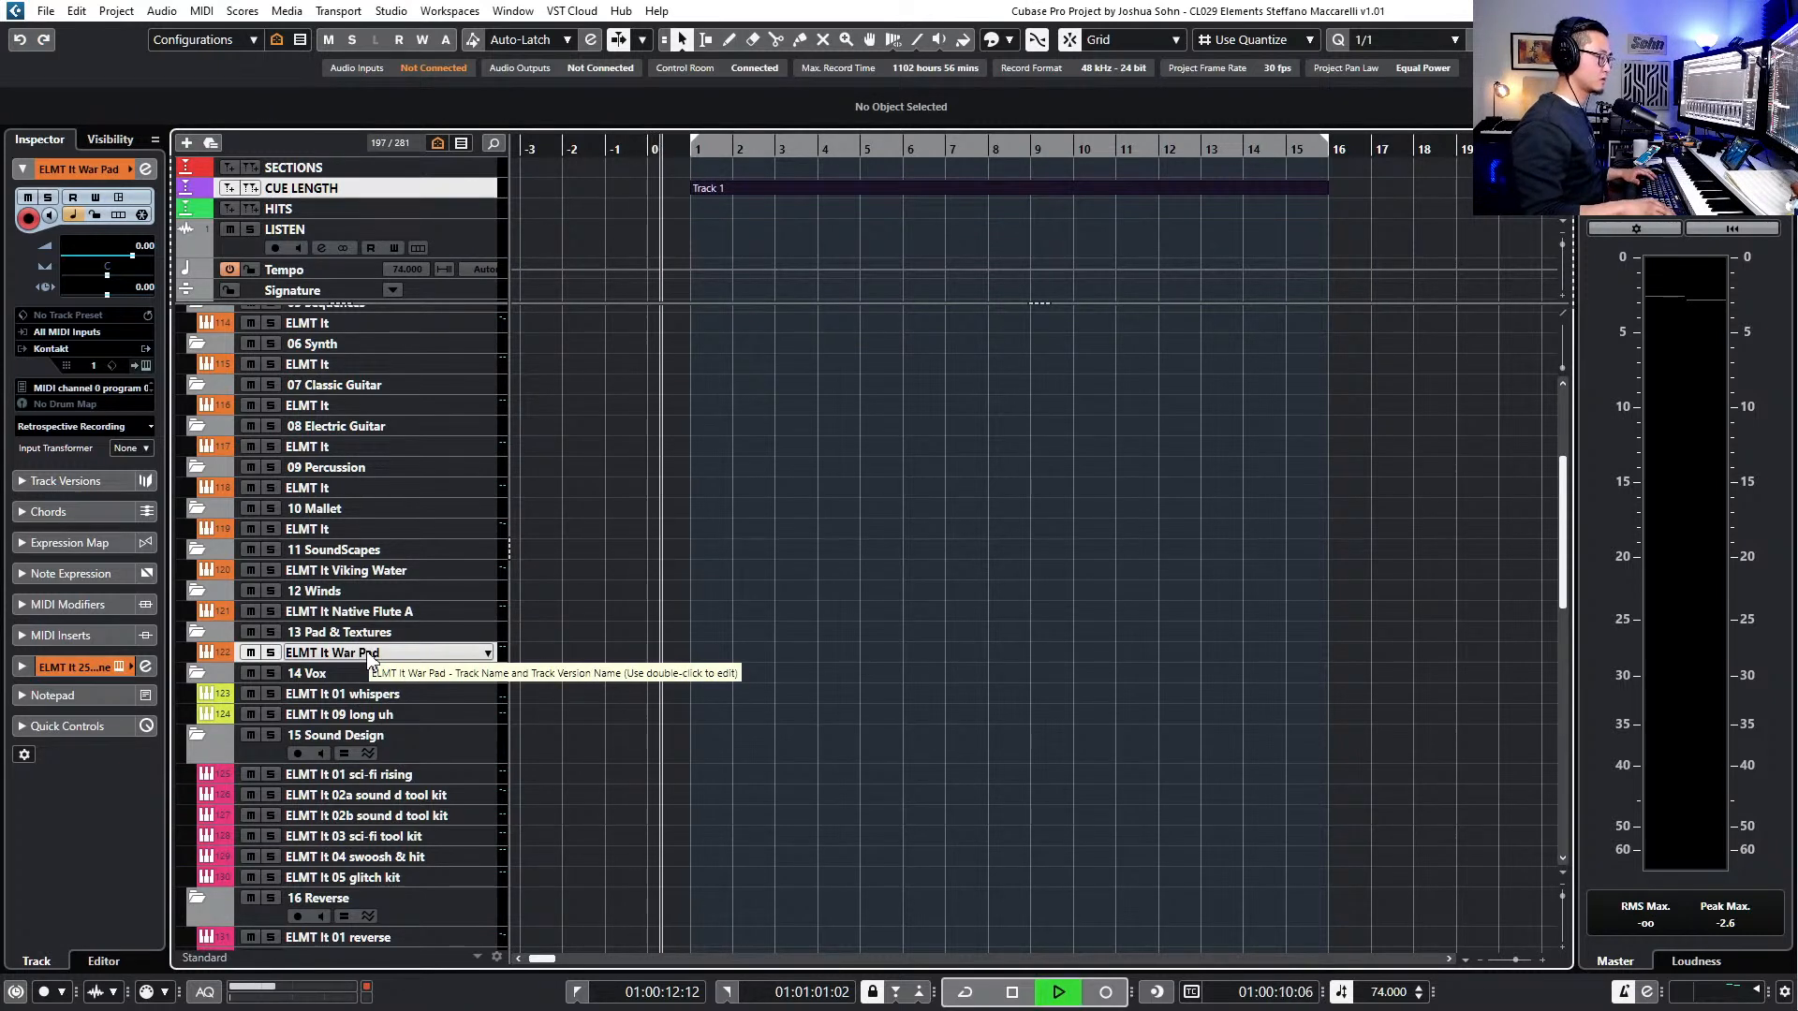
key(KP_Multiply)
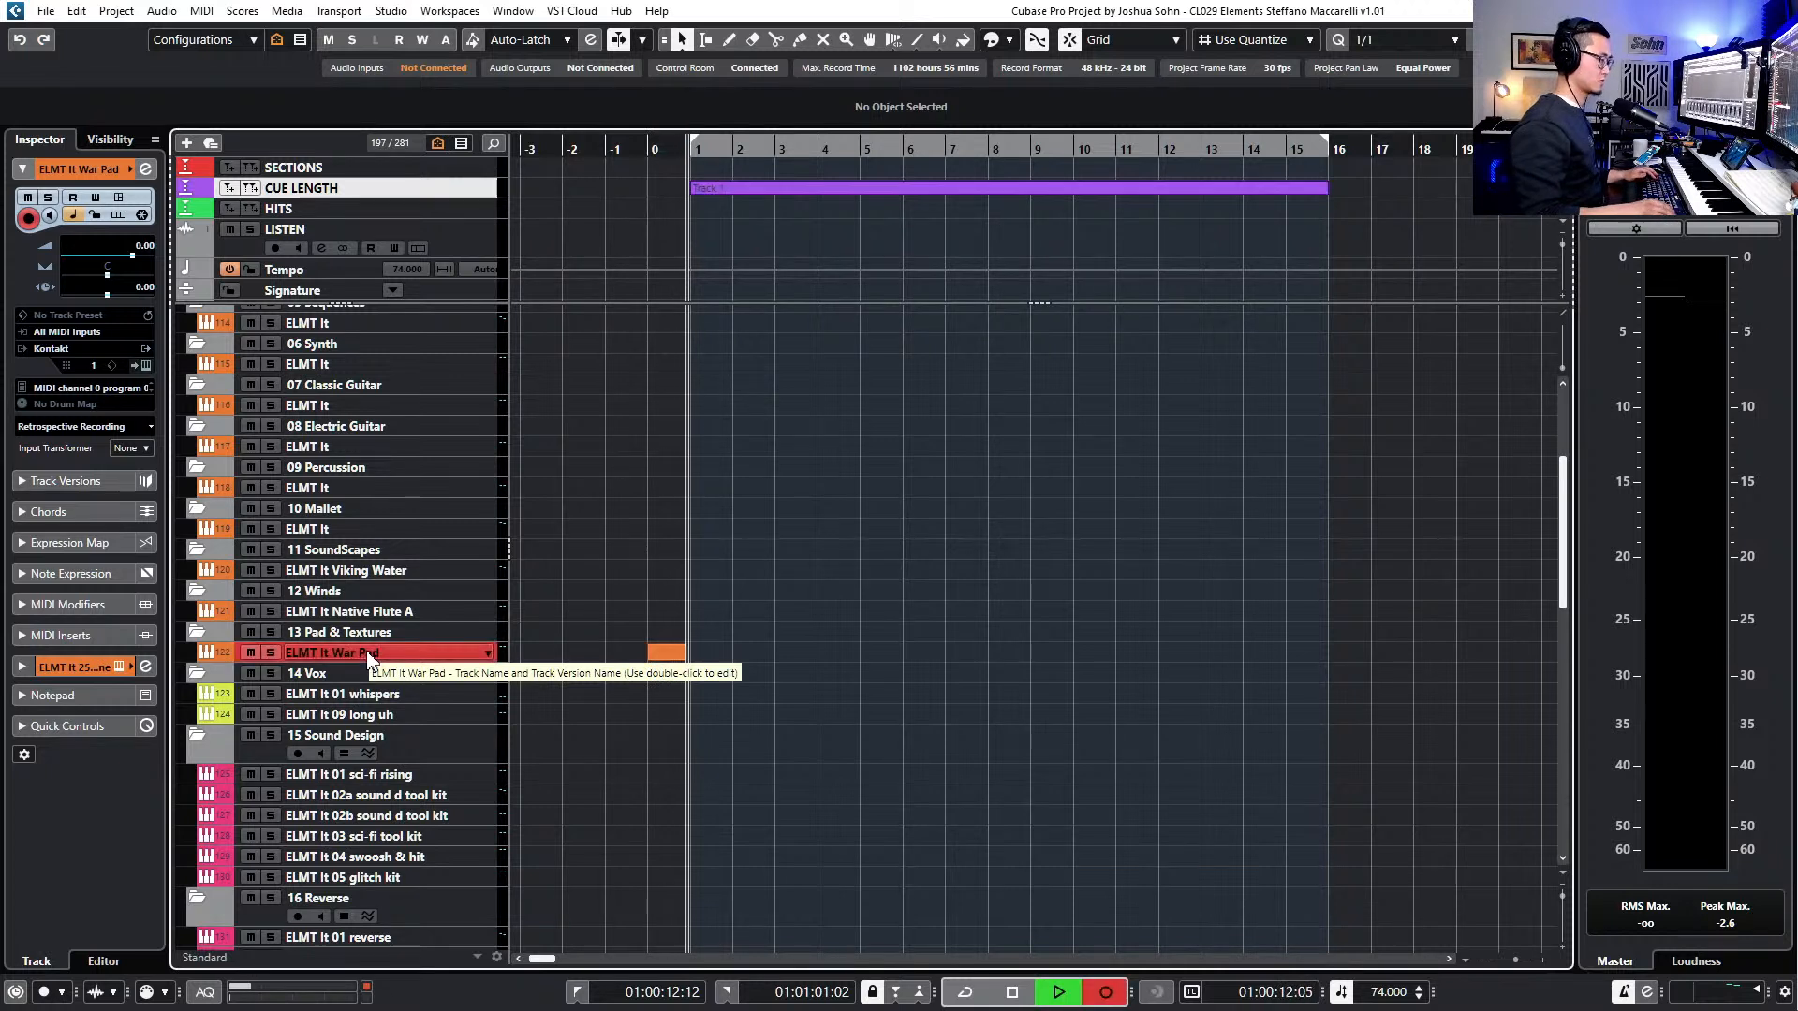
key(space)
- Record a pad part on the ELMT lt War Pad track from bar -1 to bar 3, and stop the recording
key(space)
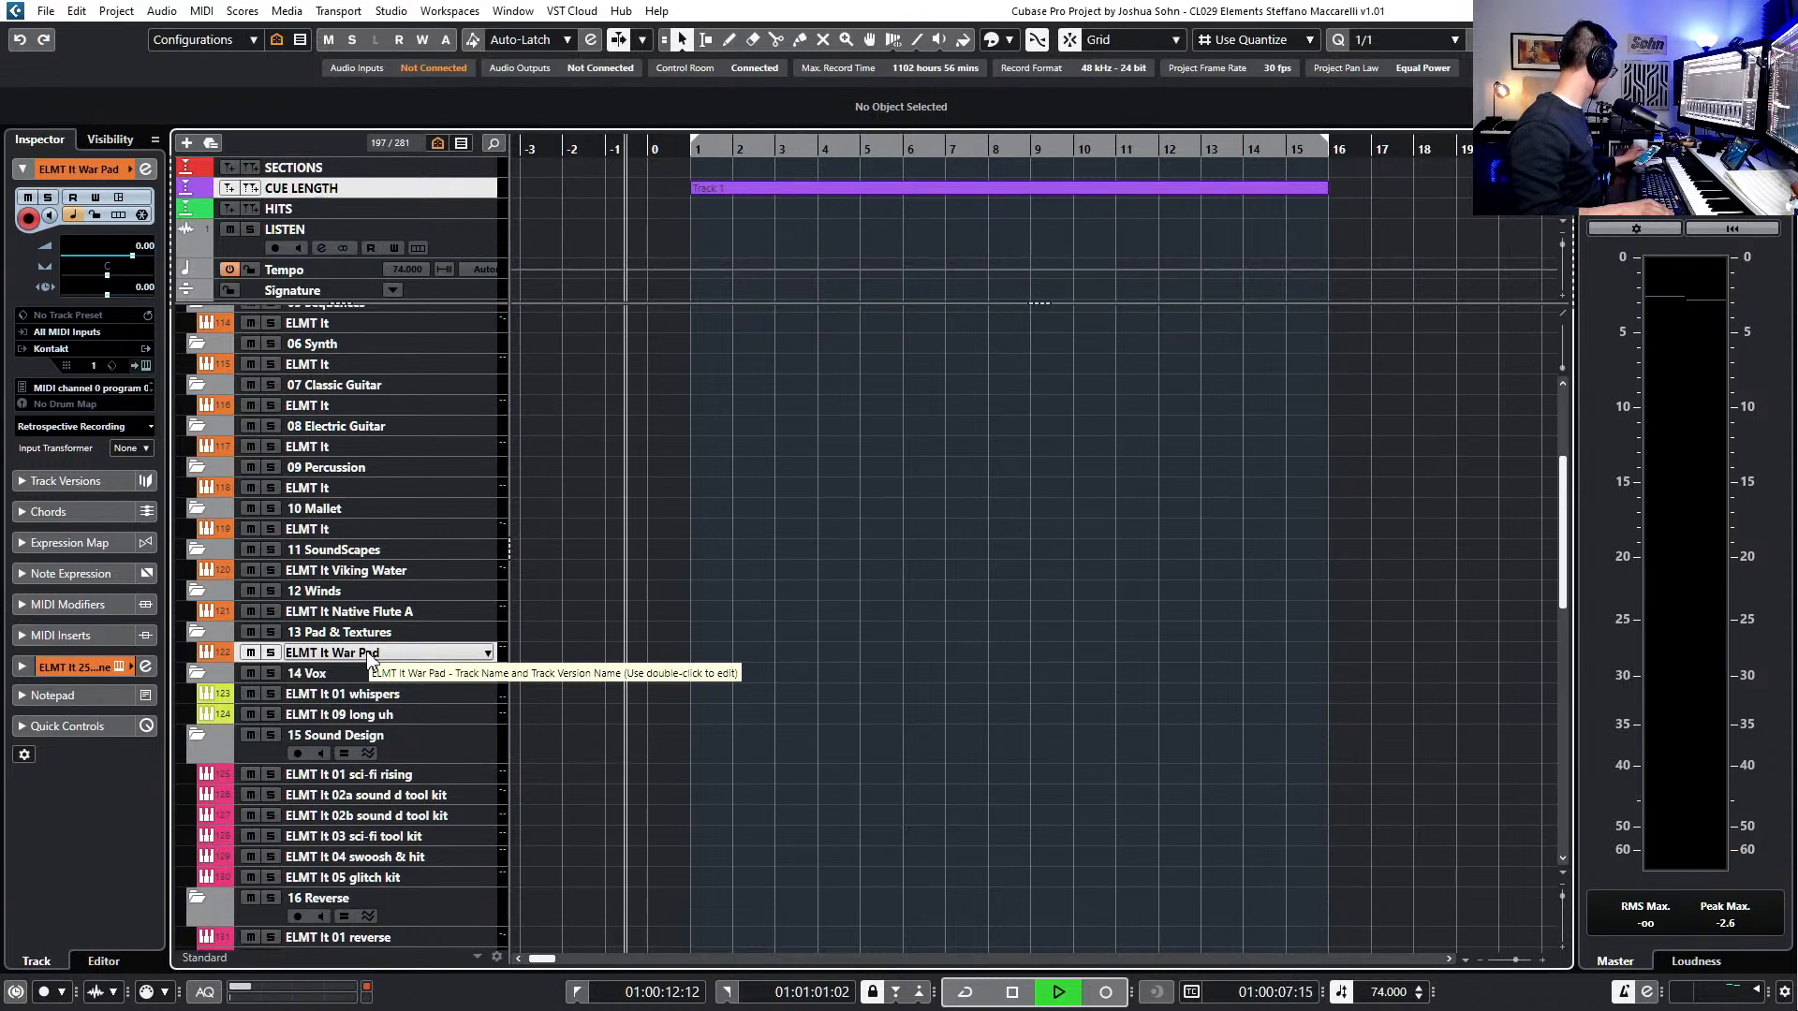
key(KP_Multiply)
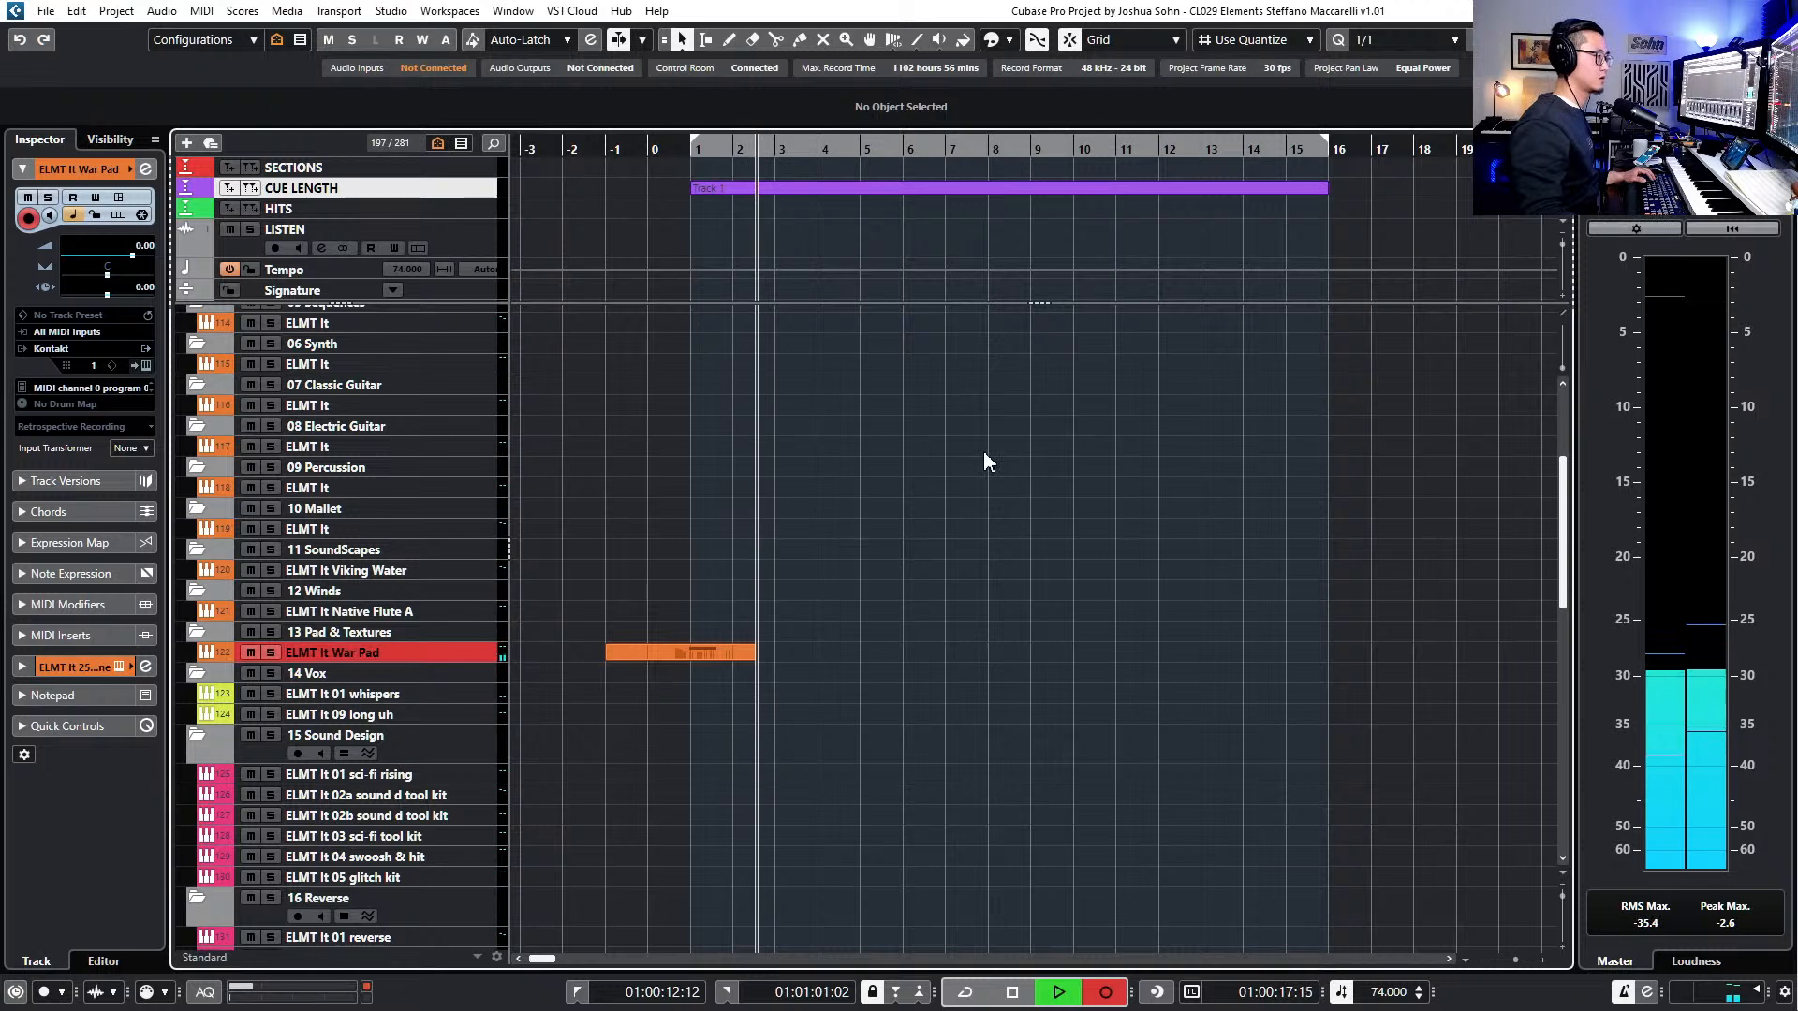
key(Up)
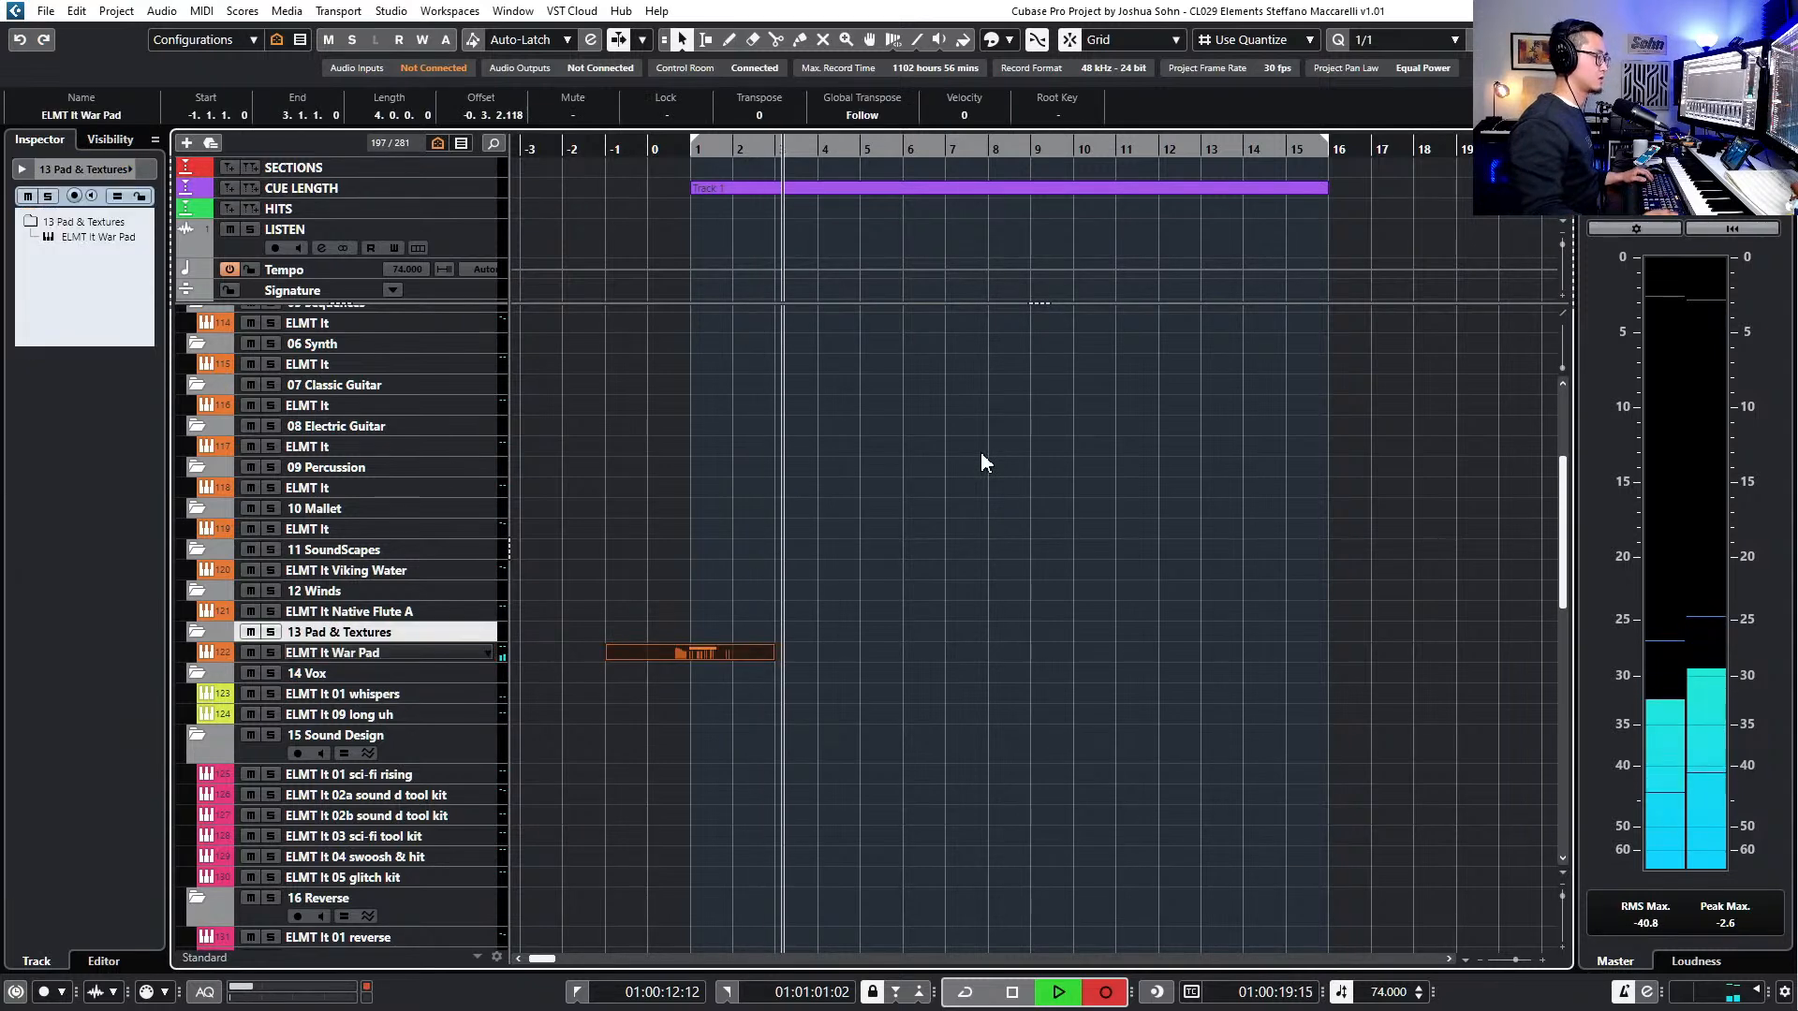
click(327, 614)
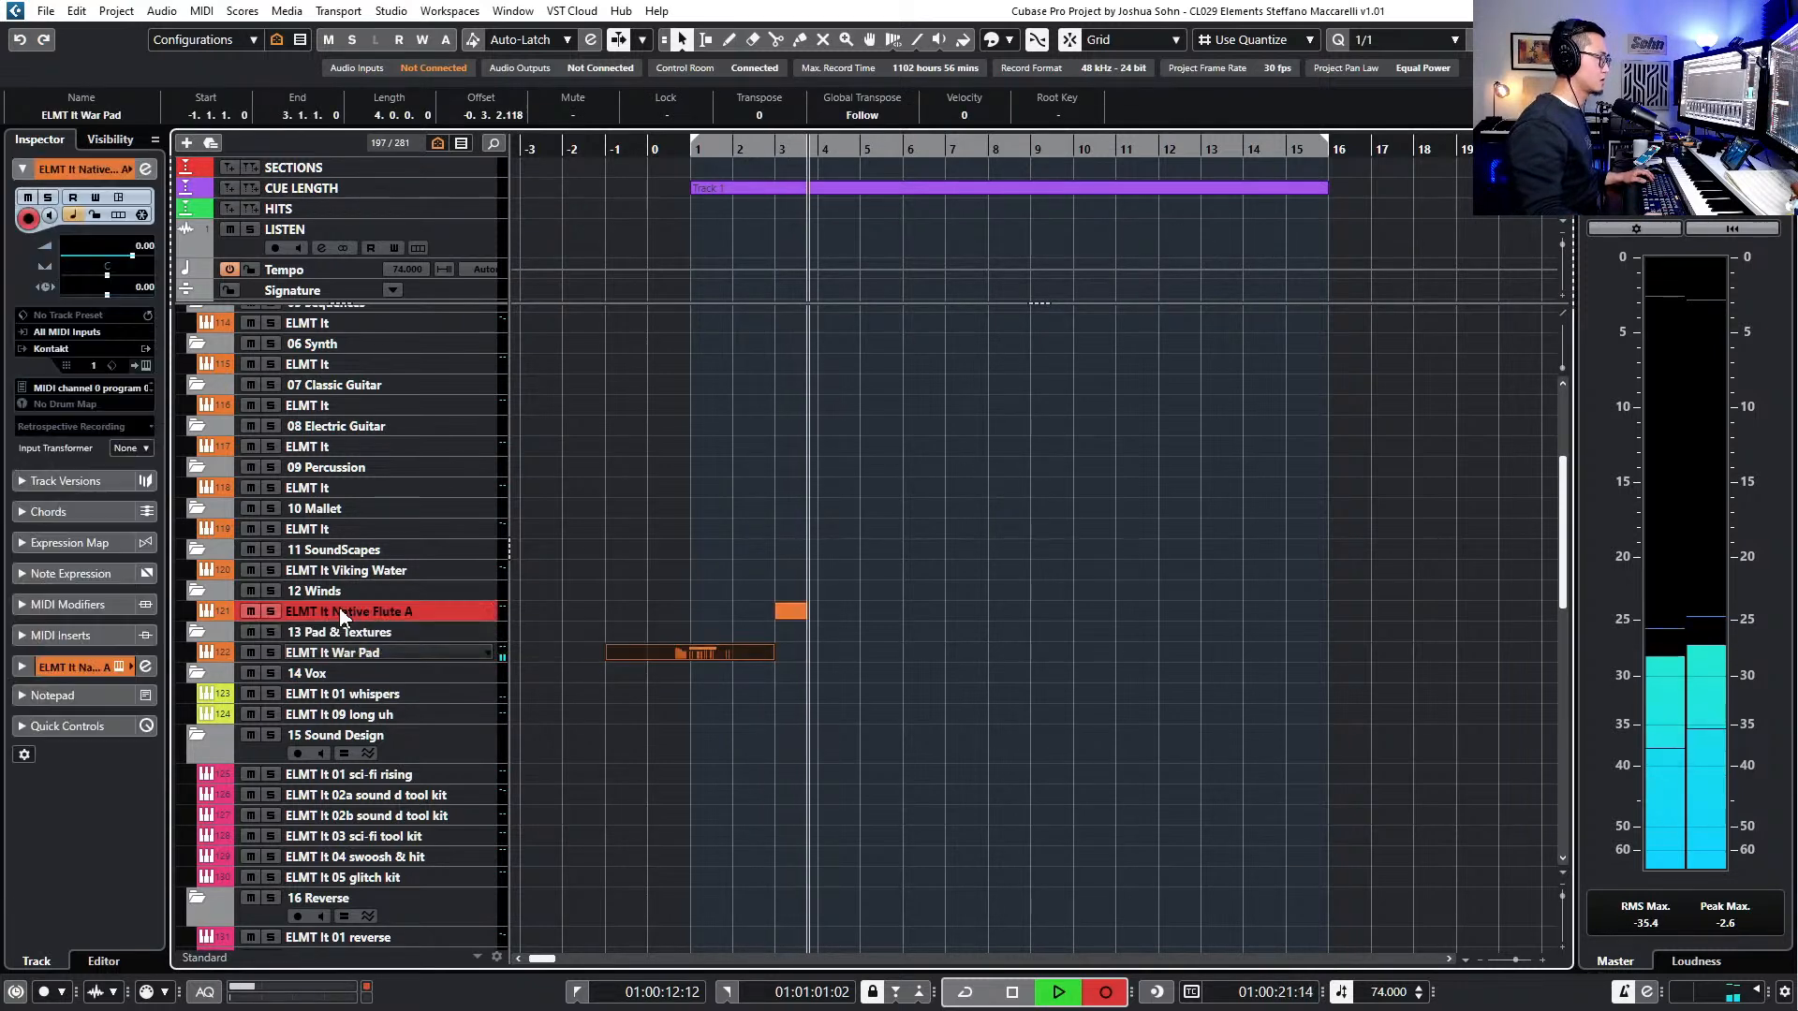
click(369, 566)
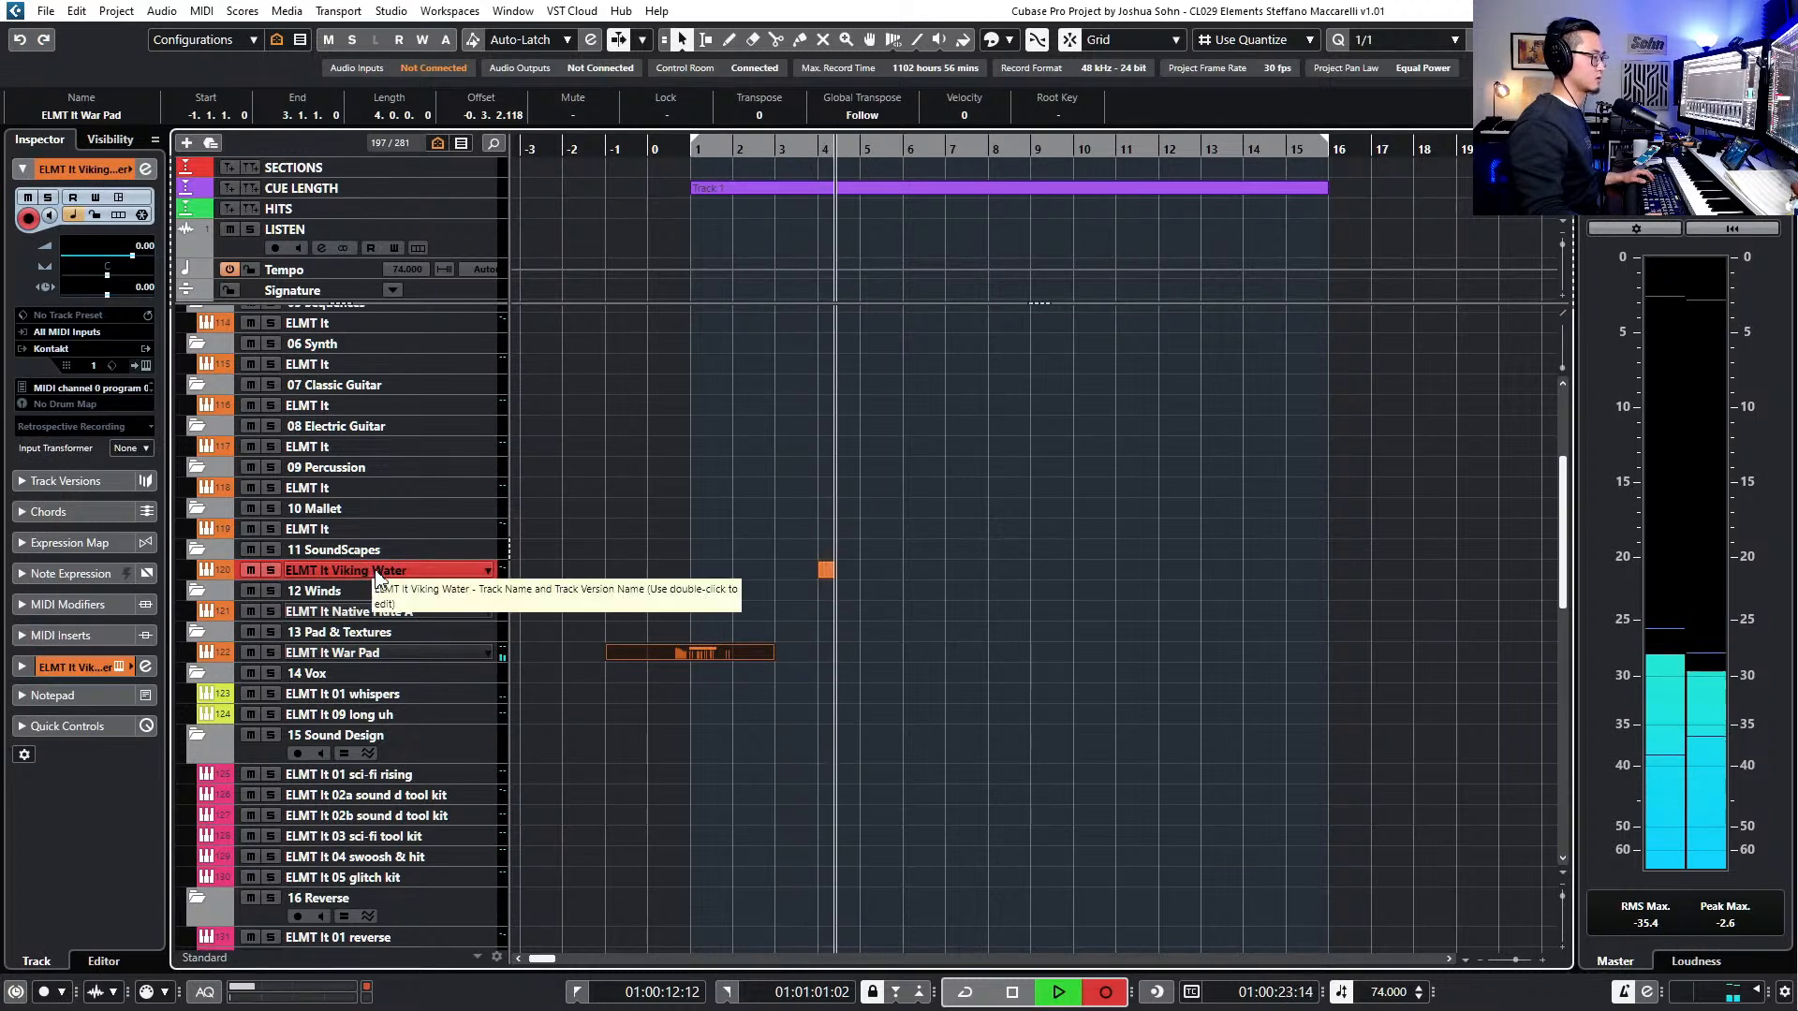
key(space)
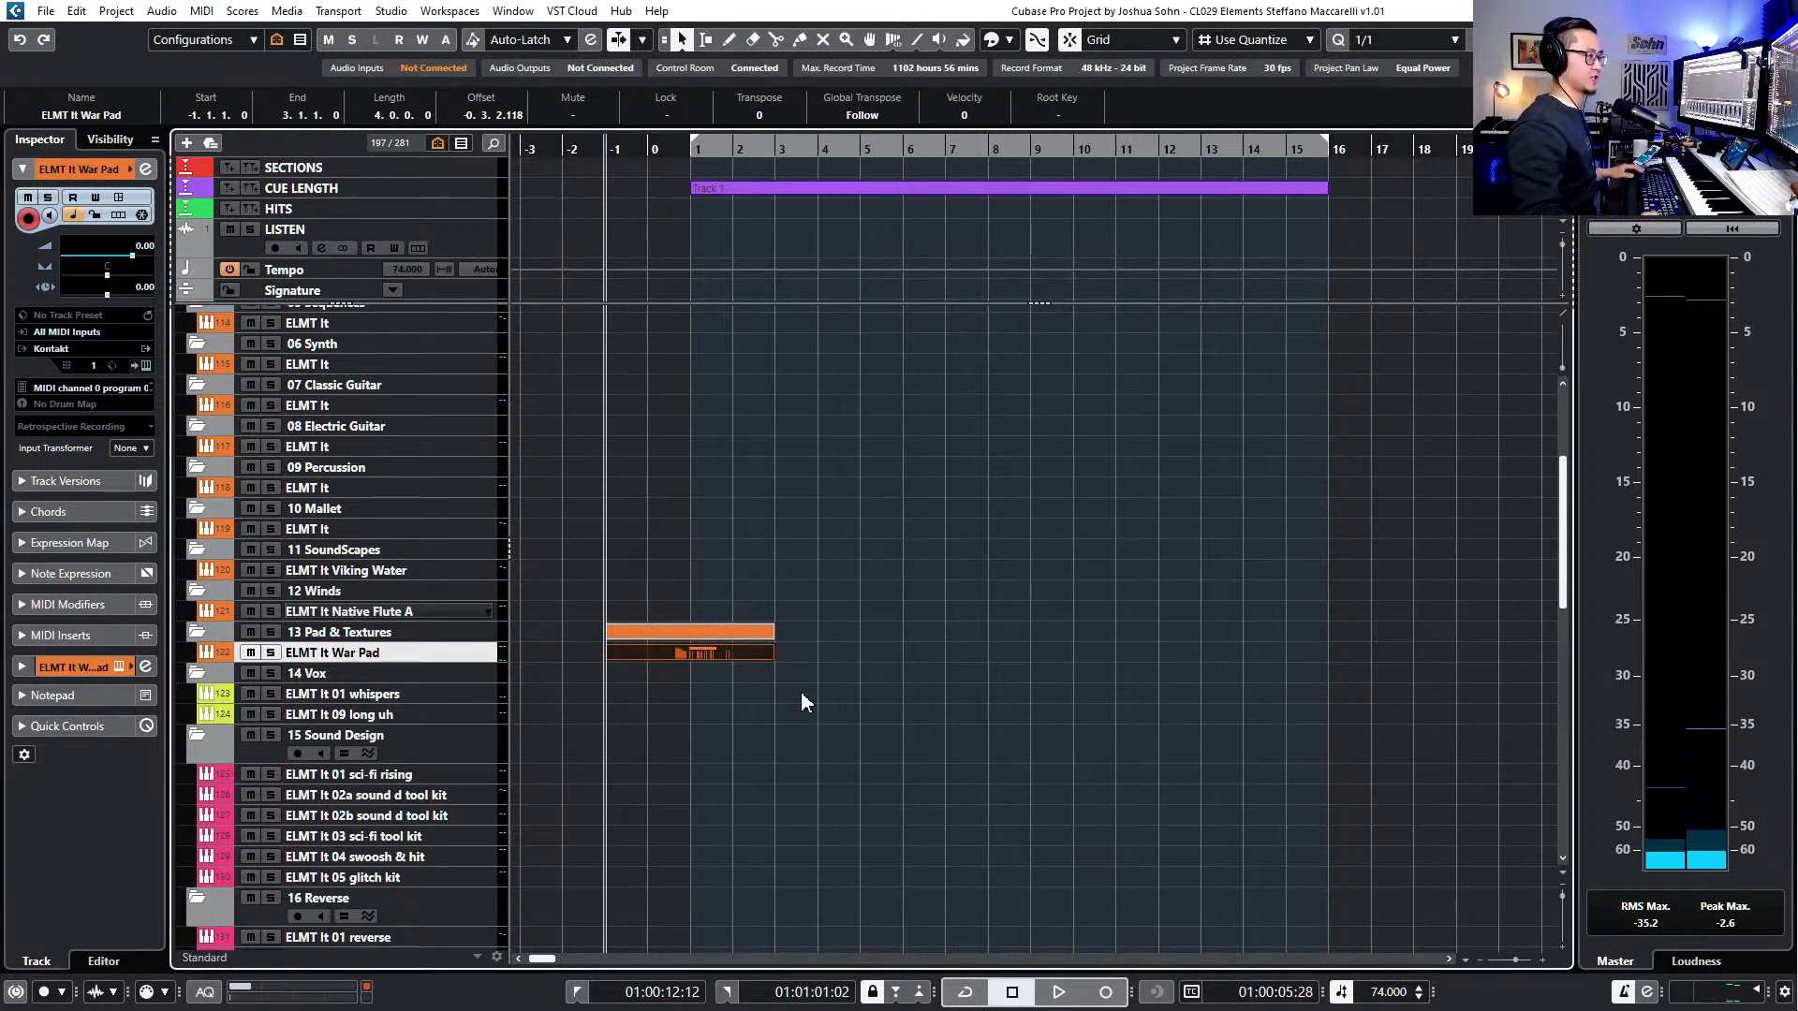
- Lengthen the recorded War Pad part to end at bar 101, using the Key Editor, and close the editor
drag(770, 652, 1322, 652)
double_click(1143, 637)
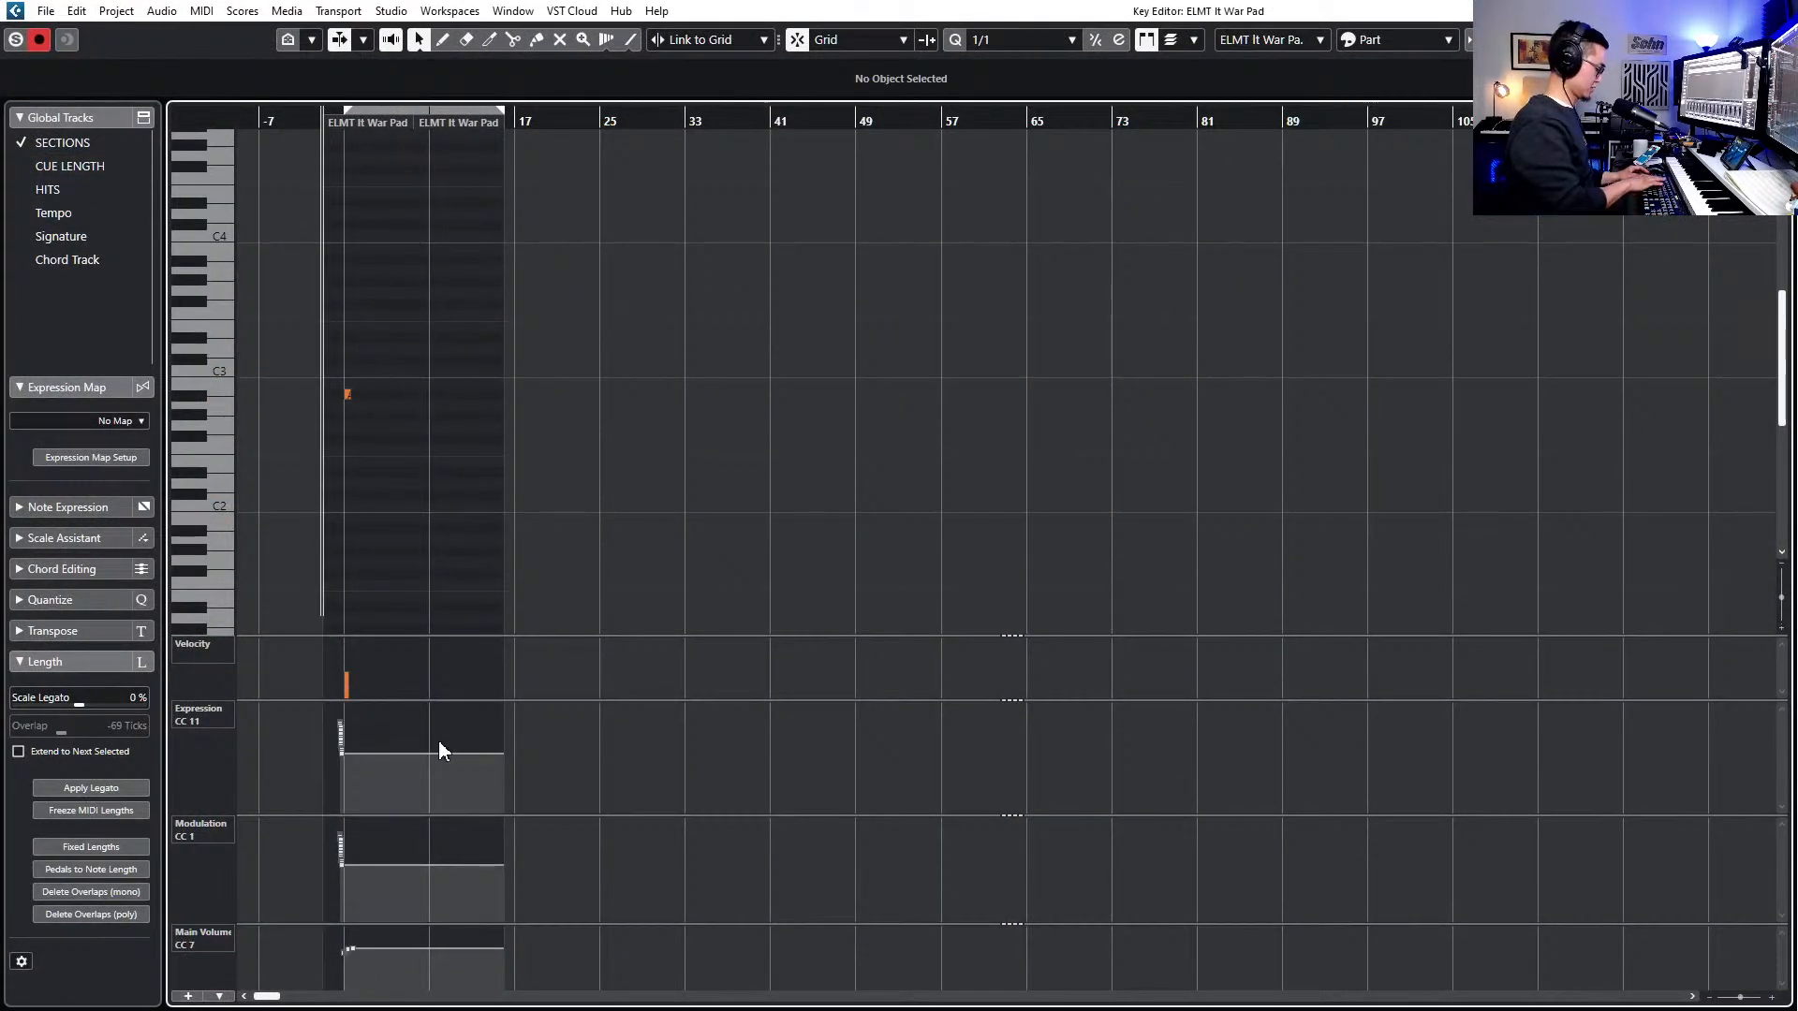
drag(502, 116, 1373, 172)
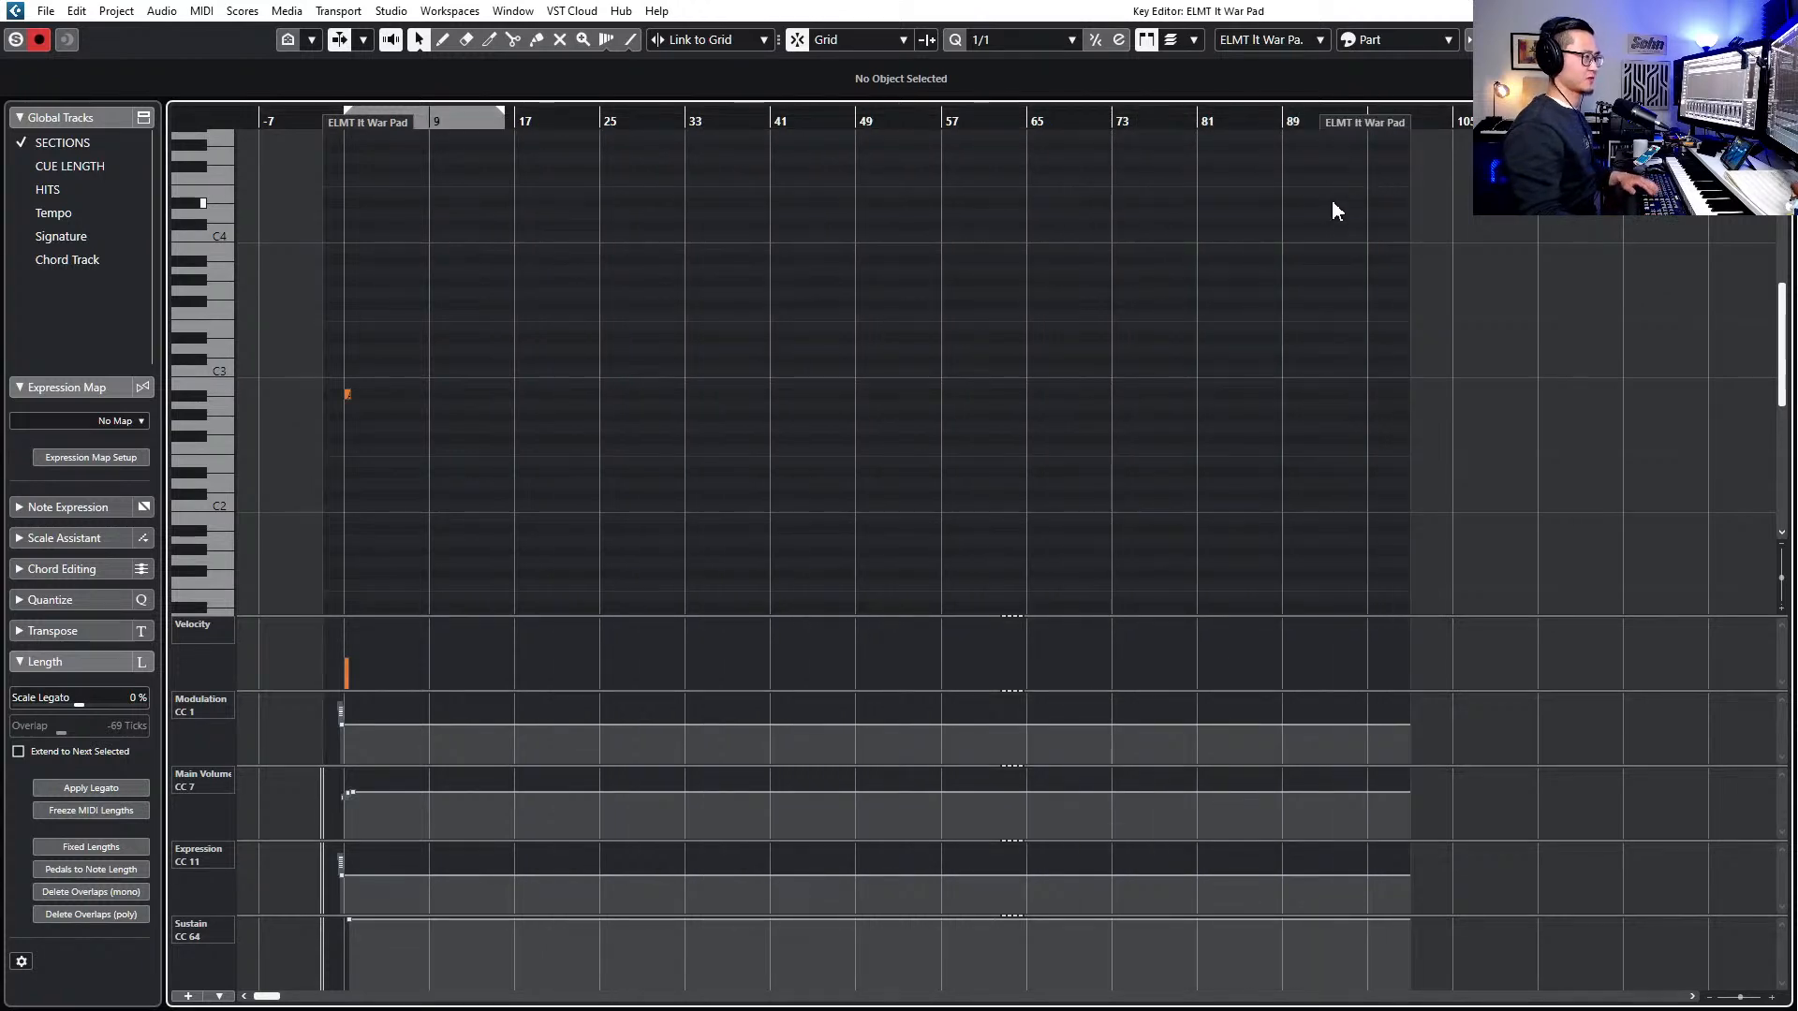
key(Return)
- Extend the Track 1 cycle marker to end at bar 29 and set the right locator to its end
scroll(1215, 327, down, 2)
scroll(1161, 382, right, 3)
scroll(1097, 393, down, 2)
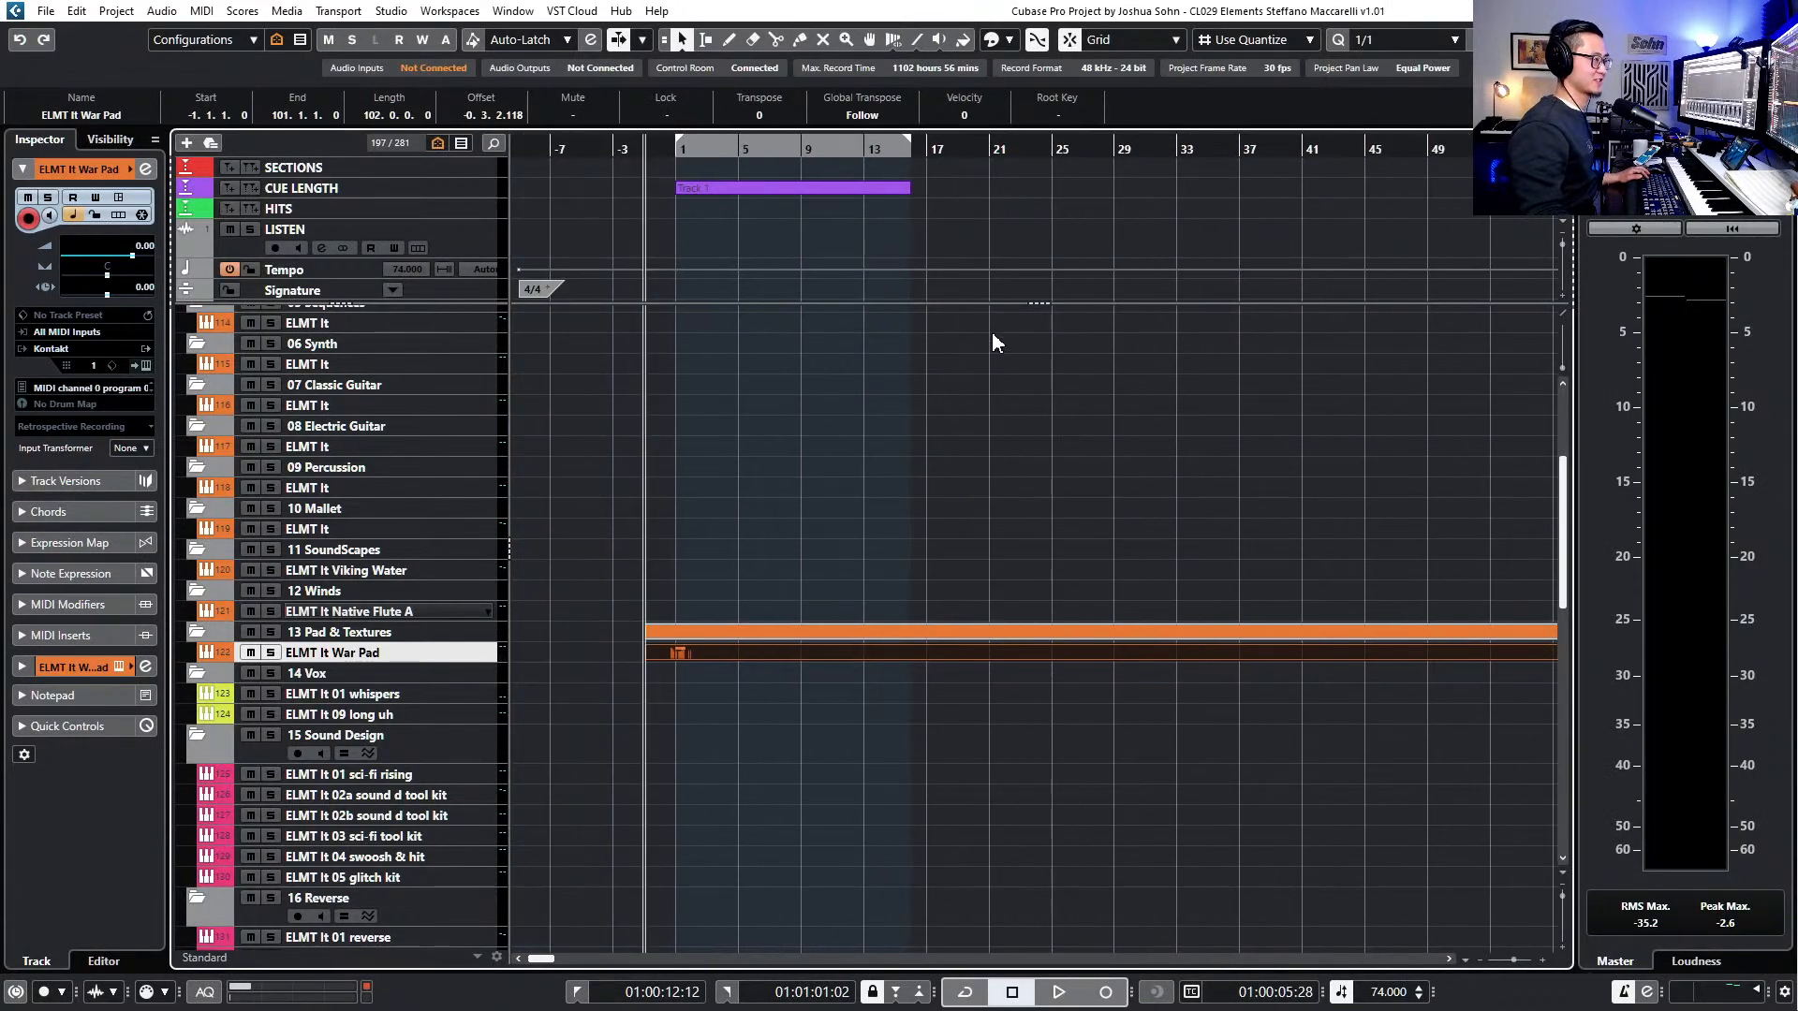
click(905, 191)
drag(906, 189, 1109, 191)
key(p)
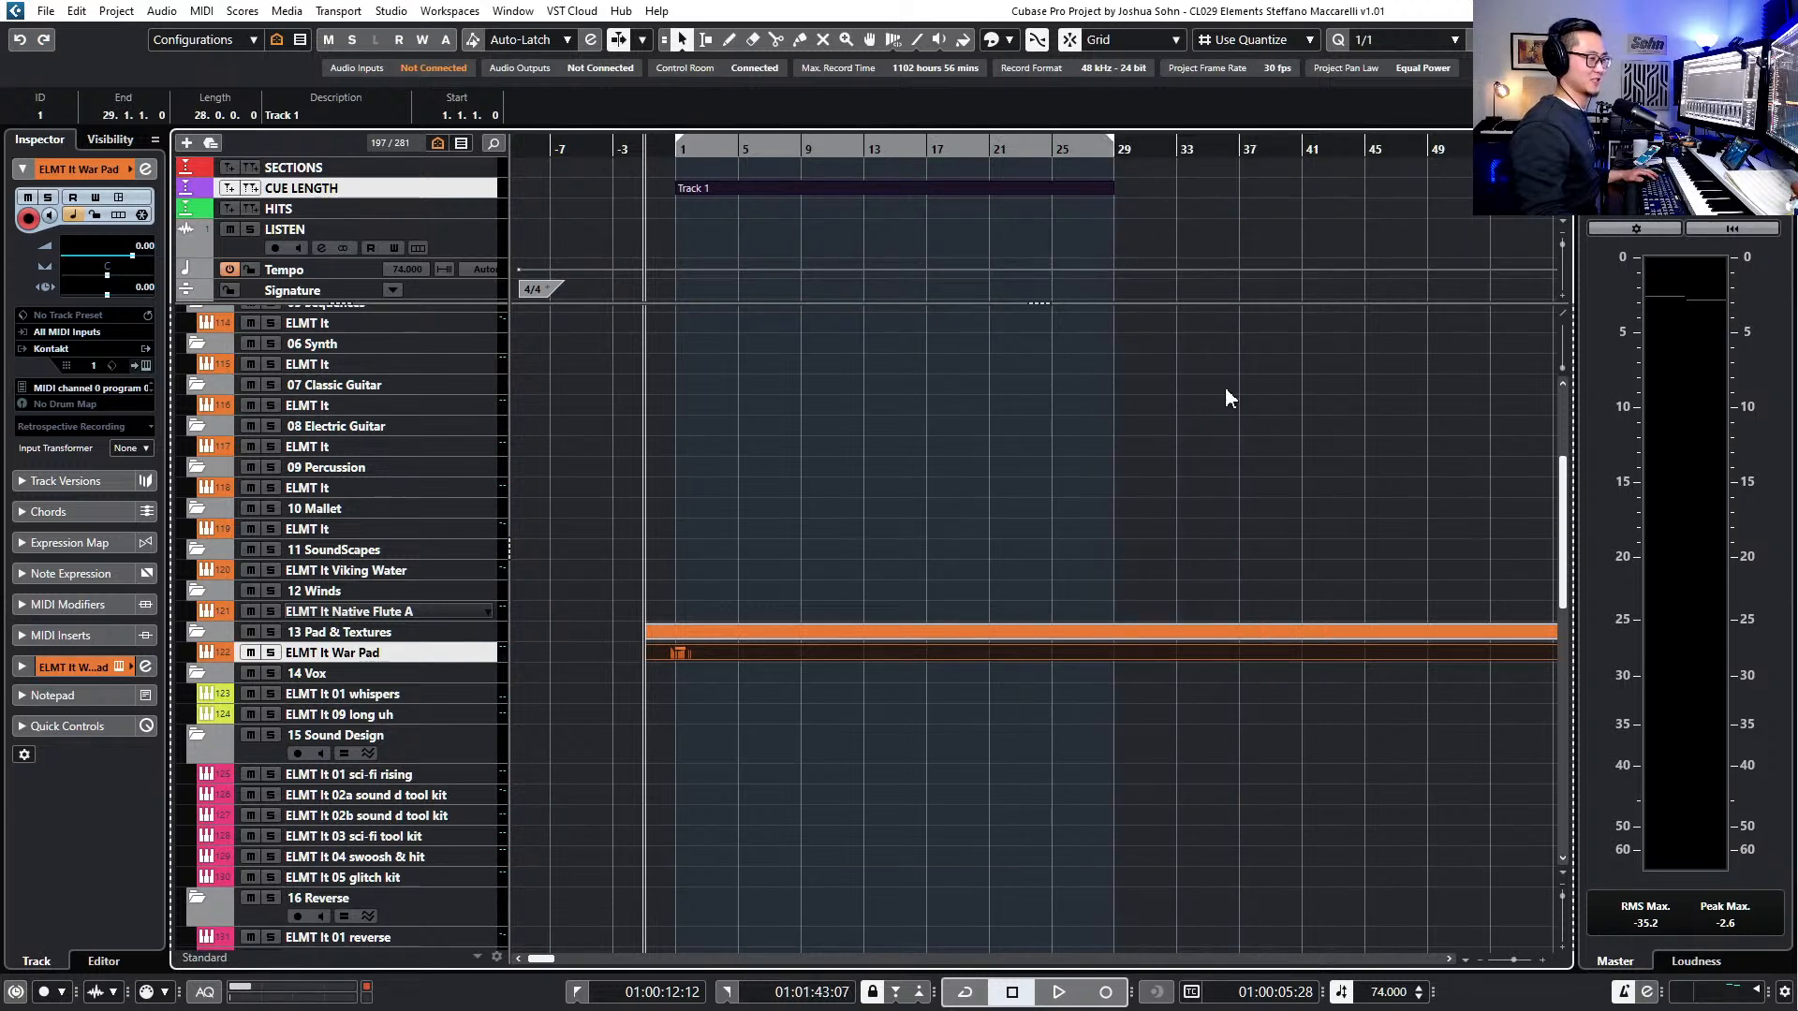
- Split the War Pad part at bar 29, delete everything after the split, and move the playhead to bar 1
alt+click(1115, 634)
drag(1168, 576, 1187, 702)
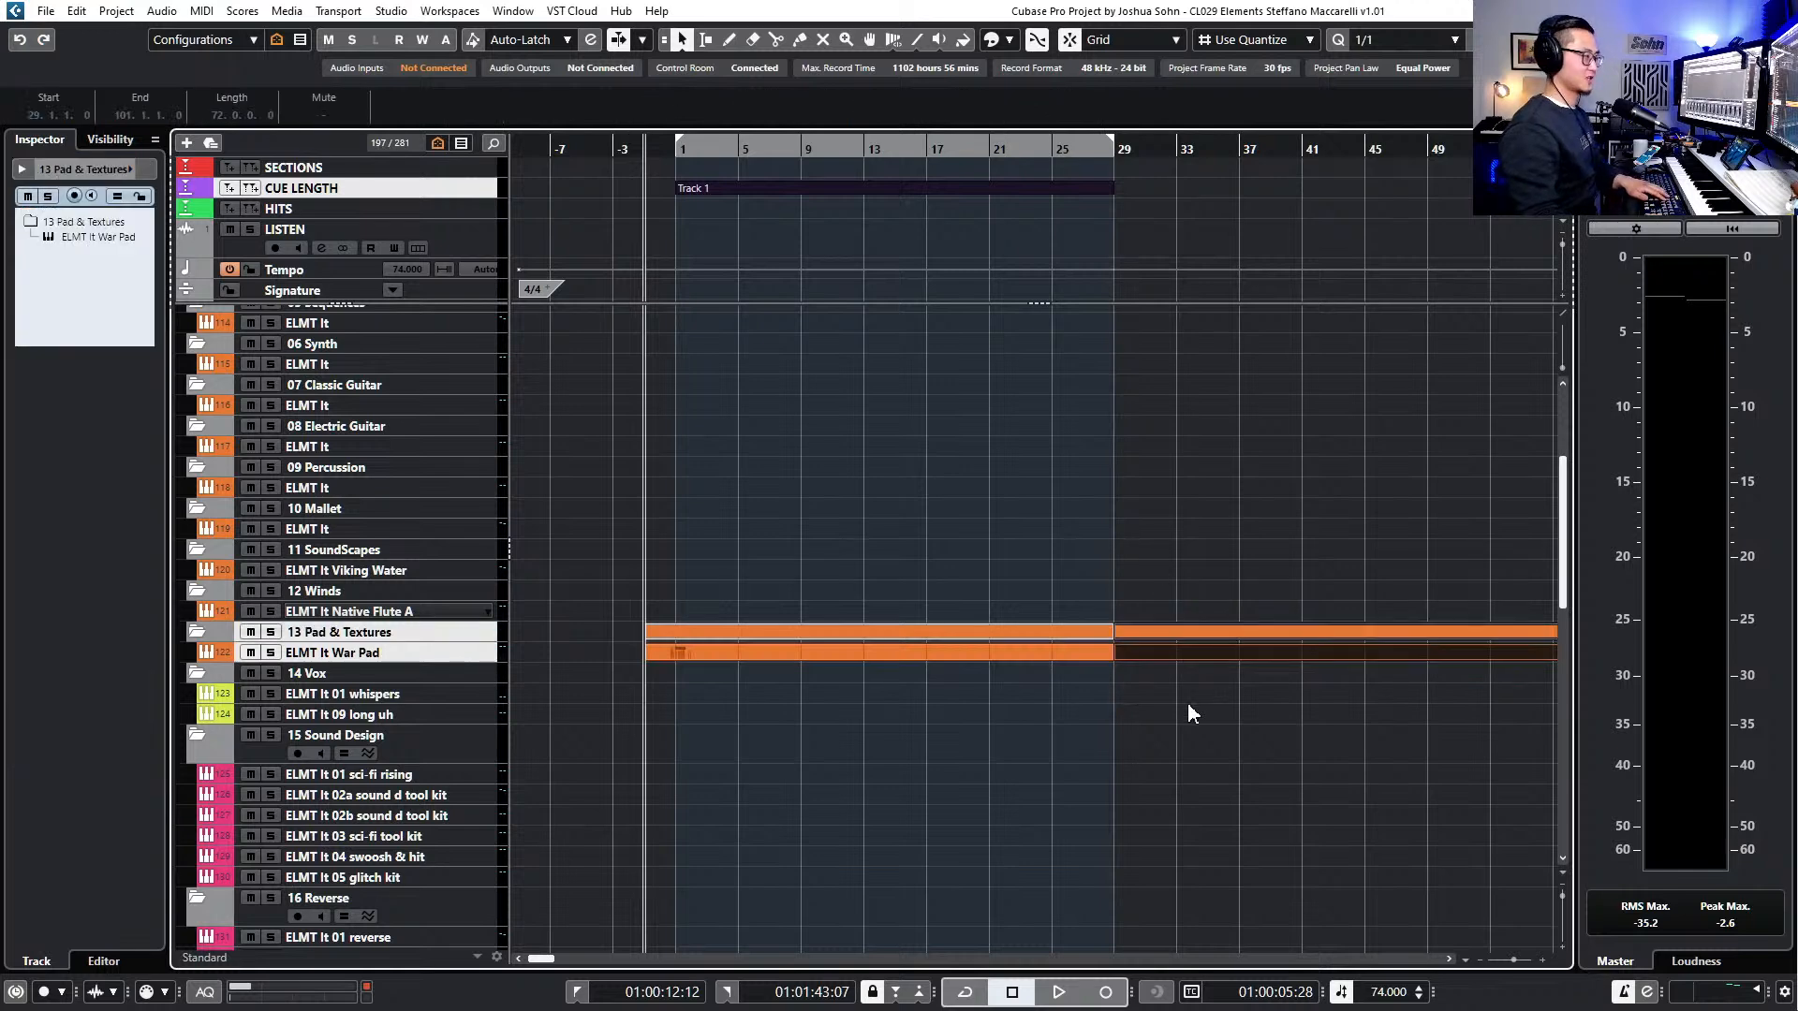
key(Delete)
key(KP_Subtract)
key(KP_Add)
key(KP_Add)
key(KP_Add)
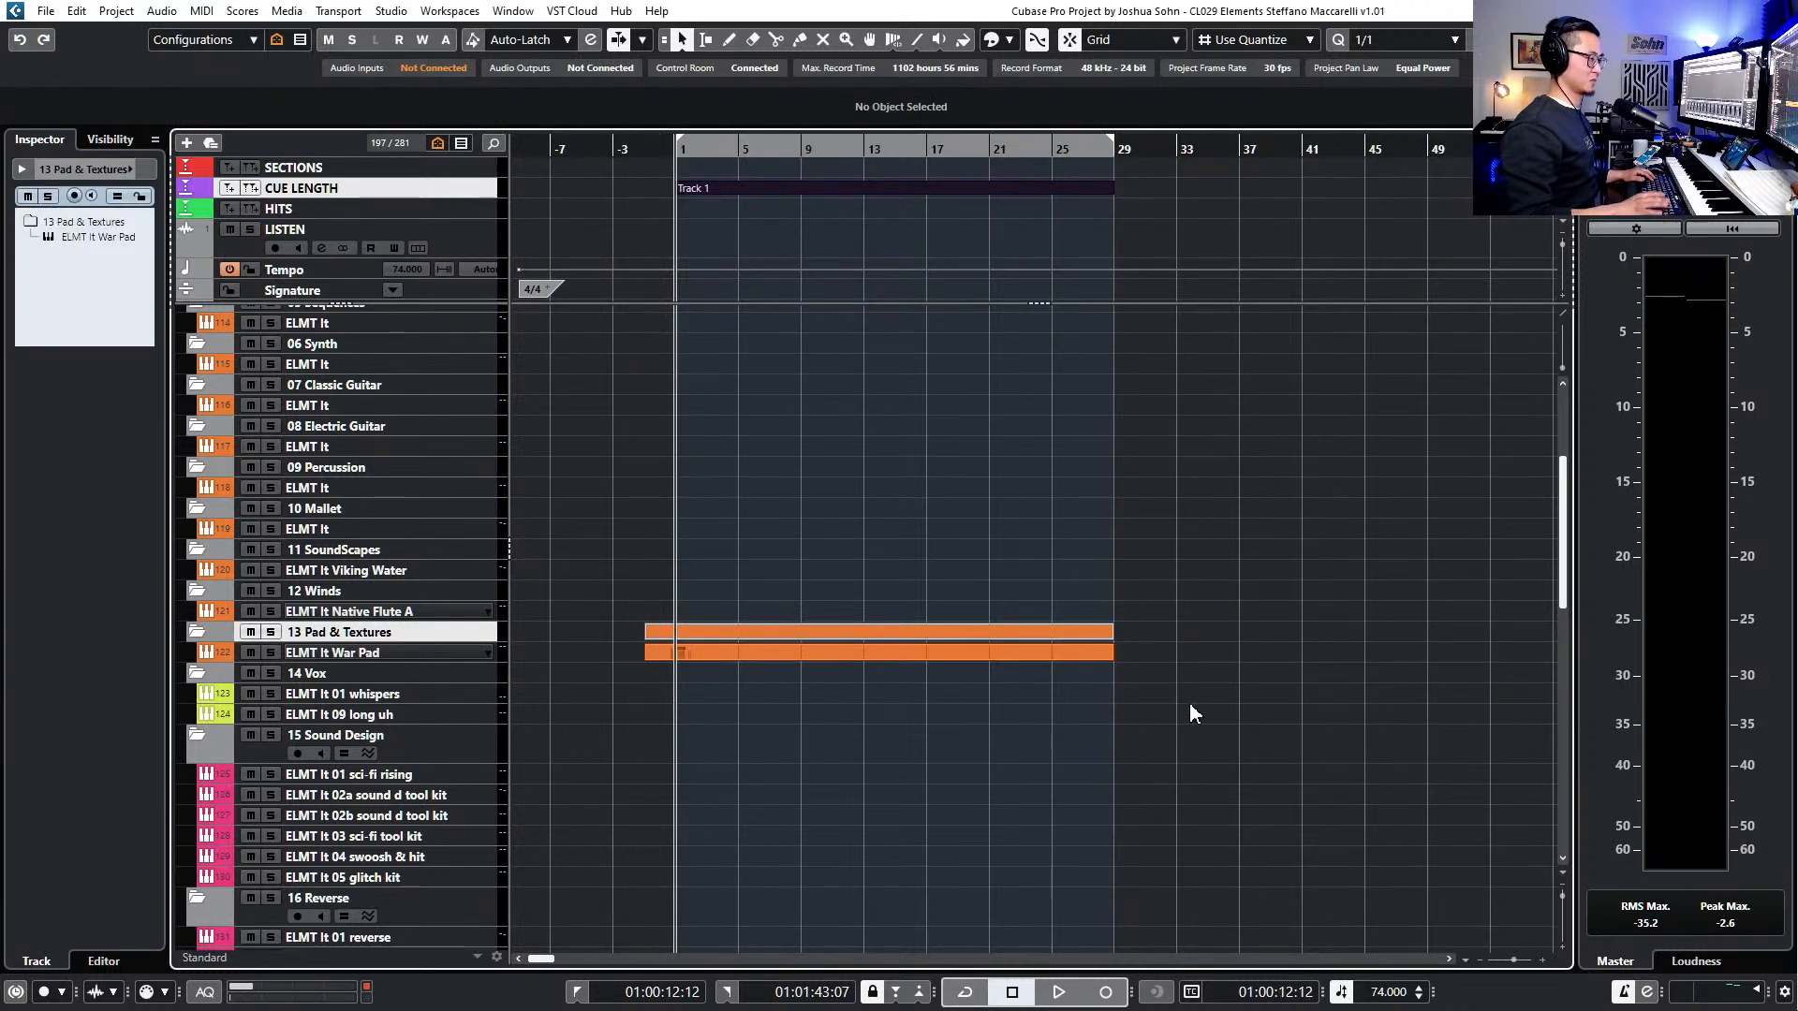
- Open the War Pad part in the Key Editor and select its A#2 note
double_click(902, 653)
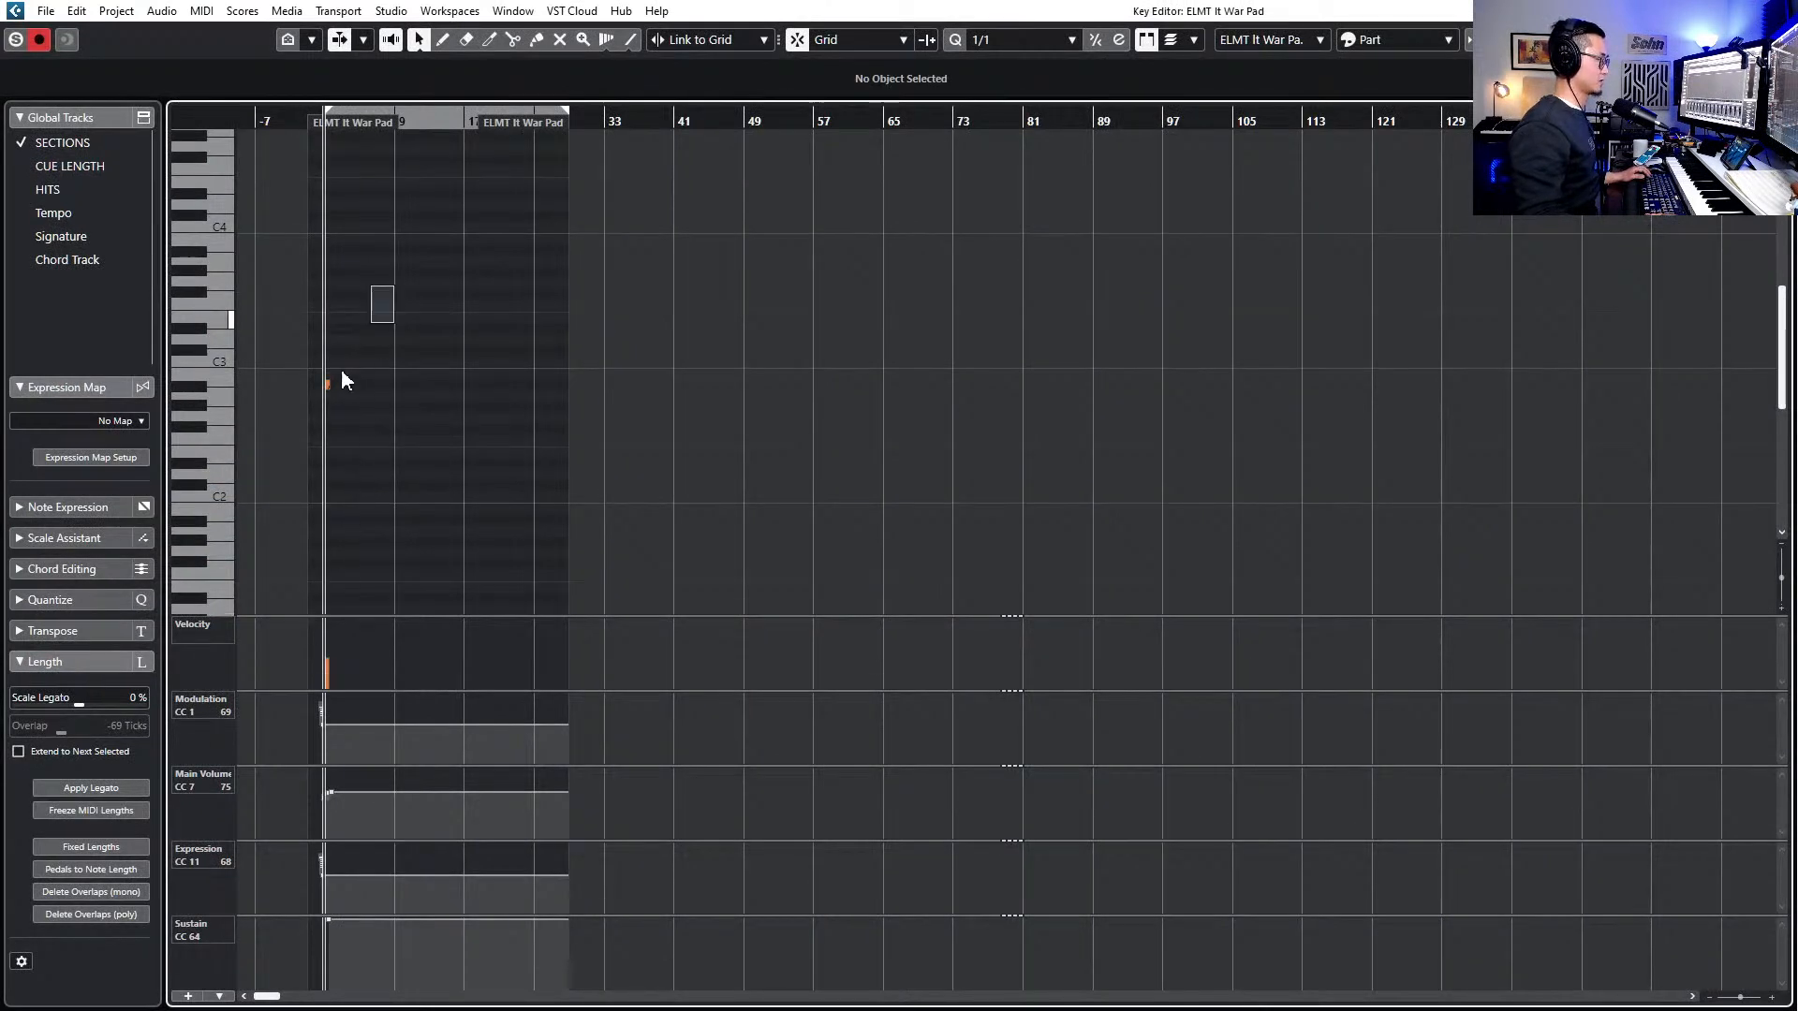
drag(367, 319, 306, 492)
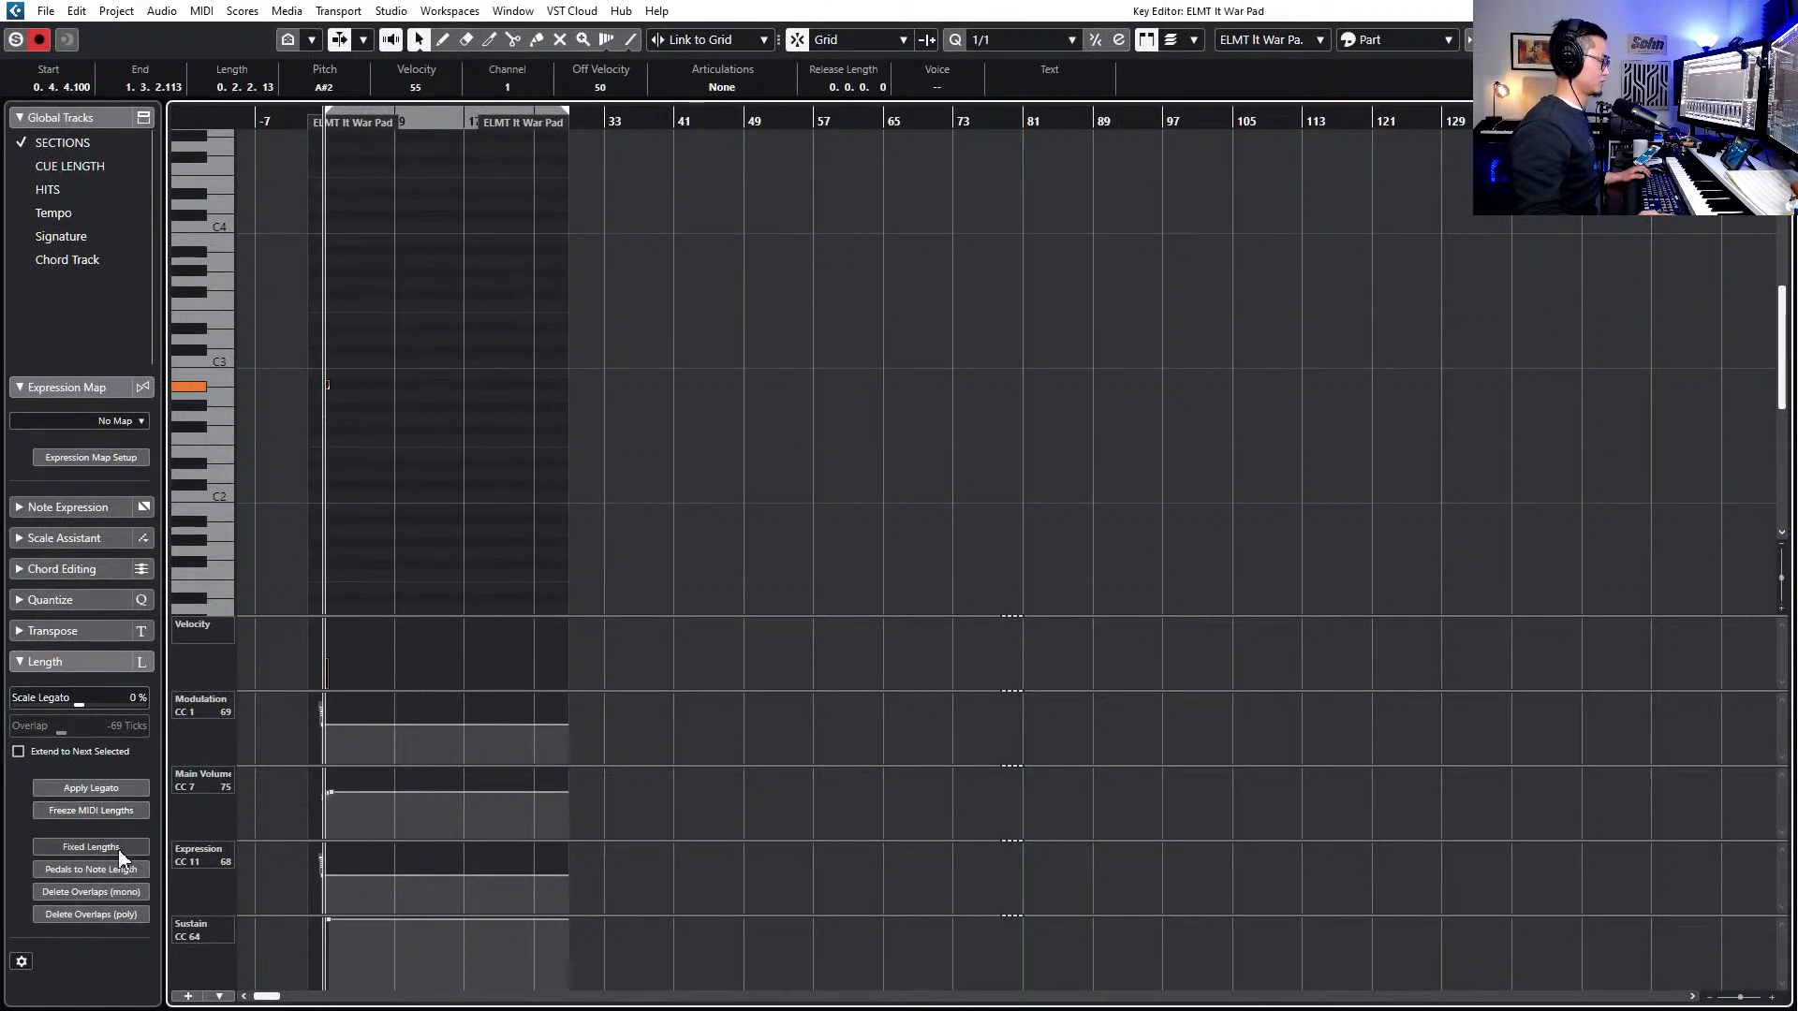
- Try converting the sustain pedal data to note length for the selected A#2 note, and undo it
click(120, 870)
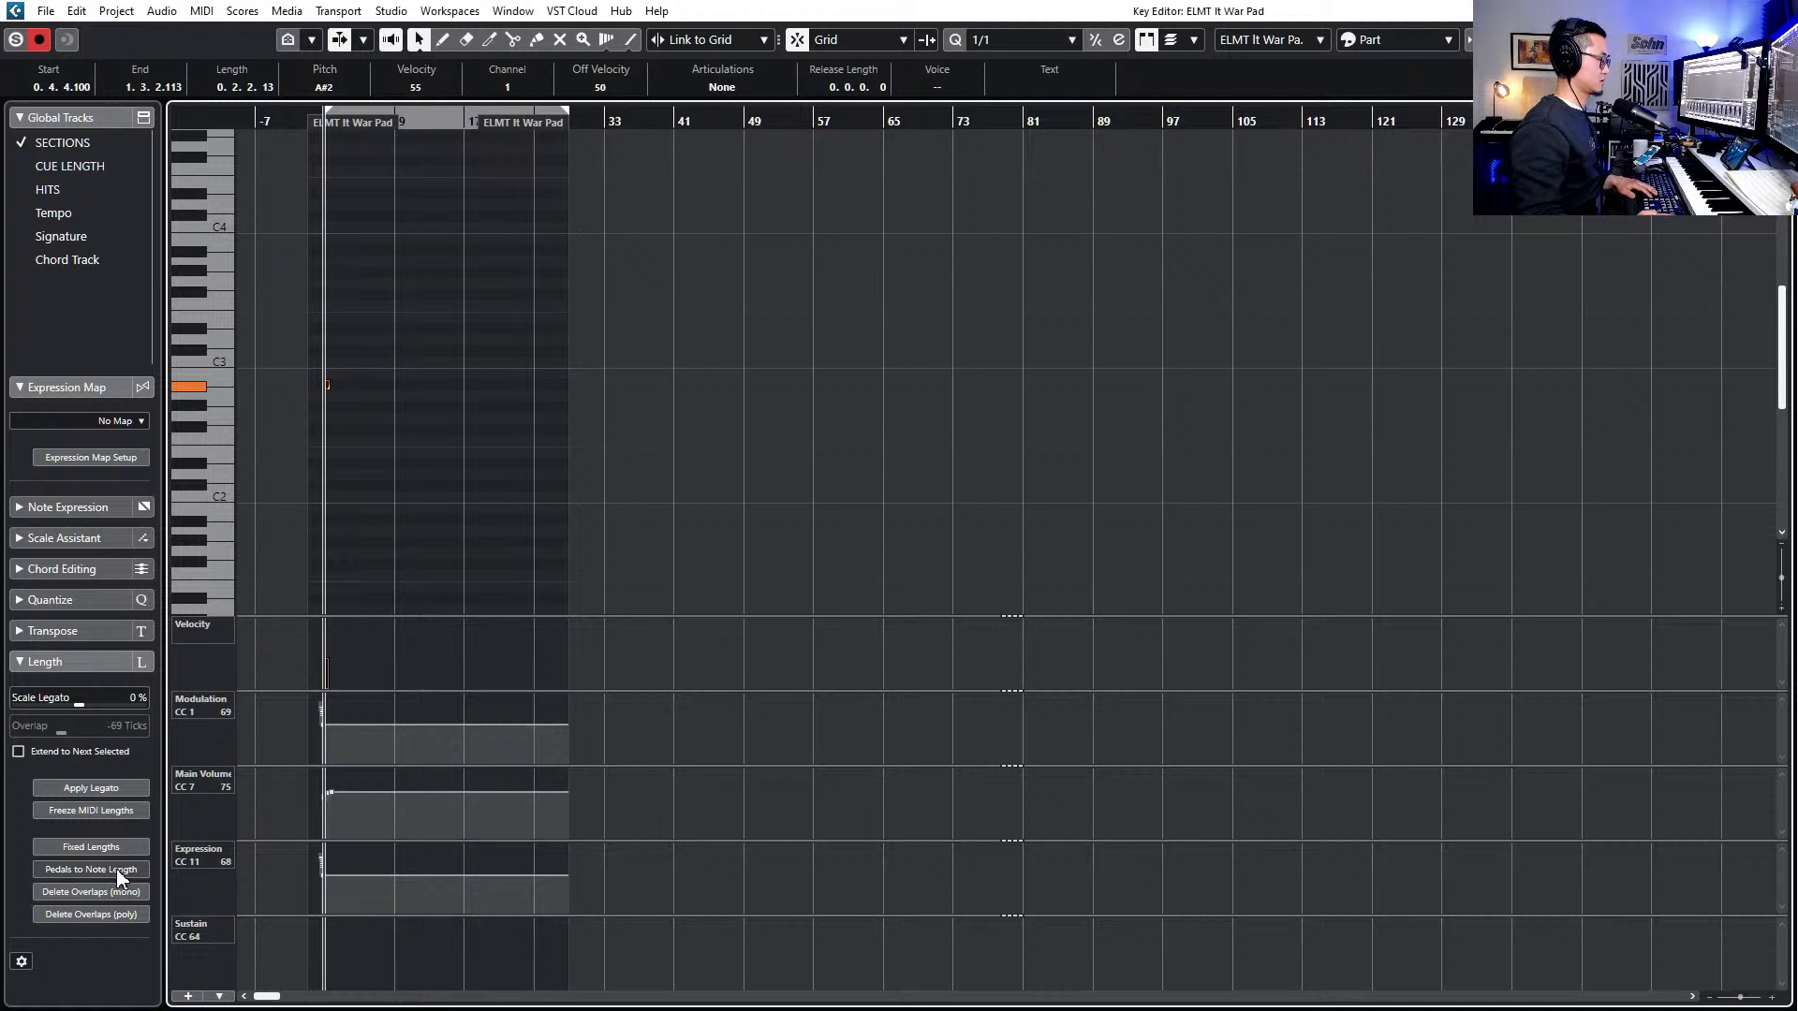
scroll(326, 521, up, 3)
scroll(330, 535, left, 2)
key(ctrl+z)
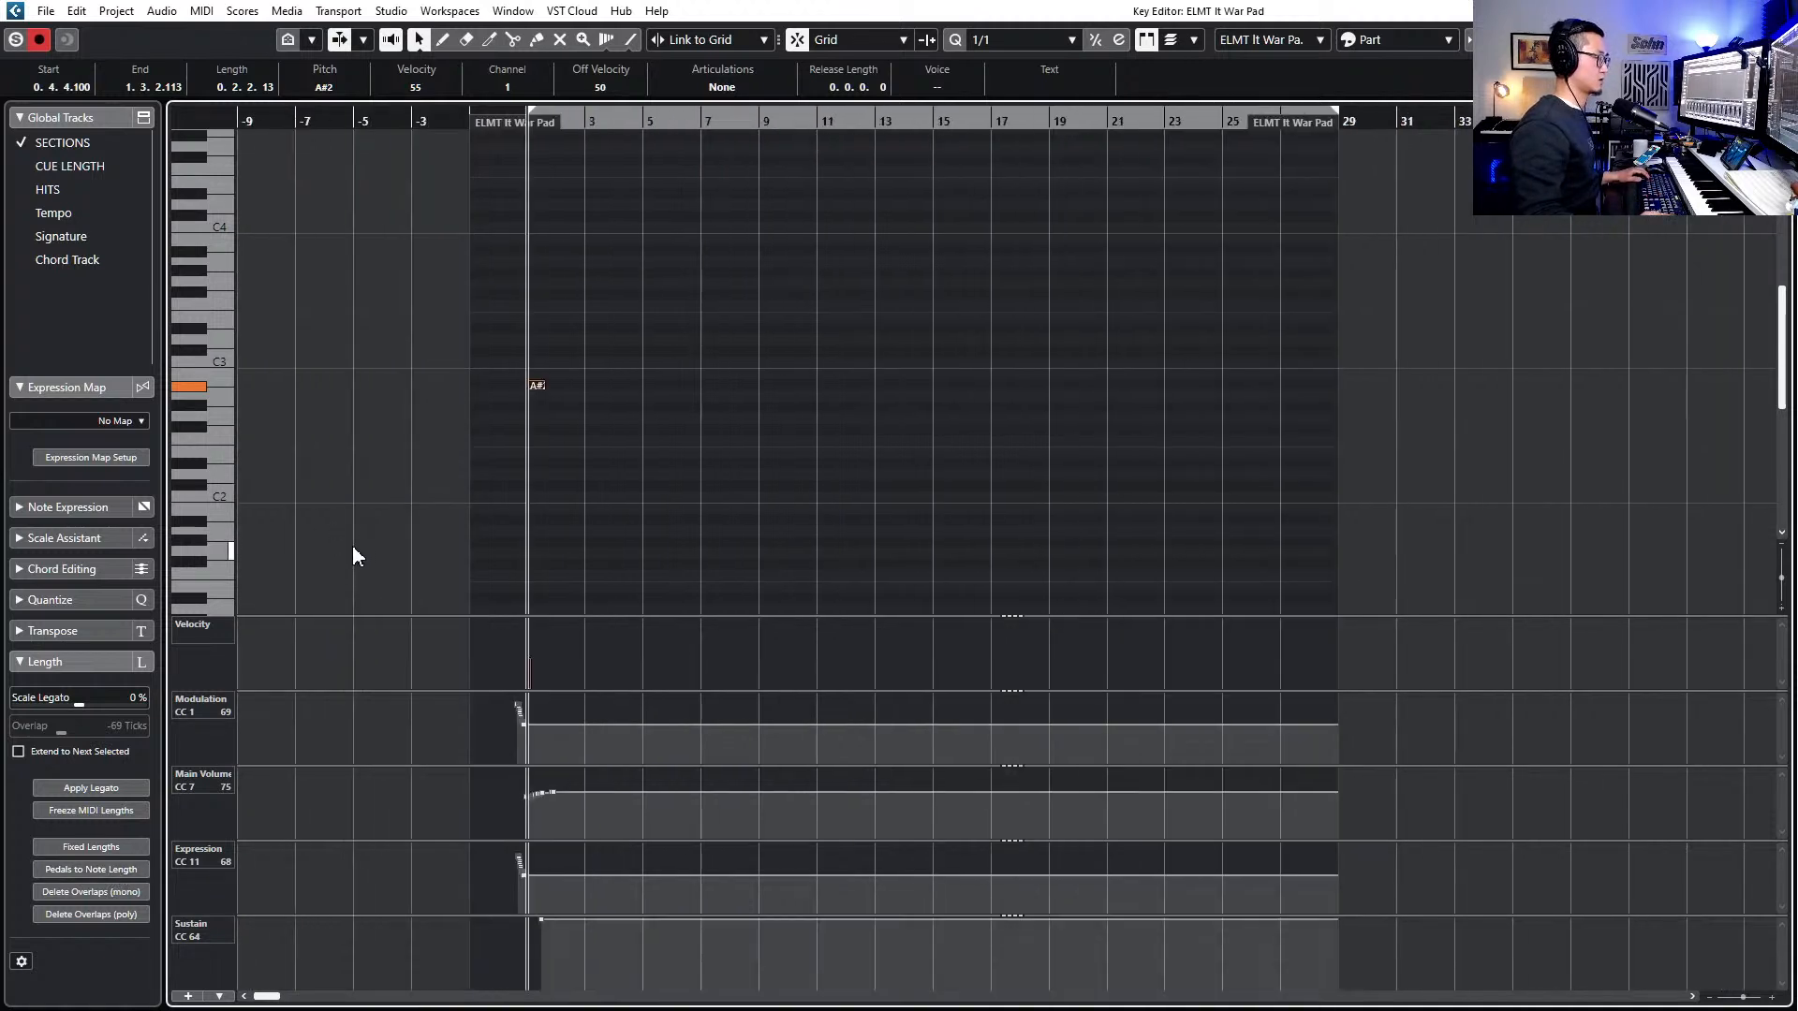
- Lengthen the War Pad's A#2 note to 28 bars so it reaches the end of the part, and close the editor
click(547, 382)
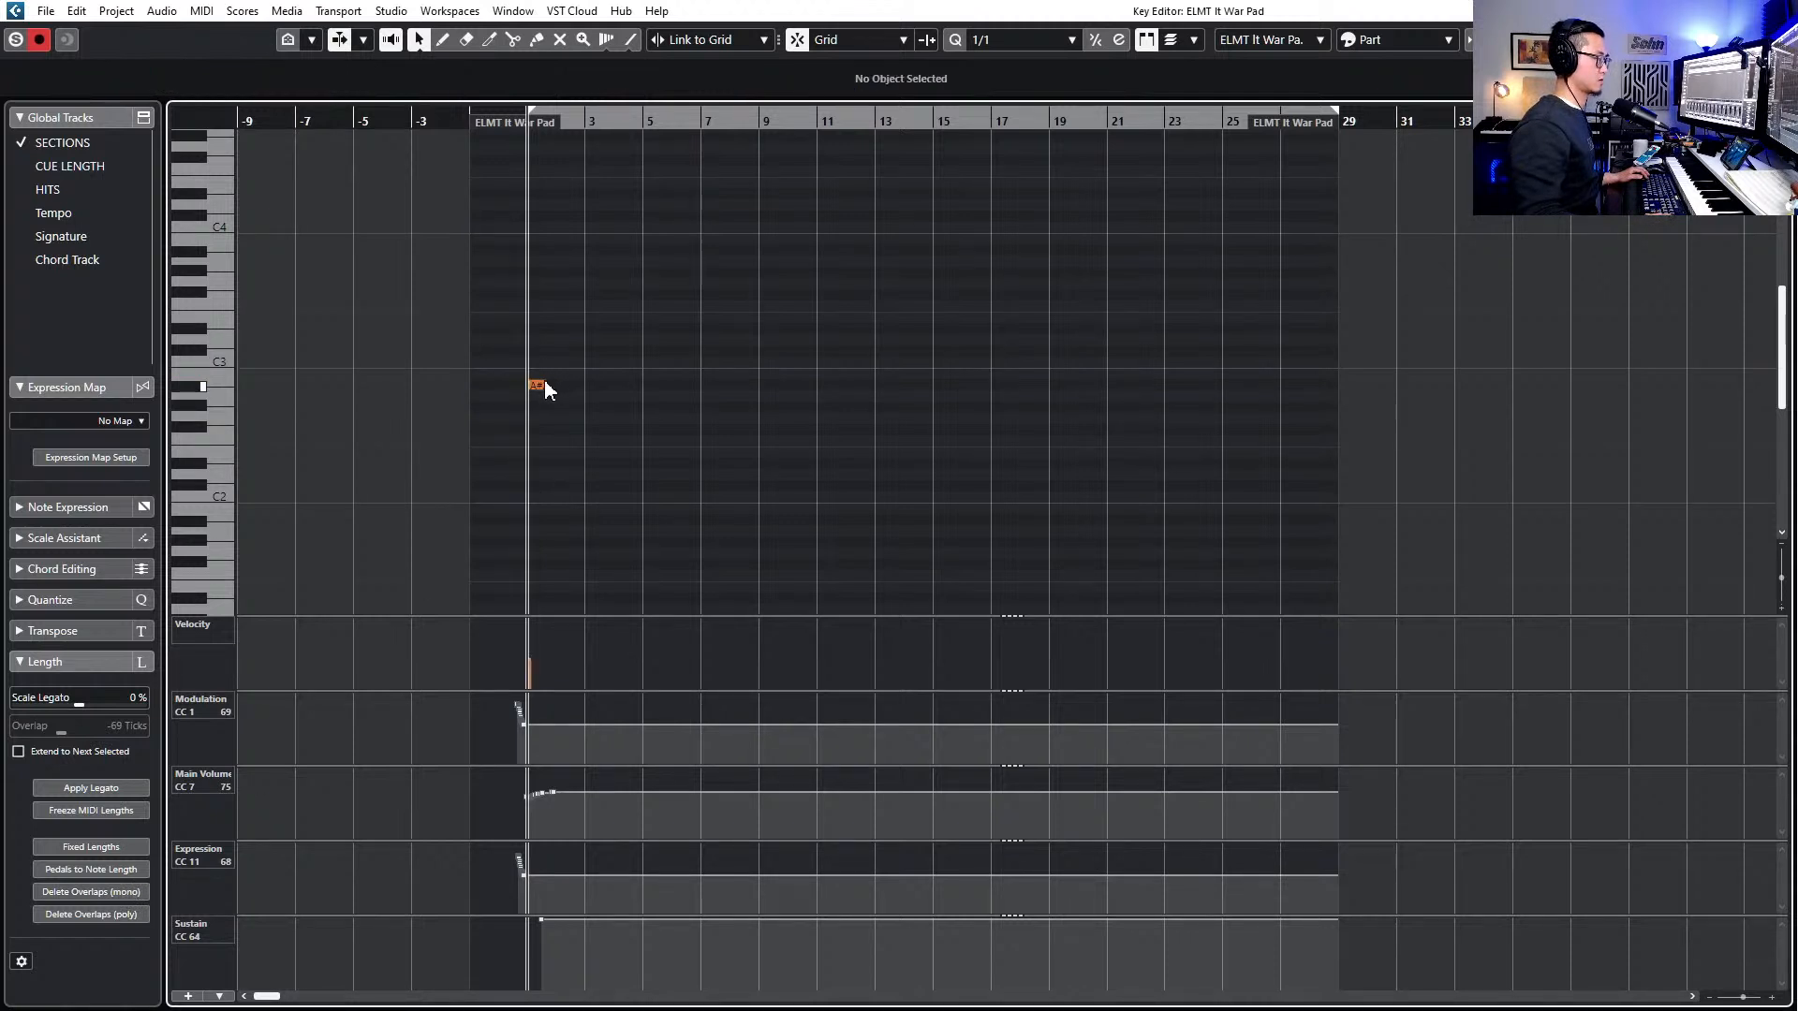
click(571, 382)
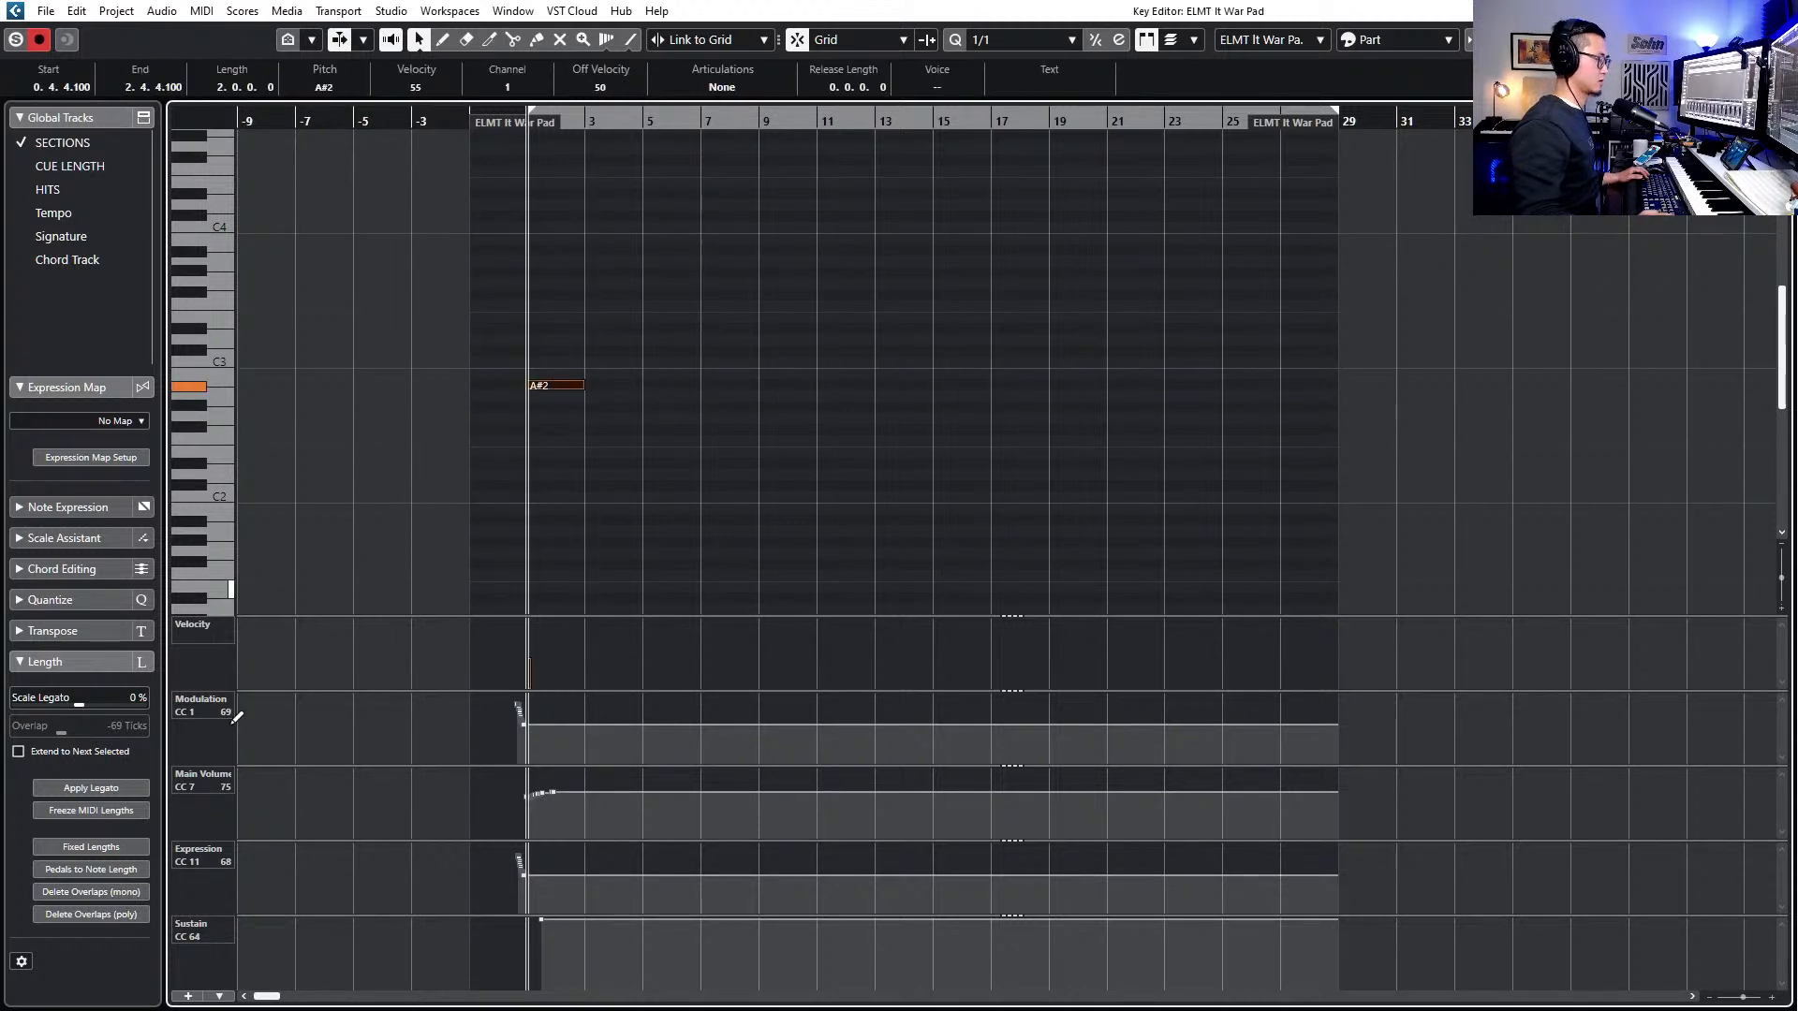
click(123, 862)
key(ctrl+z)
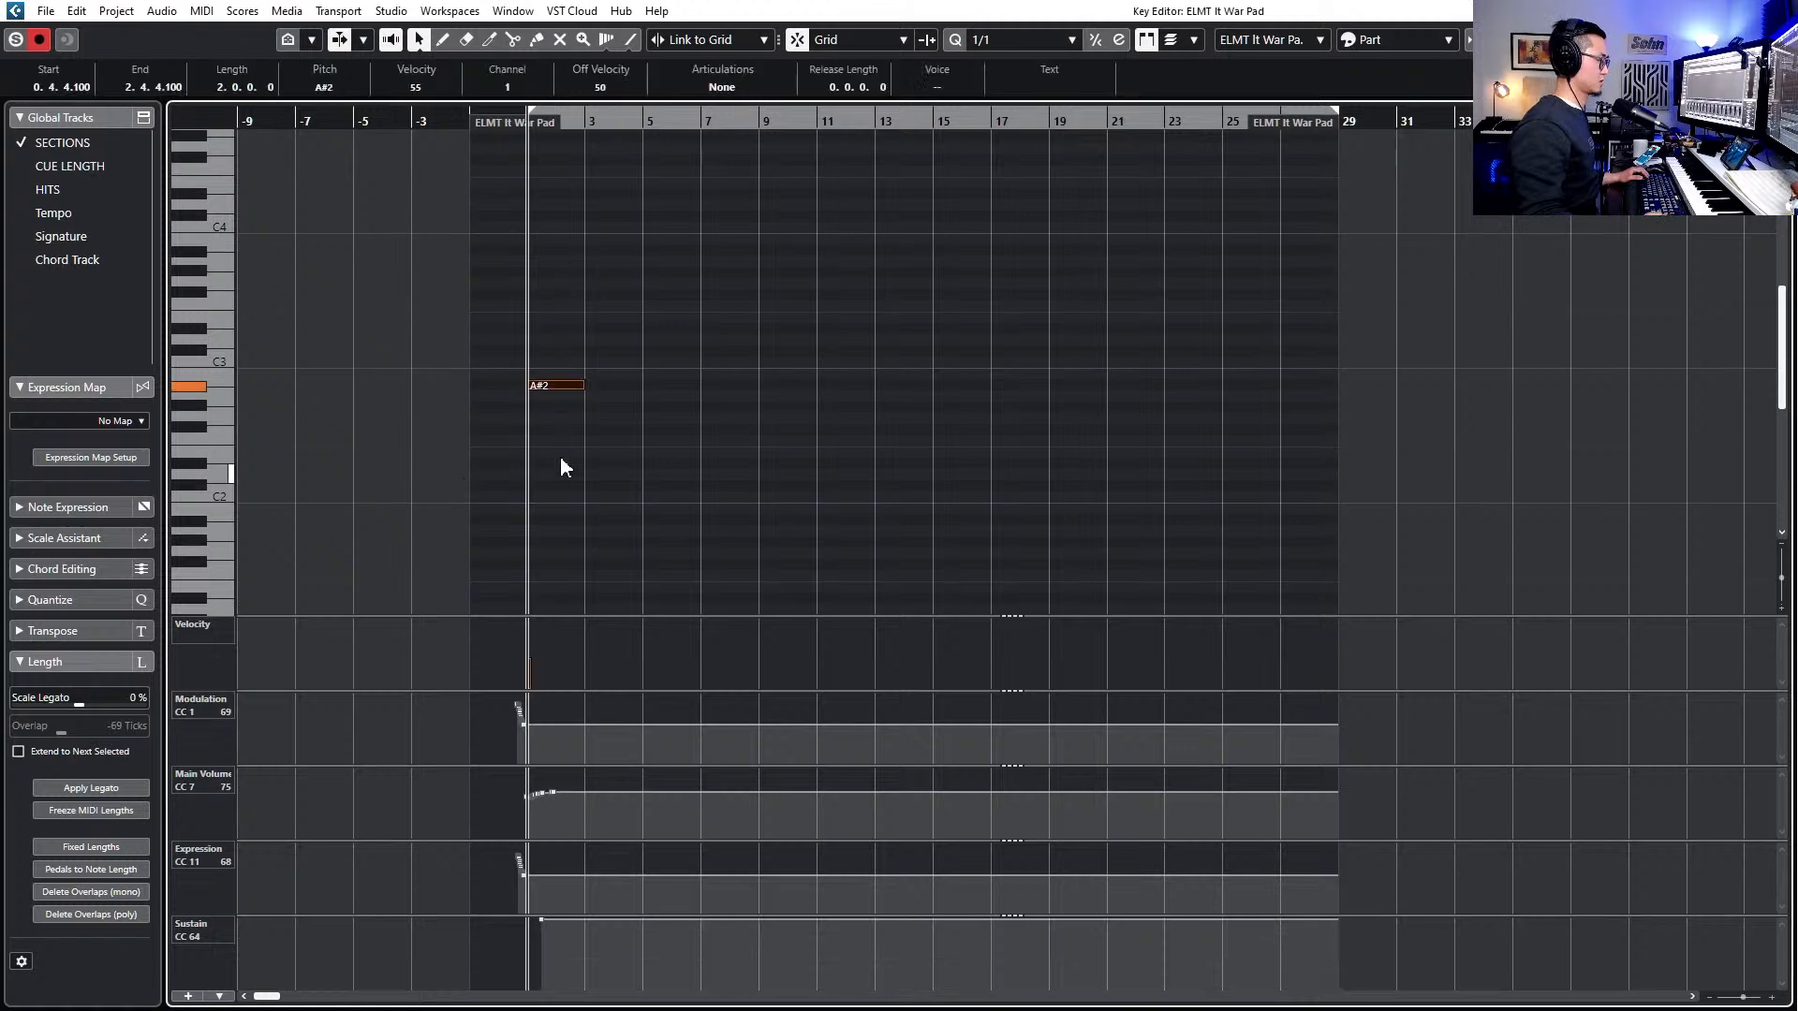
drag(578, 384, 1337, 388)
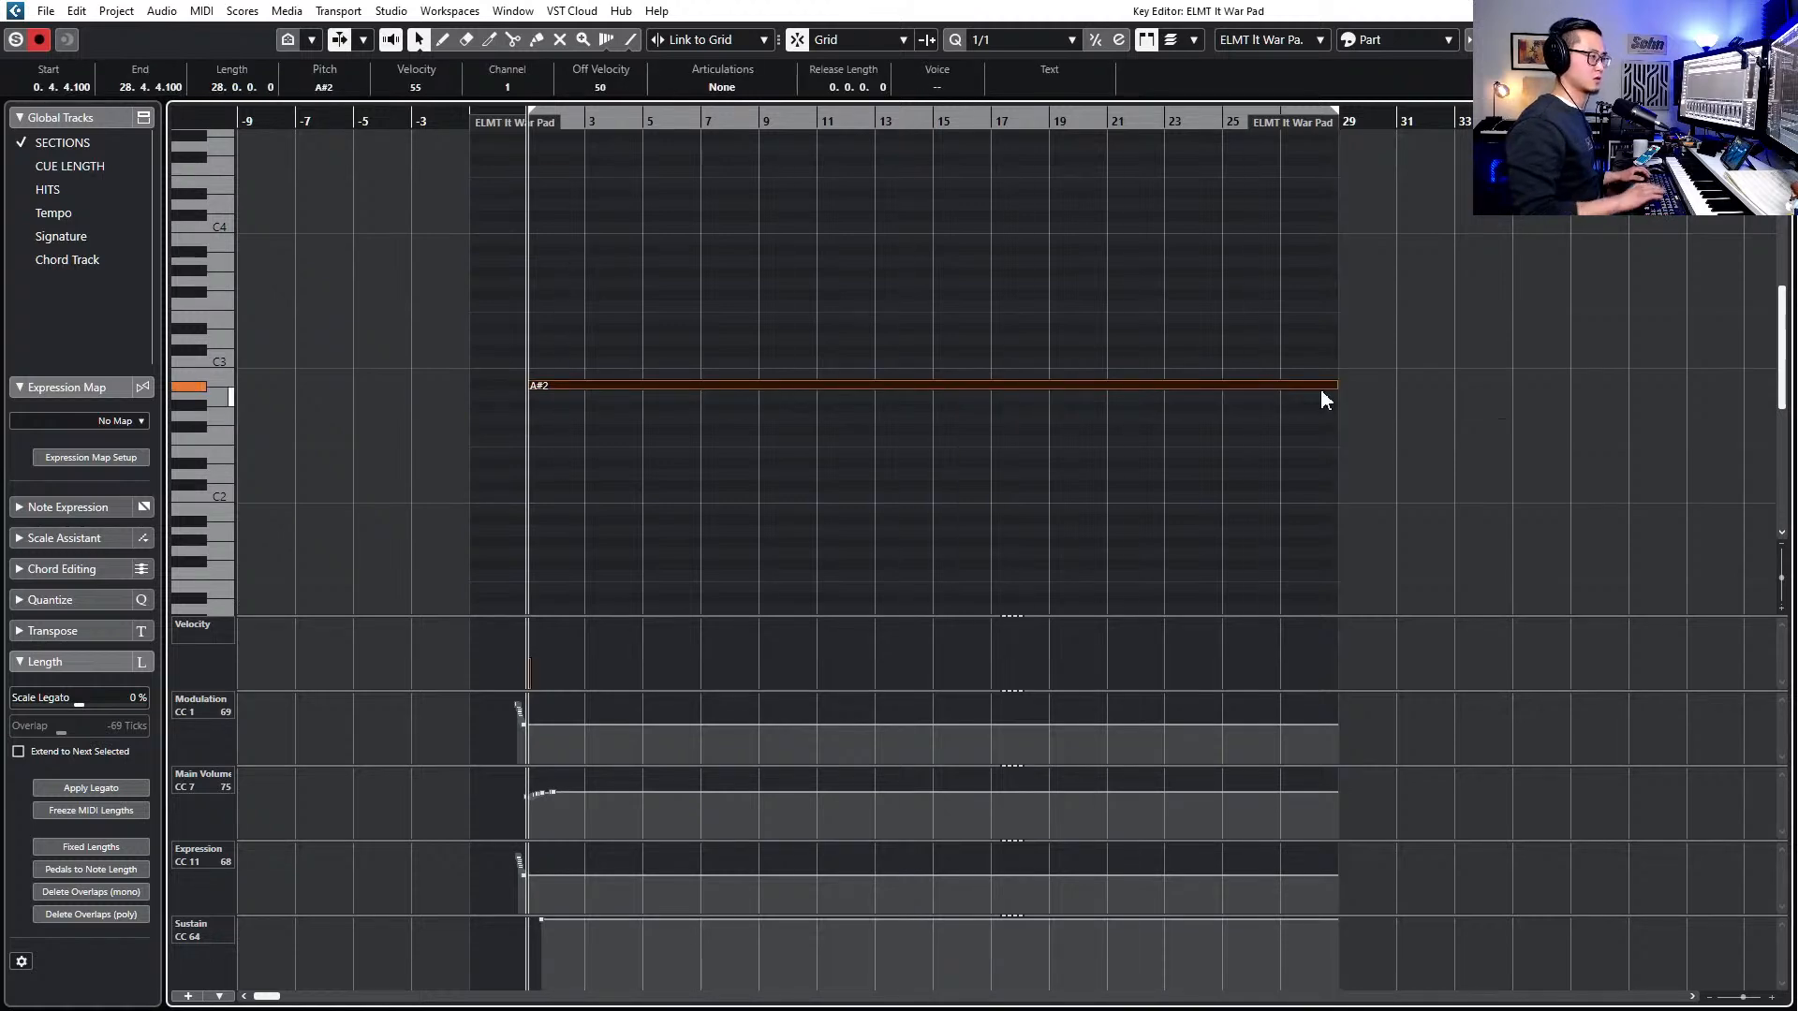
key(Escape)
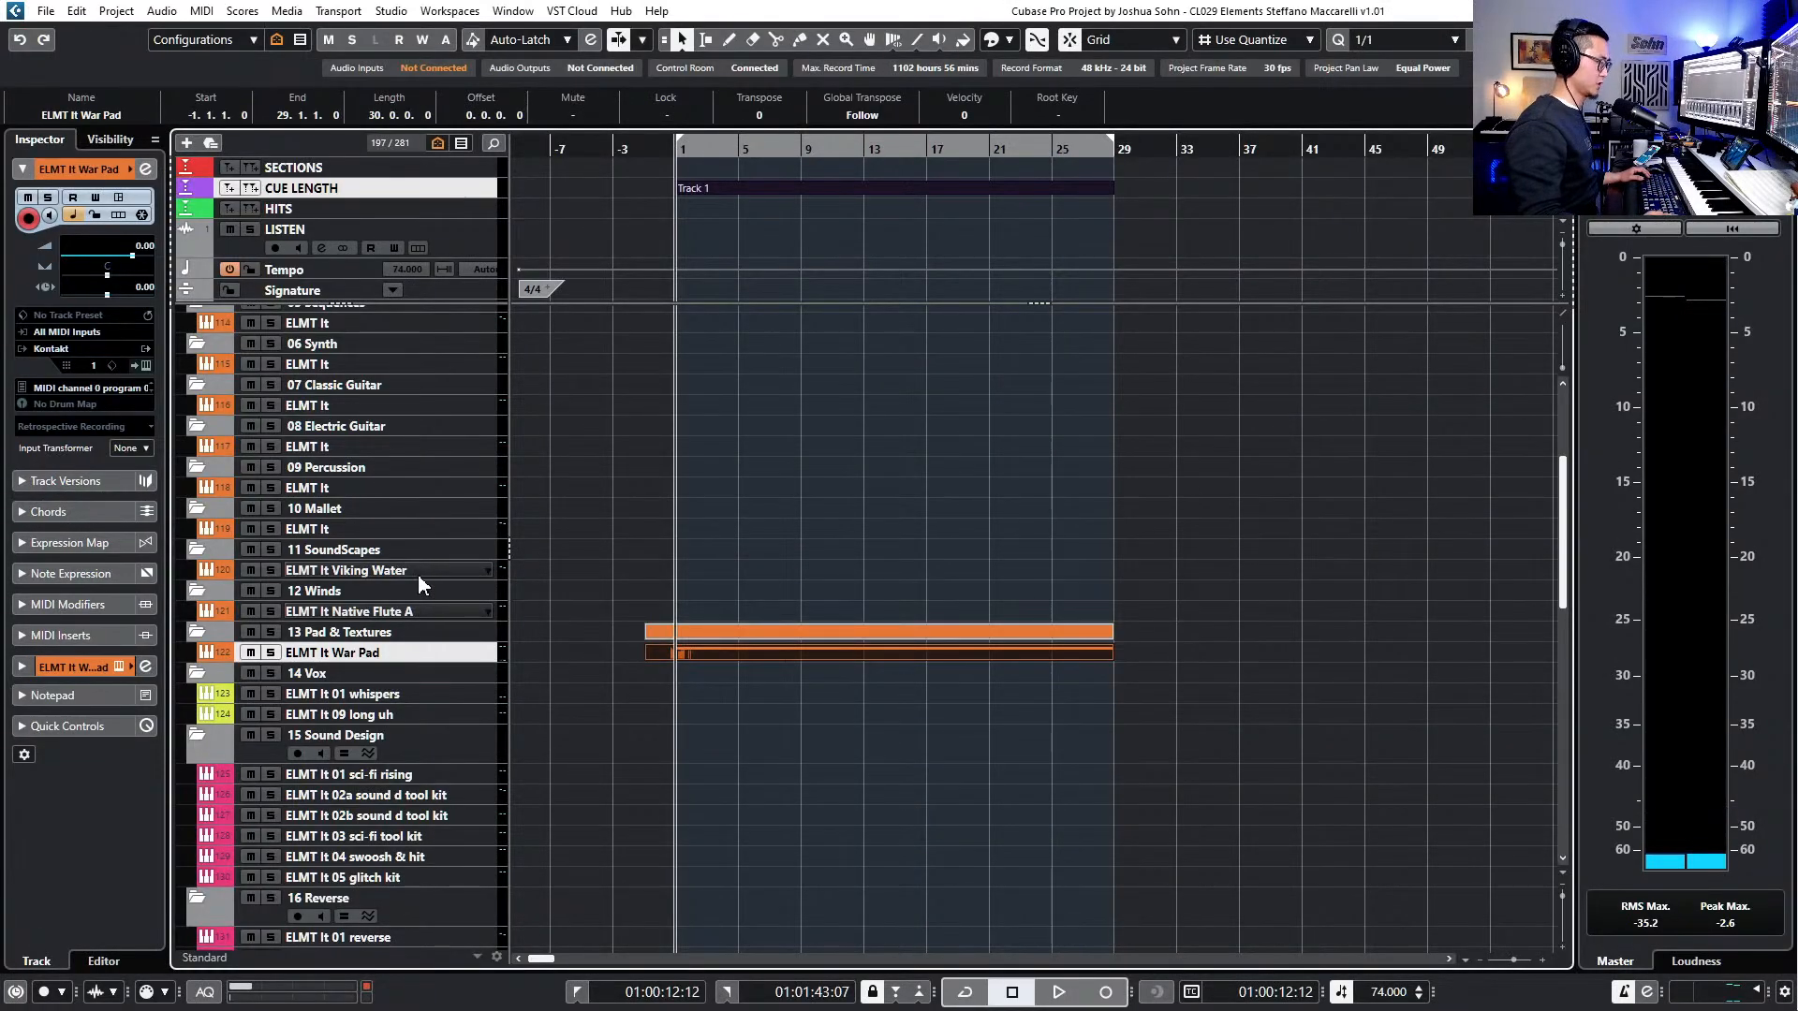
- Play the project from bar -1 and audition the ELMT lt Viking Water and ELMT lt Native Flute A tracks over the pad
click(440, 611)
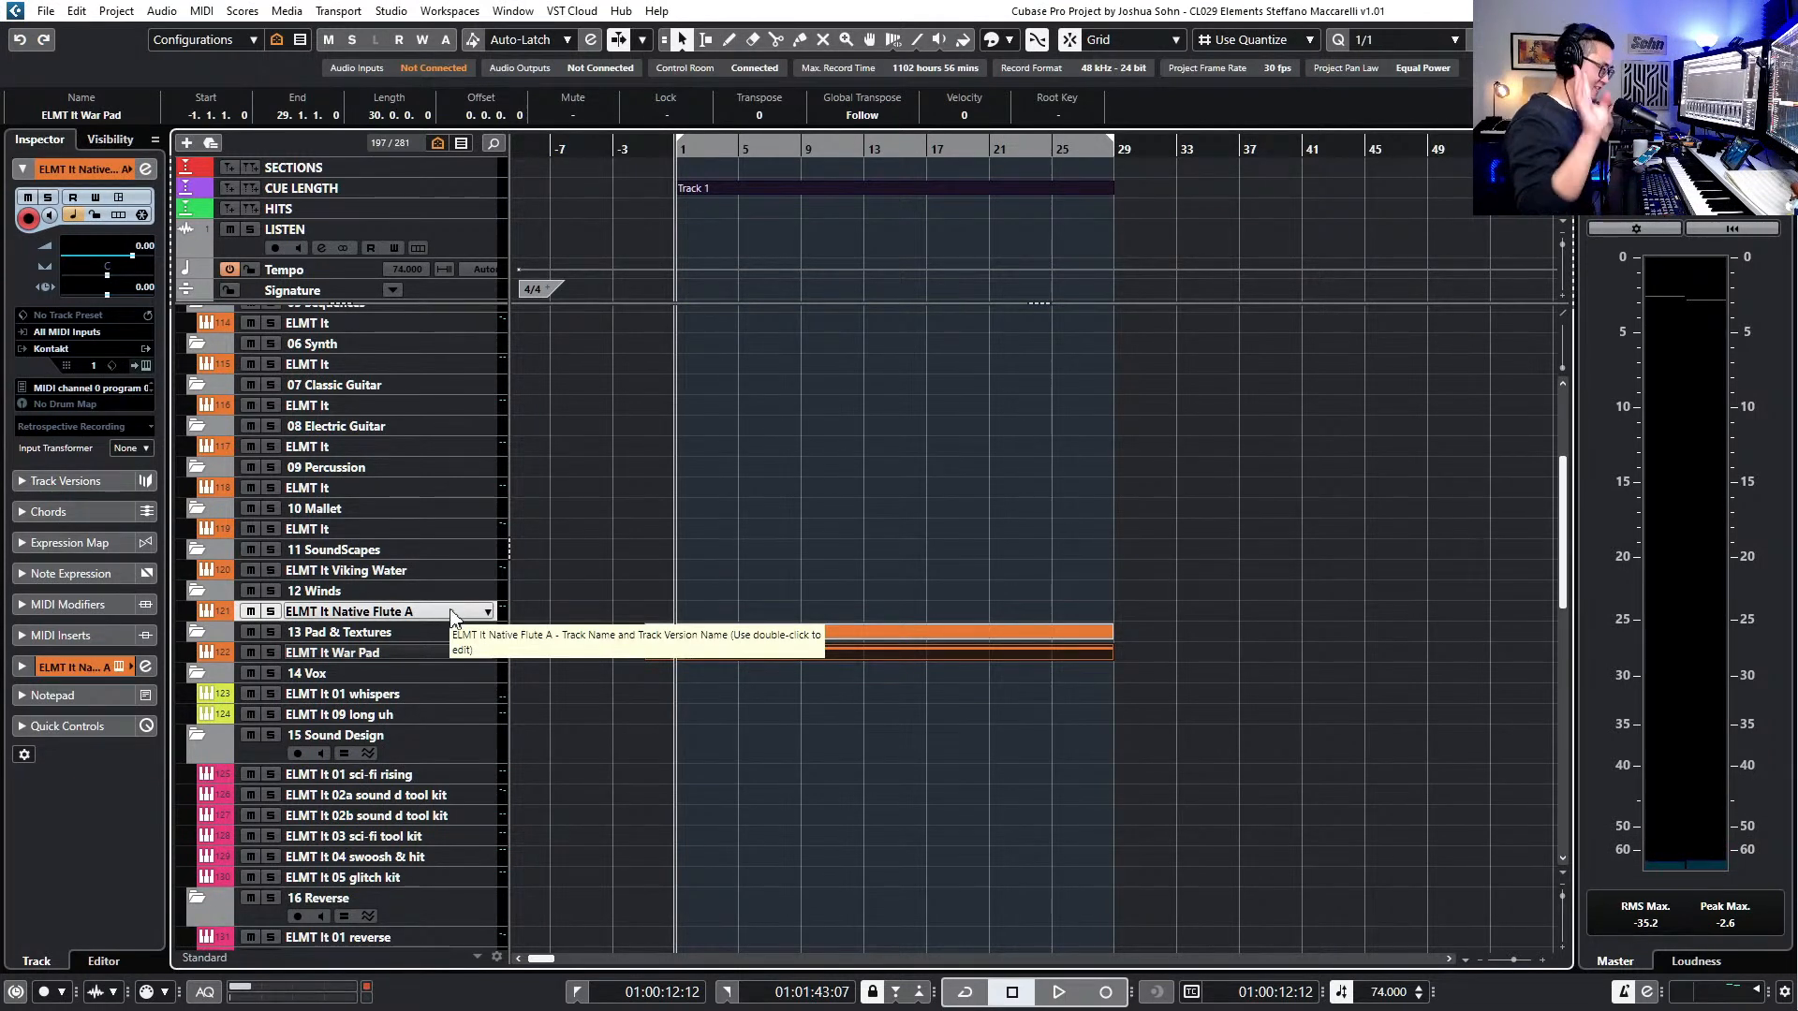
scroll(587, 559, up, 2)
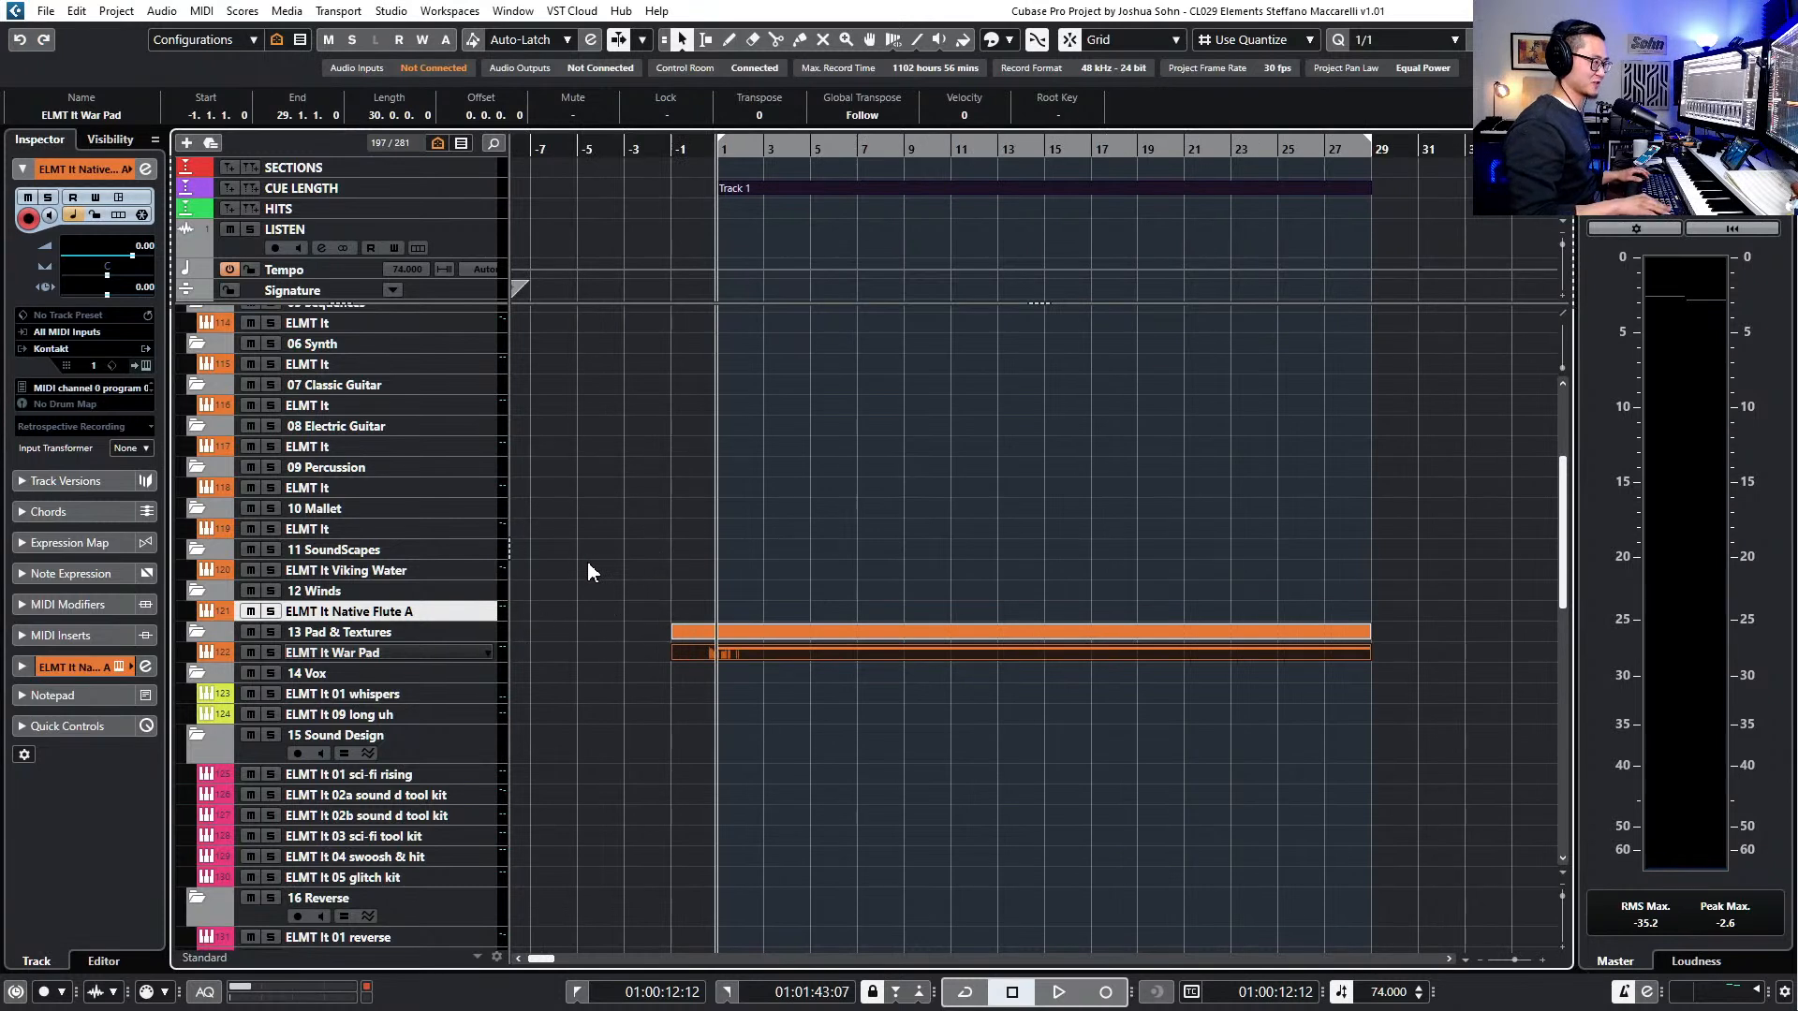
key(space)
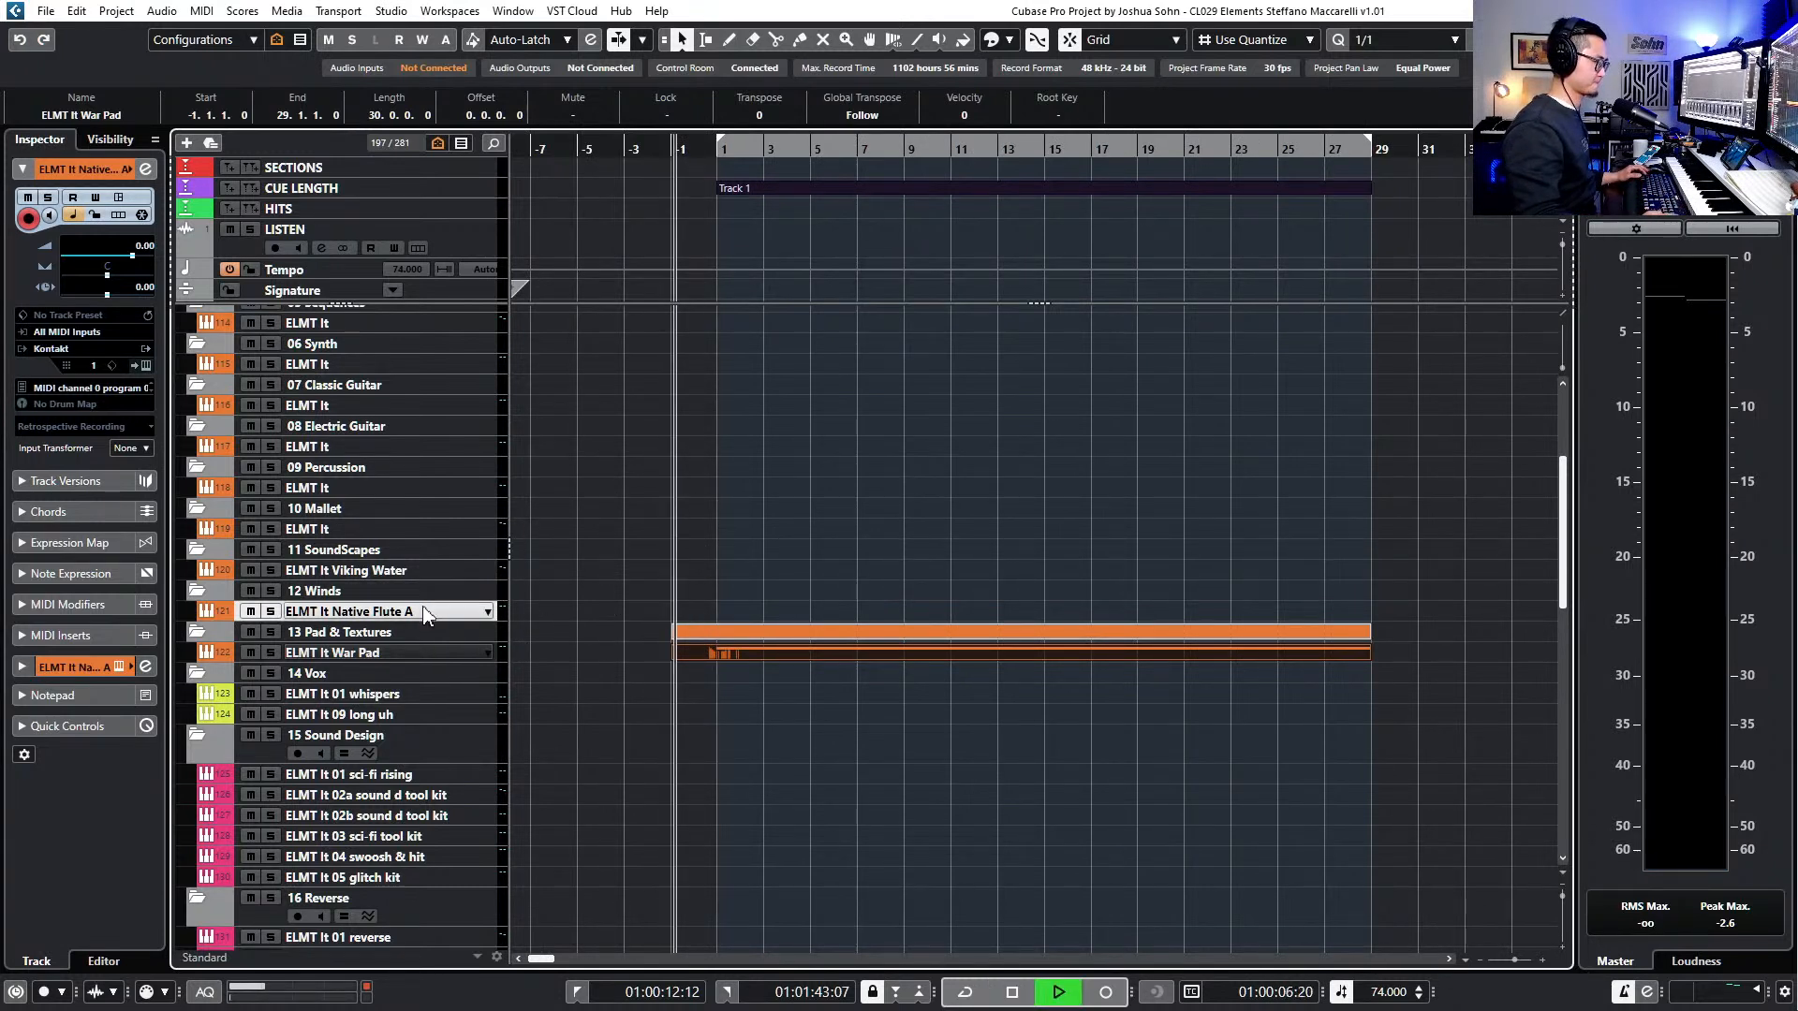
click(428, 573)
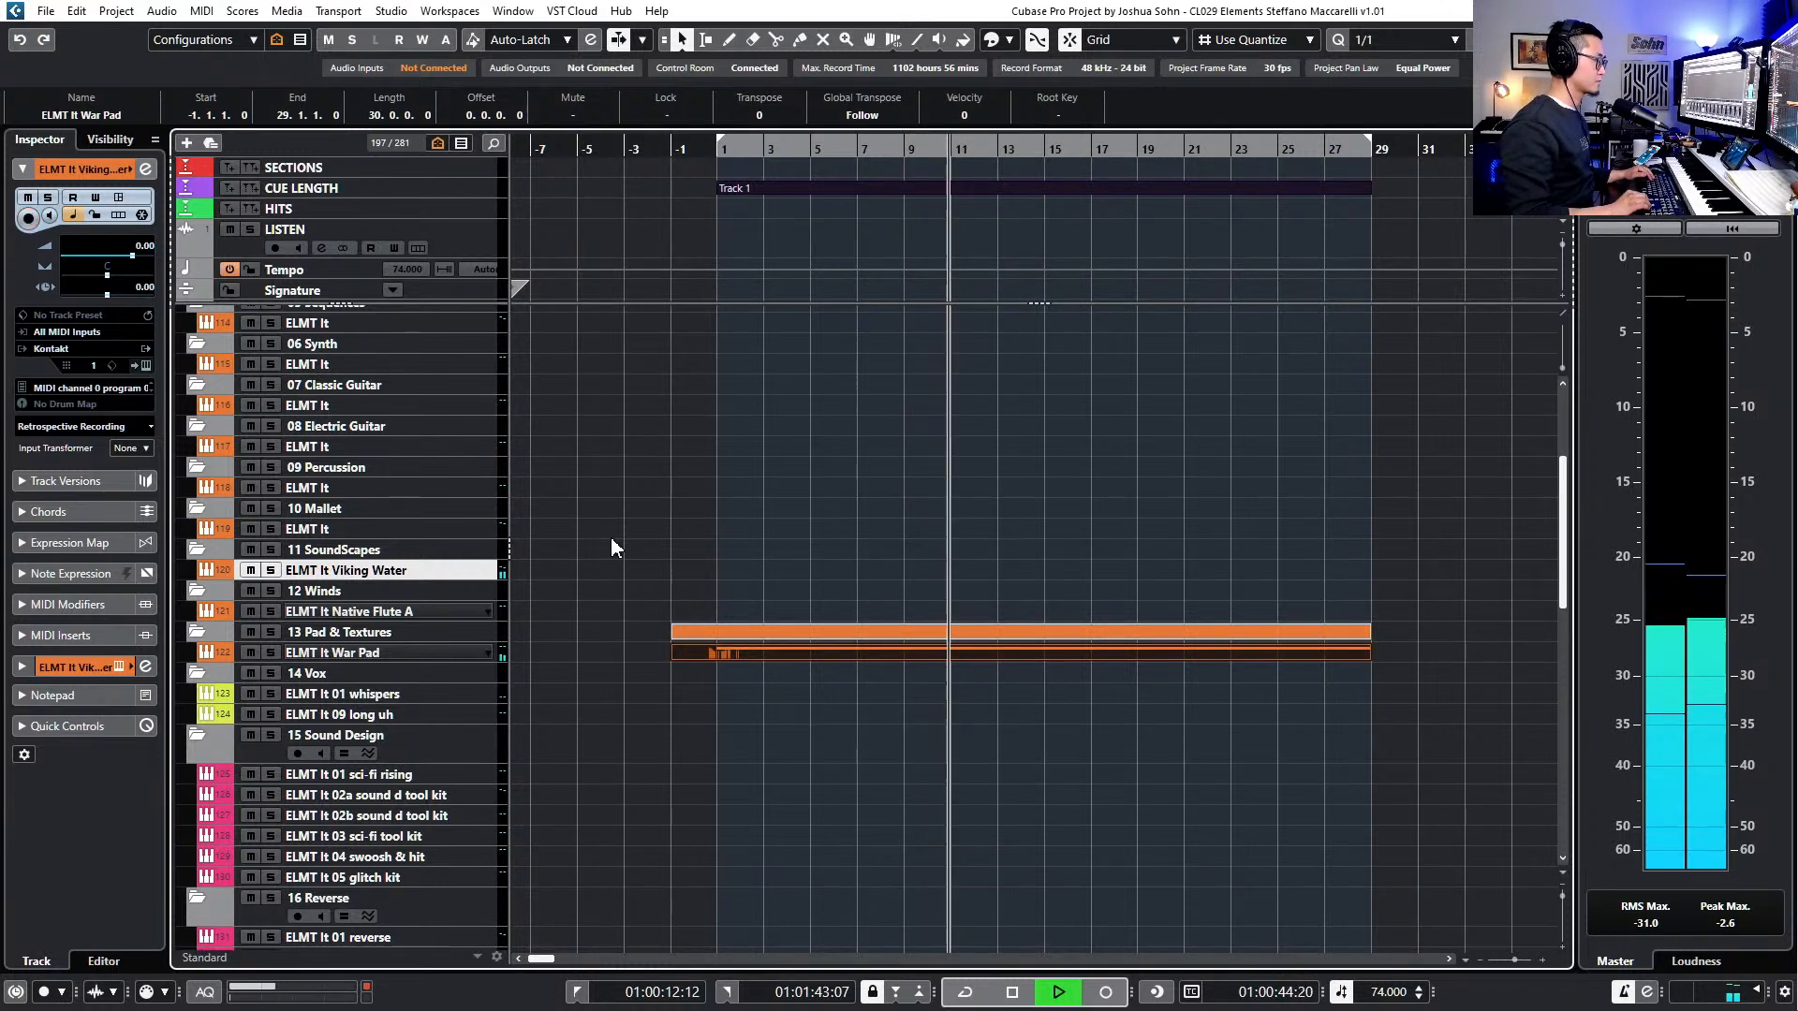
key(Down)
key(Down)
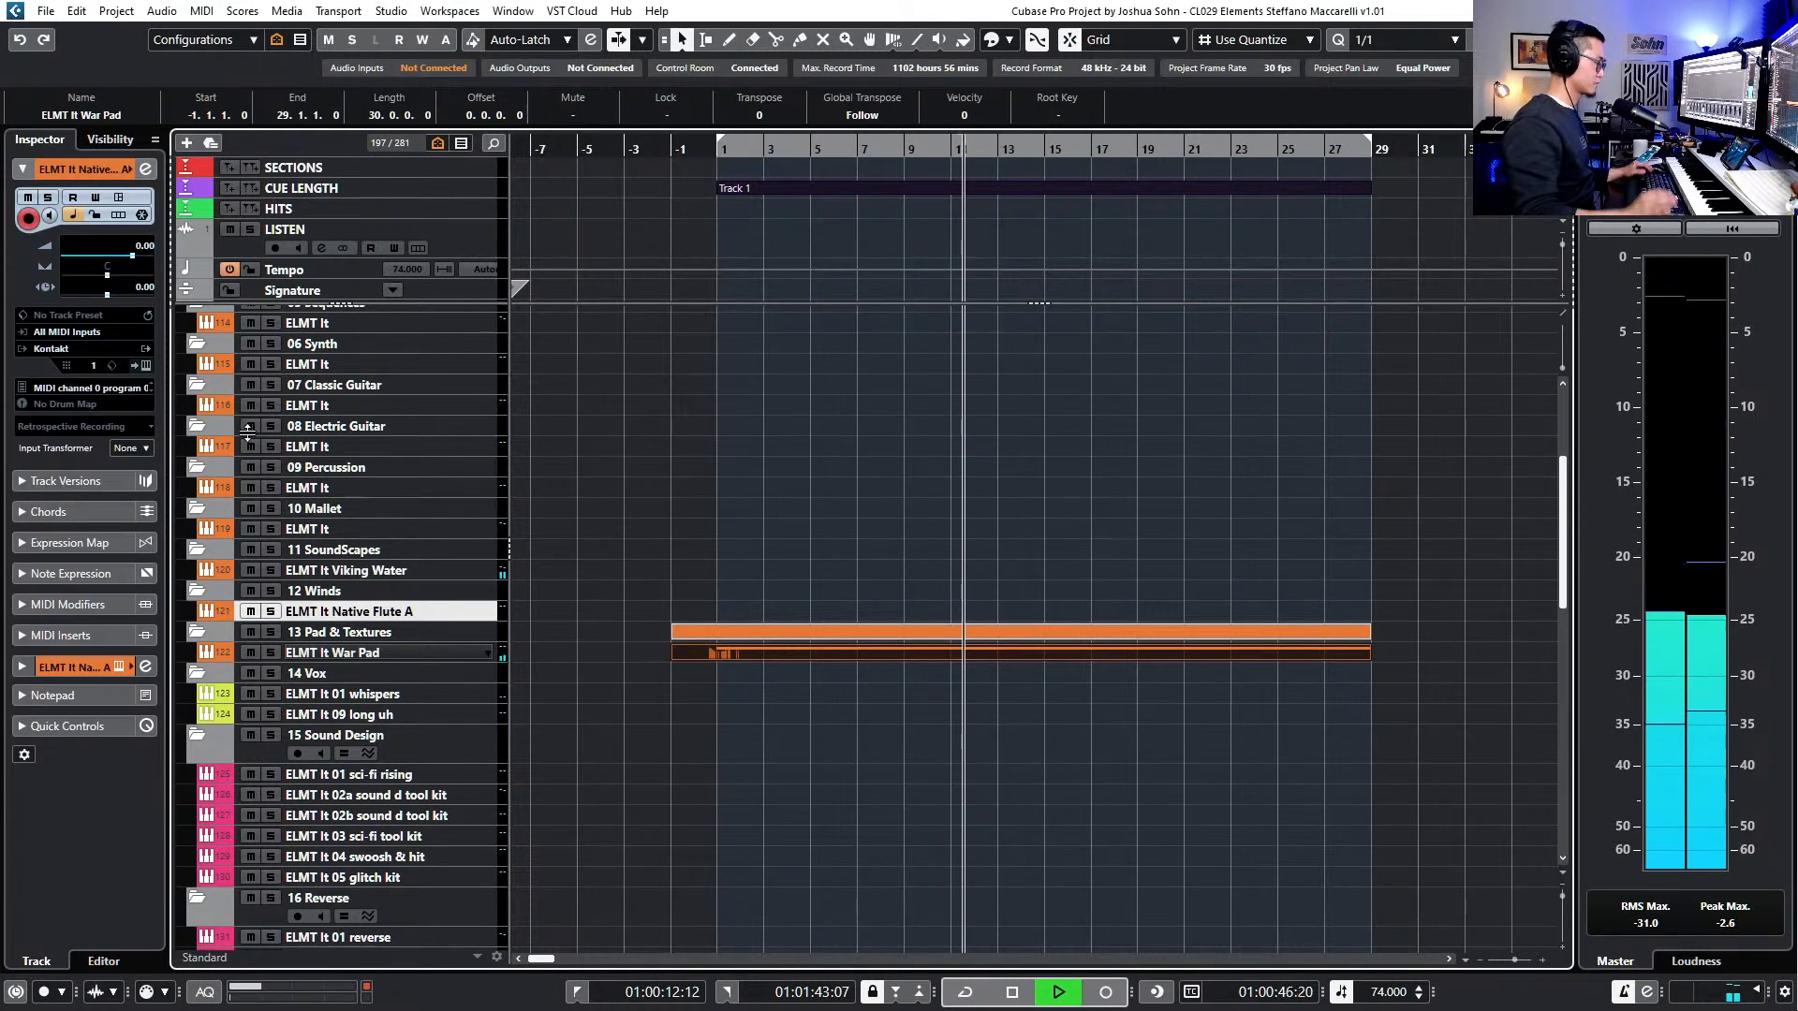
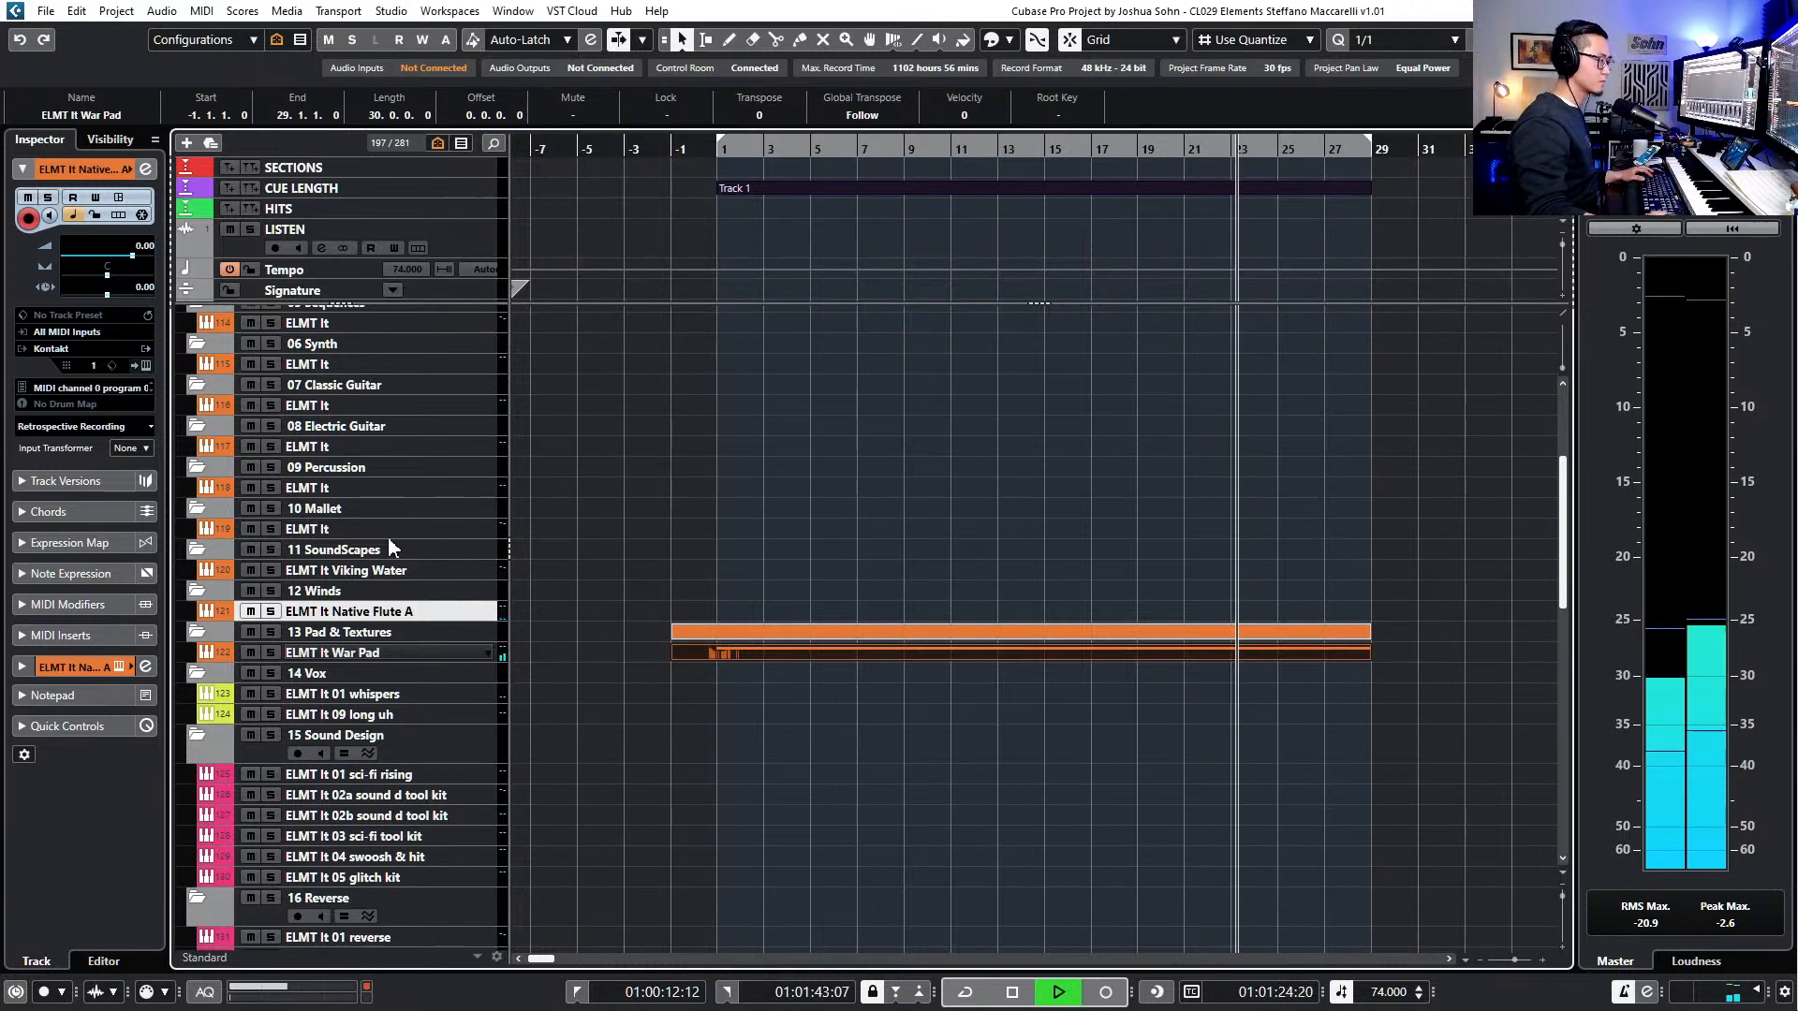
- Create a Viking Water part from bar 1 to bar 29 and fill it with one A#3 note, then return the playhead to bar 1
double_click(790, 566)
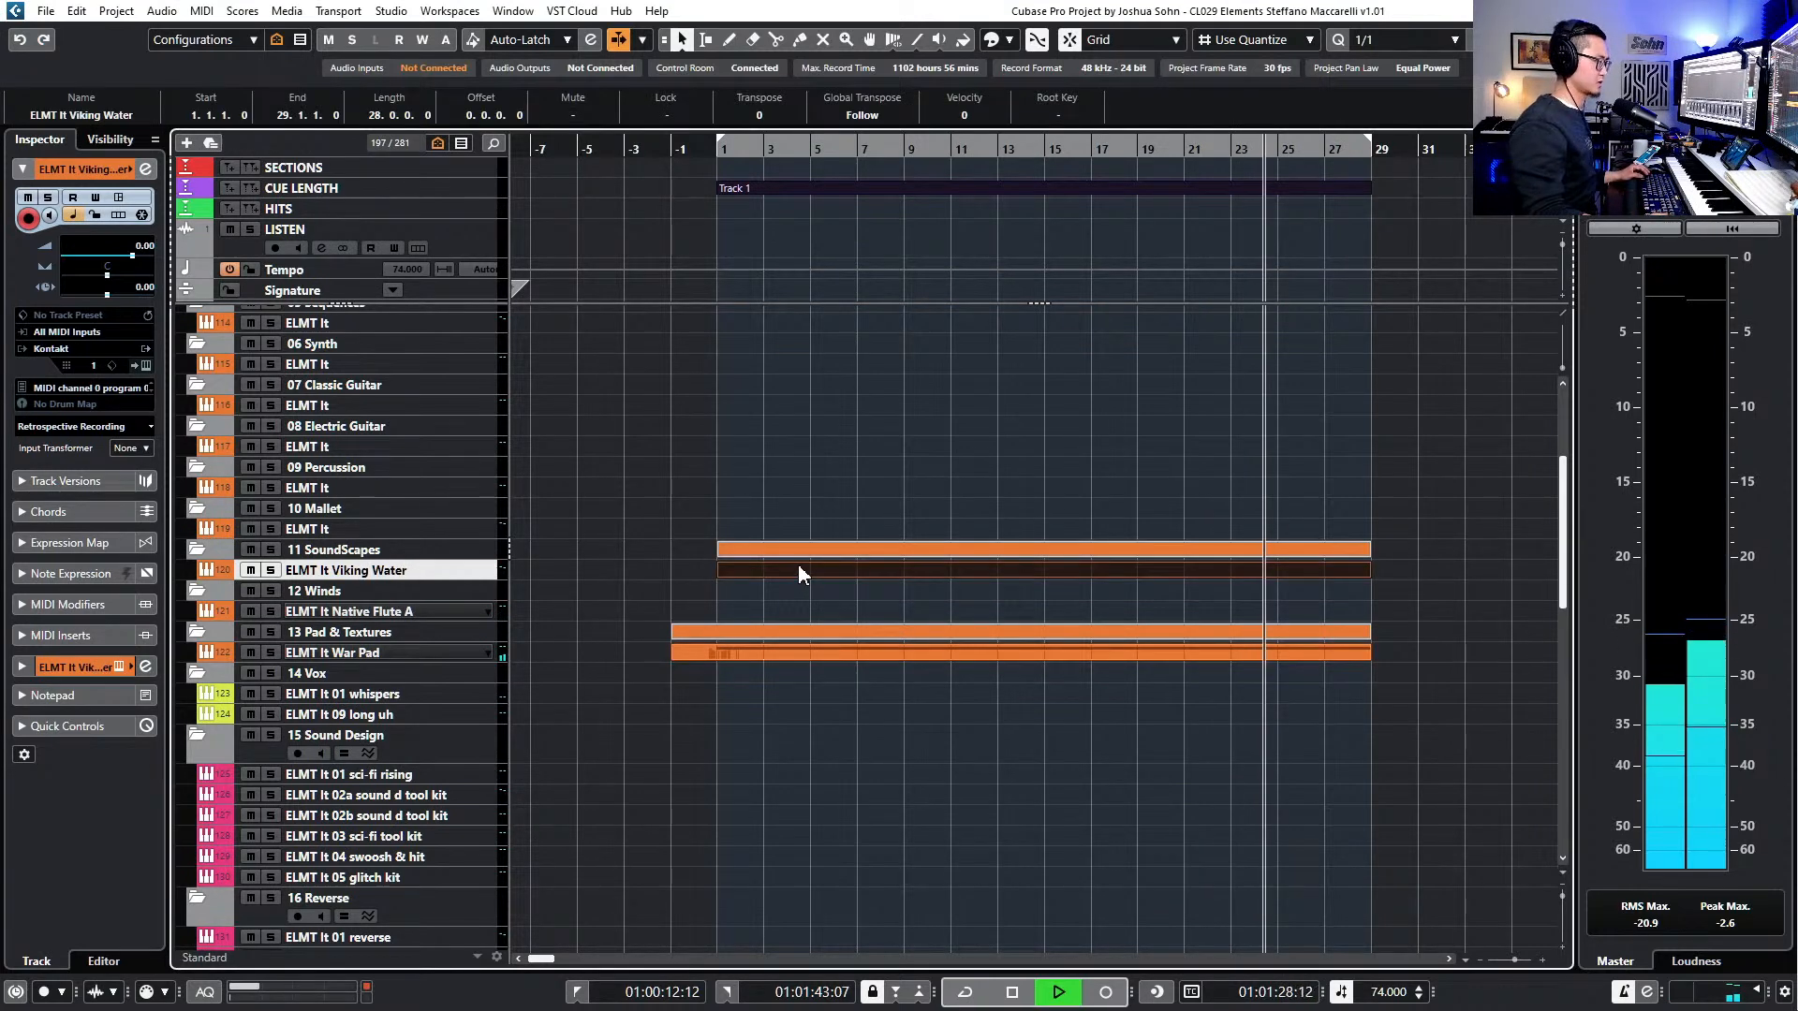
double_click(792, 567)
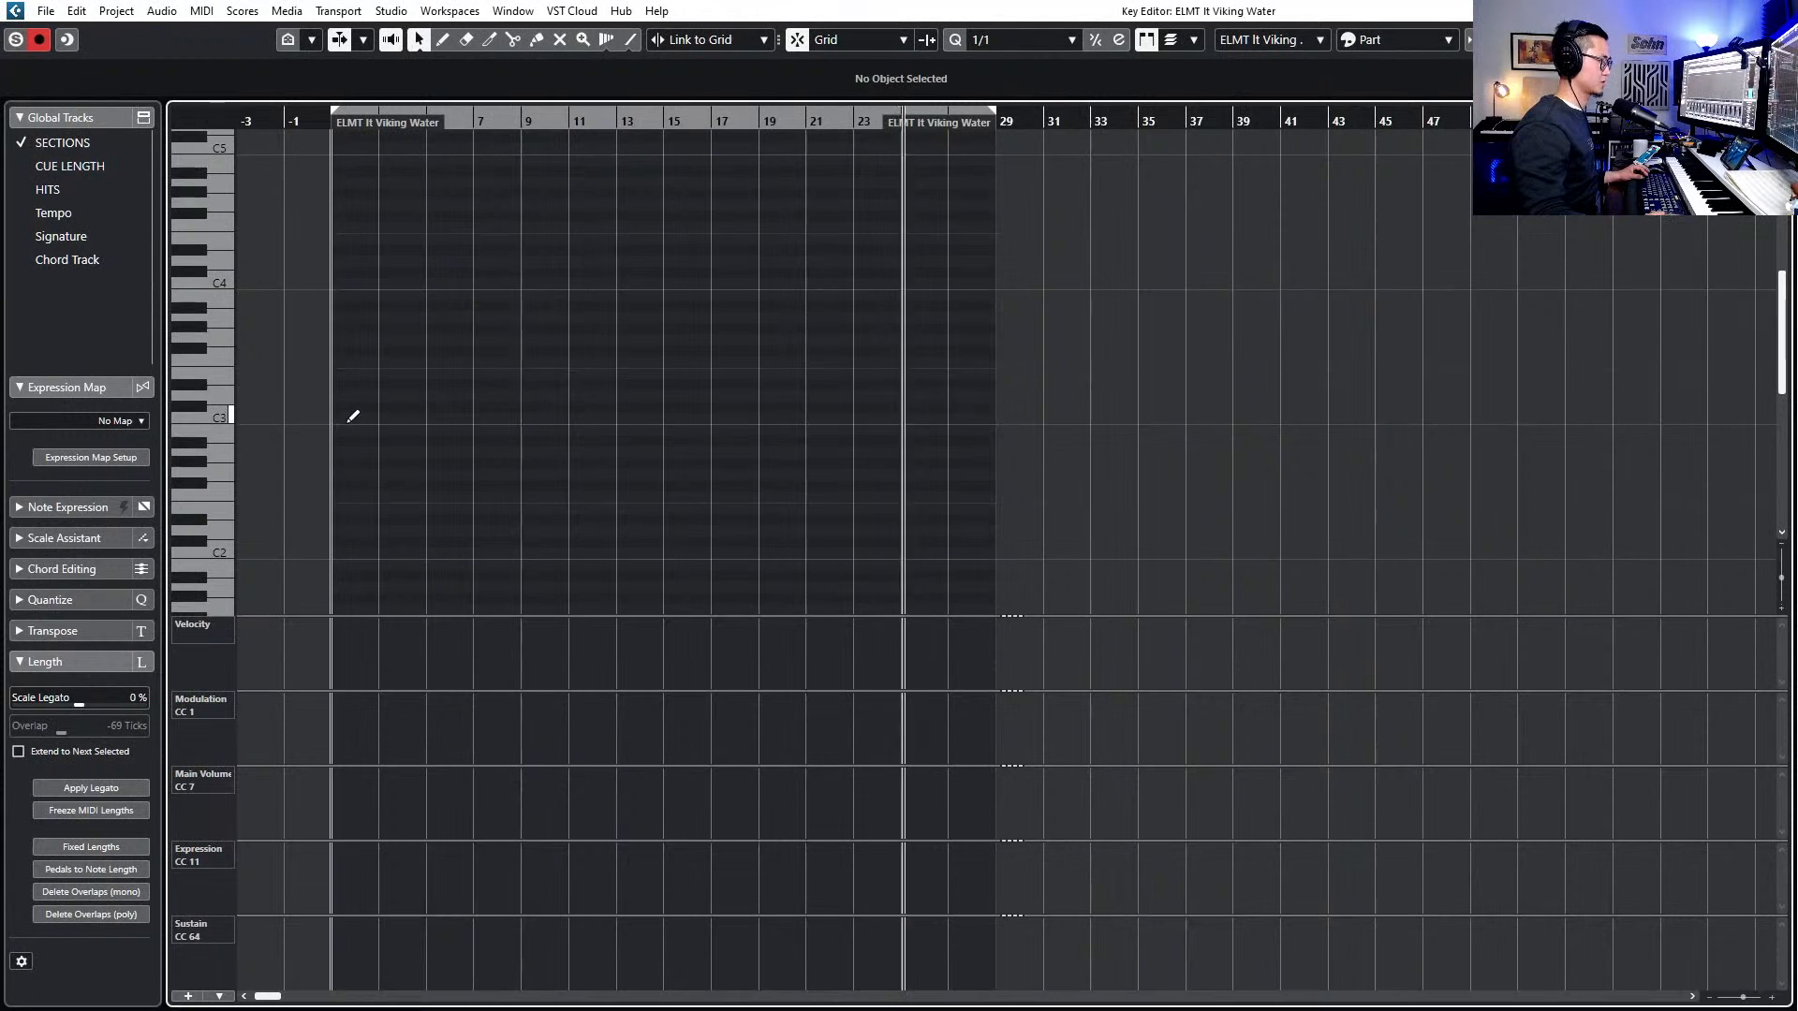
click(339, 296)
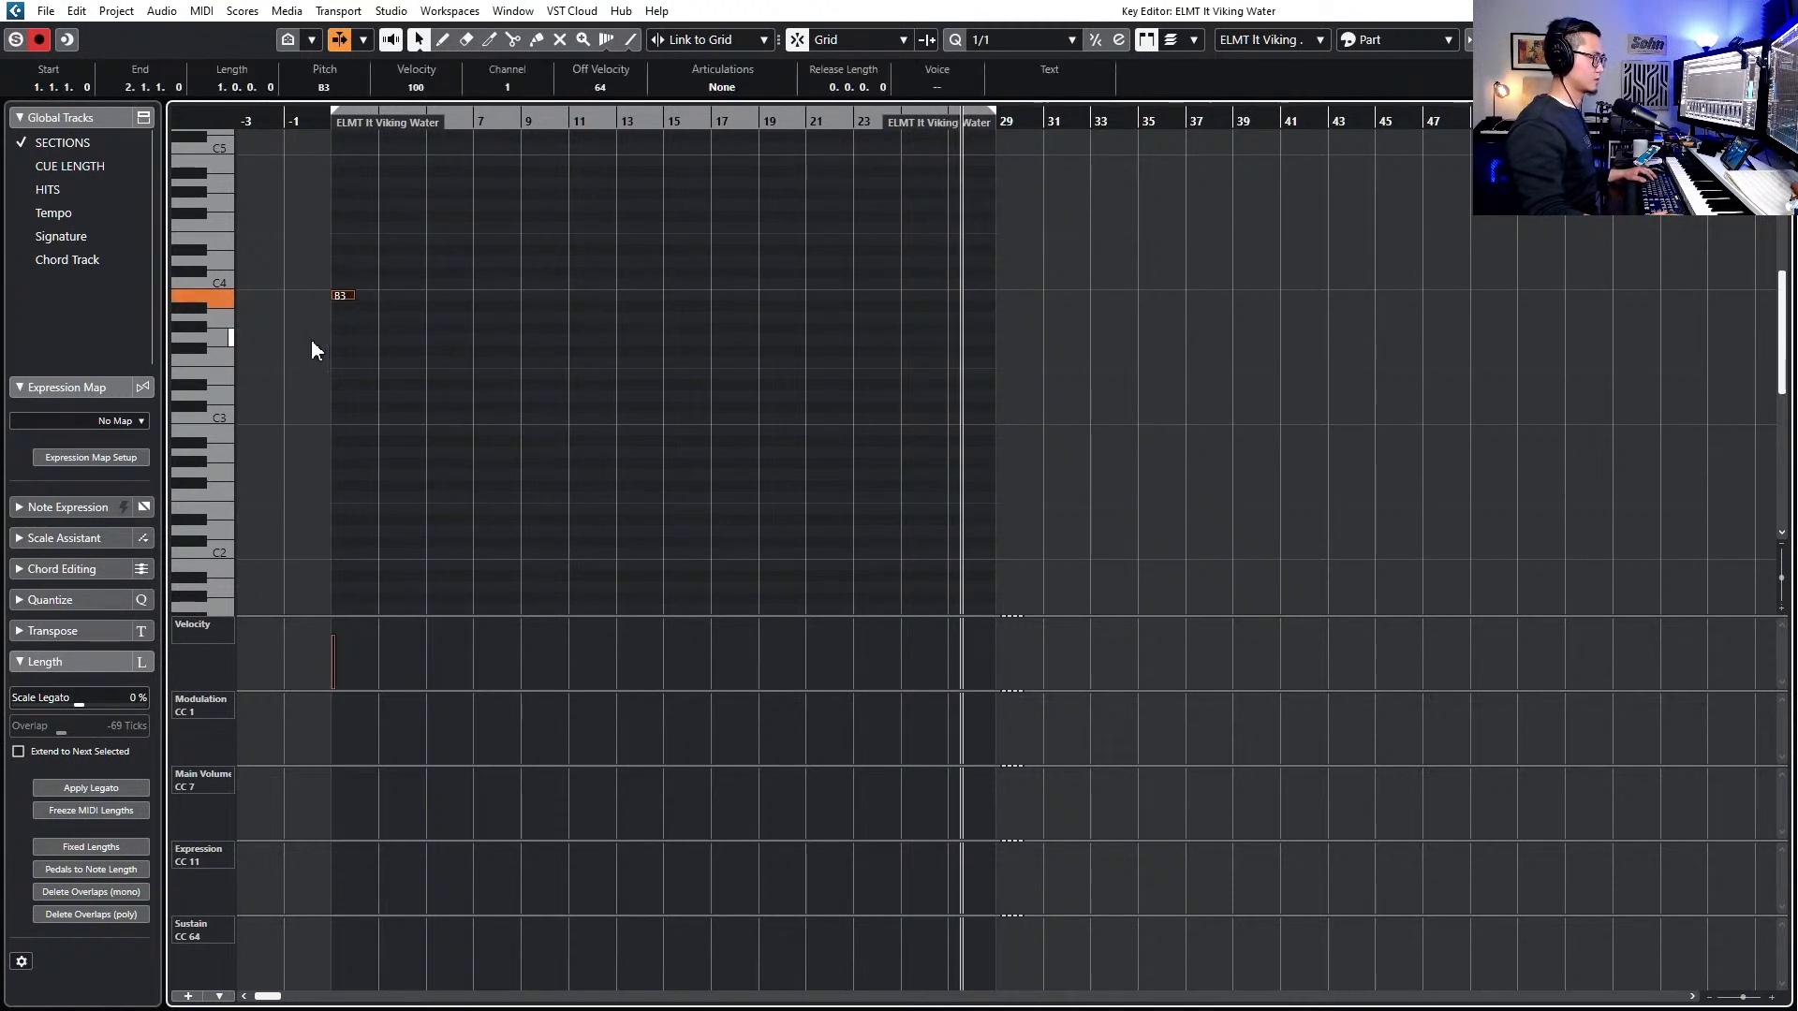
key(Down)
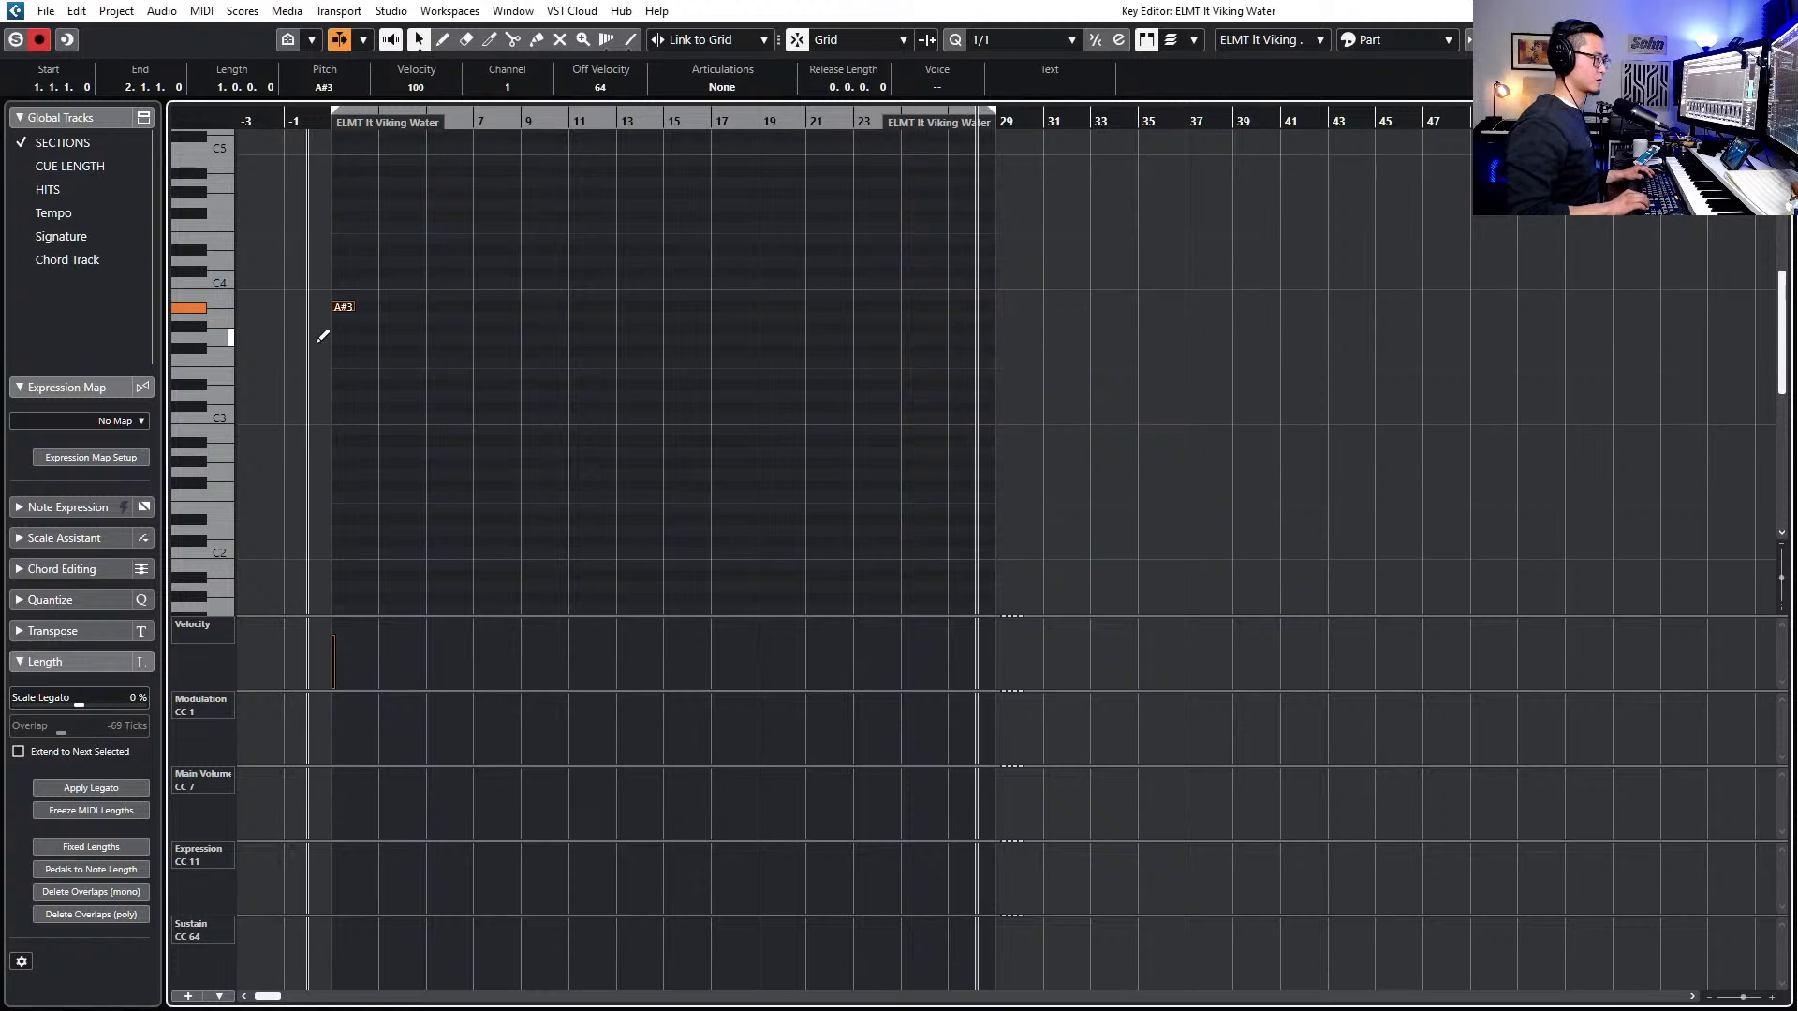
drag(356, 307, 998, 307)
key(Escape)
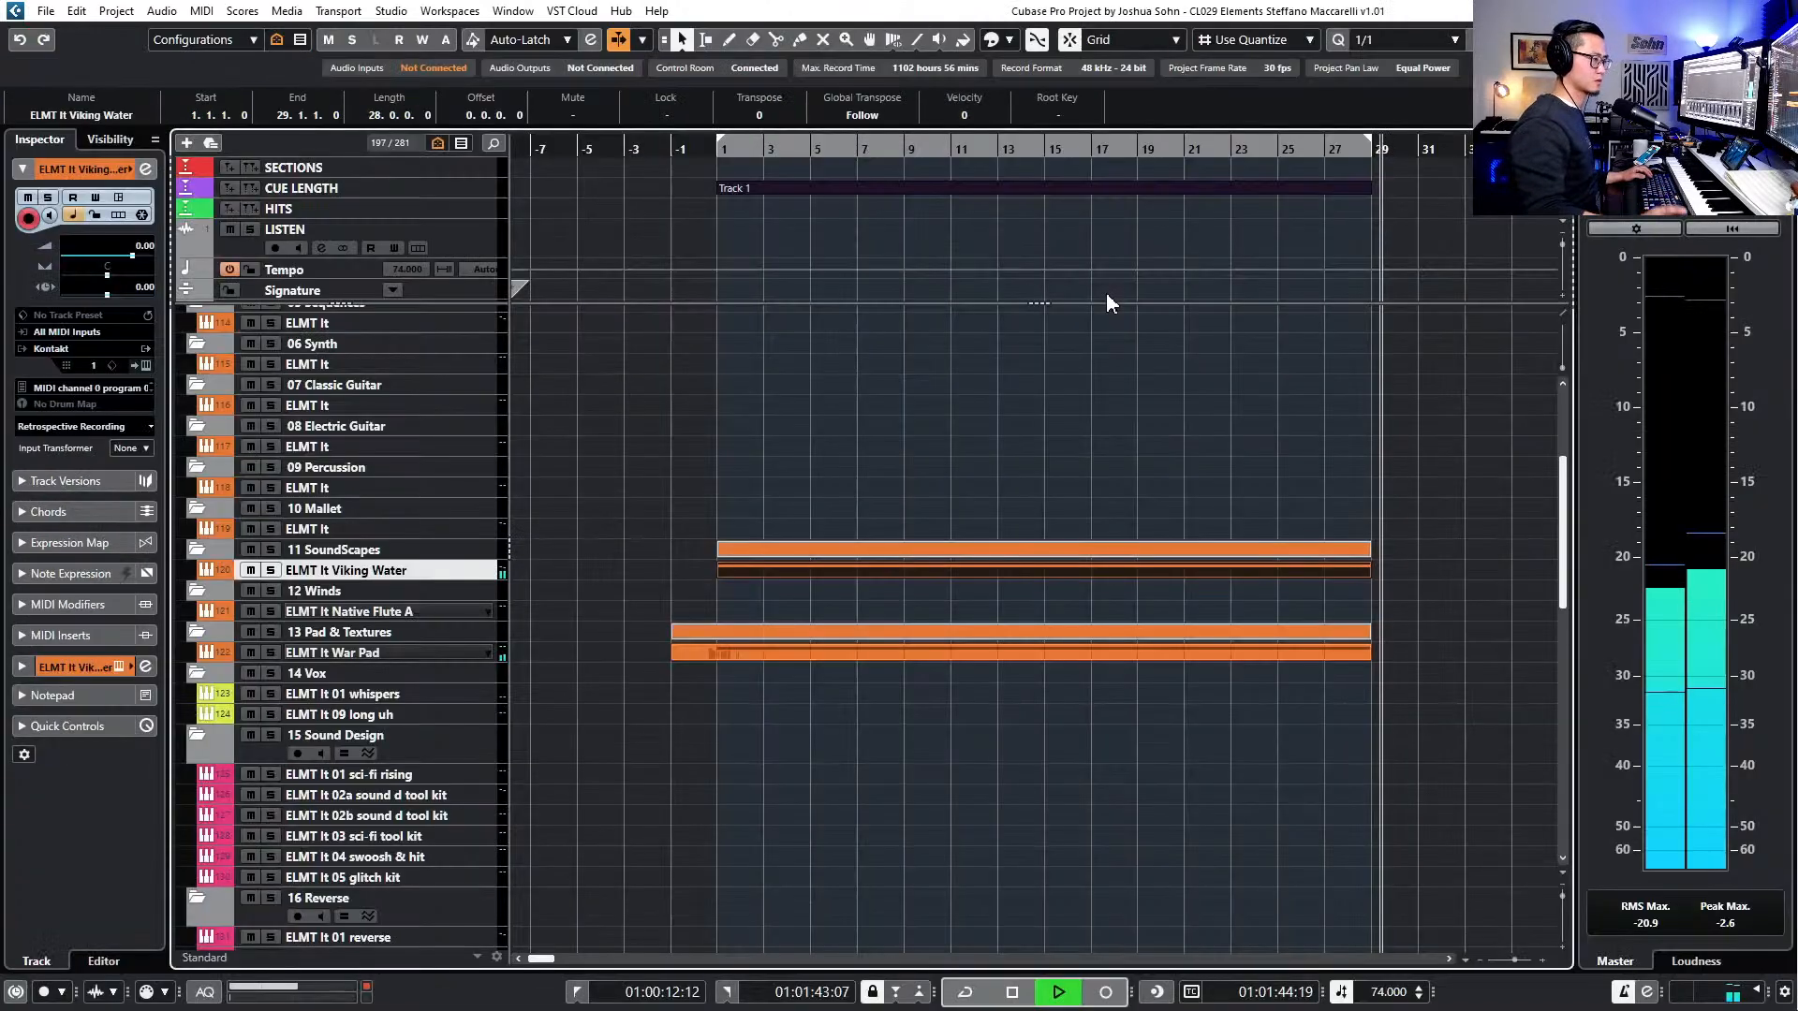
key(KP_1)
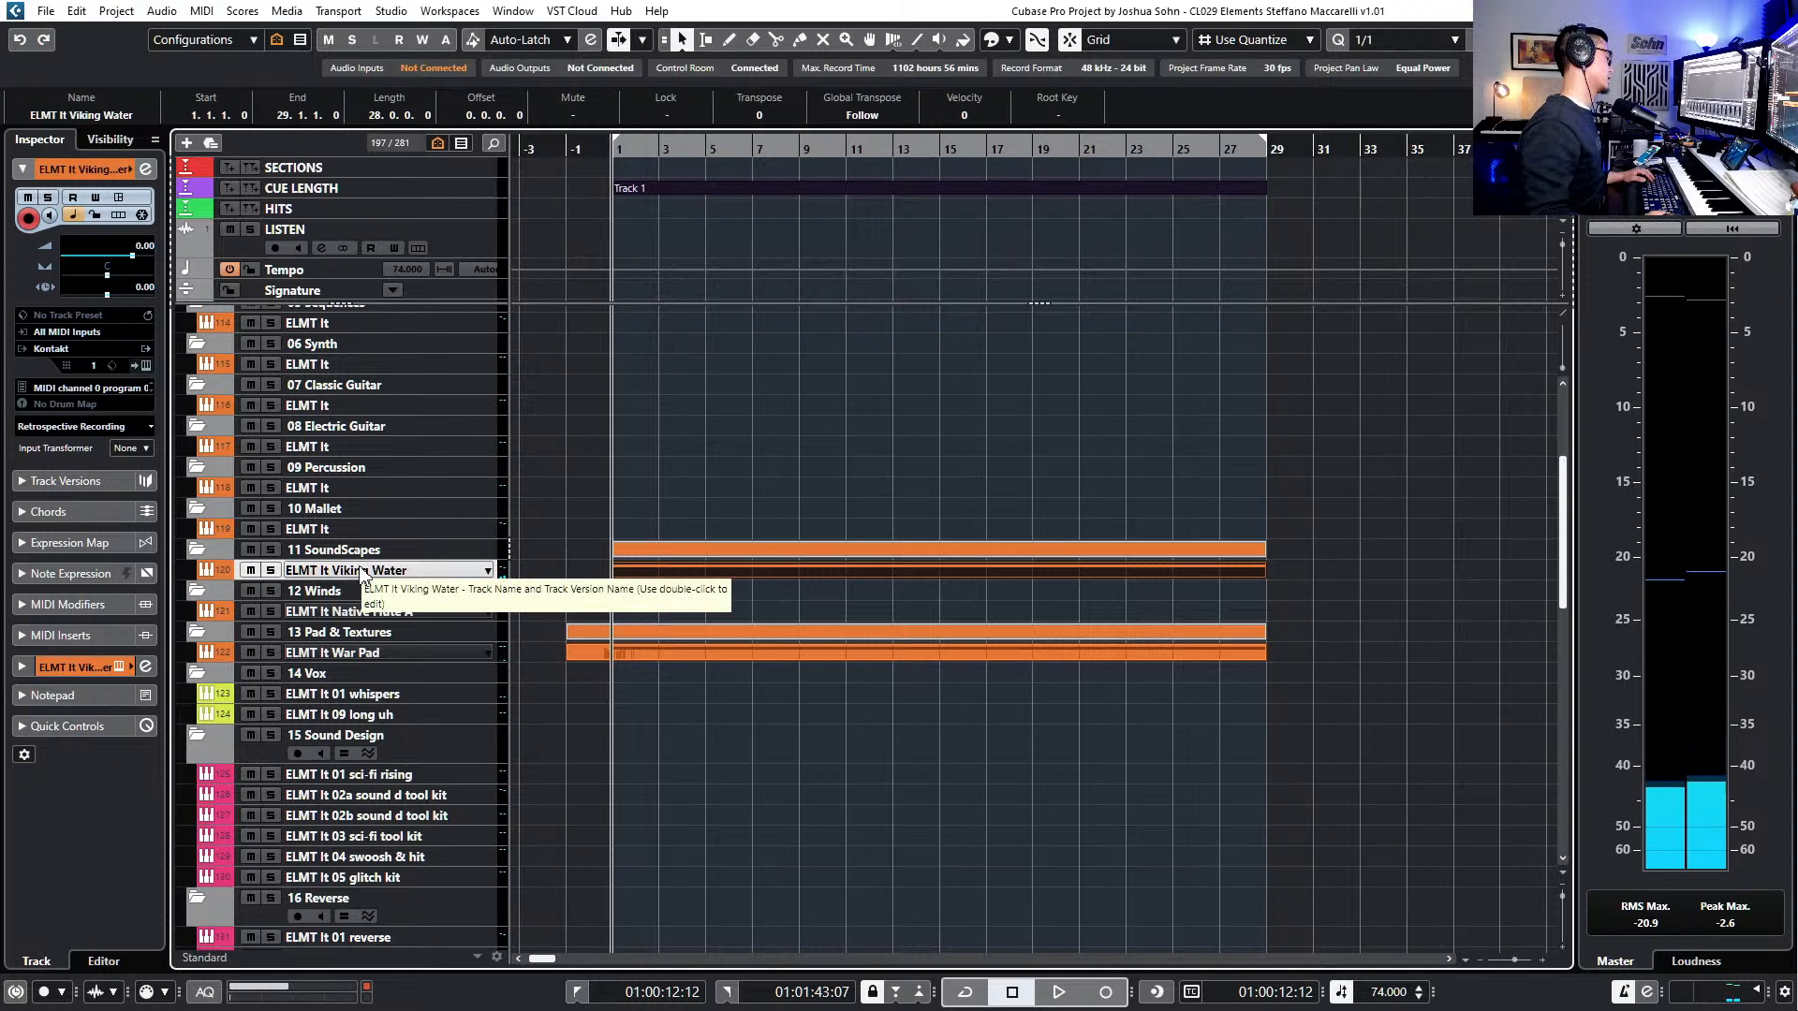
- Enlarge the ELMT lt Viking Water track's height, and play from bar 1 with ELMT lt Native Flute A selected
key(alt+Down)
key(alt+Down)
key(alt+Up)
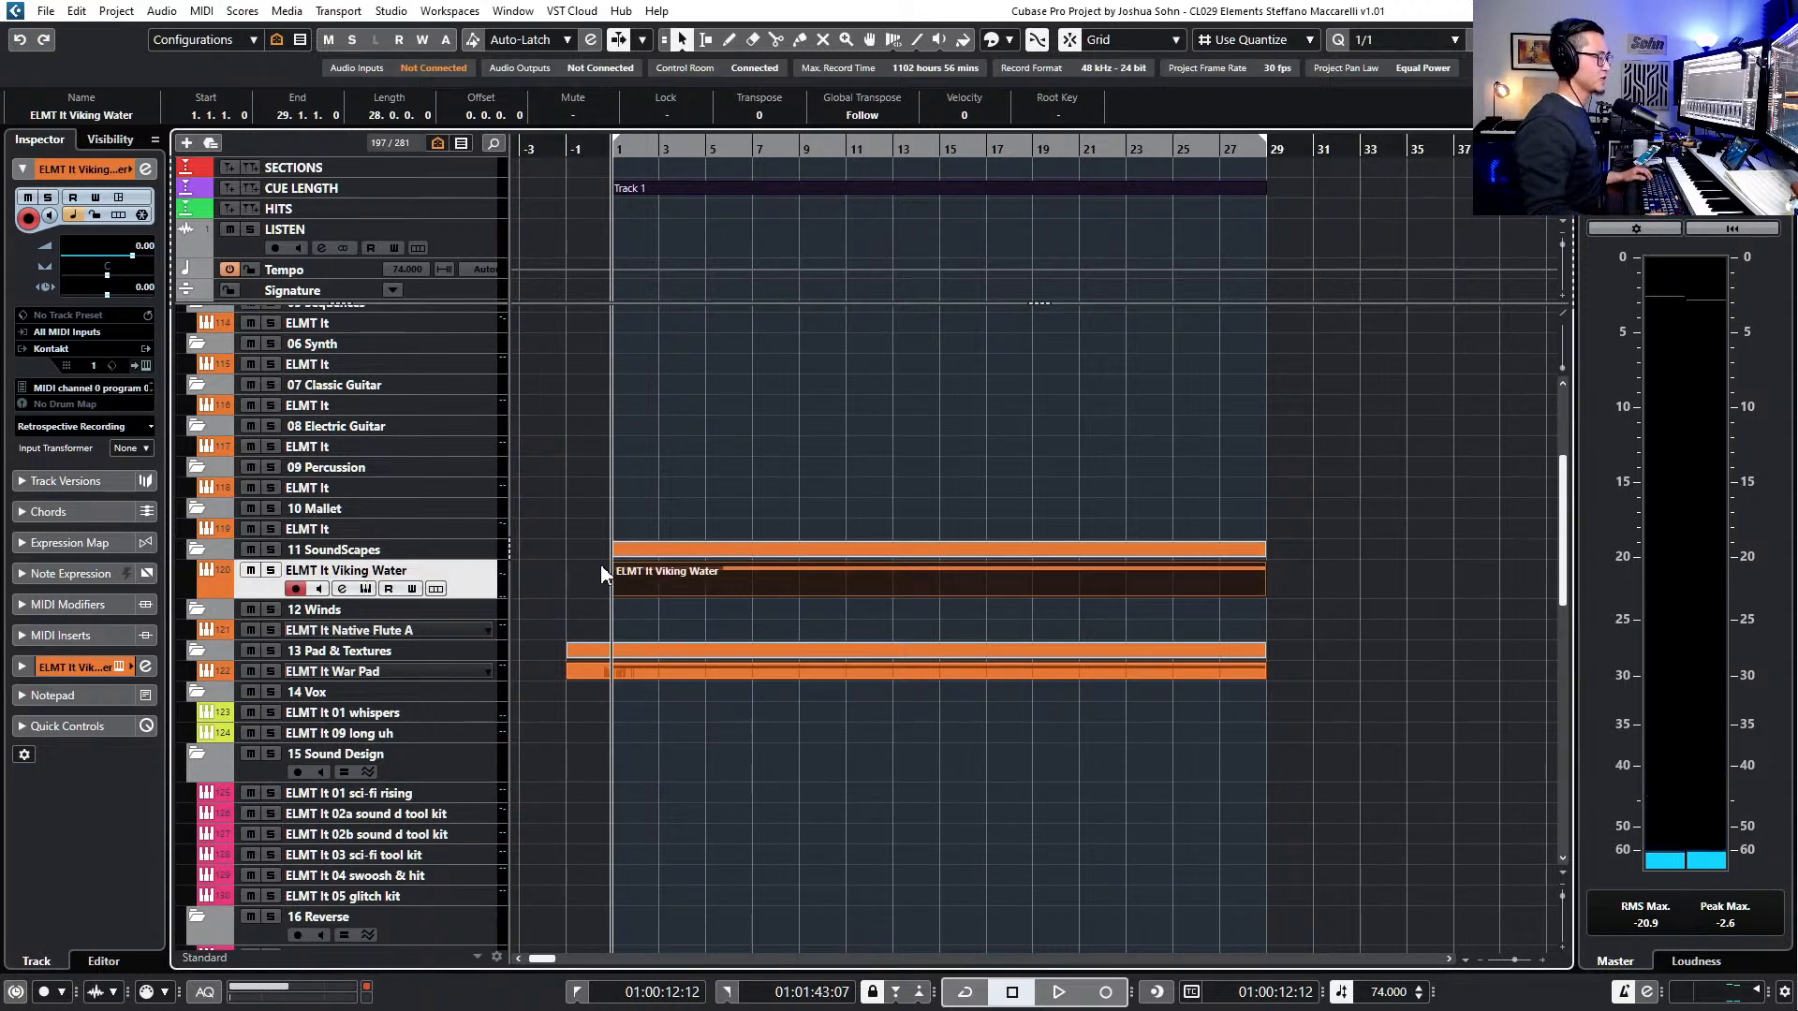
scroll(570, 587, up, 2)
scroll(570, 587, down, 2)
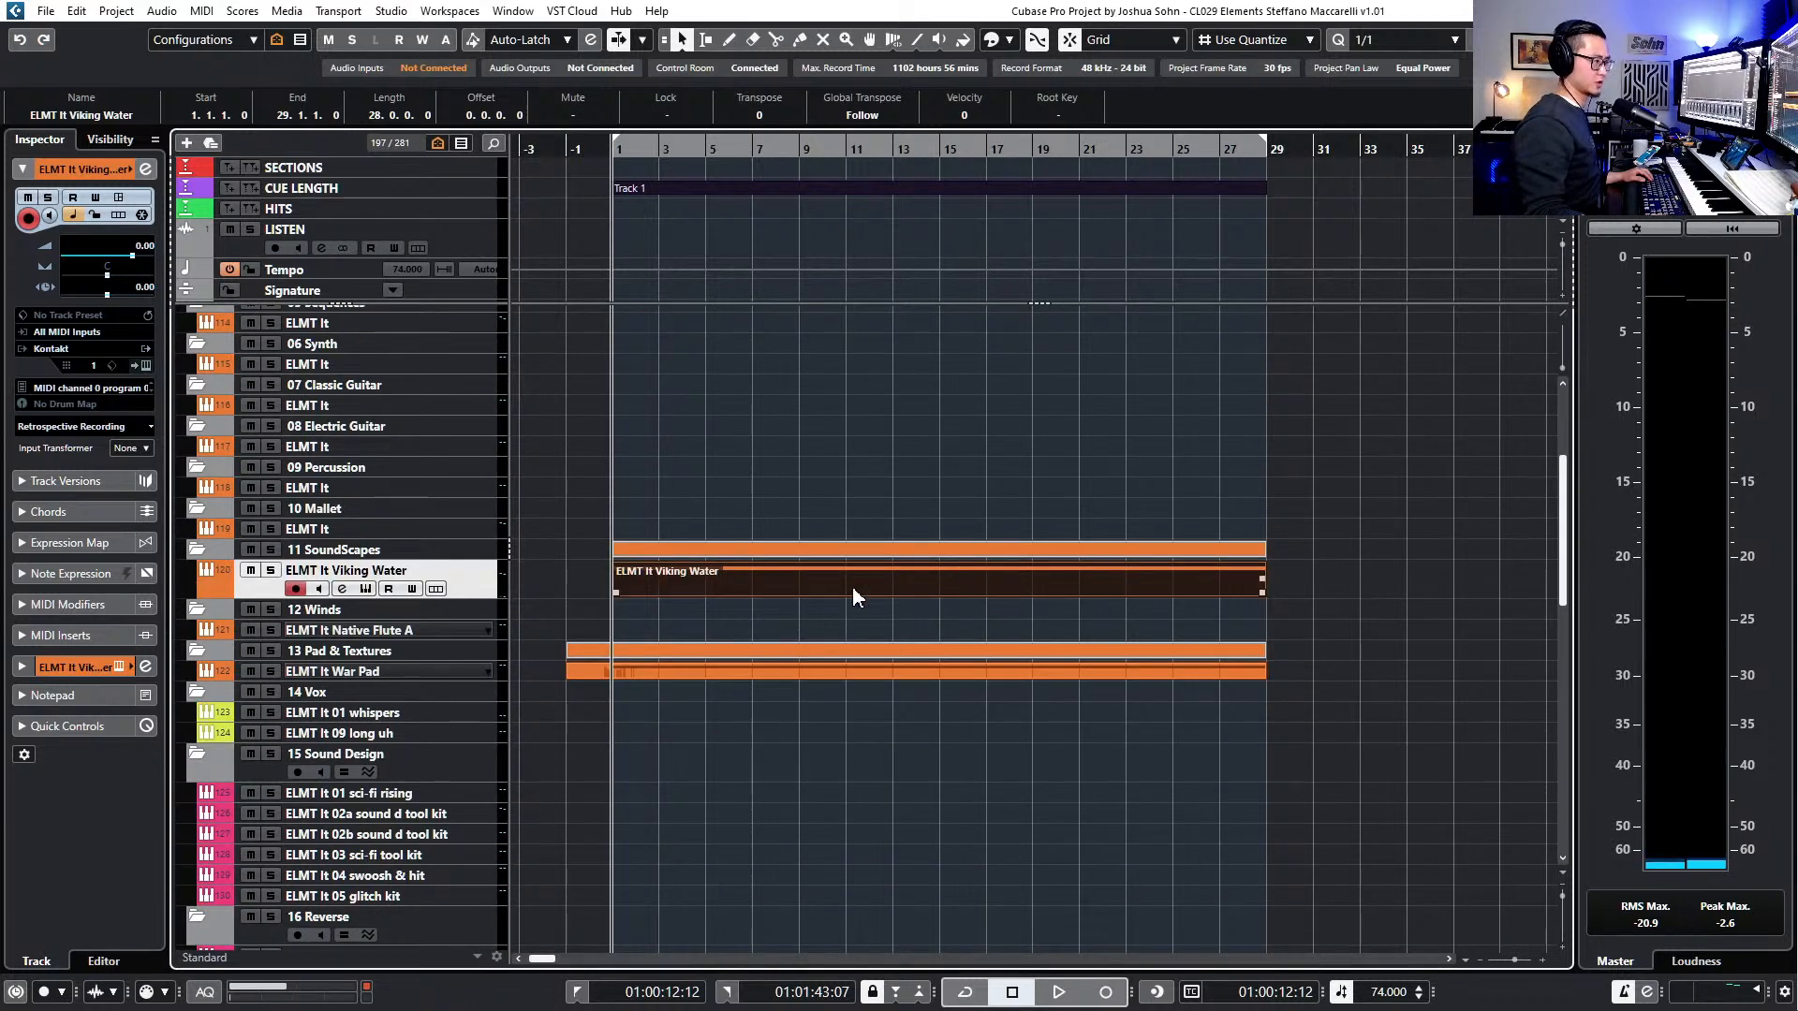
click(437, 621)
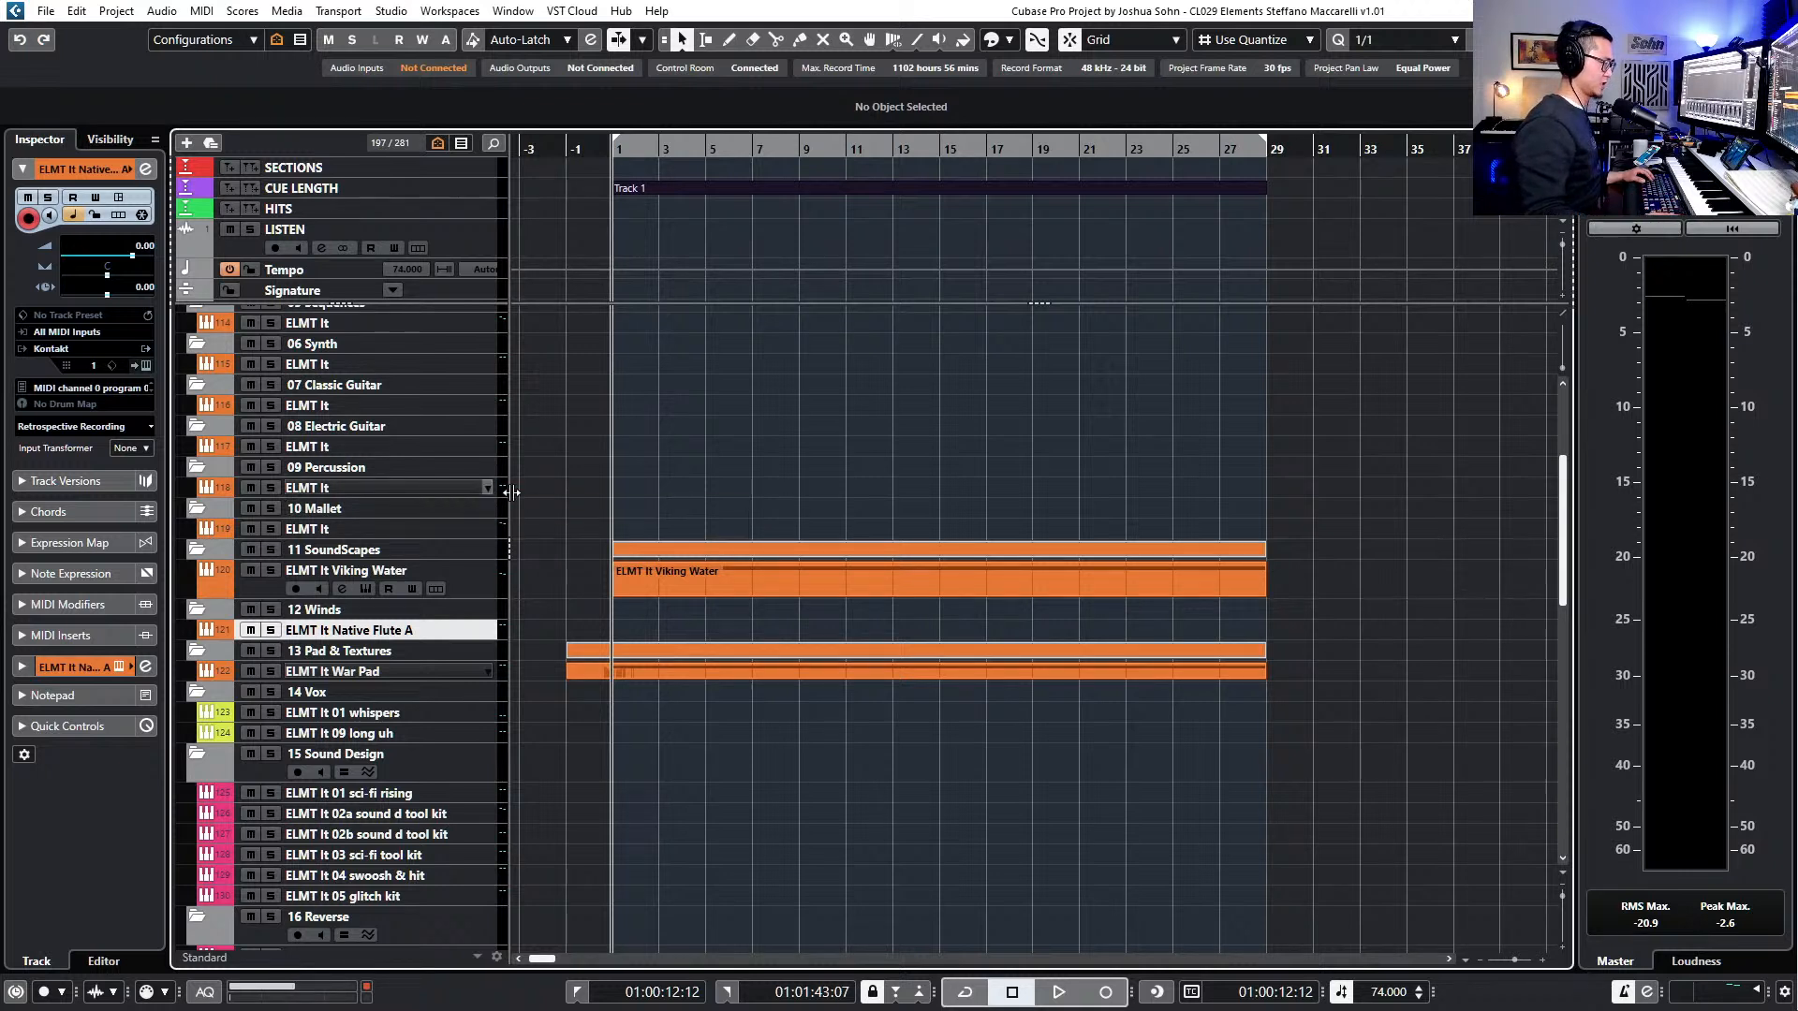
key(space)
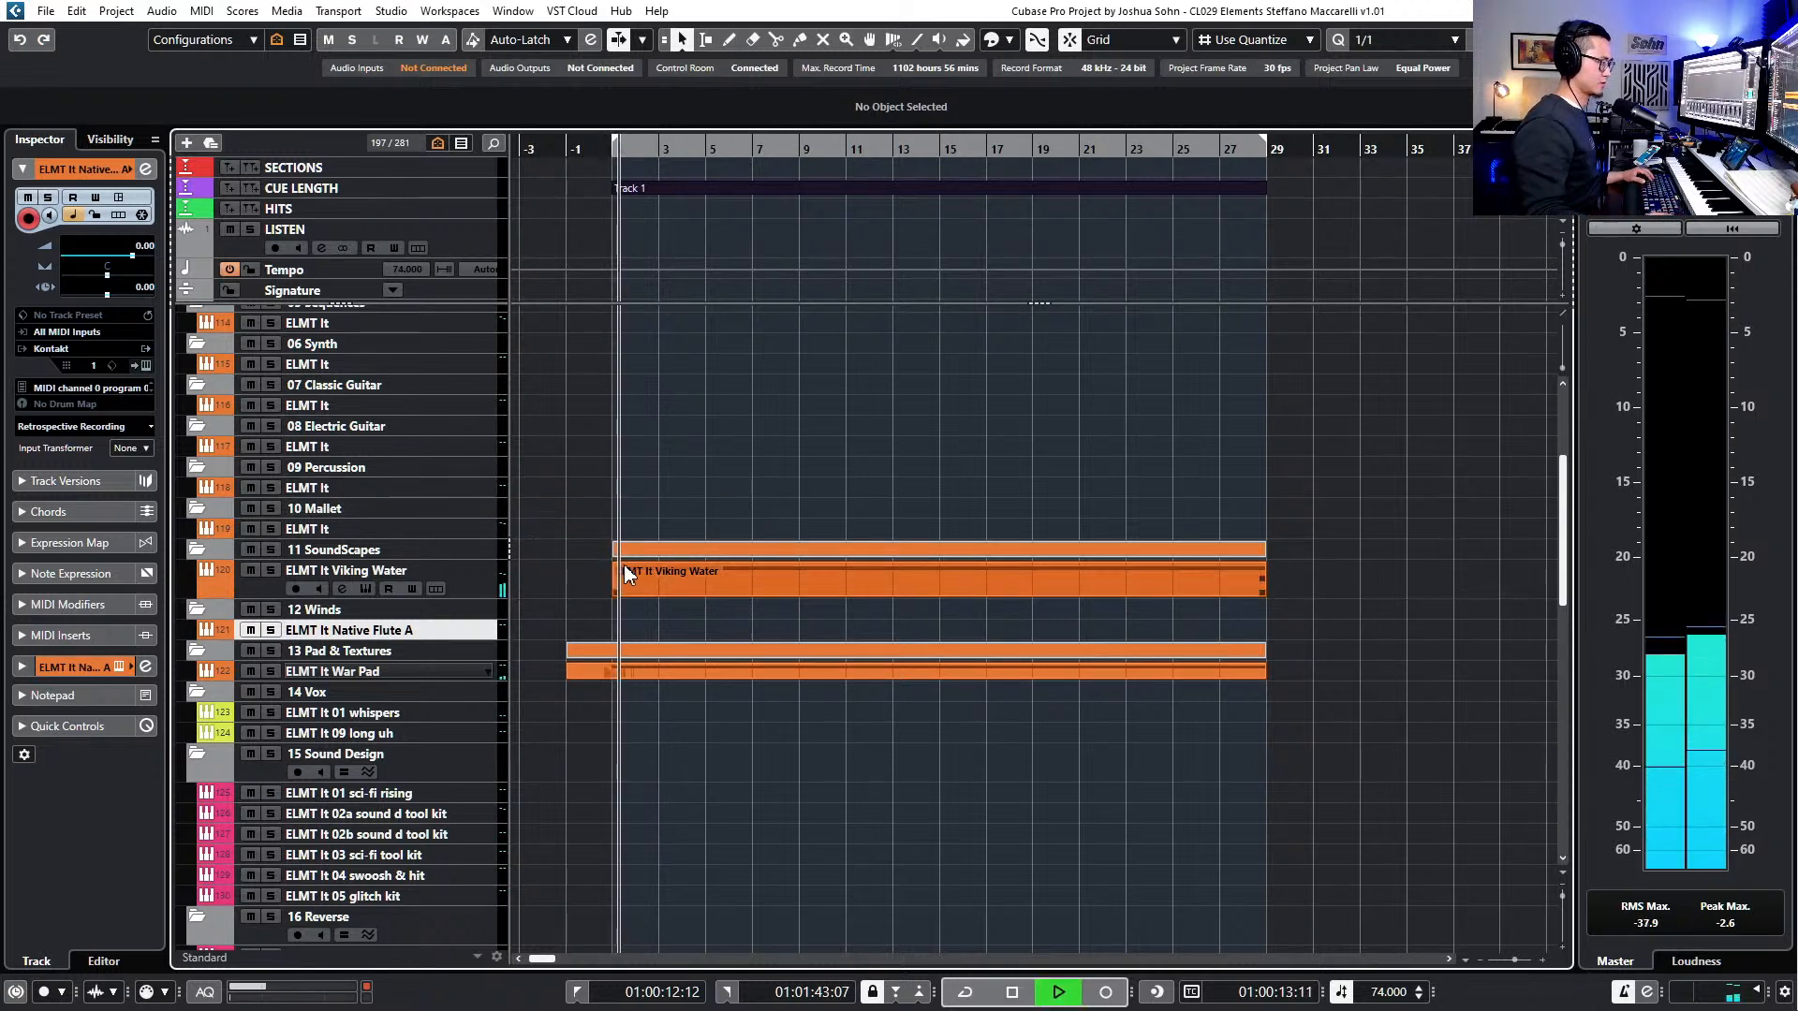
- Split the Viking Water part's A#3 note at bar 3 in the Key Editor, delete the remainder, and close the editor
double_click(629, 580)
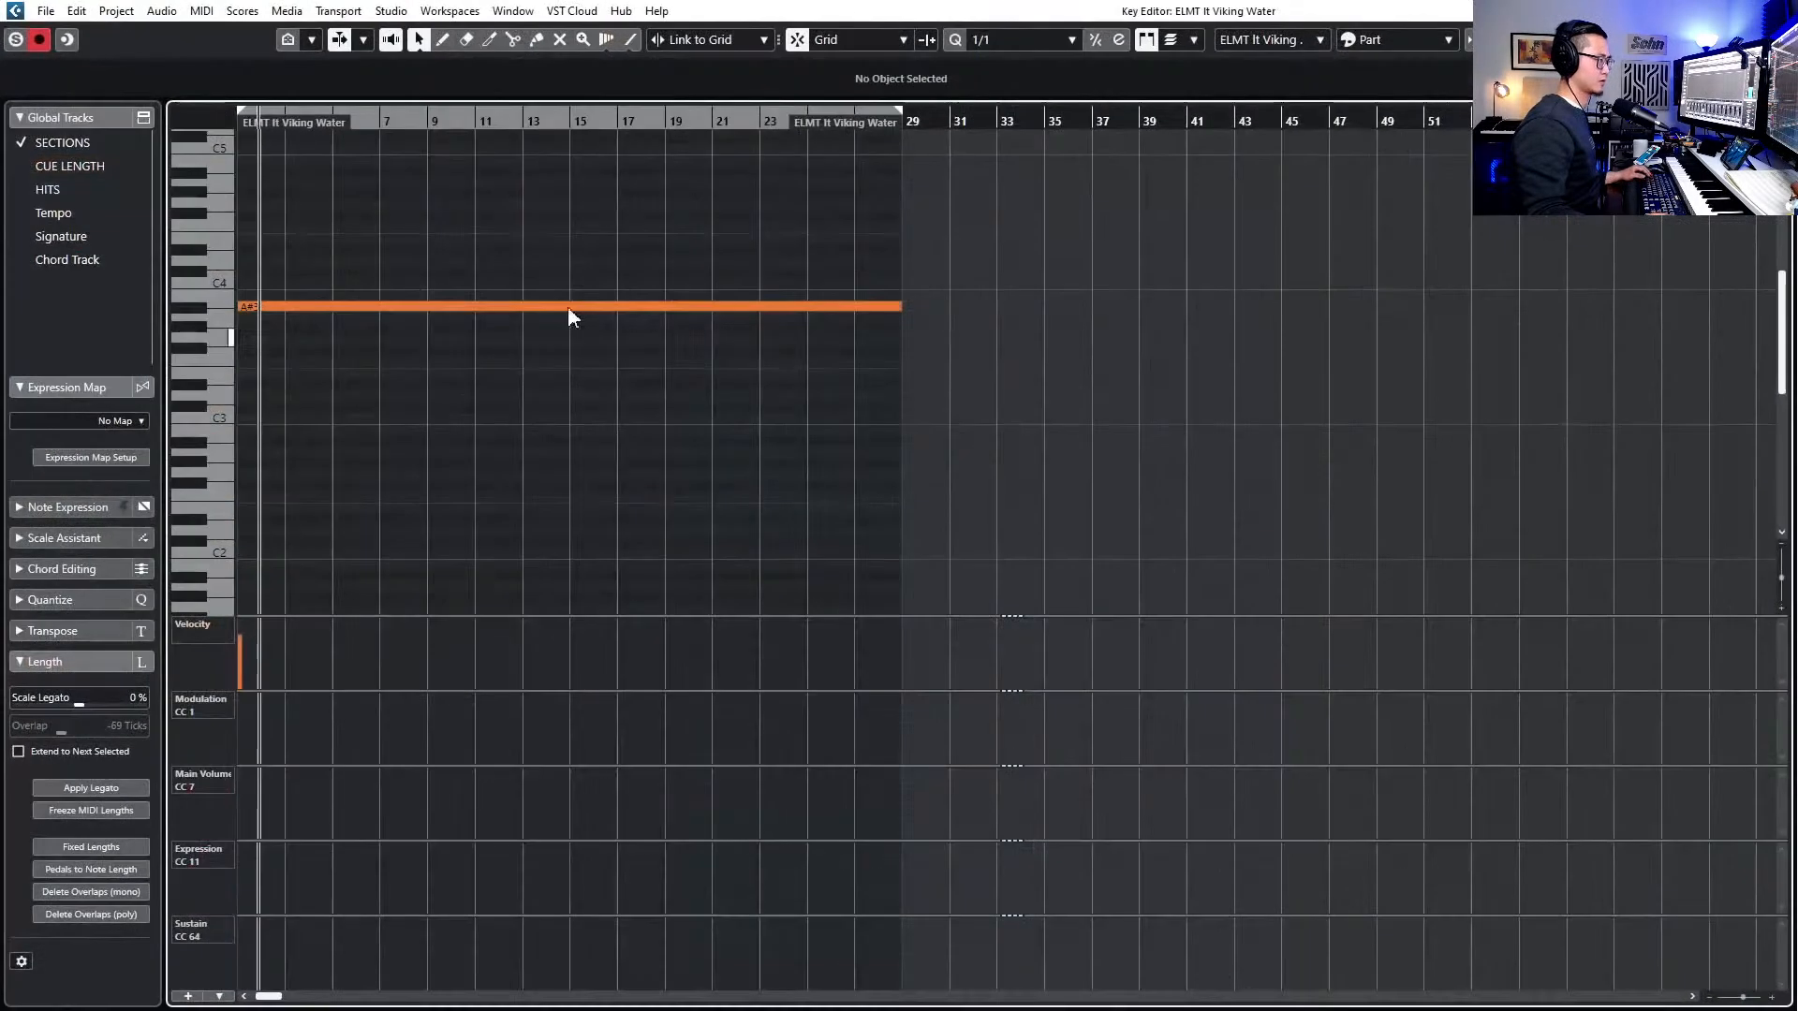
alt+click(287, 308)
drag(333, 268, 417, 393)
key(Delete)
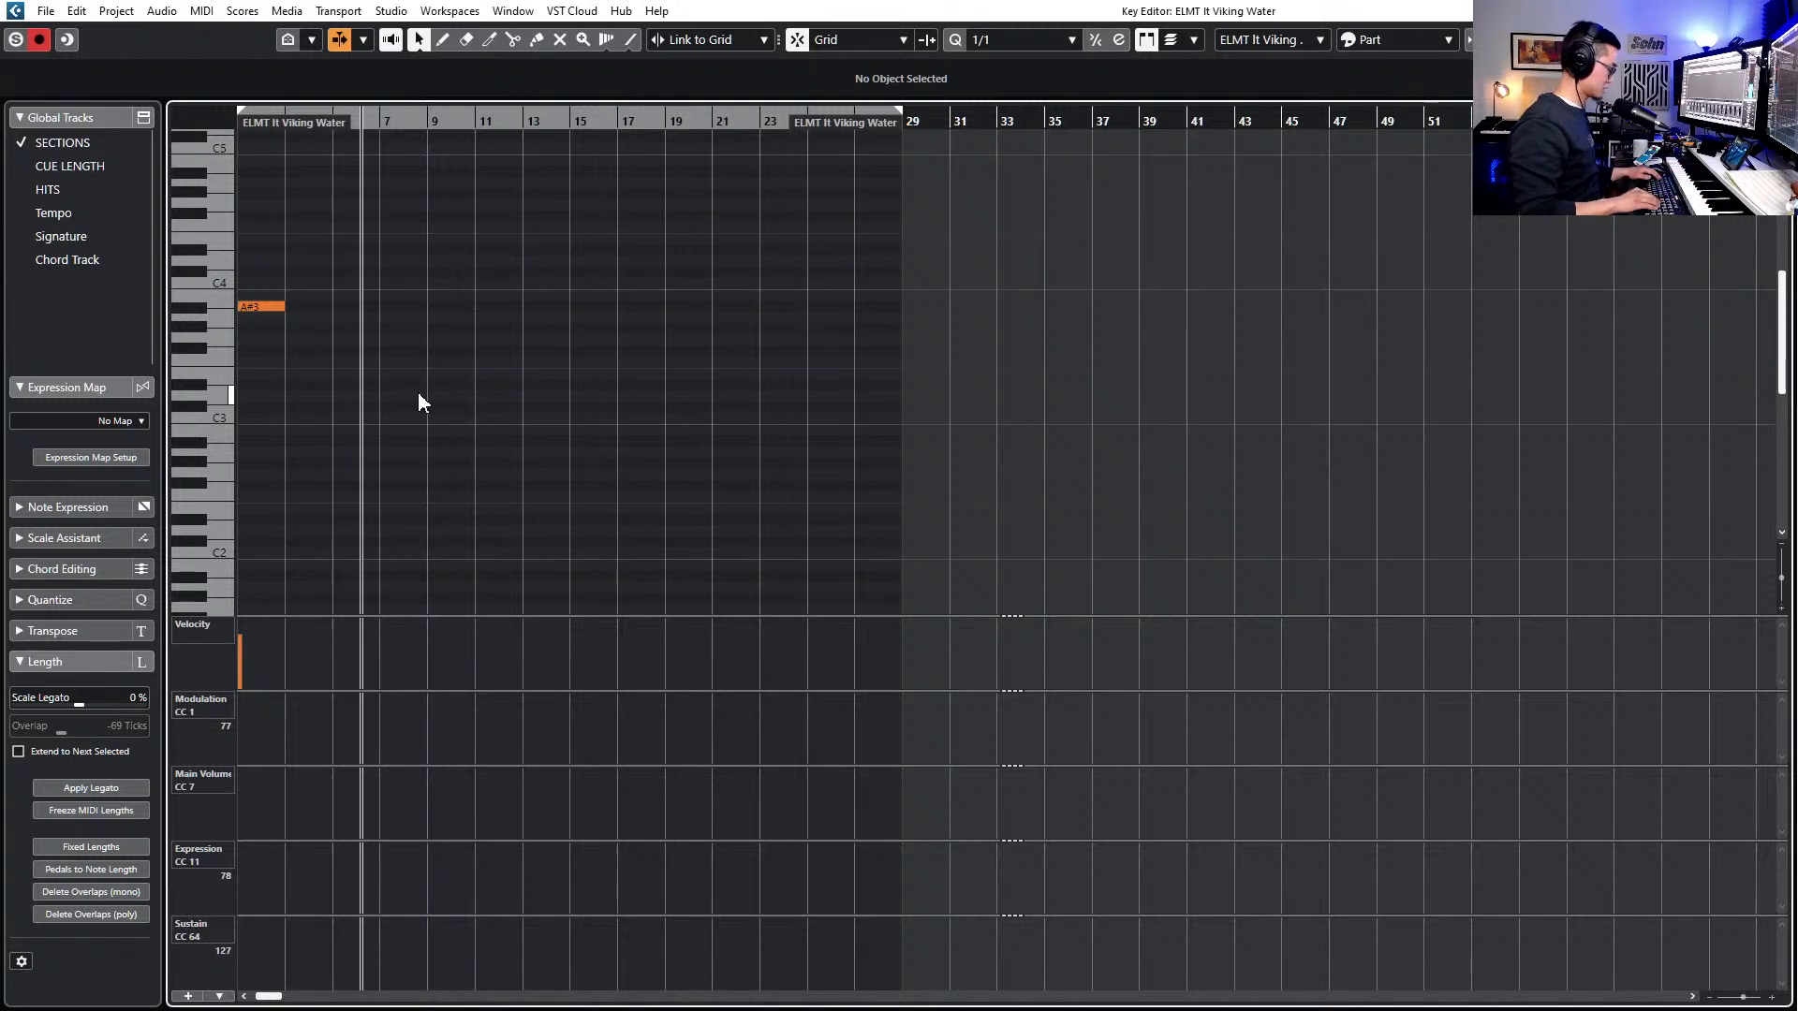
key(ctrl+e)
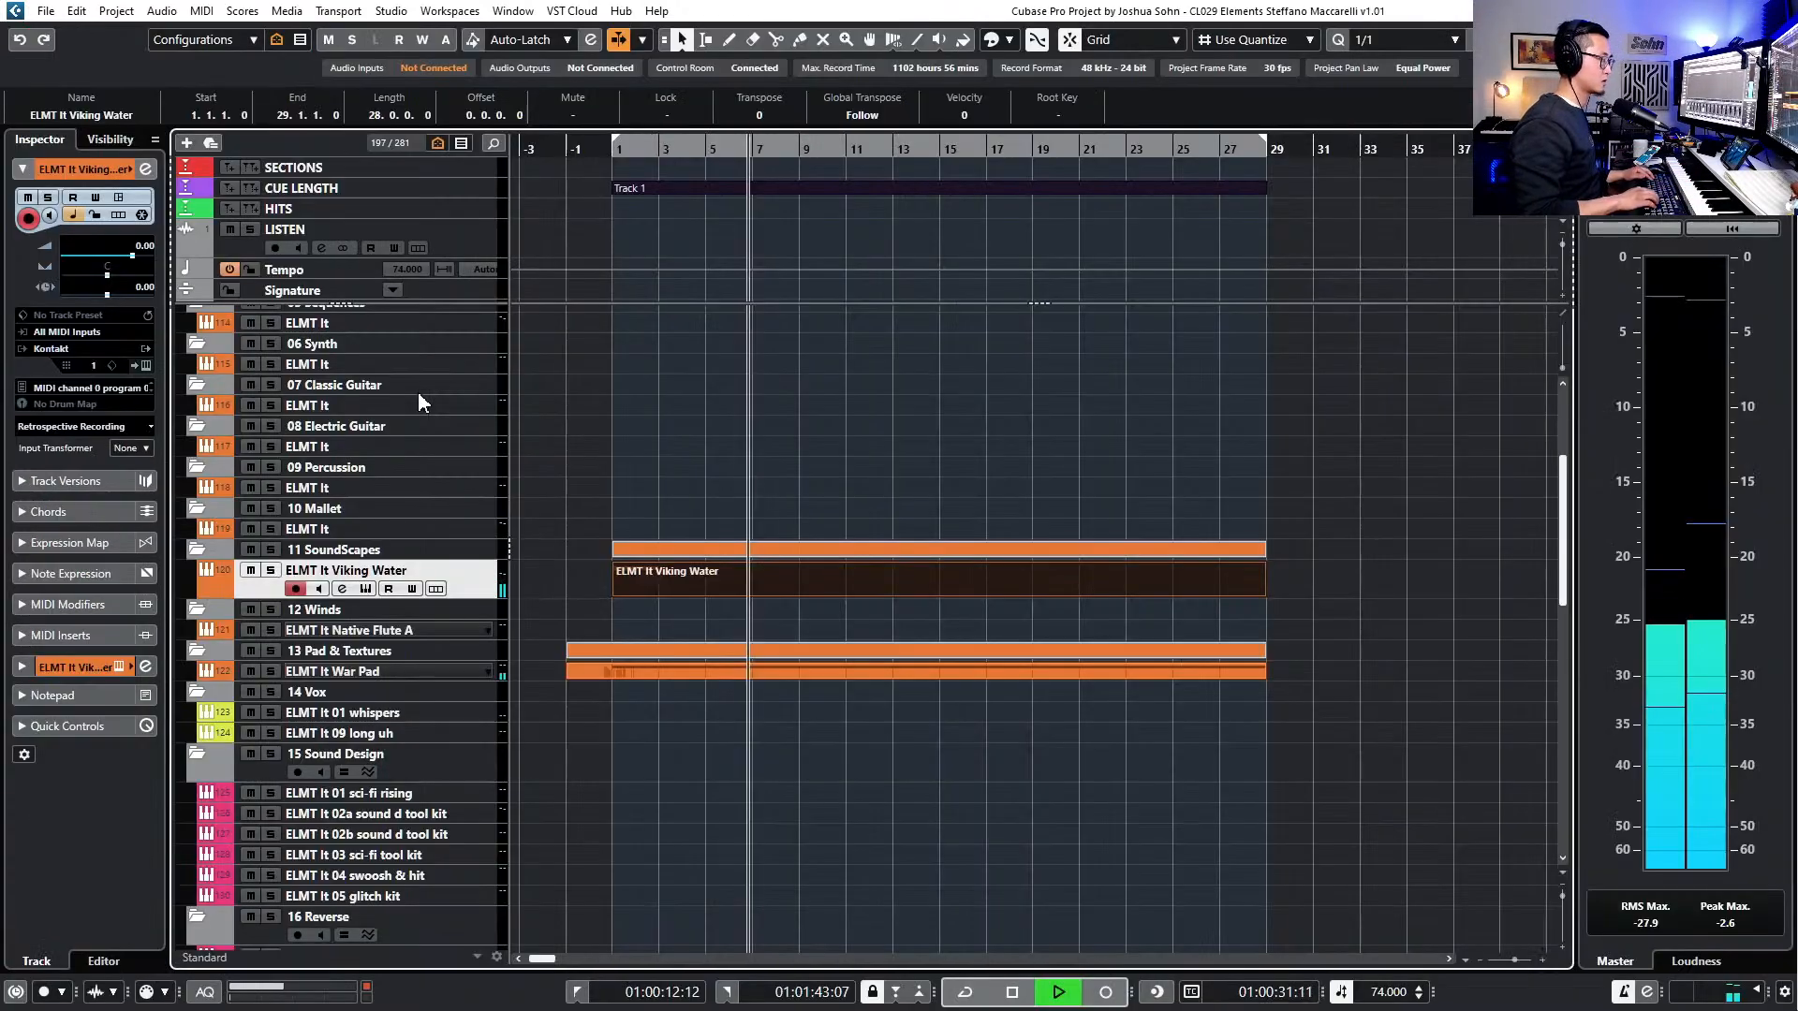
- Check the Viking Water part in the Key Editor, close it, and select the ELMT lt track in the 10 Mallet folder
click(687, 575)
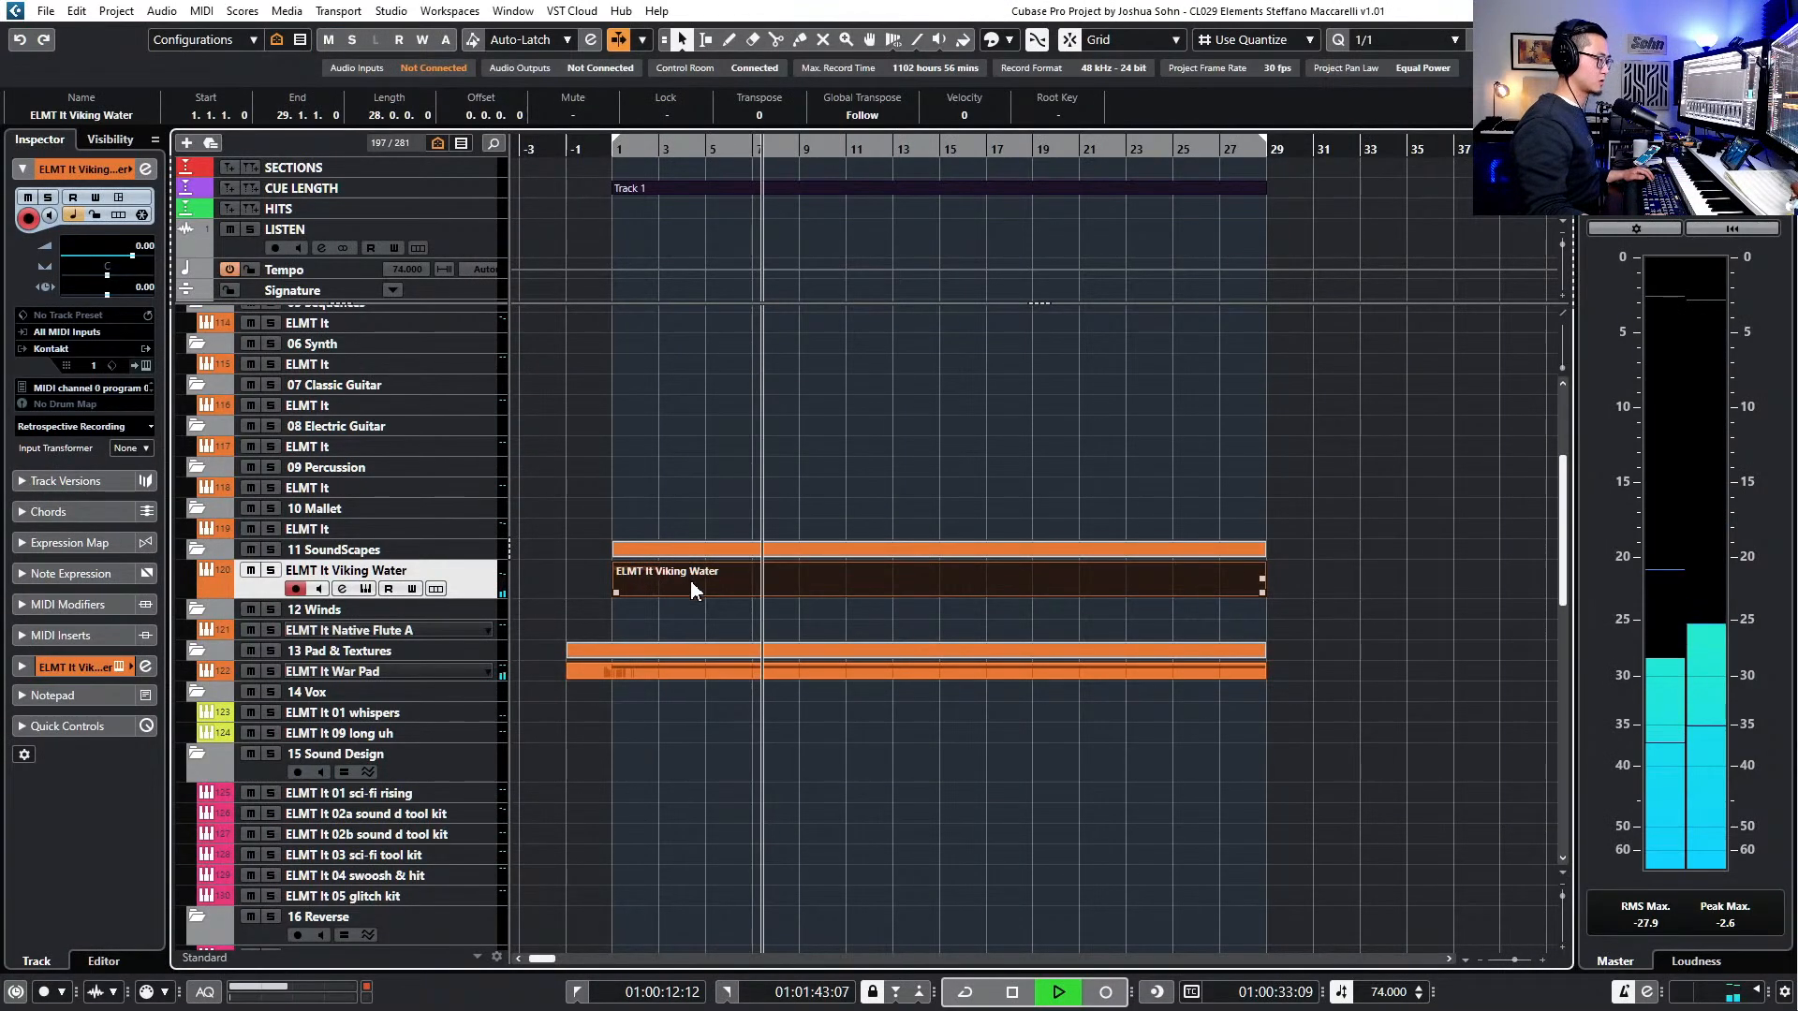
key(ctrl+e)
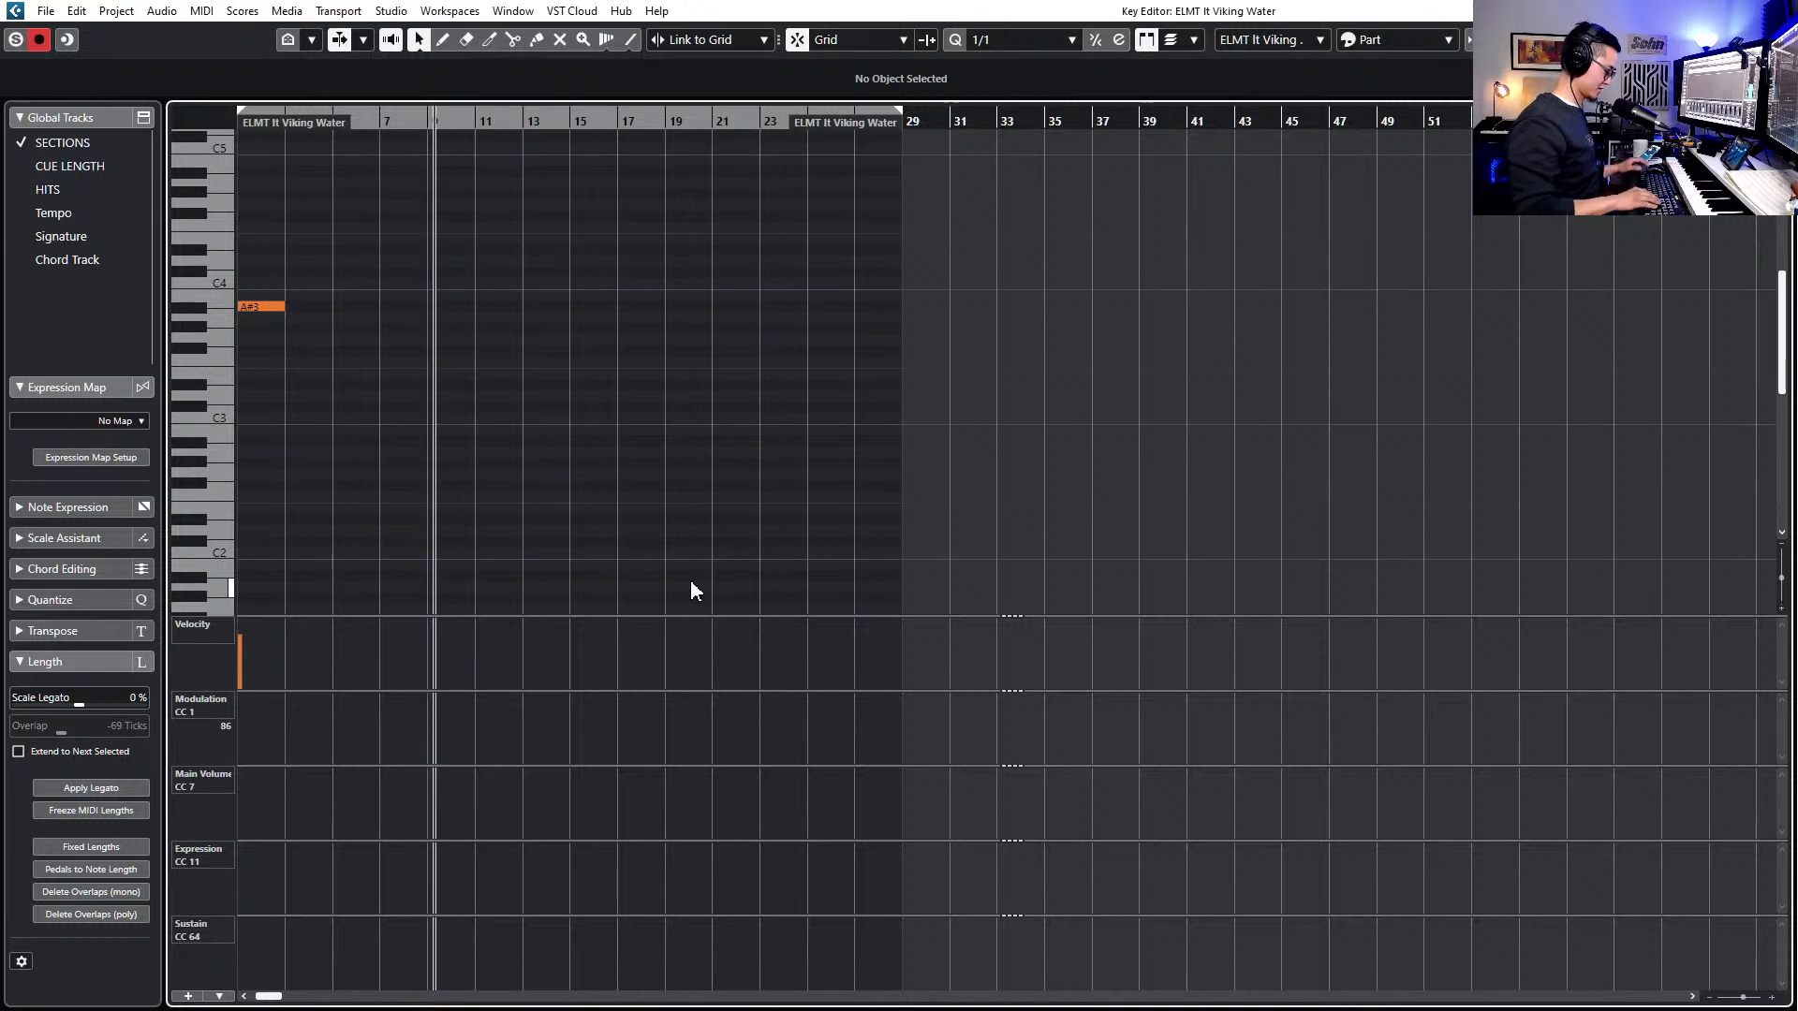
key(Return)
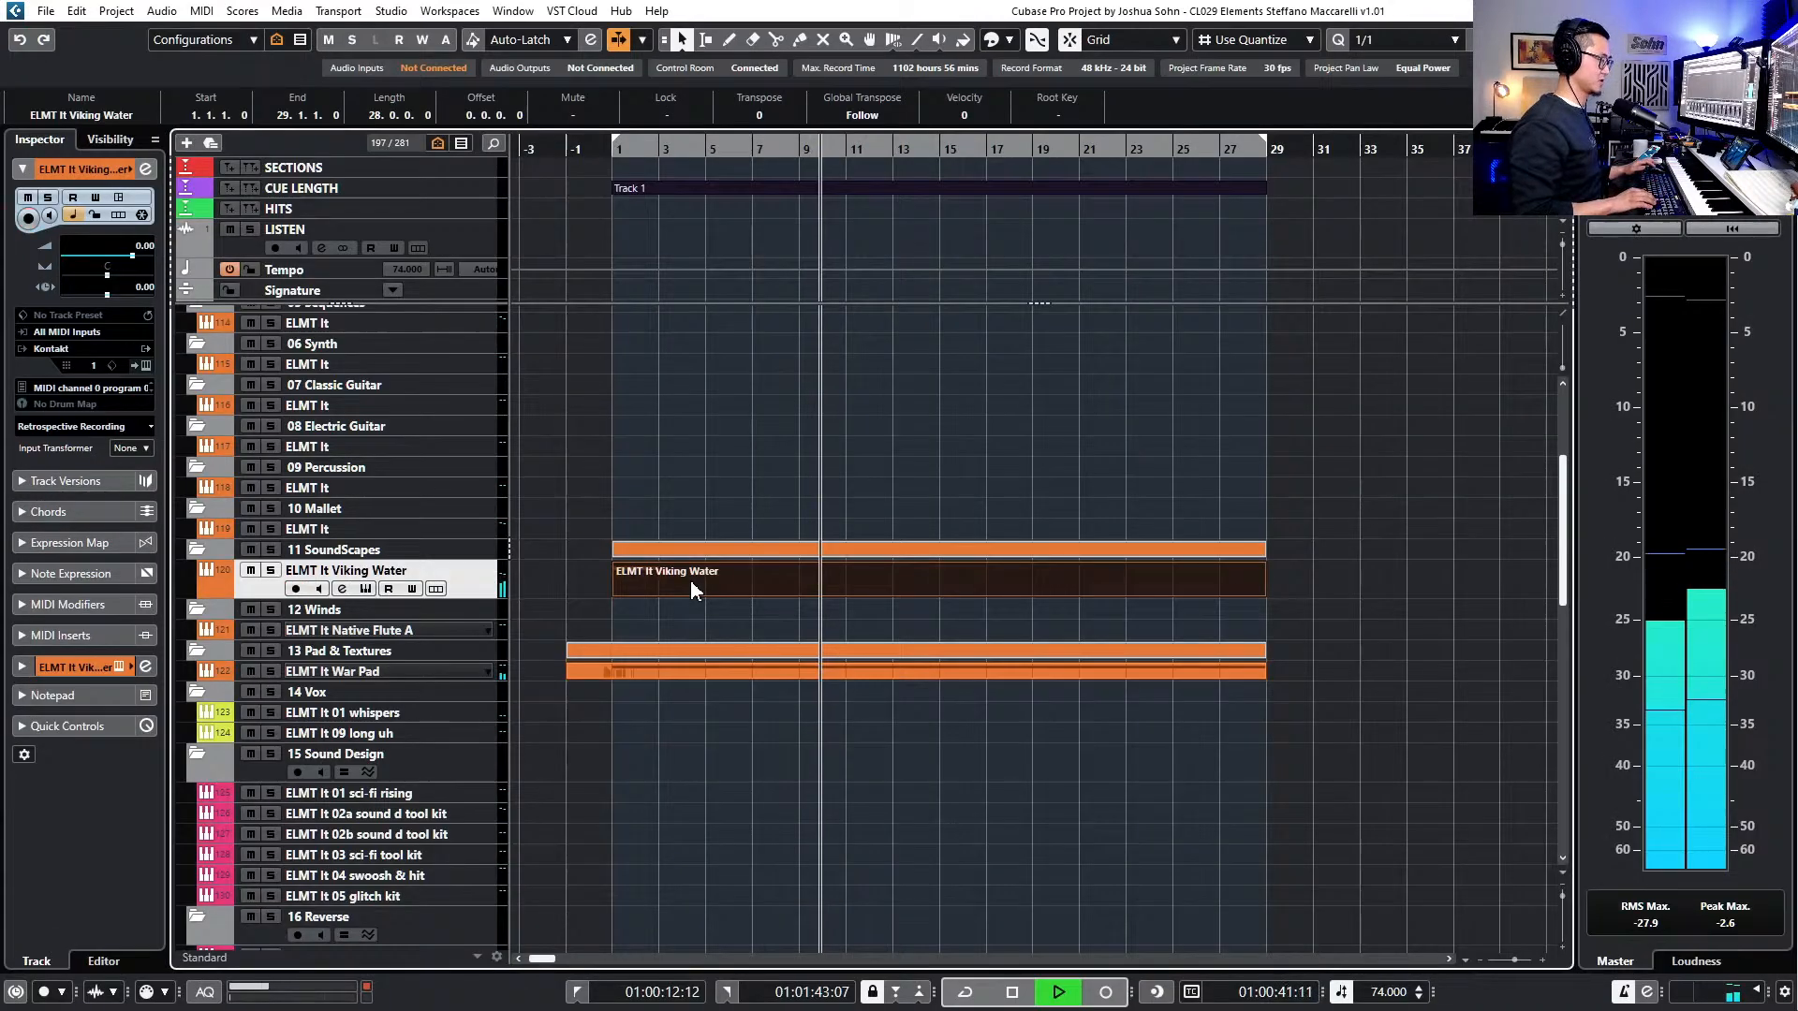
key(Up)
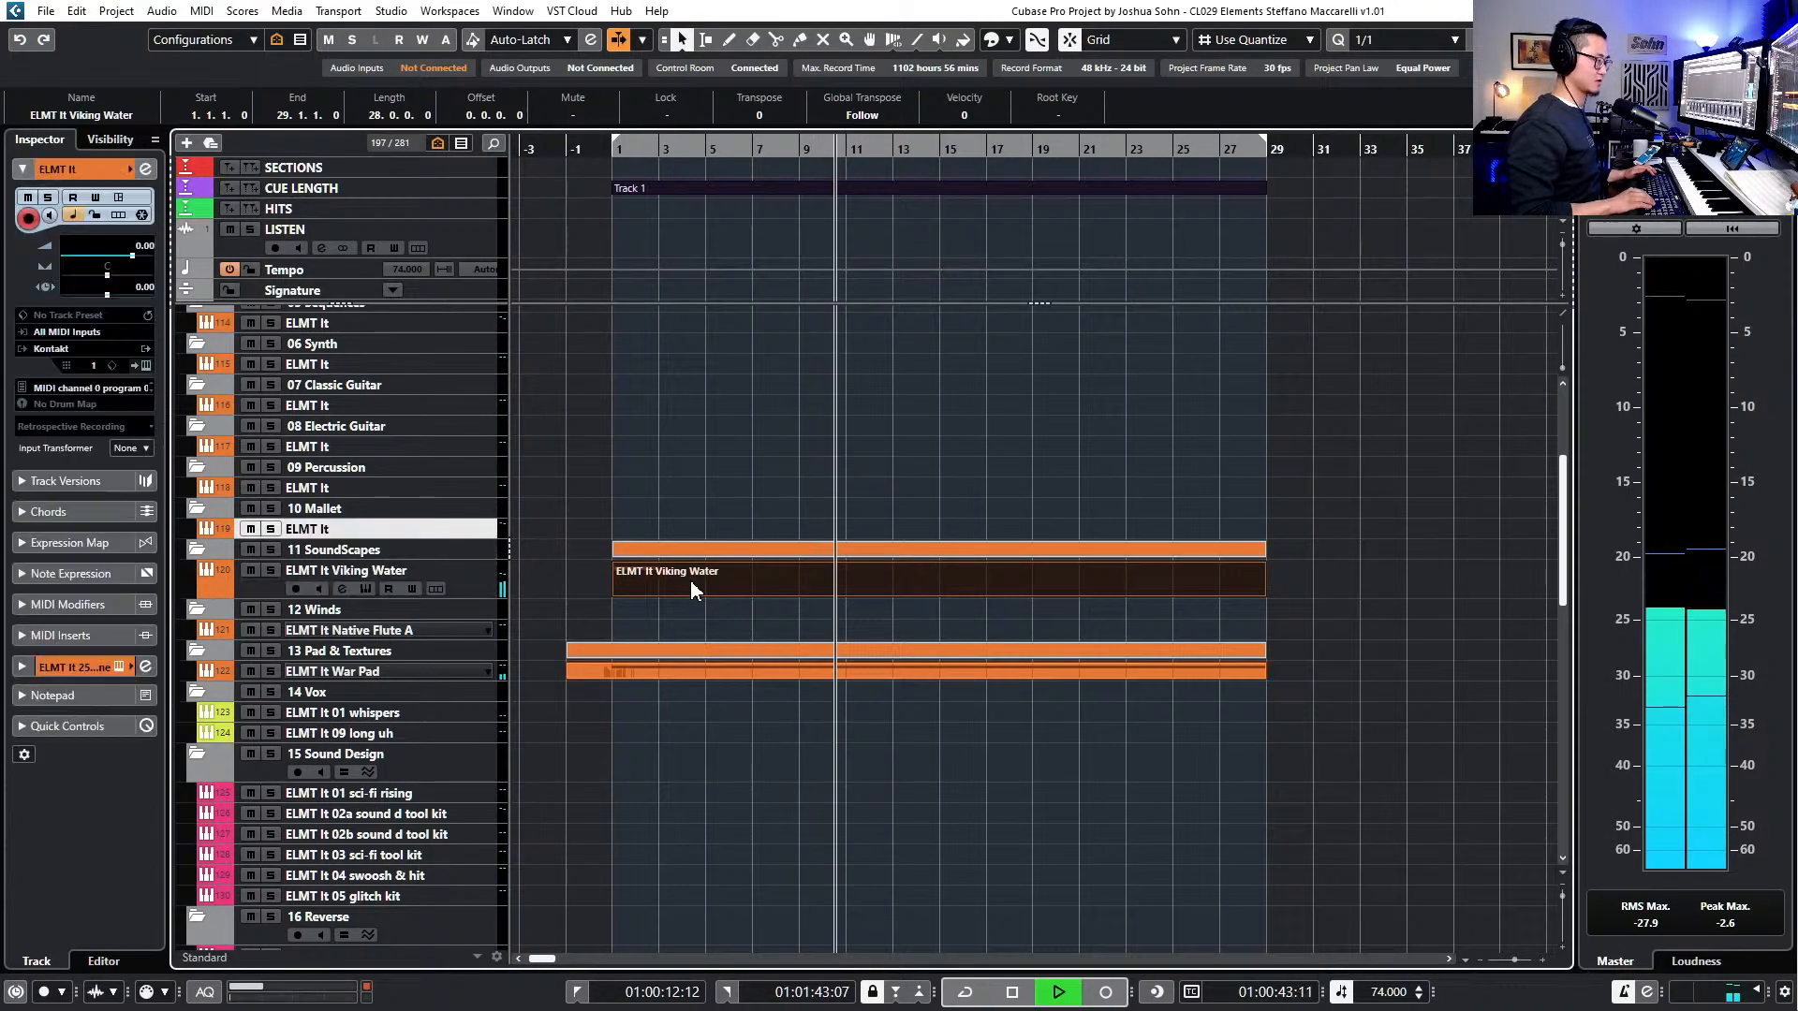
scroll(599, 510, up, 3)
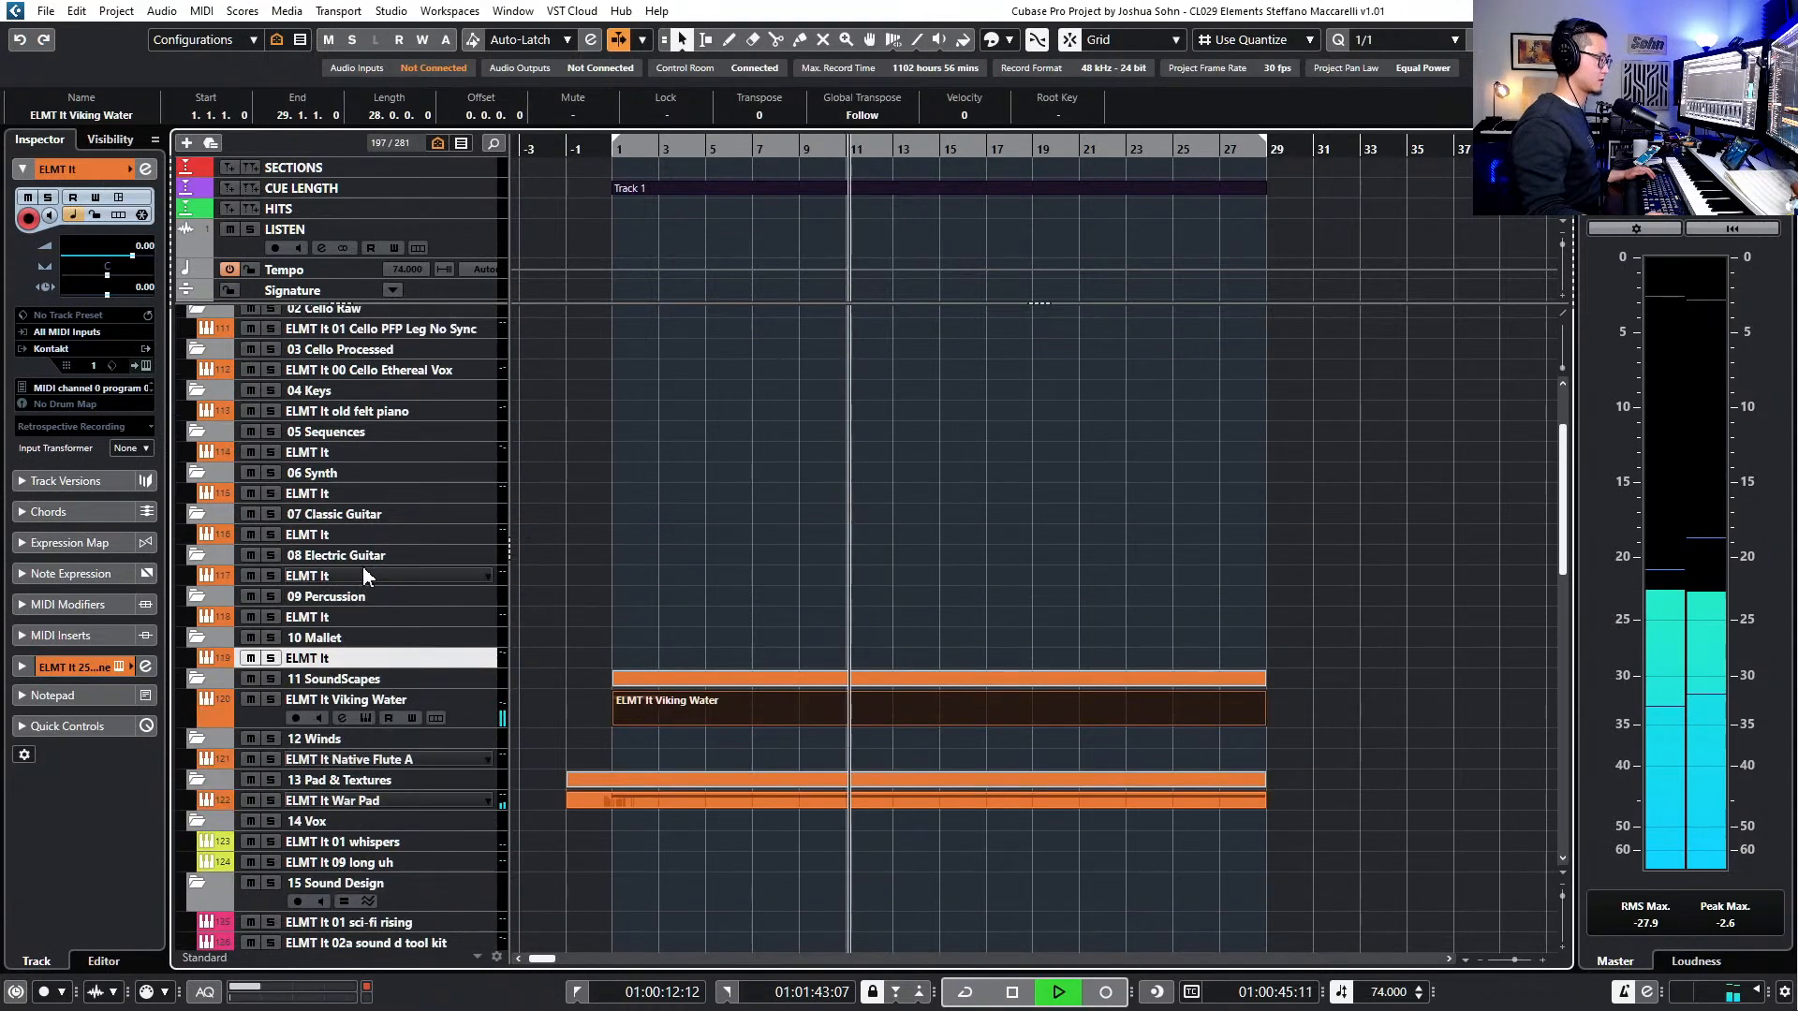
- Insert the retrospectively recorded performance as a MIDI part on the ELMT lt 00 Cello Ethereal Vox track
scroll(363, 566, up, 3)
click(366, 500)
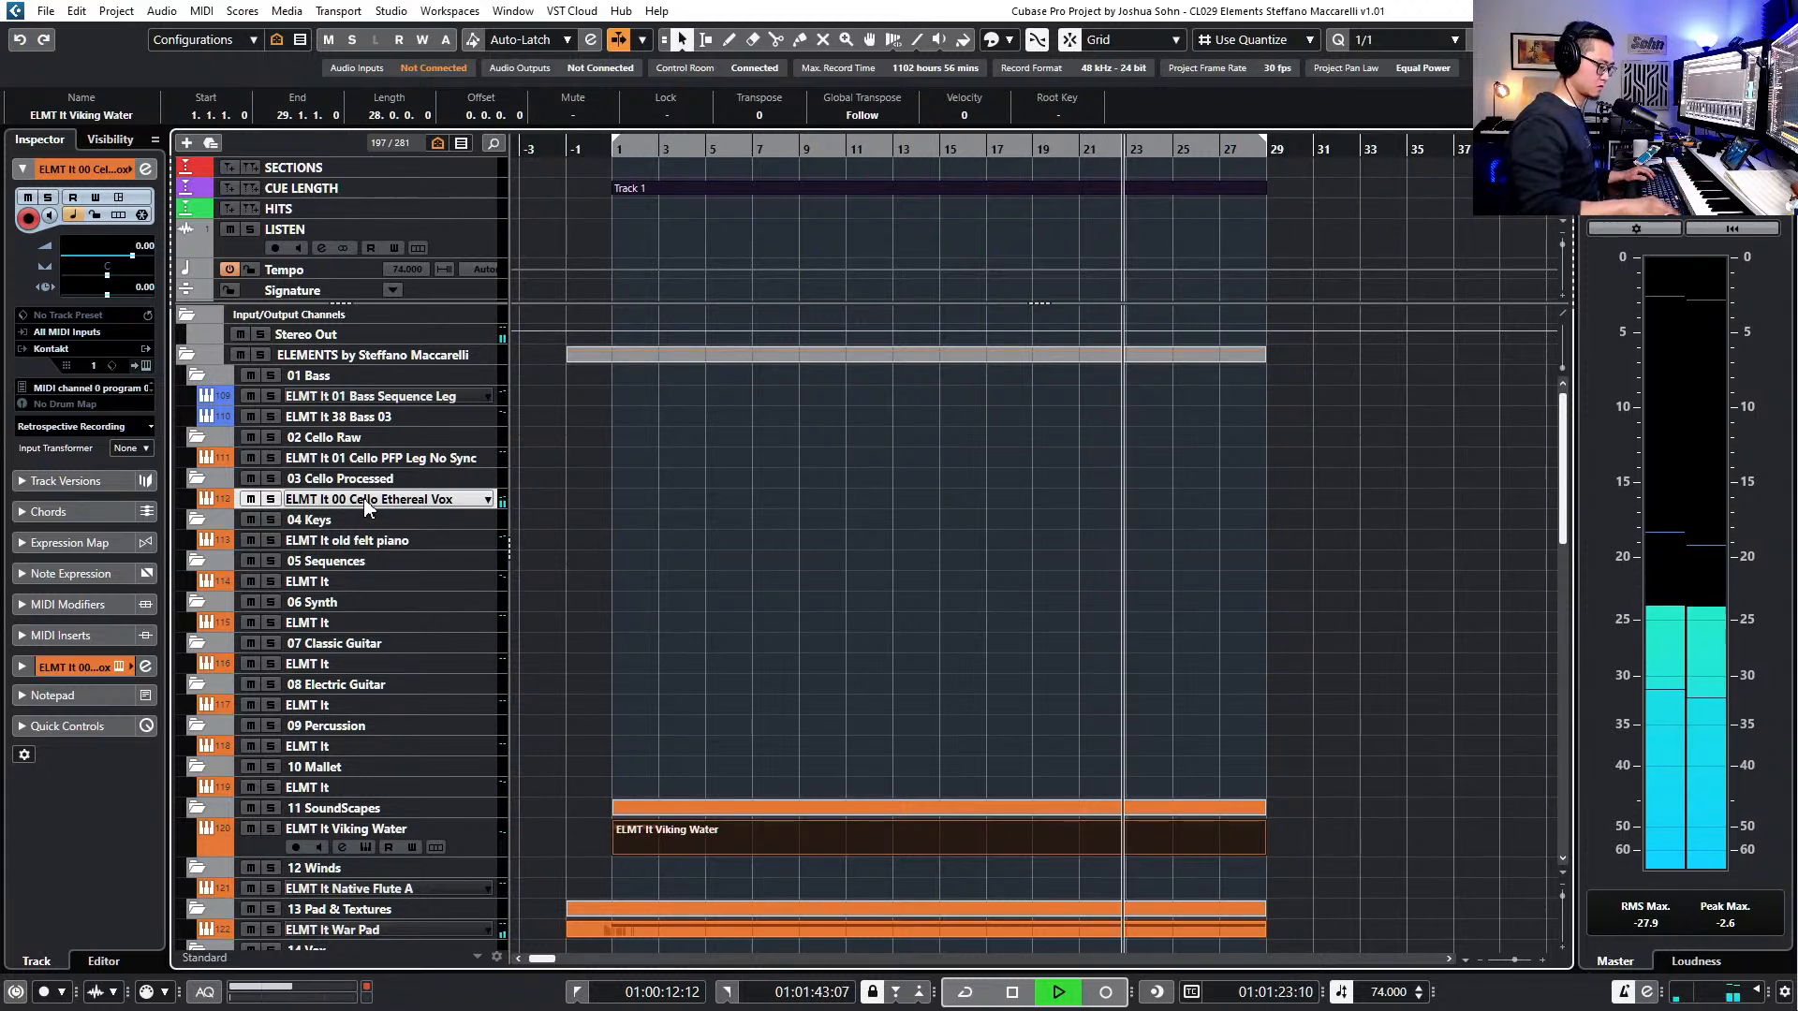
key(shift+KP_Multiply)
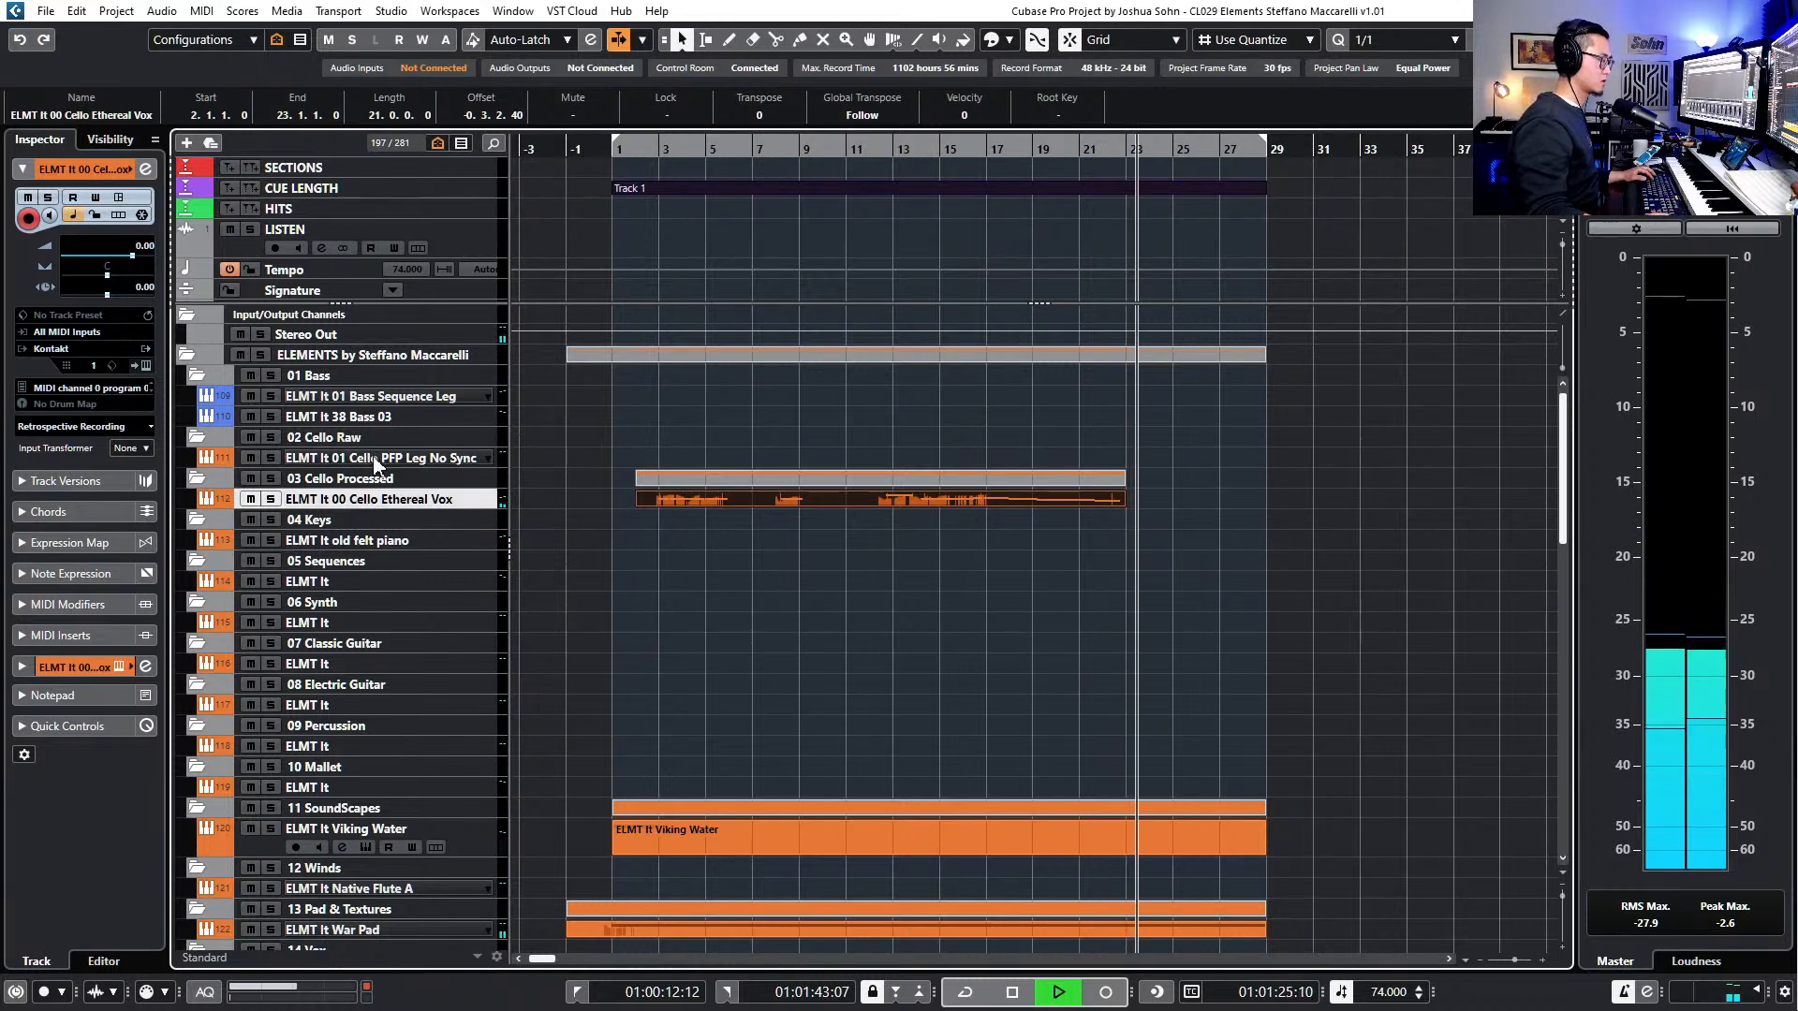
- Go through the cello, bass and sequence tracks to the ELMT lt track in the 06 Synth folder
click(384, 458)
click(390, 398)
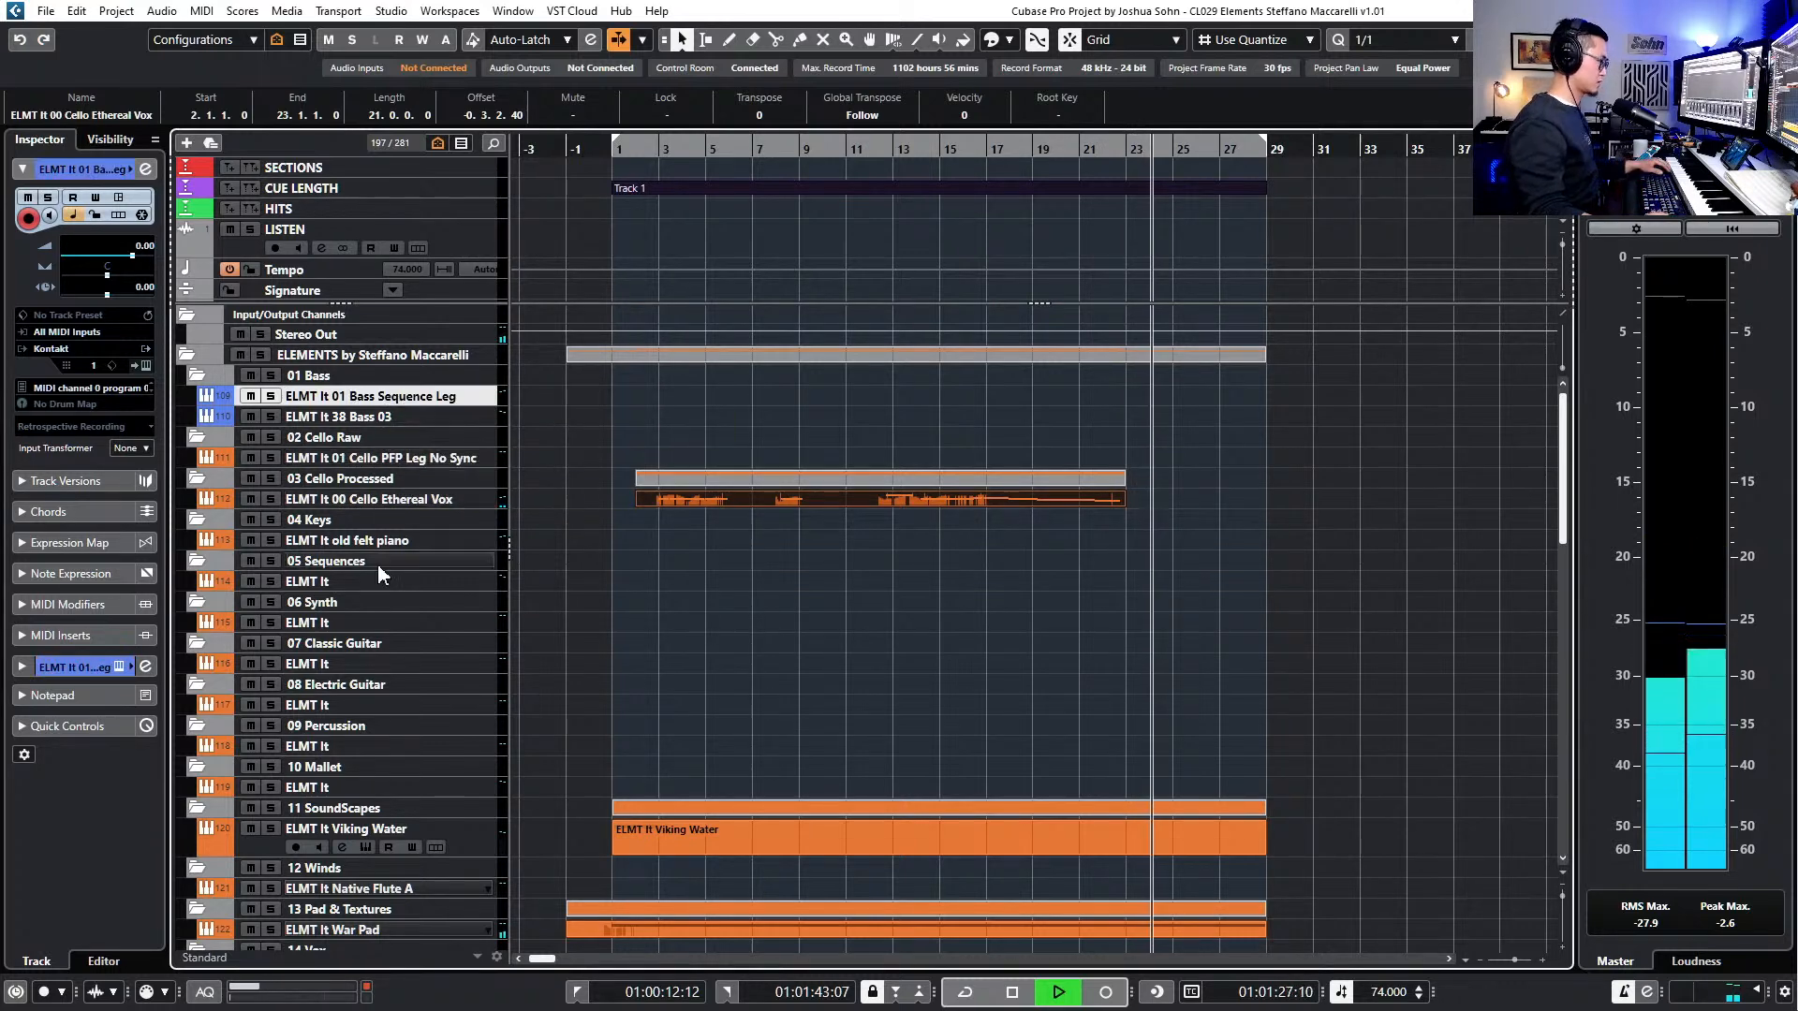
click(374, 602)
click(375, 582)
click(379, 622)
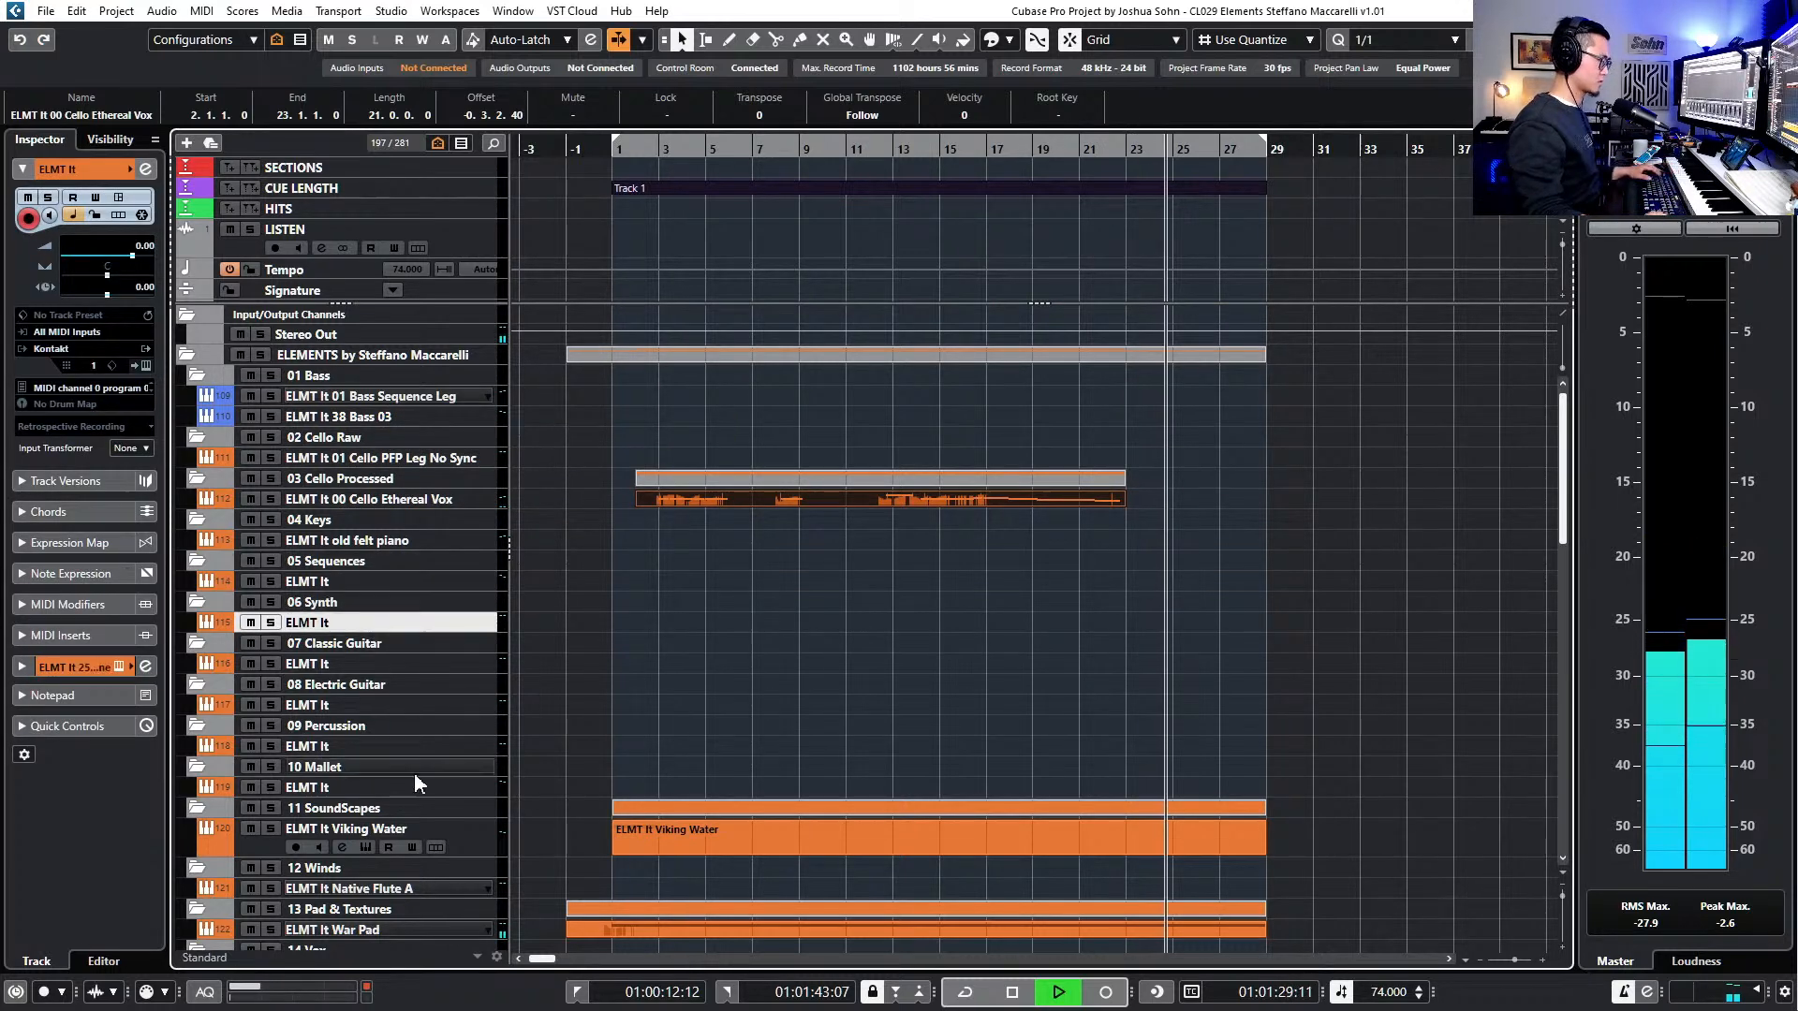
- Lengthen the Viking Water part's A#3 note to bar 29 in the Key Editor and close the editor
click(754, 836)
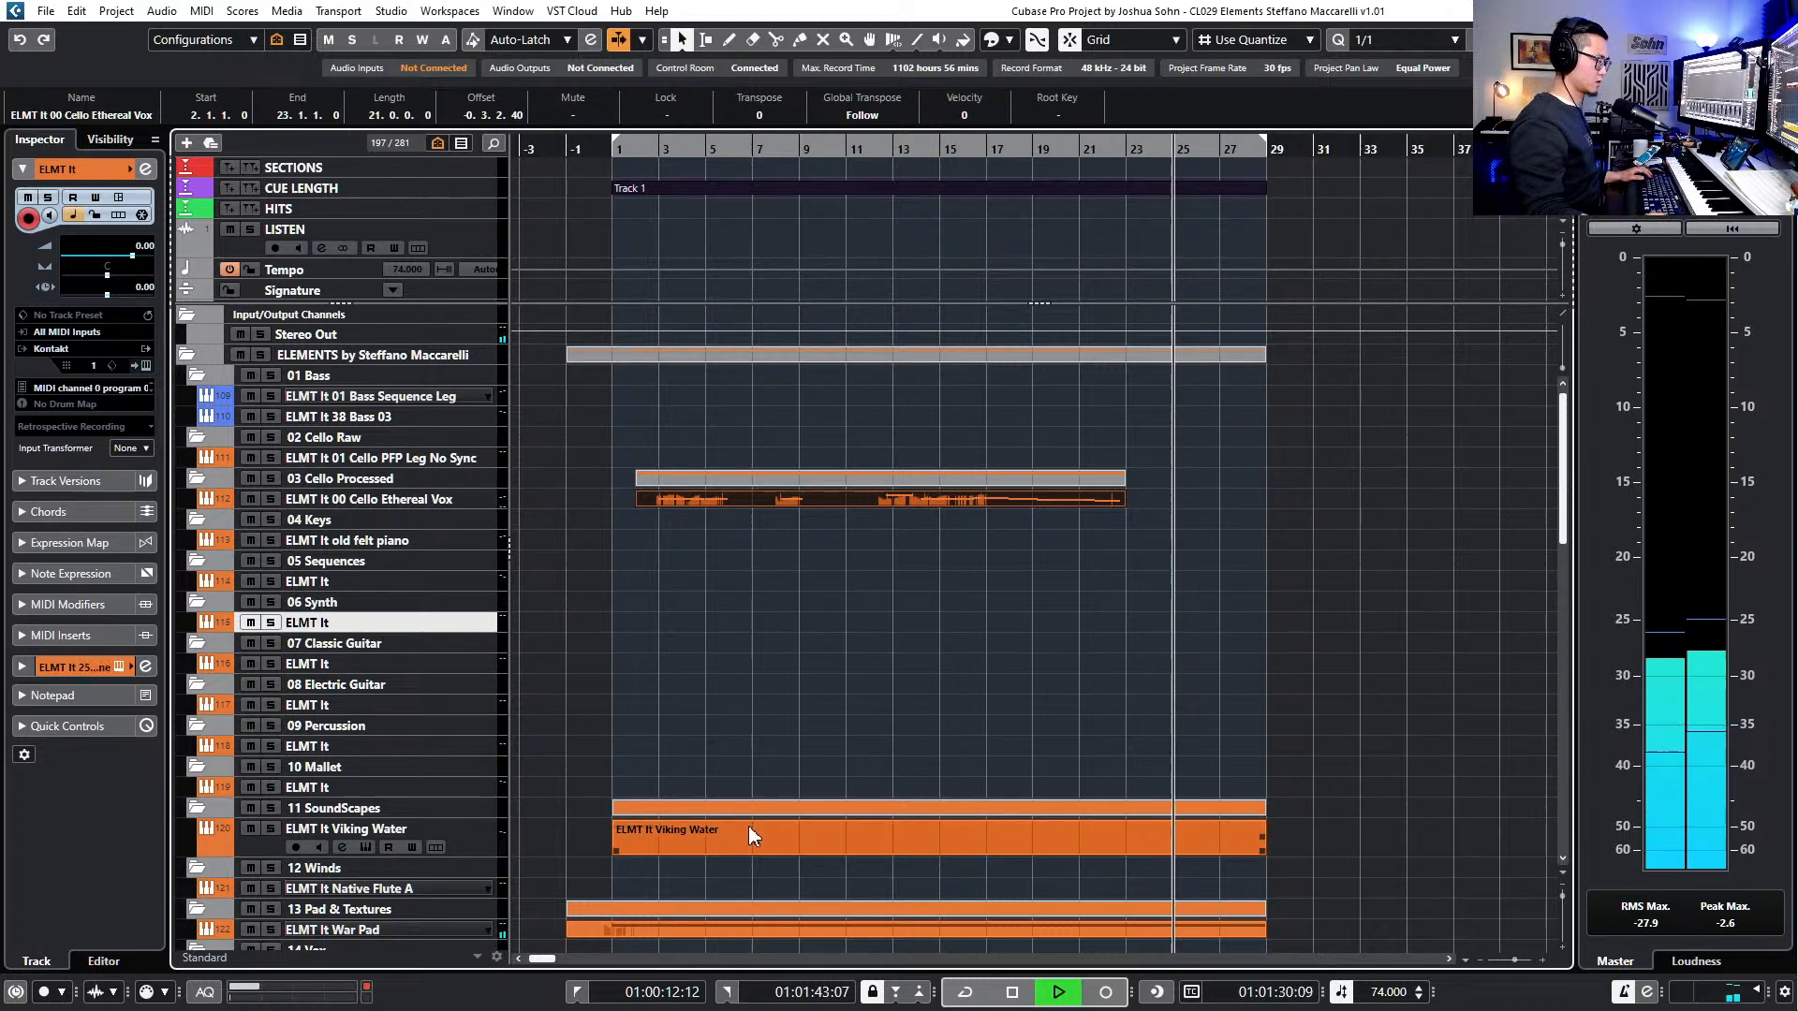
double_click(685, 844)
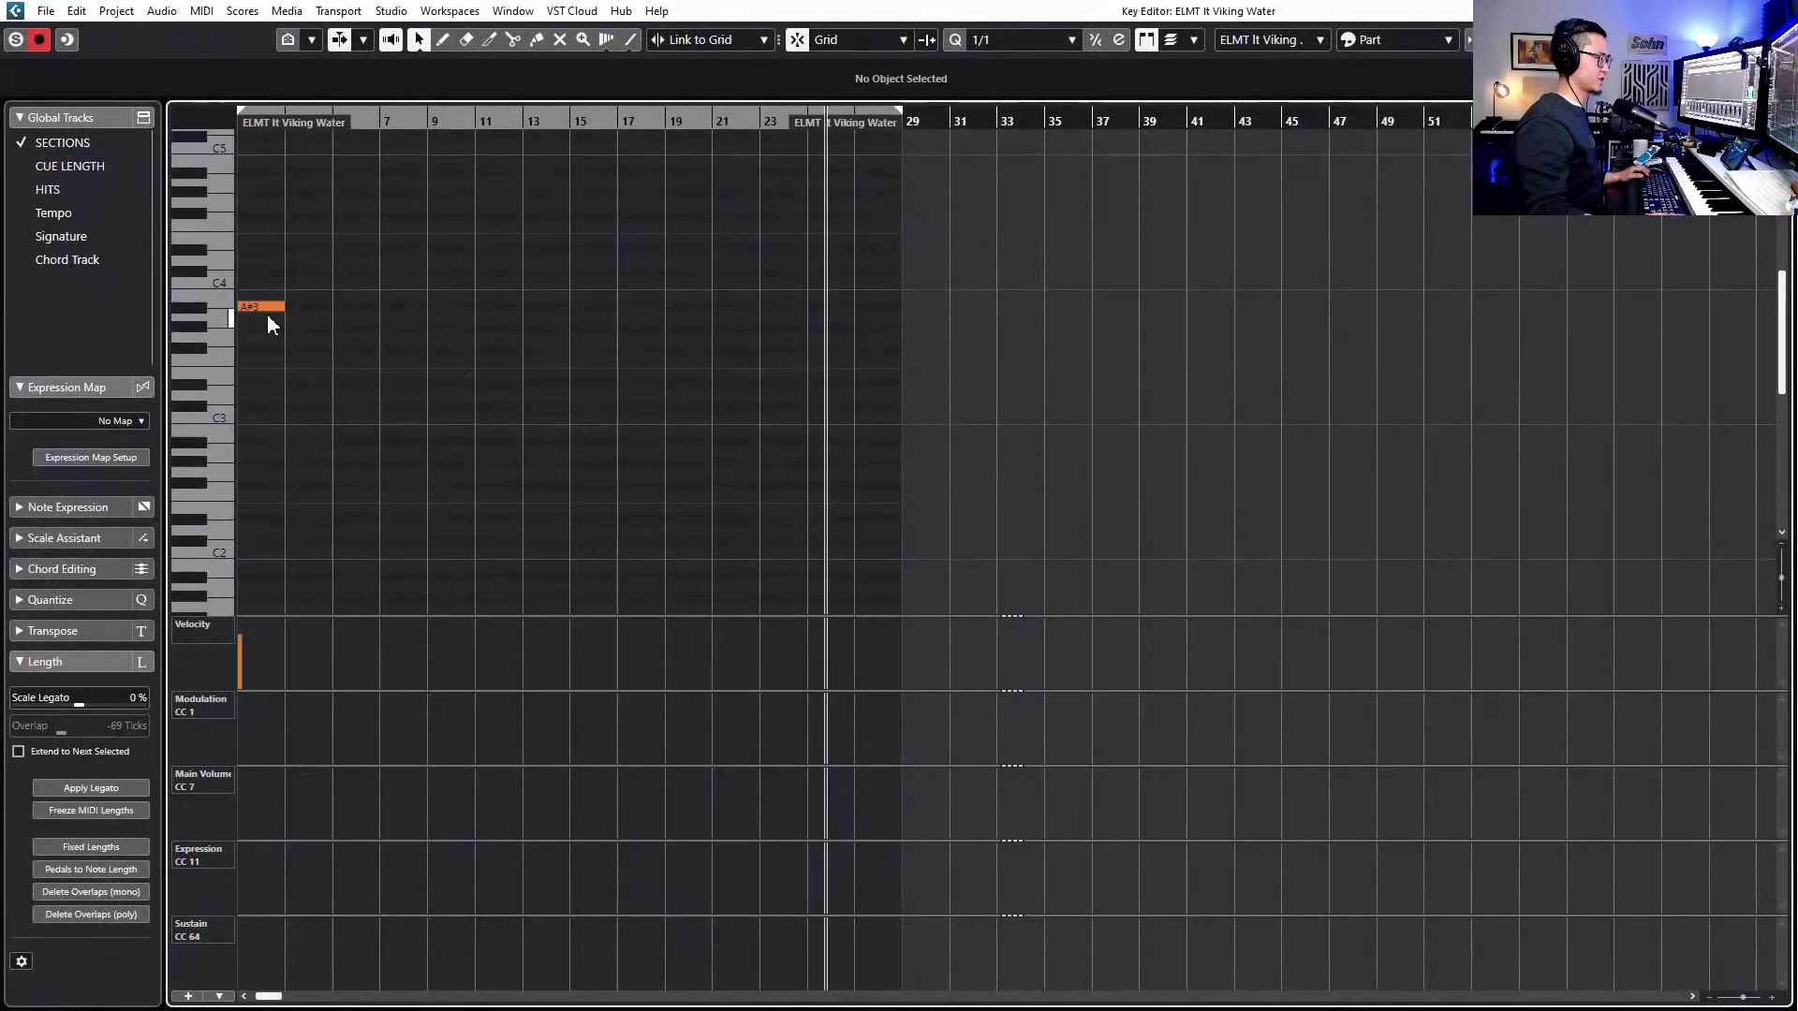
drag(279, 309, 889, 335)
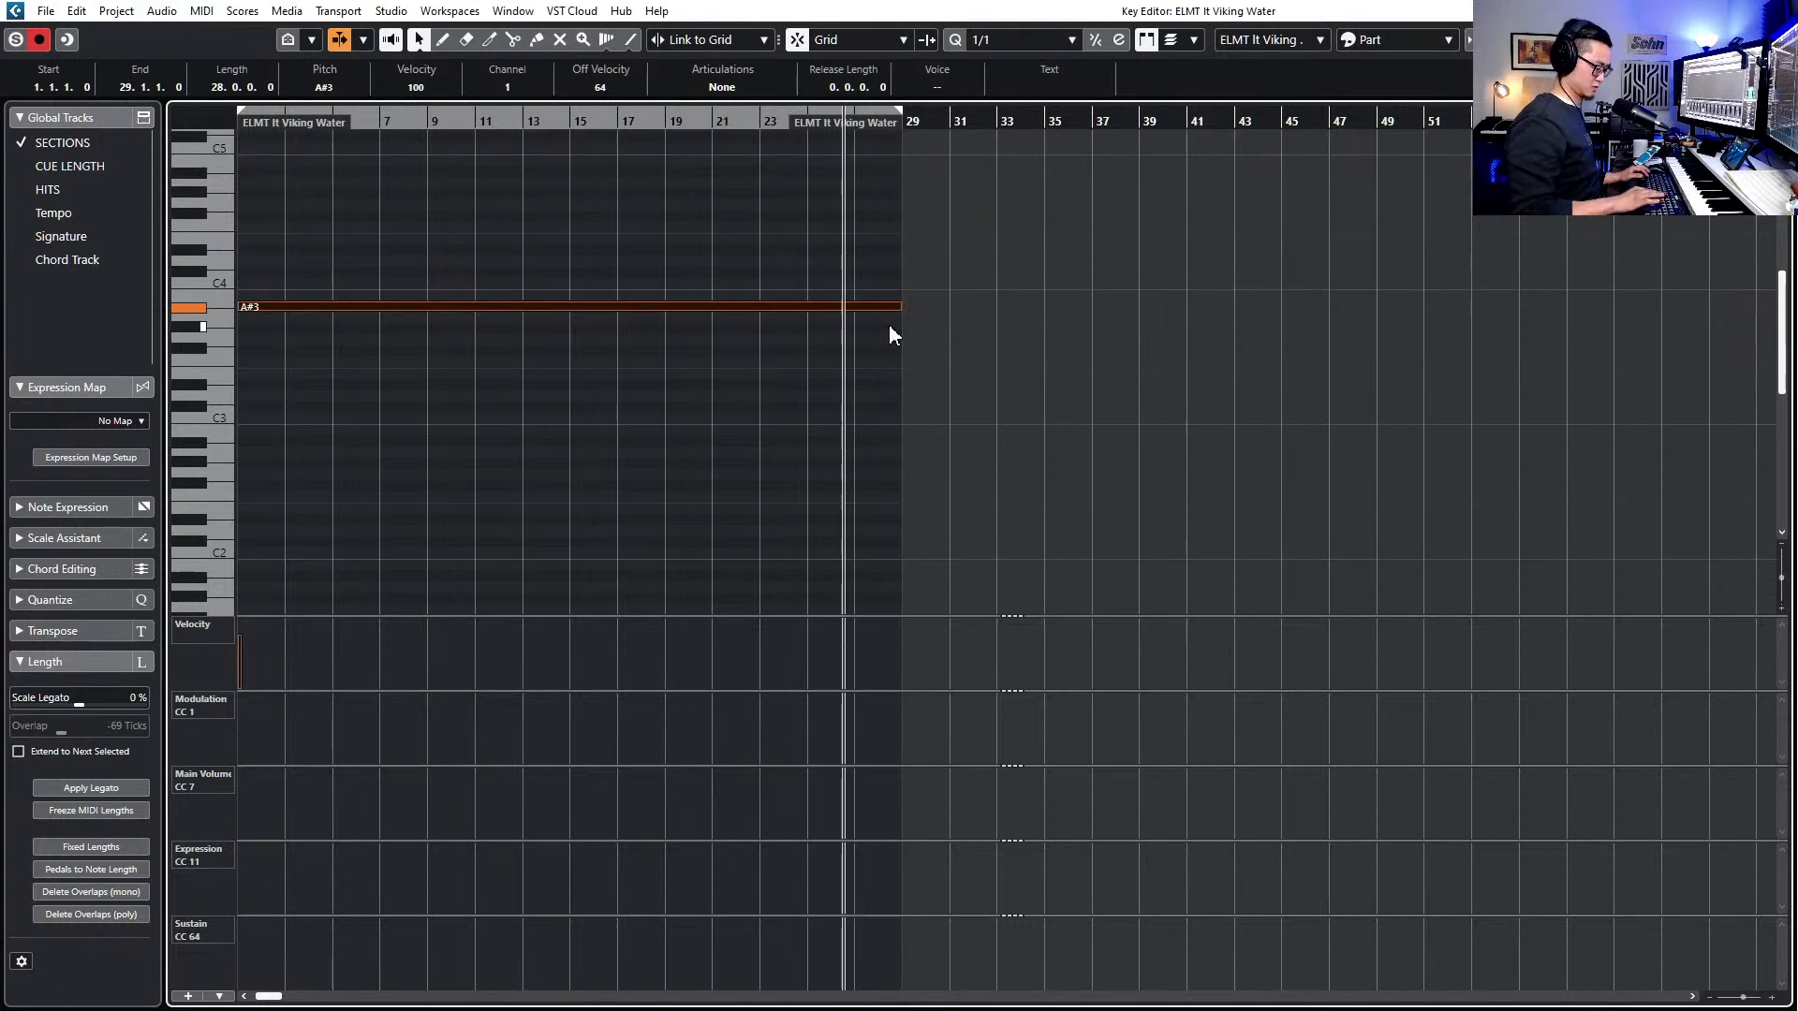
key(Escape)
- Extend the Viking Water and War Pad parts together with their A#3 and A#2 notes to bar 51
drag(1331, 698, 1547, 804)
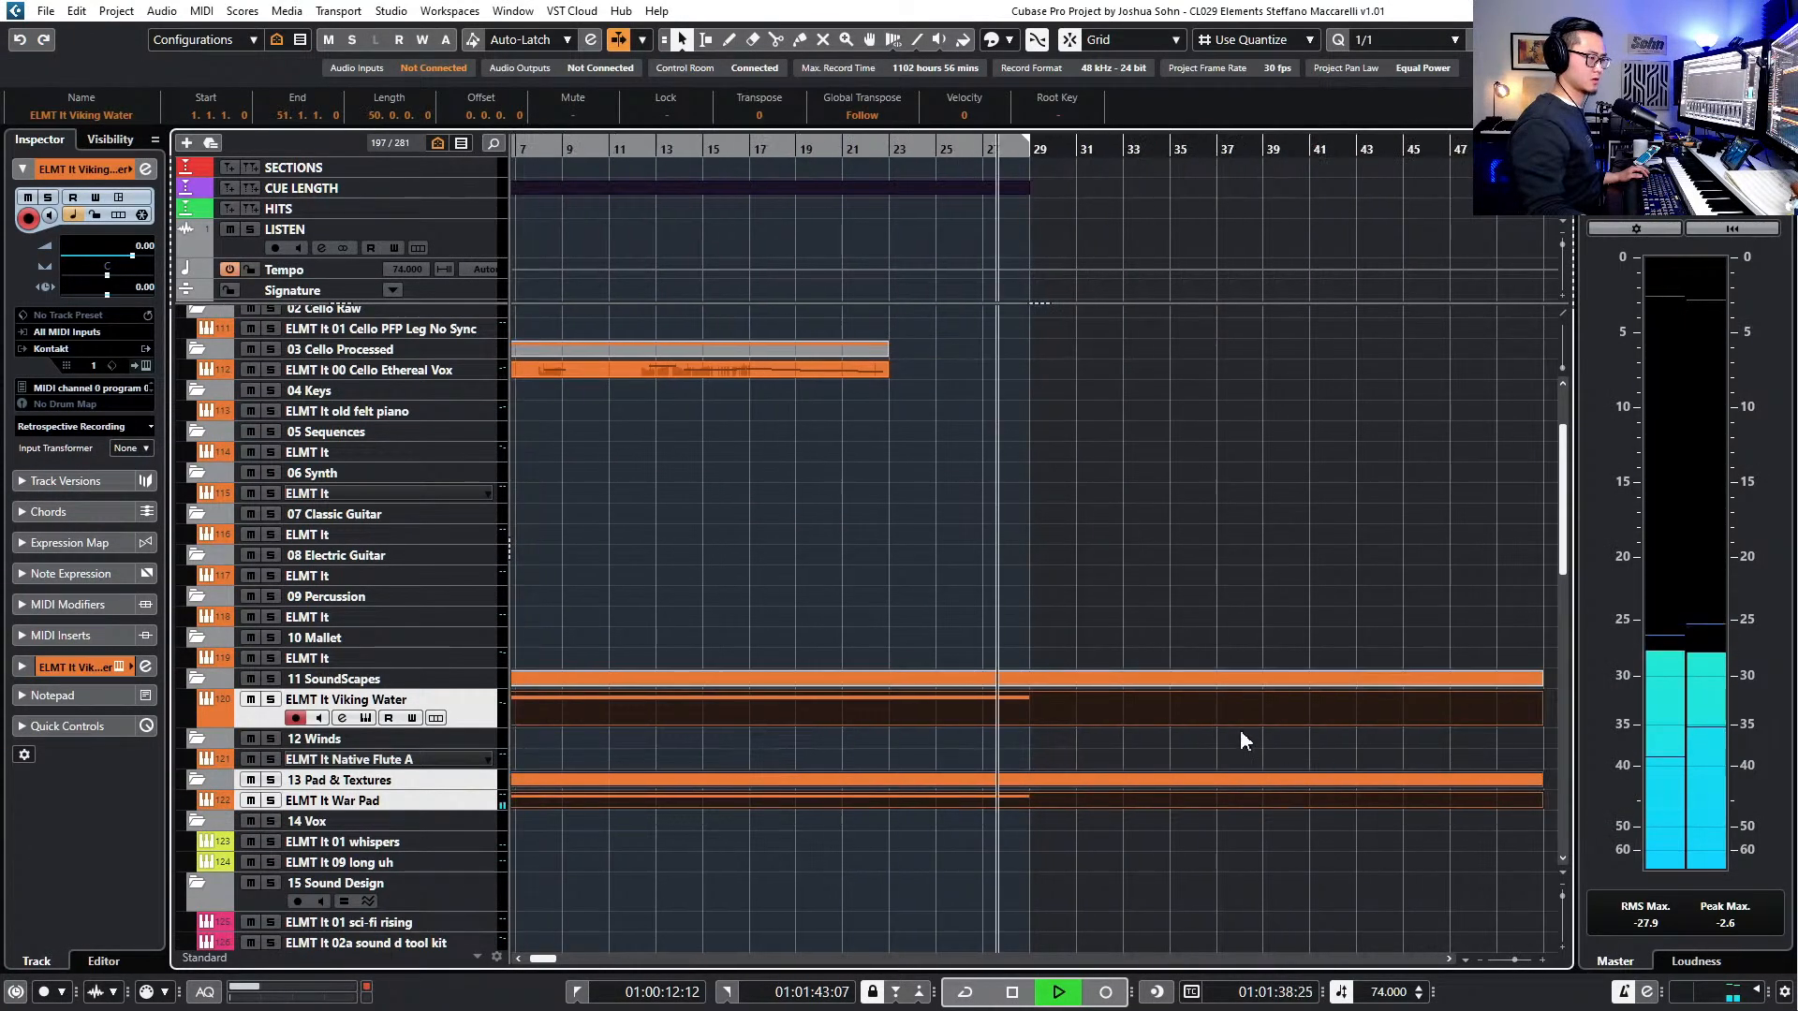
double_click(1097, 697)
key(alt+shift+Right)
key(alt+shift+Right)
key(alt+shift+Right)
key(alt+shift+Right)
key(alt+shift+Right)
key(alt+shift+Right)
key(alt+shift+Right)
key(alt+shift+Right)
key(alt+shift+Right)
key(alt+shift+Right)
key(alt+shift+Right)
key(alt+shift+Right)
key(alt+shift+Right)
key(alt+shift+Right)
key(alt+shift+Right)
key(alt+shift+Right)
key(alt+shift+Right)
key(alt+shift+Right)
key(alt+shift+Right)
key(alt+shift+Right)
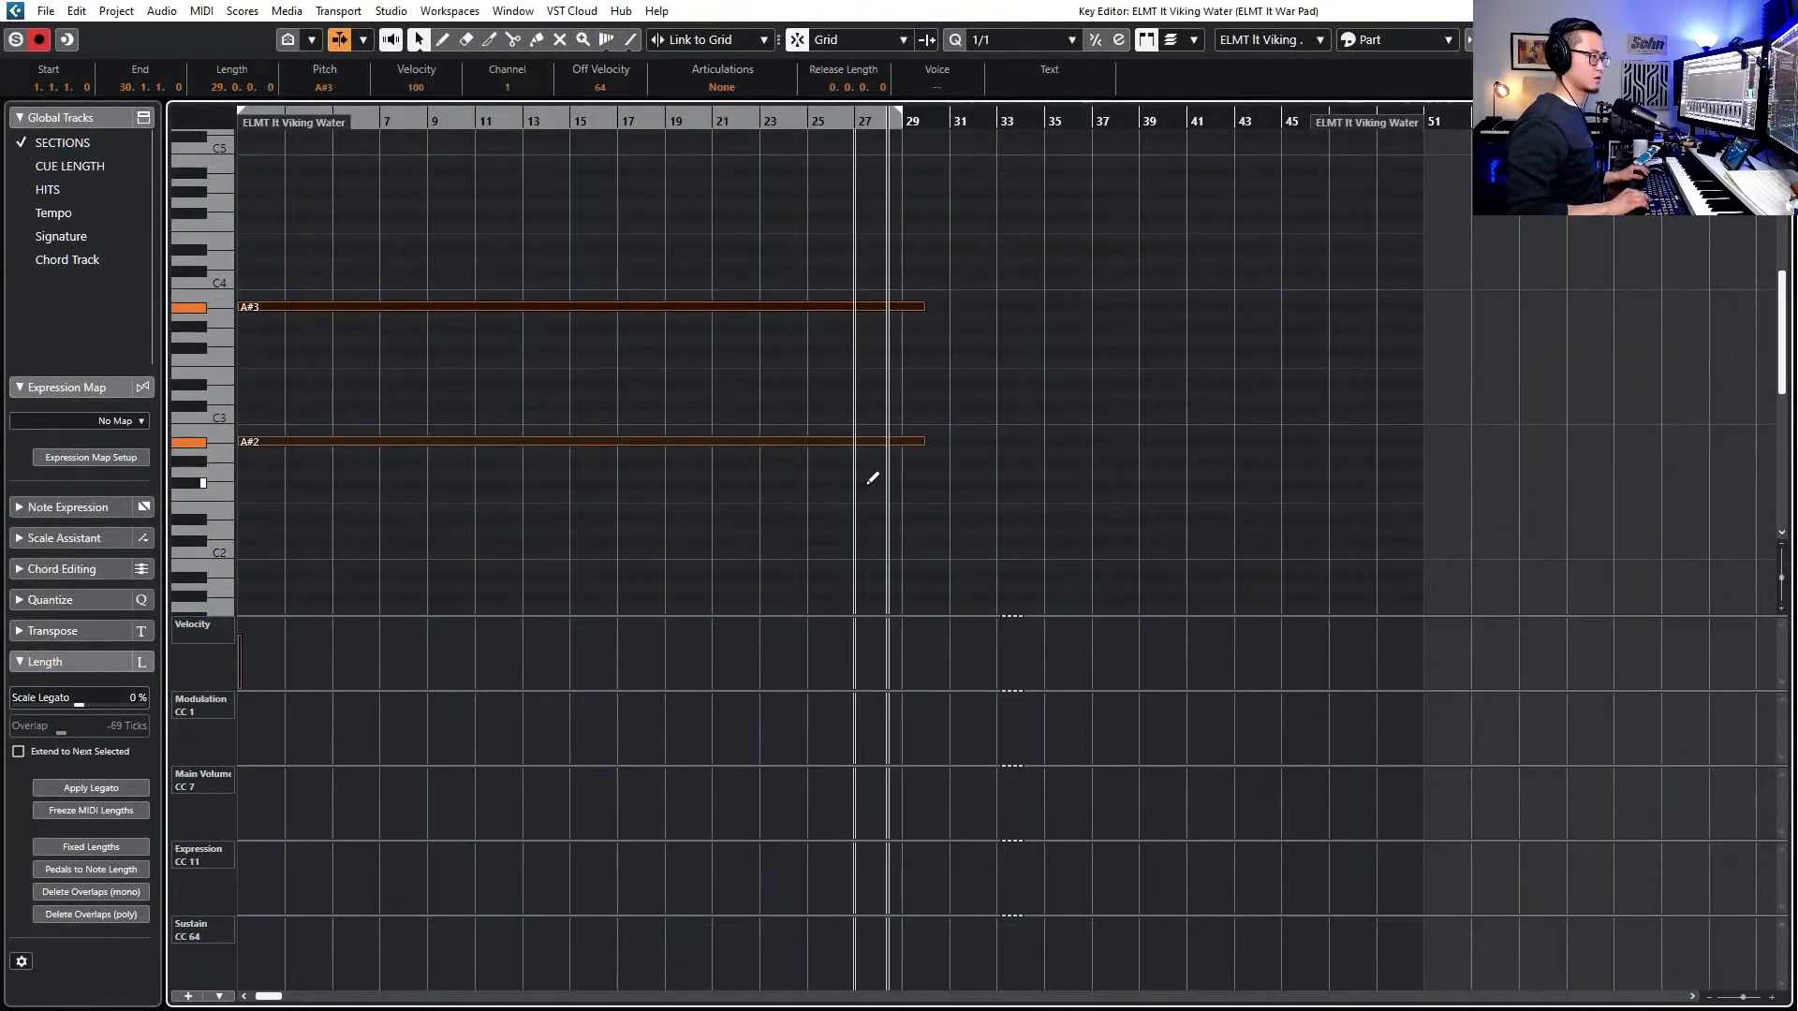
key(alt+shift+Right)
key(alt+shift+Right)
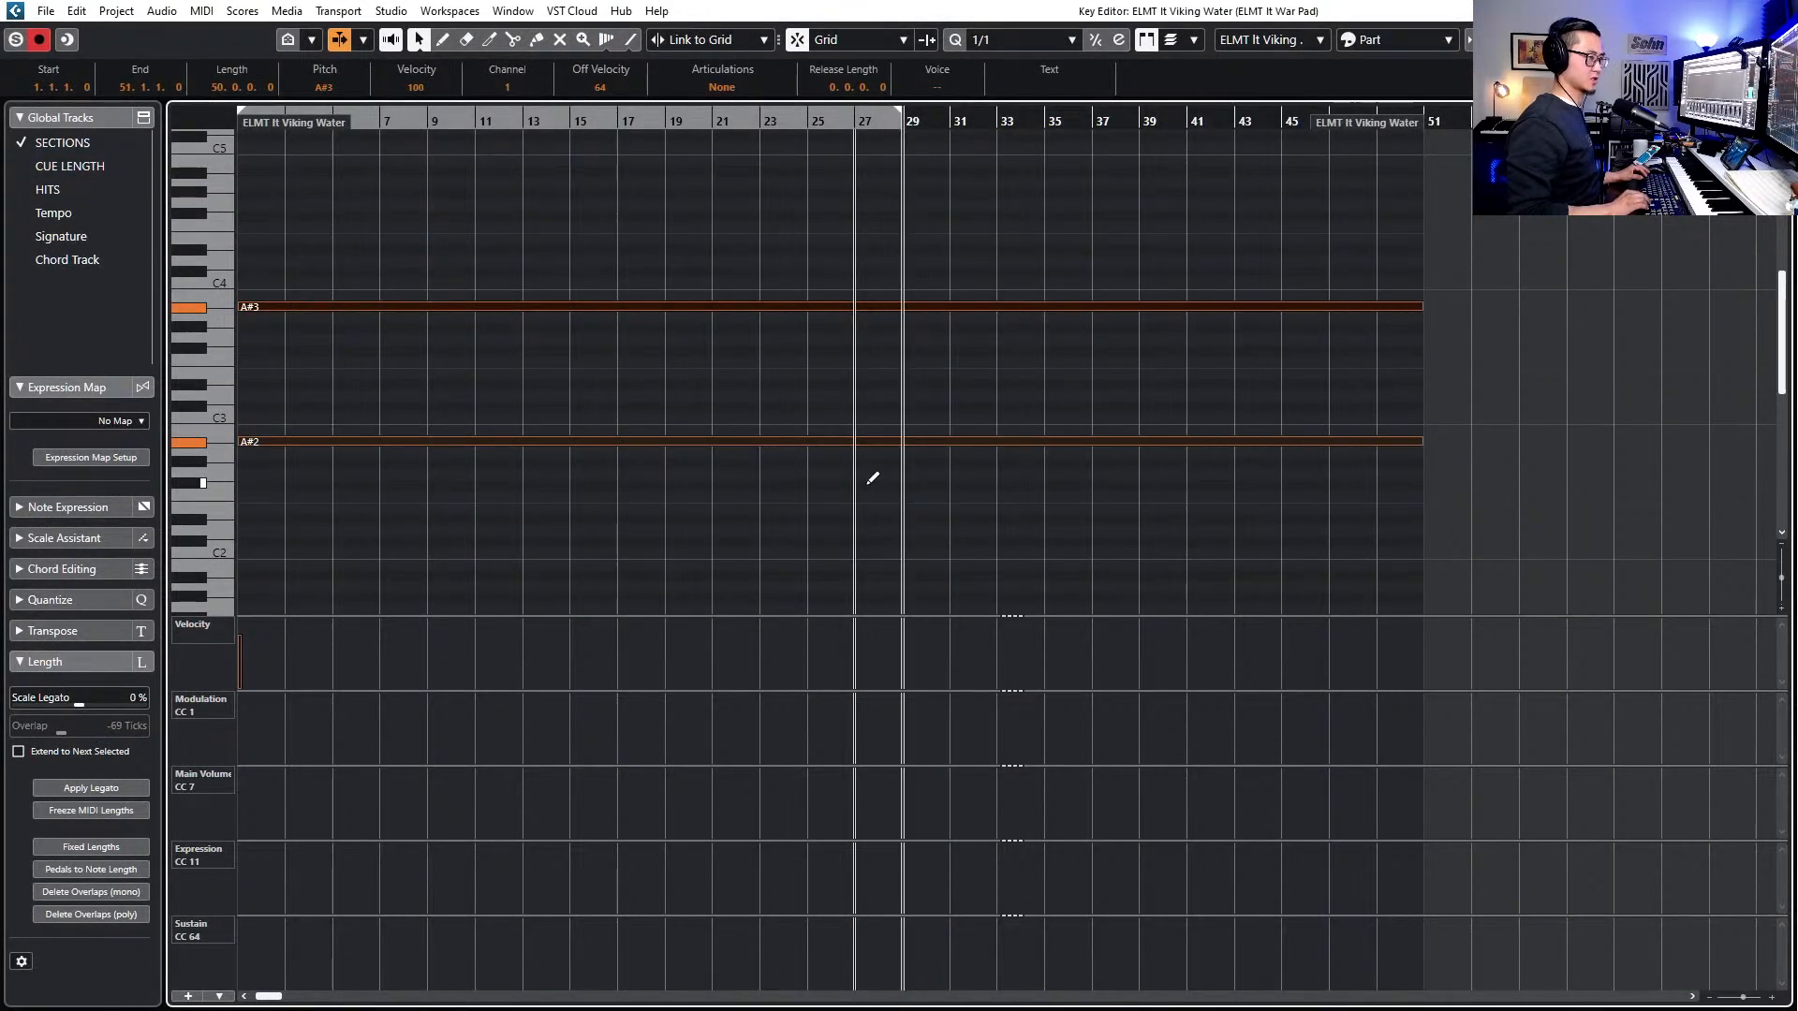
key(Return)
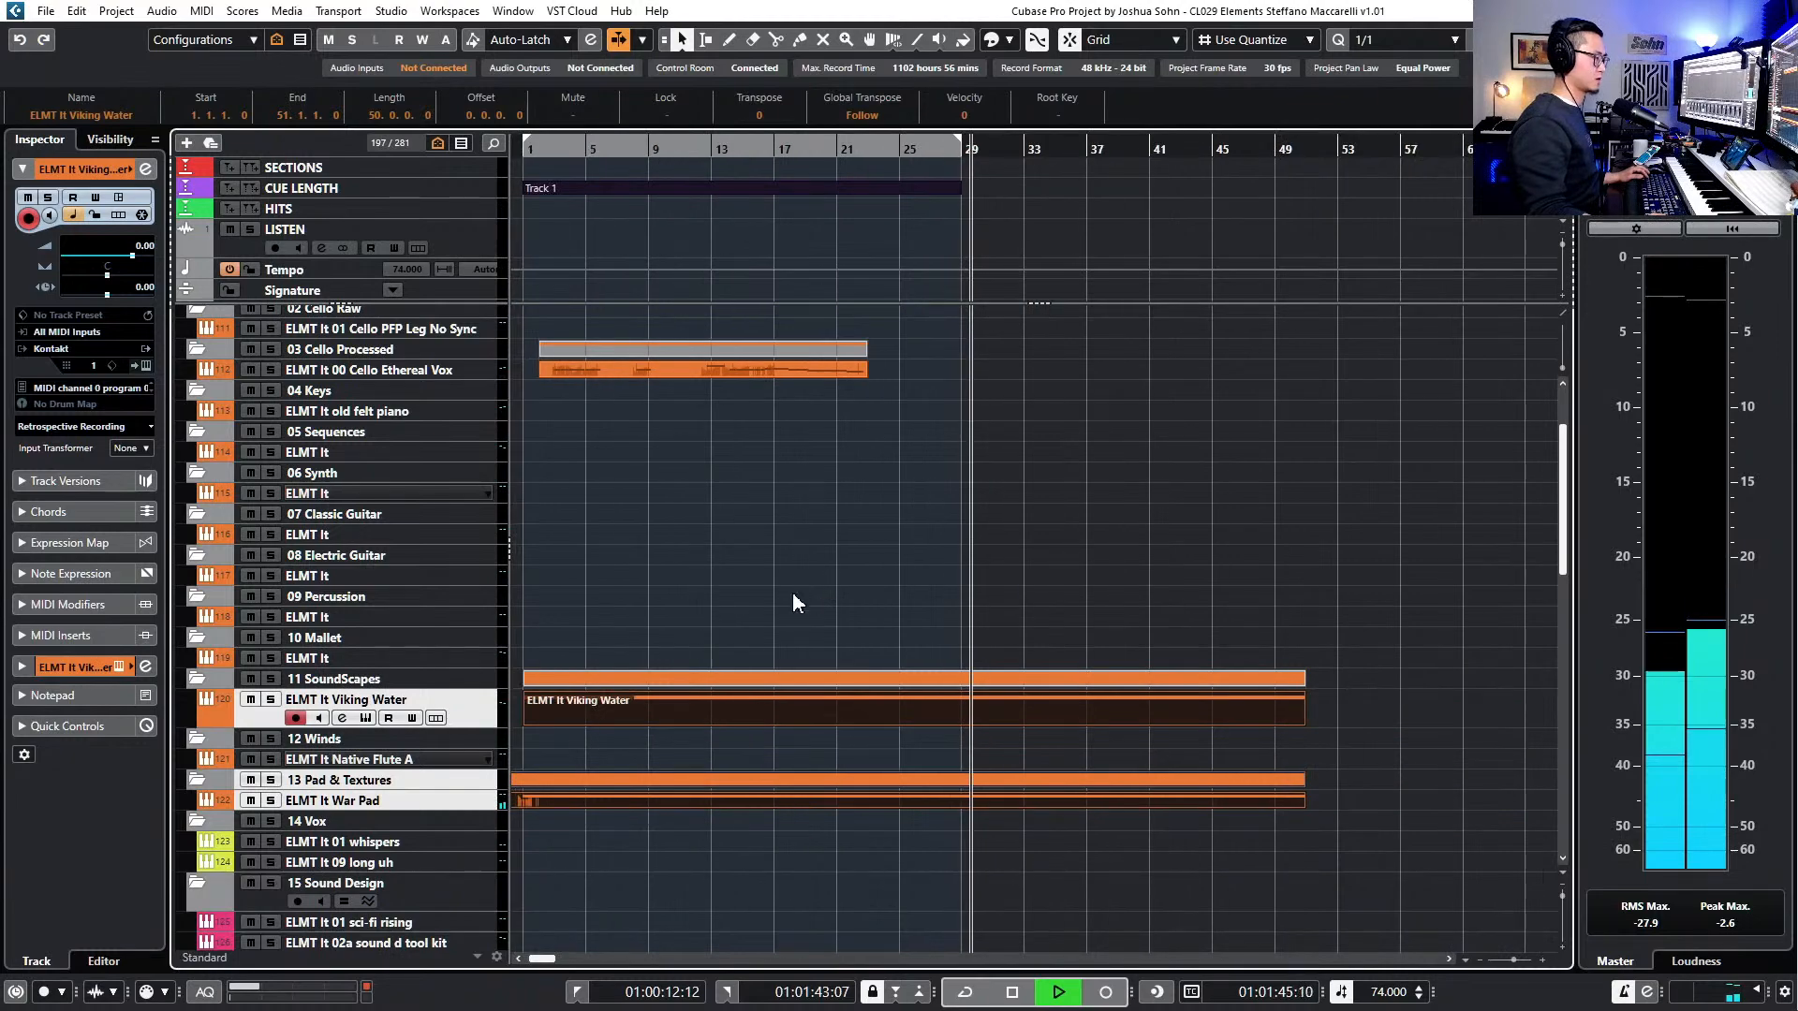
key(Return)
click(847, 305)
key(Return)
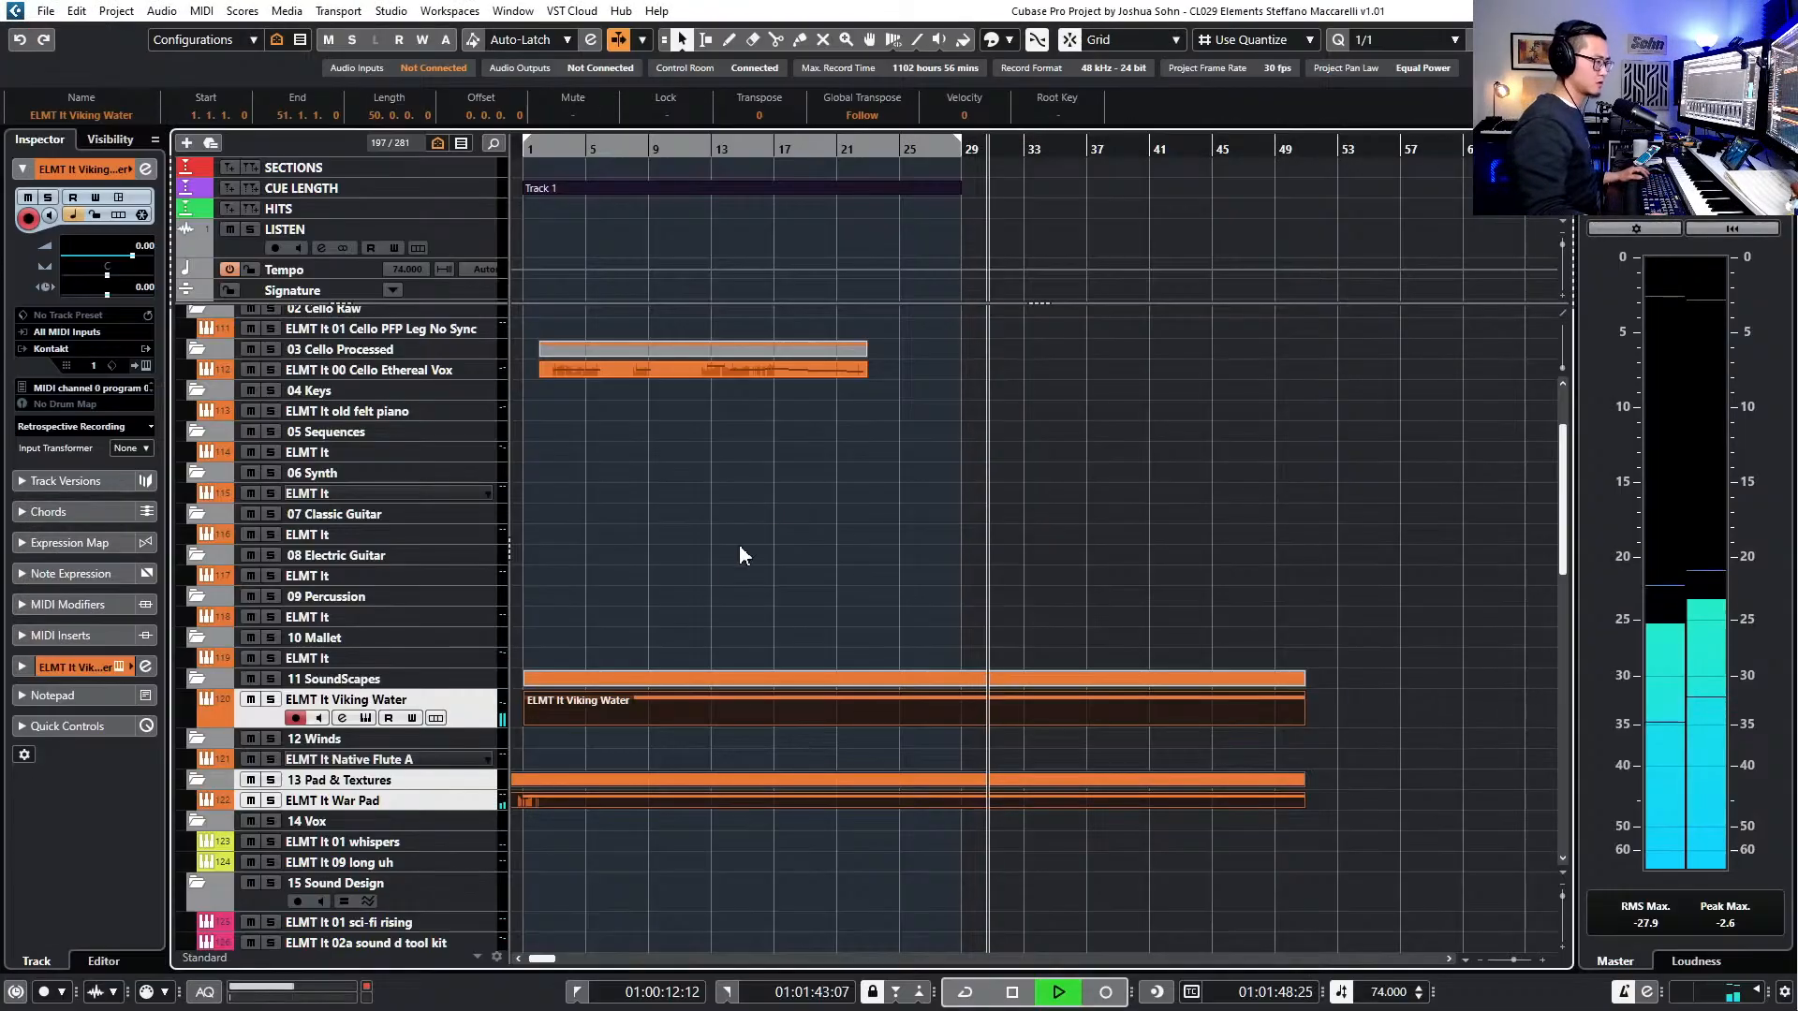
- Audition the mallet, ELMT lt old felt piano and vox tracks, and turn off record enable on ELMT lt 09 long uh
click(388, 654)
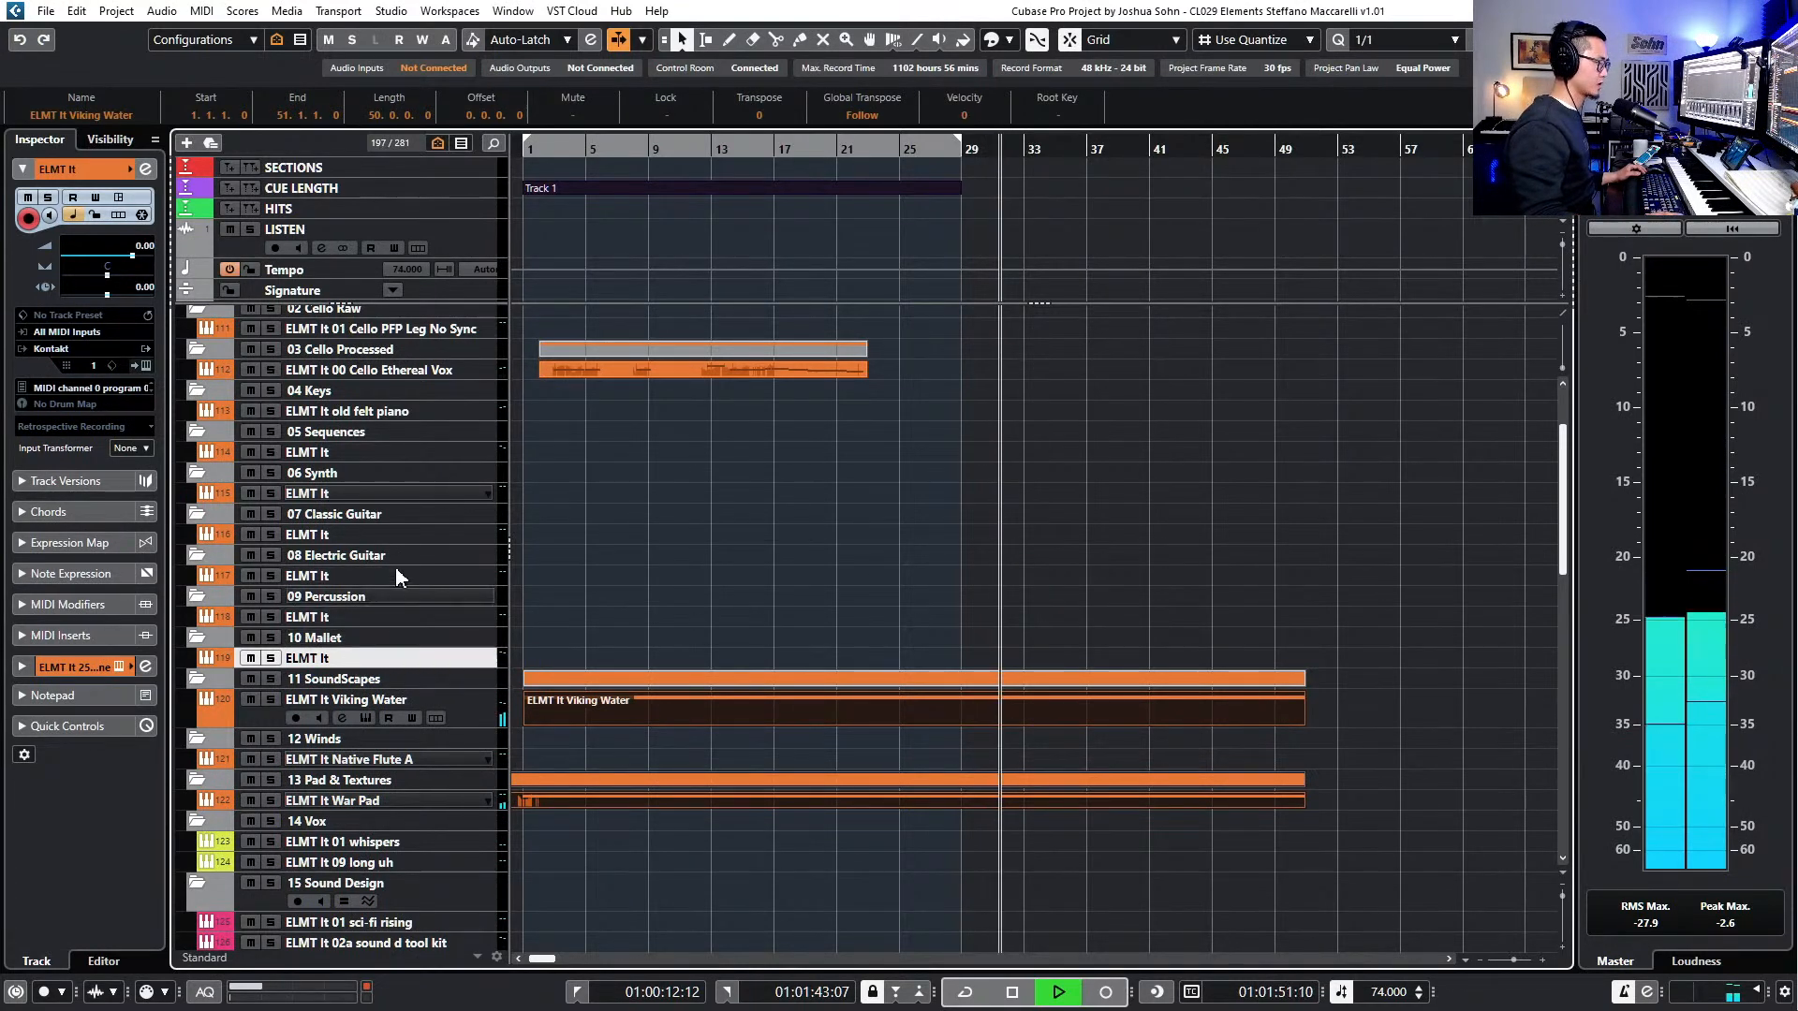
click(387, 412)
scroll(387, 413, up, 3)
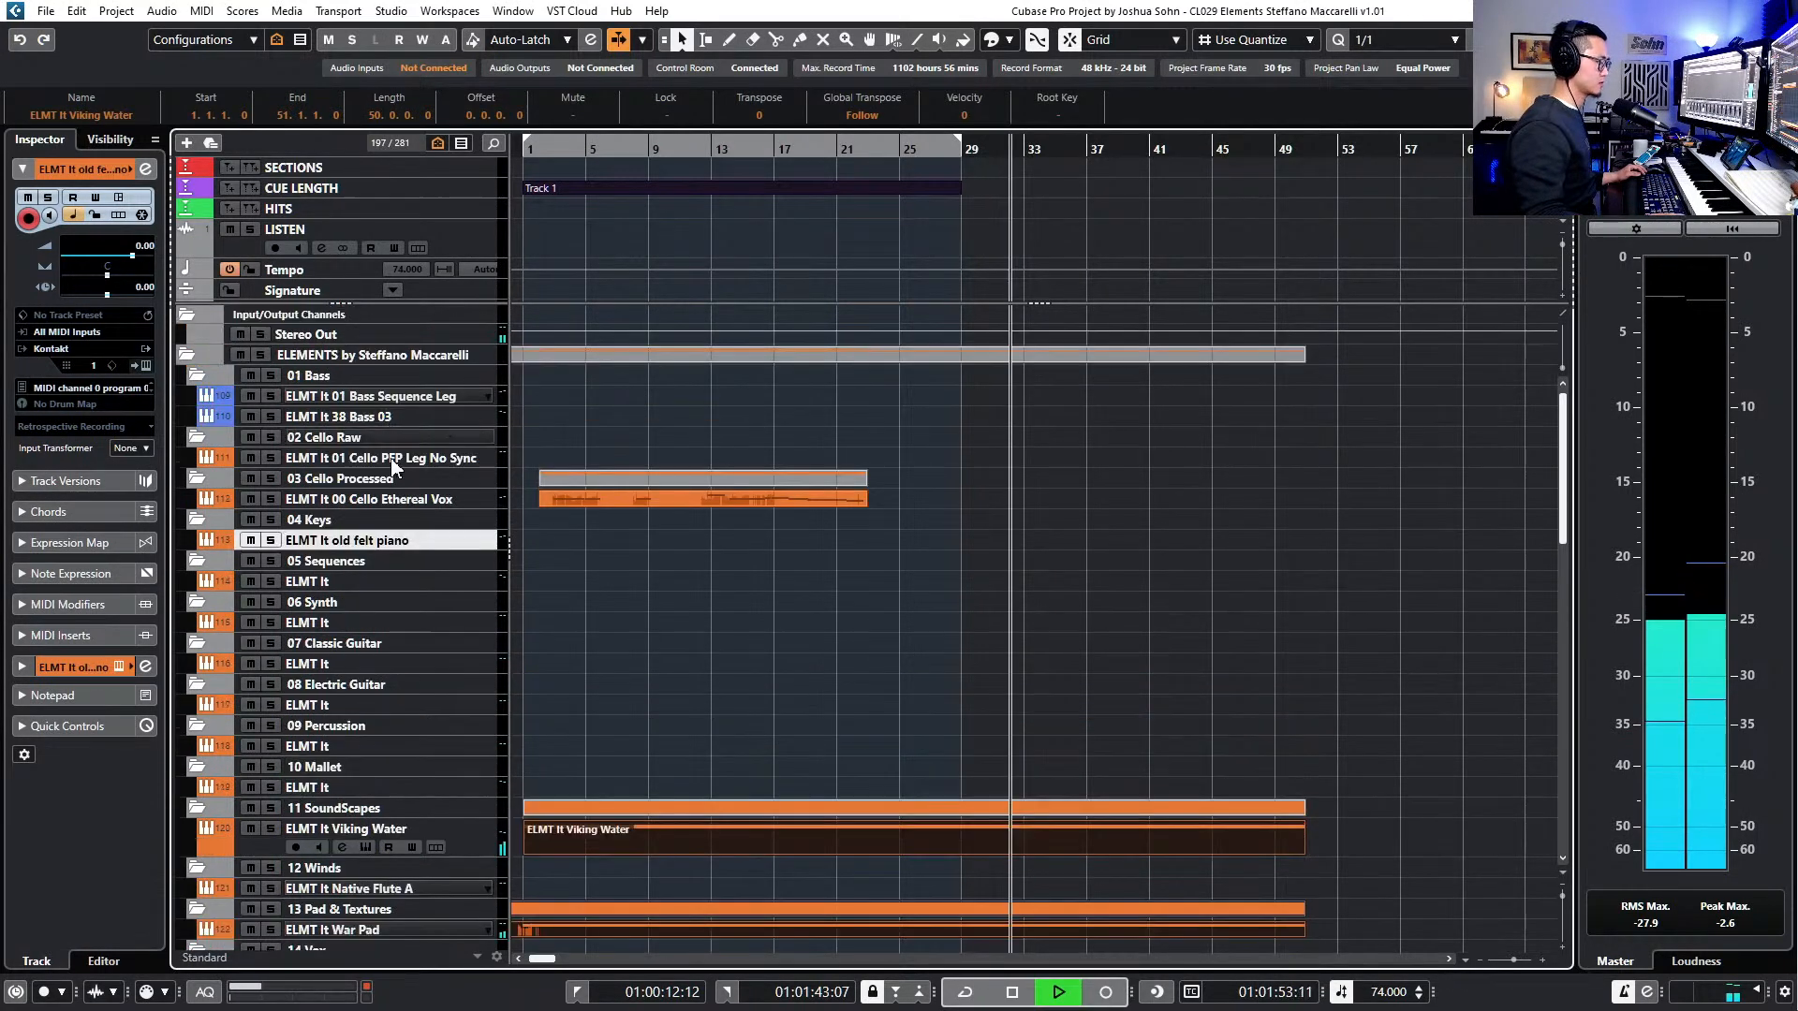
scroll(393, 561, down, 6)
click(395, 714)
click(397, 734)
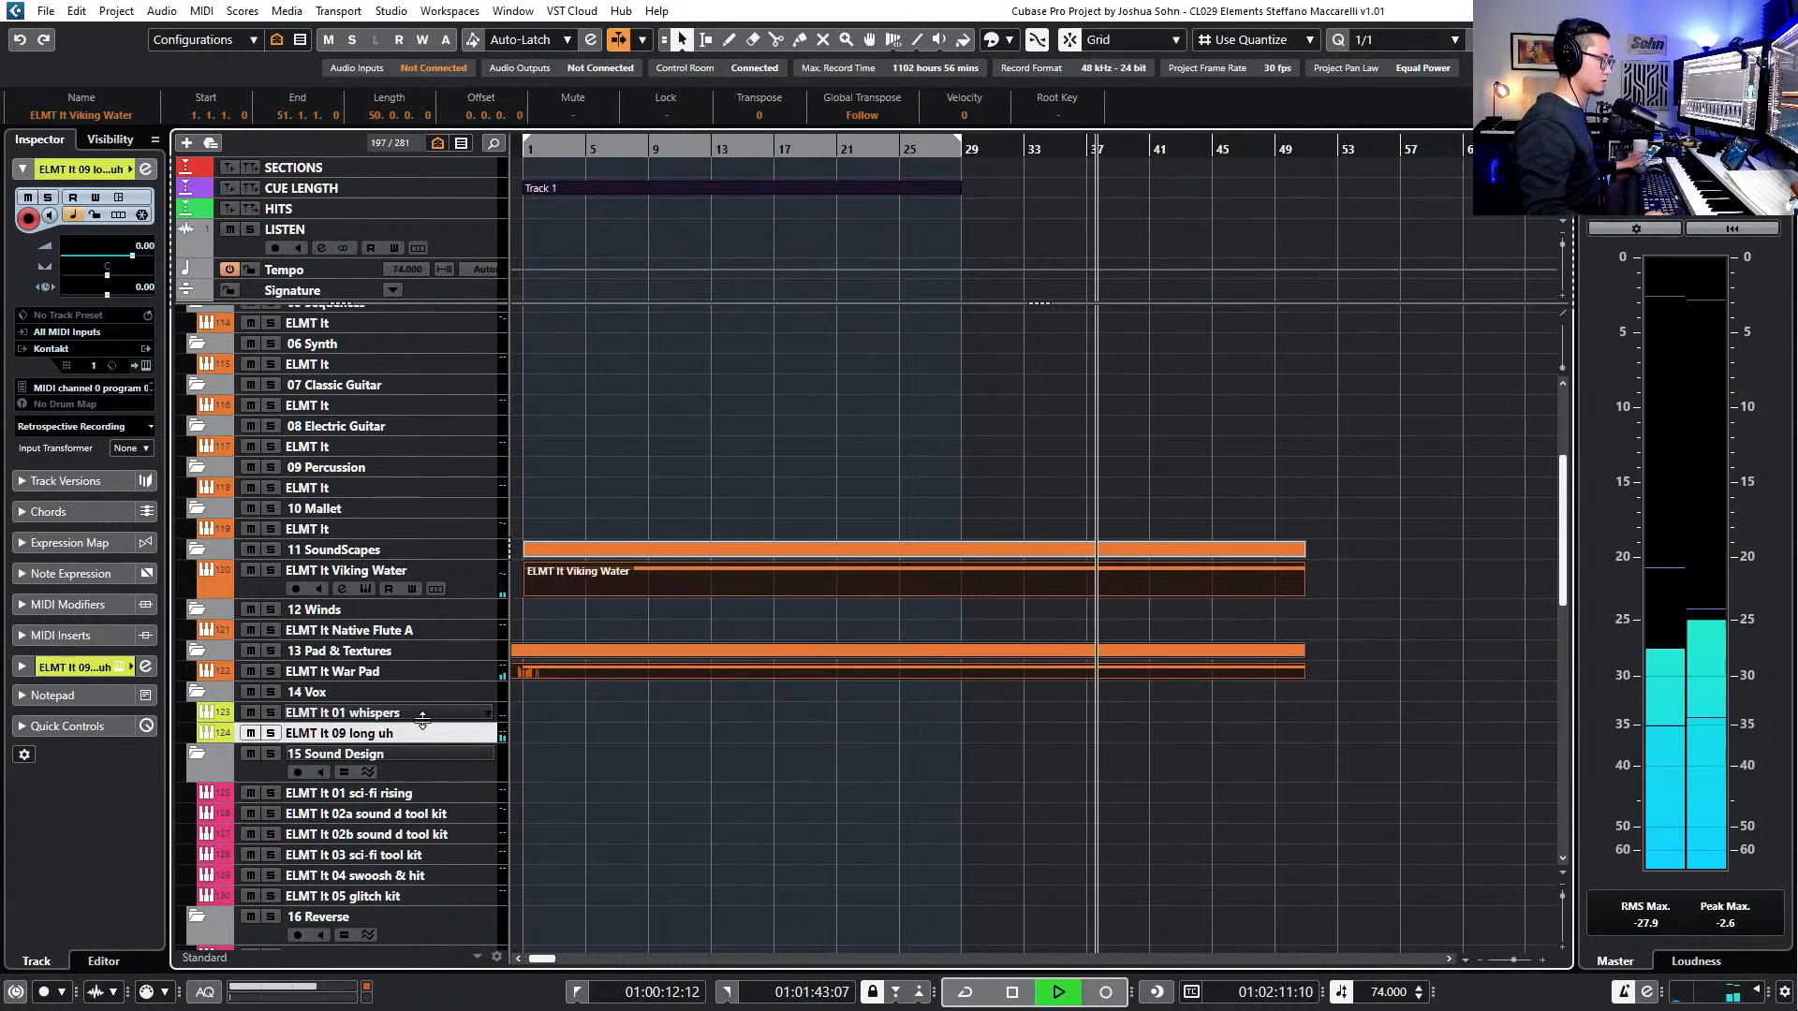
click(27, 218)
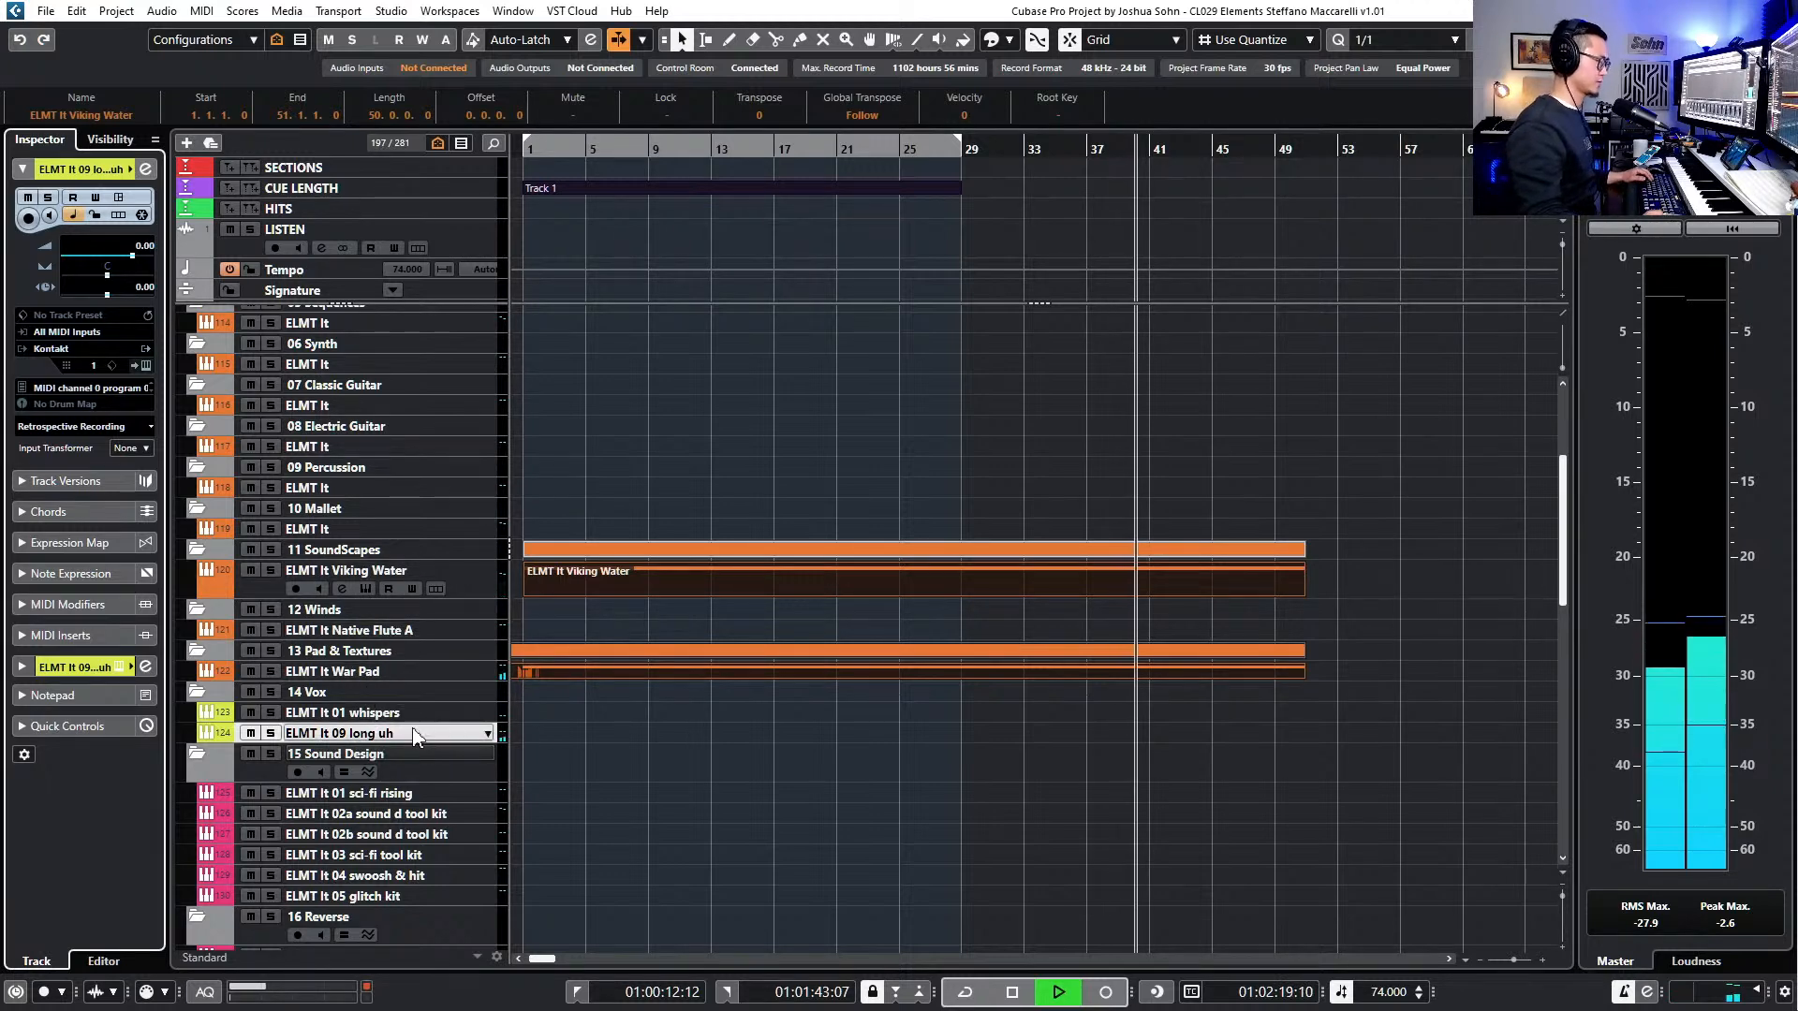
- Audition the ELMT lt 02a sound d tool kit, ELMT lt 01 reverse and ELMT lt 01 bow tracks over the playback
scroll(398, 709, down, 3)
click(399, 686)
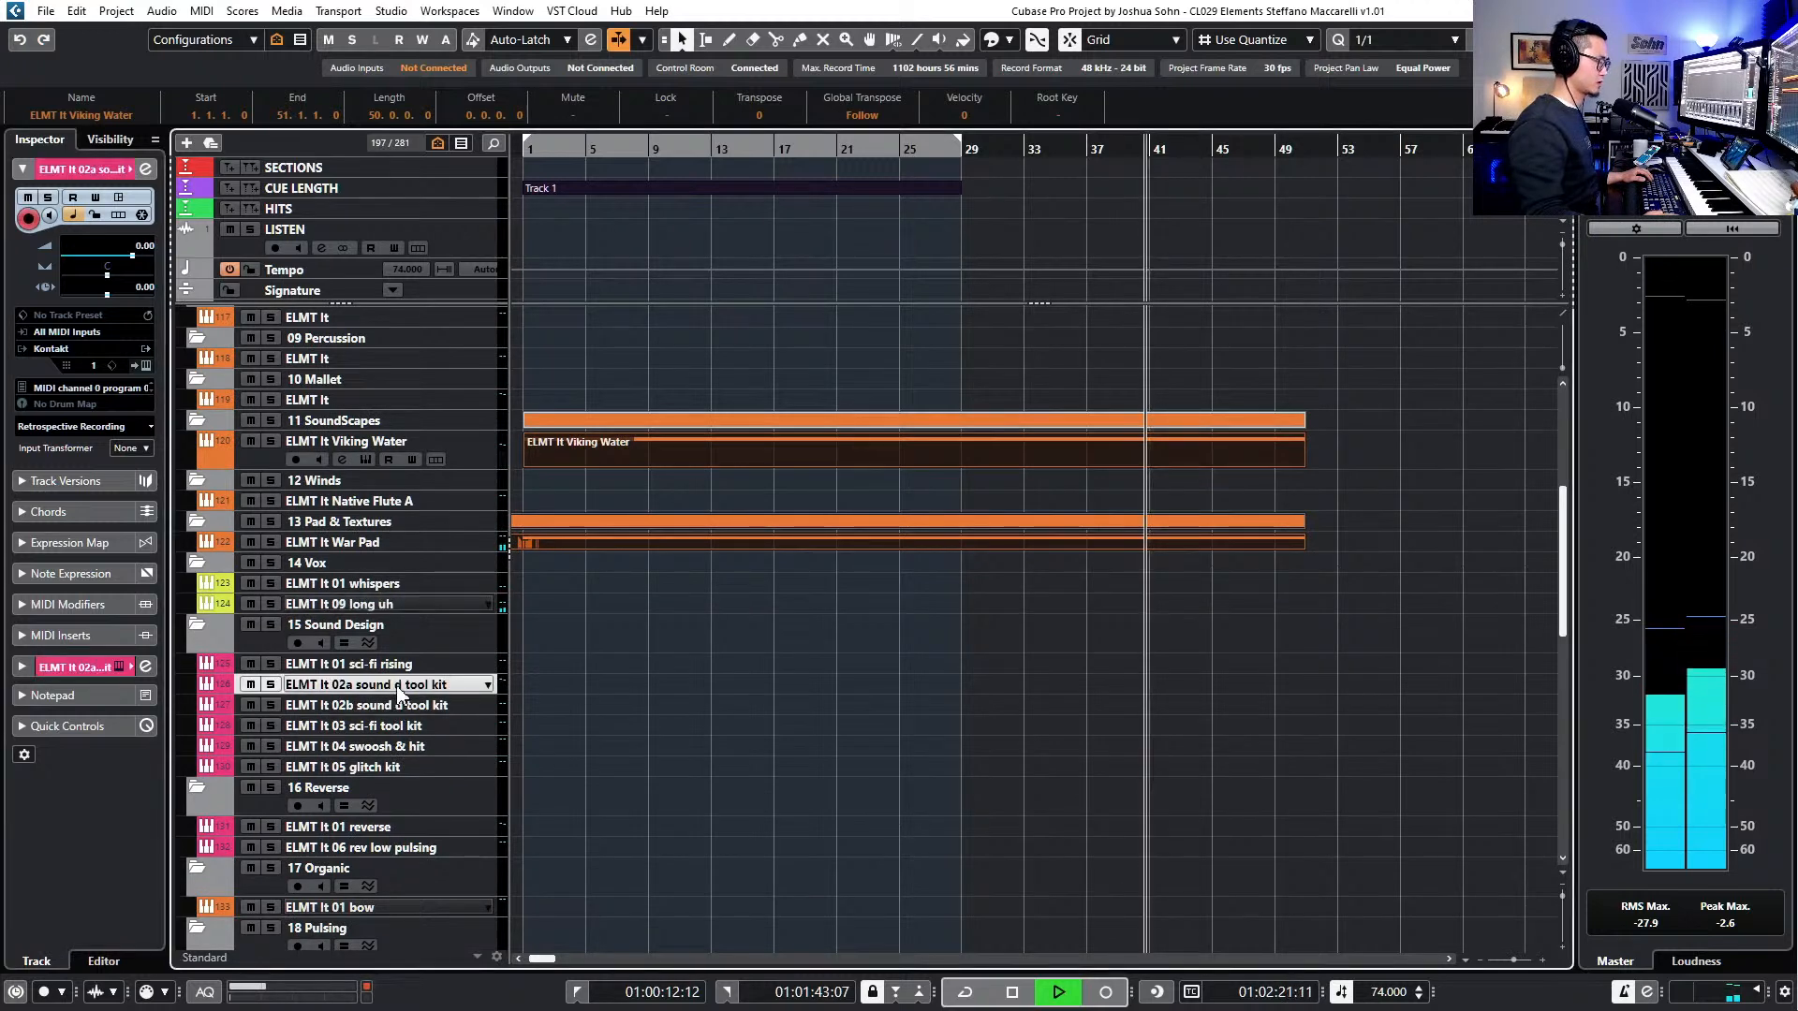
scroll(391, 791, down, 3)
click(399, 696)
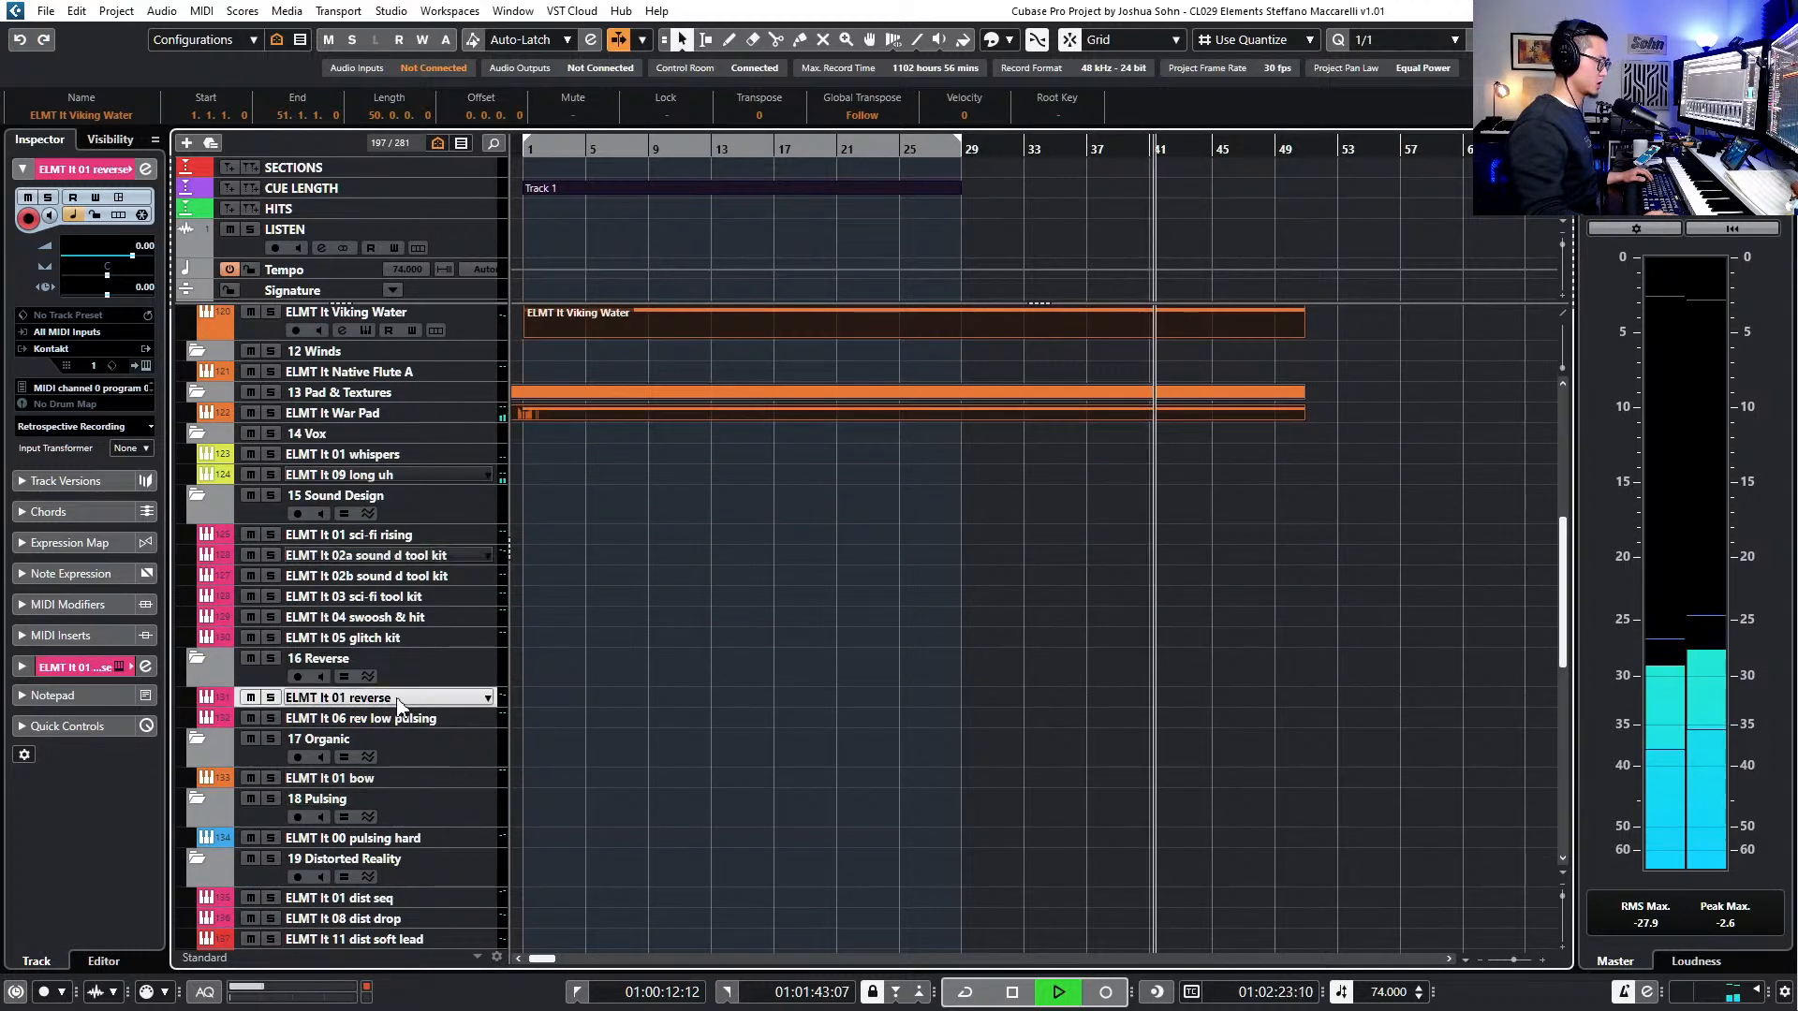
click(363, 780)
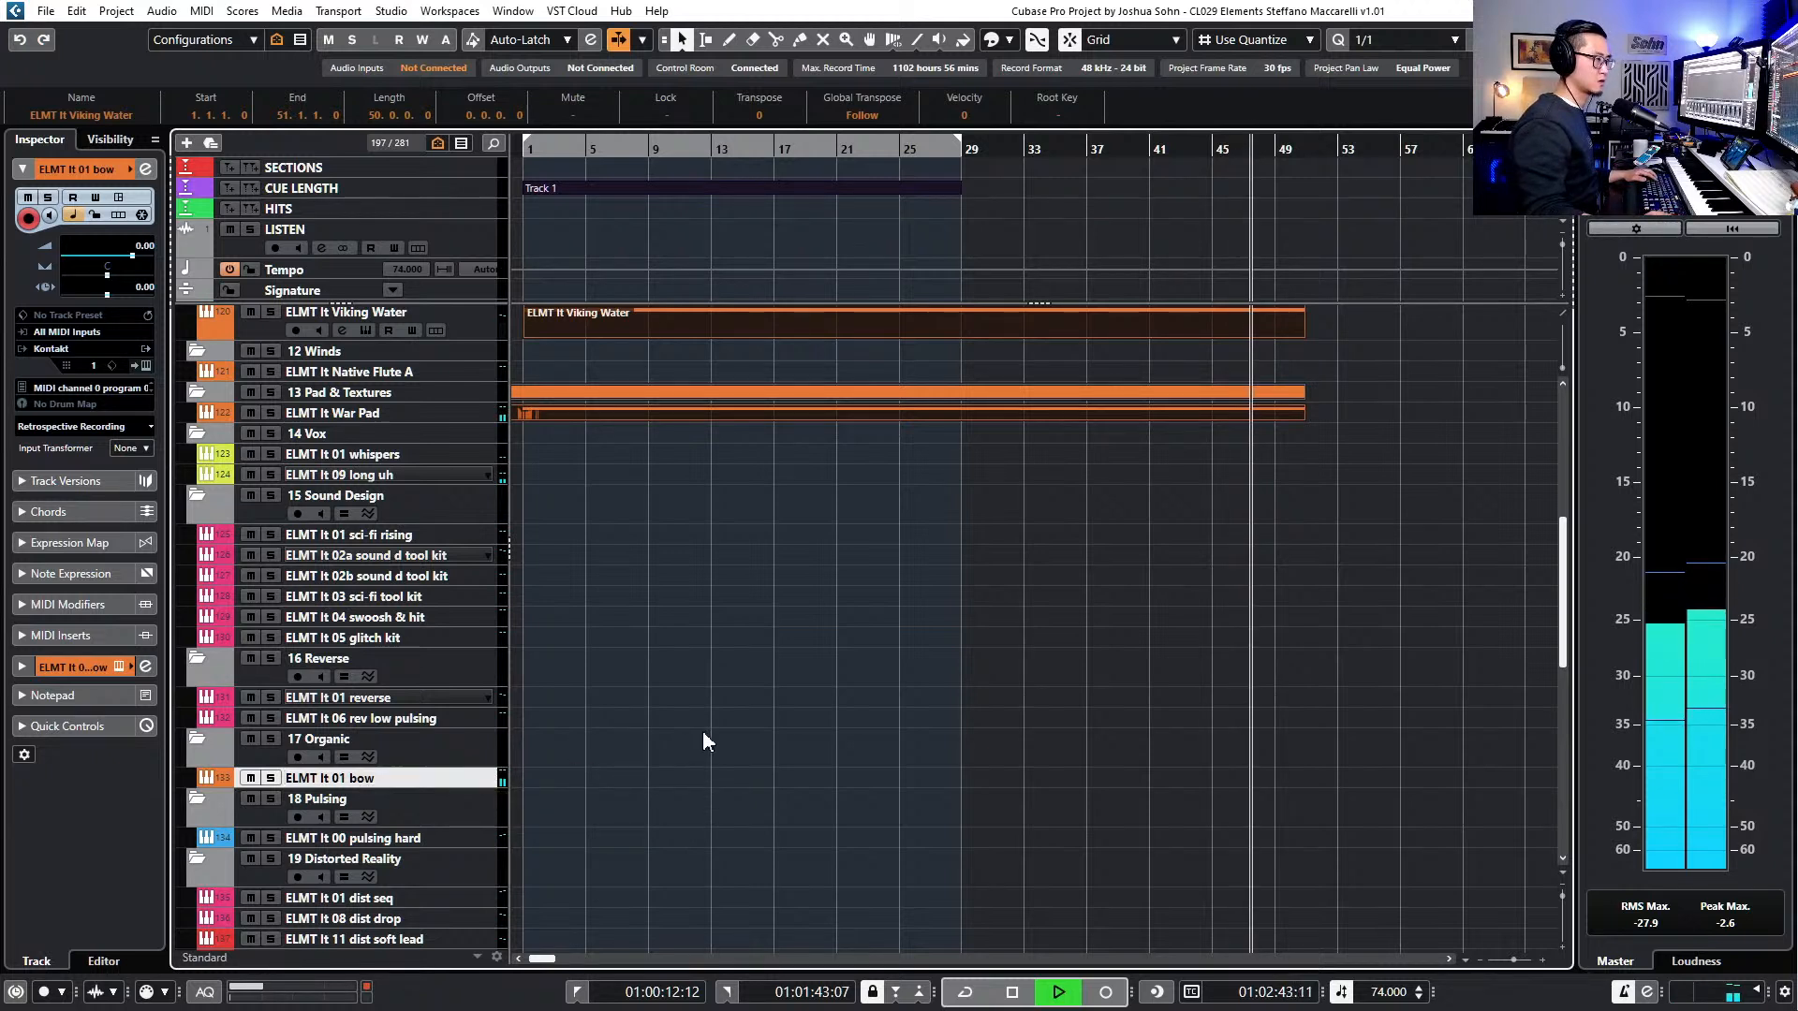
- Extend the Viking Water and War Pad parts to bar 91
scroll(1239, 463, right, 4)
scroll(991, 405, up, 3)
drag(930, 437, 1461, 525)
- Lengthen the A#3 and A#2 notes of the War Pad and Viking Water parts to the parts' end in the Key Editor
double_click(1086, 448)
drag(1124, 237, 1232, 560)
drag(1421, 440, 1768, 426)
scroll(1561, 441, right, 2)
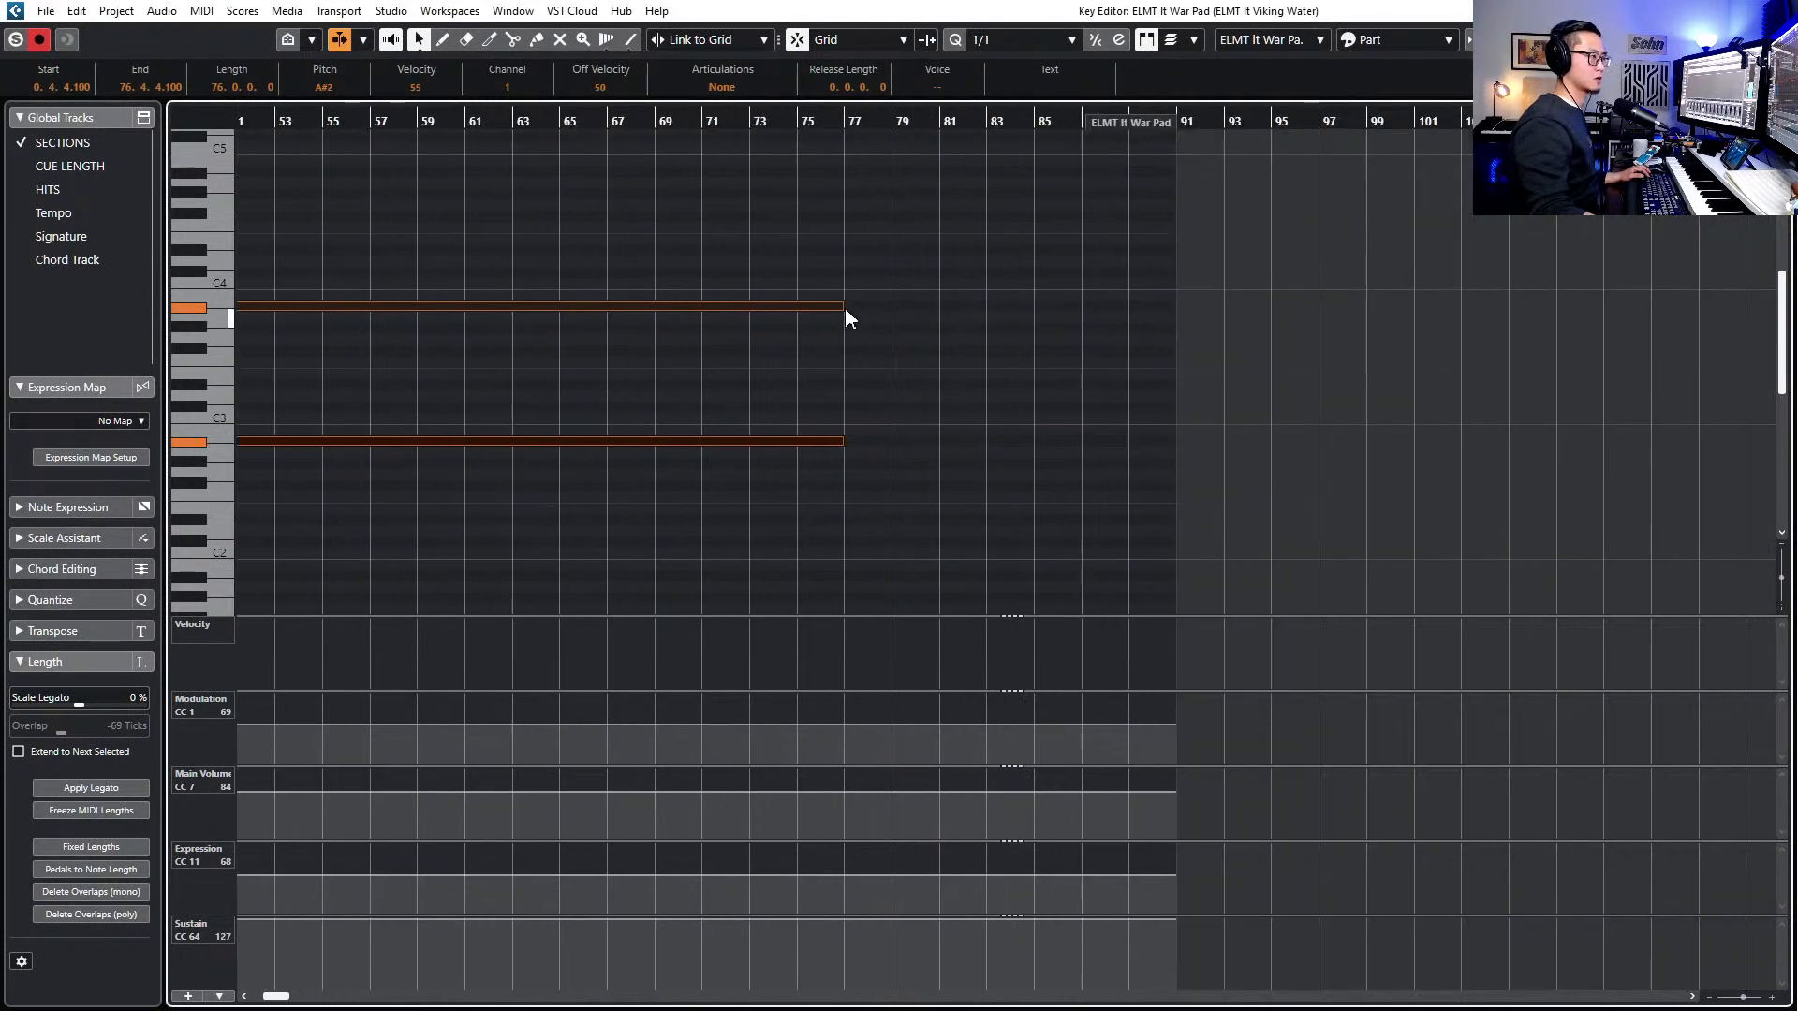
drag(840, 302, 1164, 284)
key(Return)
- Go through the synth, Cello Ethereal Vox and Bass Sequence Leg tracks to the ELMT lt 38 Bass 03 track
scroll(655, 573, up, 6)
click(390, 601)
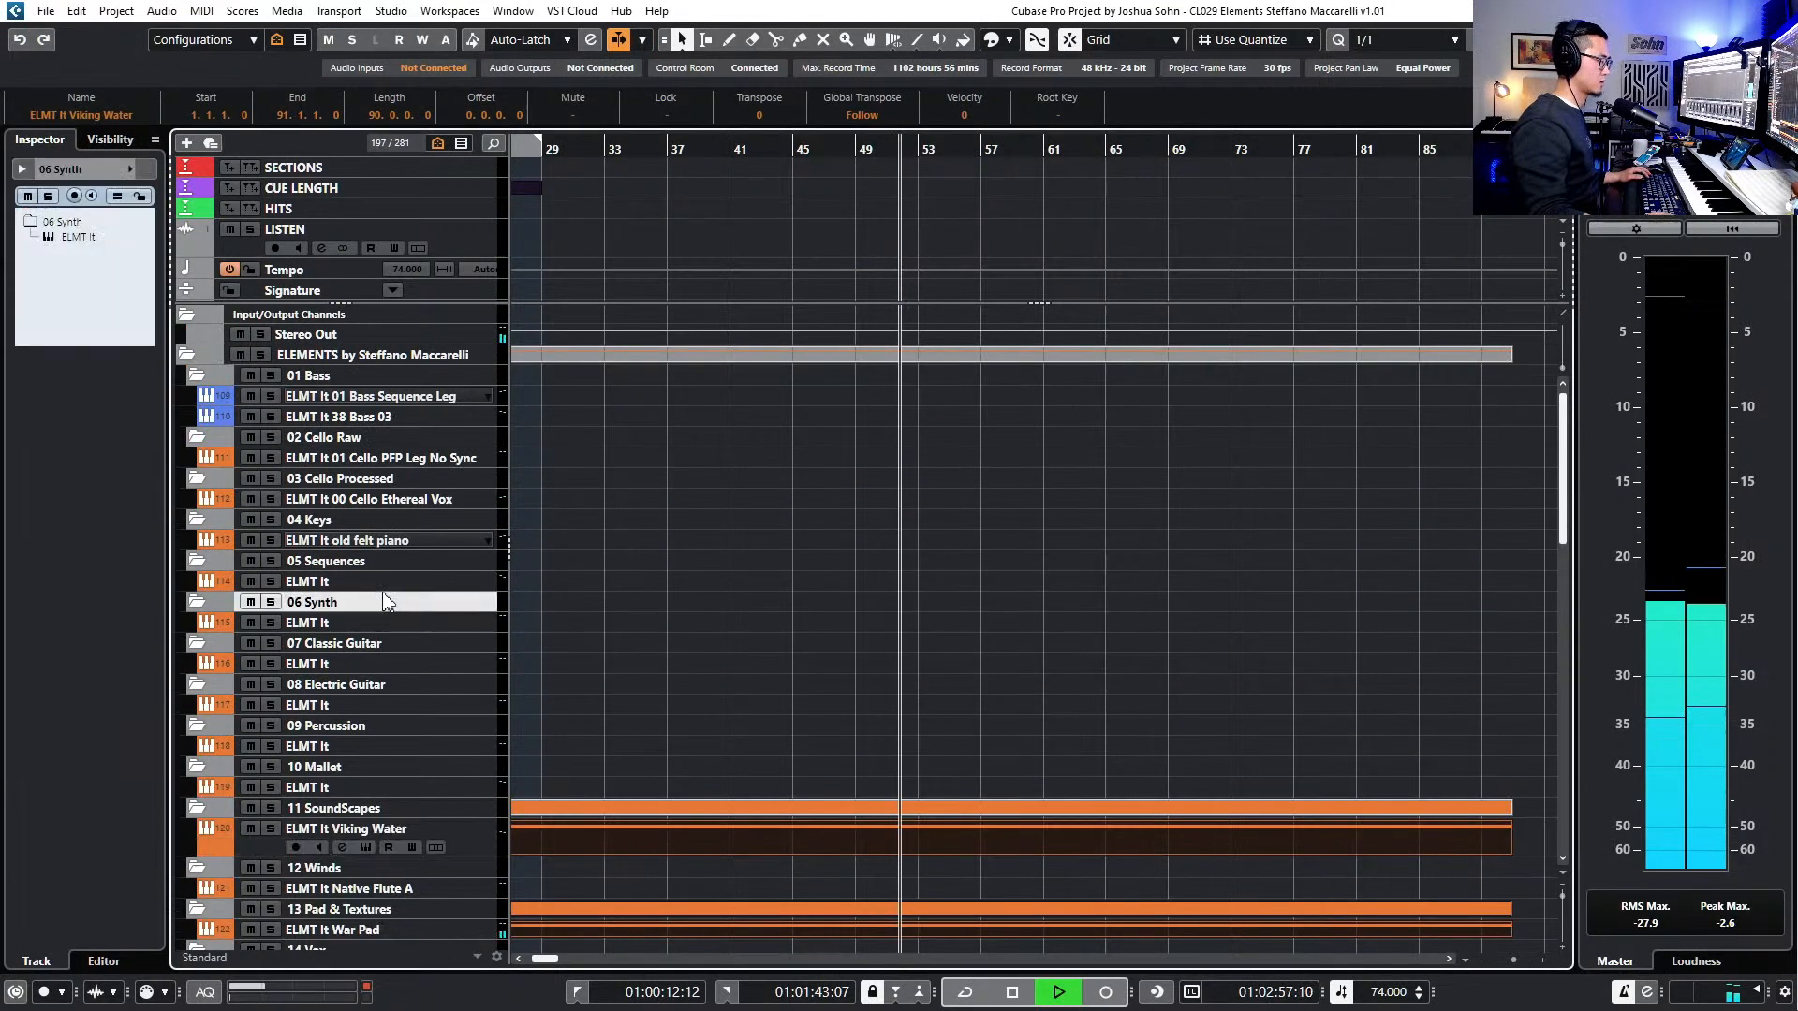
click(383, 624)
click(404, 497)
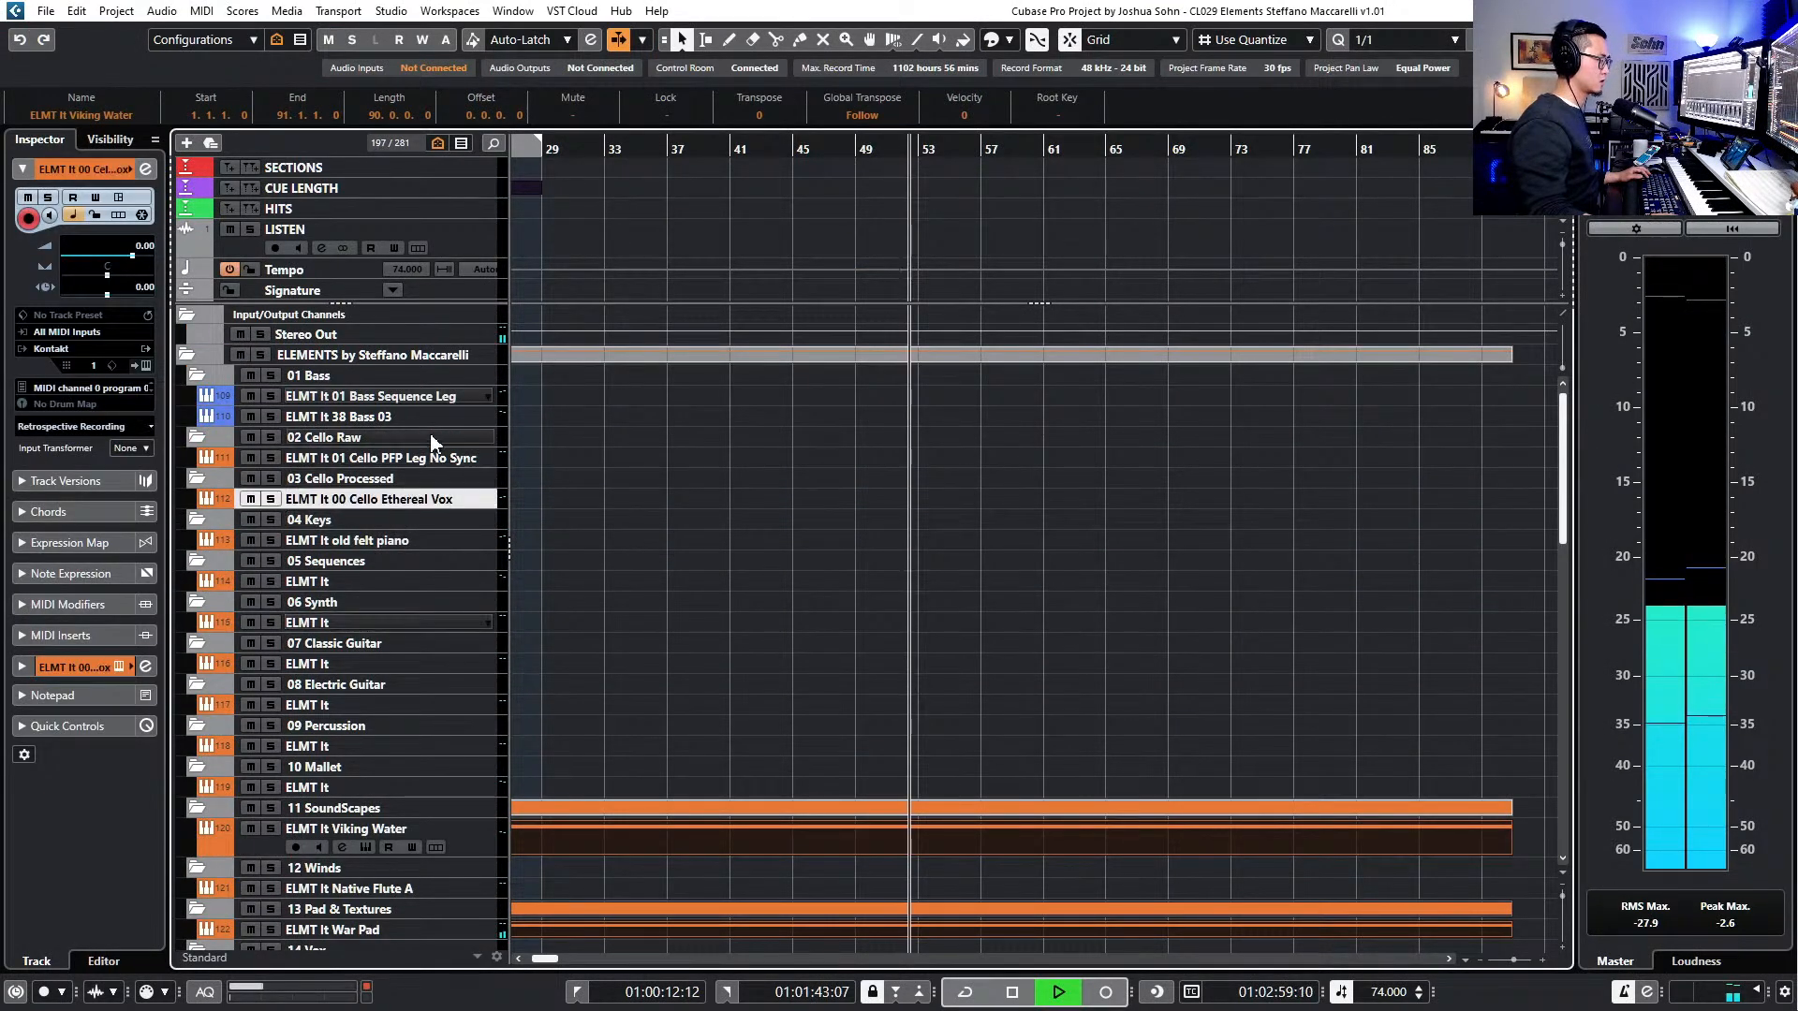
click(428, 396)
click(417, 417)
- Audition the ELMT lt 01 bow and ELMT lt 00 pulsing hard tracks over the playback
scroll(393, 521, down, 6)
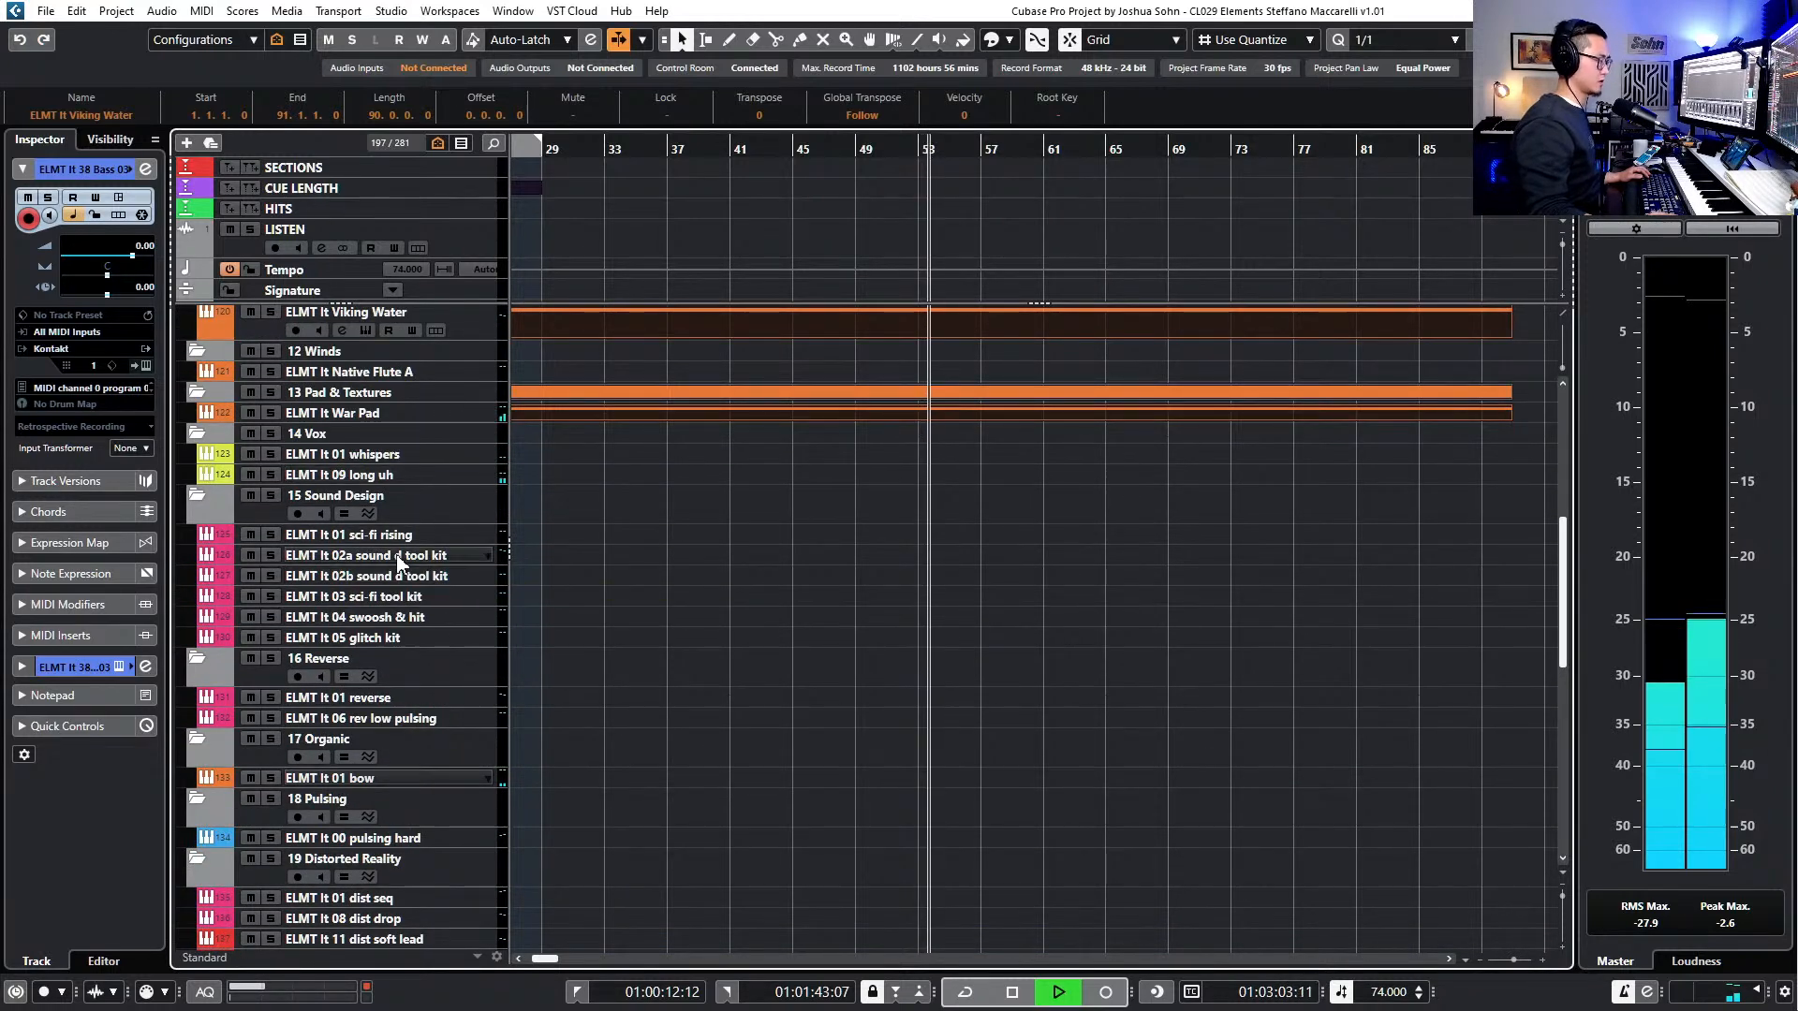
click(397, 781)
scroll(397, 787, down, 3)
click(396, 708)
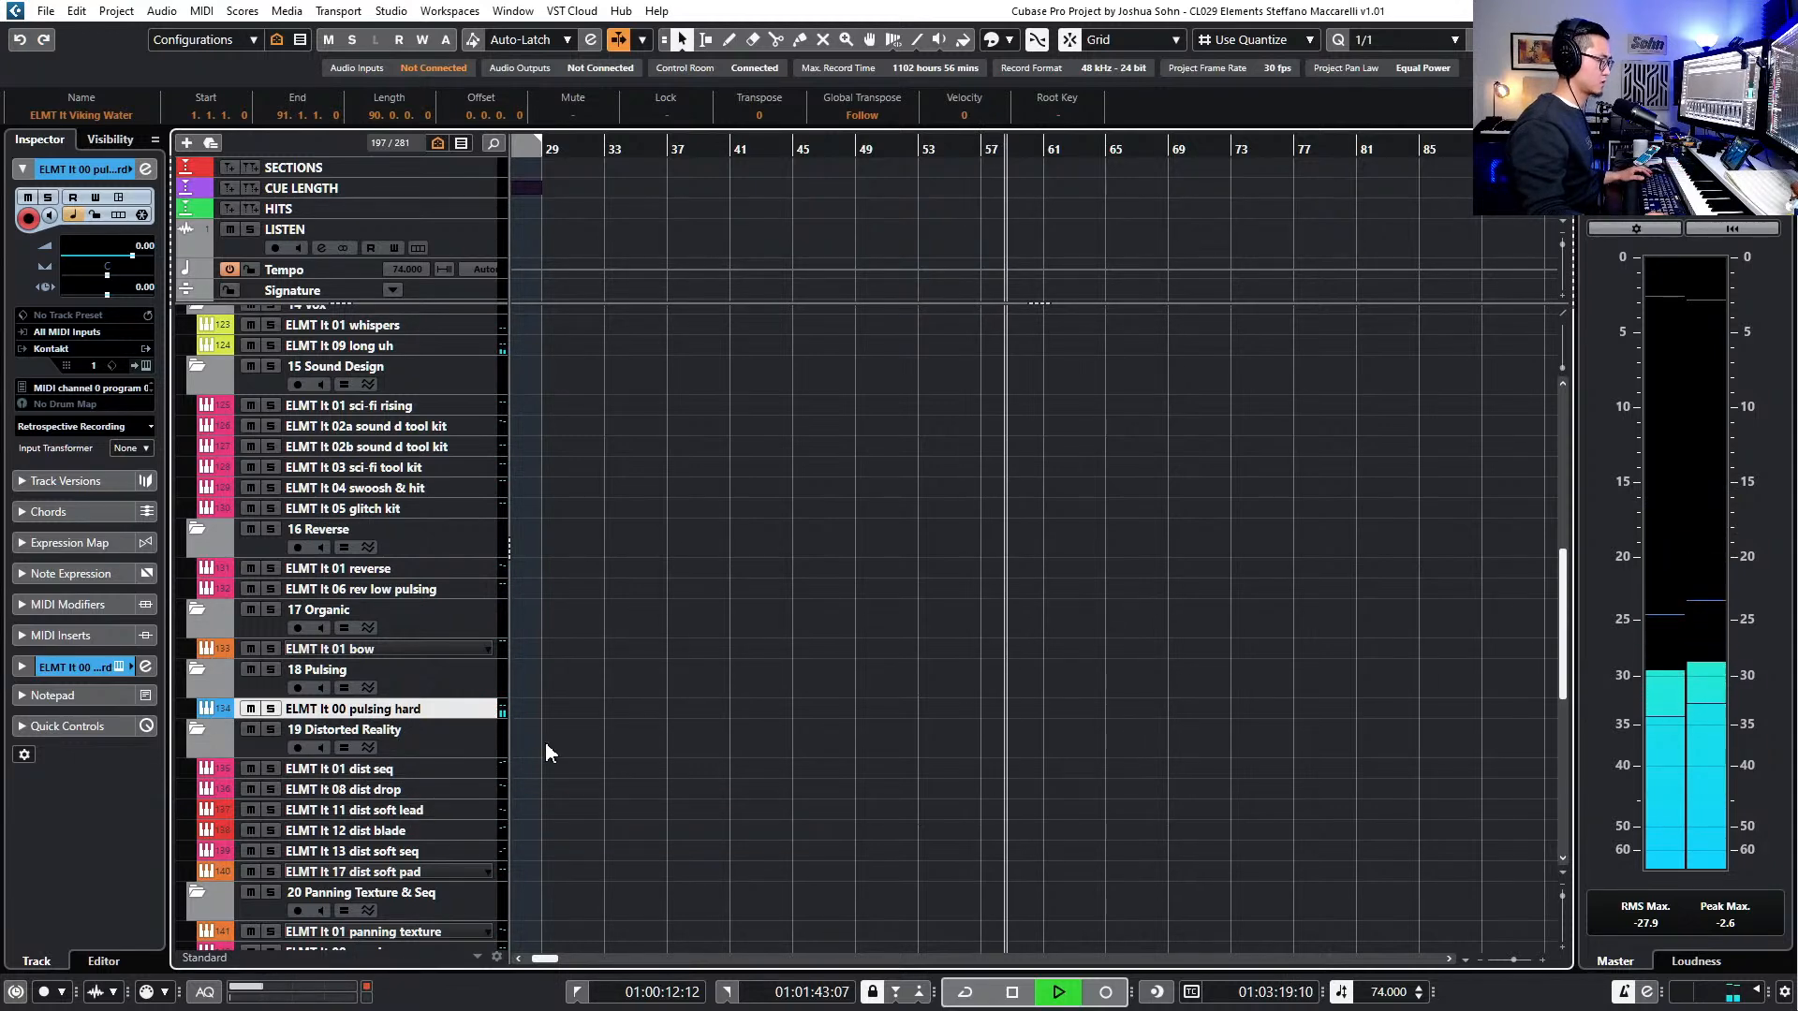
- Audition the Distorted Reality tracks from ELMT lt 01 dist seq down to ELMT lt 12 dist blade
scroll(403, 673, down, 4)
click(413, 512)
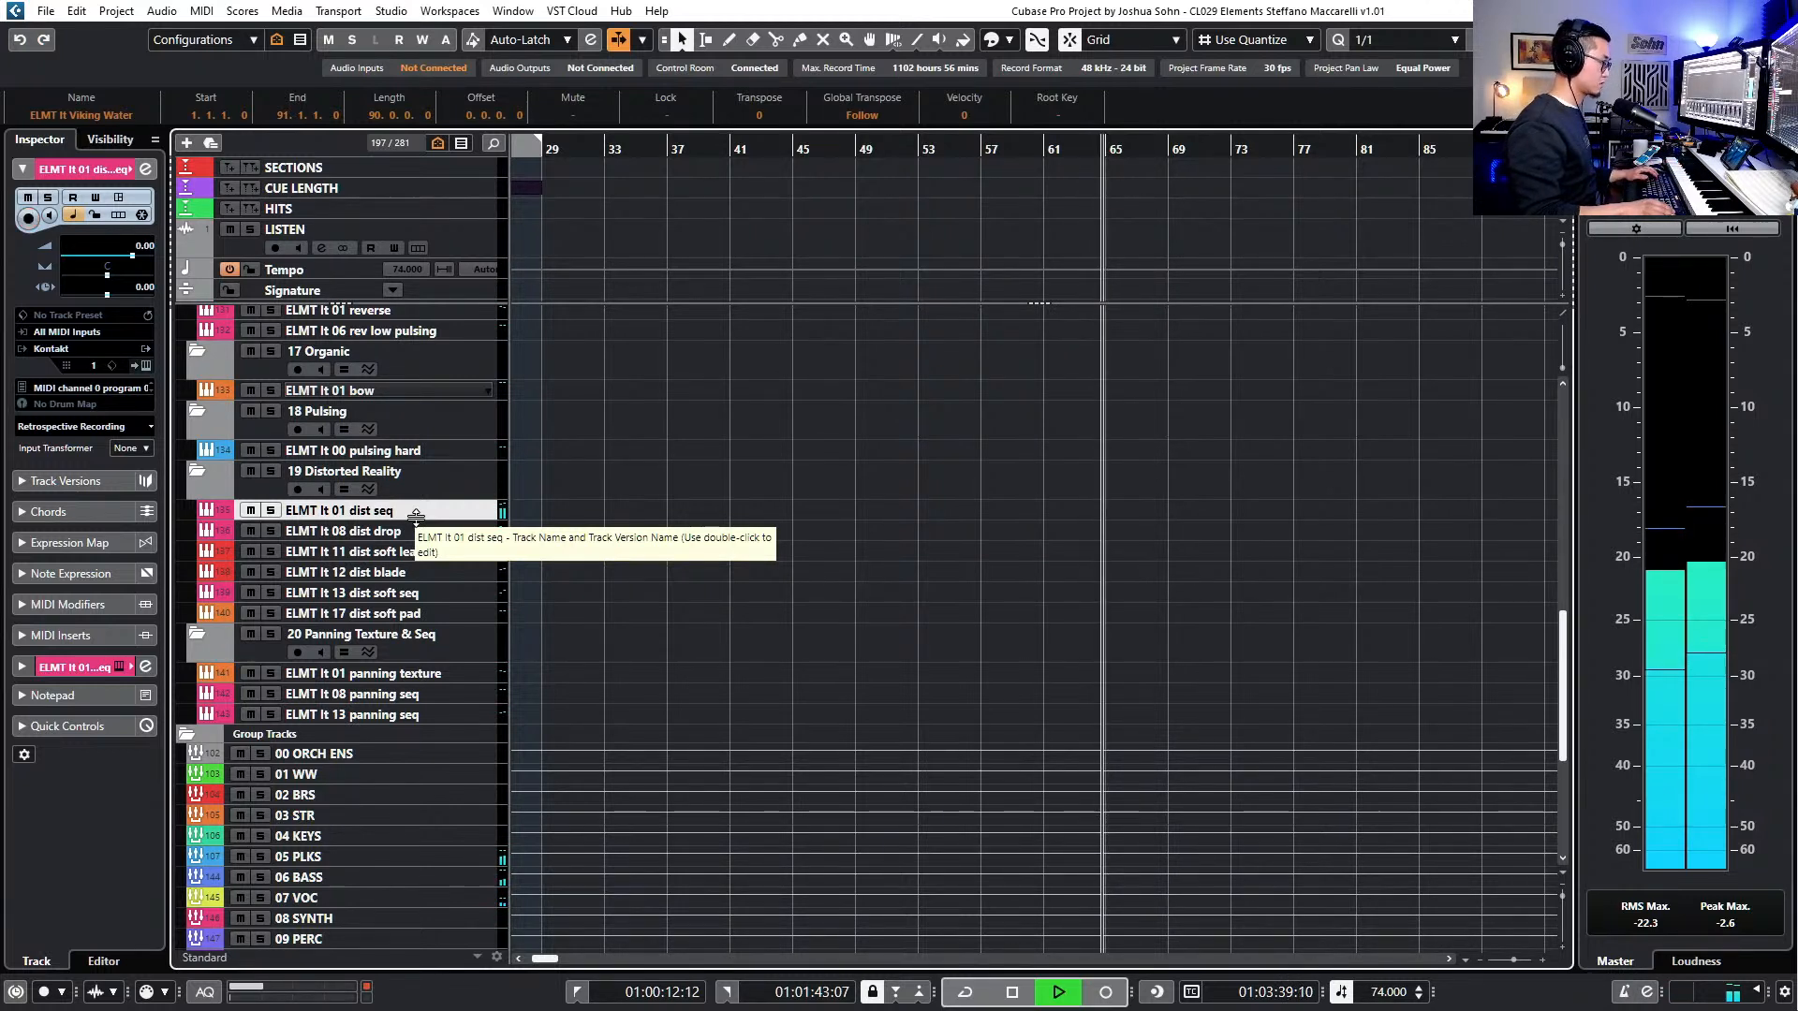
key(Down)
key(Down)
key(Down)
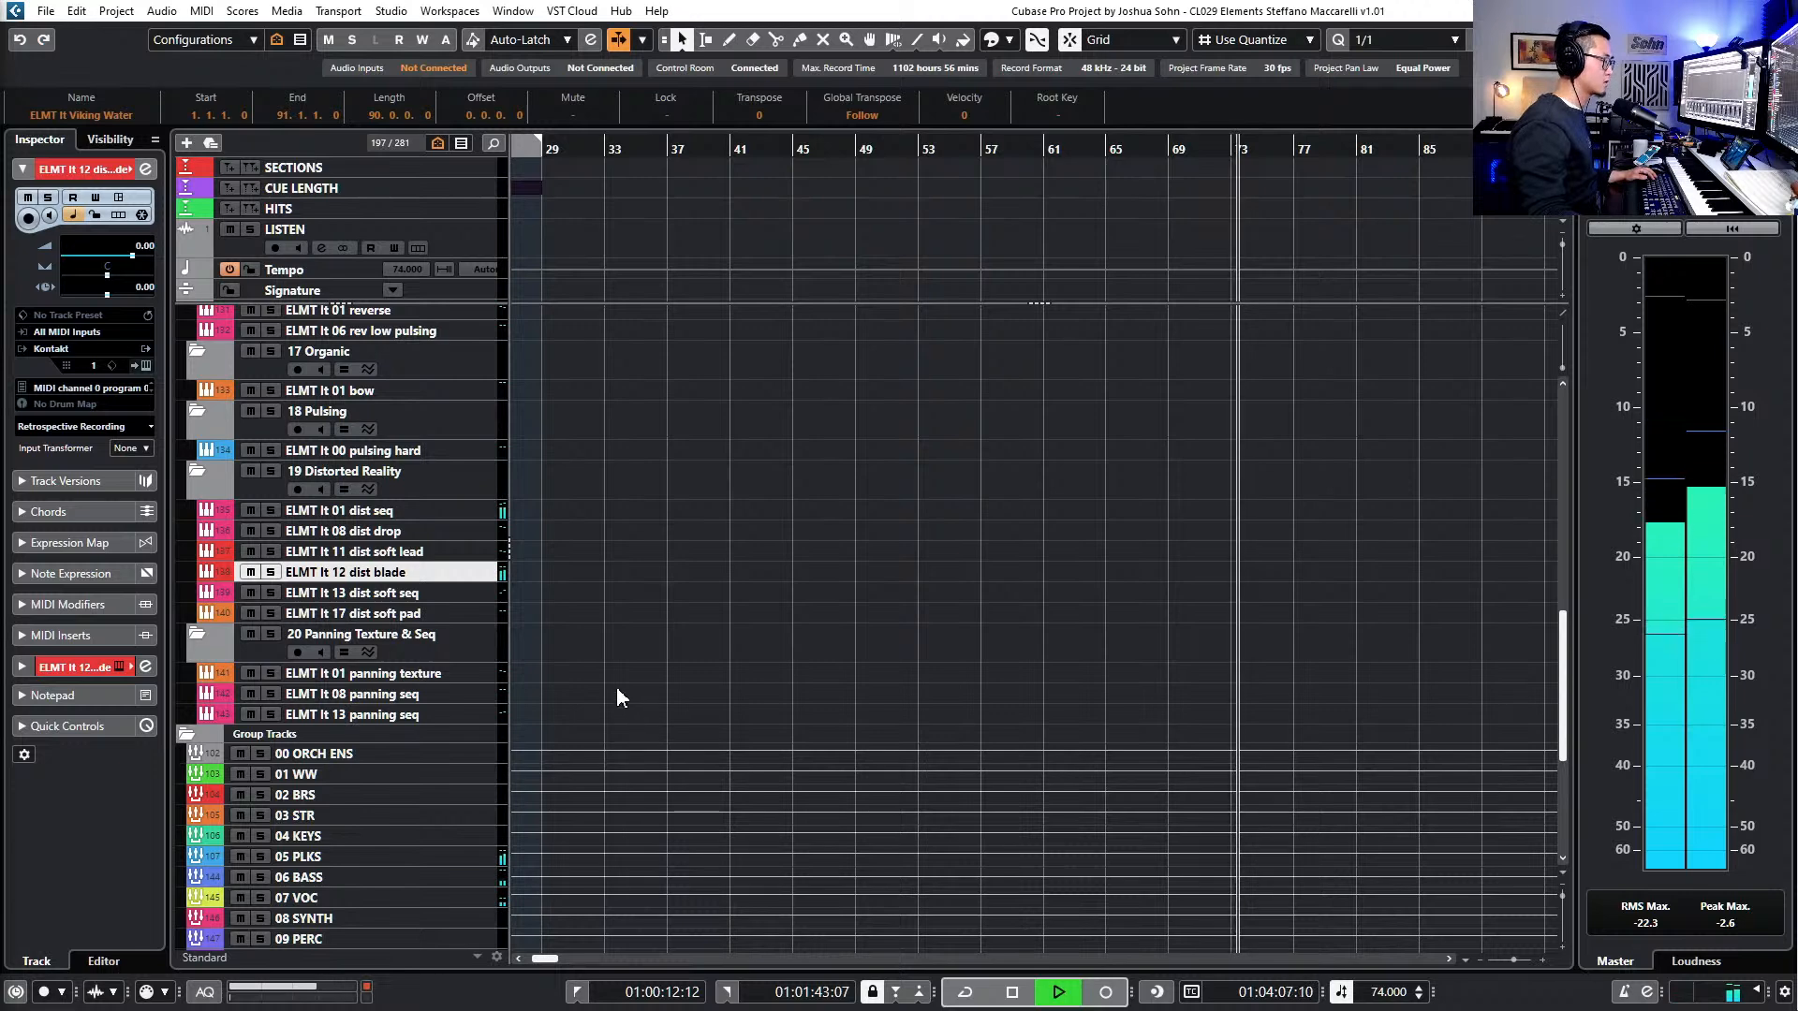
- Play the ELMT lt 13 dist soft seq track over the playback and turn off its record enable
scroll(609, 688, up, 3)
click(394, 721)
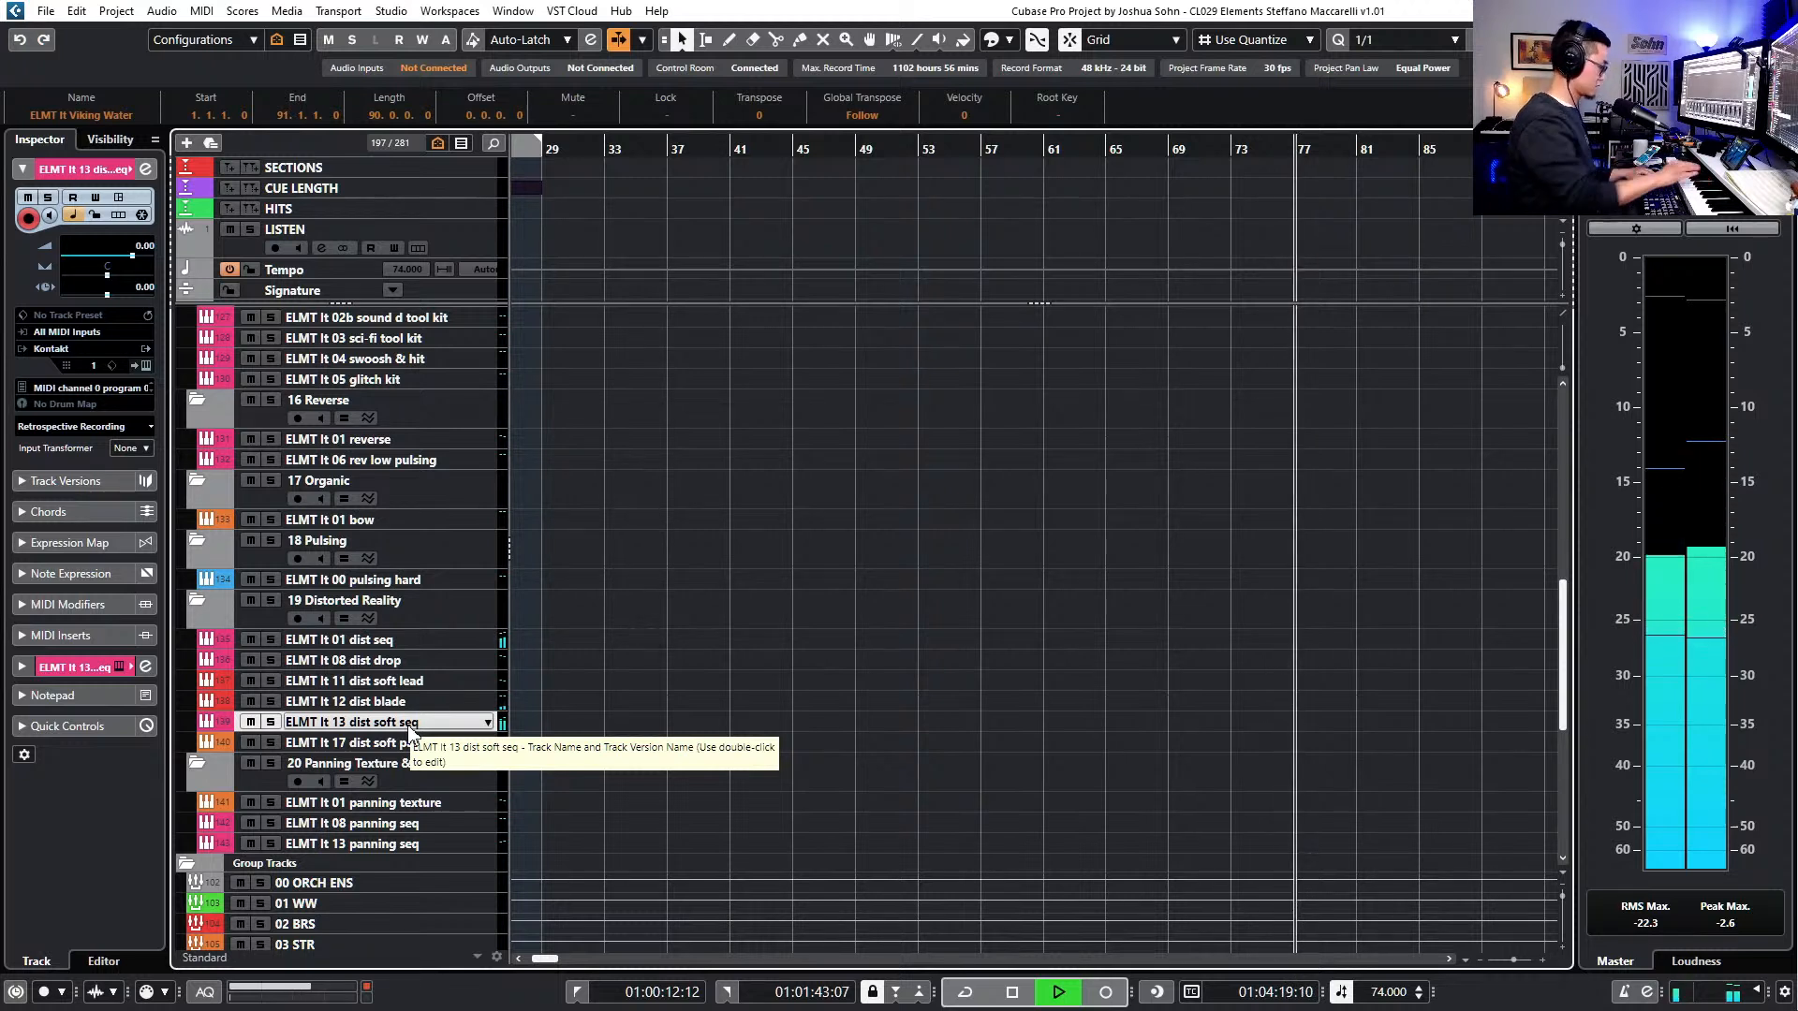
key(r)
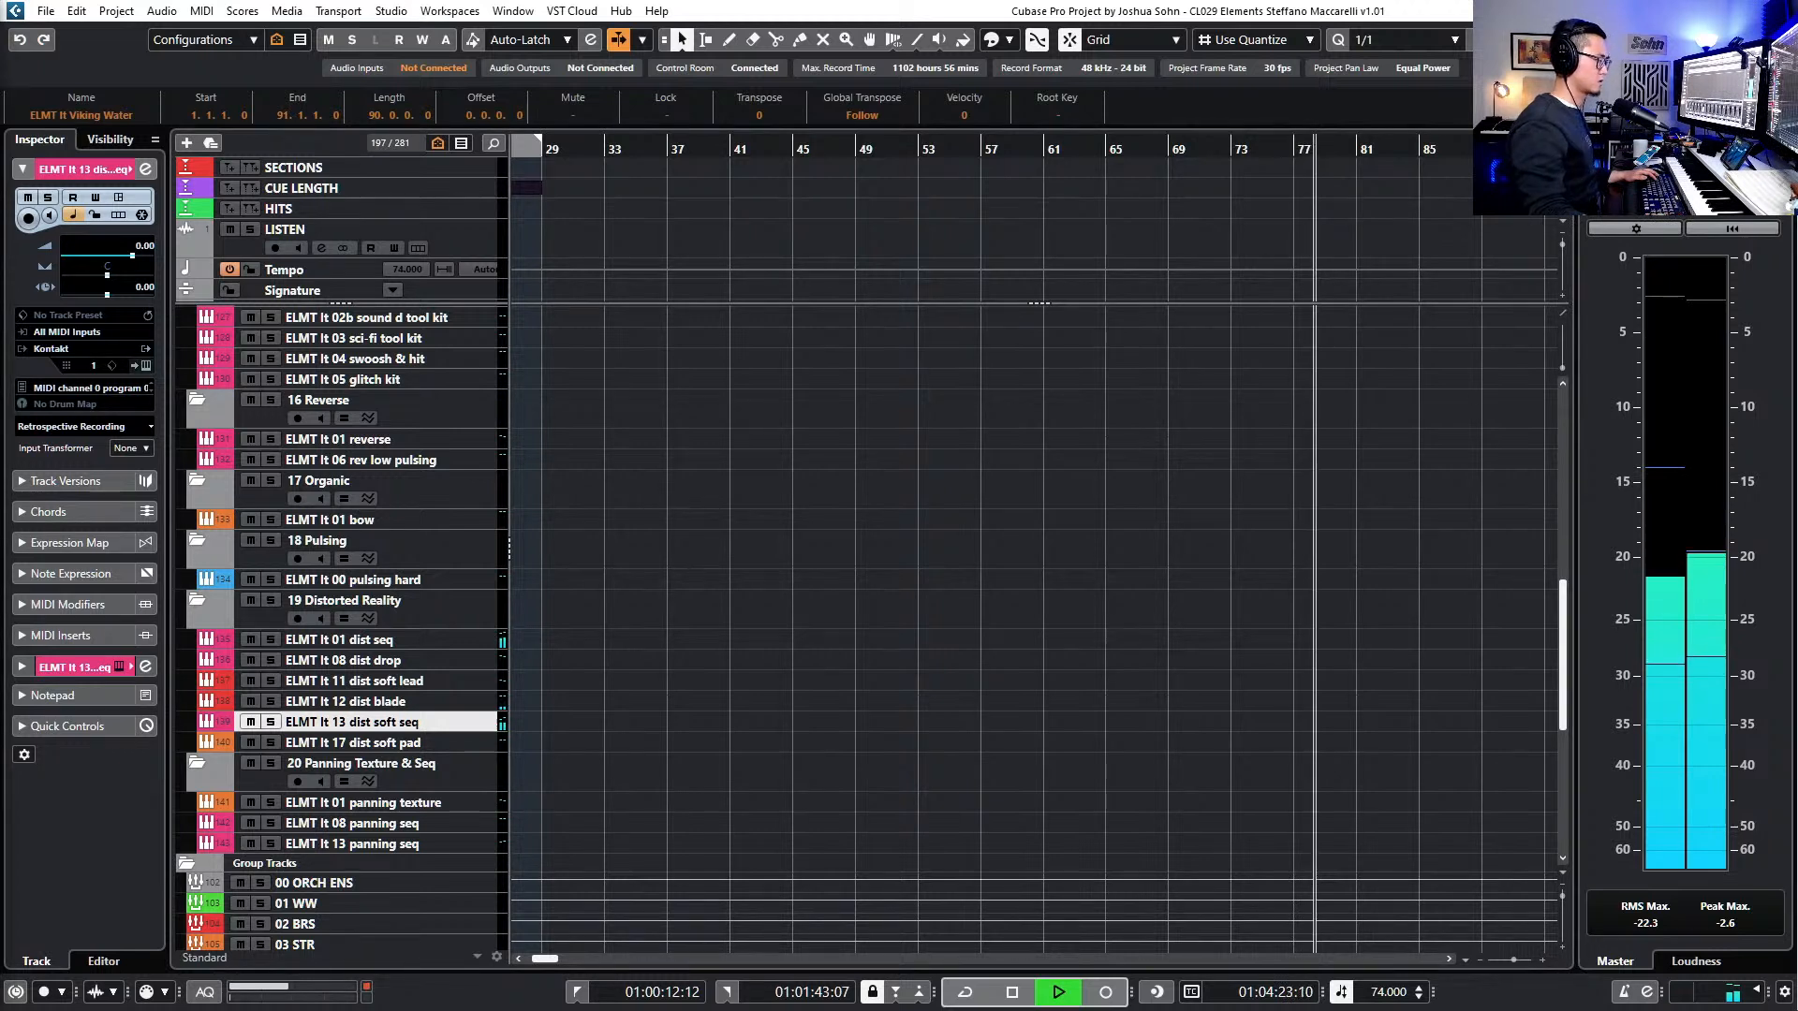
- Audition ELMT lt 01 dist seq, ELMT lt 11 dist soft lead and ELMT lt 12 dist blade again
click(374, 639)
click(412, 681)
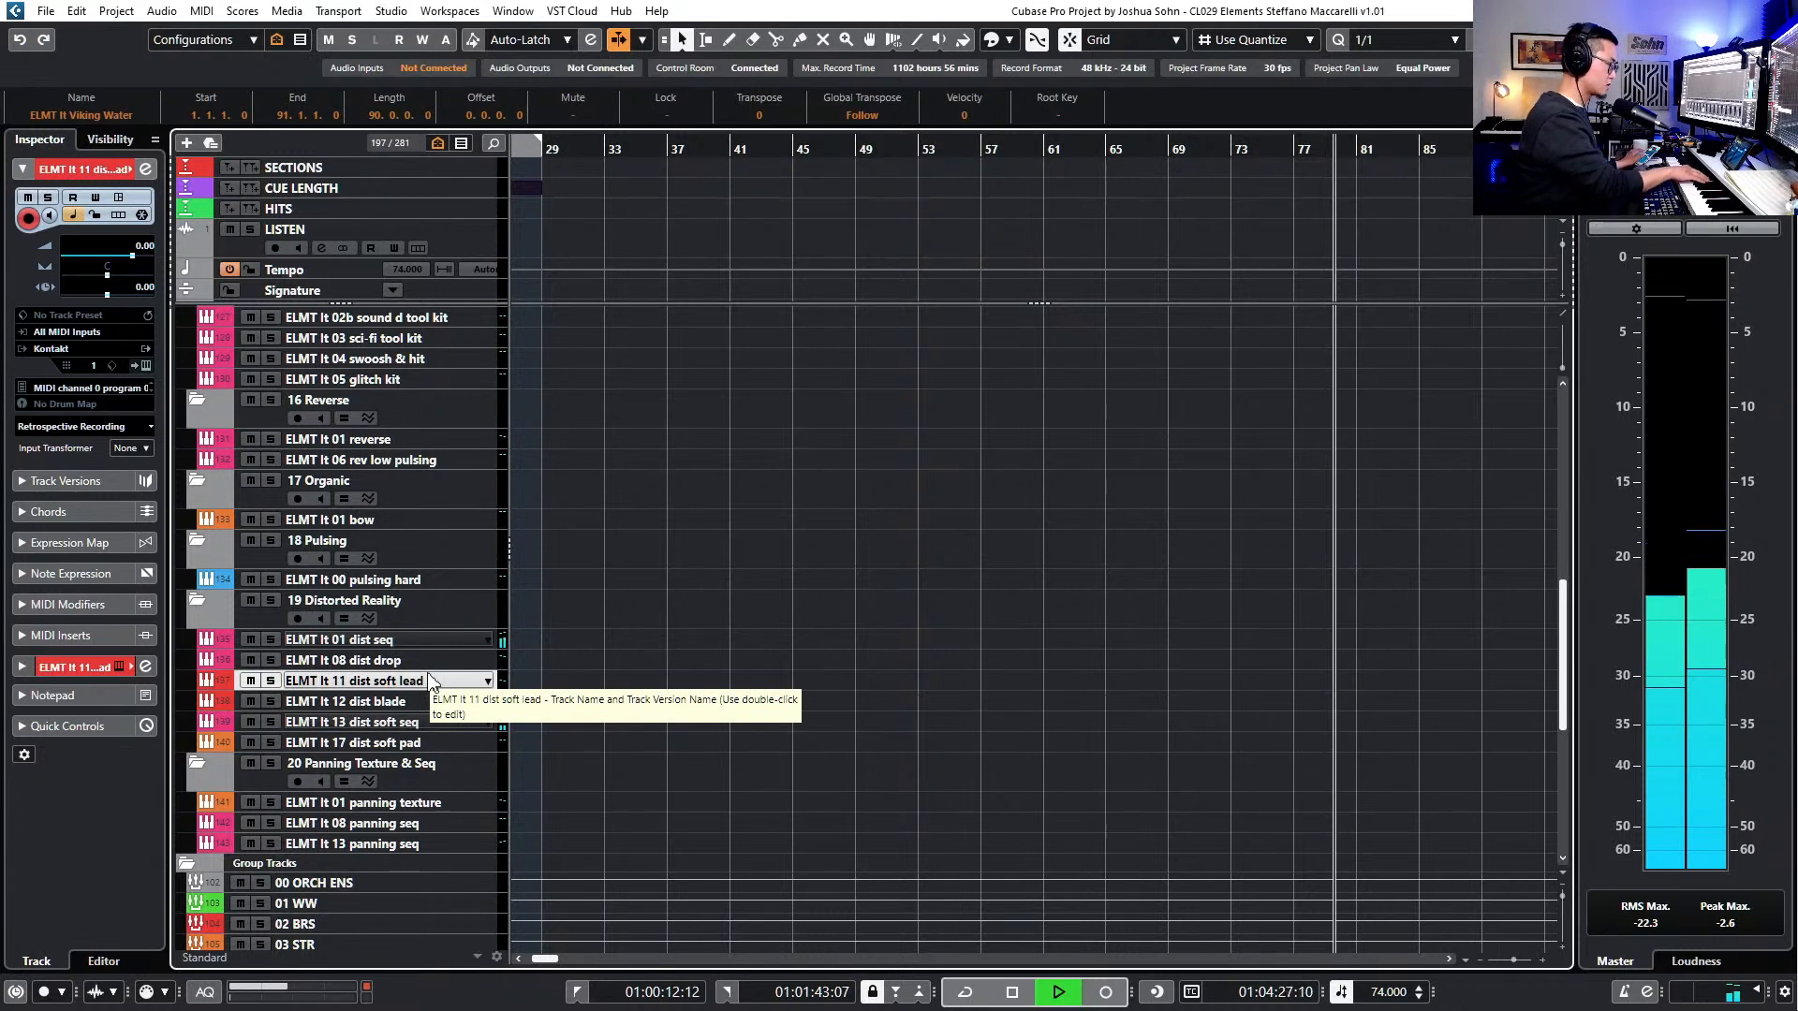
key(Down)
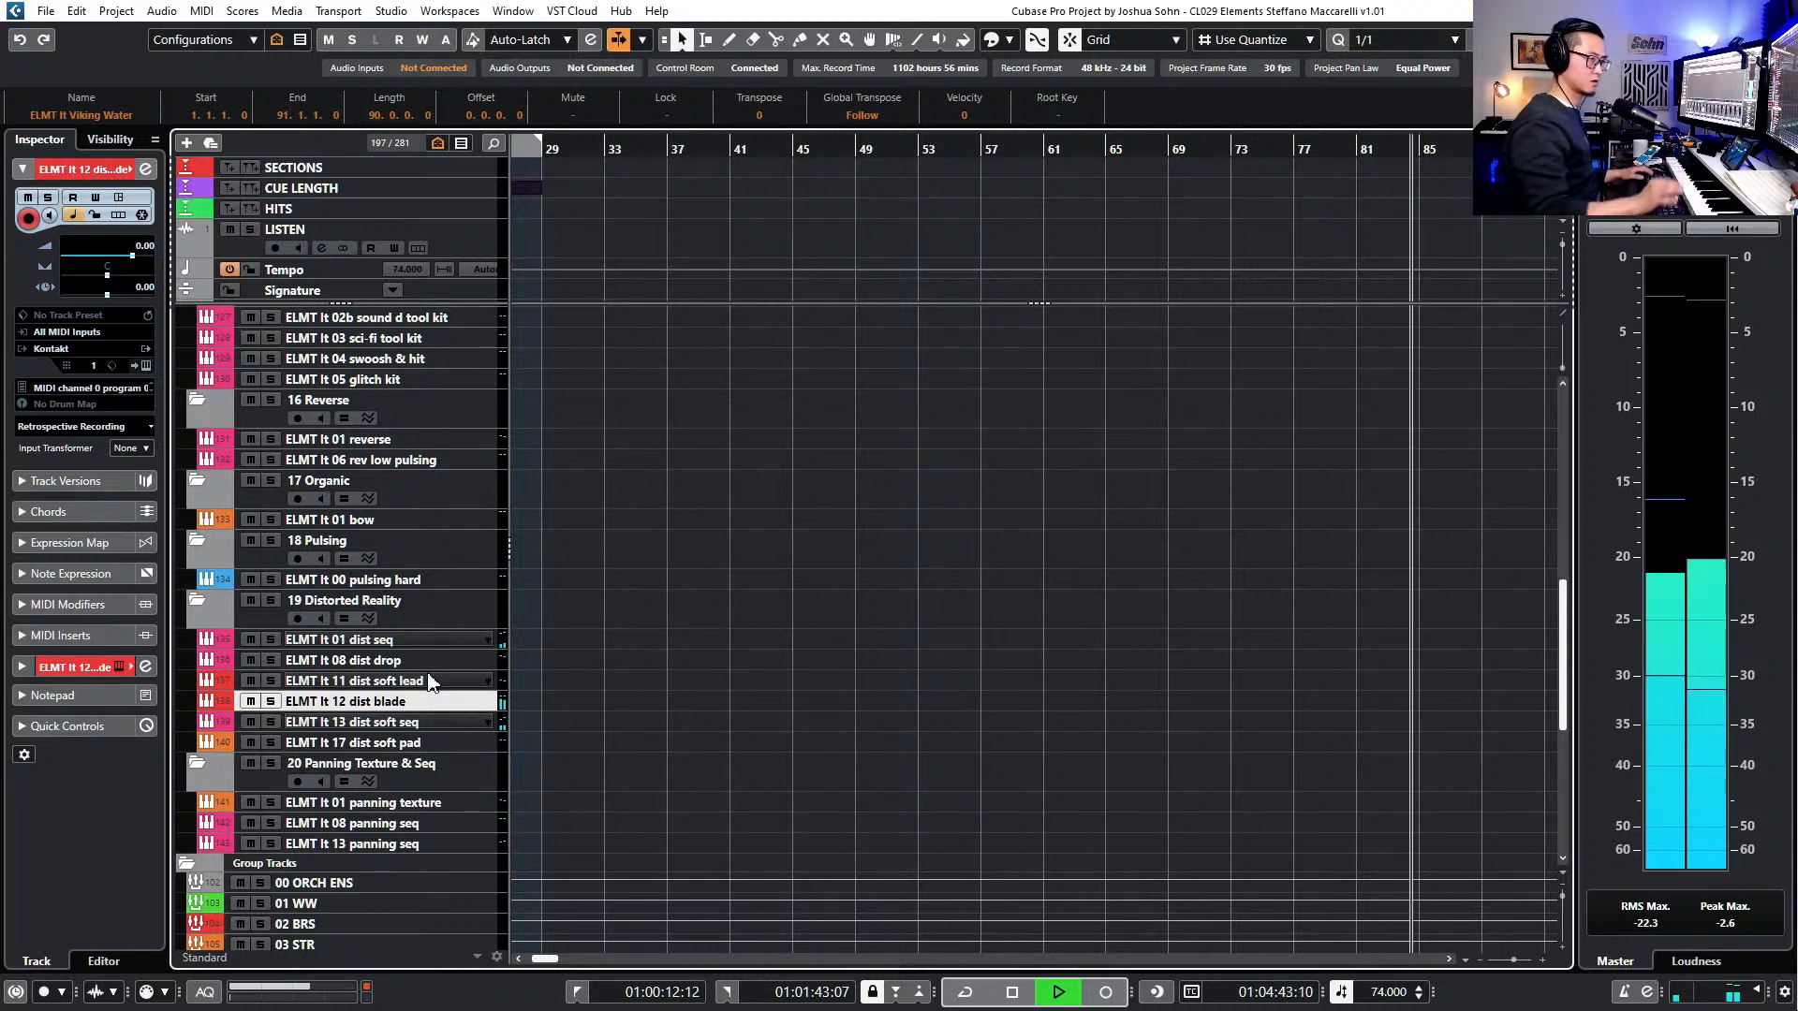
- Stop playback, restart it briefly from bar 1, and select the ELMT lt 01 dist seq track
key(space)
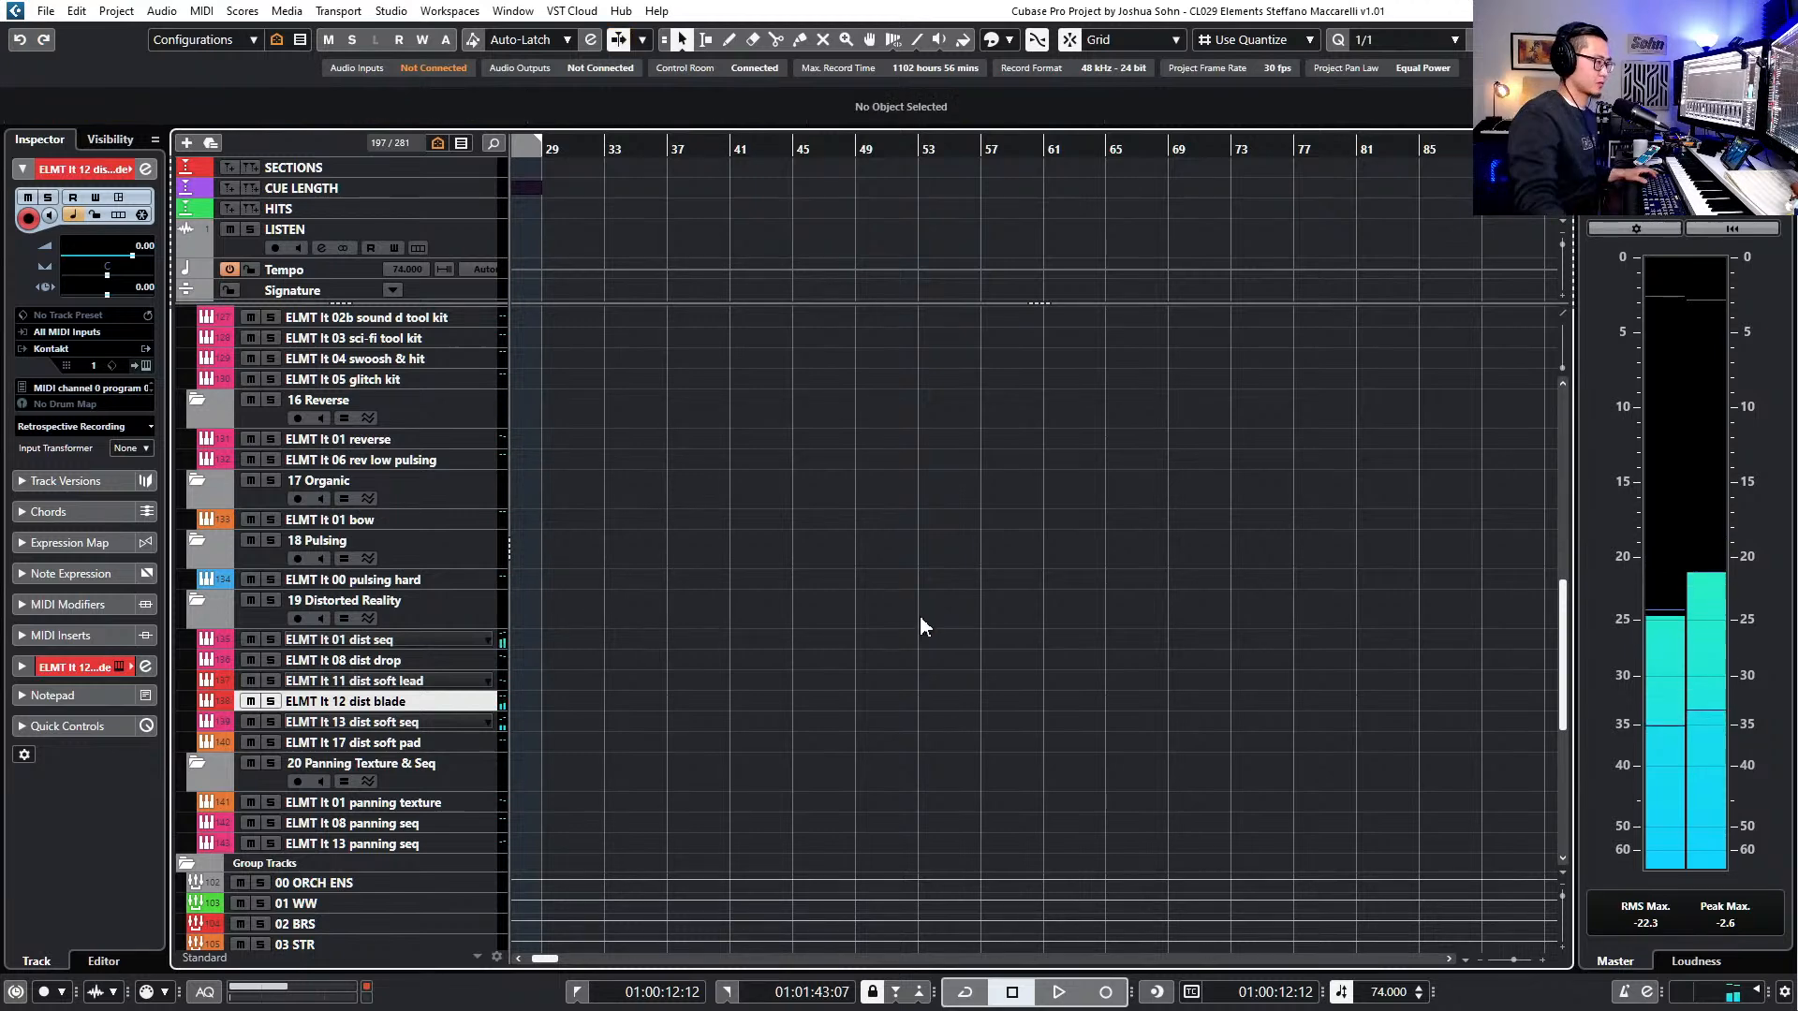
key(space)
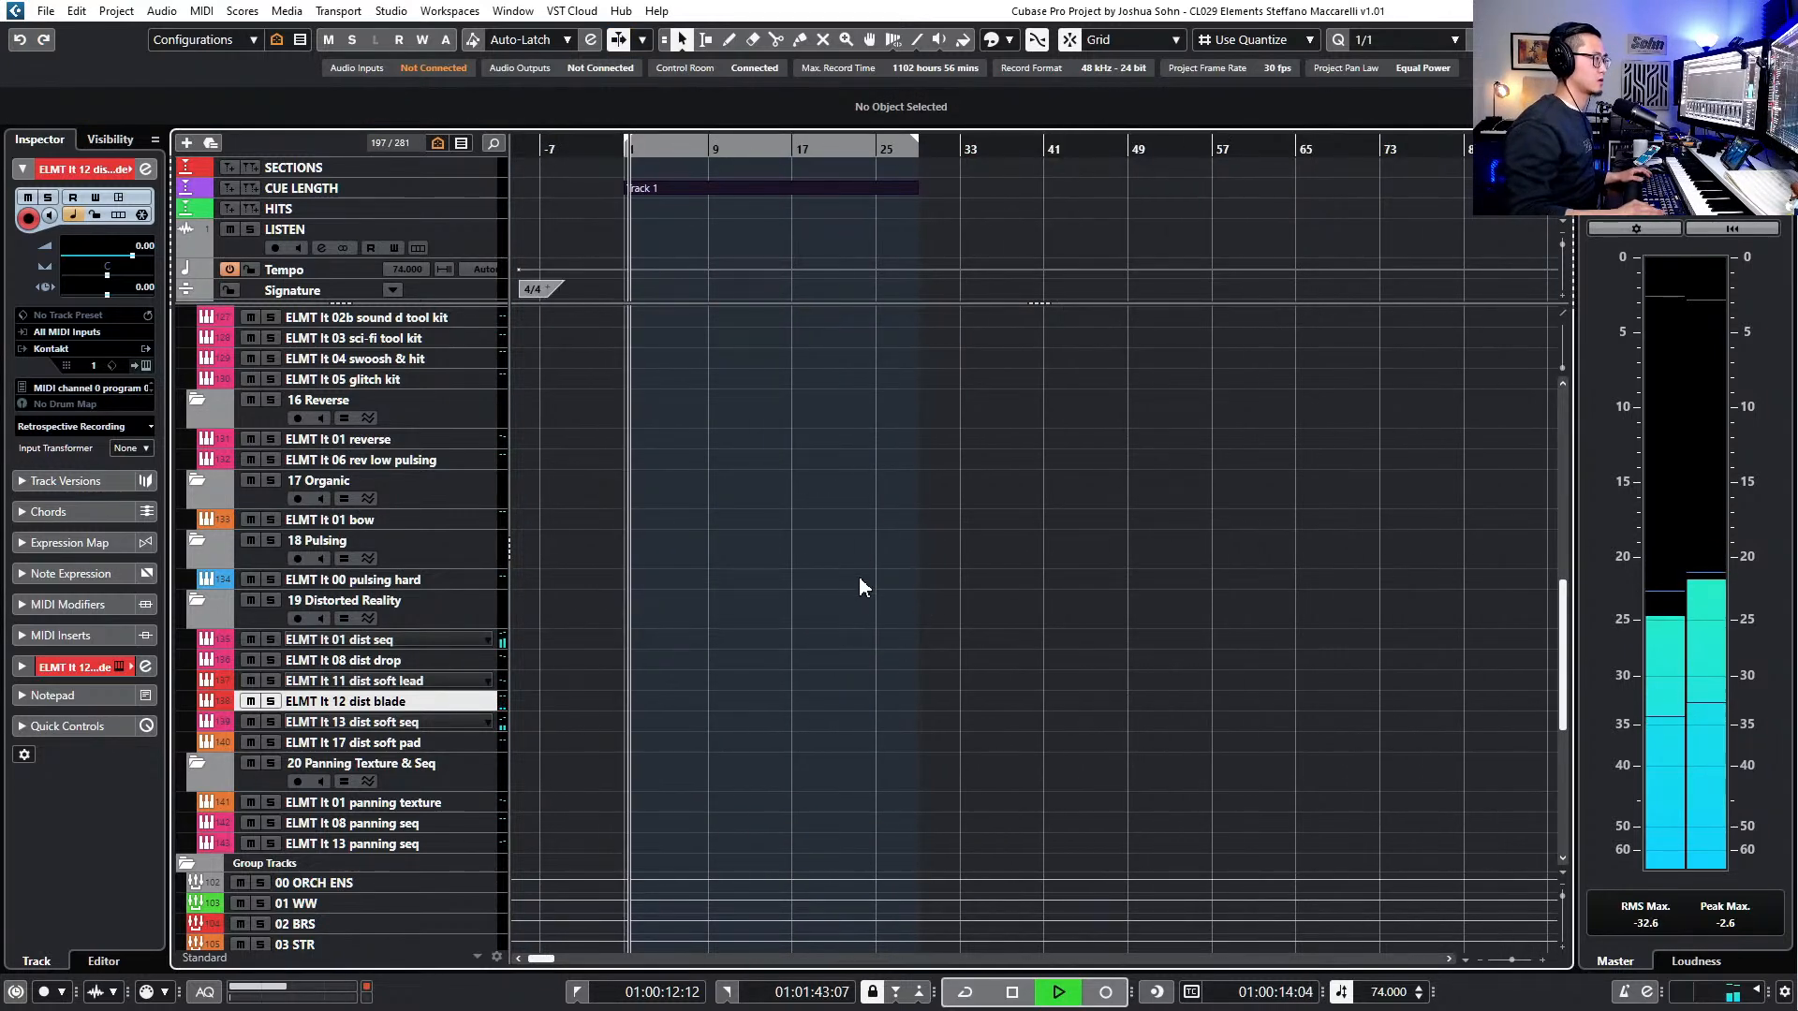
key(space)
key(Up)
key(Up)
key(Up)
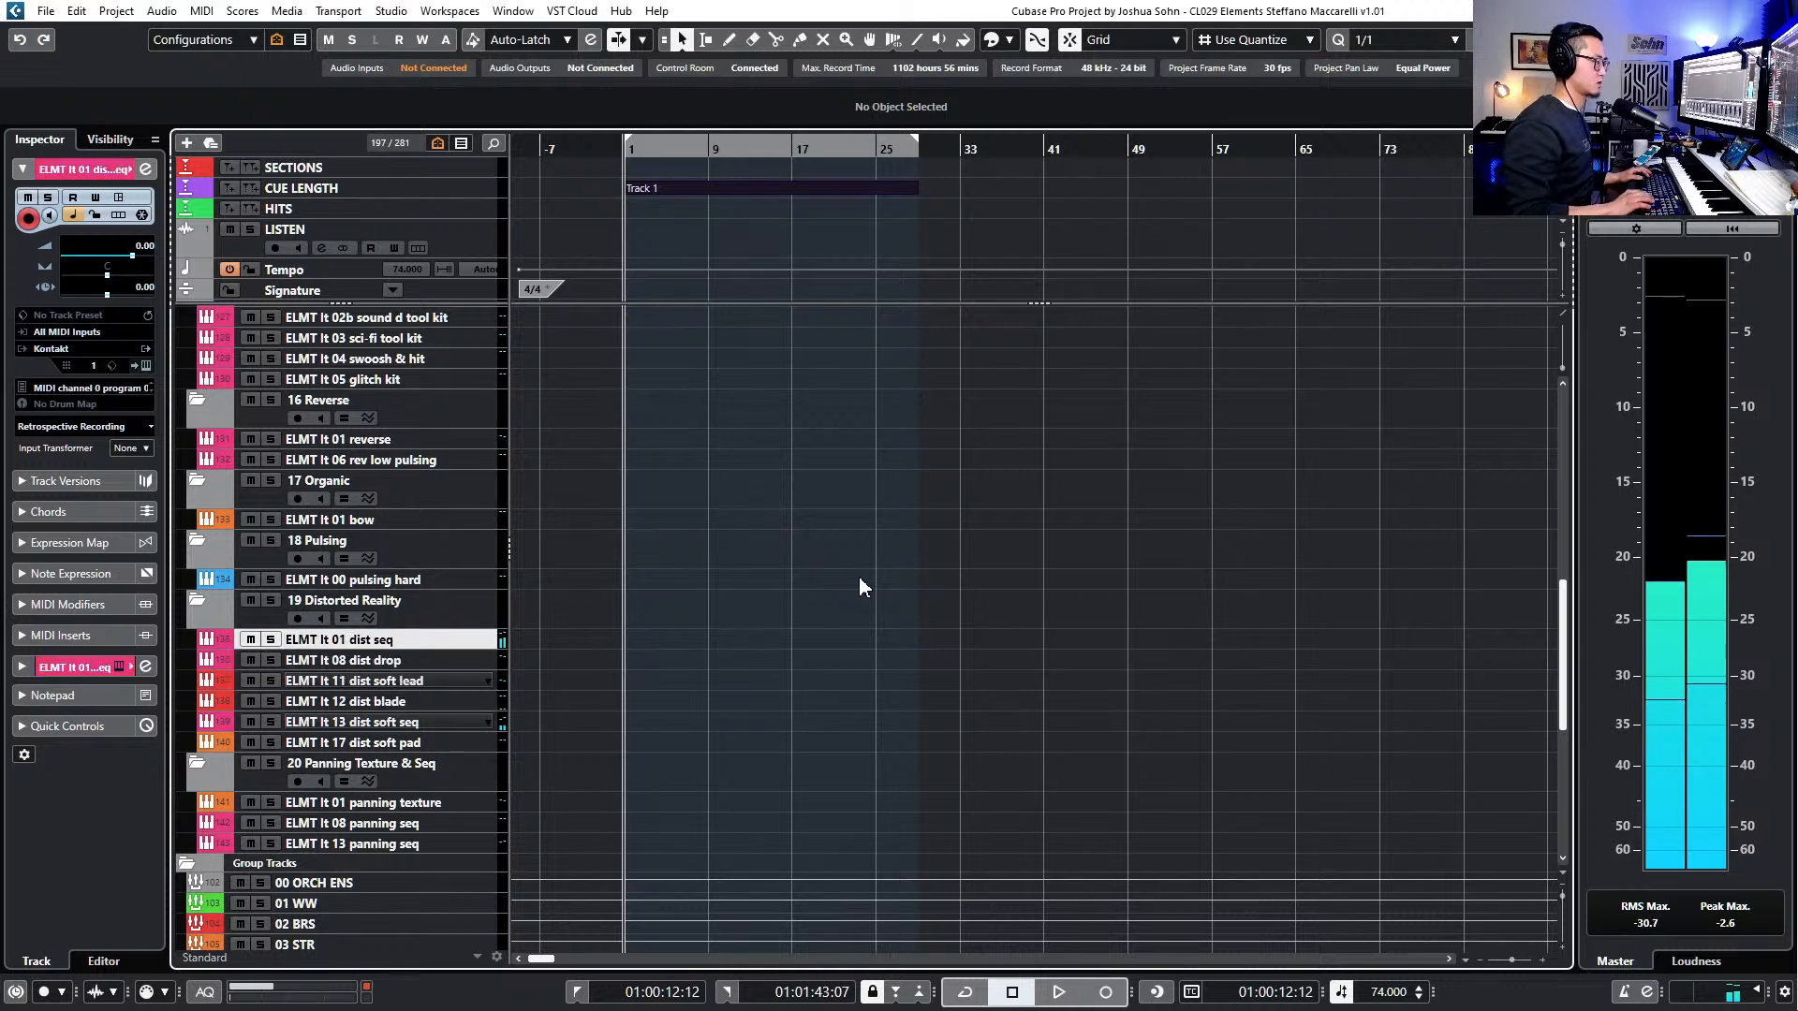
- Select the ELMT lt Viking Water track and then the ELMT lt 09 long uh track
scroll(885, 554, up, 5)
scroll(884, 555, up, 1)
click(482, 712)
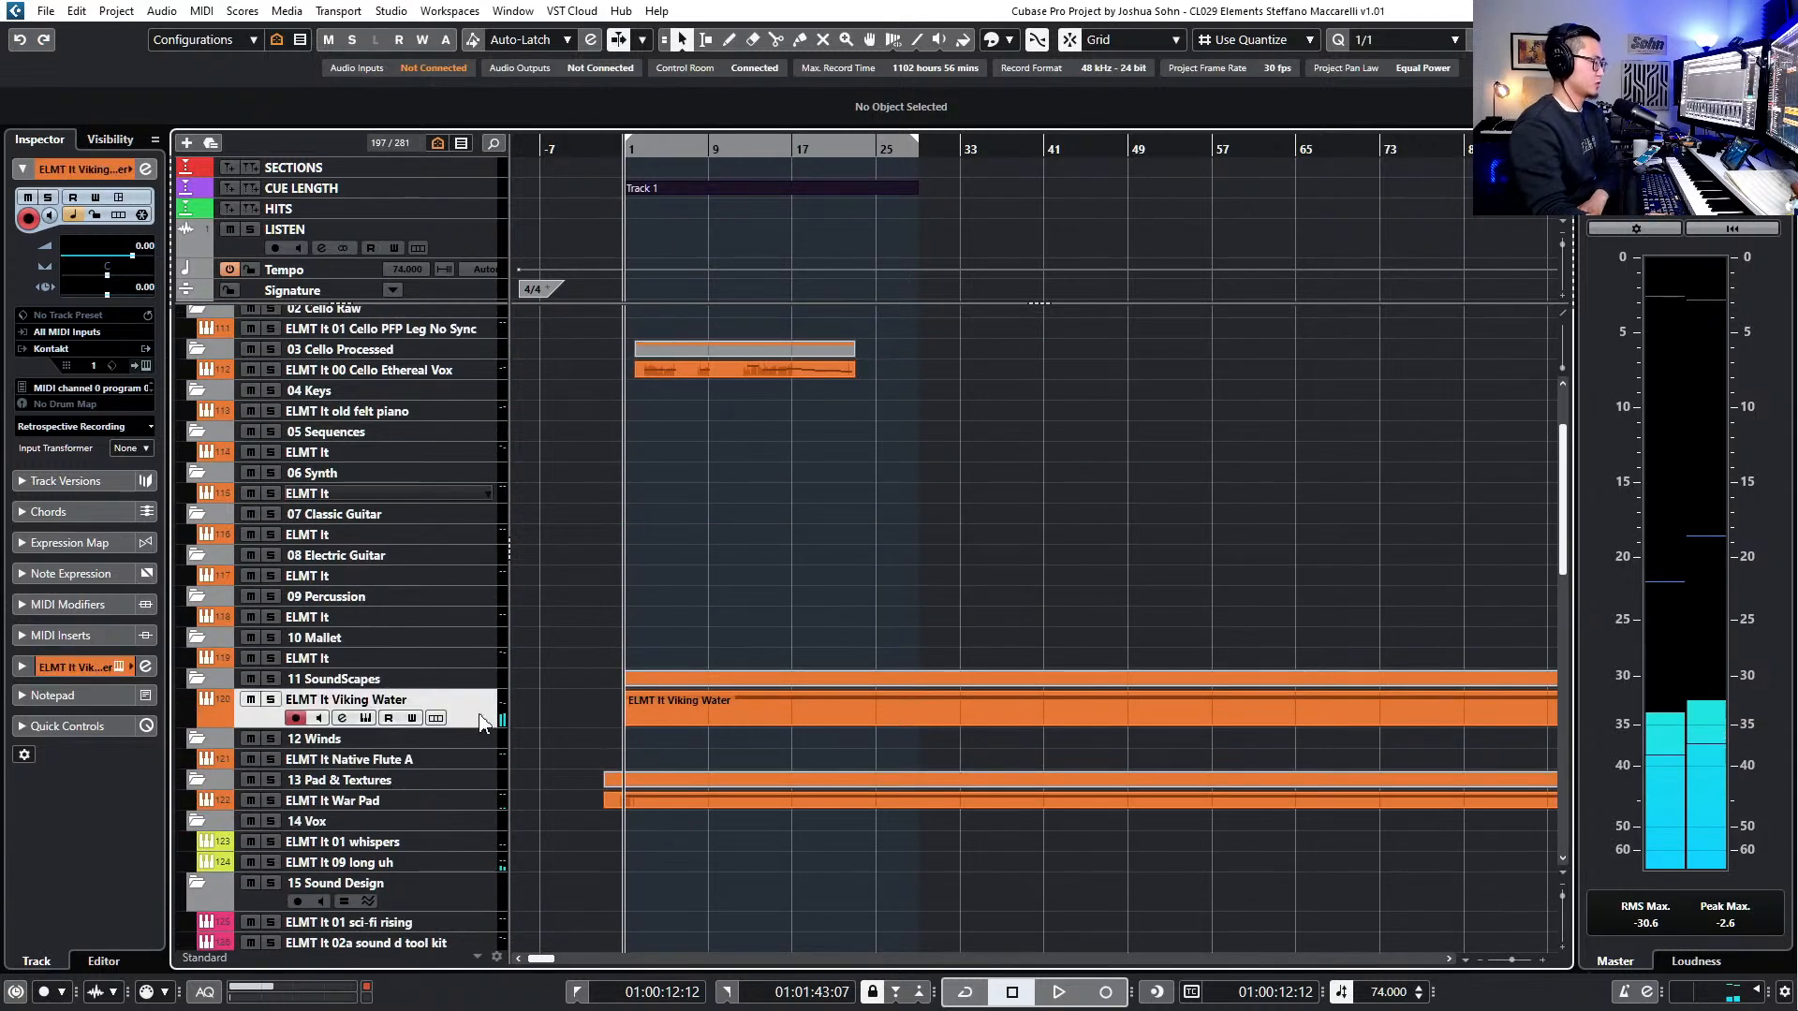
click(482, 860)
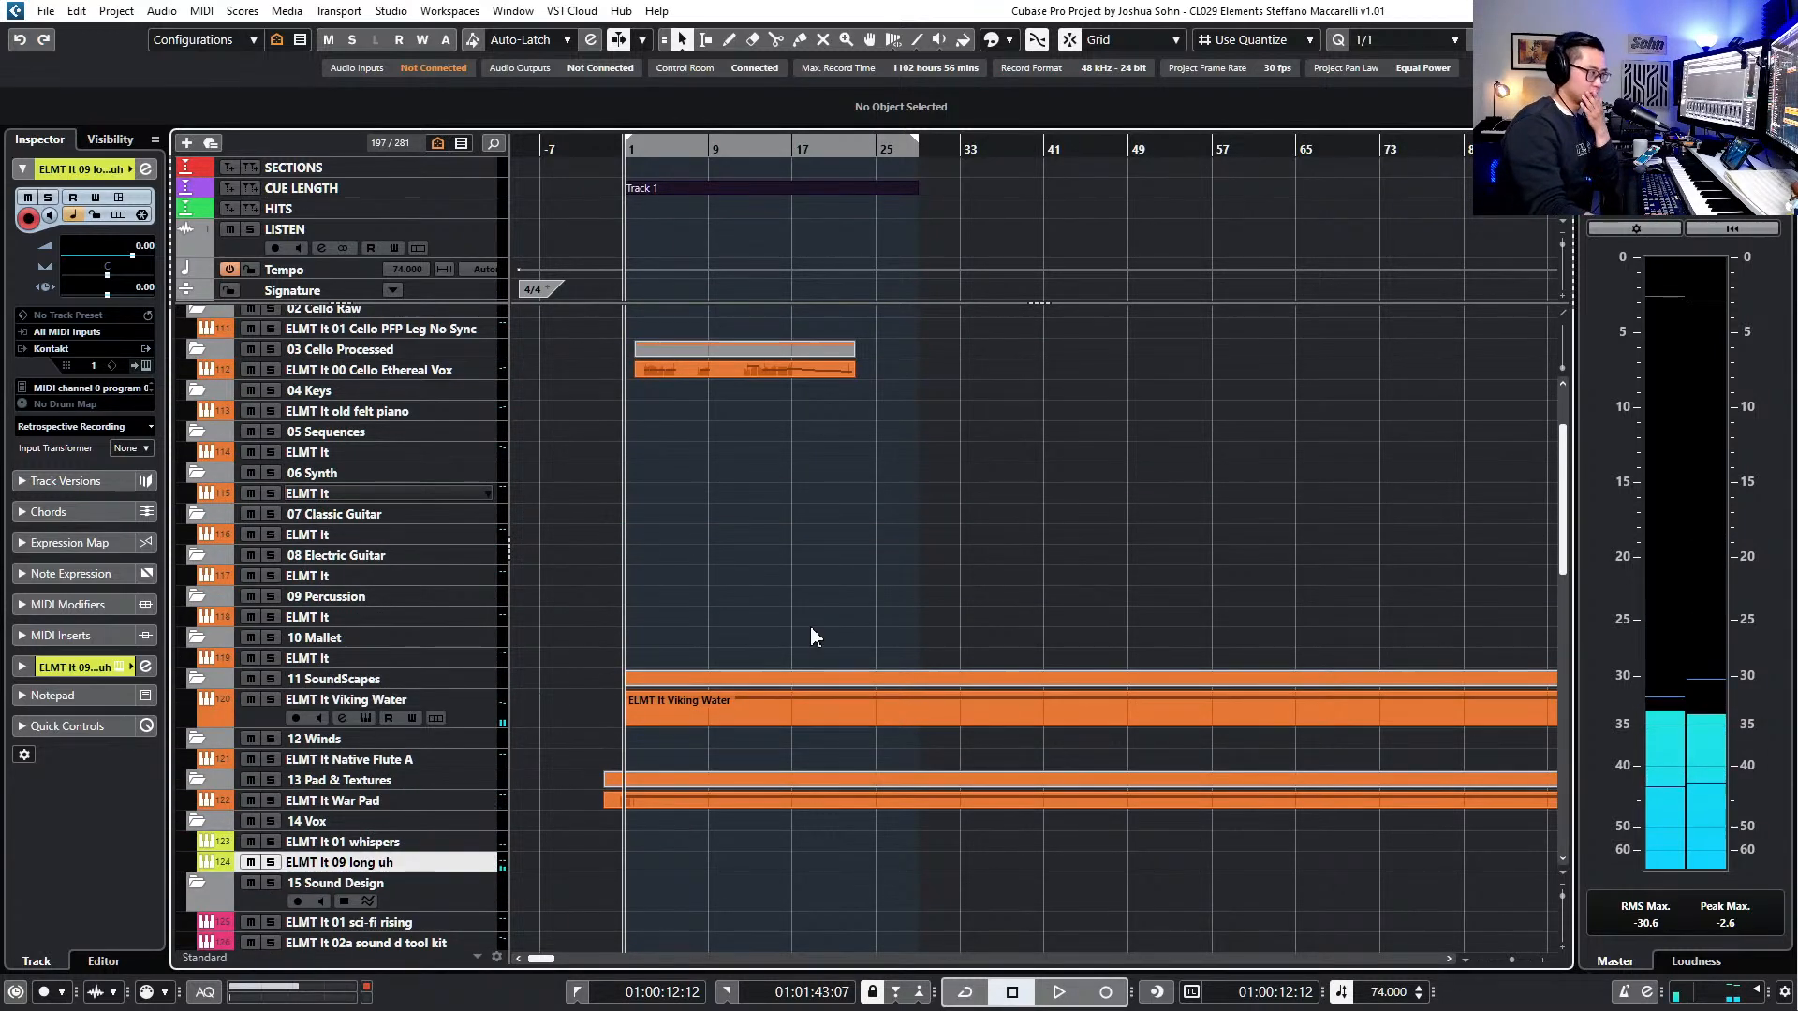
- Select the ELMT lt 13 dist soft seq track and then the ELMT lt 11 dist soft lead track
scroll(805, 688, up, 1)
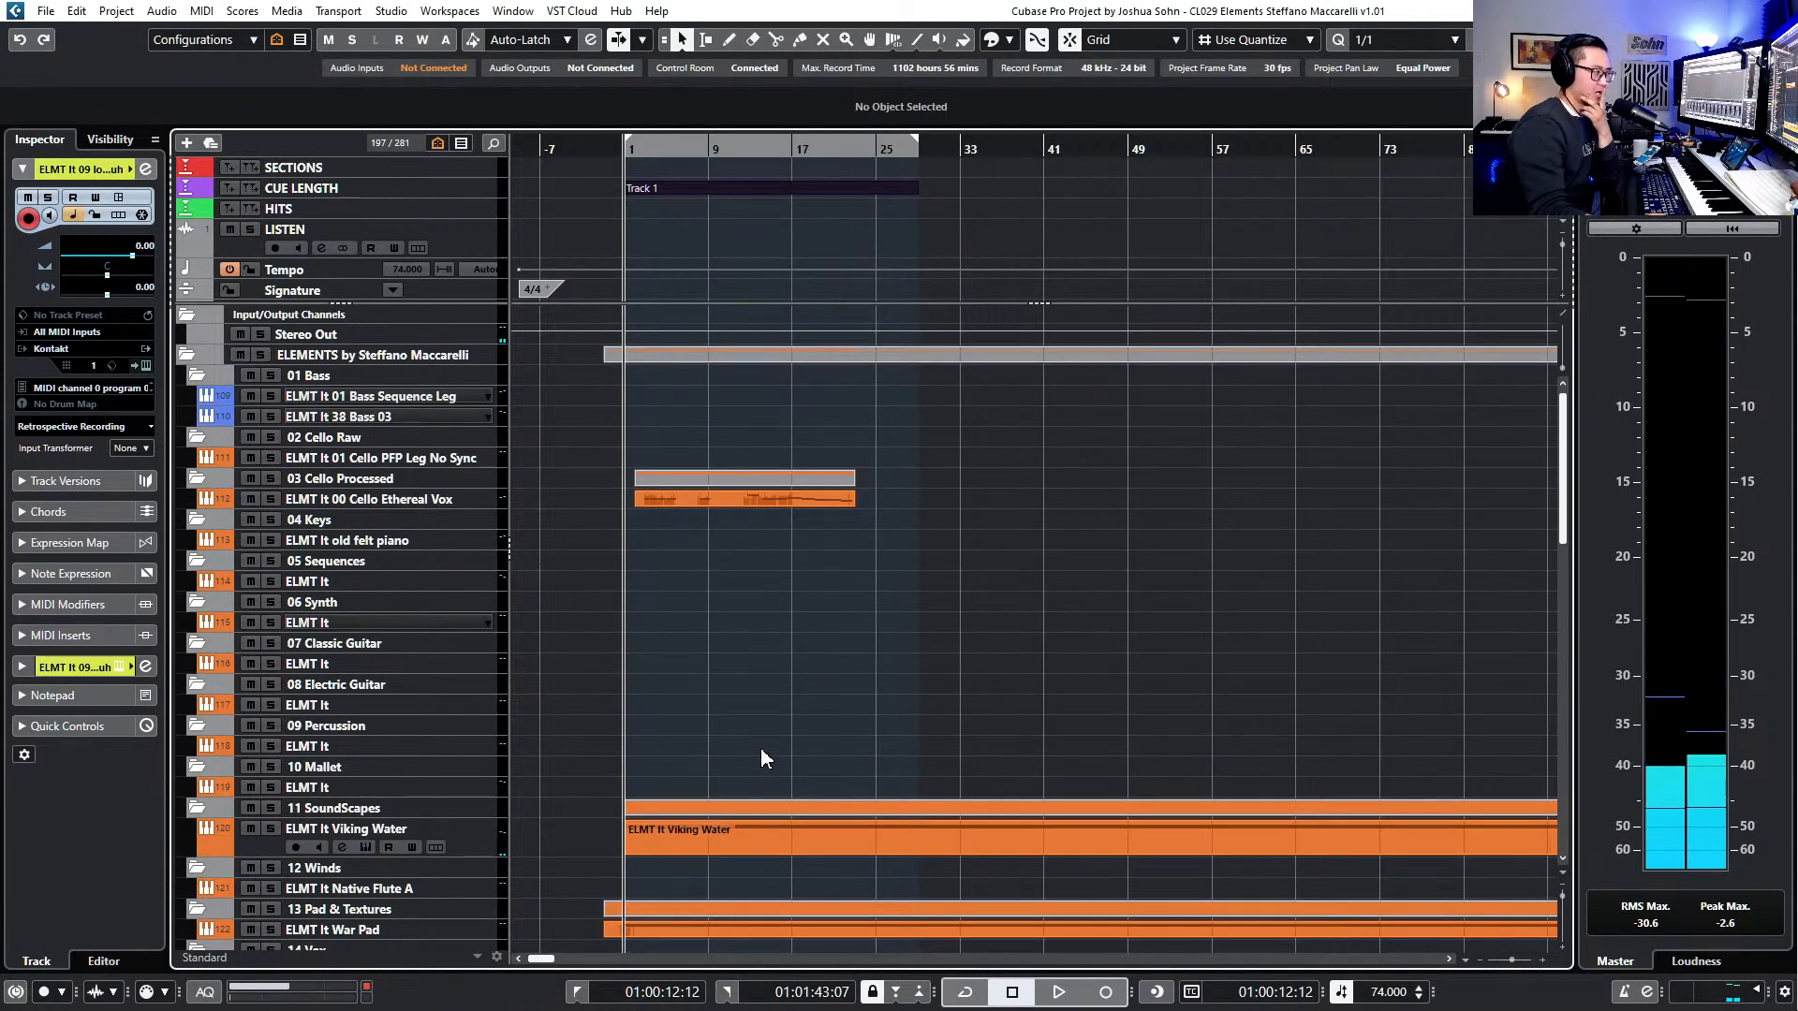
scroll(762, 740, down, 8)
click(620, 593)
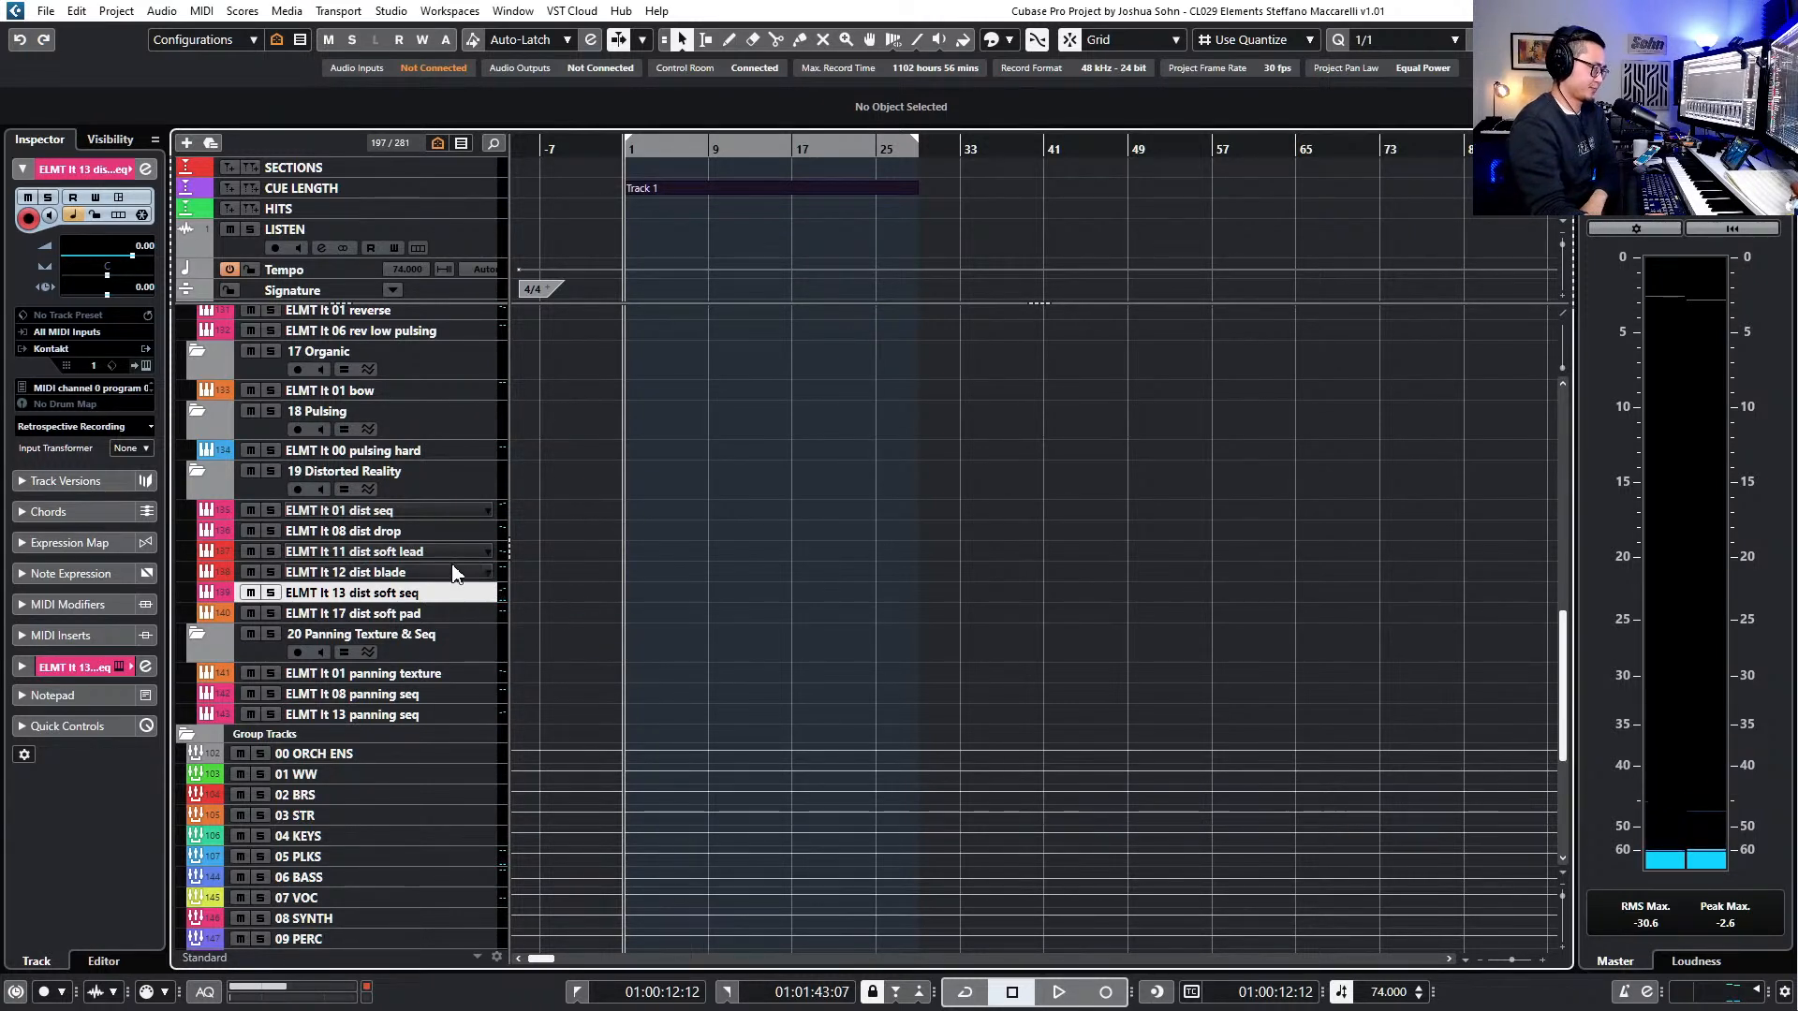
click(427, 553)
- Open the ELMT lt Viking Water track's Kontakt instrument in its edit view and move the window clear of the webcam area
scroll(430, 560, up, 10)
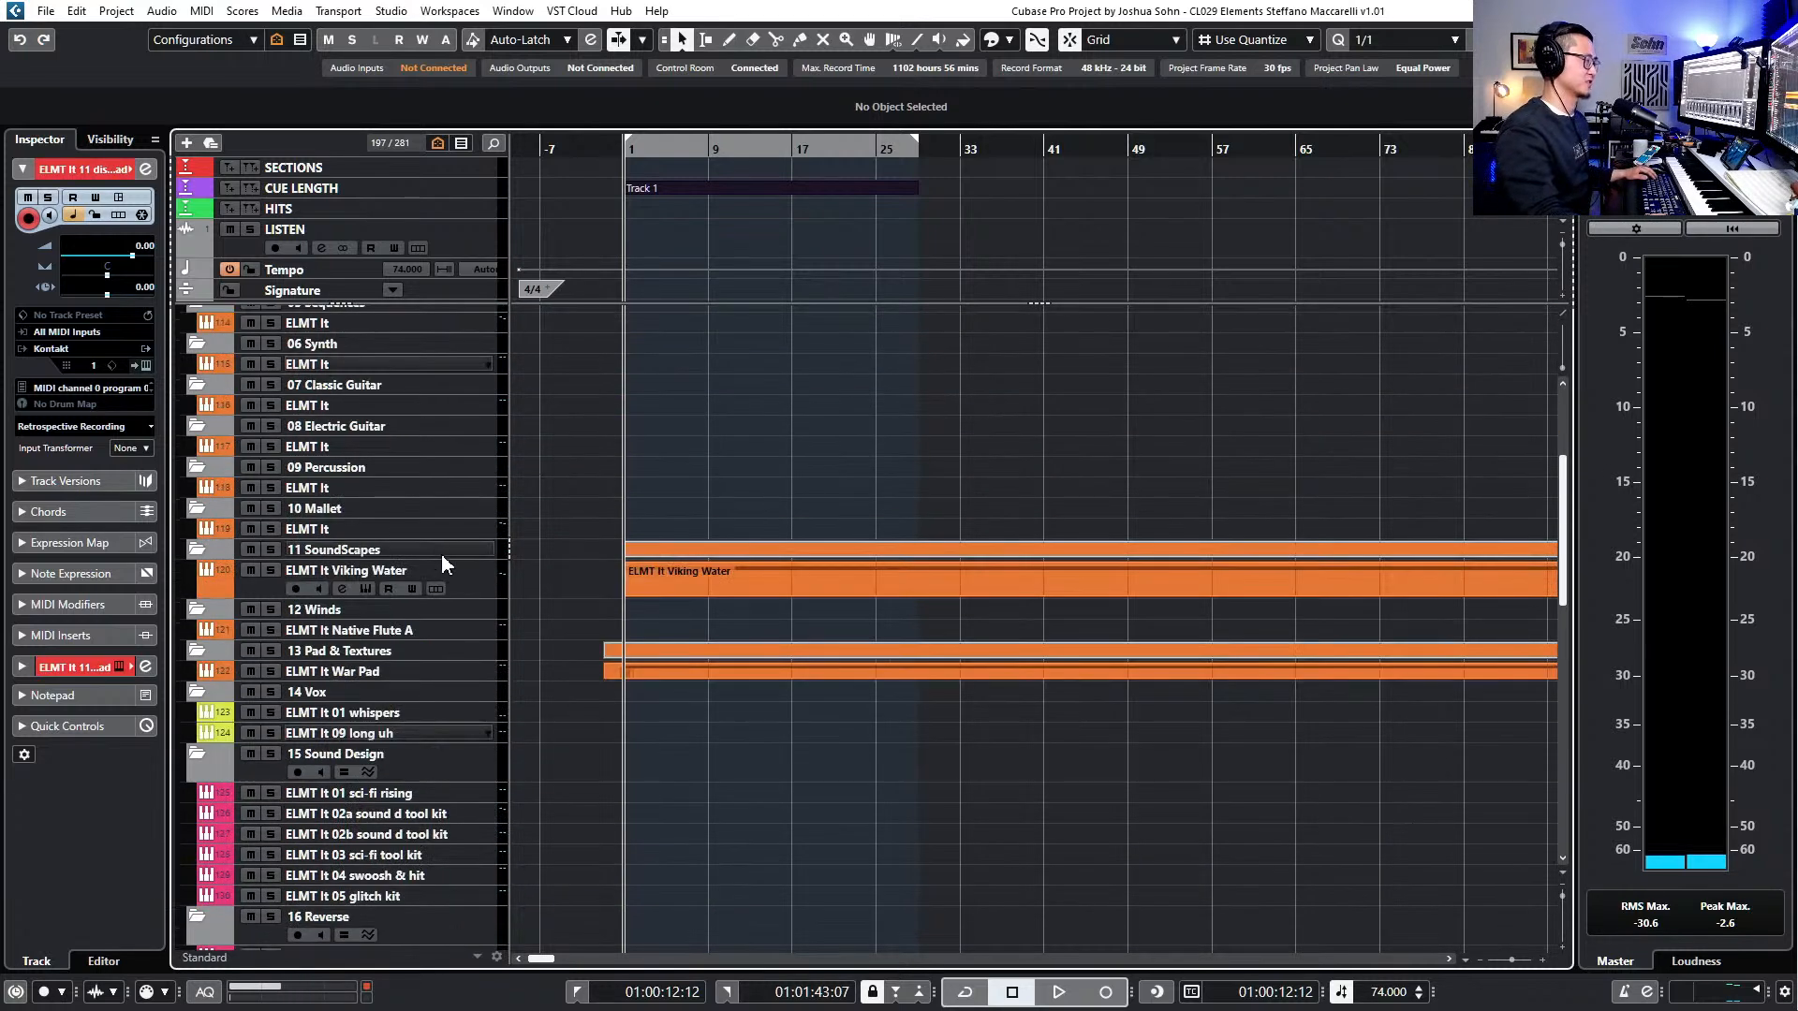
click(468, 573)
key(alt+shift+e)
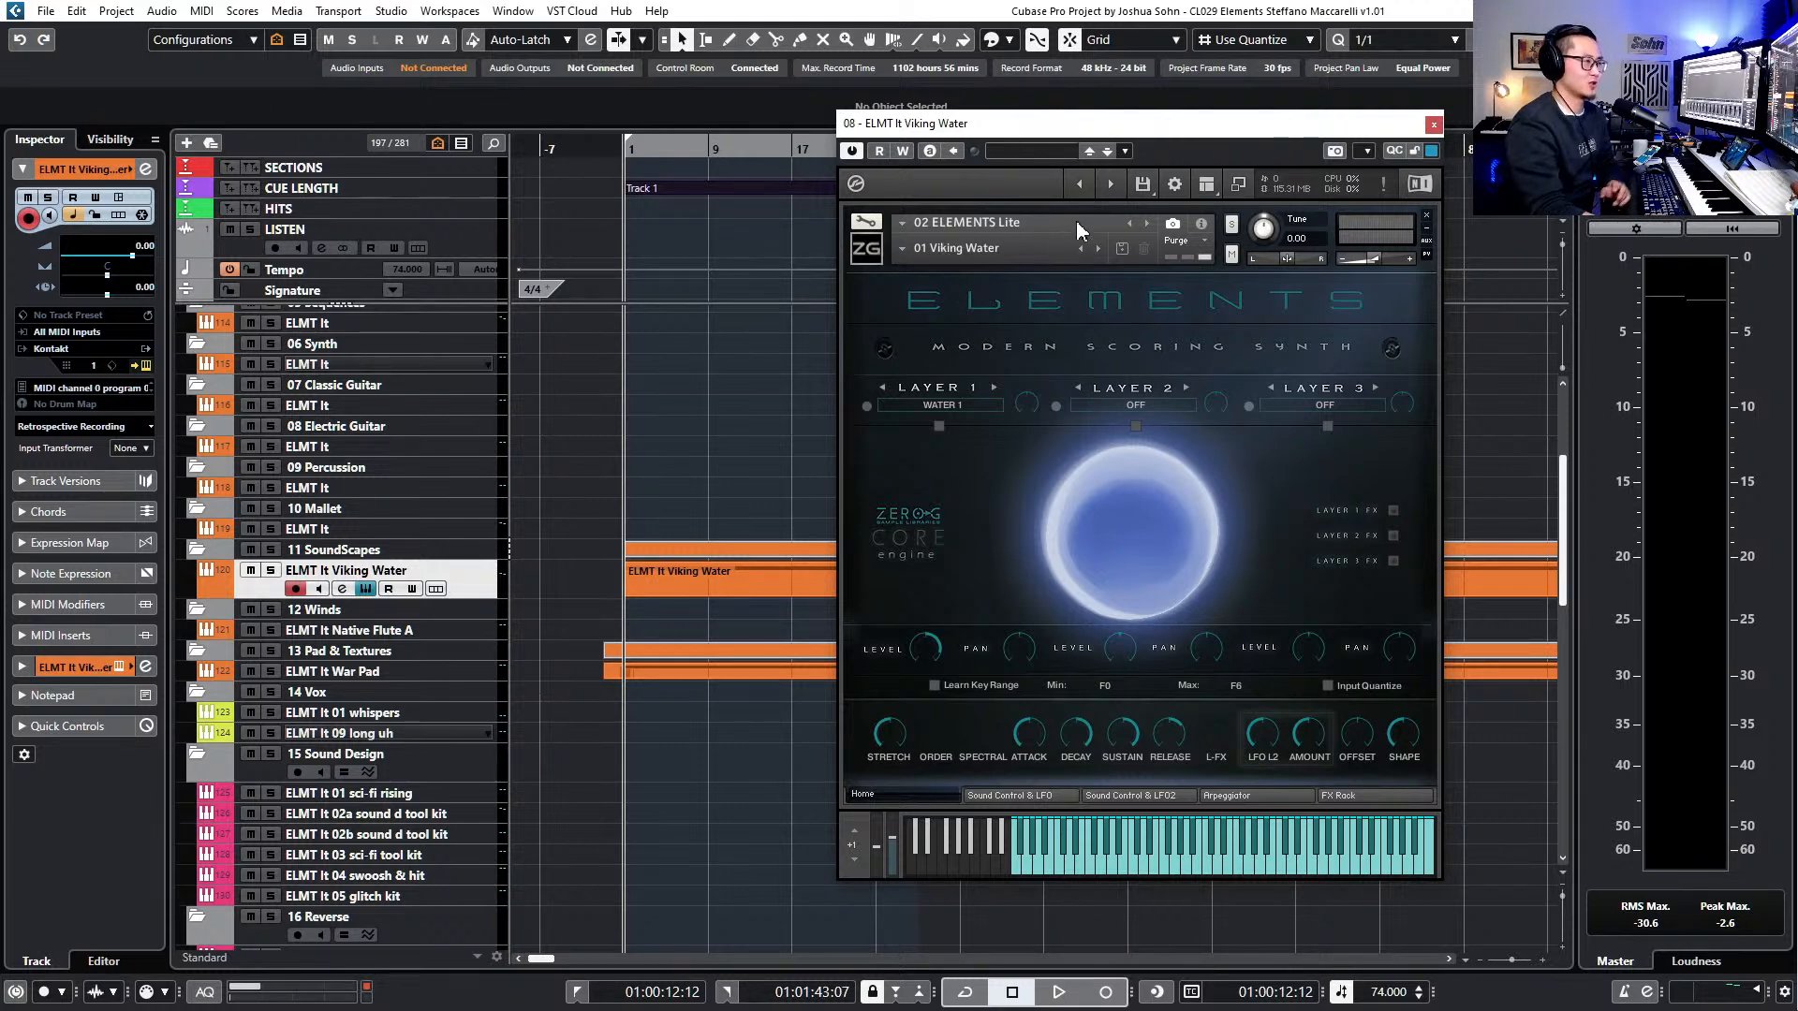
click(865, 222)
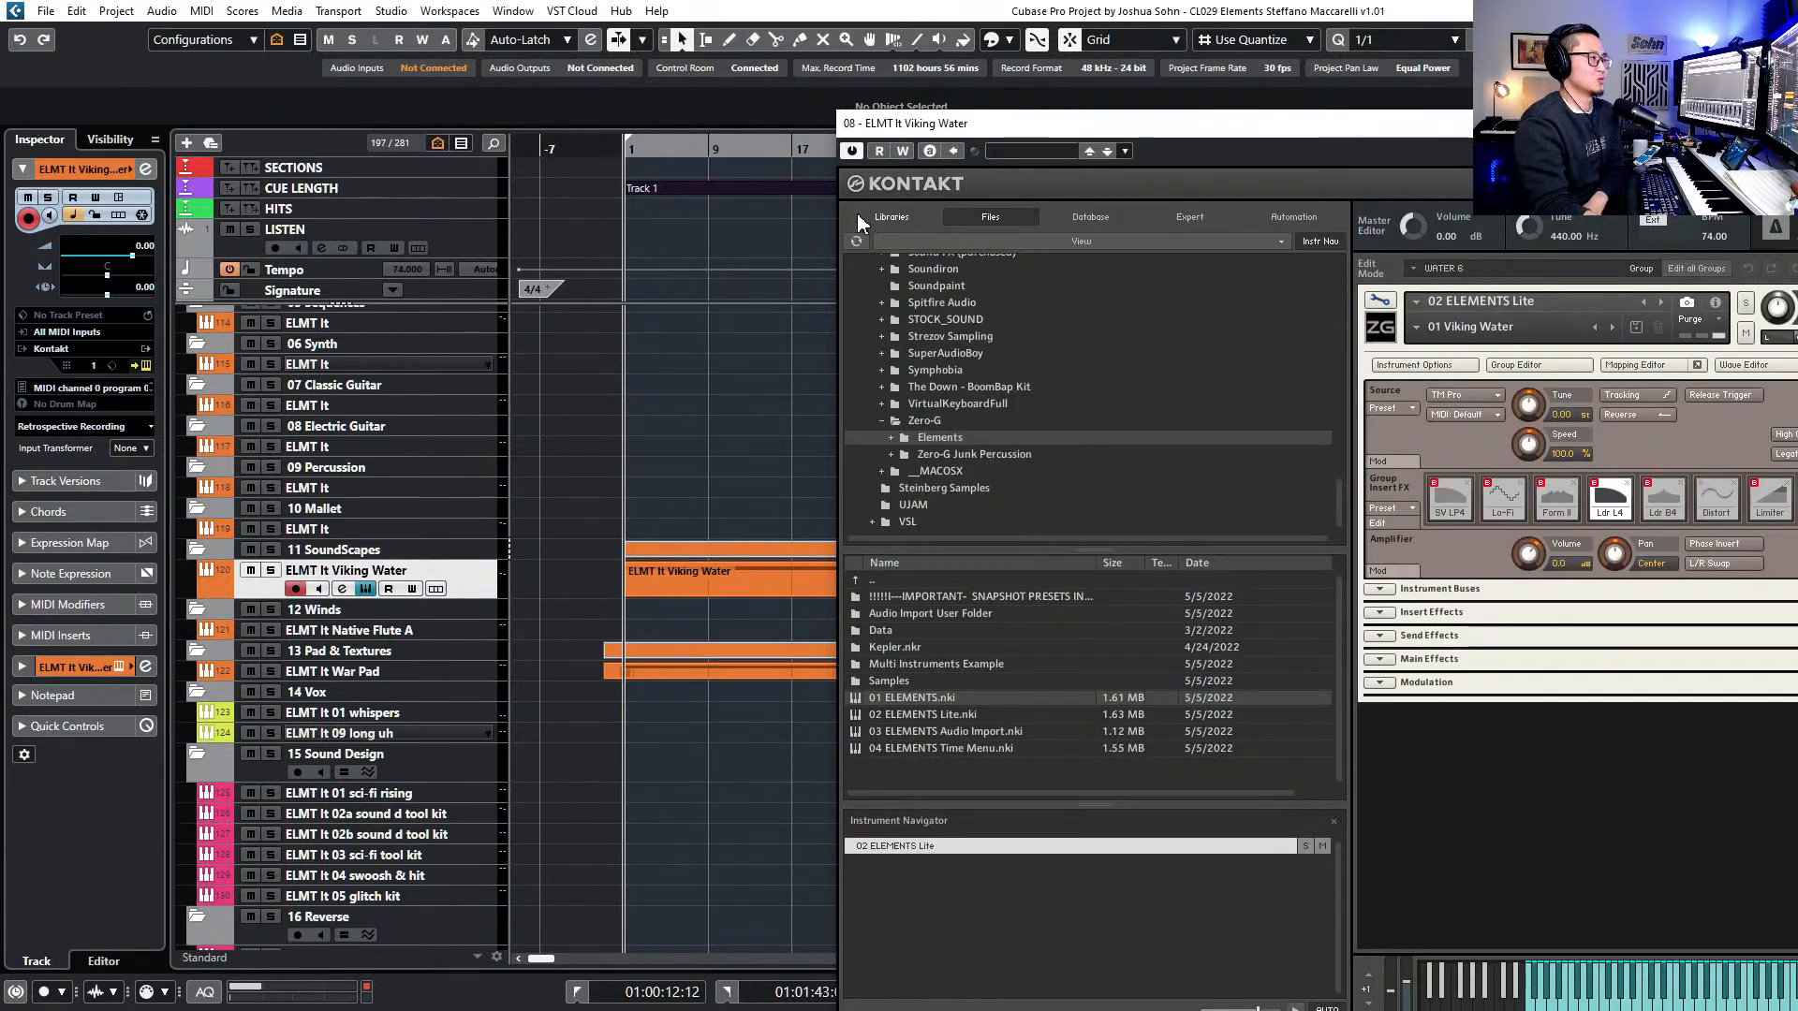
drag(1373, 113, 687, 57)
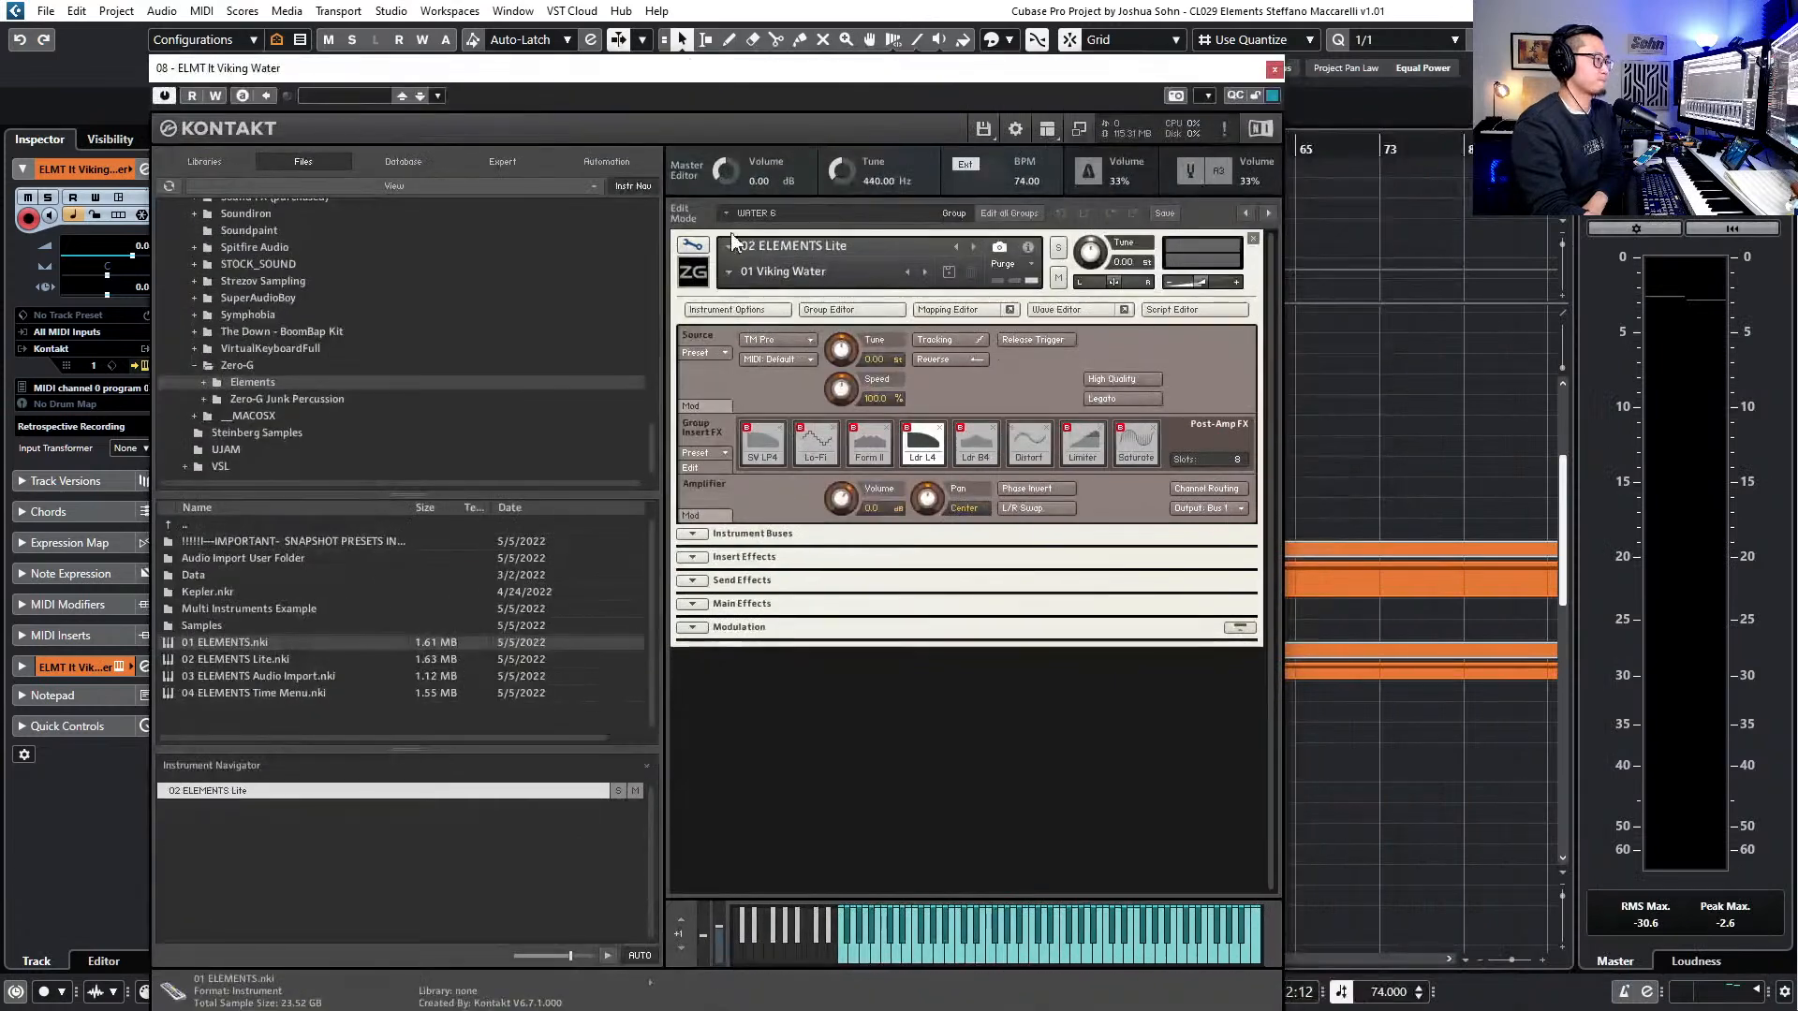
- Switch the Viking Water instrument between its front panel and edit view, and examine the DFD preload buffer size in its instrument options
click(694, 245)
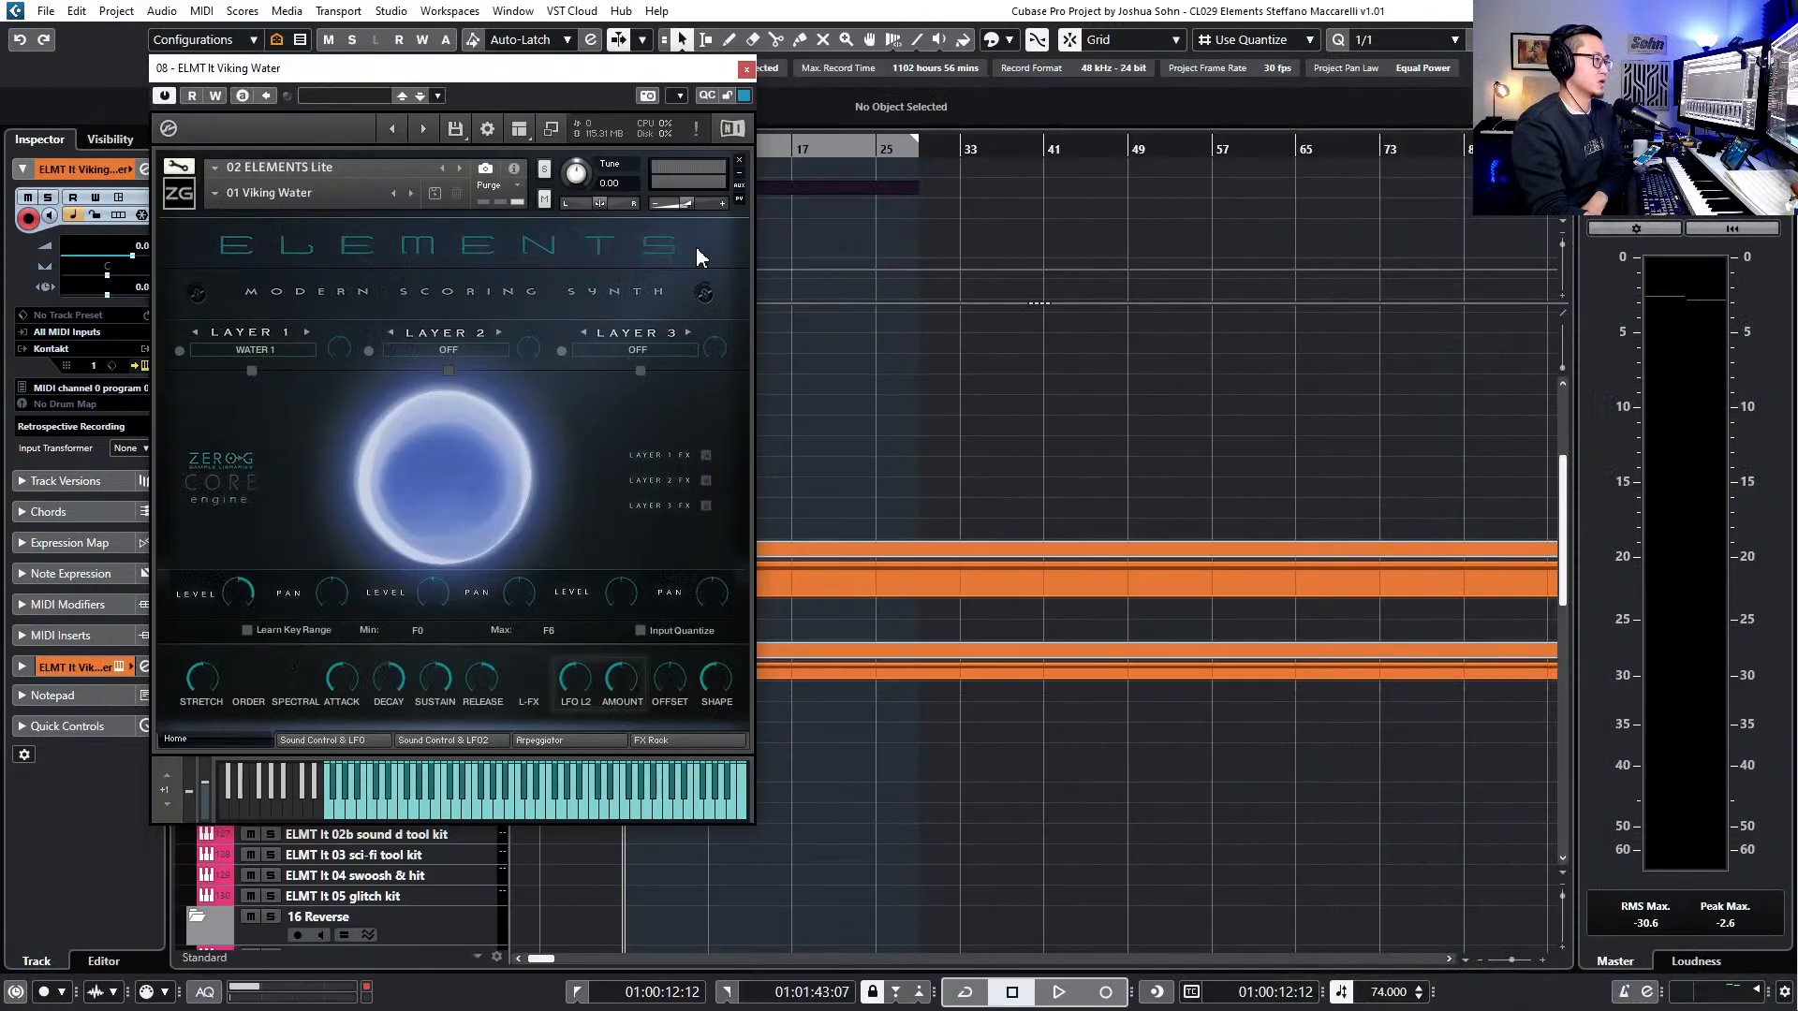
click(174, 169)
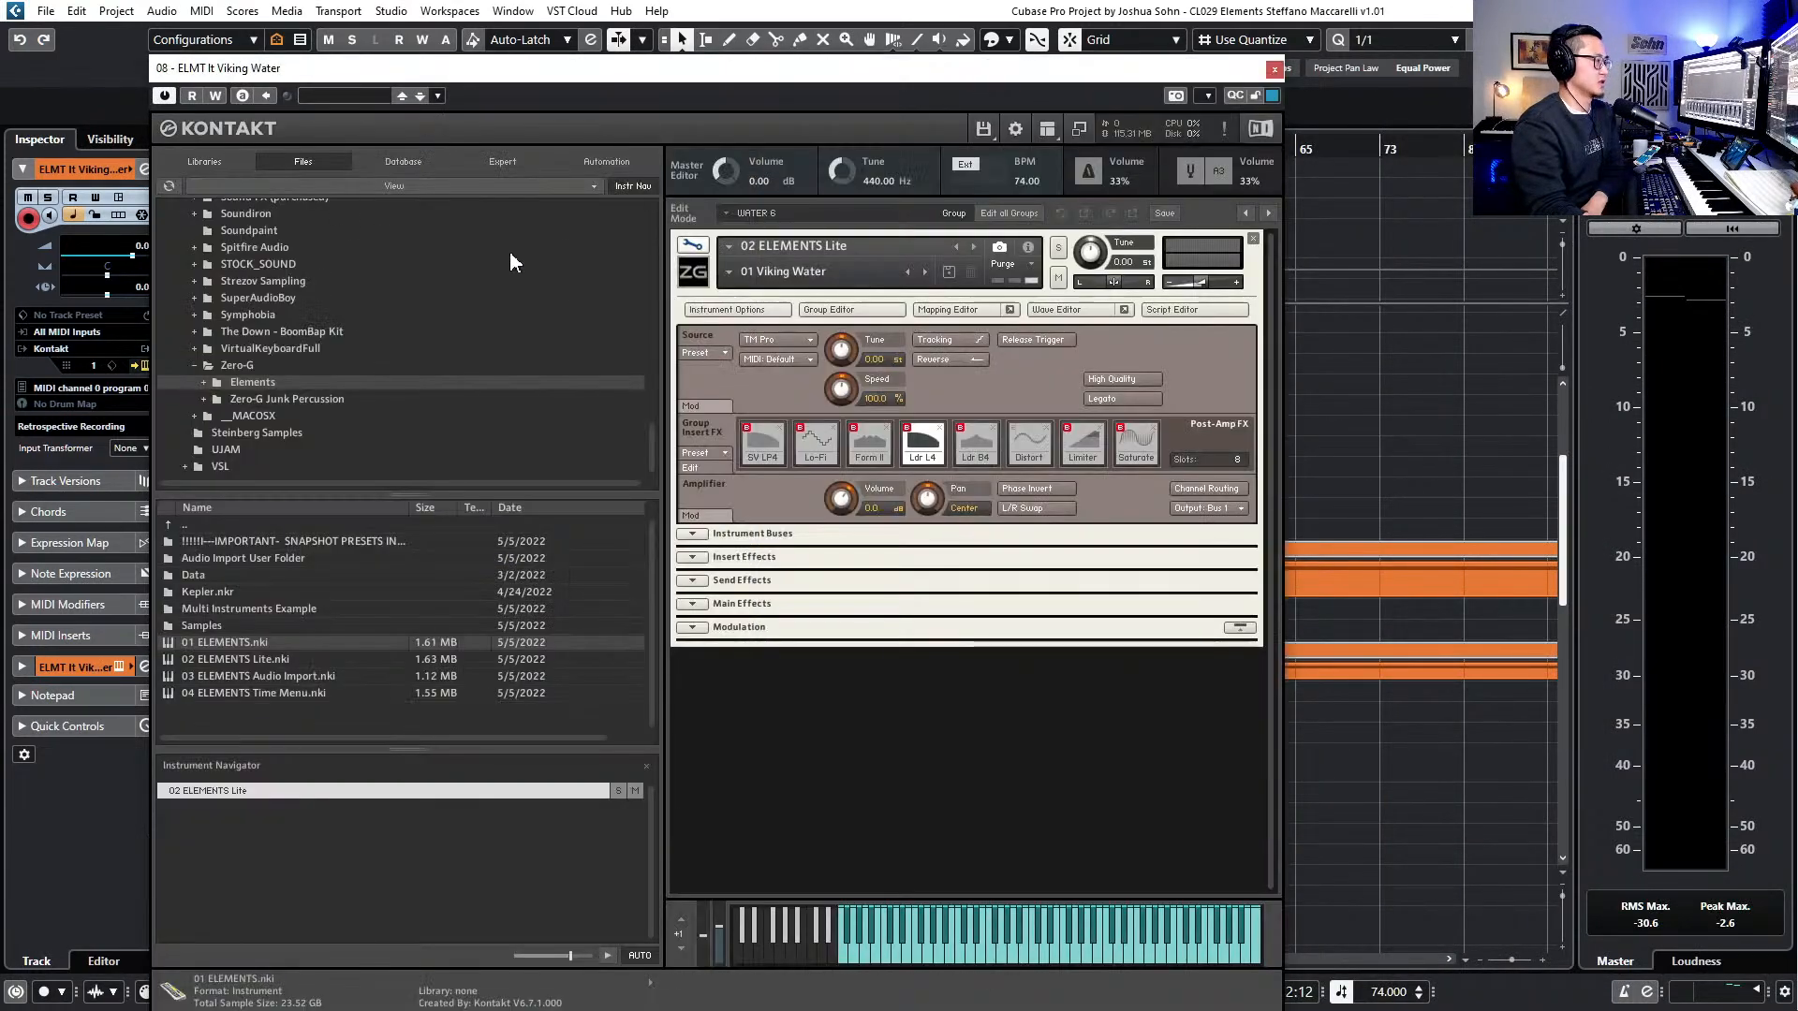
click(694, 245)
click(174, 171)
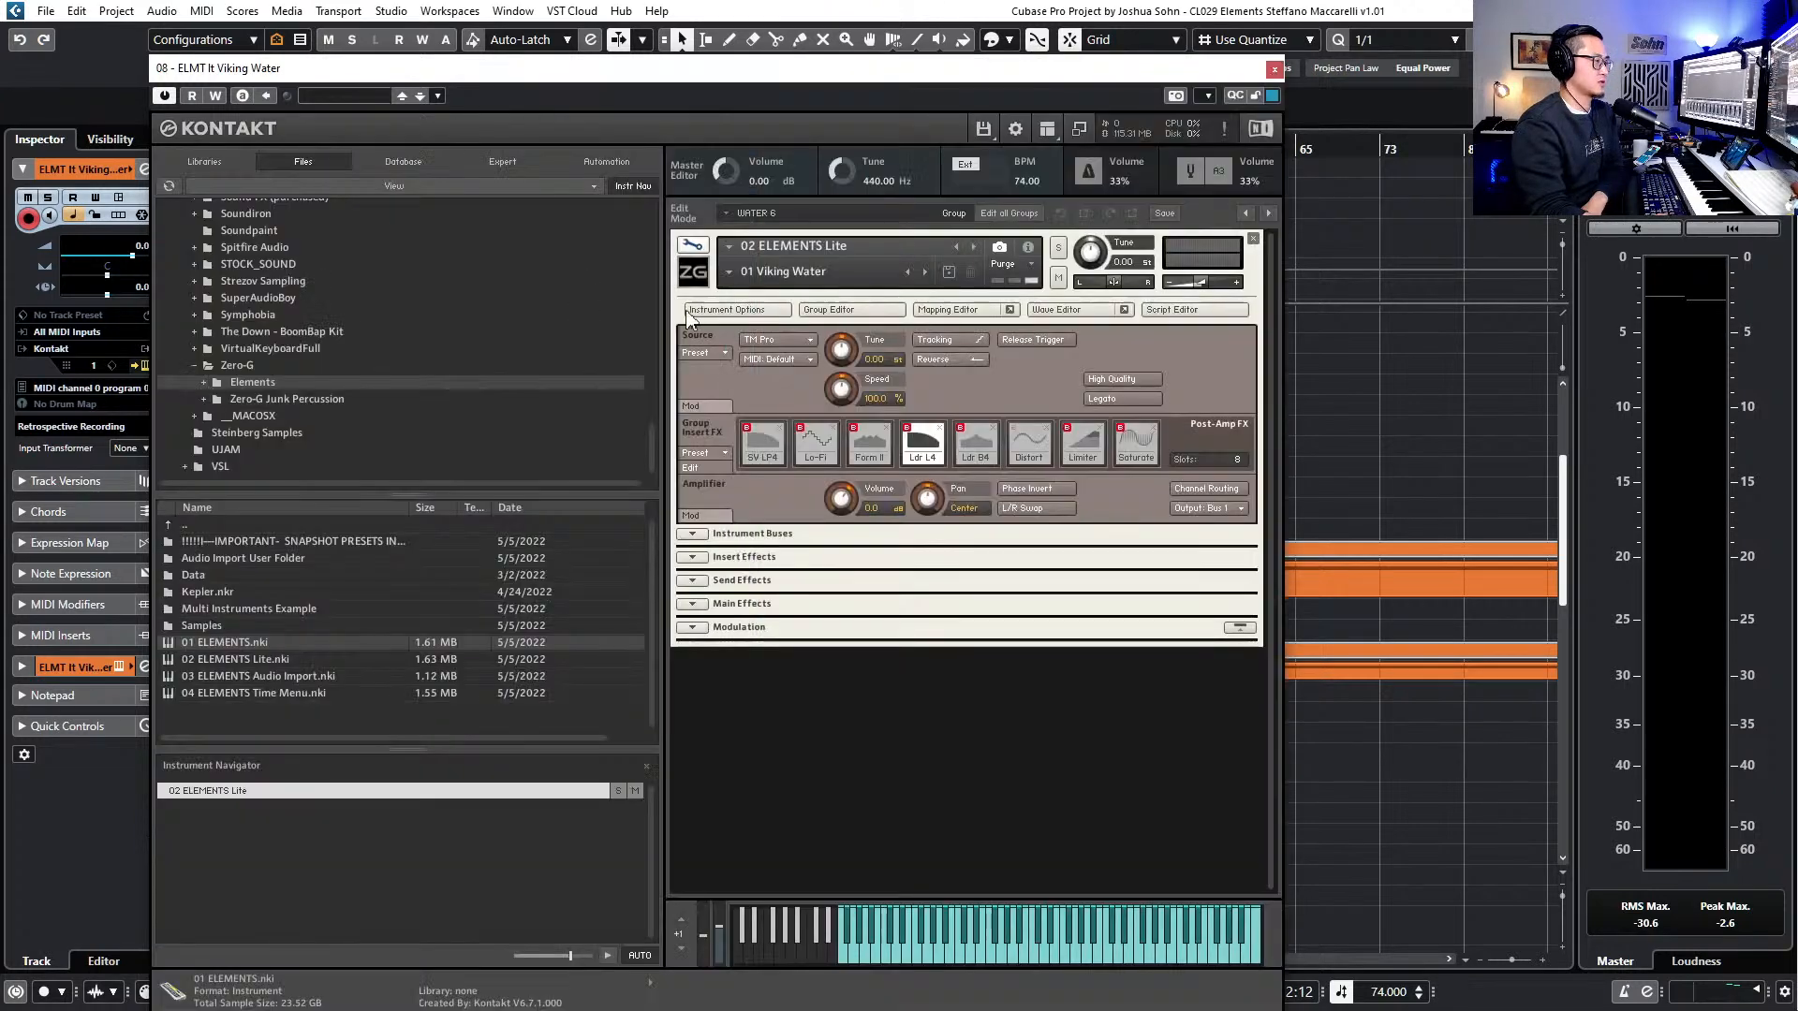
click(740, 311)
click(690, 451)
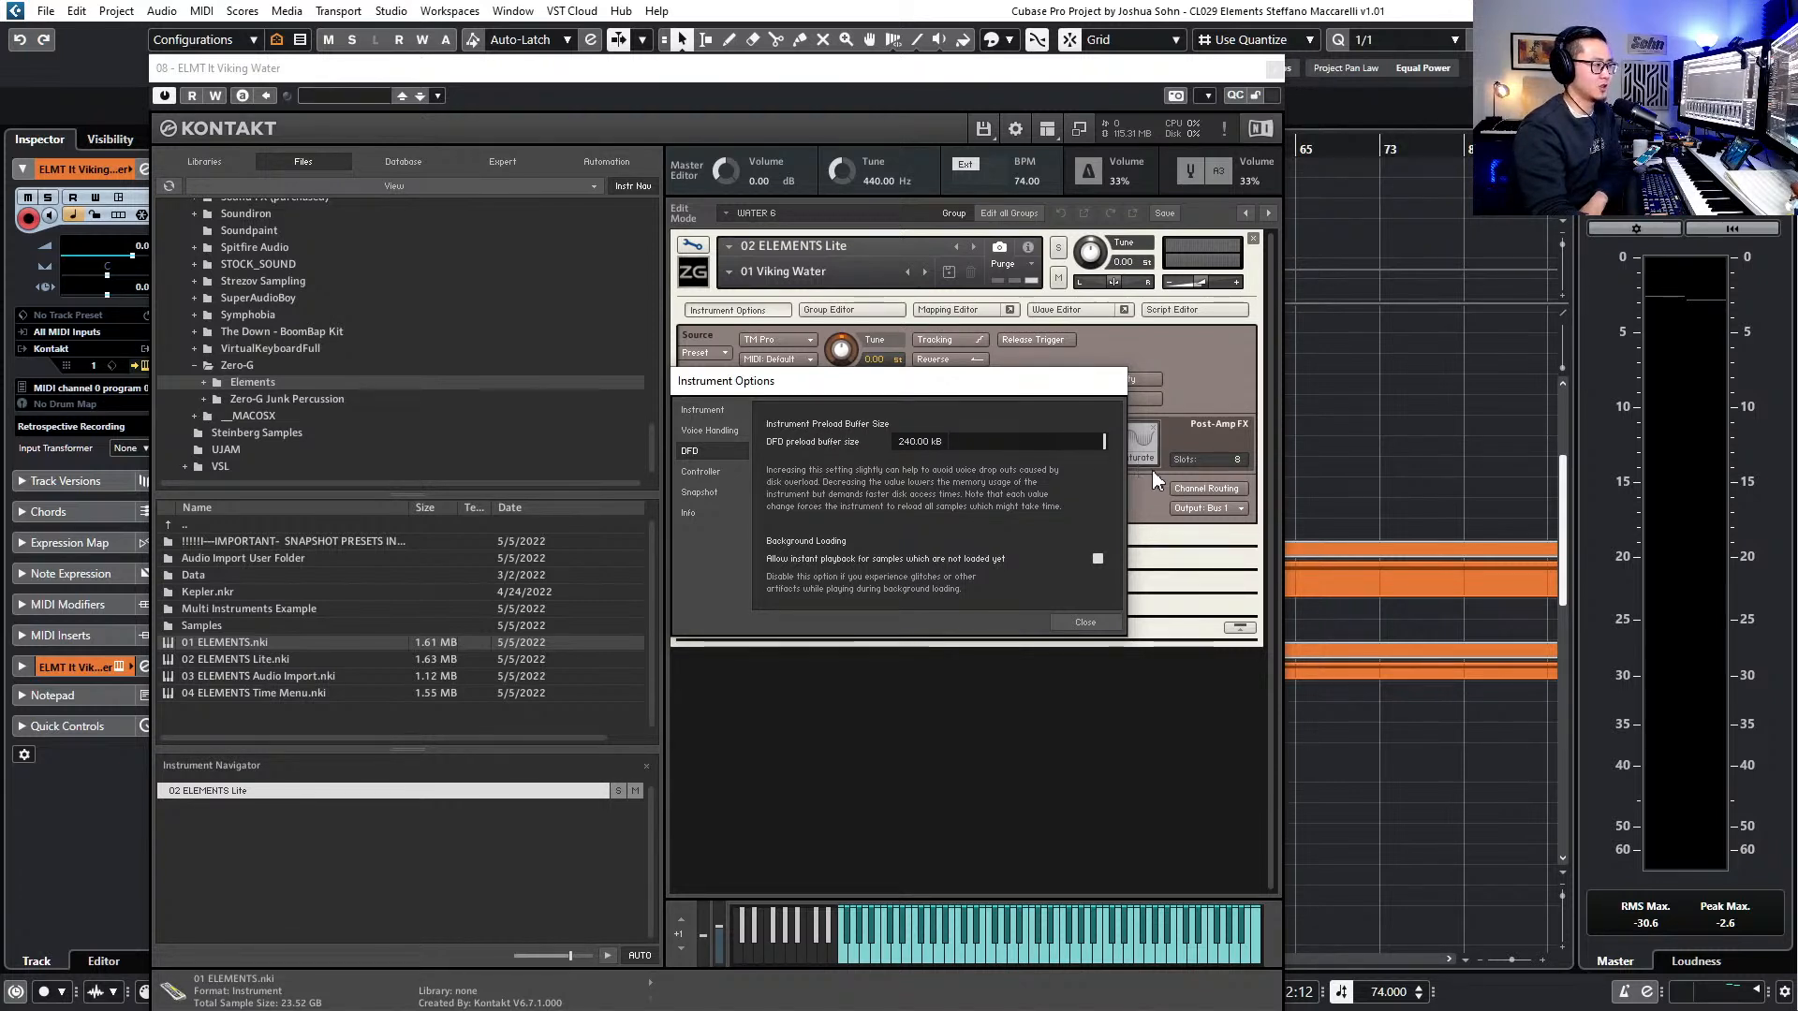
click(1085, 622)
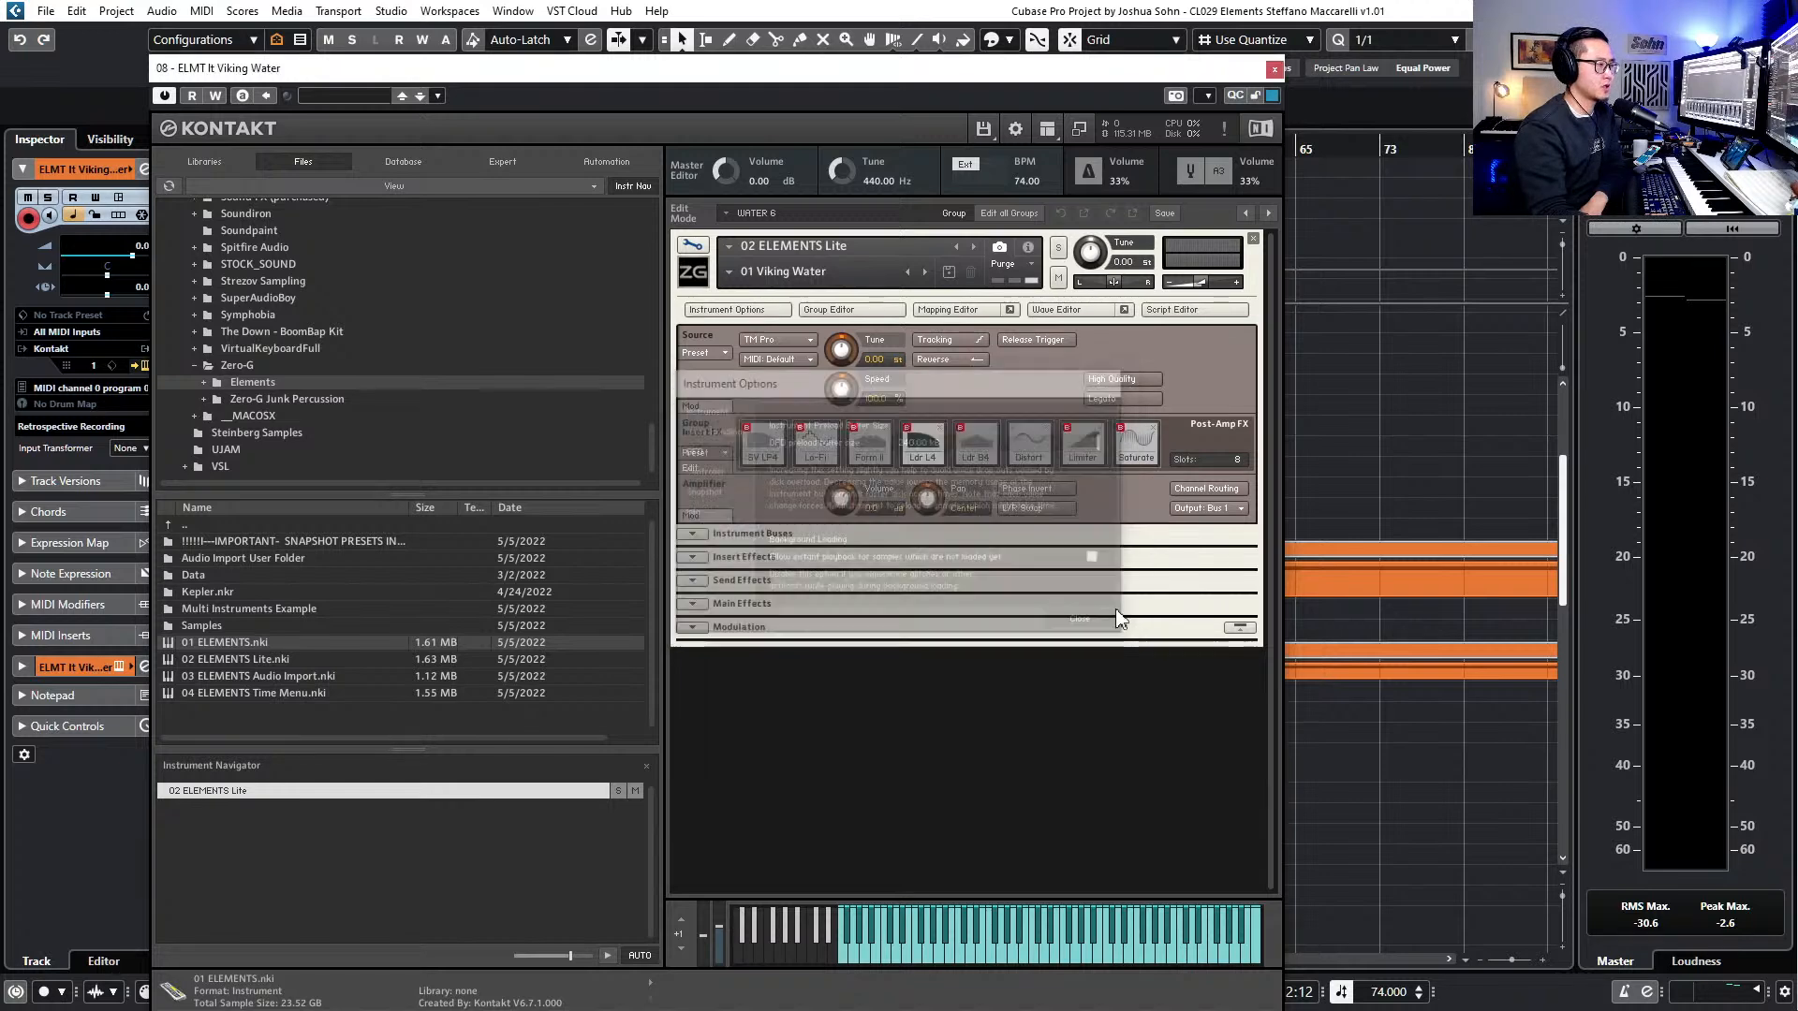
click(1275, 69)
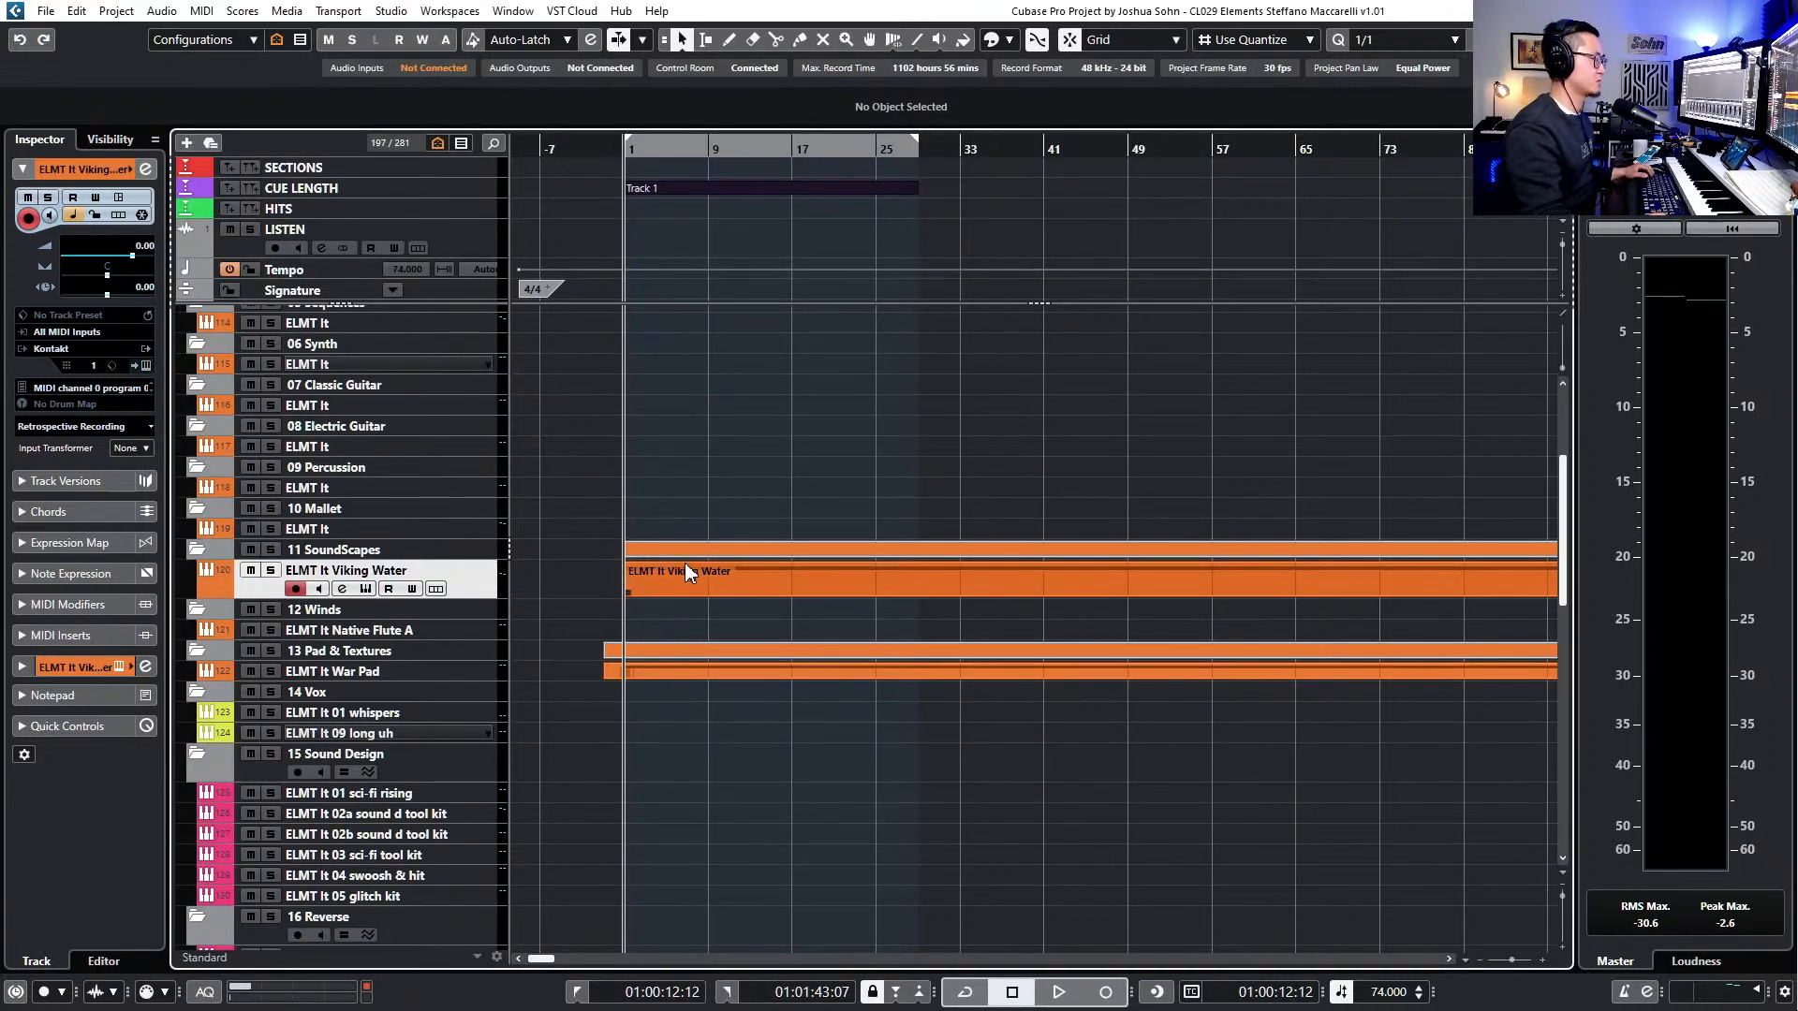
- Play the ELMT lt Viking Water track soloed from bar 1, and turn its solo off during playback
key(g)
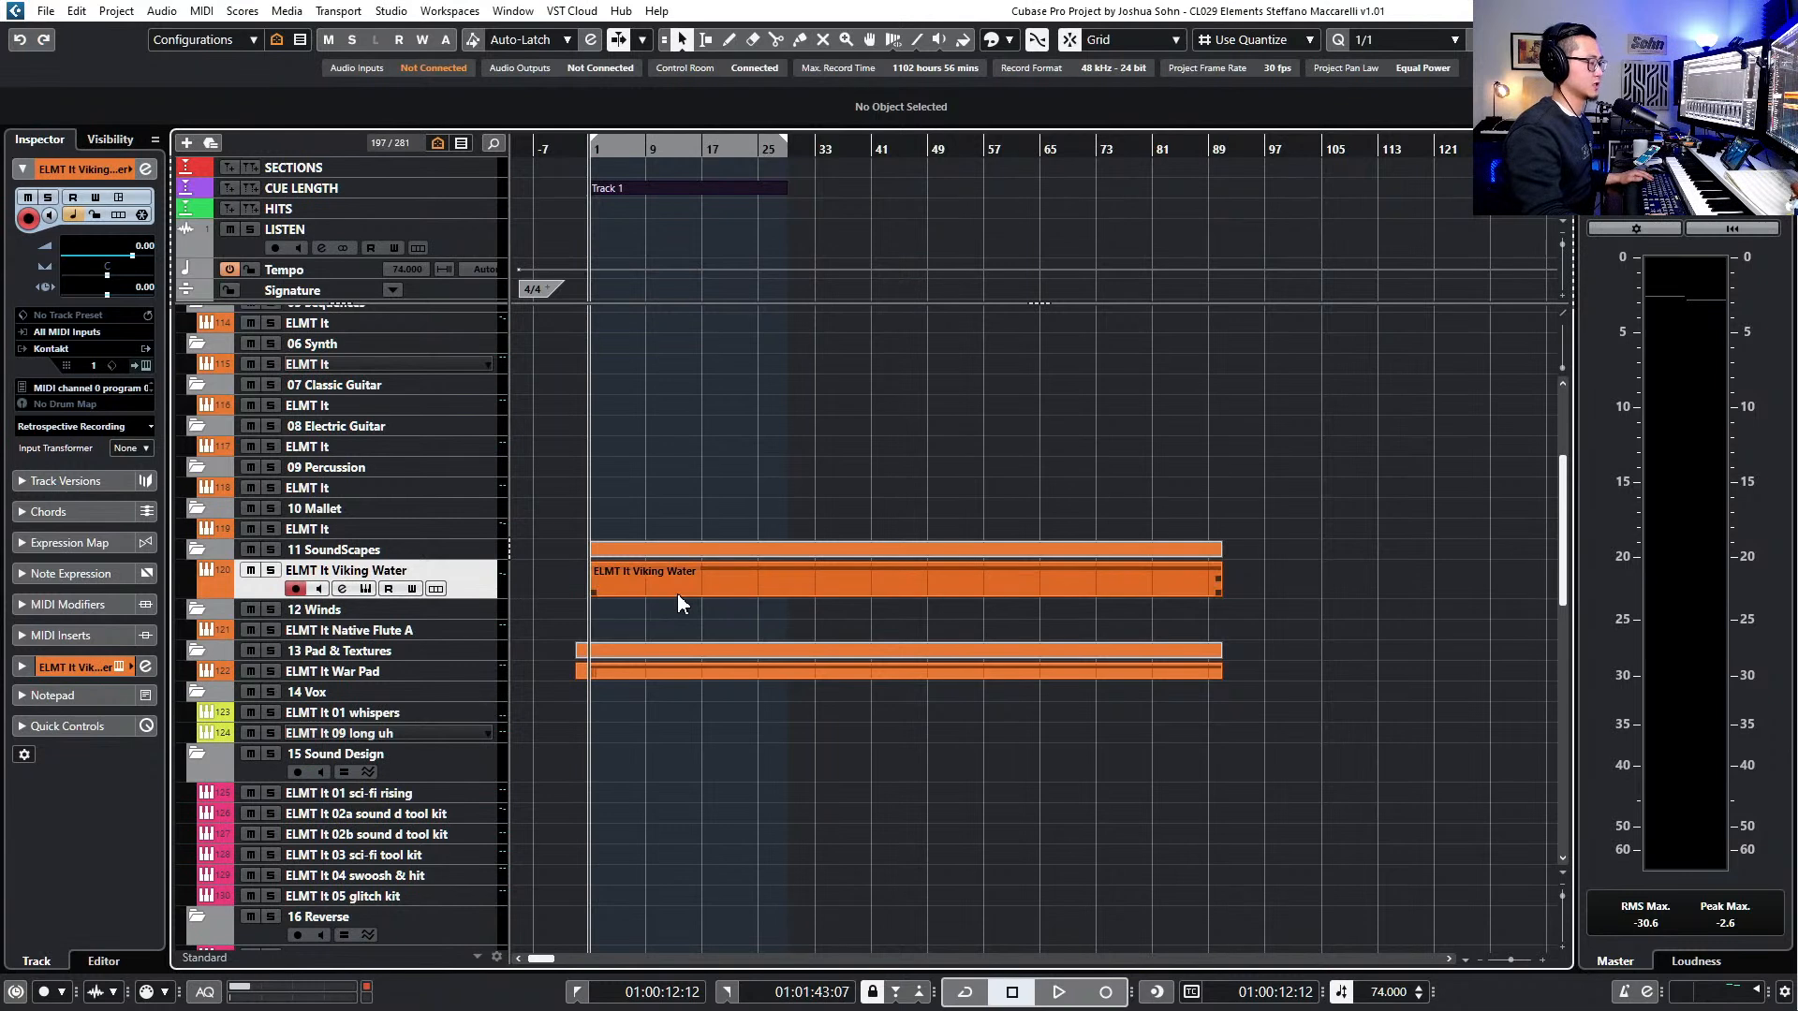
key(s)
key(space)
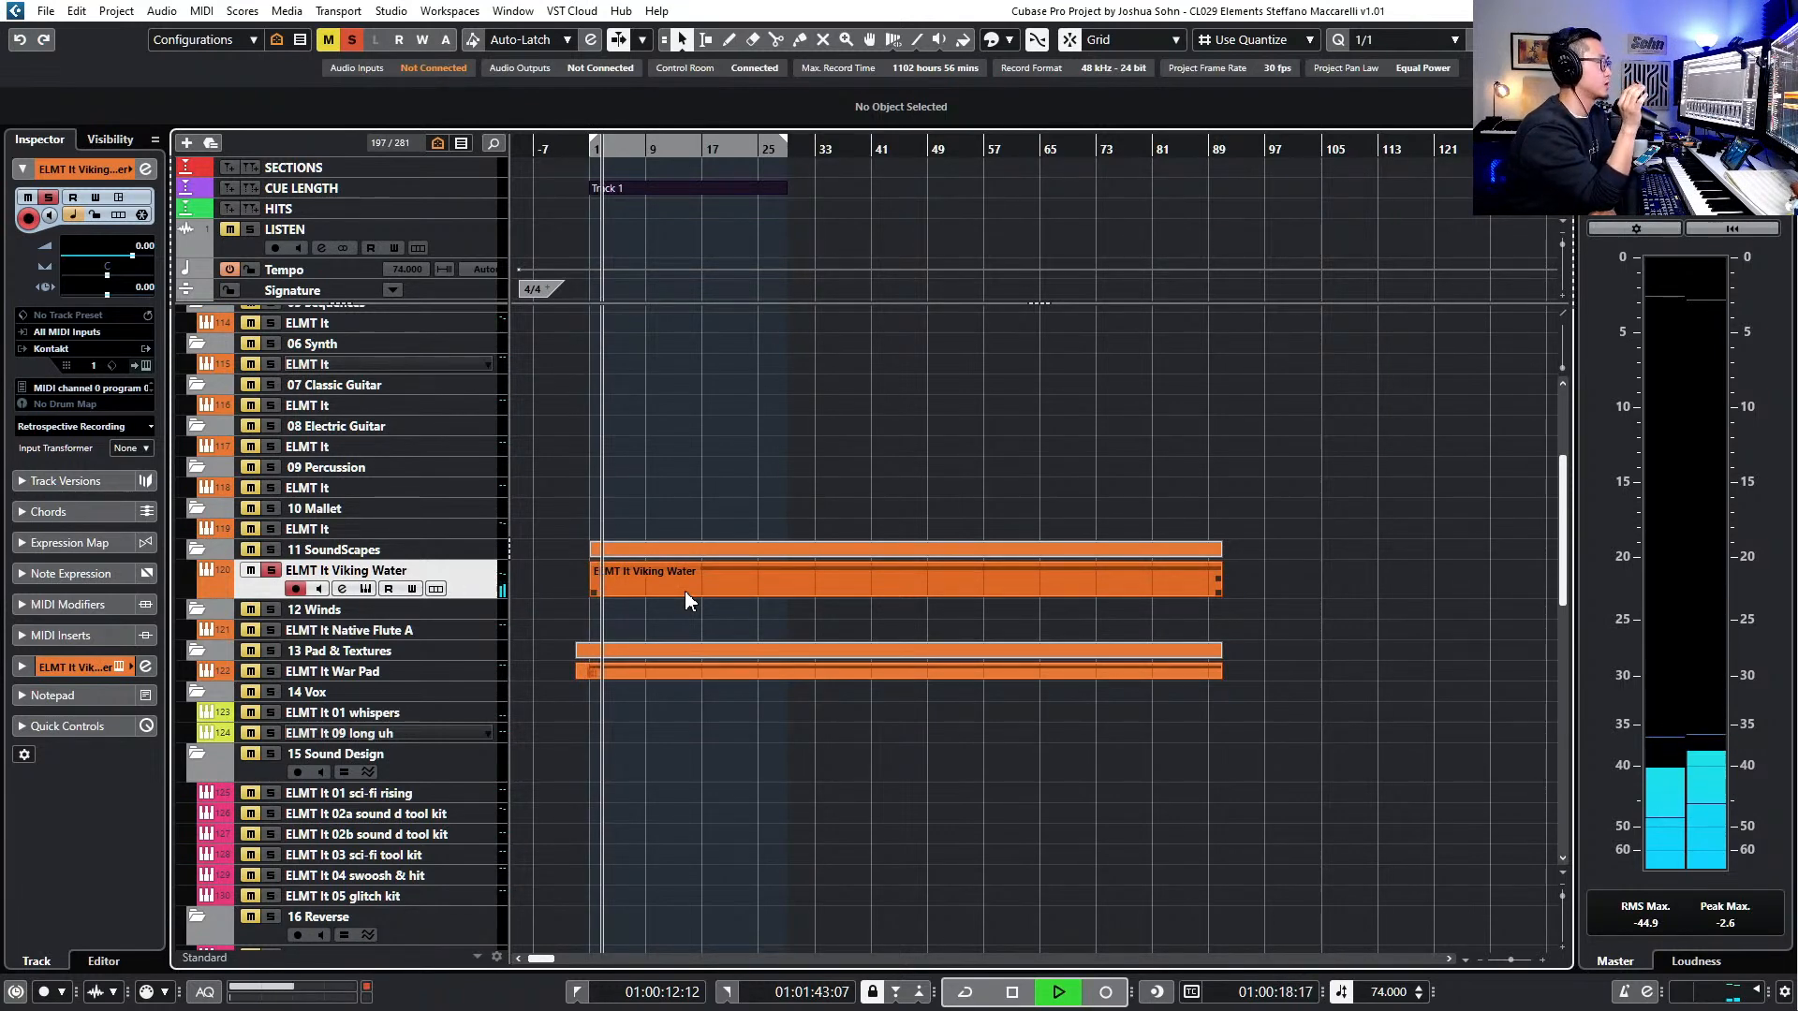
scroll(493, 588, down, 3)
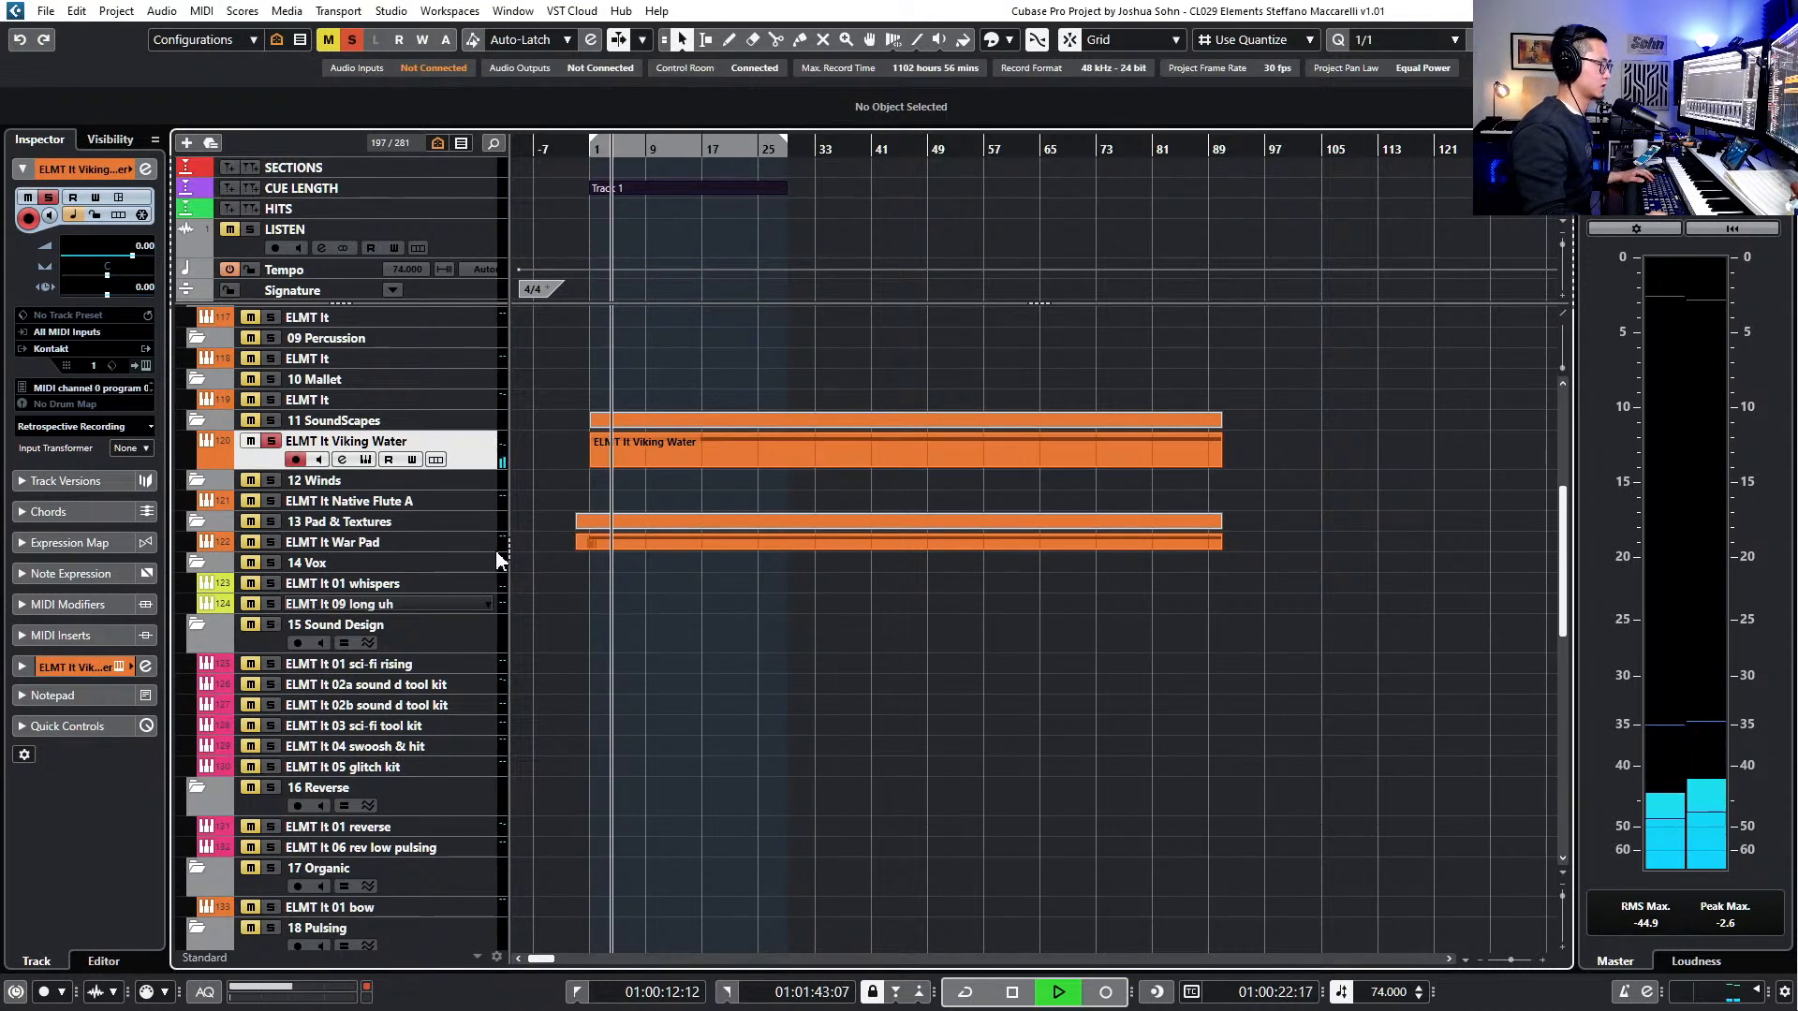
key(s)
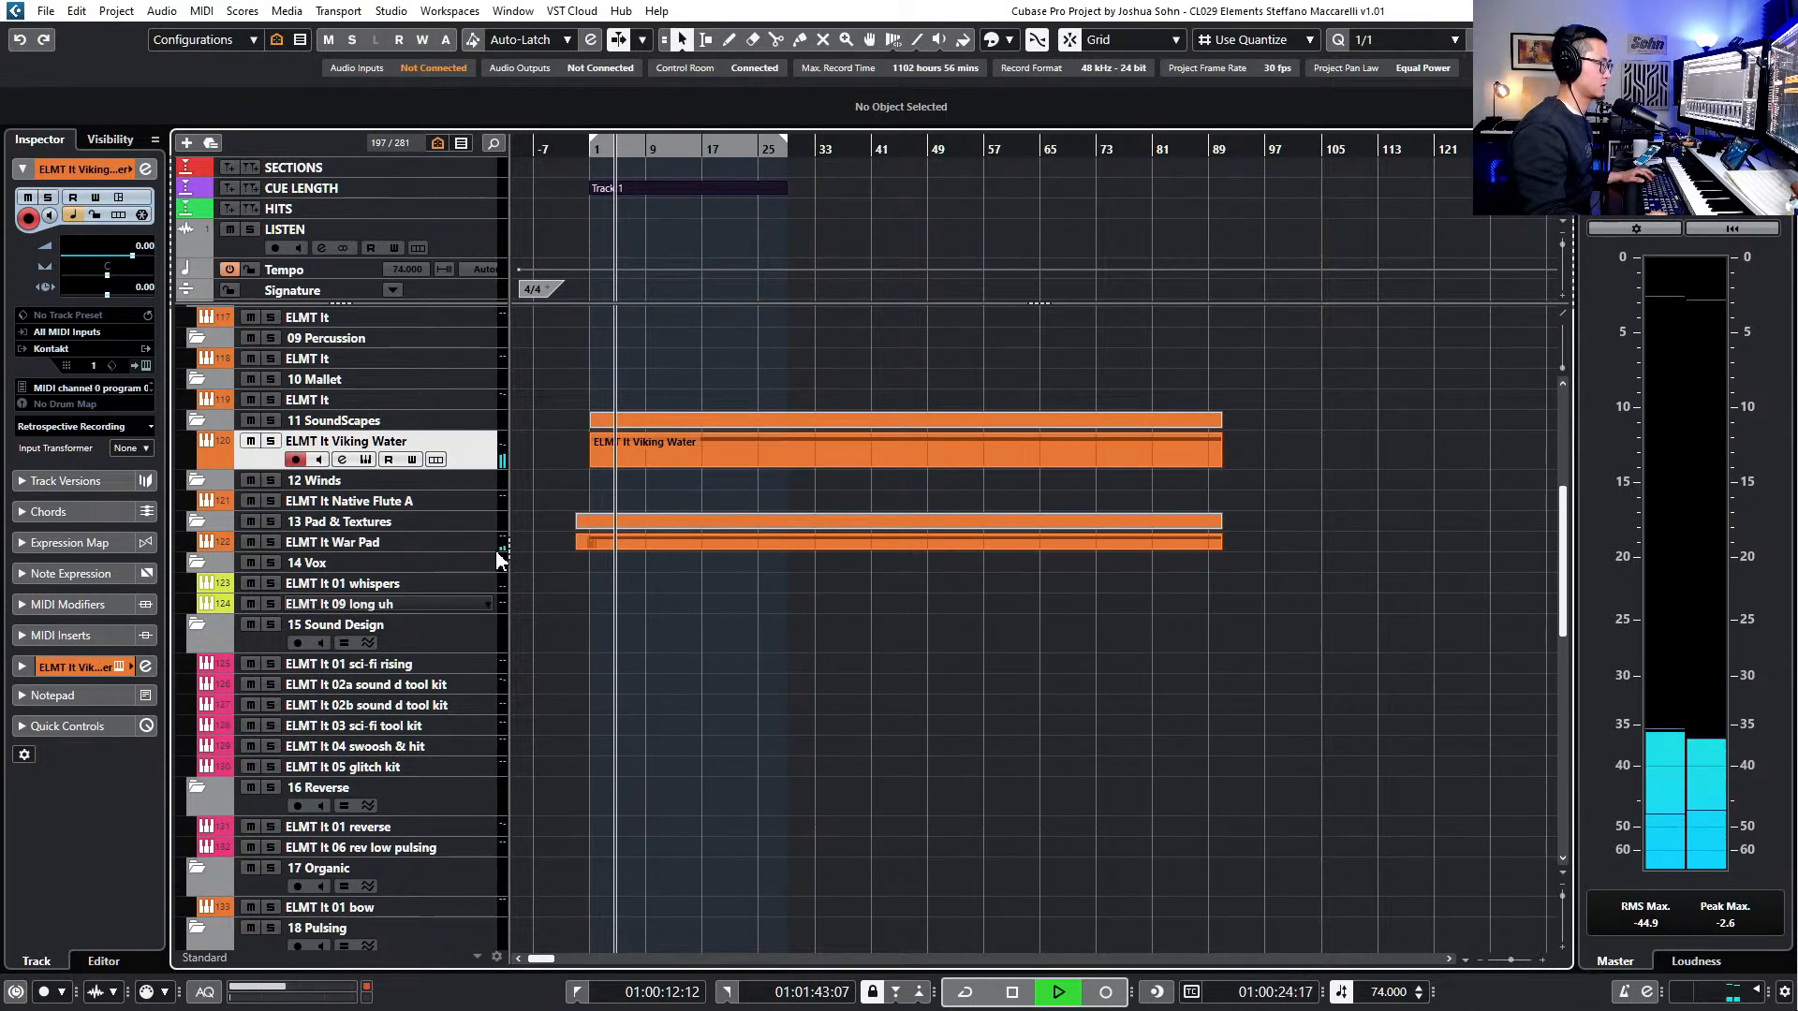
- Select the ELMT lt 12 dist blade track in the 19 Distorted Reality folder and open its Kontakt instrument
scroll(684, 513, down, 3)
scroll(688, 510, down, 9)
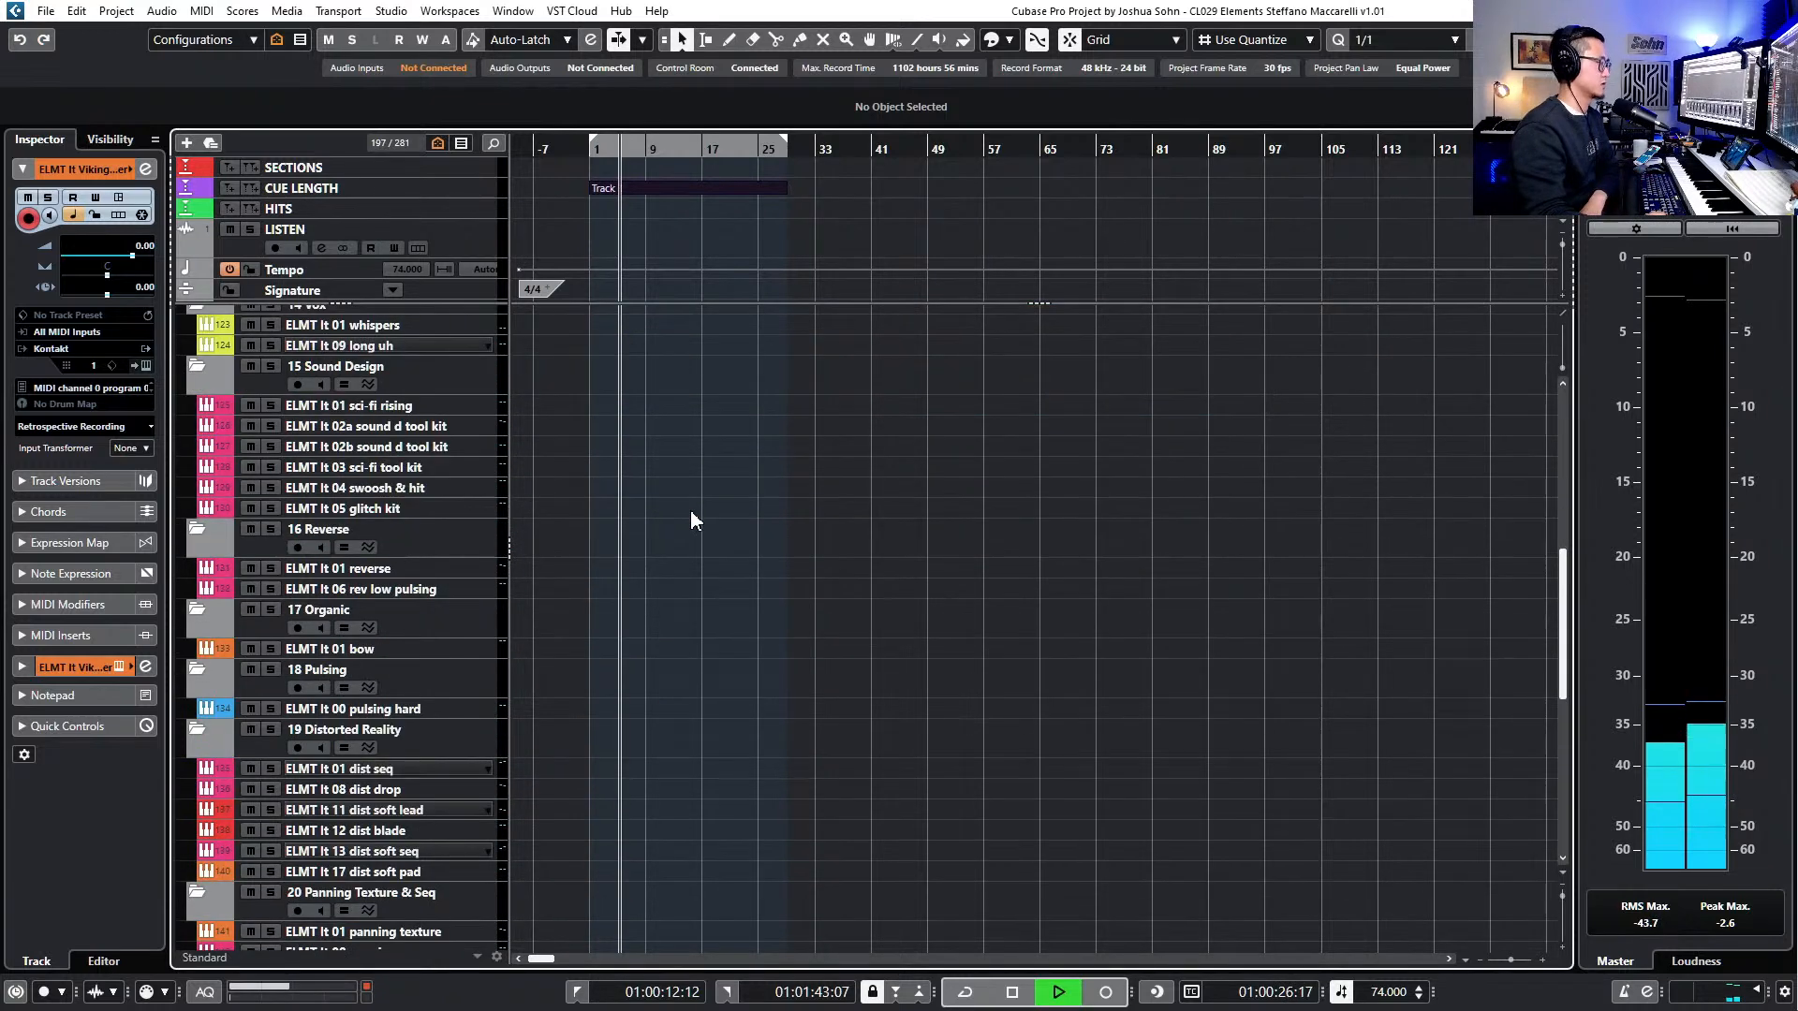
scroll(669, 566, up, 15)
scroll(677, 581, up, 6)
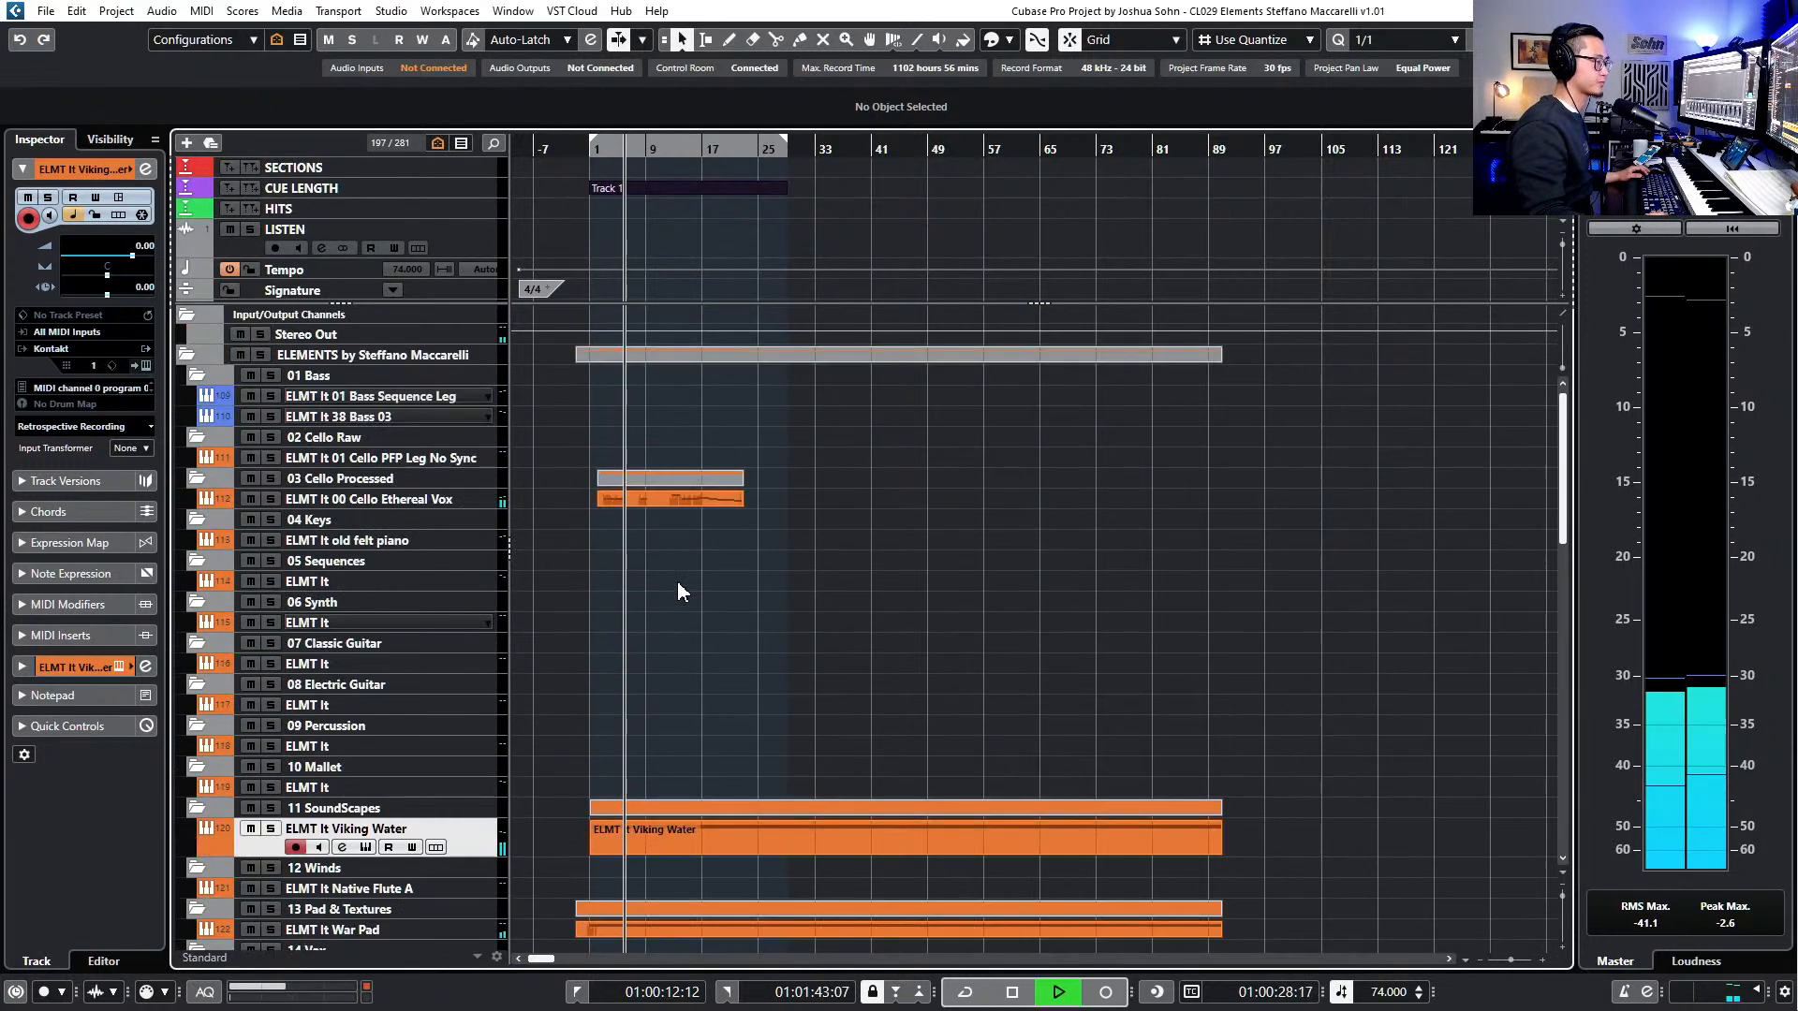
scroll(447, 646, down, 10)
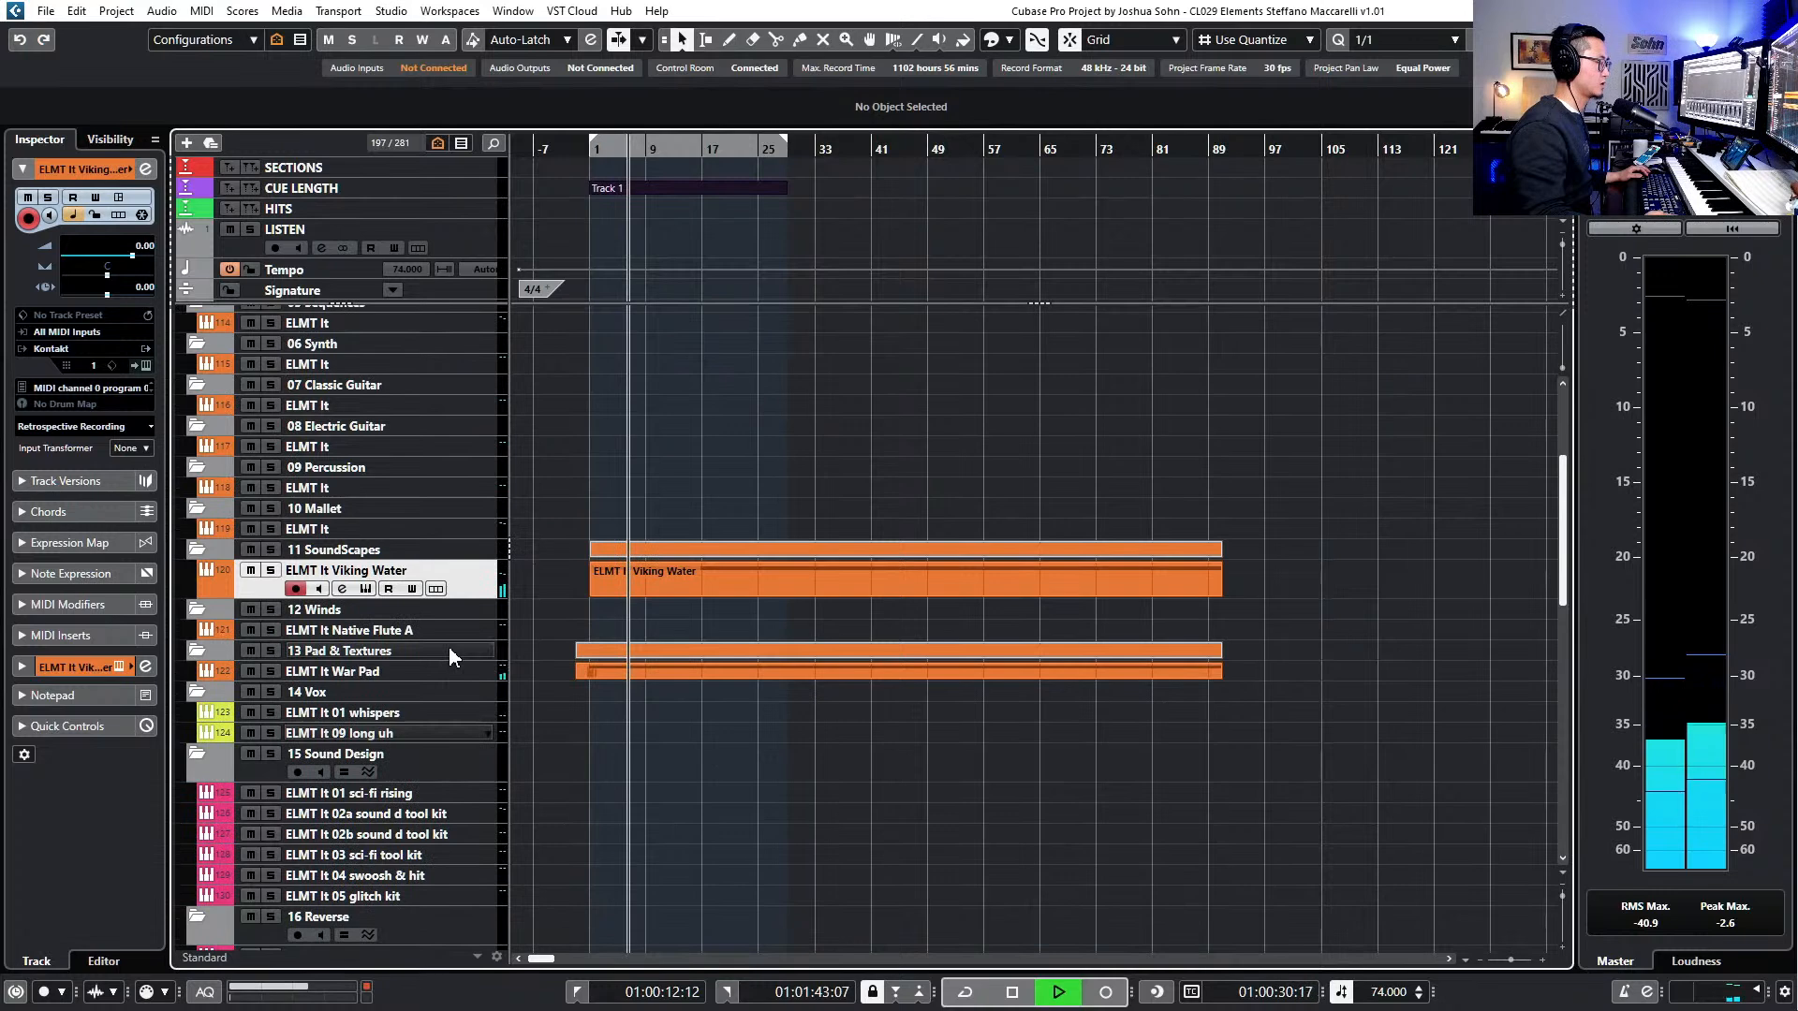
scroll(448, 654, down, 8)
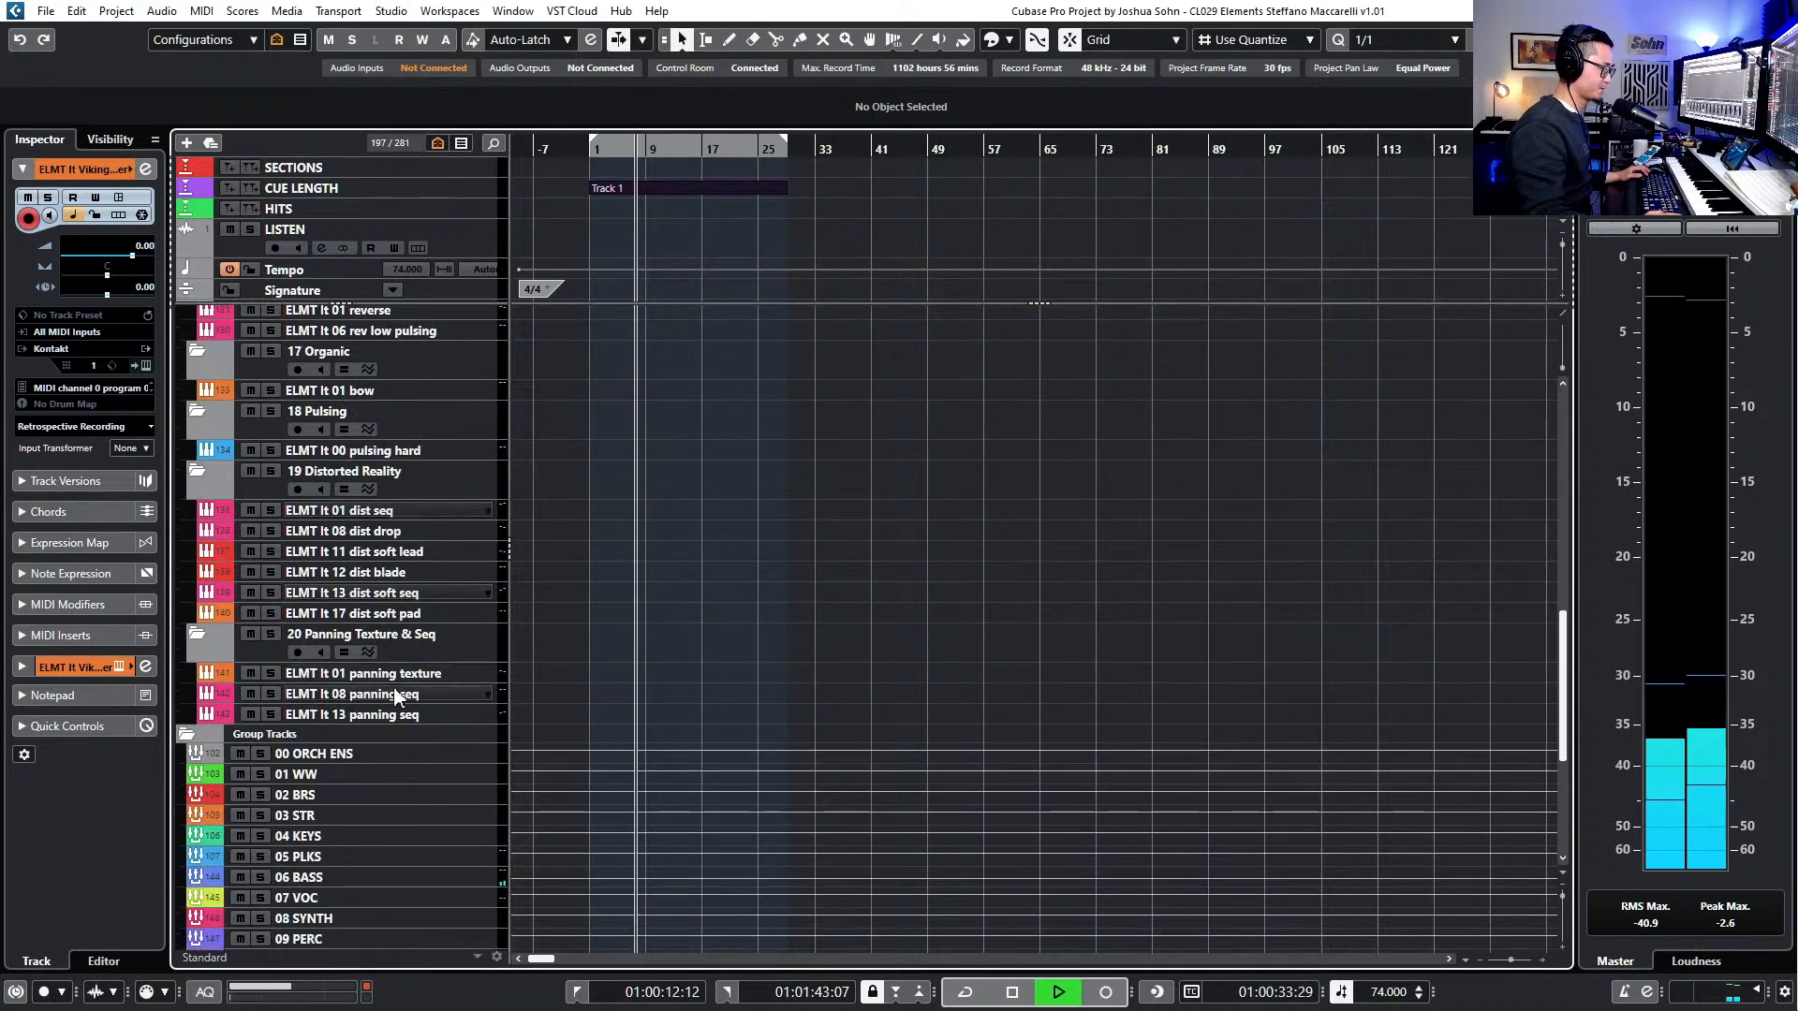
click(431, 572)
scroll(562, 585, up, 6)
scroll(667, 636, up, 5)
scroll(668, 642, down, 3)
key(e)
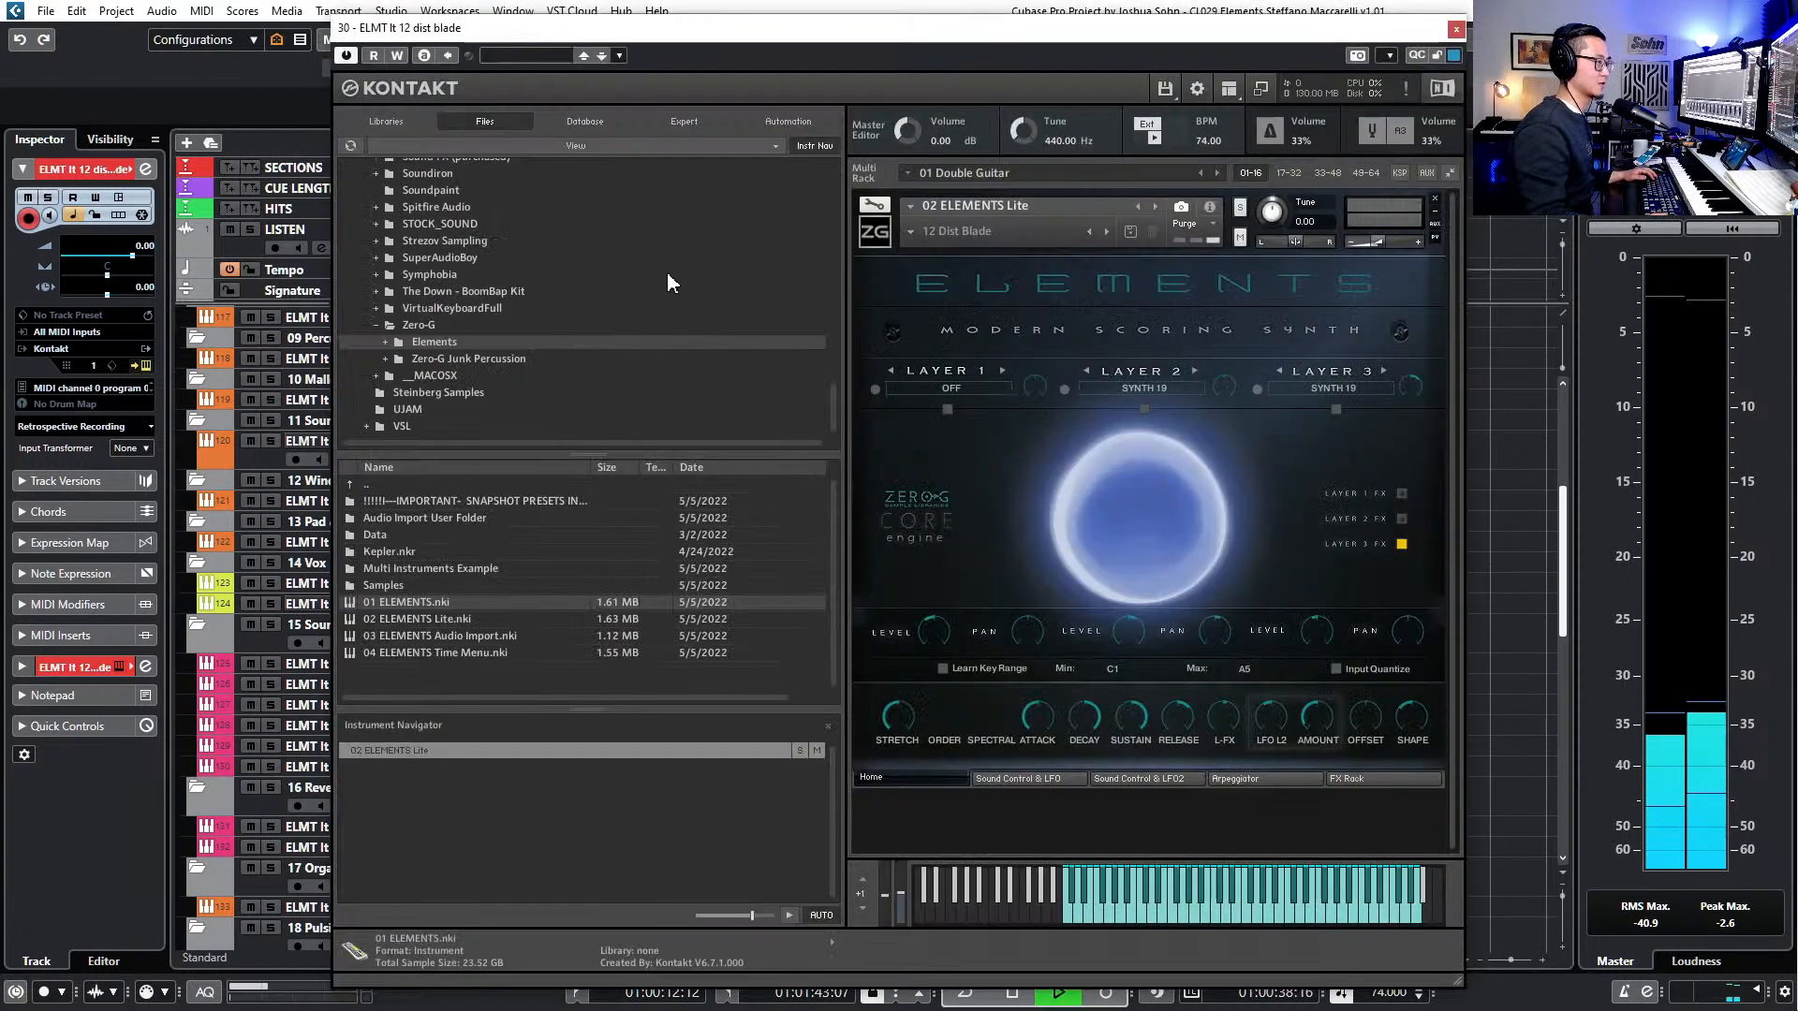
- Examine the DFD preload buffer size in the 12 Dist Blade instrument's options and close the instrument
click(873, 204)
click(906, 269)
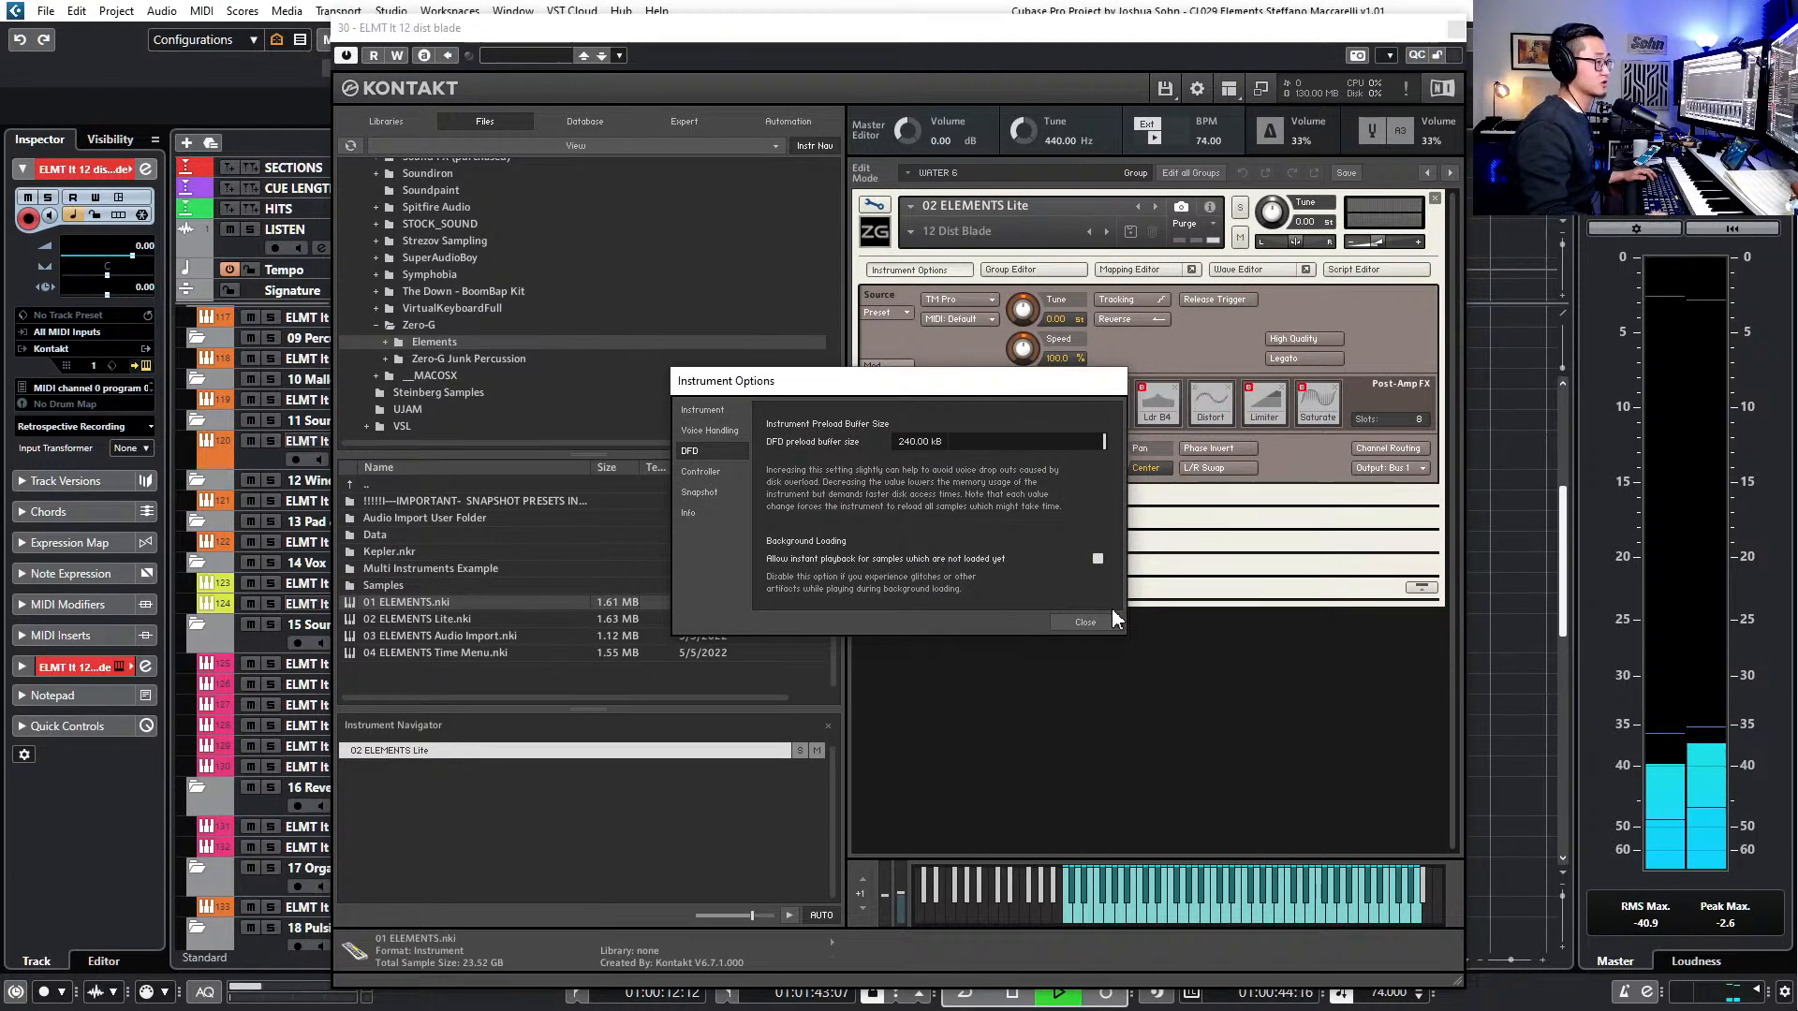
click(1086, 623)
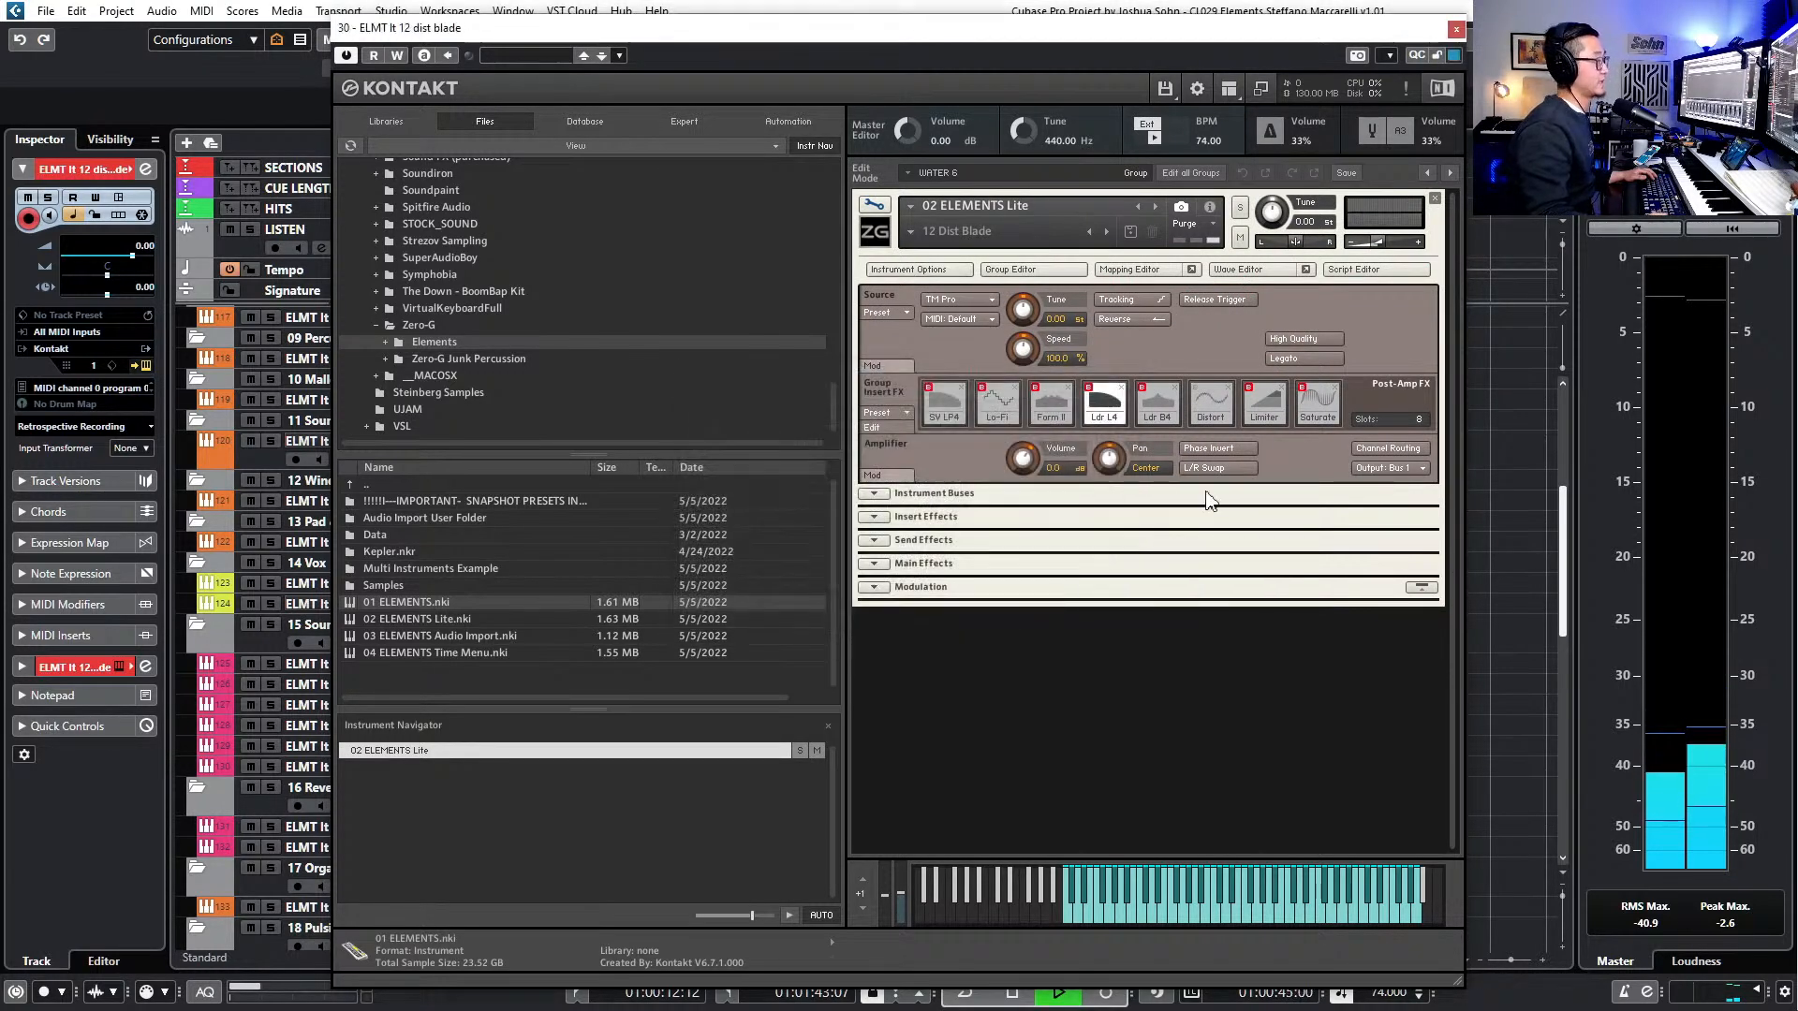
click(1457, 27)
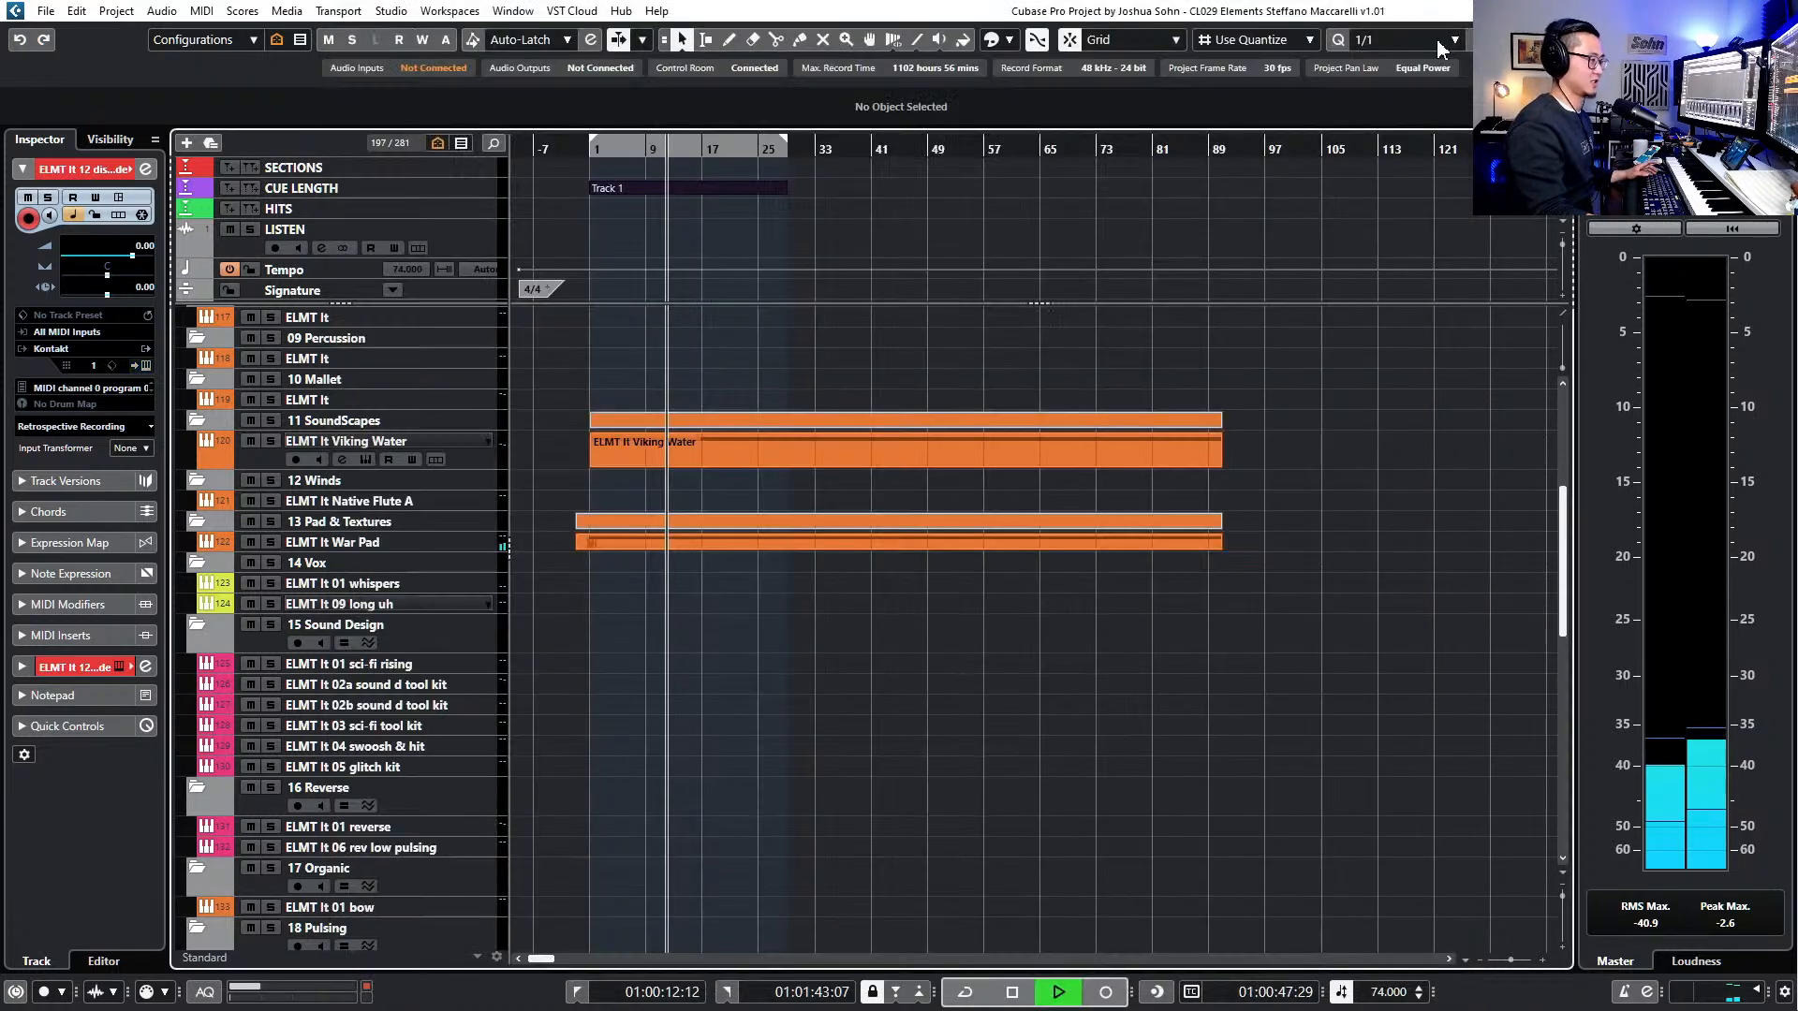
- Stop playback with the ELMT lt Viking Water part selected and briefly view that track's instrument
click(633, 485)
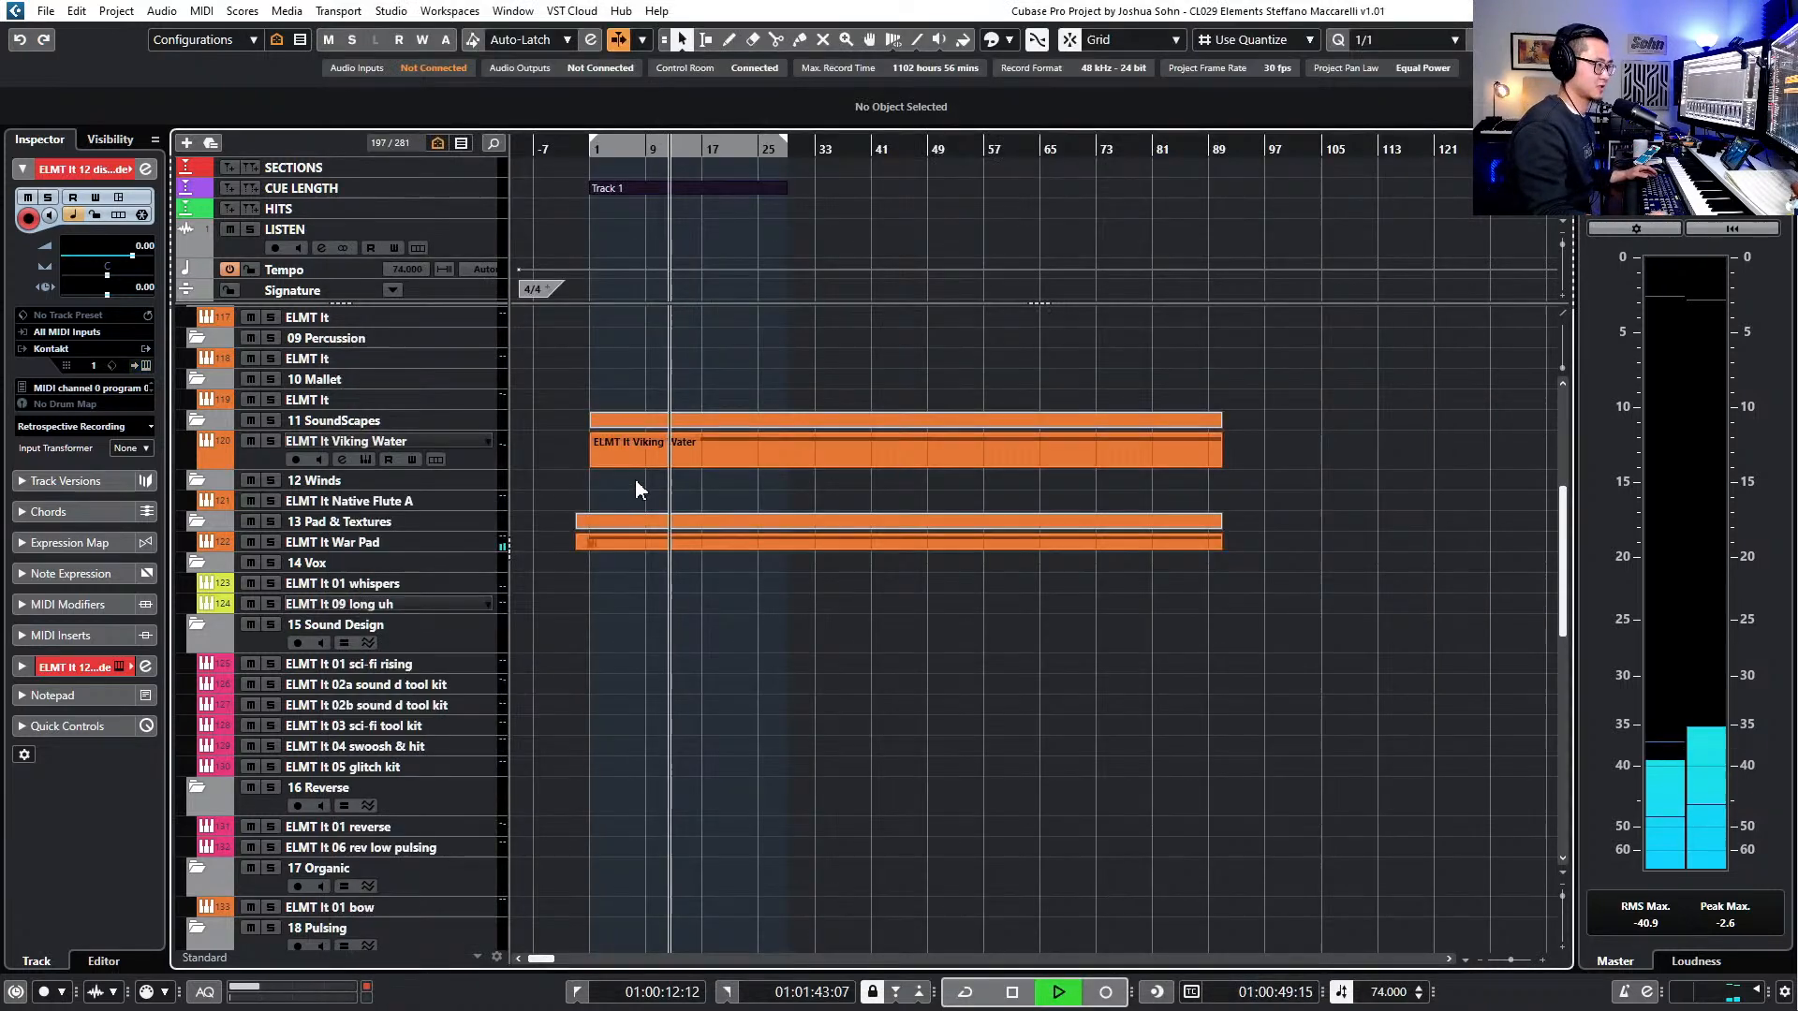
click(687, 453)
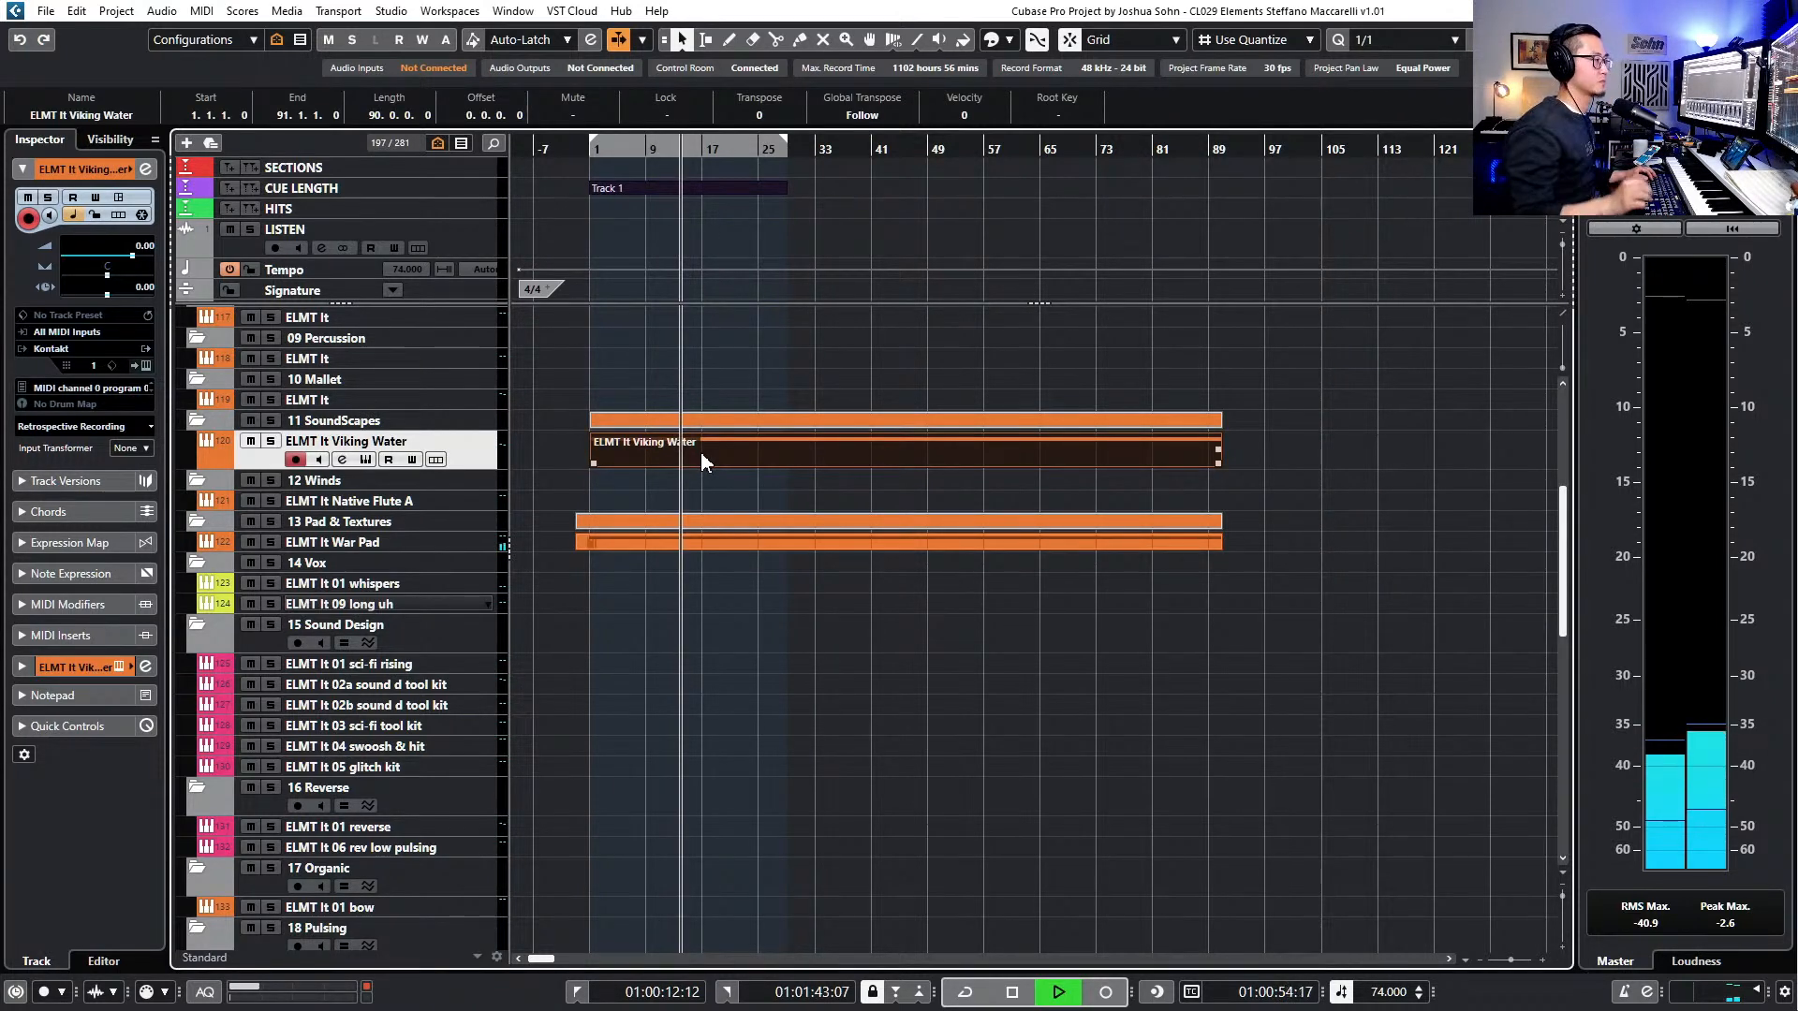
key(space)
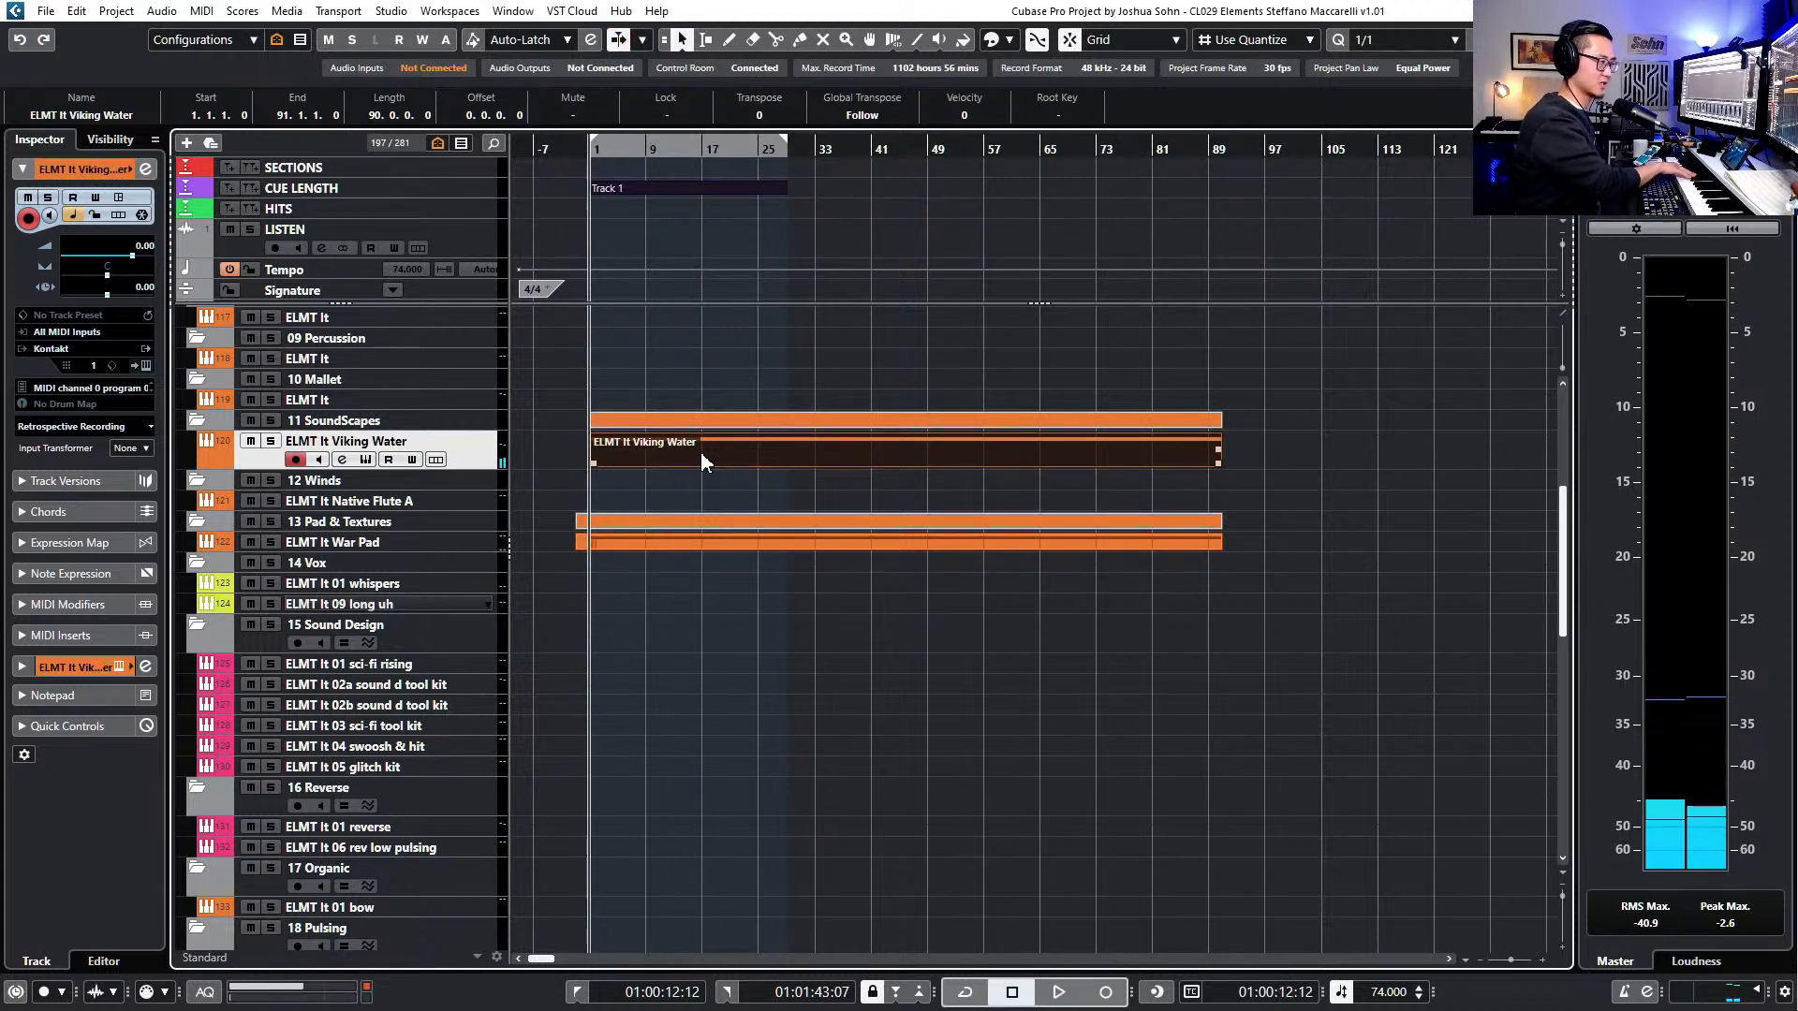
key(e)
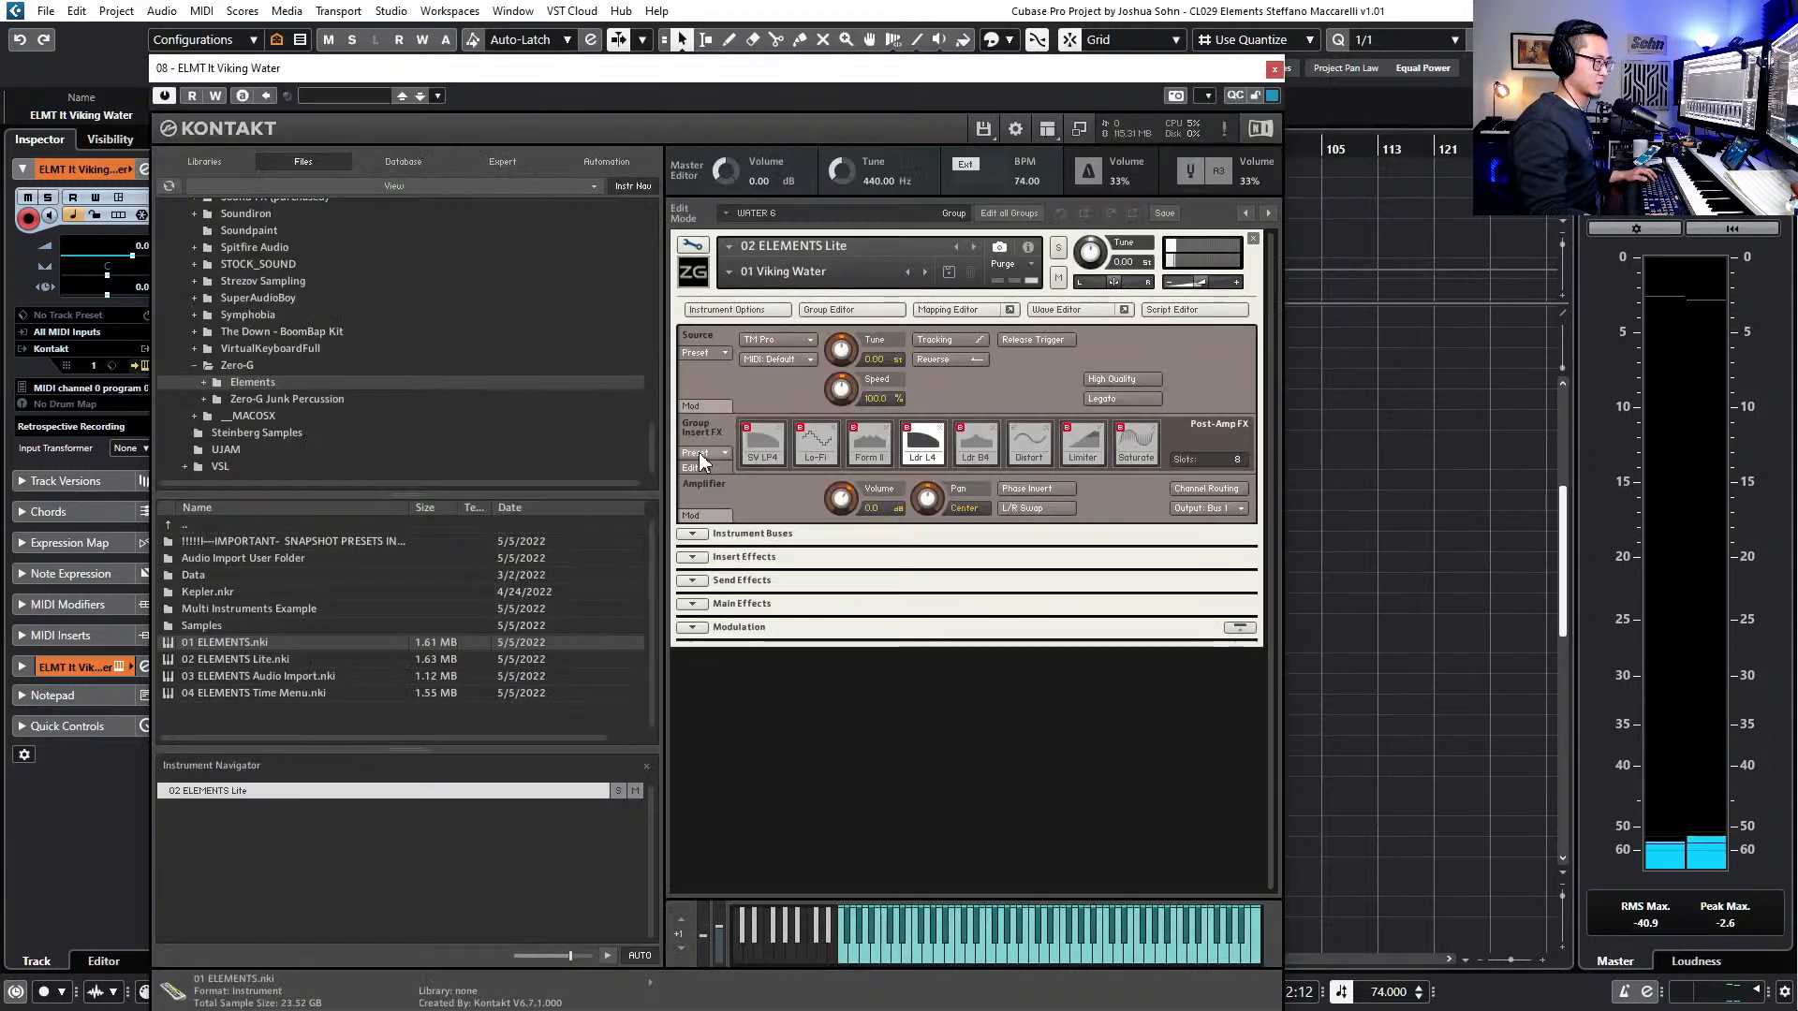
click(1274, 71)
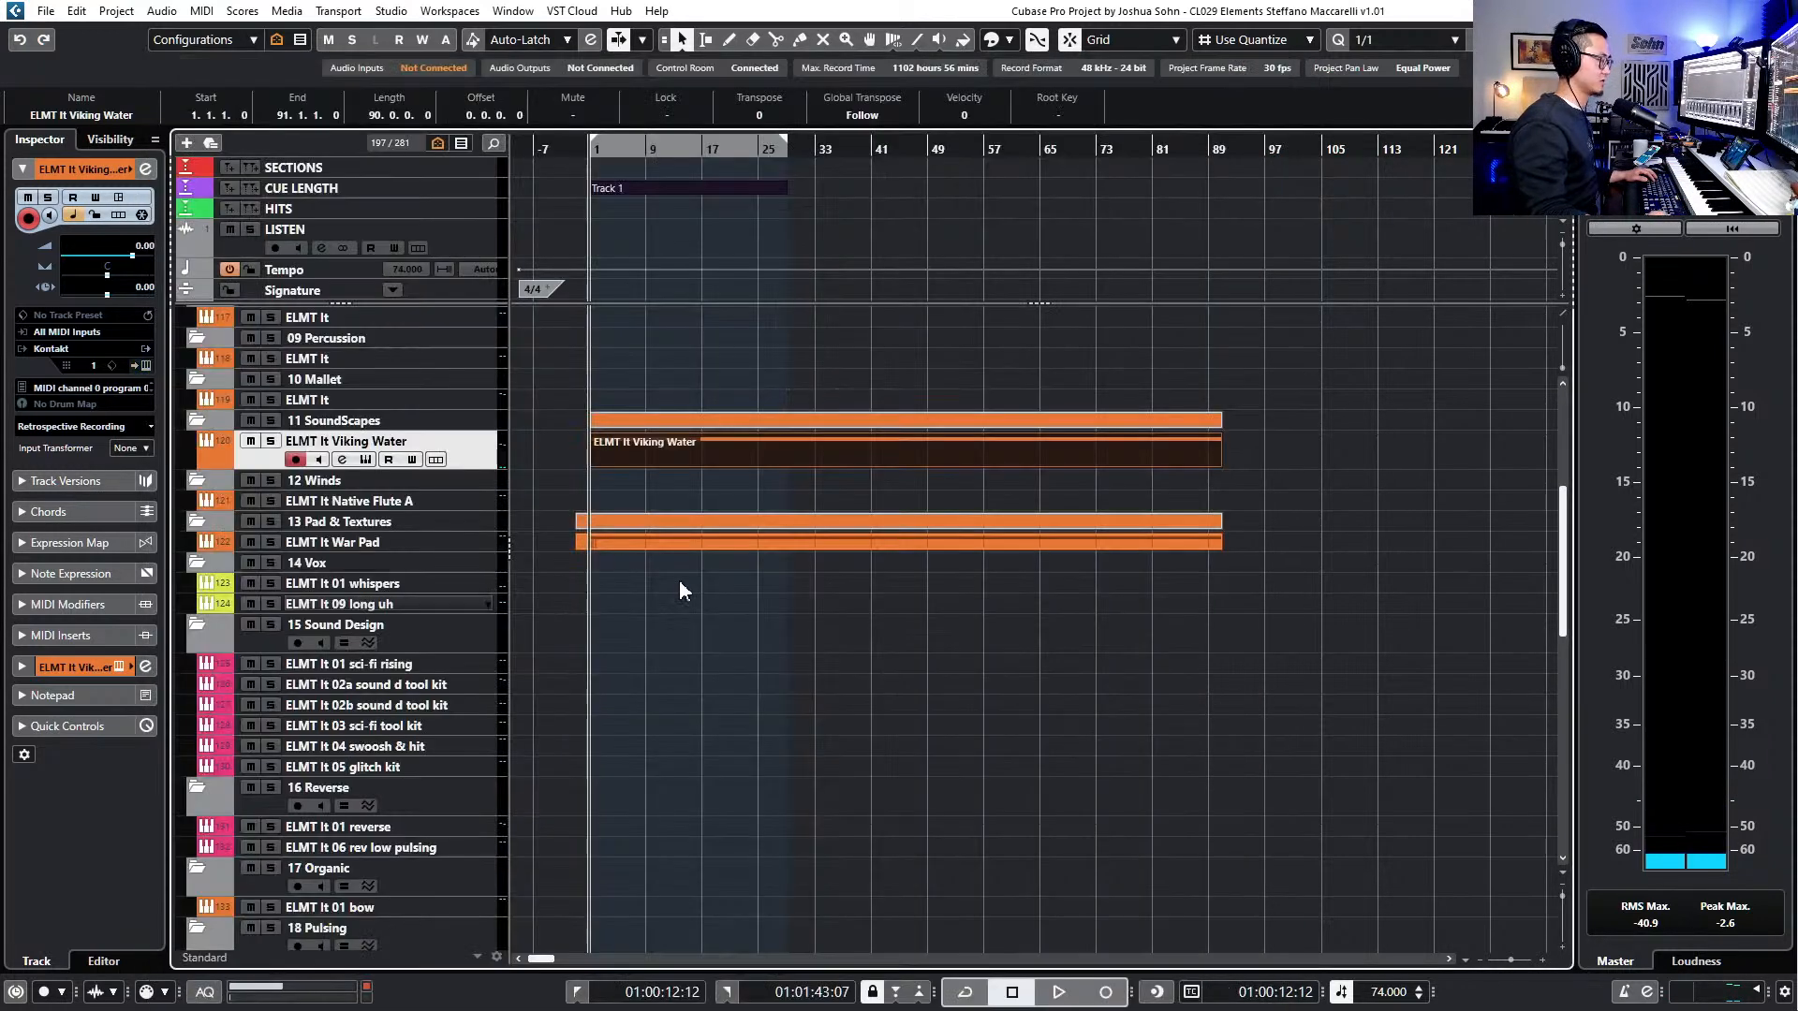
- Mute the ELMT lt War Pad part and the ELMT lt 00 Cello Ethereal Vox part
click(723, 539)
key(shift+m)
scroll(719, 526, up, 5)
click(677, 501)
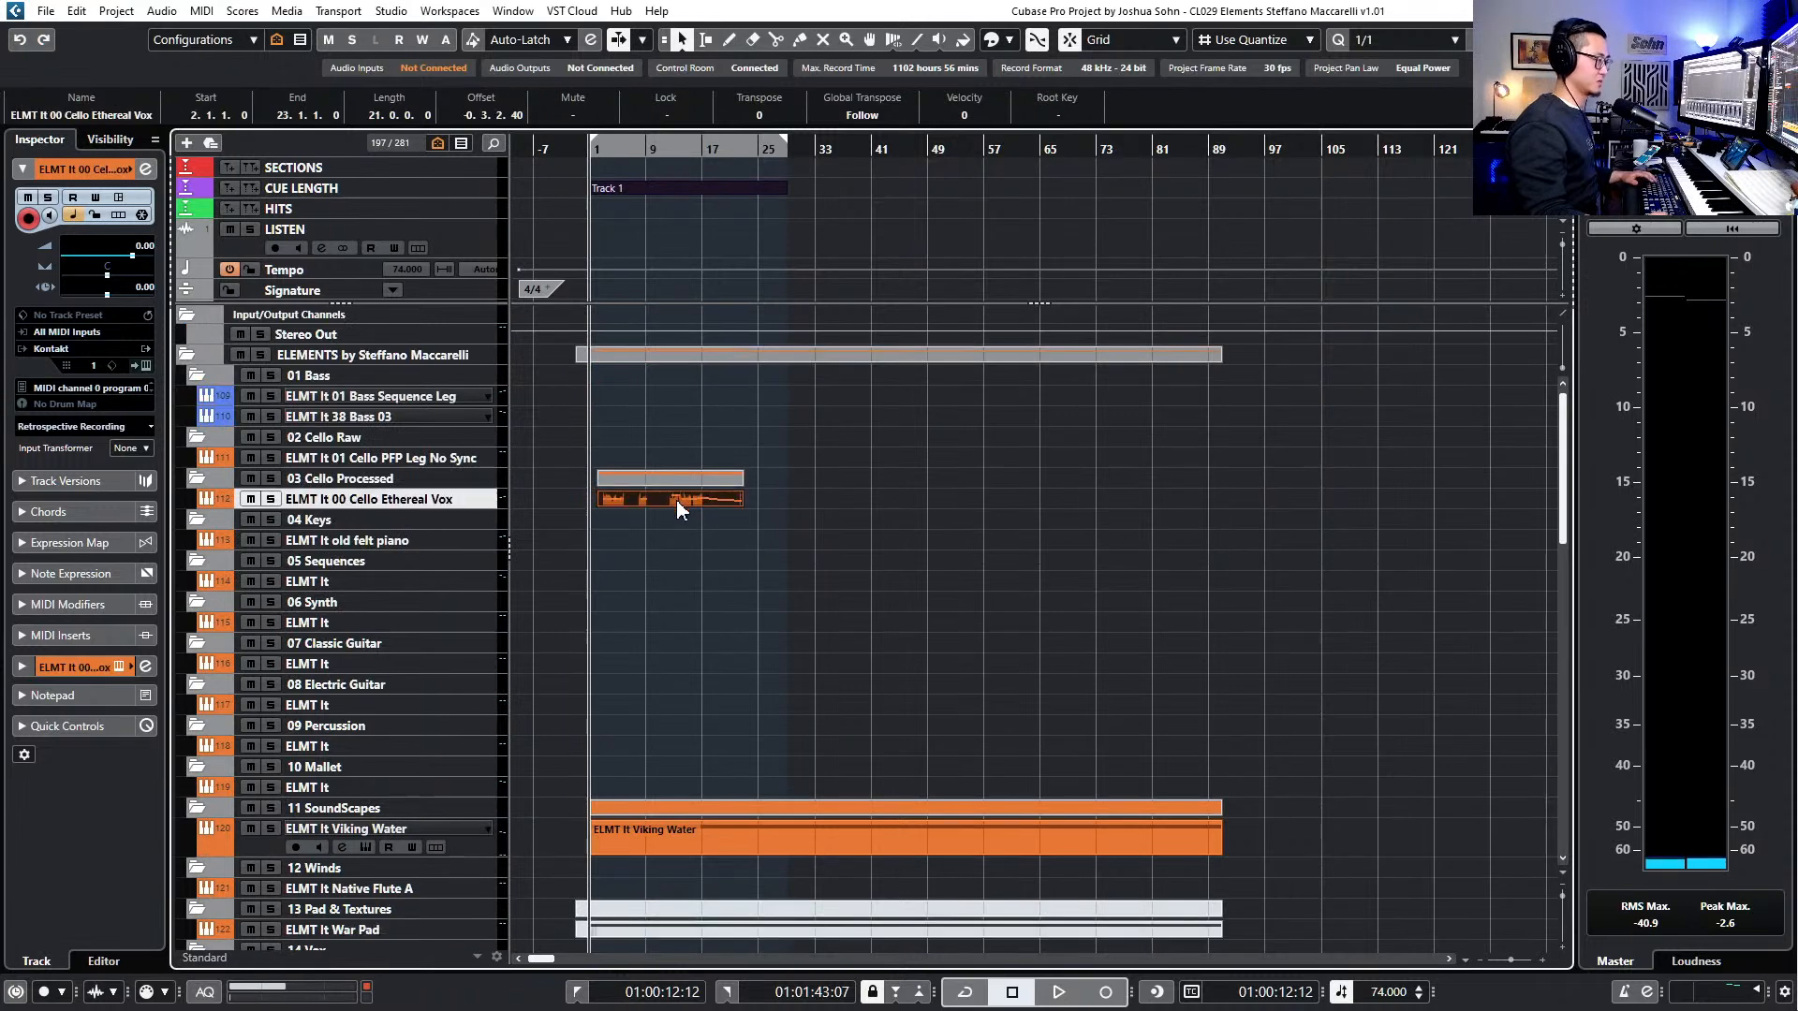
key(shift+m)
- Open the ELMT lt Viking Water instrument, return it from edit view to the Elements front panel, and close it
scroll(683, 498, down, 3)
scroll(692, 498, down, 3)
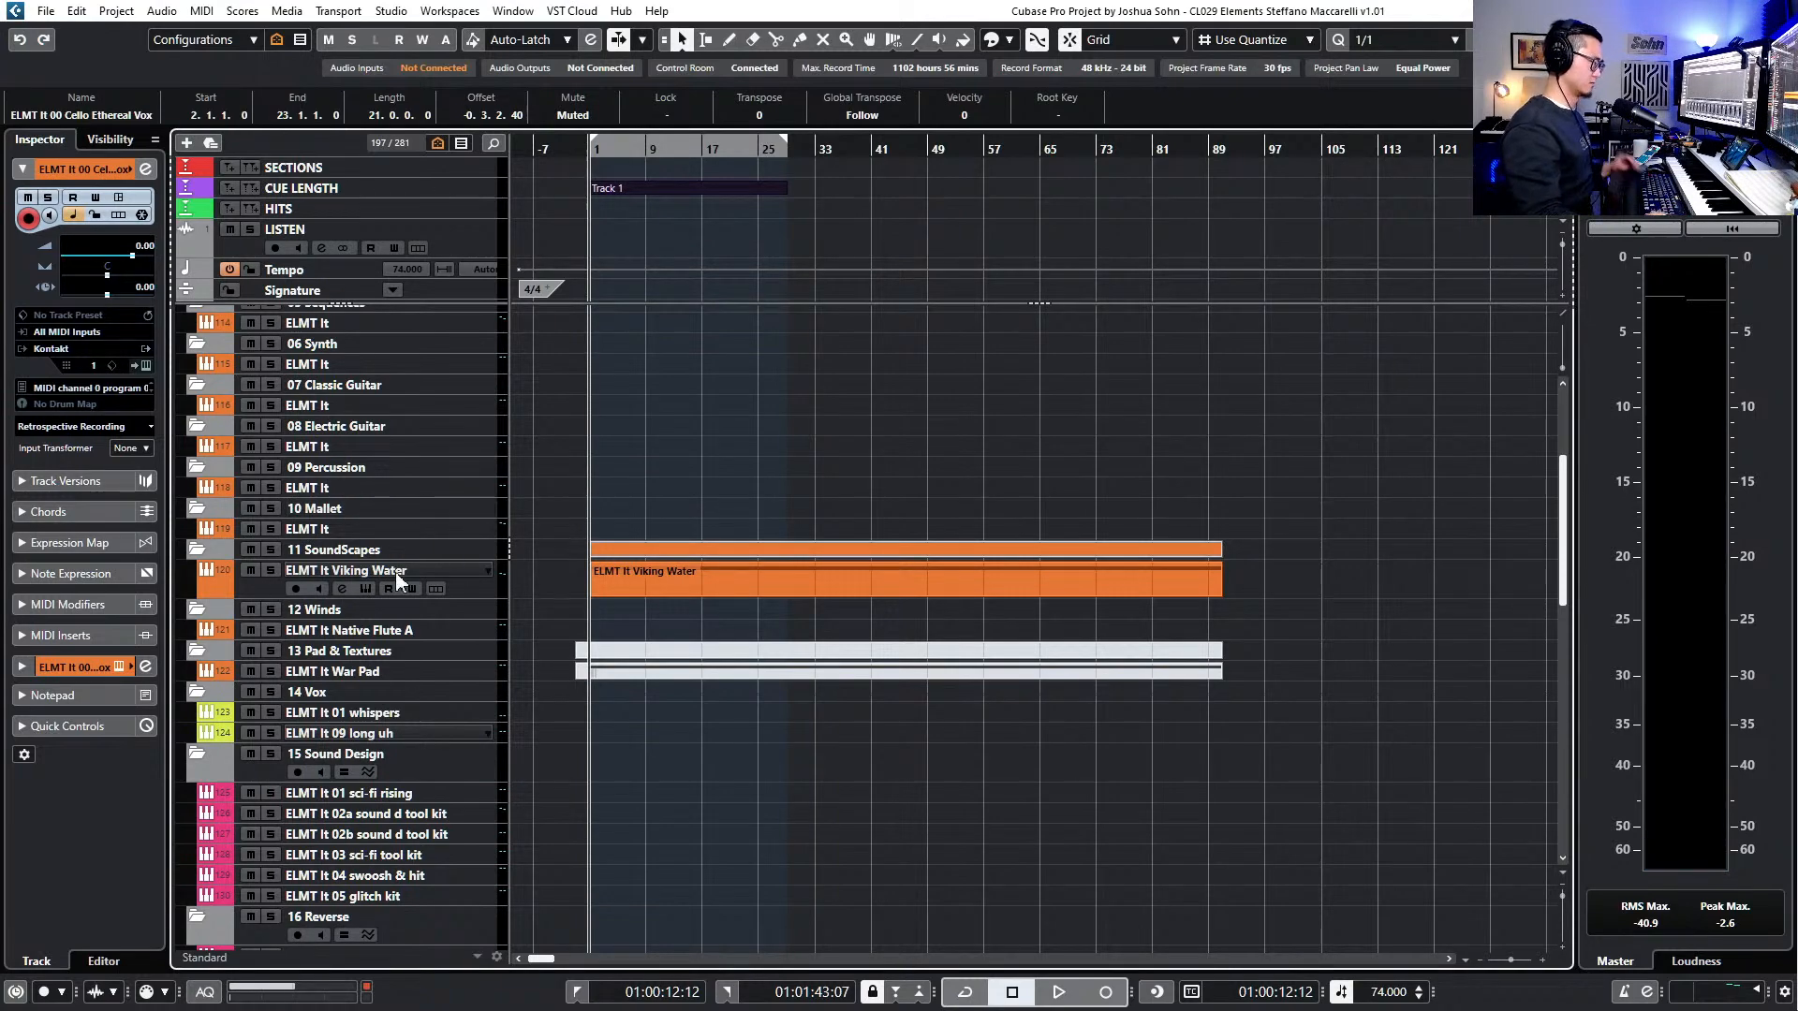
click(672, 575)
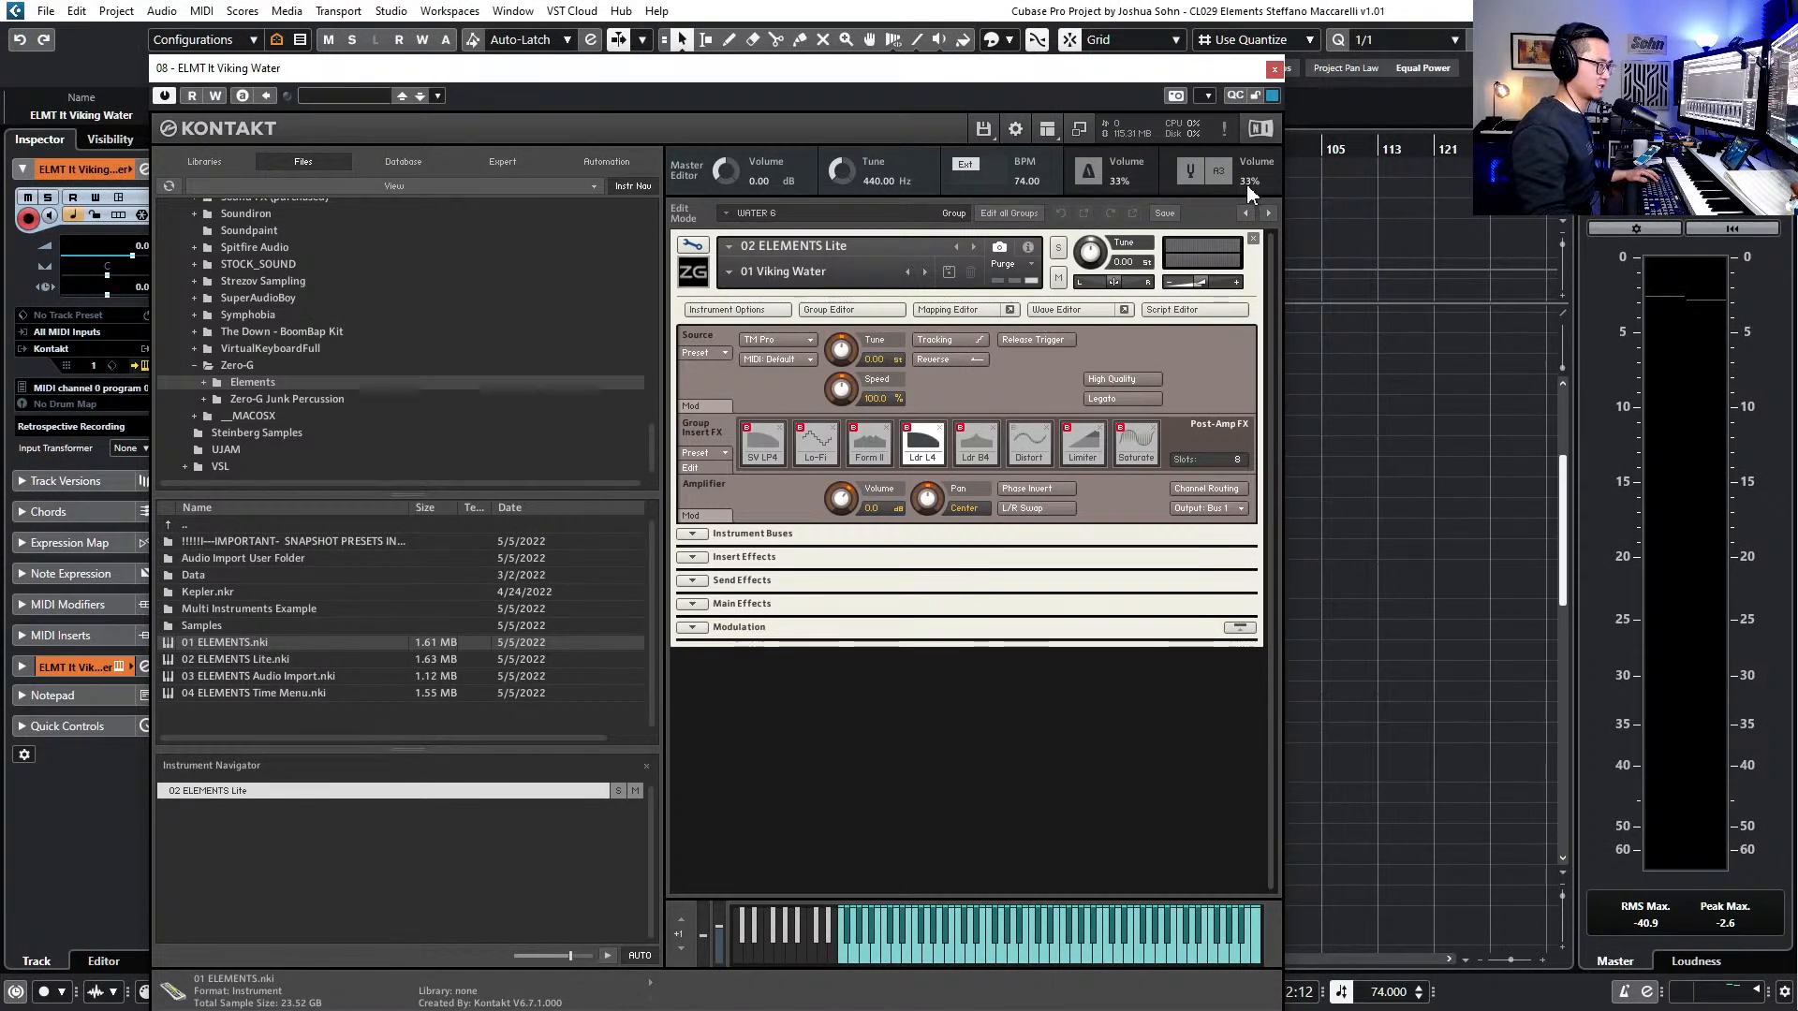
click(692, 247)
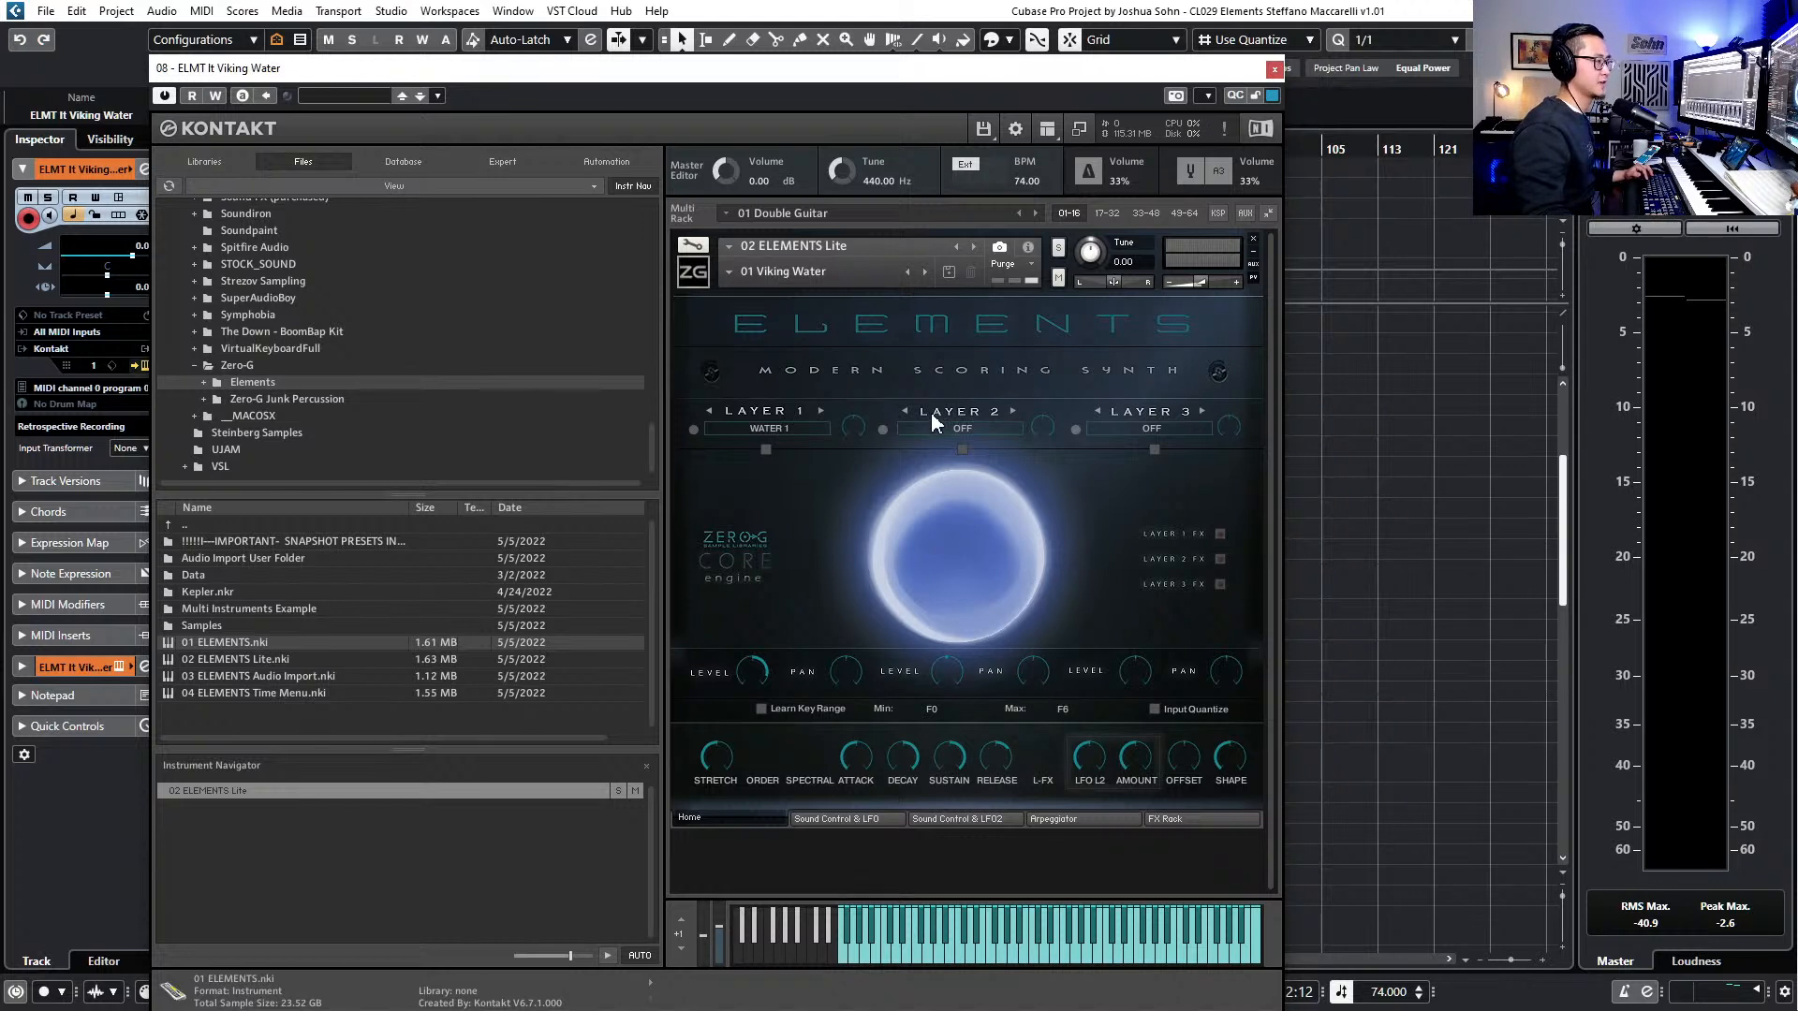
click(1273, 71)
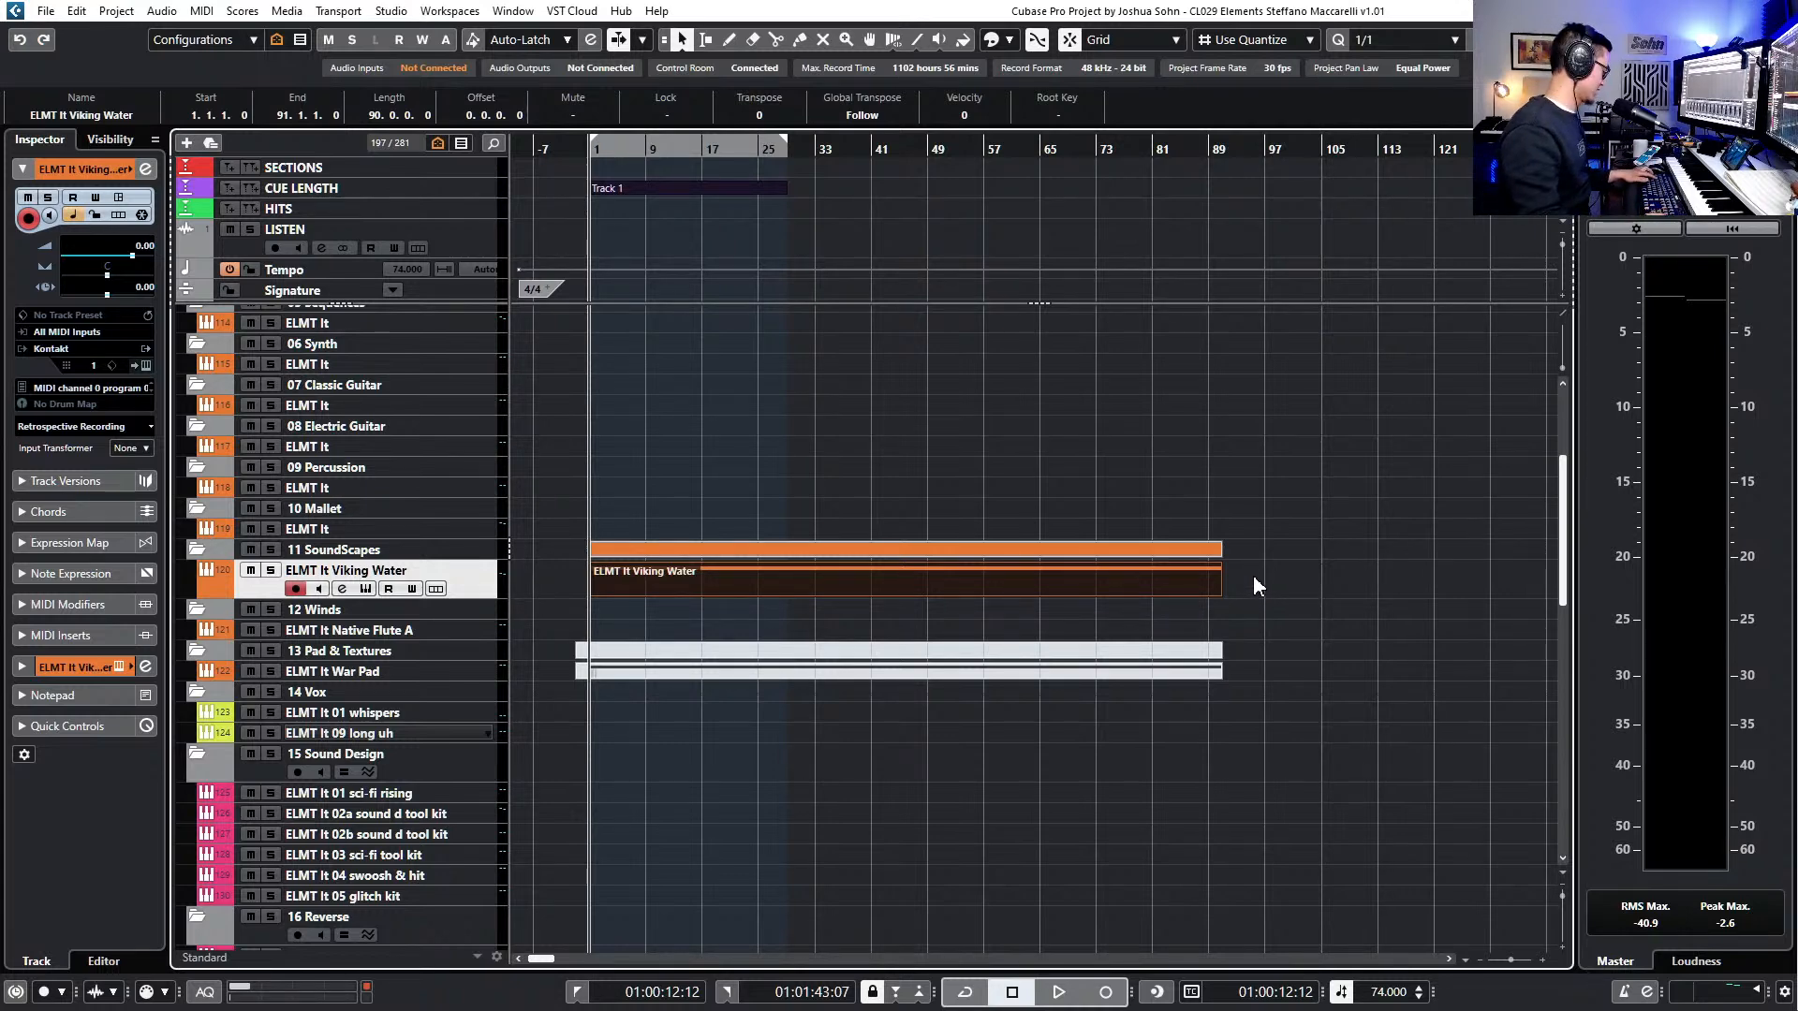
- Render the Viking Water part as separate events, dry, in 24 bit with source events muted, and enlarge the rendered audio track
key(alt+r)
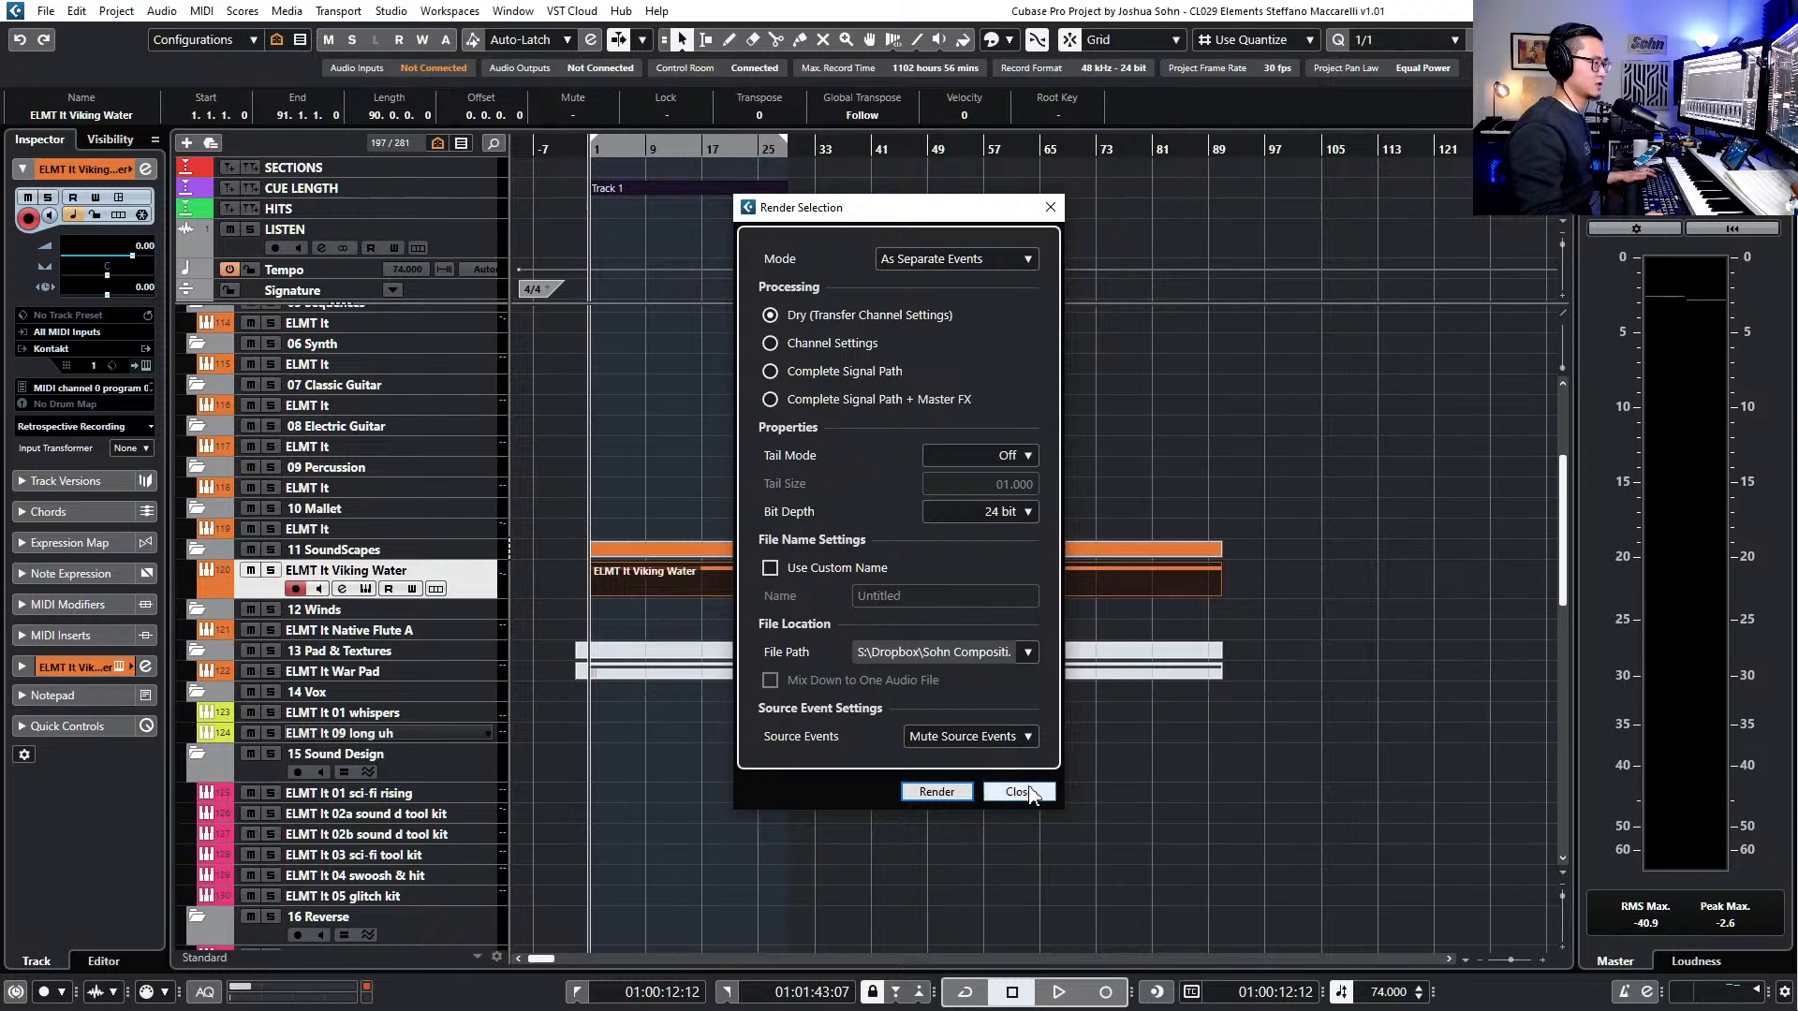
click(937, 792)
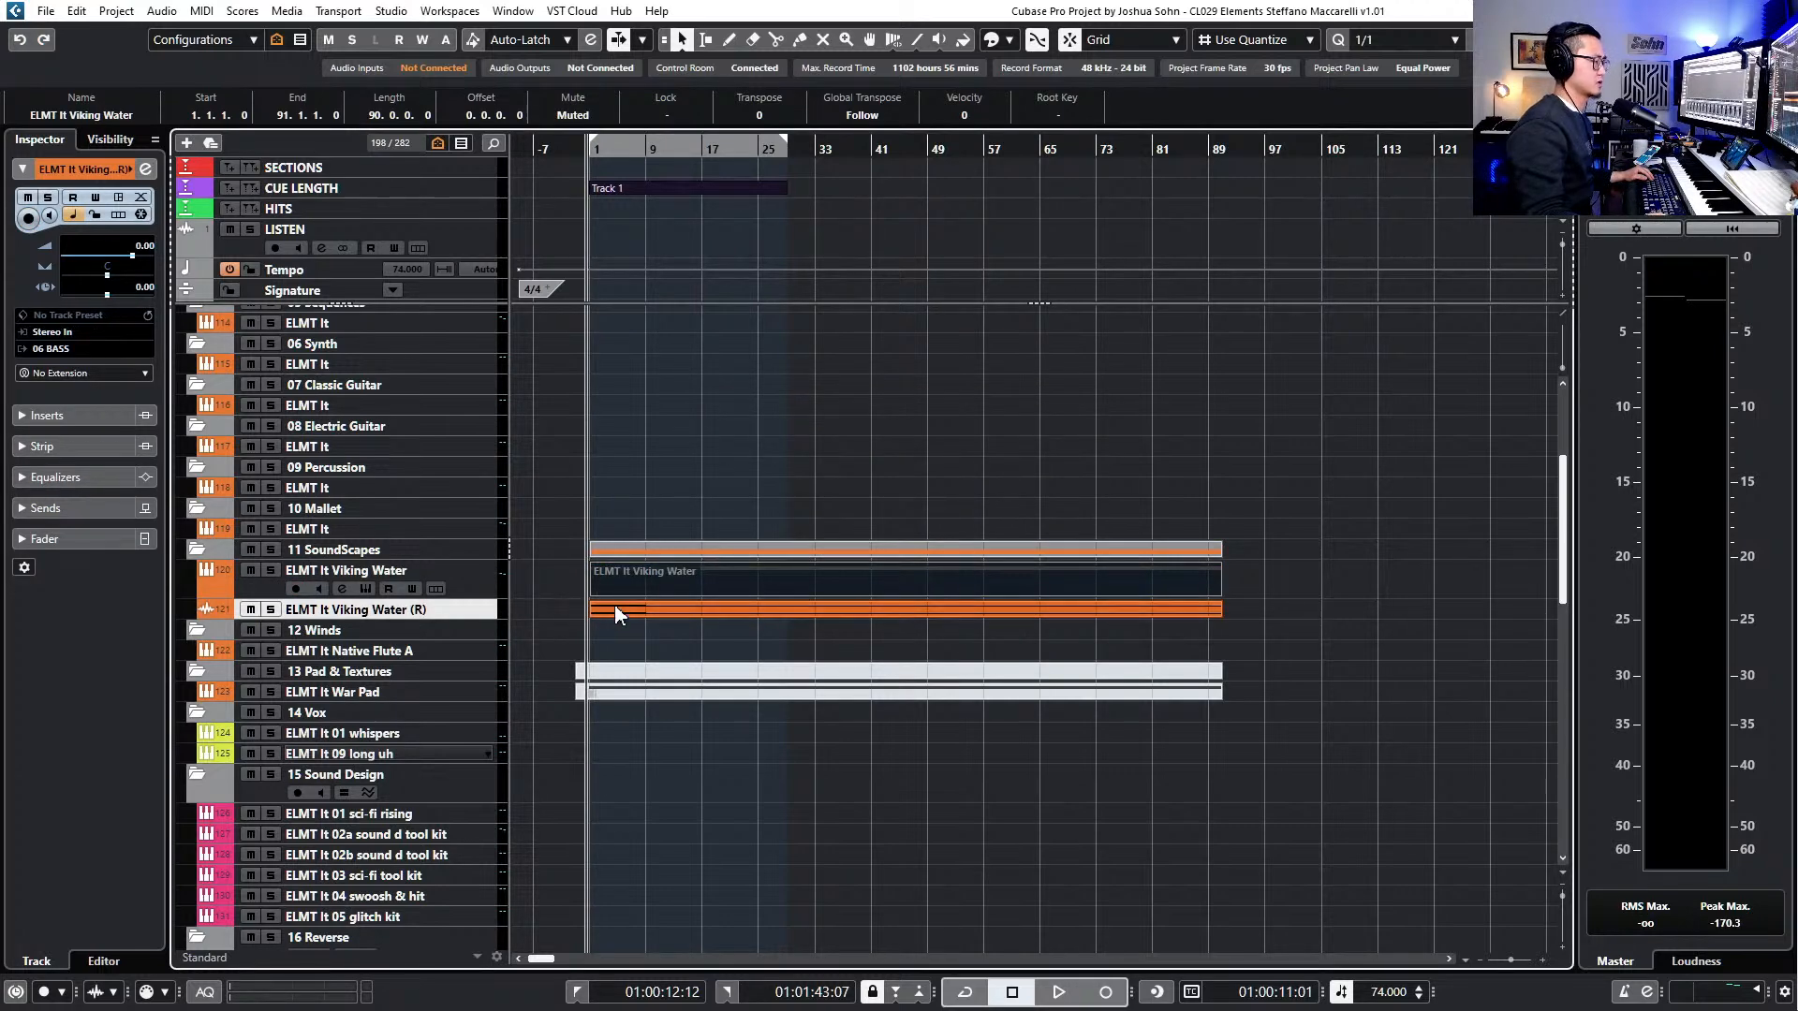
scroll(649, 617, up, 3)
scroll(649, 617, down, 1)
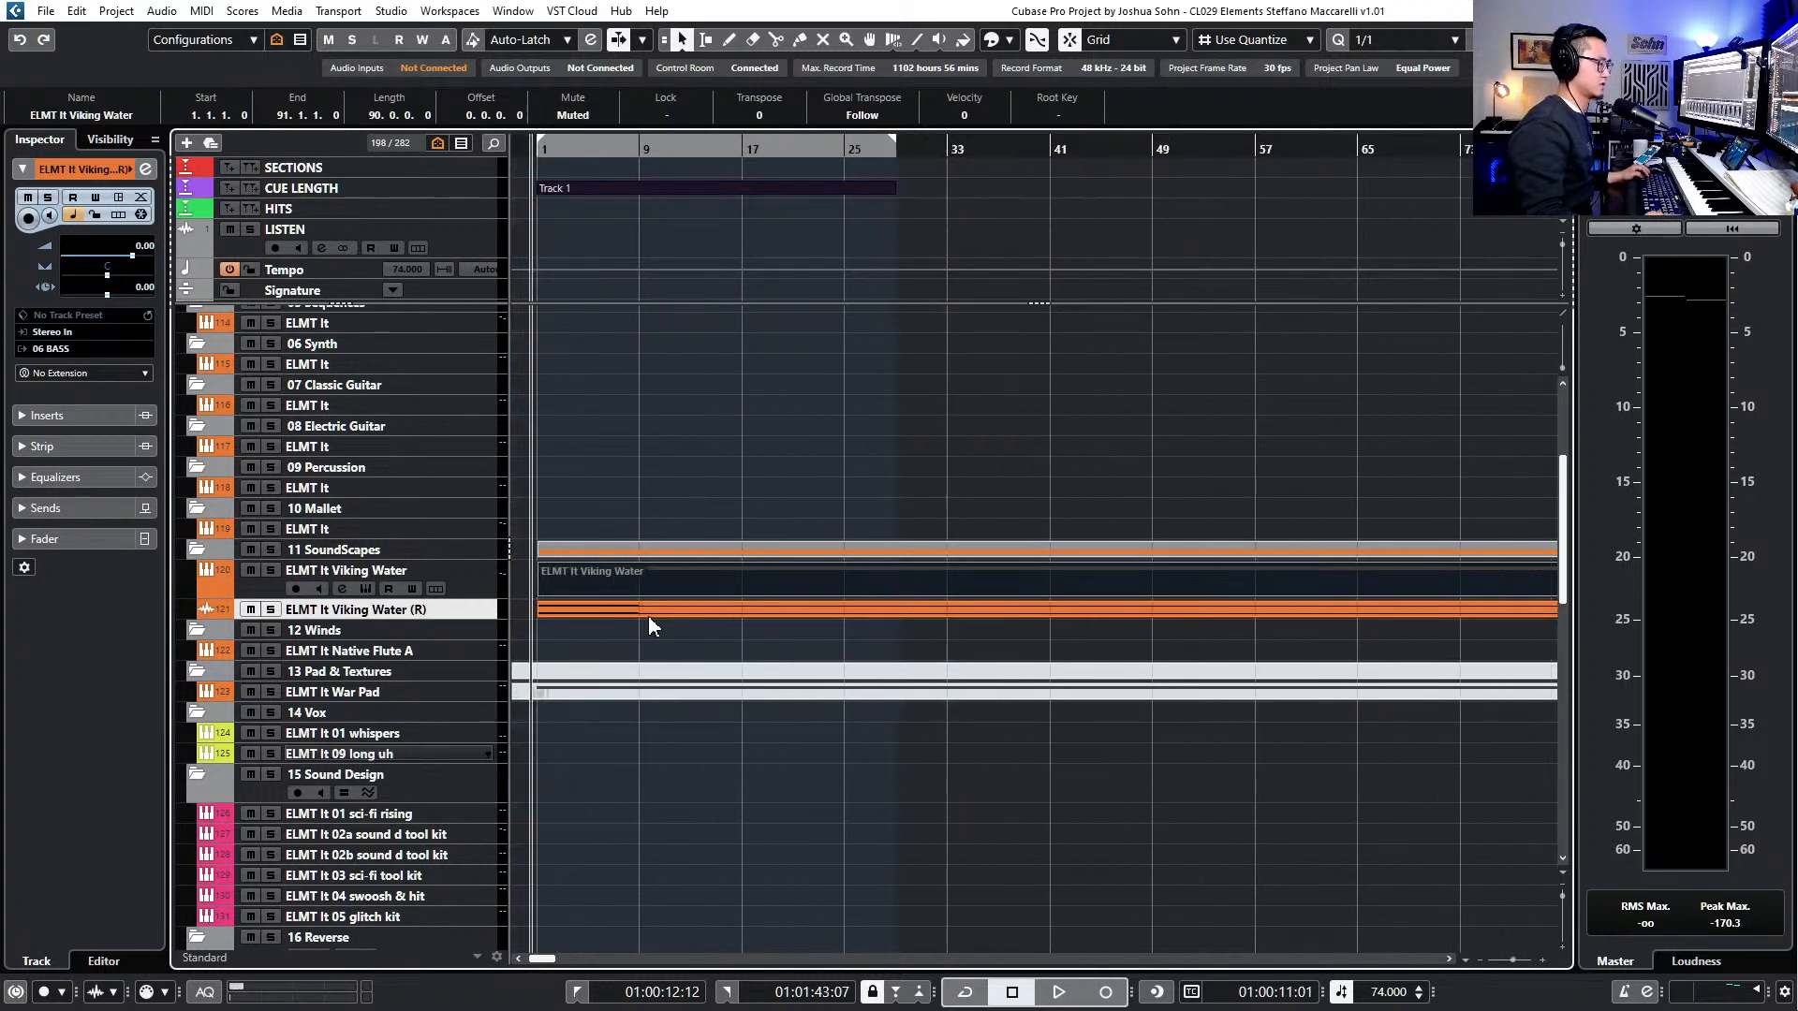
key(alt+Down)
key(alt+Down)
key(alt+Down)
key(alt+Down)
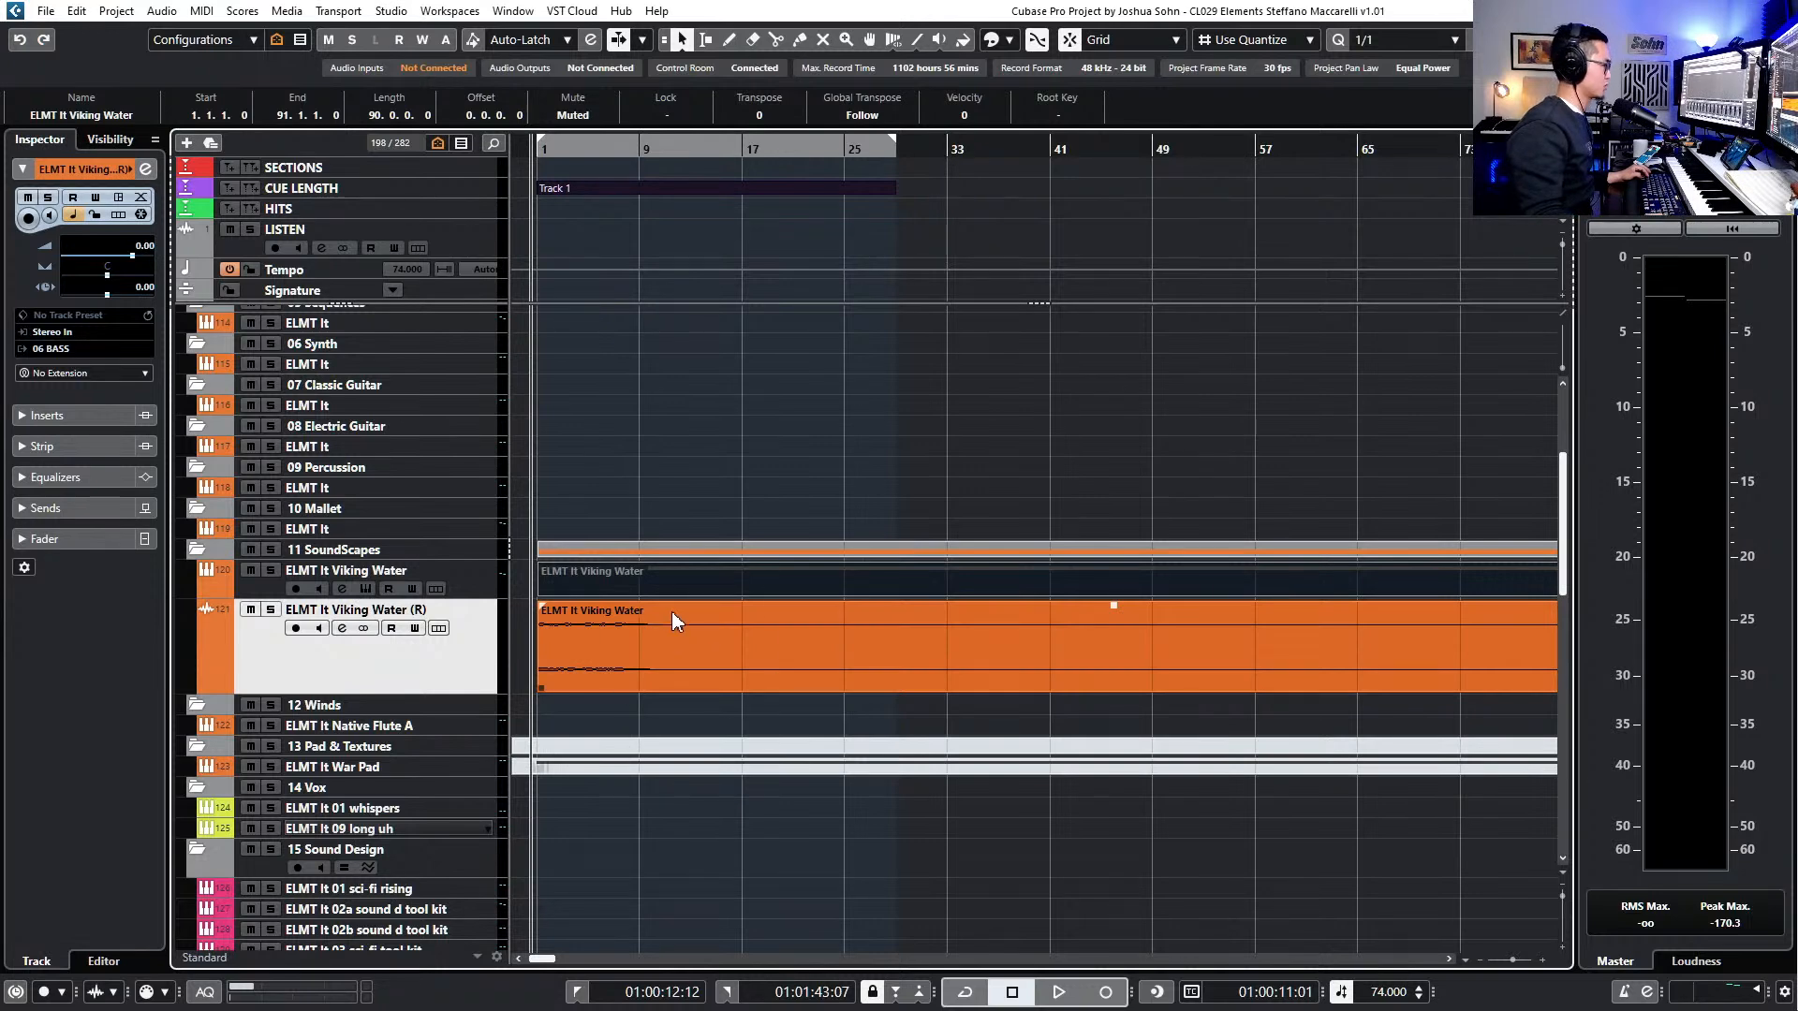
- Split the rendered Viking Water audio event at bar 9 and delete everything after the split
alt+click(642, 623)
scroll(647, 631, down, 1)
click(648, 631)
key(Delete)
- Duplicate the eight-bar Viking Water event end to end up to bar 89, removing the surplus last copy
click(612, 640)
key(ctrl+d)
key(ctrl+d)
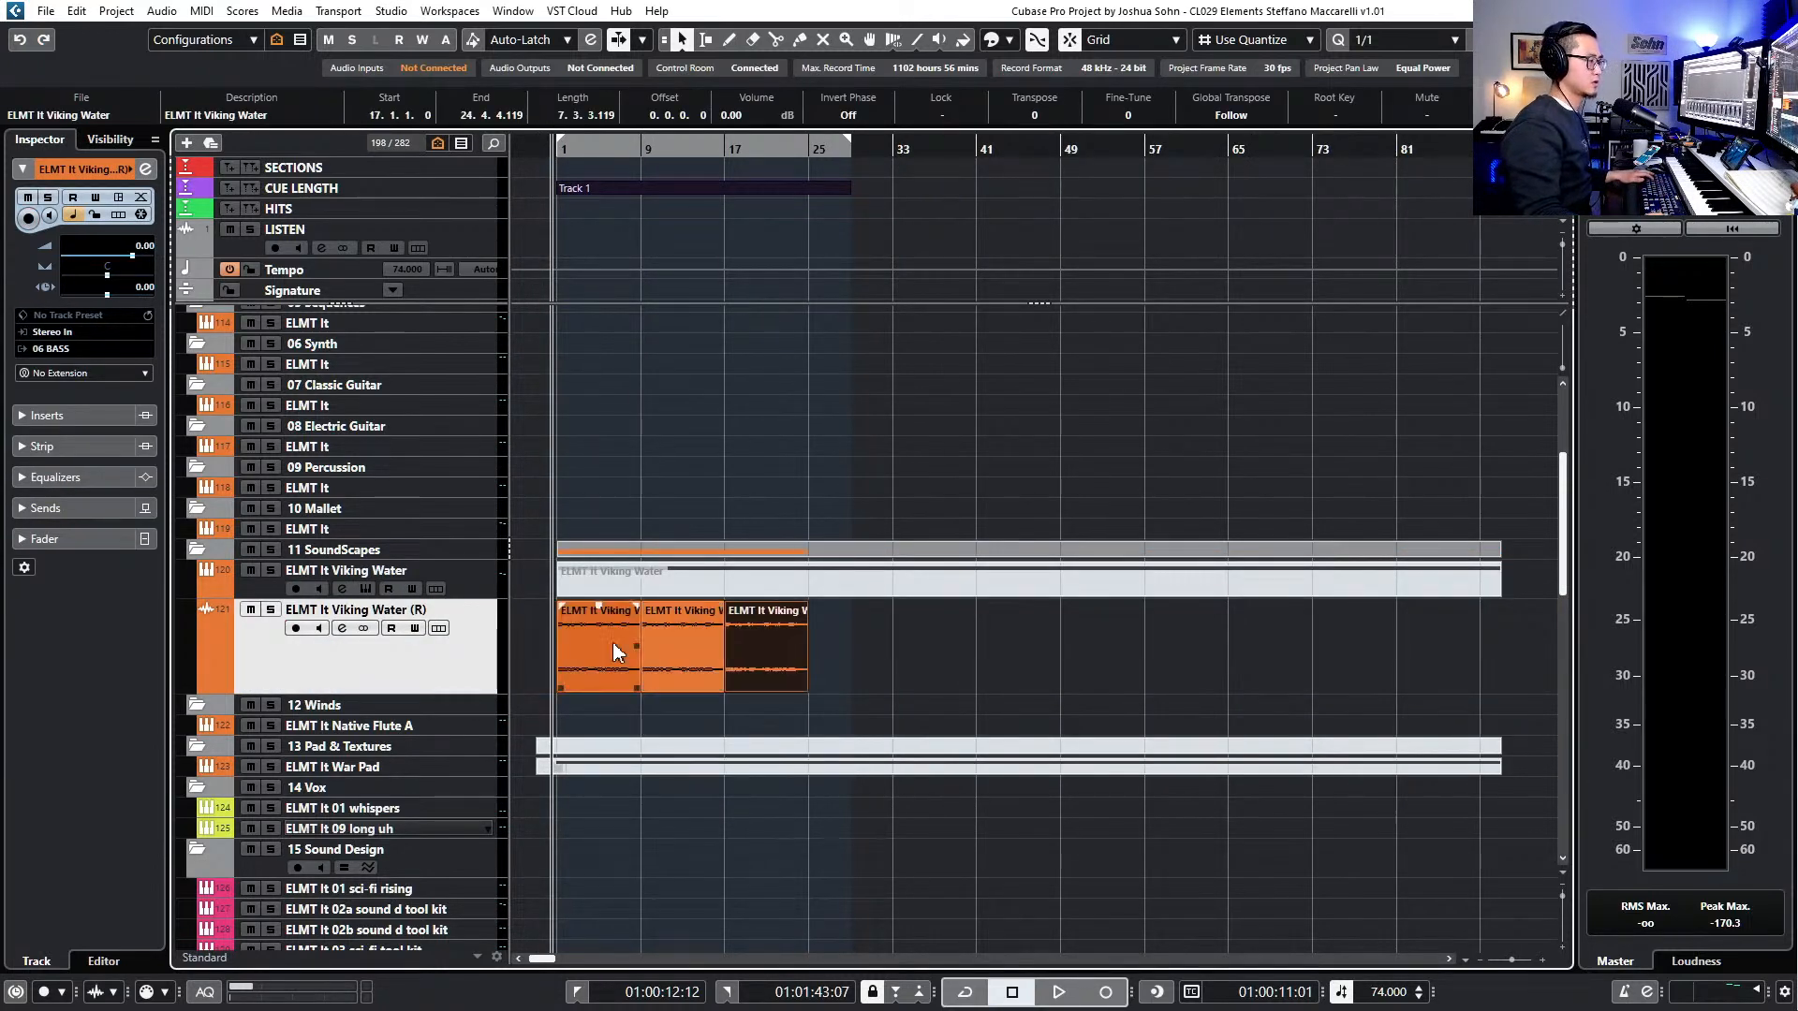
key(ctrl+d)
key(ctrl+d)
key(ctrl+d)
key(ctrl+d)
key(ctrl+d)
key(ctrl+d)
key(ctrl+d)
key(ctrl+d)
key(ctrl+d)
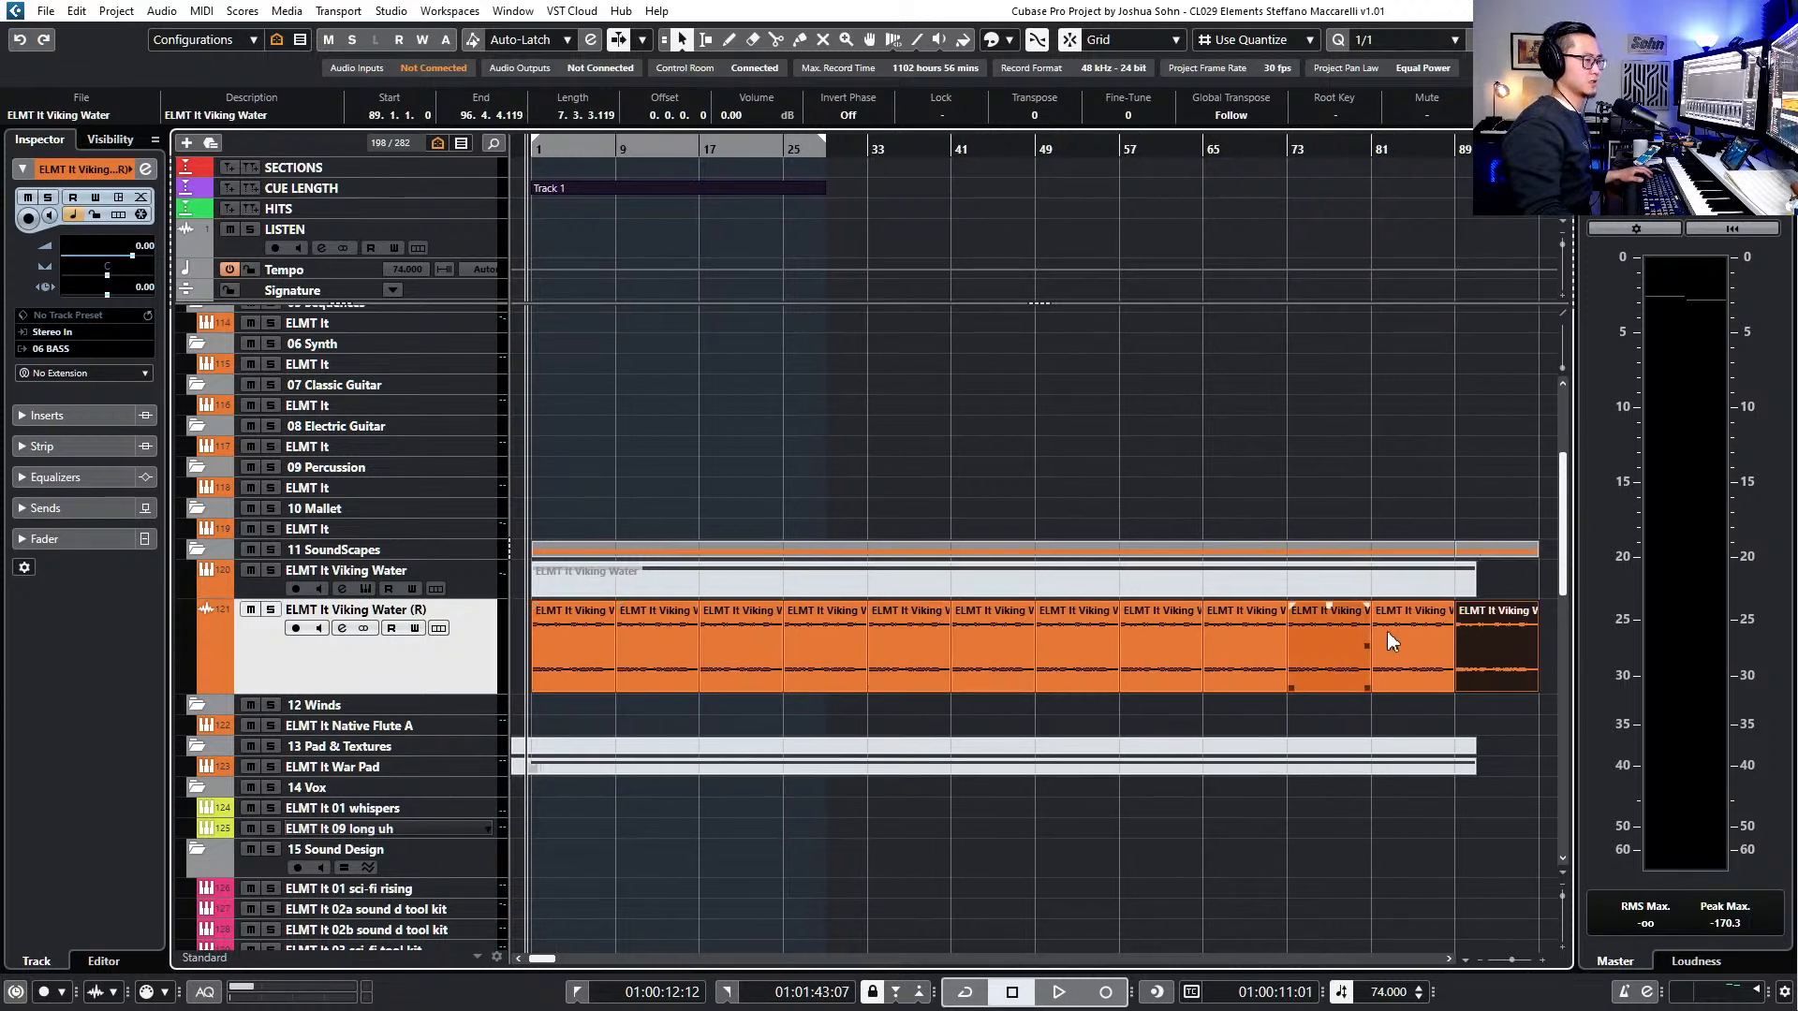
key(Delete)
scroll(1508, 646, left, 1)
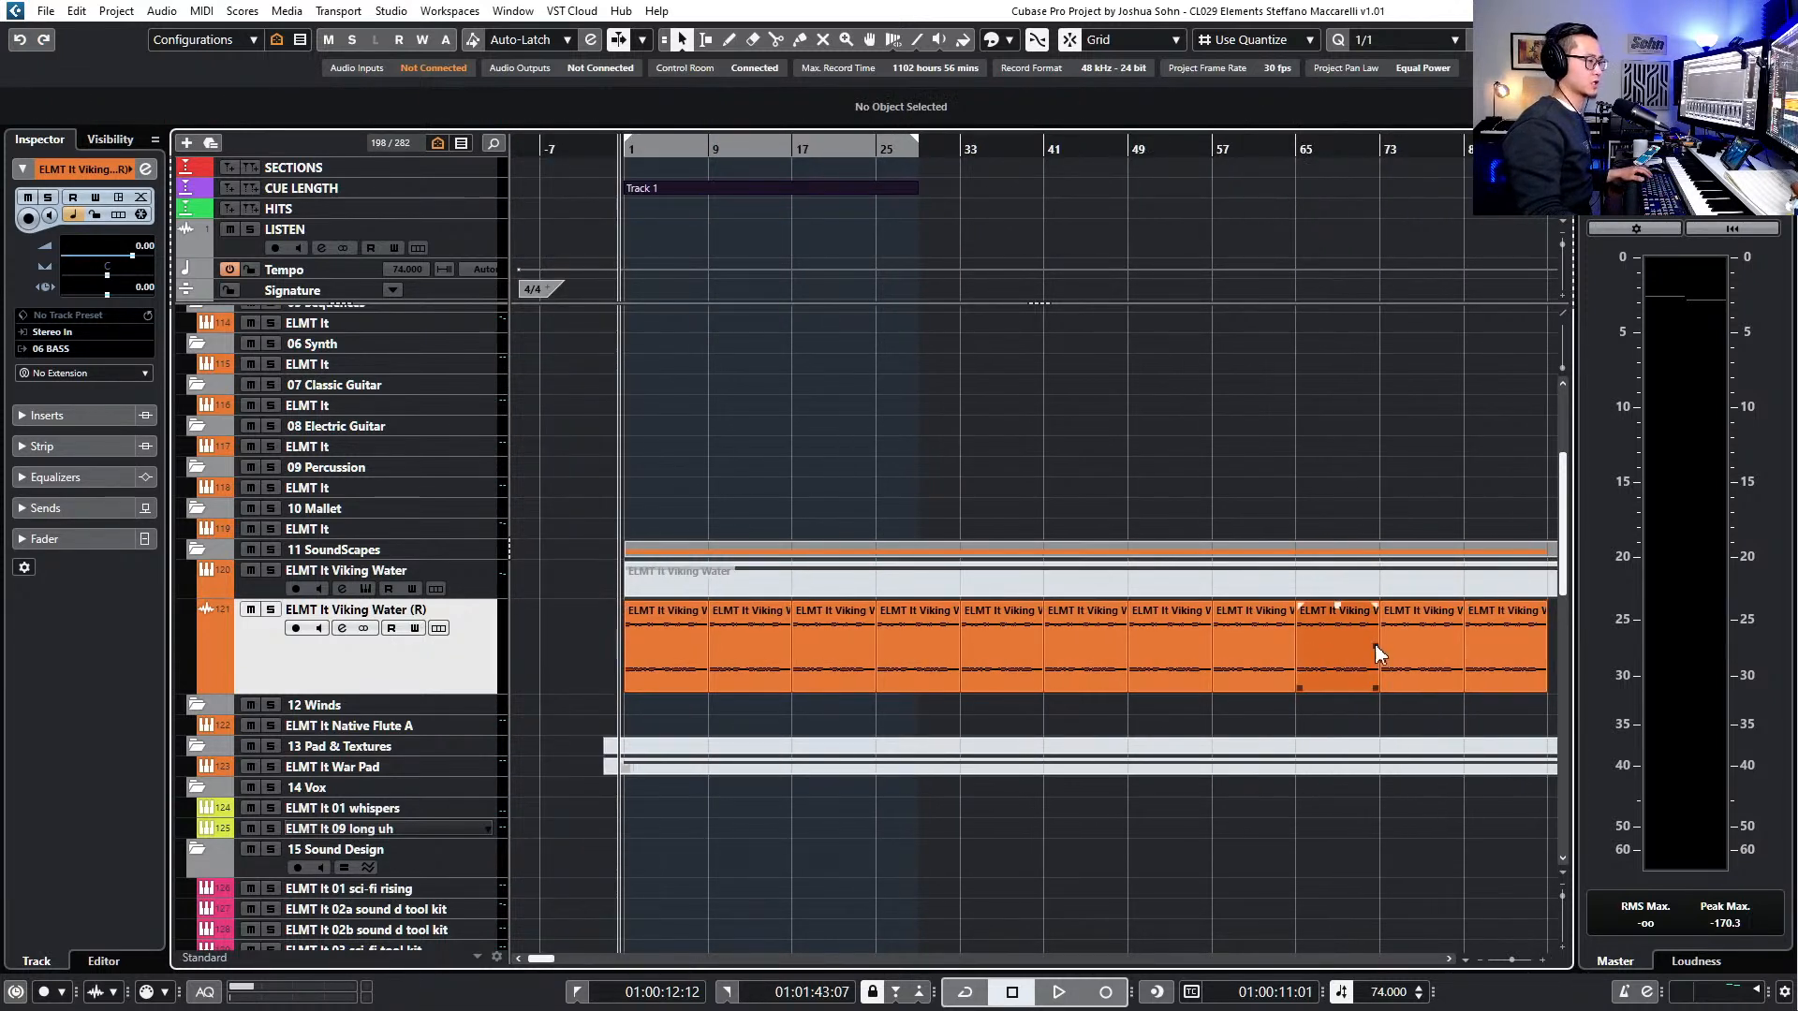
- Audition the seam at bar 9 between the first two Viking Water events with the rendered track soloed
scroll(730, 704, up, 4)
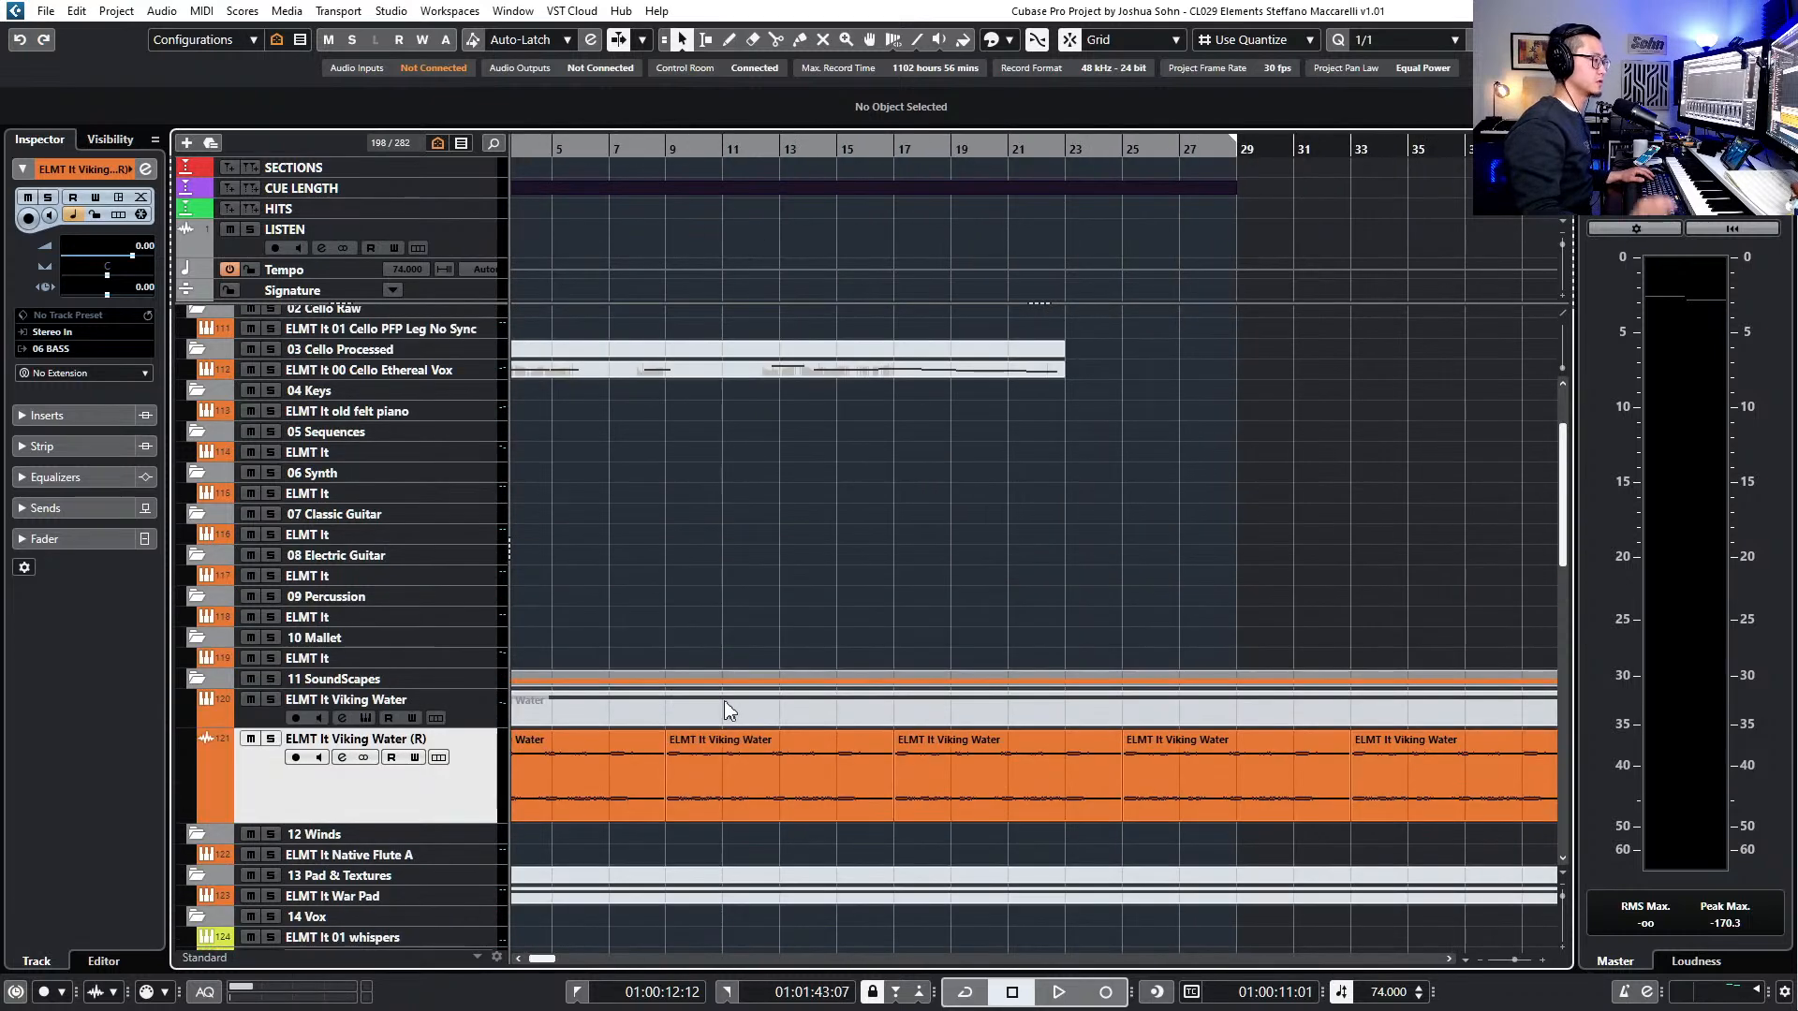
key(KP_Add)
key(KP_Add)
key(KP_Add)
key(KP_Add)
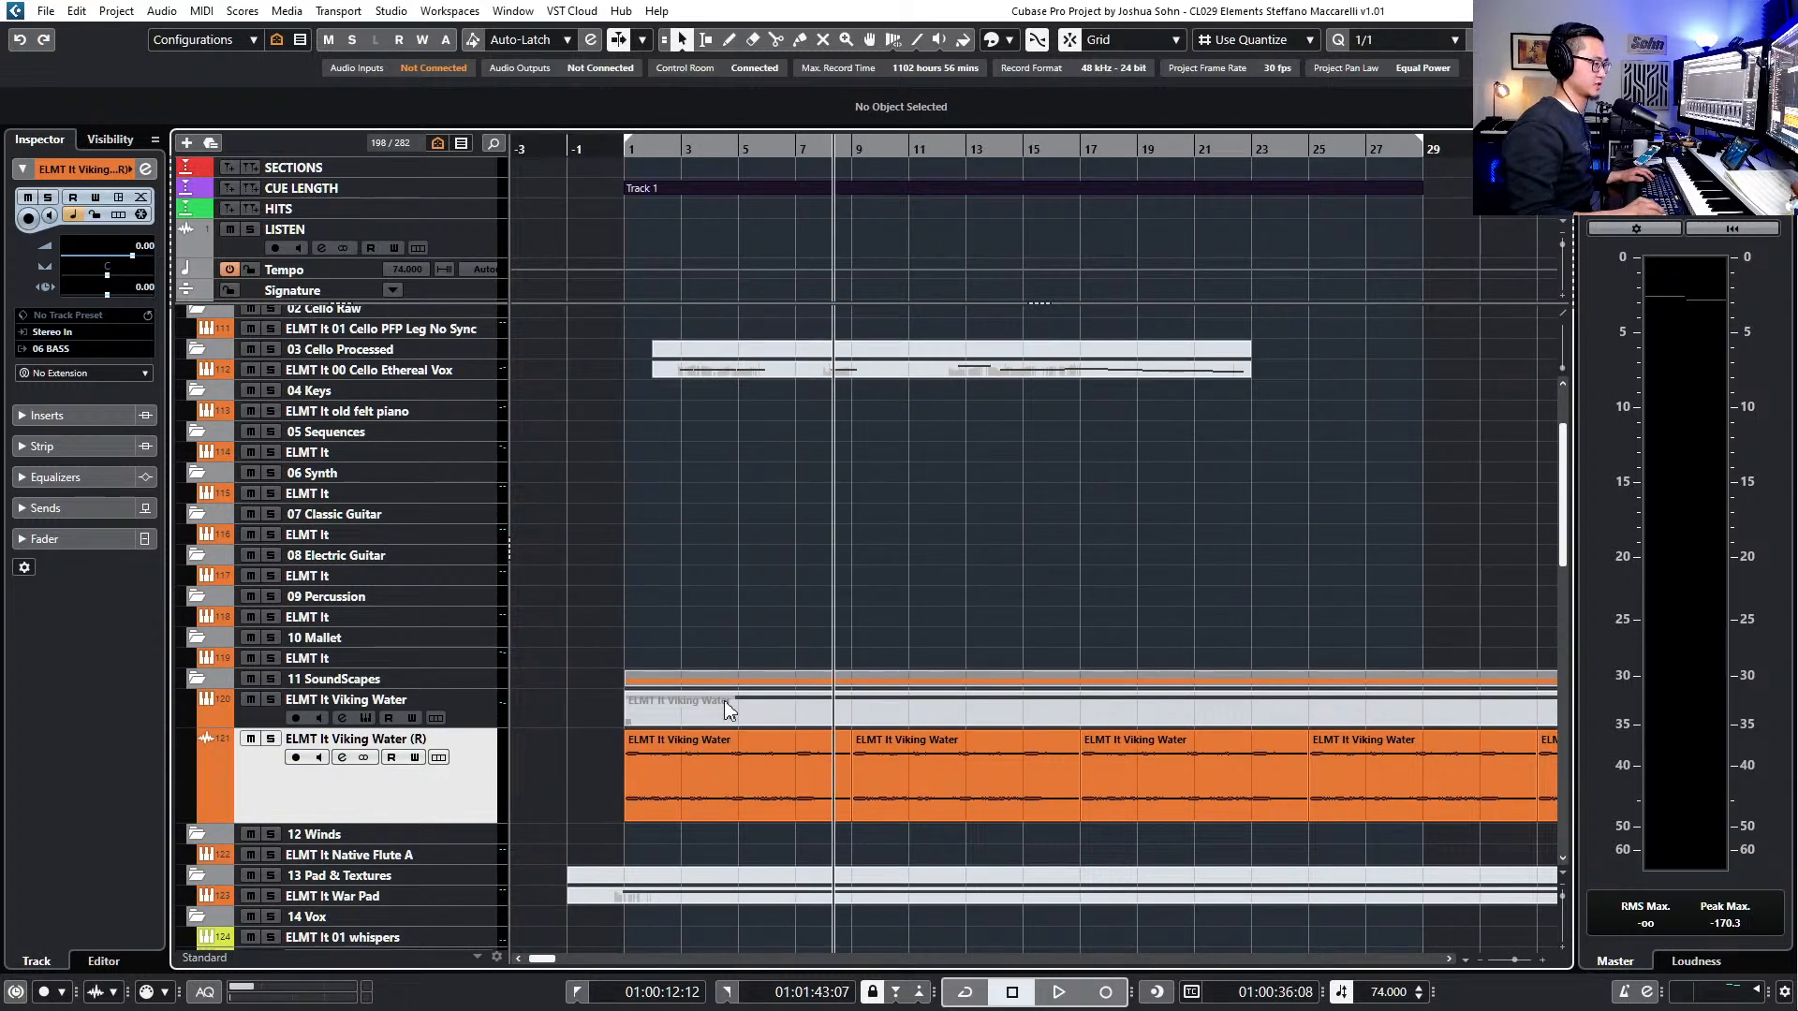
key(s)
key(space)
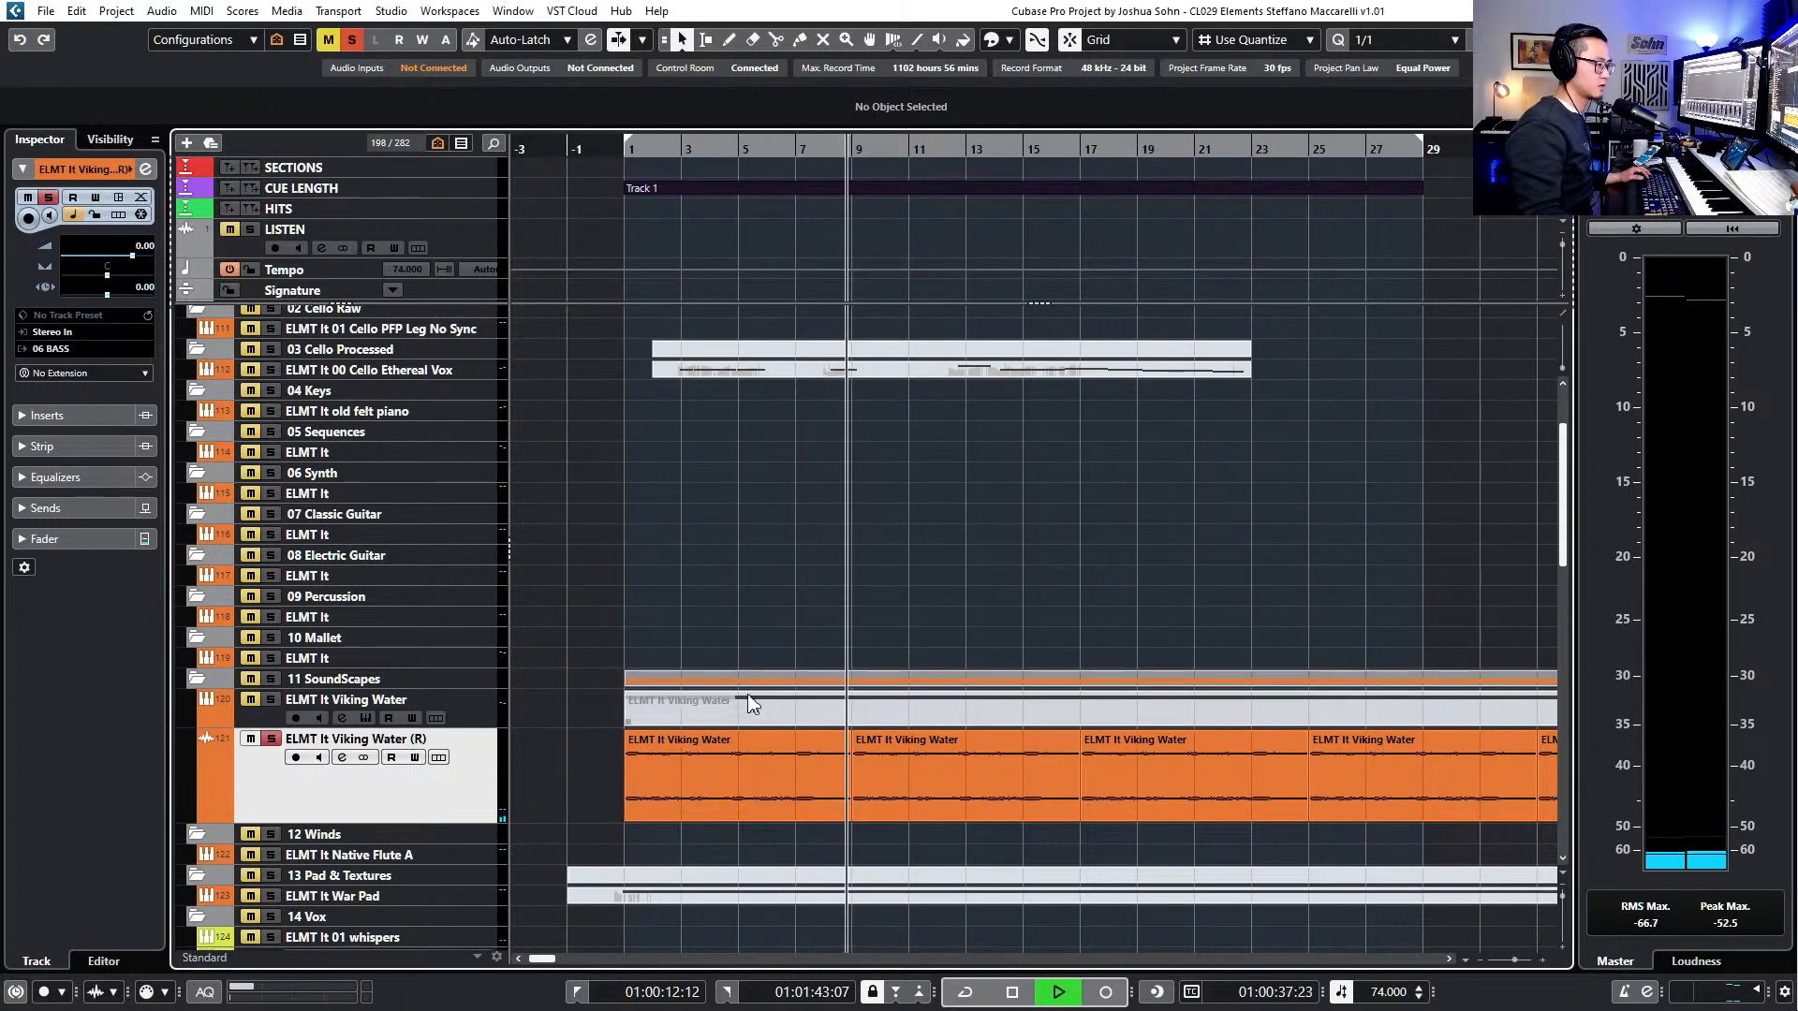
key(g)
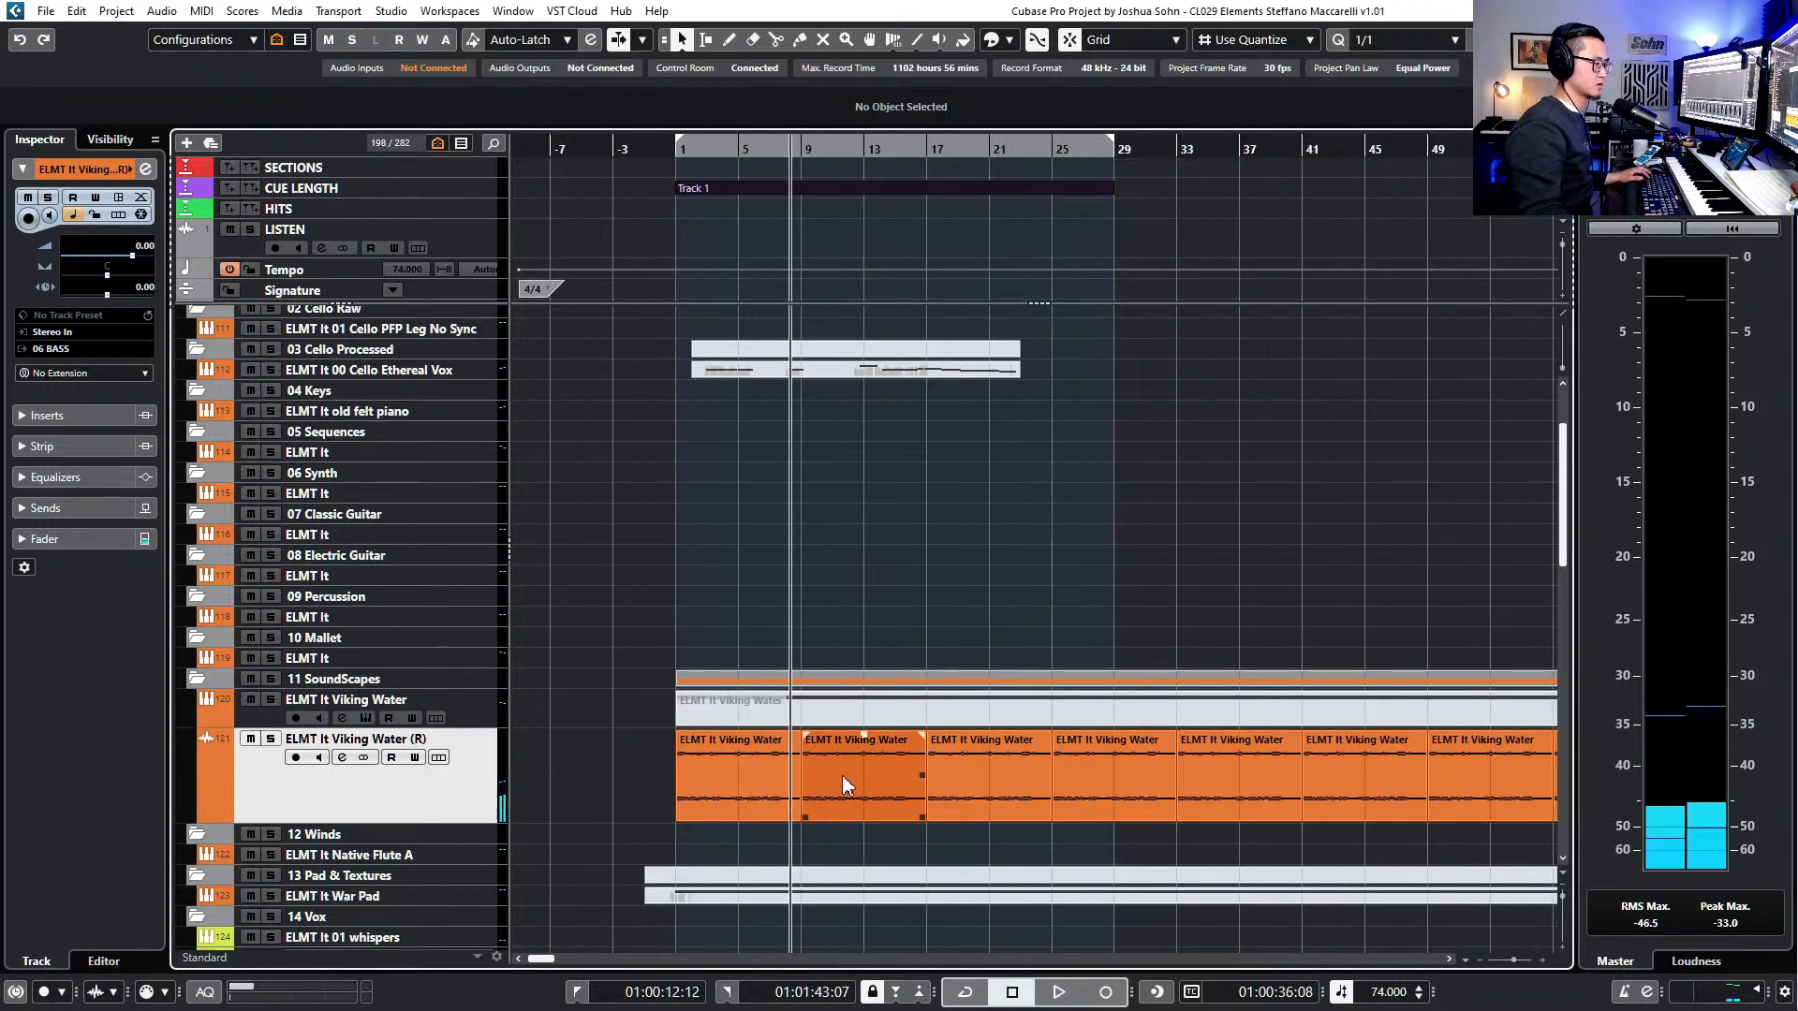
- Delete all copies of the rendered Viking Water event from bar 9 onwards
key(g)
drag(783, 828, 1502, 782)
key(Delete)
- Place a copy of the Viking Water event at bar 7 overlapping the first, and set their crossfade to Equal Power
key(h)
key(h)
key(h)
key(h)
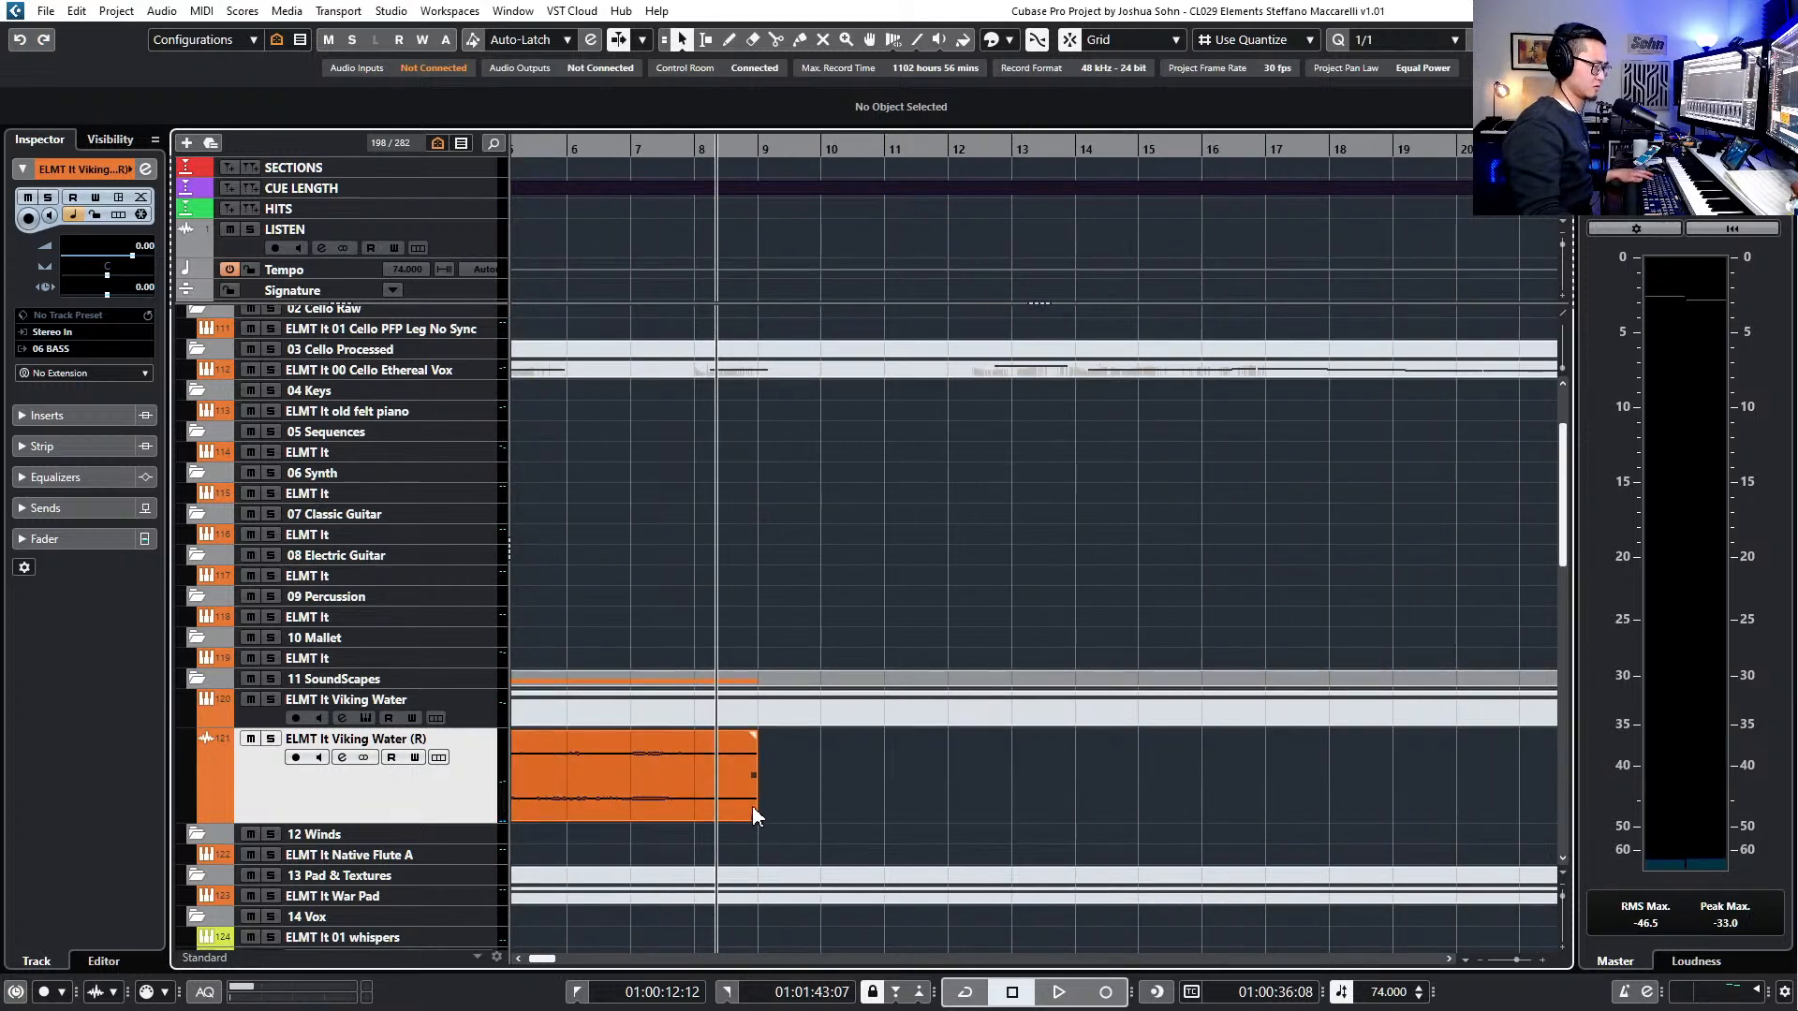
drag(743, 783, 1288, 786)
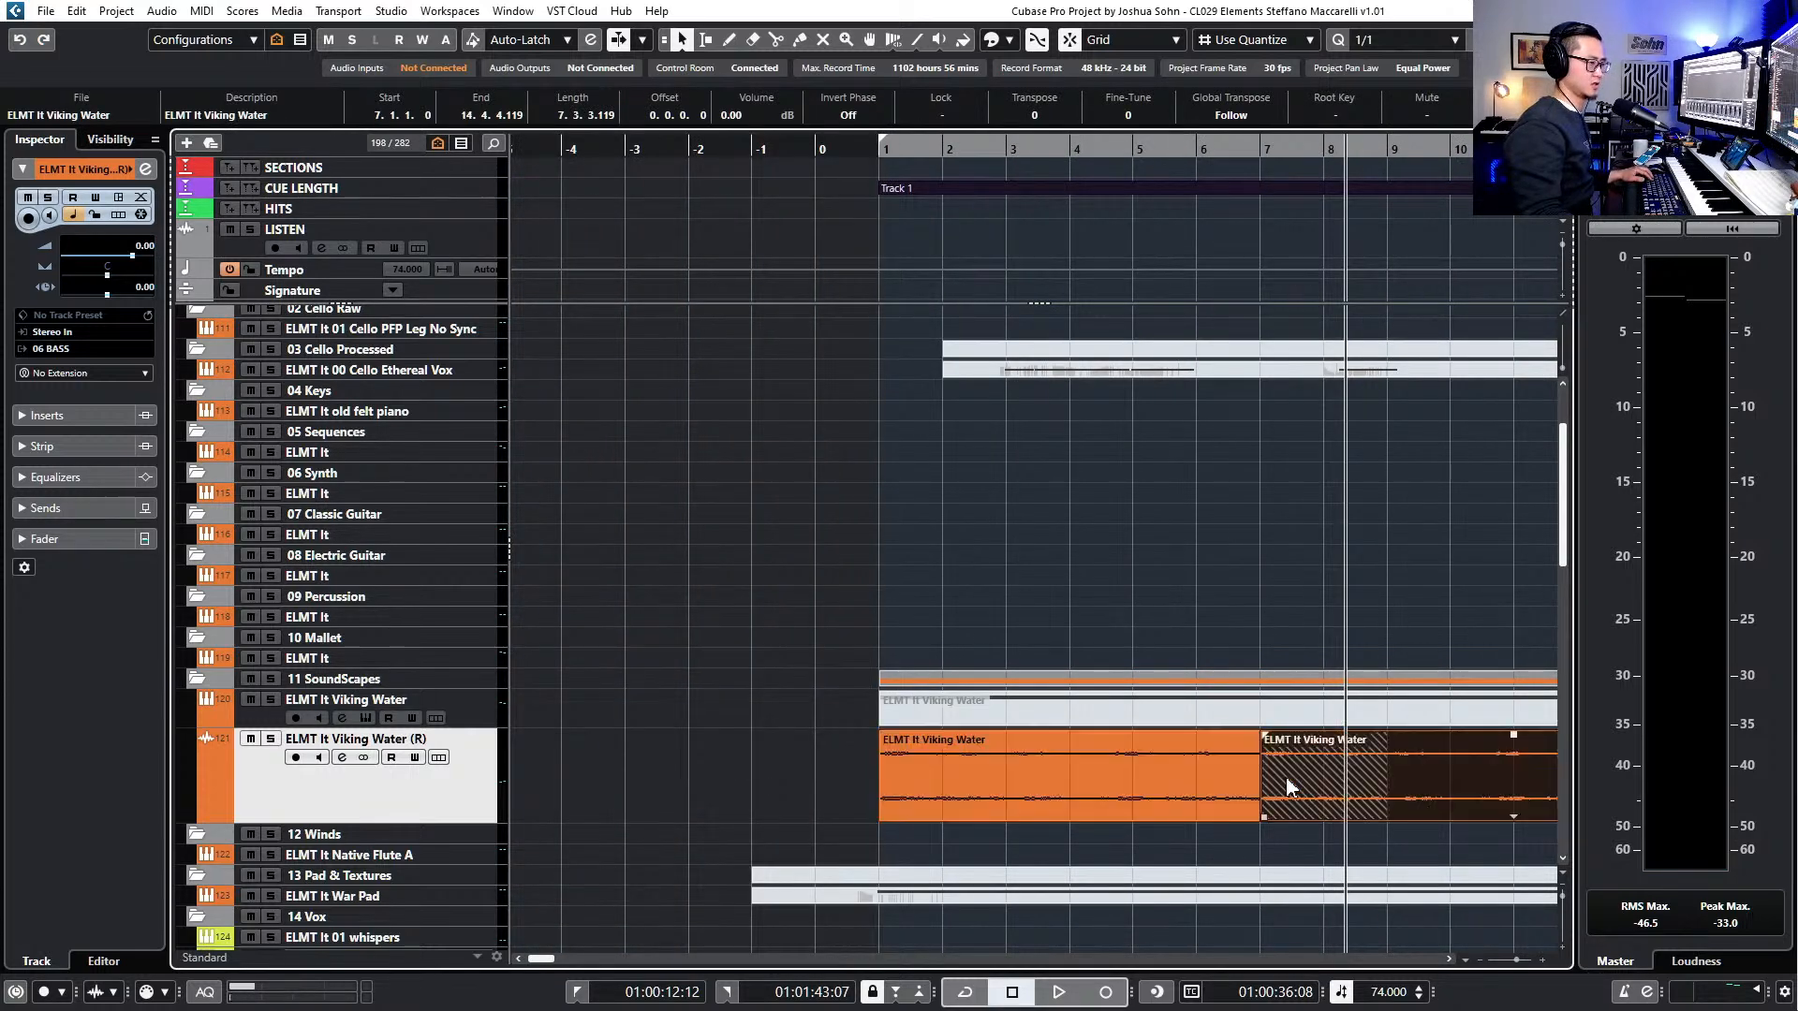
double_click(1351, 813)
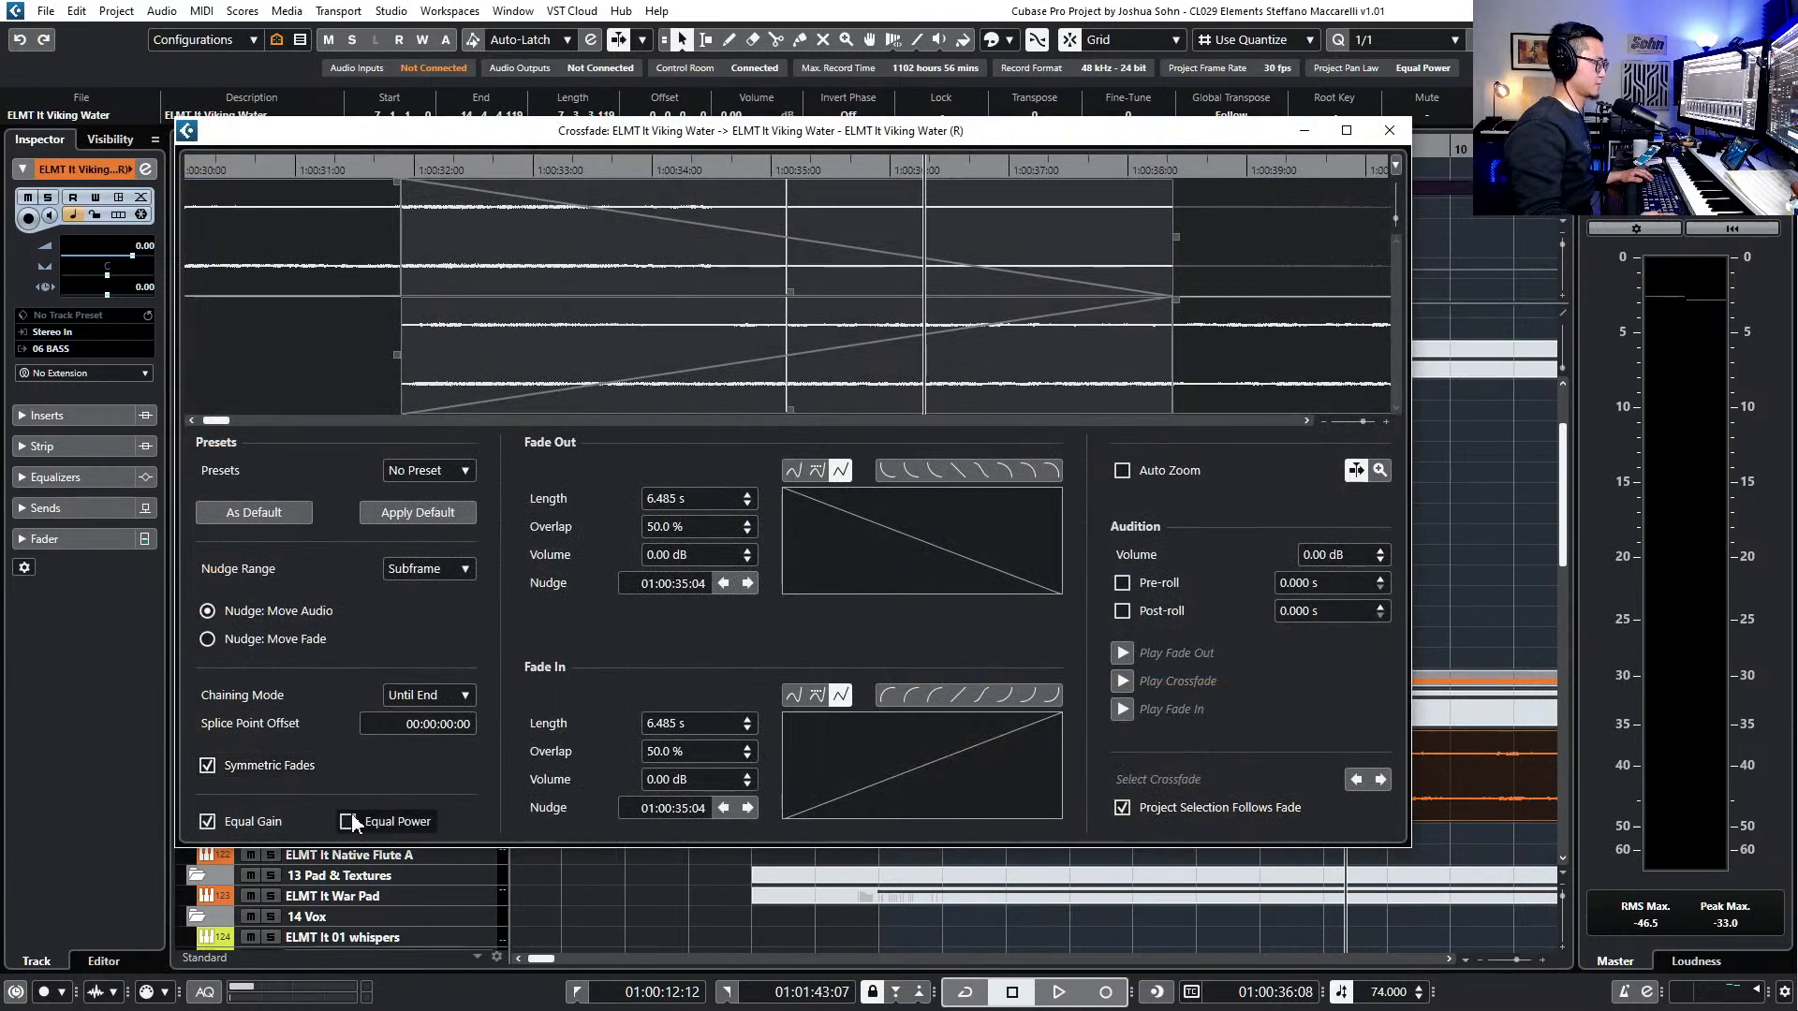
click(347, 821)
click(1384, 130)
- Play back the overlap of the two Viking Water events and shorten their crossfade to about one bar
key(space)
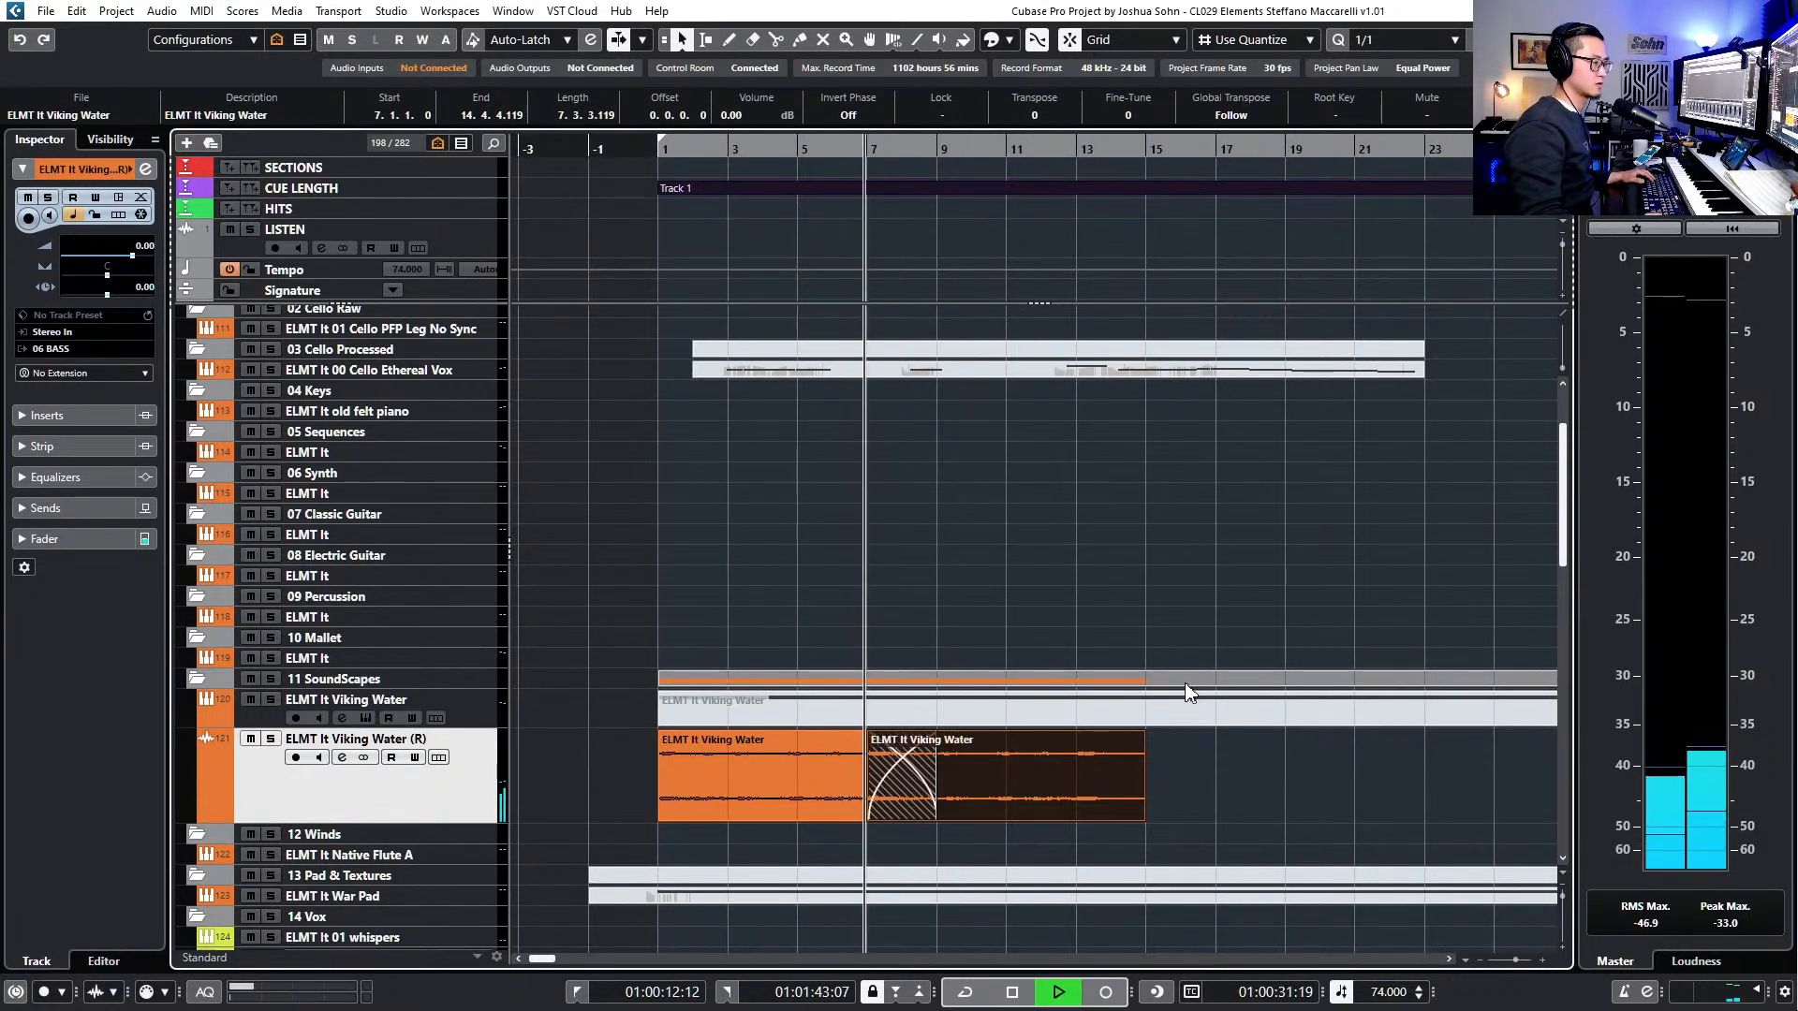
drag(936, 811, 897, 807)
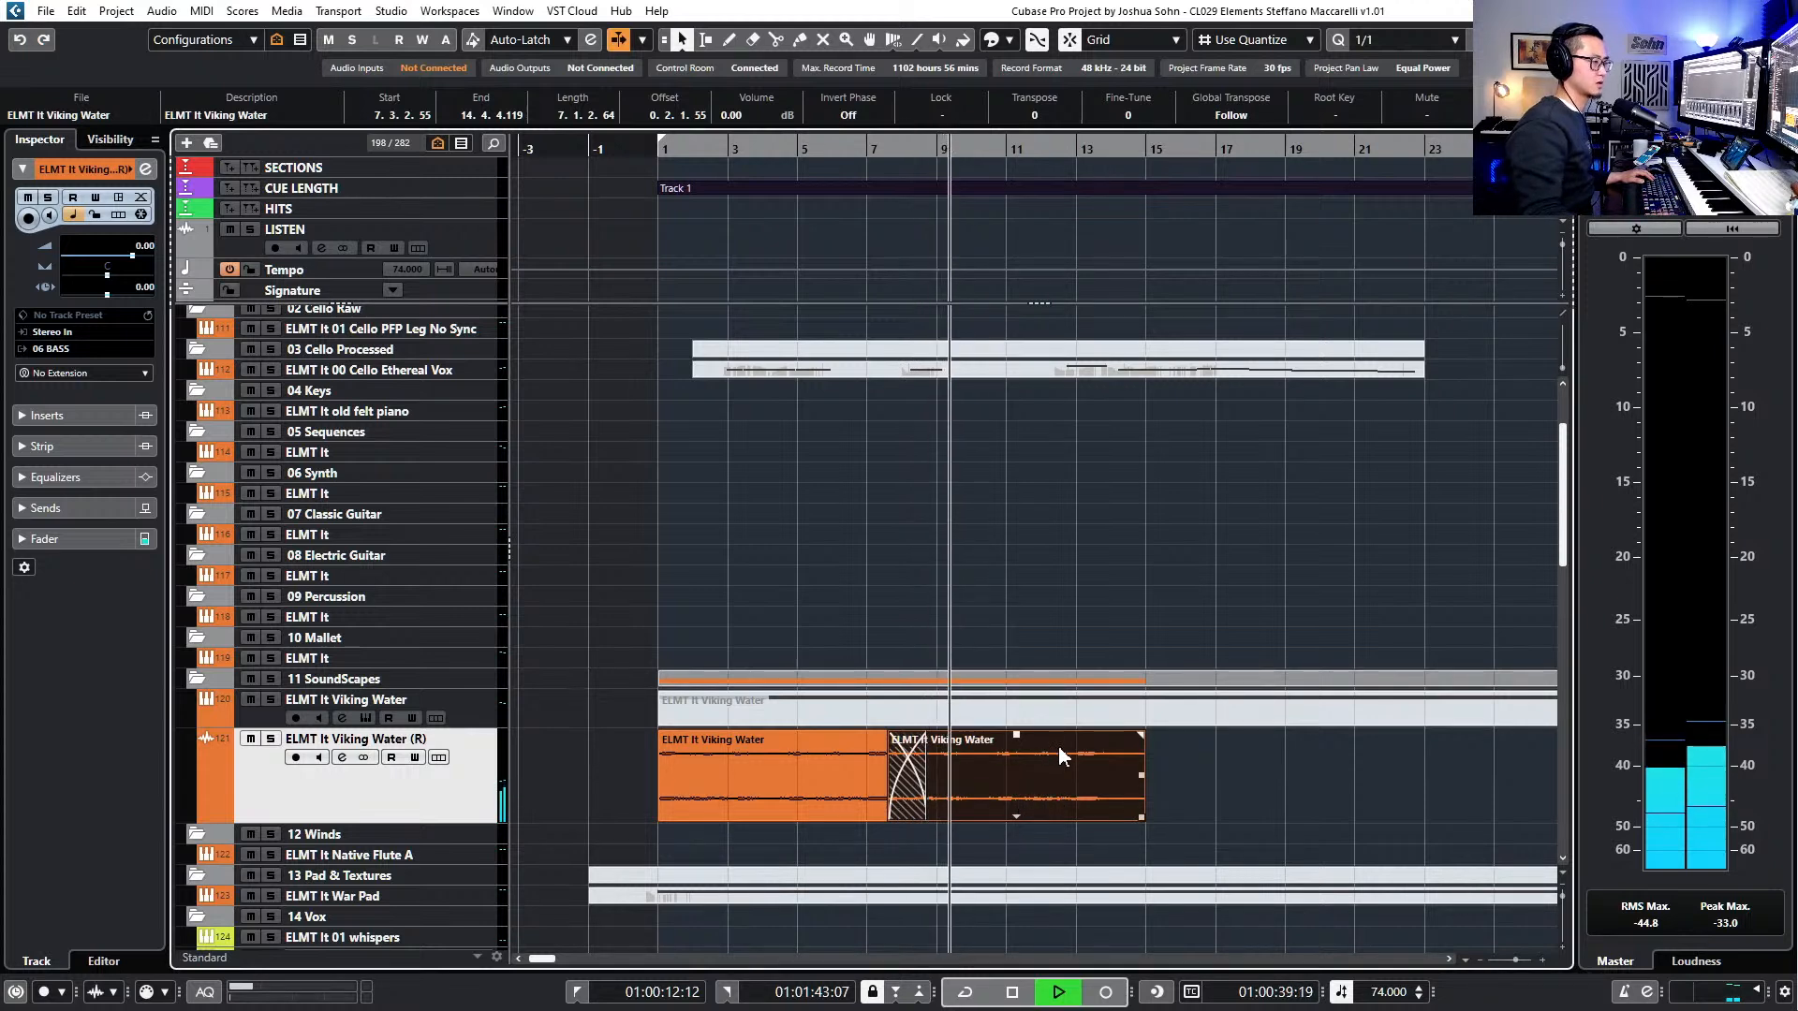
key(space)
- Duplicate the crossfaded pair of Viking Water events and shift the copies earlier to overlap from about bar 14
key(g)
drag(1236, 763, 856, 783)
key(ctrl+d)
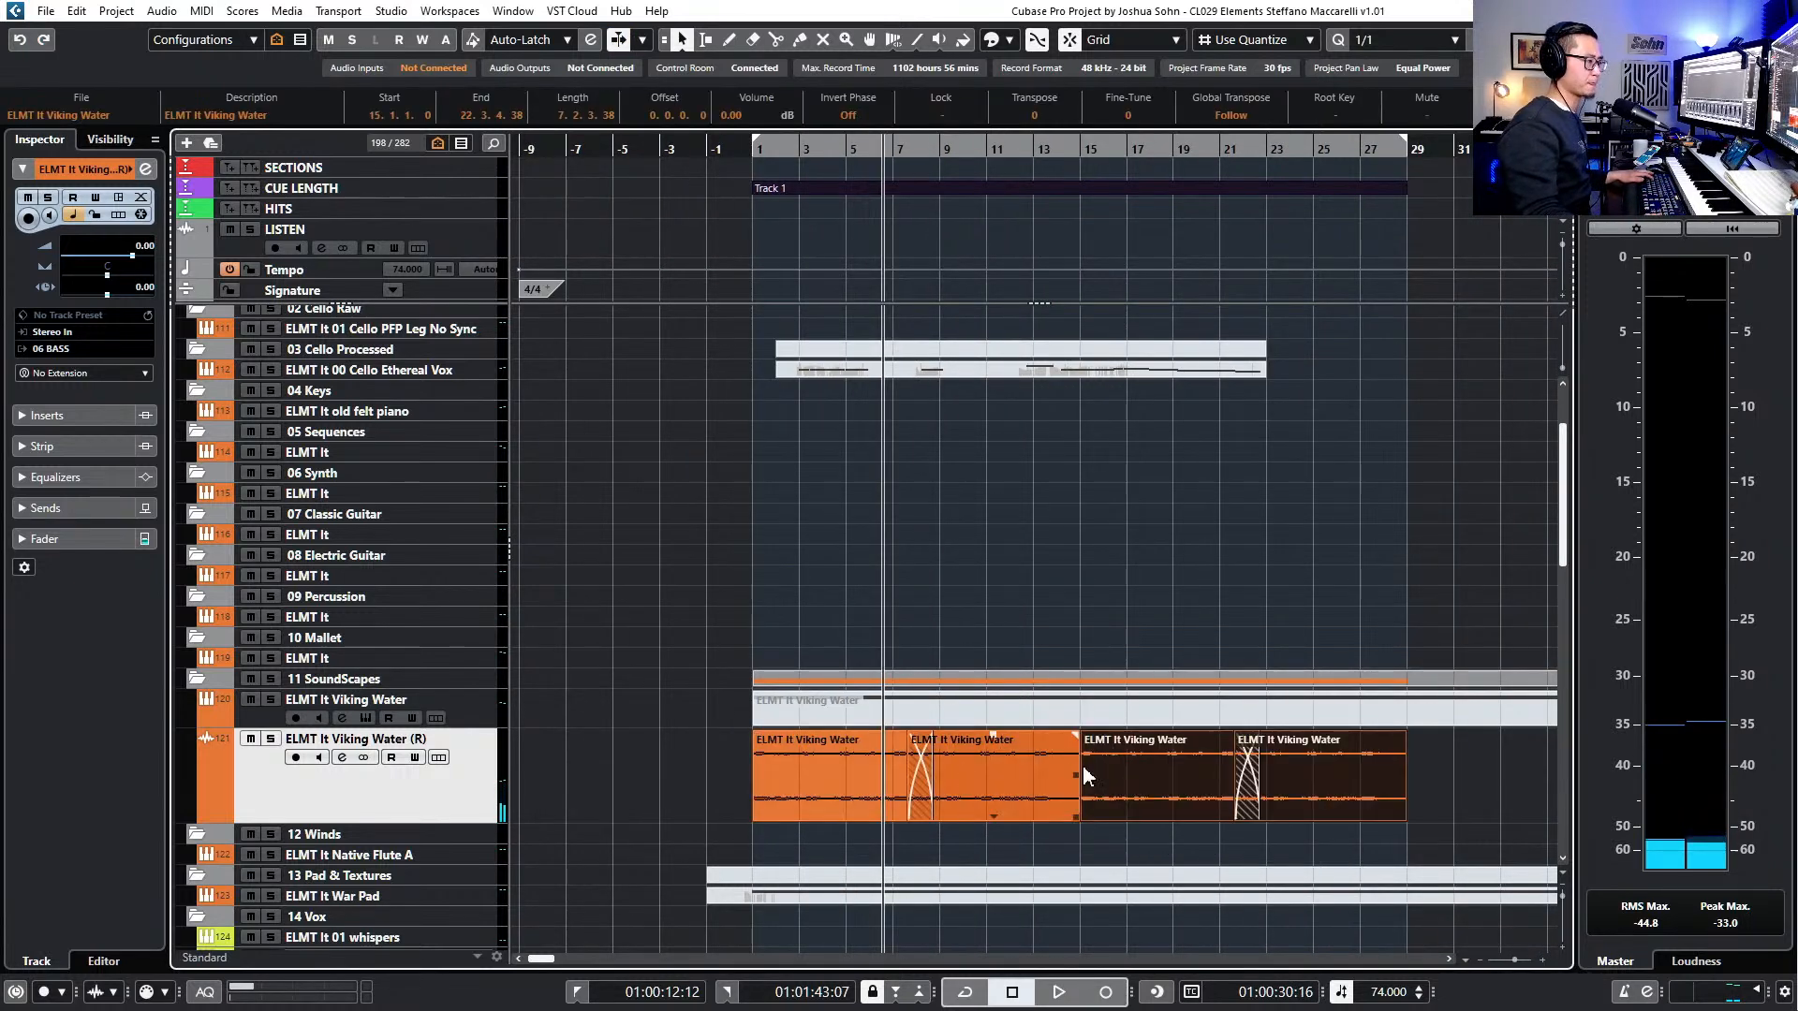
drag(1177, 775, 1147, 773)
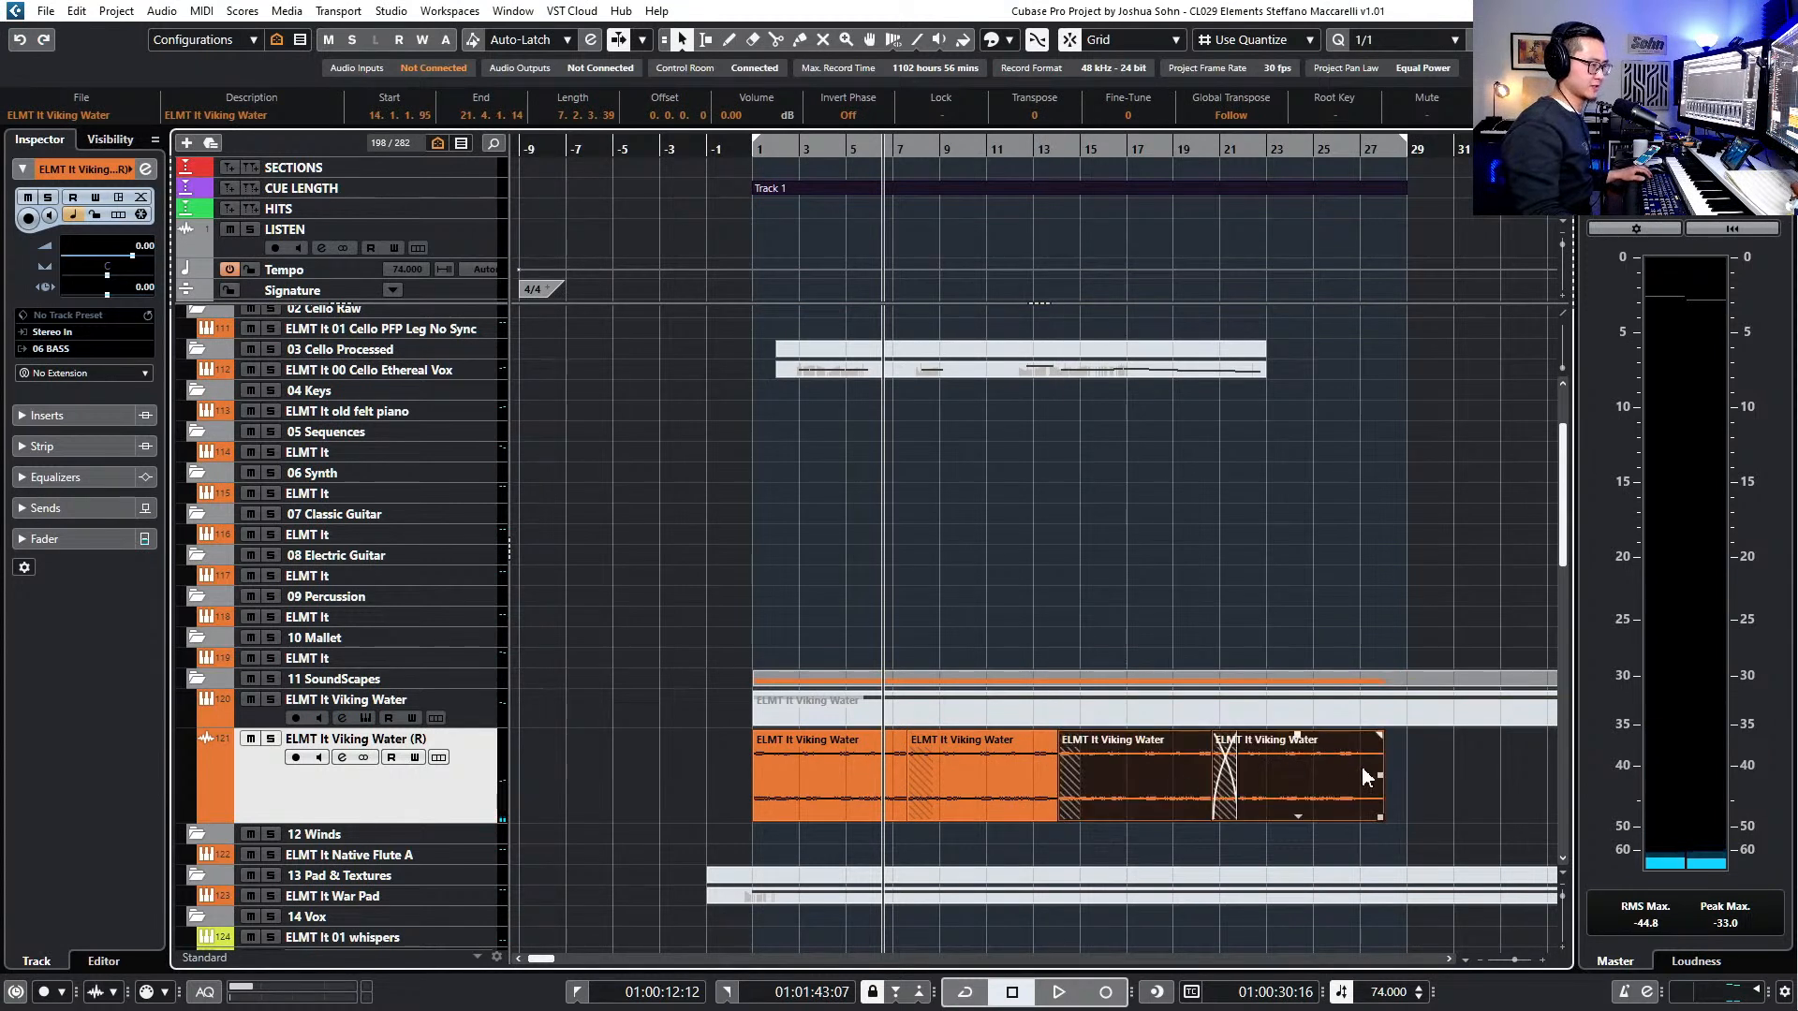
- Crossfade the second and third Viking Water events at bar 14 using Equal Power
scroll(1350, 756, right, 3)
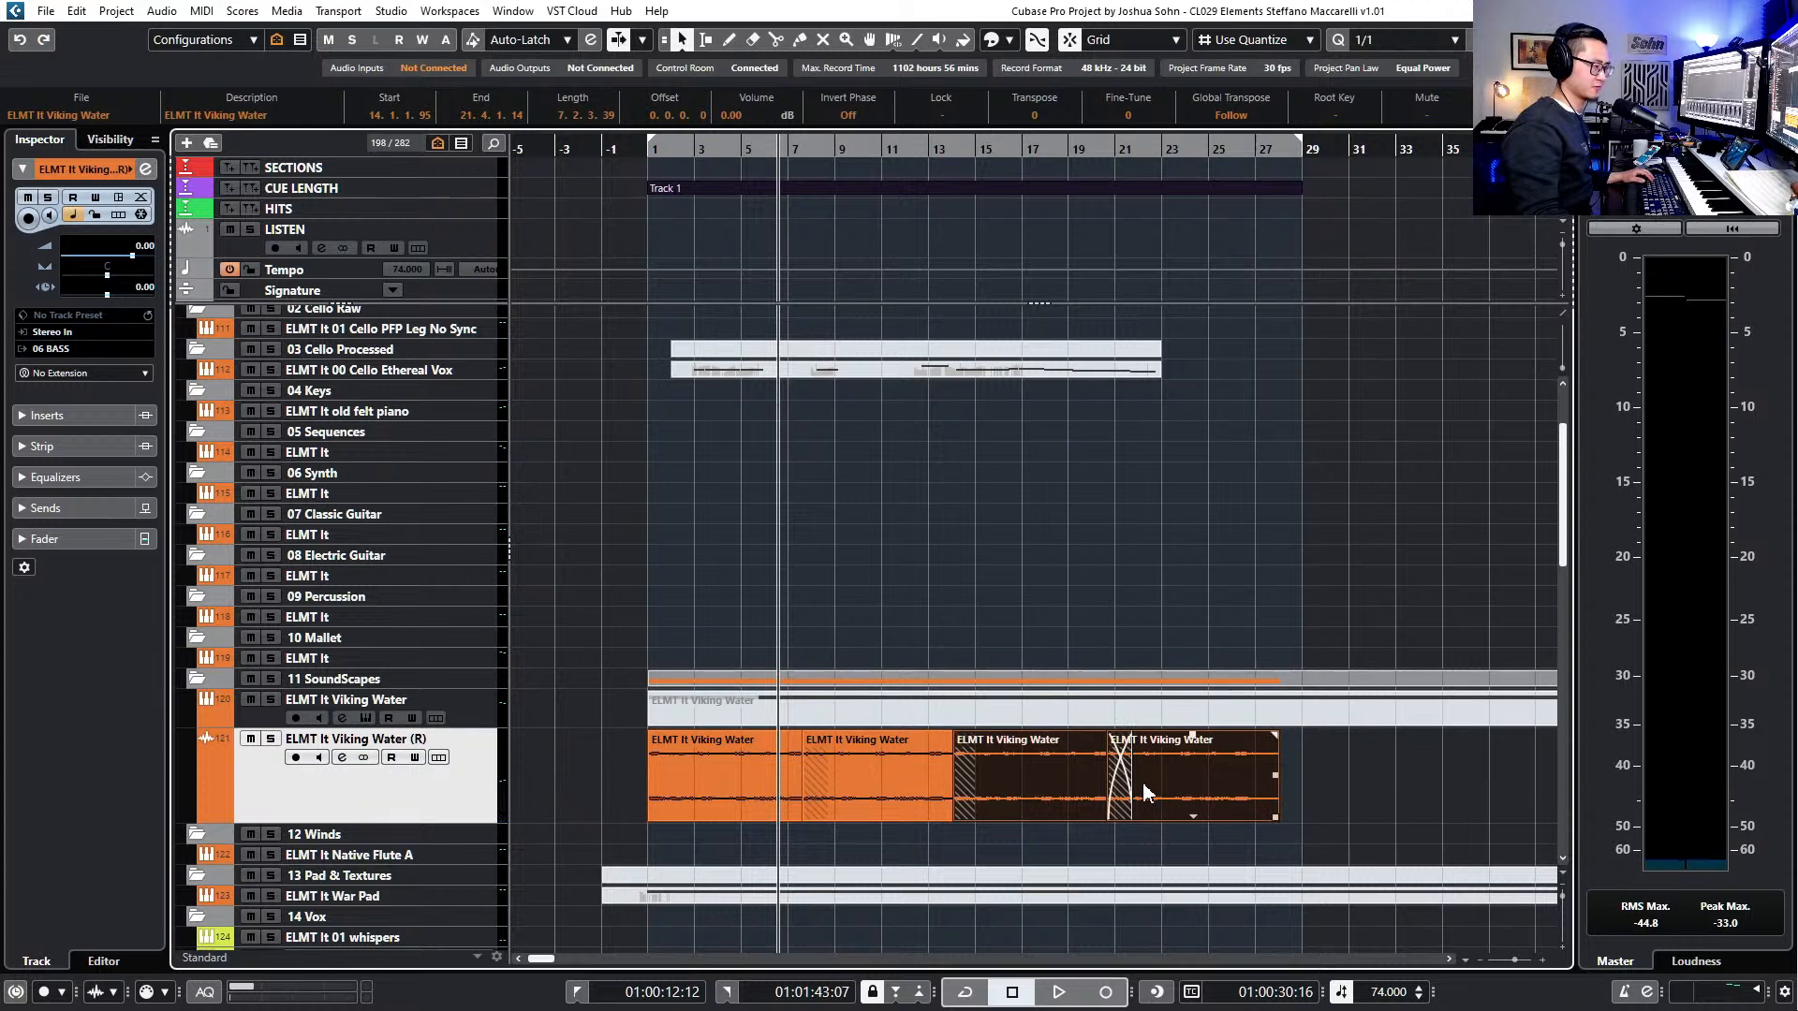
drag(974, 827, 1003, 799)
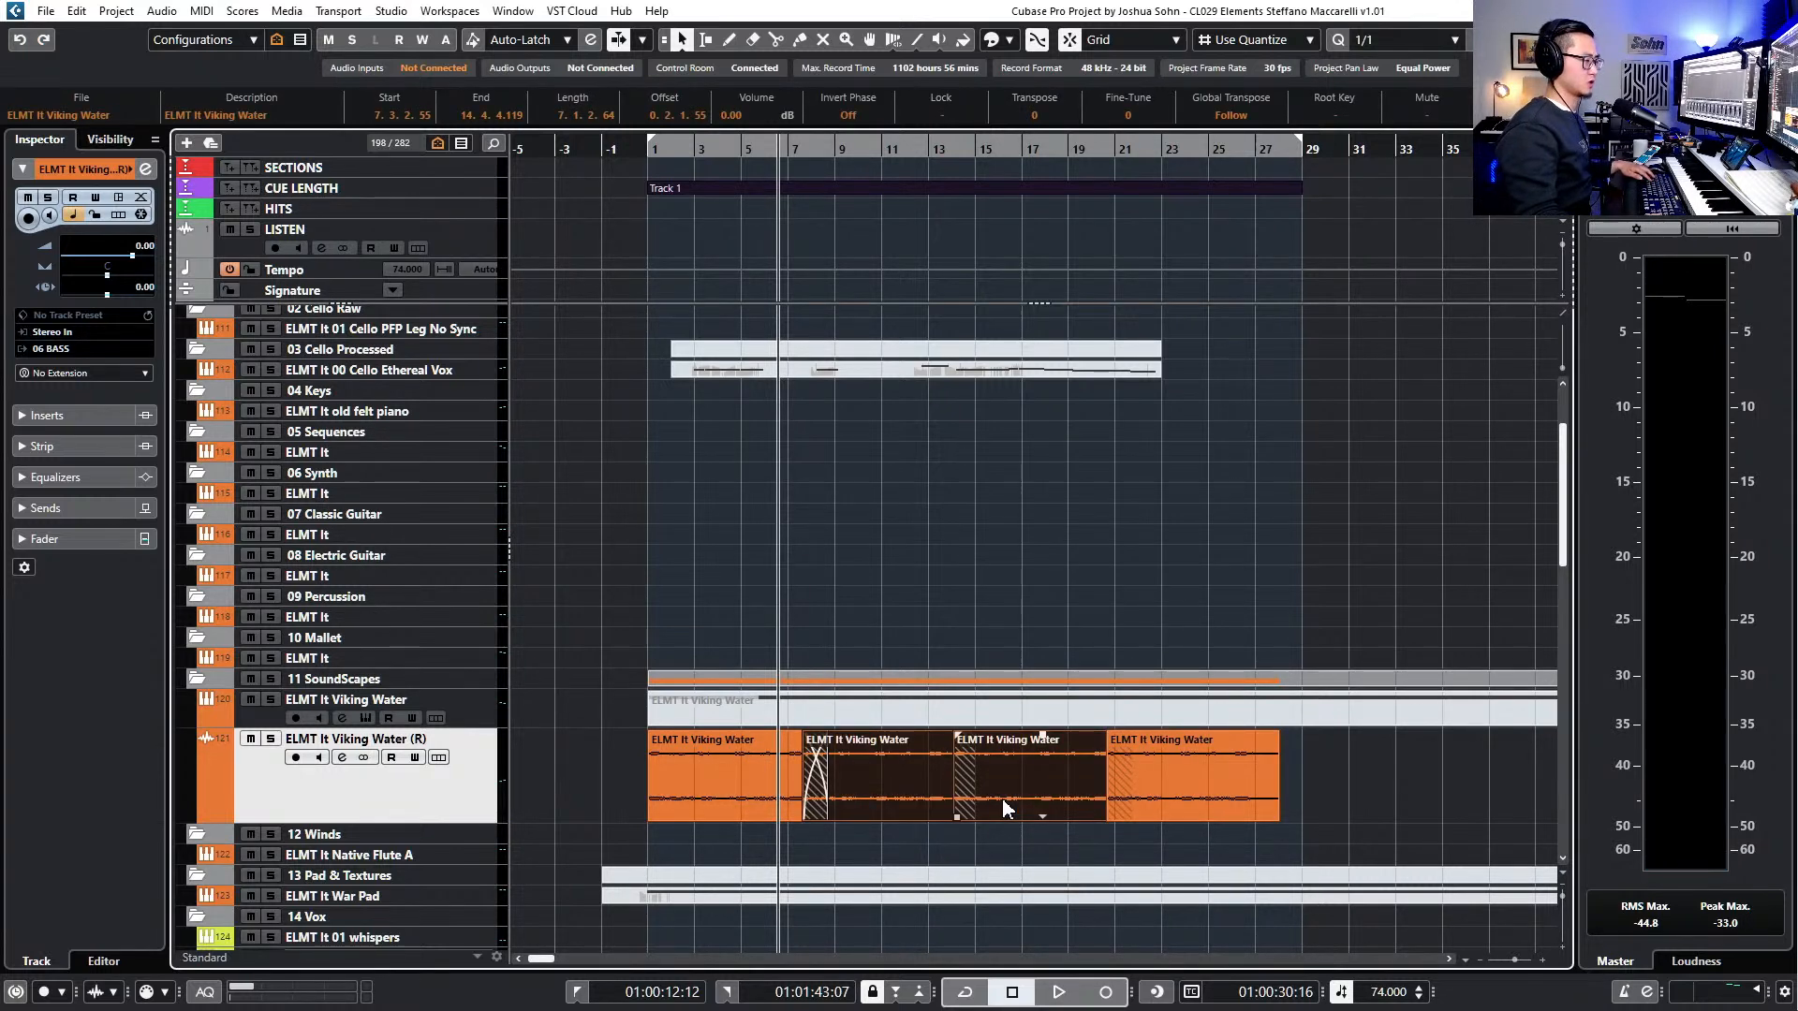
key(x)
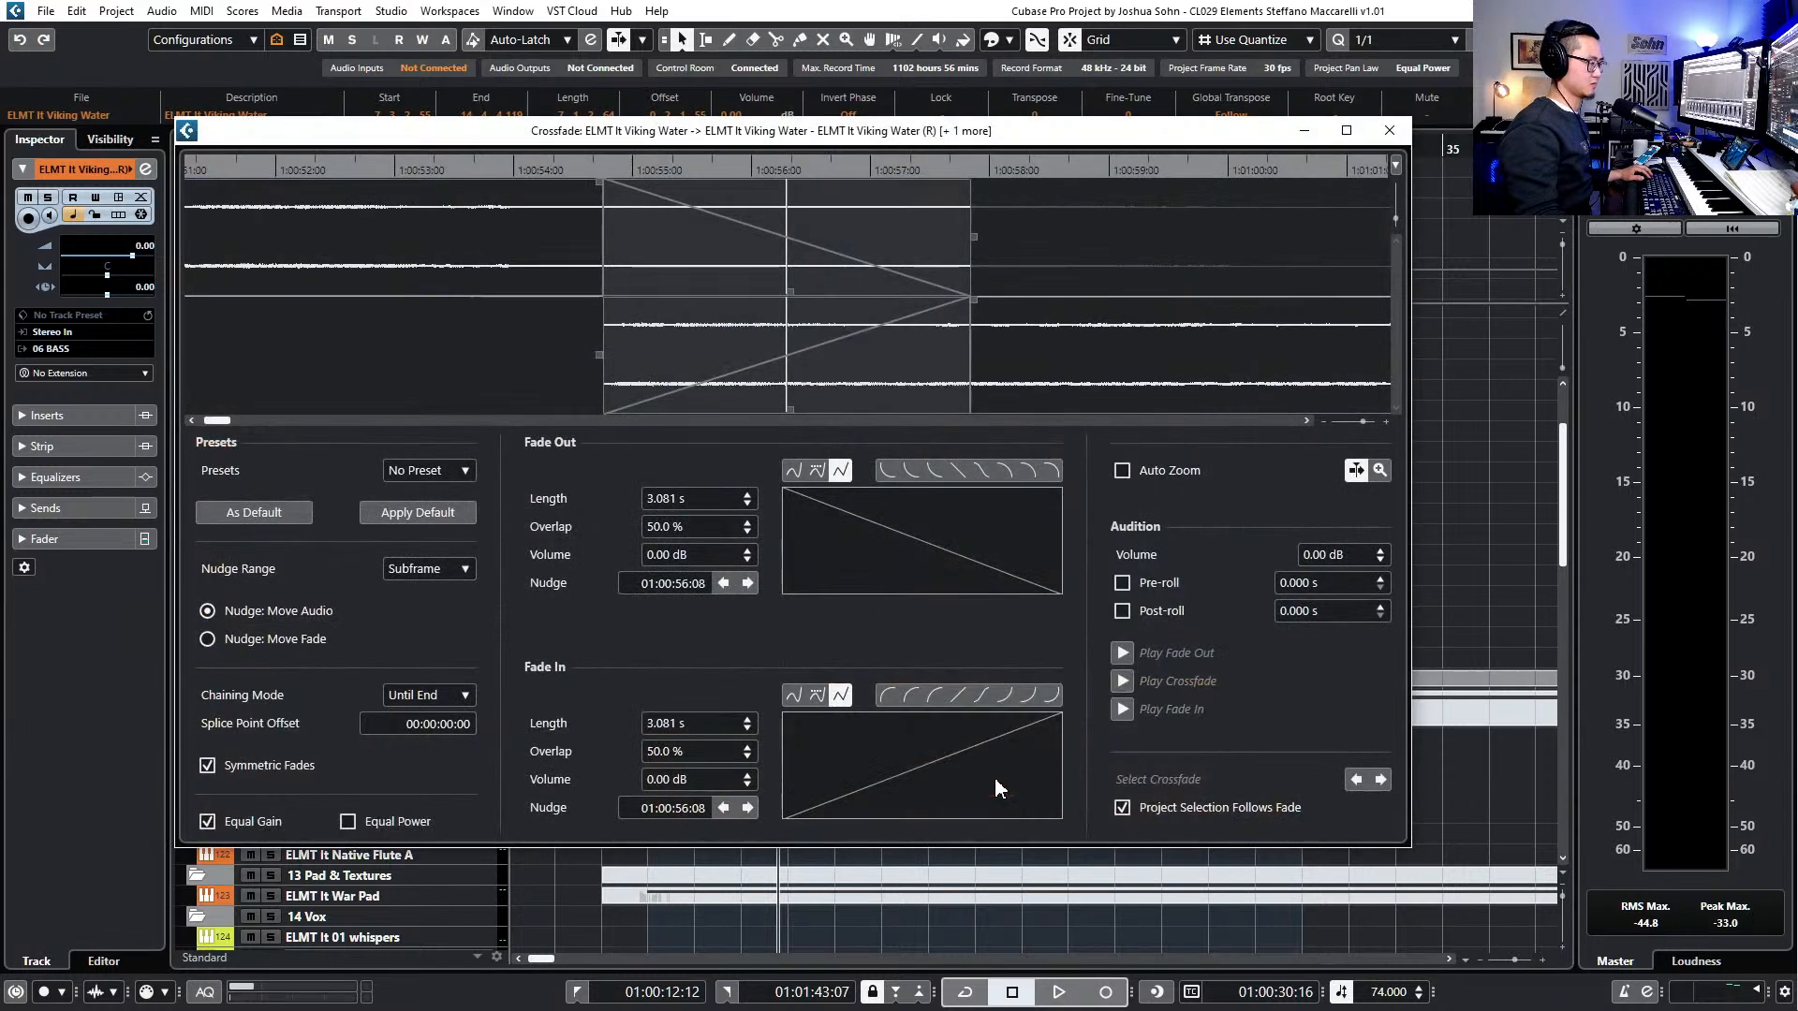
click(355, 821)
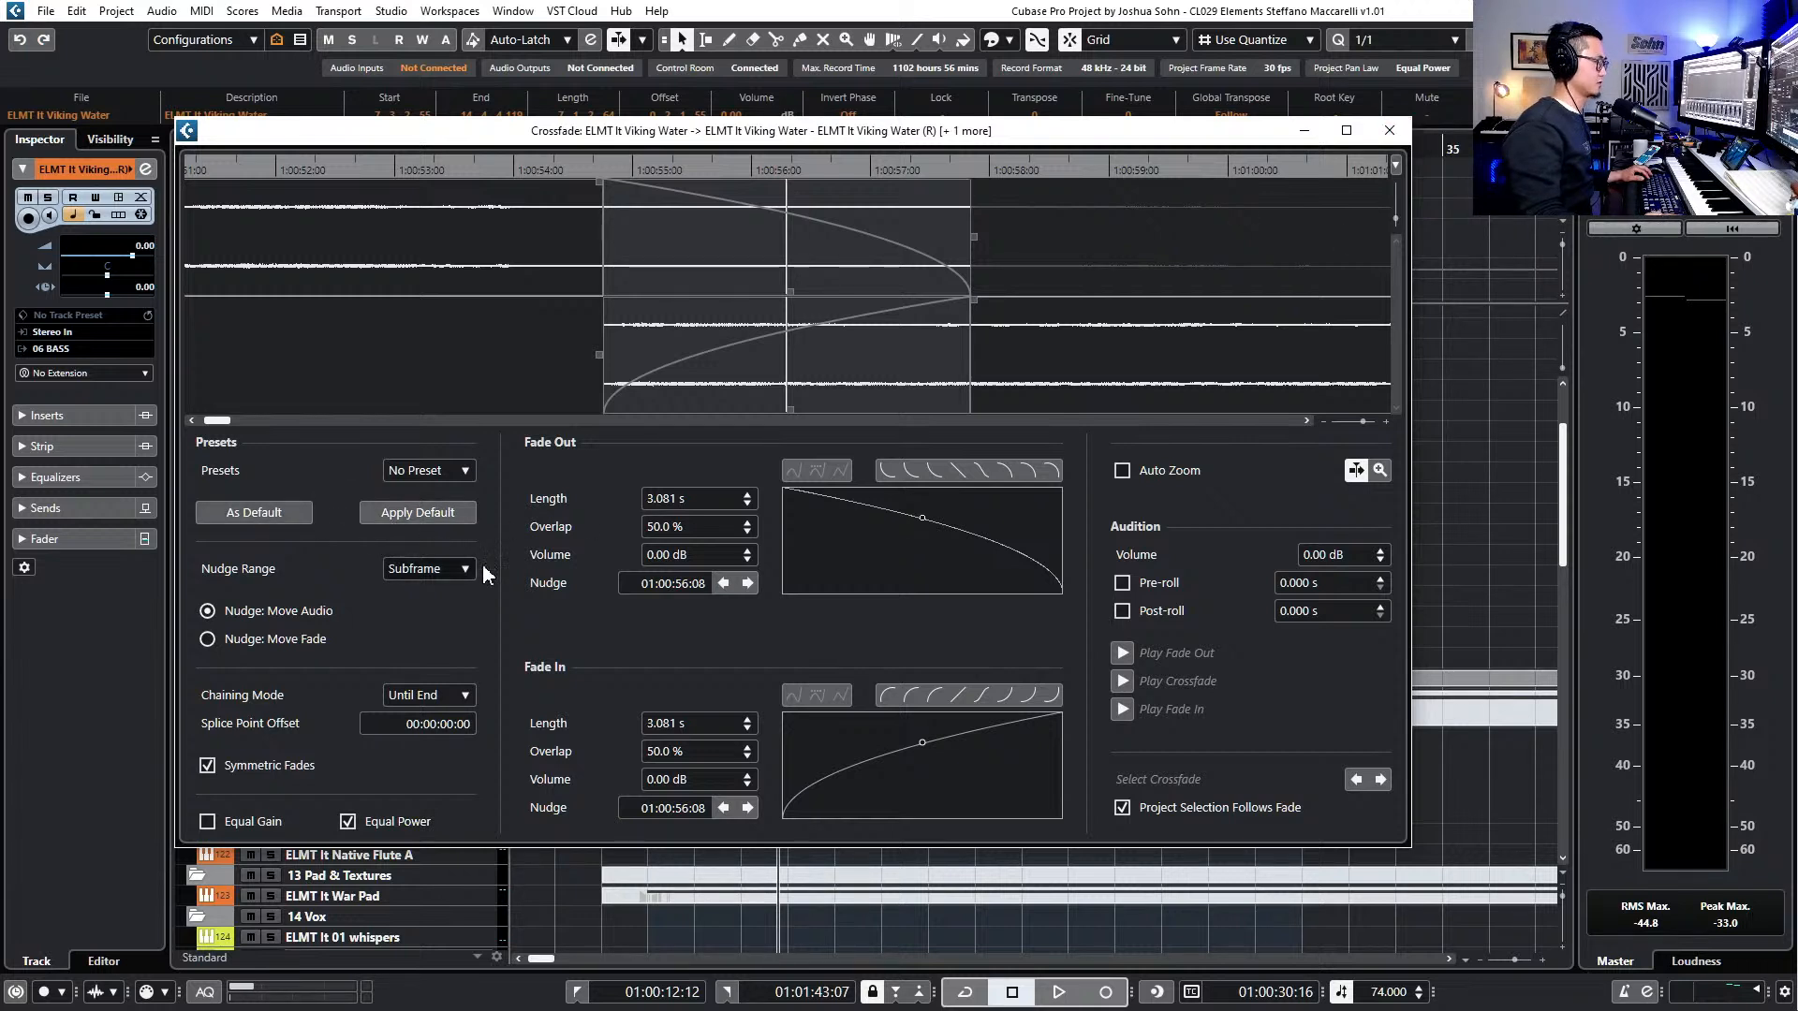
click(1389, 131)
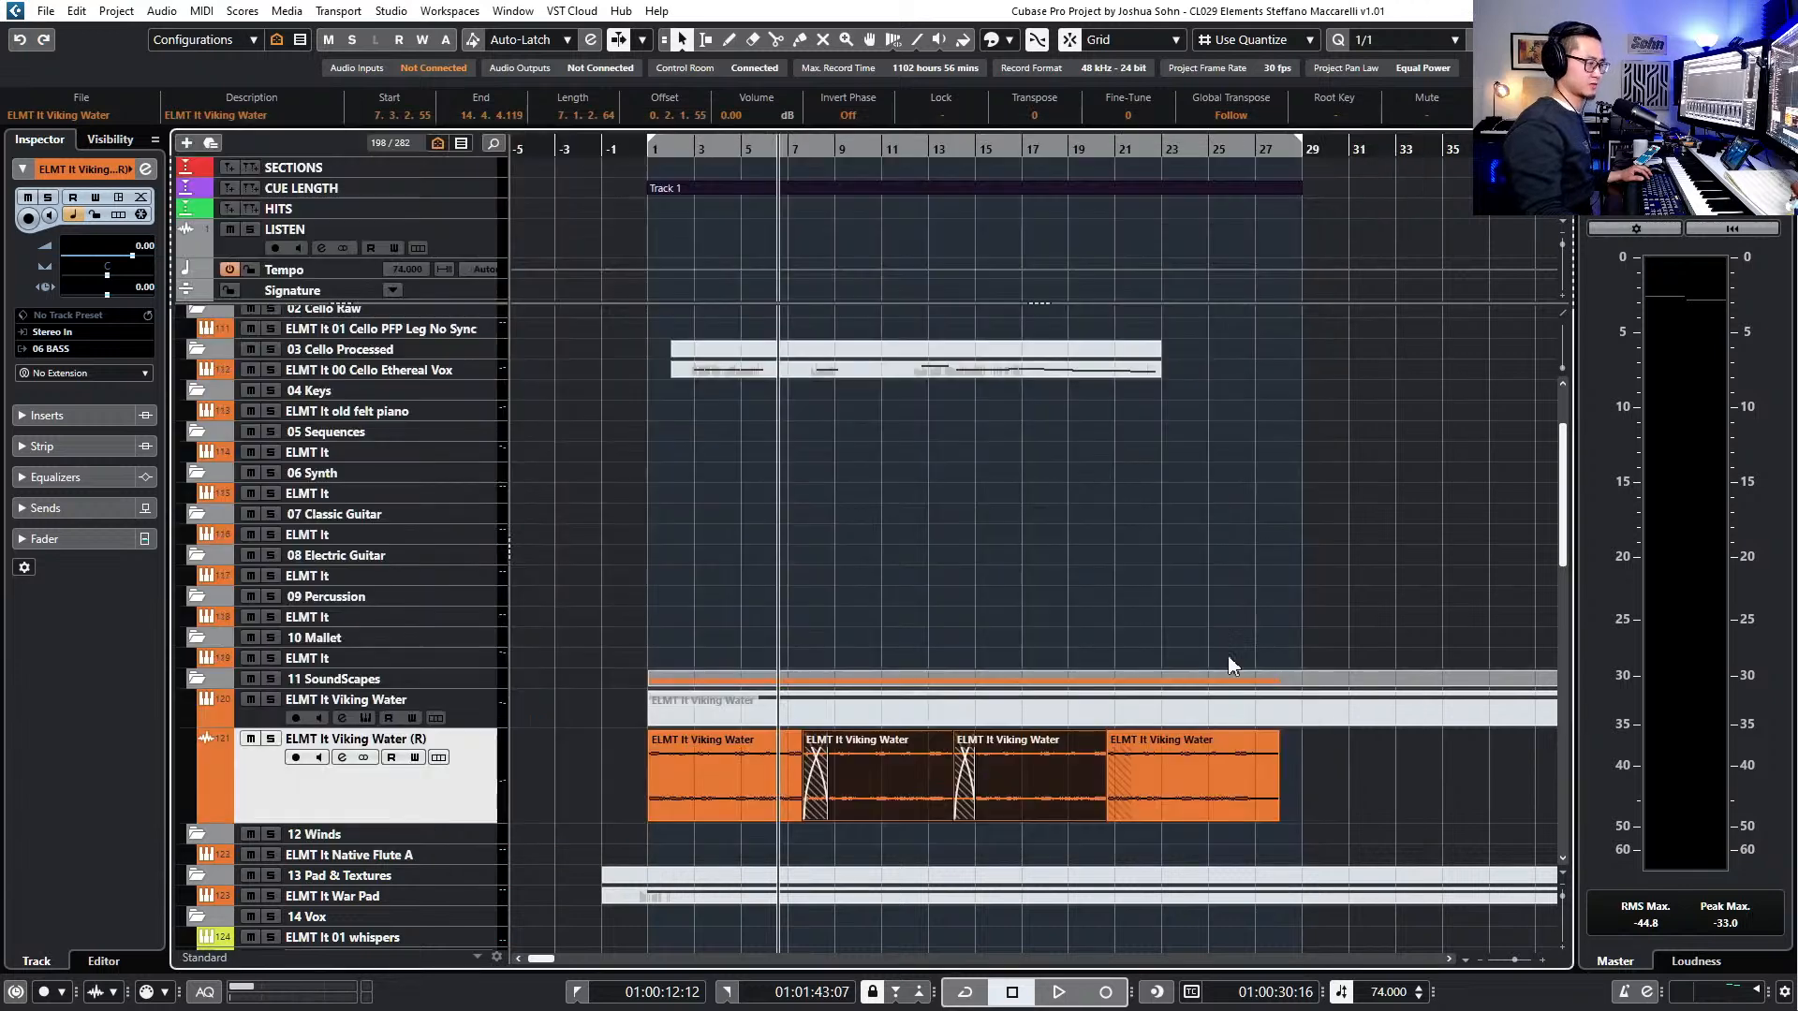
- Duplicate the four Viking Water events, overlap the copies with the originals at about bar 27, and crossfade that seam
drag(1323, 784, 811, 785)
key(ctrl+d)
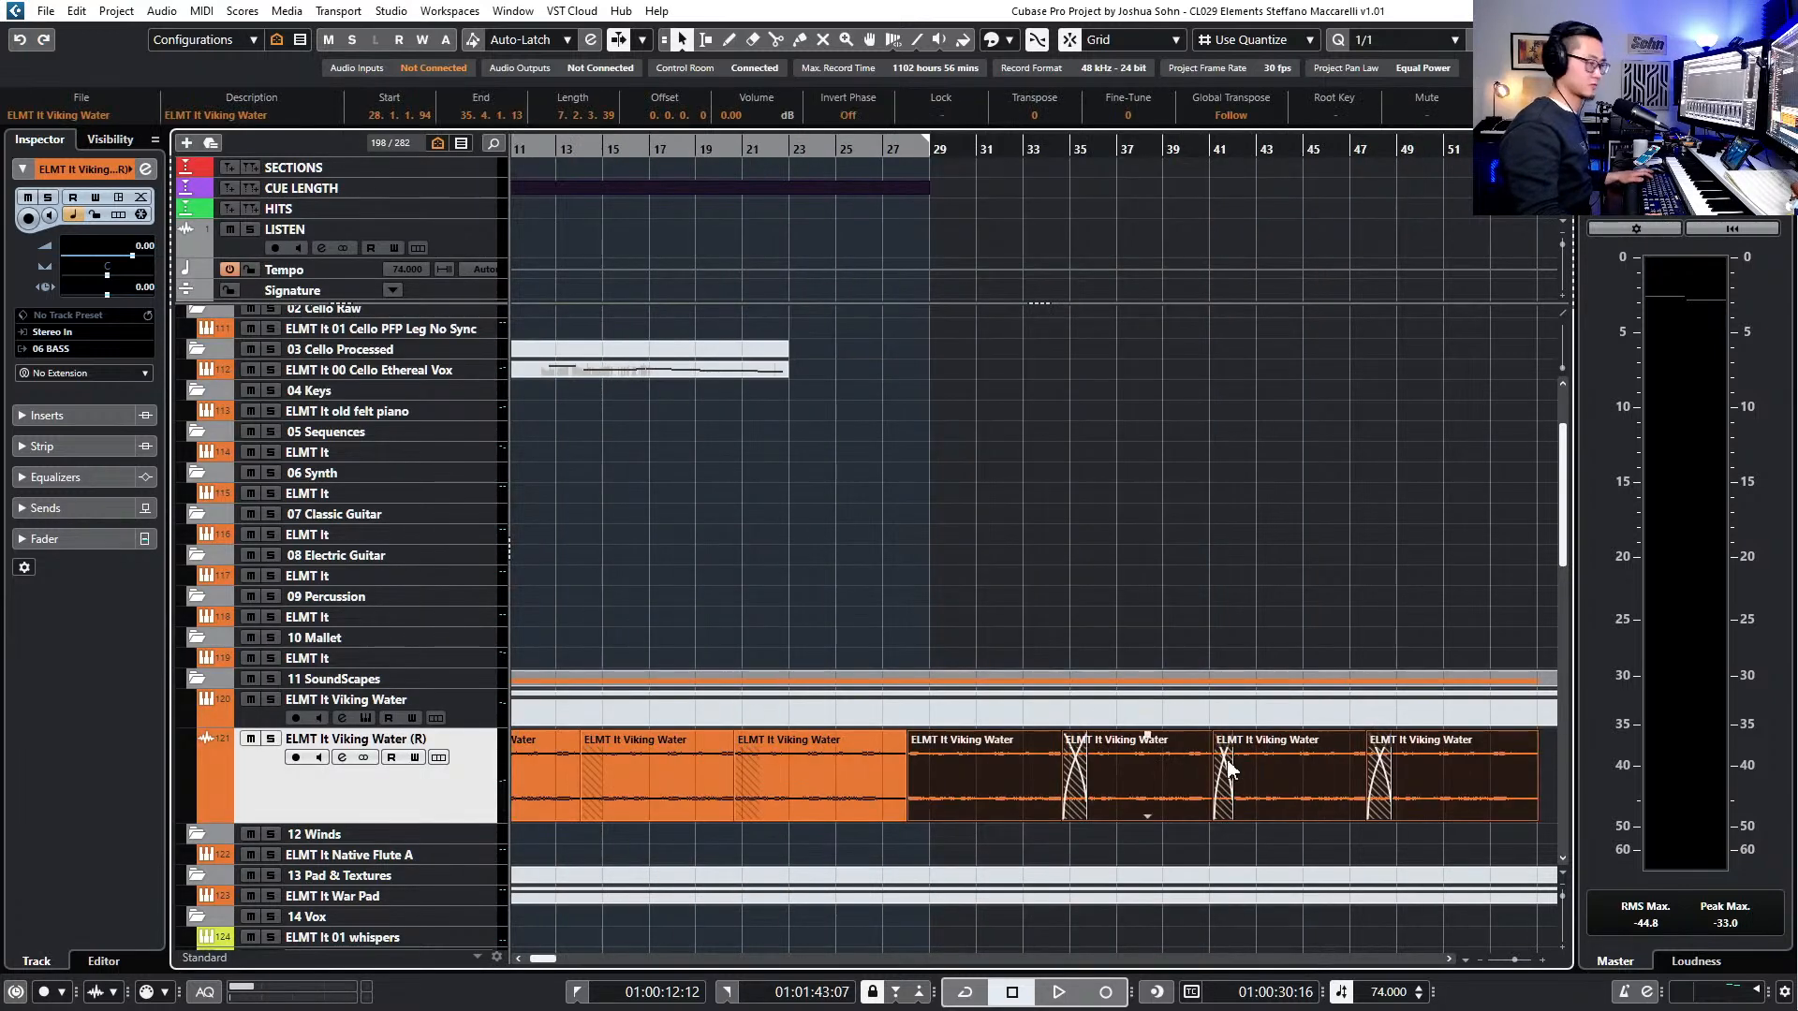
scroll(1131, 795, down, 1)
drag(1001, 777, 916, 794)
key(x)
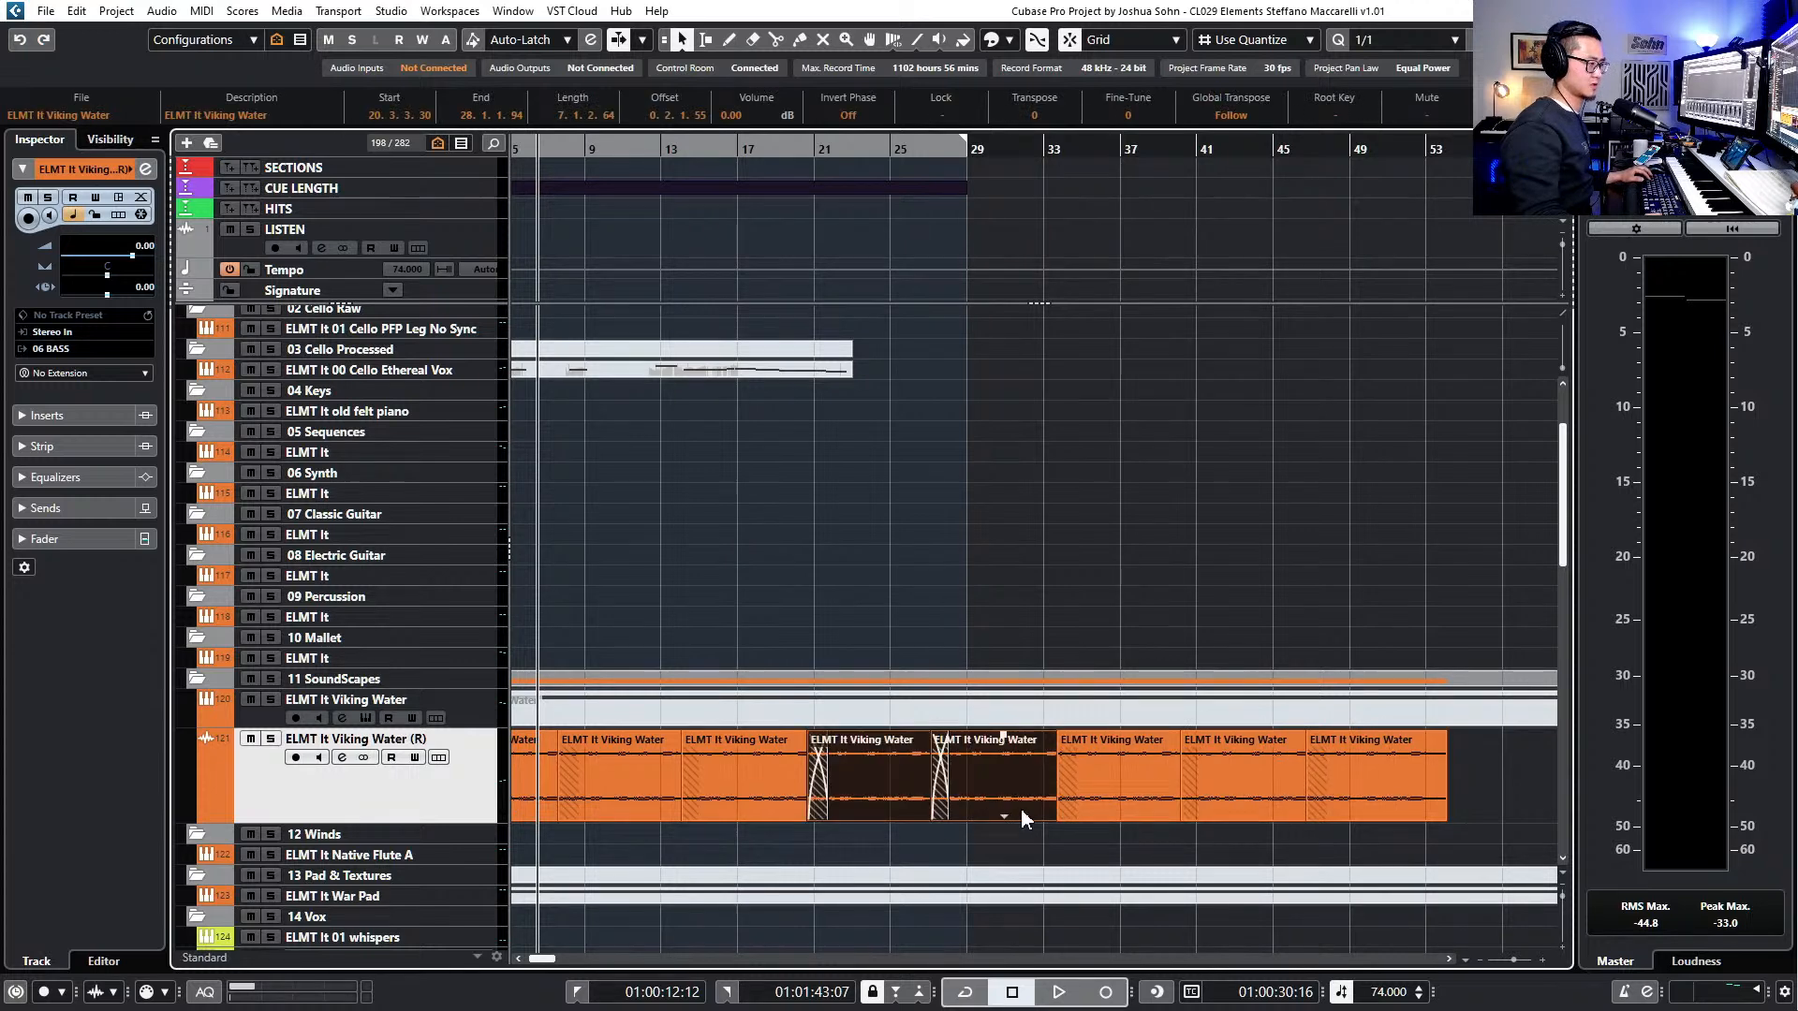
- Play back the first Viking Water crossfade near bar 7 and toggle auto-scroll
key(space)
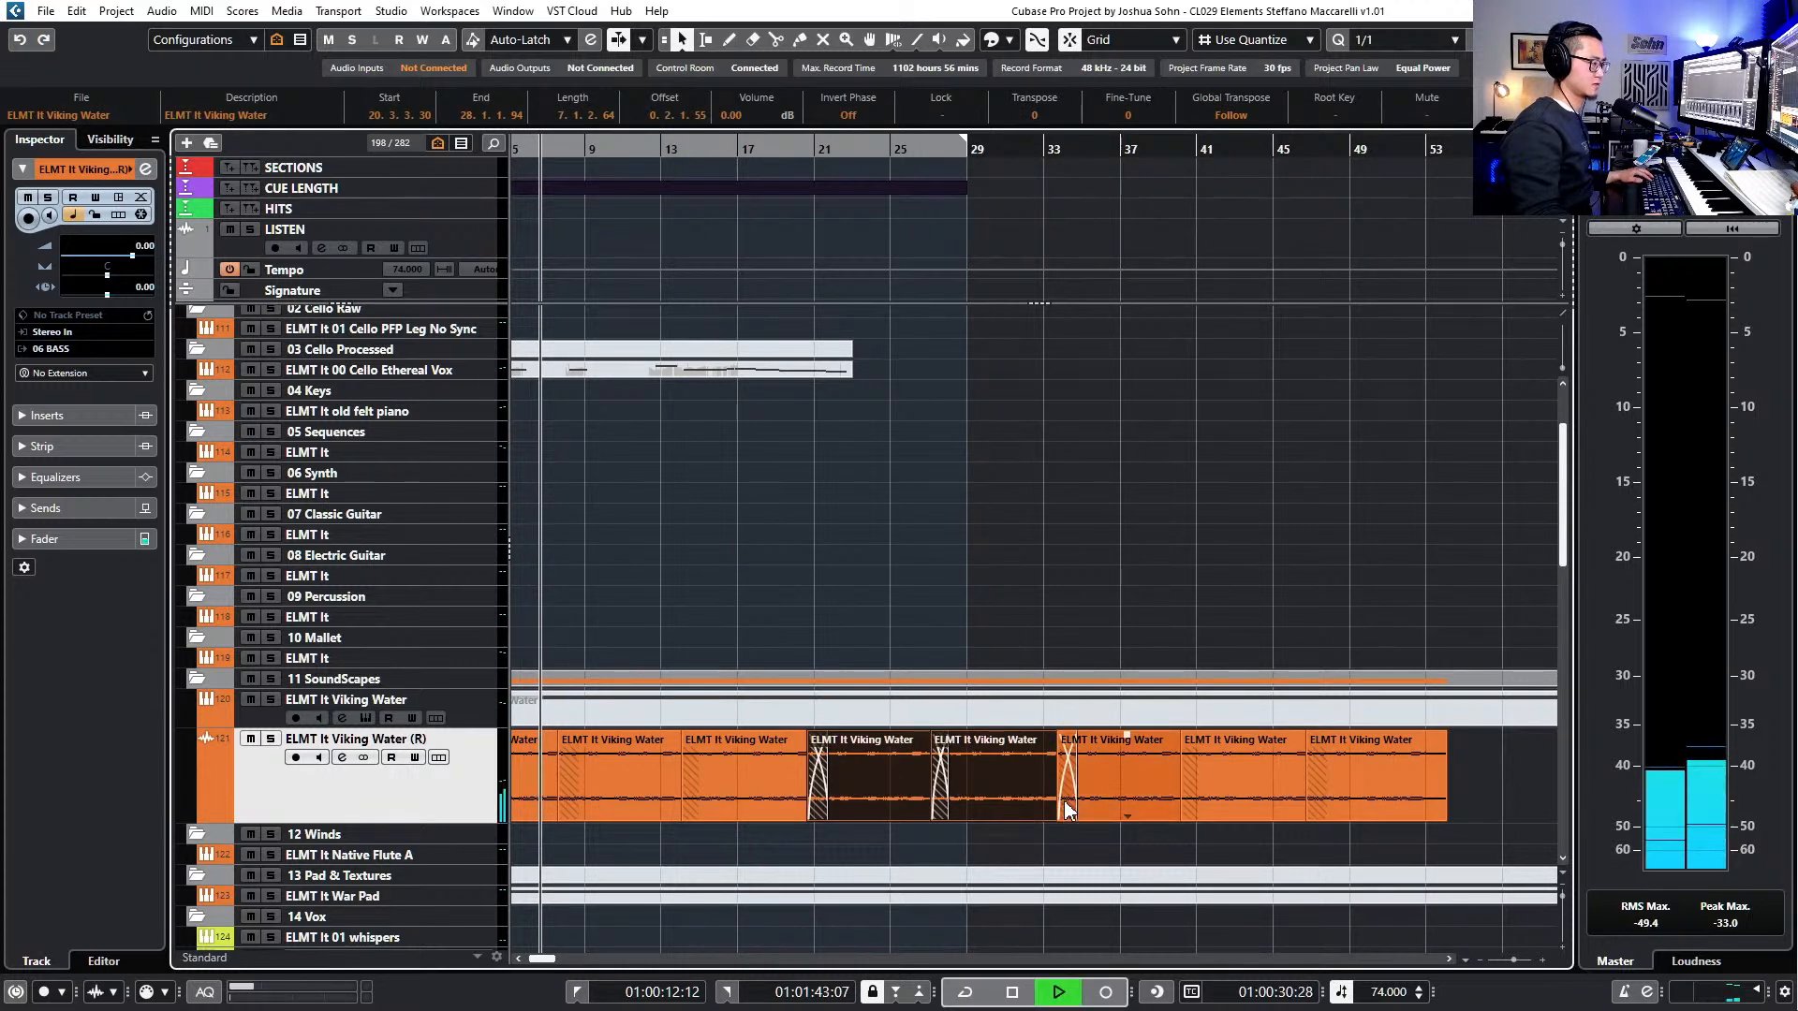
key(f)
scroll(713, 798, up, 1)
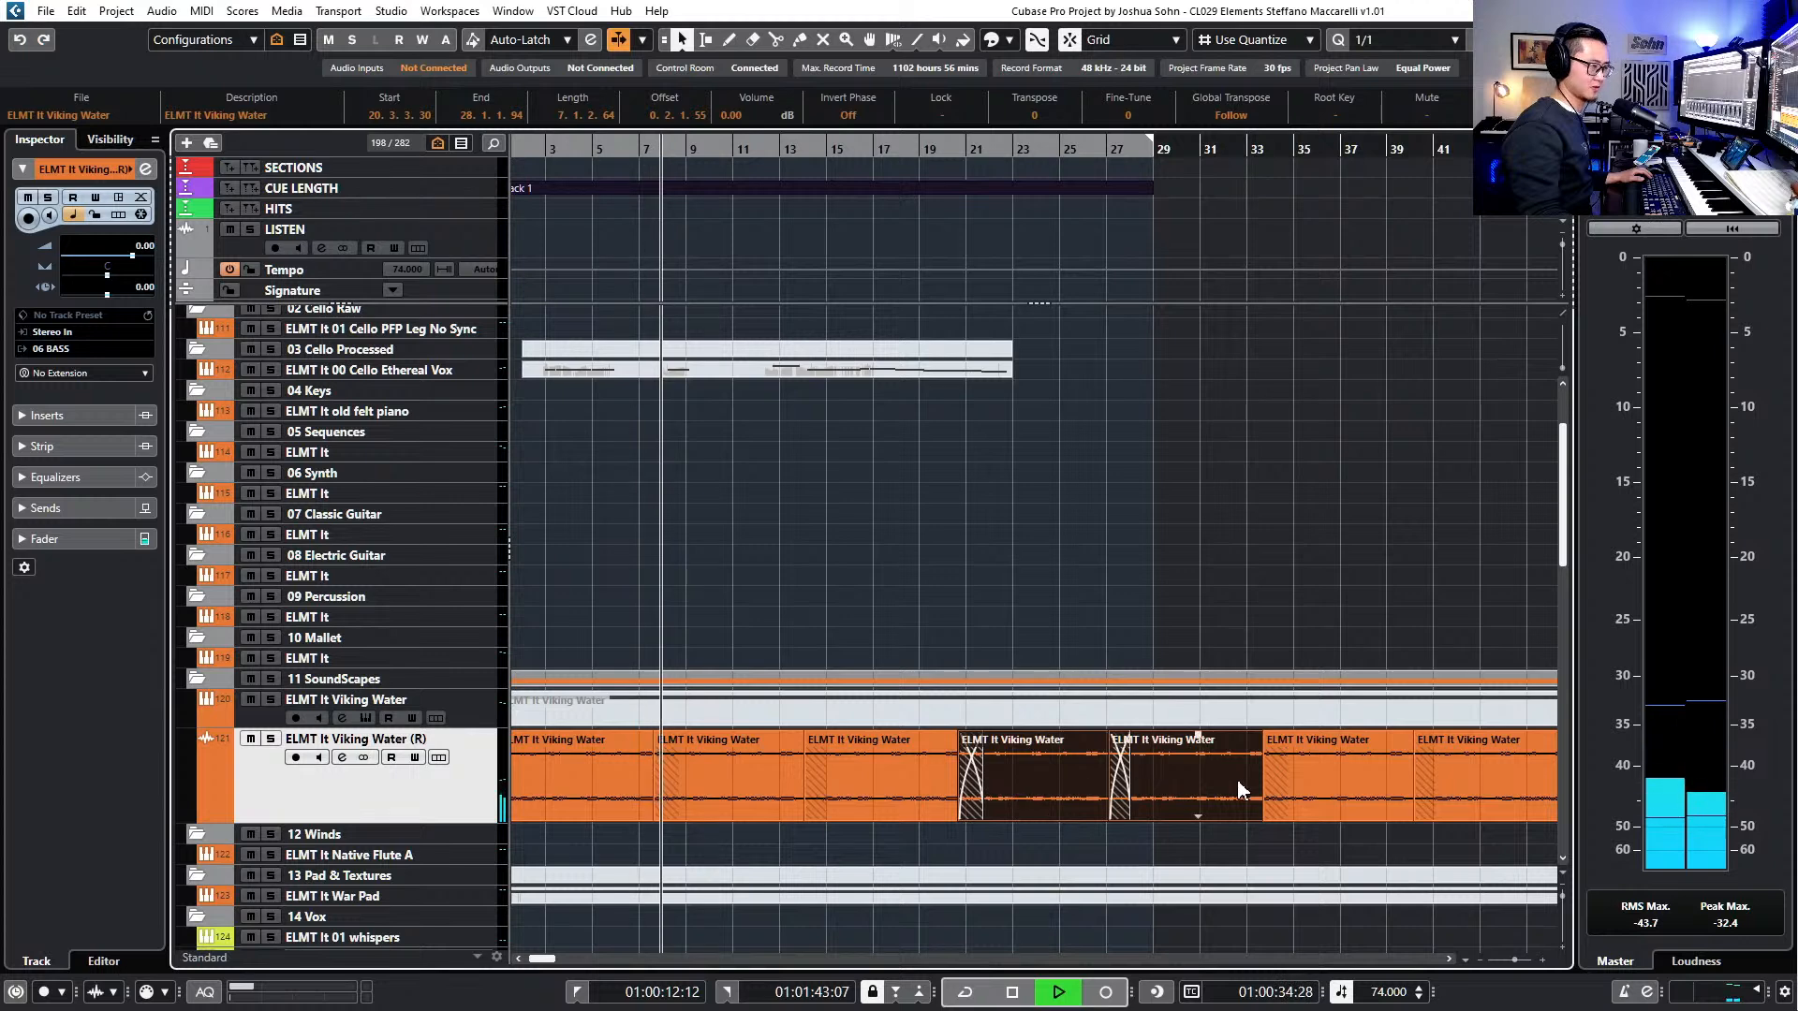
- Select all Viking Water audio events after the first and move them earlier to start at 6.4.3.71, widening the first crossfade
click(716, 839)
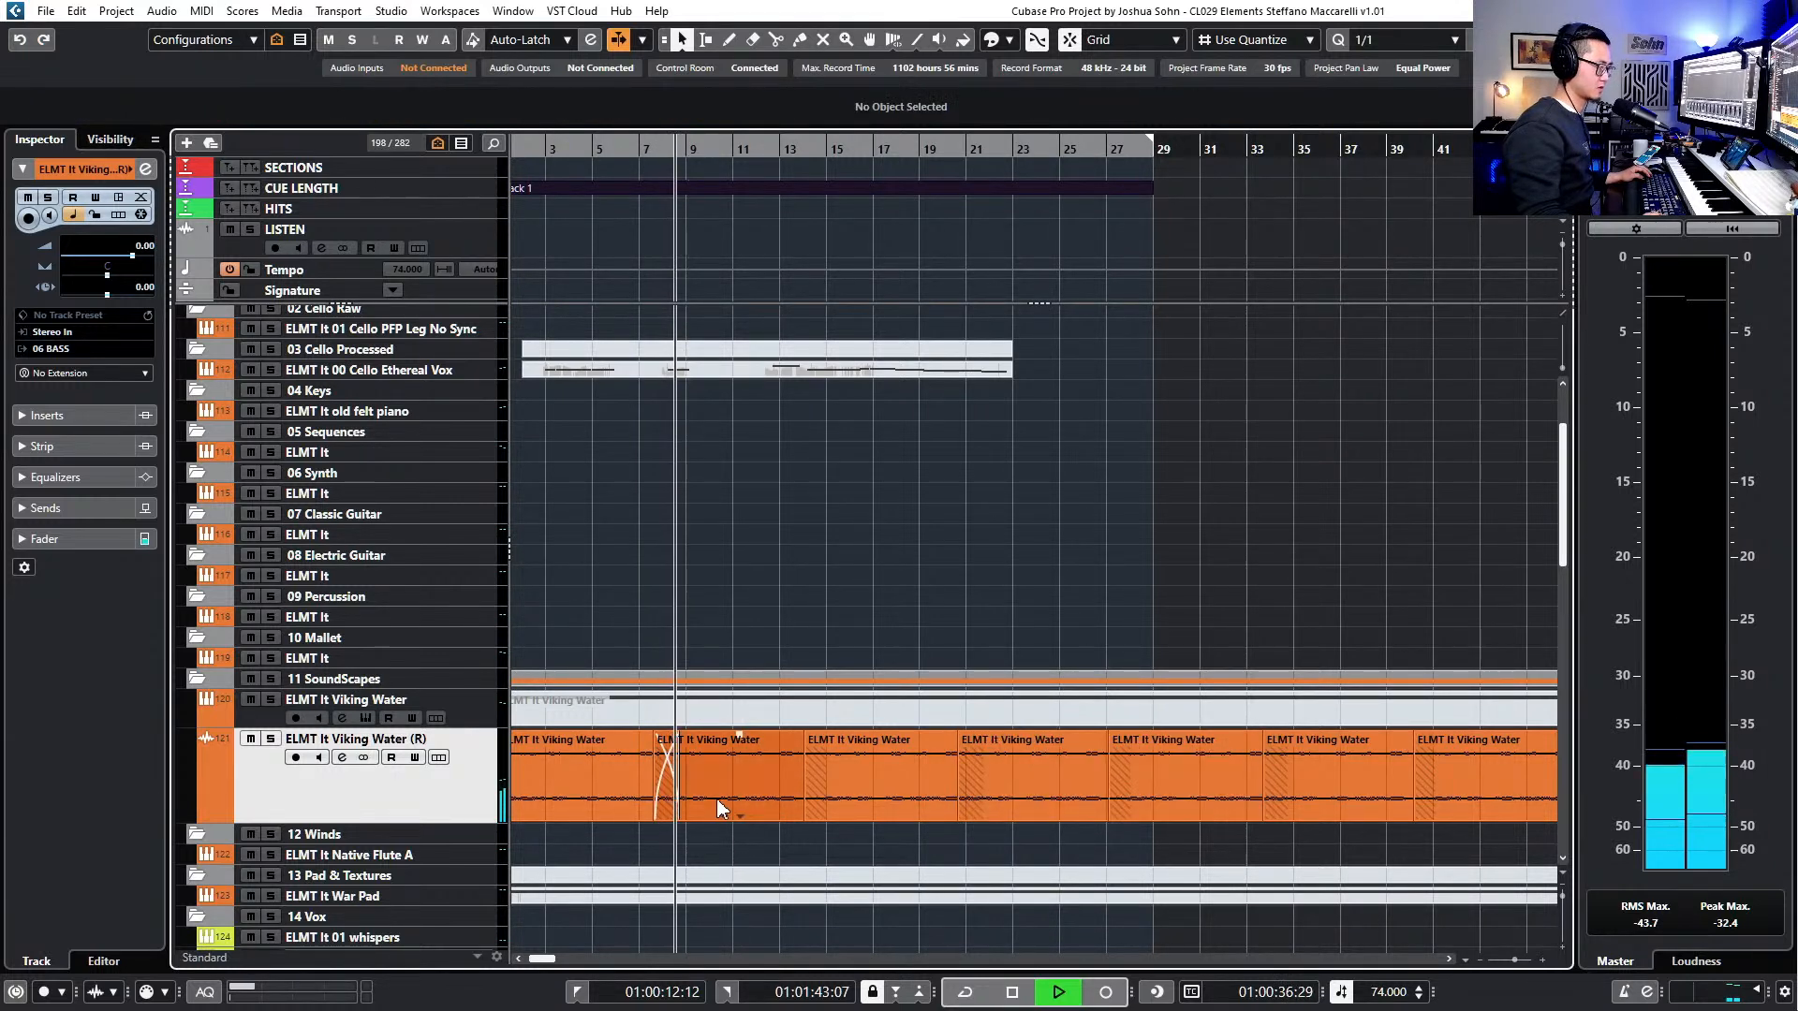
click(667, 807)
drag(745, 835, 1462, 780)
scroll(1458, 782, down, 3)
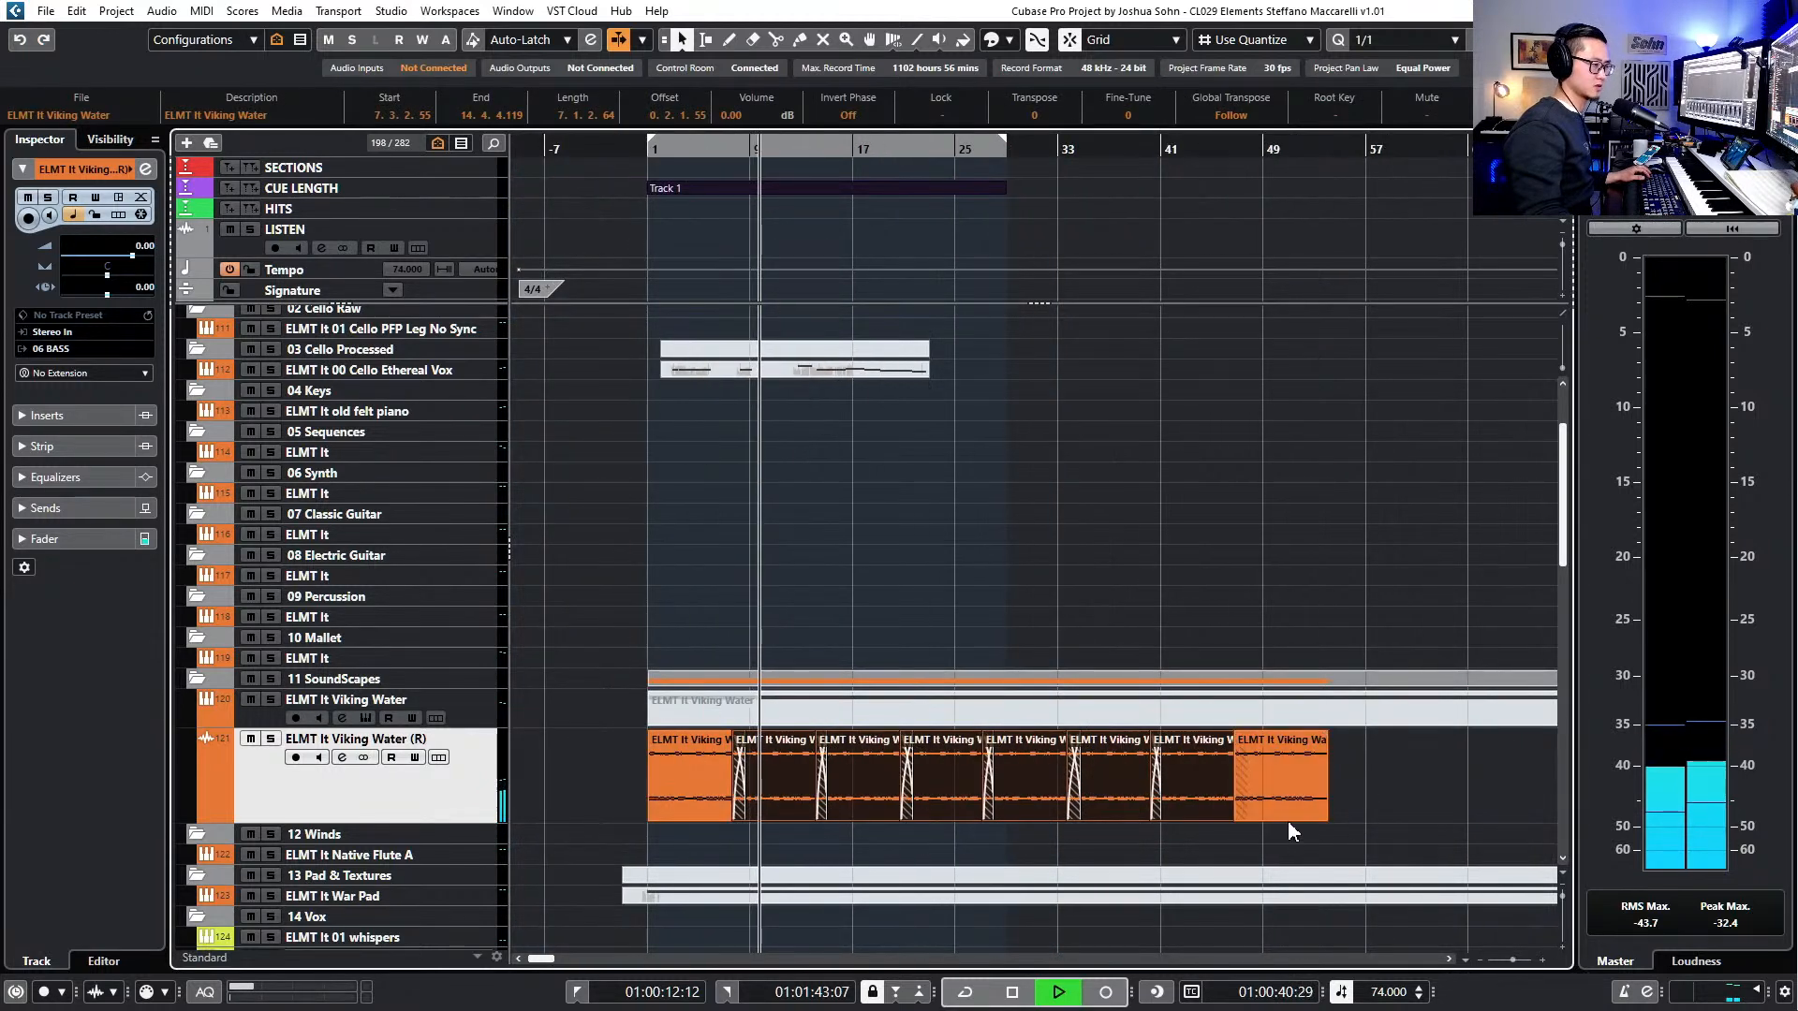
scroll(891, 800, up, 2)
drag(725, 791, 702, 779)
- Audition the successive Viking Water crossfades from about bar 7 to bar 33, jumping playback forward between them
key(KP_Subtract)
key(KP_Subtract)
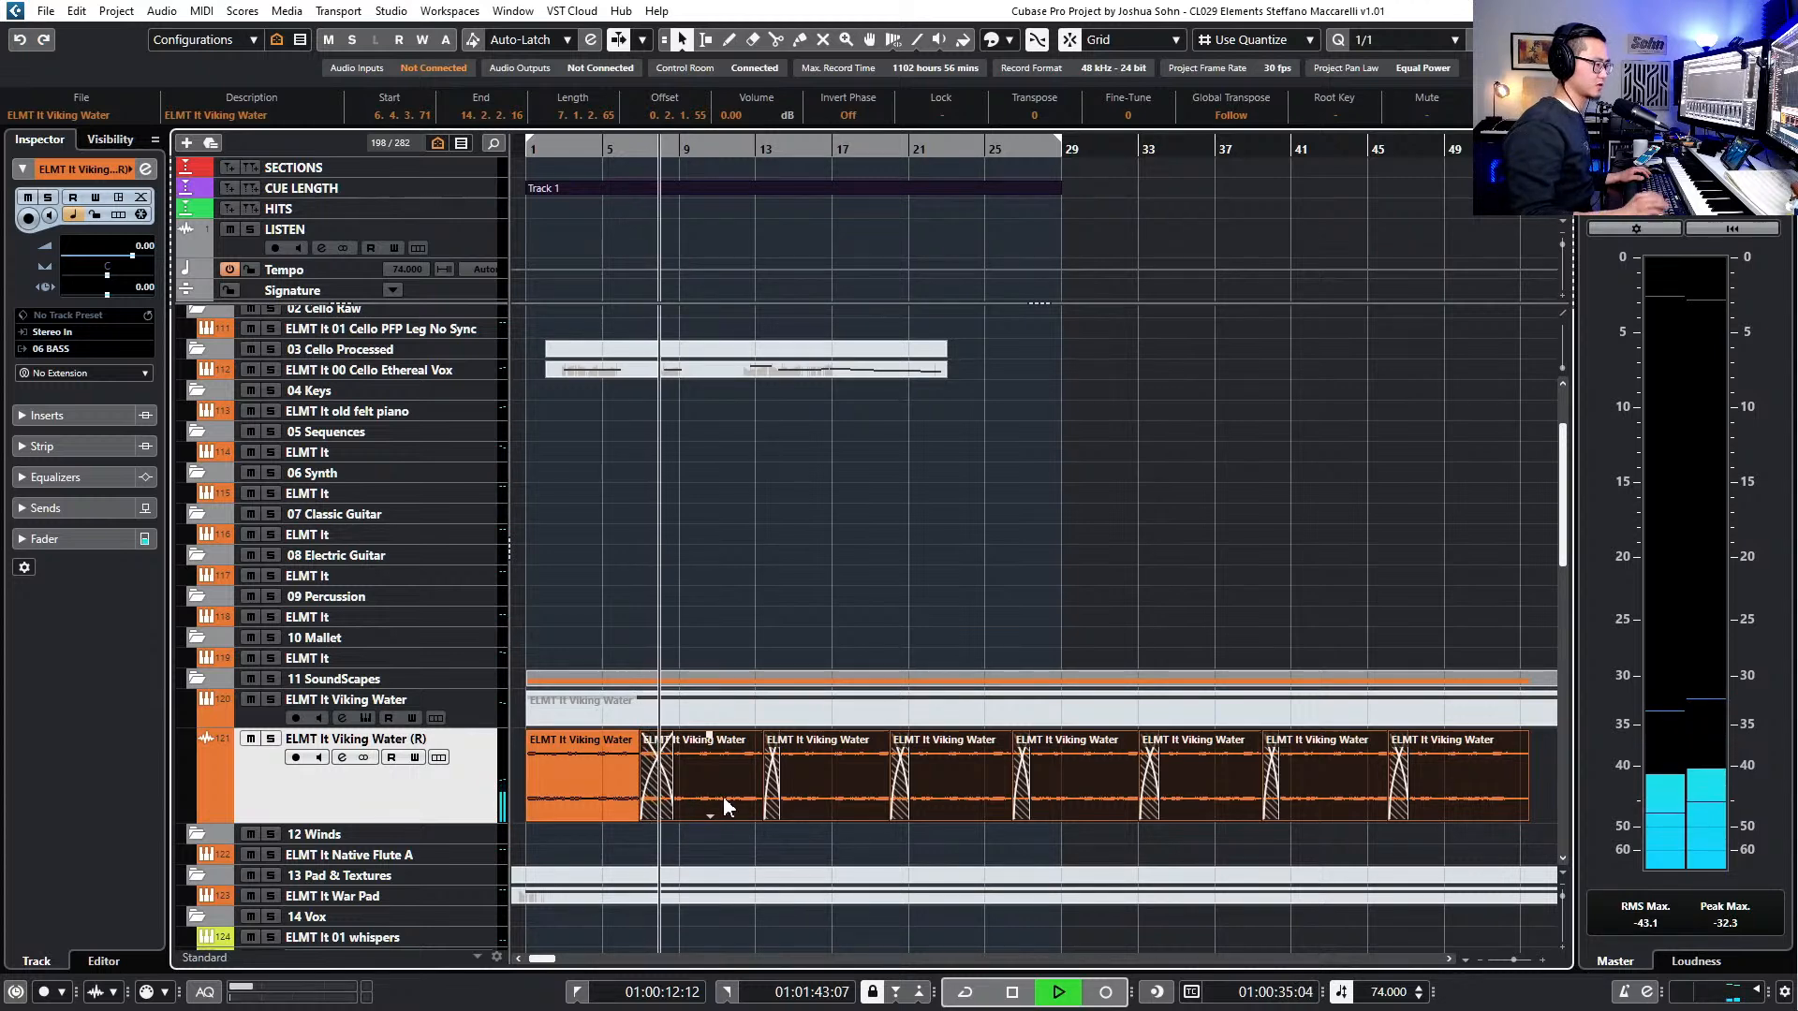
key(KP_Add)
key(KP_Add)
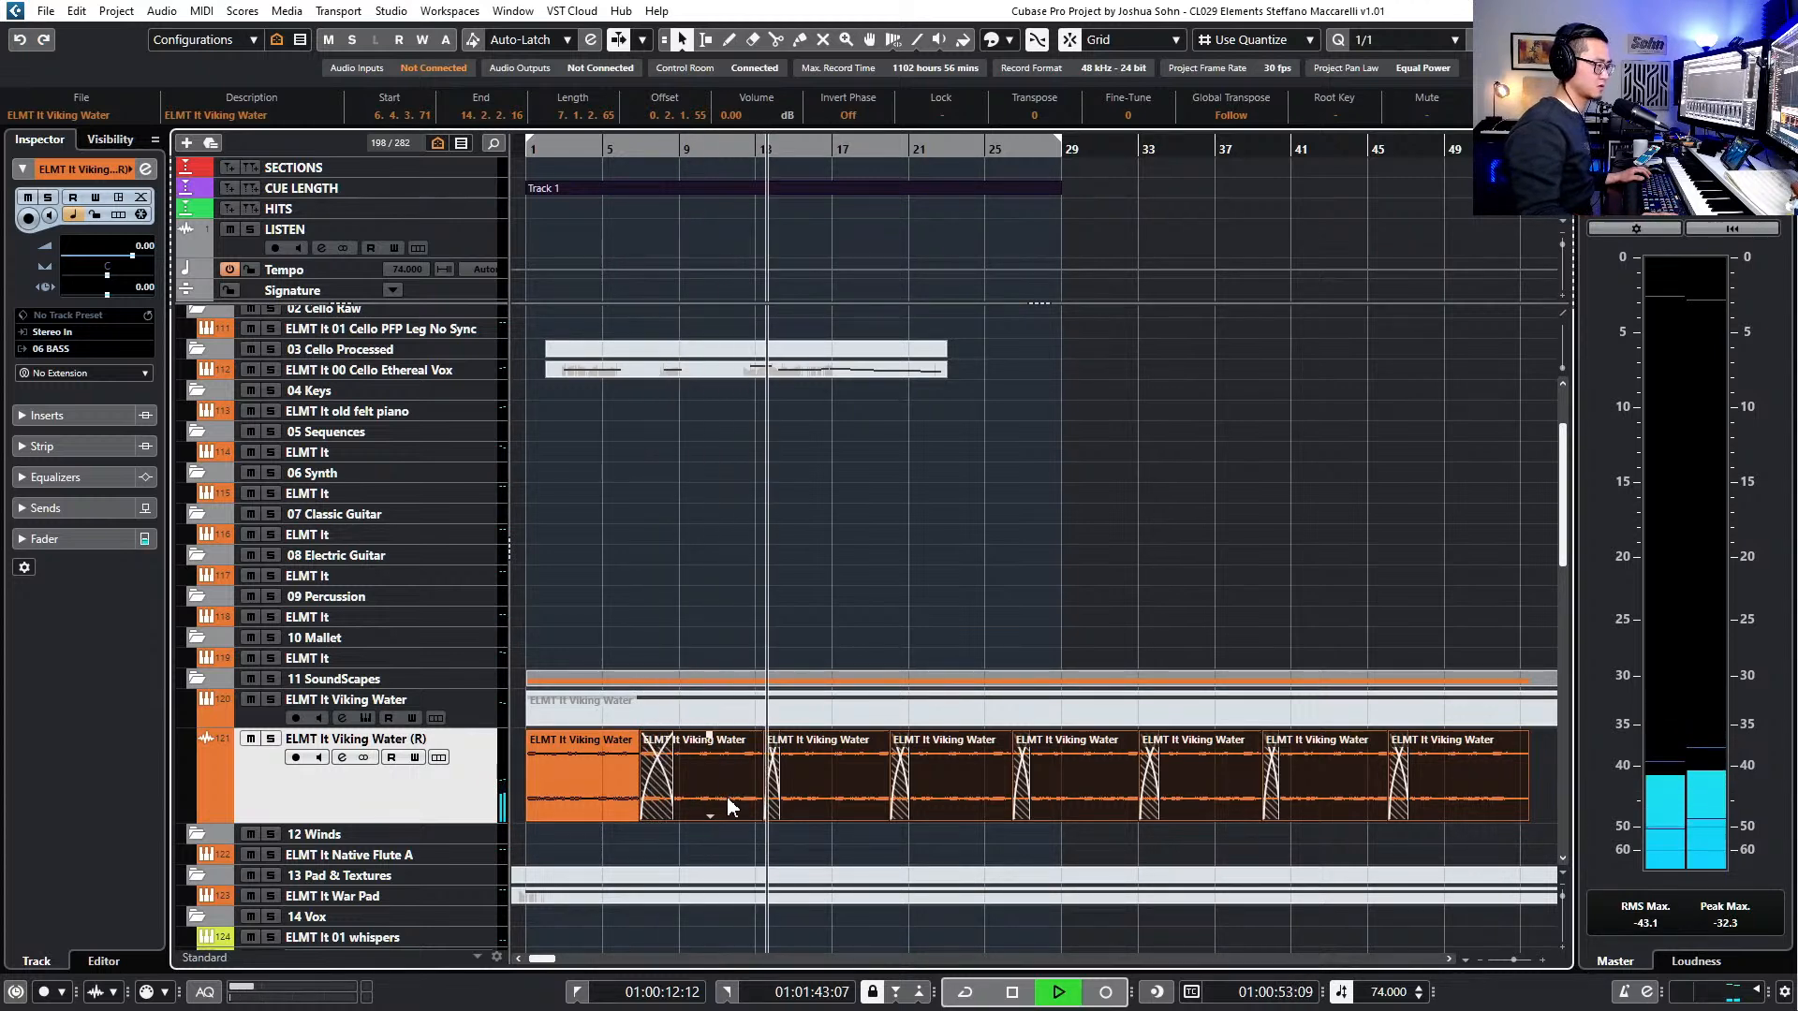
key(KP_Add)
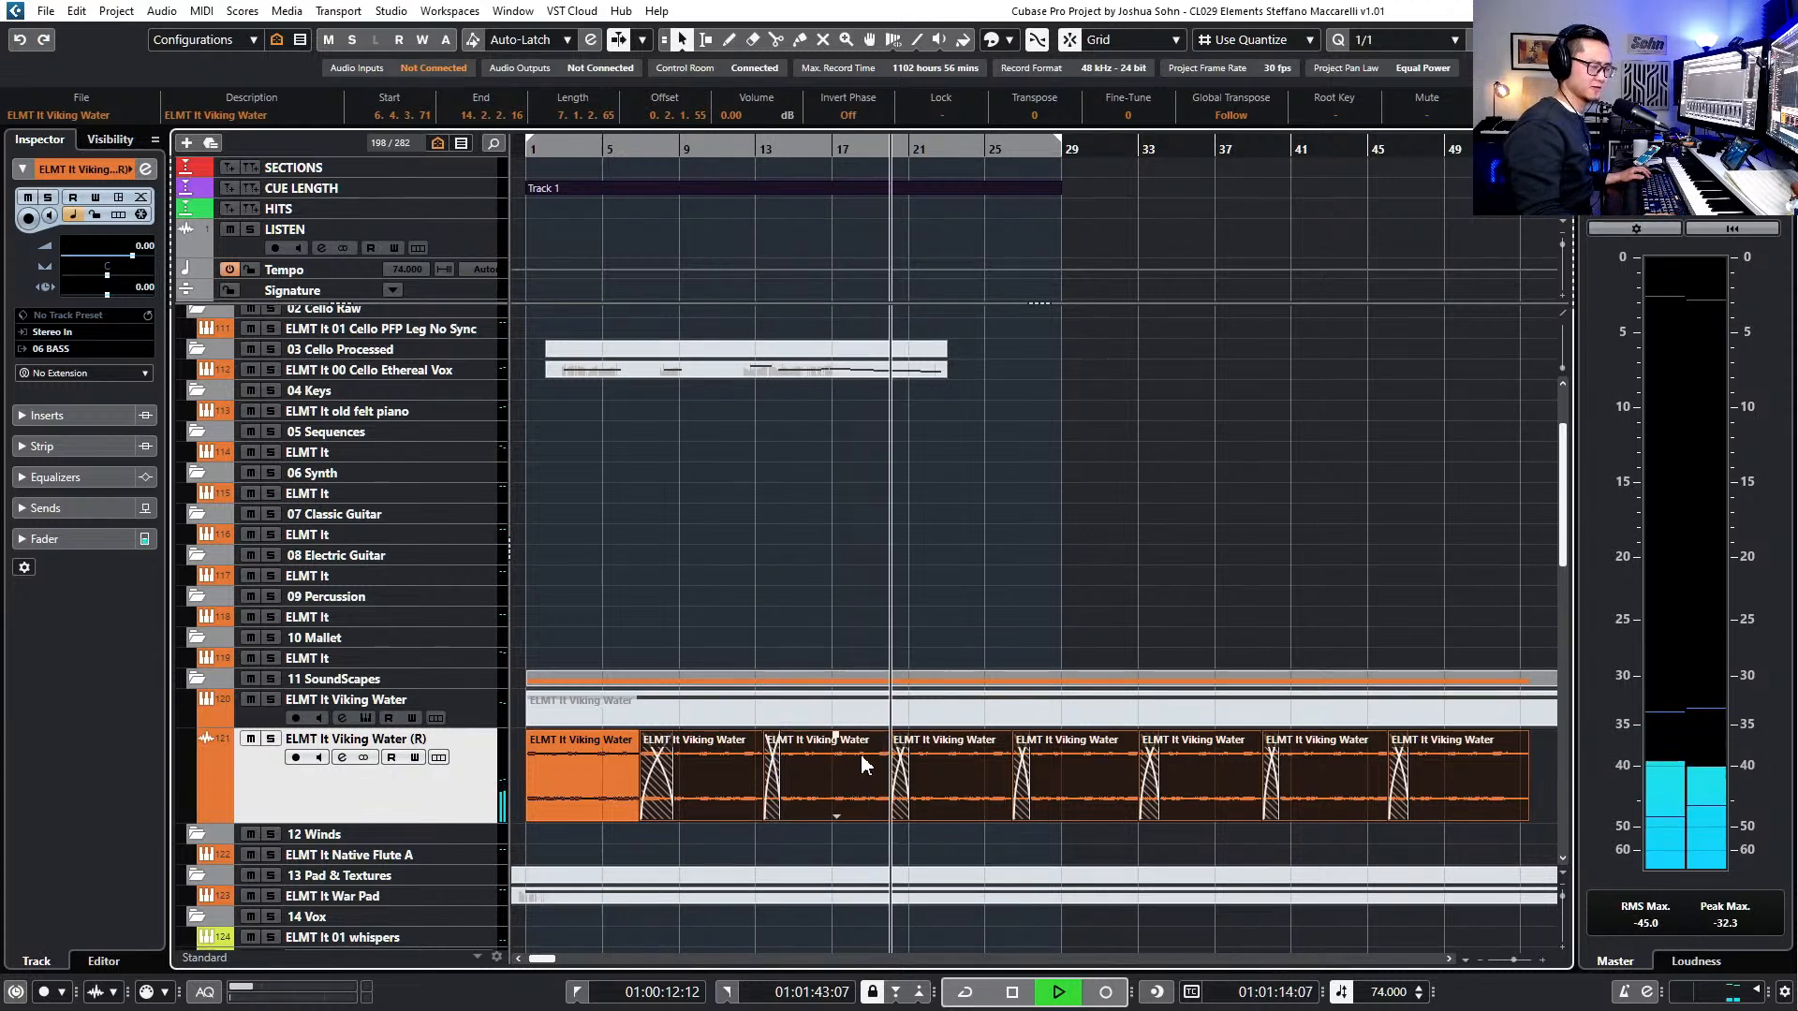
key(f)
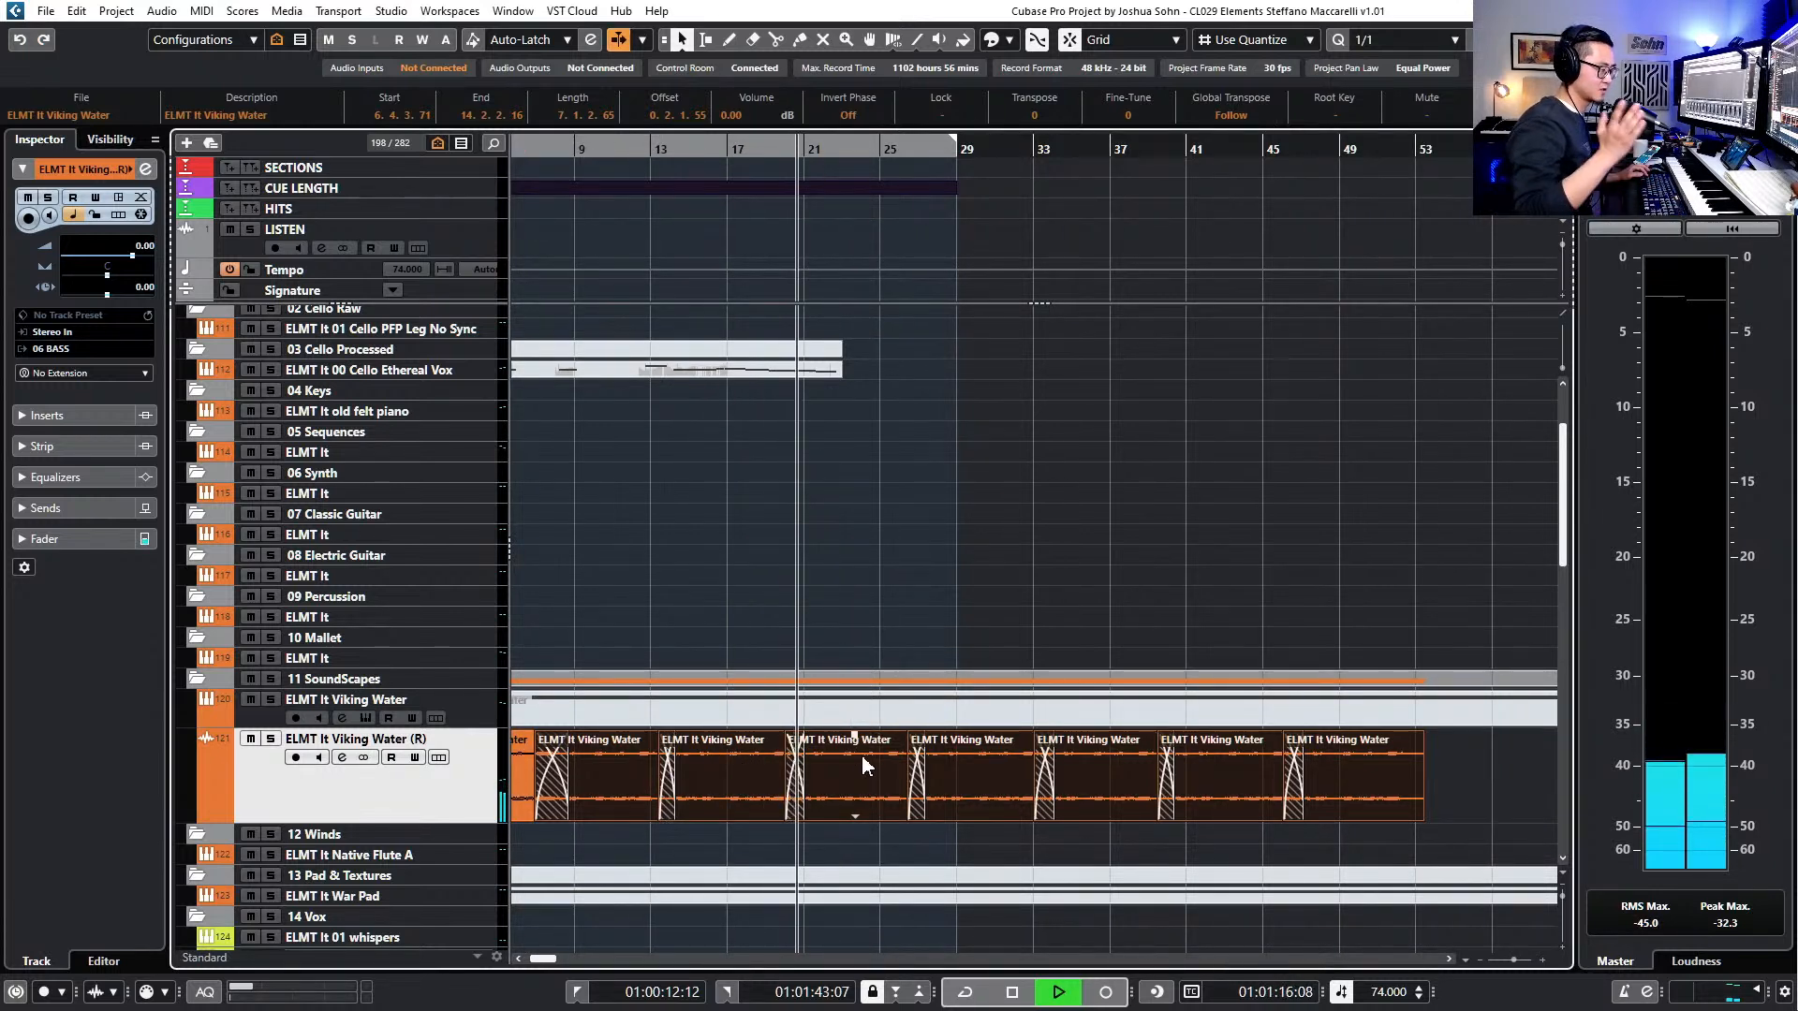
key(KP_Add)
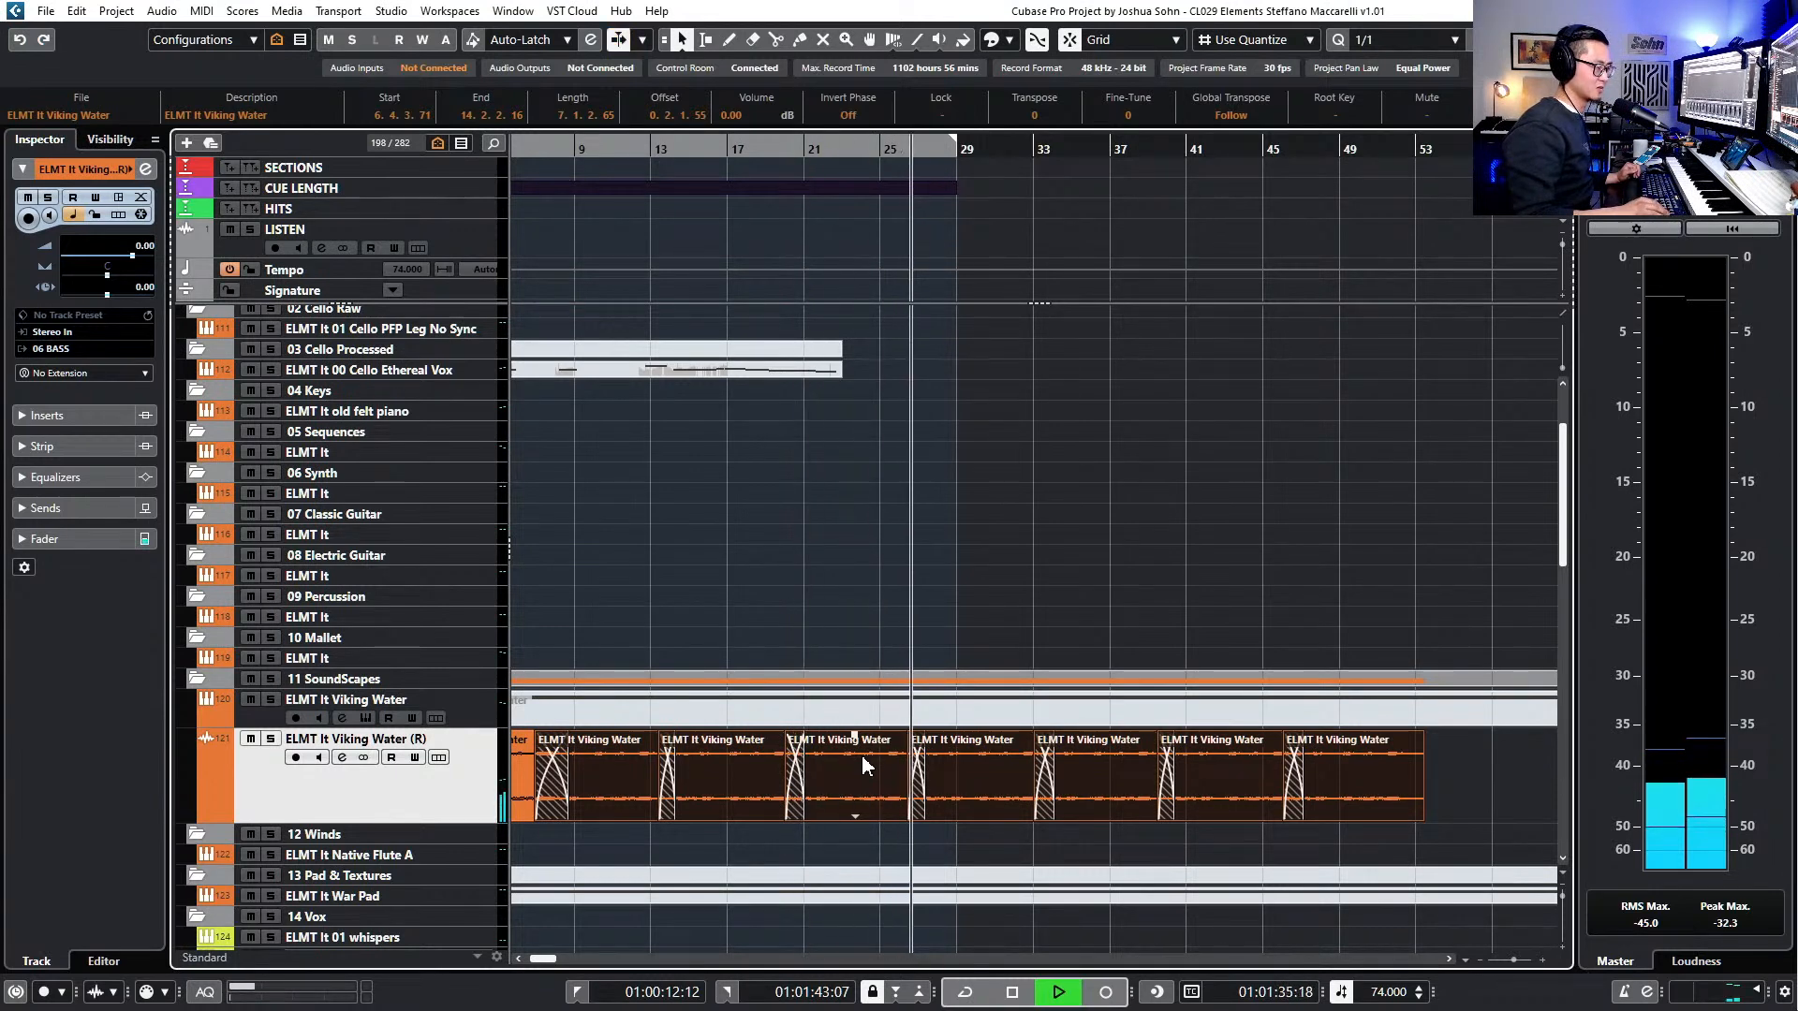
key(KP_Add)
key(KP_Add)
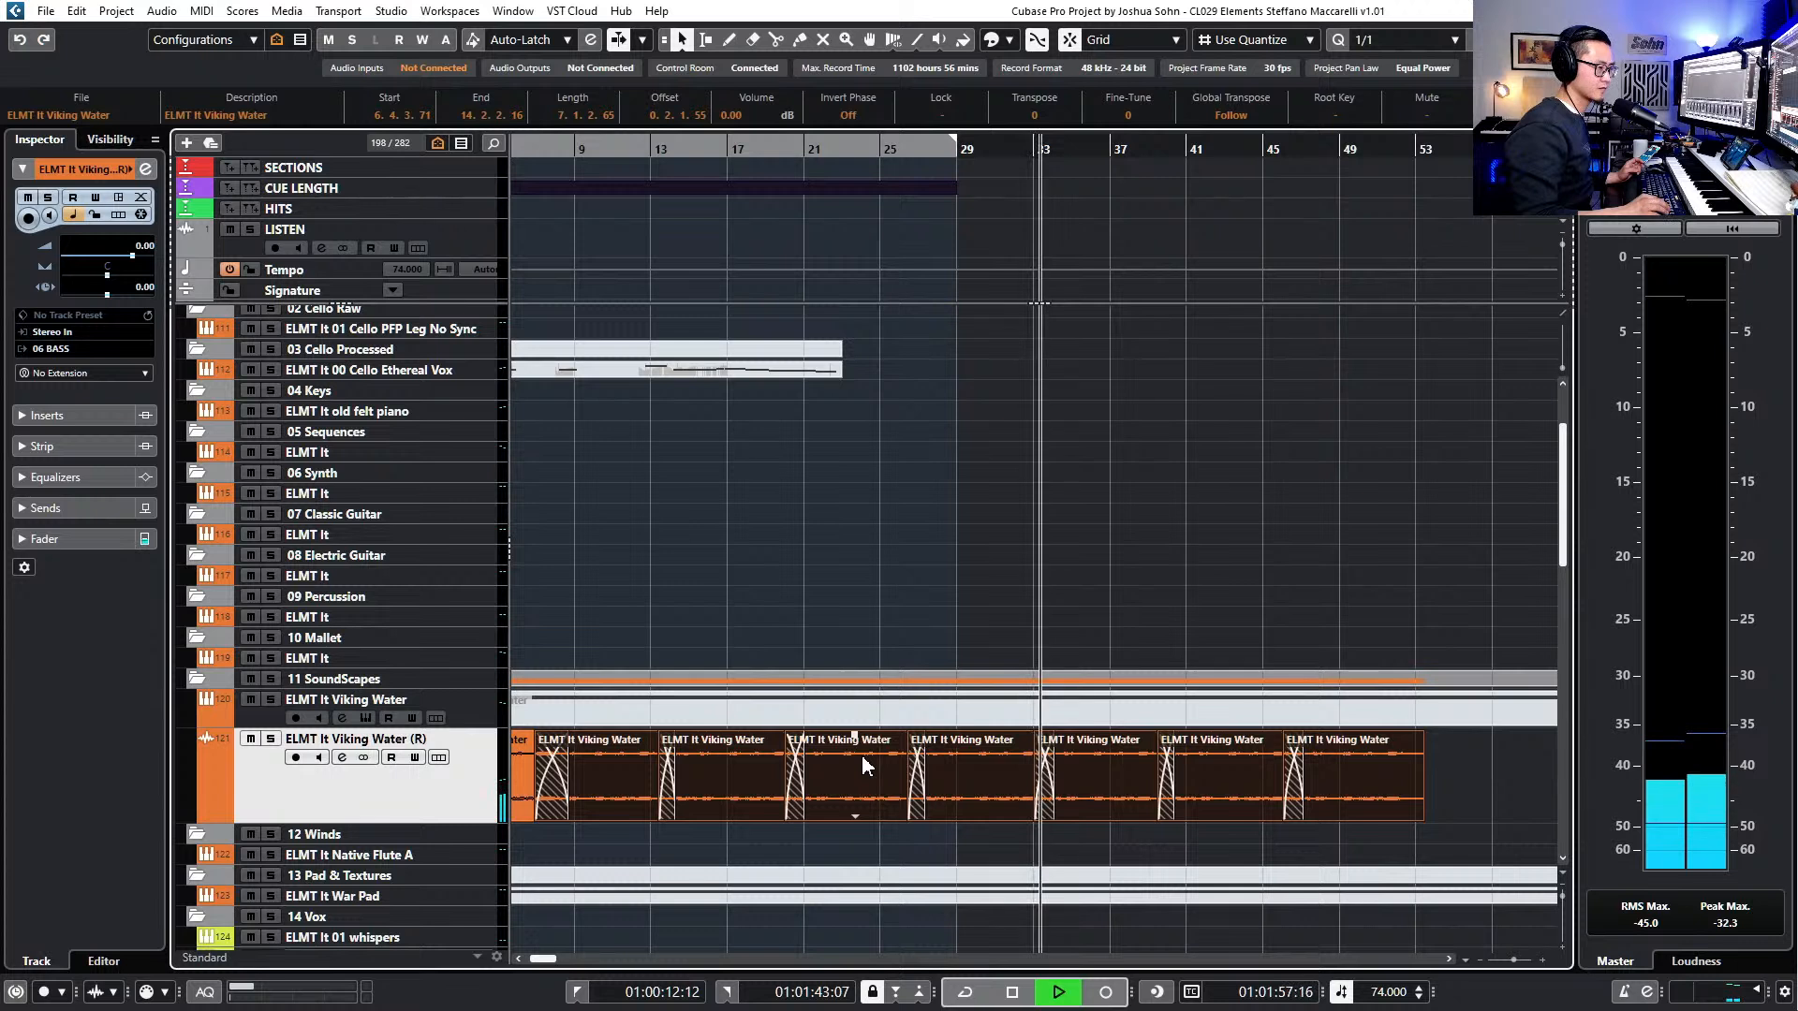
- Audition the remaining Viking Water crossfades near bars 39 and 46 and stop playback
key(KP_Add)
key(KP_Add)
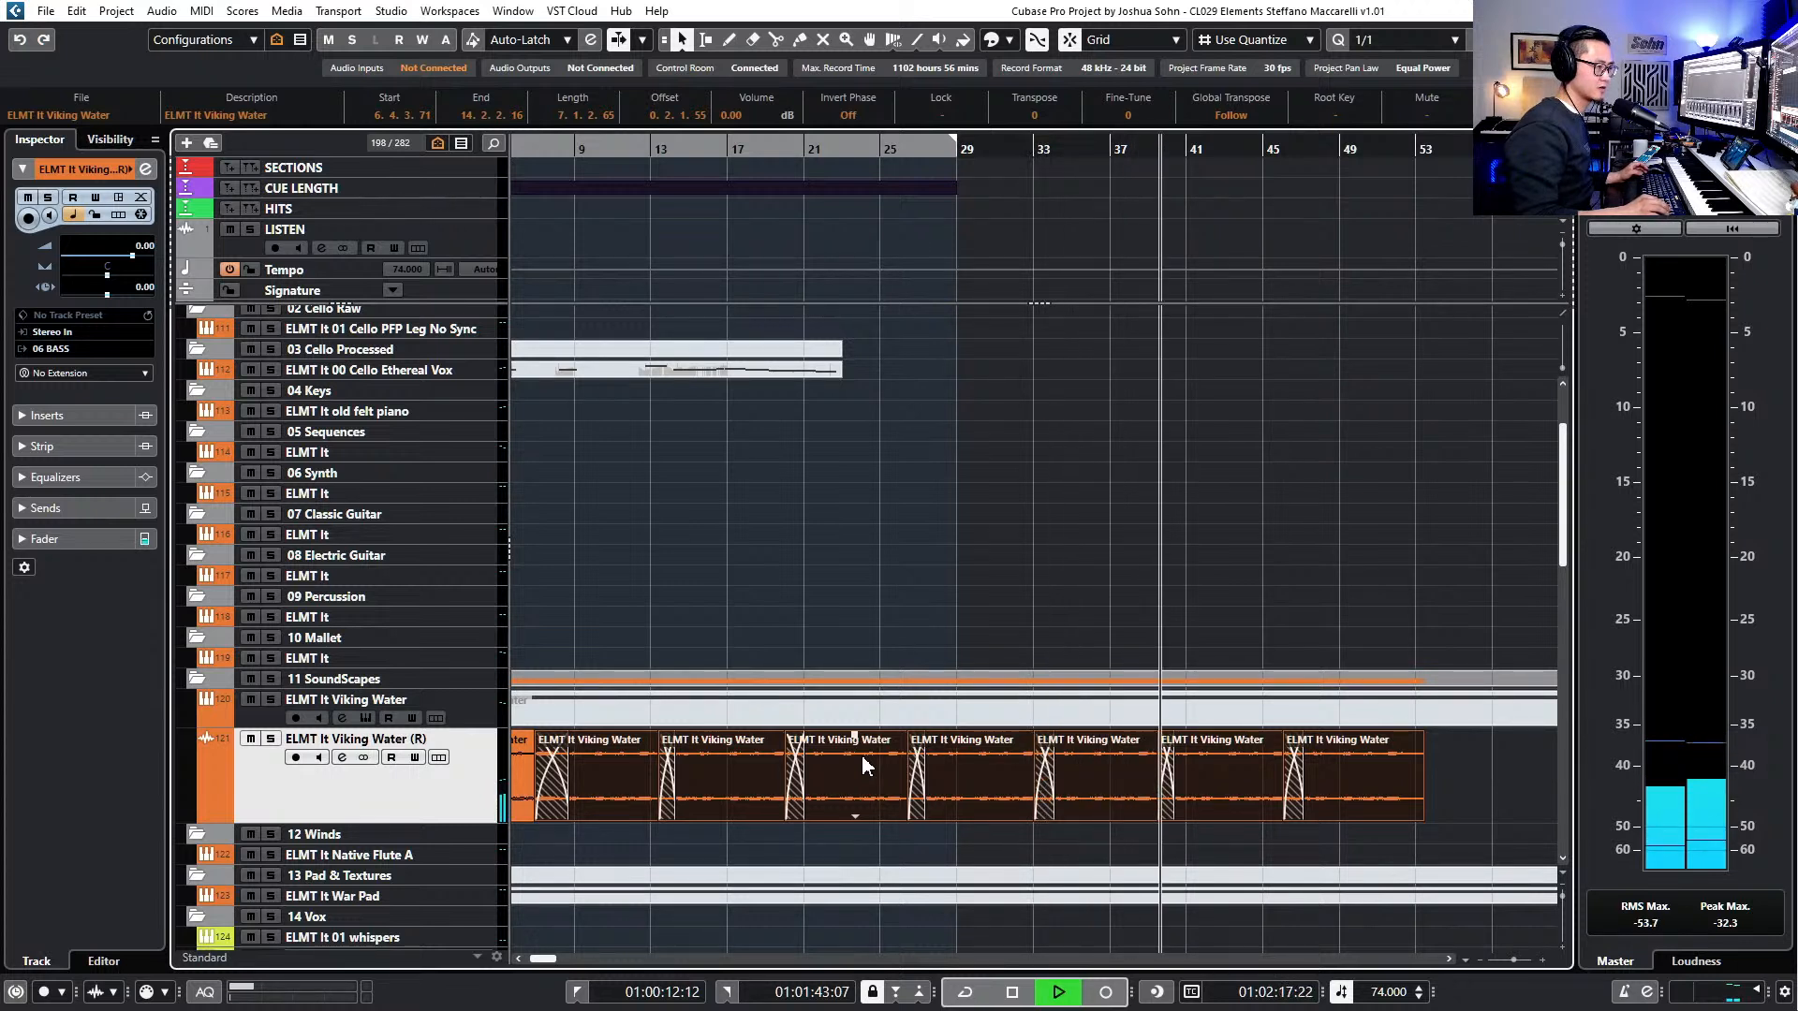
key(KP_Add)
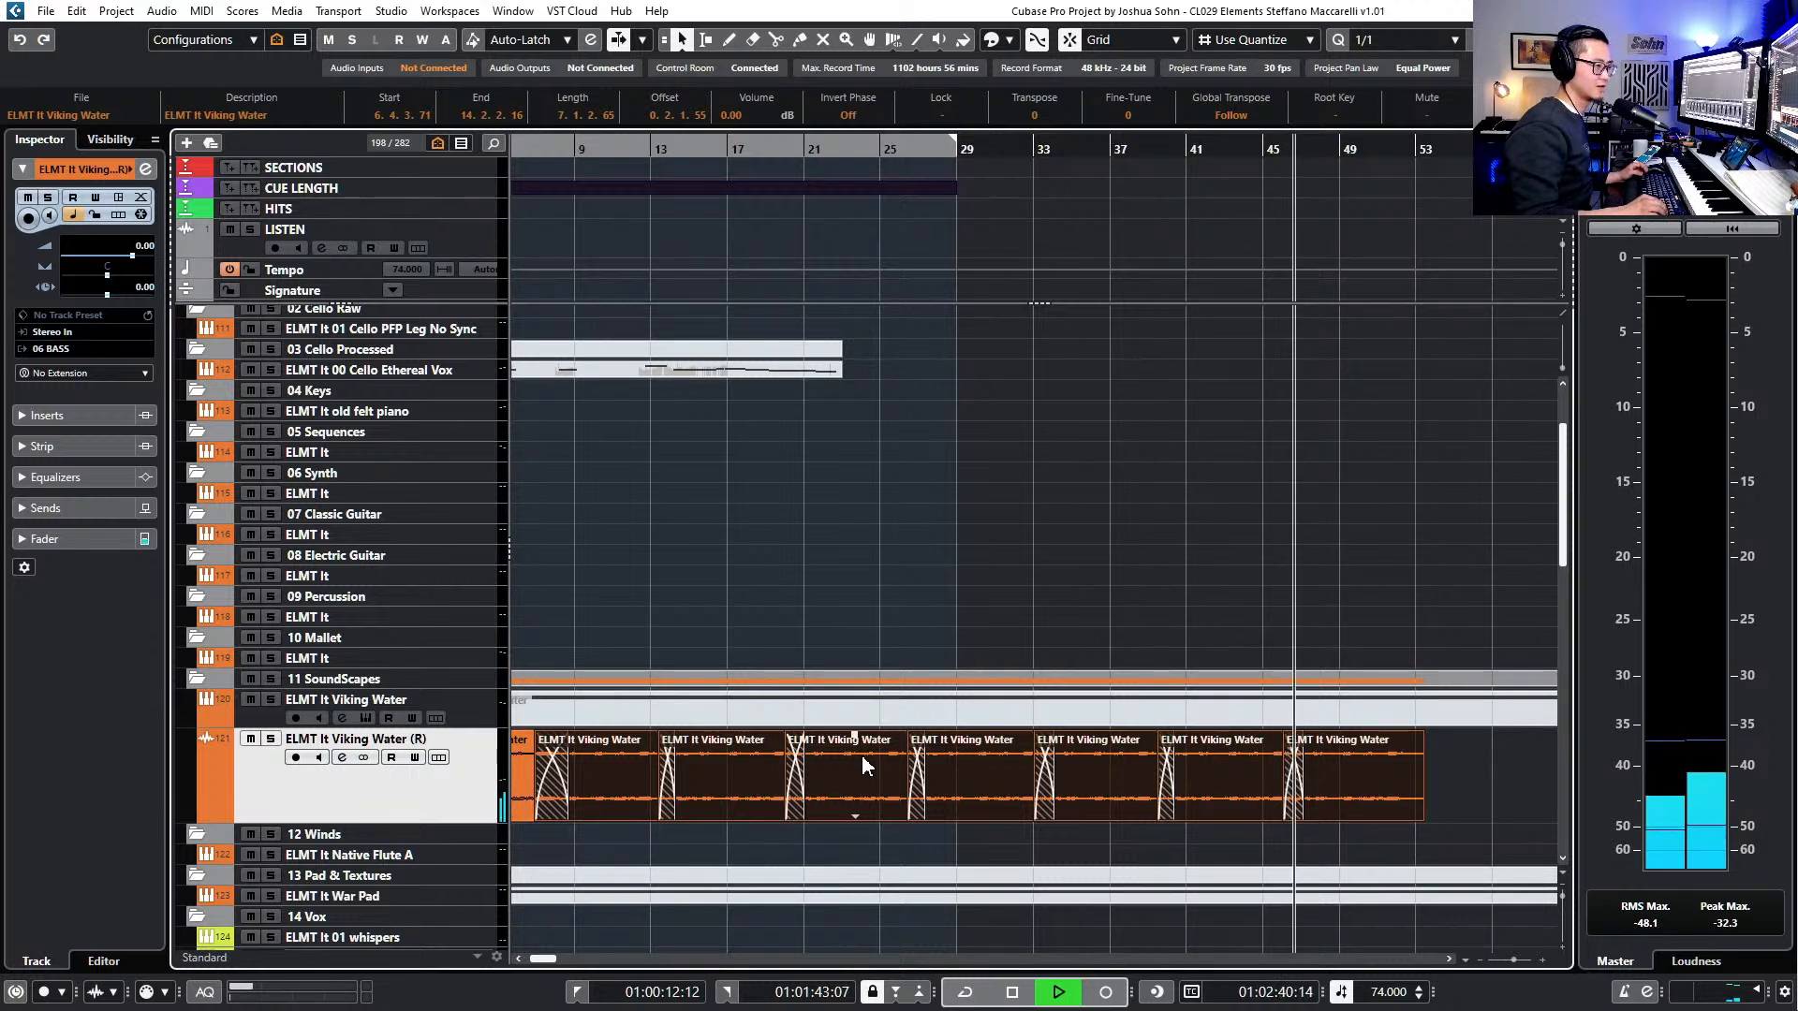
key(space)
- Duplicate the last five Viking Water audio events and move the copies earlier to start at 51.2.4.42, overlapping the originals
scroll(862, 765, down, 2)
mouse_move(1303, 762)
mouse_down()
mouse_move(832, 769)
mouse_move(864, 778)
mouse_up()
scroll(1020, 827, down, 2)
key(ctrl+d)
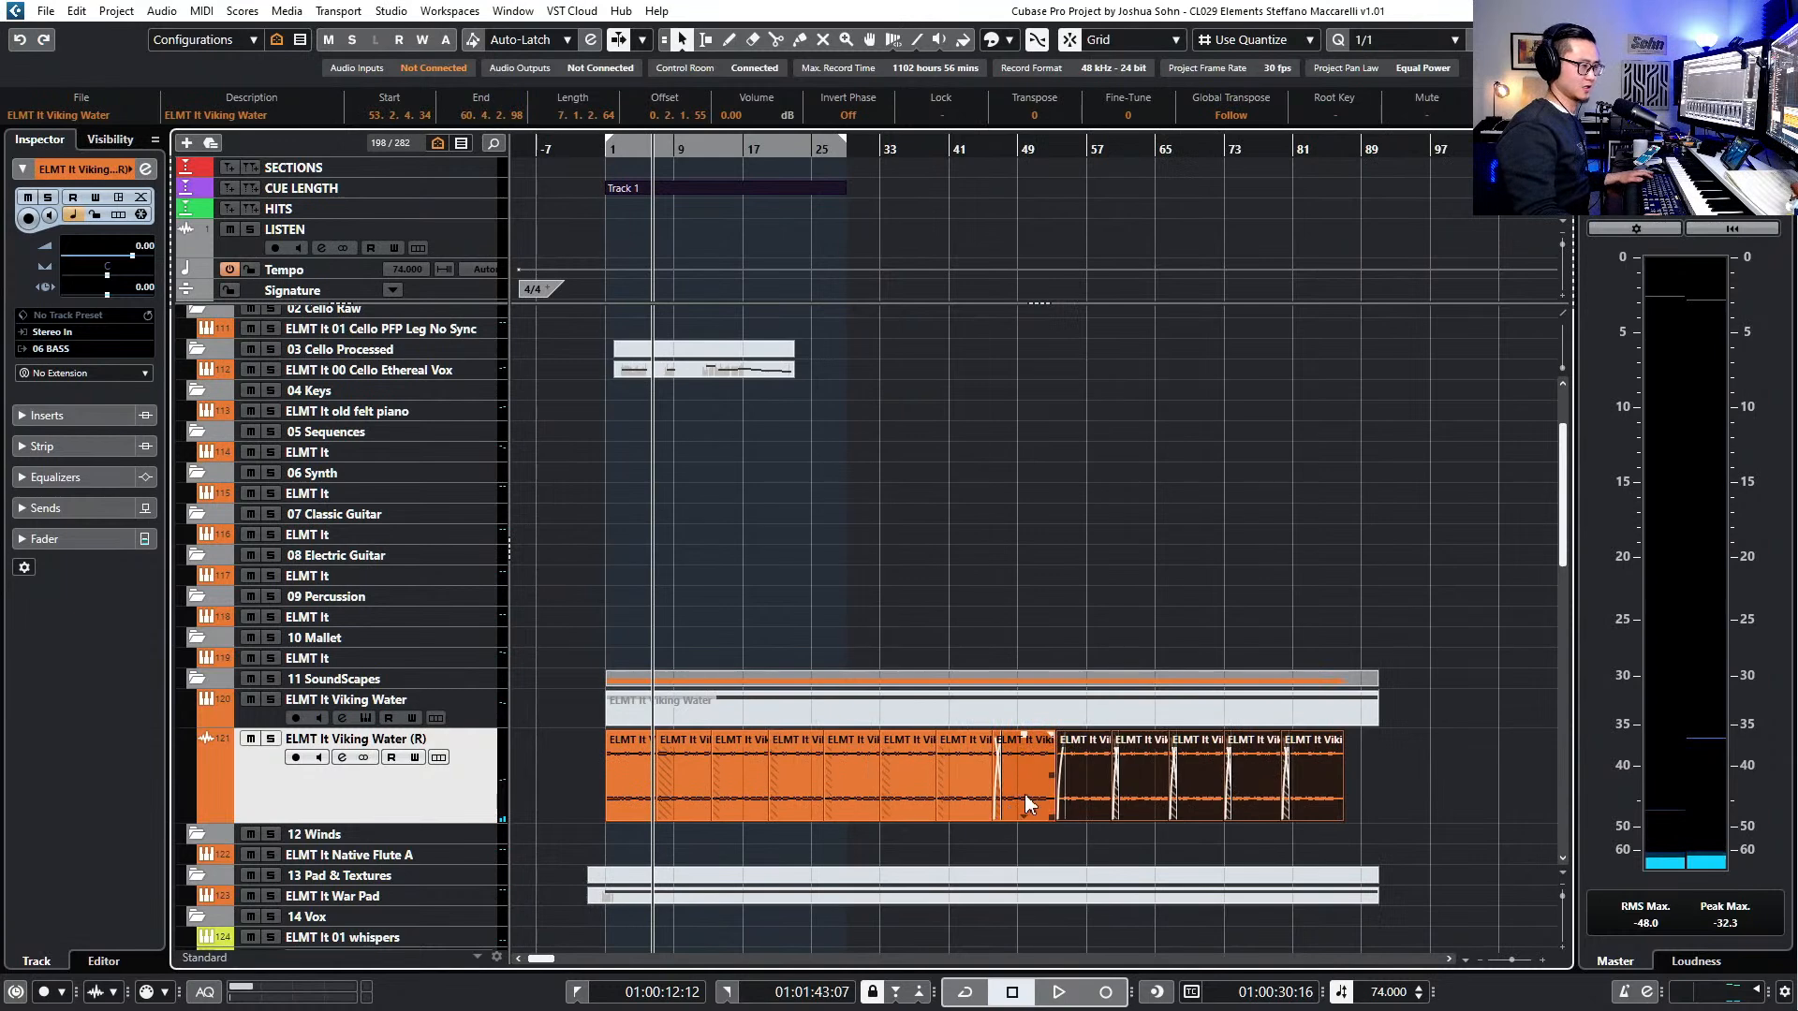
scroll(1083, 798, up, 2)
drag(1055, 805, 1023, 802)
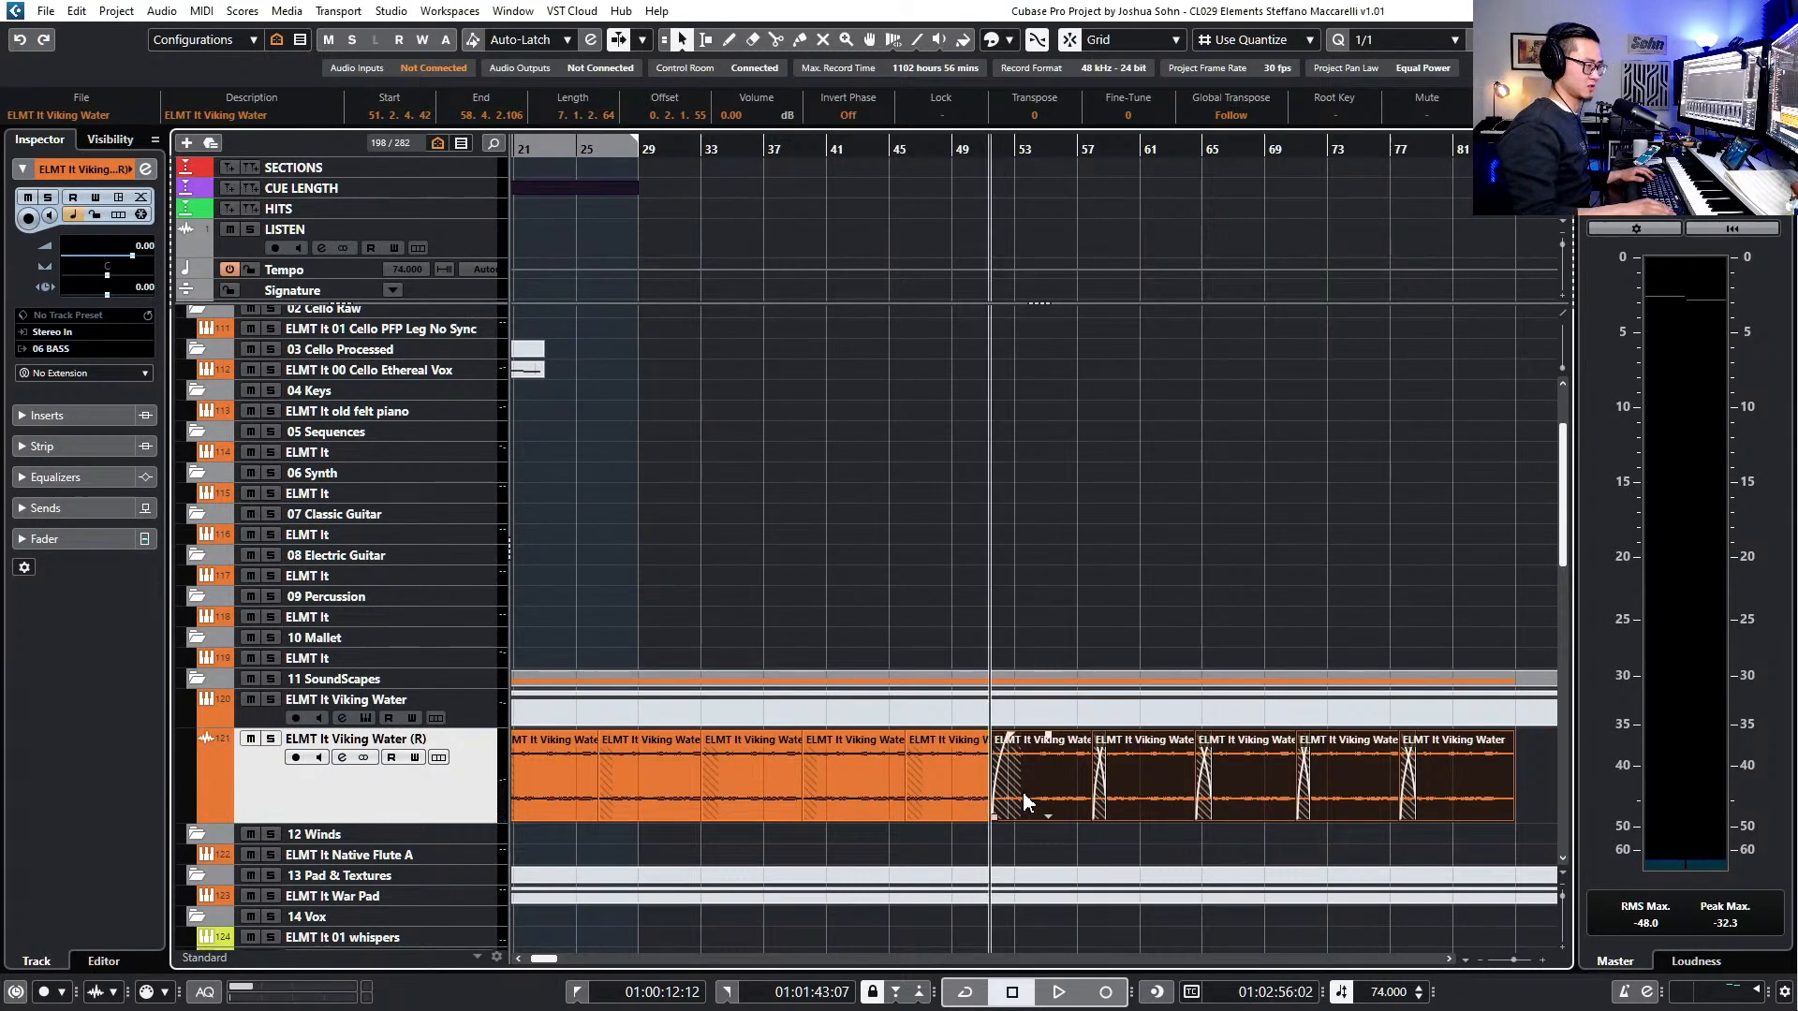
- Crossfade the overlap between the original and copied Viking Water events near bar 51 and play back that seam
double_click(1024, 803)
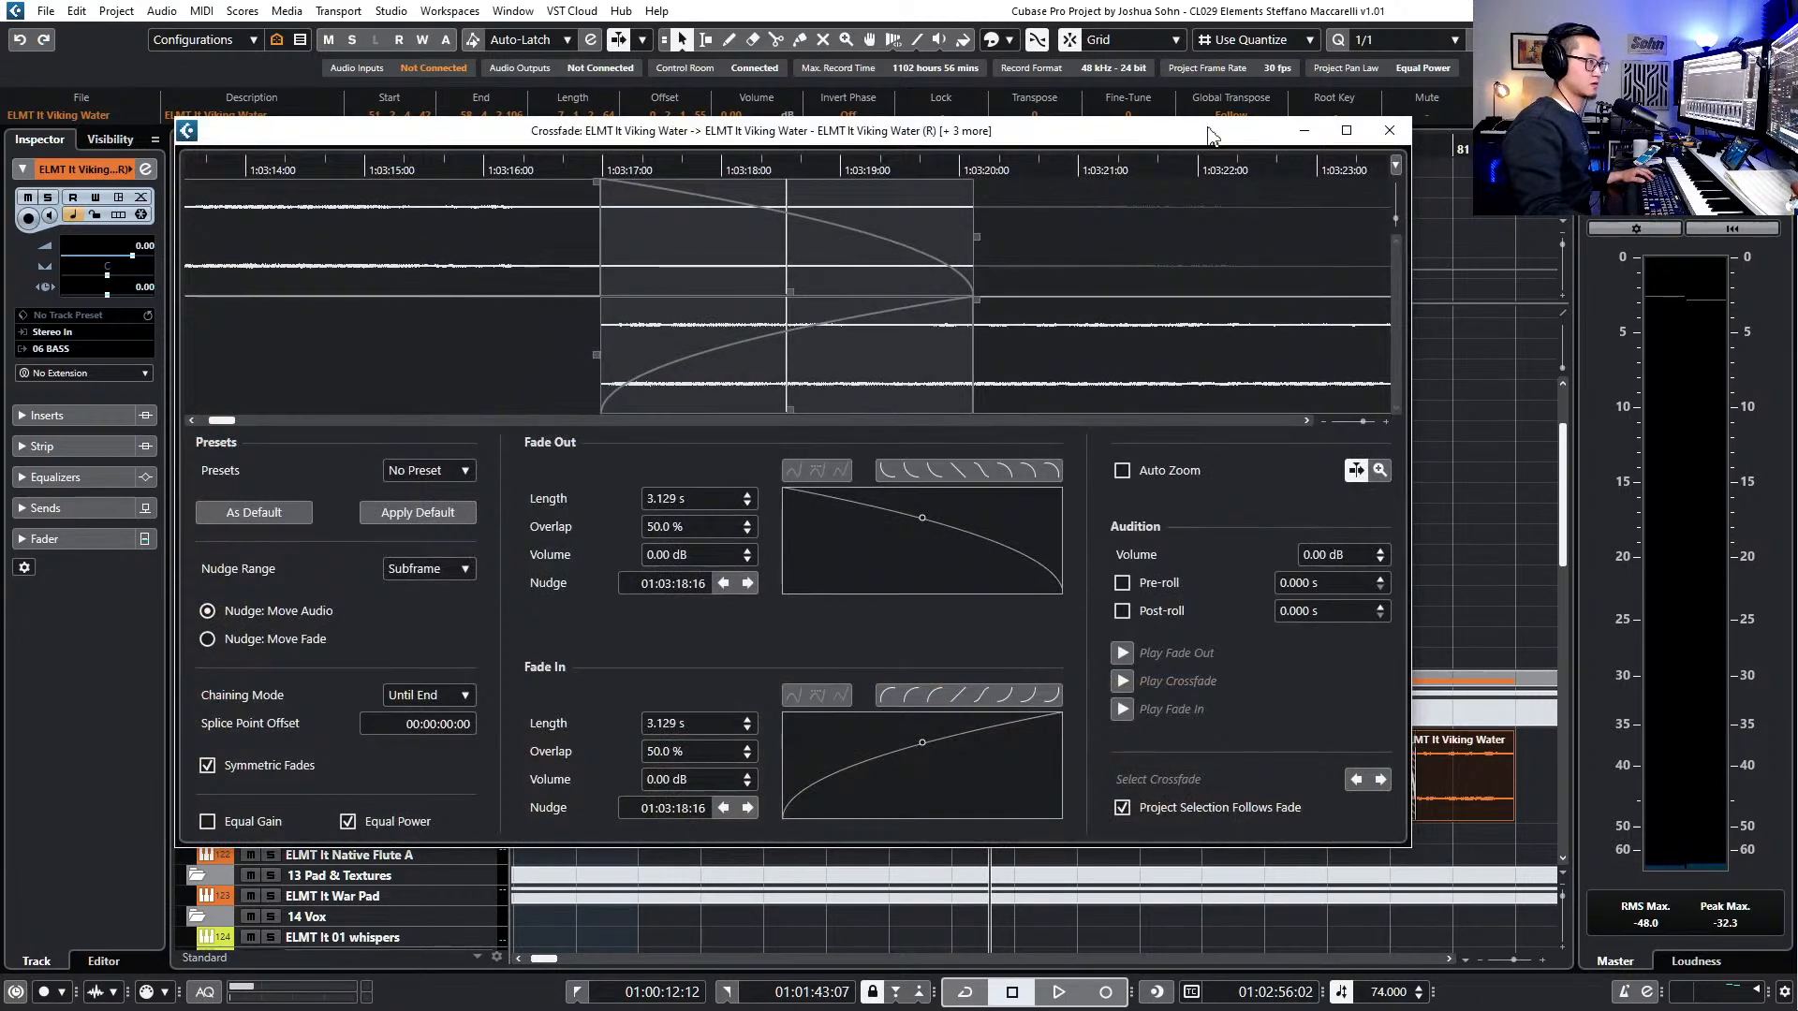
click(1388, 131)
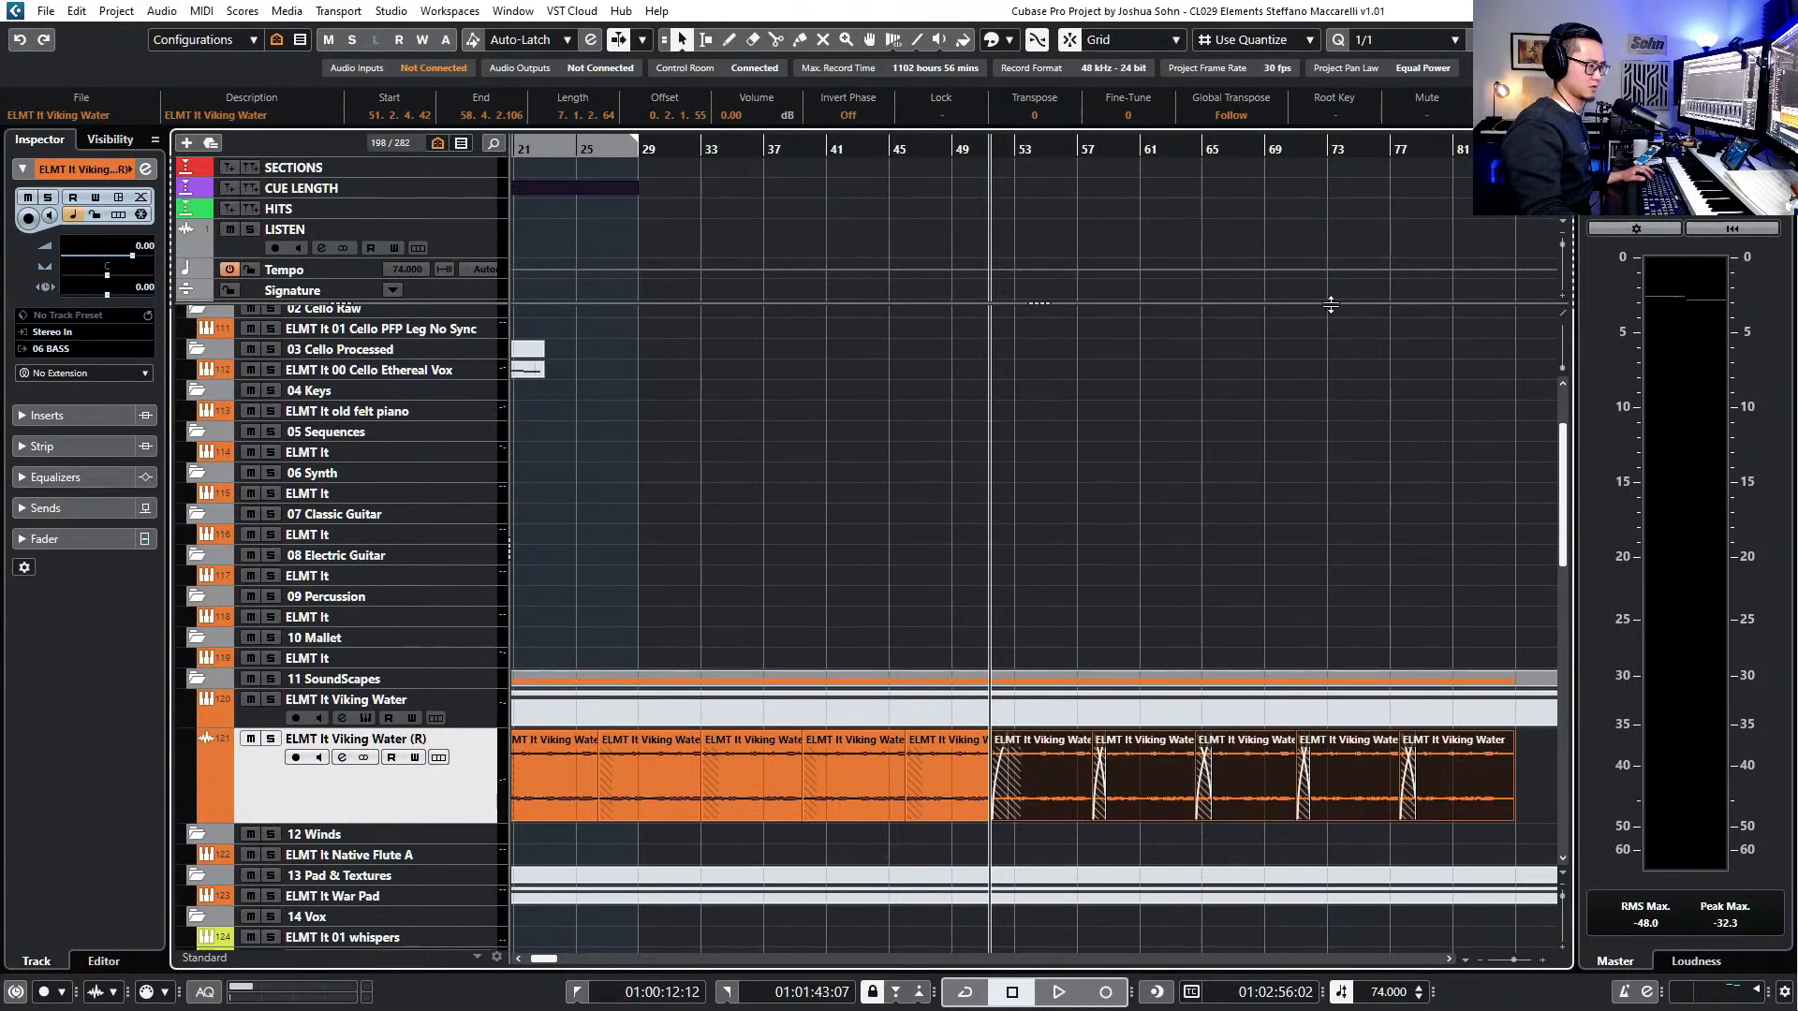
key(x)
click(1390, 138)
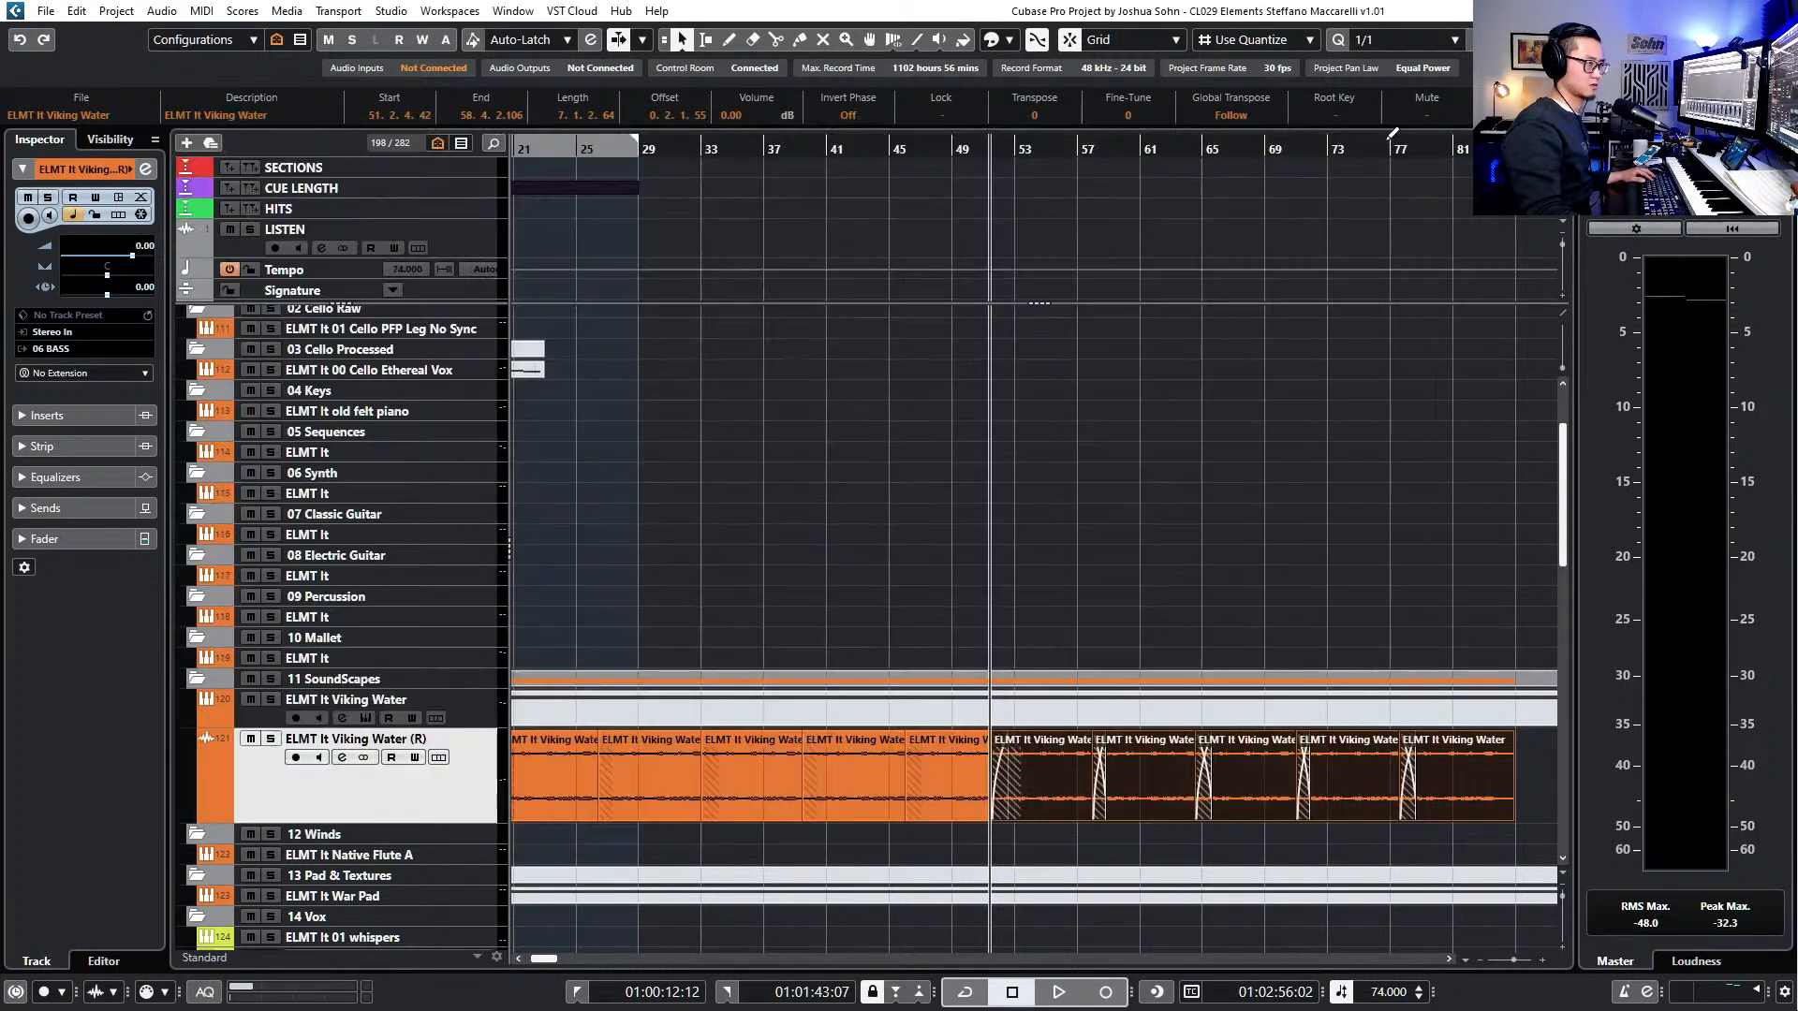
click(982, 760)
key(space)
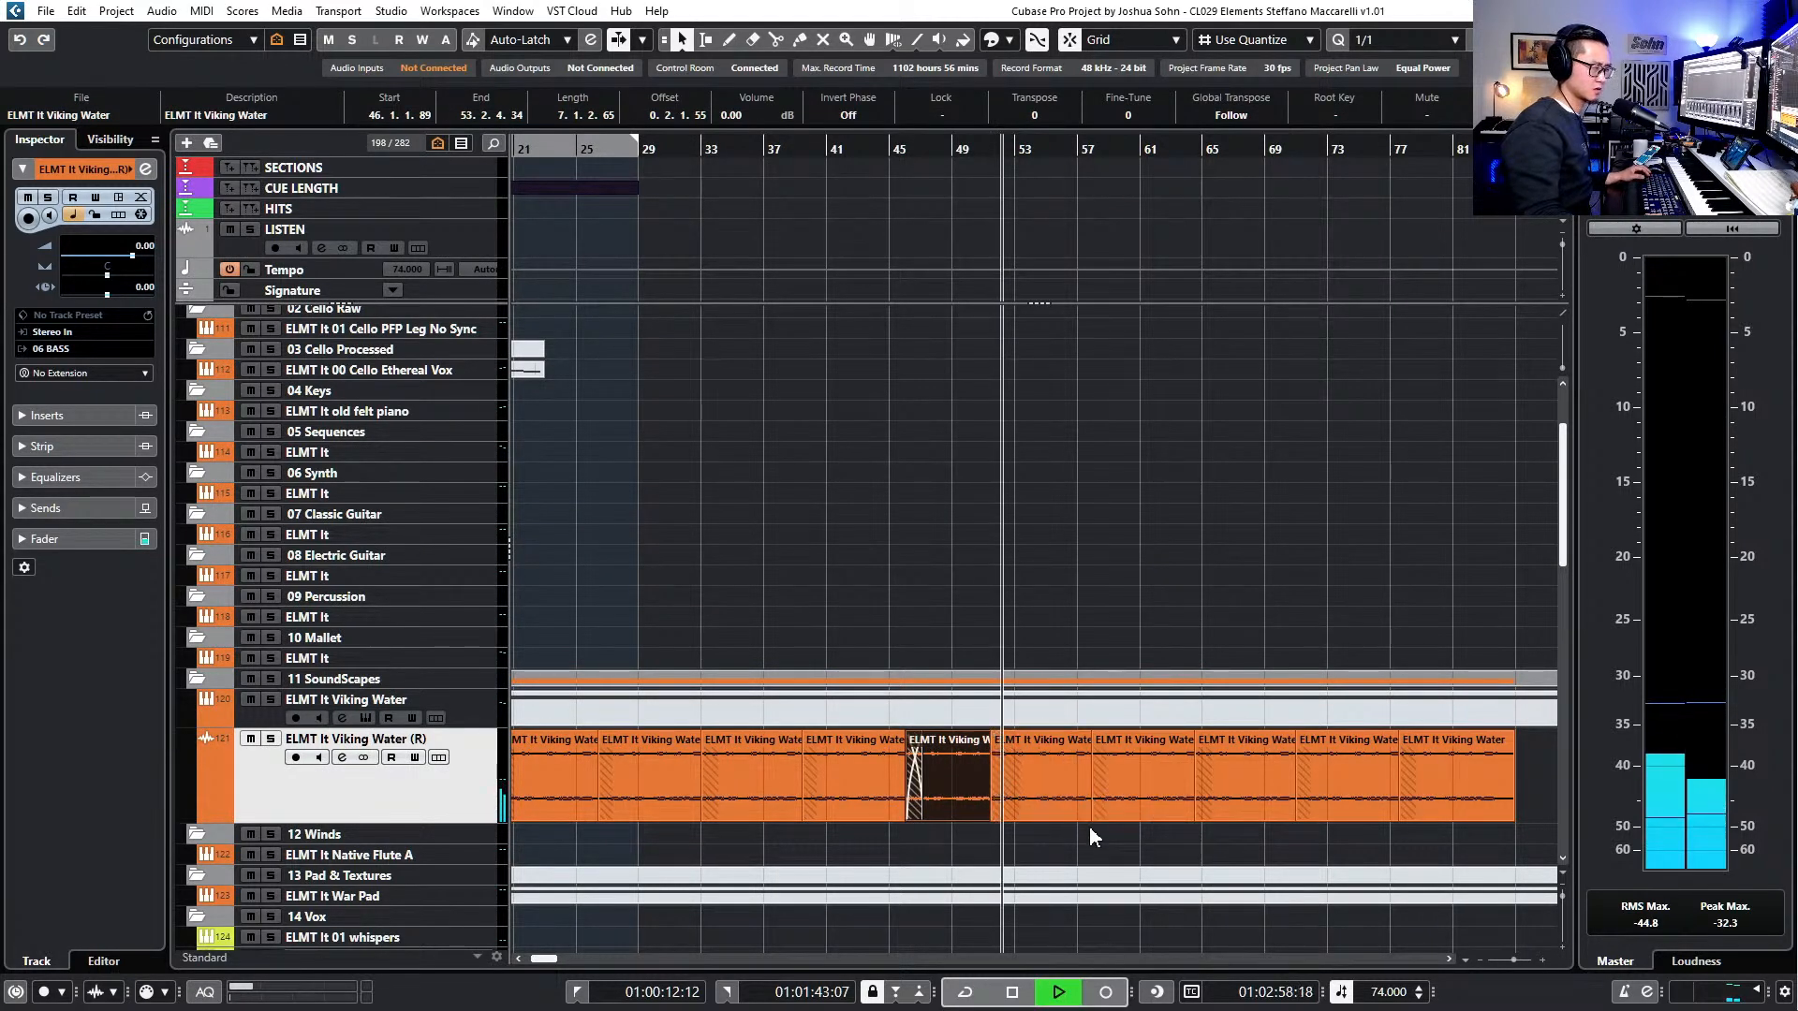
- Duplicate one more Viking Water event at the end, start the copy at 82.4.3.22 so it crossfades, and stop playback
key(g)
key(g)
drag(1292, 777, 1013, 805)
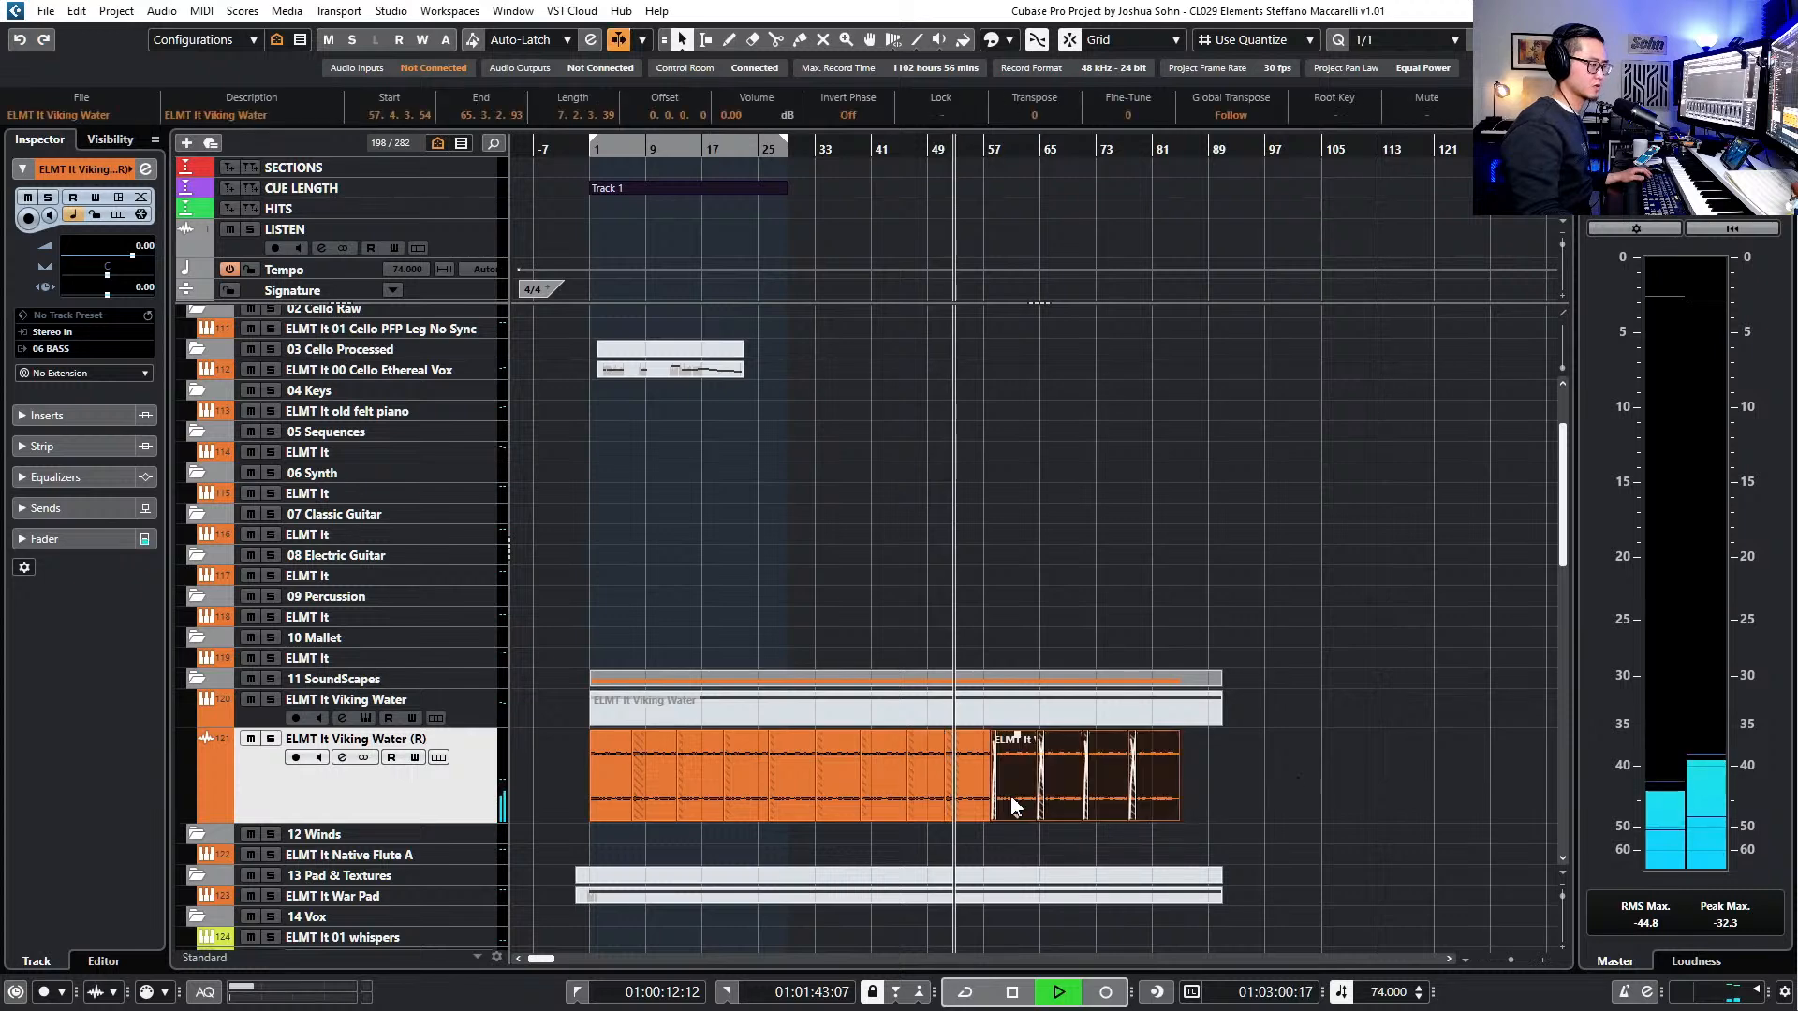
scroll(1257, 773, up, 3)
click(1253, 775)
click(1080, 794)
key(ctrl+d)
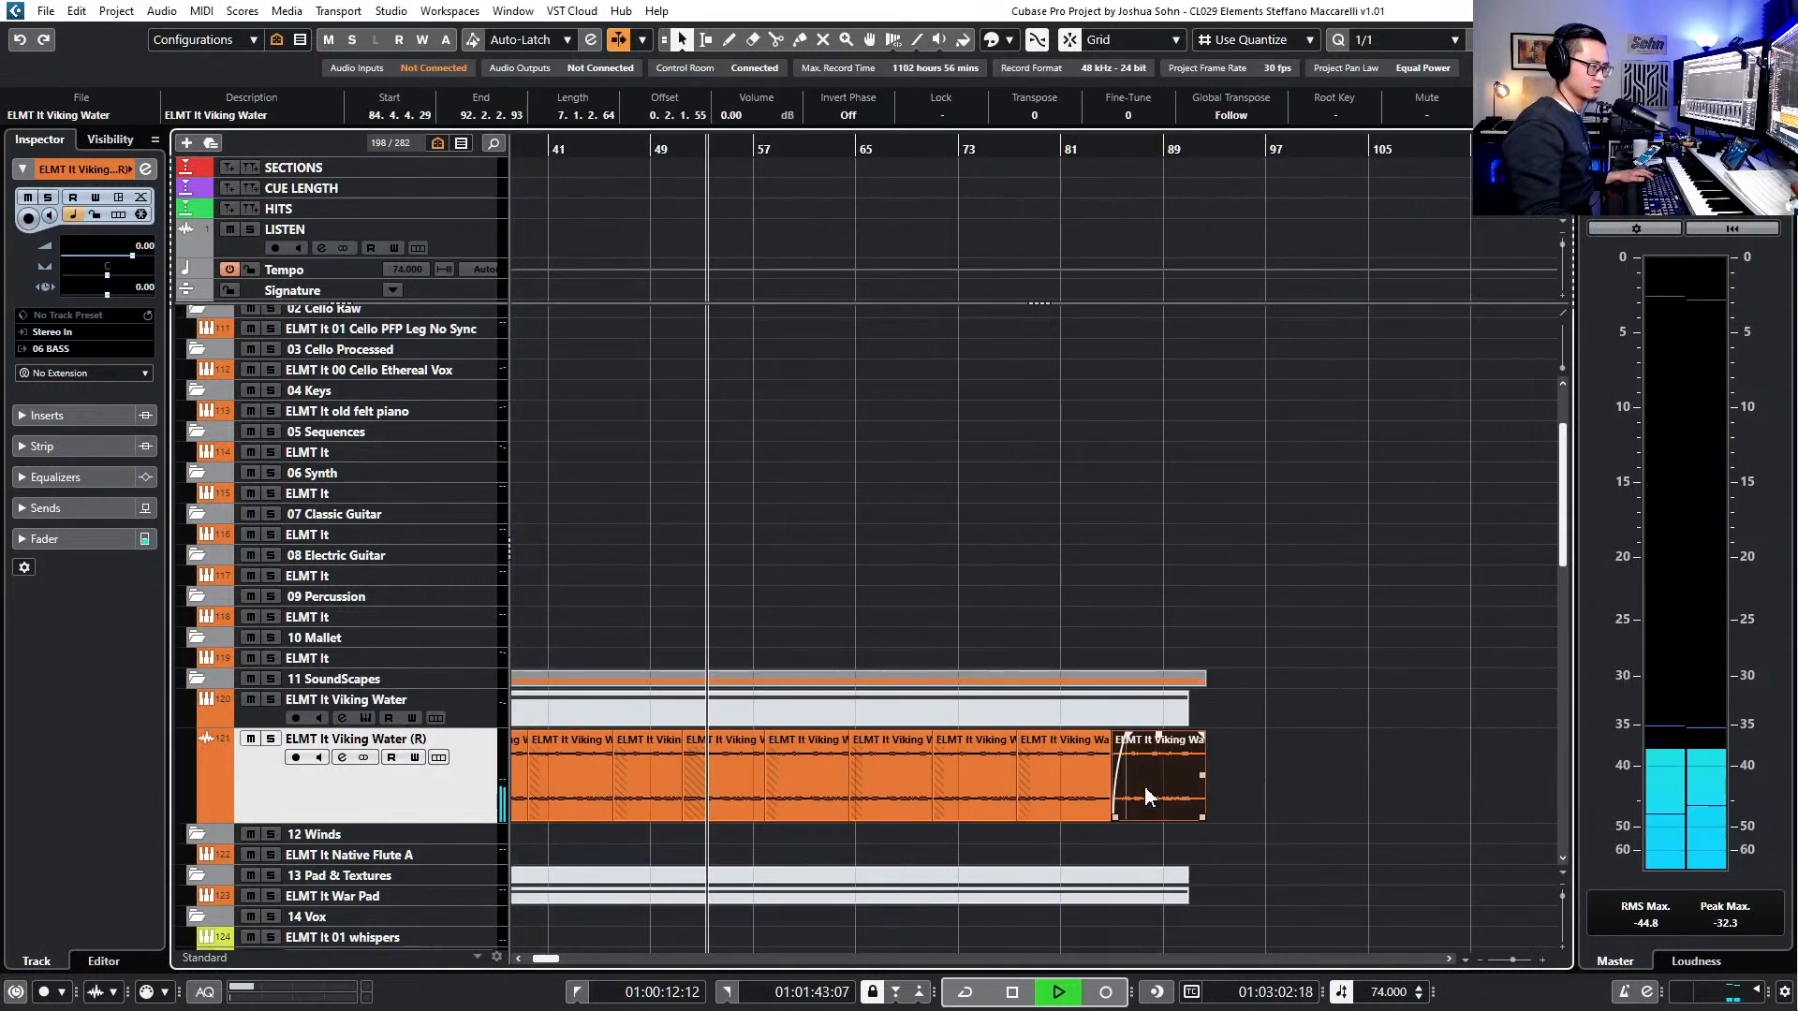
drag(1141, 797, 1115, 797)
scroll(1147, 796, down, 2)
scroll(1234, 267, up, 2)
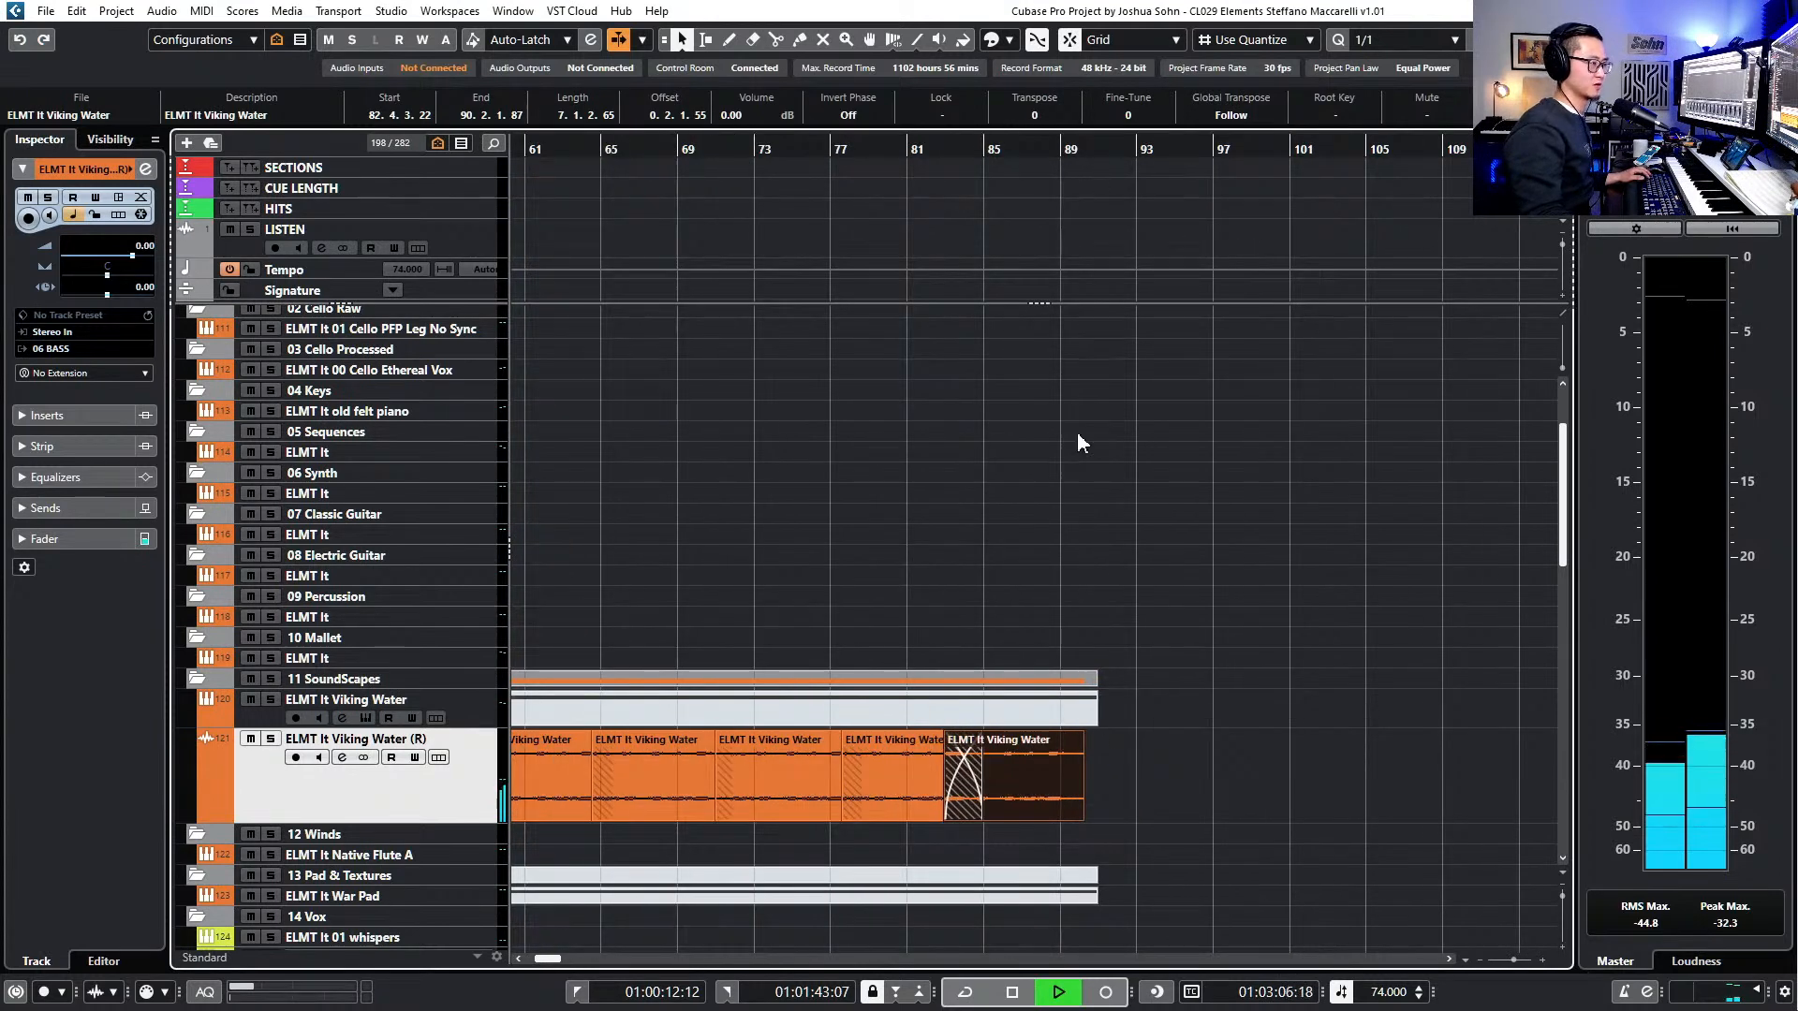
key(space)
- Unmute the War Pad part, return the playhead to bar 1, and disable the original Viking Water instrument track
click(1074, 715)
scroll(1189, 744, left, 3)
scroll(1258, 760, down, 2)
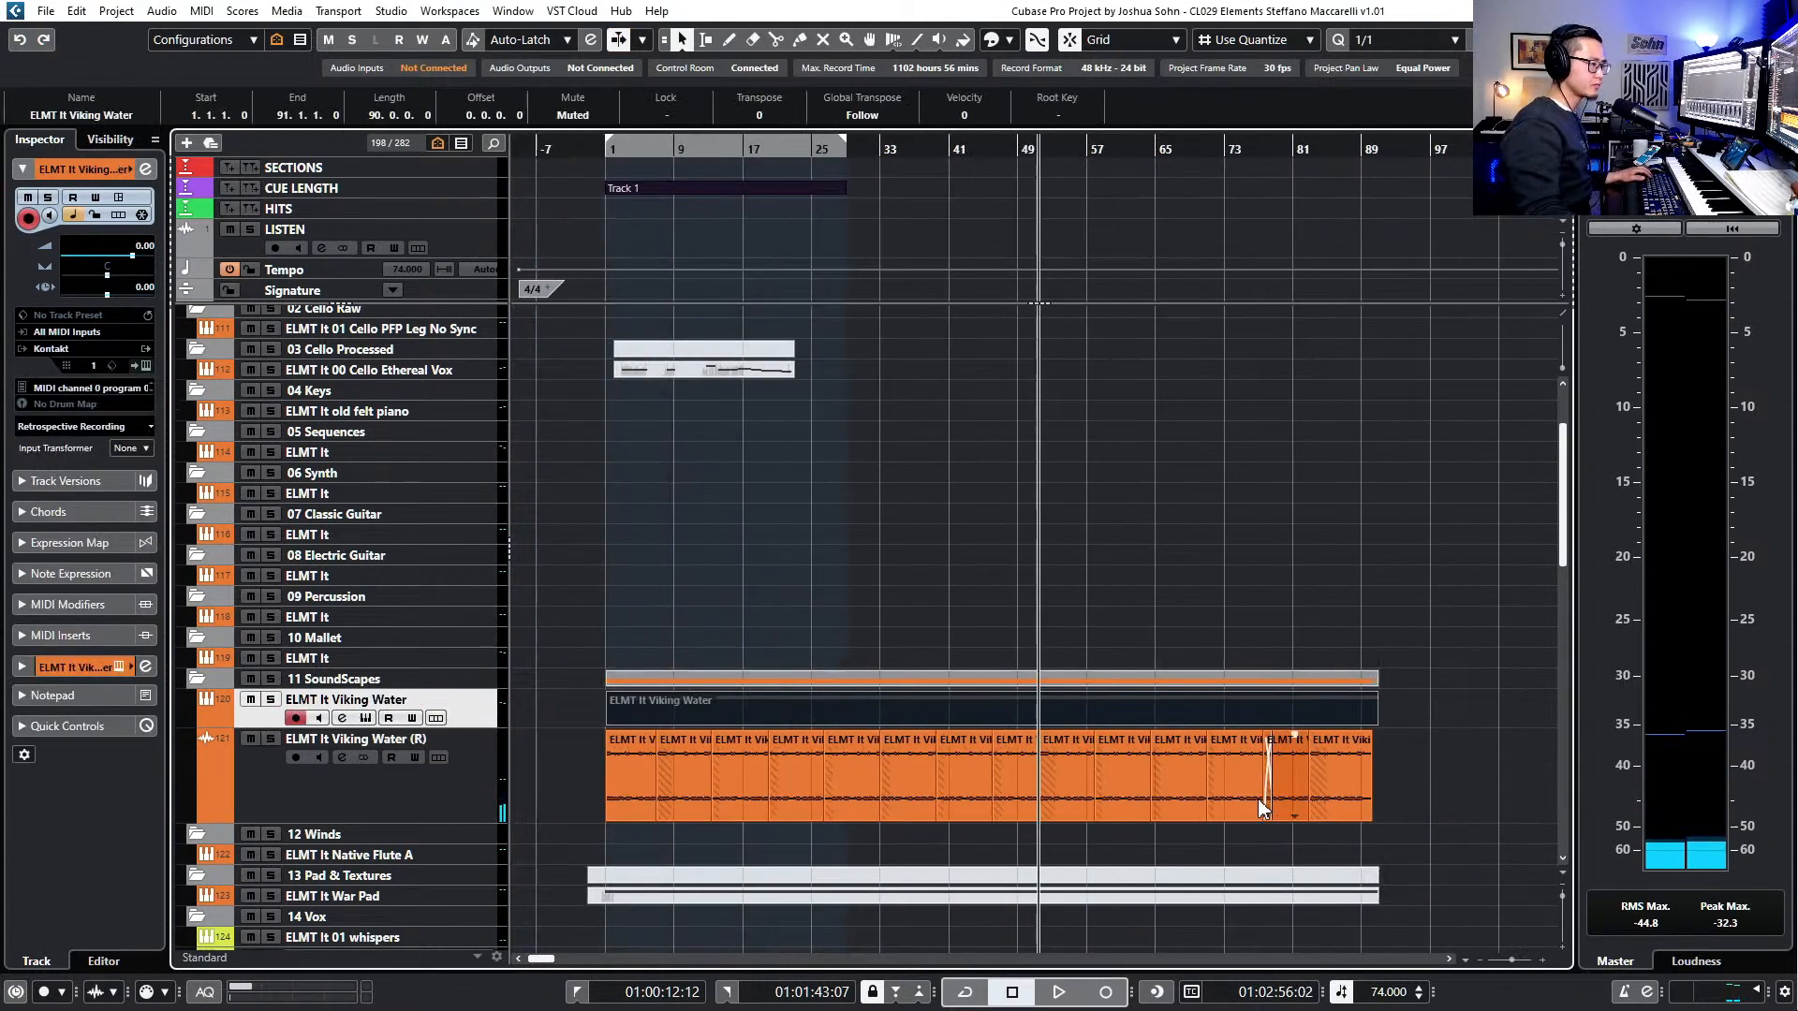
scroll(714, 855, down, 1)
click(694, 896)
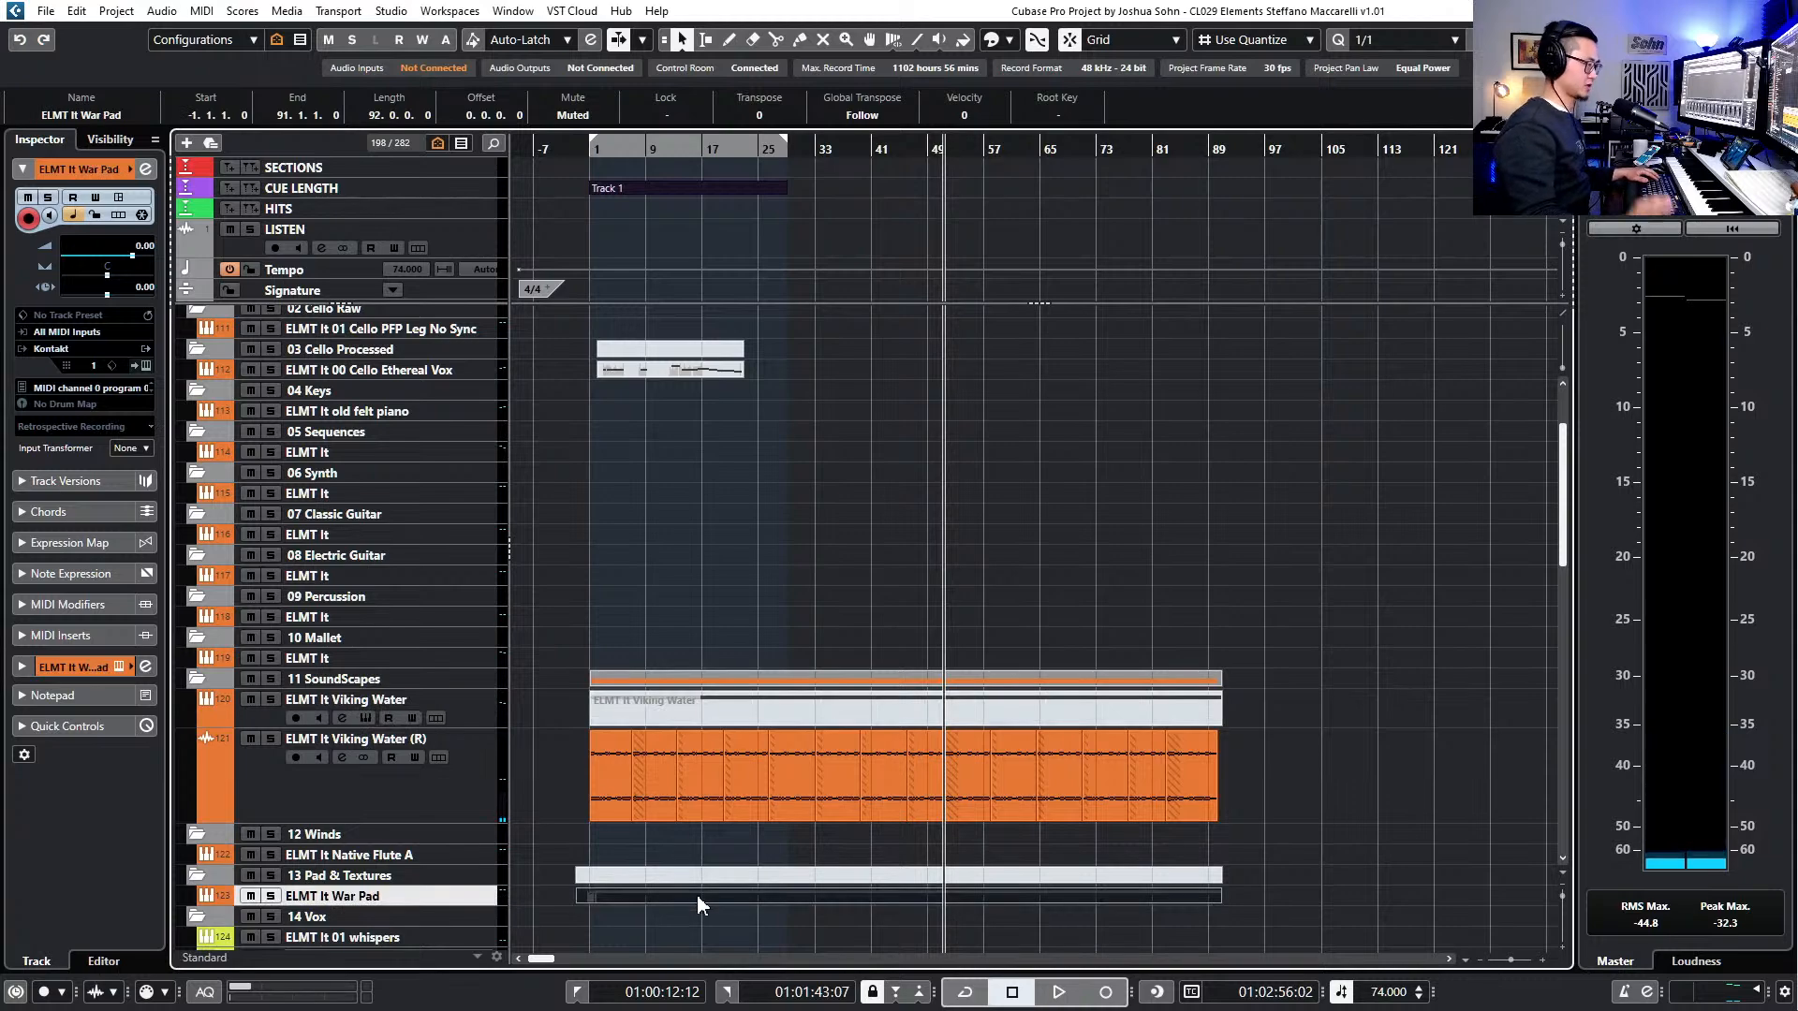
key(r)
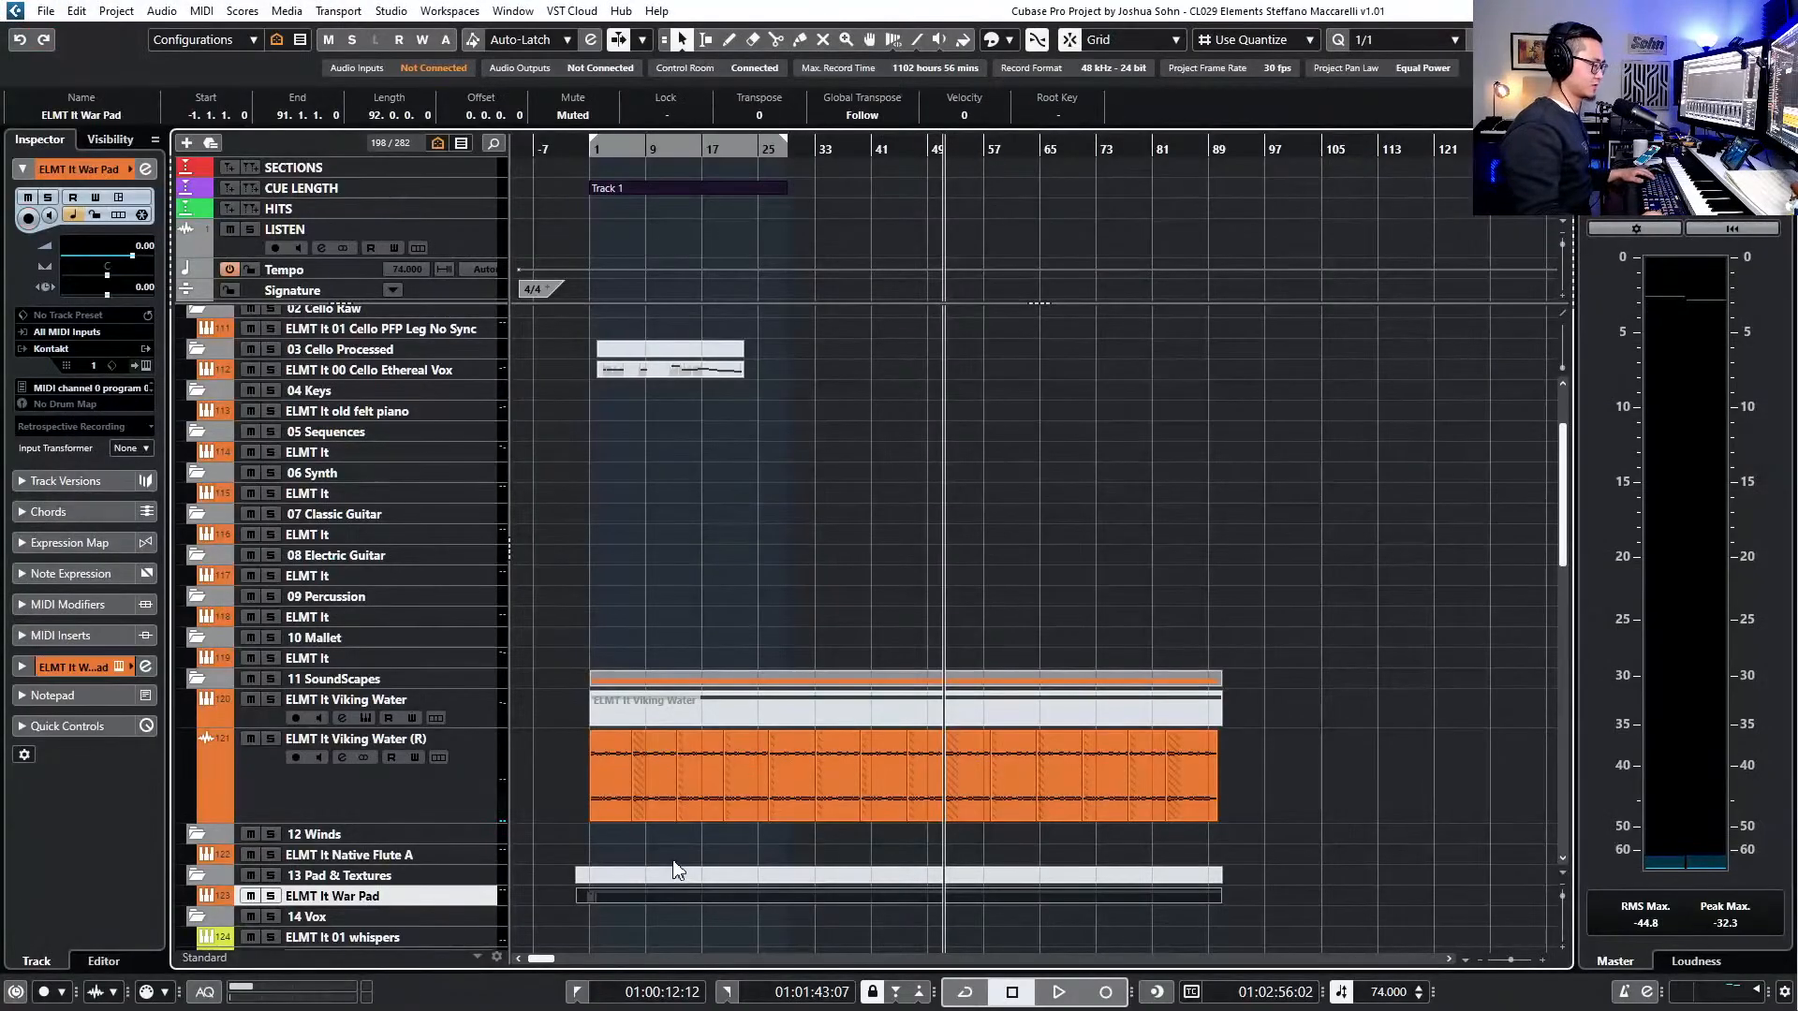
key(shift+m)
key(space)
click(447, 716)
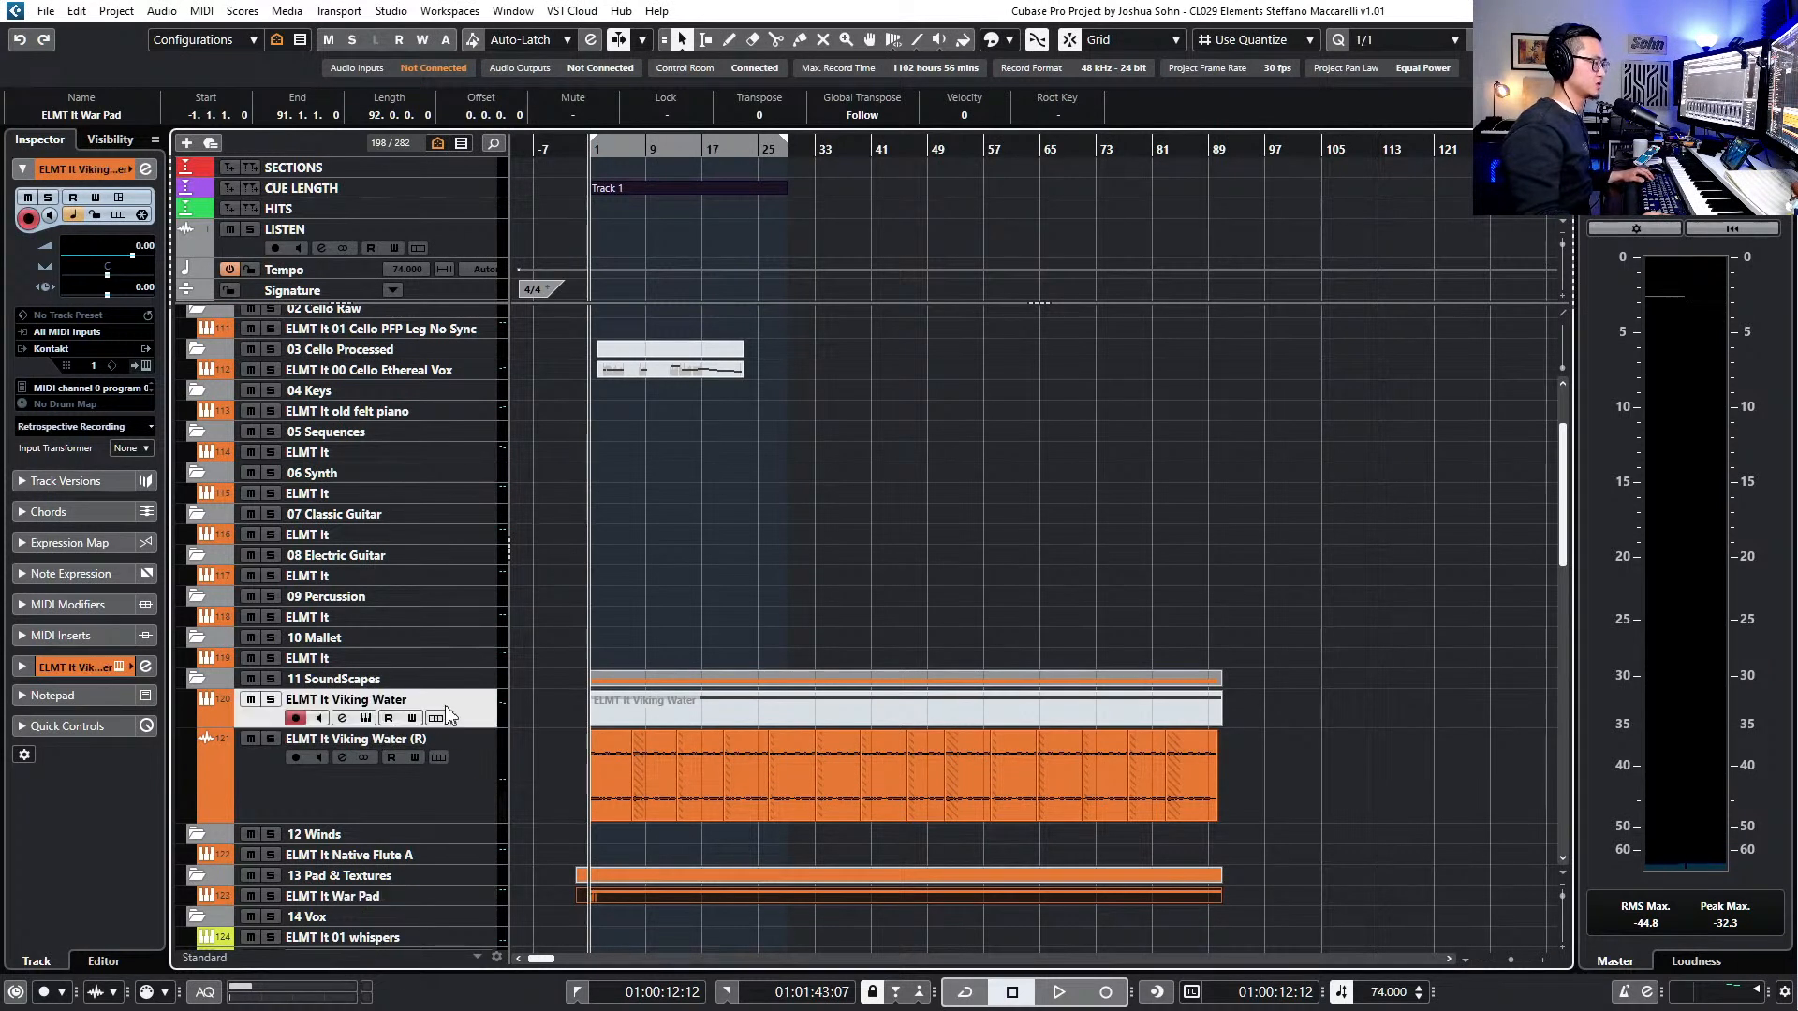
key(shift+d)
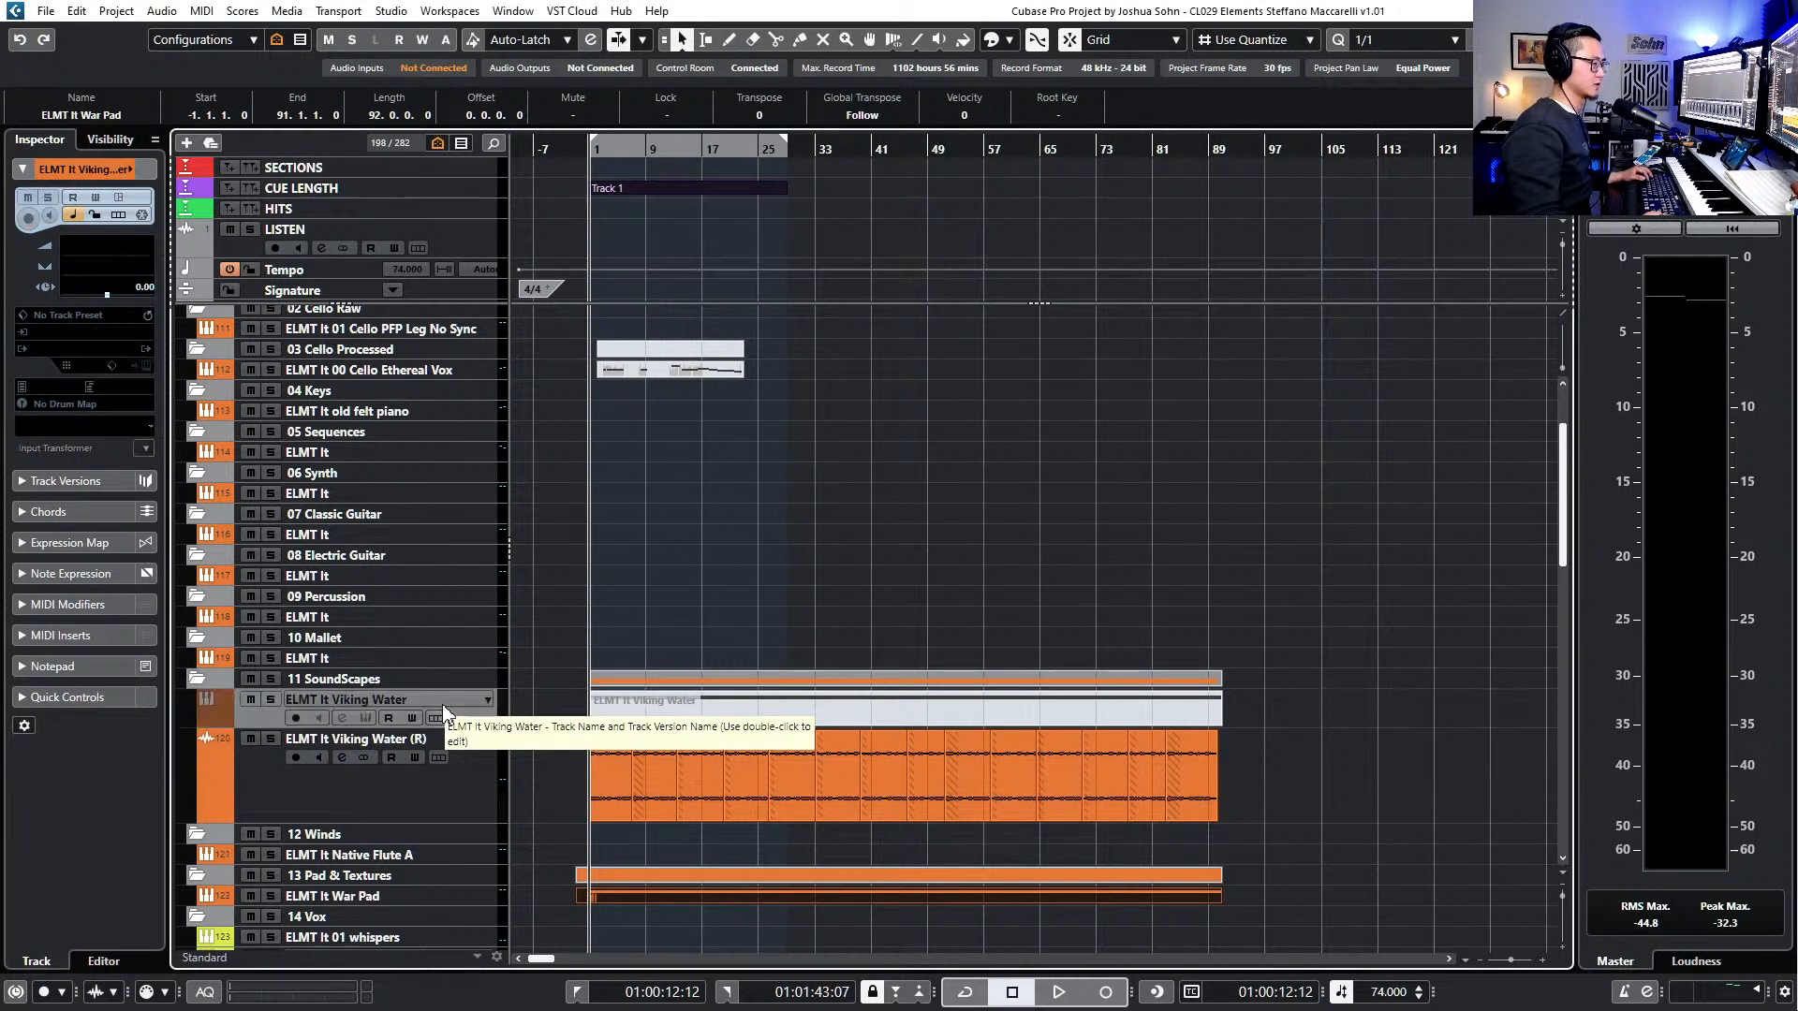
- Open the War Pad part in the Key Editor, check its sustained A#2 note, and return to the project
scroll(553, 807, down, 3)
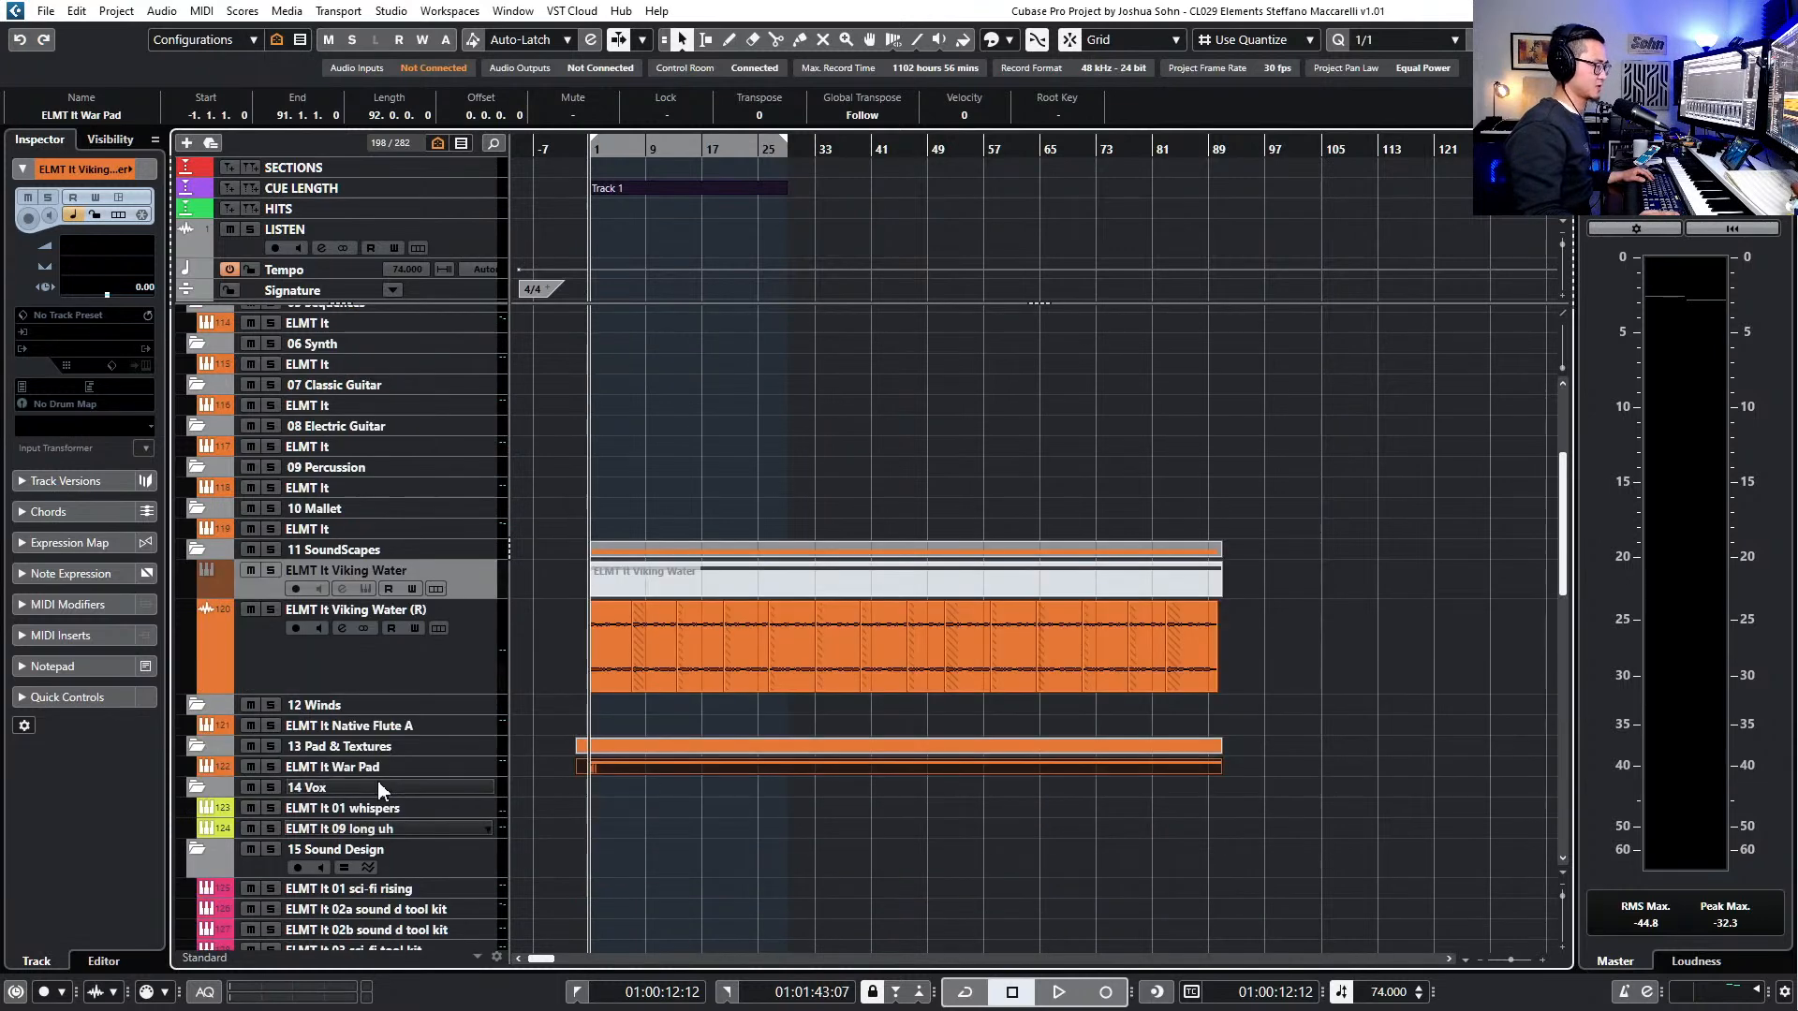
click(391, 767)
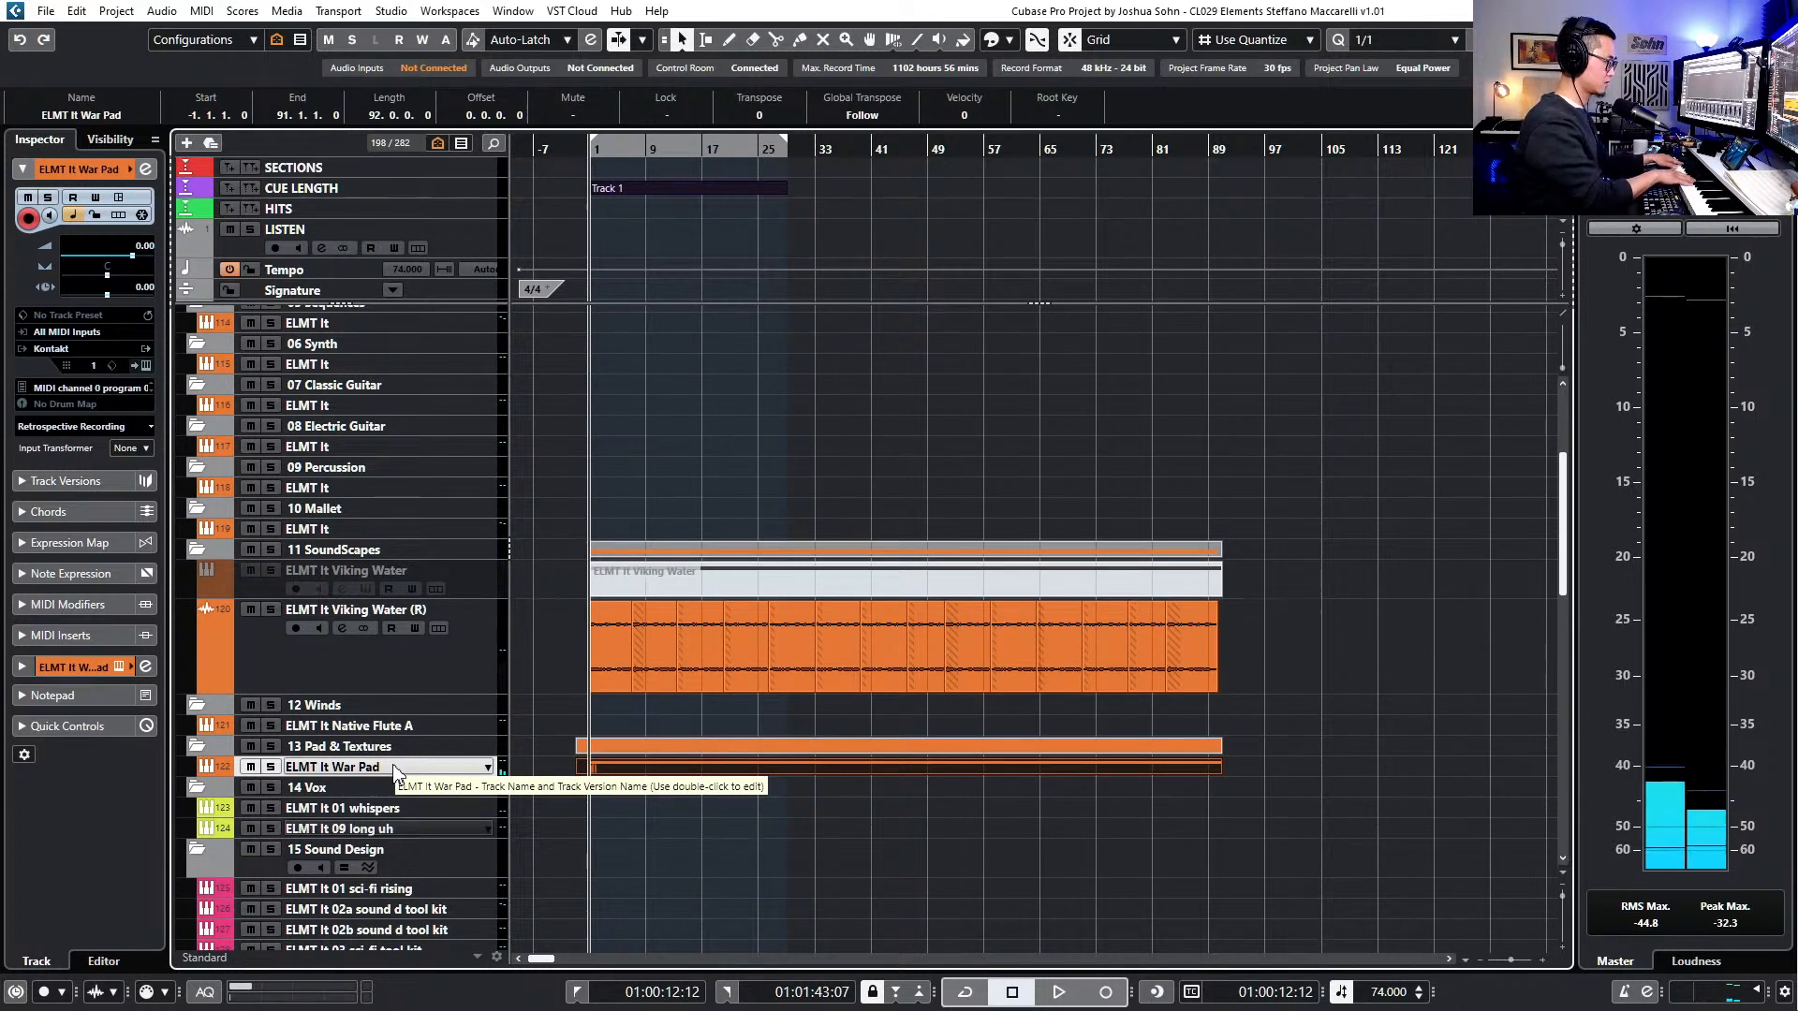
double_click(623, 766)
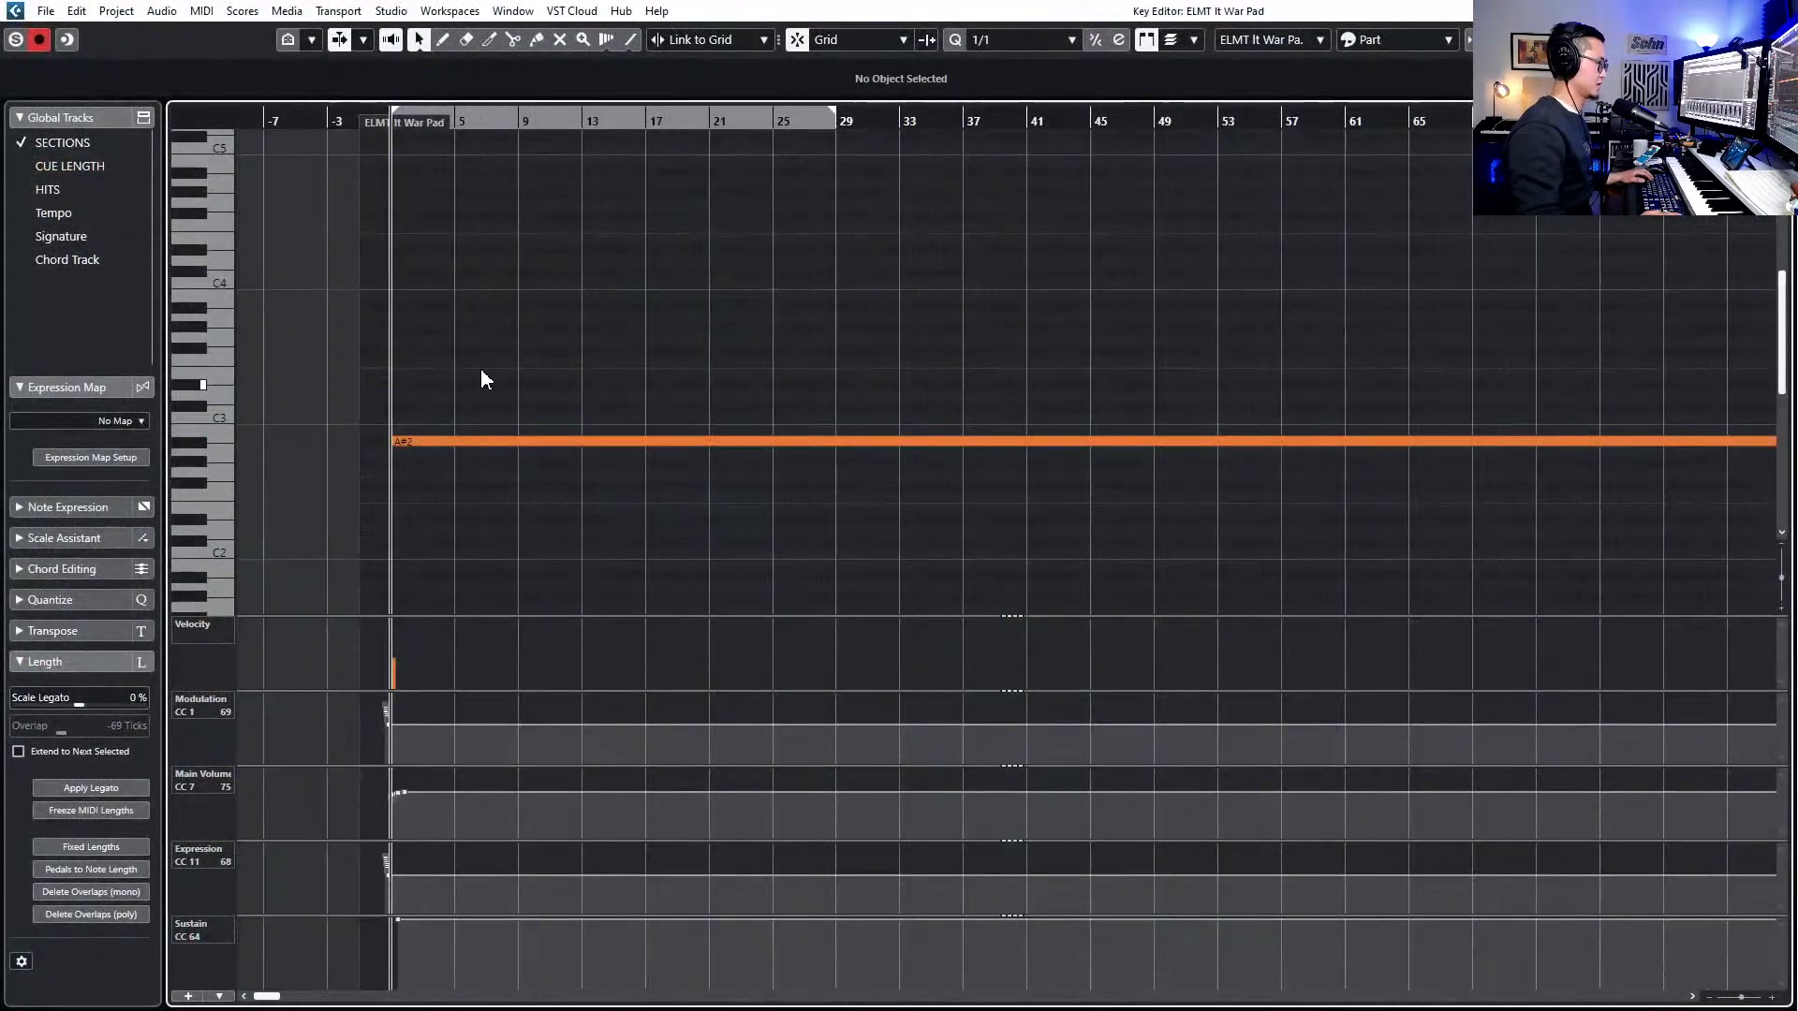
key(ctrl+a)
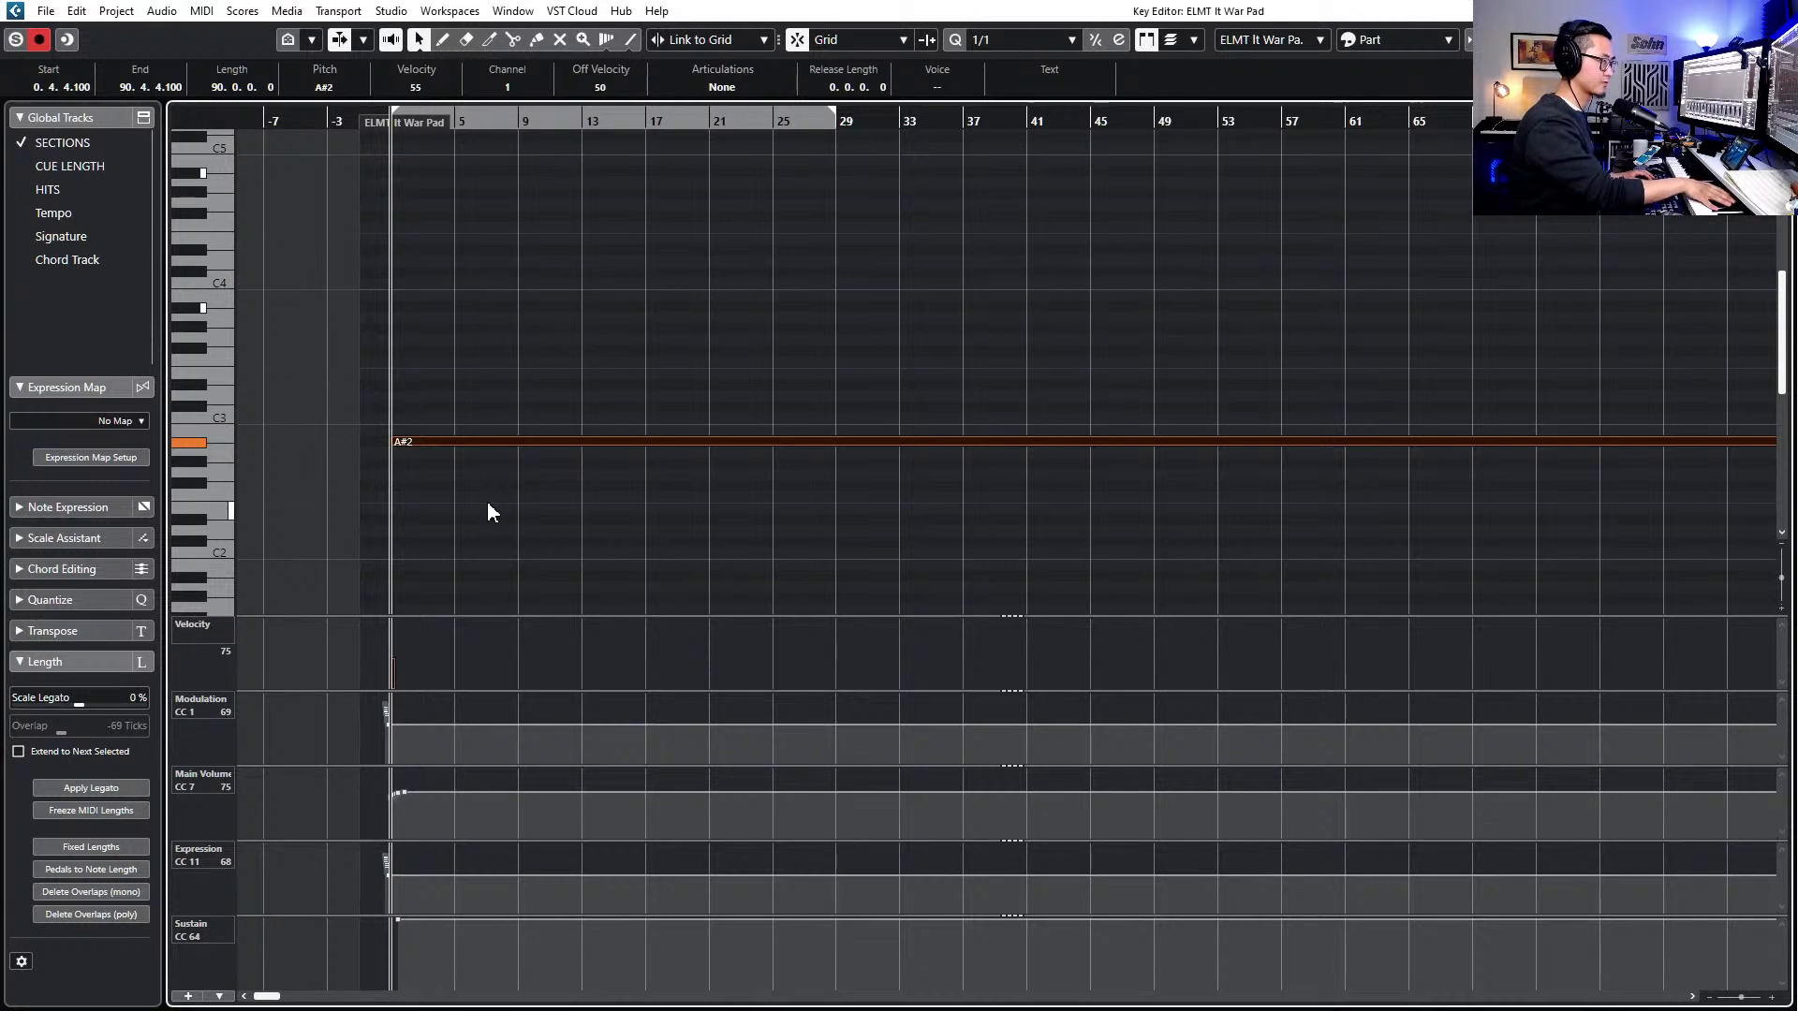
key(Return)
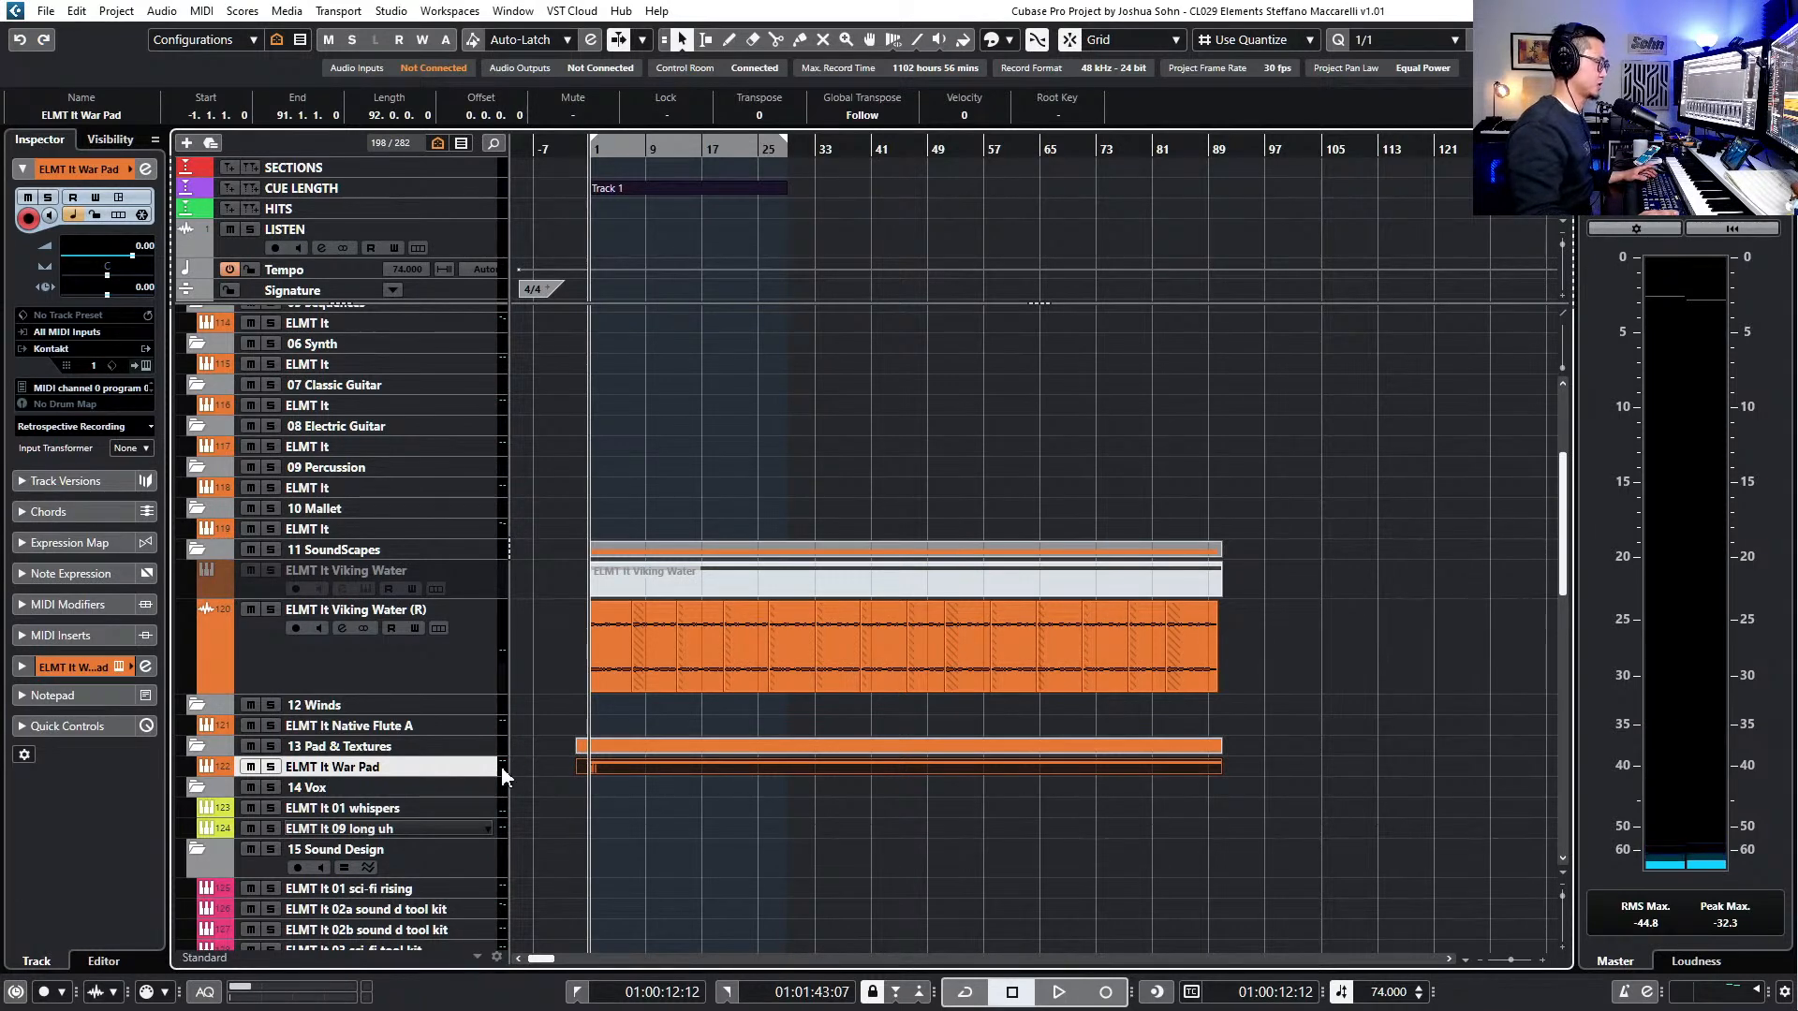
- Reduce the height of the ELMT It Viking Water (R) audio track
scroll(503, 775, down, 3)
click(487, 545)
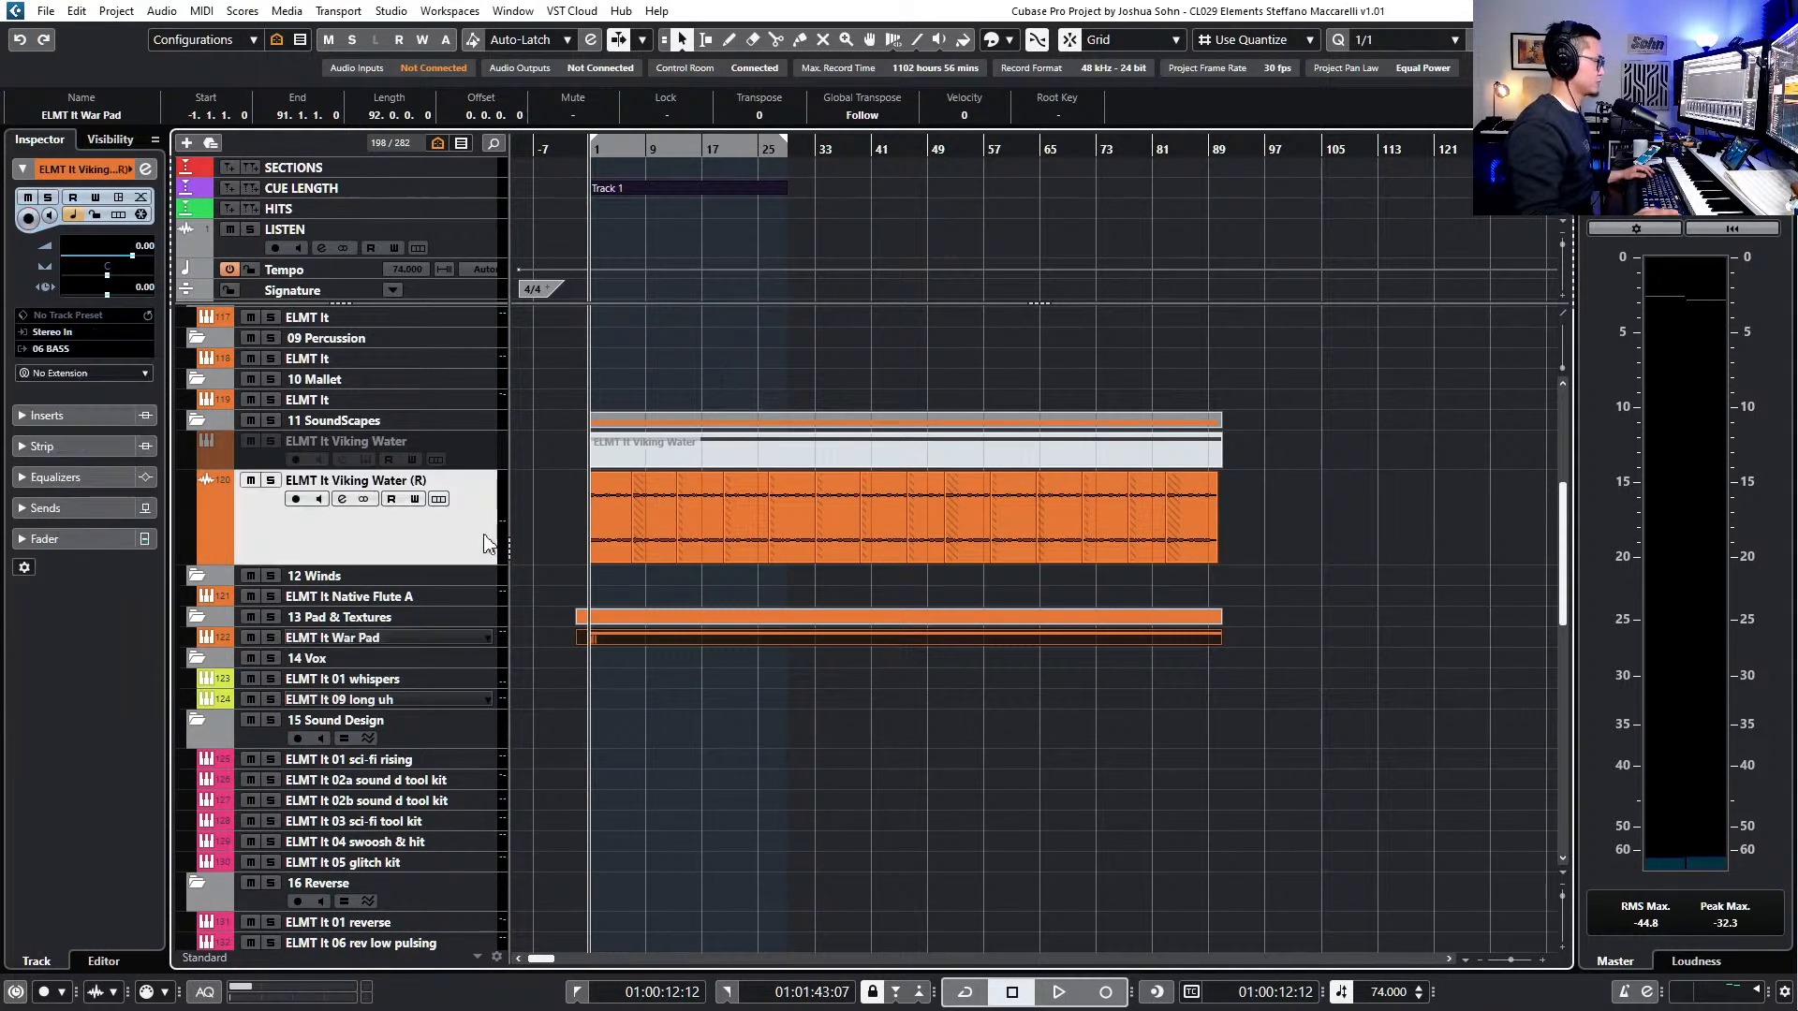
key(Up)
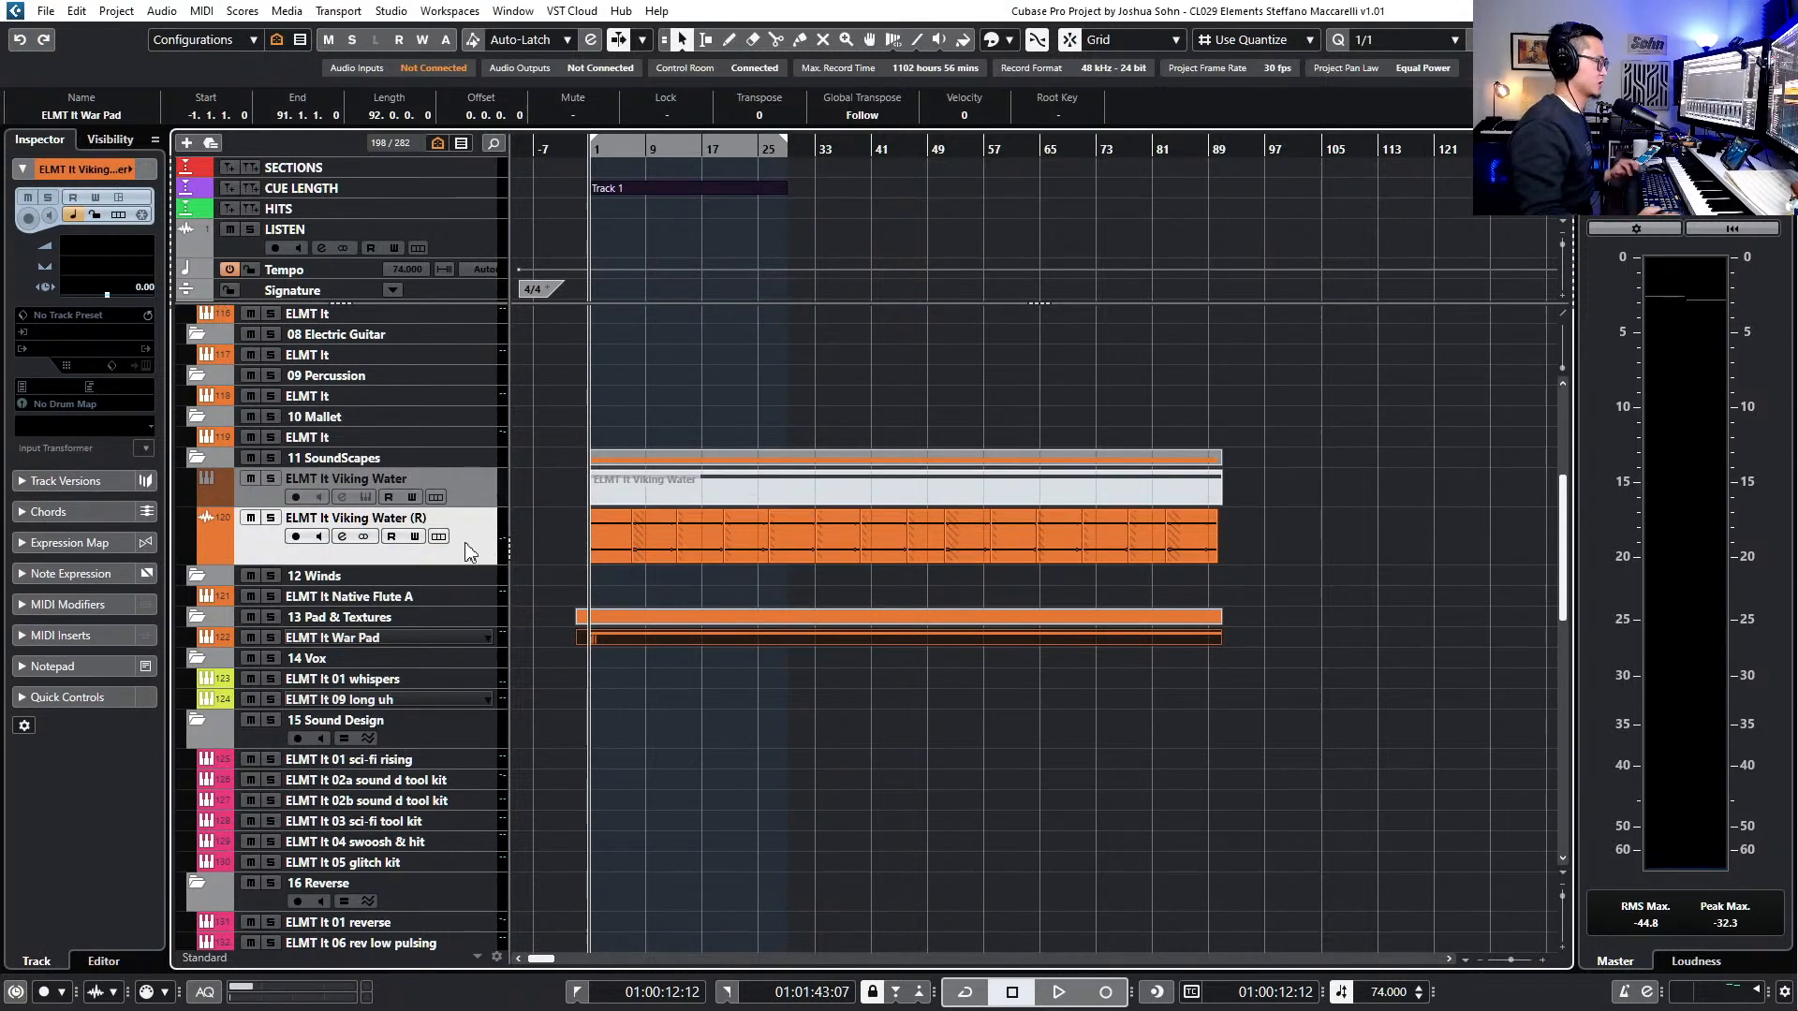
- Look through the Sound Design, Reverse, Organic and Distorted Reality tracks, selecting 02a sound d tool kit and 01 bow
scroll(463, 686, down, 3)
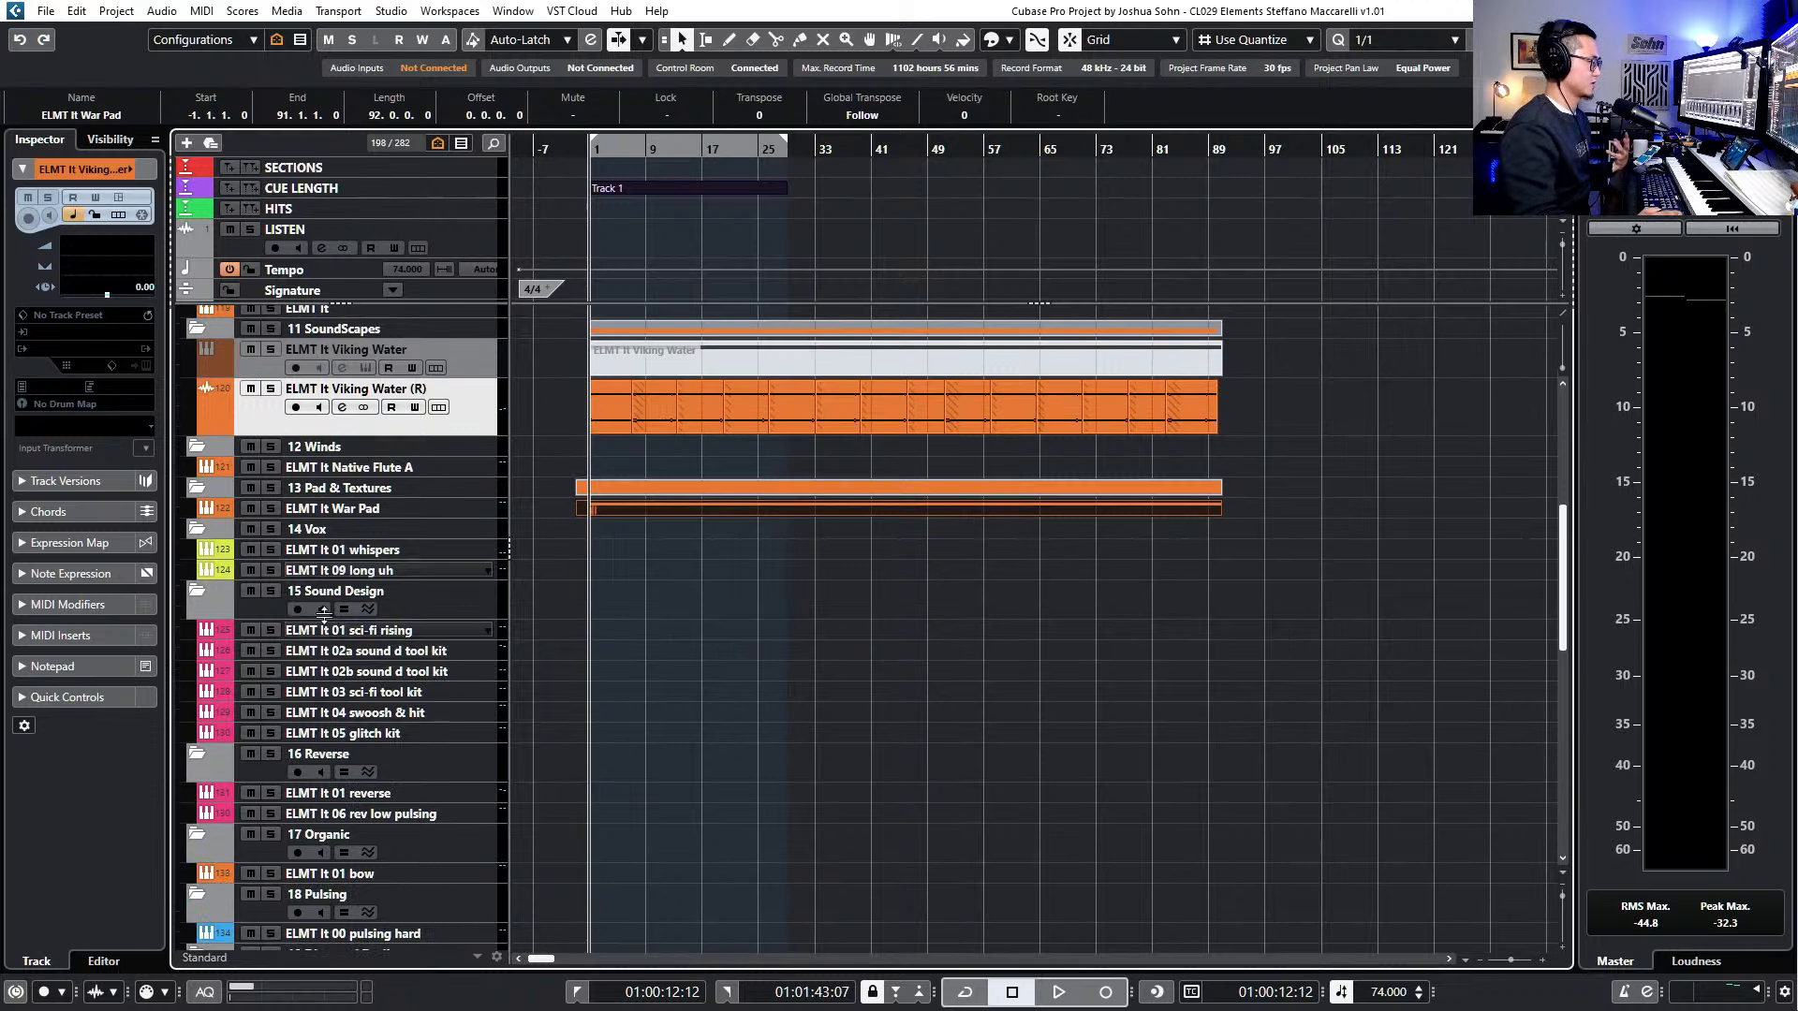
scroll(434, 621, down, 3)
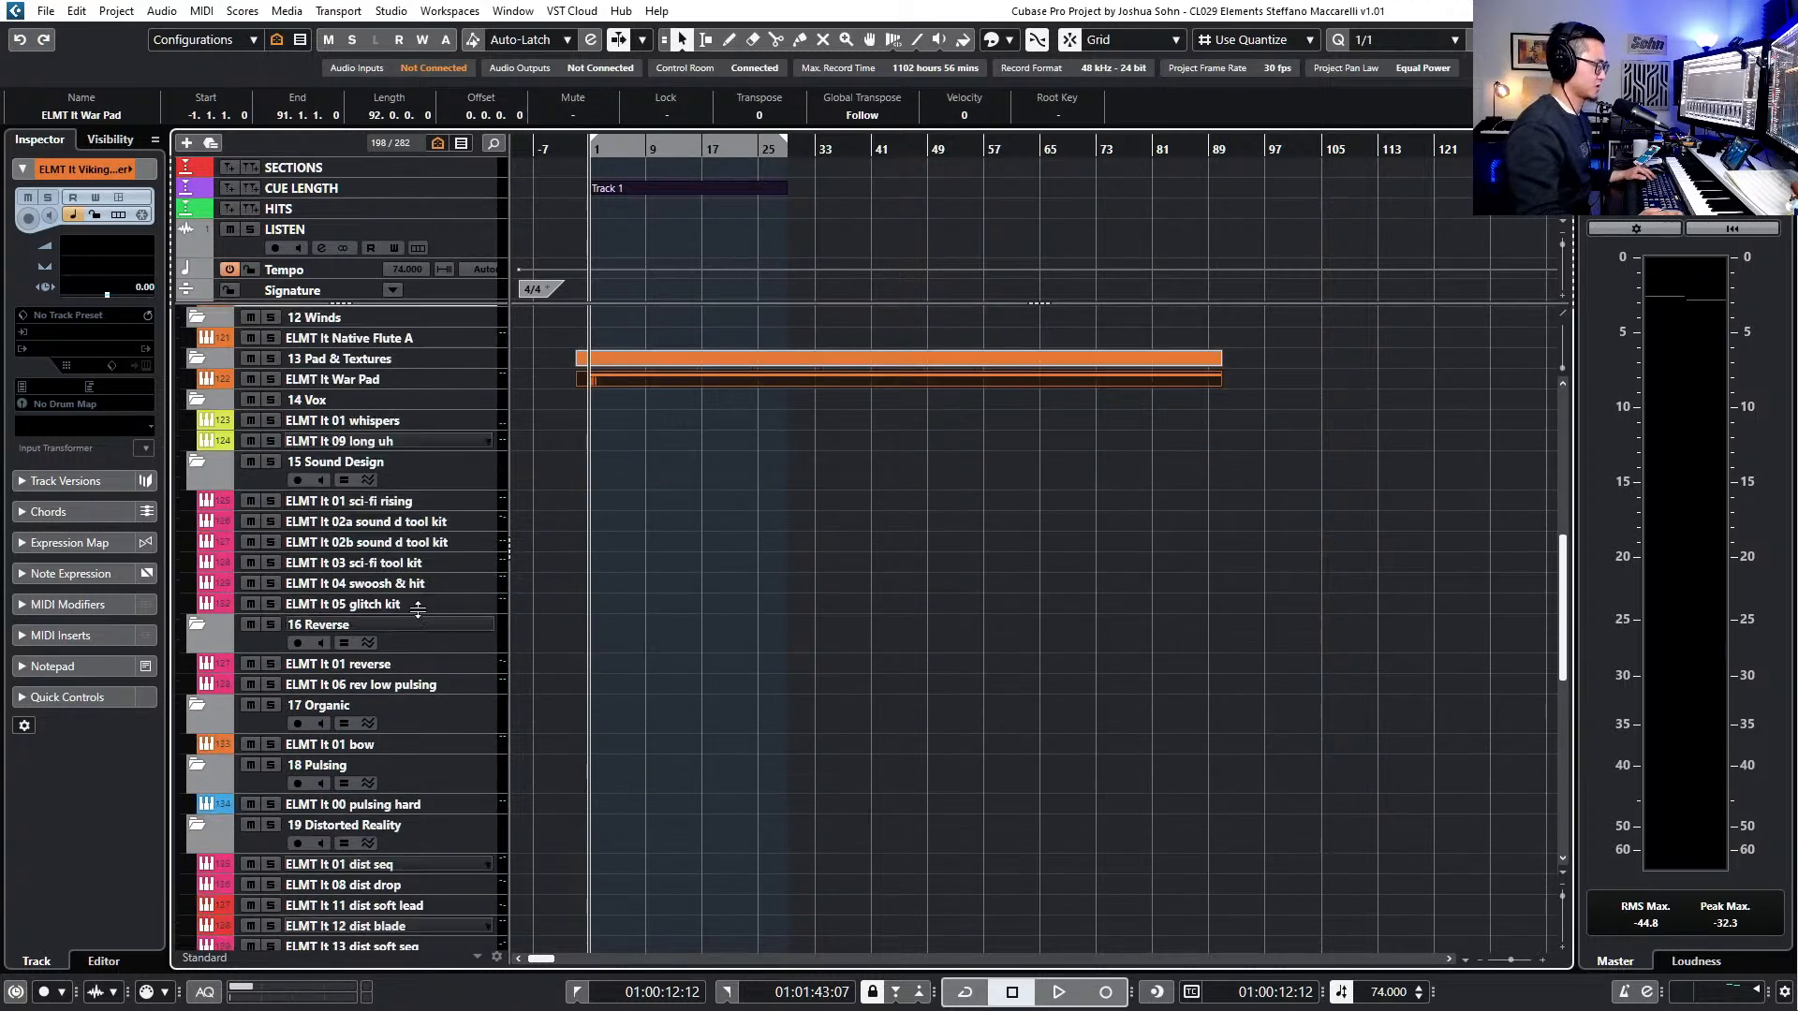
click(379, 523)
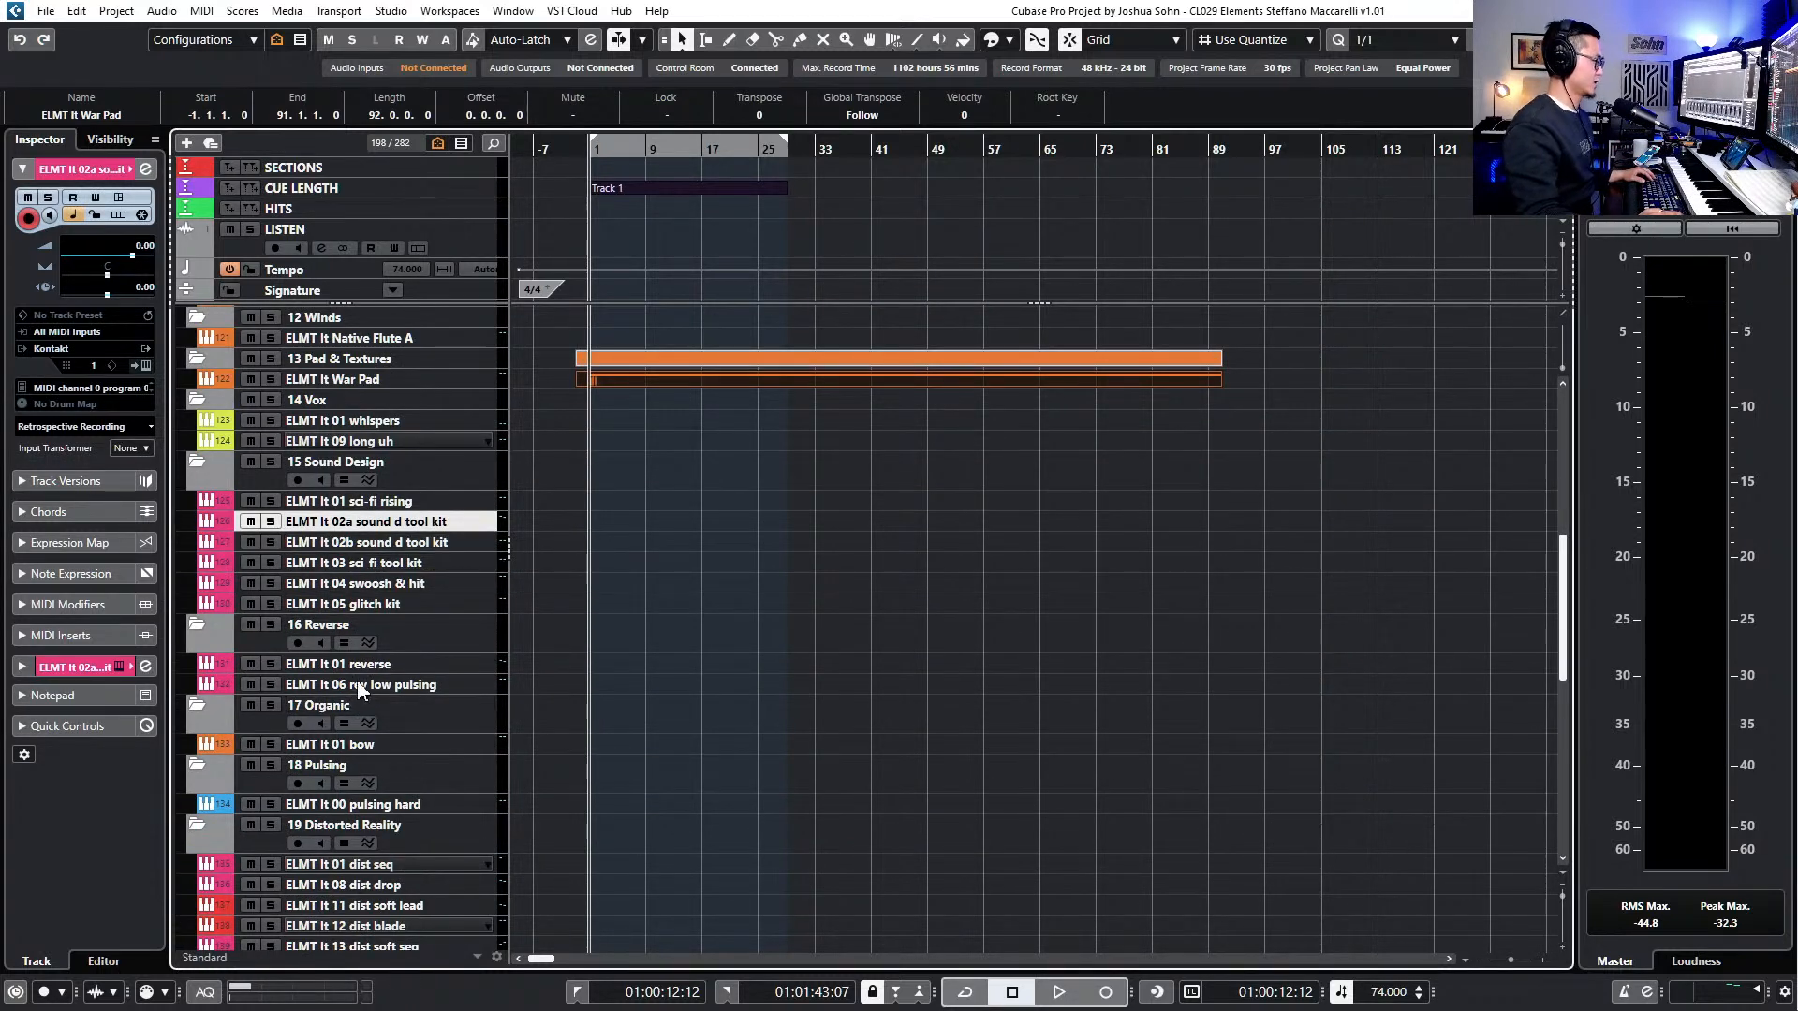
click(370, 746)
scroll(431, 718, down, 3)
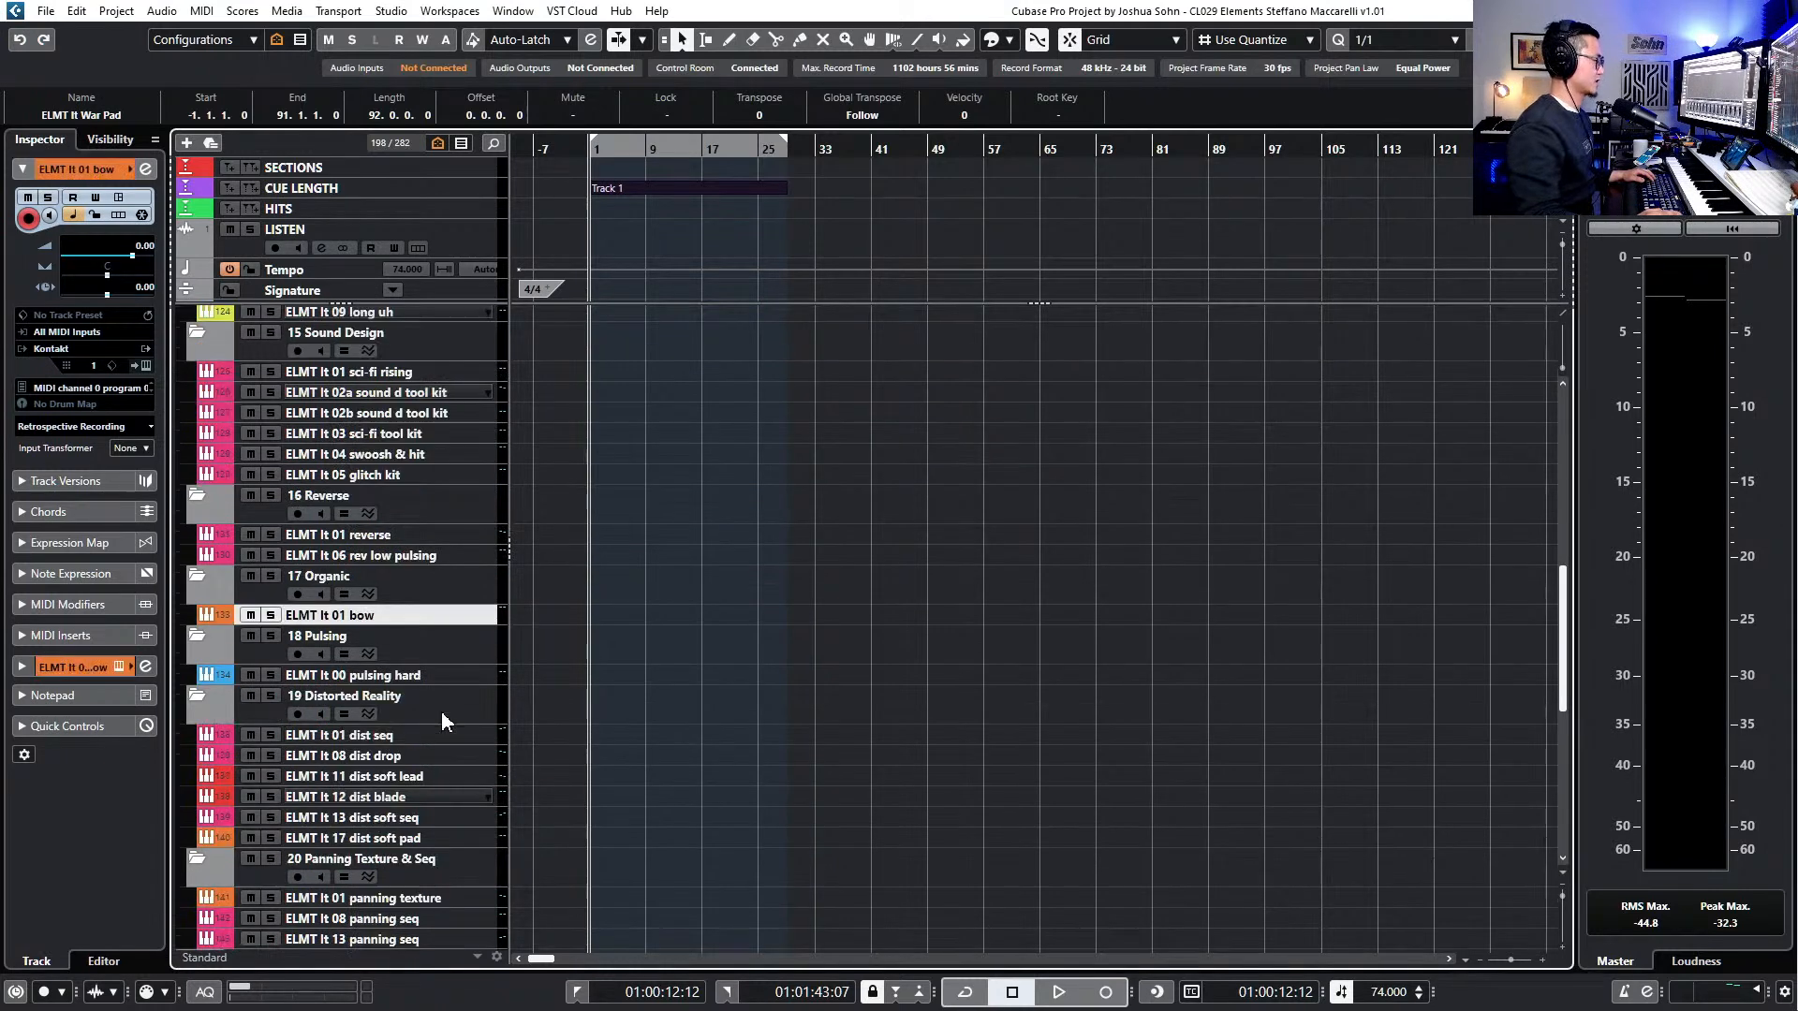
- Extend the Track 1 cue-length event to bar 90 and set the locators to its full range
scroll(810, 515, up, 3)
scroll(796, 526, left, 3)
scroll(779, 535, up, 6)
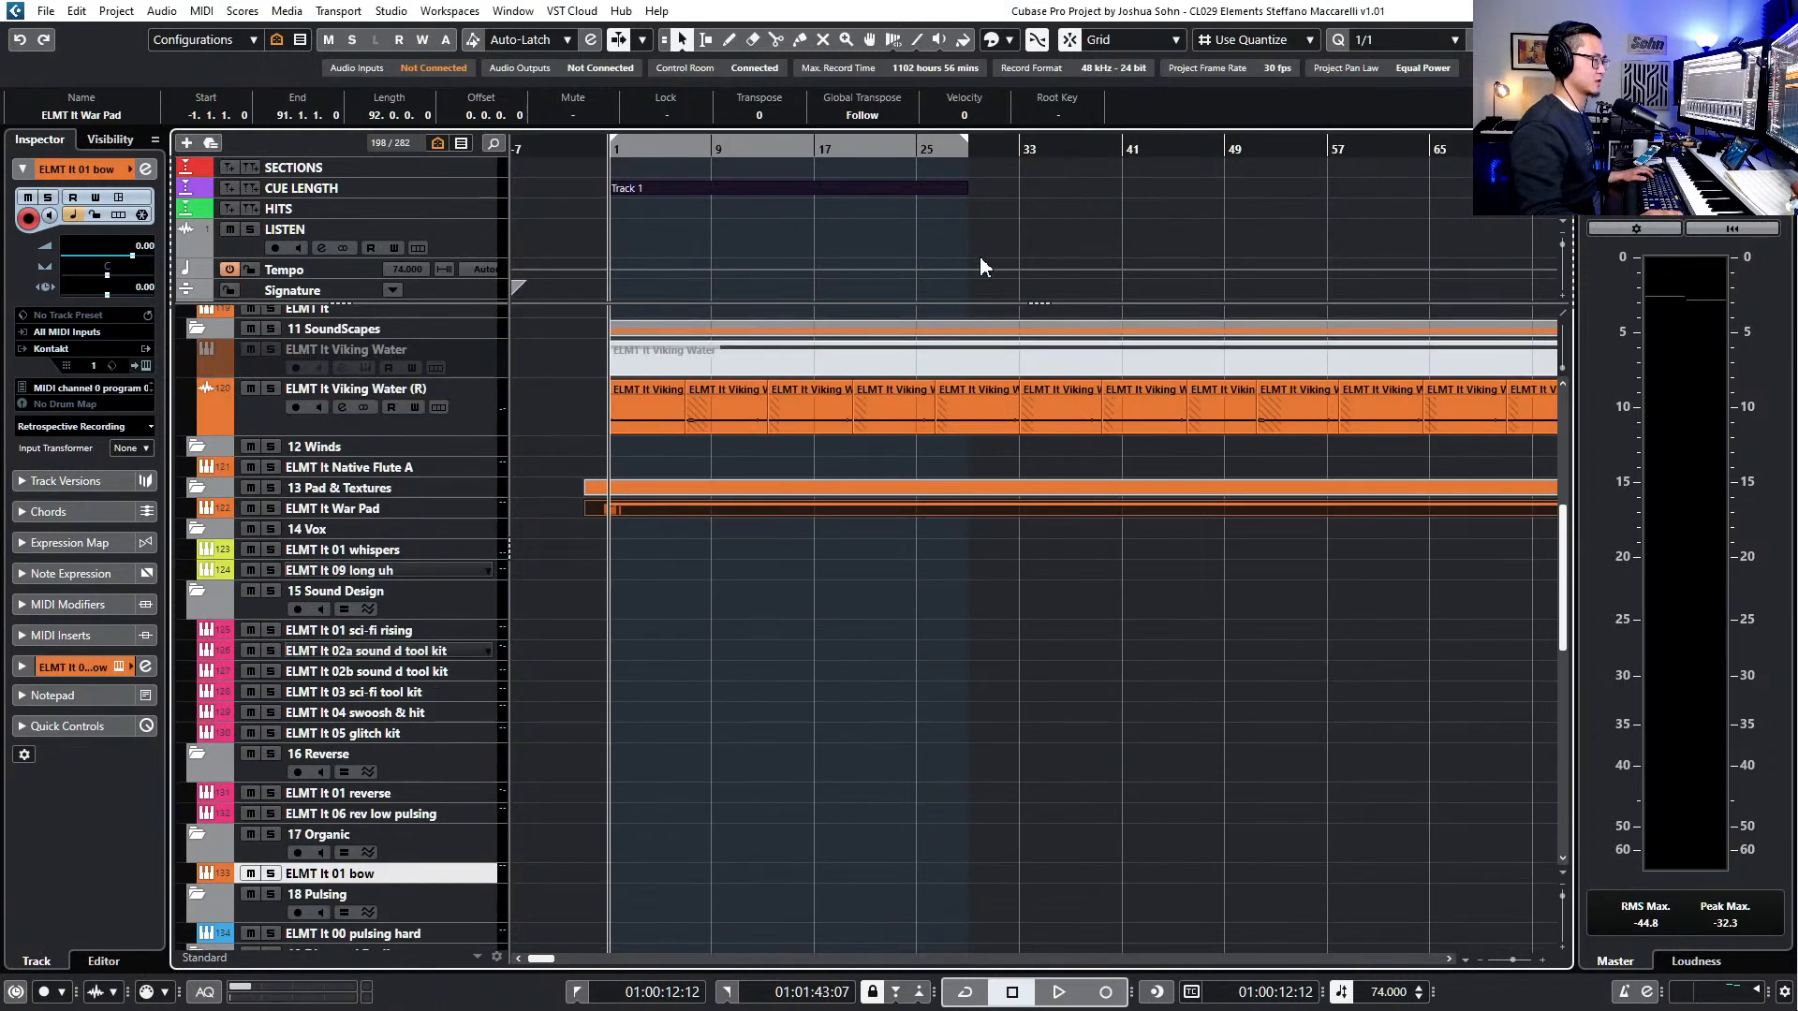
scroll(963, 283, down, 2)
scroll(965, 286, down, 2)
drag(777, 153, 1214, 199)
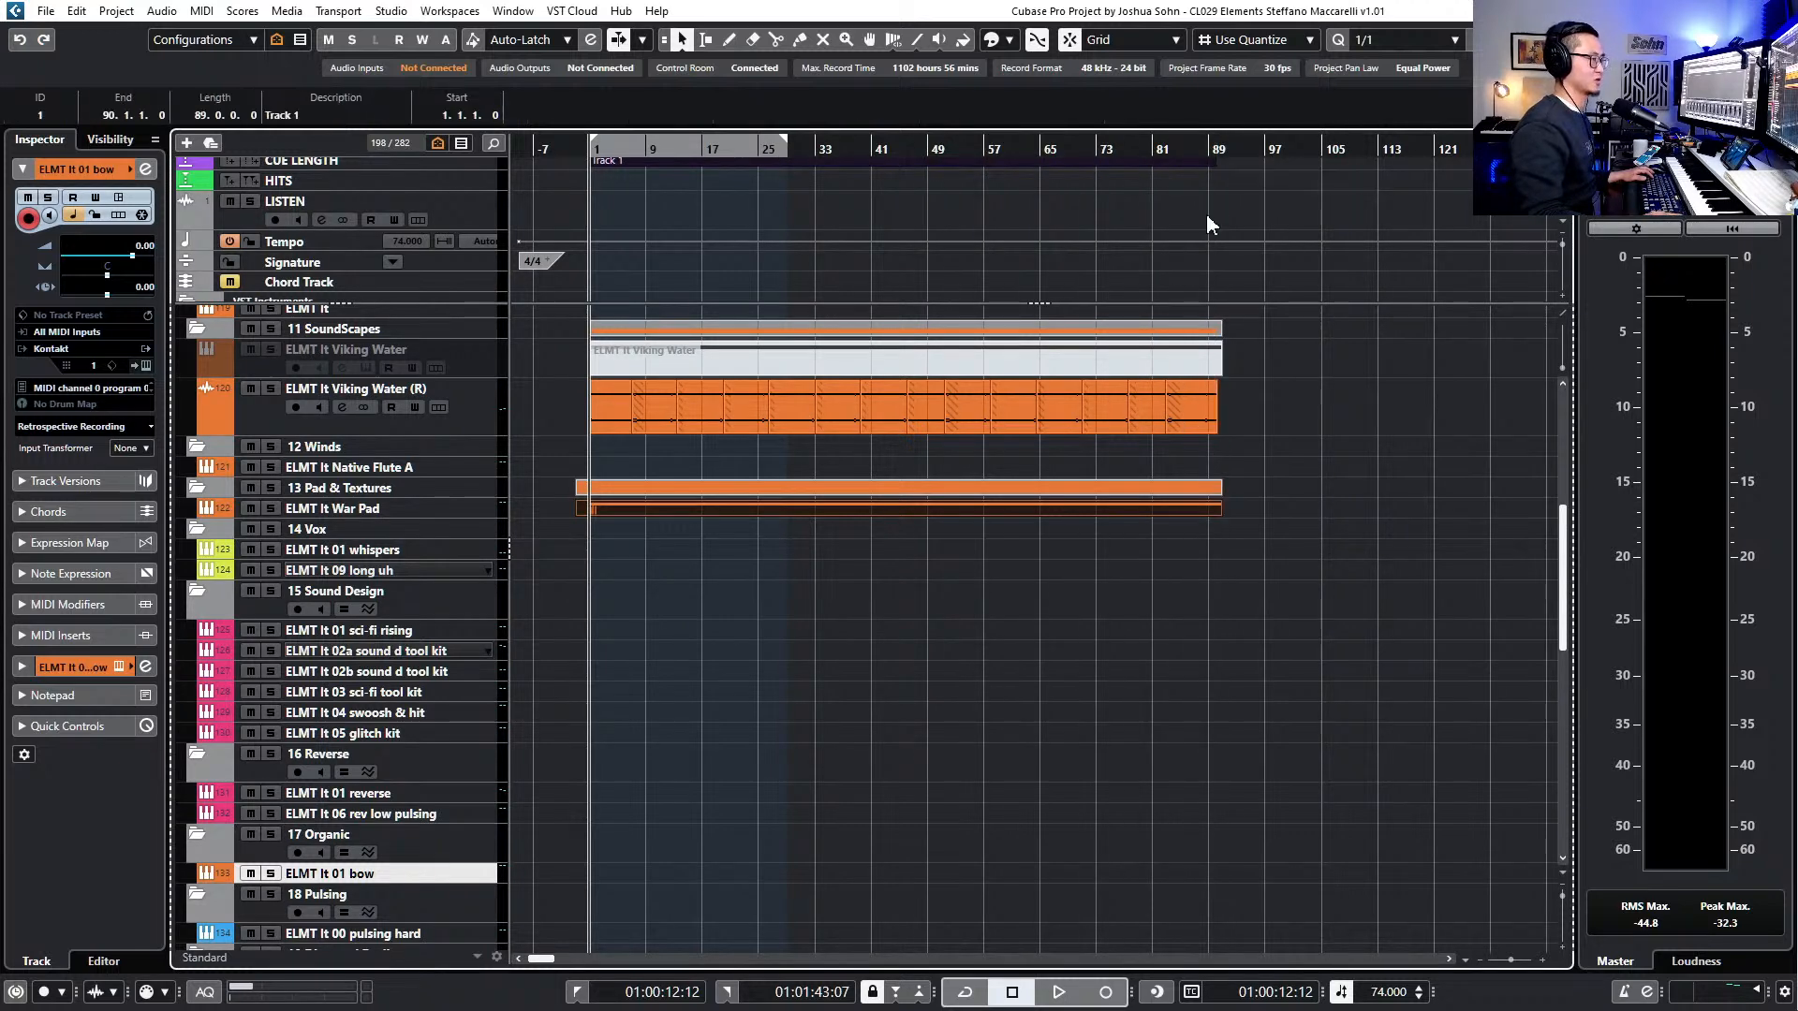
scroll(1025, 421, up, 5)
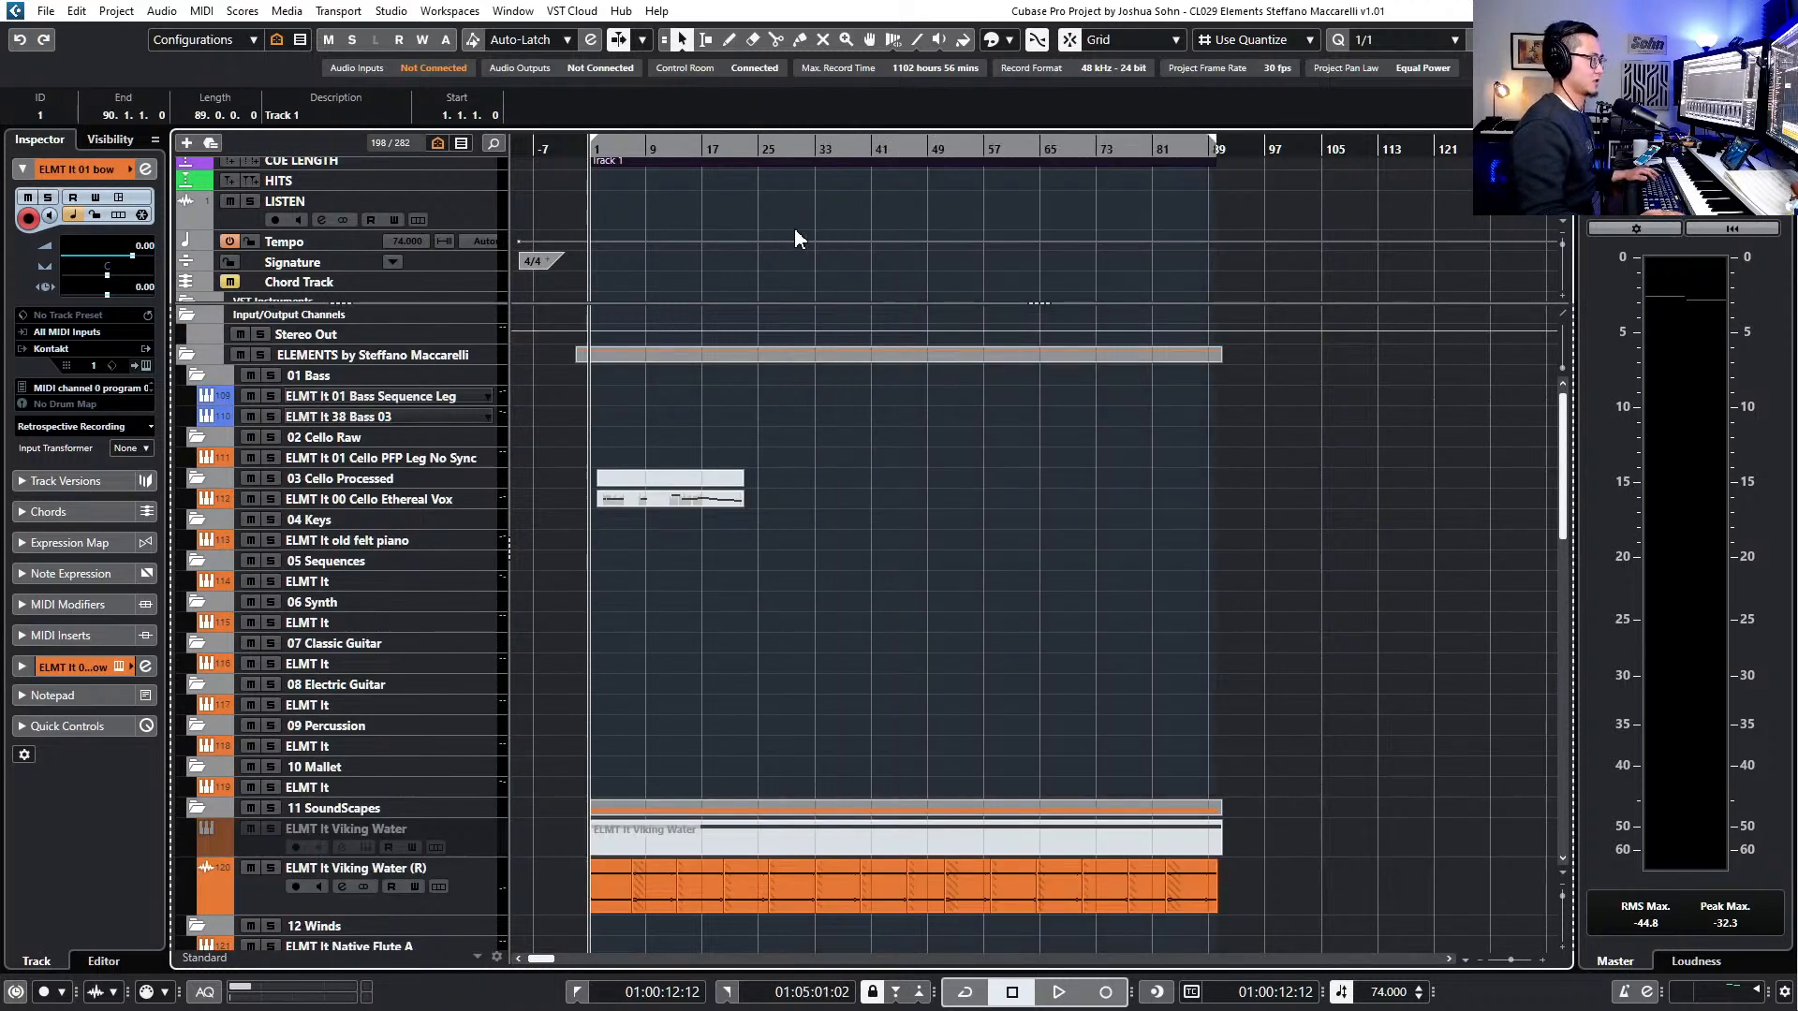
scroll(816, 440, down, 2)
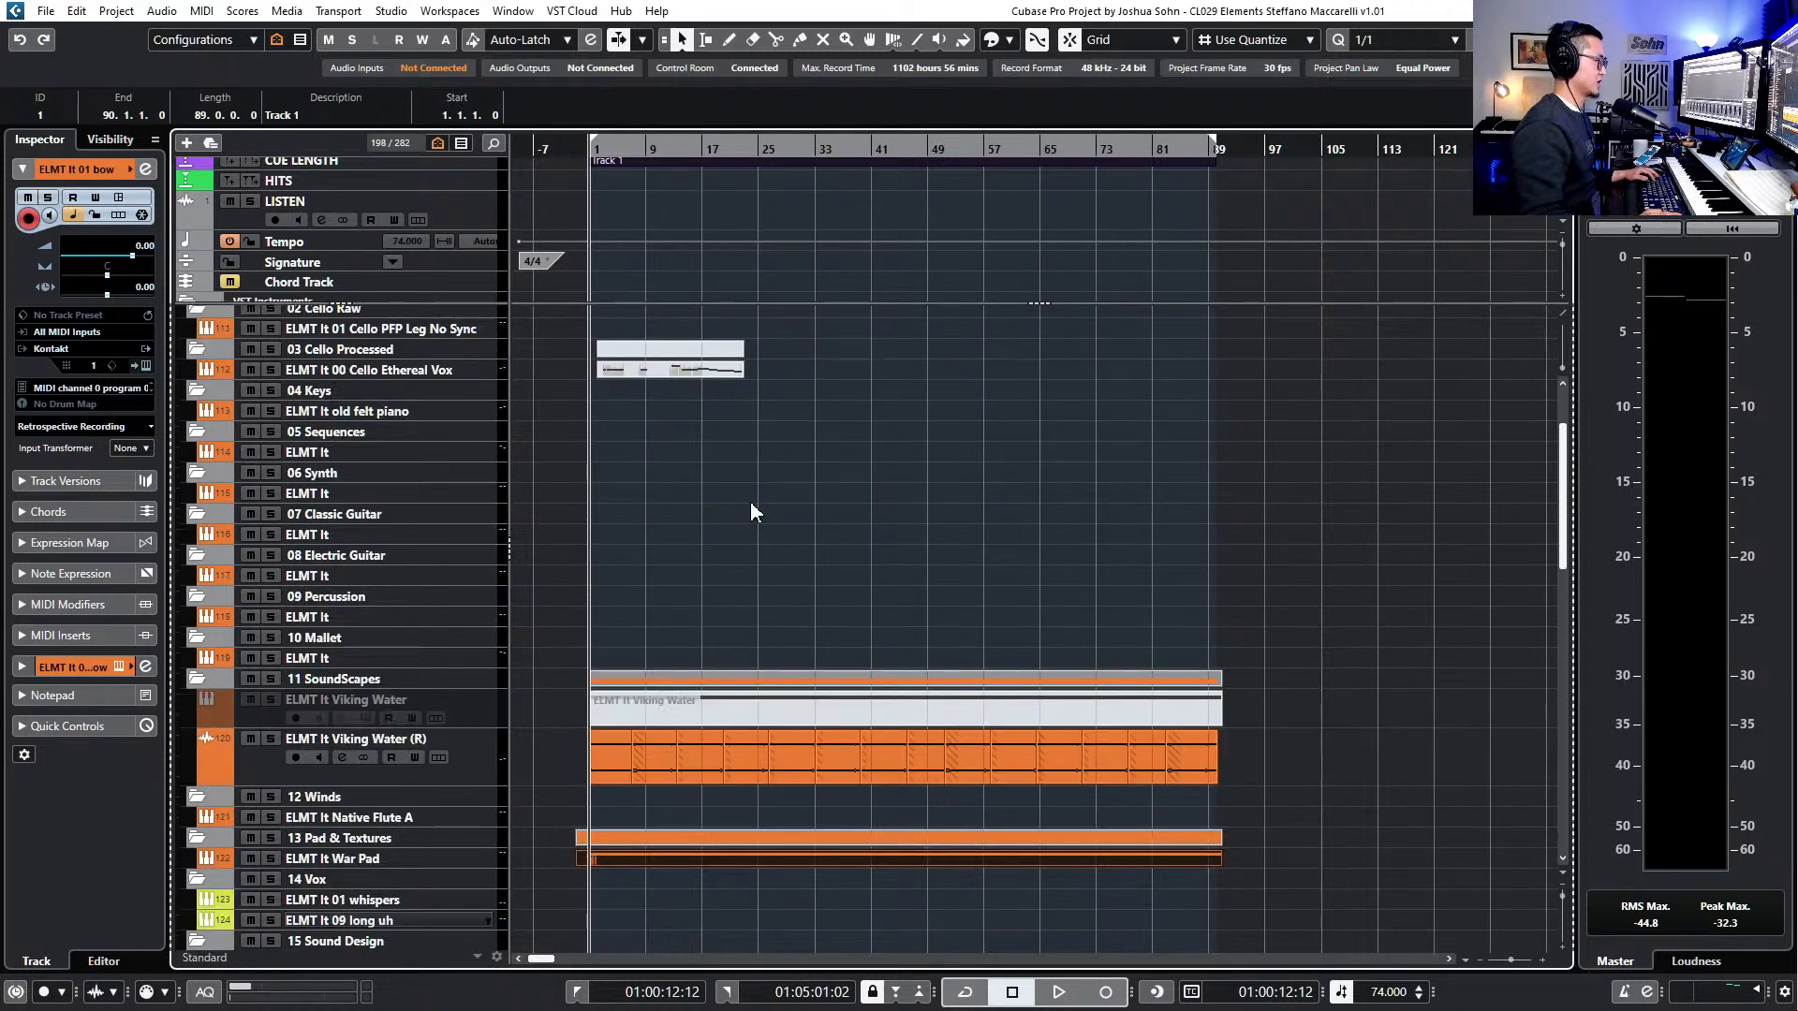
scroll(576, 468, up, 2)
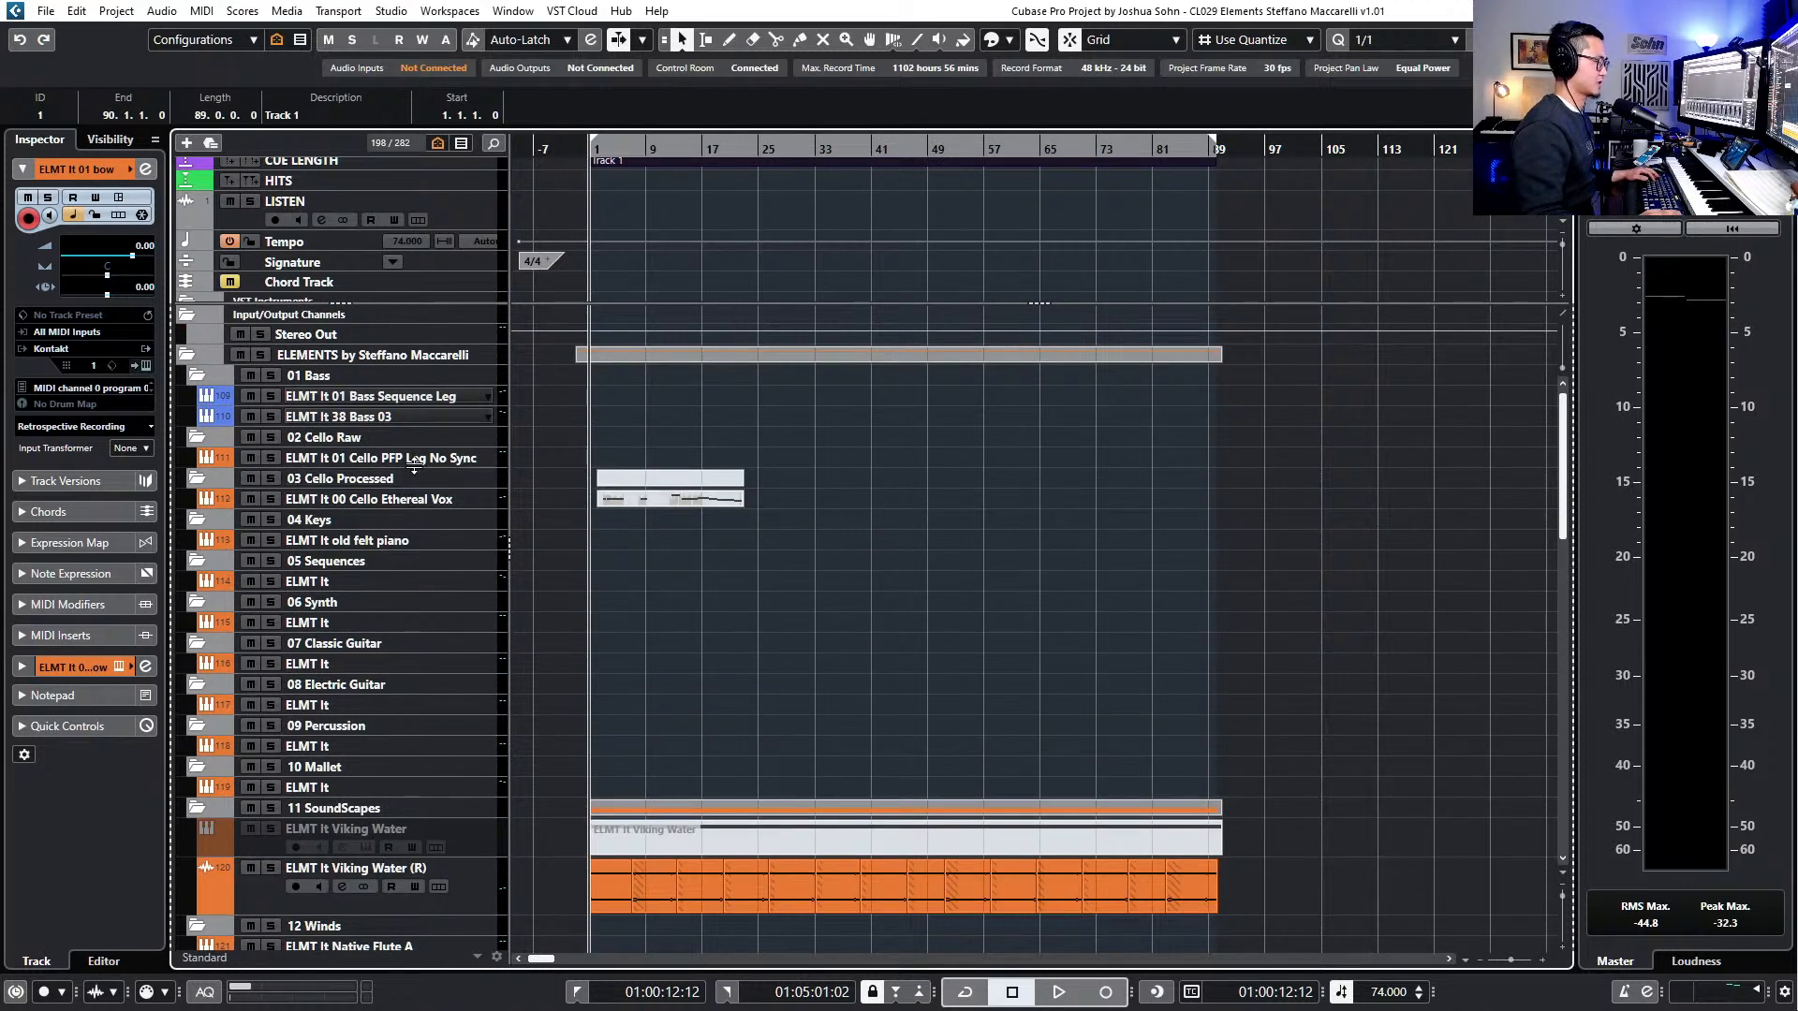
- Unmute the Cello Ethereal Vox part, keep its track armed, and start playback from bar 25
click(419, 499)
click(618, 504)
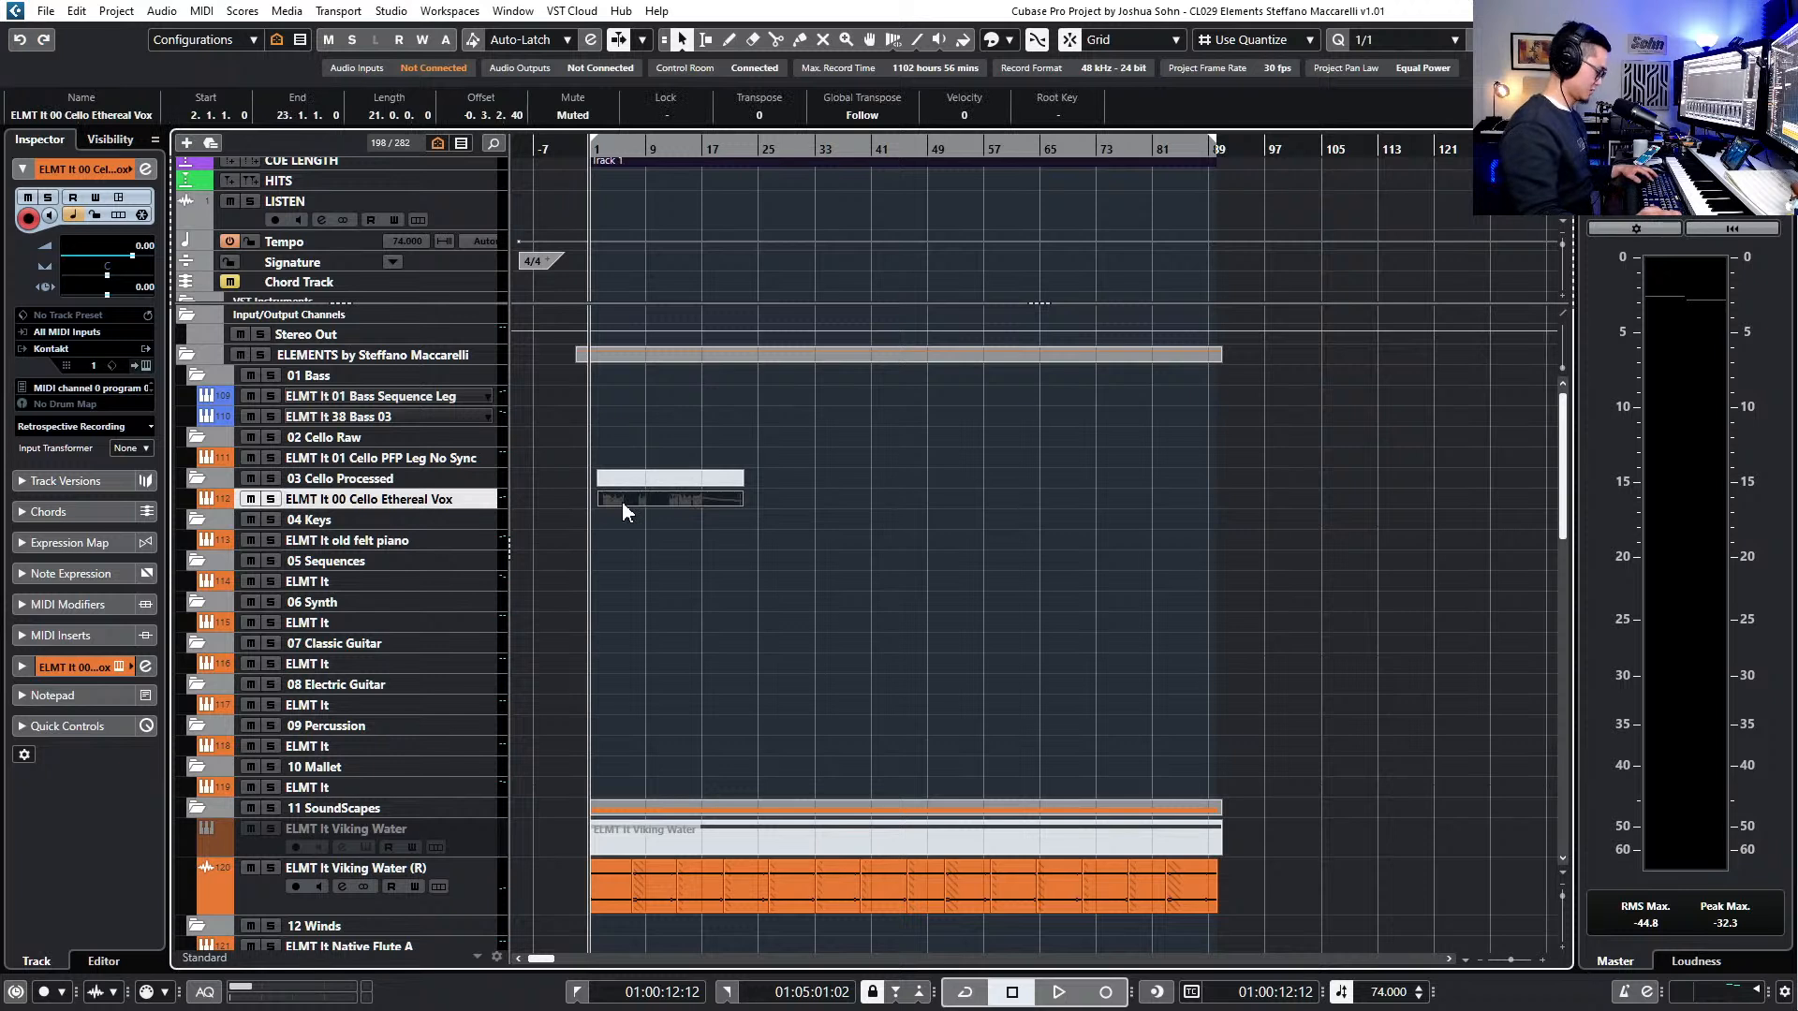
key(KP_Add)
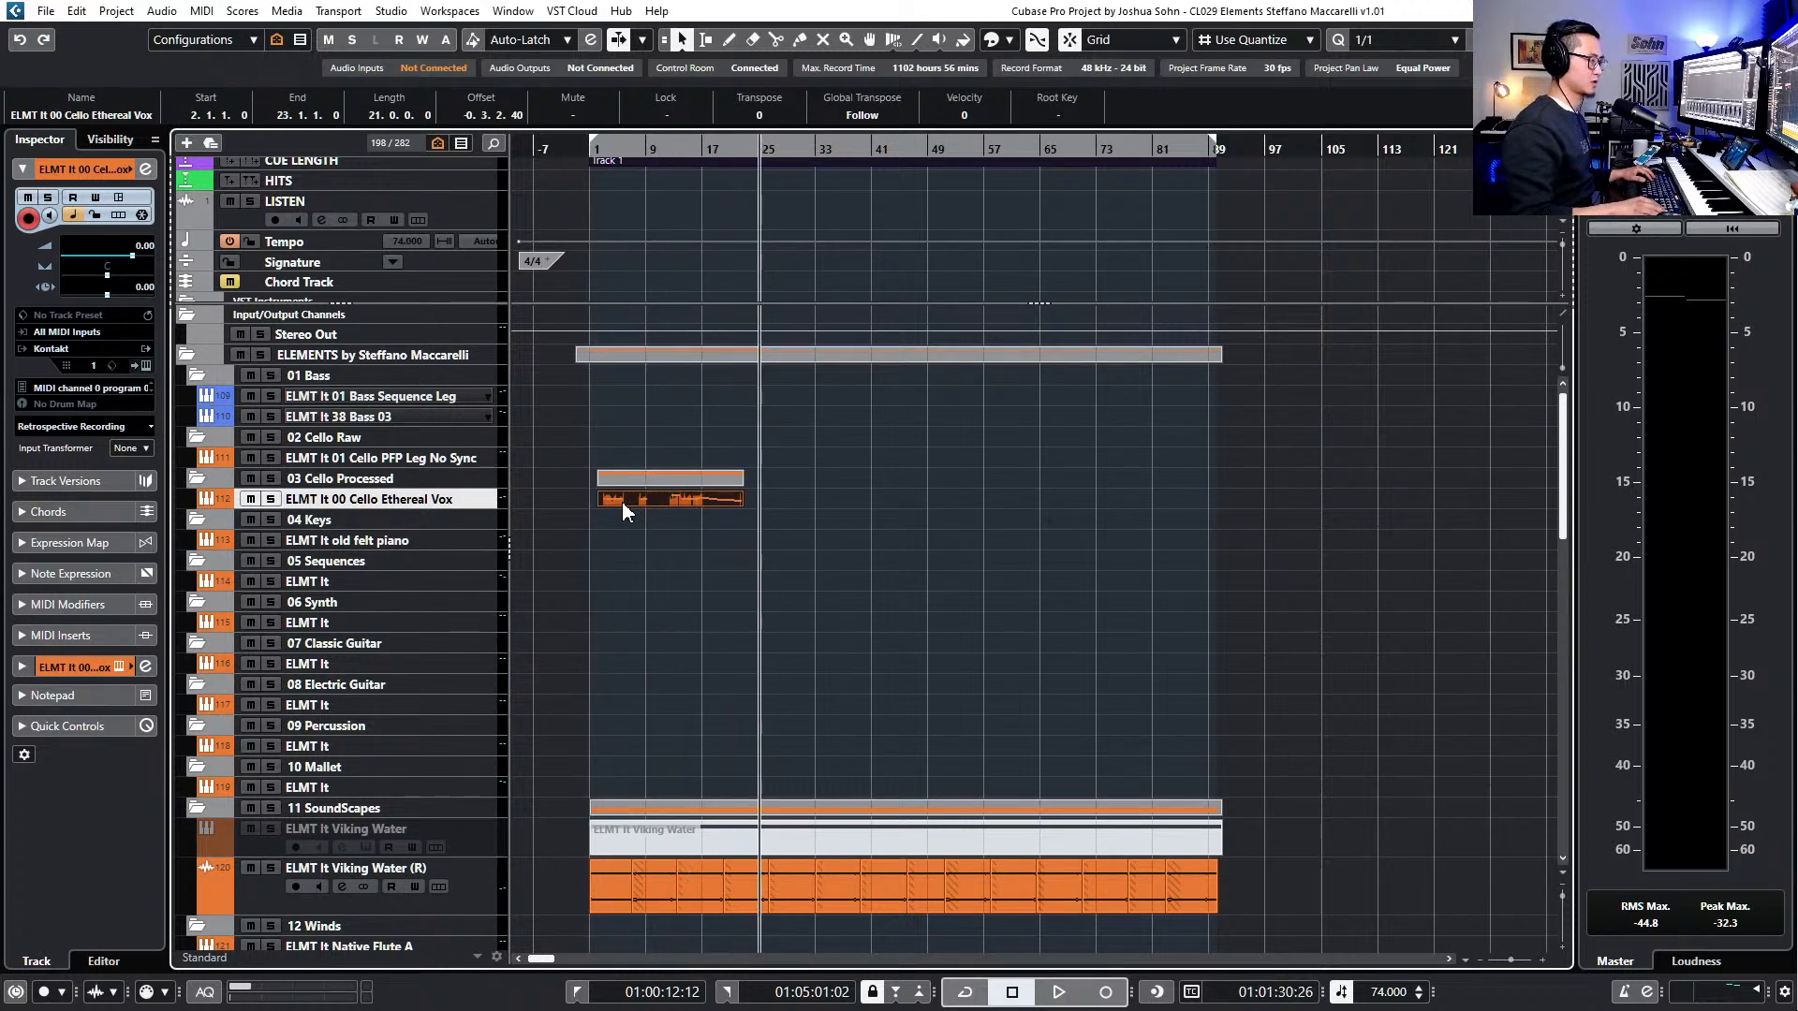
key(space)
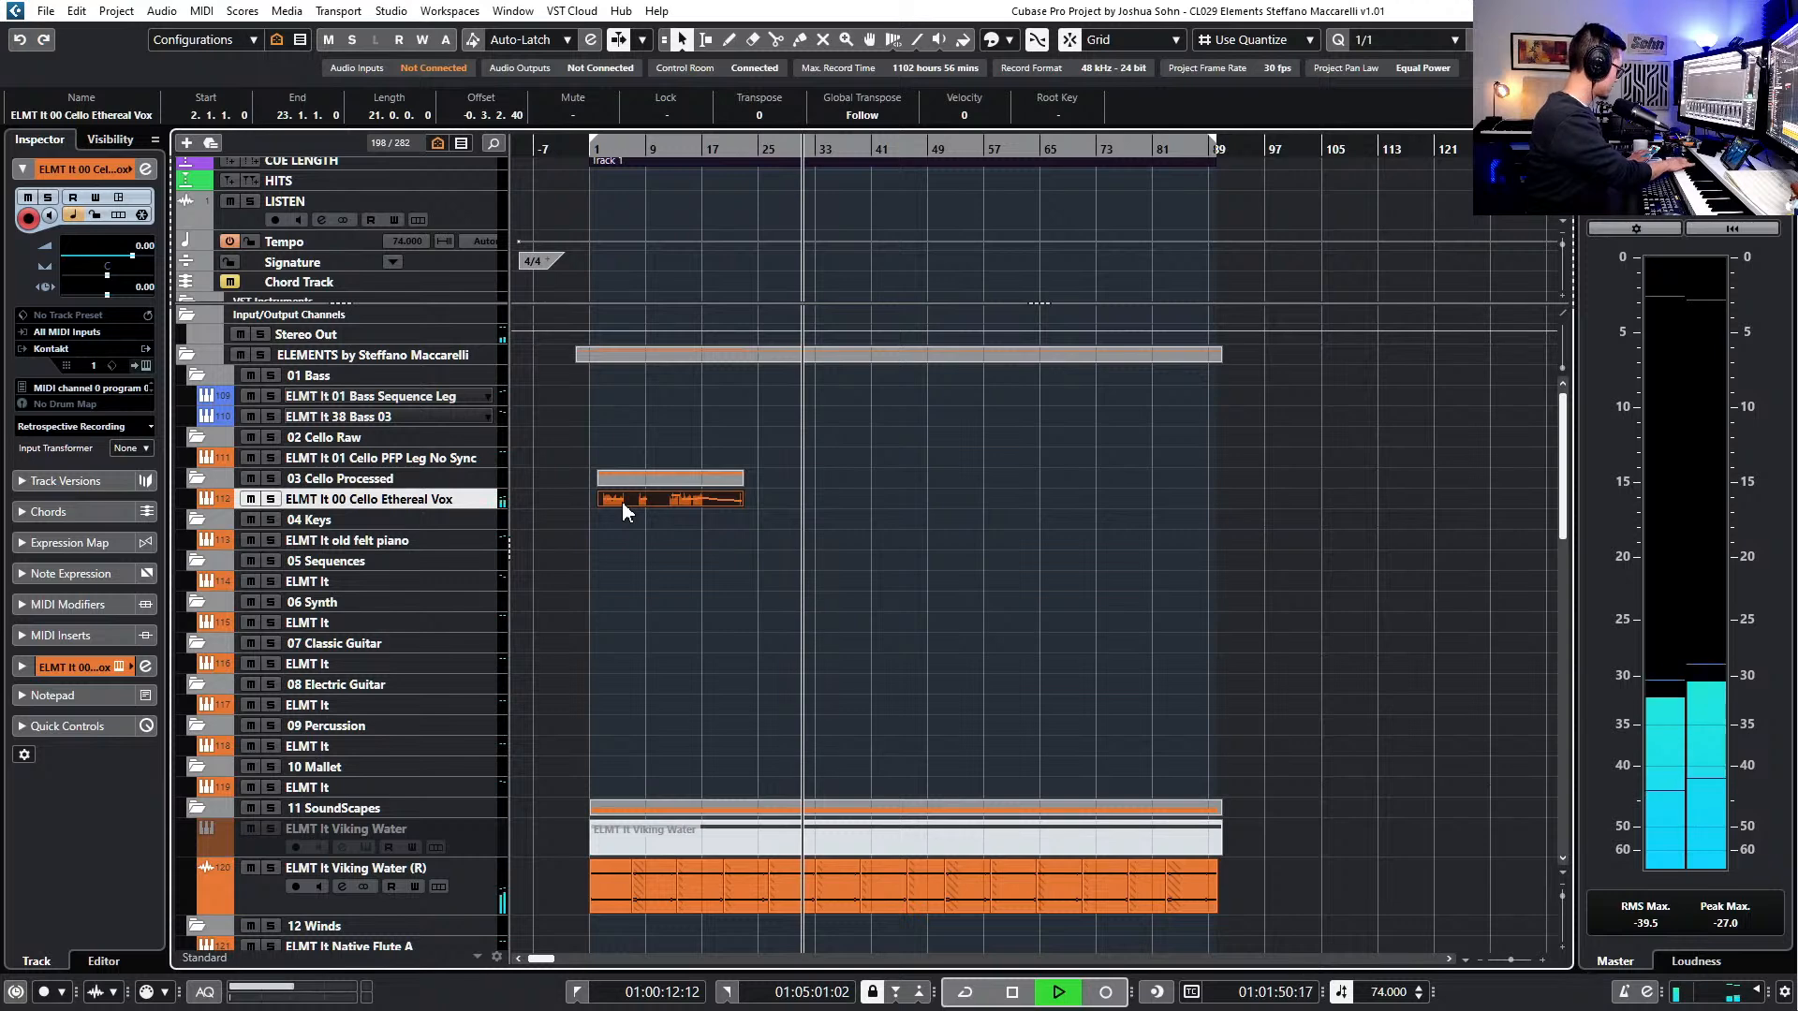
- Solo the Cello Ethereal Vox track during playback and look at its Kontakt Elements patch
key(e)
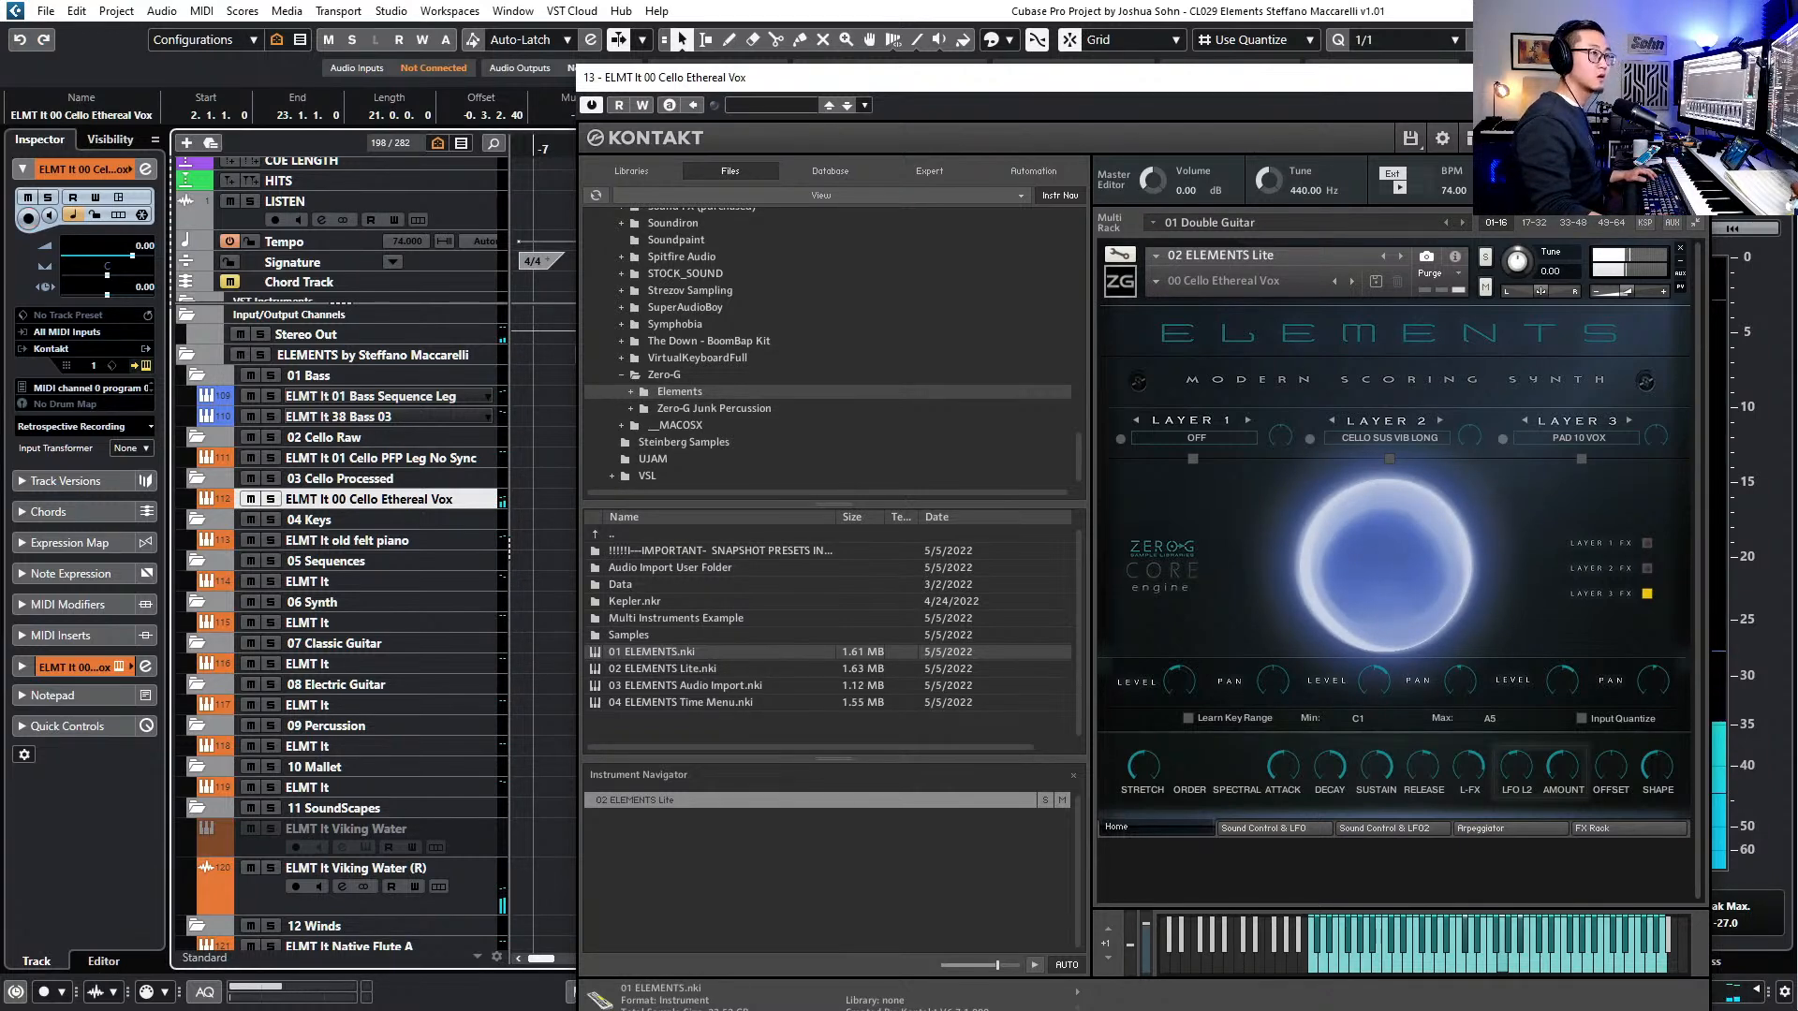
click(1690, 78)
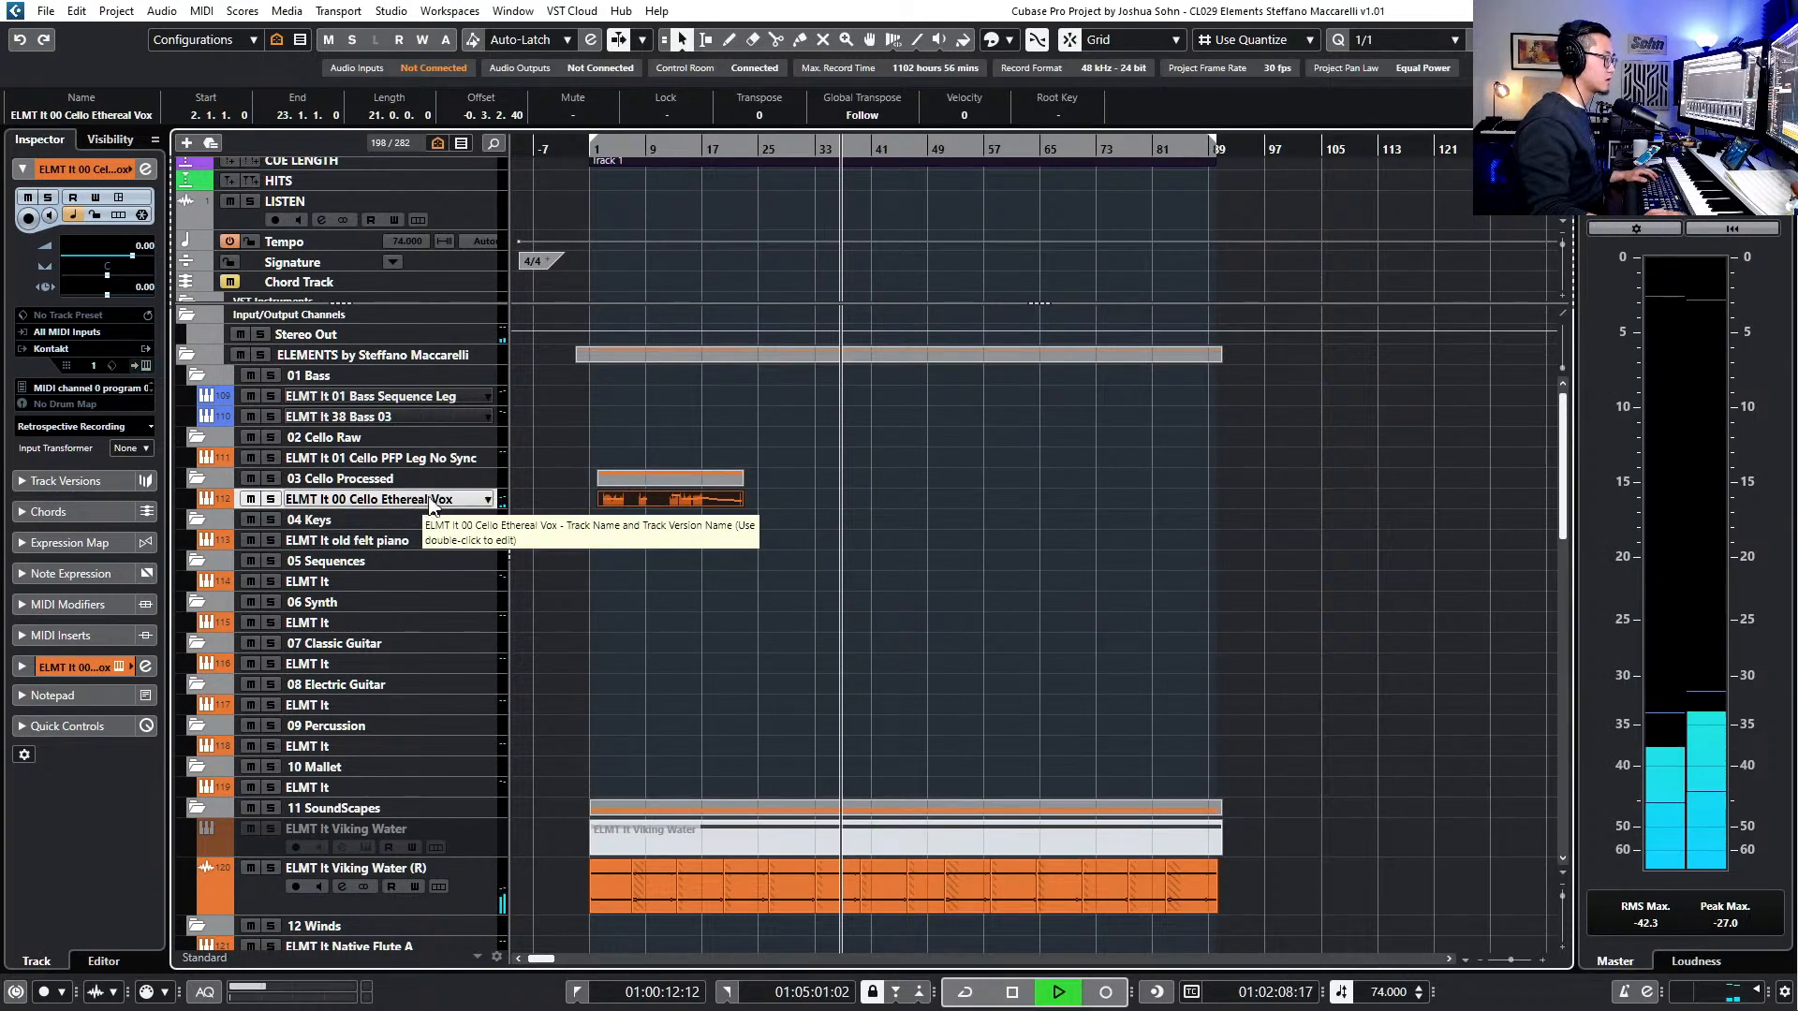
key(s)
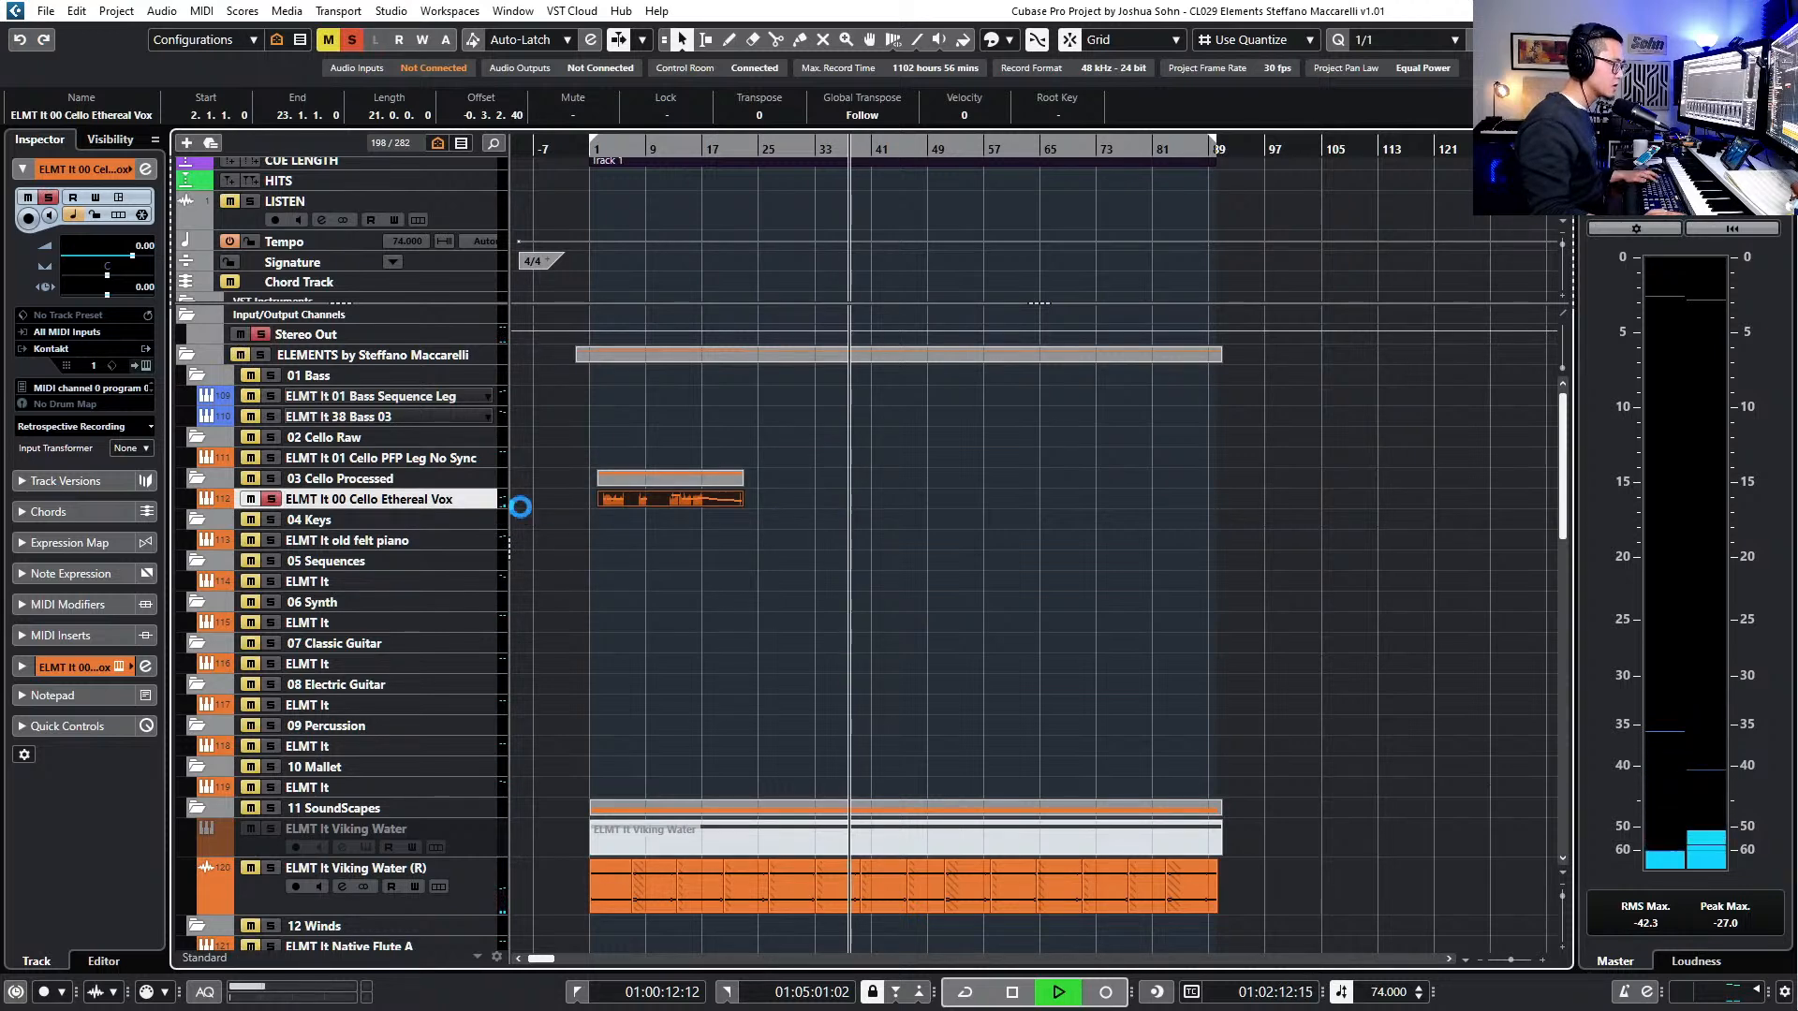
key(e)
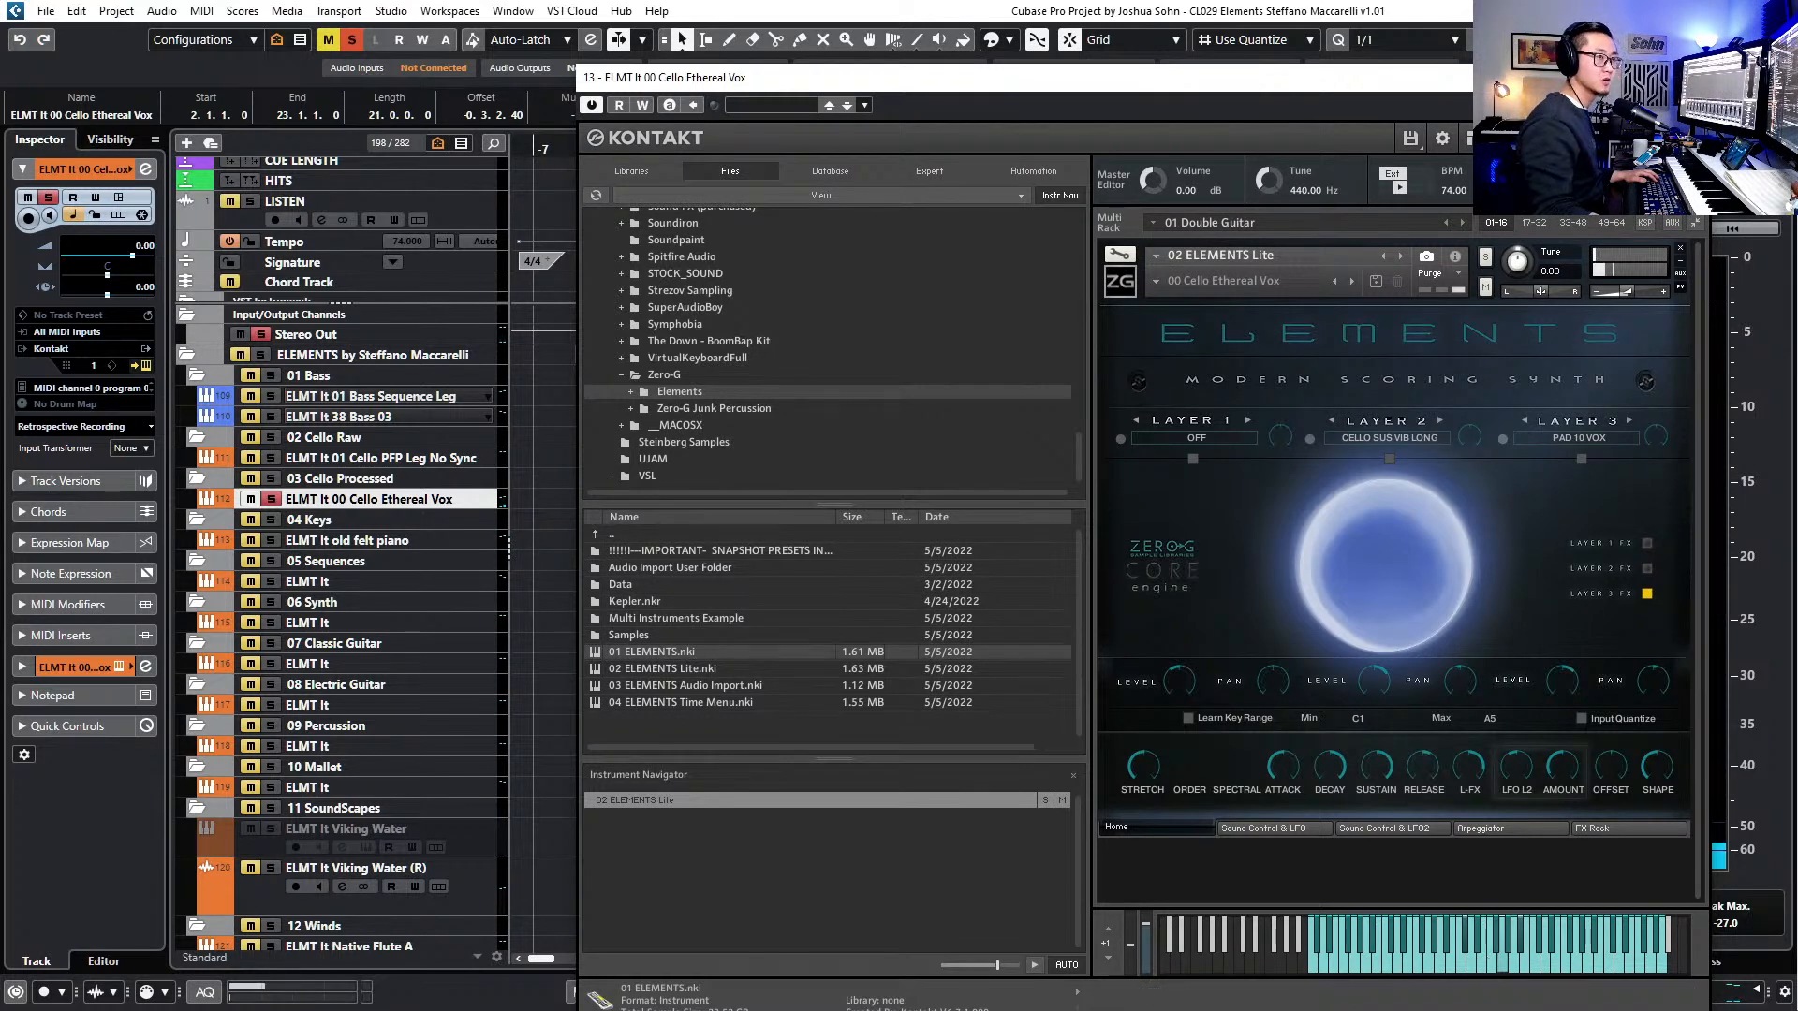
key(e)
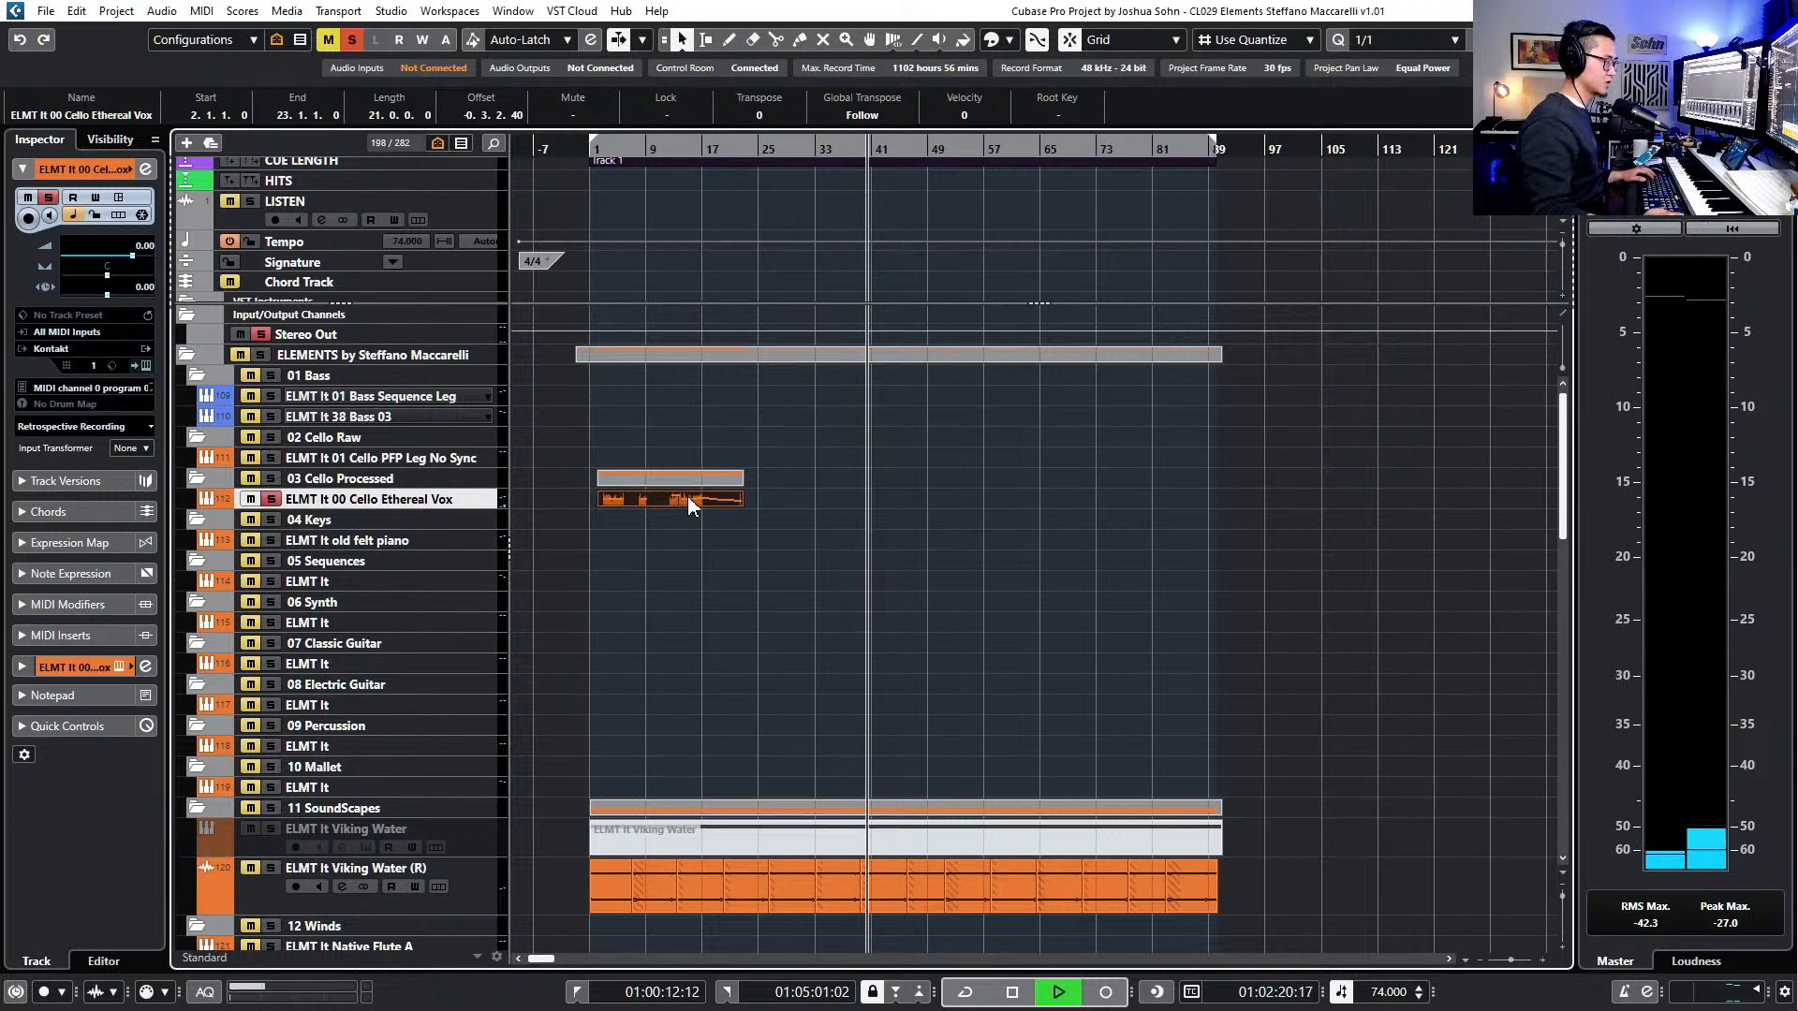
- Play the soloed Cello Ethereal Vox track from about bar 22, then unsolo it and stop playback
scroll(687, 498, up, 3)
drag(843, 147, 775, 156)
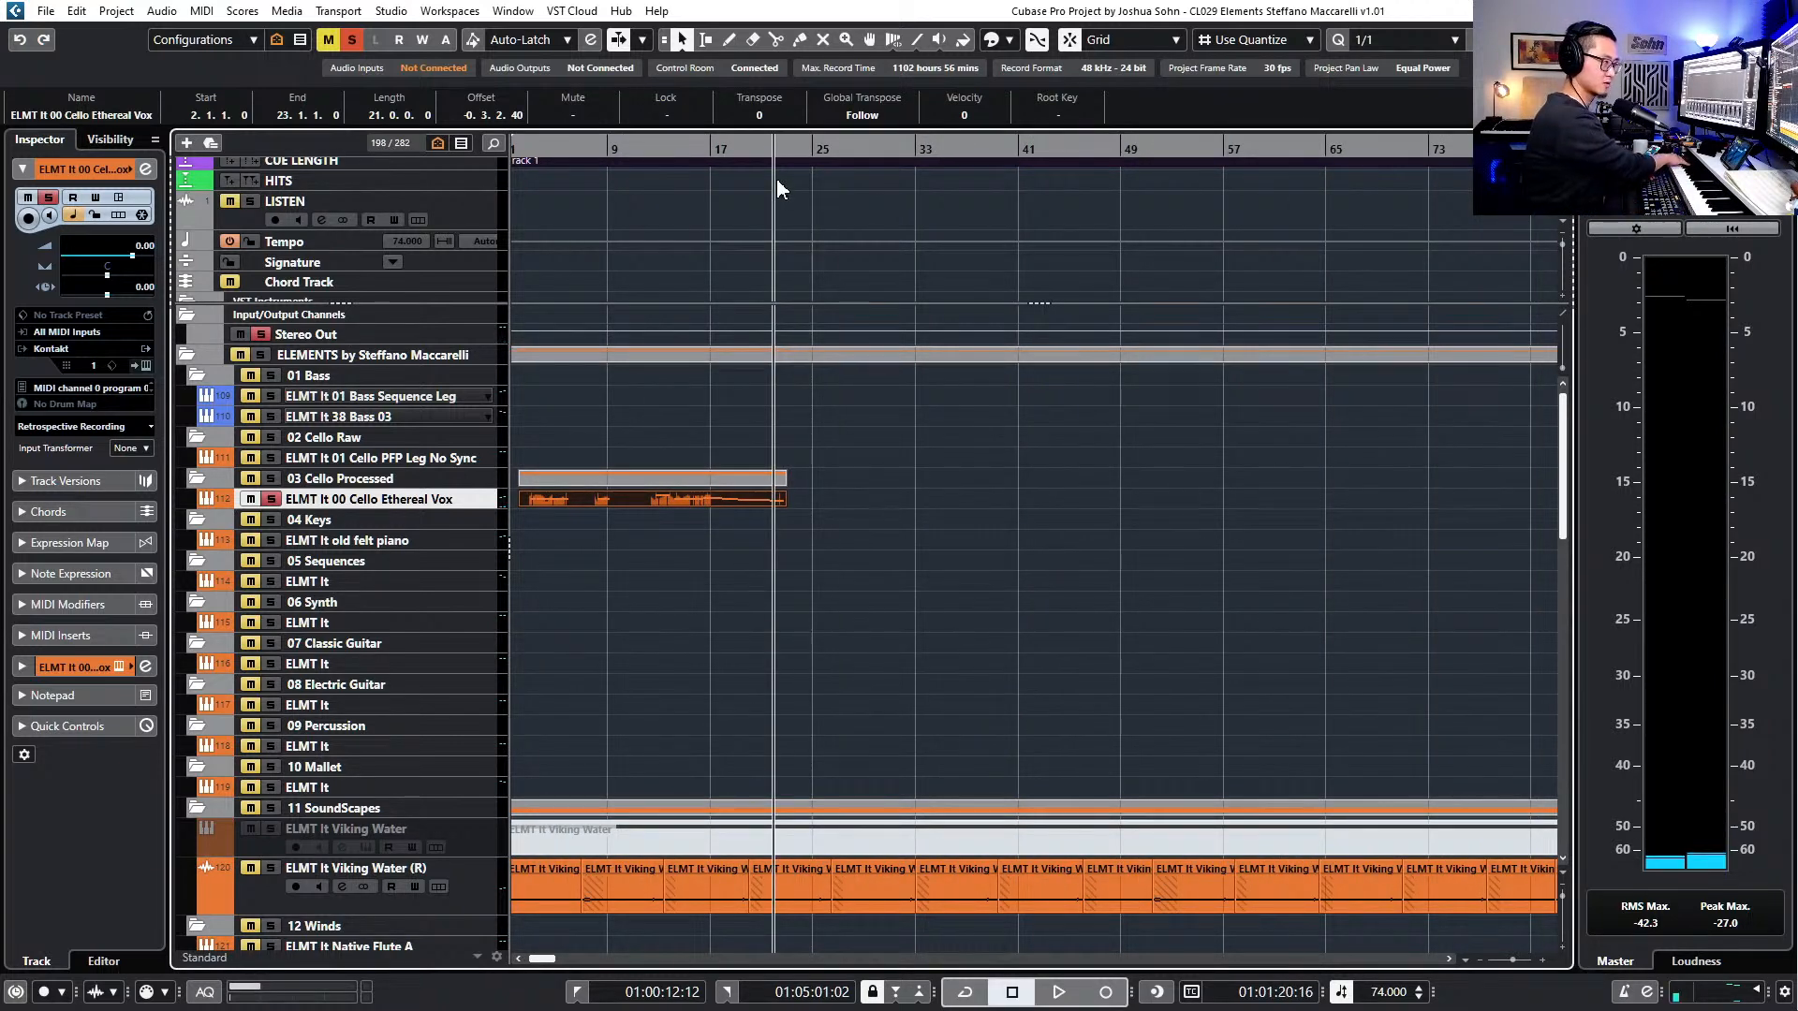
key(space)
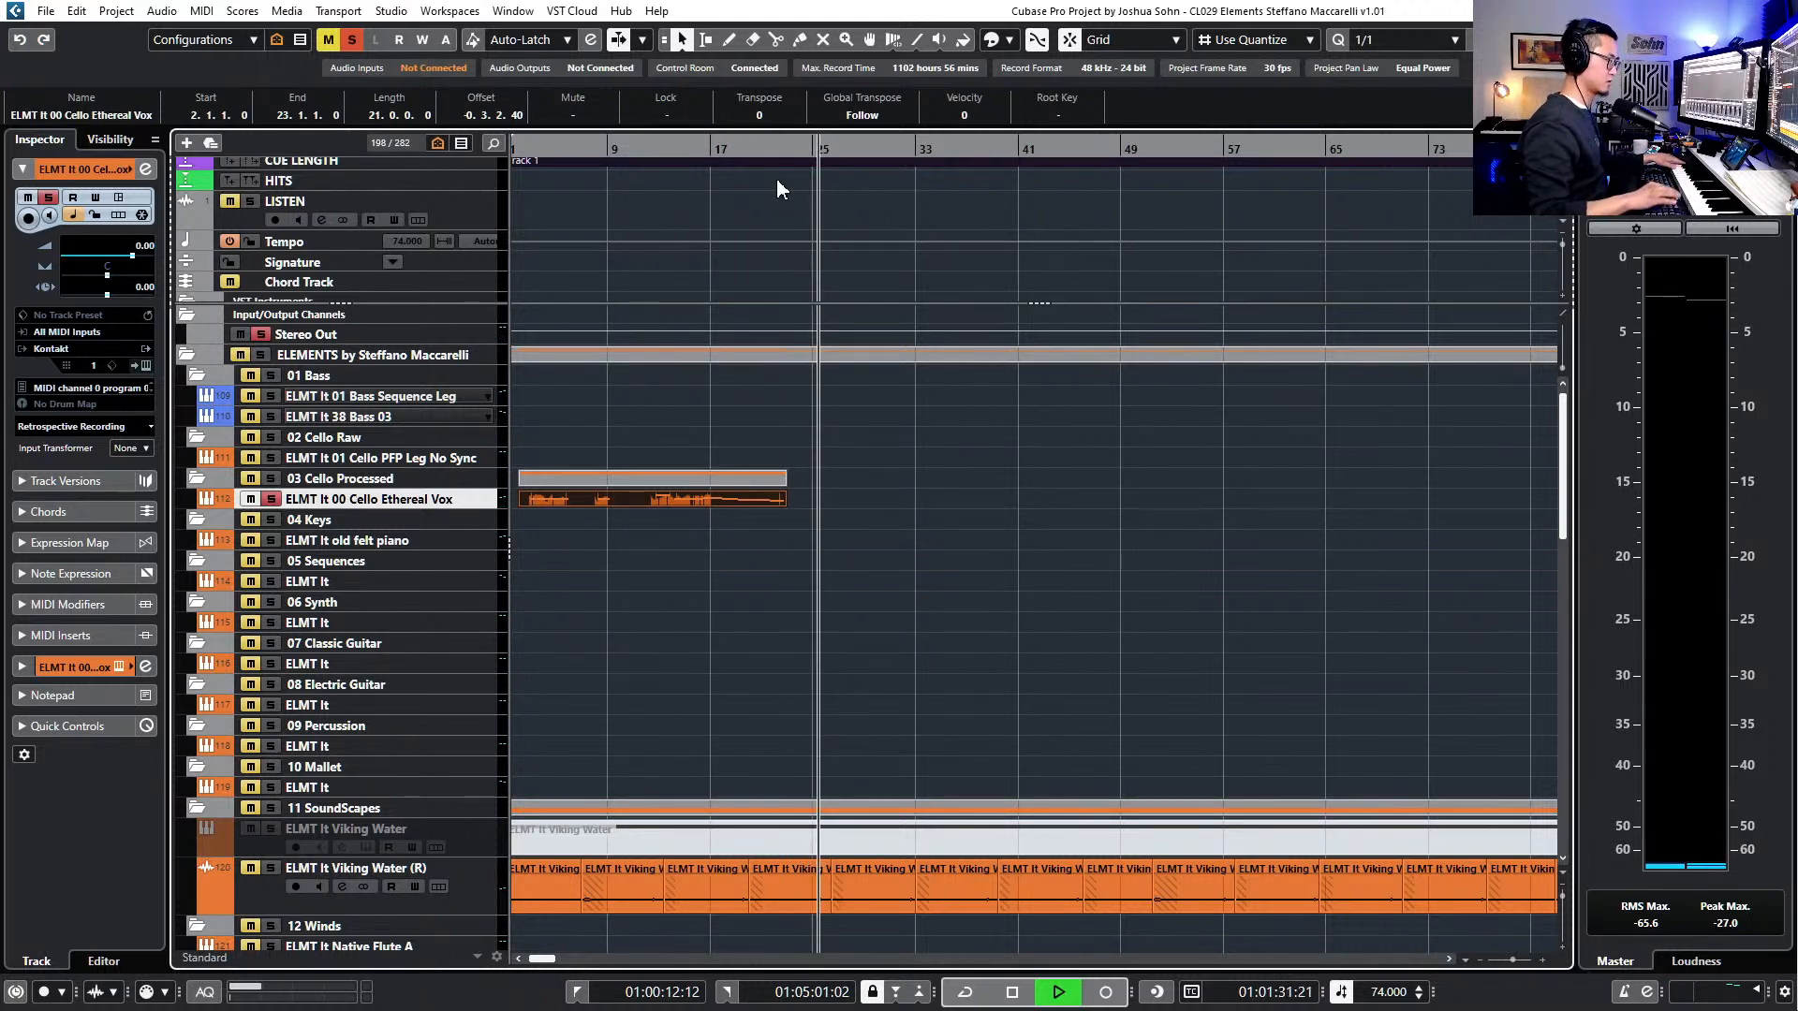
key(s)
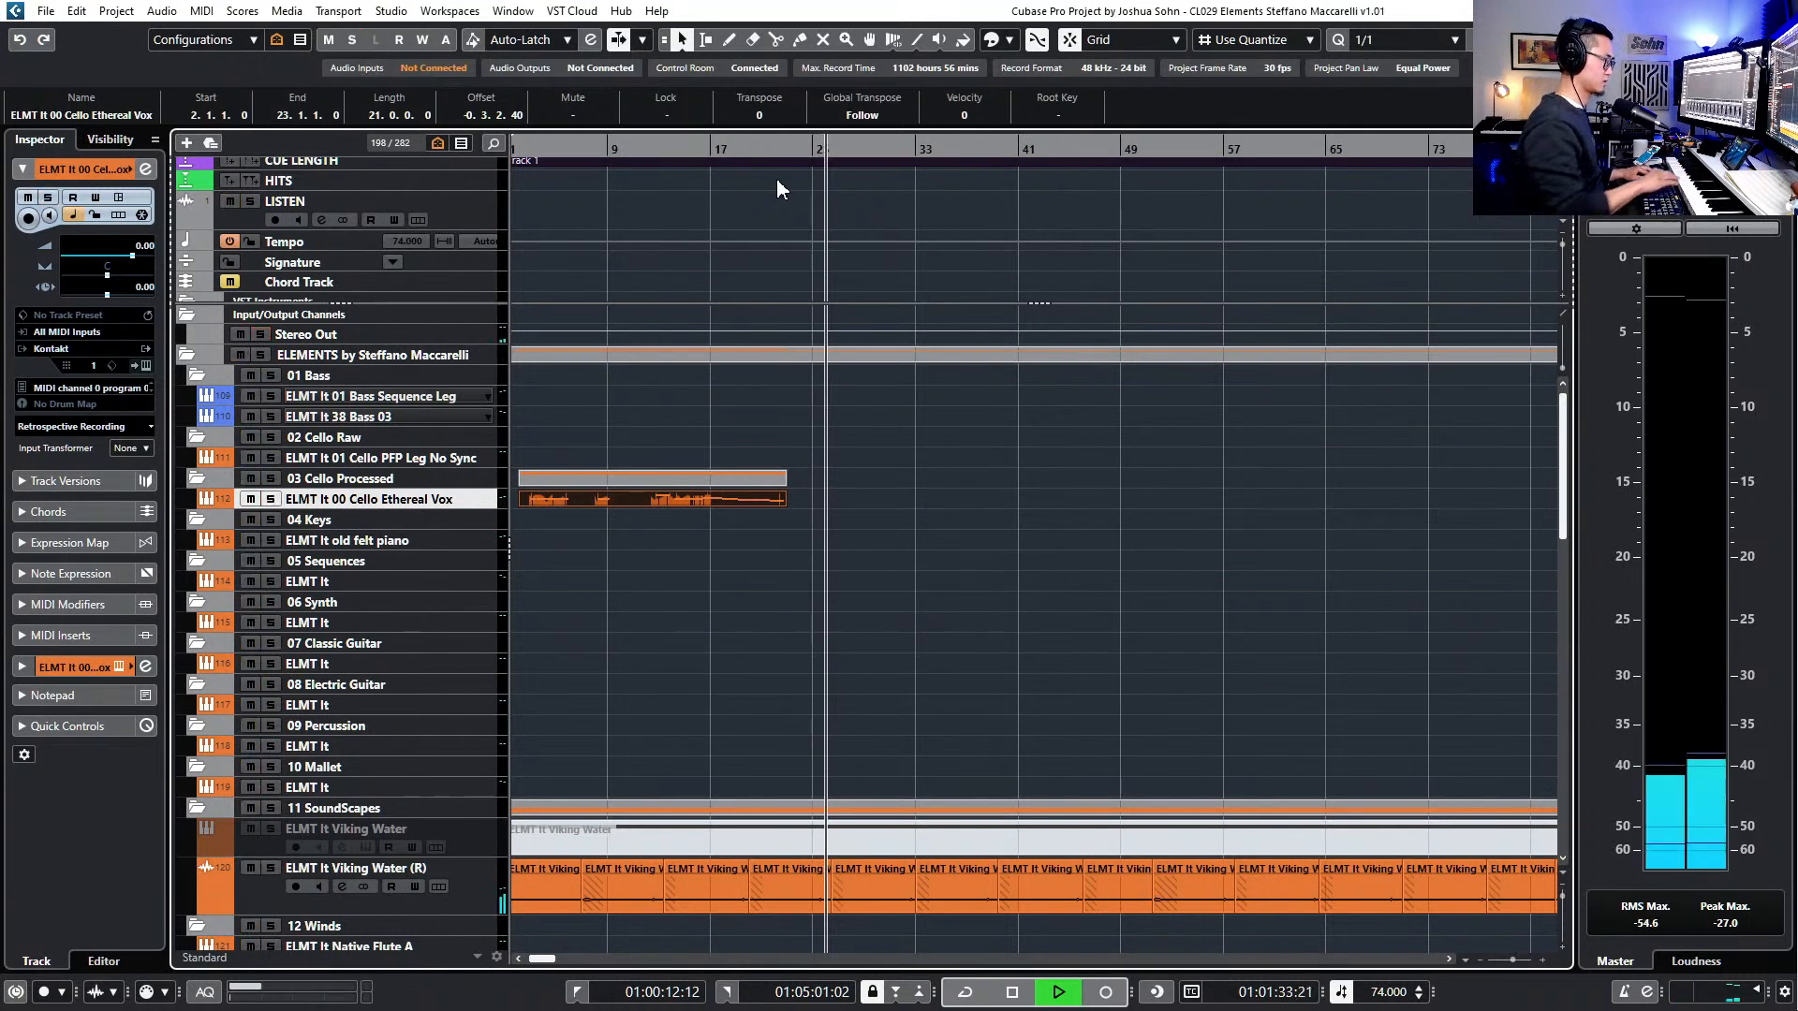
key(space)
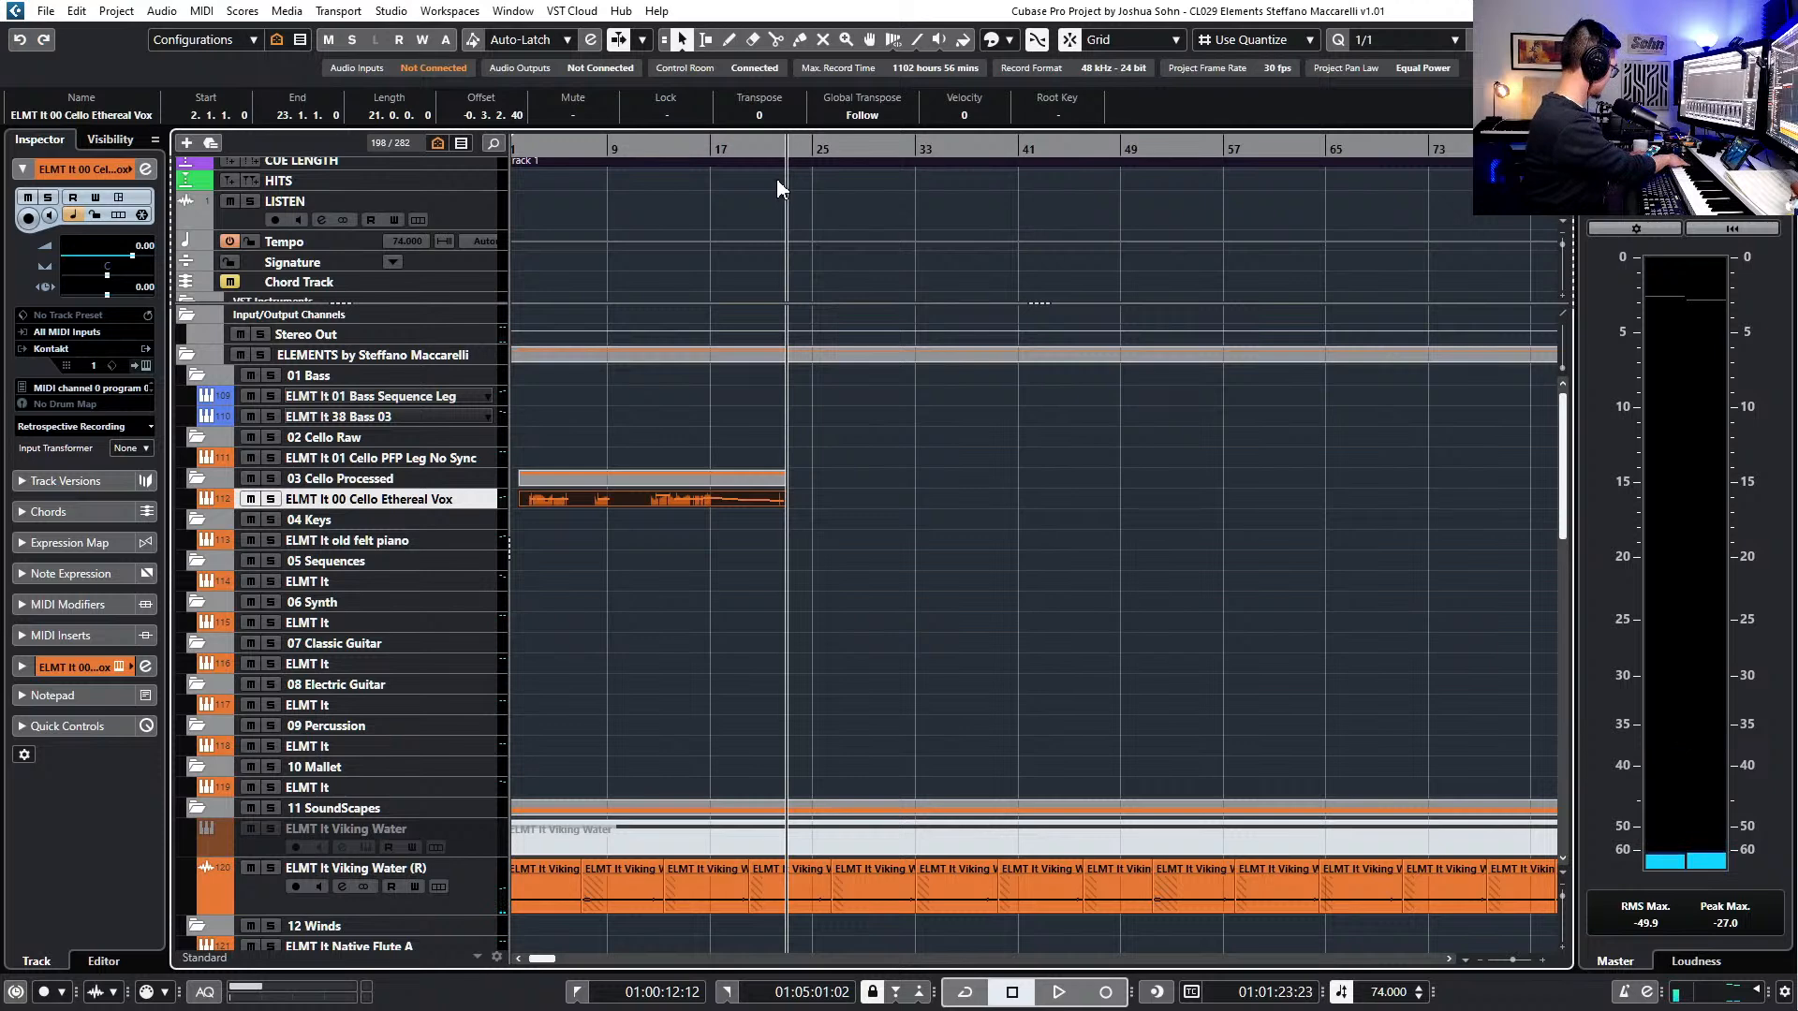
- Record-arm the Cello Ethereal Vox track and audition its Kontakt patch live, then close the instrument
key(F11)
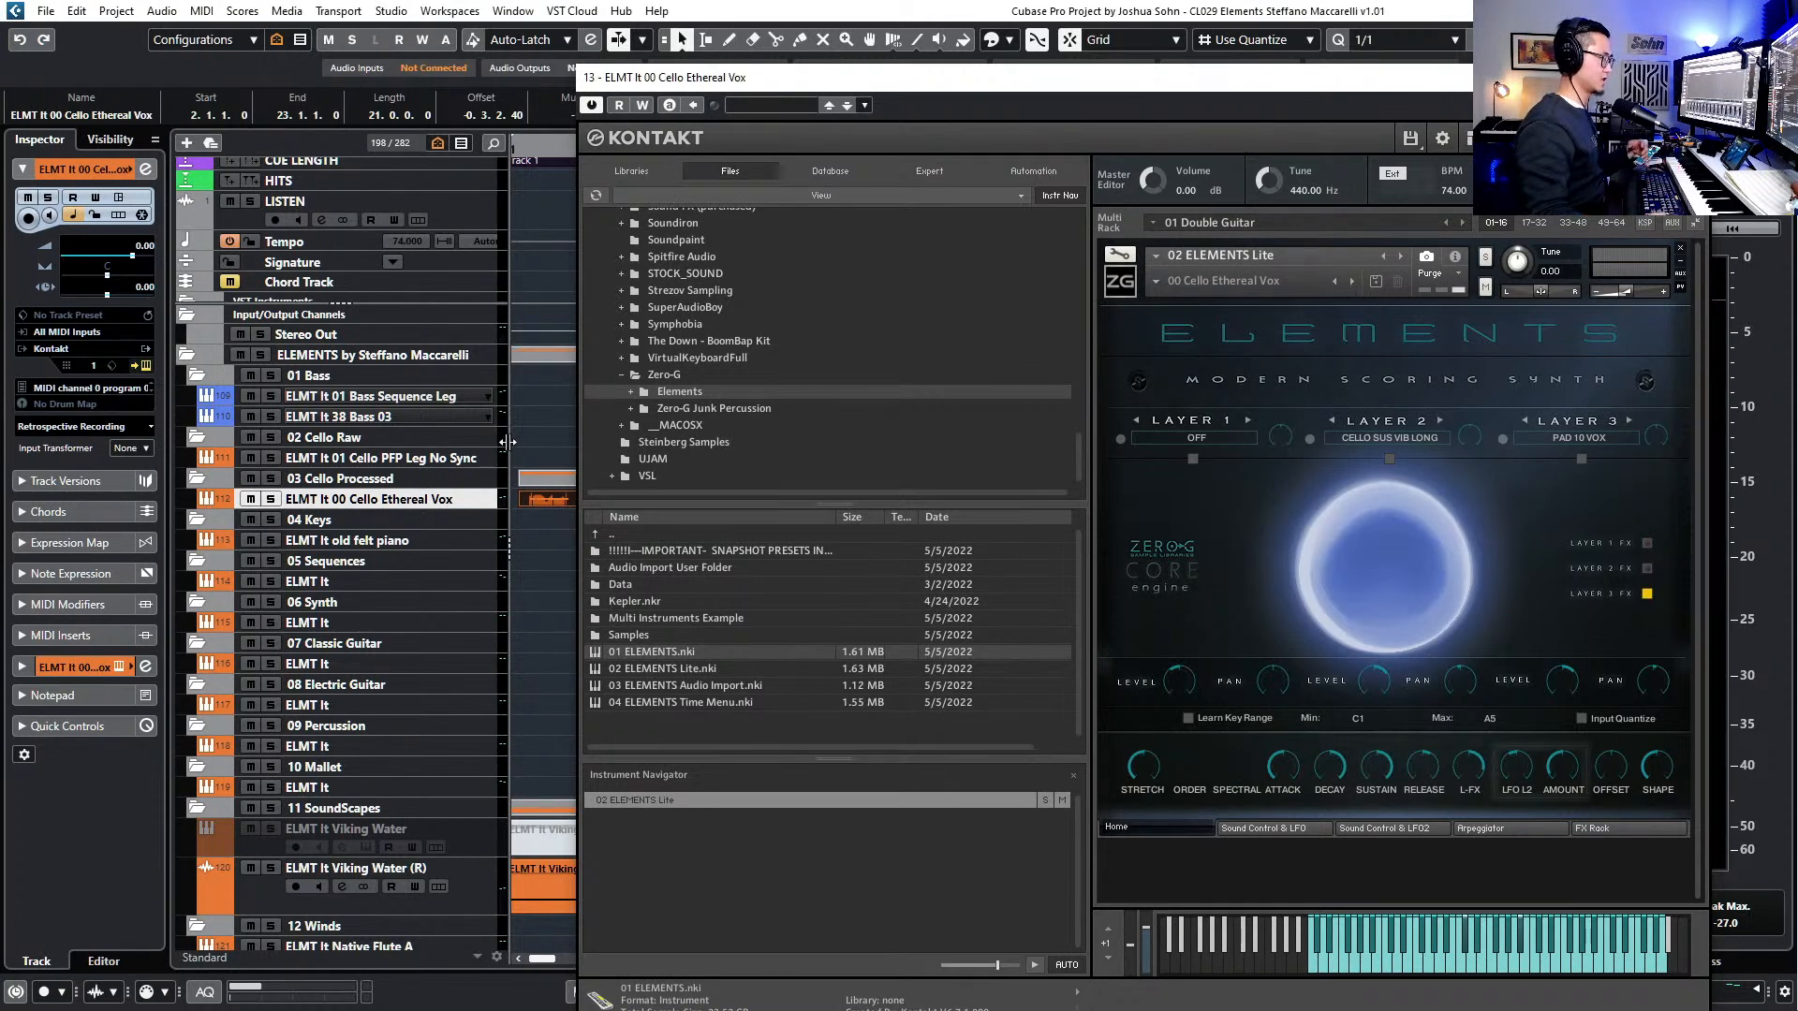
click(28, 220)
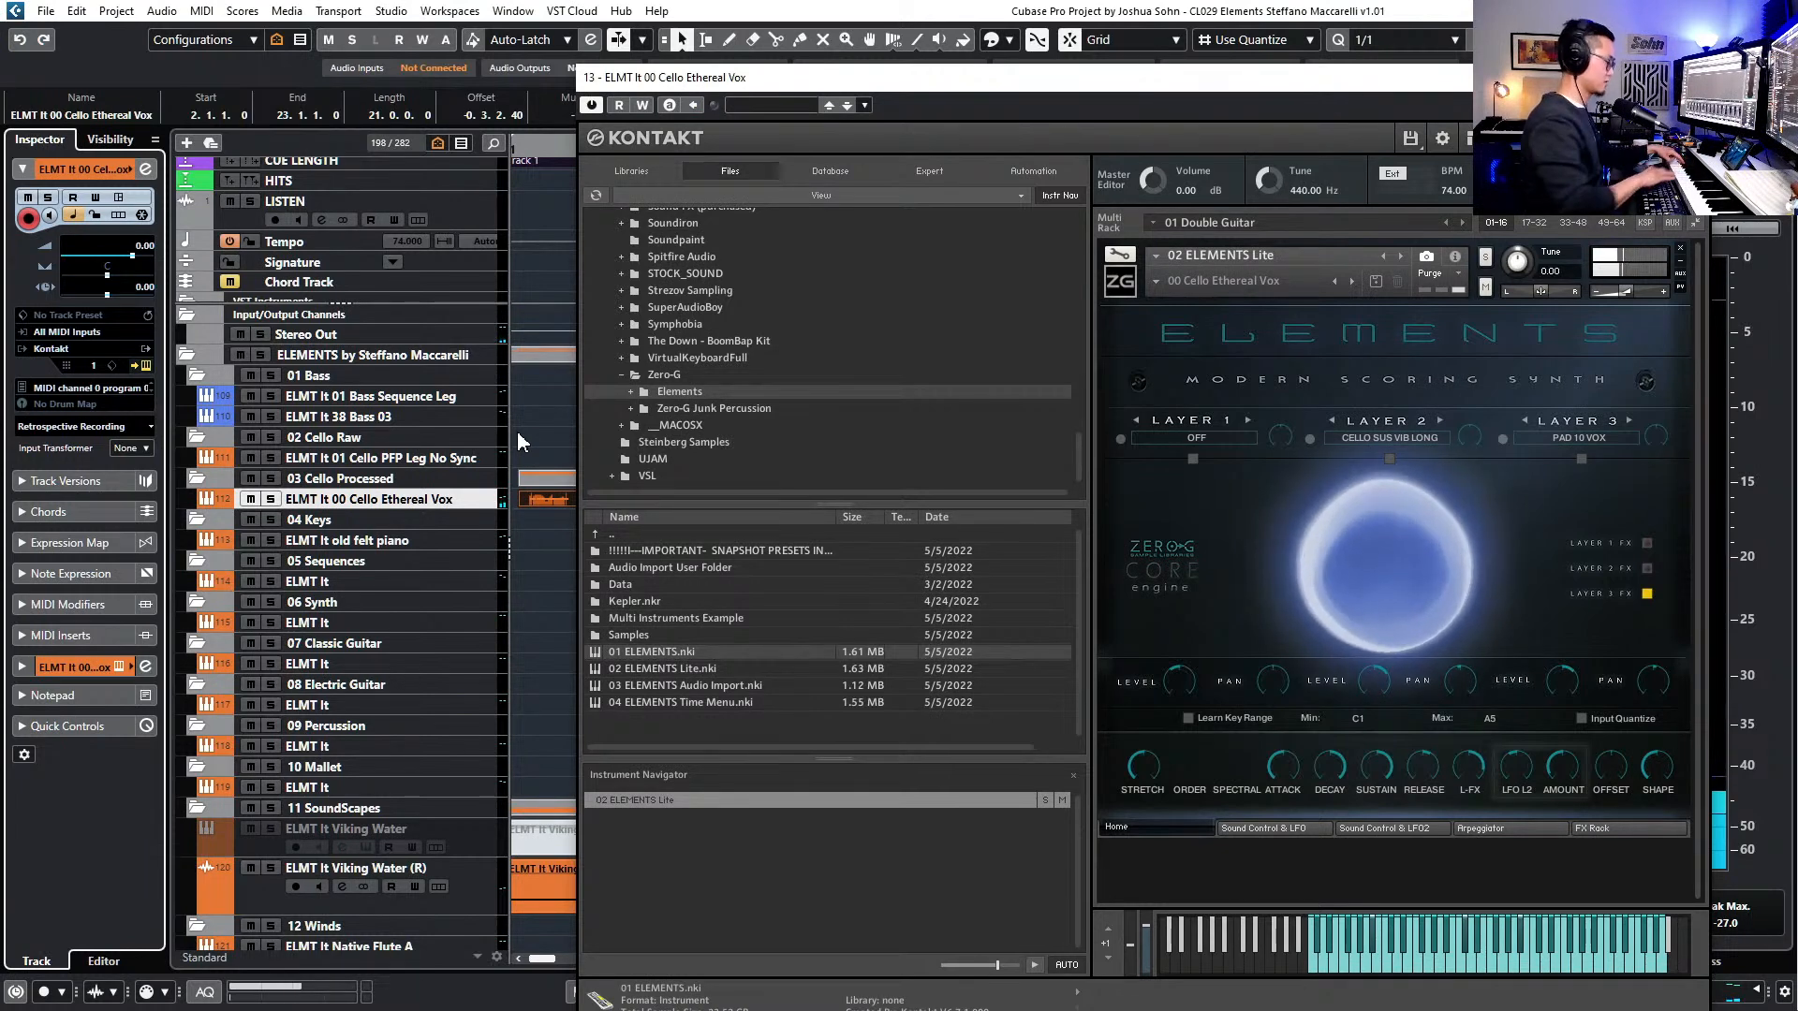
click(456, 483)
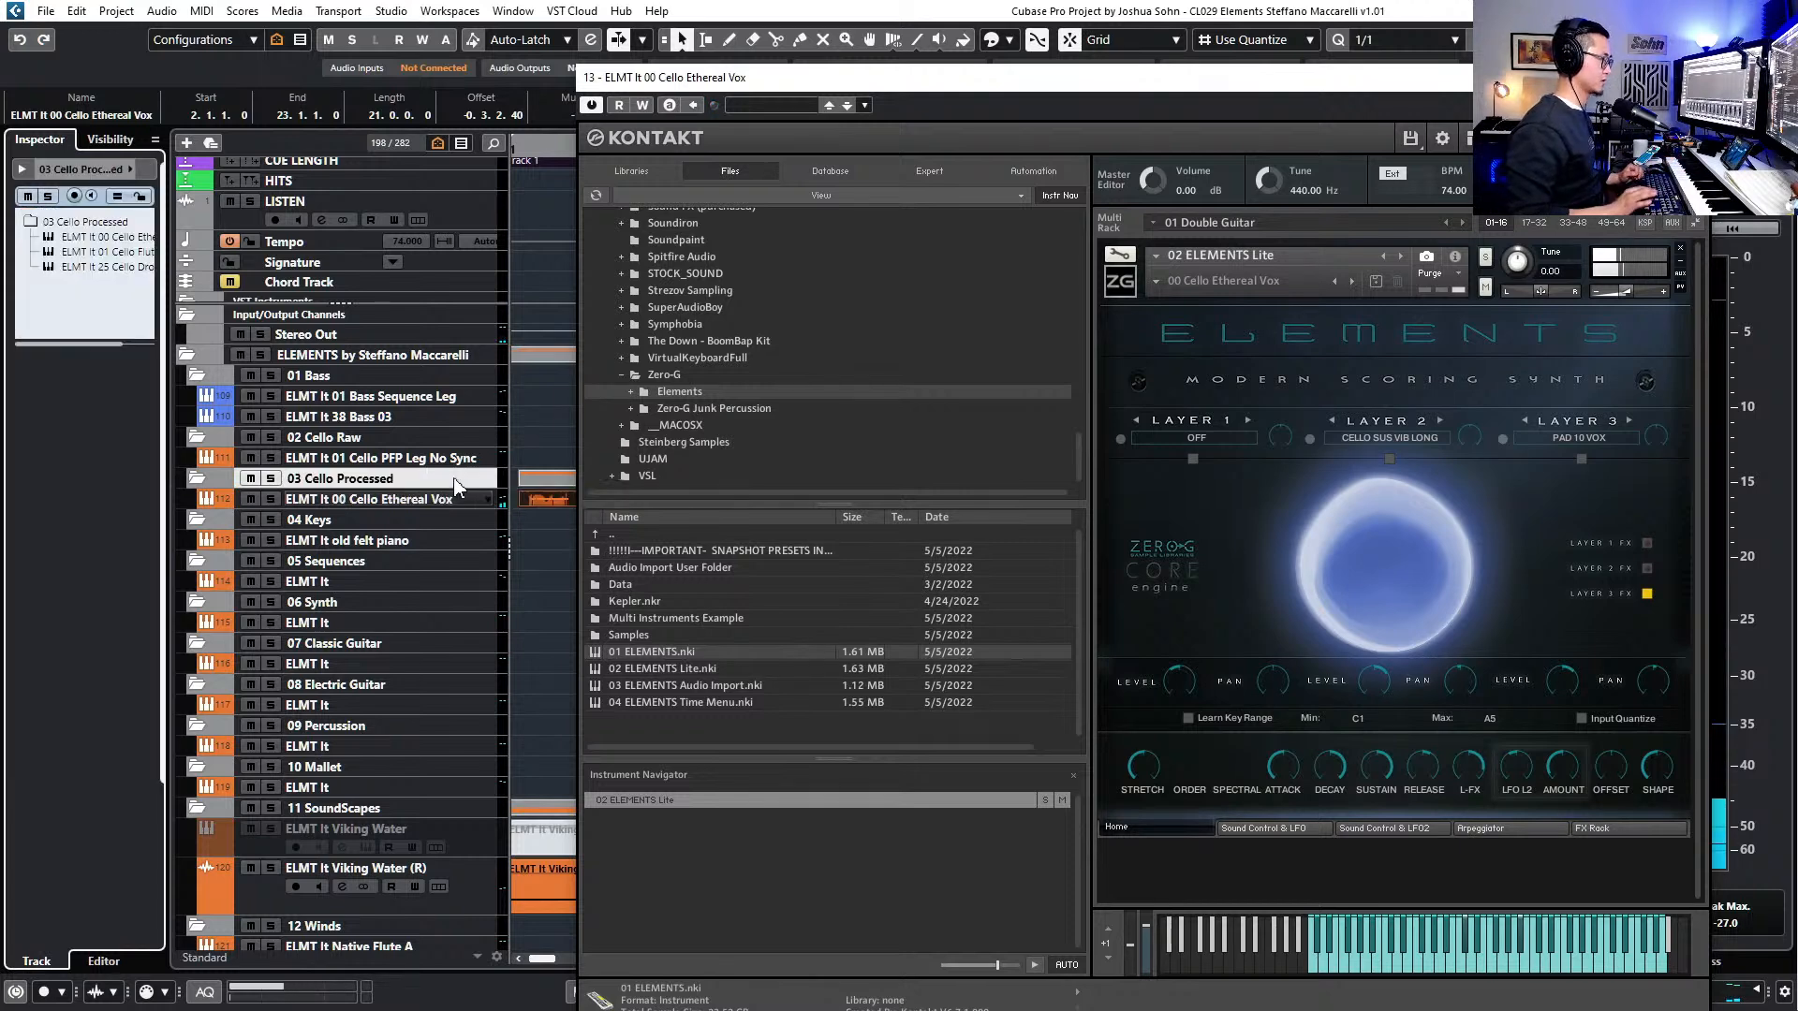
click(1688, 77)
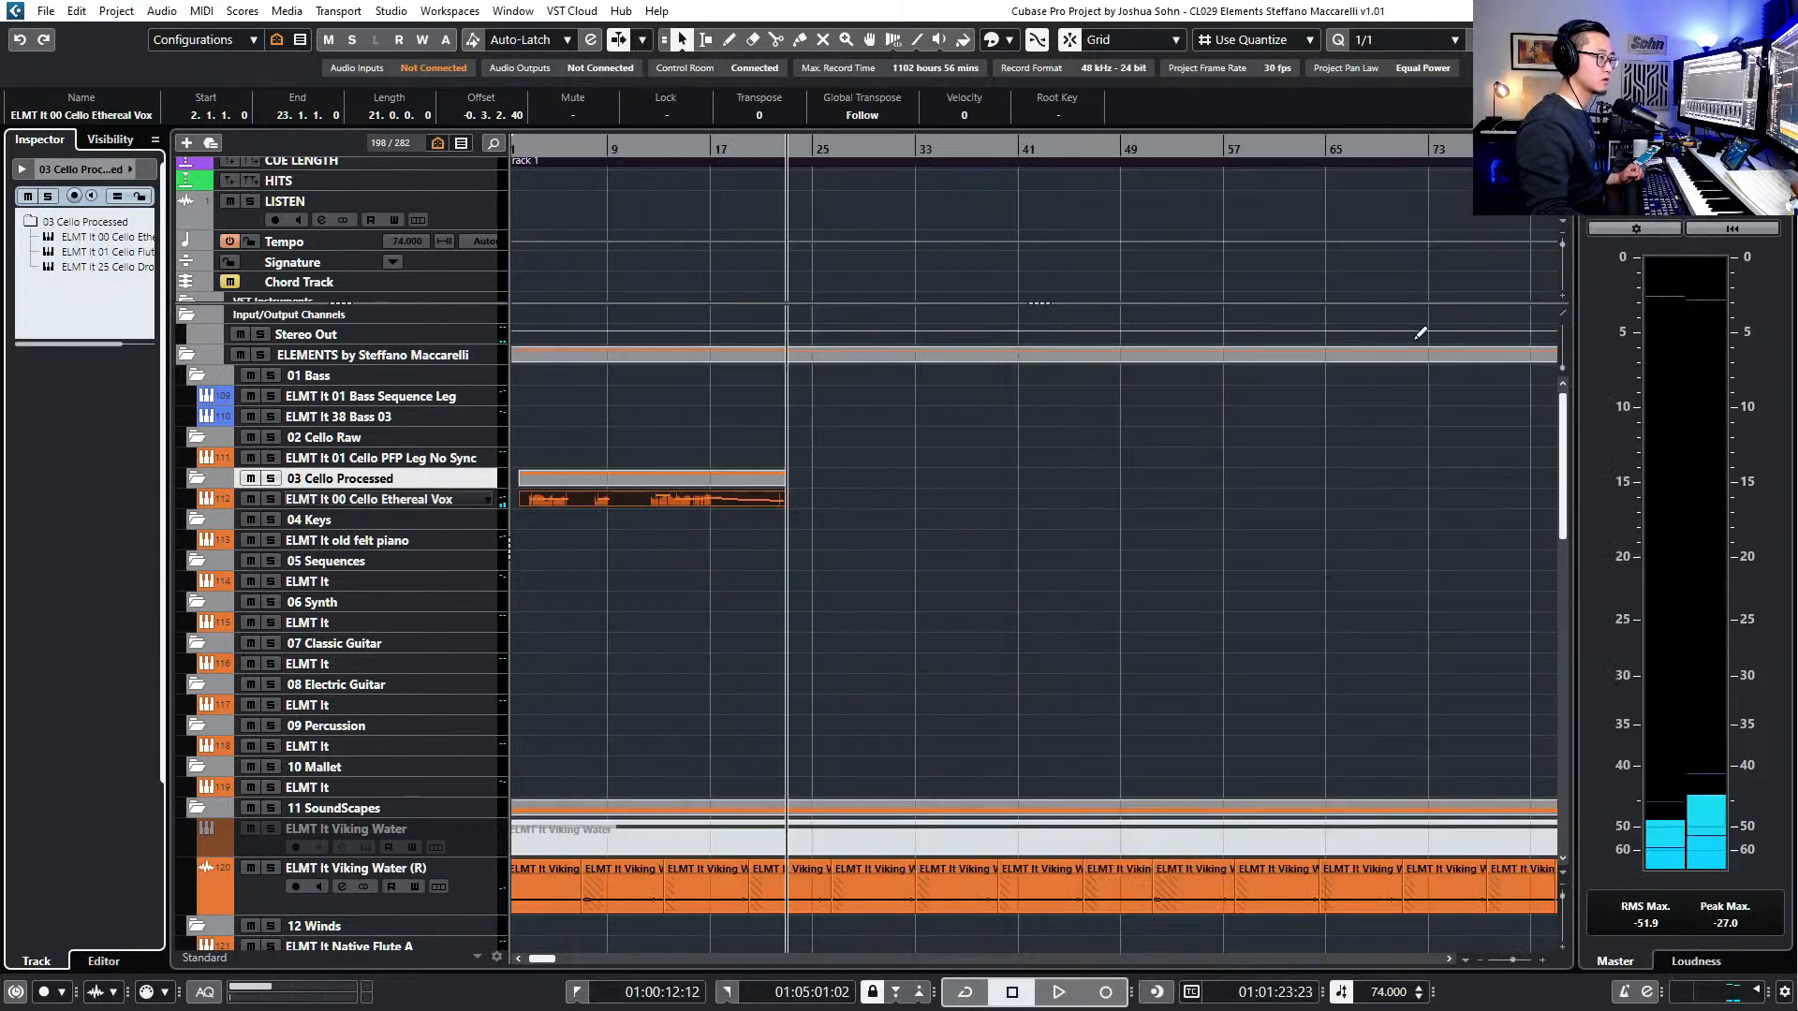
- Load the 20 Cello Distorted 01 preset from 03 Cello Processed into the Cello Ethereal Vox track's Kontakt instrument
key(g)
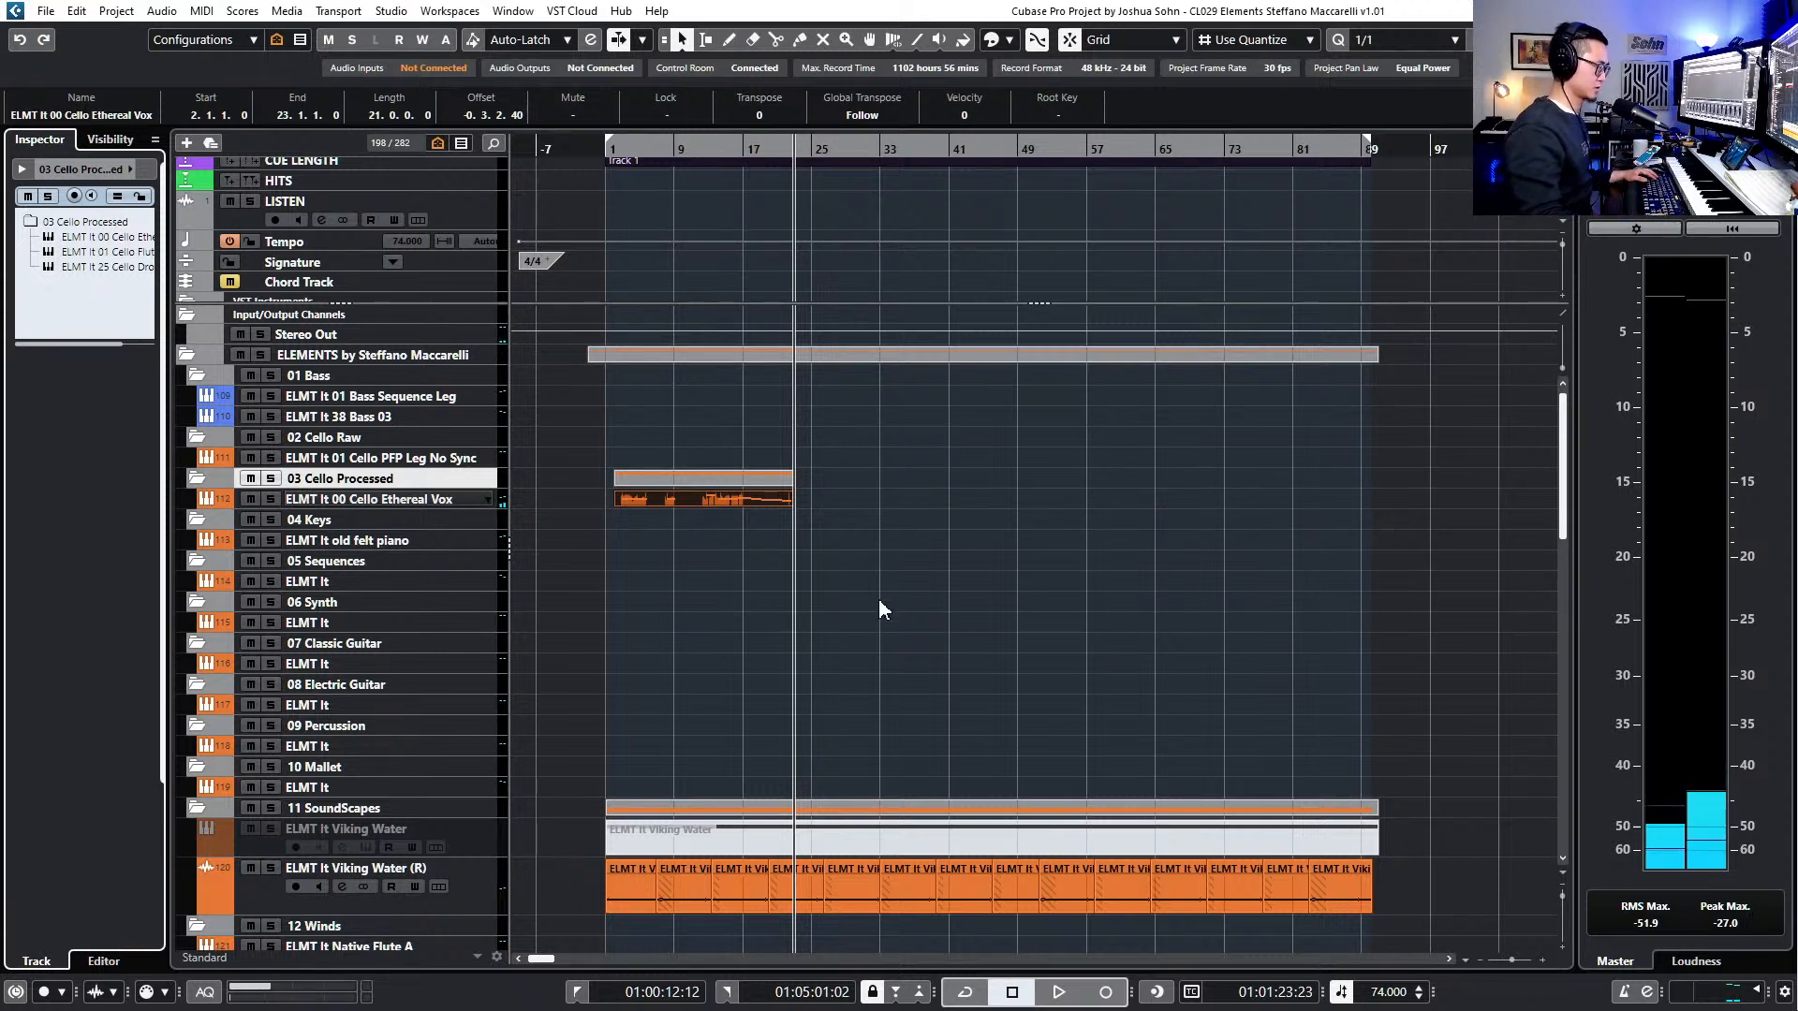
click(811, 513)
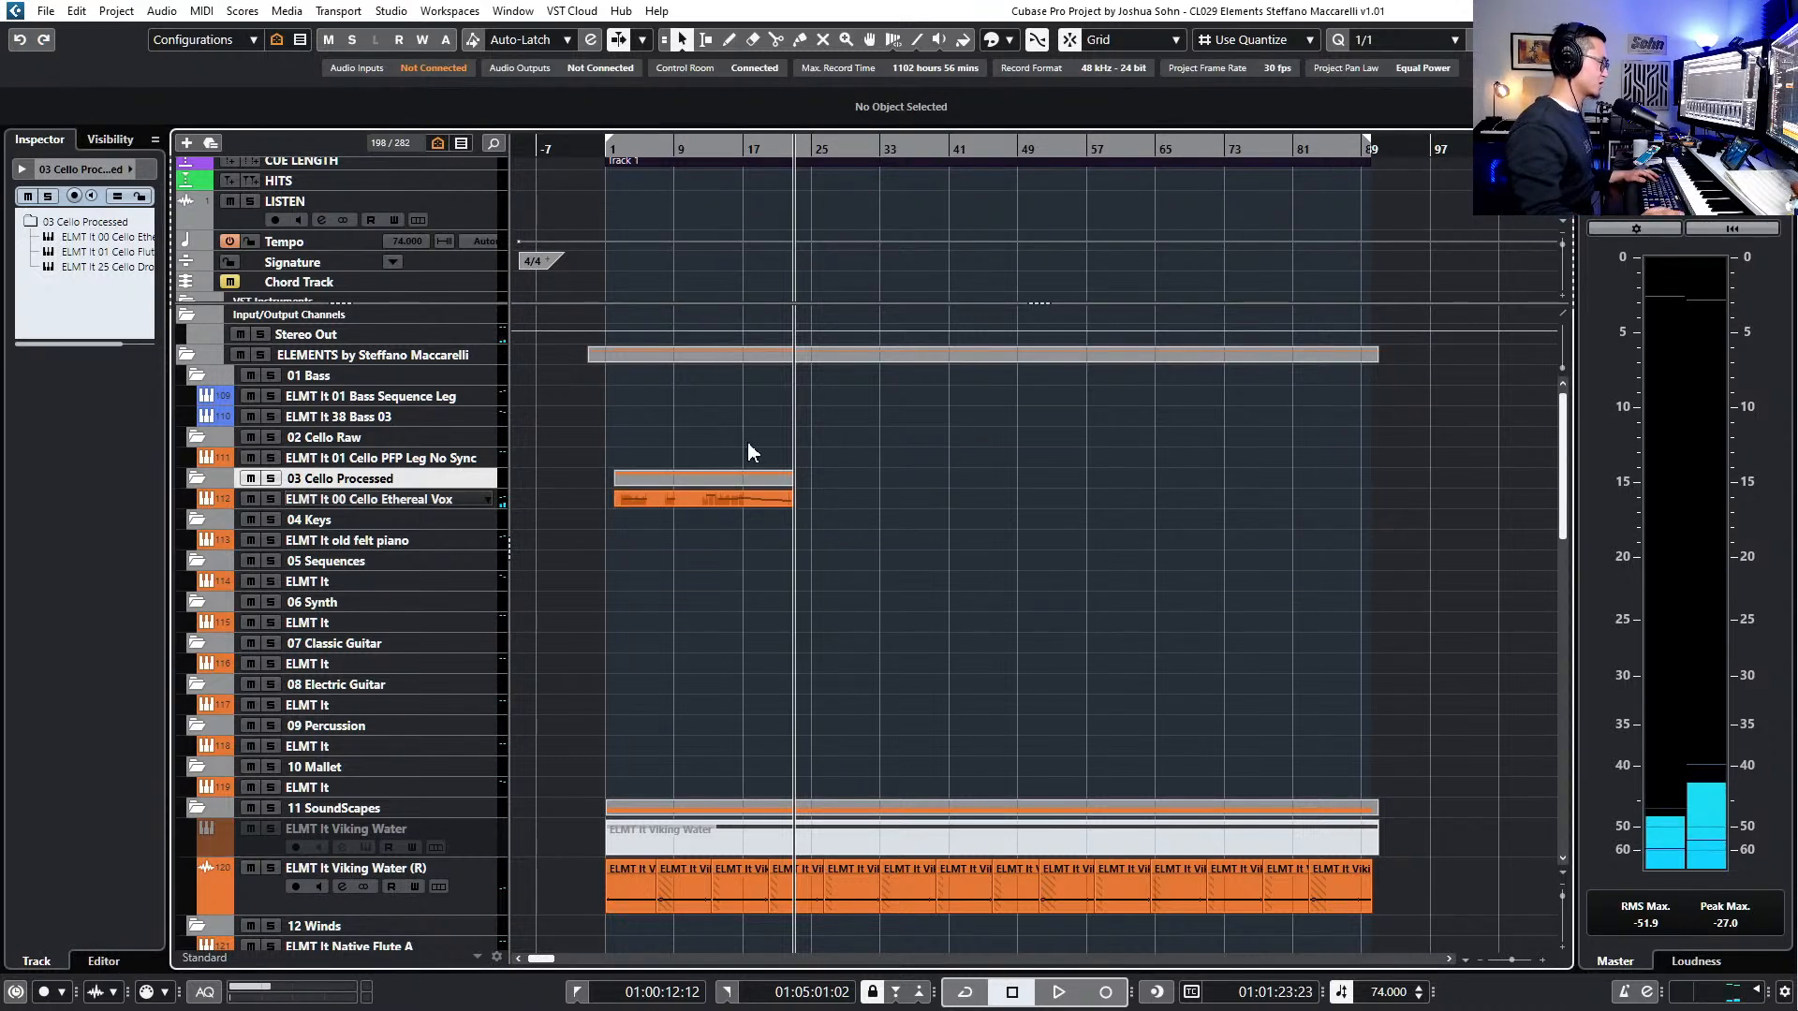
click(427, 501)
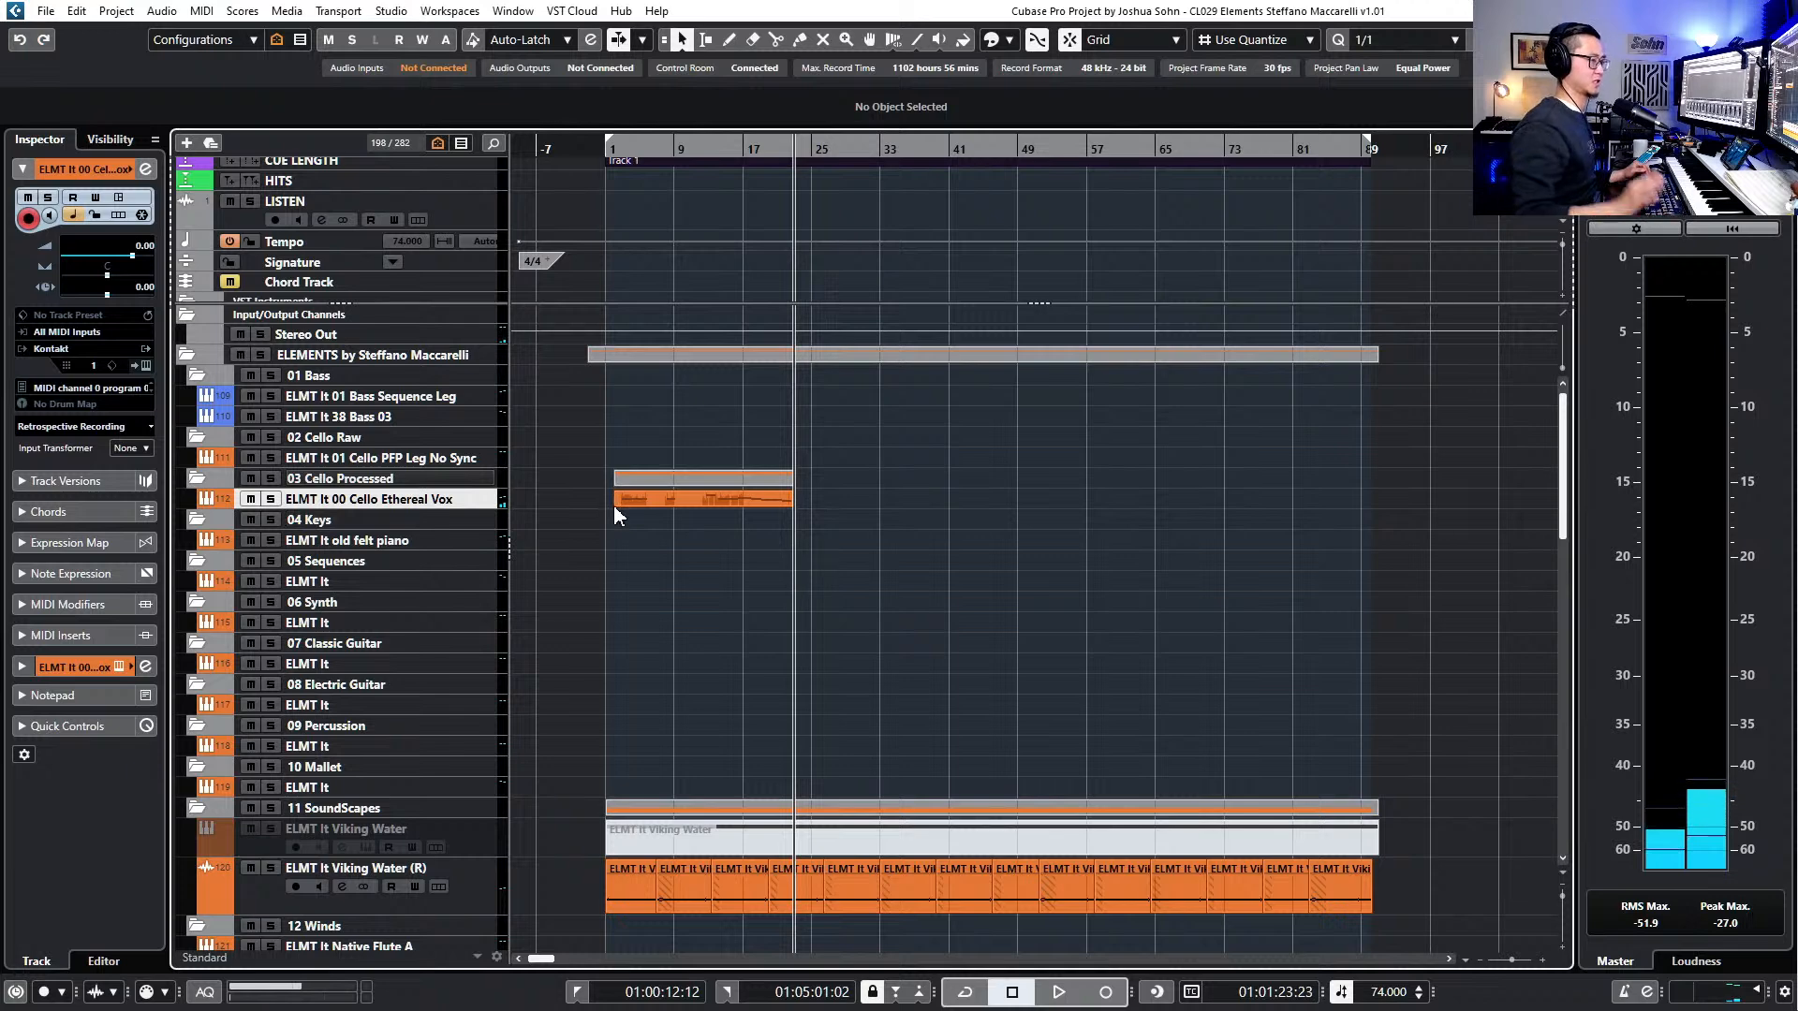
key(e)
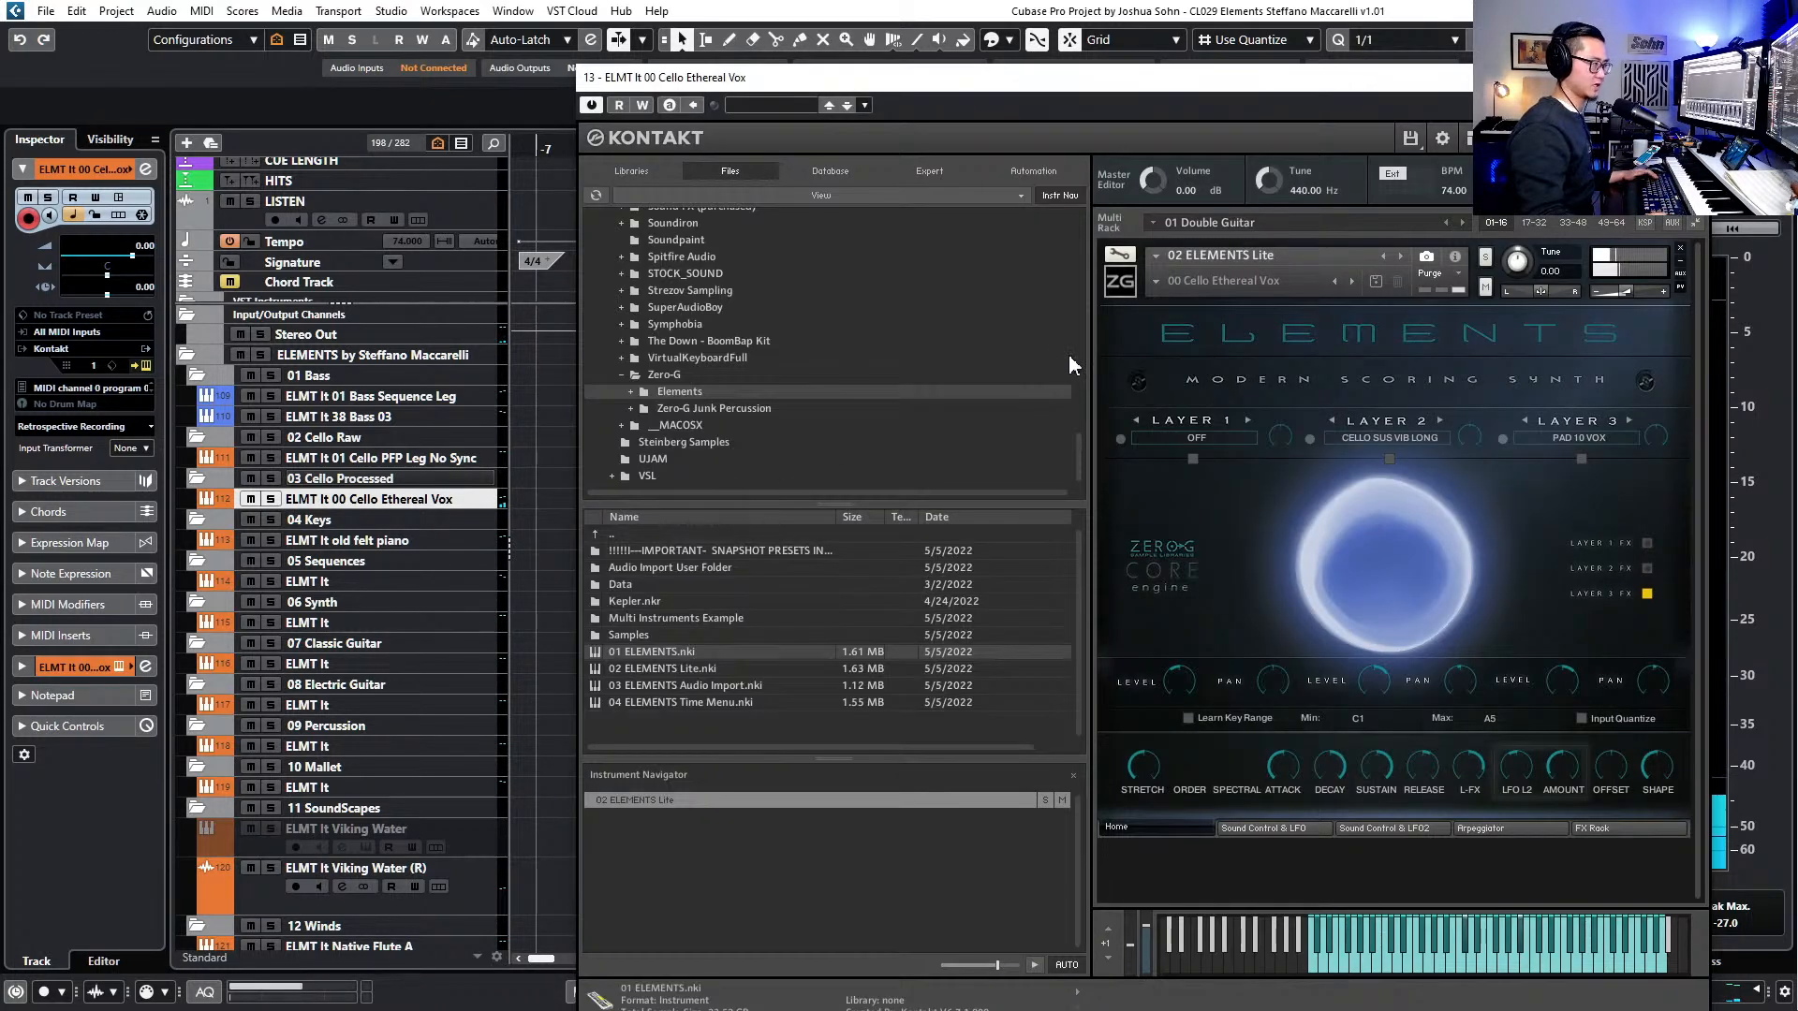
click(1155, 280)
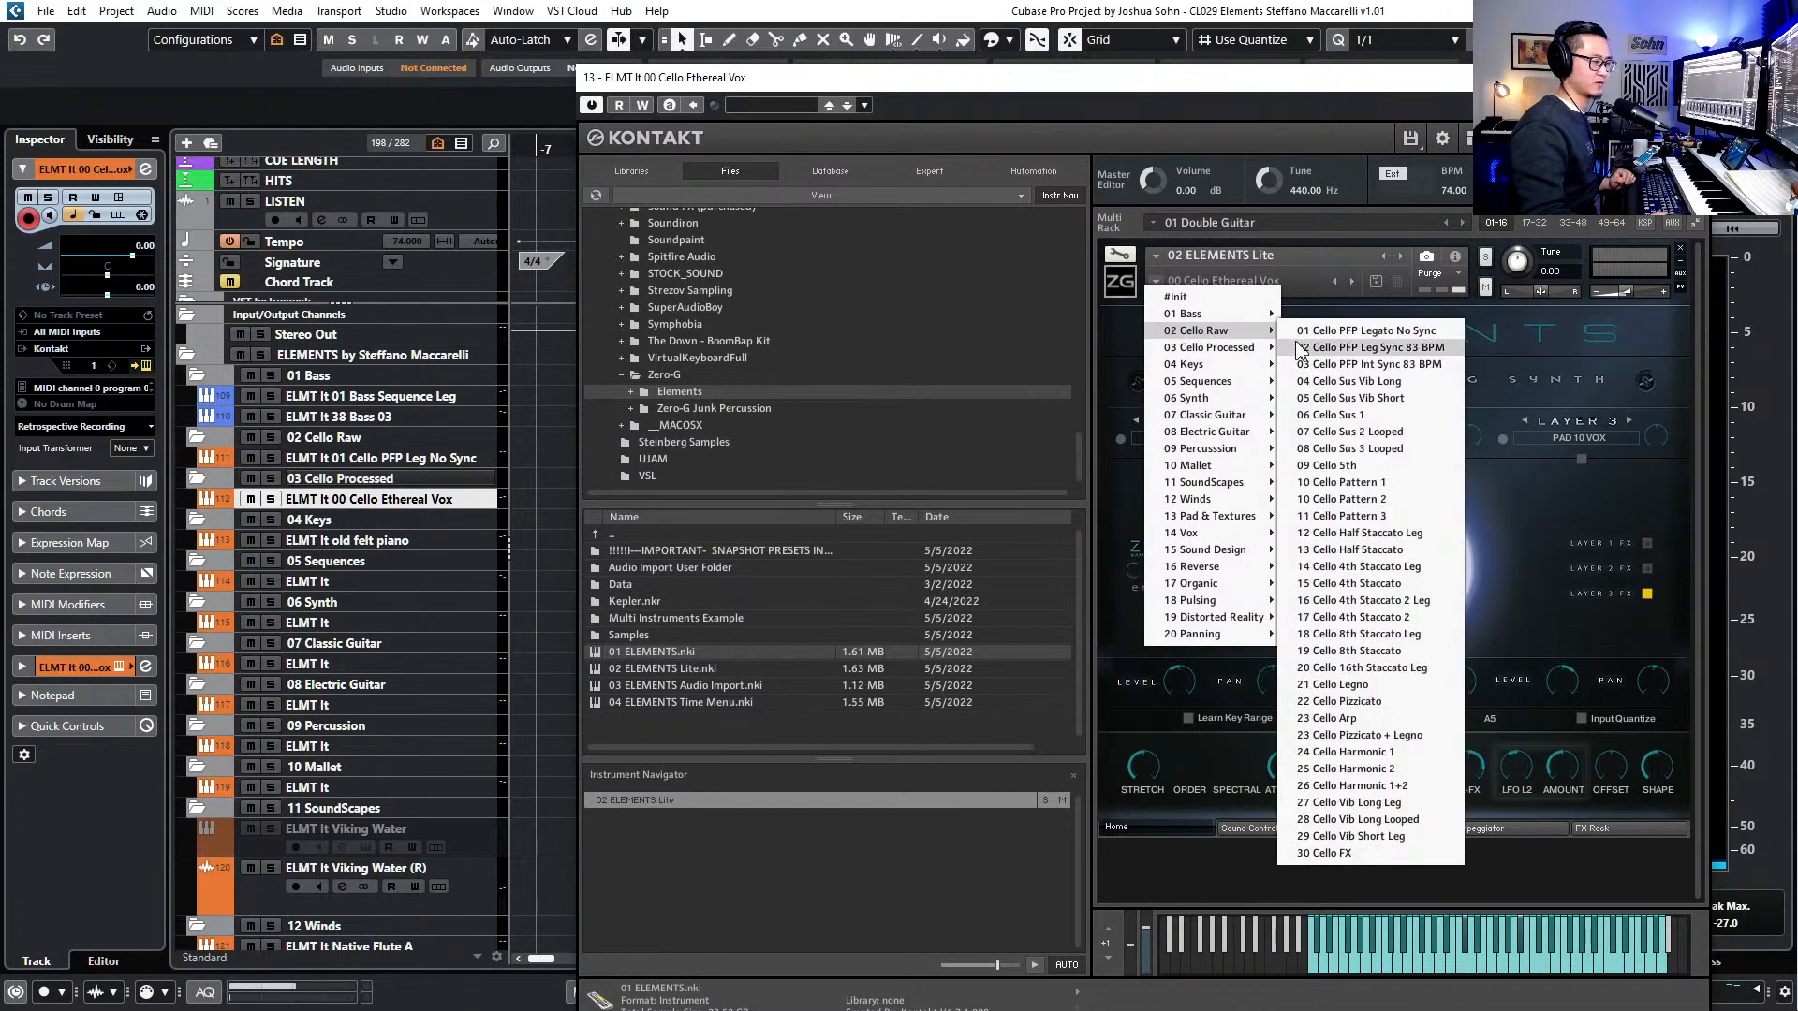
mouse_move(1234, 347)
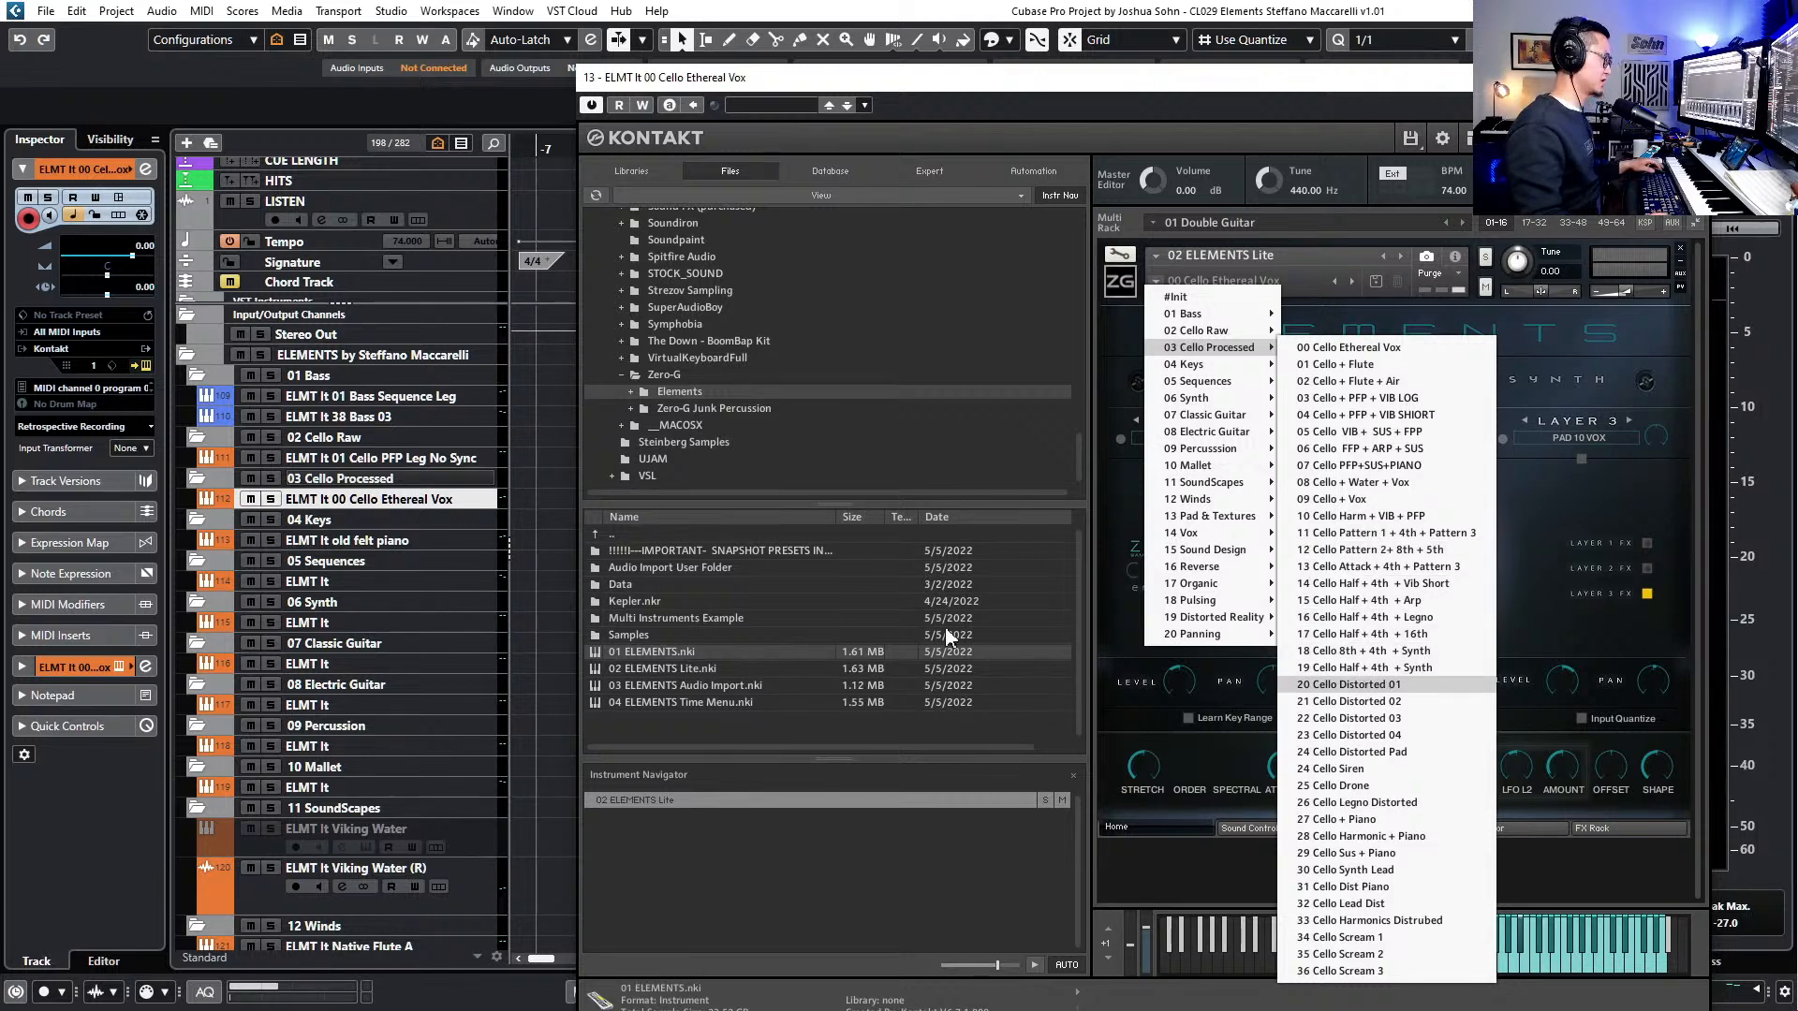
- Rename the Cello Ethereal Vox track as ELMT It 20 Cello Distorted 01
double_click(371, 499)
click(371, 499)
drag(379, 499, 496, 501)
key(BackSpace)
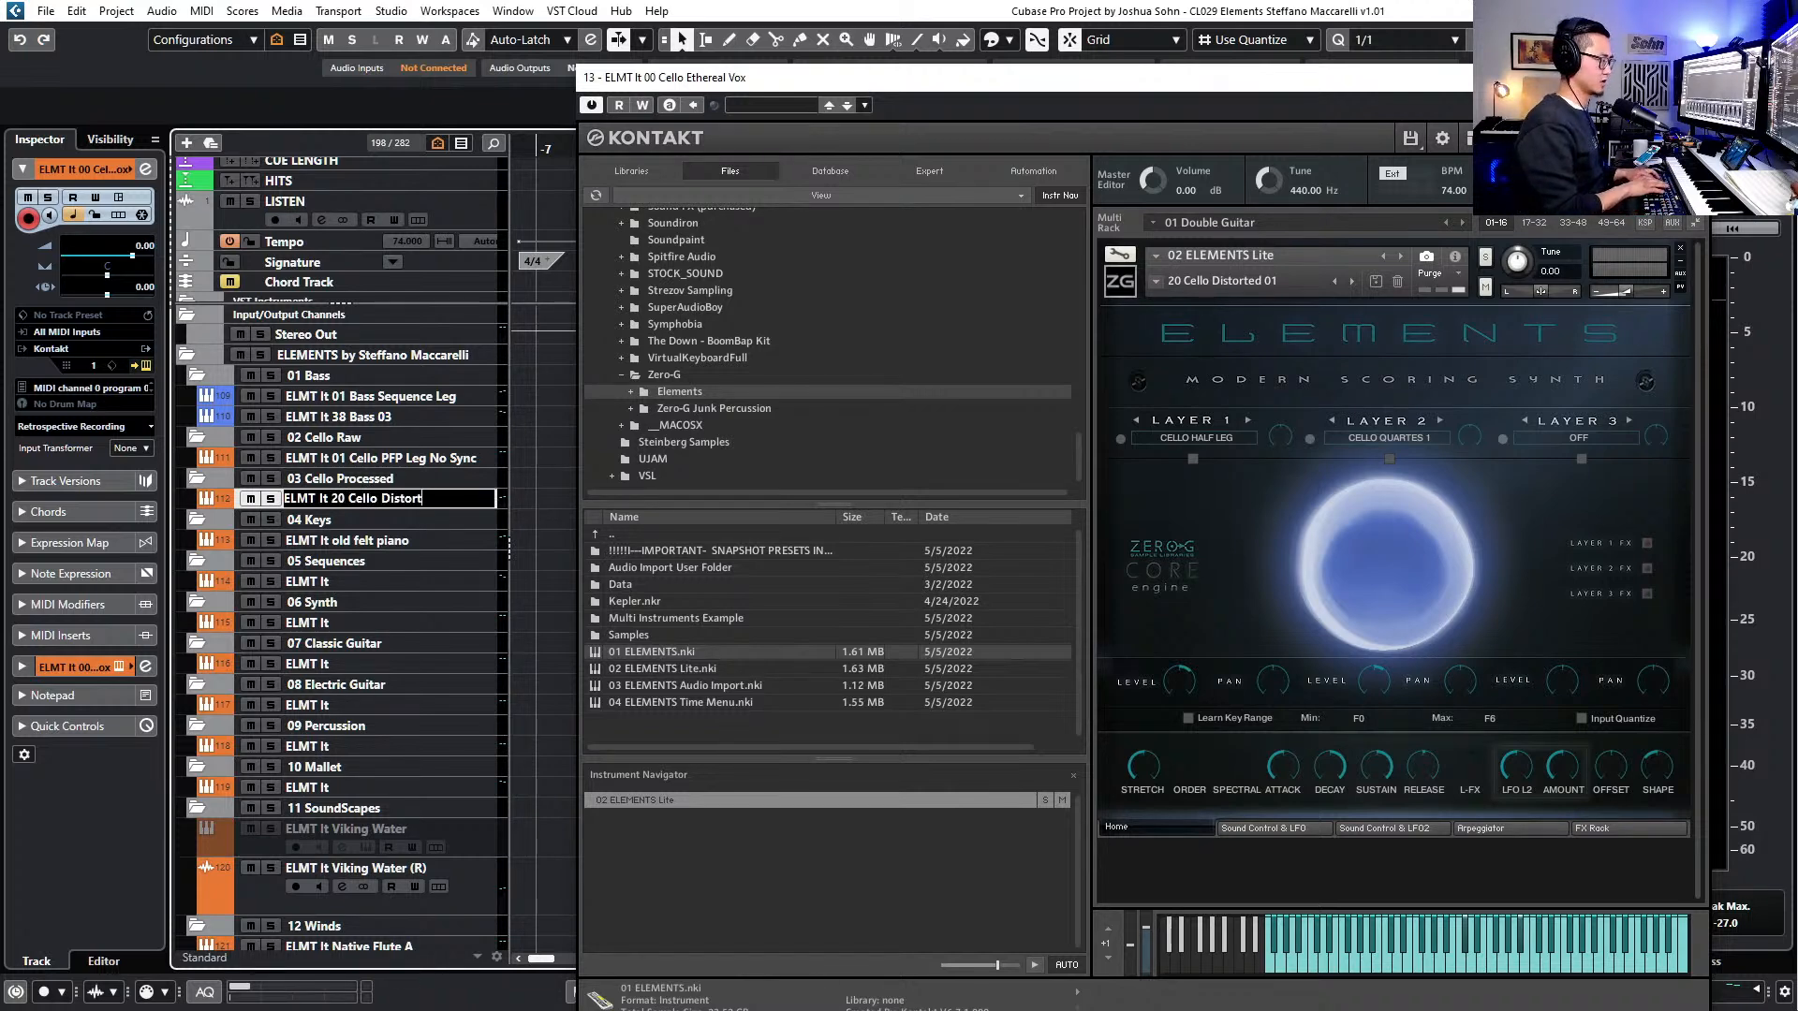
key(Return)
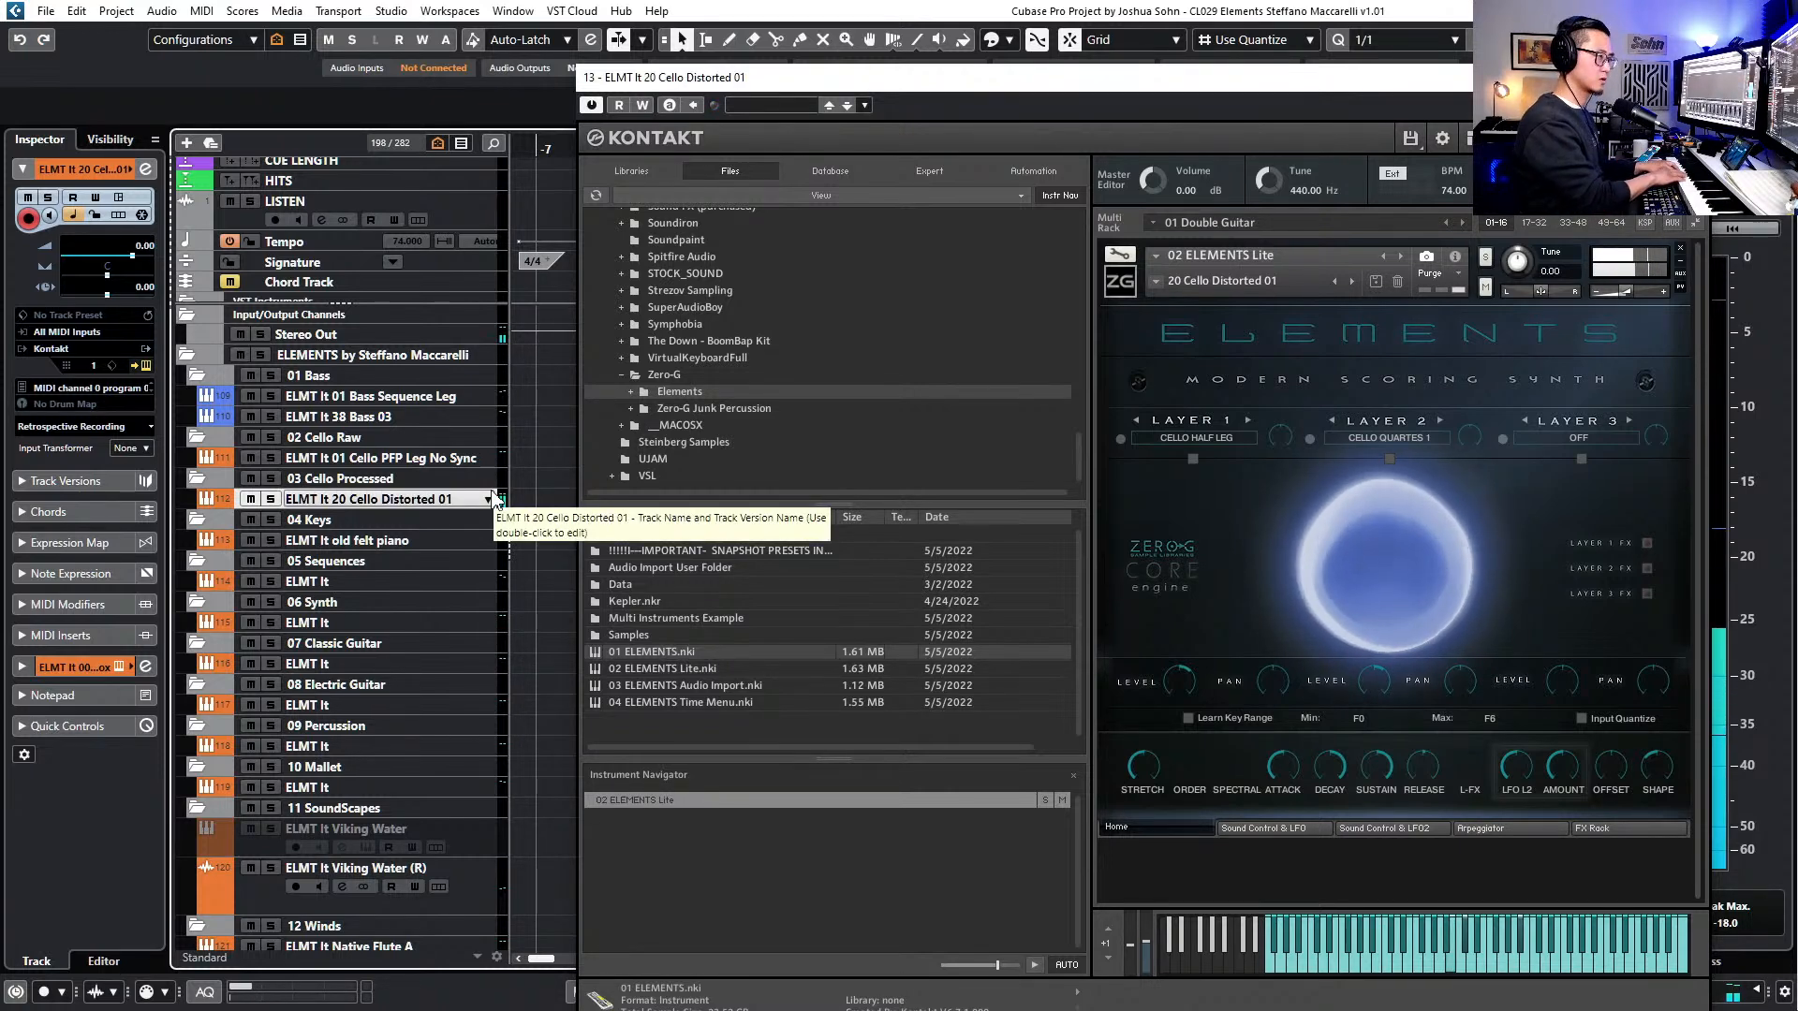
- Load the 24 Cello Distorted Pad preset into the Cello Distorted 01 track and close its Kontakt instrument
click(1152, 279)
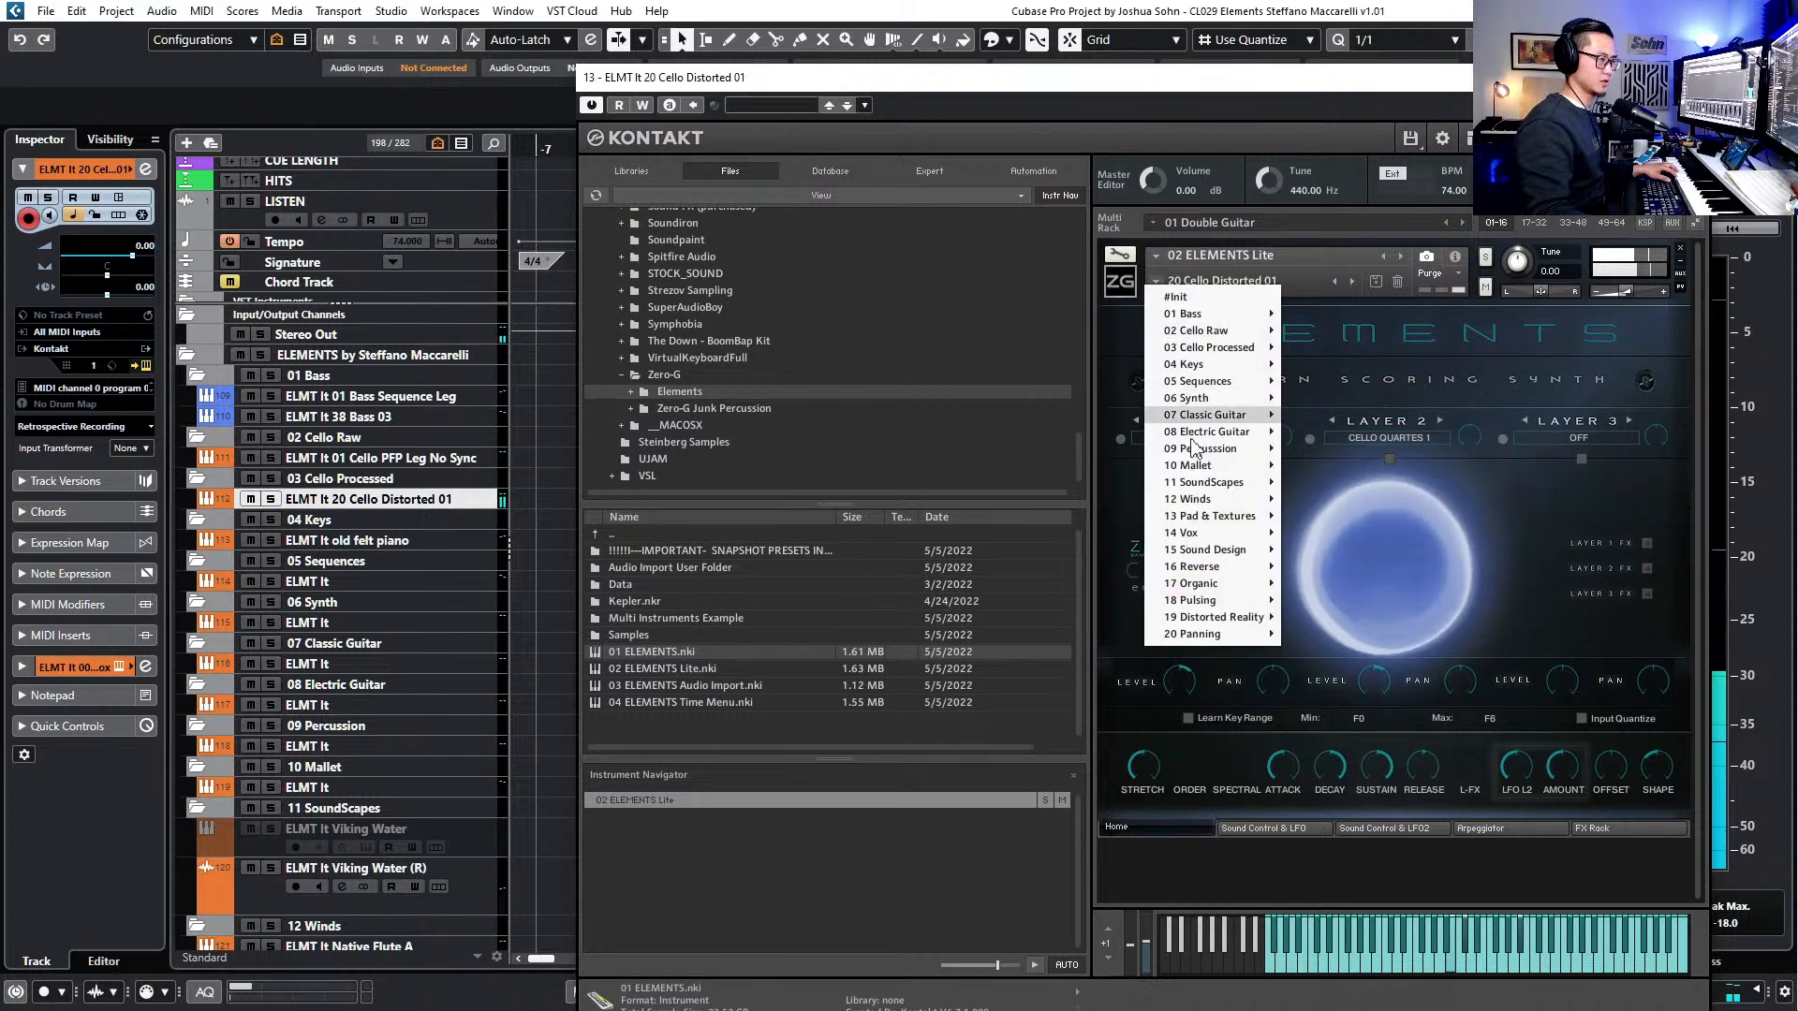
mouse_move(1205, 482)
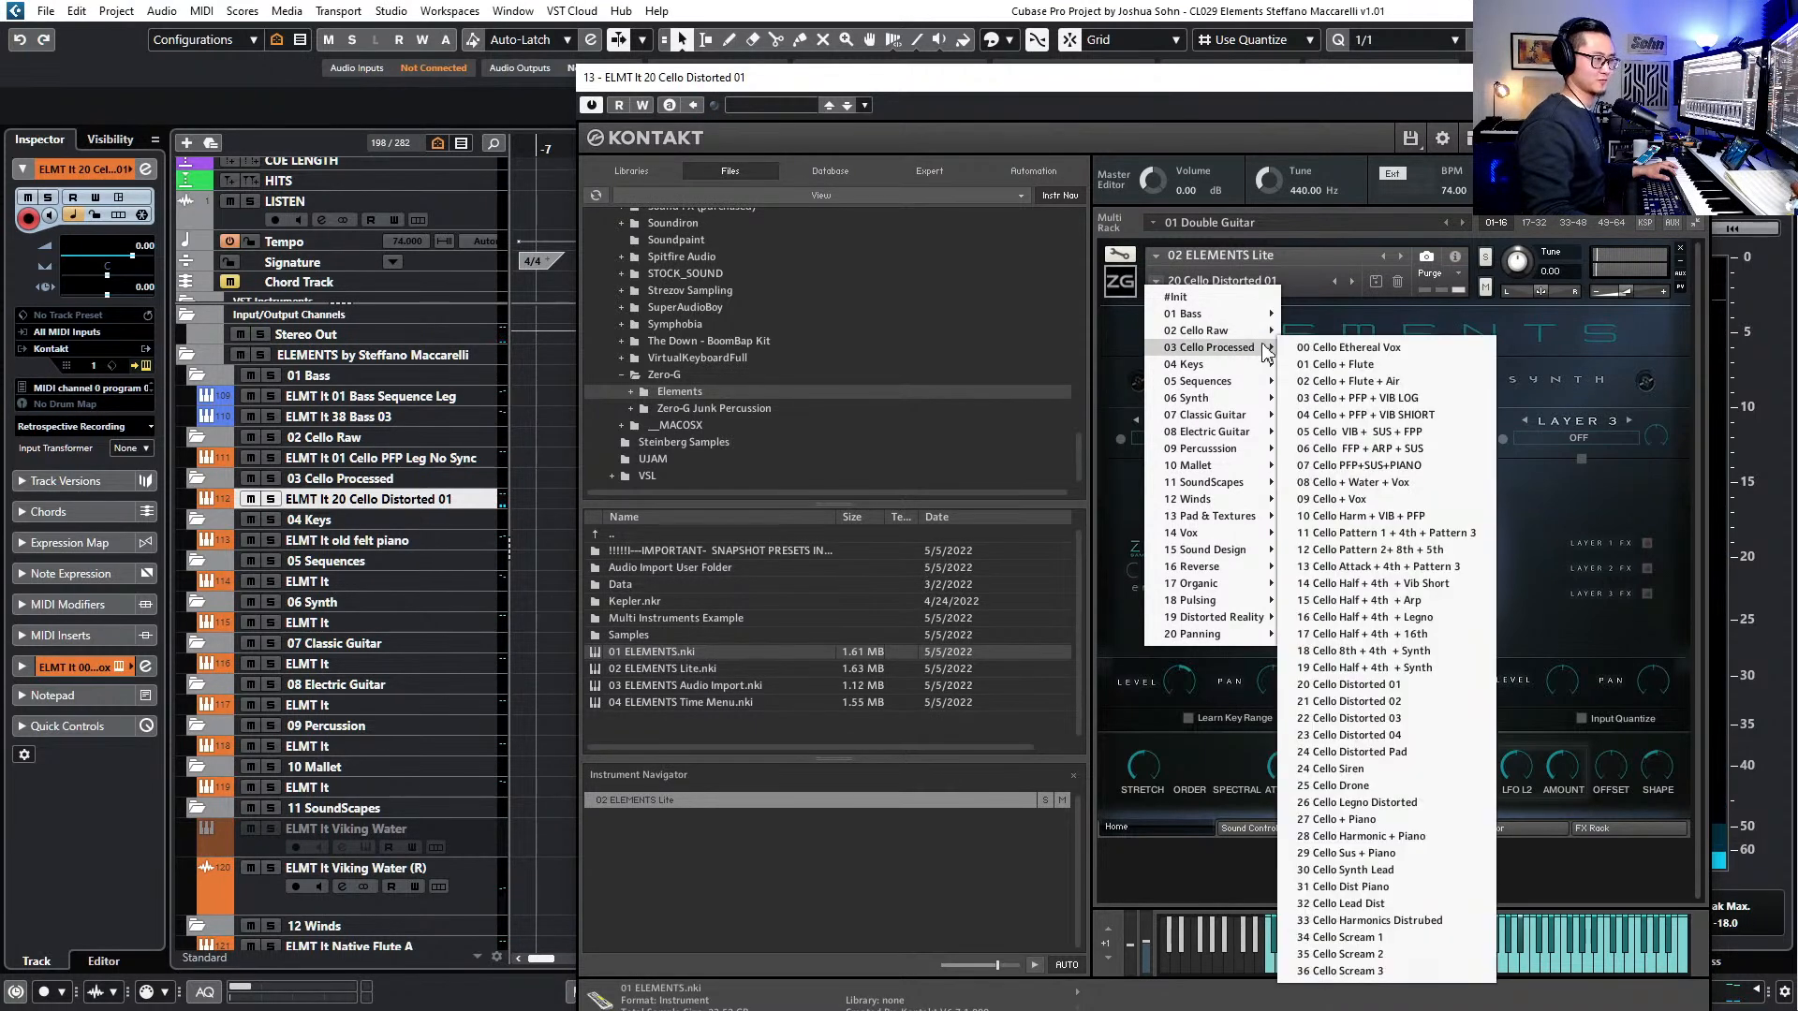
click(1414, 754)
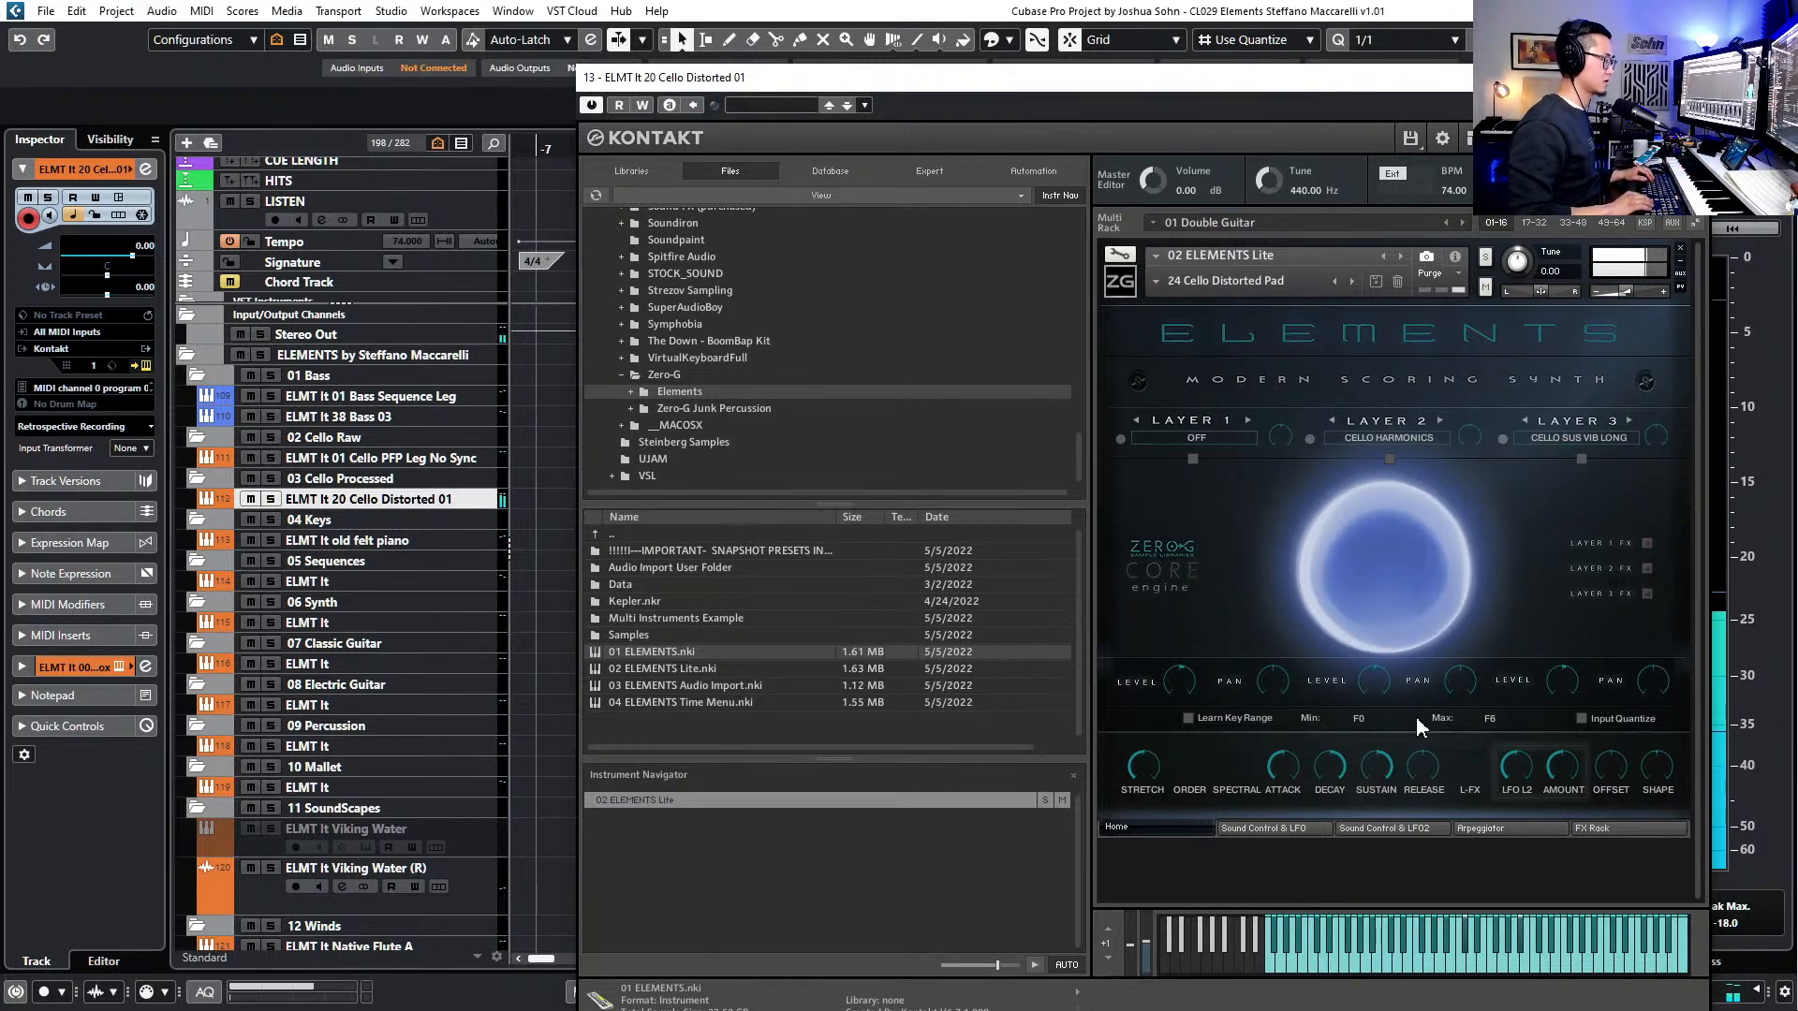
key(Up)
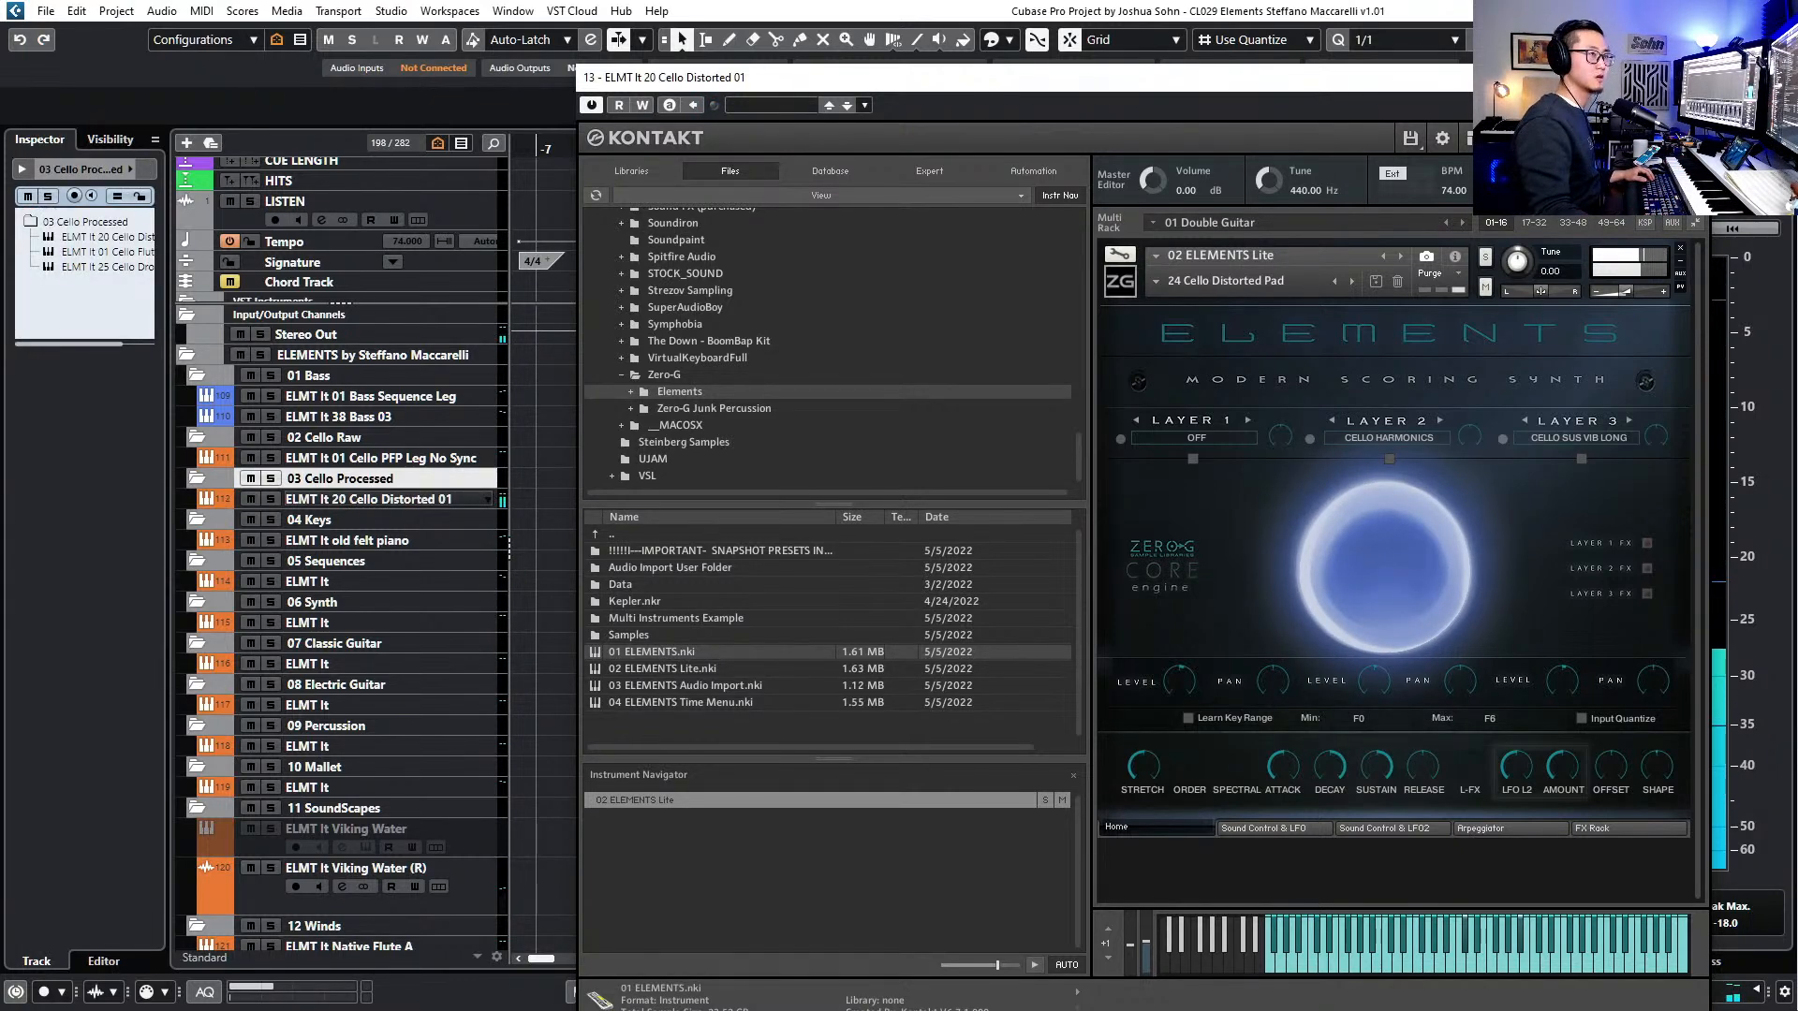
click(1689, 77)
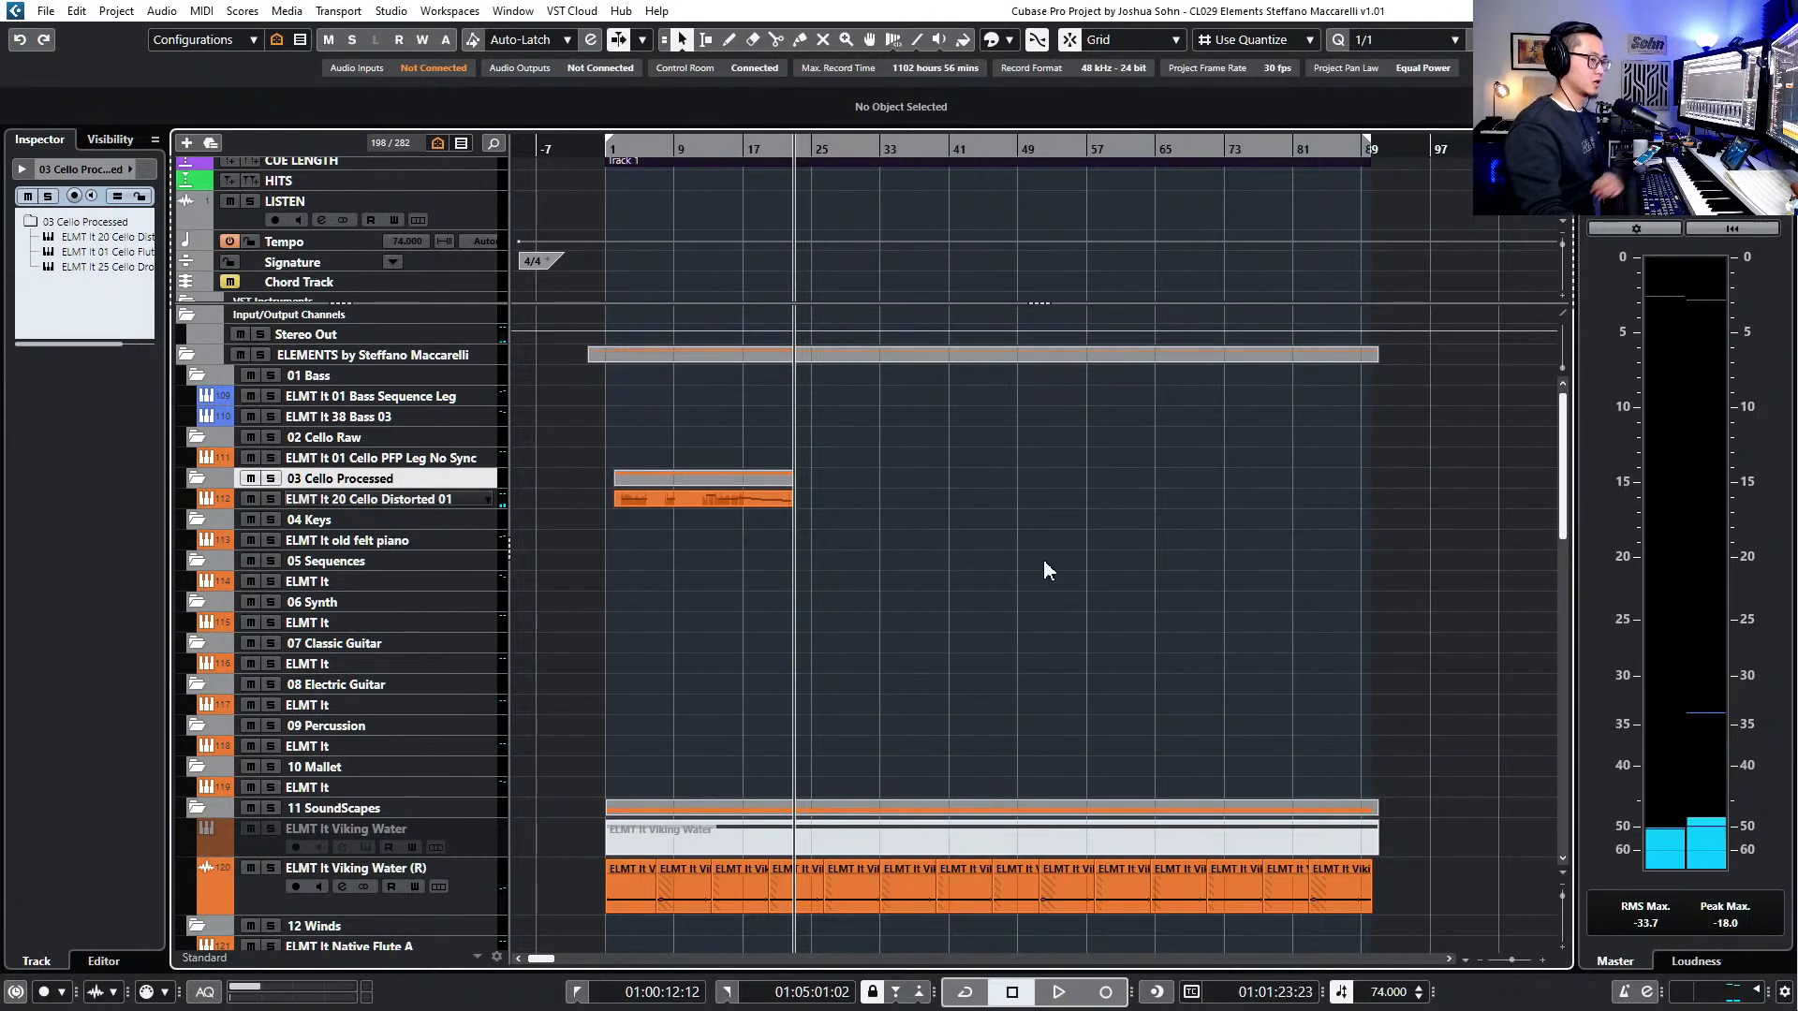
- Mute the recorded part on the Cello Distorted 01 track and audition the new patch over the water loop from about bar 23
click(755, 507)
key(shift+m)
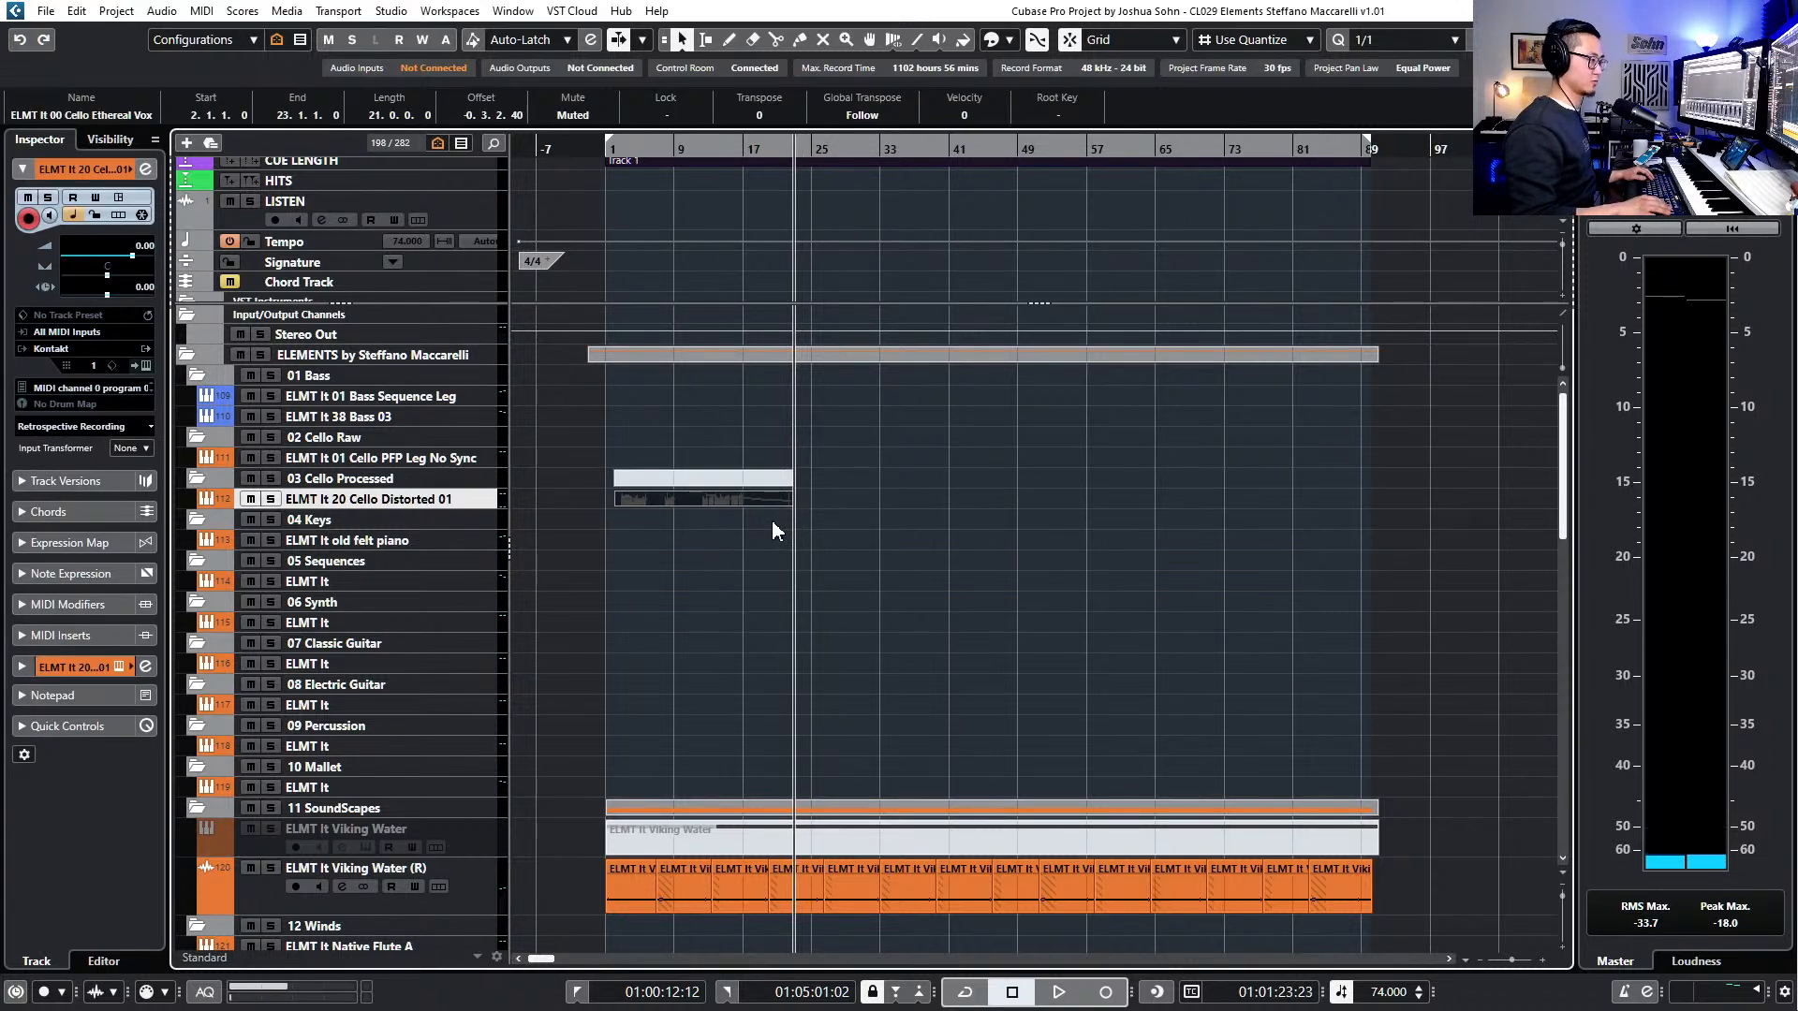
key(space)
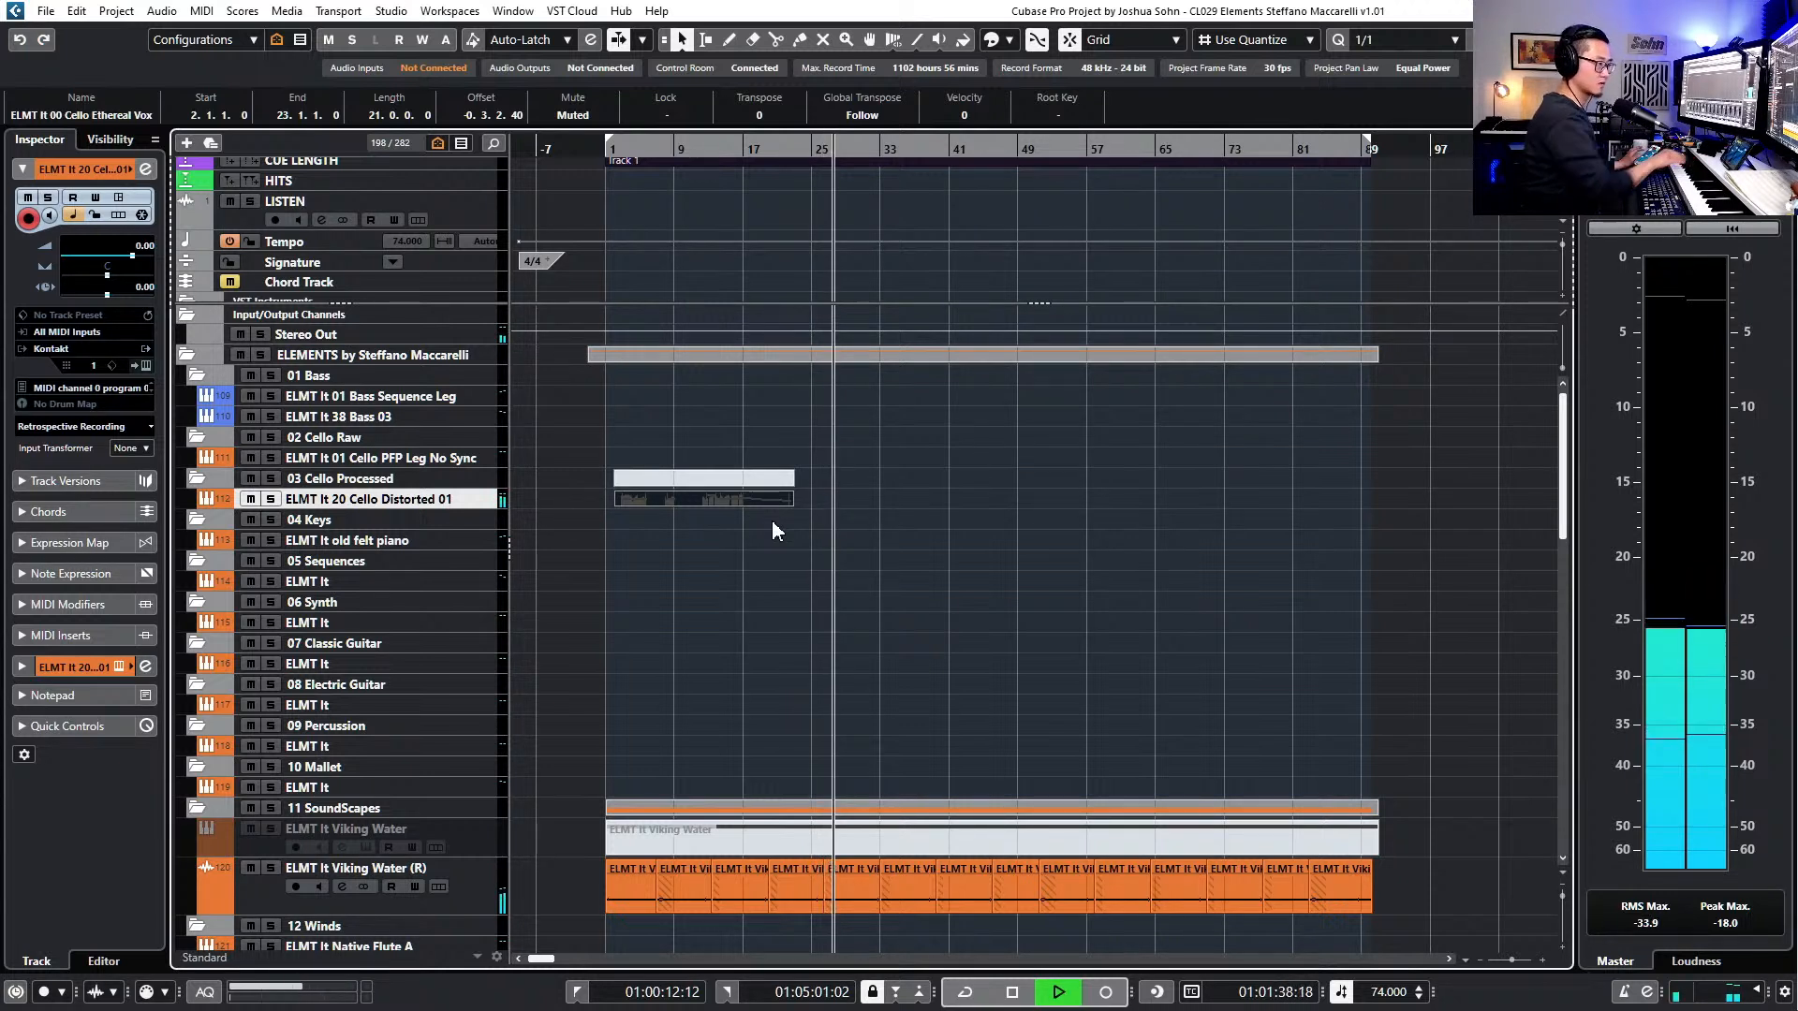
key(Down)
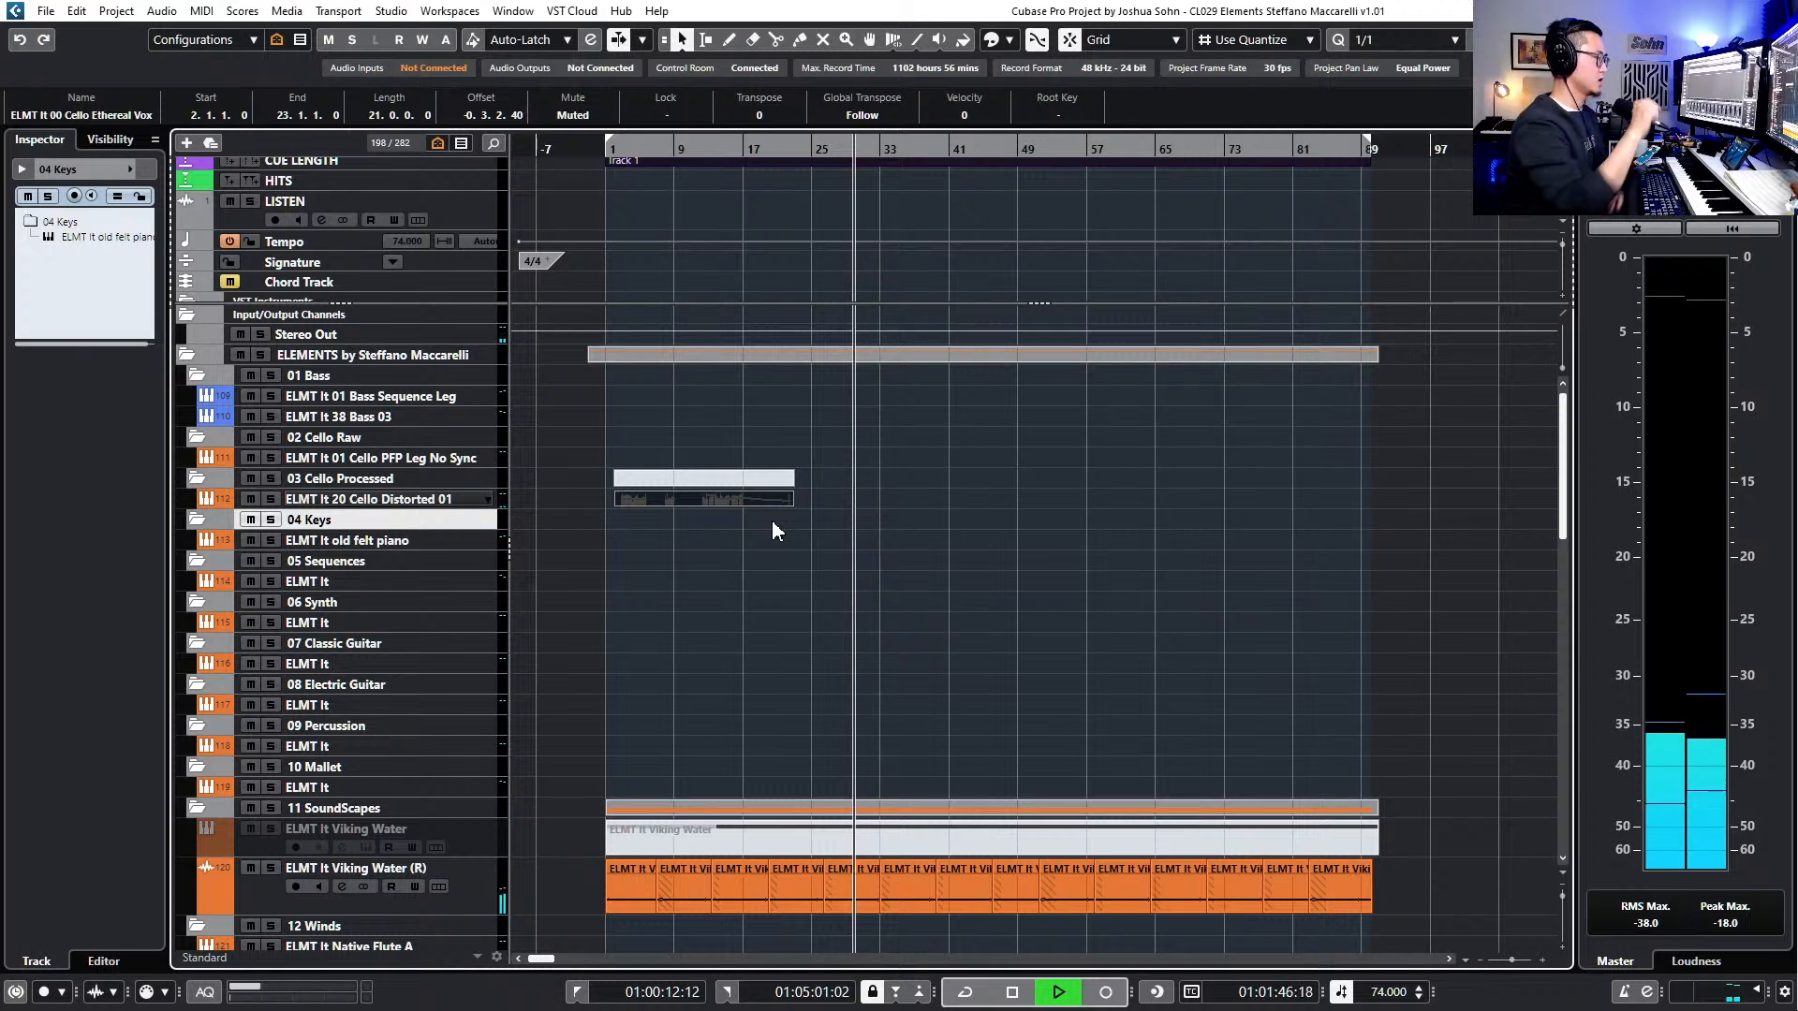
click(694, 551)
key(space)
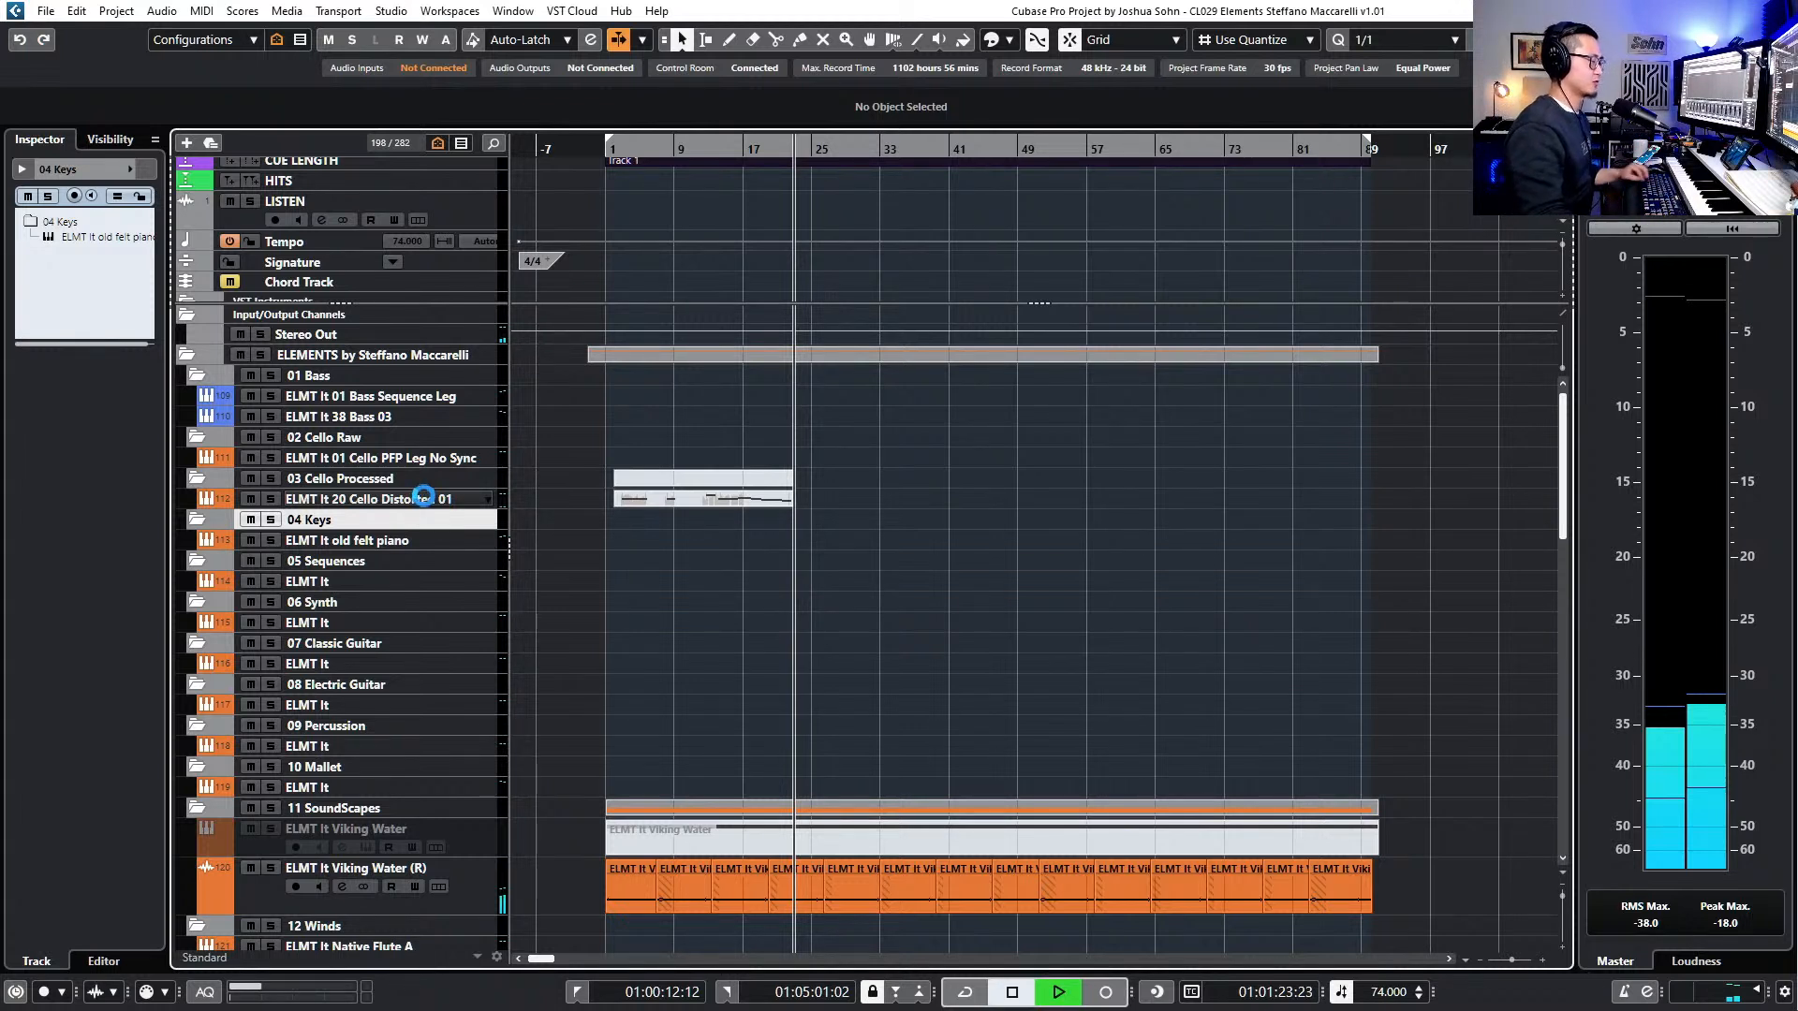
click(436, 498)
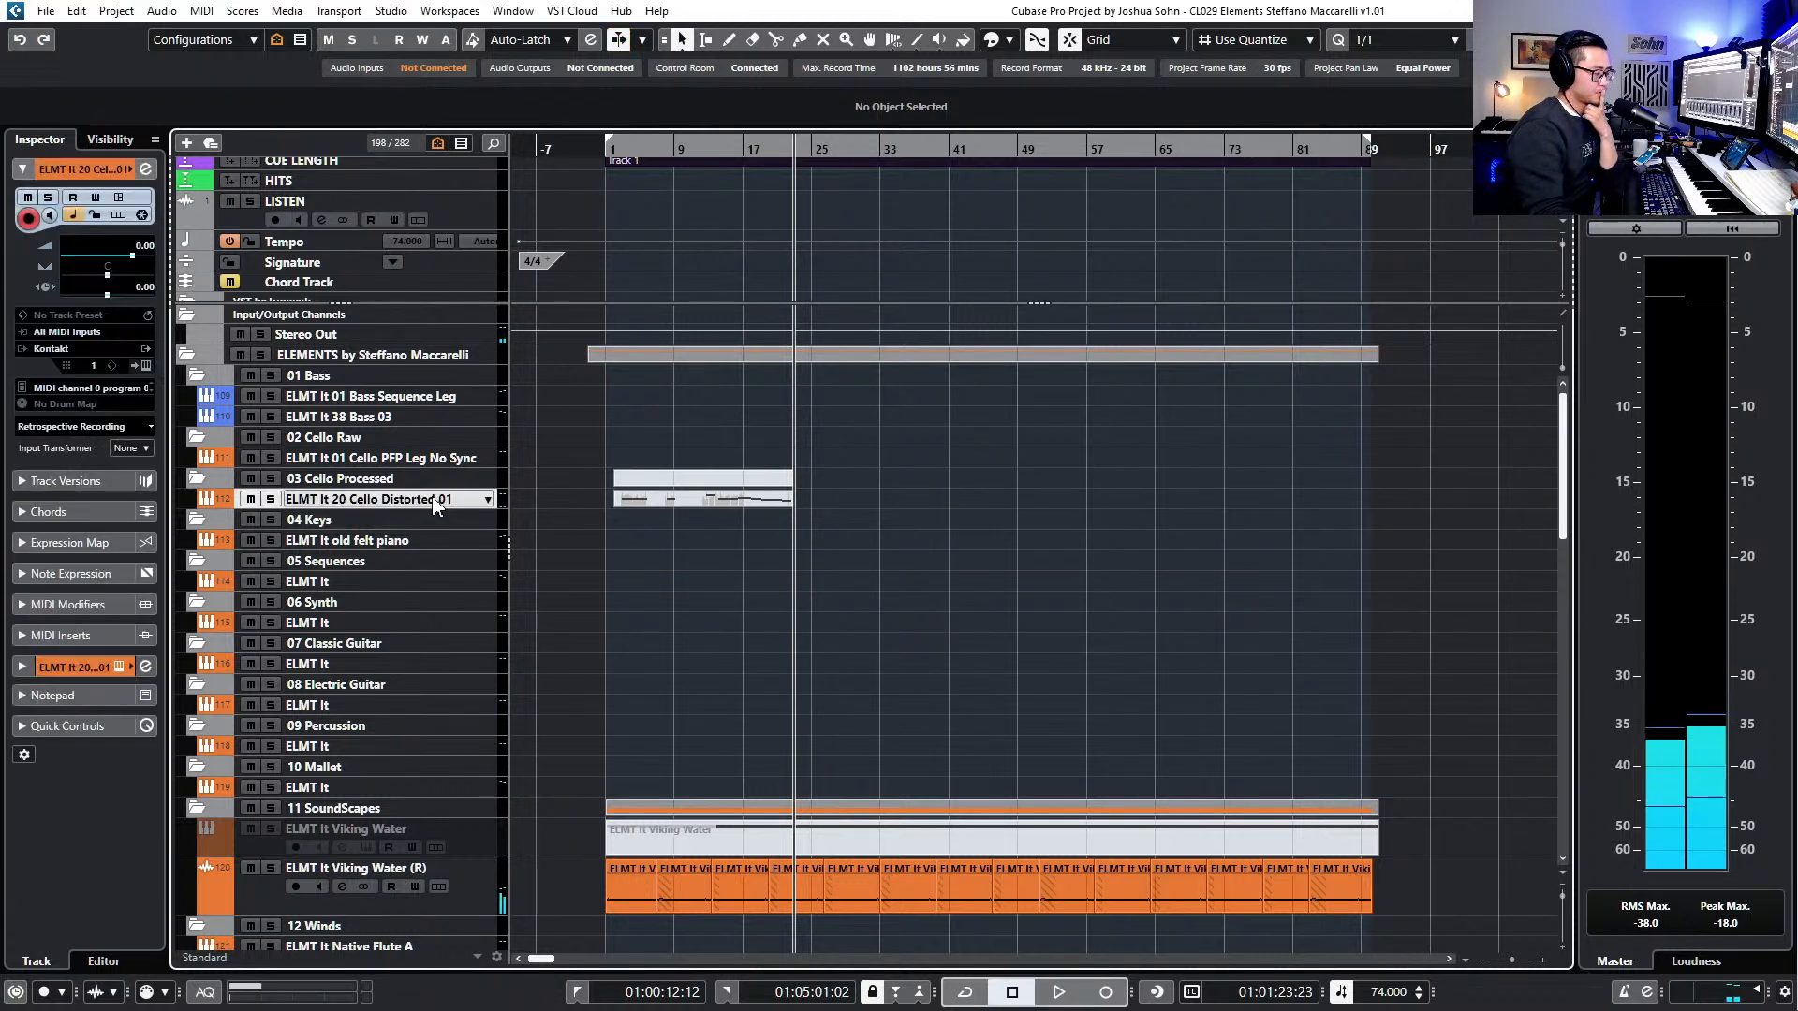
key(space)
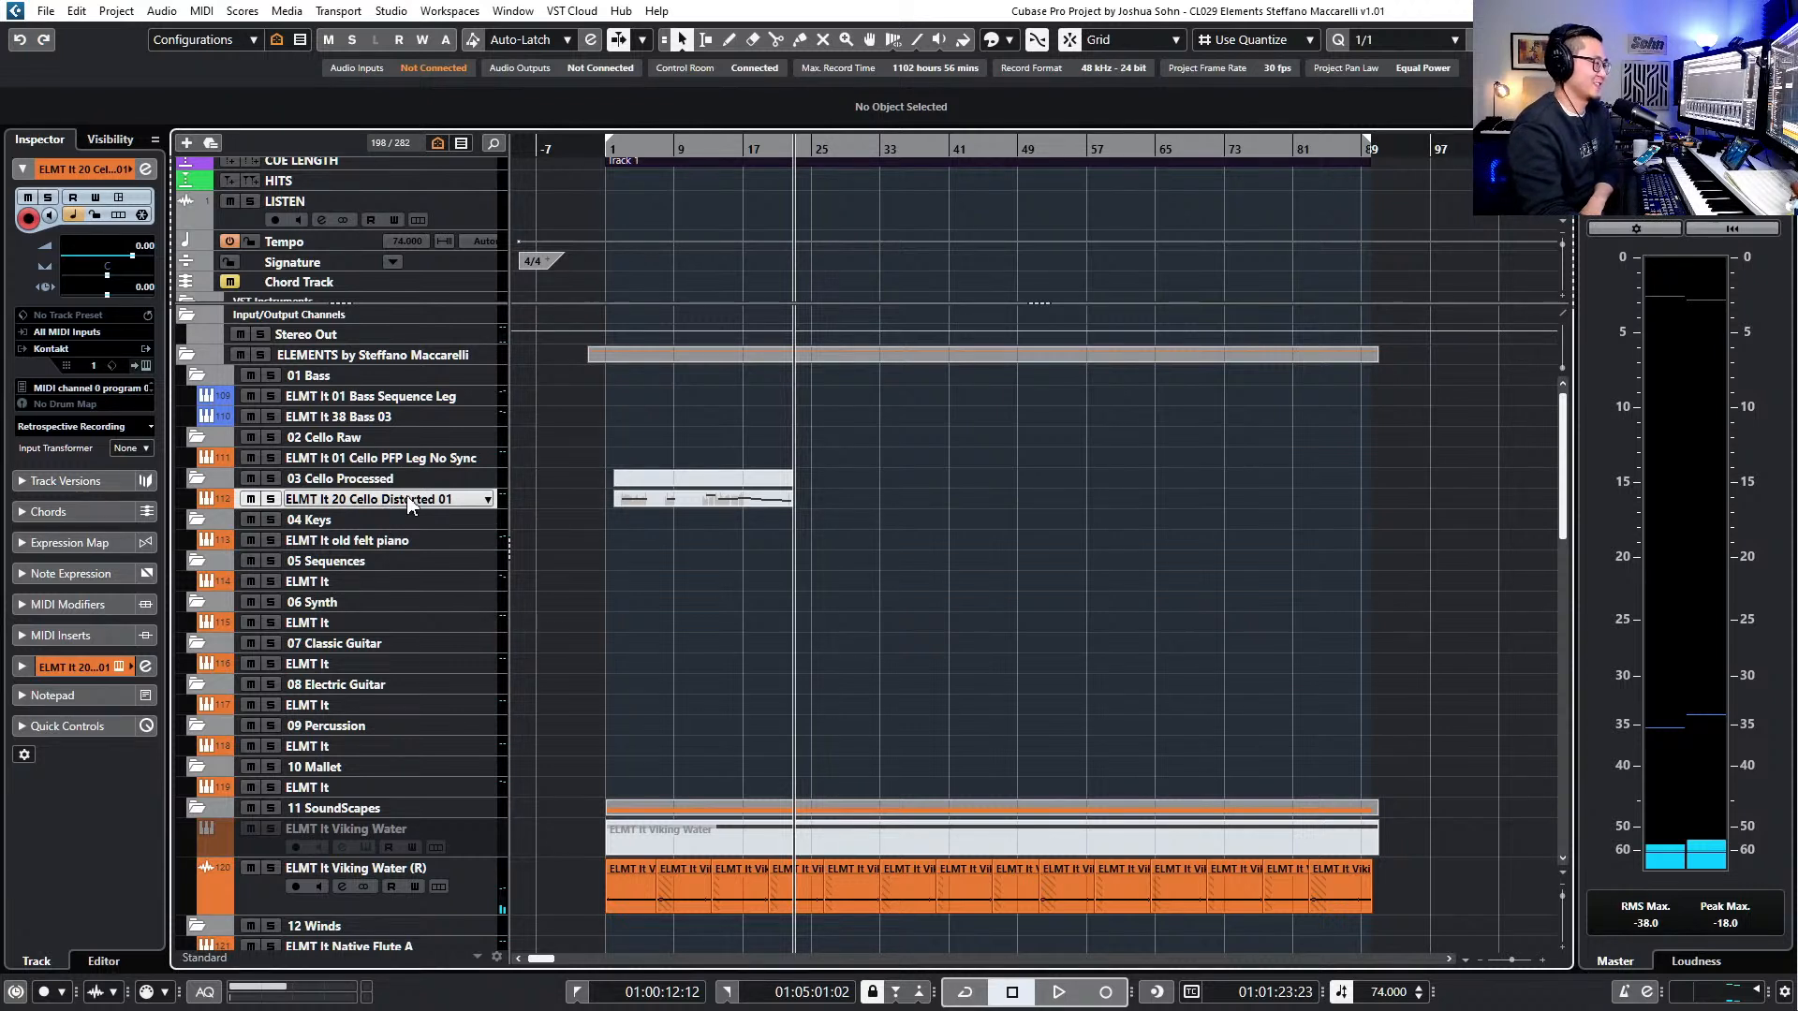
- Duplicate the Cello Distorted 01 track and rename the copy as ELMT It 00 Cello Ethereal Vox
key(ctrl+shift+d)
double_click(361, 516)
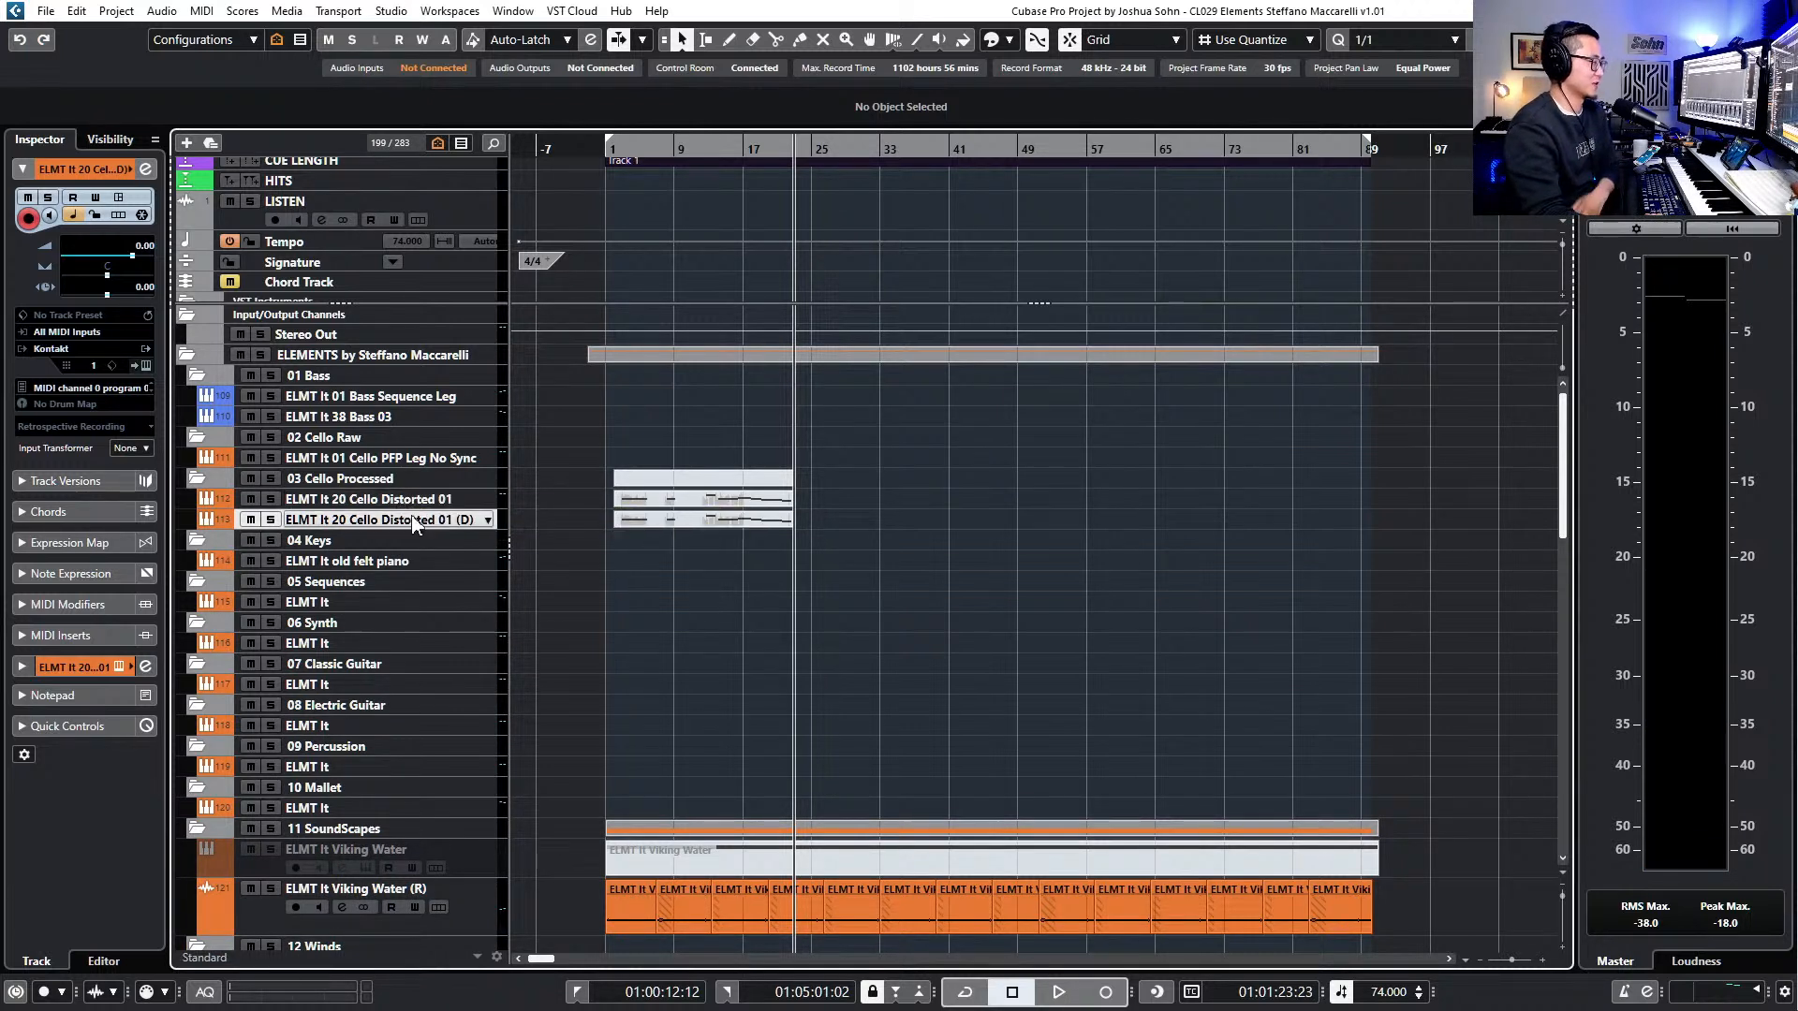
click(329, 517)
key(BackSpace)
key(BackSpace)
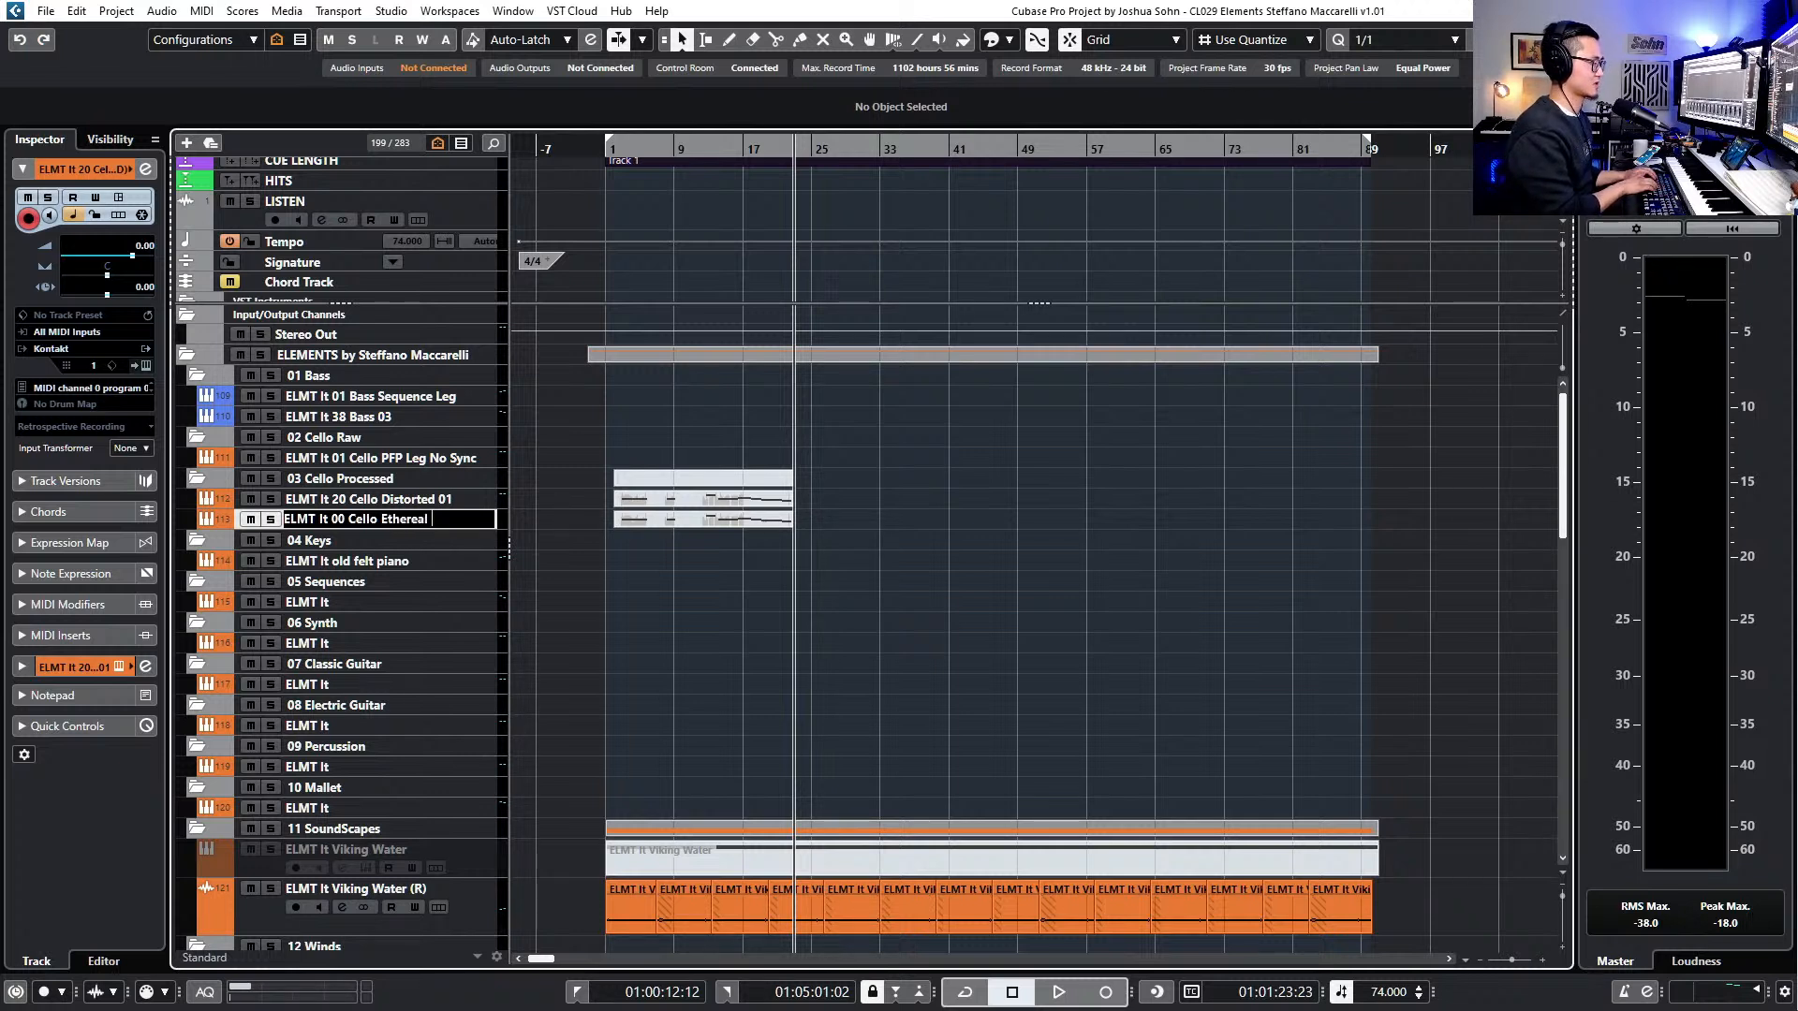
text(ox)
key(Return)
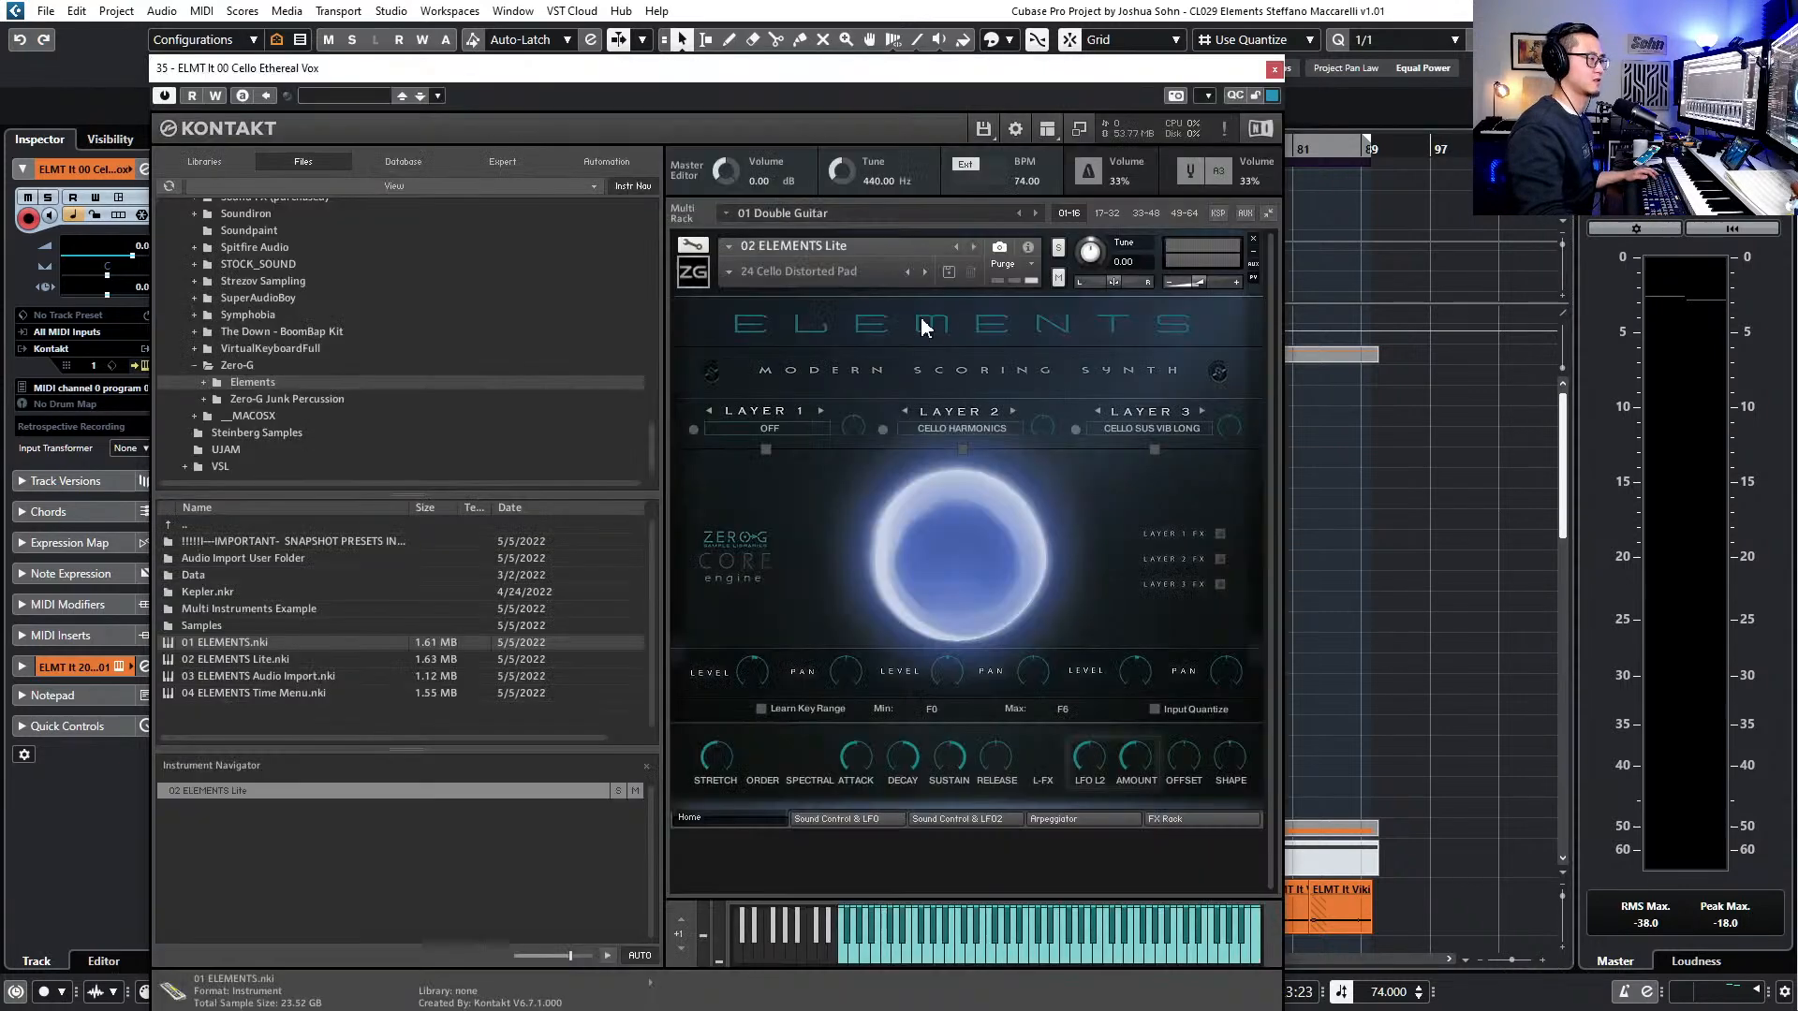
- Load the 00 Cello Ethereal Vox preset from the 03 Cello Processed category into the duplicated track and close its Kontakt instrument
click(730, 267)
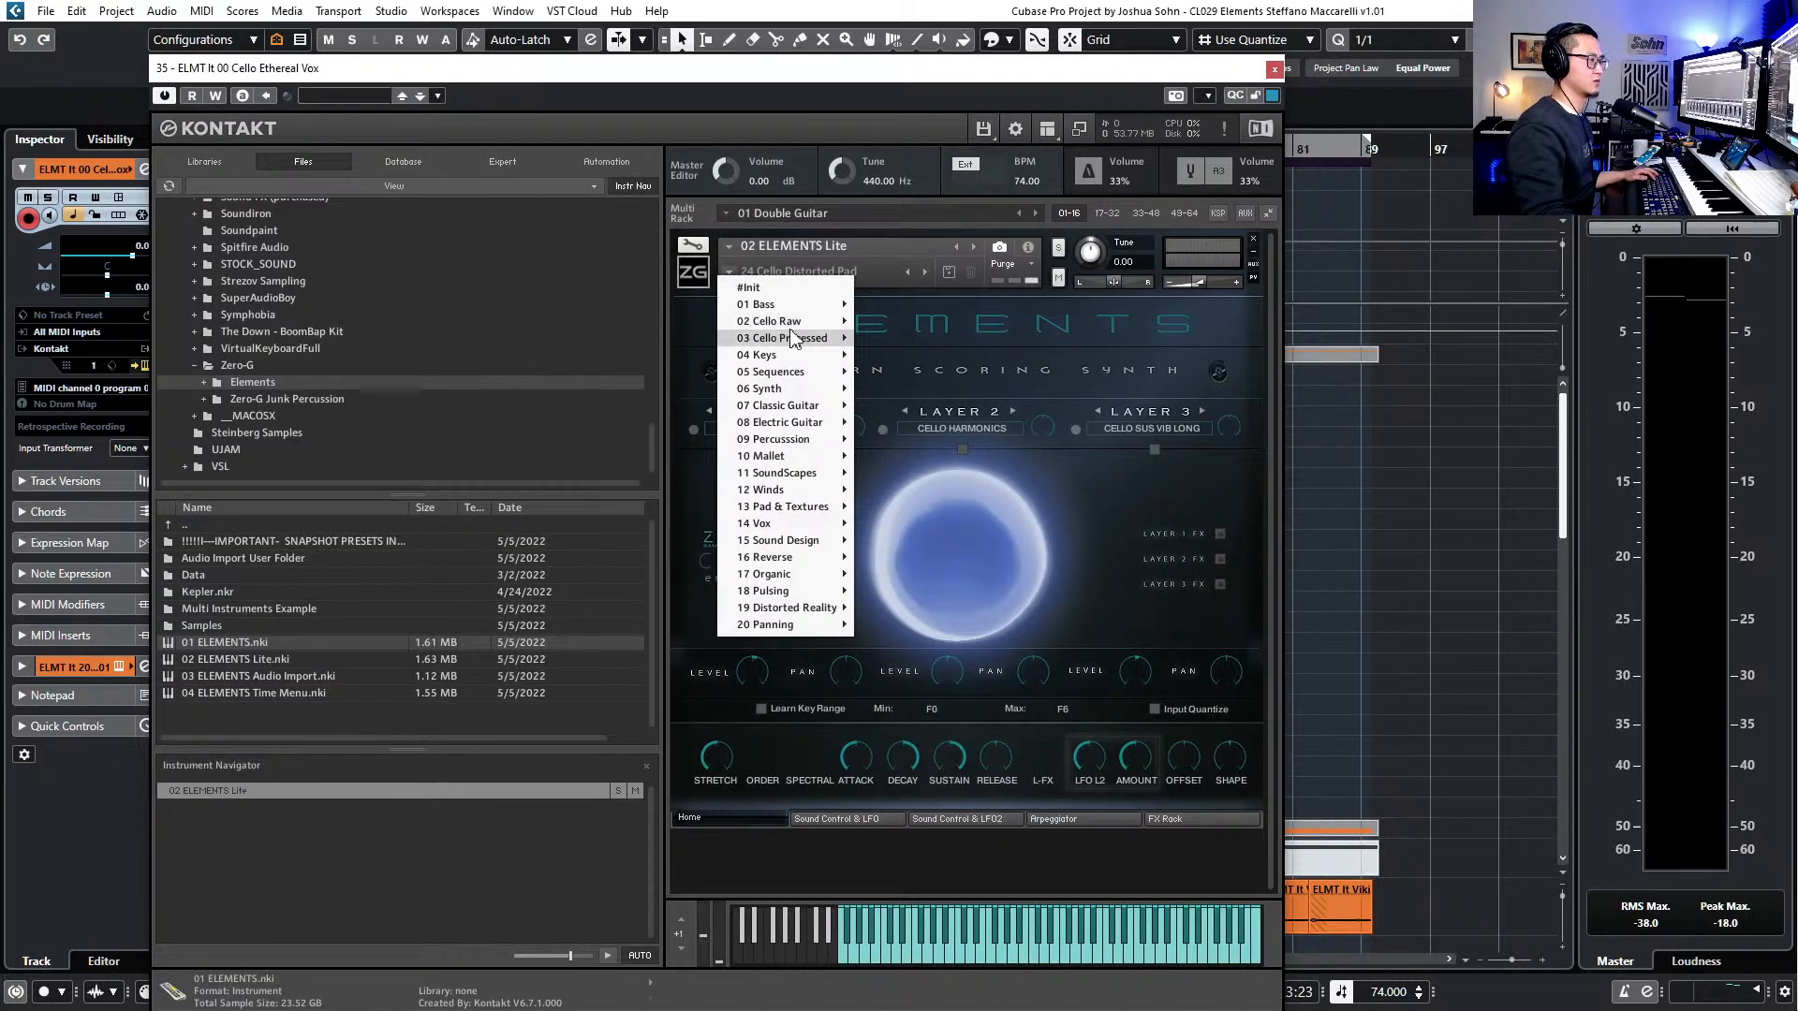
mouse_move(801, 337)
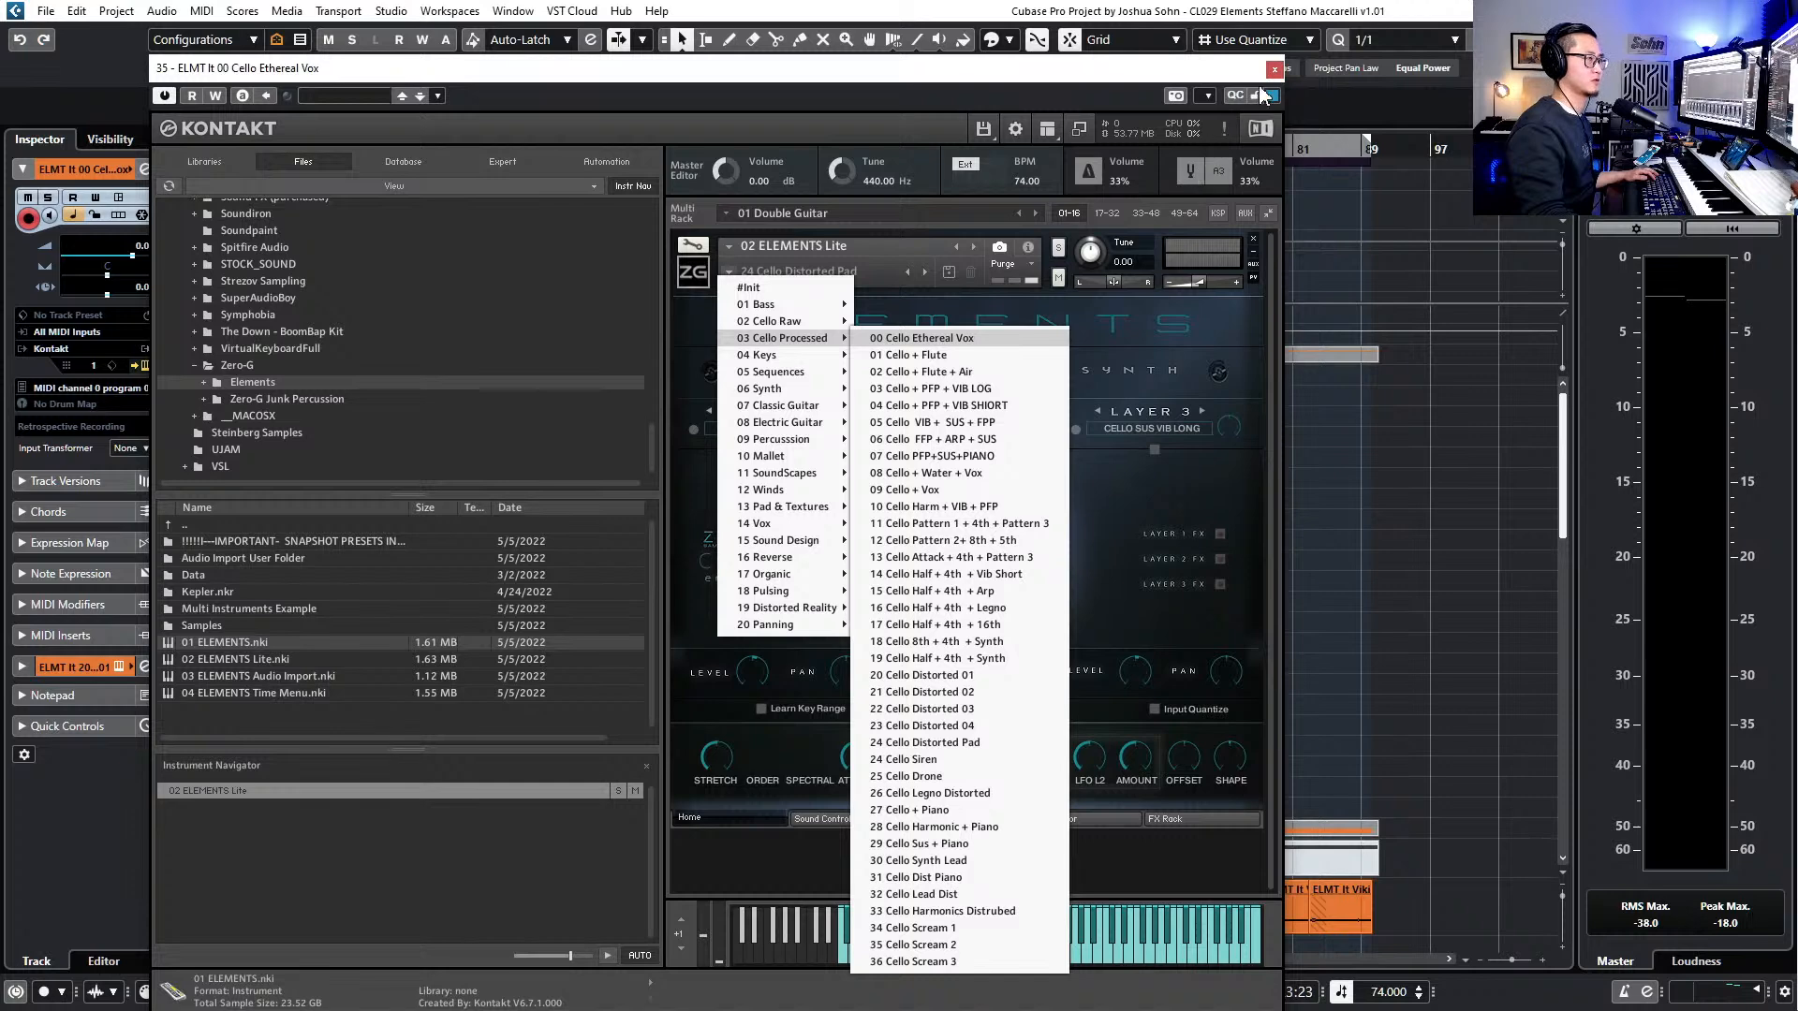
click(1274, 71)
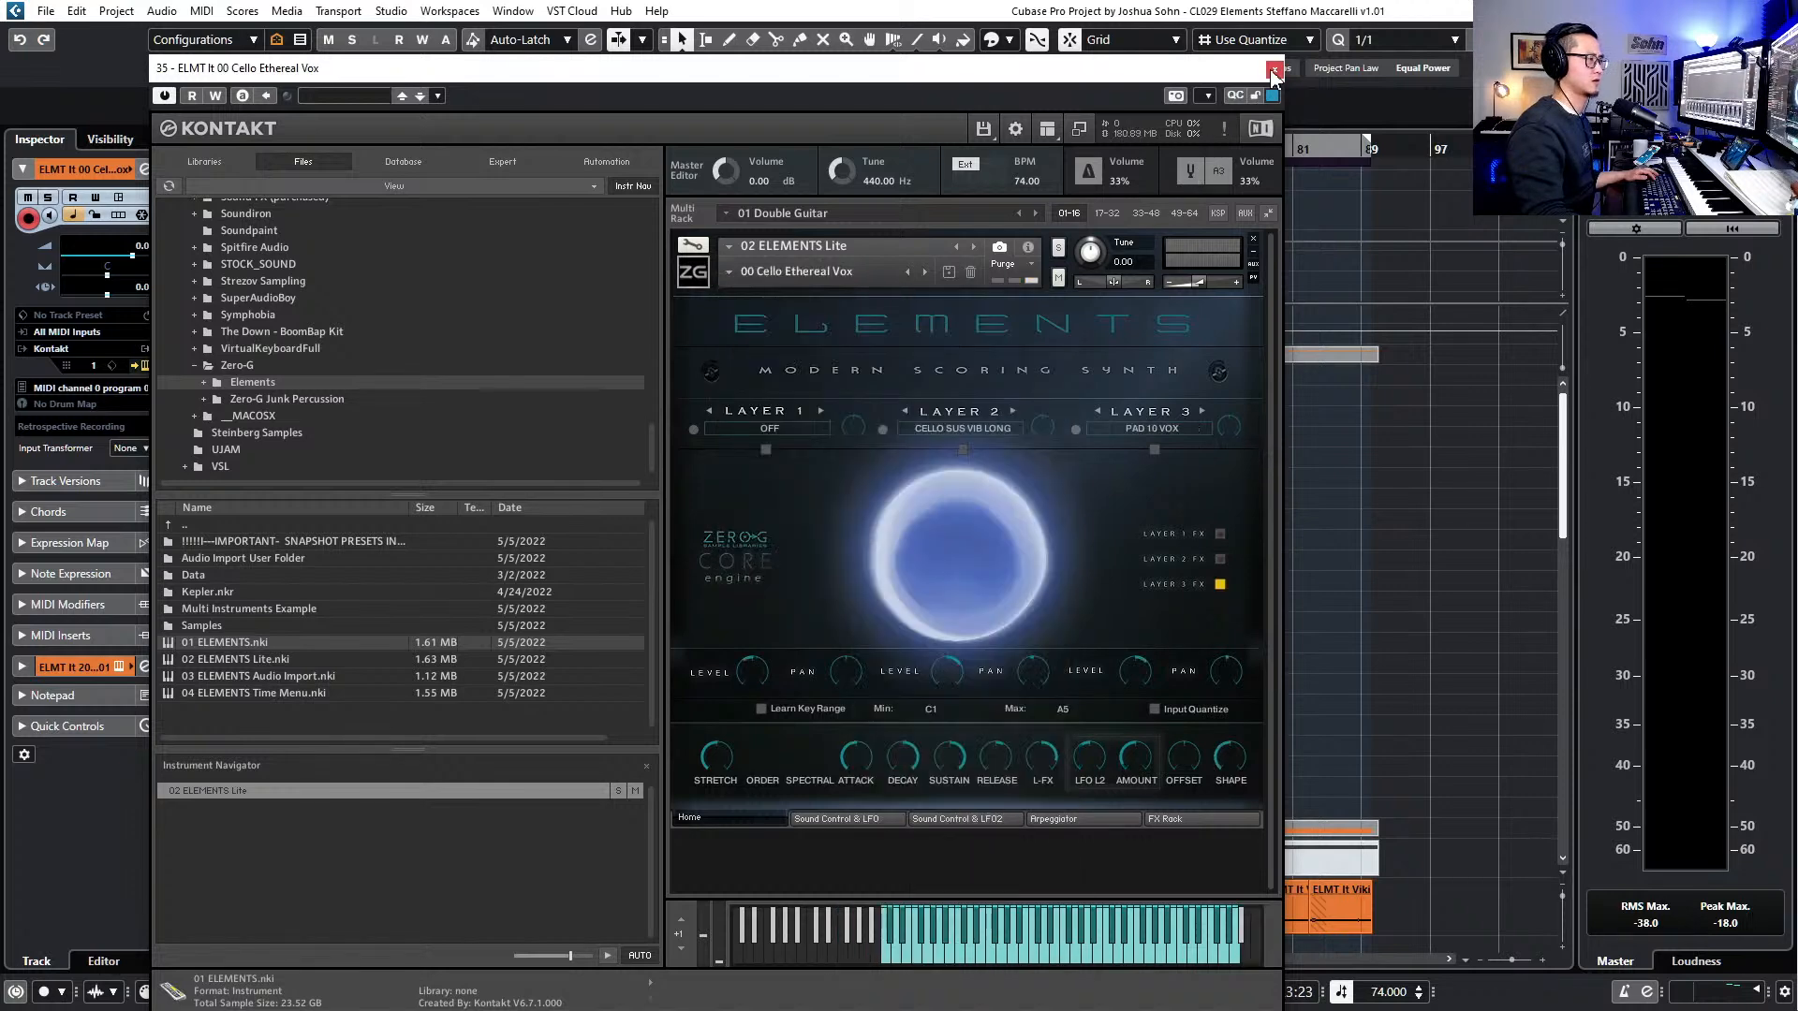
click(1273, 71)
- Delete the recorded parts from the Cello Distorted 01 and Cello Ethereal Vox tracks and move the playhead back to the start
click(433, 503)
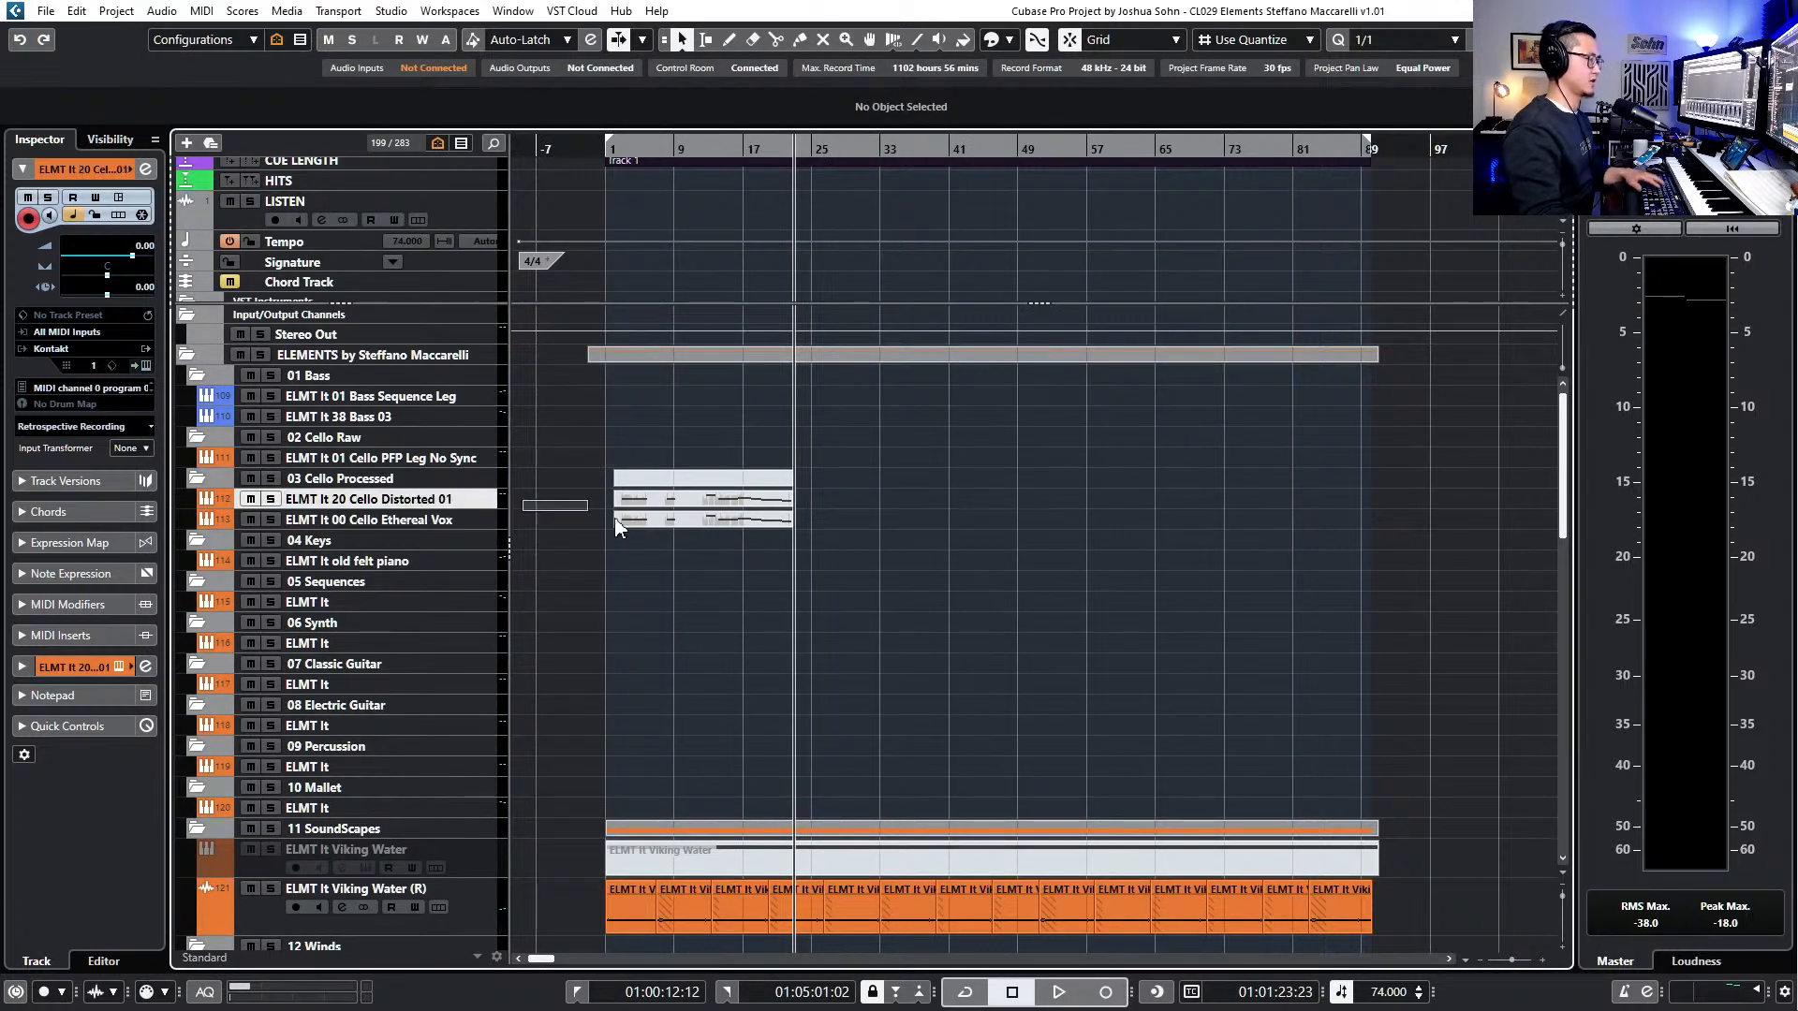
key(space)
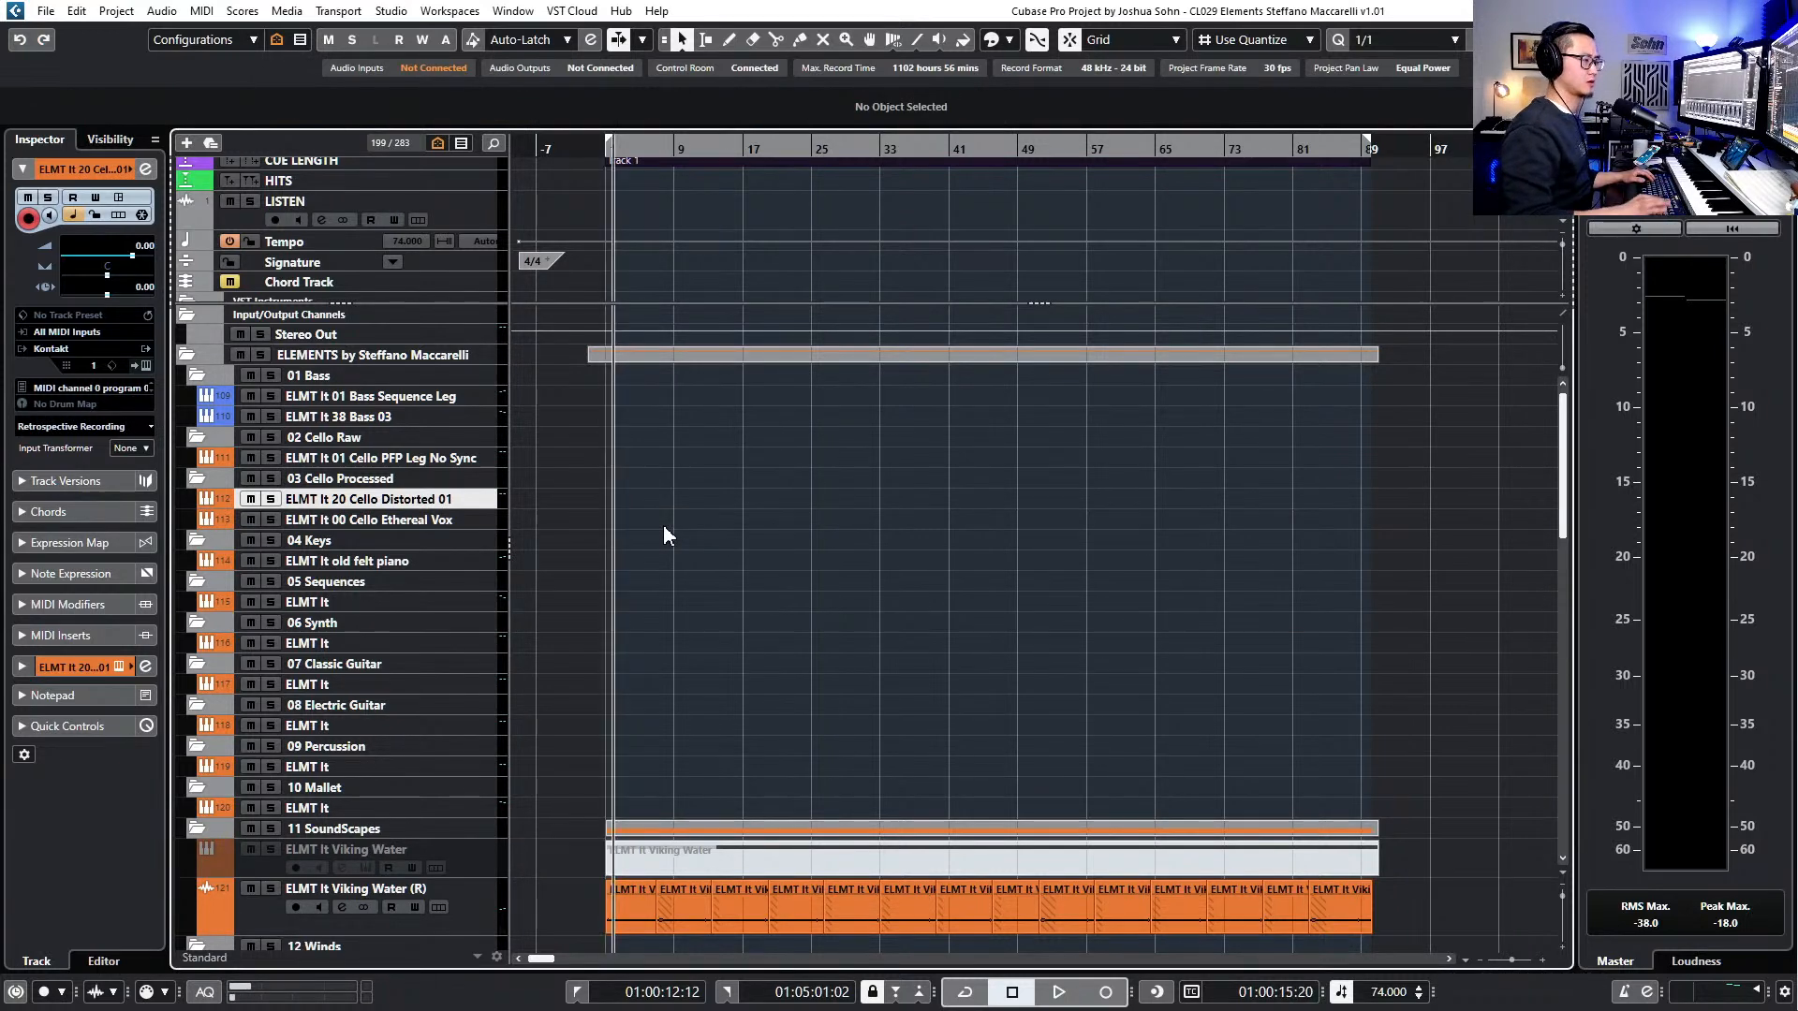
scroll(670, 515, down, 3)
scroll(678, 496, up, 3)
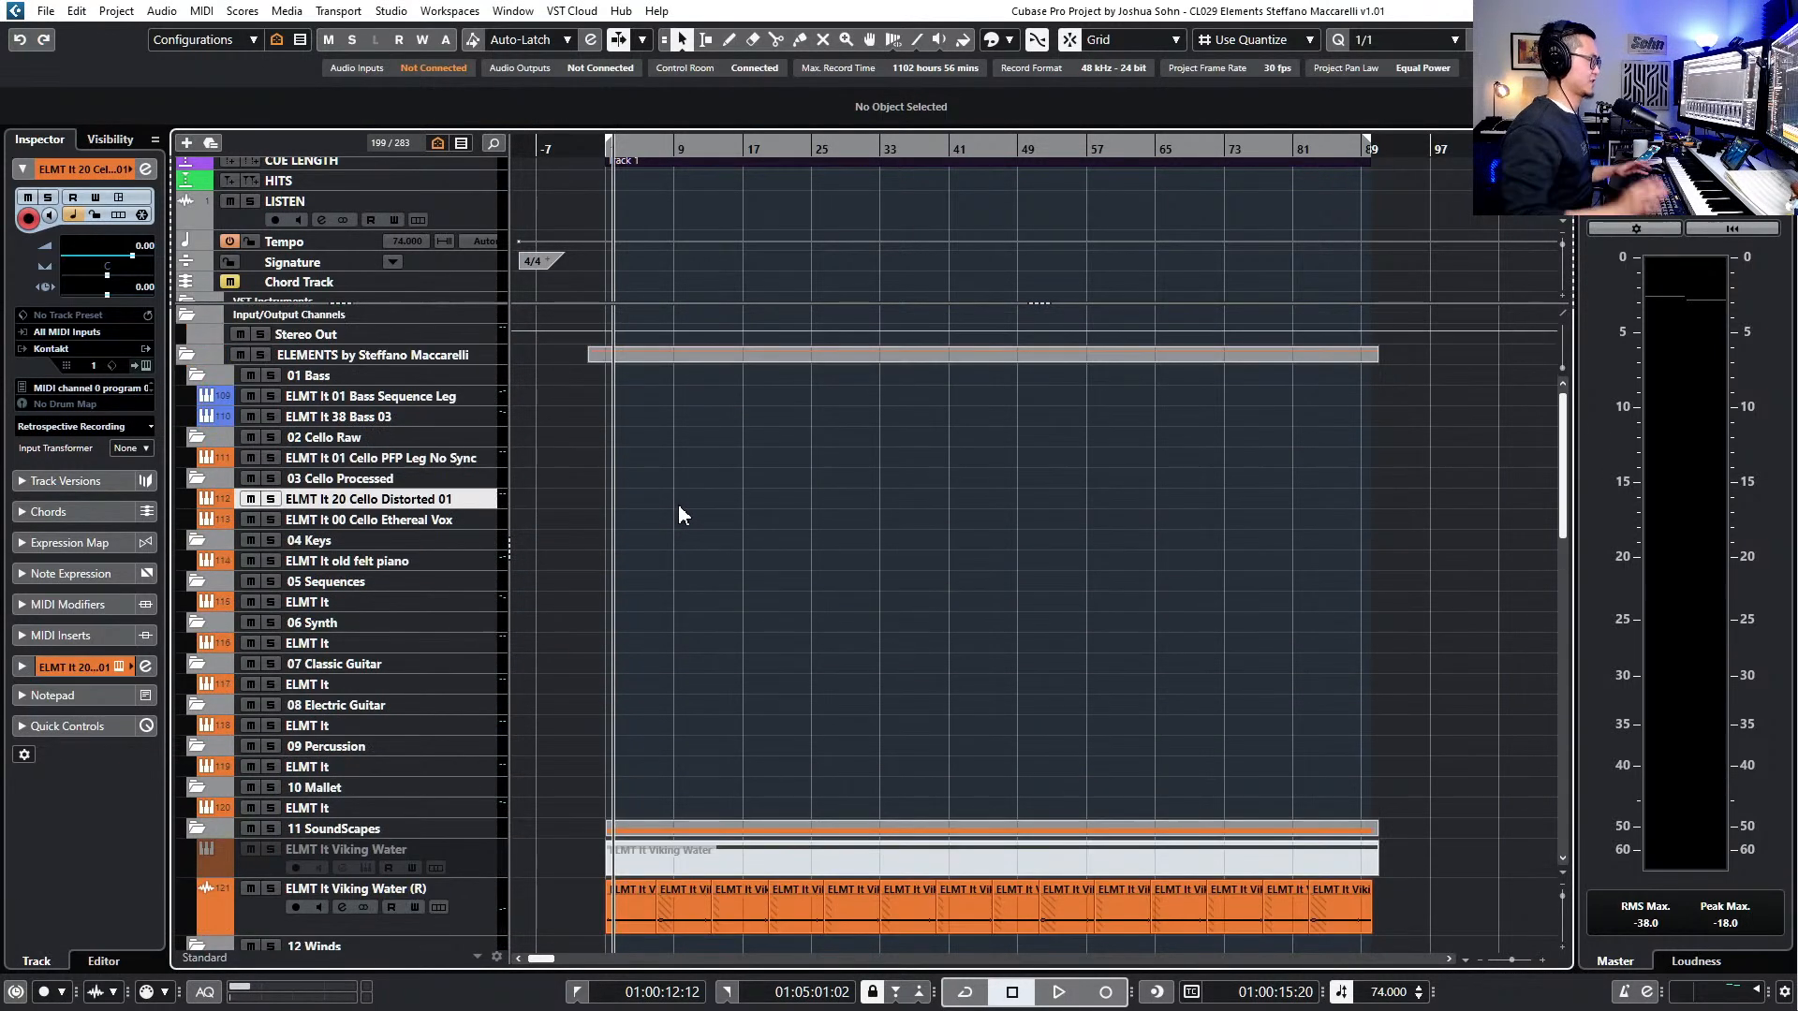
- Select the ELMT It old felt piano track and open its Kontakt instrument
click(402, 563)
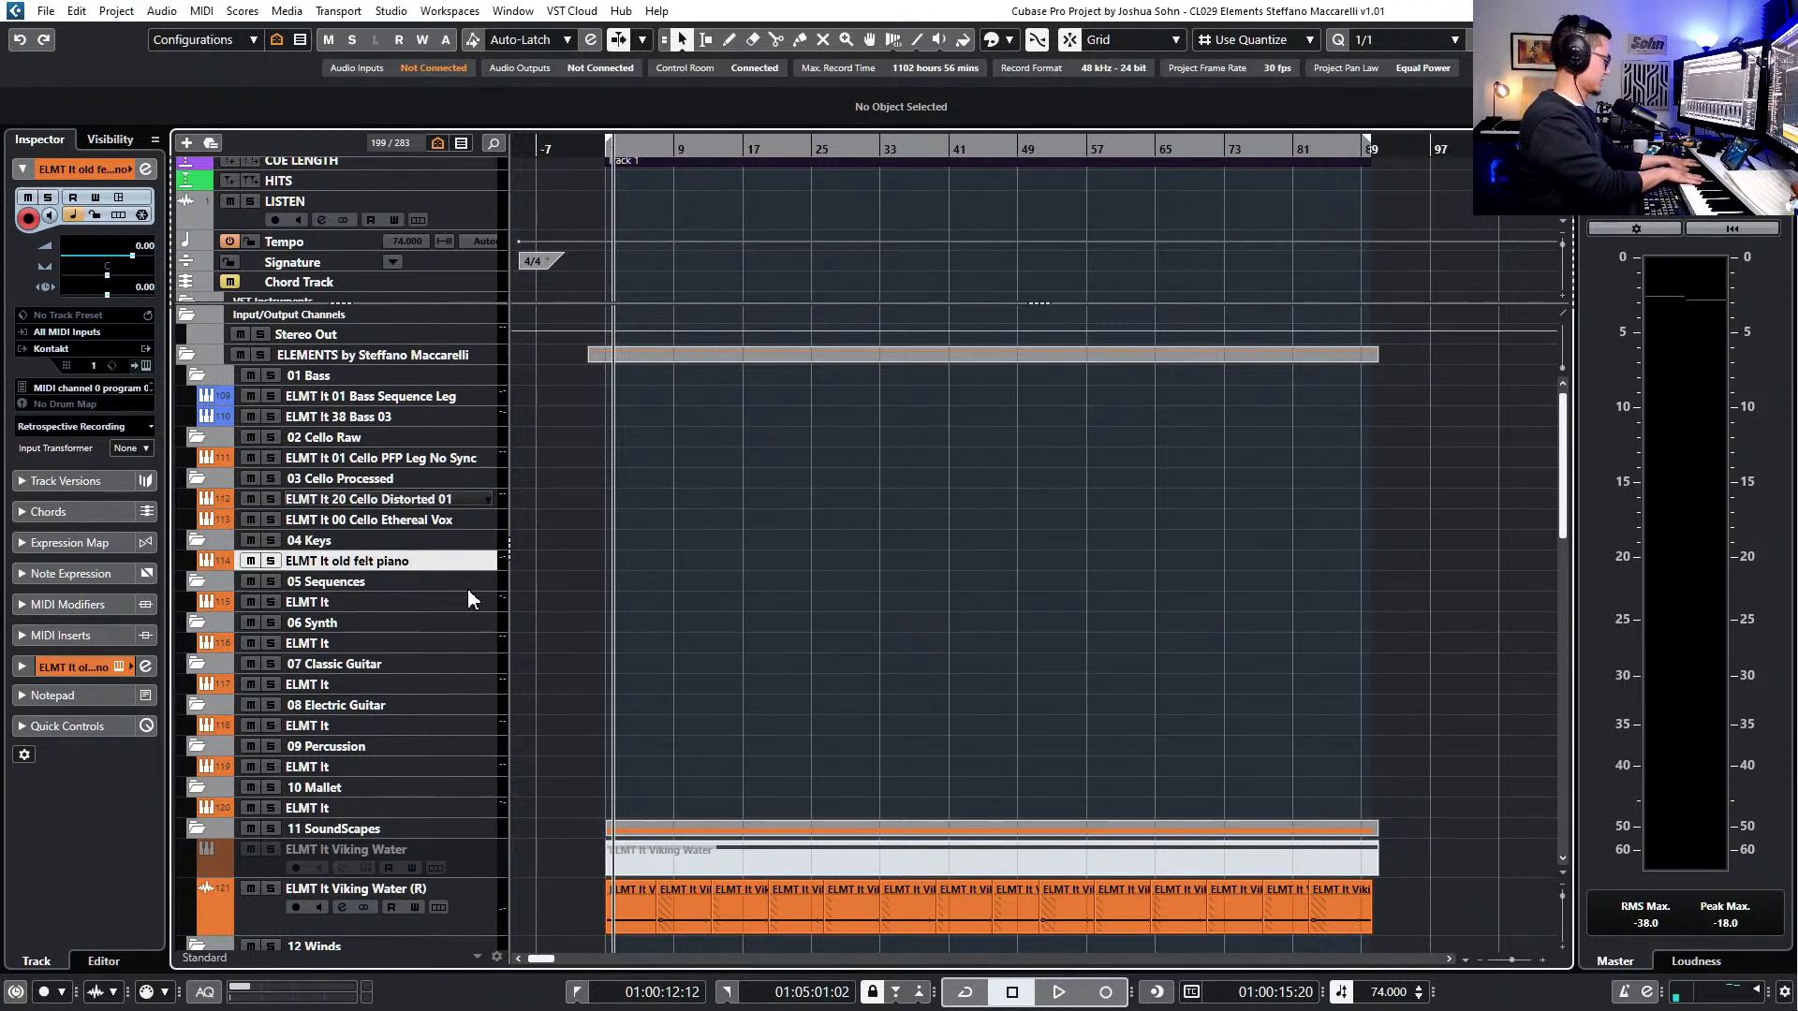
key(e)
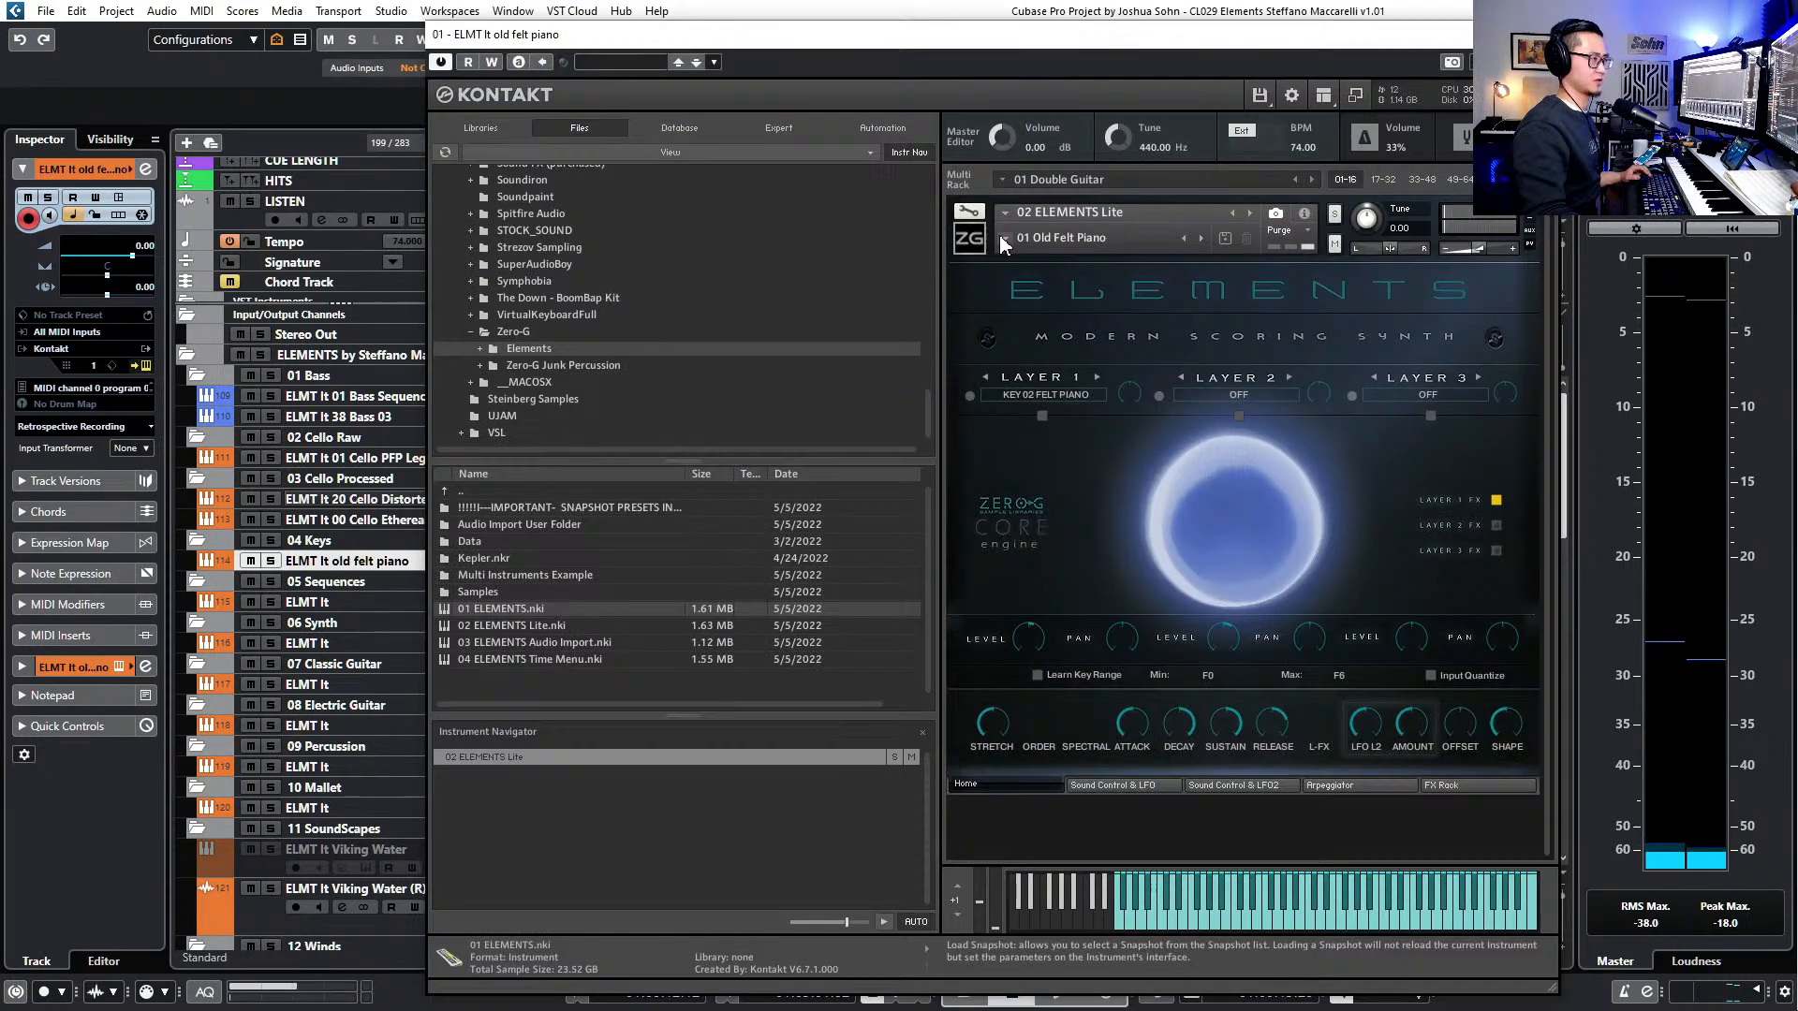
- Load the 09 Interstellar Organ snapshot from the 04 Keys category for the old felt piano track
click(1062, 236)
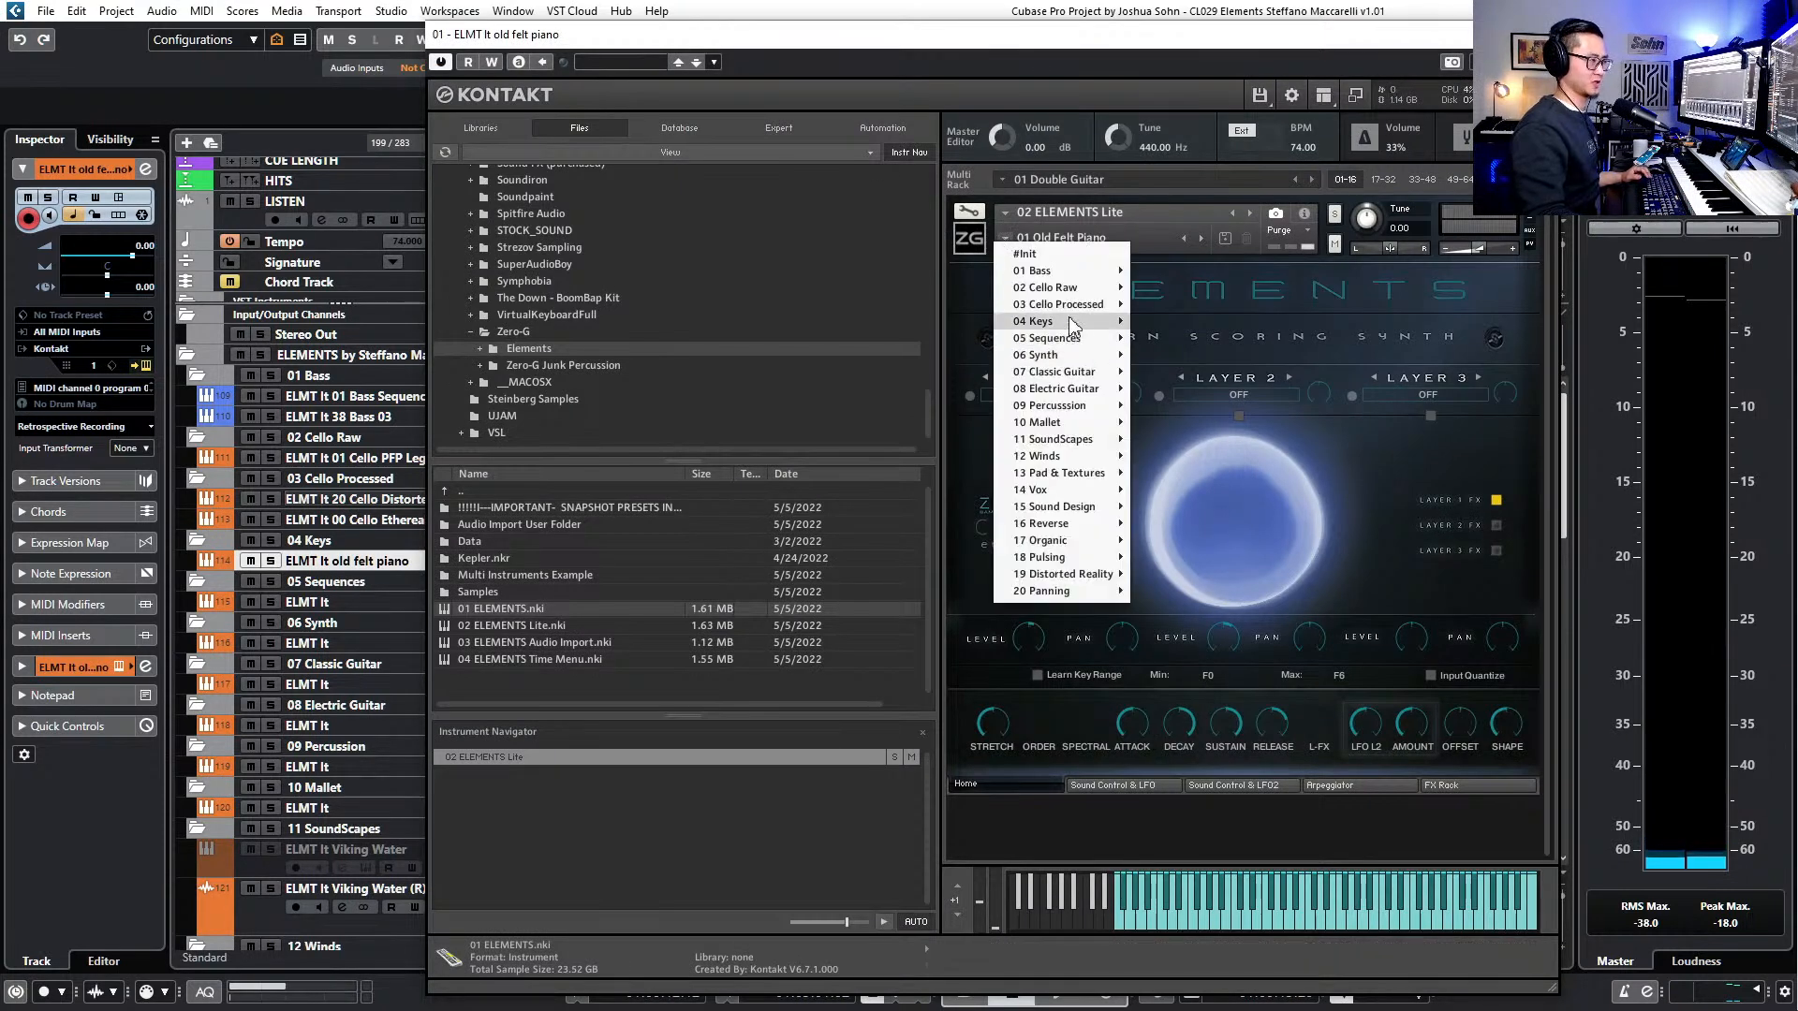
mouse_move(1063, 322)
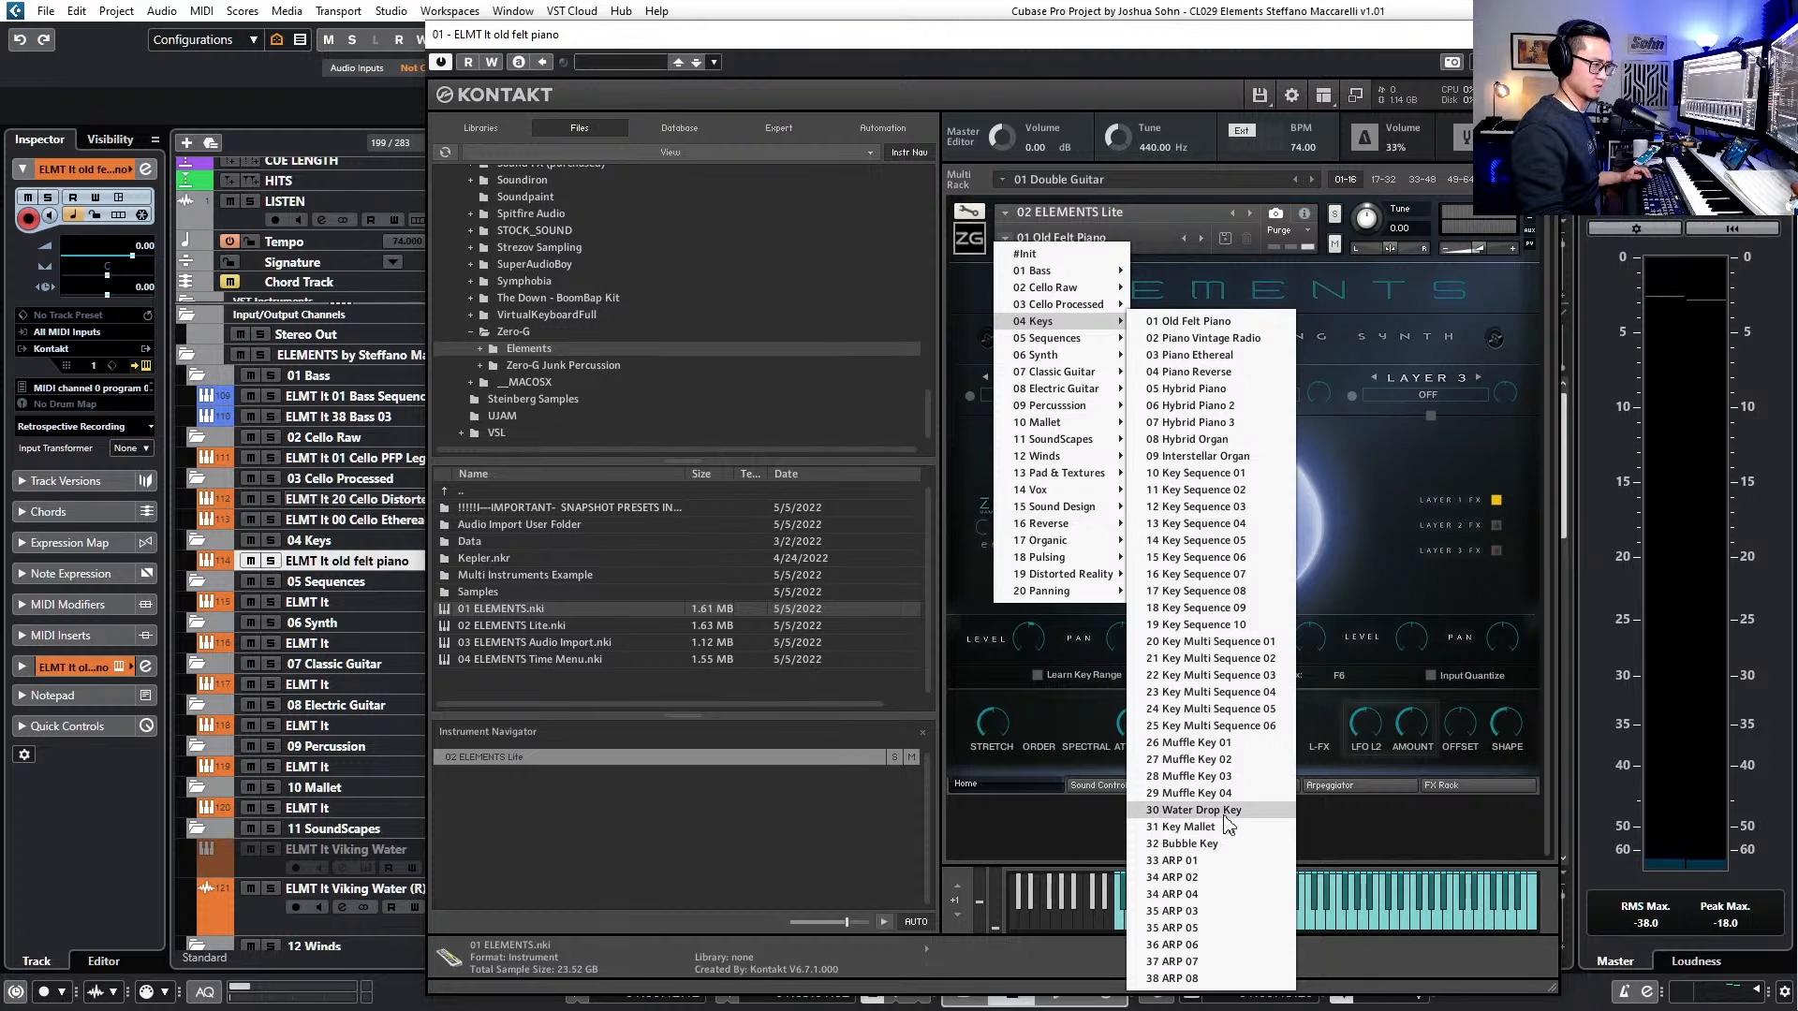
click(1224, 458)
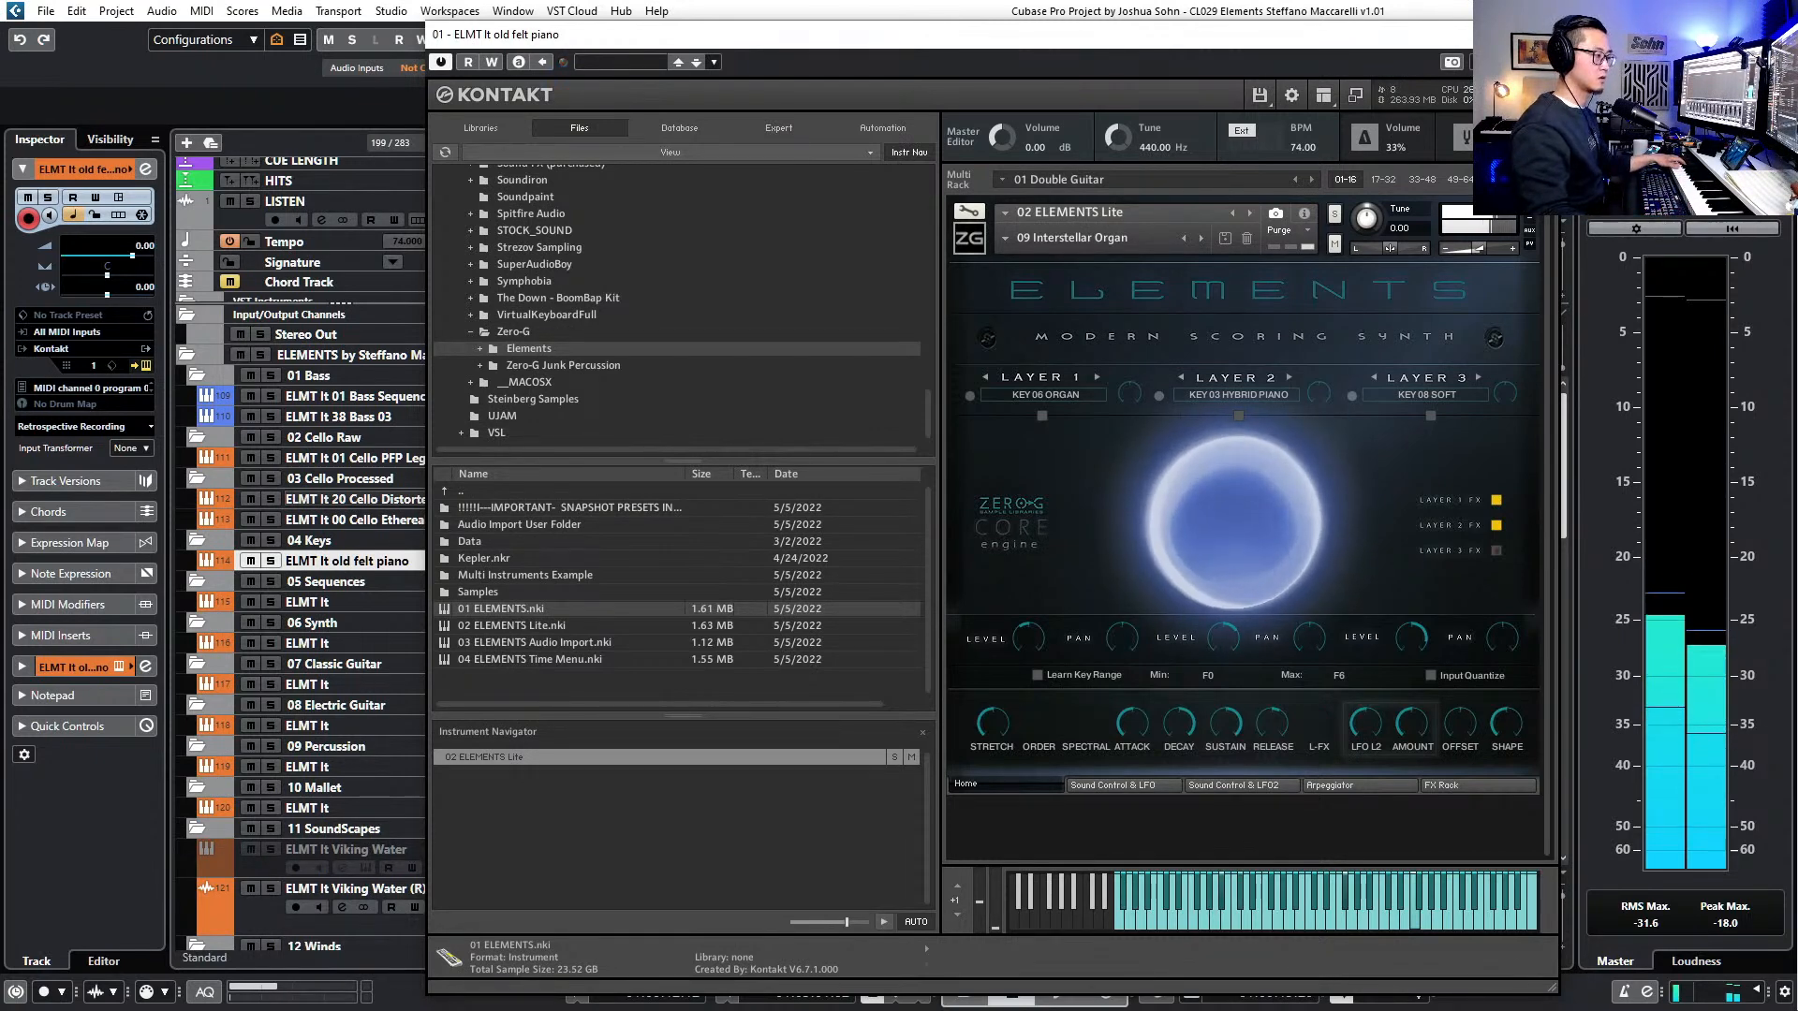
click(1538, 34)
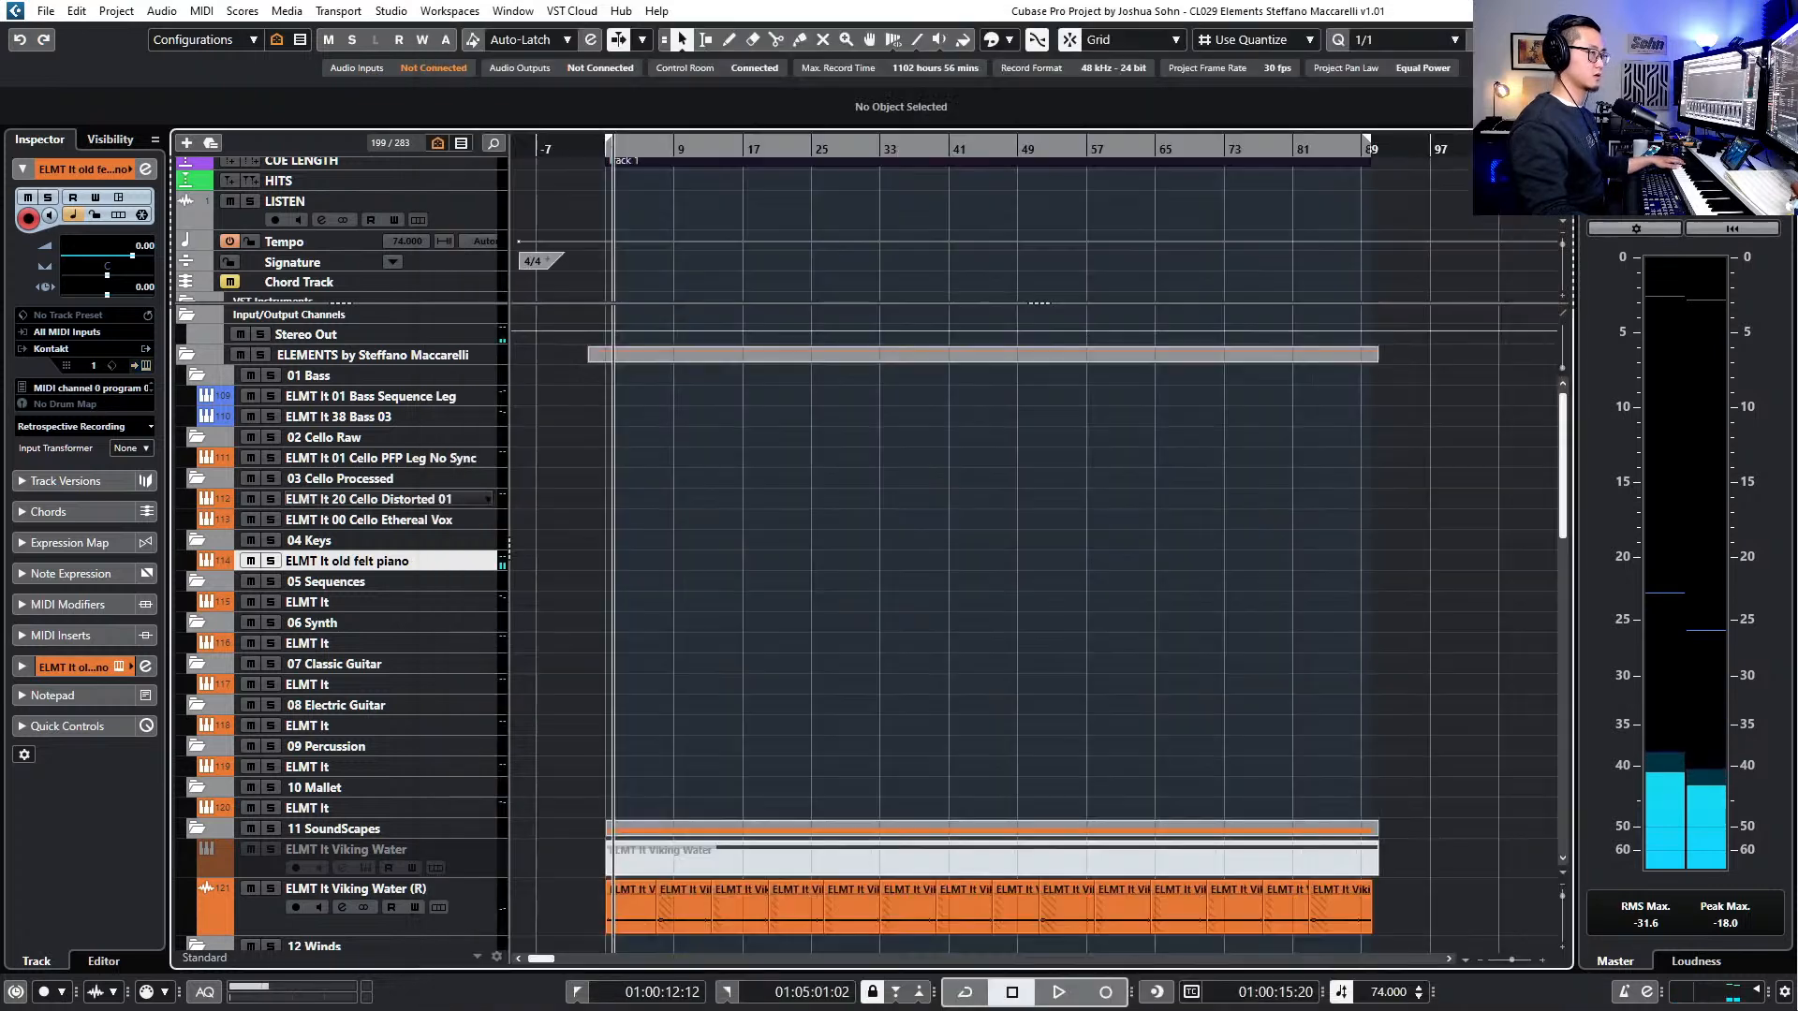
double_click(336, 560)
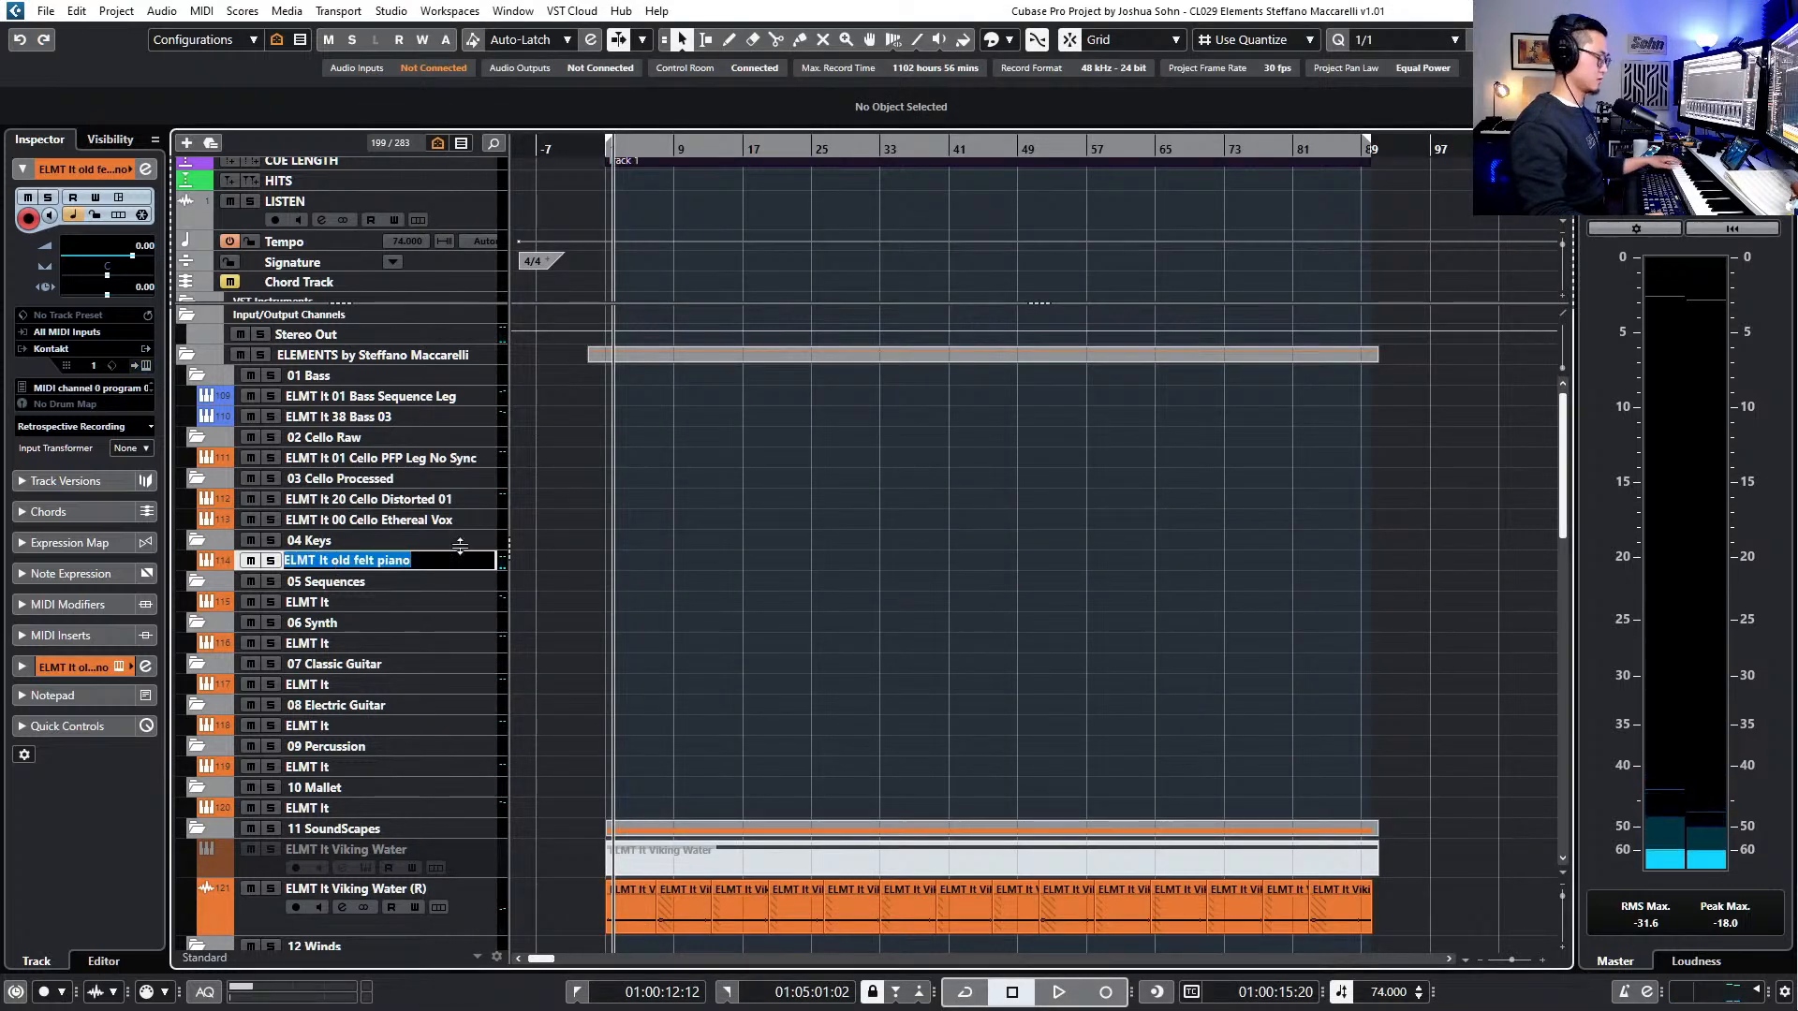
click(653, 554)
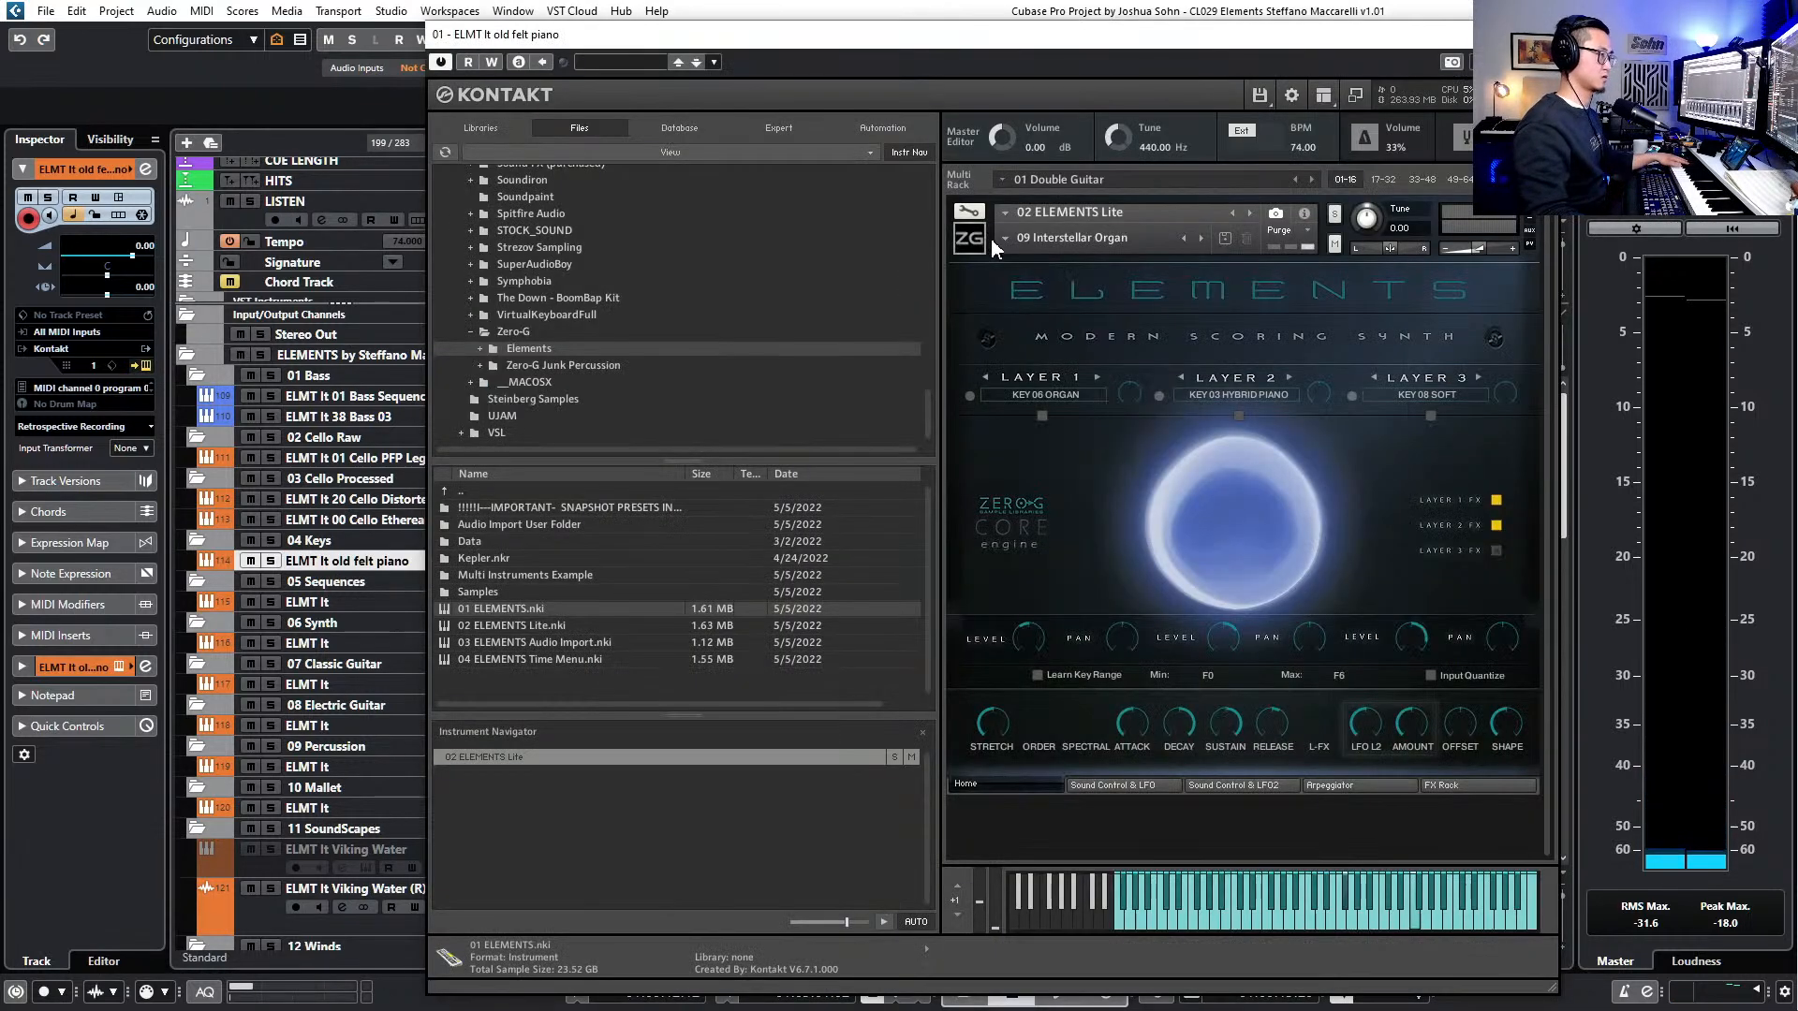
- Audition the 03 Piano Ethereal and 30 Water Drop Key snapshots from the 04 Keys category
click(1007, 239)
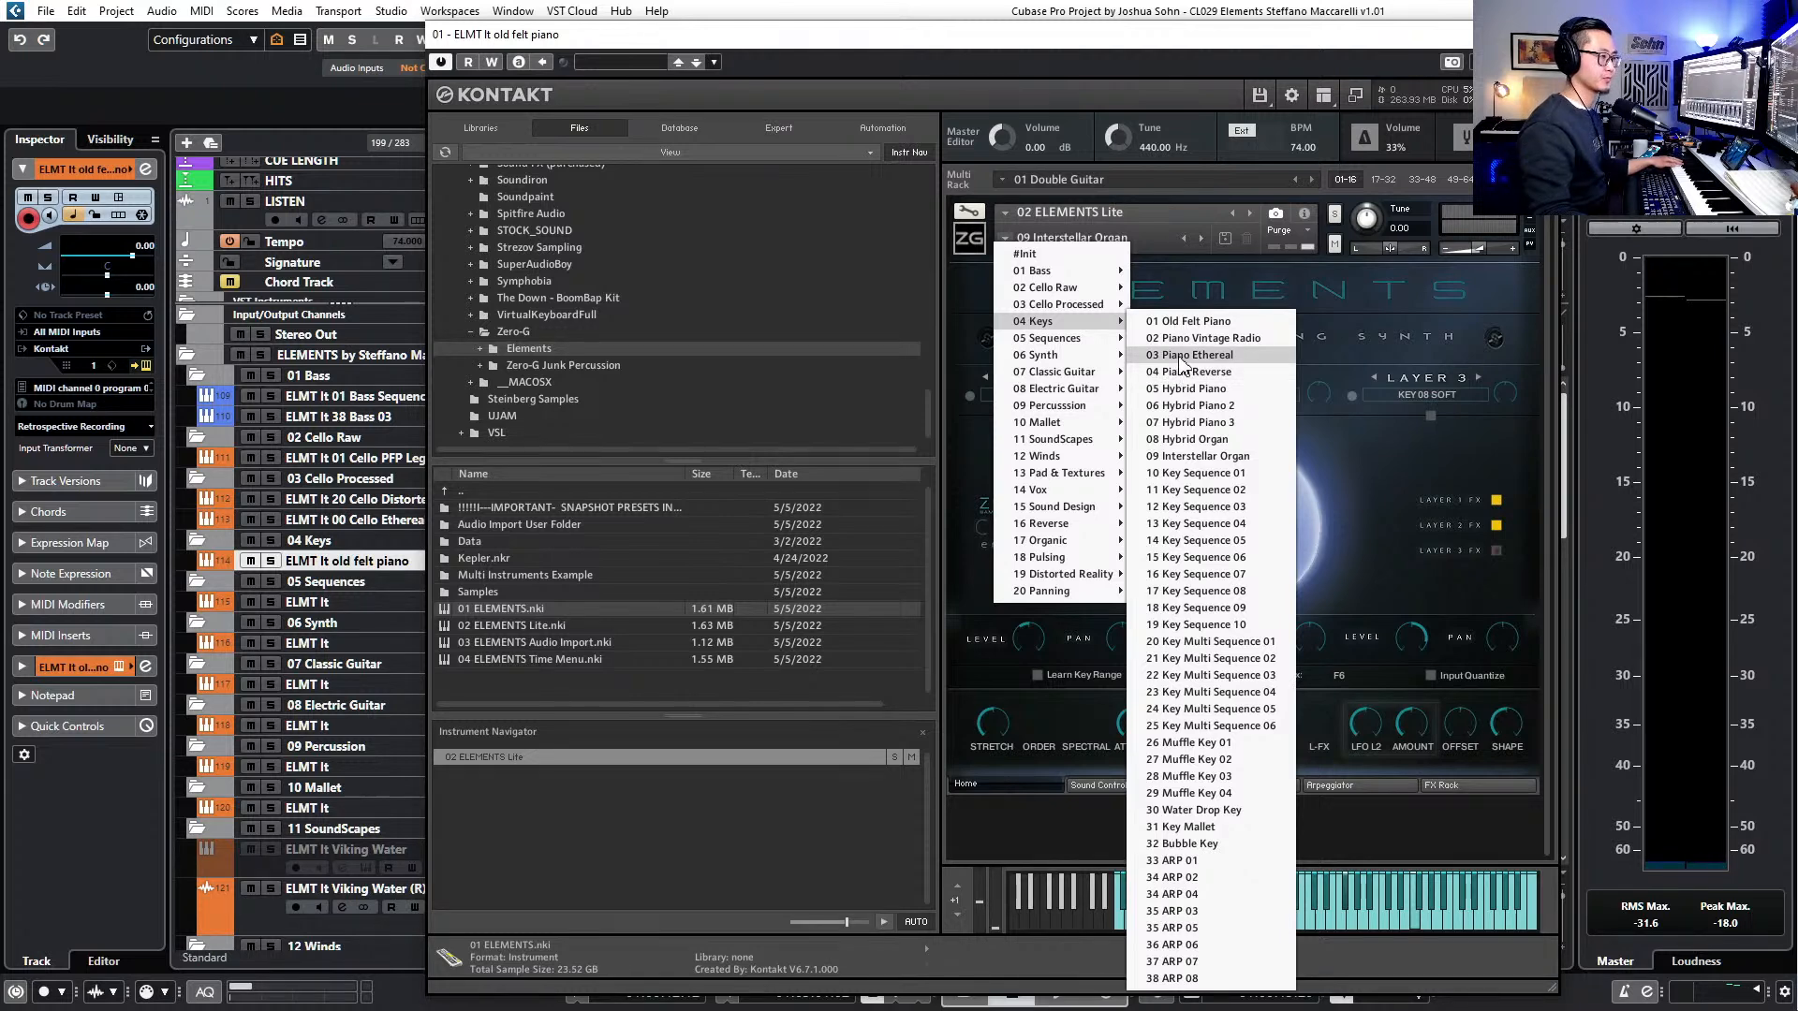
click(1189, 355)
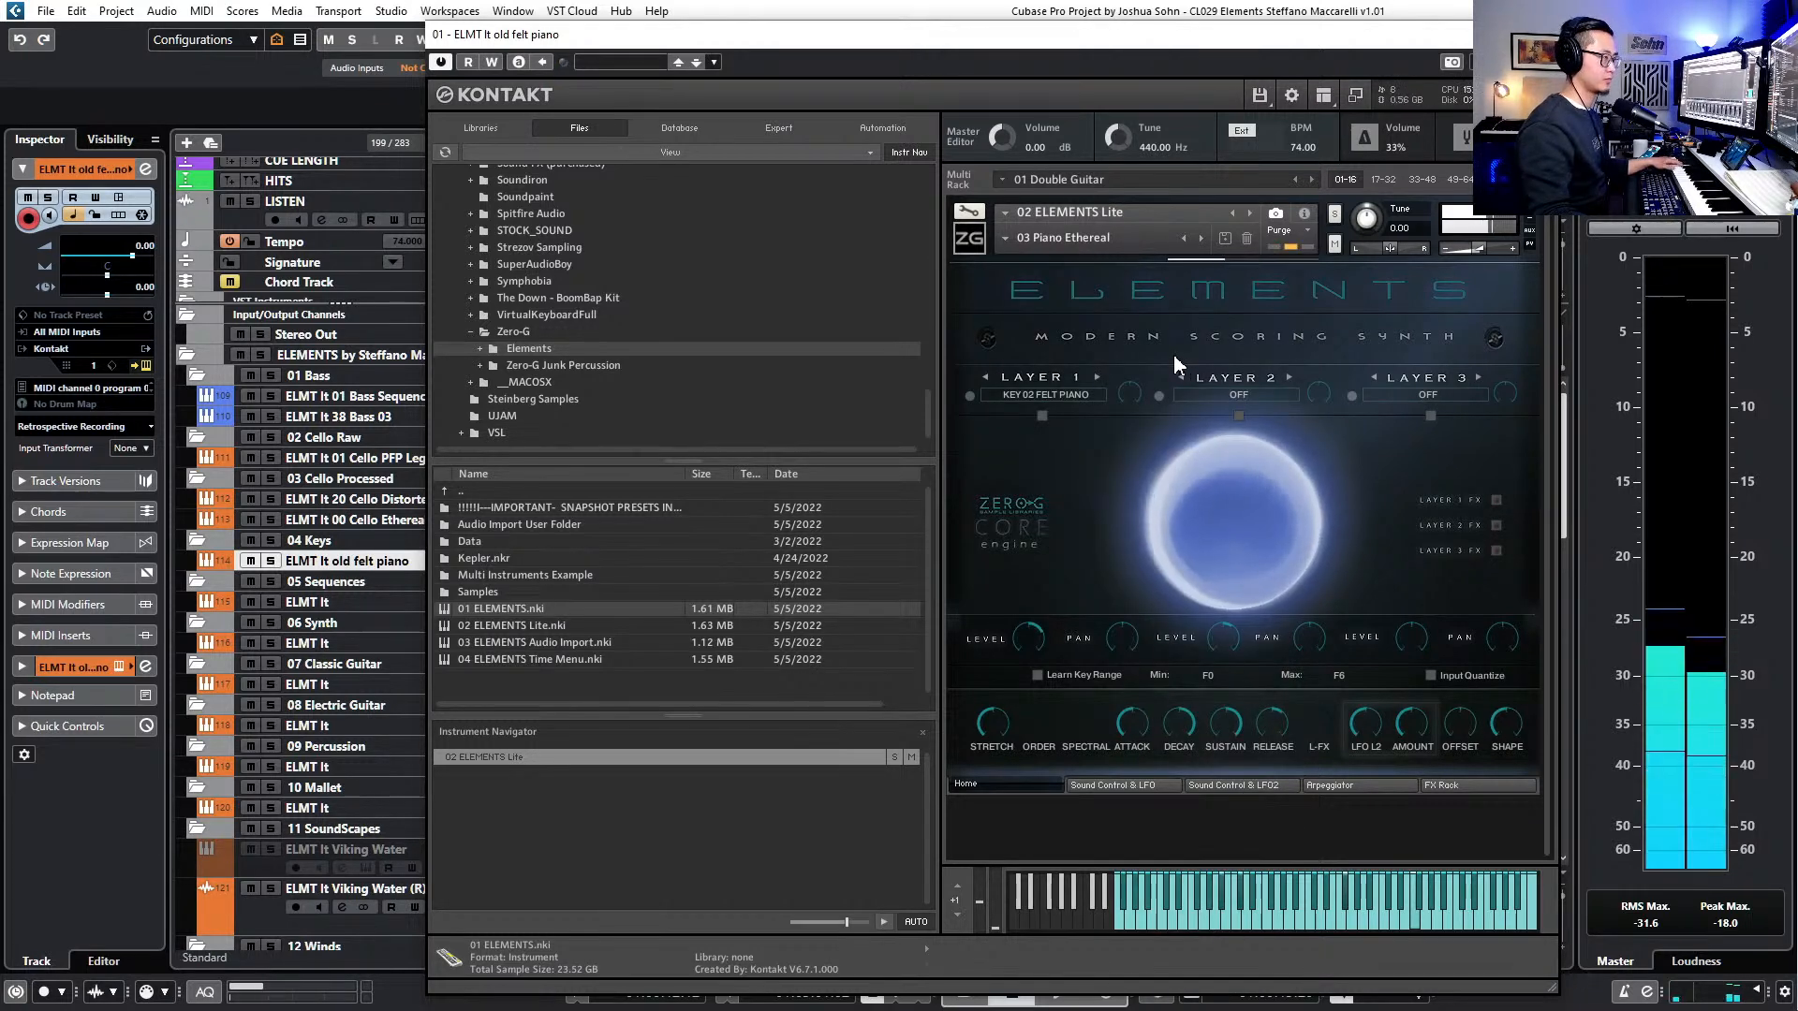
click(1006, 241)
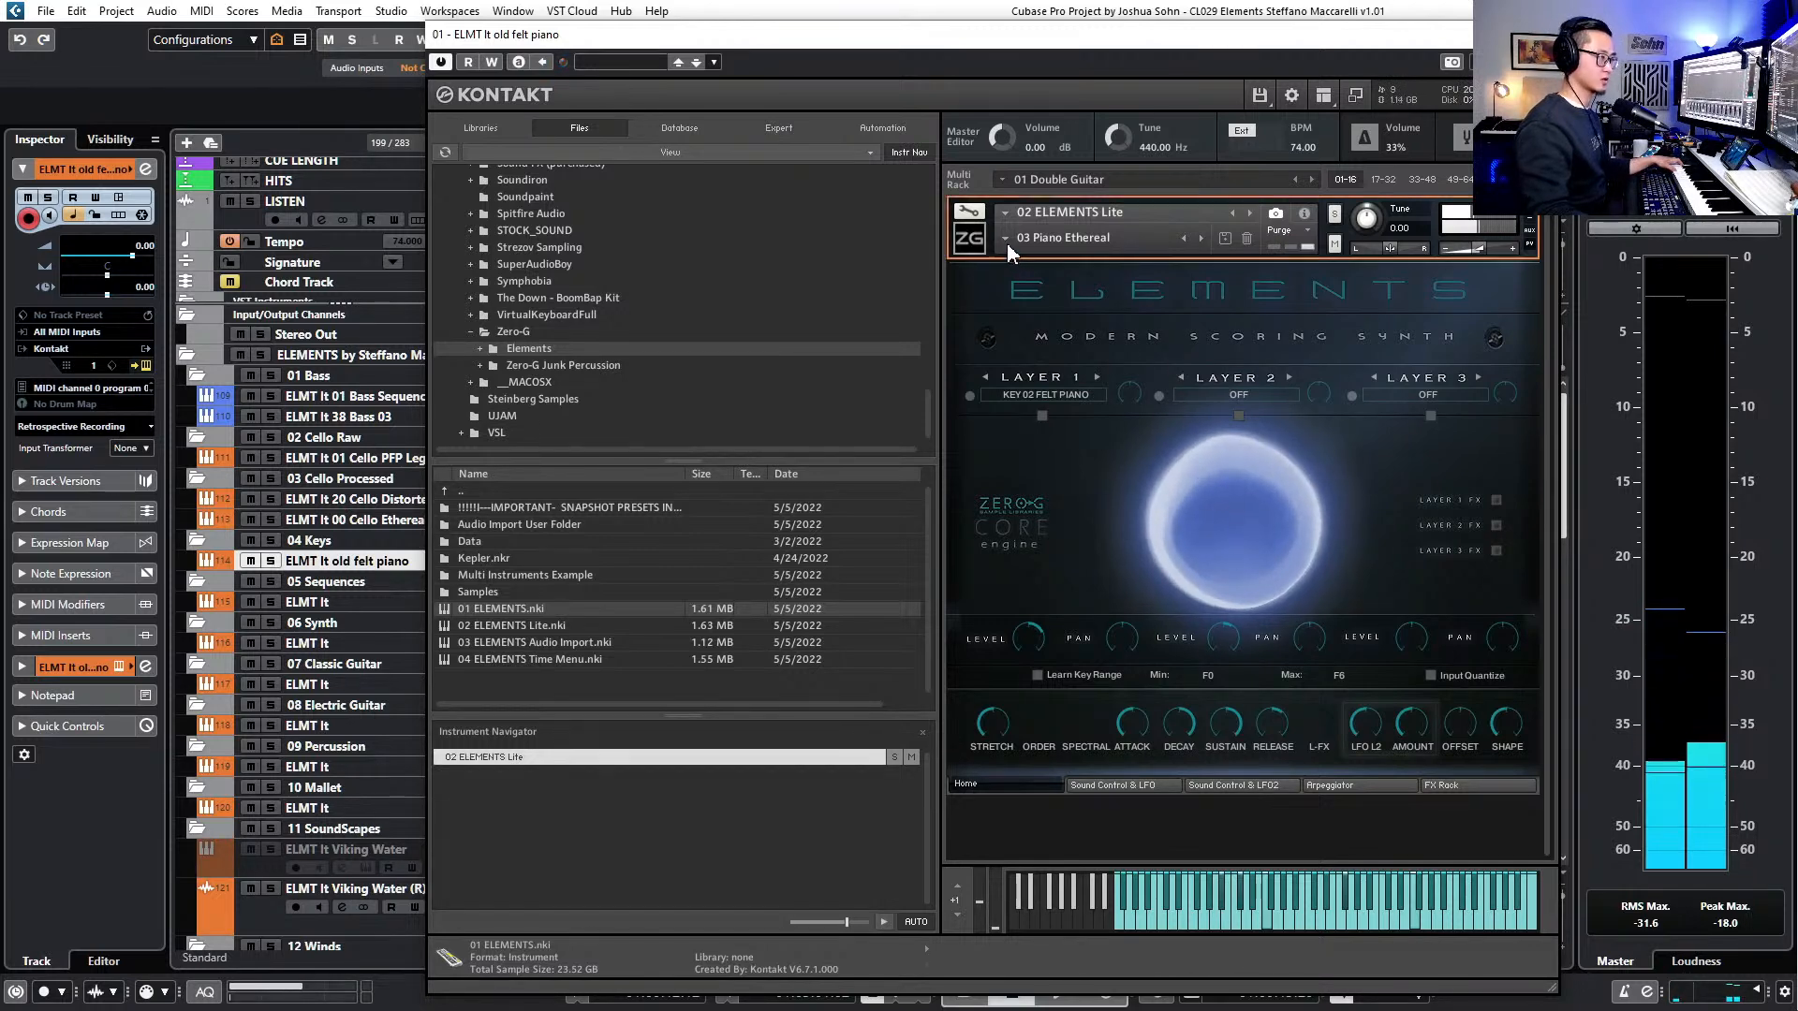
click(1002, 239)
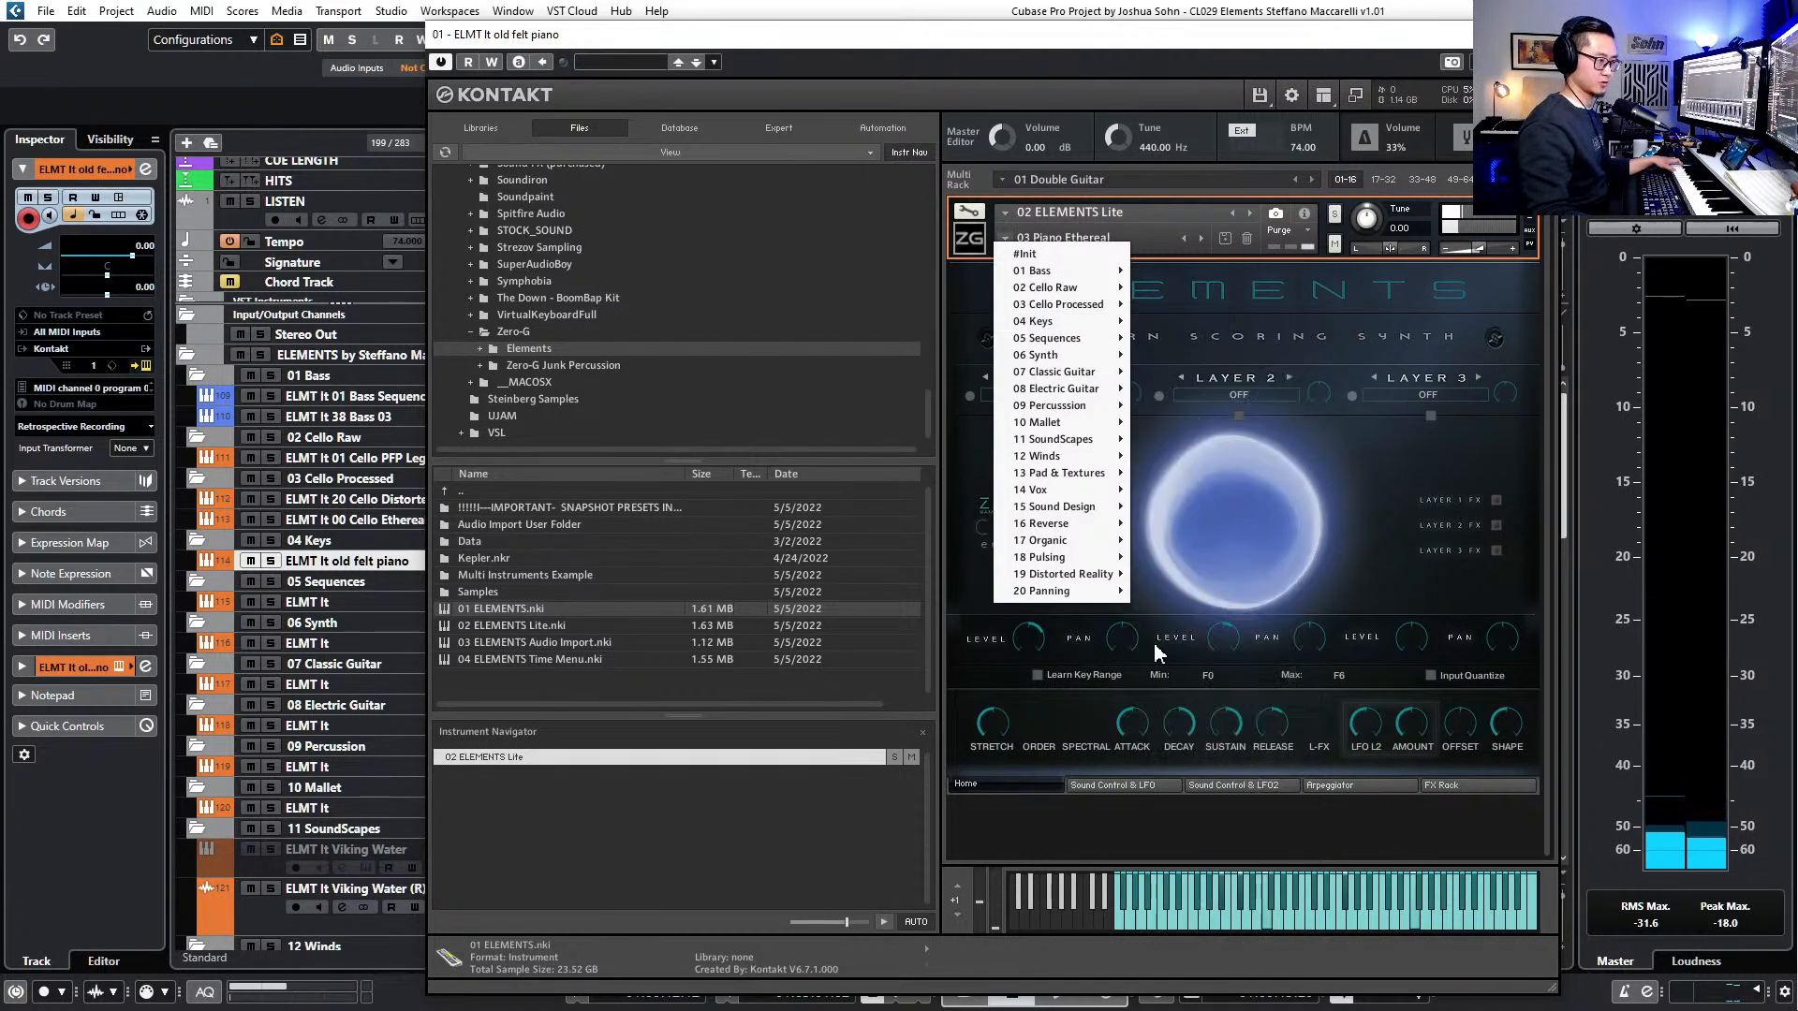
mouse_move(1076, 321)
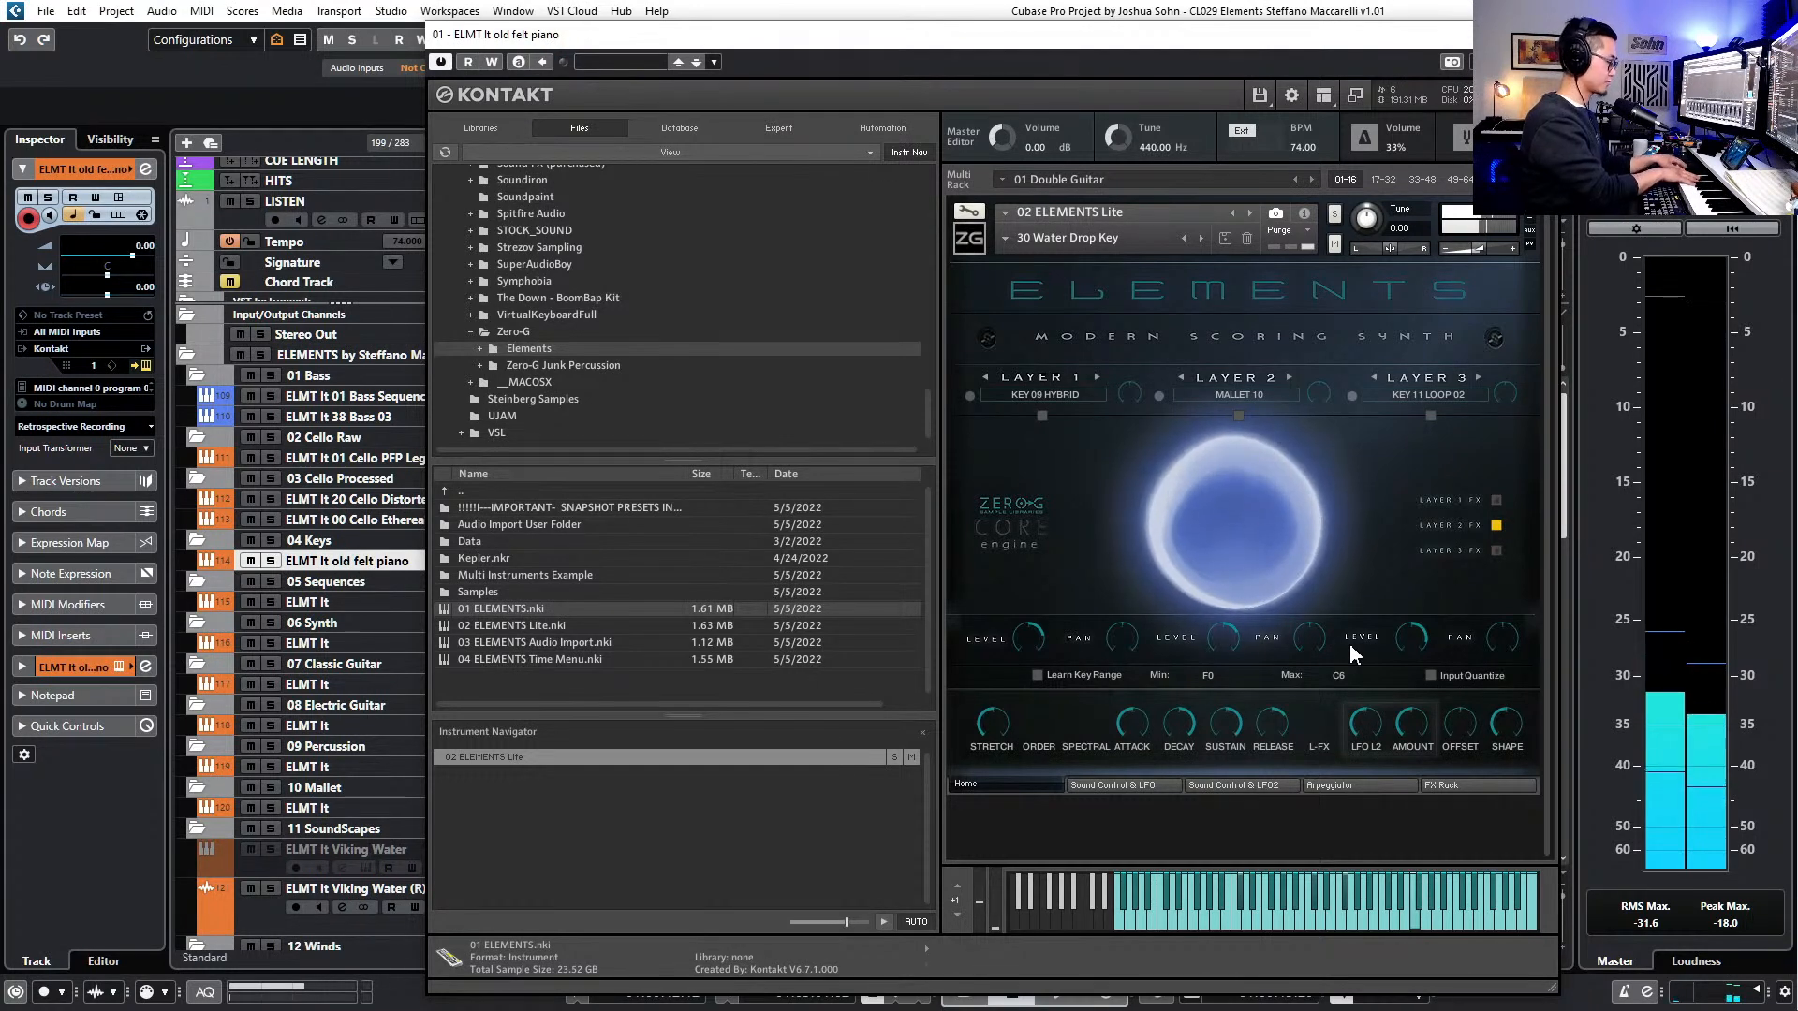
- Load the 32 Bubble Key snapshot from the 04 Keys category and close the instrument window
click(1020, 240)
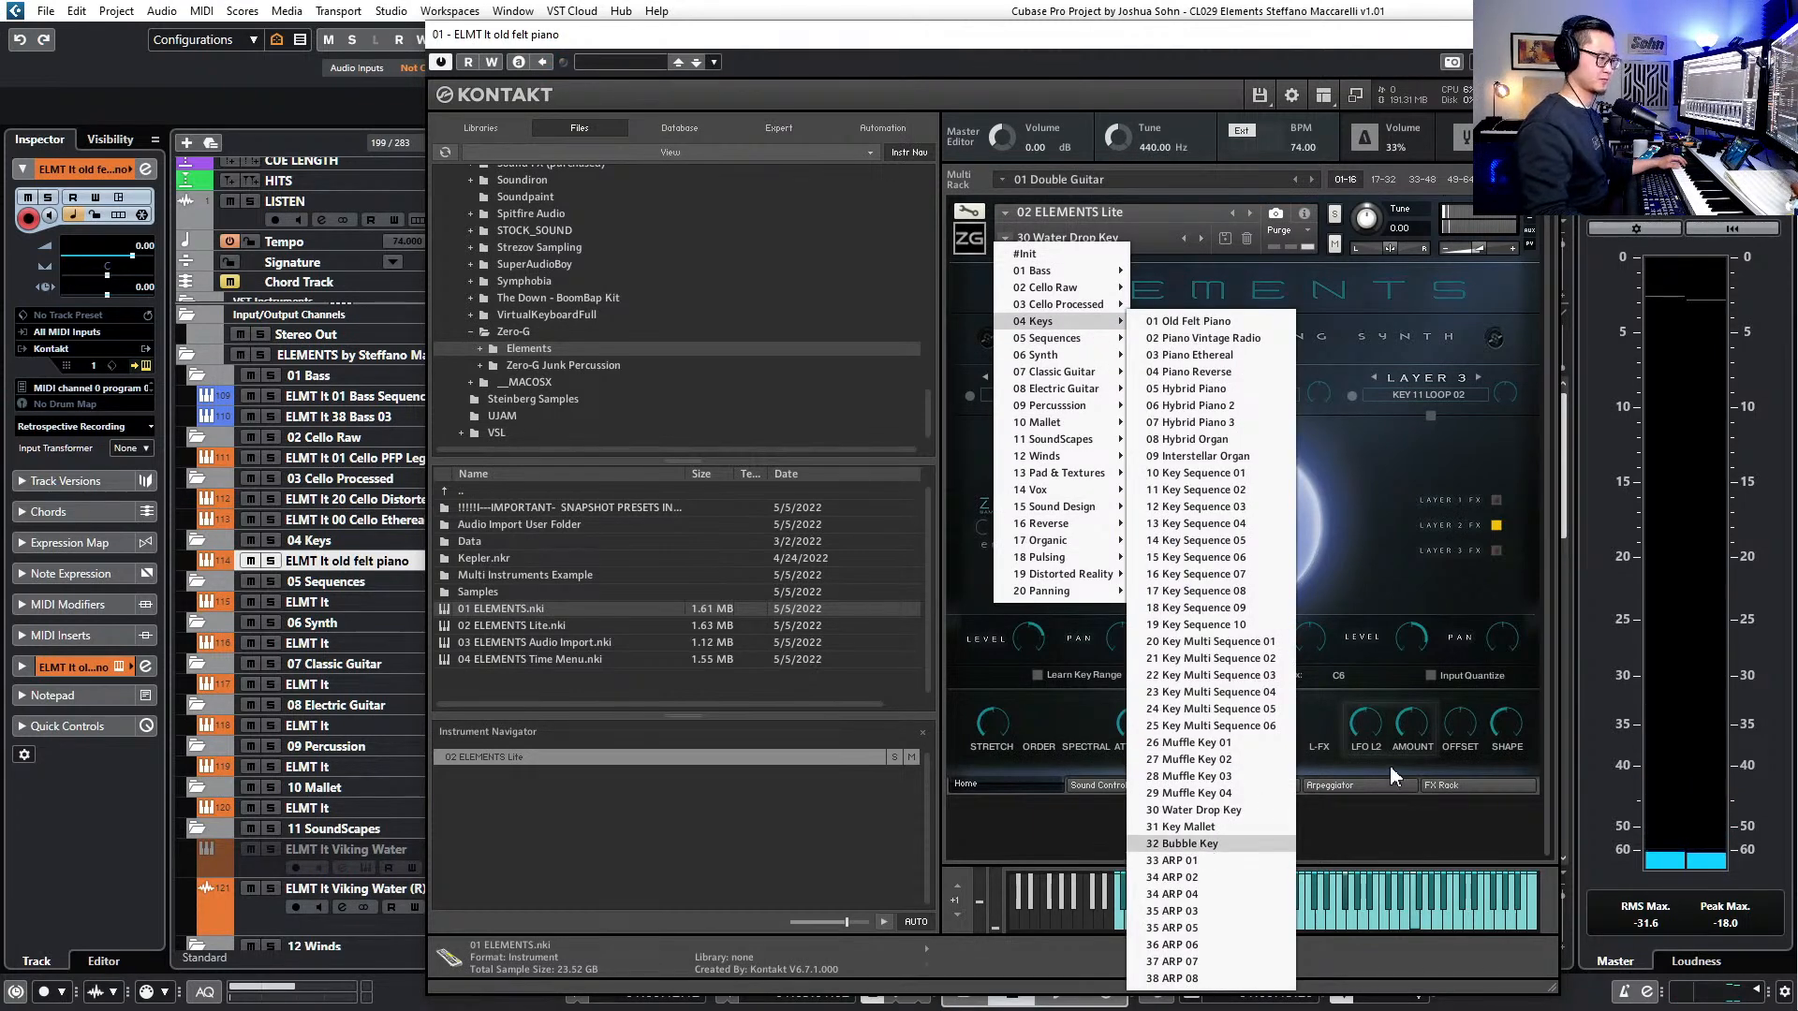
key(Return)
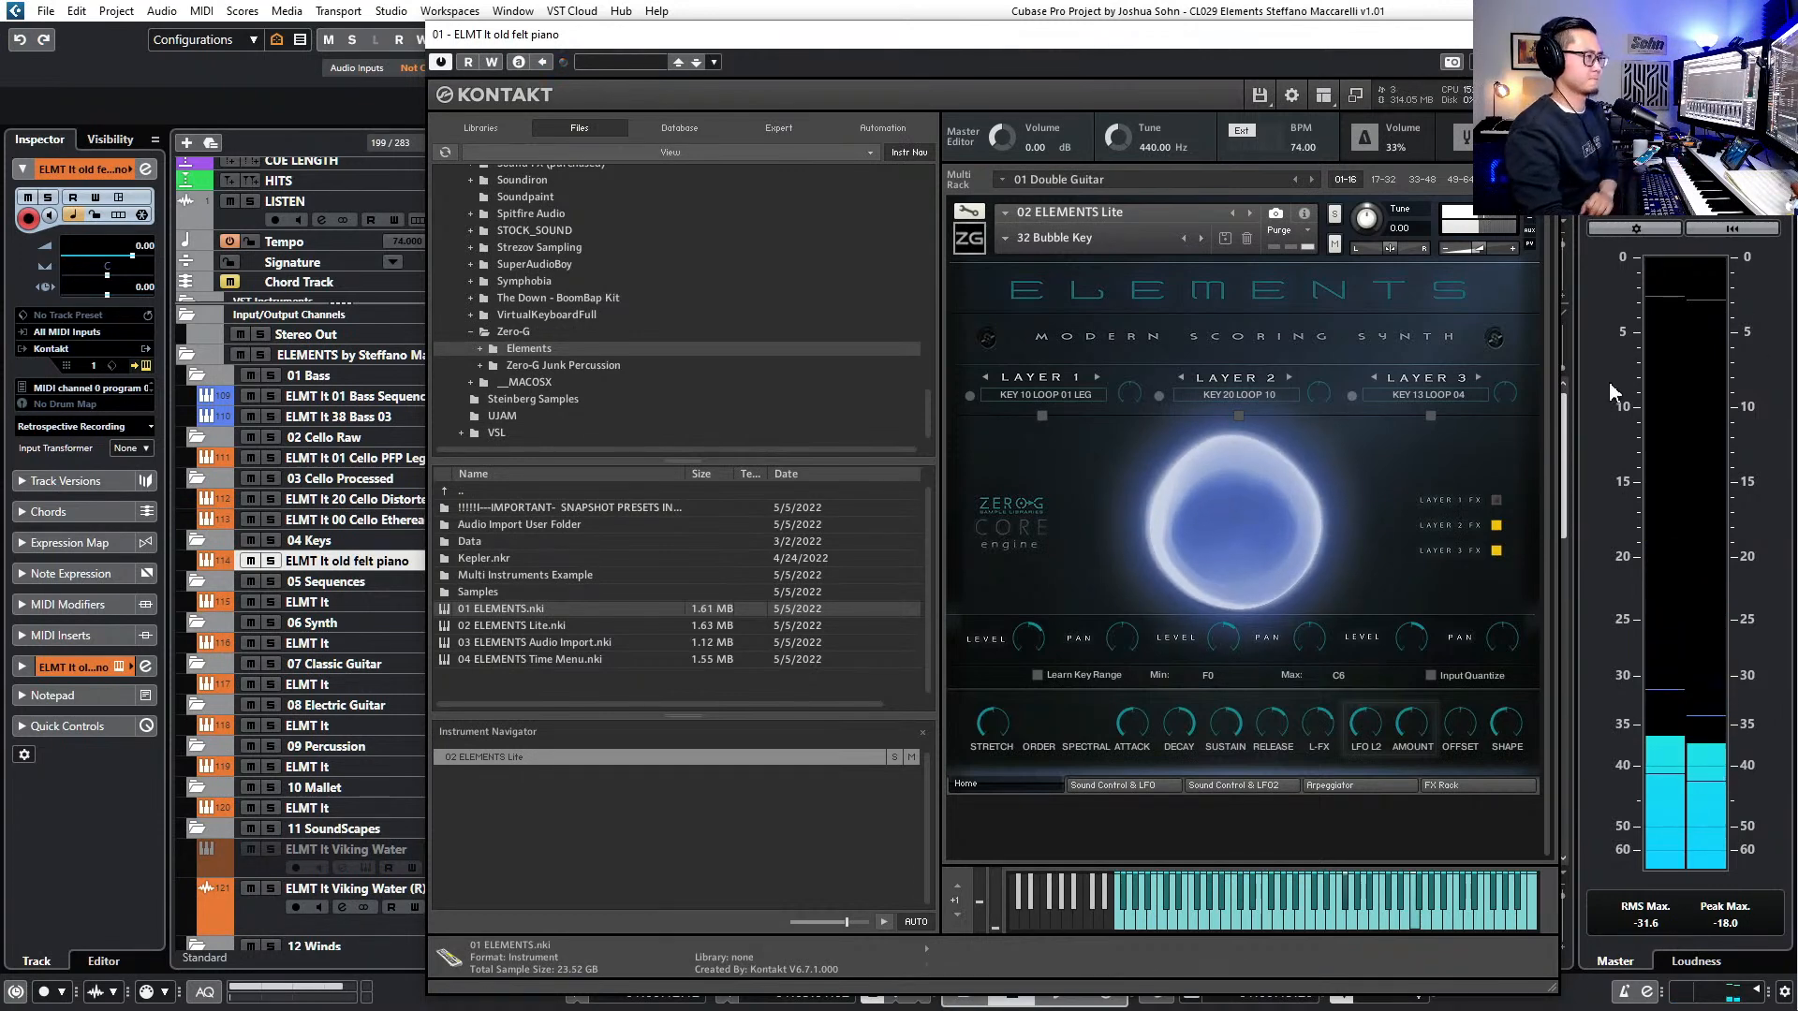
click(1538, 34)
- Rename the old felt piano track as ELMT bubble key
double_click(374, 560)
drag(320, 560, 506, 552)
text(bubble key)
key(Return)
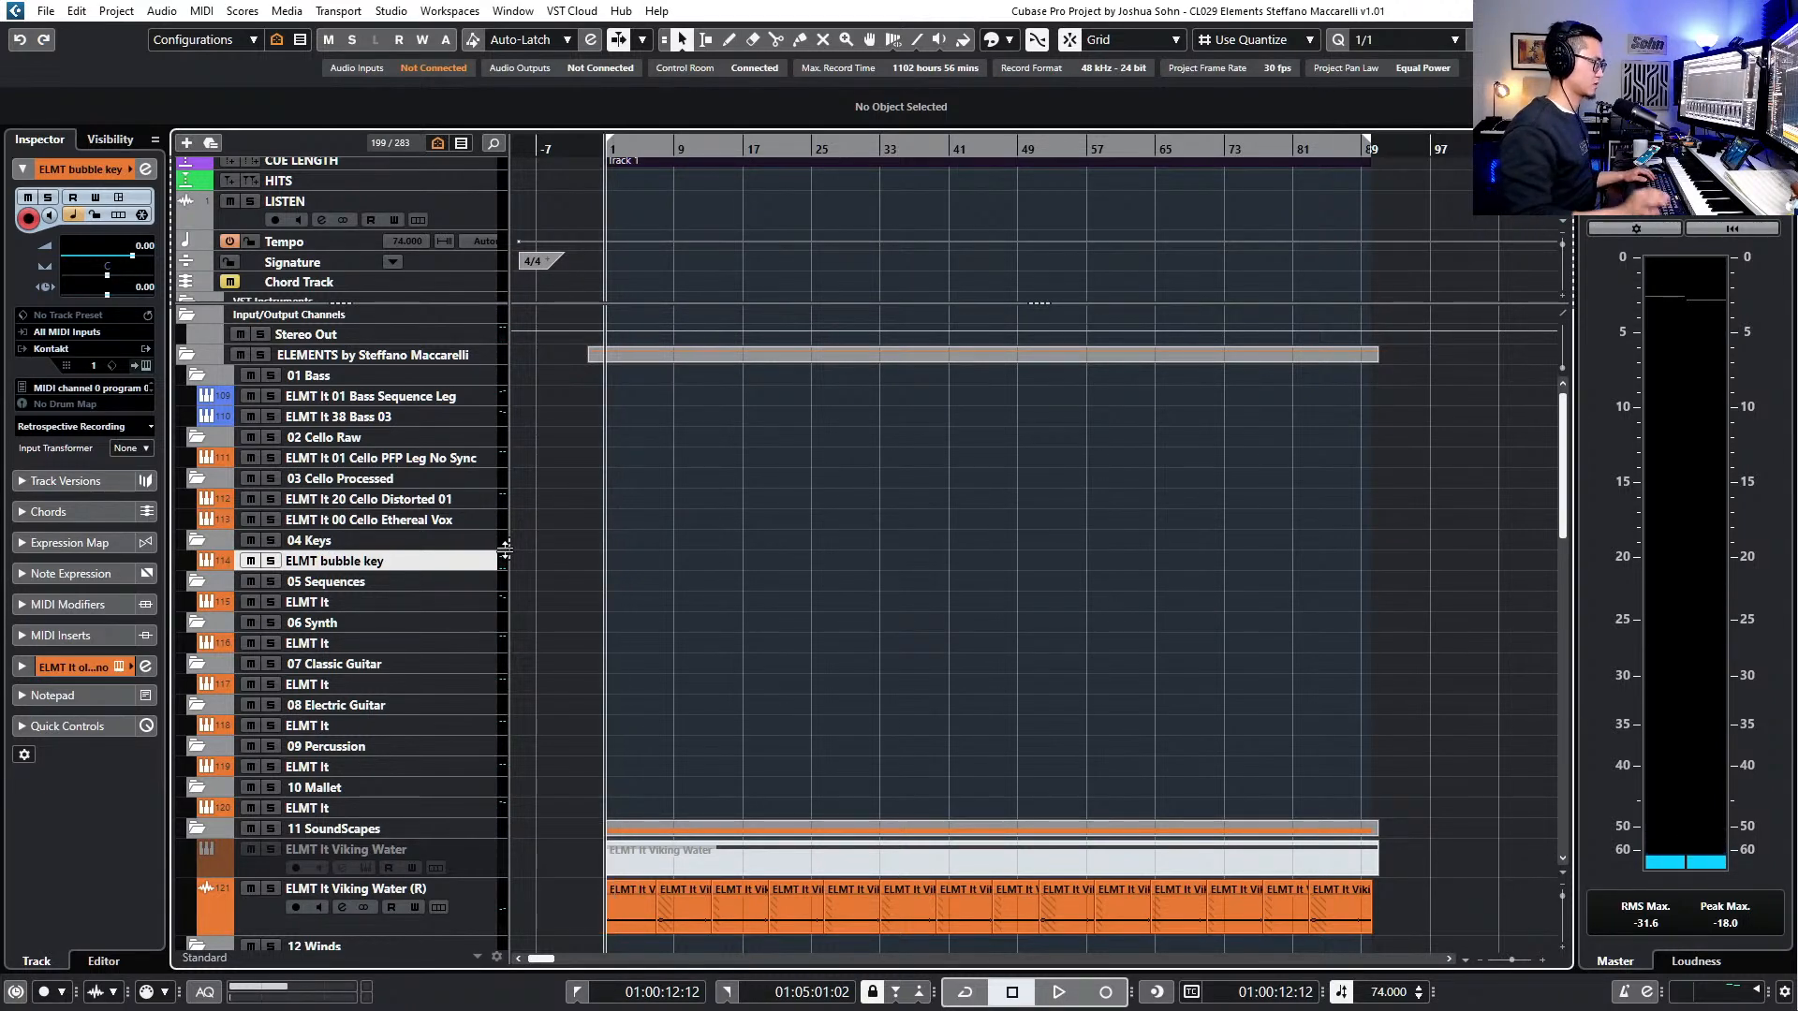
- Select the ELMT lt track in the 09 Percussion folder and show its Kontakt instrument
scroll(474, 659, down, 5)
scroll(537, 671, up, 3)
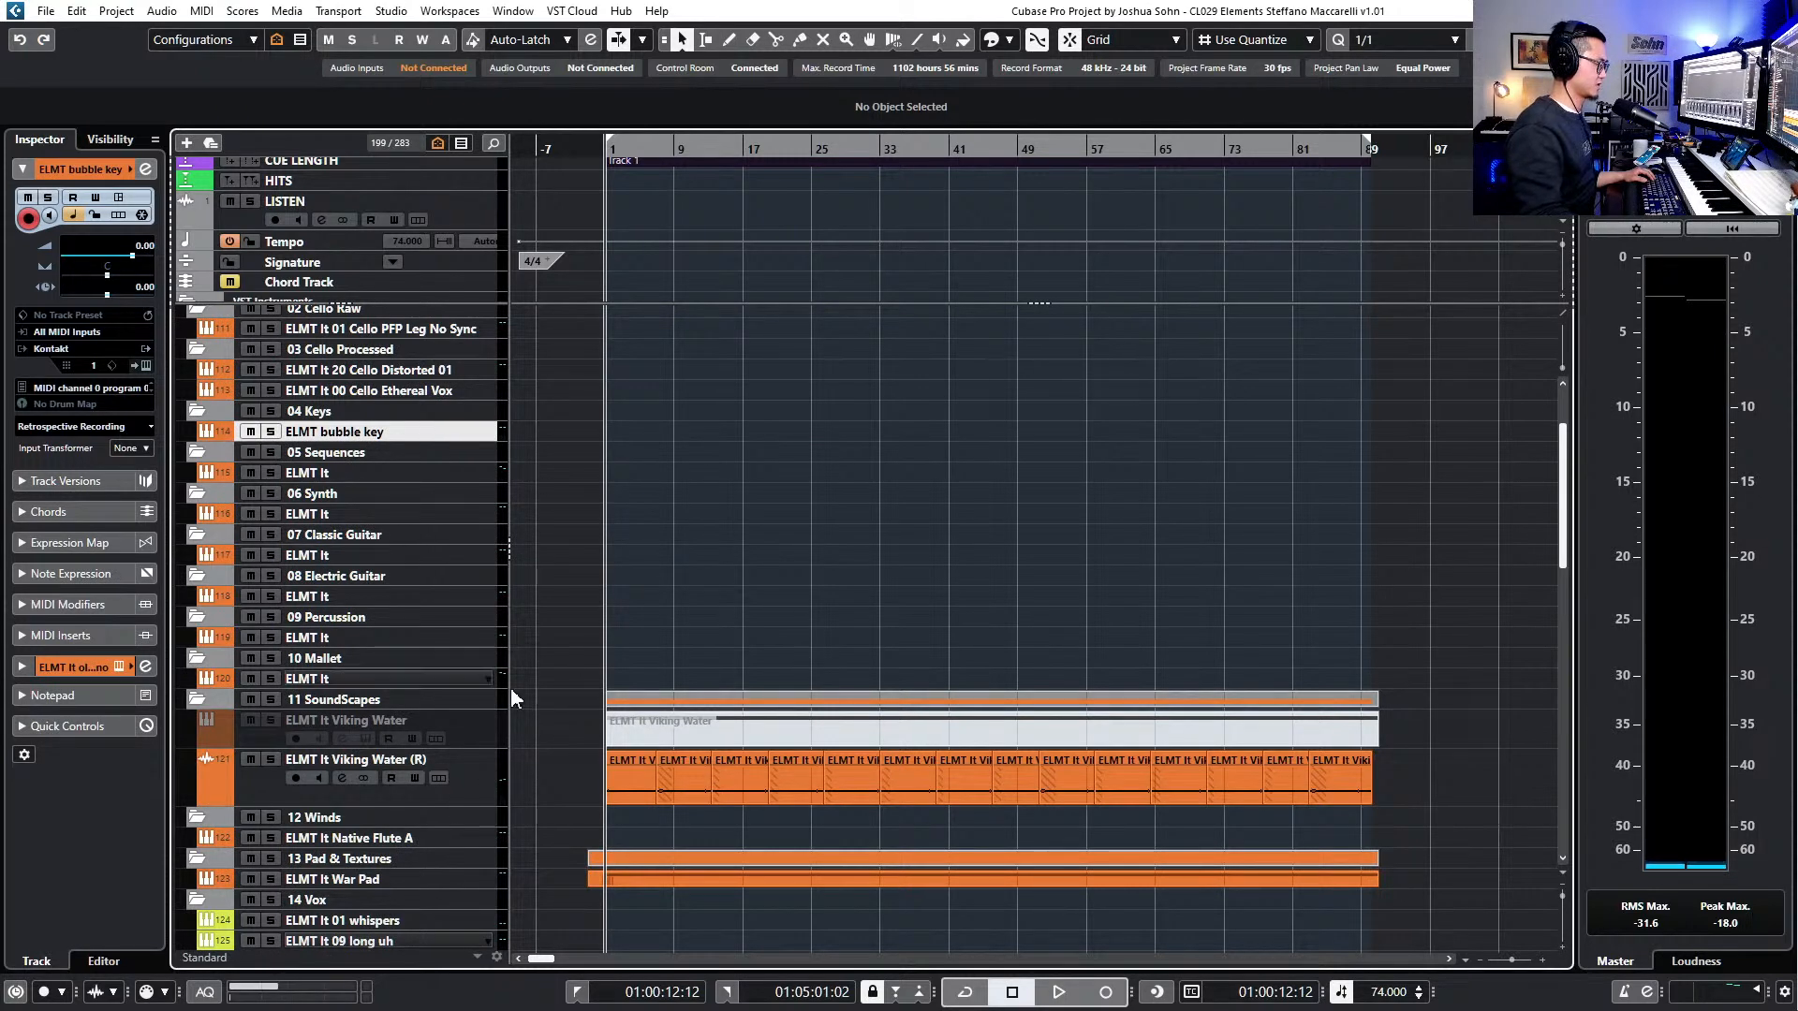
click(416, 637)
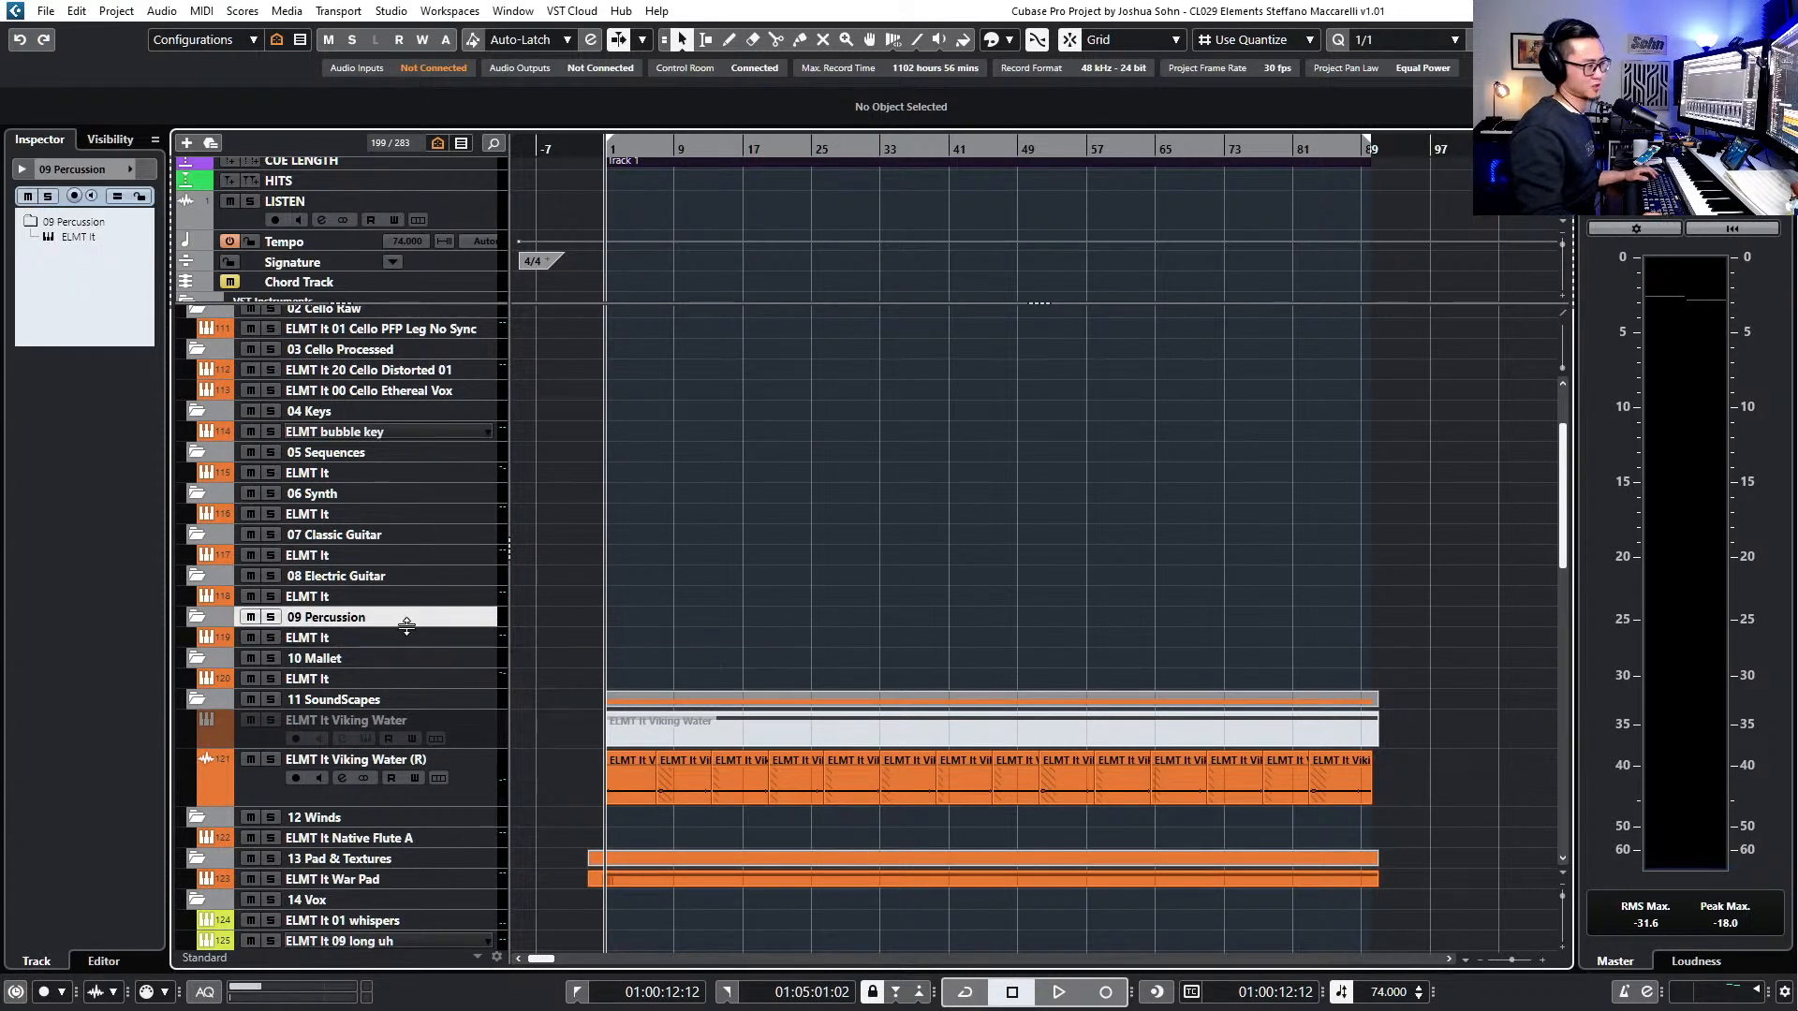
key(alt+shift+c)
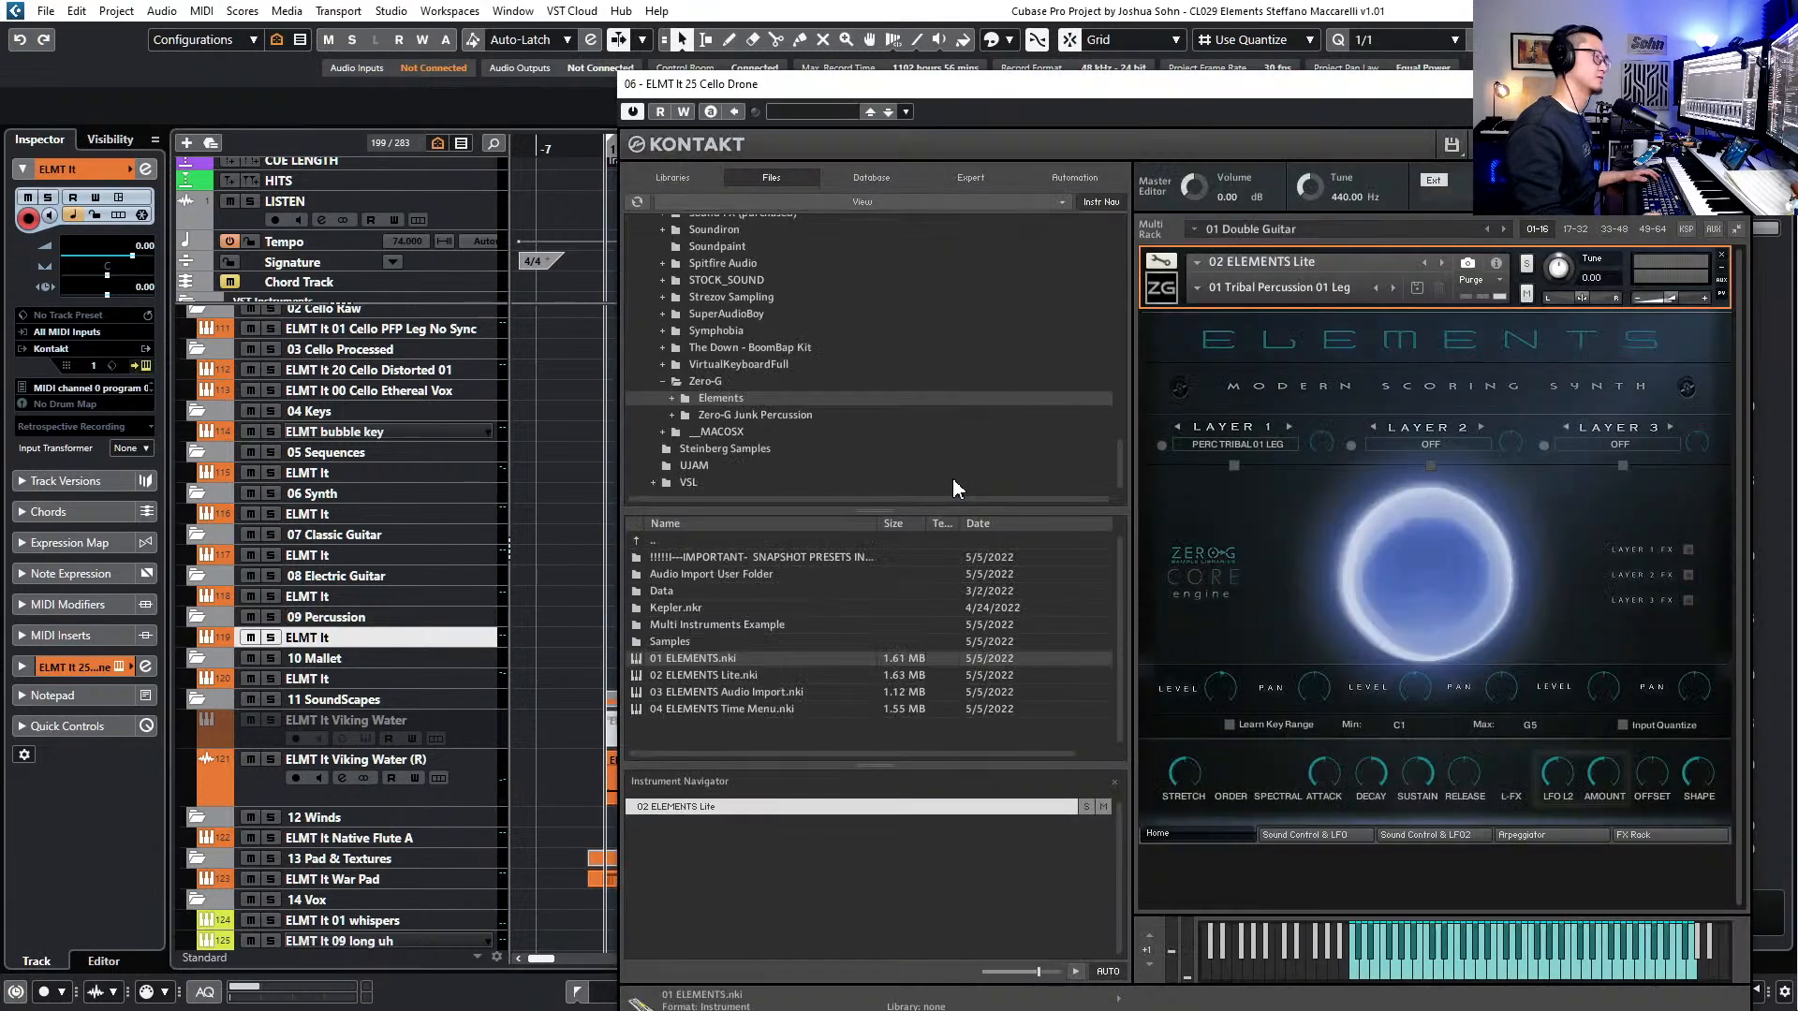
- Audition the 11 Cinematic Hit and 07 Tribal Perc Single Note snapshots from the percussion category
click(1199, 289)
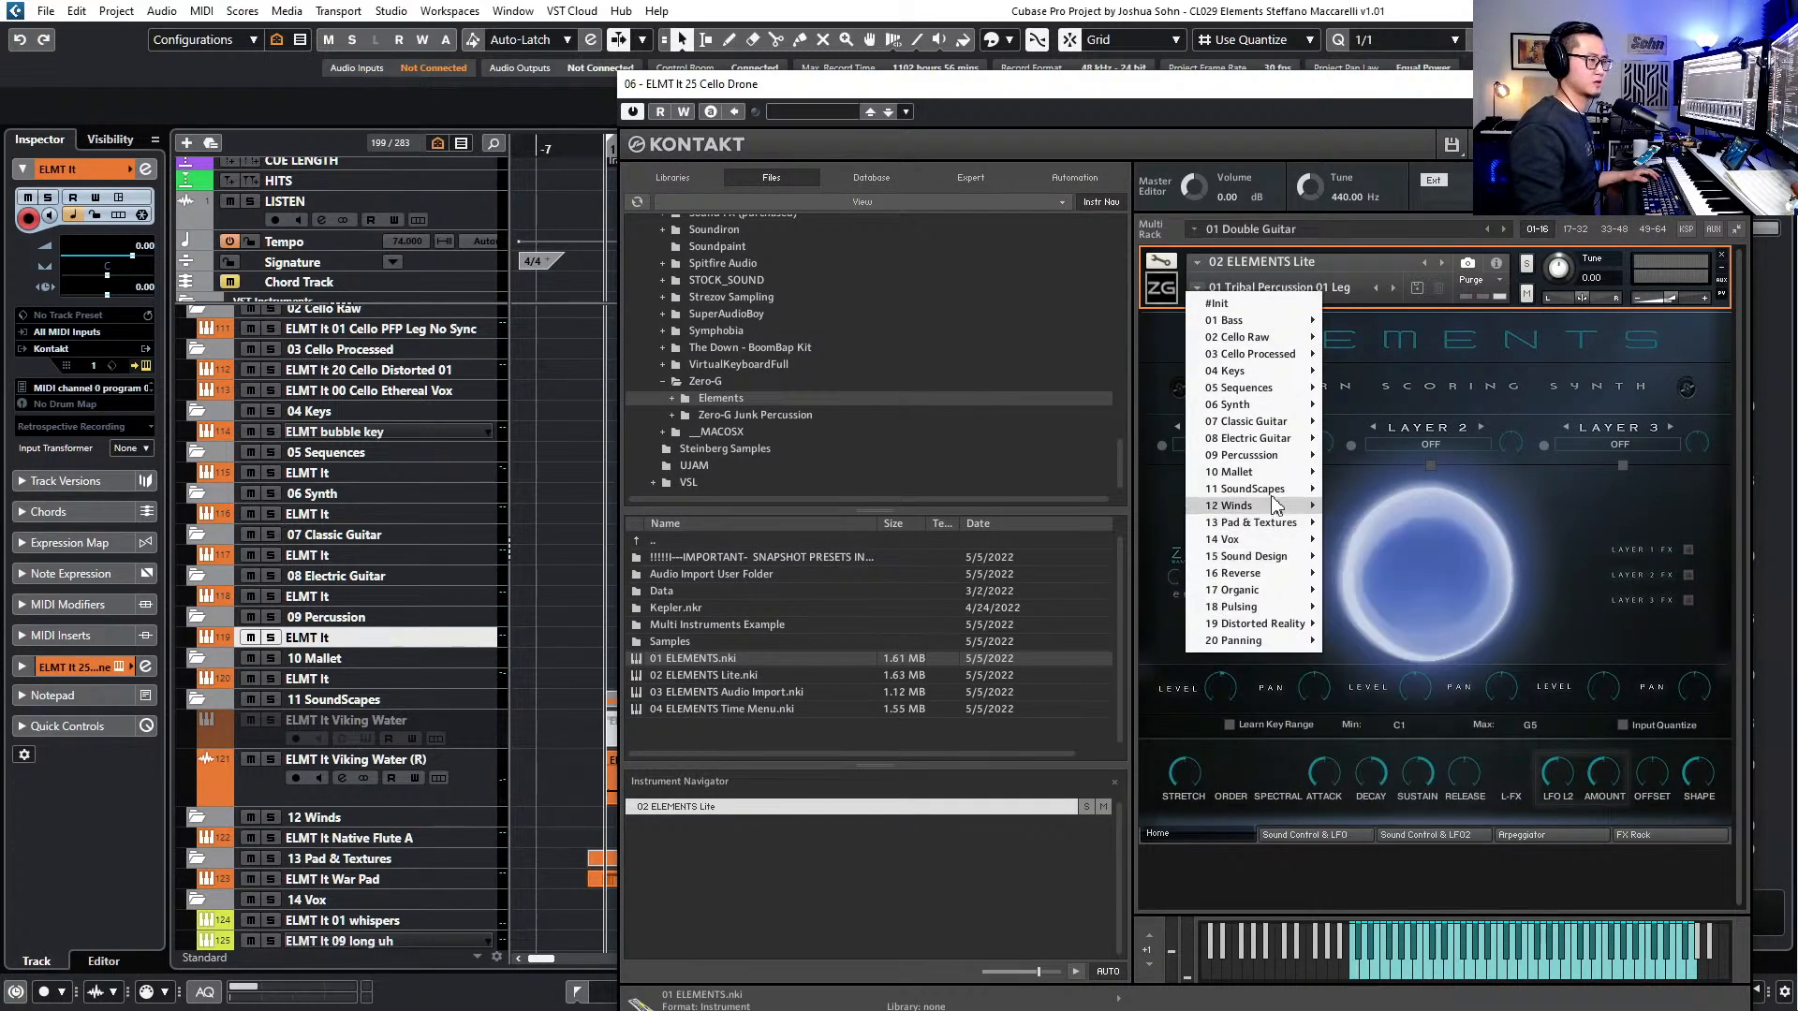
mouse_move(1280, 457)
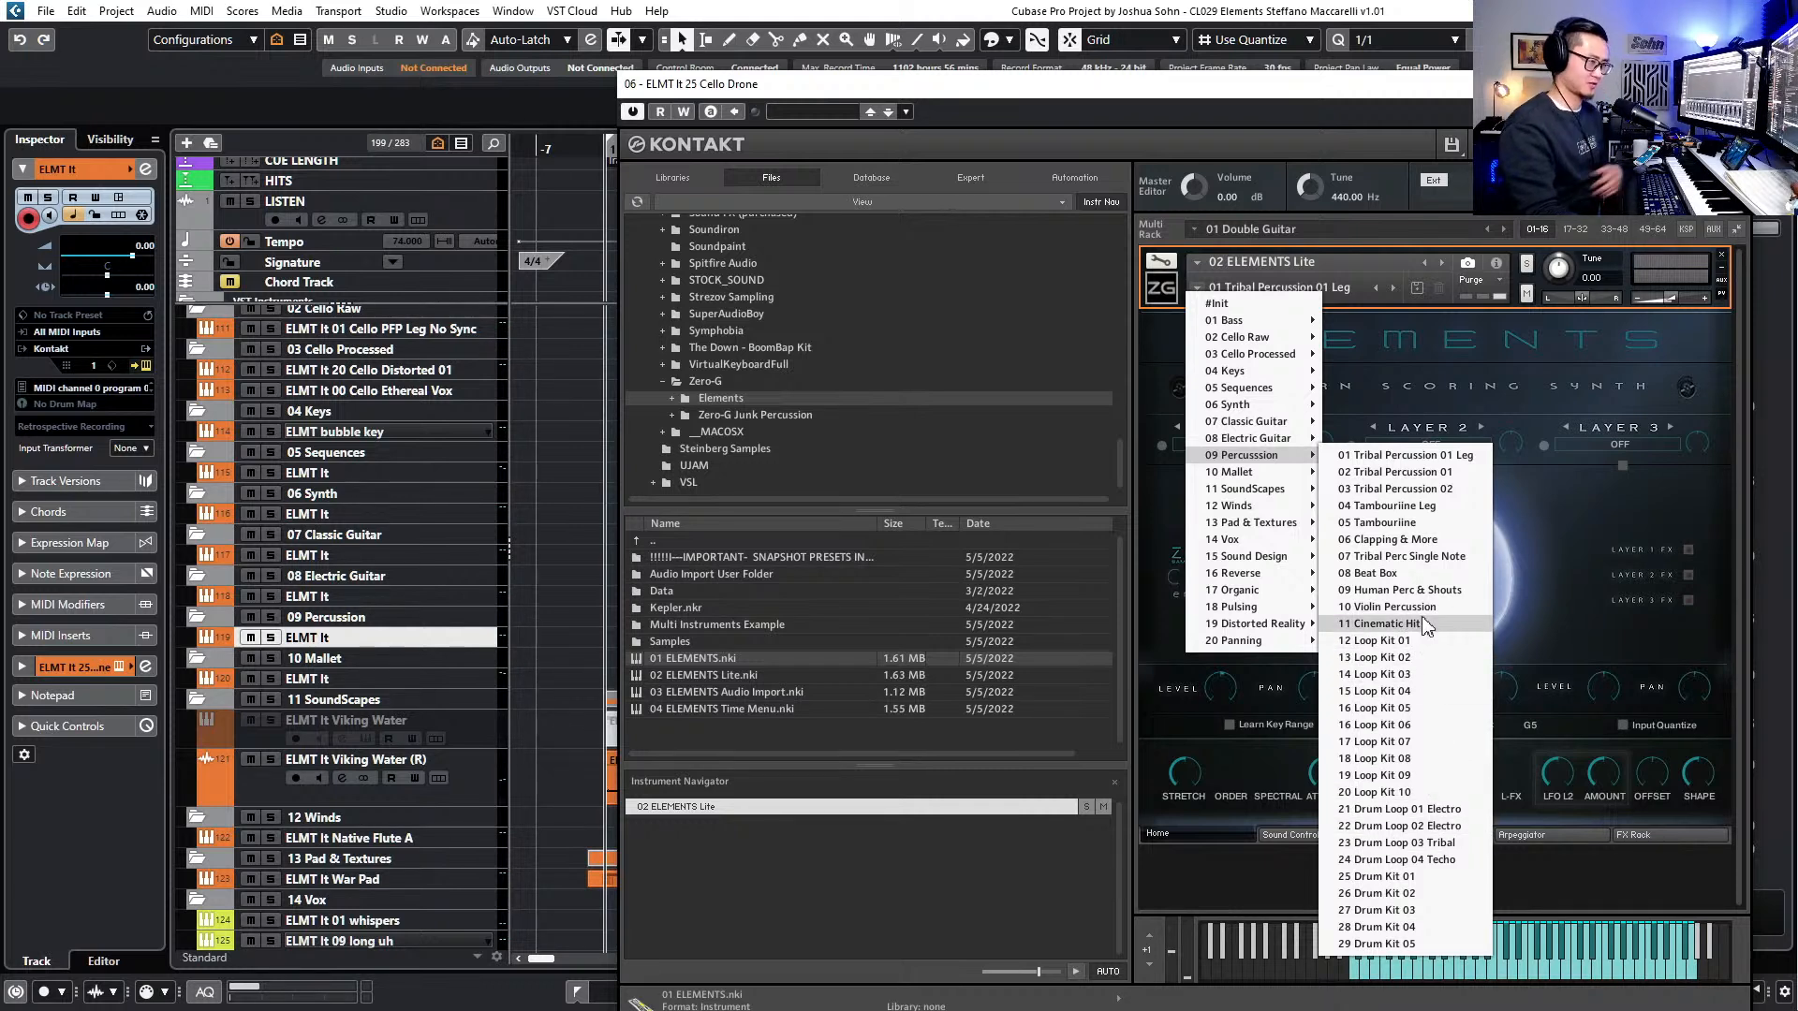
click(1387, 624)
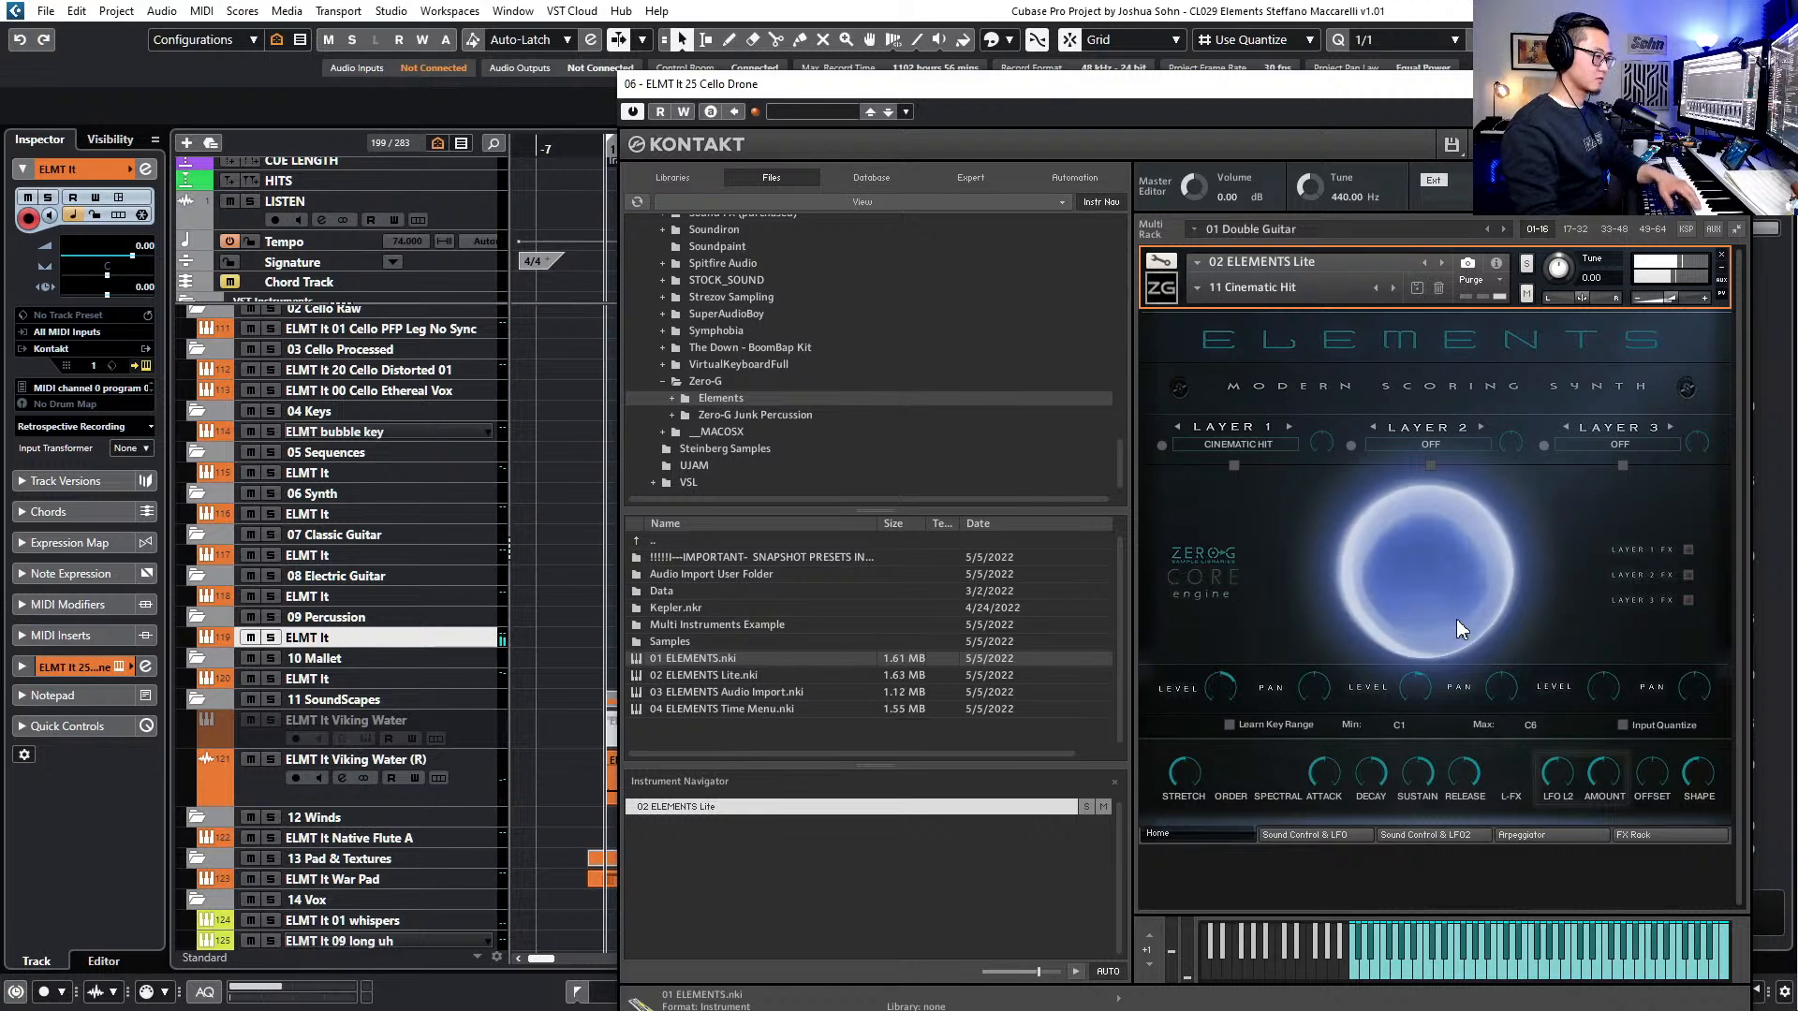
click(1196, 288)
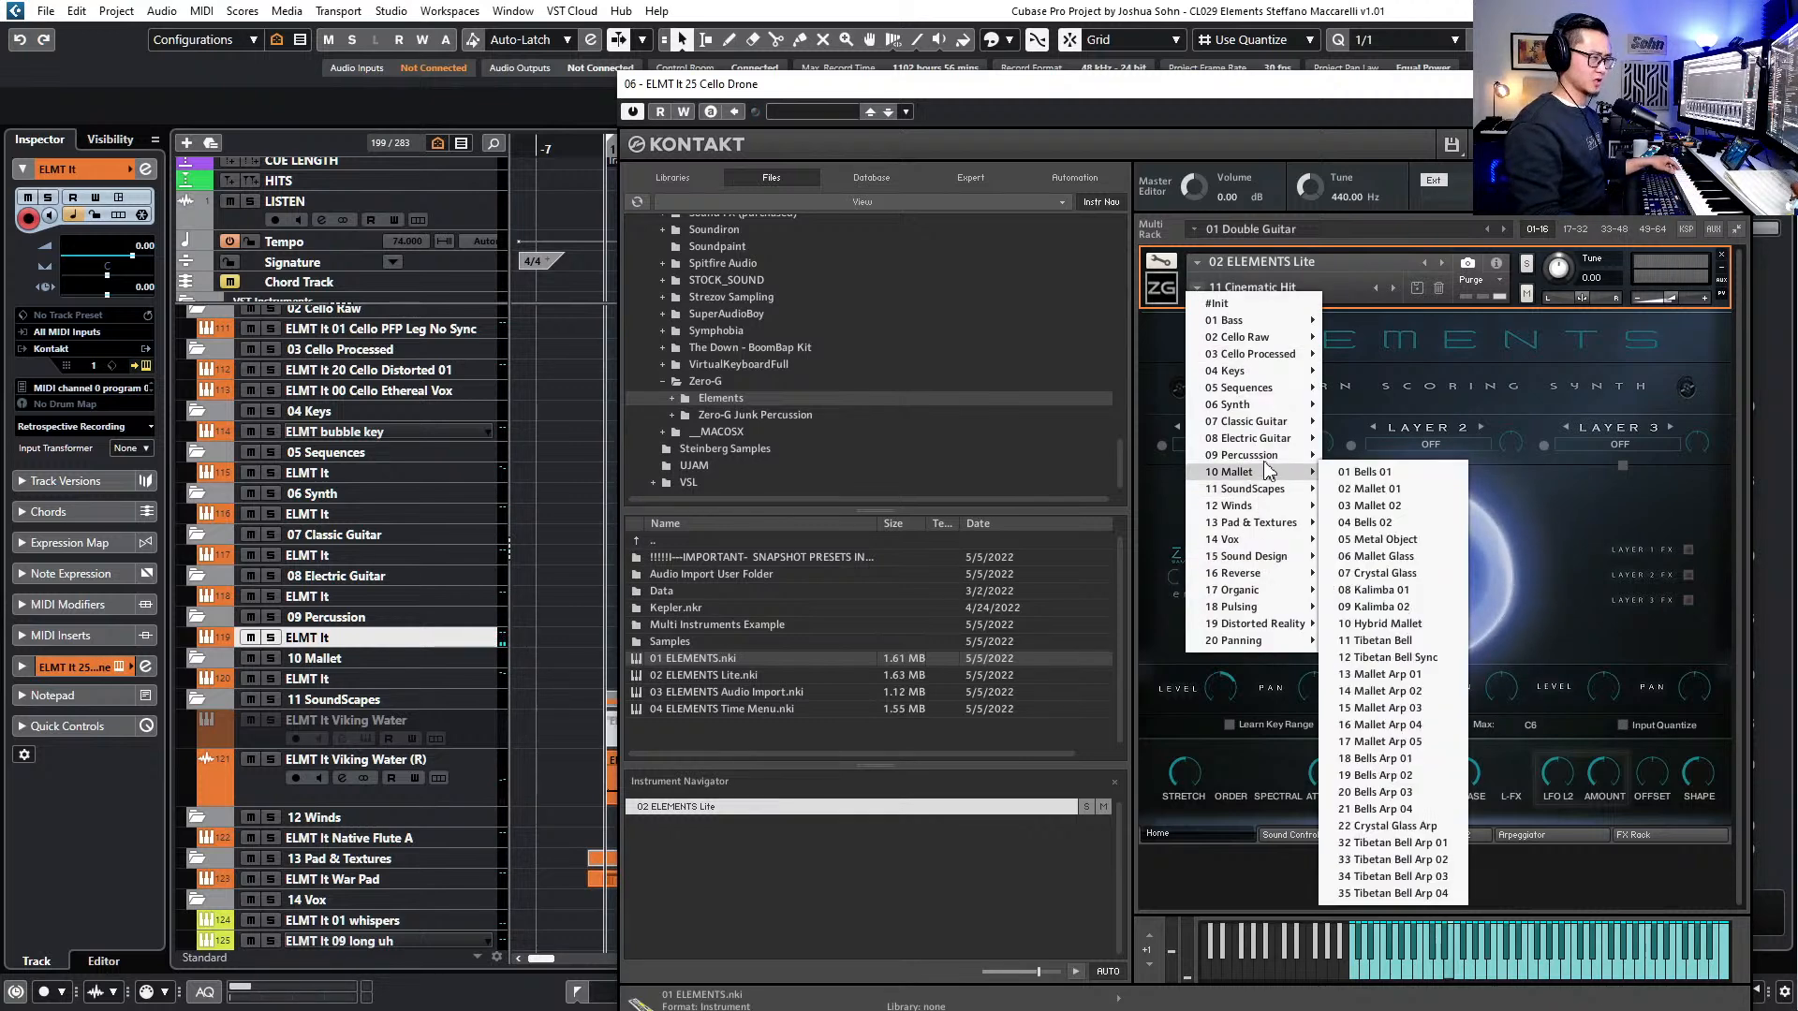
mouse_move(1275, 458)
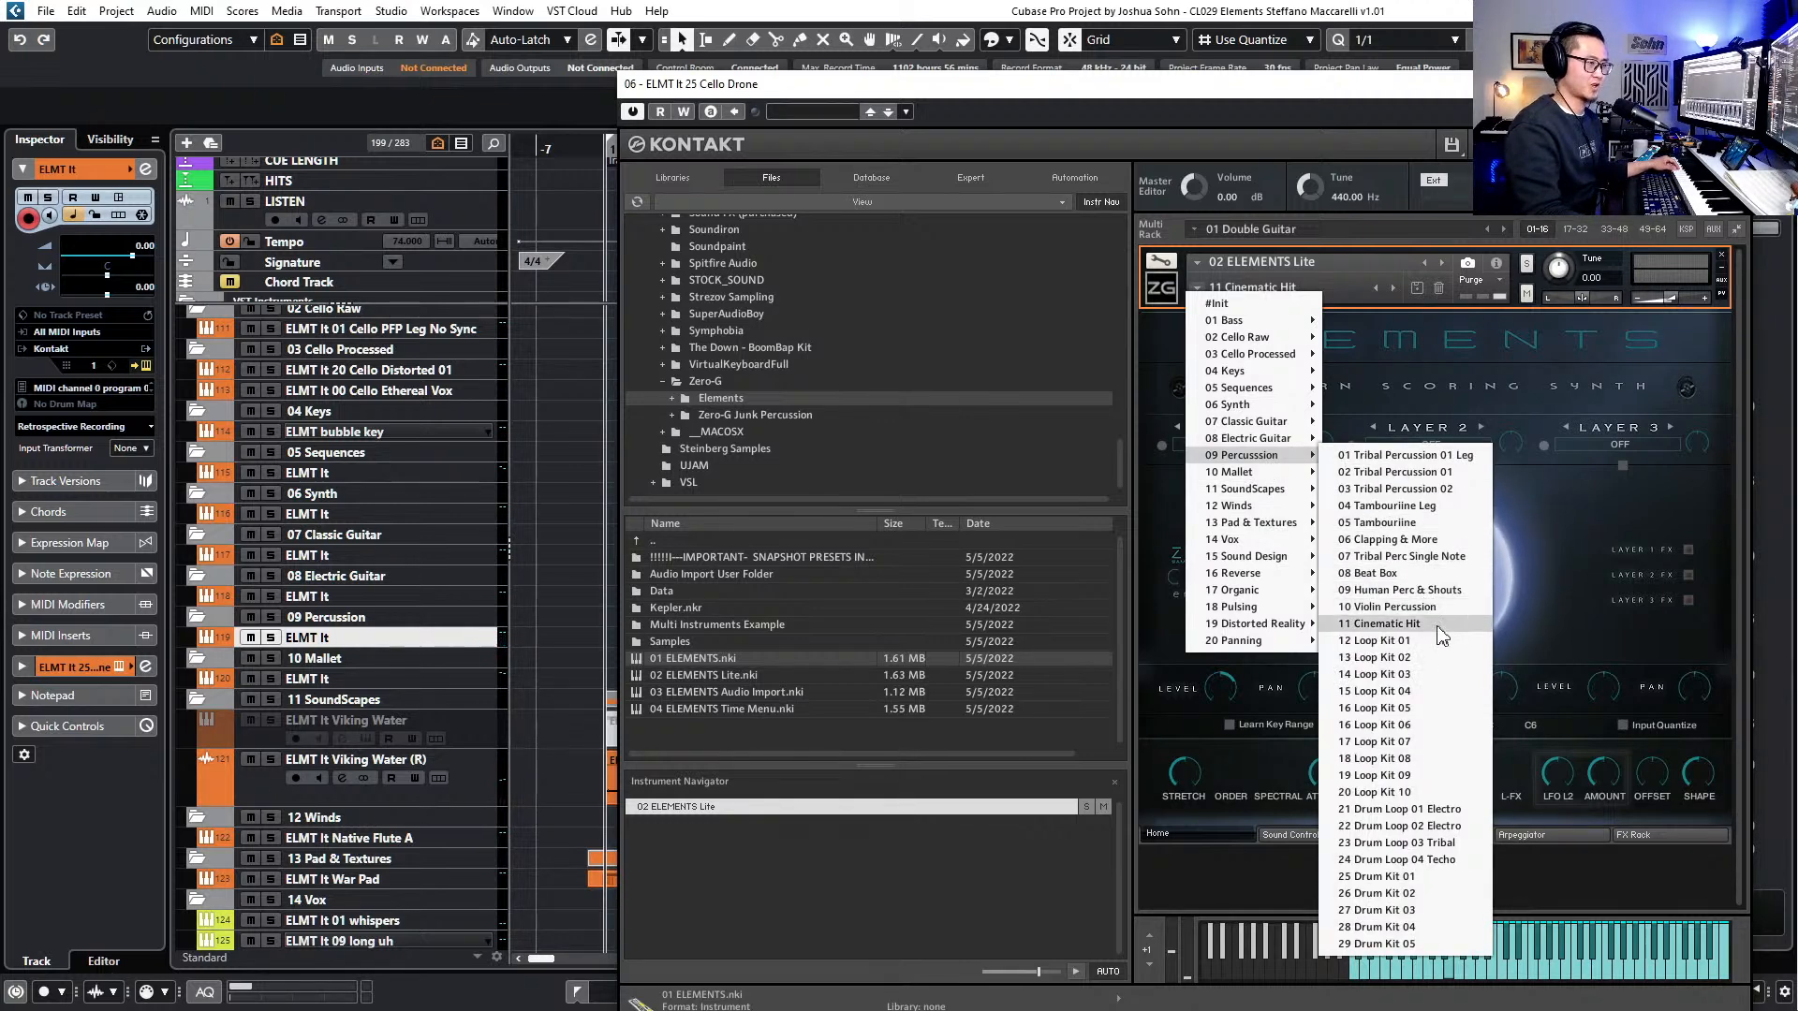
click(1440, 558)
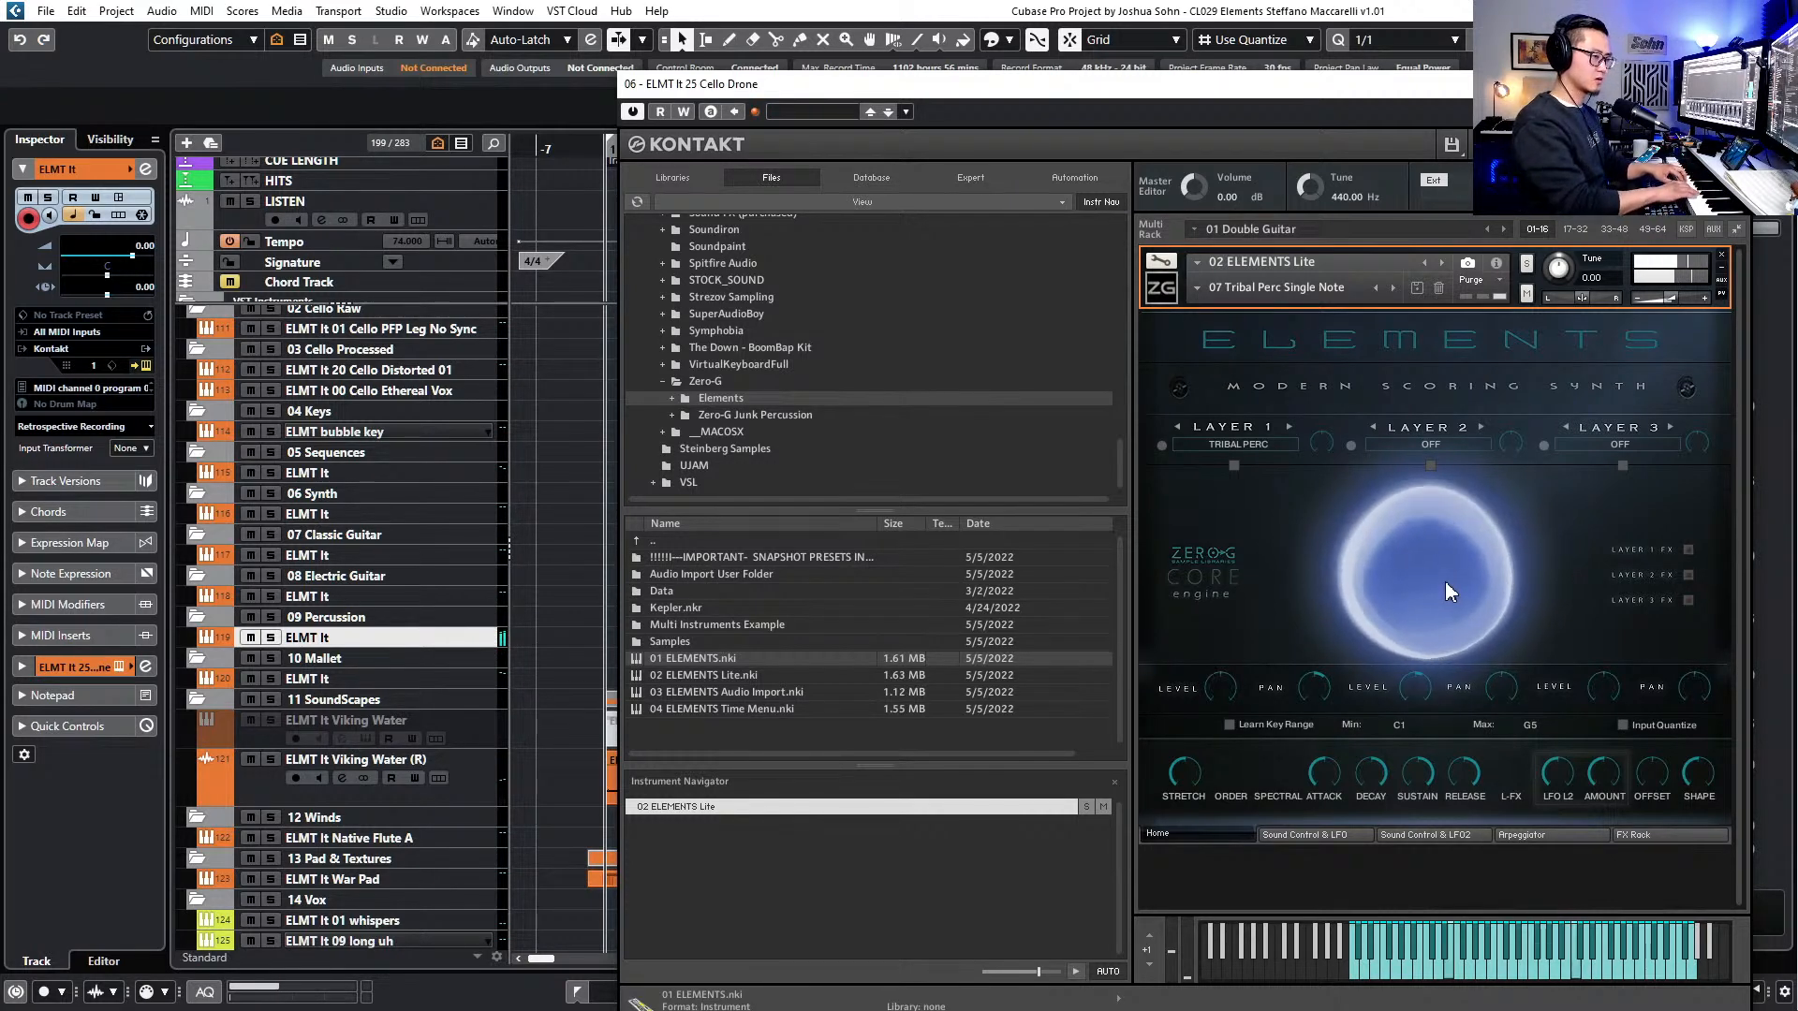
- Load the 02 Tribal Percussion 01 snapshot on the percussion track and close the instrument window
click(1202, 289)
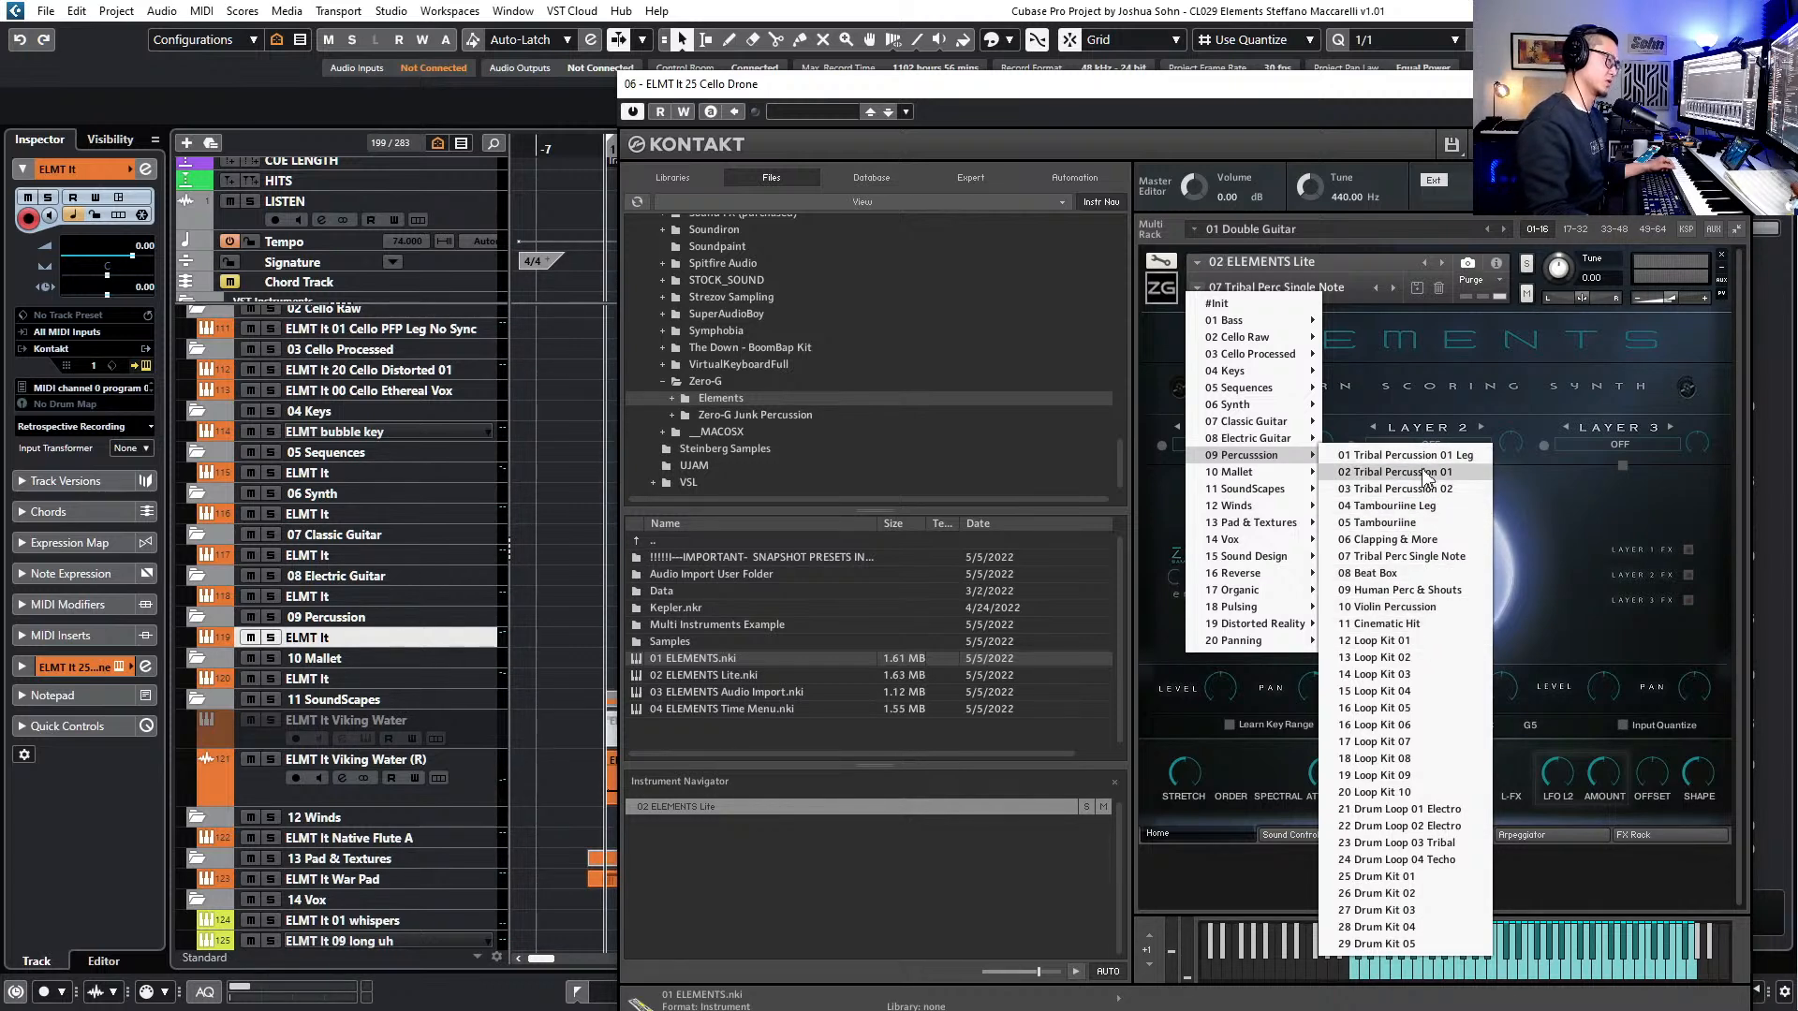
click(1425, 476)
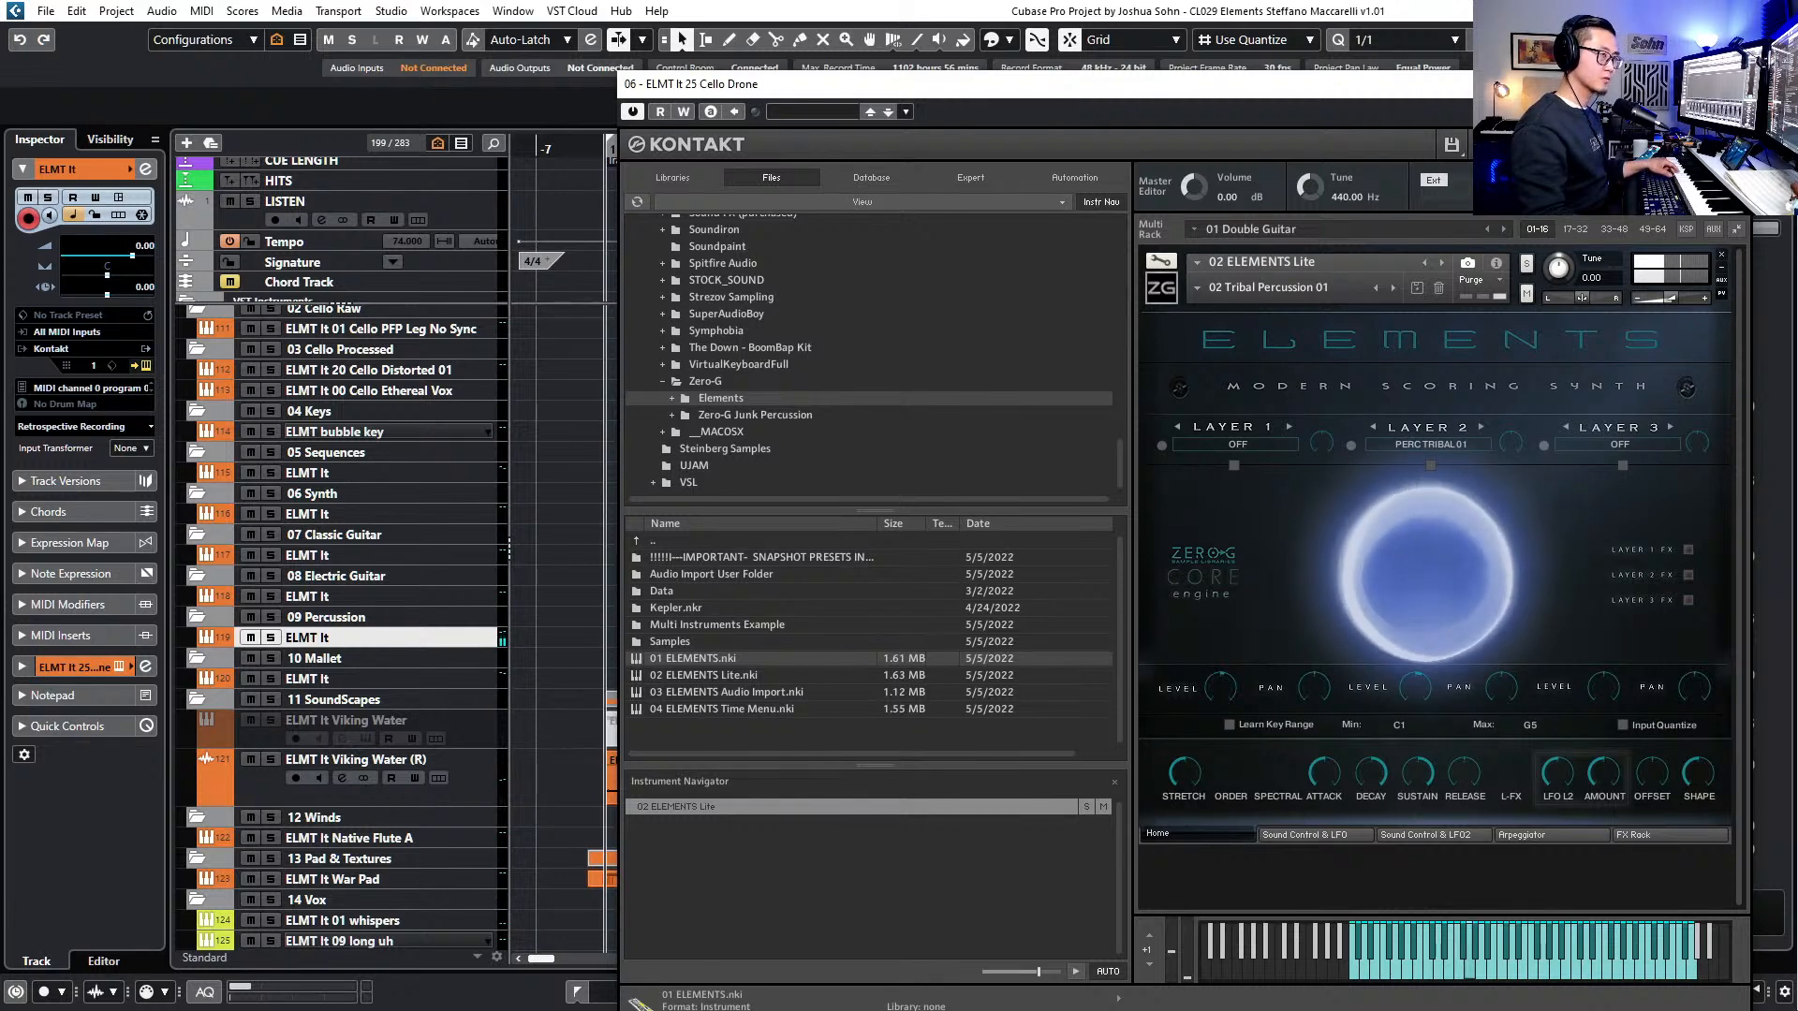
click(1728, 84)
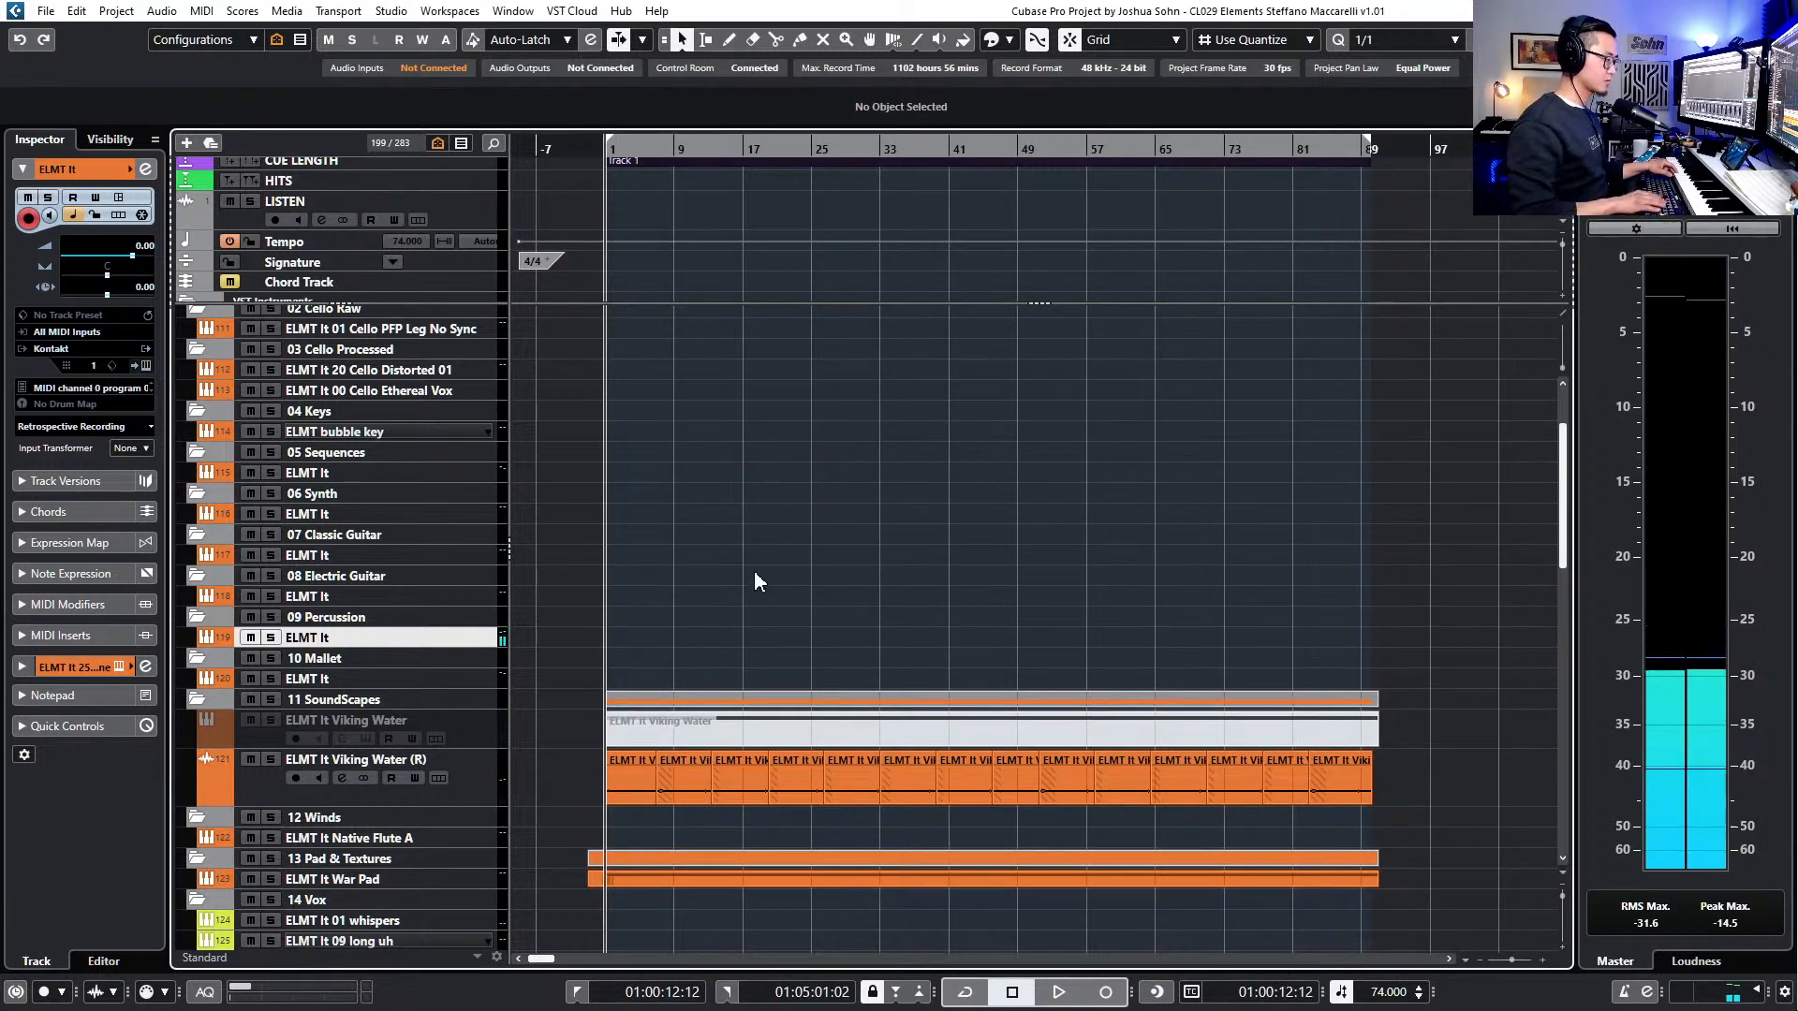
- Create a MIDI part on the percussion track spanning bars 1 to 90 and enter a G2 note at bar 17
key(KP_Add)
key(KP_Add)
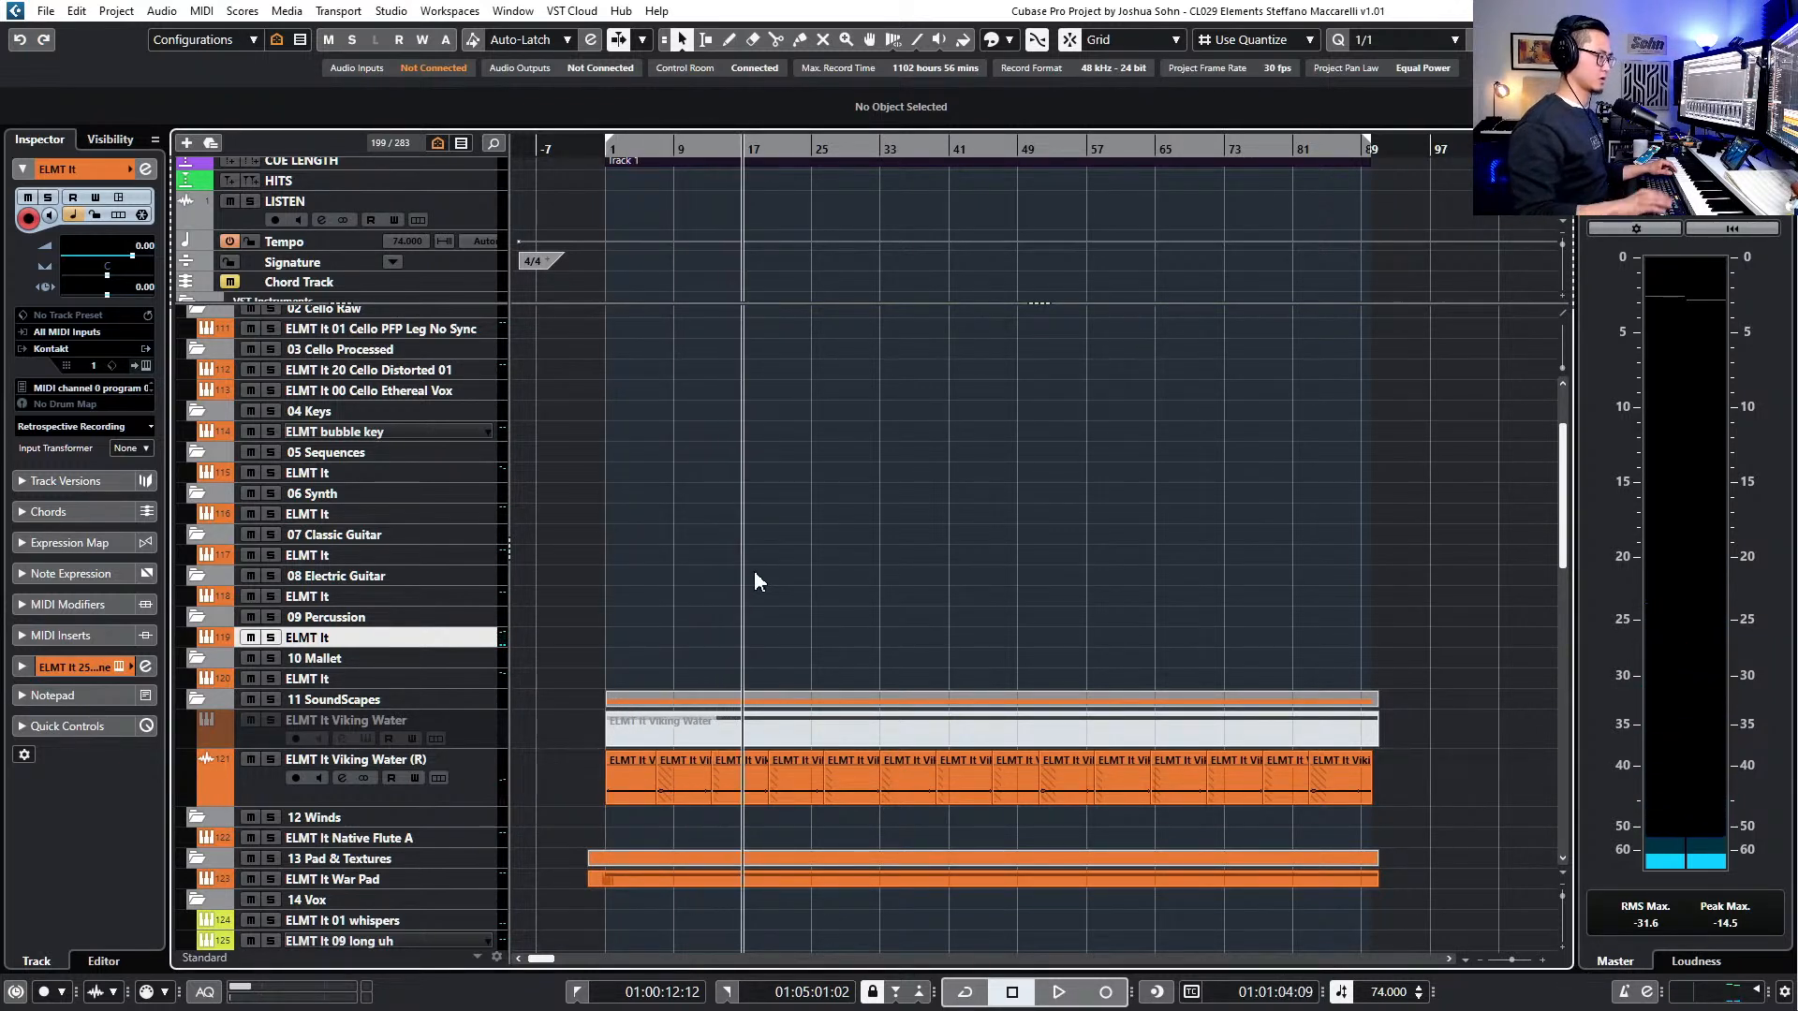
double_click(737, 628)
double_click(737, 629)
double_click(494, 470)
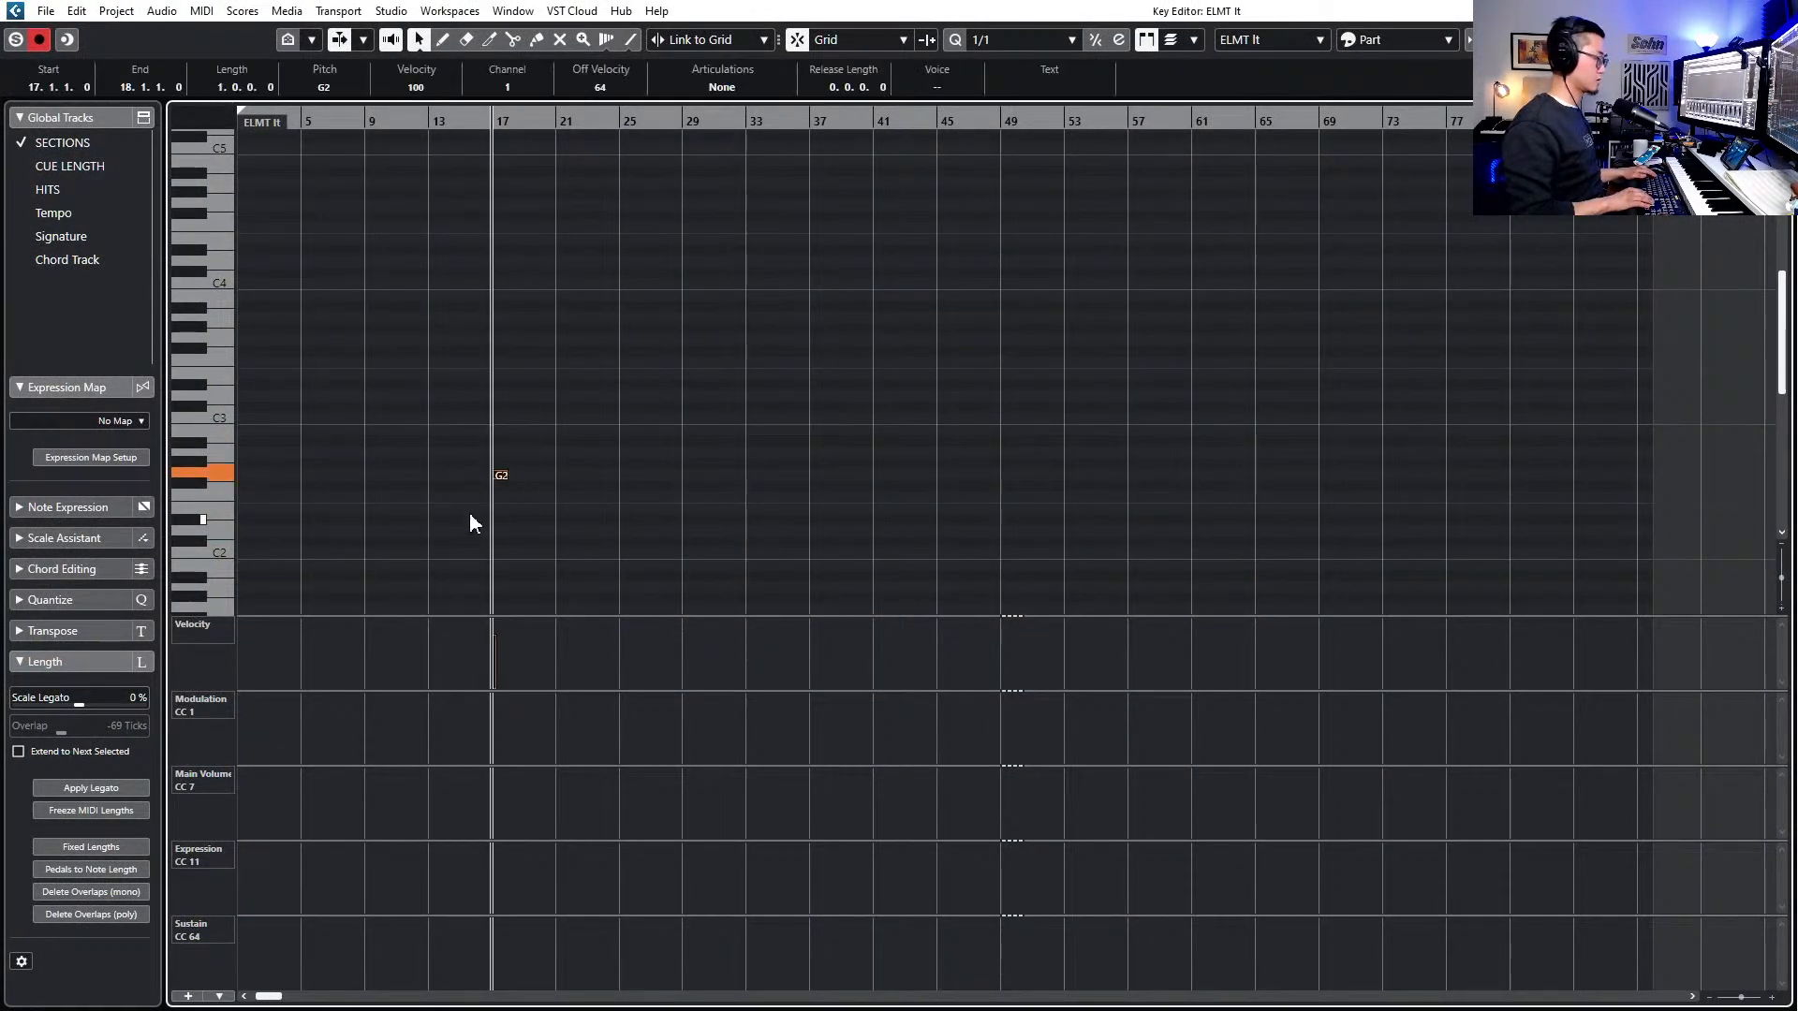
- Lengthen the G2 note to 72 bars so it ends at bar 89, and return to the project
key(alt+shift+Right)
key(alt+shift+Right)
key(alt+shift+Right)
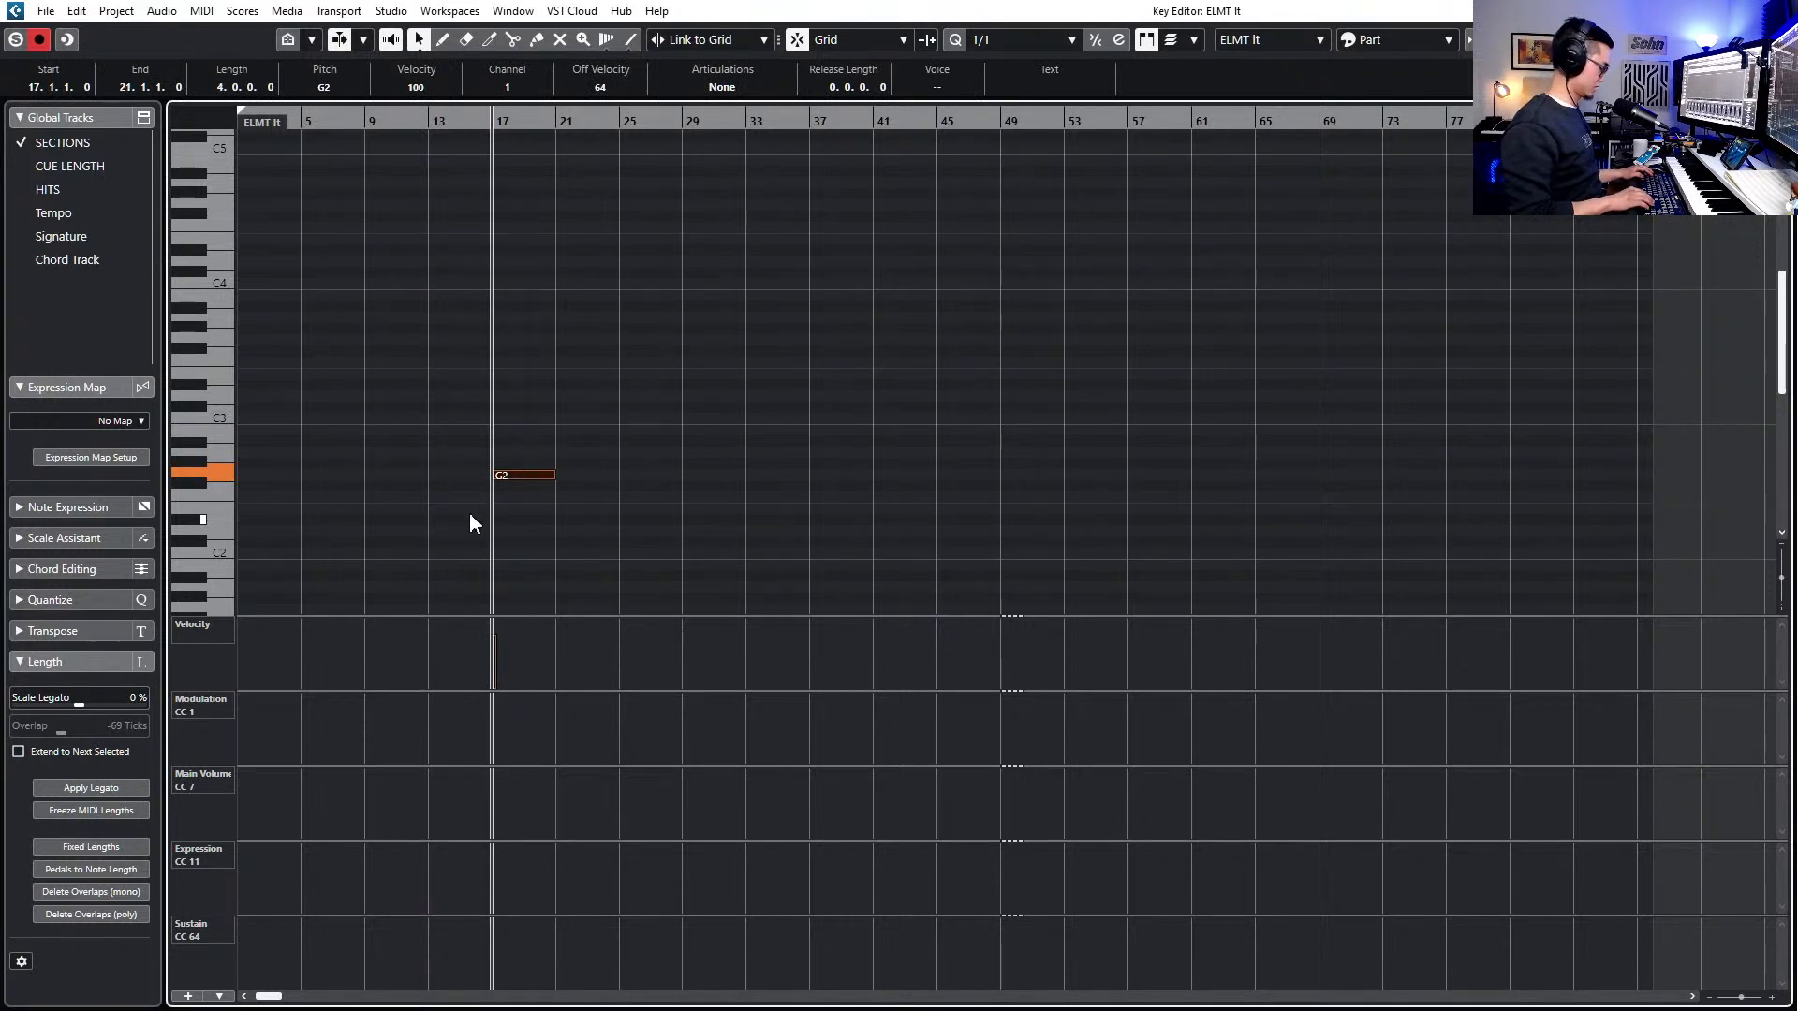
key(alt+shift+Right)
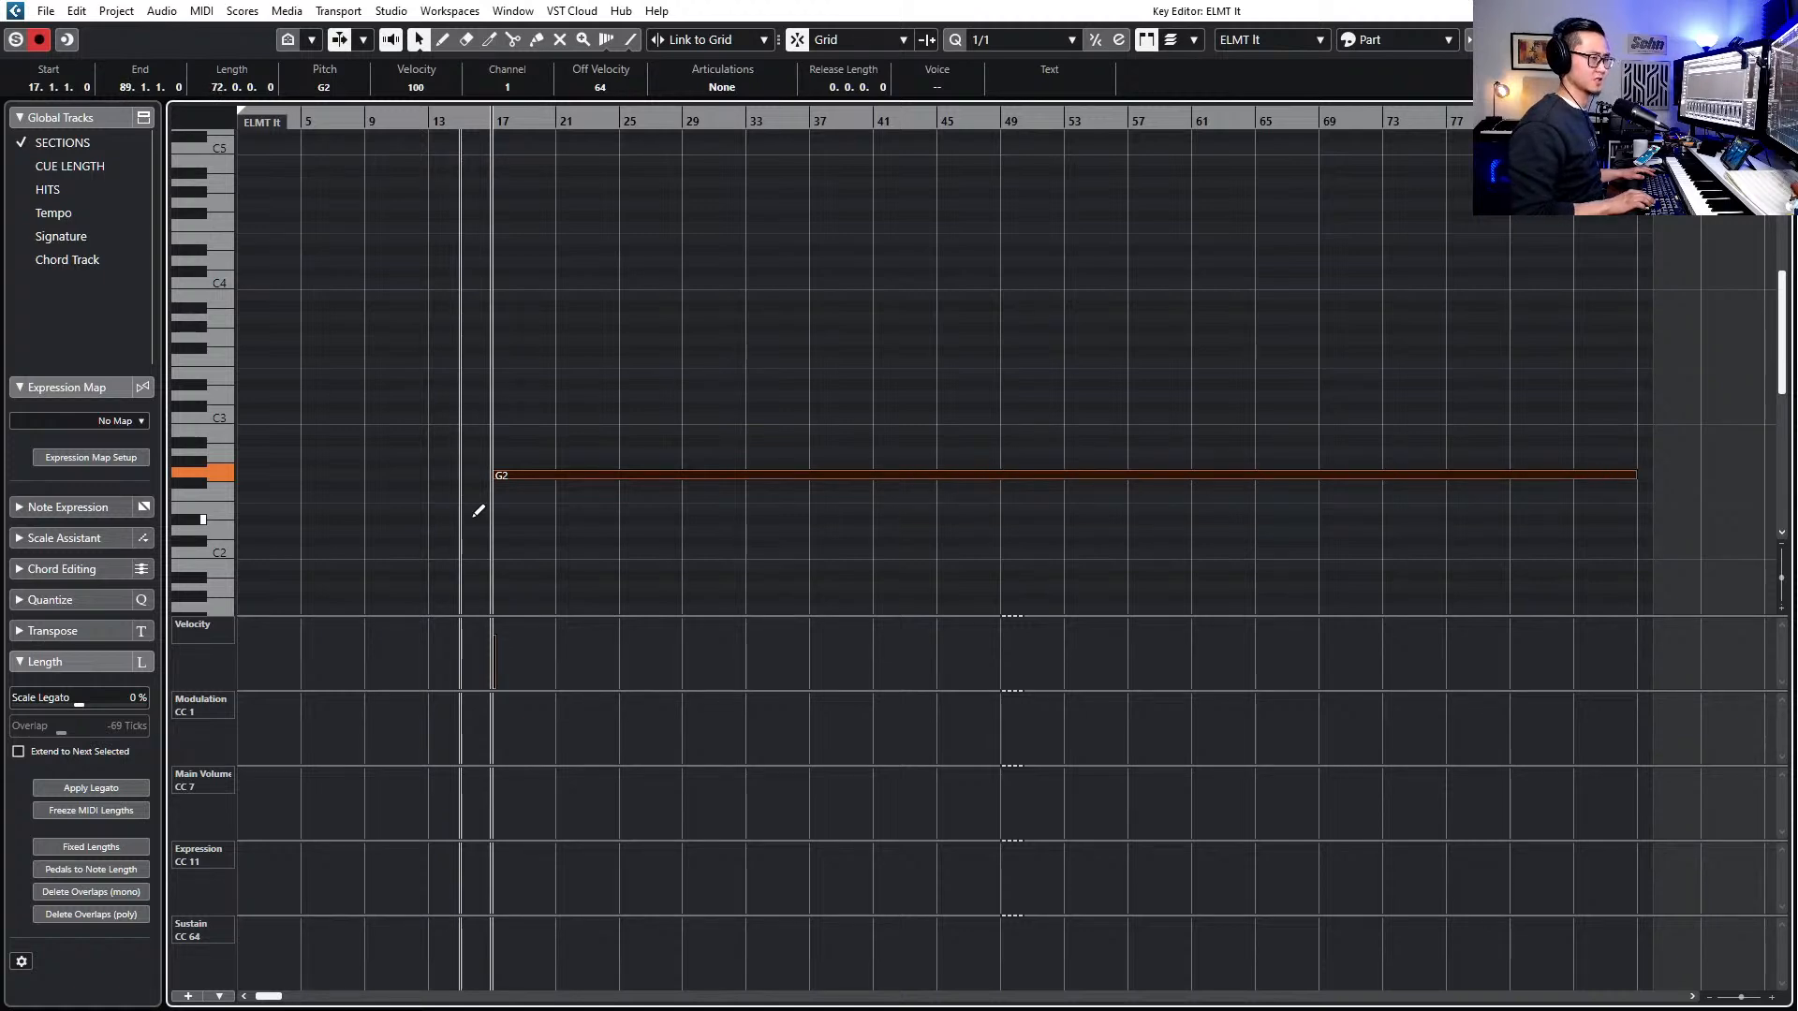
key(Escape)
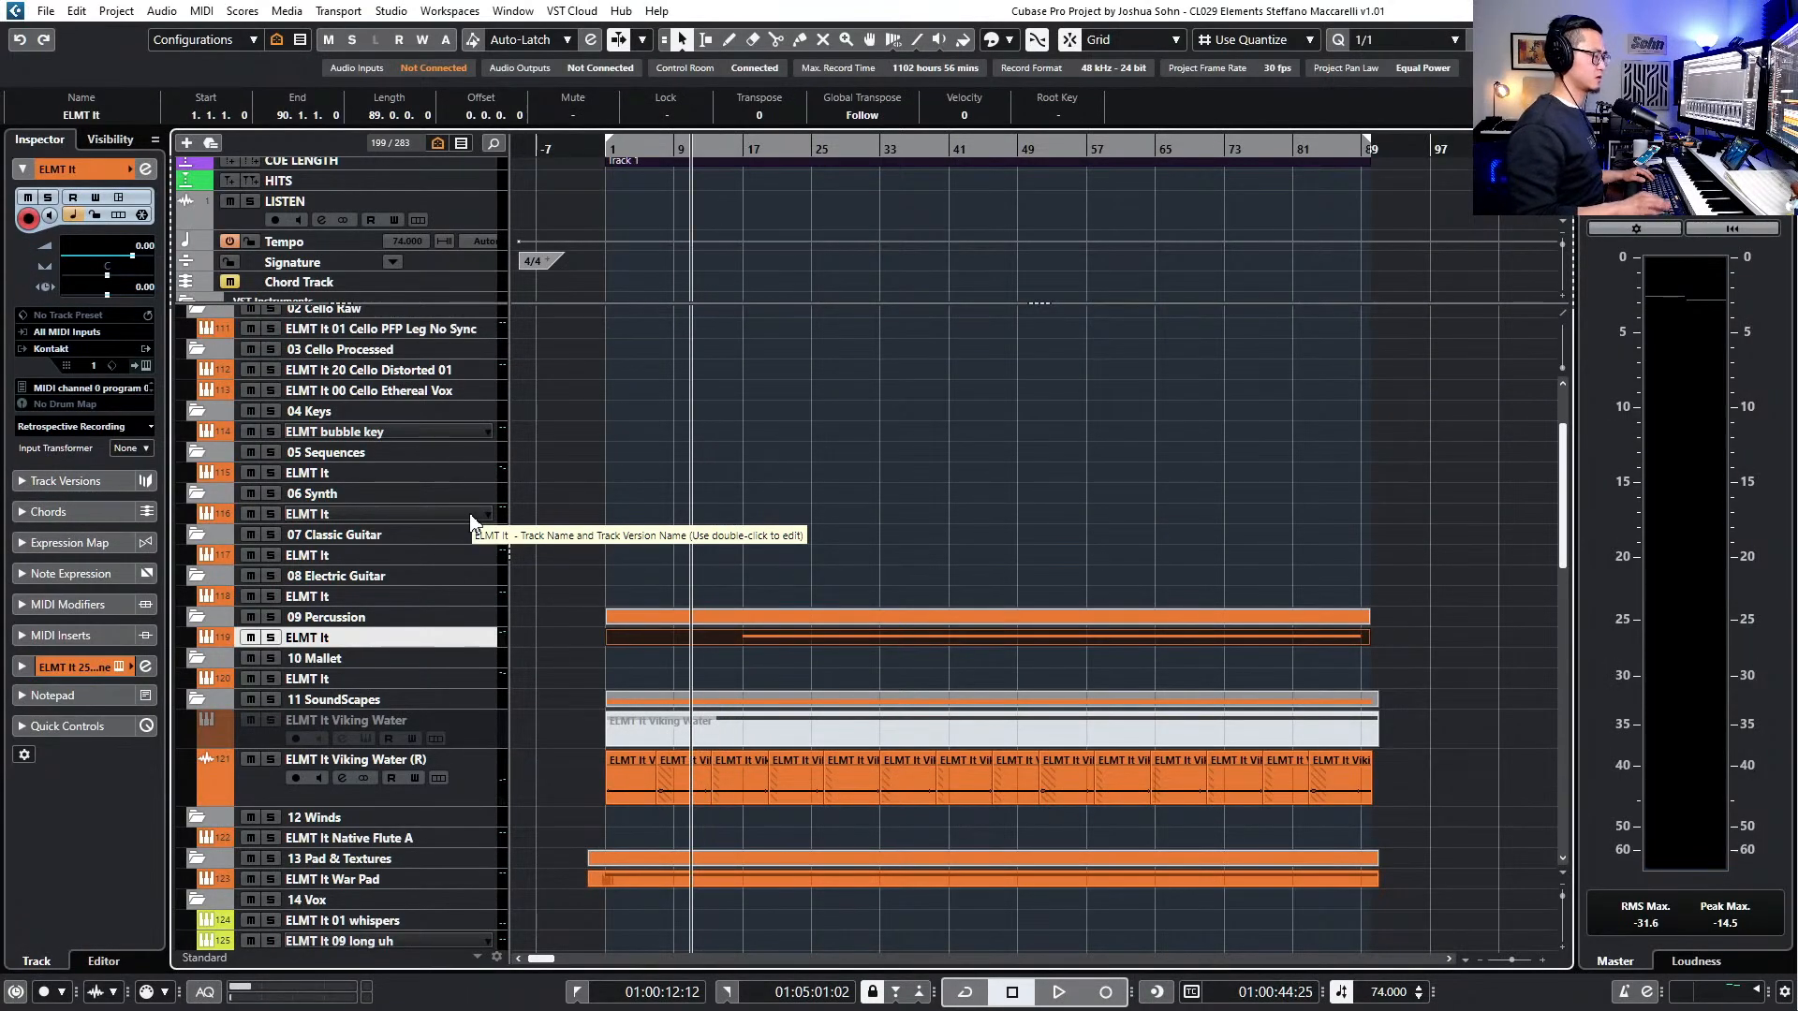
- Add controller points before the note in the percussion part: modulation about 86, main volume about 114 and expression about 112
double_click(730, 644)
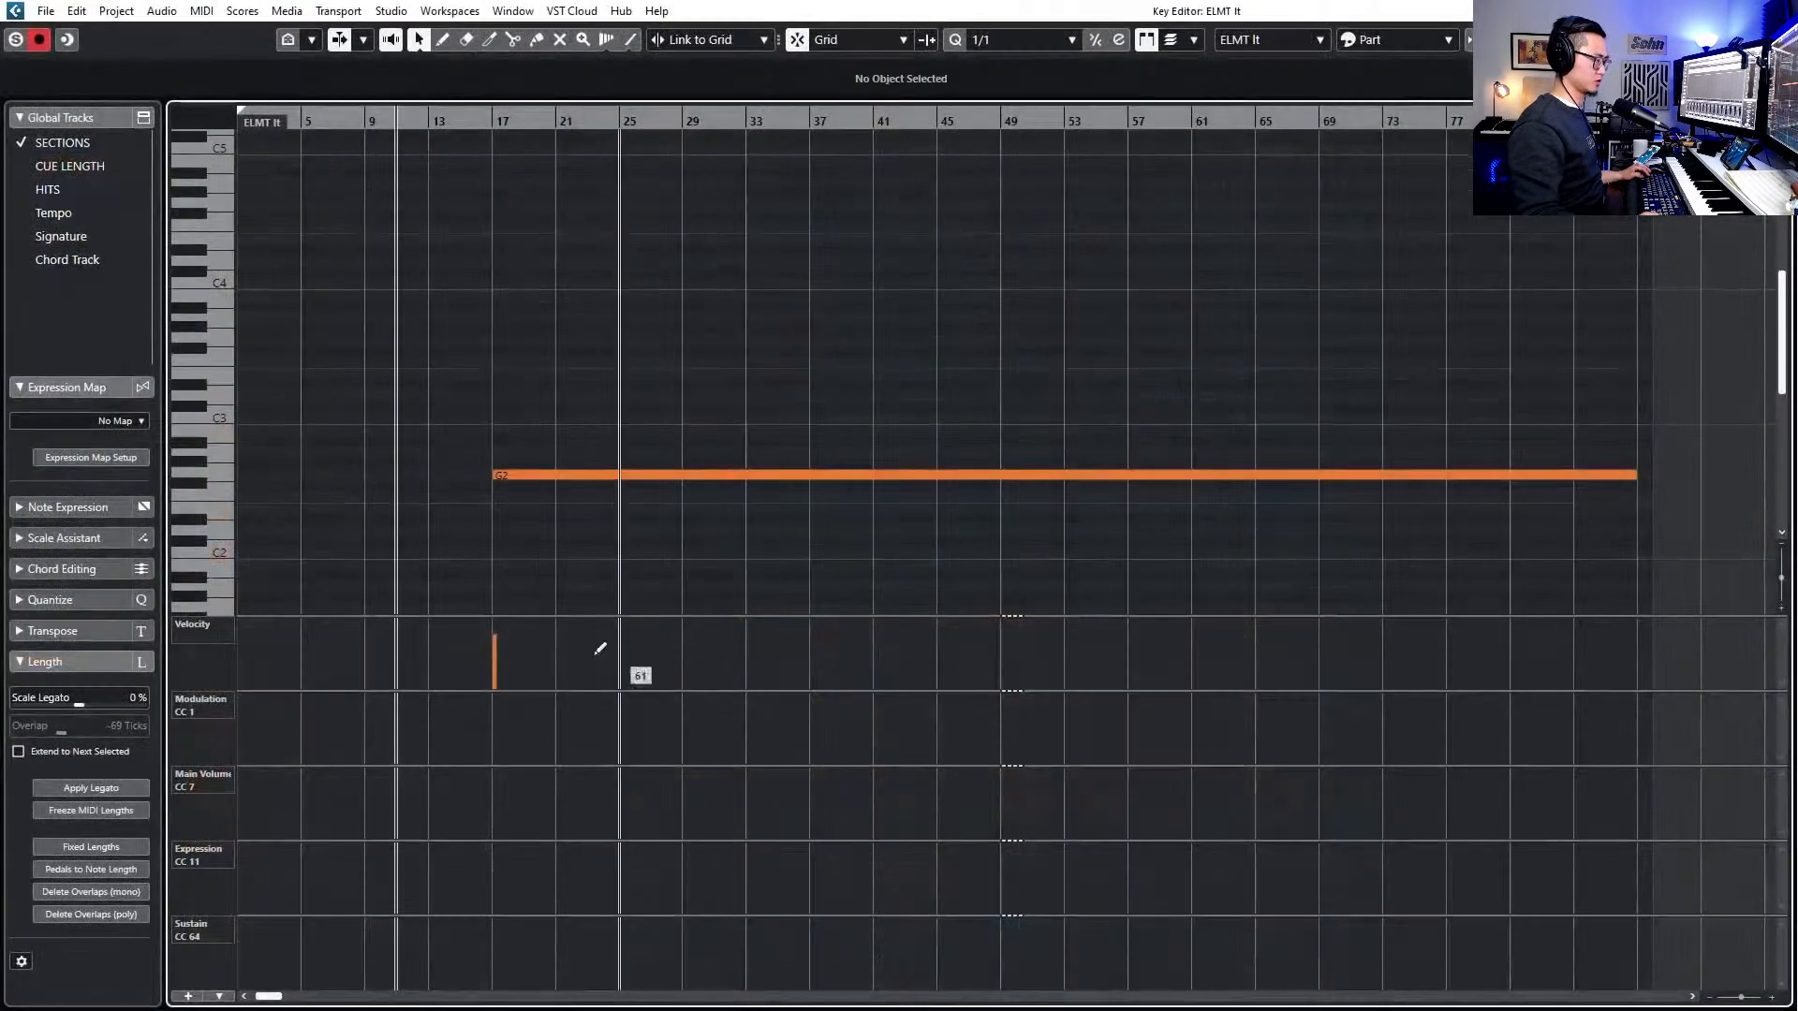
click(449, 850)
click(460, 776)
click(461, 716)
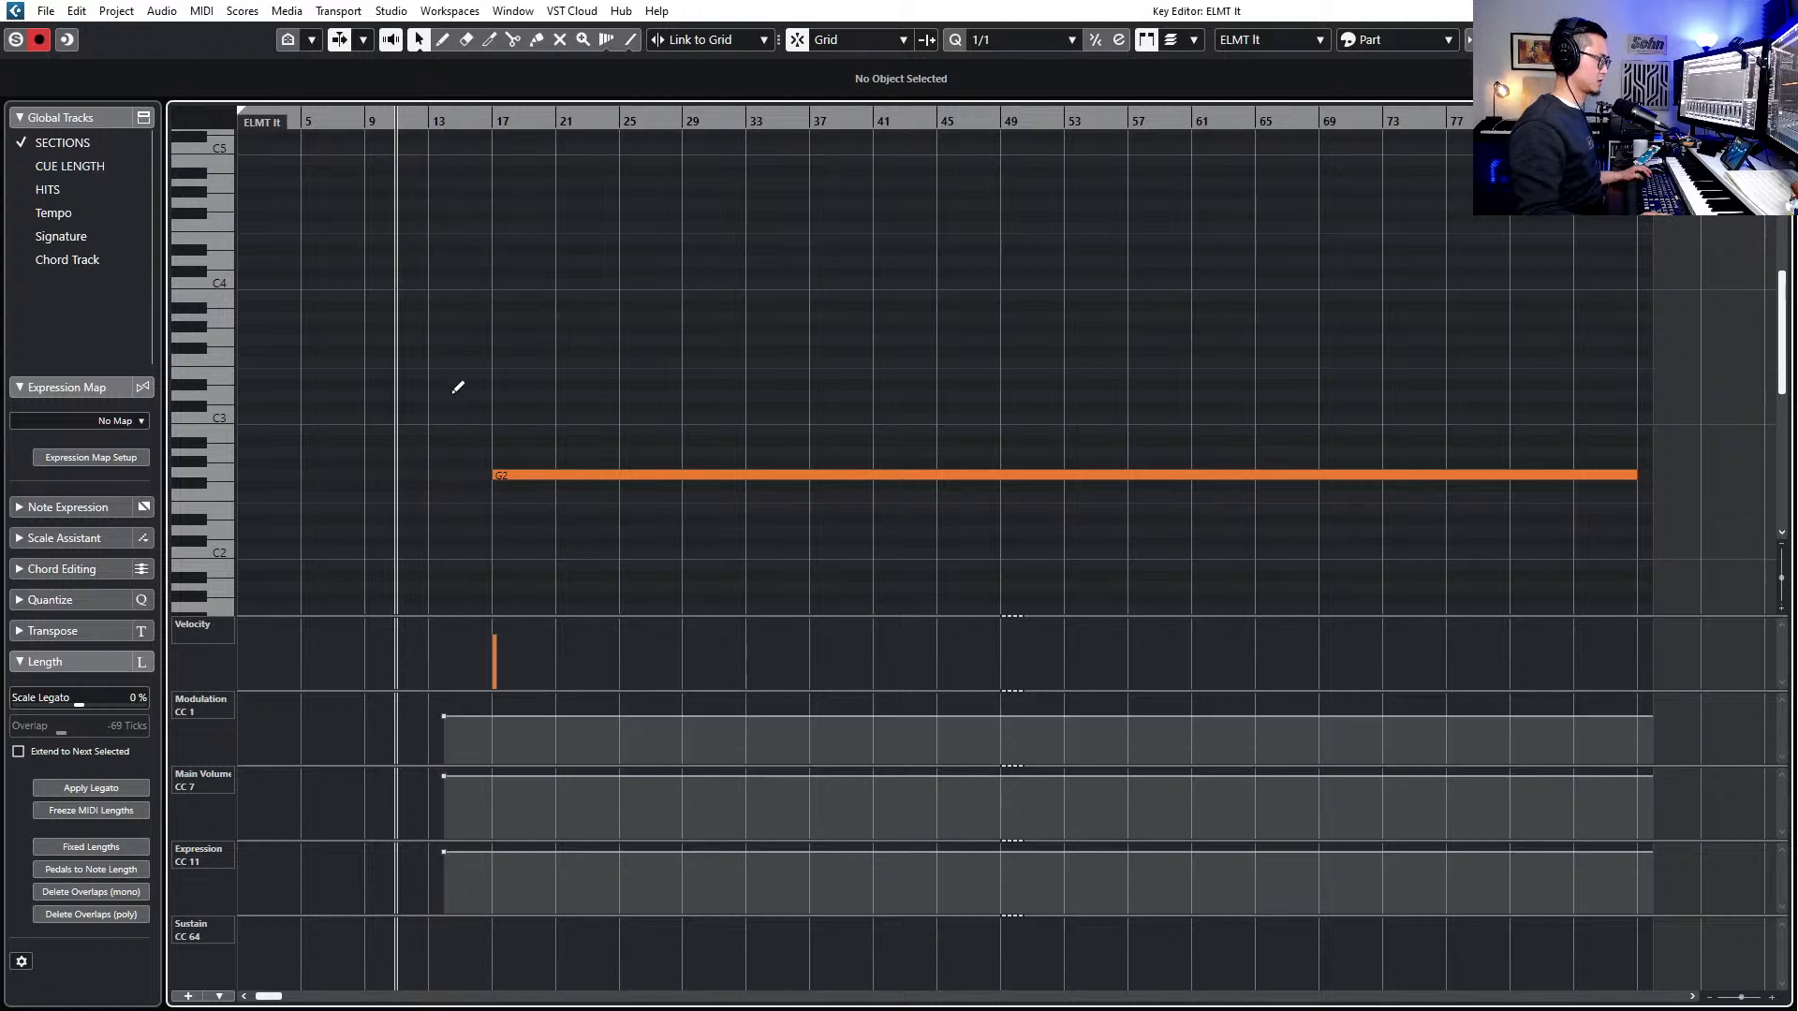
- Play back the percussion part from the start of the G2 note, and return to the project window
drag(456, 443, 560, 530)
key(l)
key(space)
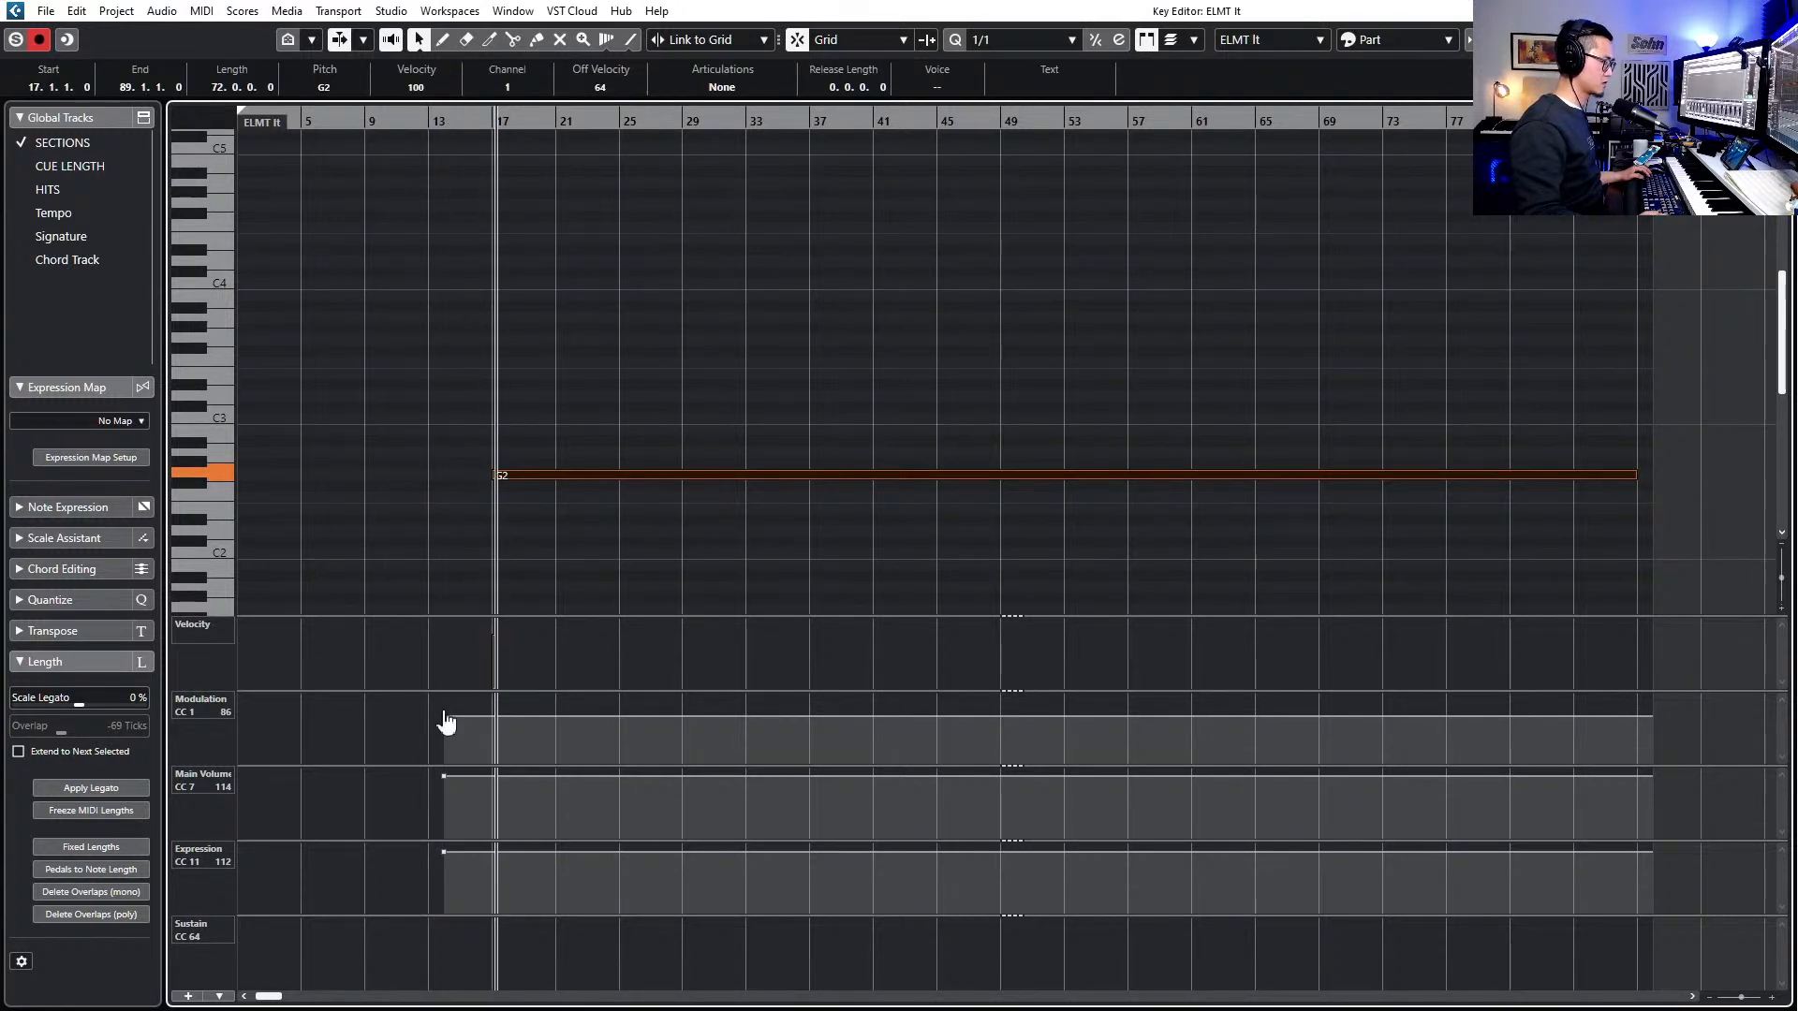
key(space)
key(Return)
key(l)
key(KP_Subtract)
key(KP_Add)
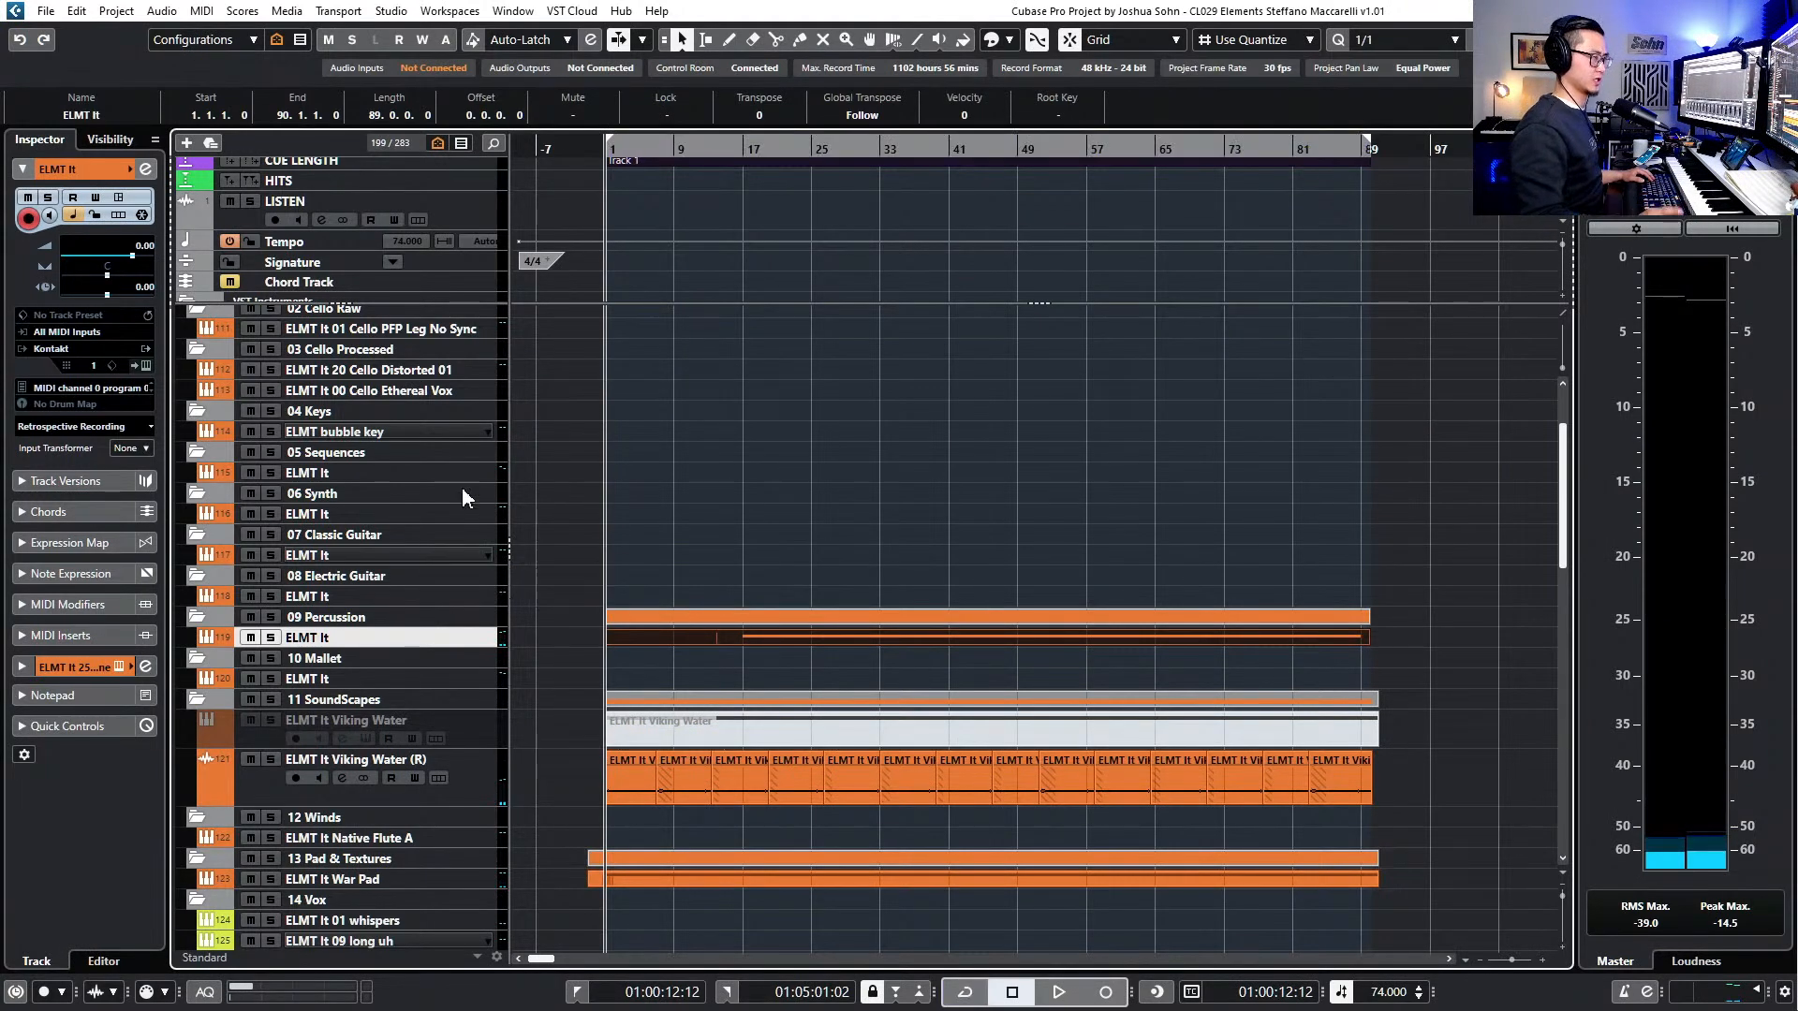
- Open the instrument of the track in the 08 Electric Guitar folder and load the snapshot 12 Electric Guitar Dist 1
scroll(430, 548, up, 3)
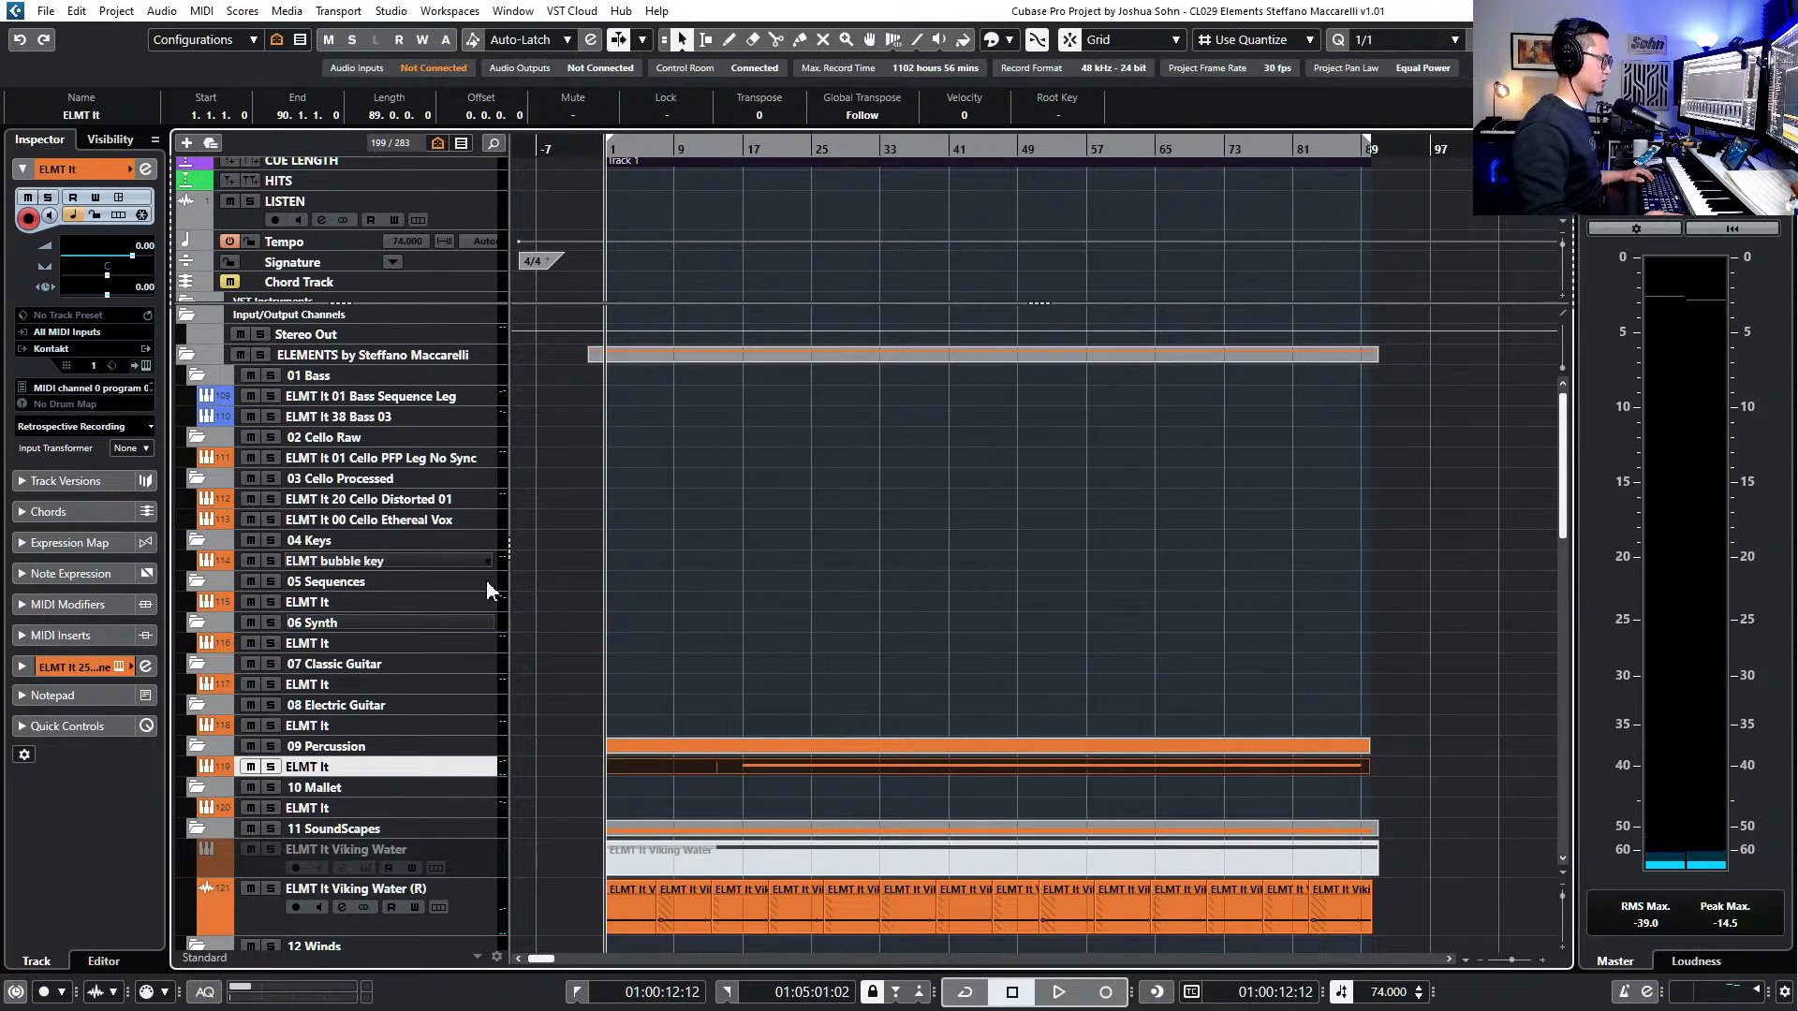
scroll(421, 630, down, 9)
scroll(400, 698, up, 6)
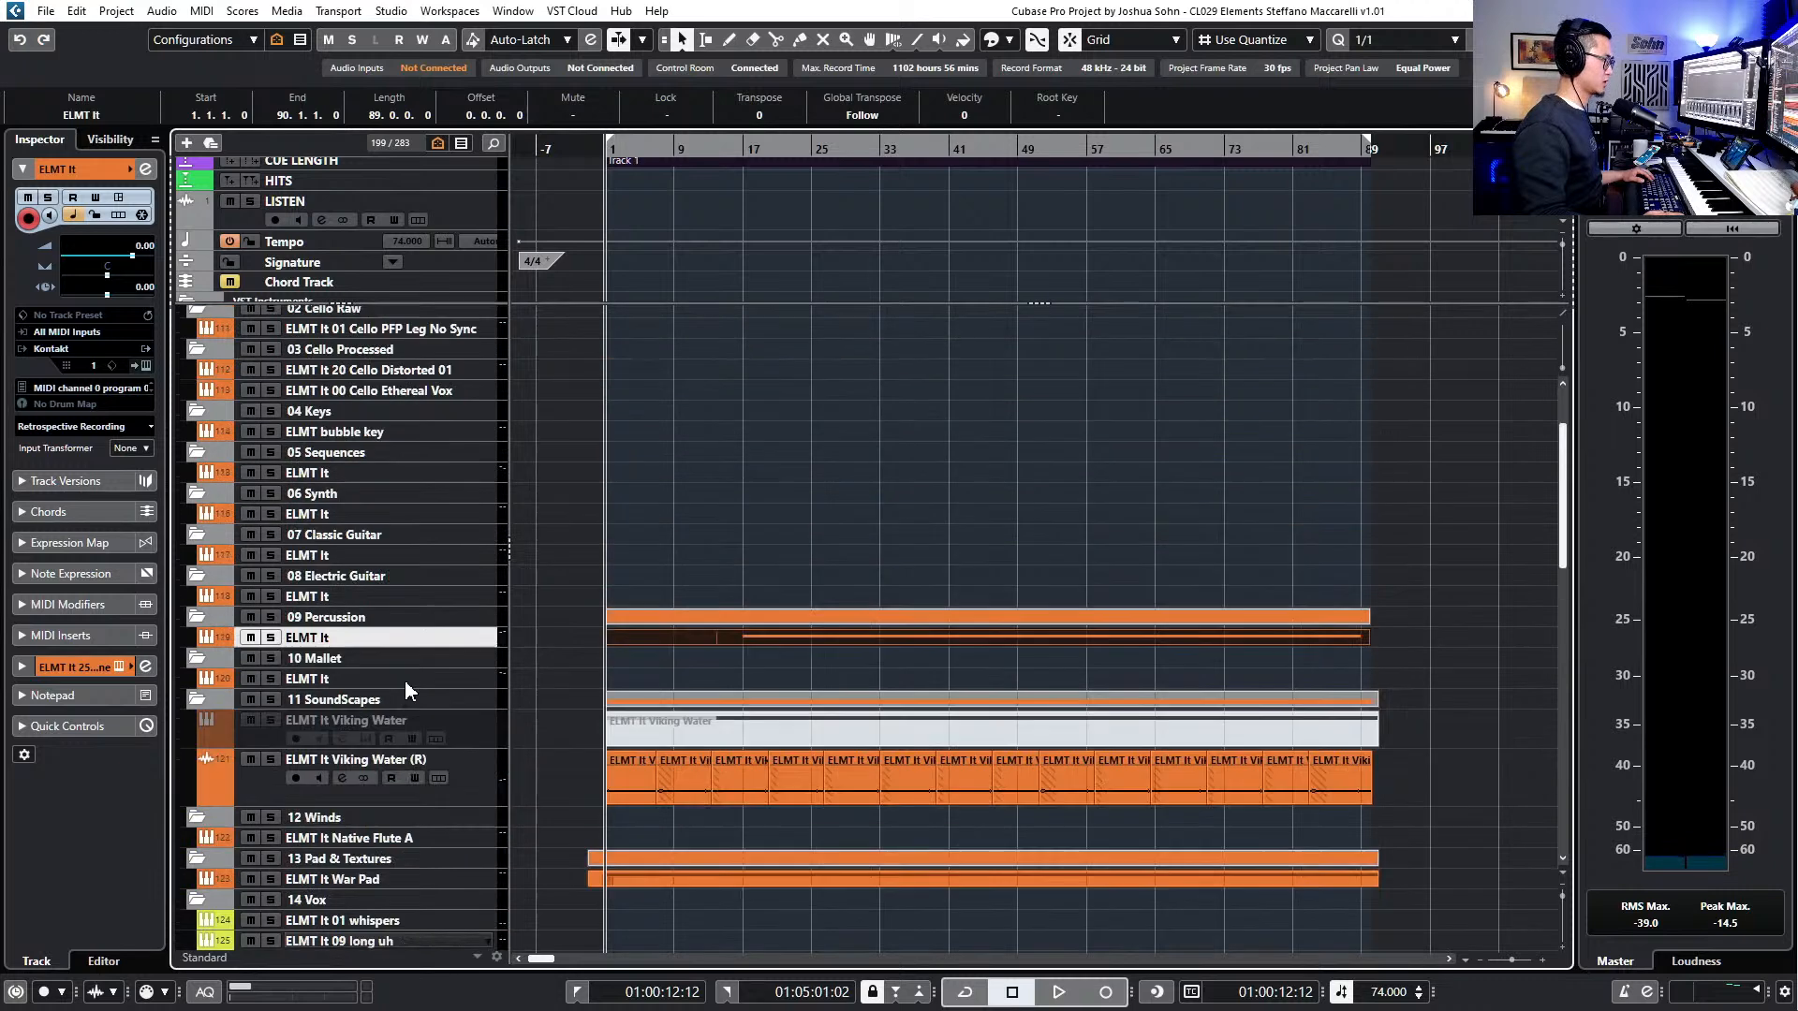
click(398, 596)
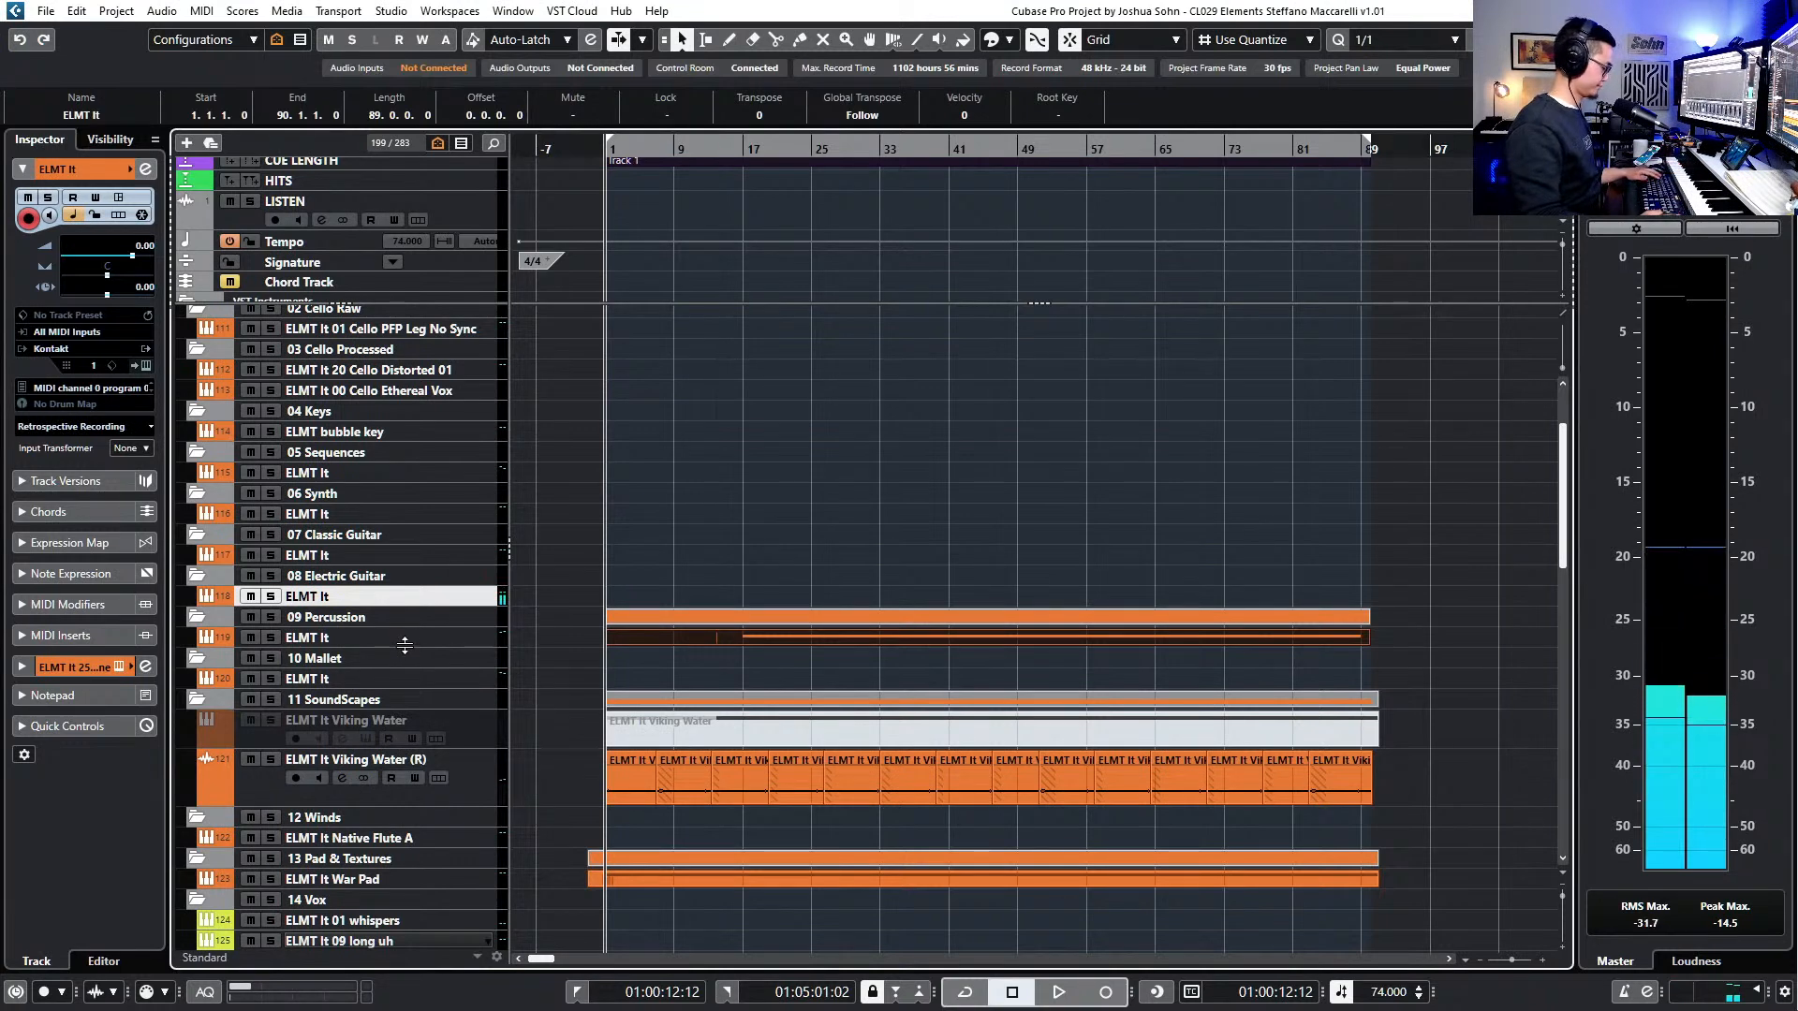
key(F11)
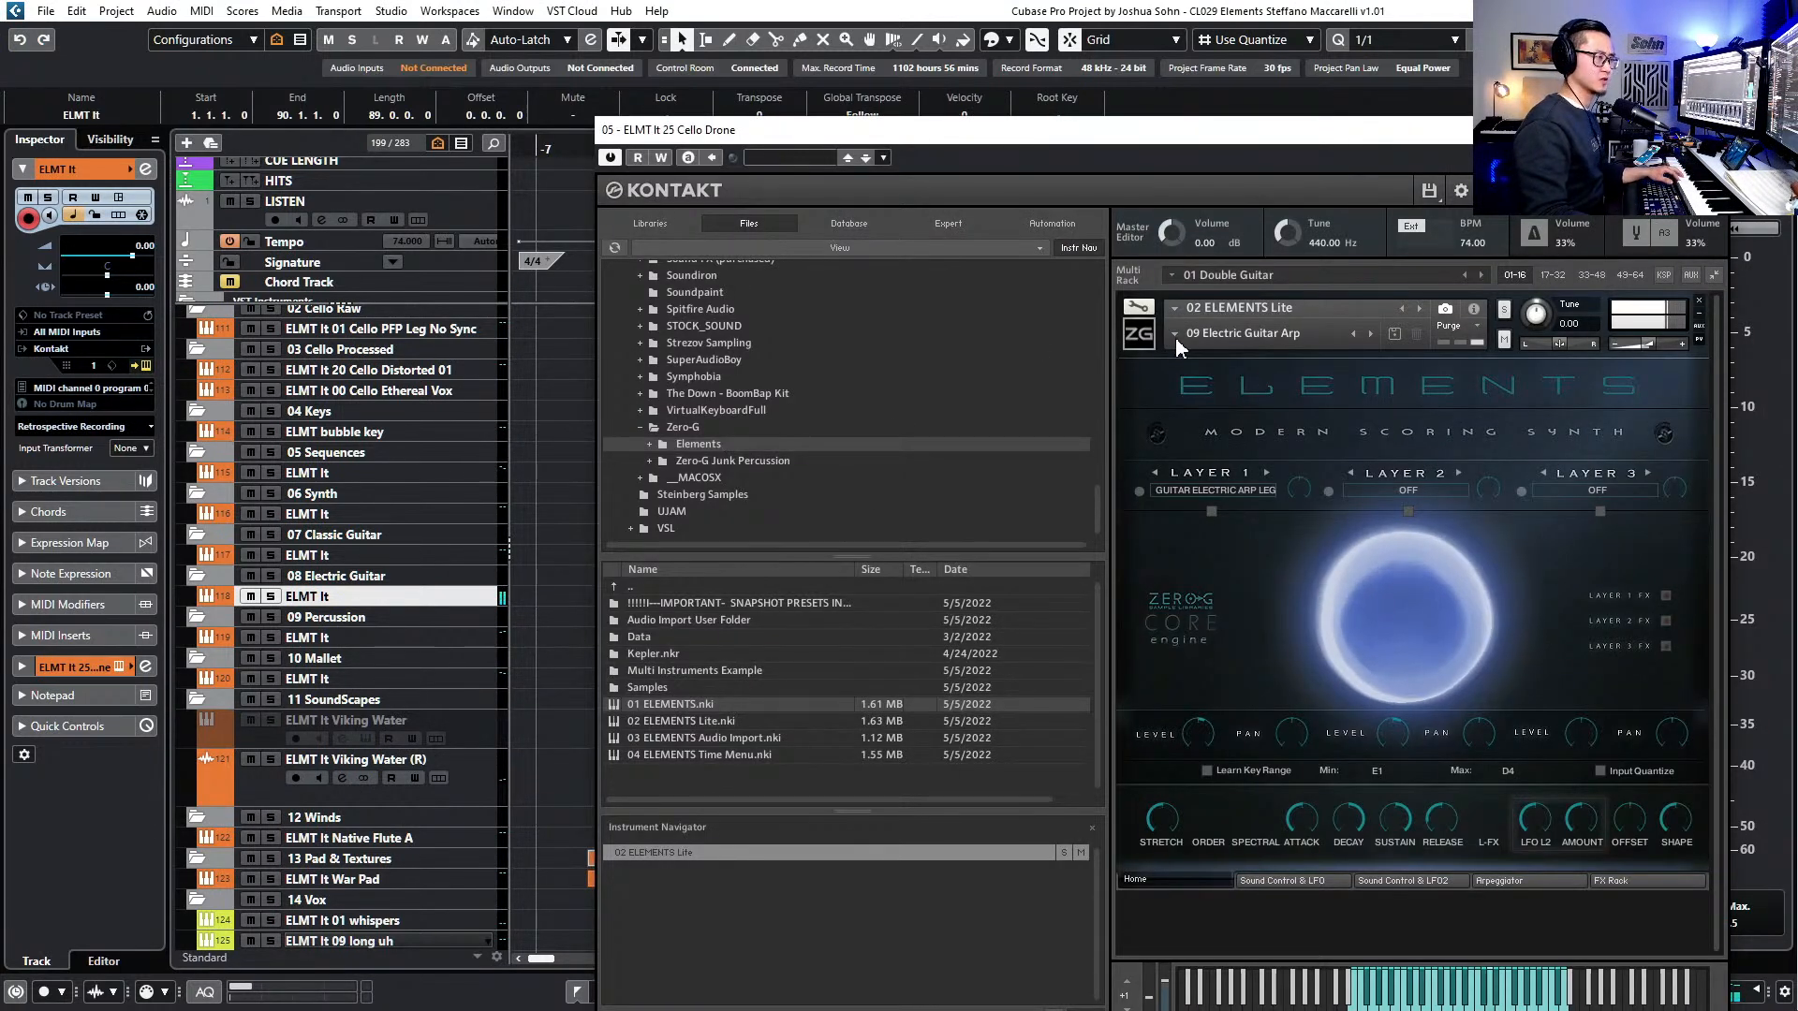
click(1221, 451)
click(1175, 337)
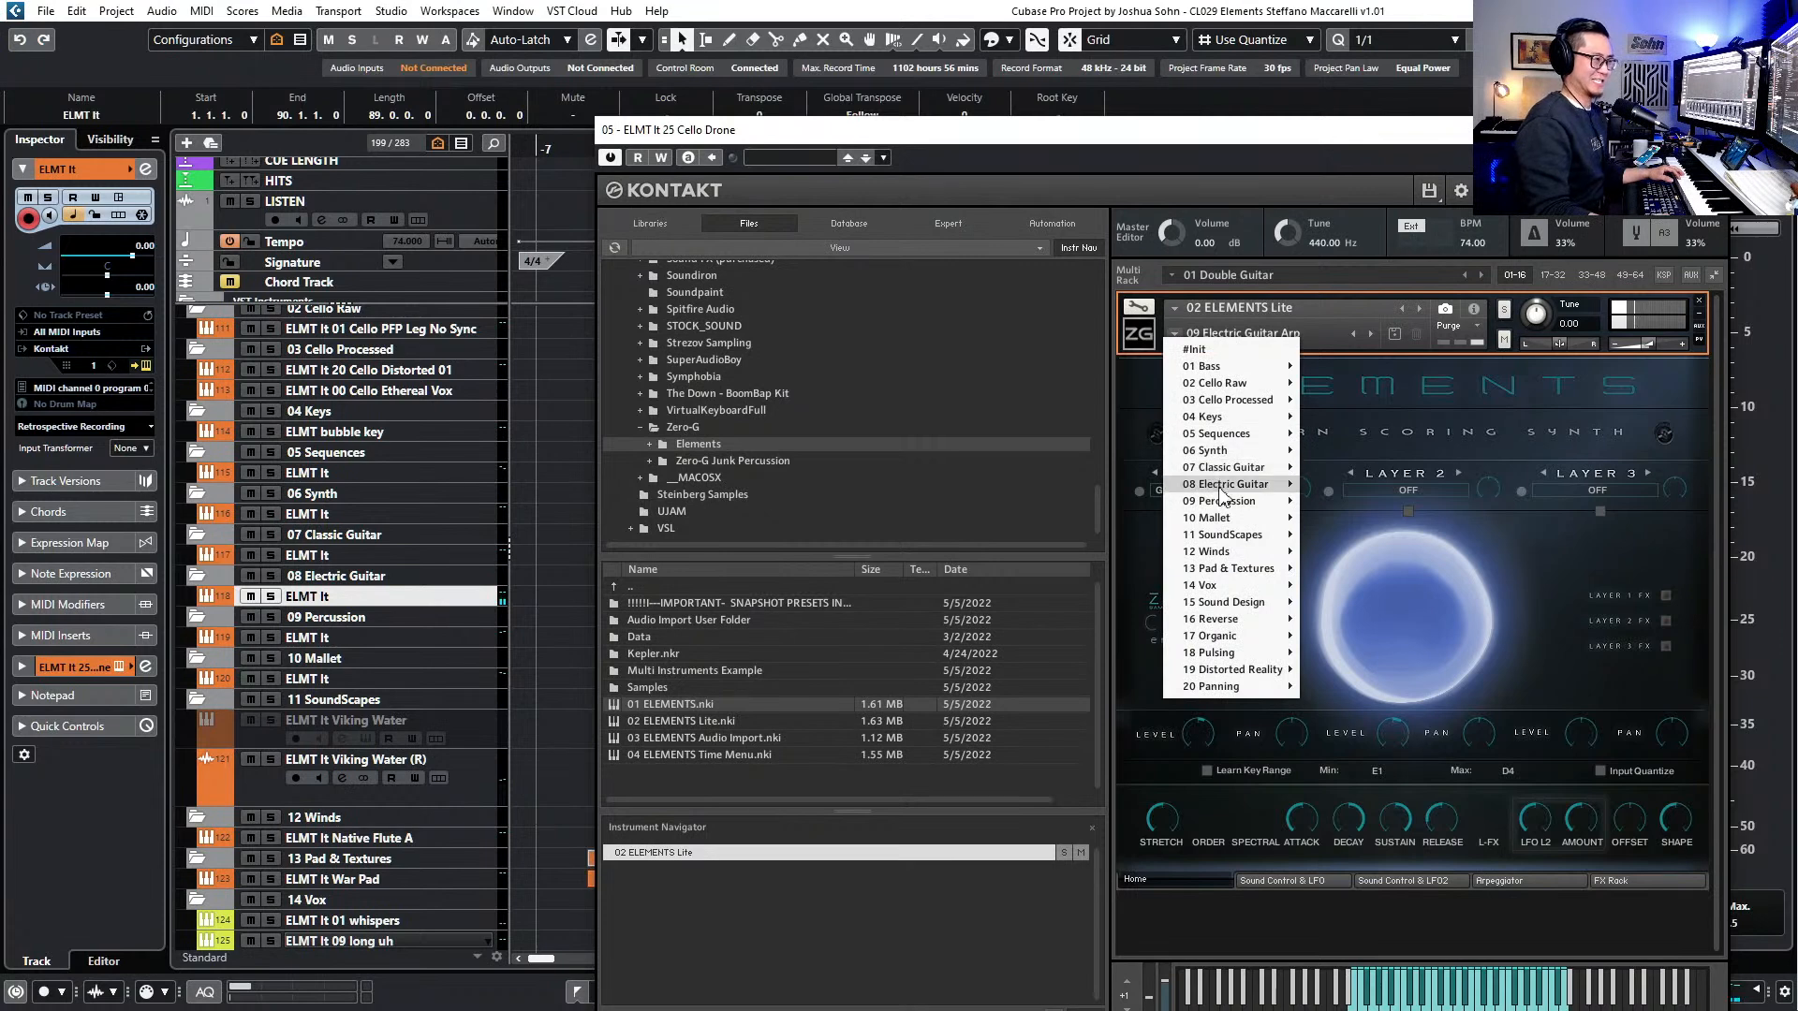
mouse_move(1222, 487)
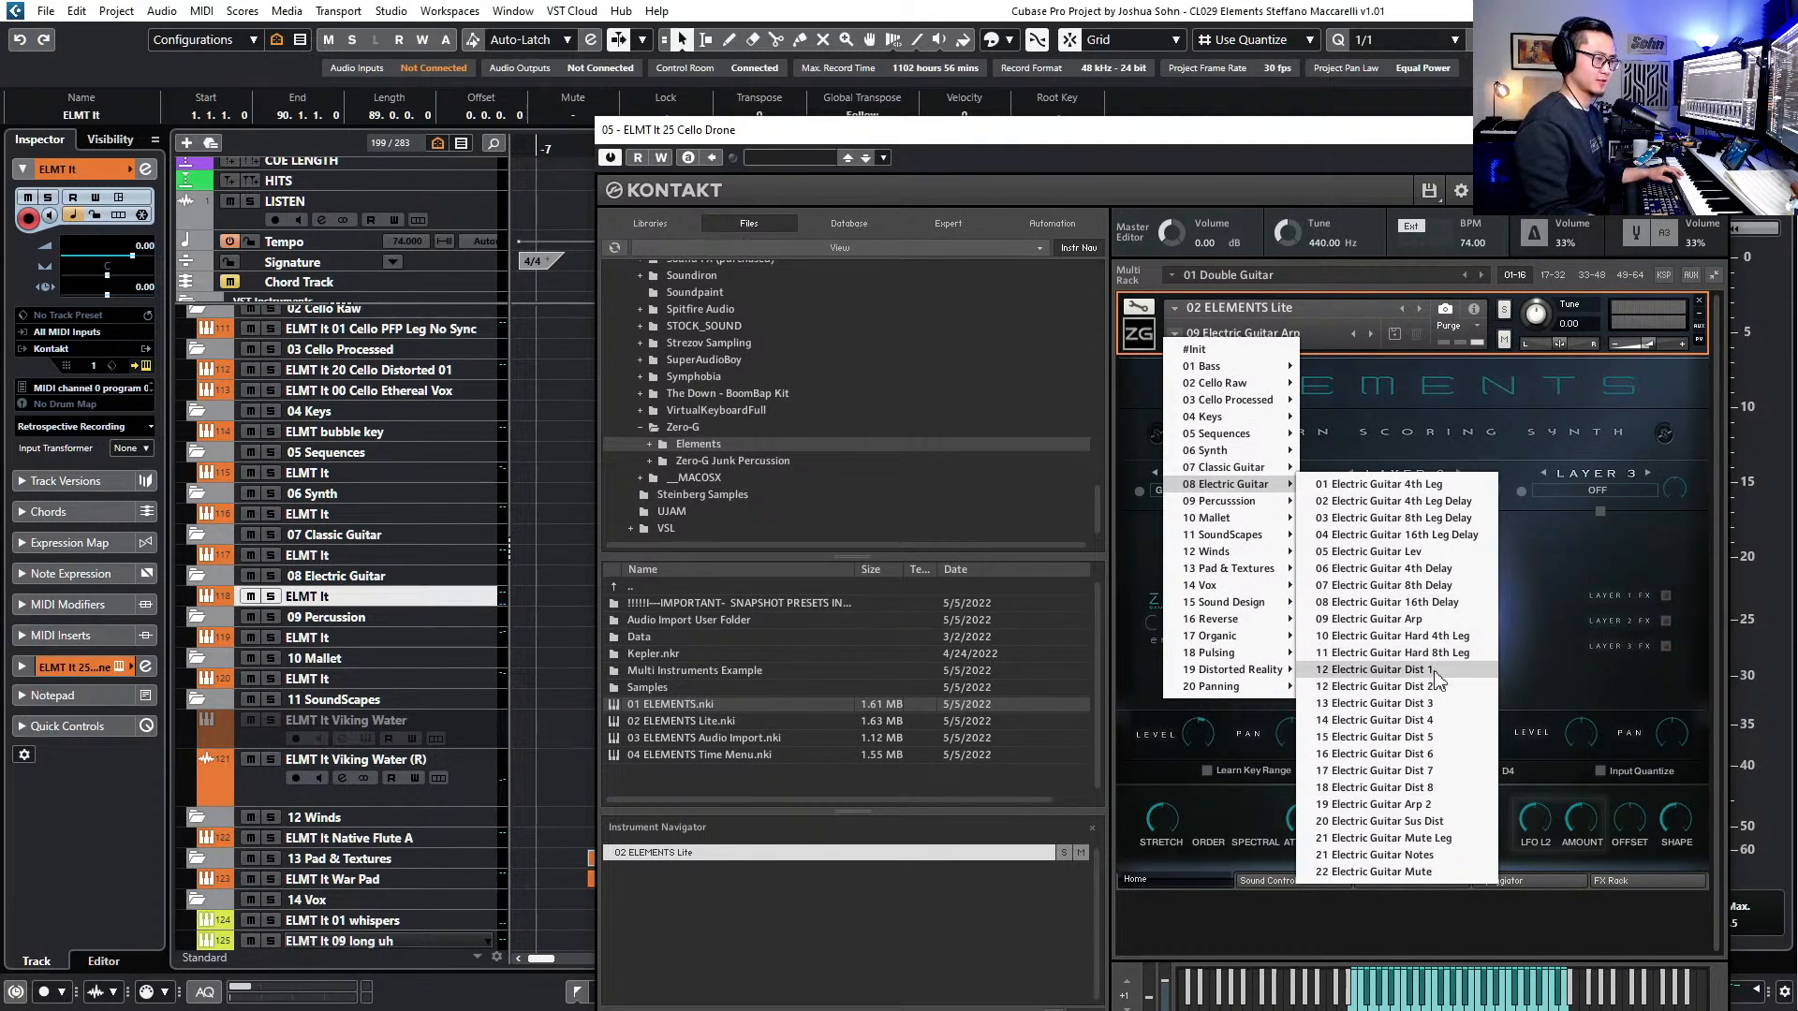
click(1372, 671)
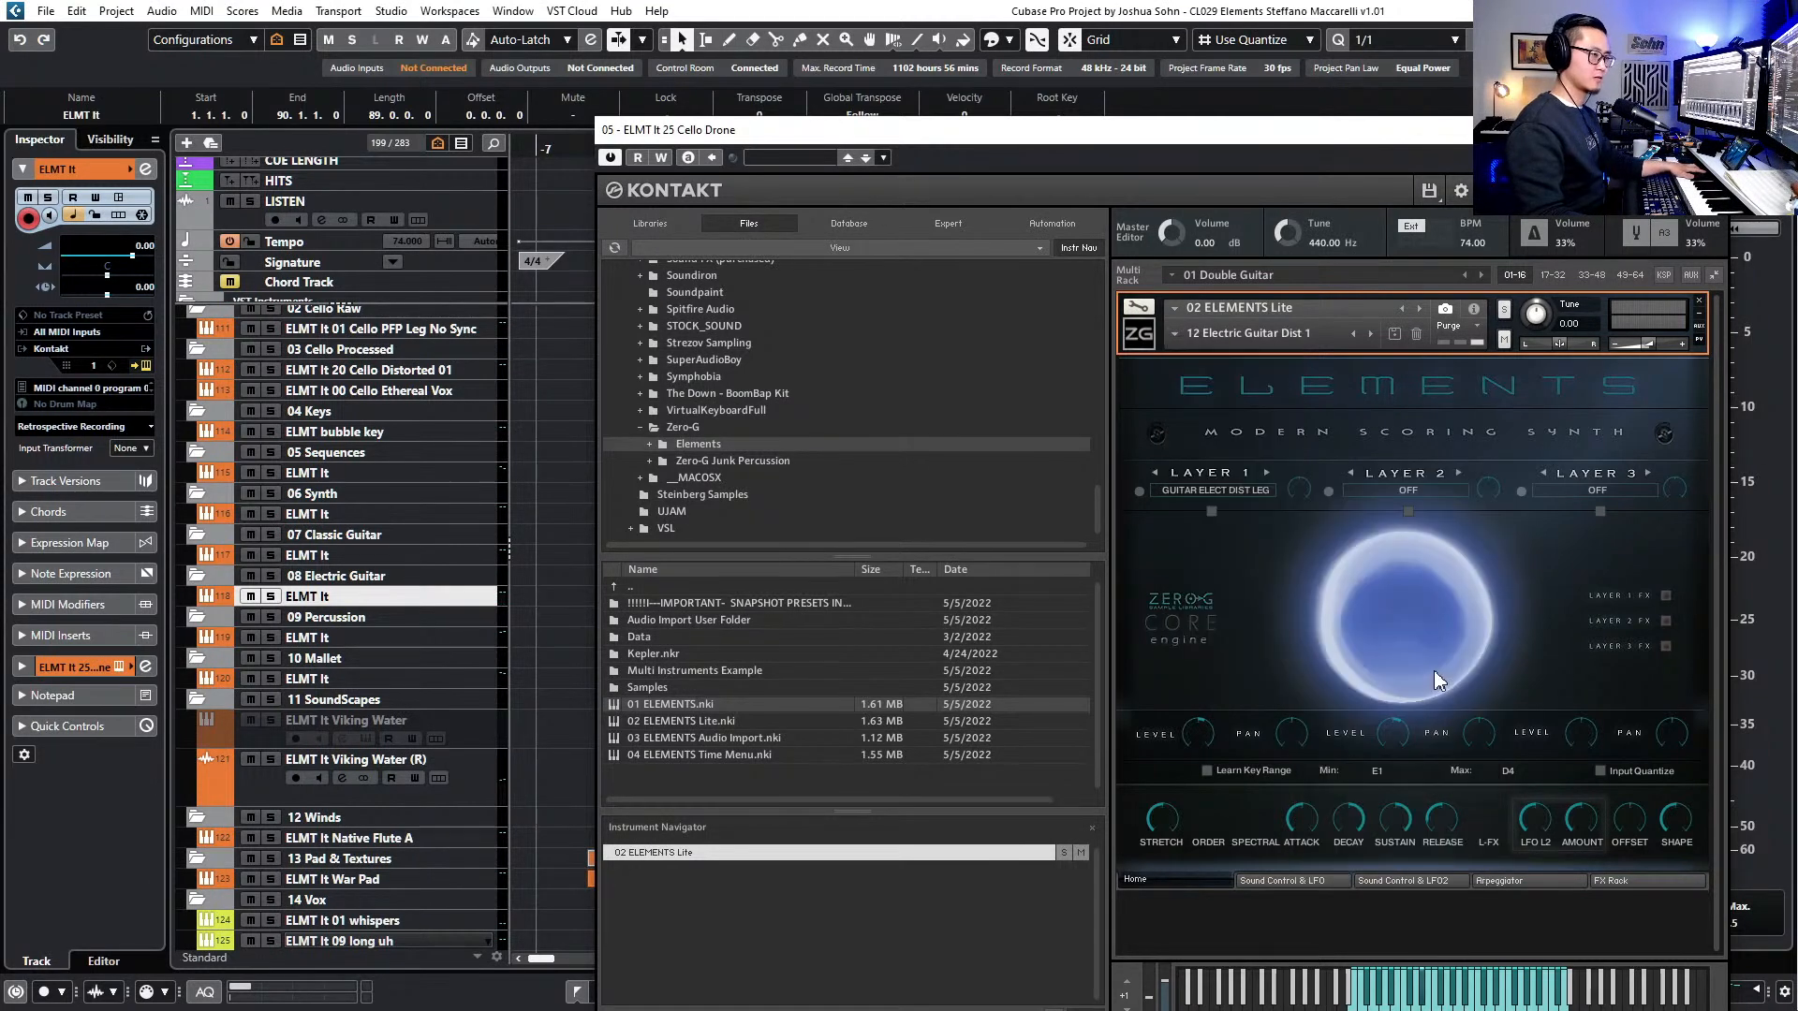
- Switch the electric guitar track's snapshot to 20 Electric Guitar Sus Dist and close the instrument window
click(1172, 337)
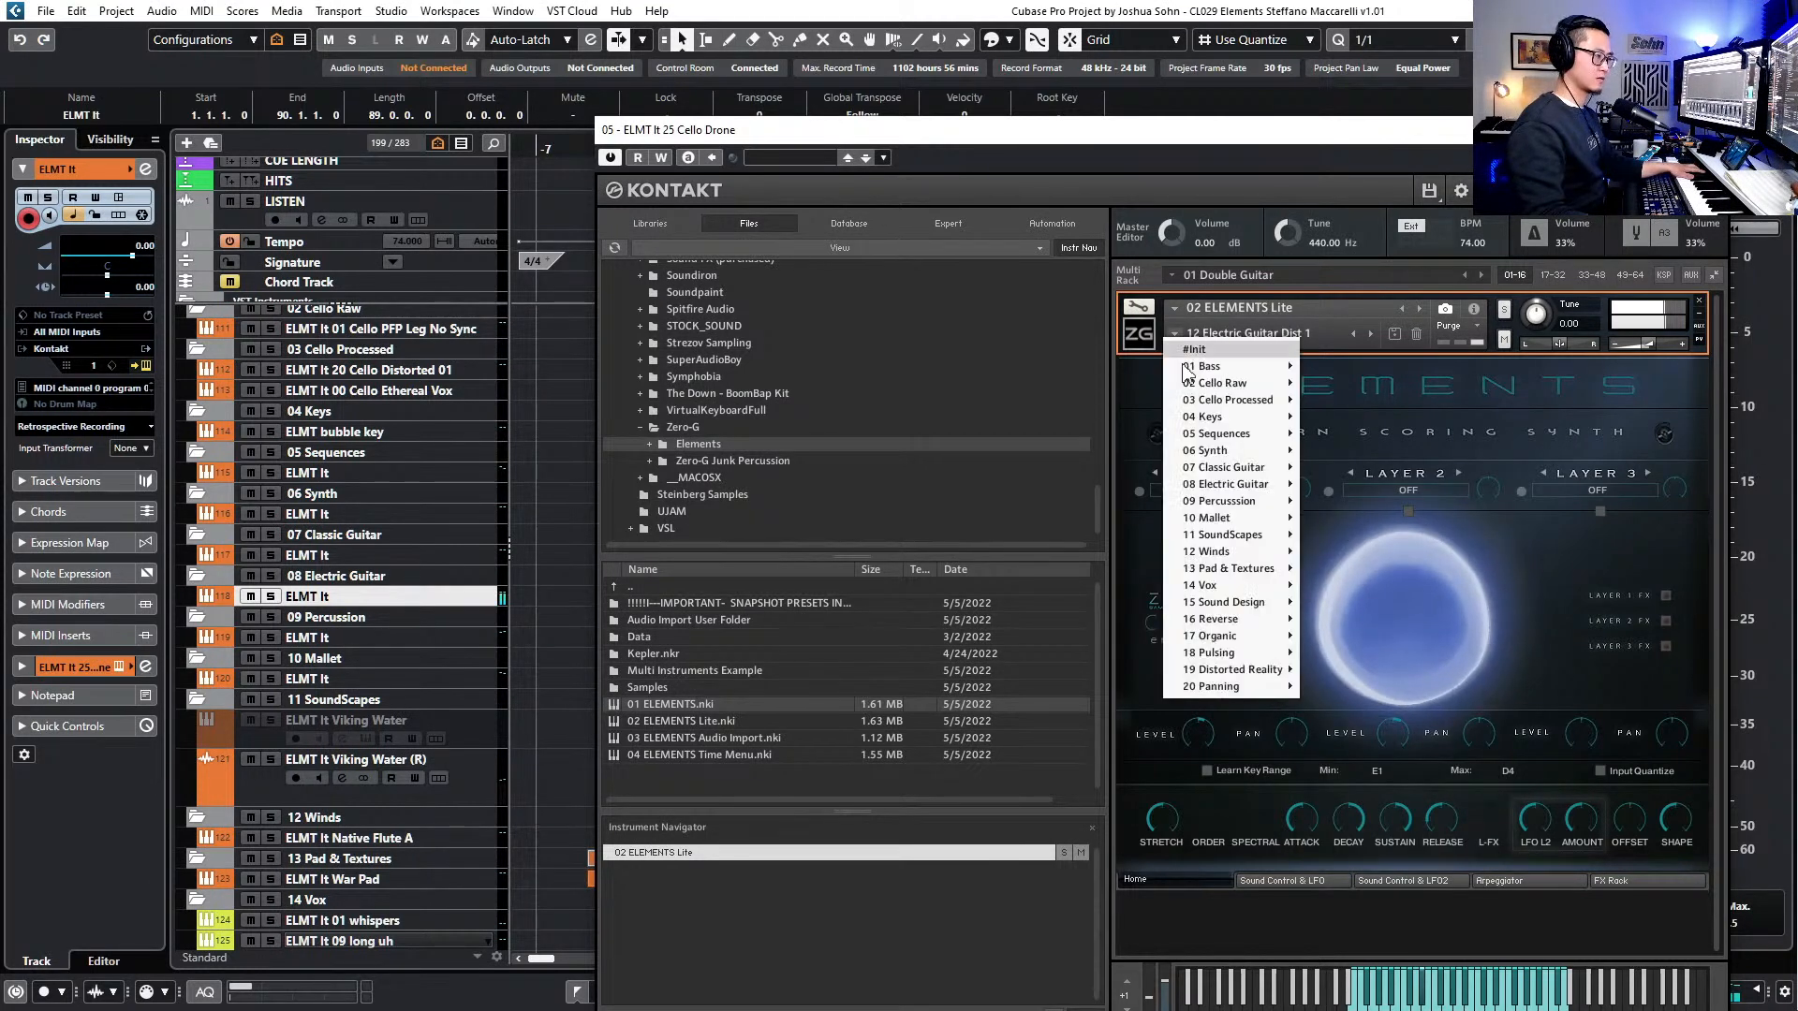
mouse_move(1263, 491)
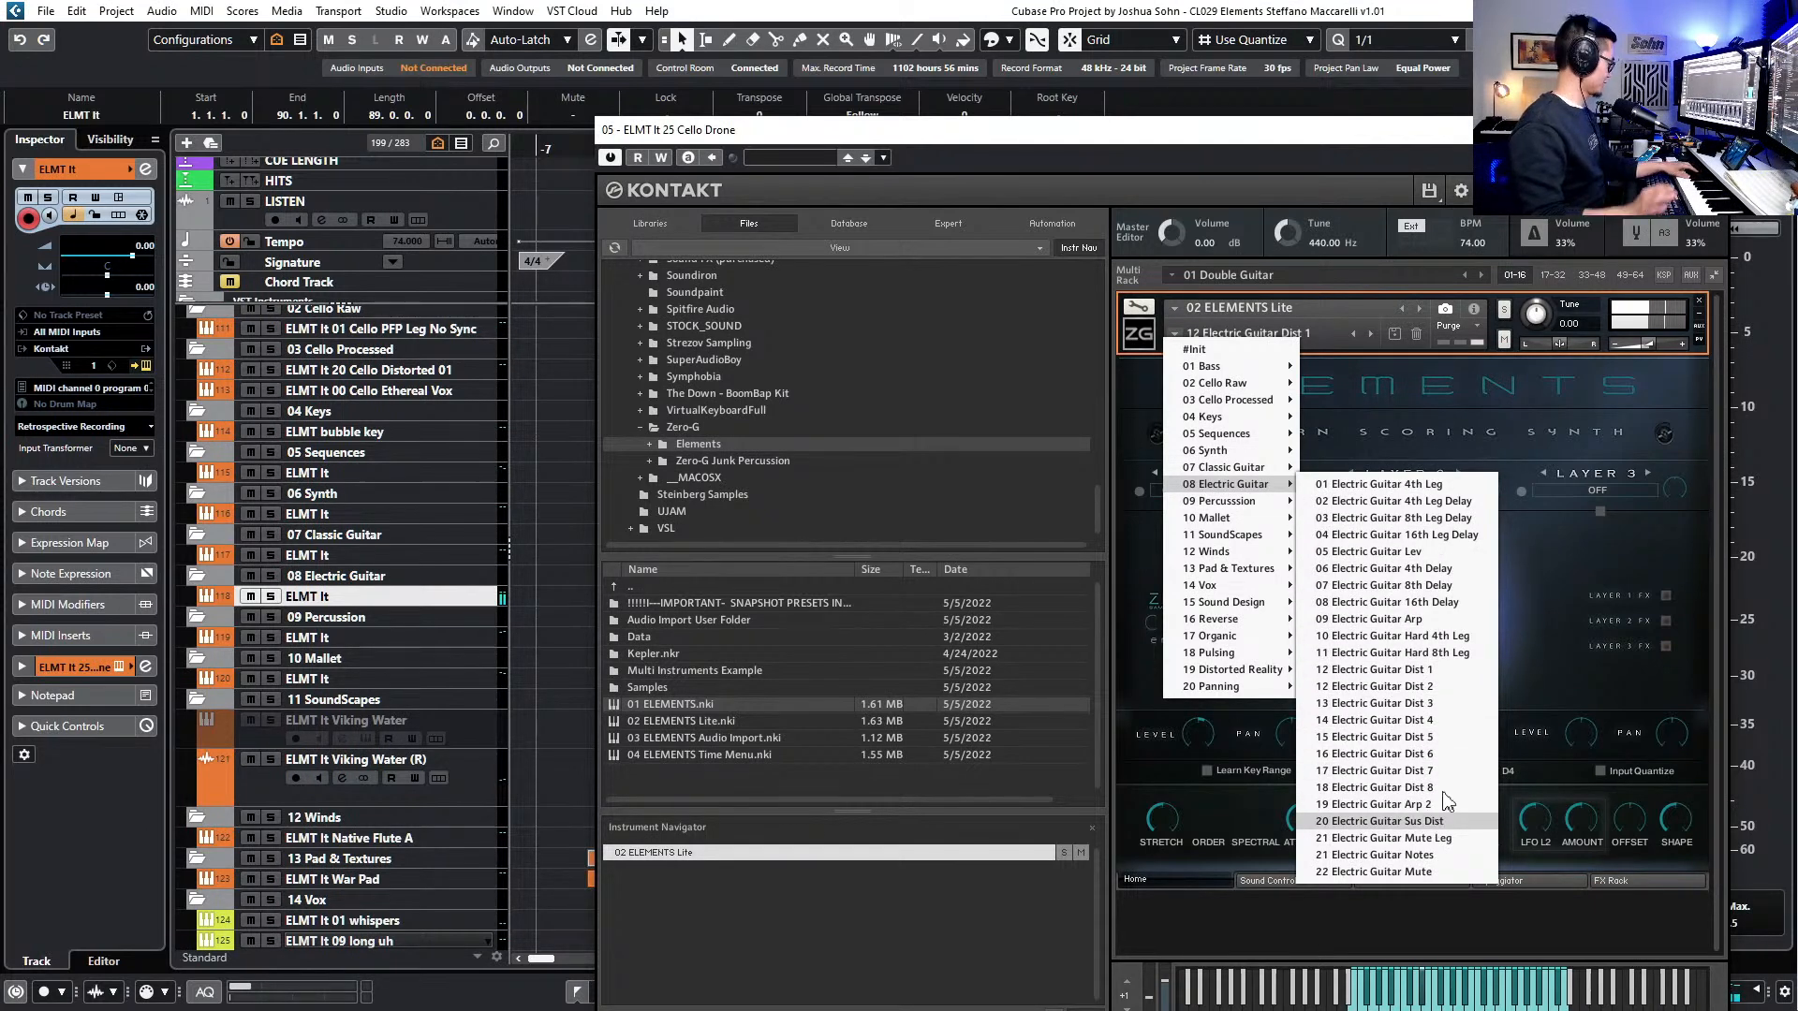
click(1448, 820)
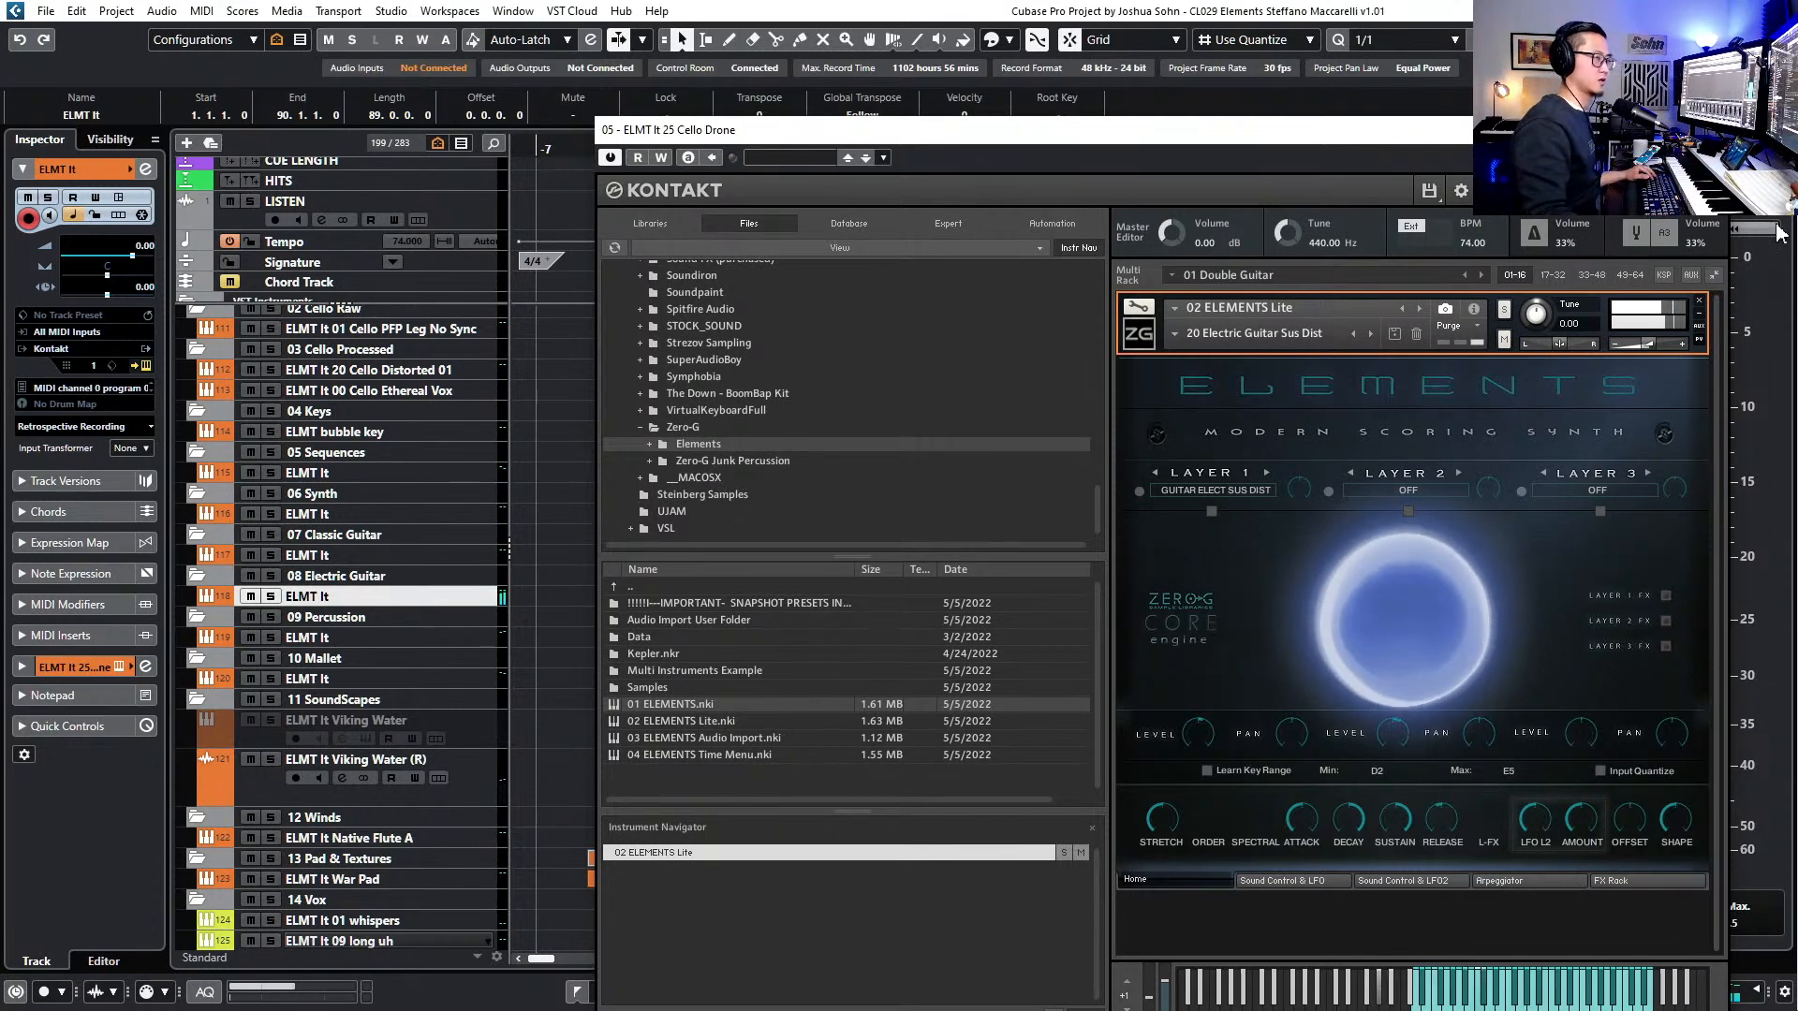
click(1706, 130)
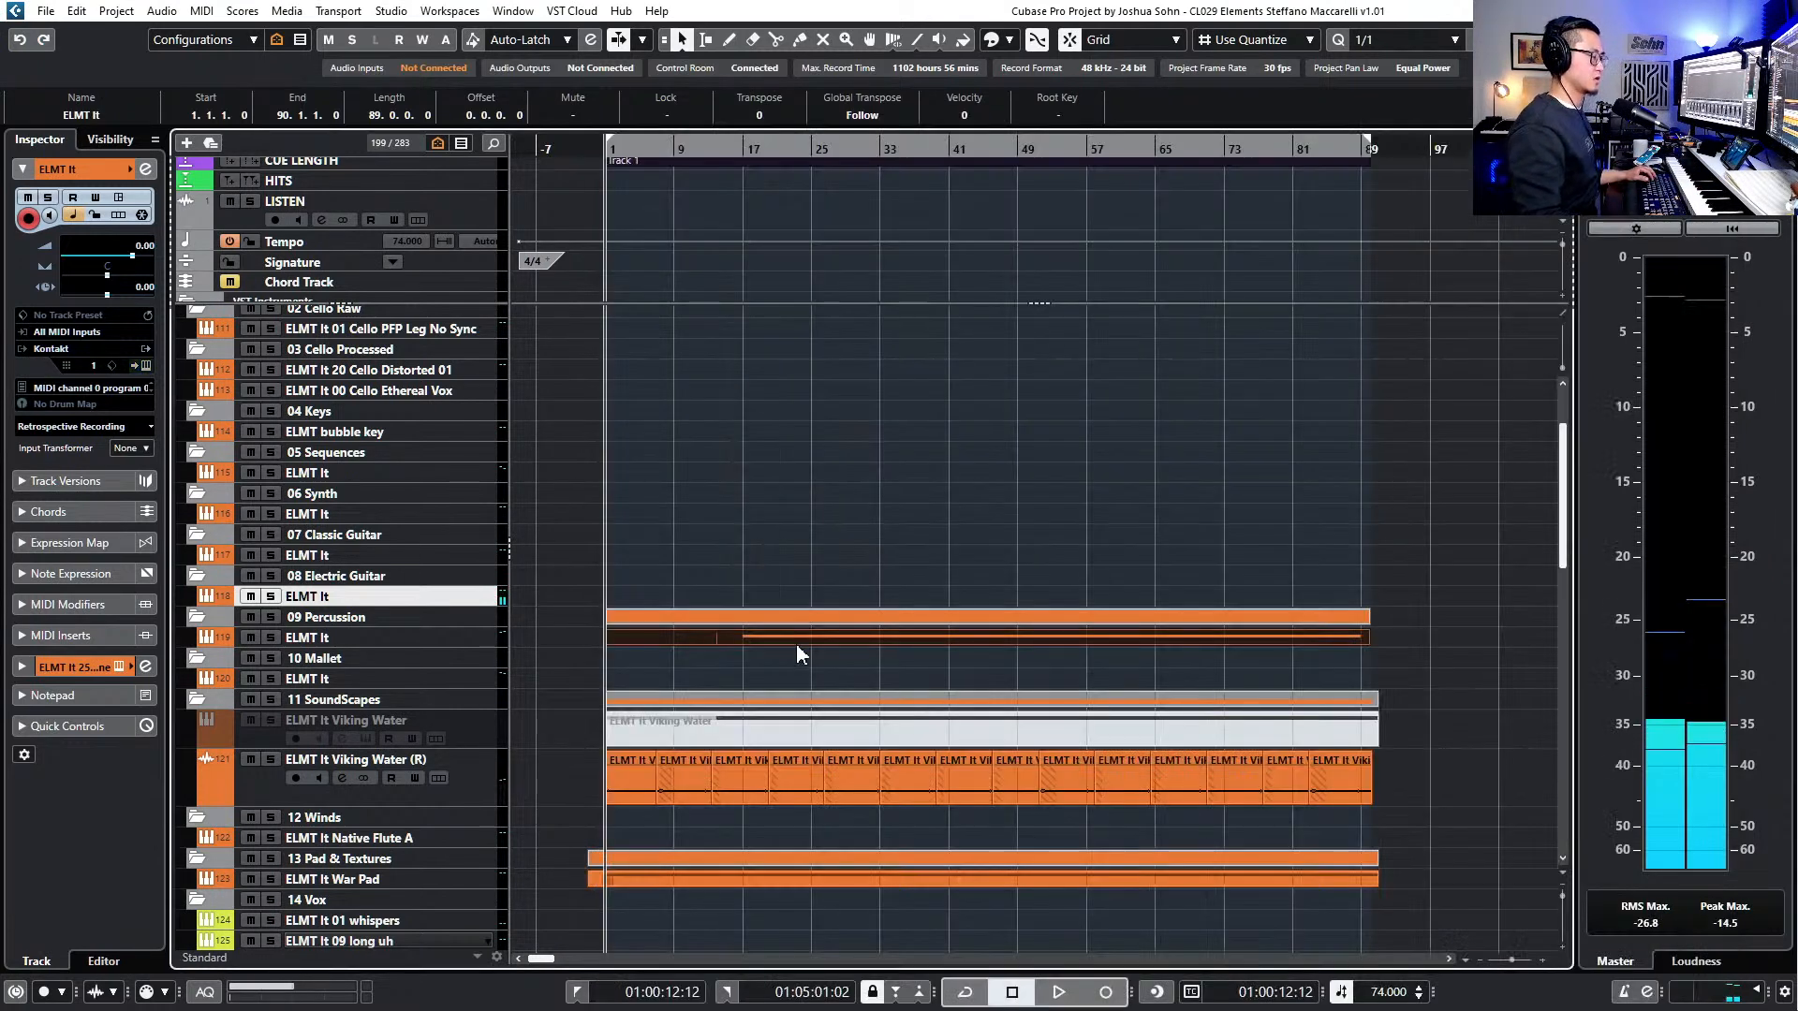
- Append "electric guitar sus dist" to the electric guitar track's name and close its instrument window
double_click(388, 599)
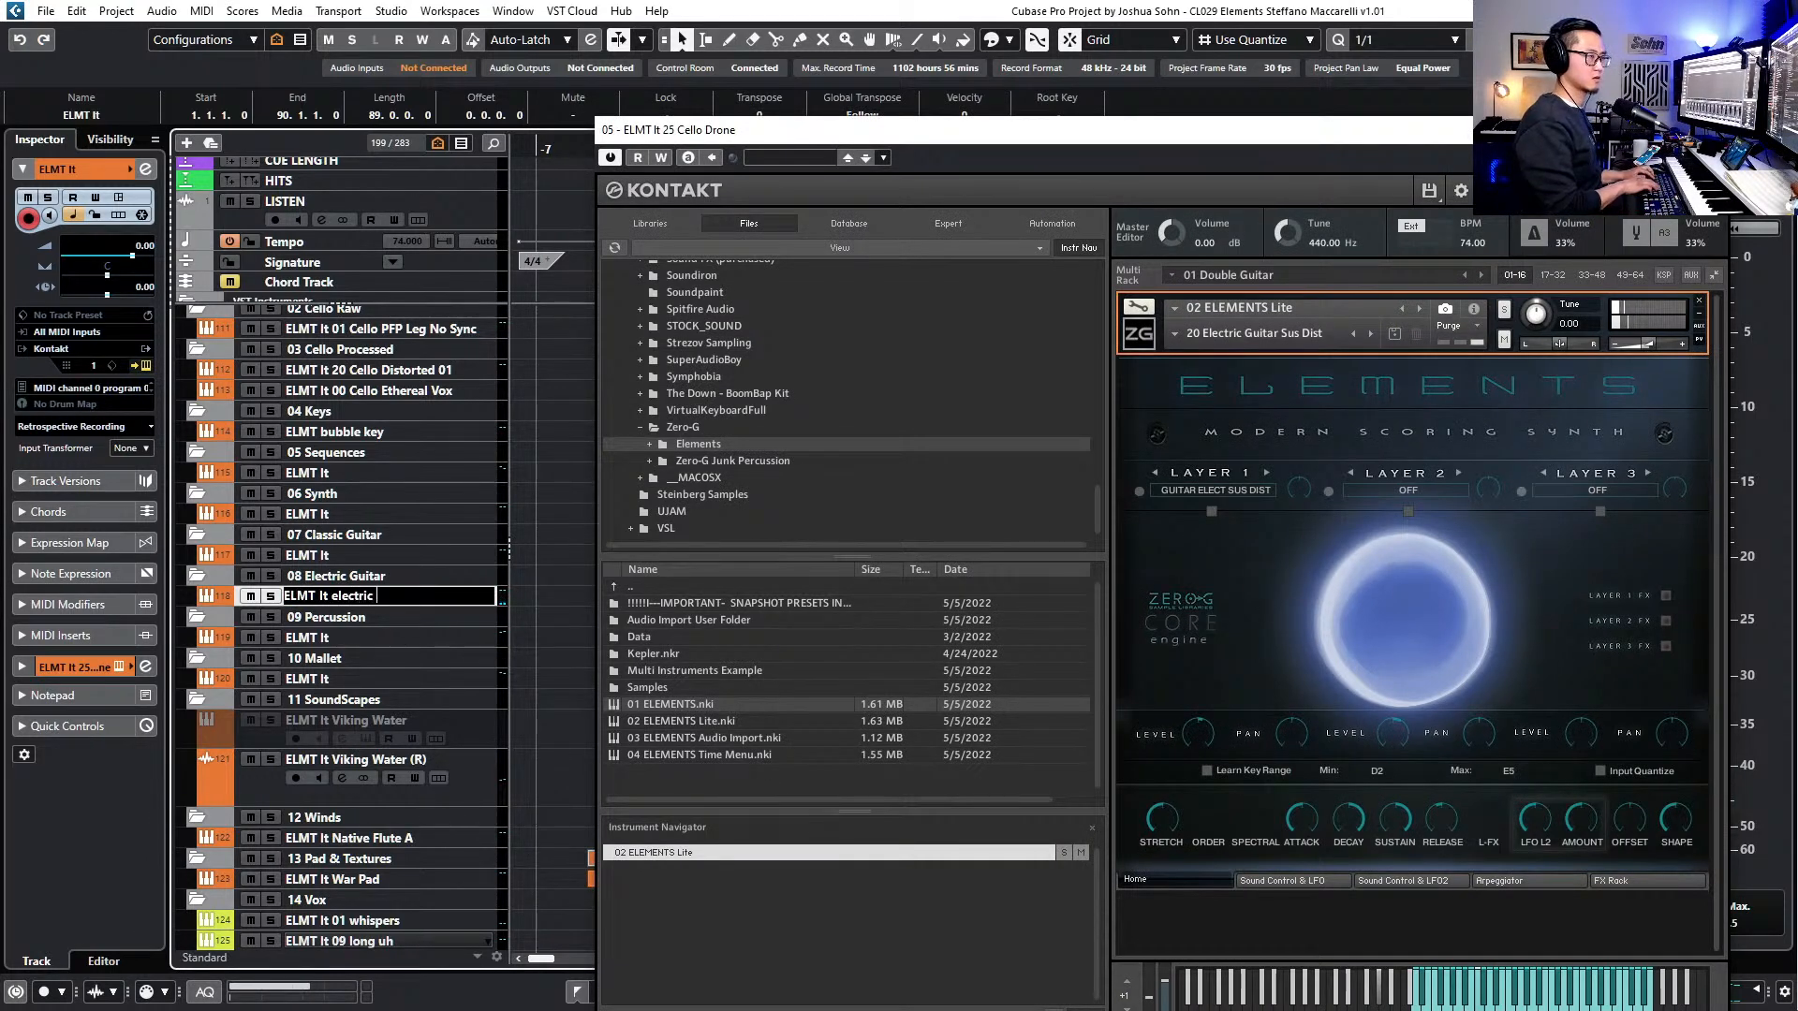
text(electric guitar sus dist)
key(Return)
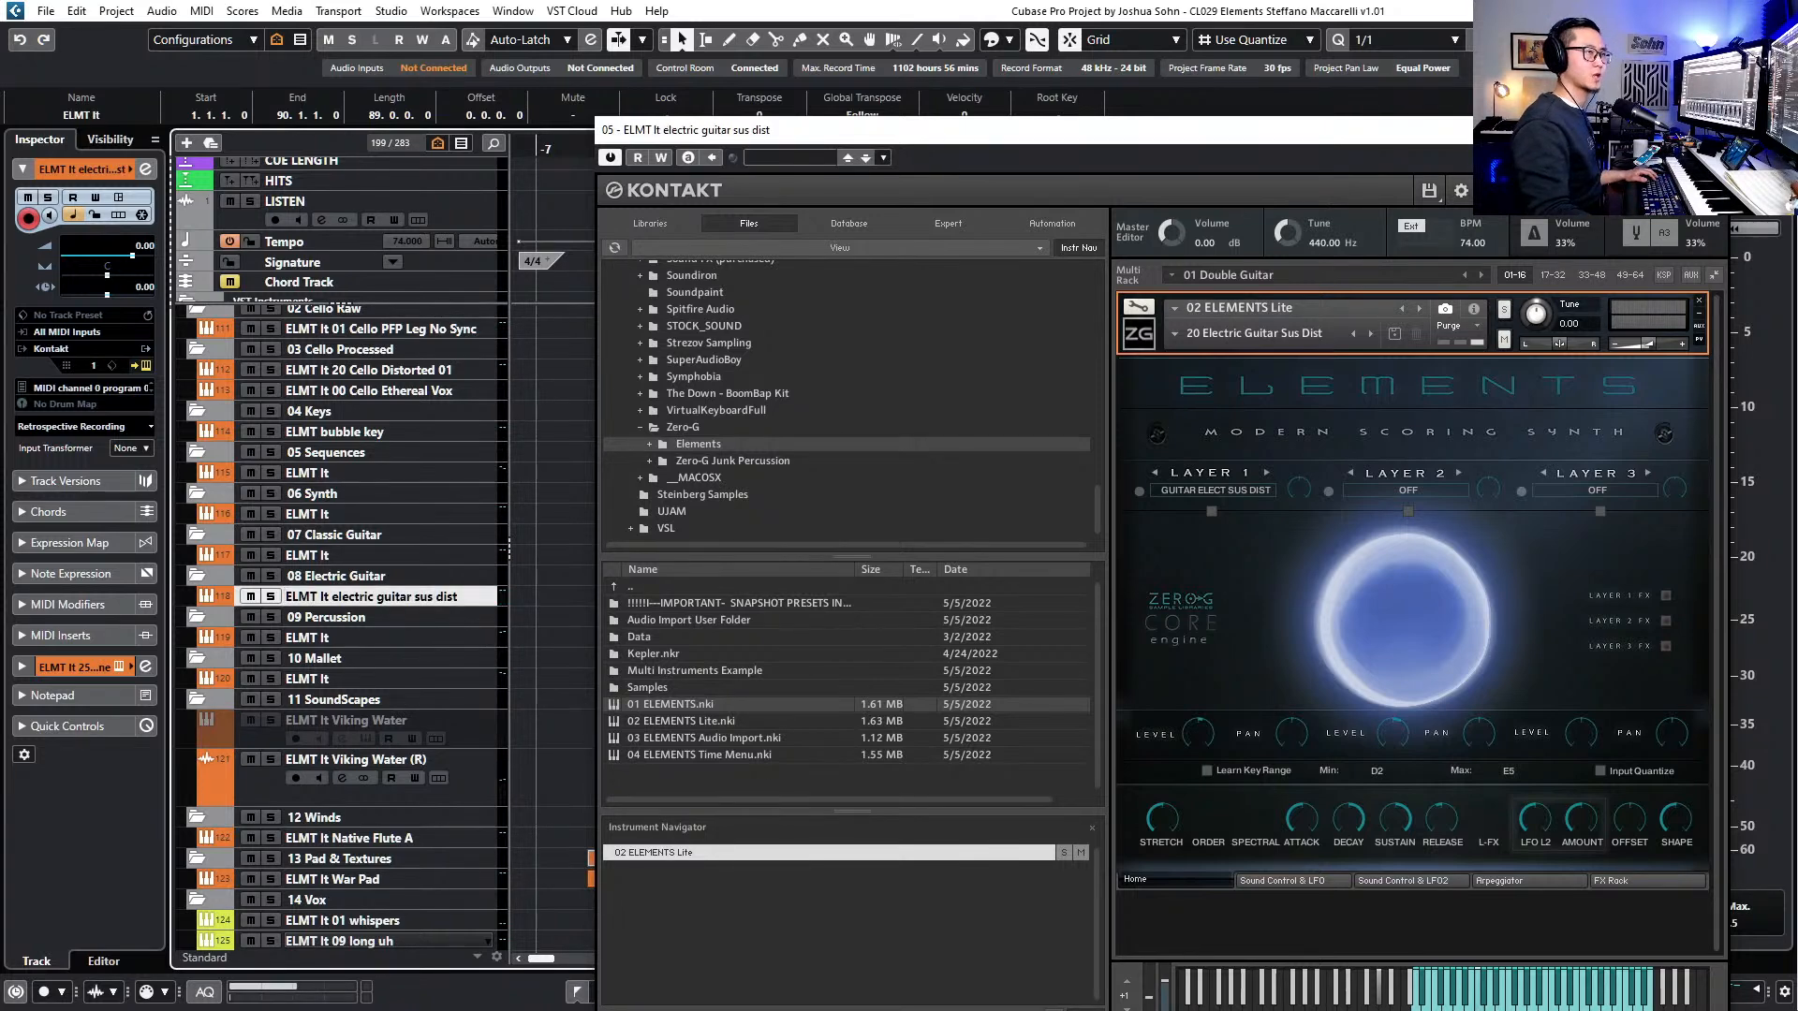
click(1706, 131)
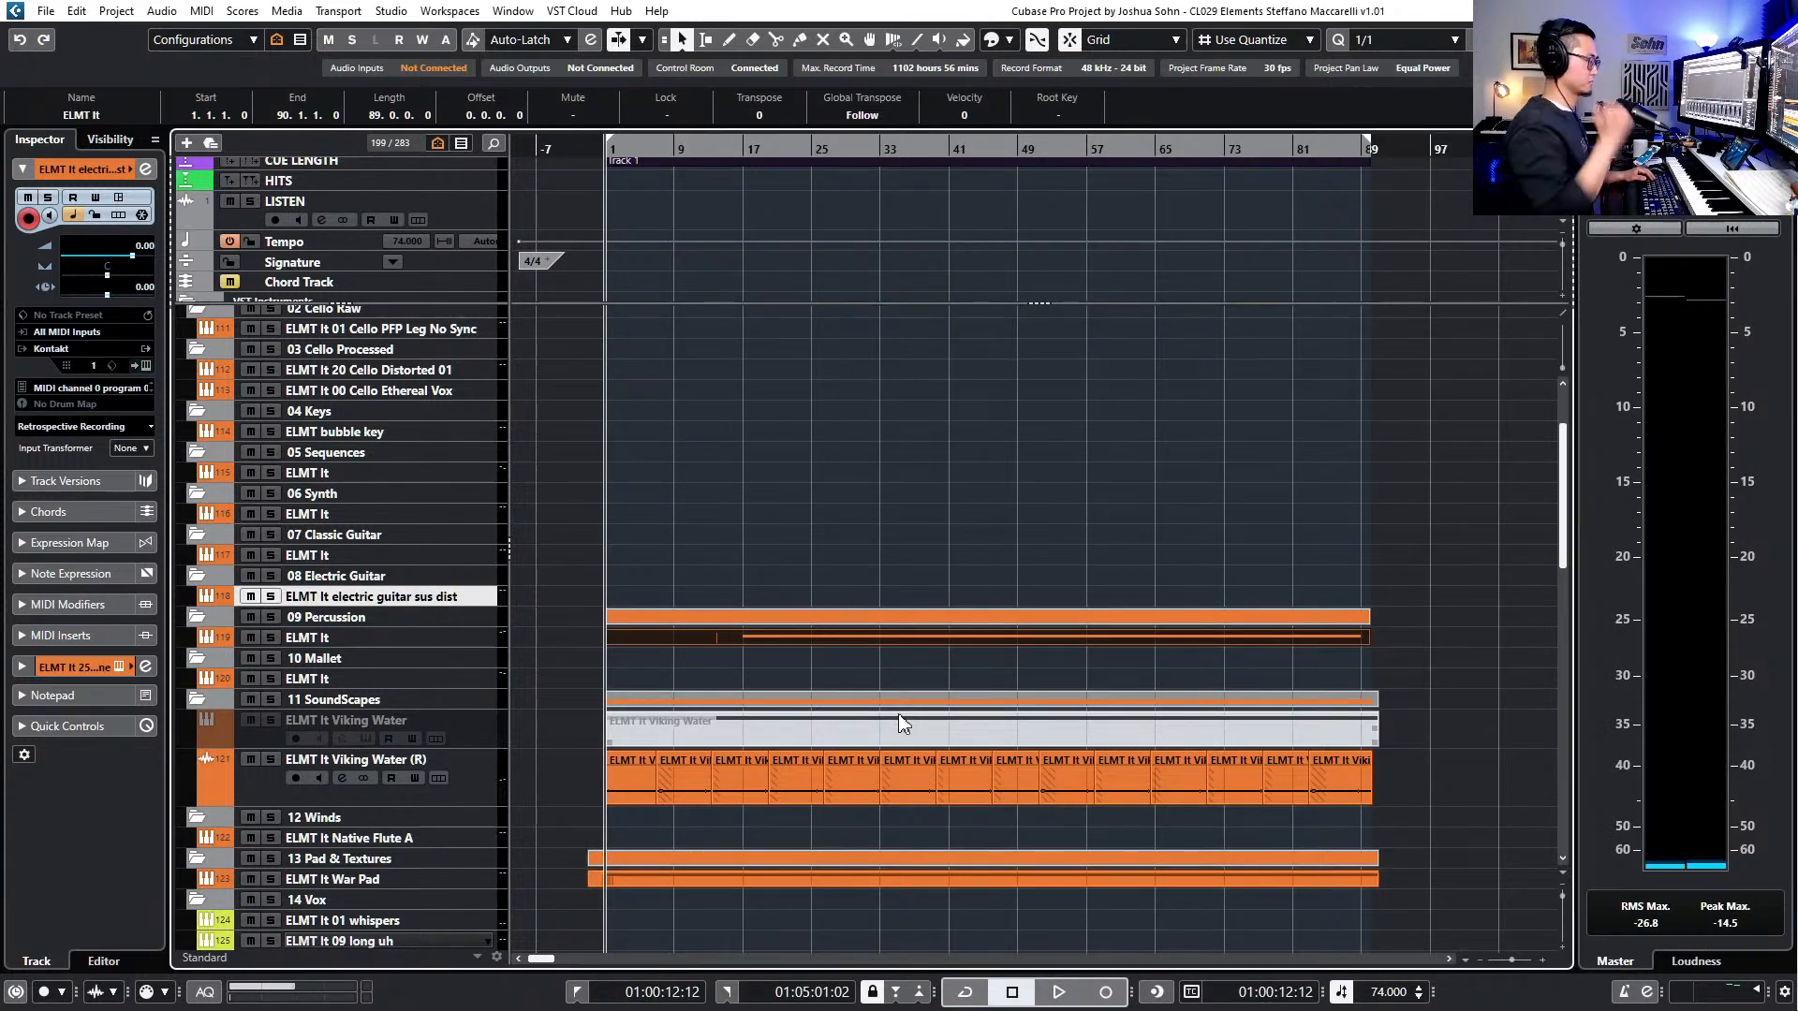
- Play back the cue while browsing candidate tracks, selecting 00 Cello Ethereal Vox and 01 sci-fi rising in turn
key(space)
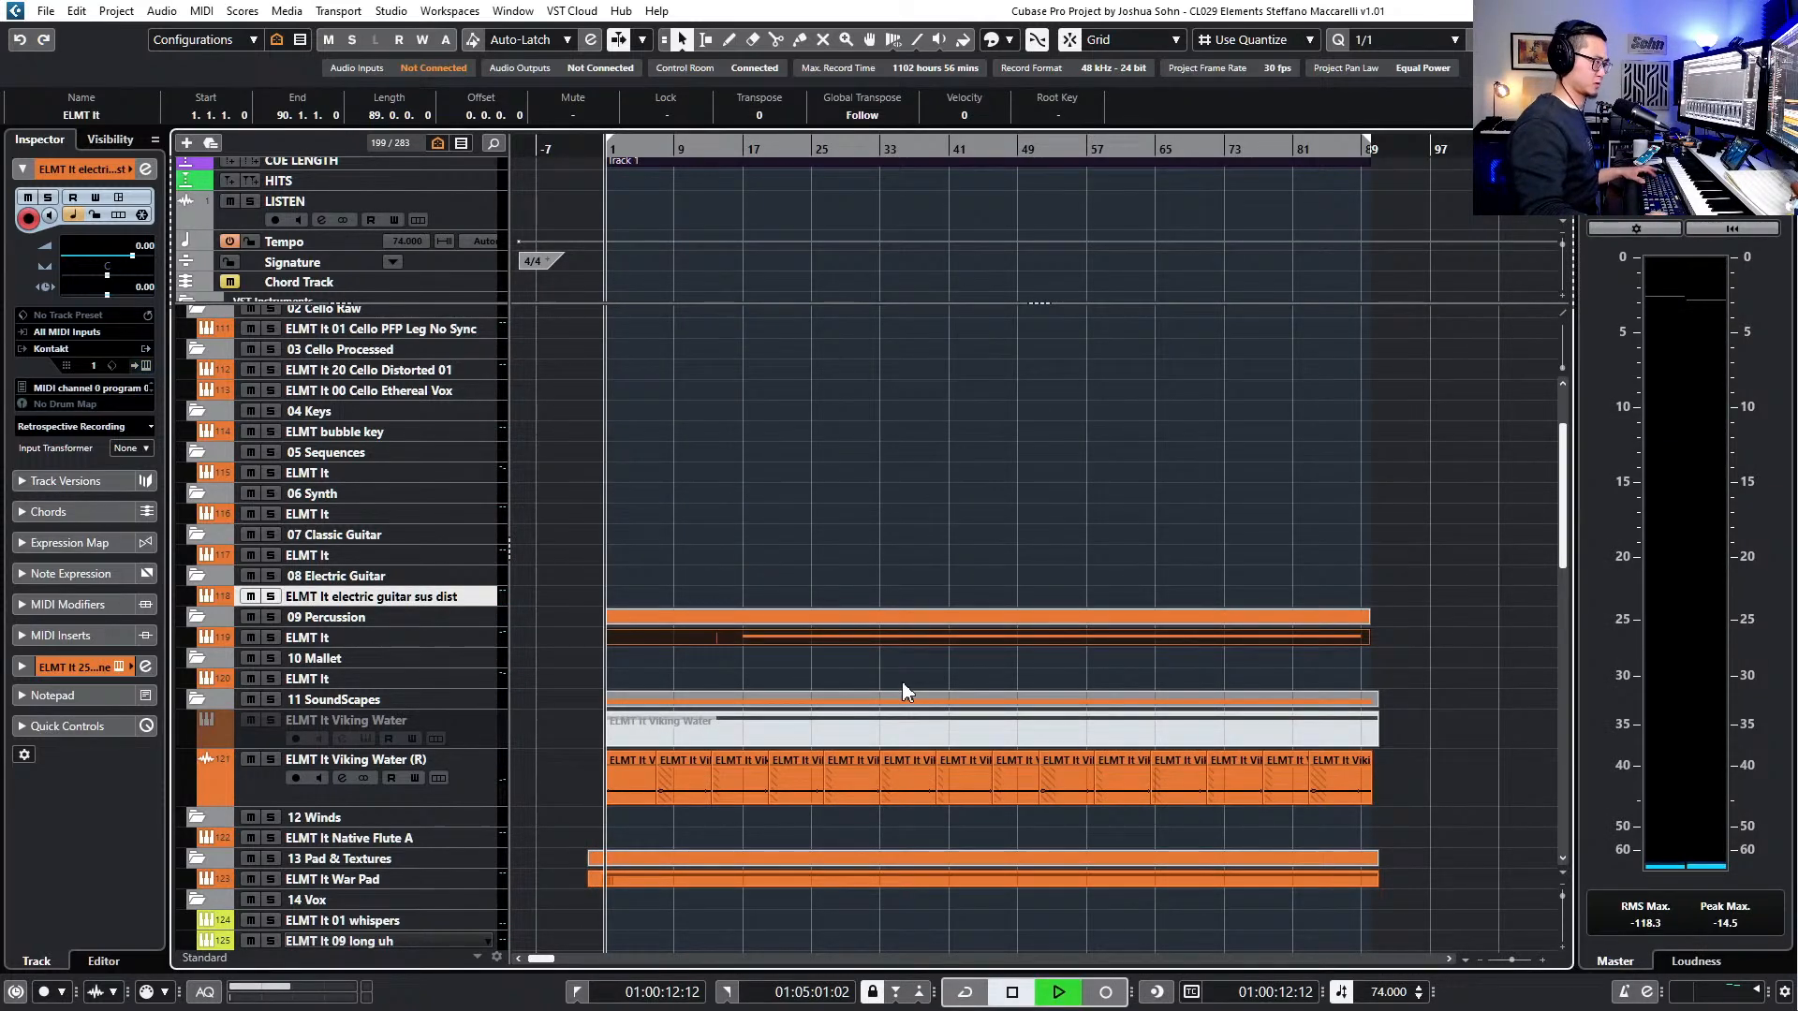
click(448, 391)
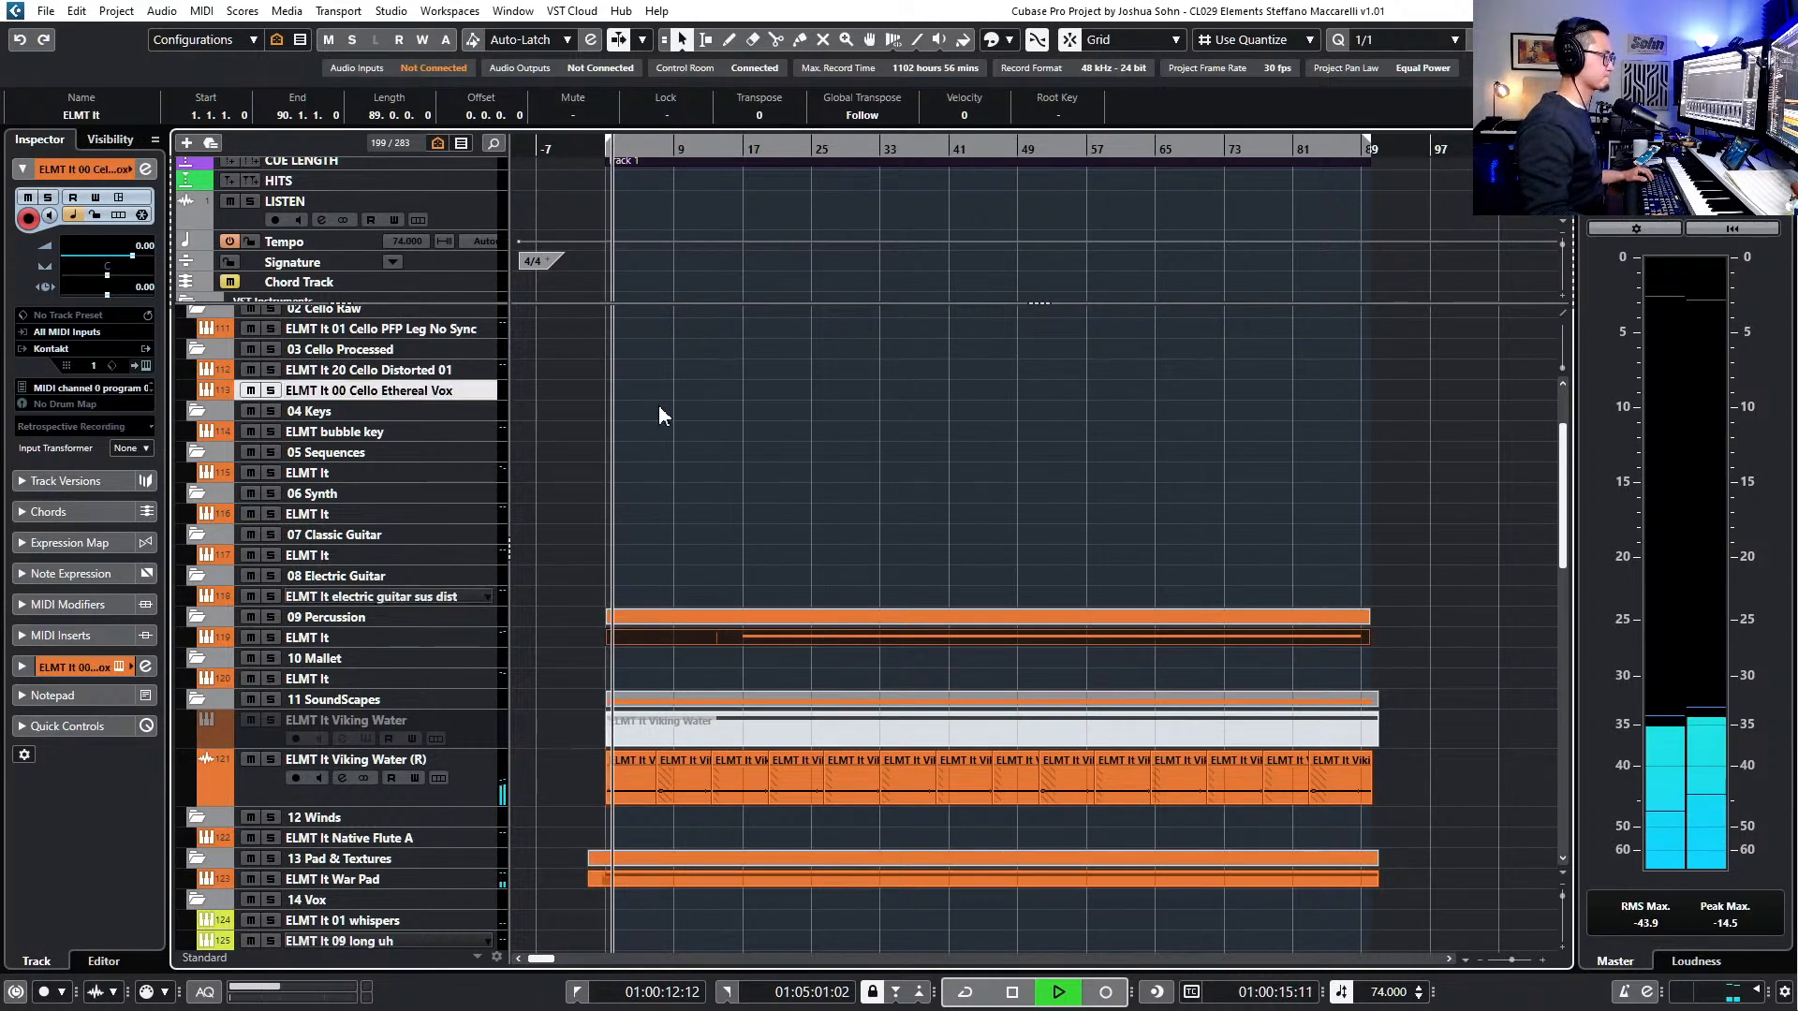
scroll(660, 411, down, 5)
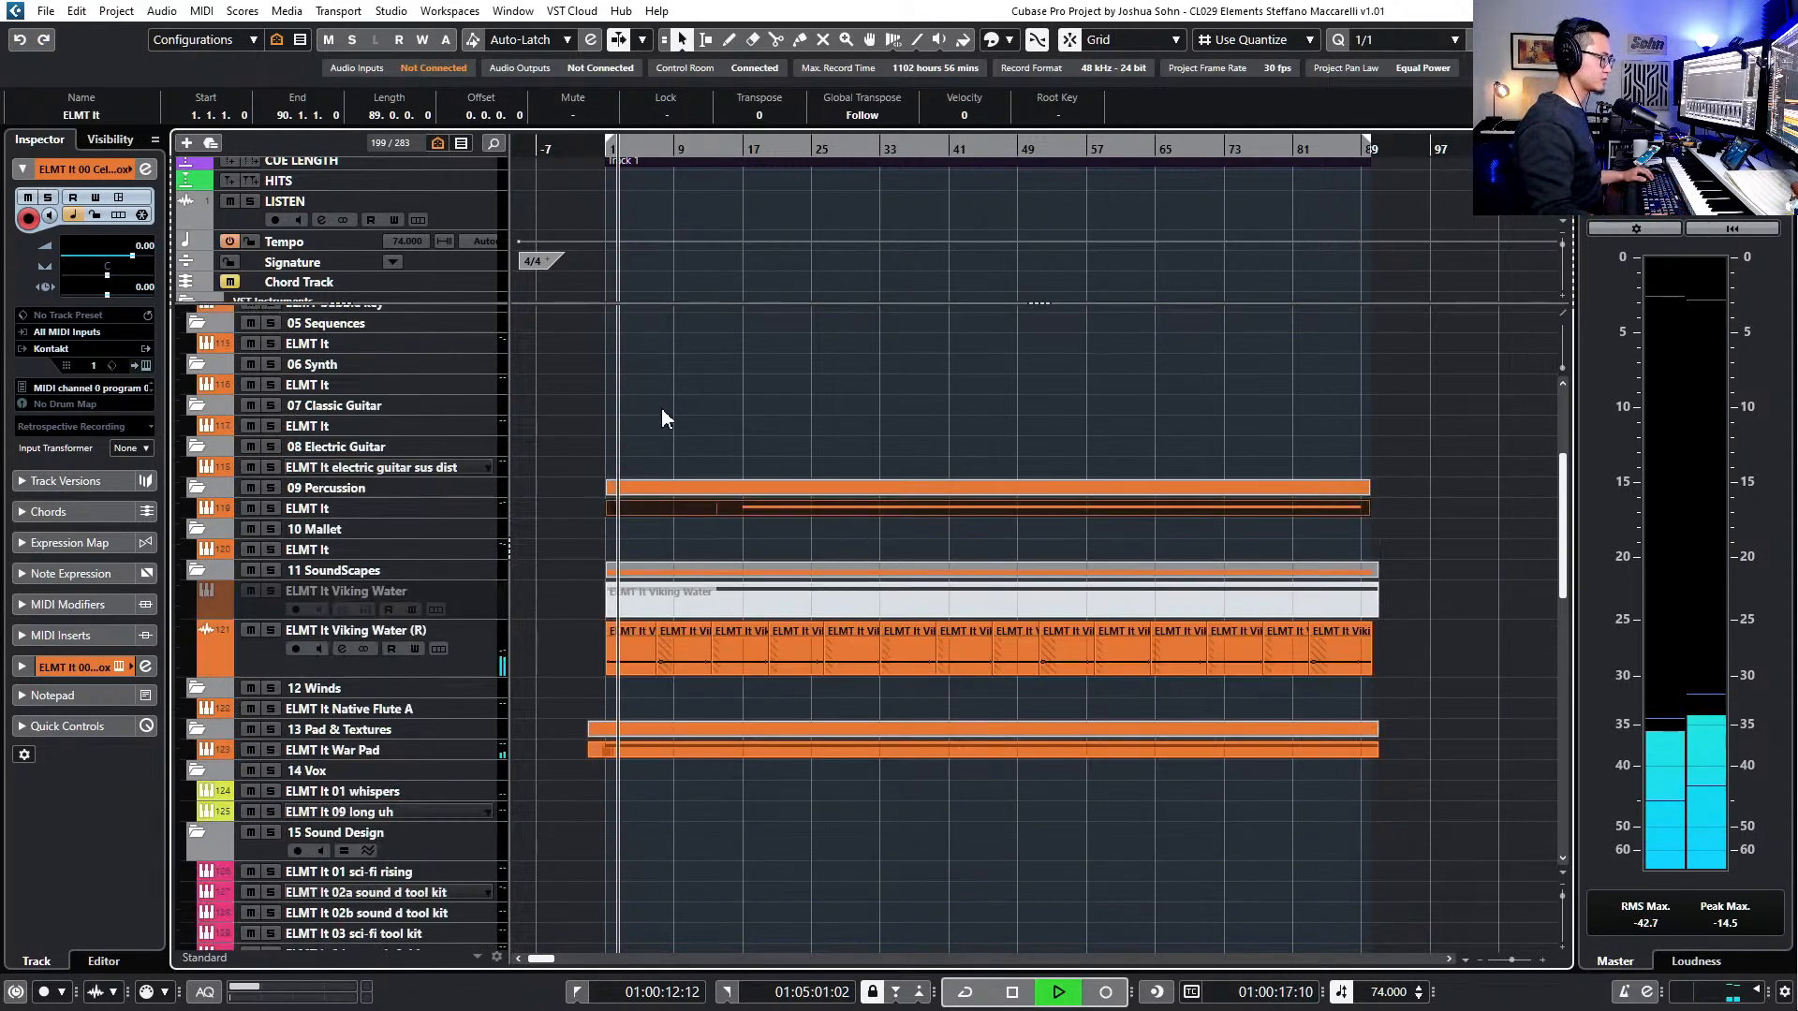
scroll(413, 599, down, 3)
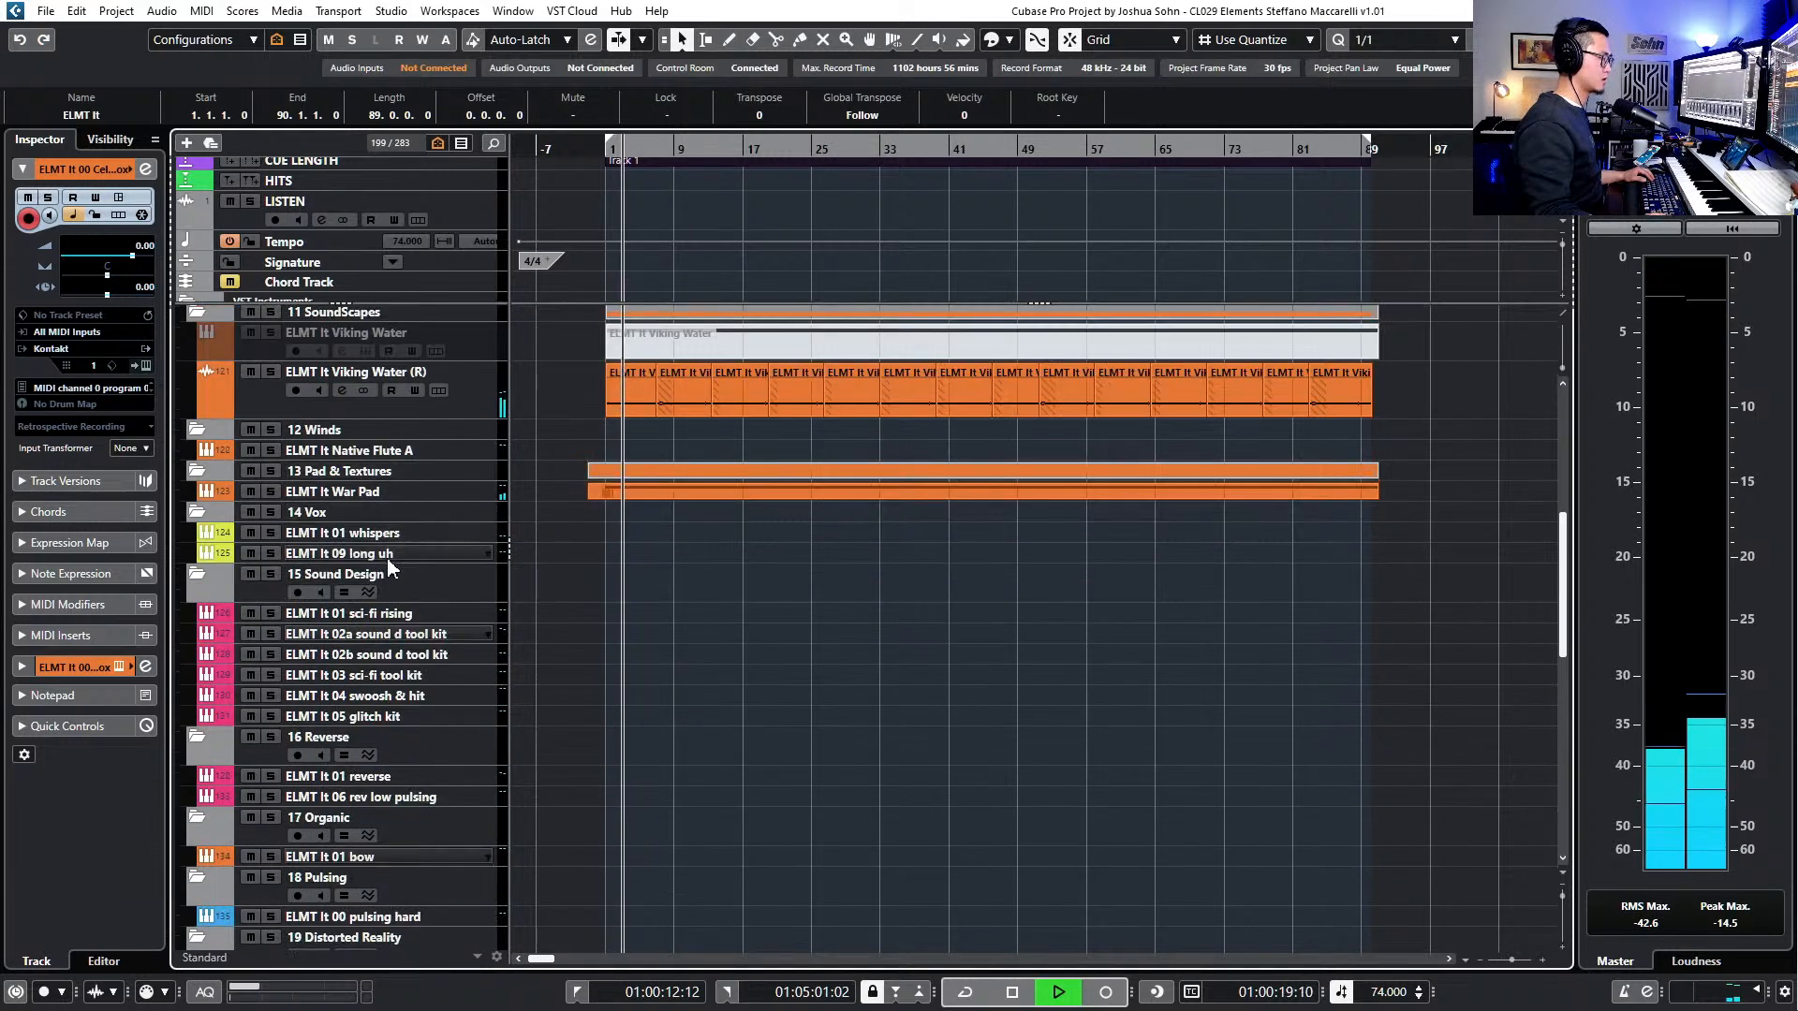
click(391, 613)
scroll(413, 610, down, 8)
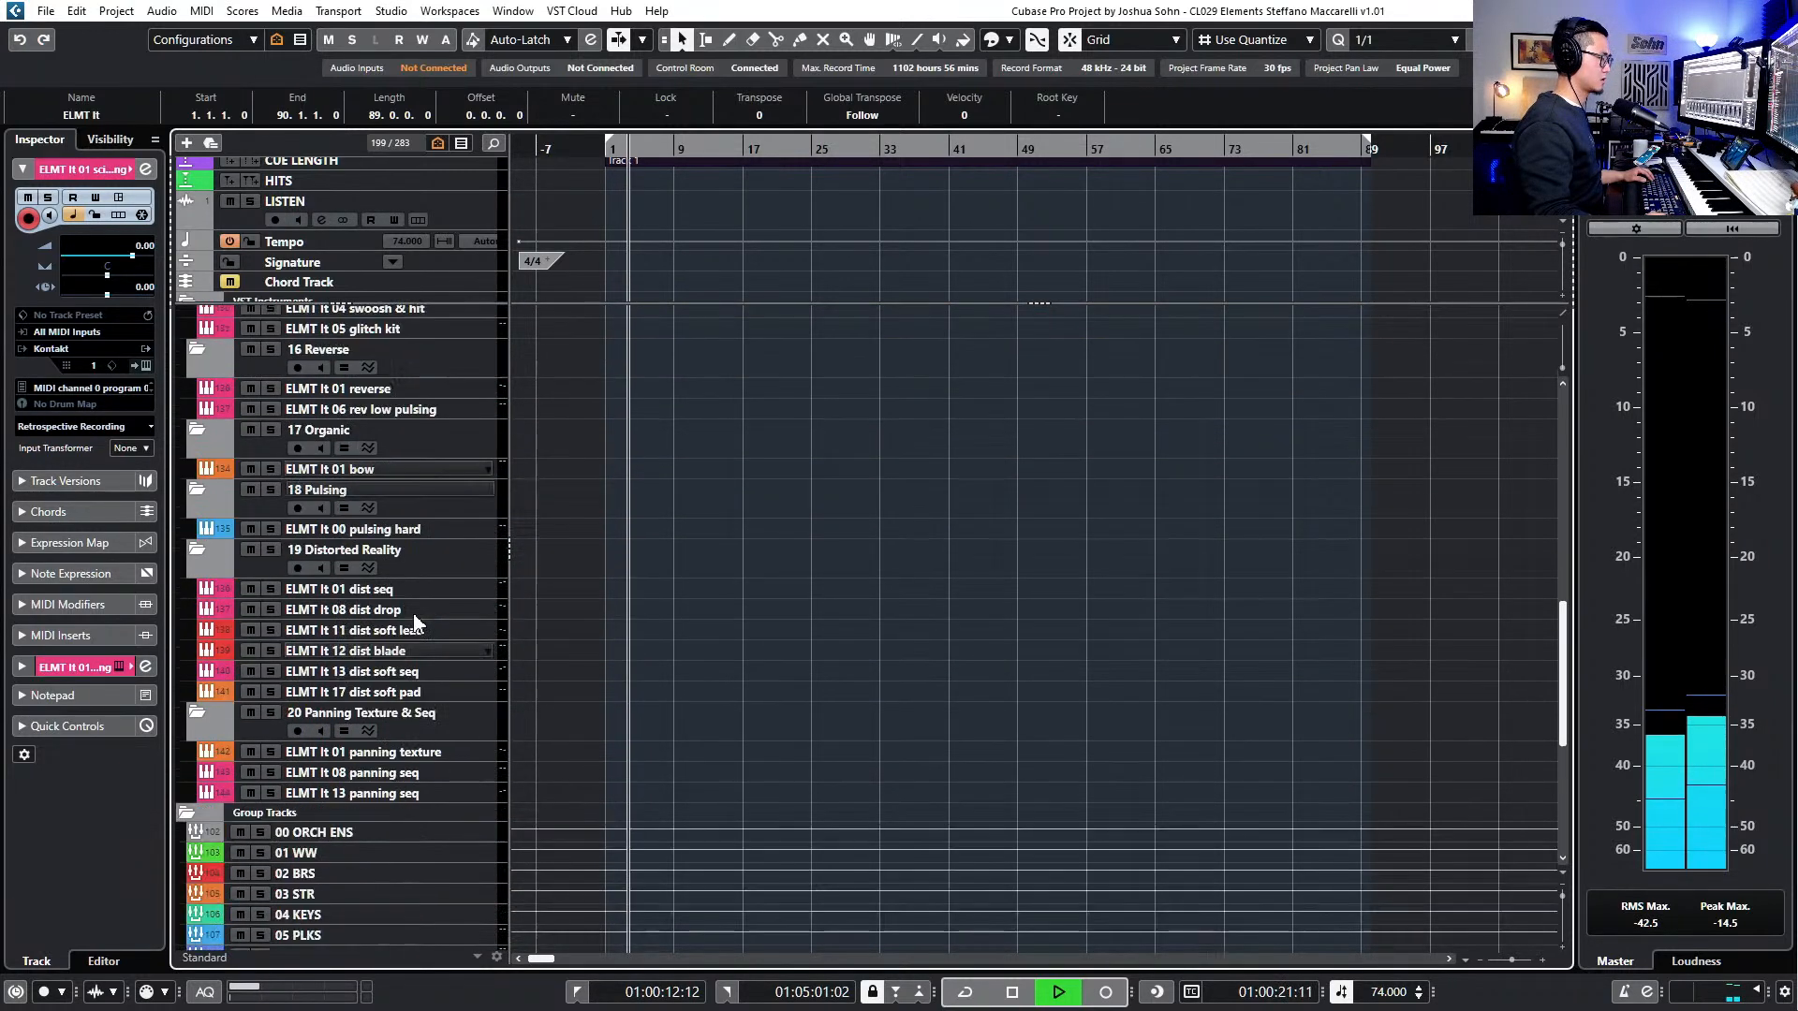
- Select the 01 bow track in the 17 Organic folder, zoom in on the opening bars and rehearse it against the playback
click(398, 469)
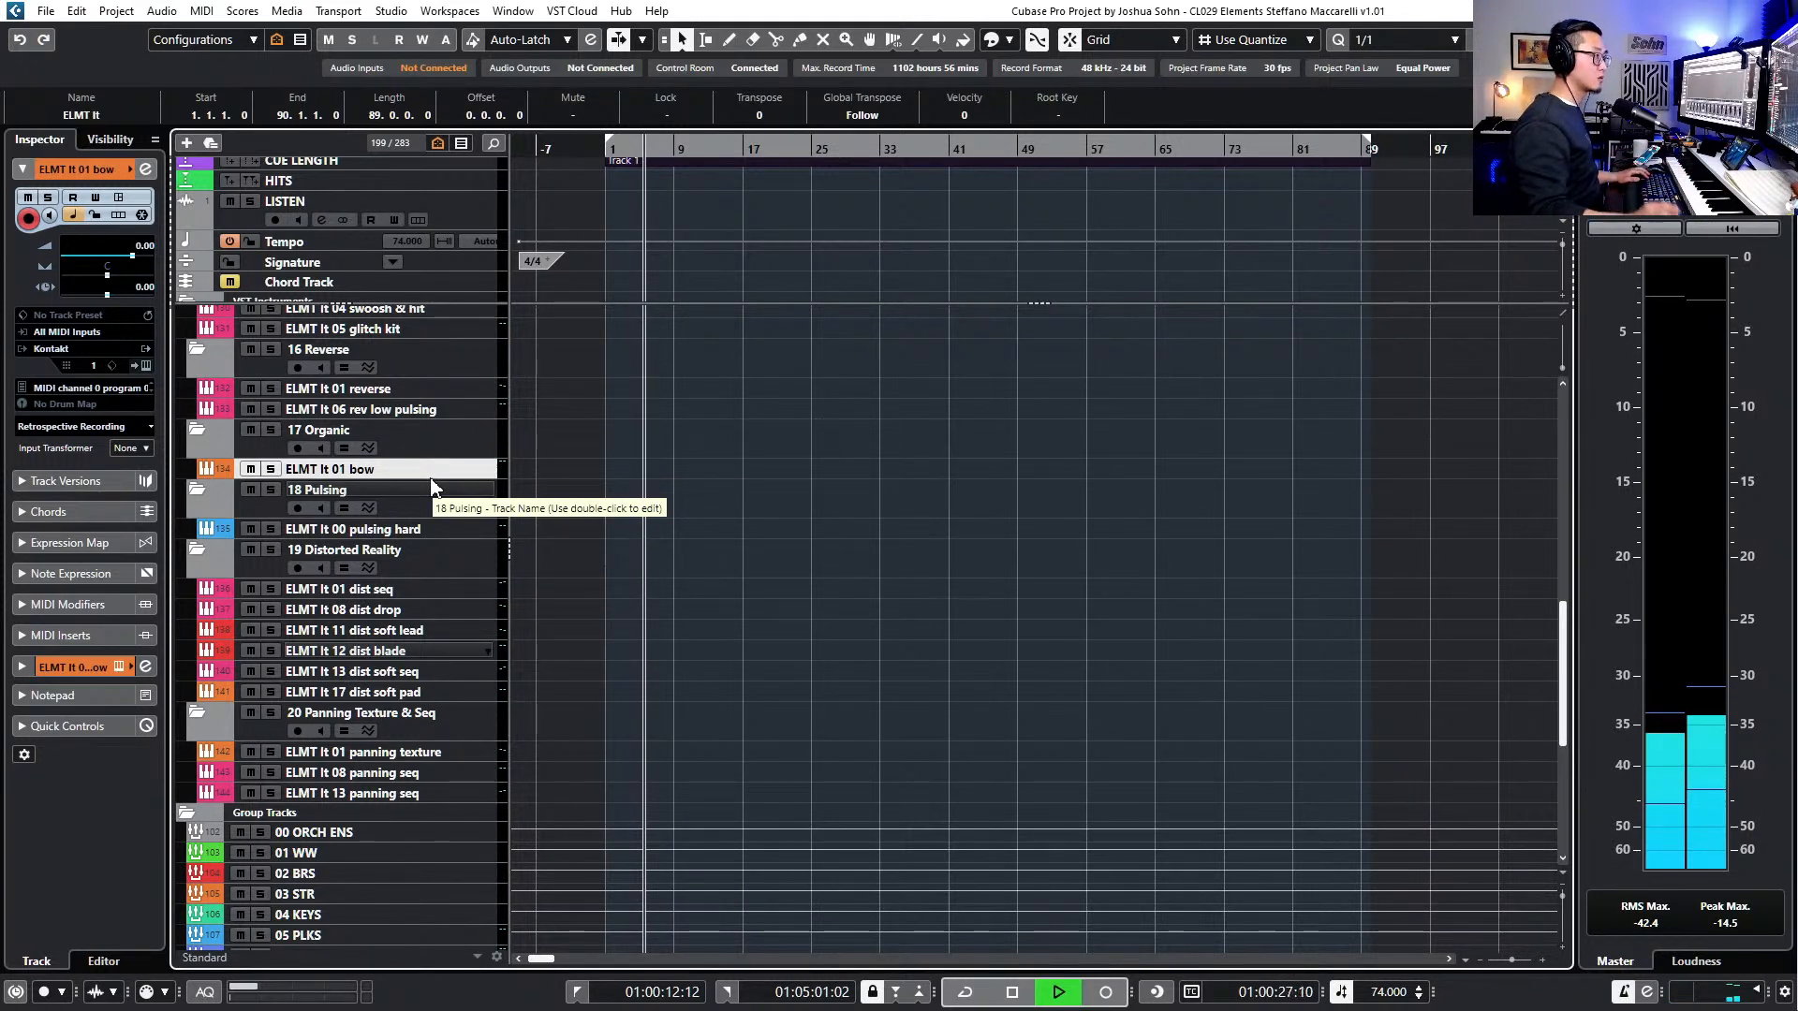
scroll(760, 459, up, 4)
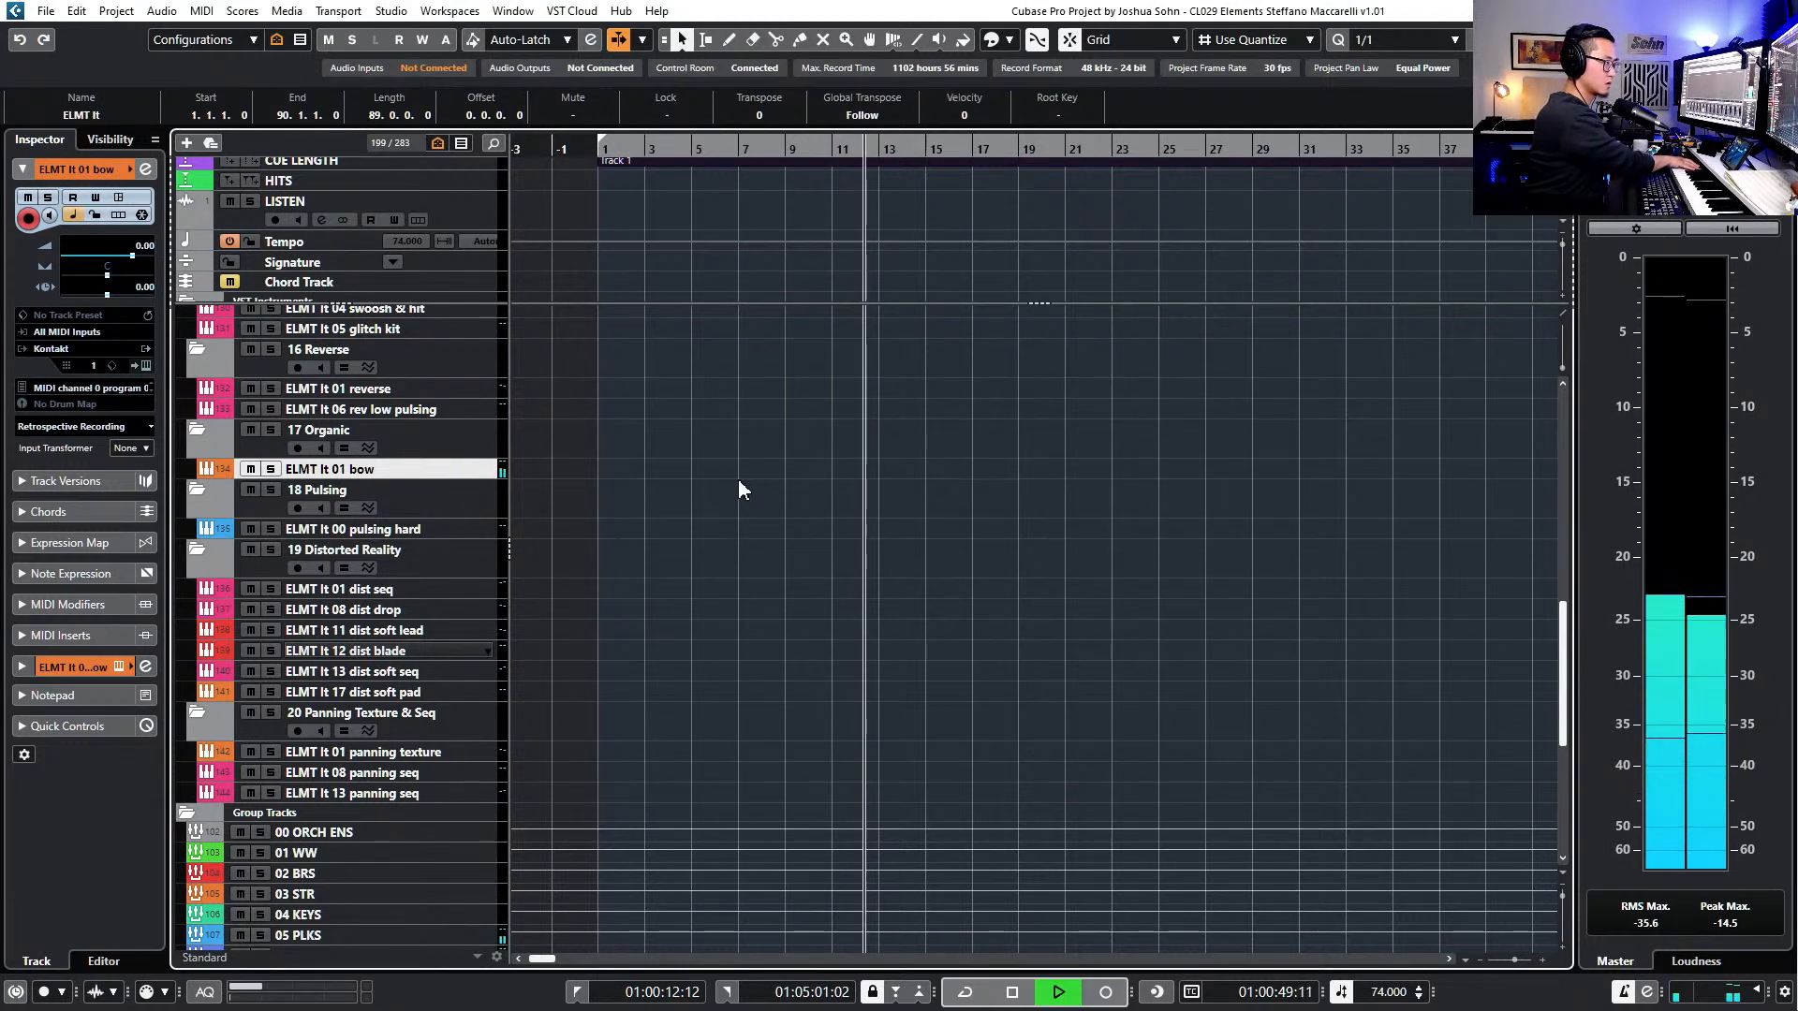
key(space)
key(space)
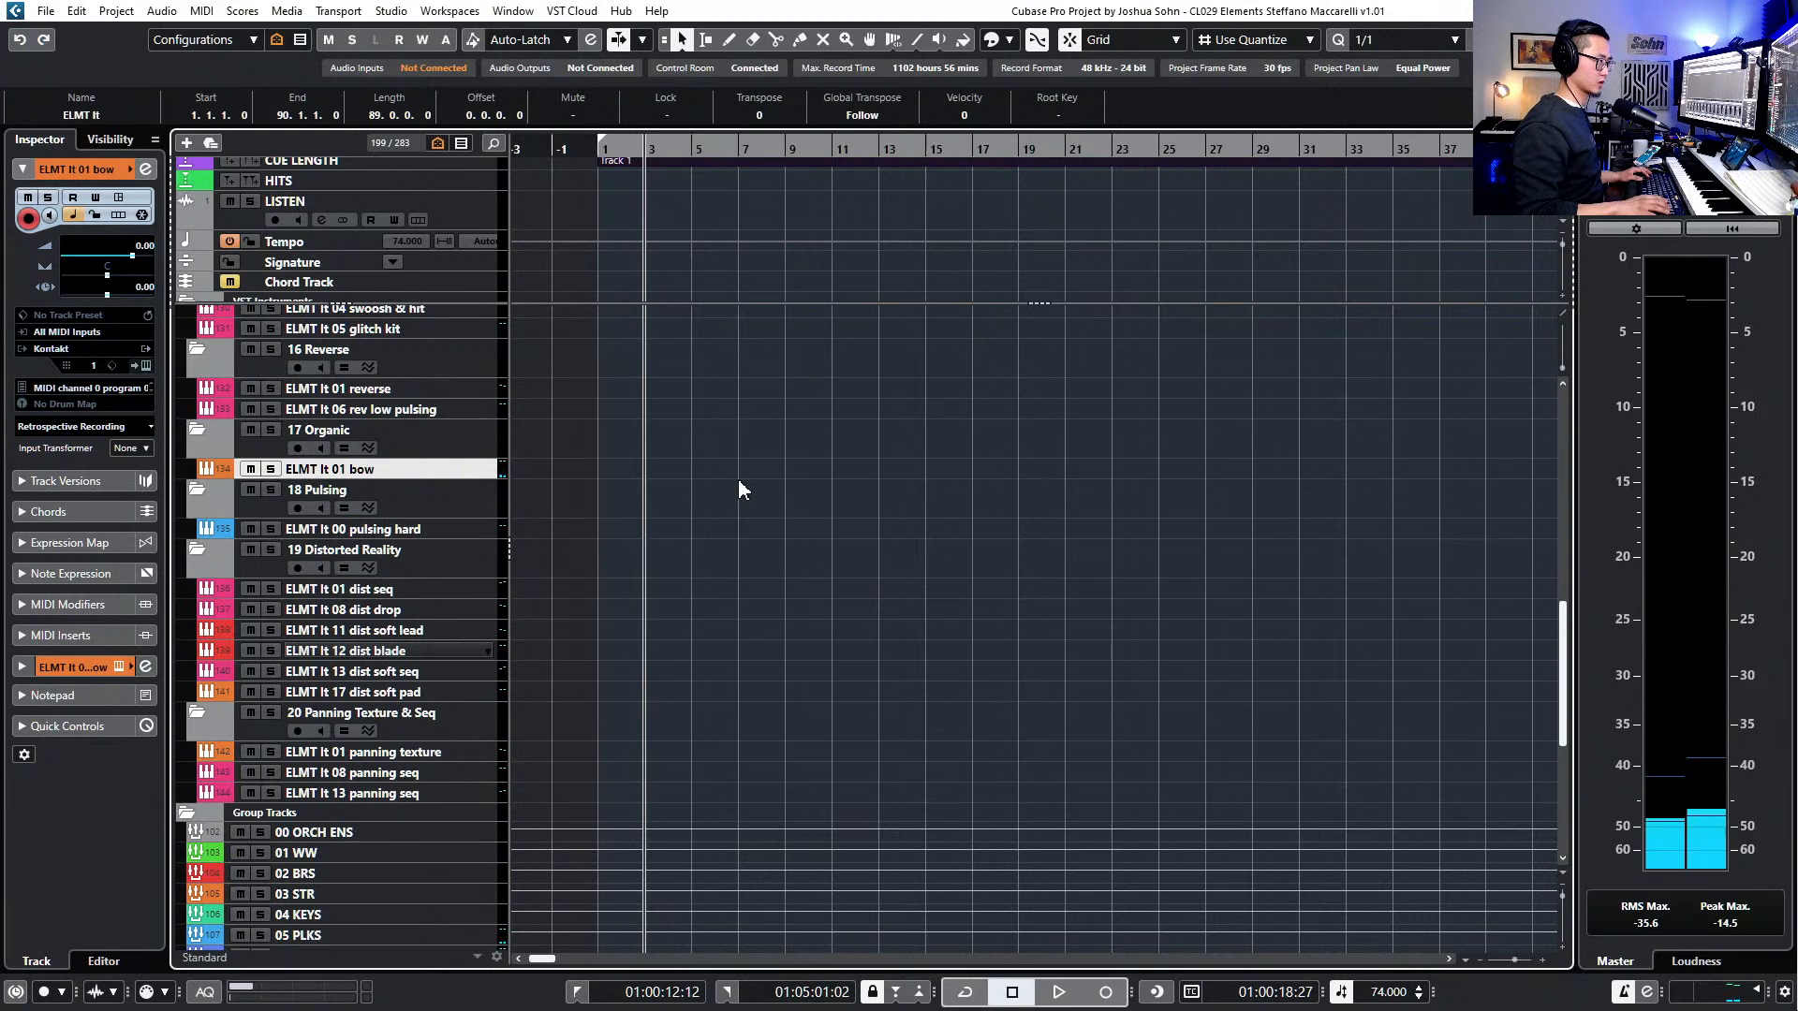
- Try two recording takes on the 01 bow track starting at bar 4, deleting each one
key(space)
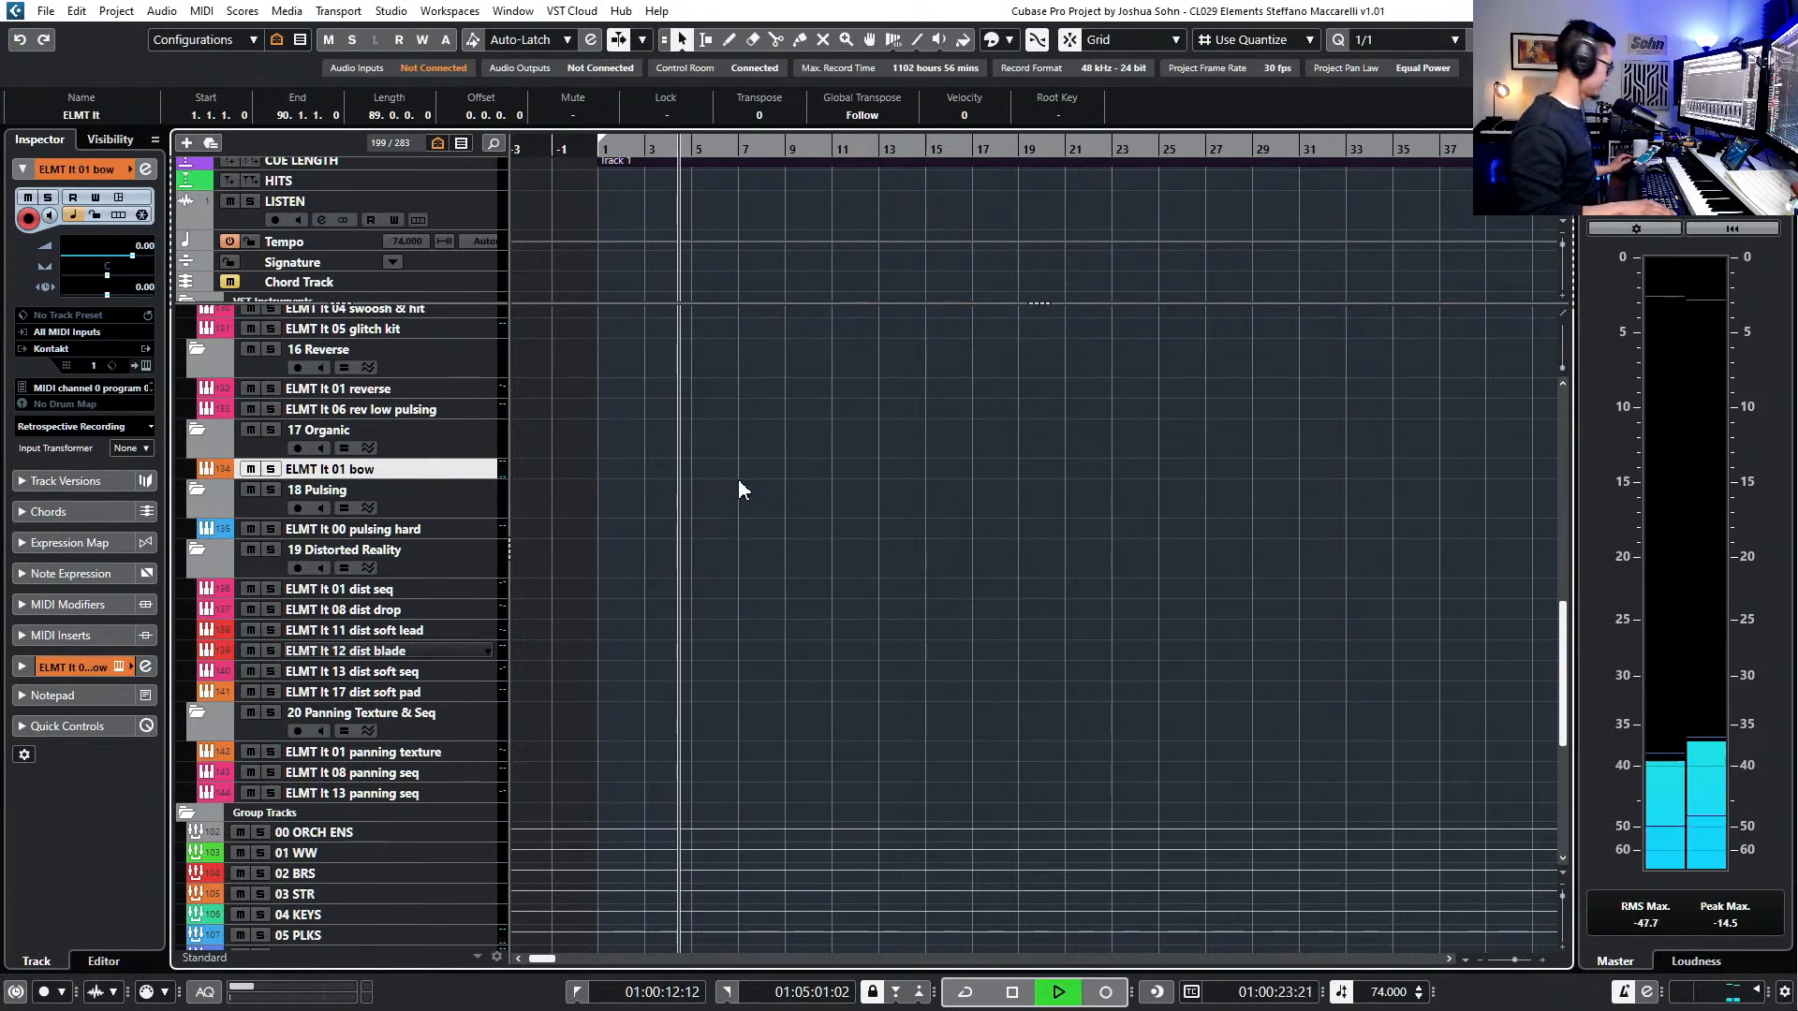
key(KP_Multiply)
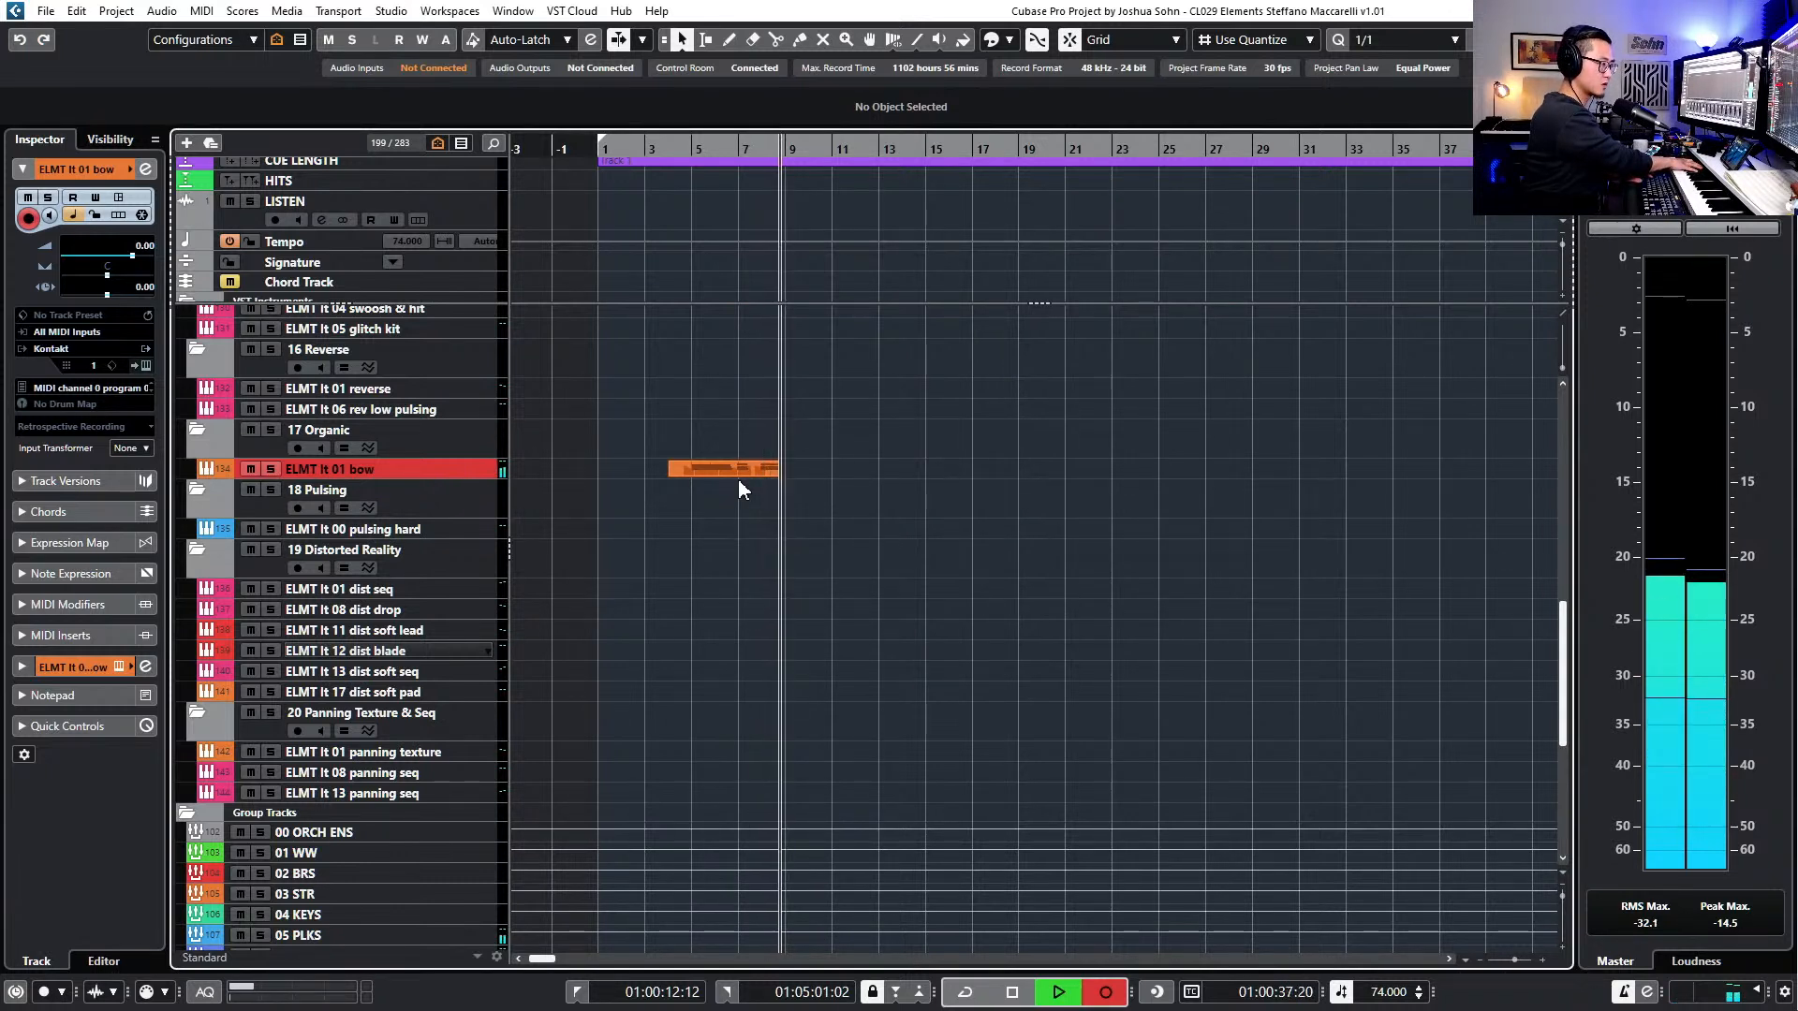
key(space)
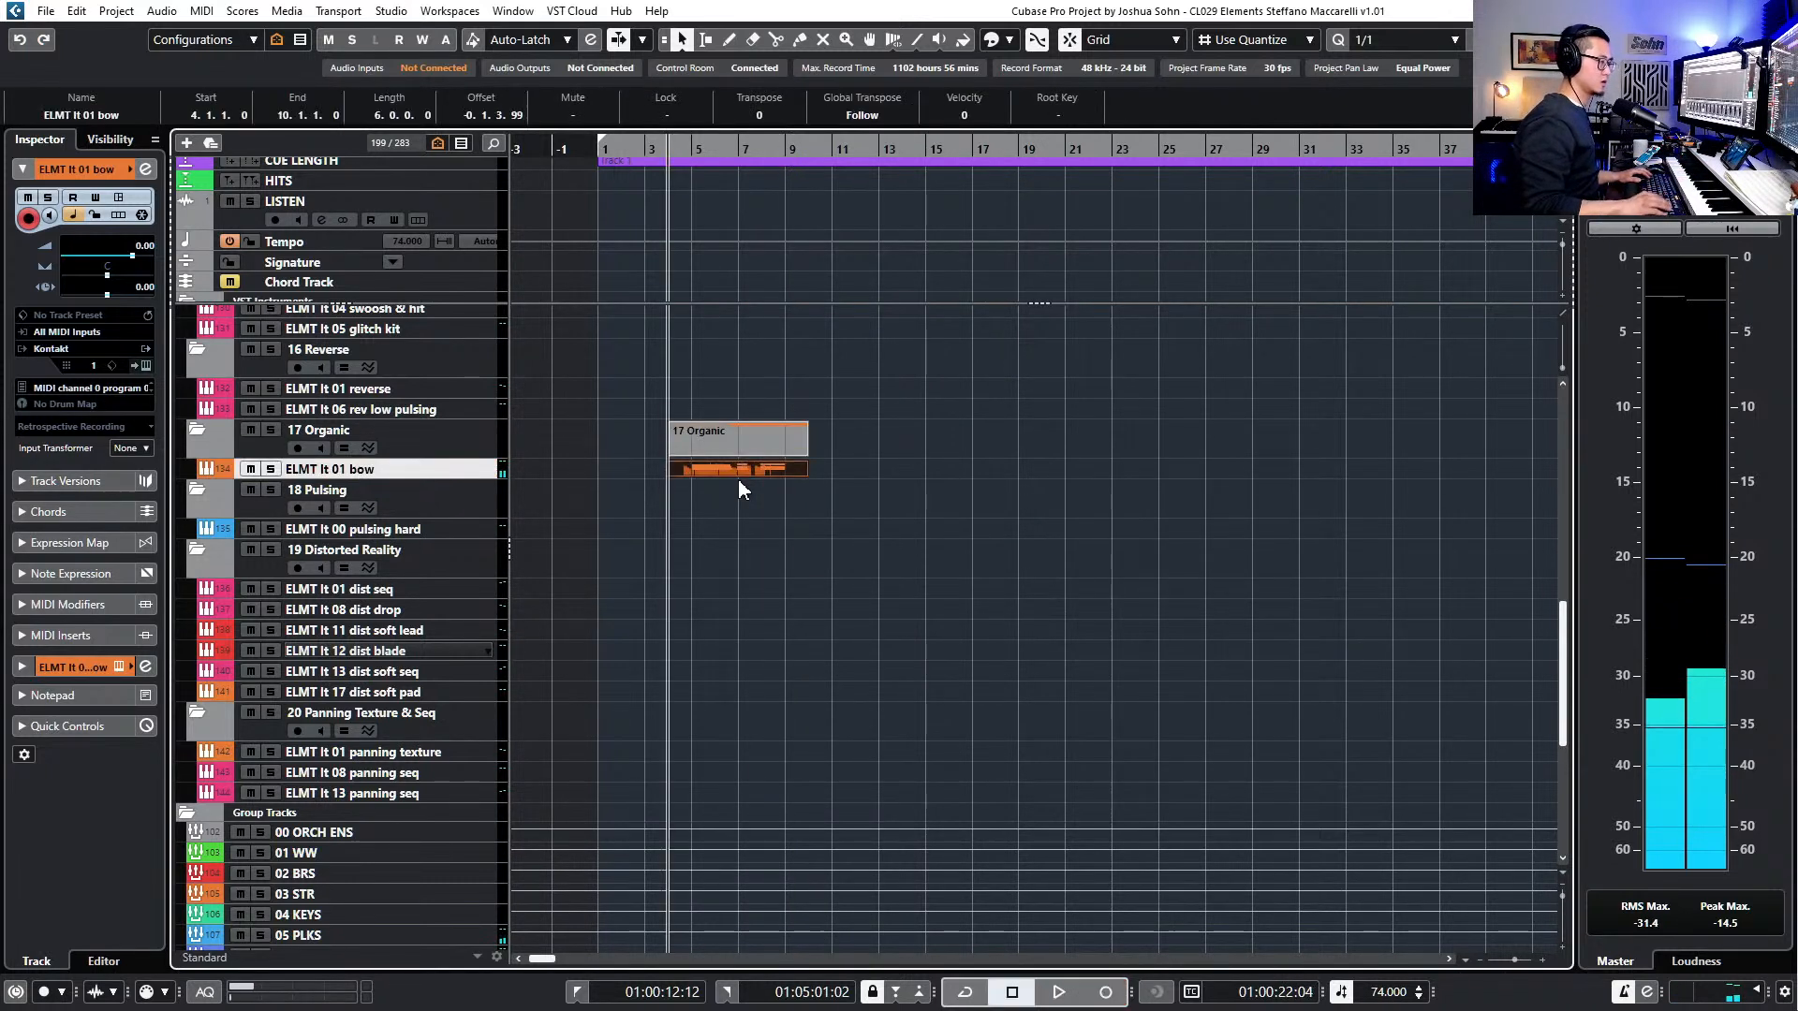
key(Delete)
key(KP_Multiply)
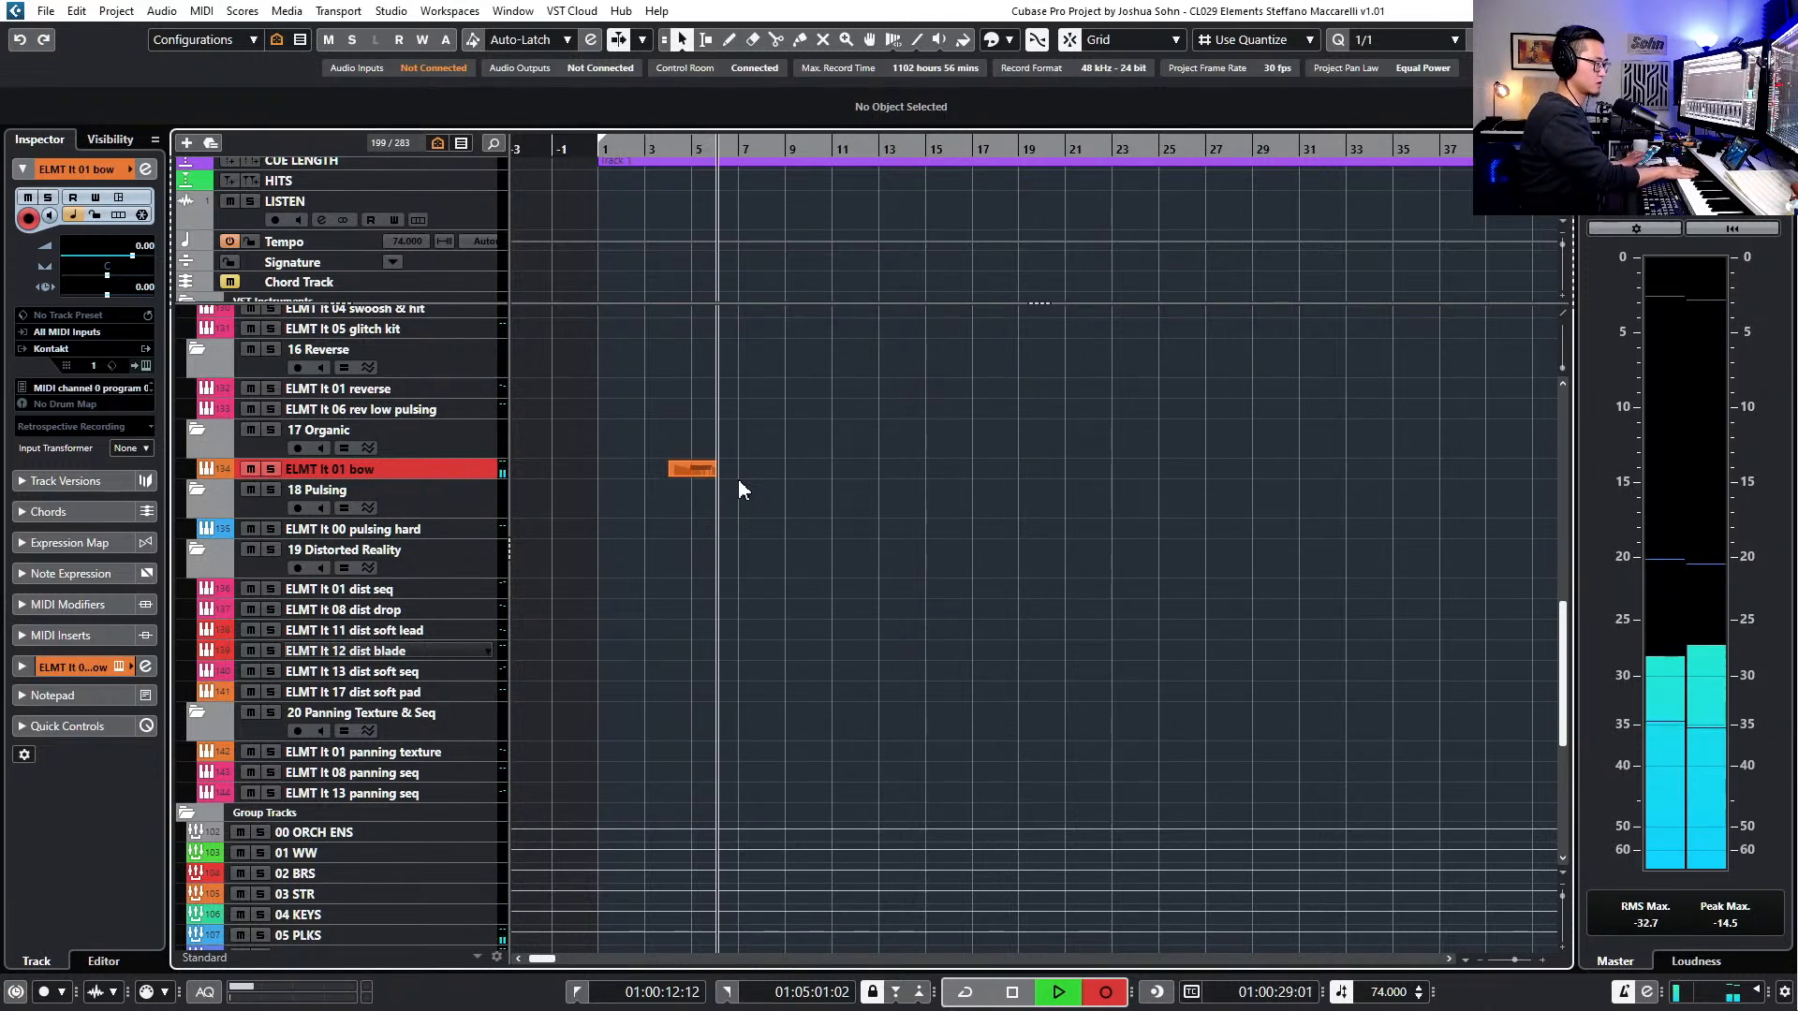
key(space)
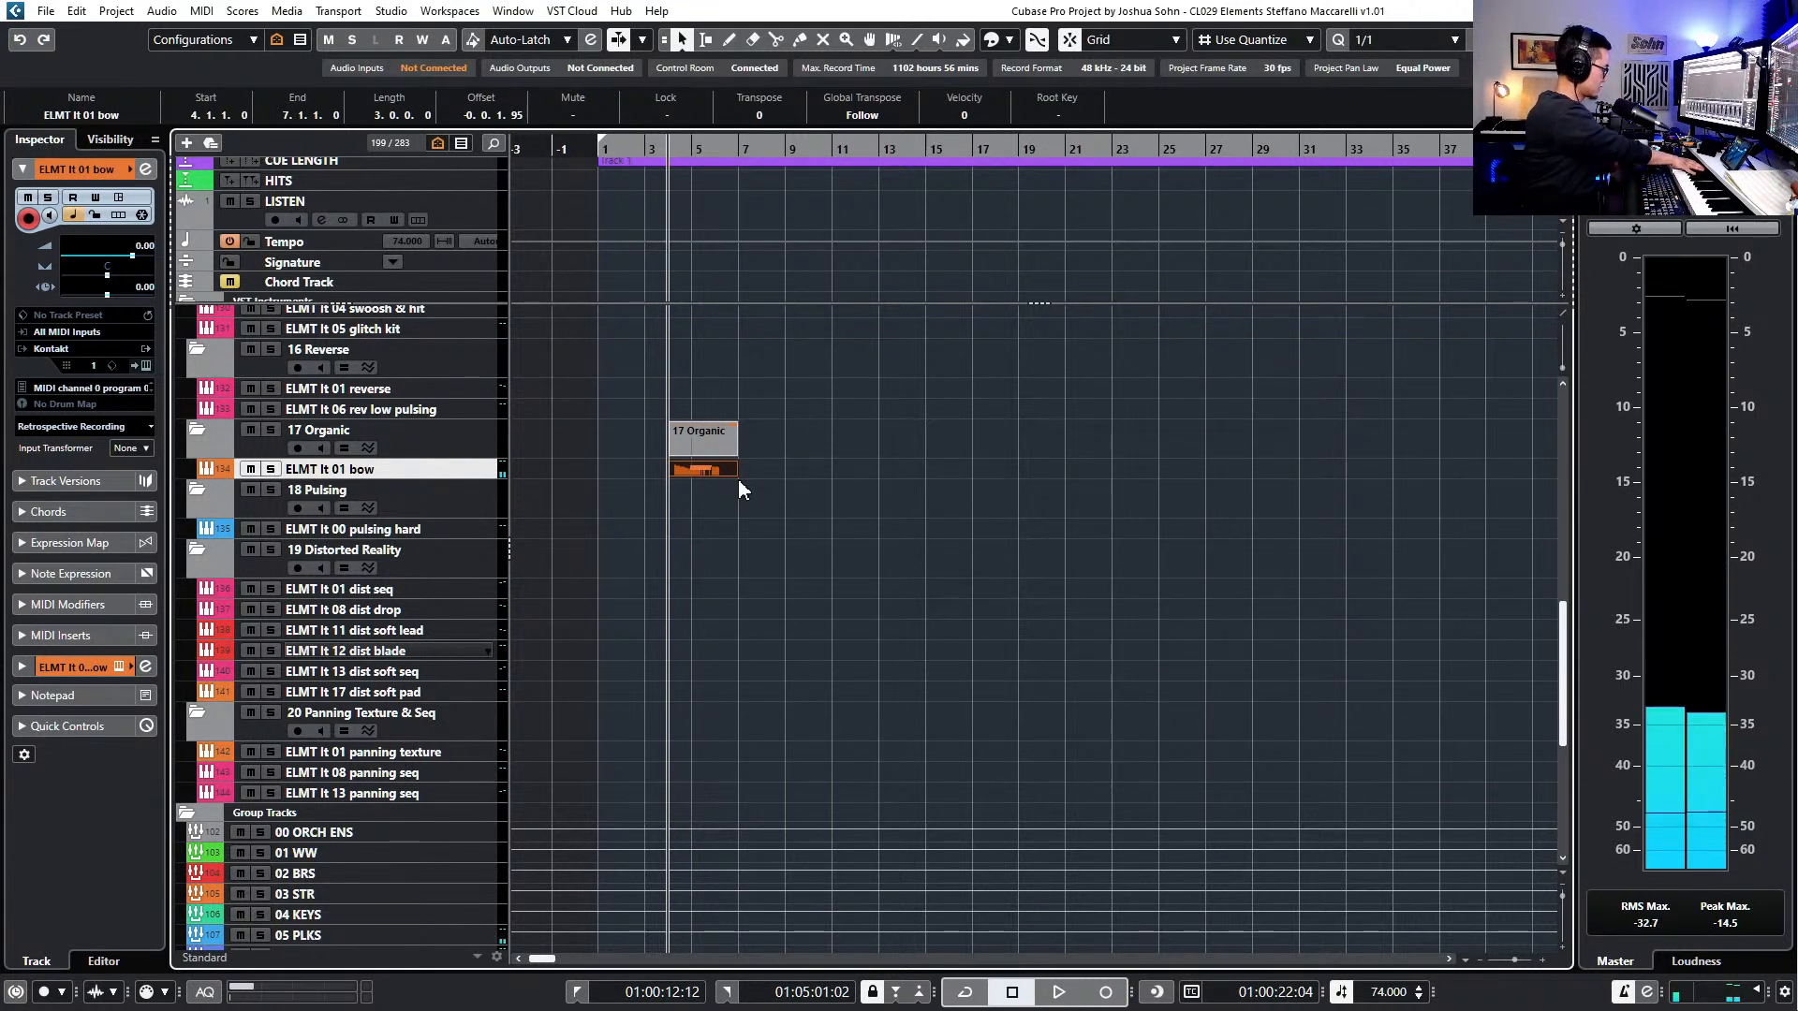
key(space)
key(Delete)
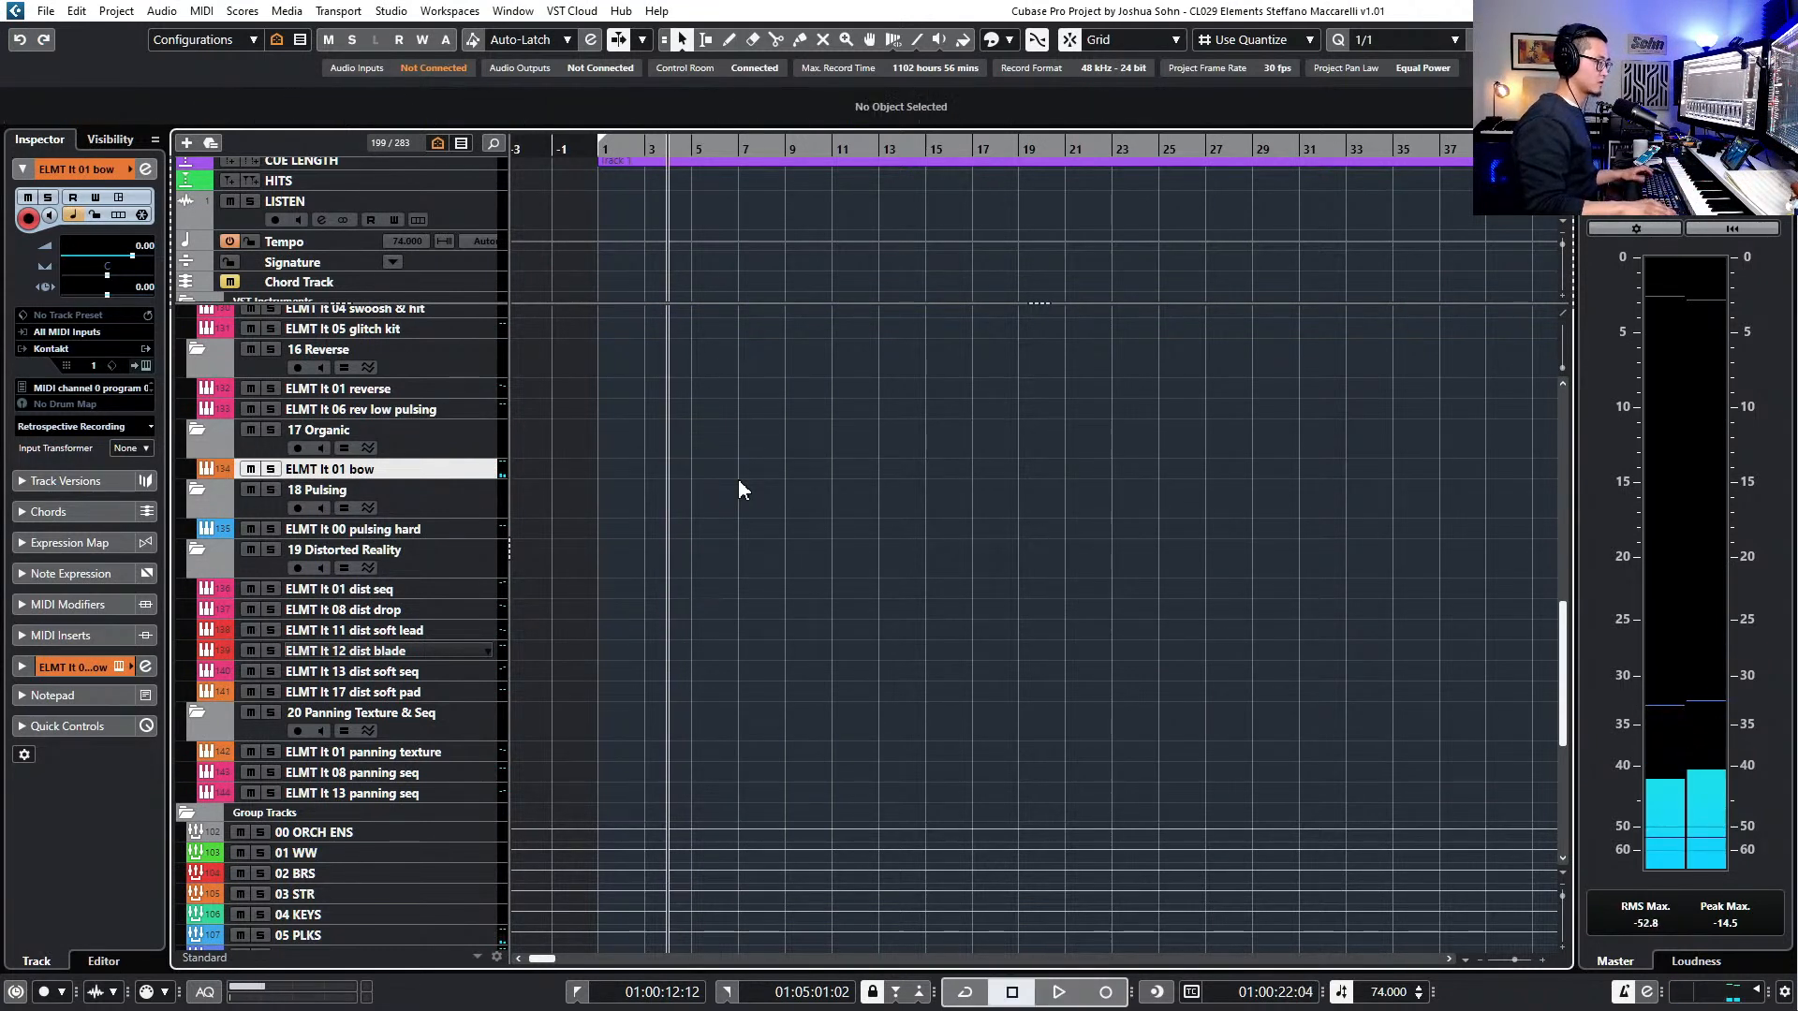
- Record a bow part from bar 4 to bar 16 on the 01 bow track, ending it by moving the selection off the track
key(KP_Multiply)
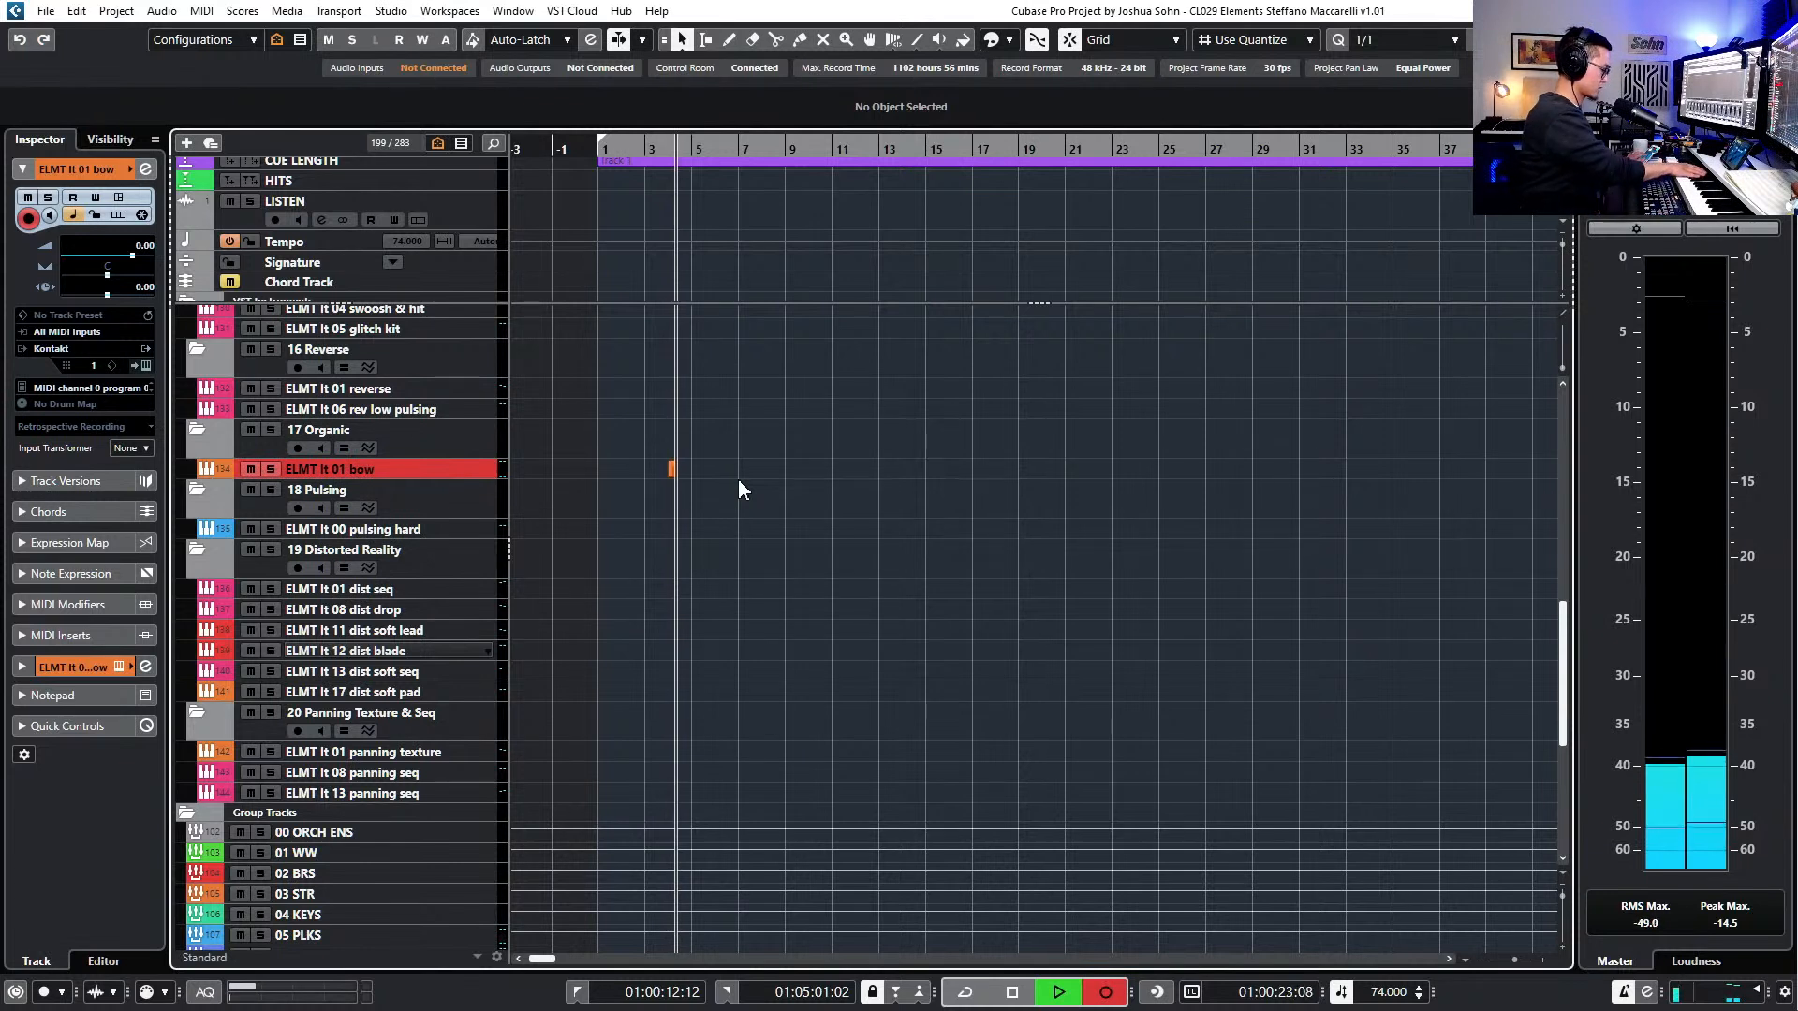
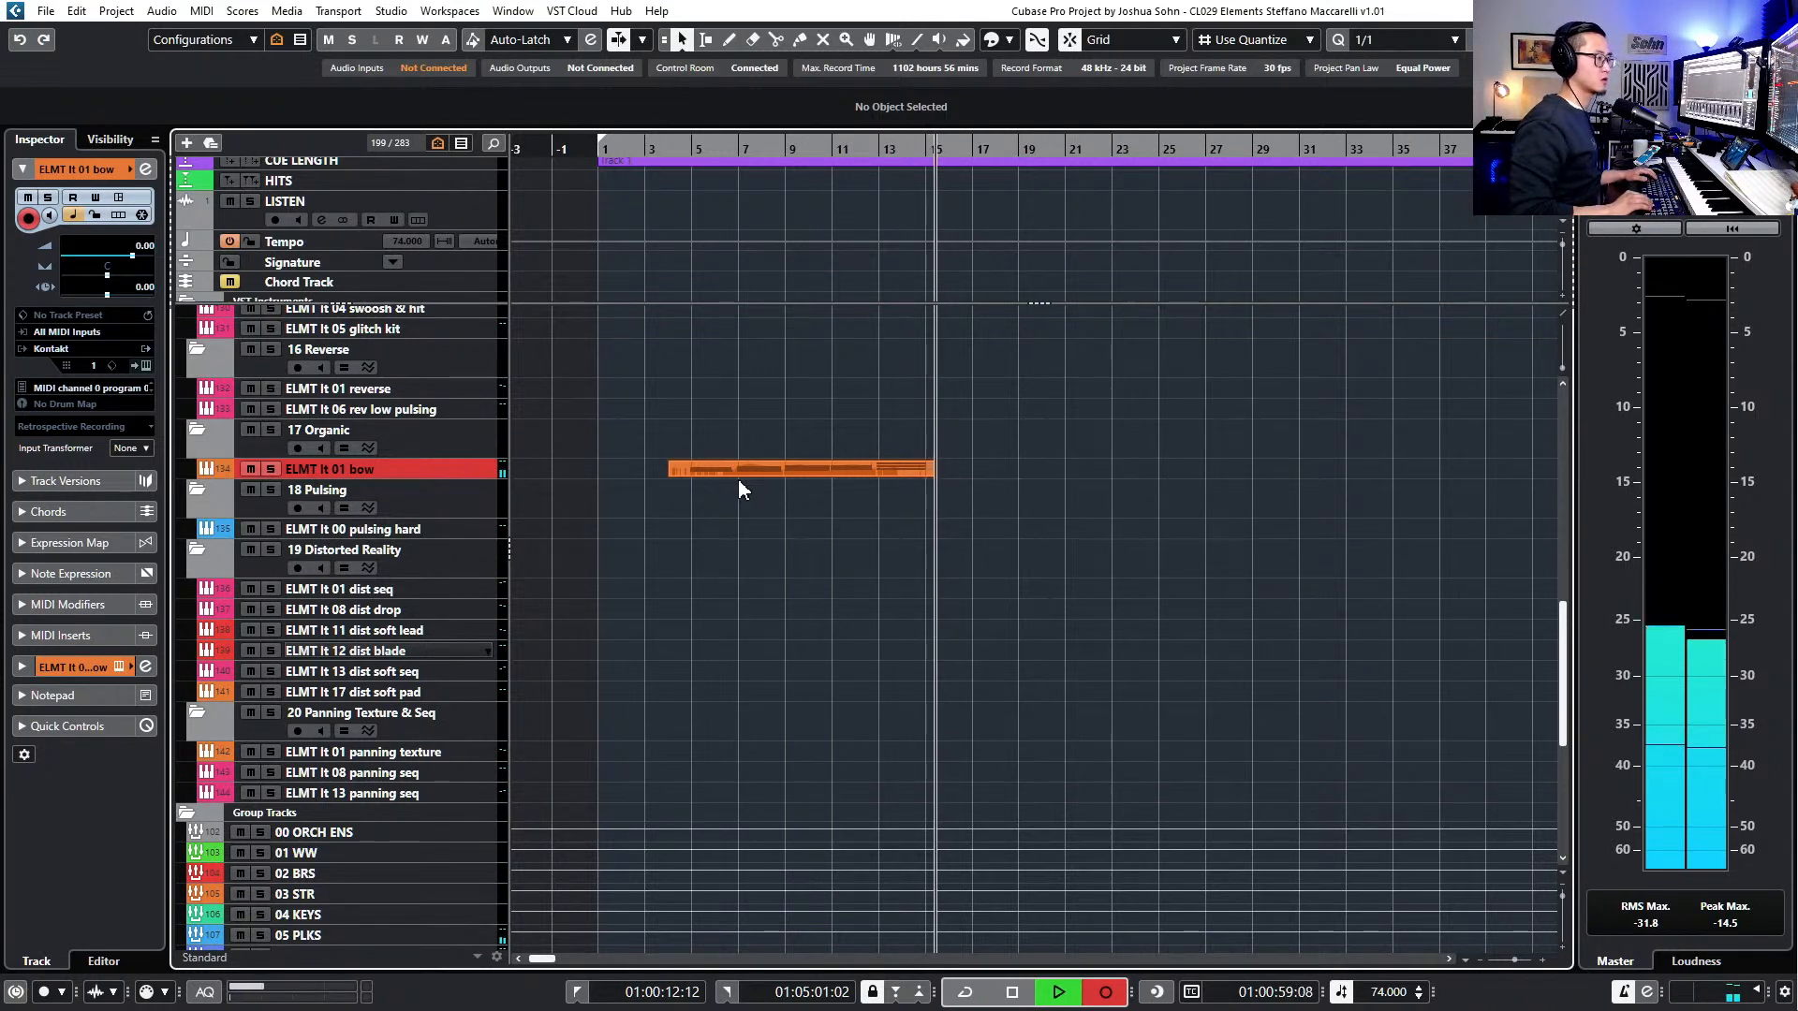
key(Up)
- Continue recording on the 09 long uh vox track from bar 18 to bar 29 with the compact instrument view, and switch to 01 whispers
ctrl+scroll(602, 560, down, 1)
scroll(414, 633, up, 5)
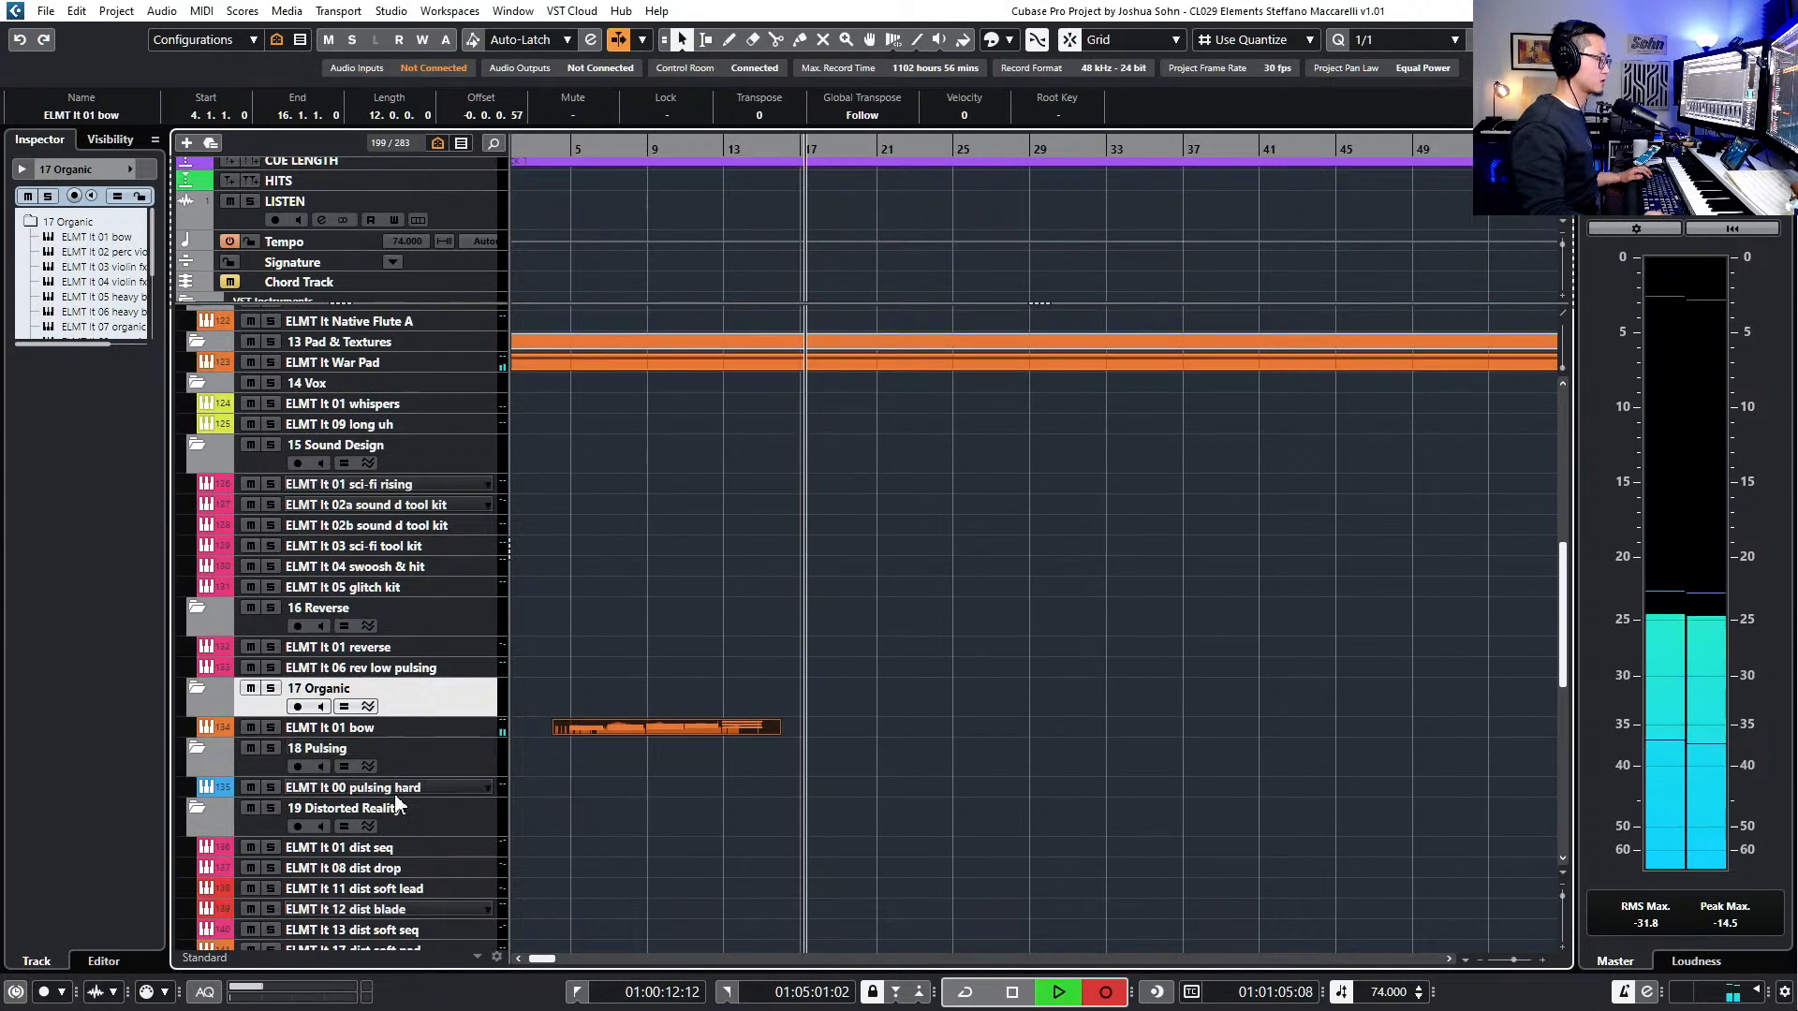
scroll(474, 733, up, 3)
scroll(423, 582, up, 3)
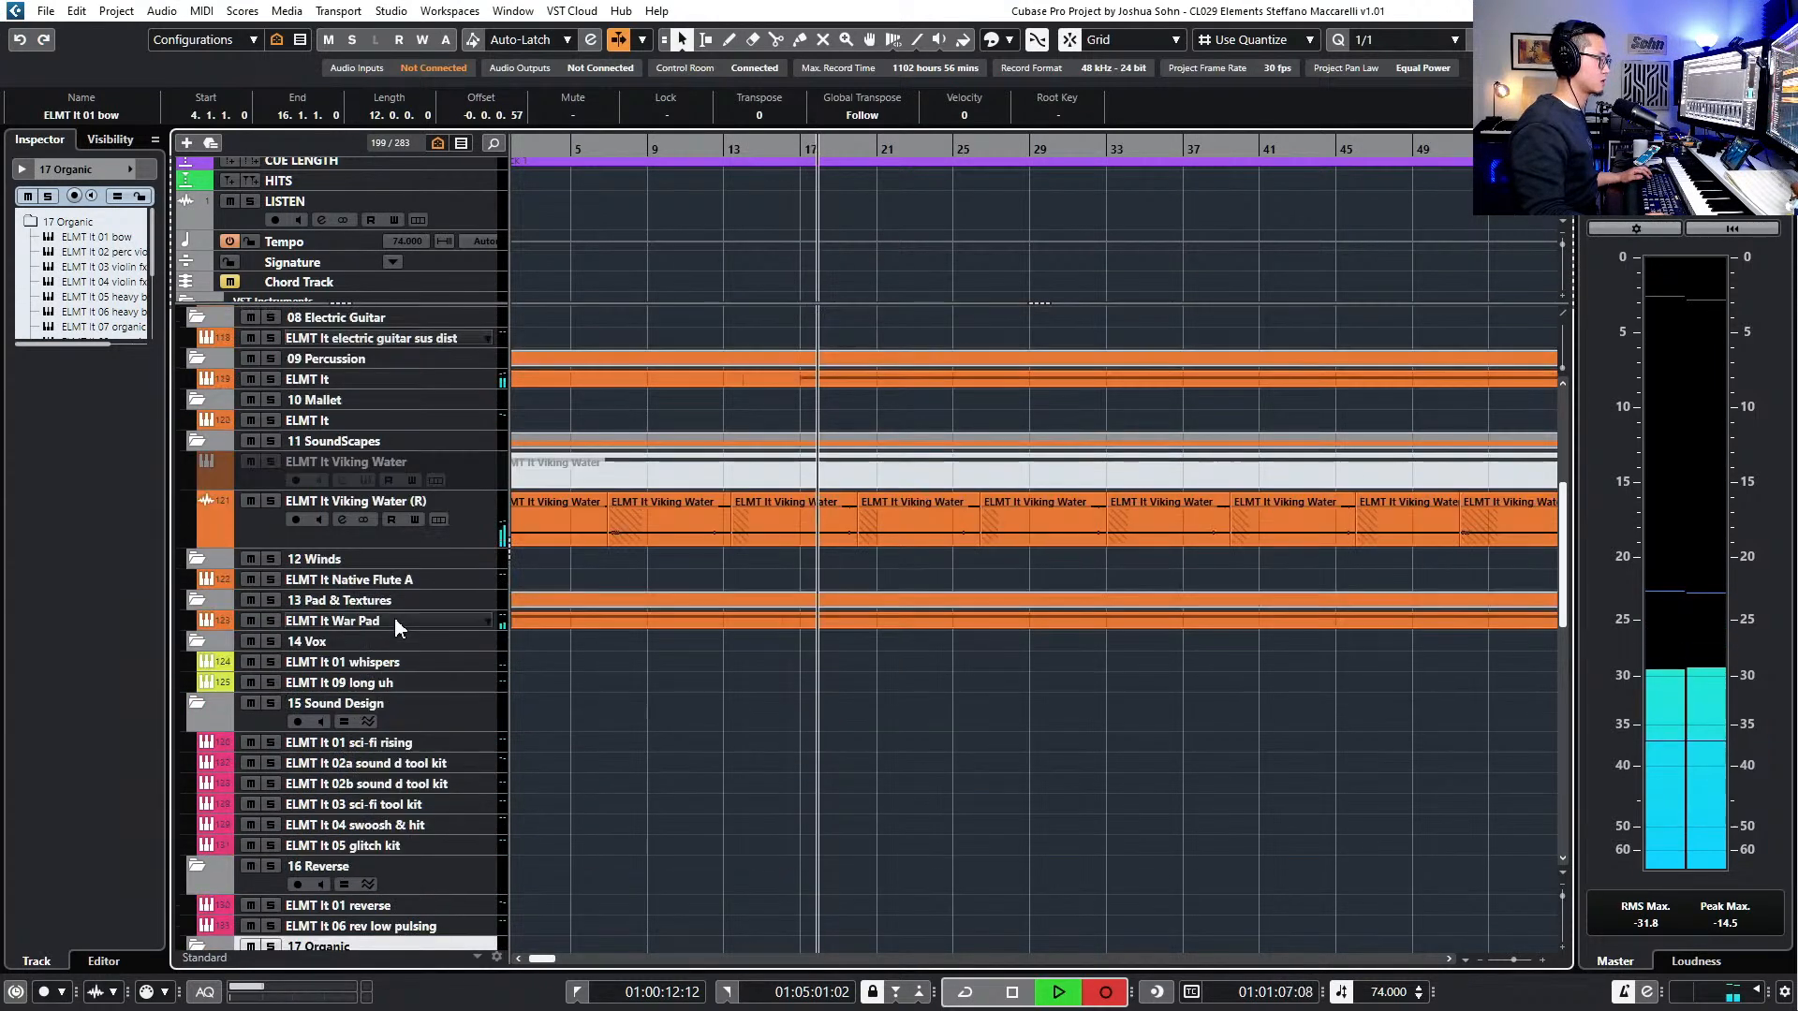
click(385, 684)
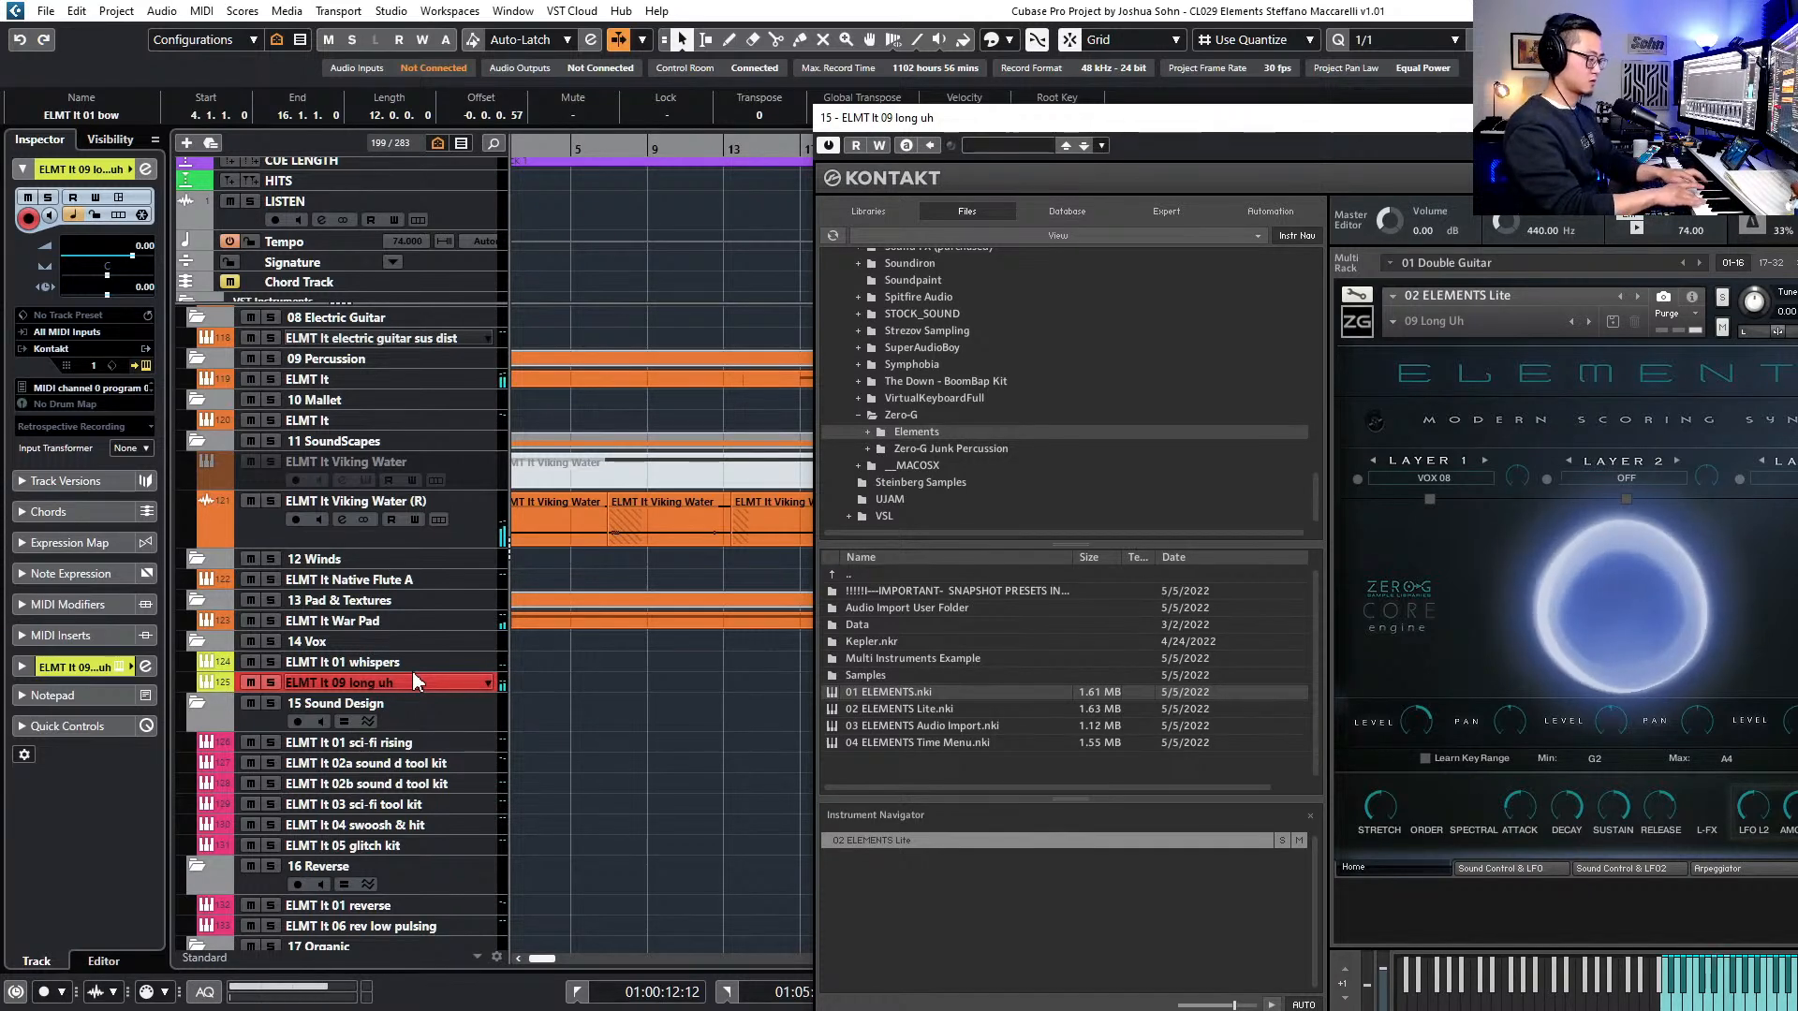
click(1728, 178)
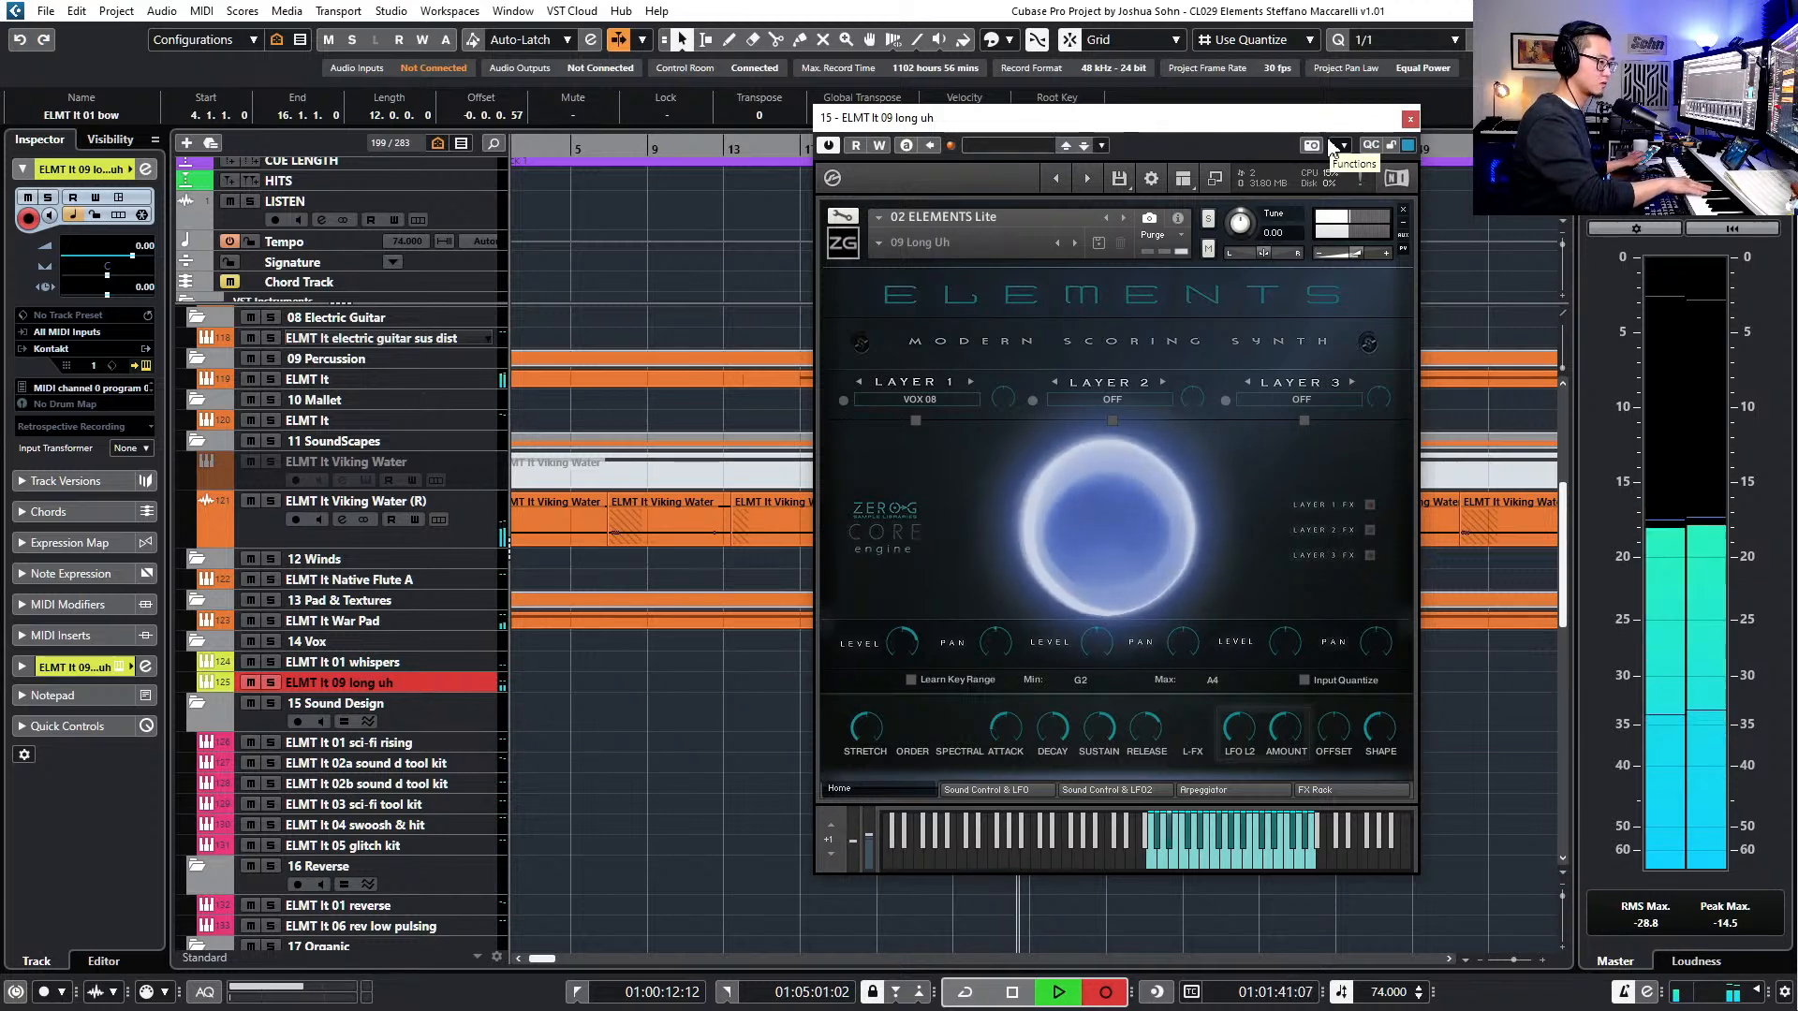
key(Up)
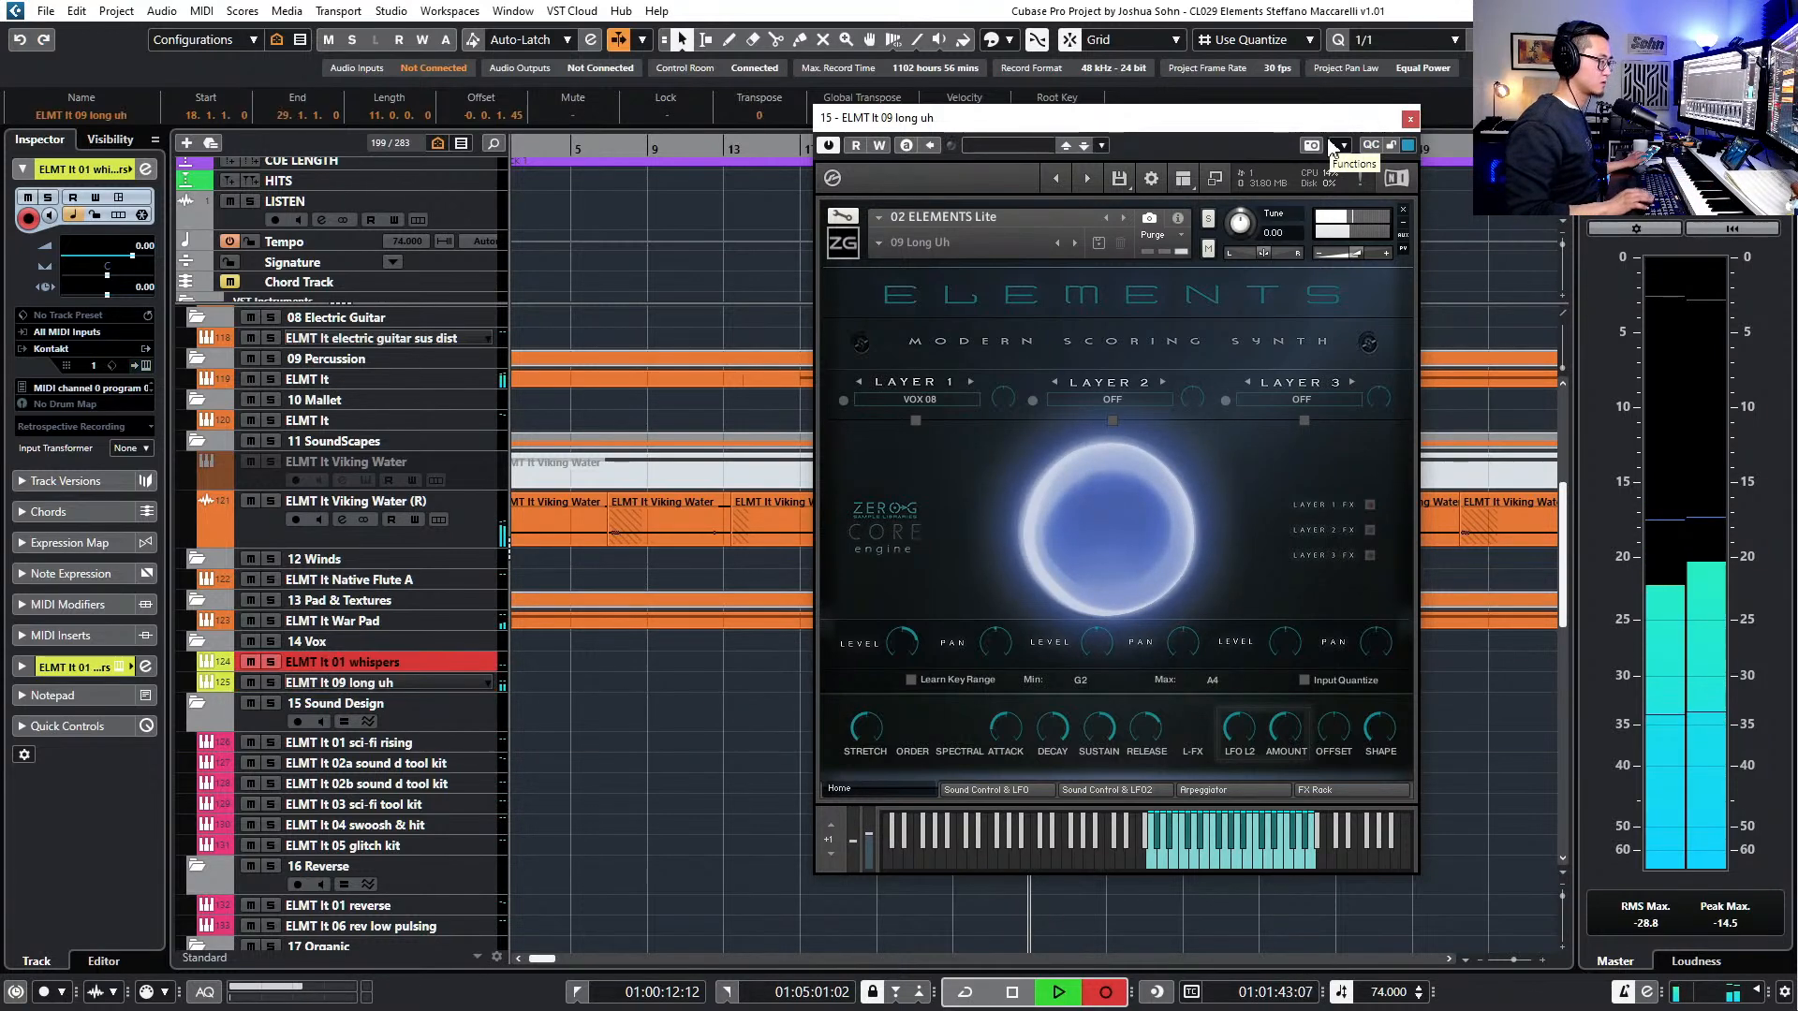
- Close the instrument window and record a vox part on the 01 whispers track from bar 28 to bar 33
click(1409, 119)
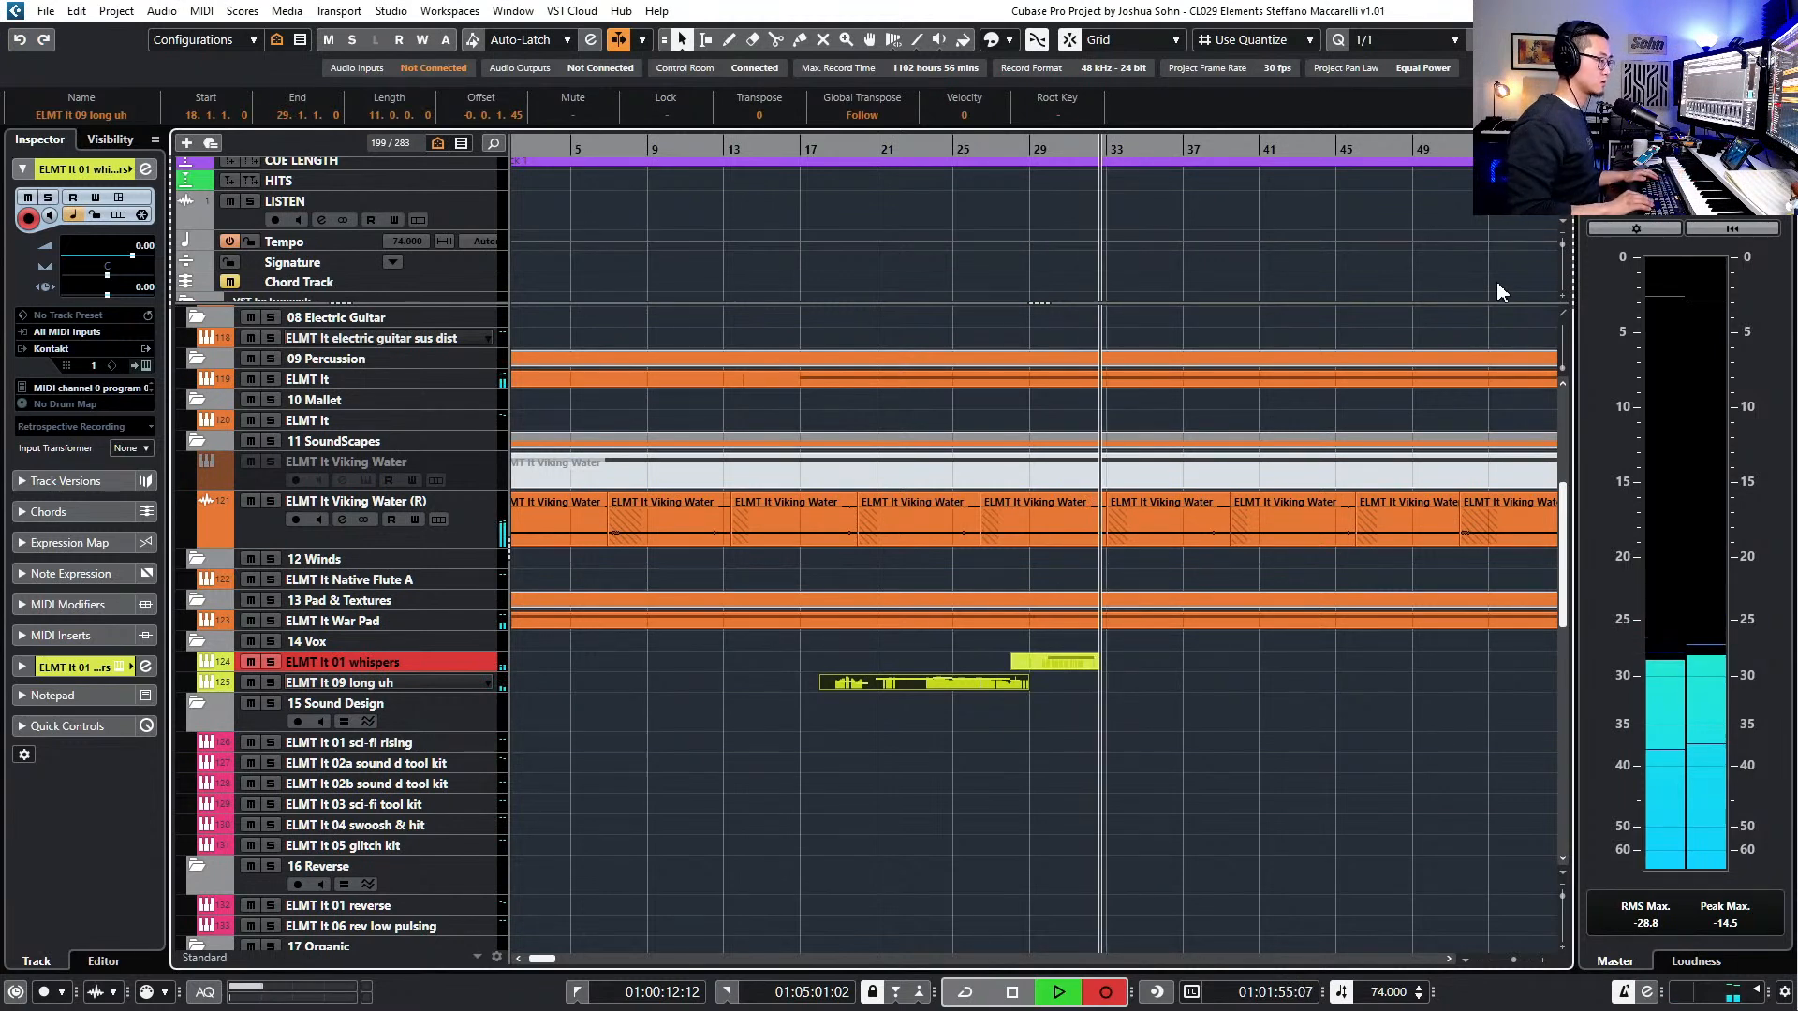
key(Up)
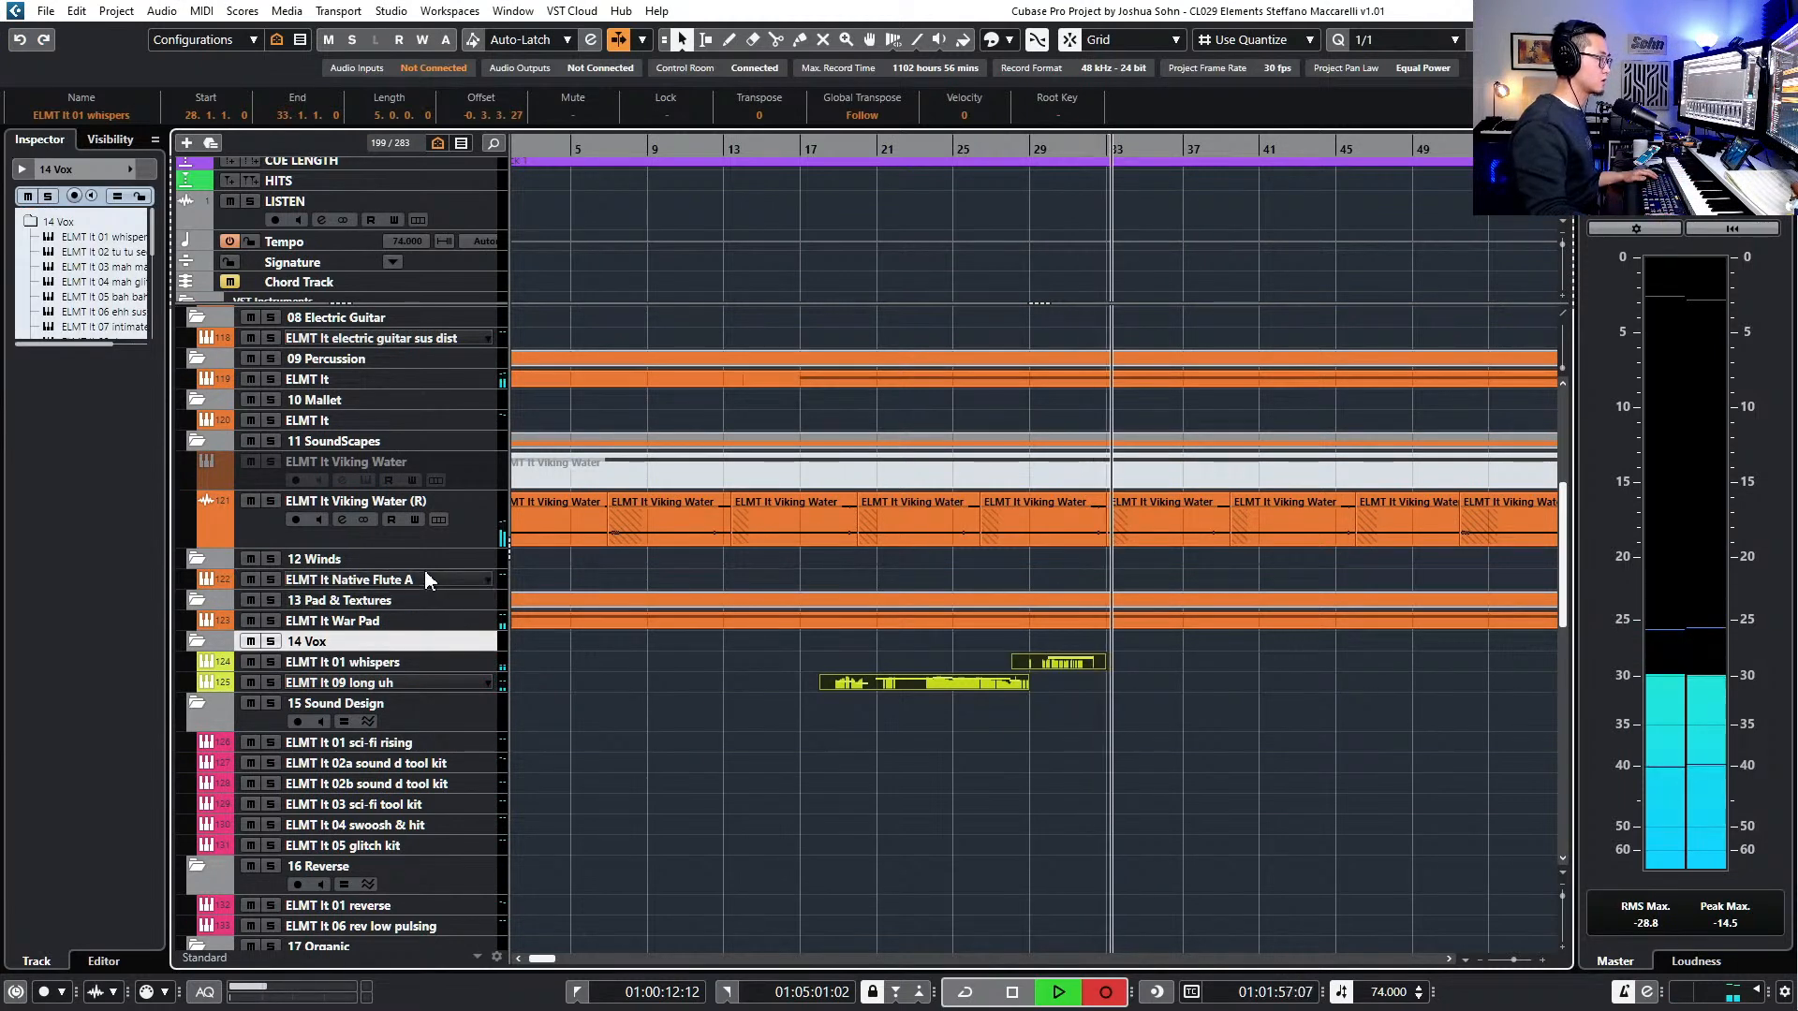
- Record a 20 Cello Distorted 01 part from bar 33 to bar 44 and continue on 00 Cello Ethereal Vox until bar 50
scroll(424, 524, up, 4)
click(416, 500)
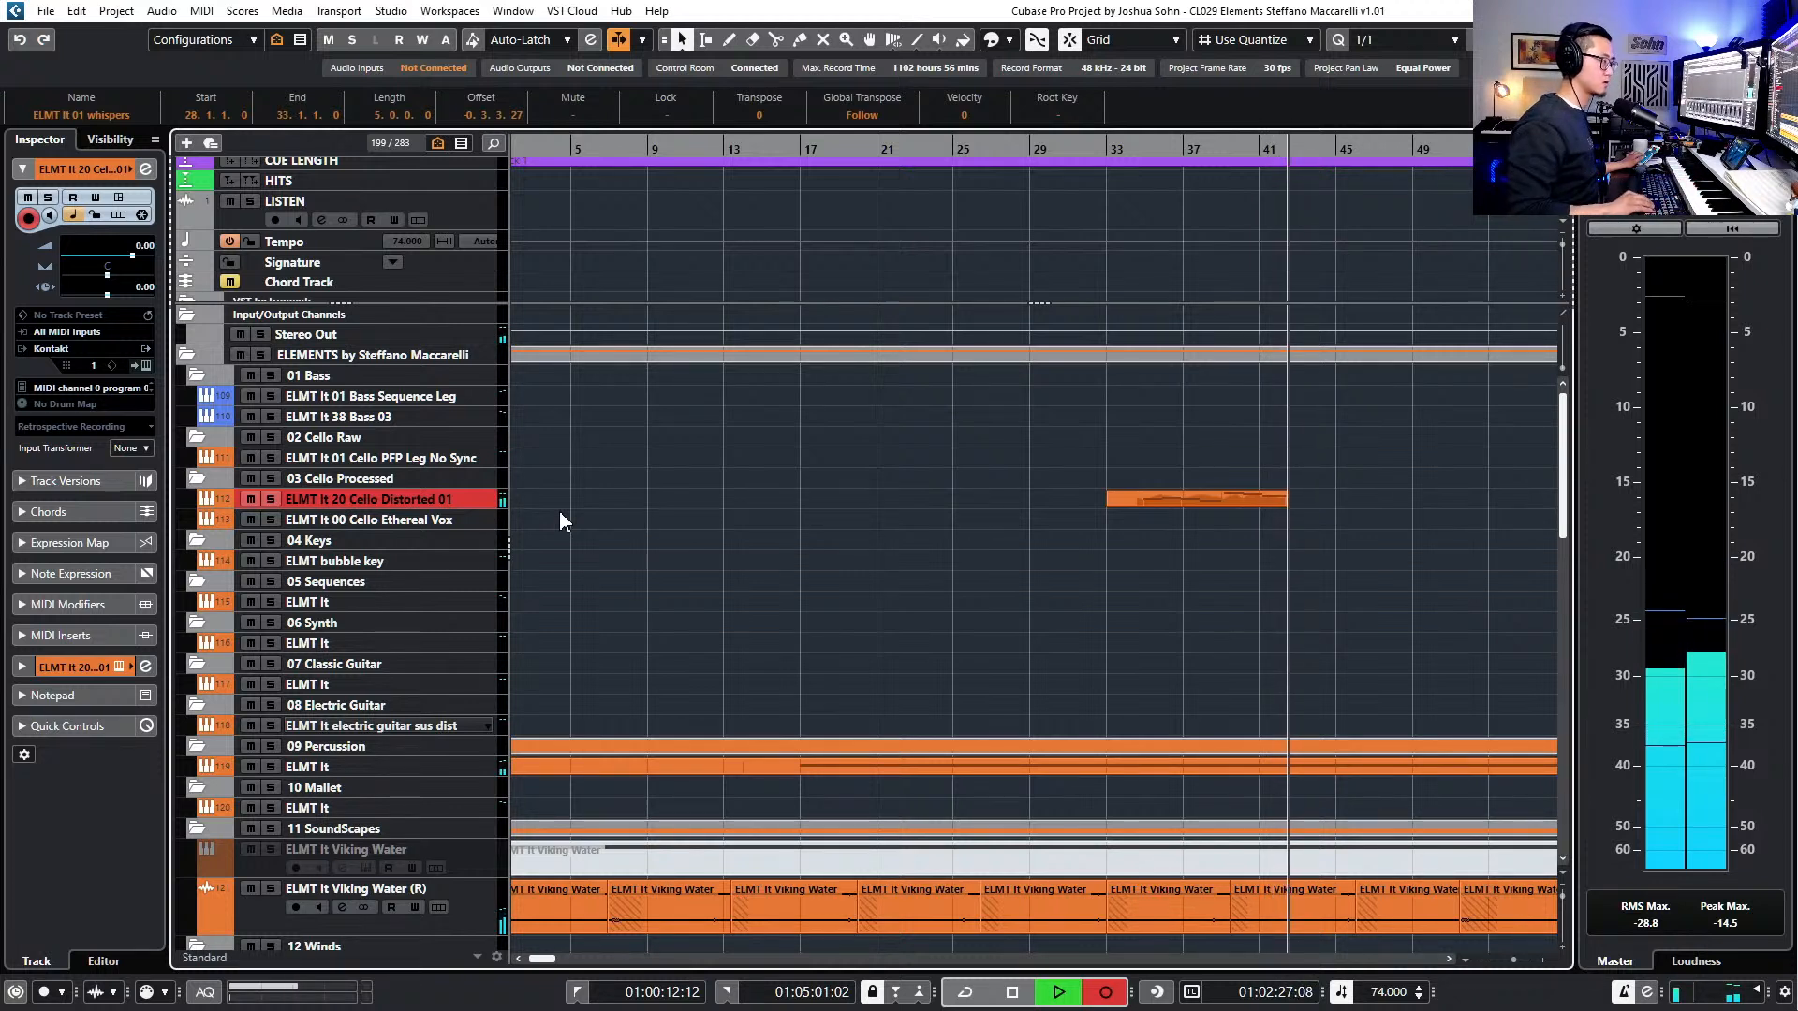
key(Down)
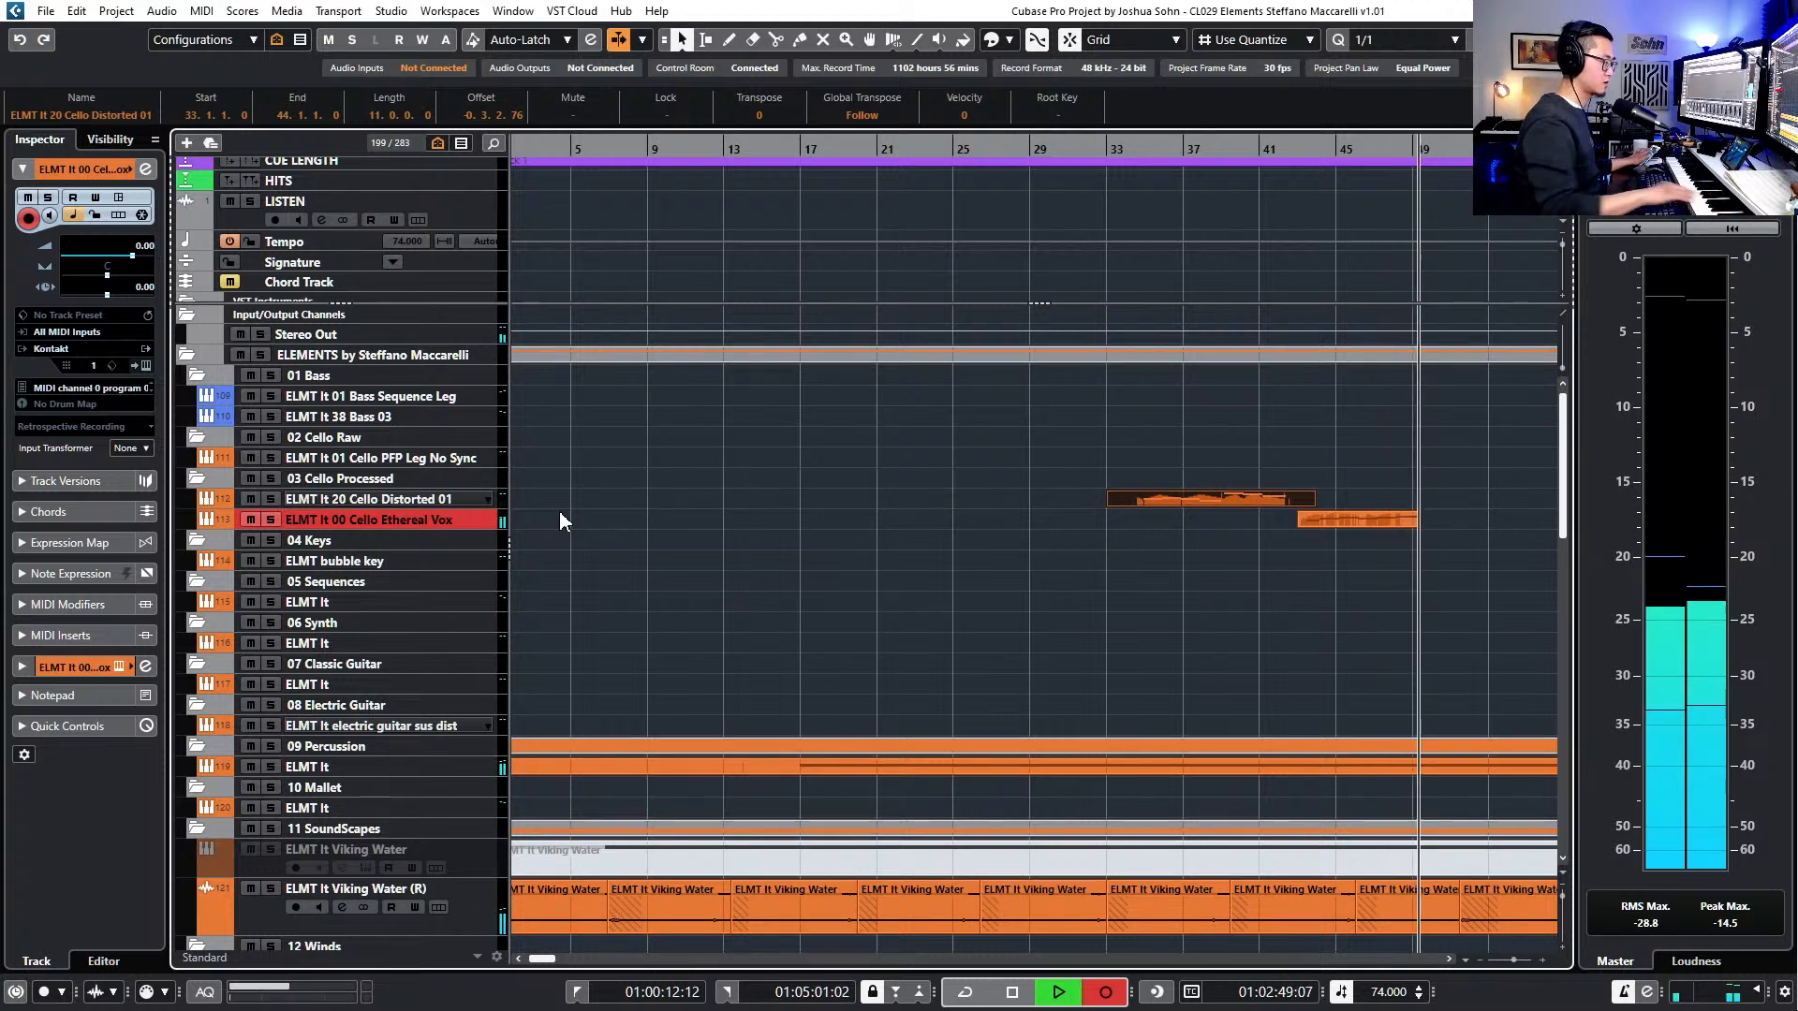
key(Down)
- Continue recording on the electric guitar sus dist track from bar 50 to bar 61, ending by moving the selection off it
scroll(505, 613, down, 3)
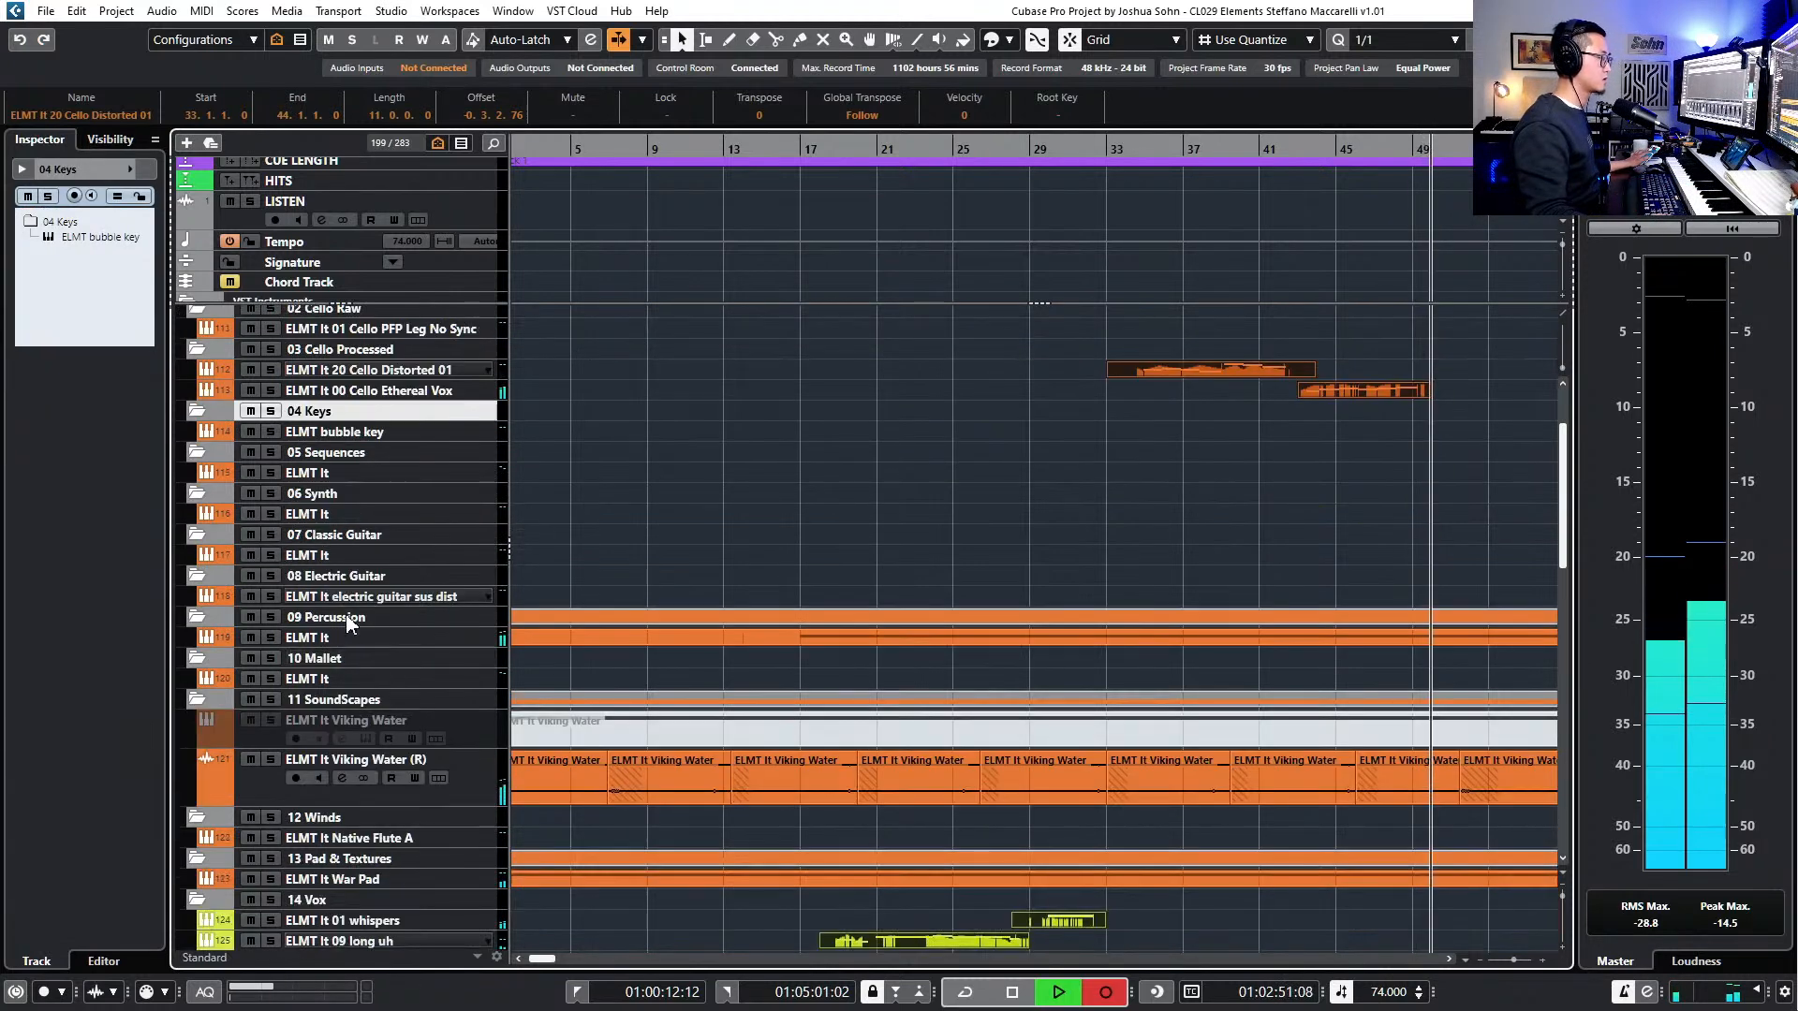
click(375, 580)
click(377, 597)
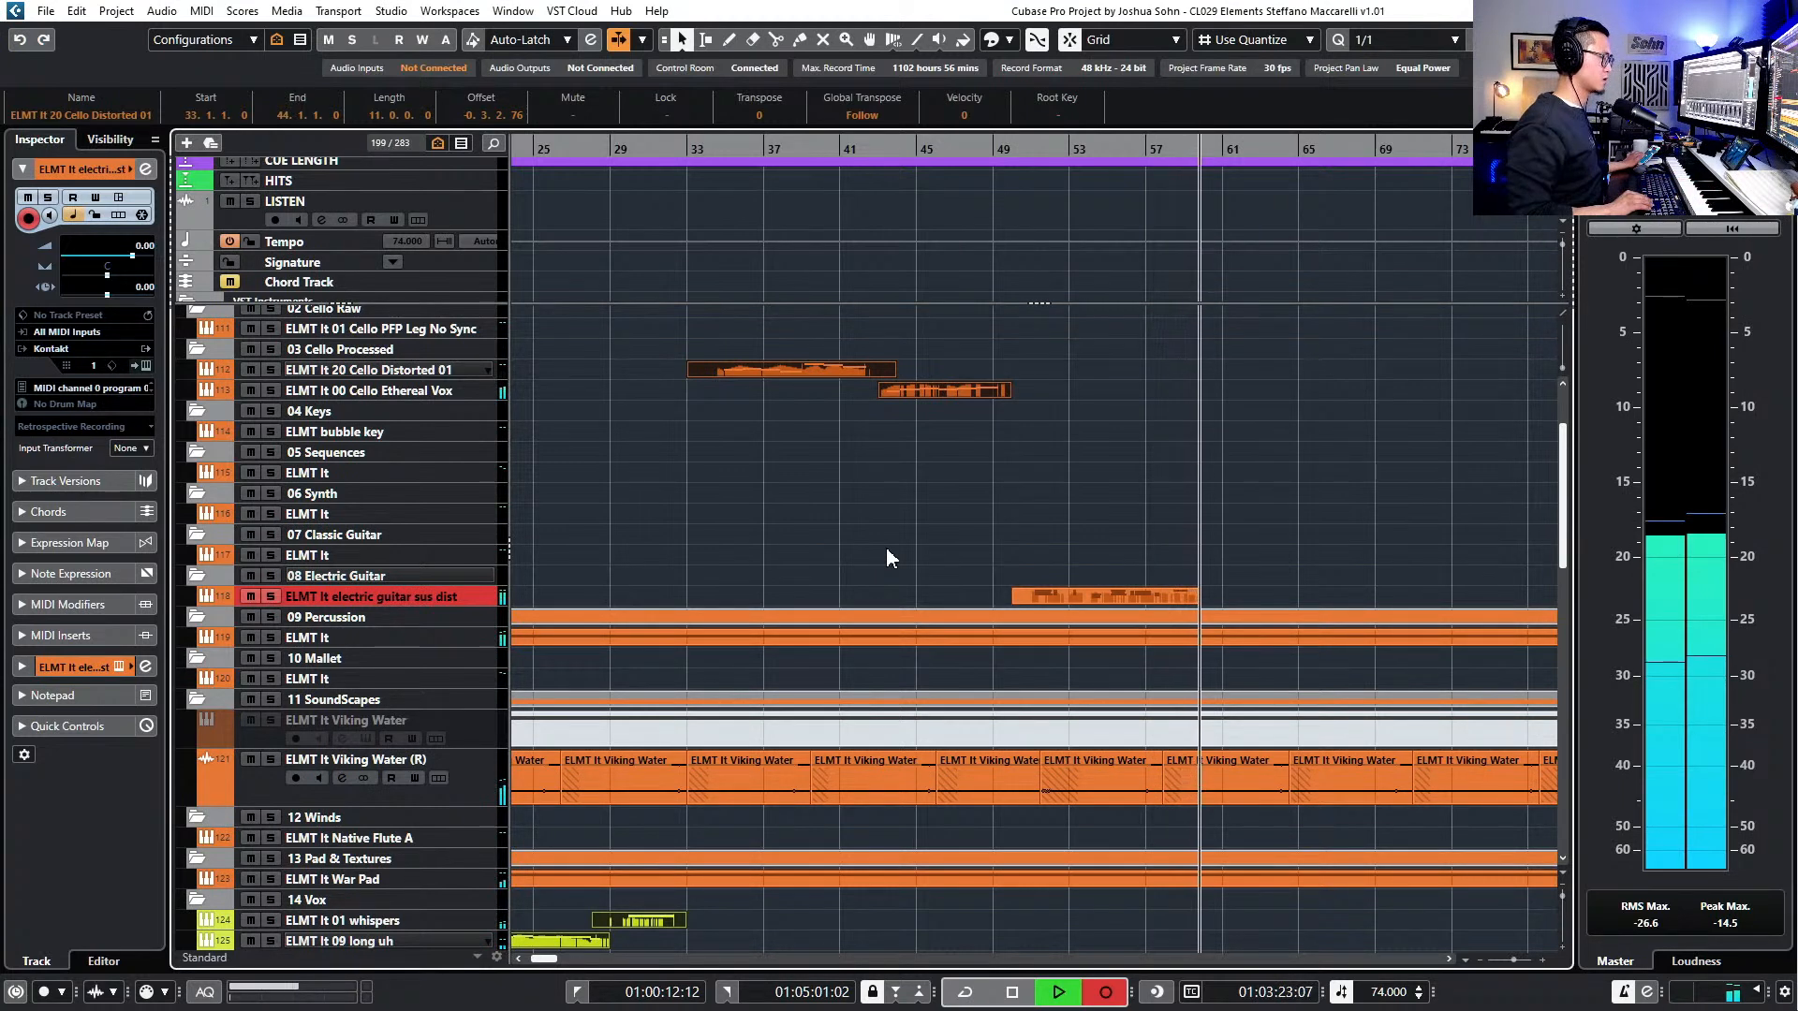
key(Up)
- Record a part on the 01 dist seq track in the 19 Distorted Reality folder from bar 62 to bar 66
scroll(674, 571, down, 10)
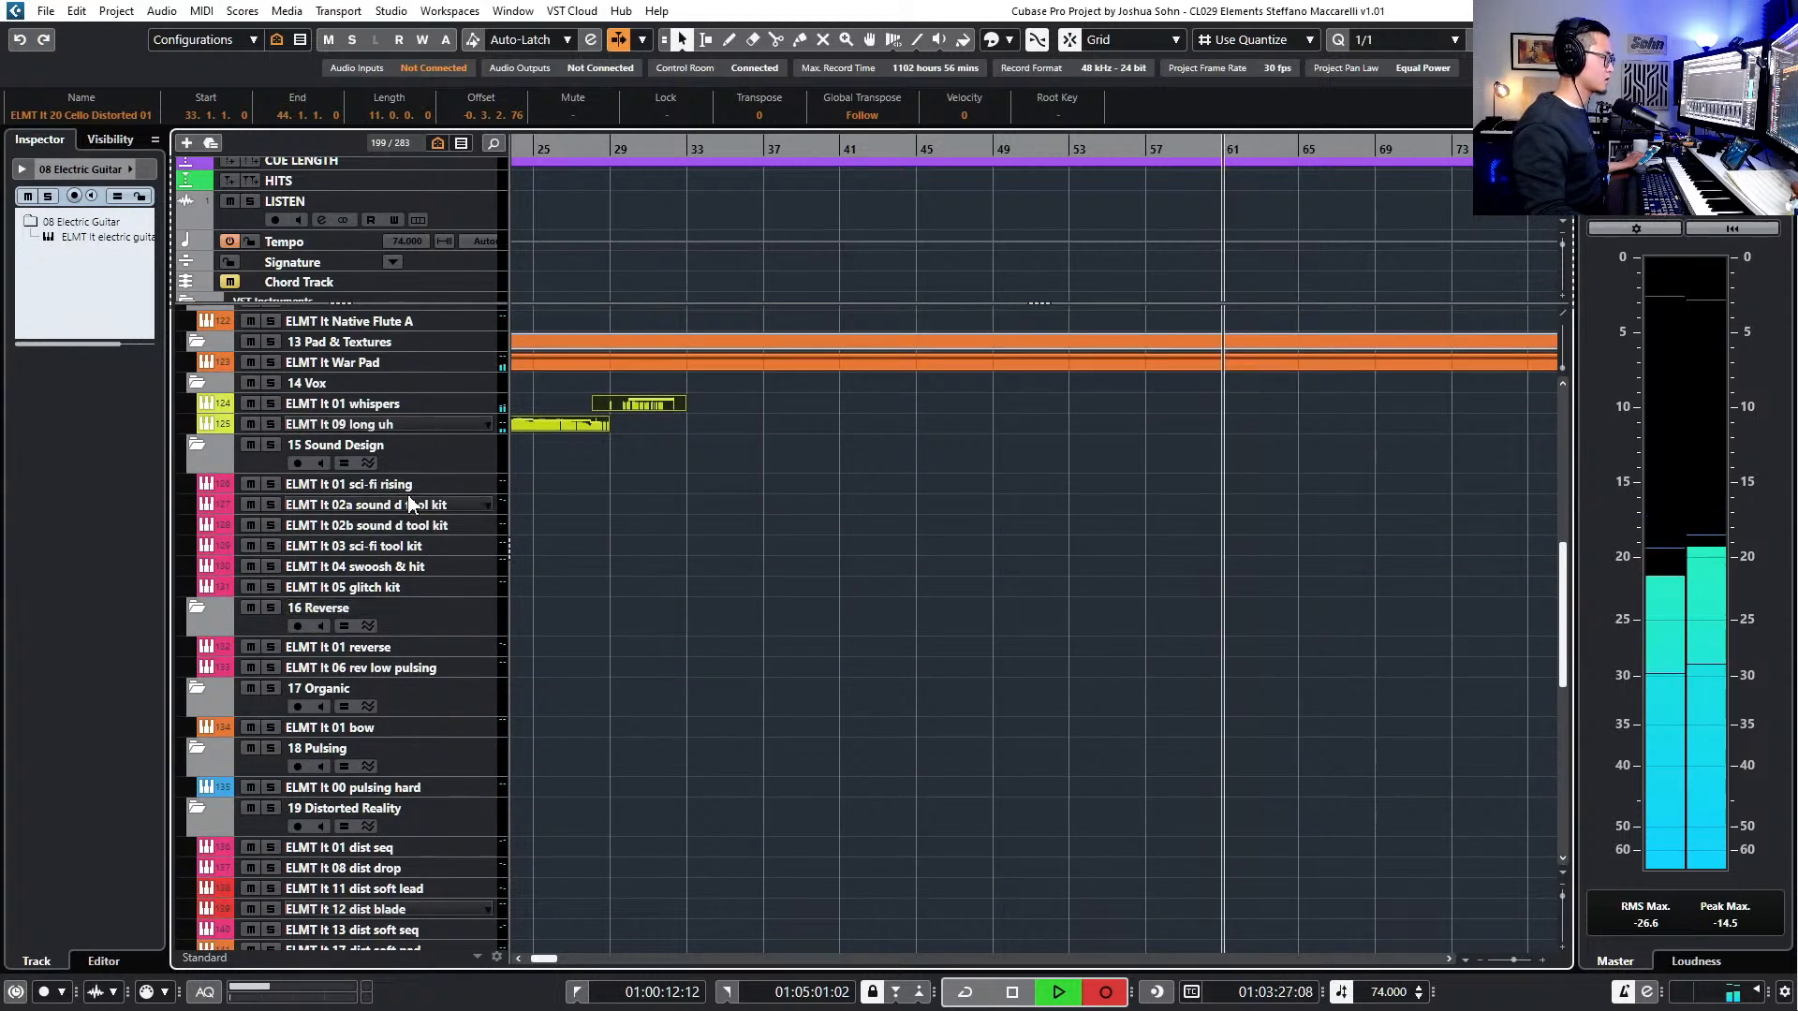
scroll(394, 663, down, 3)
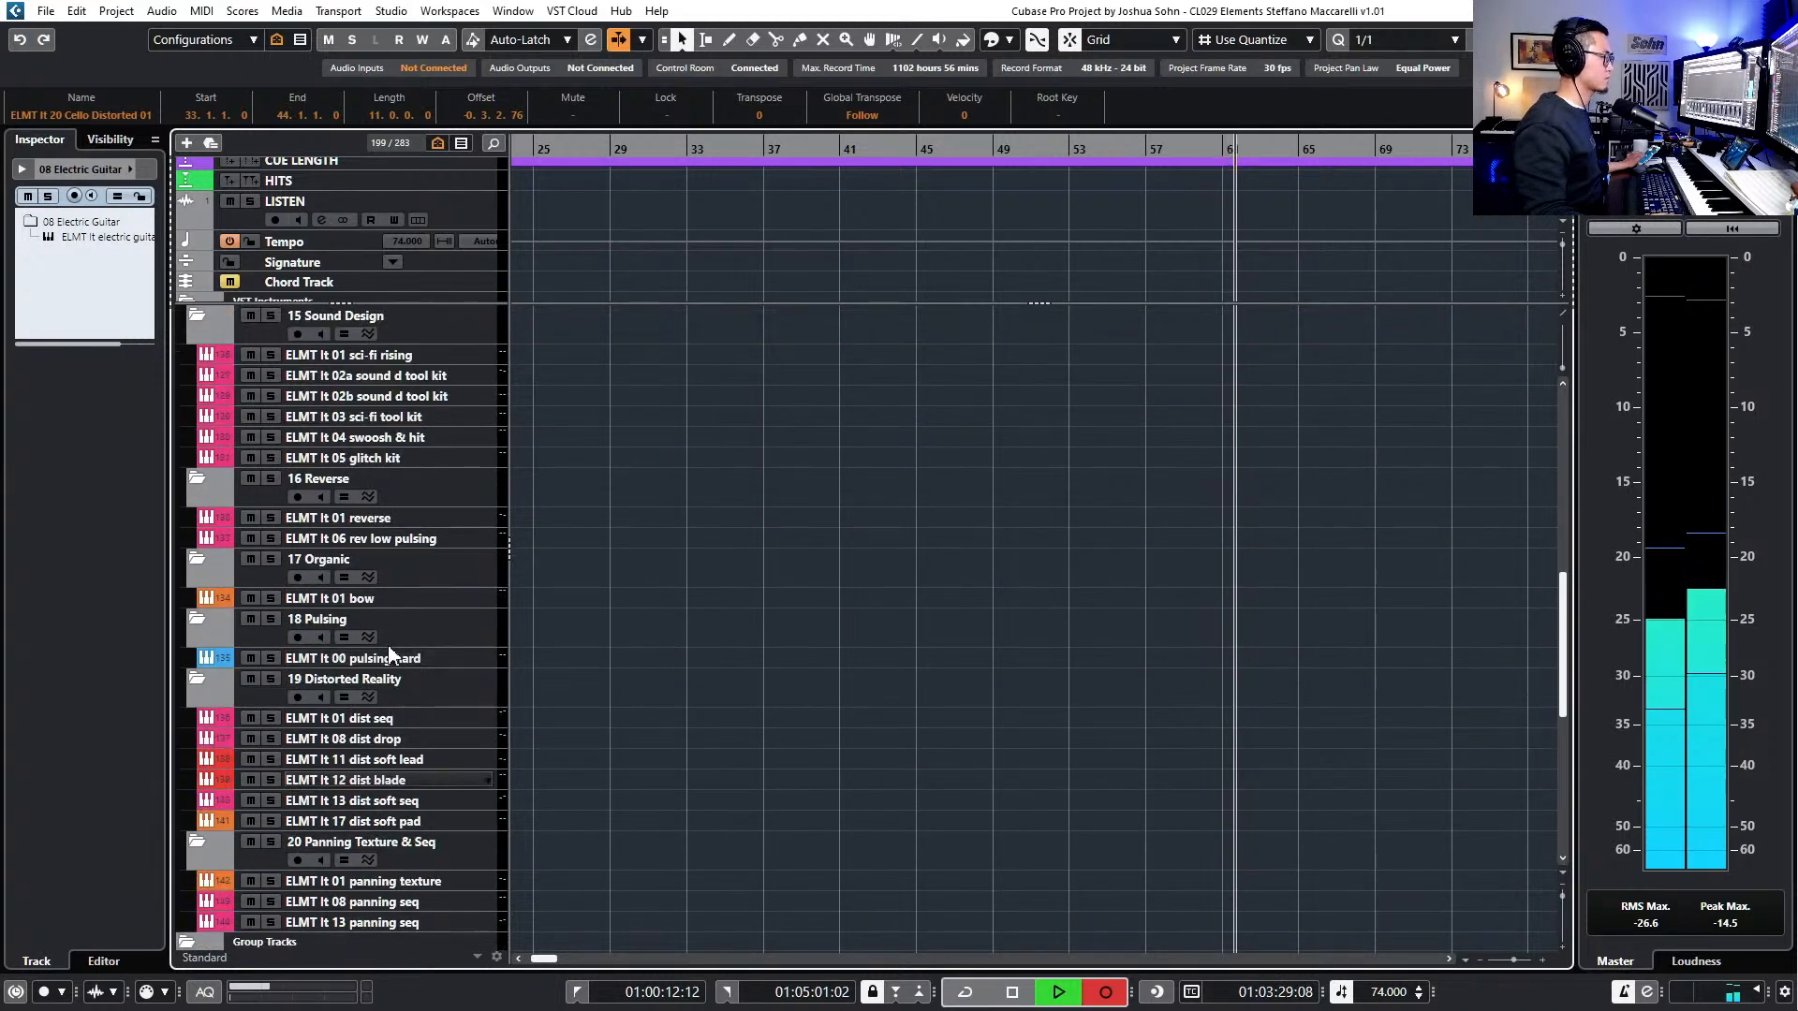
click(392, 720)
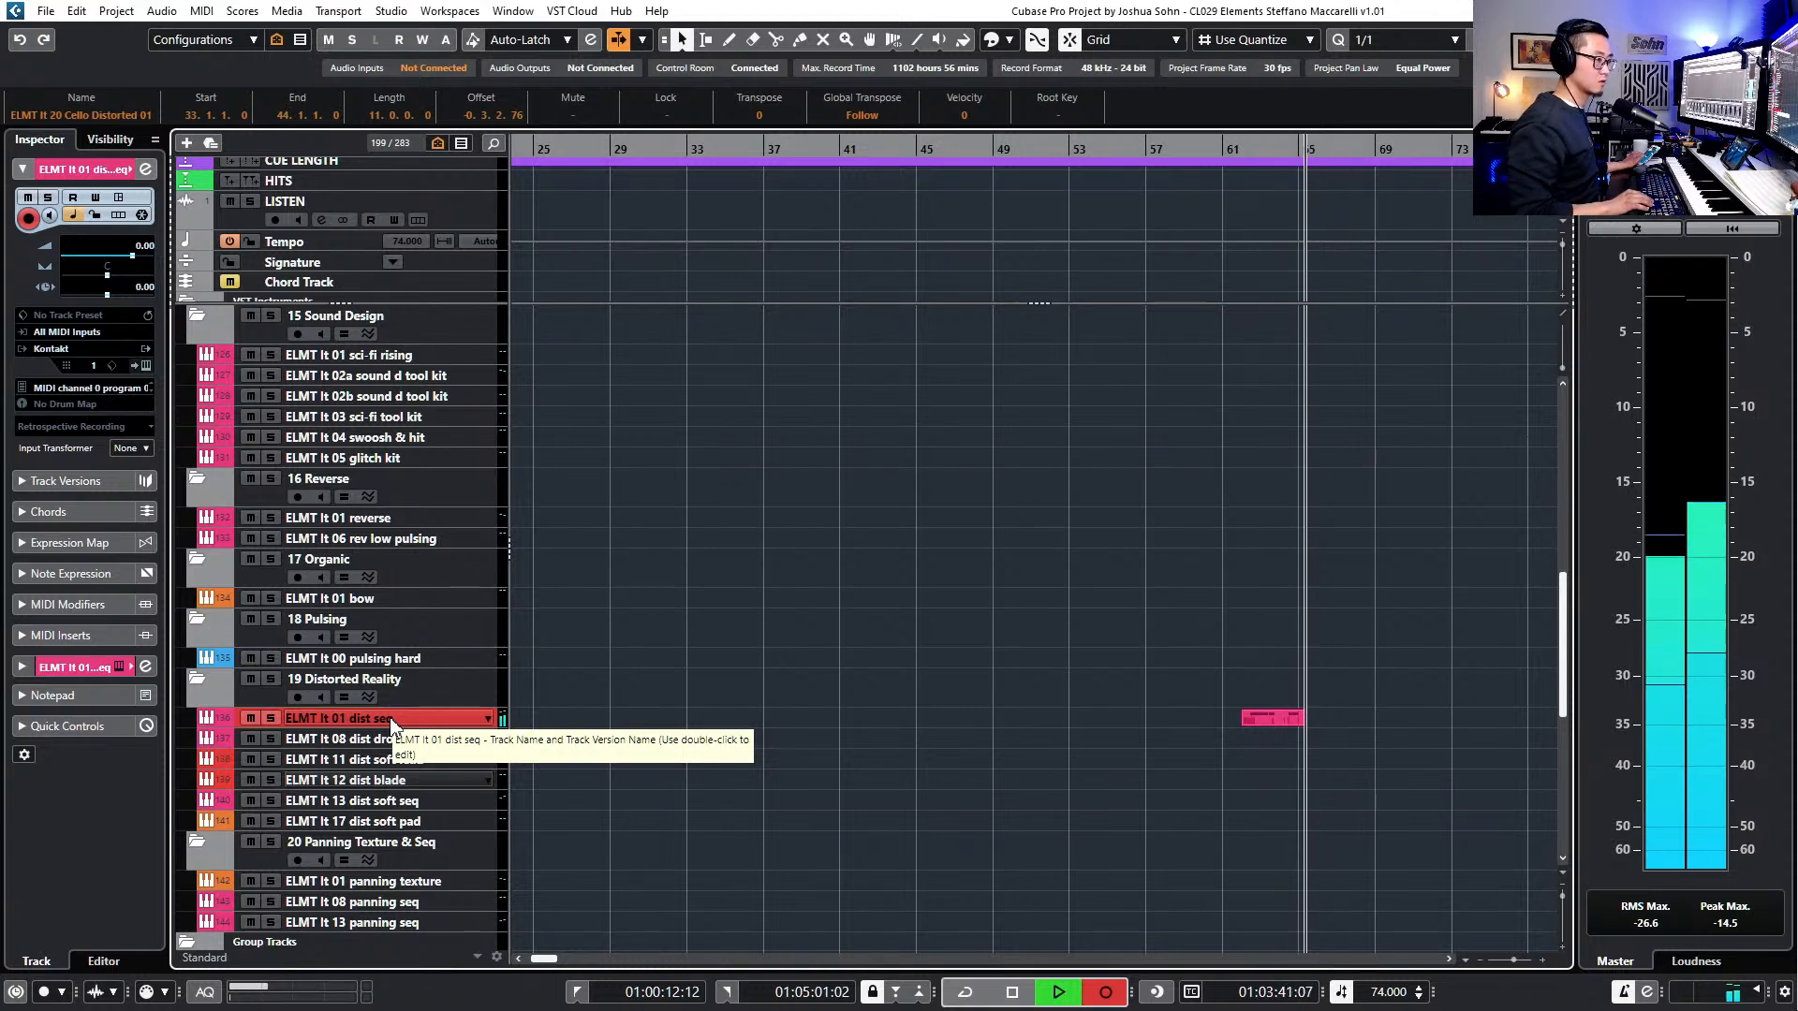
key(Up)
- Record a 01 bow part from bar 66 to bar 76 and follow it with a short 01 reverse part starting at bar 75
scroll(513, 671, right, 2)
click(416, 595)
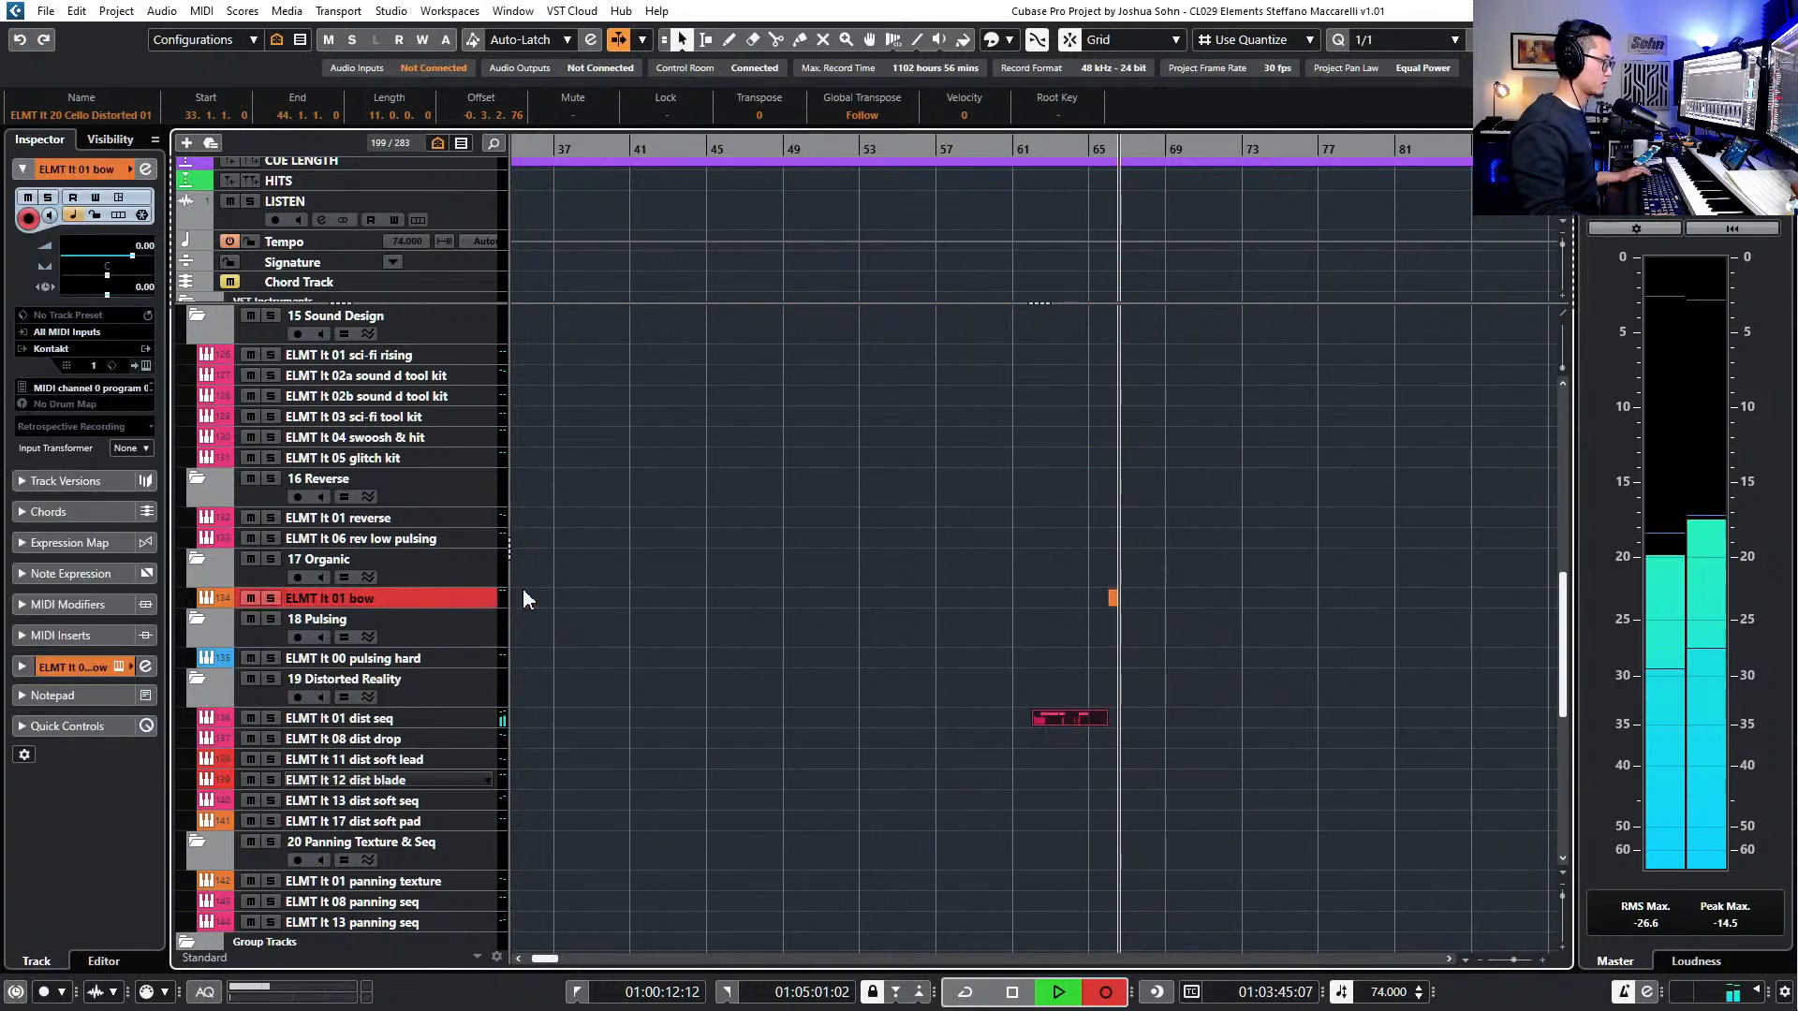
scroll(739, 606, down, 2)
scroll(738, 627, right, 1)
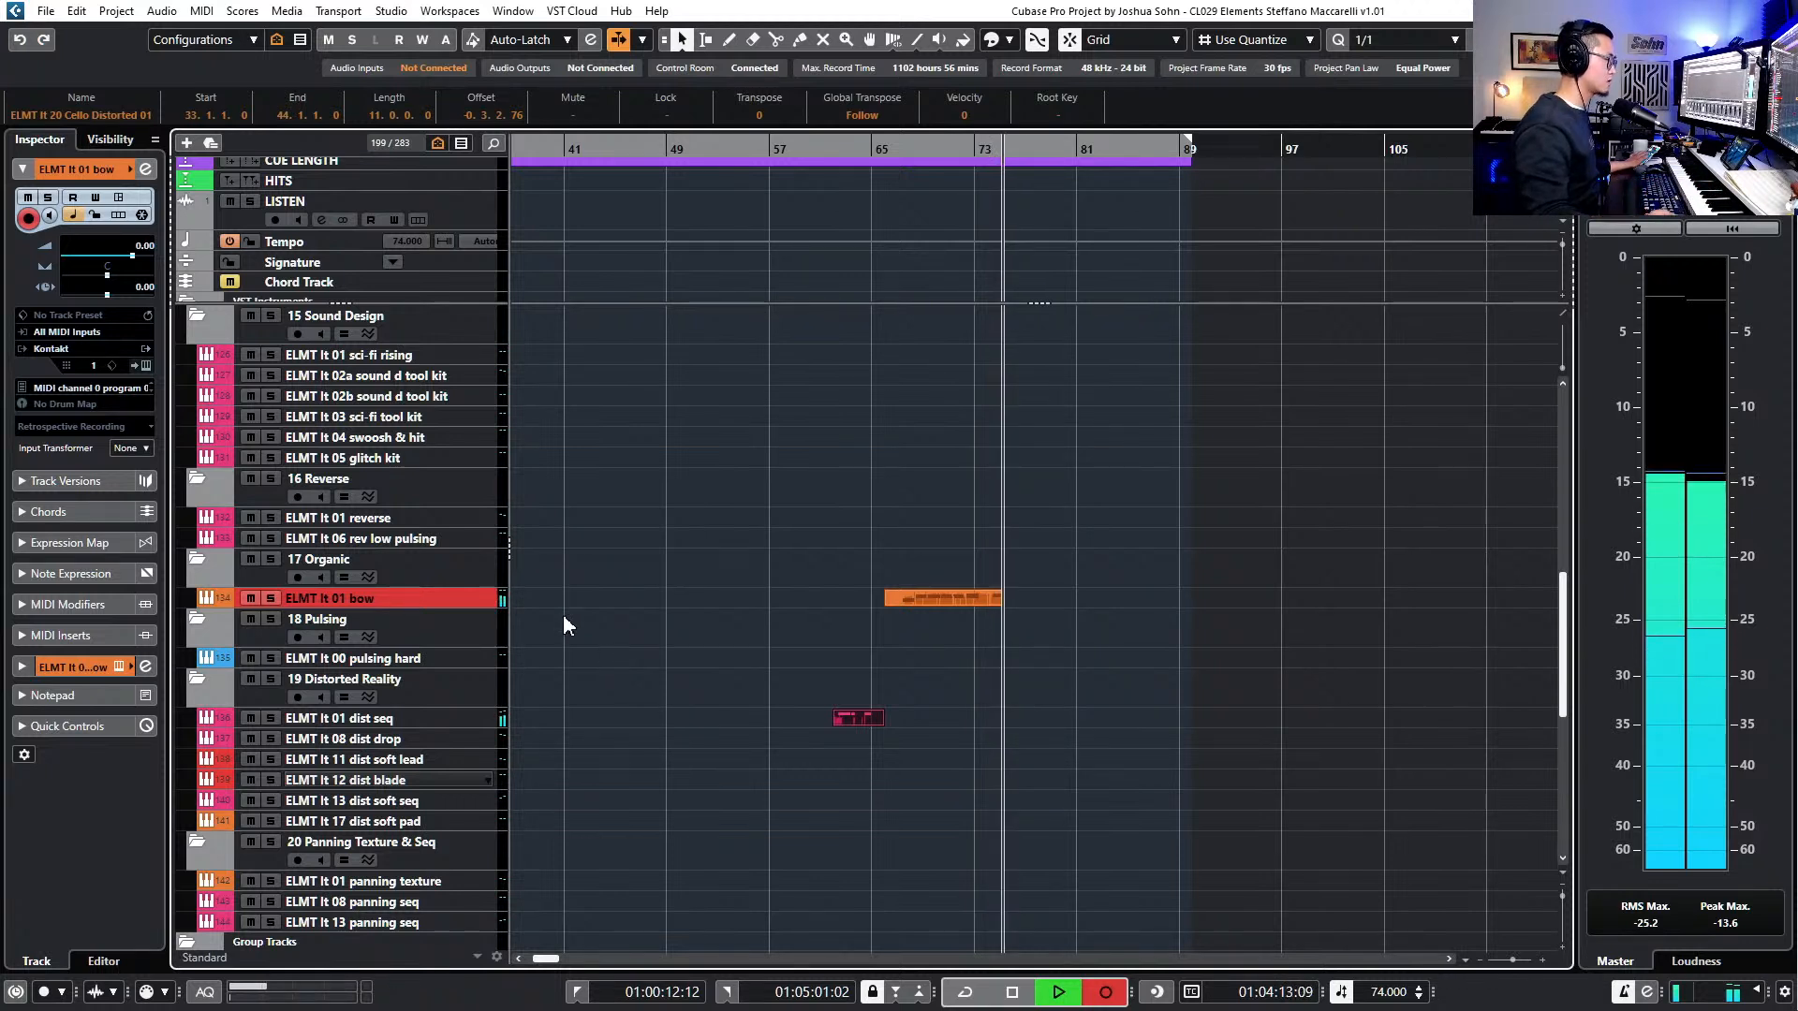
click(431, 520)
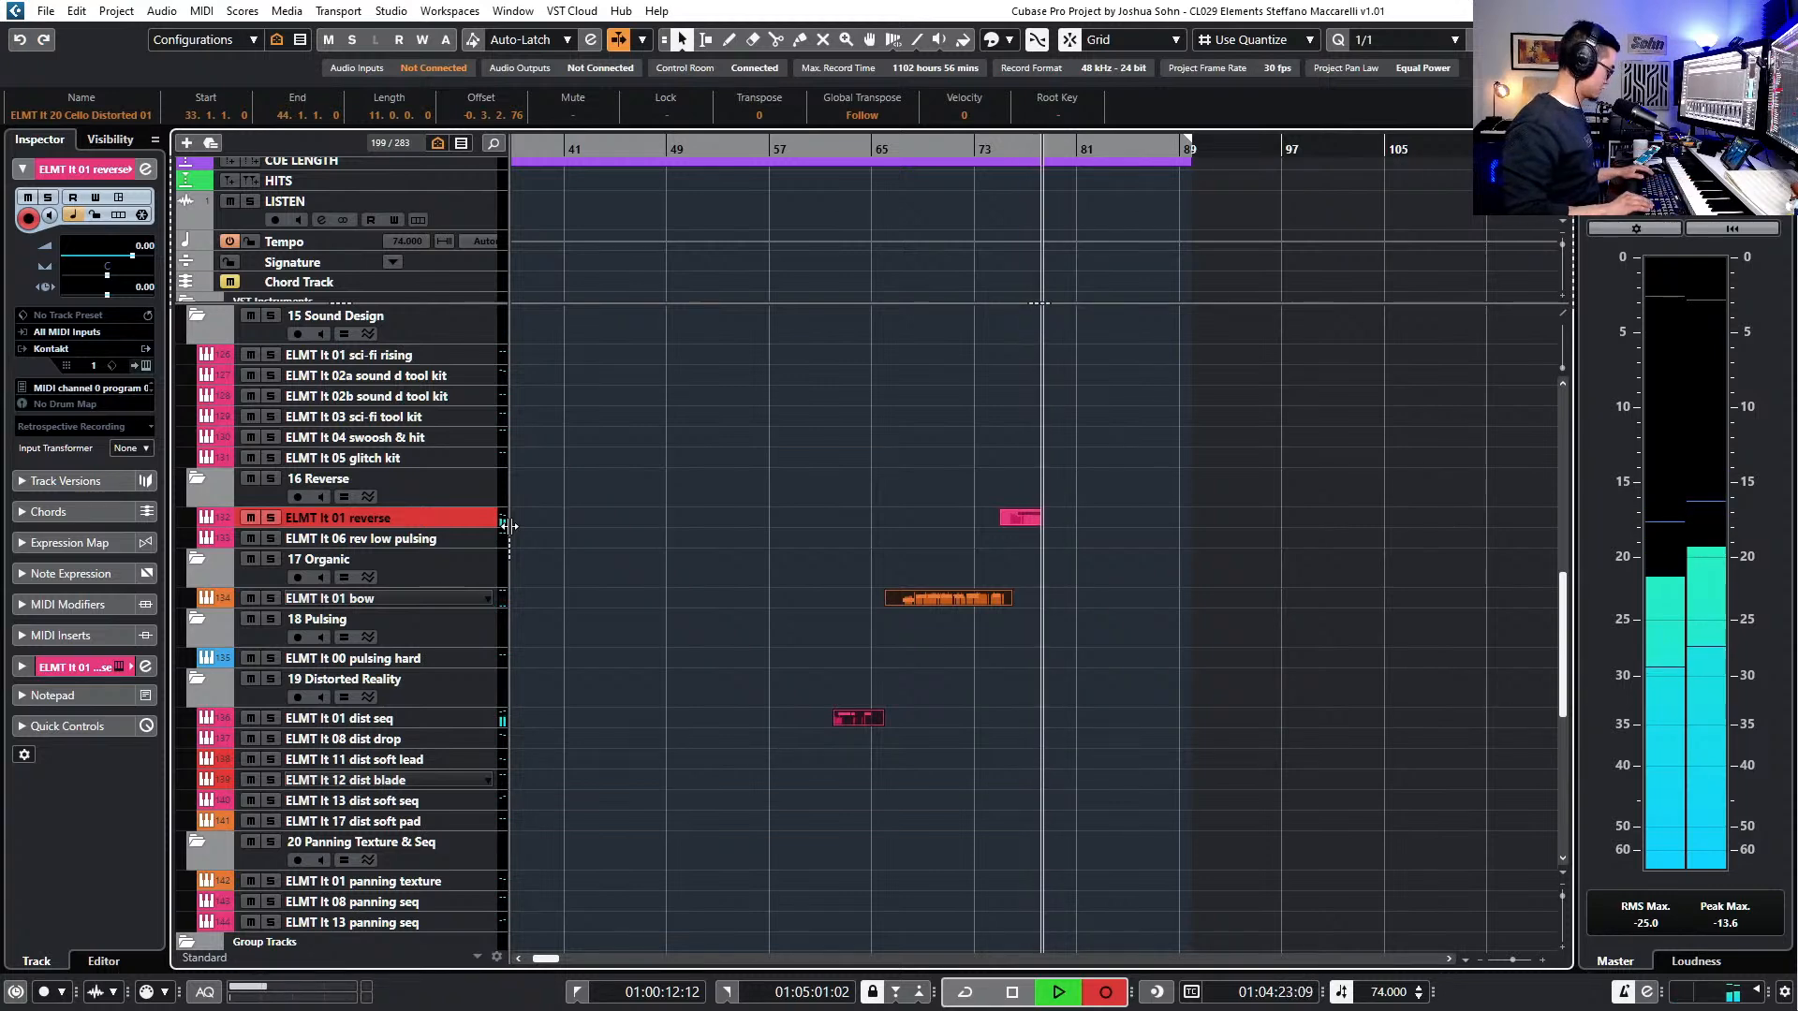
key(Up)
- Record a part on the 38 Bass 03 track from bar 80 to bar 90 and stop the recording
scroll(380, 573, up, 10)
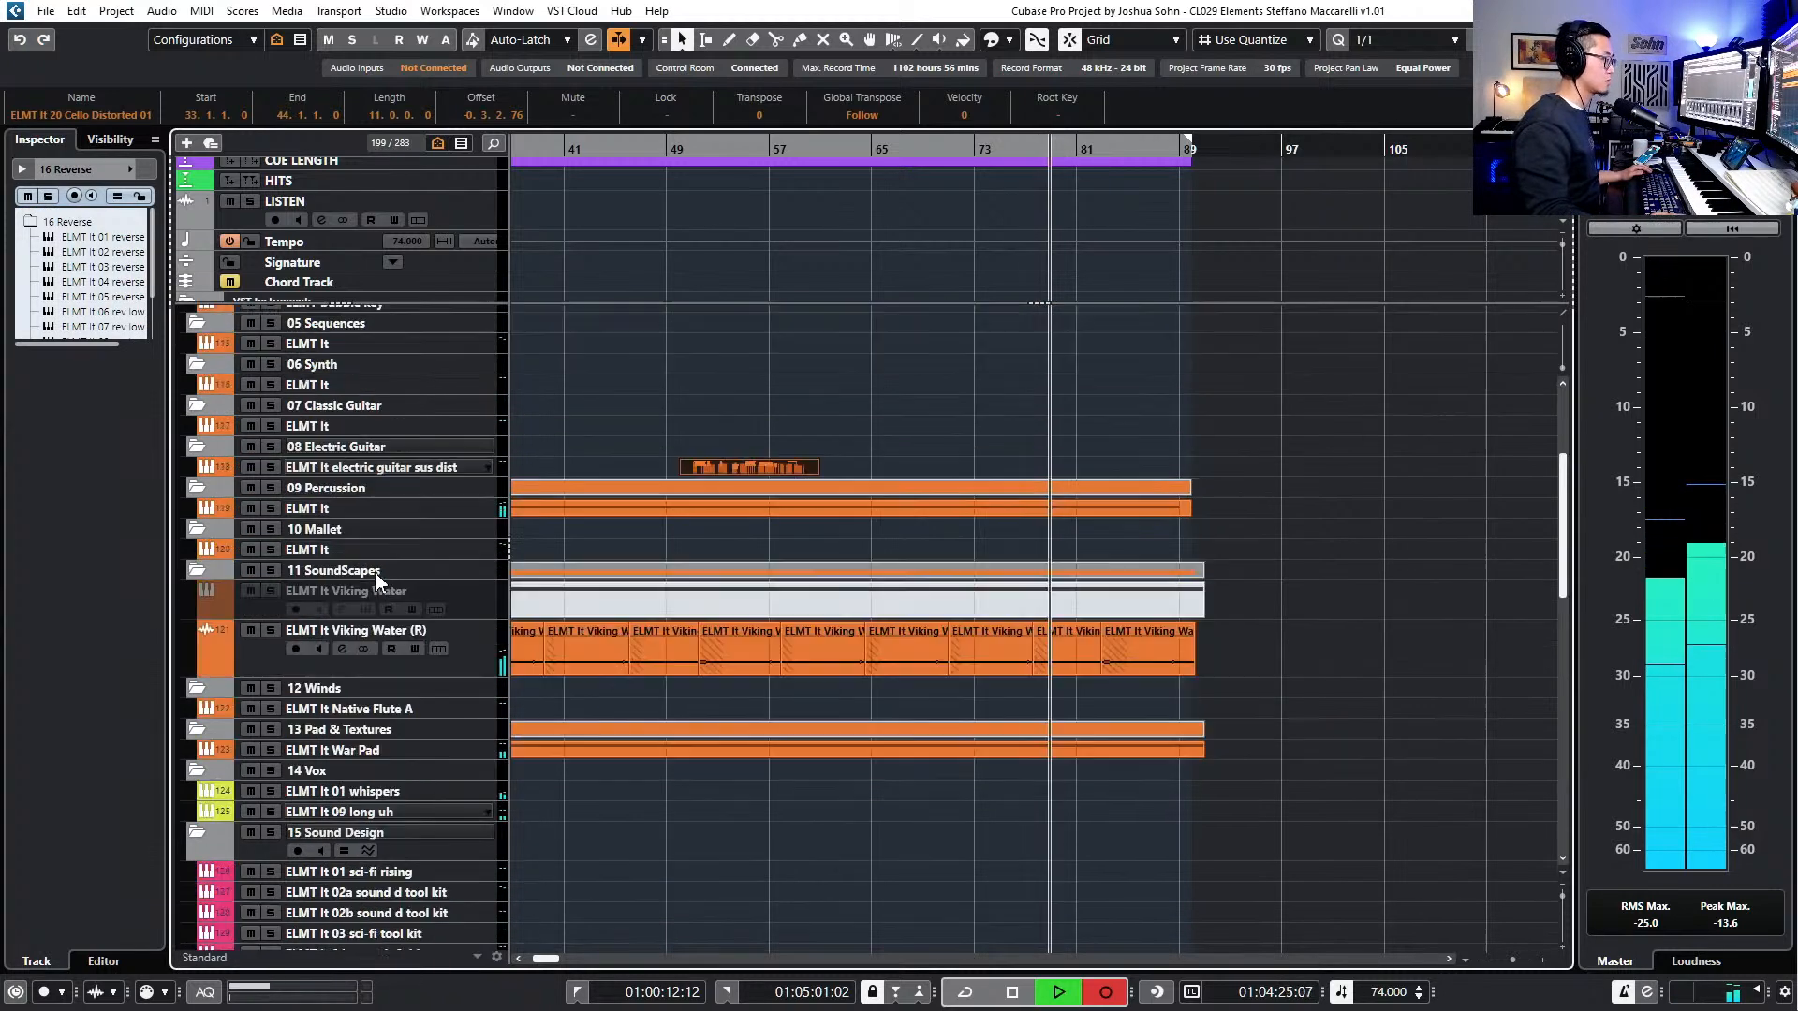
scroll(384, 608, up, 3)
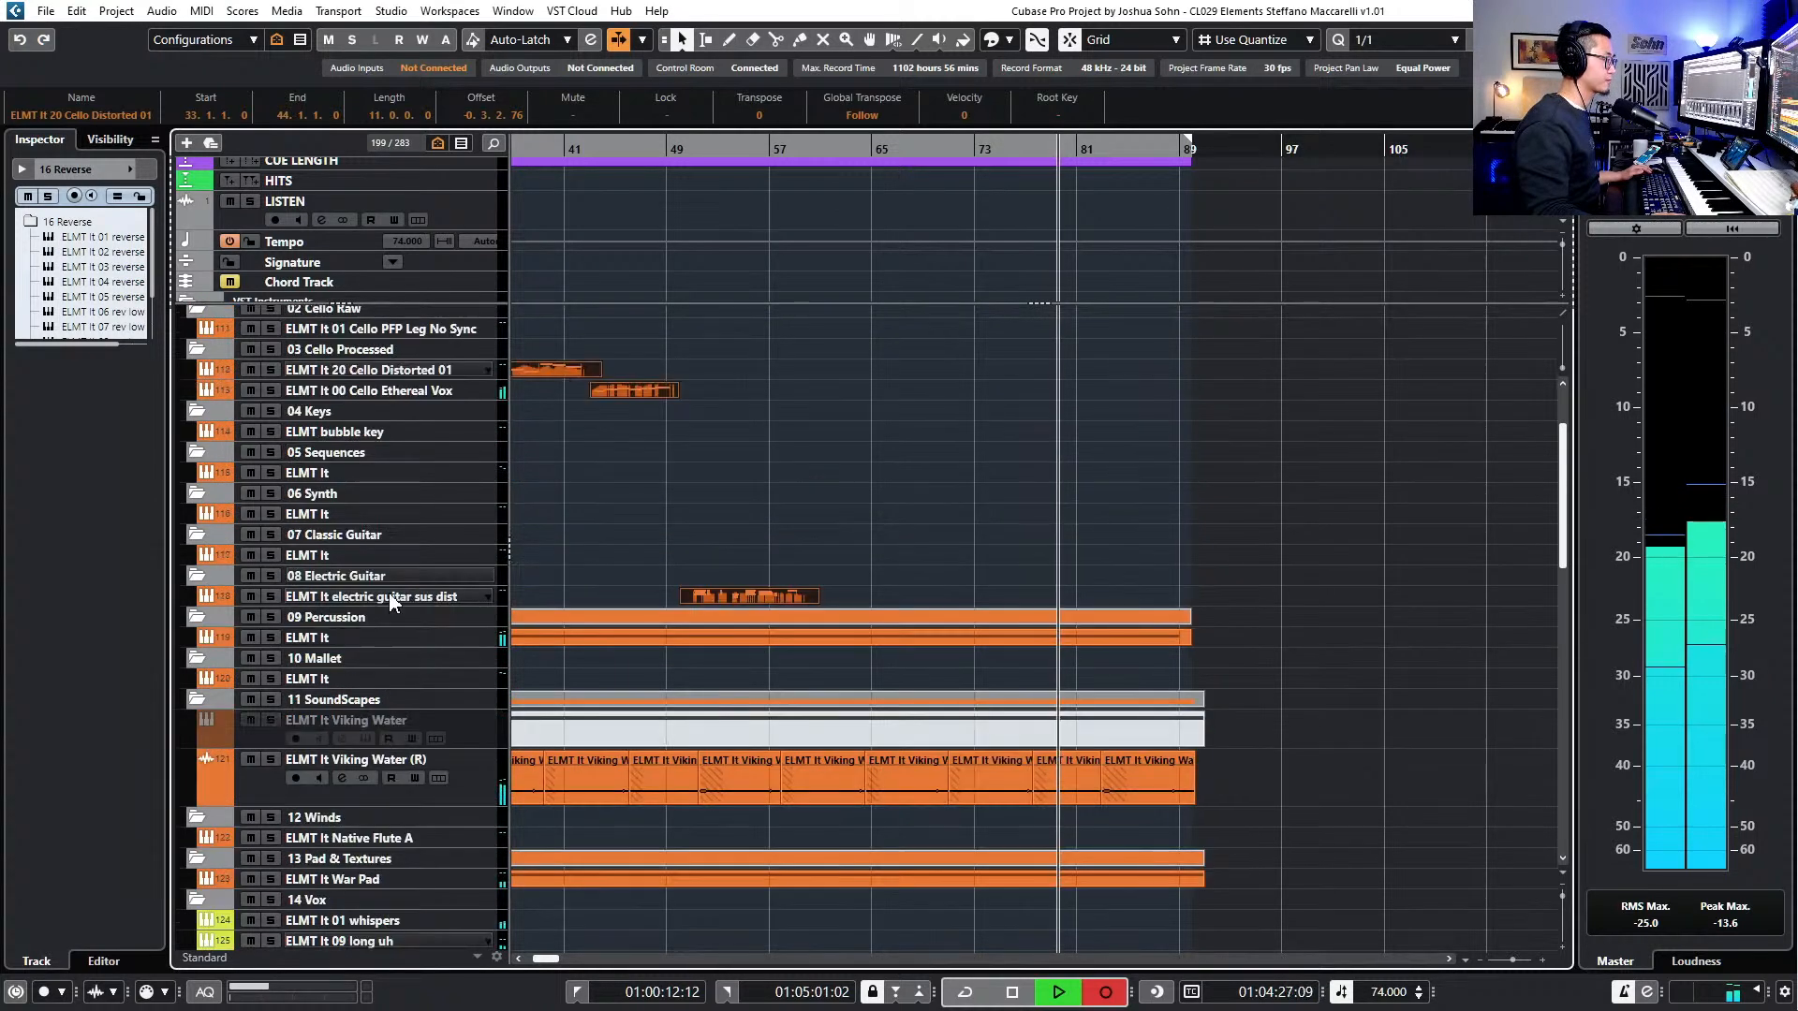
scroll(390, 623, up, 3)
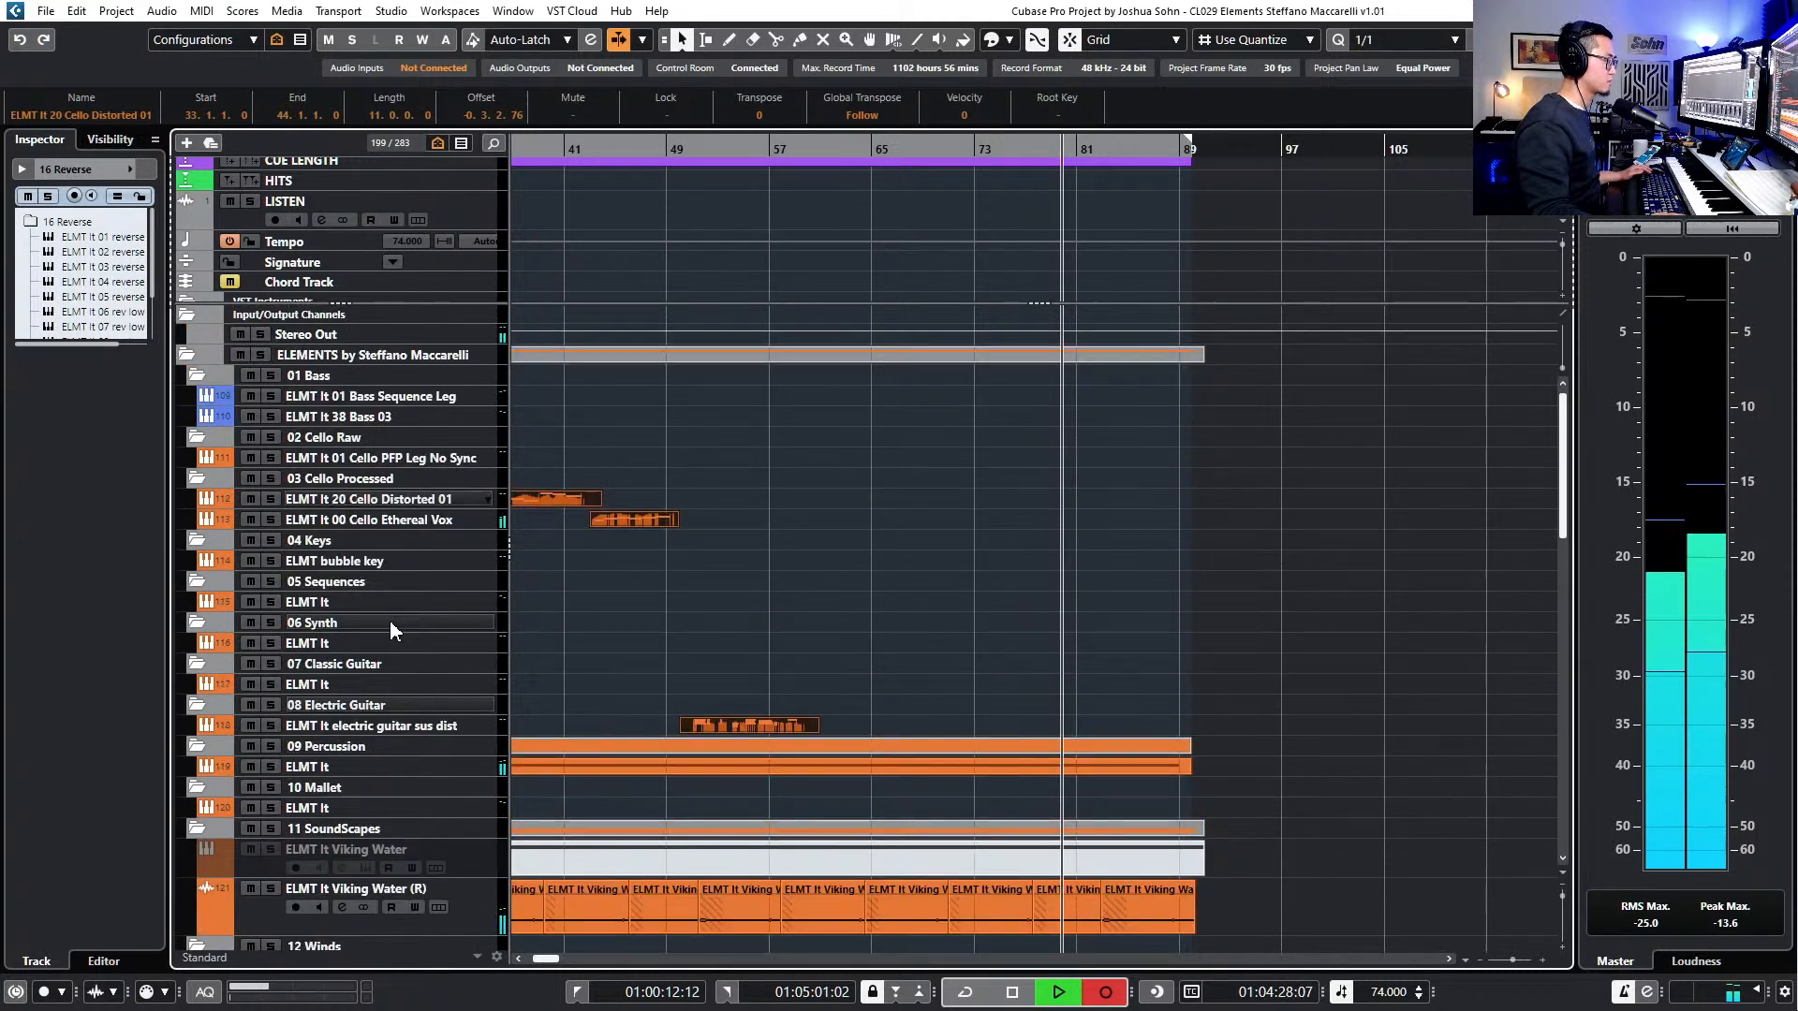
click(394, 417)
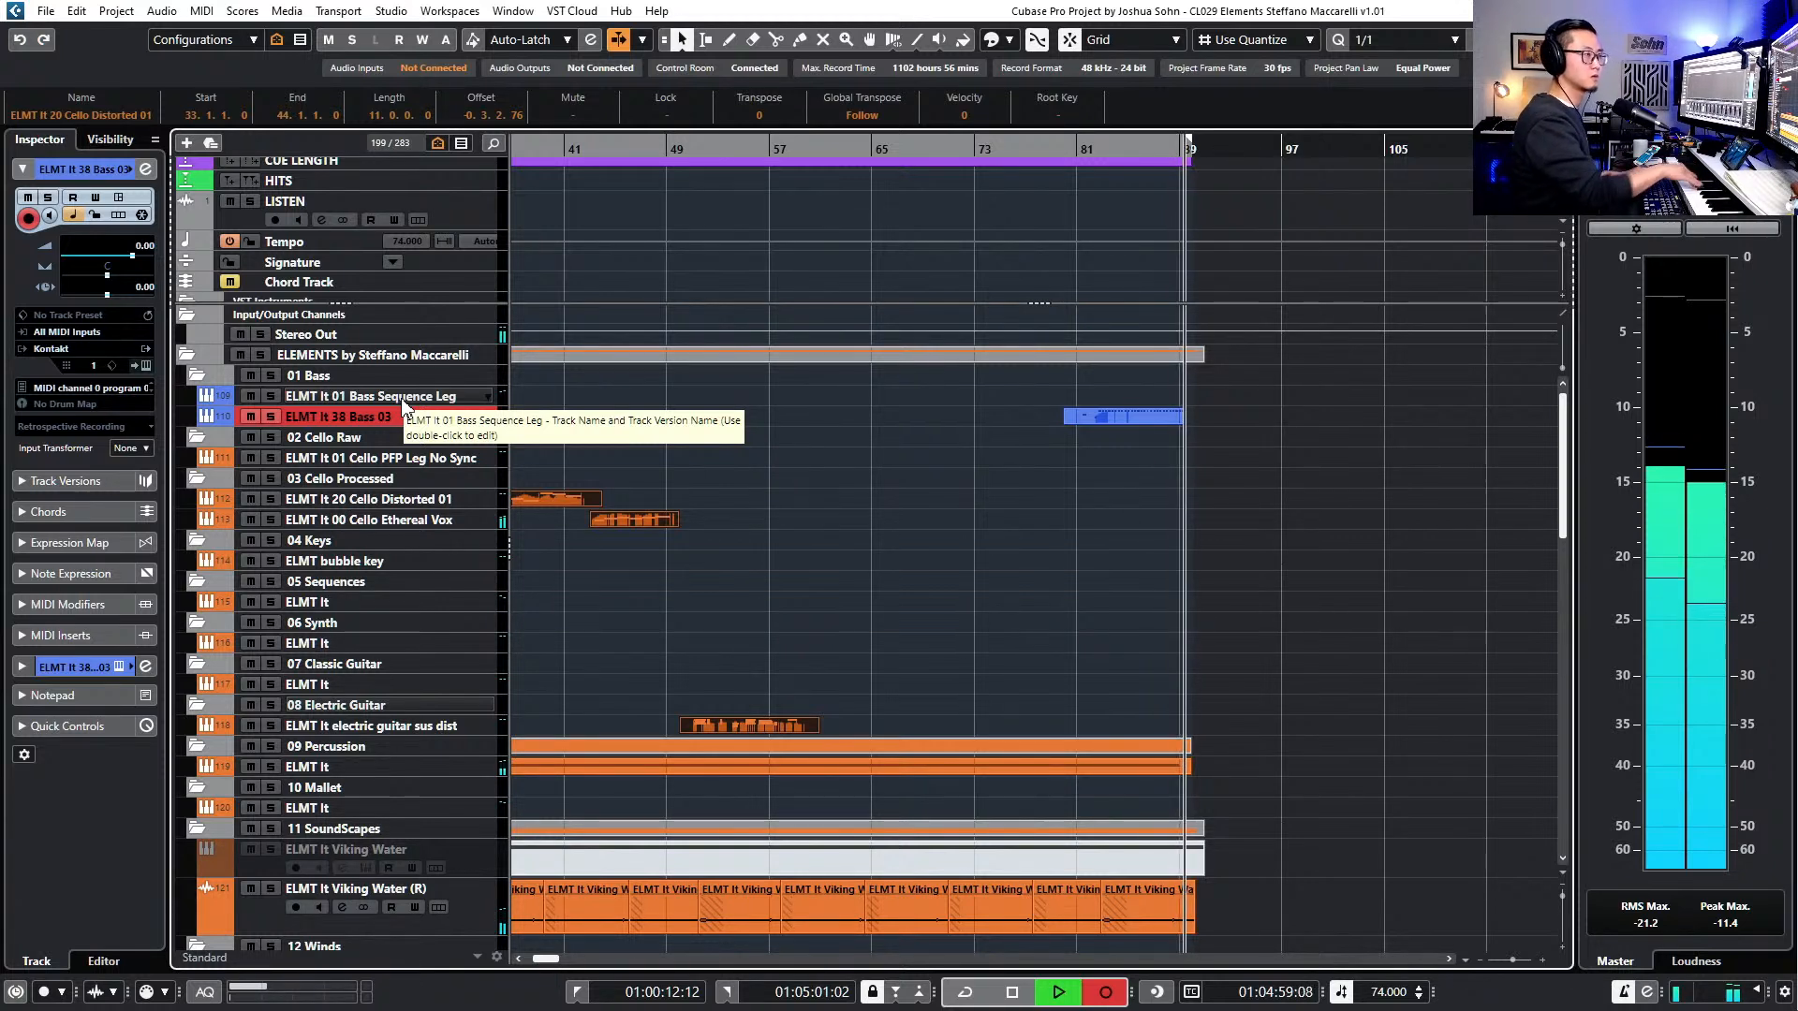
key(space)
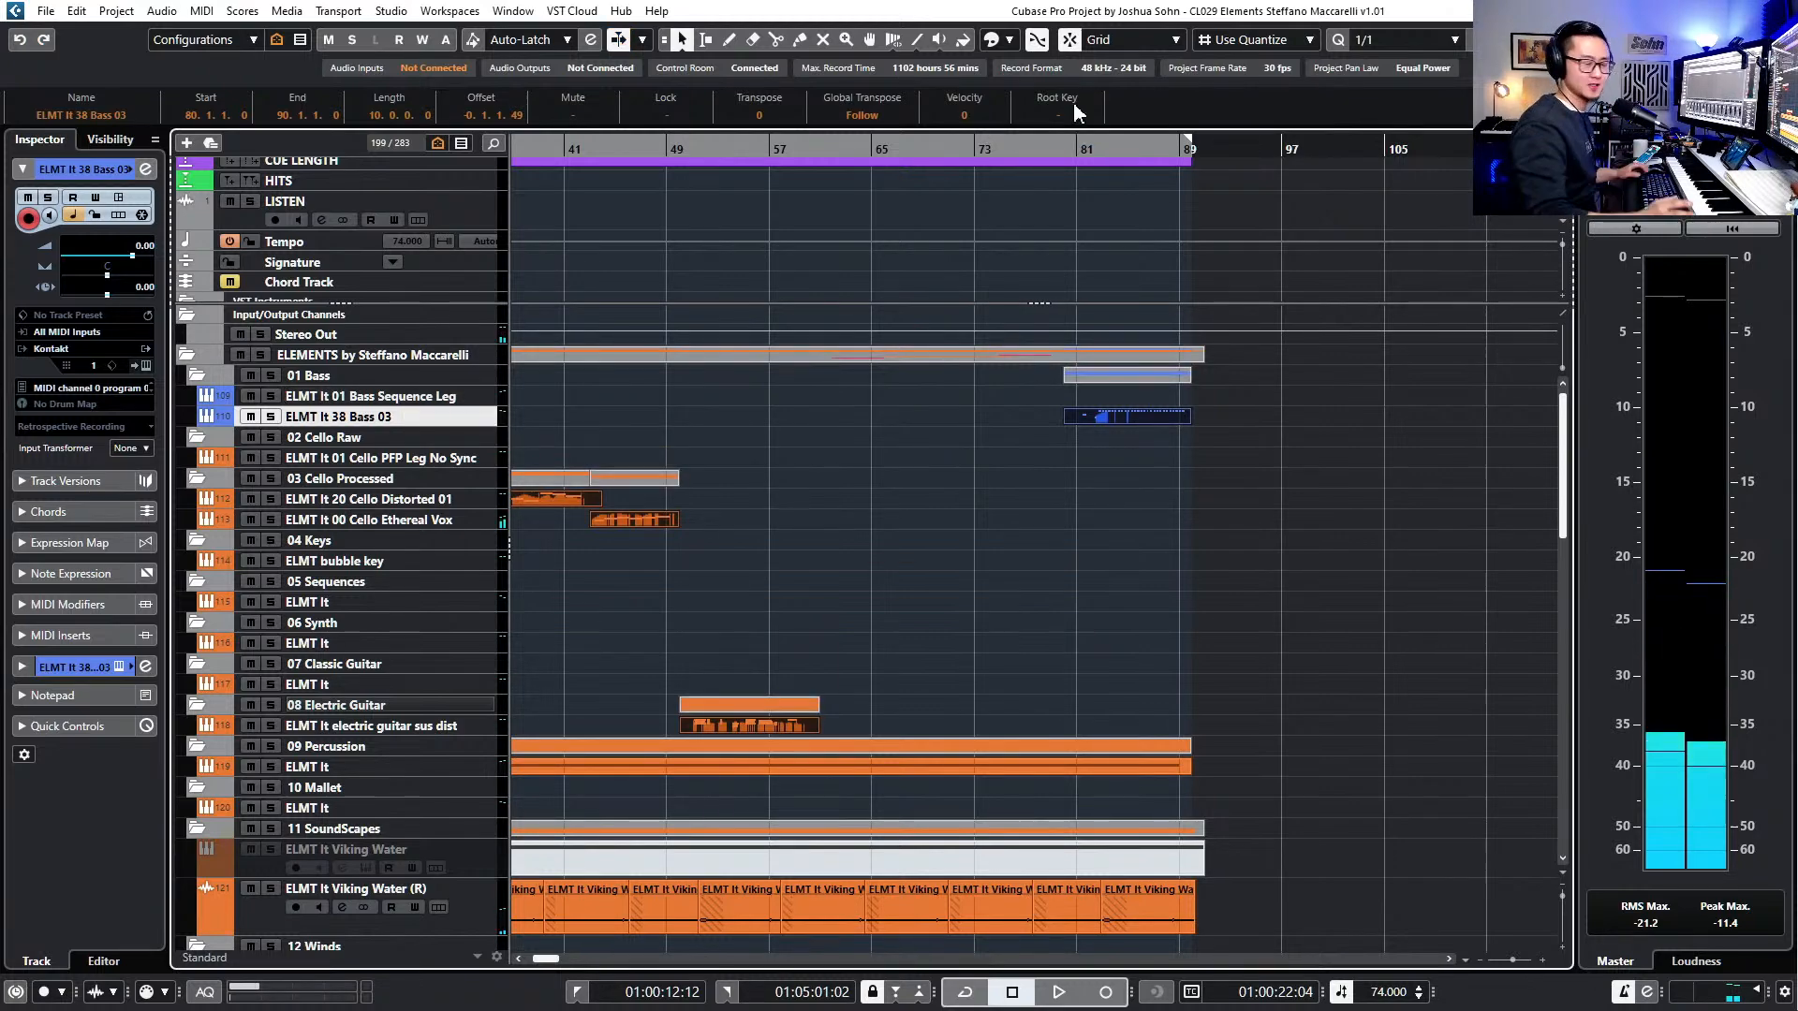
- Open the 38 Bass 03 part in the Key Editor and delete the two stray low notes before the repeated A#2 notes
click(1078, 148)
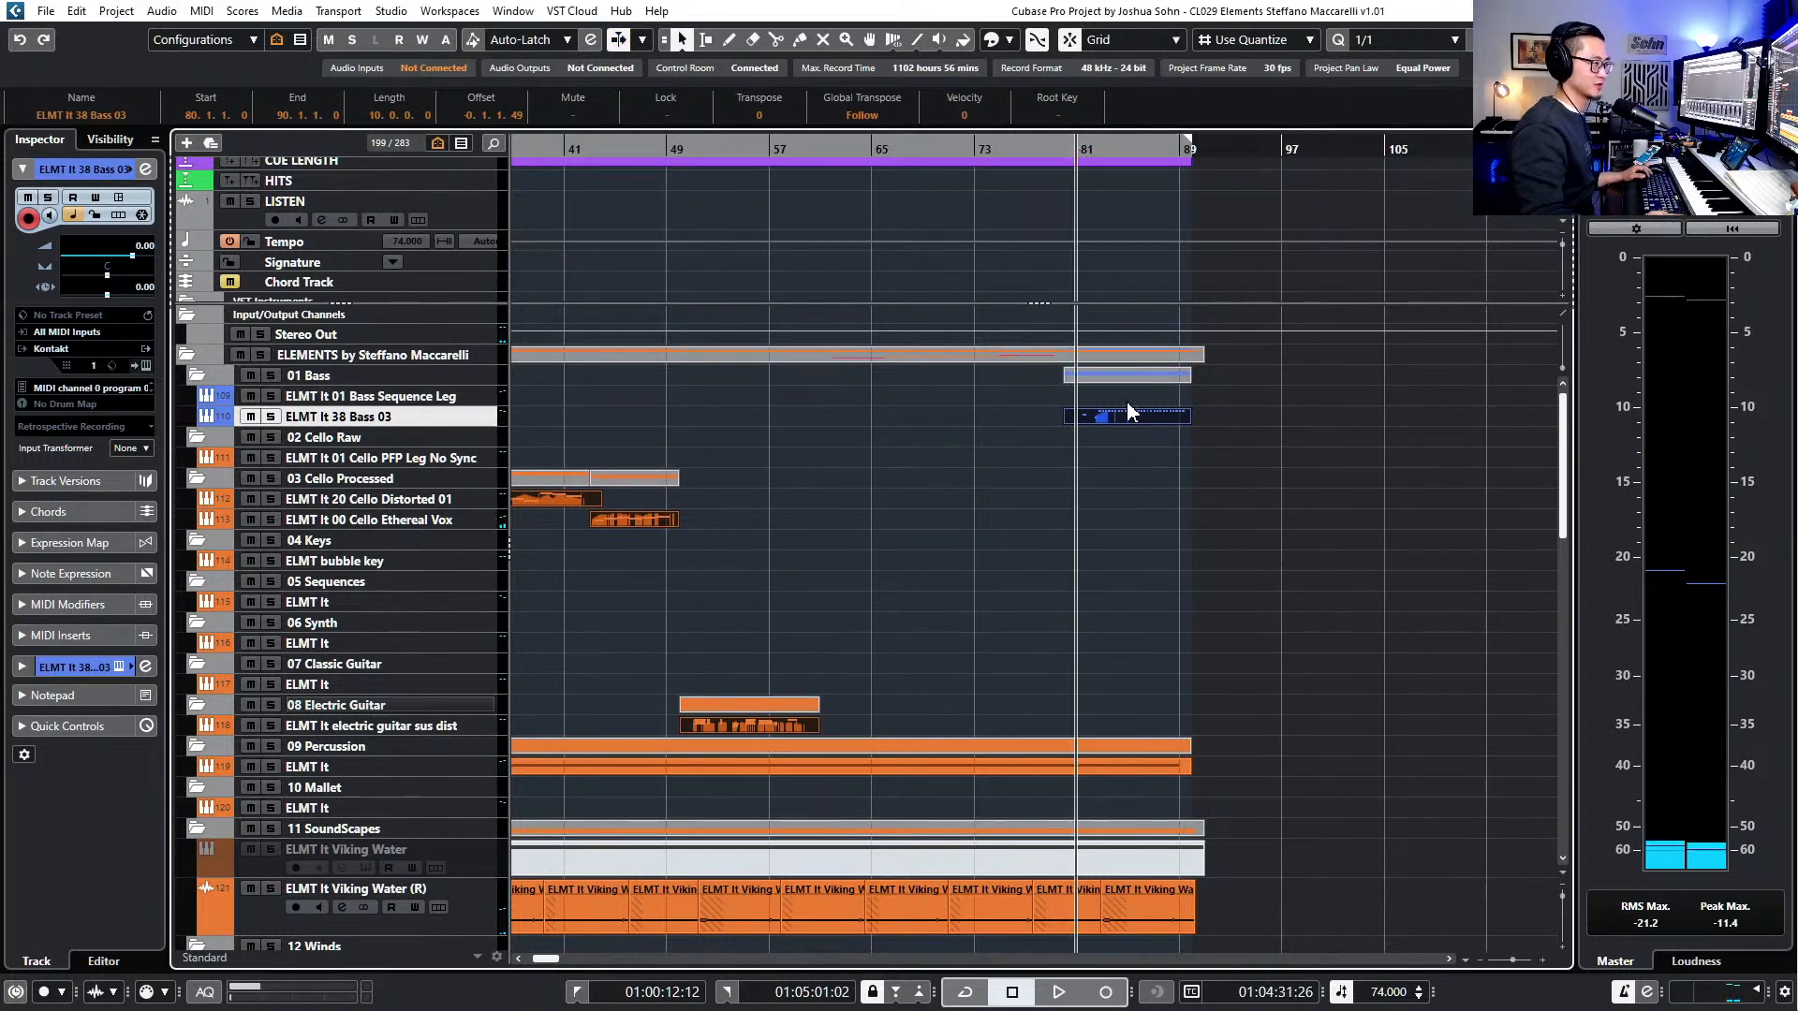
double_click(1176, 414)
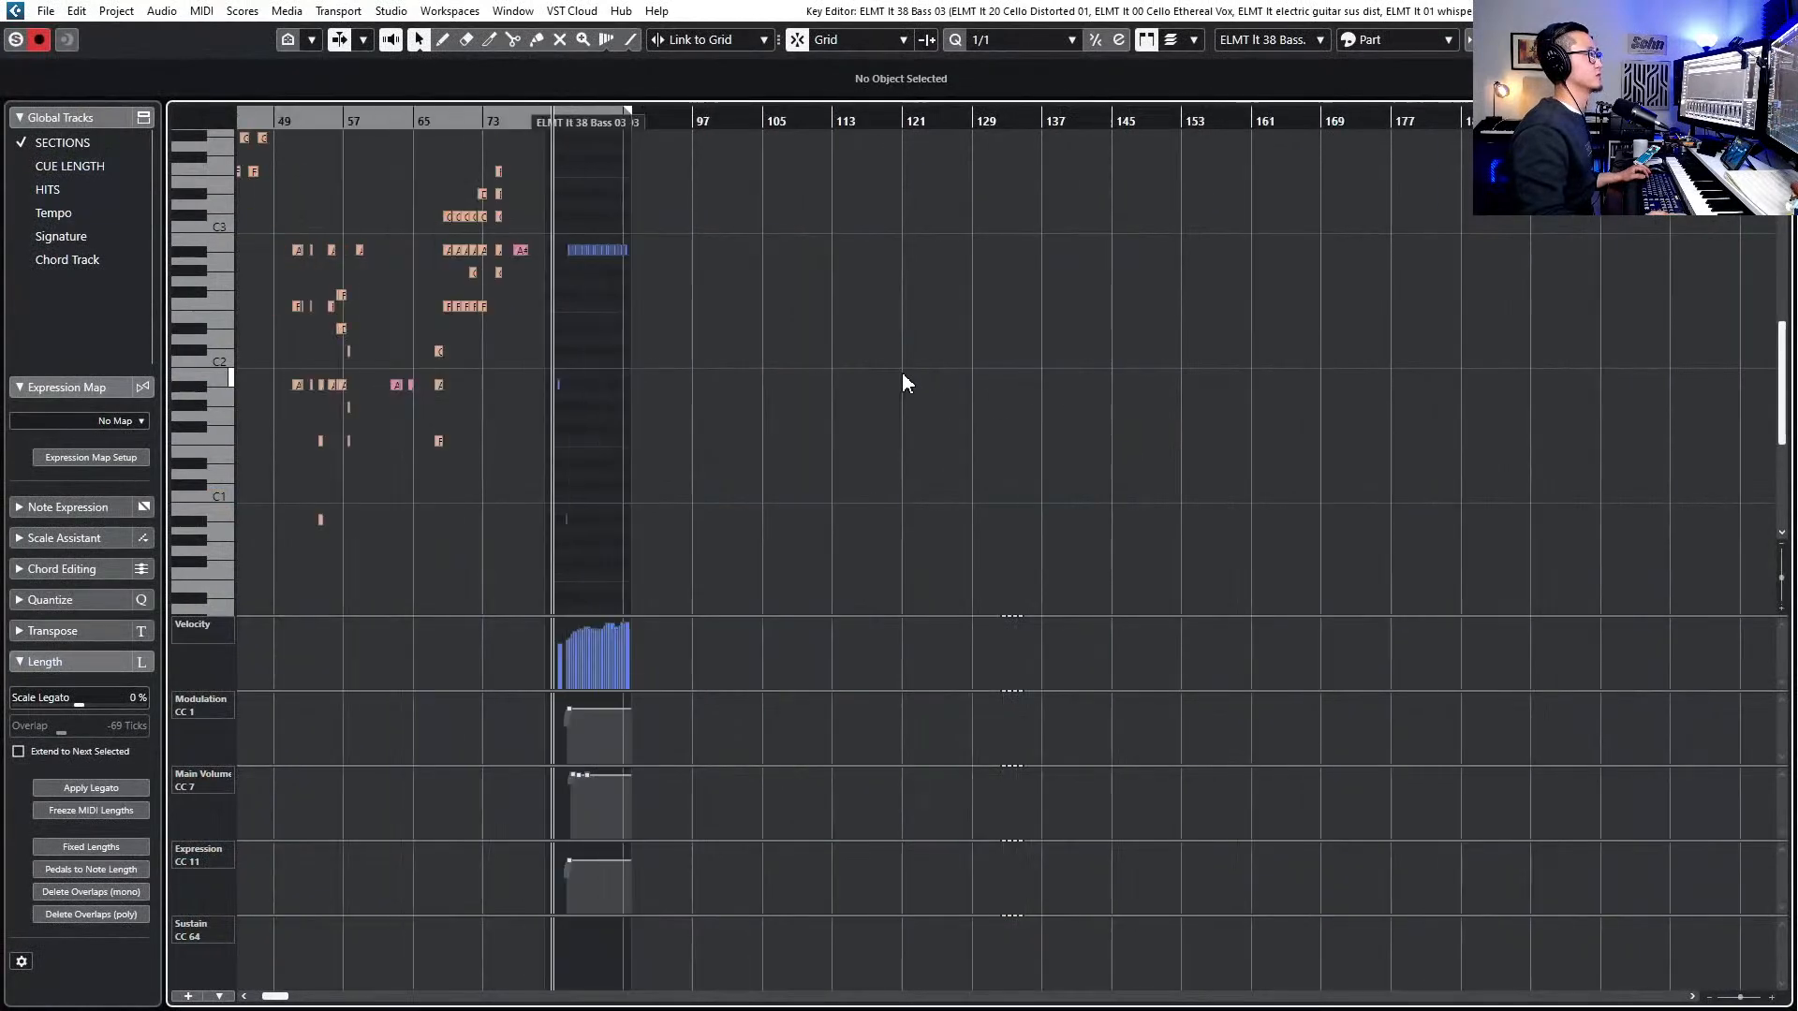
scroll(802, 364, down, 3)
scroll(647, 421, up, 6)
scroll(710, 426, down, 2)
scroll(778, 421, up, 8)
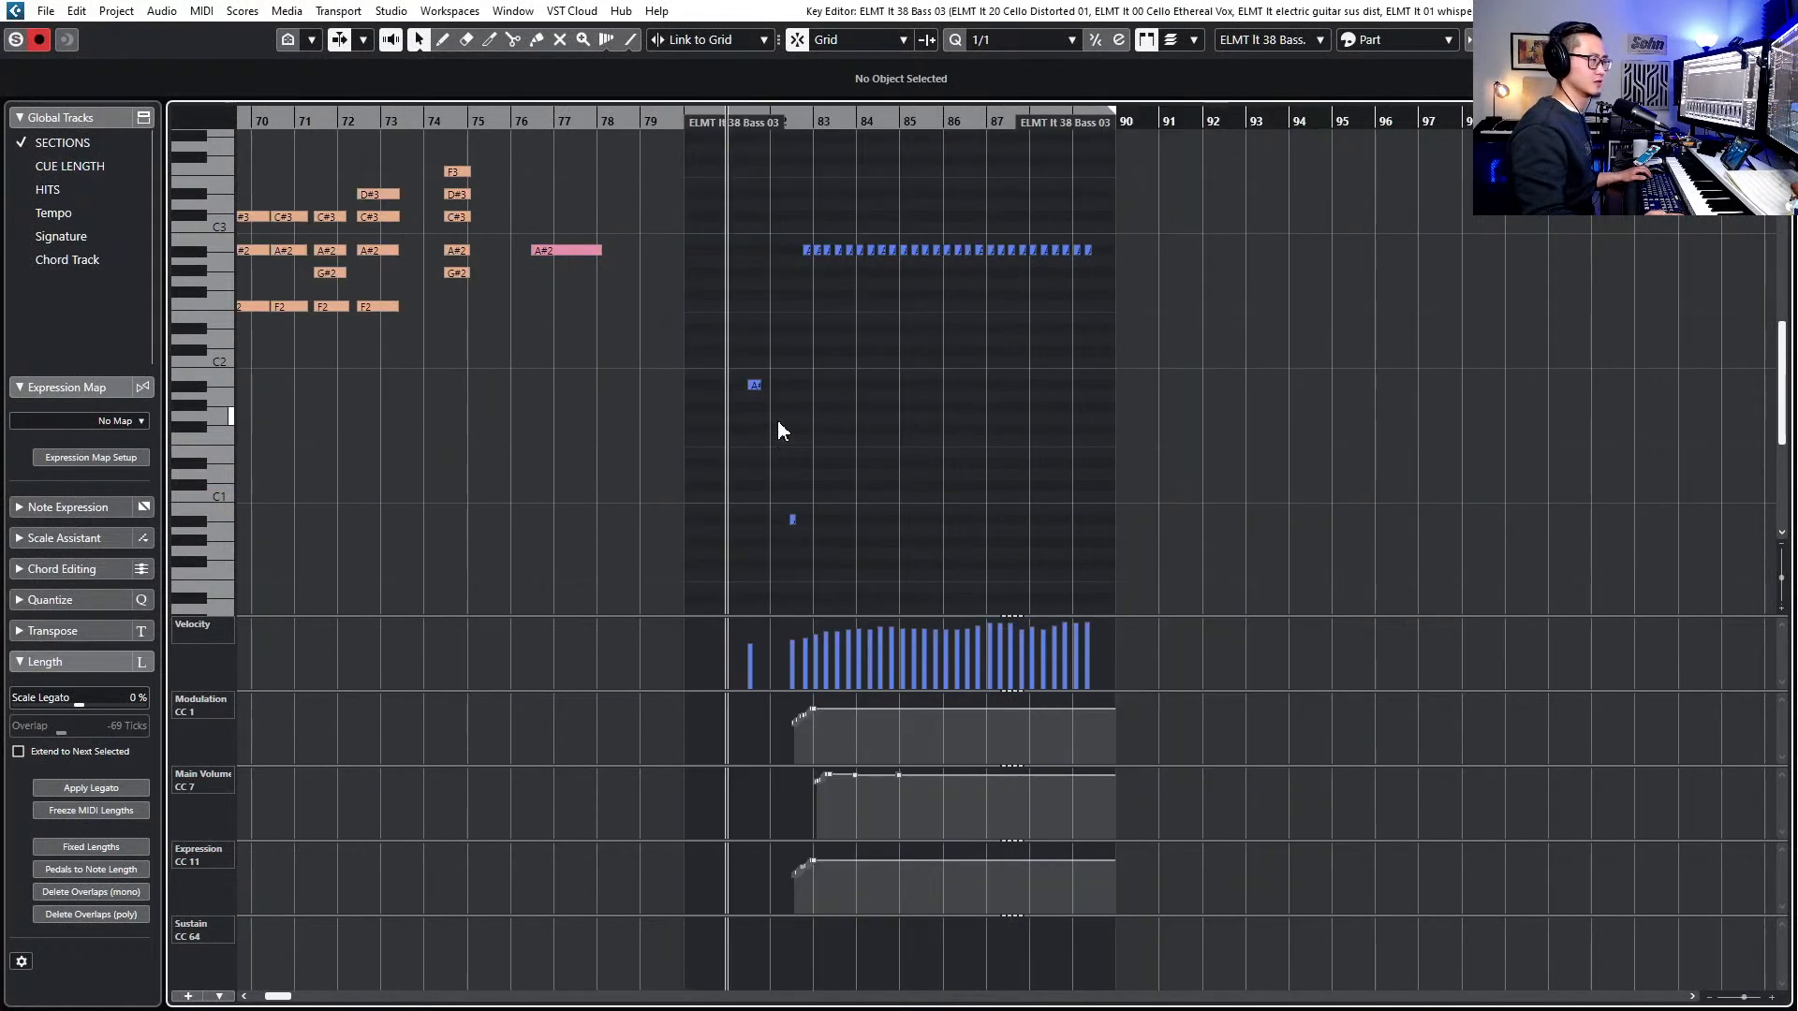
drag(624, 342, 852, 560)
key(Delete)
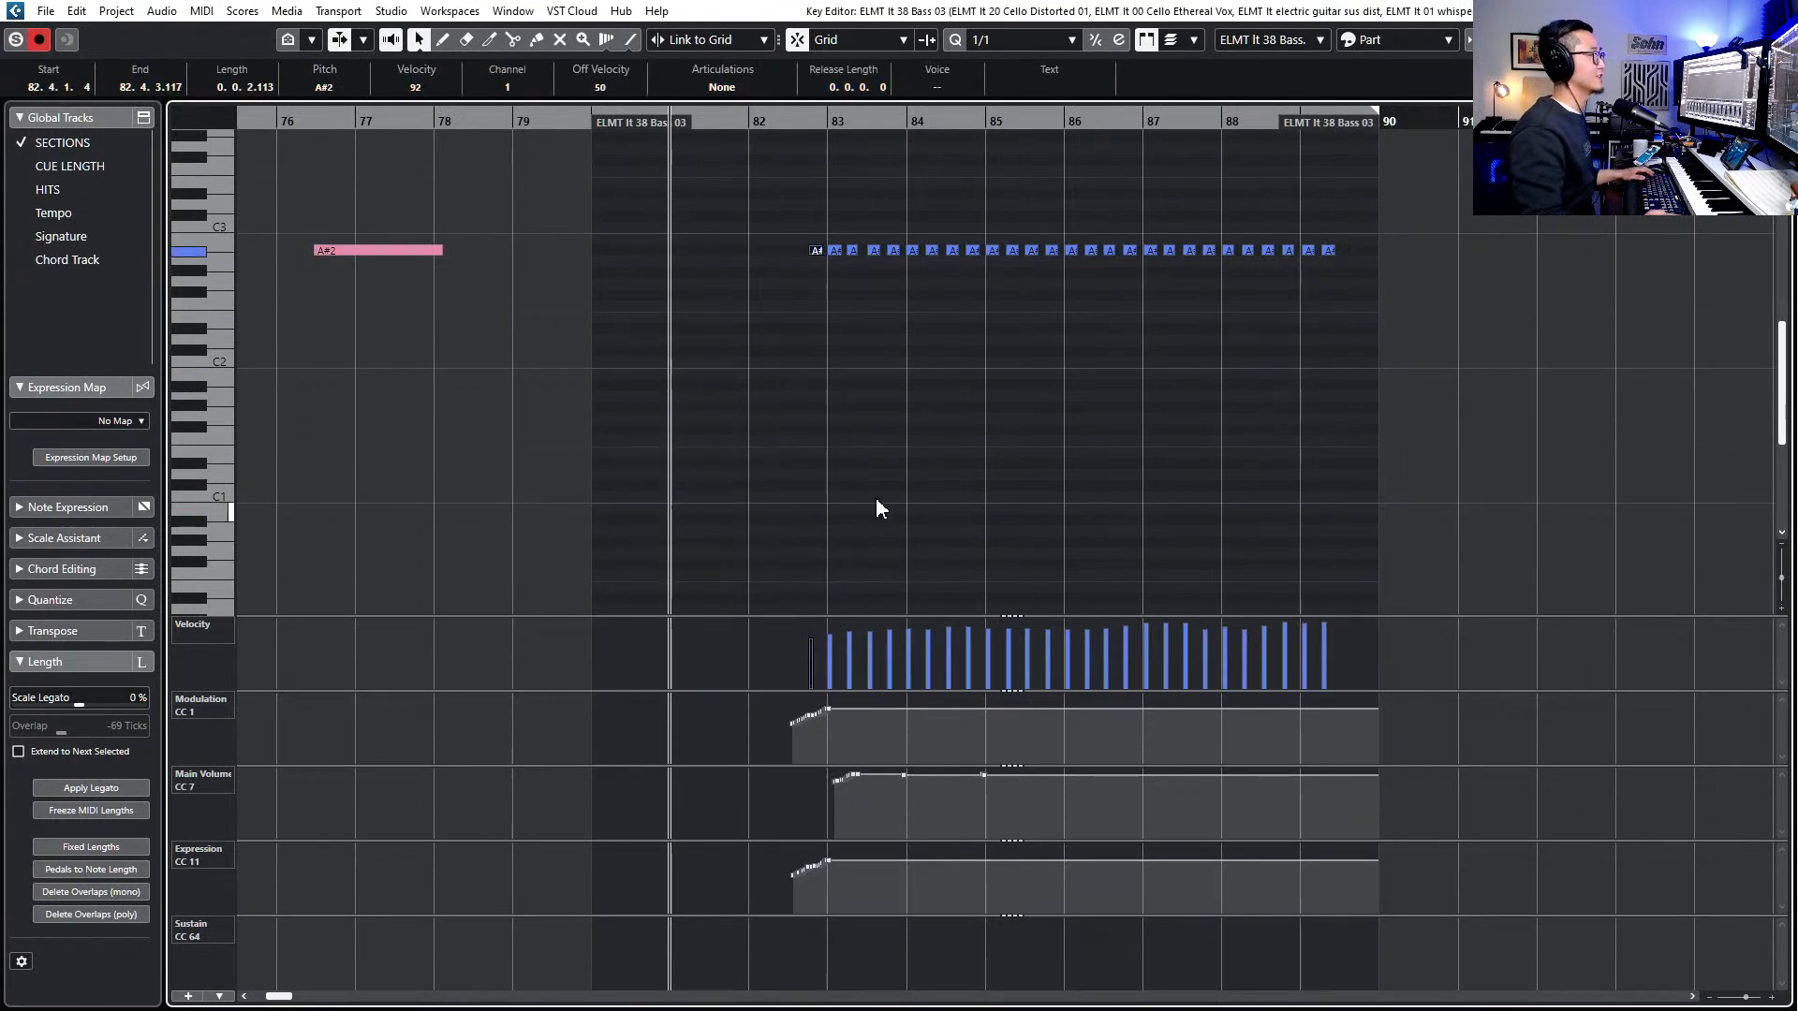
- Select all the repeated A#2 bass notes and quantize them to 1/4
scroll(897, 457, up, 4)
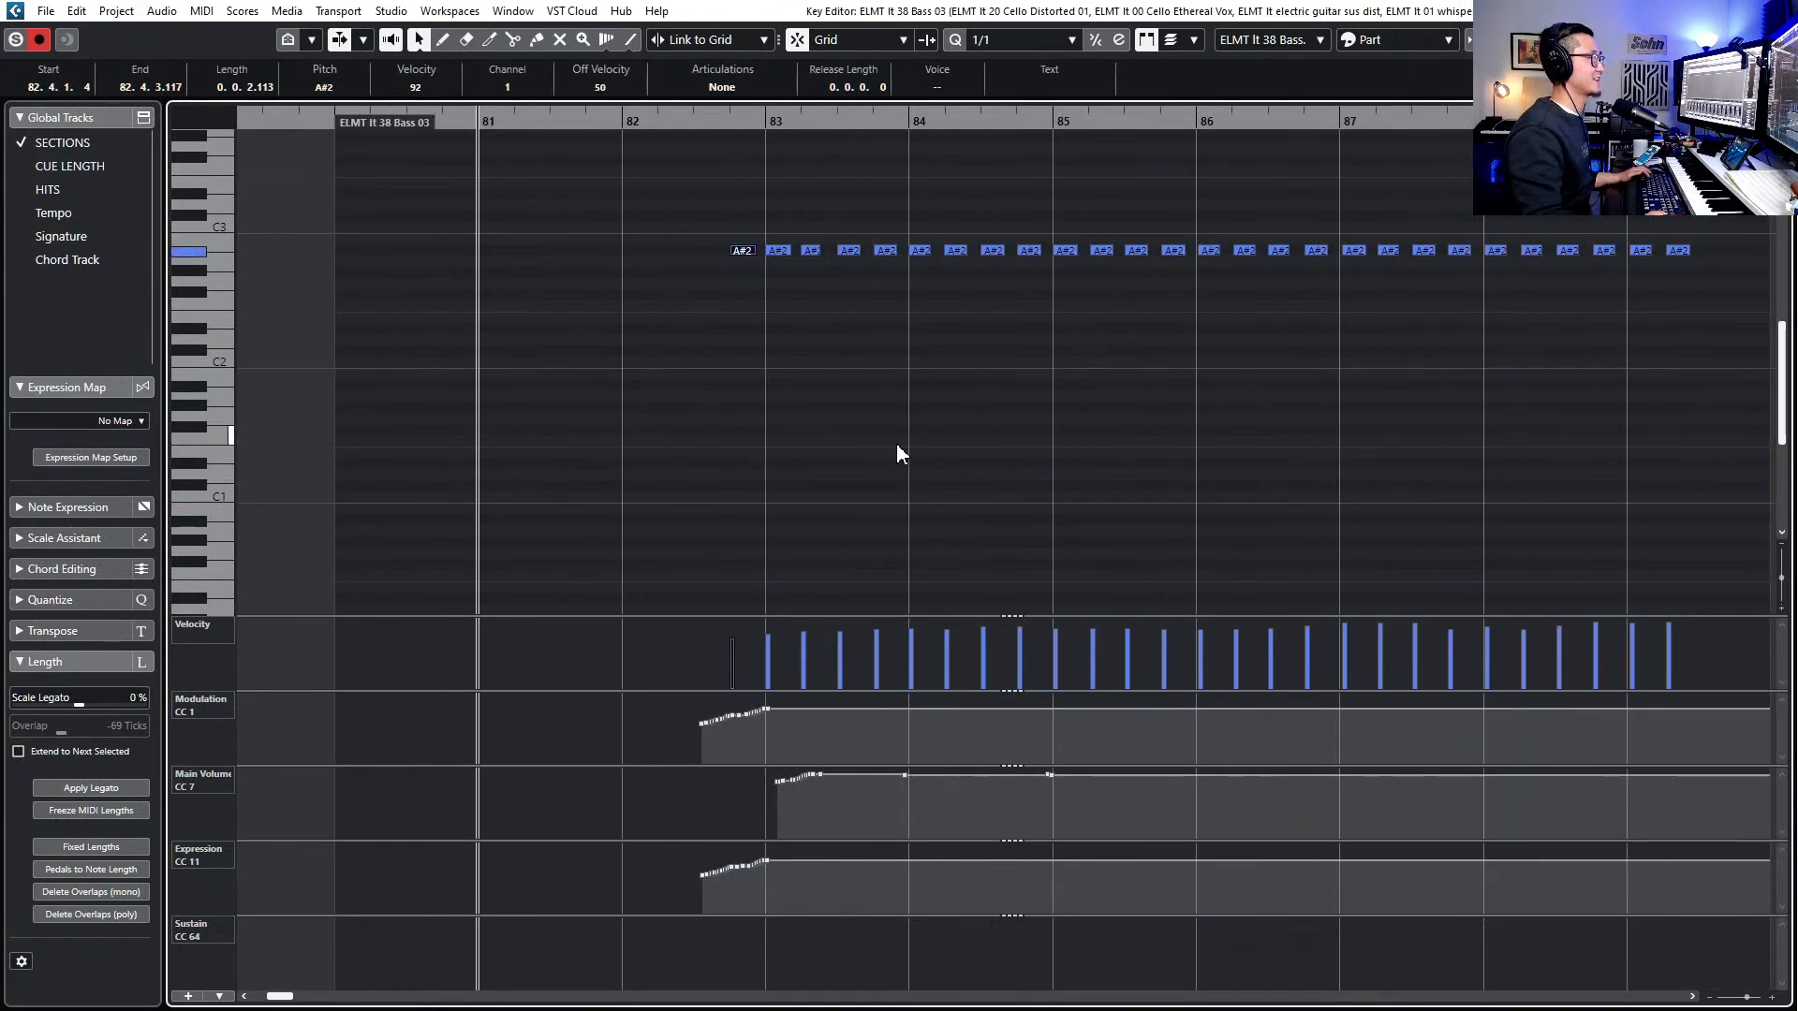
scroll(896, 441, down, 1)
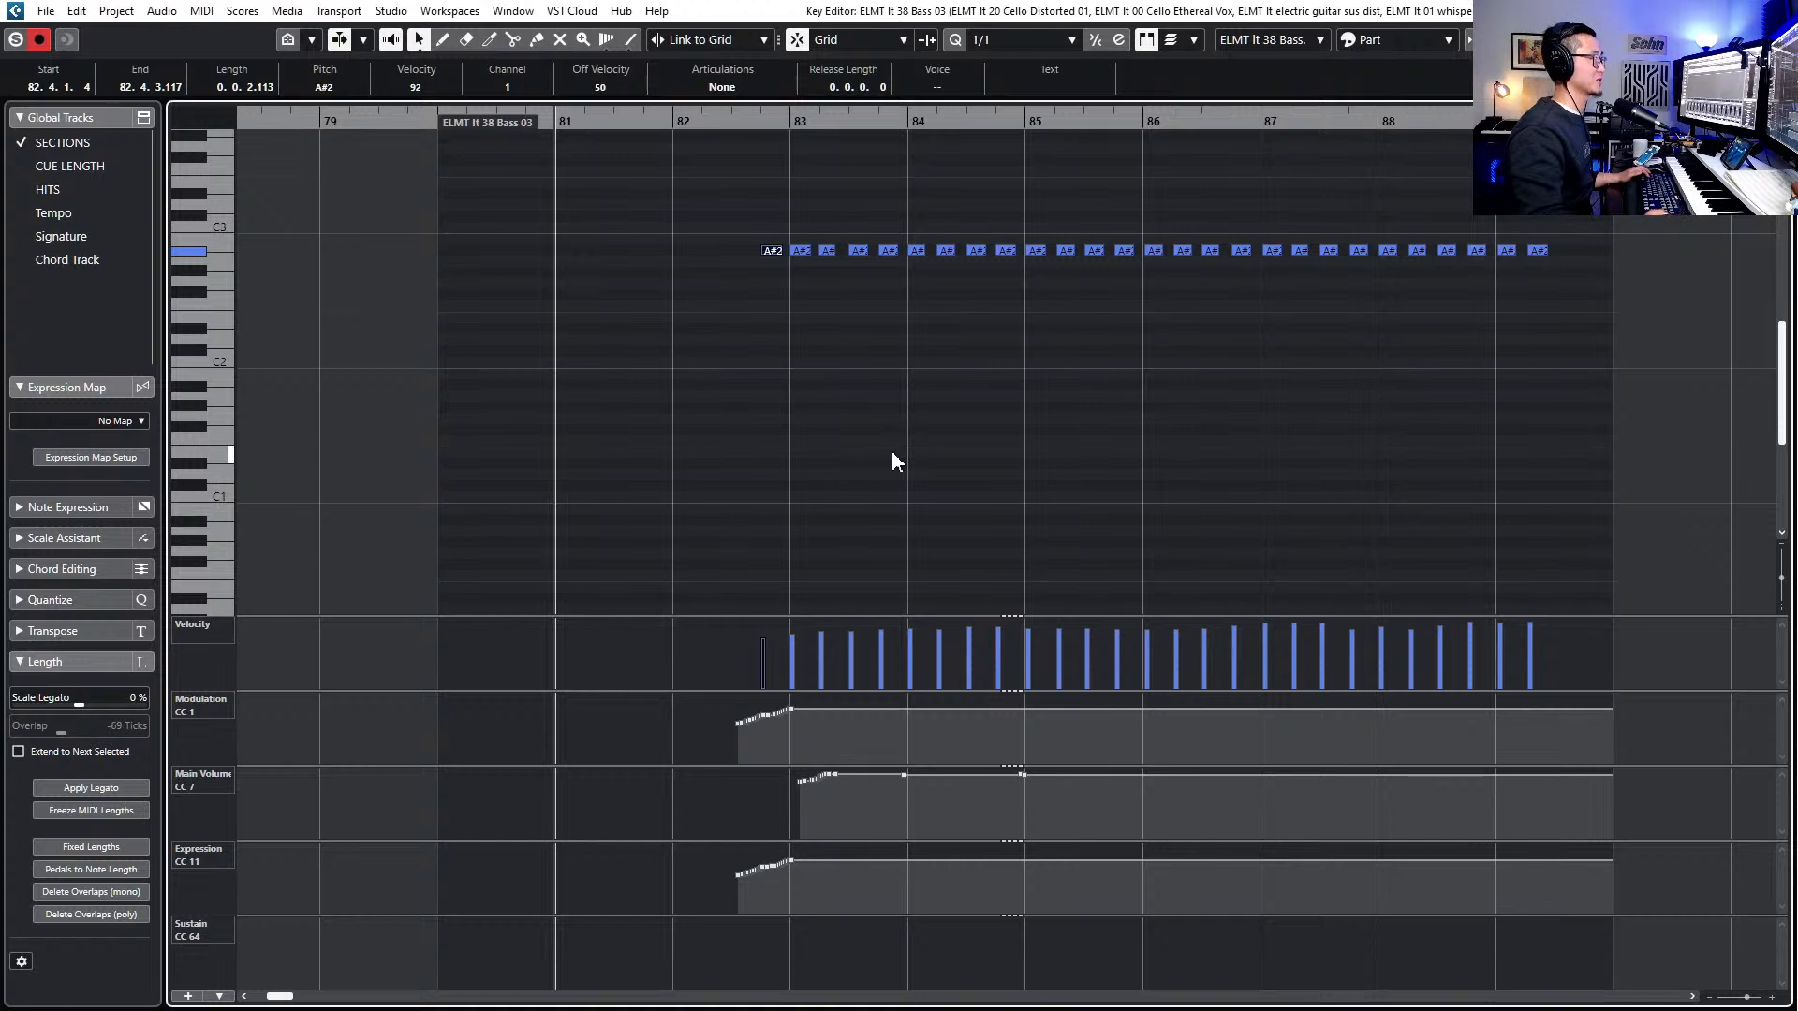
scroll(918, 407, down, 1)
drag(754, 209, 1449, 328)
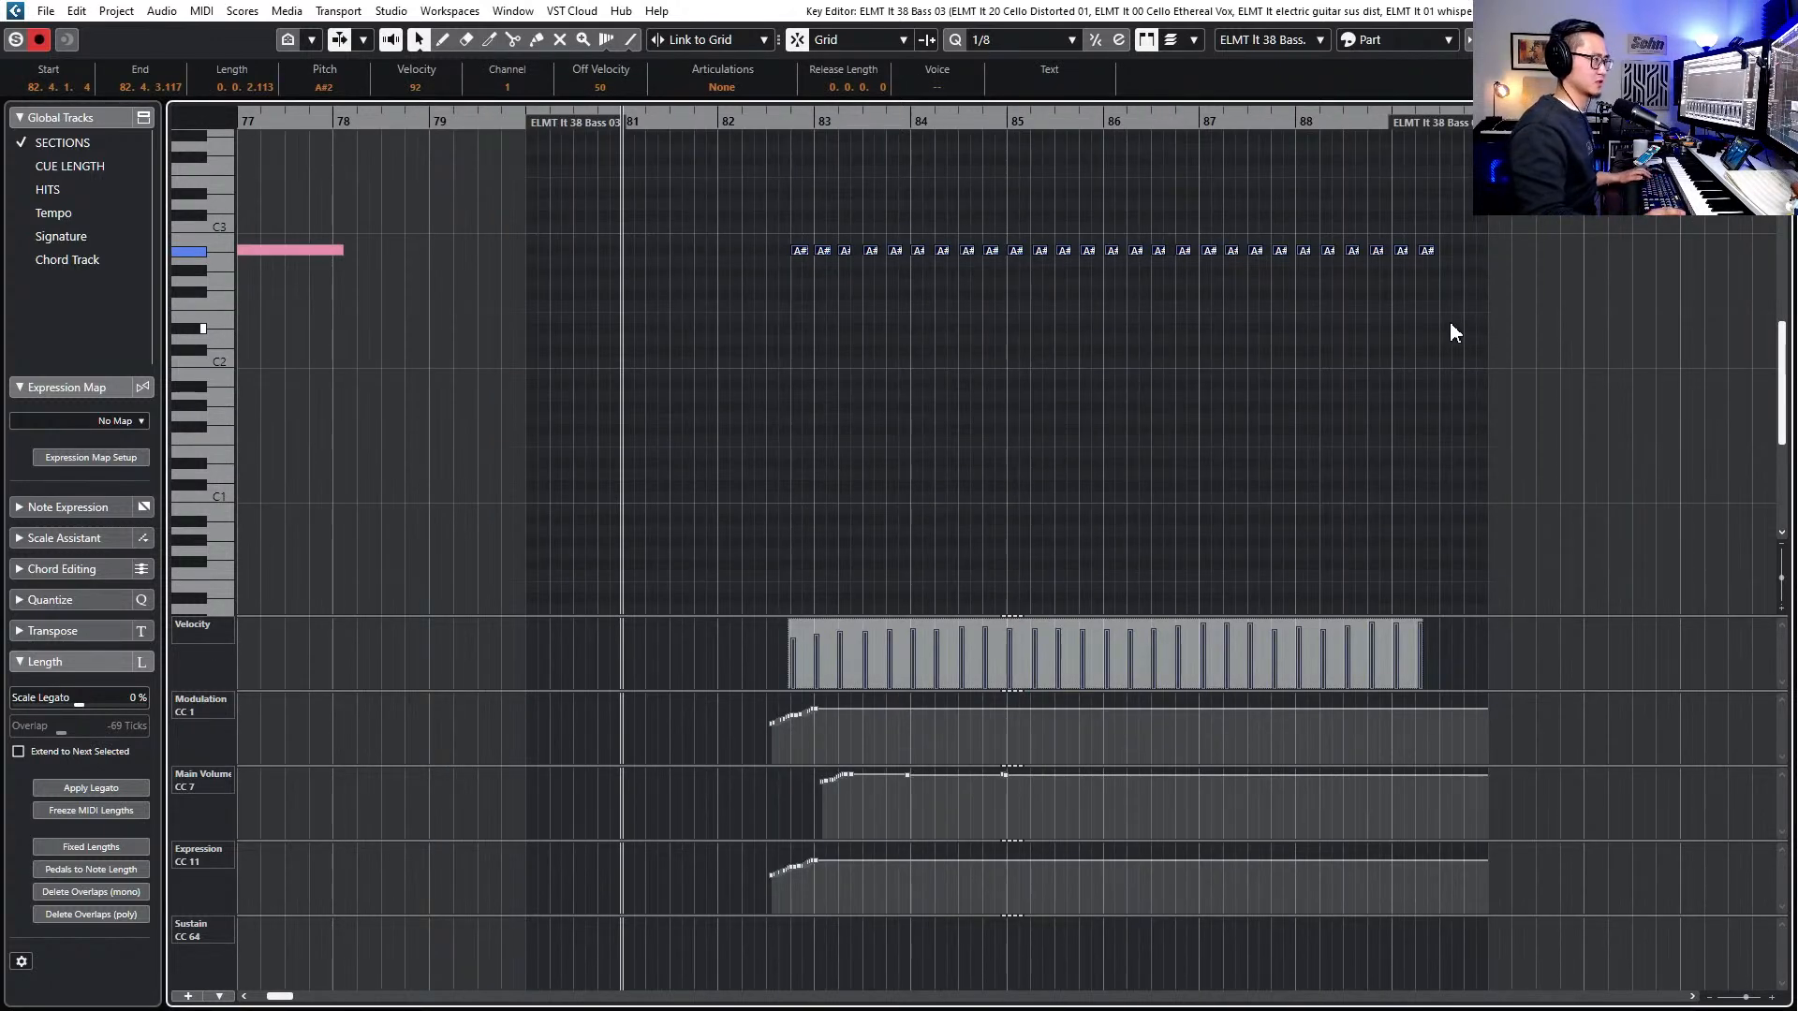
scroll(1453, 332, up, 2)
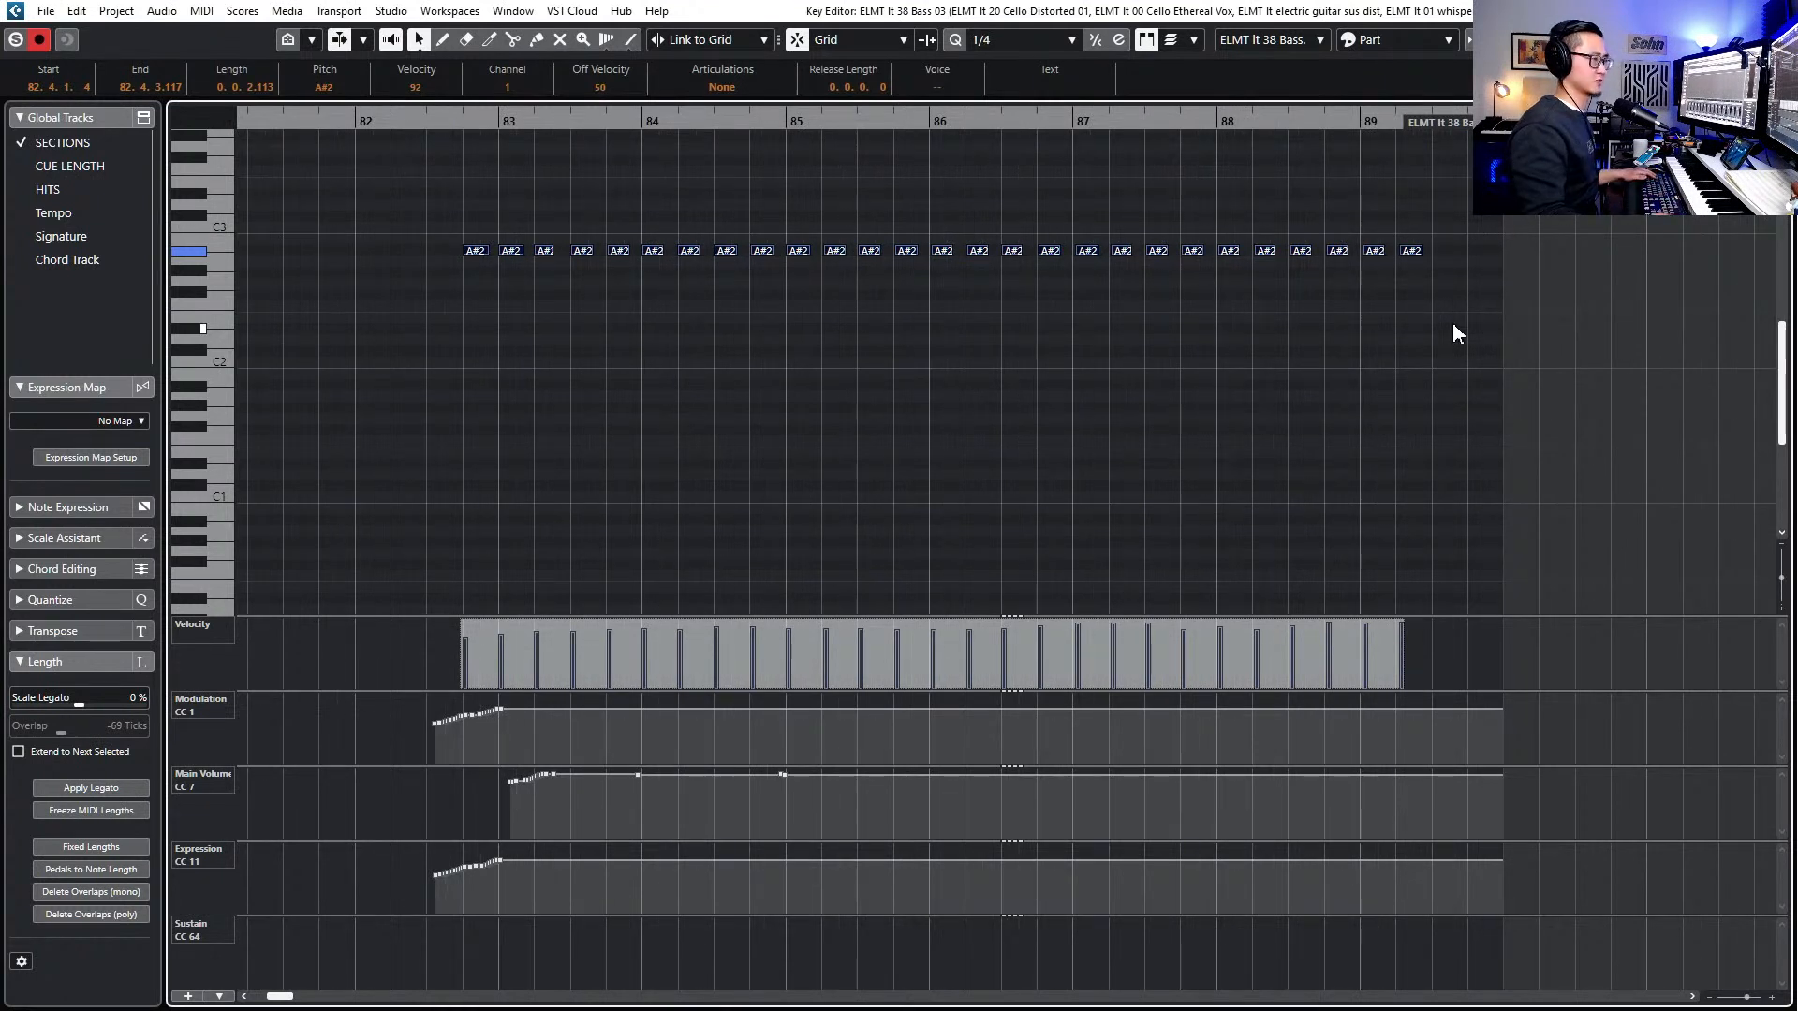
key(q)
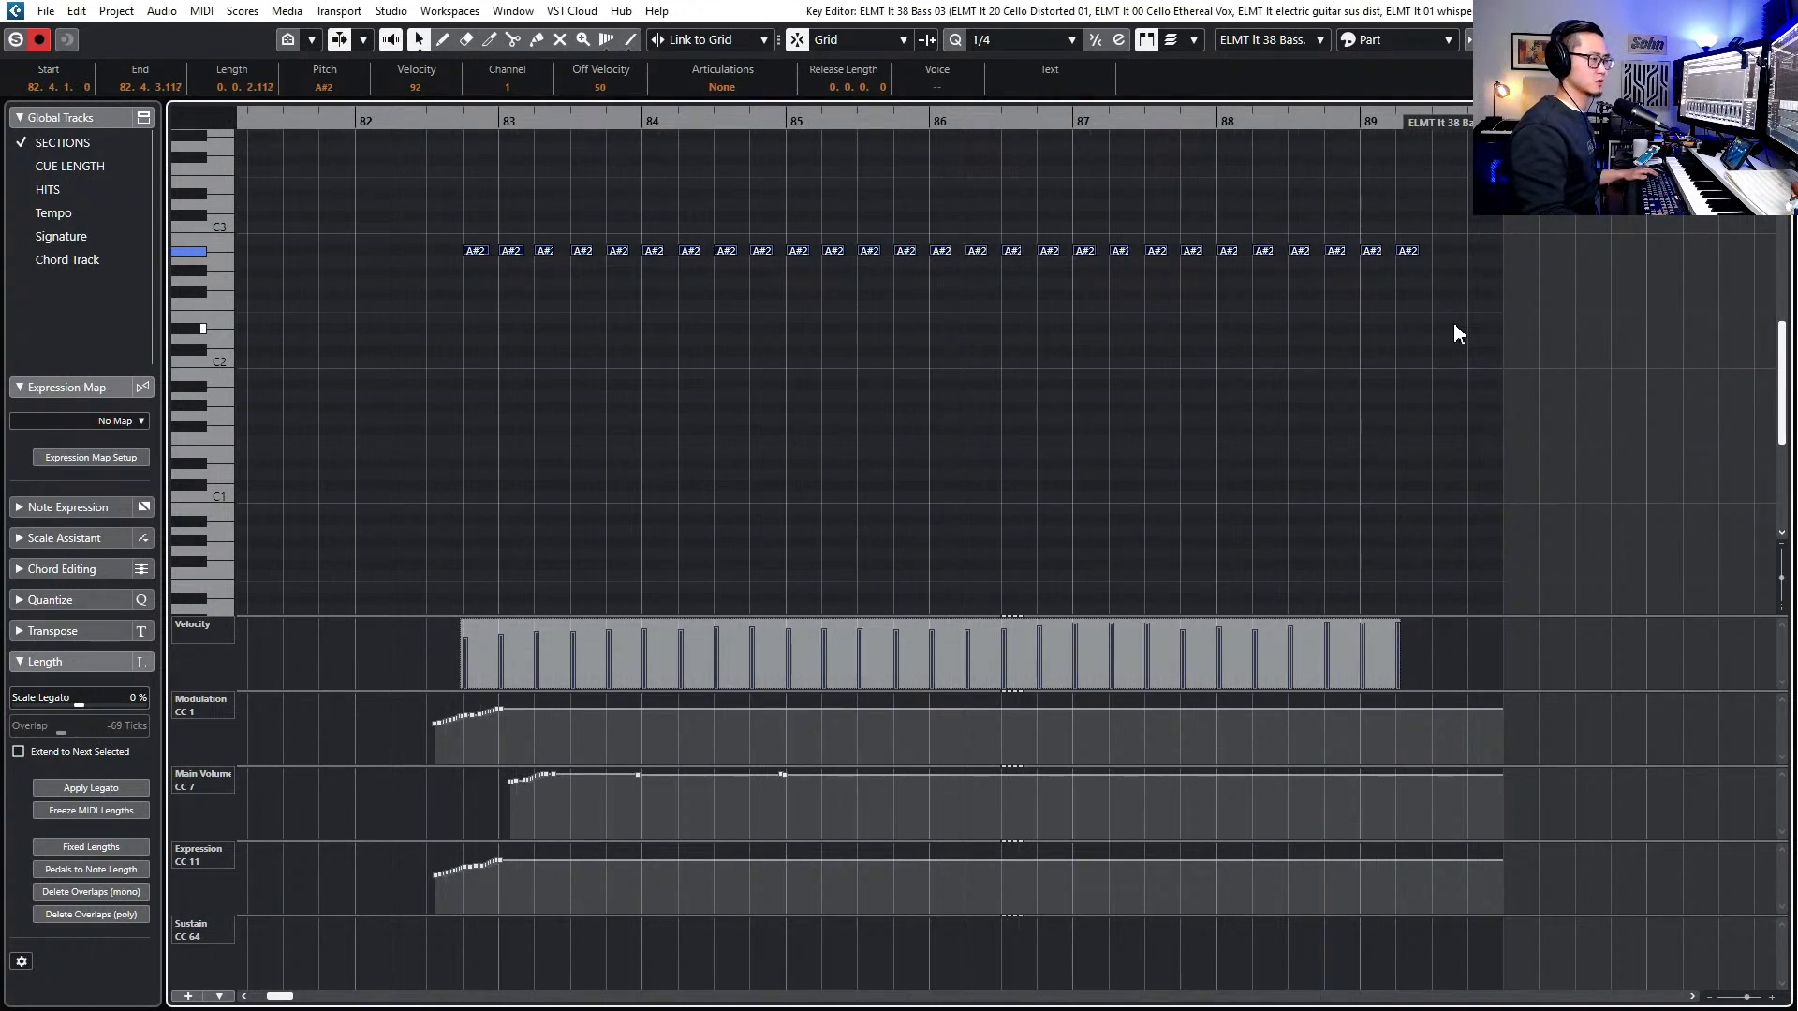
- Move the opening ramps of Main Volume (CC 7) and Expression (CC 11) earlier into bar 82, ahead of the first bass note
mouse_move(463, 803)
mouse_down()
mouse_move(644, 807)
mouse_move(487, 813)
mouse_up()
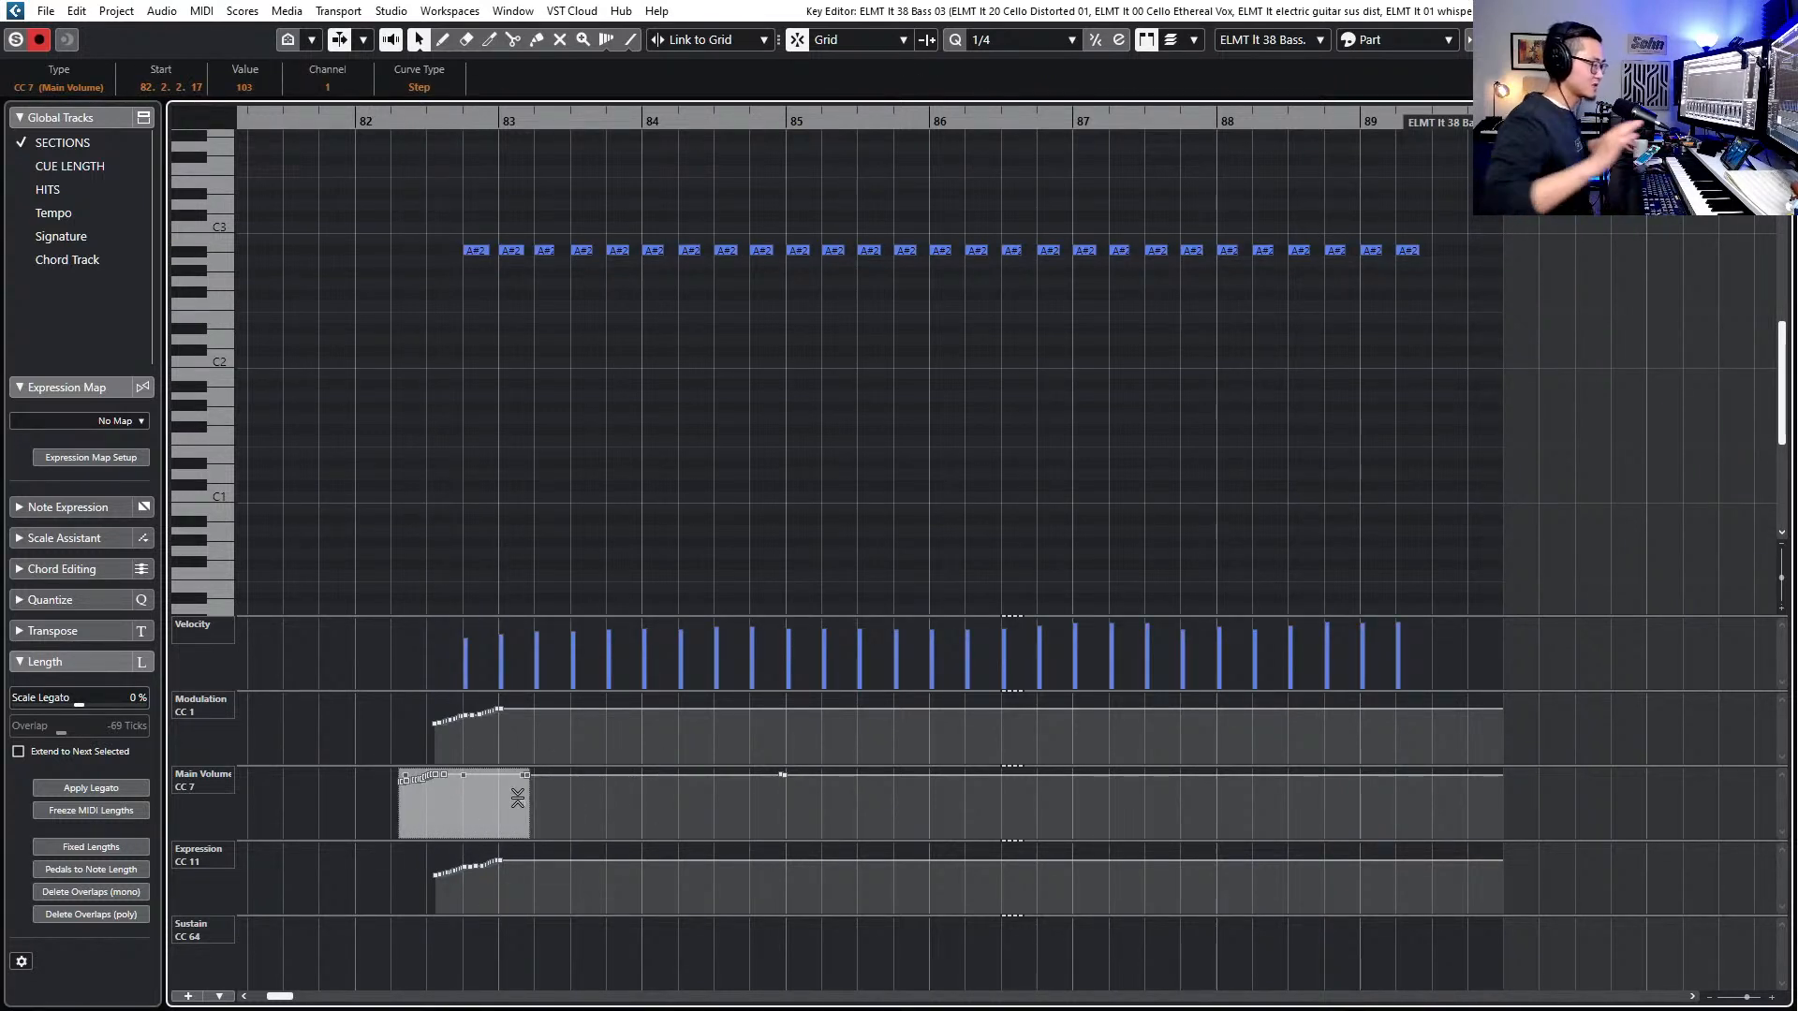
drag(503, 845, 395, 897)
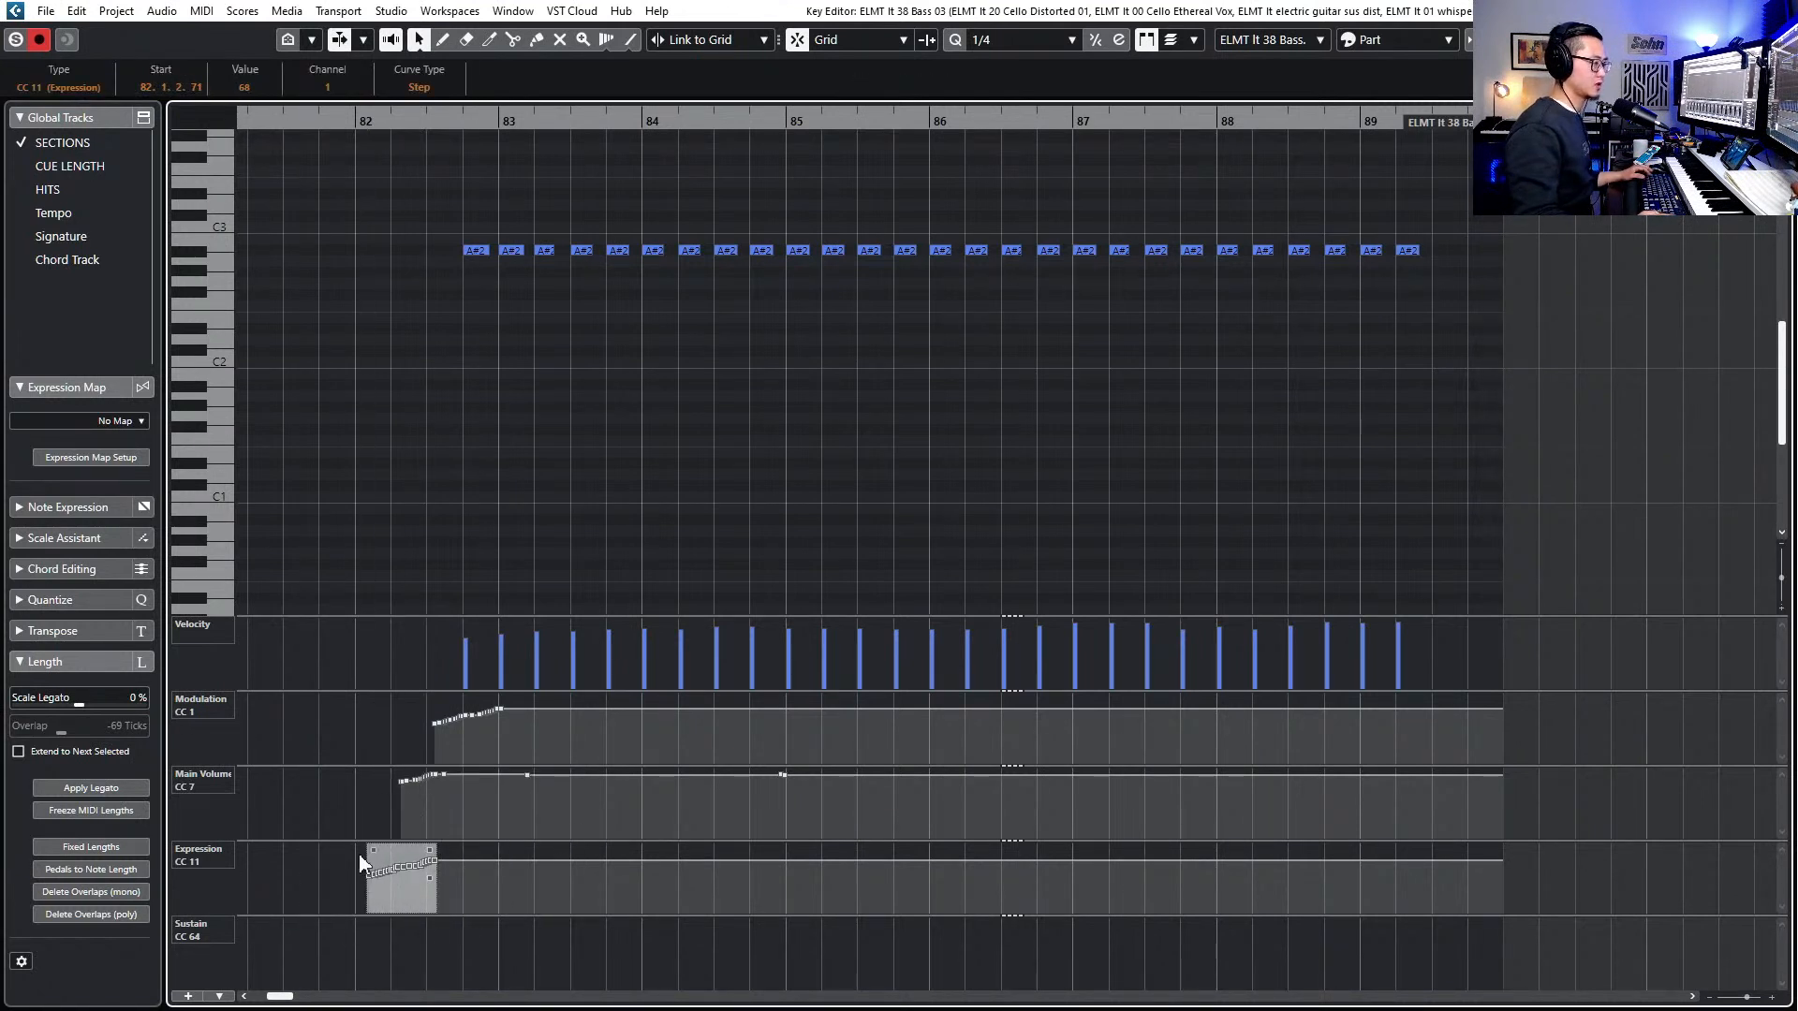
- Draw a gently rising Expression (CC 11) line from bar 82 up to 97 at bar 89 with the Line tool, and return to Object Selection
click(307, 850)
right_click(305, 859)
click(520, 867)
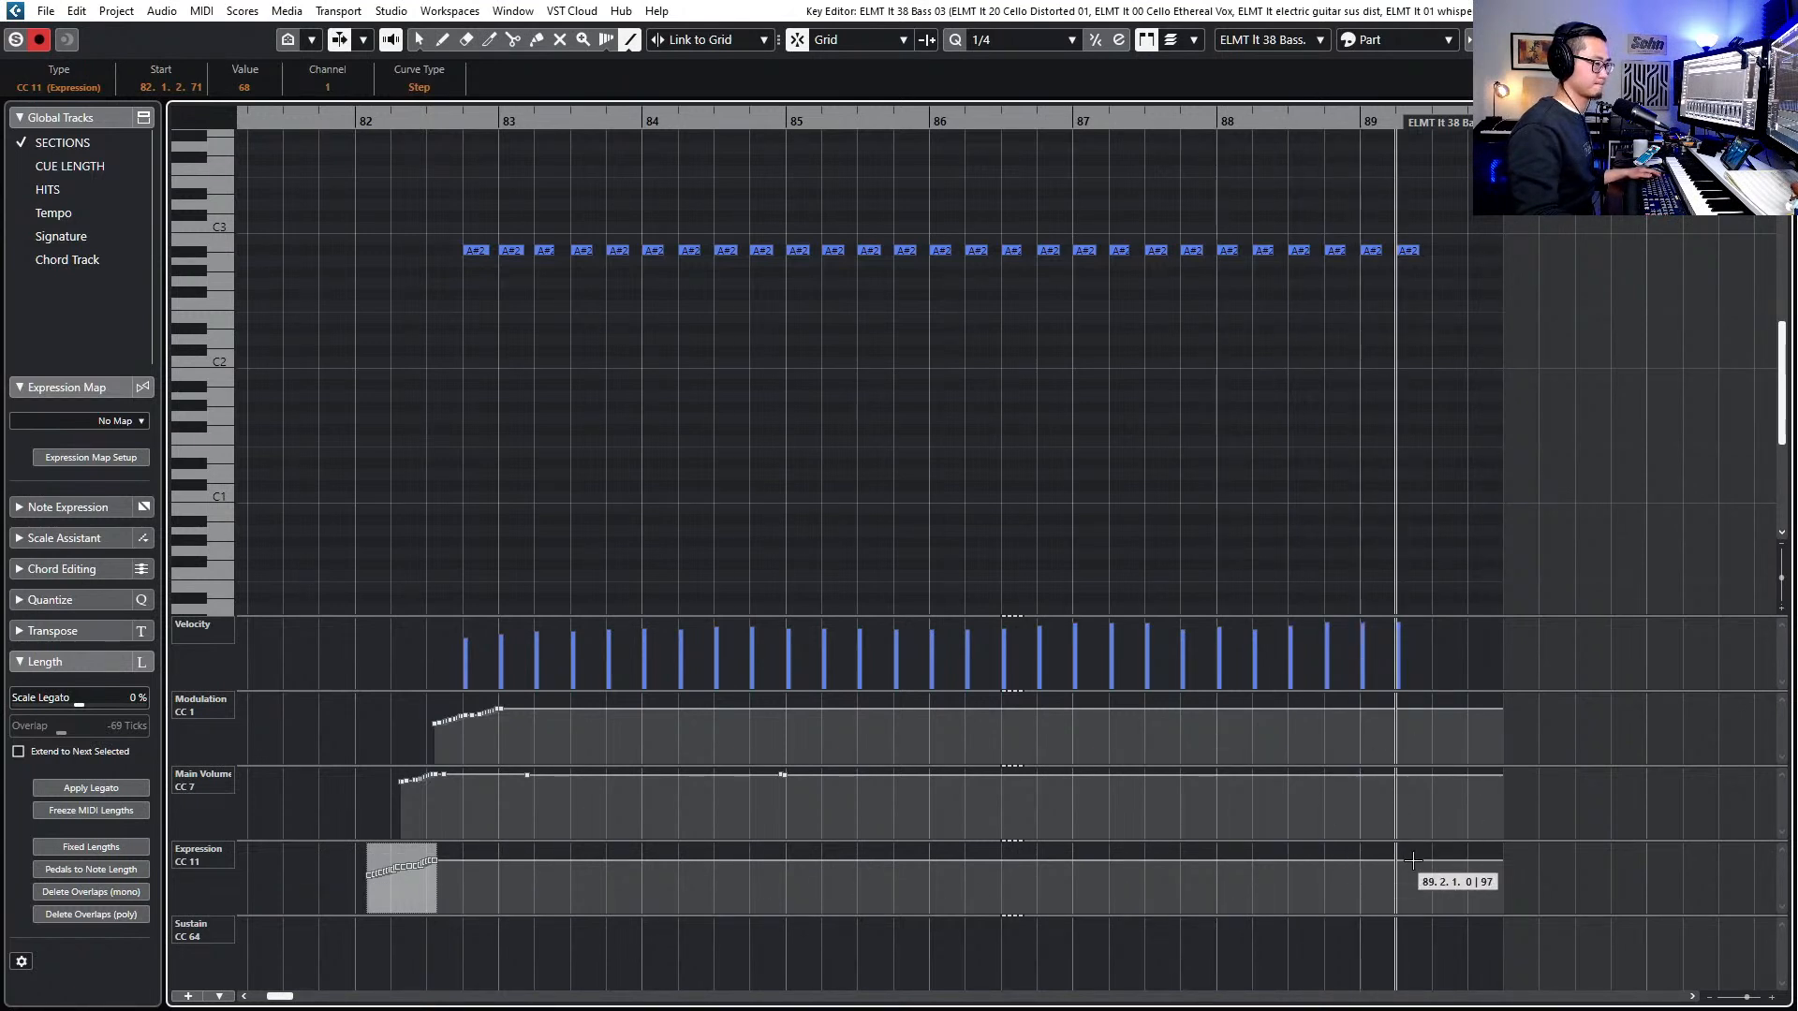
drag(1412, 859, 373, 873)
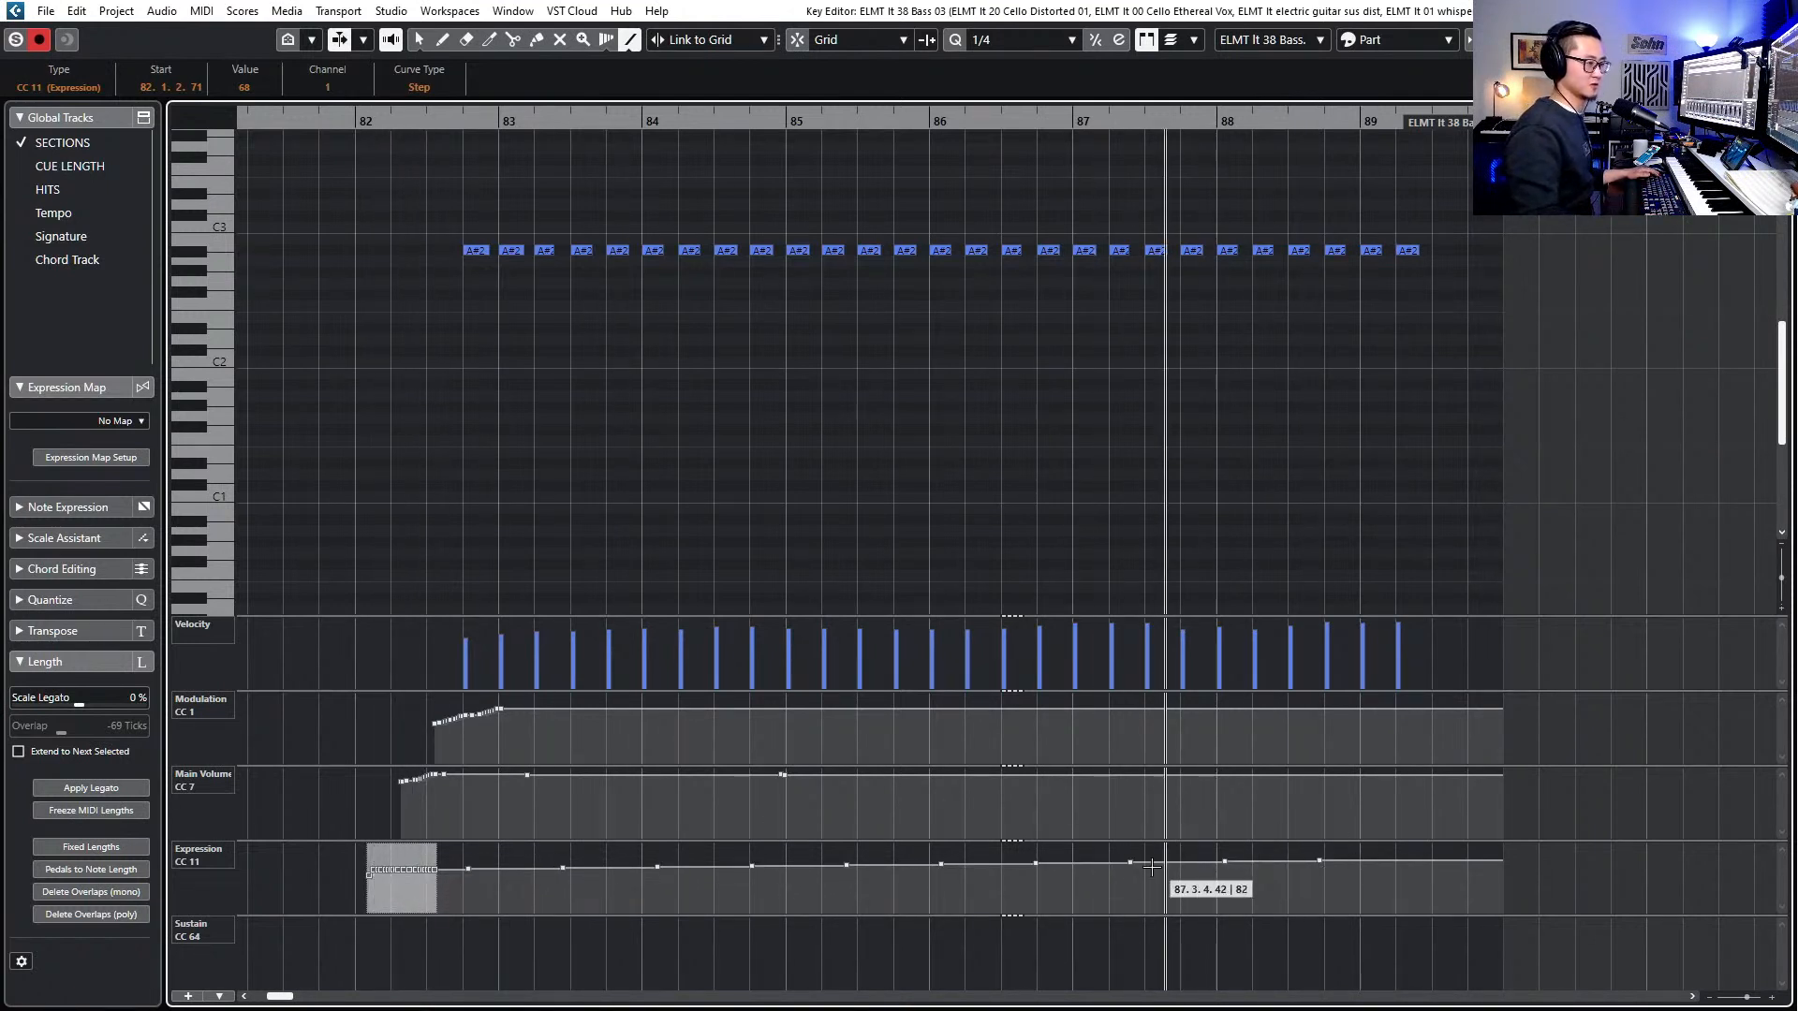
click(1097, 862)
key(1)
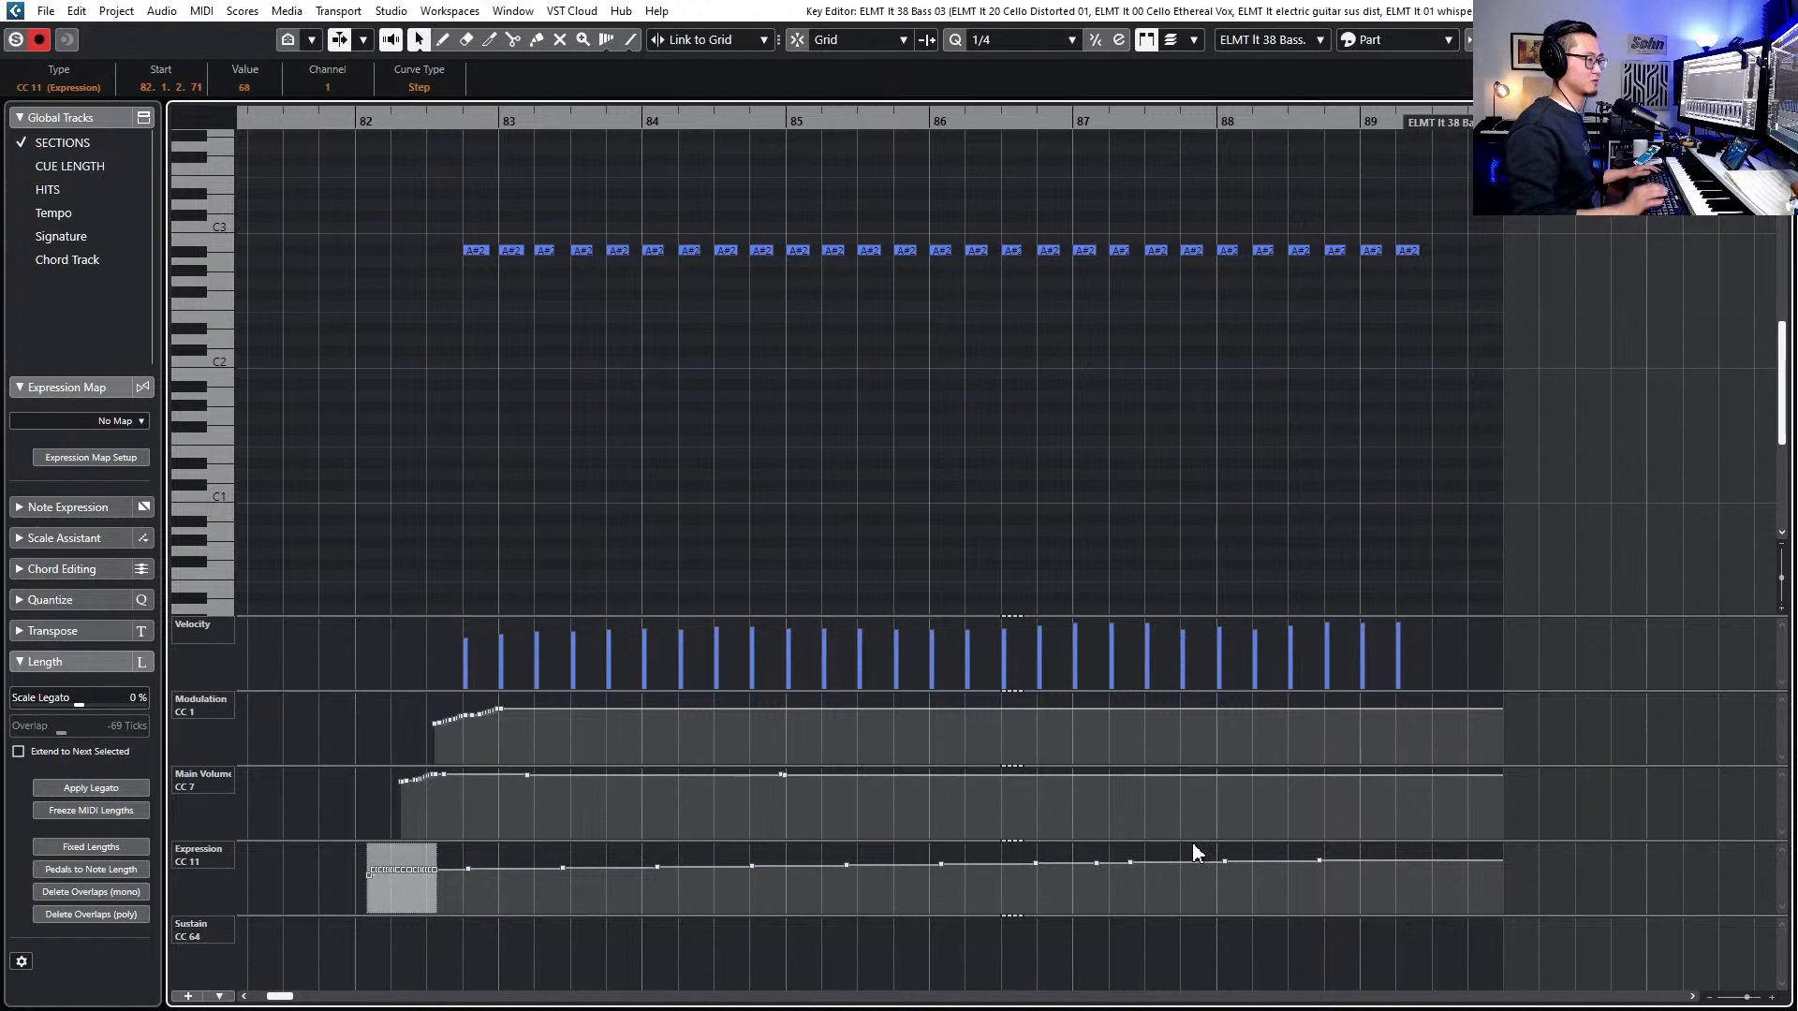
- Close the Key Editor, clear the event selection and view the recorded parts across the whole arrangement
key(Return)
key(KP_Subtract)
key(KP_Subtract)
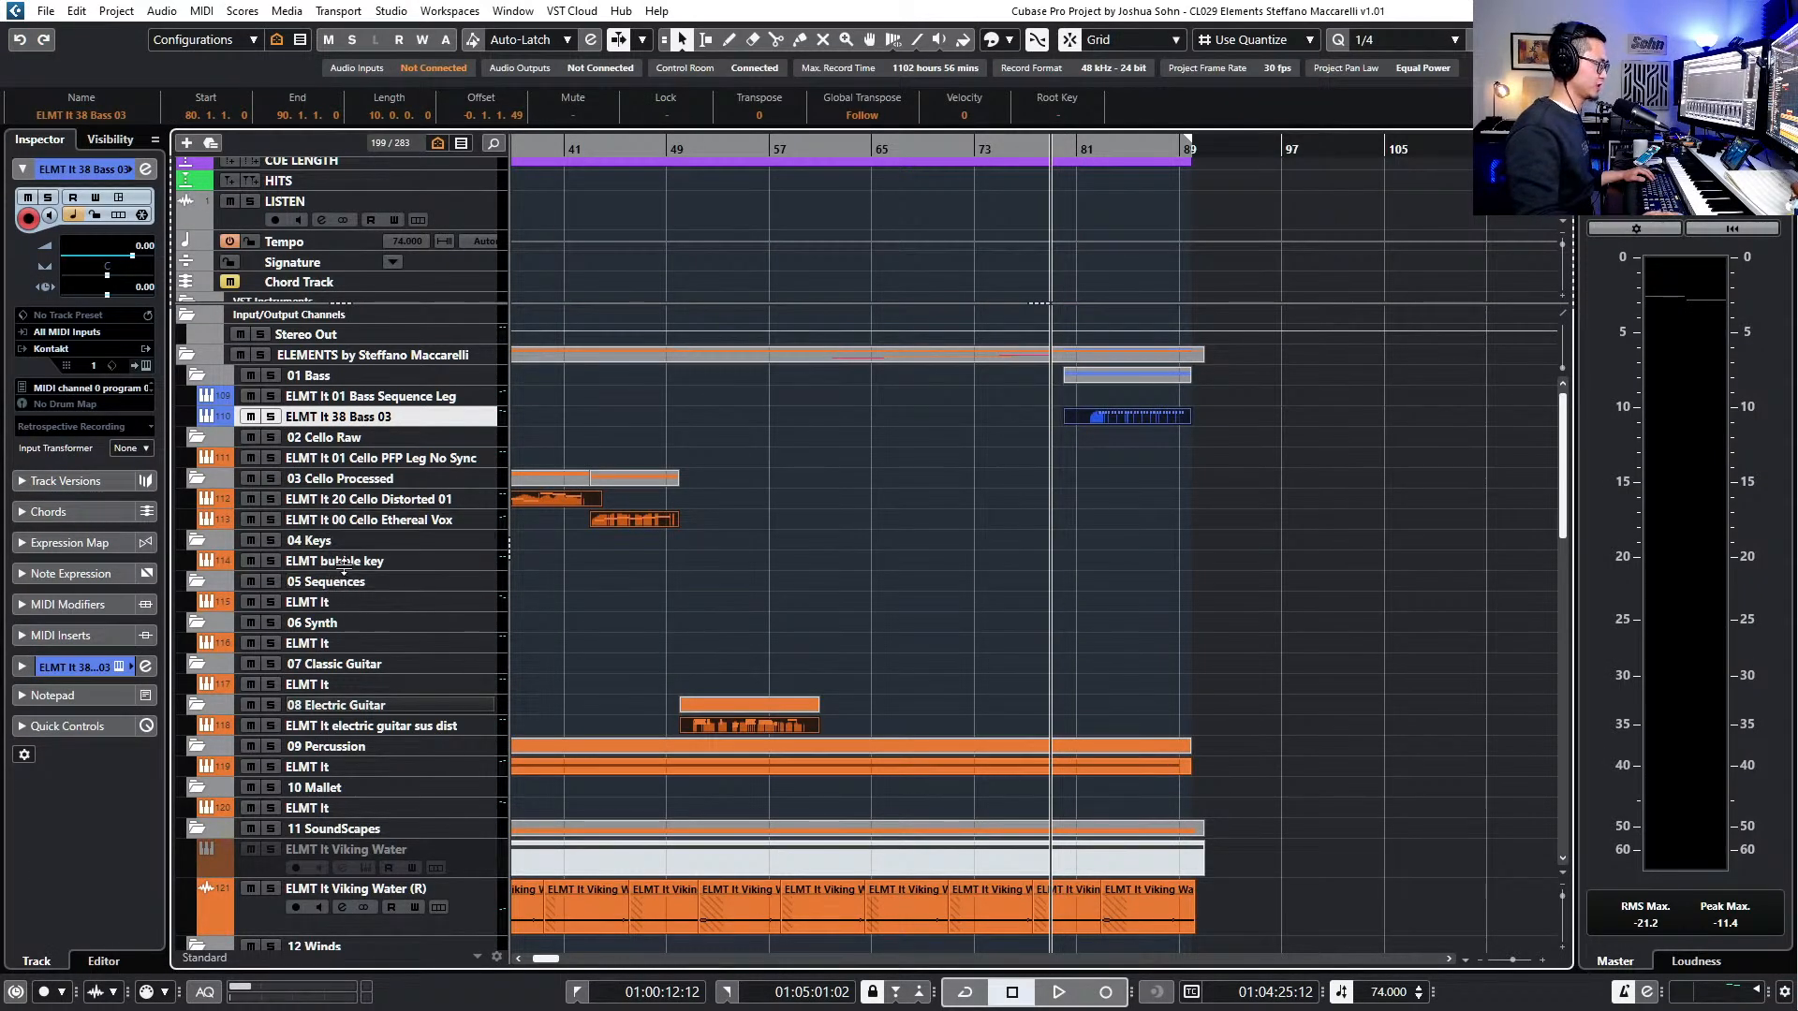
scroll(773, 646, down, 1)
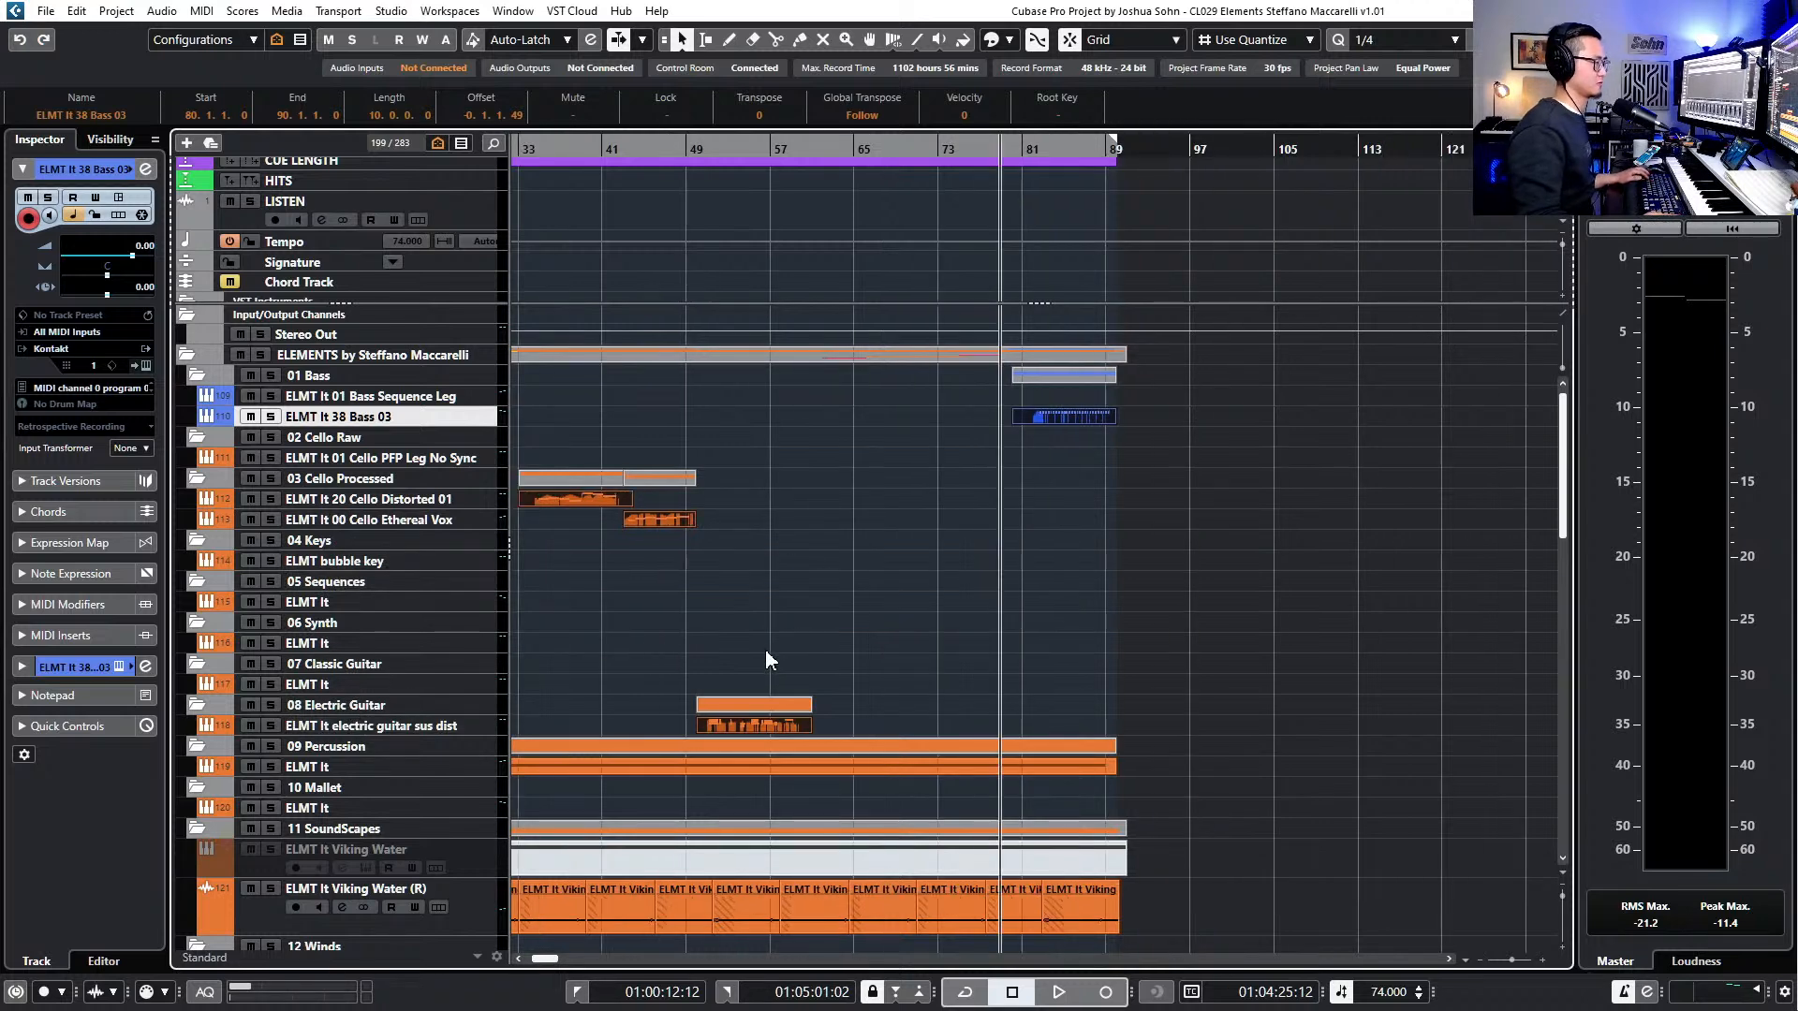
scroll(849, 624, left, 2)
scroll(993, 594, left, 3)
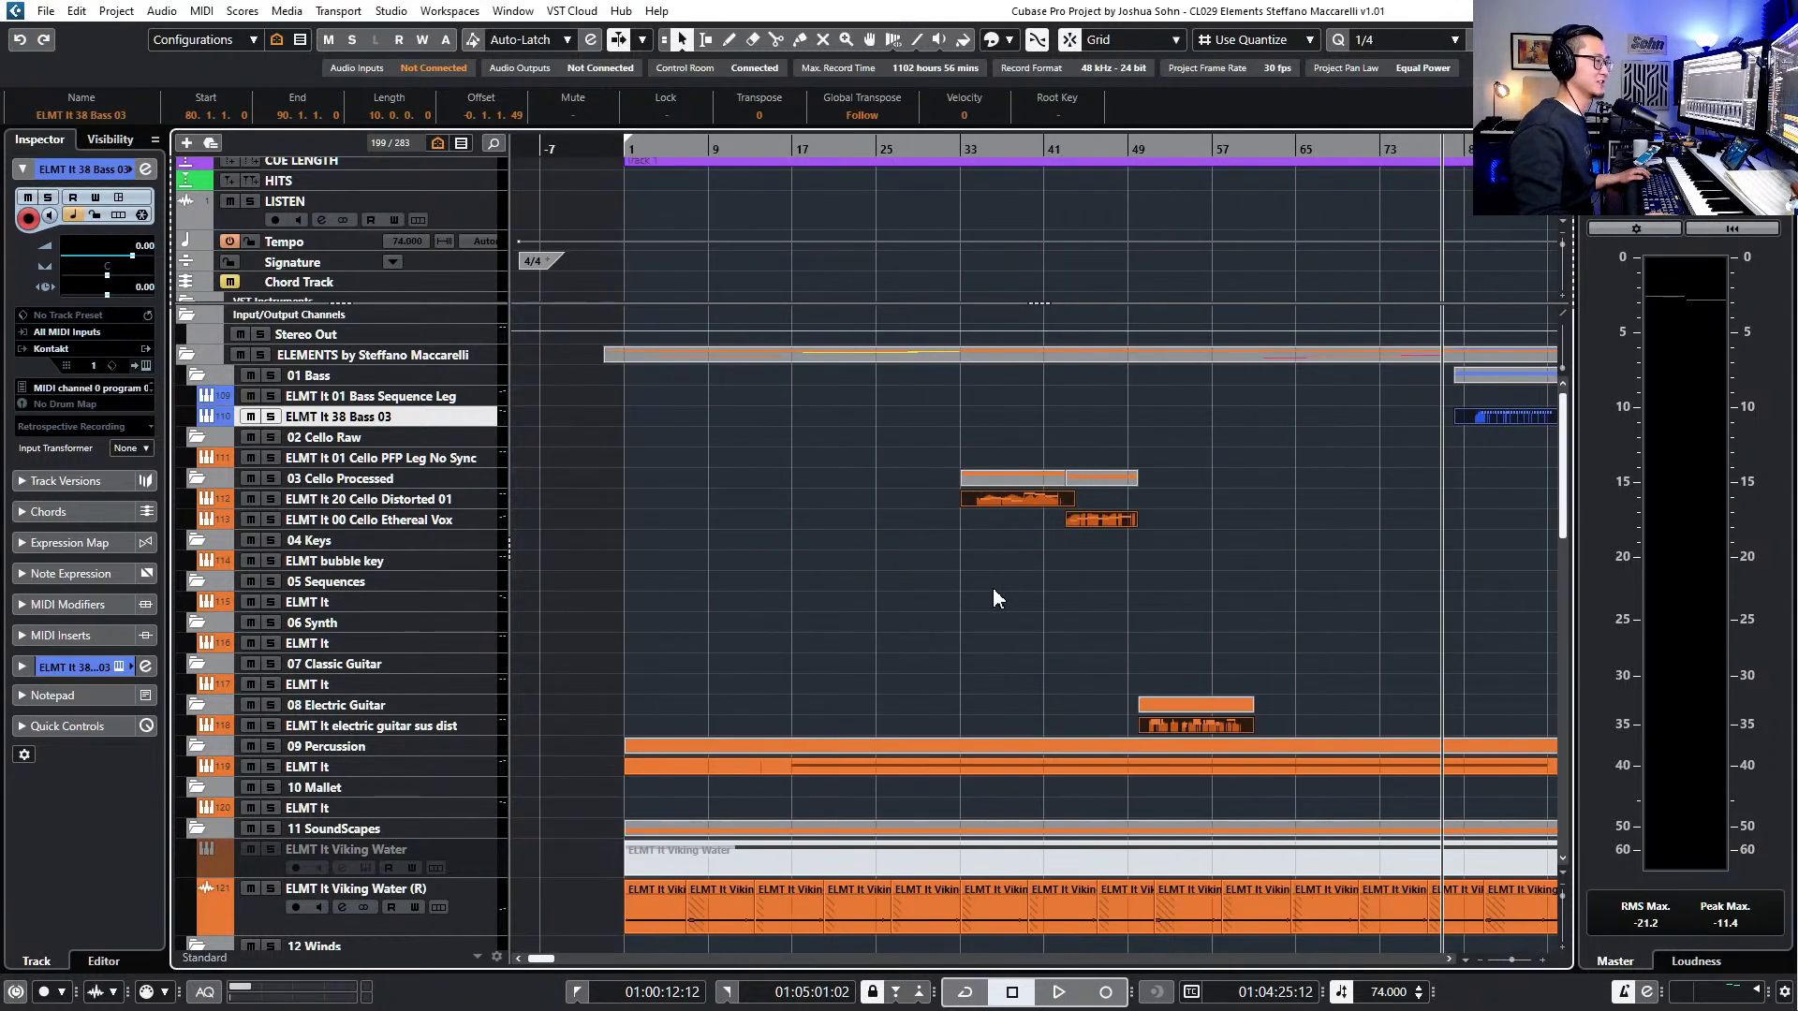
click(1000, 577)
scroll(949, 513, right, 2)
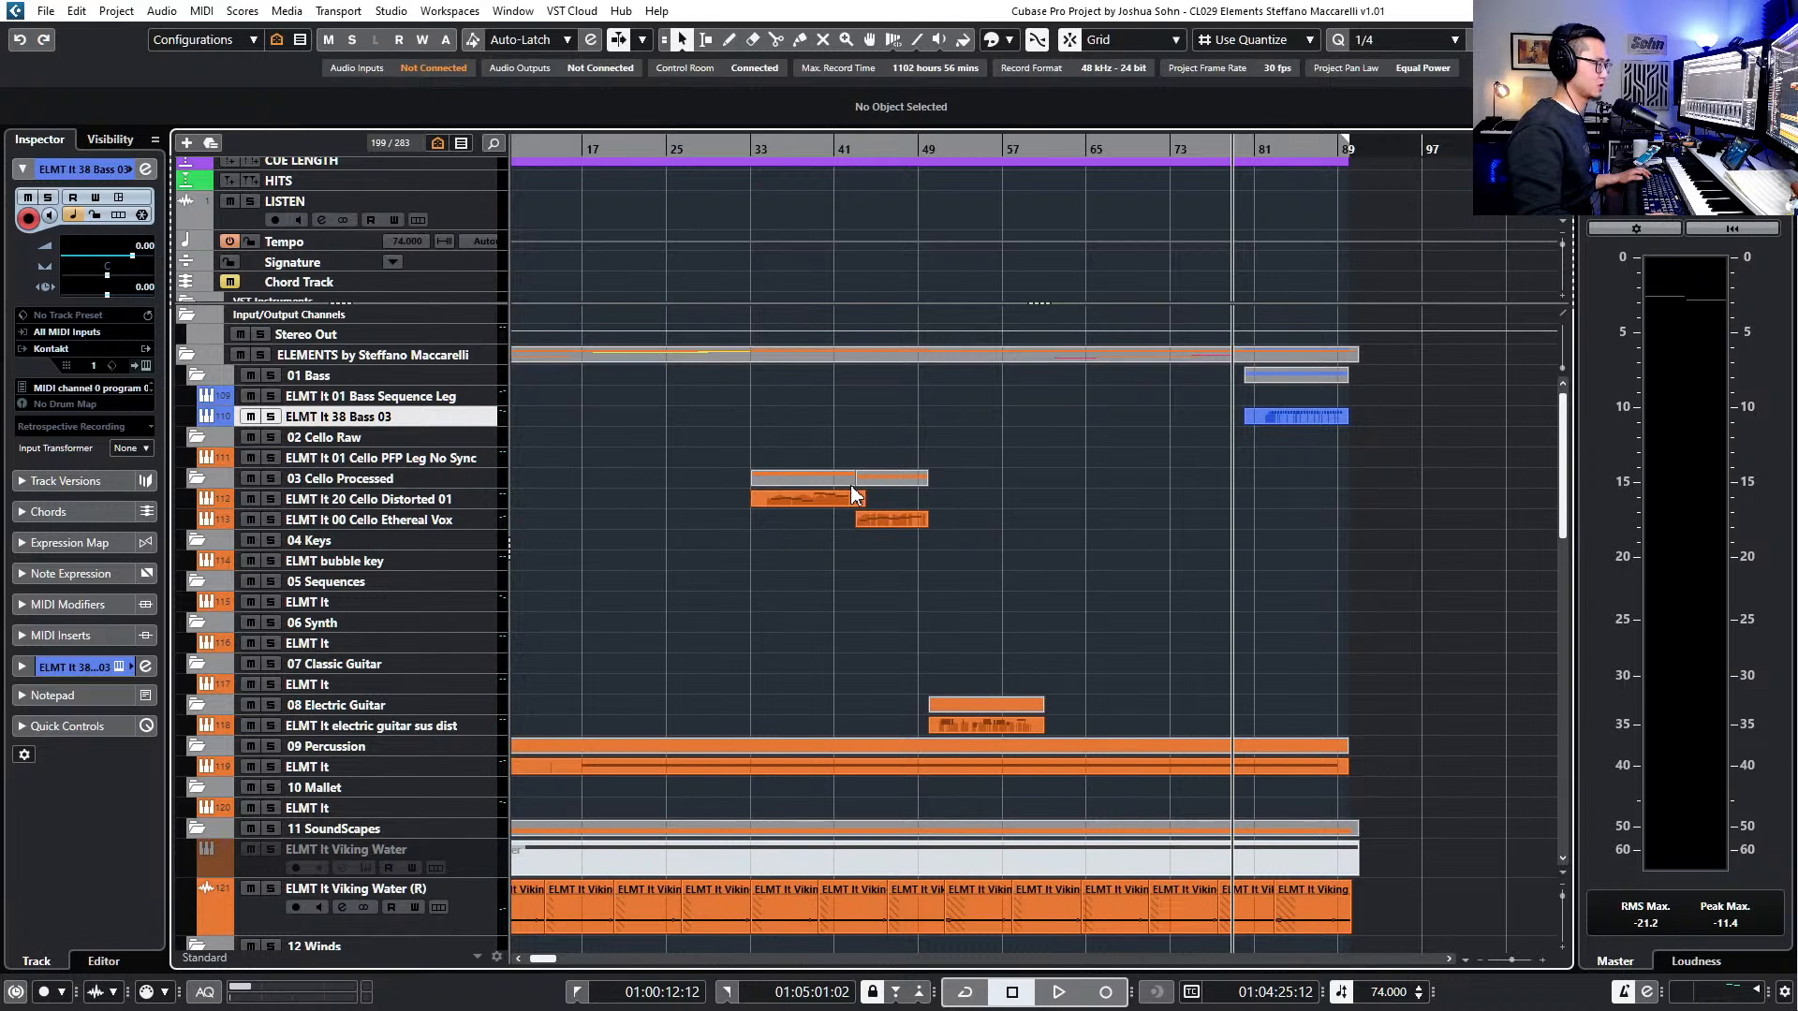
- Extend the electric guitar sus dist part across the full cue, bars 1 to 90, and open it in the Key Editor
scroll(870, 517, down, 3)
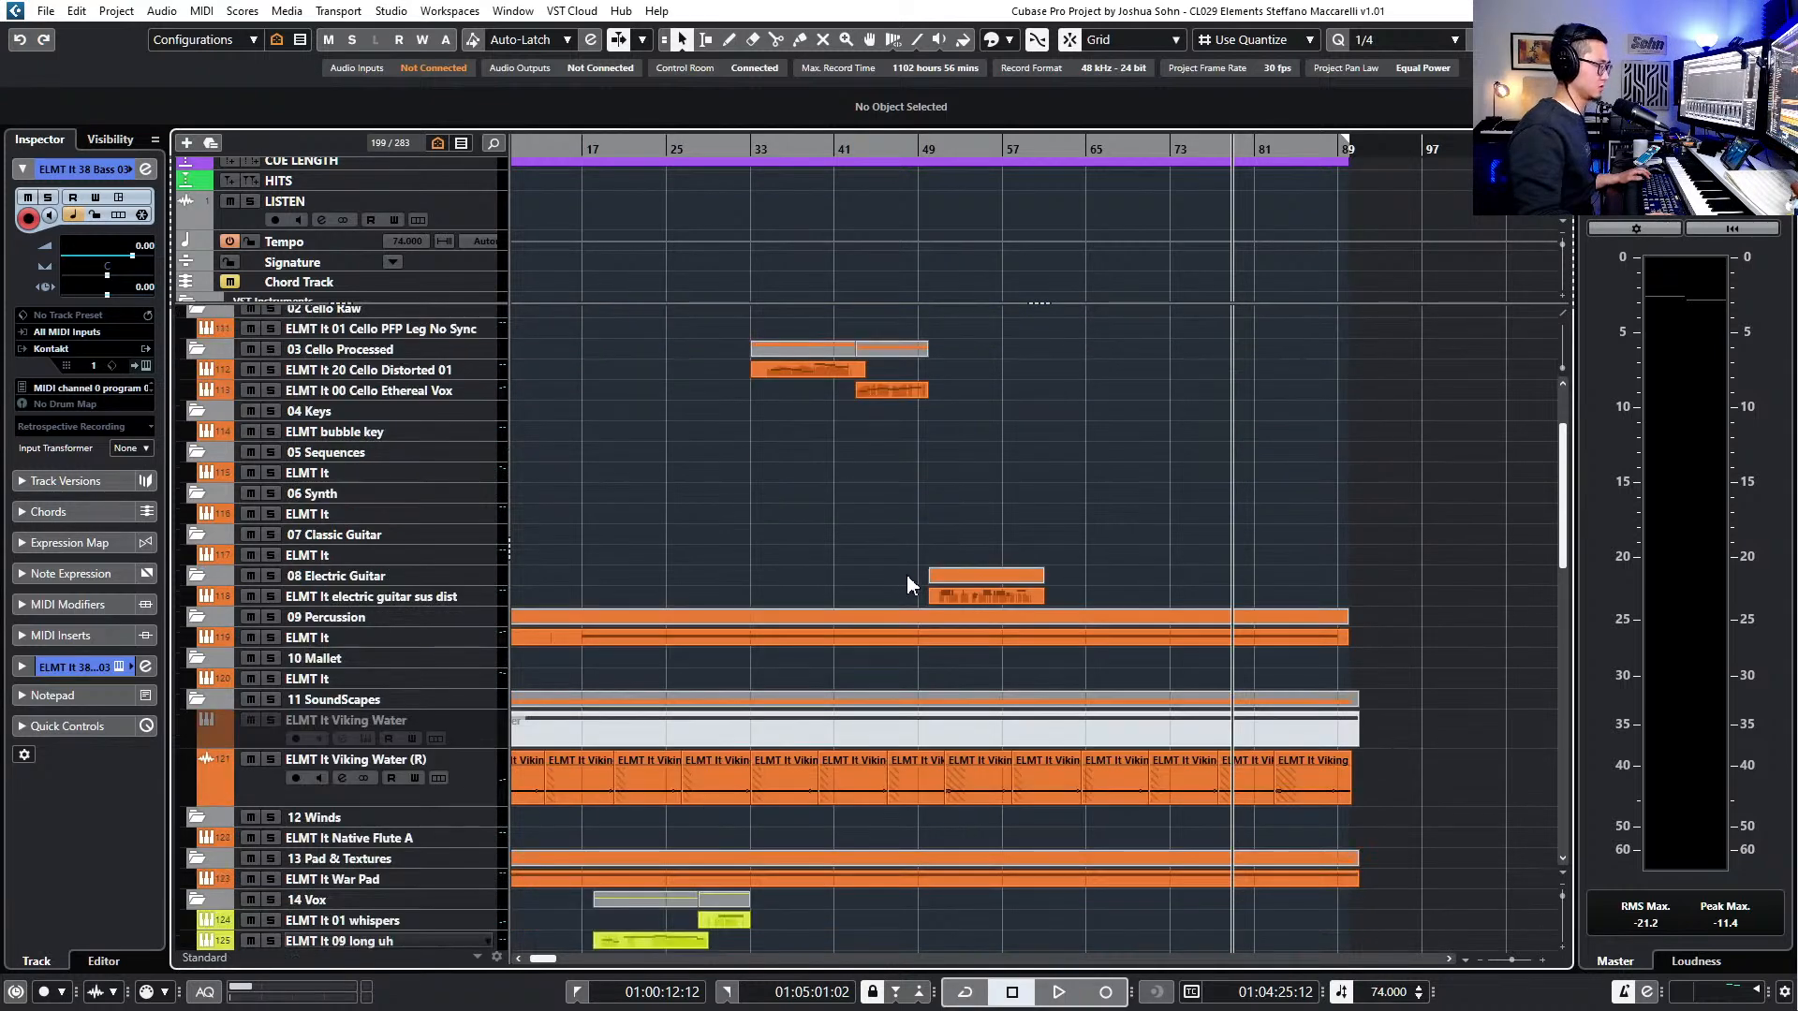
click(1037, 599)
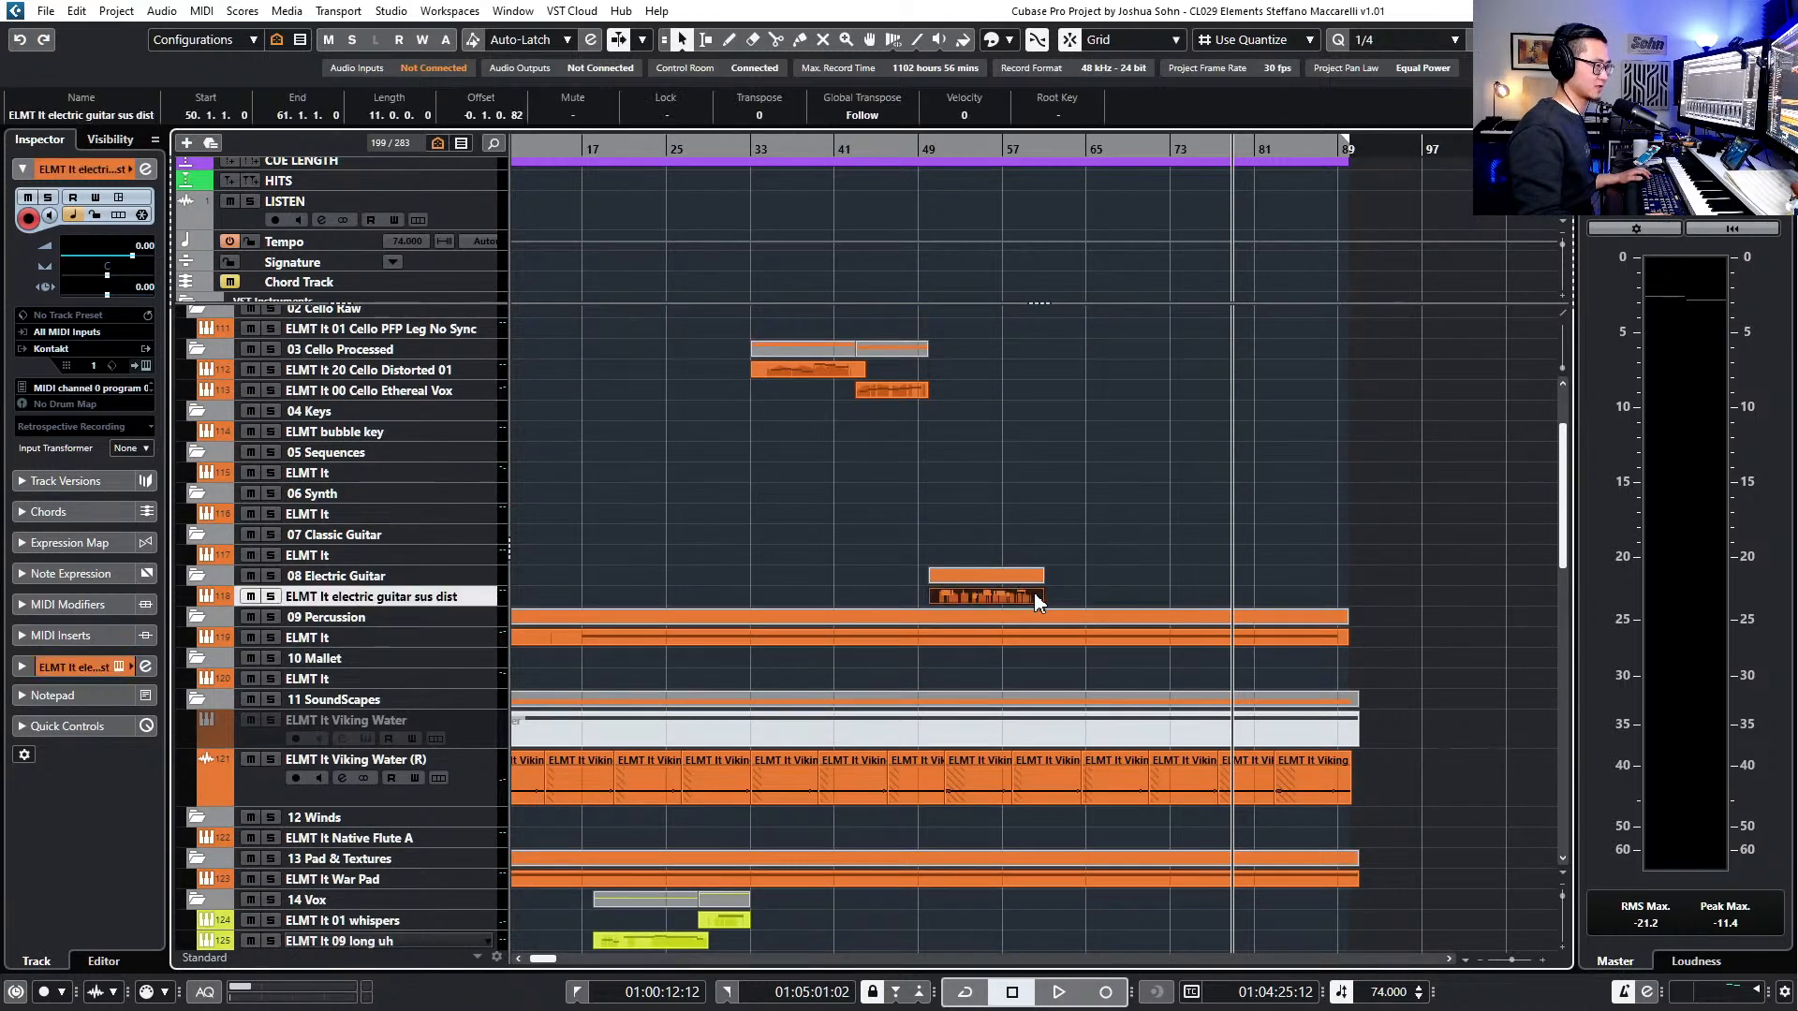
double_click(1058, 598)
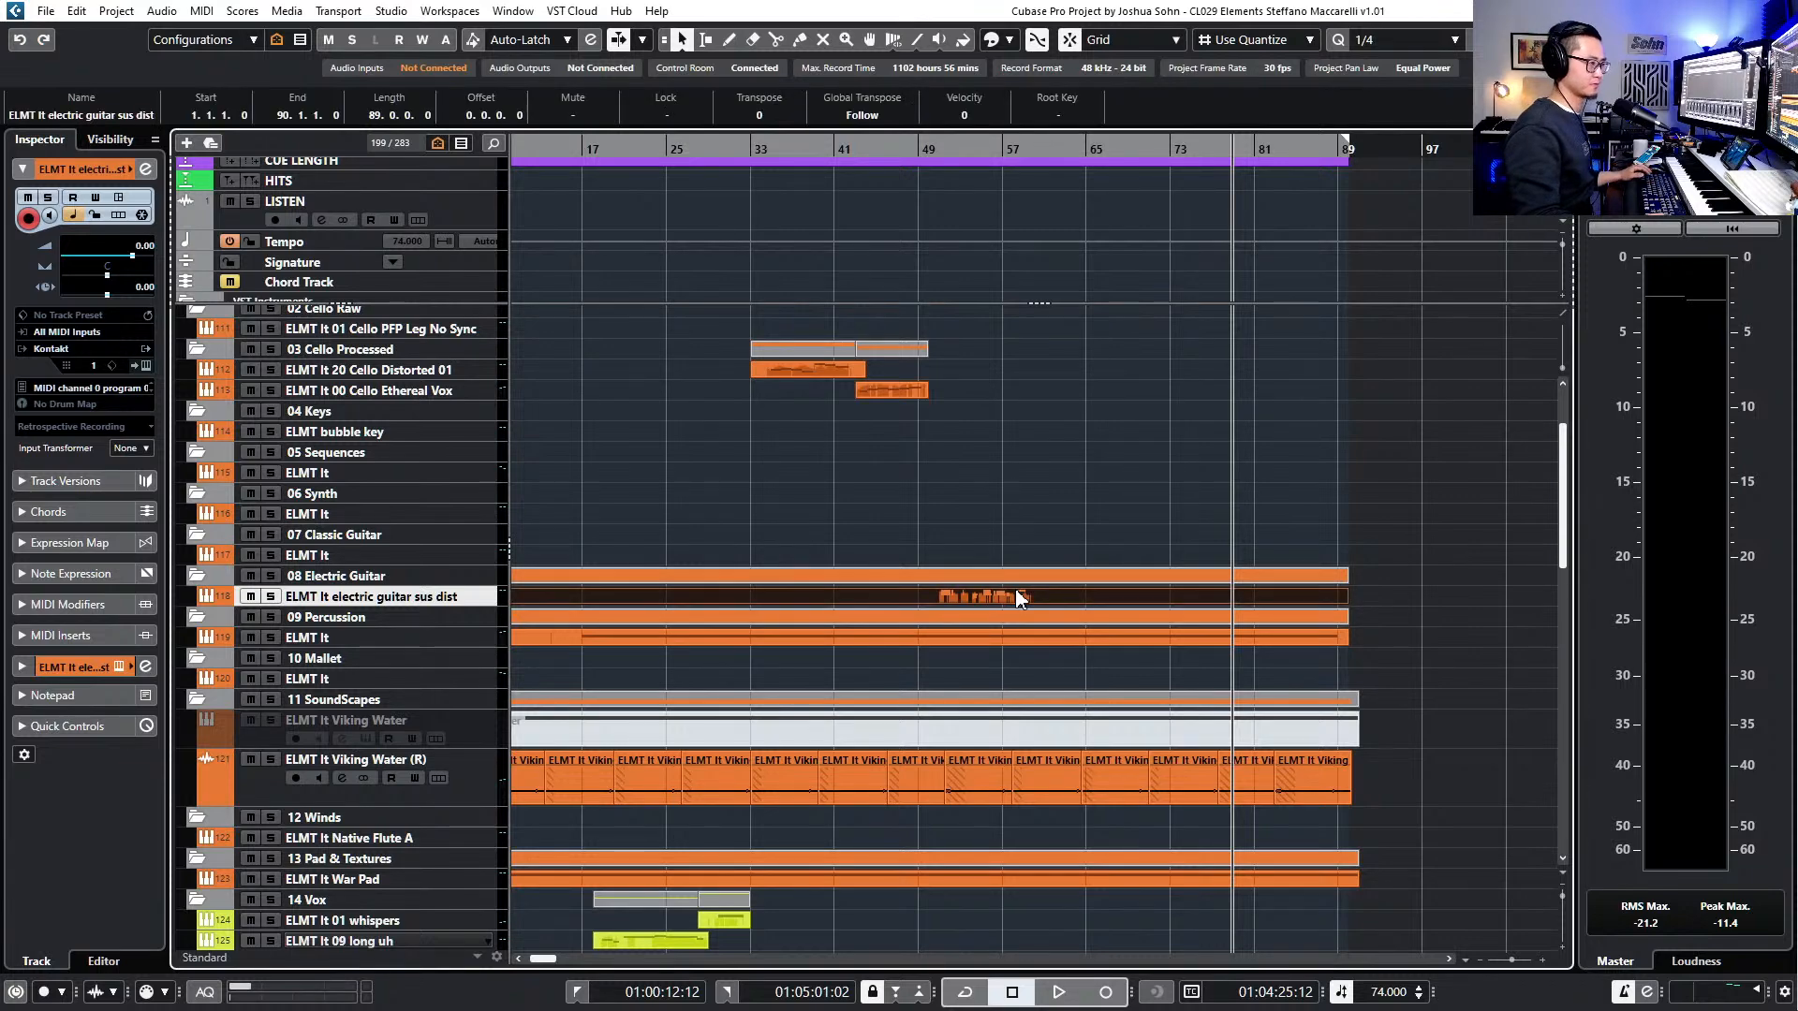
double_click(1020, 596)
key(g)
key(g)
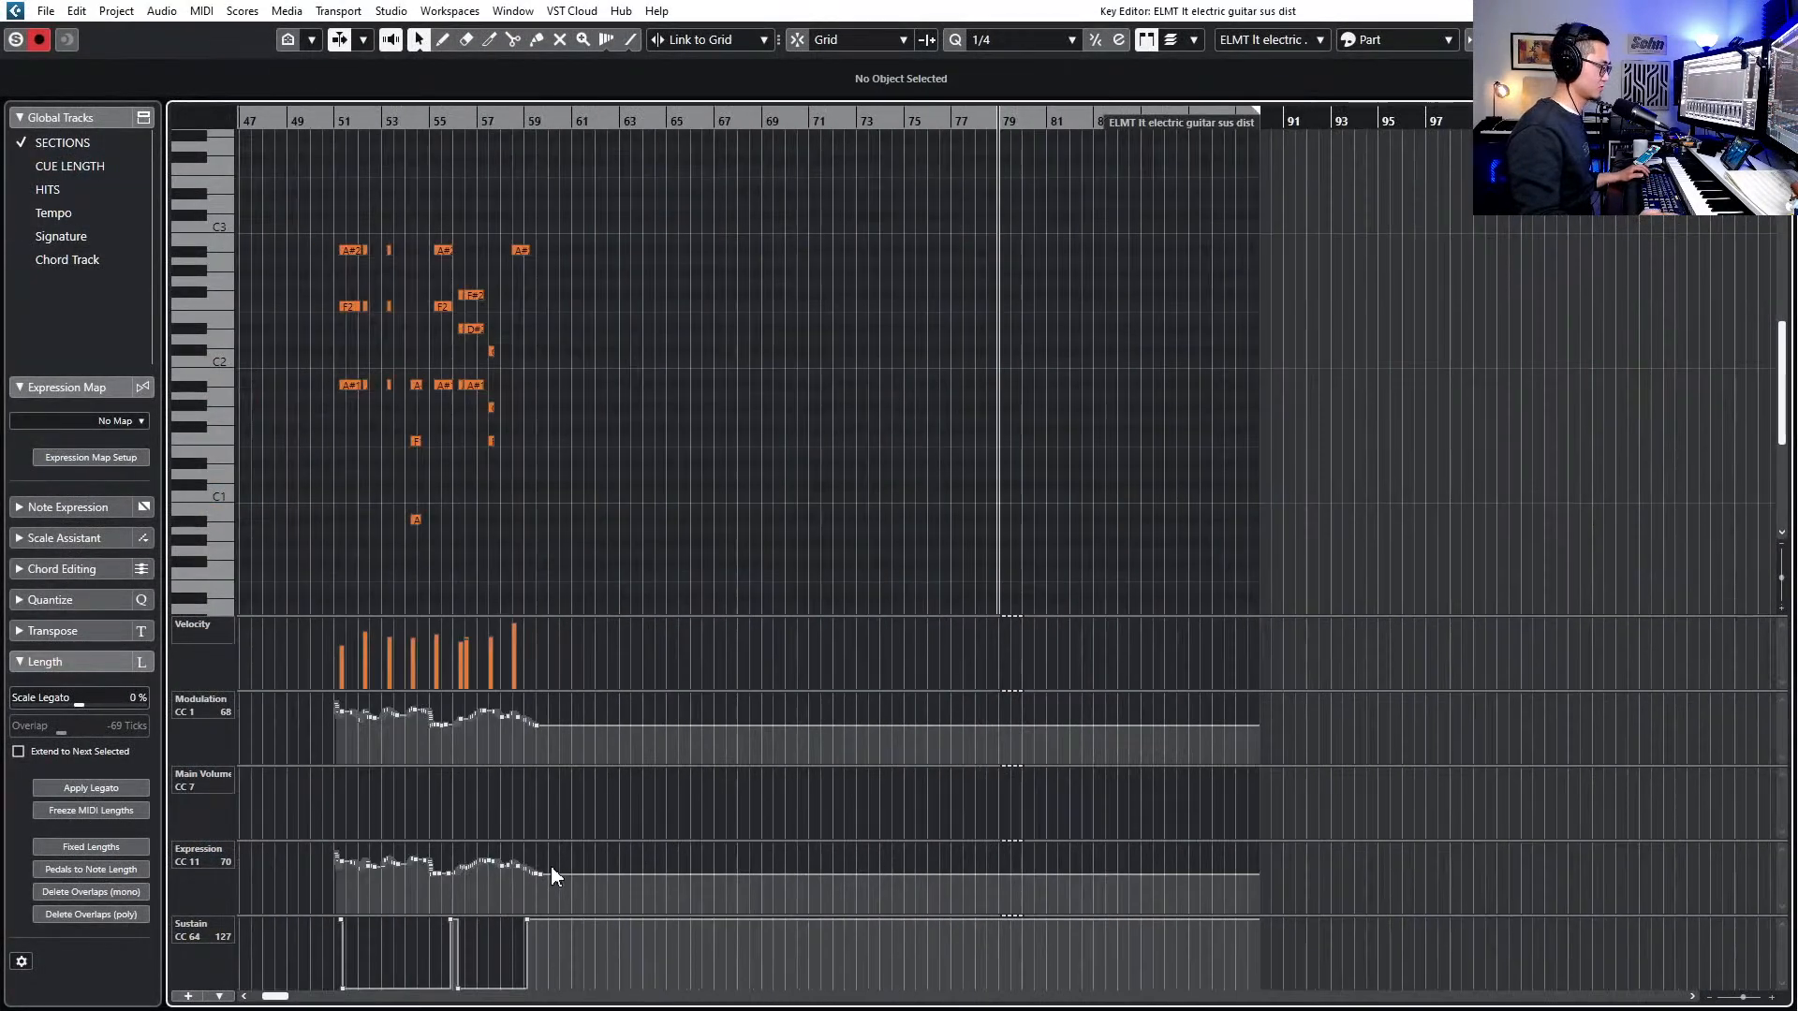
- Delete the recorded sustain (CC 64) changes before bar 59 in the electric guitar part
drag(470, 955, 450, 882)
key(Delete)
key(Delete)
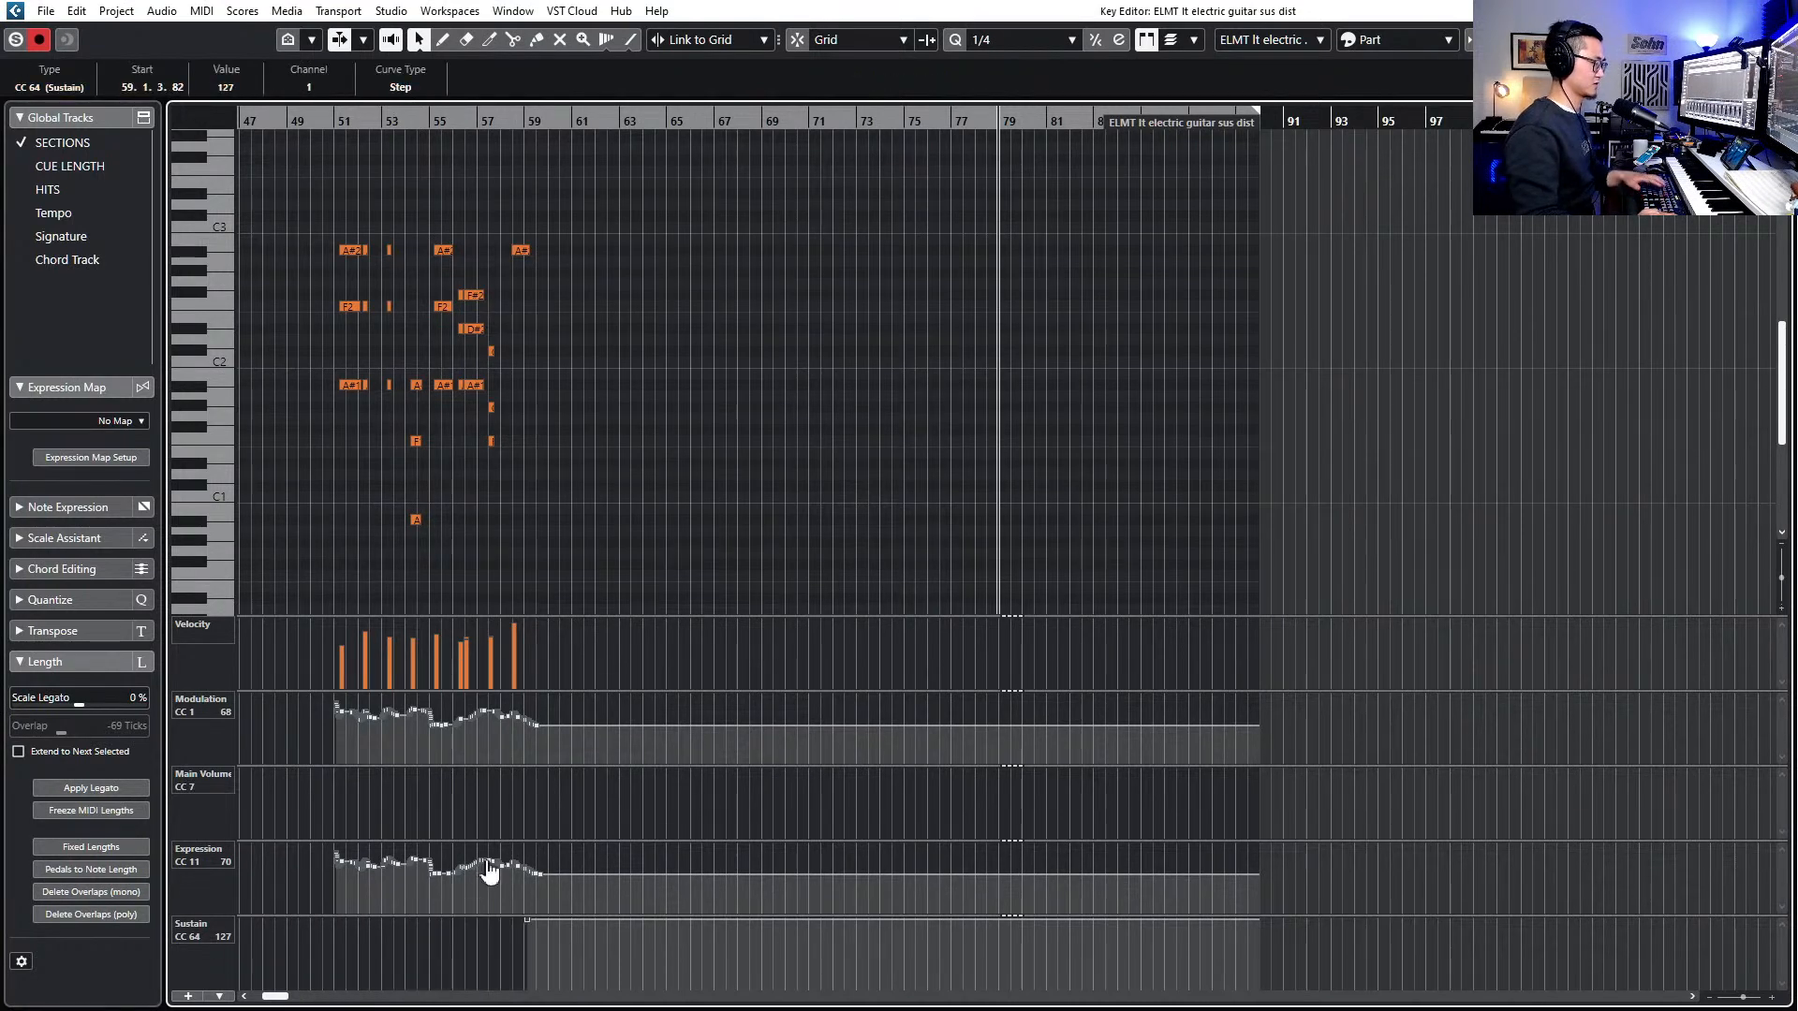
- Leave only the Length section expanded in the Inspector and try converting the sustain pedal data to note length
scroll(558, 374, up, 3)
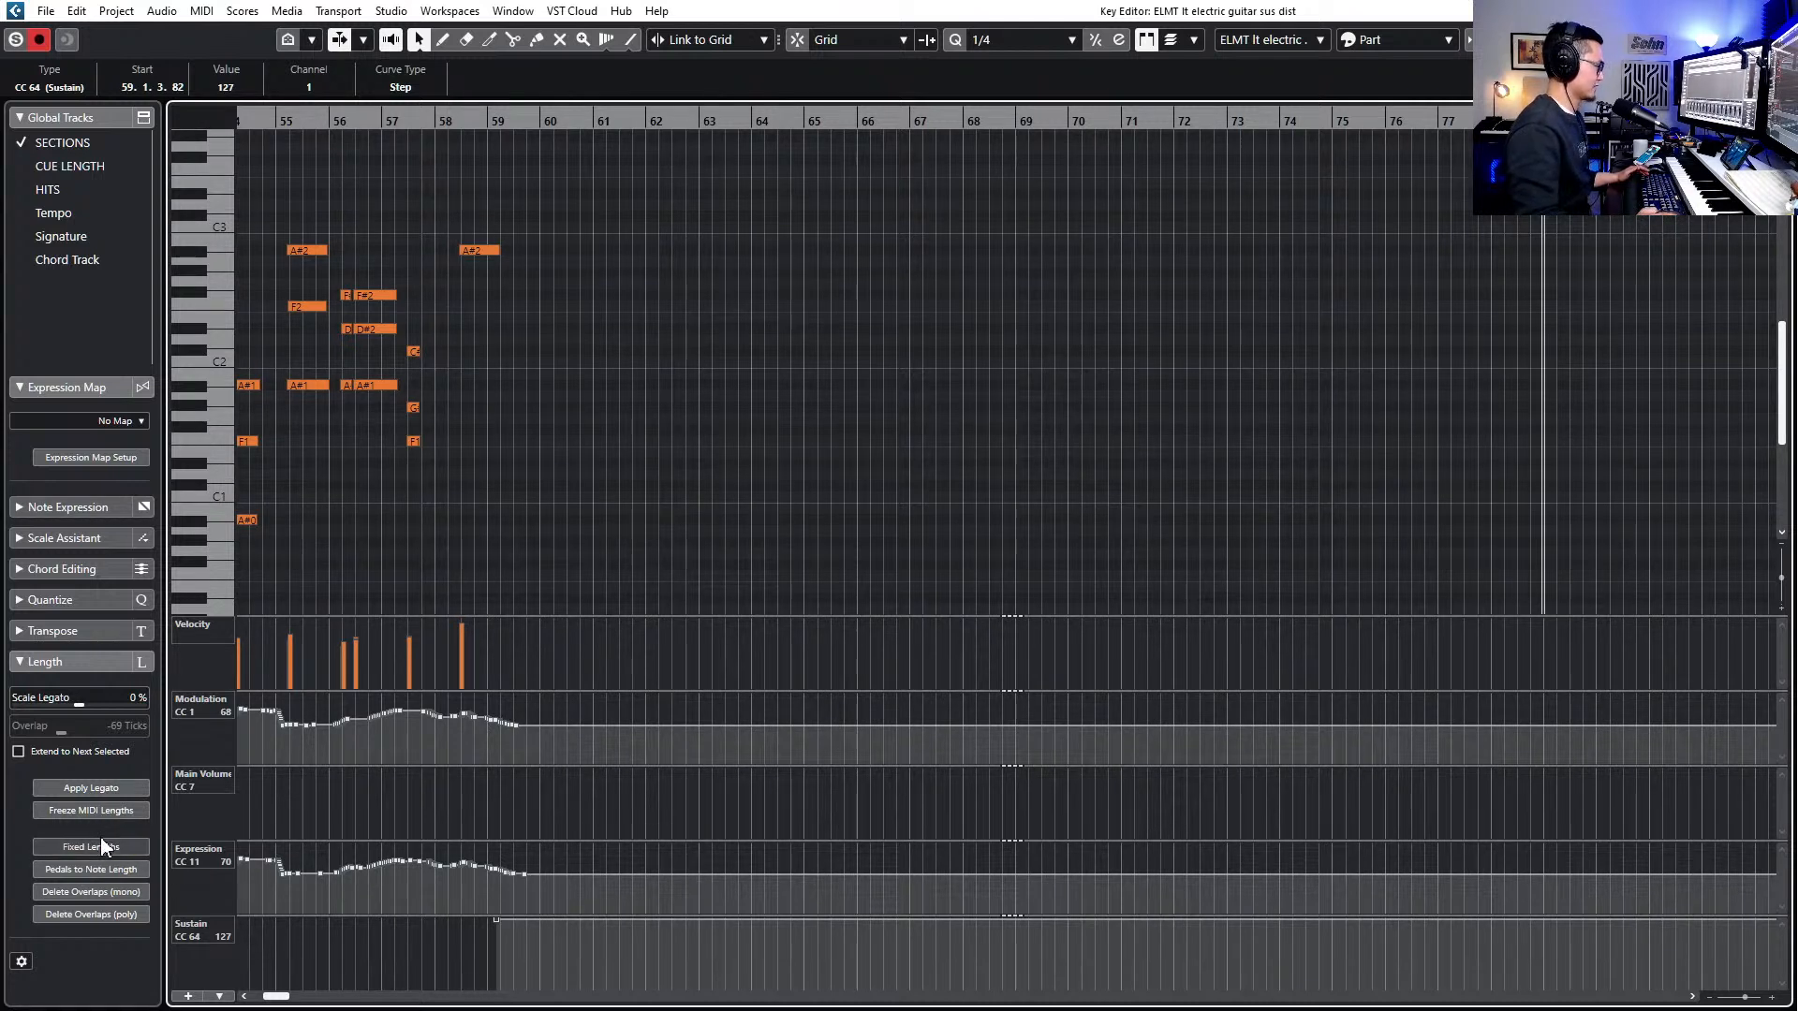
ctrl+click(35, 662)
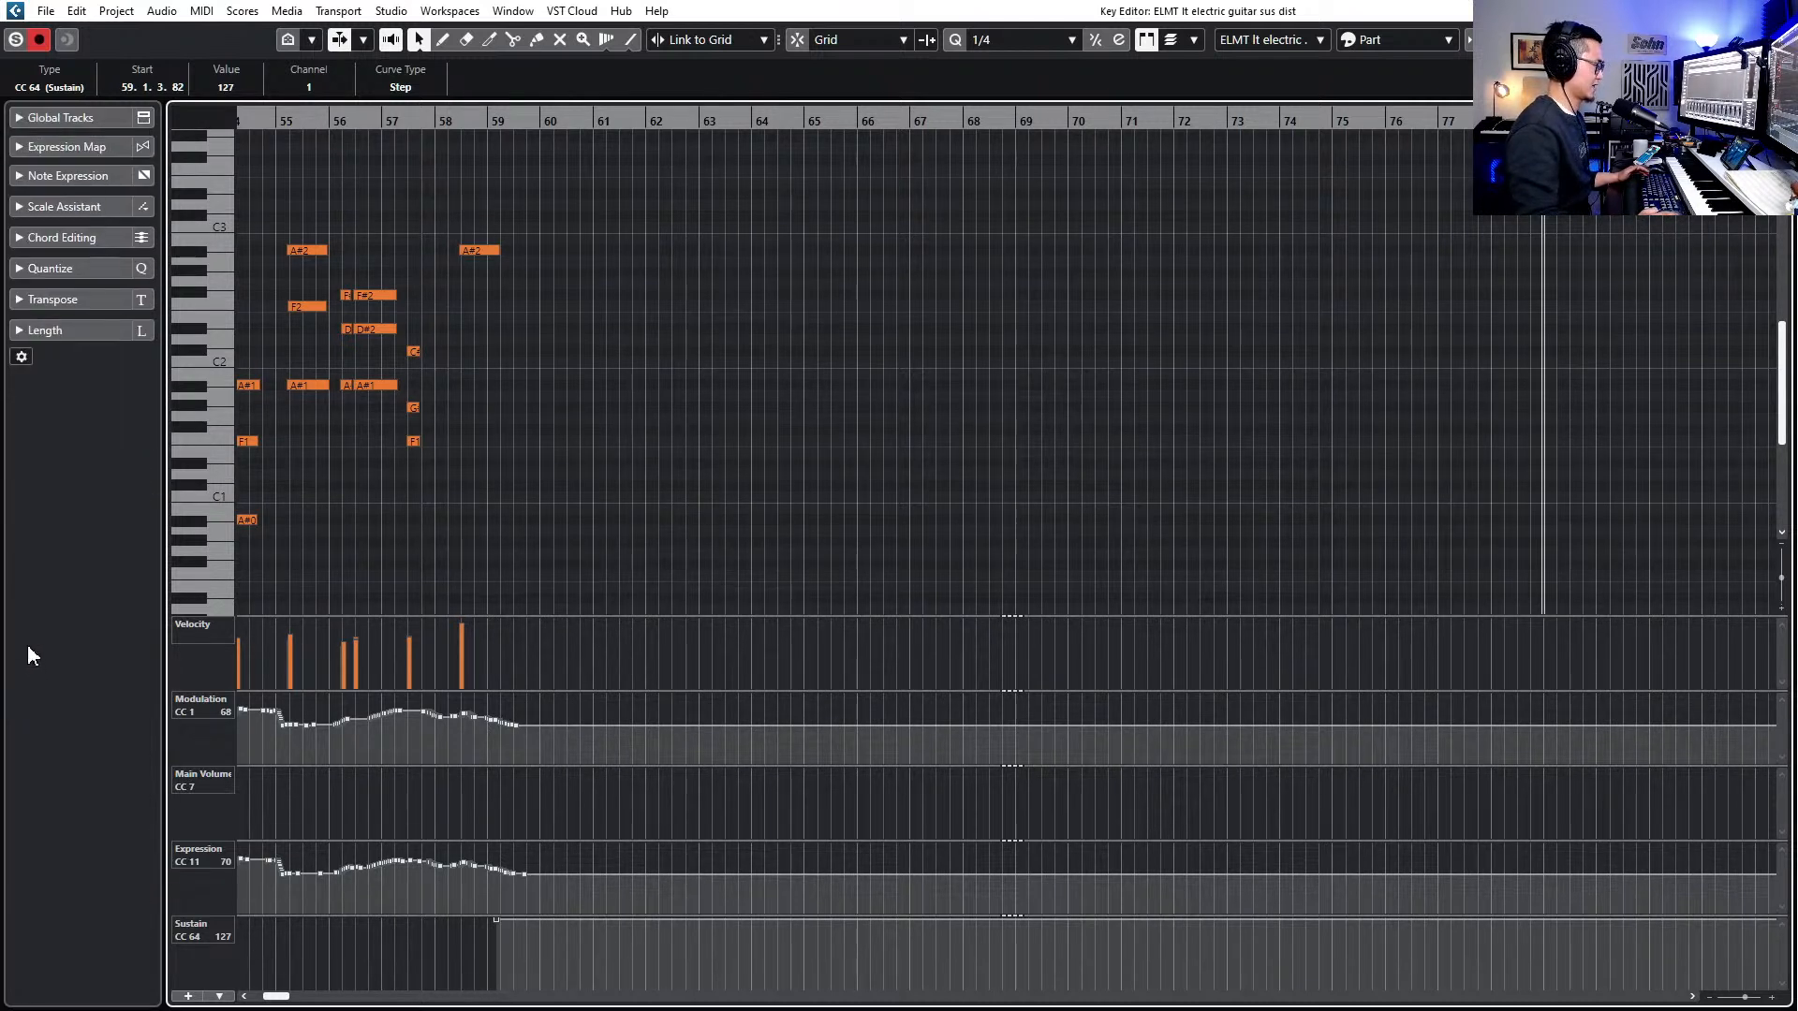
click(23, 329)
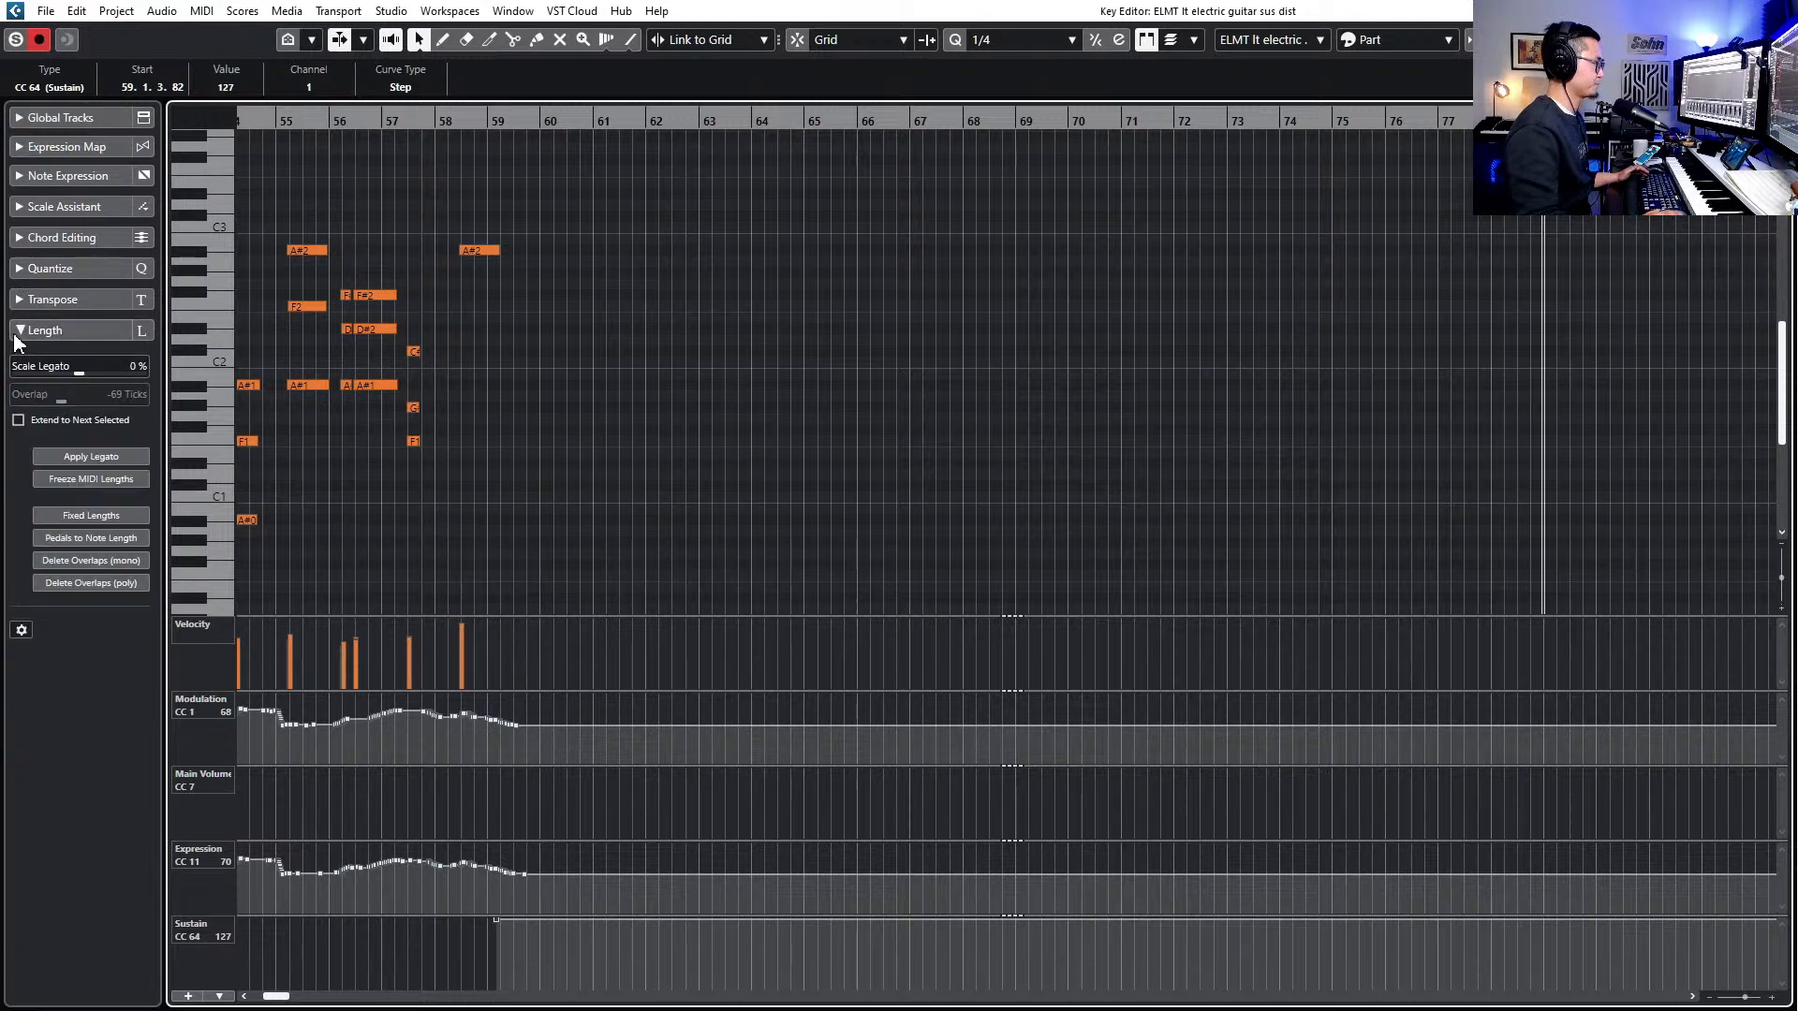
click(114, 539)
scroll(766, 419, down, 2)
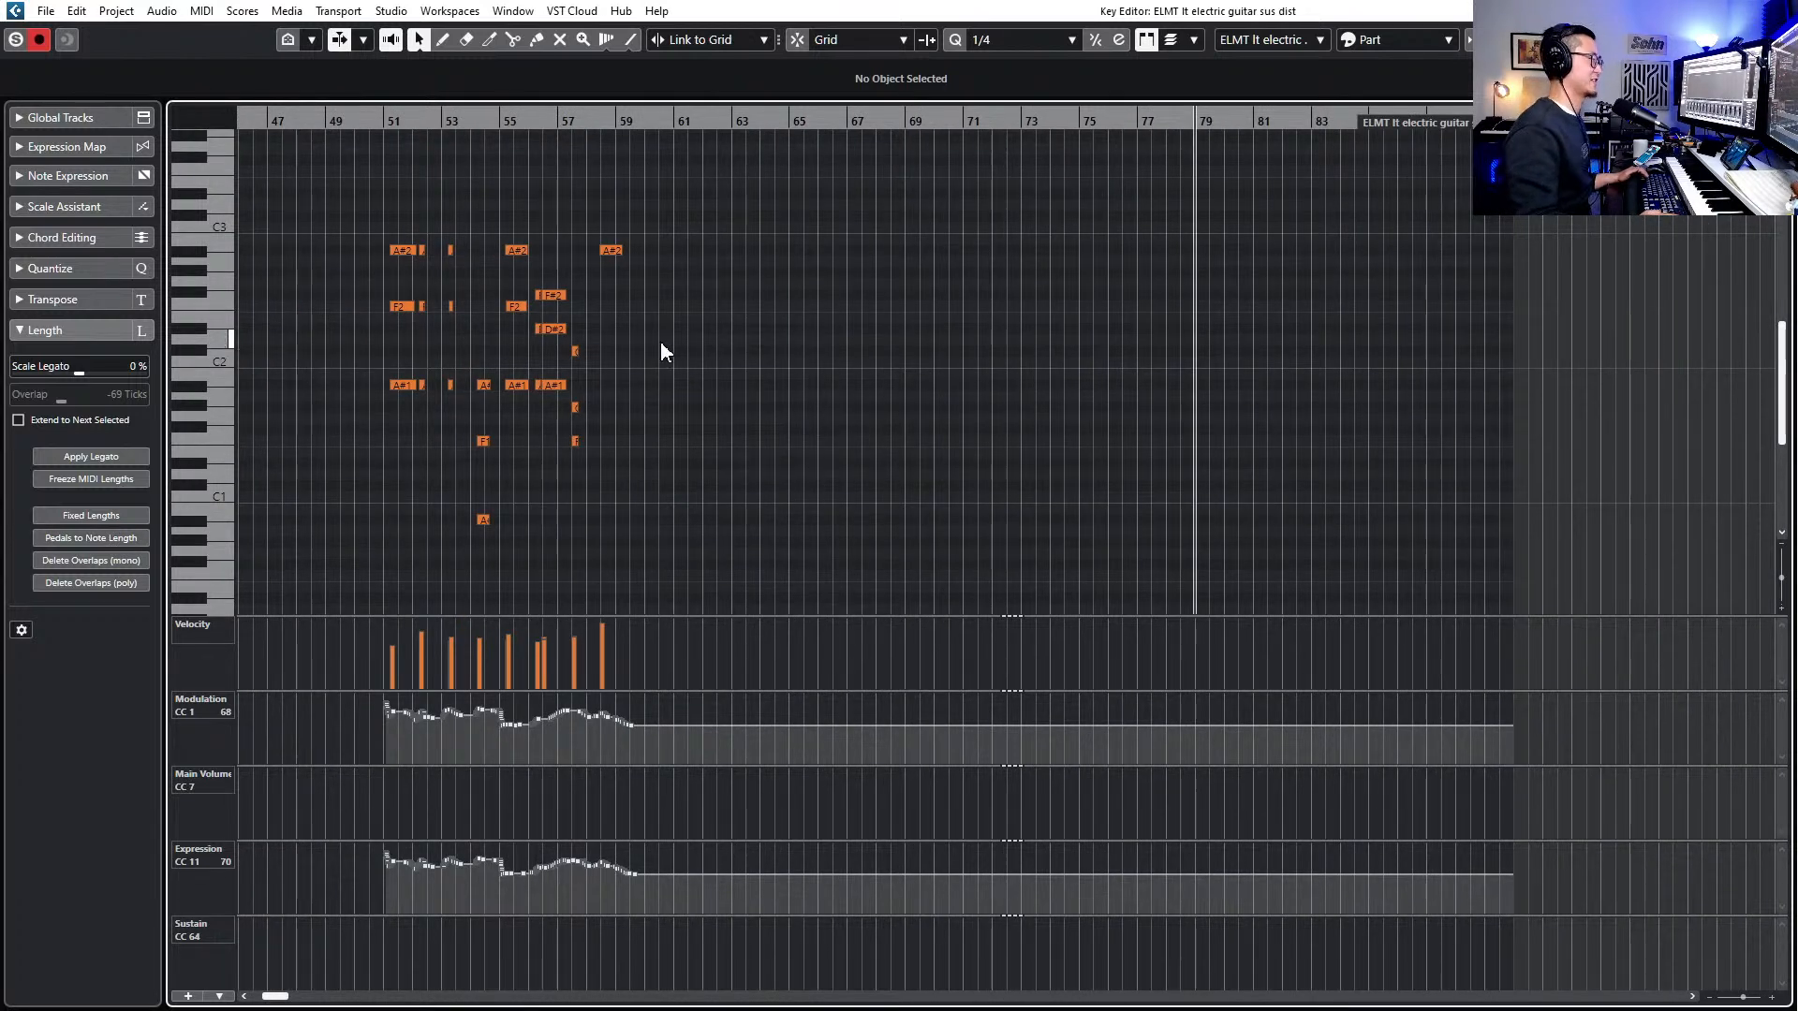
- Lengthen the last A#2 guitar note slightly past the remaining sustain point in bar 59 and apply Pedals to Note Length
click(611, 250)
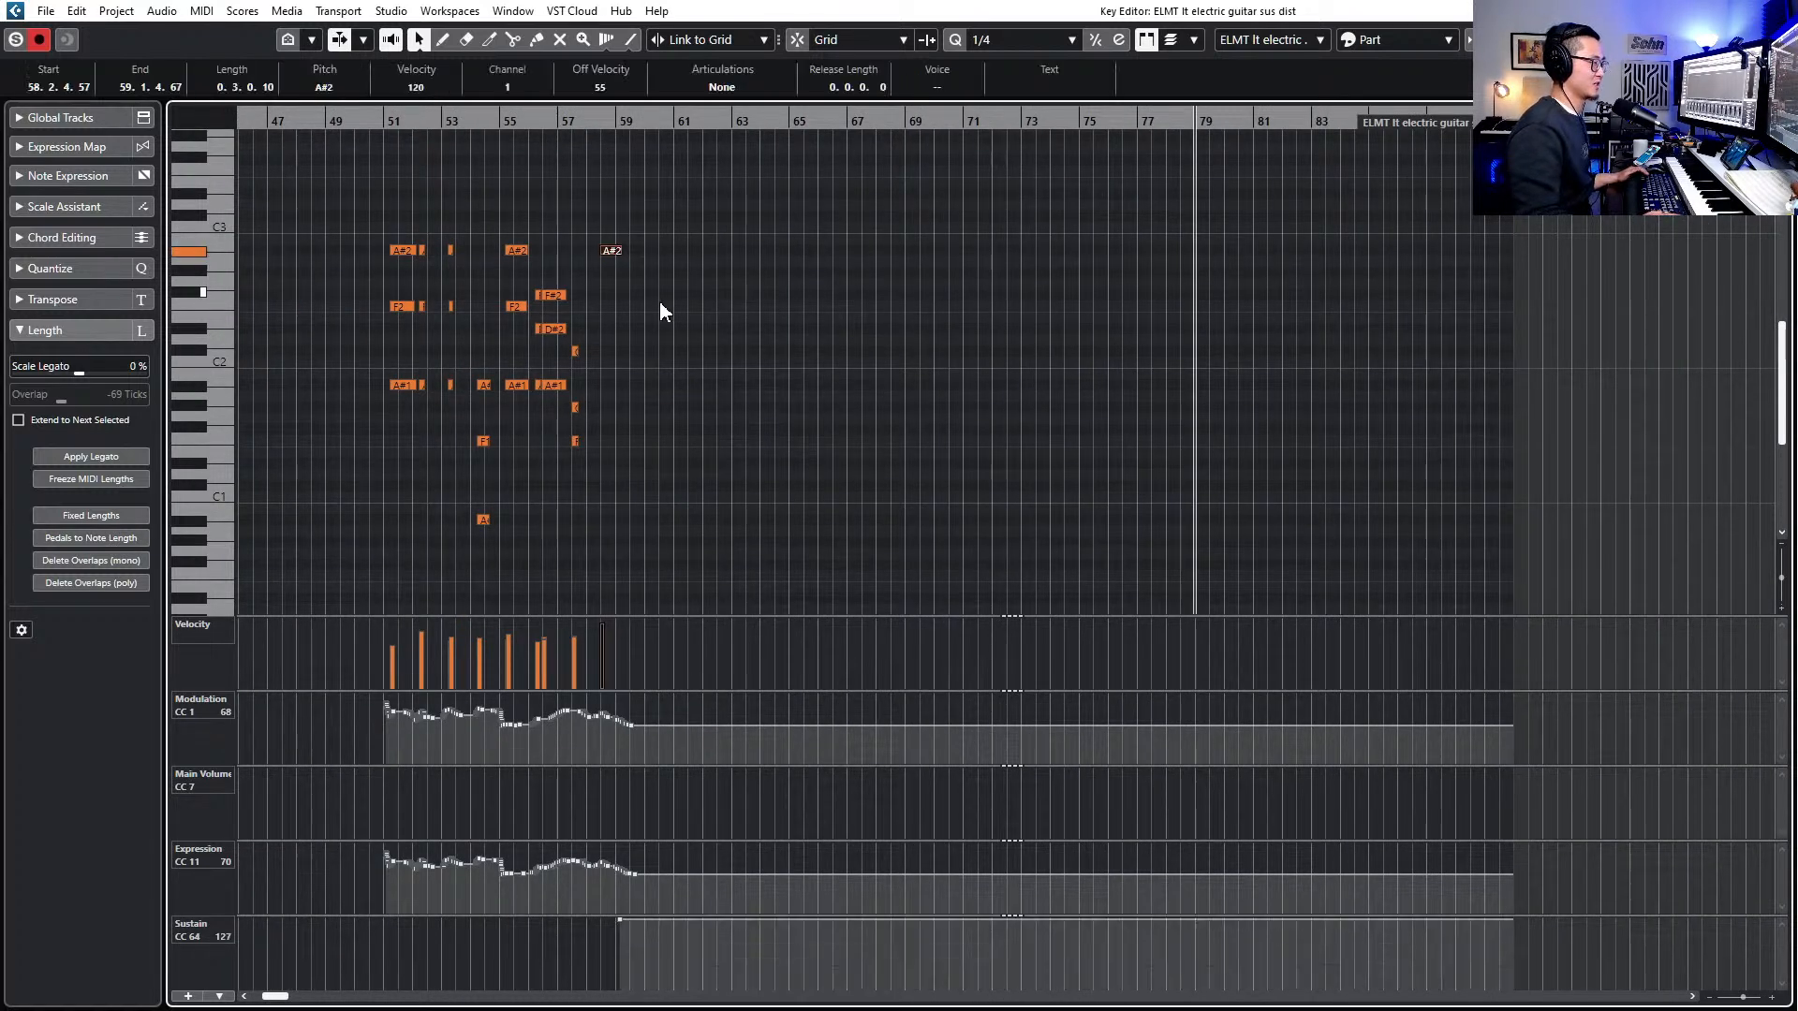
scroll(637, 394, up, 5)
drag(588, 251, 594, 253)
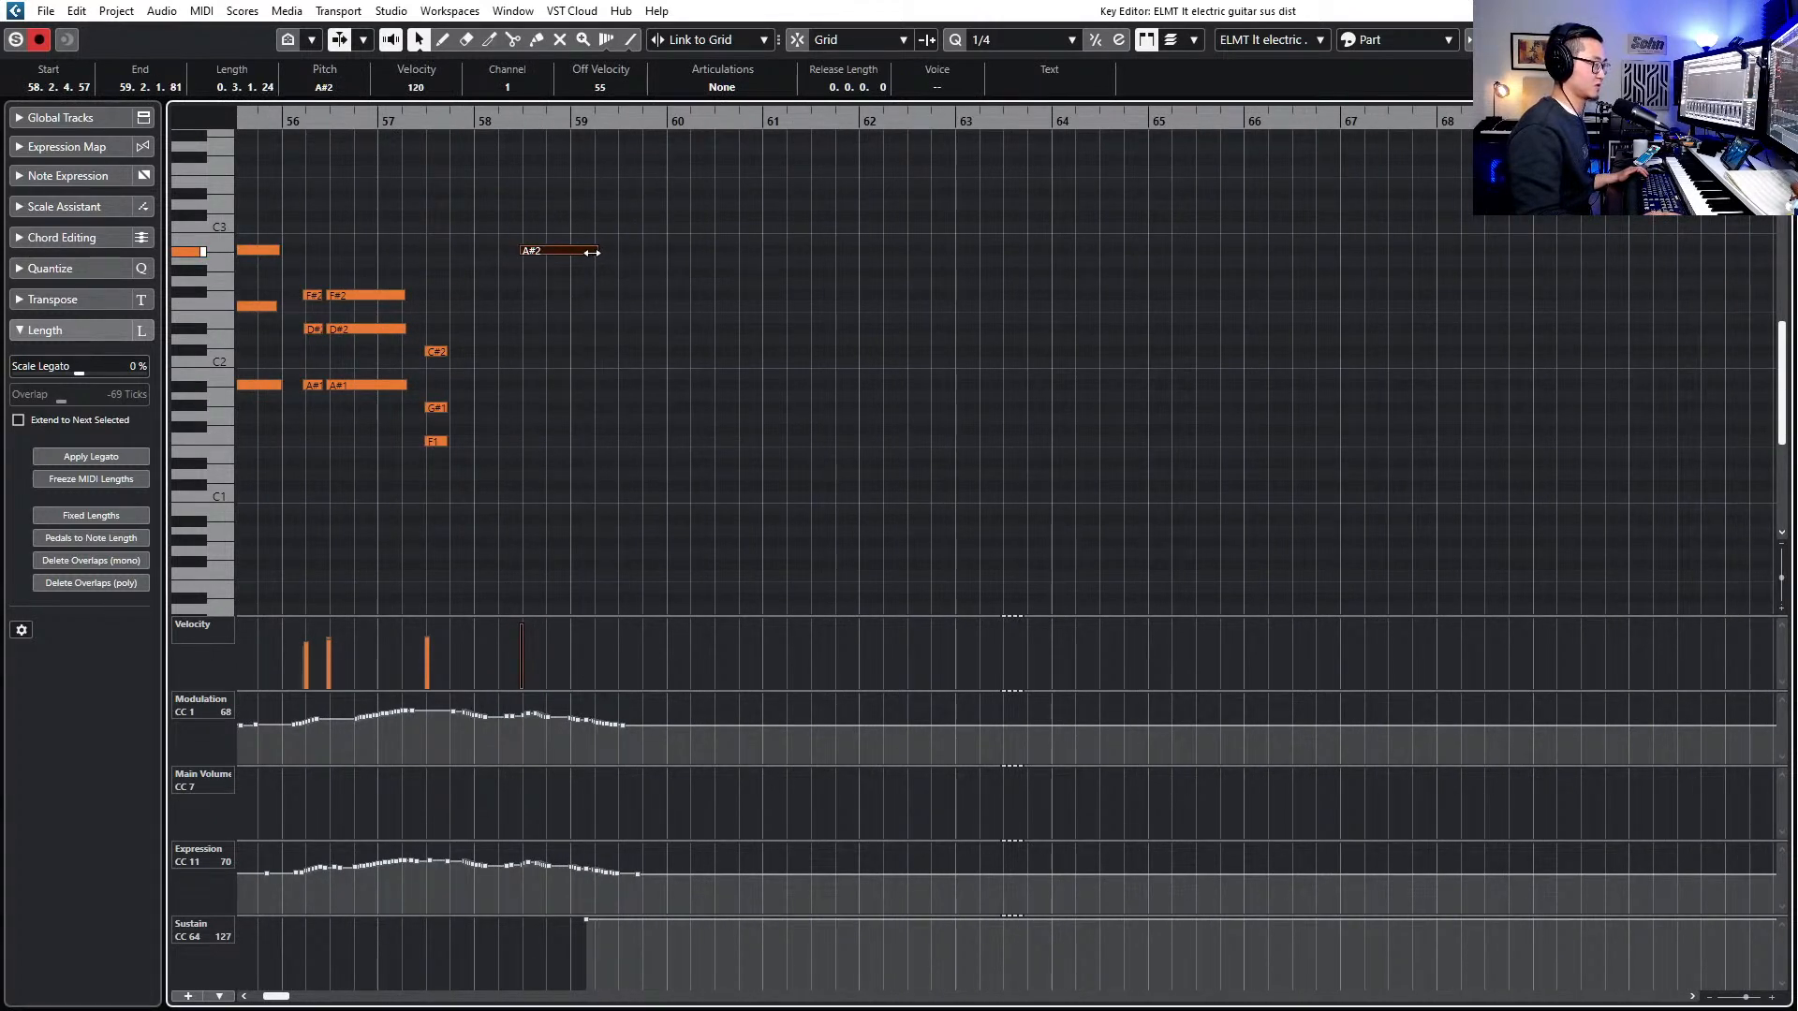
click(108, 536)
scroll(758, 348, down, 2)
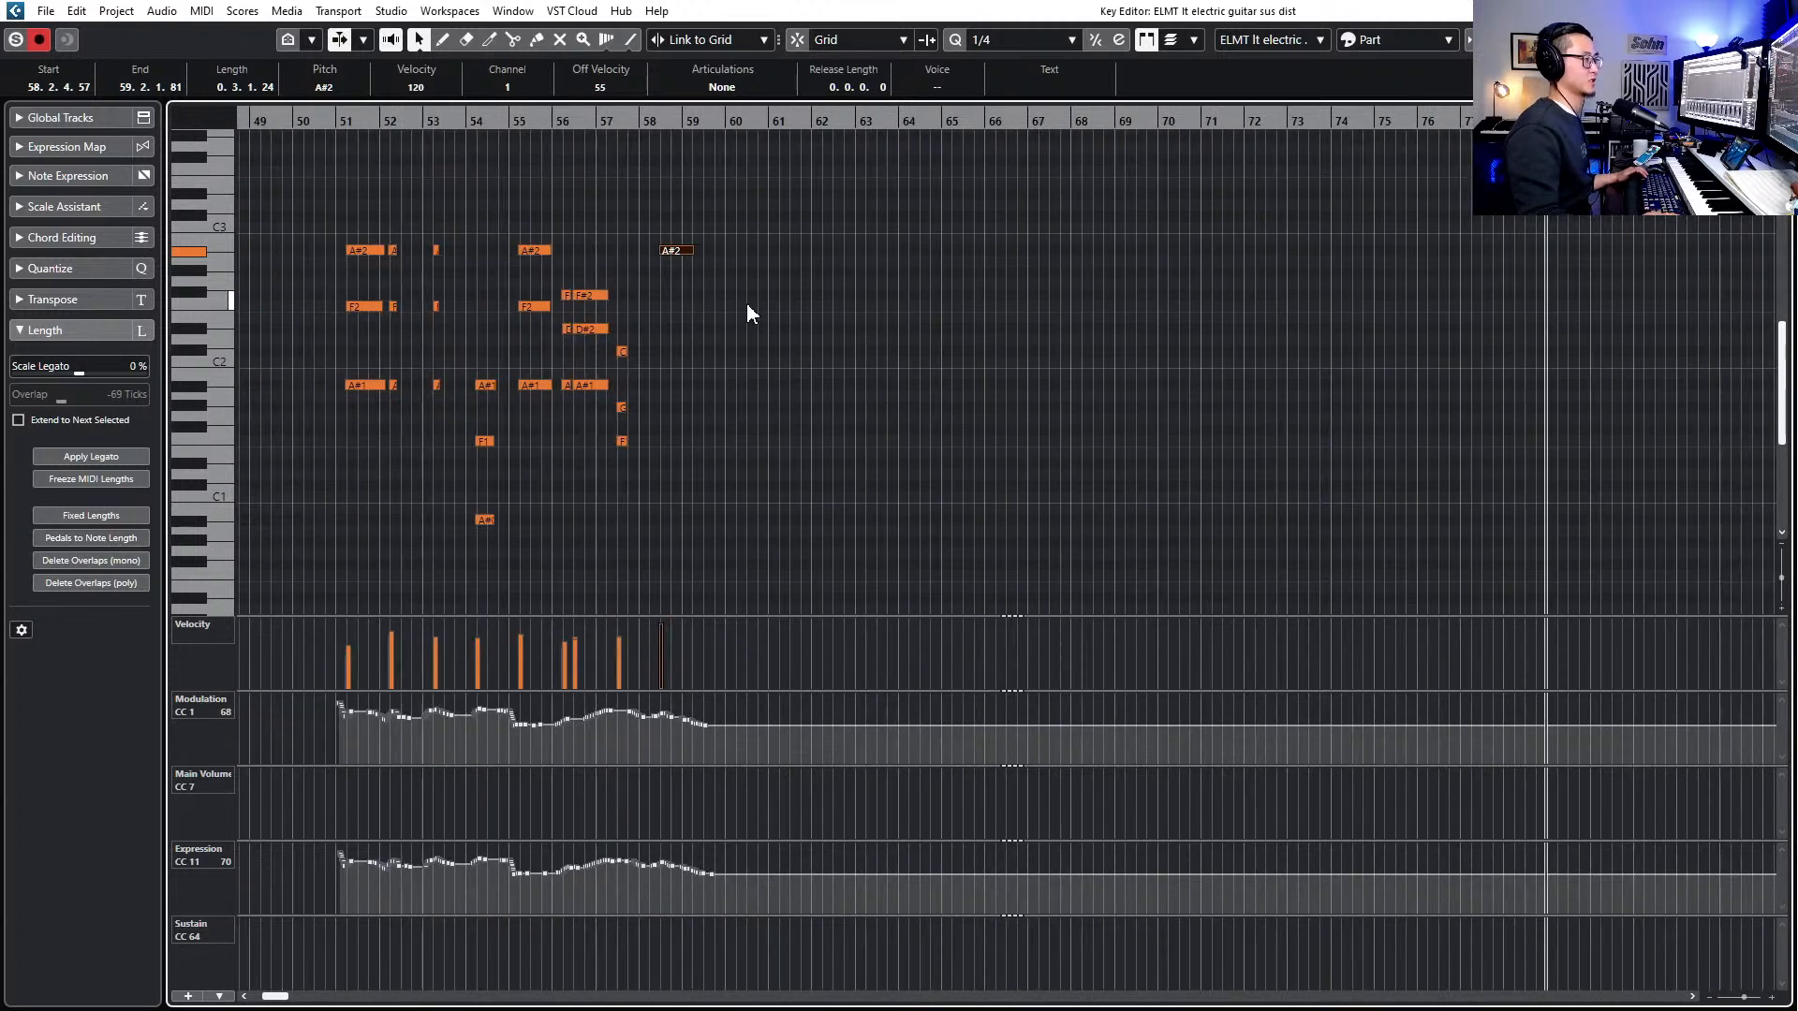
- Stretch the last A#2 guitar note to the end of the part, ending at 89.4.4.24
scroll(706, 273, down, 2)
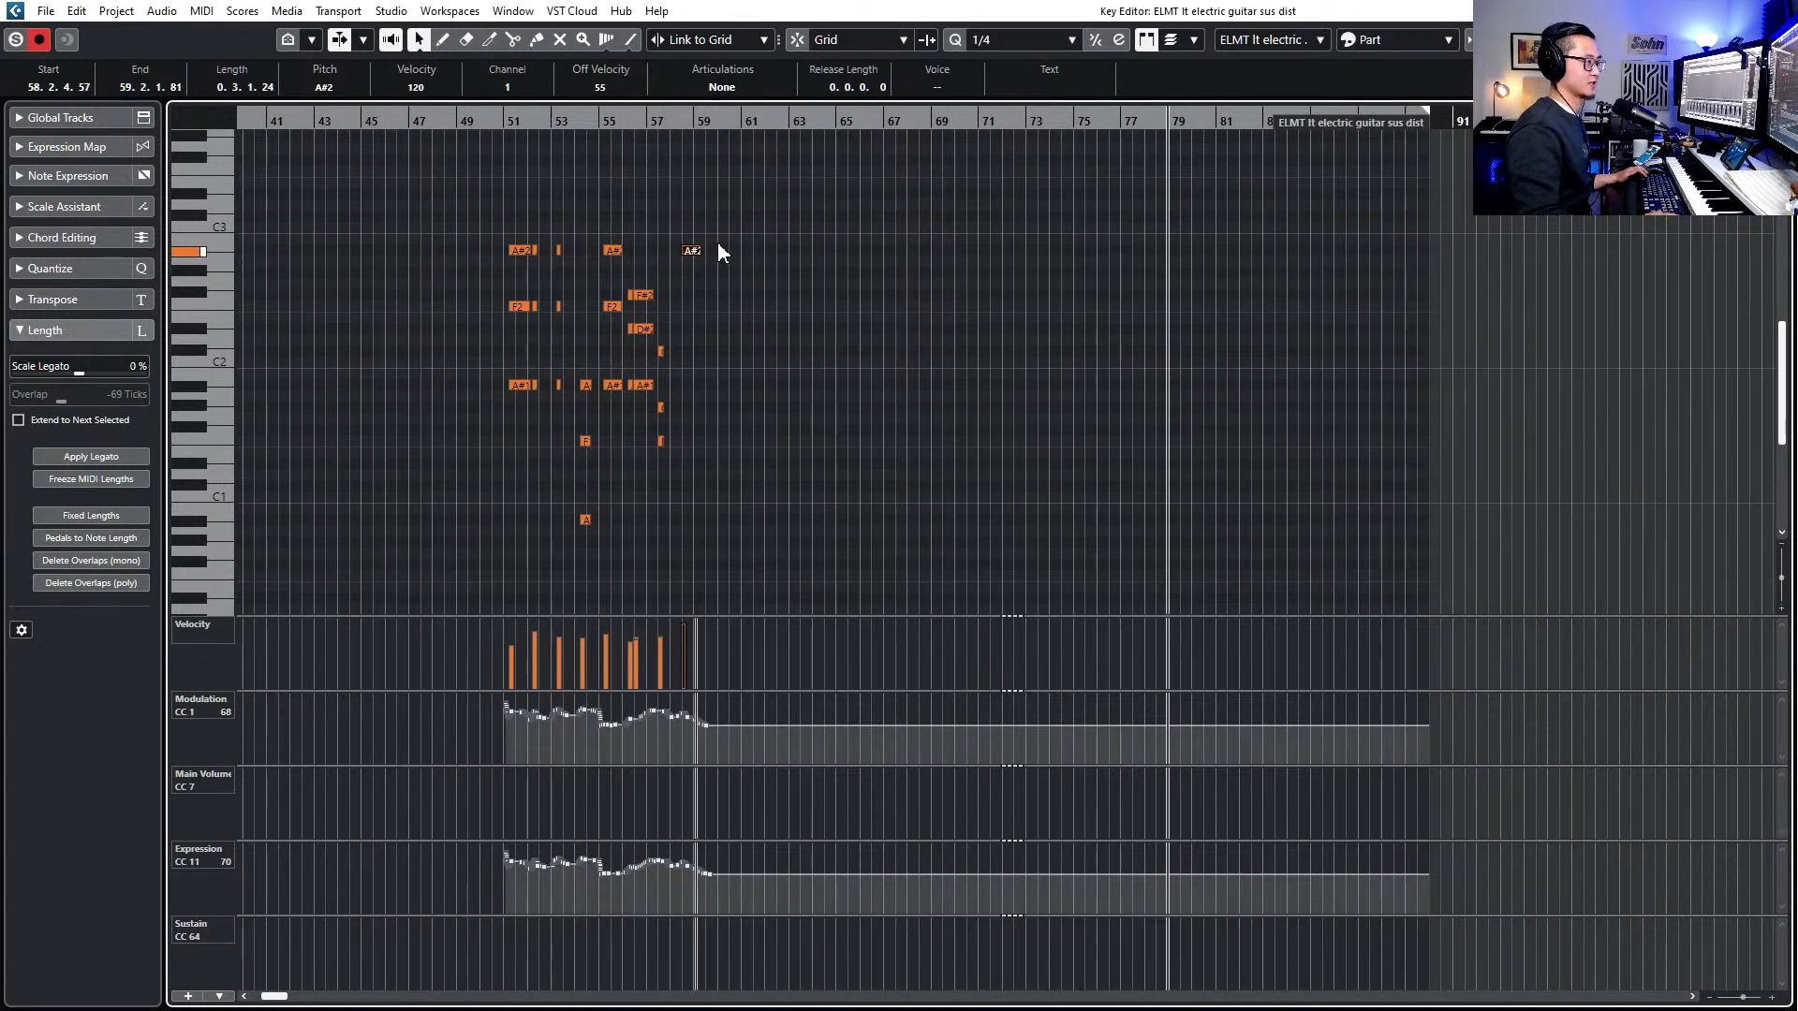
drag(702, 250, 1427, 249)
scroll(1423, 257, up, 1)
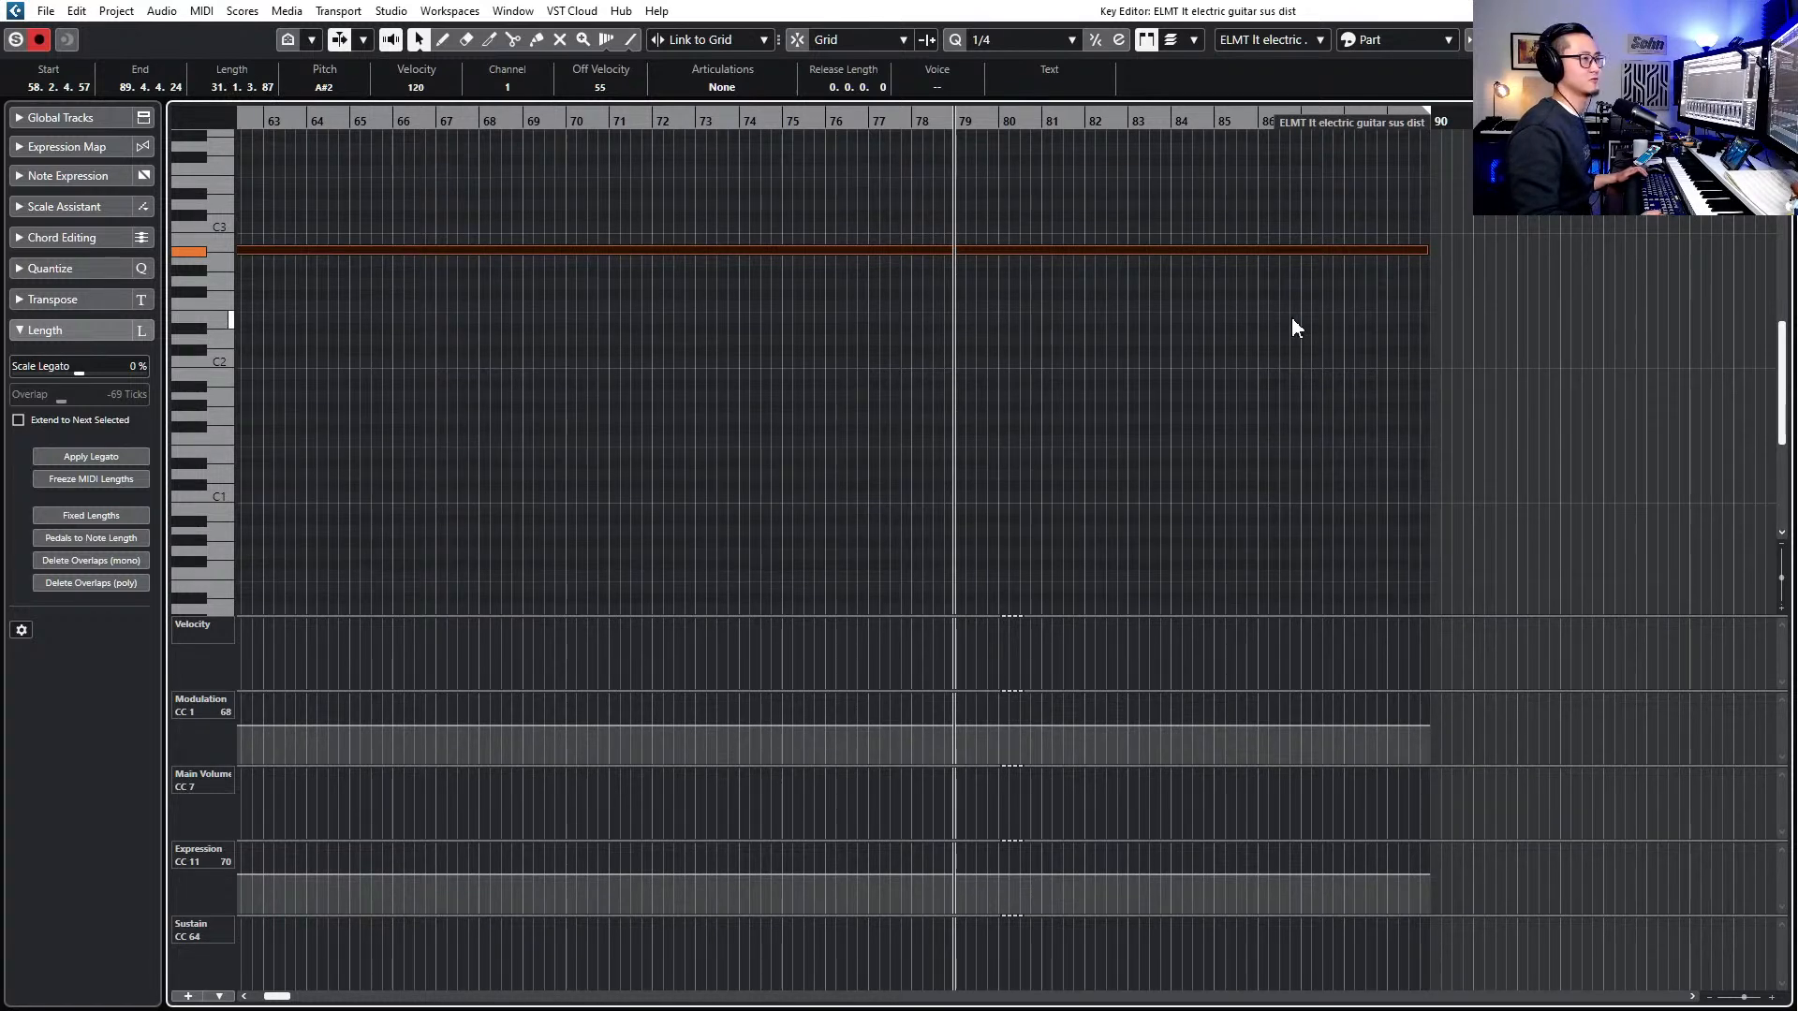
scroll(1290, 337, down, 1)
scroll(1364, 301, up, 2)
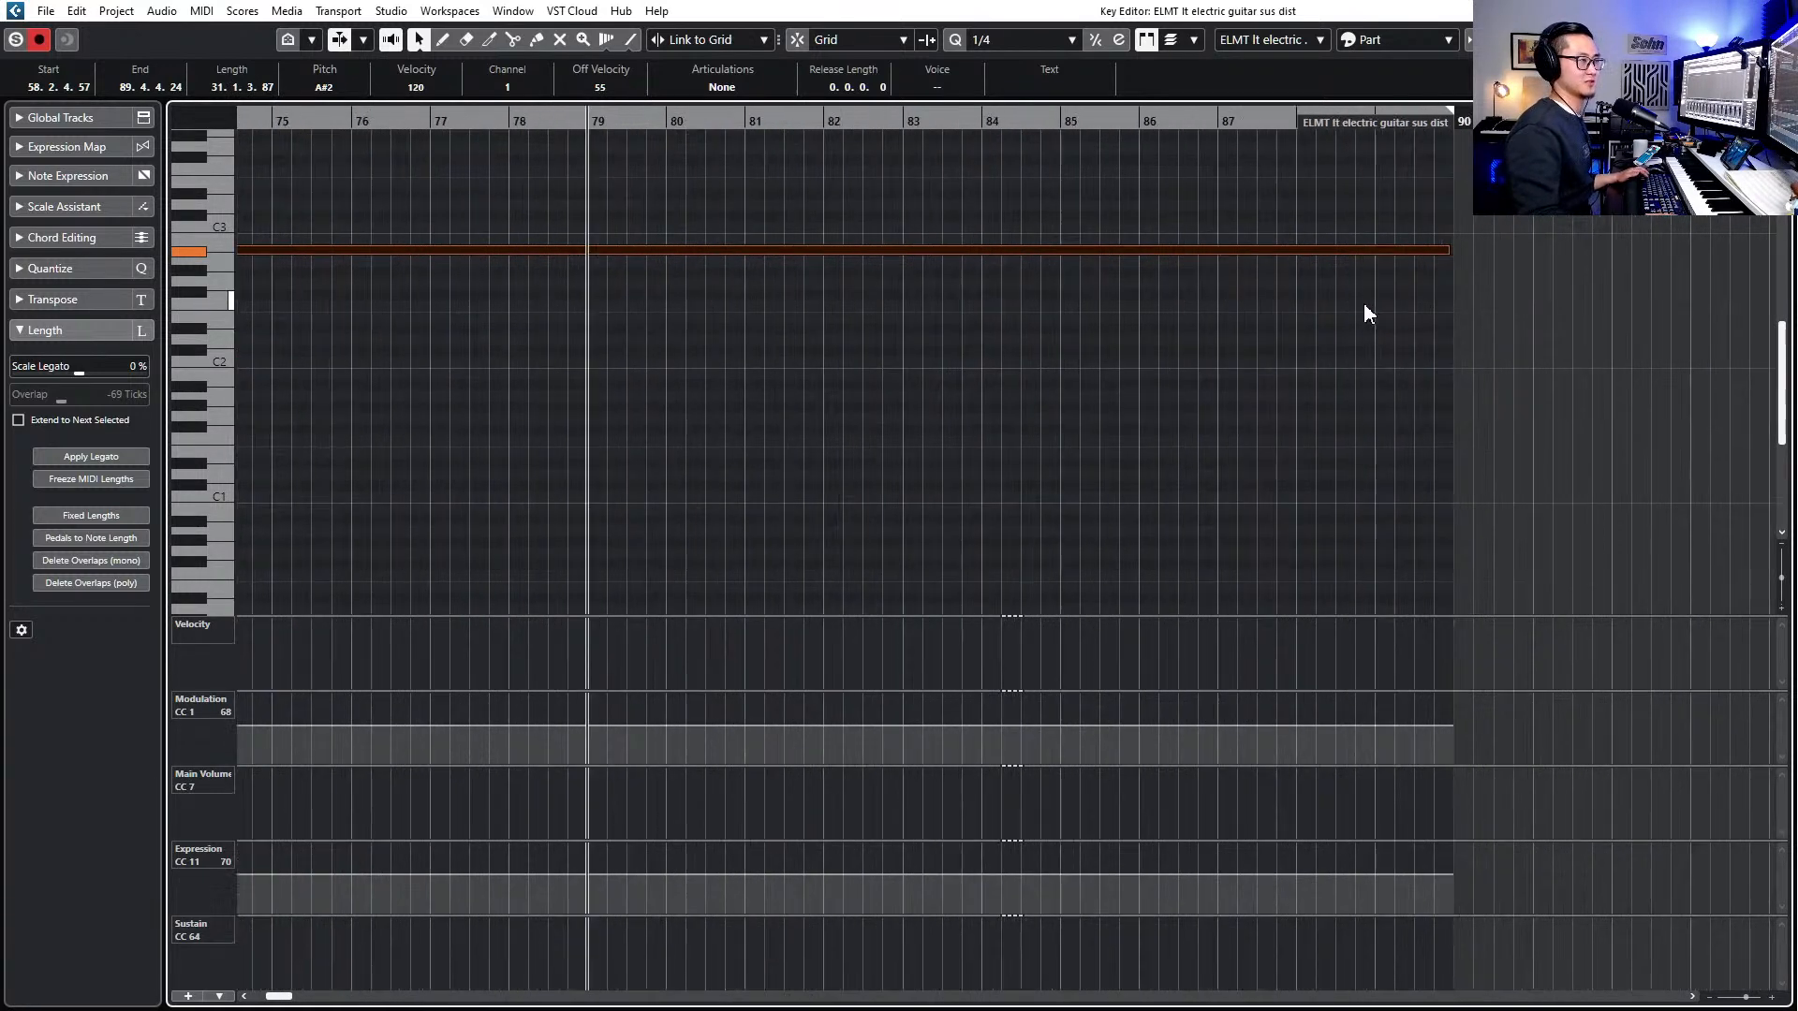
- Move the project cursor to the start of bar 89, close the Key Editor and compare where the other tracks' parts end
click(1330, 123)
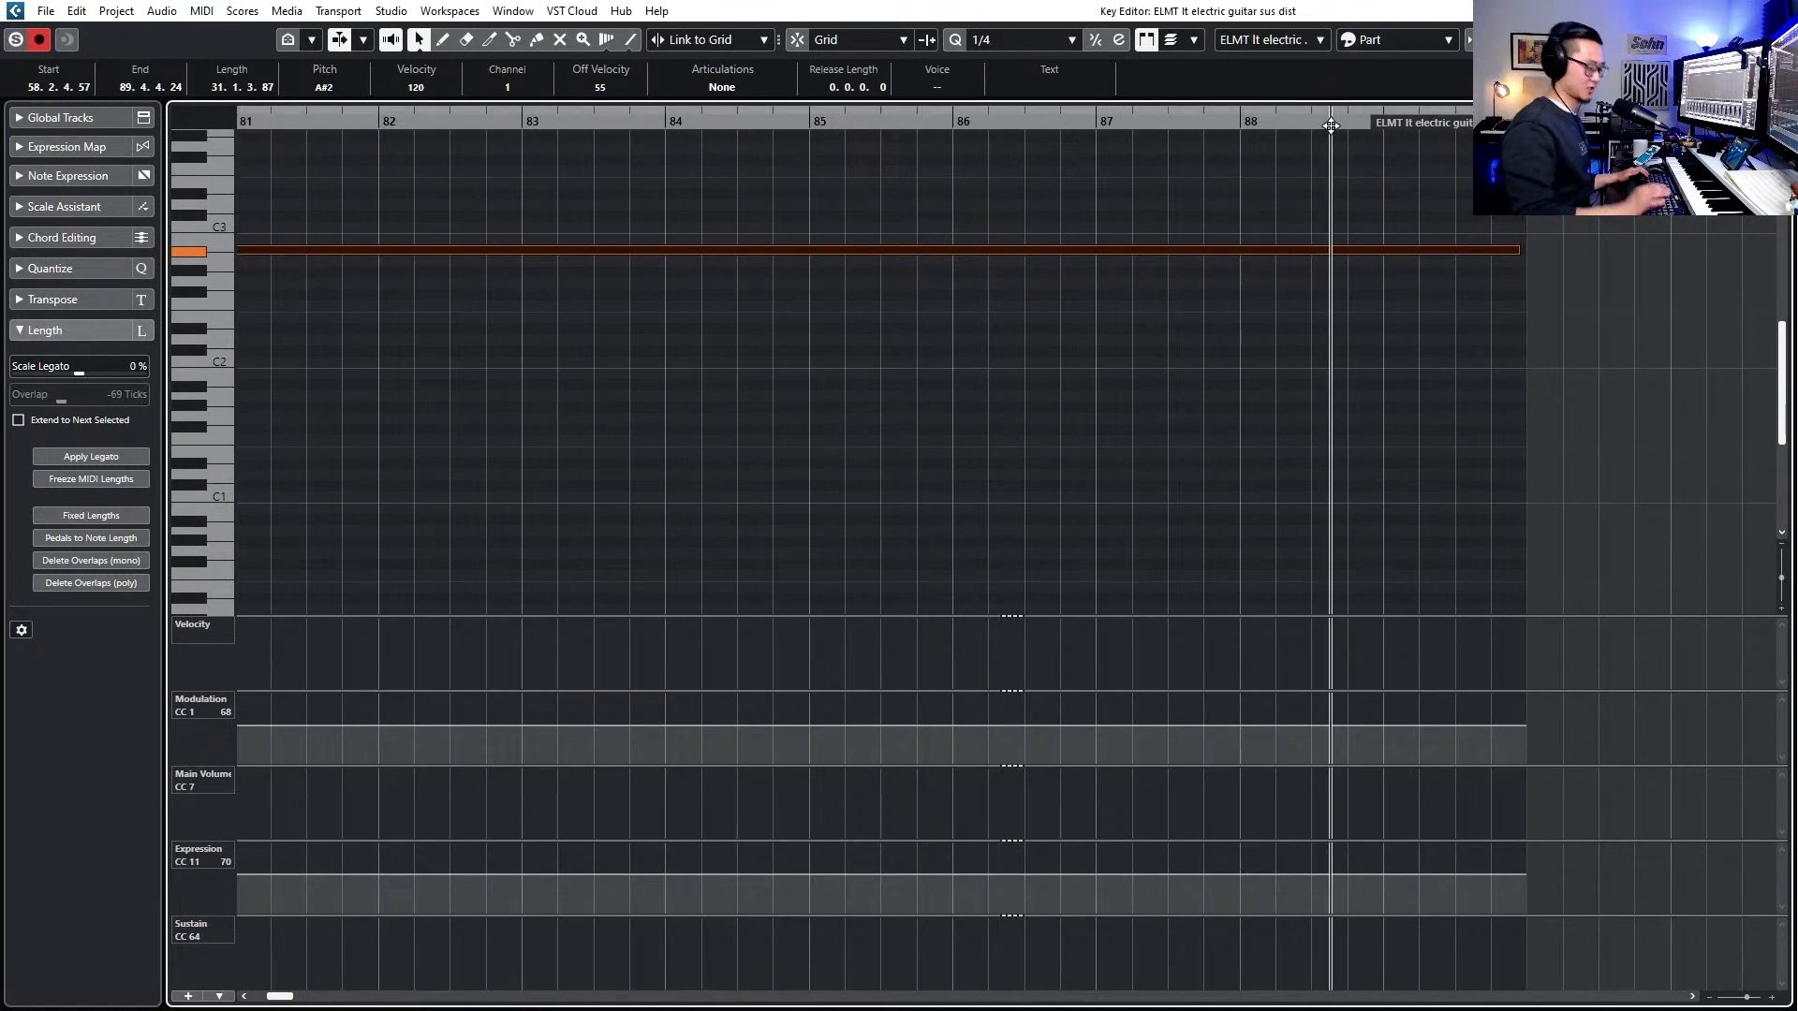
key(KP_Add)
key(Return)
scroll(1317, 313, up, 6)
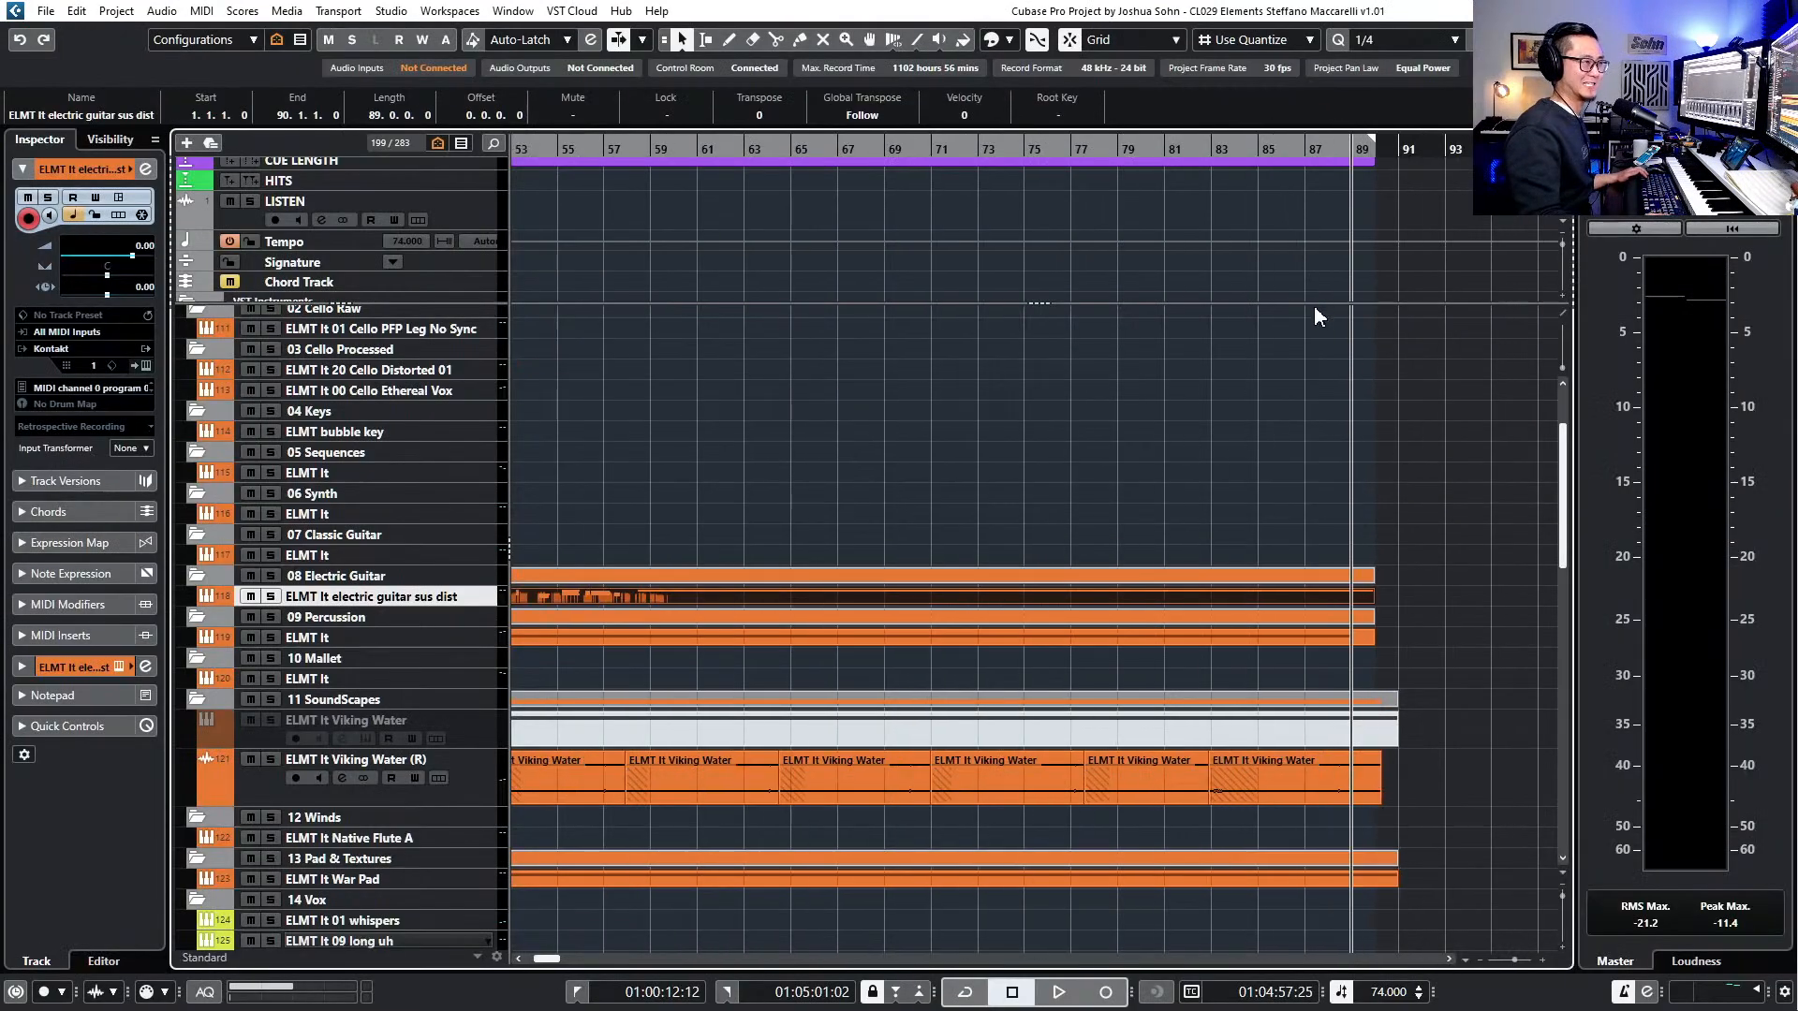
scroll(1247, 320, down, 5)
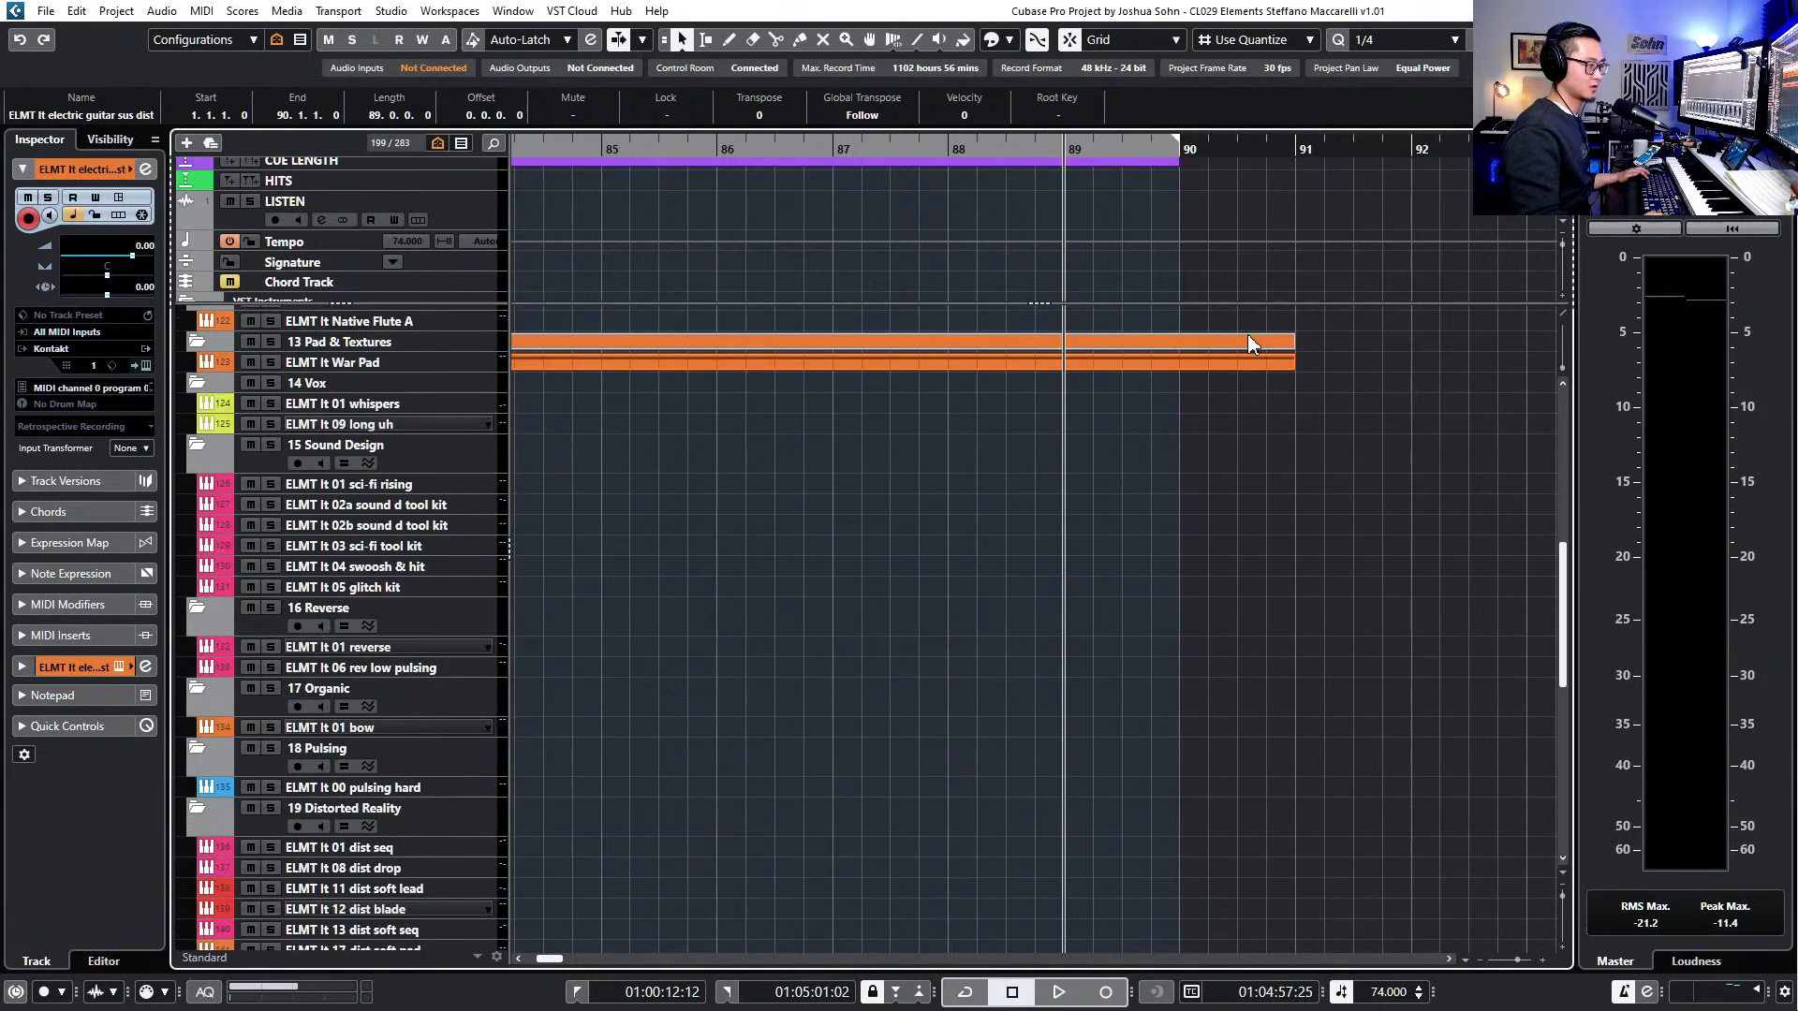
scroll(1248, 329, up, 6)
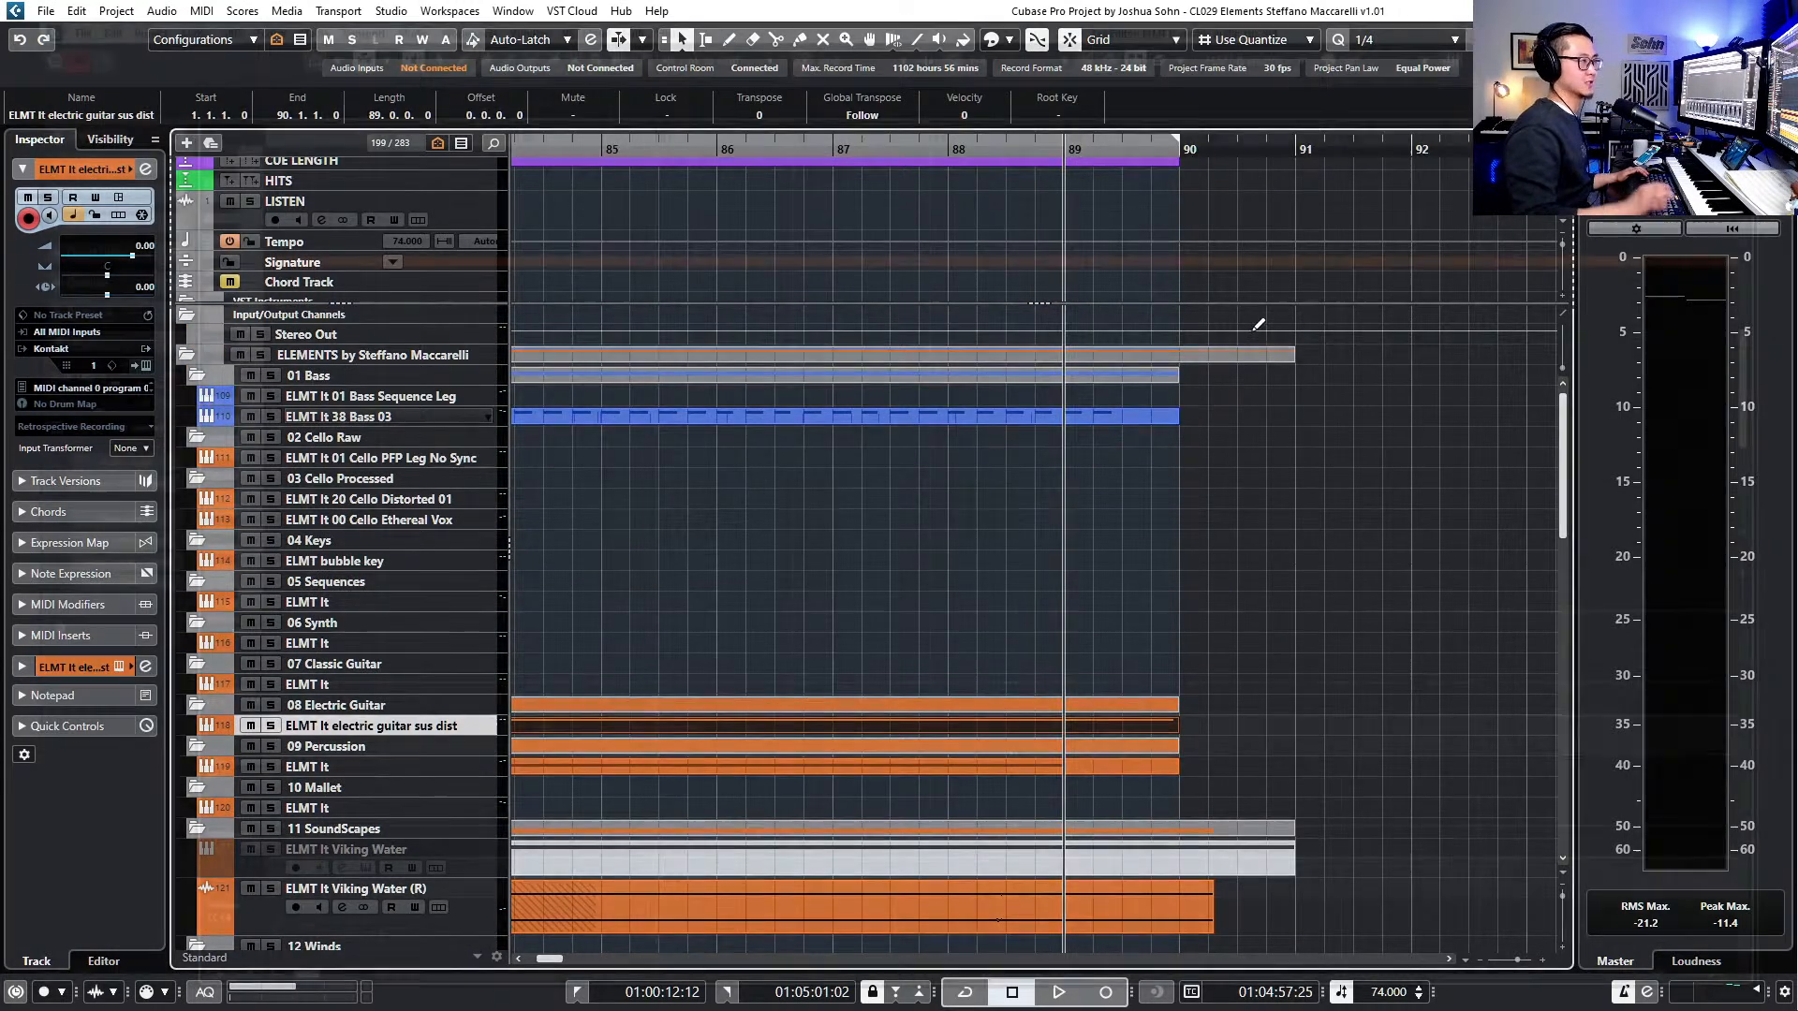
- Shorten the long A#2 guitar note to end at 88.4.4.57, just before bar 89, and return to the arrangement
key(ctrl+e)
drag(813, 246, 613, 254)
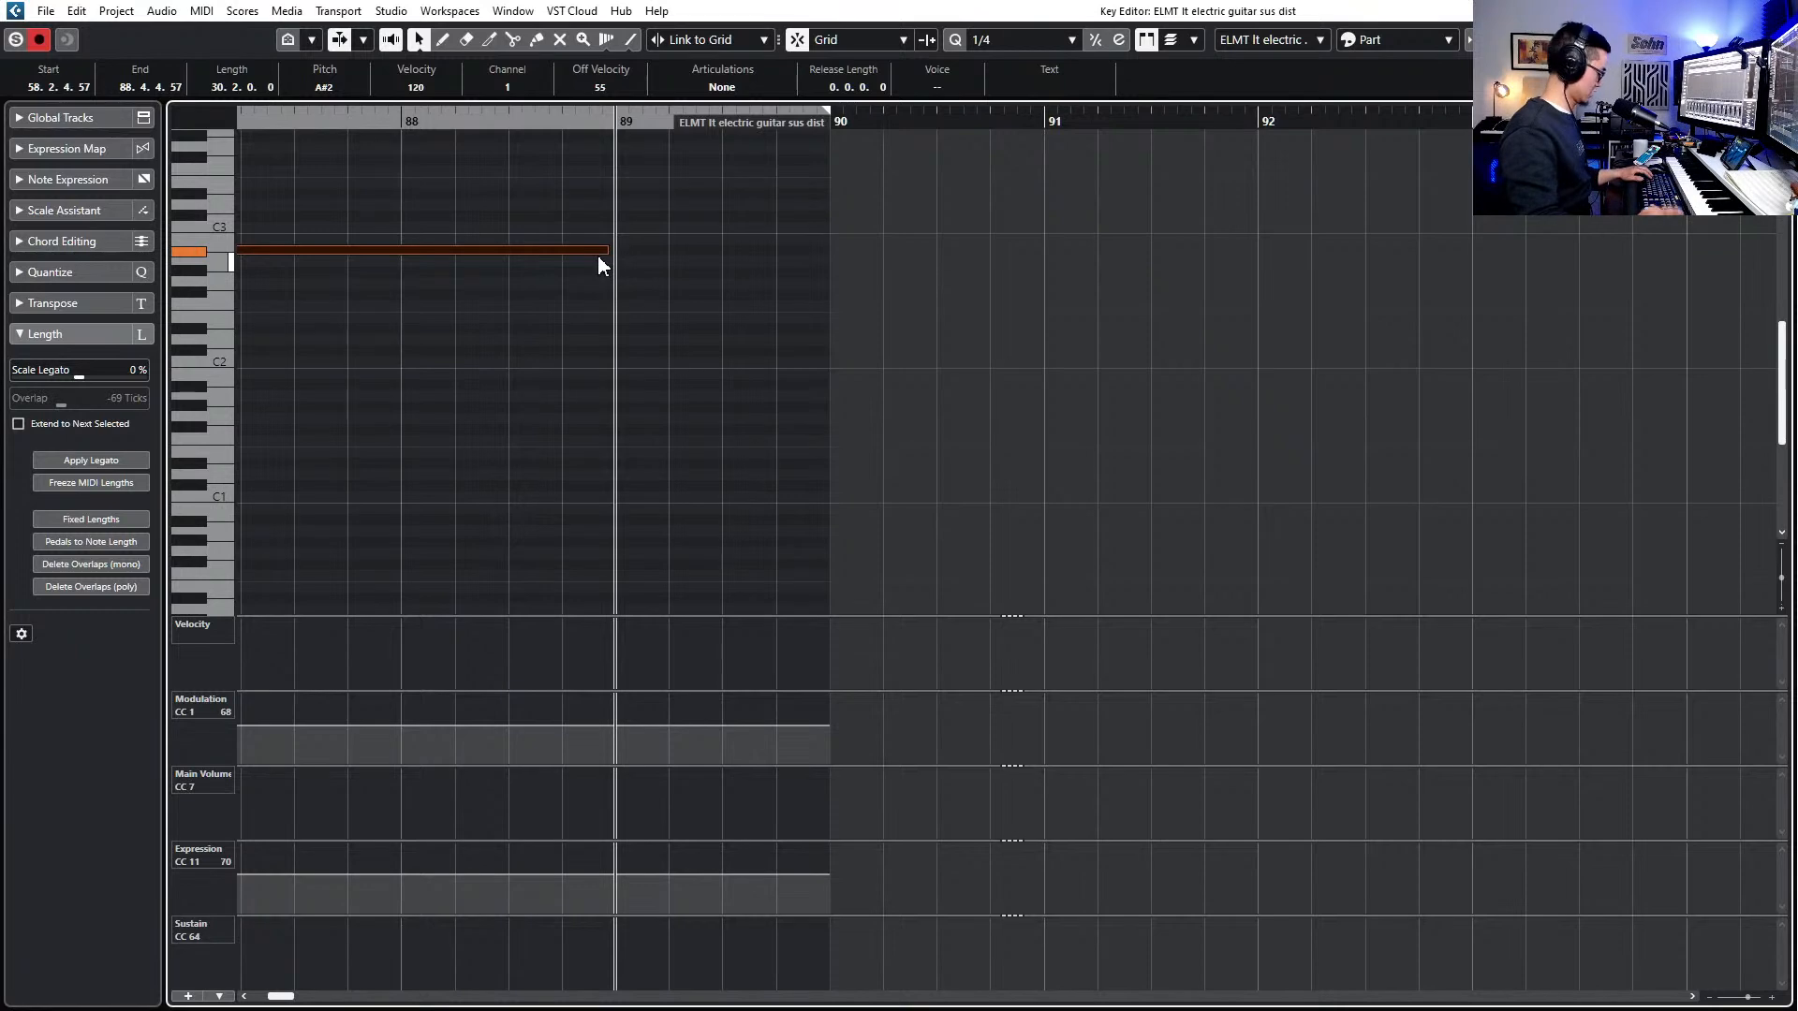
key(ctrl+e)
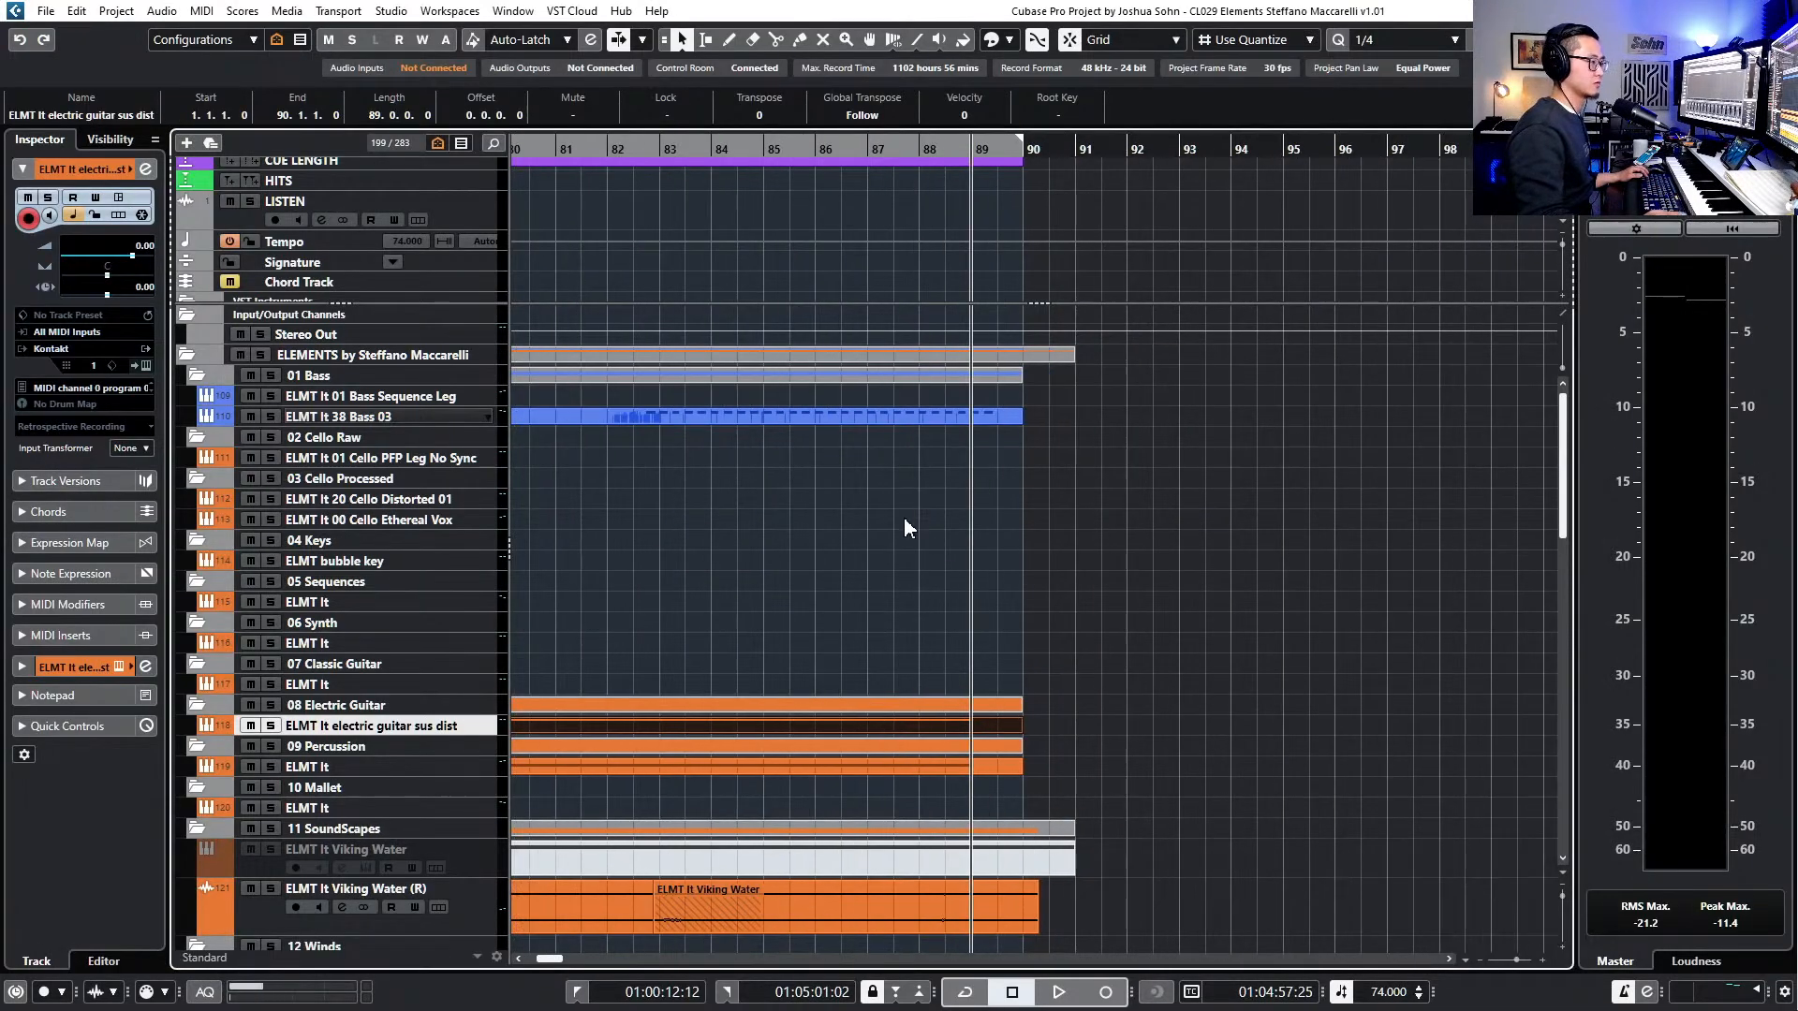
- Extend the ELMT It 01 reverse part across the full cue and open it in the Key Editor
scroll(912, 515, down, 3)
scroll(896, 622, down, 2)
scroll(870, 622, left, 1)
scroll(871, 625, left, 2)
scroll(882, 626, down, 2)
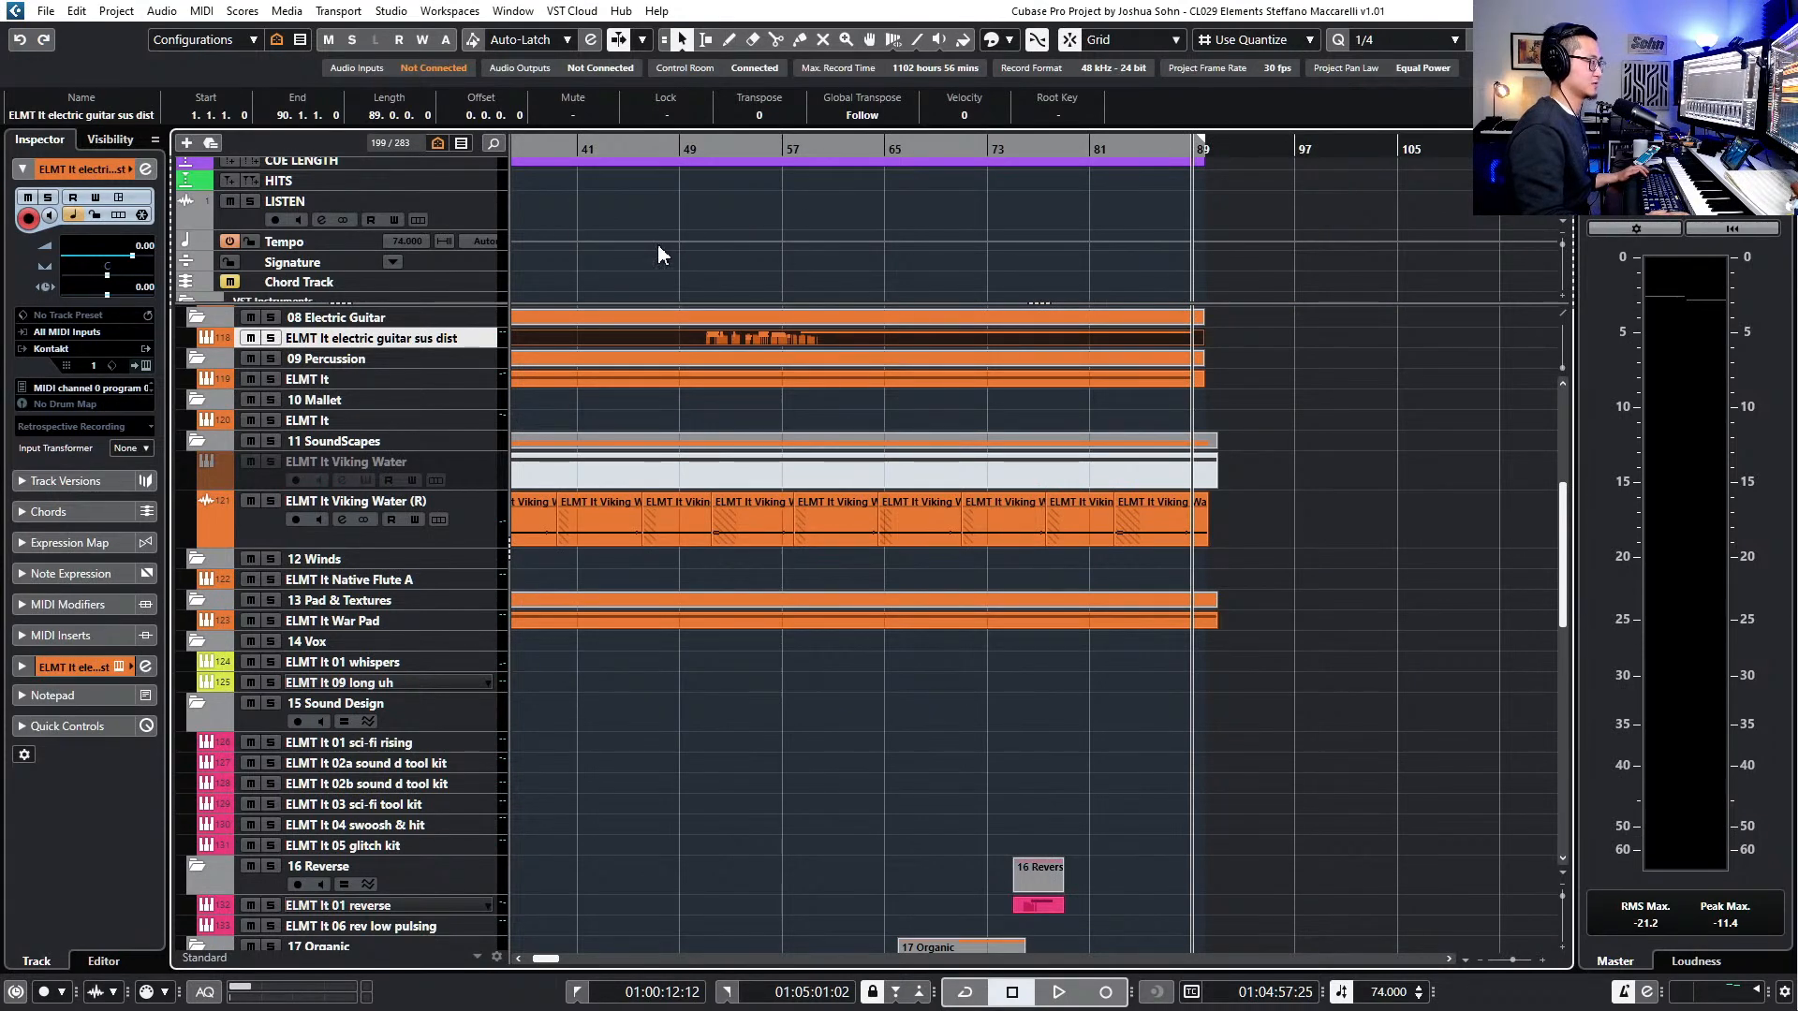
scroll(957, 620, down, 6)
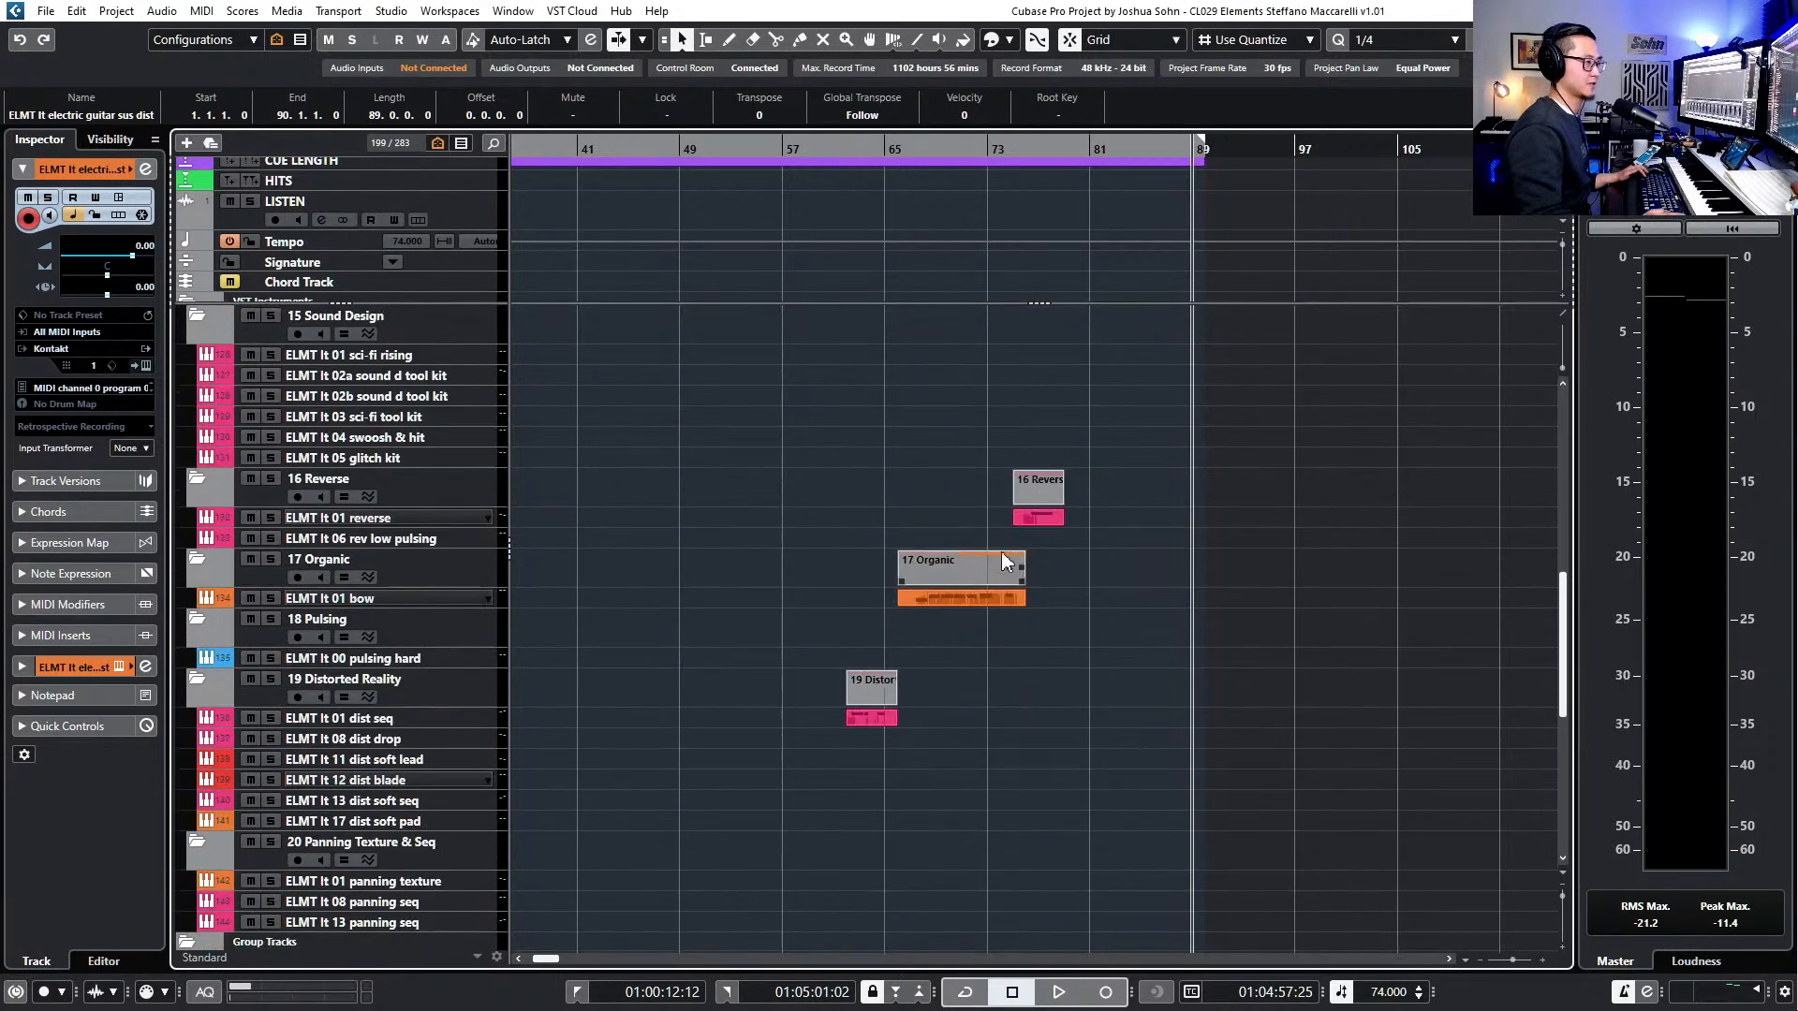
double_click(1079, 518)
double_click(1033, 516)
- Select the A#2 reverse note starting in bar 76 and apply Pedals to Note Length to clear its sustain data
scroll(1030, 515, down, 1)
scroll(927, 501, right, 5)
scroll(775, 504, left, 2)
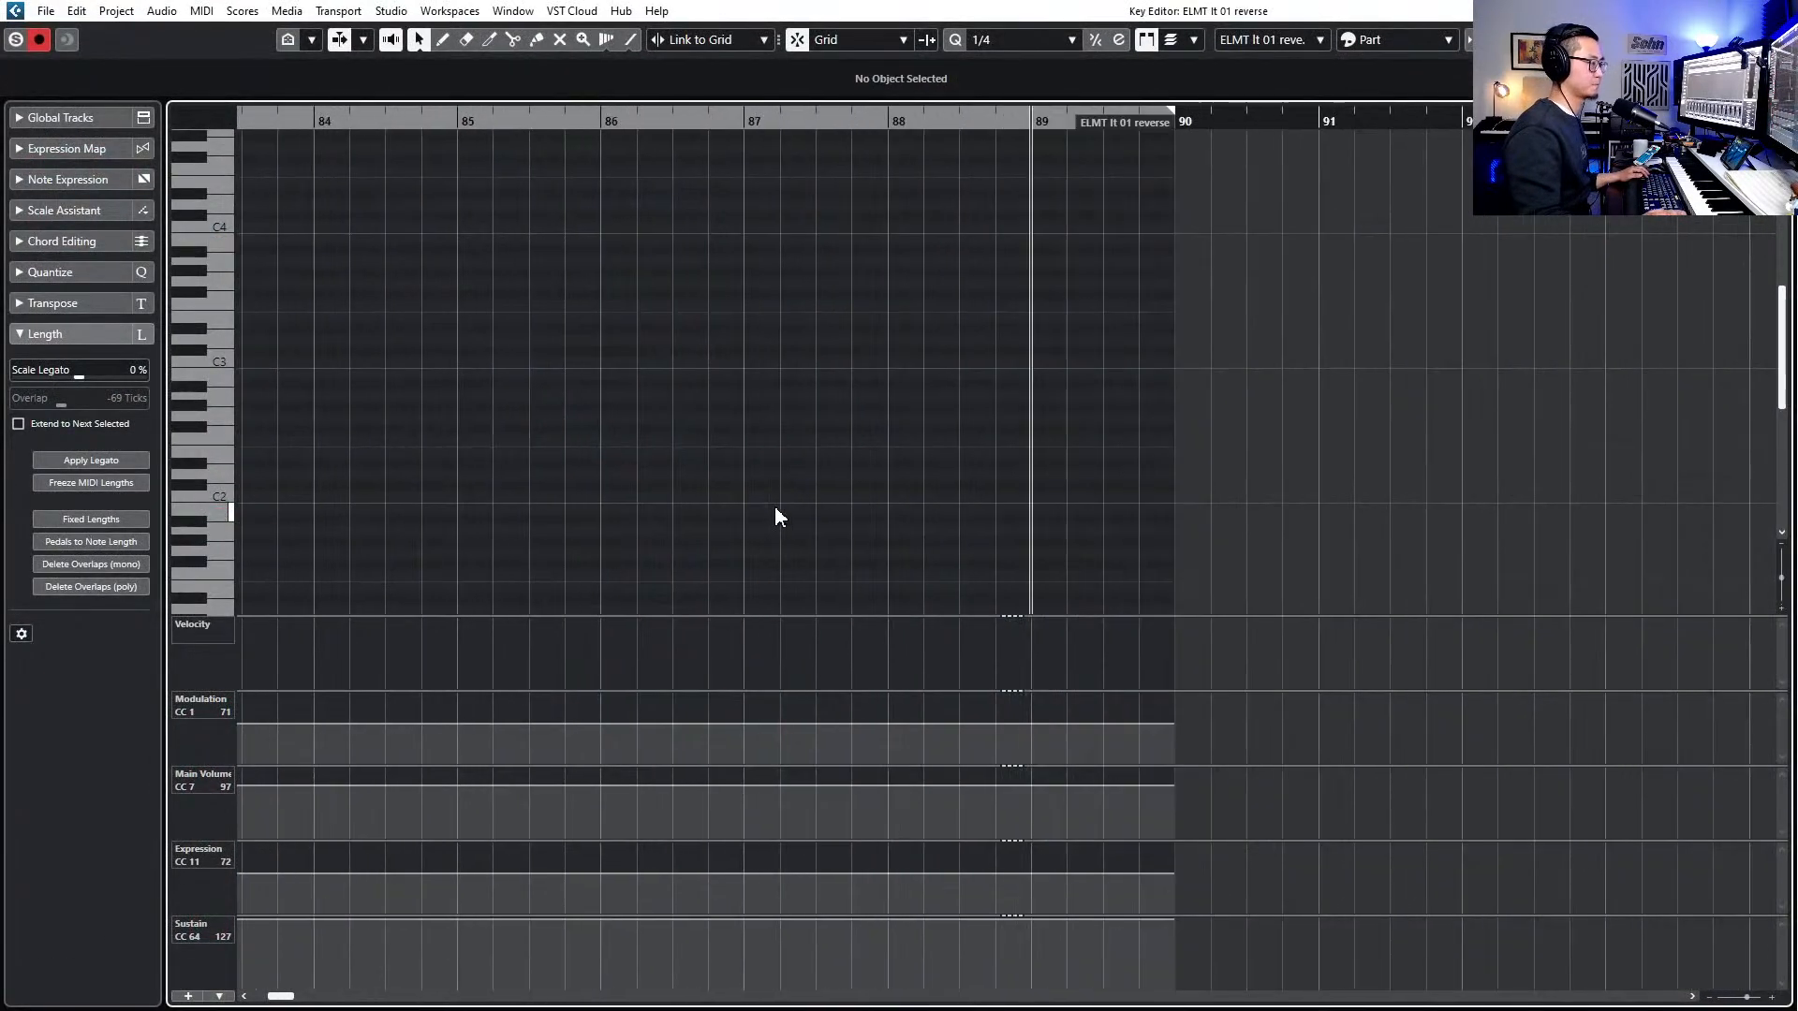
scroll(779, 510, up, 3)
scroll(793, 512, right, 3)
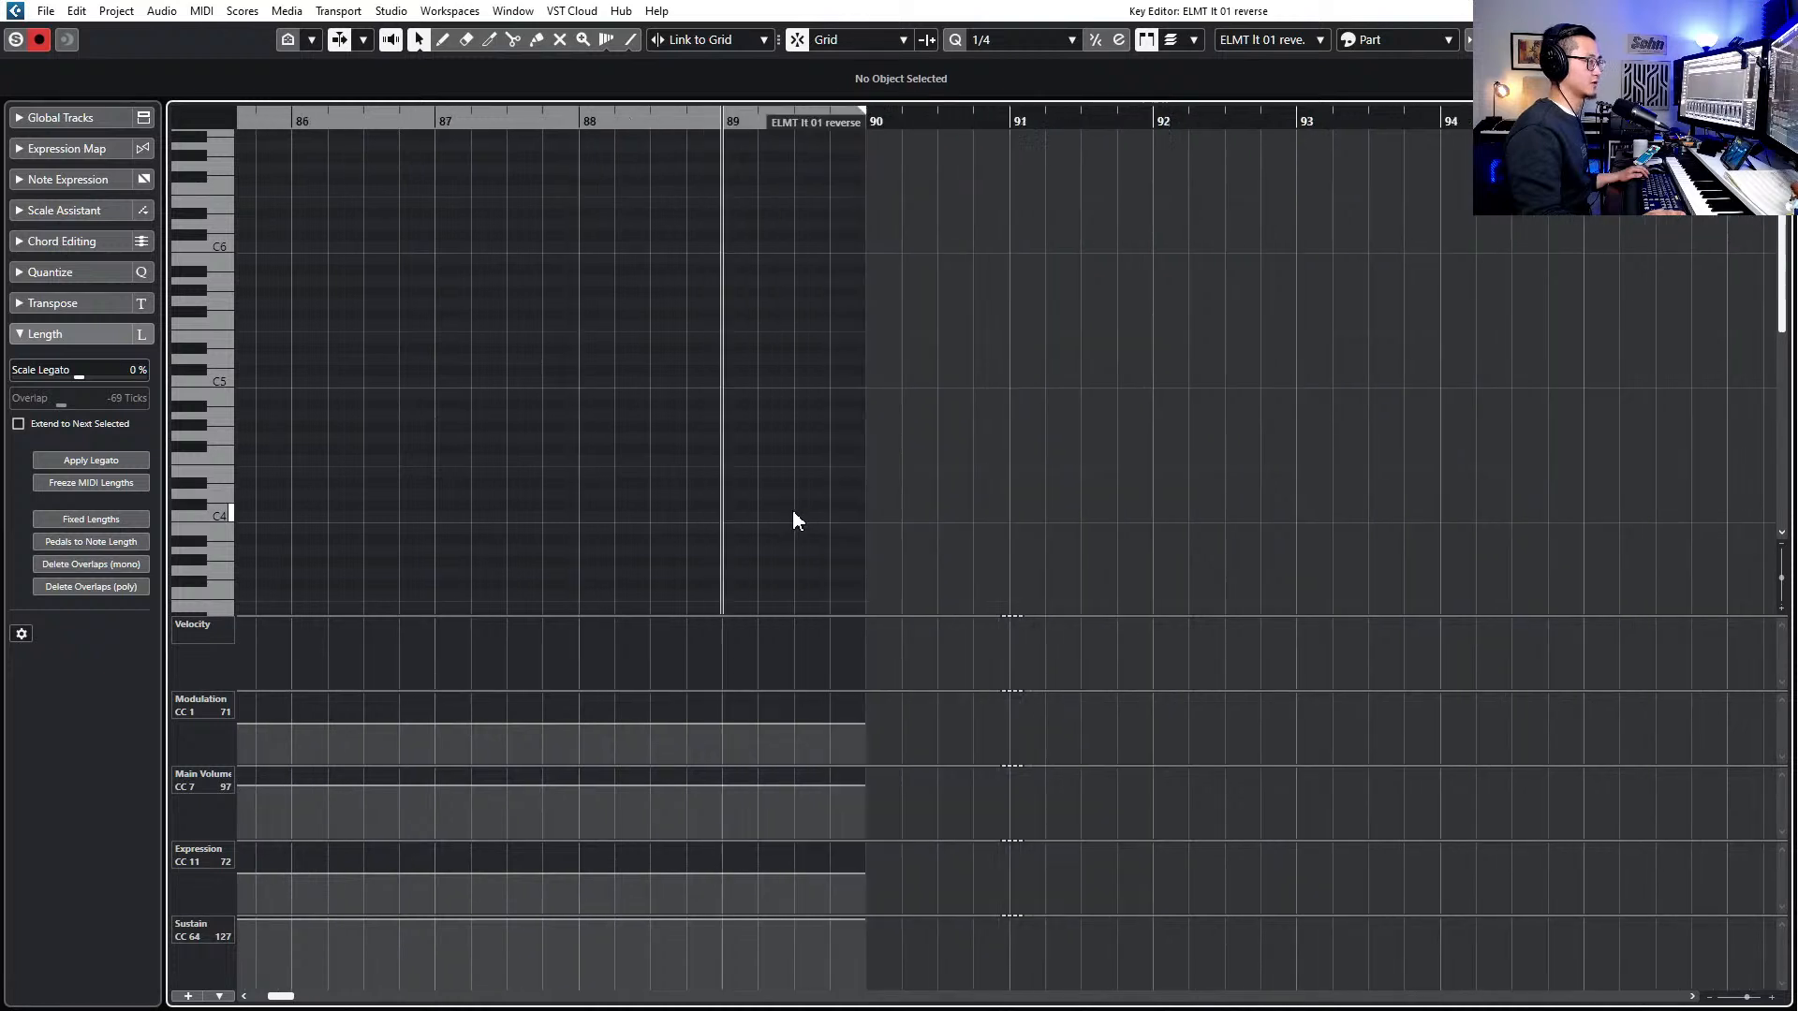
scroll(794, 512, left, 5)
scroll(799, 513, left, 1)
scroll(802, 513, down, 2)
scroll(802, 513, down, 2)
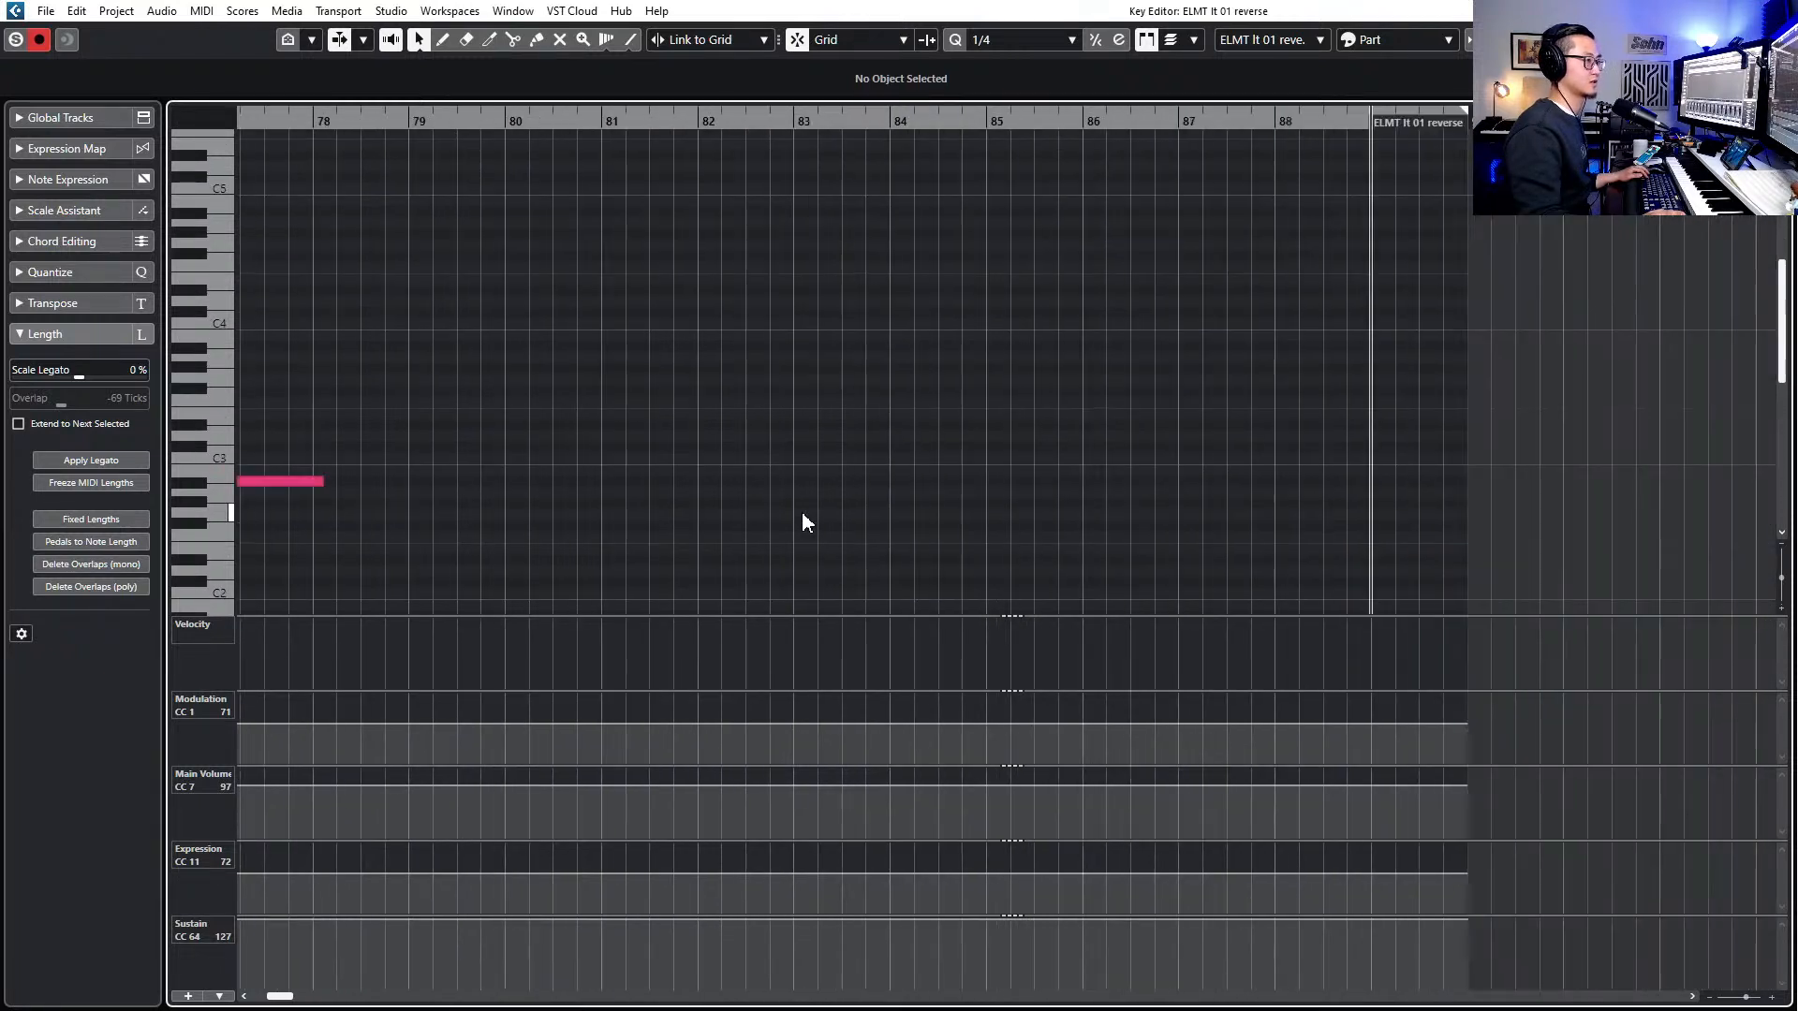
scroll(478, 466, left, 2)
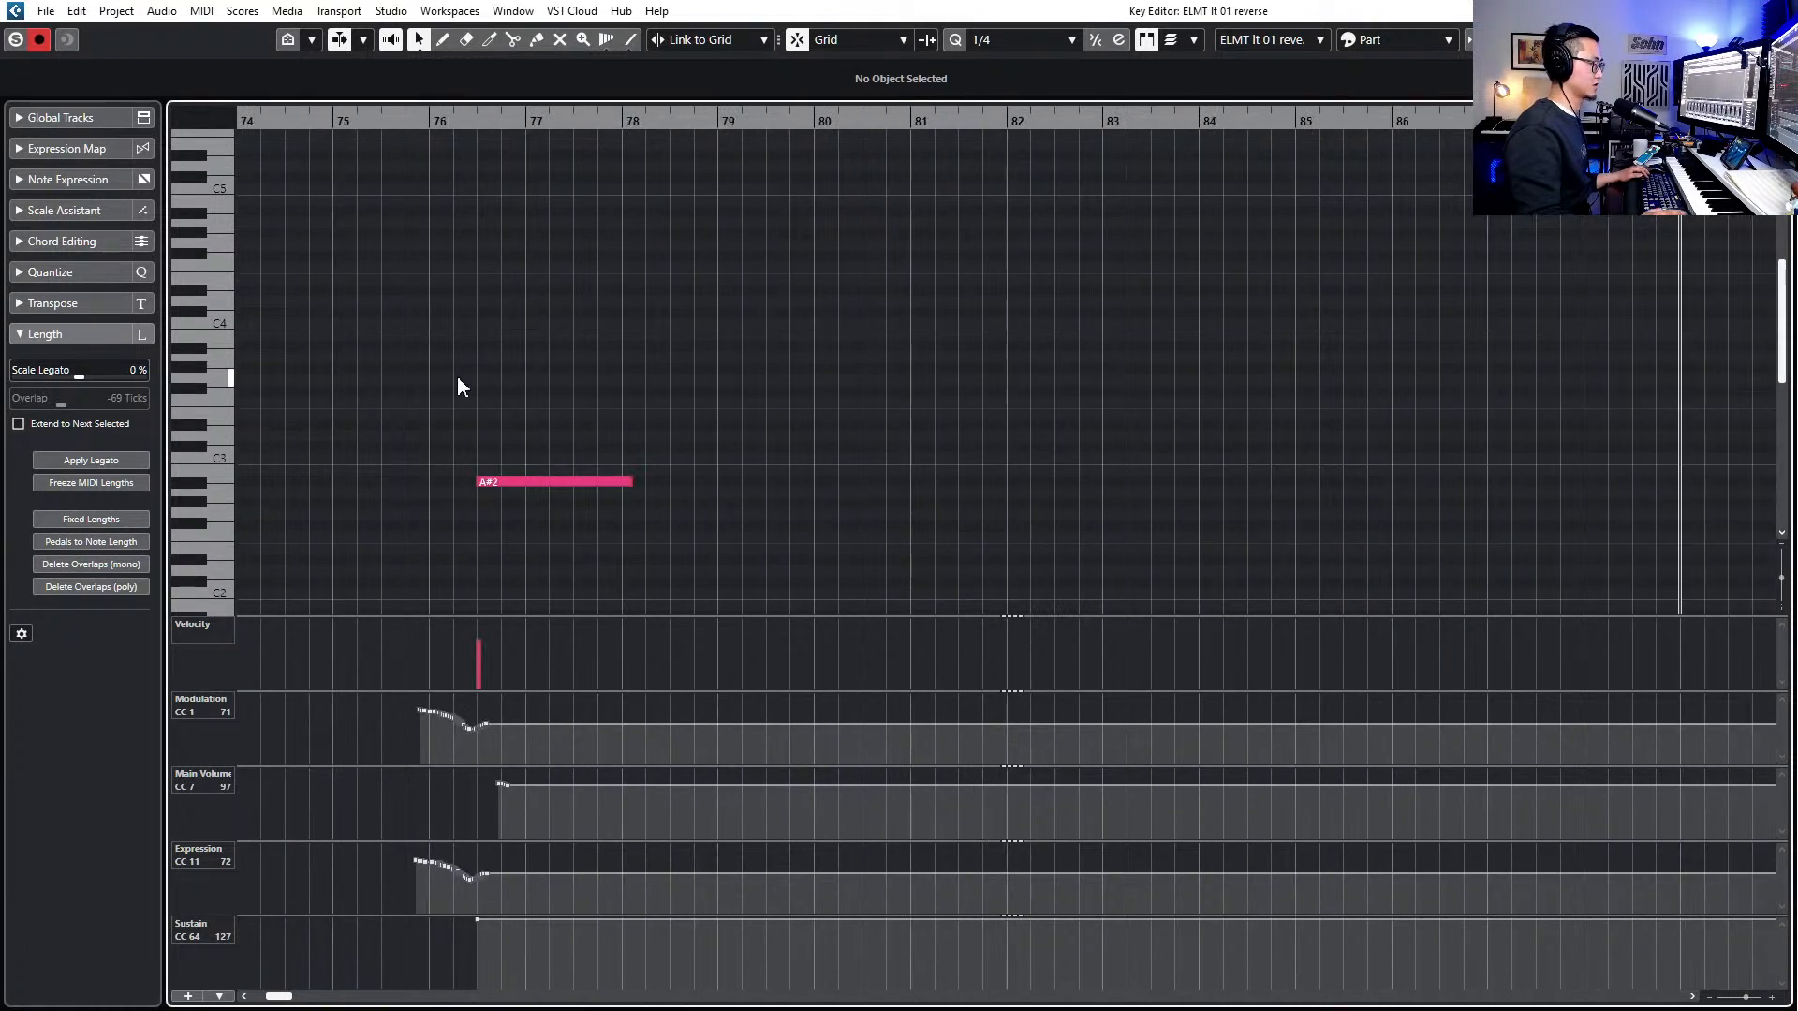
click(522, 481)
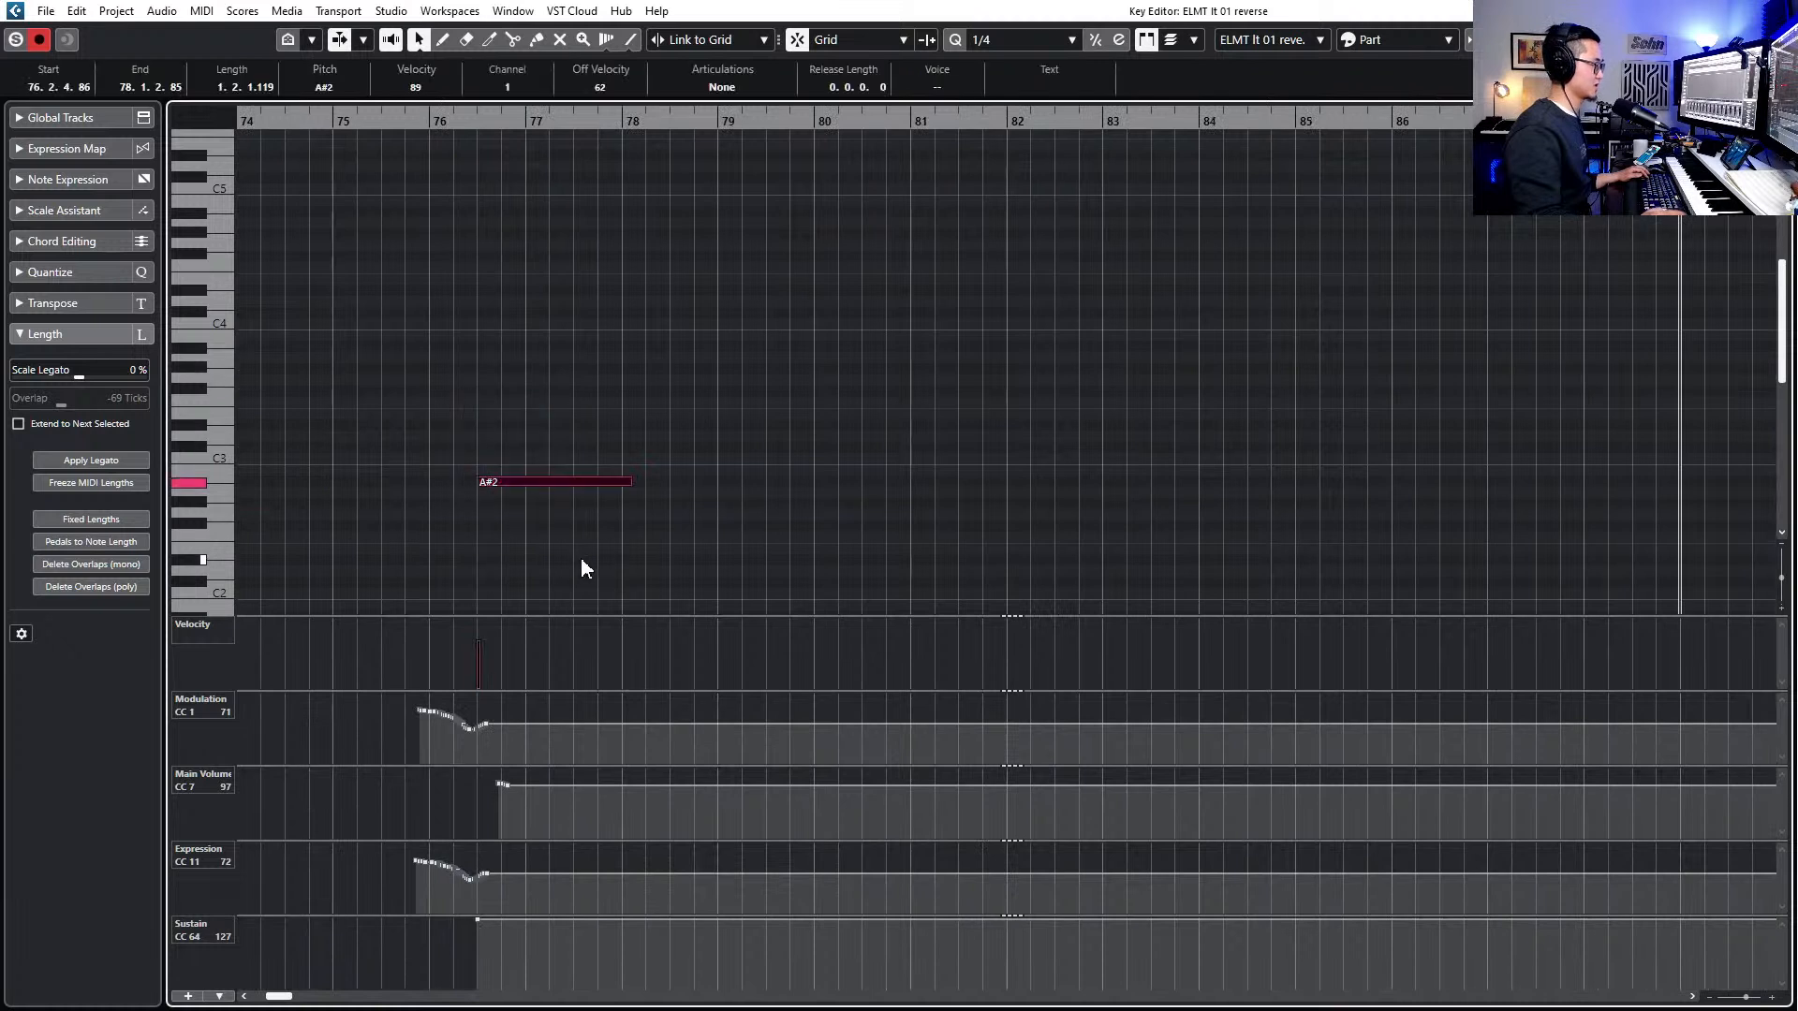
click(111, 543)
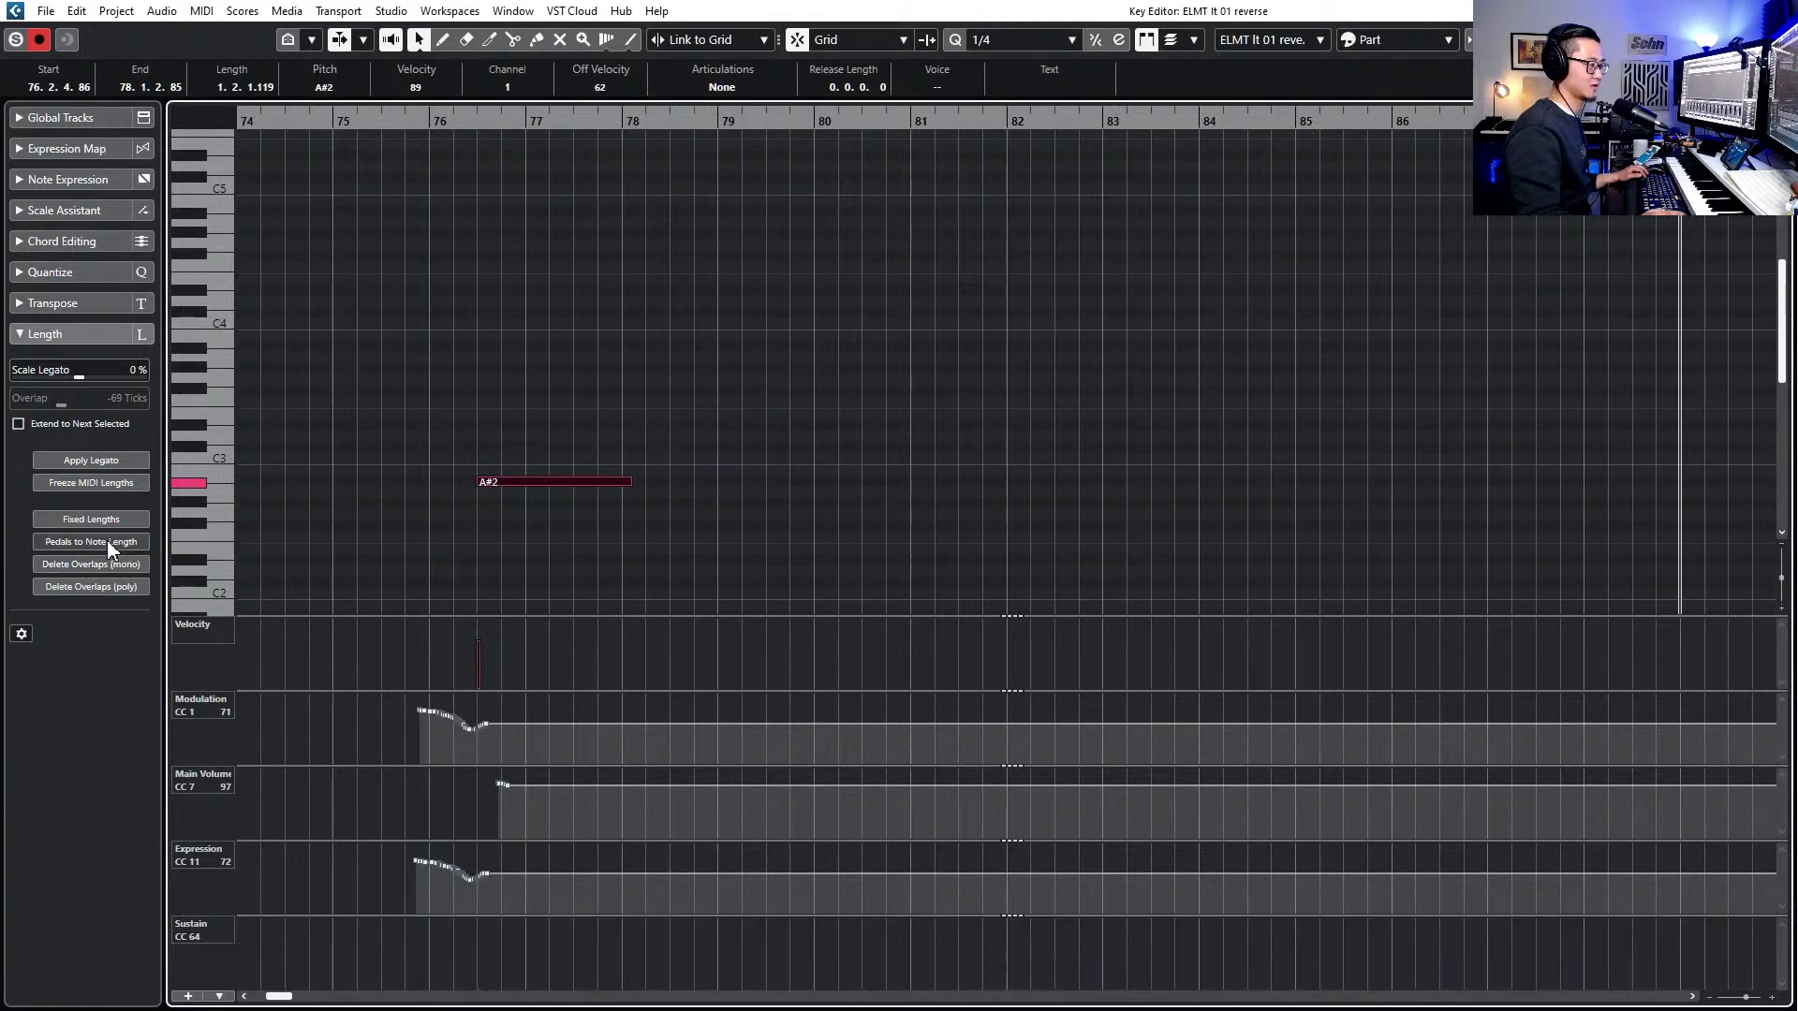
- Stretch the A#2 reverse note out to the cursor at bar 89 and close the Key Editor
key(g)
drag(519, 481, 1271, 483)
key(Escape)
- Extend the ELMT It 01 bow part across the full cue and open its chords in the Key Editor
scroll(998, 511, down, 5)
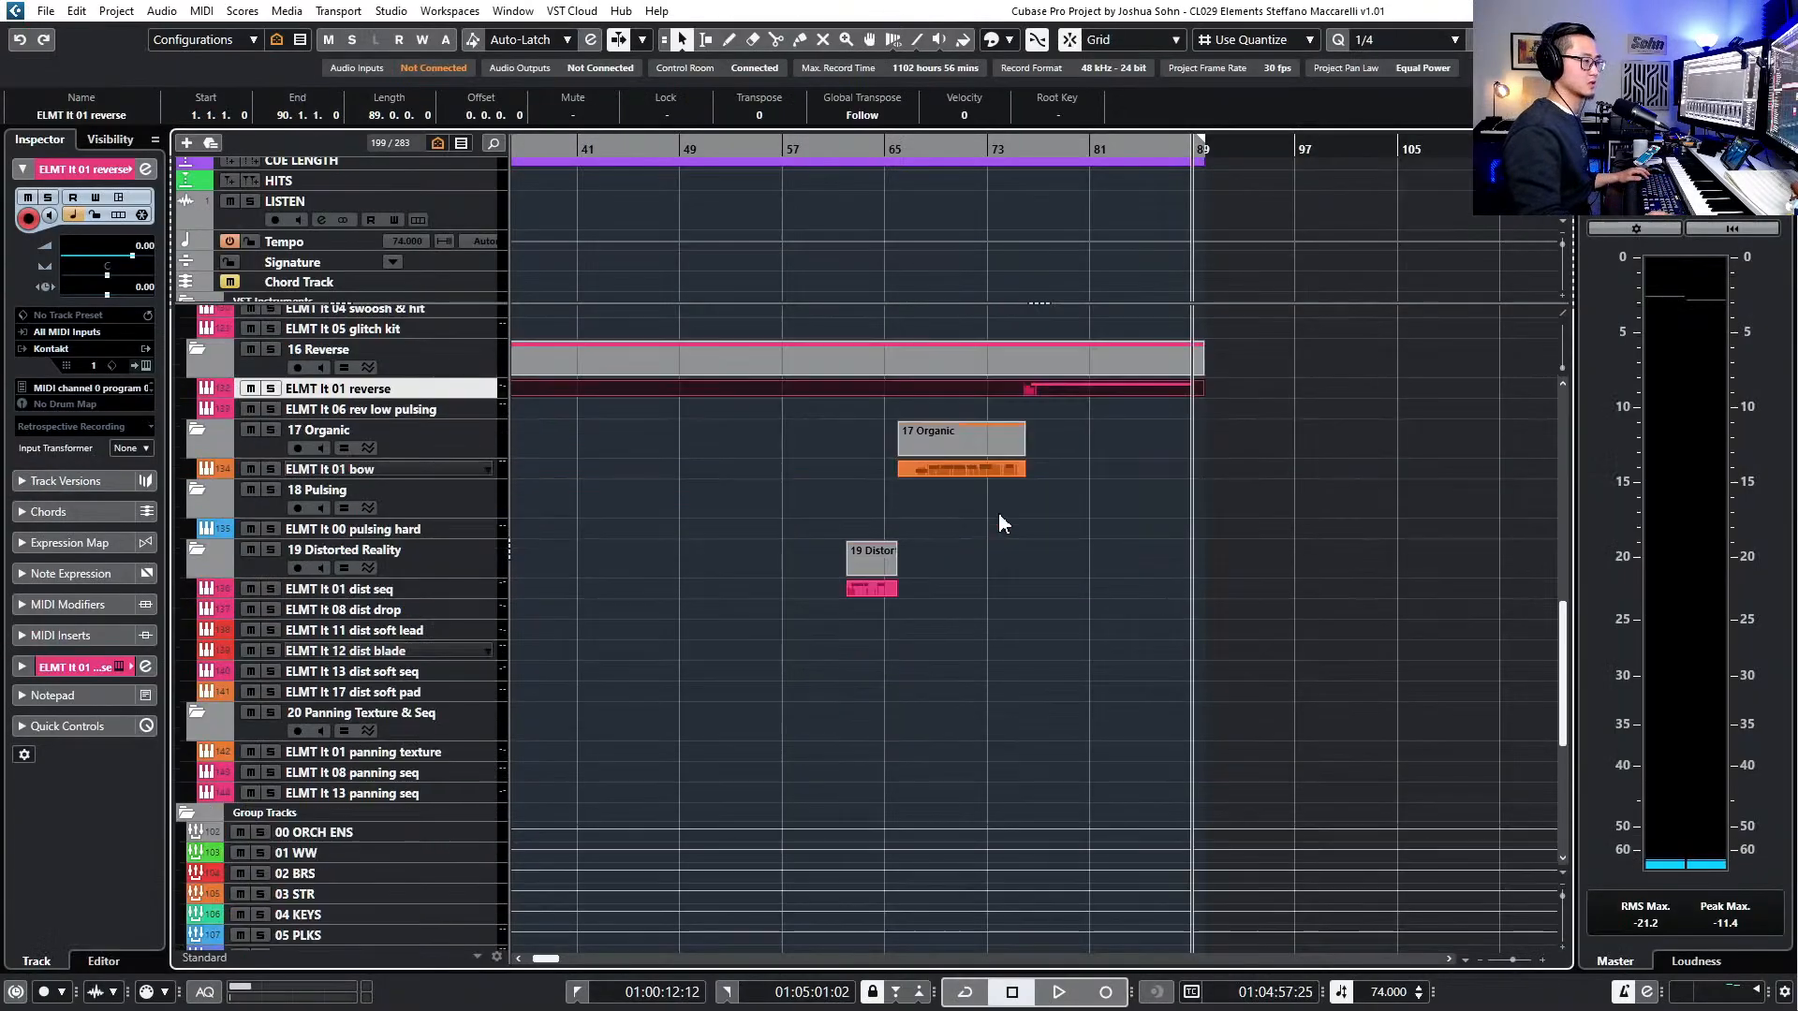
scroll(1003, 379, up, 3)
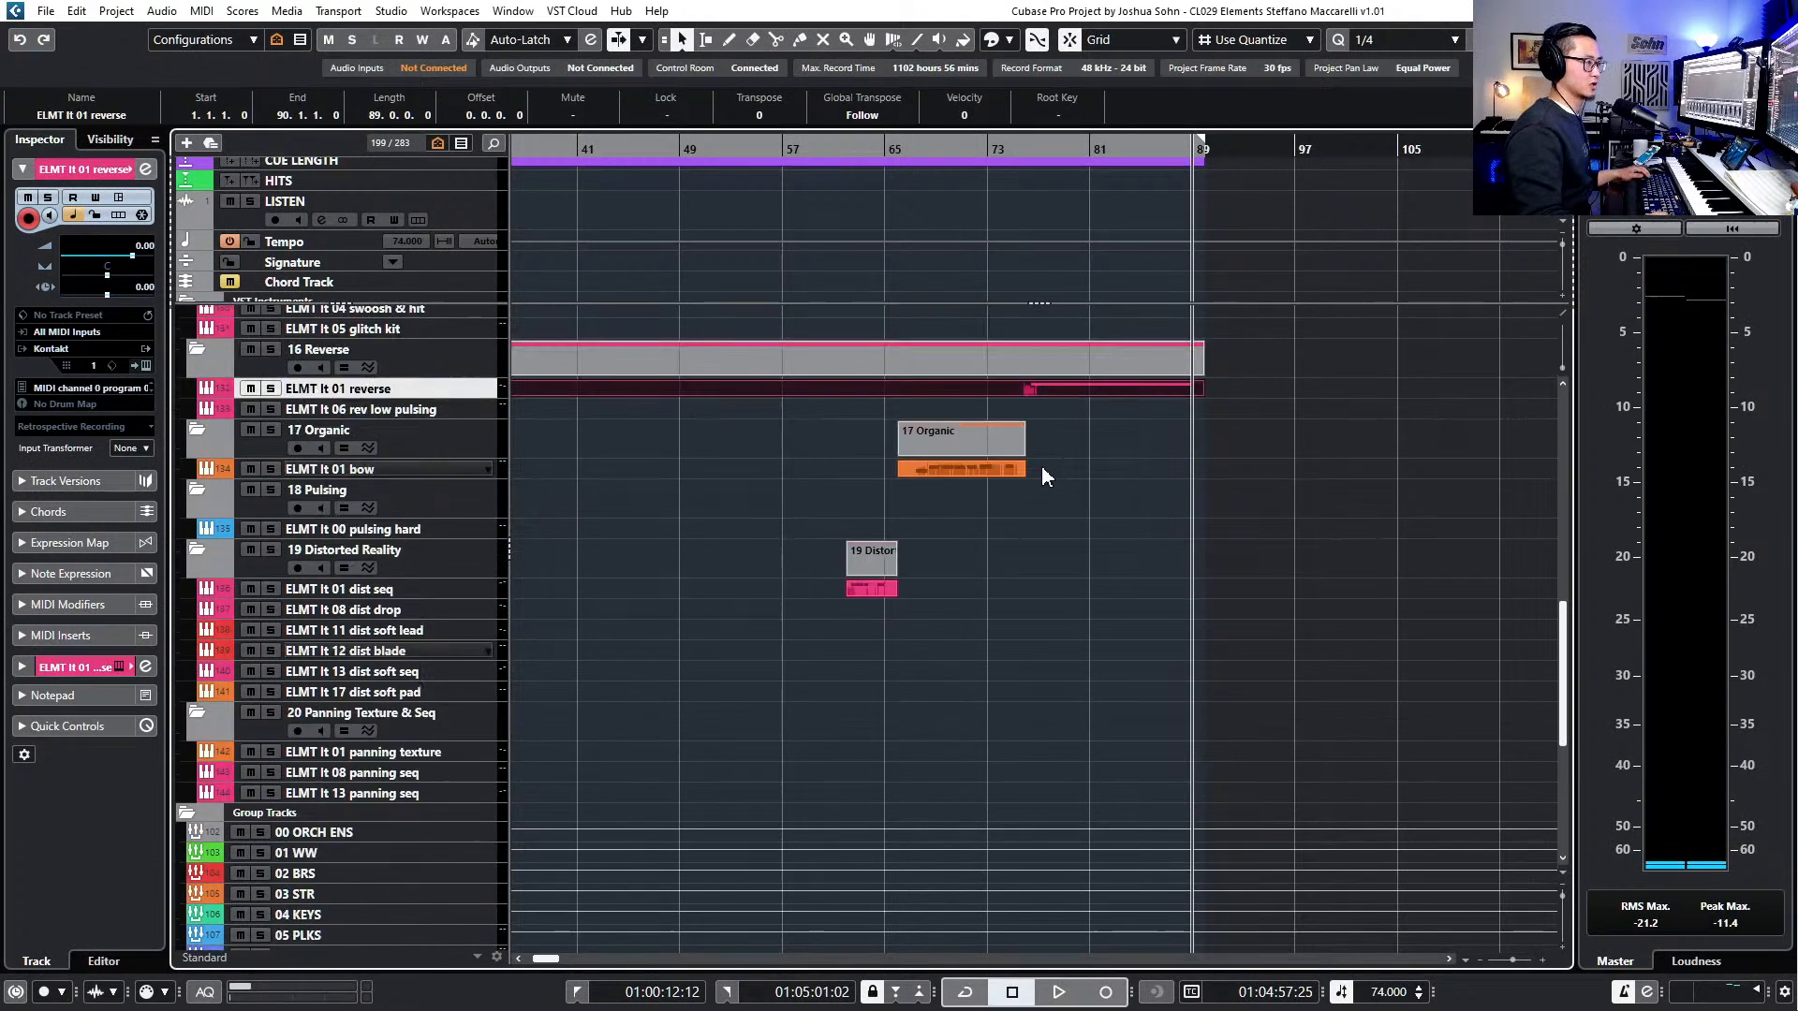
click(1041, 464)
double_click(1013, 465)
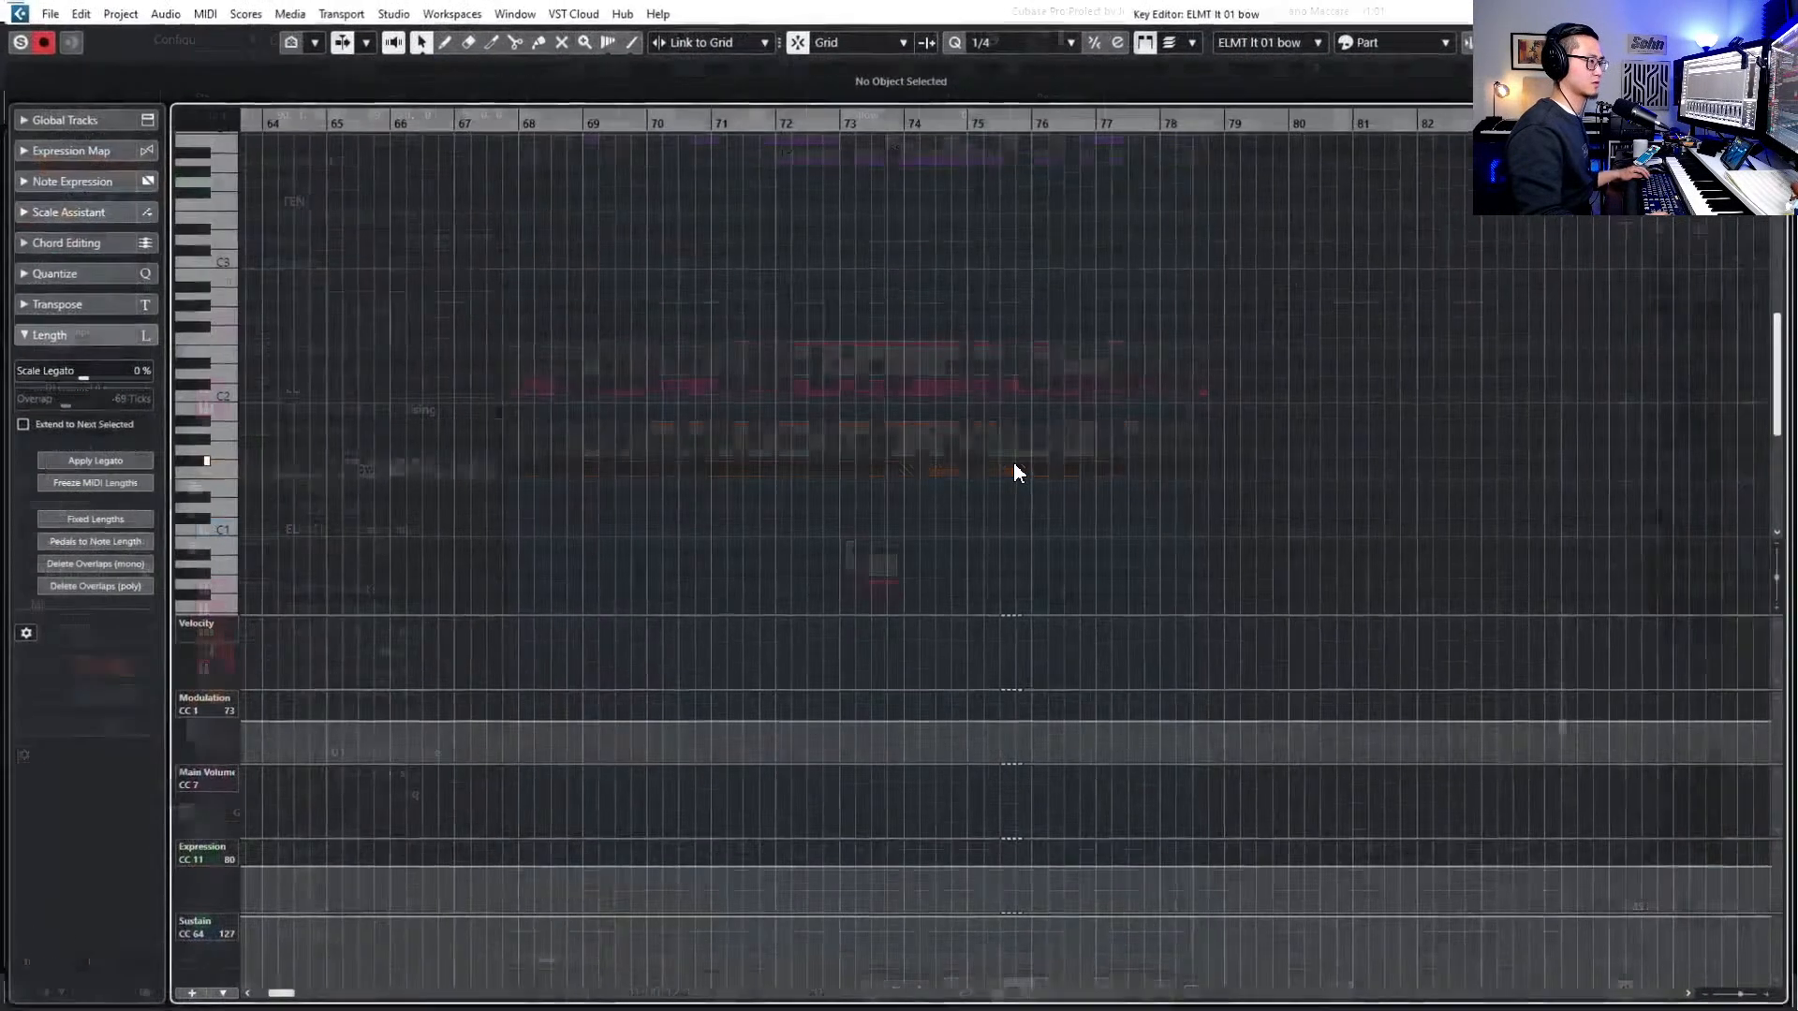
key(Escape)
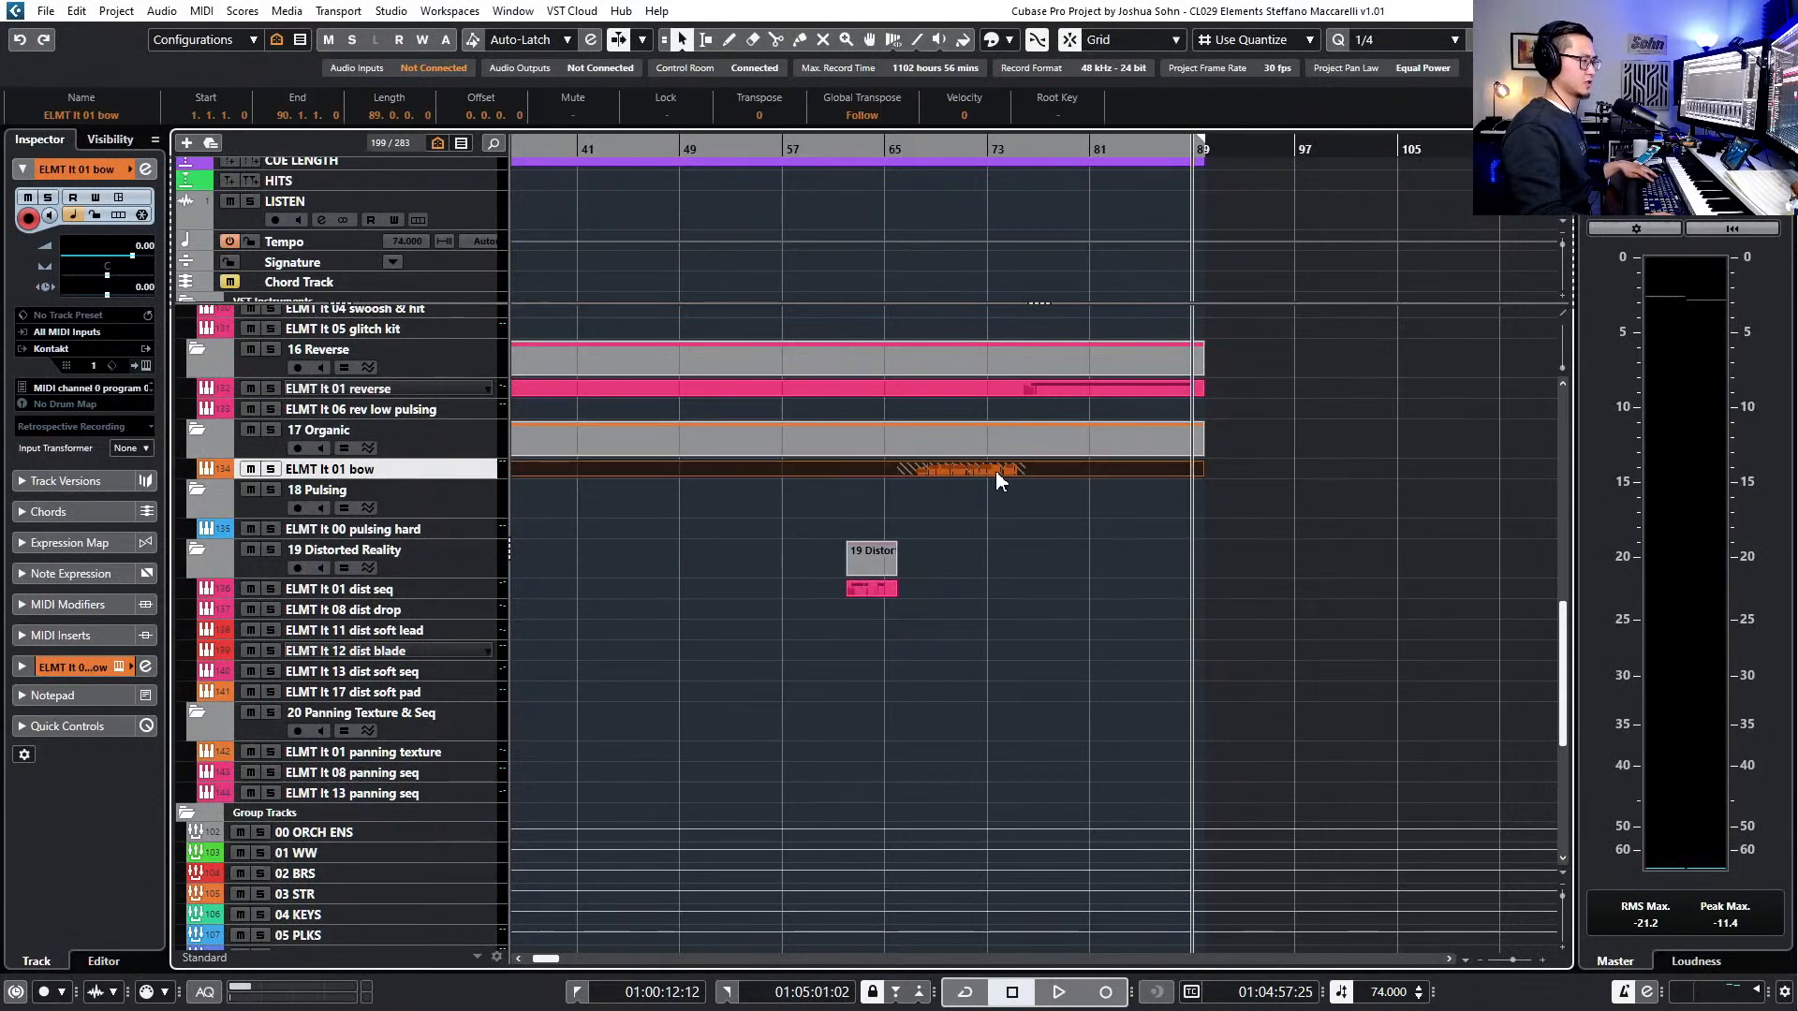
double_click(996, 469)
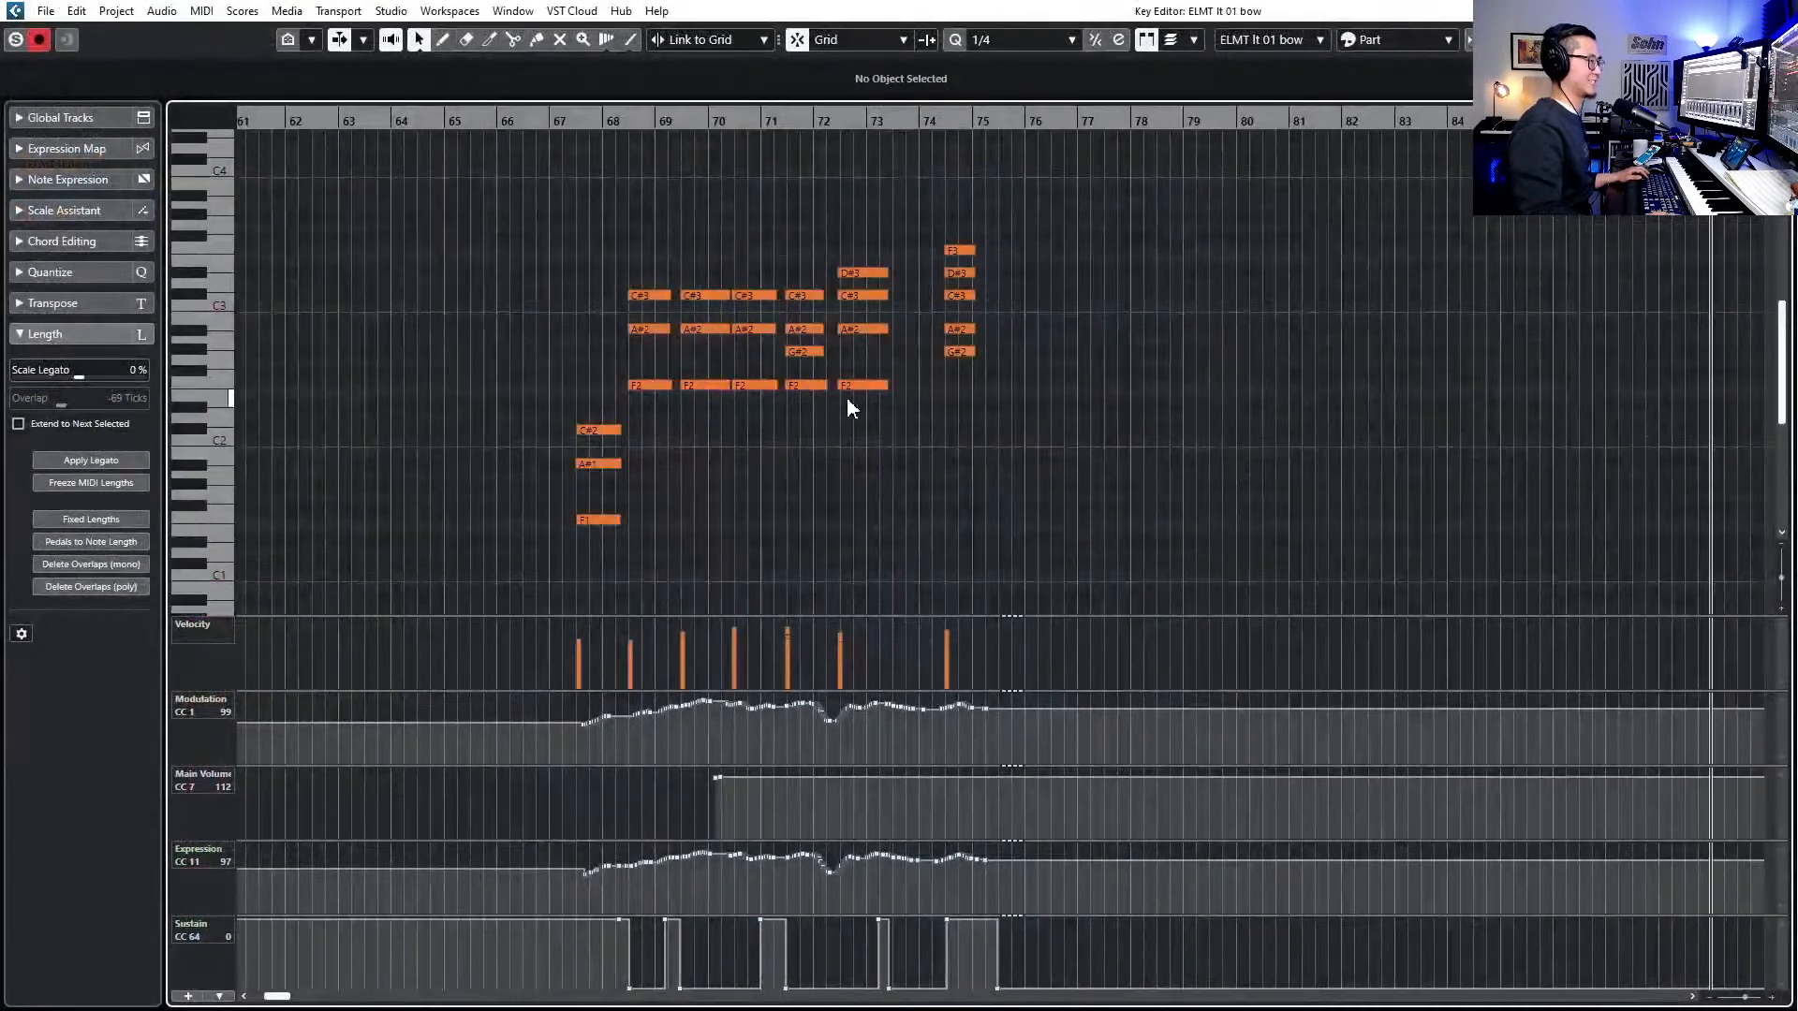
scroll(845, 383, right, 3)
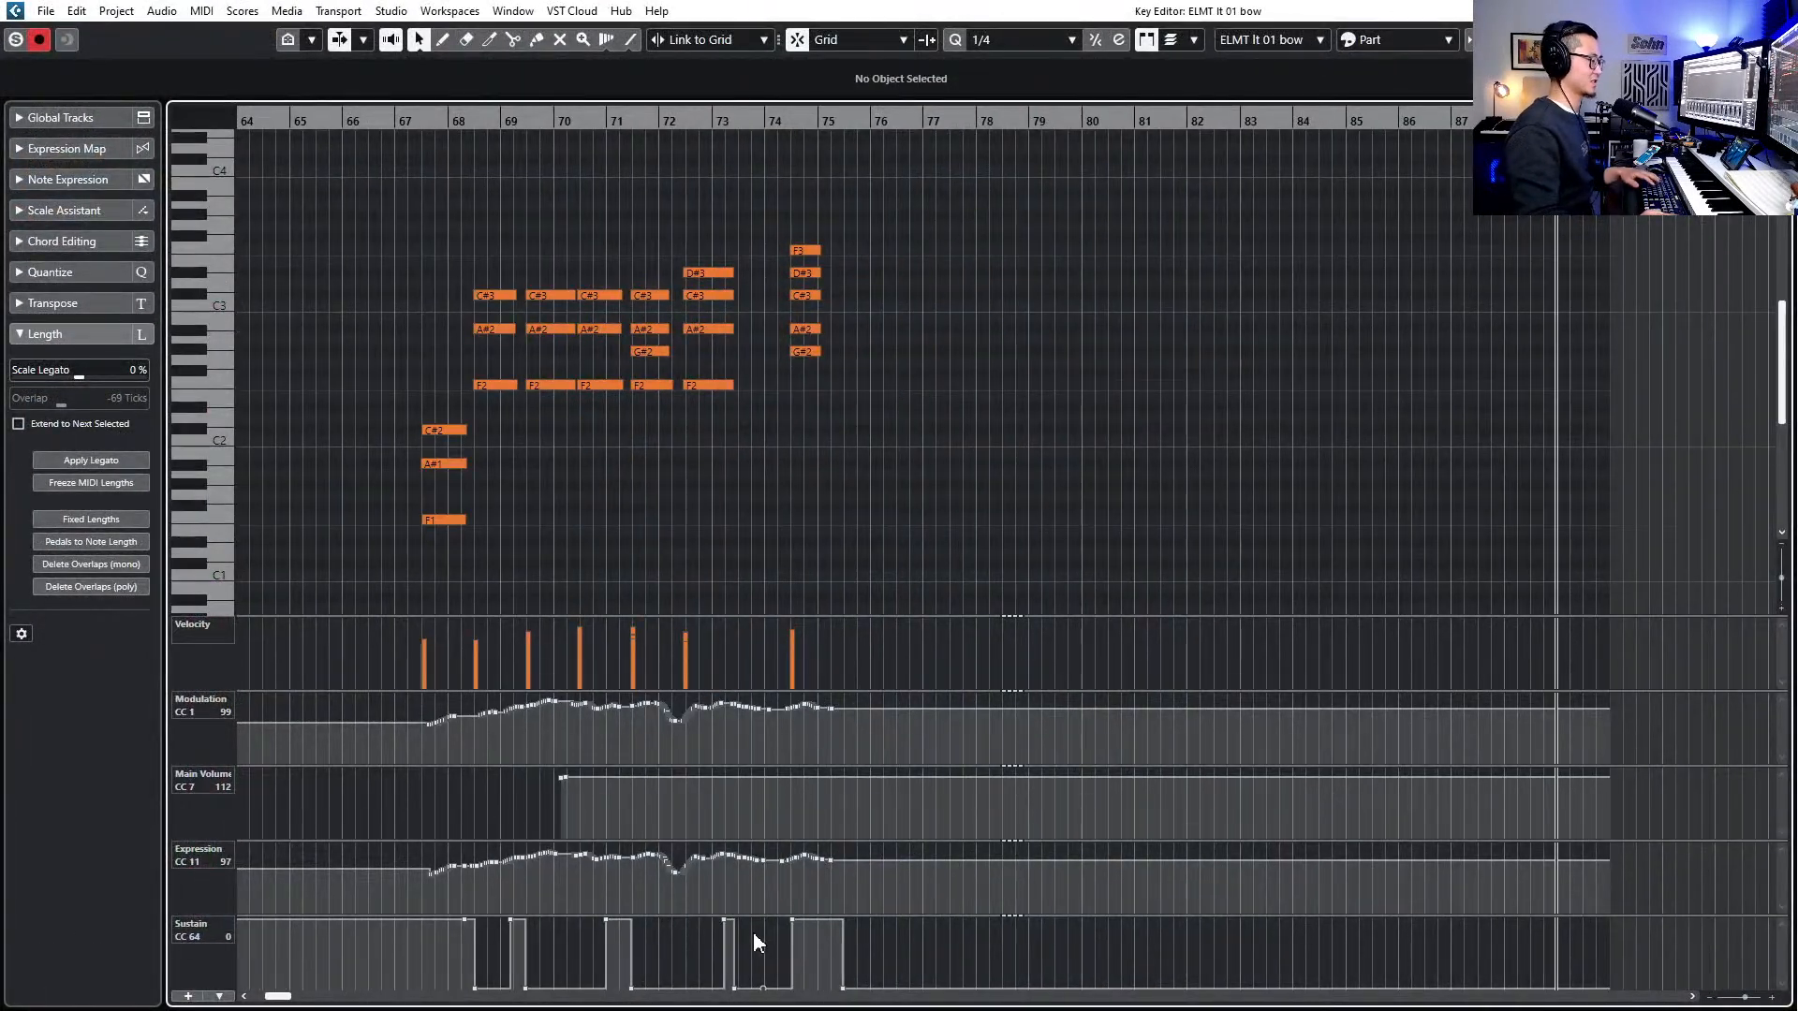
- Delete the sustain pedal changes between about bars 68 and 73 of the bow part and undo the last deletion near bar 74
drag(689, 970, 267, 993)
key(Delete)
drag(424, 964, 741, 856)
key(Delete)
mouse_move(771, 921)
mouse_down()
mouse_move(764, 992)
mouse_move(688, 991)
mouse_up()
key(Delete)
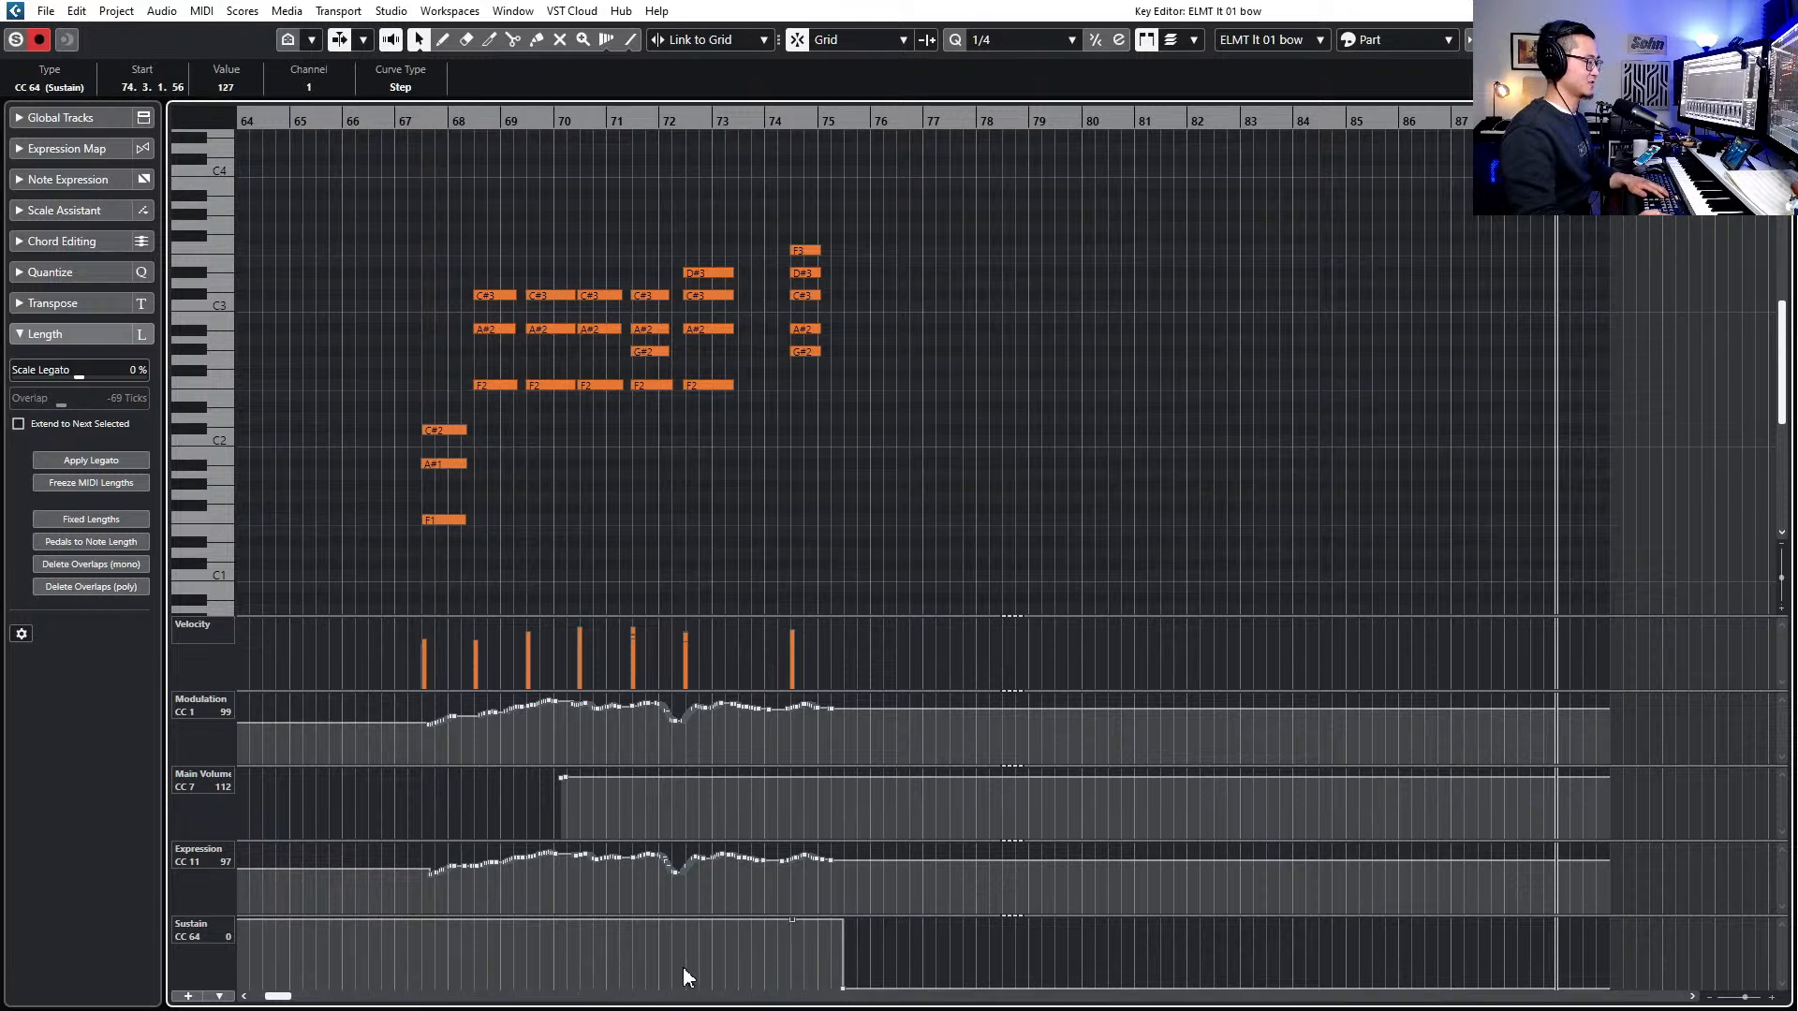
key(ctrl+z)
- Select the sustain event near bar 14 and apply Pedals to Note Length to the bow part to clear its sustain data
scroll(697, 923, left, 8)
scroll(697, 923, down, 4)
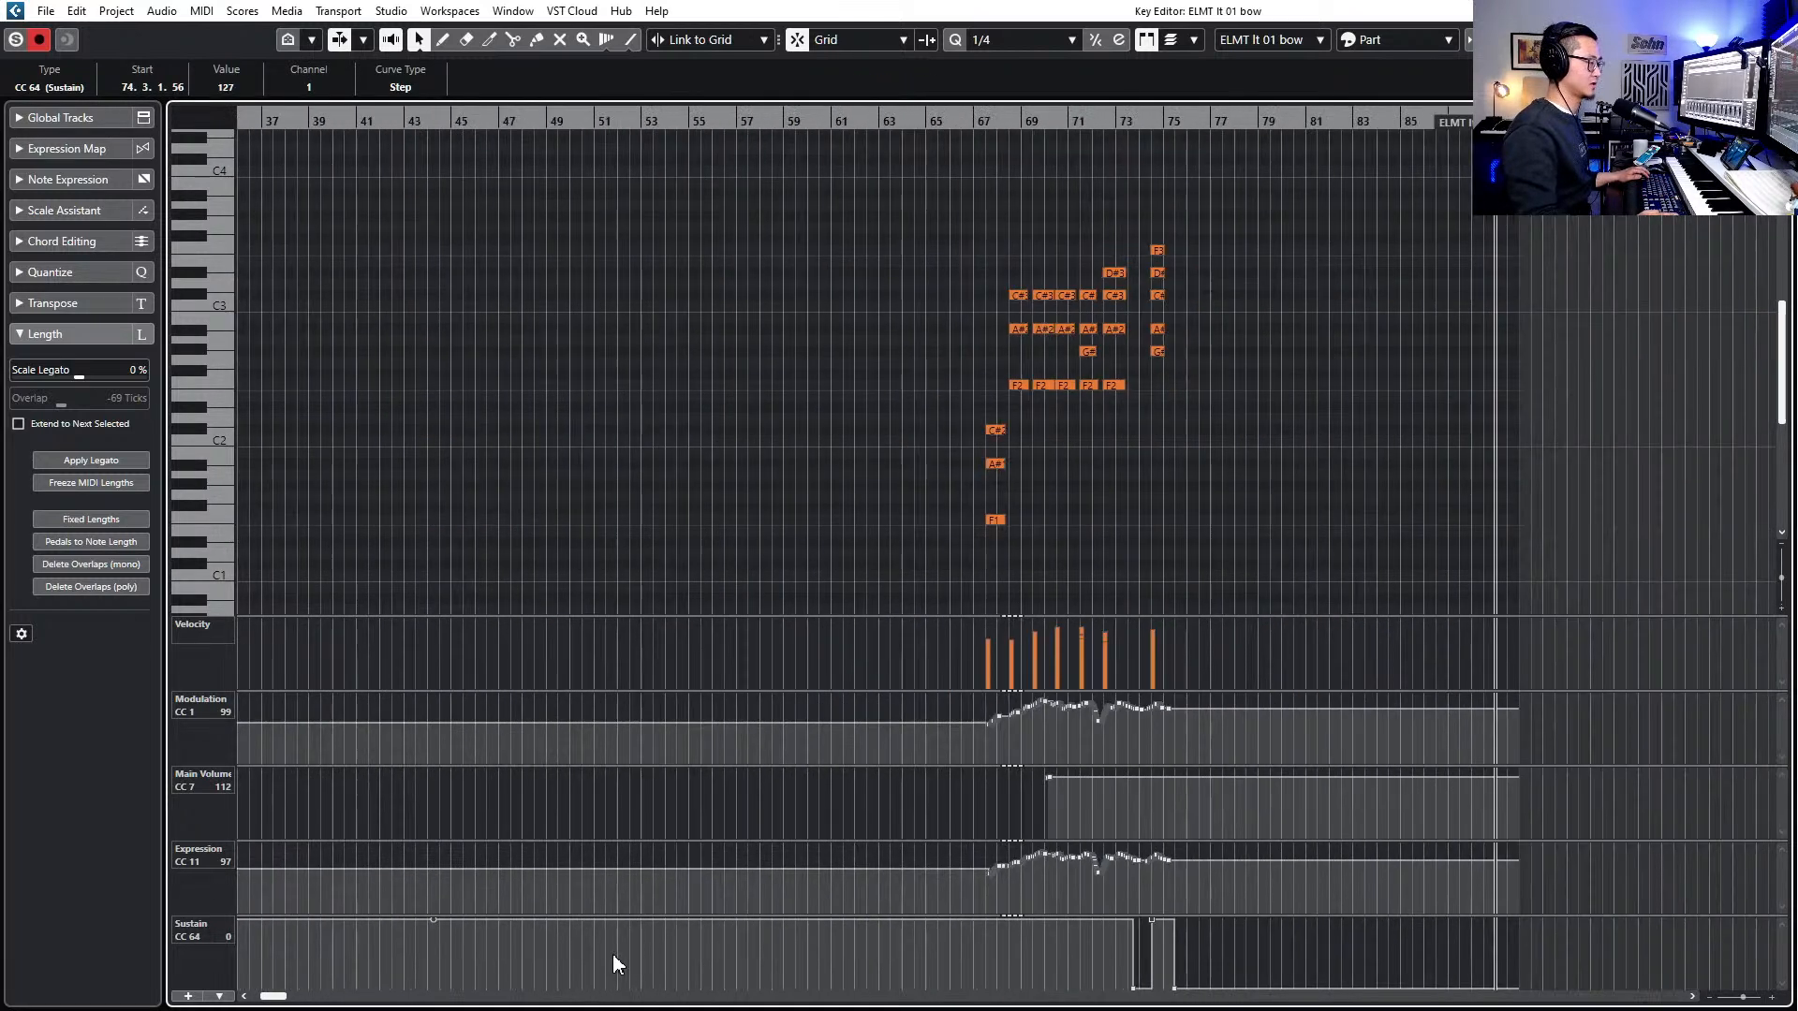
scroll(609, 953, left, 6)
scroll(582, 950, left, 3)
click(491, 925)
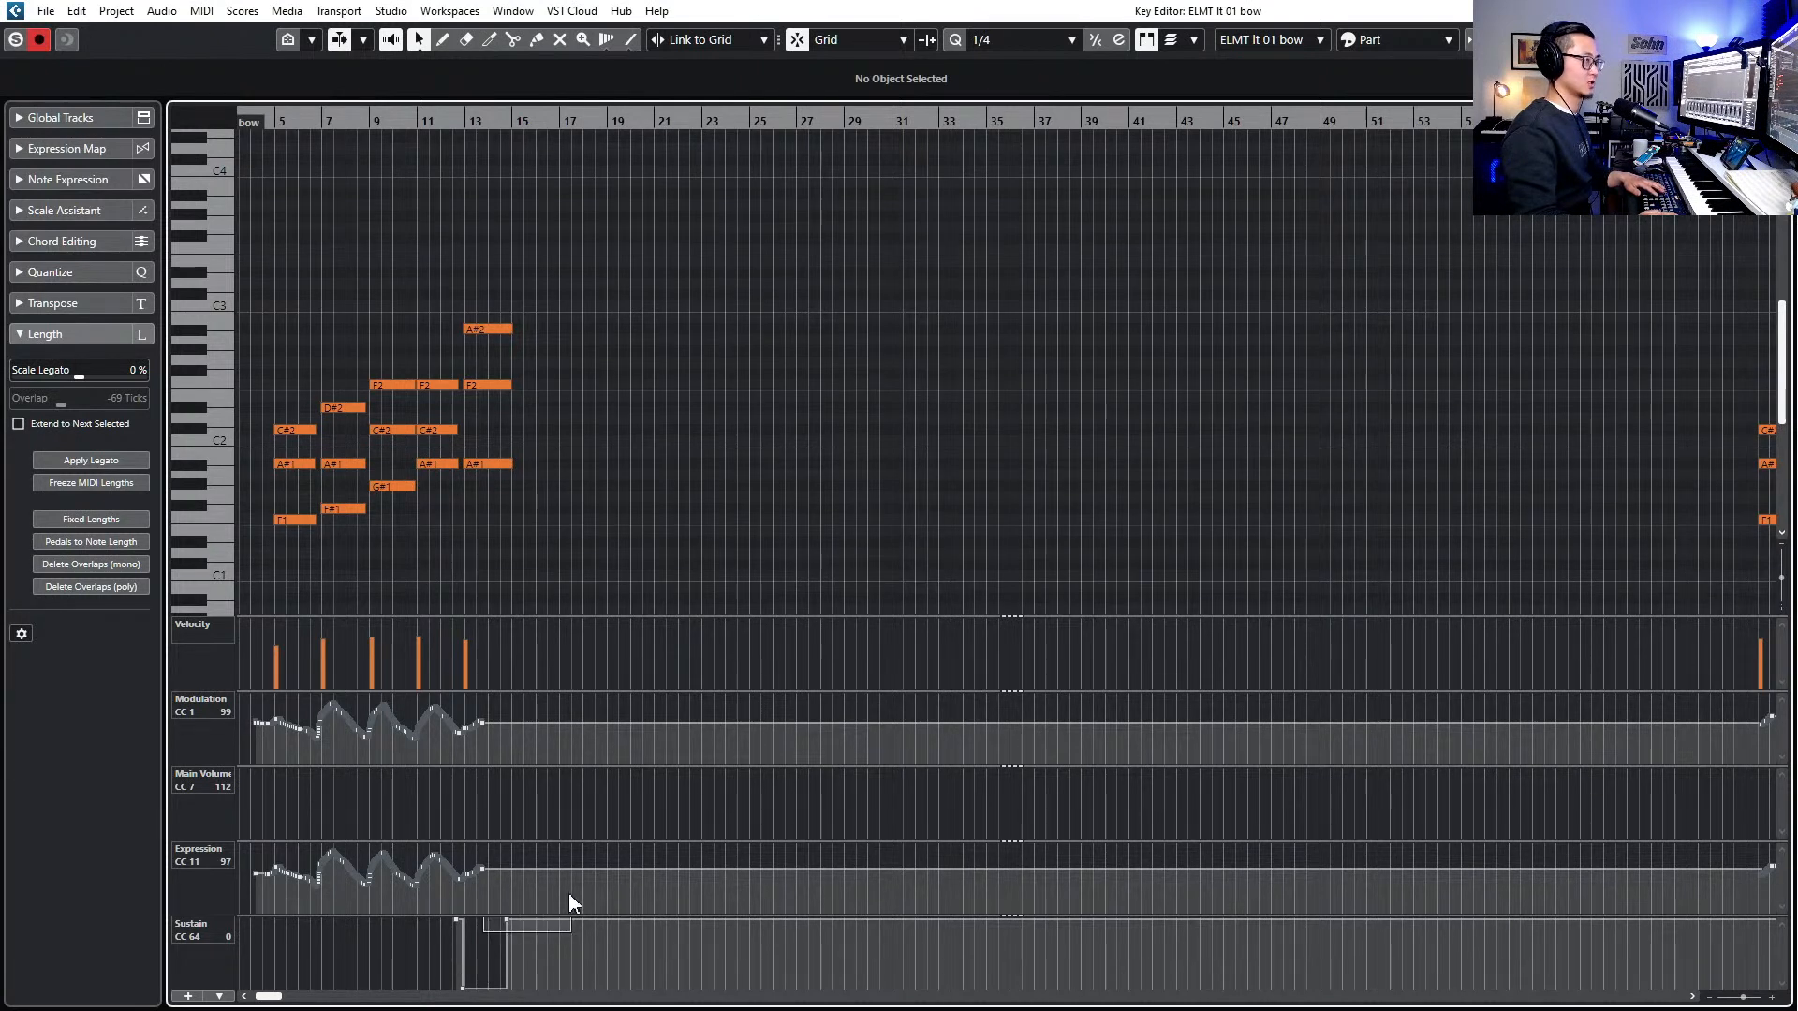
drag(483, 931, 577, 890)
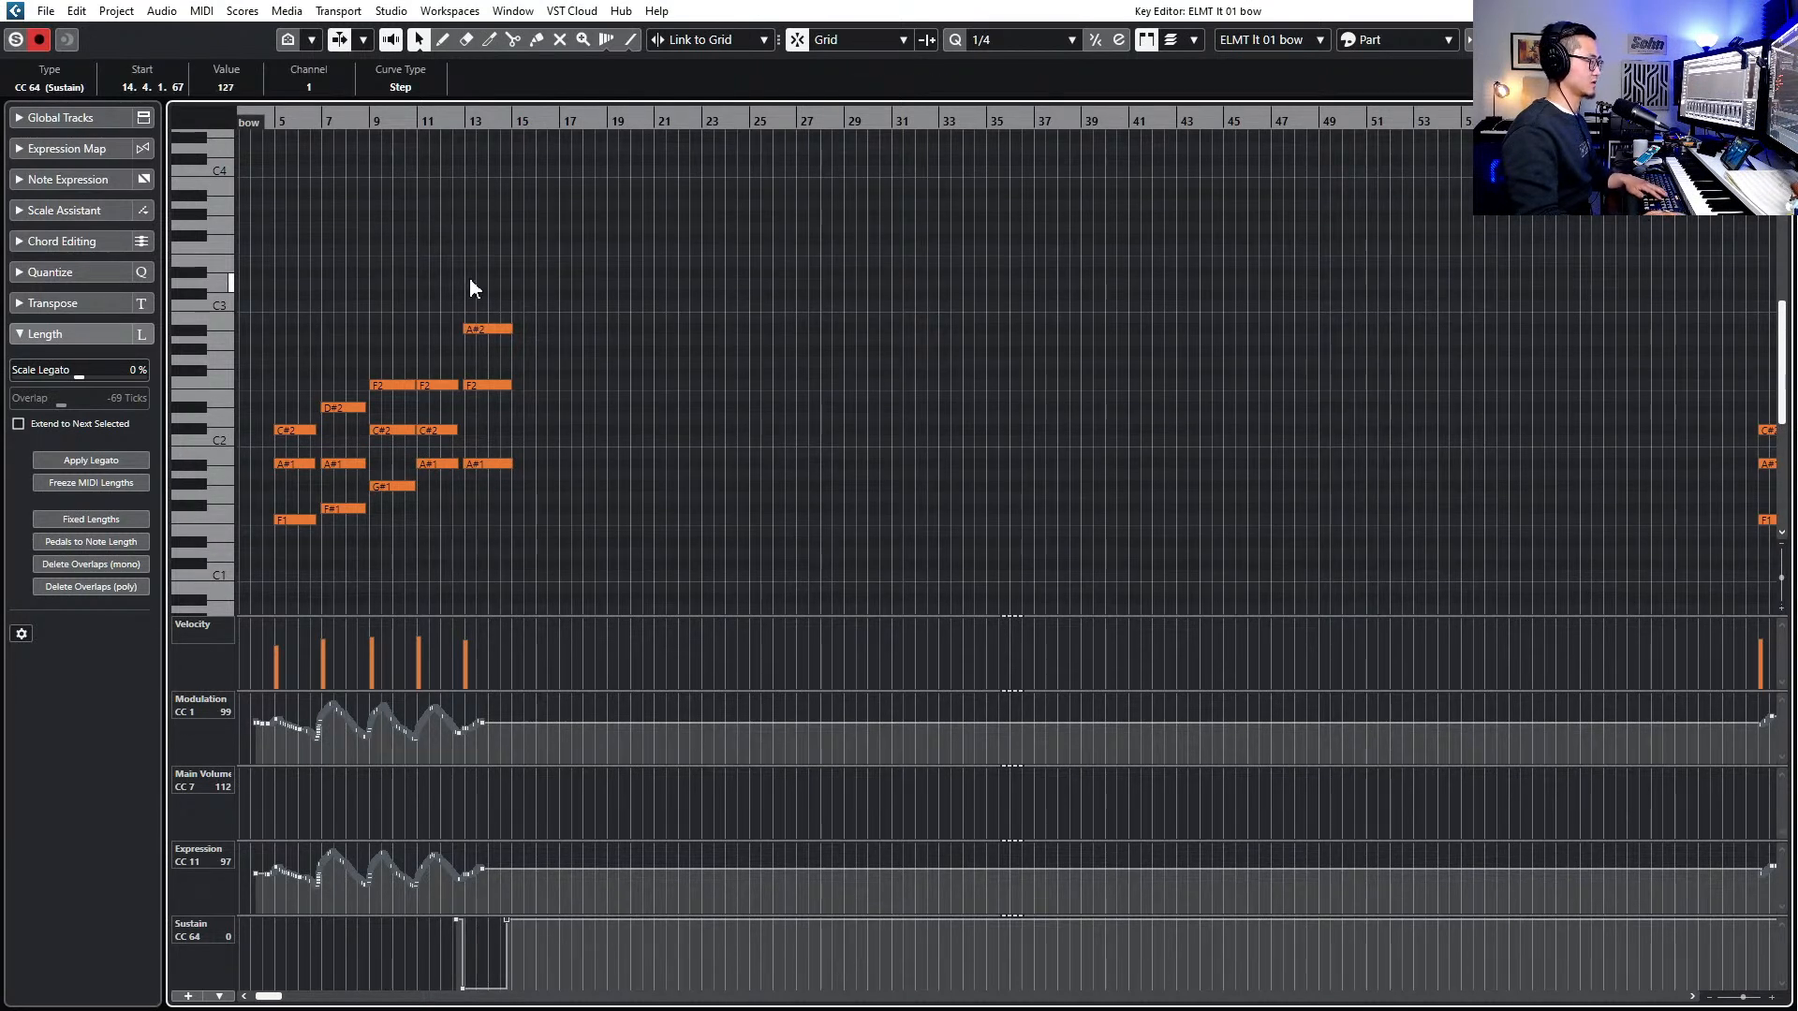
click(103, 541)
- Adjust the A#1, F2 and A#2 chord closing the first bow phrase to a length of 10 bars, ending in bar 22
drag(447, 328, 692, 463)
scroll(747, 525, right, 3)
scroll(748, 524, left, 4)
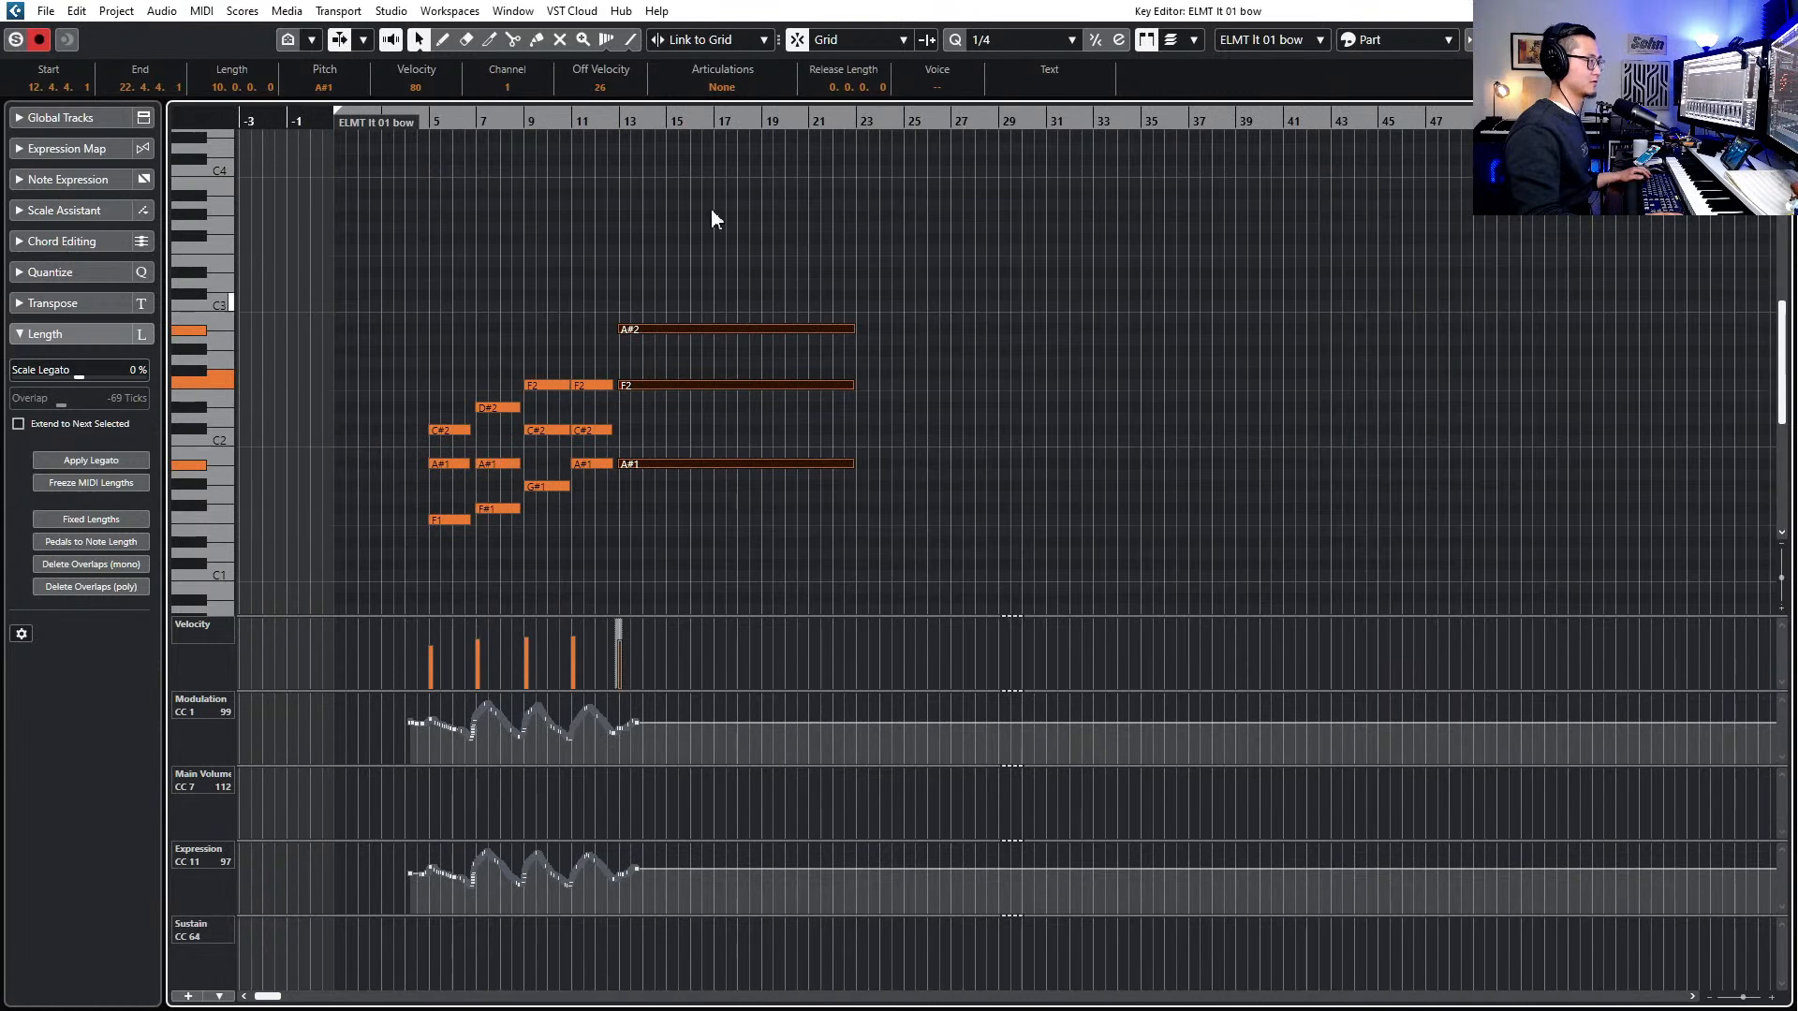
- Stretch the five notes of the final bow chord in bar 74 to the end of bar 88
scroll(766, 403, right, 3)
scroll(777, 405, right, 4)
scroll(805, 327, up, 2)
drag(836, 221, 1476, 354)
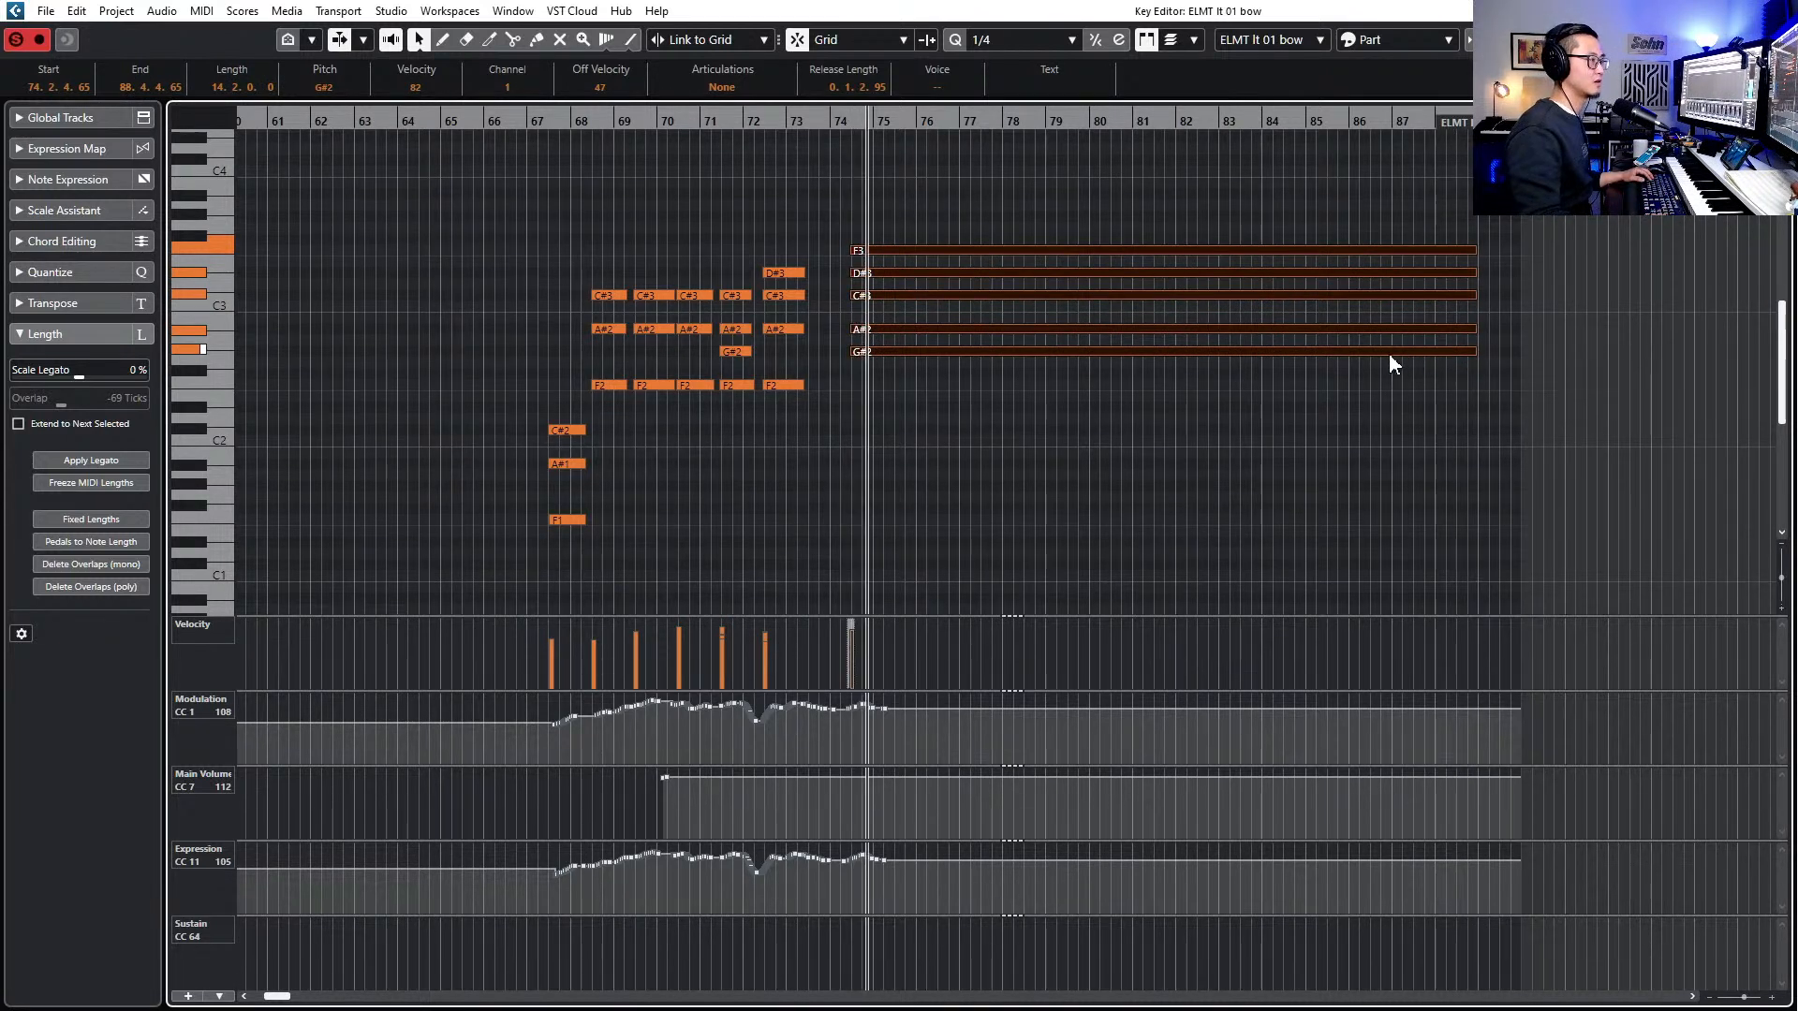
- Lengthen the bow chords starting in bars 71 and 72 so each reaches the start of the following chord
key(s)
drag(823, 201, 838, 386)
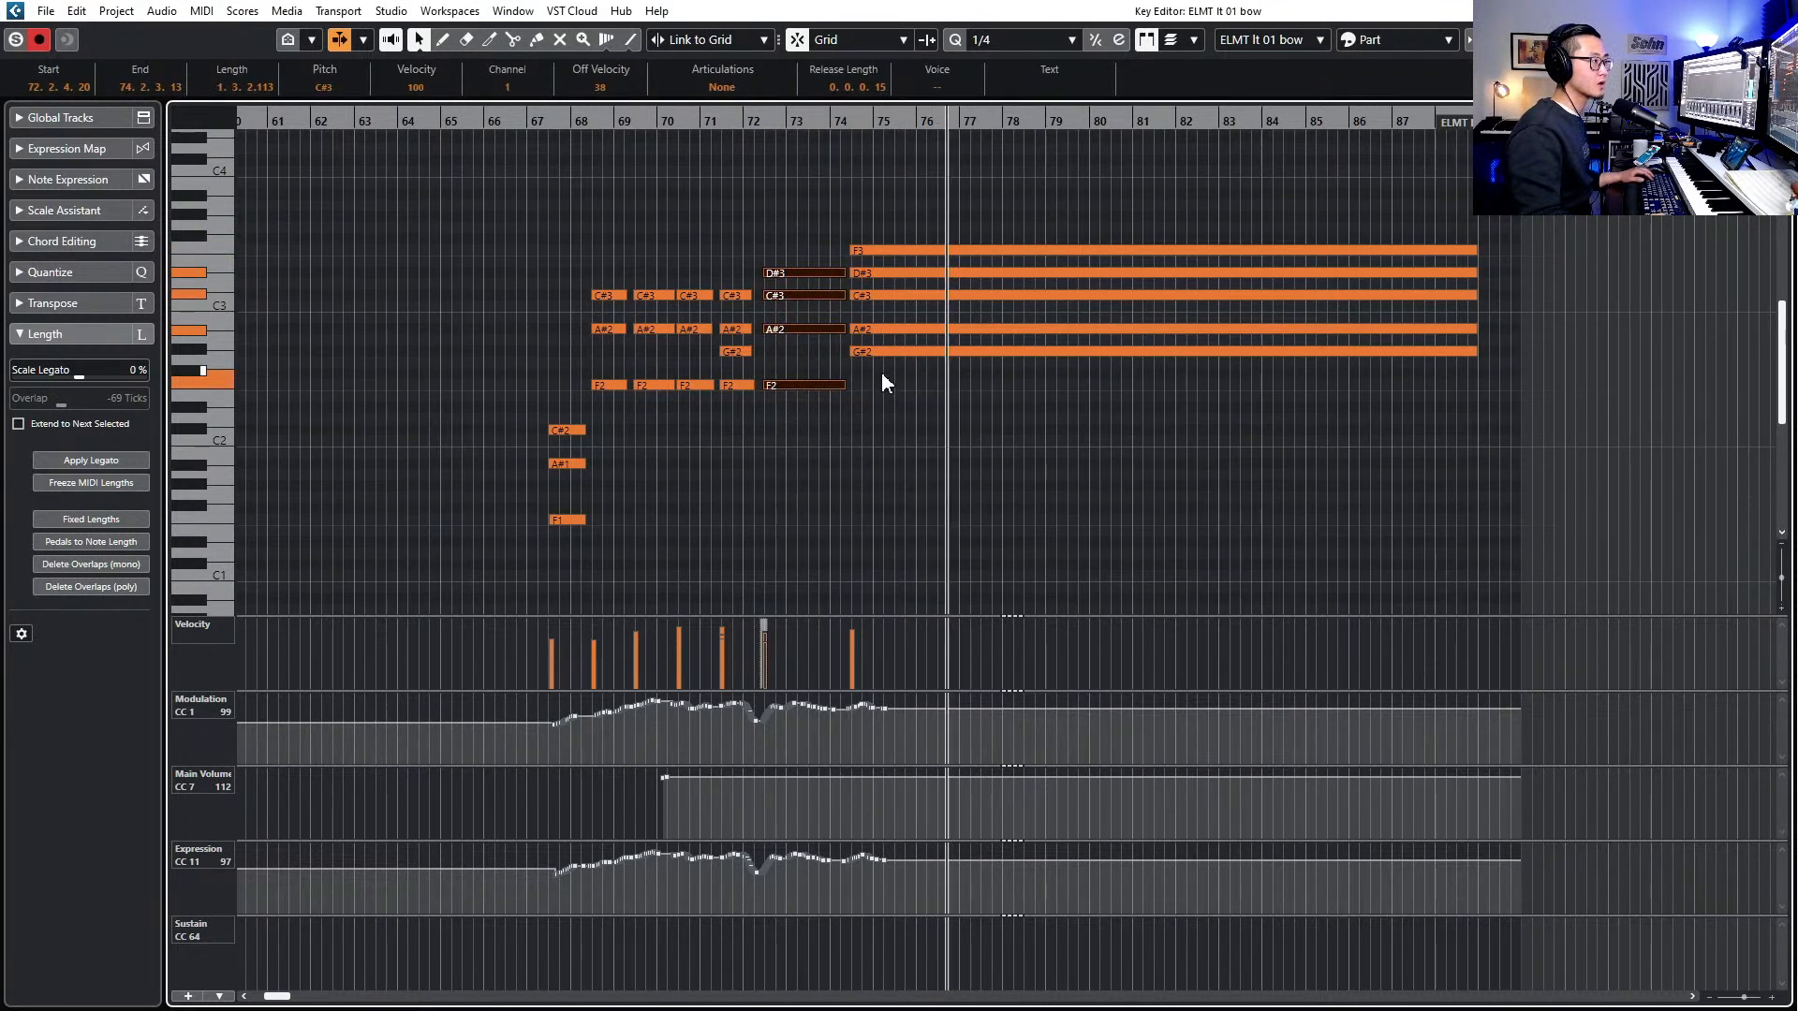
drag(729, 256, 749, 403)
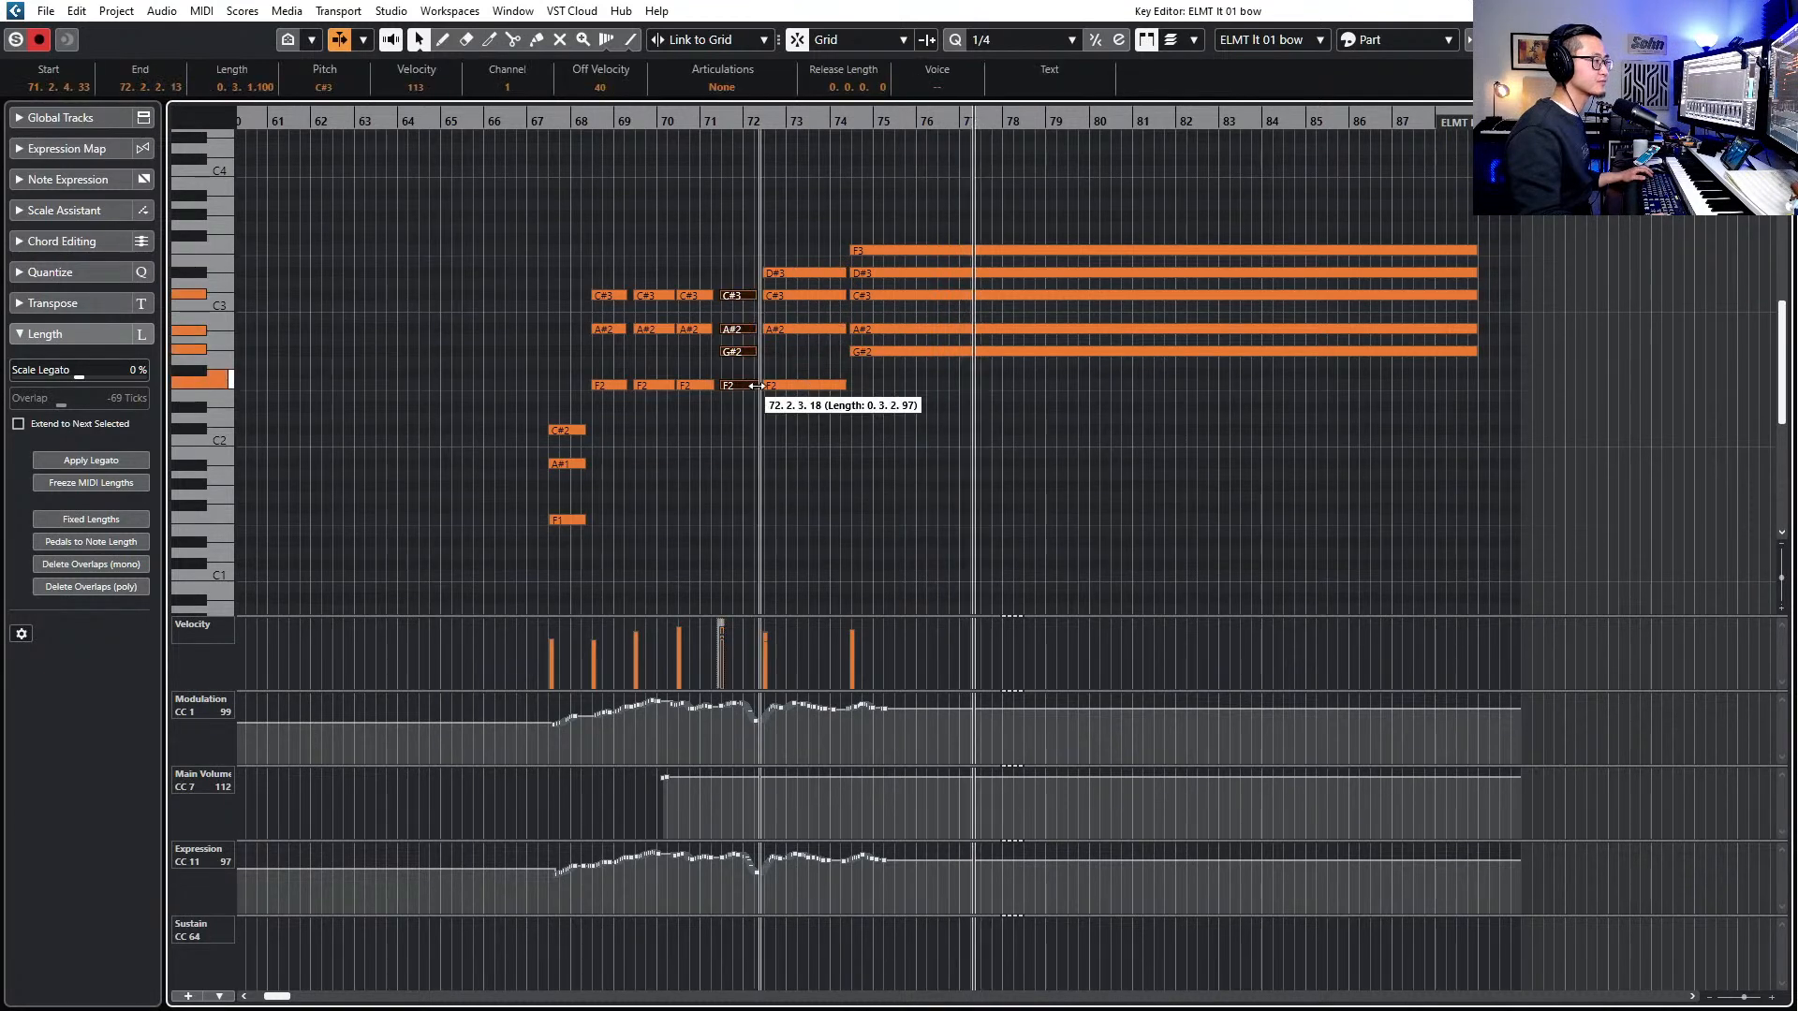
- Set the bow part's Main Volume (CC 7) to 97 from bar 3 and close the Key Editor
key(g)
key(g)
key(g)
key(g)
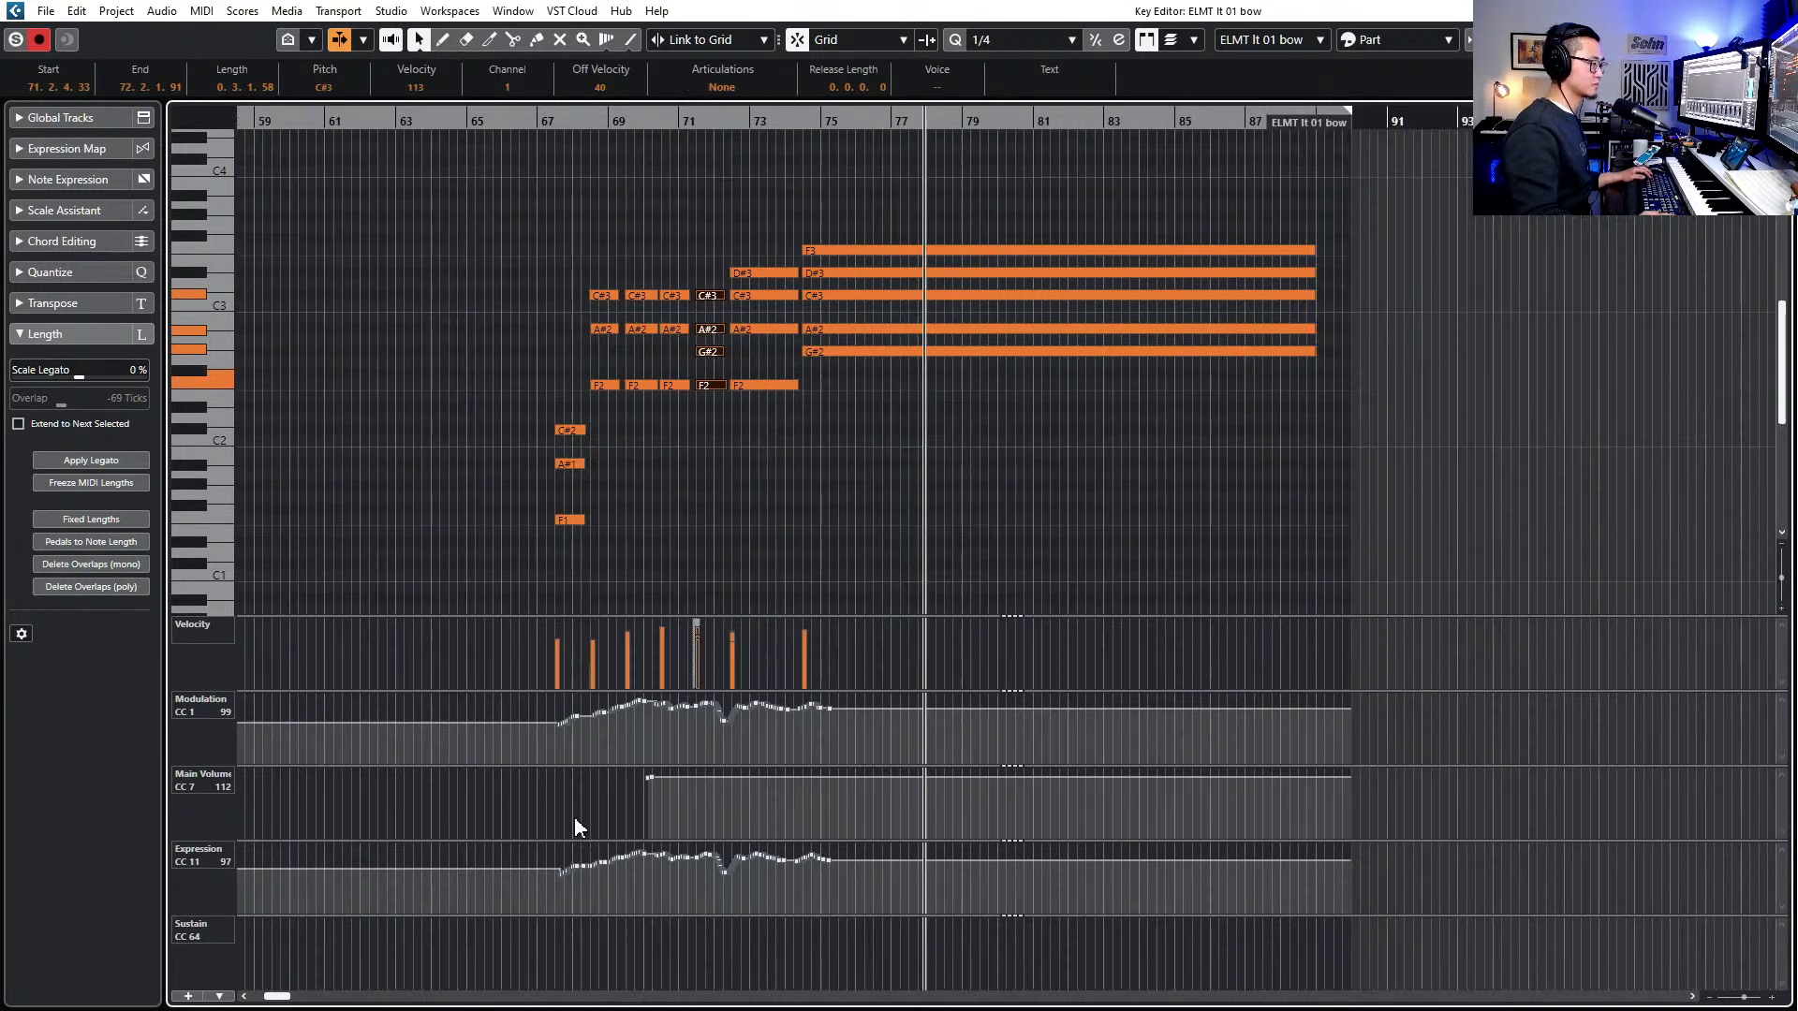
drag(602, 799, 346, 777)
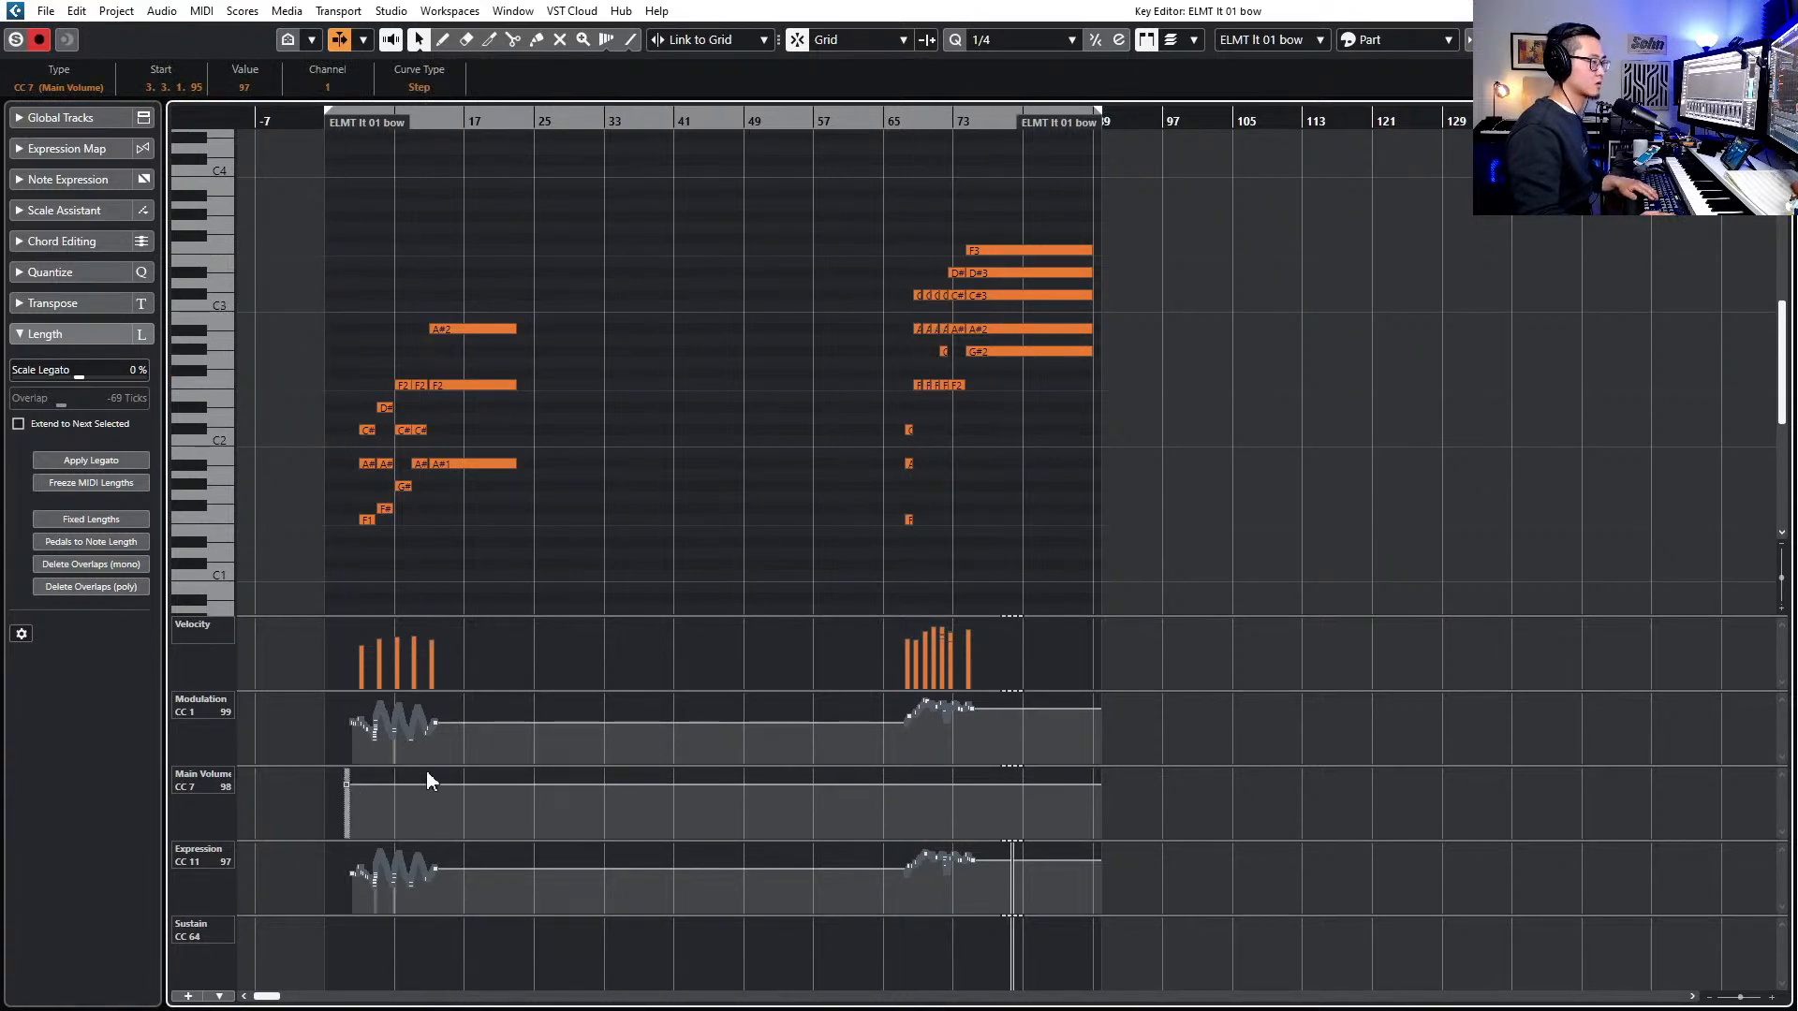
key(Return)
key(space)
- Extend the ELMT It 01 dist seq part across the full cue and open it in the Key Editor
key(KP_Subtract)
key(KP_Subtract)
key(KP_Subtract)
key(KP_Subtract)
key(KP_Subtract)
key(KP_Subtract)
key(KP_Subtract)
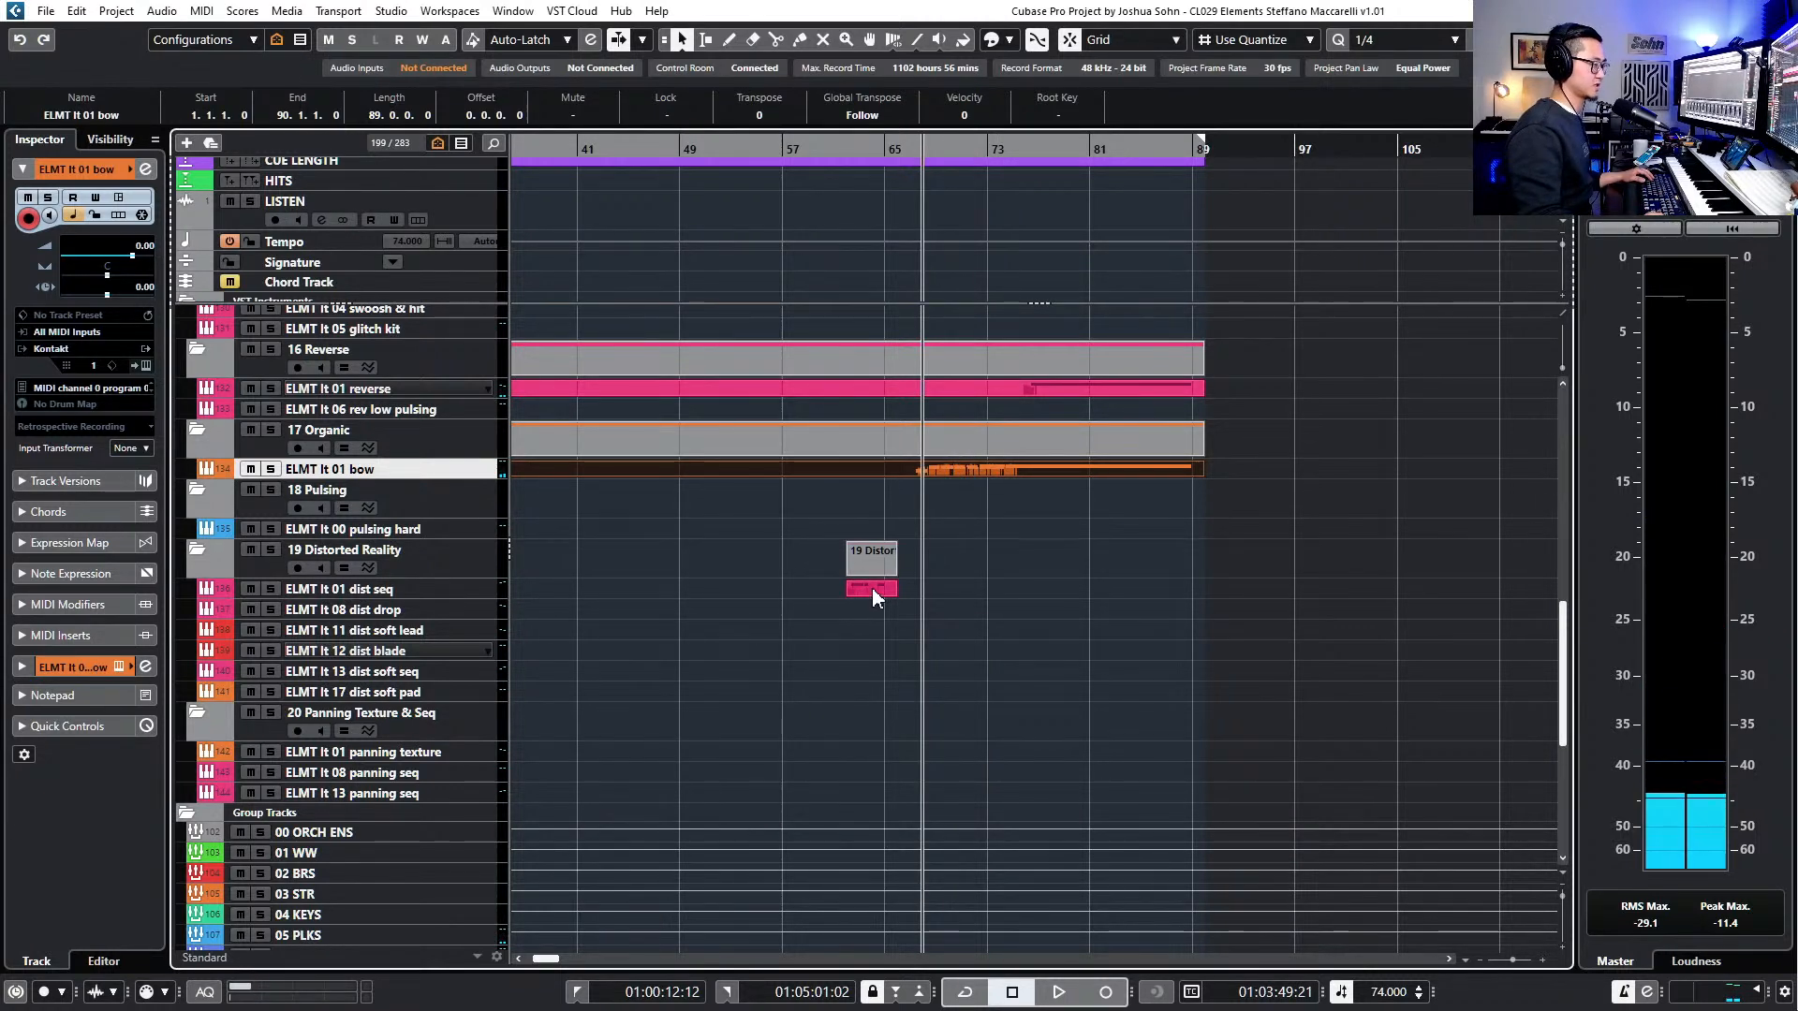
click(910, 590)
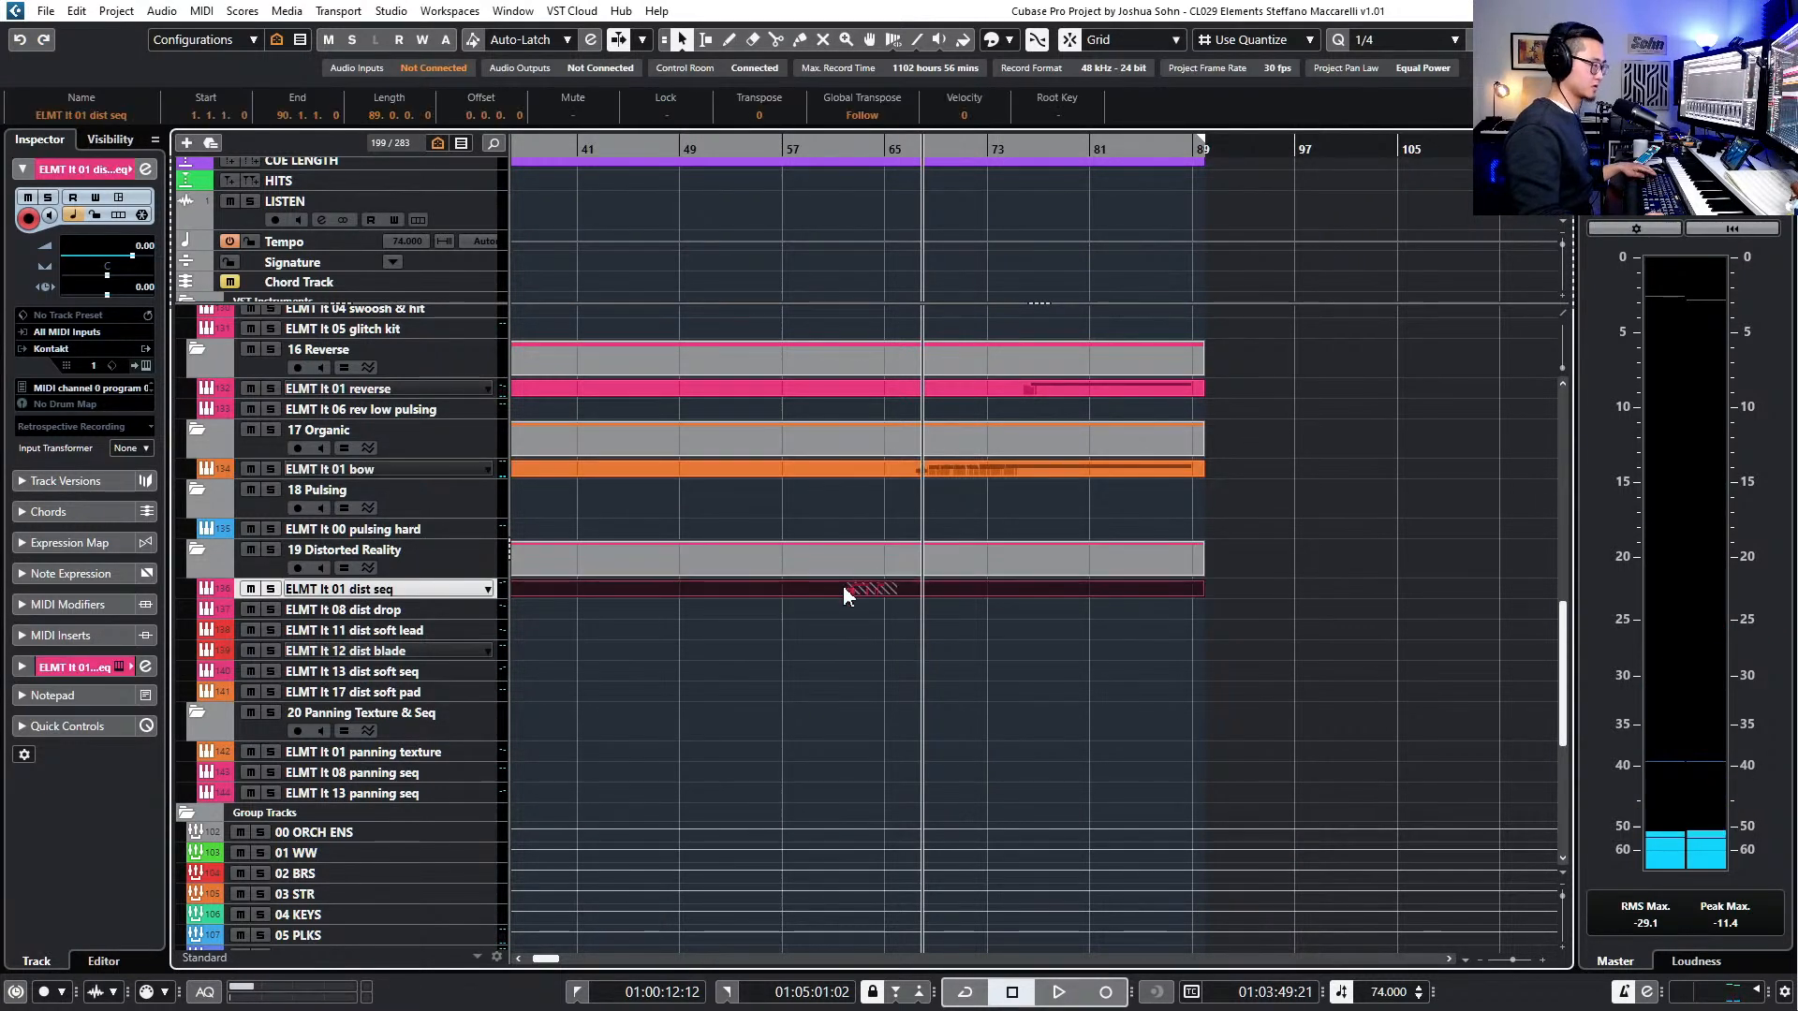
double_click(869, 588)
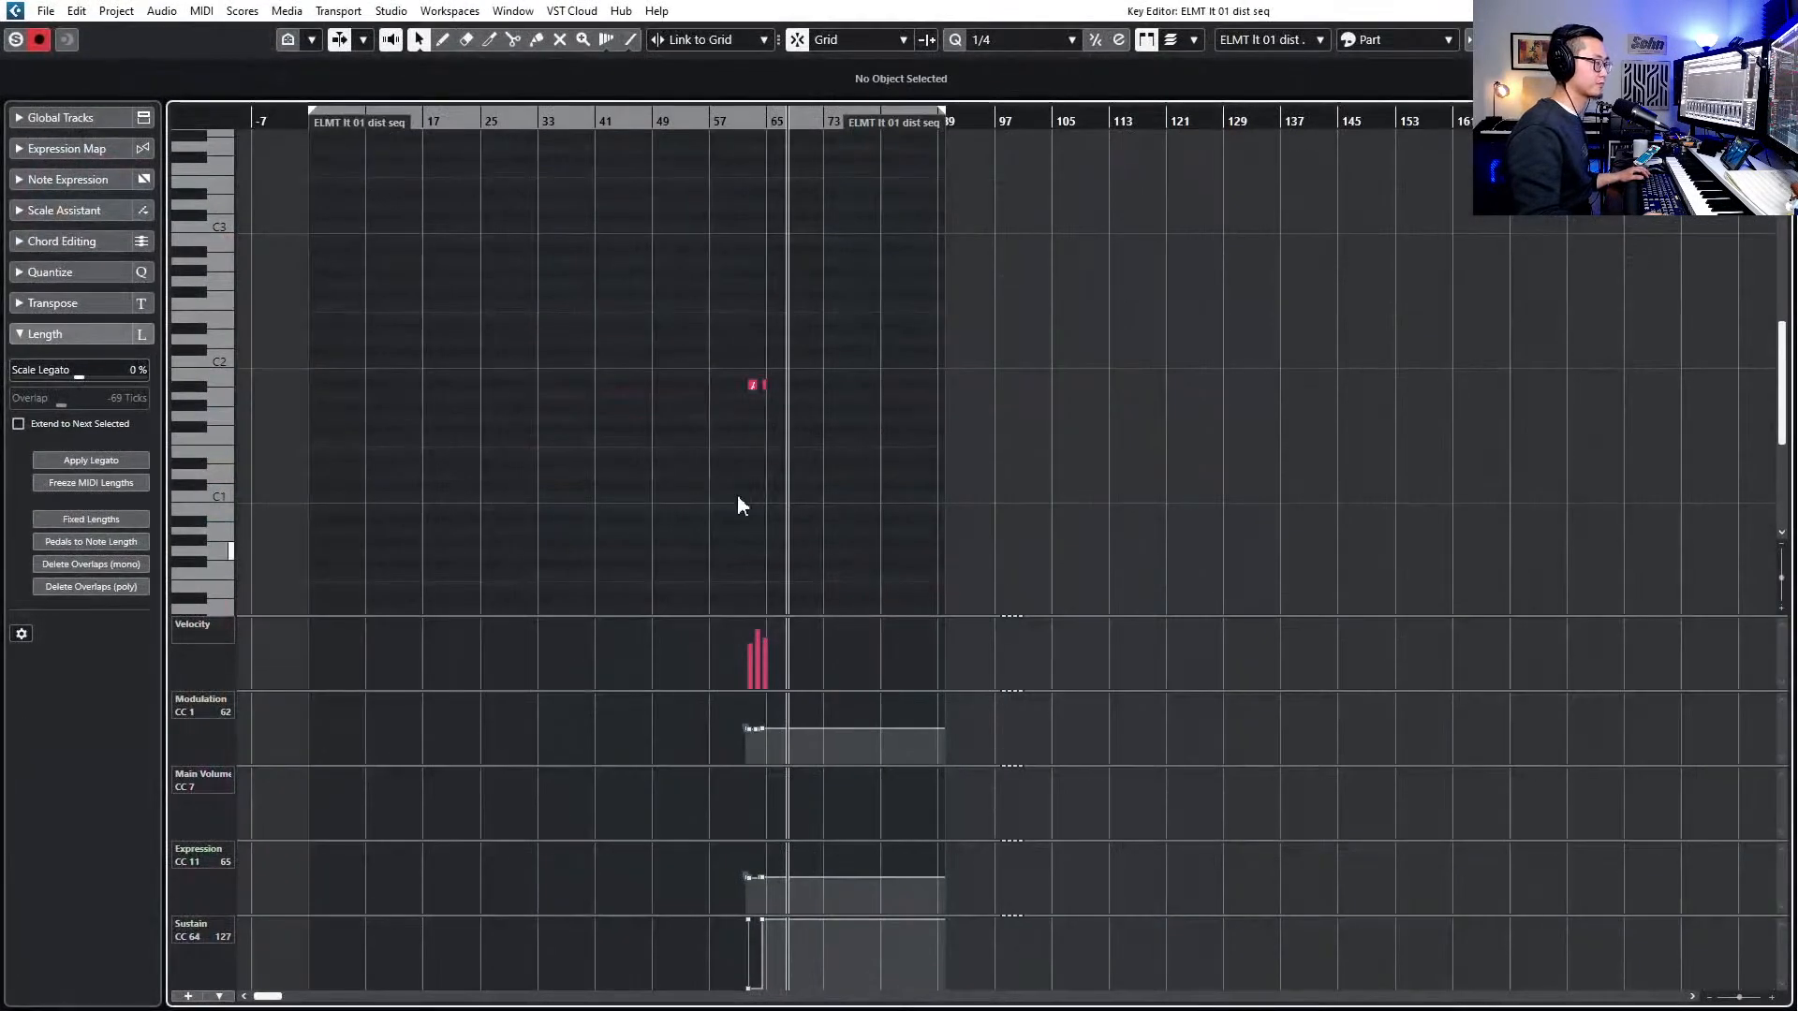
- Quantize the first two A#1 notes of the dist seq part, in bars 62 and 63
scroll(790, 340, up, 6)
click(784, 385)
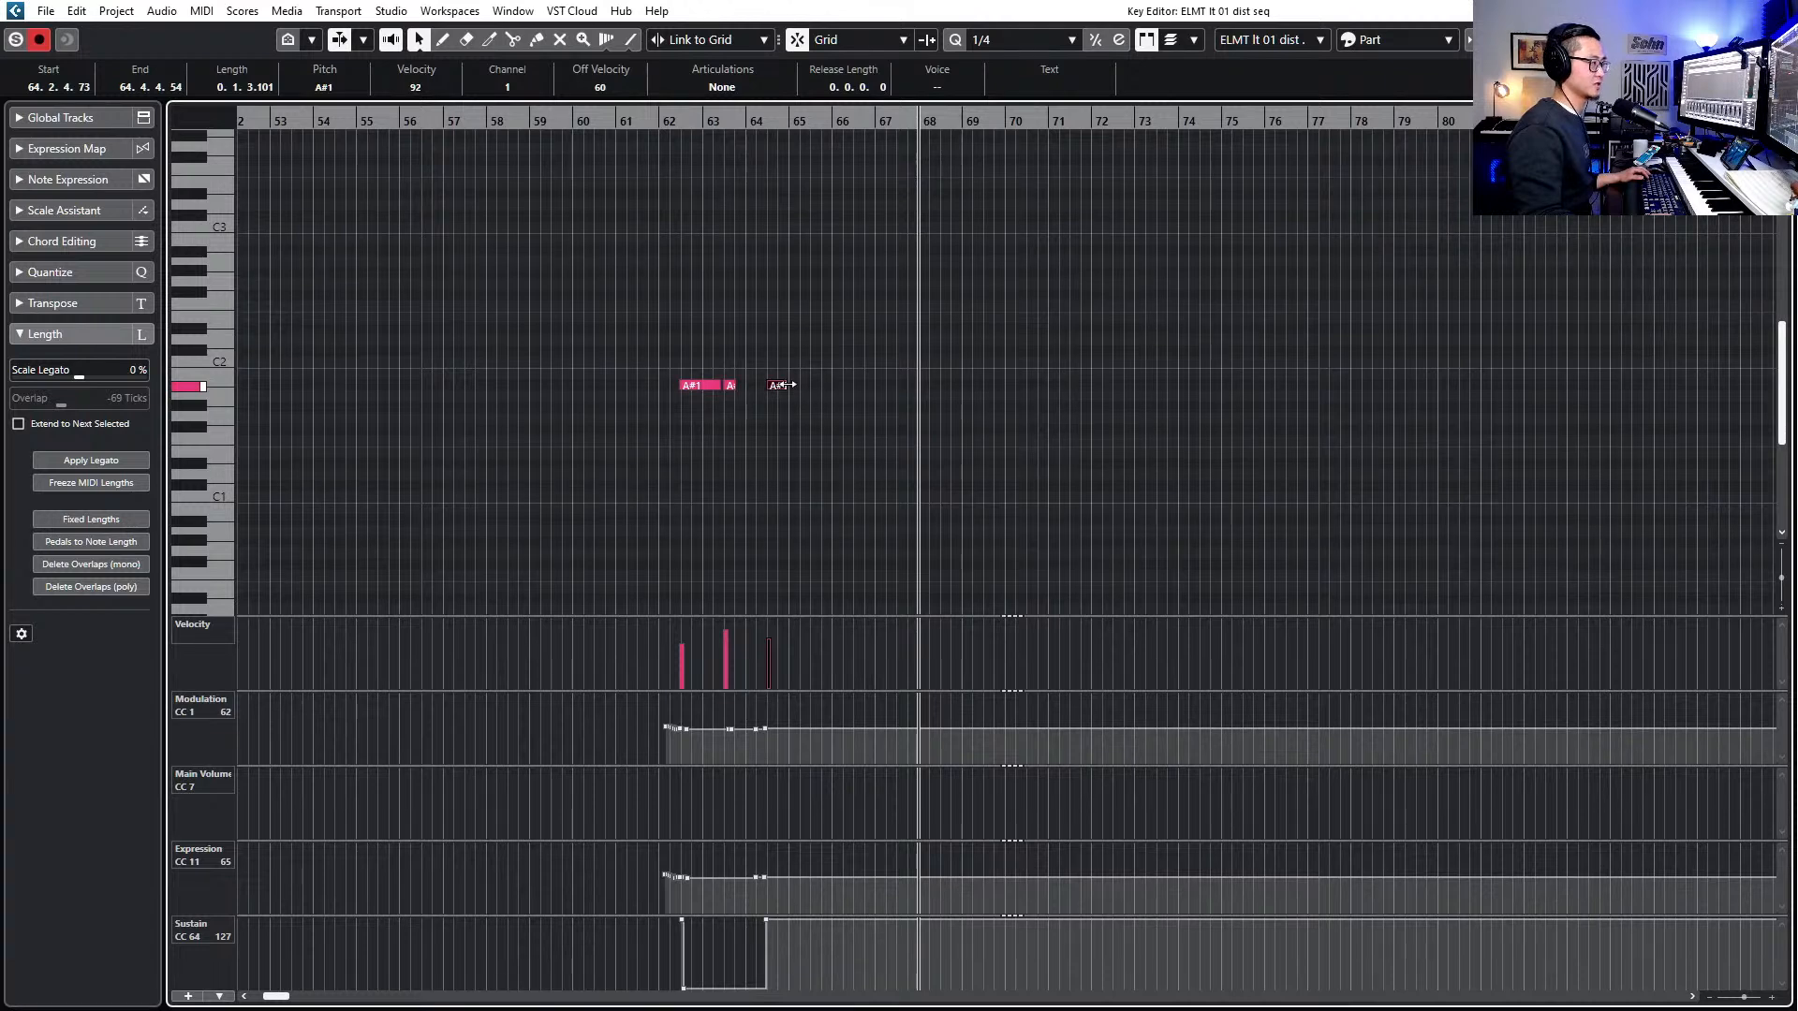
scroll(731, 363, up, 3)
drag(711, 383, 702, 385)
key(q)
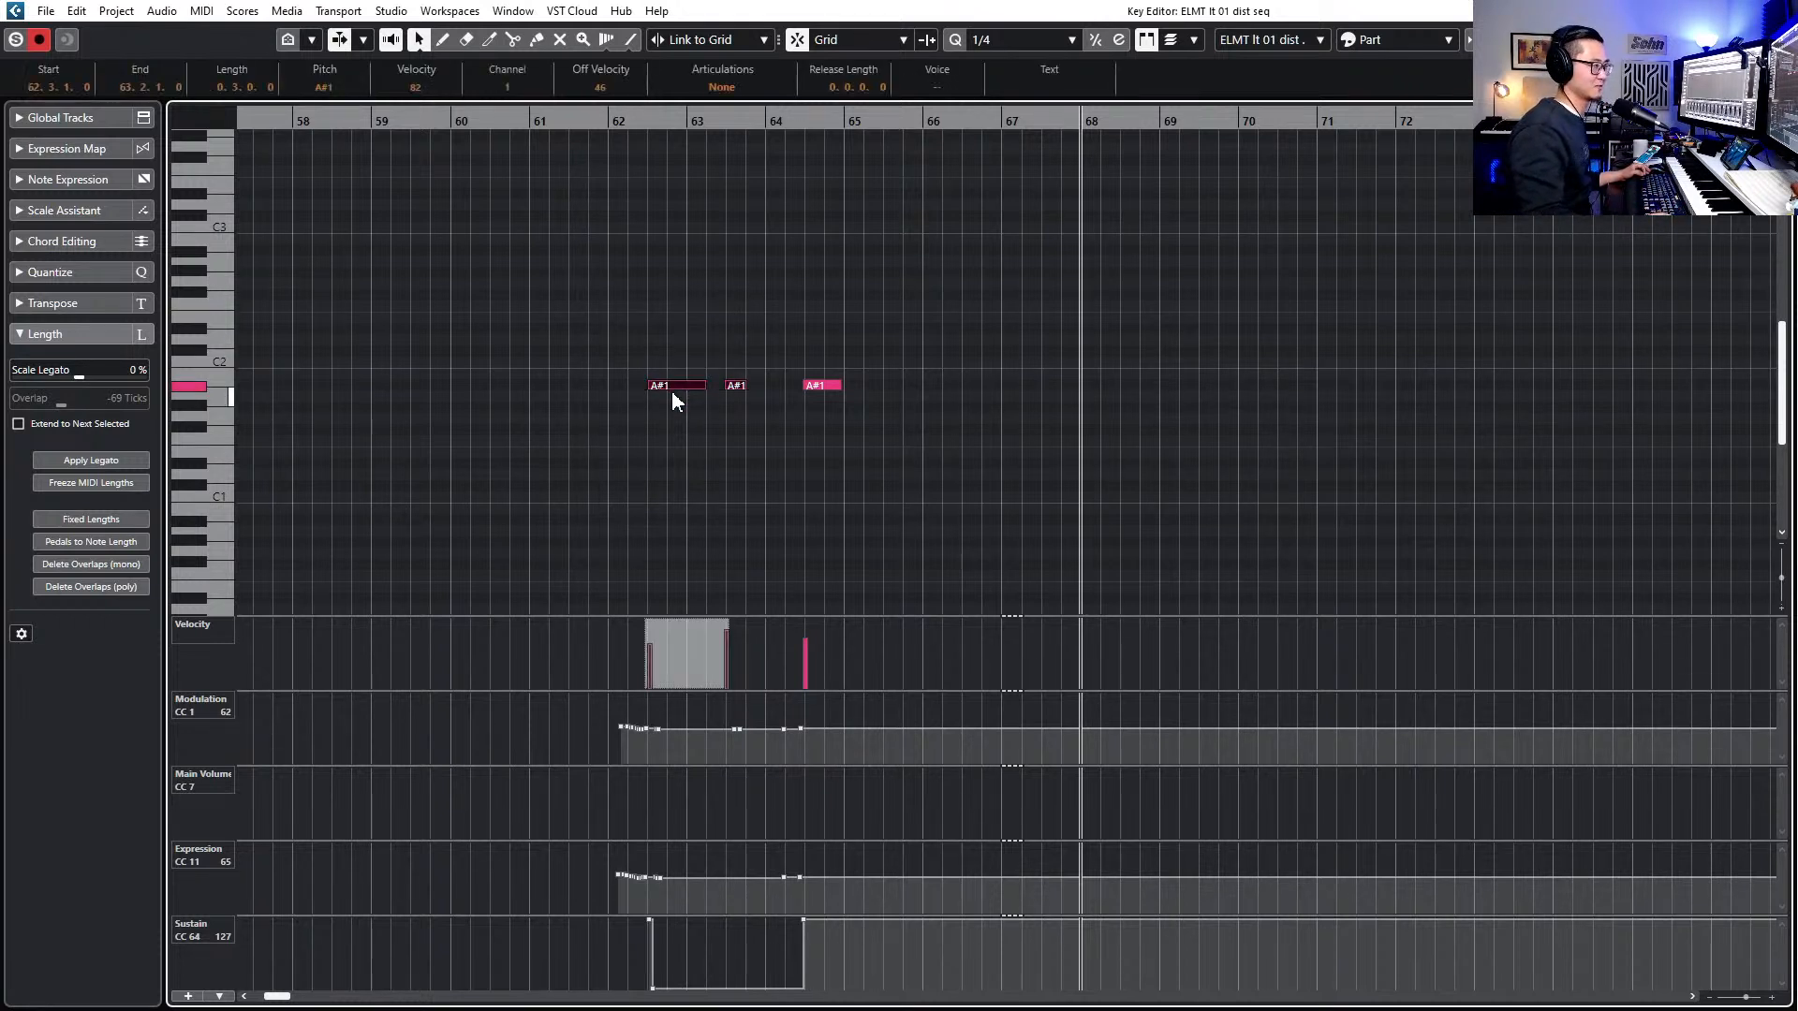
- Delete the sustain on and off events at the first note in bar 62 of the dist seq part
click(652, 988)
key(Delete)
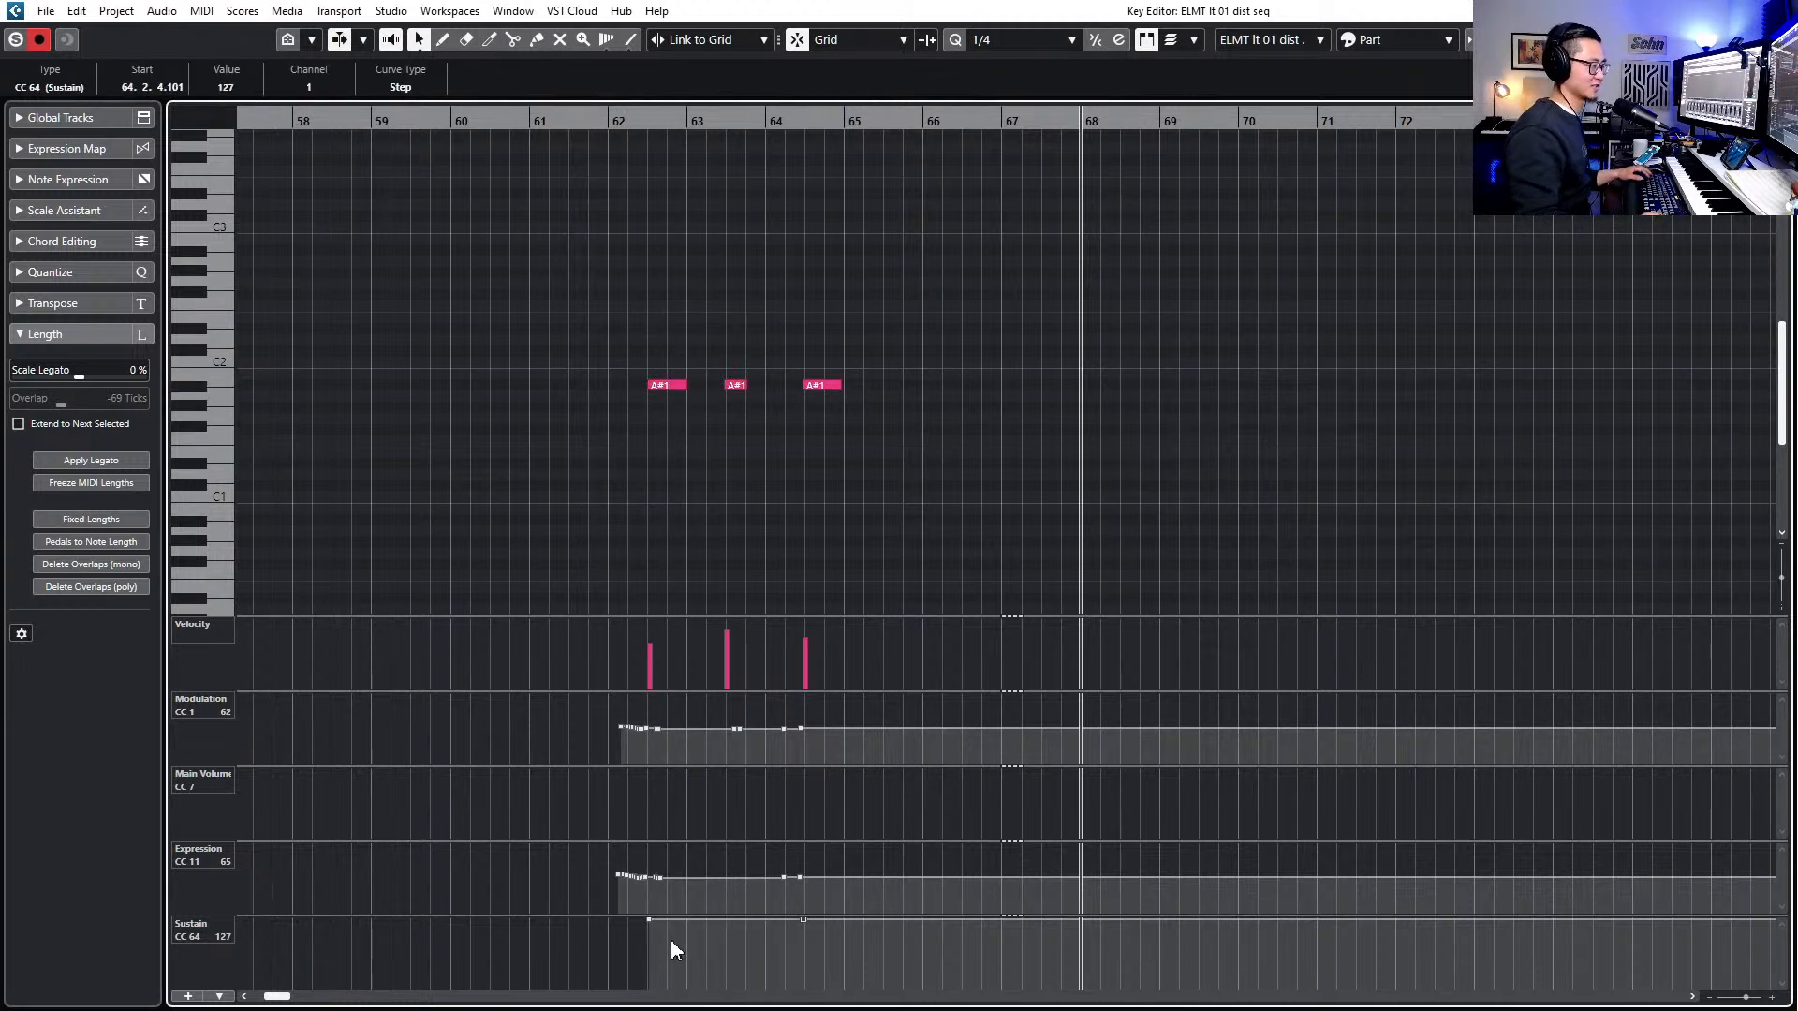
key(ctrl+z)
drag(634, 971, 699, 885)
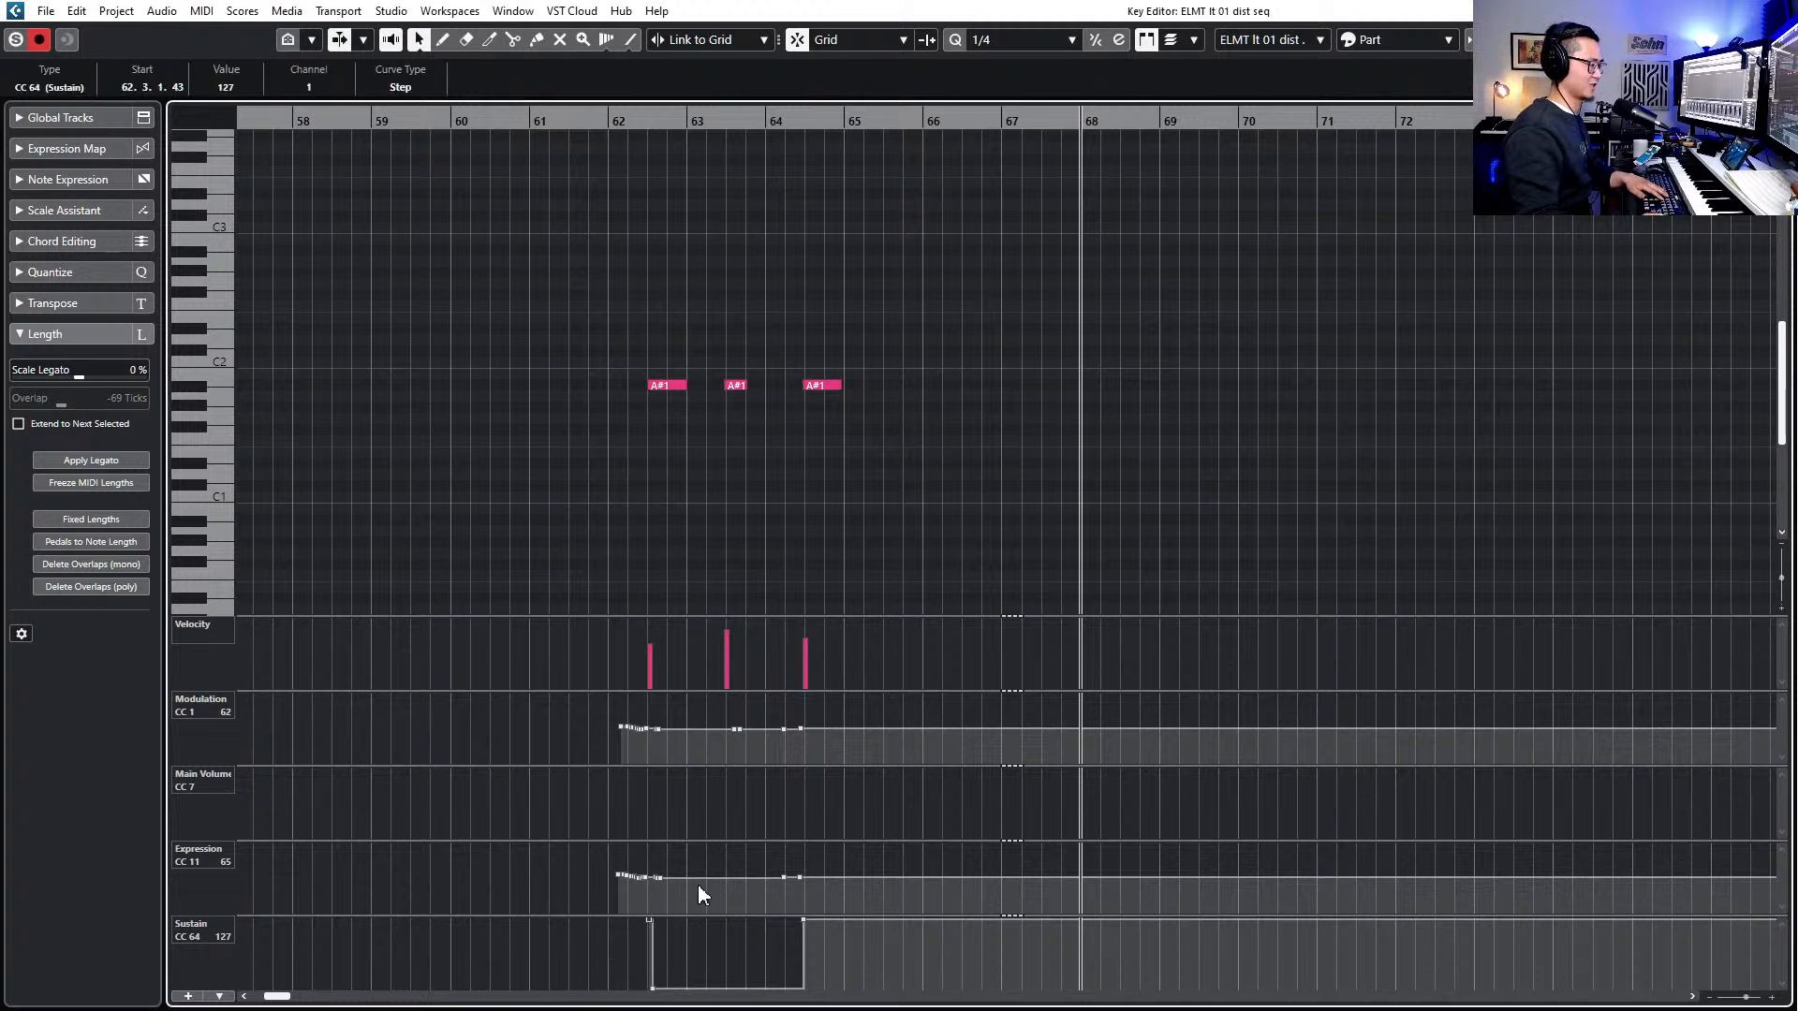
key(Delete)
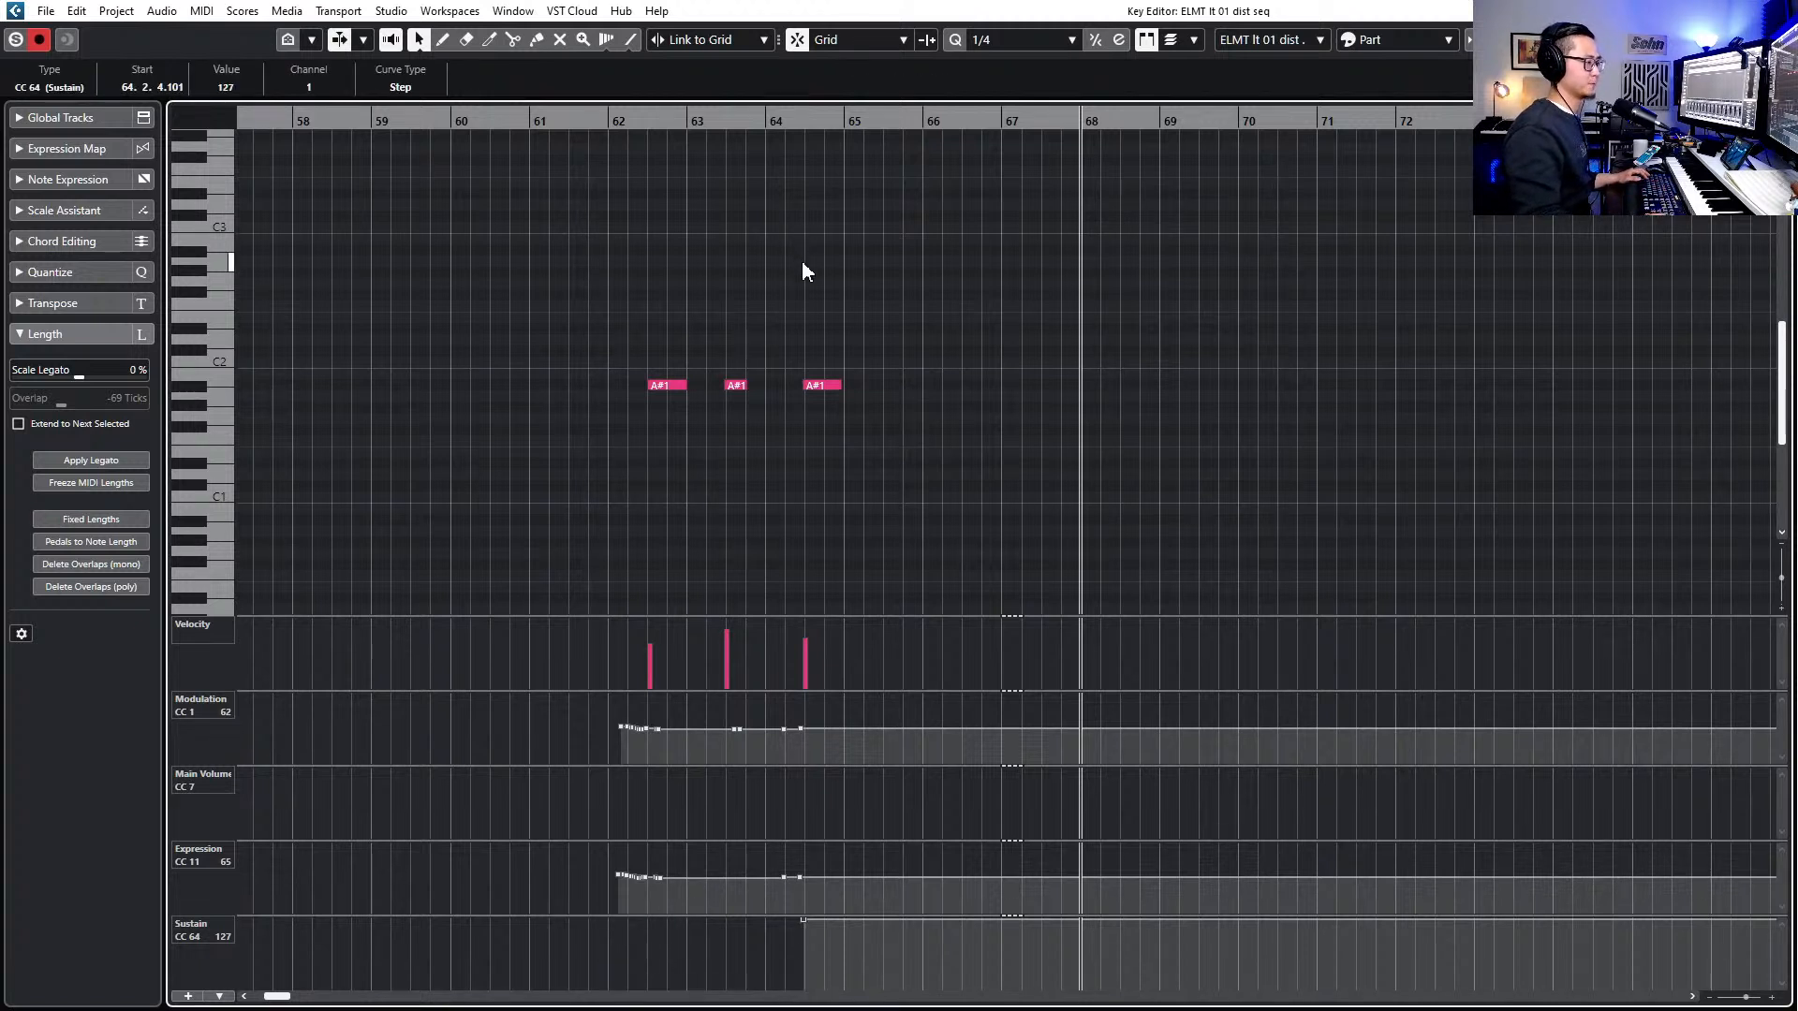
- Quantize all three A#1 notes and lengthen the middle one in bar 63 to two beats
drag(803, 265, 603, 427)
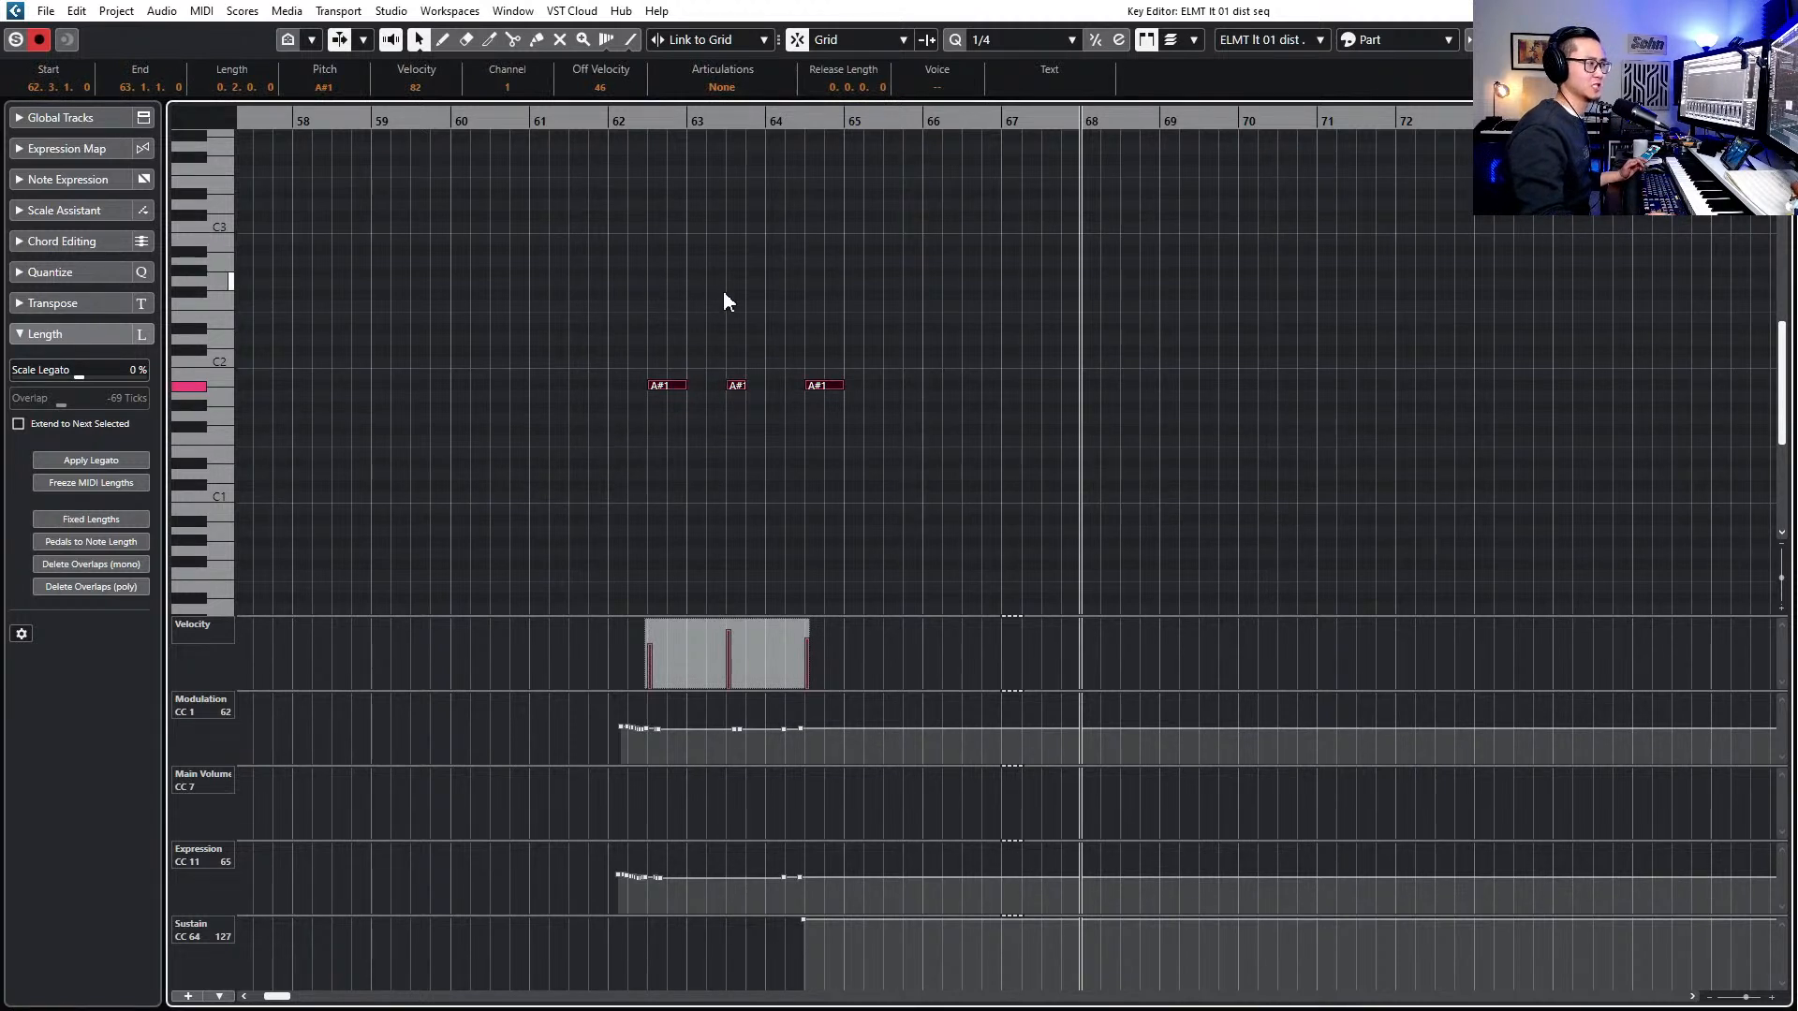
click(736, 386)
key(alt+shift+Right)
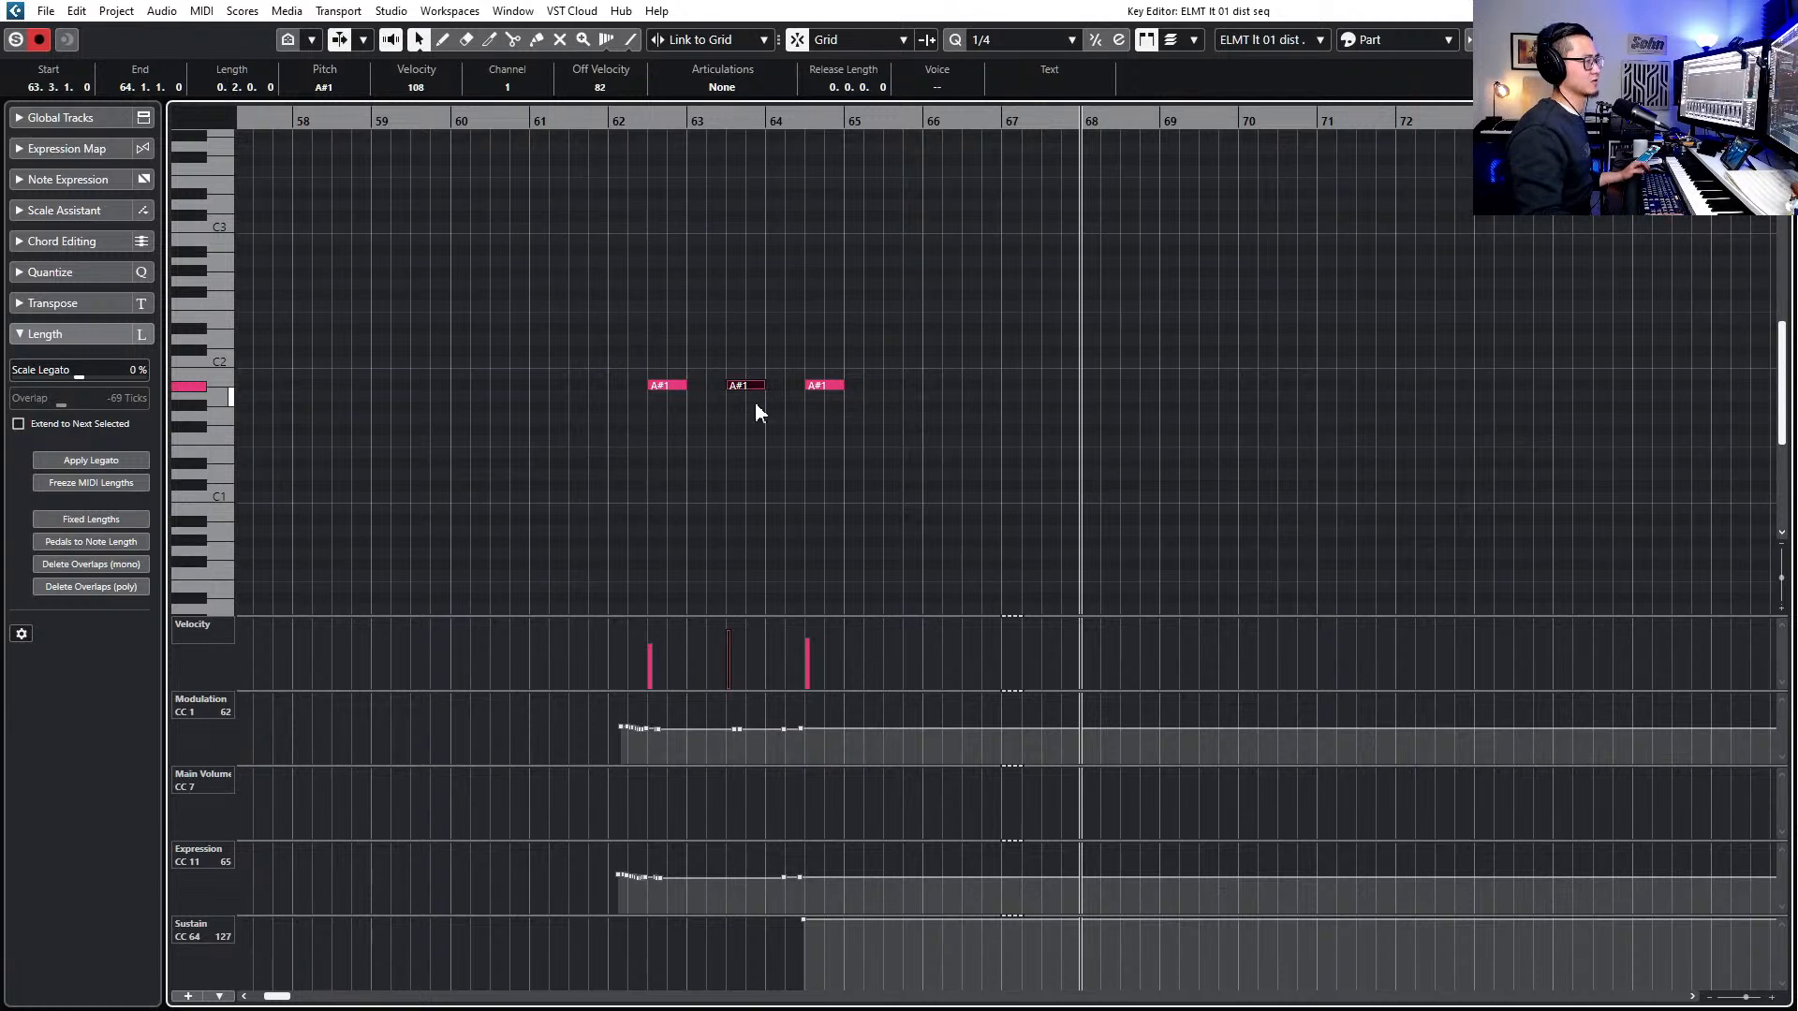
- Stretch the last A#1 note from bar 64 to bar 89 and remove the remaining sustain event near its start
scroll(793, 417, down, 1)
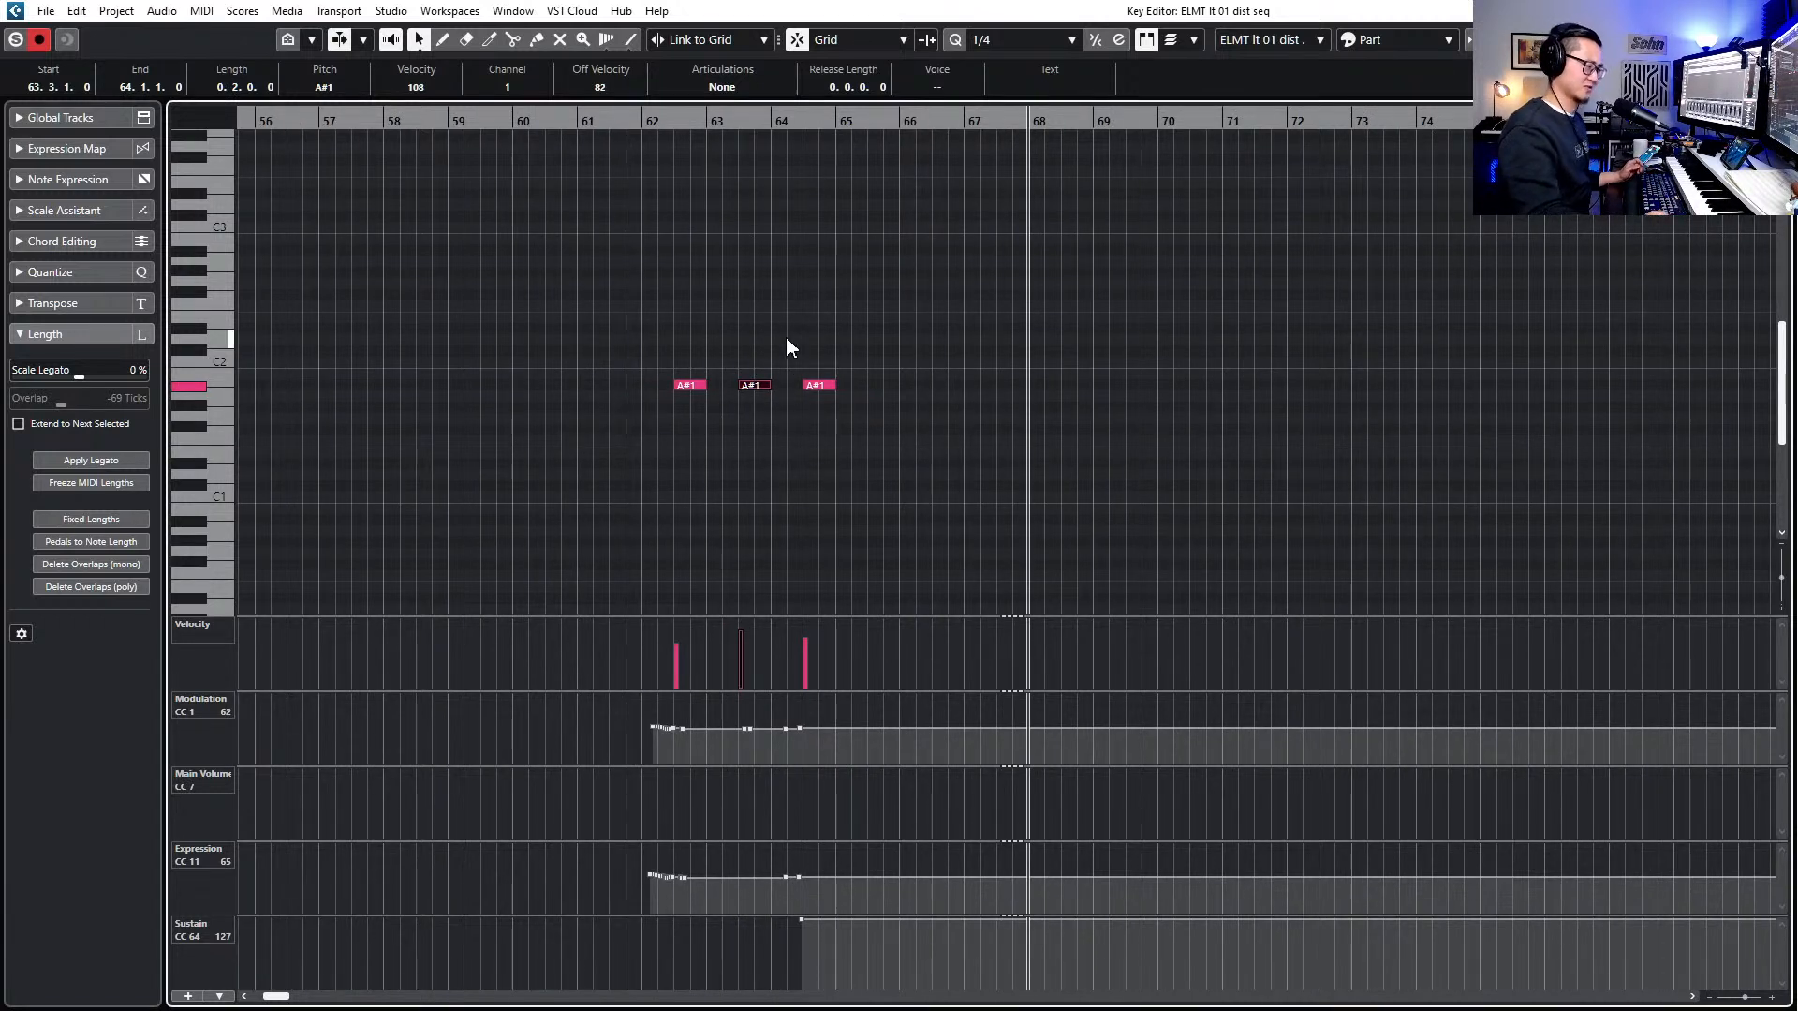
click(801, 919)
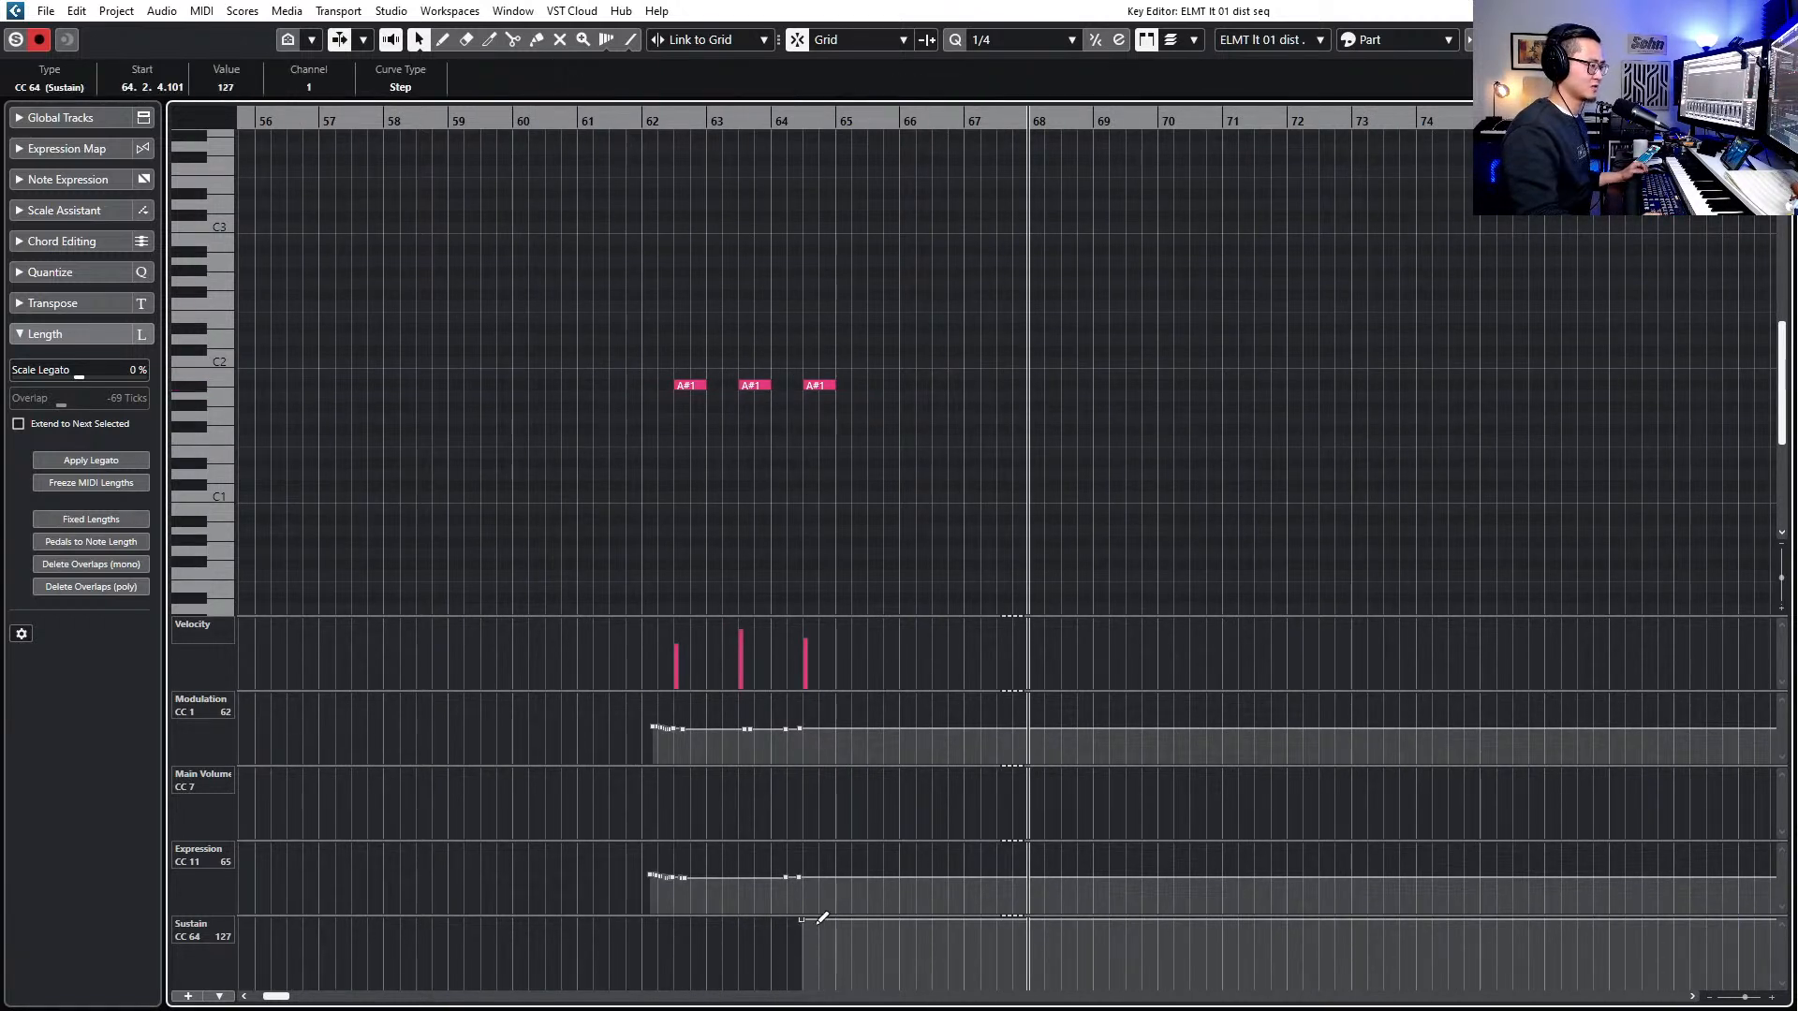
key(ctrl+Right)
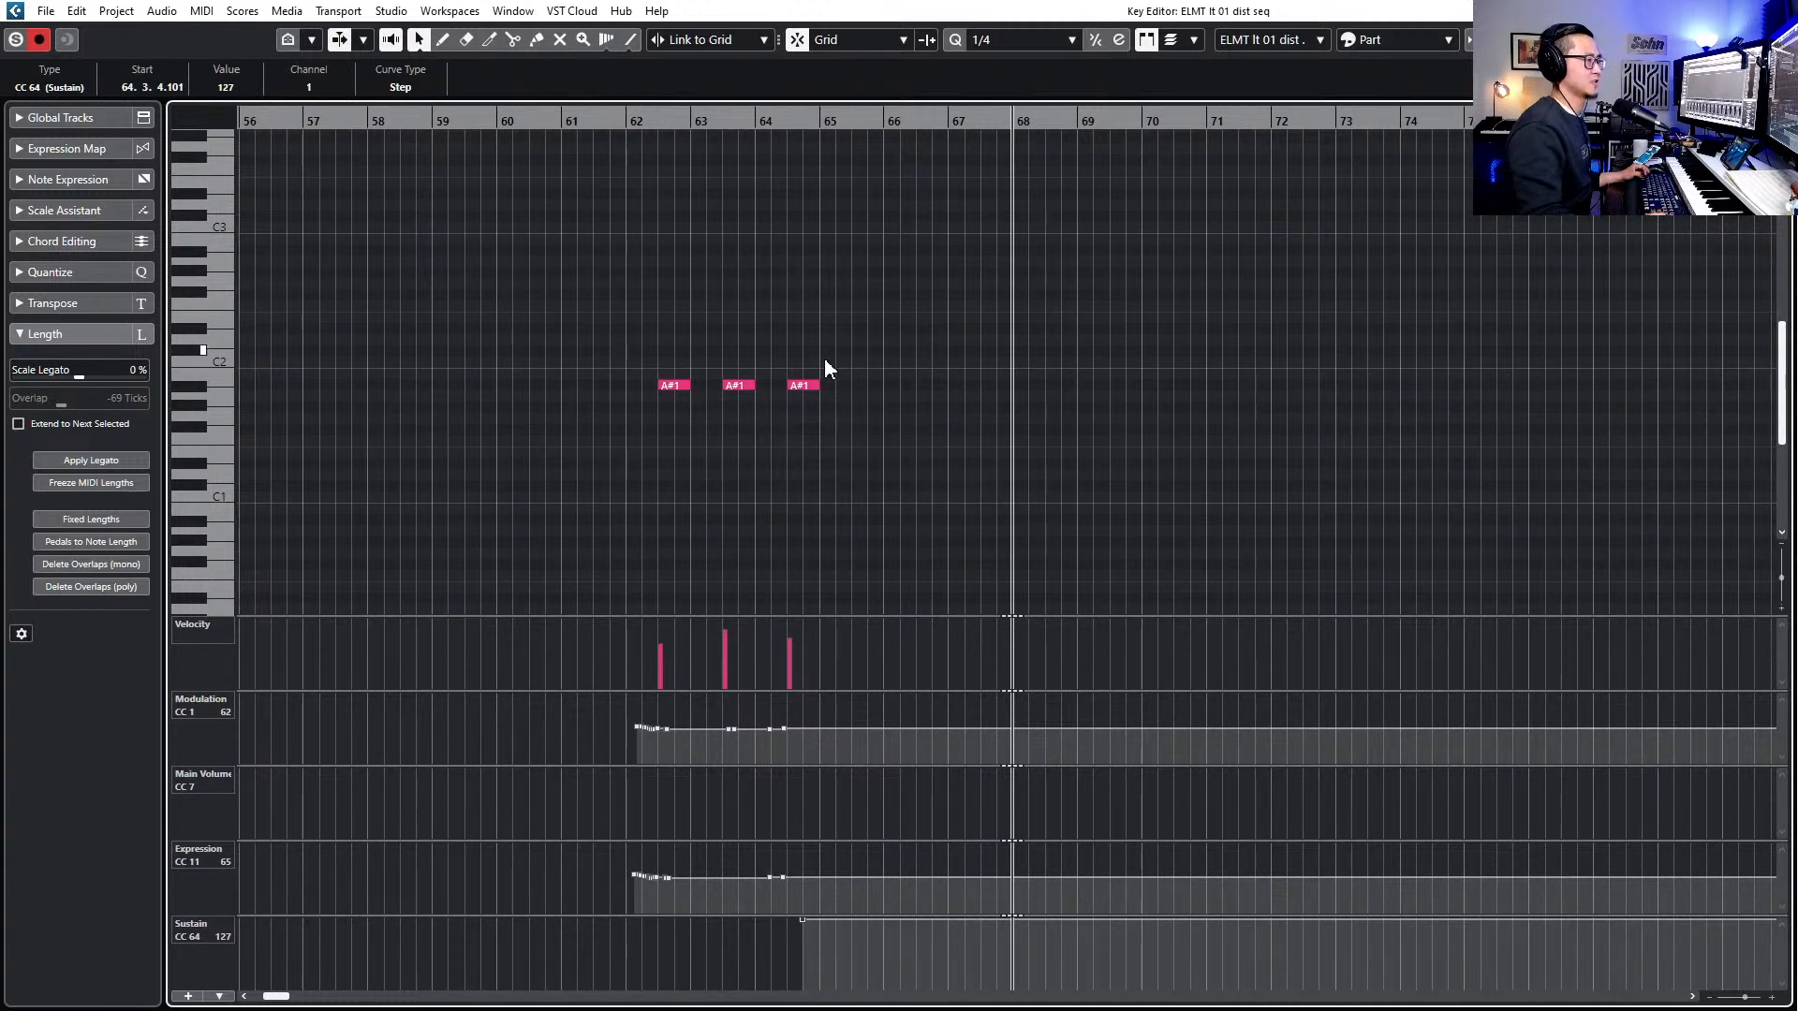
scroll(848, 391, down, 2)
drag(828, 386, 1640, 411)
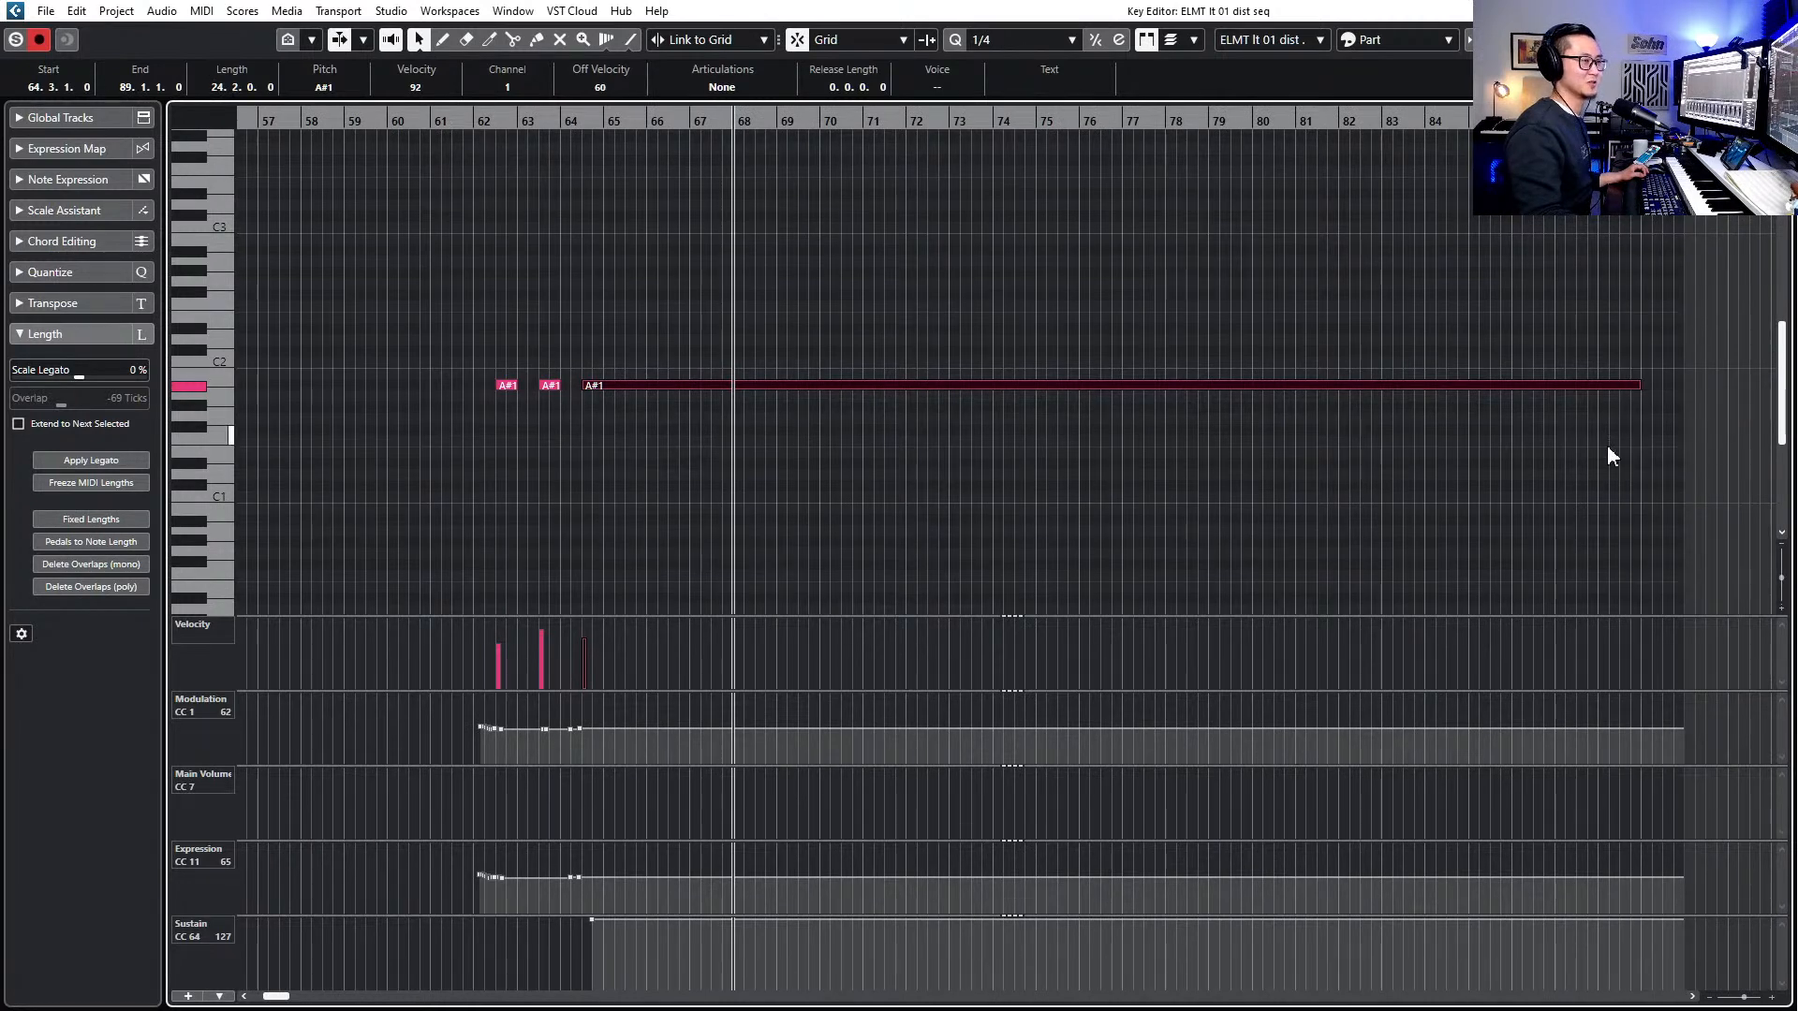
drag(558, 935, 768, 869)
key(Delete)
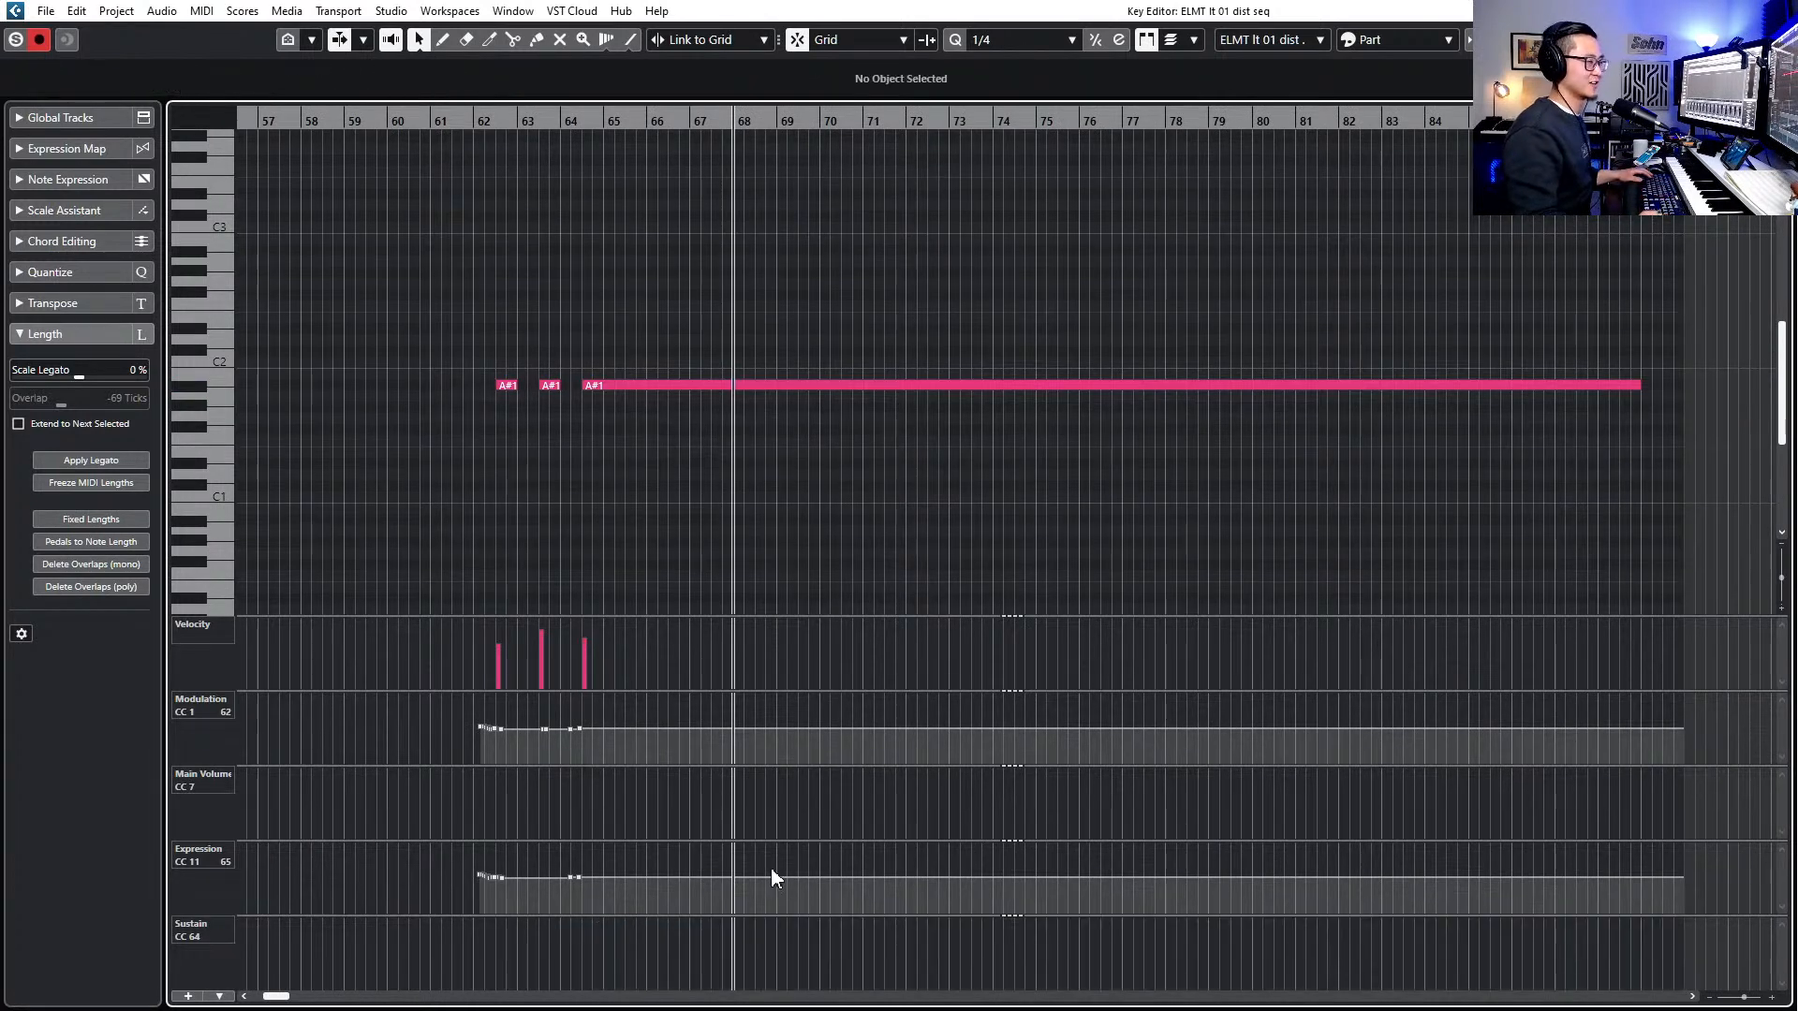
- Add a Main Volume (CC 7) event of 102 just before the first dist seq note and close the Key Editor
scroll(942, 385, down, 2)
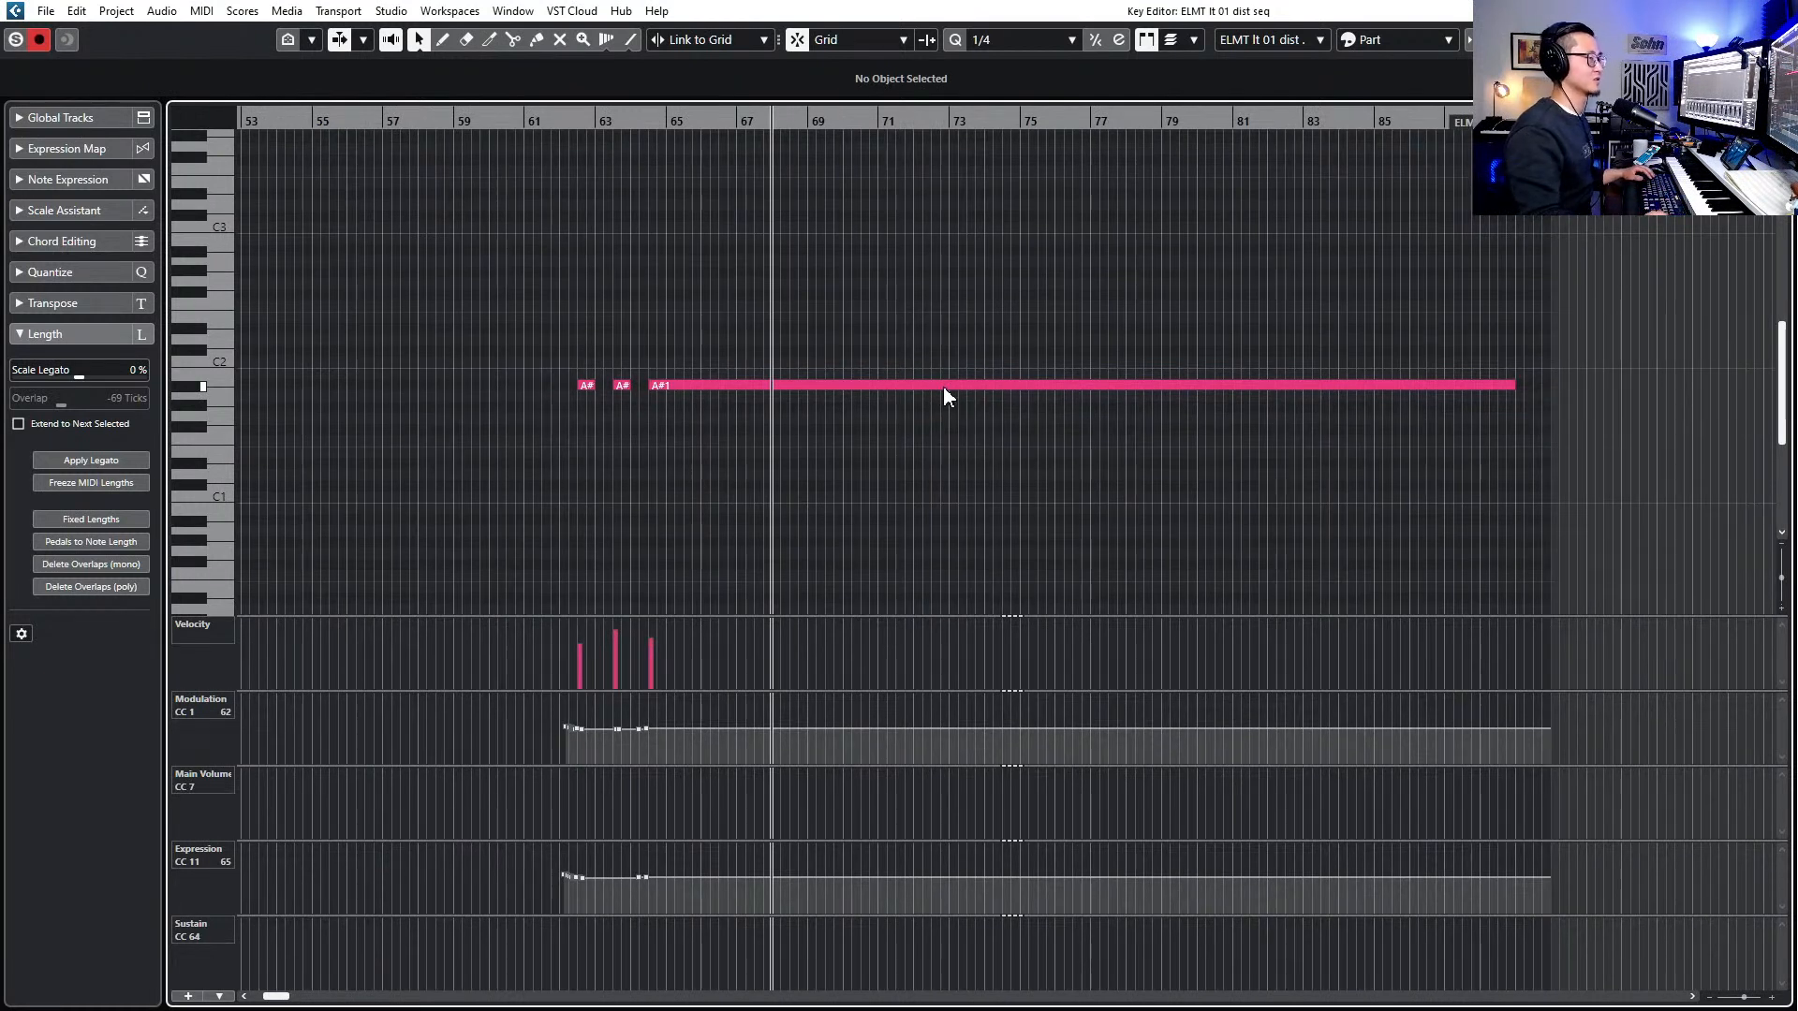
click(966, 385)
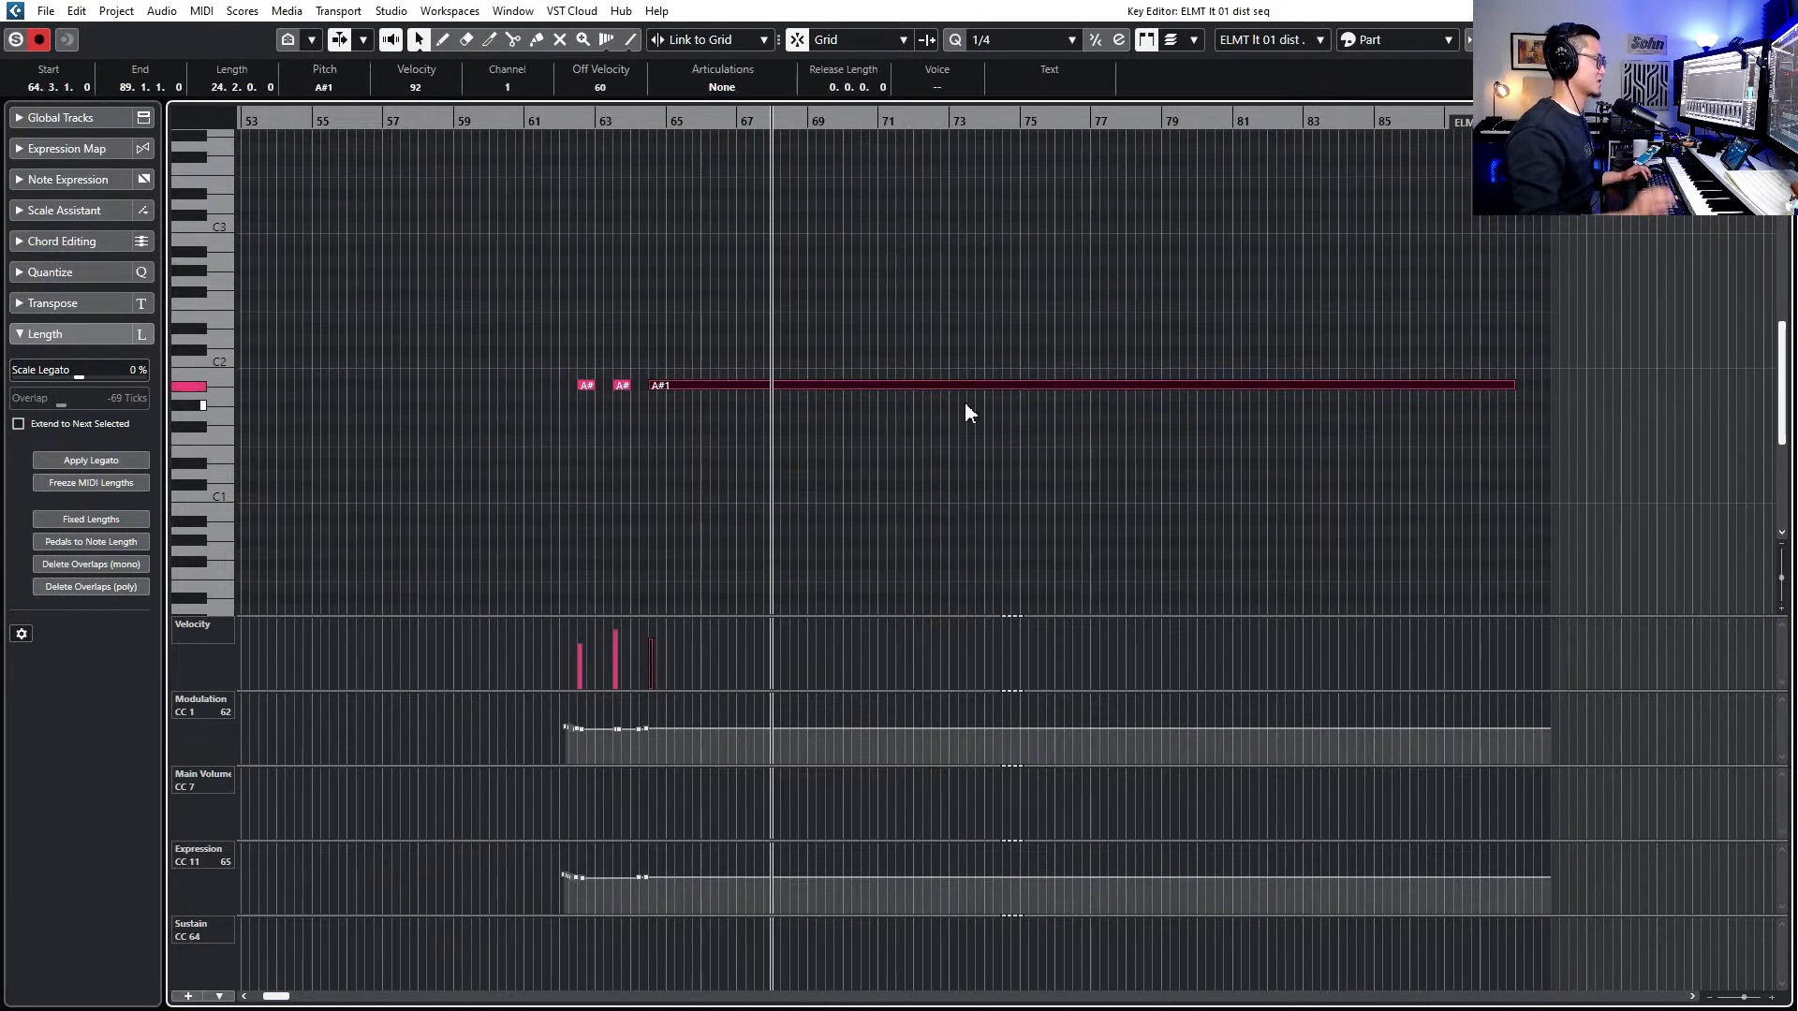
key(l)
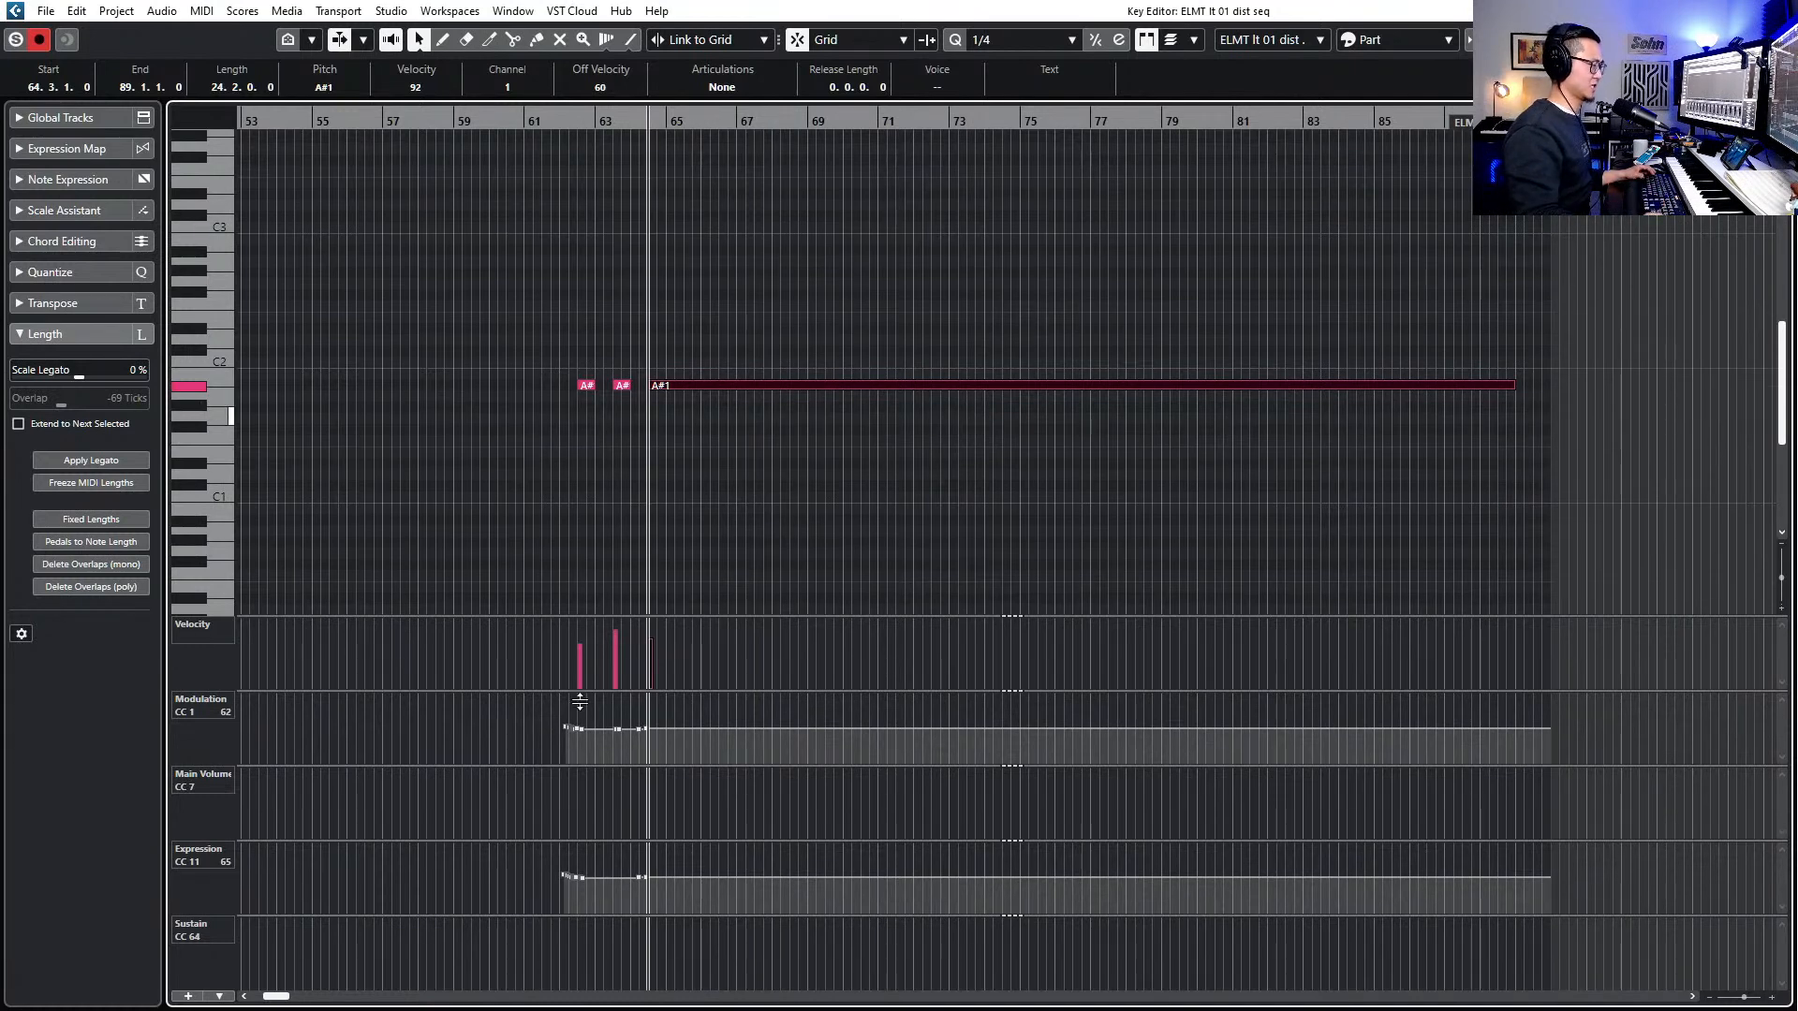
click(549, 782)
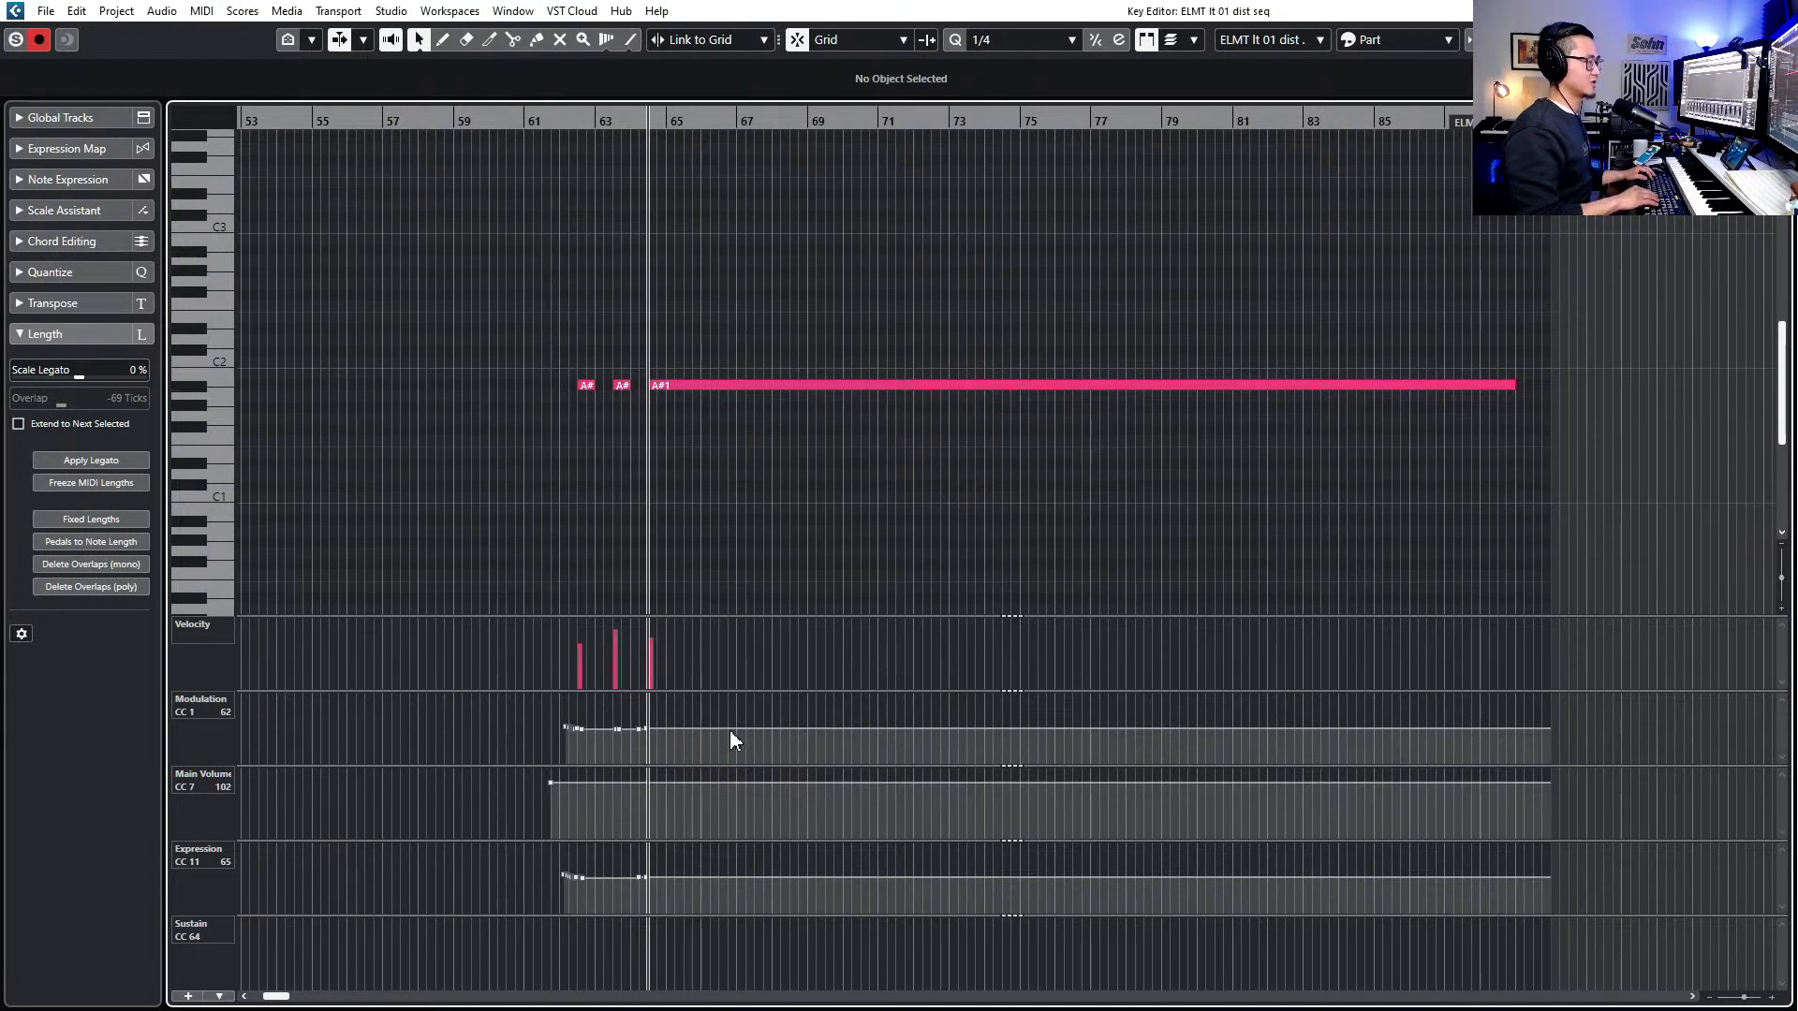
key(Escape)
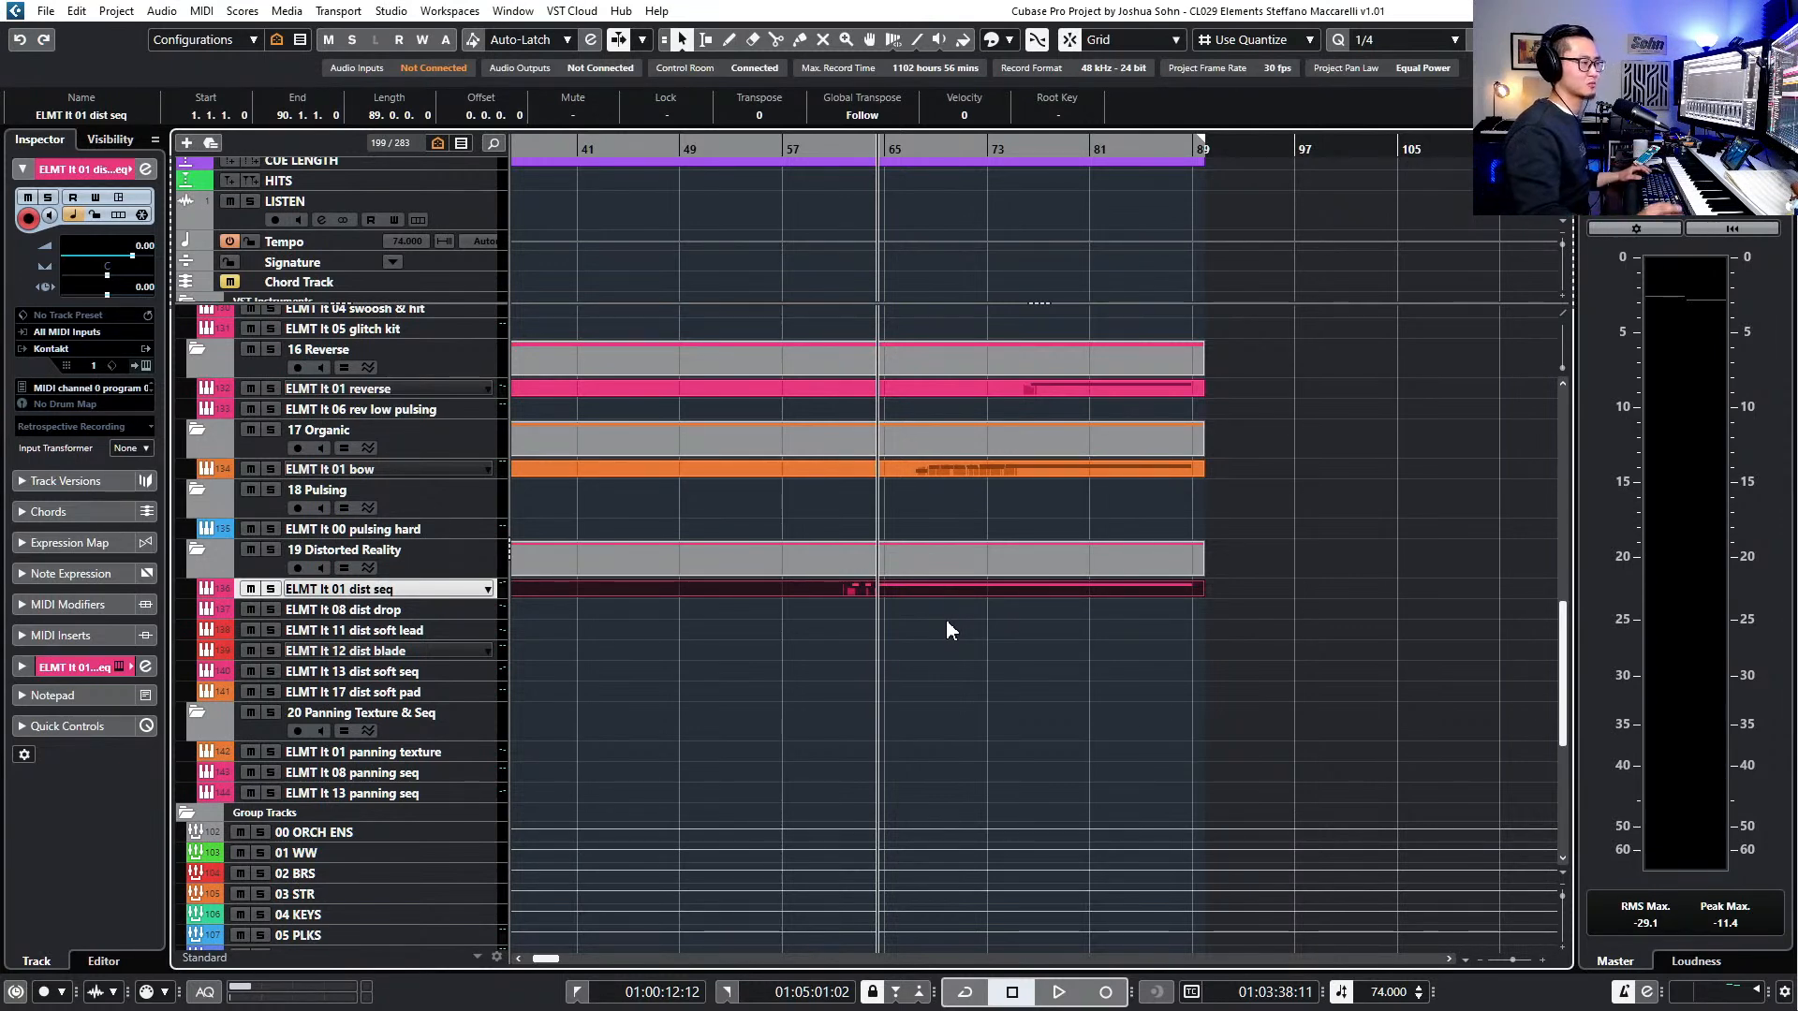
- Look over the arrangement's tracks and play the cue from about 01:03:20
scroll(946, 616, down, 3)
ctrl+scroll(951, 616, down, 1)
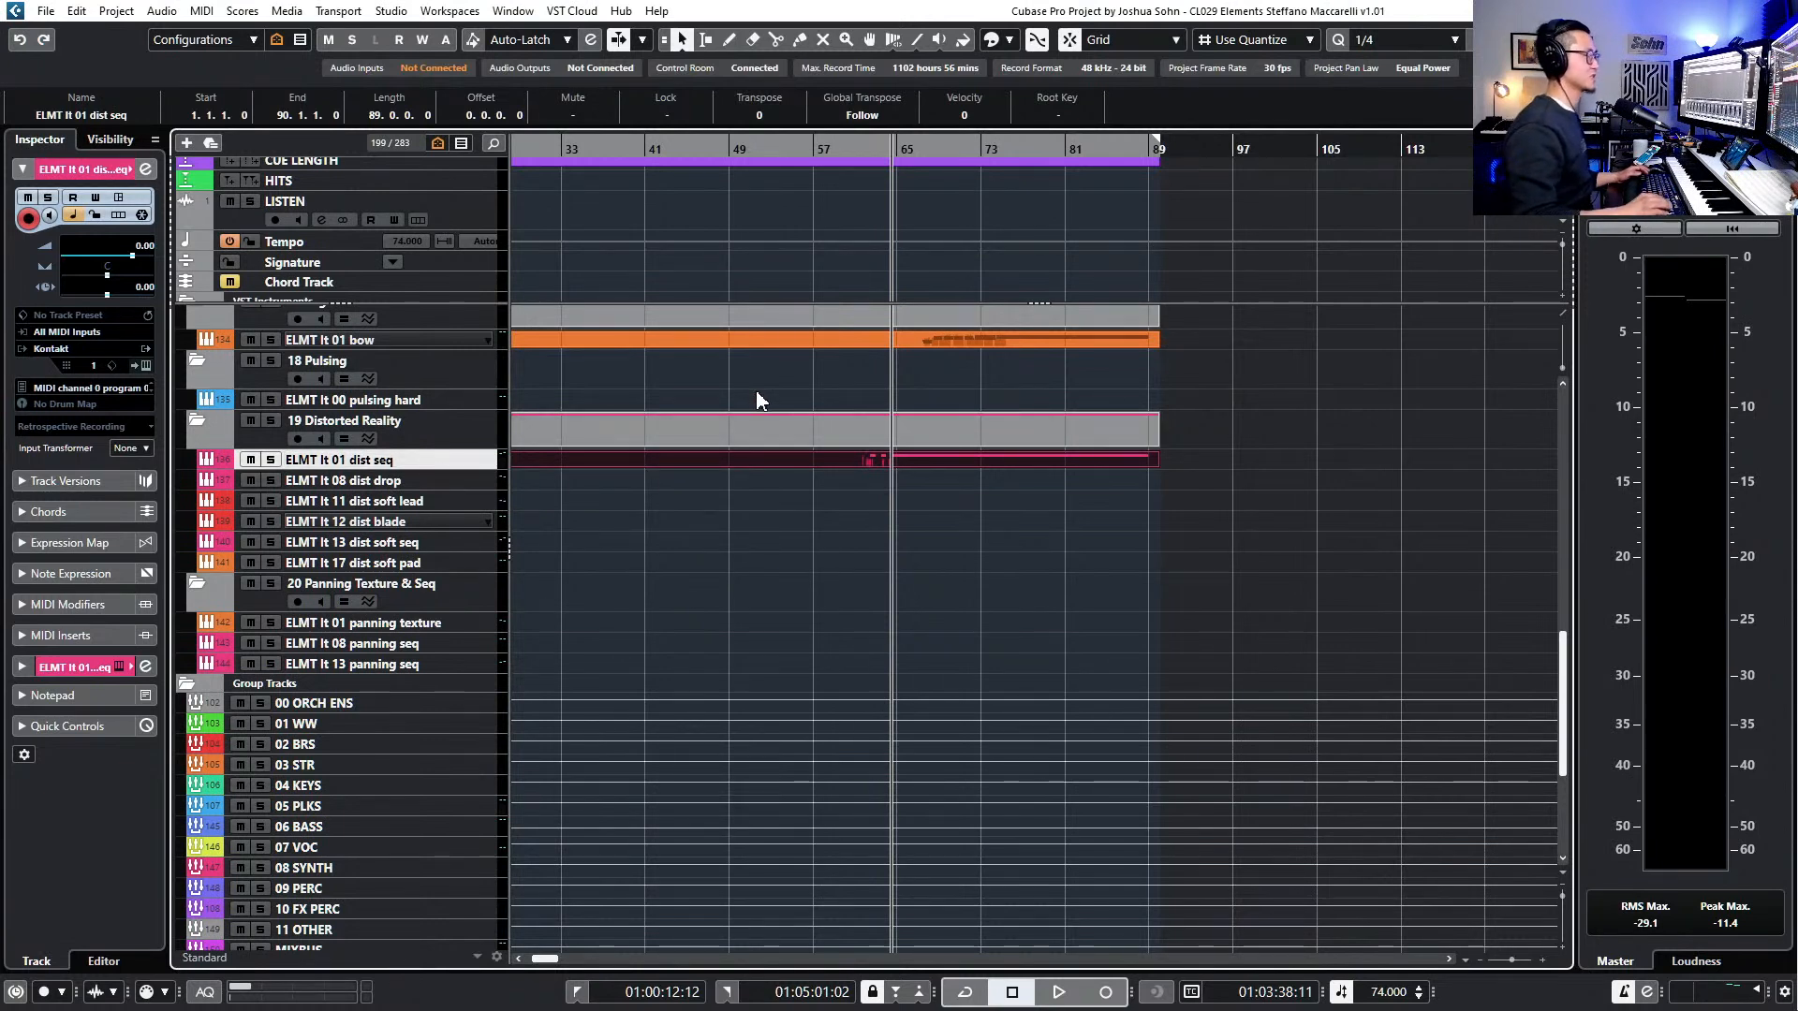
scroll(771, 410, down, 1)
key(KP_Subtract)
key(KP_Subtract)
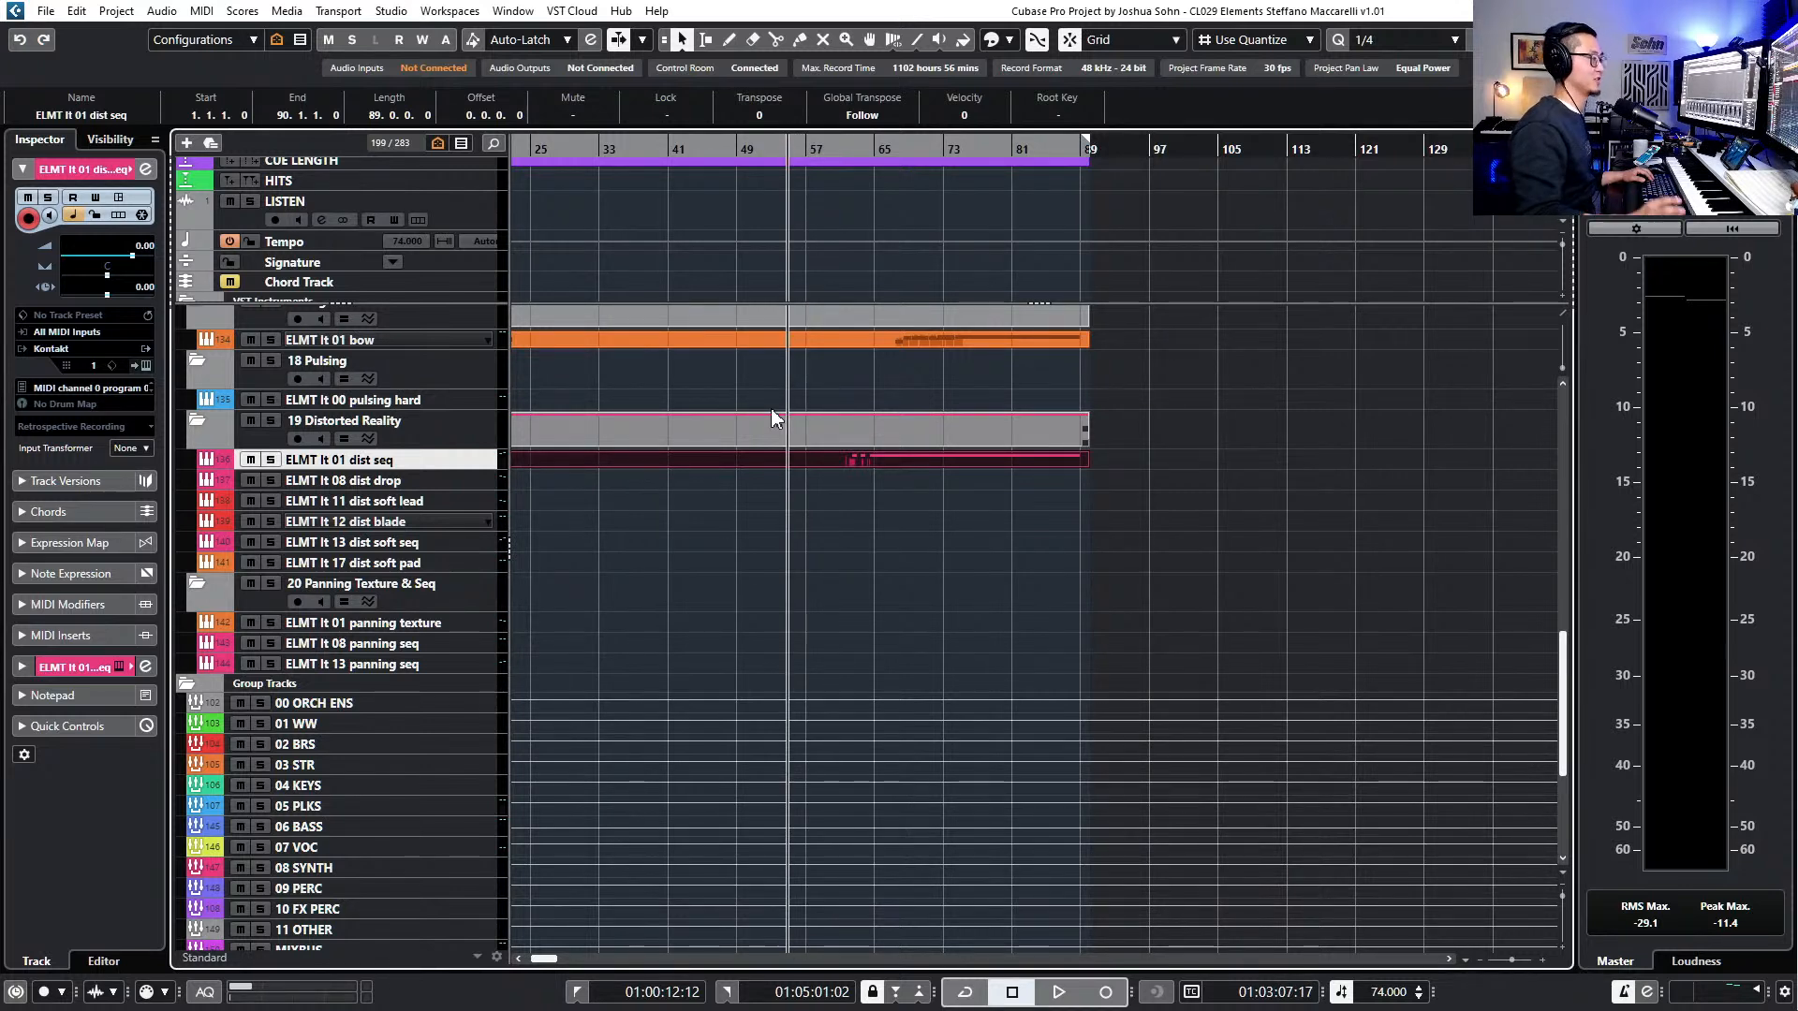
key(KP_Subtract)
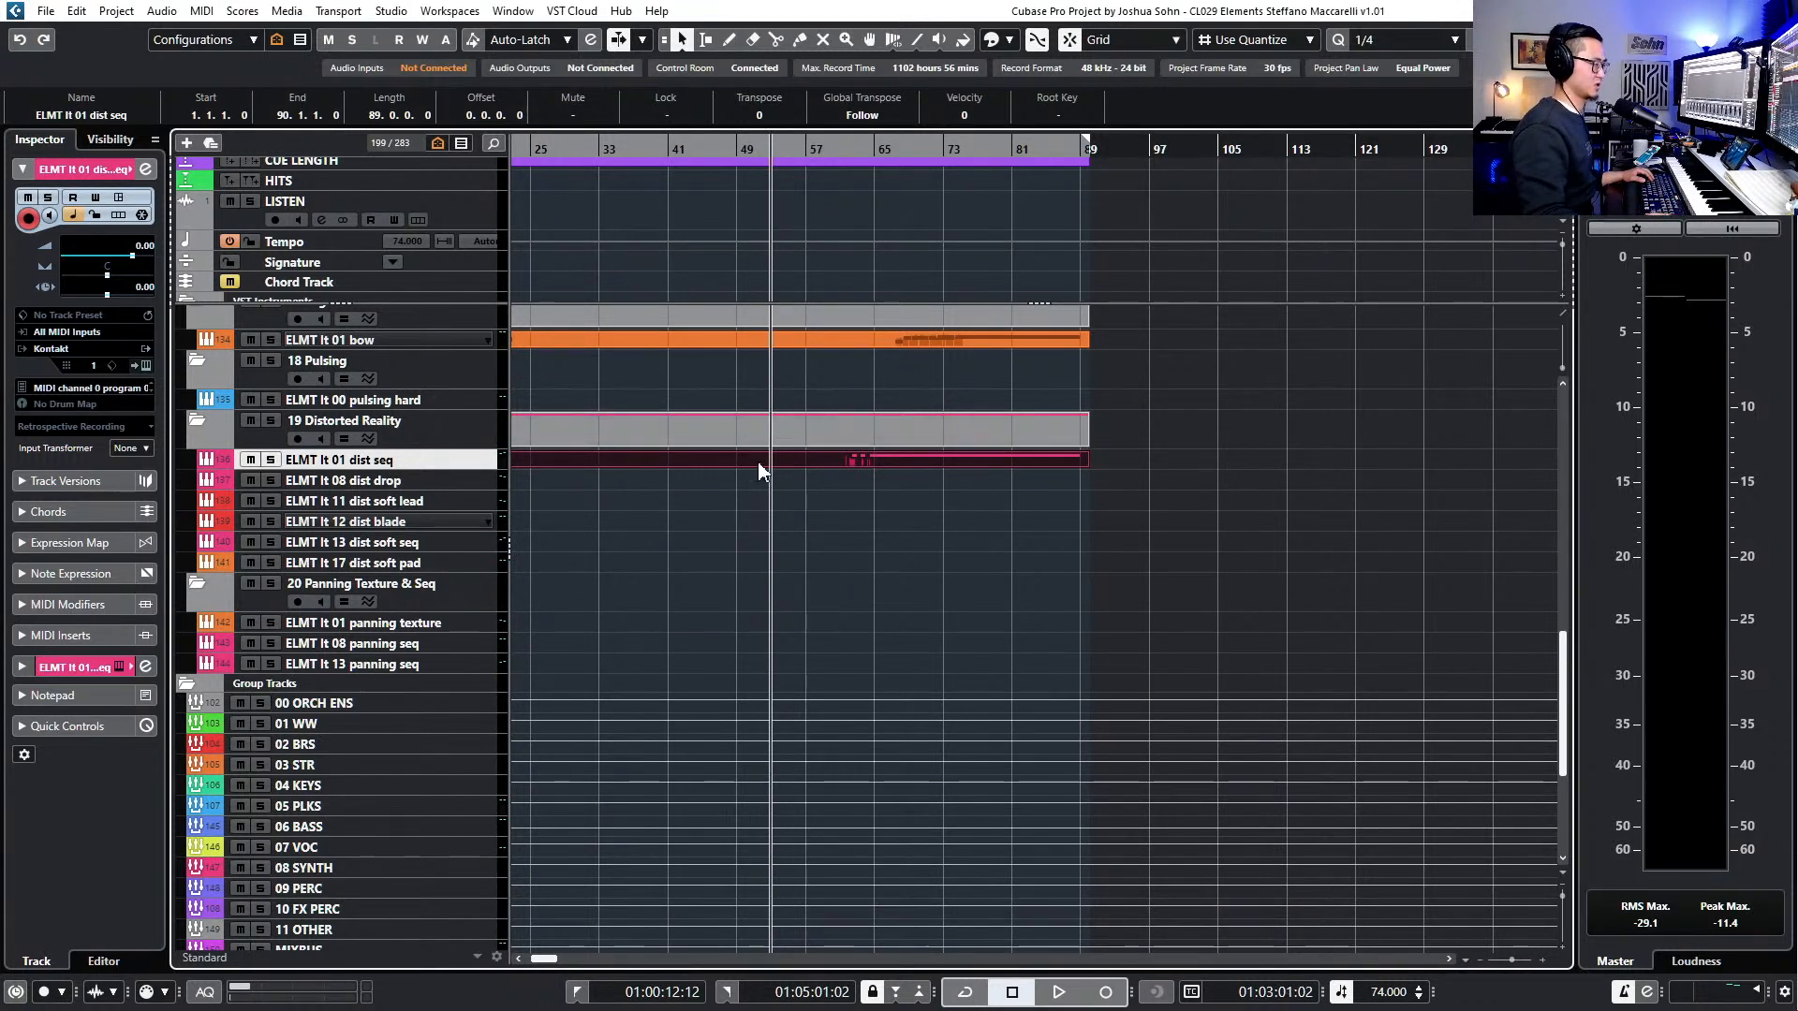
scroll(704, 576, down, 2)
scroll(735, 571, up, 5)
scroll(738, 579, up, 5)
key(KP_Add)
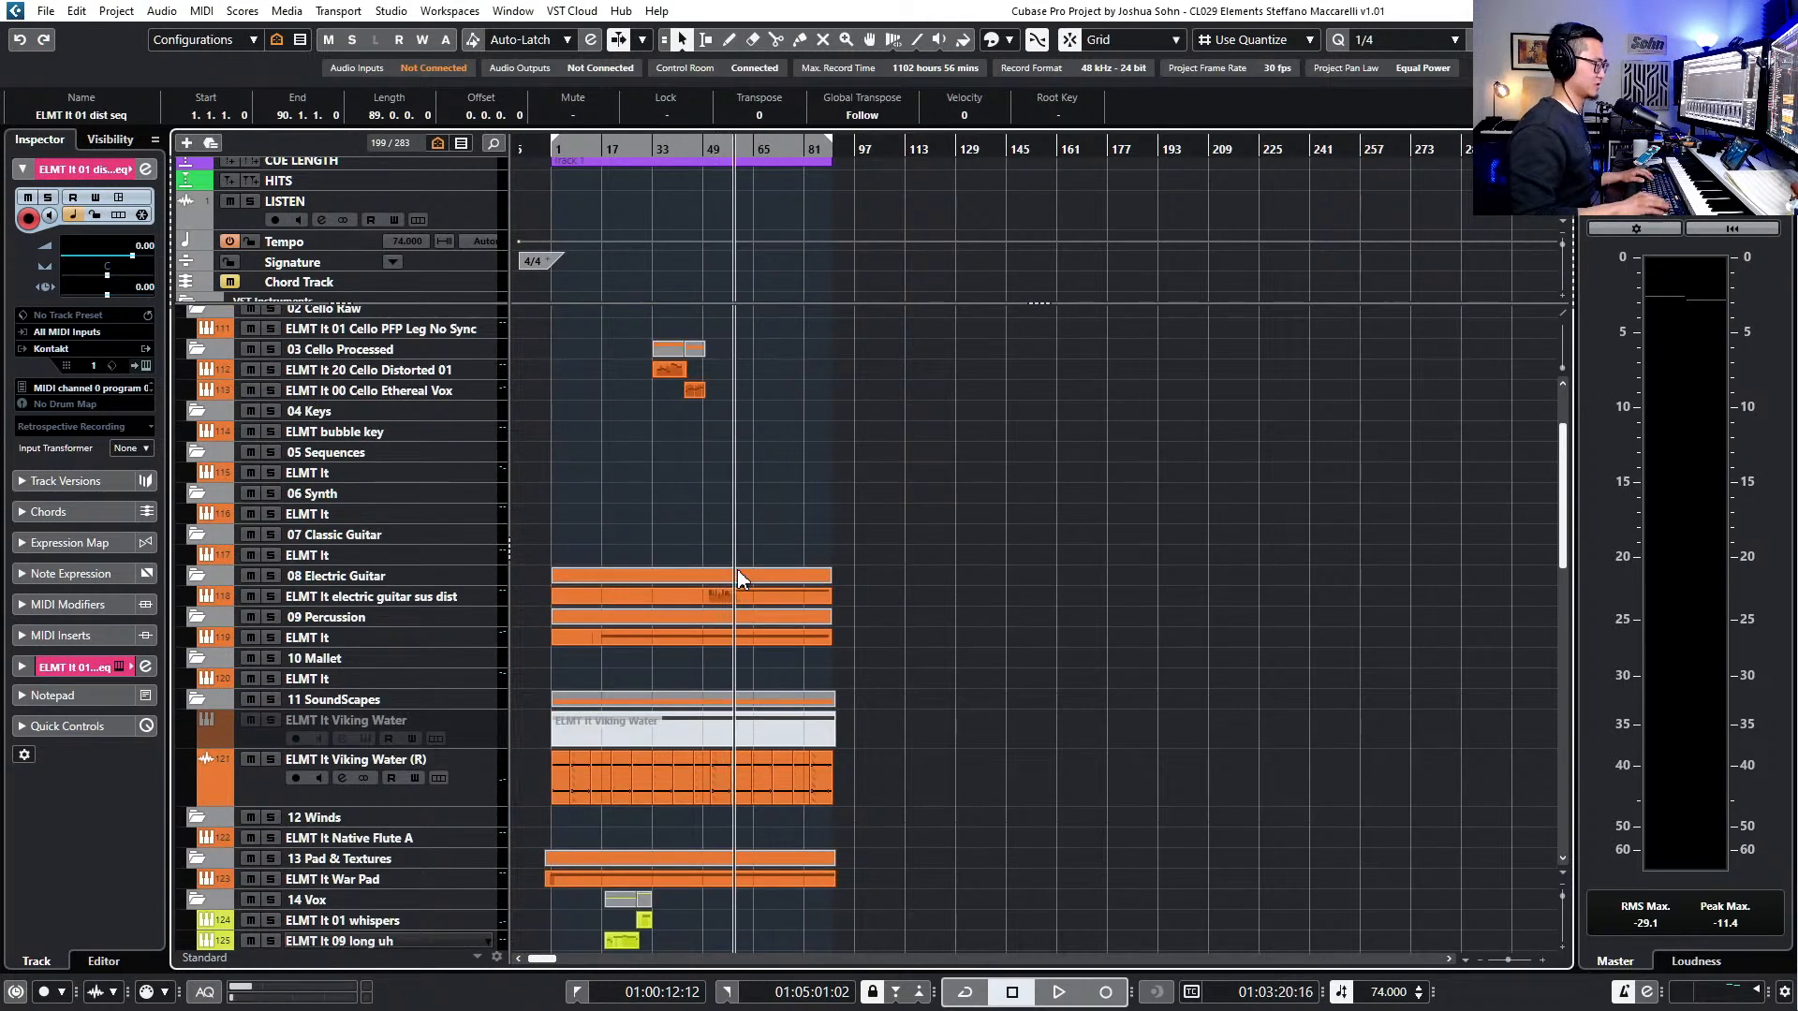
key(h)
key(space)
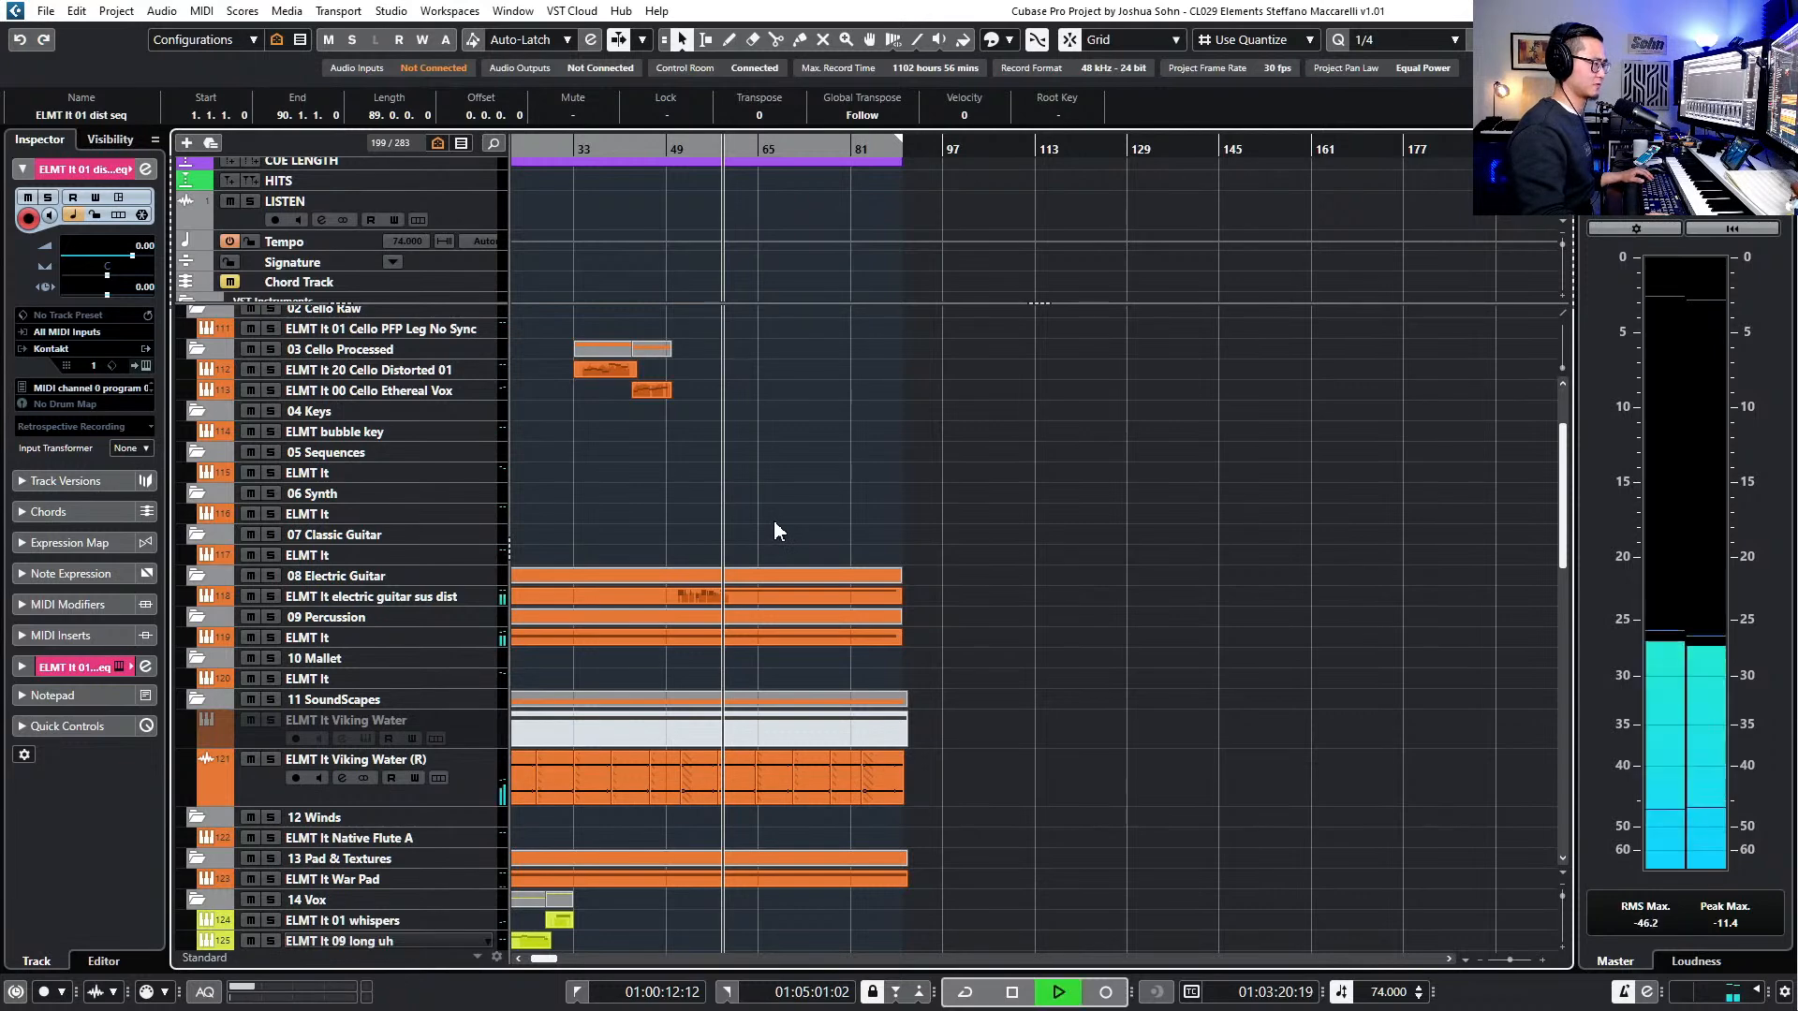
- Open the dist seq part, lower its Main Volume (CC 7) event to 63 and play it from bar 62
scroll(783, 521, up, 2)
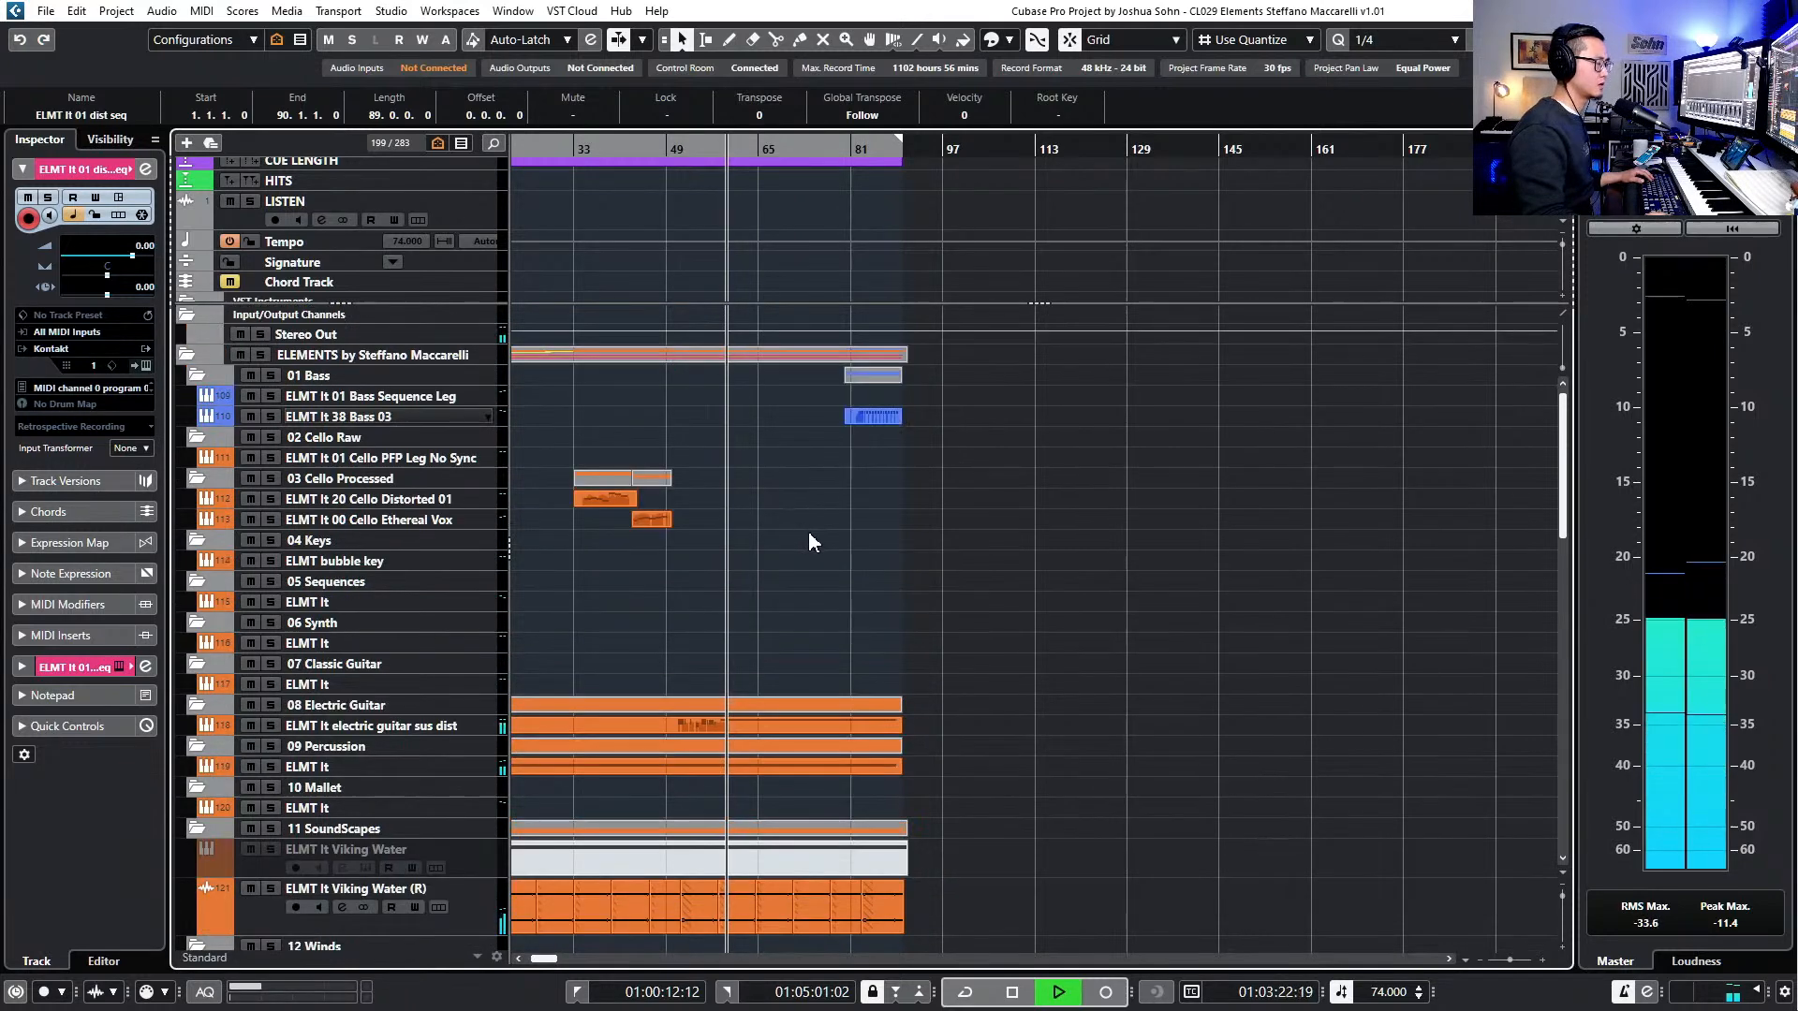
scroll(811, 535, up, 2)
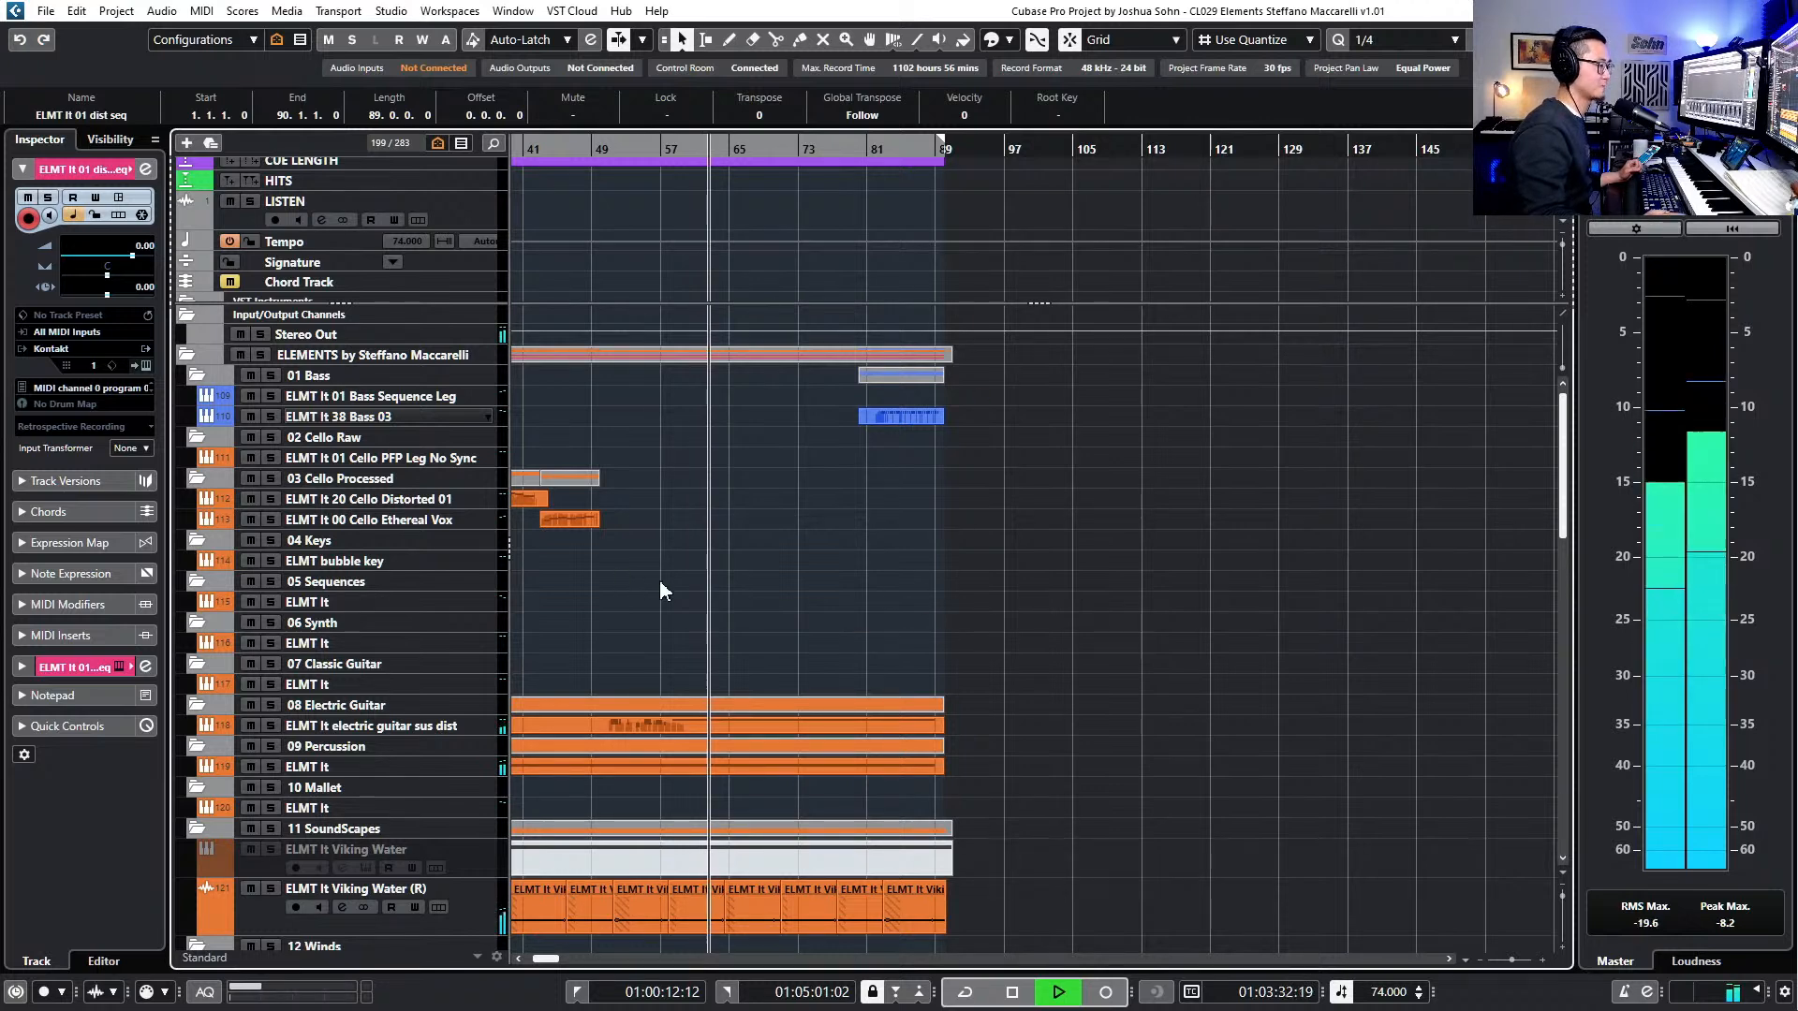
scroll(650, 575, down, 10)
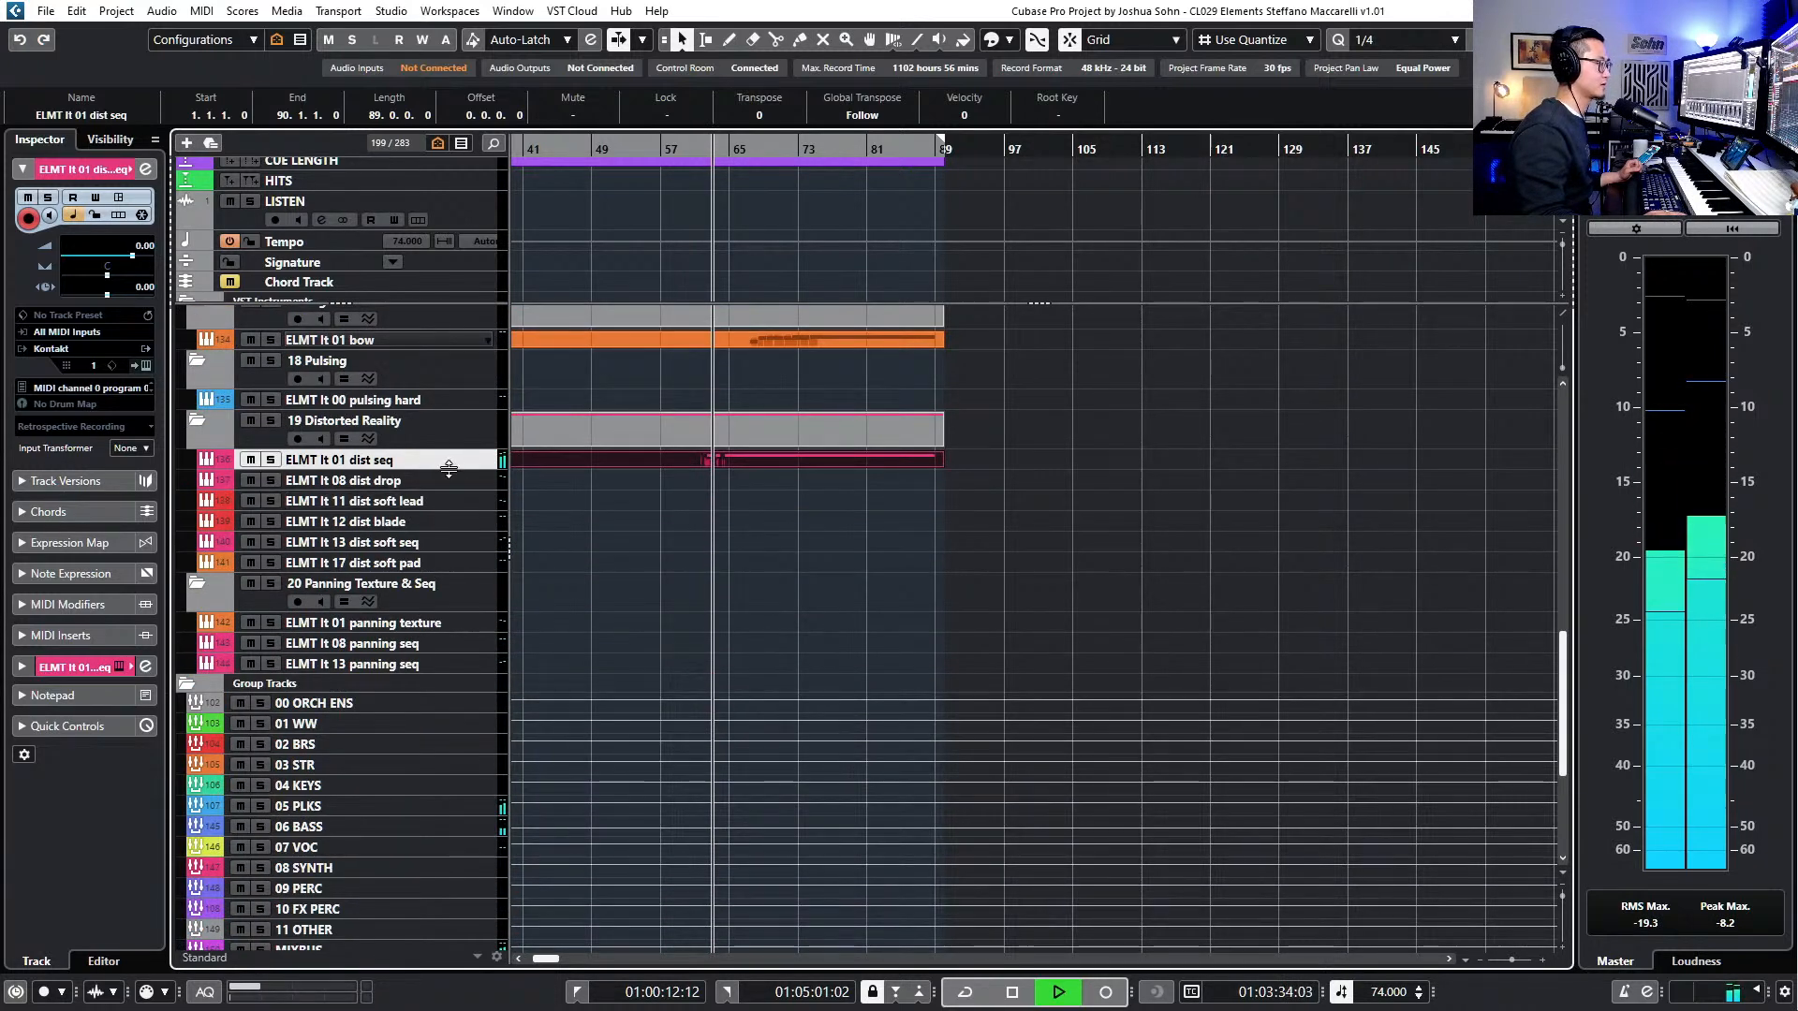
double_click(620, 458)
scroll(983, 403, right, 5)
drag(674, 346, 807, 456)
drag(631, 854, 1001, 913)
drag(786, 842, 788, 852)
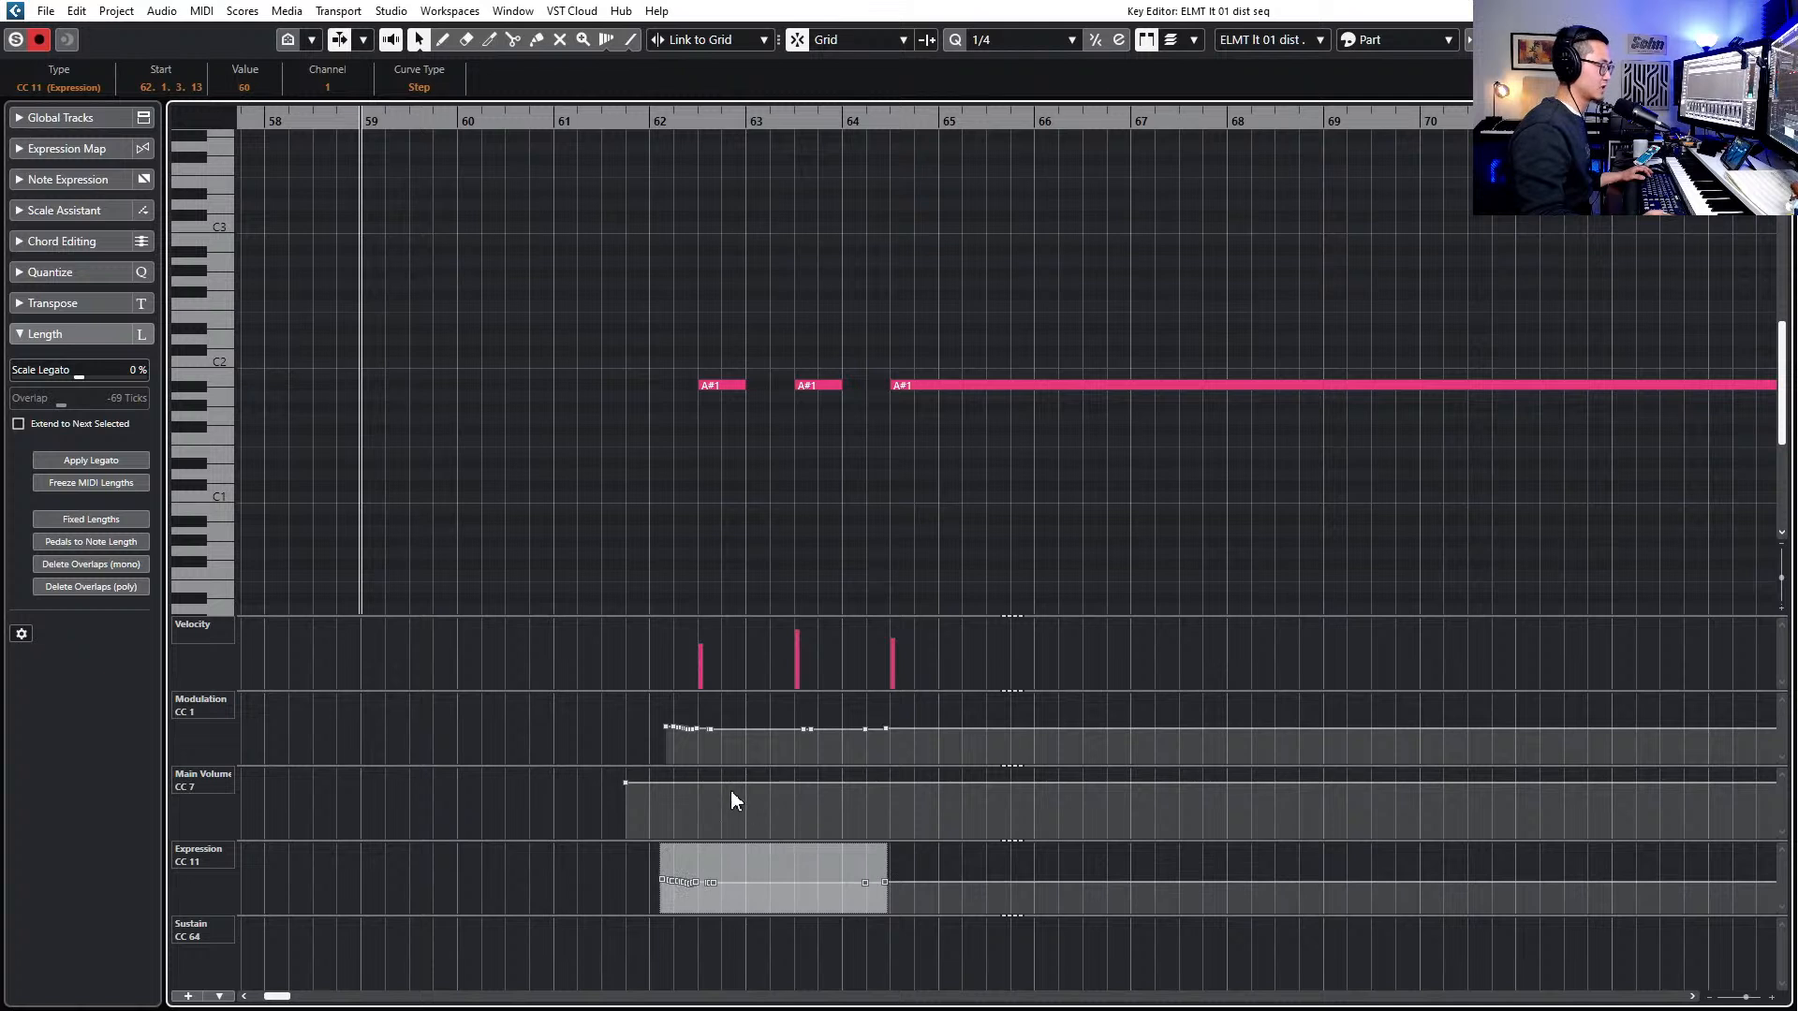
drag(625, 782, 631, 803)
click(668, 121)
key(space)
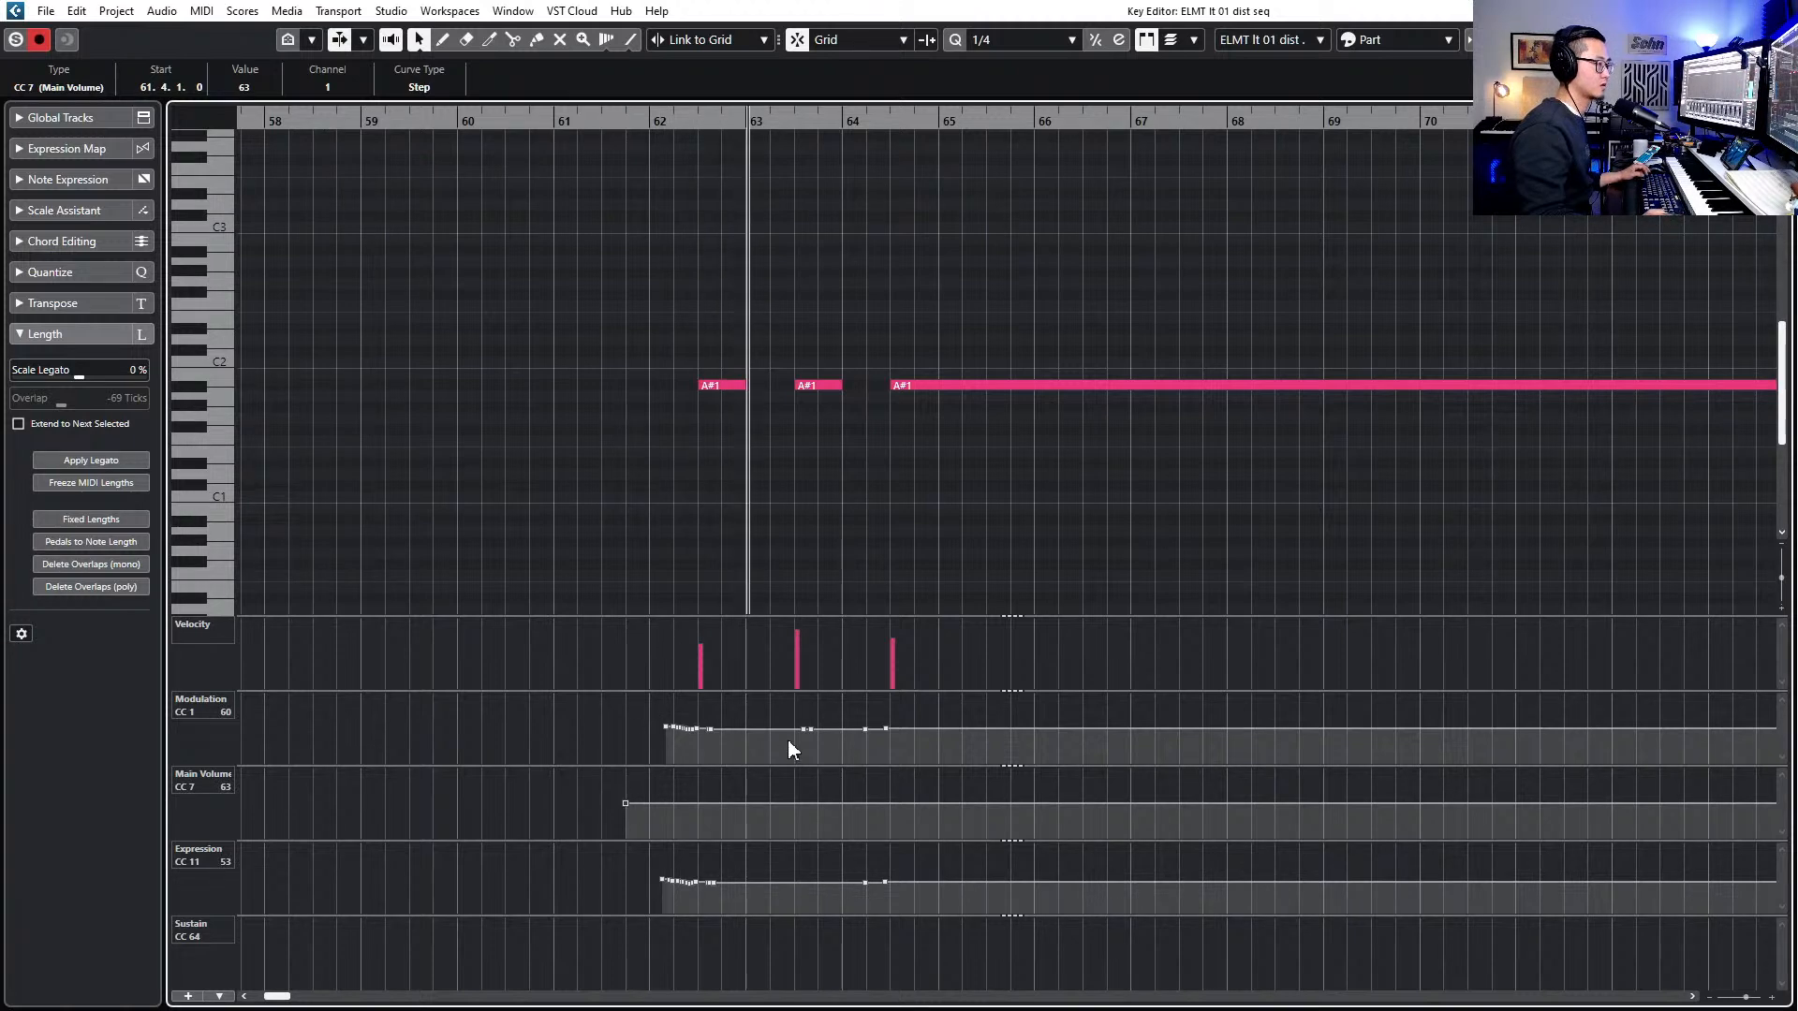
- Draw an almost flat Main Volume (CC 7) line from about bar 62 to bar 66 with the Line tool
scroll(789, 745, down, 5)
right_click(796, 799)
click(991, 805)
drag(759, 799, 899, 799)
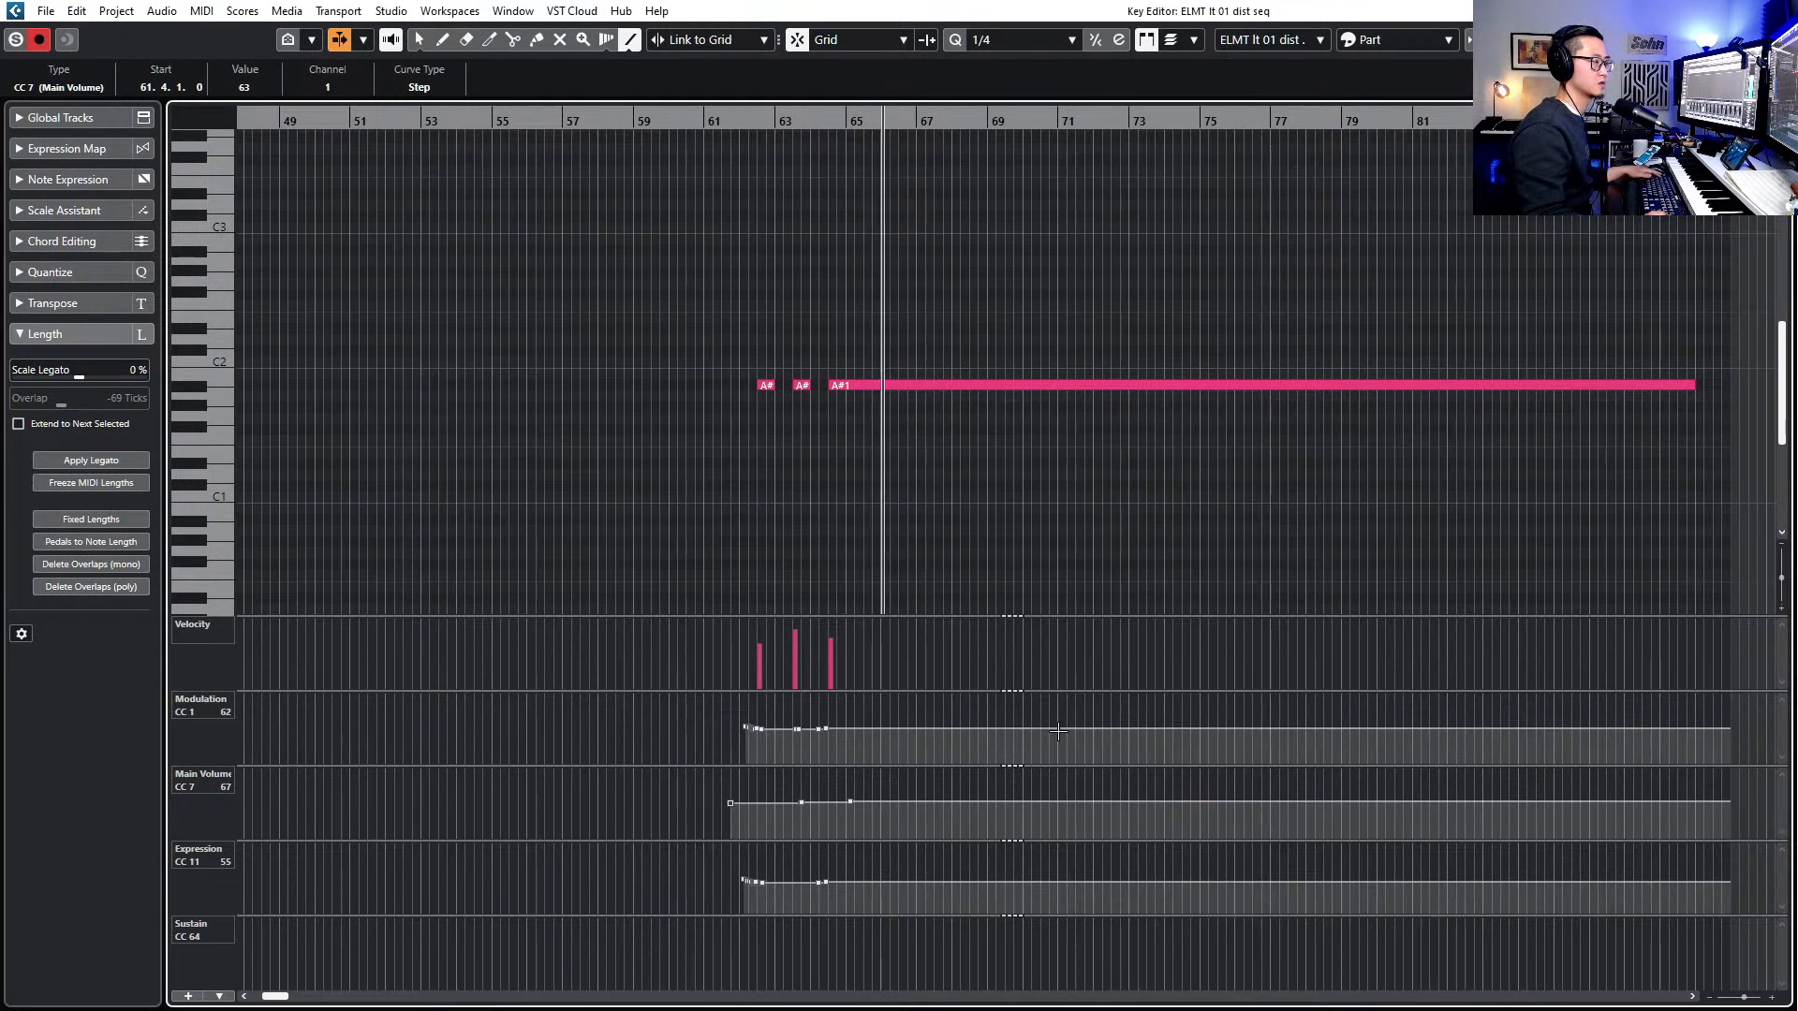
key(1)
drag(715, 700, 867, 698)
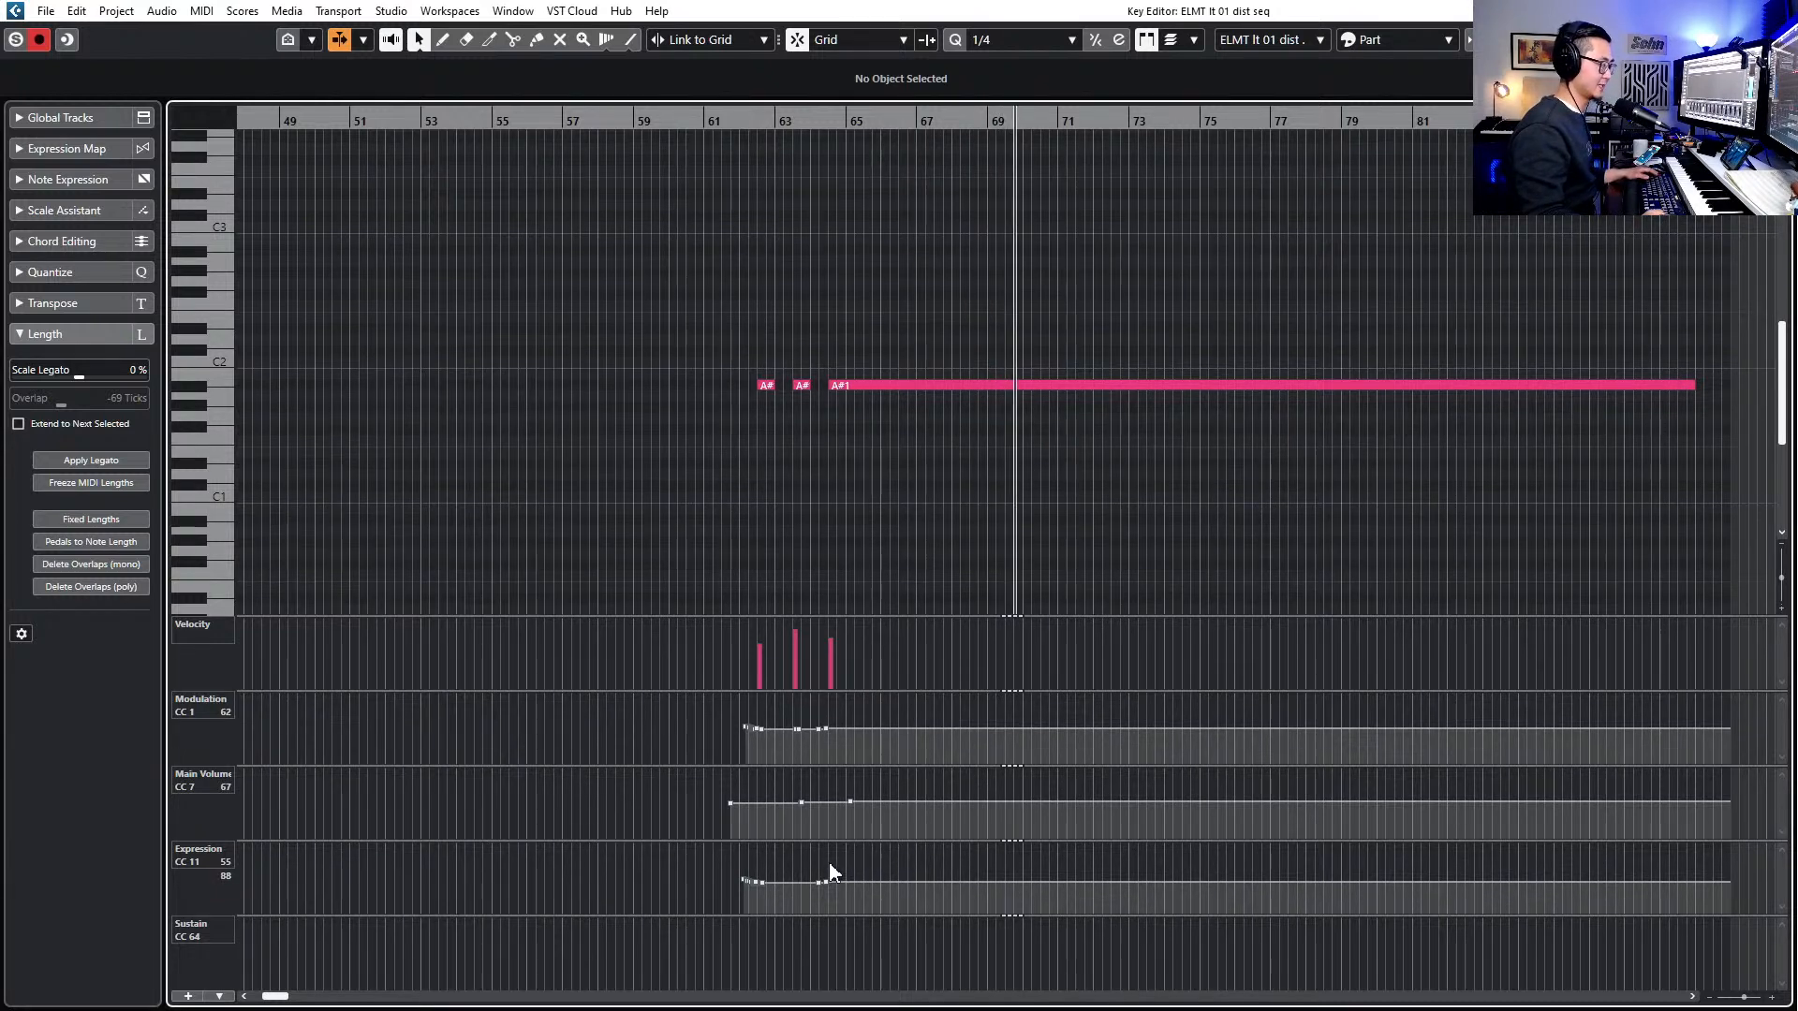
- Slope the Expression (CC 11) downward over bars 62 to 64 and draw a gradual rise from bar 64 to bar 80
key(space)
mouse_move(824, 875)
mouse_down()
mouse_move(807, 882)
mouse_move(818, 901)
mouse_move(790, 876)
mouse_move(828, 893)
mouse_up()
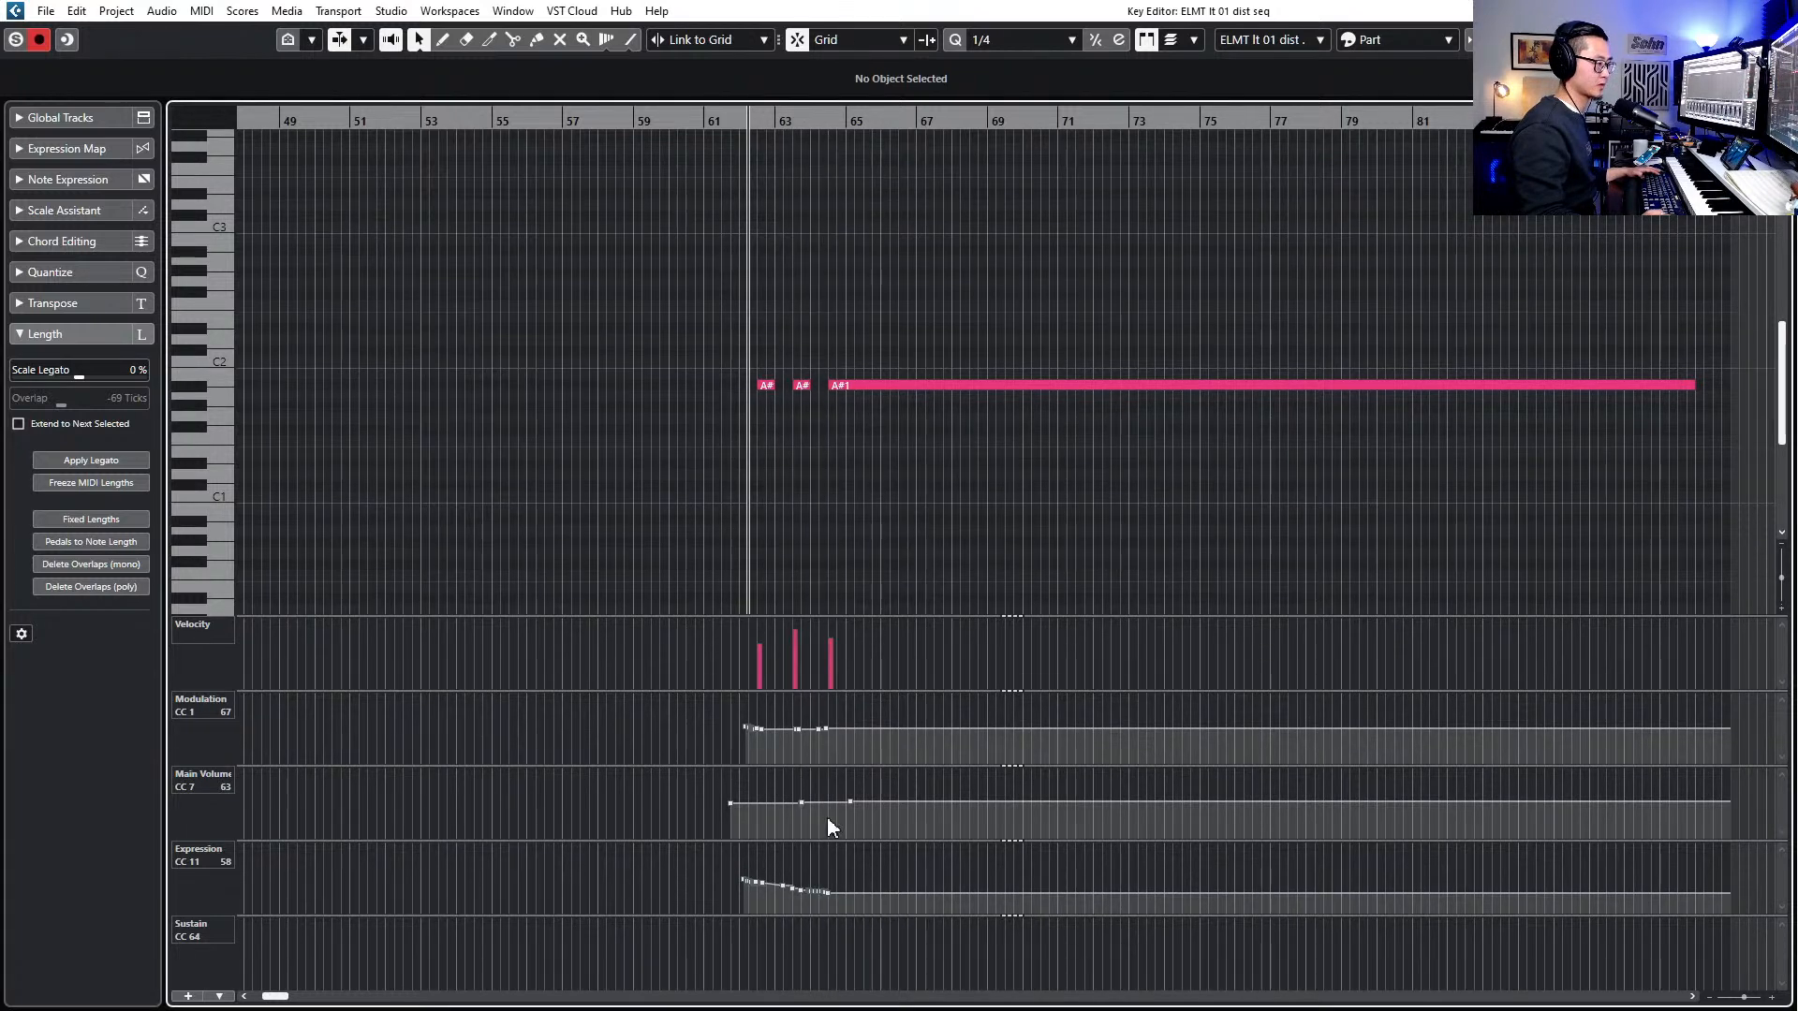
right_click(847, 895)
click(1039, 897)
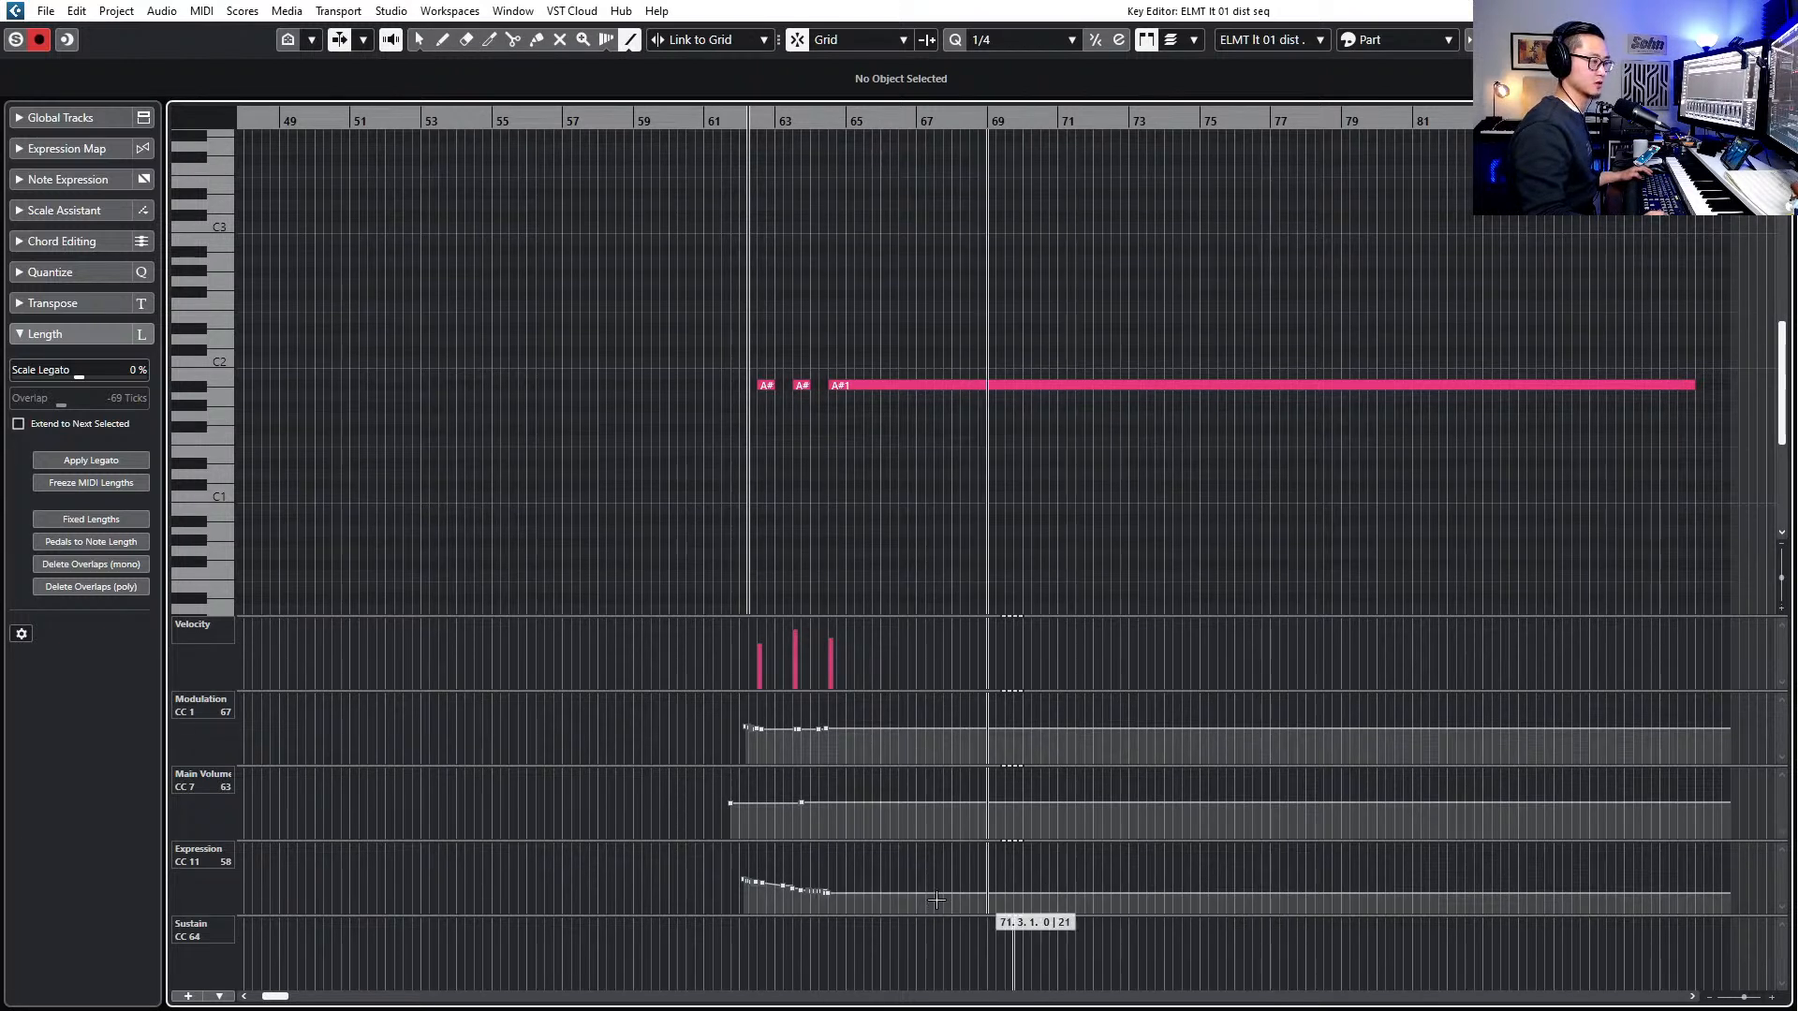
drag(812, 896, 1384, 881)
key(space)
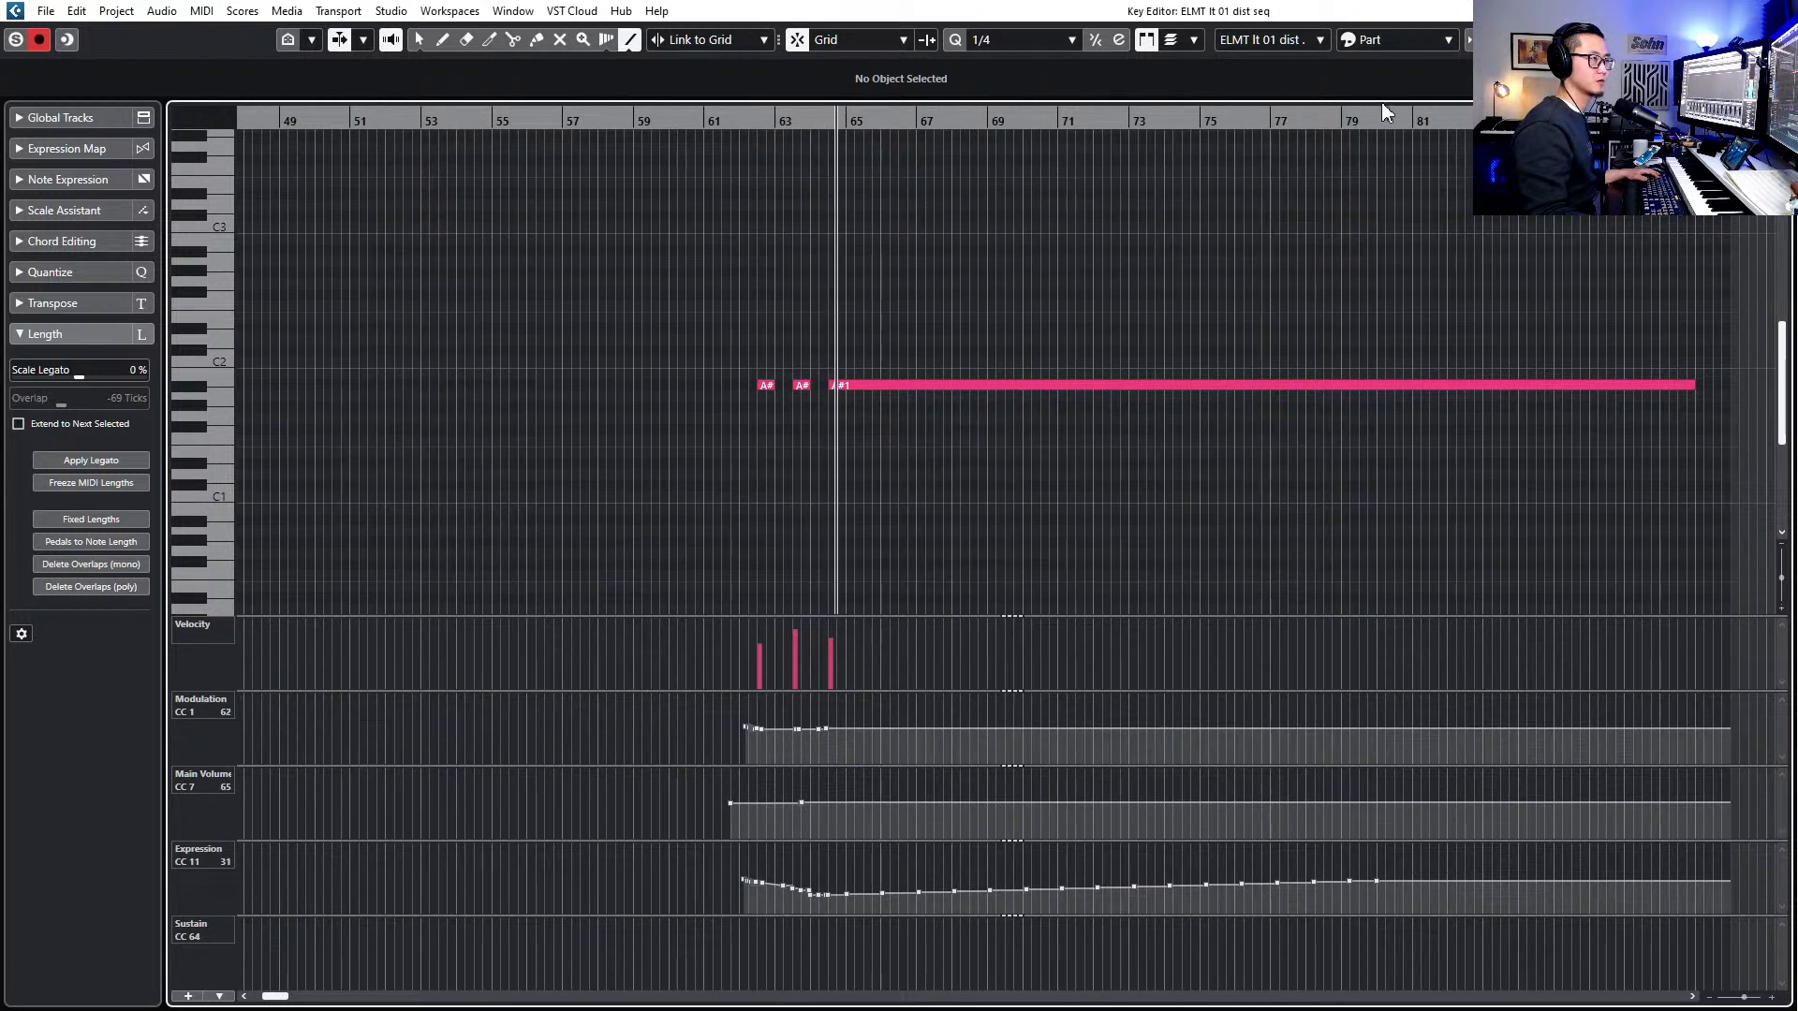
- Extend the rising Expression (CC 11) line from bar 80 to about bar 87 and close the Key Editor
key(KP_Subtract)
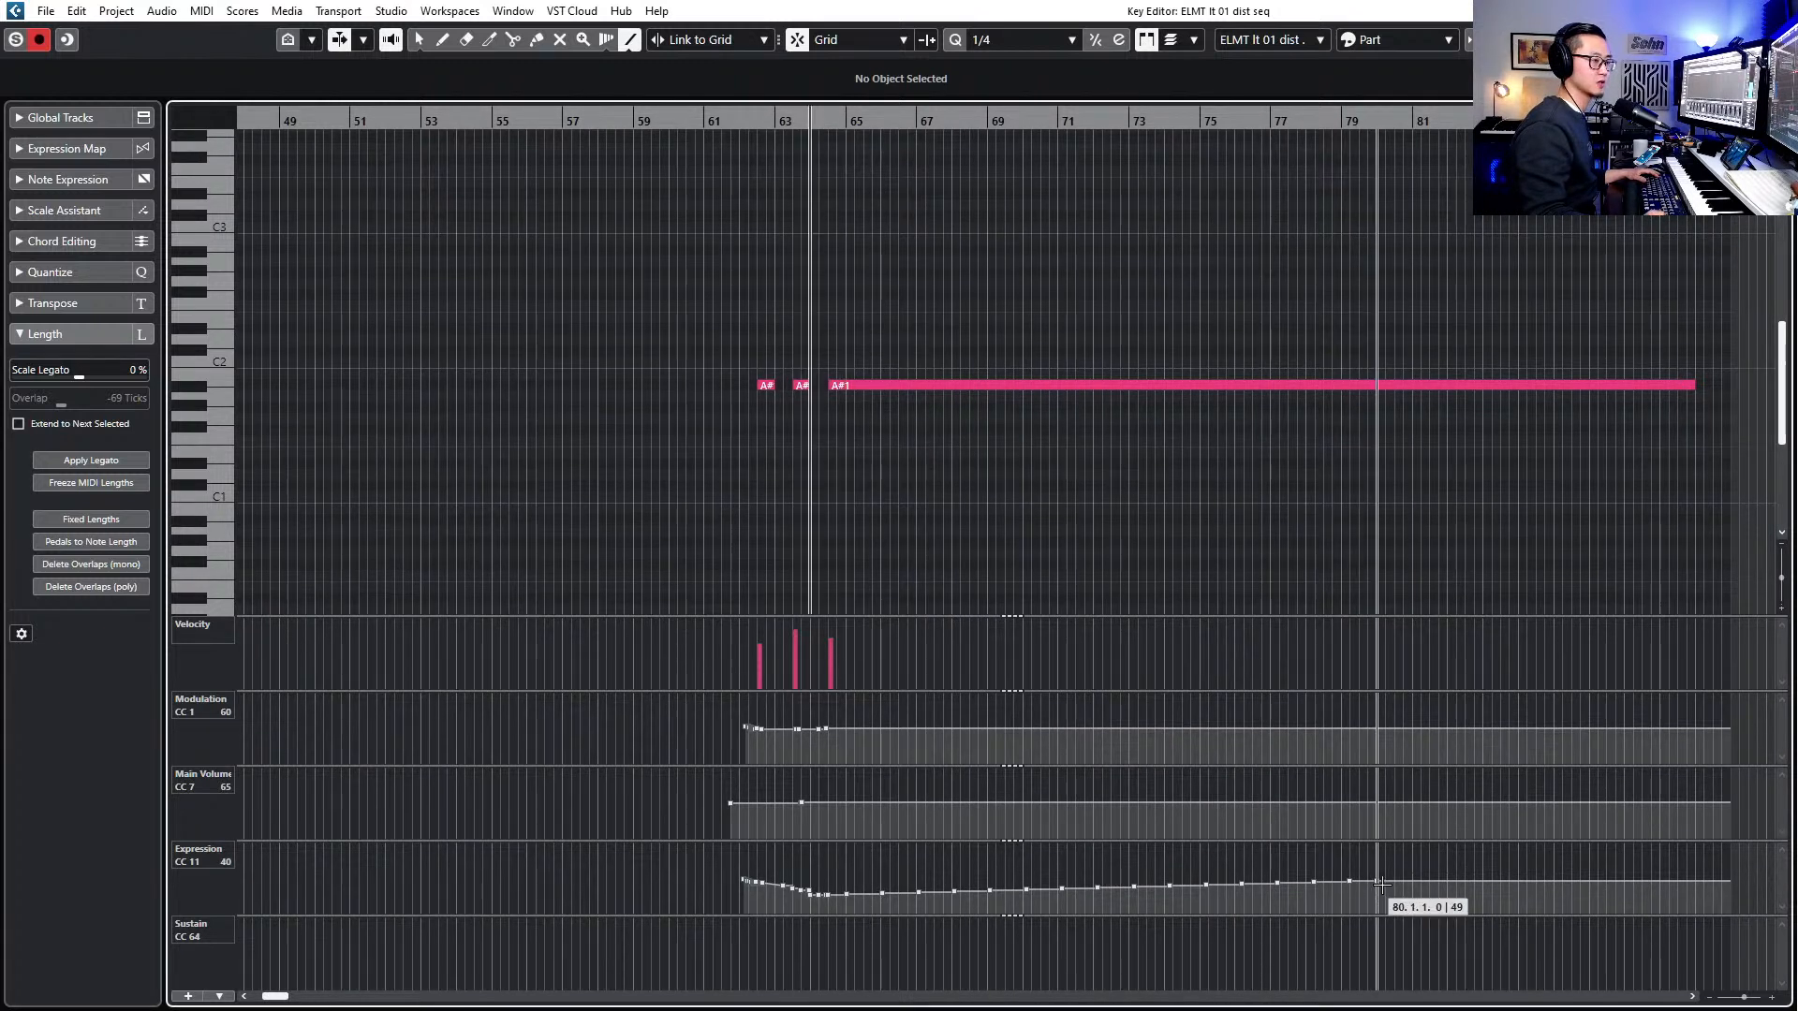
mouse_move(1379, 881)
mouse_down()
mouse_move(1574, 868)
mouse_move(1376, 871)
mouse_move(1559, 873)
mouse_move(1535, 871)
mouse_up()
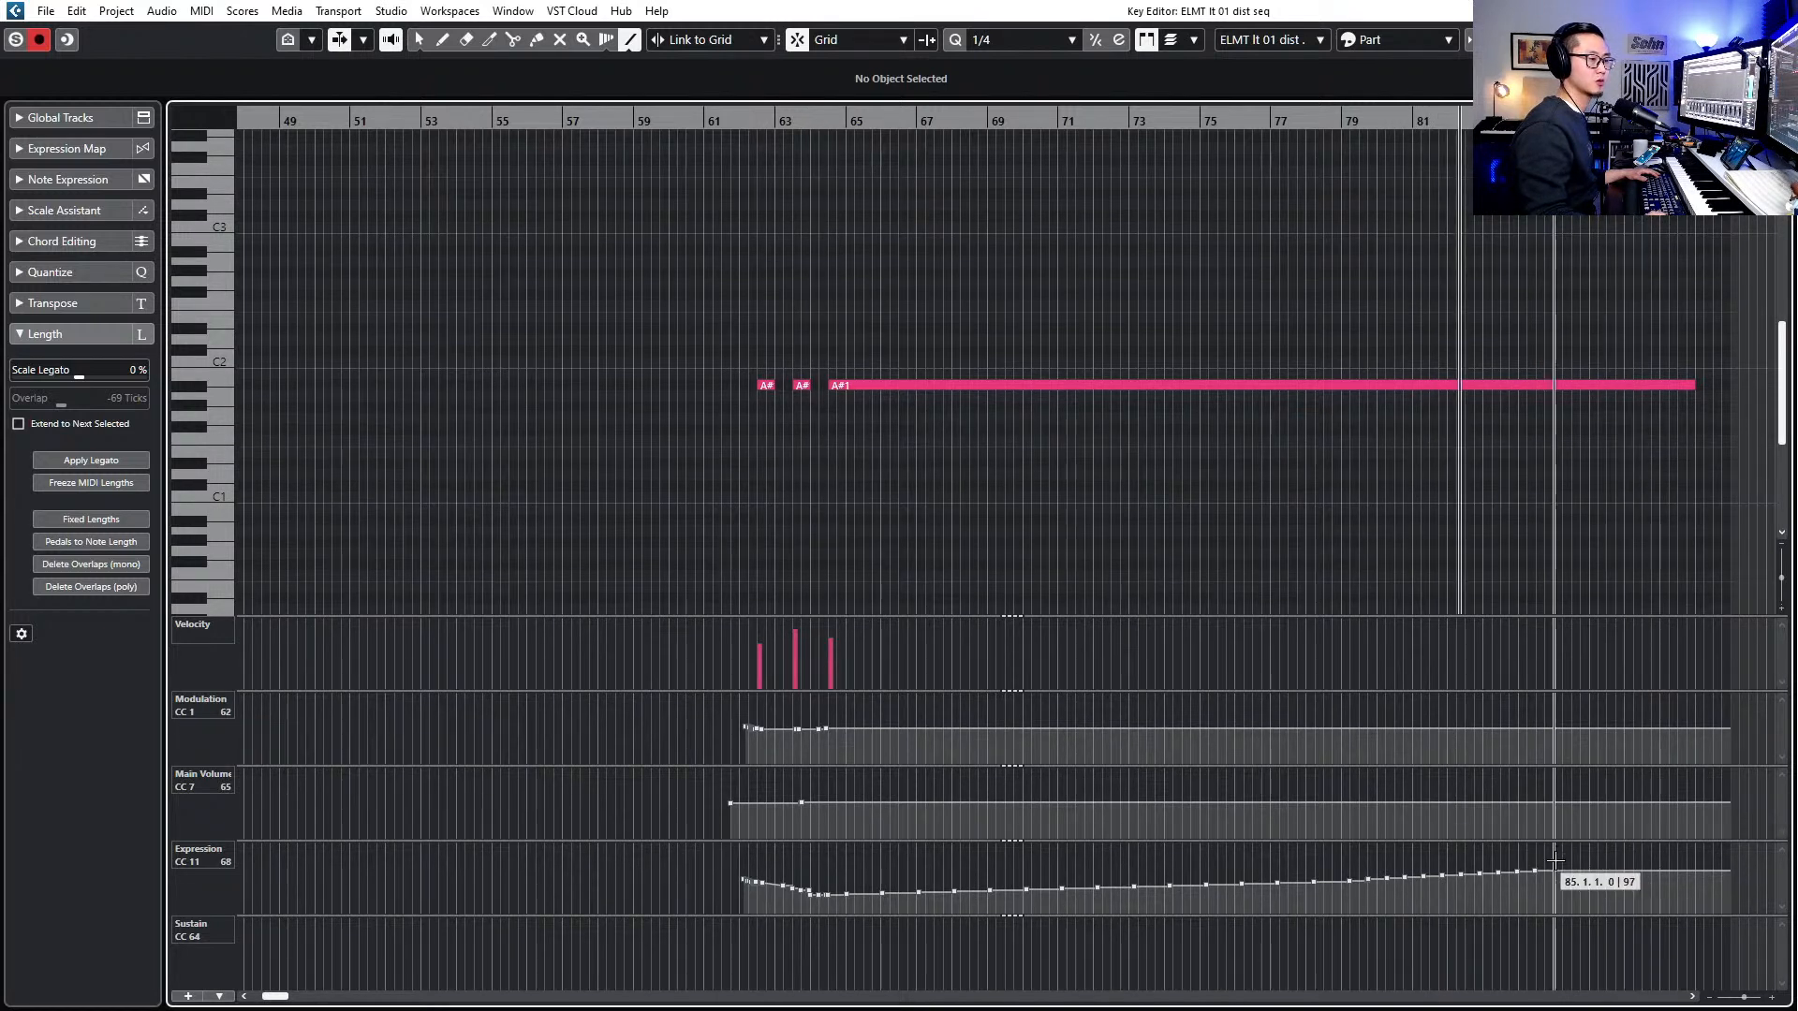
drag(1554, 870, 1626, 866)
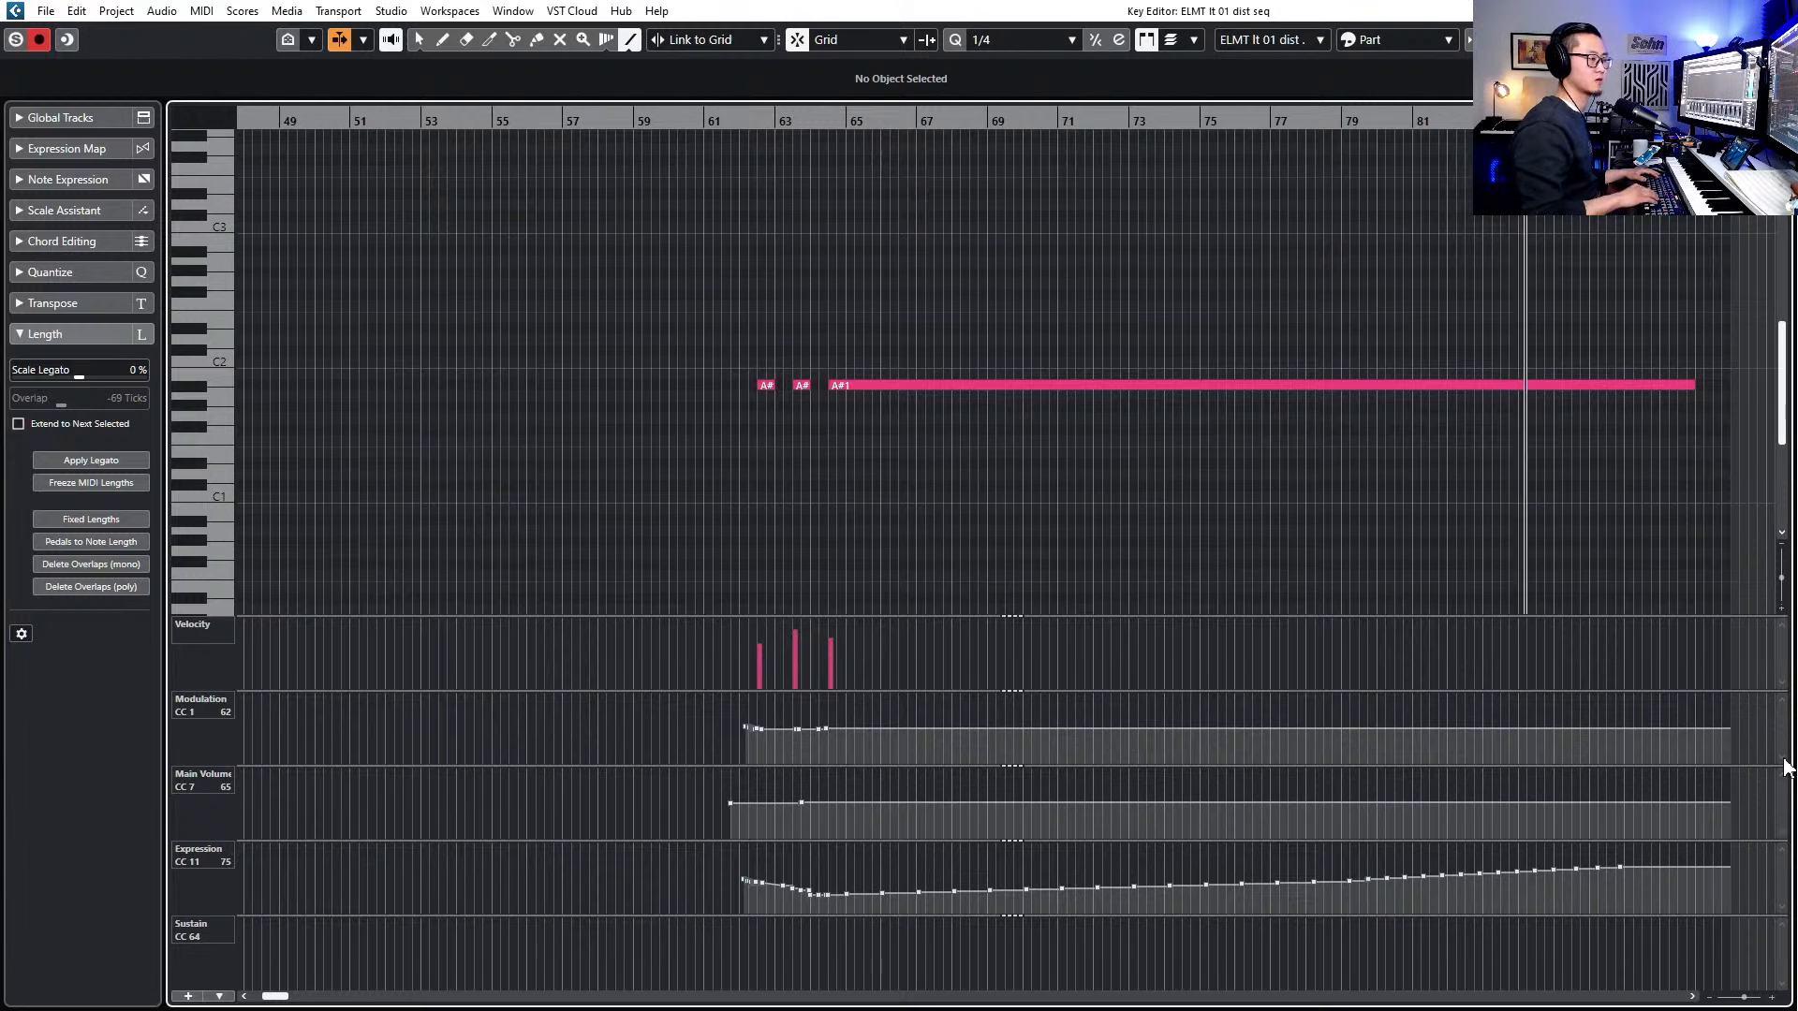
key(ctrl+e)
- Look over the arrangement from the Distorted Reality folder up to the basses and audition the 01 Bass Sequence Leg track
scroll(929, 594, up, 5)
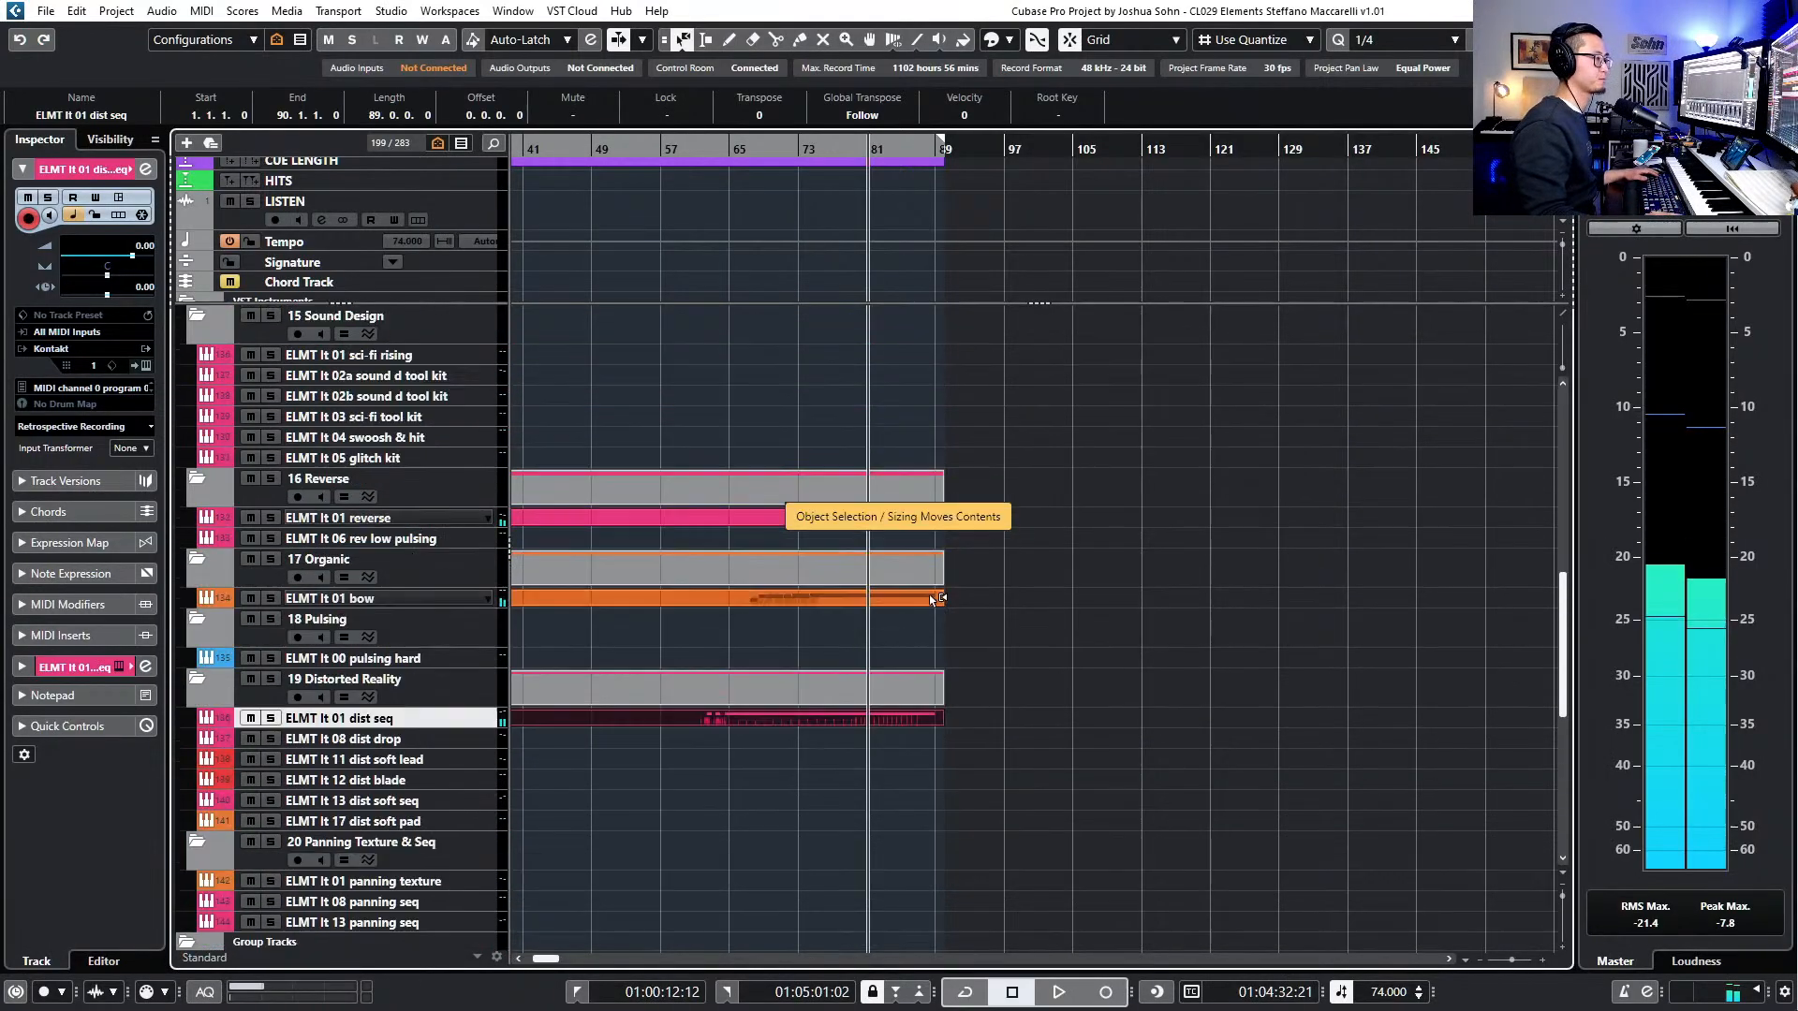
key(KP_Subtract)
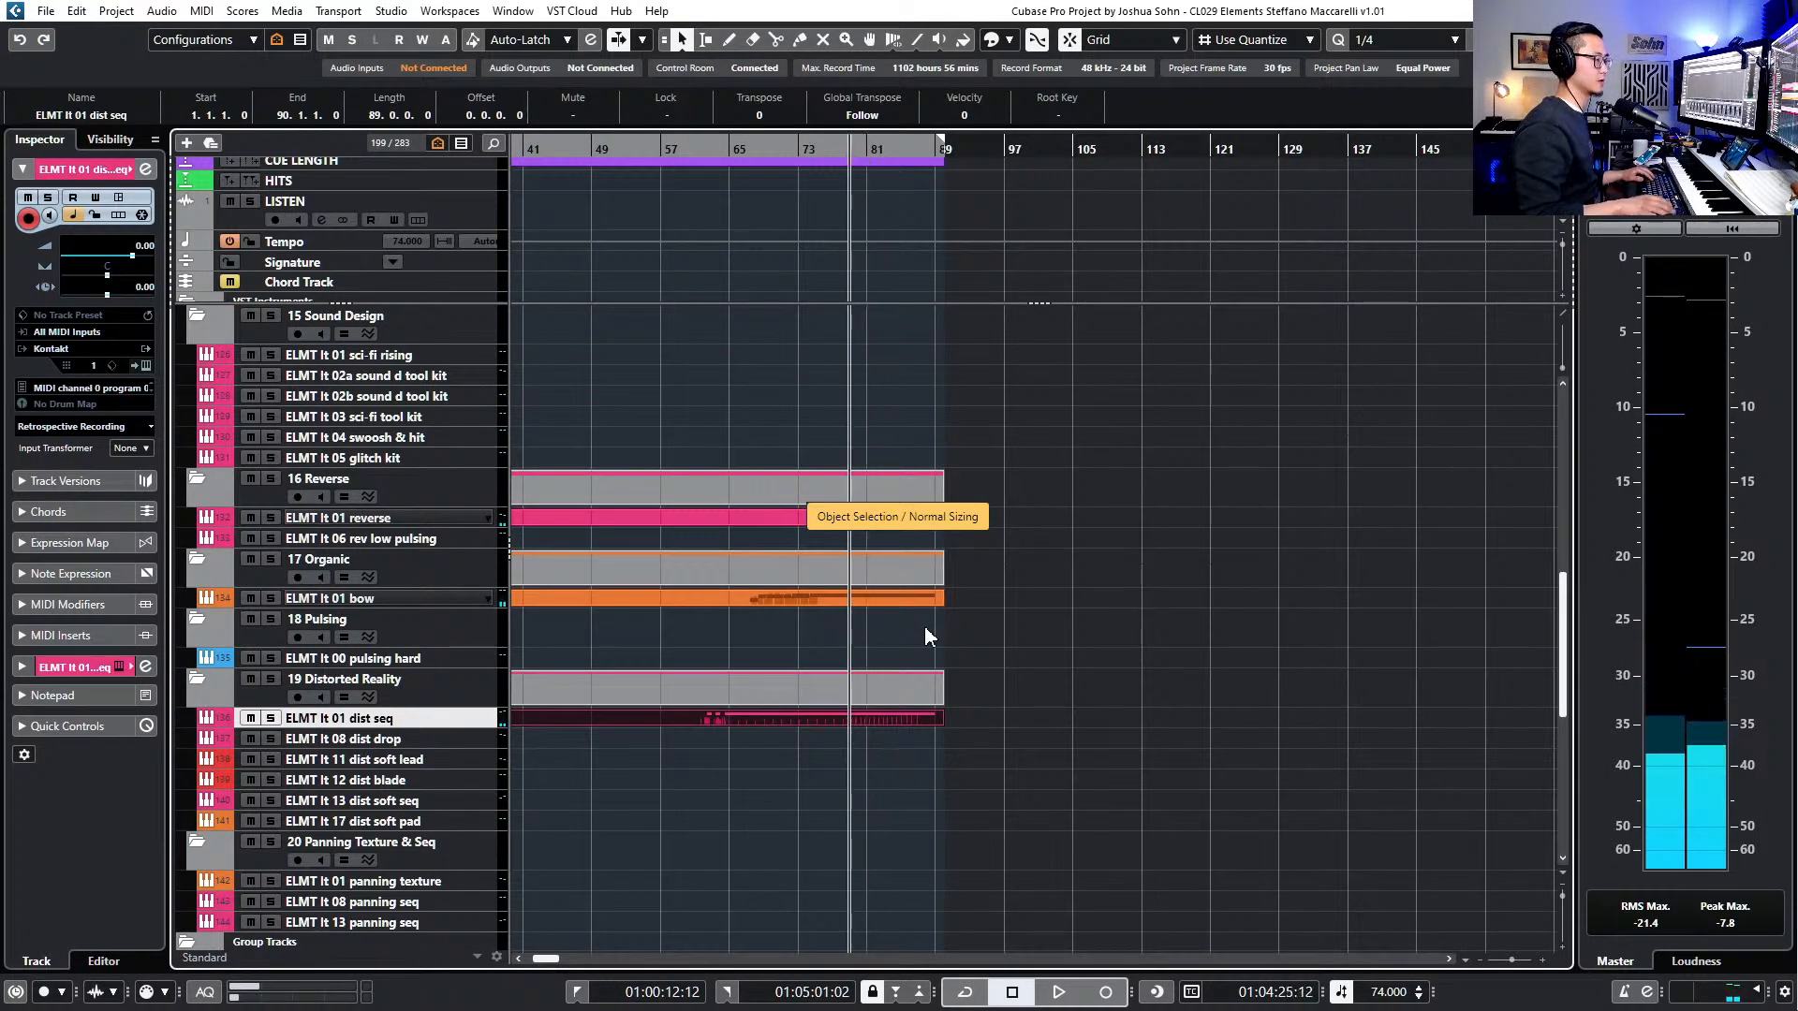
scroll(899, 631, up, 4)
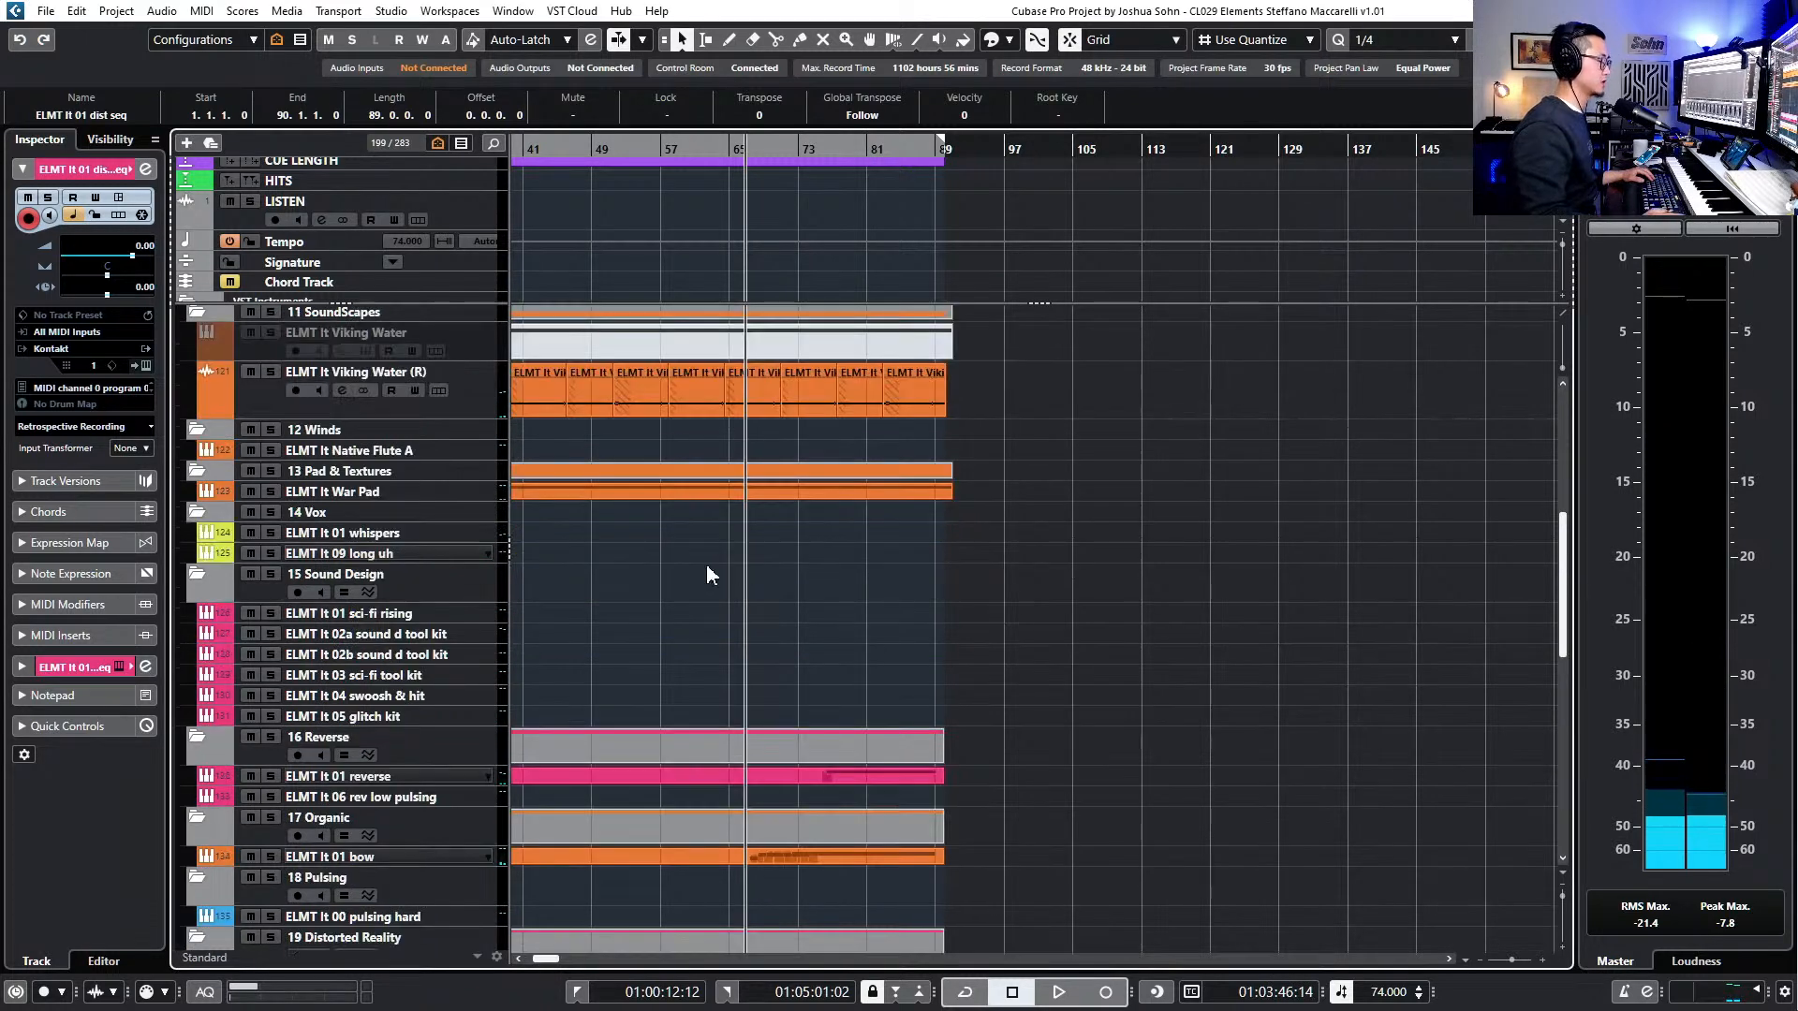
scroll(687, 586, up, 6)
scroll(670, 590, down, 5)
scroll(683, 609, up, 5)
key(KP_Subtract)
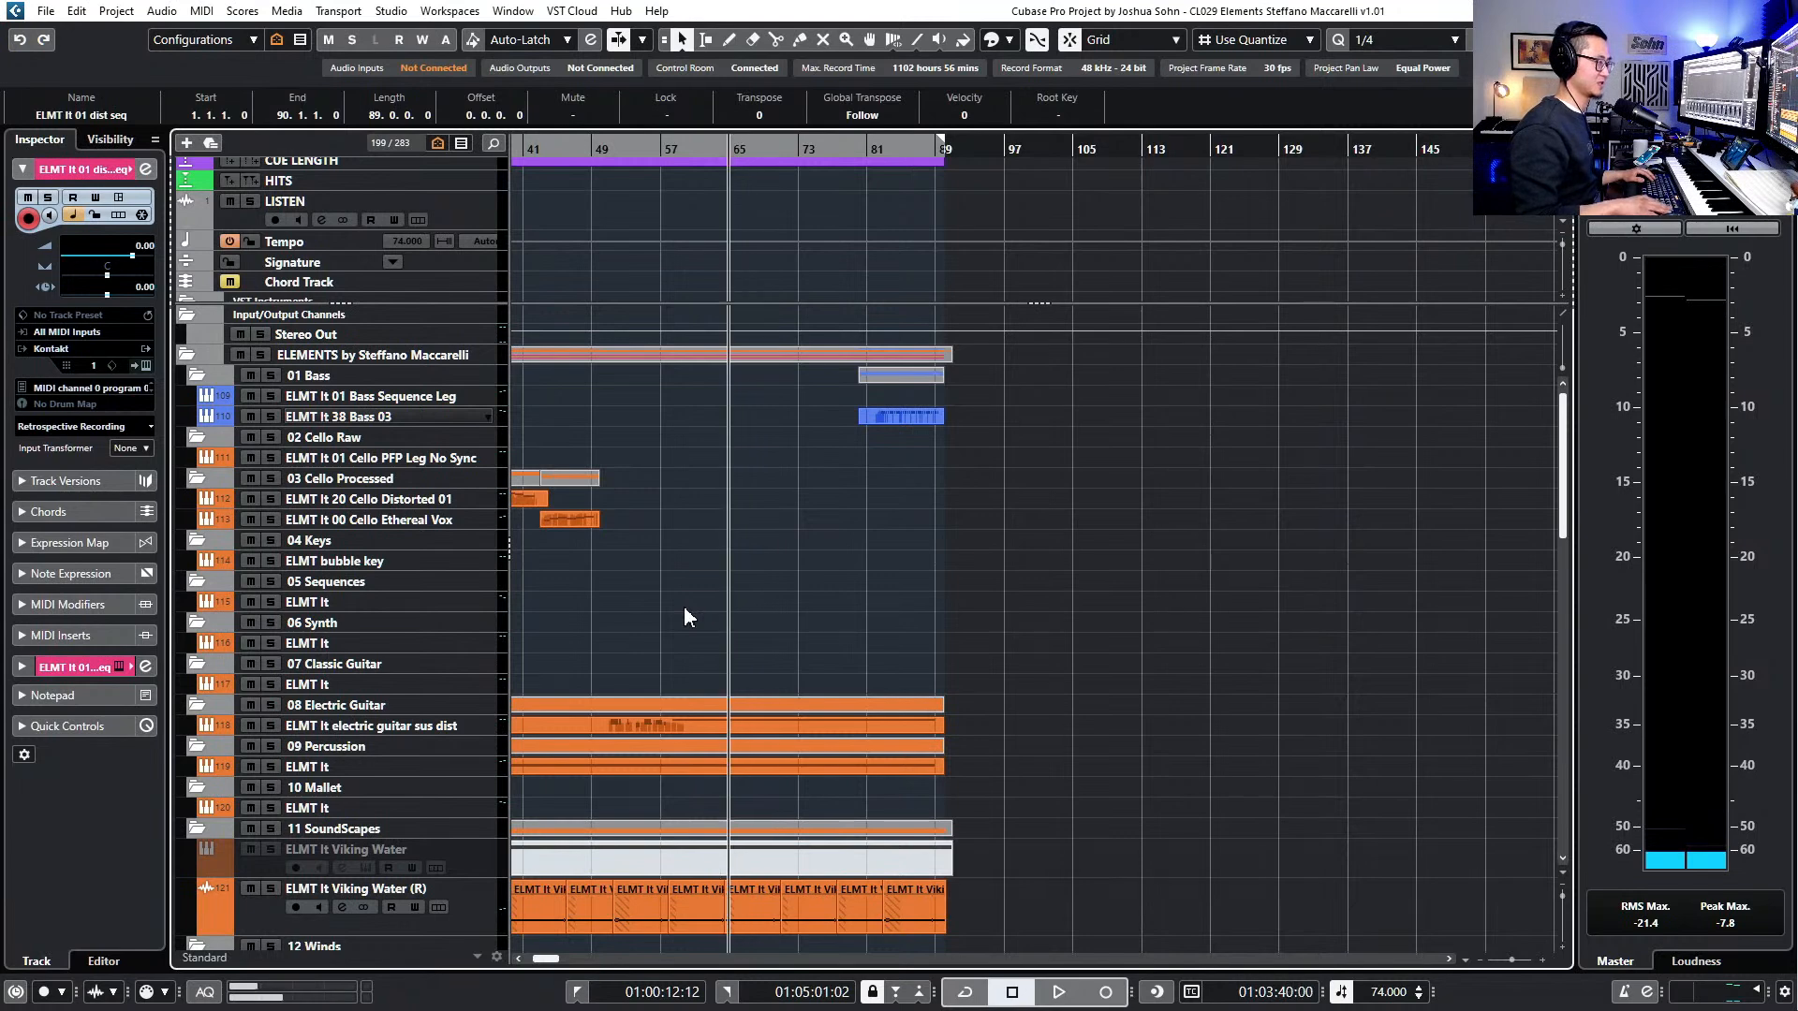
click(433, 417)
click(426, 398)
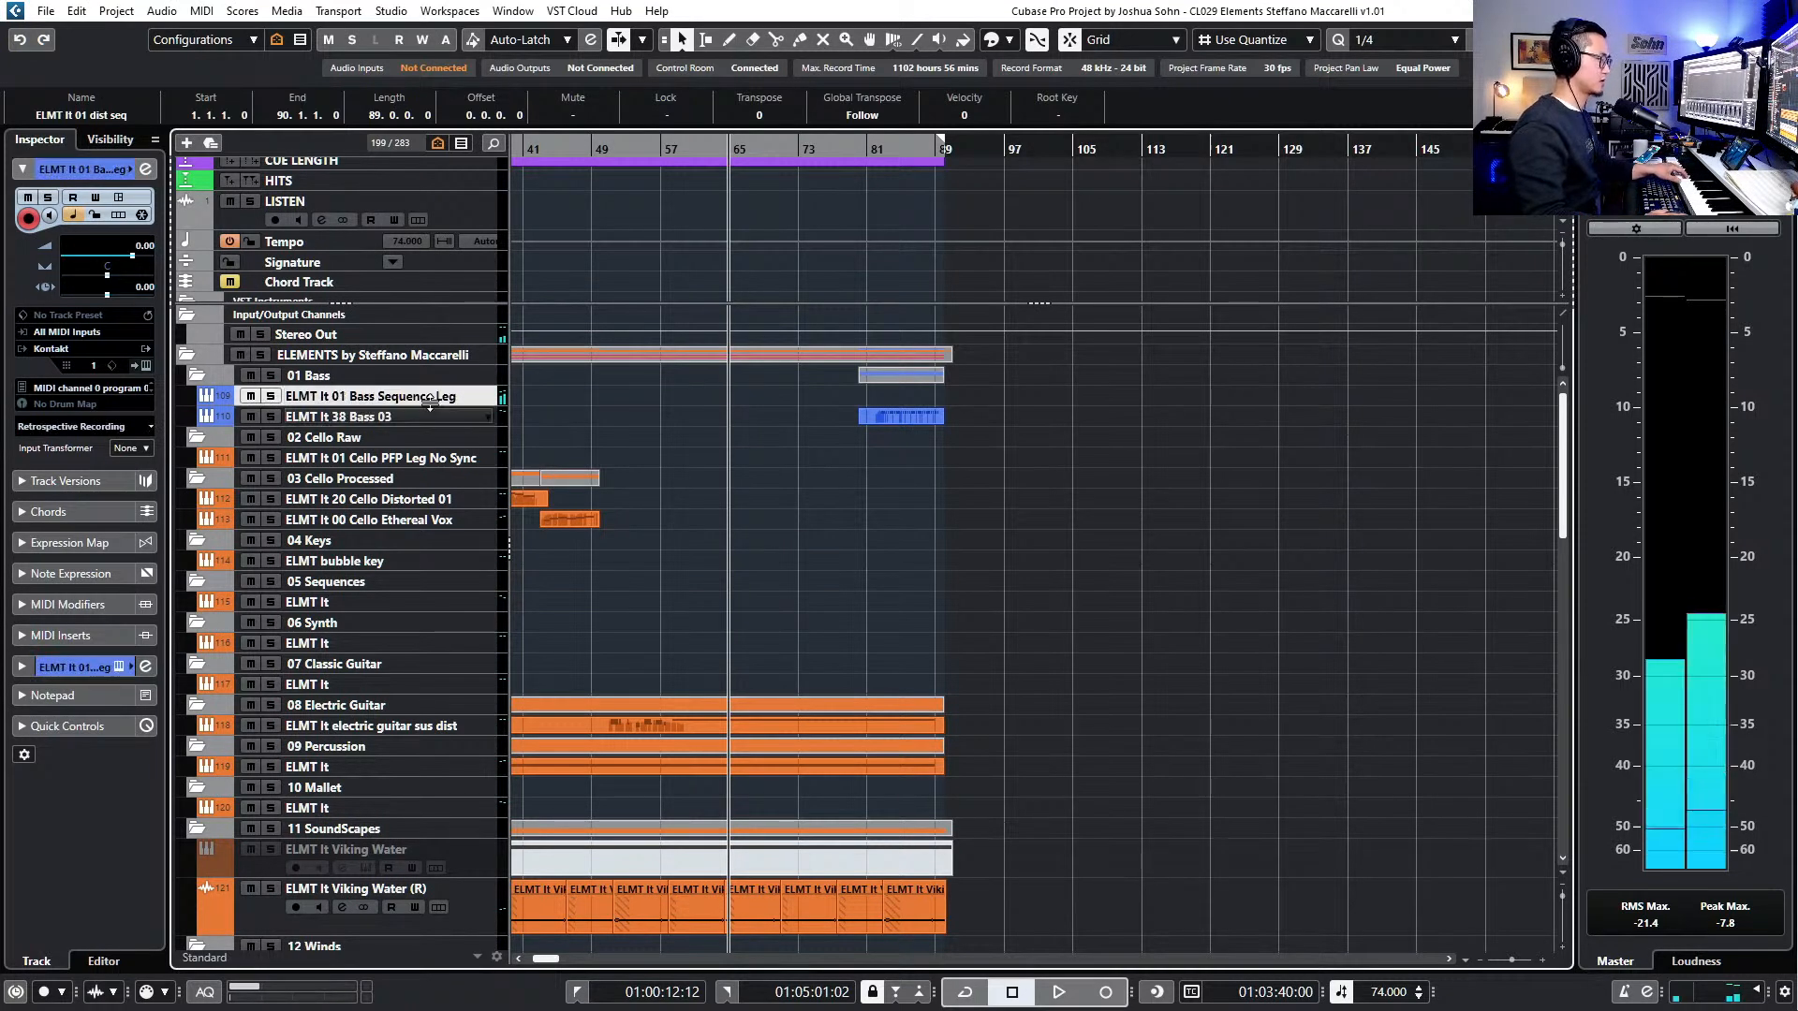
scroll(416, 506, down, 3)
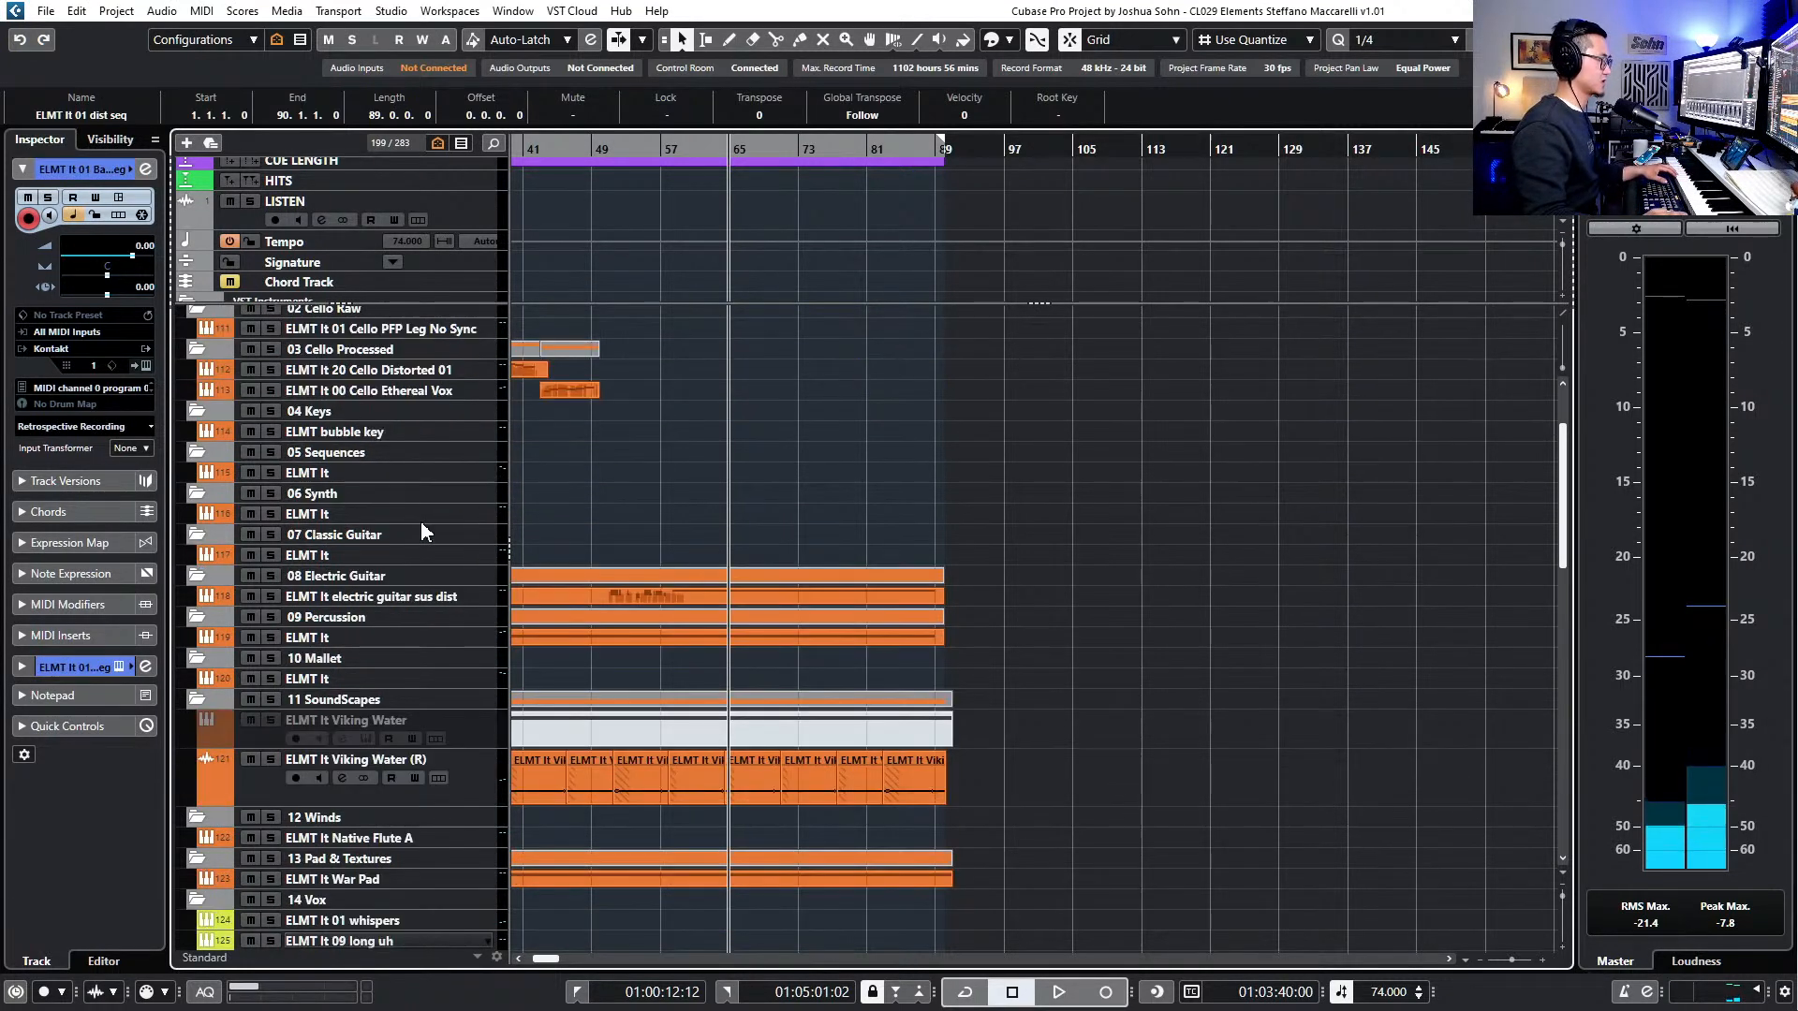
- Duplicate the ELMT lt track in the 09 Percussion folder and delete the copied part from the duplicate
click(443, 636)
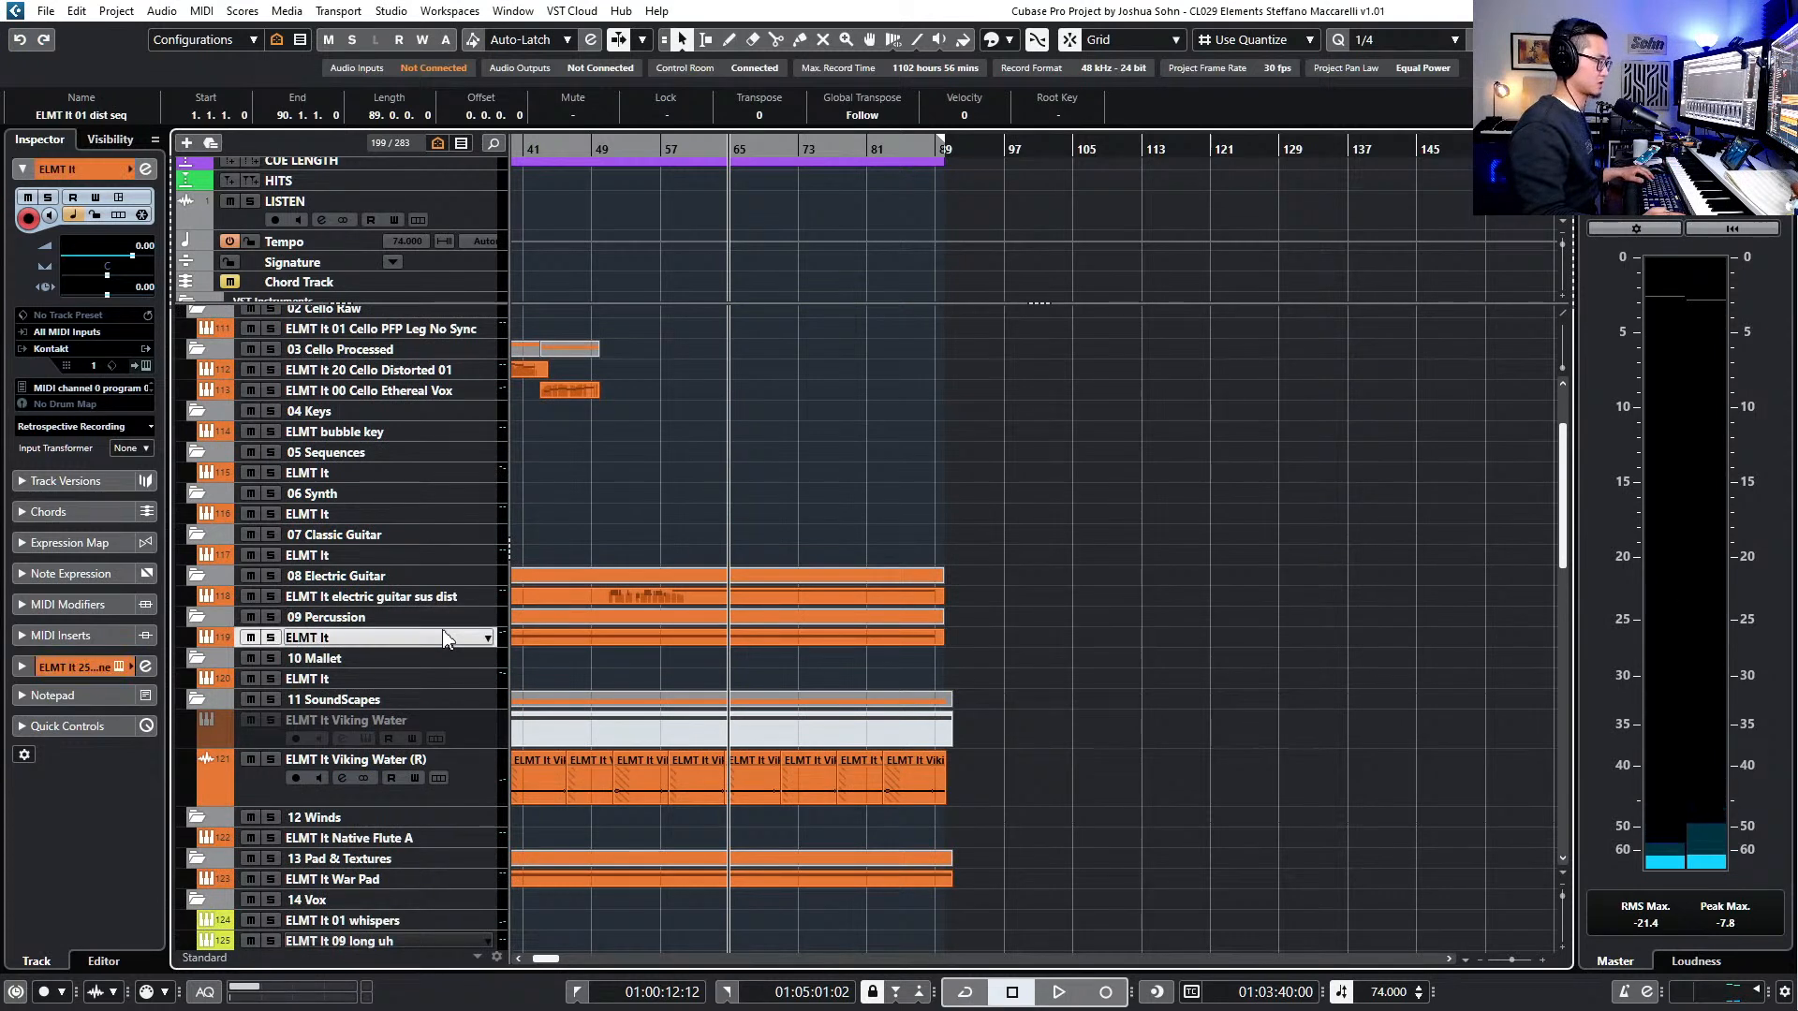
key(ctrl+shift+d)
double_click(361, 658)
text(ELMT It War Pad)
double_click(340, 659)
click(546, 652)
key(Delete)
- Remove the (D) suffix from the duplicated percussion track's name so it reads ELMT lt
double_click(376, 658)
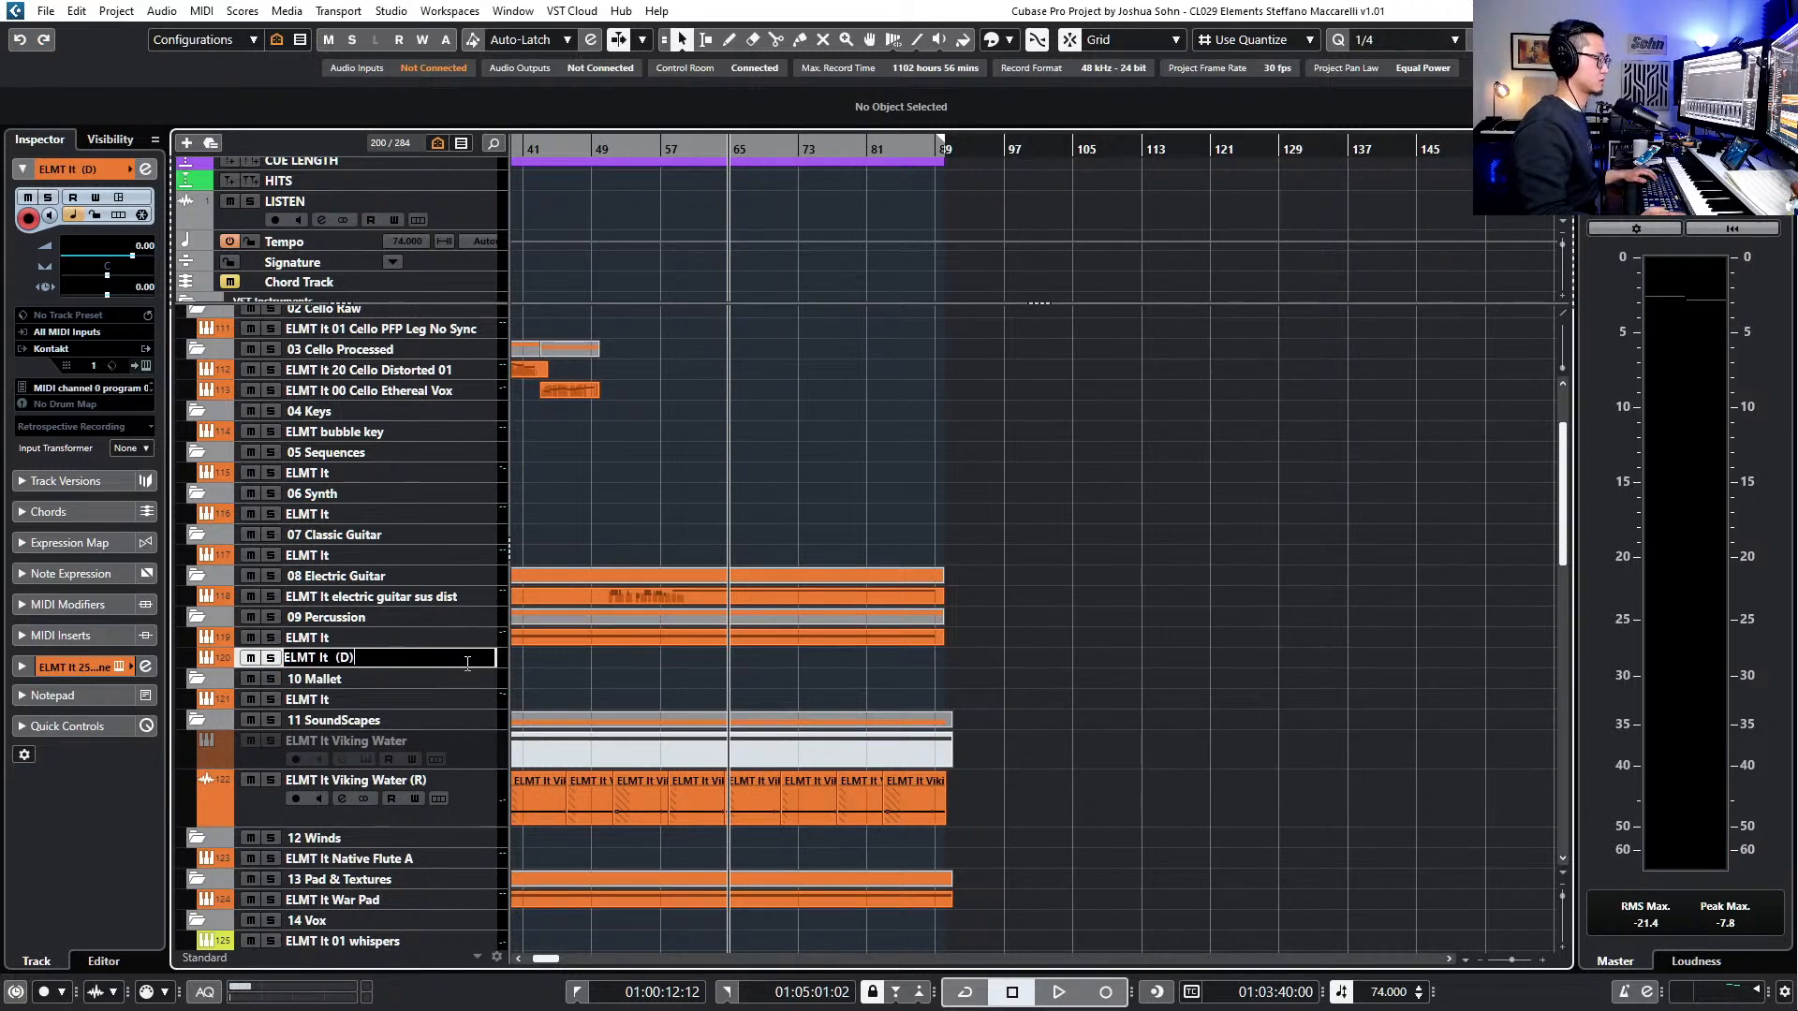
key(BackSpace)
key(BackSpace)
key(BackSpace)
key(BackSpace)
key(Return)
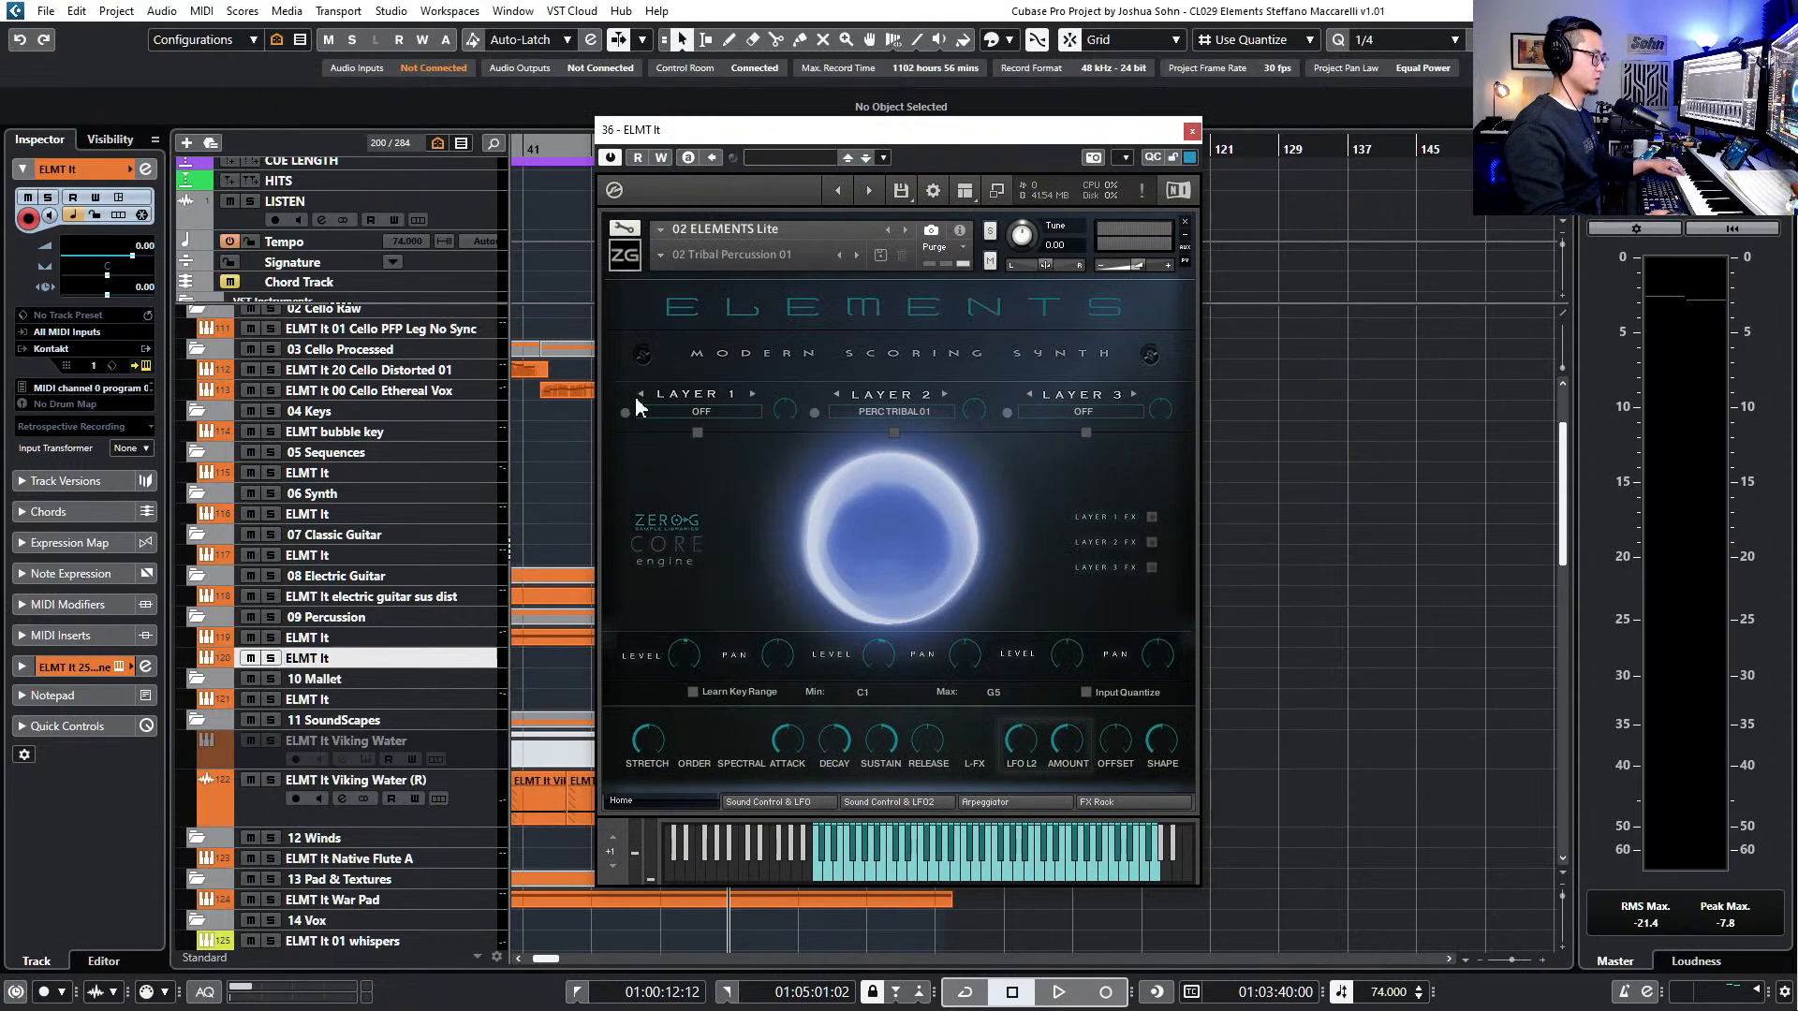
- Load the 09 Human Perc & Shouts preset from the Percussion category into the duplicated track's instrument
click(657, 251)
mouse_move(749, 430)
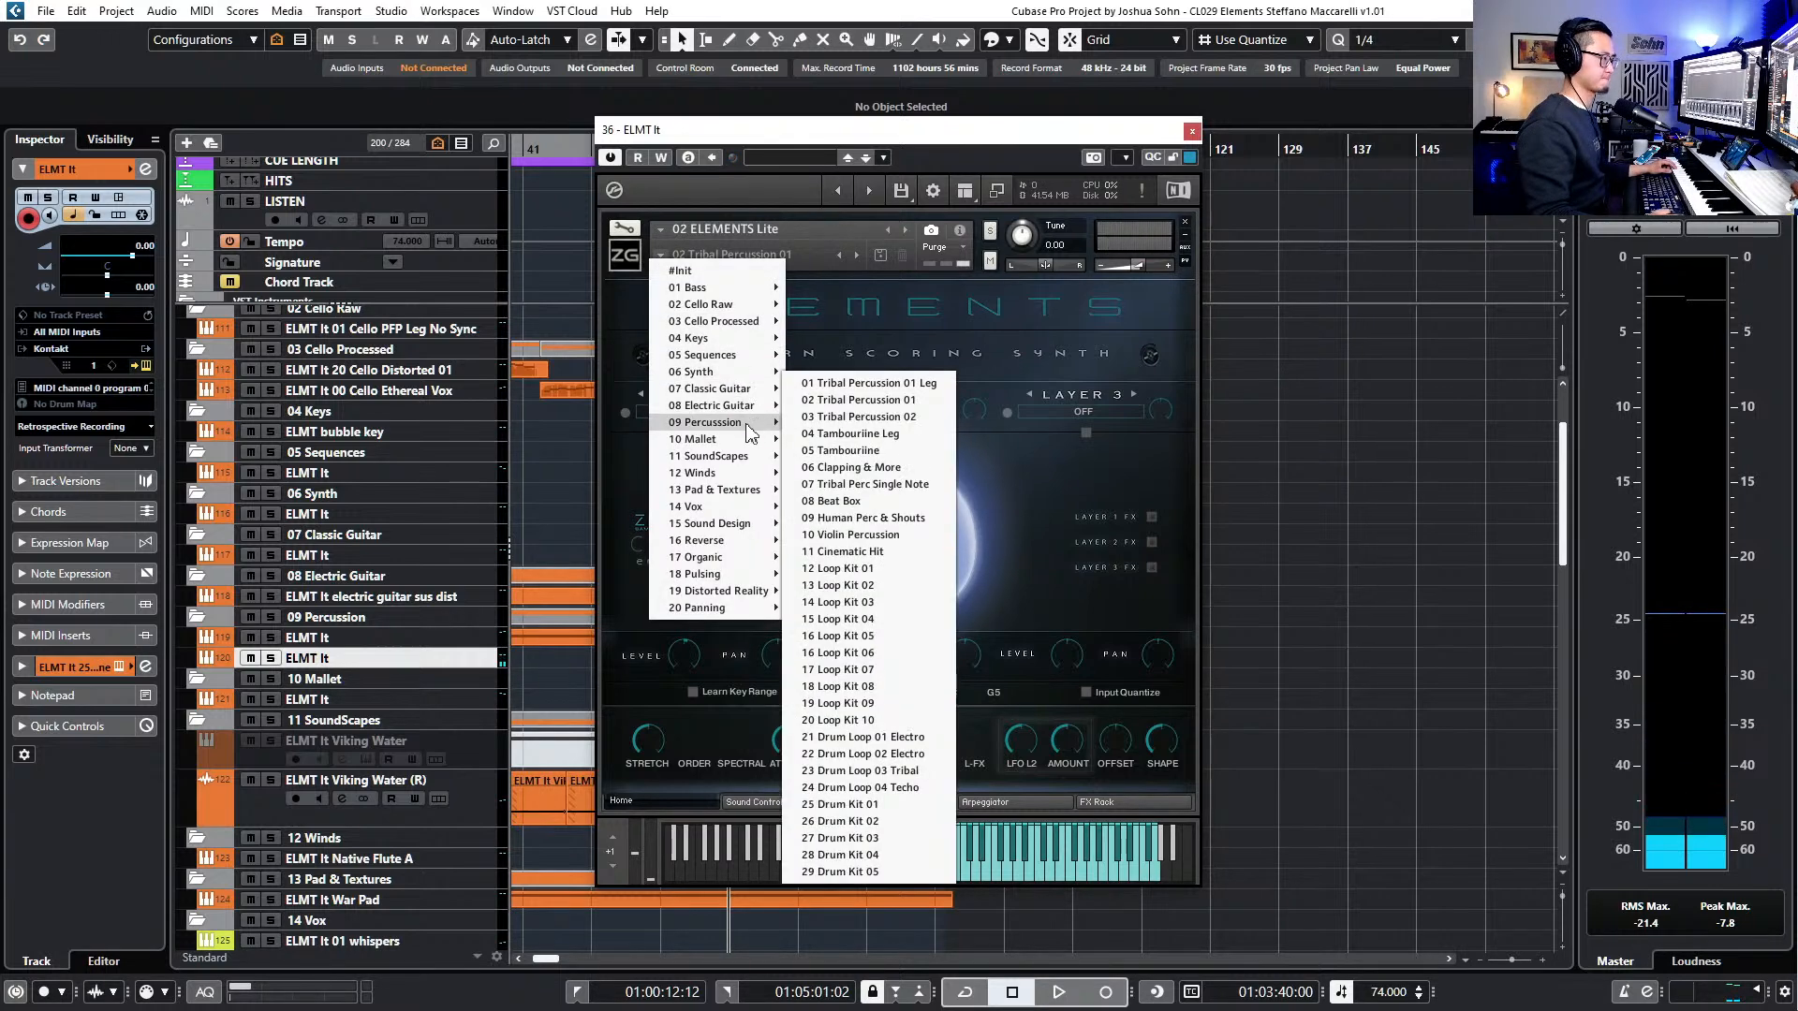
click(923, 508)
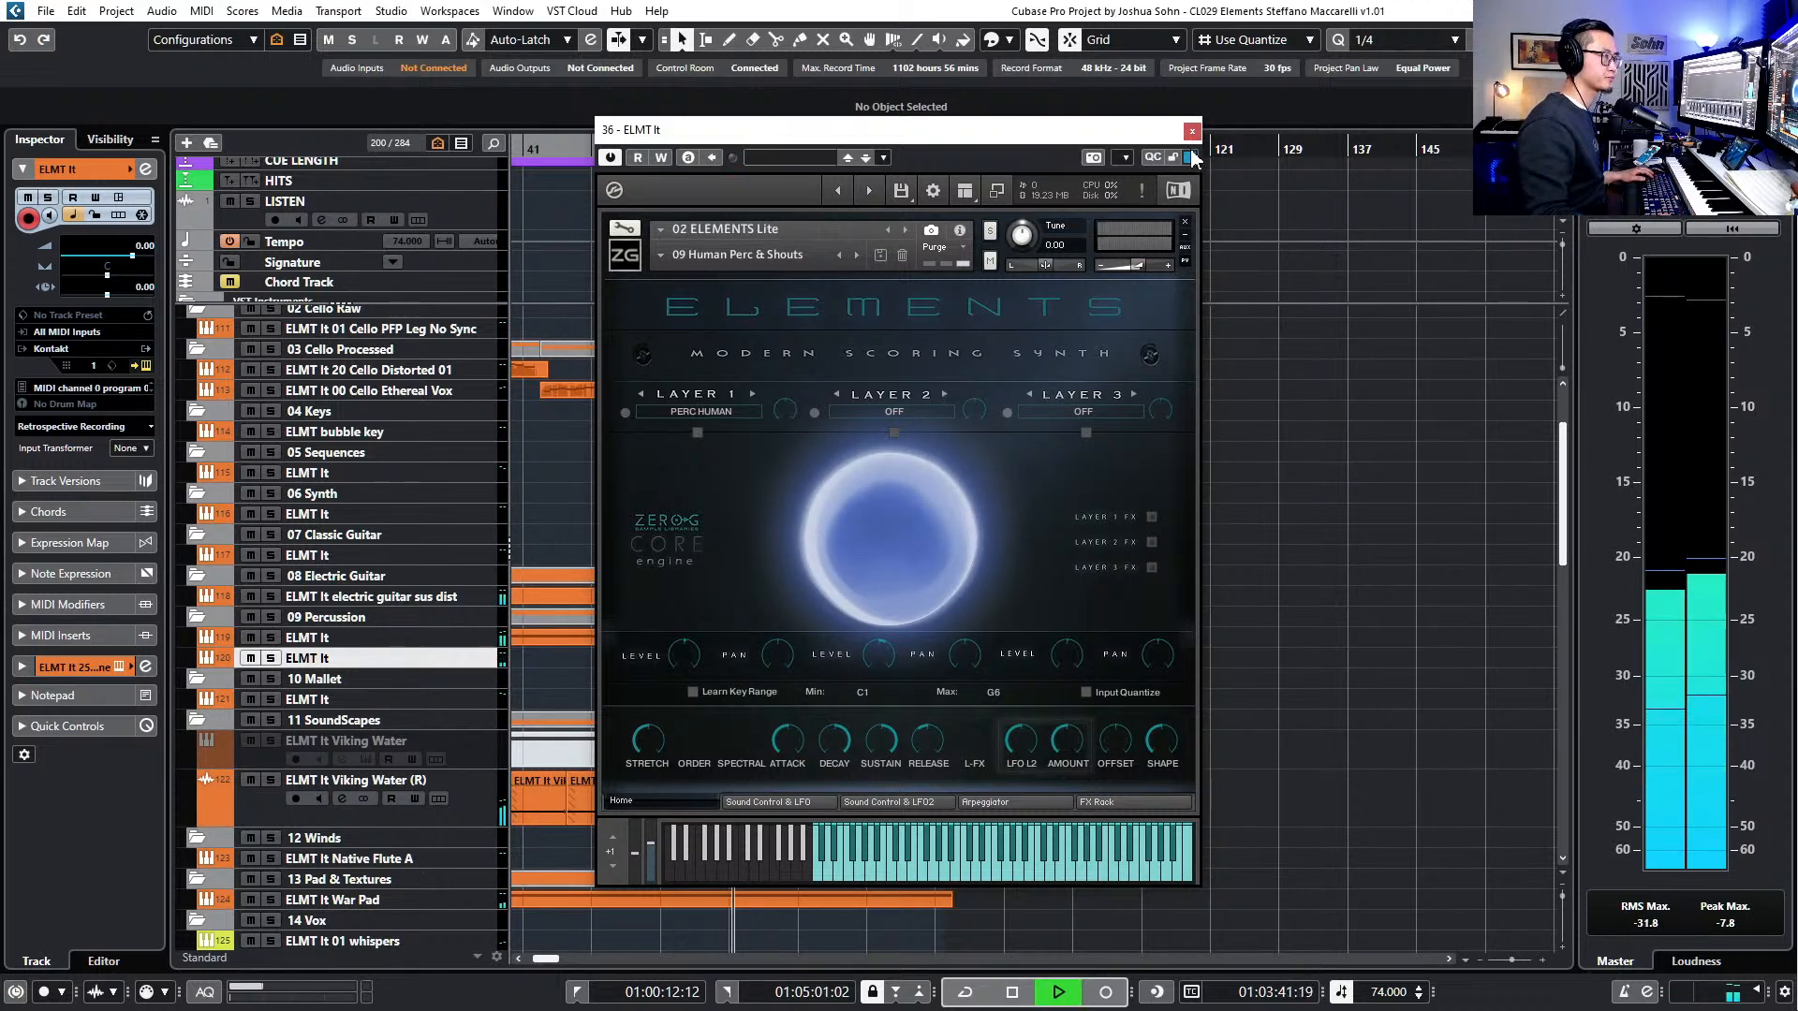
- Move the instrument window clear of the arrangement and record a percussion part over about bars 66 to 70
drag(1135, 138, 1560, 159)
drag(1207, 172, 1292, 191)
key(KP_Multiply)
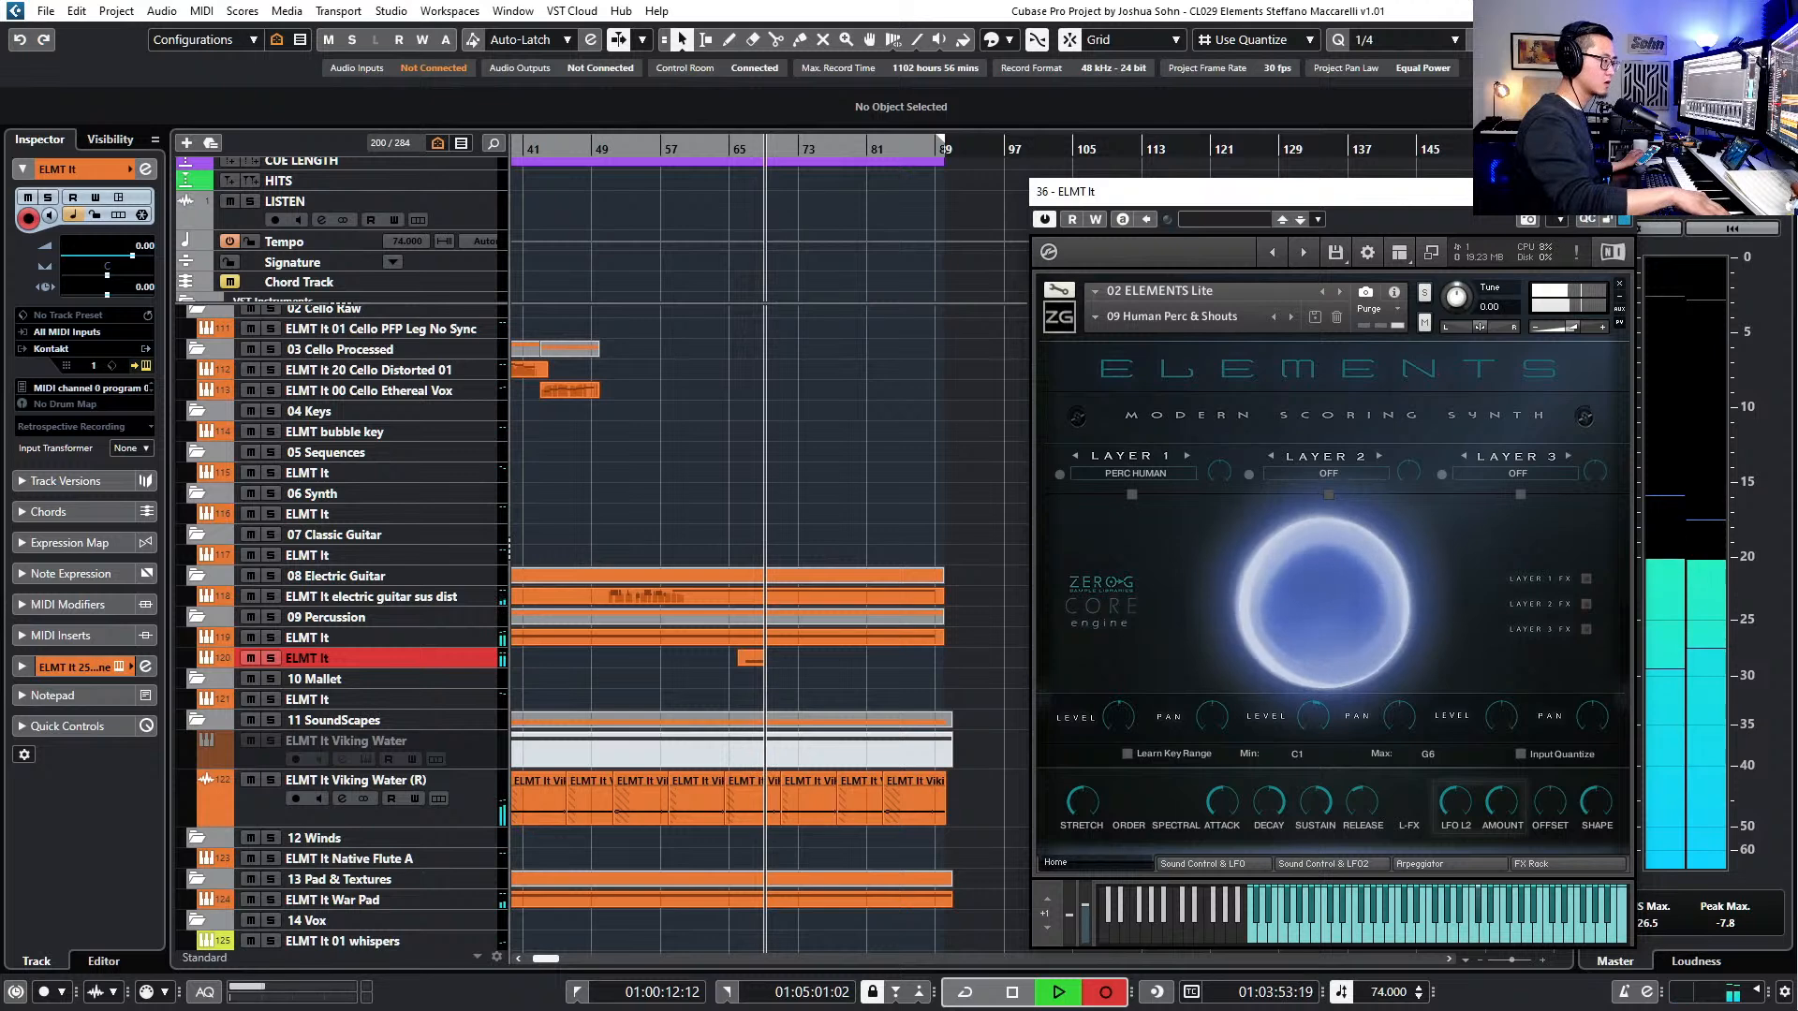
key(space)
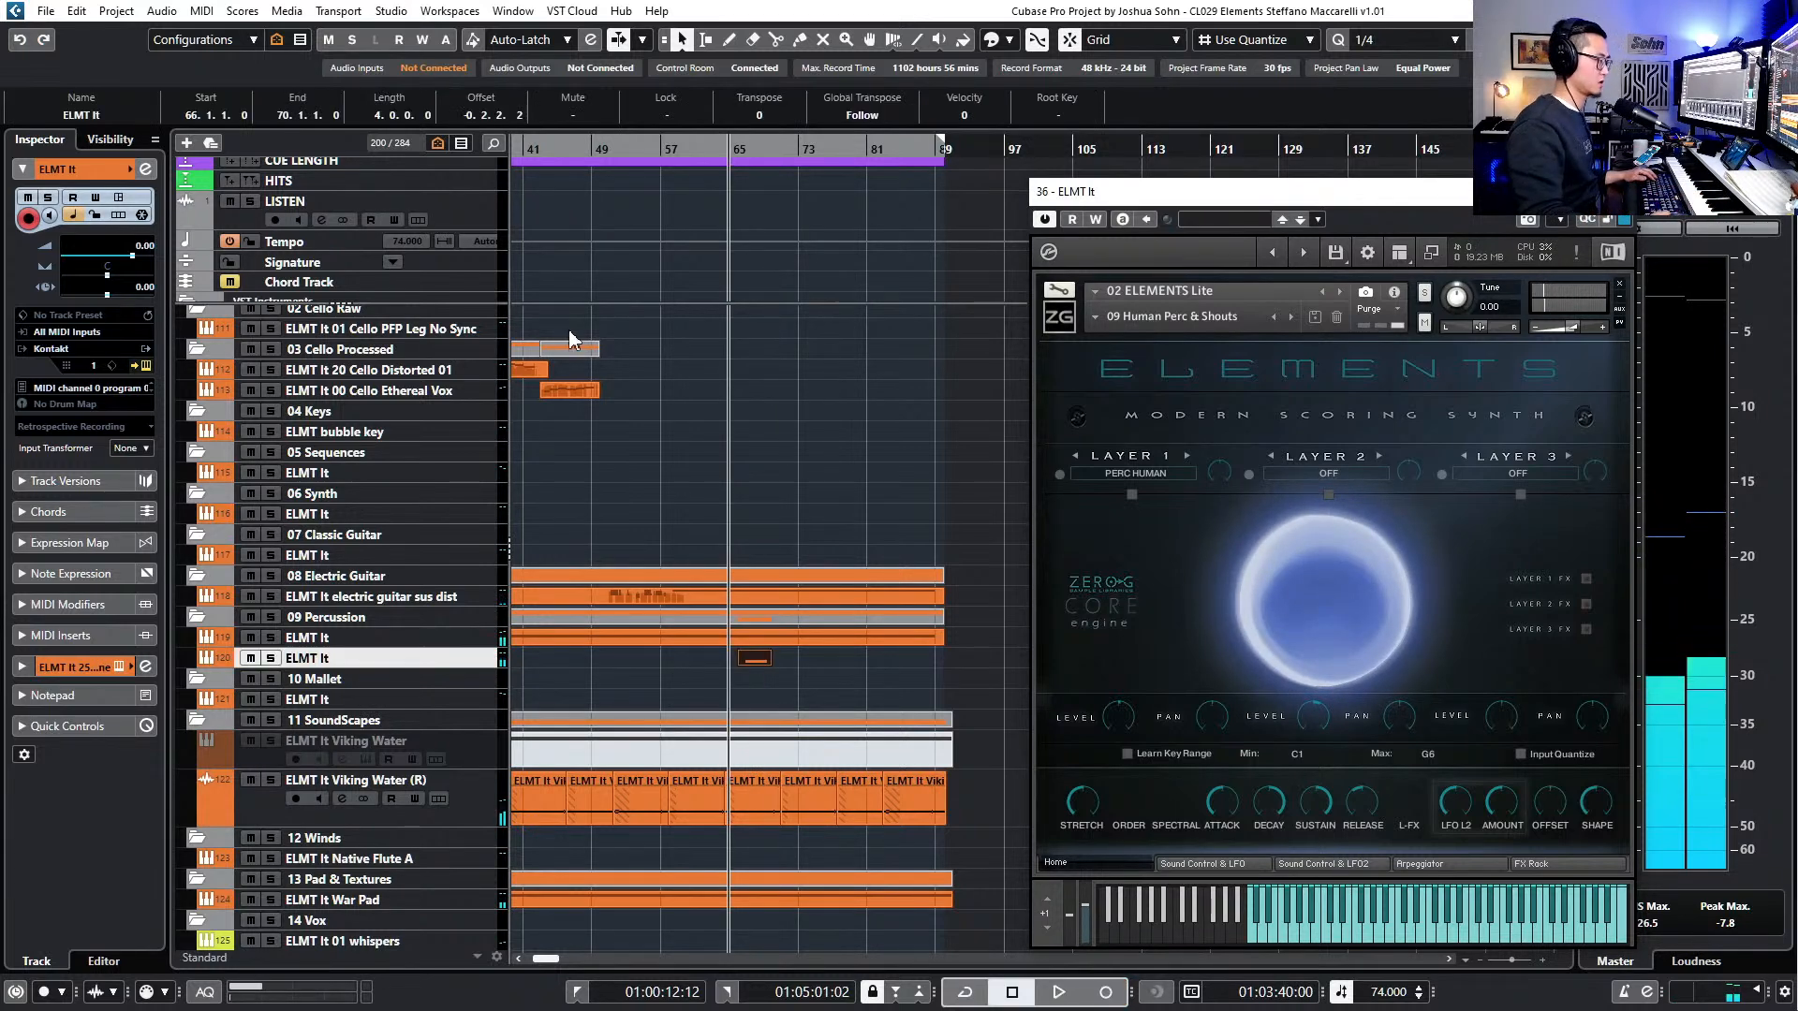
- Rename the new percussion track ELMT lt human perc & shouts
double_click(405, 659)
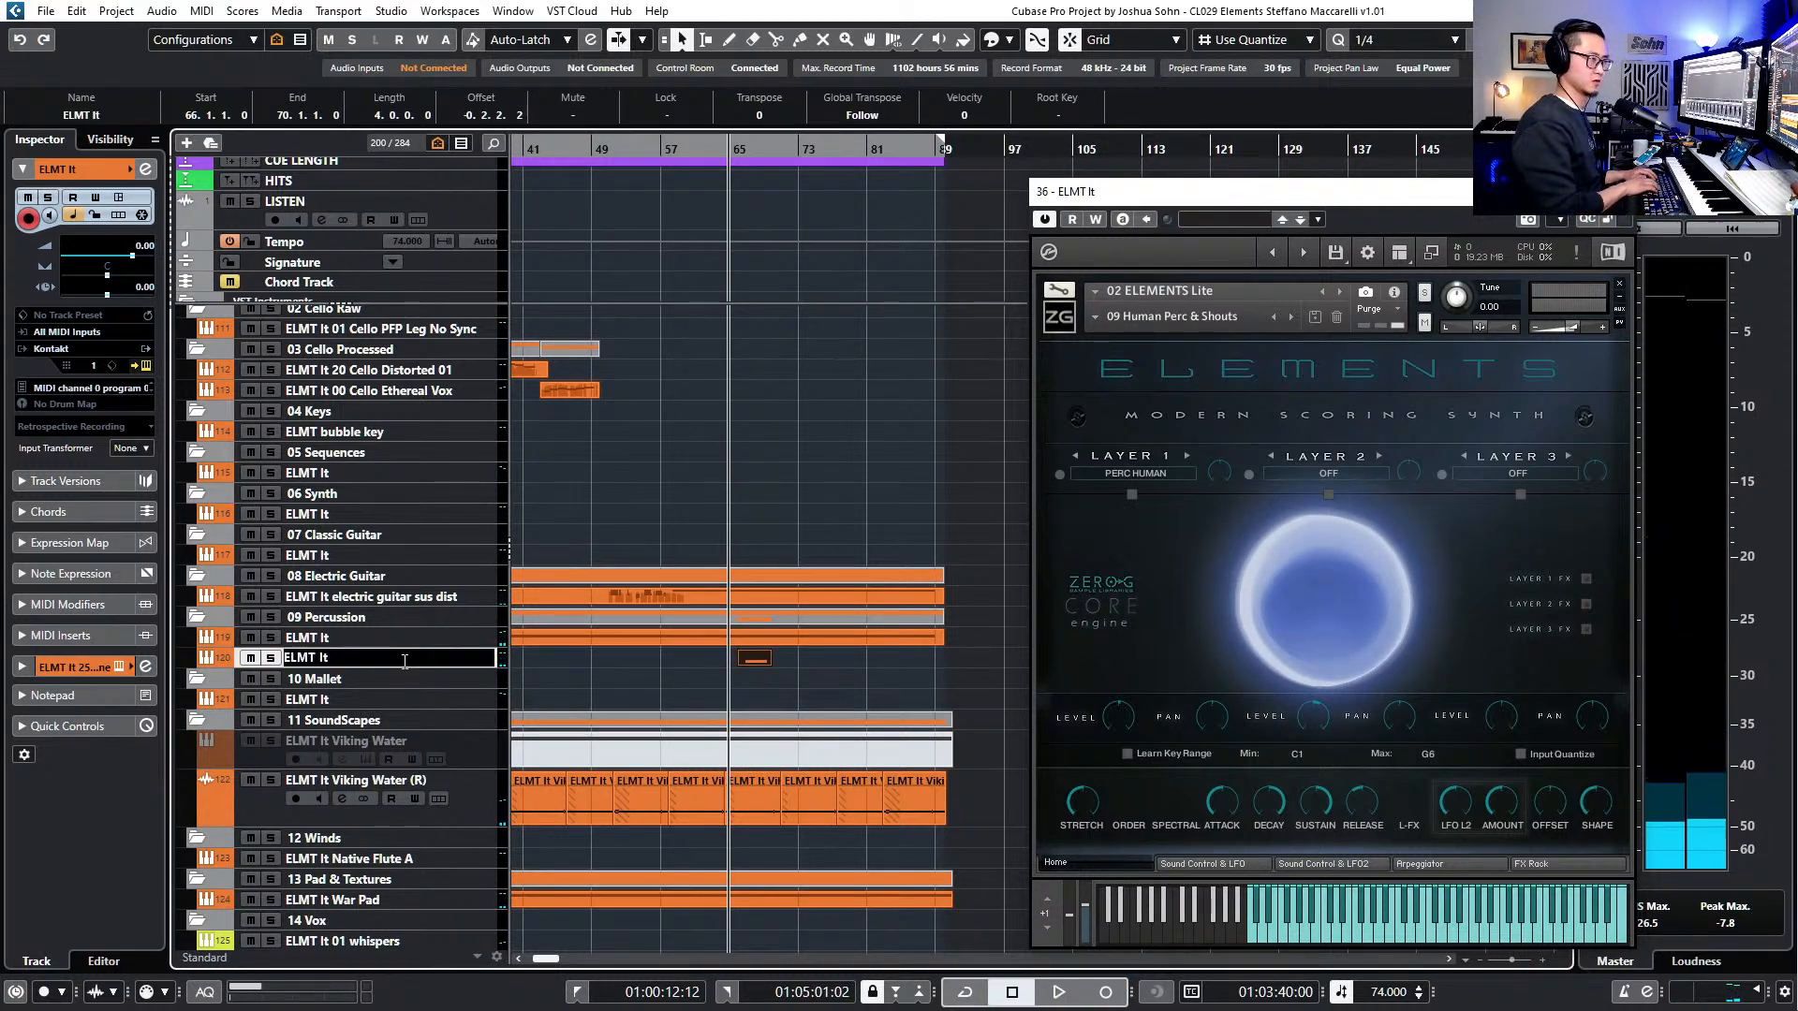
text(ELMT It human perc & shouts)
key(Return)
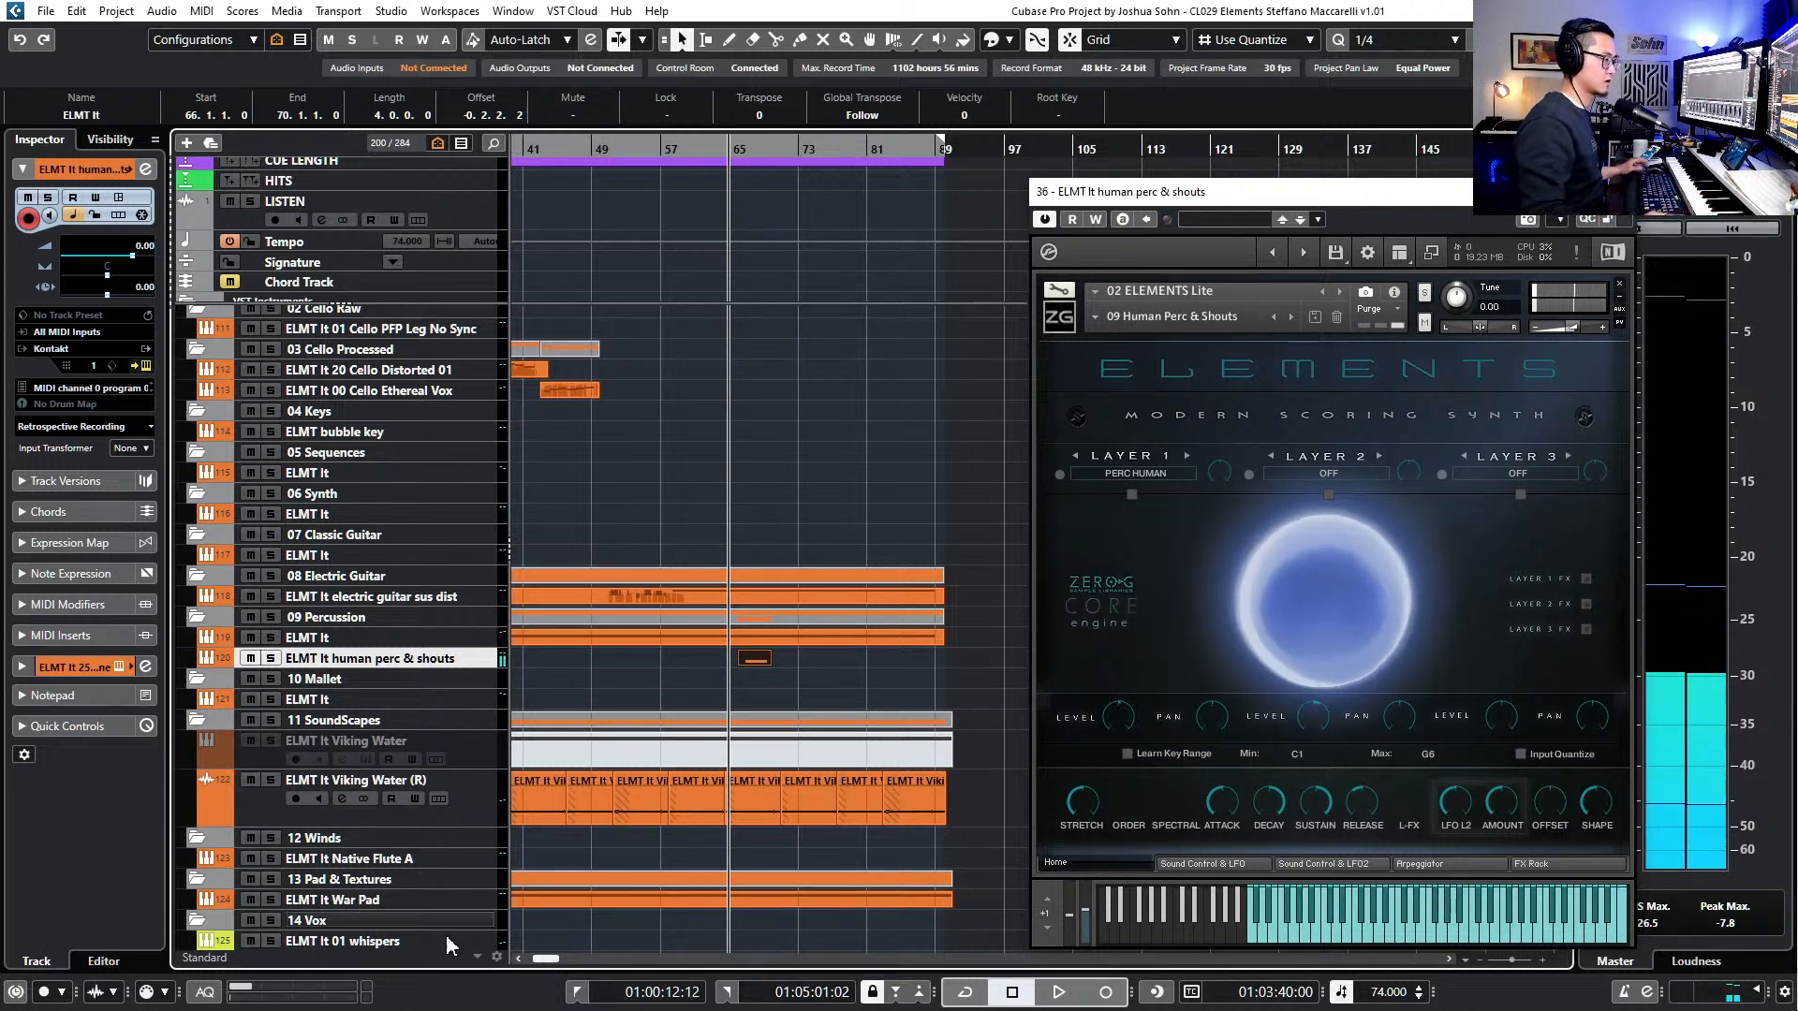
- Create a cue-length part from bar 1 to bar 90 on the human perc track and open its notes in the Key Editor
double_click(802, 658)
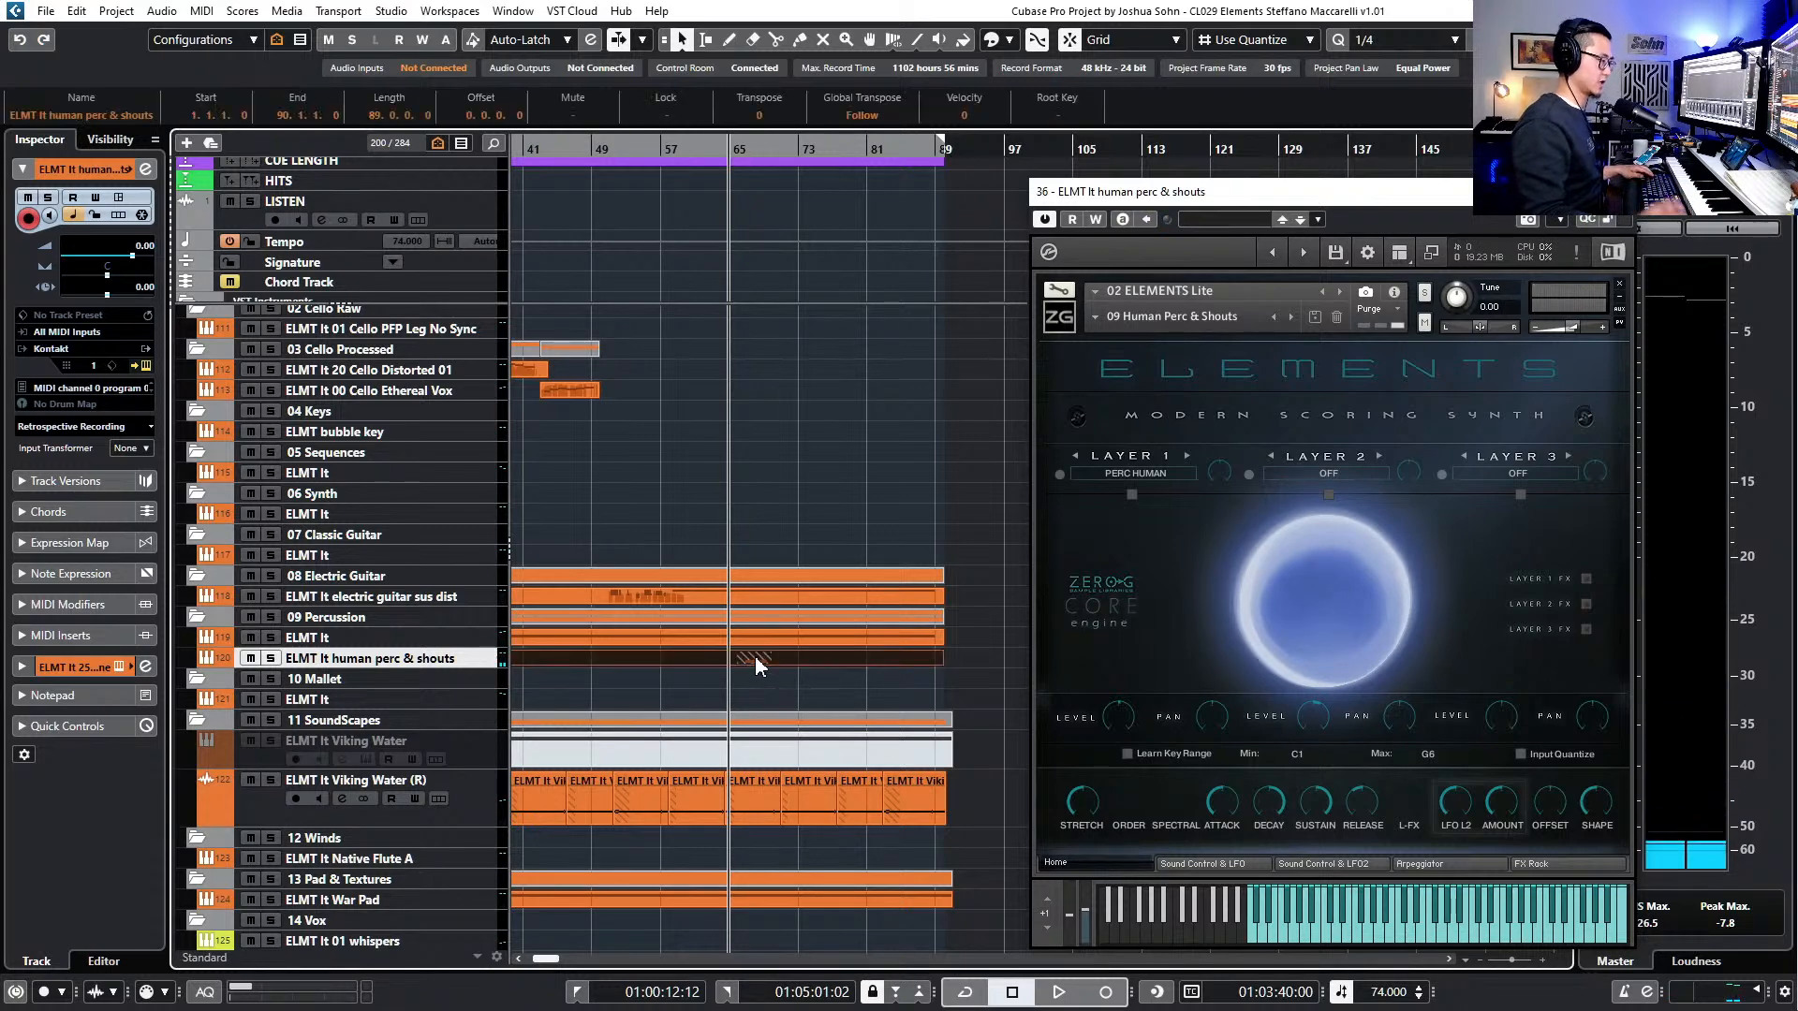
double_click(755, 656)
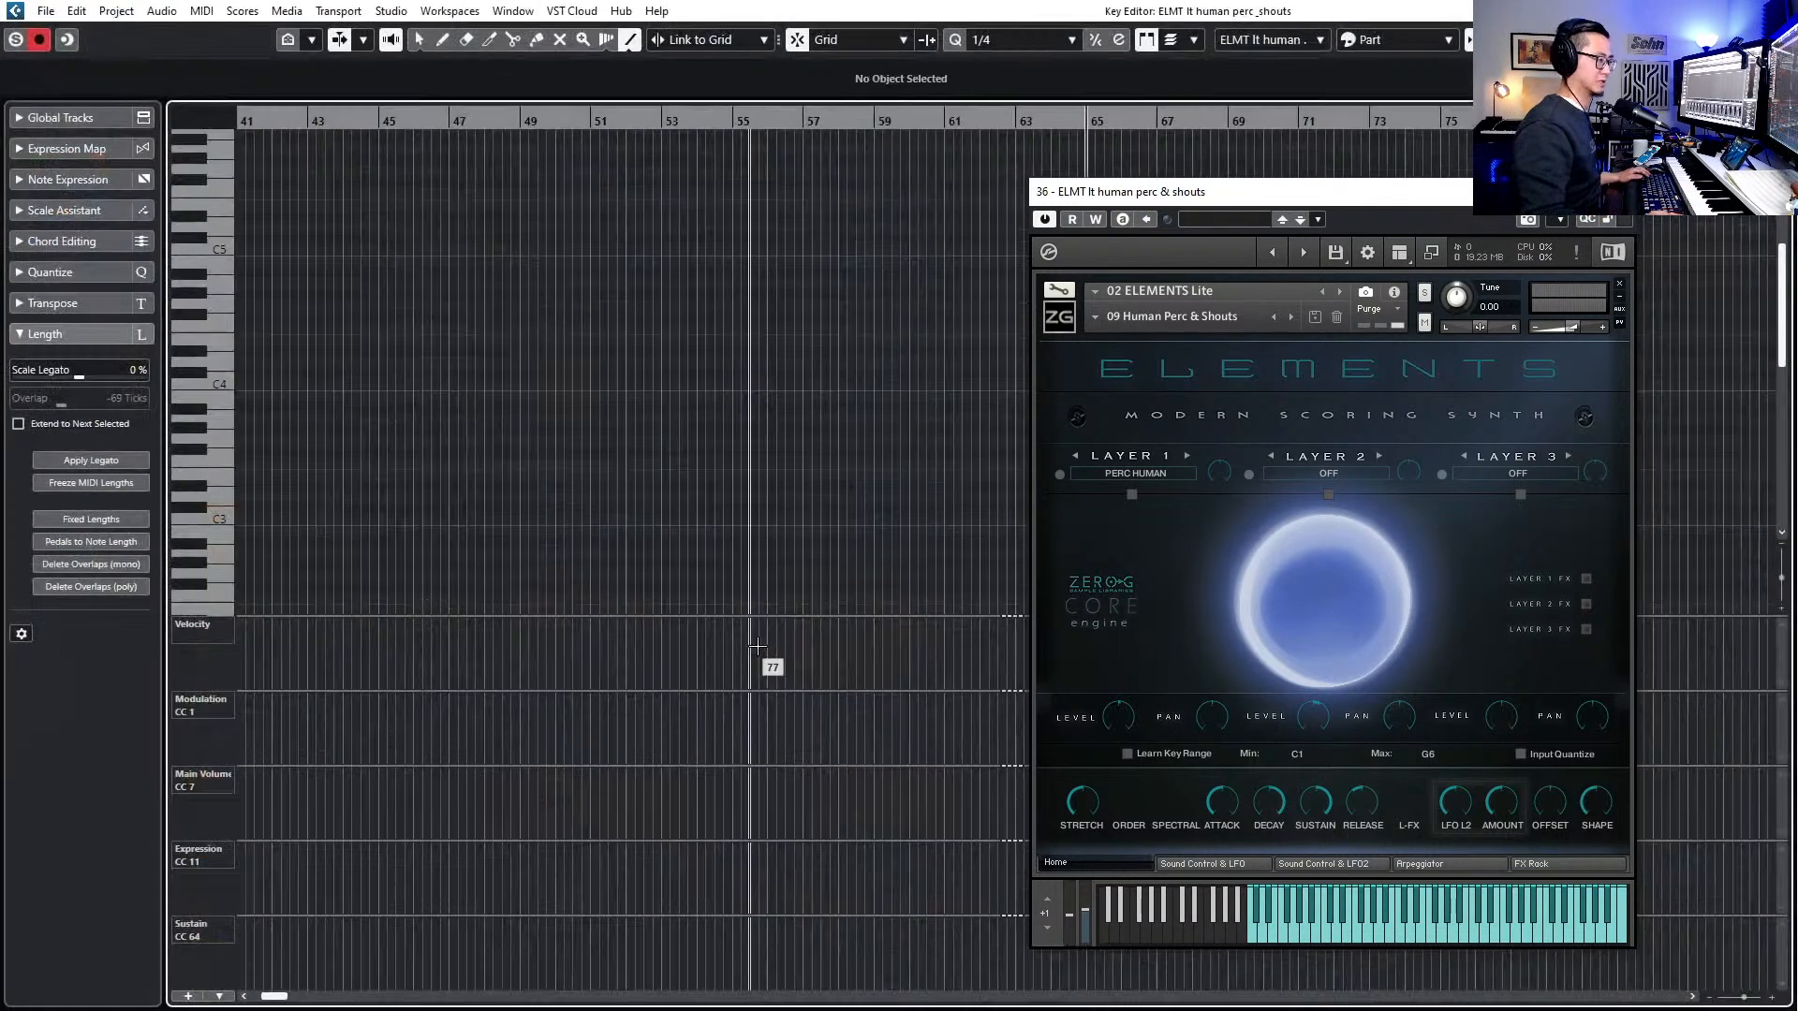
key(Return)
double_click(772, 656)
scroll(646, 374, right, 3)
scroll(585, 373, left, 2)
key(1)
- Delete the stray C#4 note near bar 69 and quantize the two remaining C4 notes
click(475, 385)
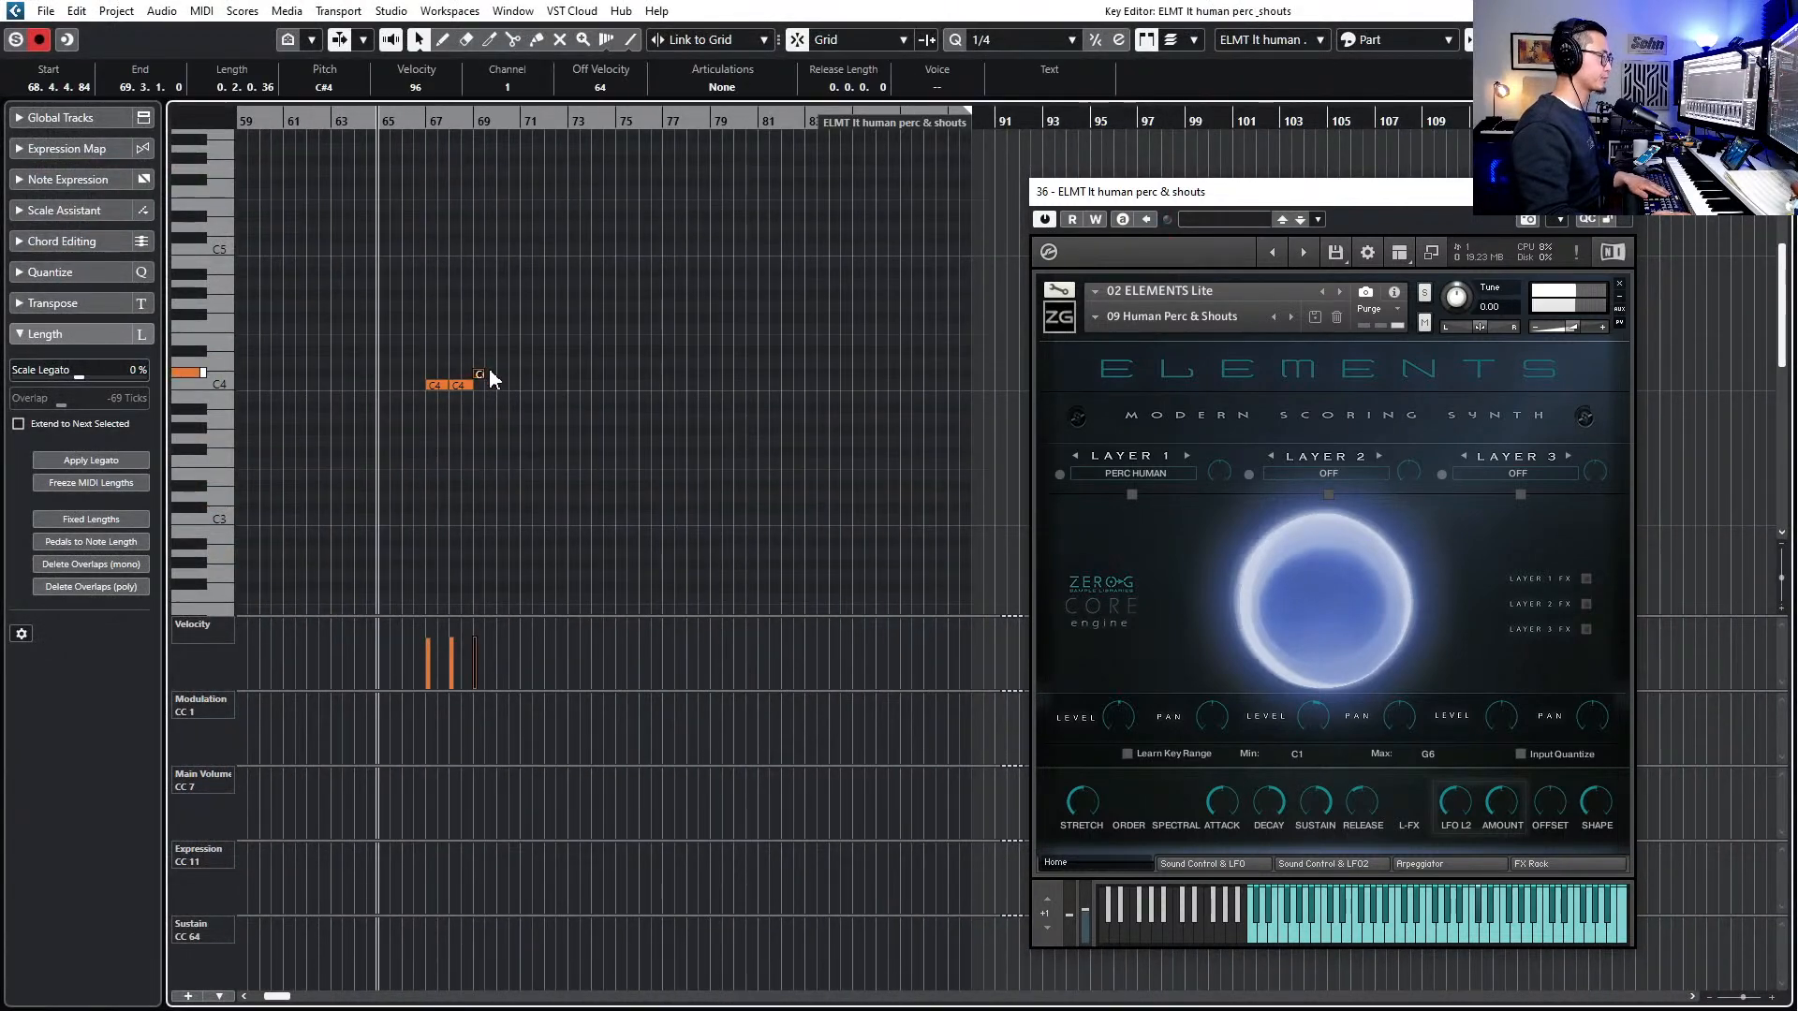
key(Delete)
key(ctrl+a)
key(q)
- Transpose both human perc notes down five semitones to G3 and play them from bar 67
key(Down)
key(Down)
key(Down)
key(Down)
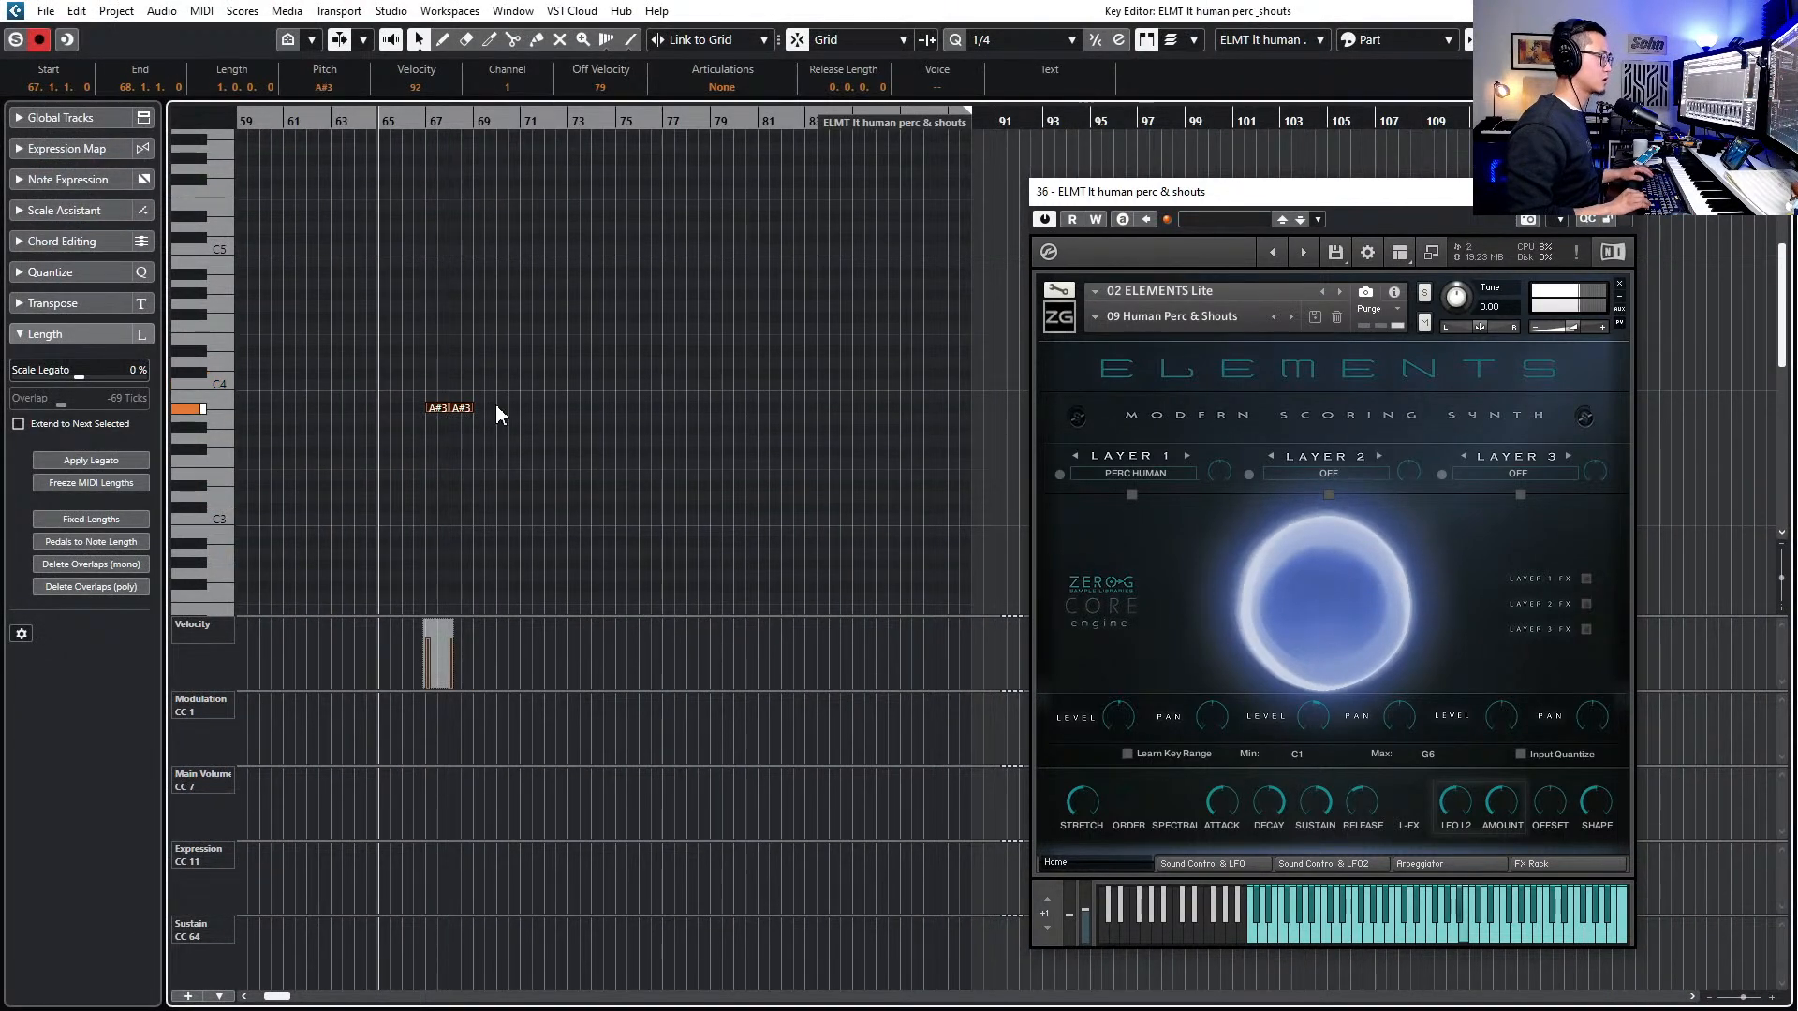
key(Down)
key(l)
key(space)
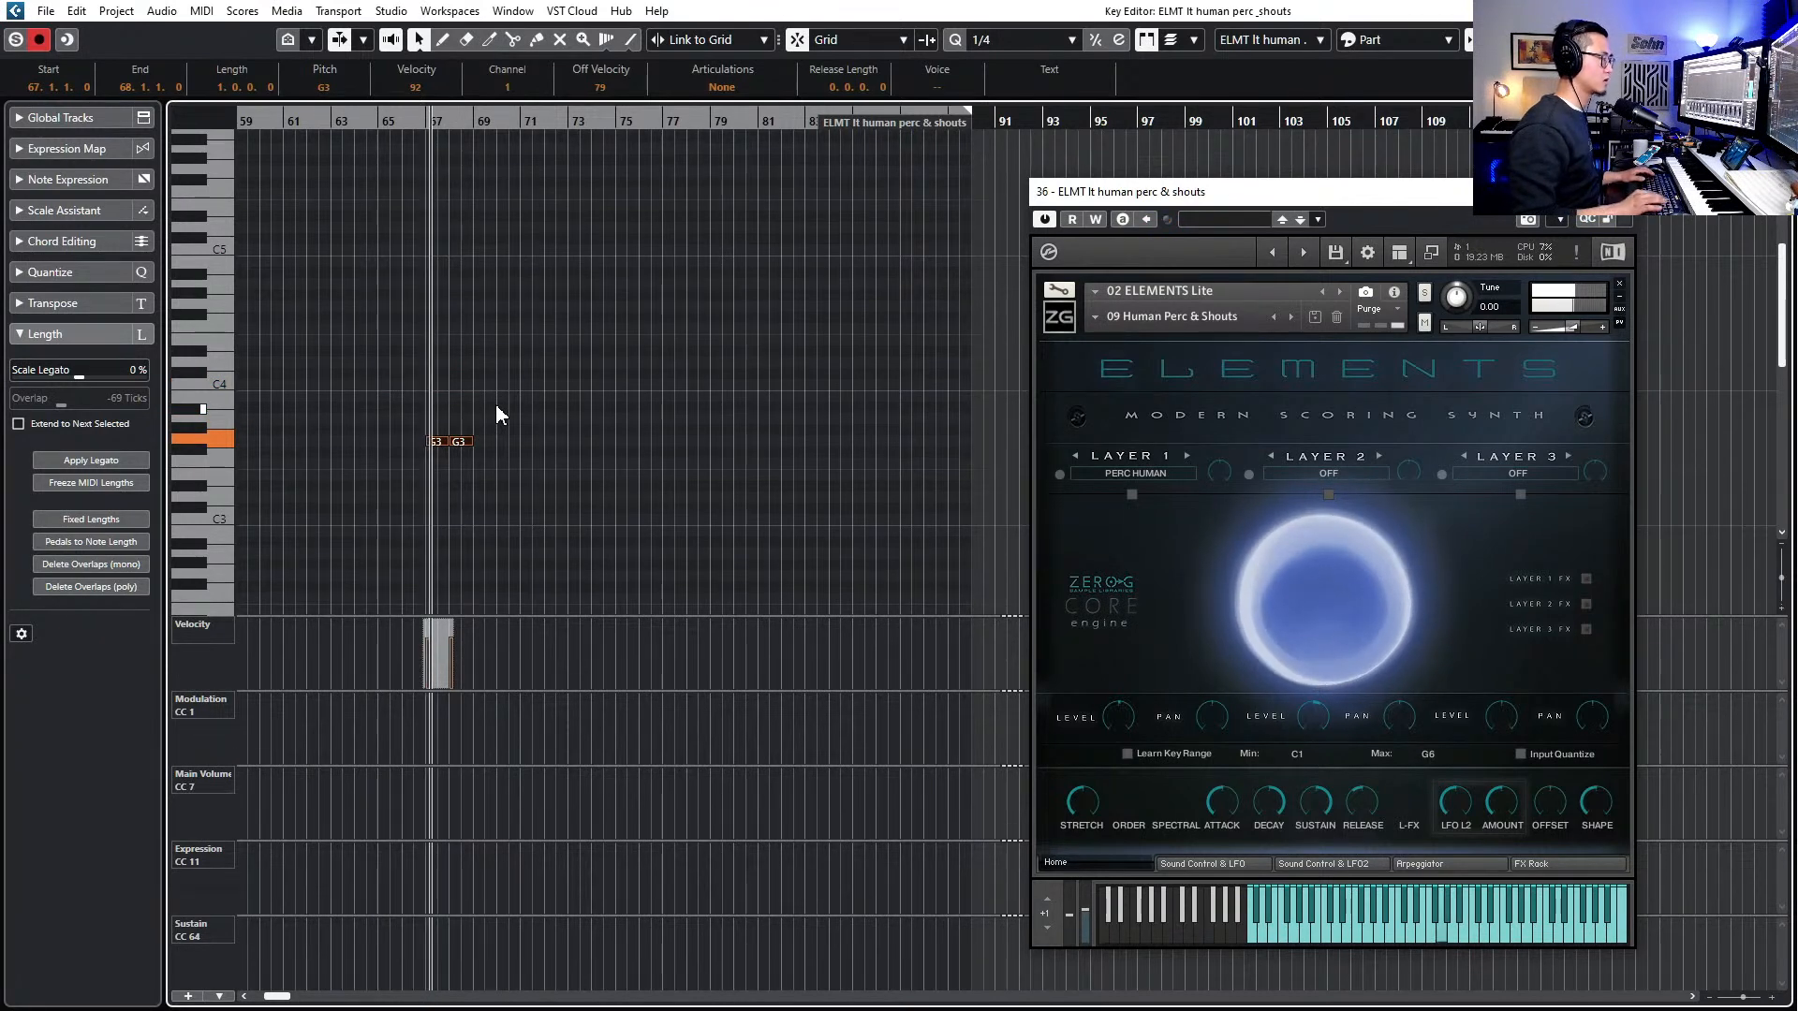
- Duplicate the two G3 human perc notes so the copies start at bar 69
scroll(504, 425, up, 3)
scroll(505, 431, up, 2)
scroll(460, 438, right, 1)
scroll(489, 438, left, 2)
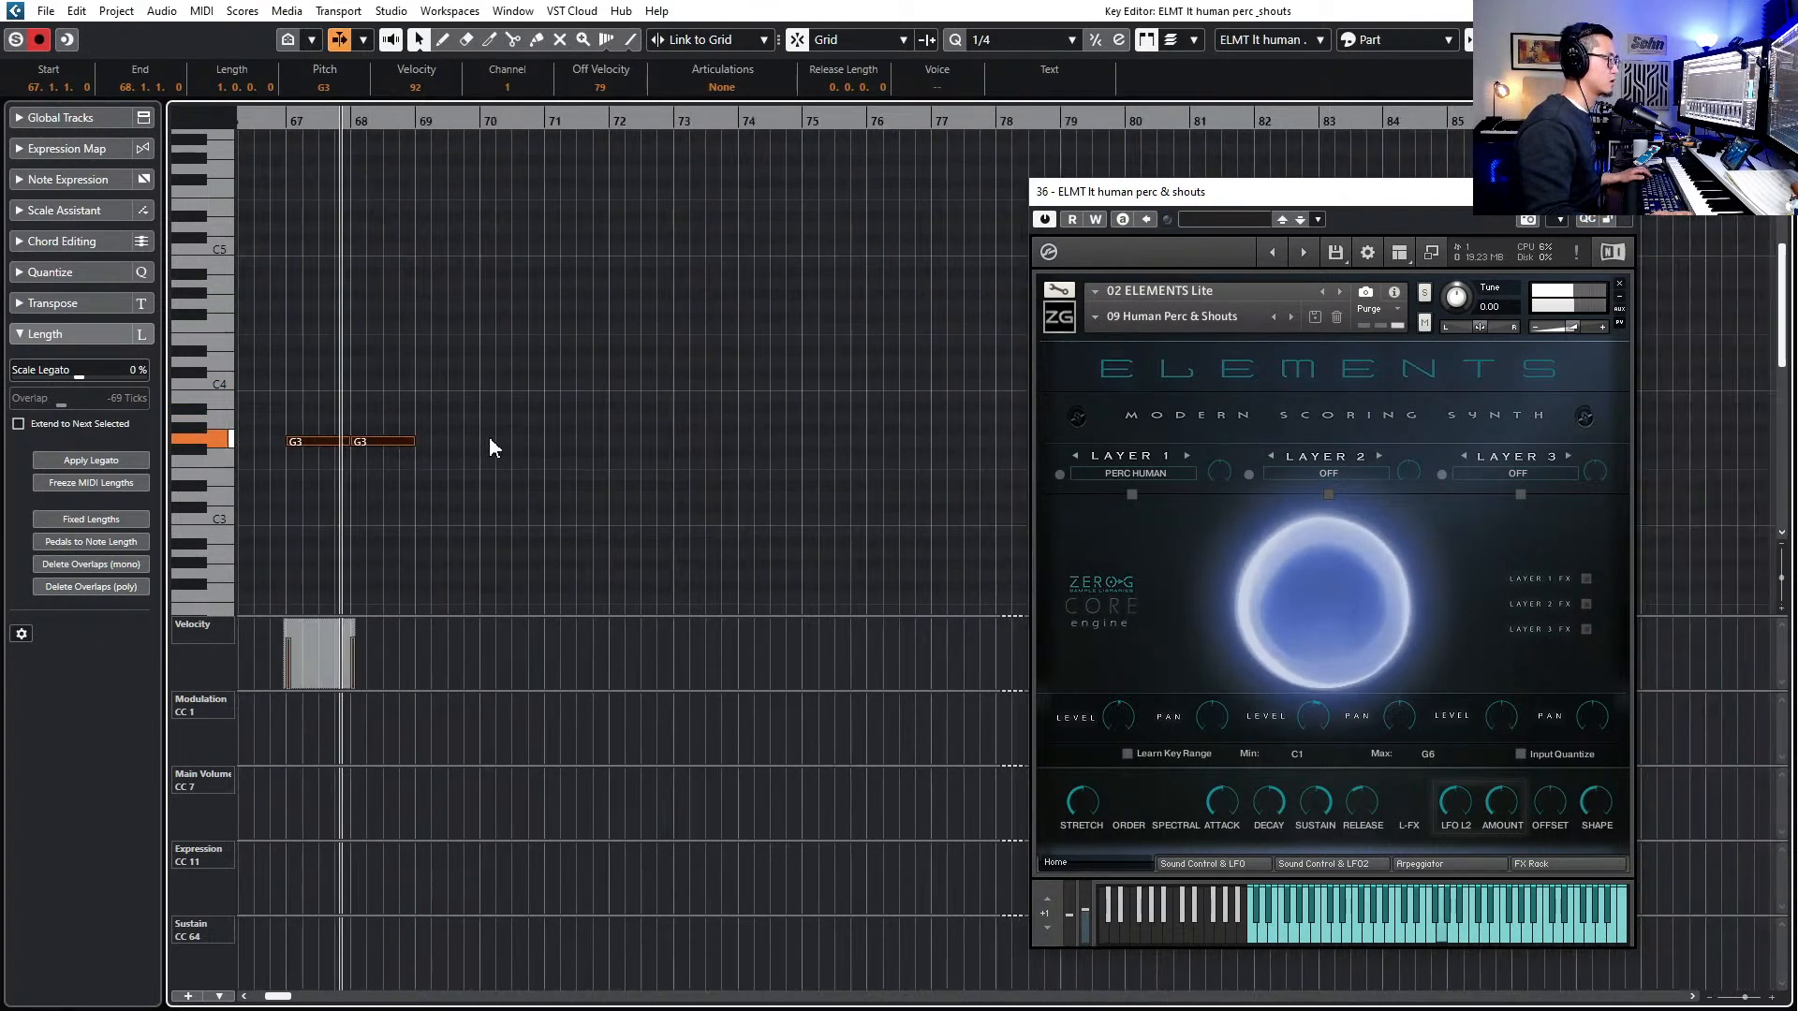
drag(458, 390, 530, 480)
key(space)
key(ctrl+d)
- Raise the duplicated note at bar 69 by one semitone to G#3 and play it back
drag(610, 399, 600, 458)
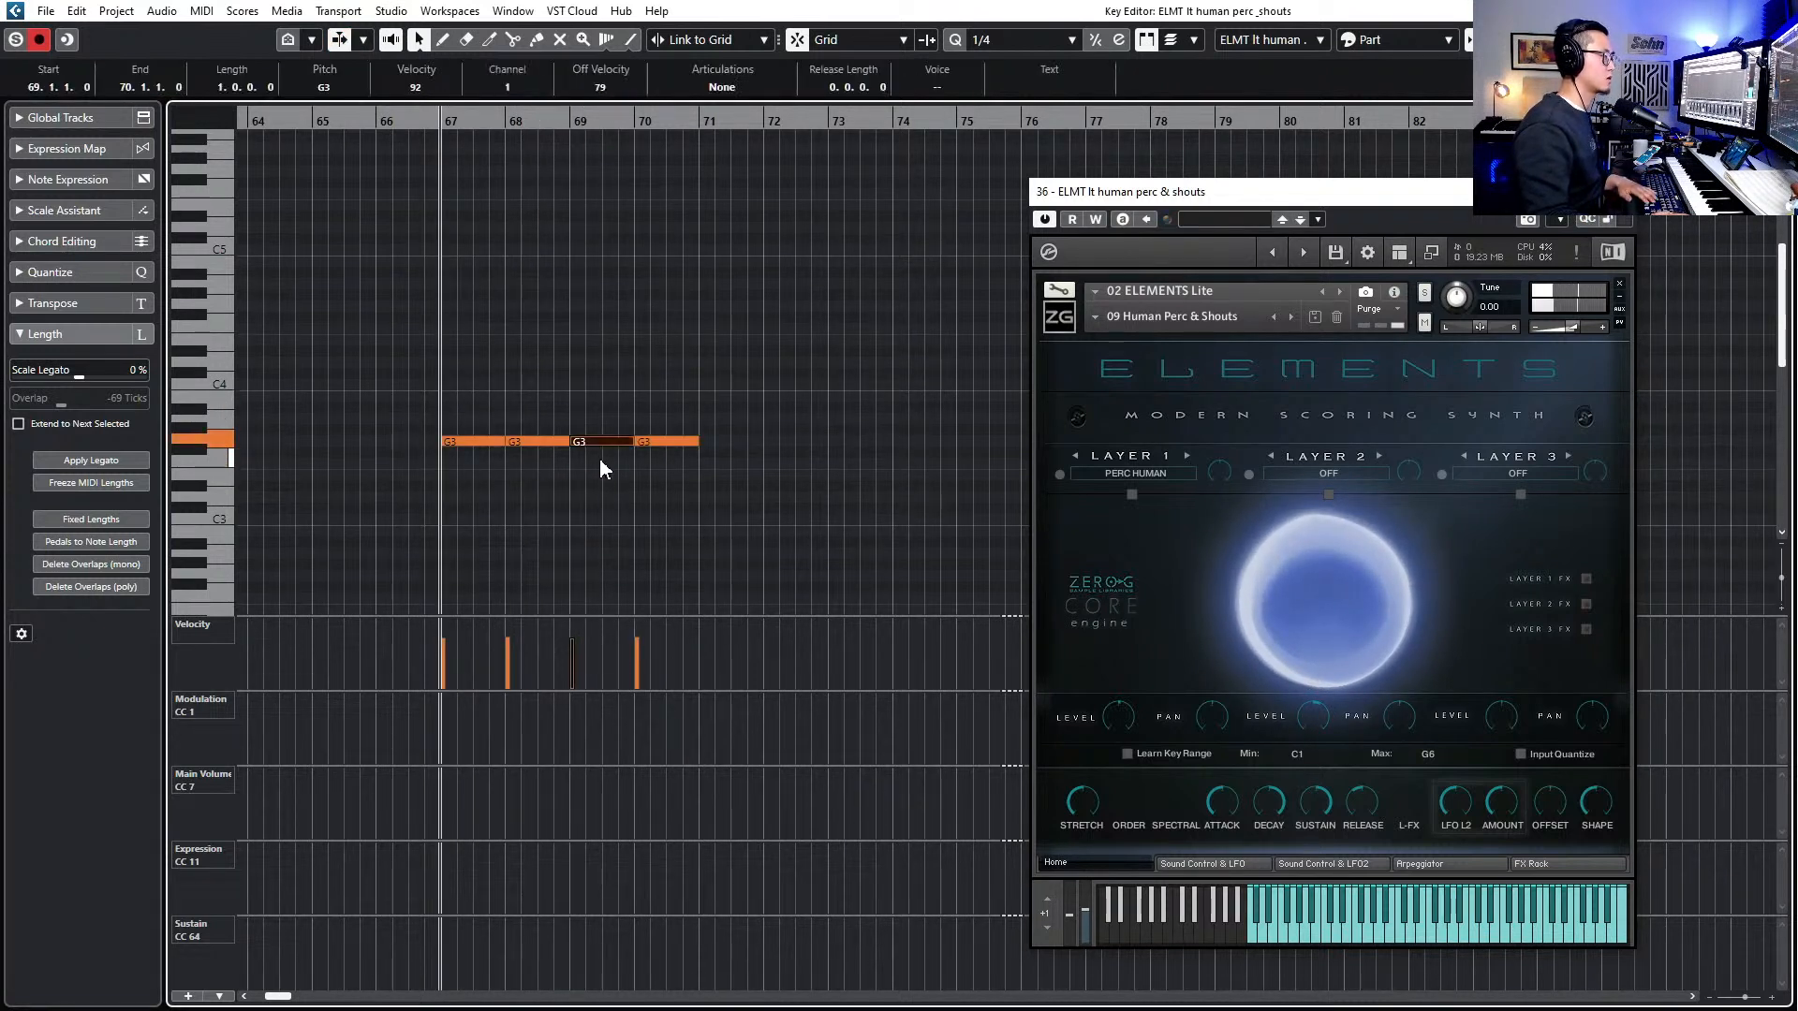
key(l)
key(space)
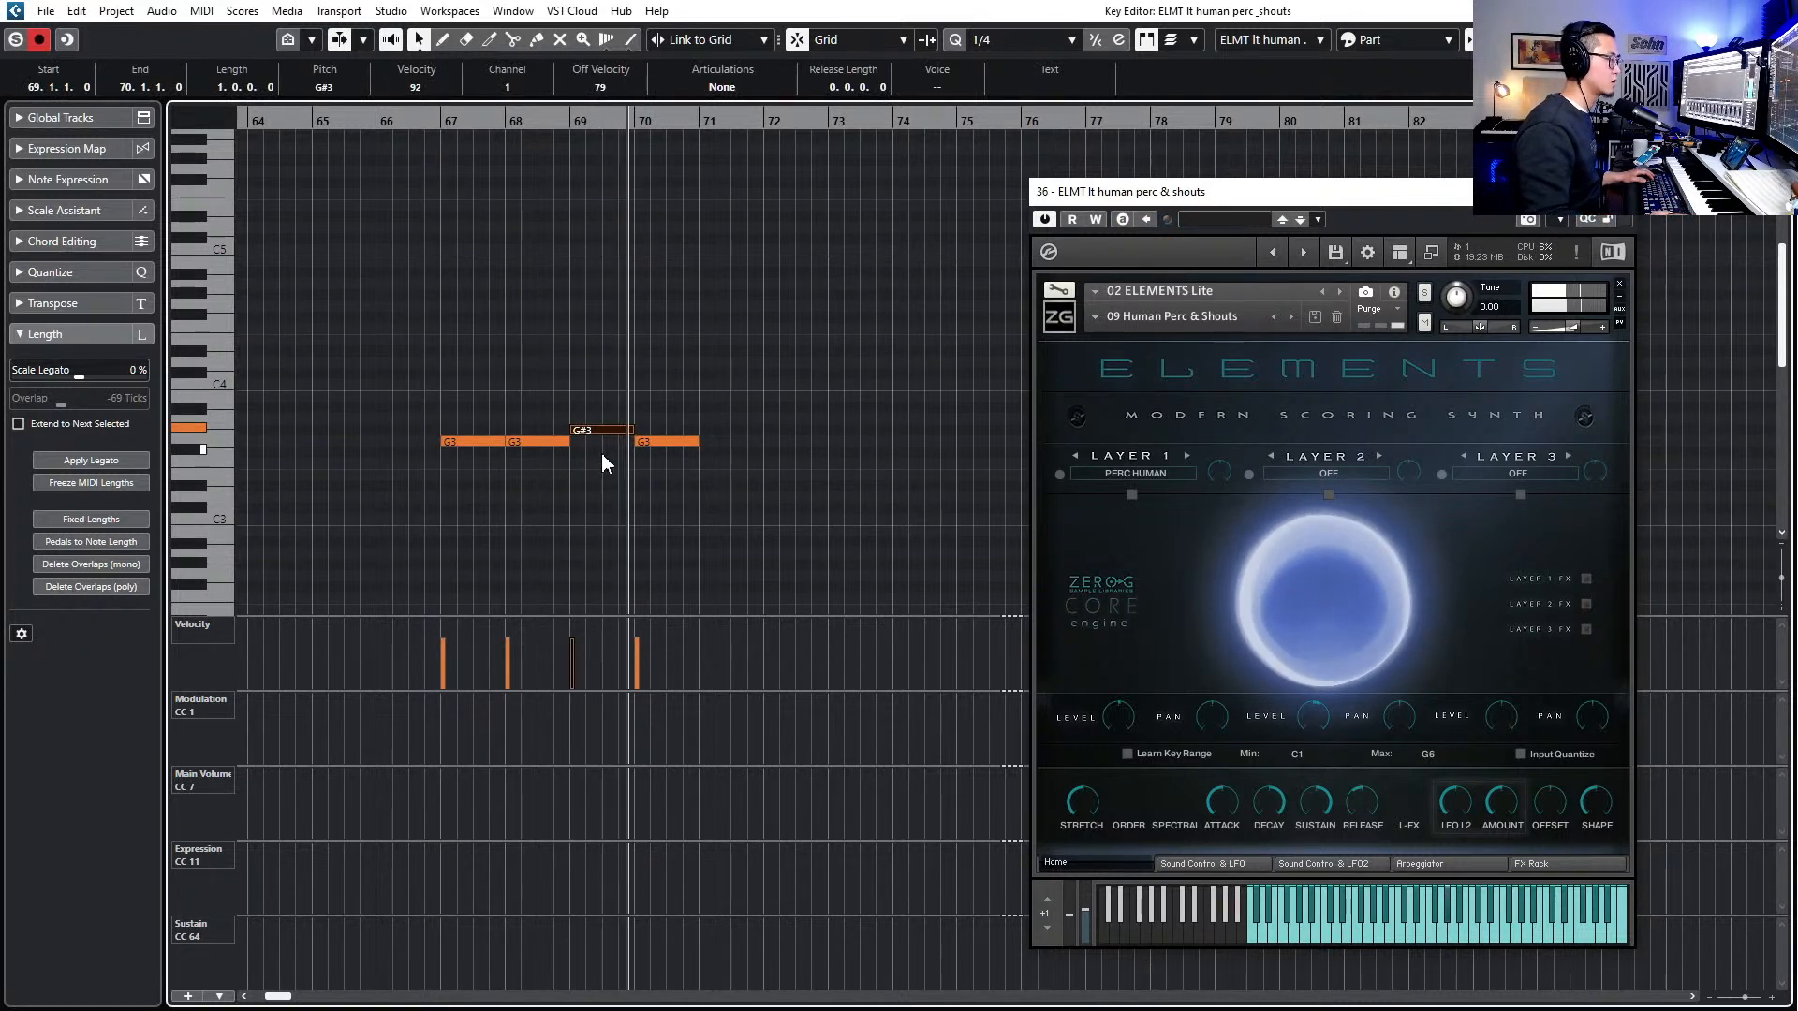
key(g)
- Duplicate the four-note G3 and G#3 pattern twice, filling bars 67 to 79, and play it back
drag(494, 400, 726, 494)
key(ctrl+d)
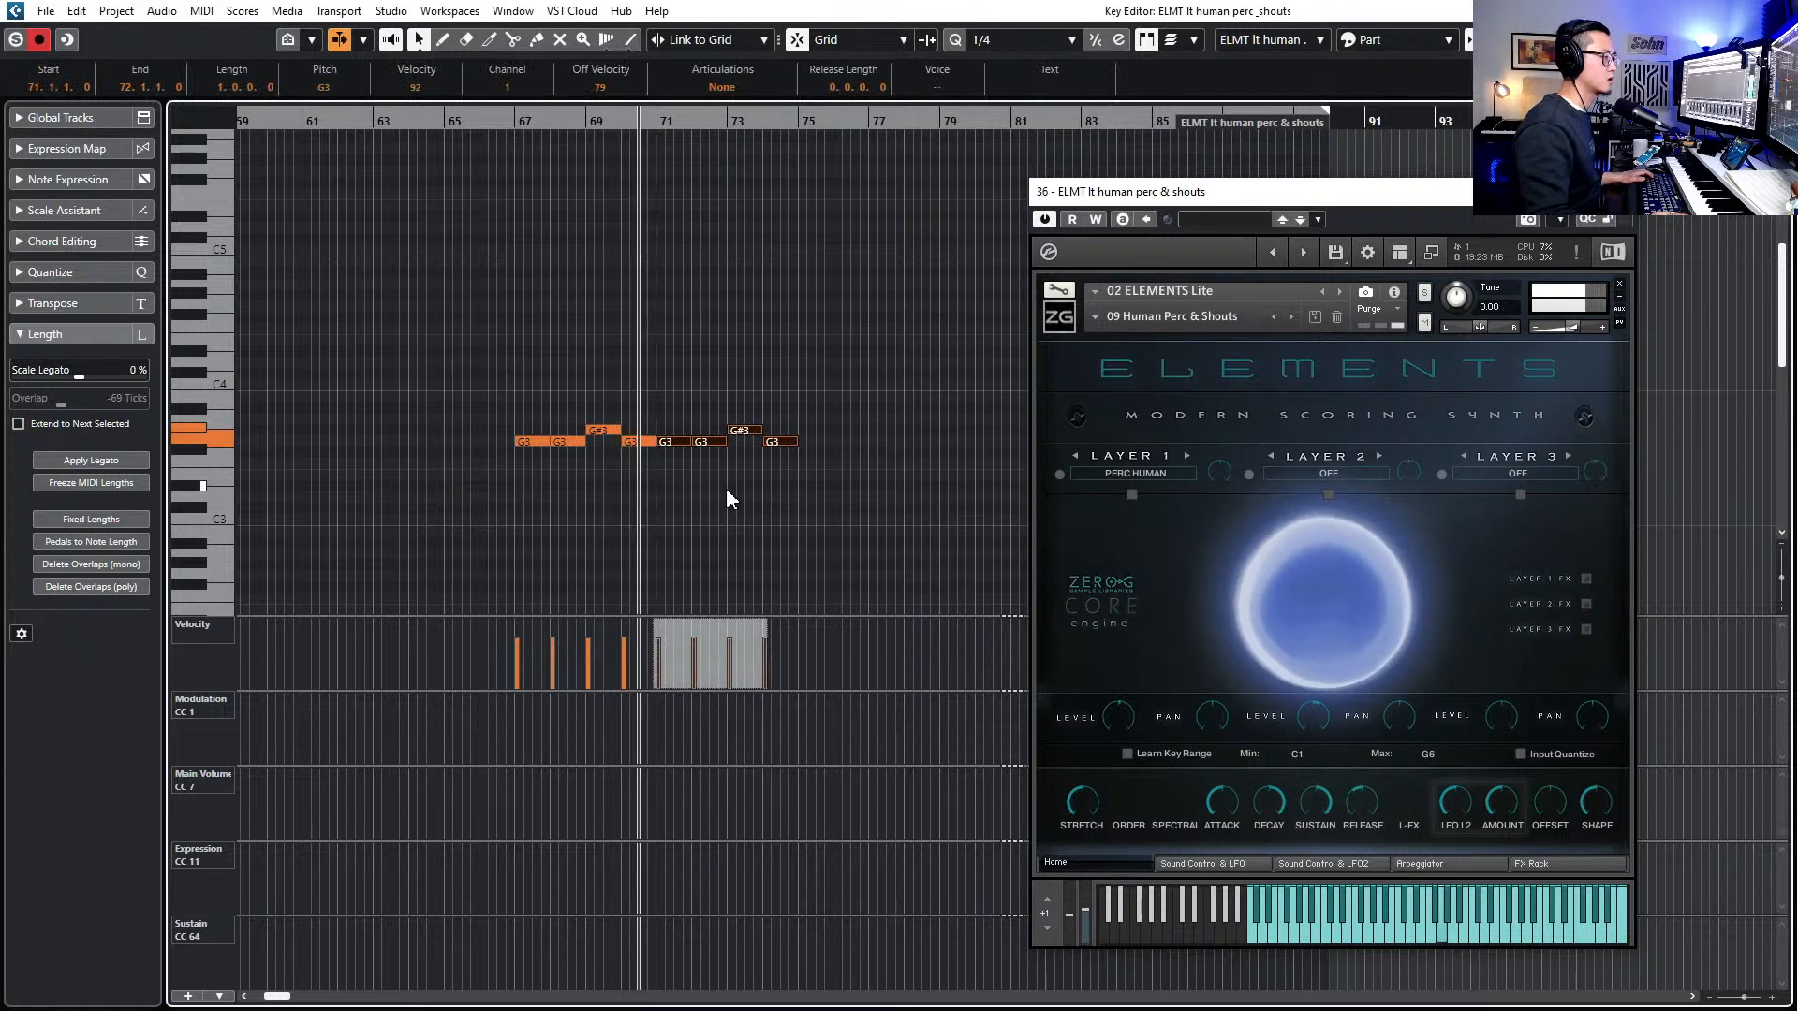
key(ctrl+d)
key(g)
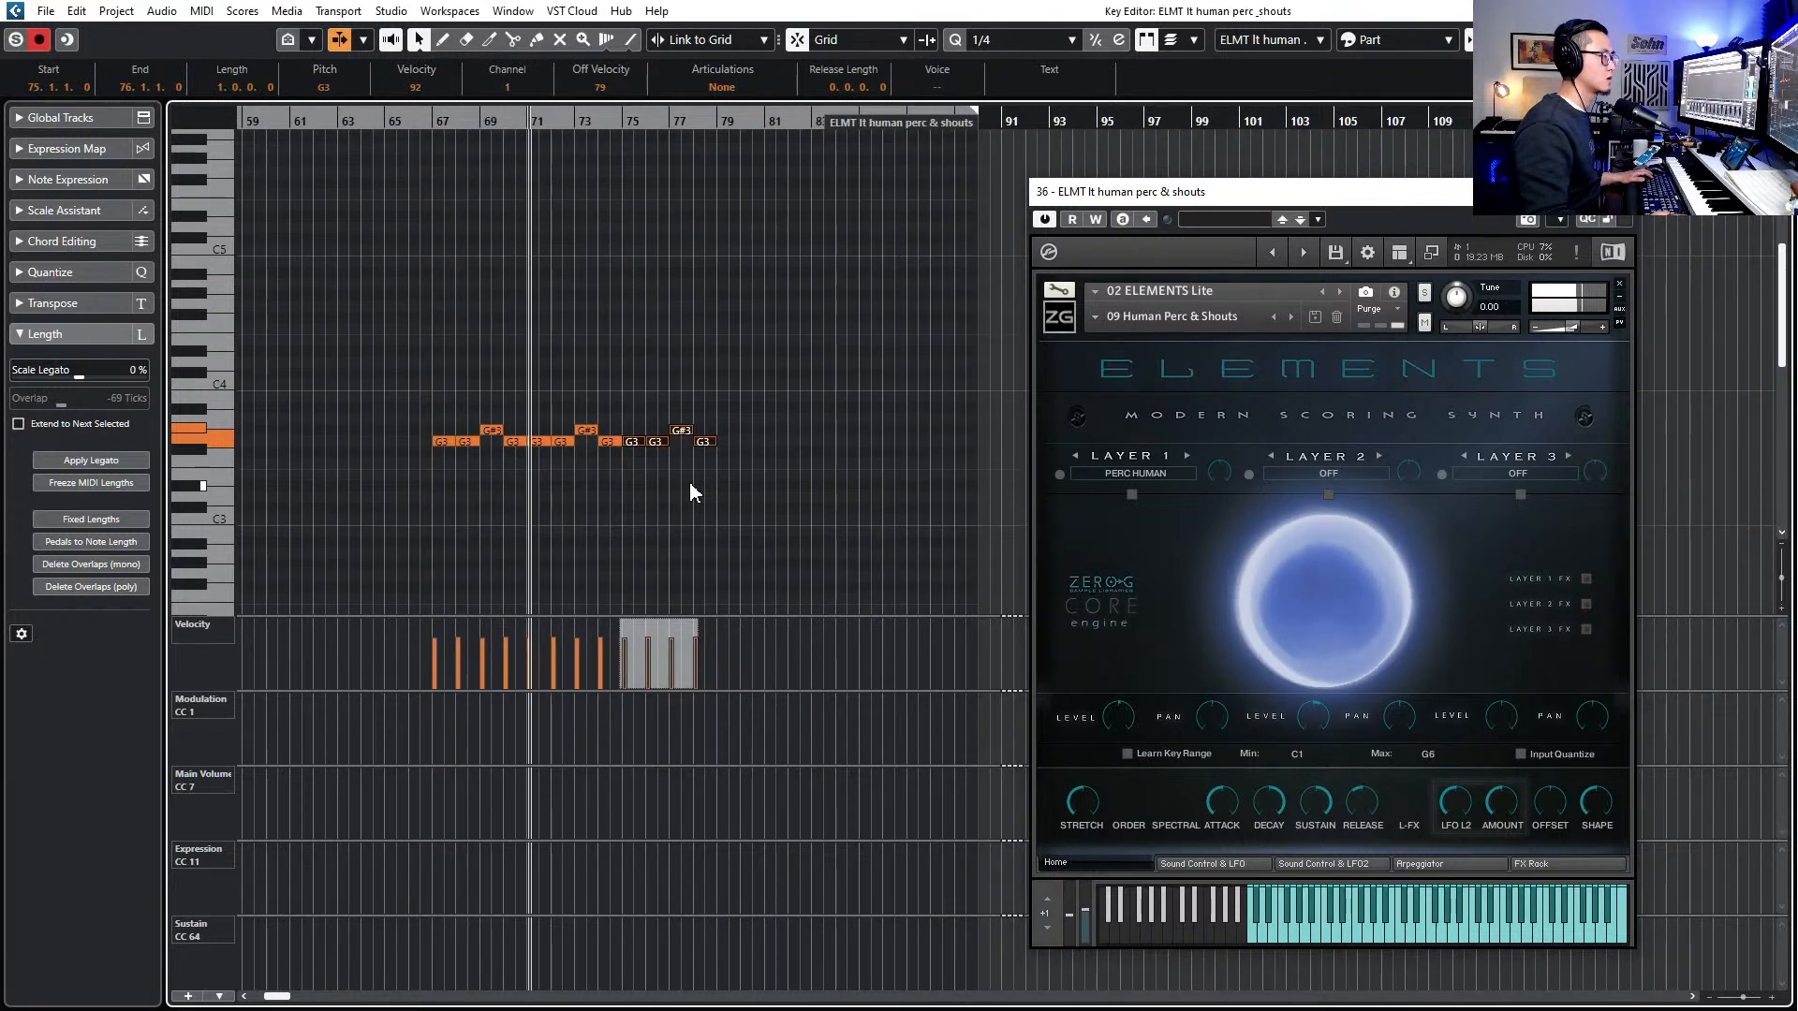
key(space)
click(766, 367)
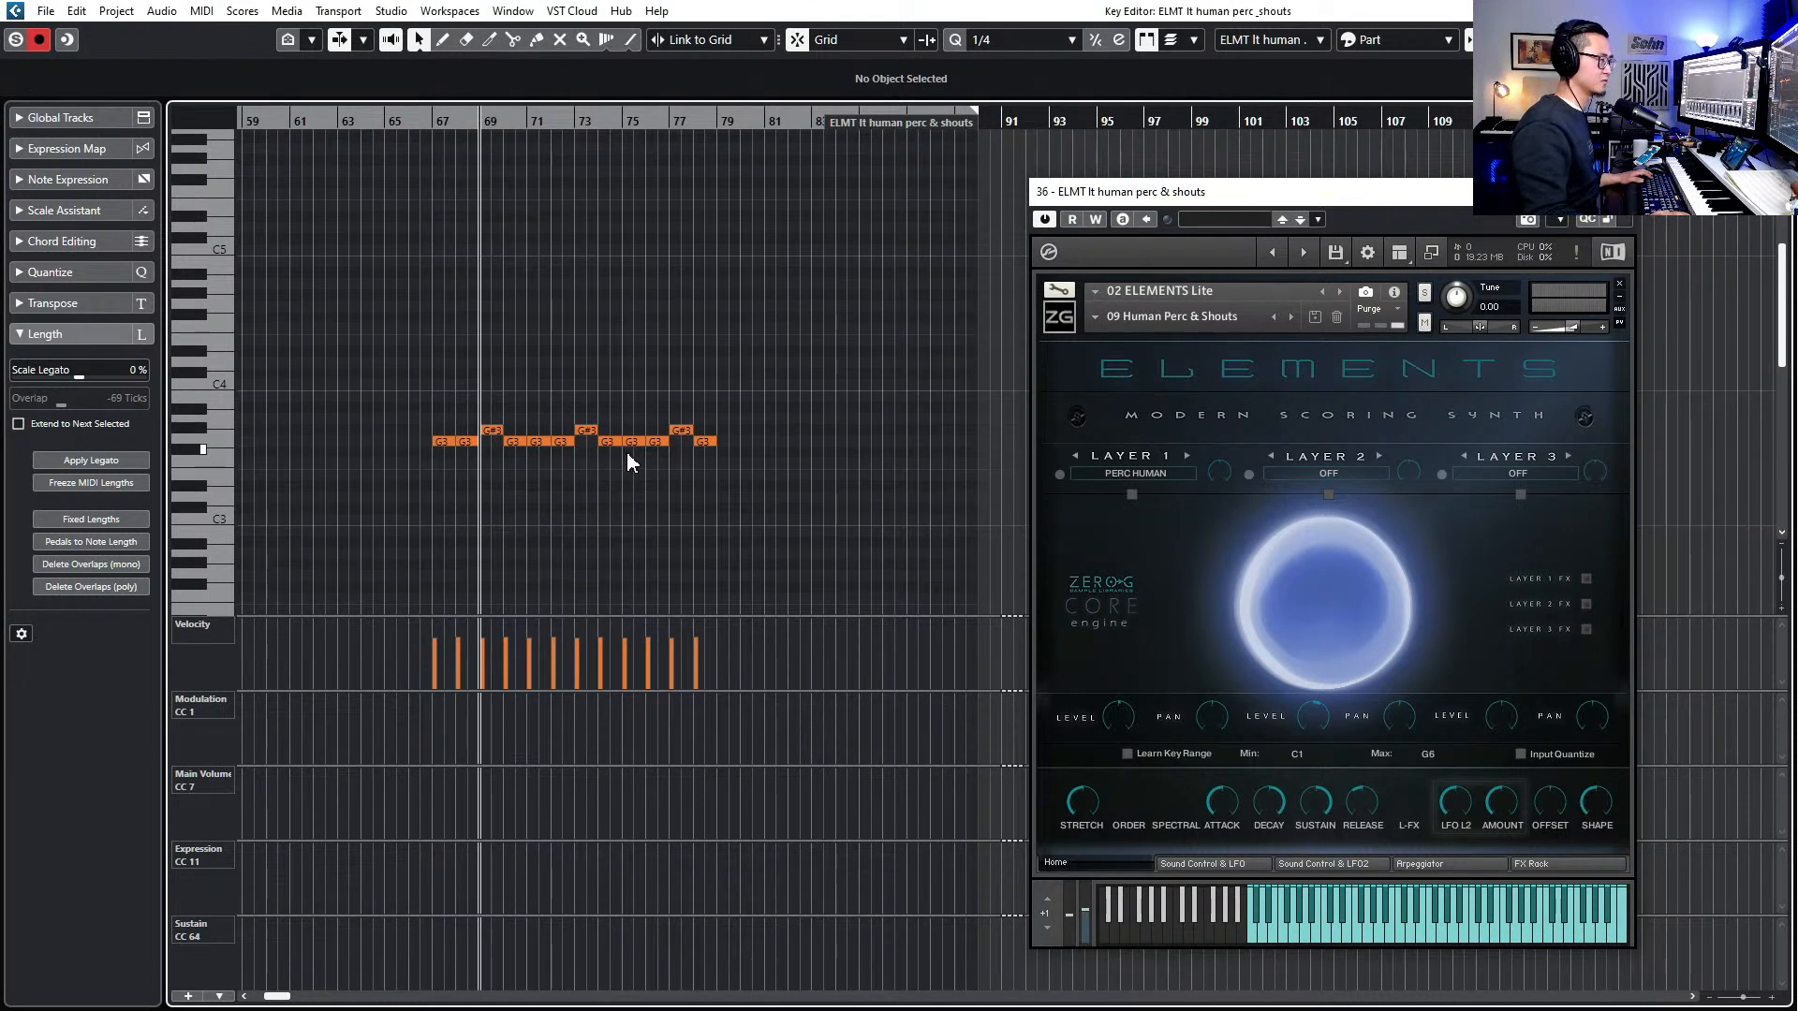
key(space)
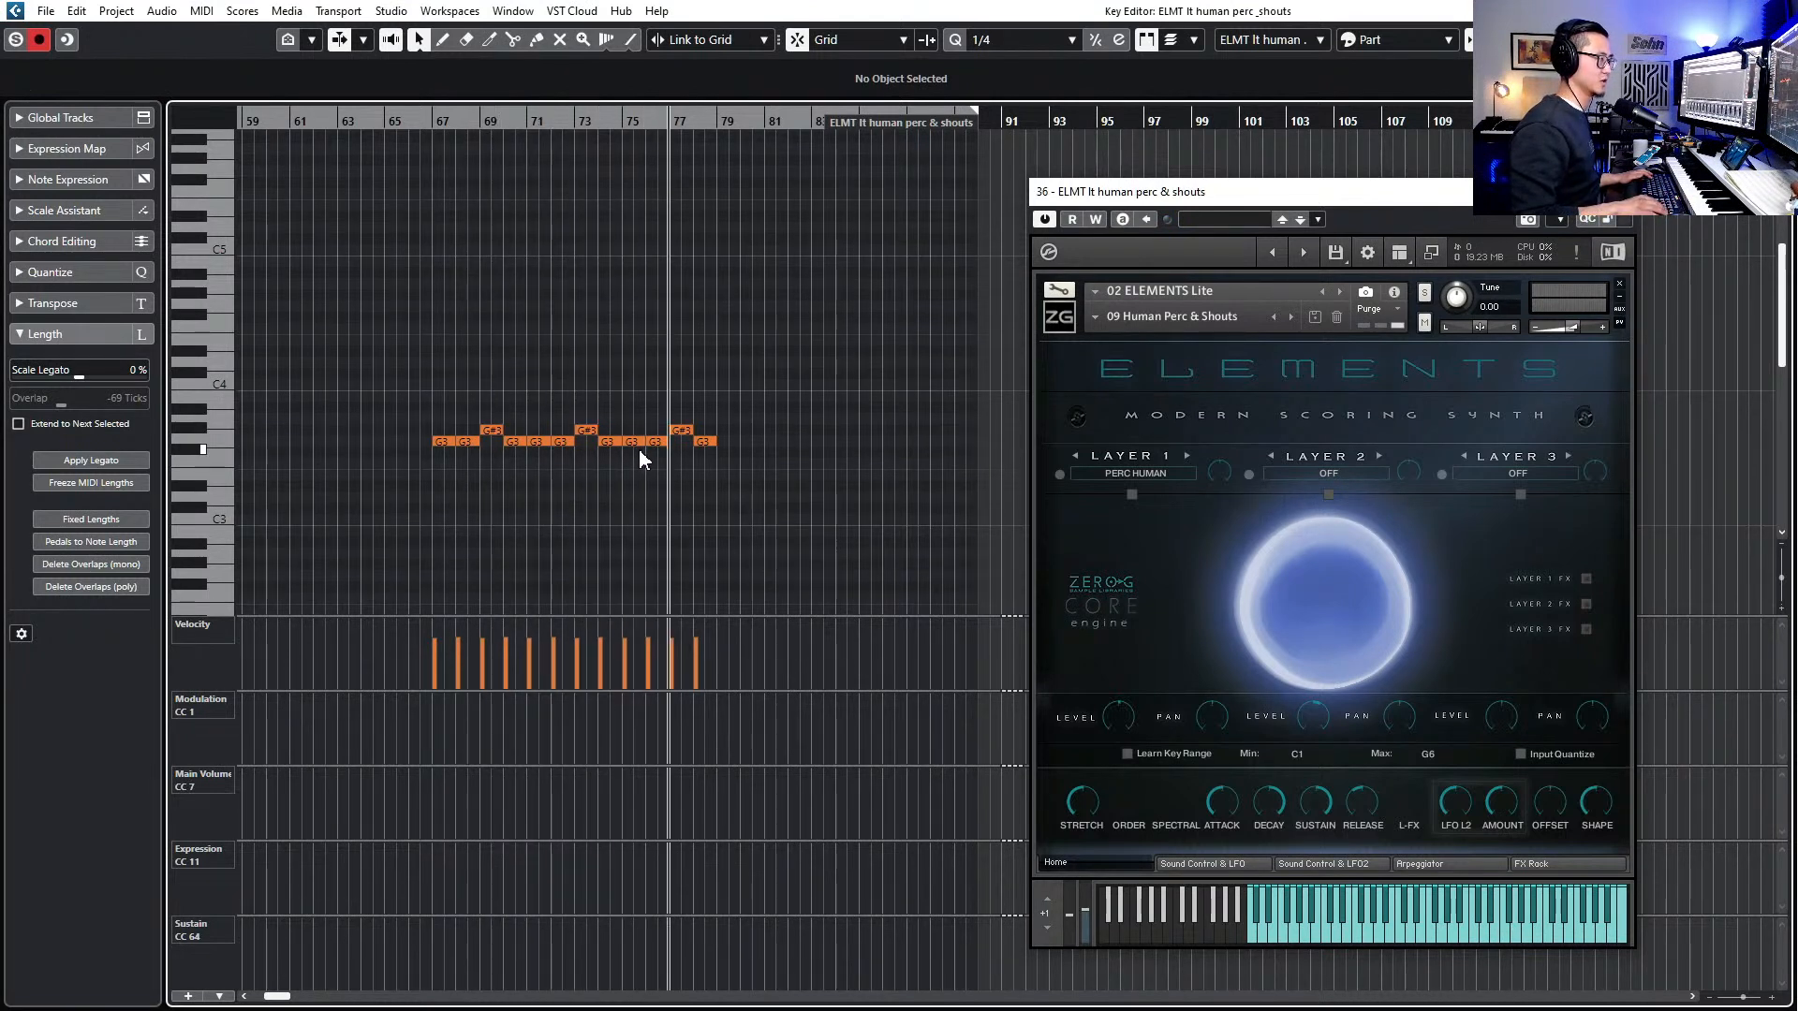
key(space)
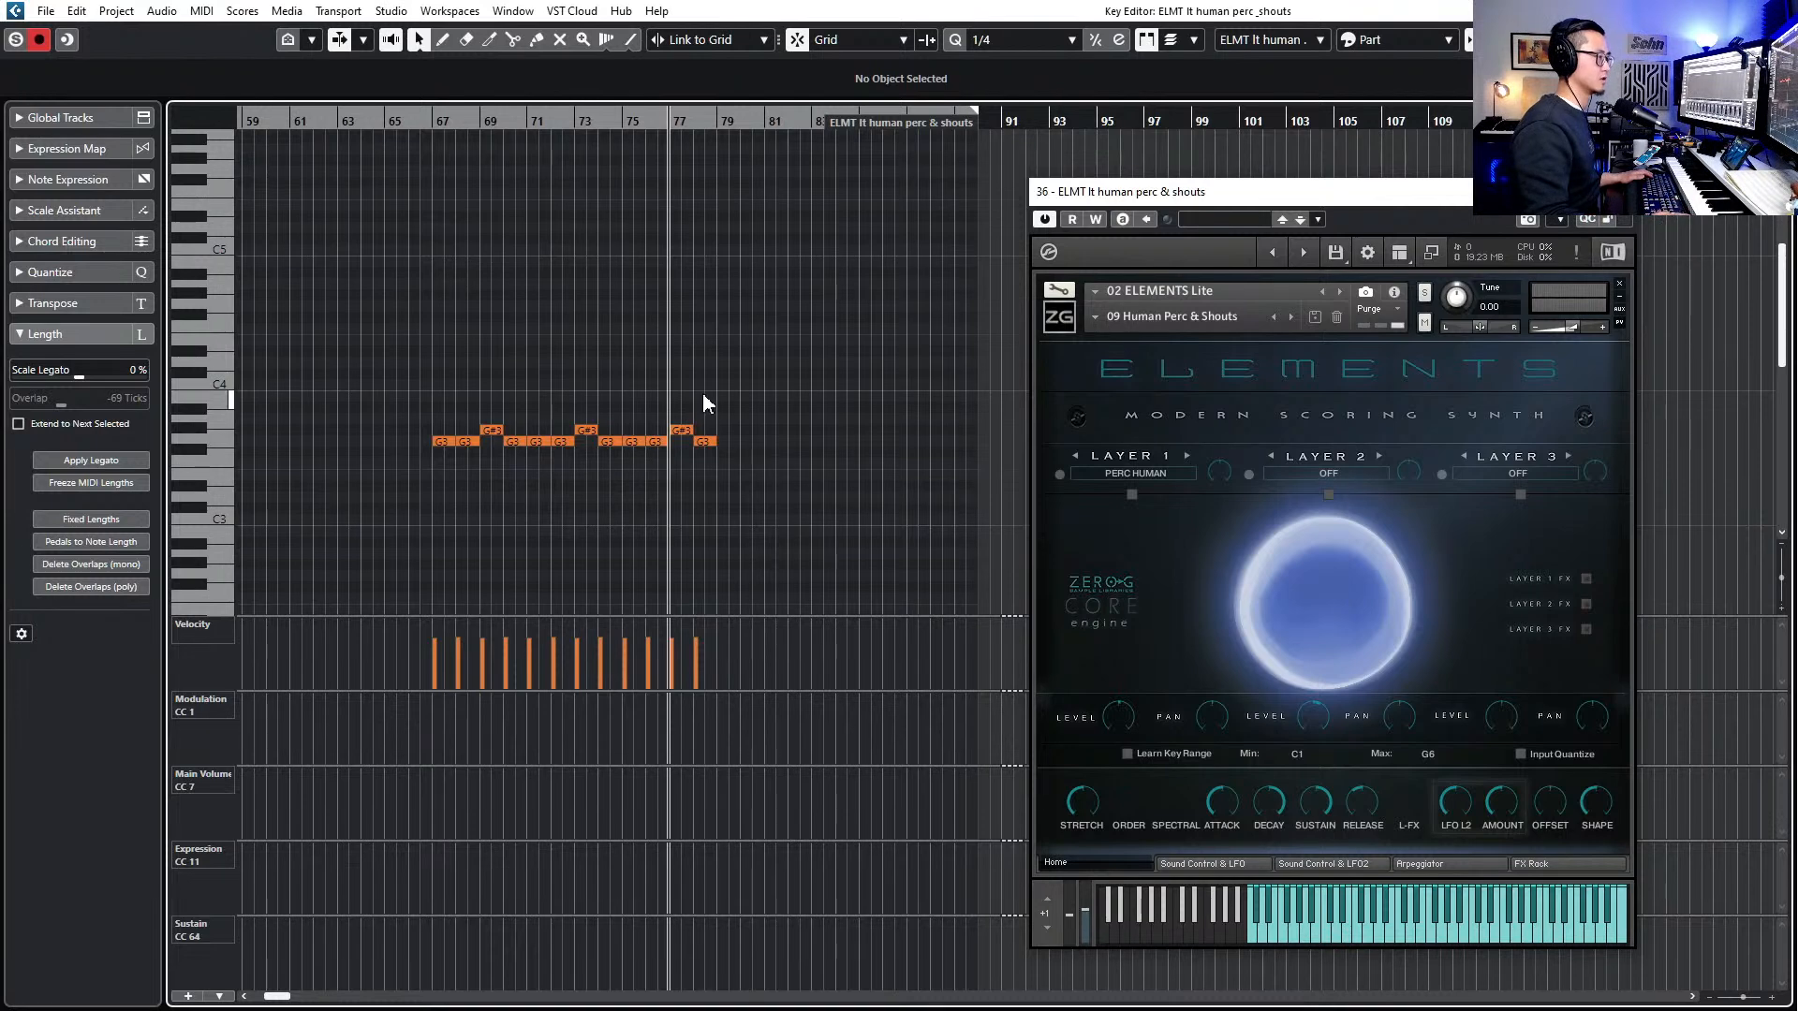
- Open the ELMT lt 01 reverse part and move its long A#2 note to start exactly at bar 77
key(Return)
scroll(829, 523, down, 9)
click(879, 540)
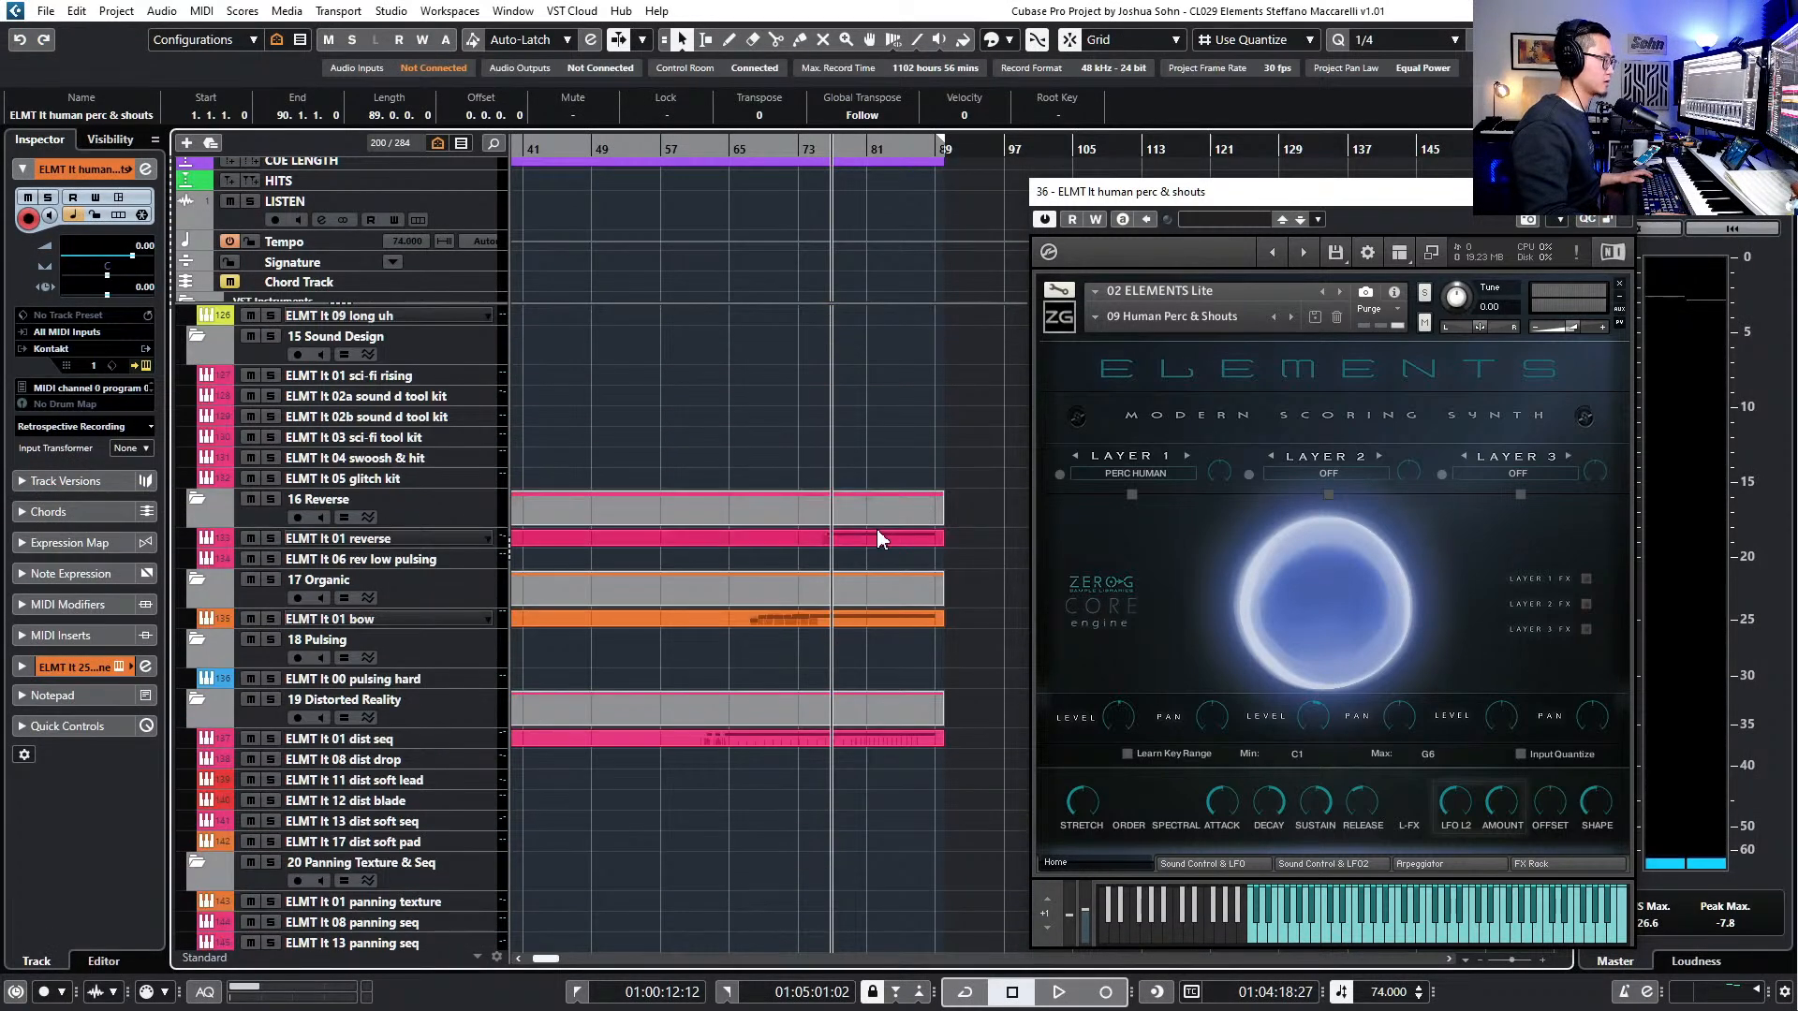
key(Return)
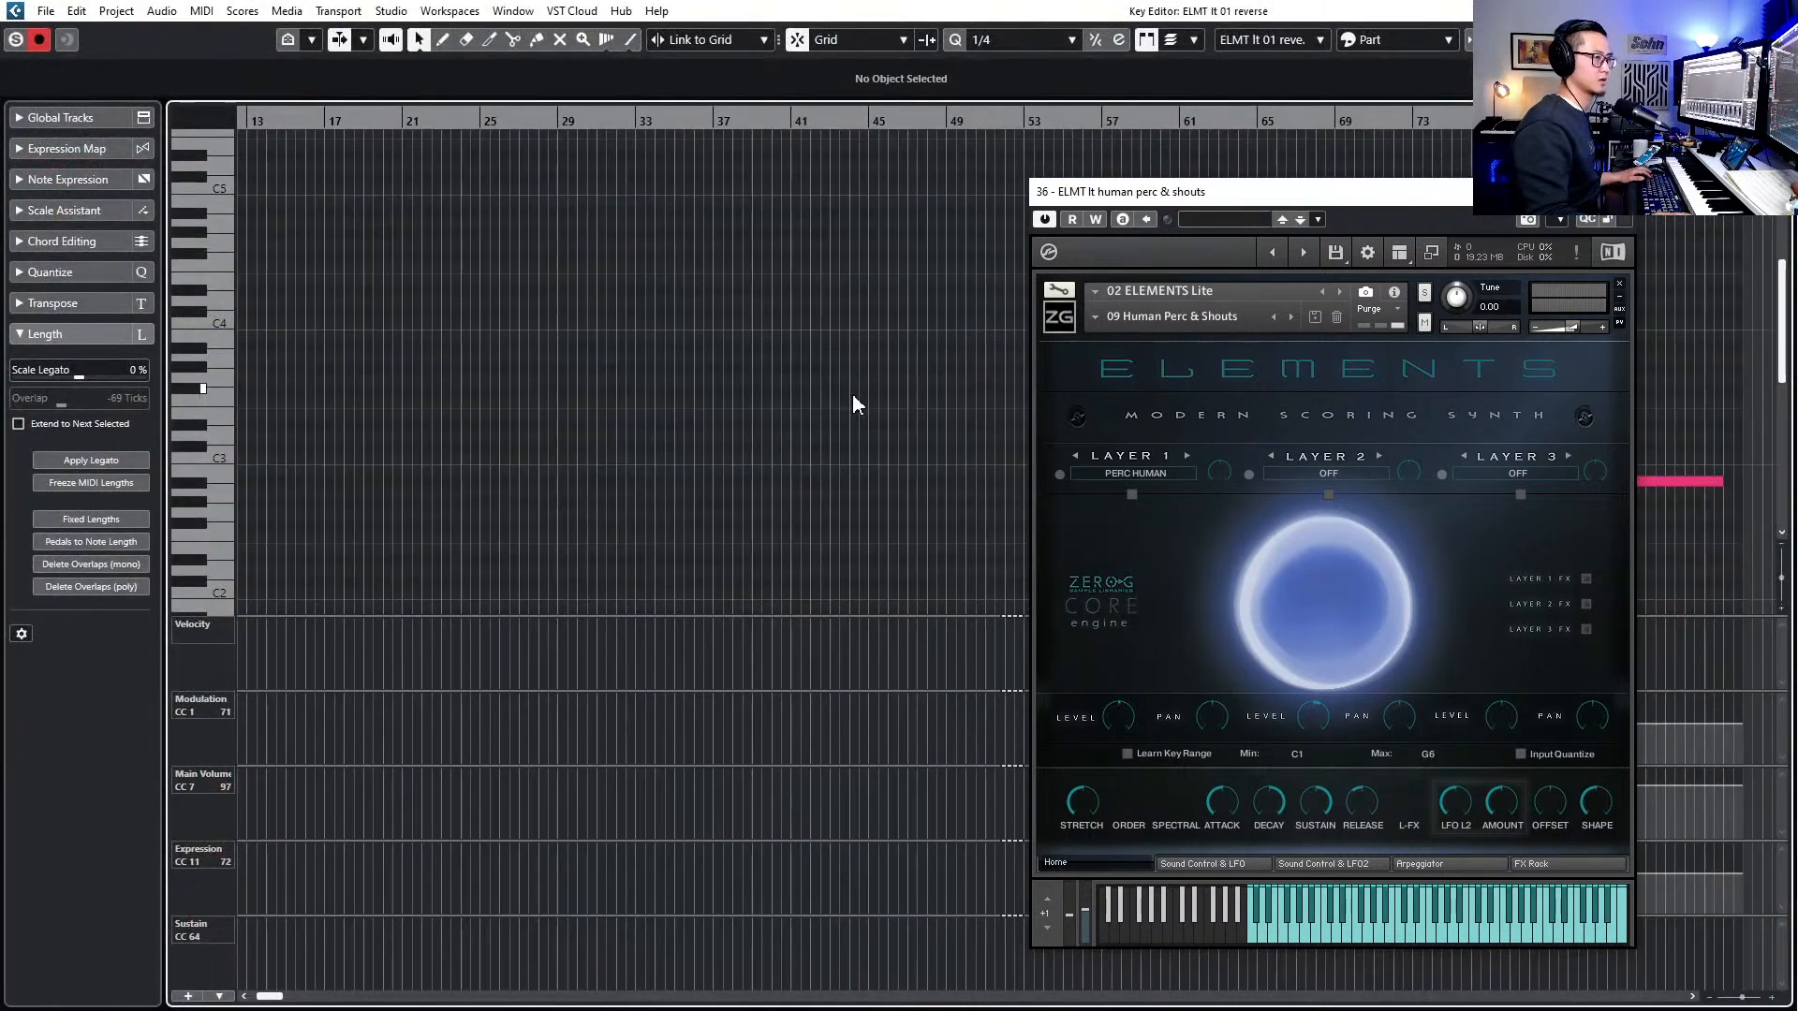
key(alt+1)
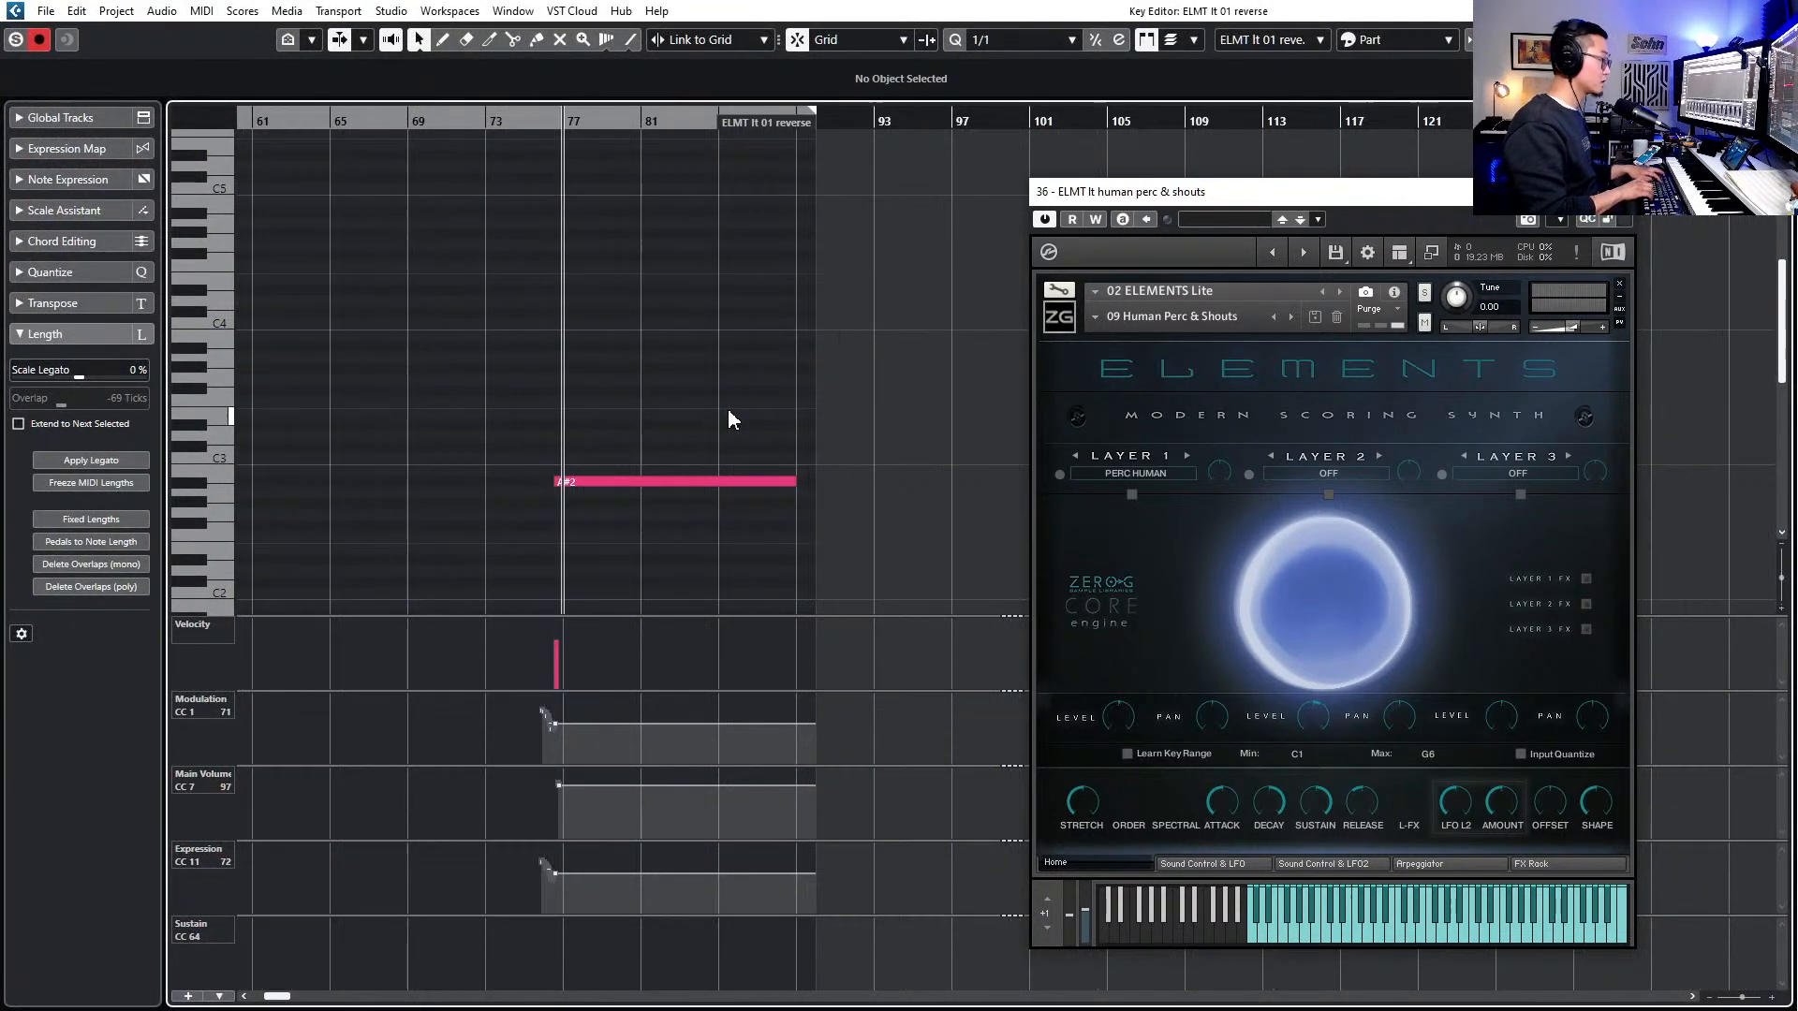
drag(634, 483, 625, 483)
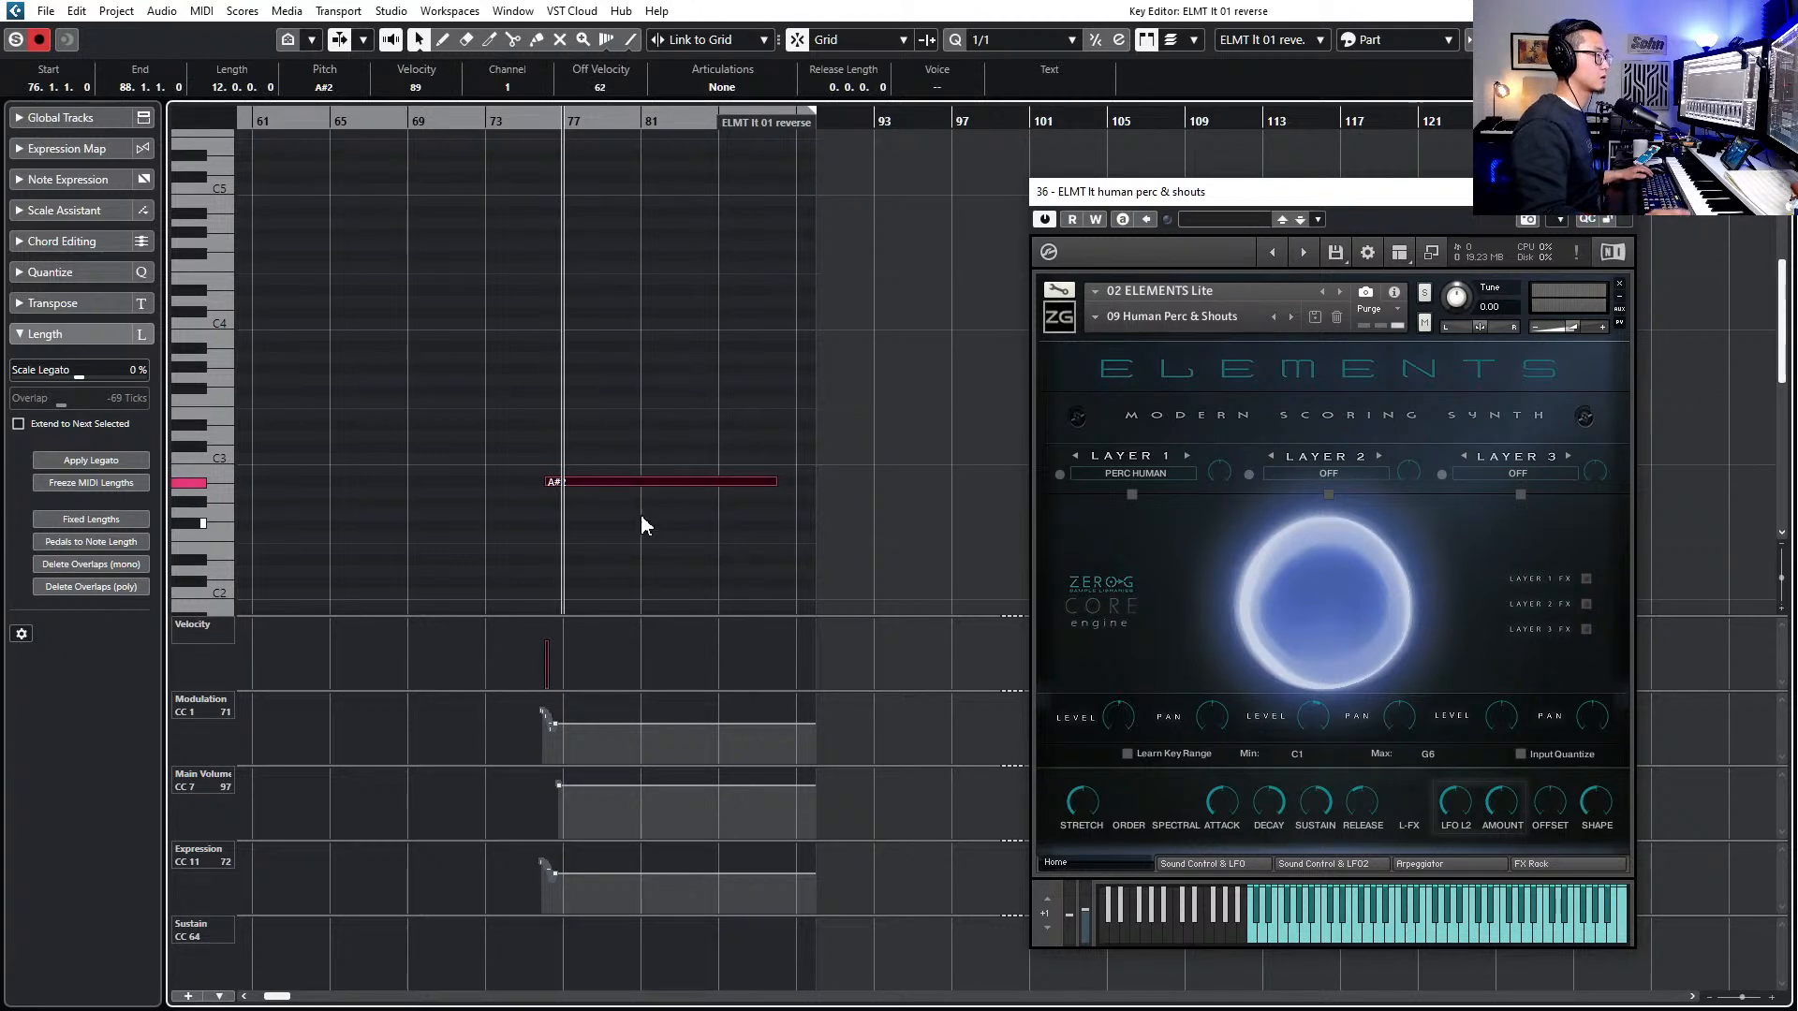
drag(607, 479, 626, 481)
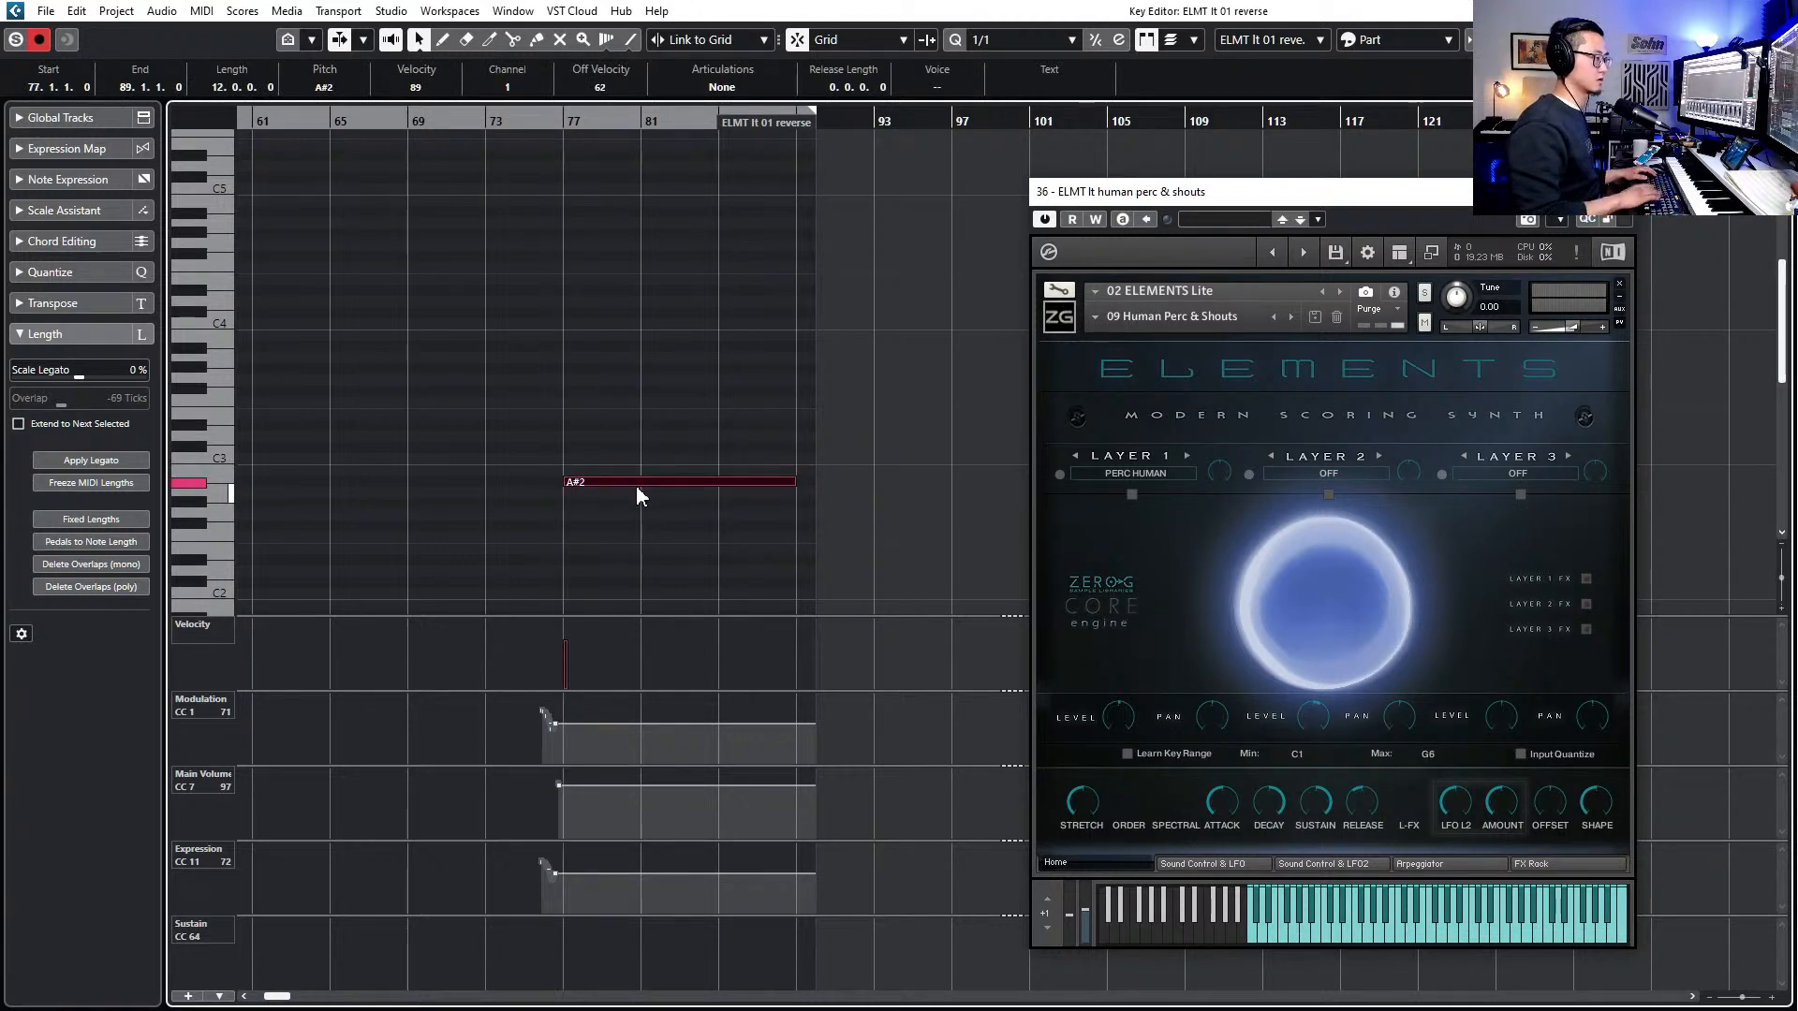
key(Escape)
- Reopen the human perc & shouts part and shift its whole note pattern to start at bar 65
scroll(777, 520, up, 10)
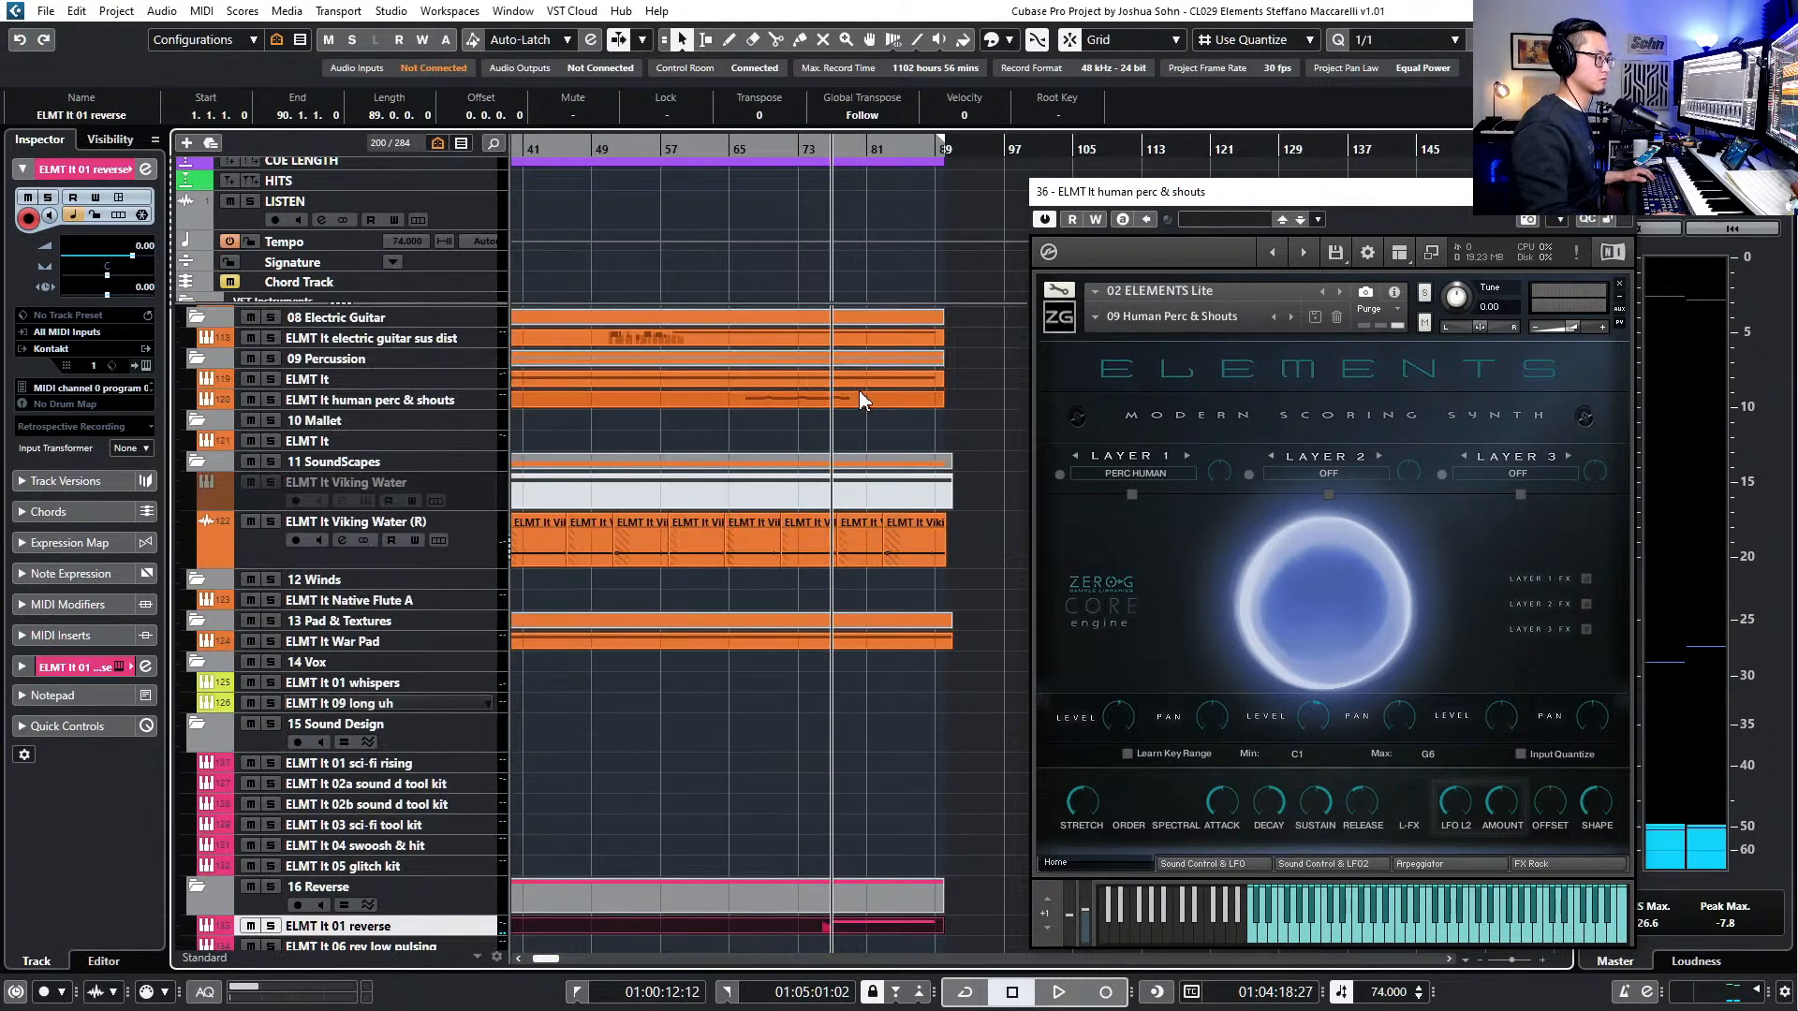
double_click(861, 401)
ctrl+scroll(766, 490, up, 6)
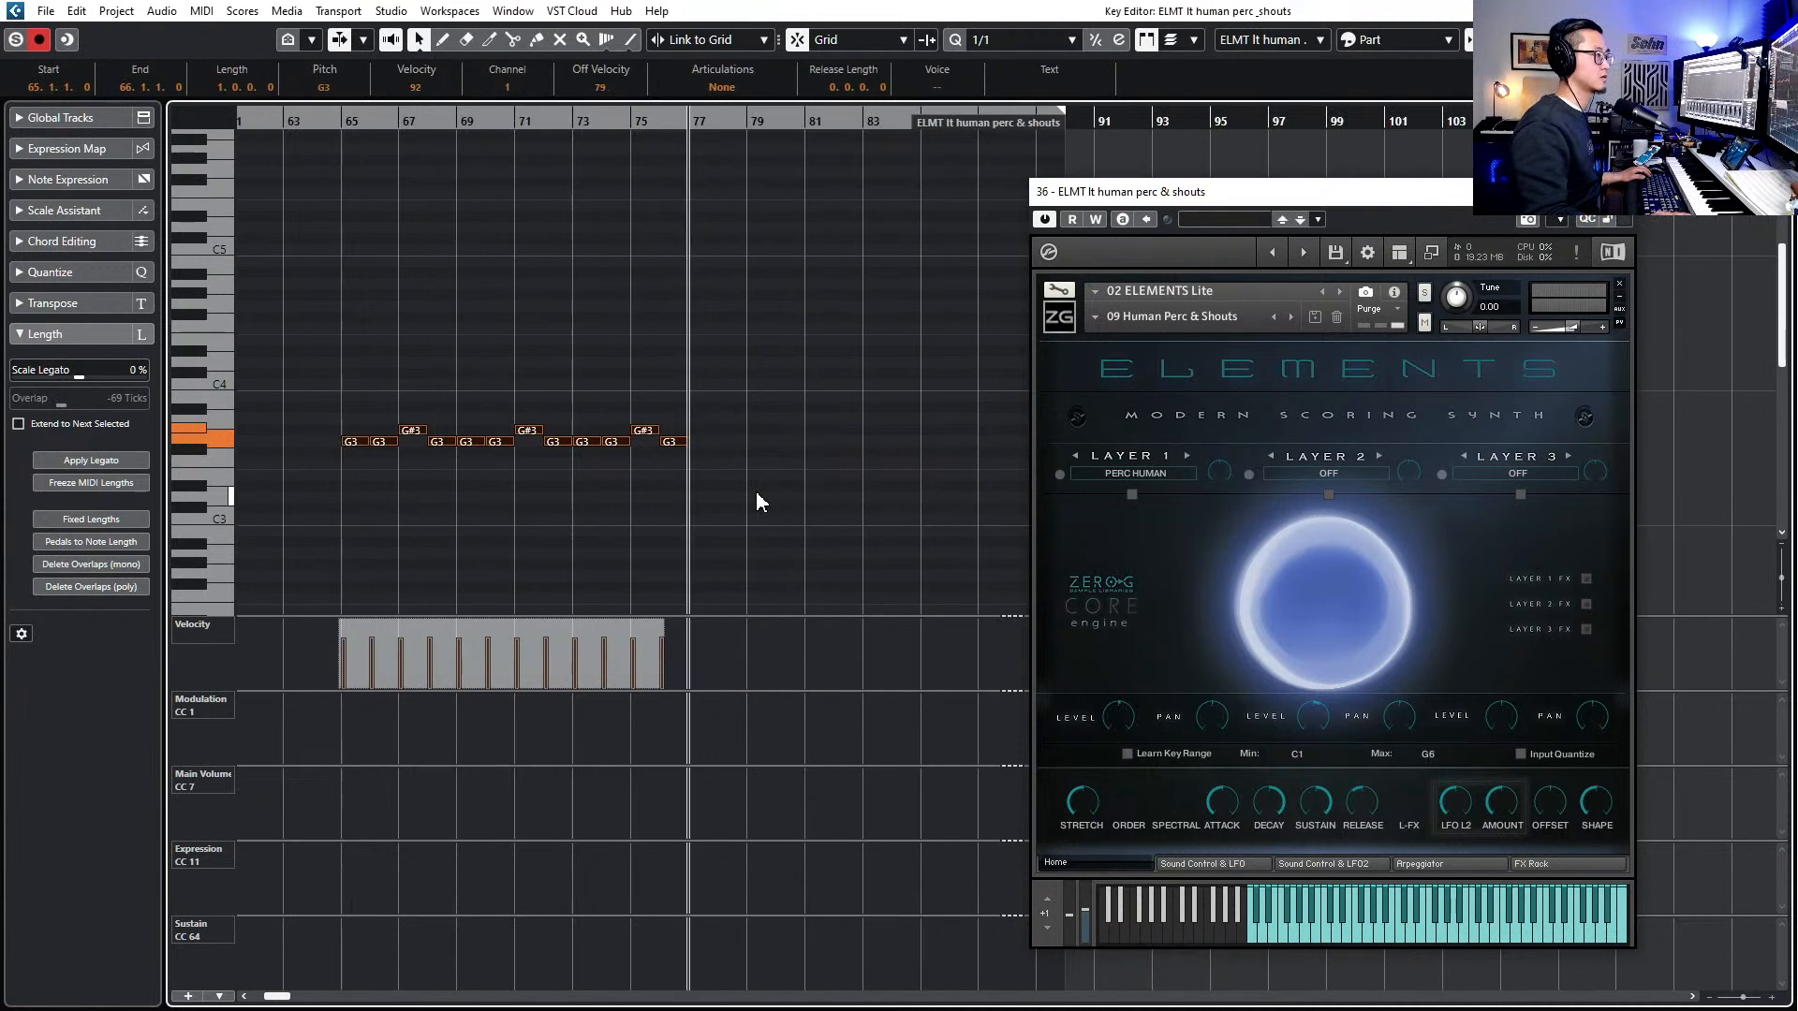
- Duplicate the last four human perc notes to bar 77, transpose the copies up to A3 and A#3, and play them
drag(703, 397, 593, 463)
key(ctrl+d)
key(Up)
key(Up)
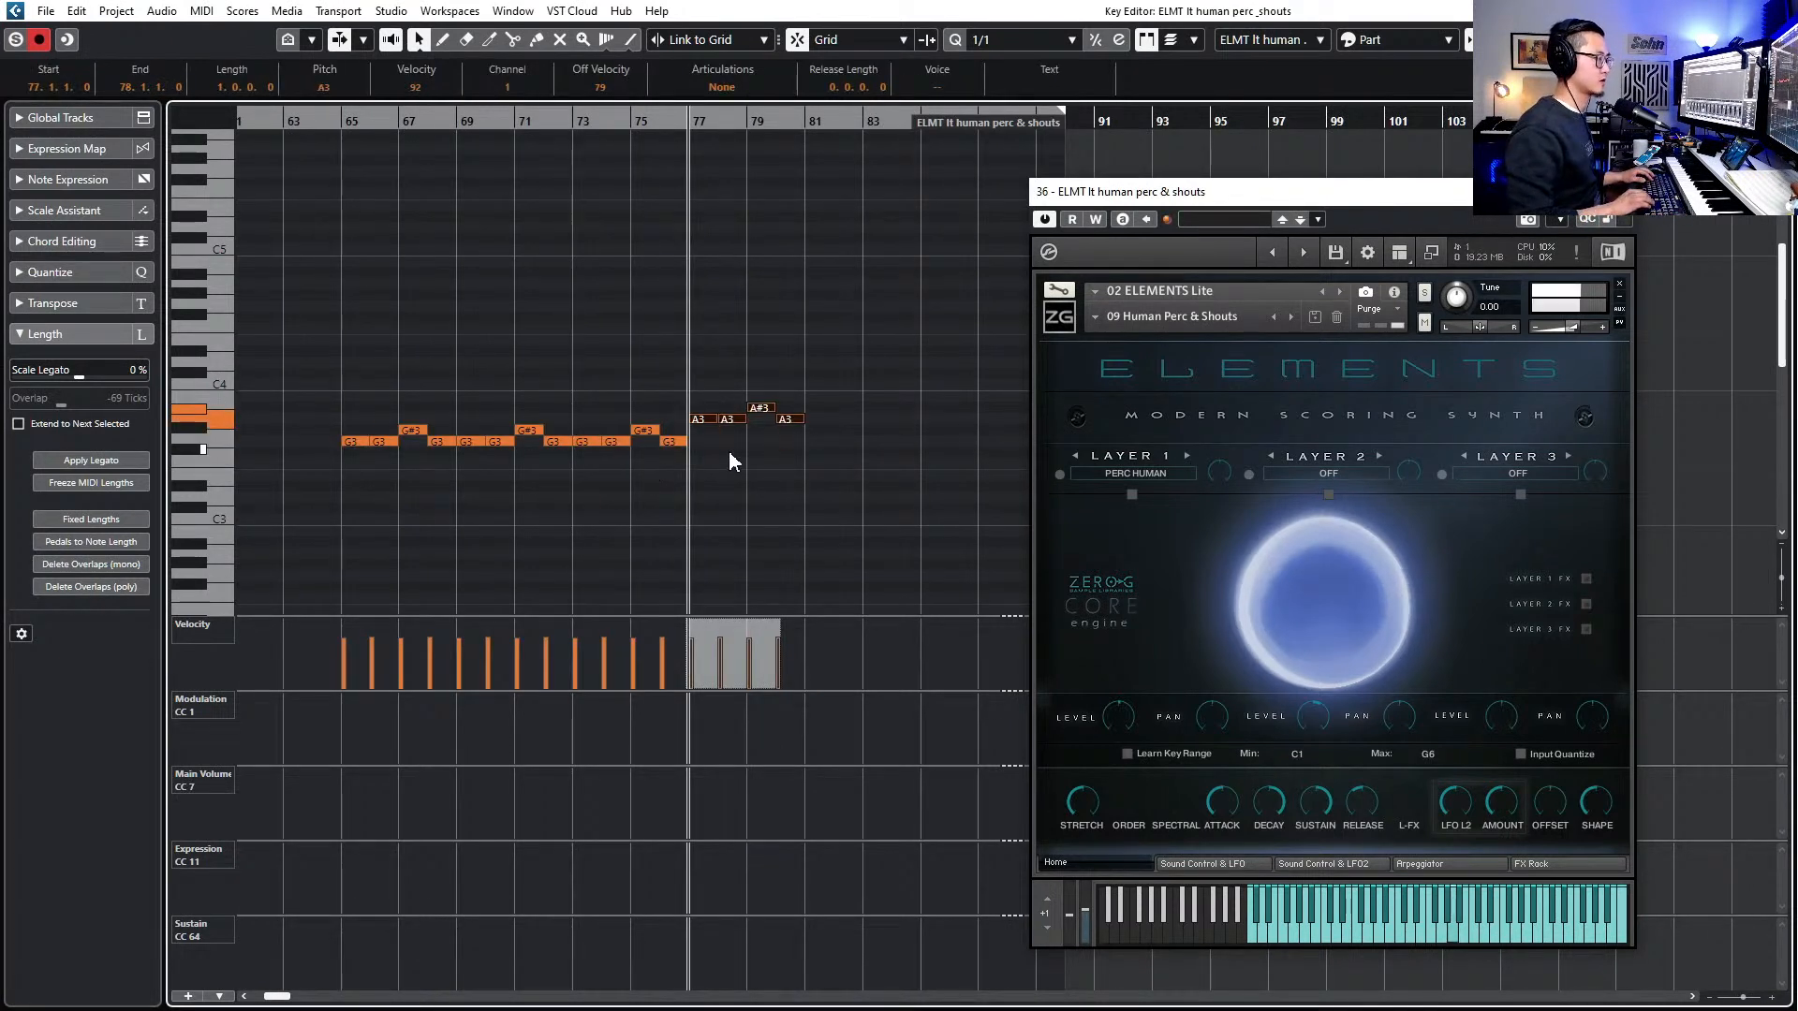
key(space)
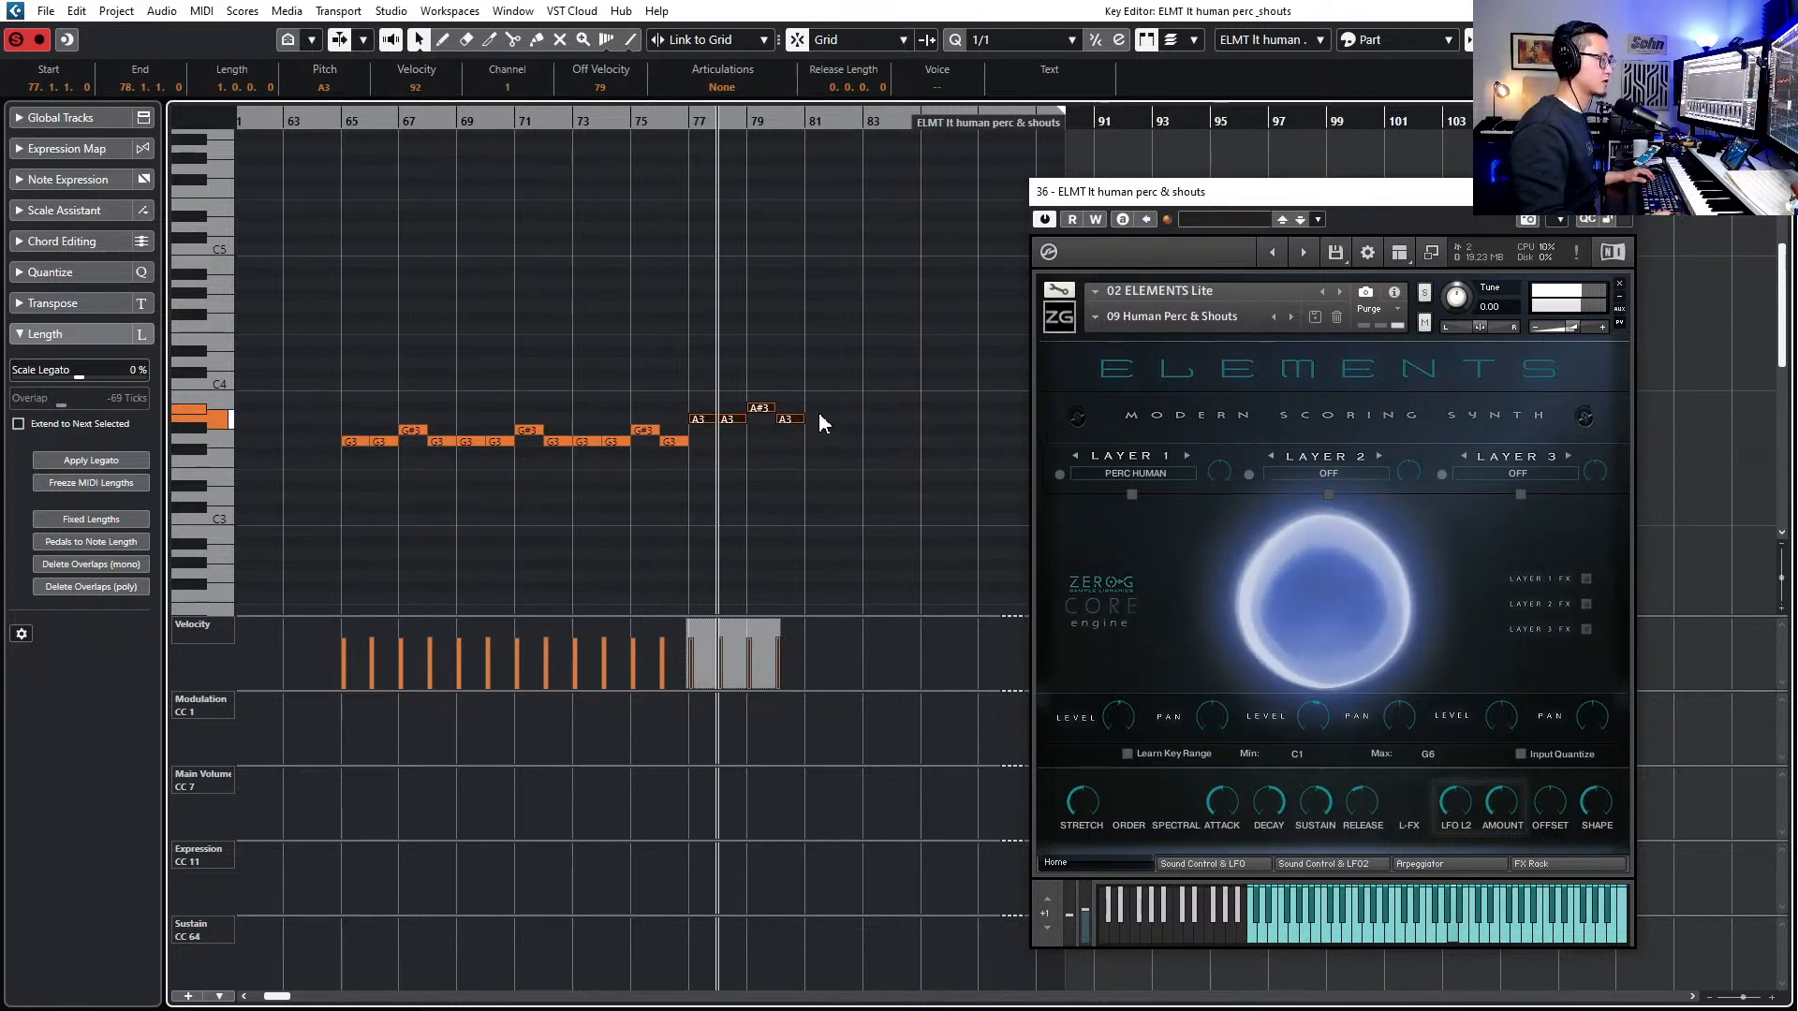
- Transpose the four notes from bar 77 further up to F4 and F#4, auditioning pitches along the way
key(space)
key(Up)
key(Up)
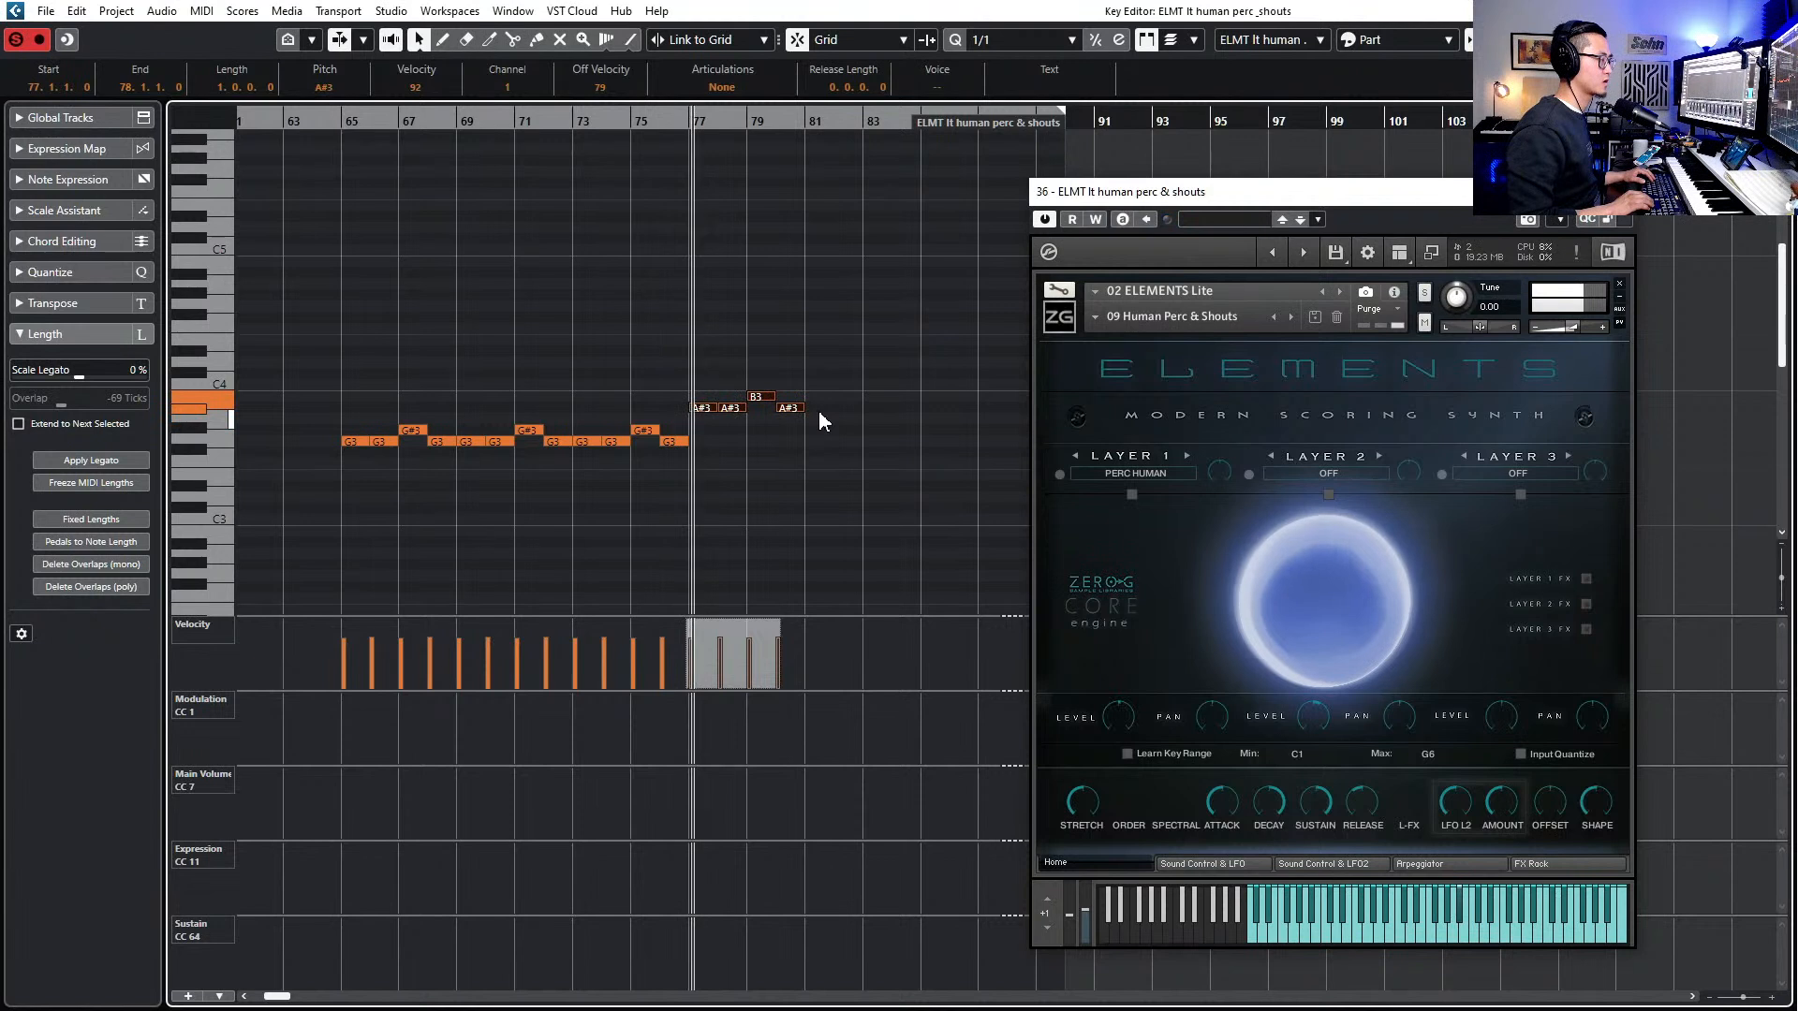
key(Up)
key(space)
key(space)
key(Up)
key(Up)
key(Up)
key(Up)
key(Up)
key(space)
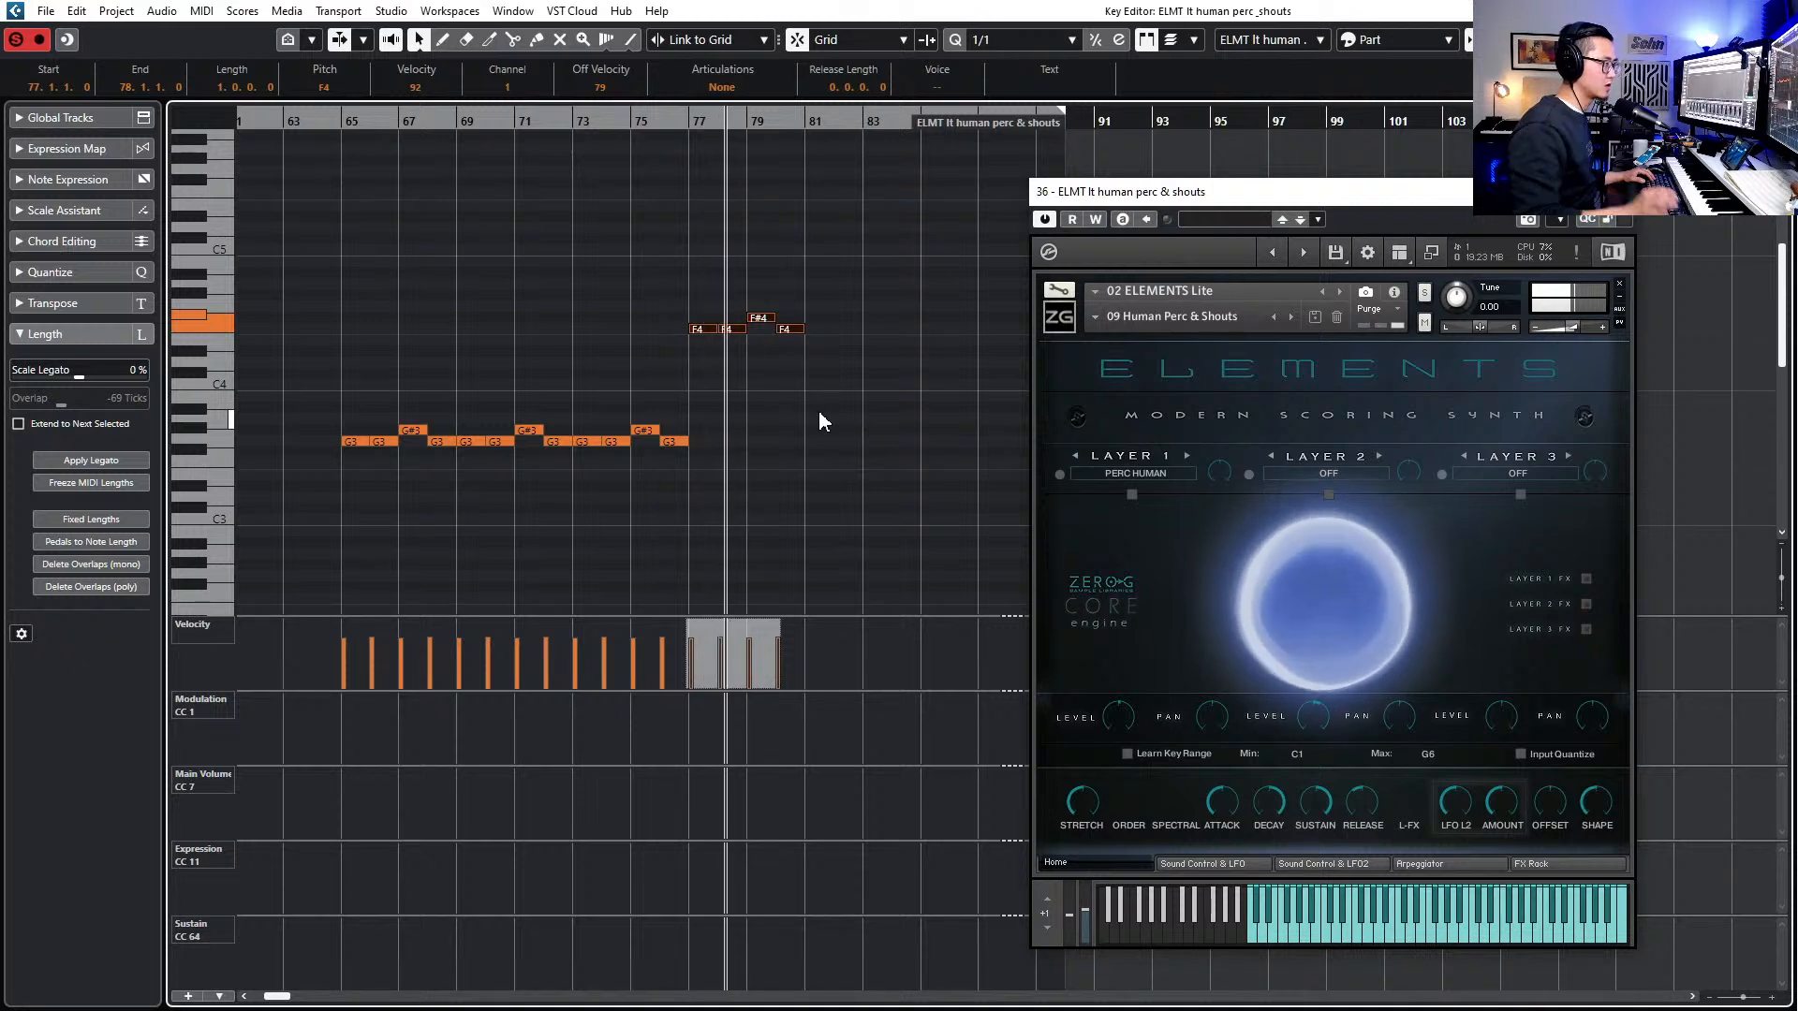
- Glue the two F4 notes at bar 77 into one two-bar note and turn the following notes into a two-bar F#4
drag(704, 313, 738, 352)
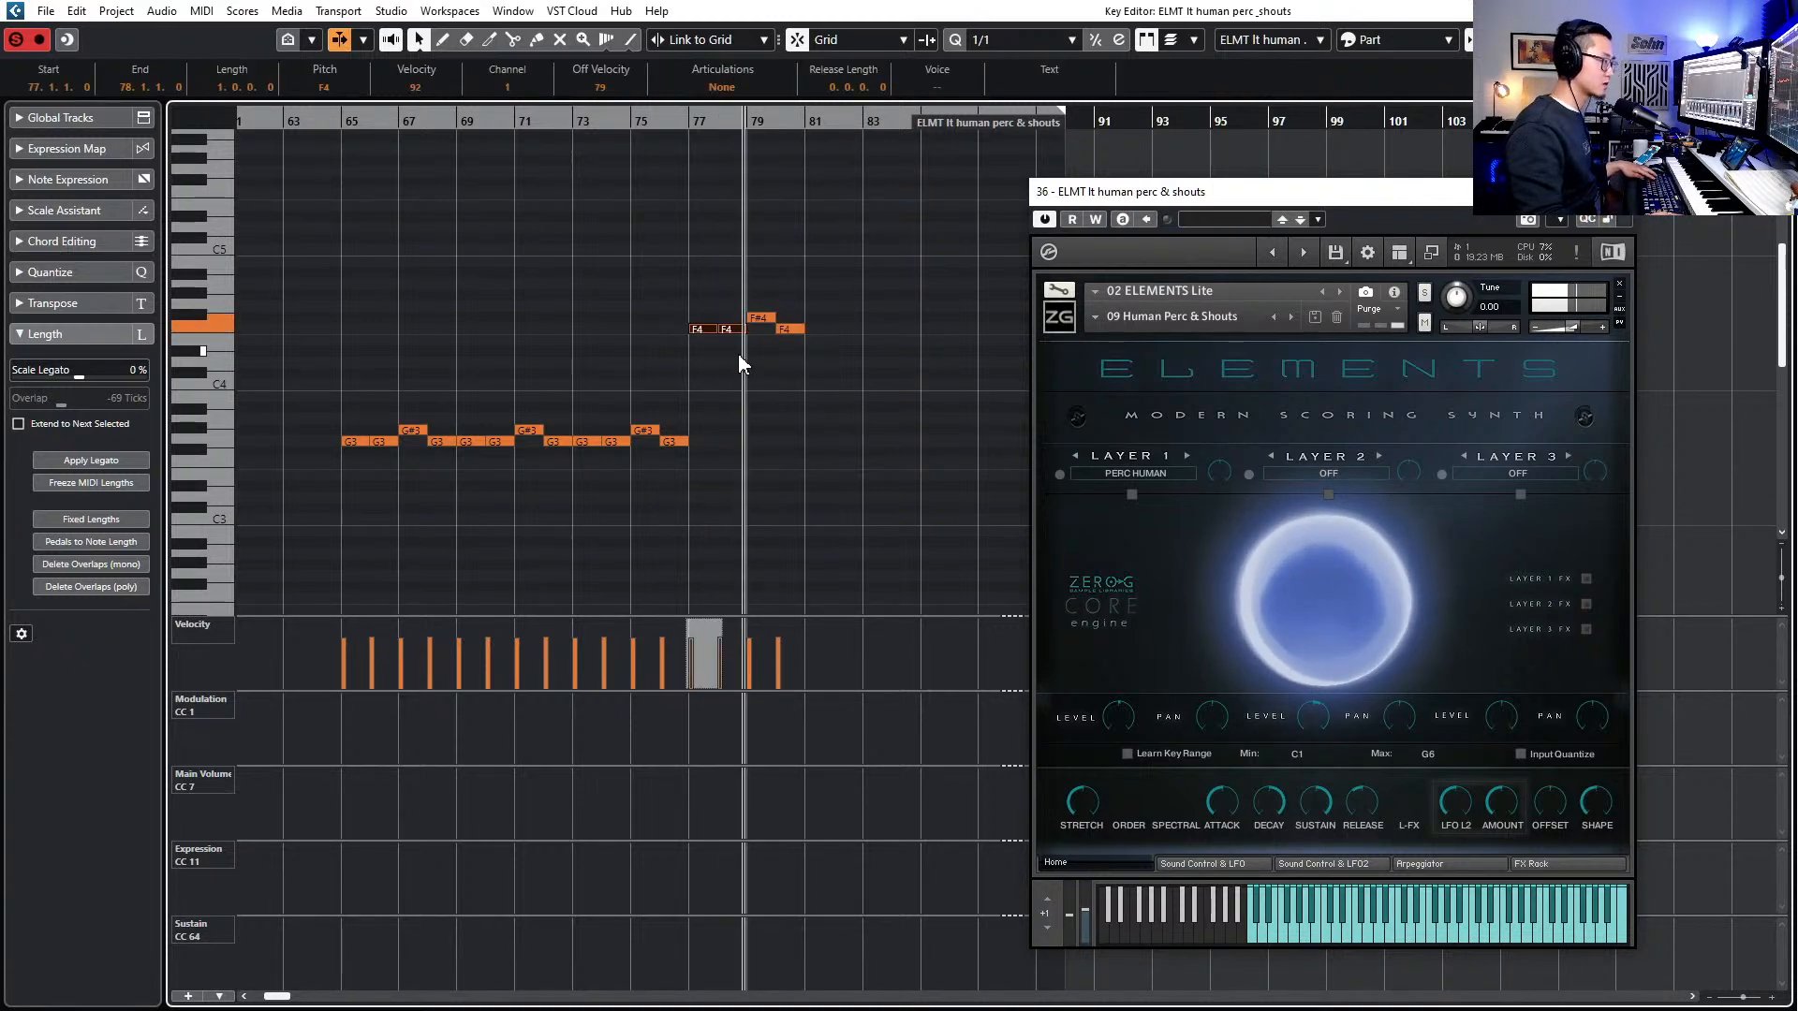
key(g)
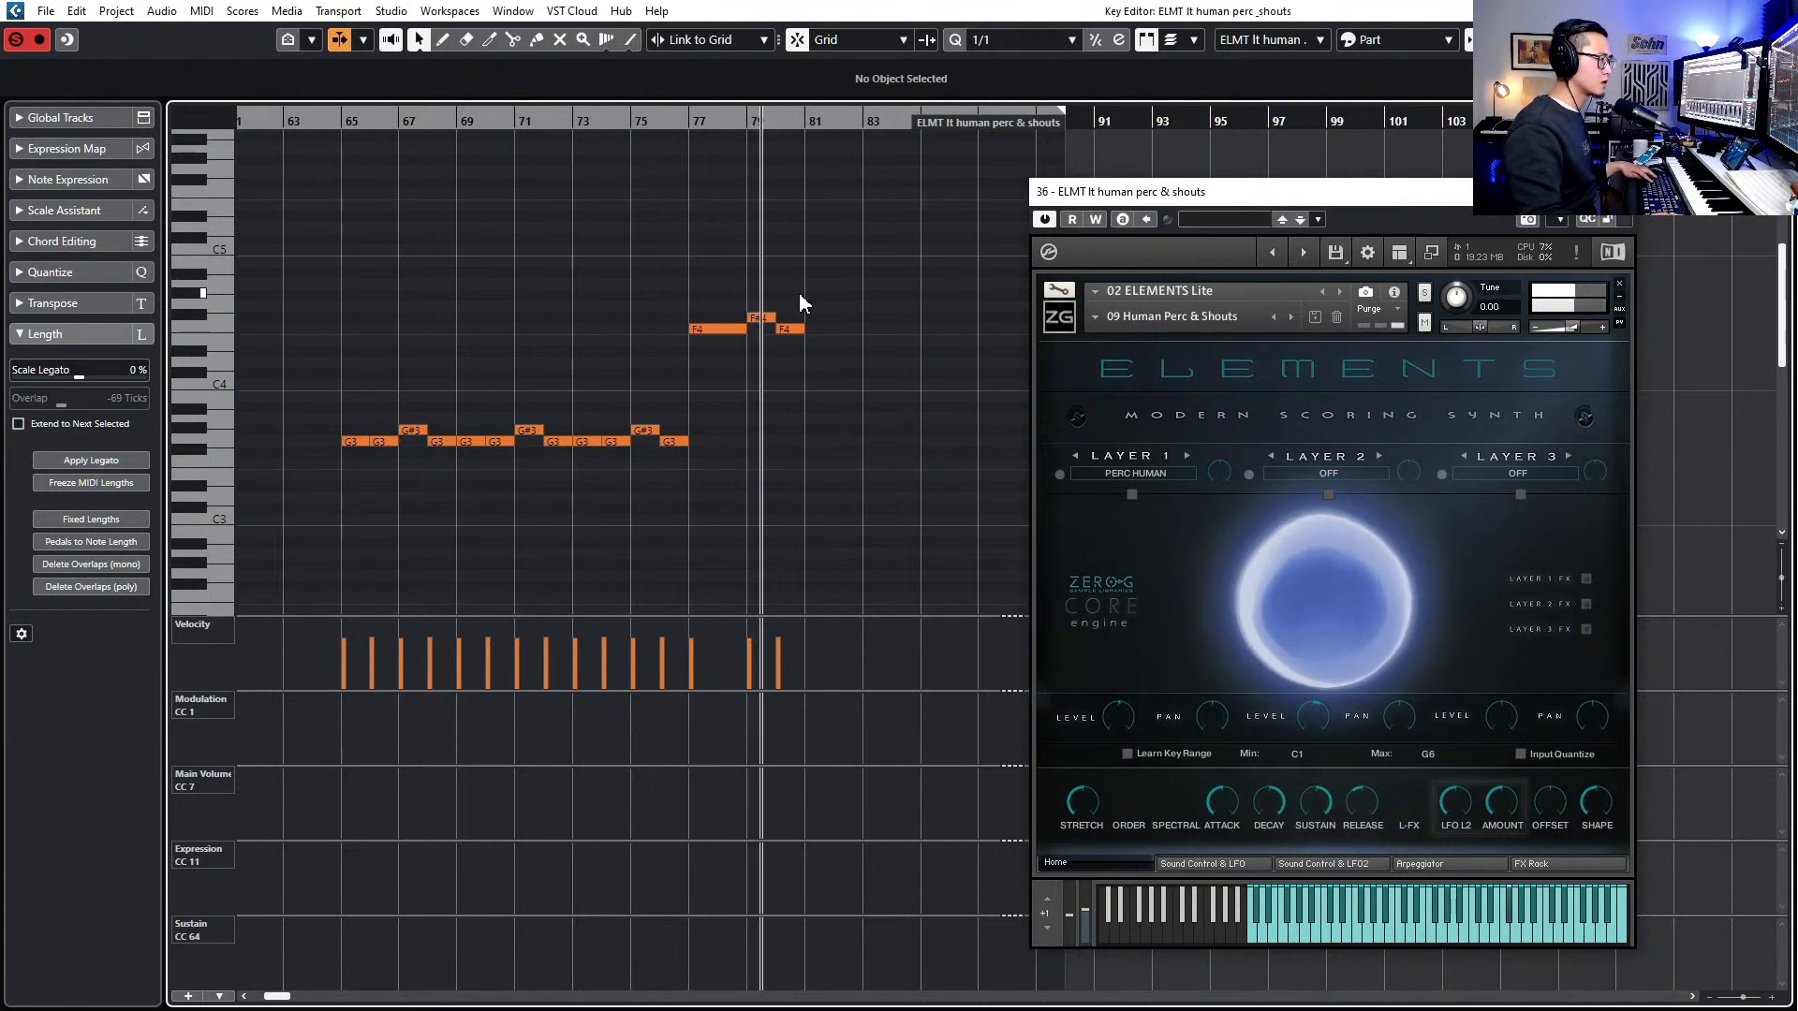
click(794, 332)
key(space)
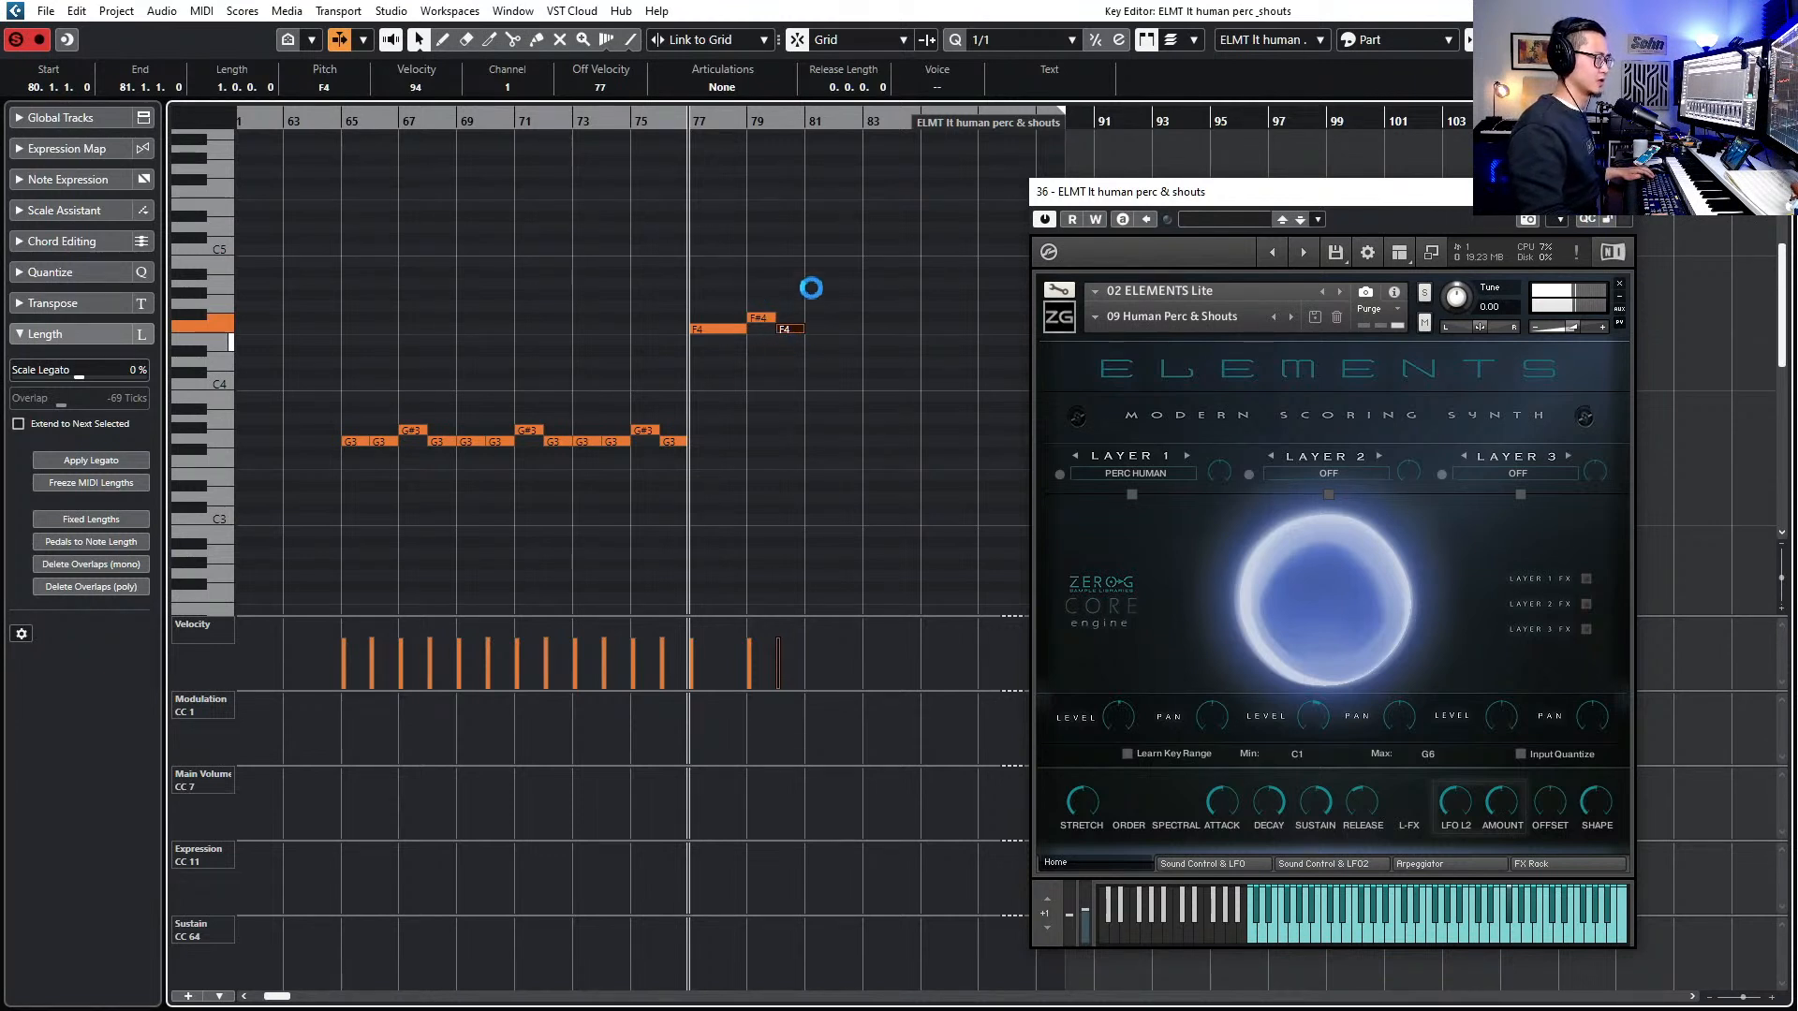
mouse_move(785, 314)
mouse_down()
mouse_move(805, 337)
mouse_move(672, 363)
mouse_up()
key(g)
- Duplicate the two-bar F4 and F#4 pair twice so the pattern runs to bar 89
key(ctrl+d)
scroll(707, 367, right, 3)
drag(661, 265, 526, 373)
key(ctrl+d)
click(695, 318)
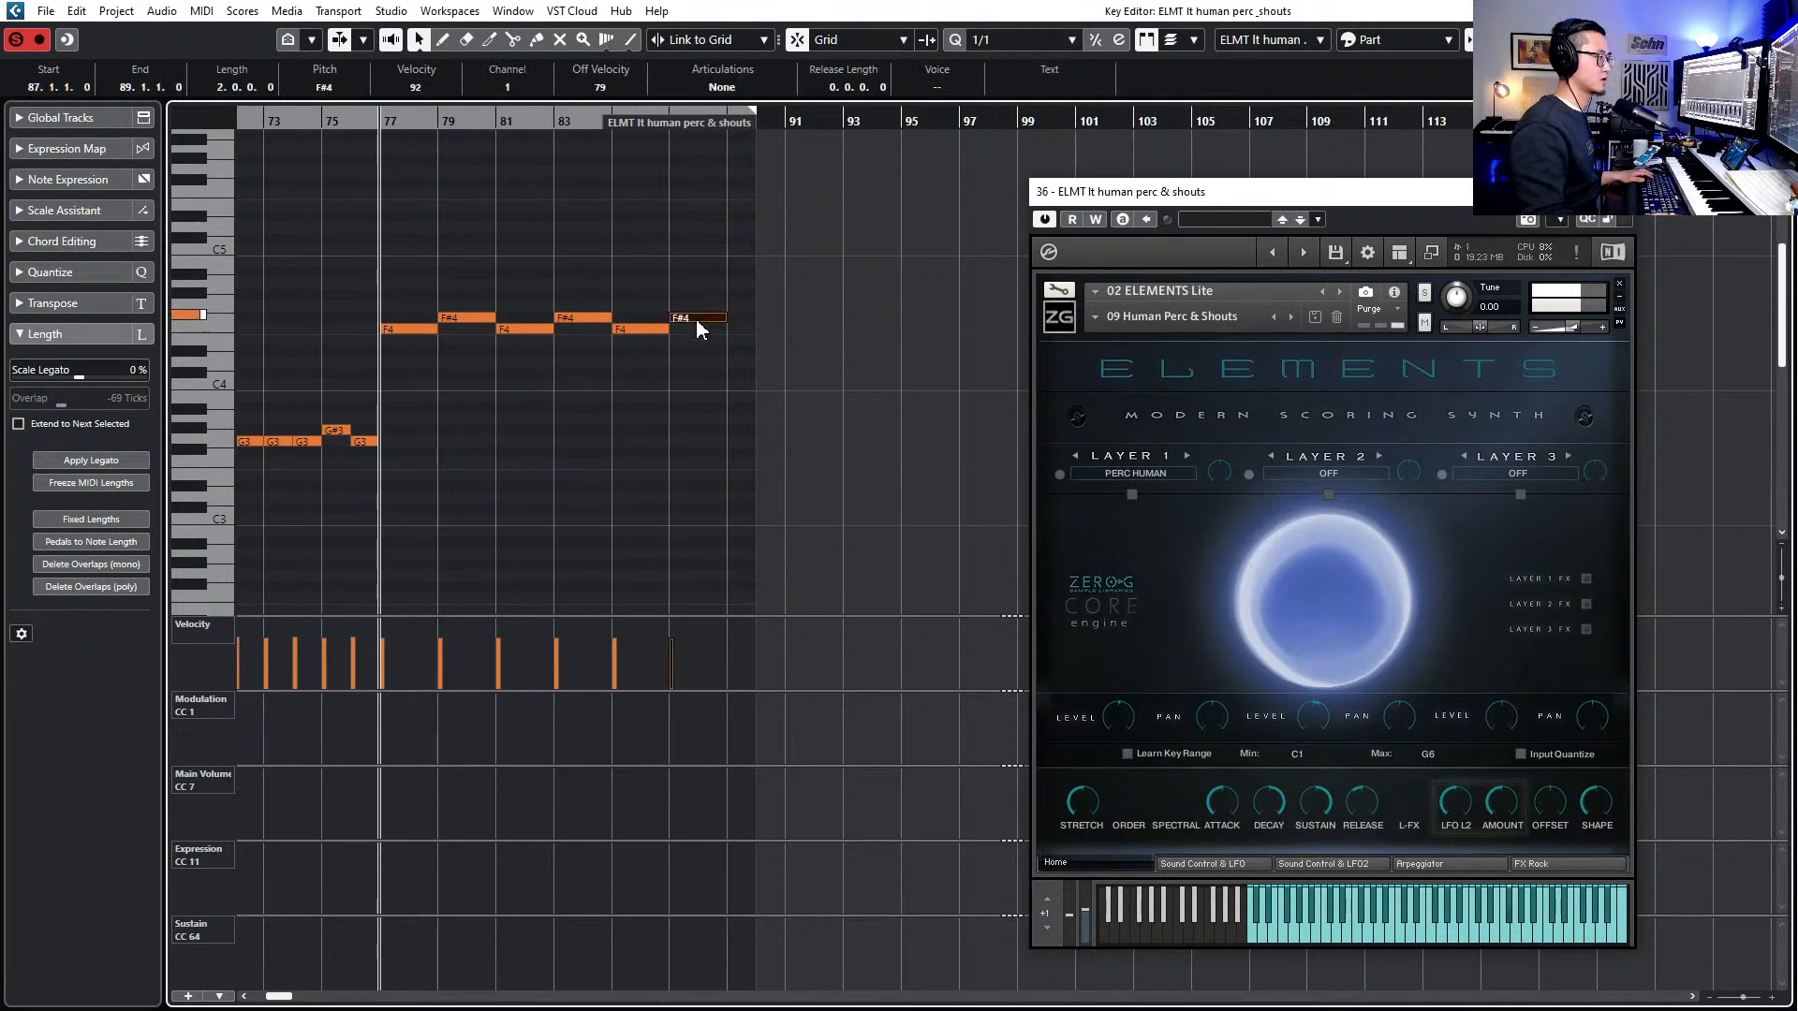
- Record modulation at about 89, main volume at 85 and expression at 88 on the human perc part from just before bar 65
key(Return)
key(KP_Add)
key(KP_Subtract)
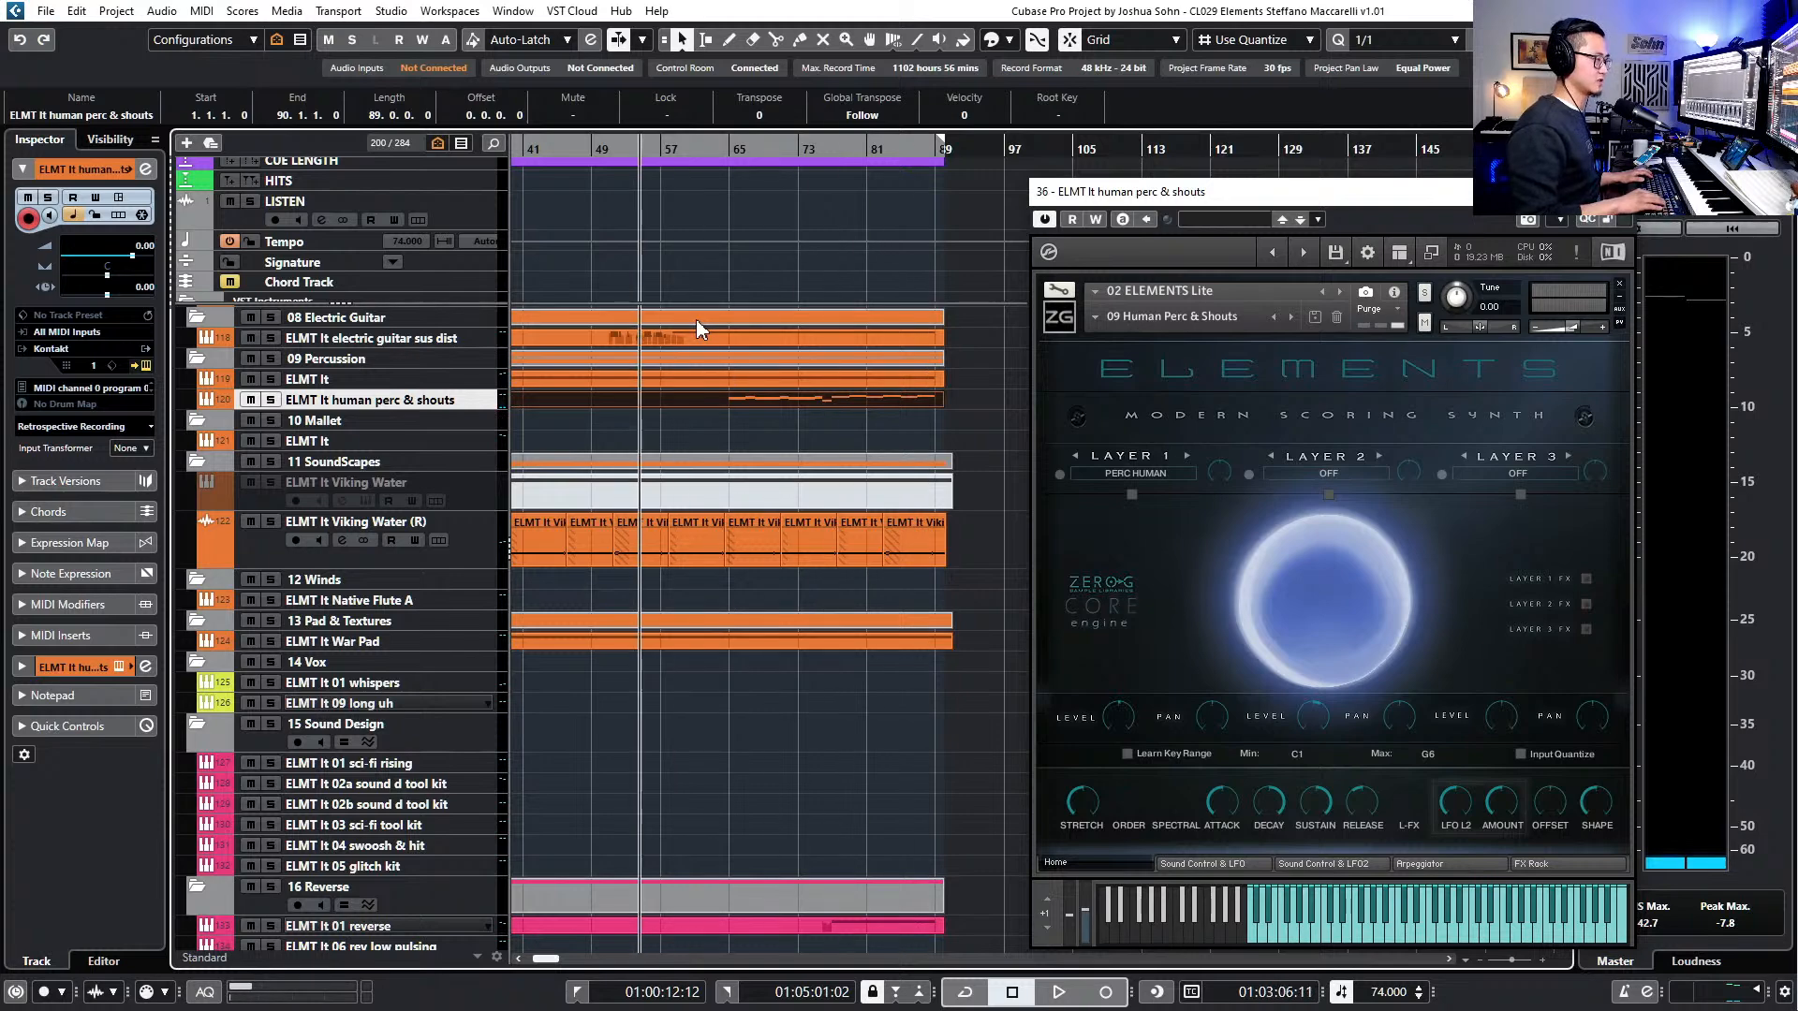
key(Return)
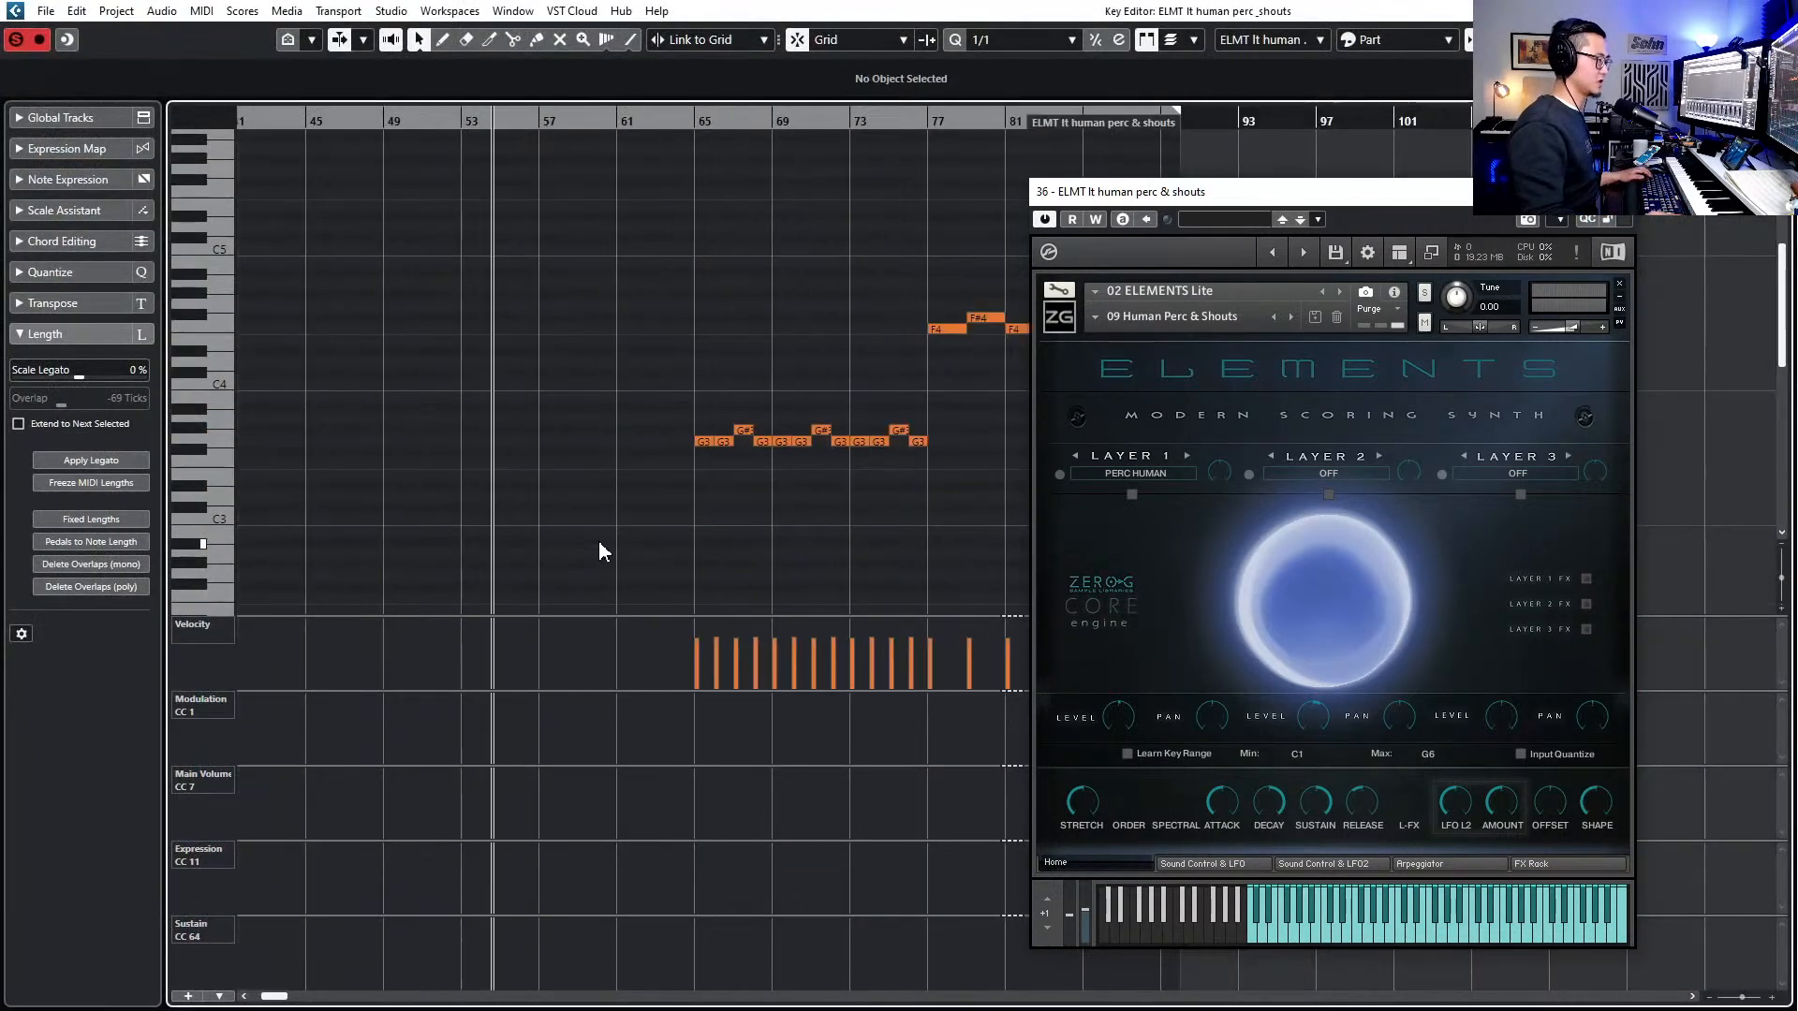
key(space)
key(space)
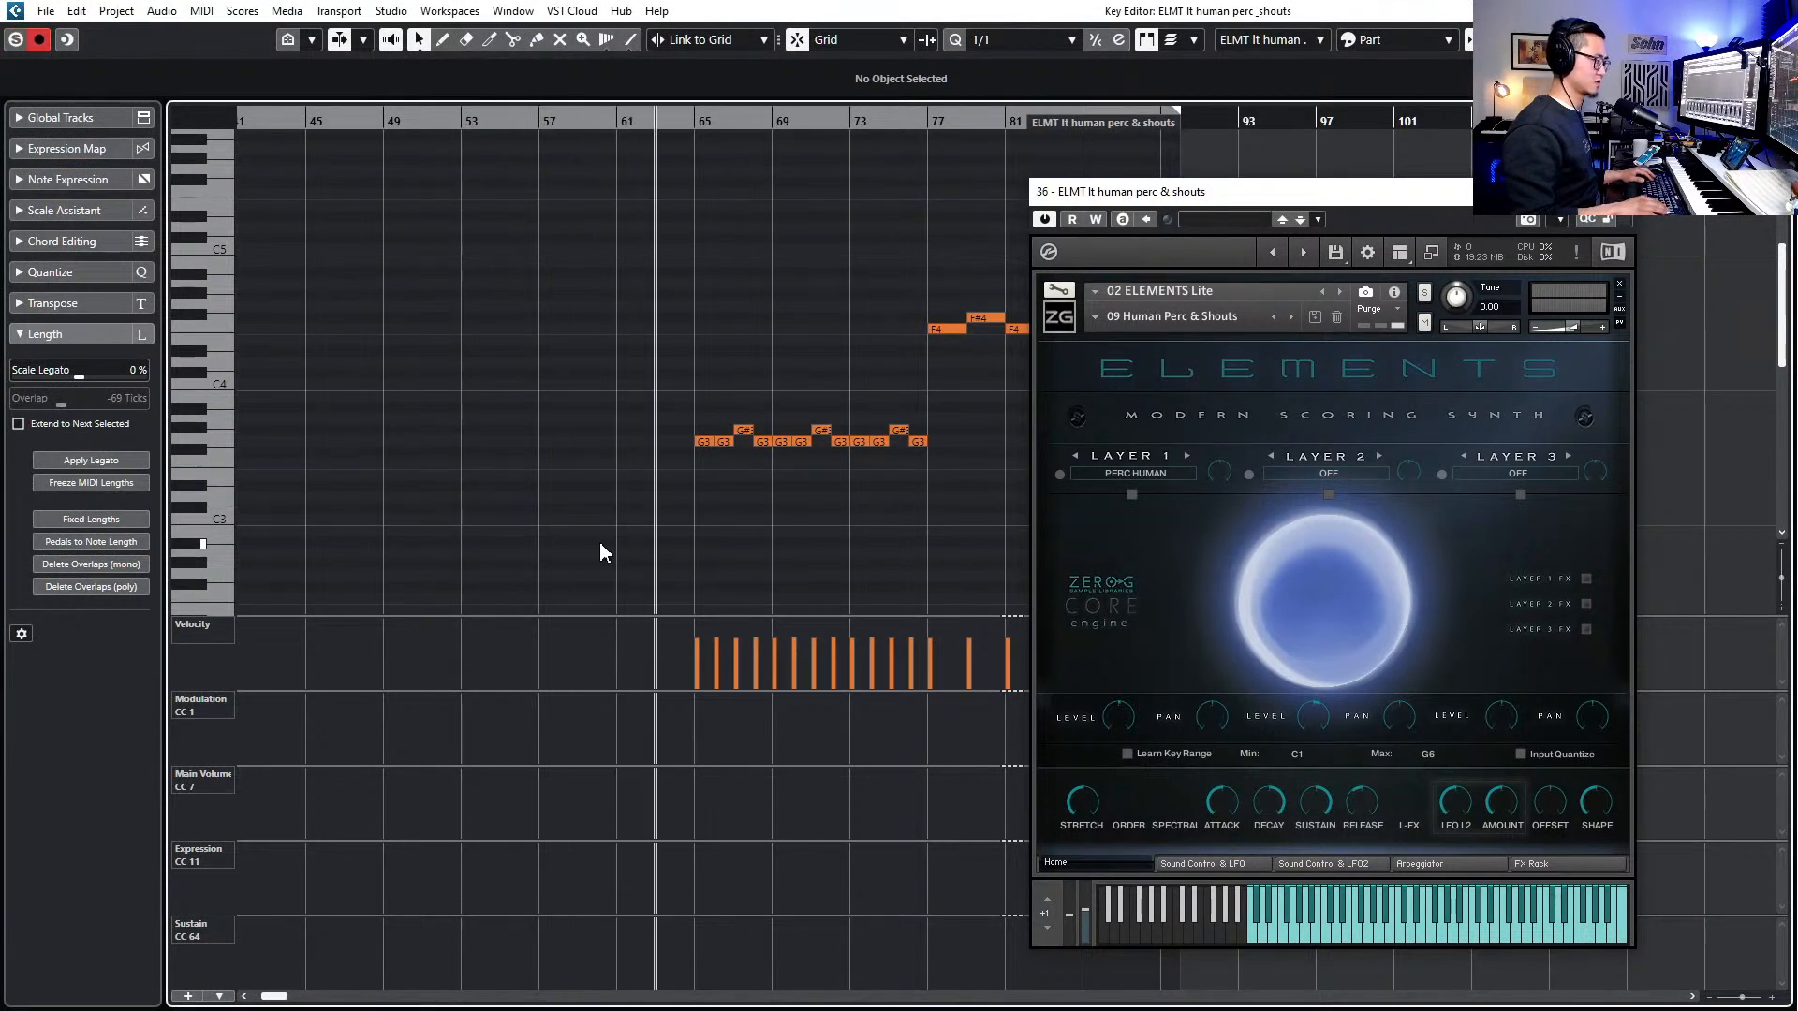
key(KP_Multiply)
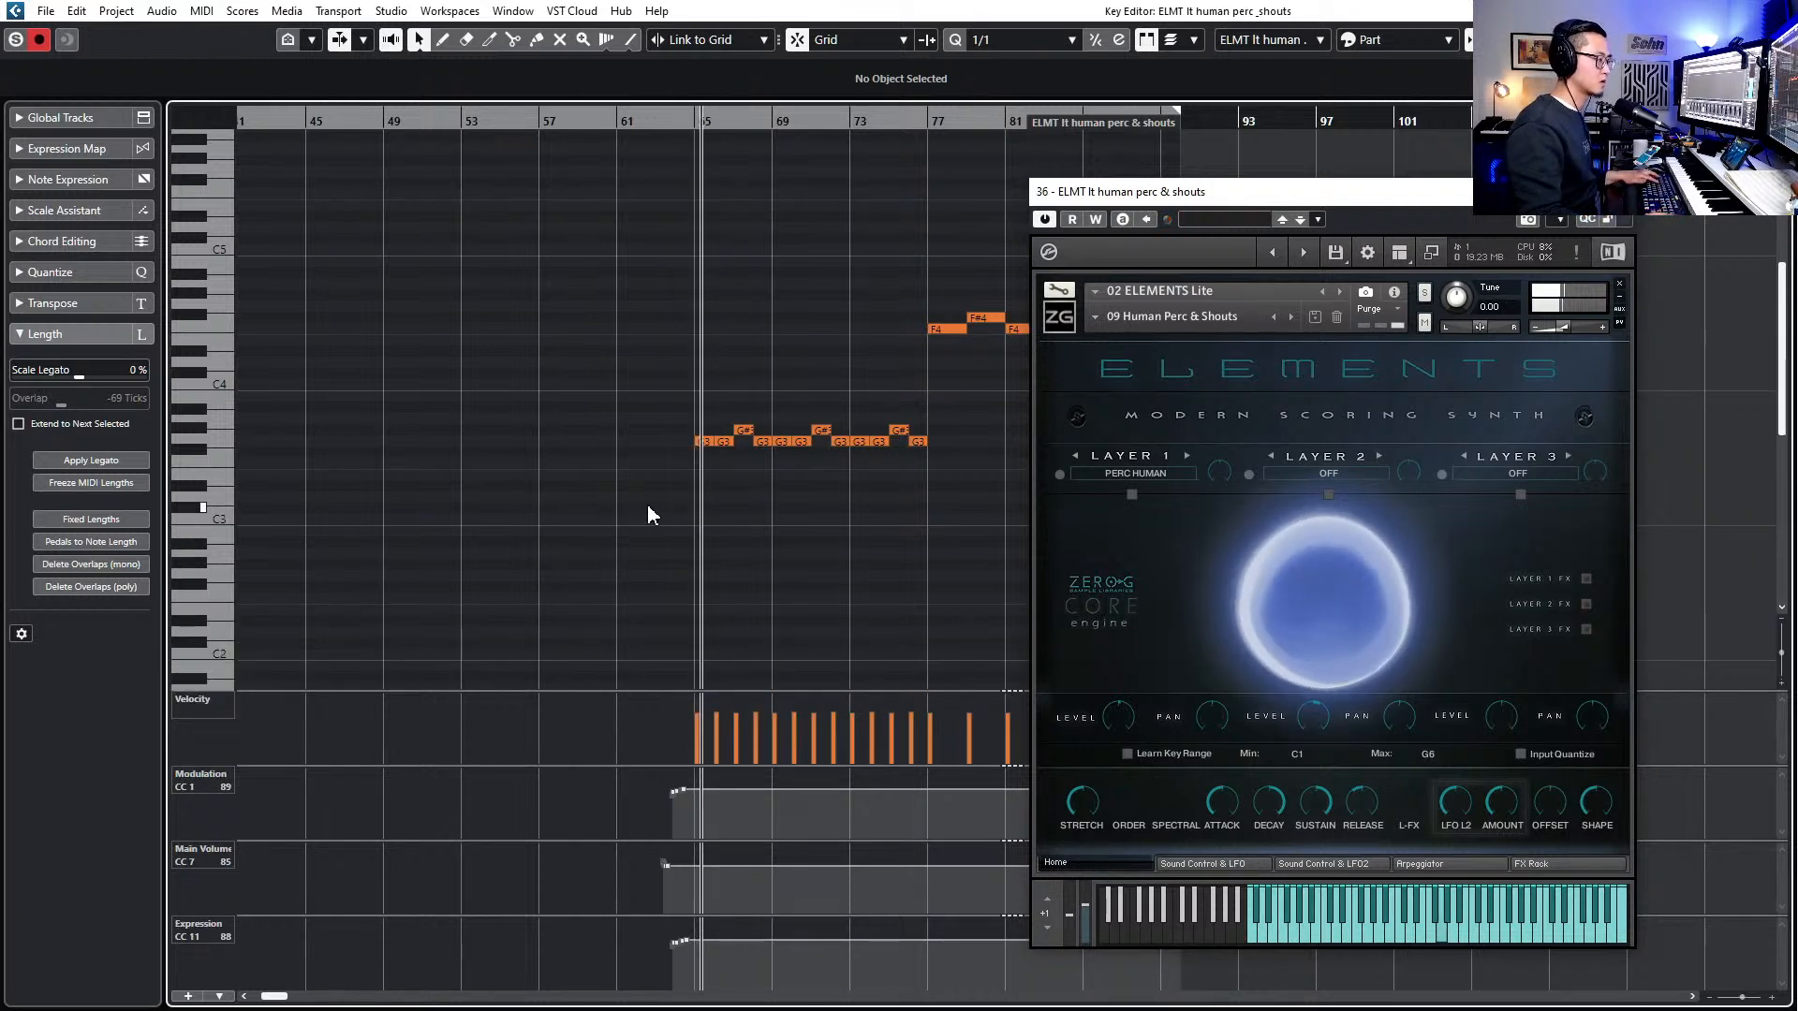
click(676, 524)
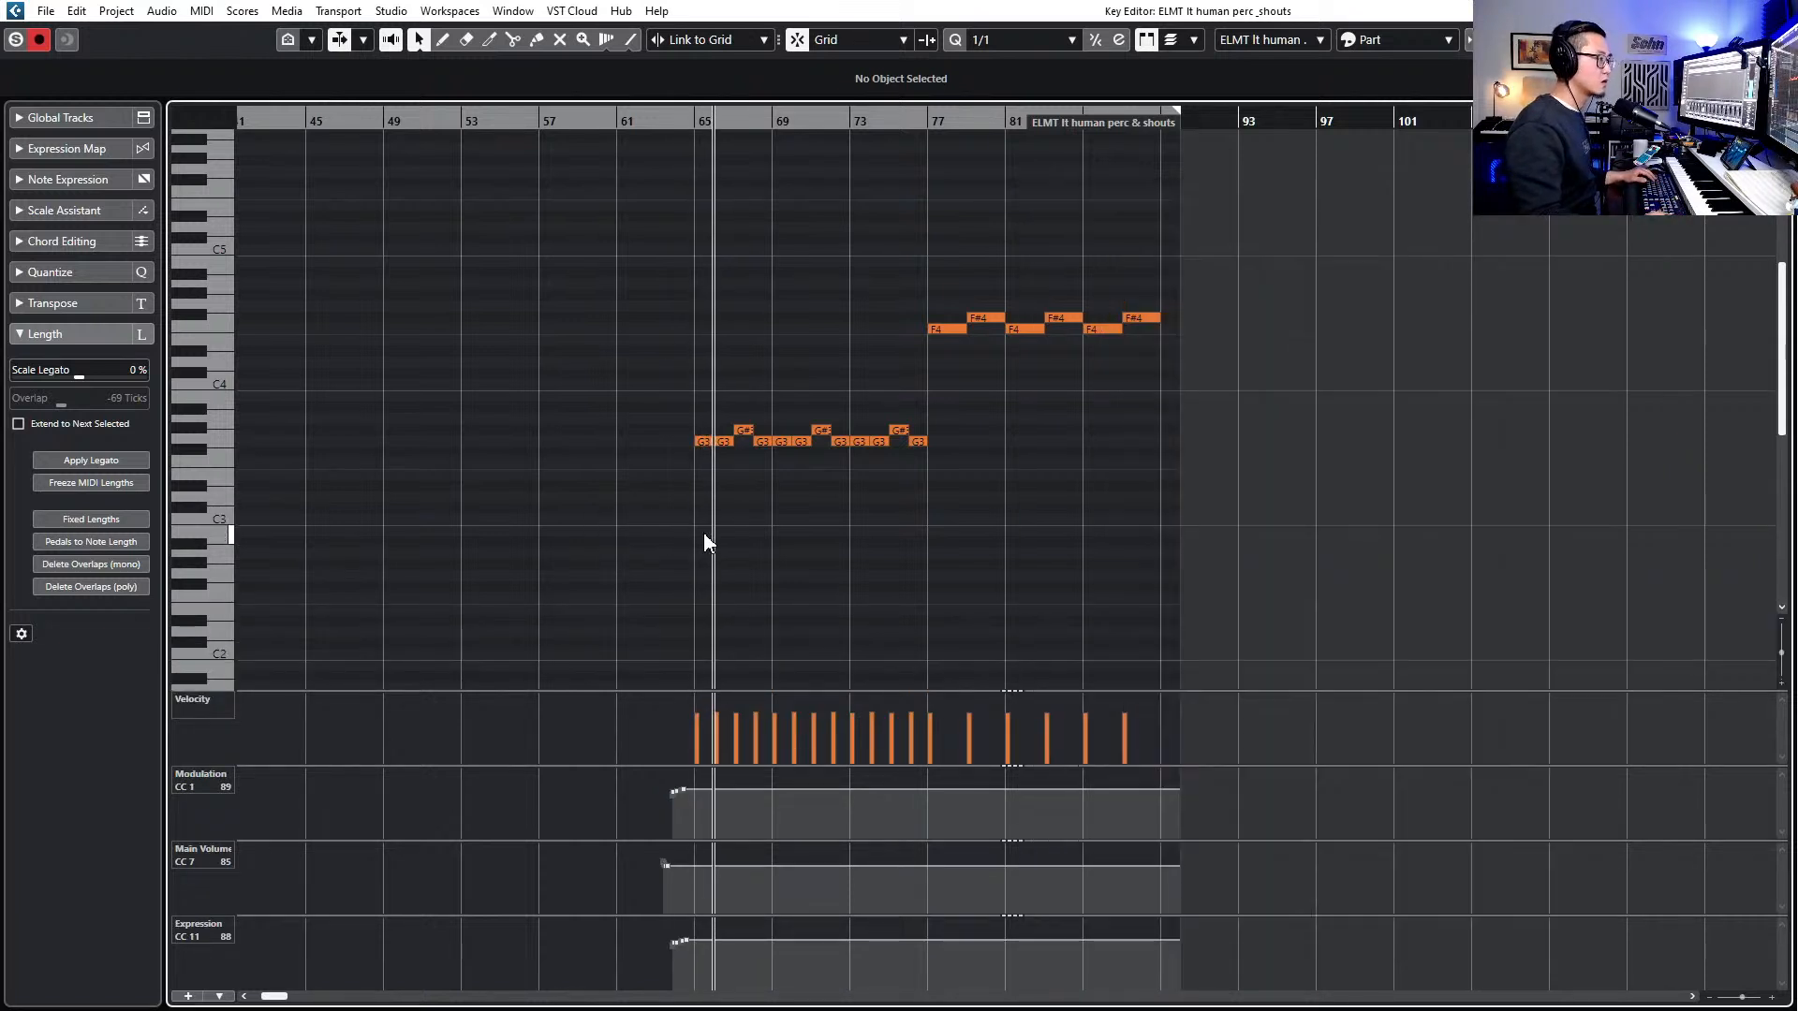
key(space)
key(Return)
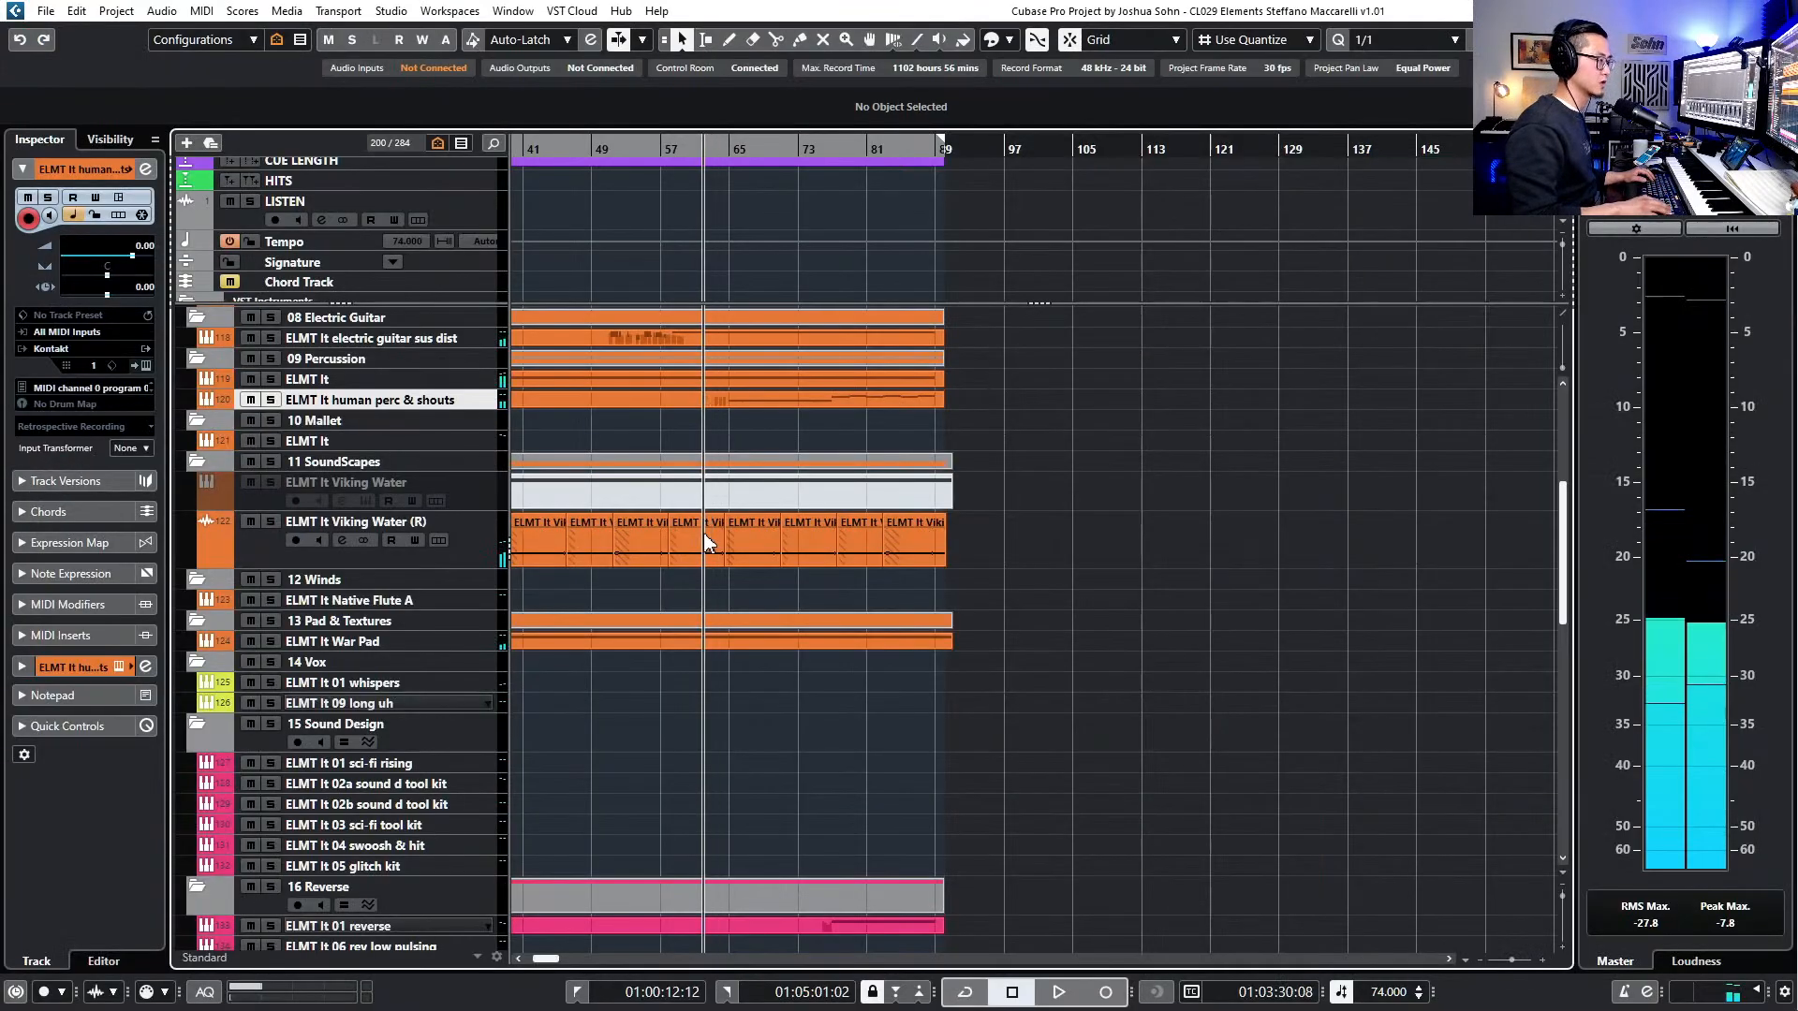
- Solo the human perc track and open the ELMT lt 01 dist seq part in the Key Editor
key(s)
scroll(627, 636, down, 5)
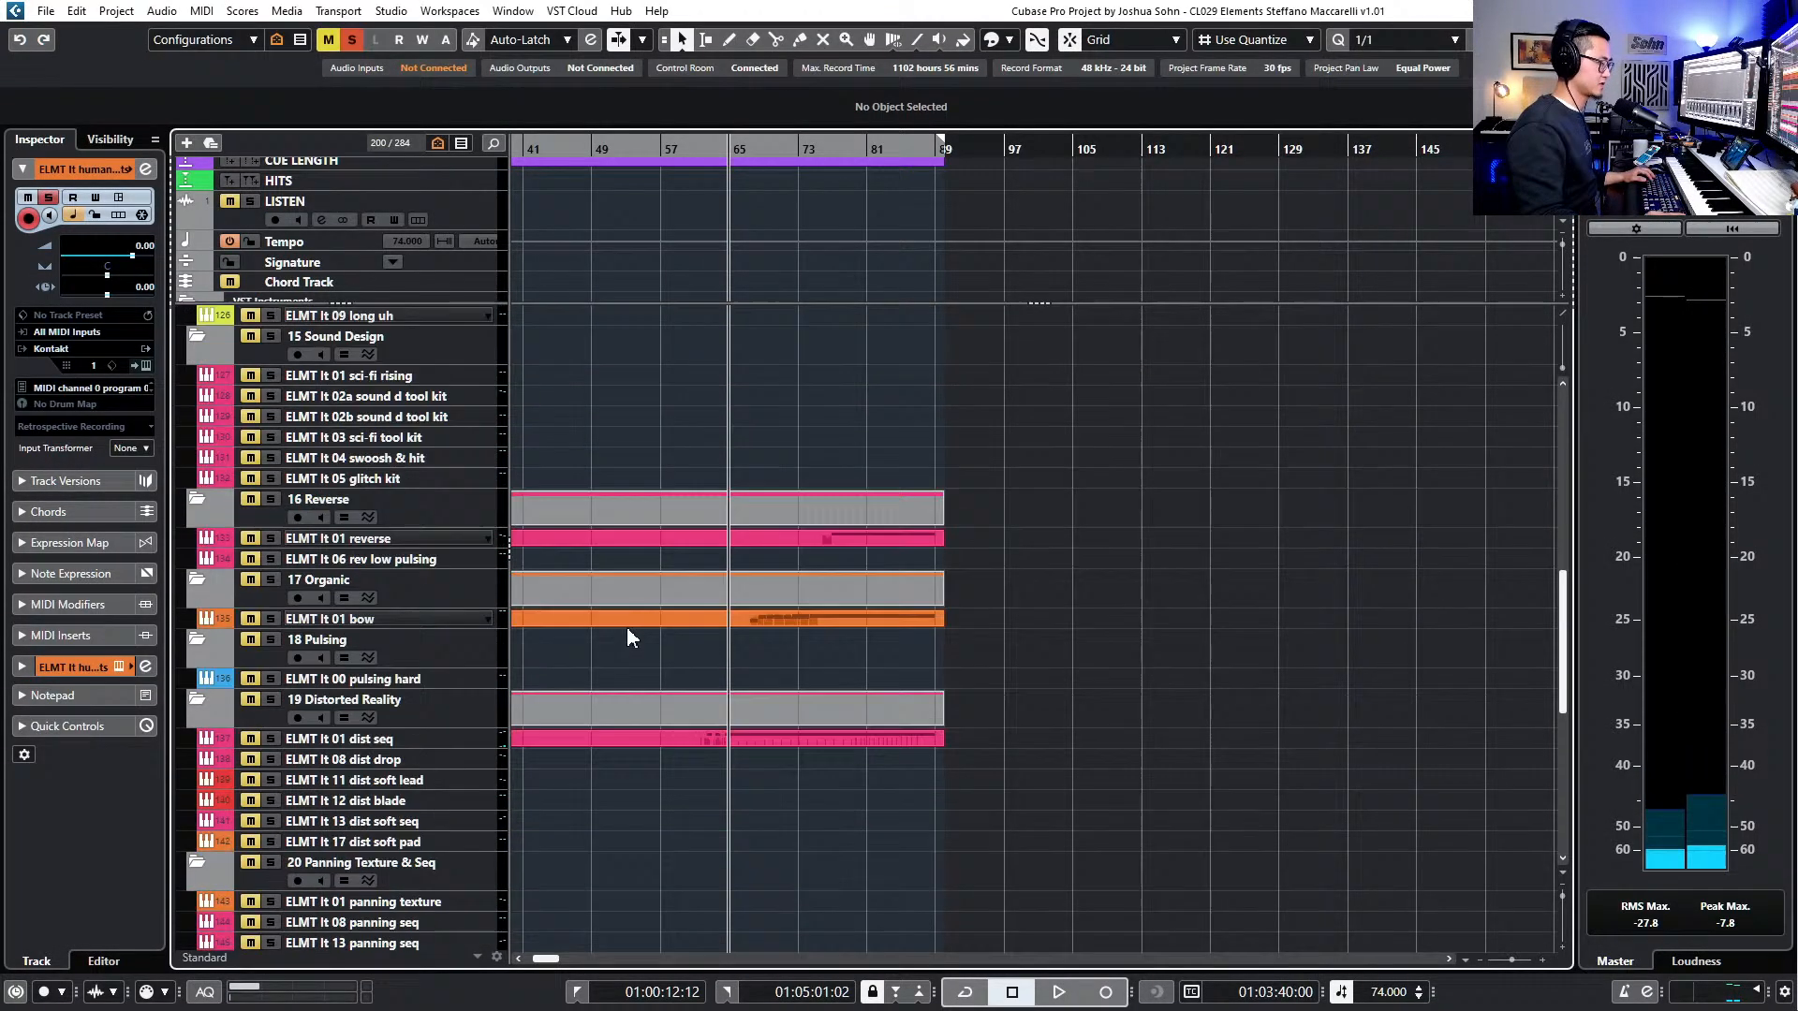
click(419, 739)
double_click(779, 738)
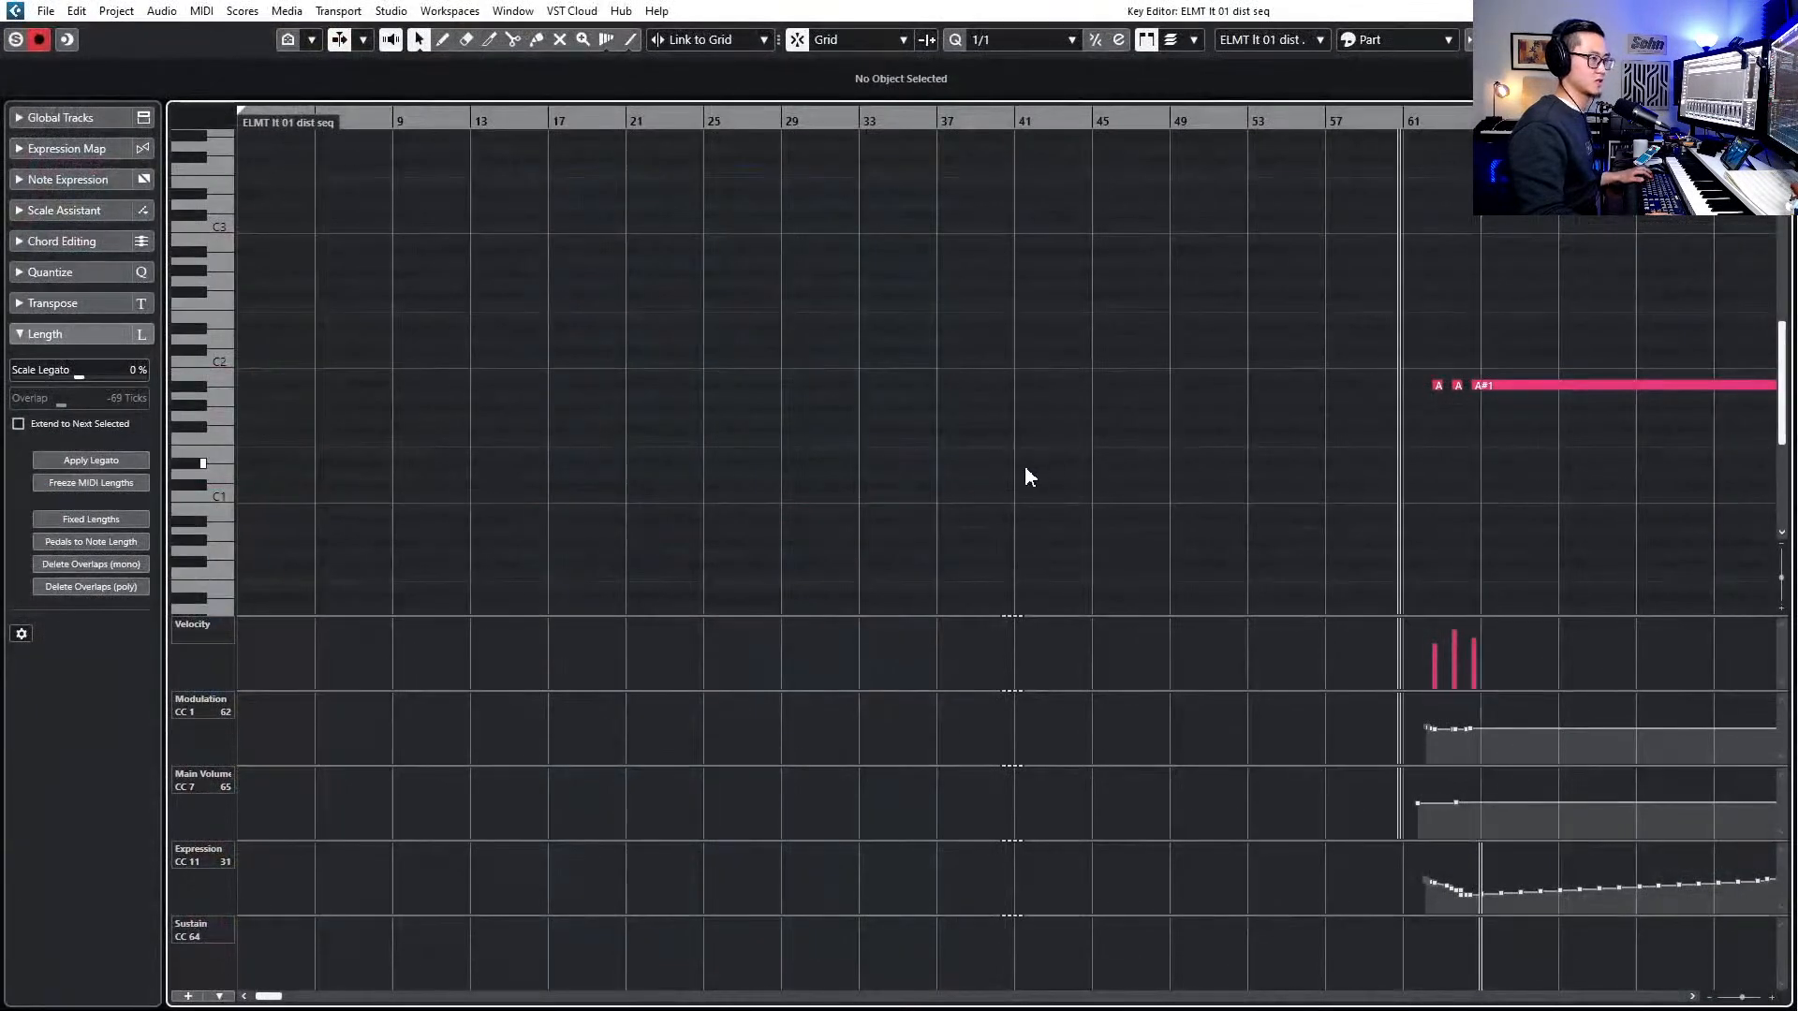
- Quantize the long A#1 note of the distorted sequence and move it to start at bar 65
scroll(1011, 464, right, 5)
scroll(936, 463, down, 1)
scroll(878, 421, up, 3)
click(870, 385)
key(q)
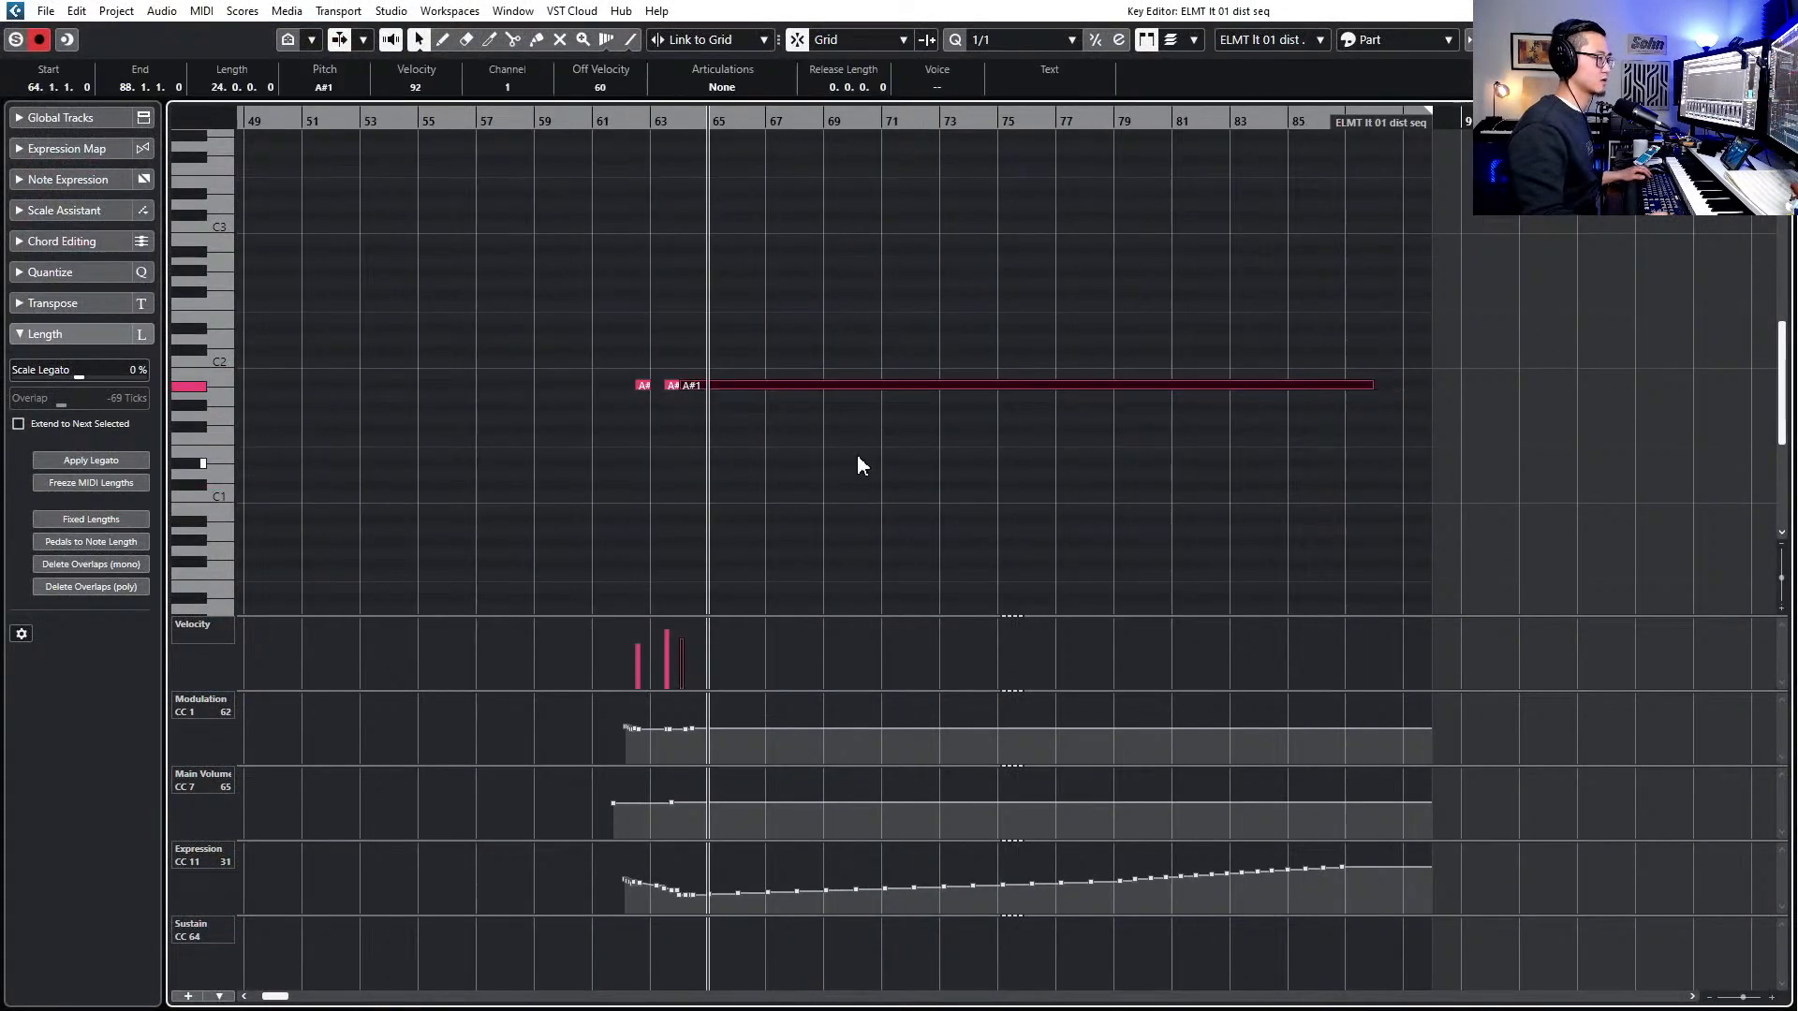
key(alt+Right)
- Set the quantize value to 1/8 and select the two short A#1 notes before bar 65, then close the editor
scroll(633, 362, up, 3)
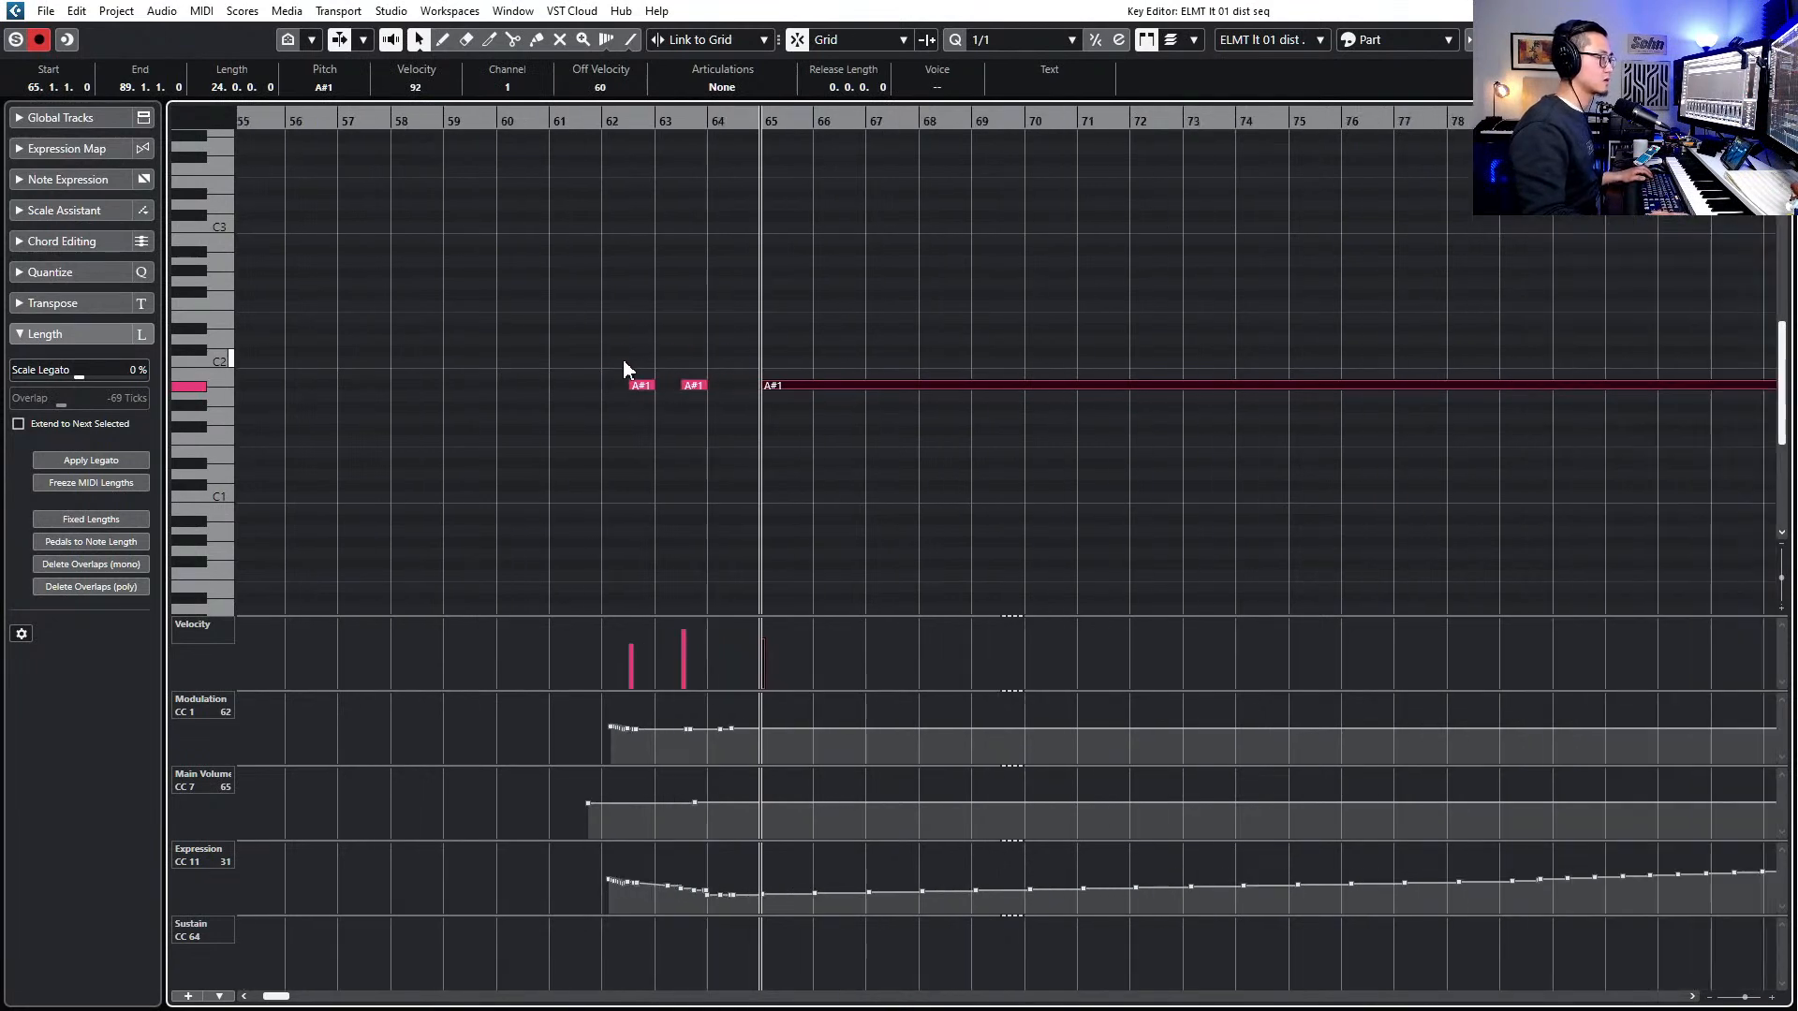
key(alt+4)
drag(621, 366, 715, 438)
key(Return)
- Turn off solo and play the full arrangement from bar 65
key(s)
scroll(767, 592, up, 7)
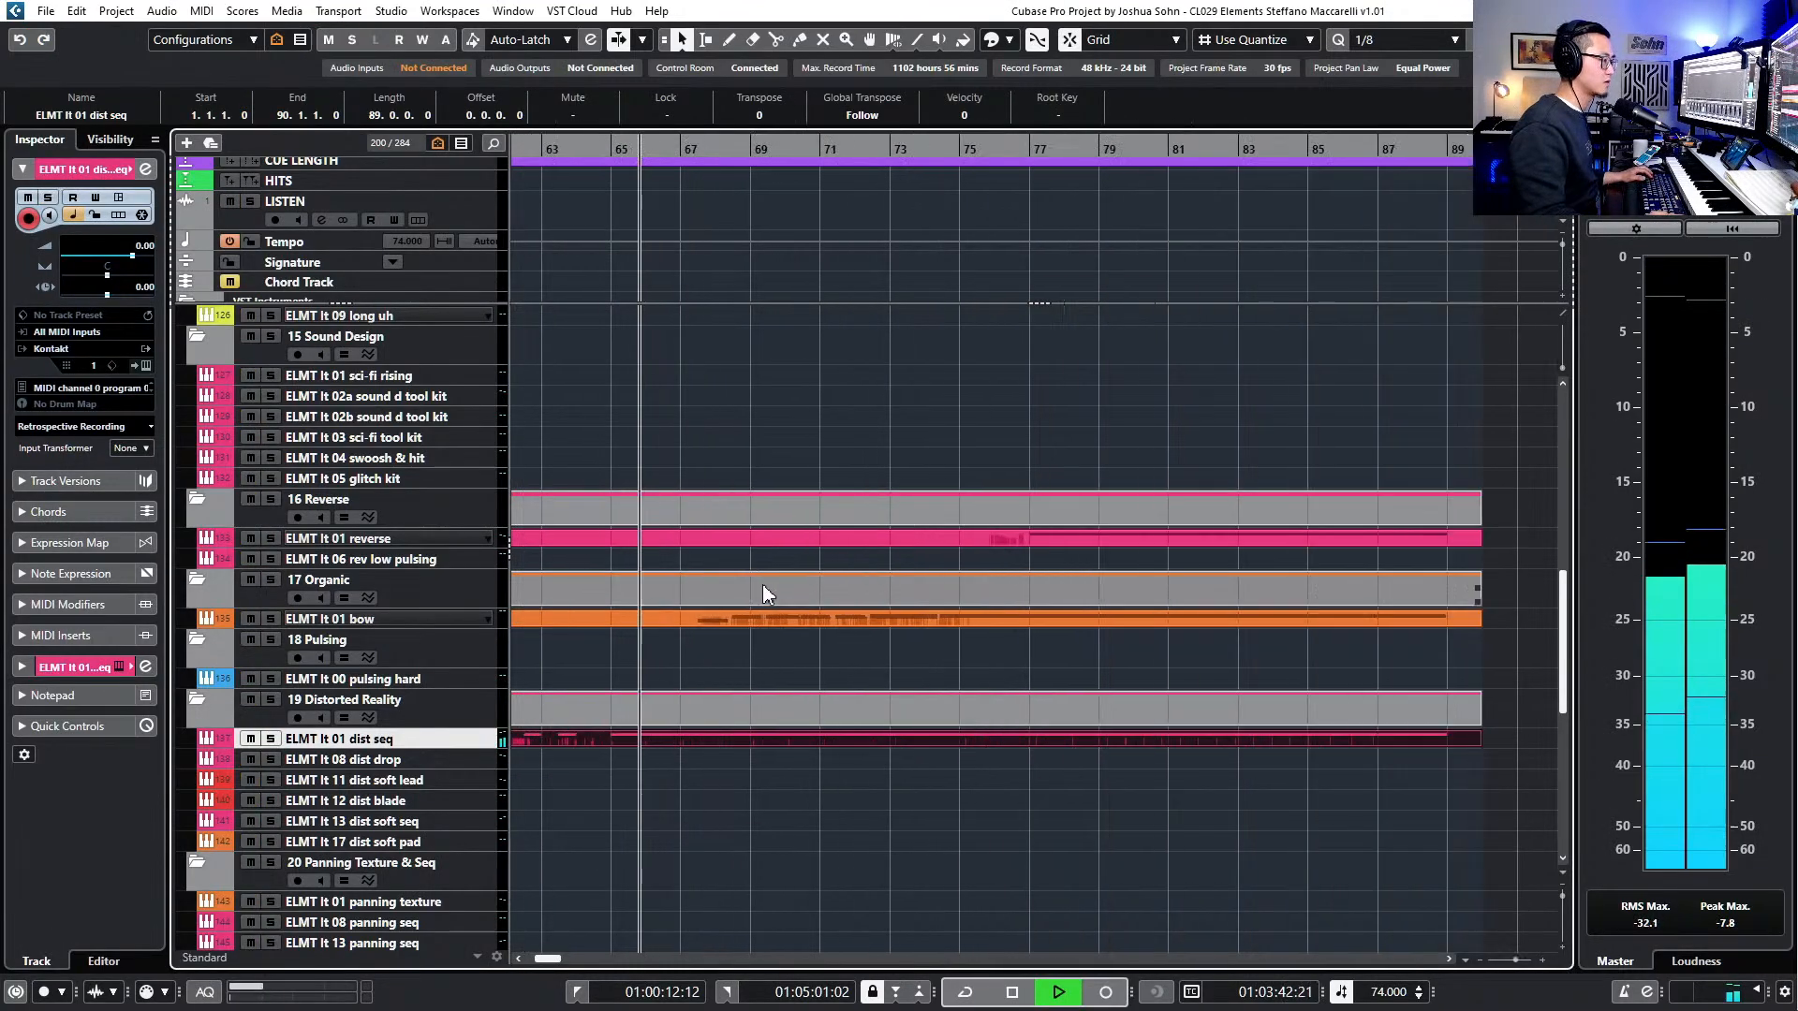
scroll(766, 595, up, 4)
key(space)
scroll(762, 582, down, 3)
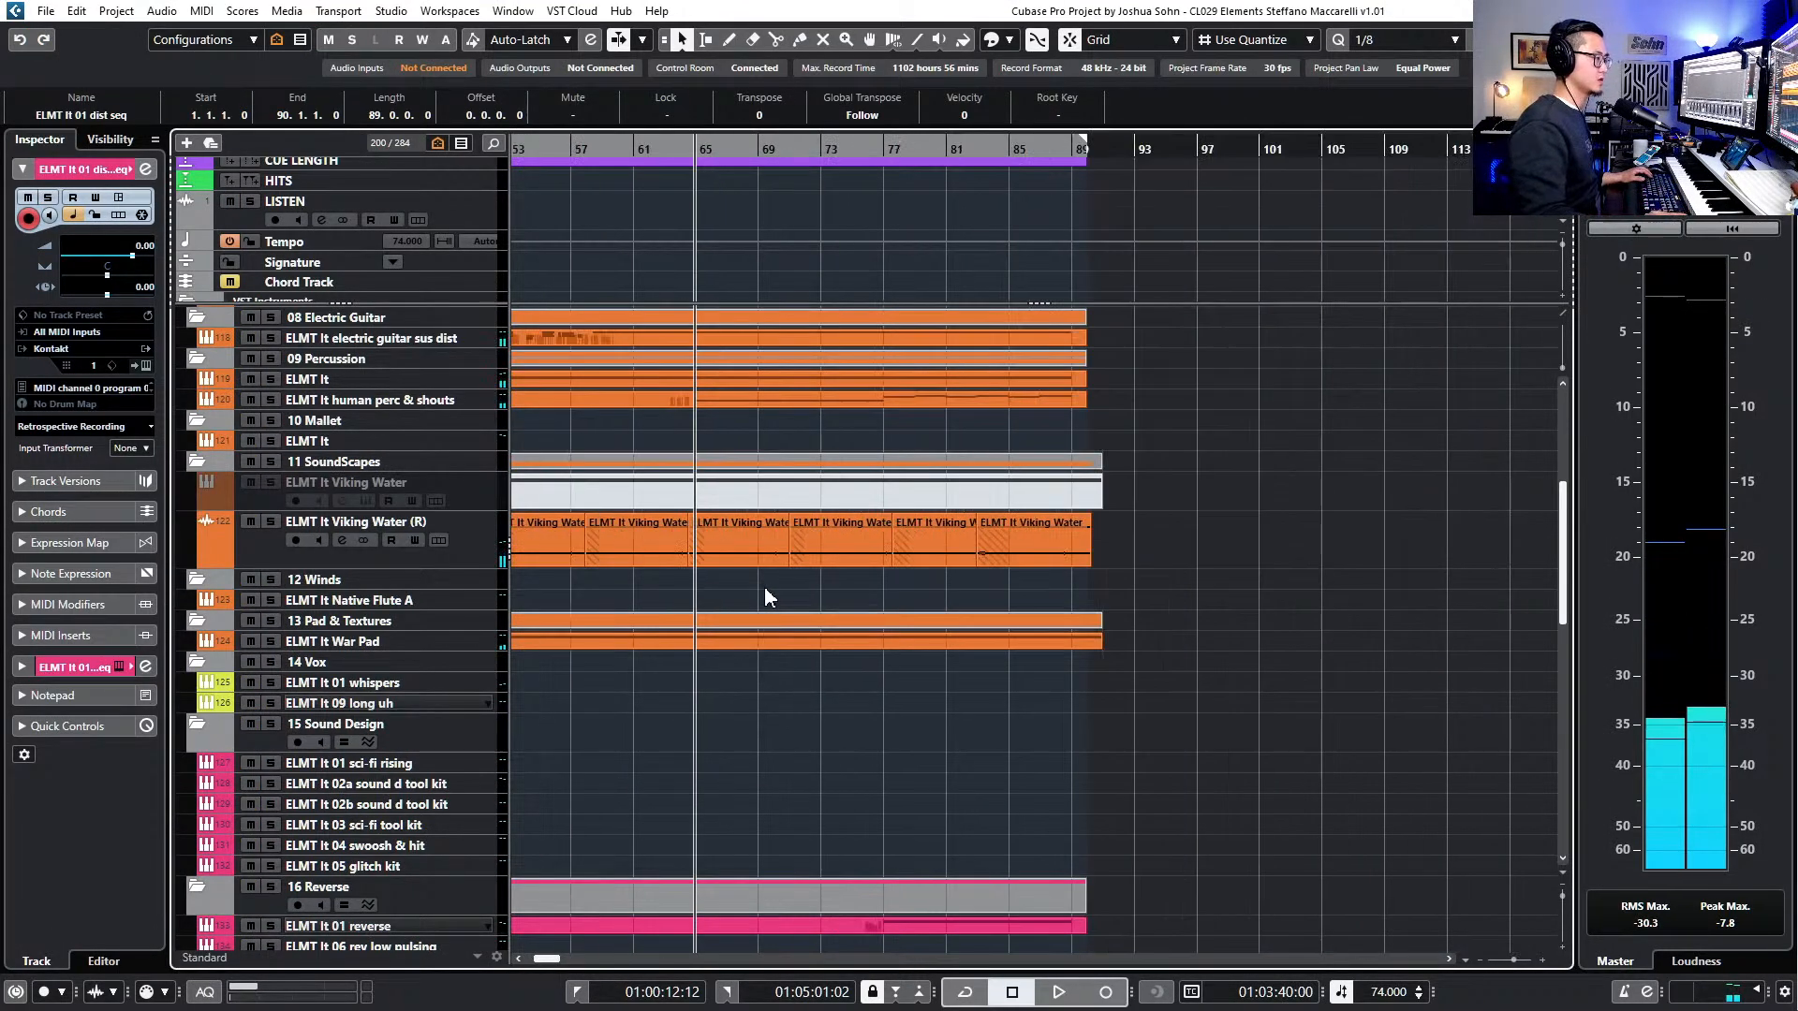
- Fill out the ELMT lt 01 whispers and ELMT lt 09 long uh parts to span from bar 1 to bar 90
scroll(764, 586, up, 4)
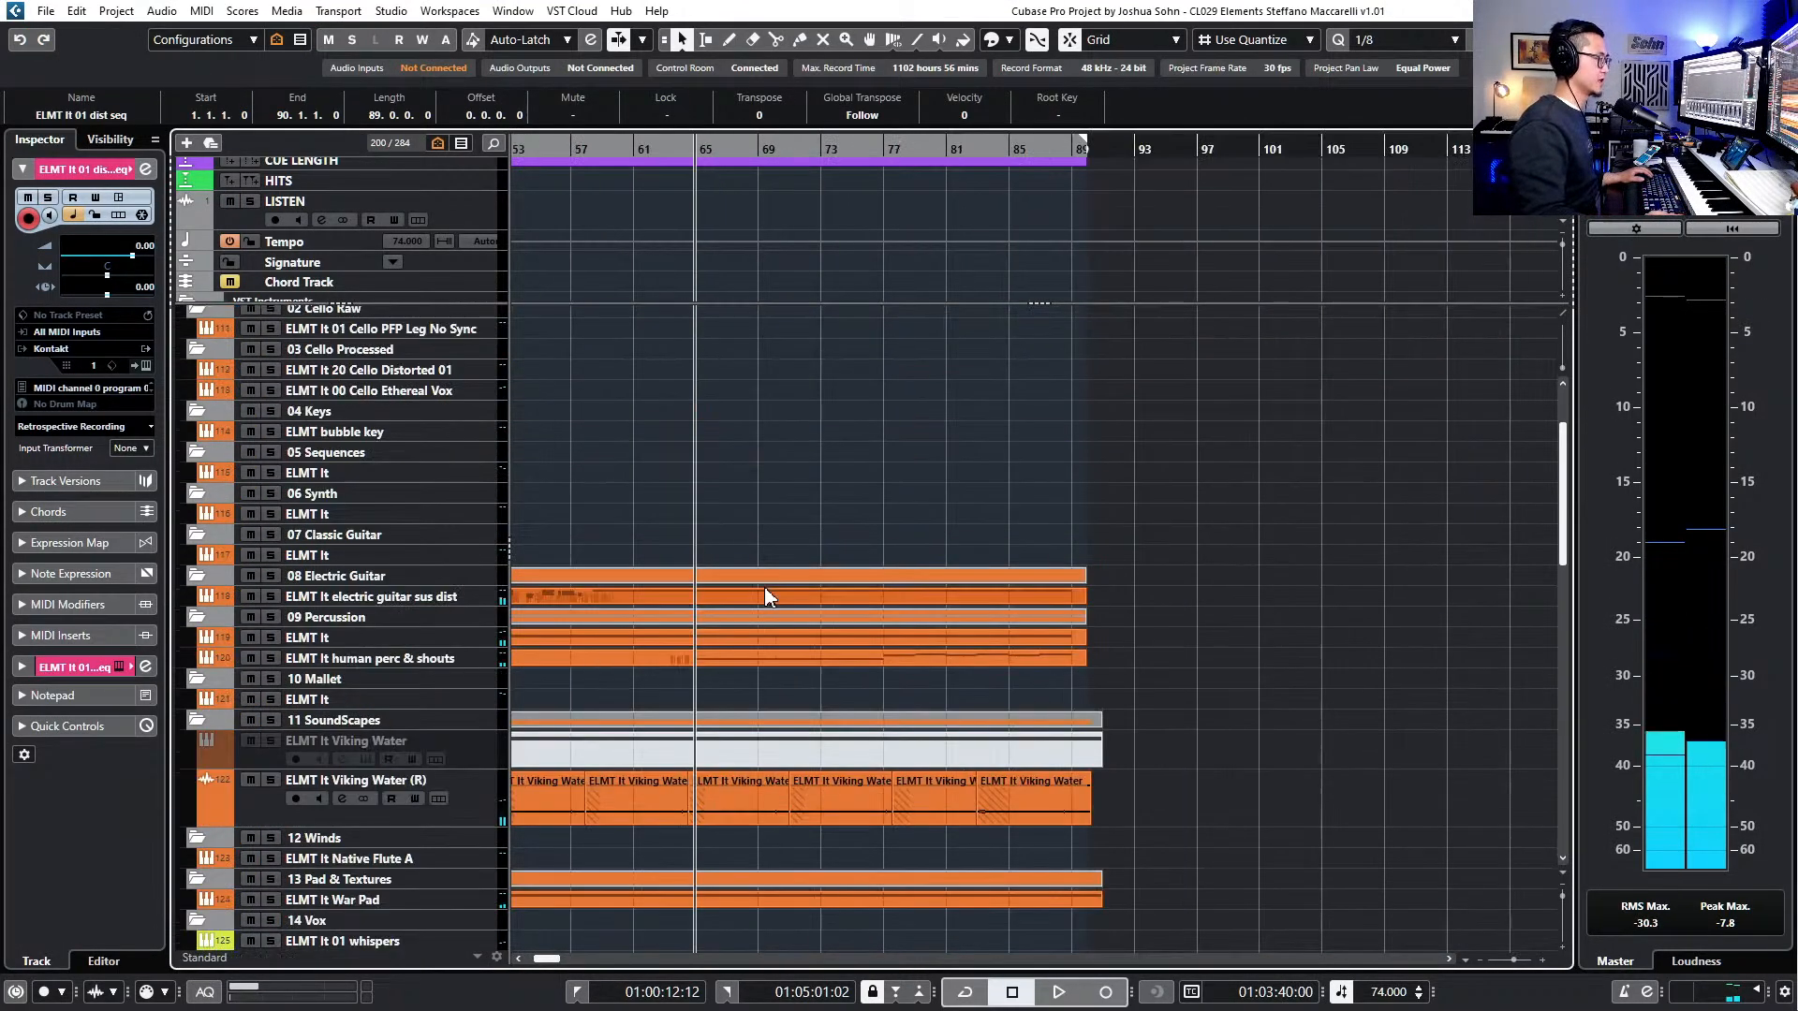
click(404, 642)
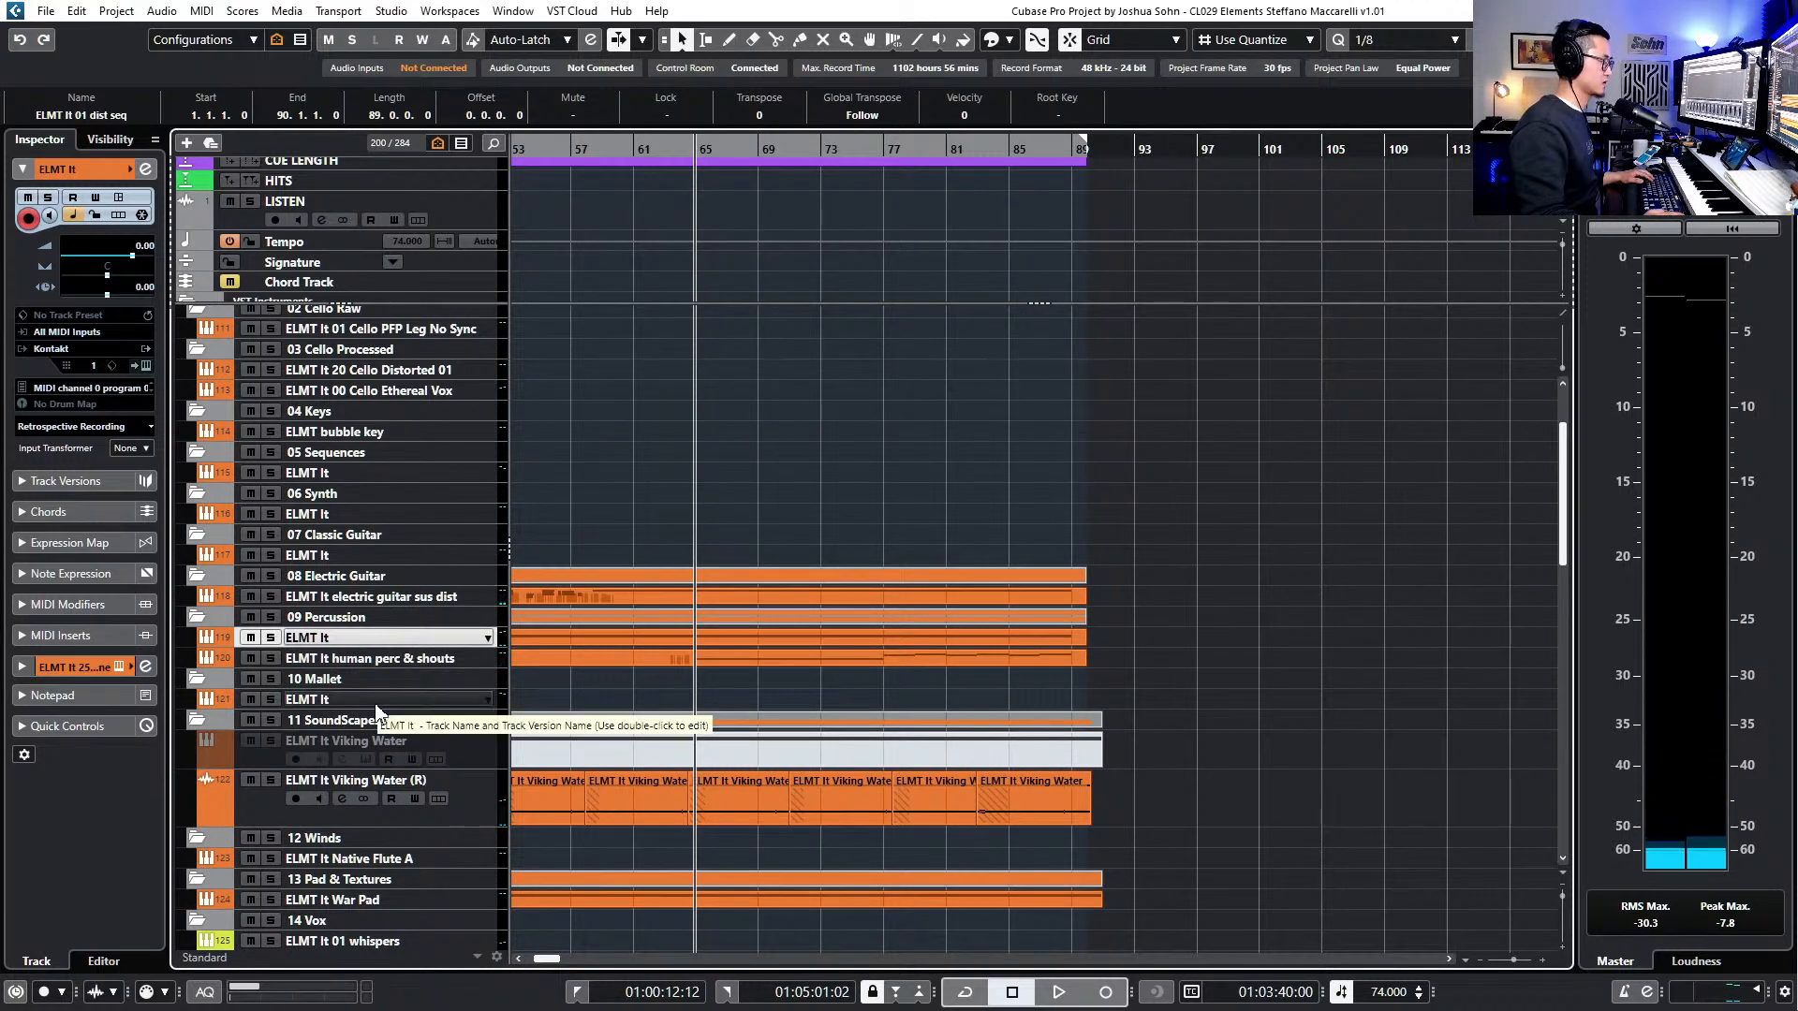
scroll(410, 792, down, 3)
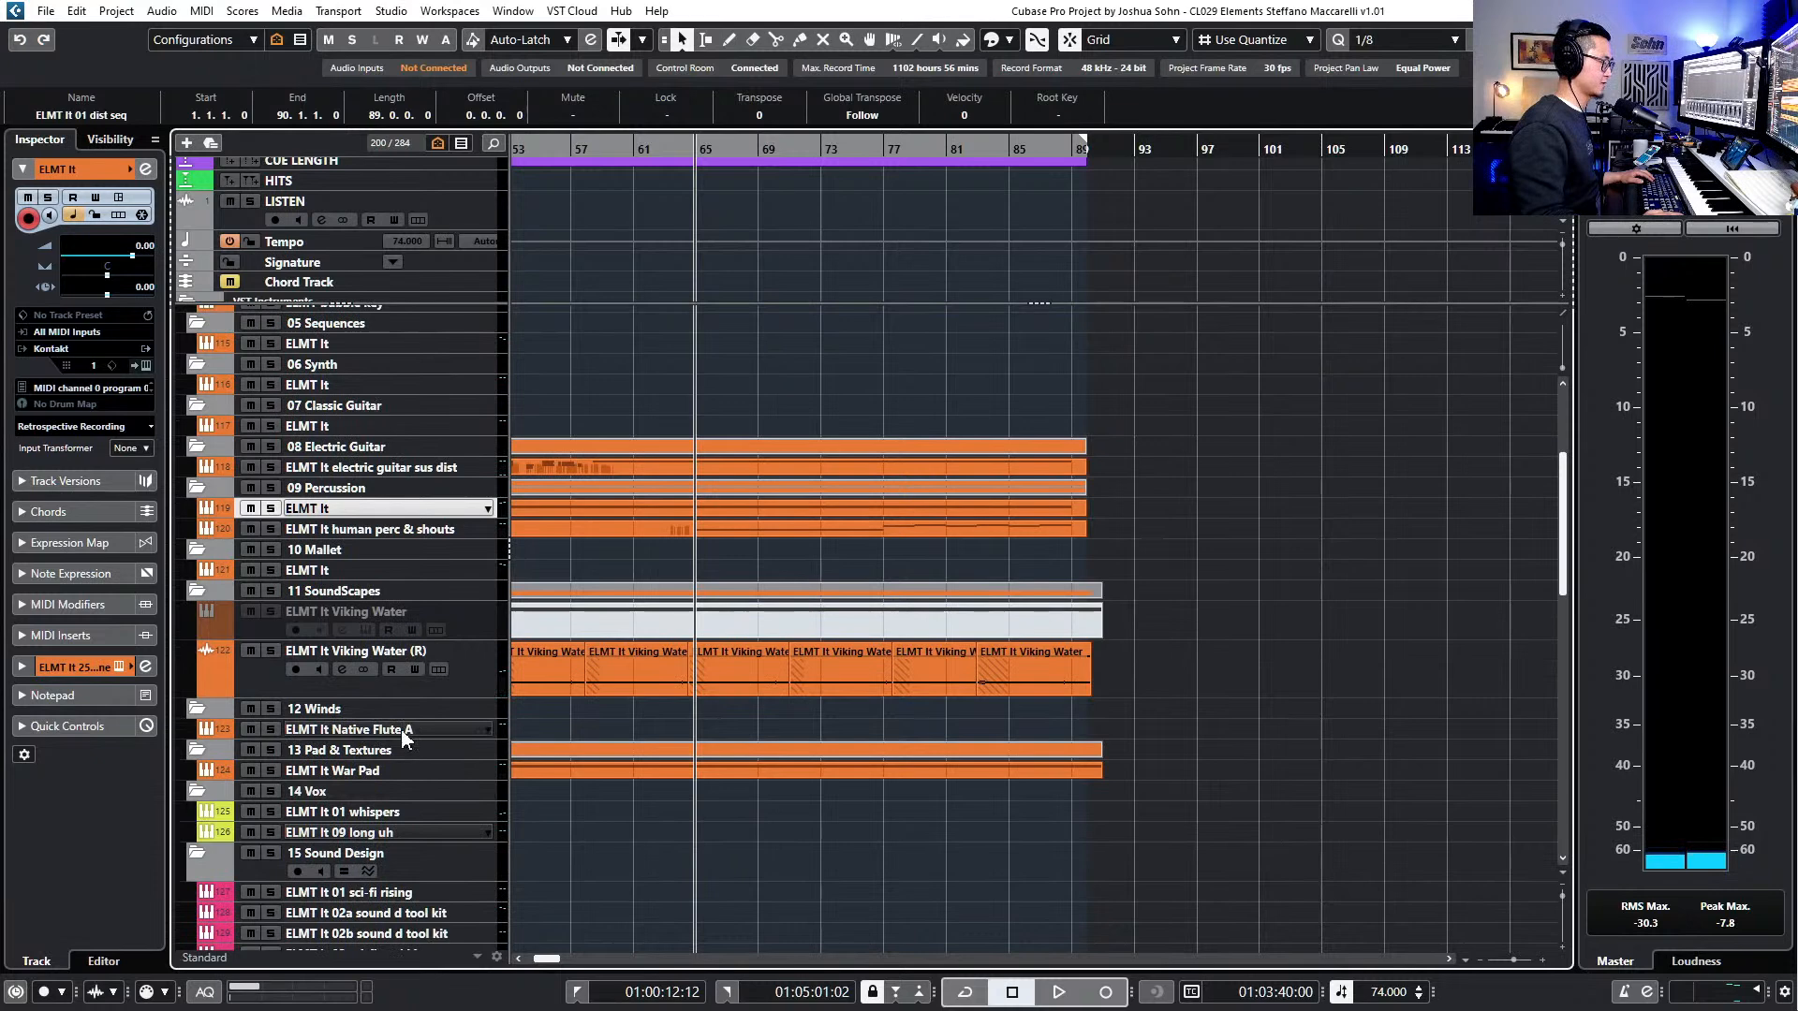
click(401, 830)
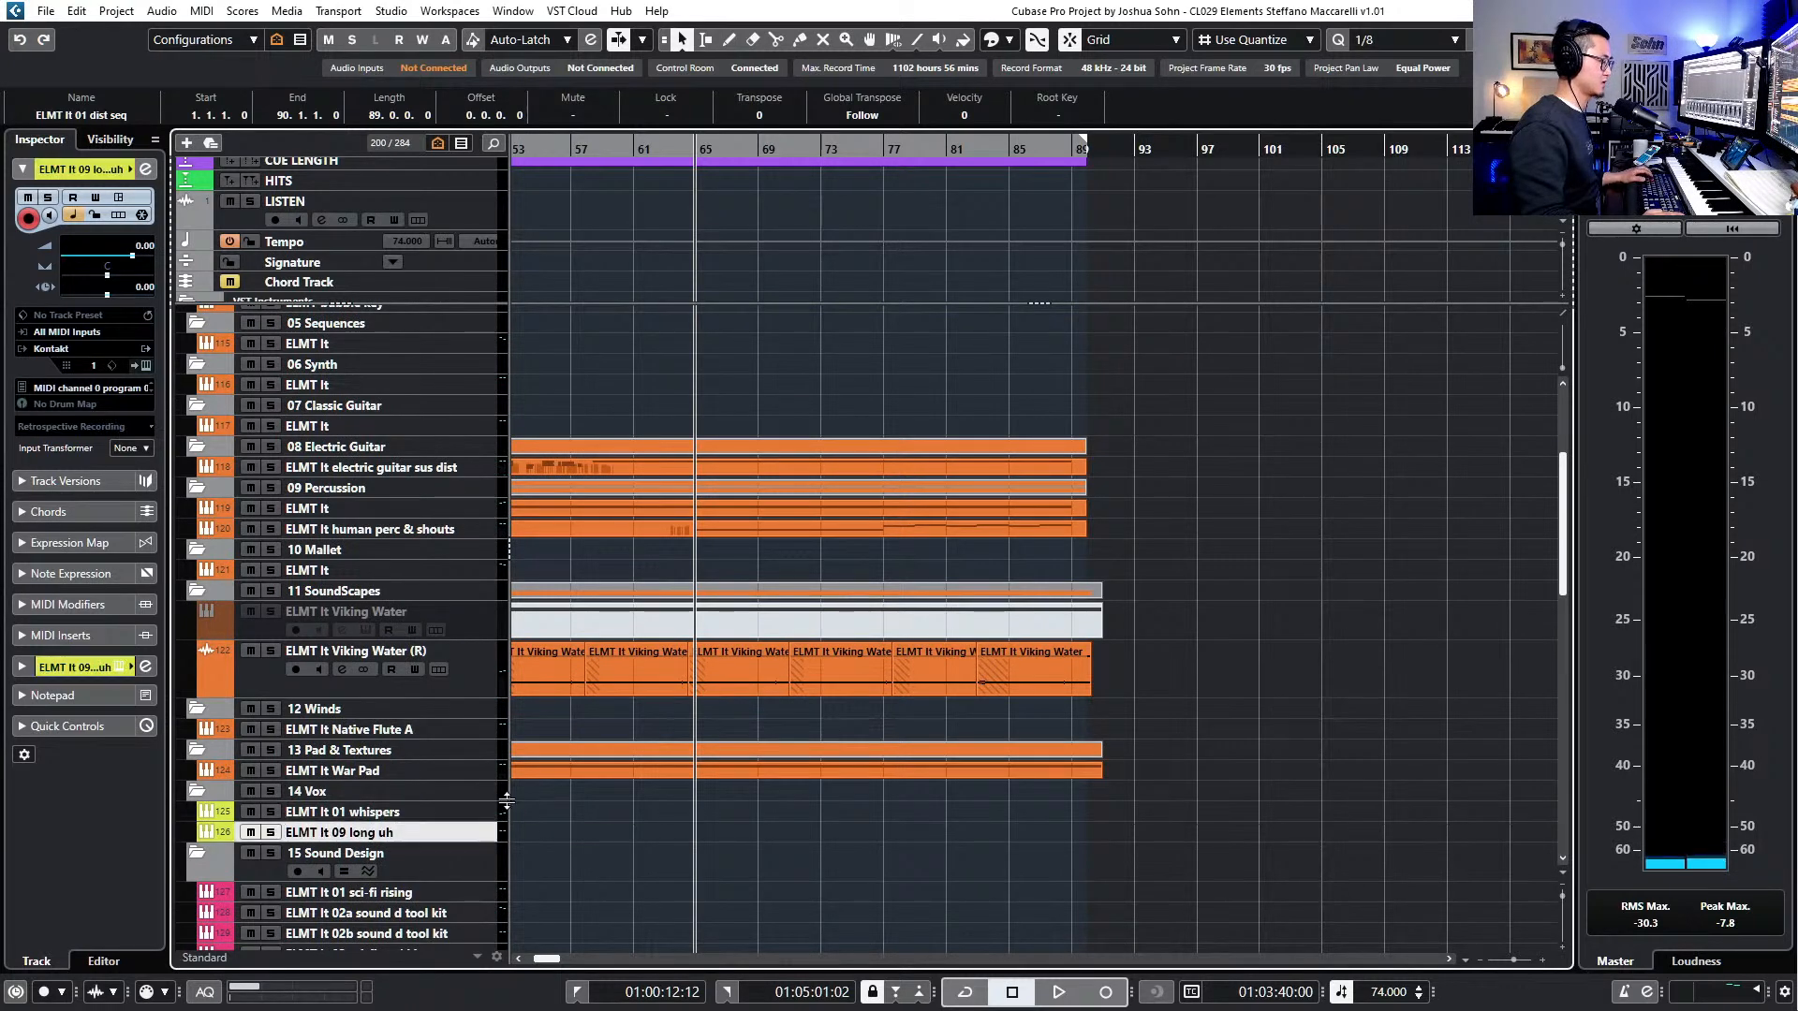
scroll(663, 800, down, 3)
scroll(671, 814, left, 2)
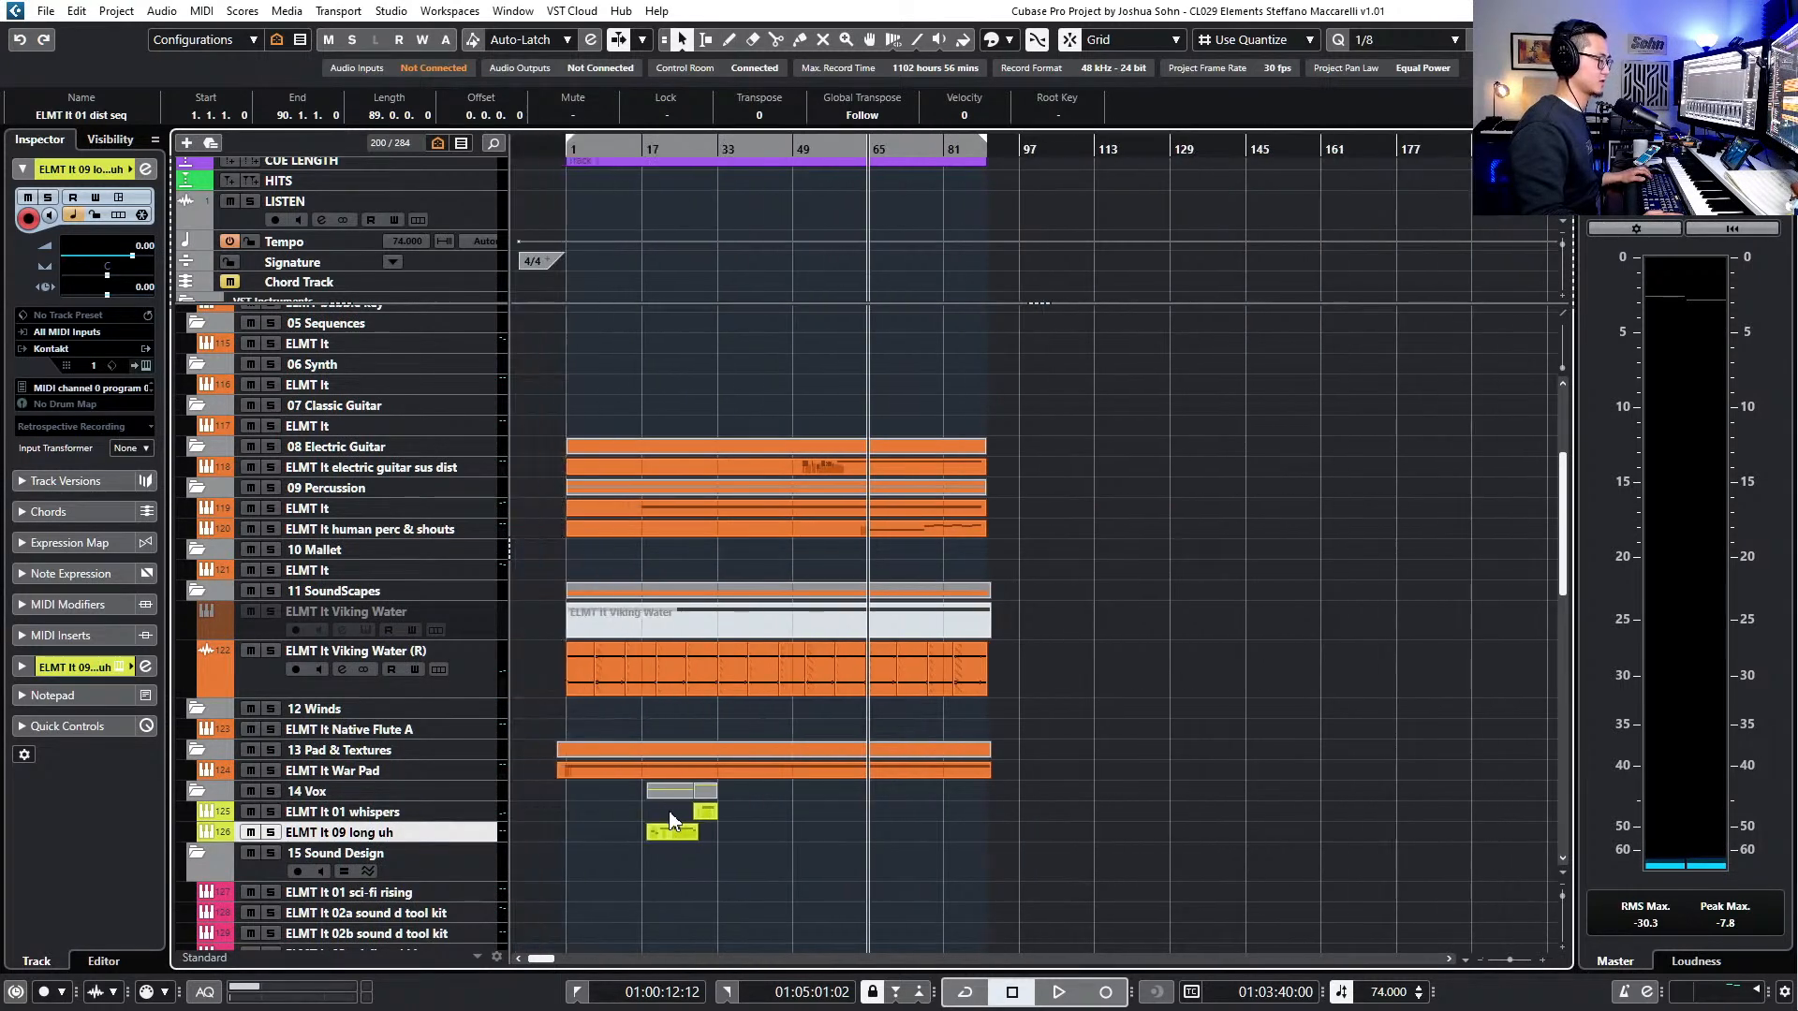
click(736, 814)
click(725, 832)
drag(727, 858, 669, 803)
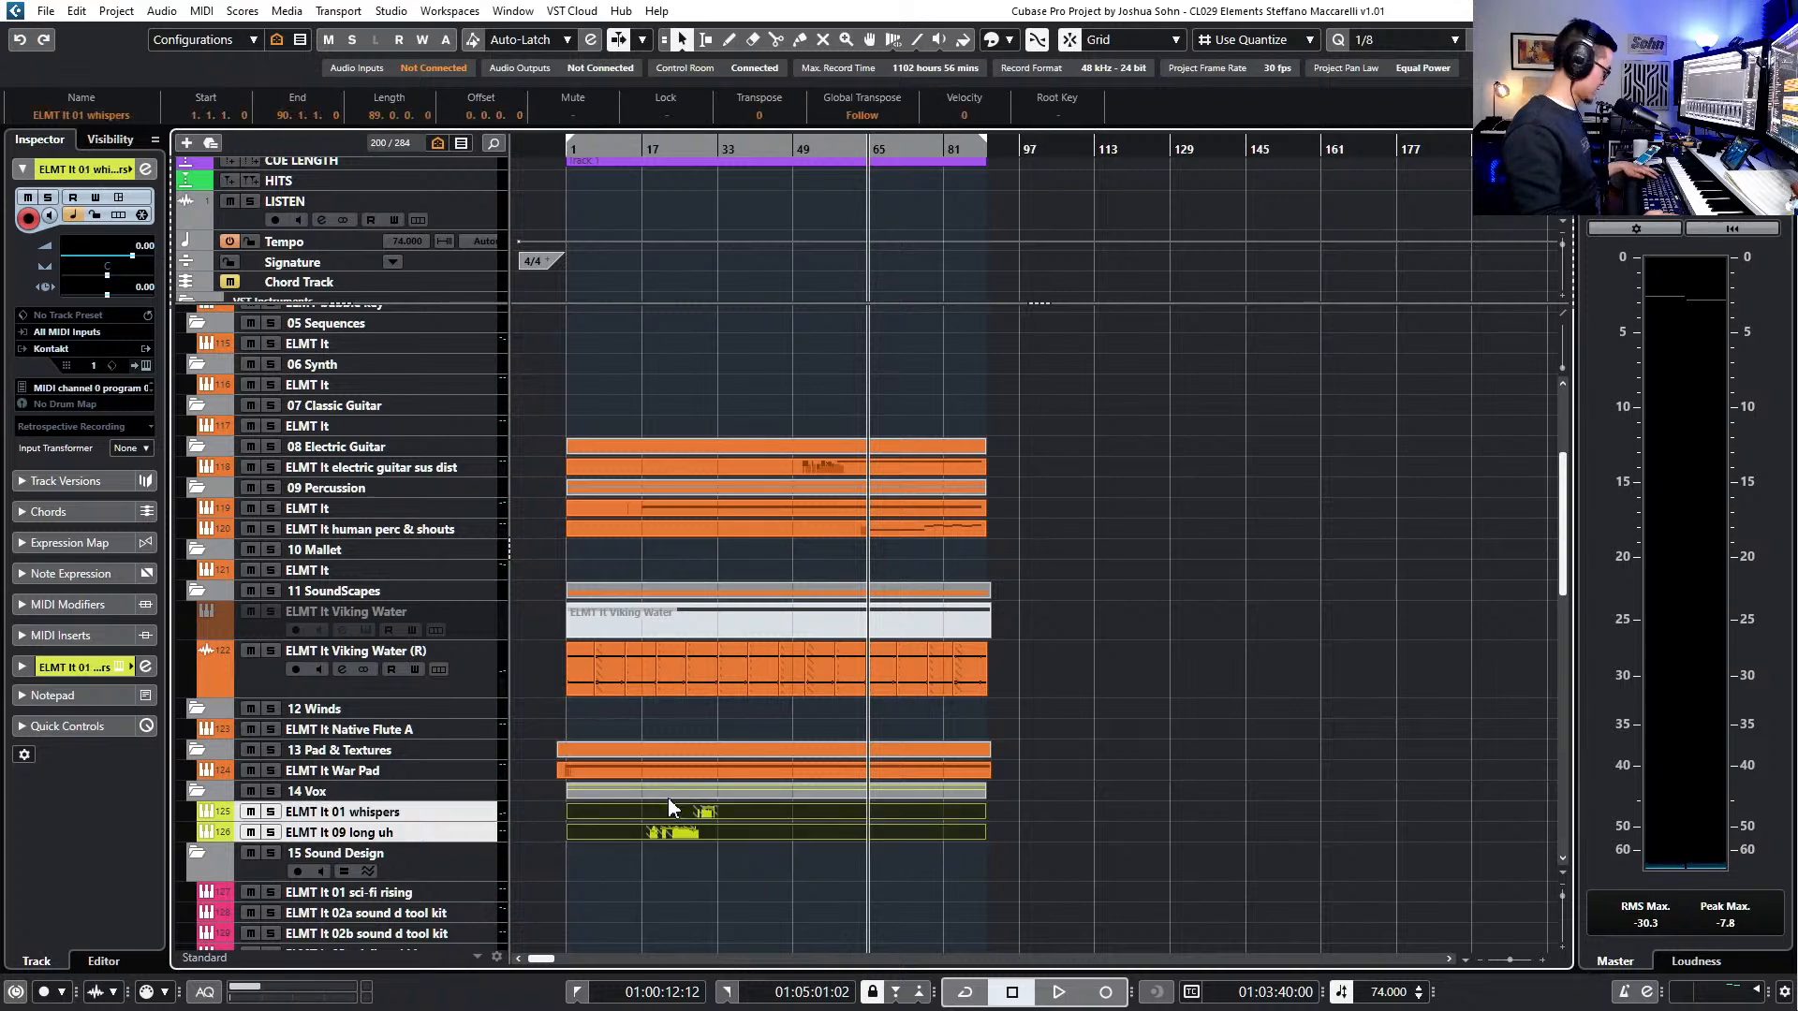
- Open the ELMT lt 01 whispers part in the Key Editor and lengthen its A#1 note to about bar 89
click(764, 873)
double_click(704, 811)
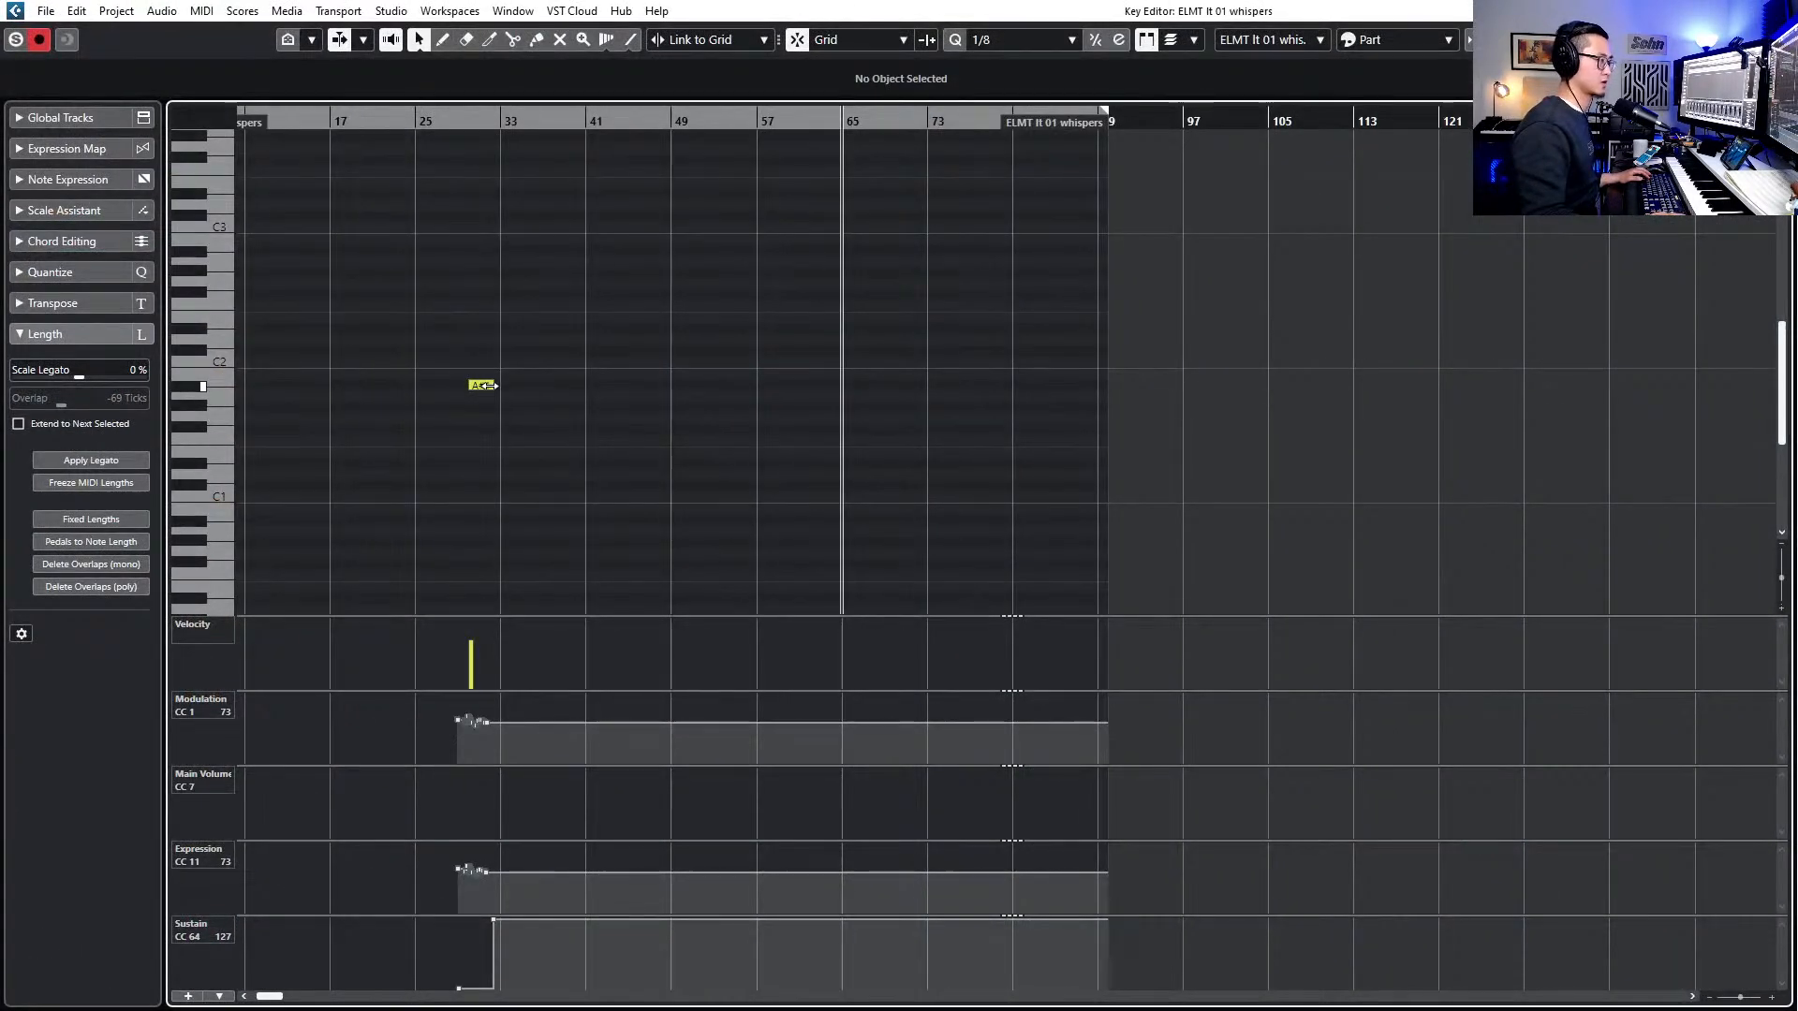
drag(488, 385, 1096, 379)
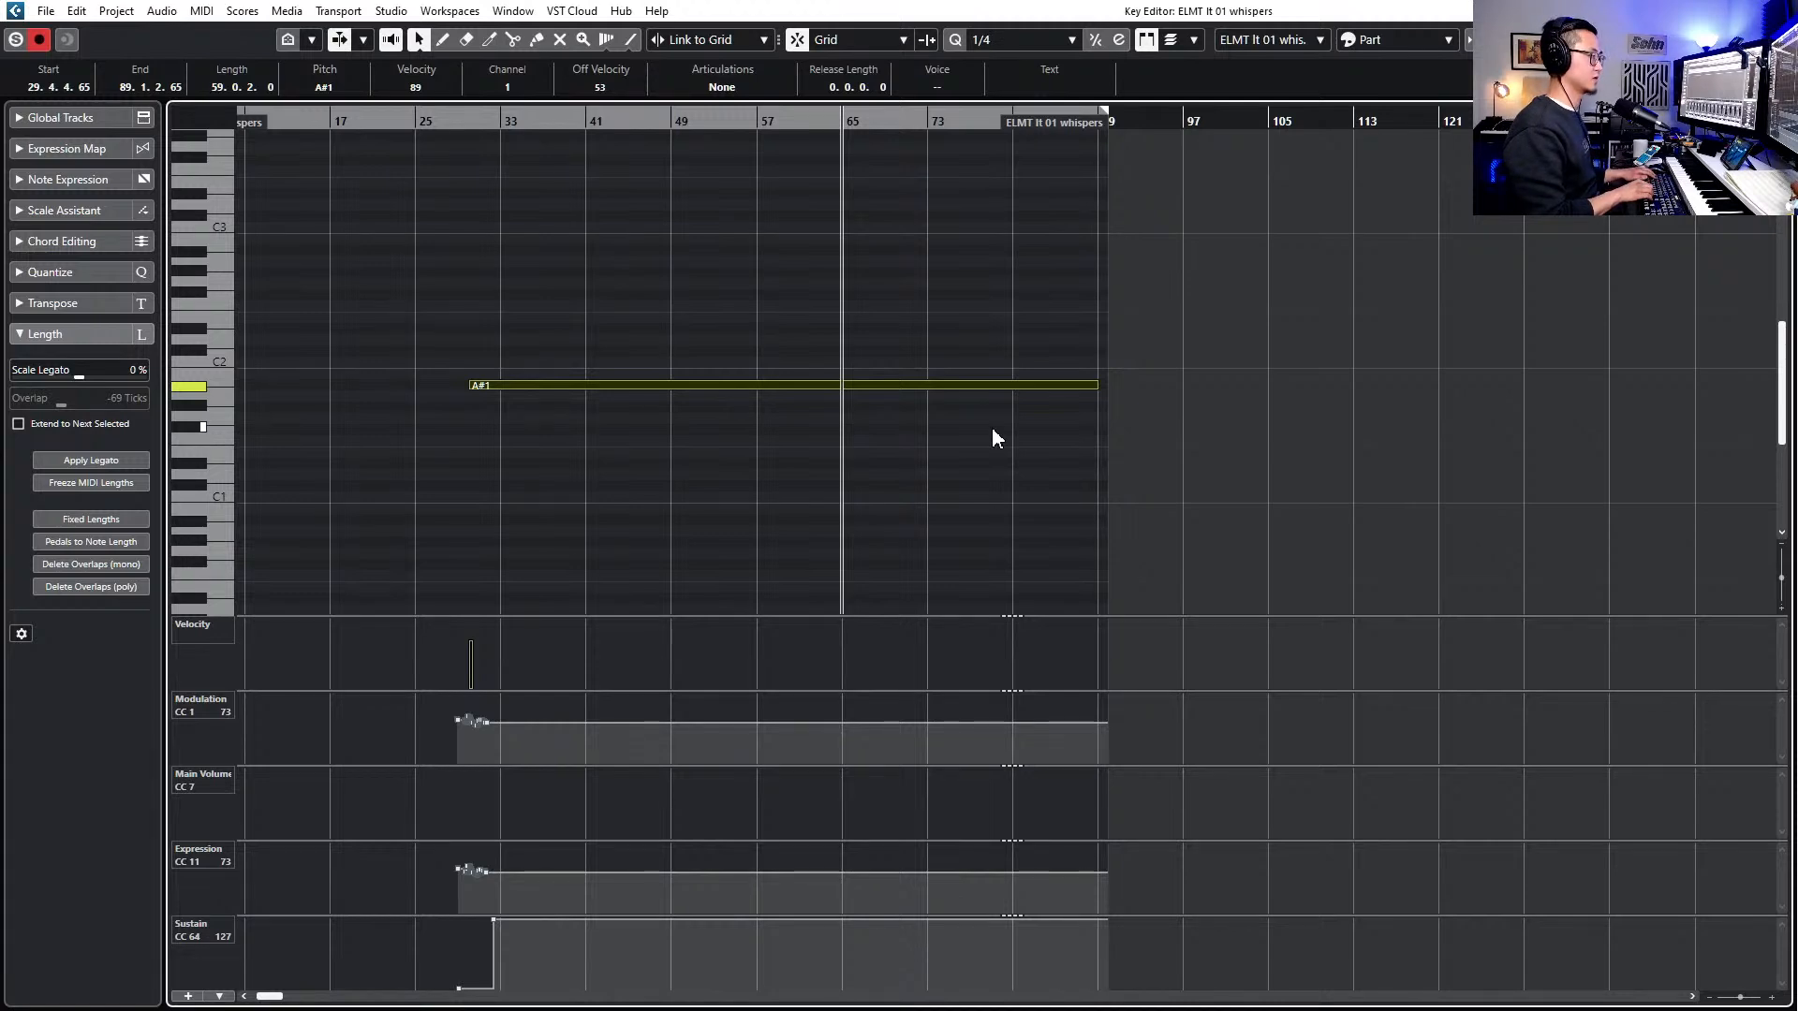
scroll(935, 444, up, 3)
scroll(796, 439, left, 4)
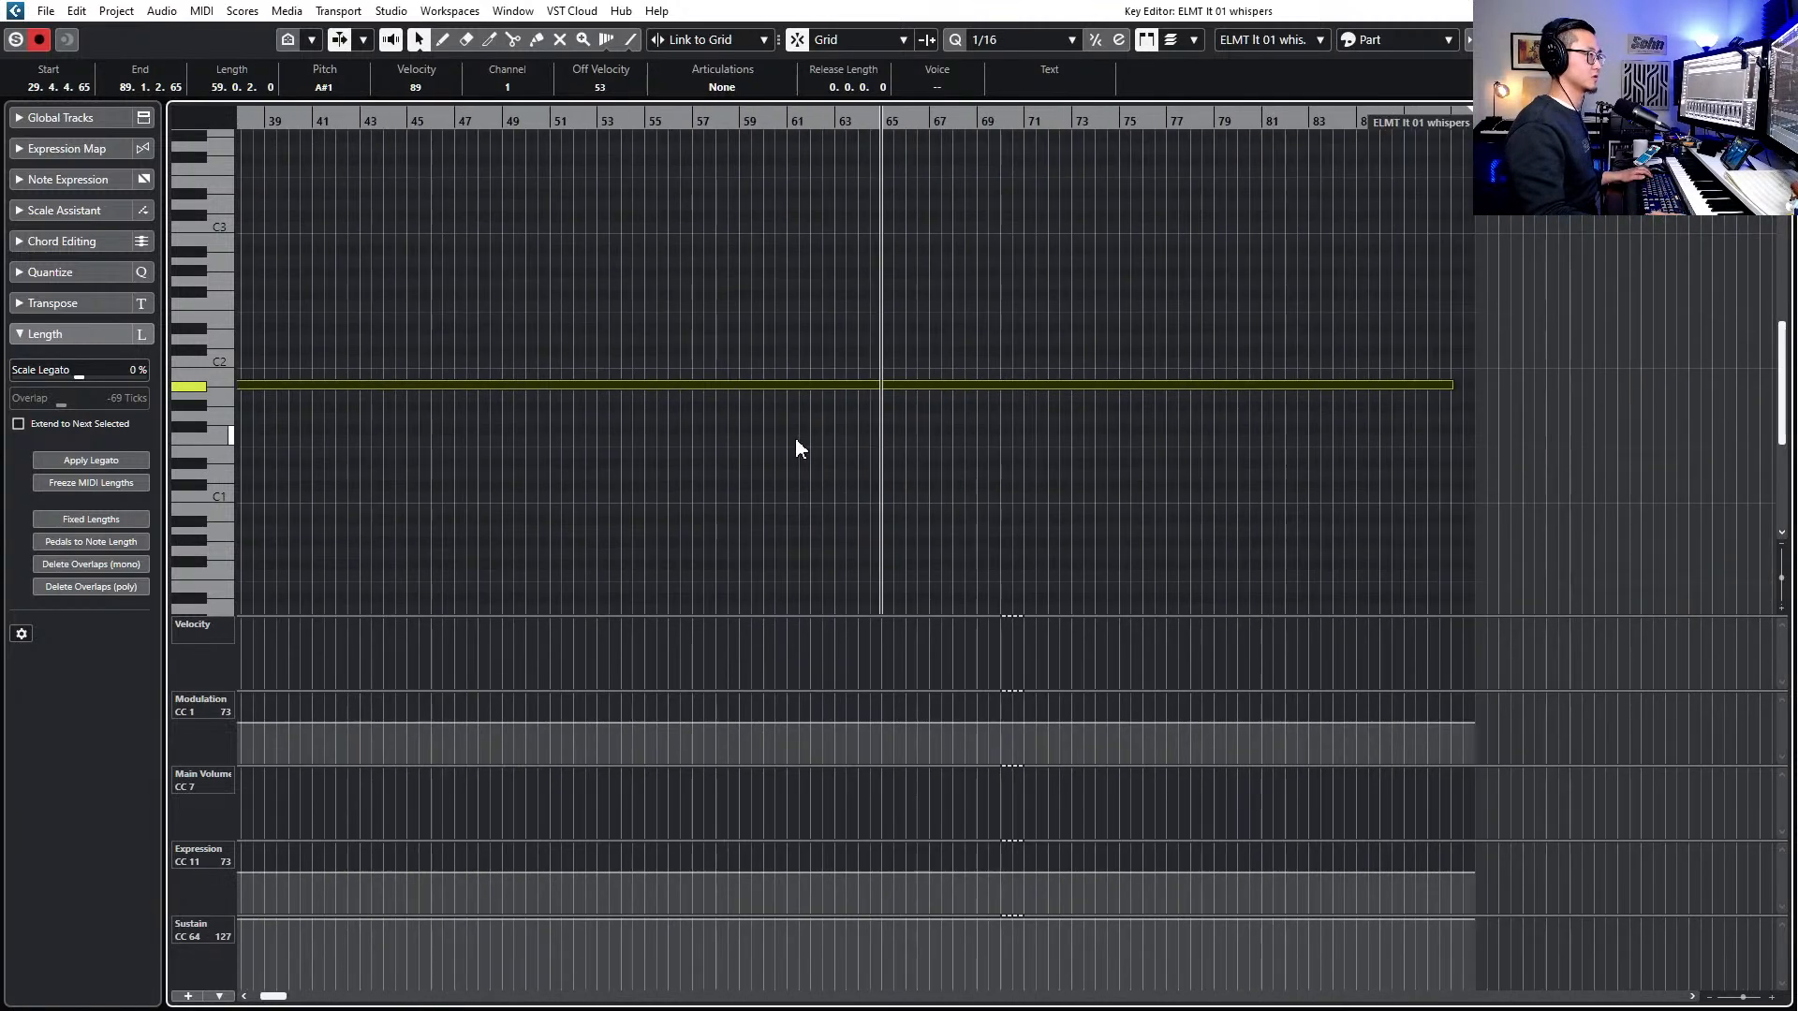
- Draw rising Expression and Modulation ramps in the whispers part from about bar 65 towards the end, then close the editor
scroll(592, 299, down, 3)
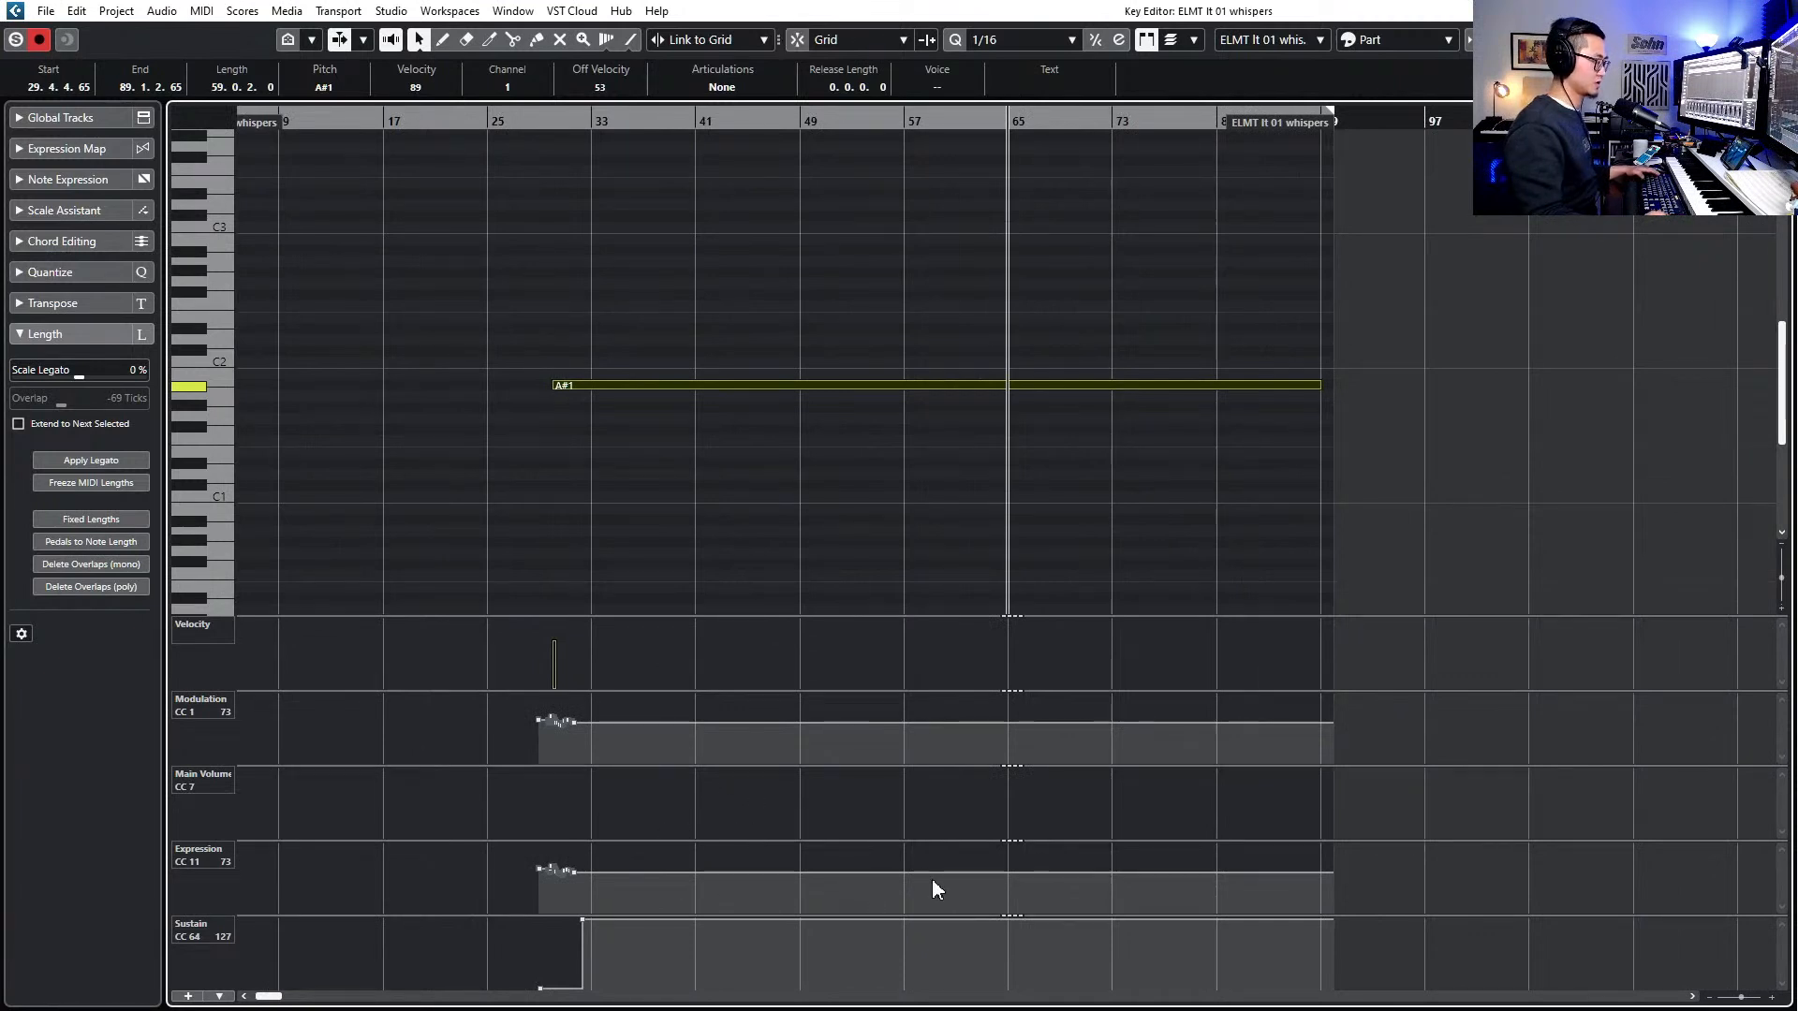
right_click(896, 869)
click(1092, 877)
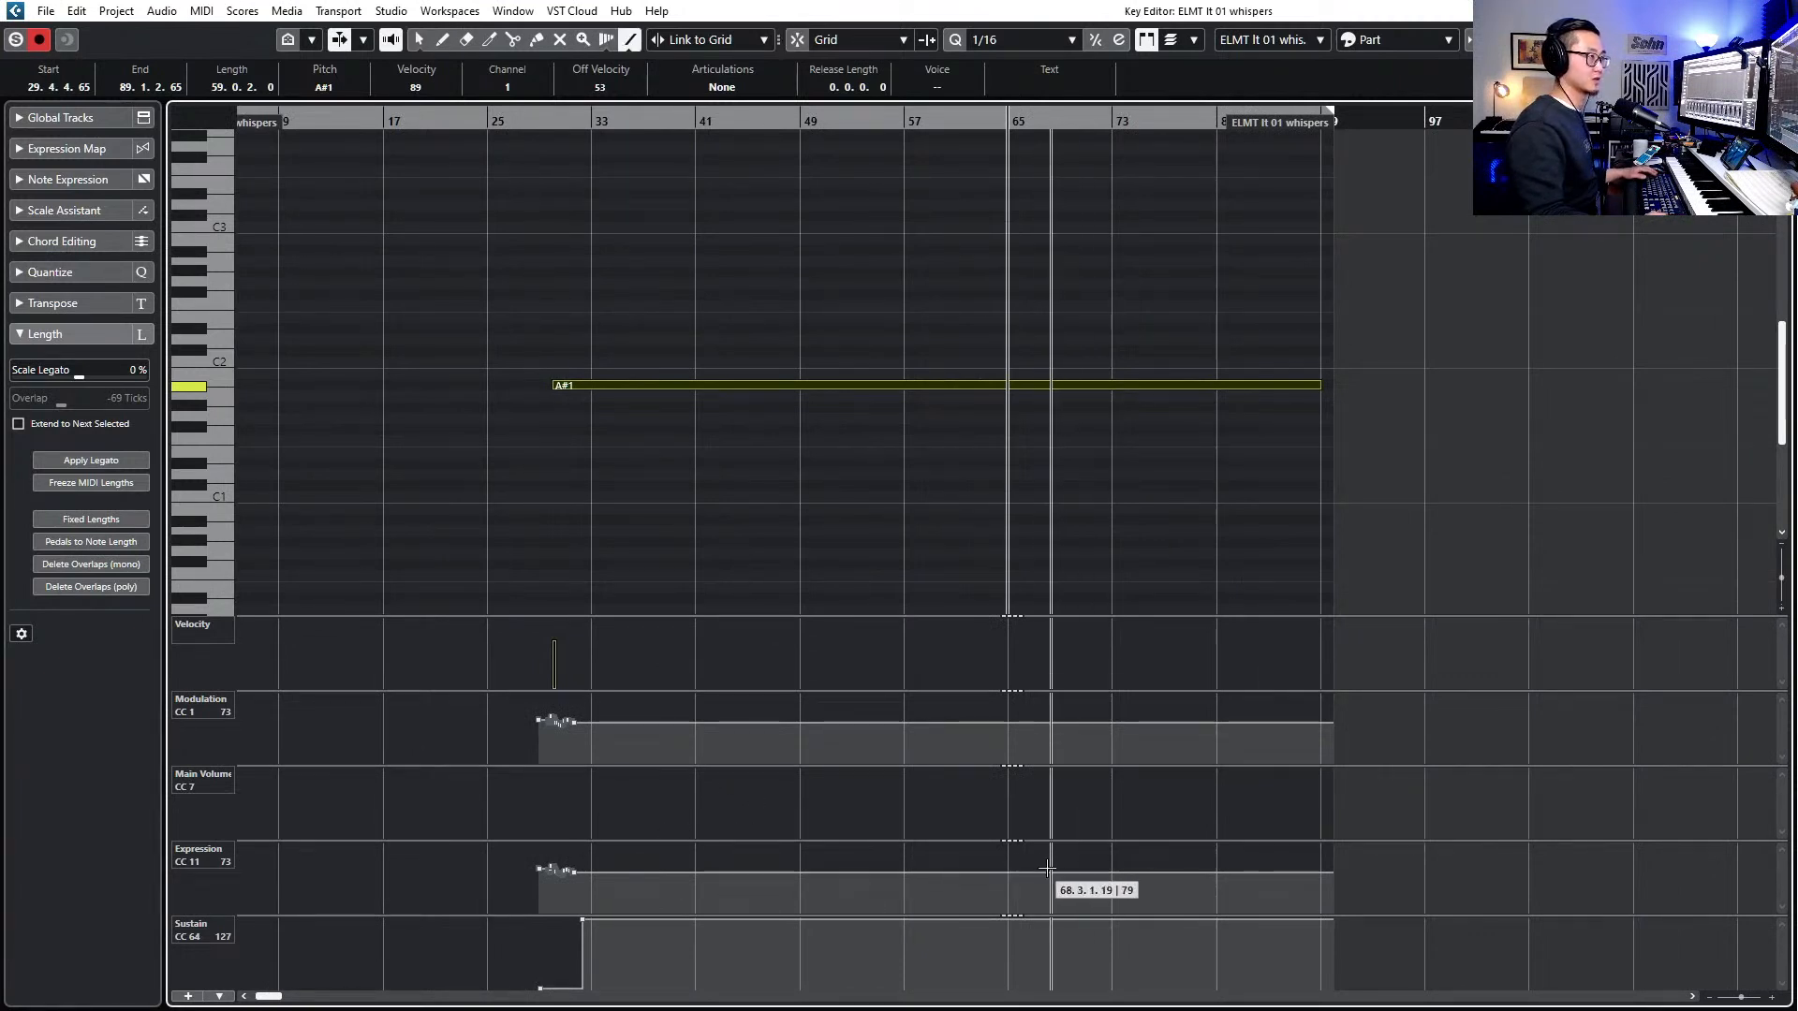
drag(1005, 870, 1348, 845)
key(space)
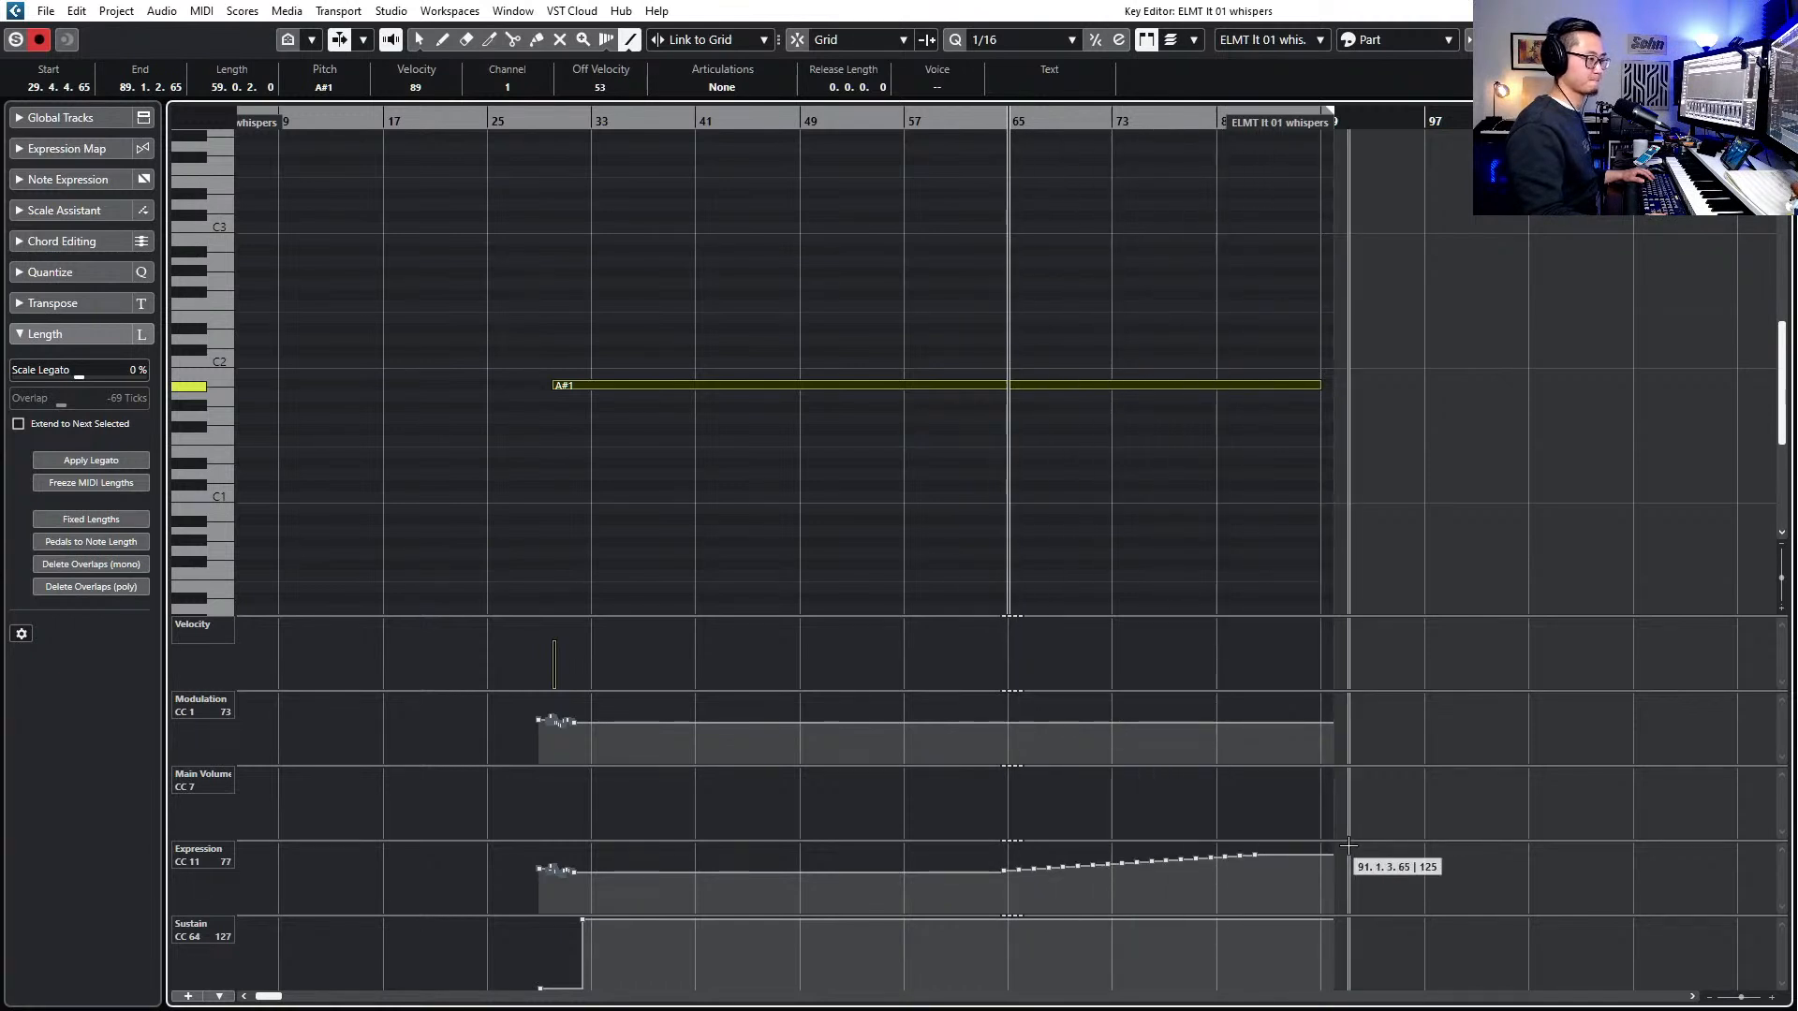
drag(985, 724, 1225, 718)
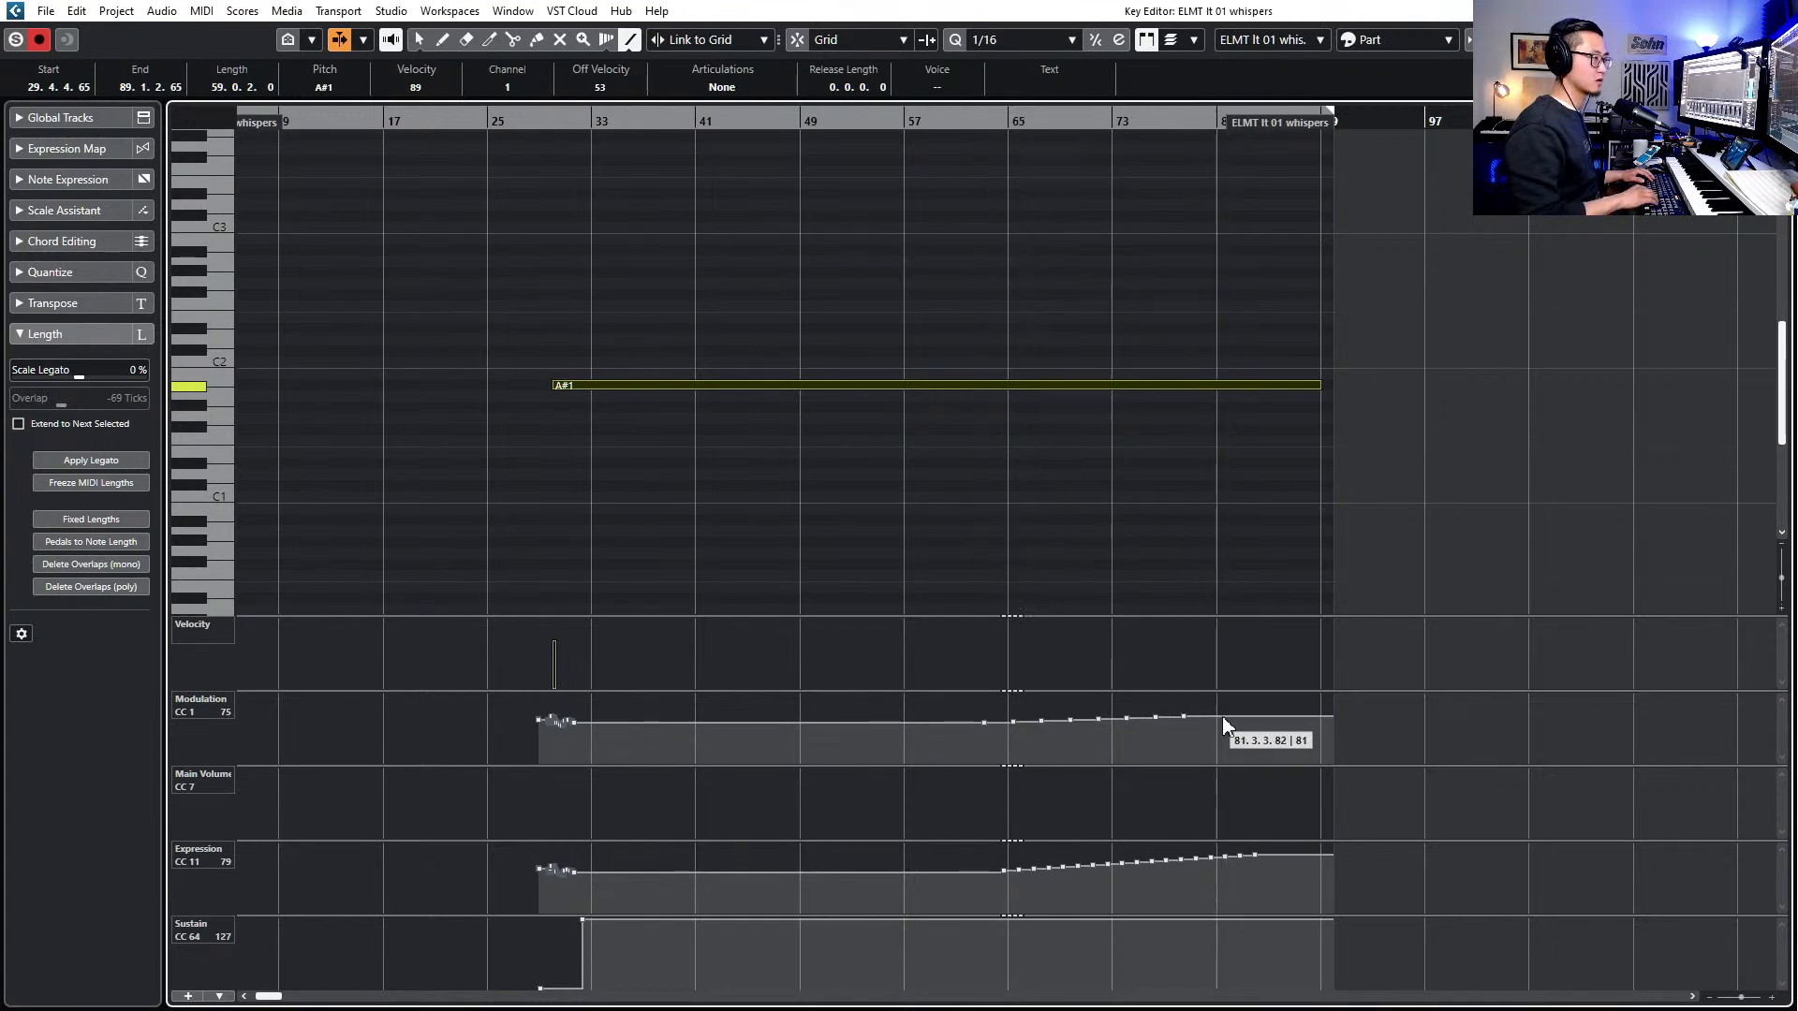
key(Return)
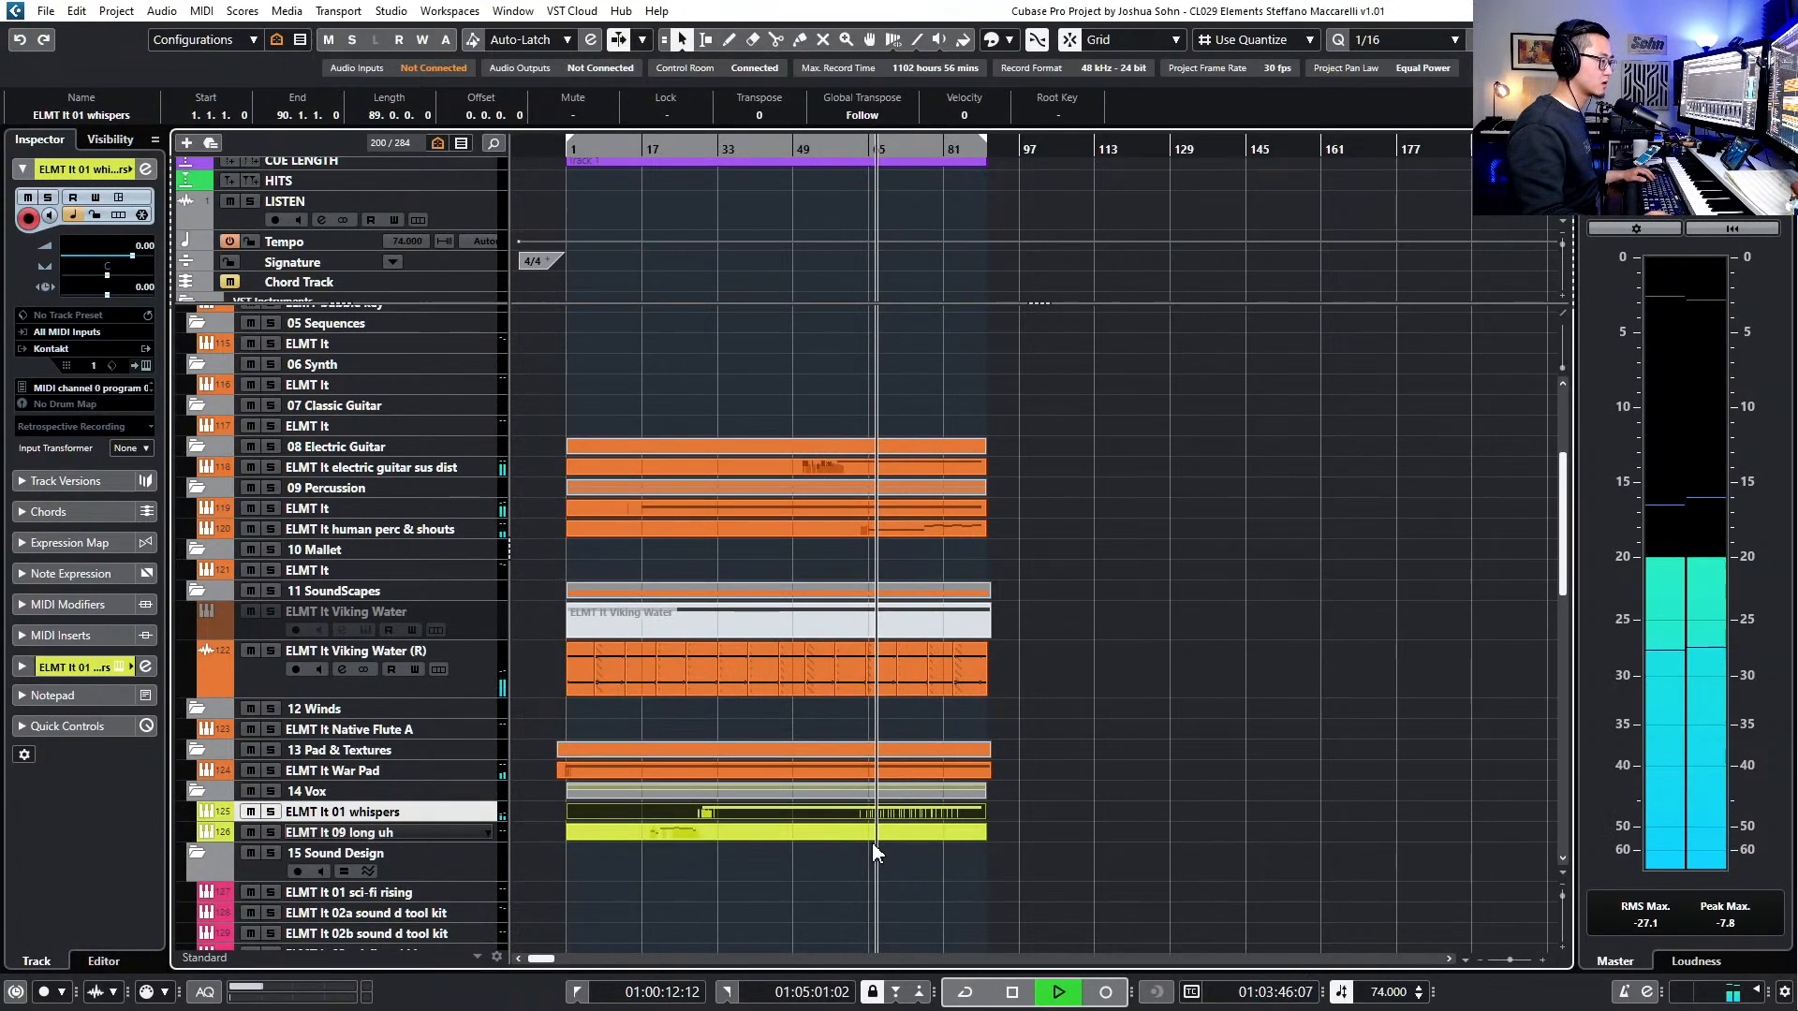
- Open the ELMT lt 09 long uh part in the Key Editor and lengthen its last A#2 note to about bar 88.4
scroll(881, 847, up, 3)
scroll(880, 842, down, 5)
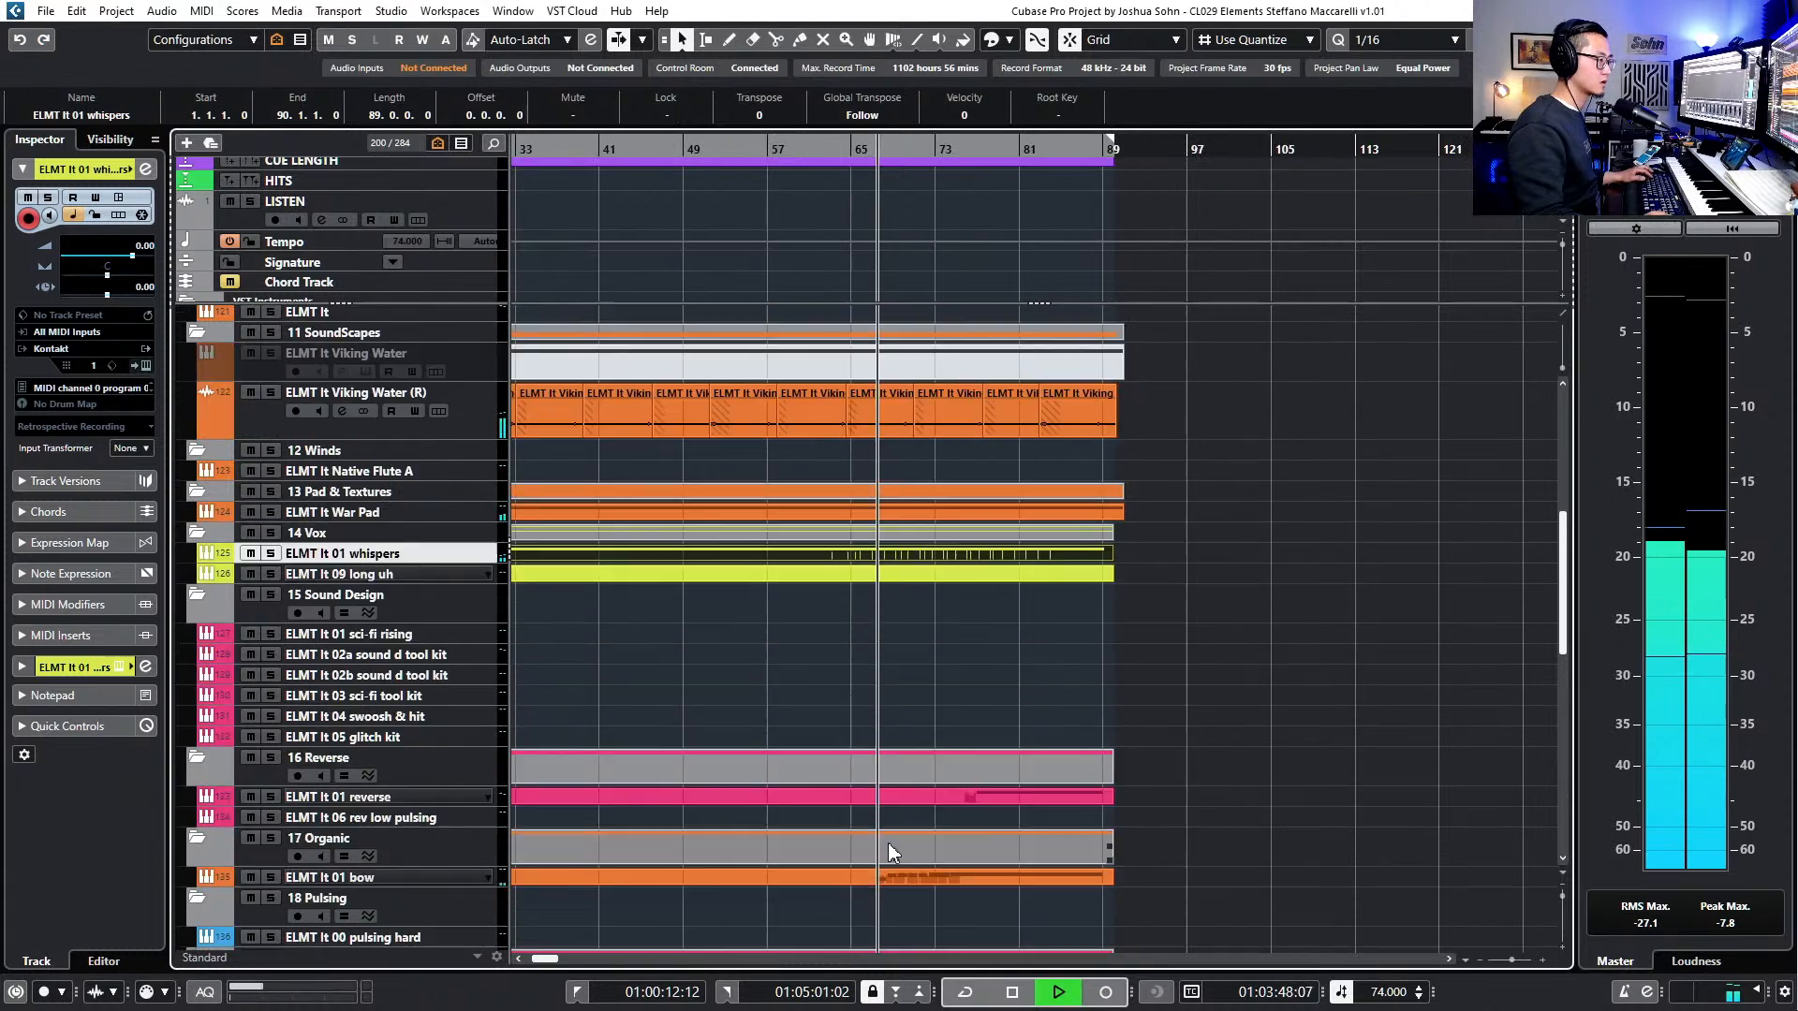
scroll(894, 834, up, 3)
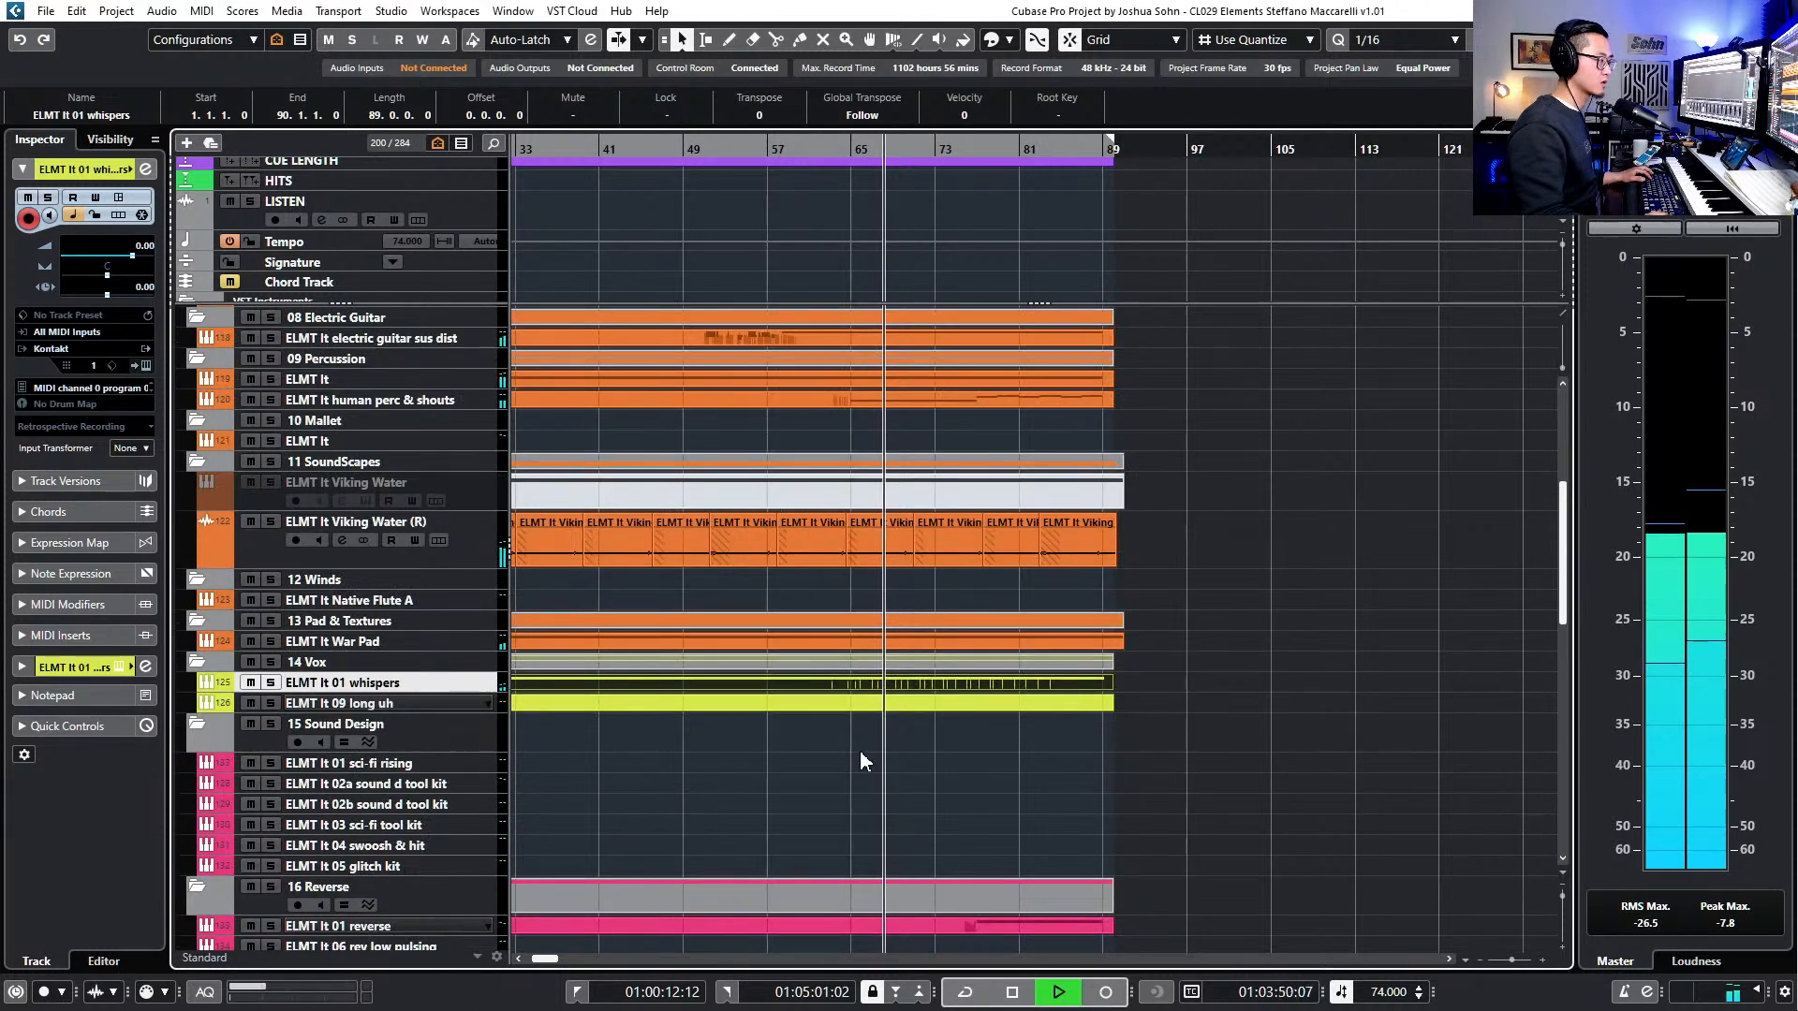
click(880, 704)
double_click(884, 704)
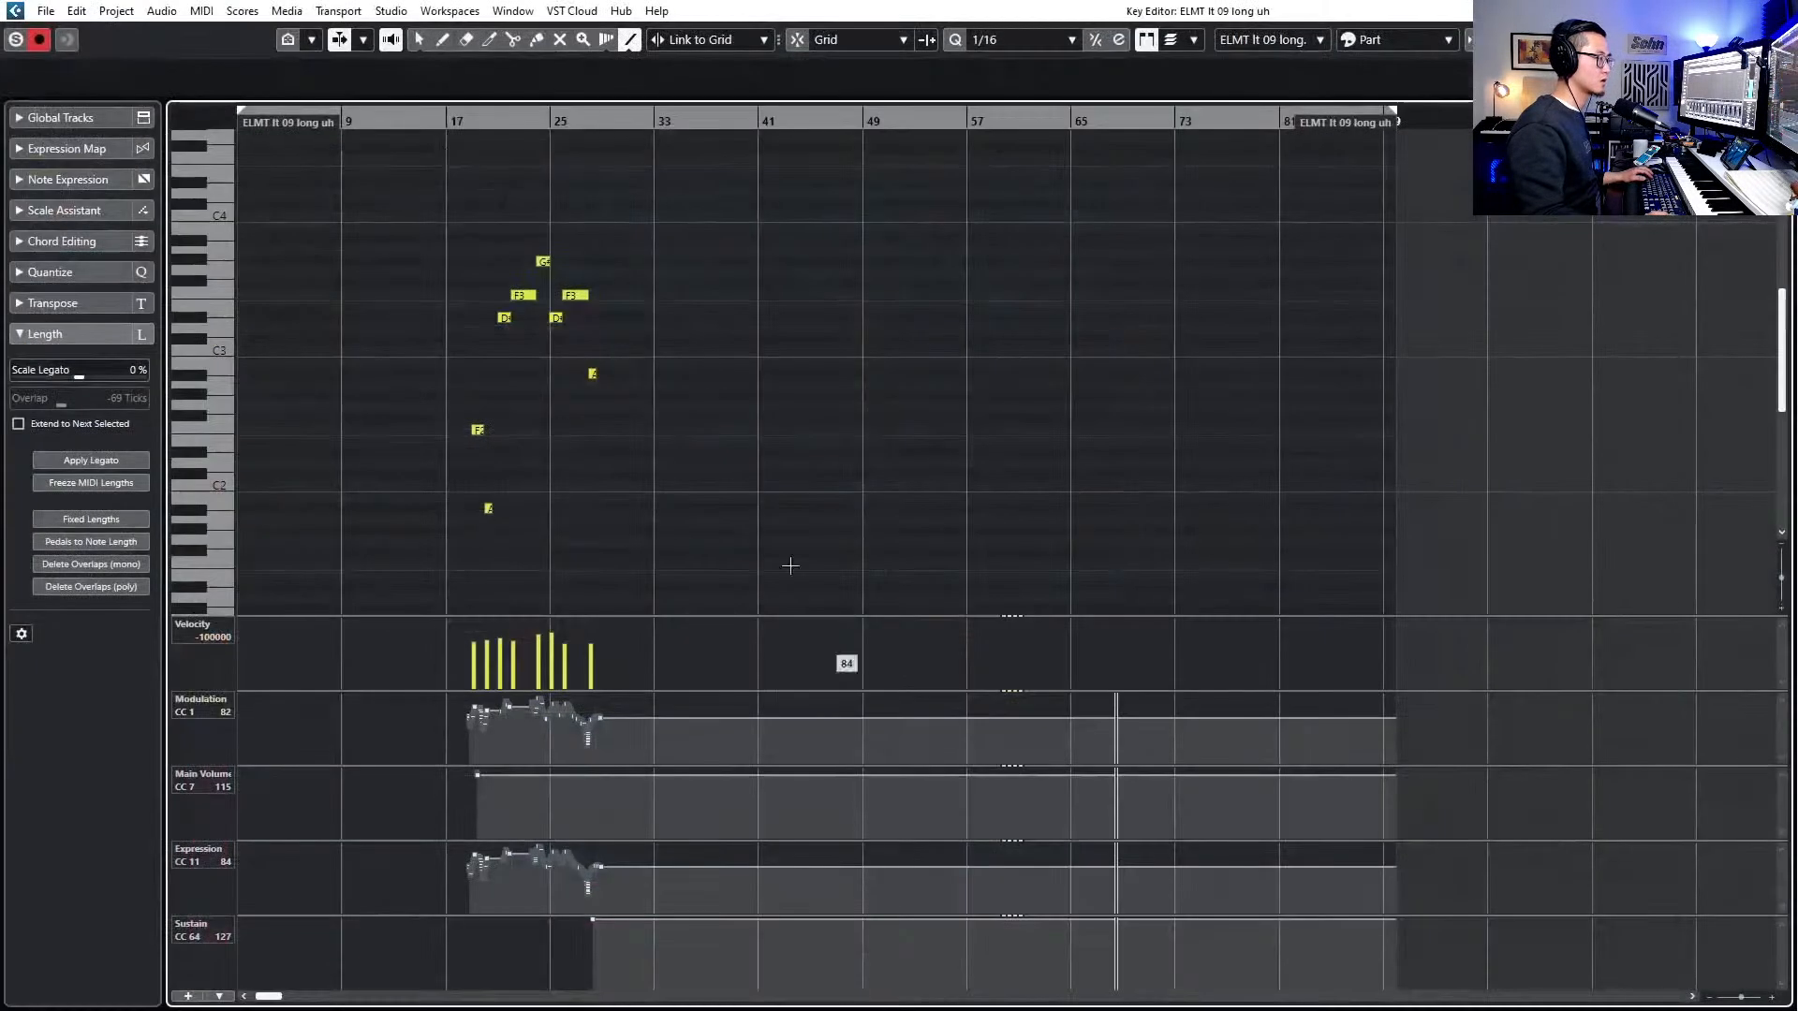
scroll(443, 348, up, 2)
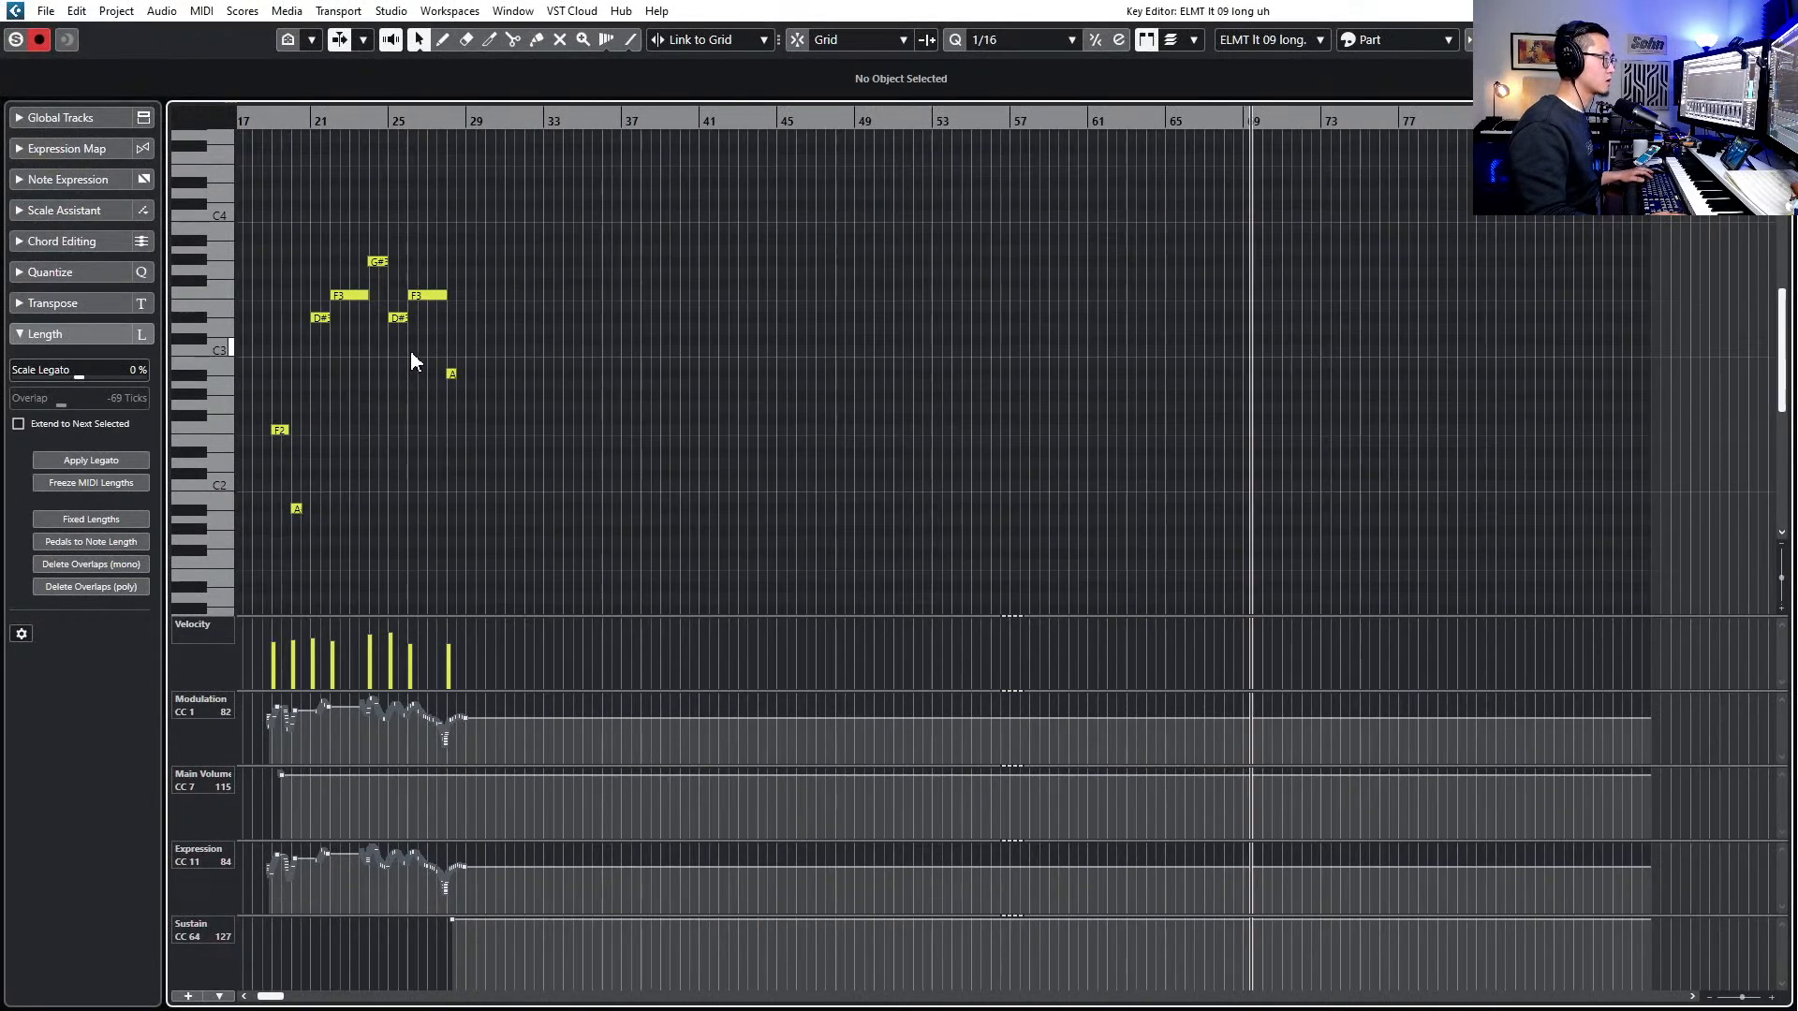
click(452, 373)
drag(457, 373, 1629, 367)
scroll(1538, 403, up, 3)
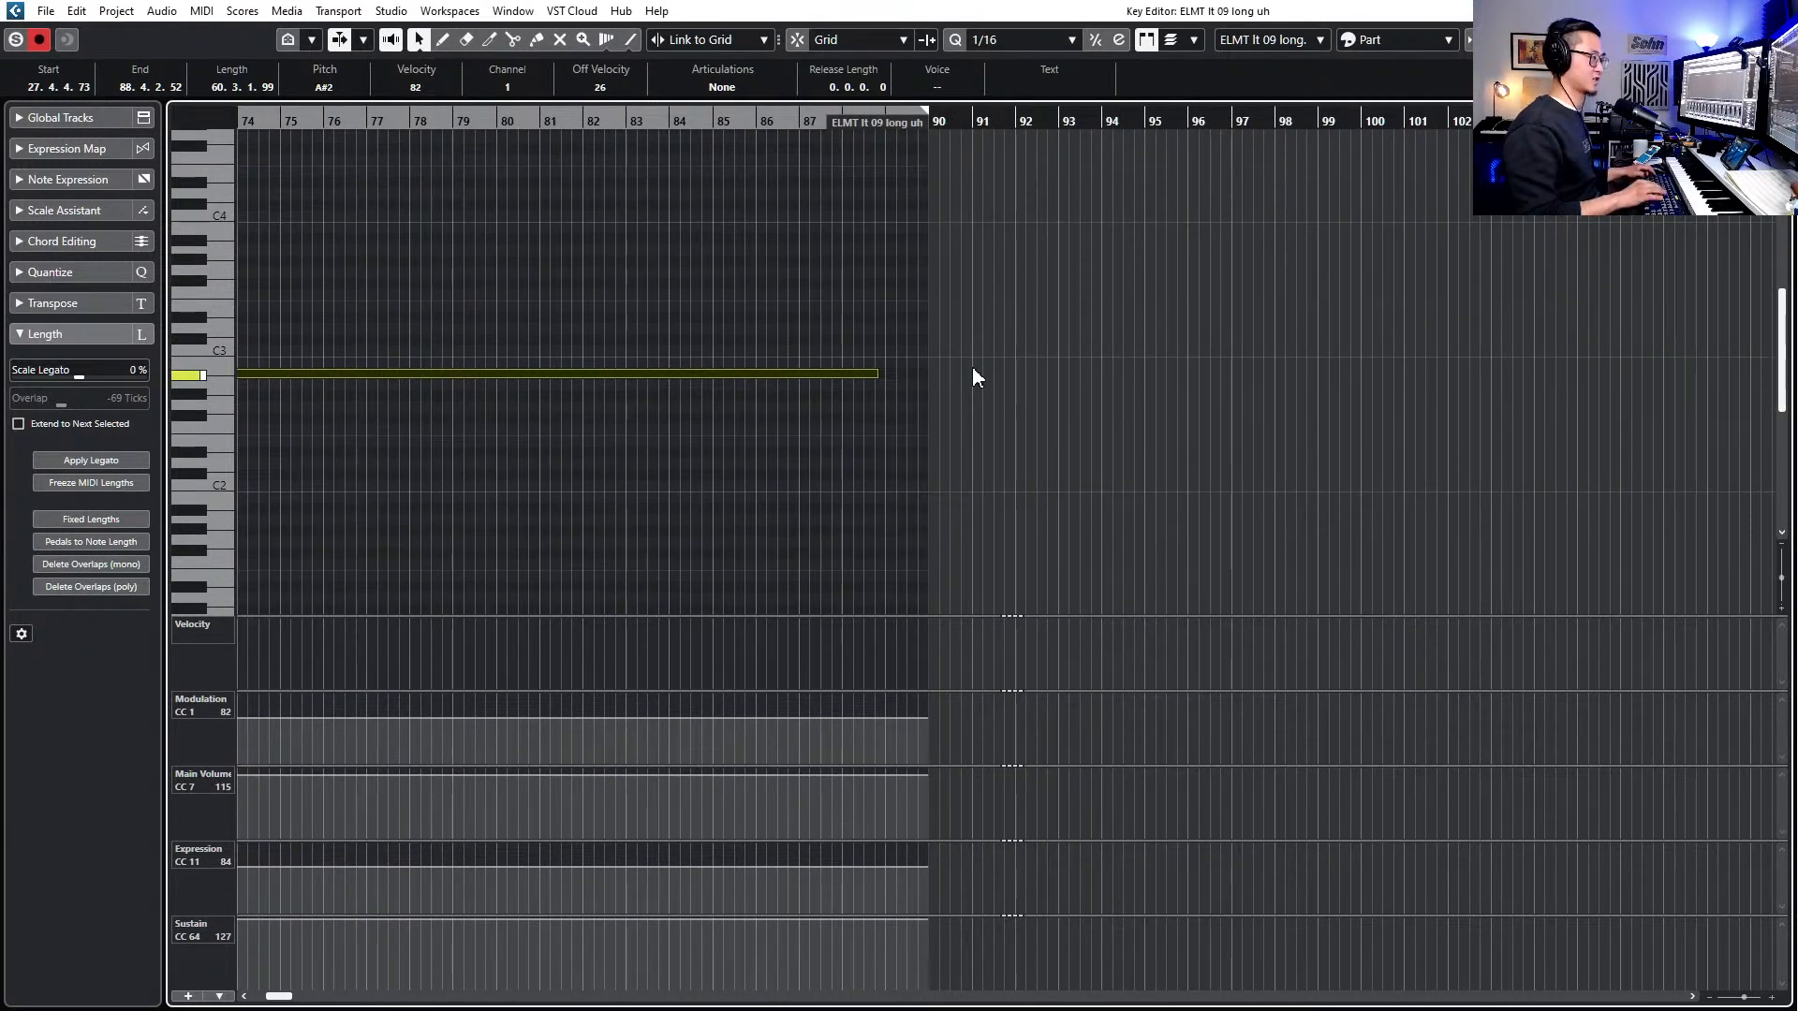
- Quantize the long A#2 note to 1/16 and extend its end to bar 89
key(q)
key(alt+shift+Right)
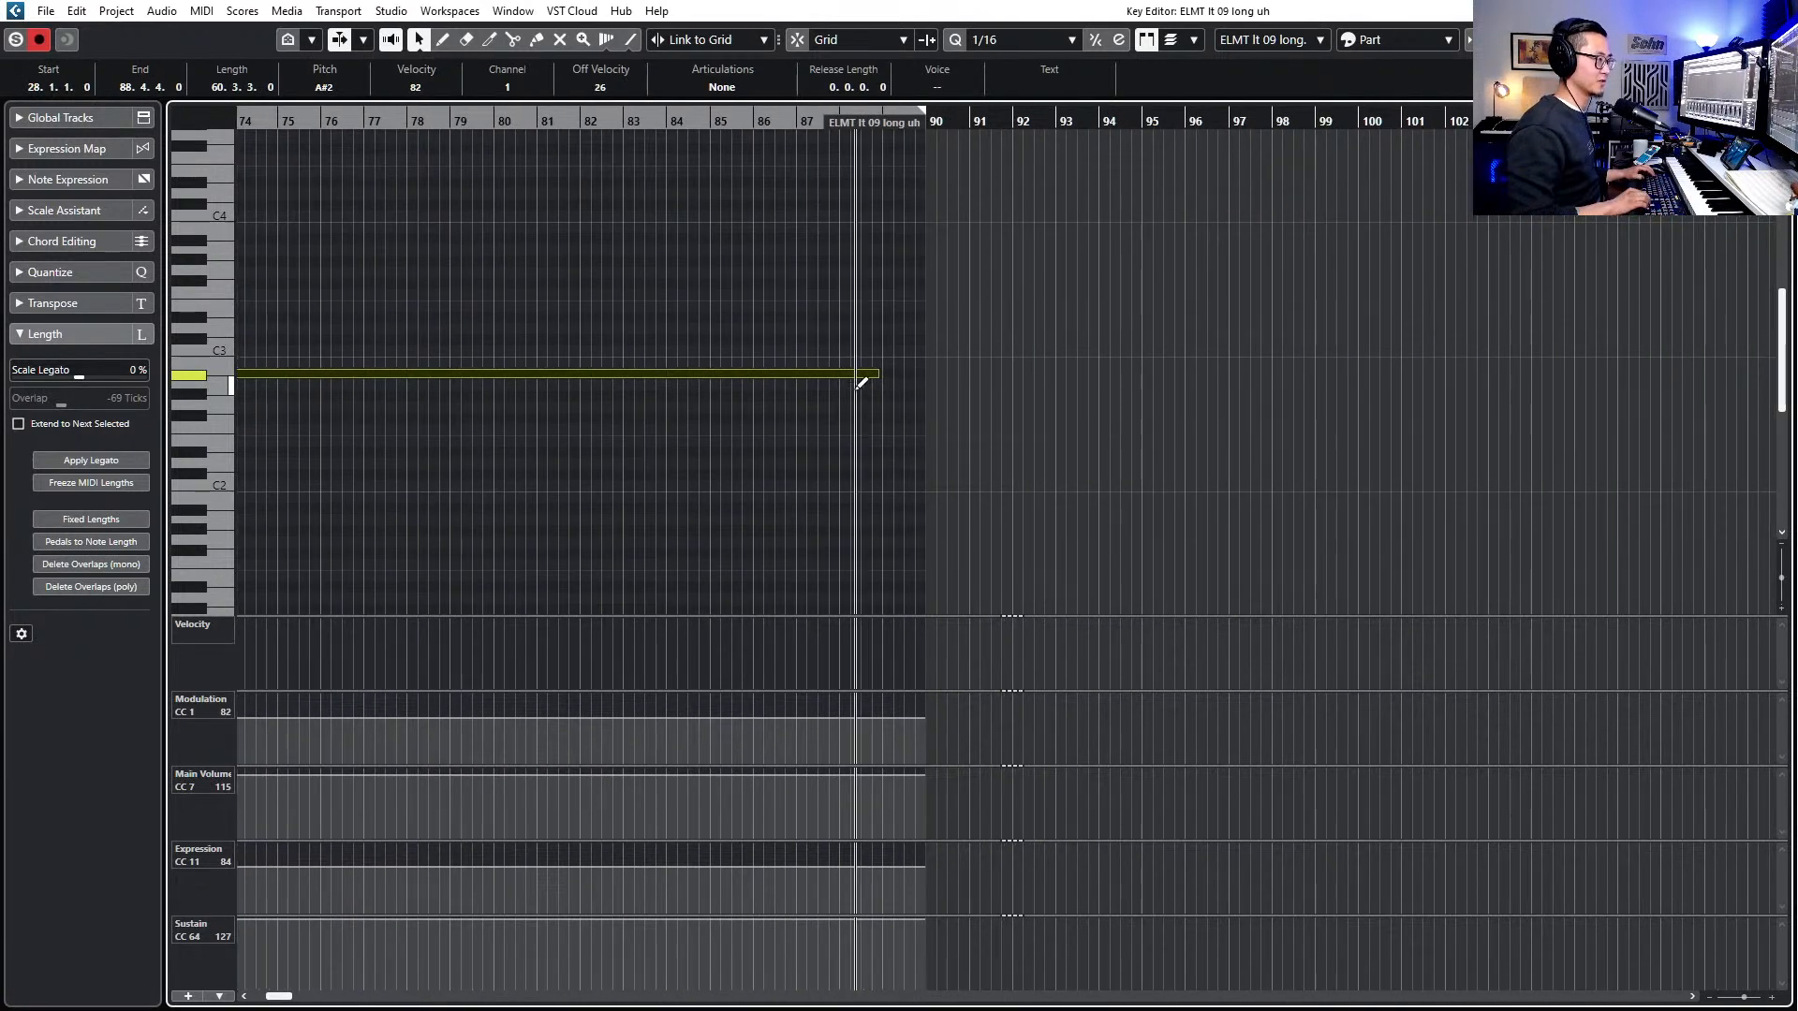
key(alt+shift+Right)
- Play the long uh part with the arrangement from around bar 65 and close the editor
key(space)
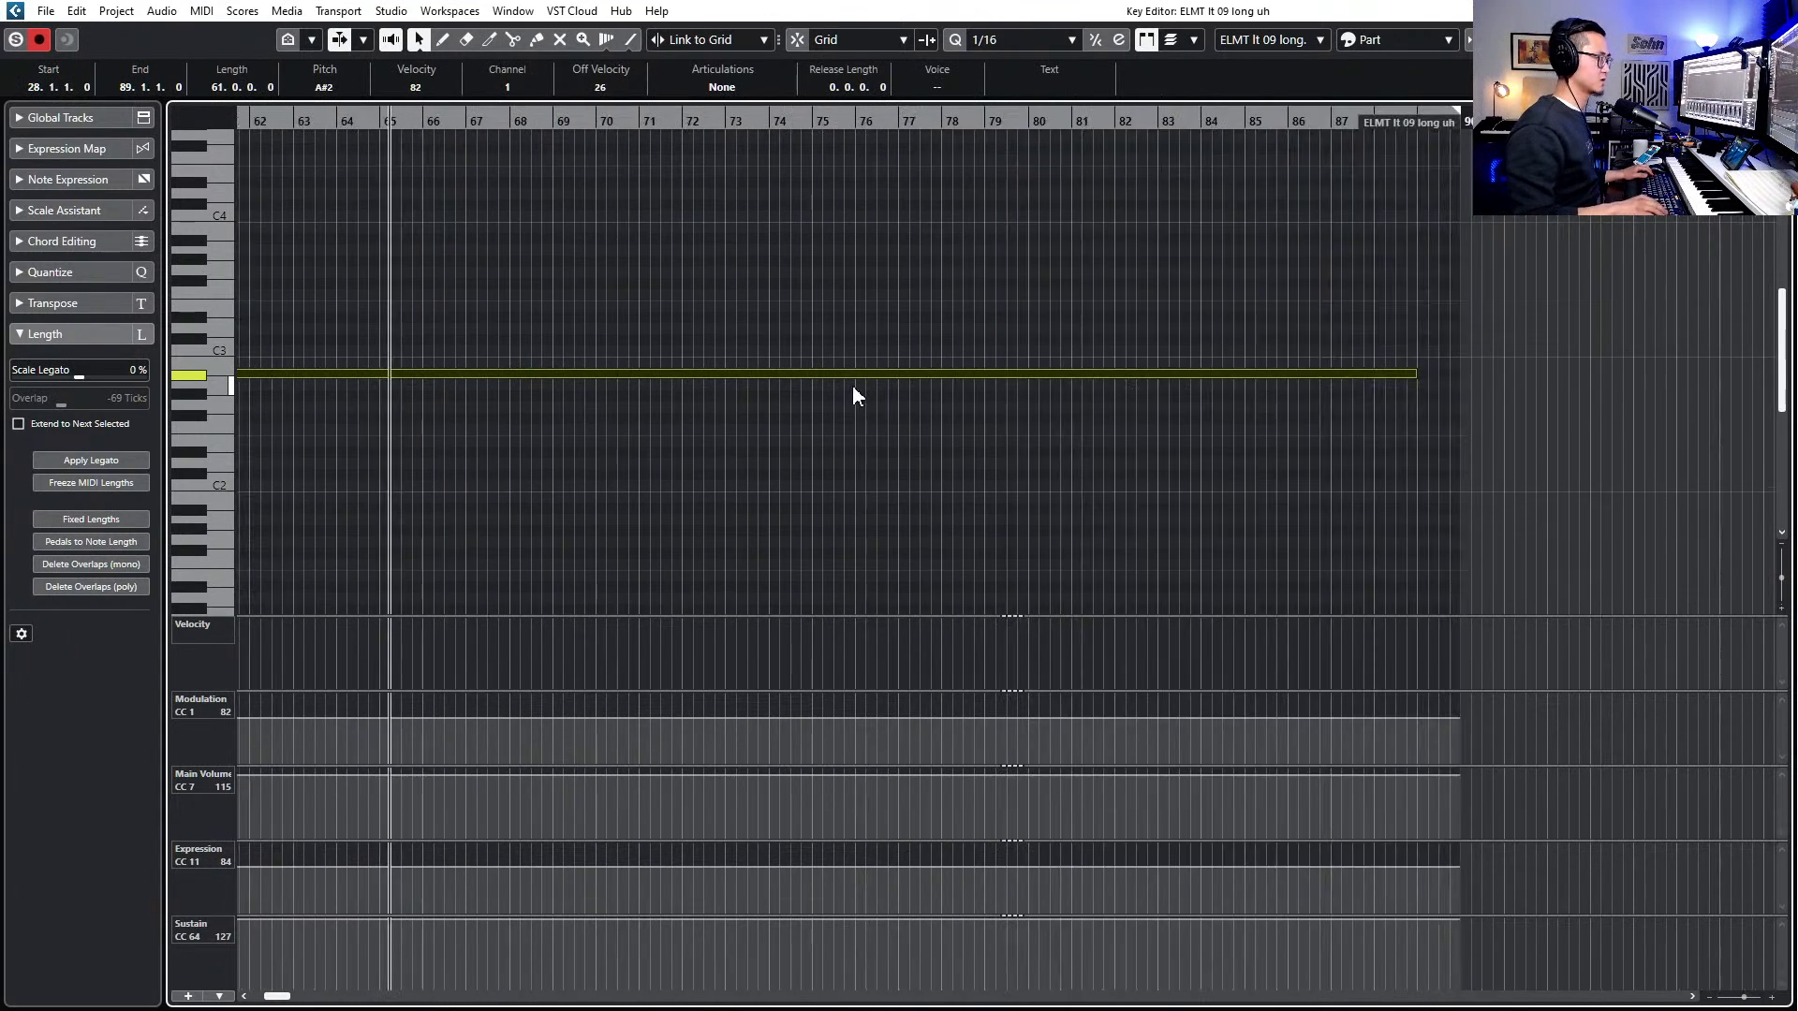
key(KP_Subtract)
key(KP_Add)
key(KP_Subtract)
key(KP_Add)
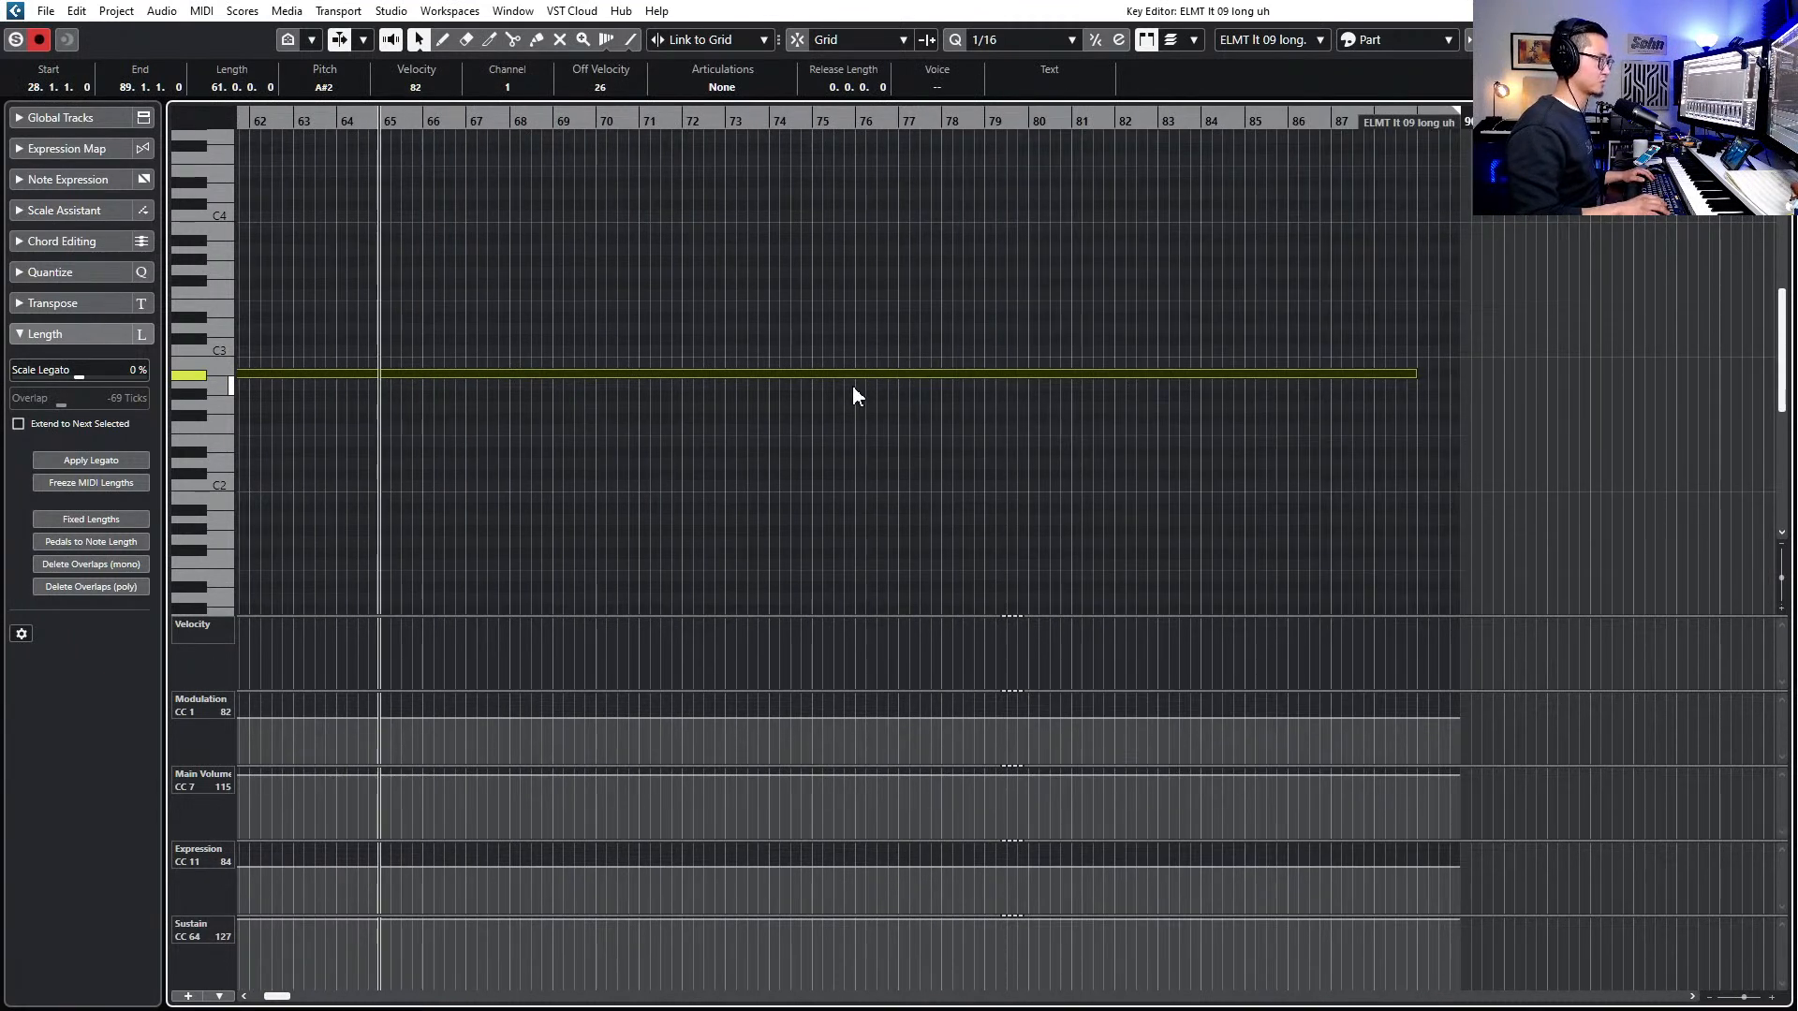
key(Return)
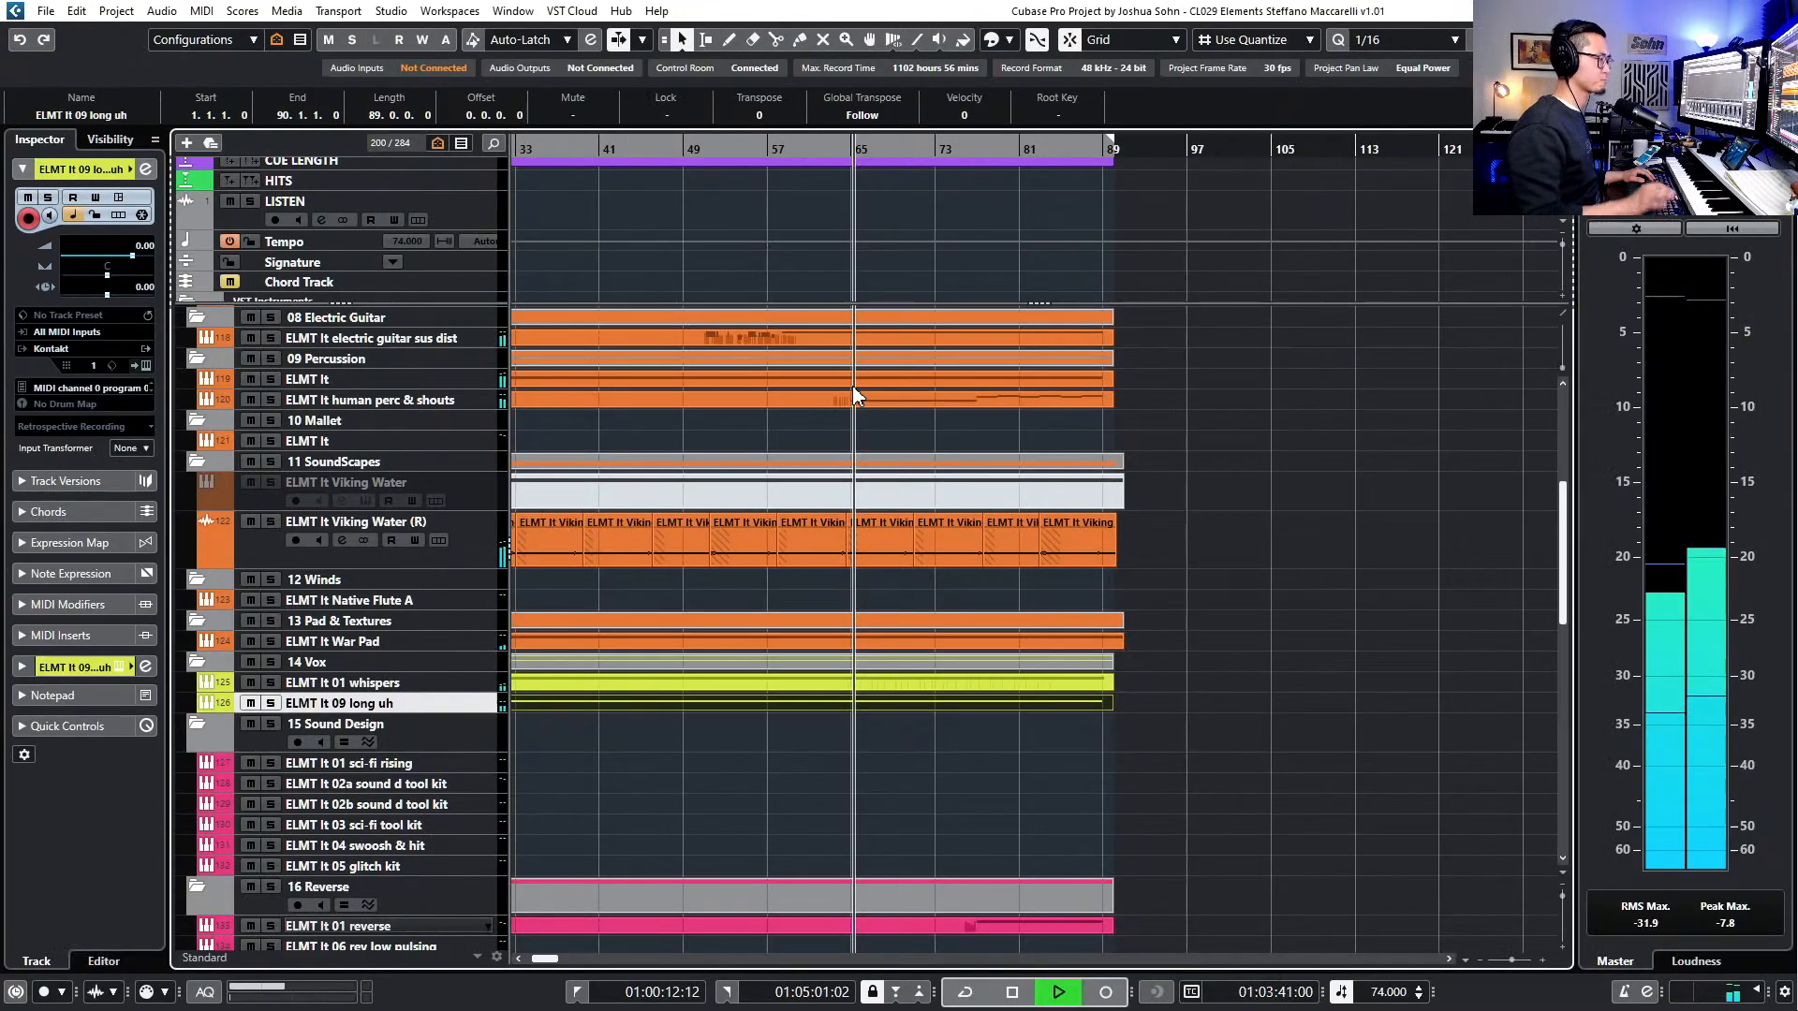
- Audition the 03 sci-fi tool kit, 04 swoosh & hit and 05 glitch kit sound design tracks against the arrangement
scroll(863, 702, down, 5)
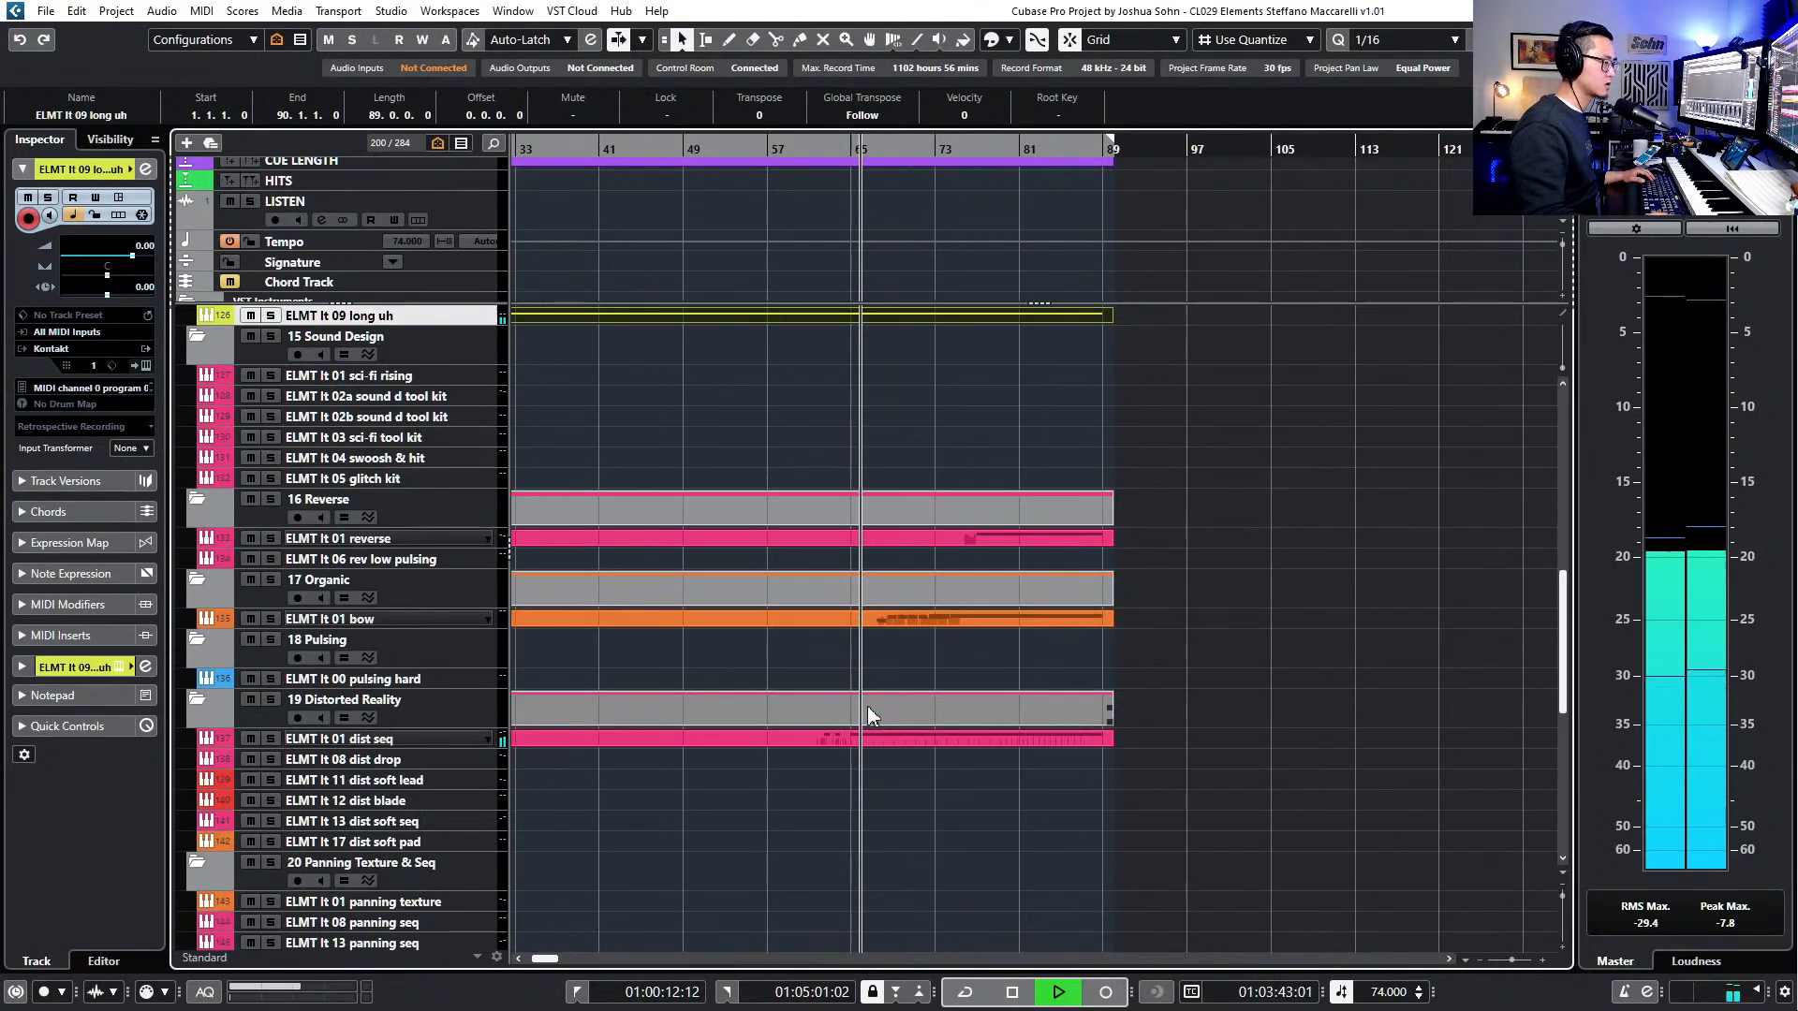
scroll(867, 693, up, 2)
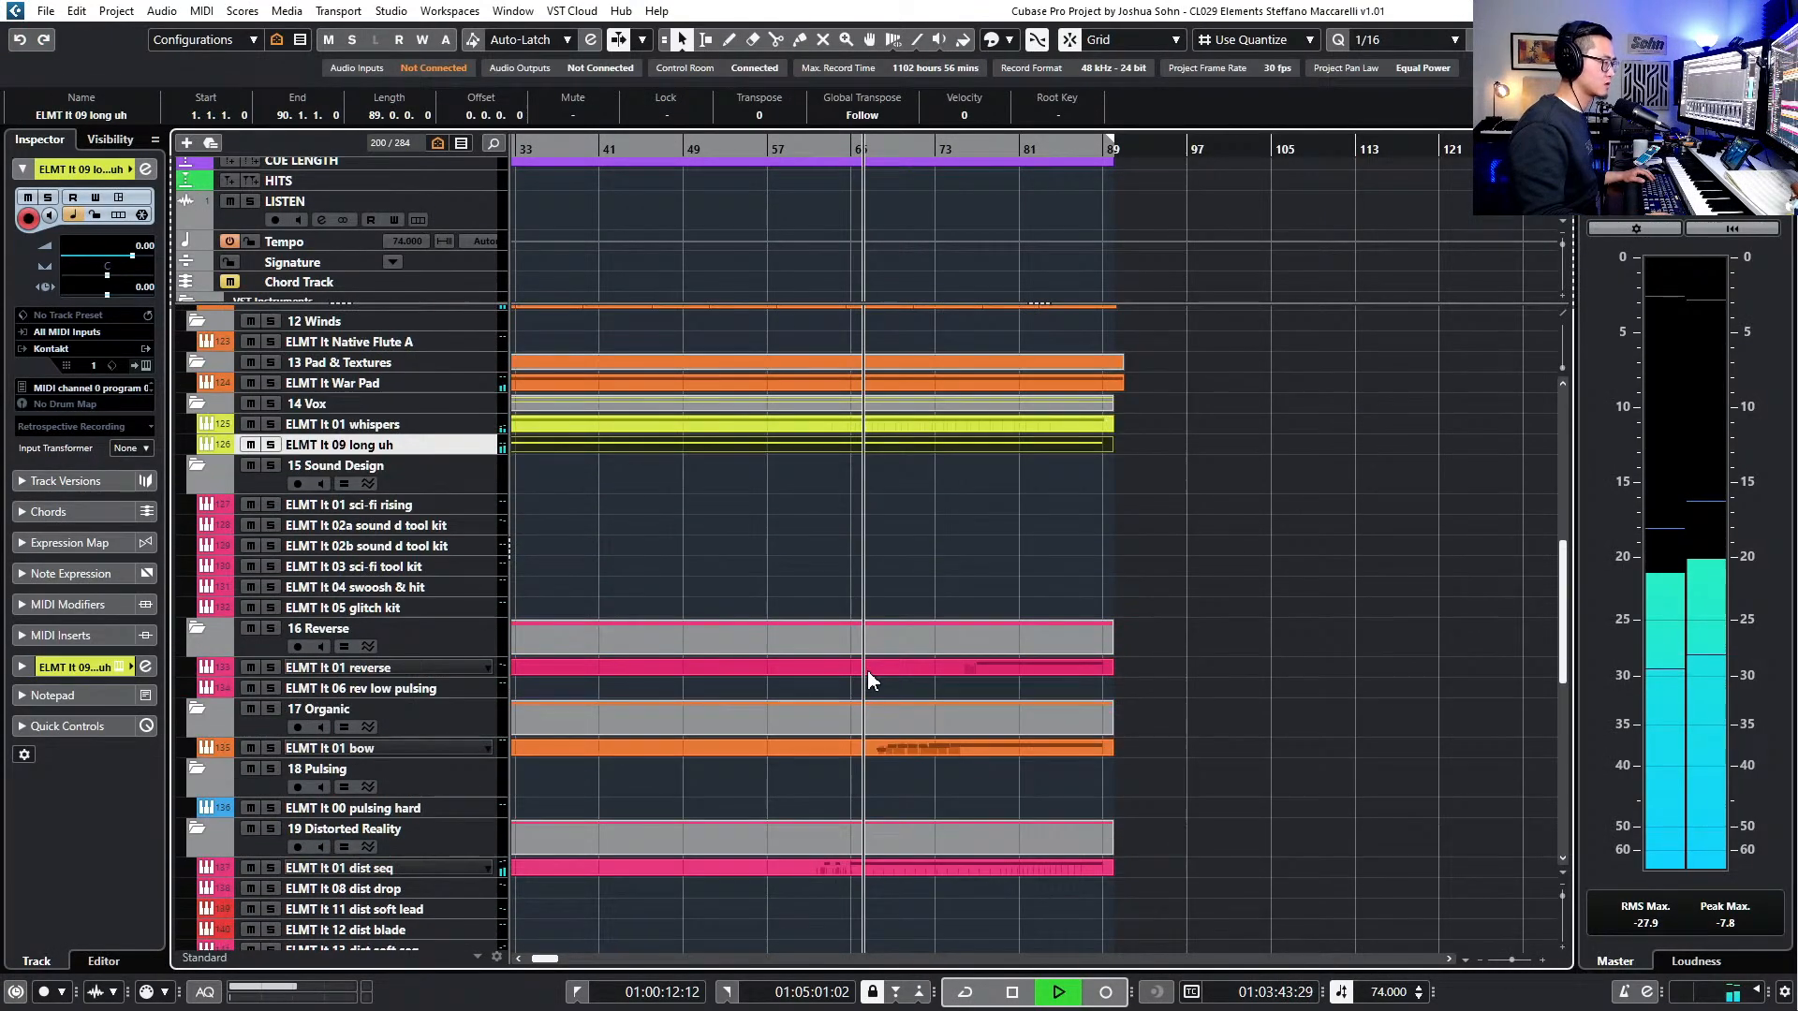
click(408, 568)
key(Down)
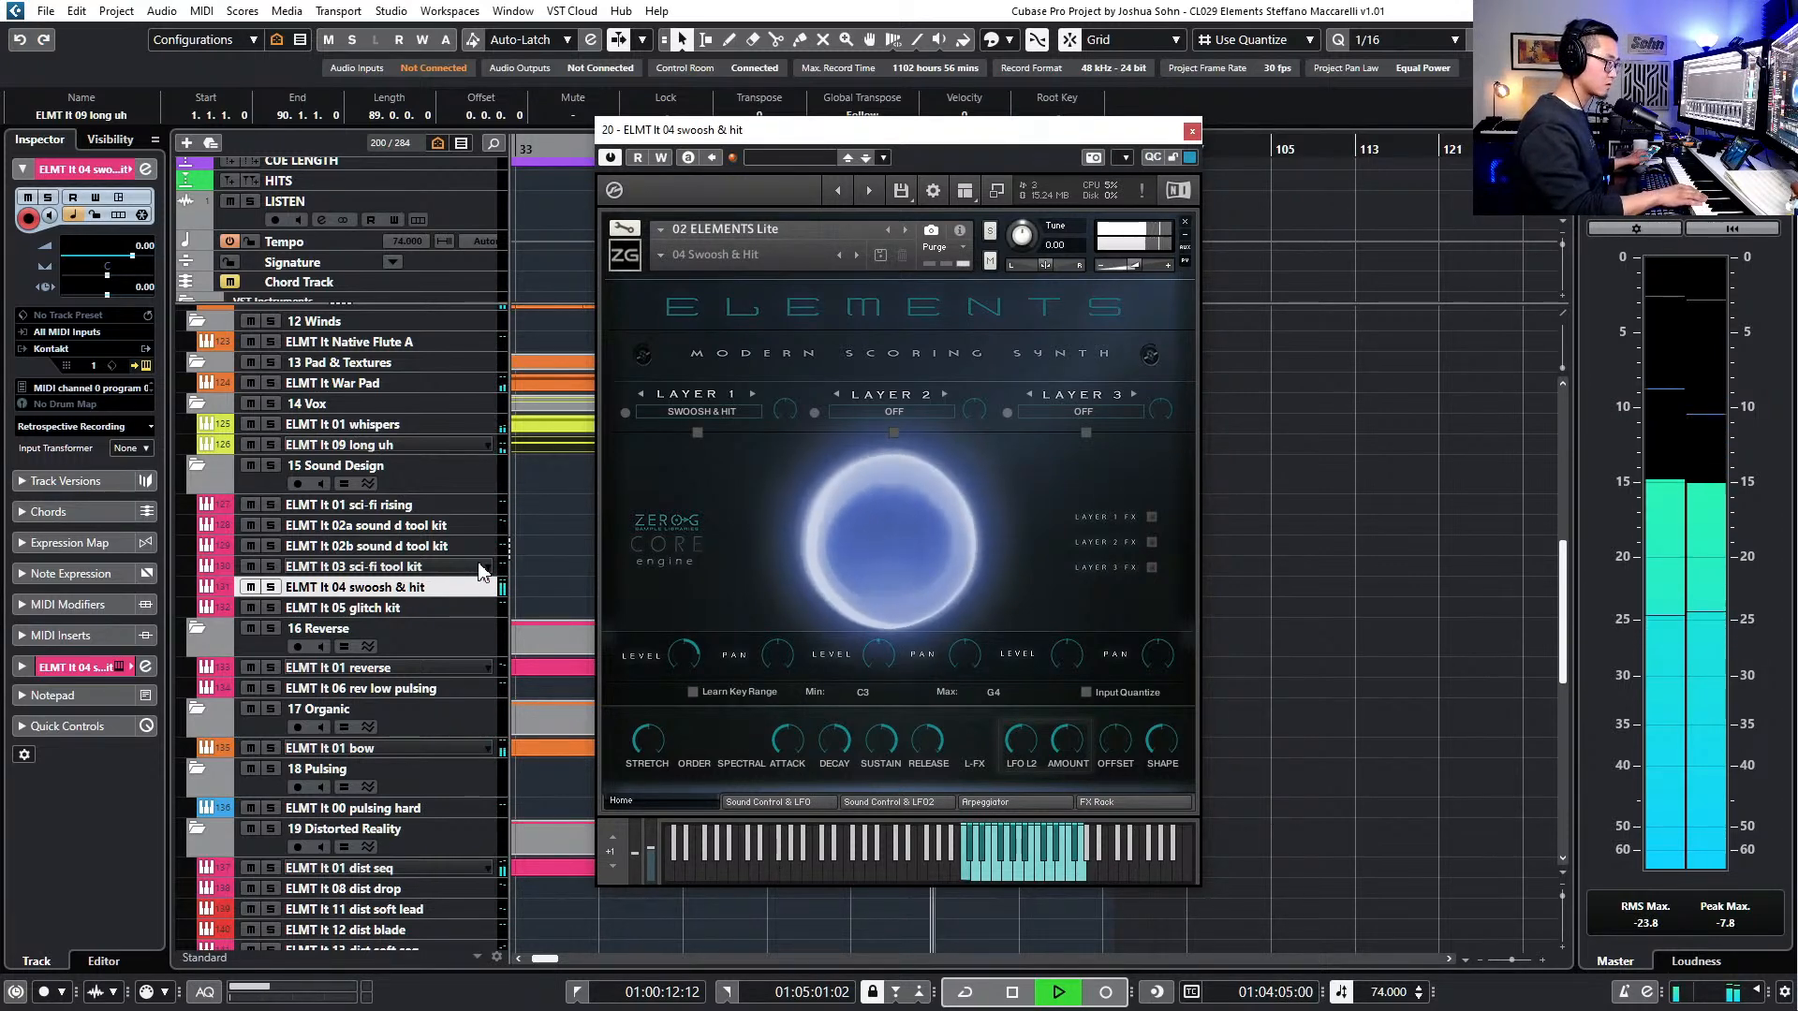
key(space)
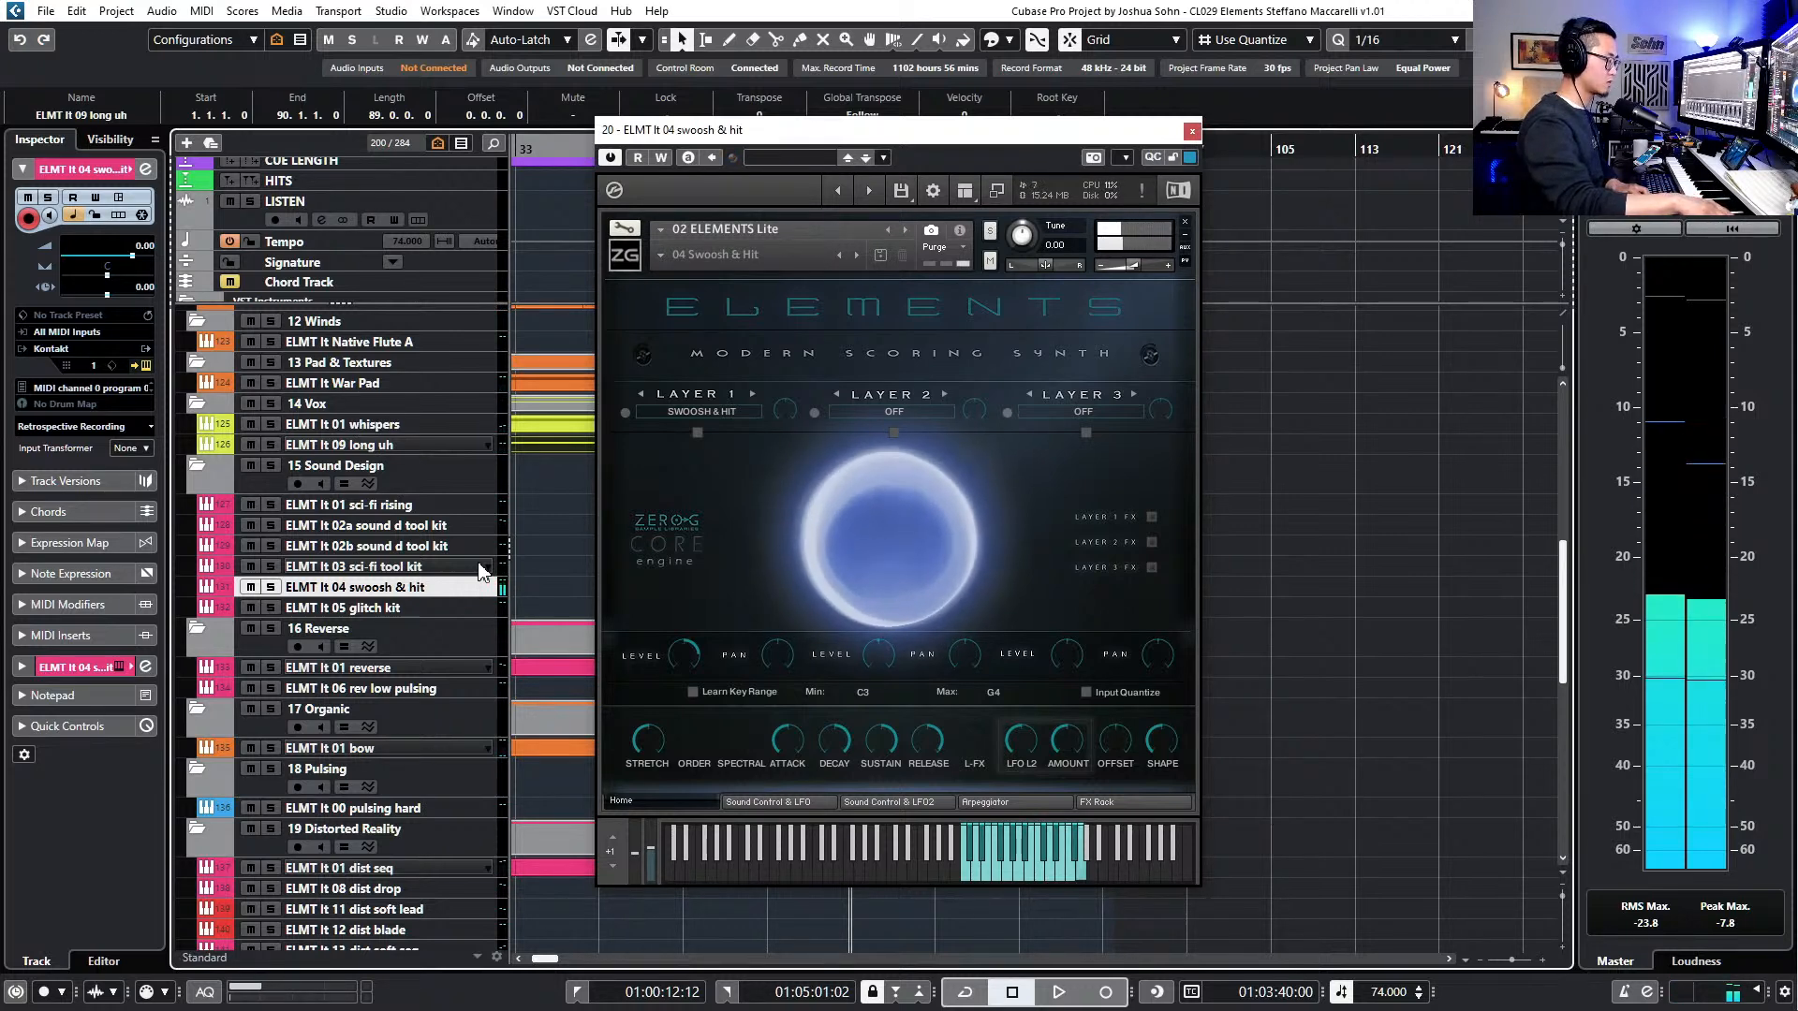
key(Down)
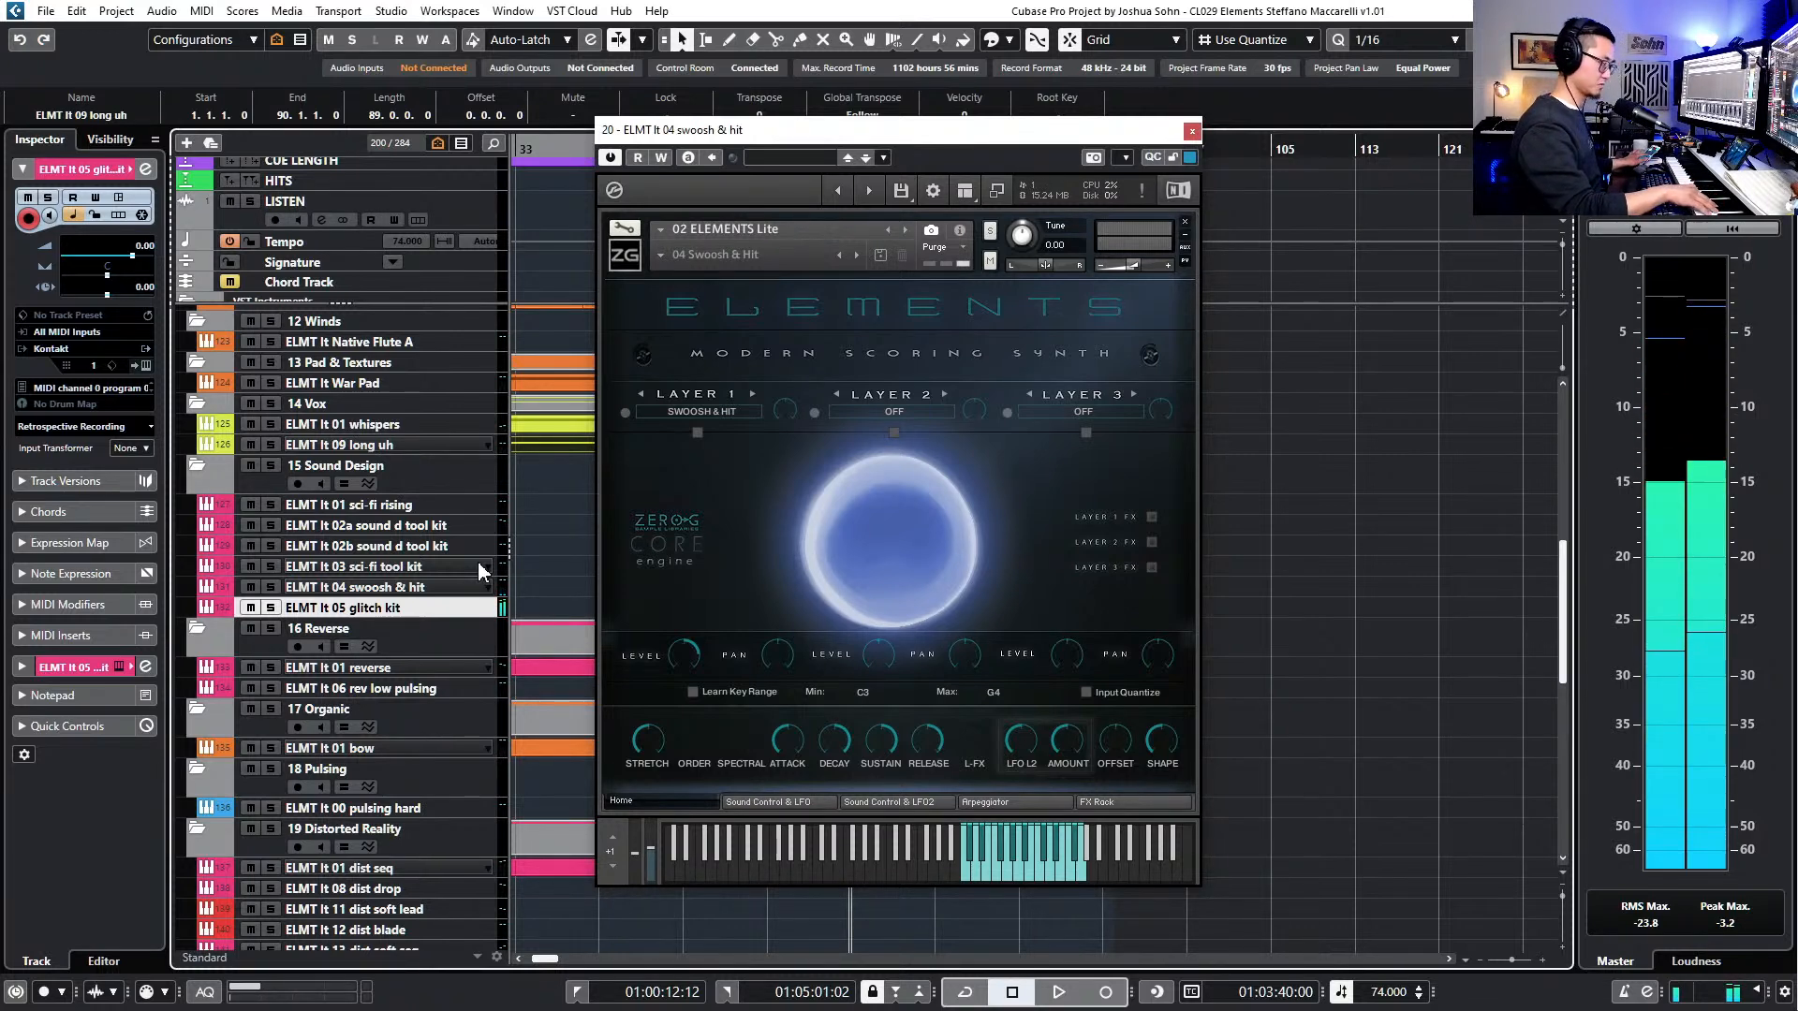
key(Up)
key(Up)
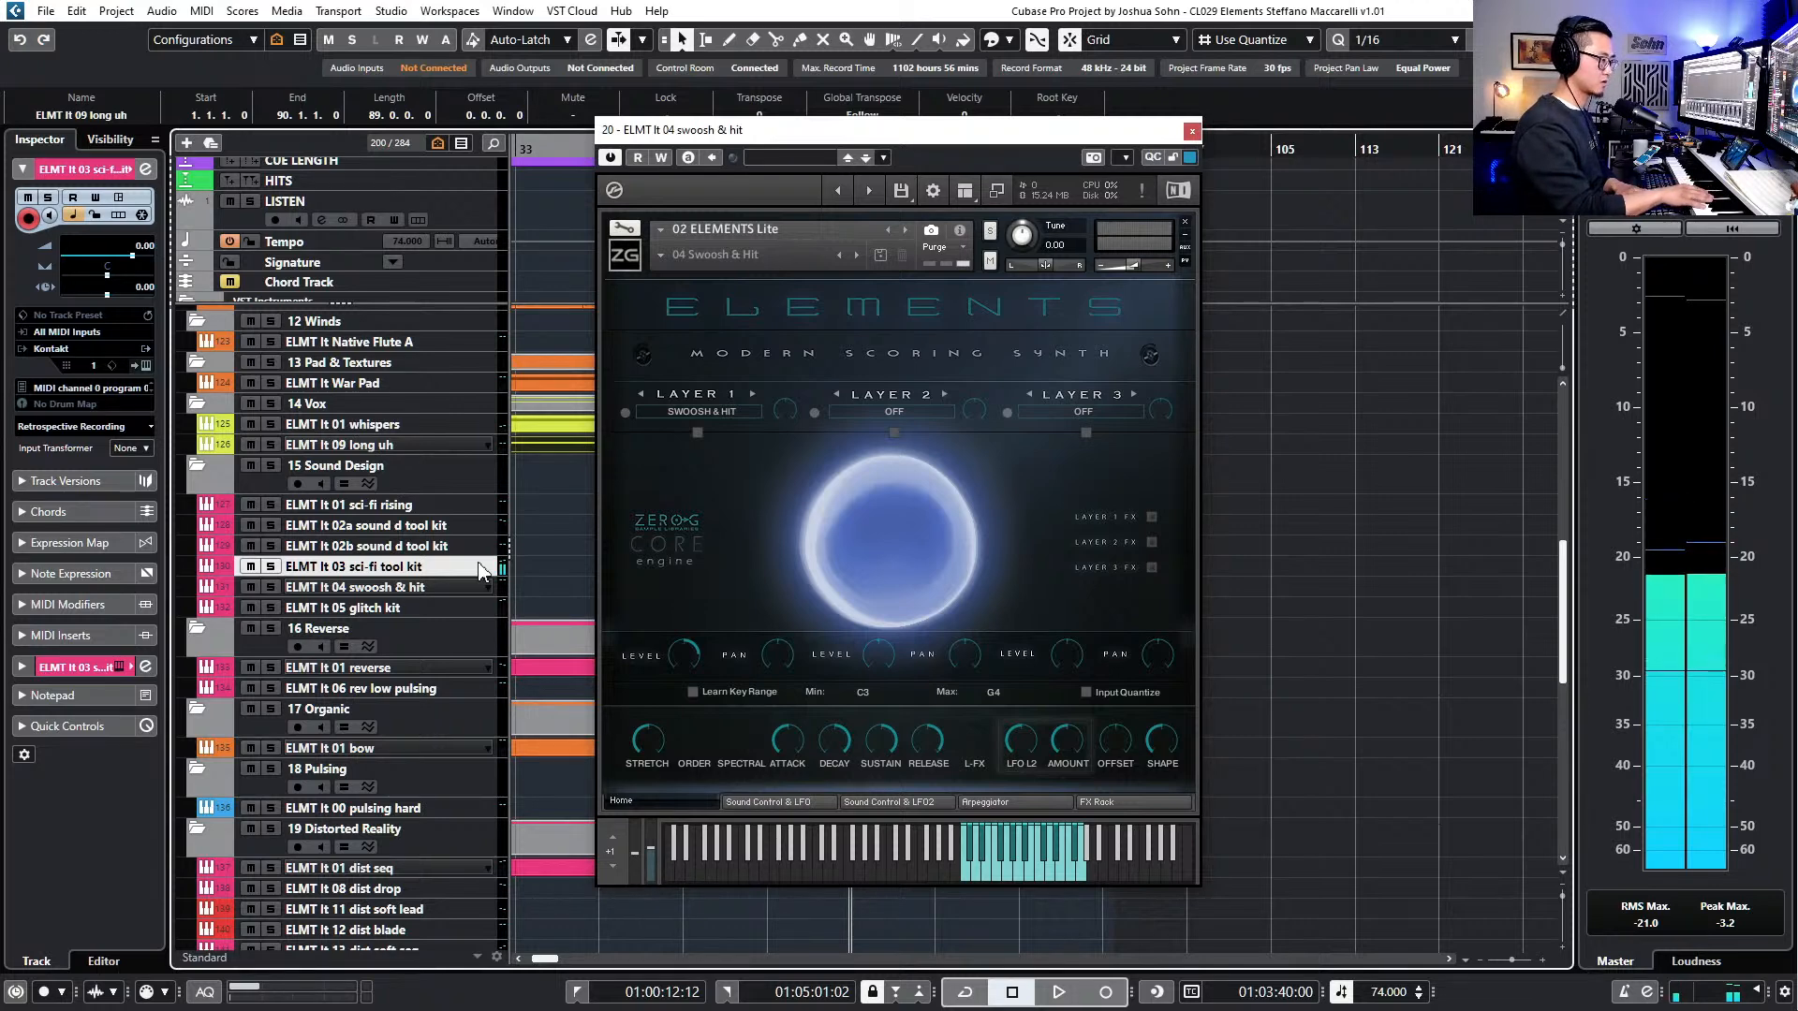
- Close the Kontakt window, create a part on ELMT lt 03 sci-fi tool kit spanning the cue and open it in the Key Editor
click(1193, 132)
click(893, 560)
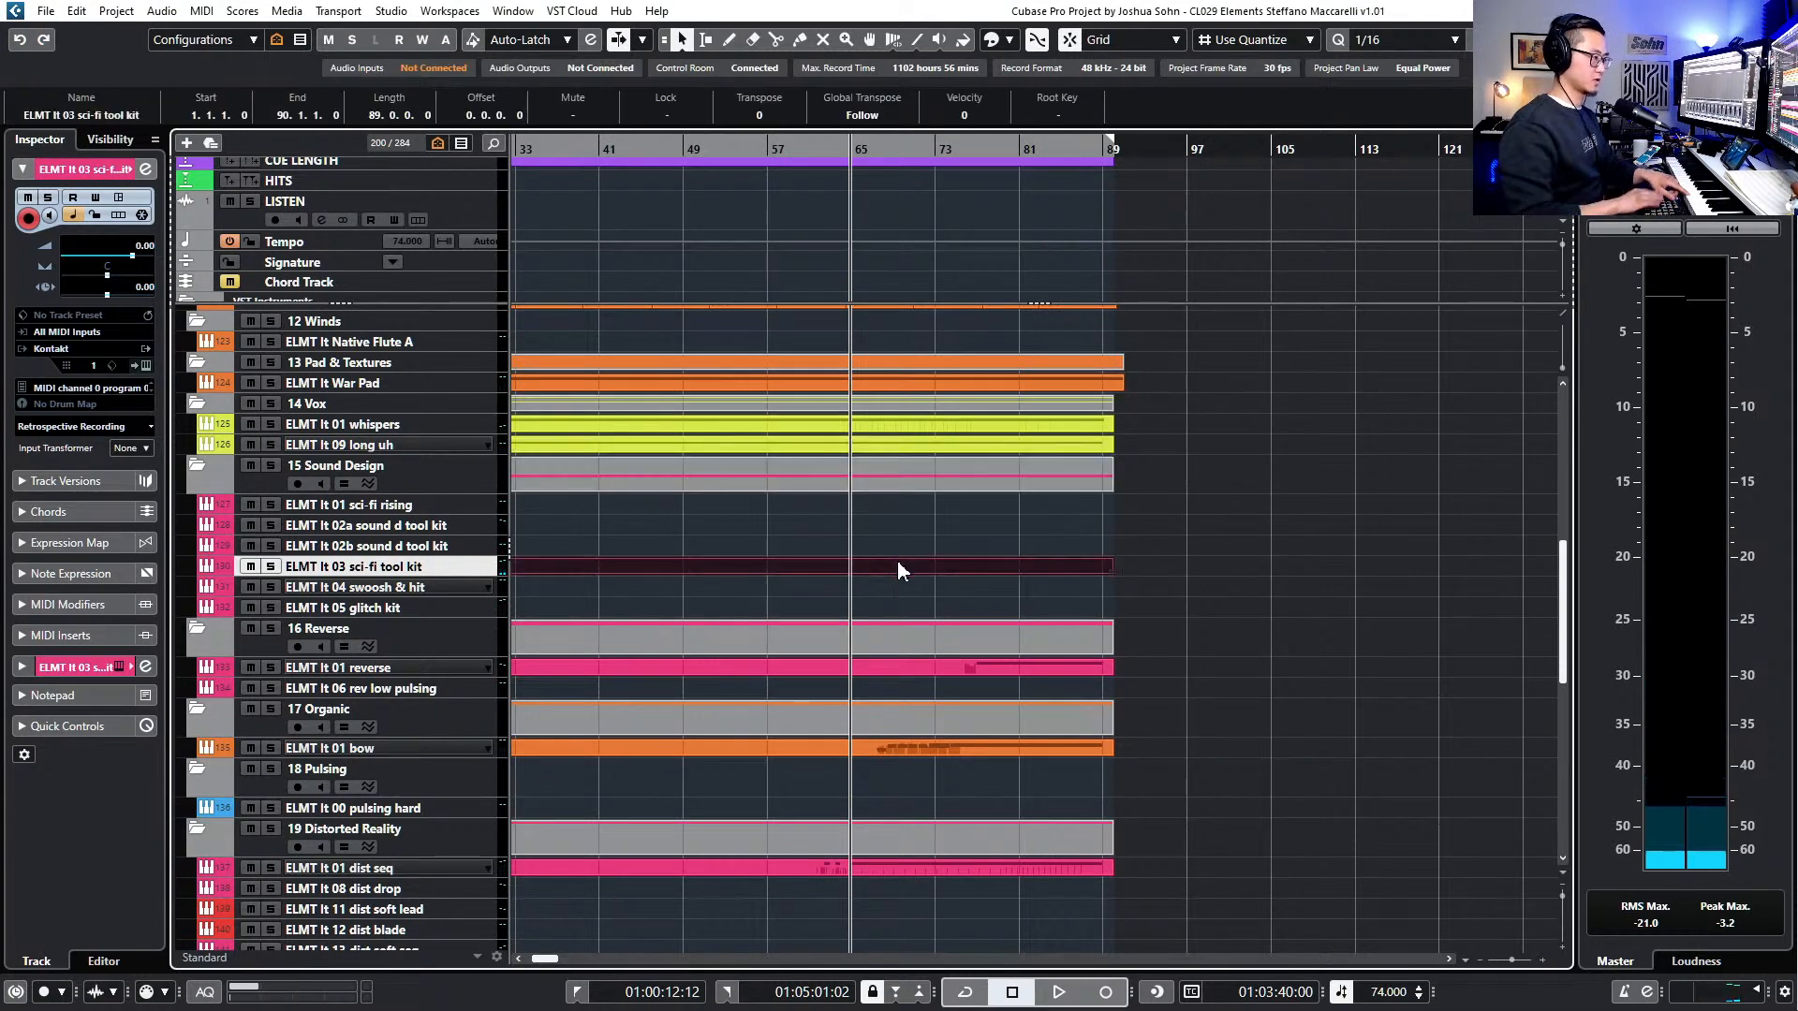
double_click(897, 562)
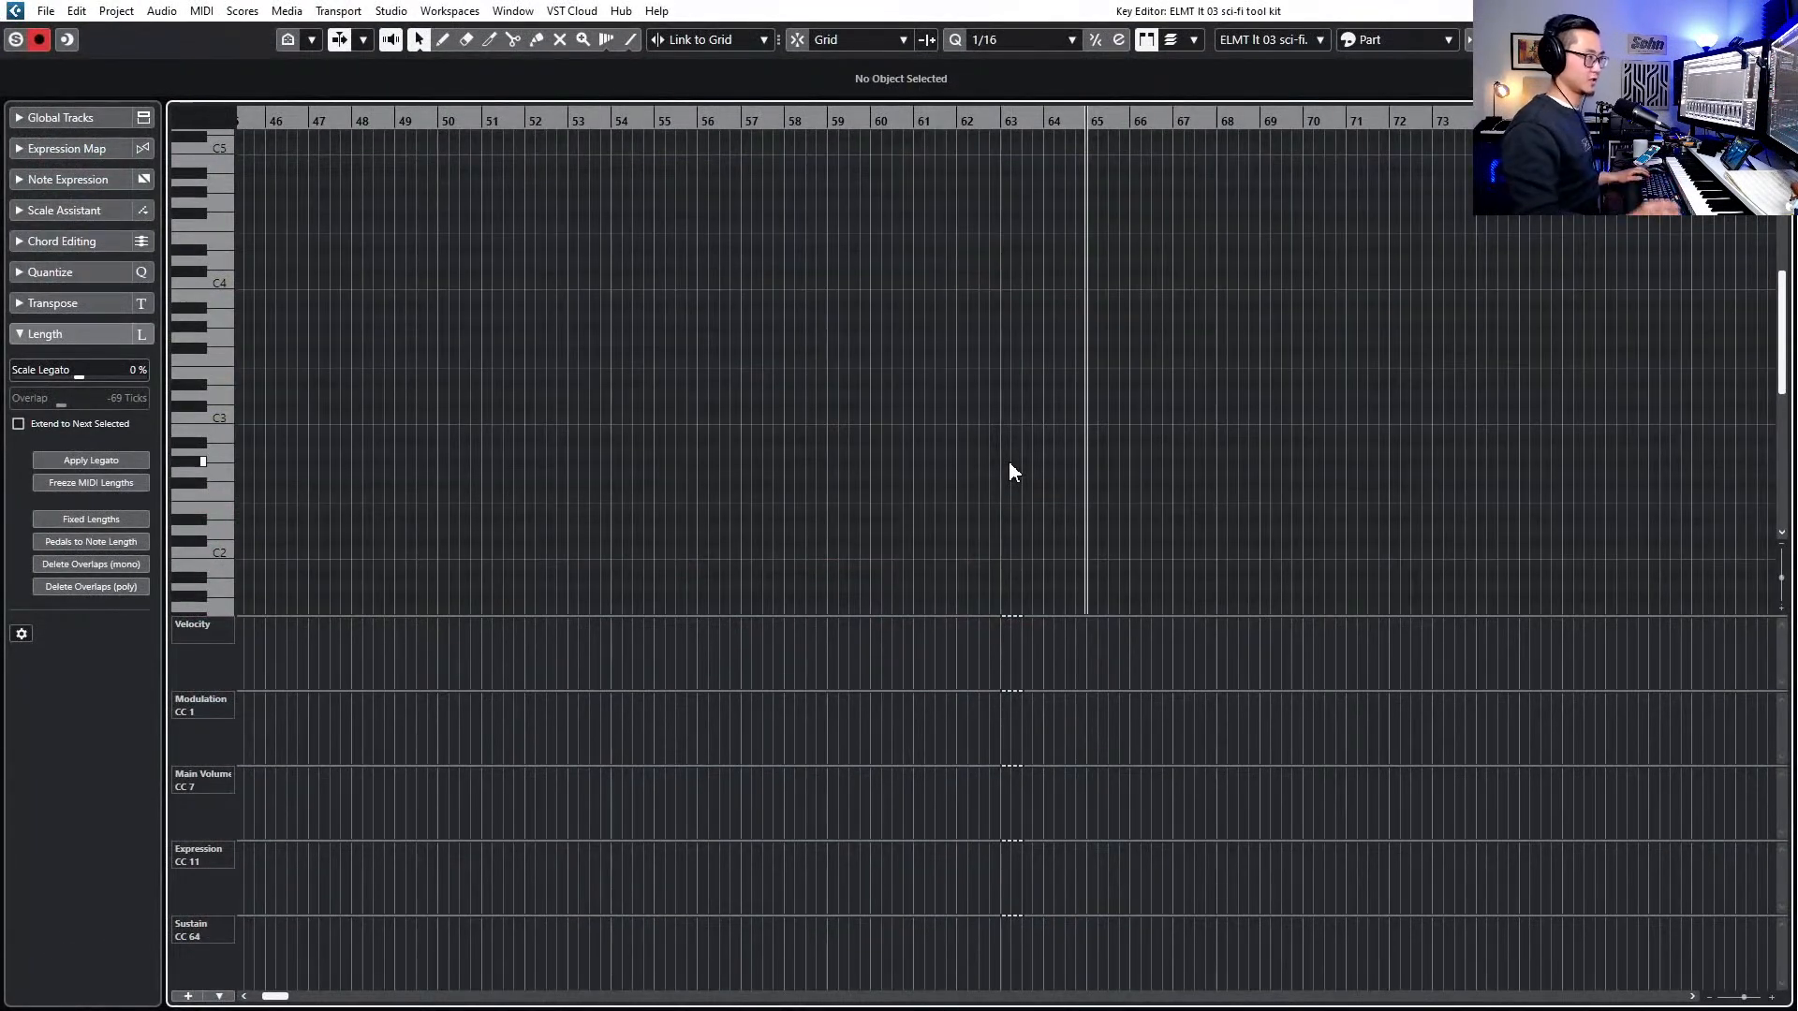
scroll(932, 489, right, 5)
ctrl+scroll(921, 486, down, 1)
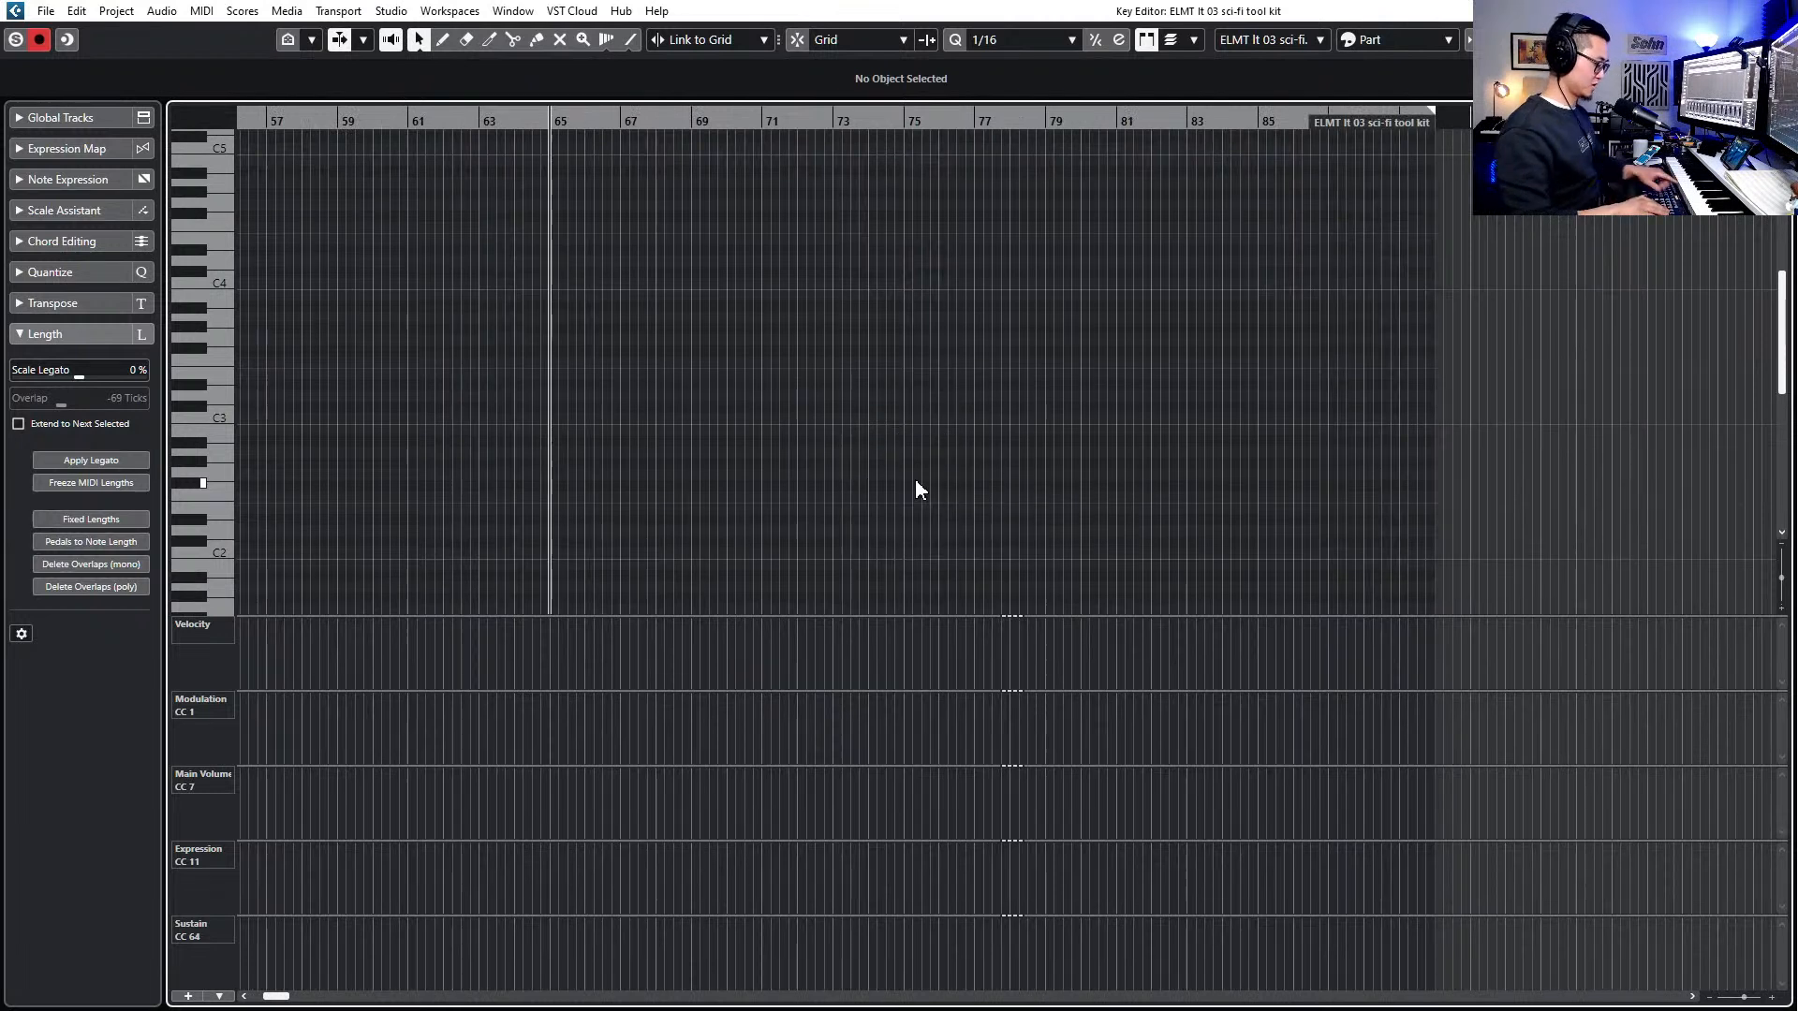
- Play the arrangement from bar 65 to the closing bars, jumping back and forth to find spots for sci-fi hits
key(space)
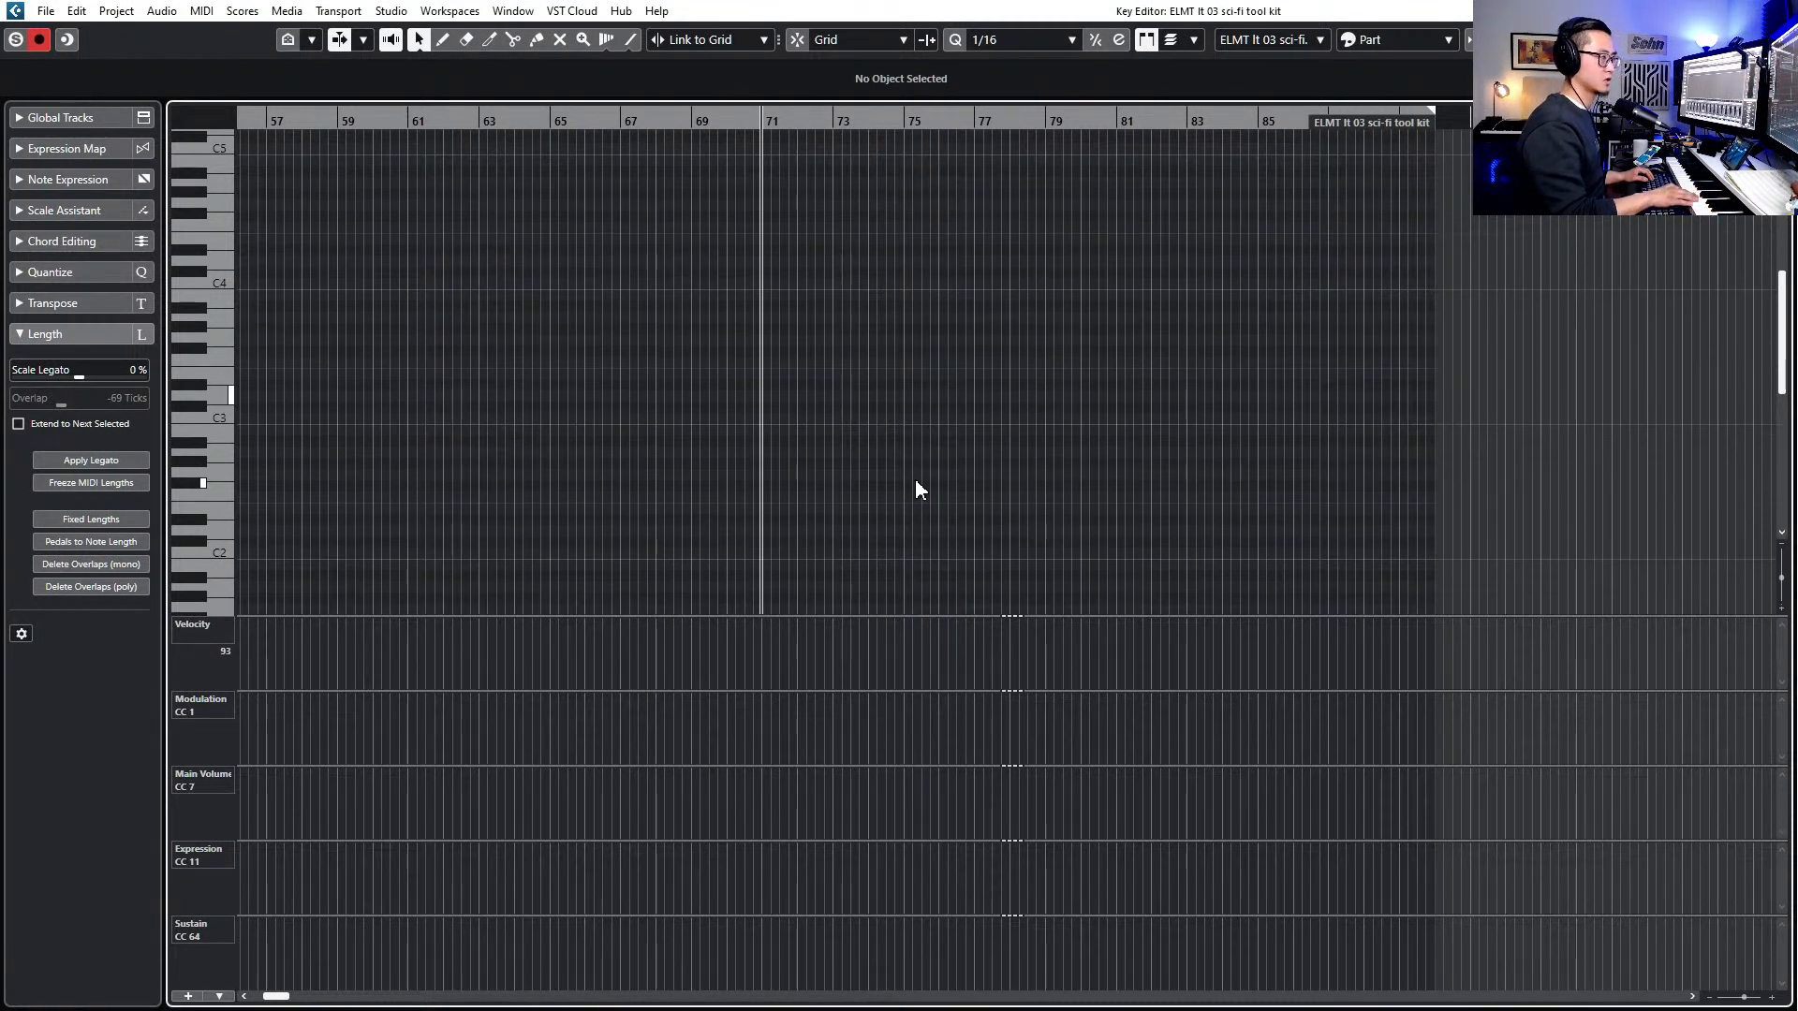
key(KP_Add)
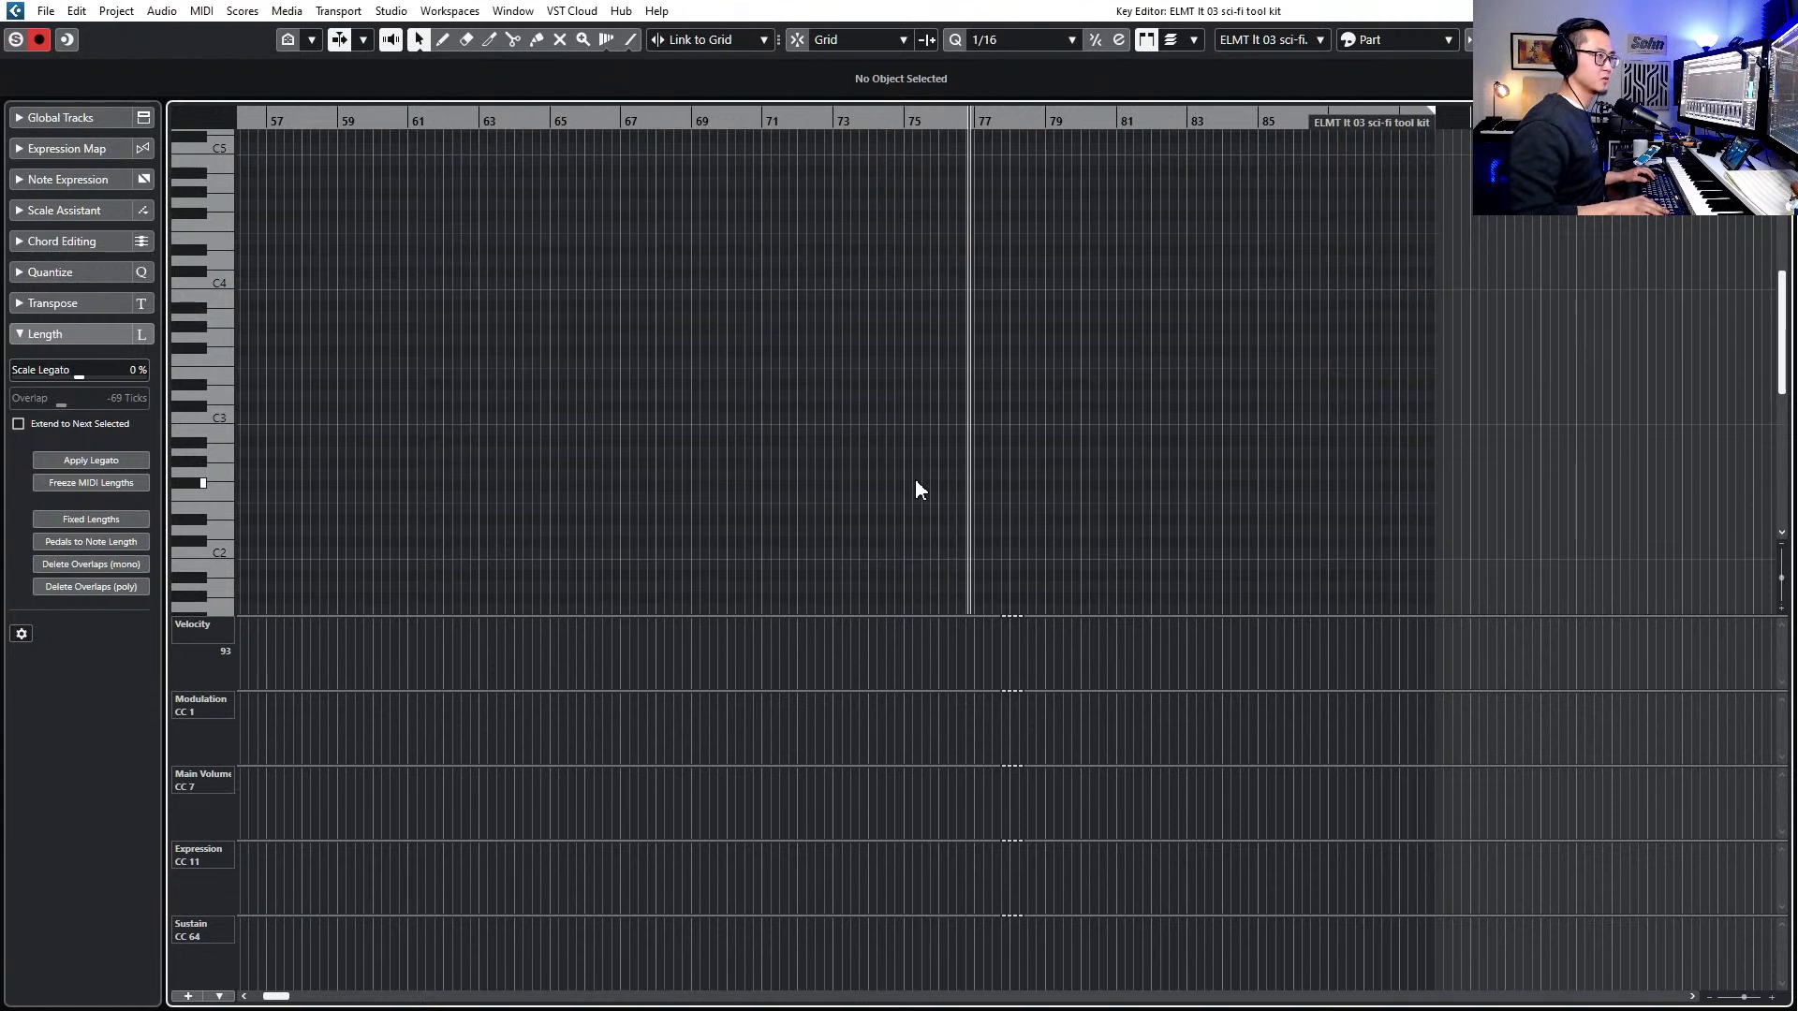
key(KP_Subtract)
key(KP_Subtract)
key(KP_Subtract)
key(KP_Add)
key(KP_Add)
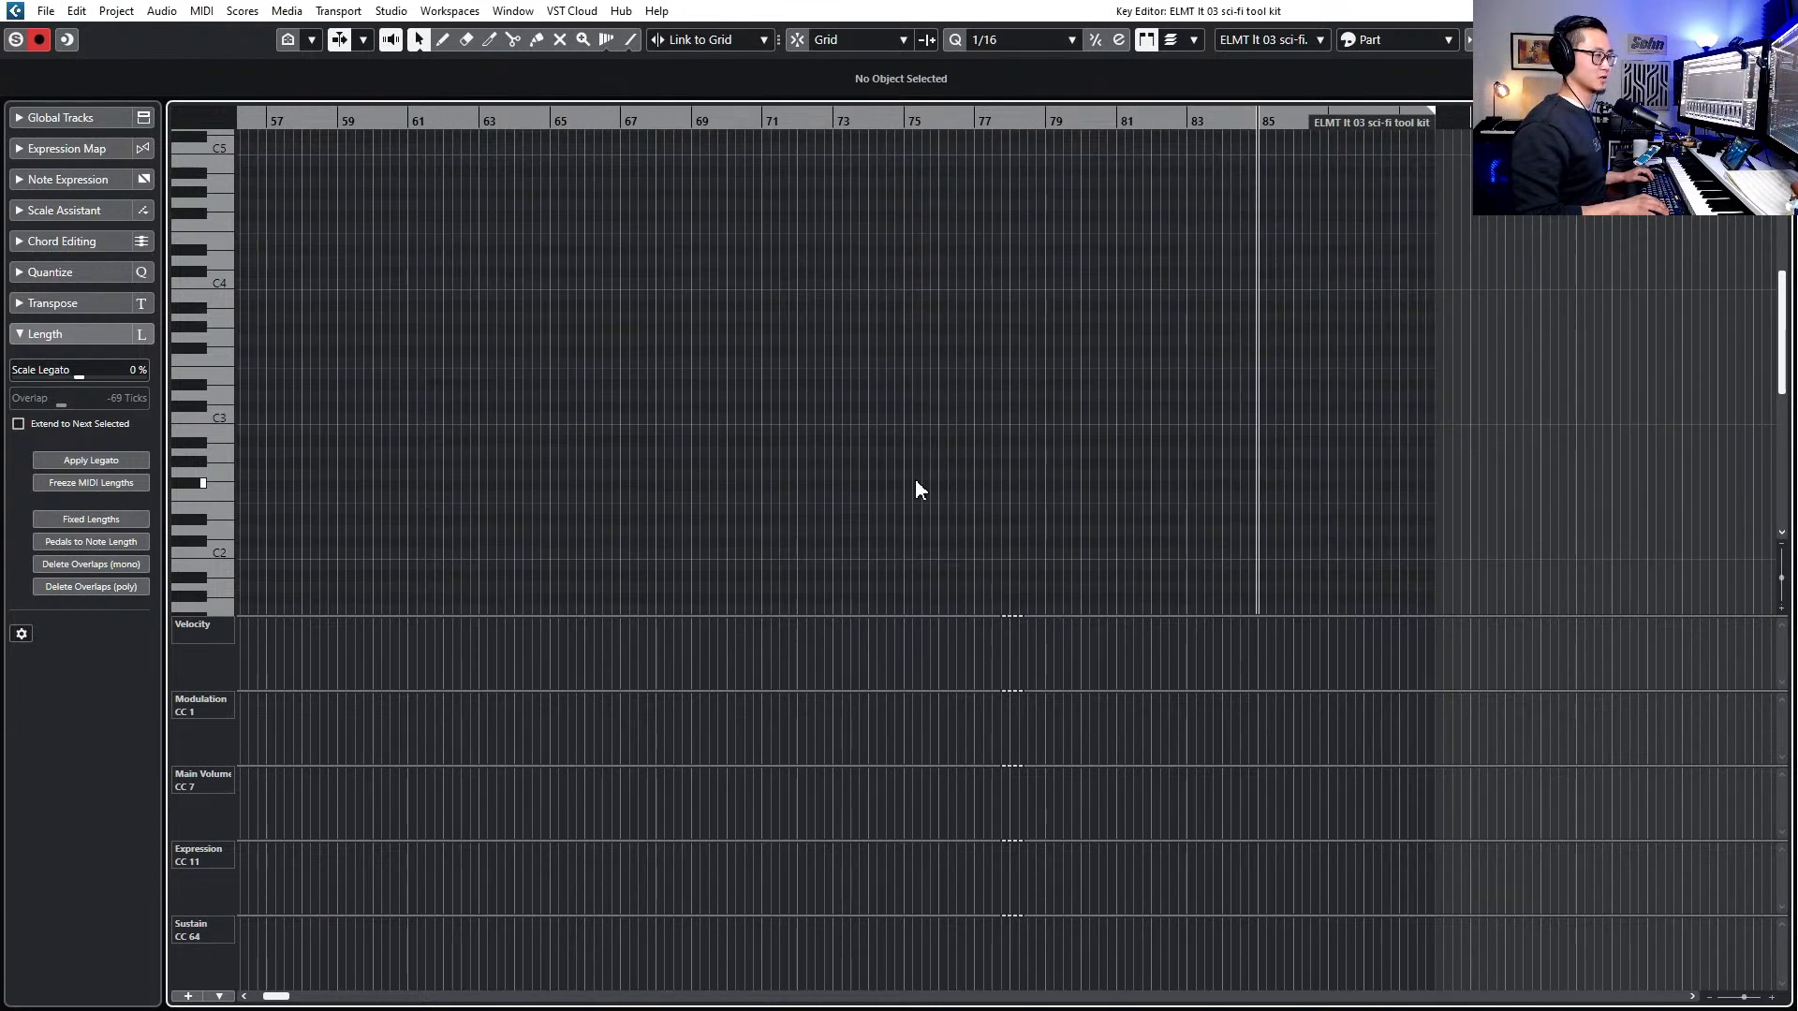
- Record four one-bar D3 hits on ELMT lt 03 sci-fi tool kit from bar 85 through bar 88
key(KP_Subtract)
key(KP_Subtract)
key(KP_Add)
key(KP_Add)
key(KP_Subtract)
key(KP_Subtract)
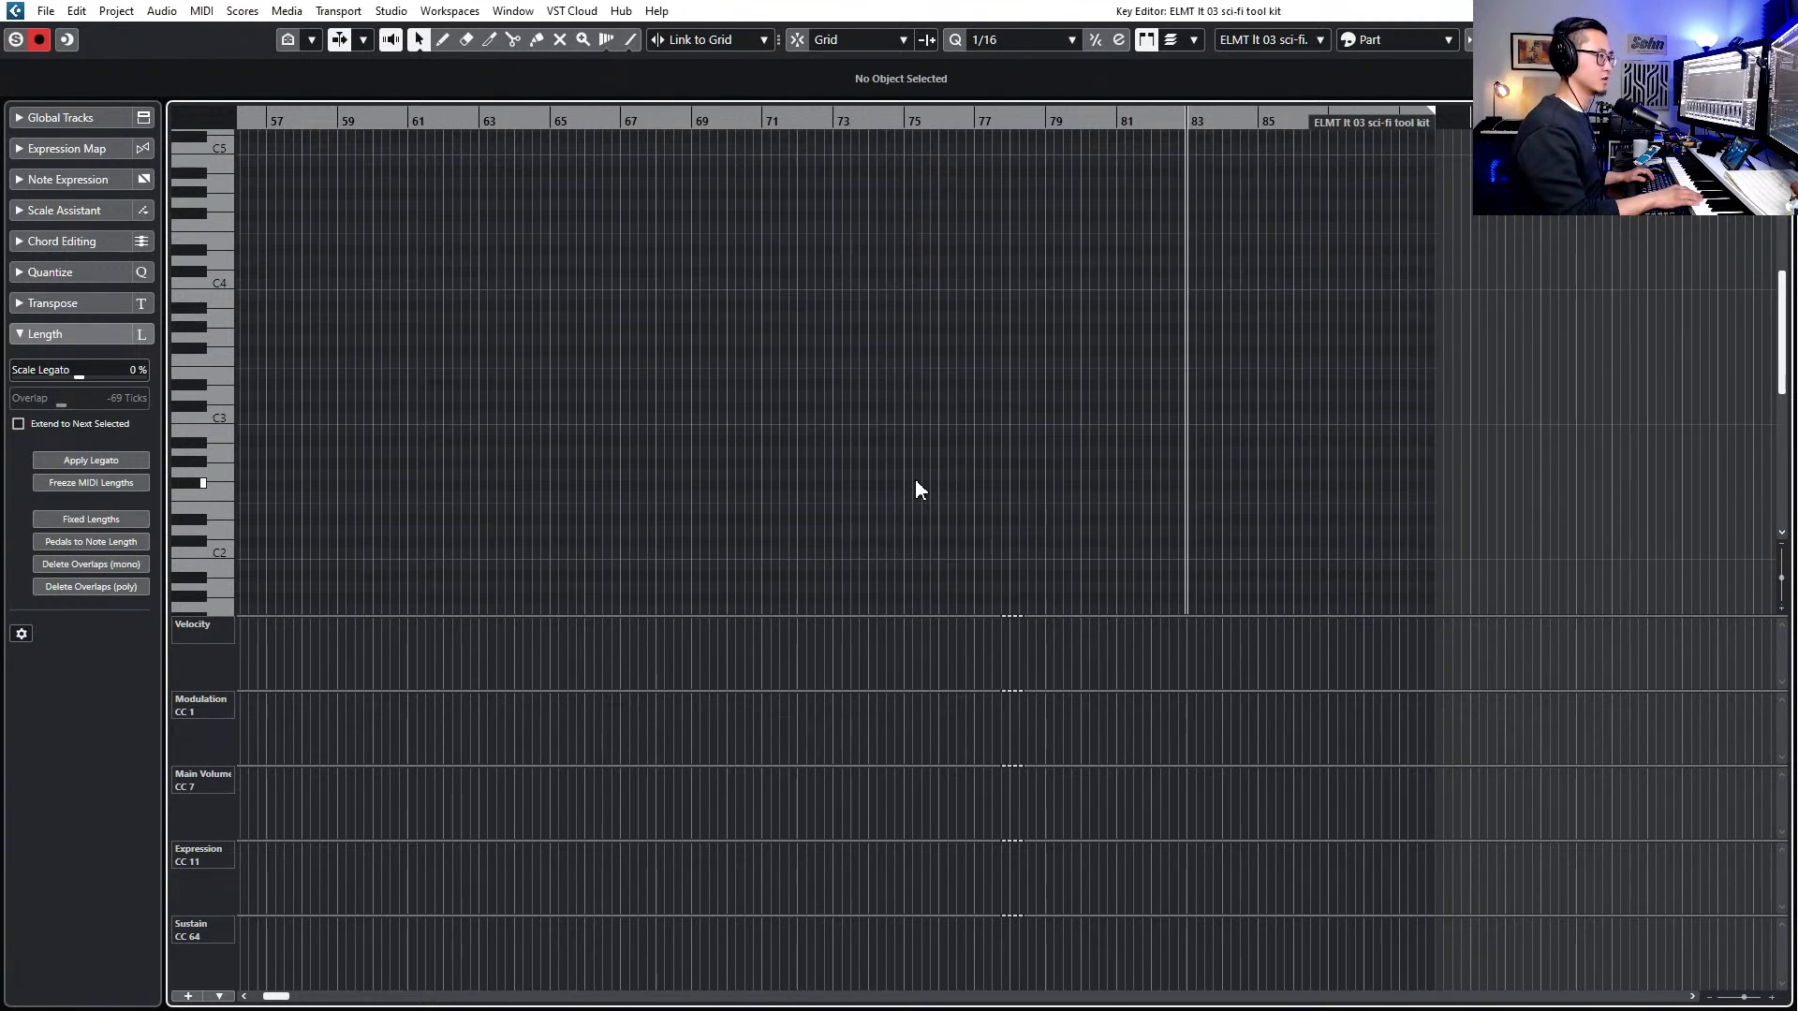
key(space)
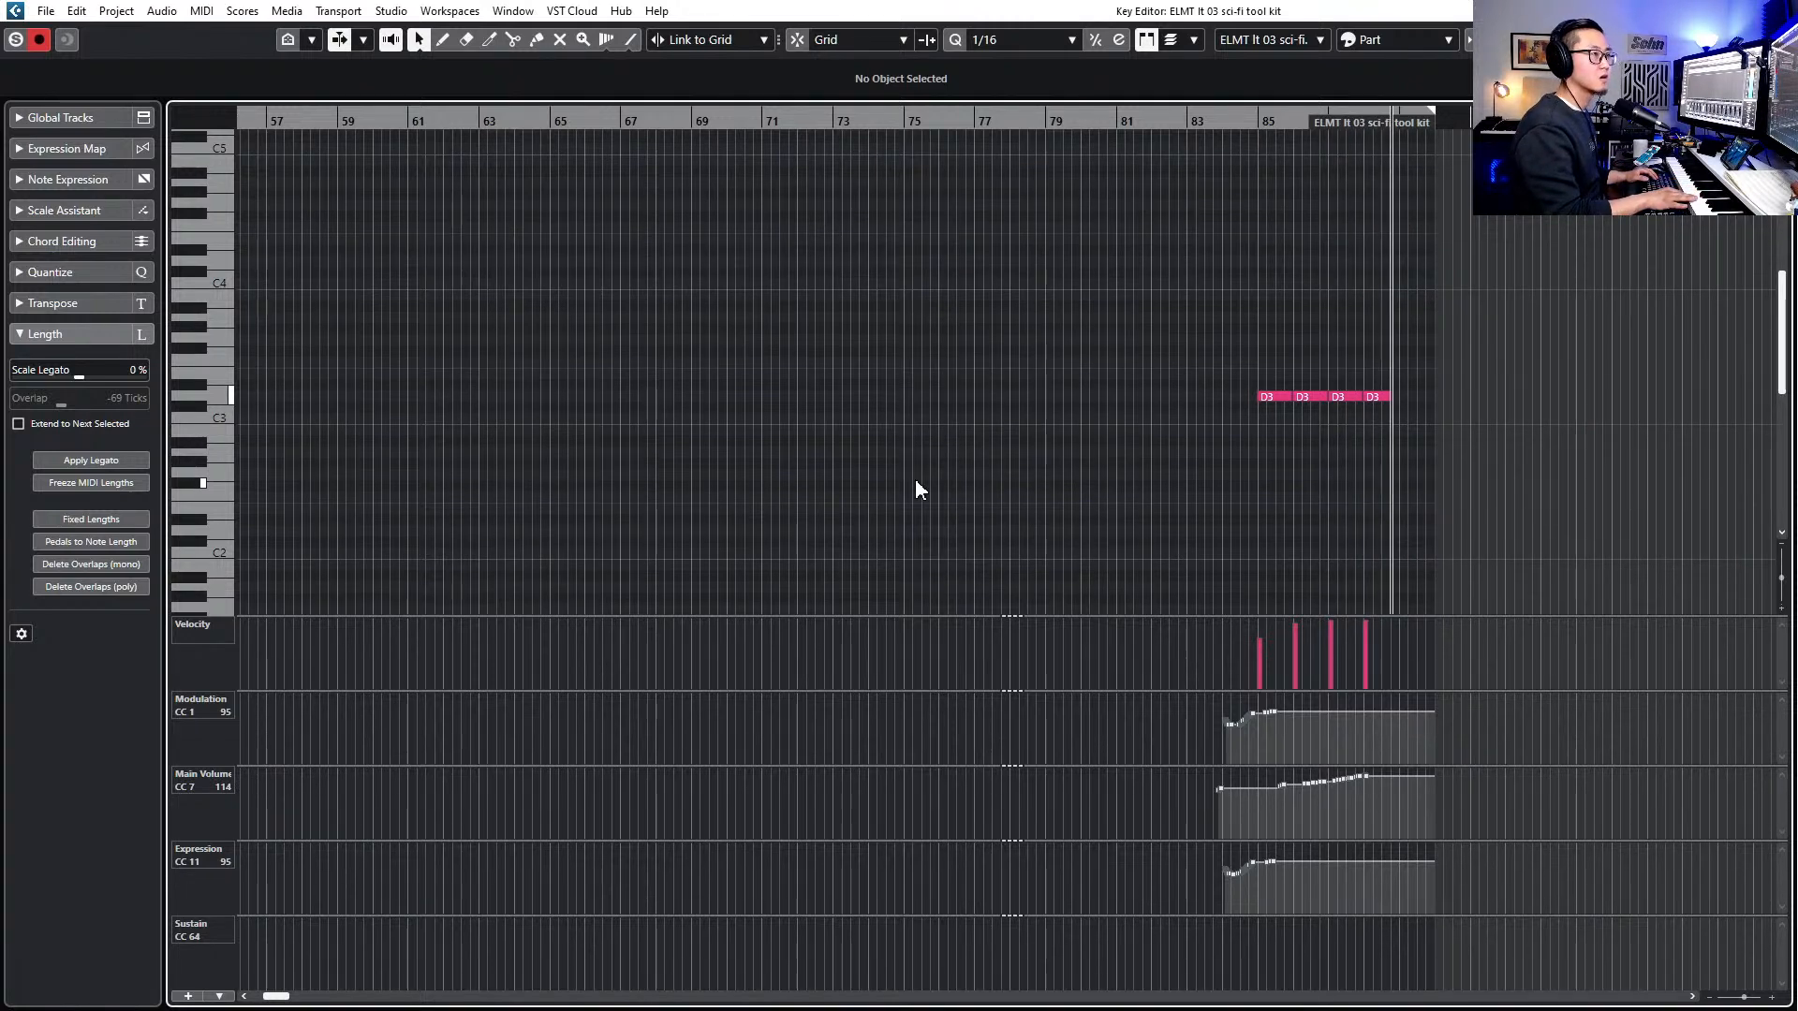
key(space)
- Quantize the four D3 notes to 1/2 with full-bar lengths, draw a gradual expression rise beneath them and close the editor
scroll(1131, 416, up, 3)
scroll(1138, 413, right, 5)
drag(590, 365, 912, 462)
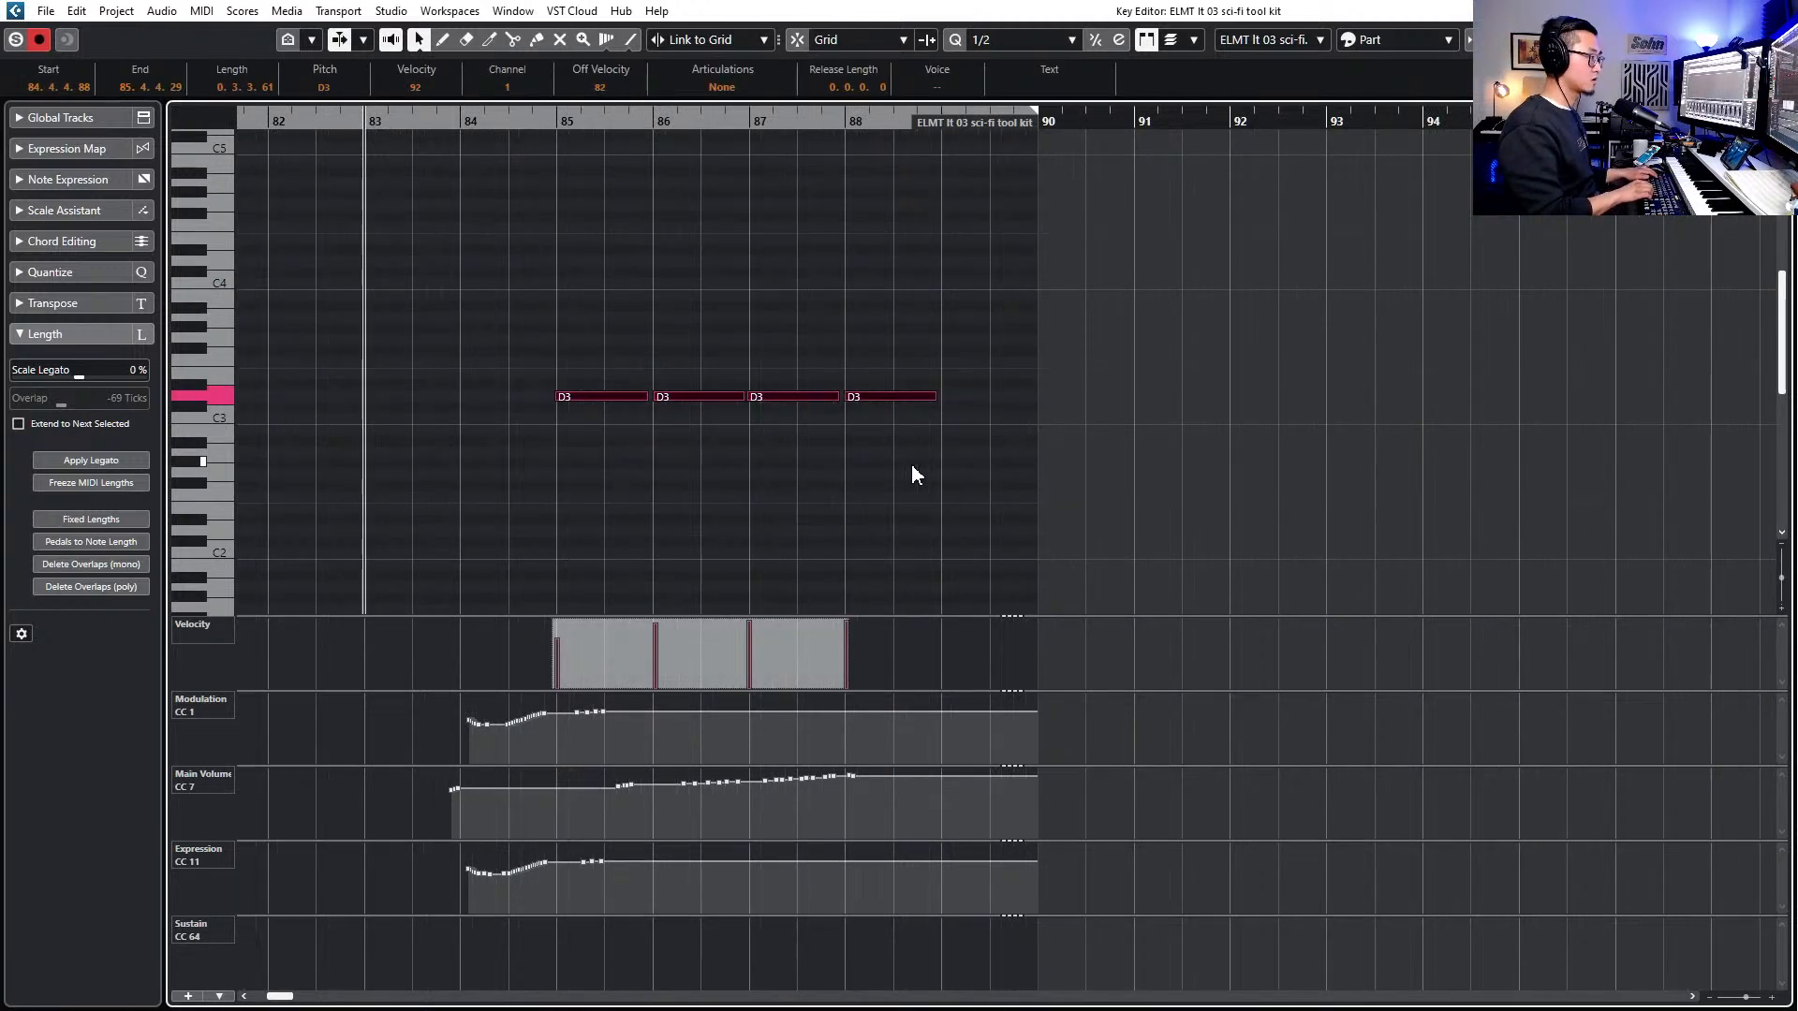
right_click(640, 865)
click(850, 867)
drag(545, 860, 888, 848)
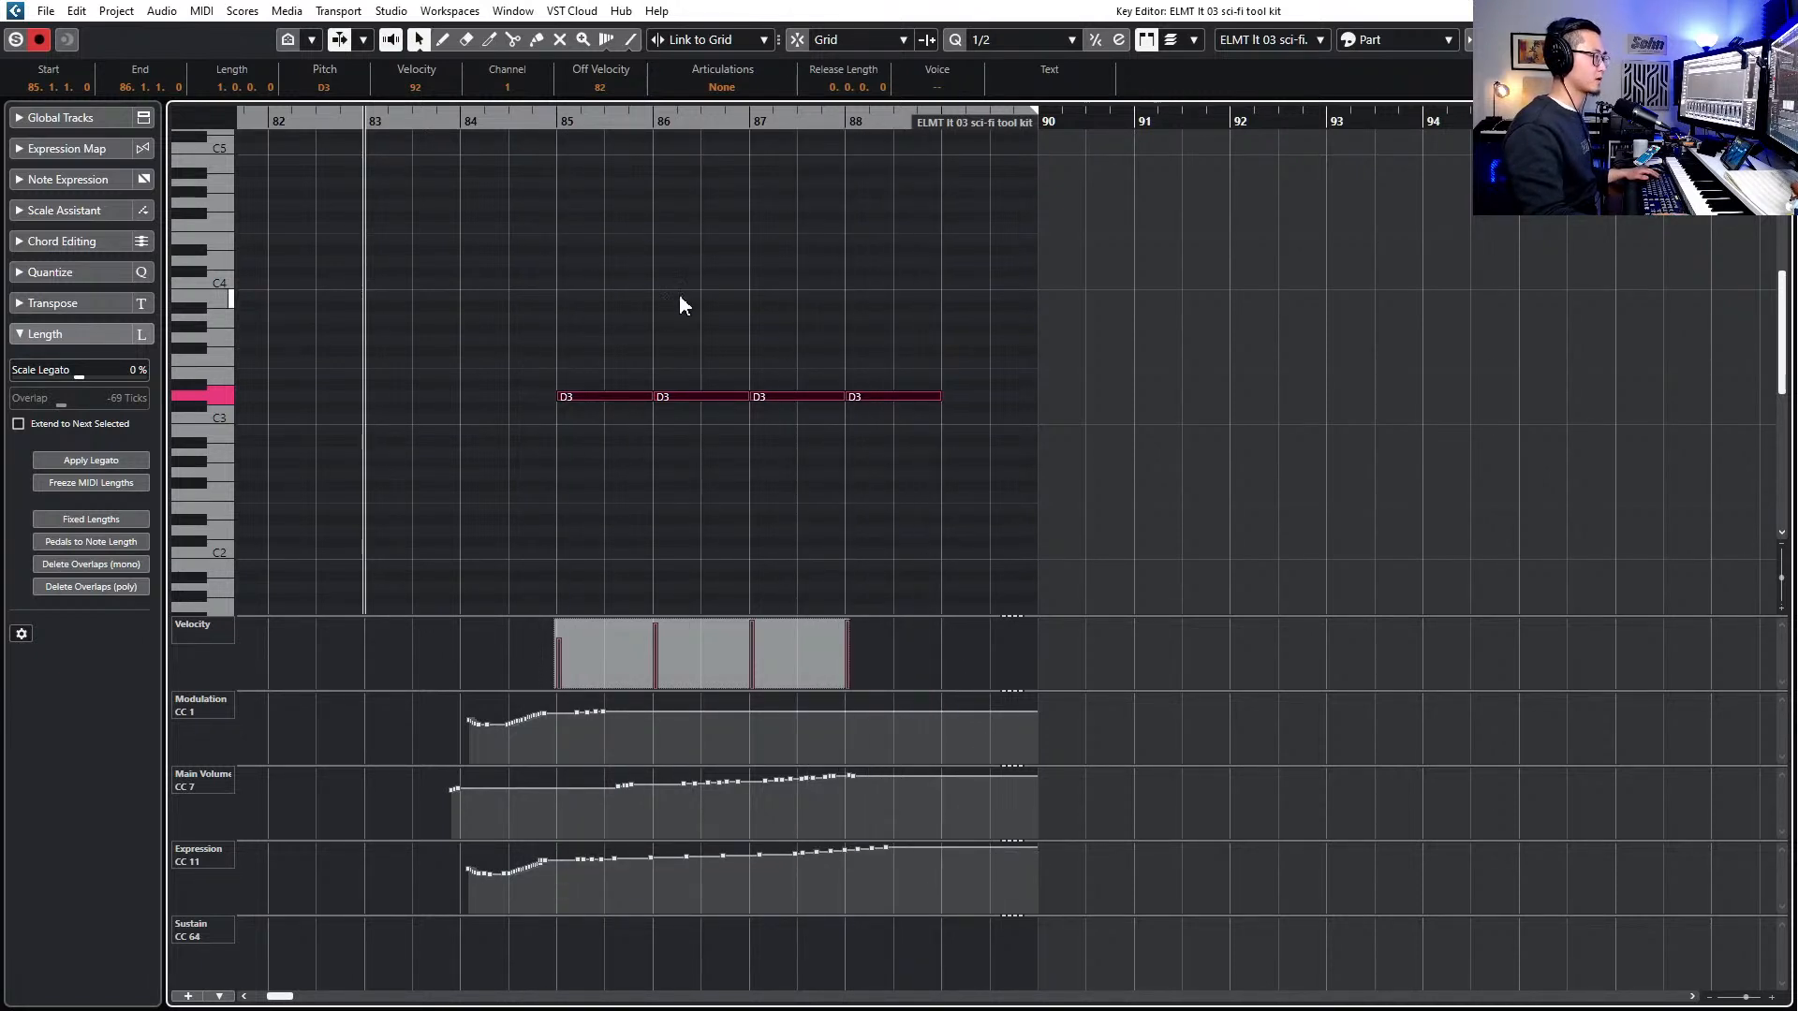
click(626, 396)
key(Return)
- Audition the 01 sci-fi rising, 02a and 02b sound d tool kit tracks and view the 02b Kontakt patch
click(423, 526)
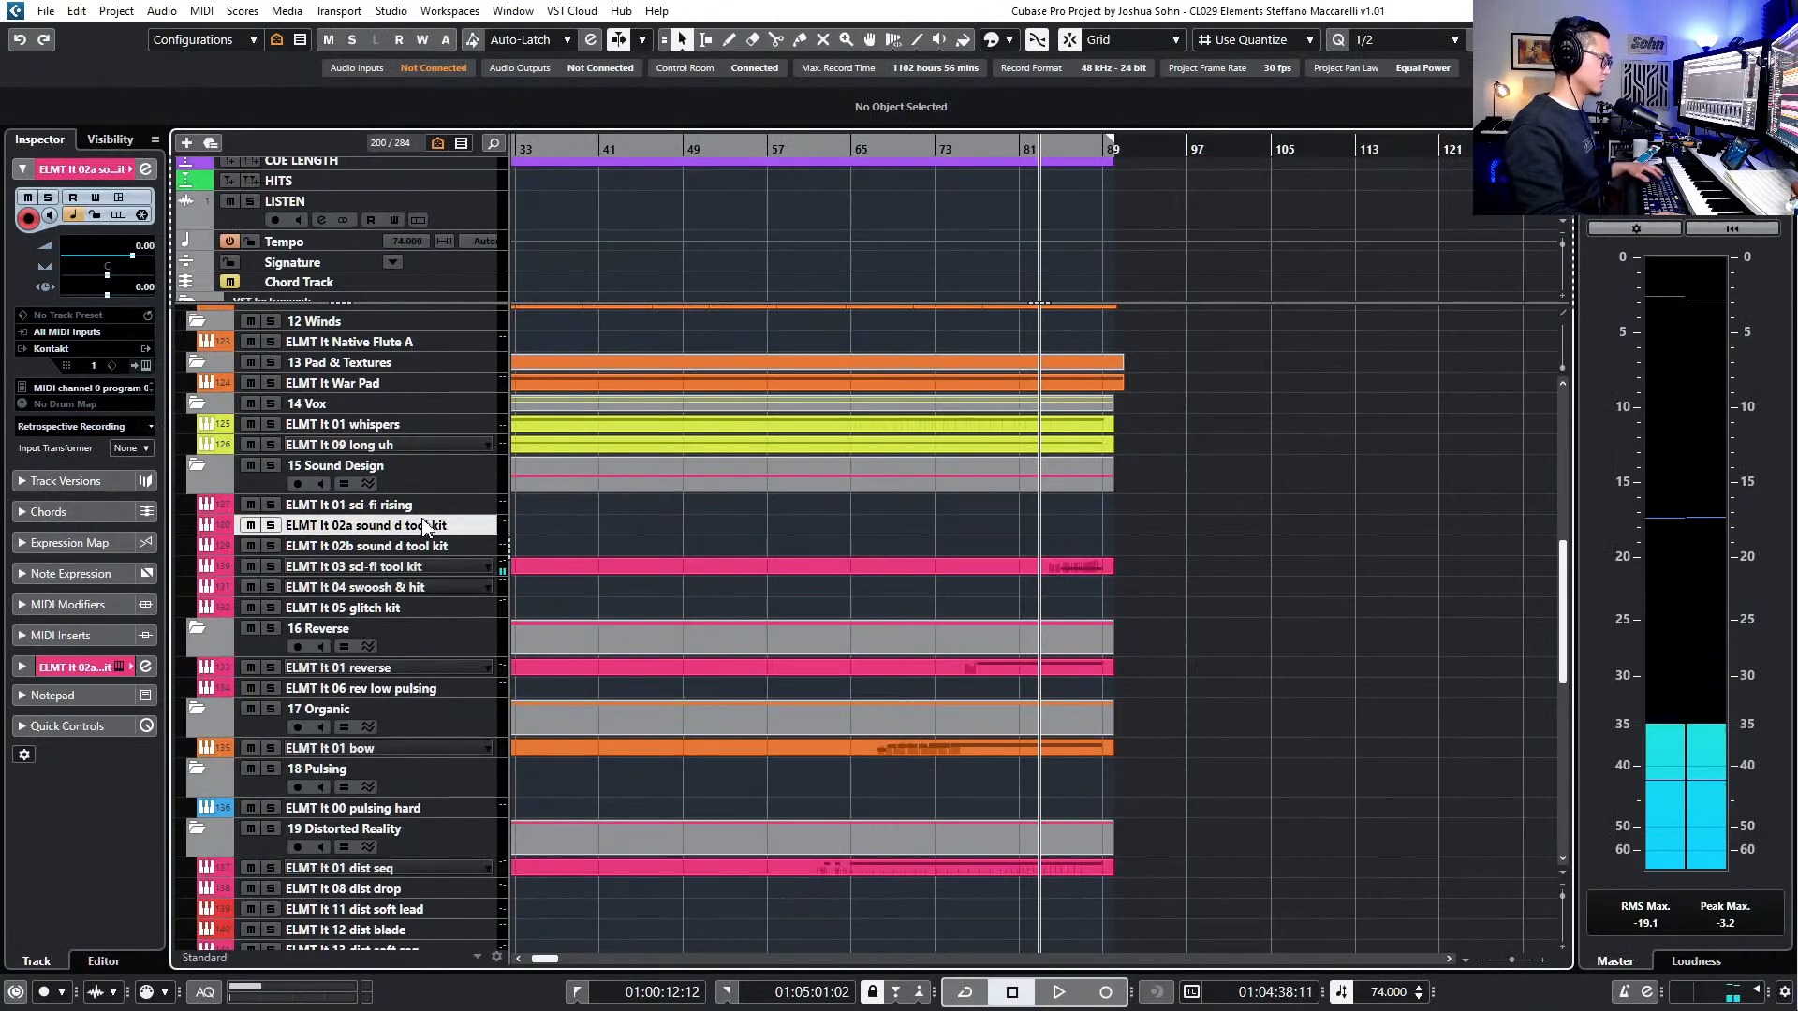
key(Up)
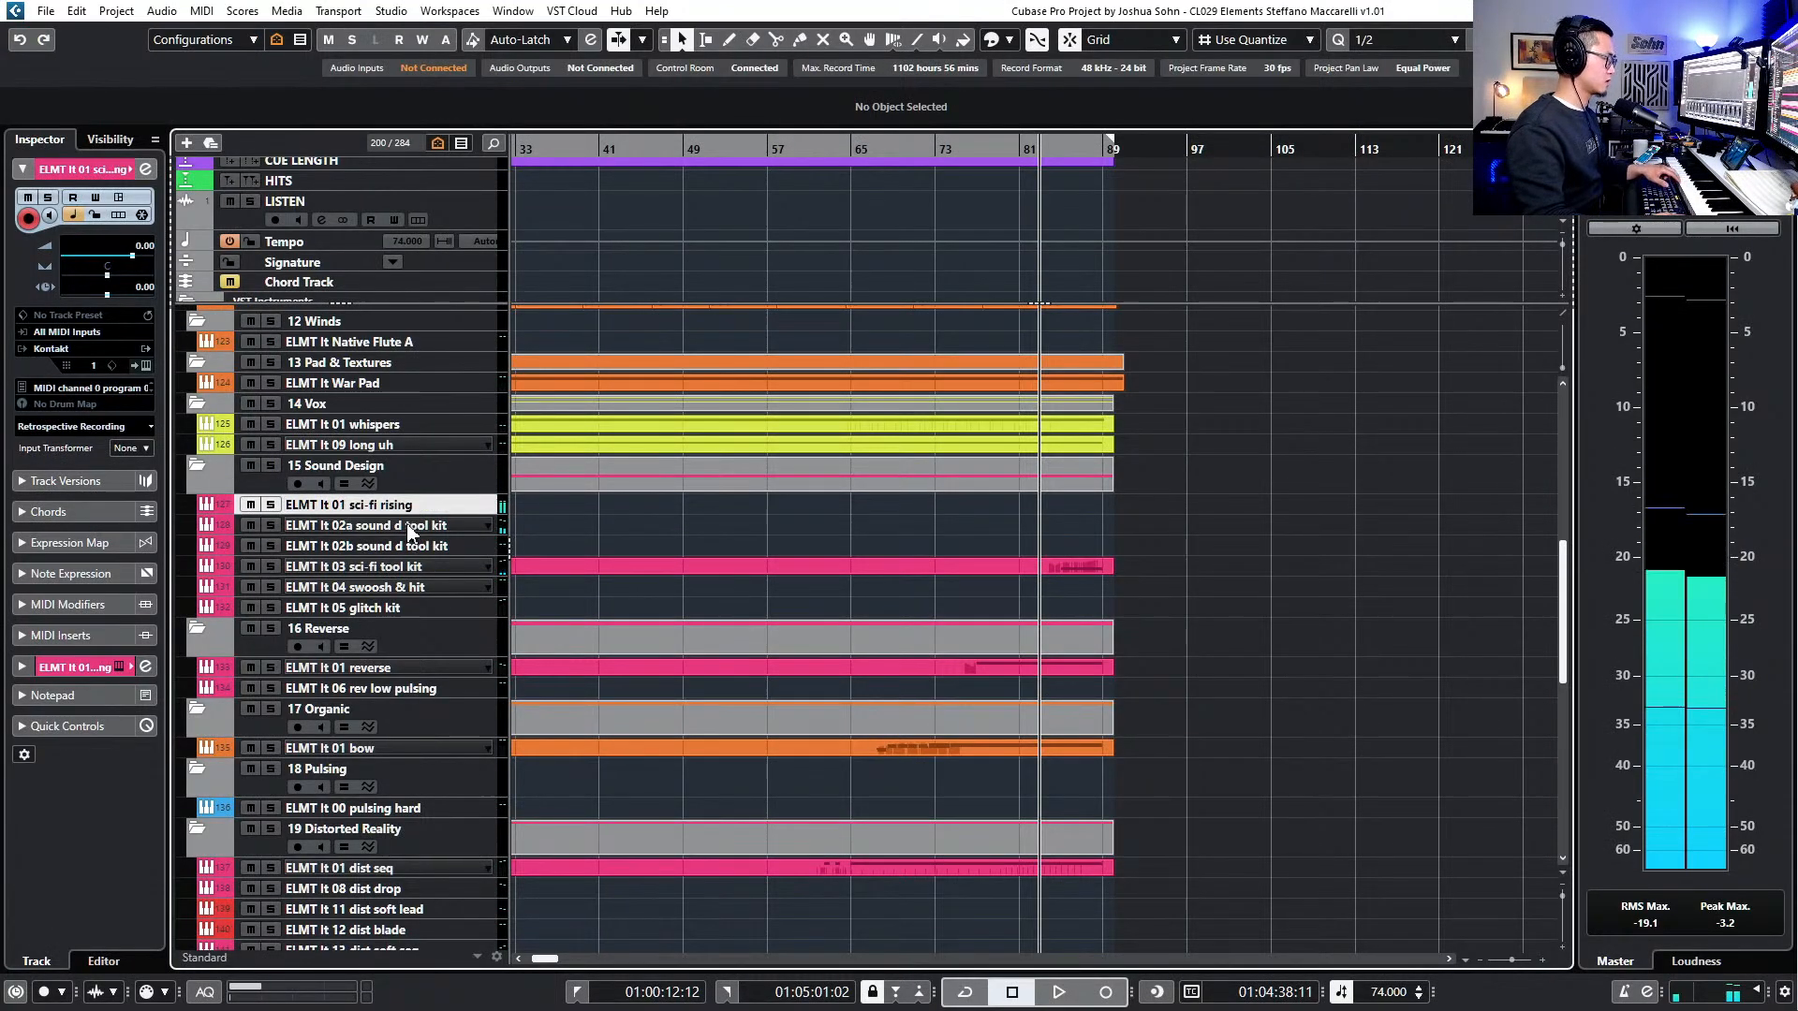
click(409, 526)
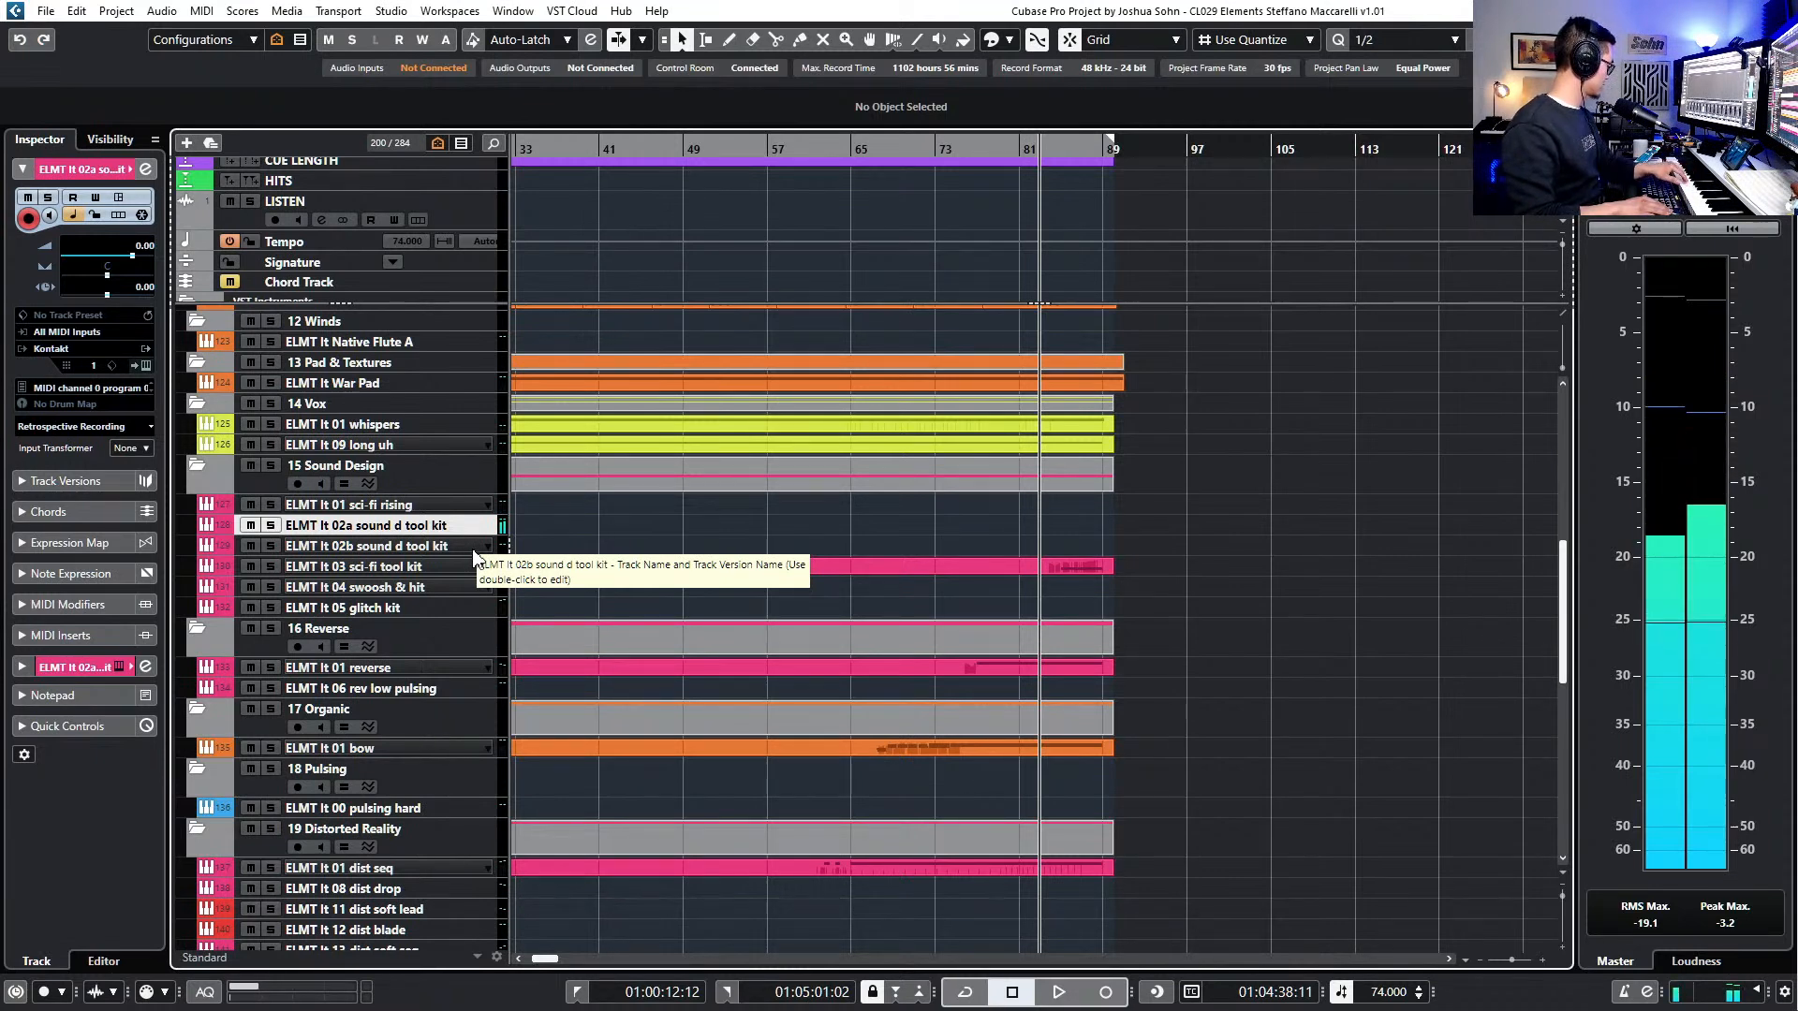
key(KP_Subtract)
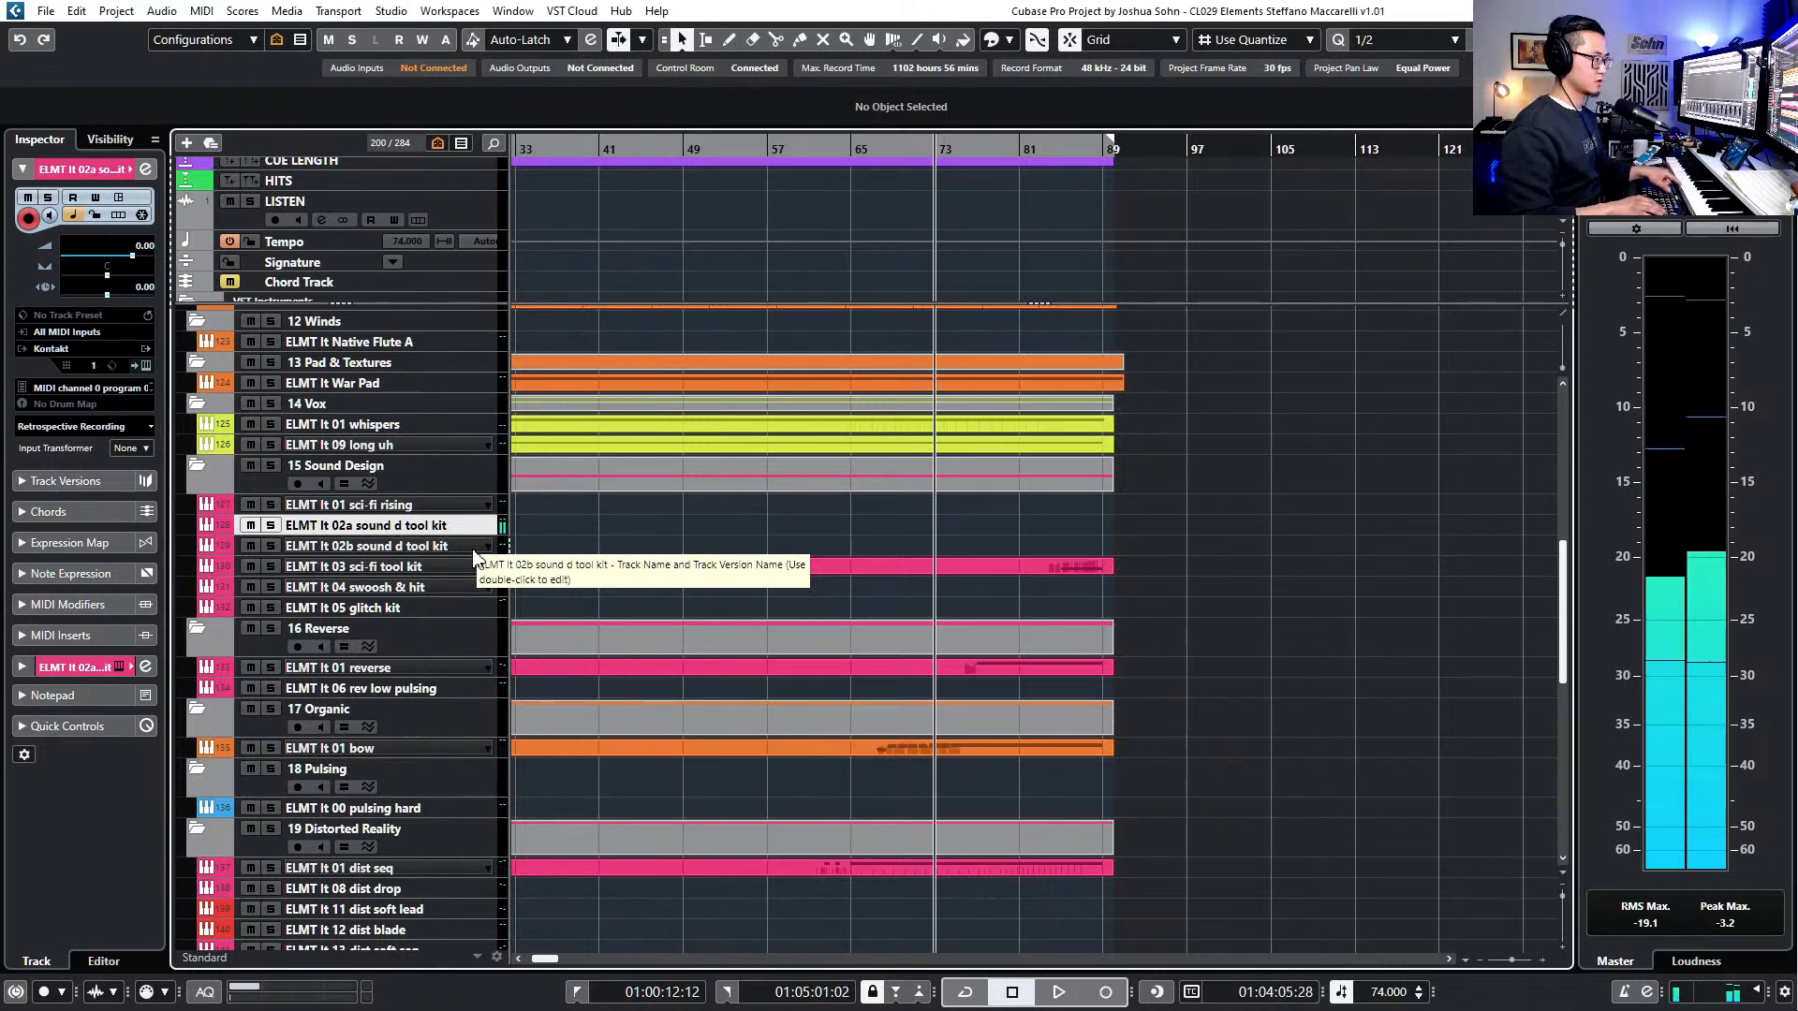
click(473, 549)
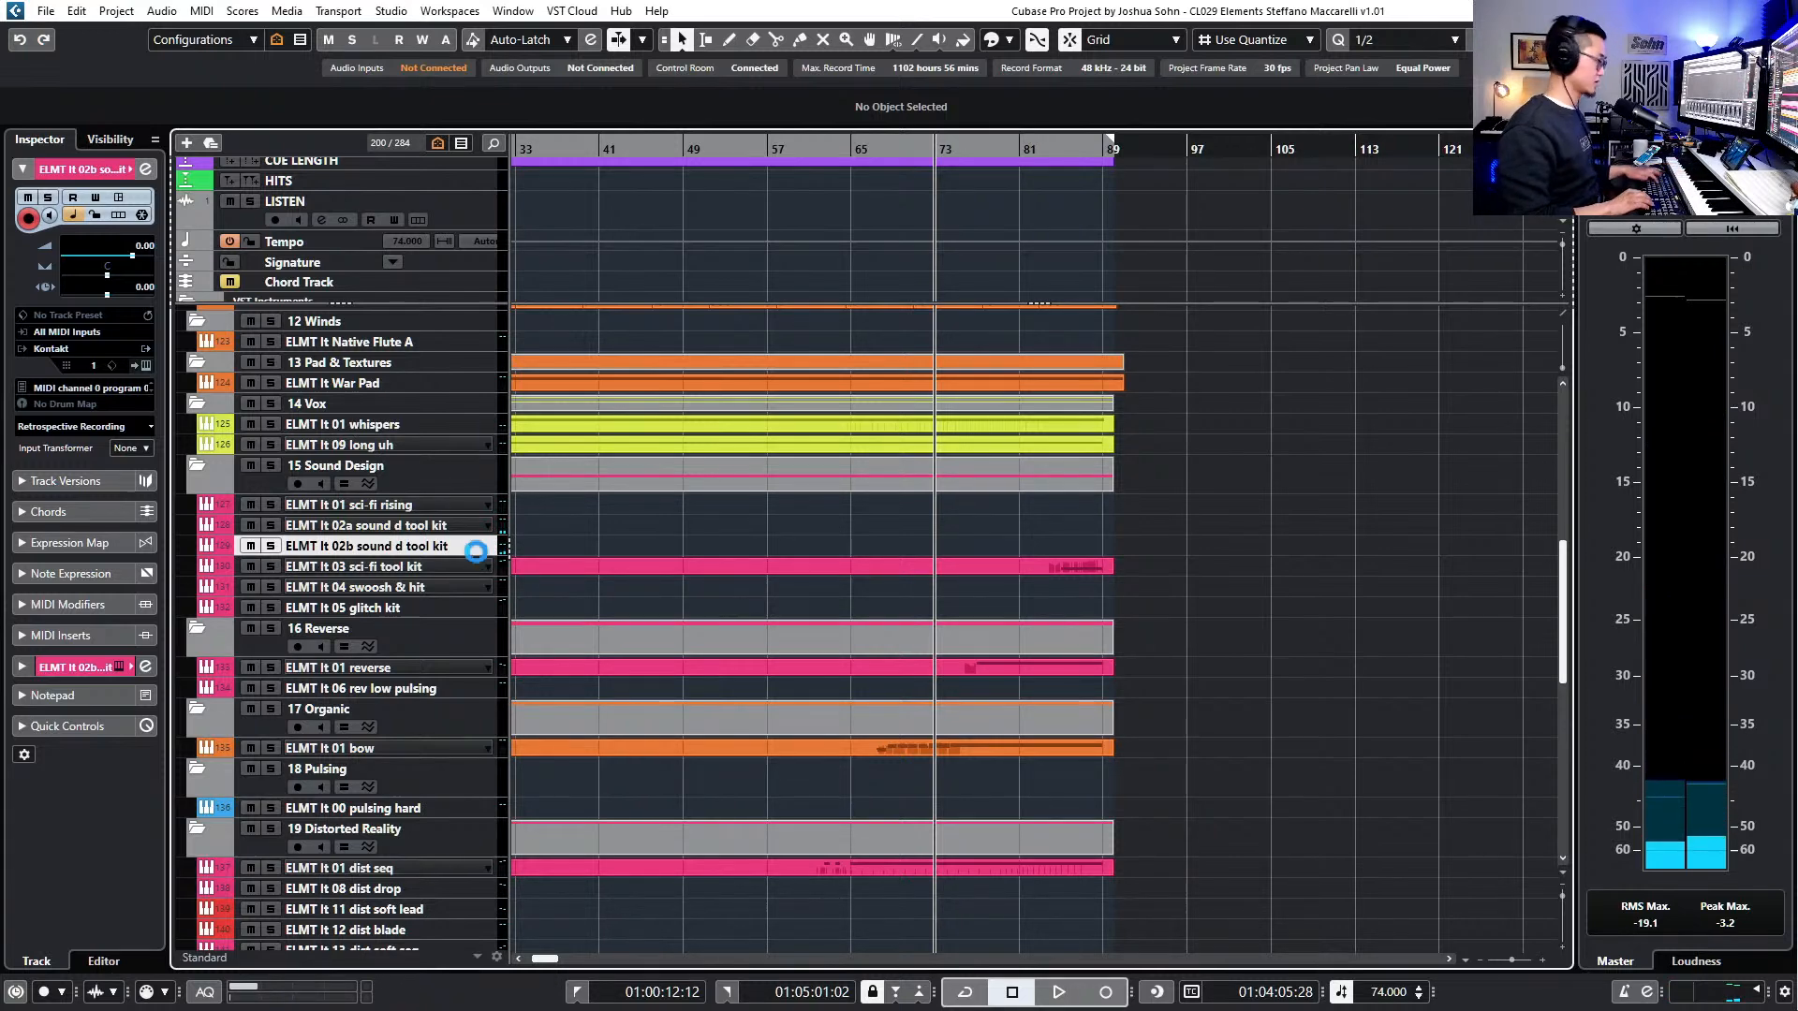
key(e)
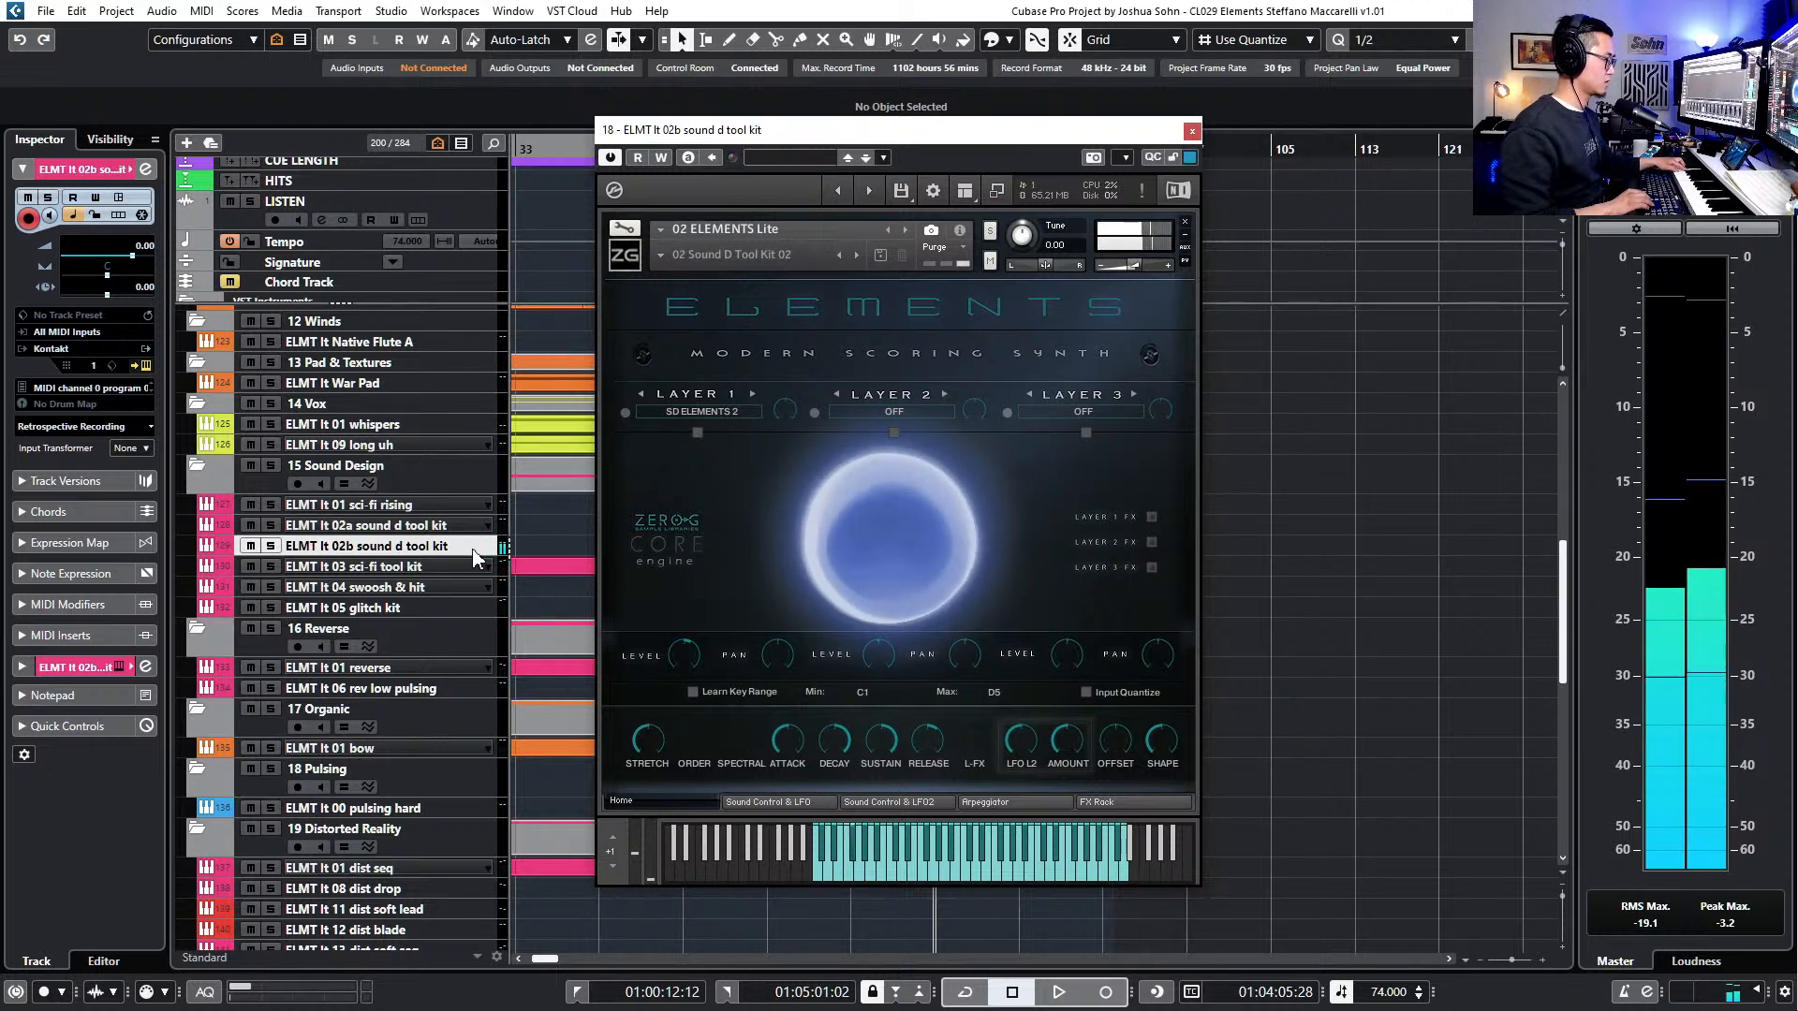
click(1190, 133)
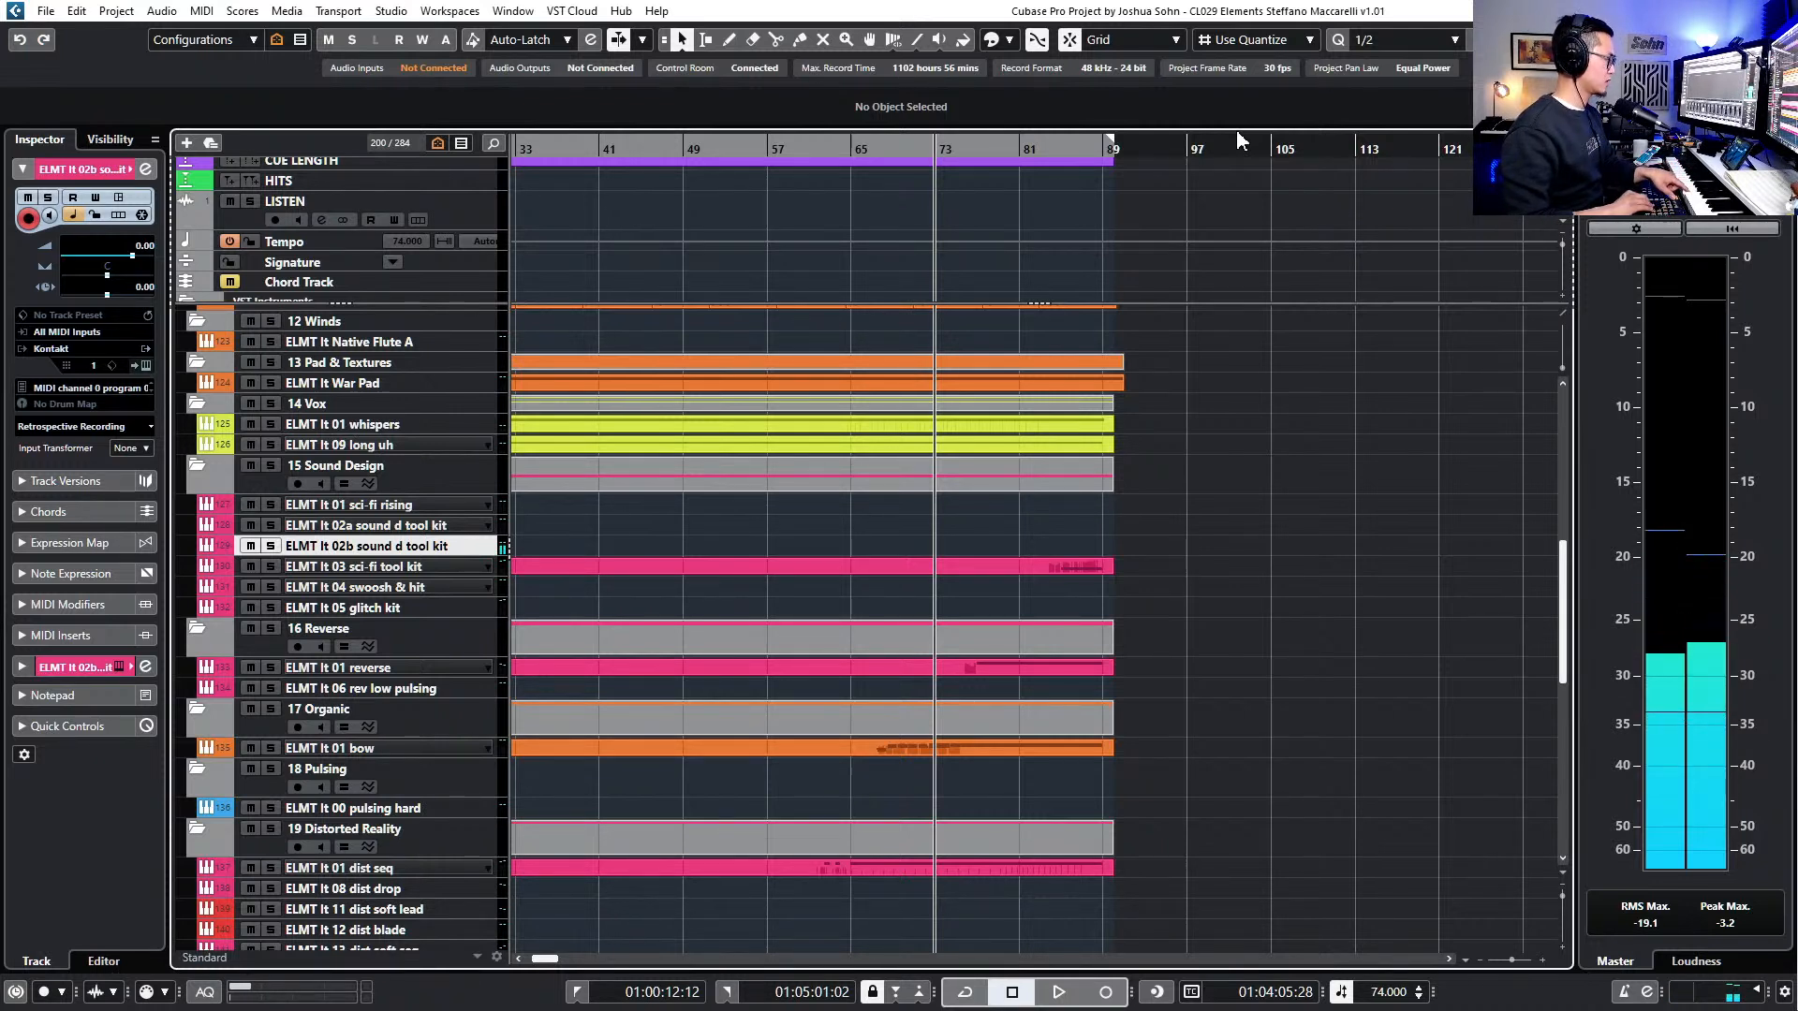
key(Up)
key(Up)
key(Down)
key(Down)
key(Down)
key(Up)
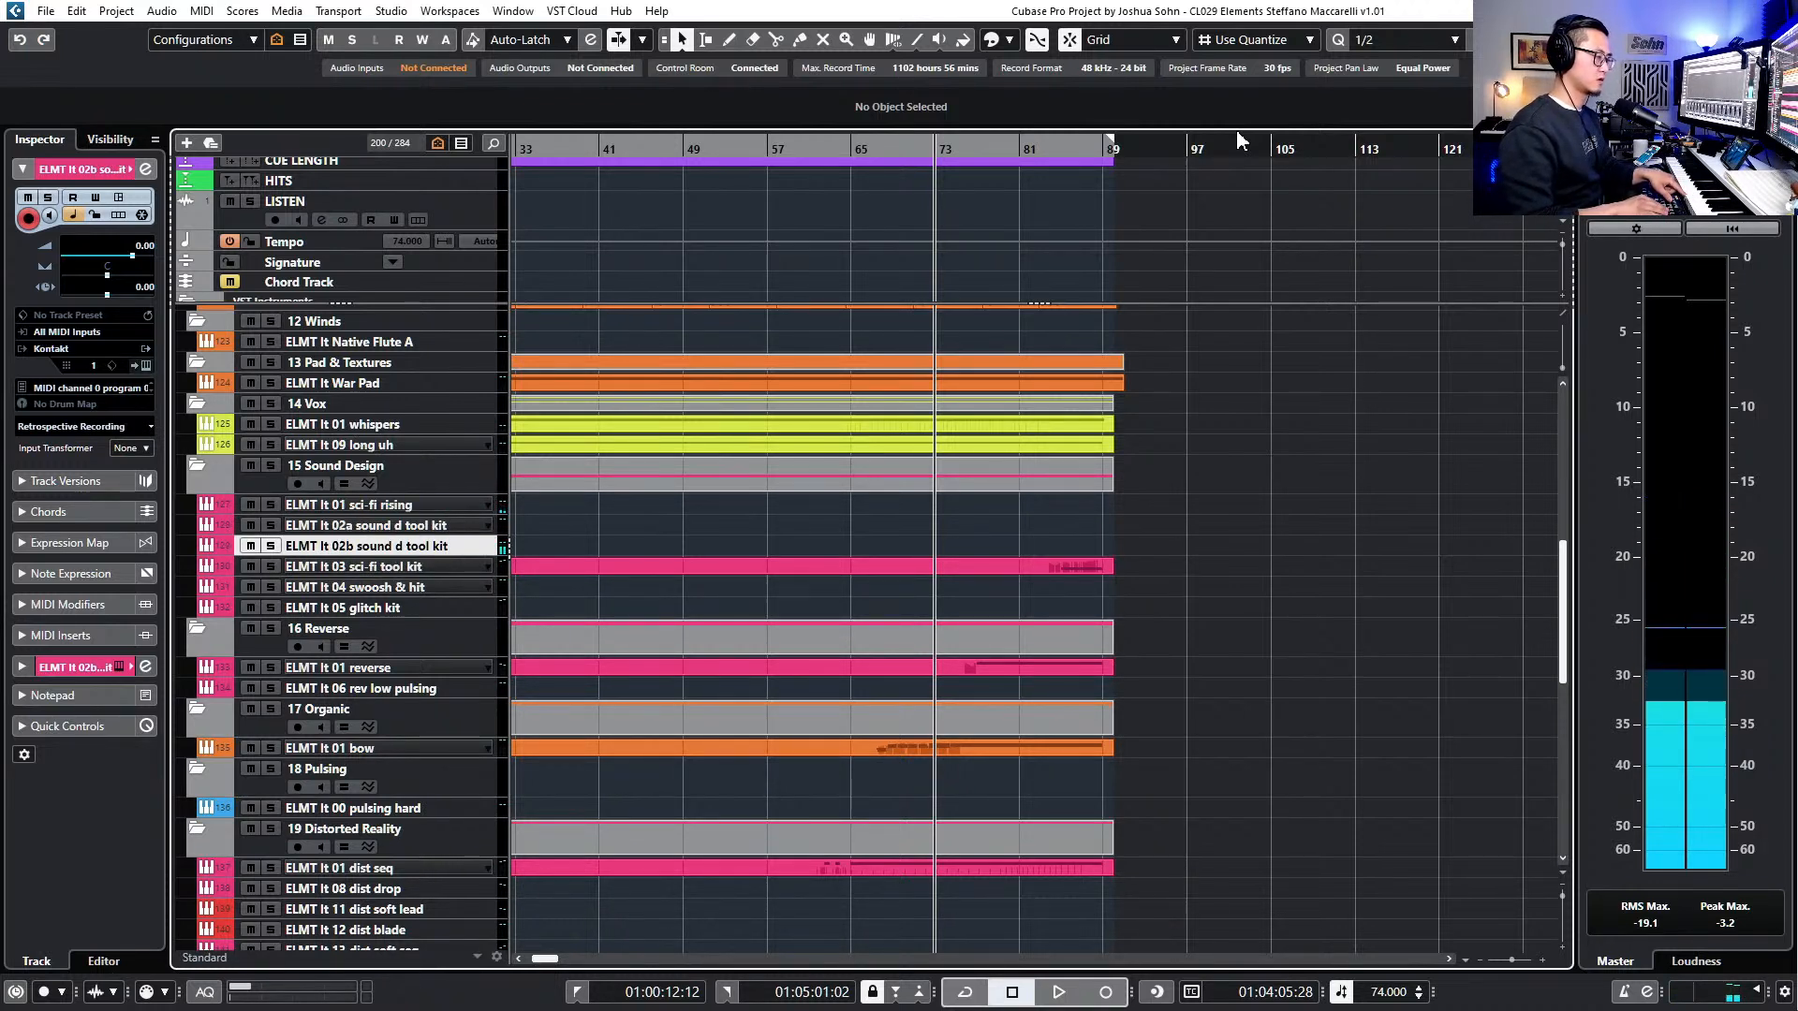
- Record a sound on ELMT lt 02b sound d tool kit near bar 89 and render it dry as a separate 24-bit audio event
key(KP_Add)
key(KP_Add)
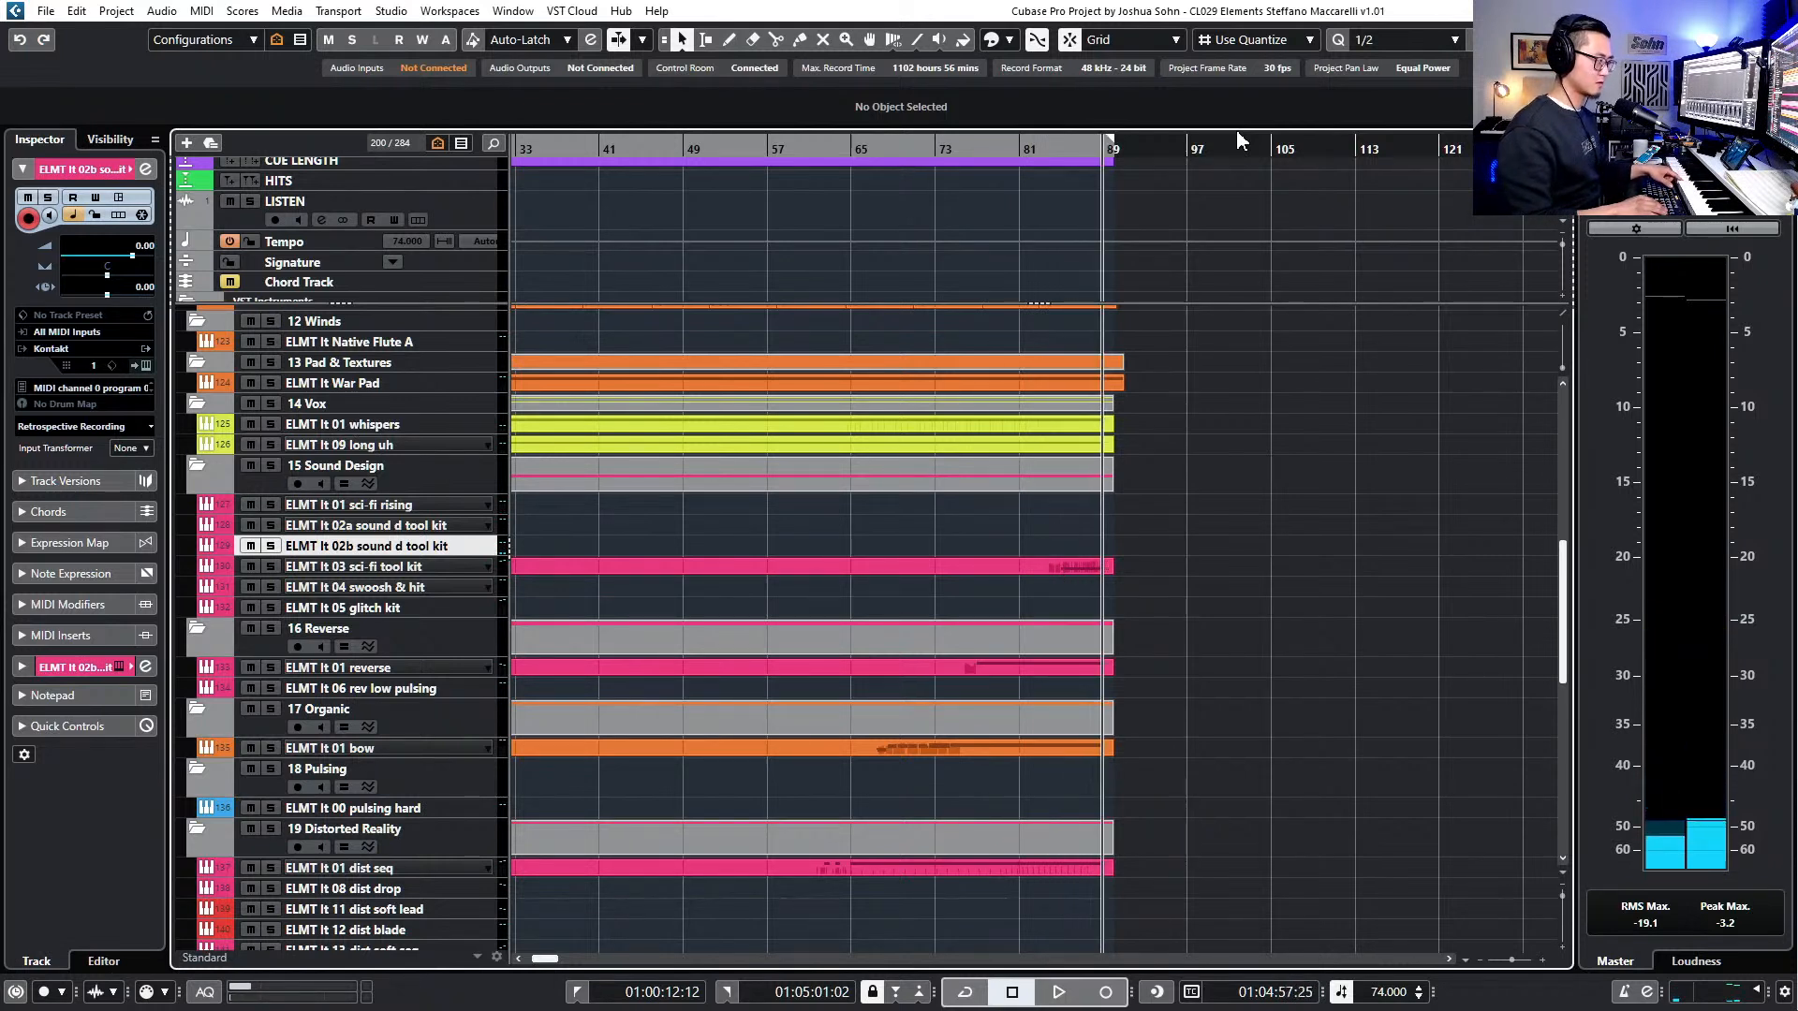
key(KP_Multiply)
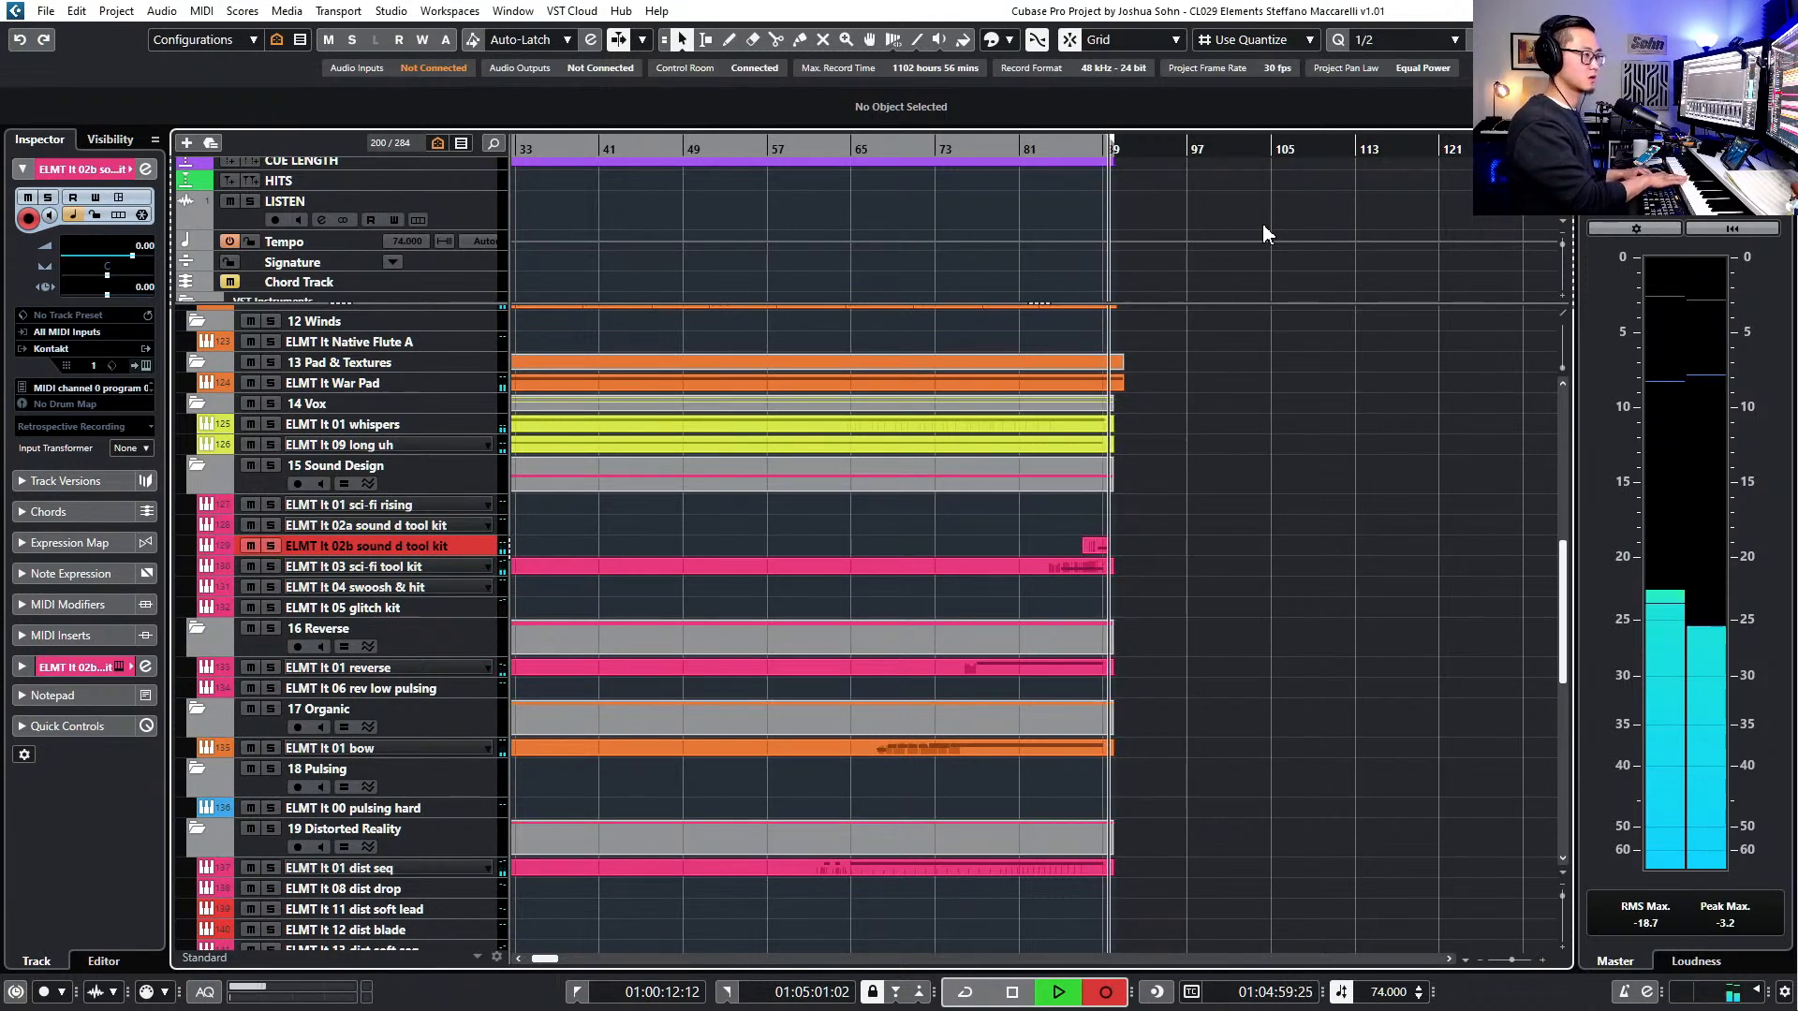
key(space)
key(alt+r)
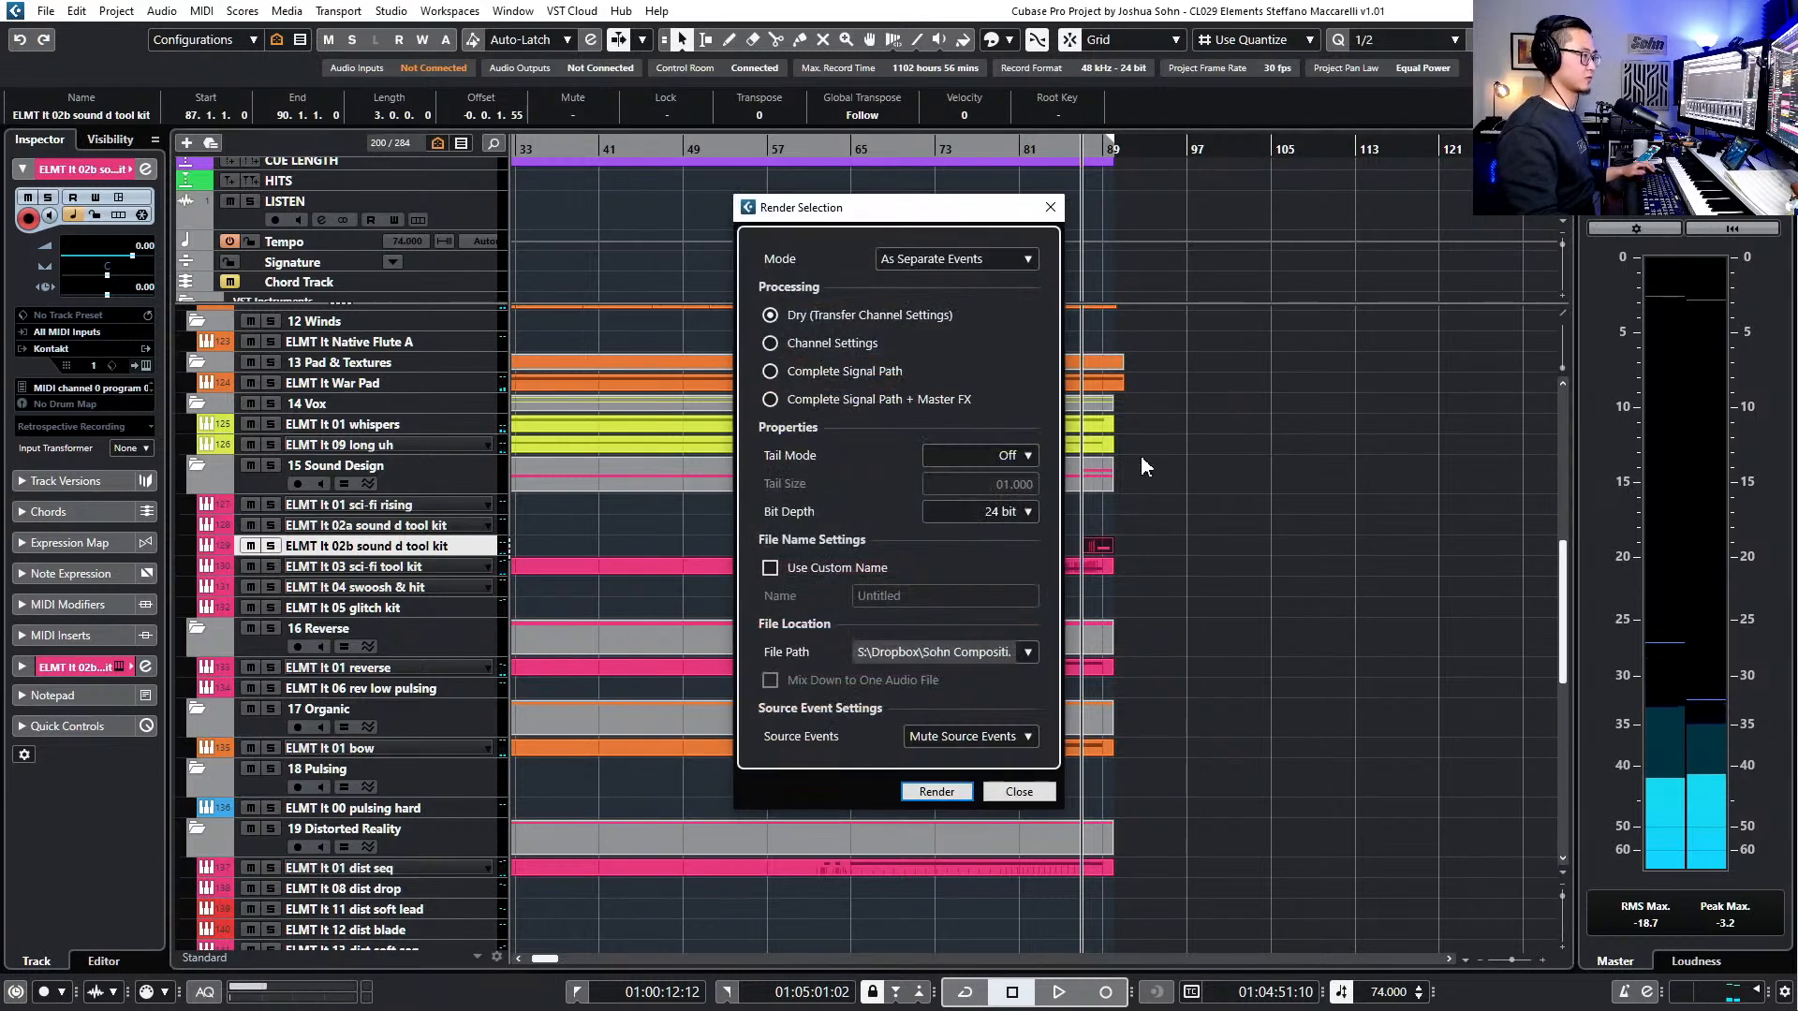
key(Return)
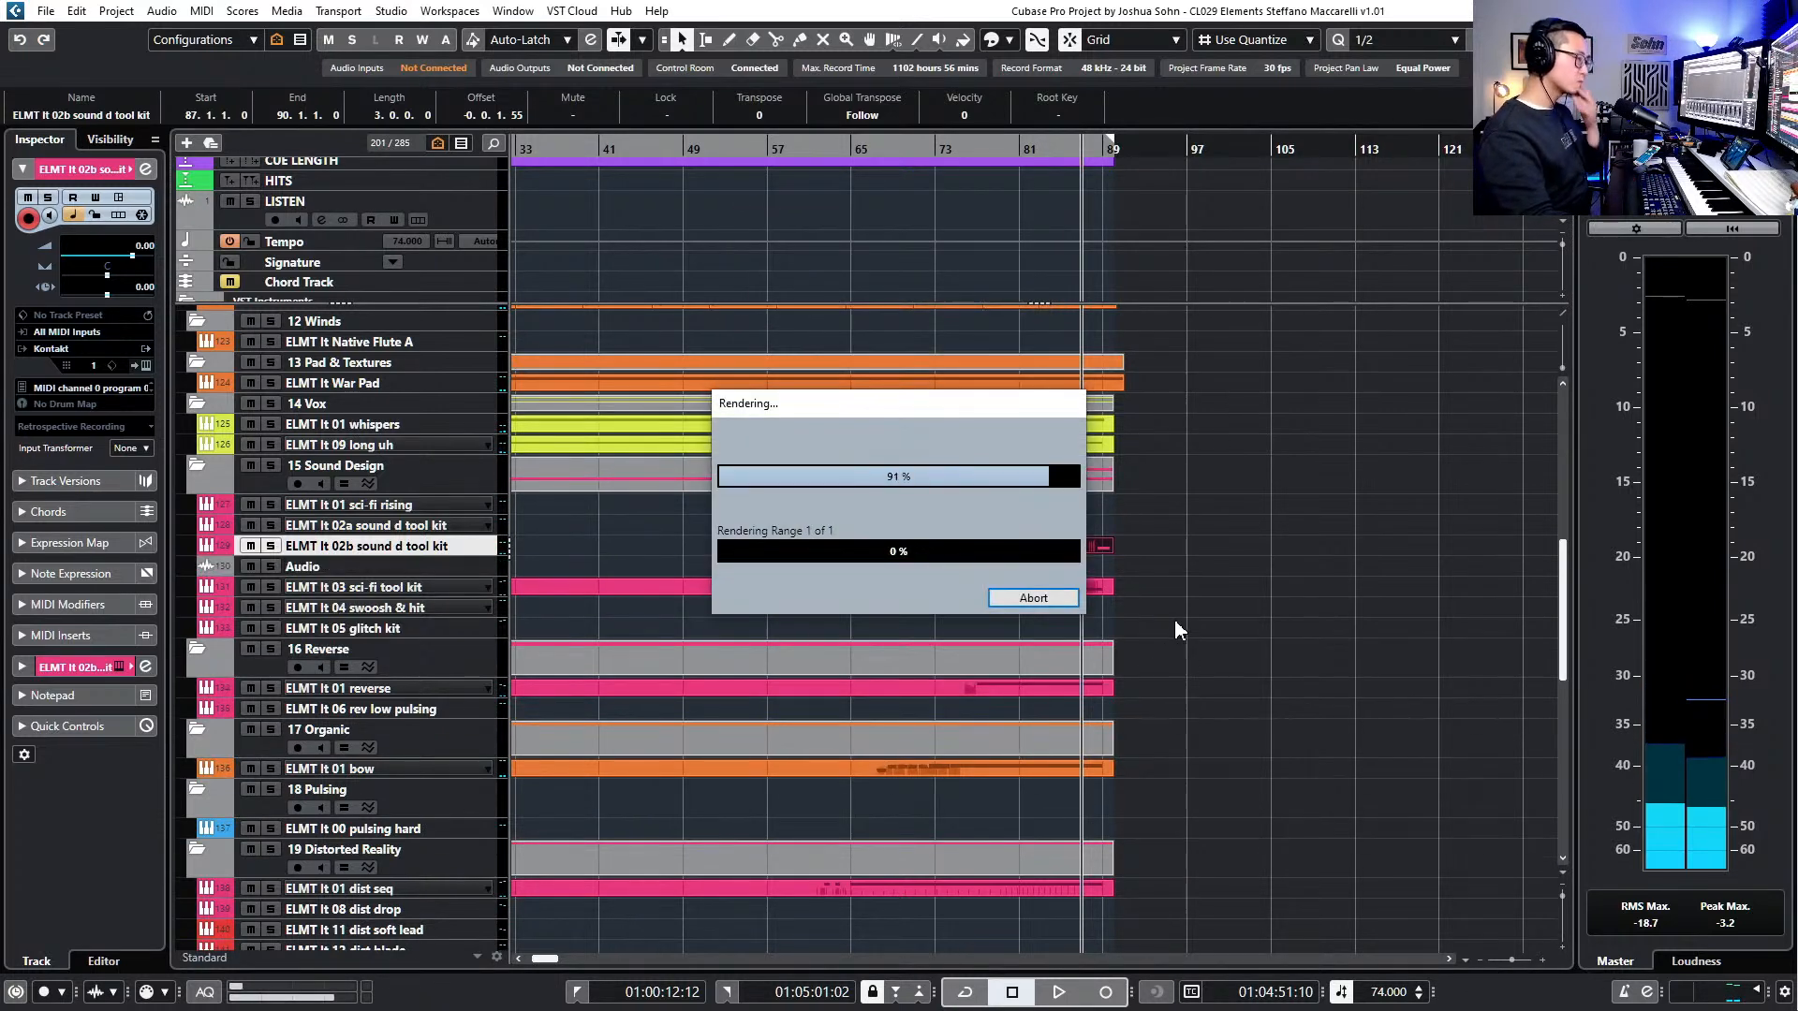
- Enlarge the rendered 02b audio track, shift its event to start at 87.1.3.34 and play the result
scroll(1118, 568, up, 10)
key(alt+Down)
key(alt+Down)
key(alt+Down)
key(alt+Down)
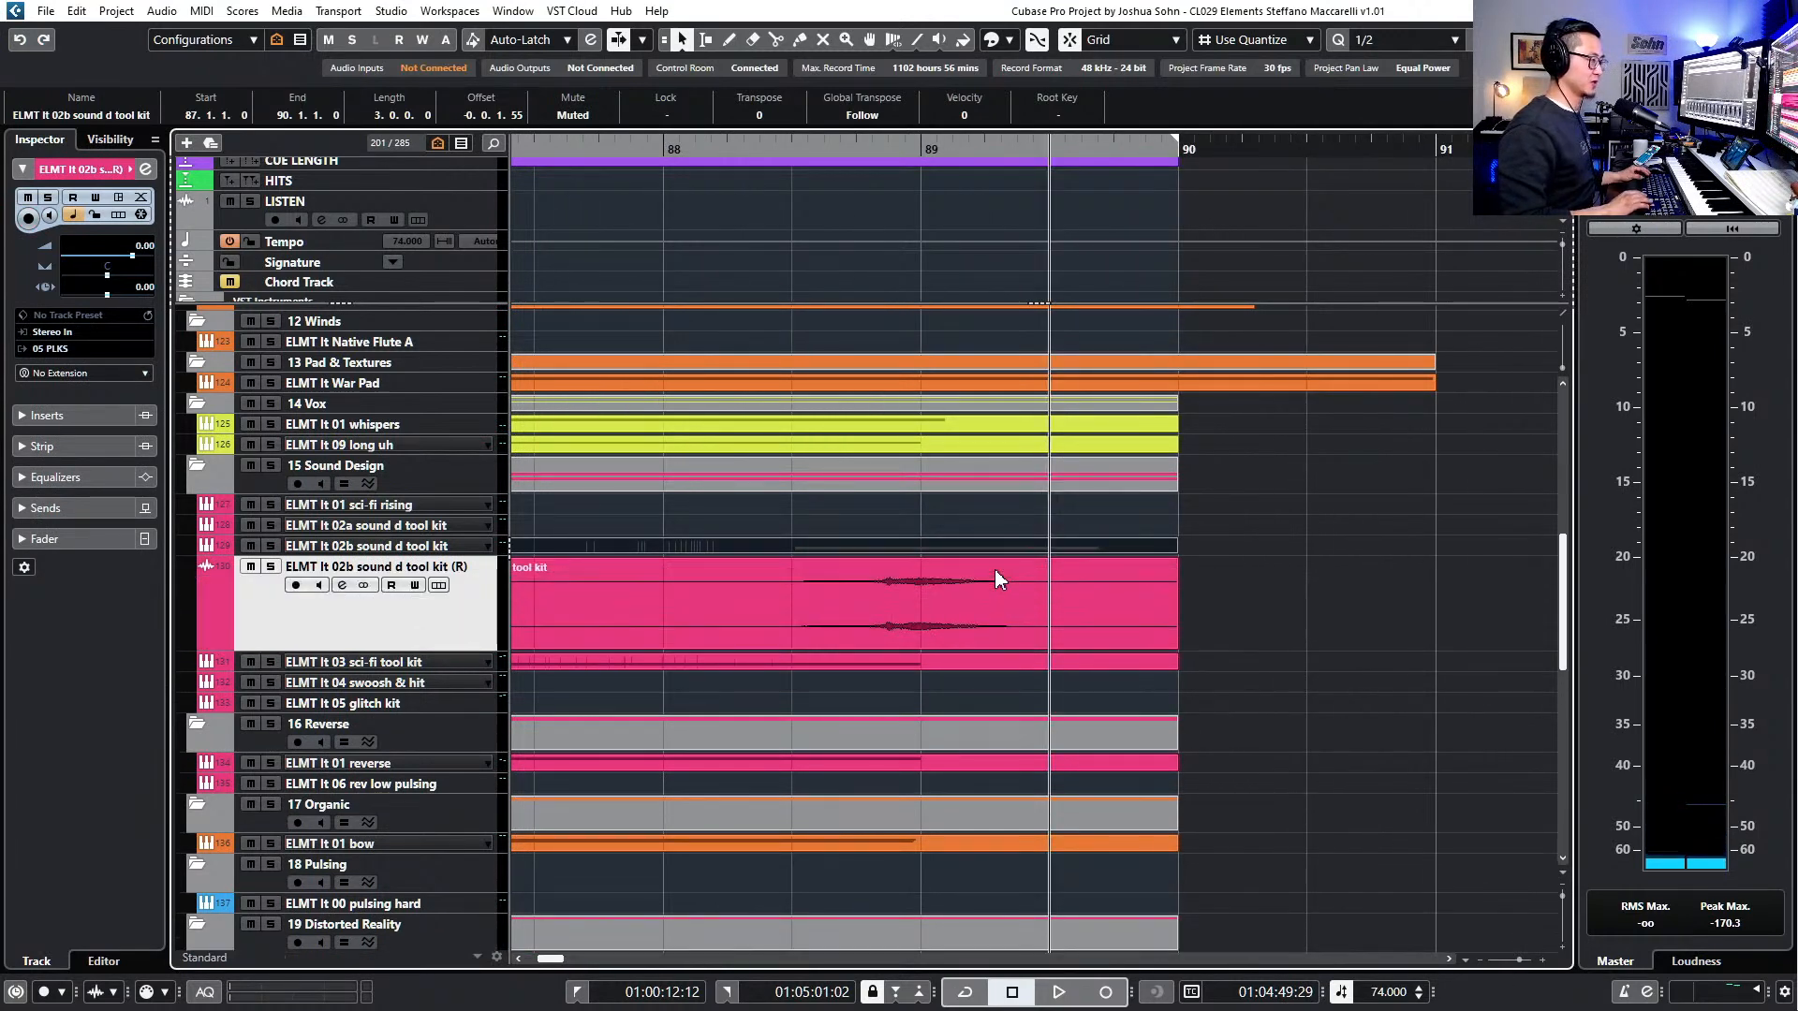
key(alt+Down)
drag(925, 581, 968, 593)
key(space)
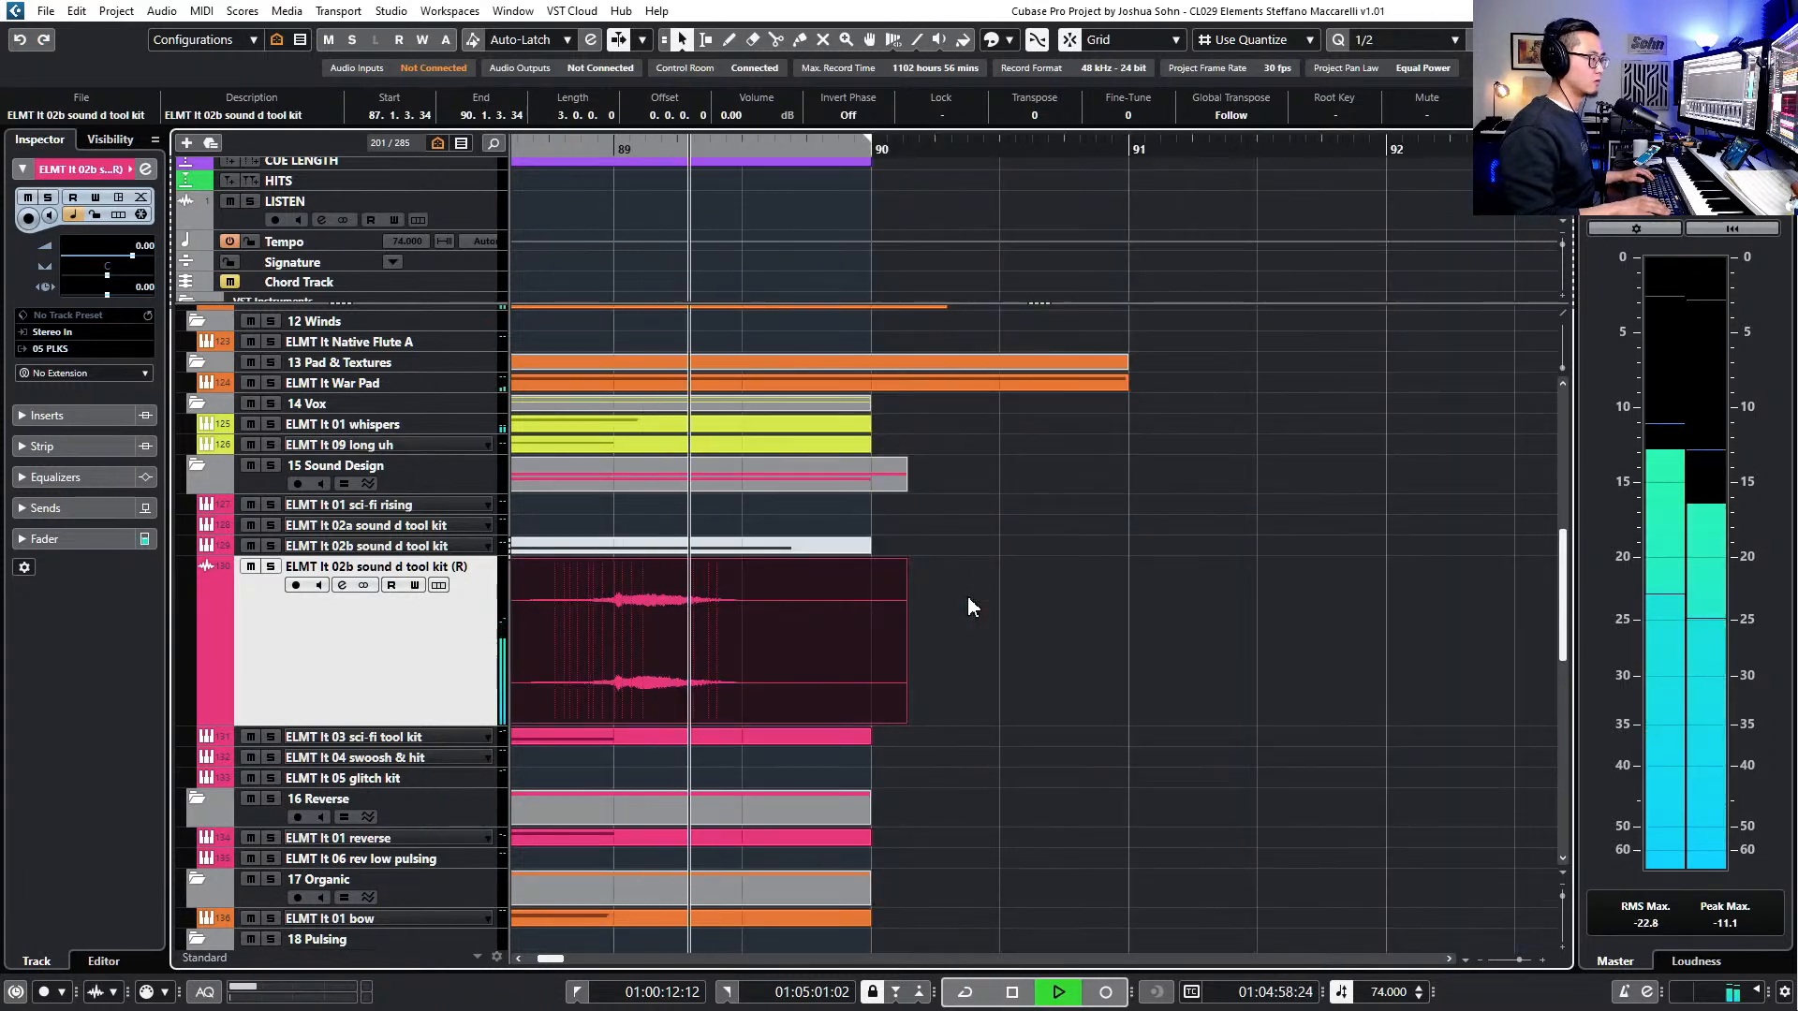
key(space)
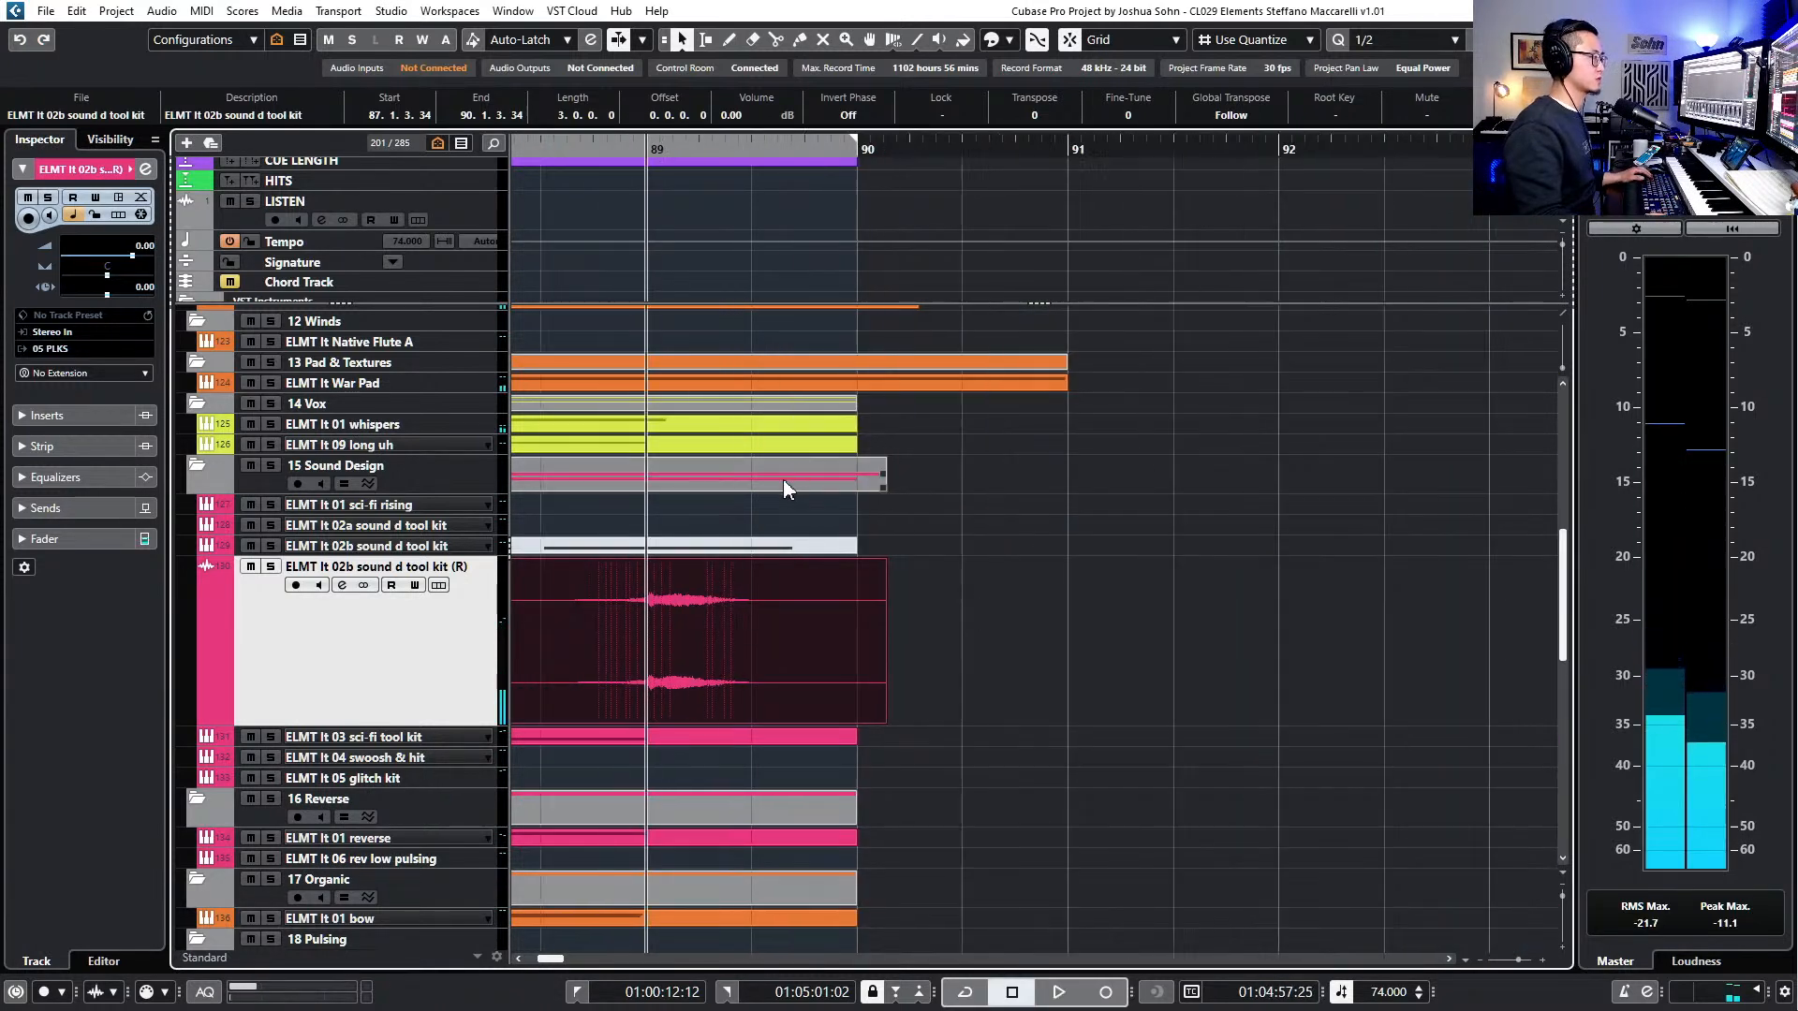
- In the ELMT lt 01 whispers part, draw an expression fade-out from about bar 86 to bar 89 and close the editor
double_click(716, 428)
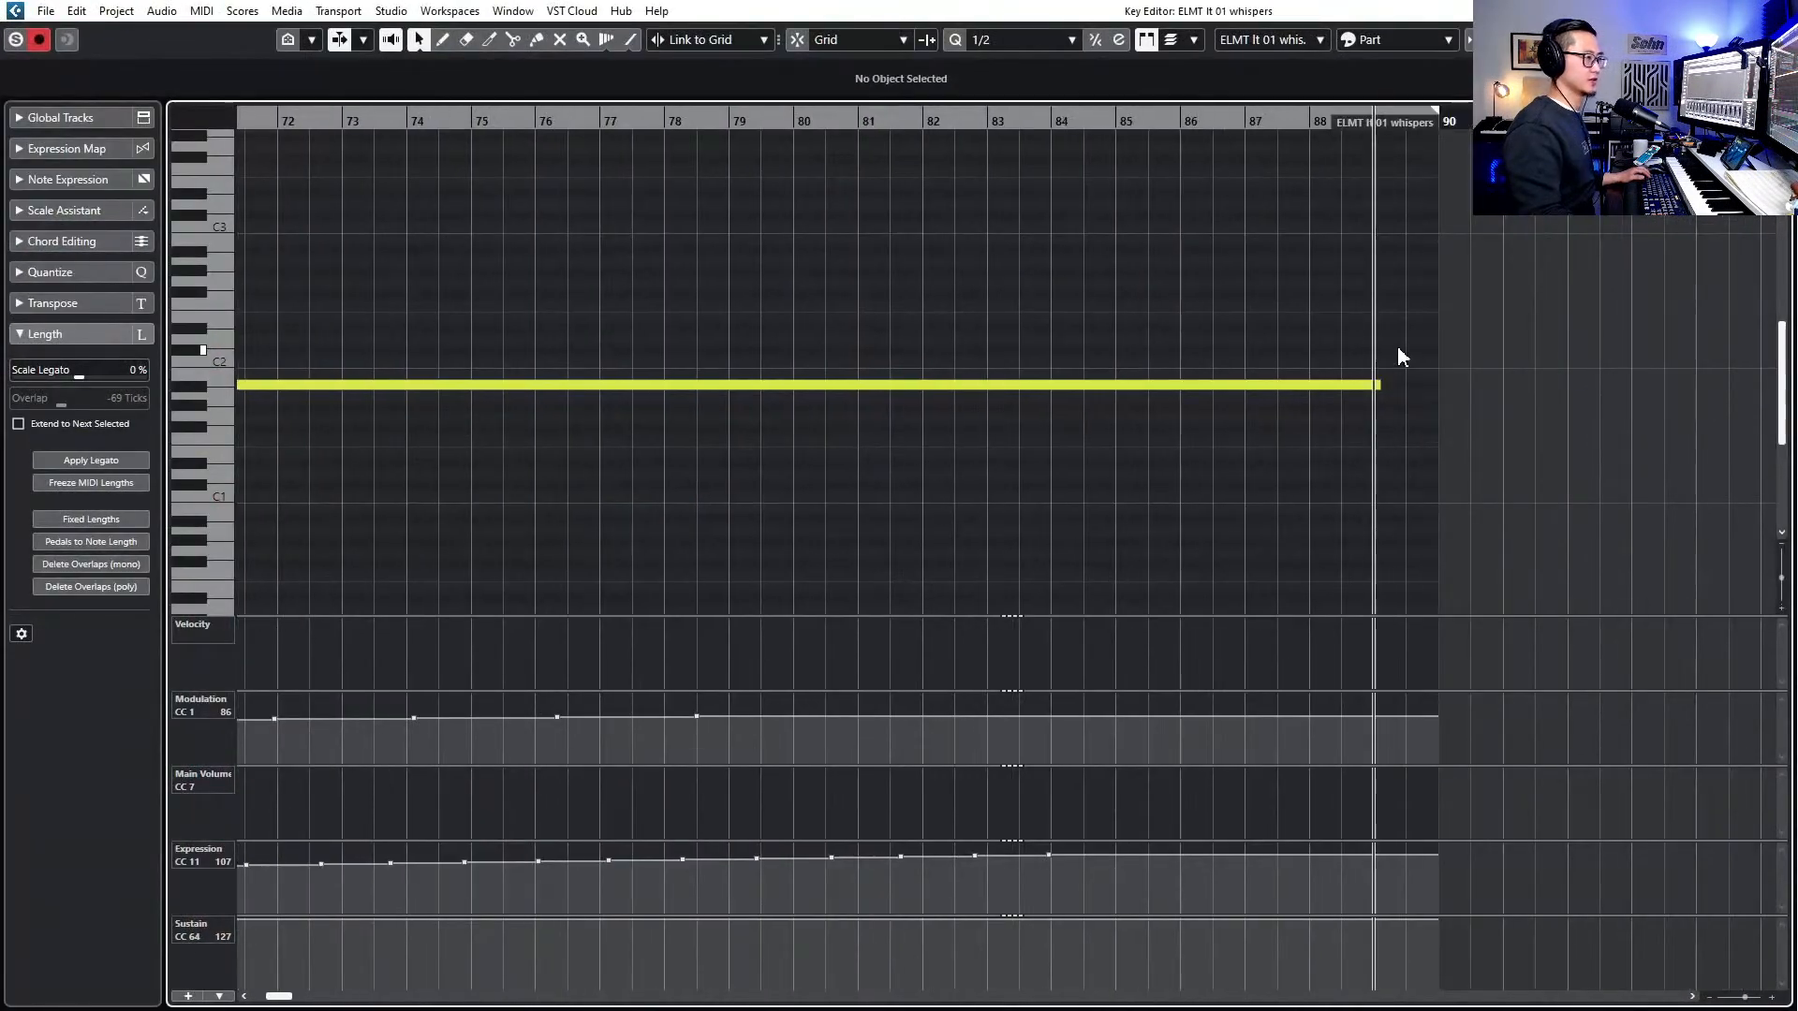
click(1373, 384)
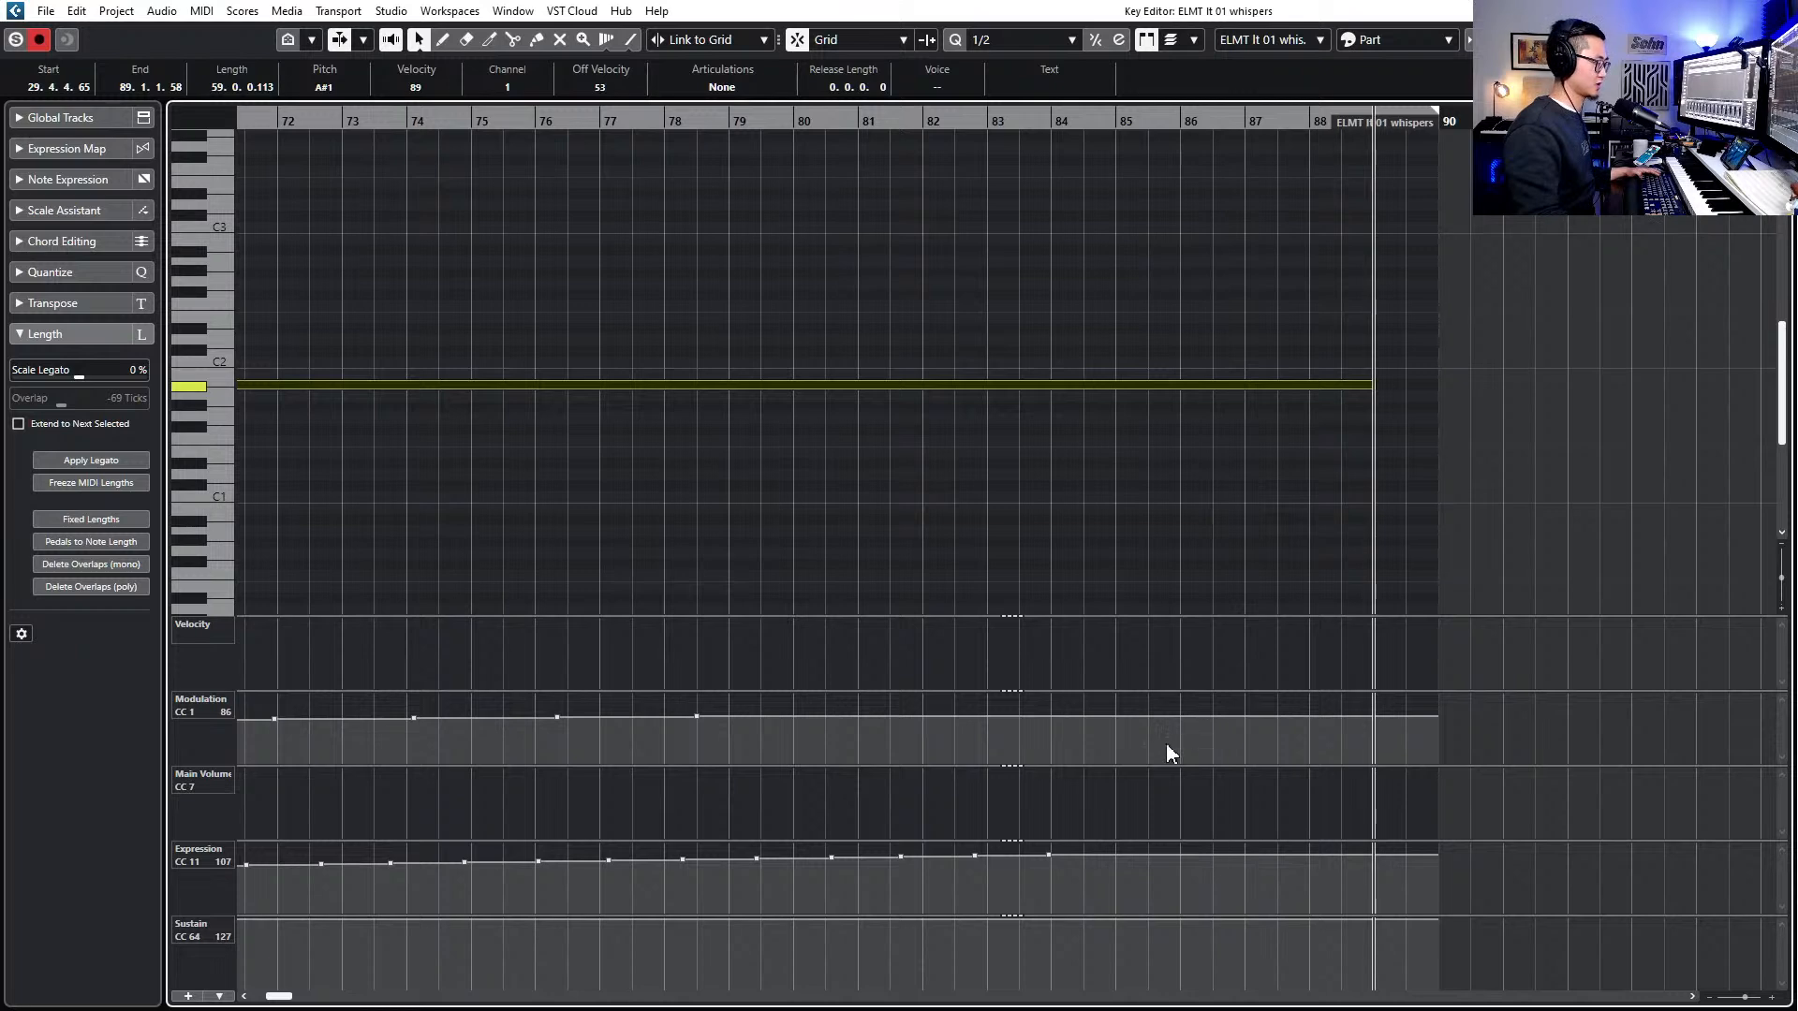
scroll(1065, 796, down, 5)
scroll(908, 810, left, 4)
click(723, 780)
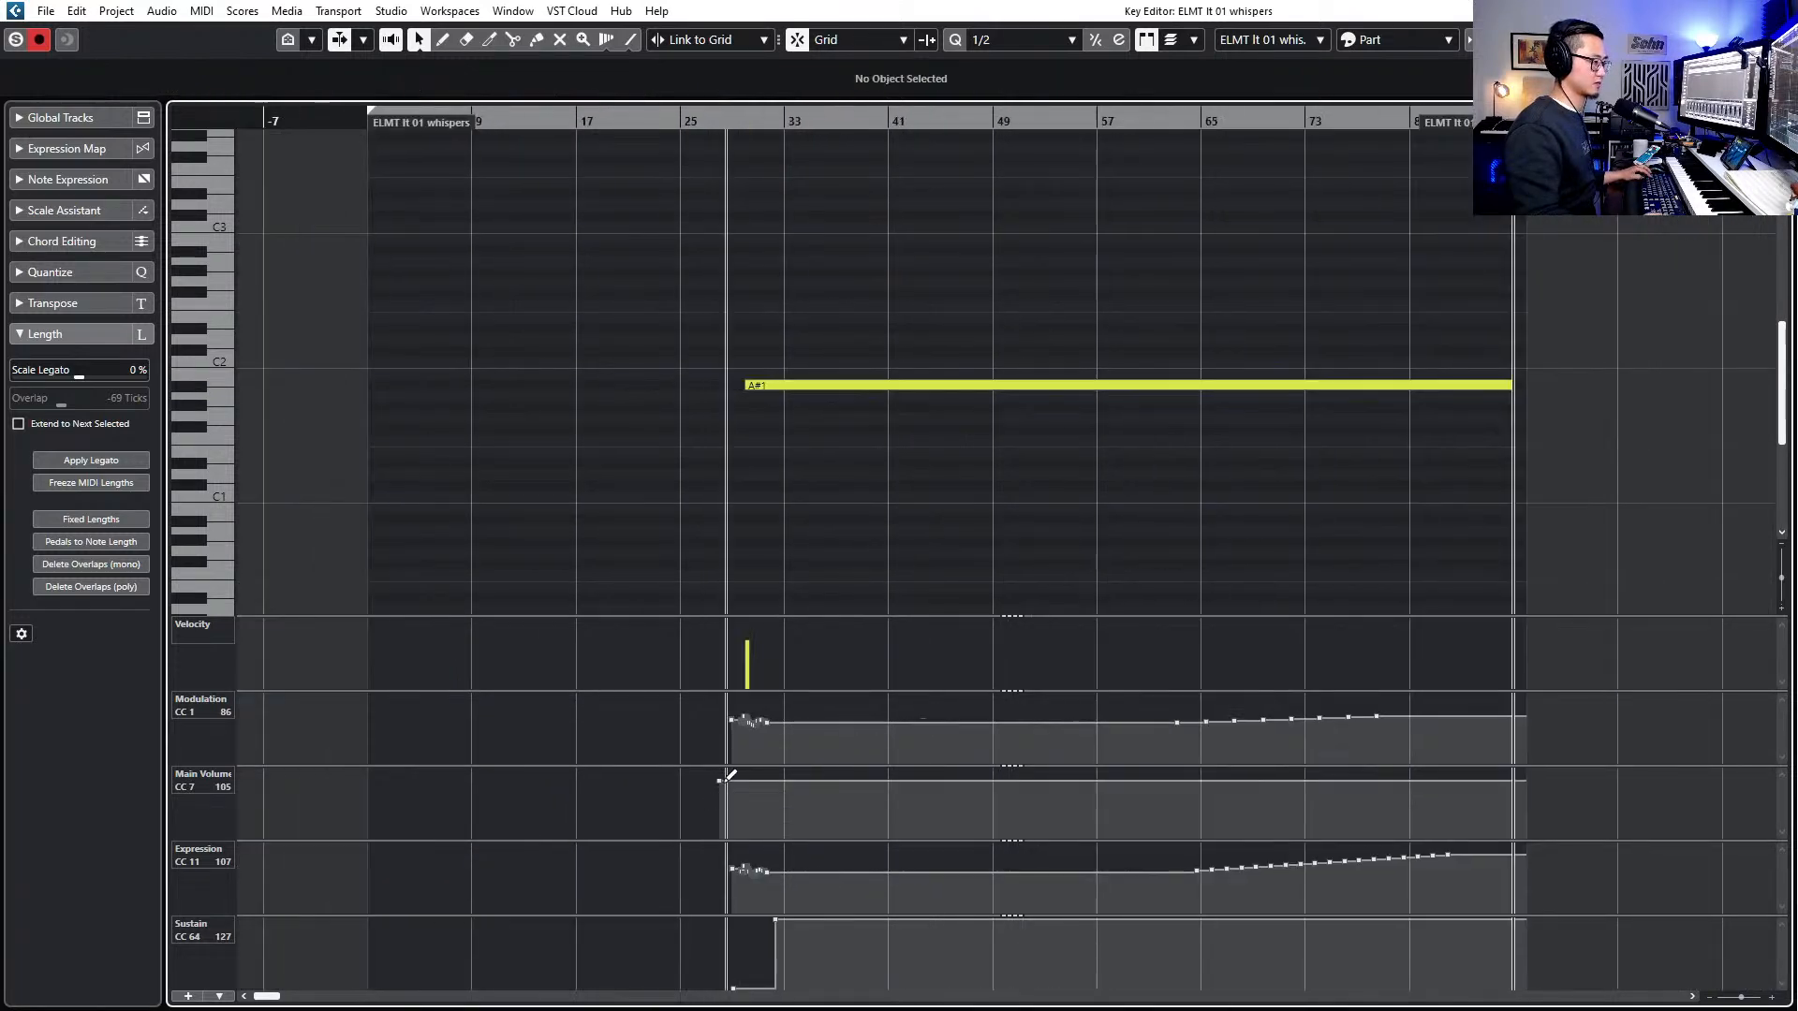
scroll(1076, 779, right, 6)
scroll(828, 773, up, 5)
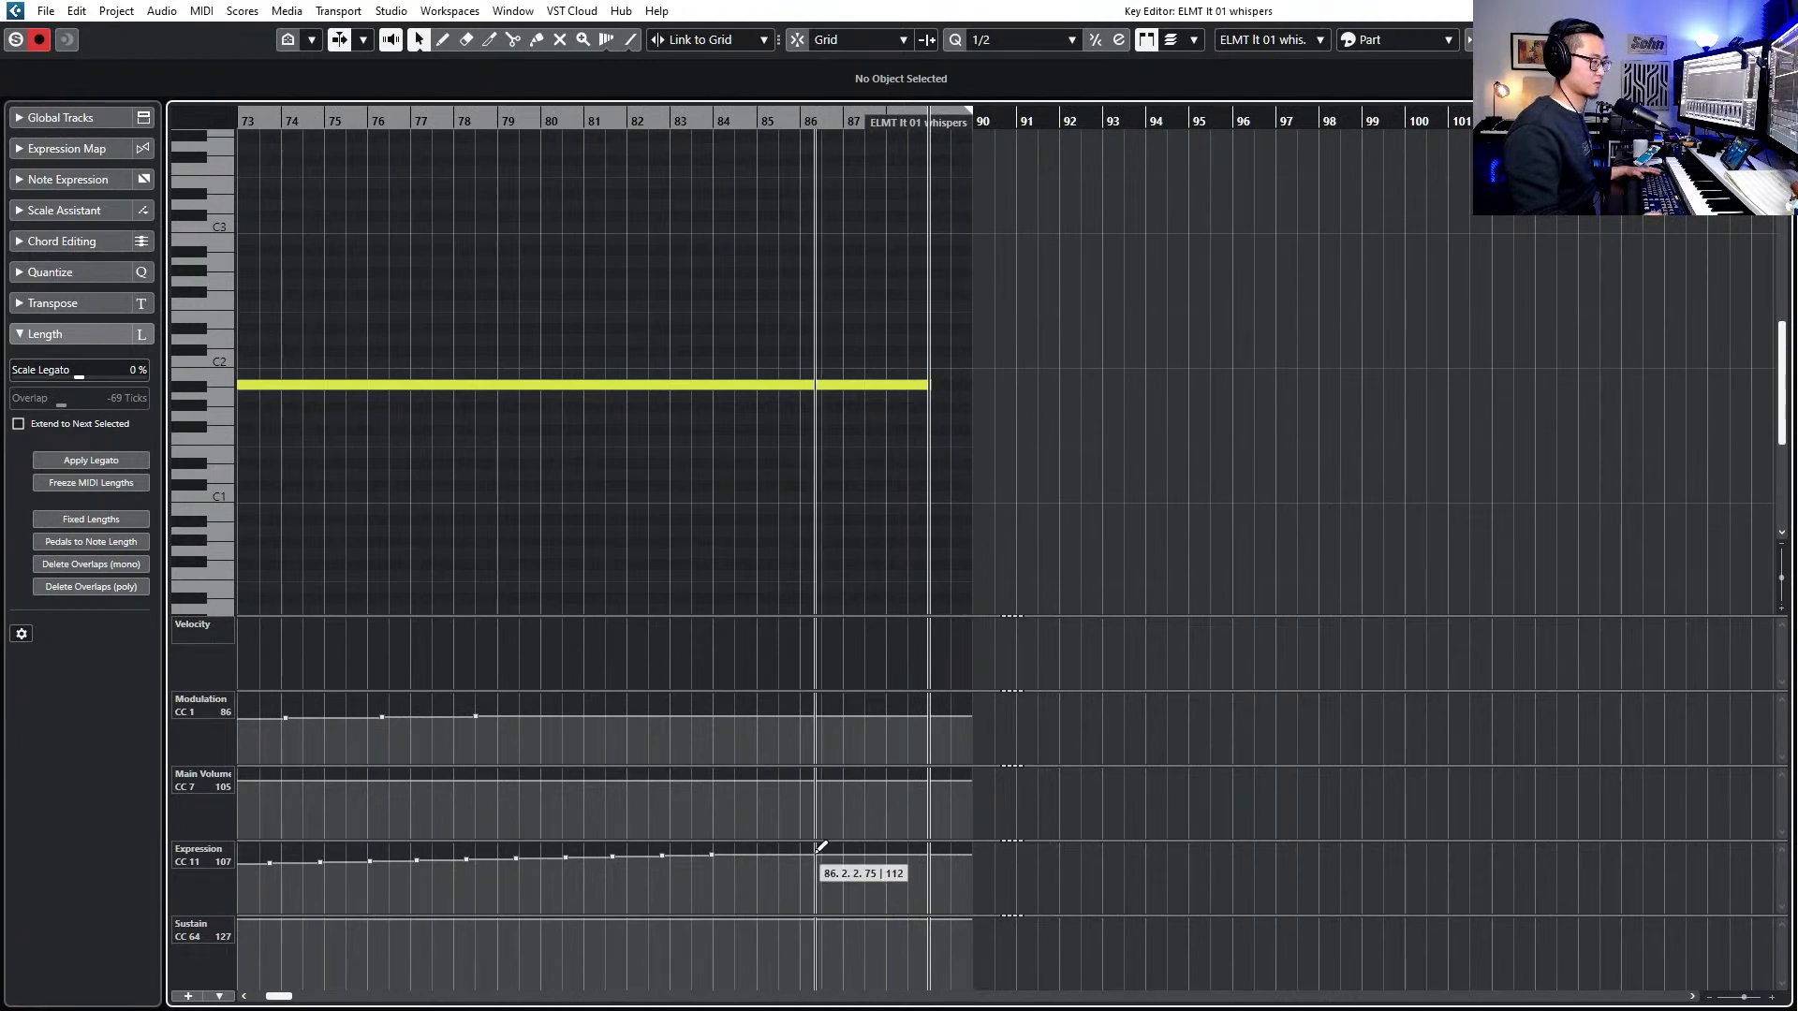
drag(820, 847, 948, 908)
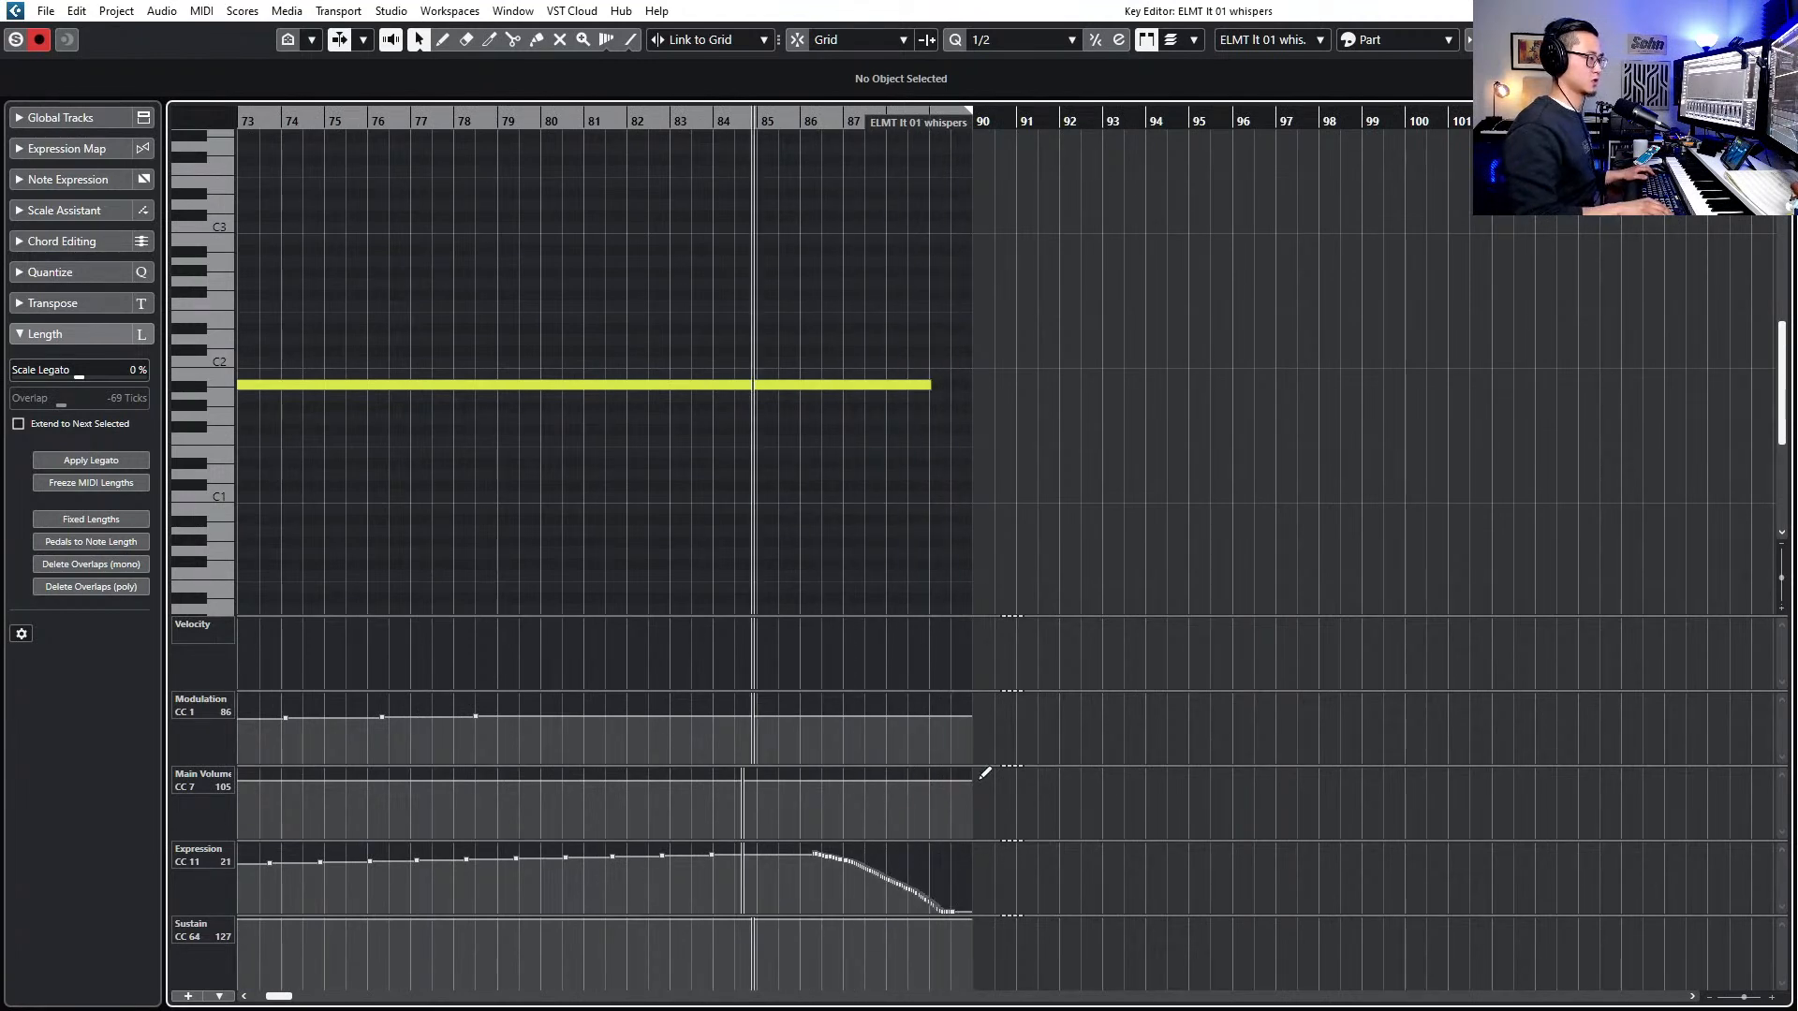
key(Return)
- Play the closing bars, nudge up the rendered 02b track's volume and select ELMT lt 02a sound d tool kit
scroll(992, 532, right, 5)
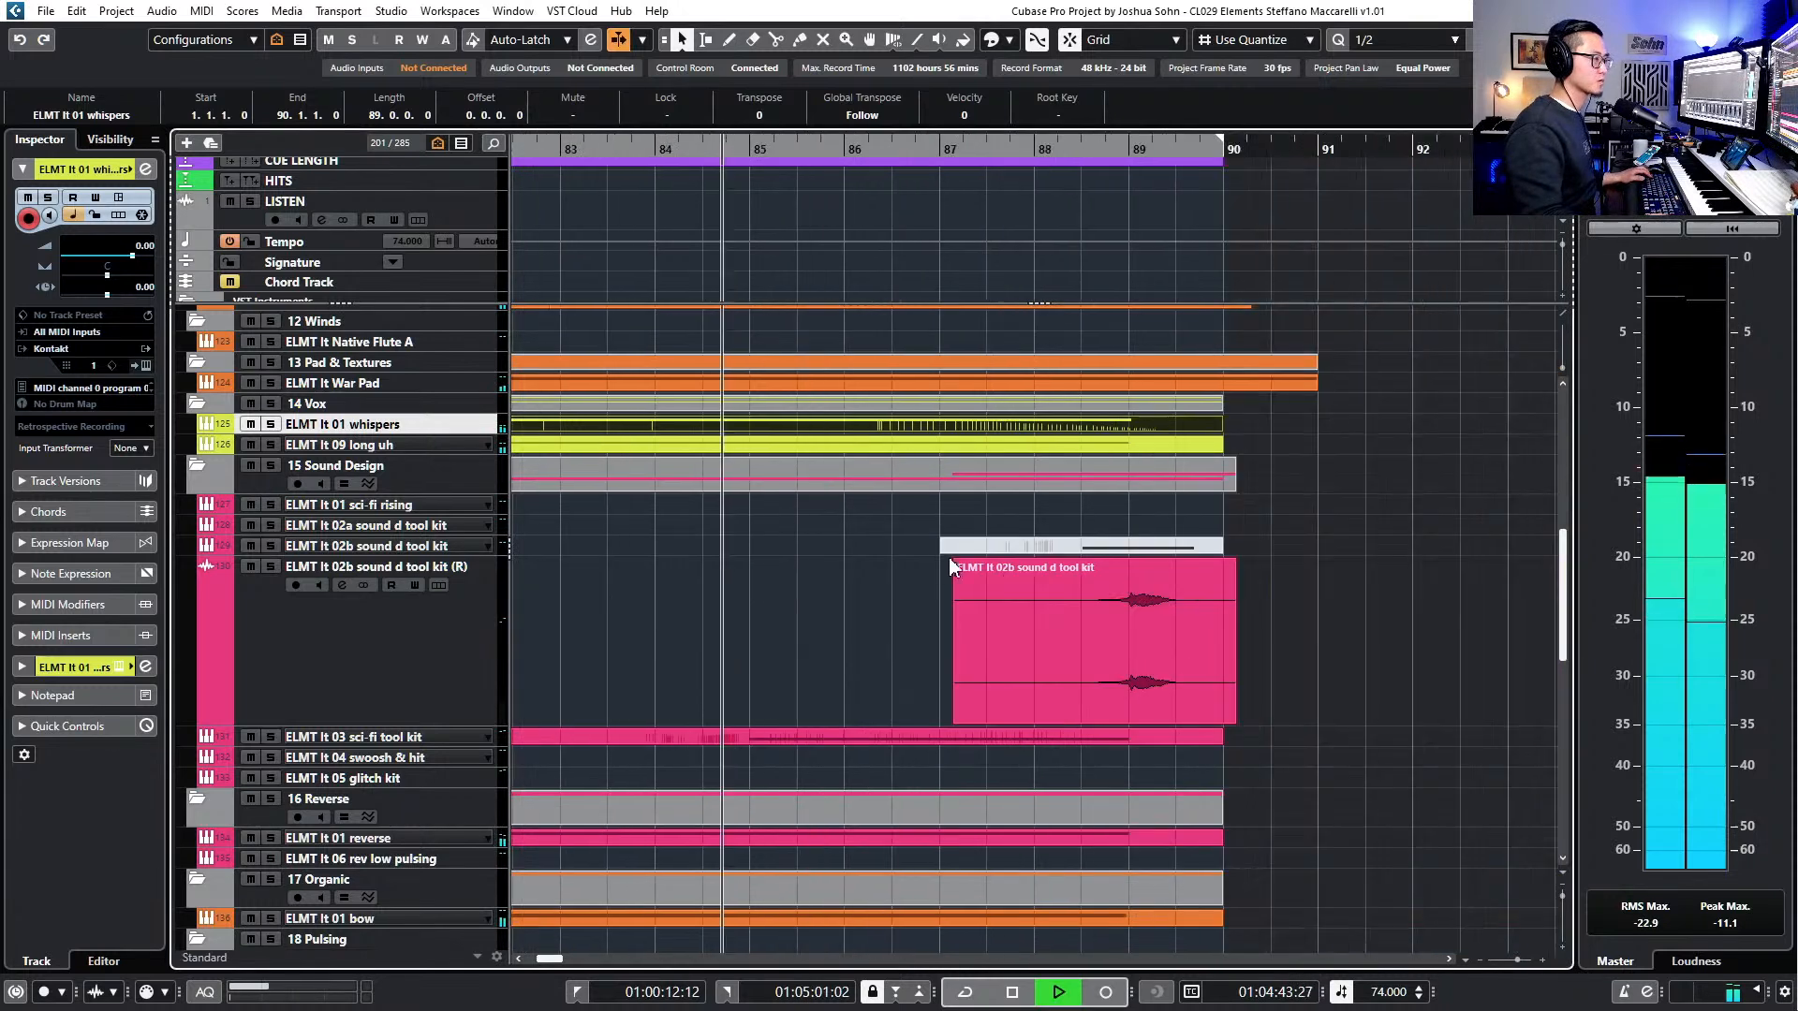
scroll(936, 559, right, 1)
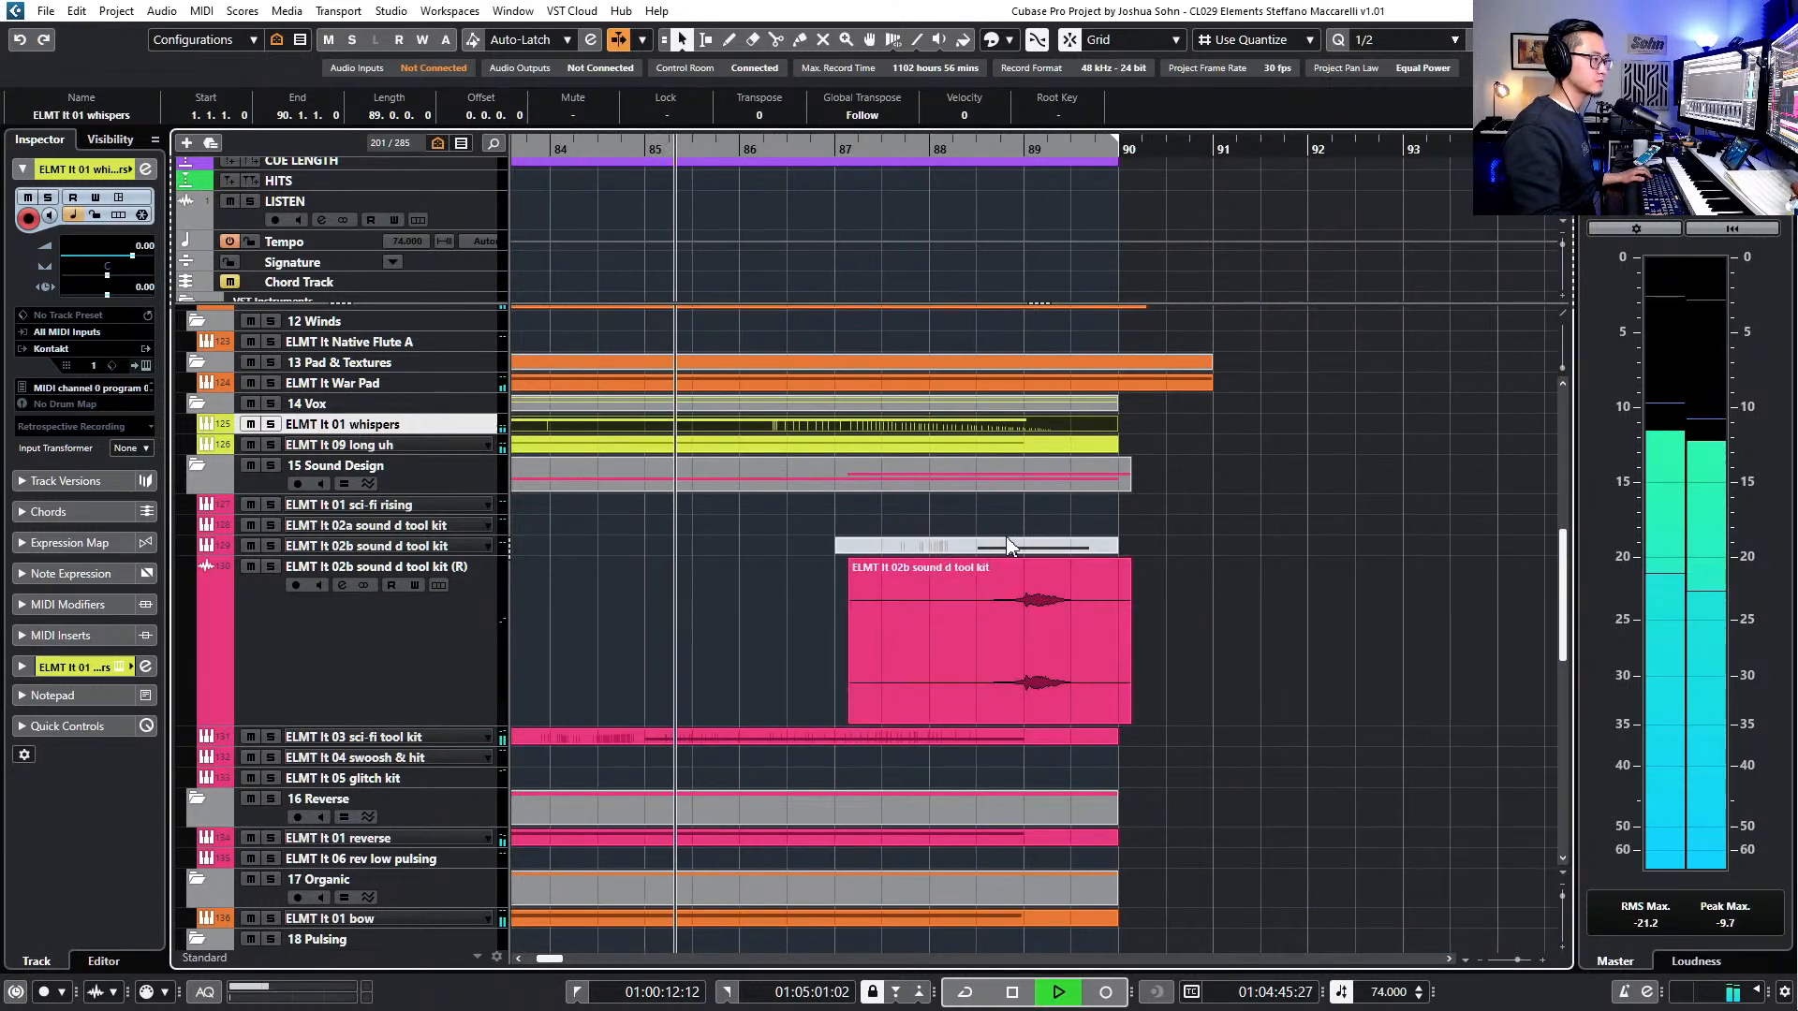
click(410, 526)
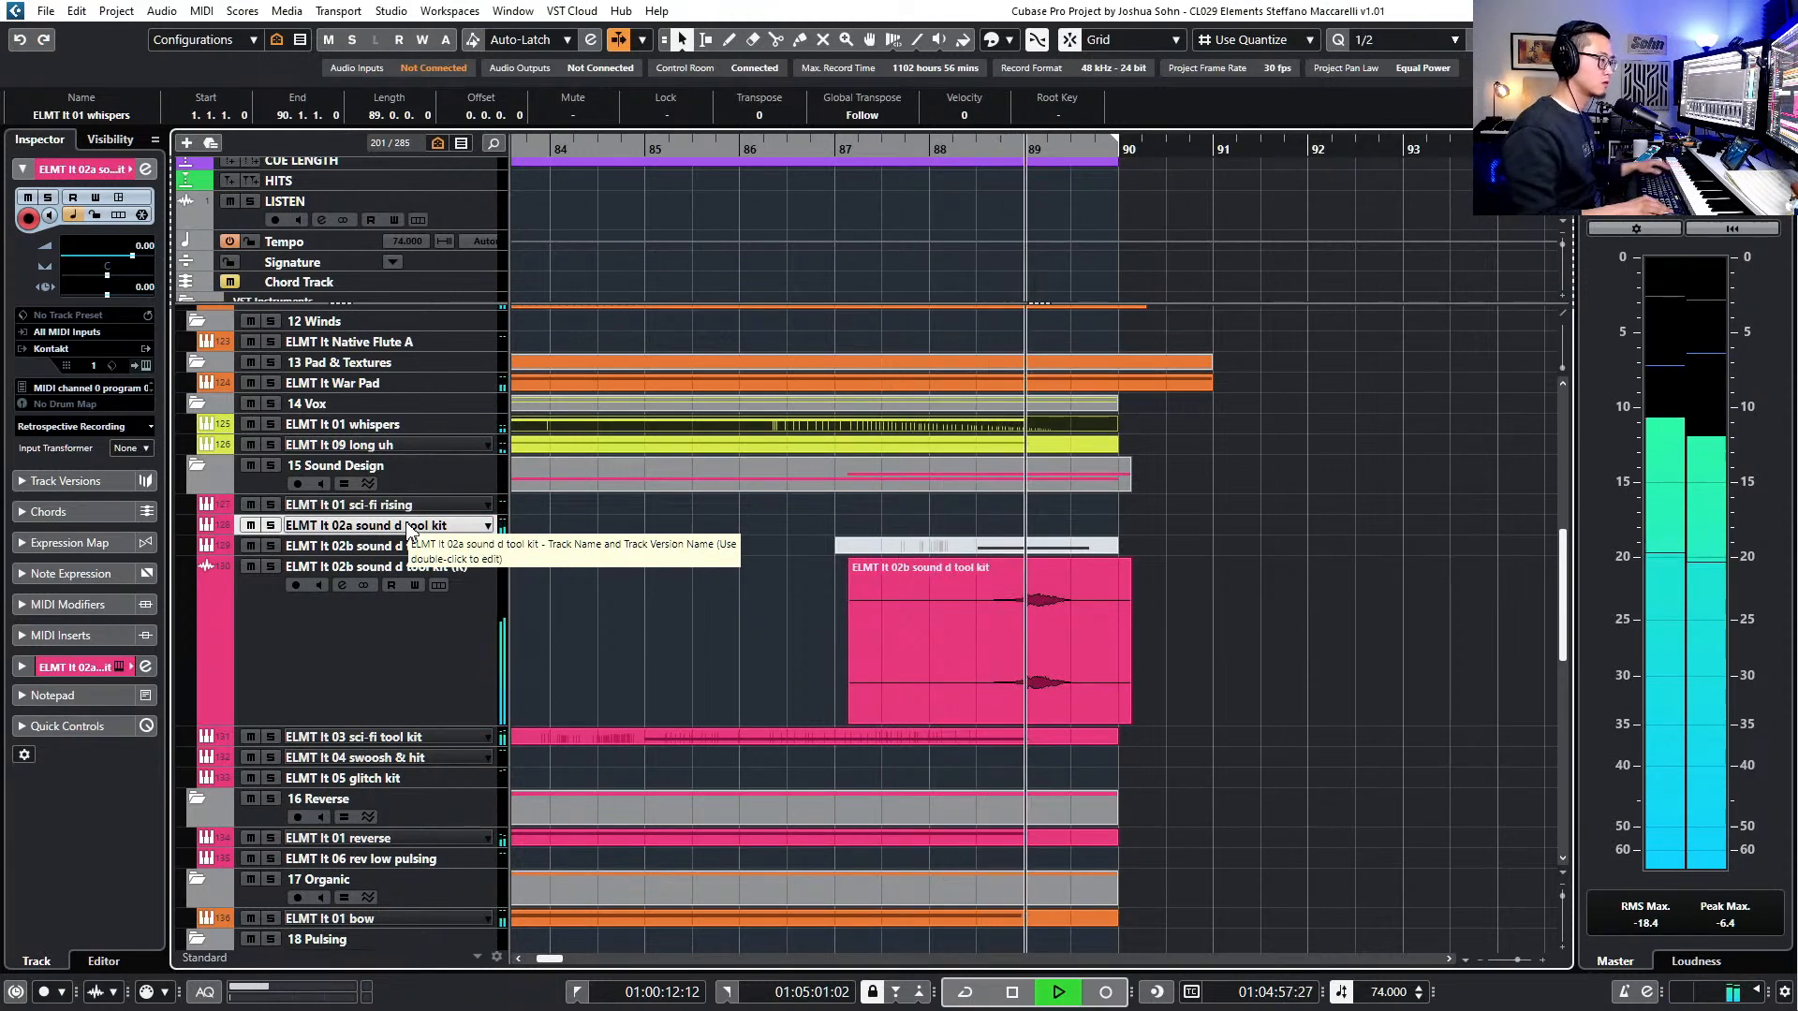
key(space)
click(367, 620)
drag(127, 251, 133, 249)
click(400, 546)
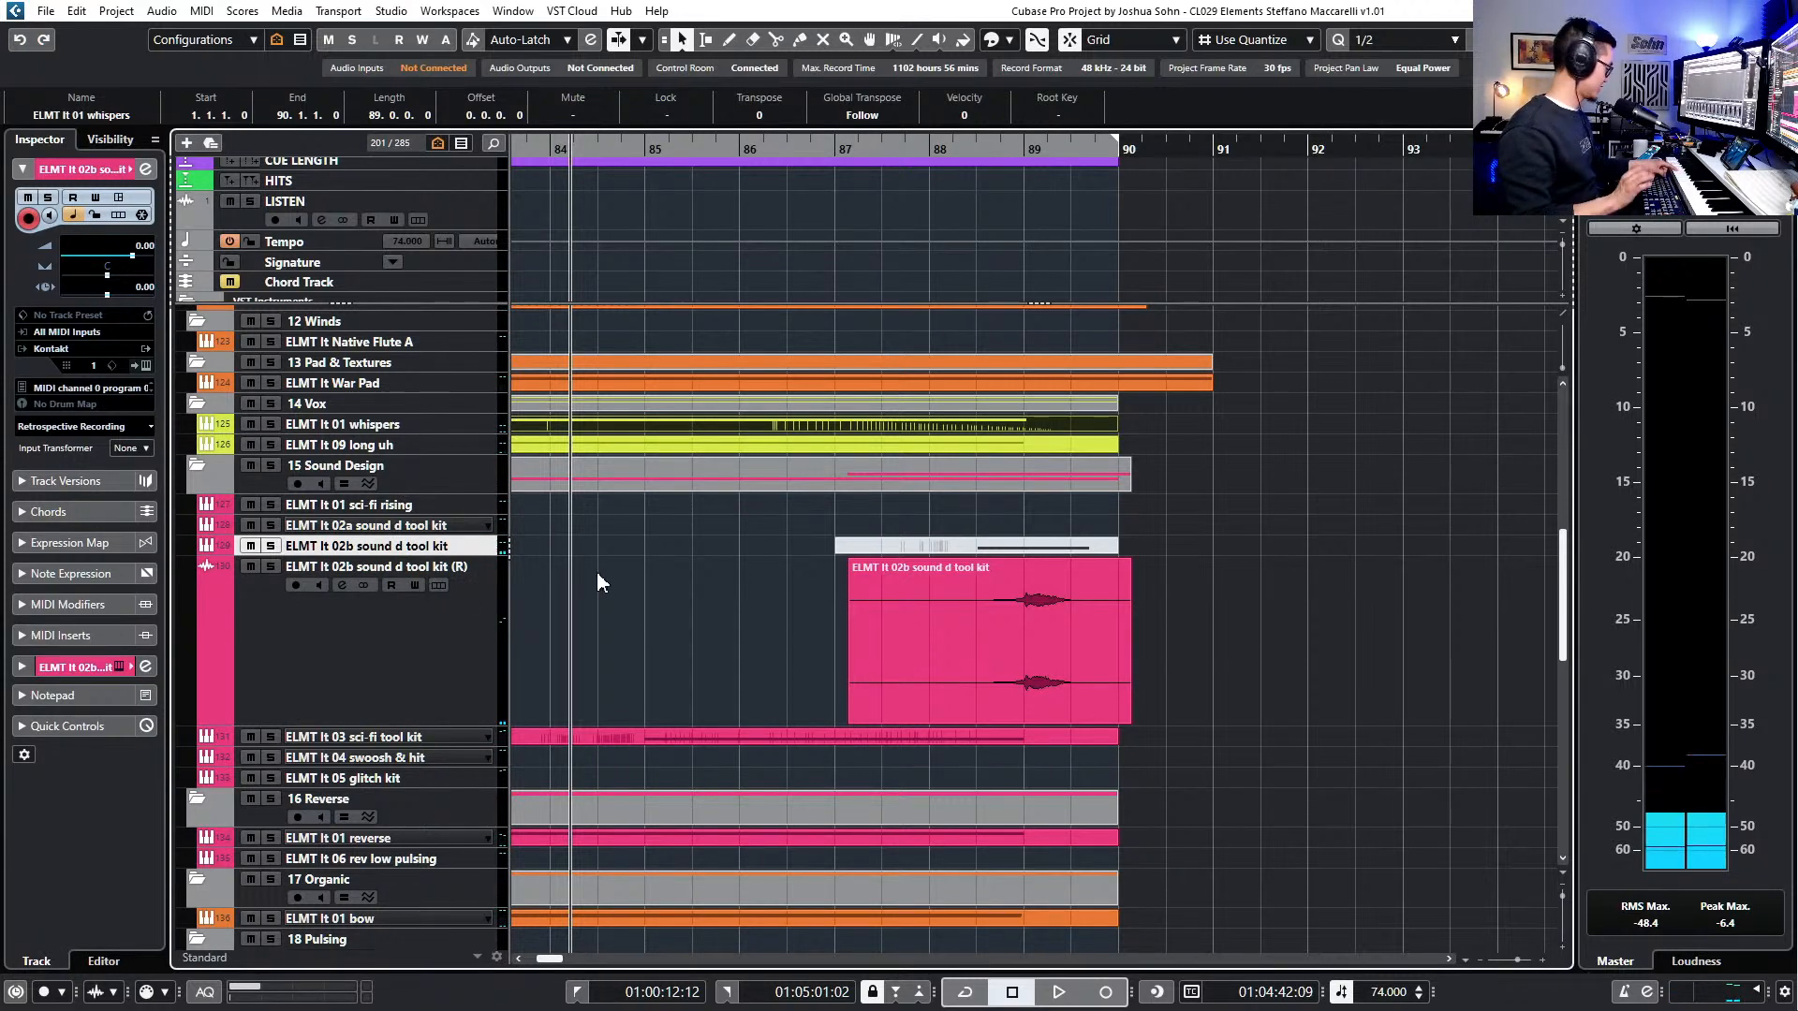
key(Up)
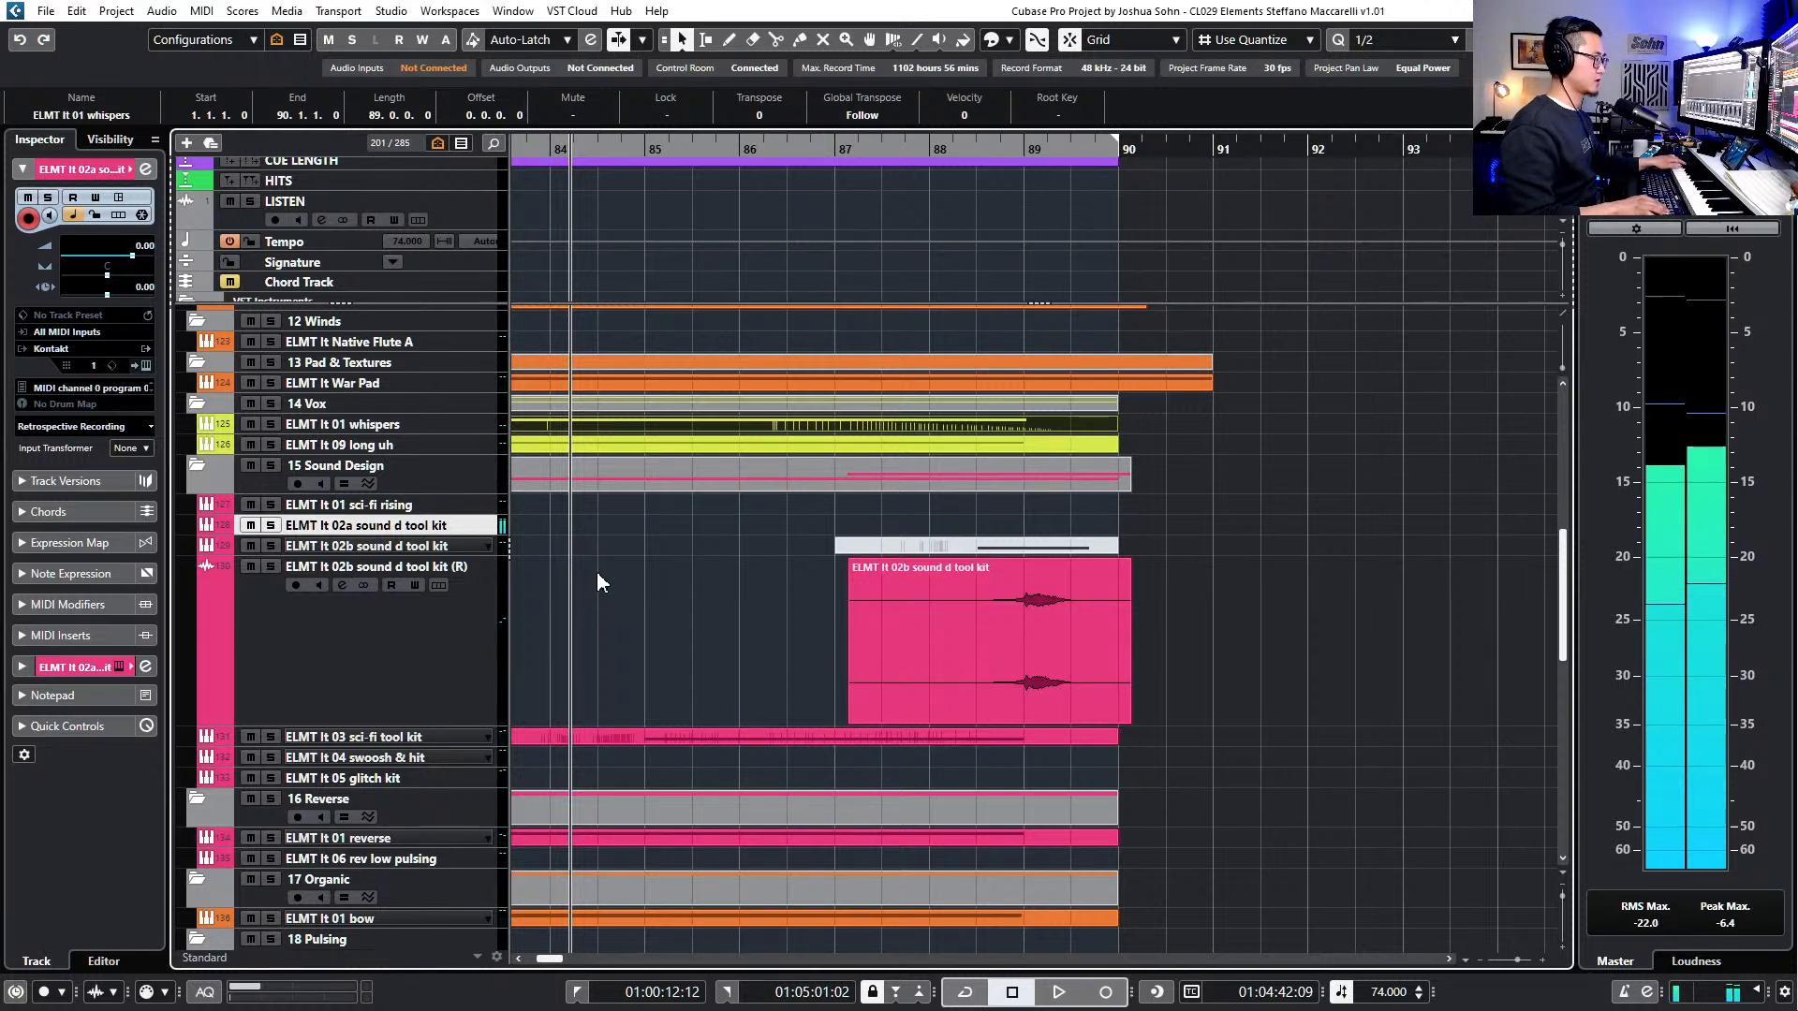
key(KP_Multiply)
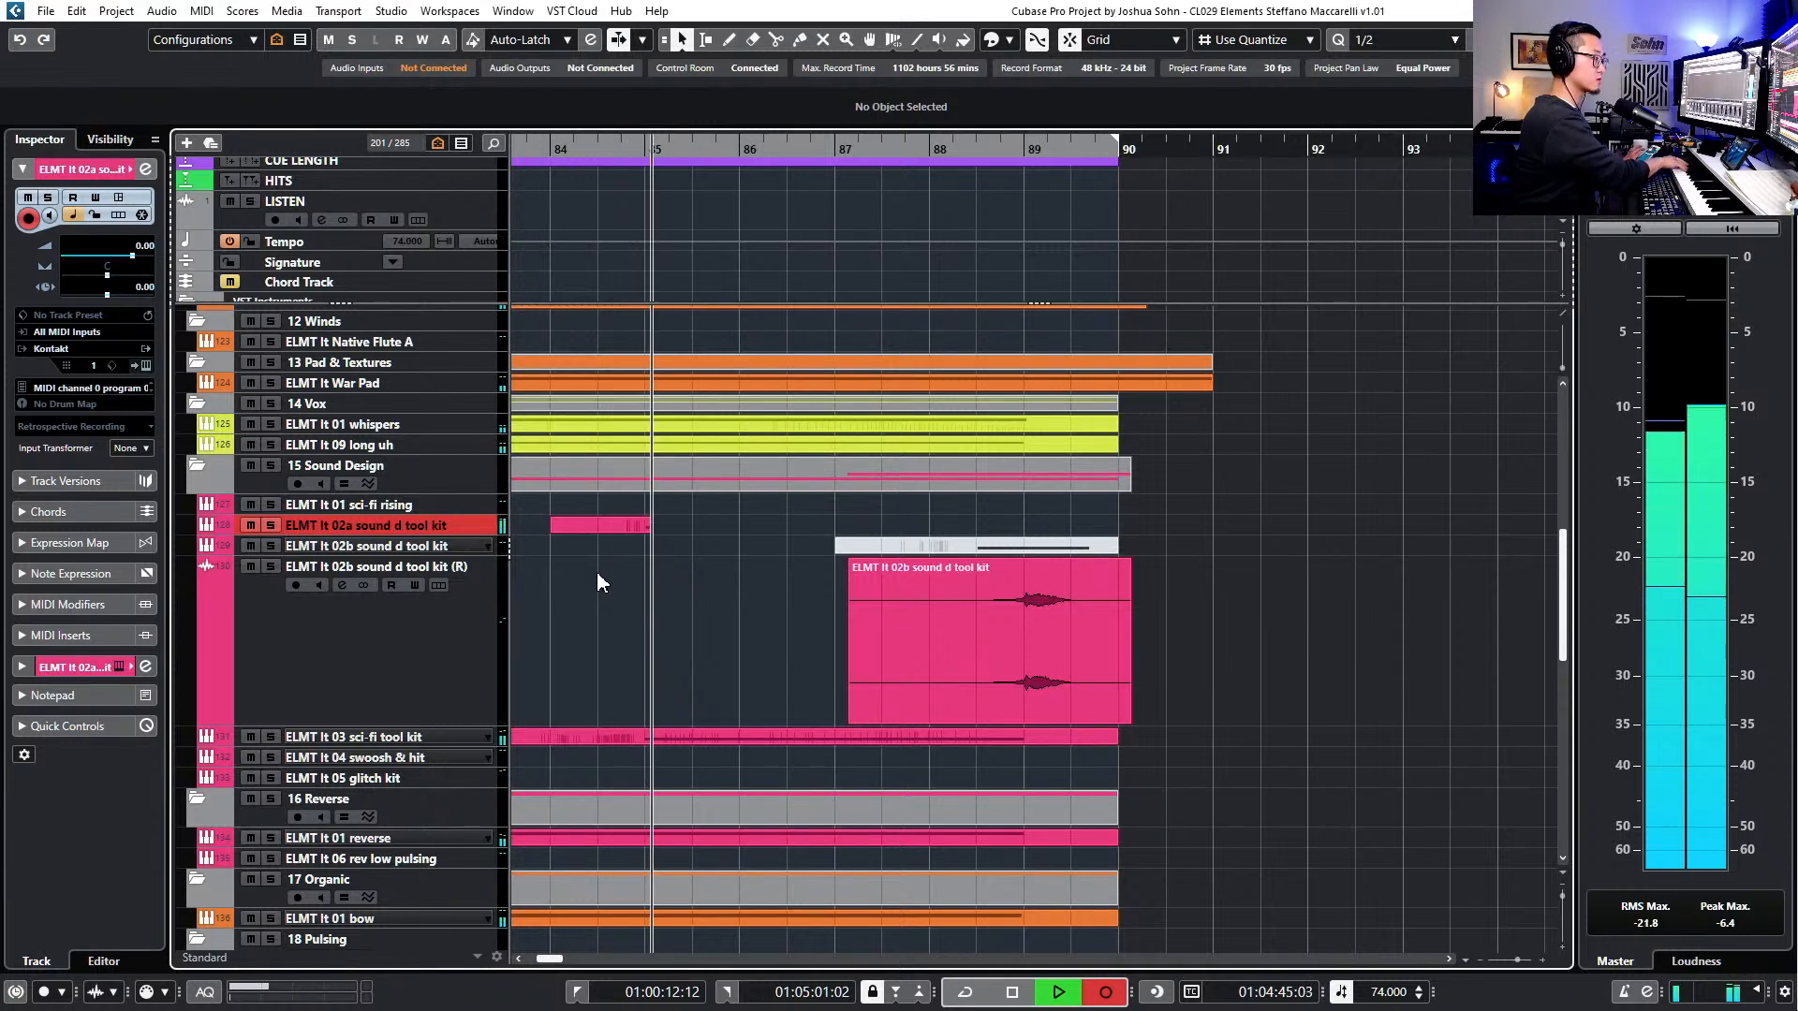
key(space)
key(ctrl+z)
- Record a repeating D1 pulse with D#1 accents on ELMT lt 02a sound d tool kit from bar 85 to bar 89
key(space)
key(KP_Multiply)
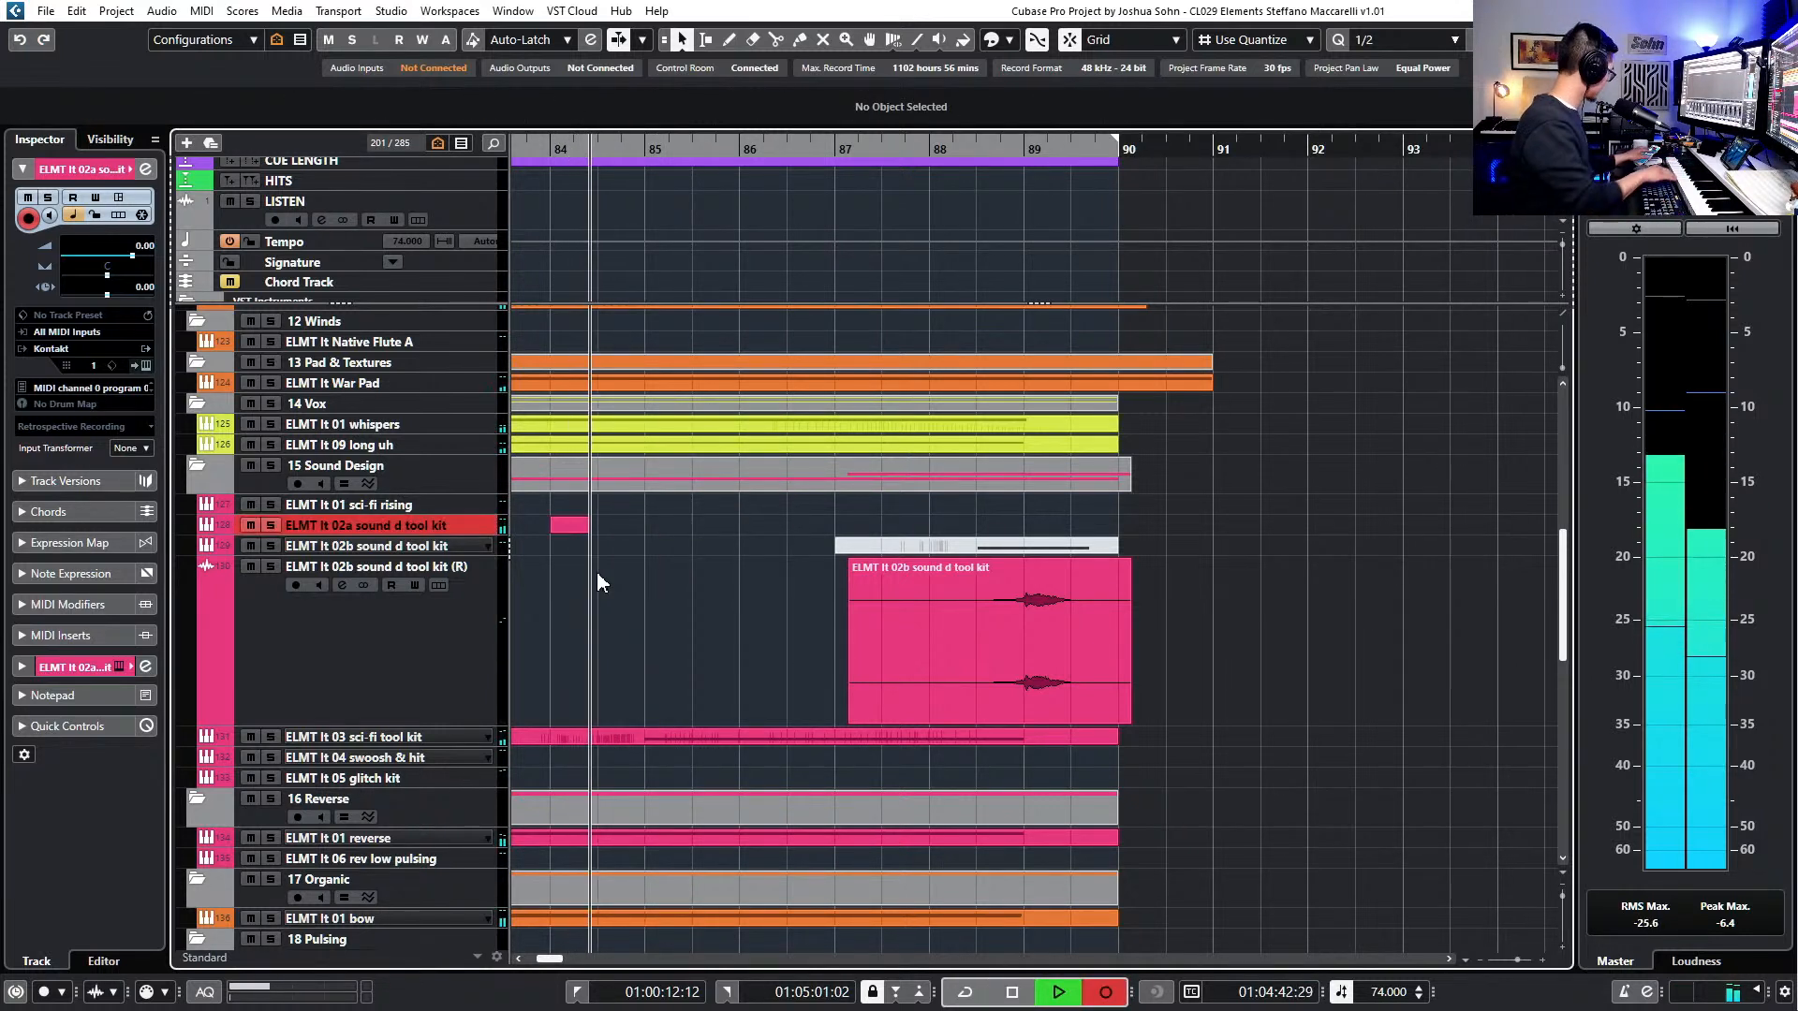
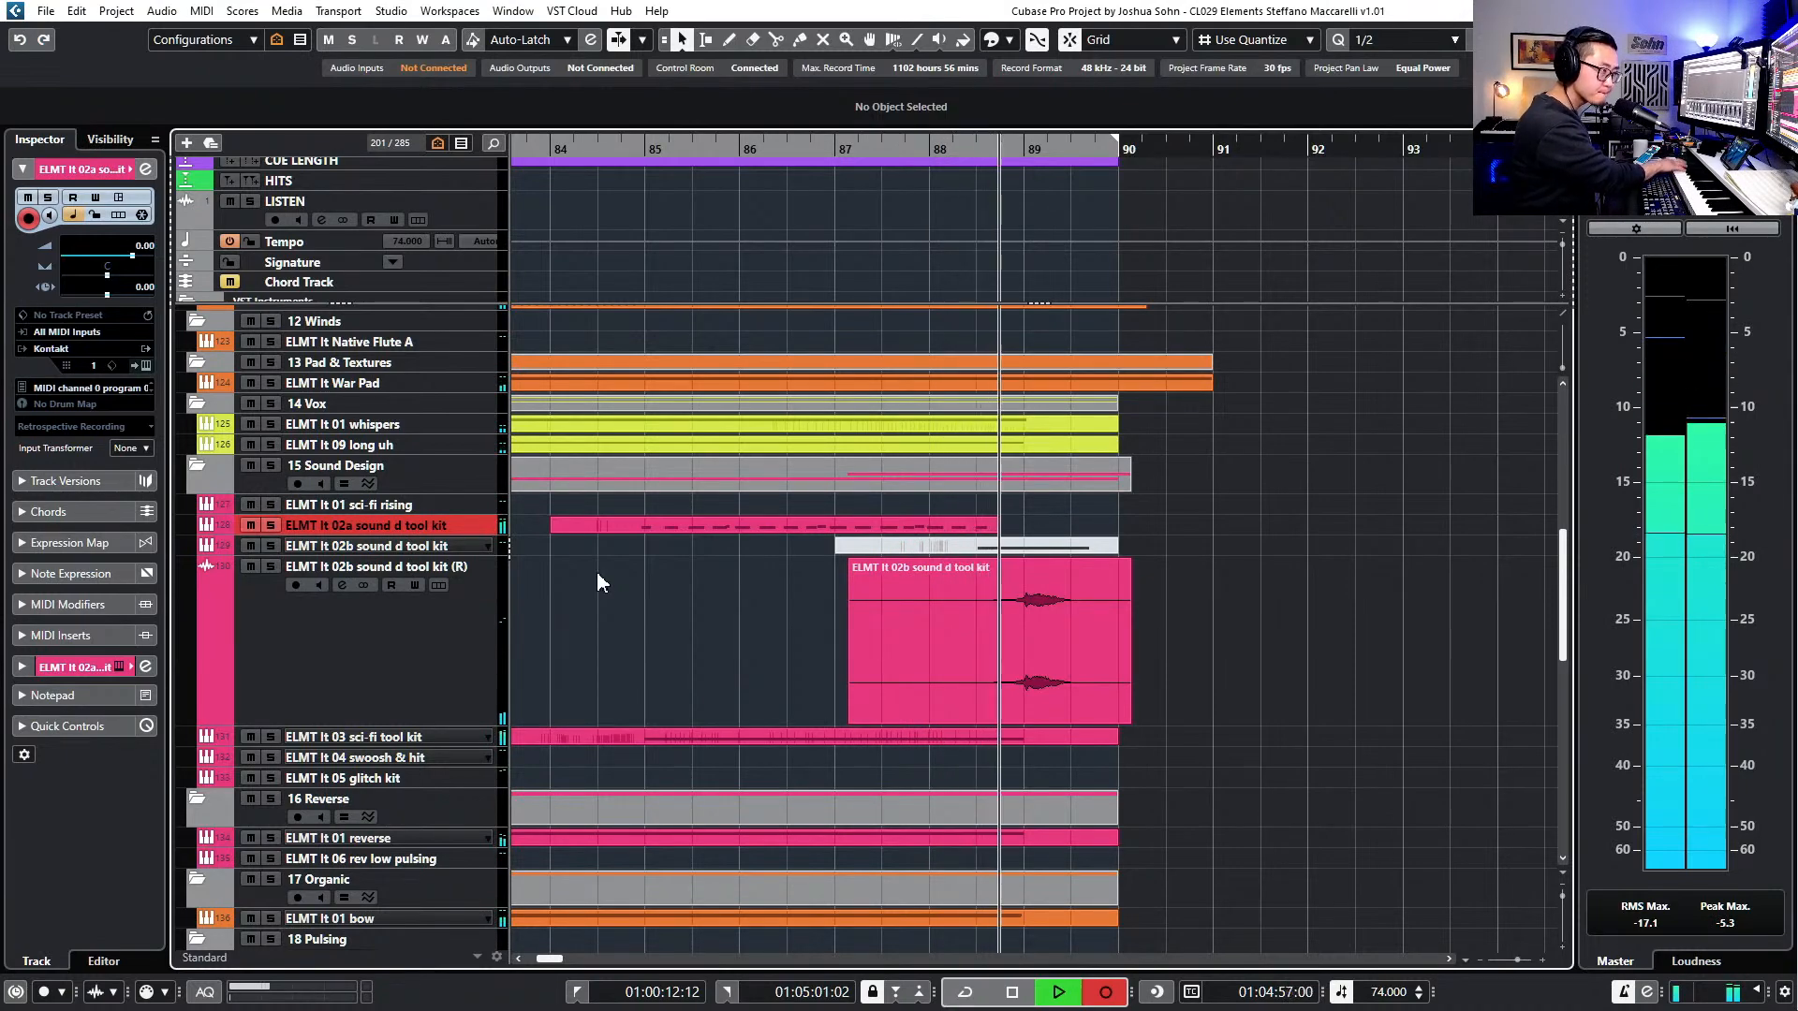
key(space)
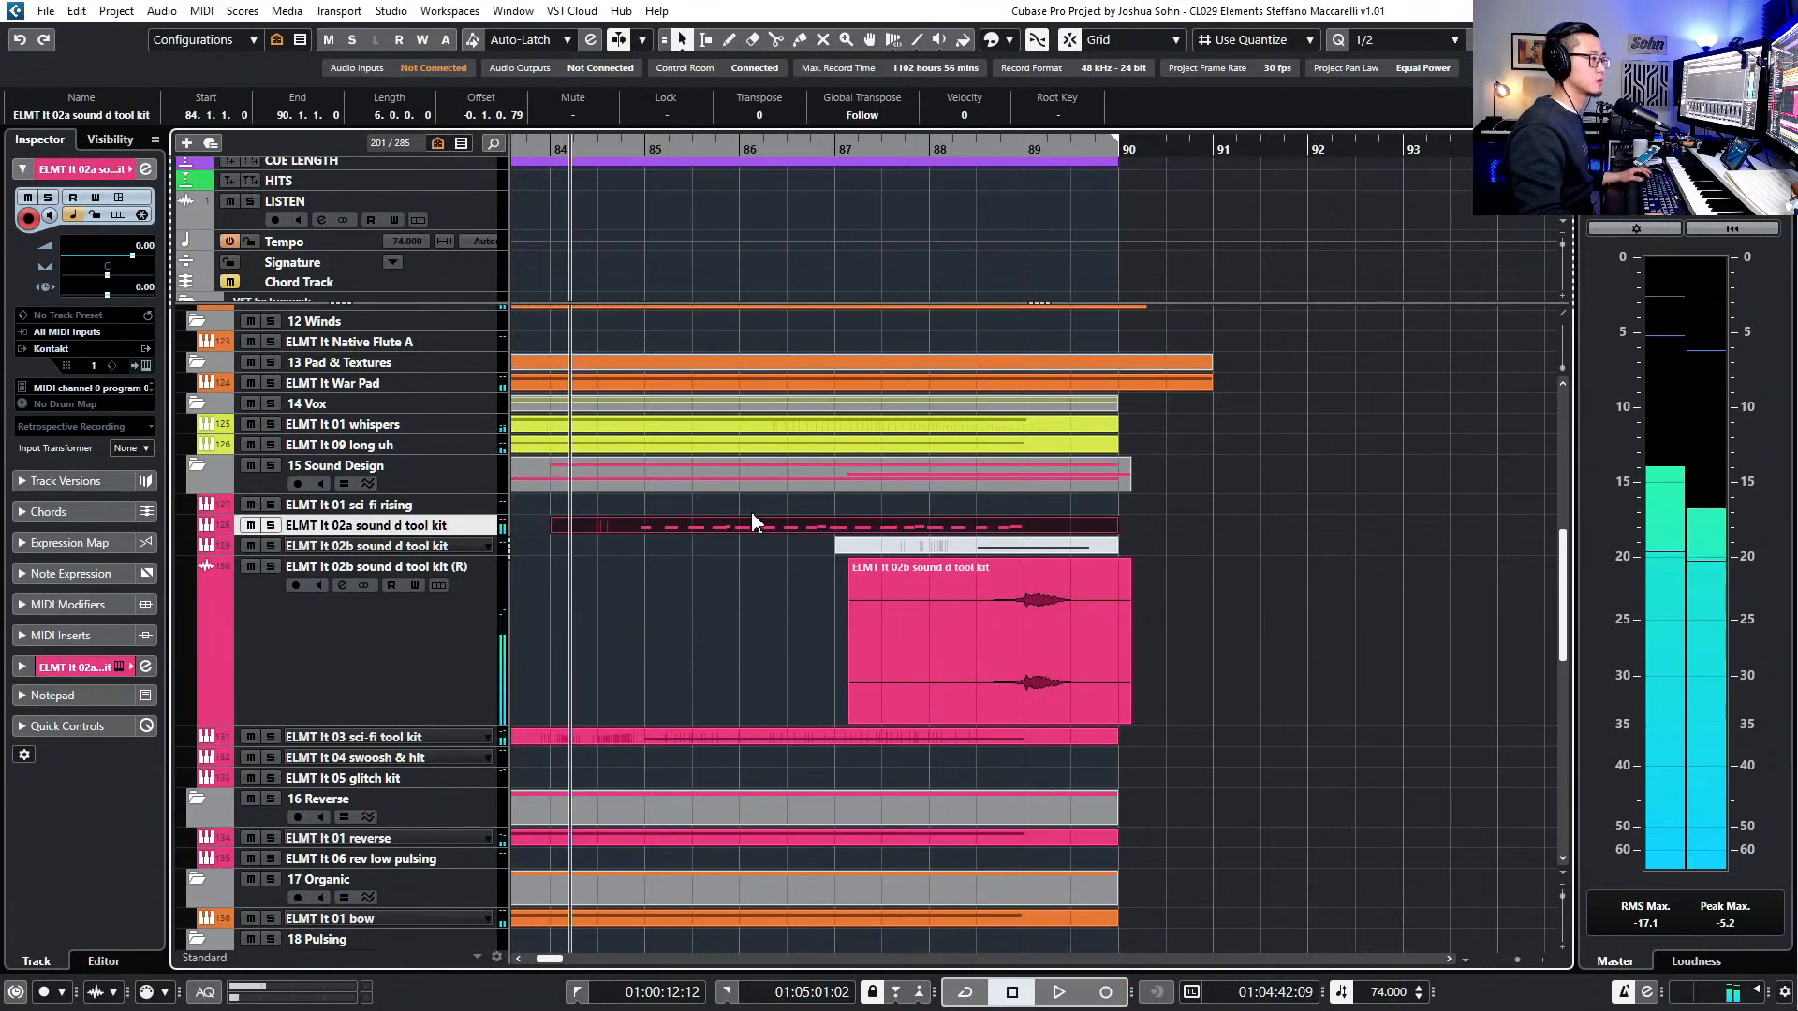
- Quantize all notes of the ELMT lt 02a sound d tool kit part to 1/8 and raise bar 85's weak D#1 velocity to about 95
double_click(742, 520)
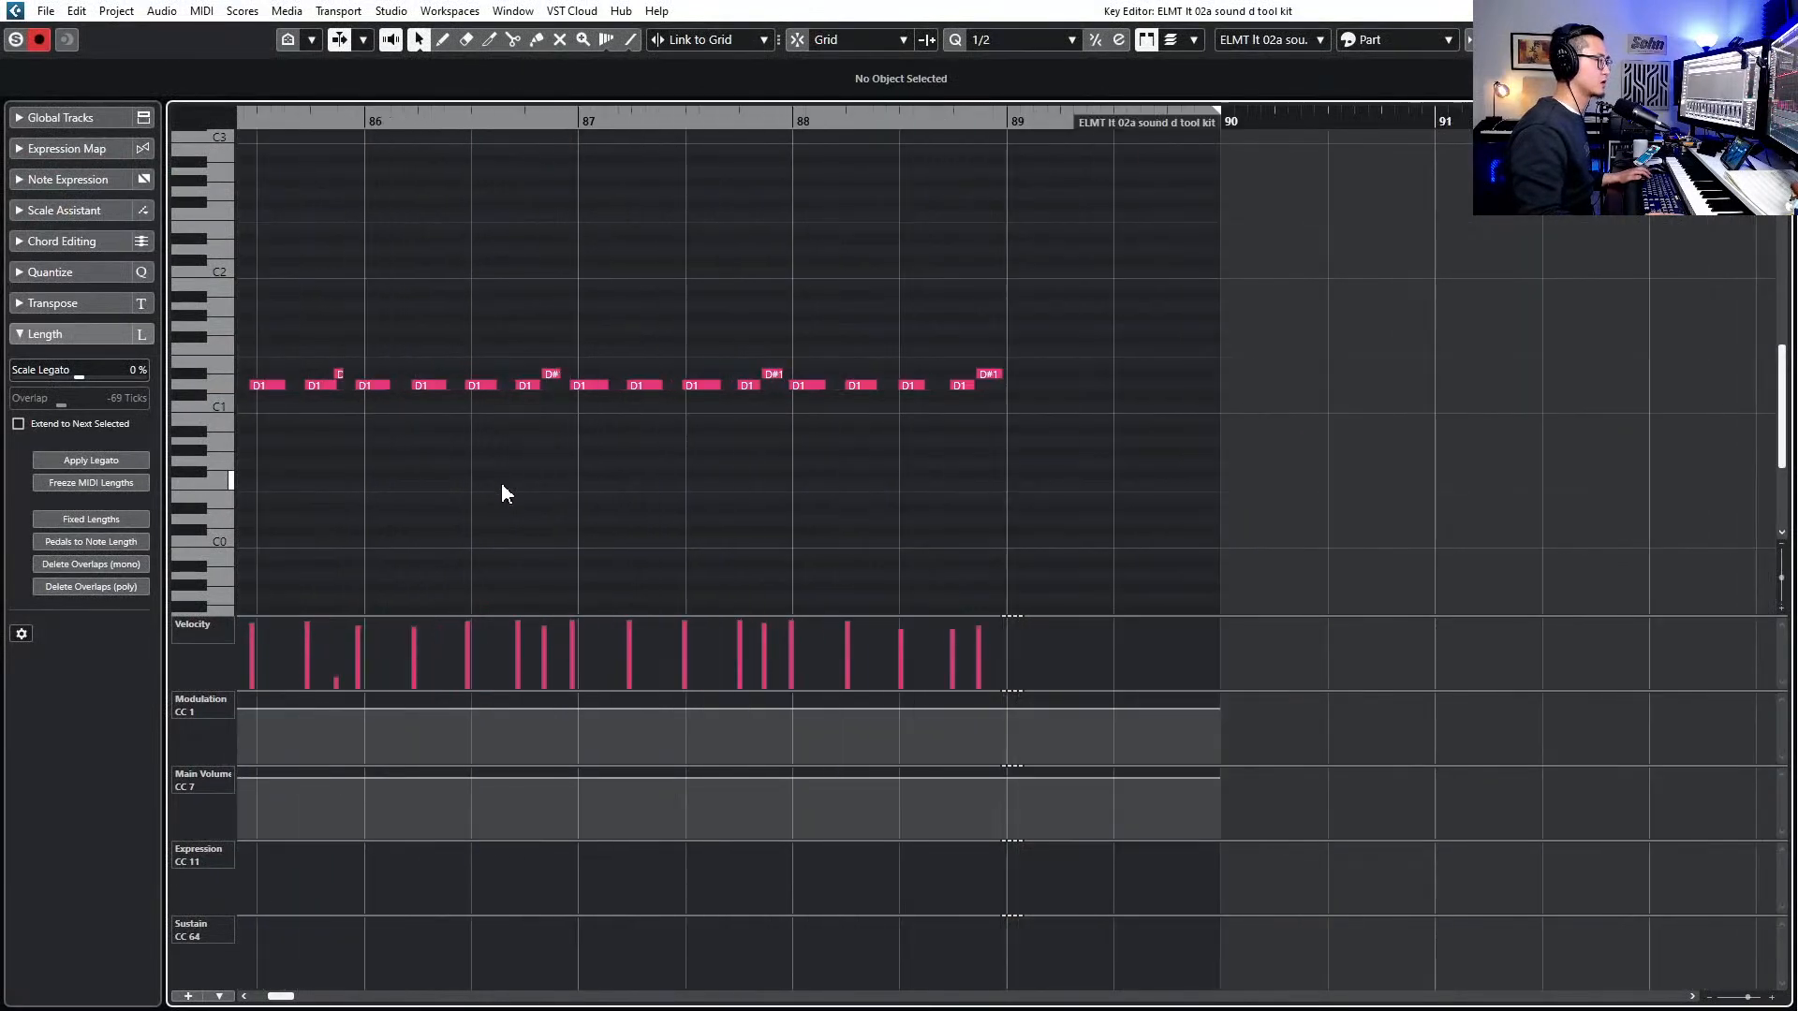
drag(402, 329, 1386, 481)
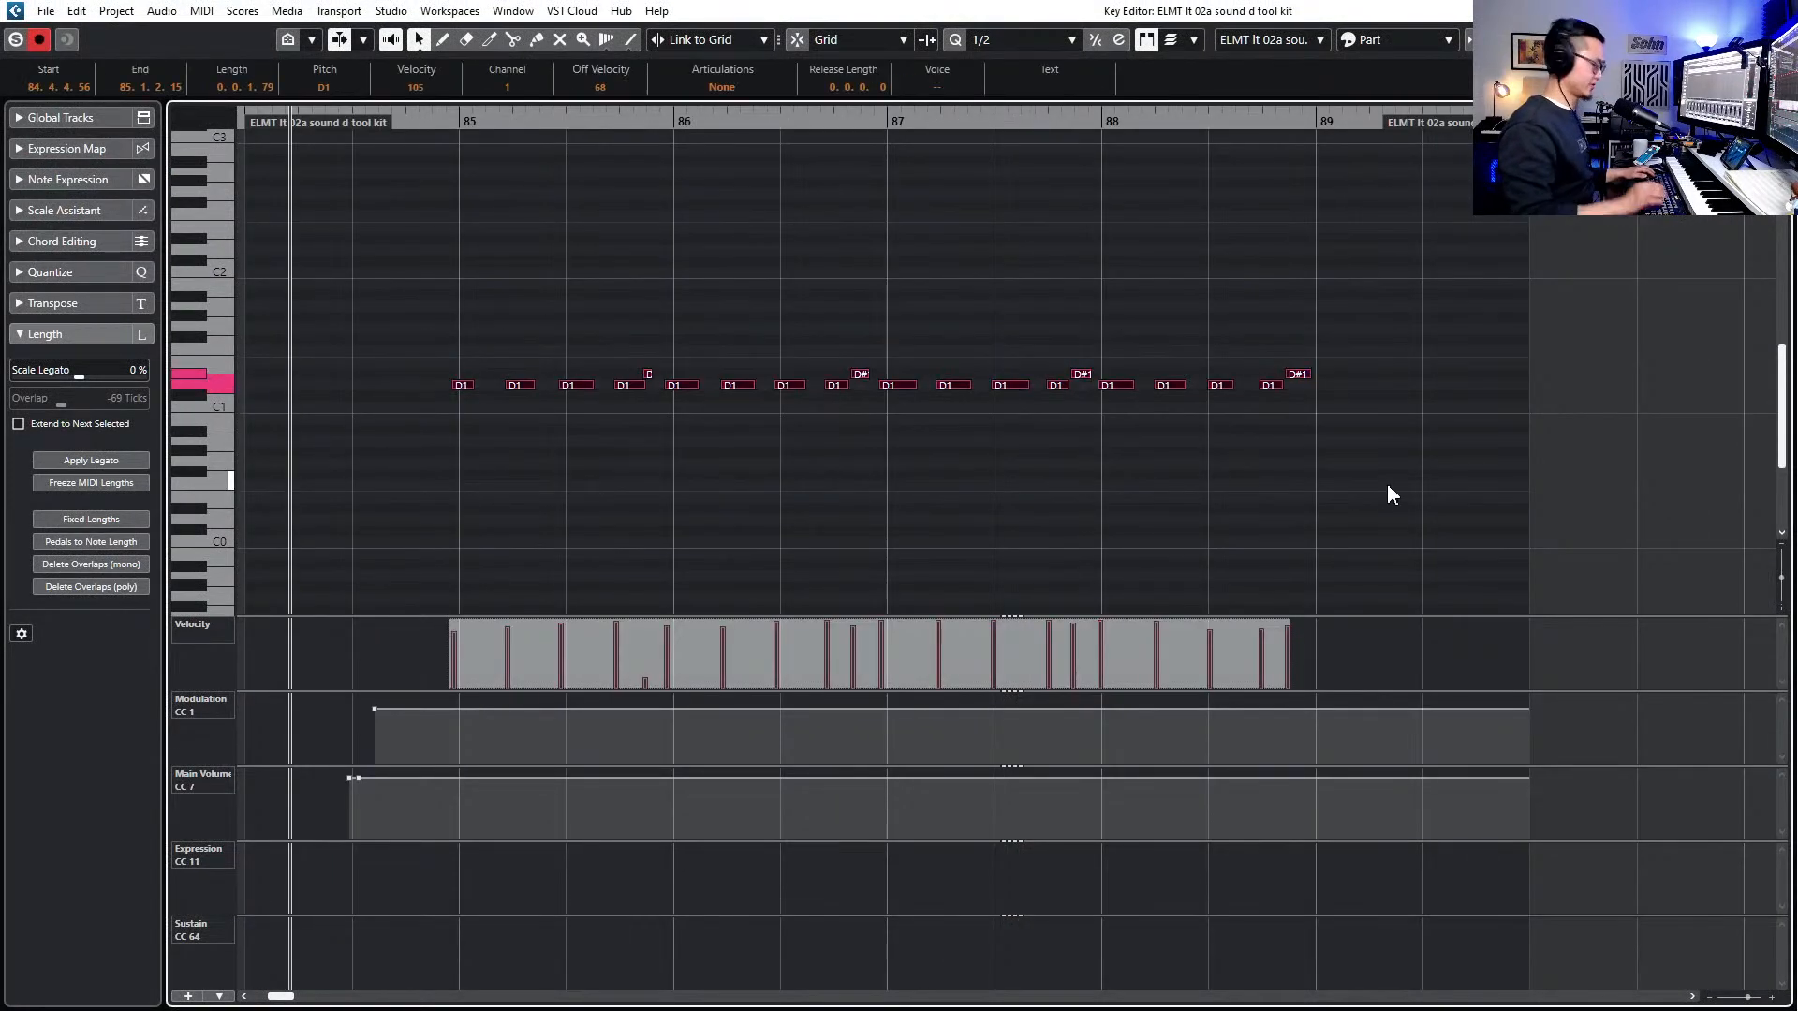
key(alt+3)
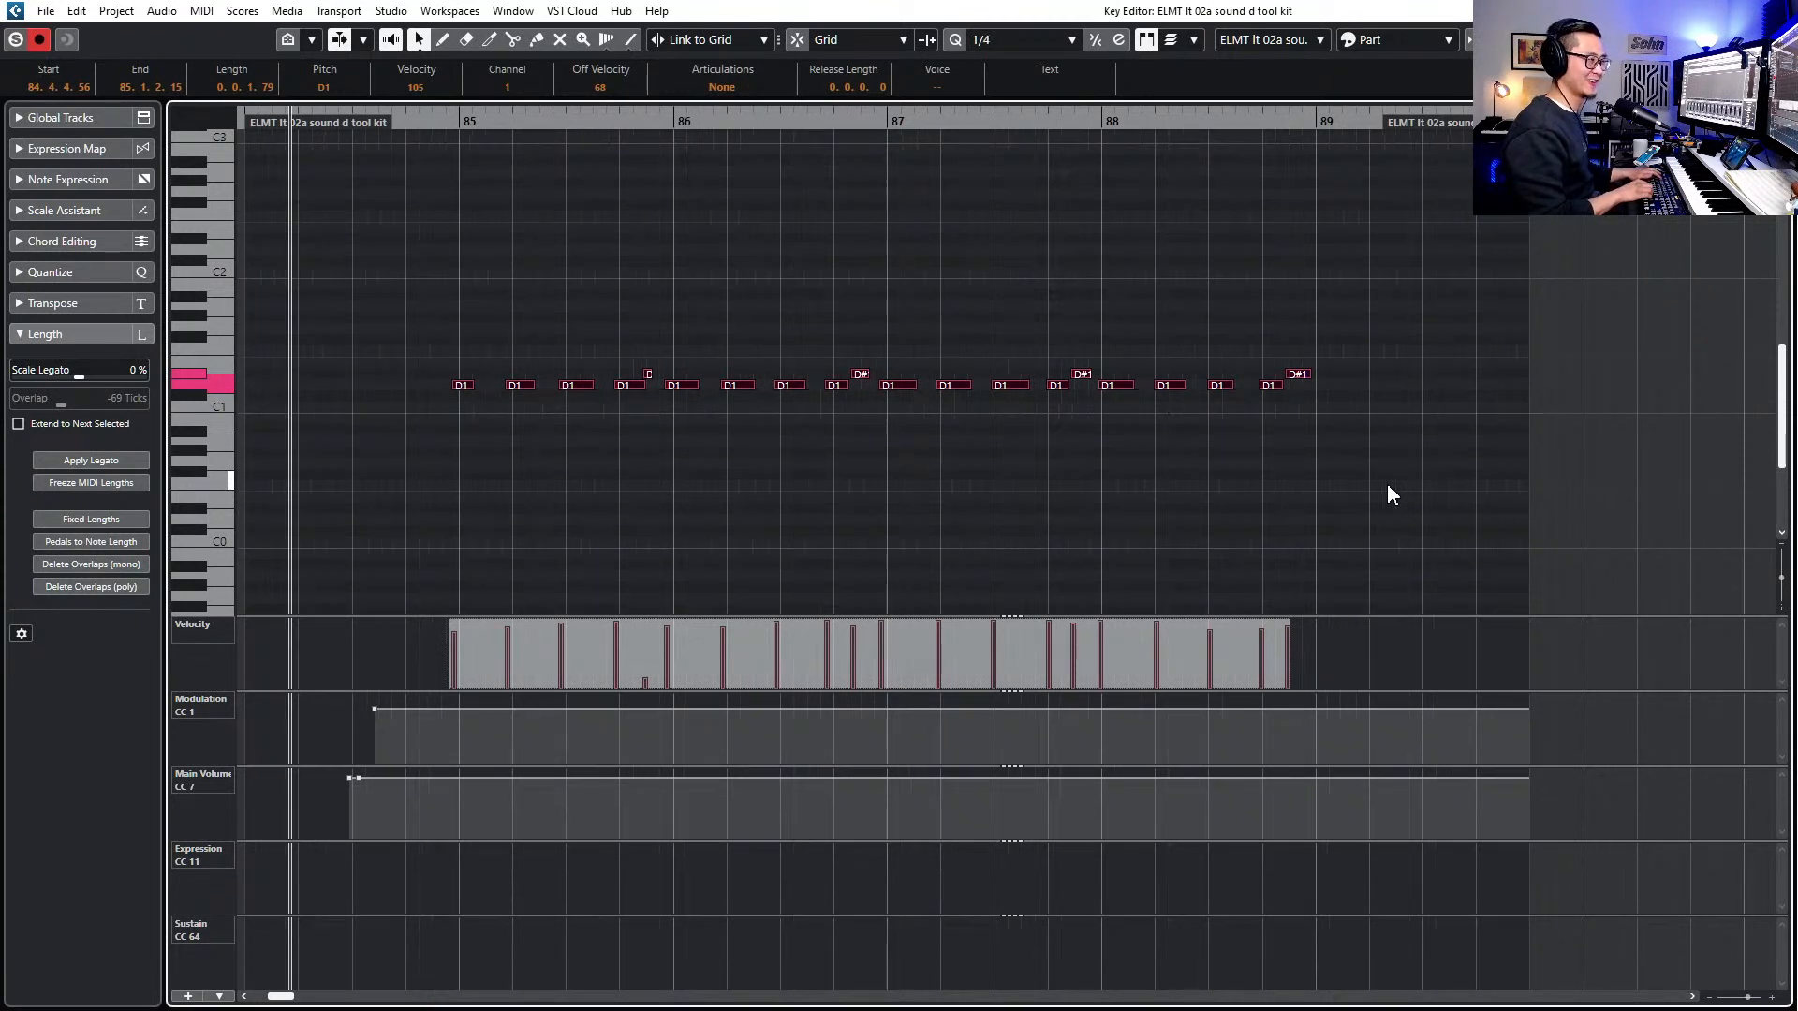
key(q)
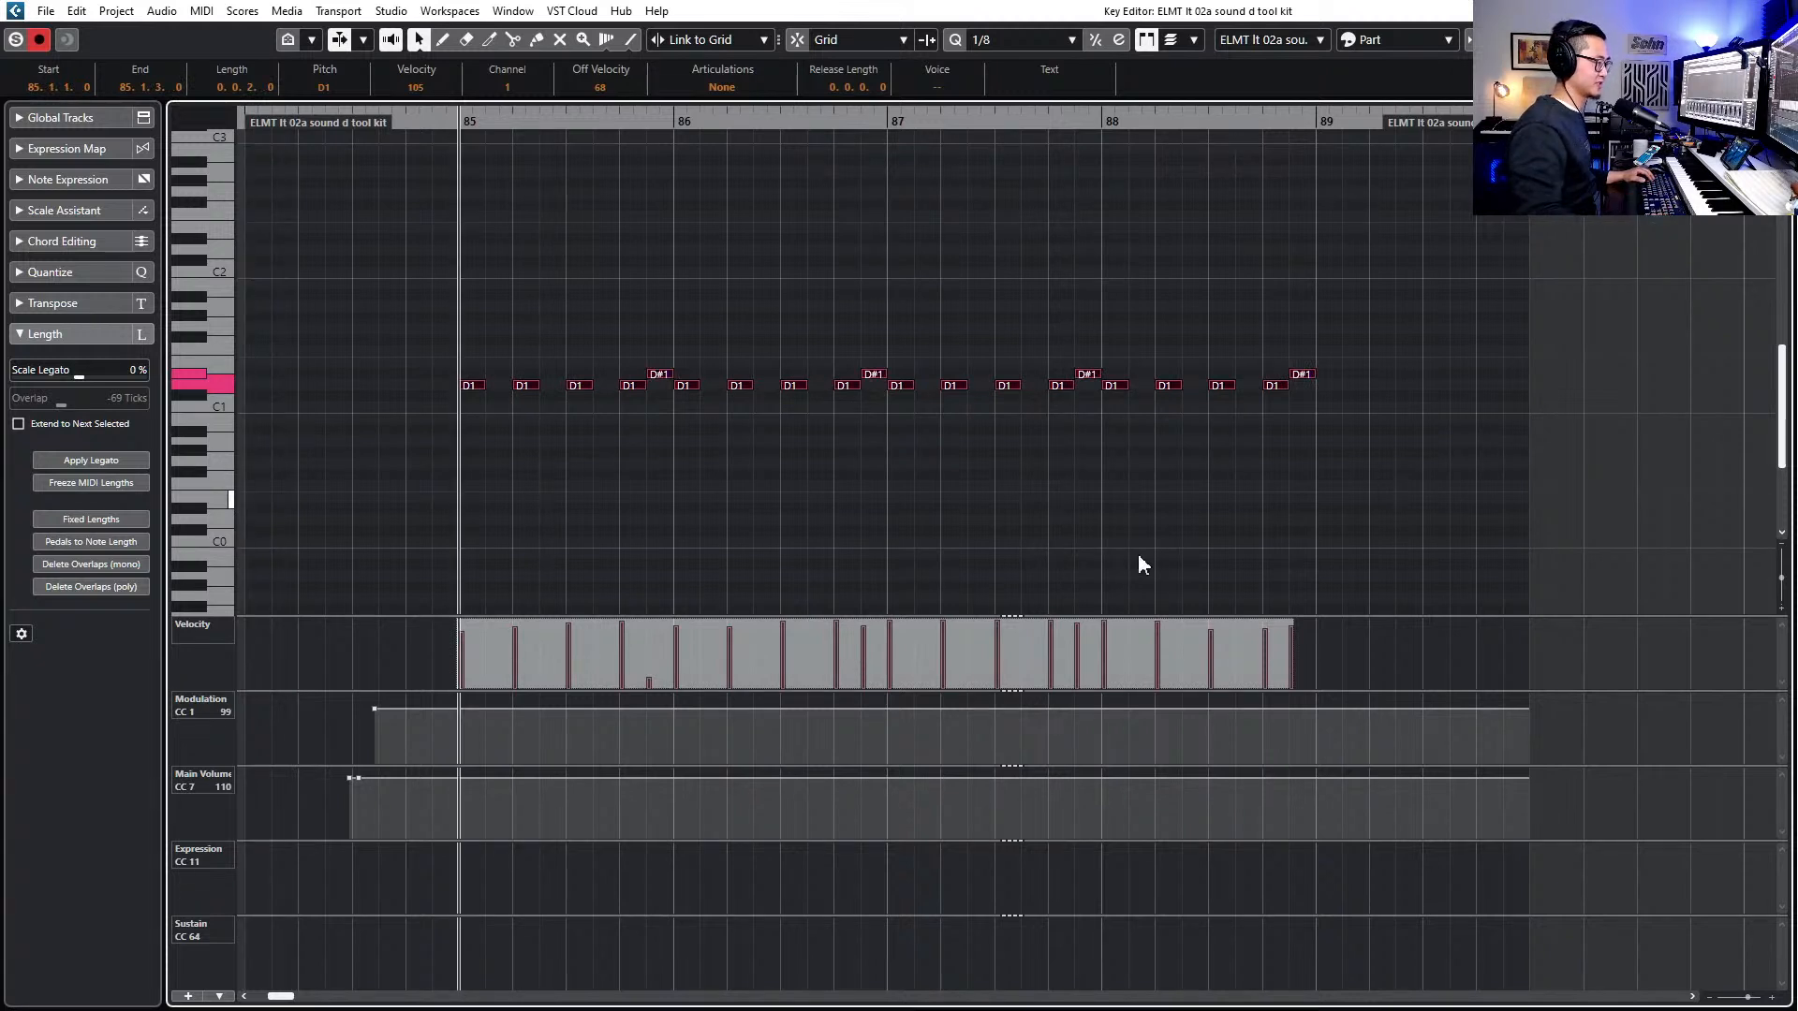
click(650, 627)
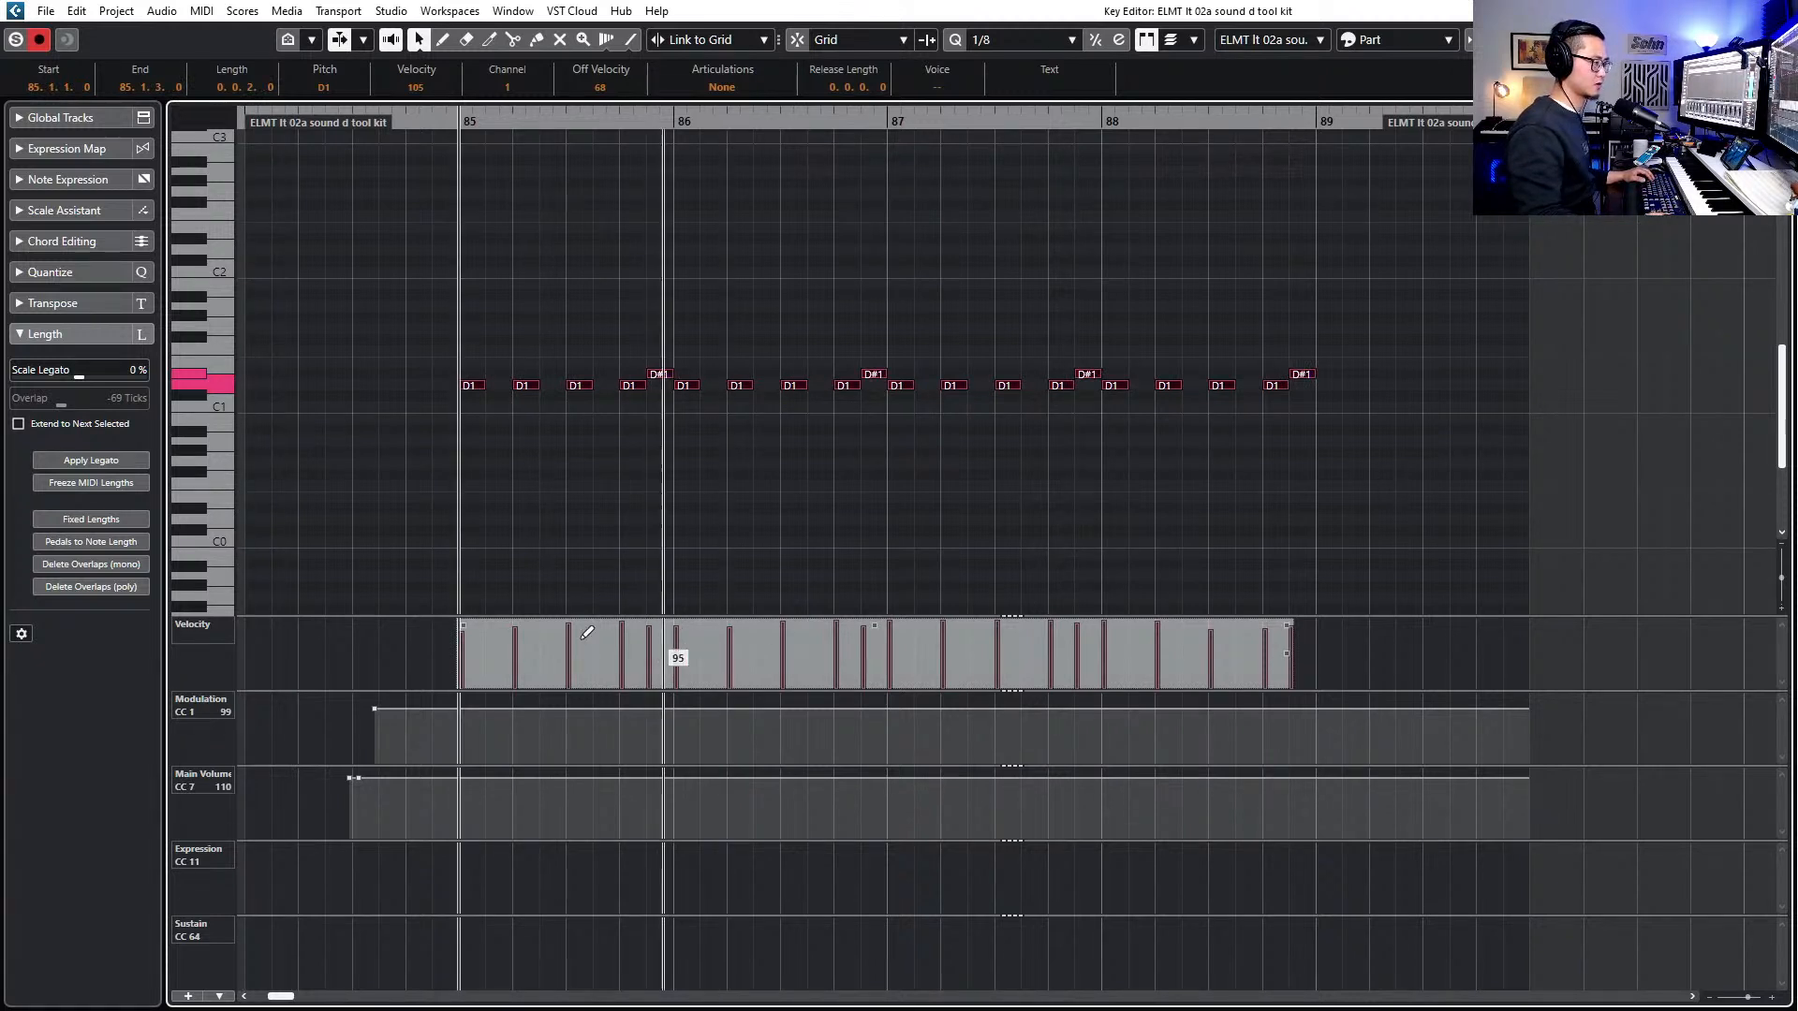
key(Return)
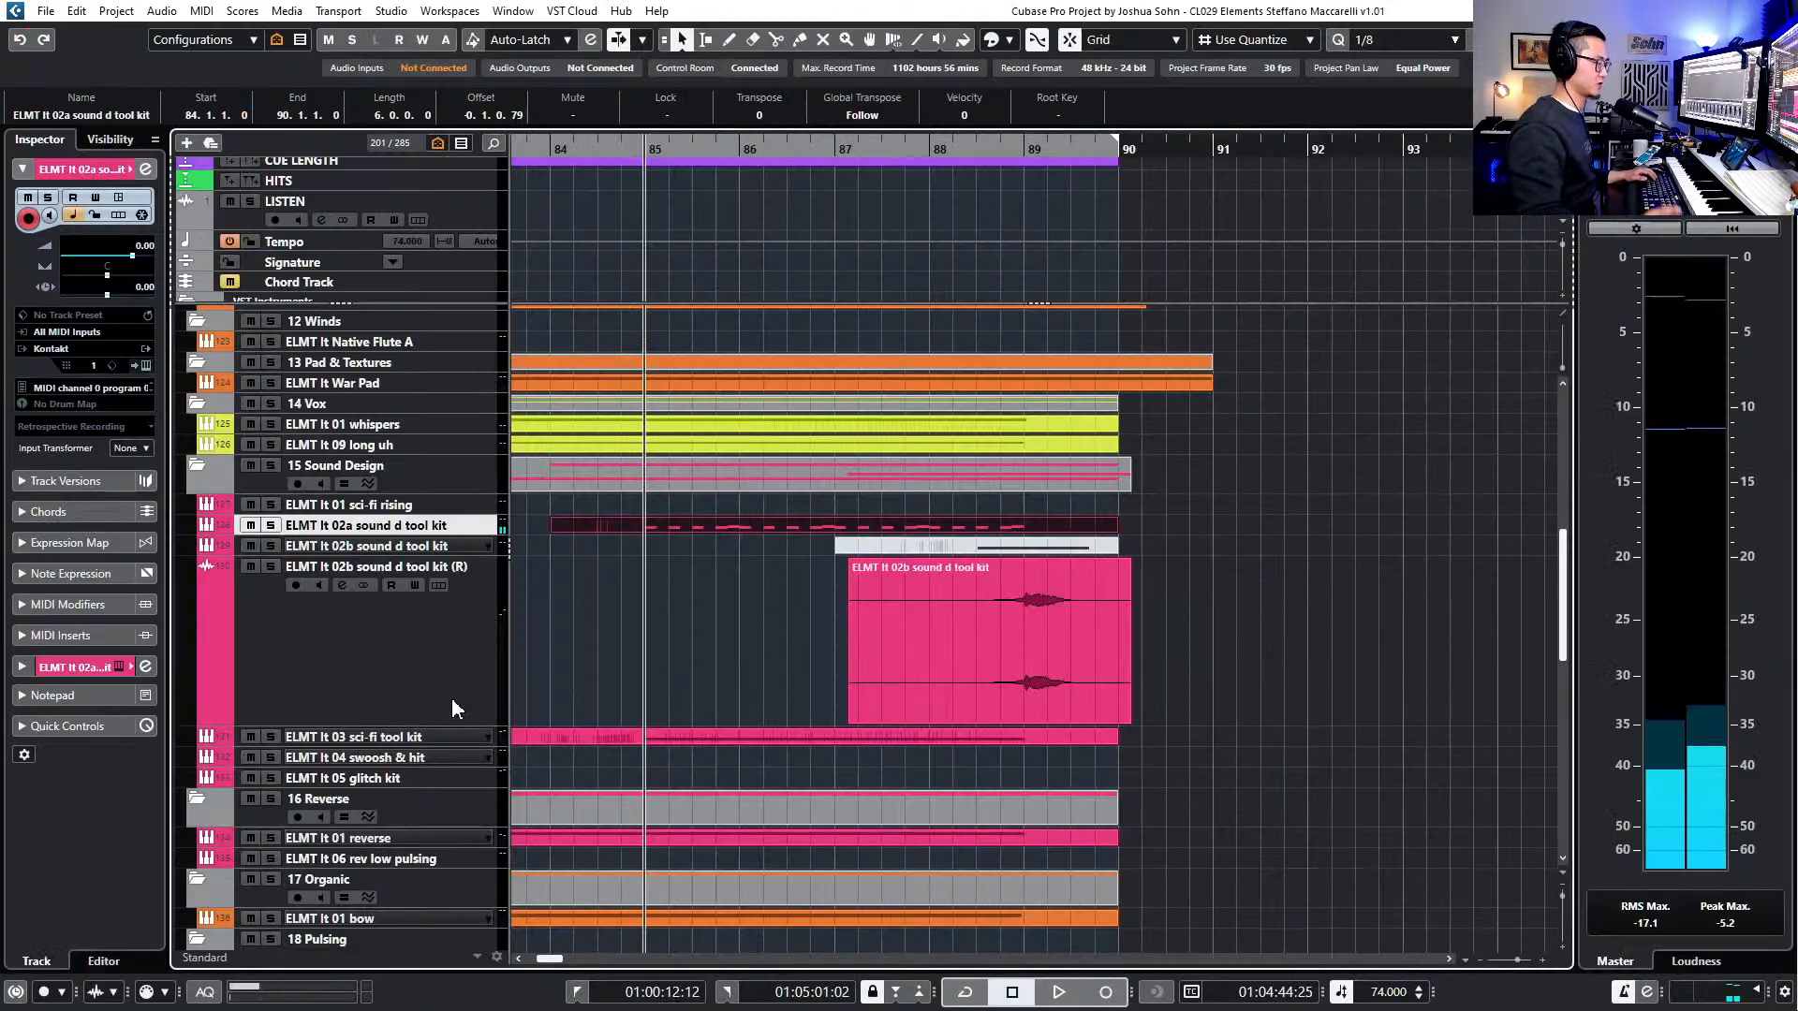
- Solo the ELMT lt 38 Bass 03 track and play its part from bar 84
key(ctrl+KP_Subtract)
key(ctrl+KP_Add)
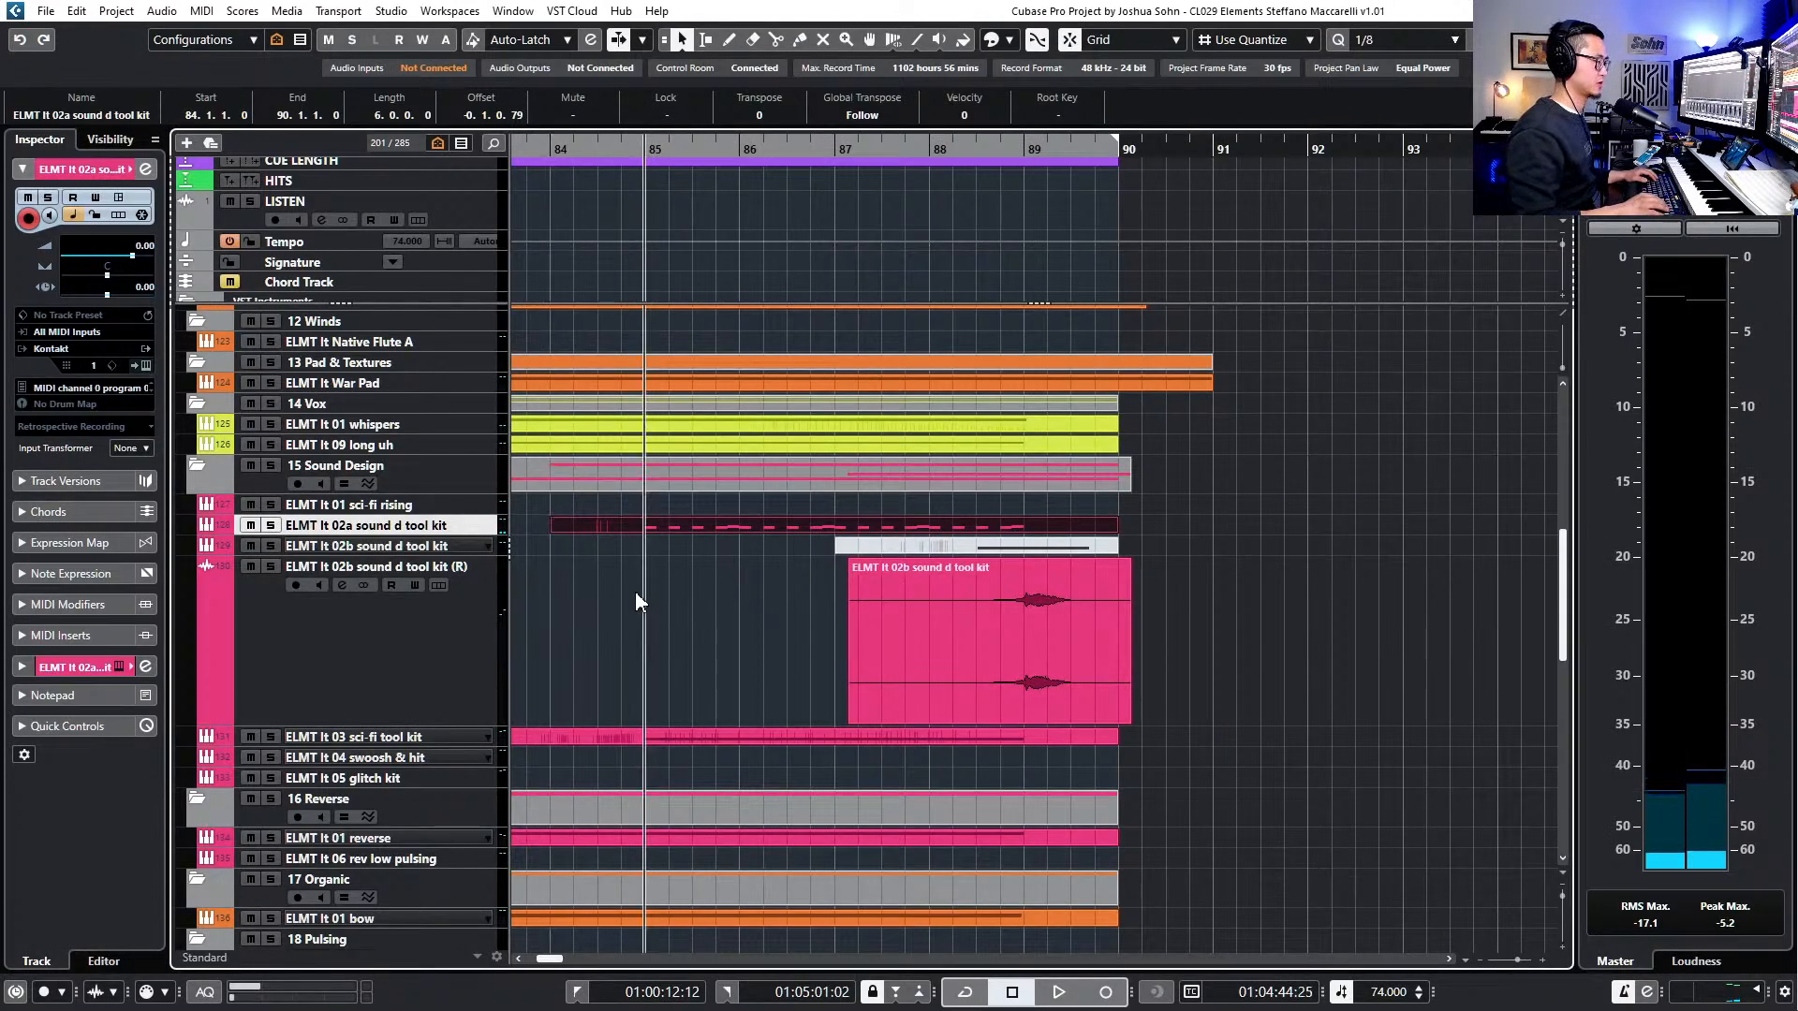
key(ctrl+KP_Subtract)
scroll(723, 612, up, 3)
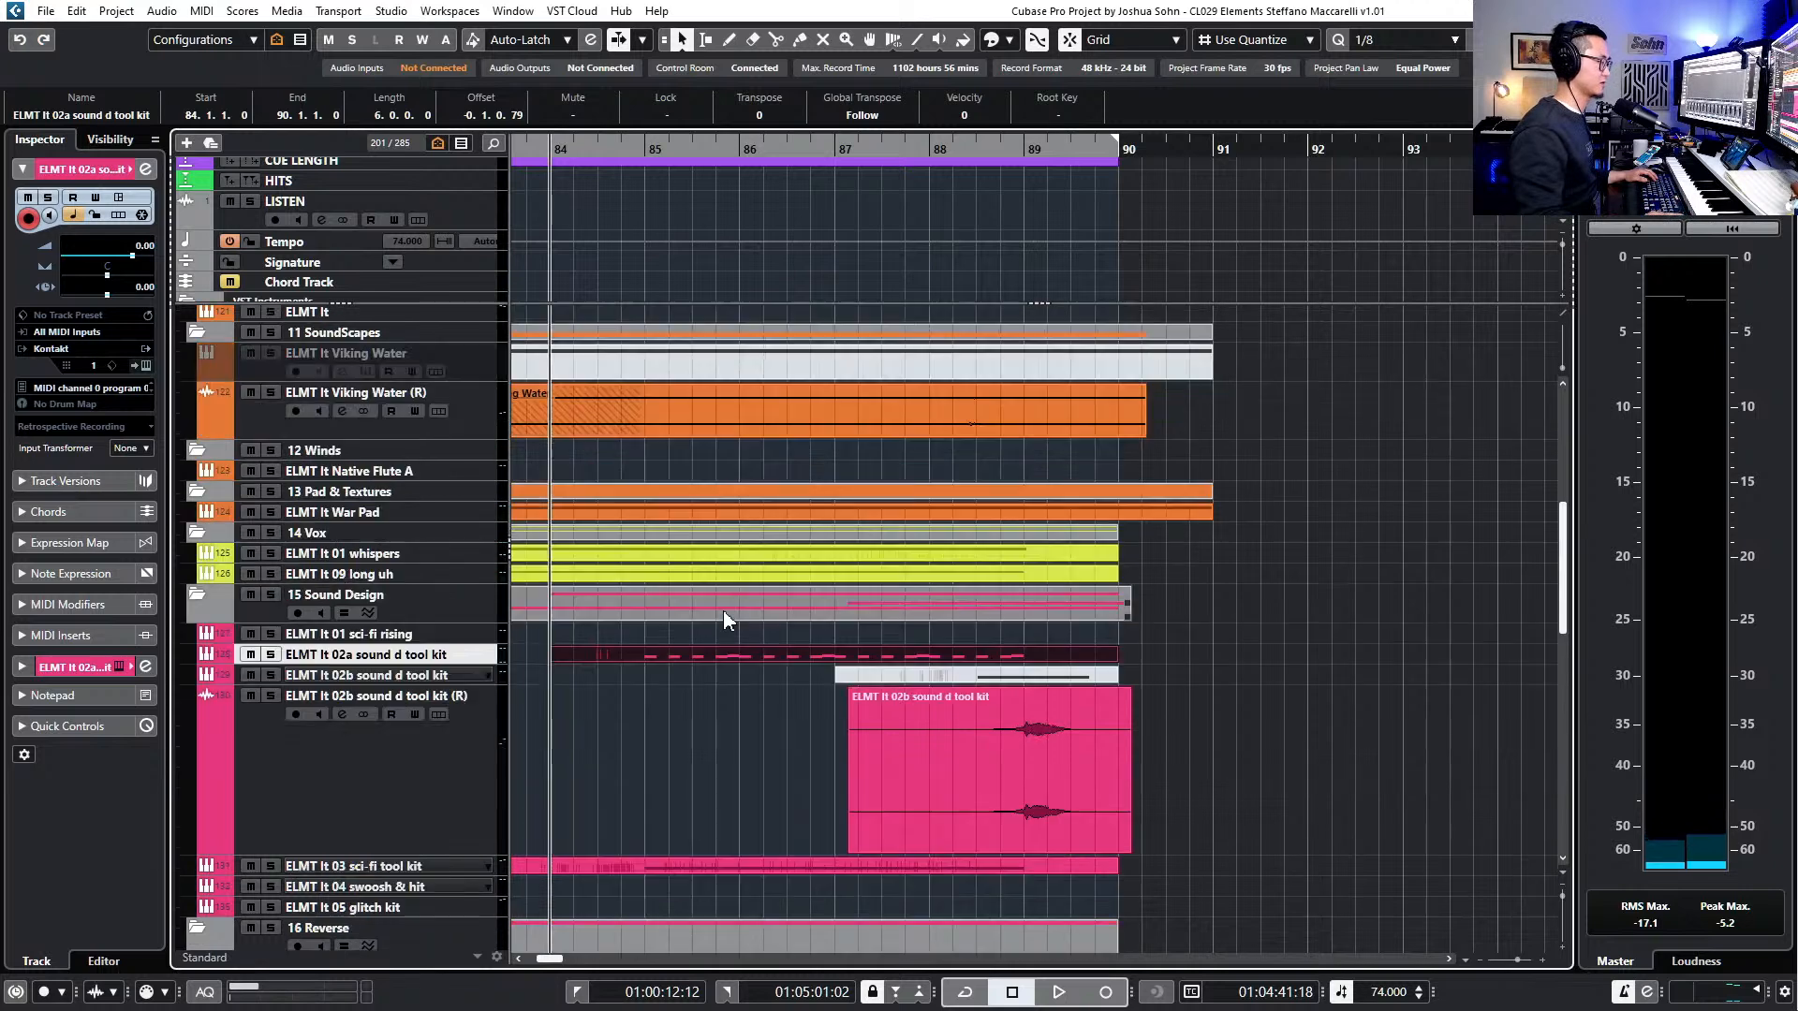
scroll(646, 703, up, 12)
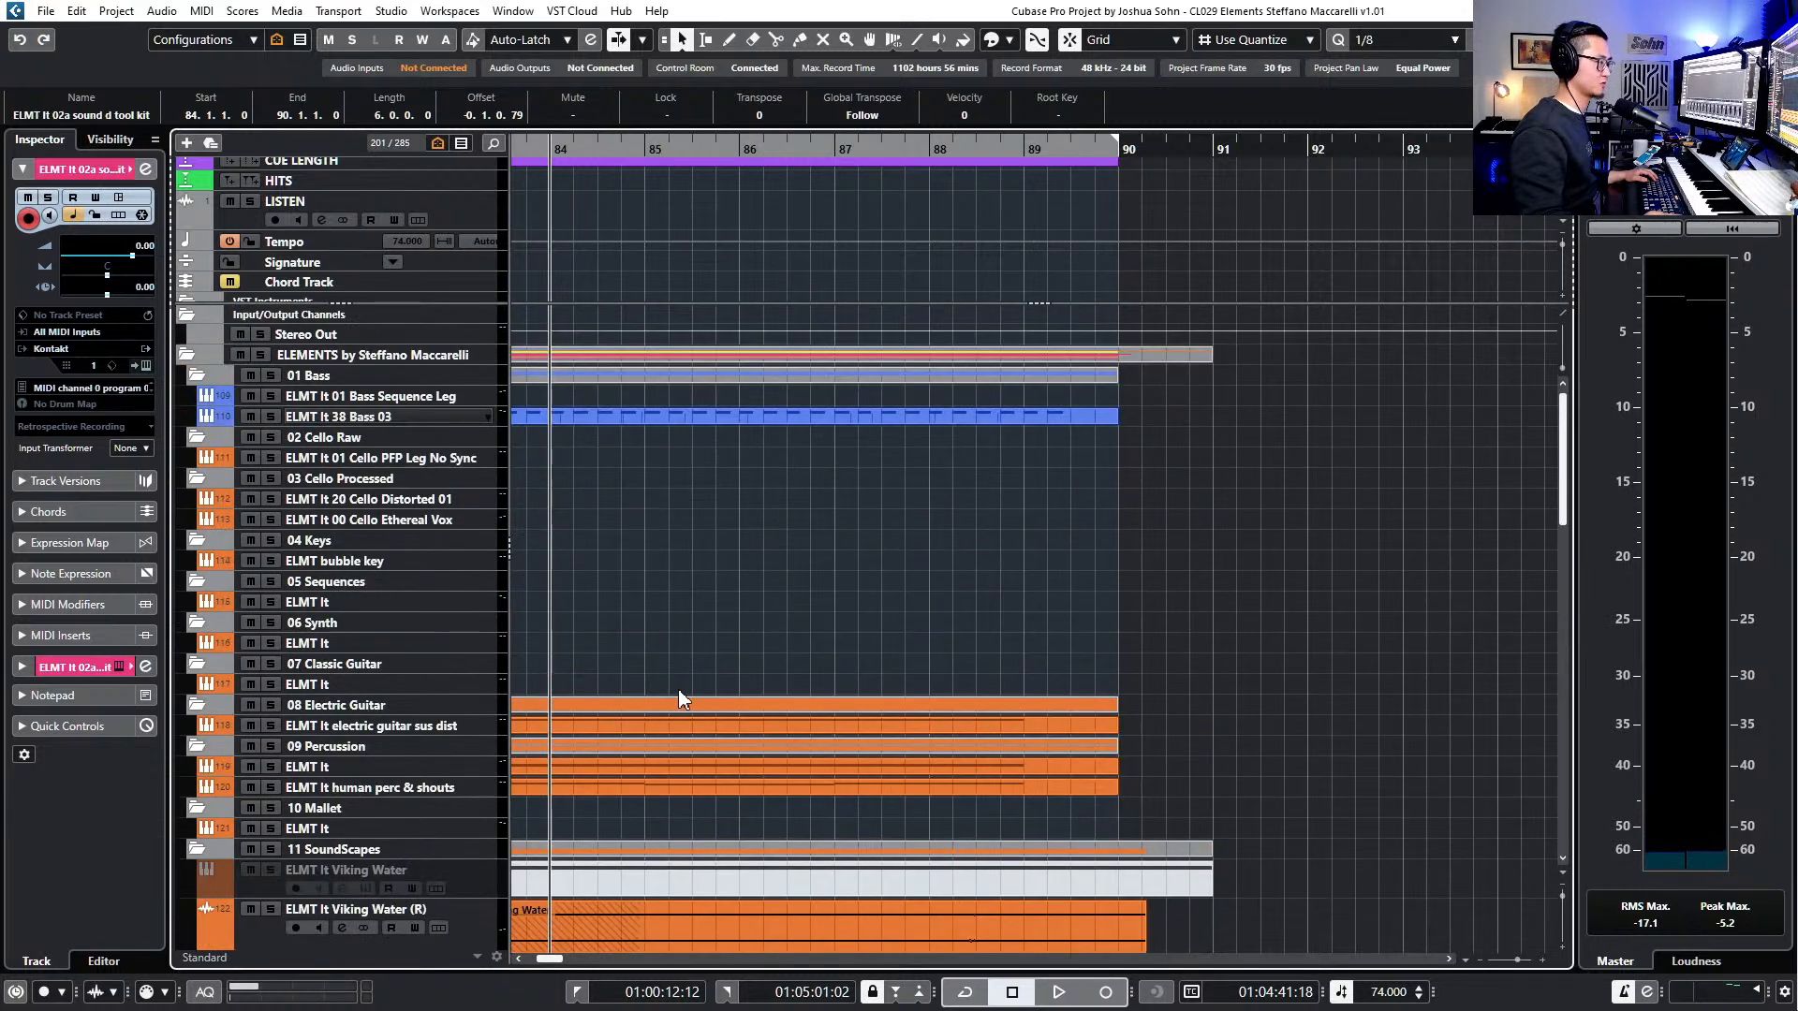
click(433, 417)
key(s)
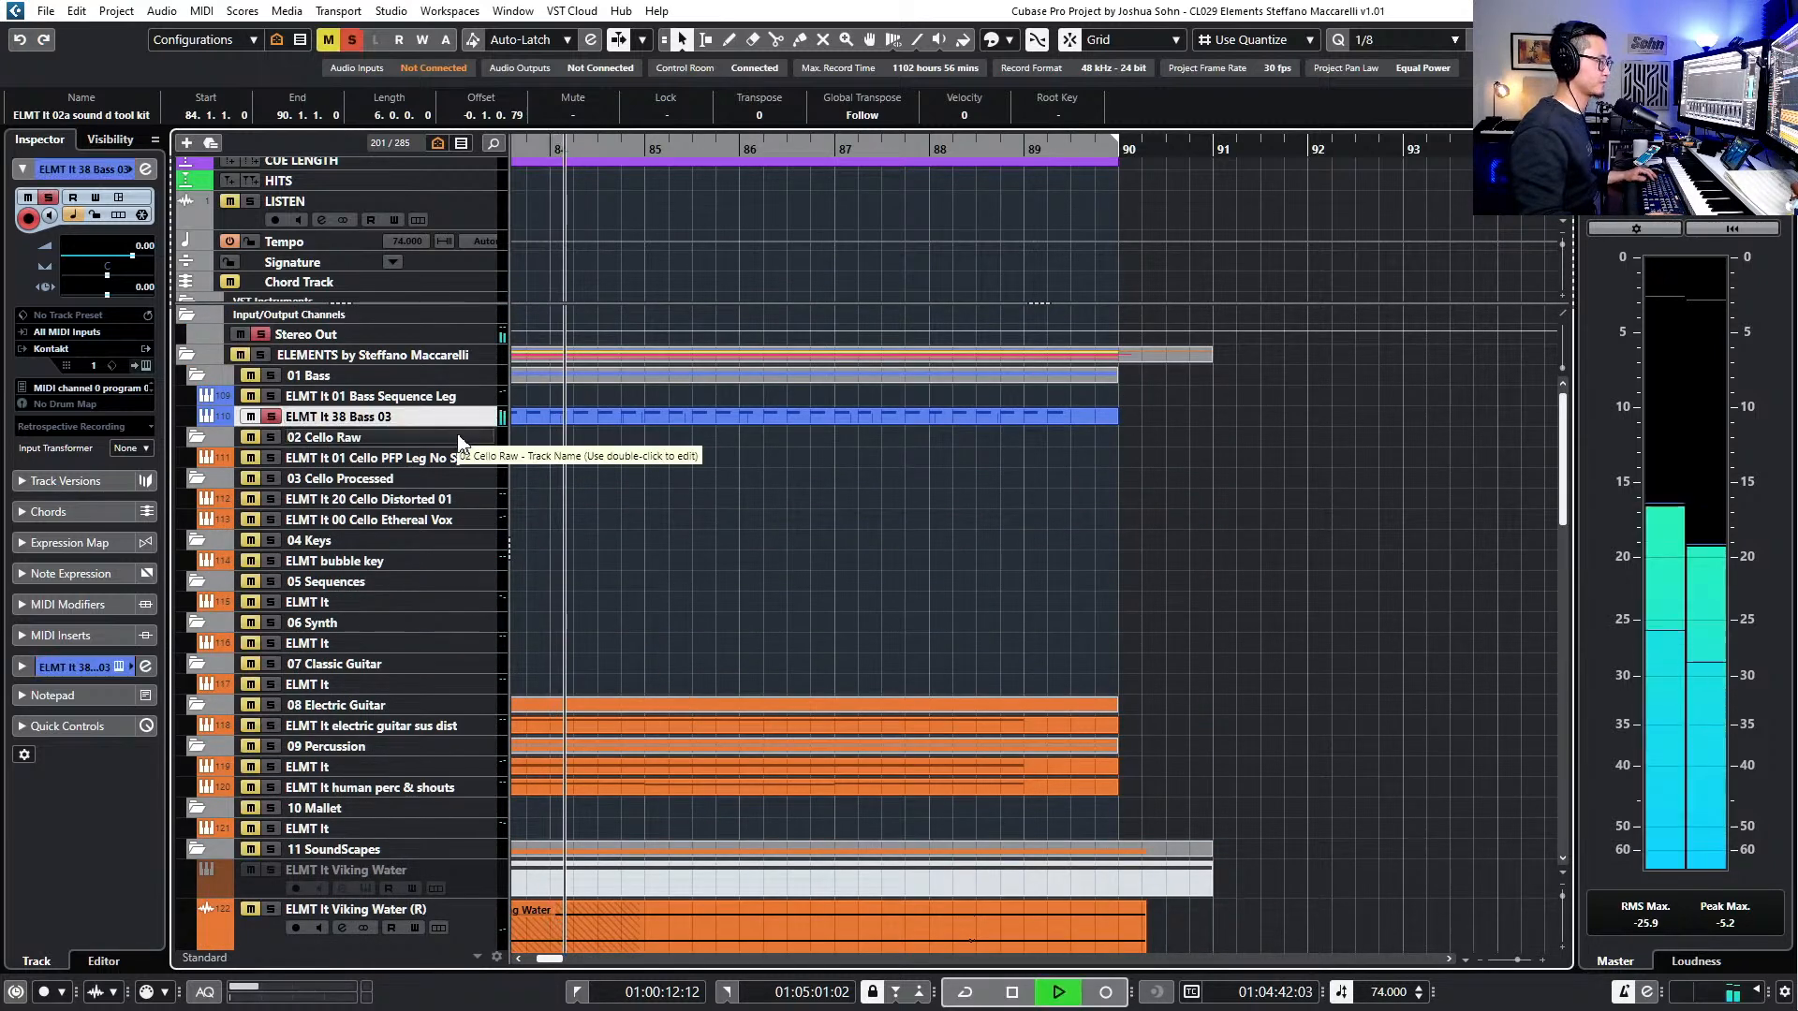
scroll(549, 558, down, 9)
scroll(592, 541, up, 6)
- Insert a Compressor on ELMT lt 38 Bass 03 with side-chain on, ratio 2.94:1, threshold -24.0 dB and automatic make-up off
key(e)
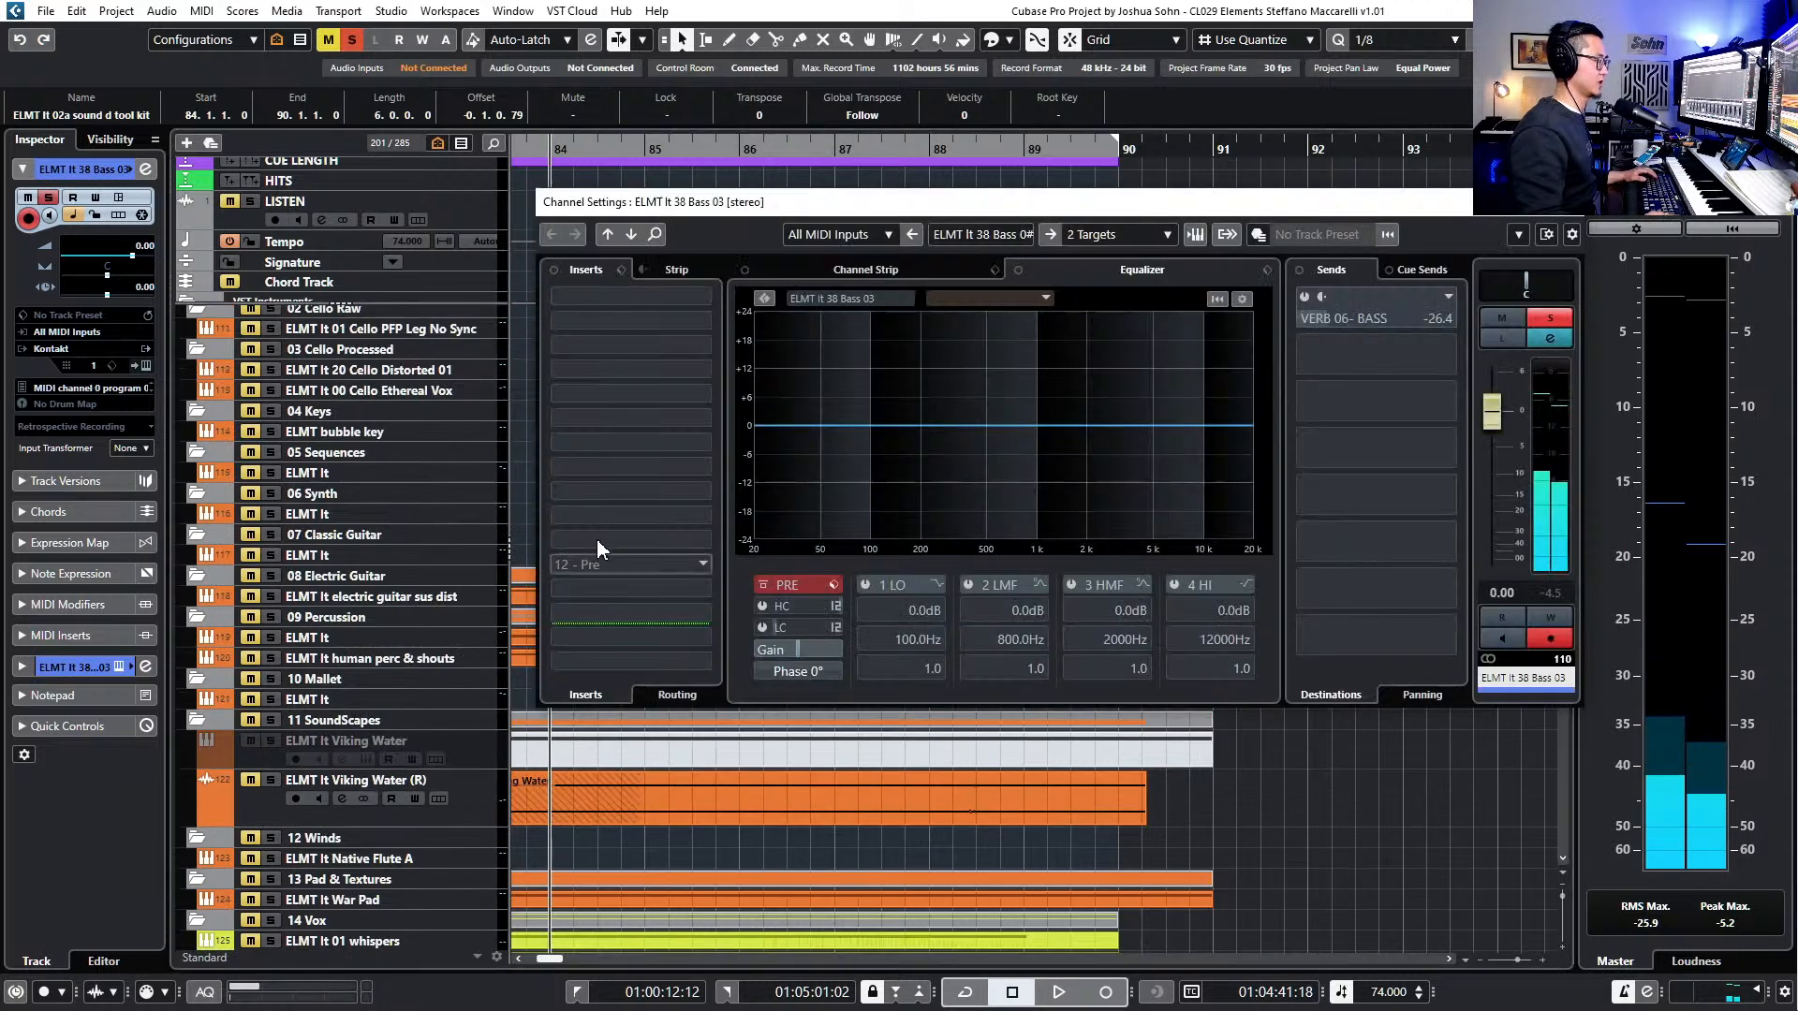
click(693, 298)
text(comp)
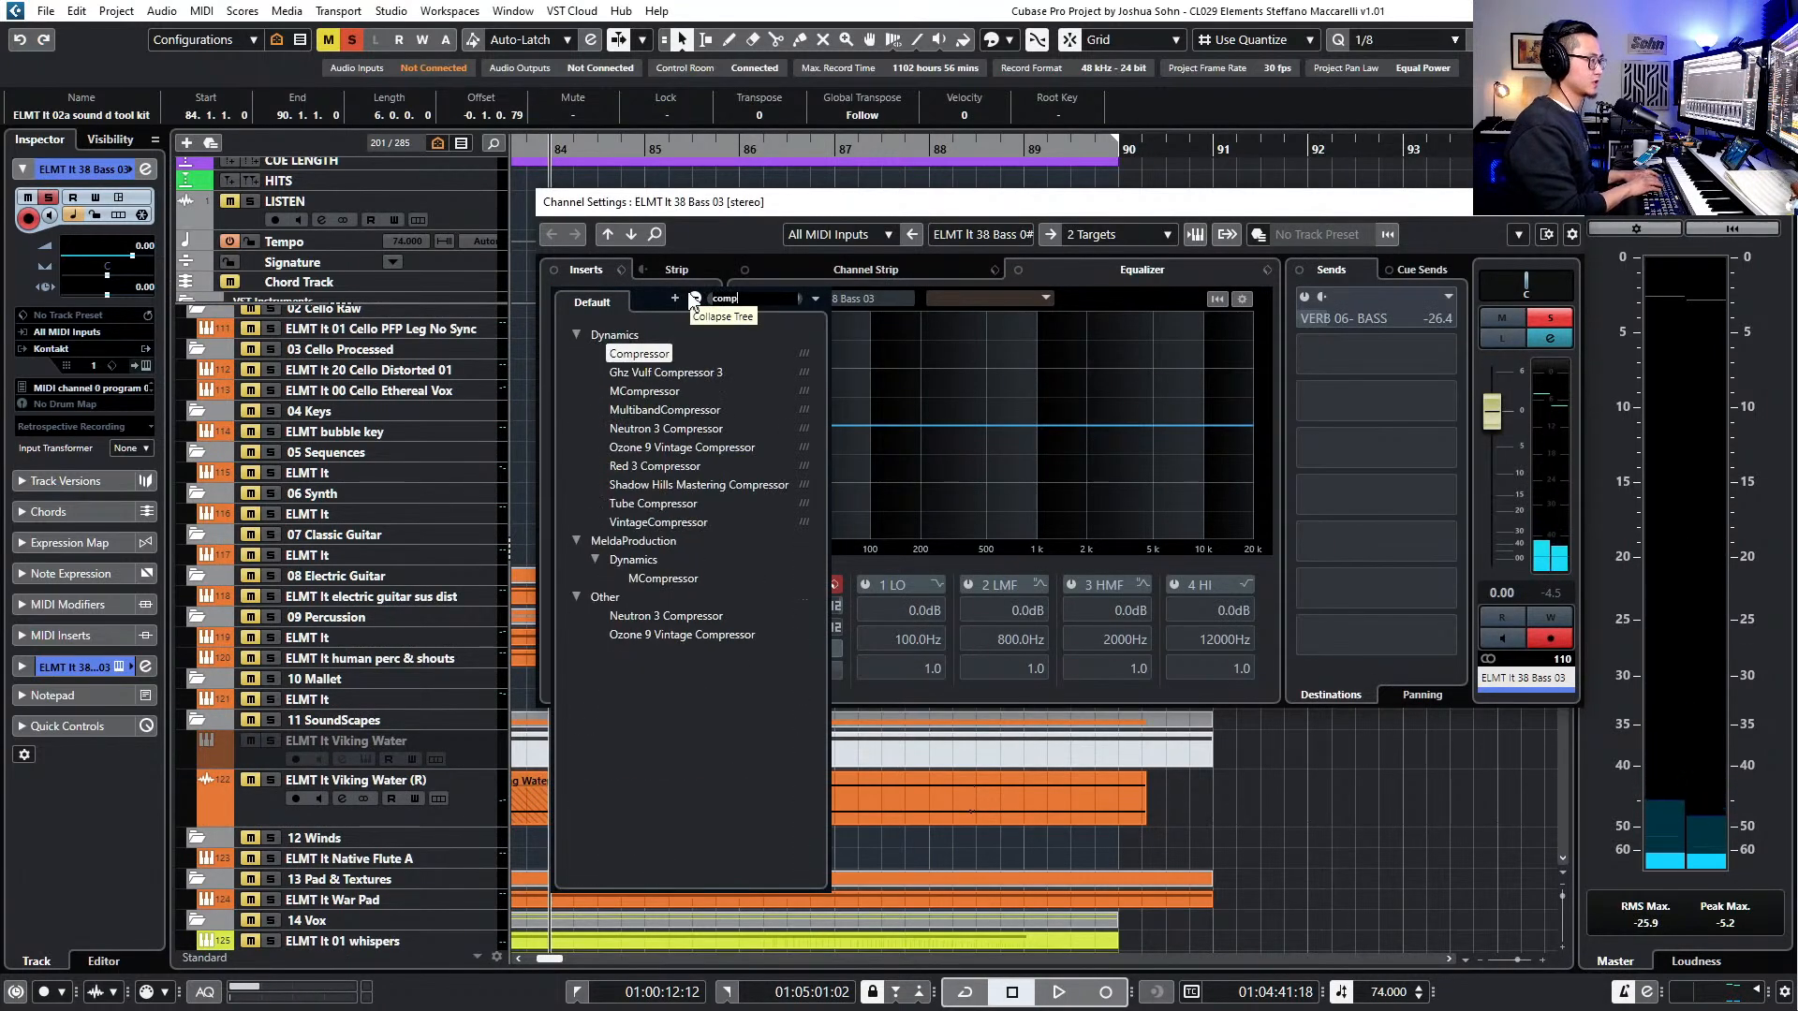
key(Return)
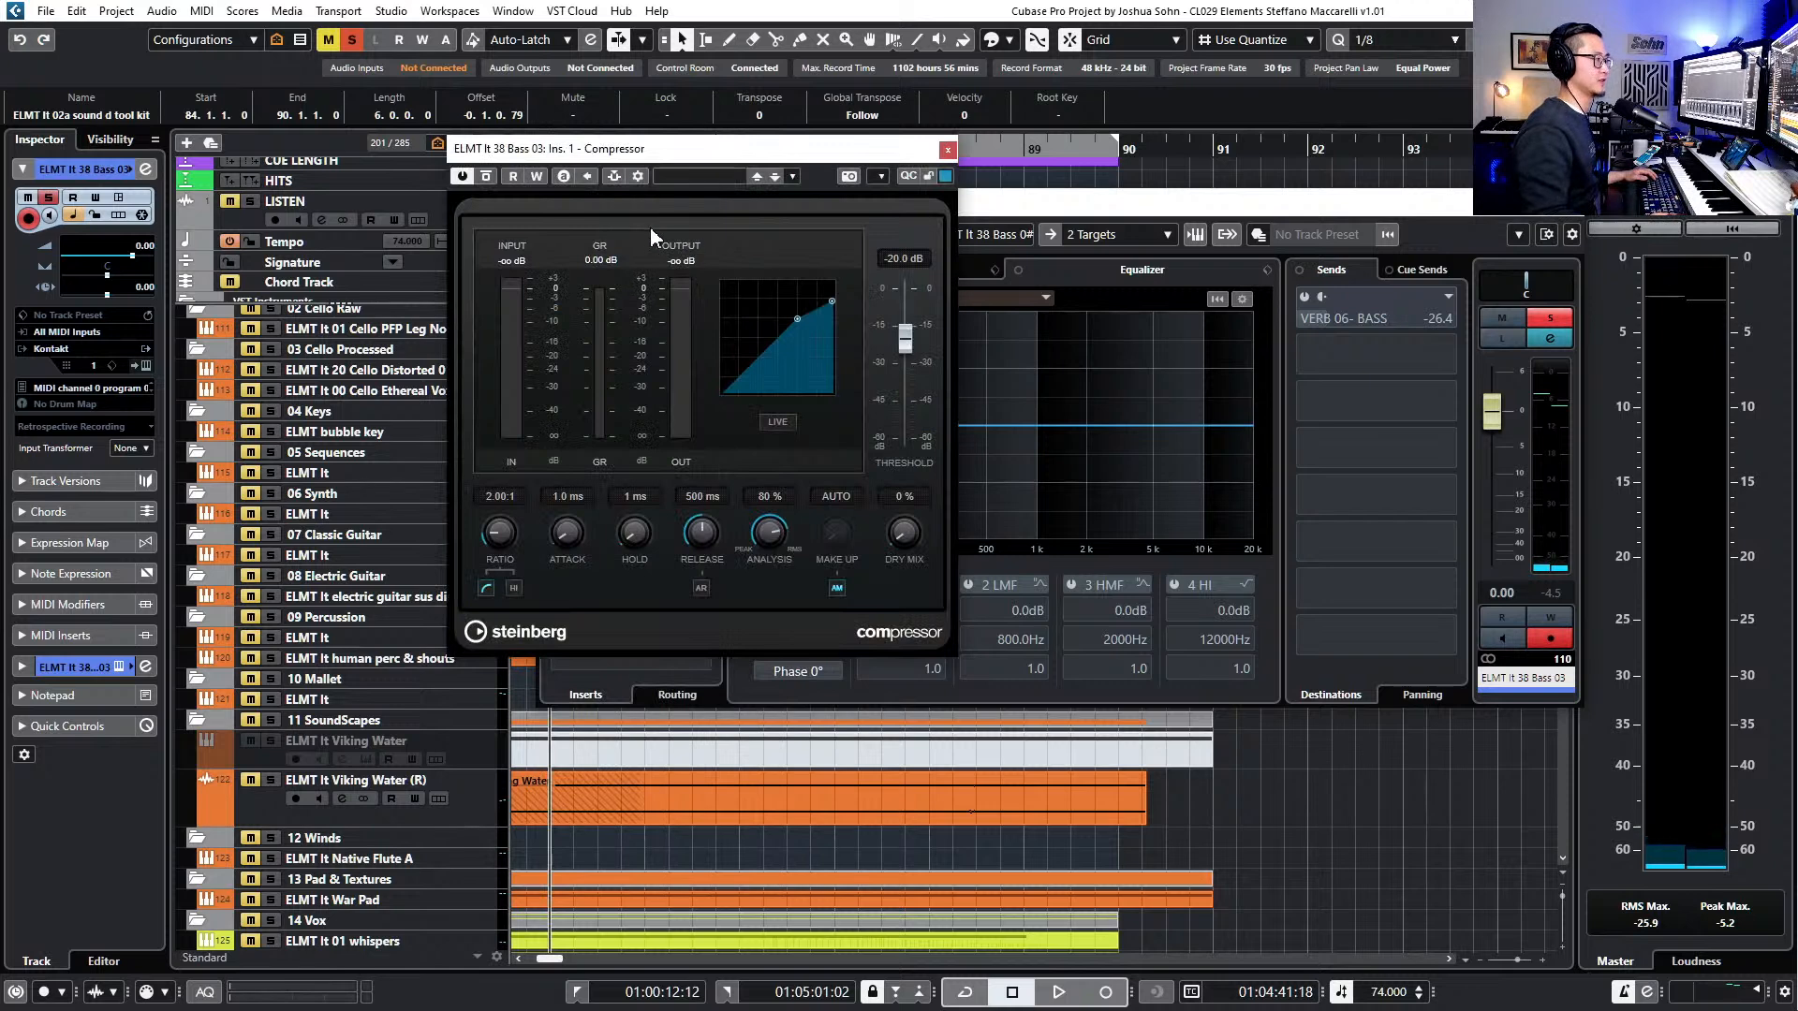
click(947, 150)
click(625, 297)
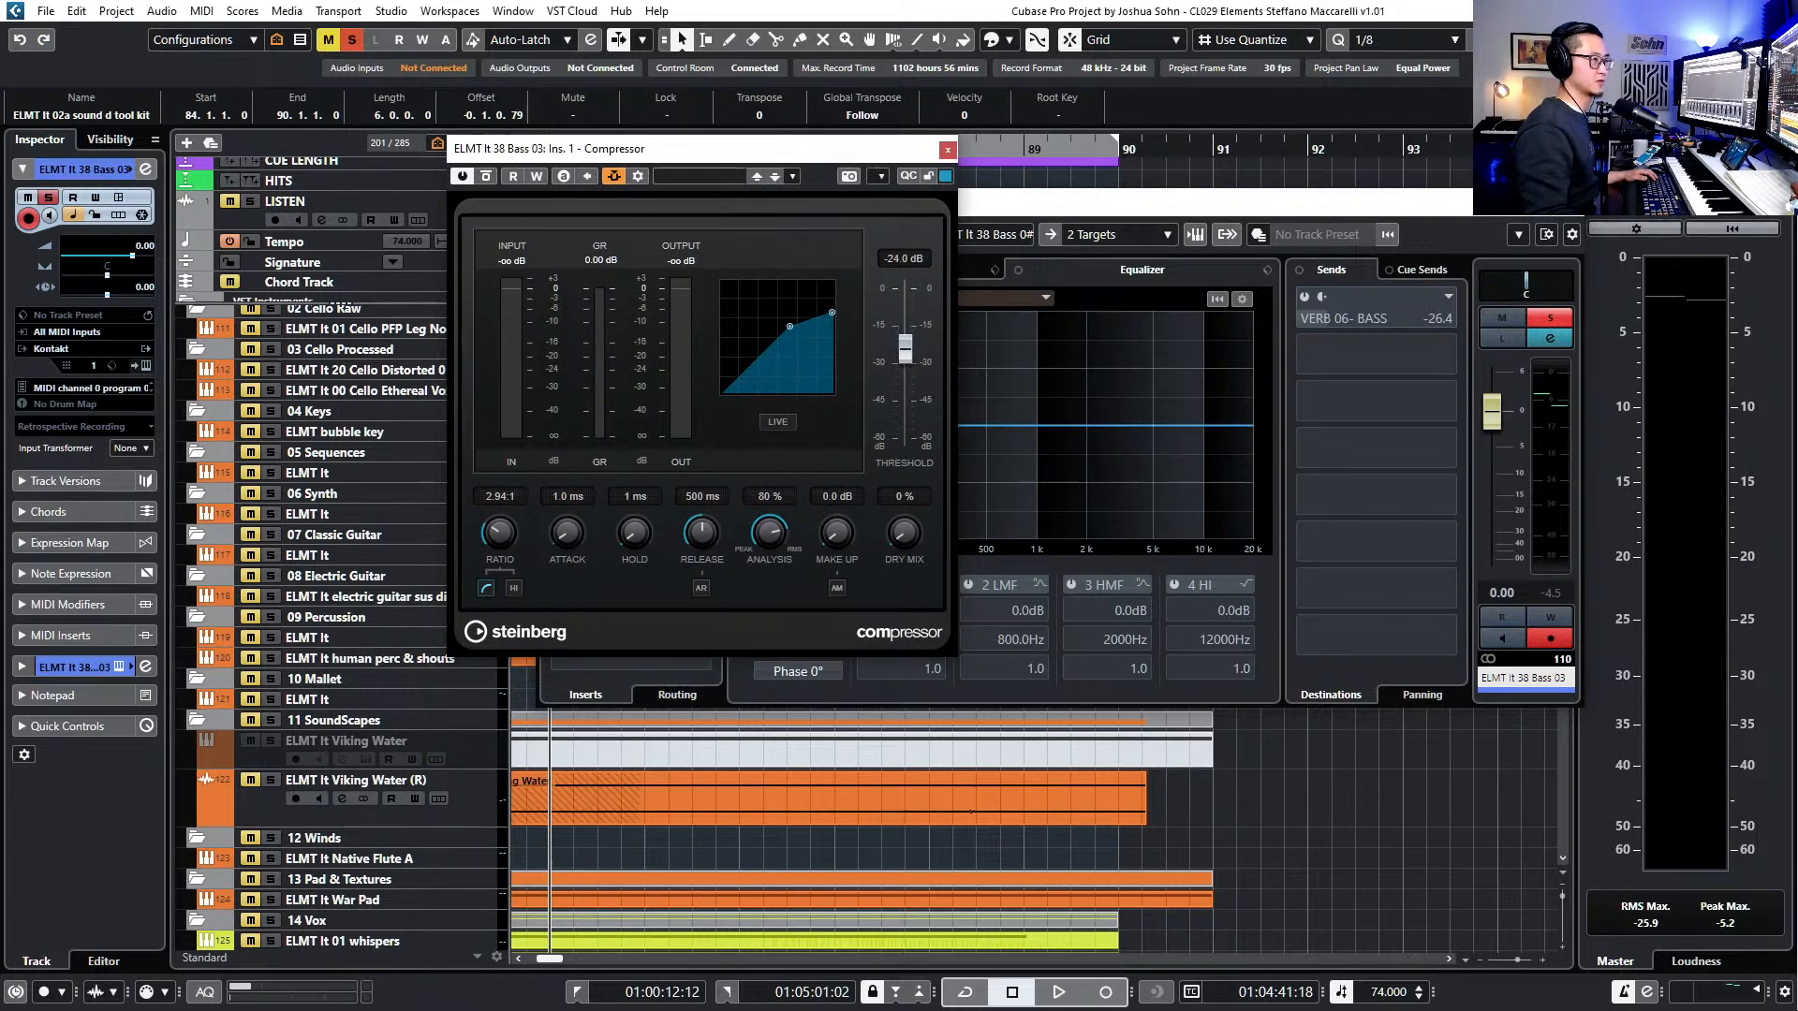
click(1569, 203)
- Add a send from ELMT lt 02a sound d tool kit to the Bass 03 Compressor's side-chain and arrange both windows side by side
scroll(1216, 460, down, 6)
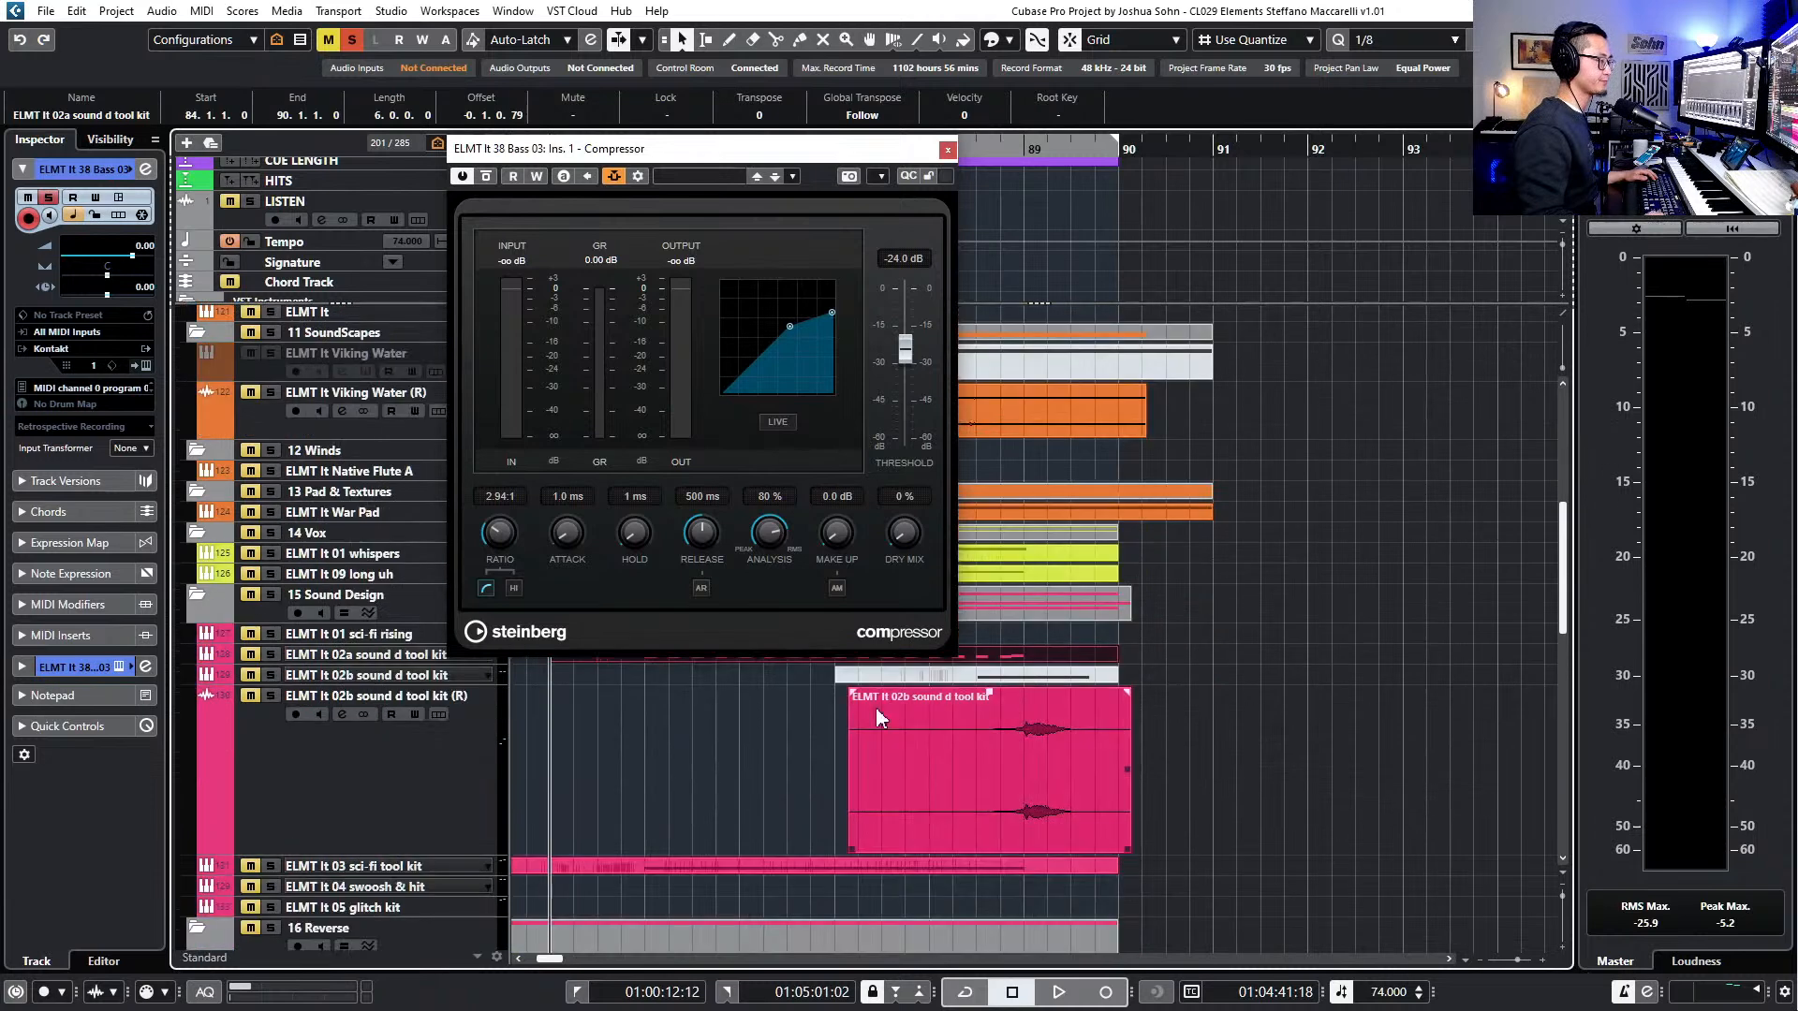
click(391, 655)
key(e)
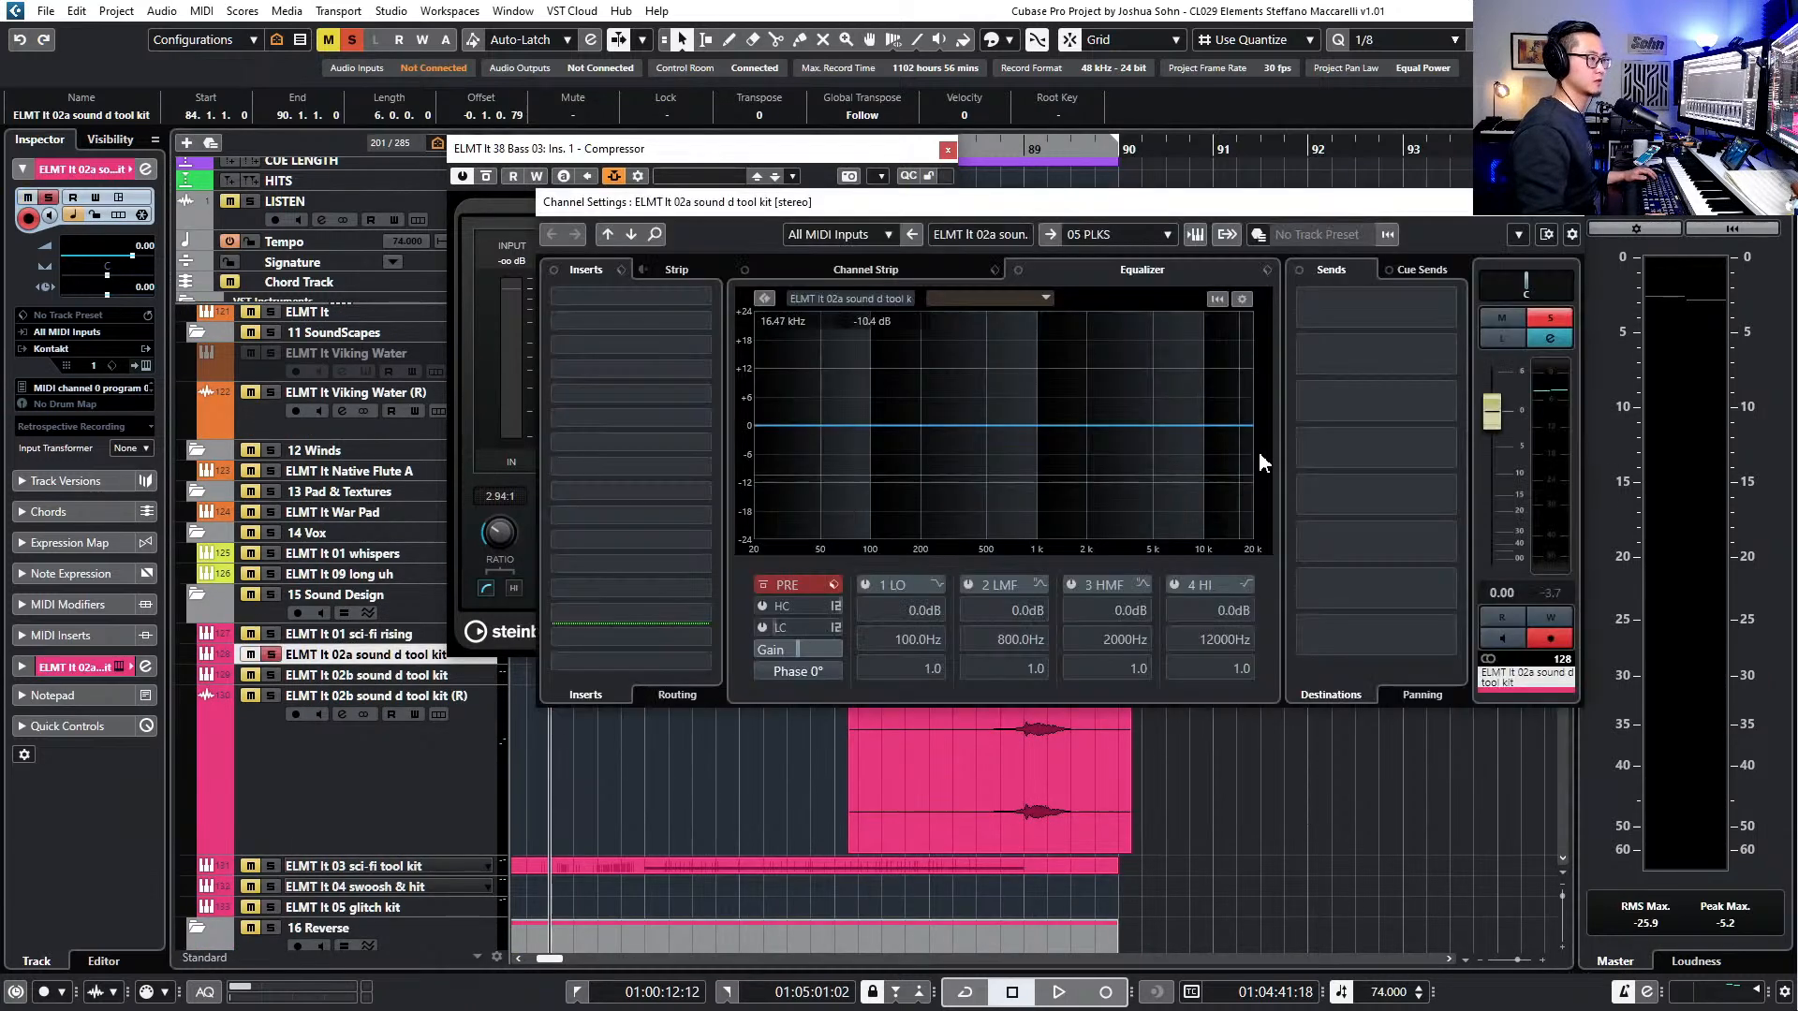
click(1446, 308)
scroll(1400, 613, down, 3)
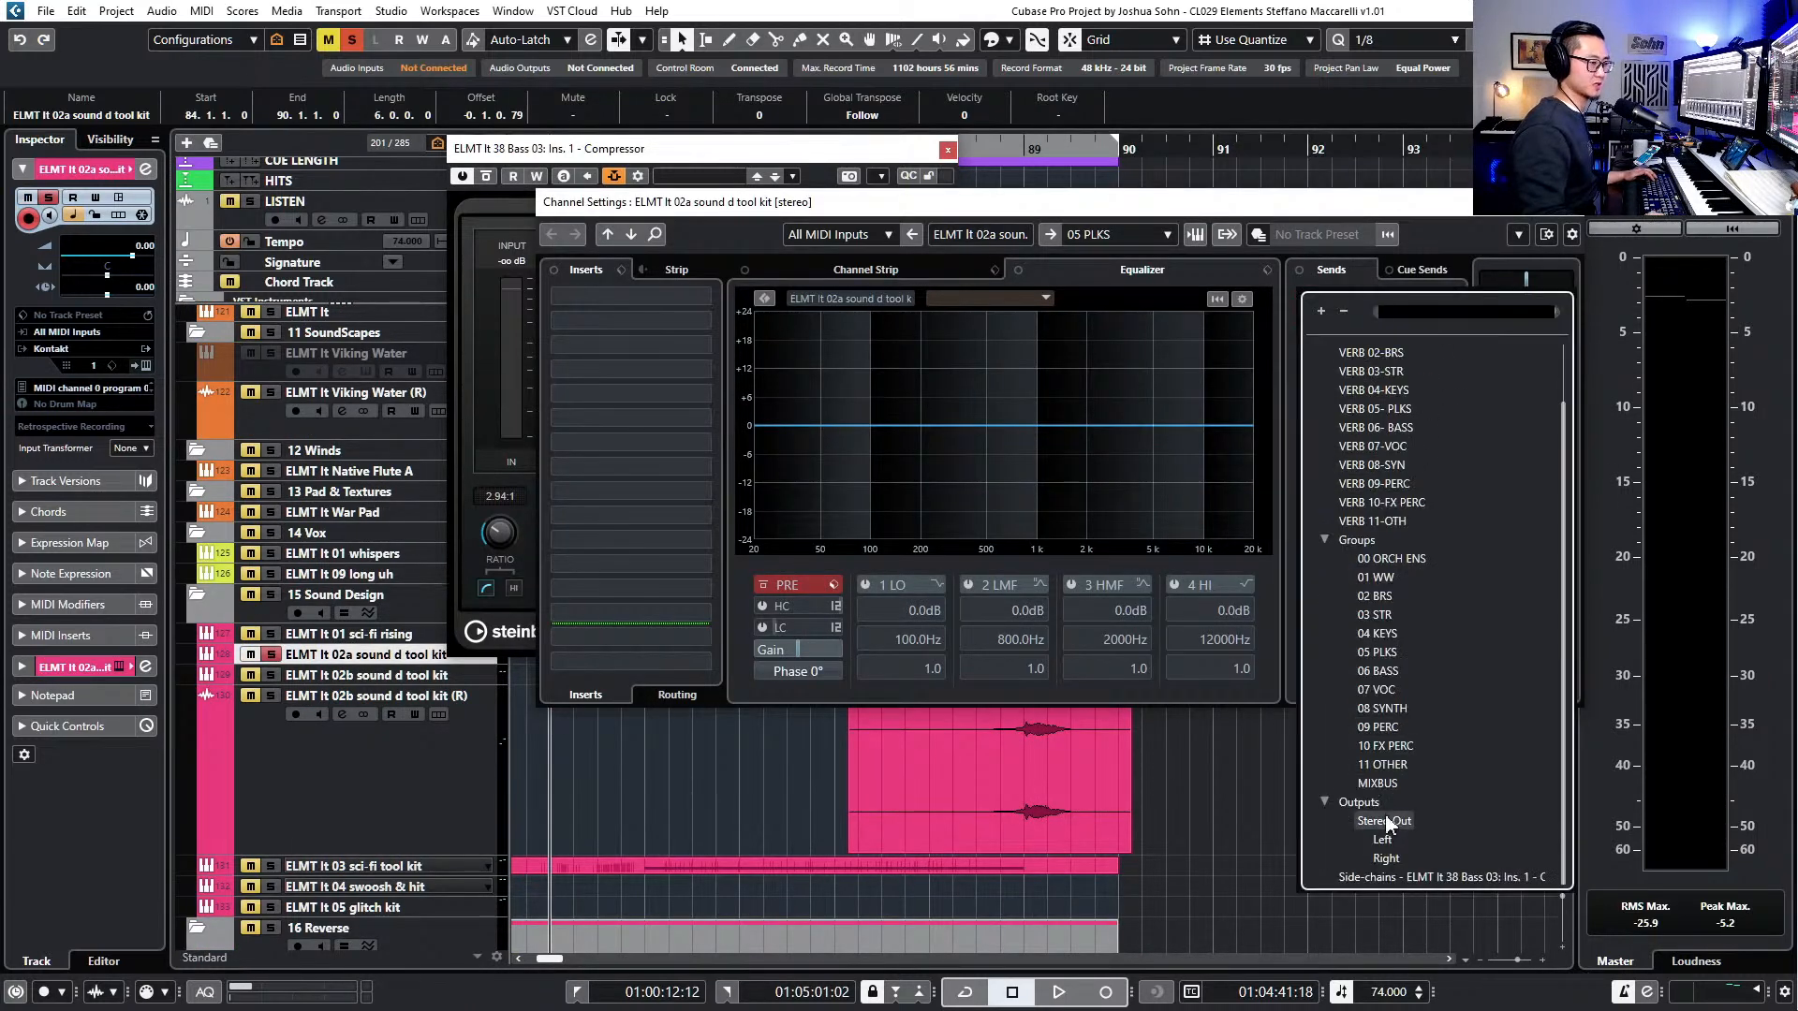
click(1396, 876)
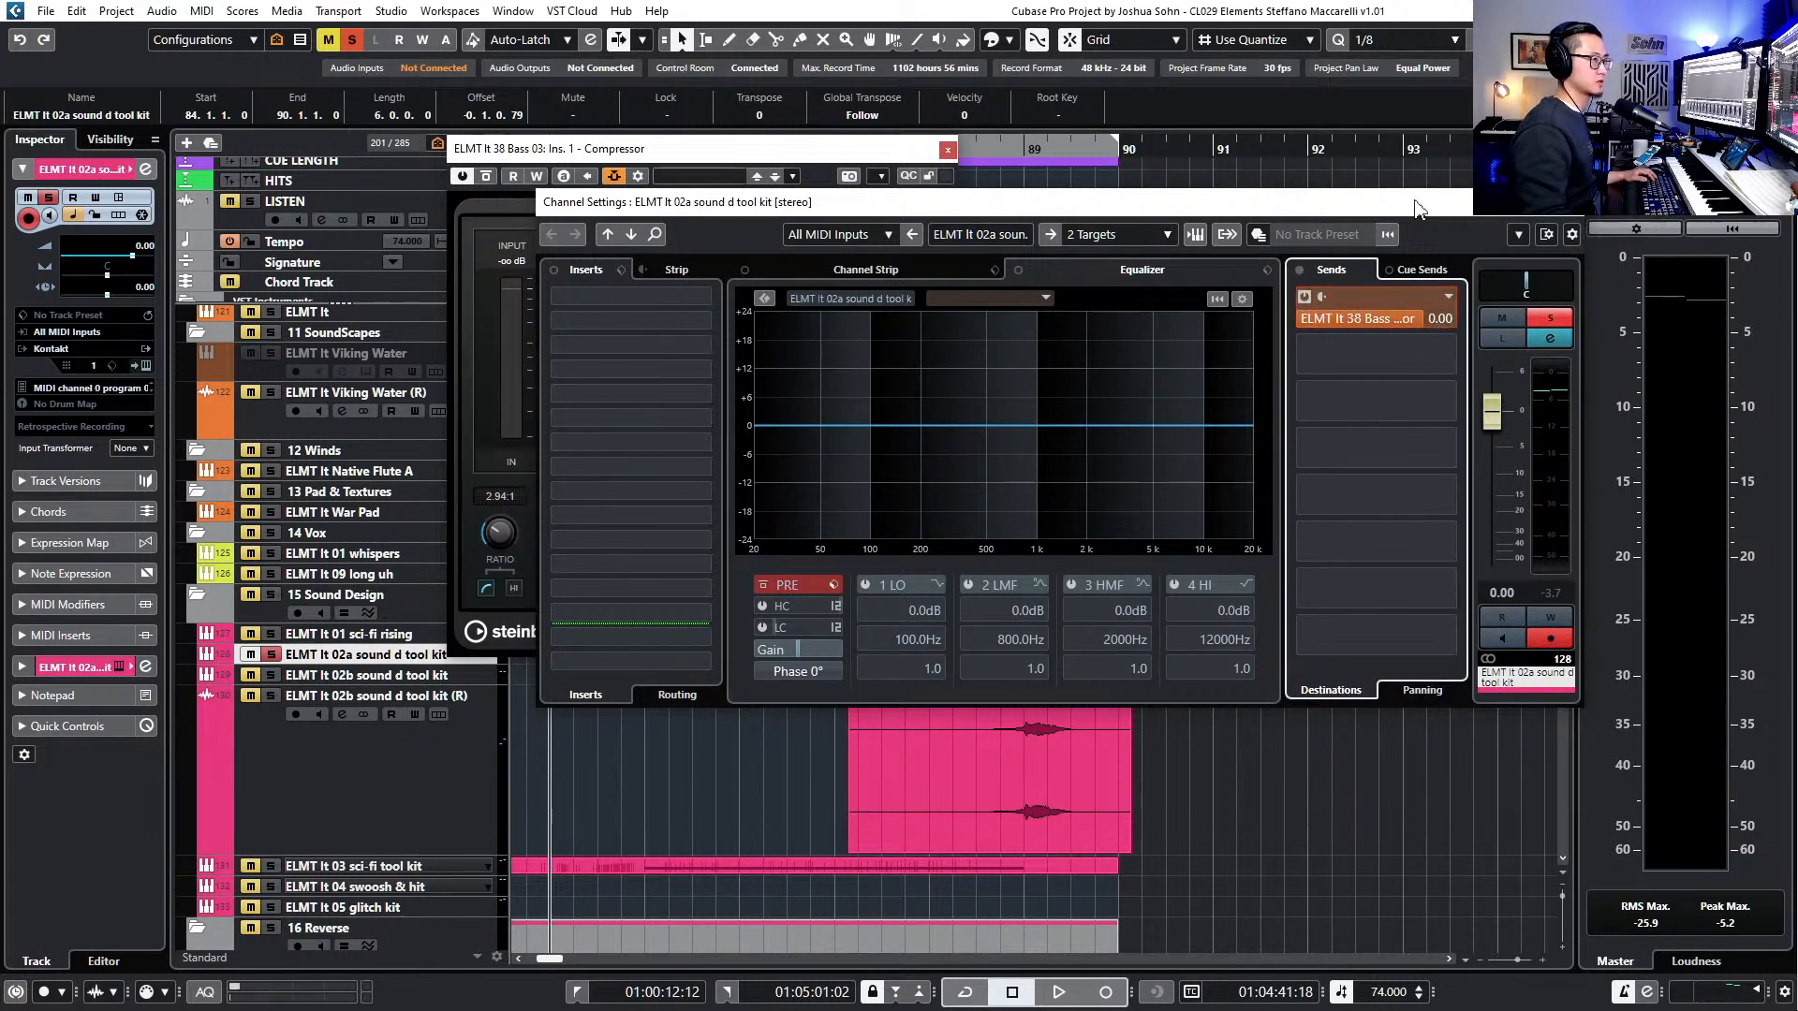
drag(1419, 208, 1118, 403)
drag(803, 160, 832, 106)
- During playback, set the bass Compressor's threshold to -18.4 dB, ratio to 2.42:1, attack to 6.0 ms and release to 302 ms
key(space)
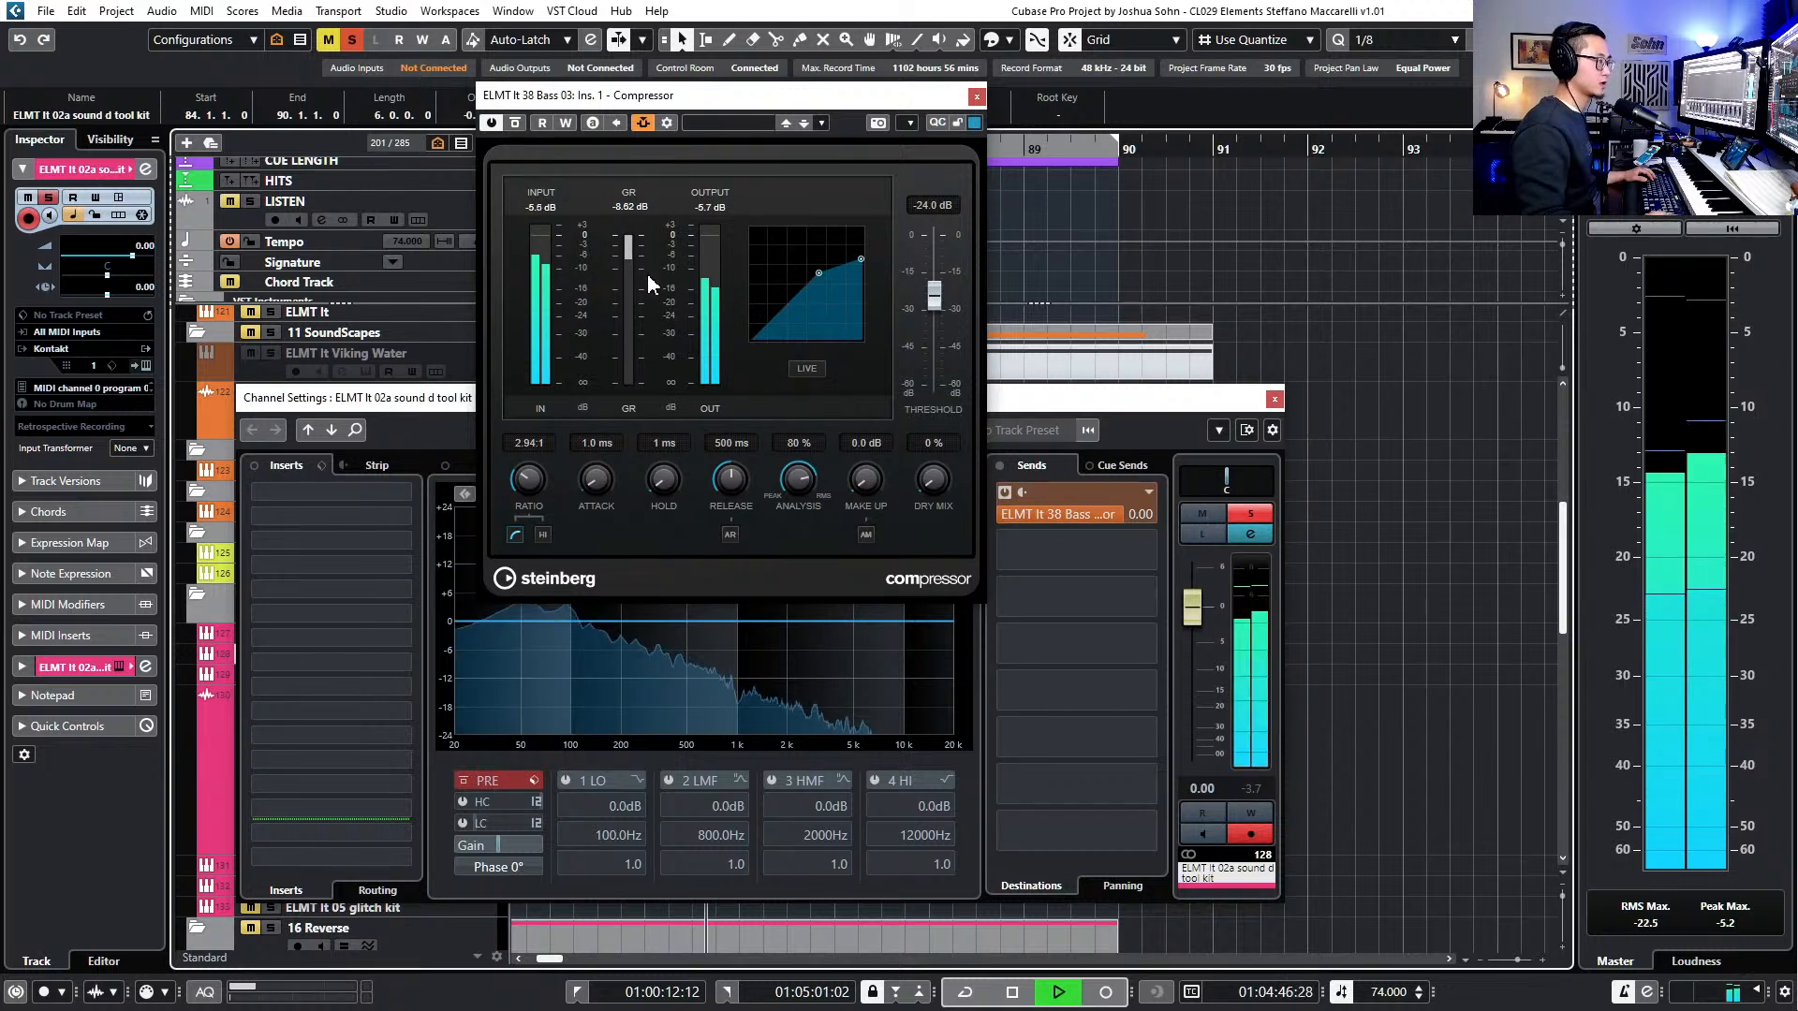
key(space)
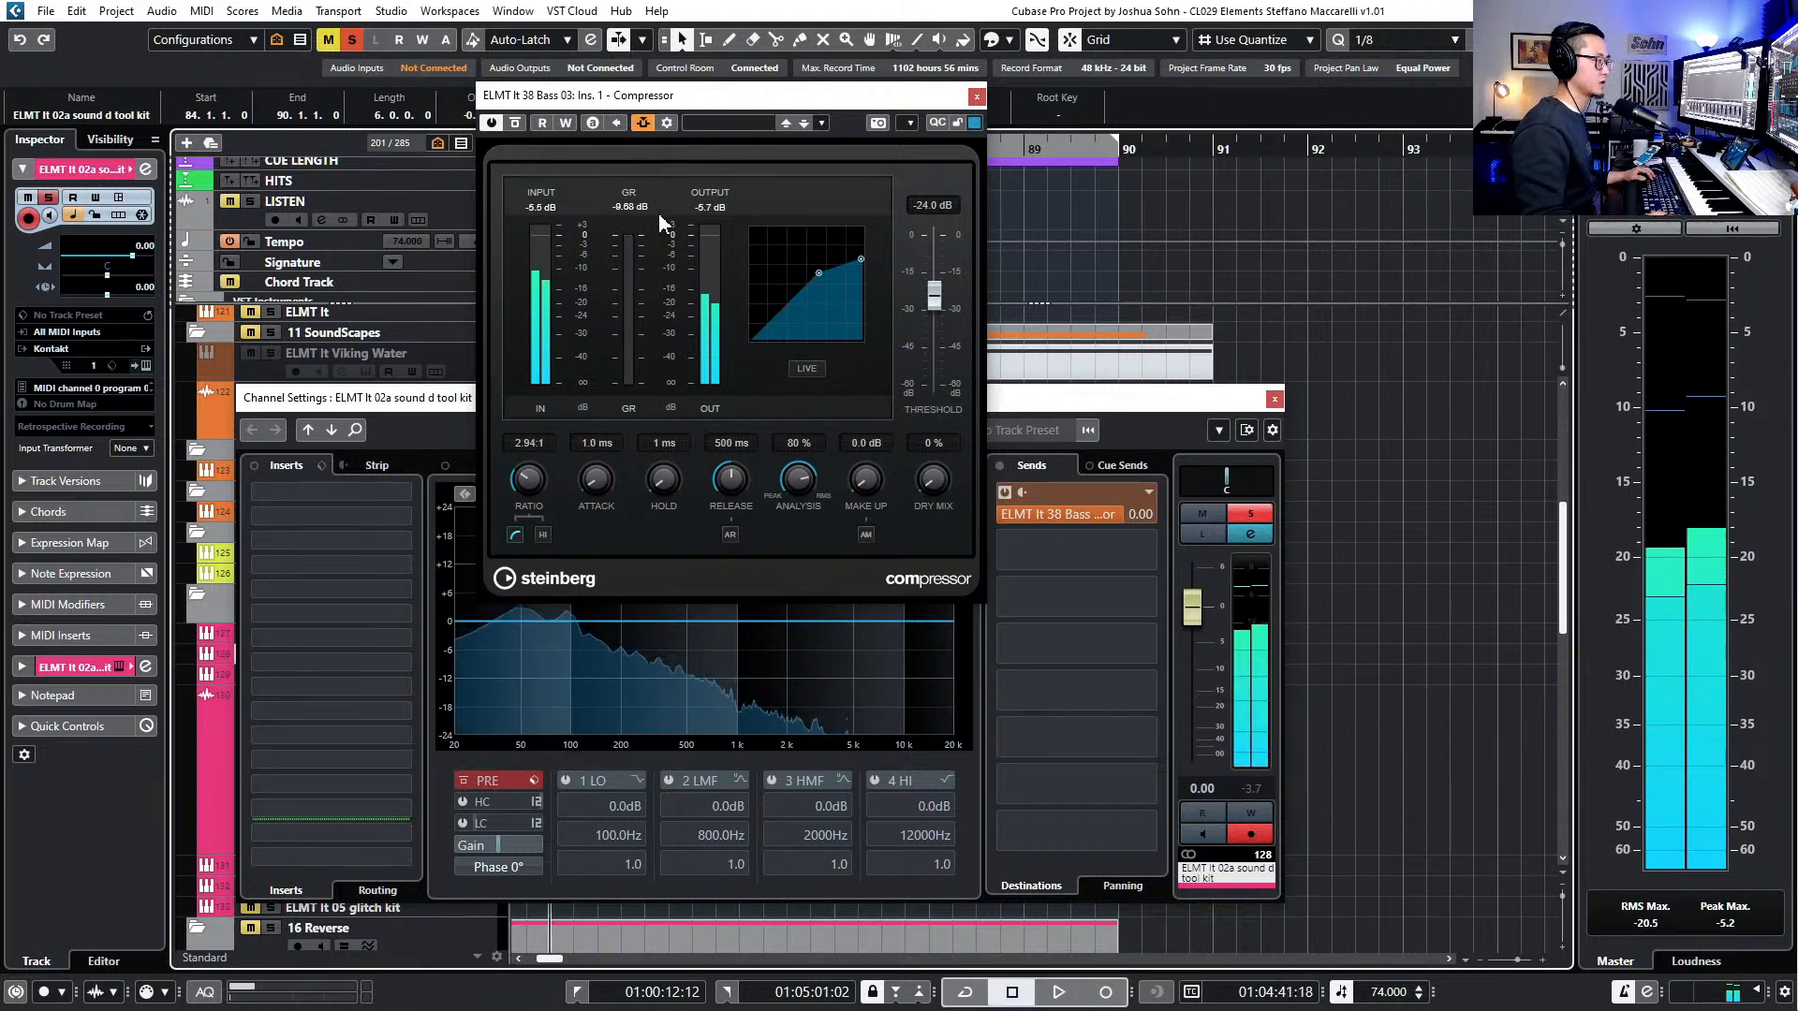
drag(932, 290, 932, 278)
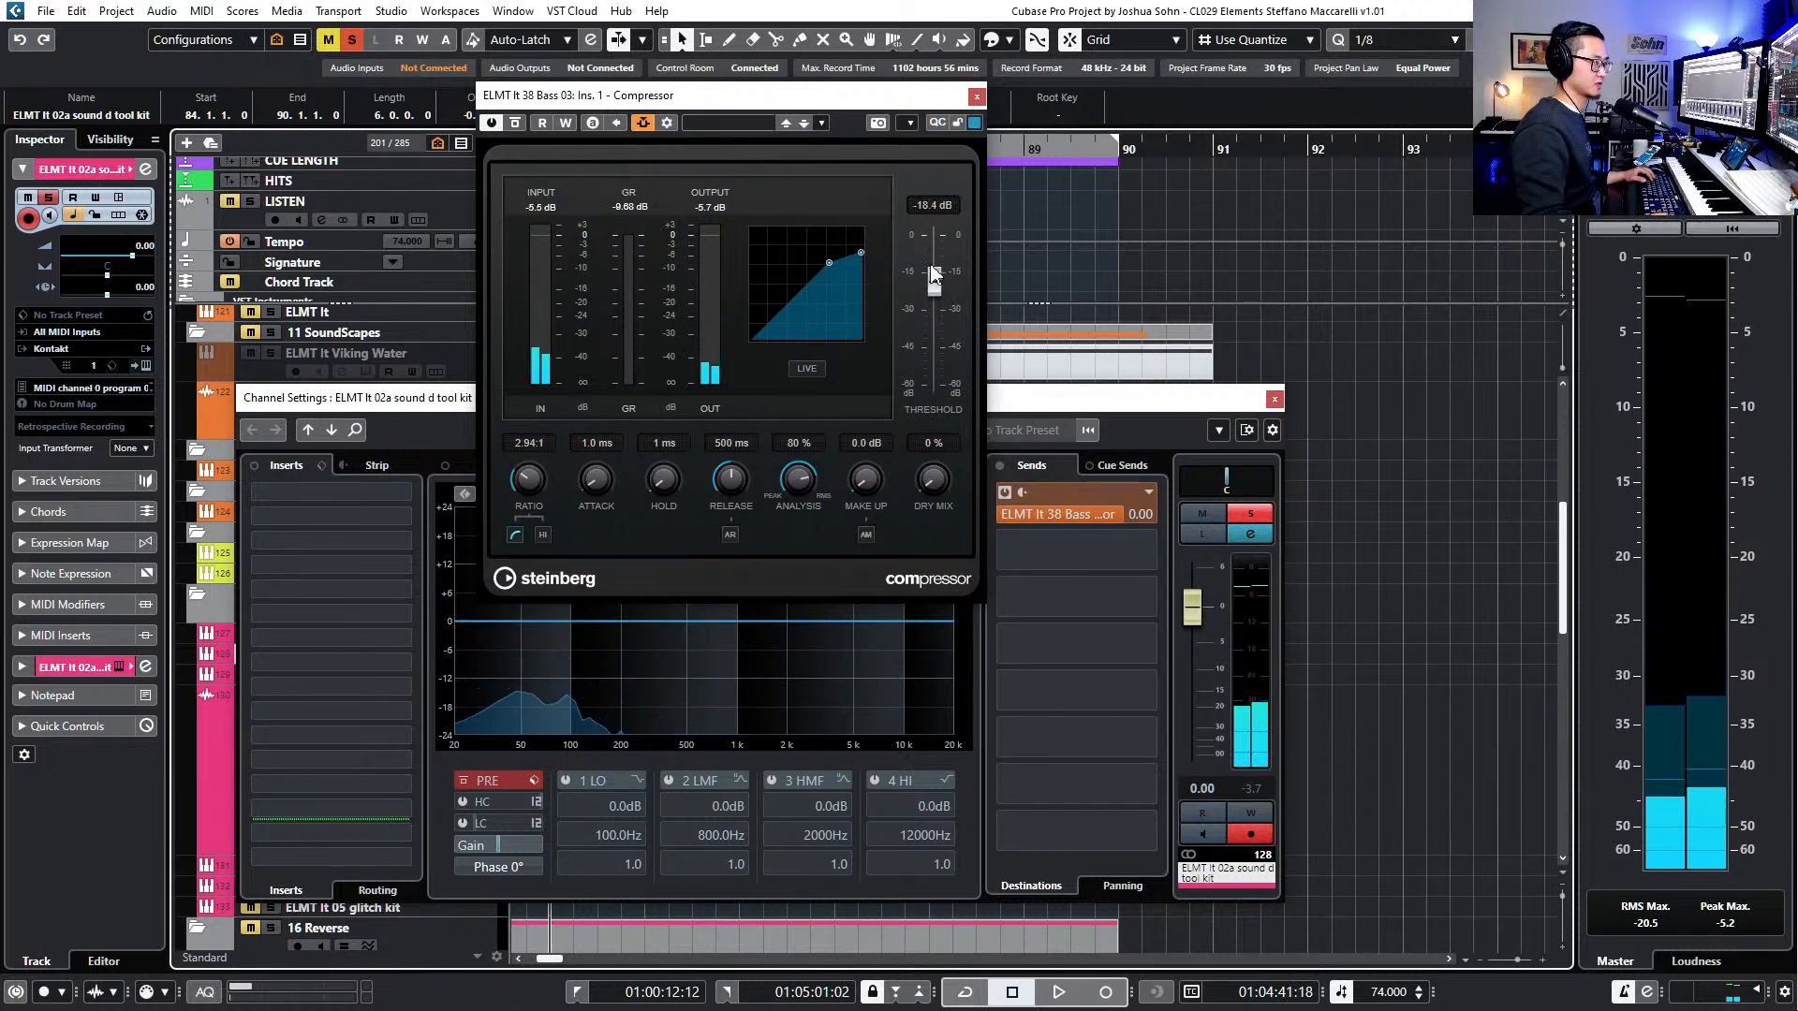
key(space)
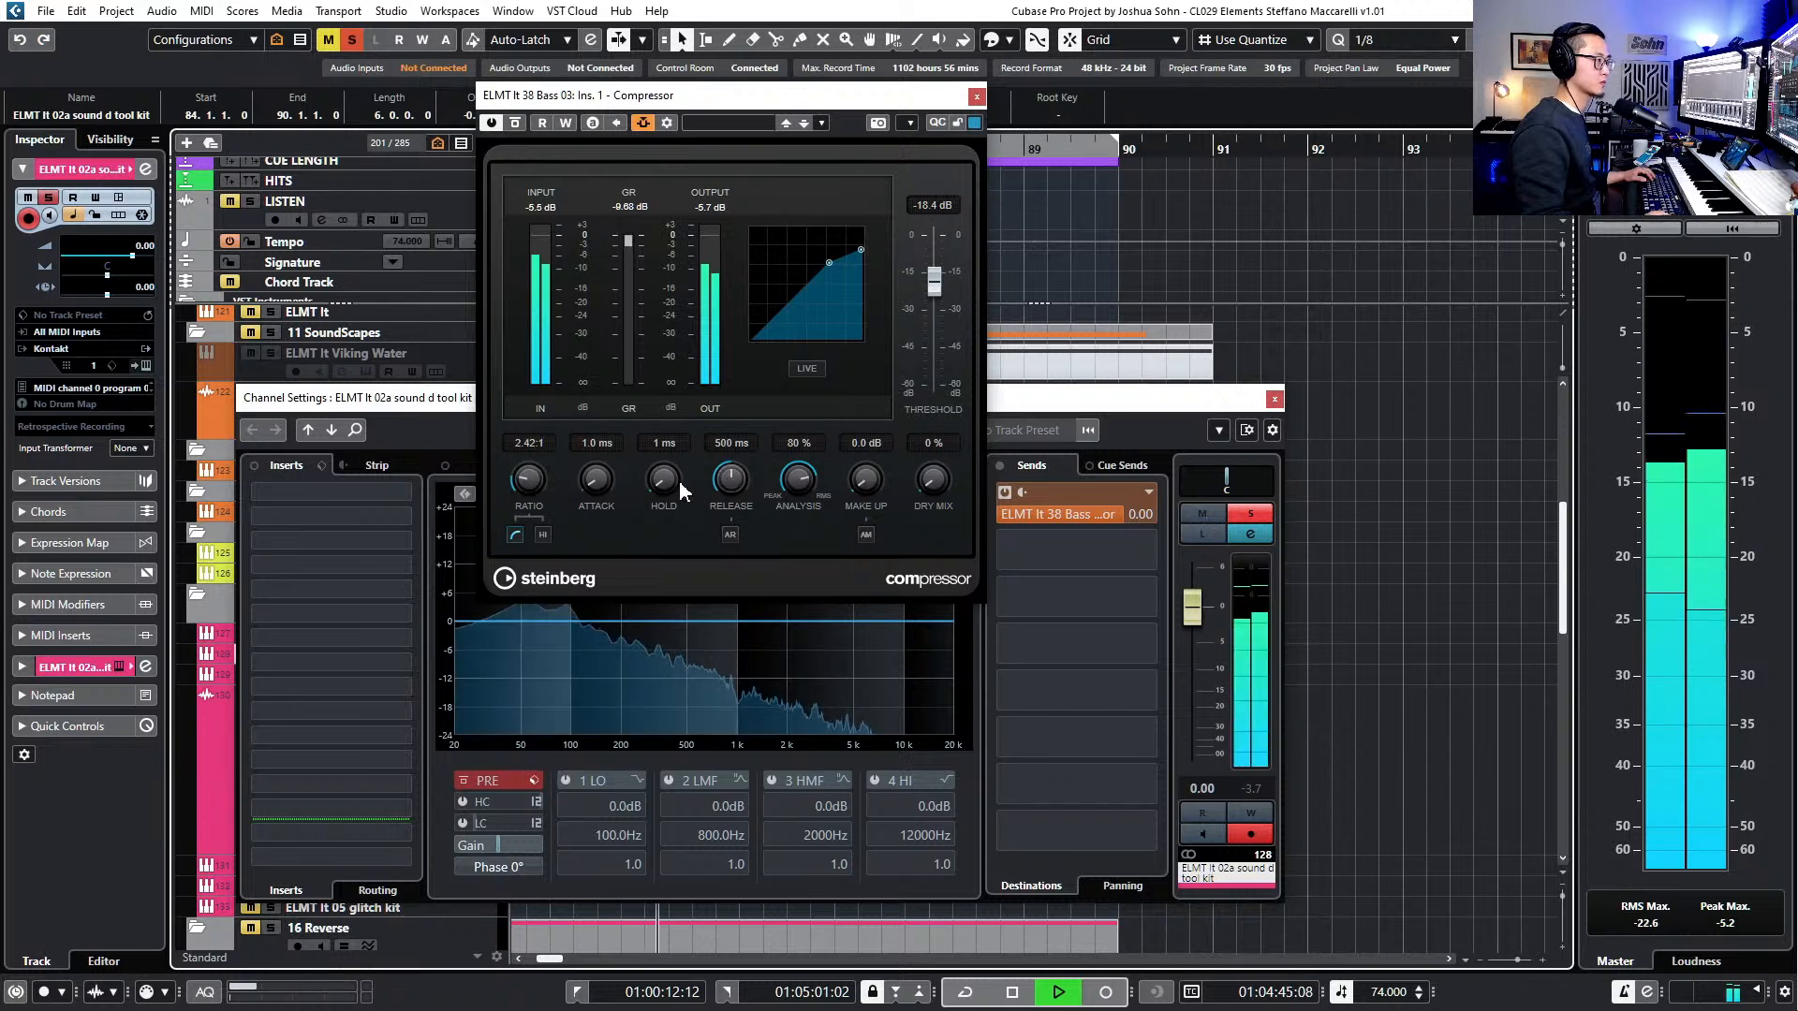
drag(615, 488, 602, 479)
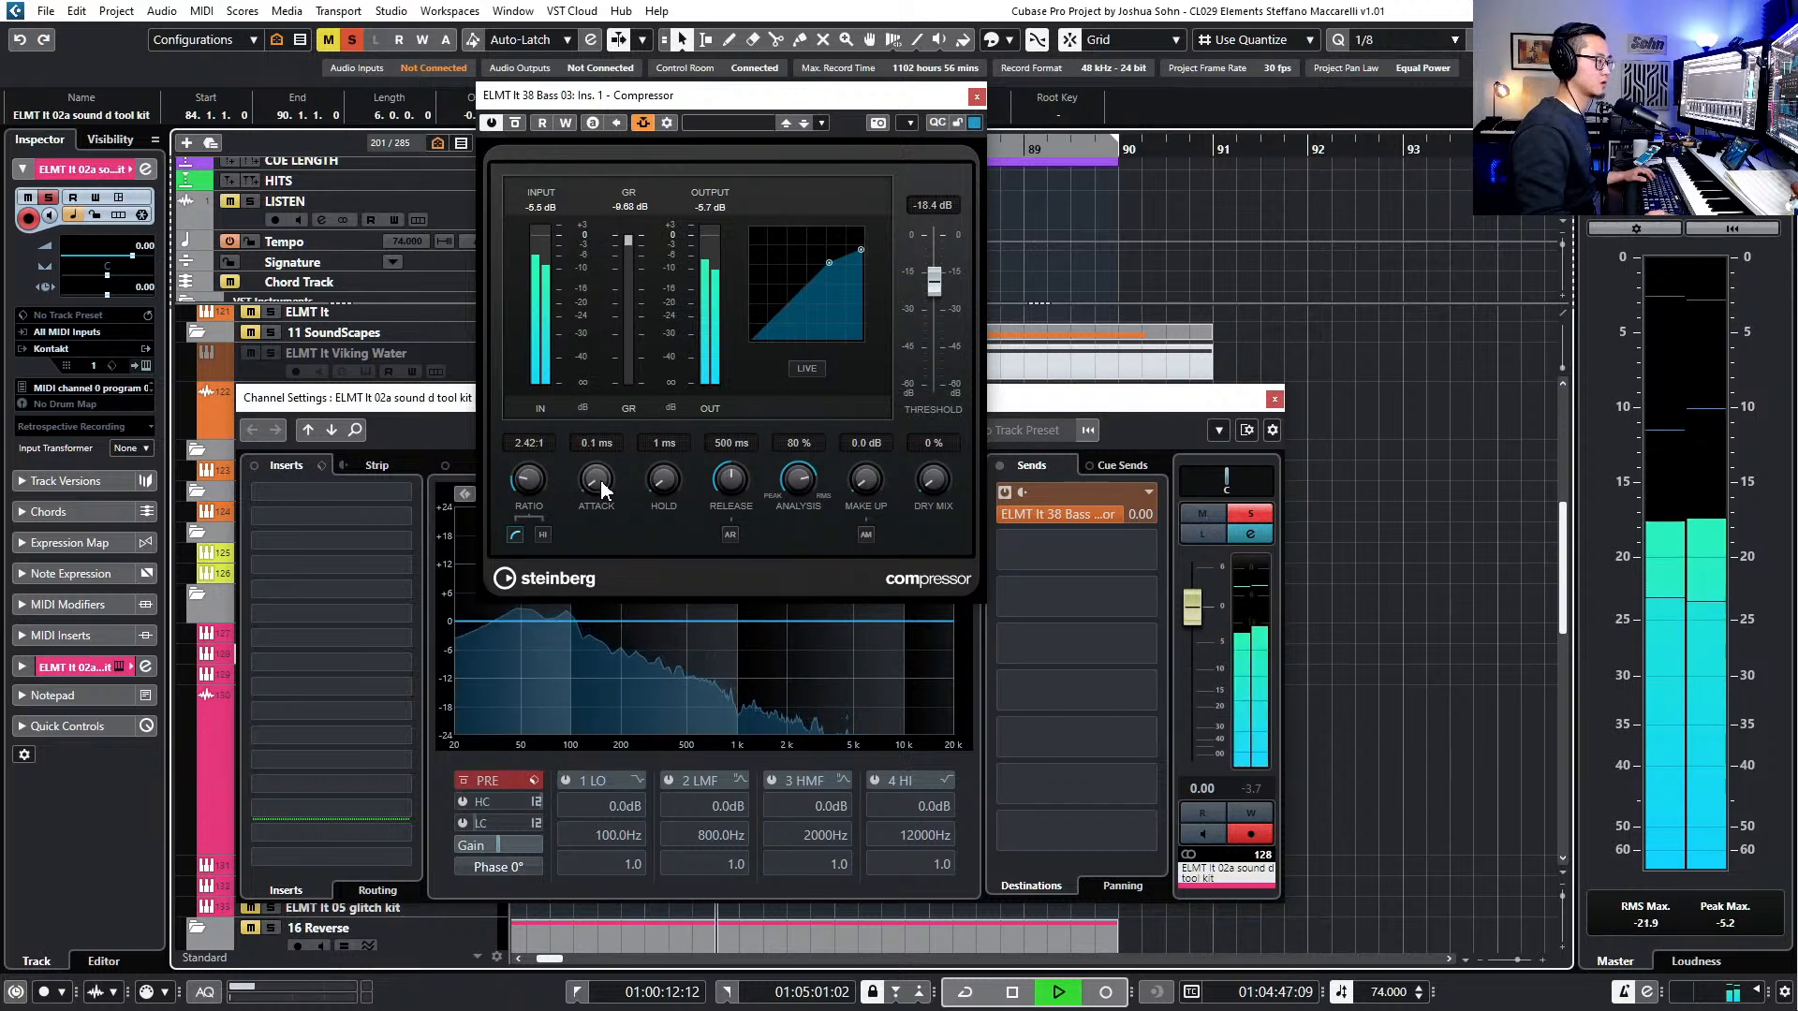
drag(722, 488, 727, 500)
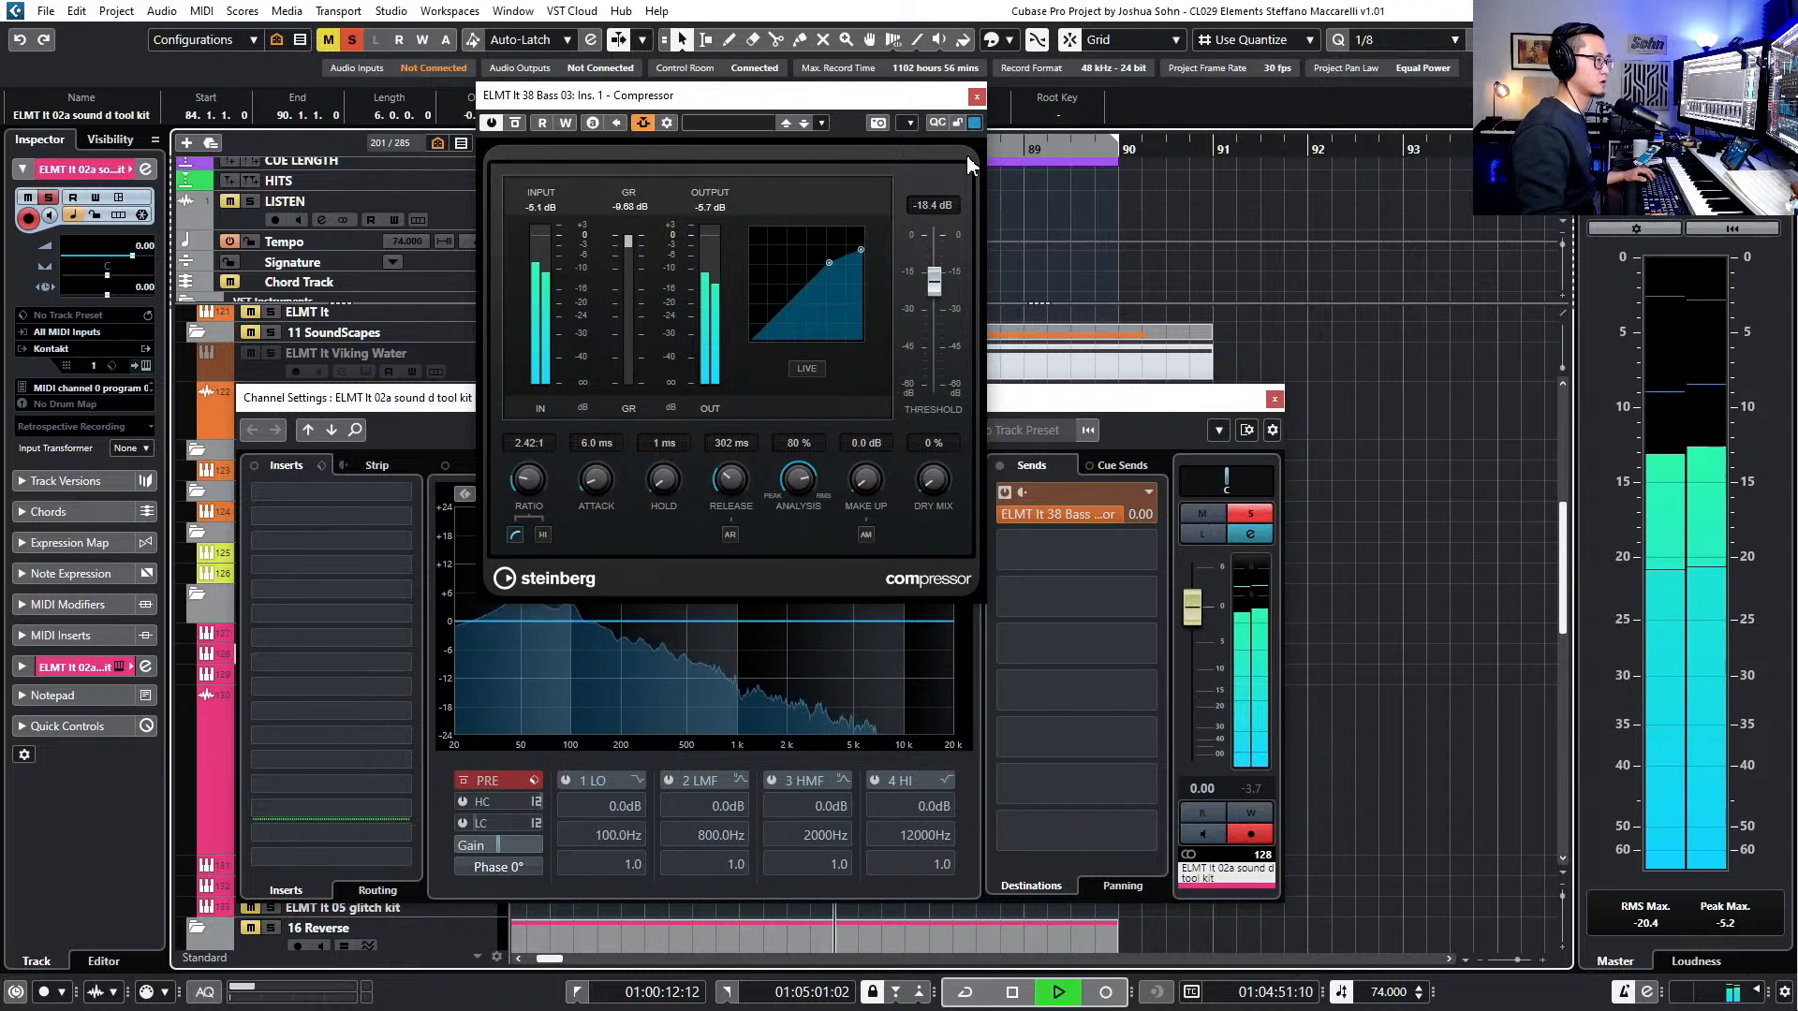
key(space)
click(977, 96)
- Unsolo the tracks, lower the ELMT lt 02a sound d tool kit volume to -3.83 dB and play the full mix
key(s)
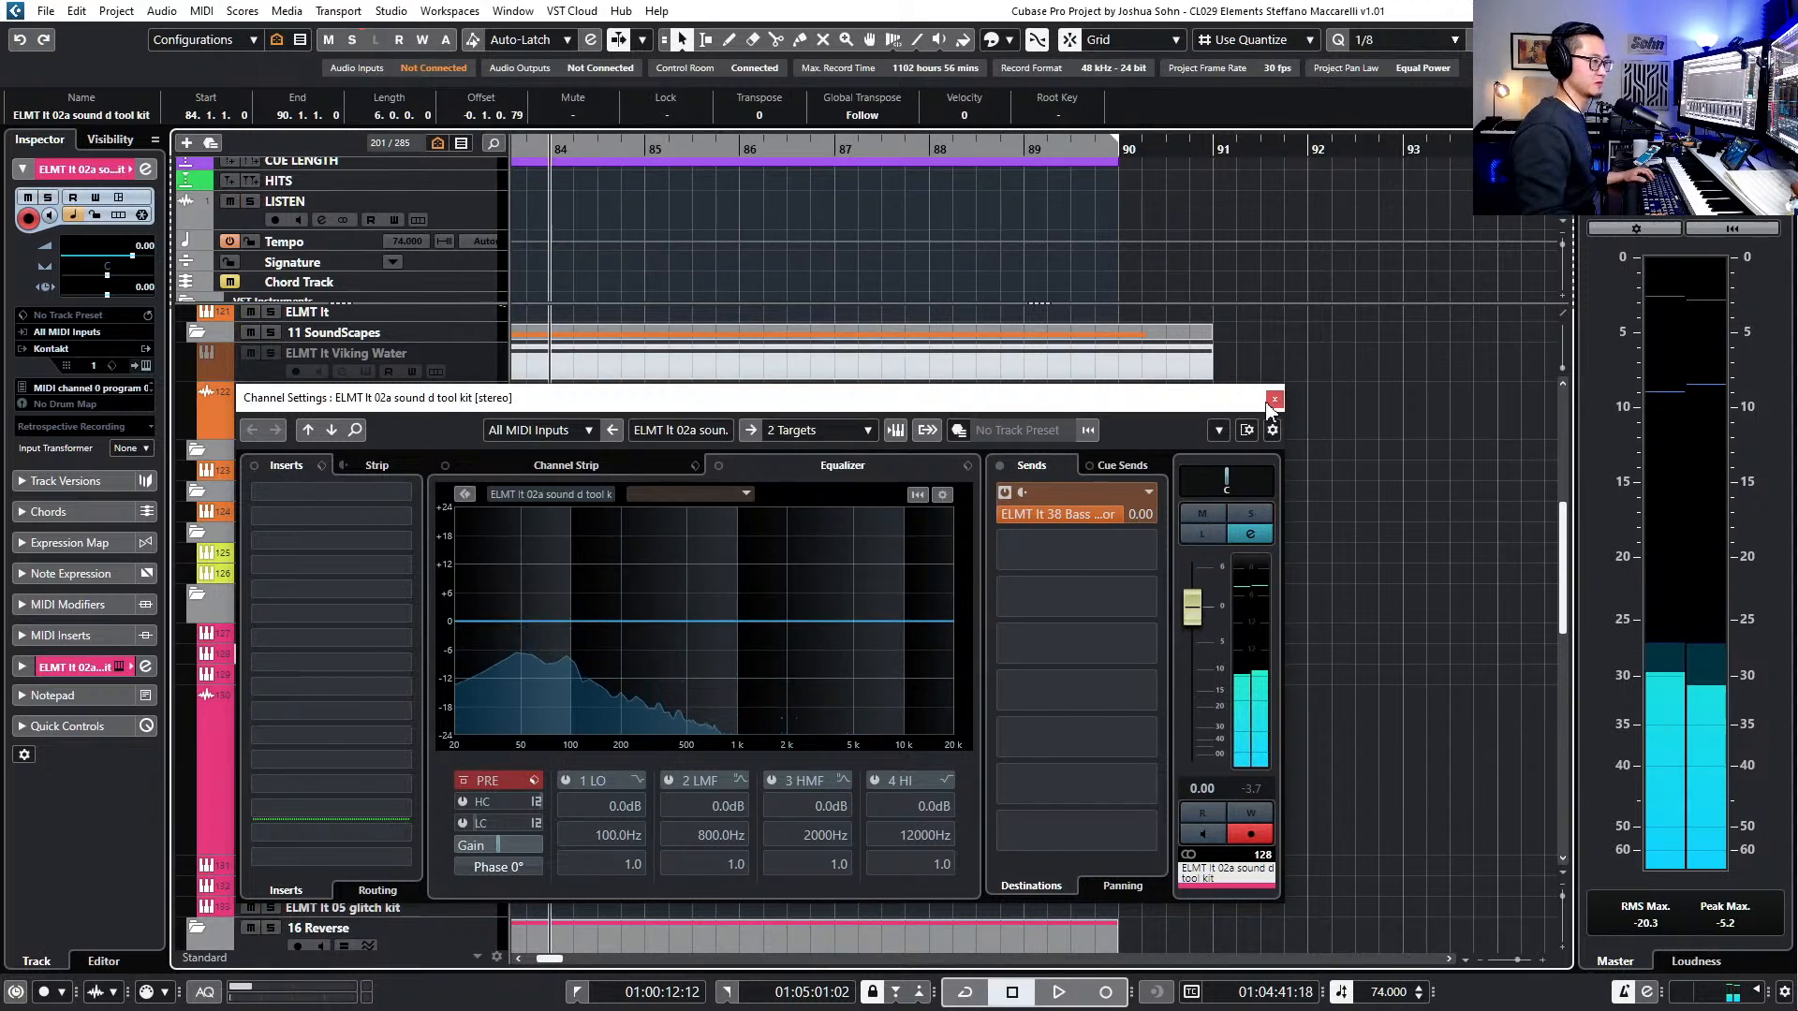
drag(1192, 607, 1194, 632)
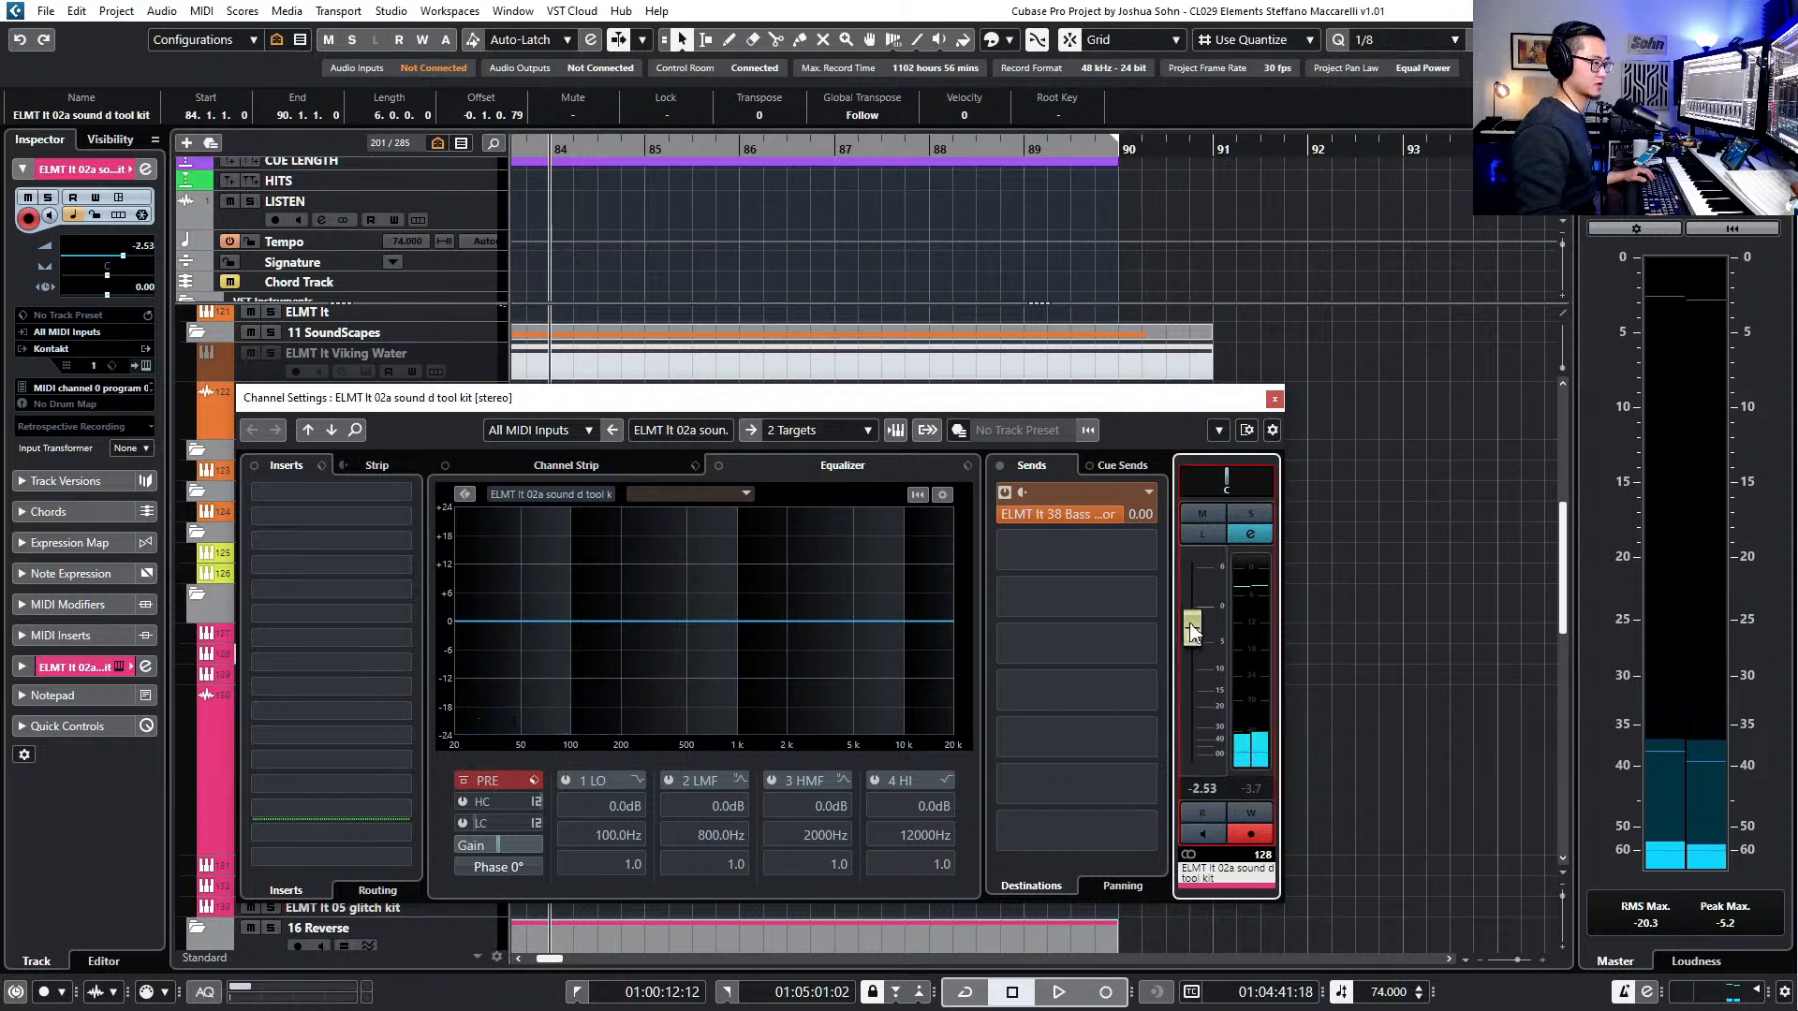
key(Escape)
key(space)
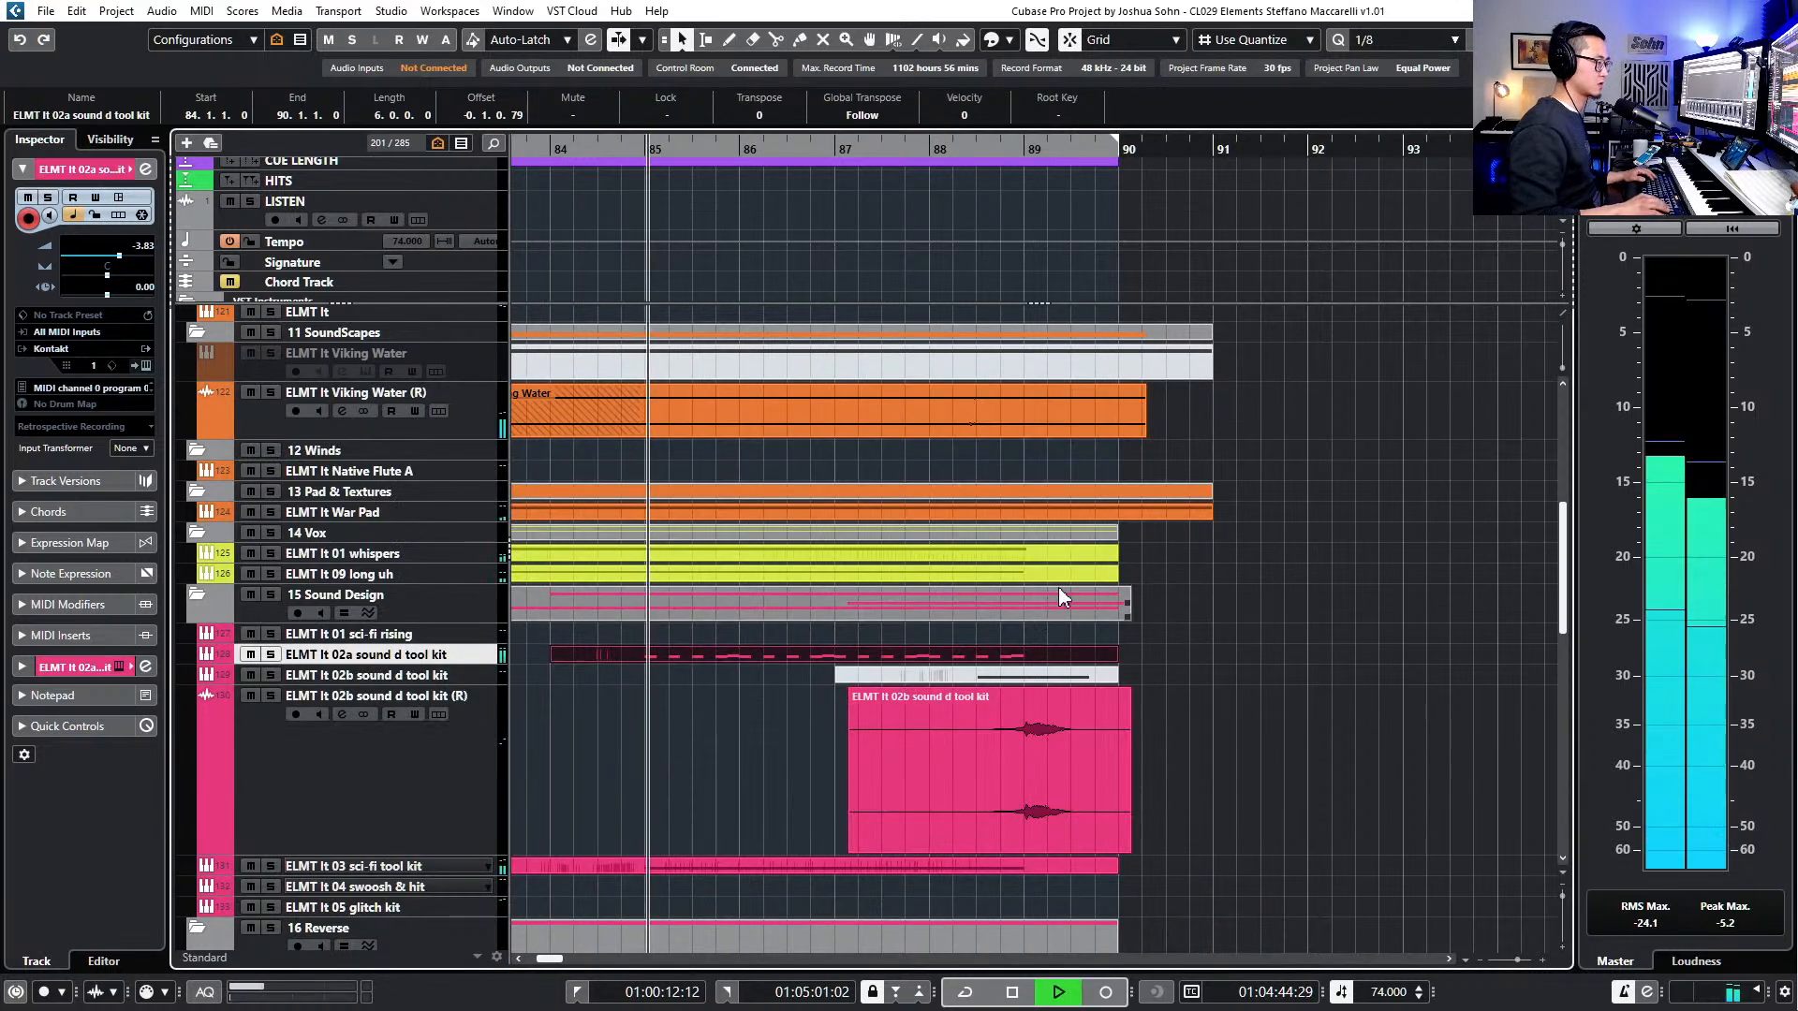
- Equalize the 02a sound d tool kit channel with a low cut, -7.5 dB at 131 Hz and about +16.9 dB at 3907 Hz
key(s)
key(e)
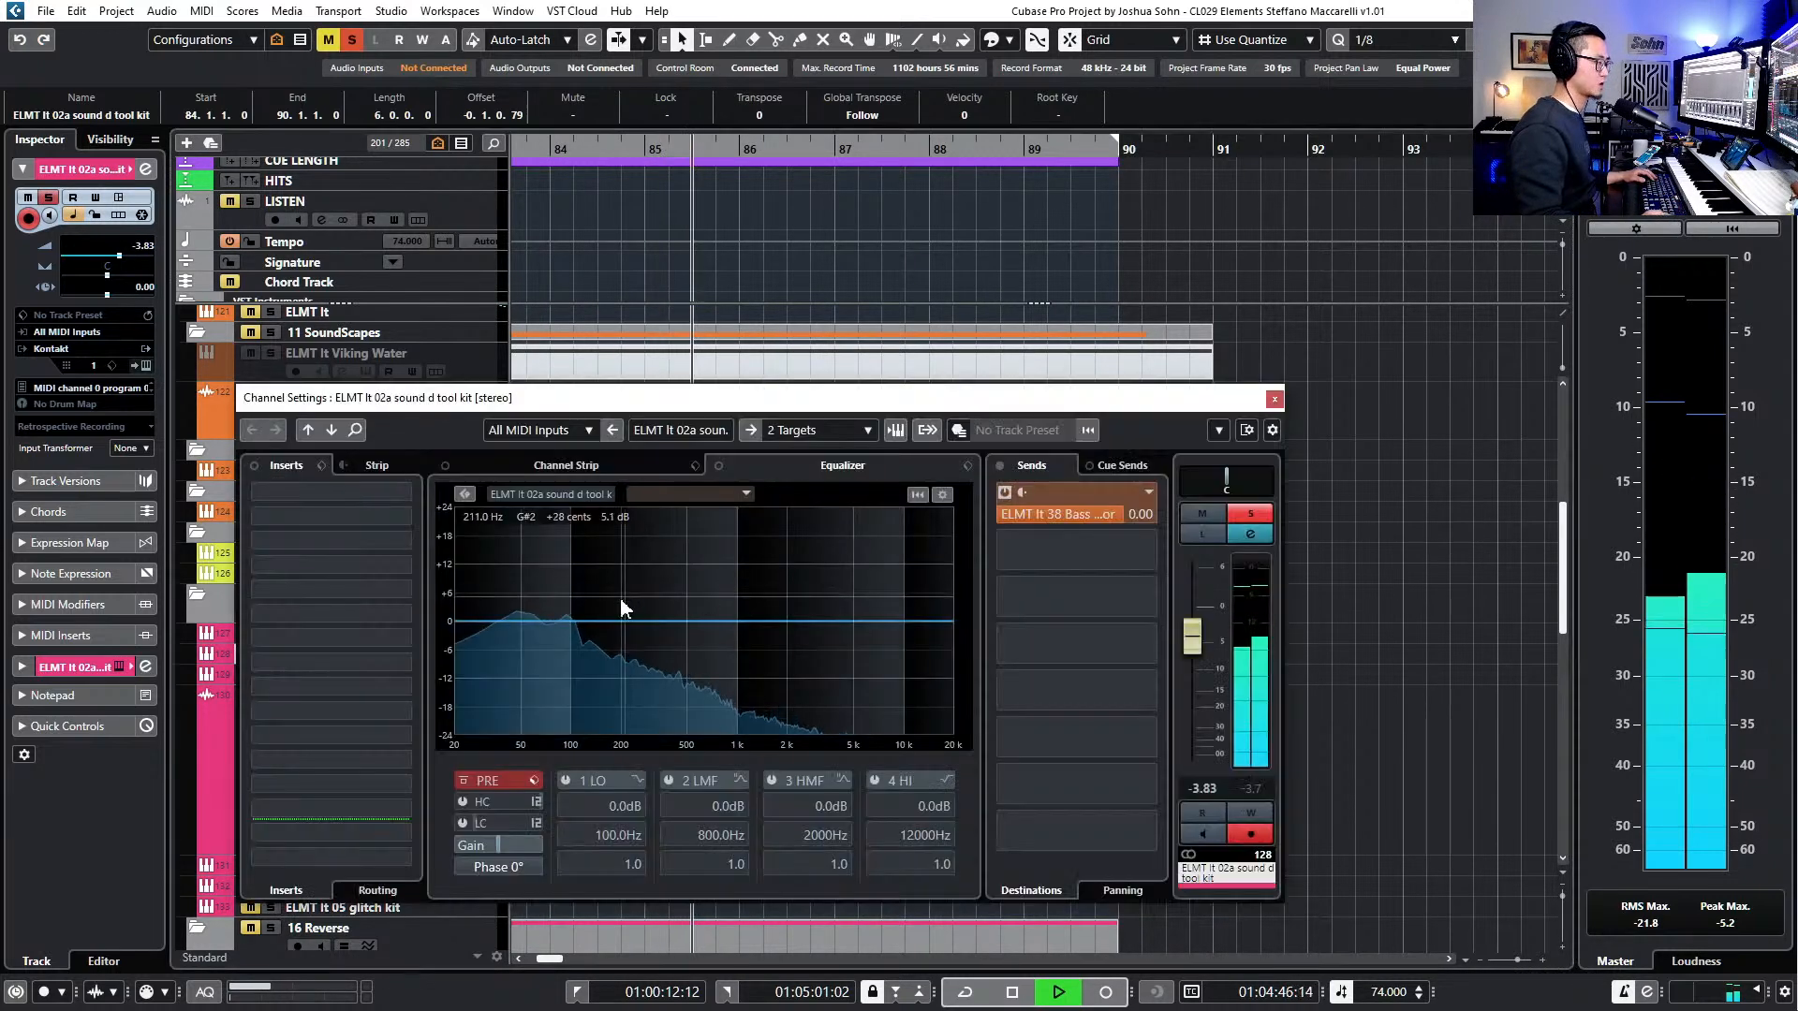
click(697, 636)
drag(698, 637, 590, 661)
click(463, 823)
drag(515, 820, 545, 822)
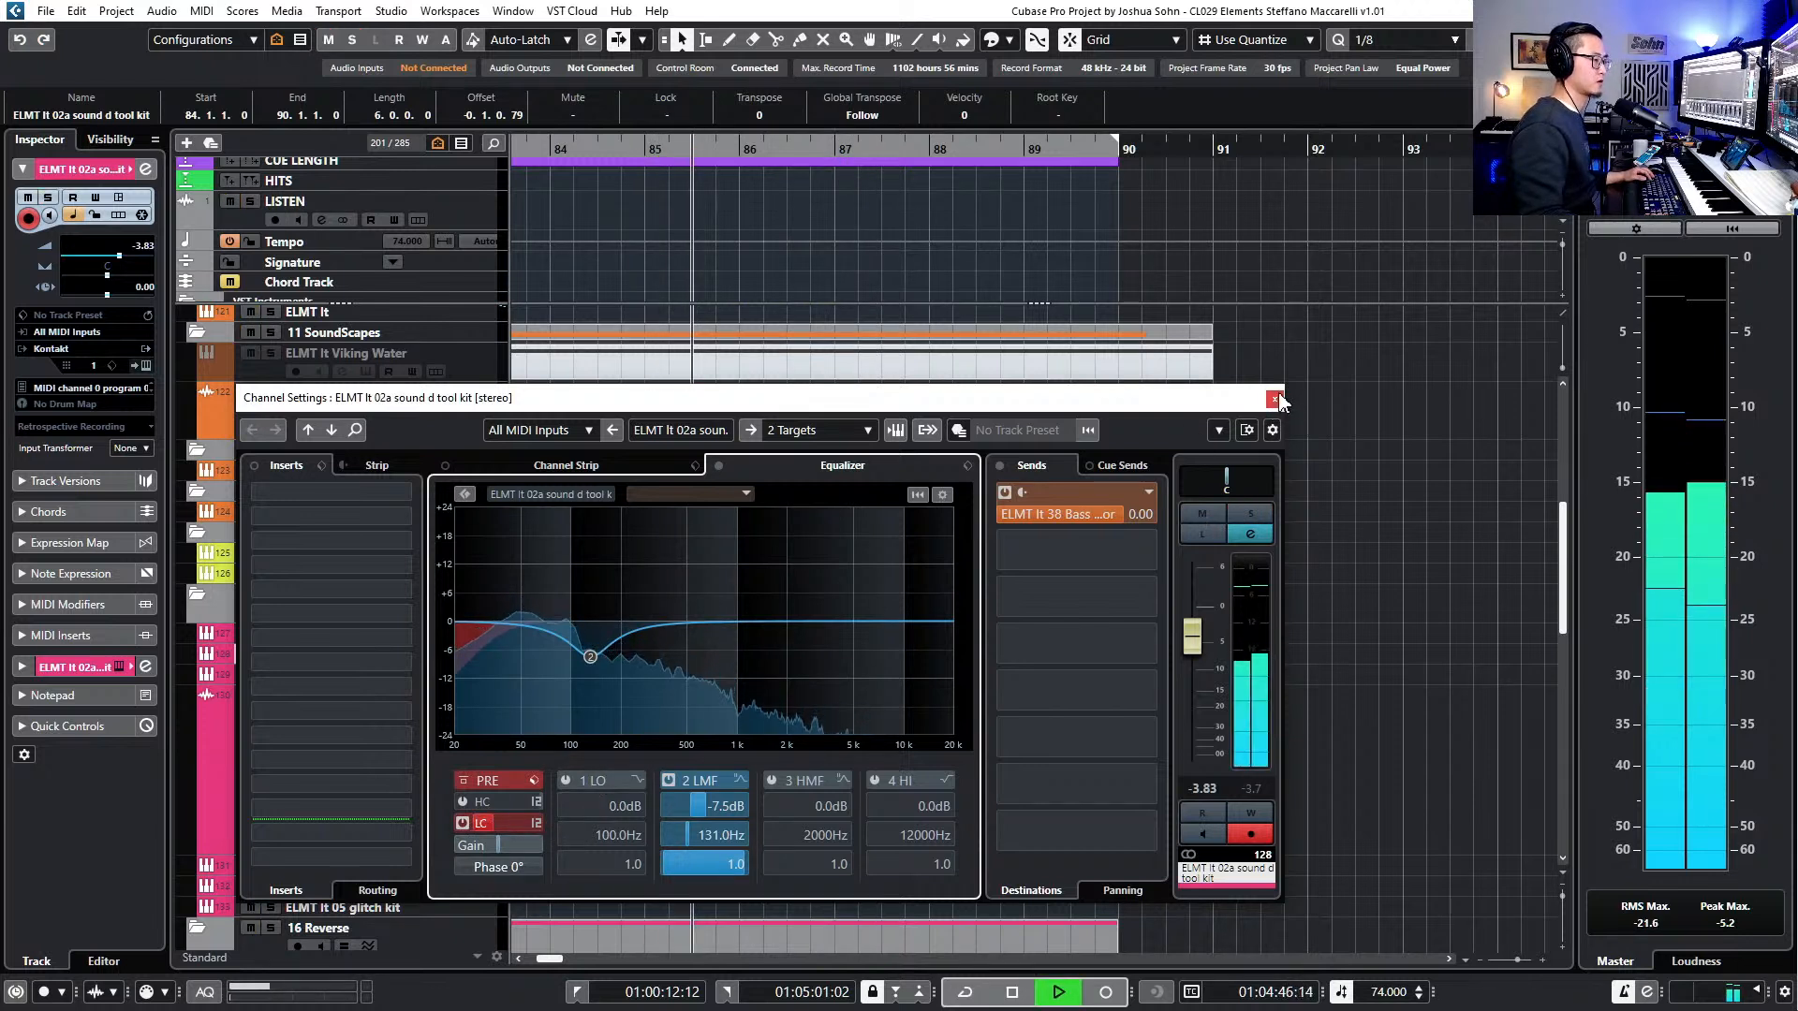
drag(802, 622, 838, 549)
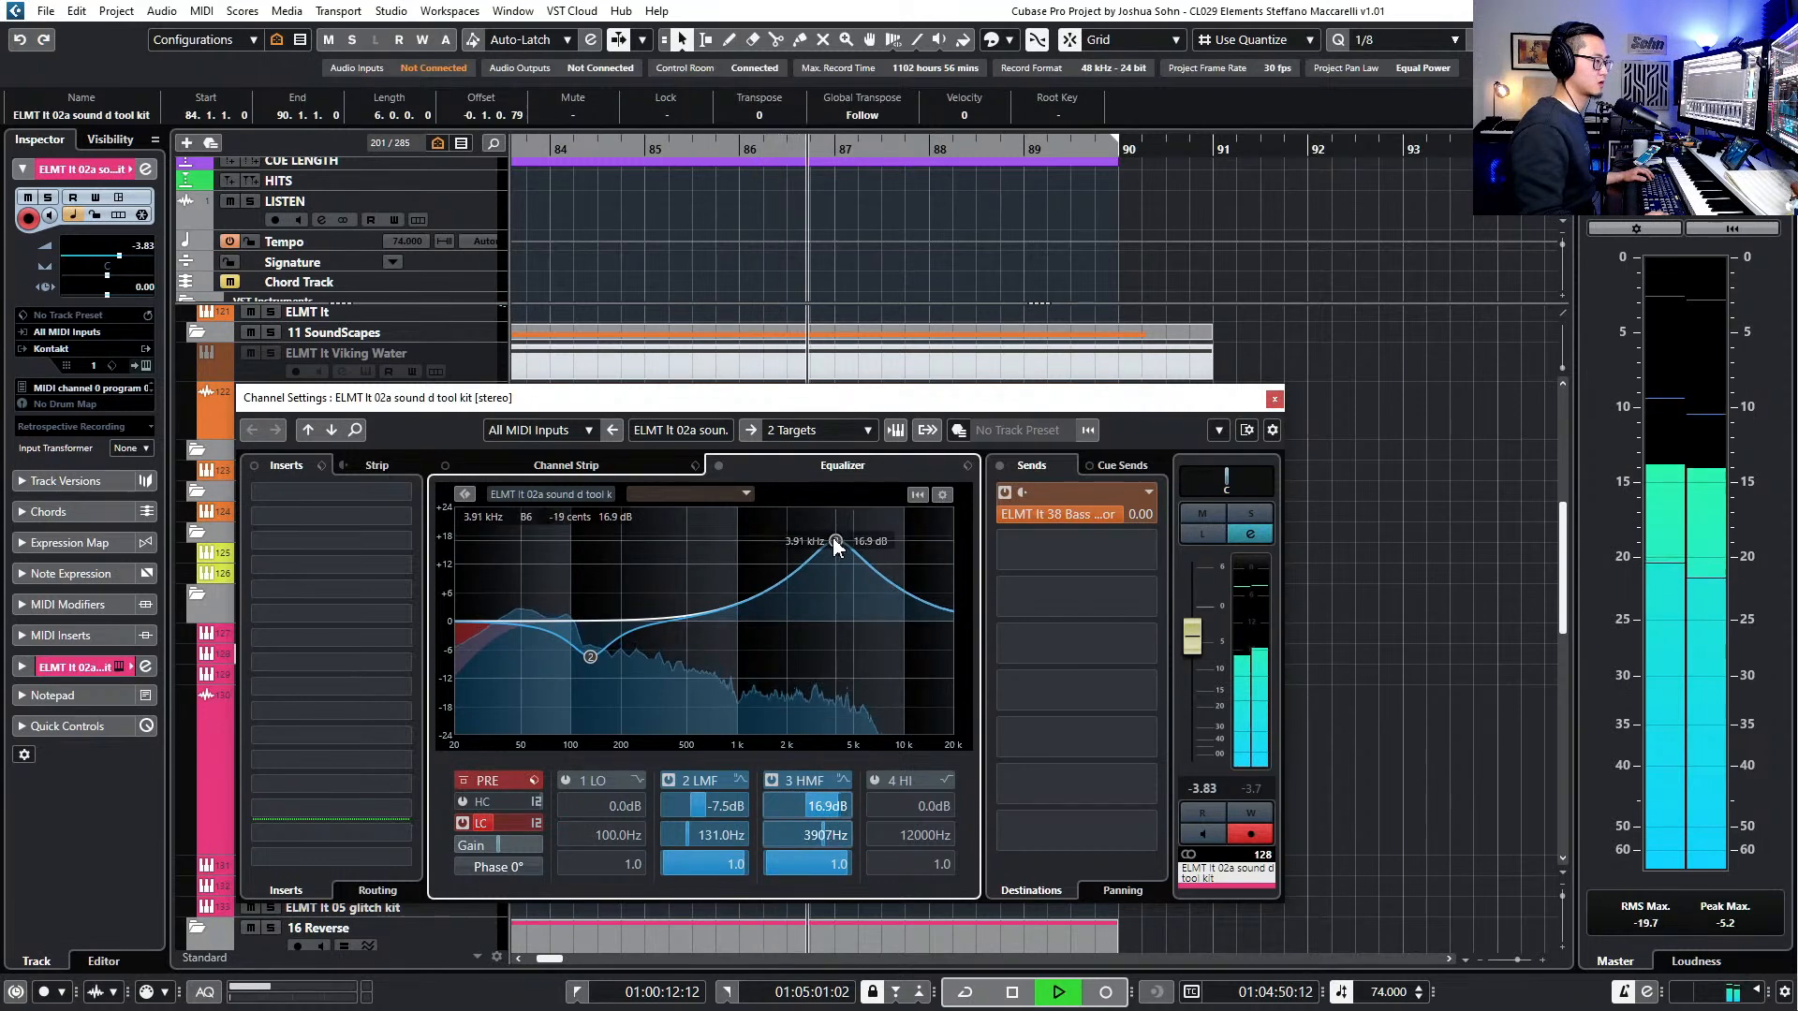
click(1271, 401)
key(space)
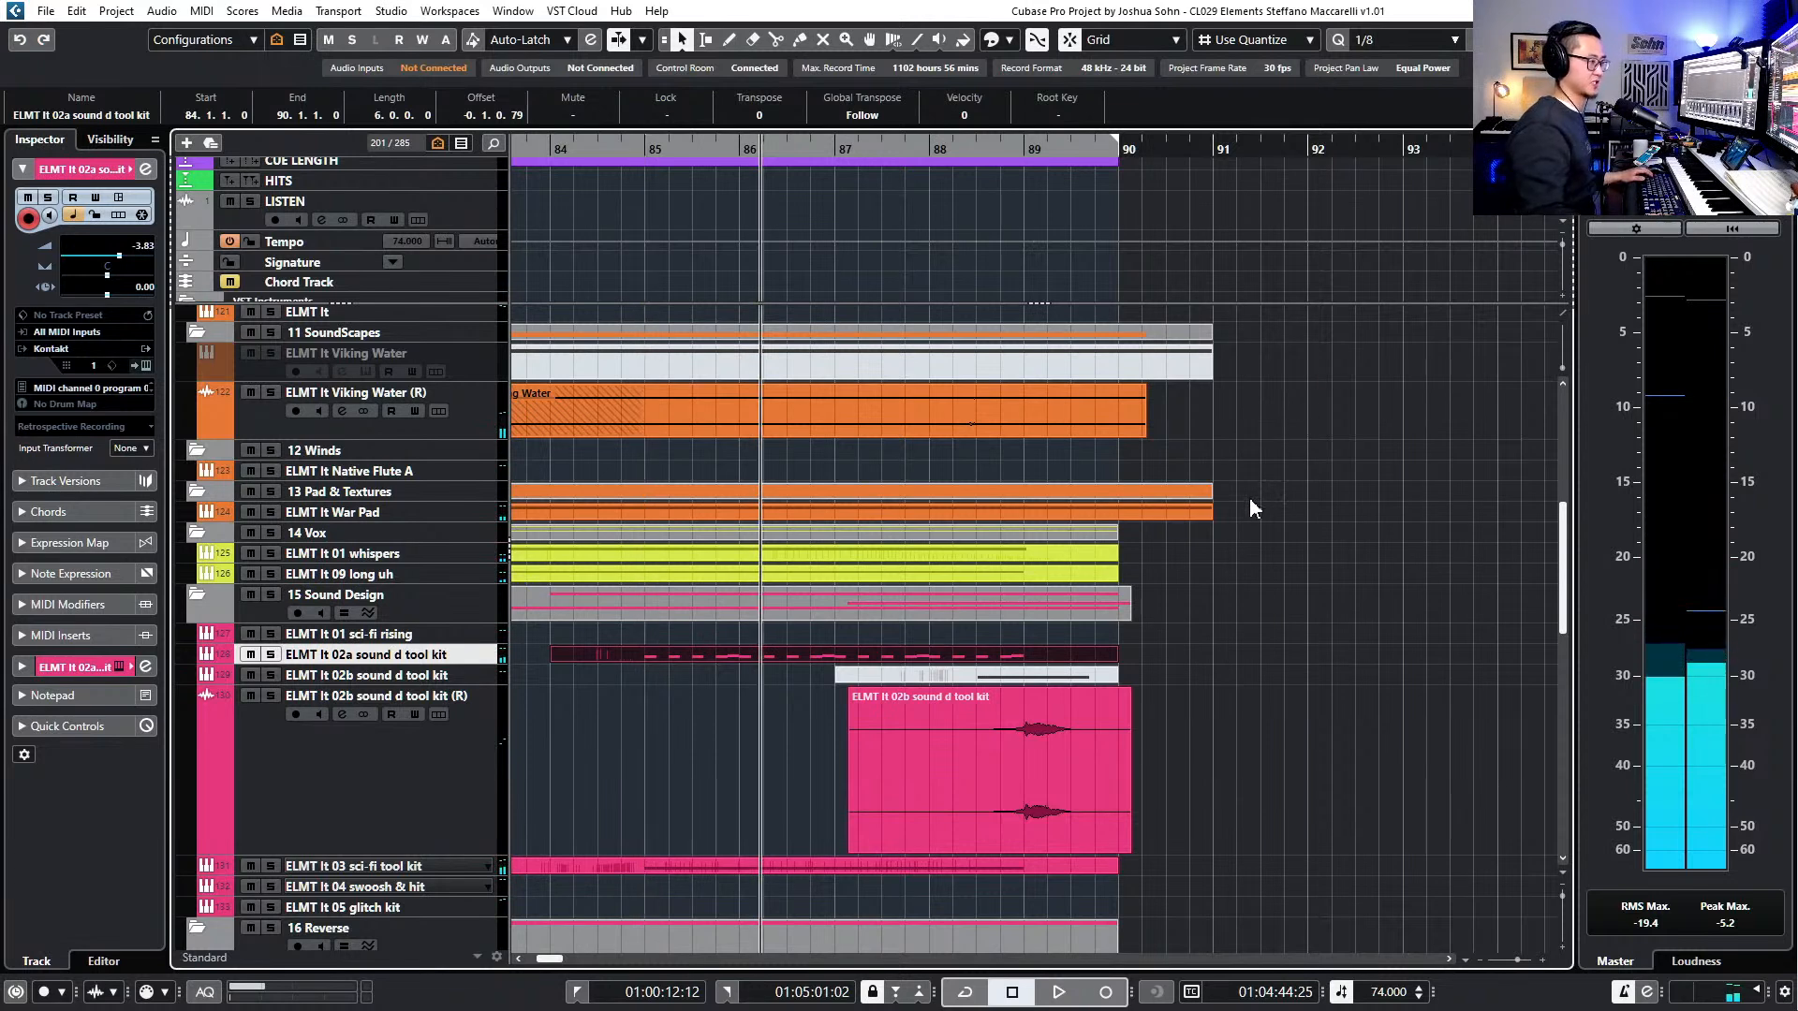
scroll(1264, 480, down, 3)
scroll(1143, 523, down, 2)
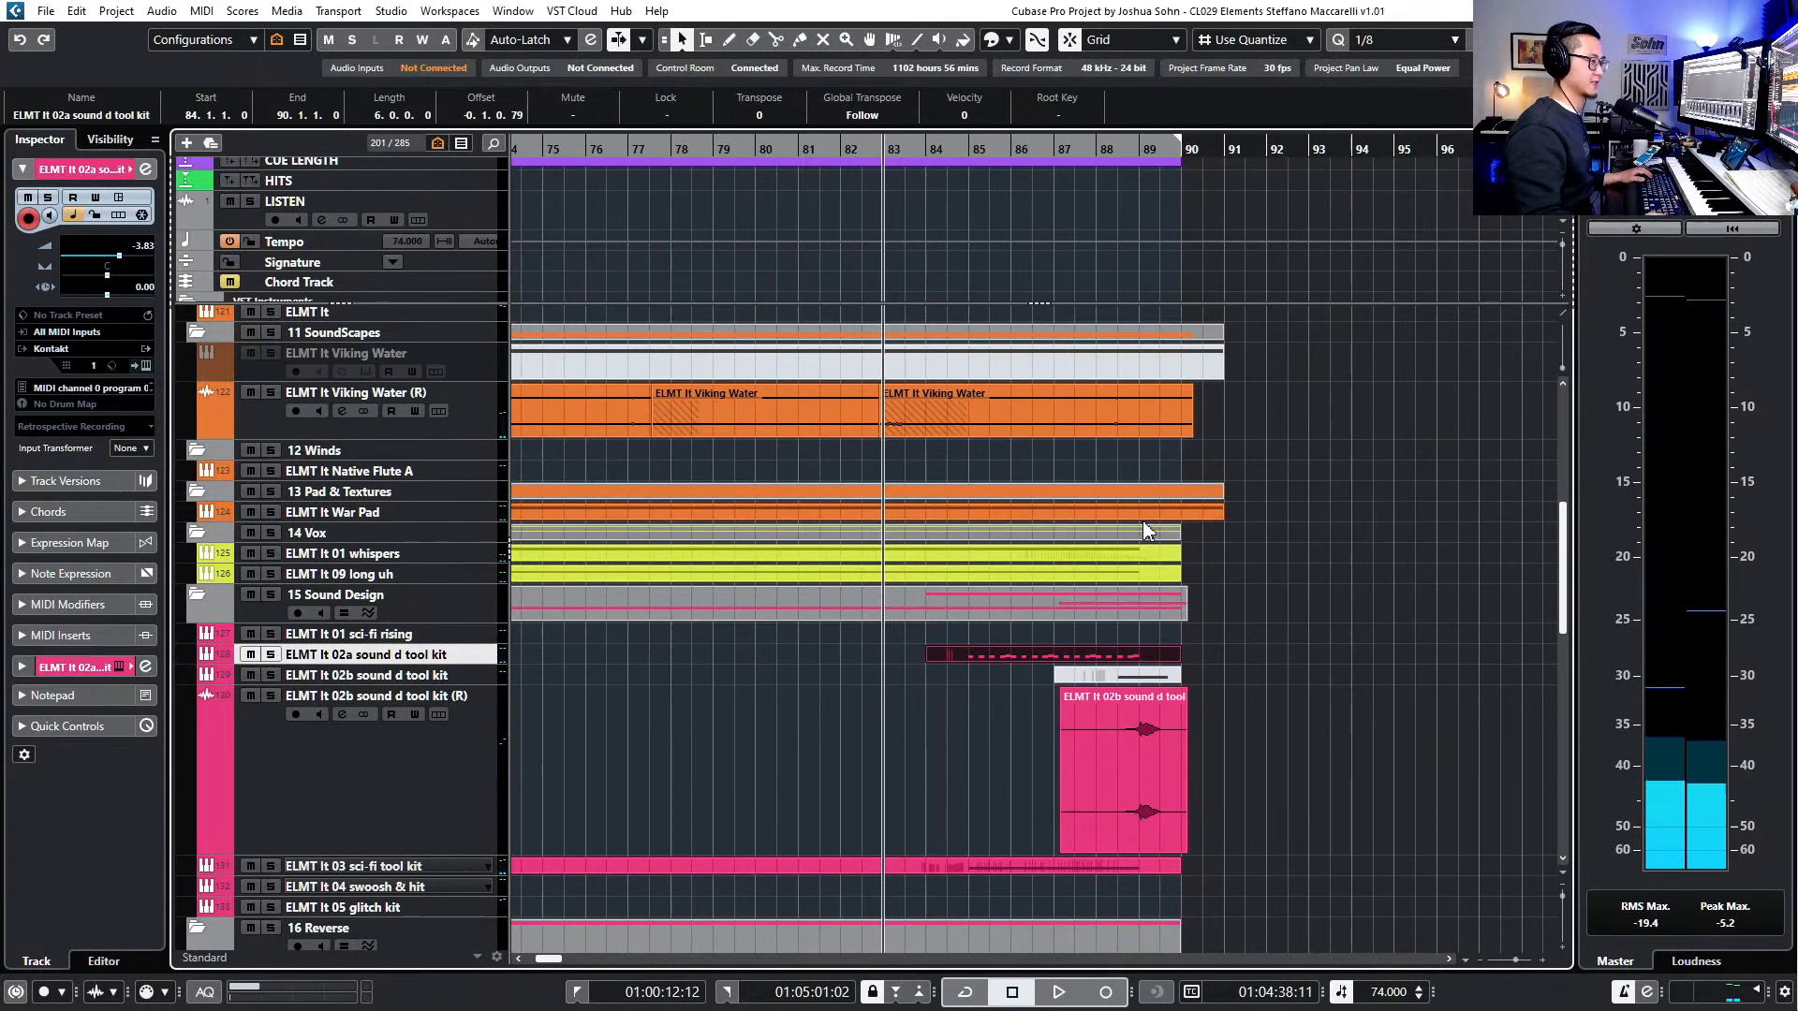
scroll(1143, 522, up, 8)
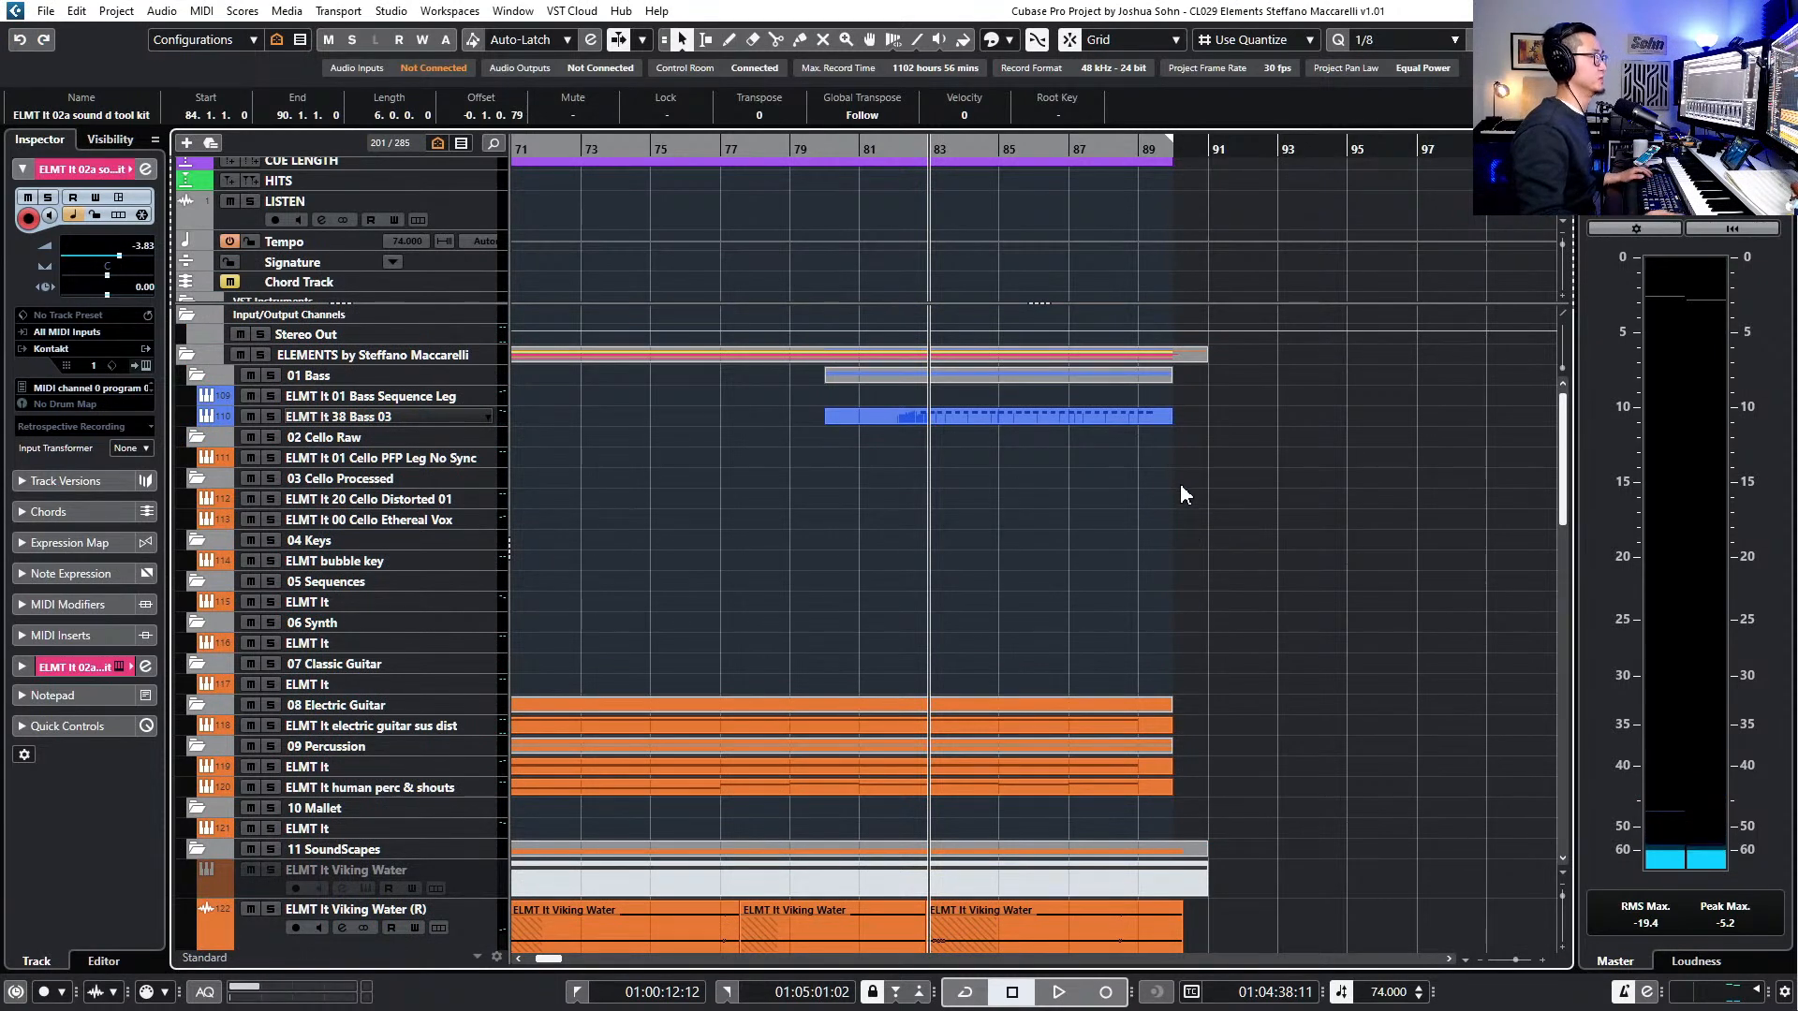
scroll(1074, 532, down, 2)
scroll(1077, 537, down, 2)
scroll(1078, 548, down, 2)
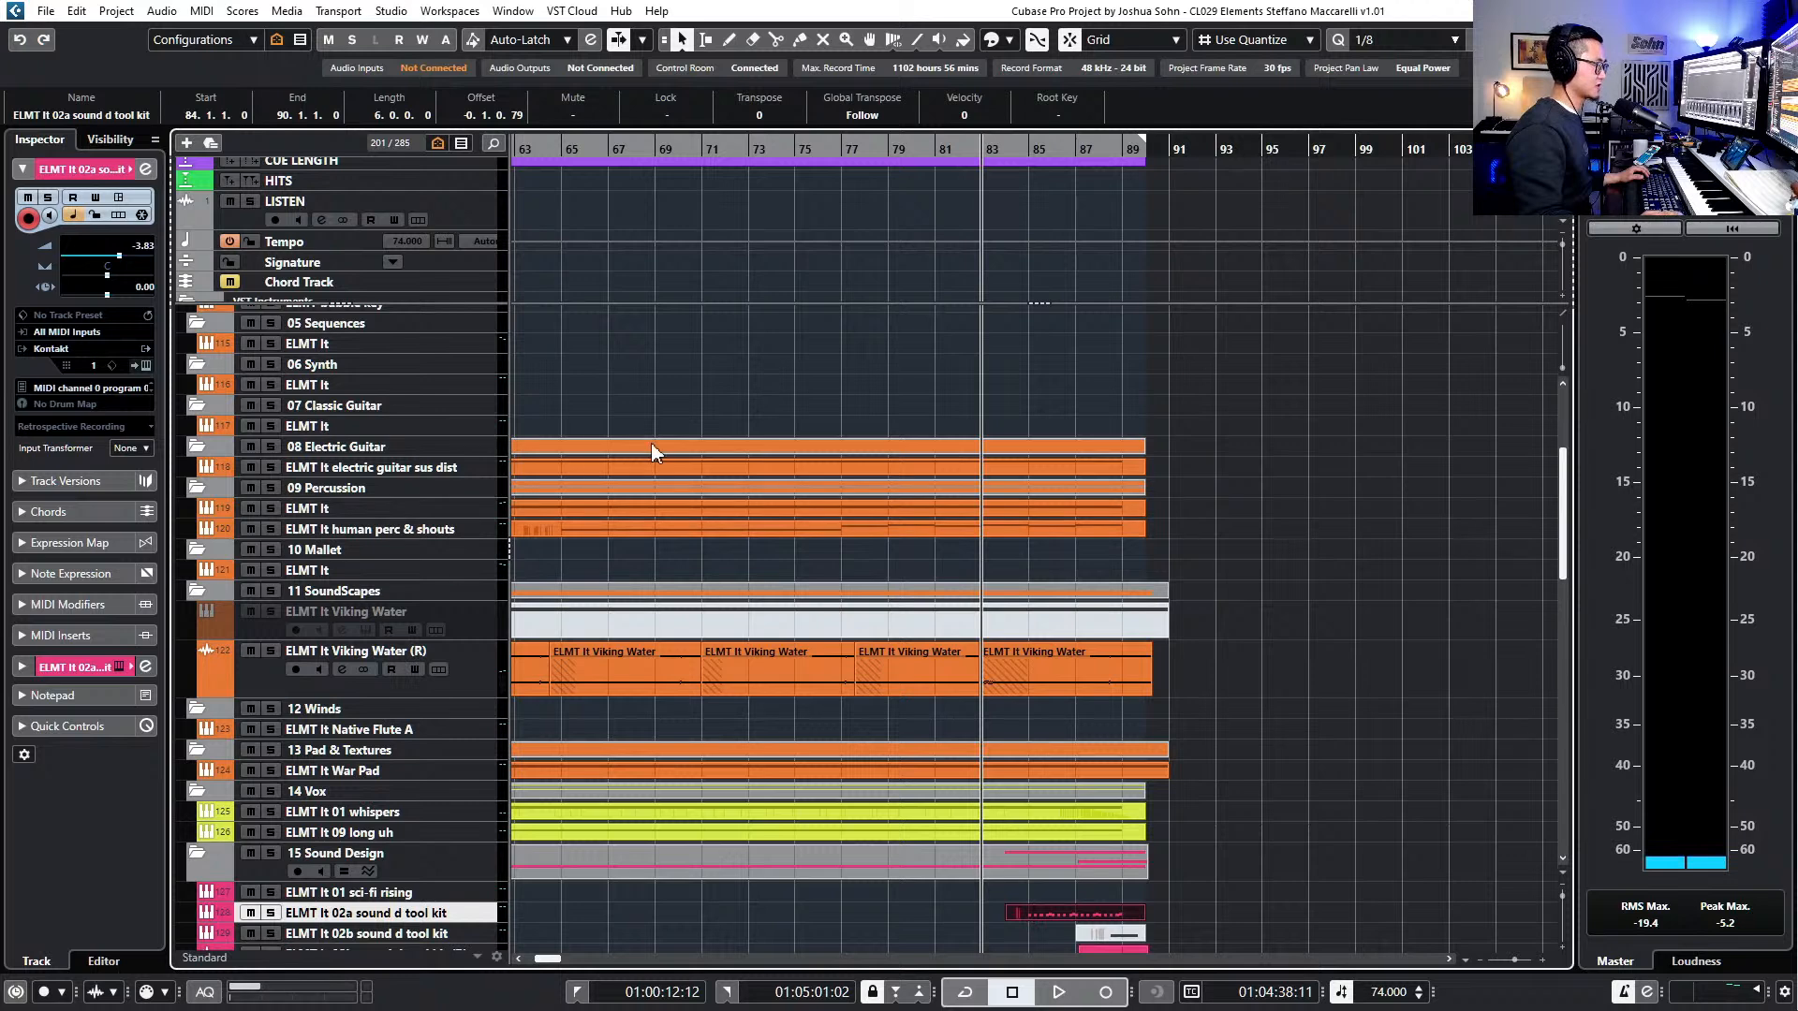
scroll(812, 522, up, 4)
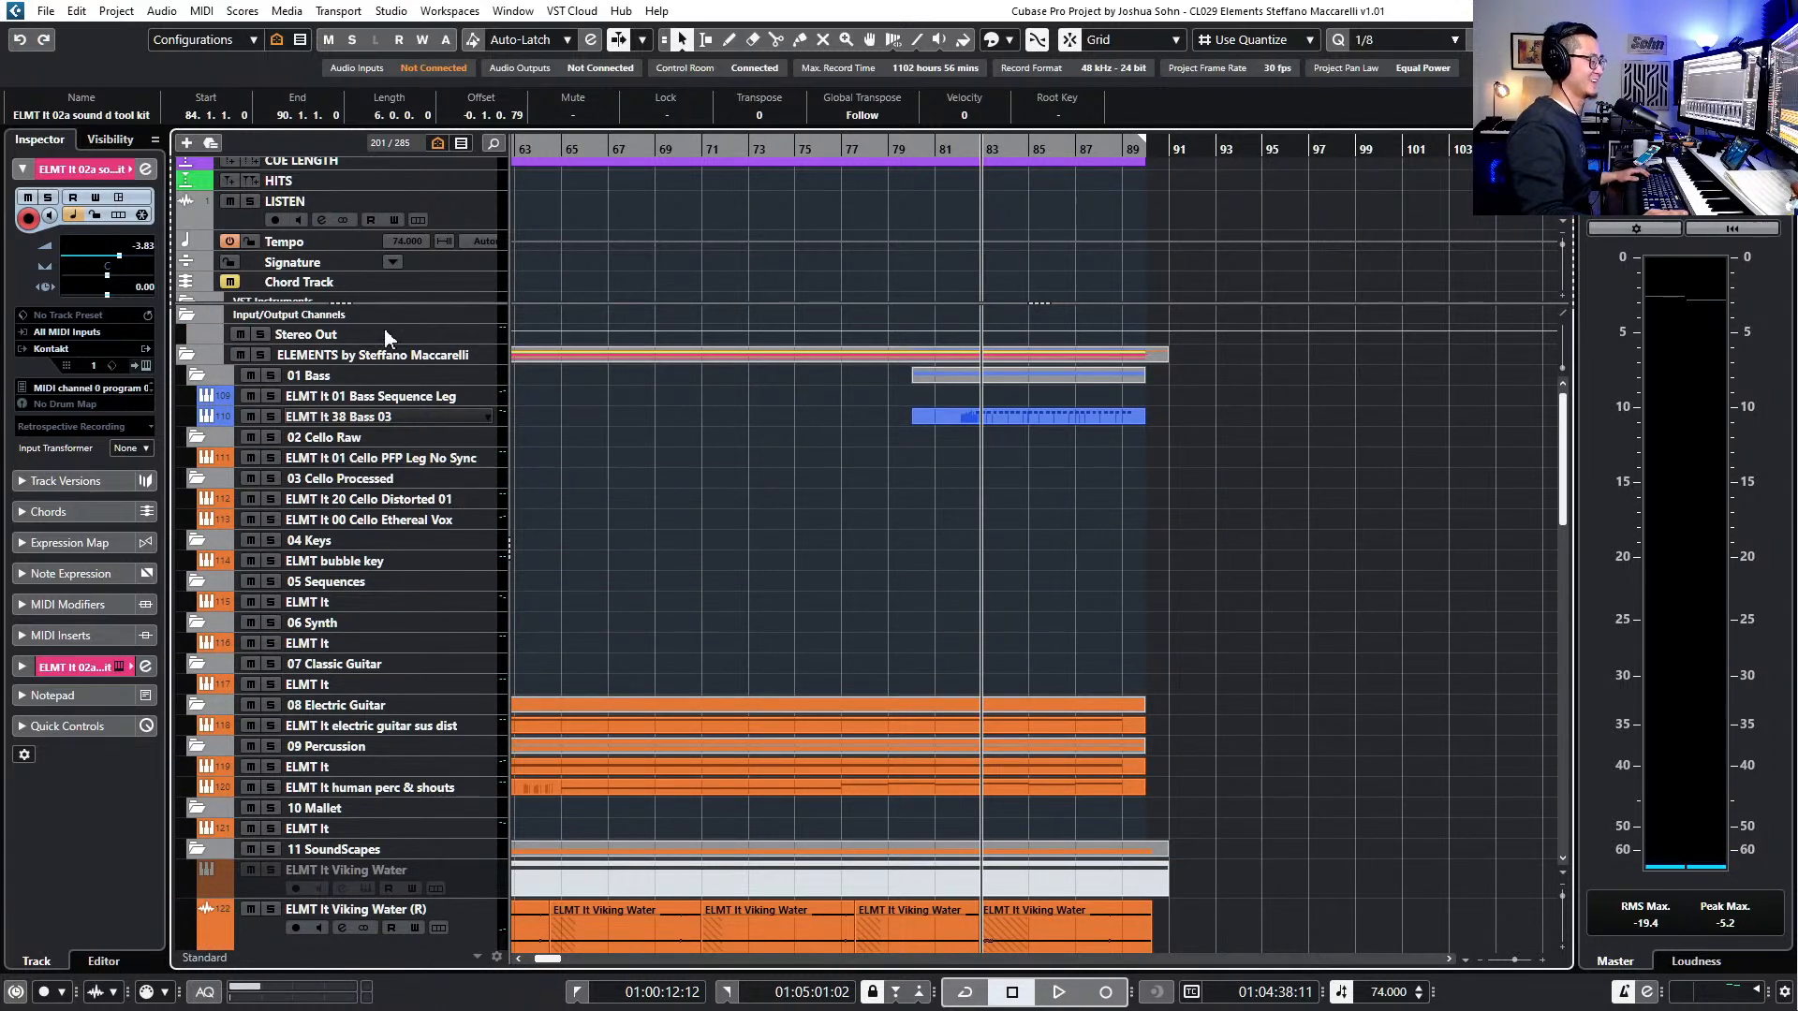
- Move the project cursor beyond the end of the first cue at bar 89, into the empty bars after it
scroll(688, 449, down, 6)
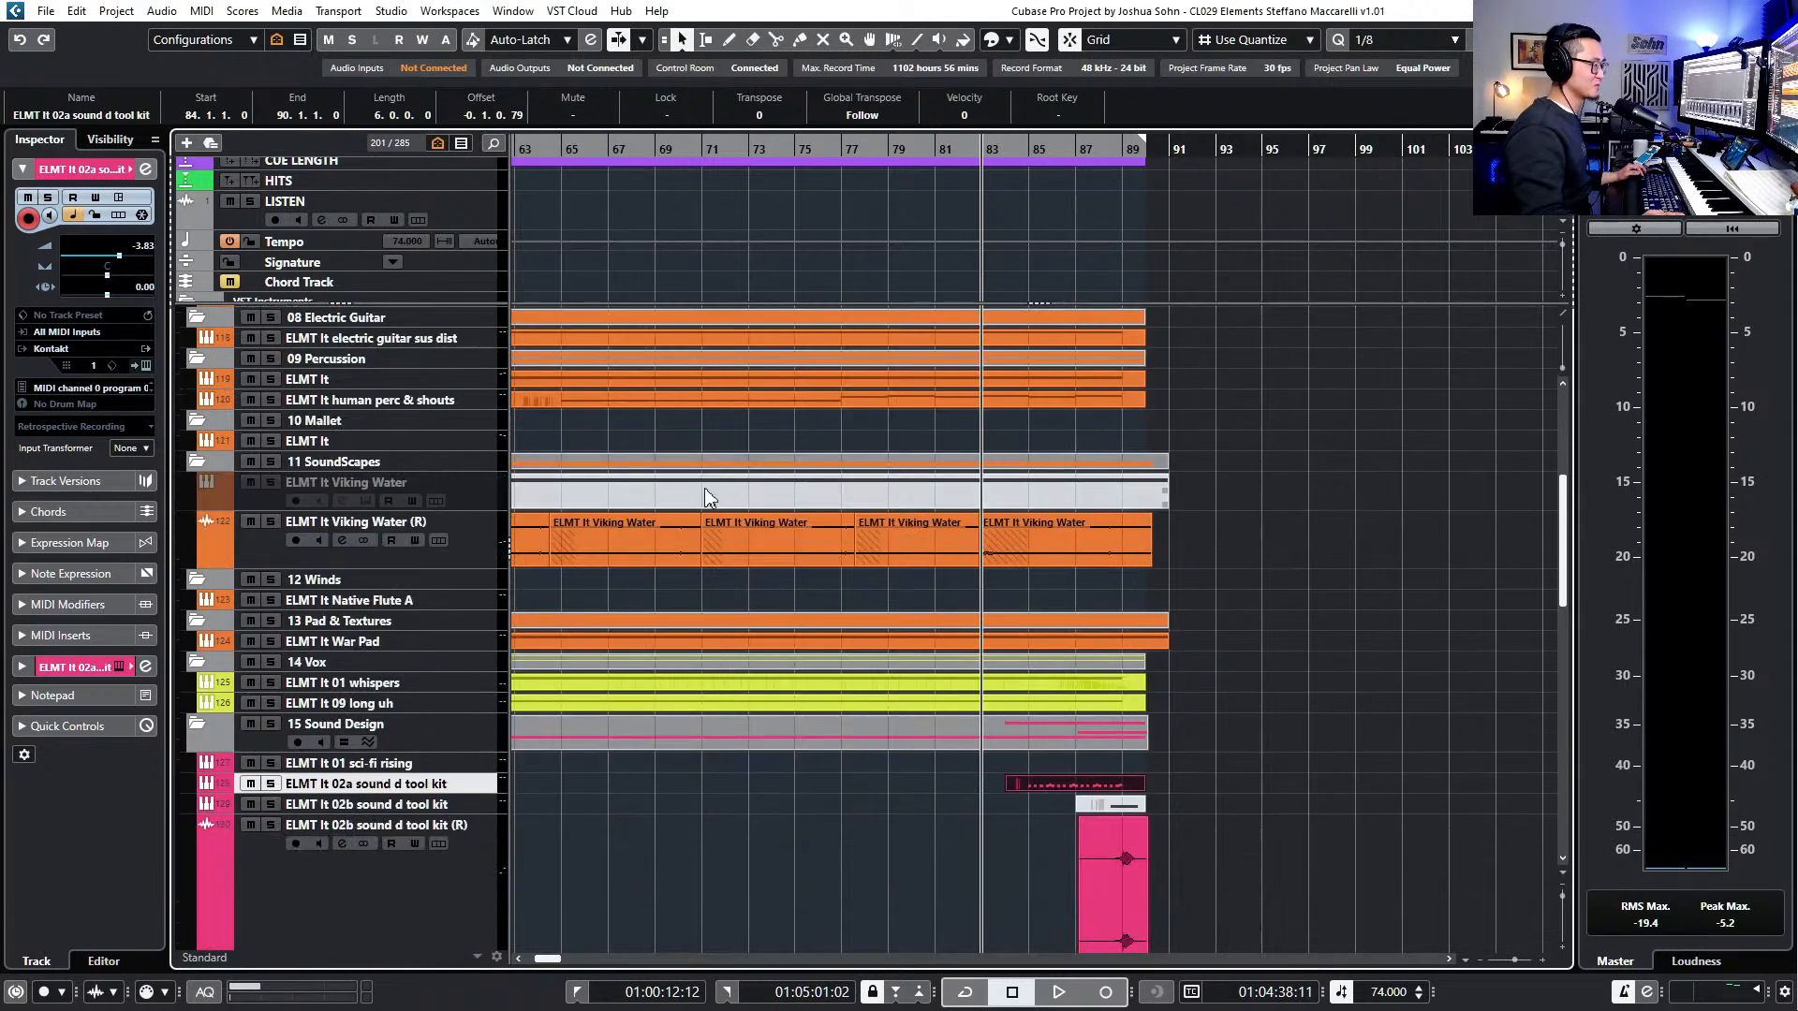
scroll(710, 494, down, 3)
scroll(787, 500, left, 5)
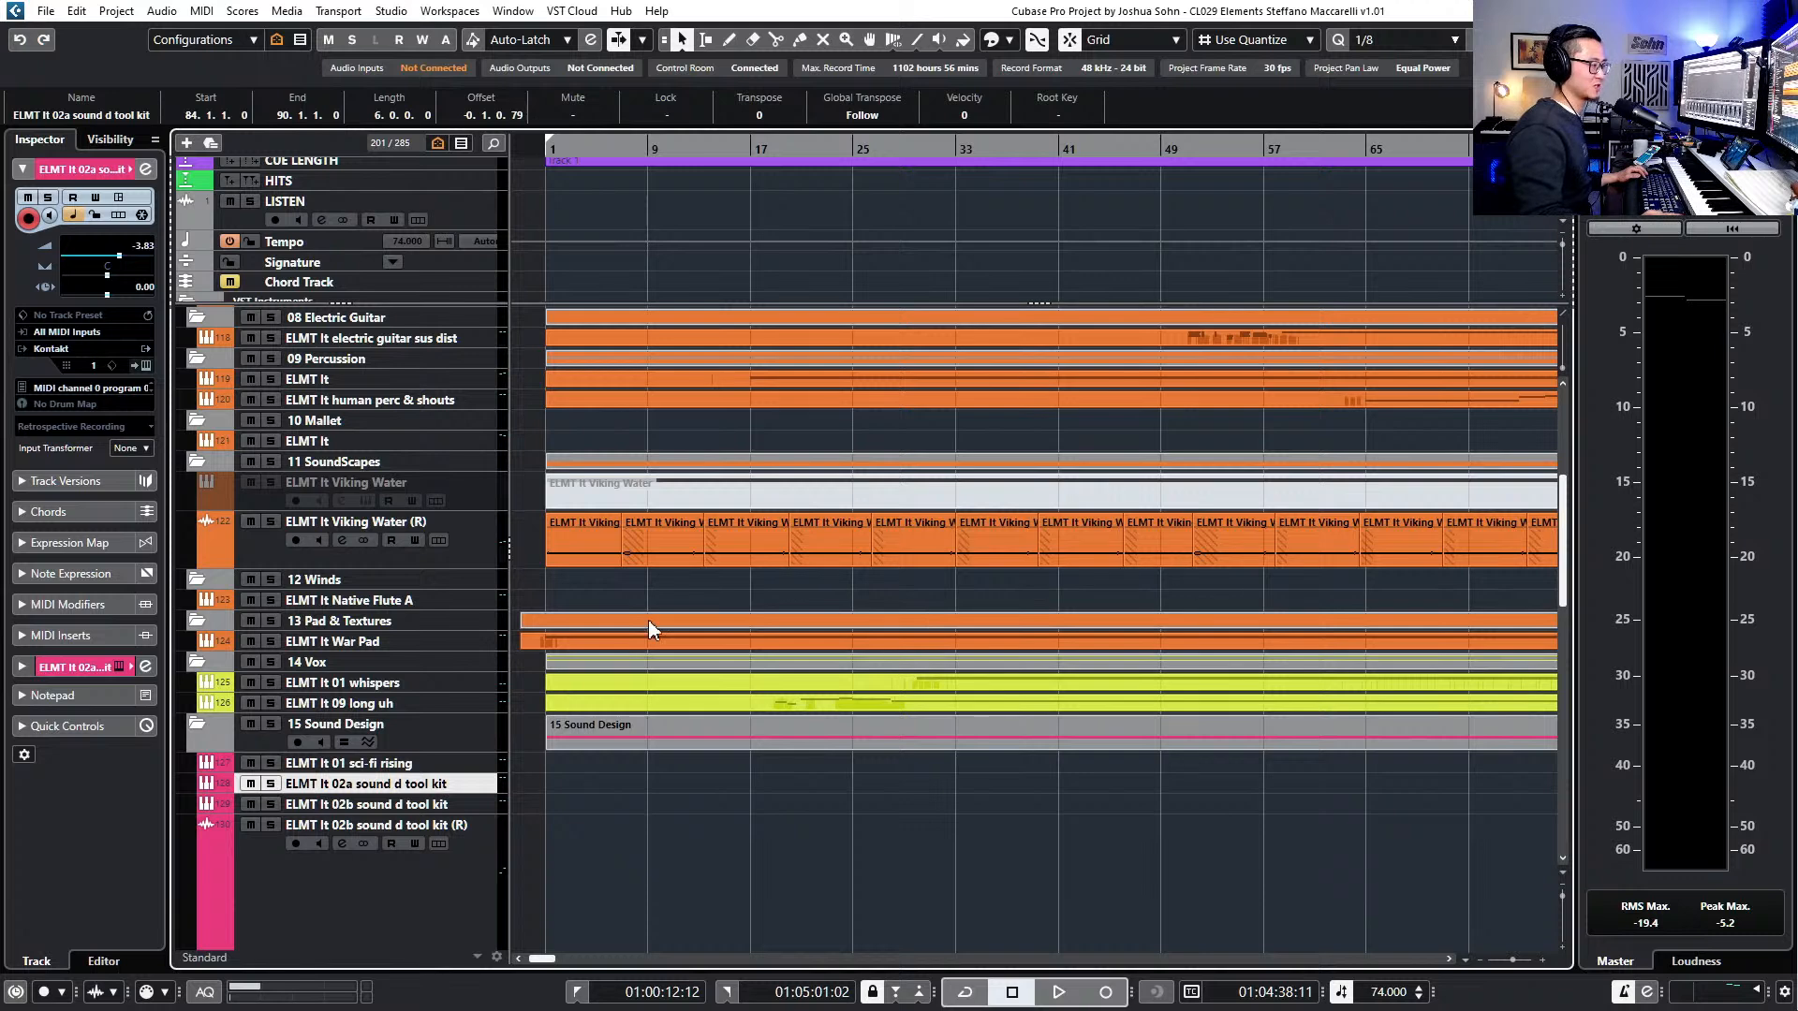
scroll(847, 590, down, 2)
scroll(802, 626, right, 3)
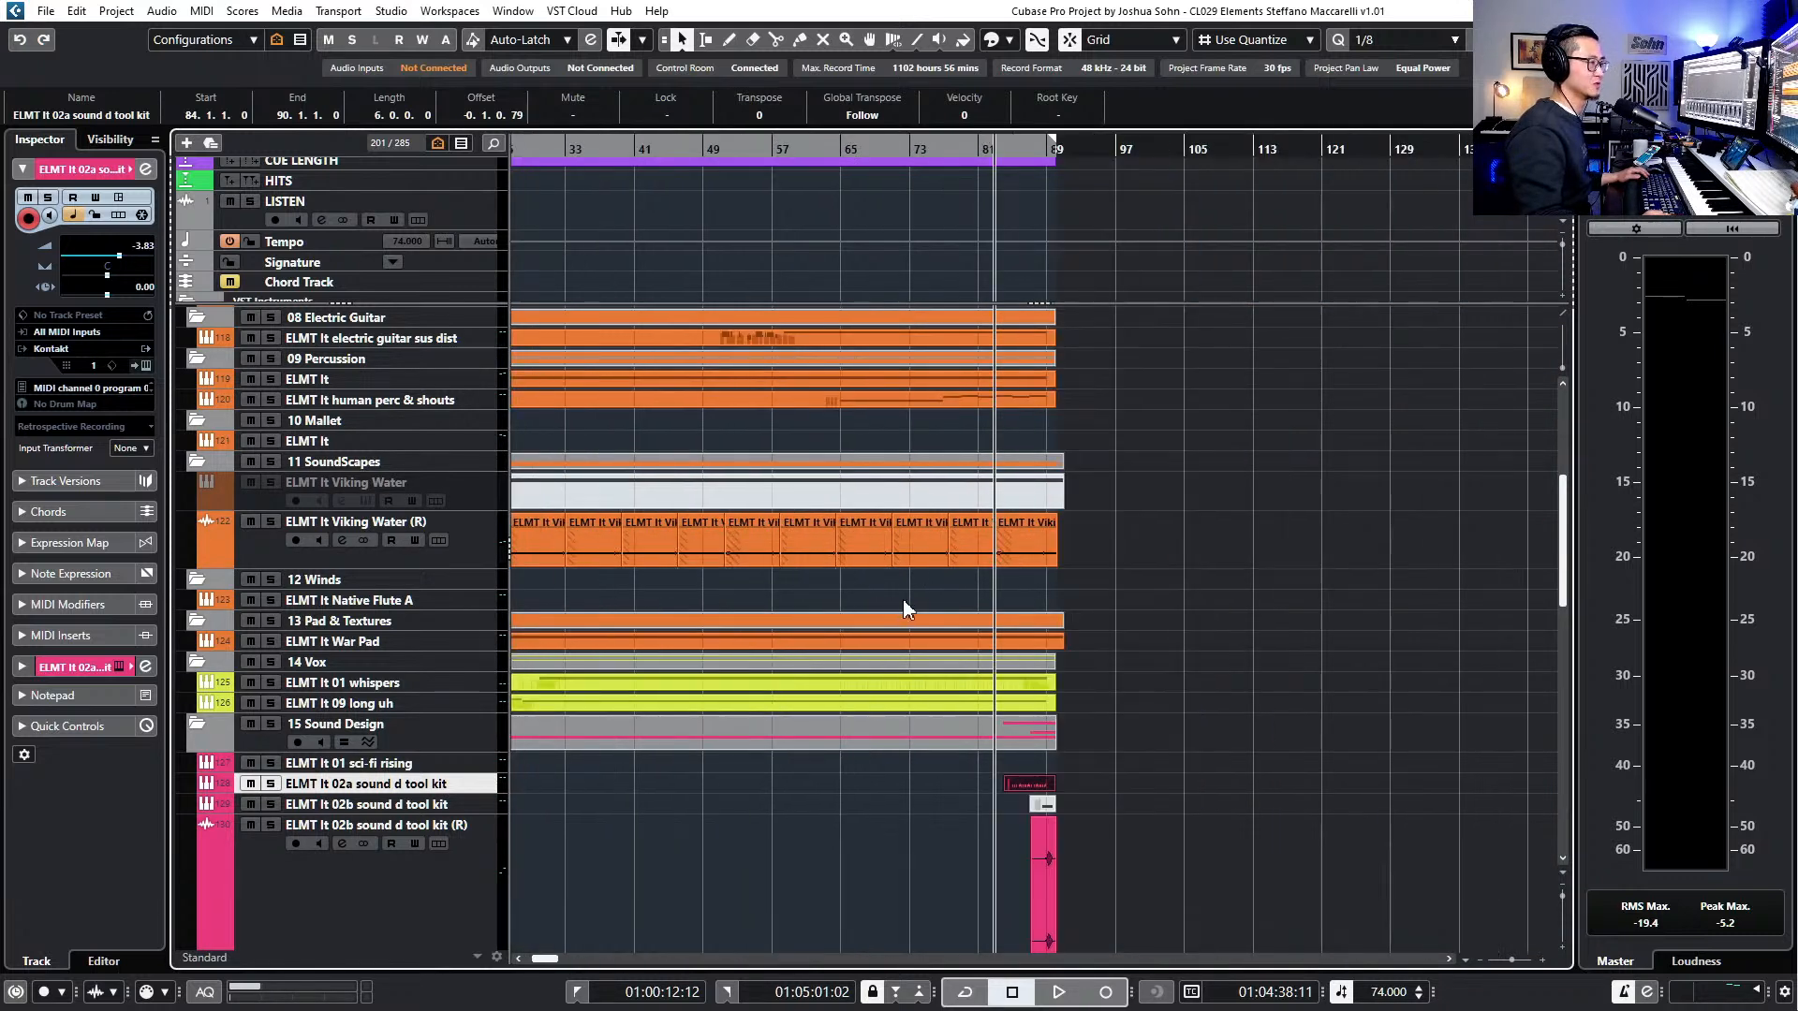
scroll(936, 585, right, 2)
key(KP_Add)
key(KP_Add)
key(KP_Add)
key(KP_Add)
key(KP_Add)
key(KP_Add)
key(KP_Add)
key(KP_Add)
key(KP_Add)
key(KP_Add)
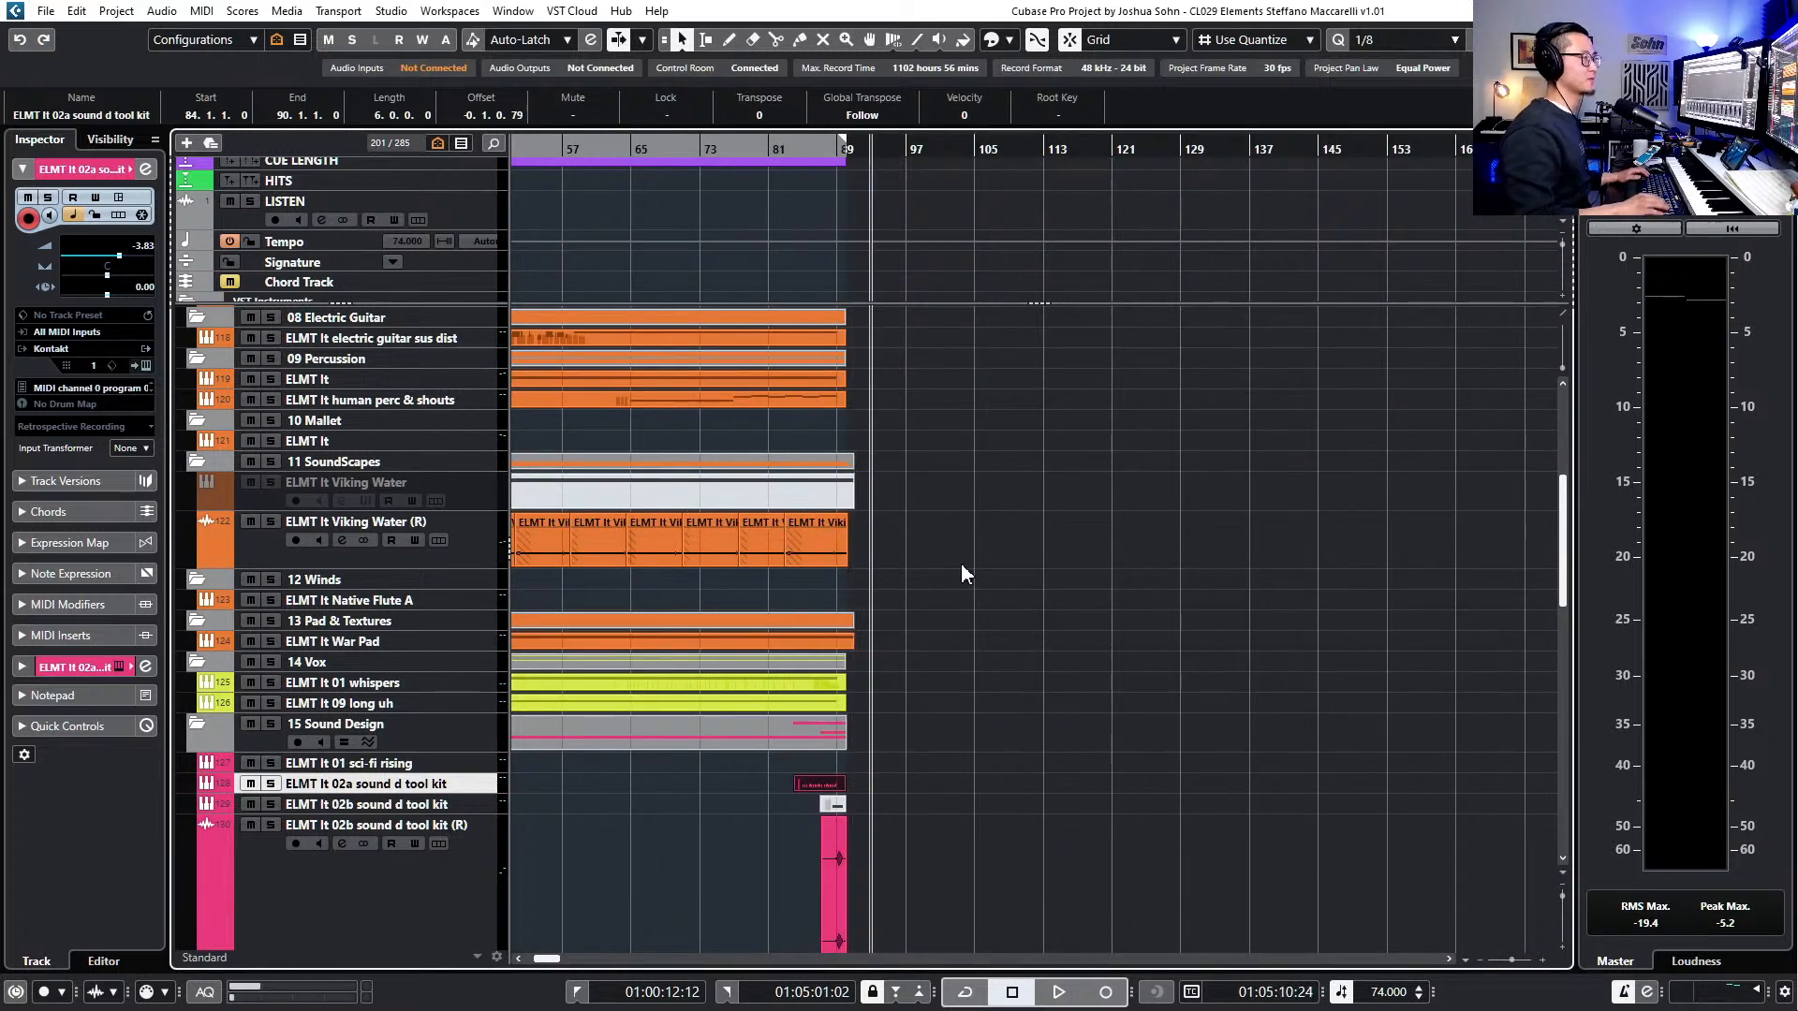
key(KP_Add)
key(KP_Add)
key(KP_Add)
key(KP_Add)
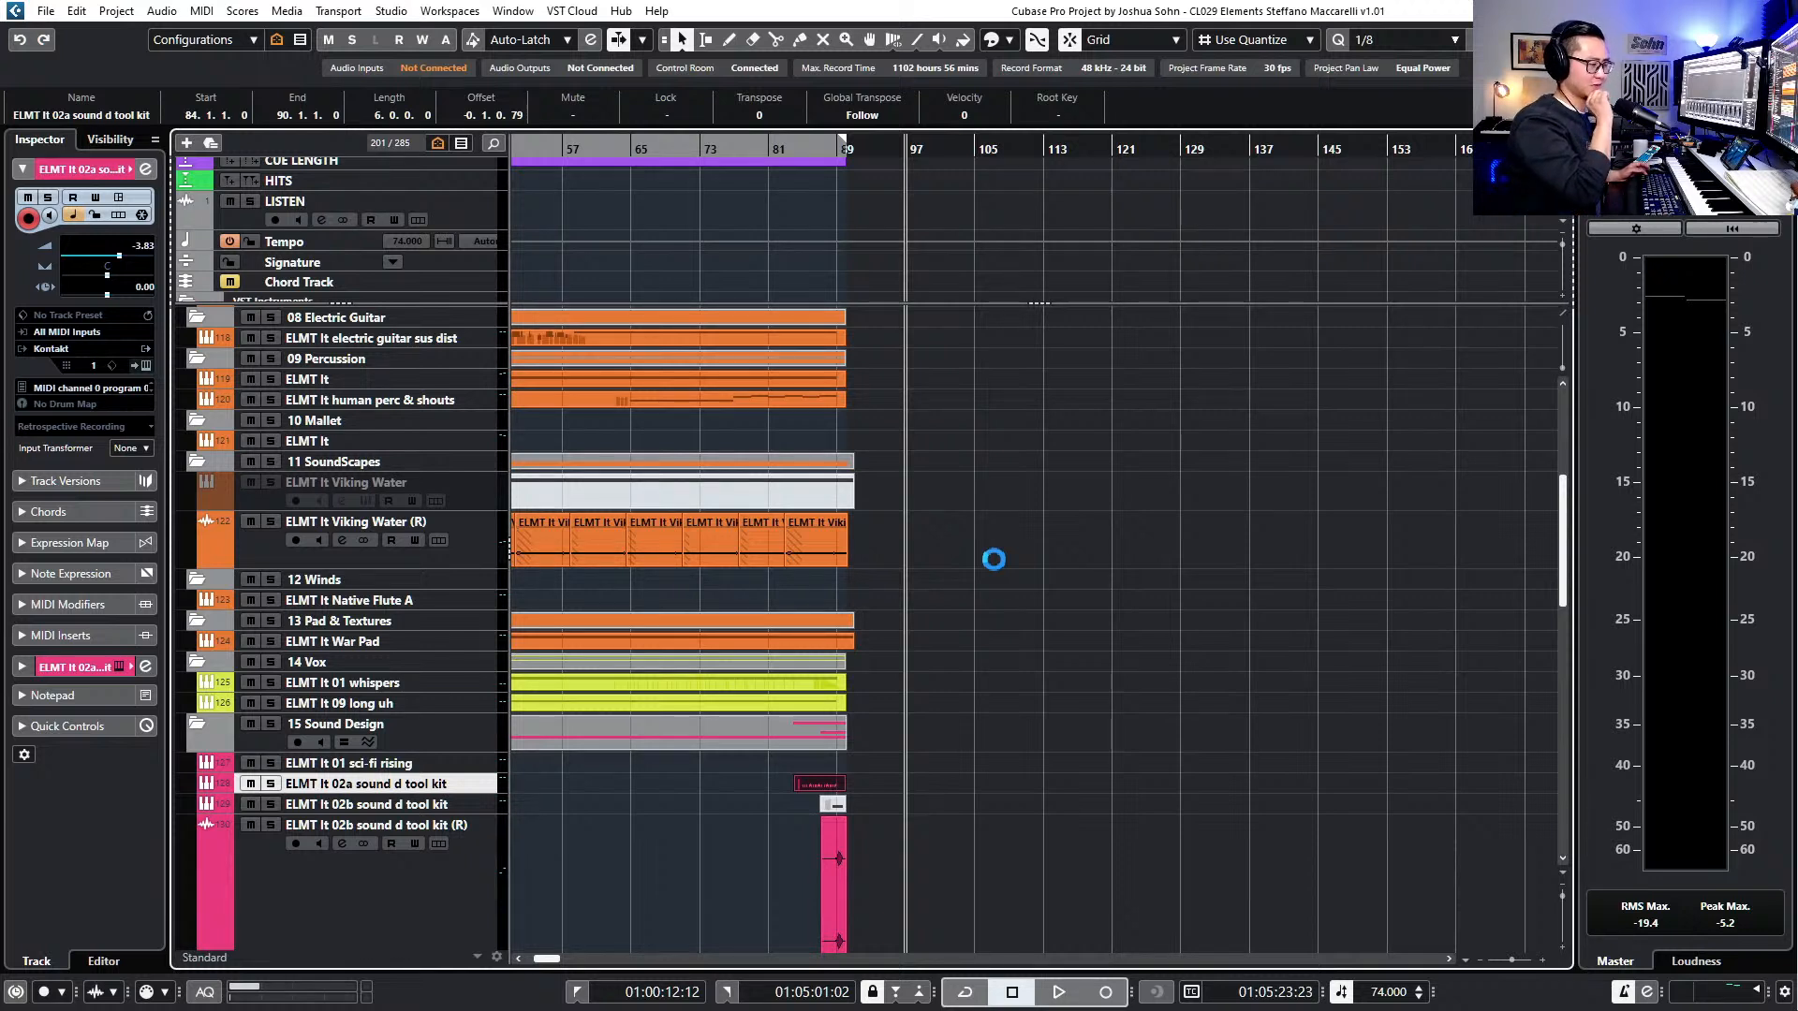
- Deselect all events, set both the left and right locators to 01:05:36:22, and return the cursor to that position
click(990, 554)
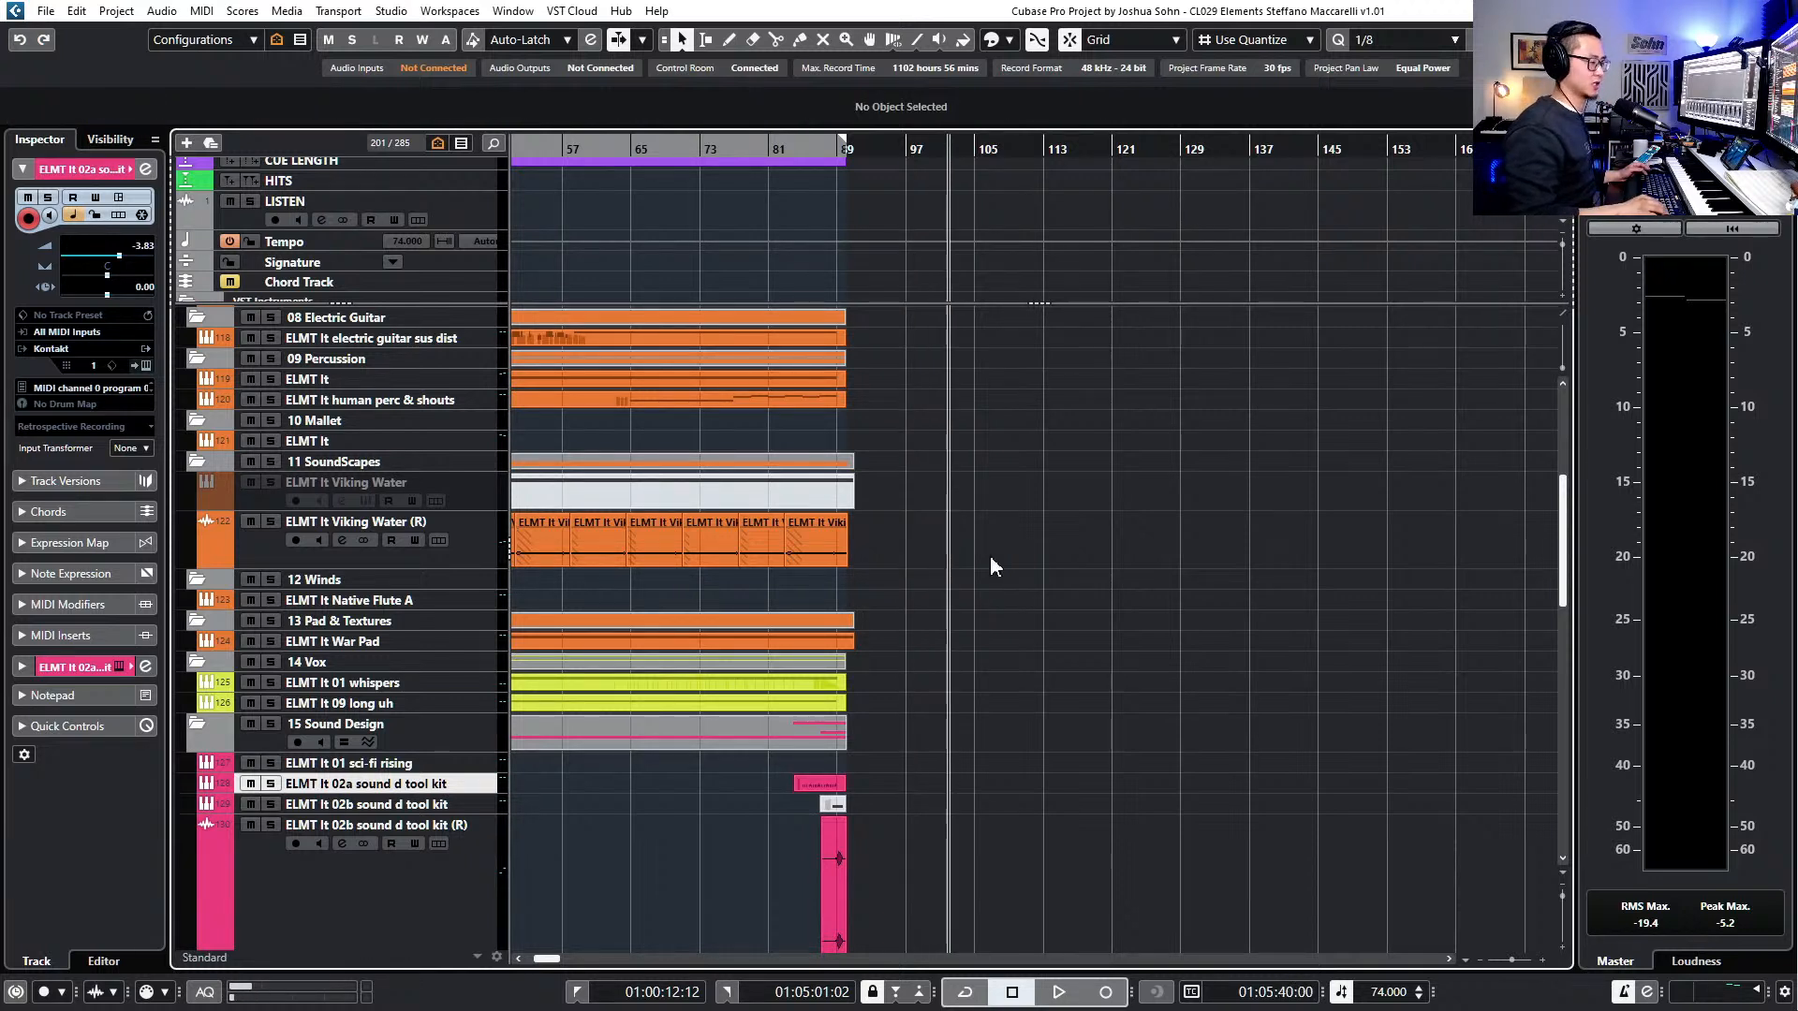
scroll(987, 563, up, 2)
key(KP_Subtract)
key(ctrl+KP_1)
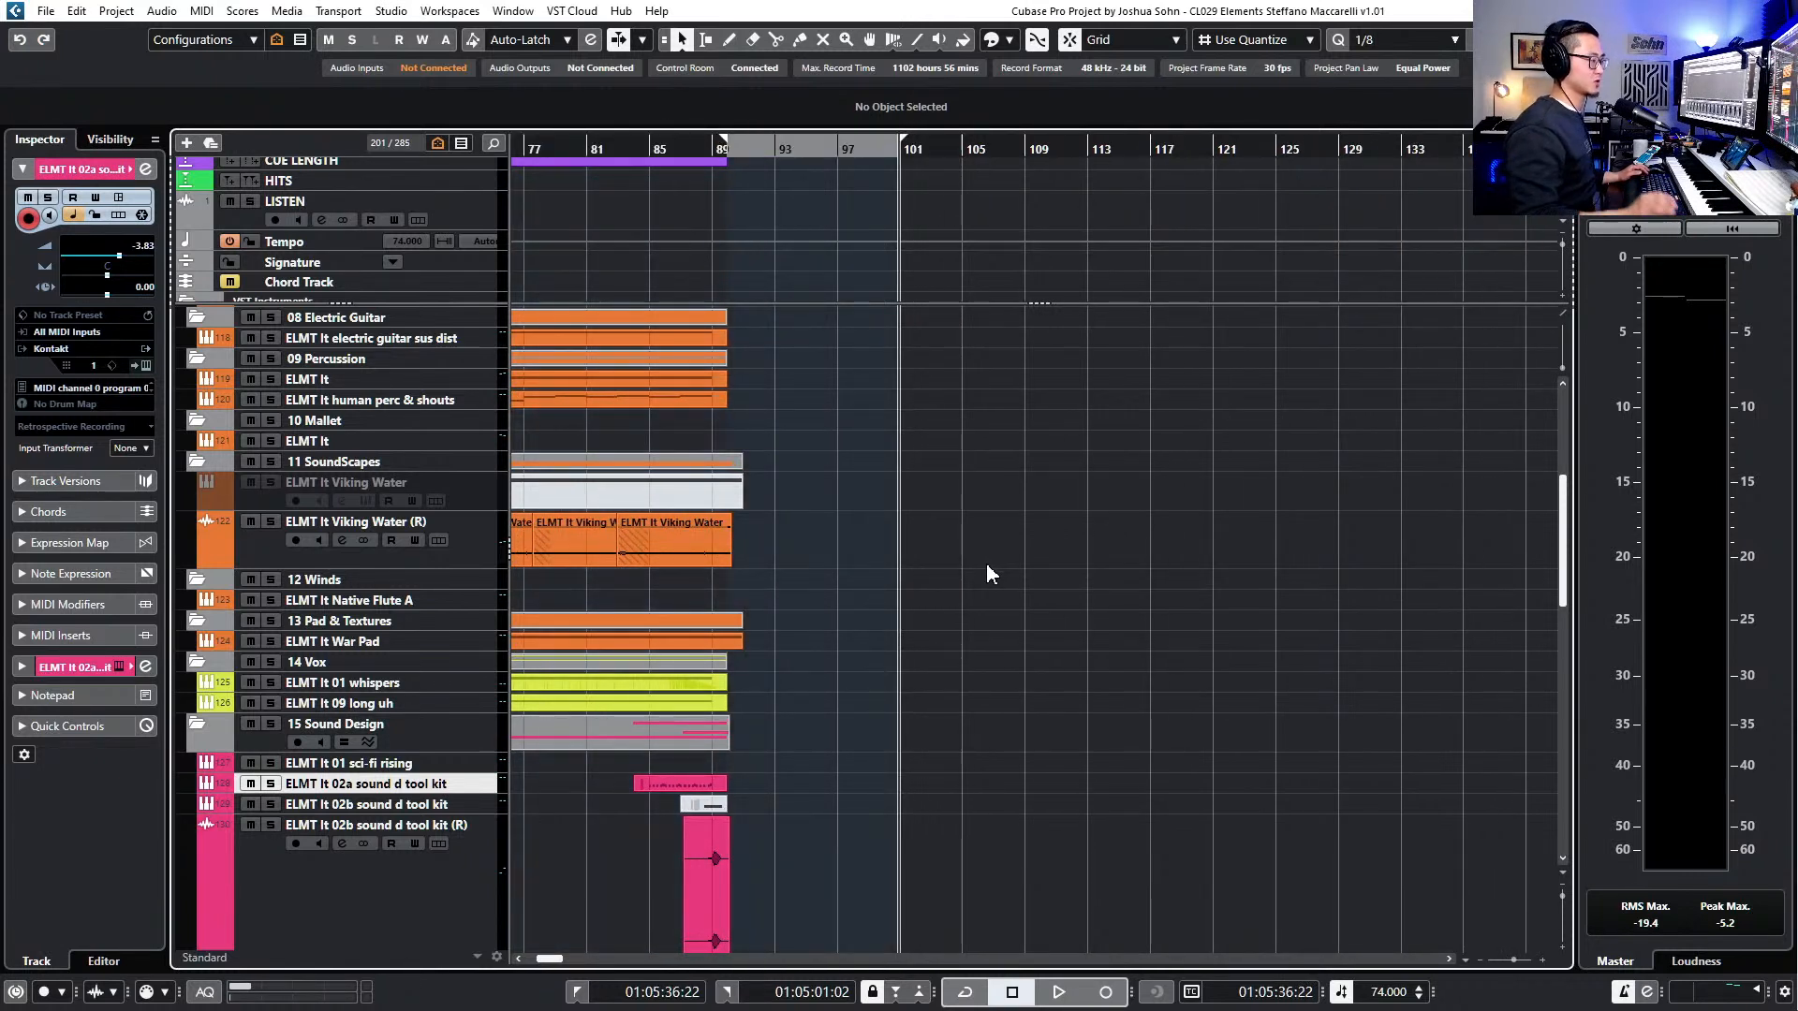
key(ctrl+KP_2)
scroll(985, 563, down, 2)
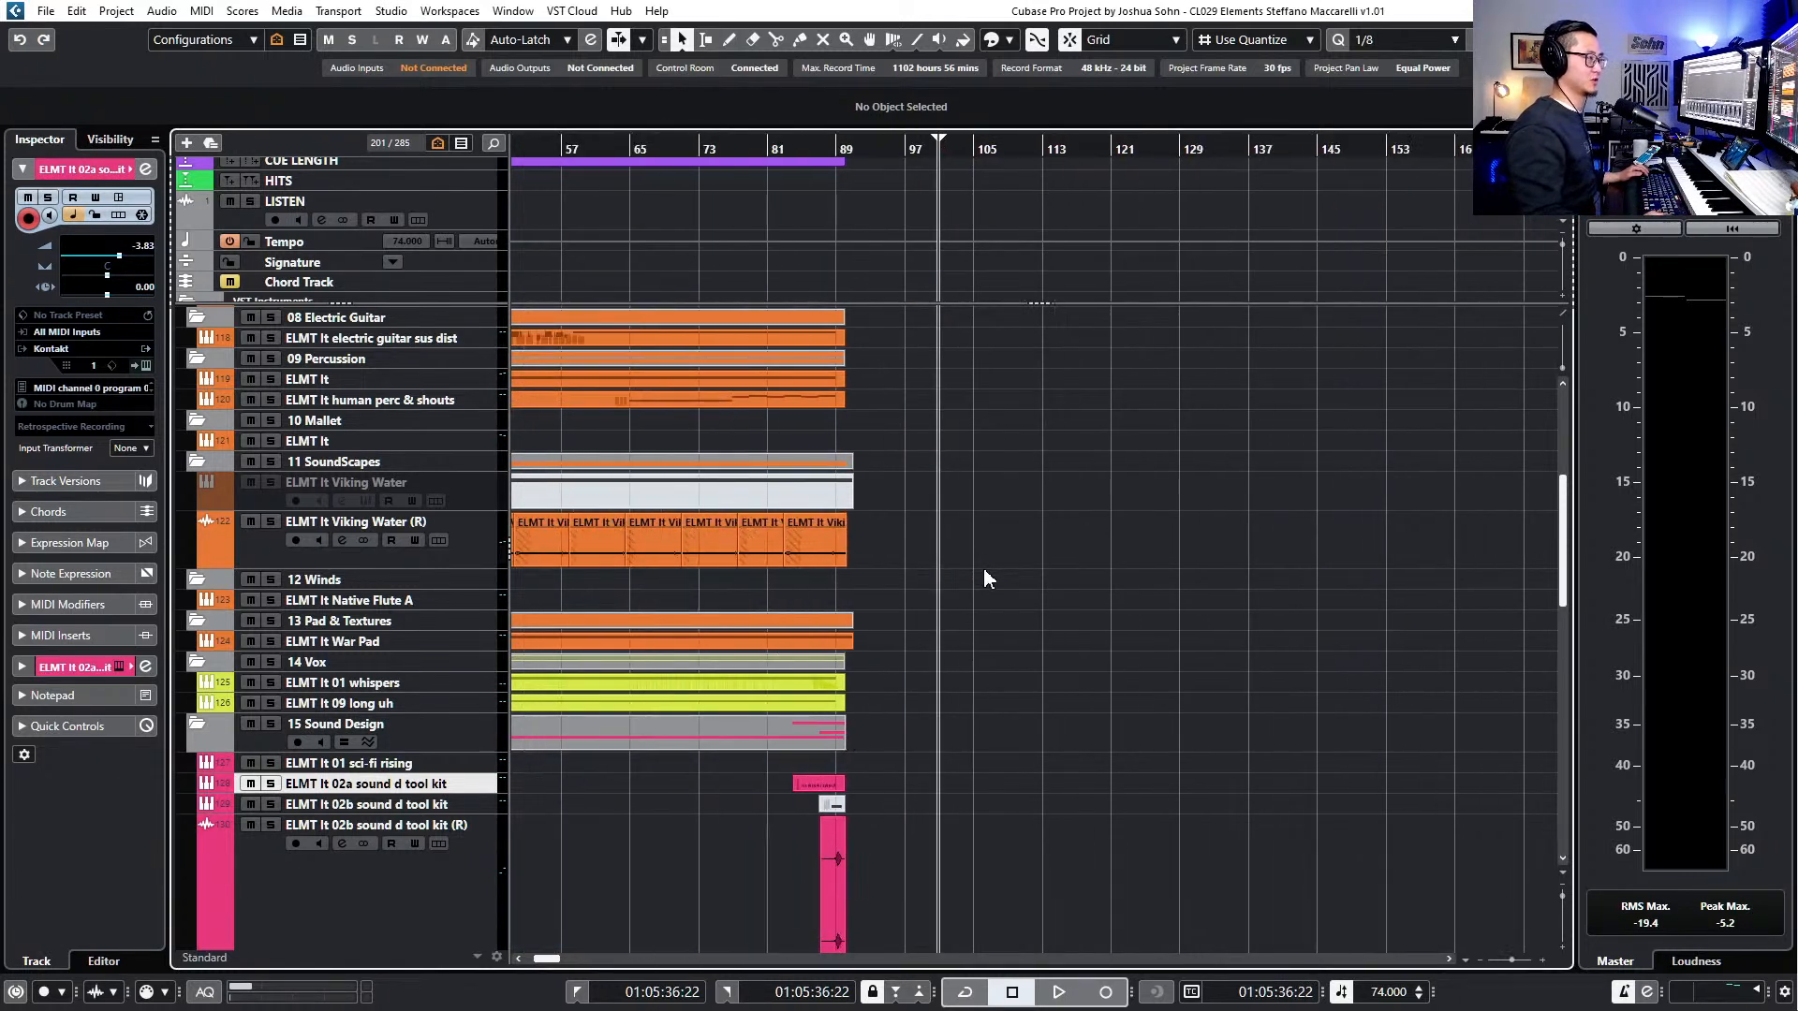
key(KP_Add)
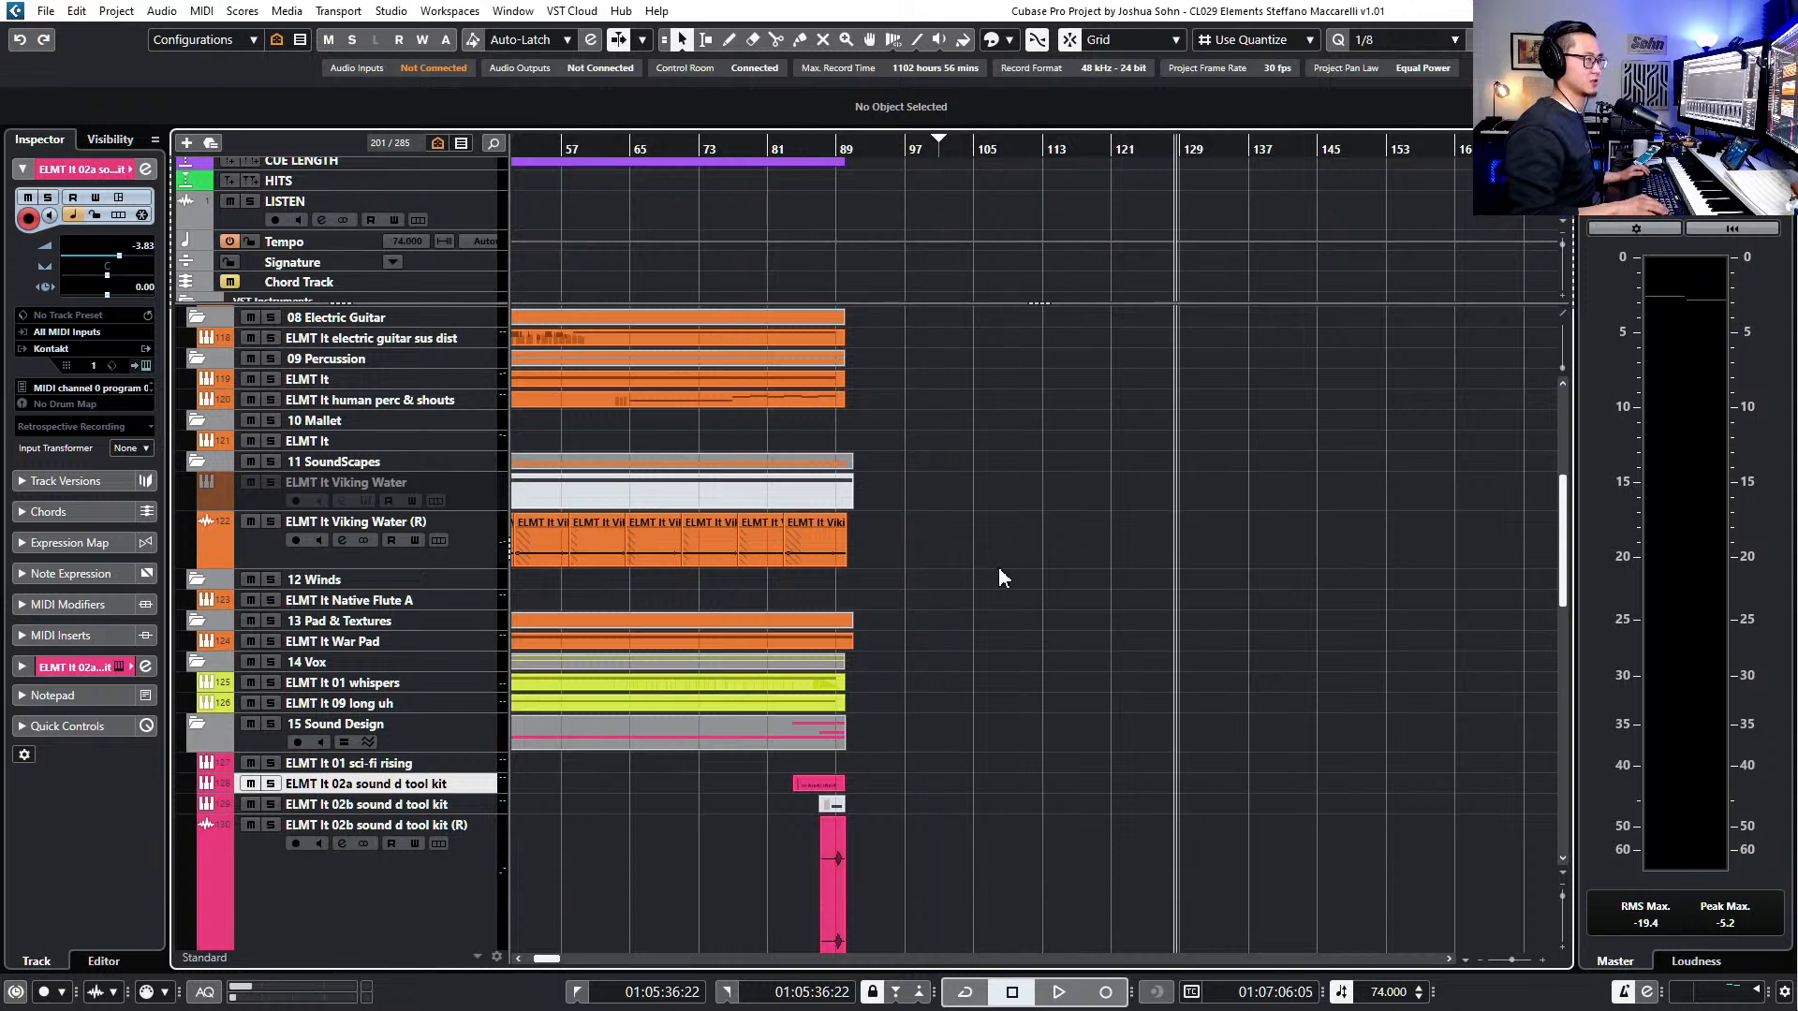
key(KP_1)
scroll(998, 576, down, 1)
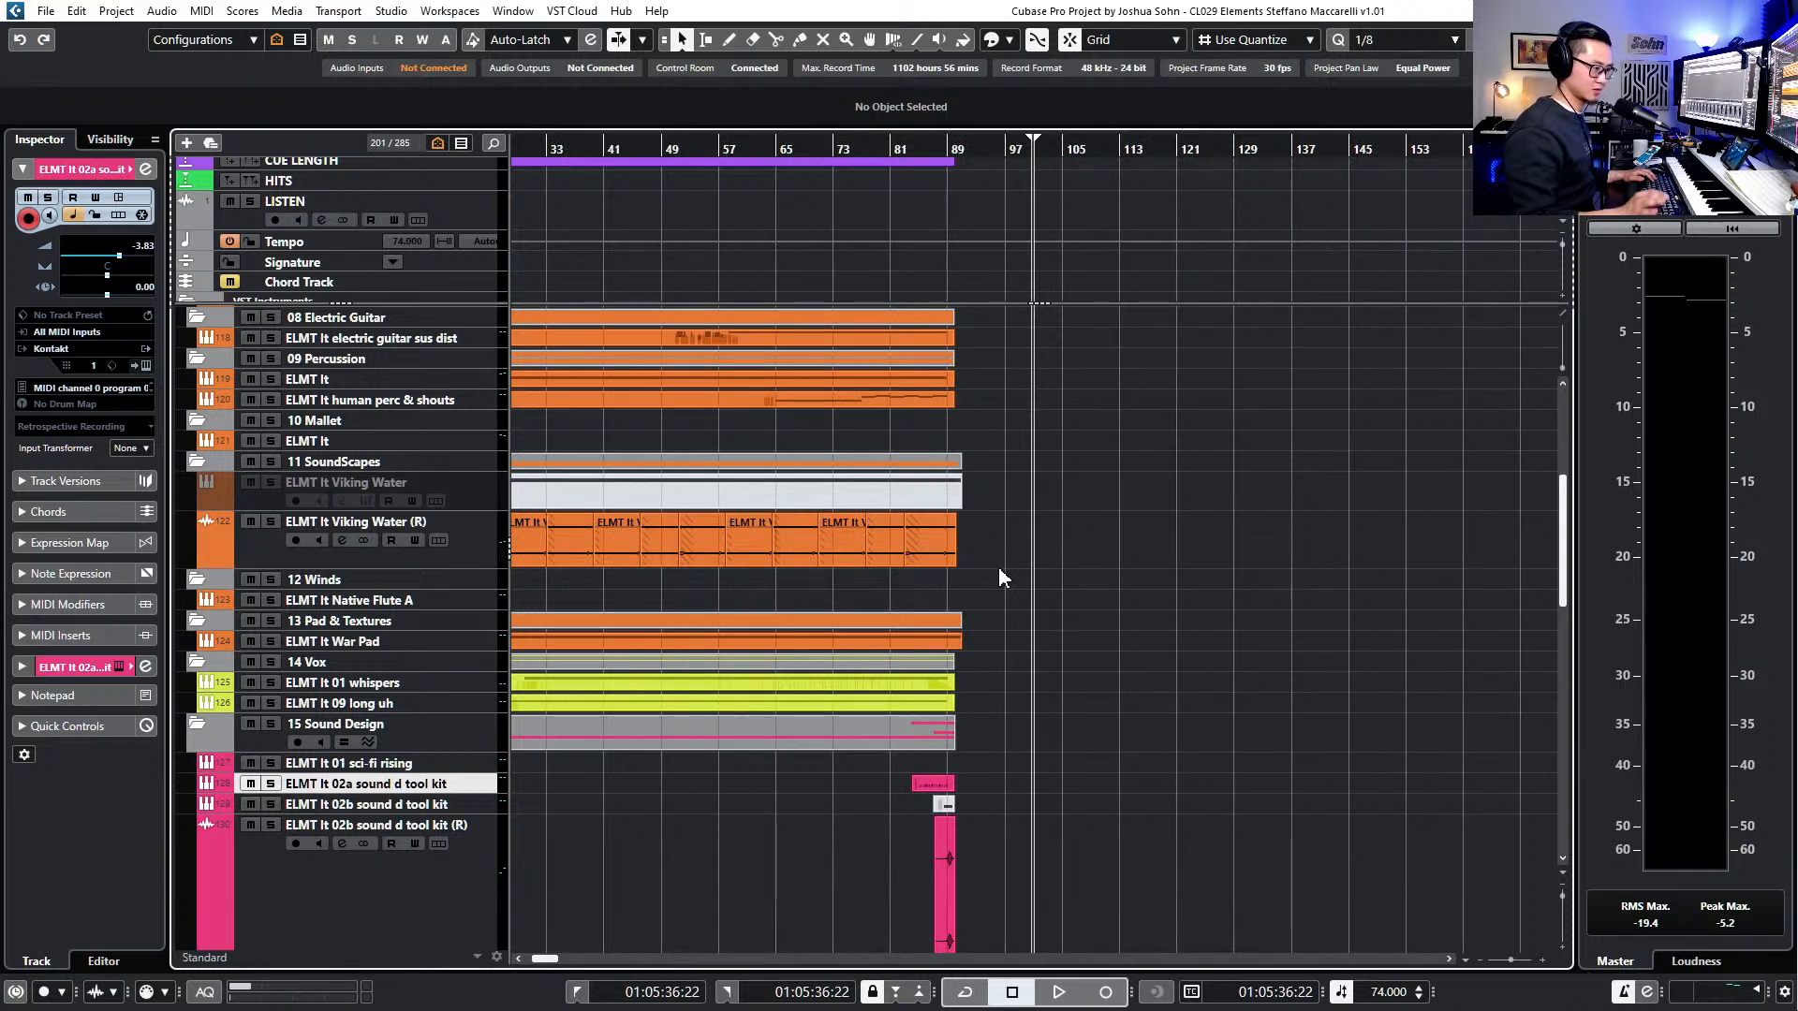
- Switch the transport's secondary time display to Bars+Beats
scroll(1164, 625, up, 3)
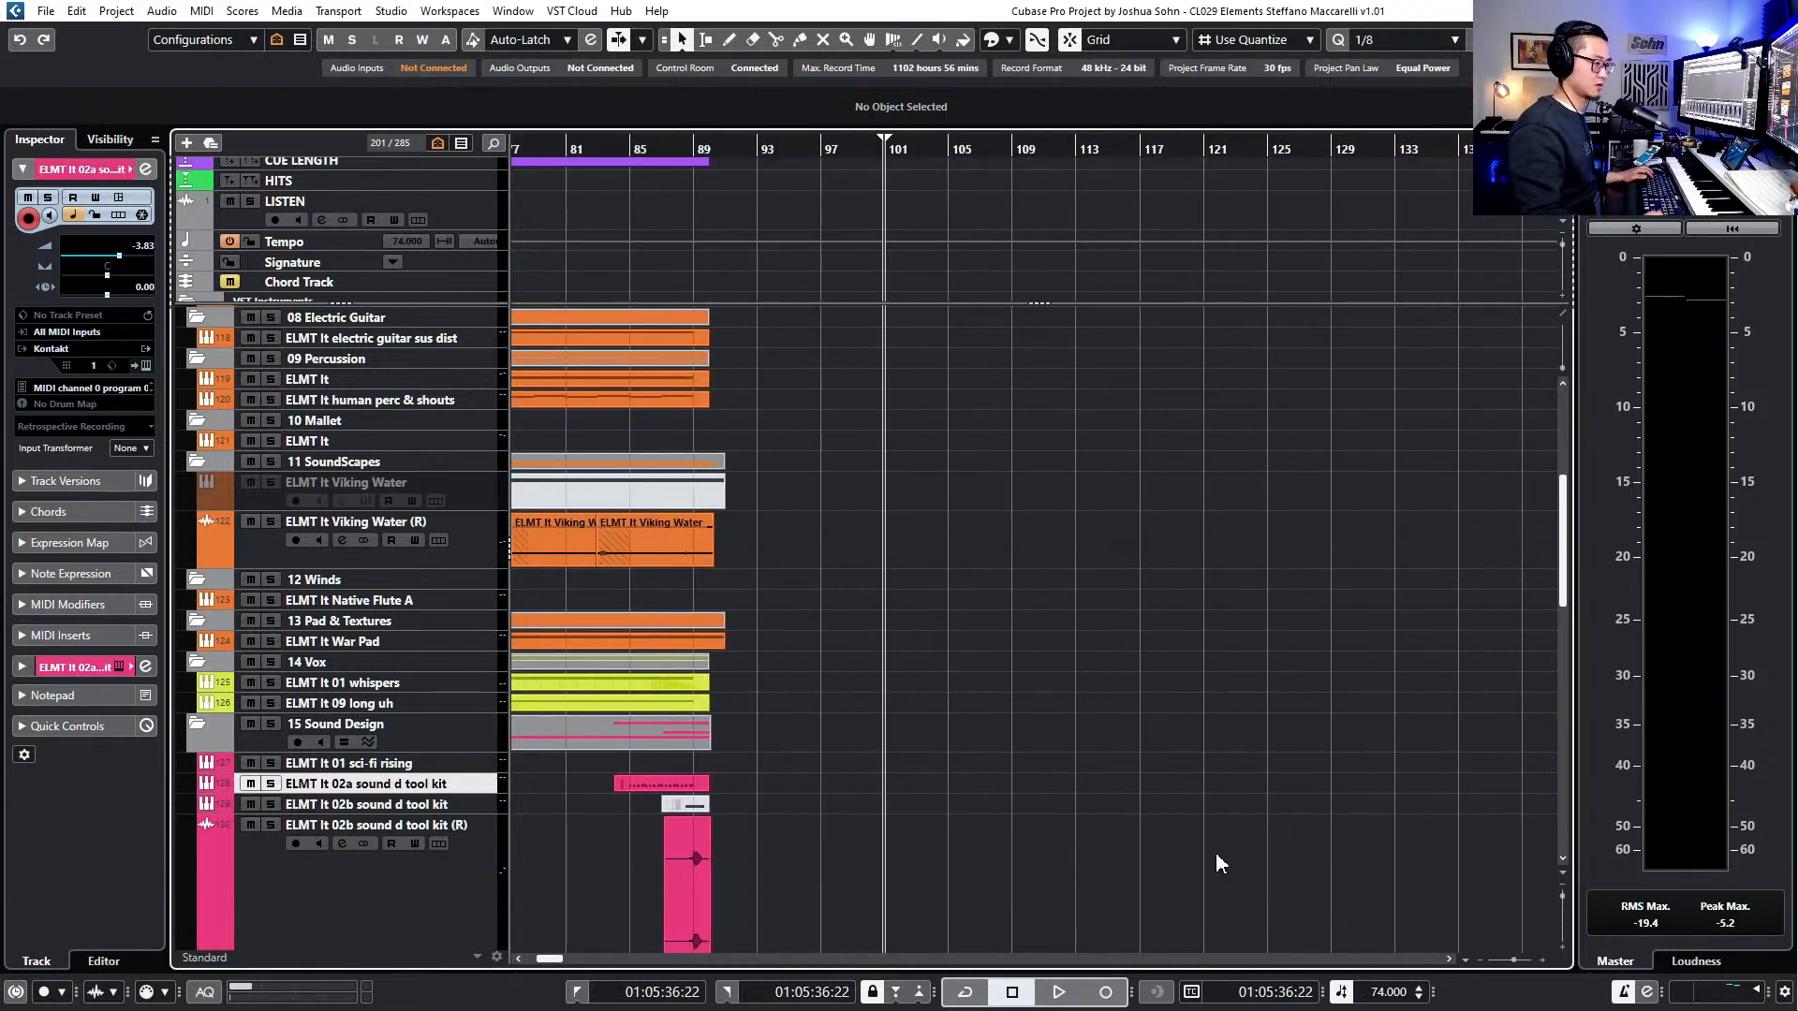
click(1196, 992)
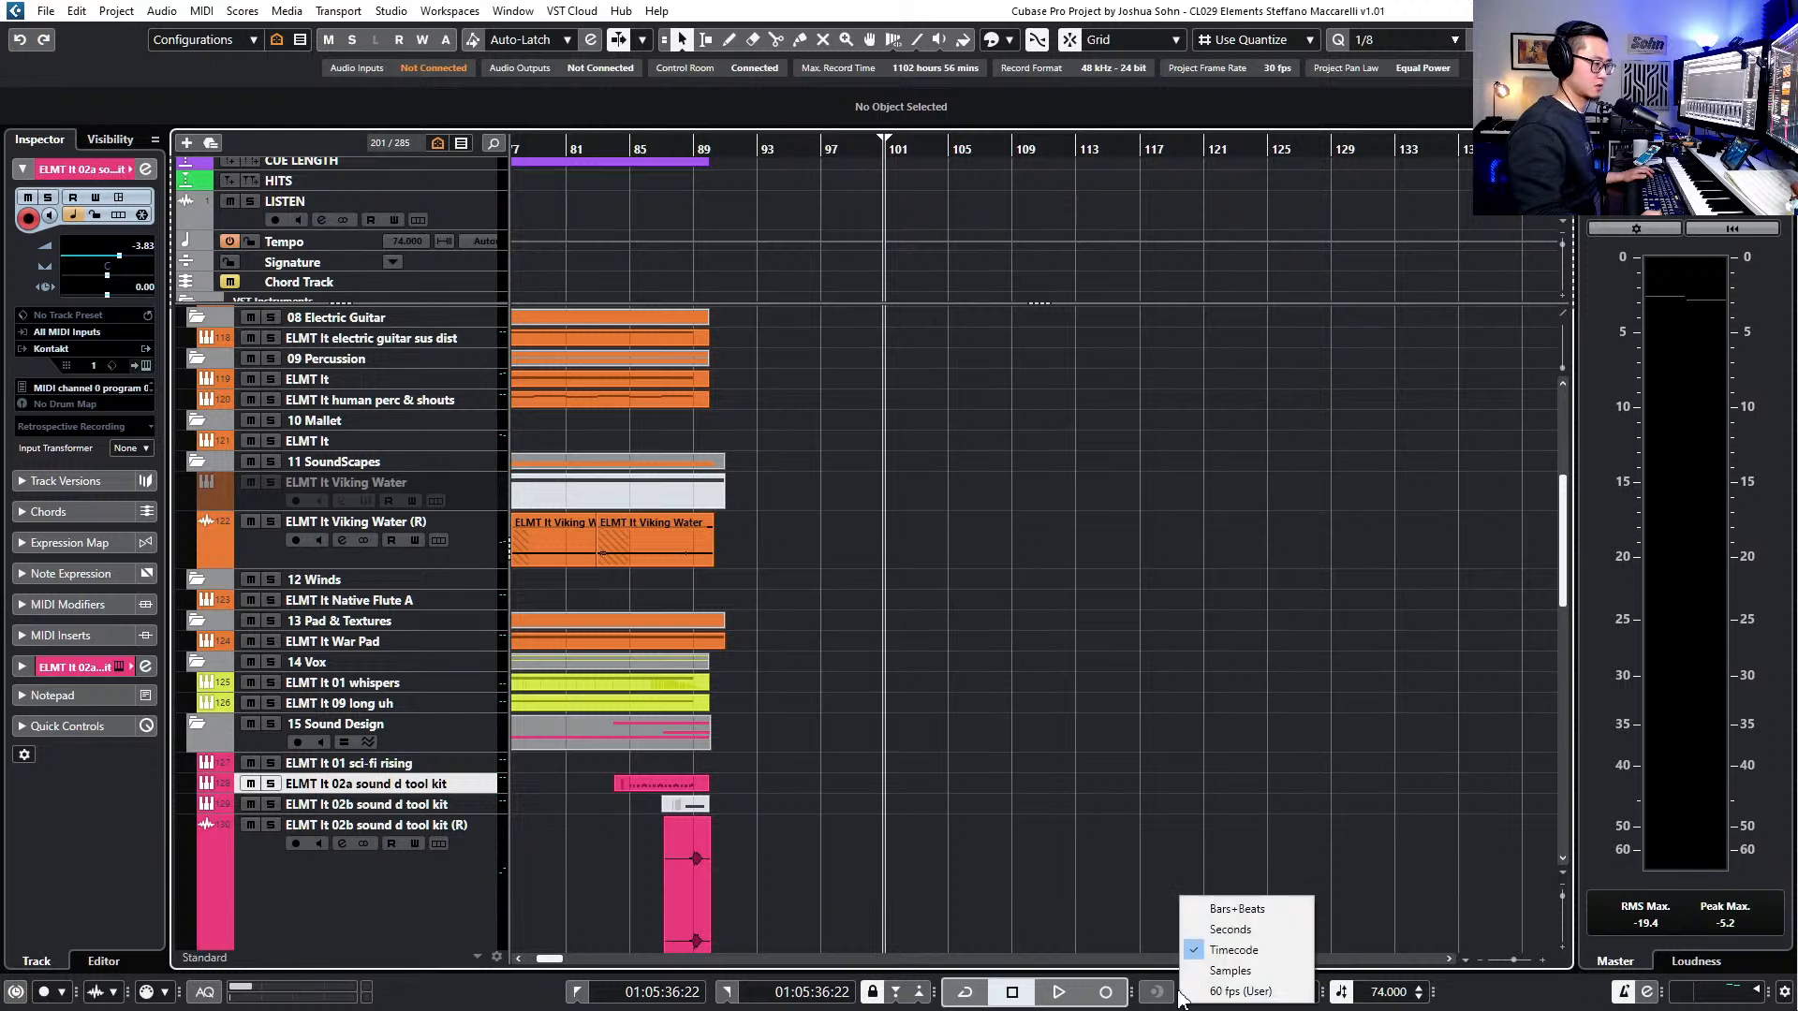
click(1064, 921)
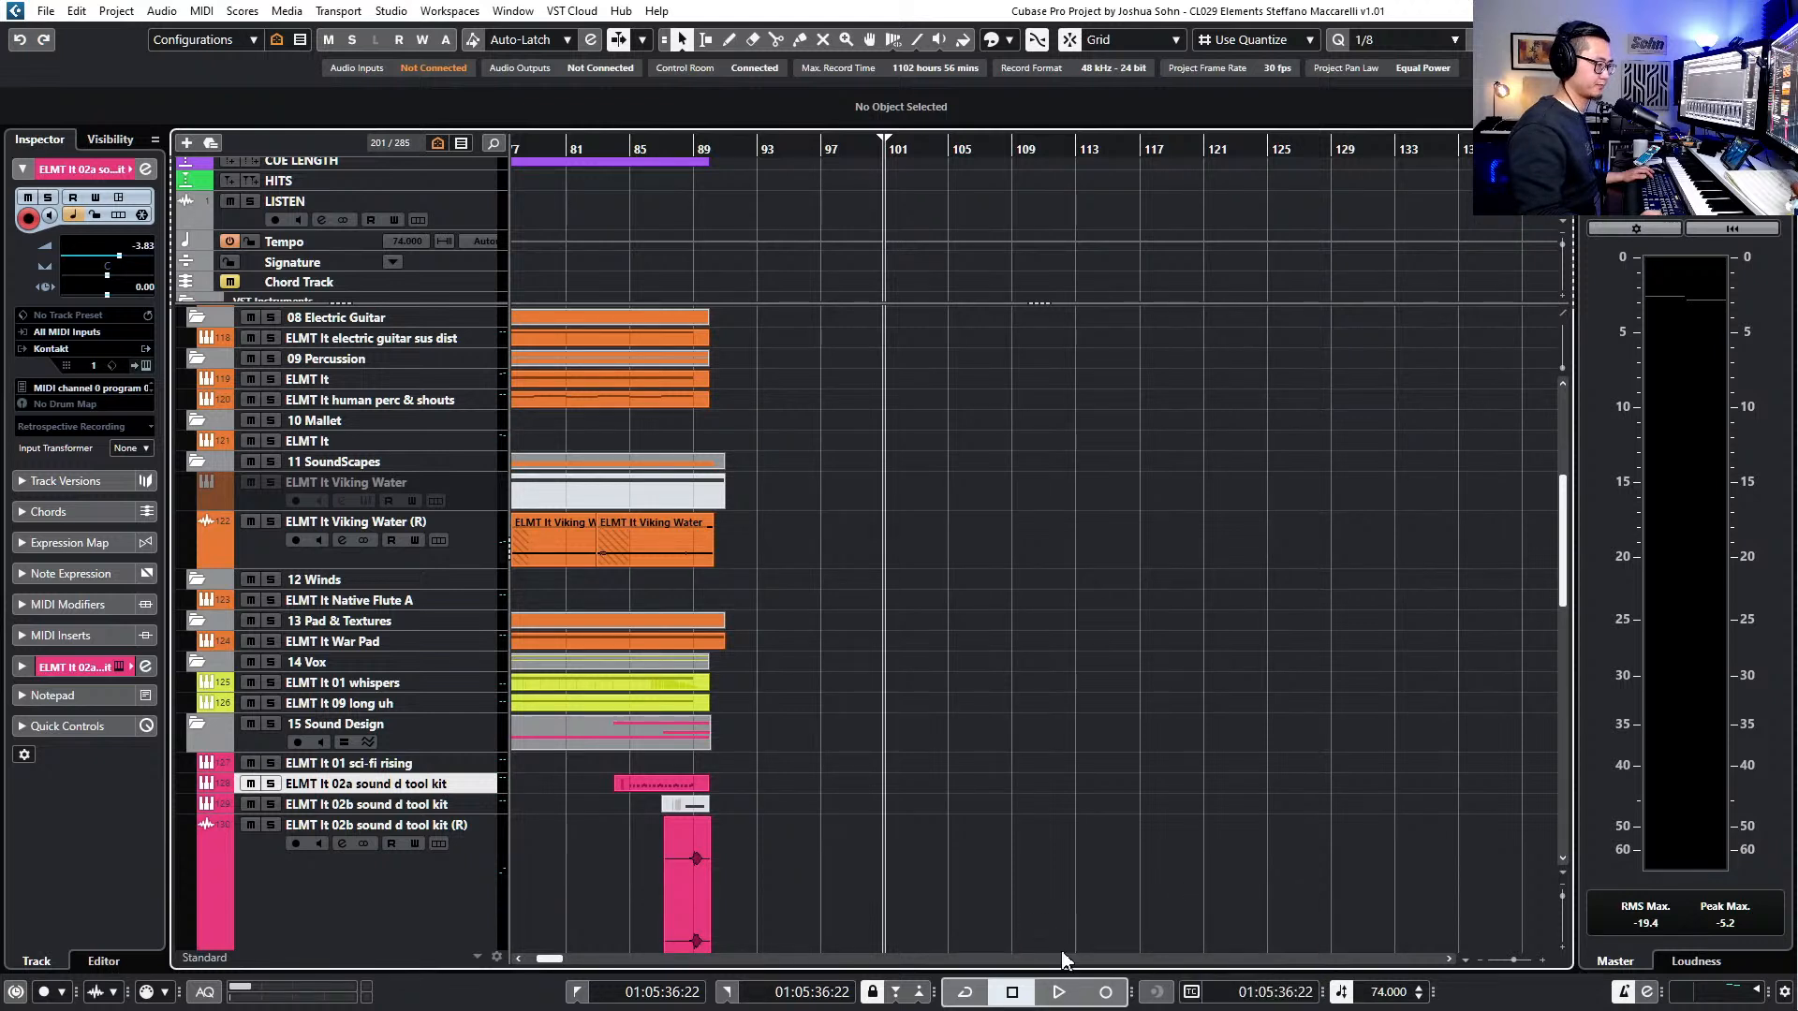
click(1322, 993)
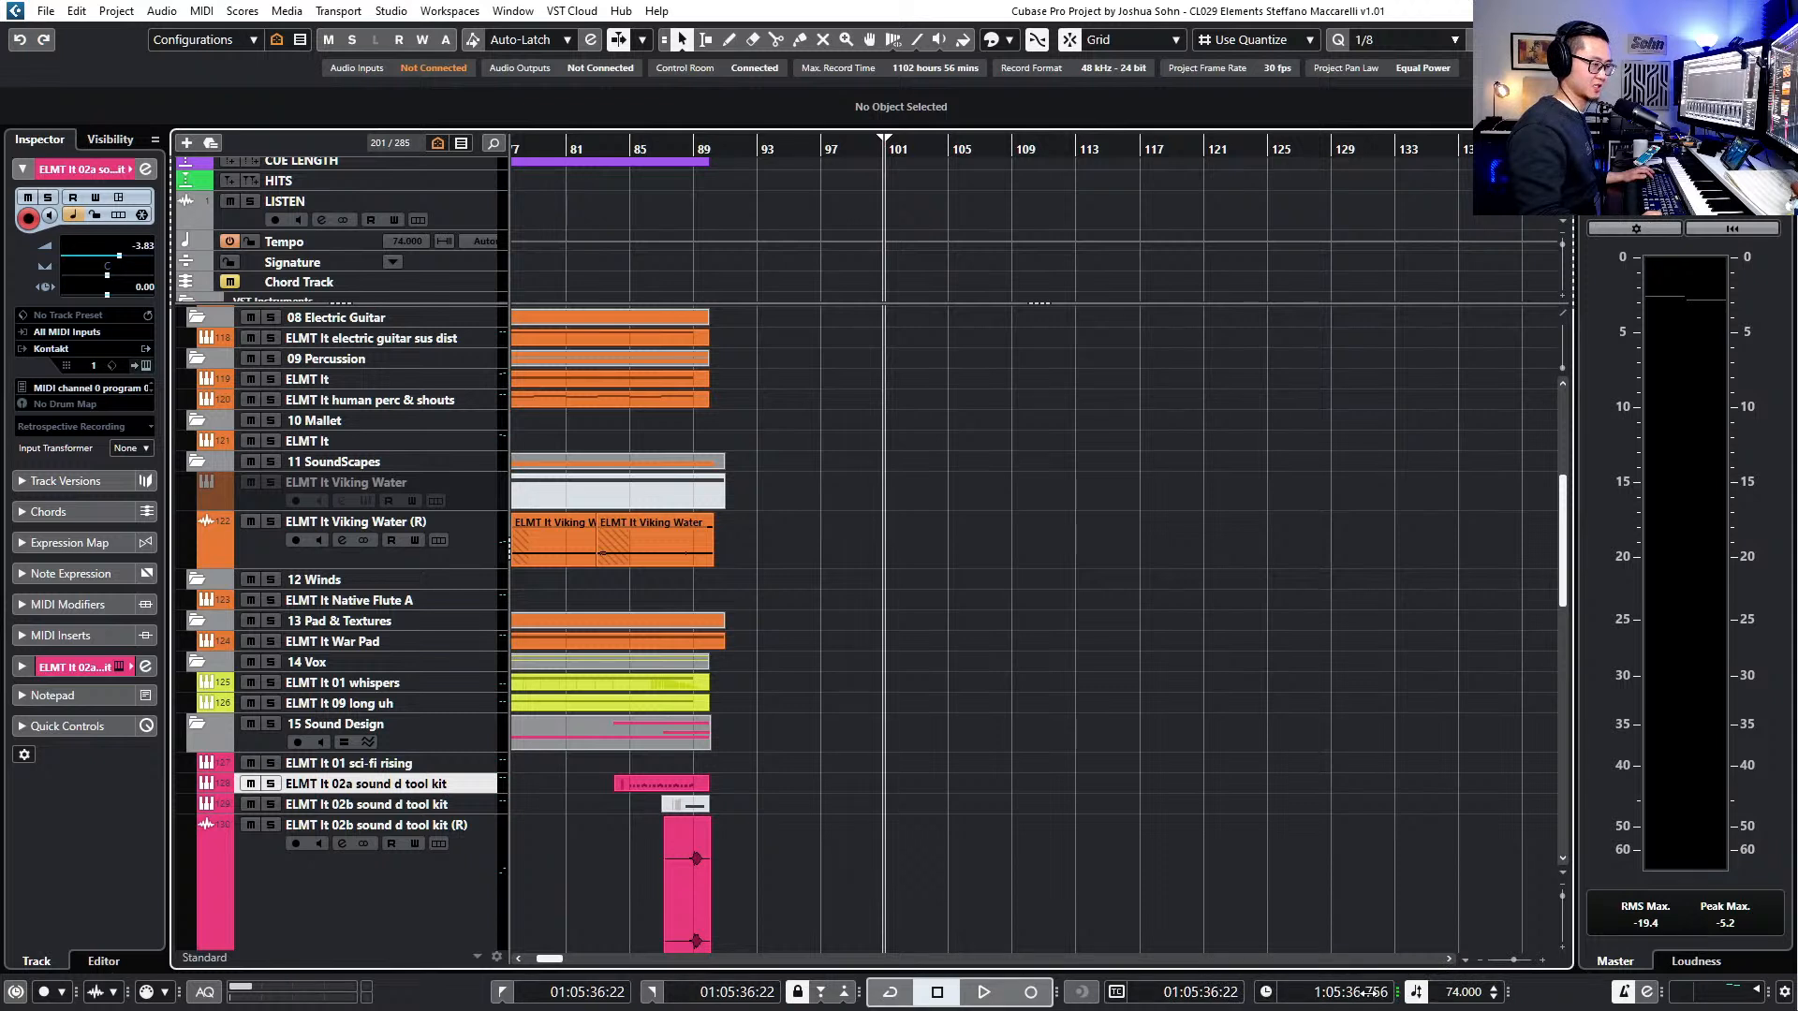
click(1267, 993)
click(1293, 910)
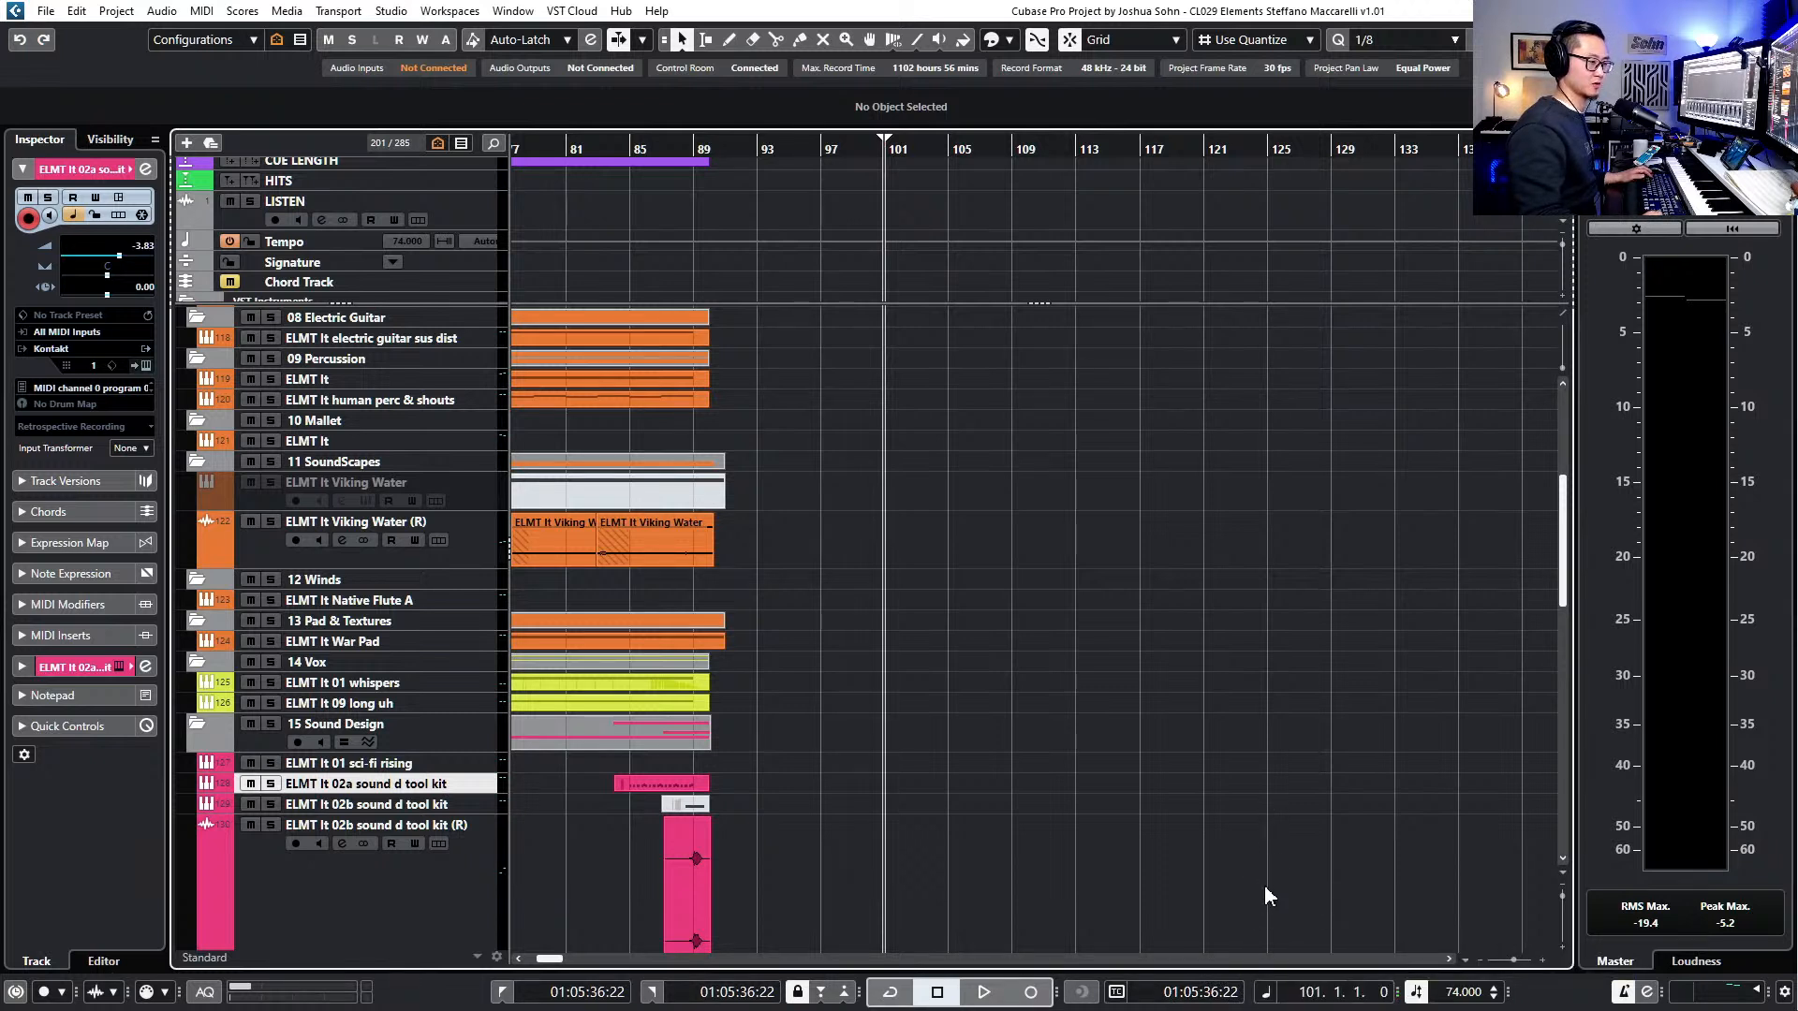
- Set the right locator to 01:08:25:12, keeping the left one at bar 101, and return the cursor to bar 101
scroll(1264, 880, down, 2)
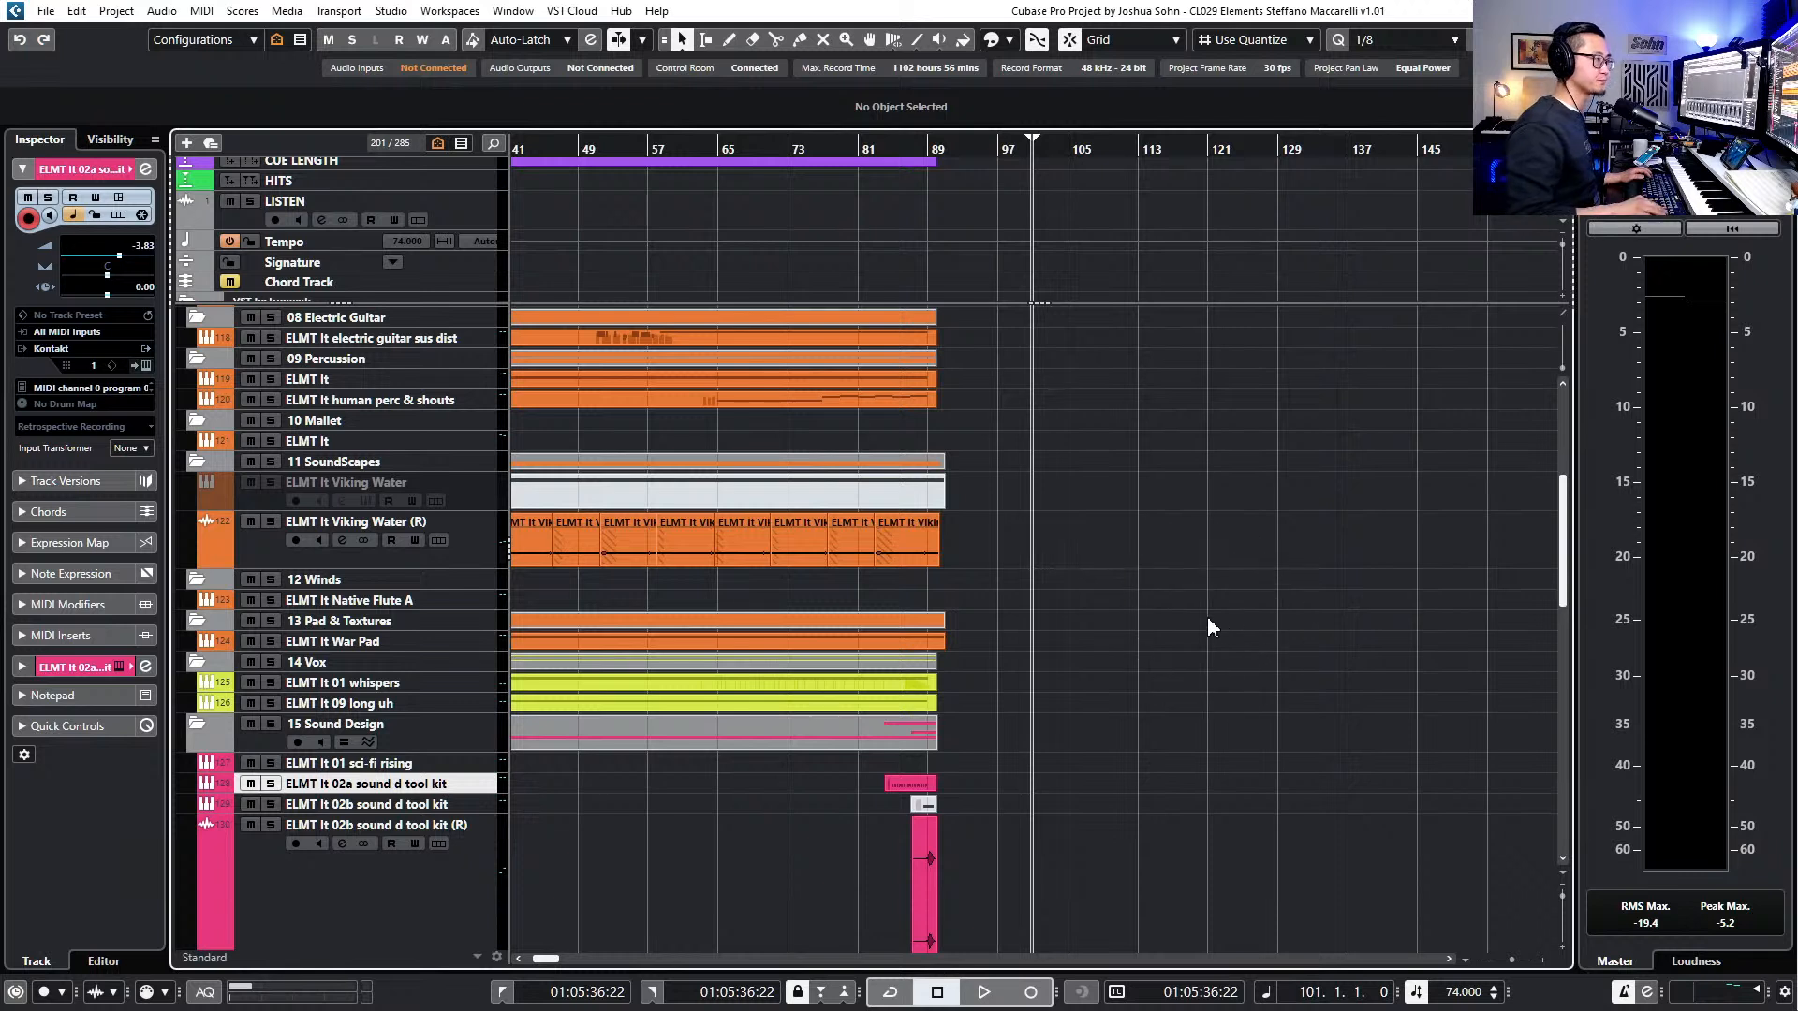
key(g)
key(KP_Add)
key(KP_Subtract)
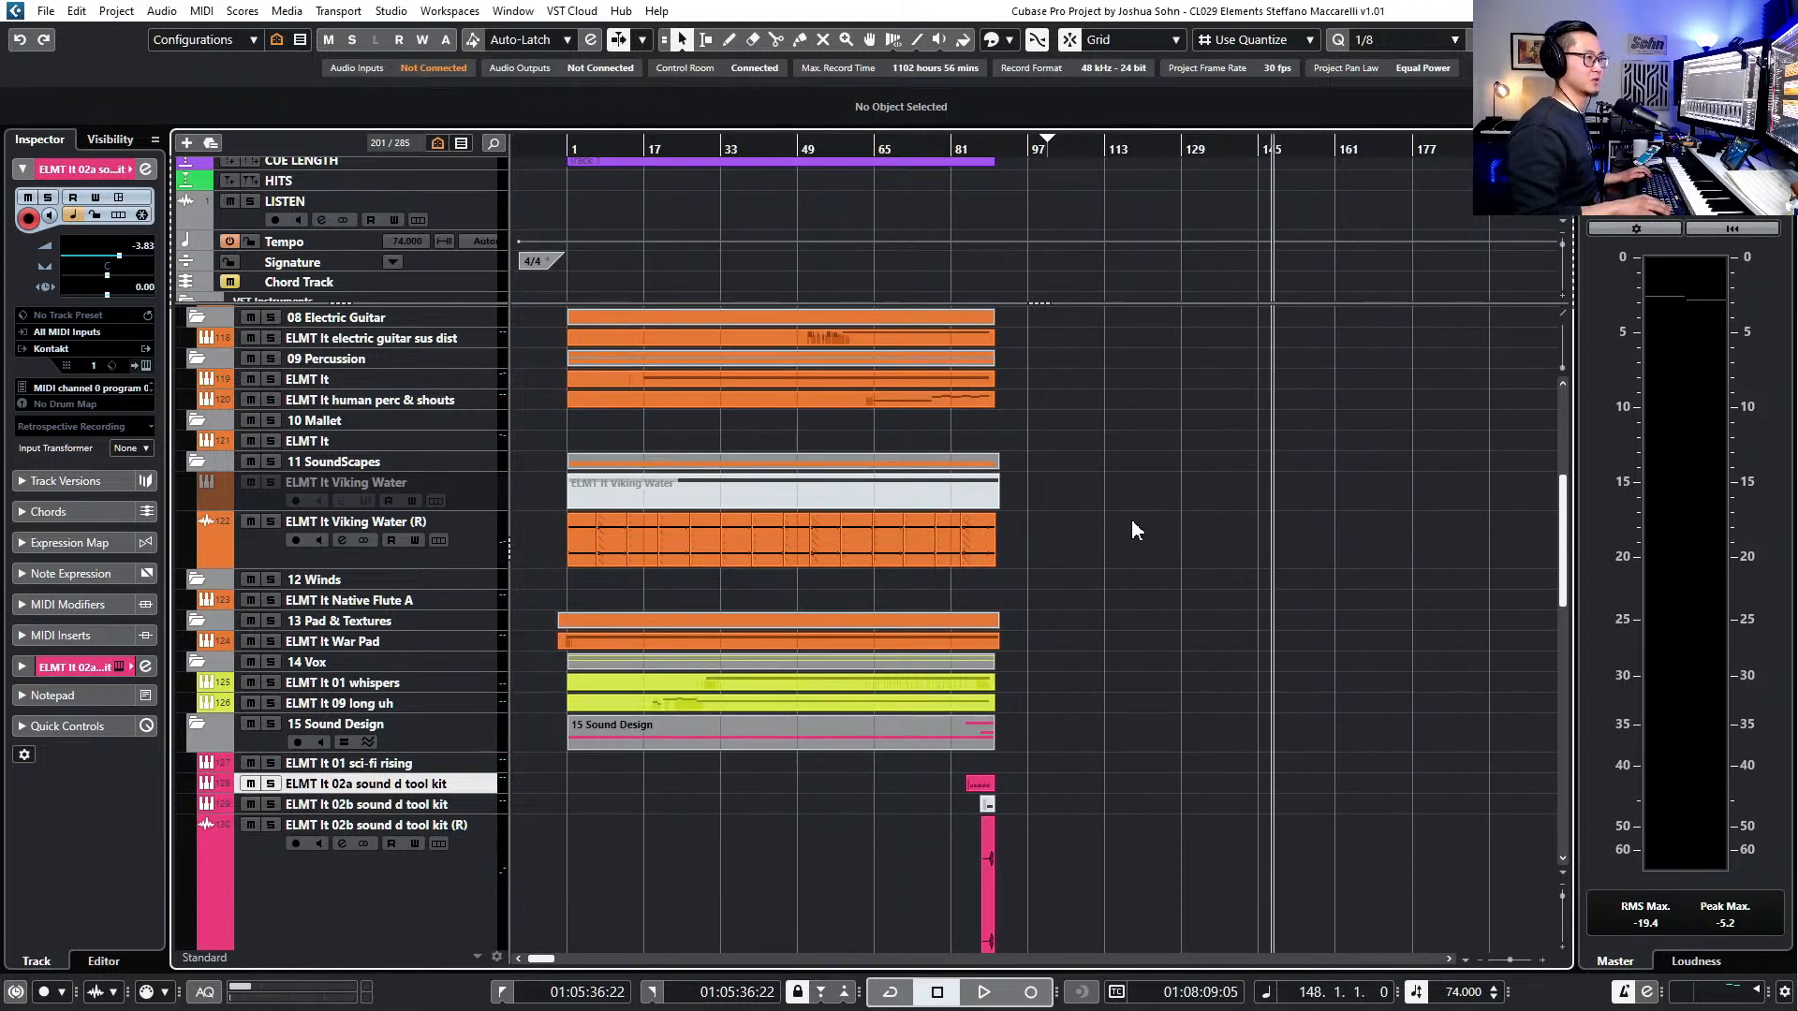
key(ctrl+KP_2)
key(KP_Subtract)
key(ctrl+KP_2)
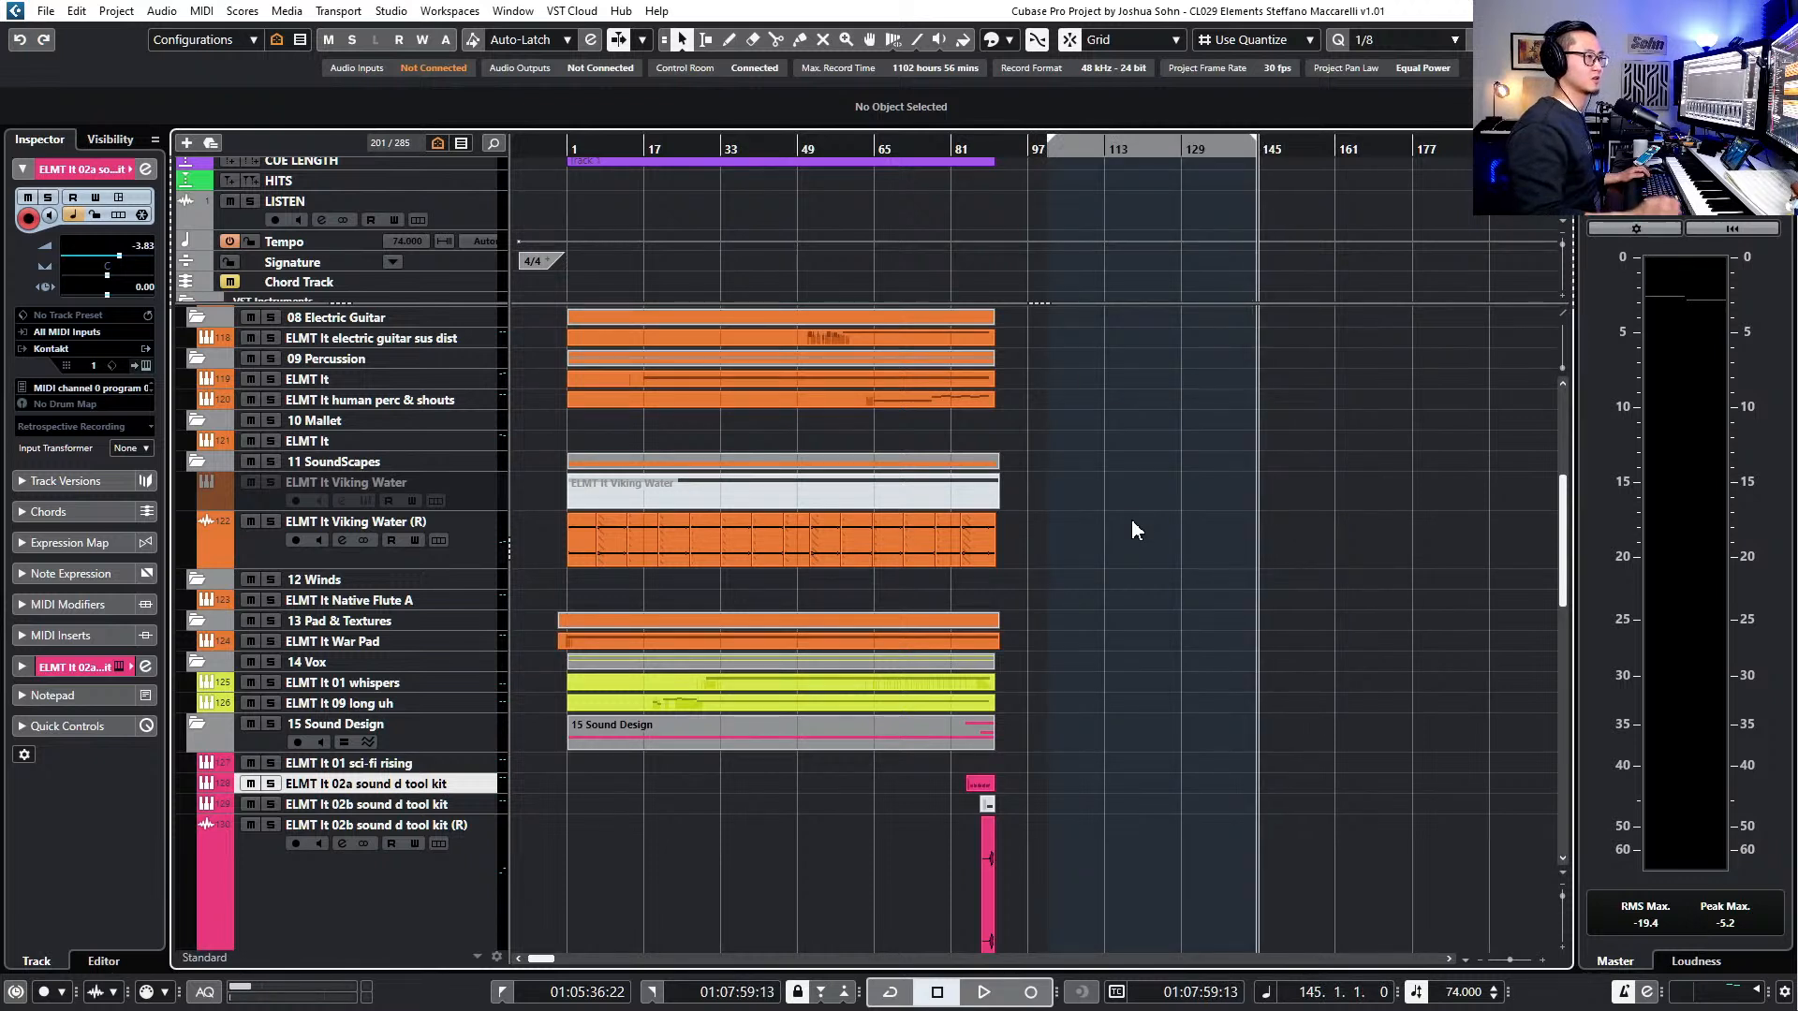
key(h)
key(h)
scroll(1125, 513, right, 1)
key(KP_Add)
key(ctrl+KP_2)
key(KP_1)
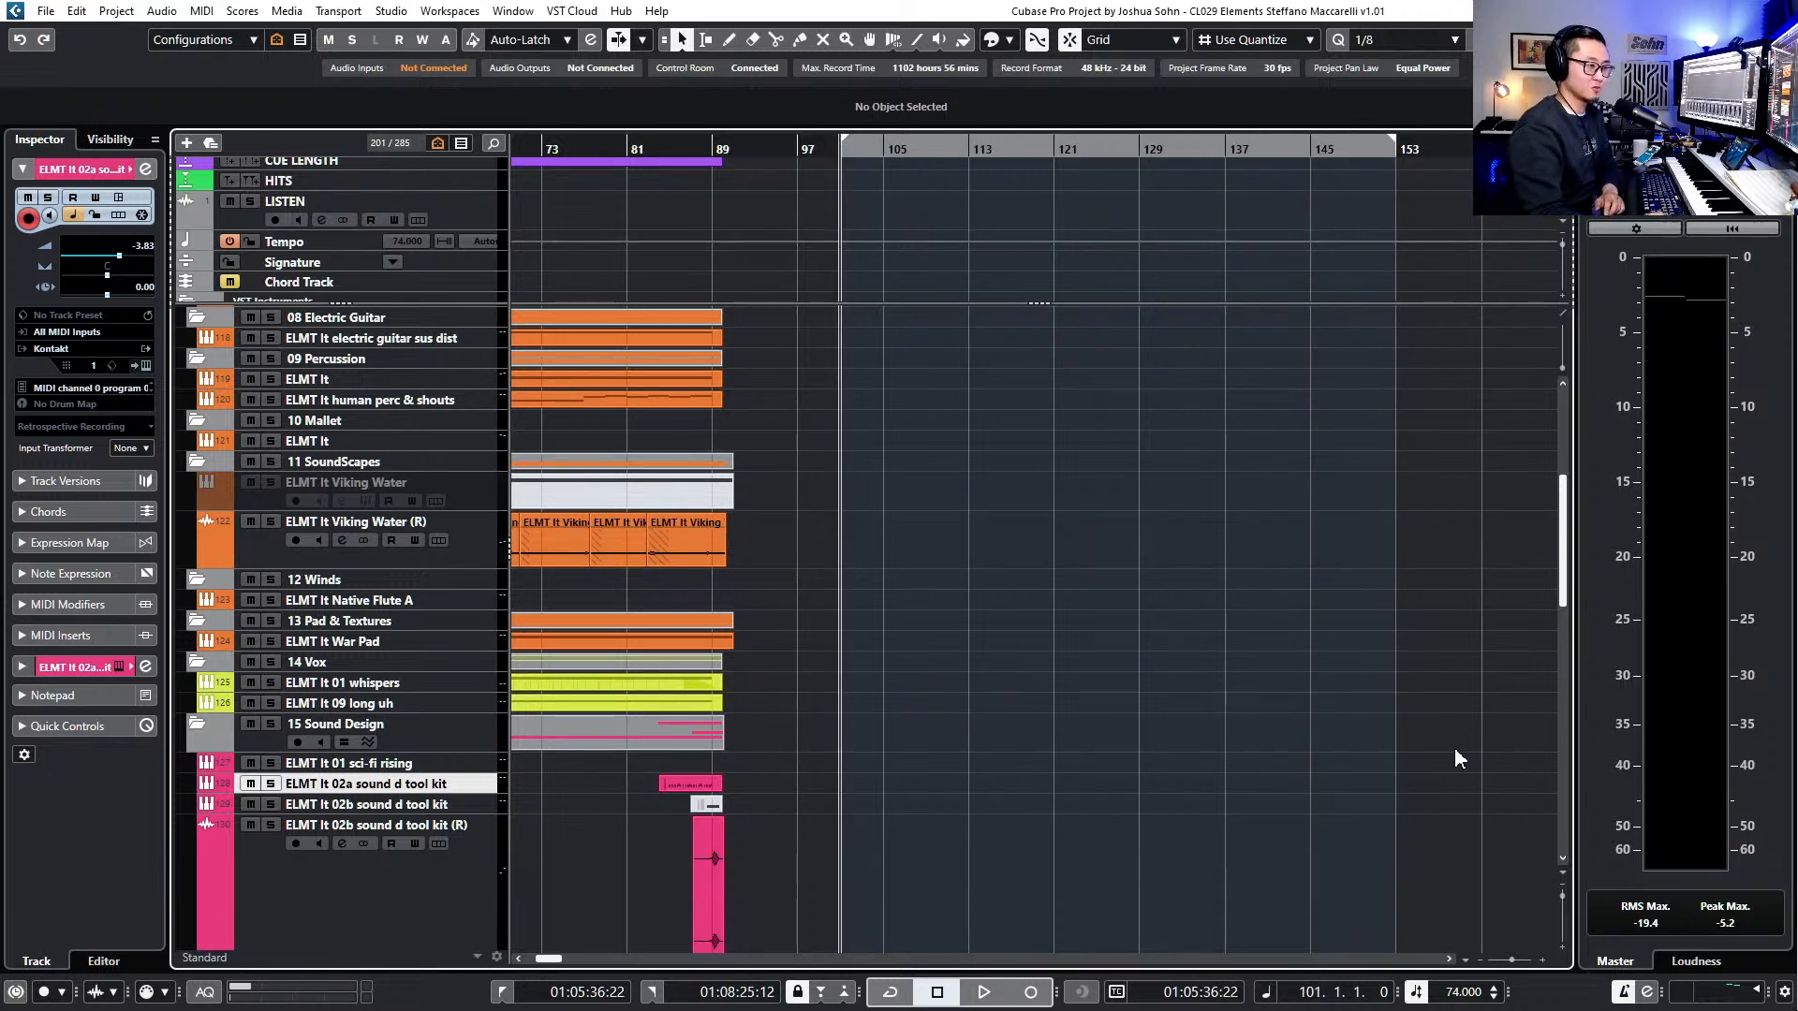
- Try a project tempo of 100 BPM and undo the tempo change
click(1453, 994)
text(100)
key(Return)
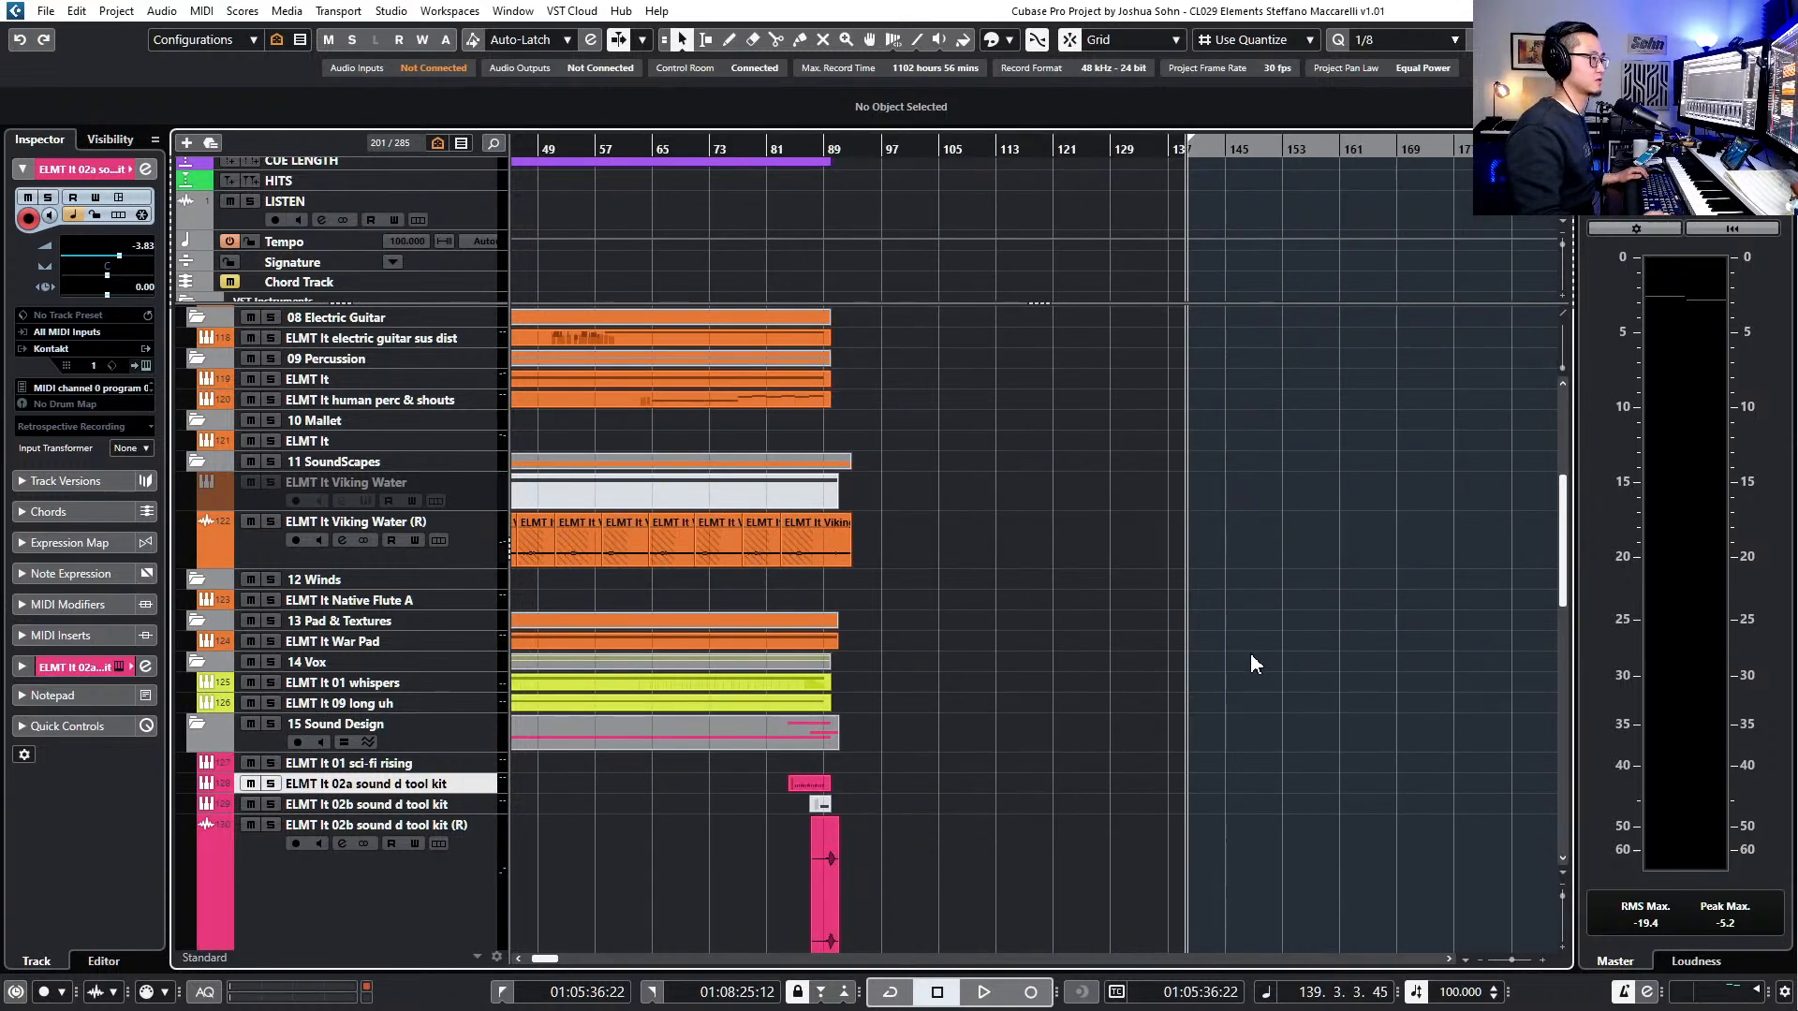
key(ctrl+z)
- Add a tempo point at bar 101 on the Tempo track and set its value to 110 BPM
scroll(846, 241, up, 1)
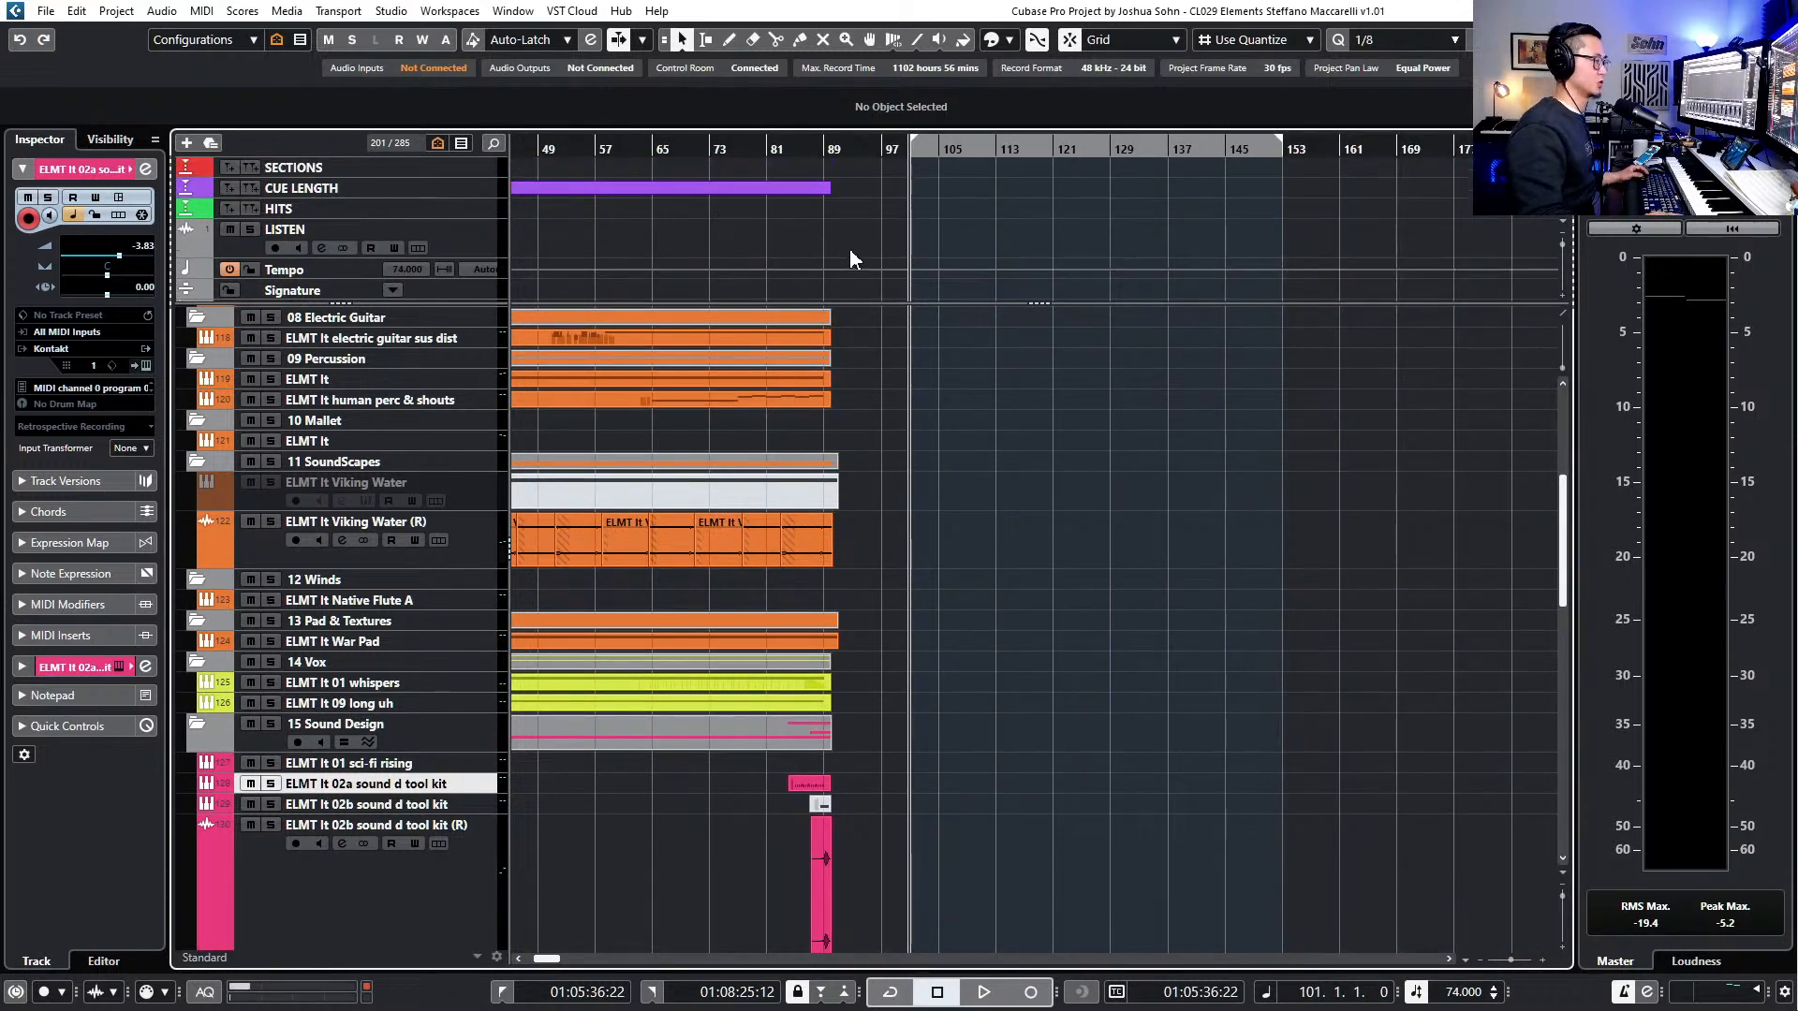
click(908, 265)
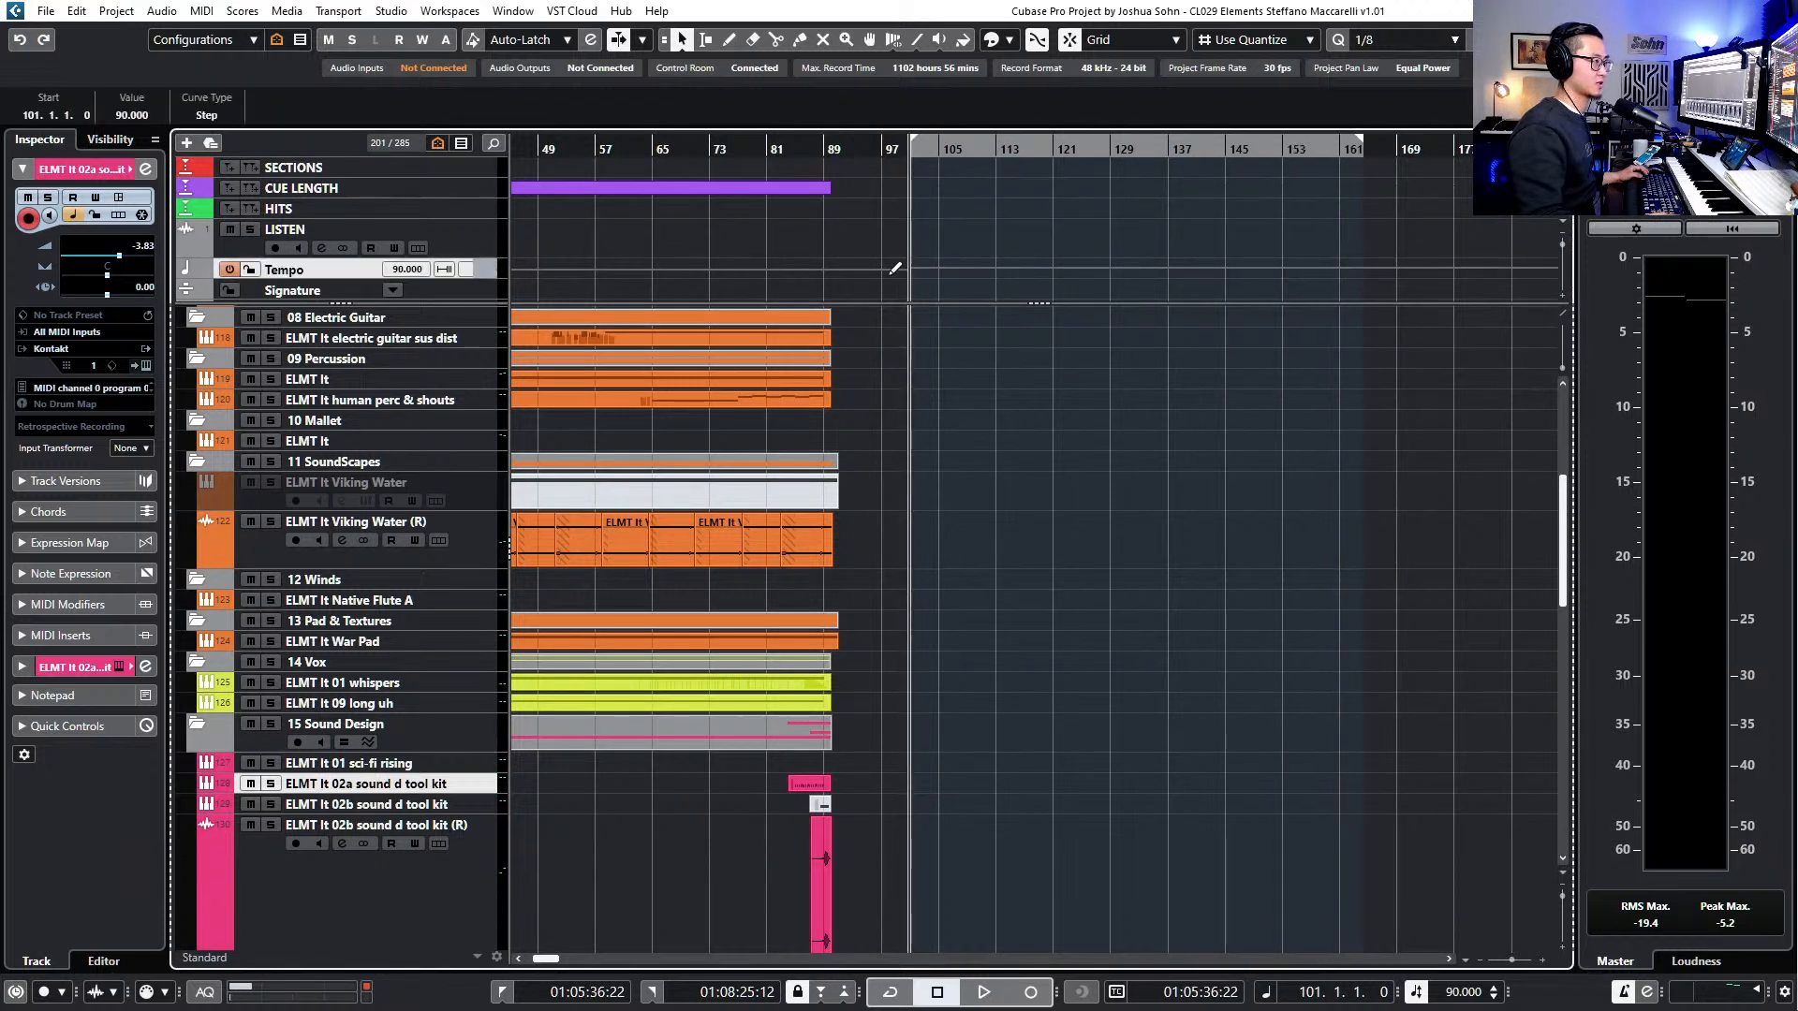
double_click(119, 116)
text(11)
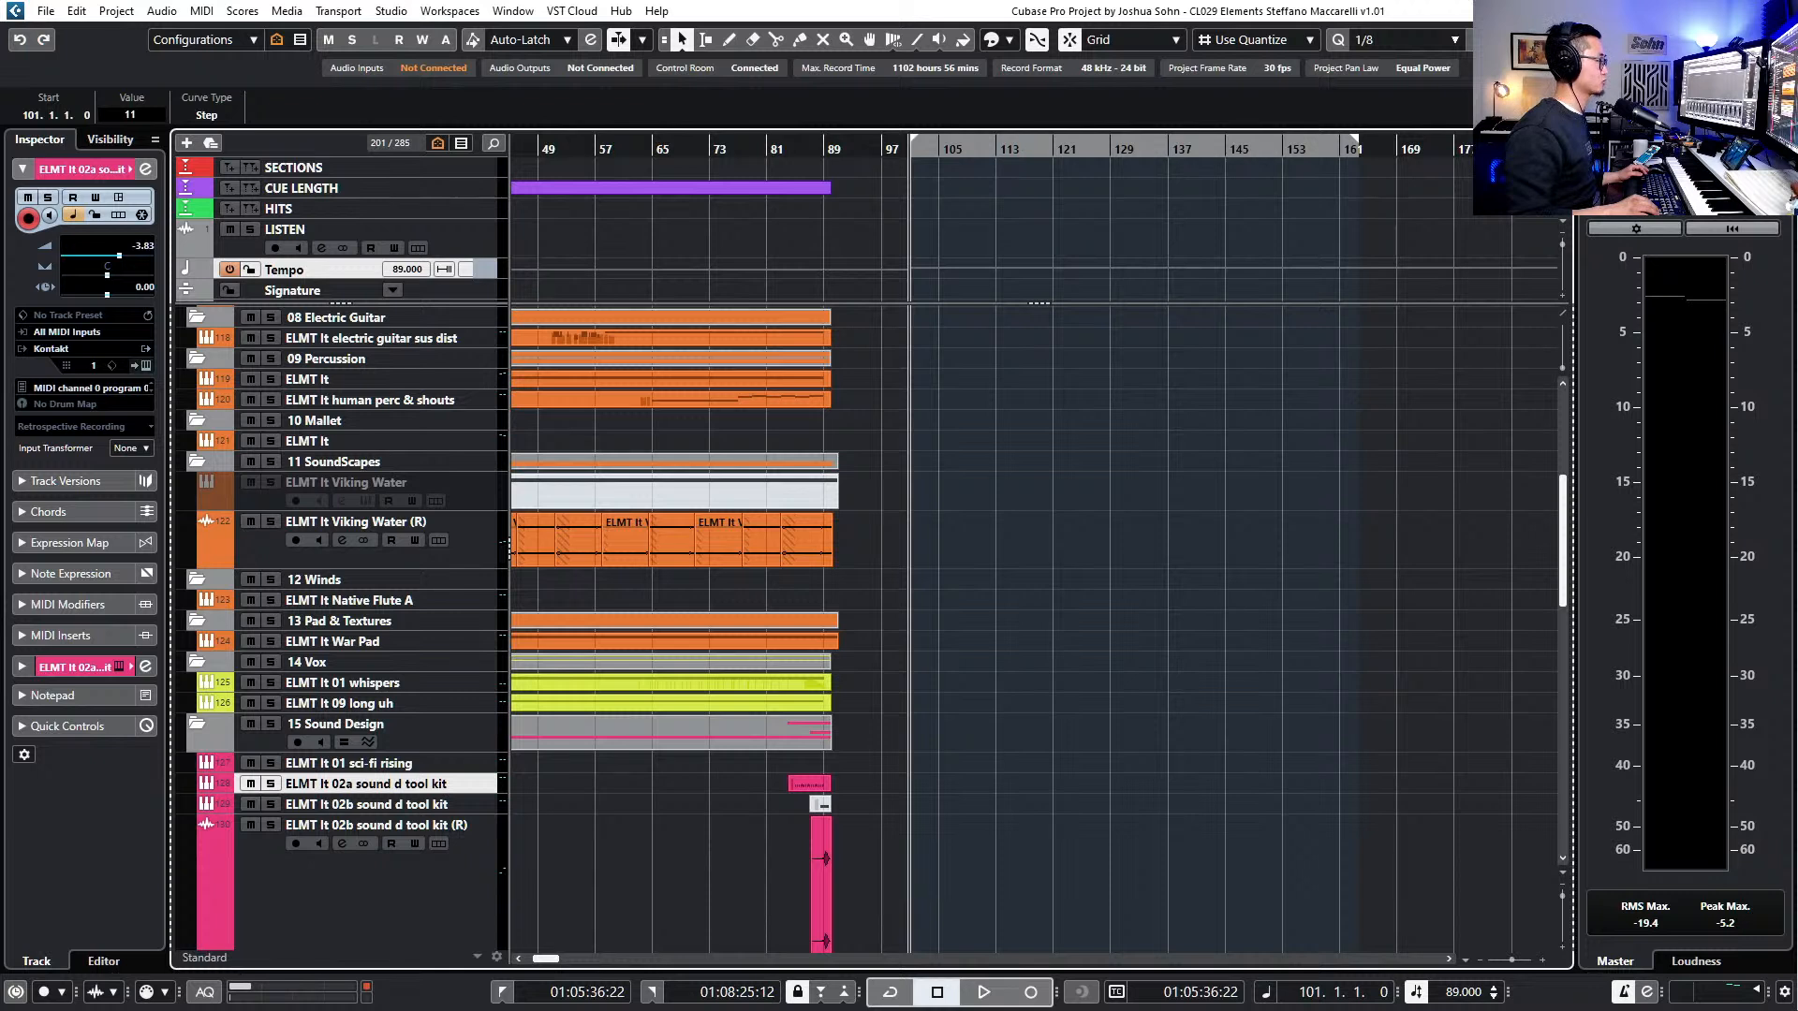
text(0)
key(Return)
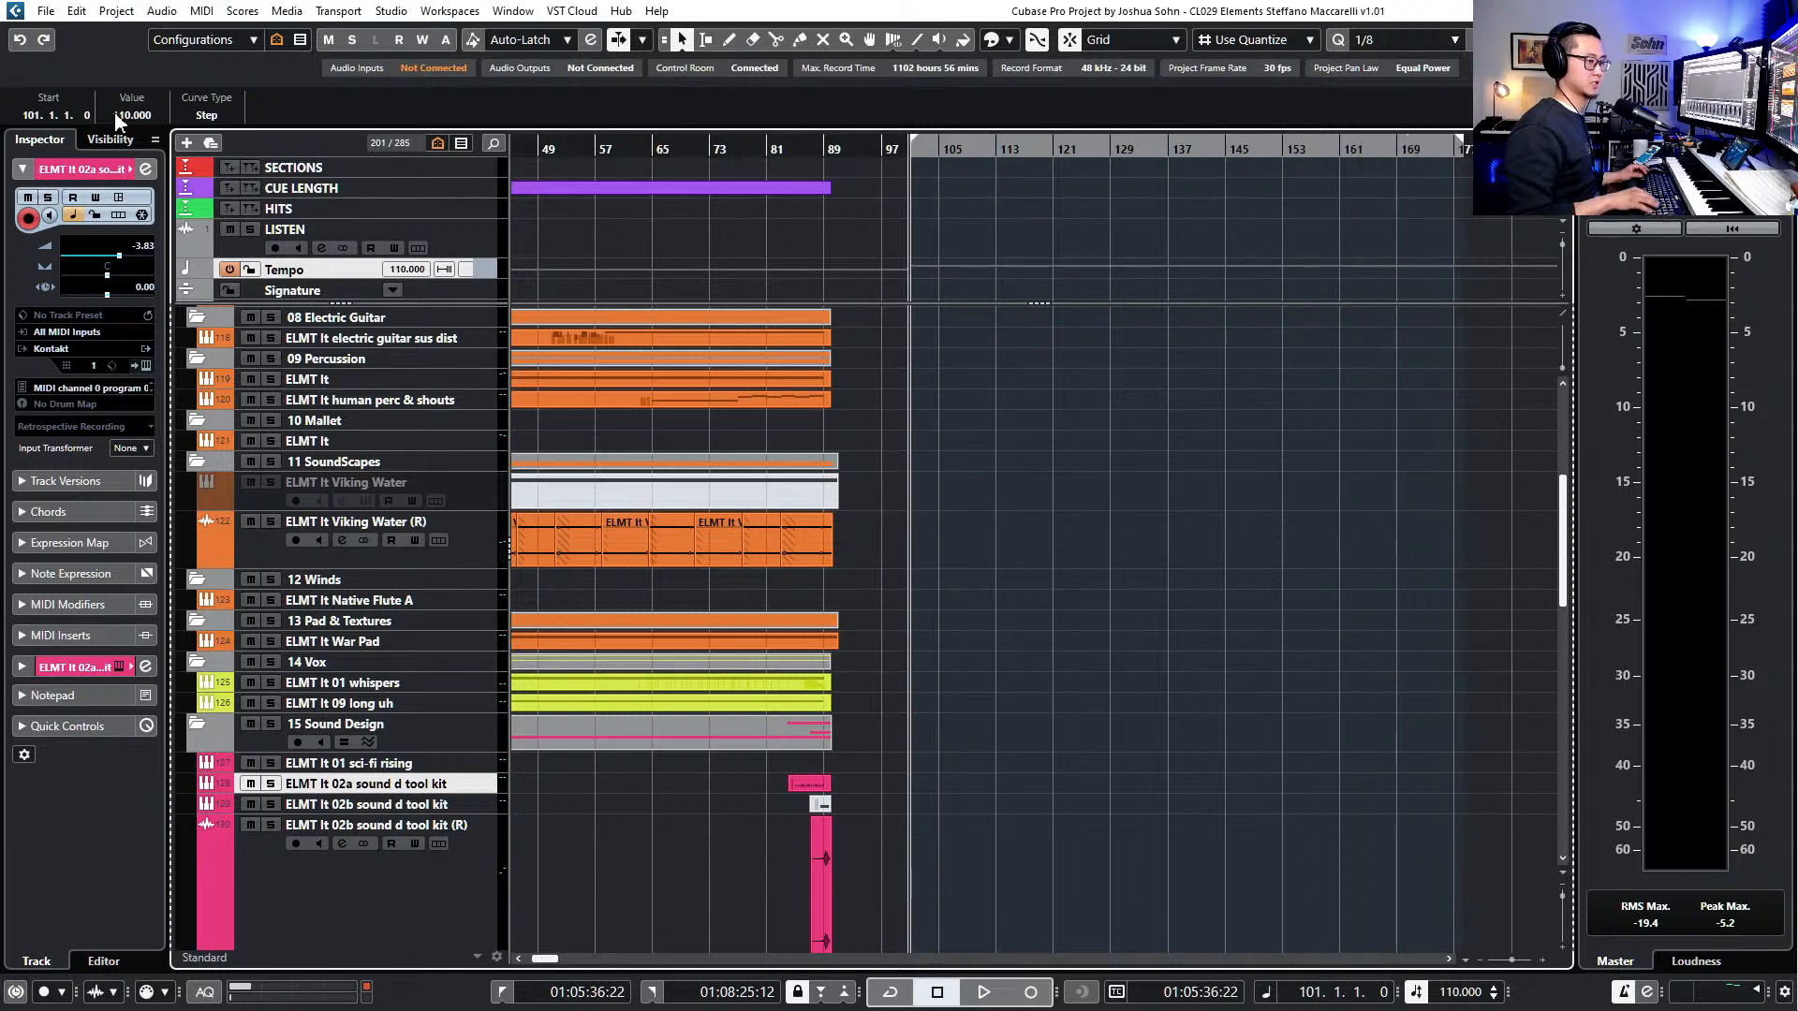
- Set the grid quantize to 1/1, nudge the 110 BPM tempo point back to bar 99 and set the left locator at bar 101
scroll(991, 229, up, 4)
drag(965, 235, 820, 284)
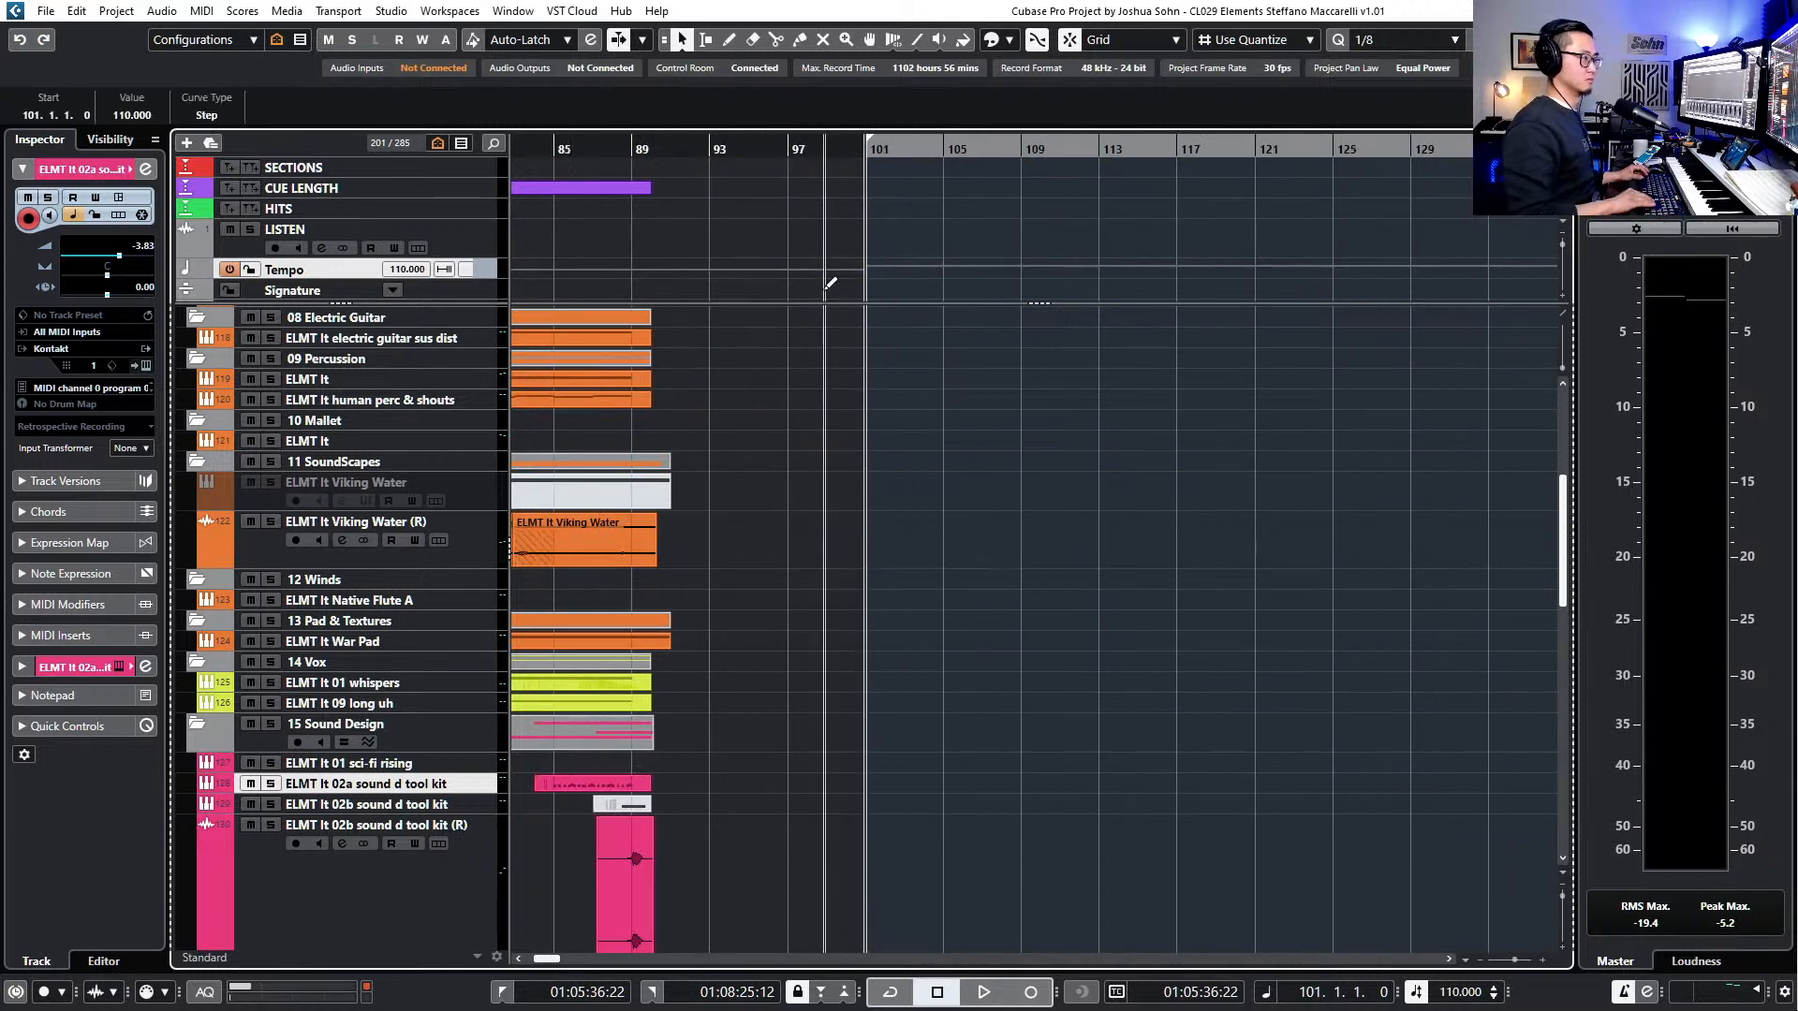
key(alt+1)
key(ctrl+Left)
key(ctrl+Left)
key(KP_Subtract)
key(KP_Subtract)
key(KP_Add)
key(KP_Add)
key(ctrl+KP_1)
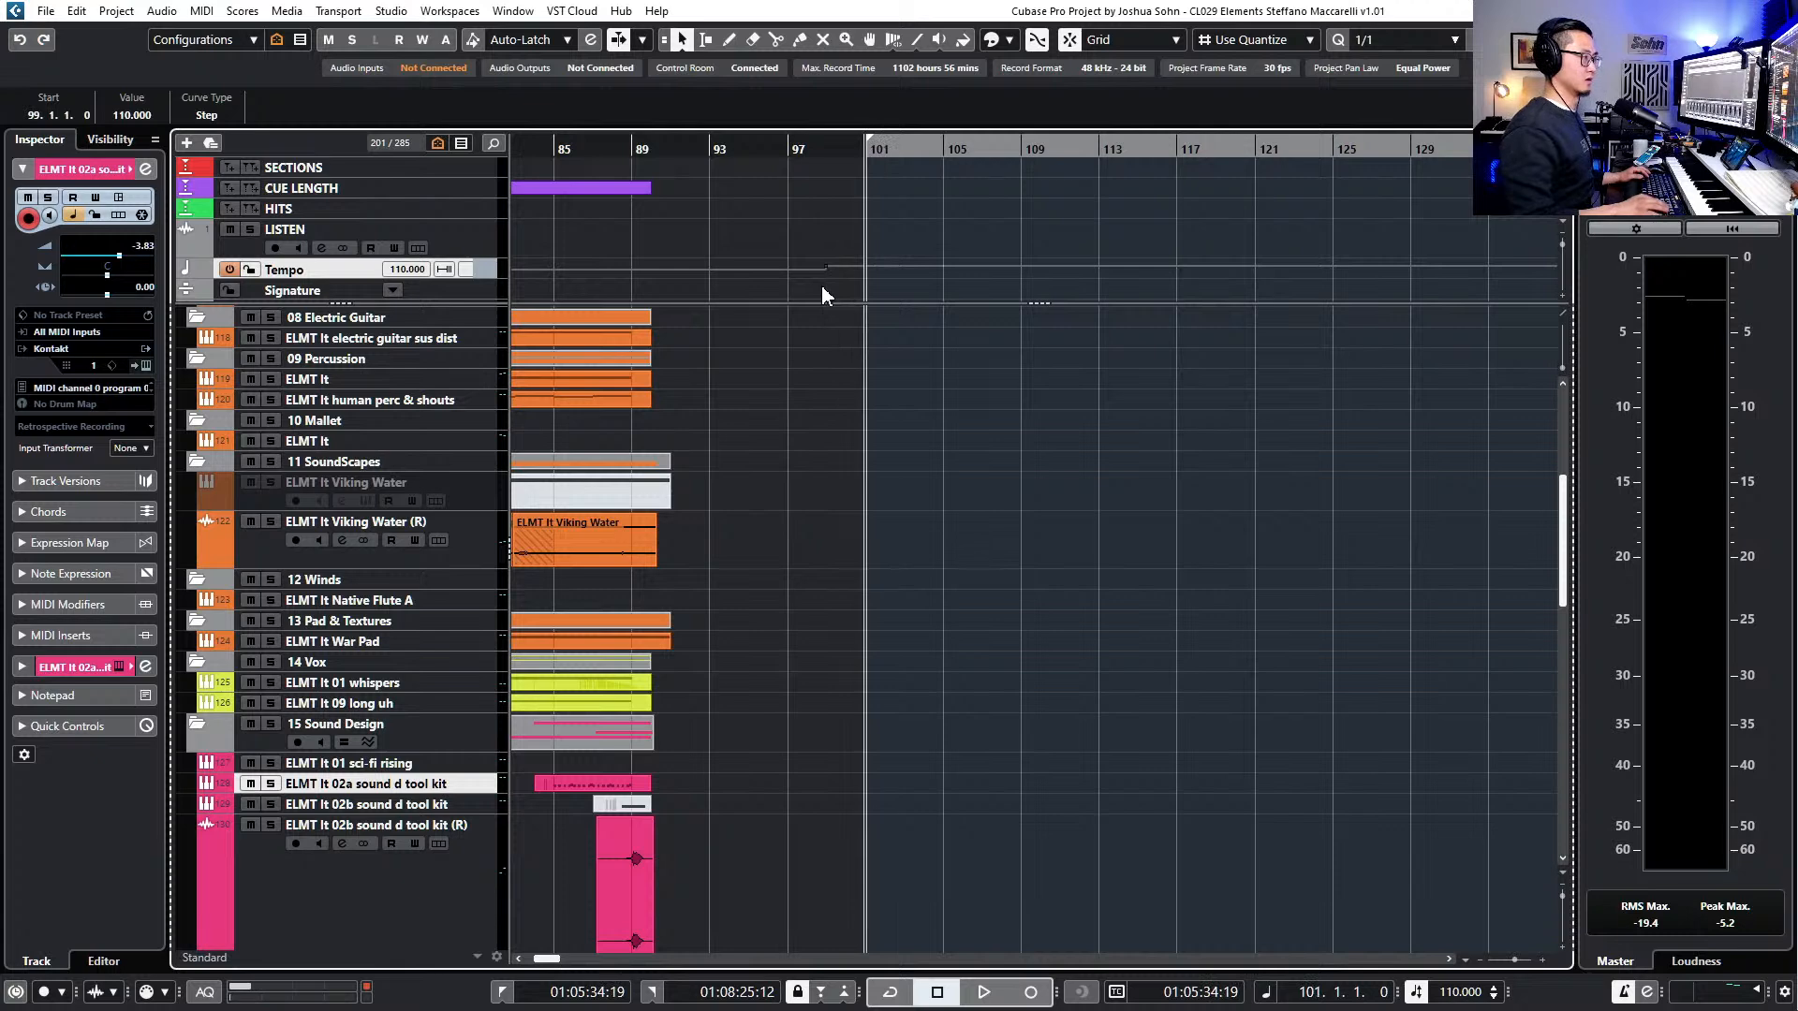
- Add a cycle marker between the locators on the CUE LENGTH track and give it the description Track 2
scroll(783, 253, down, 2)
click(250, 189)
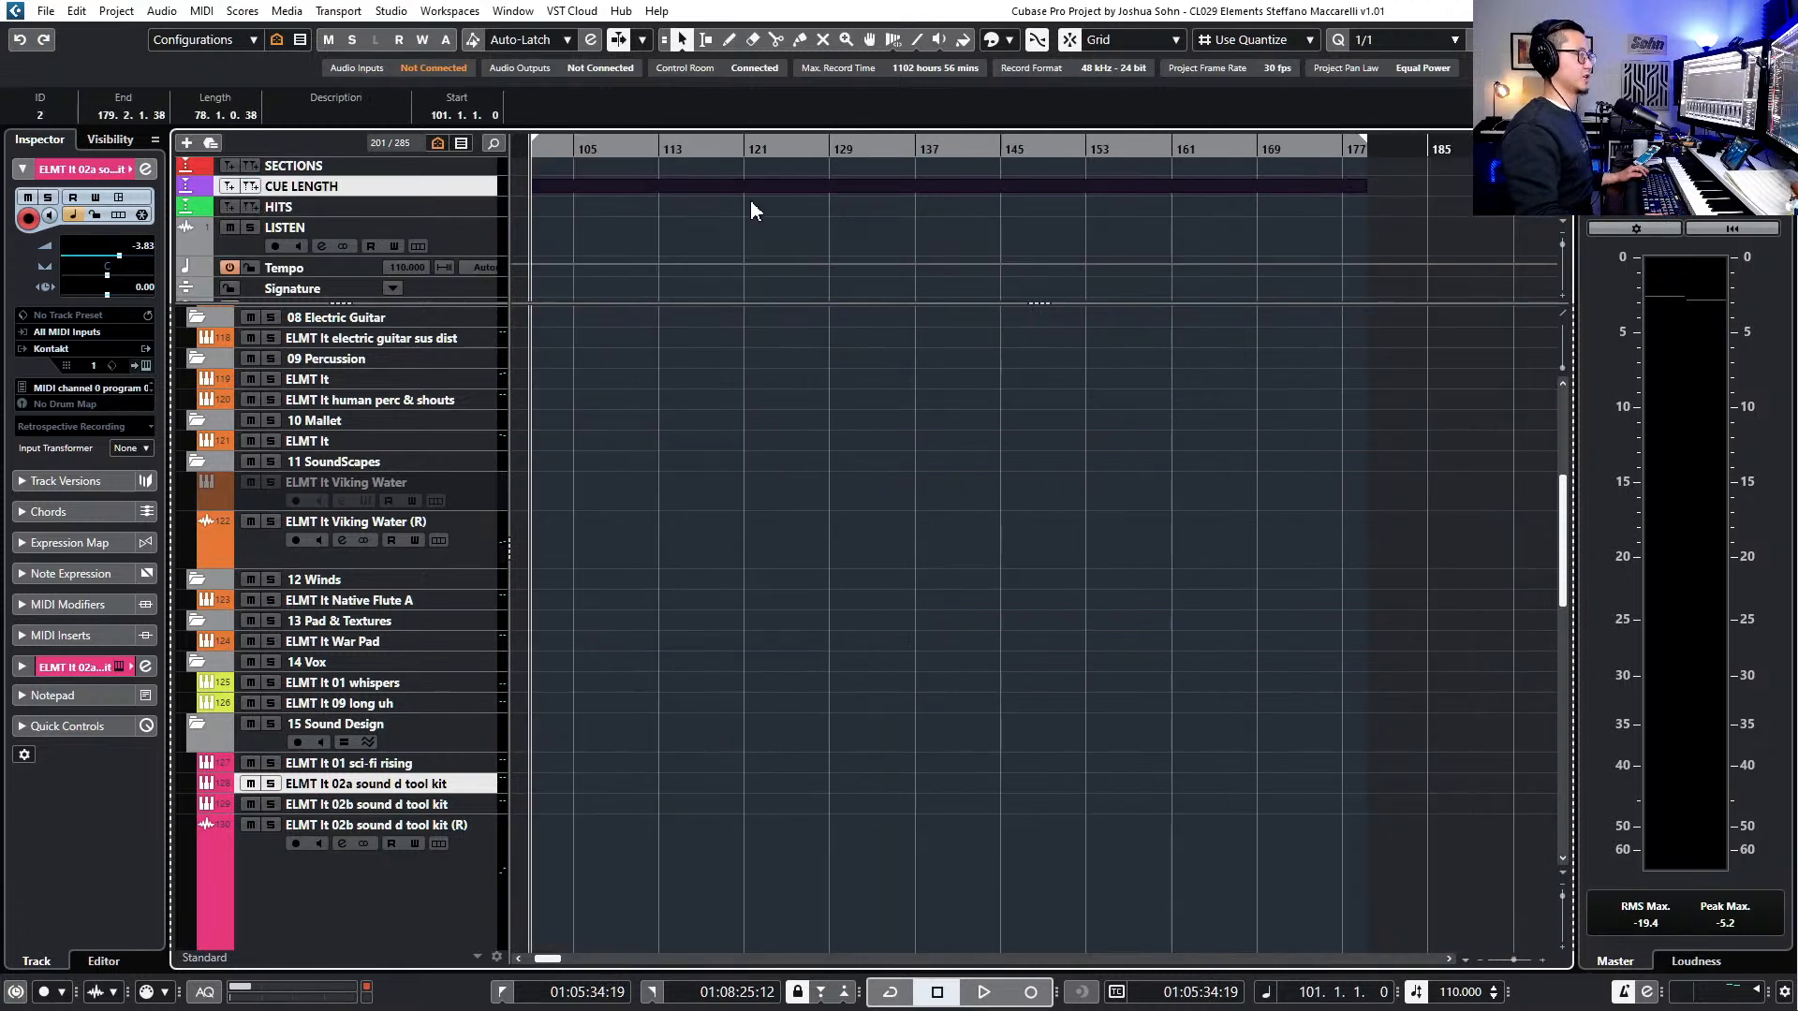
click(323, 114)
text(Track 2)
key(Return)
scroll(656, 374, down, 2)
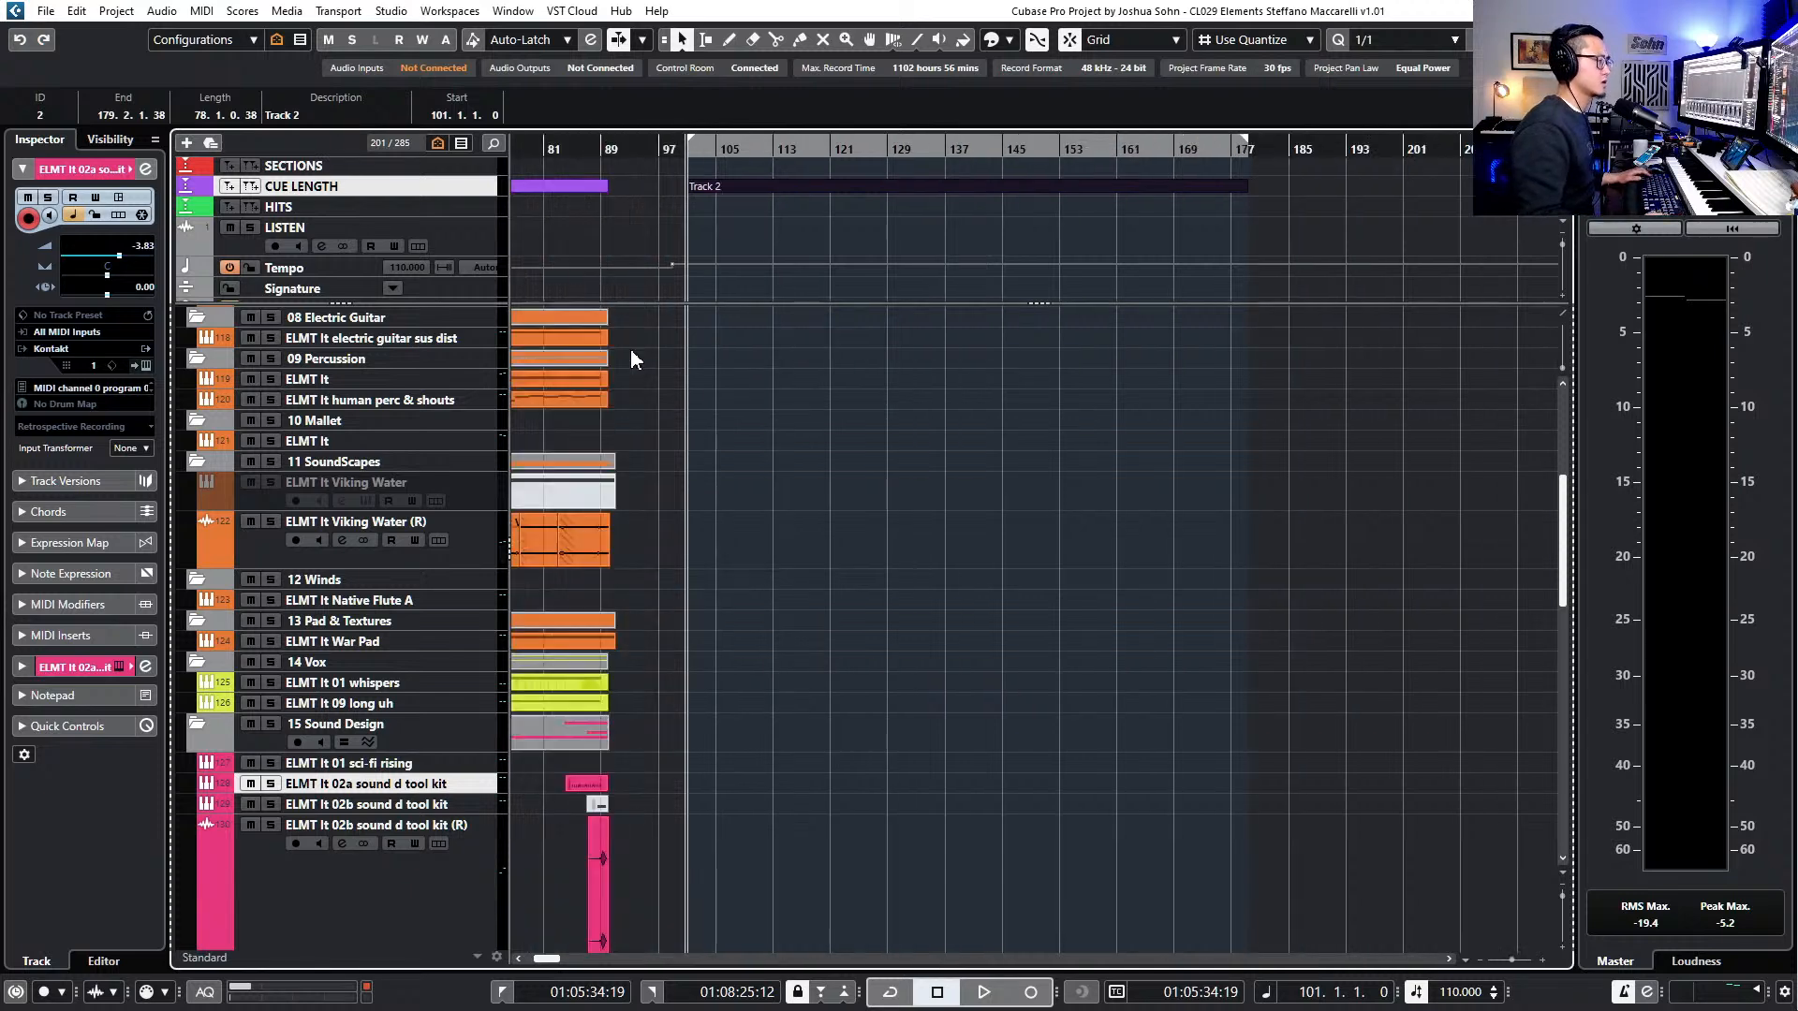
- Review the Elements instrument tracks for sounds to start Track 2, checking ELMT lt 01 bow and selecting ELMT lt 38 Bass 03
scroll(497, 571, up, 5)
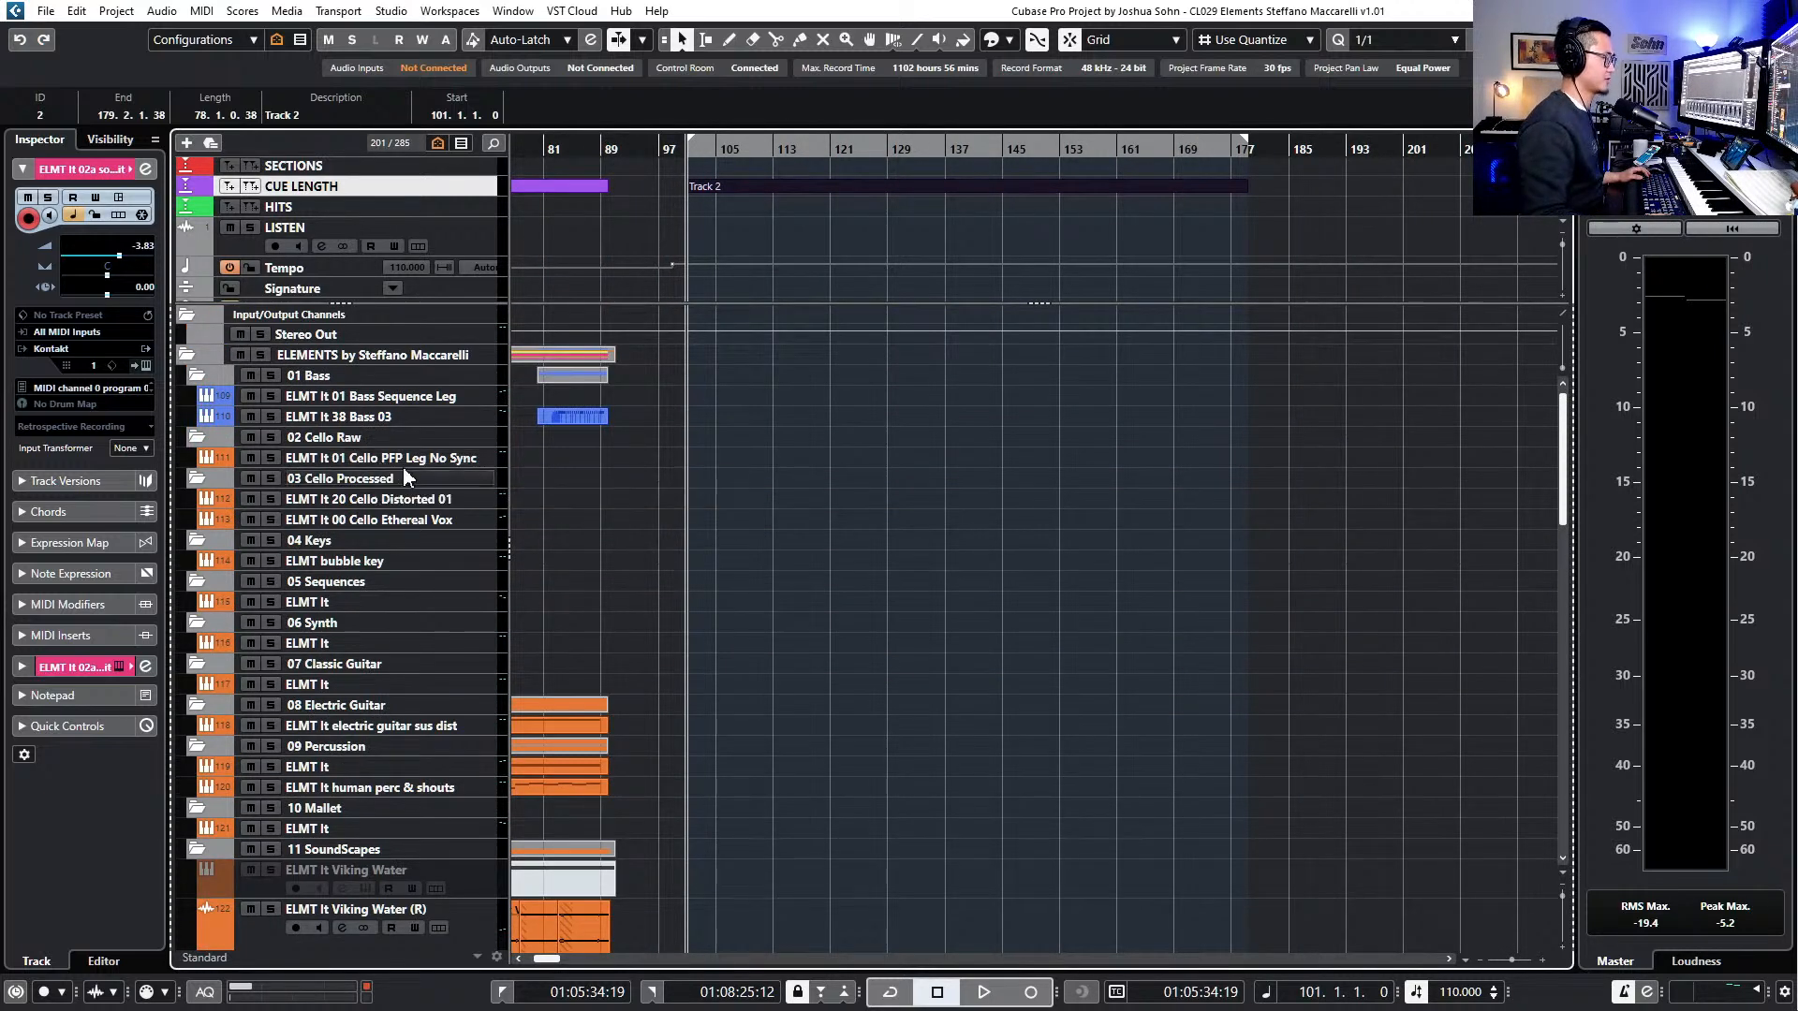
scroll(598, 485, left, 3)
scroll(597, 487, down, 2)
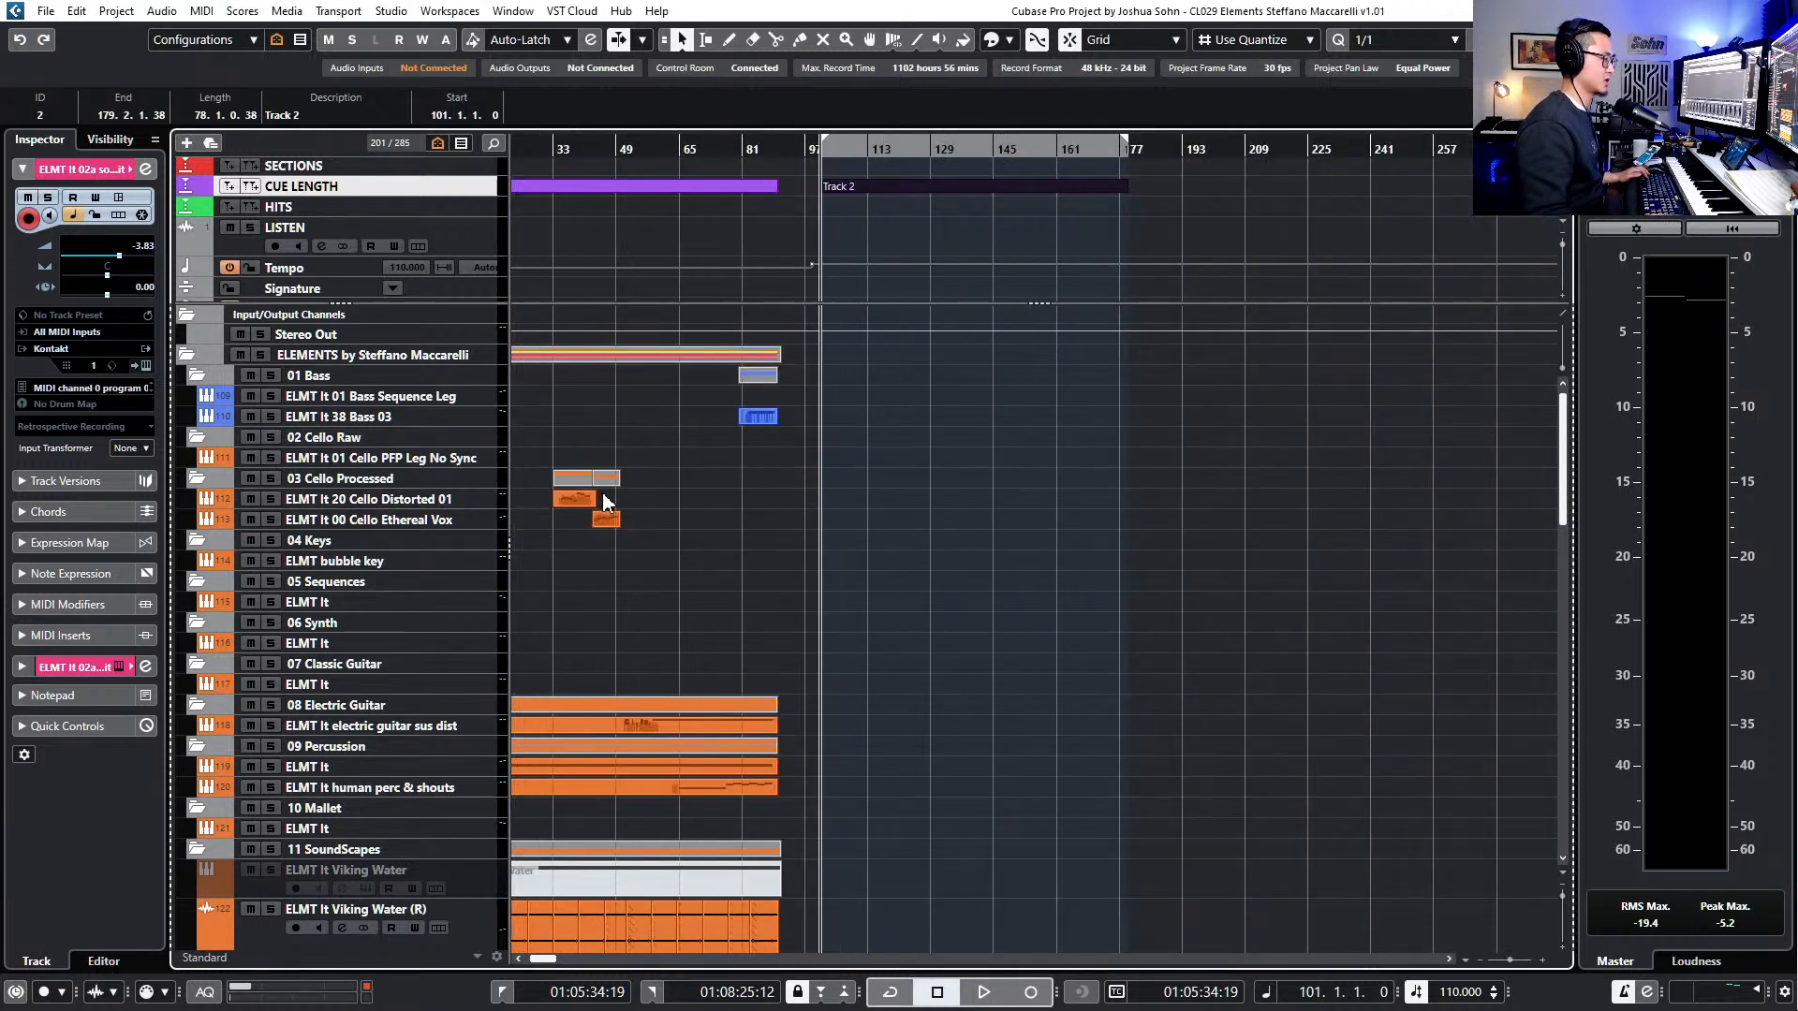
scroll(607, 500, left, 2)
click(429, 416)
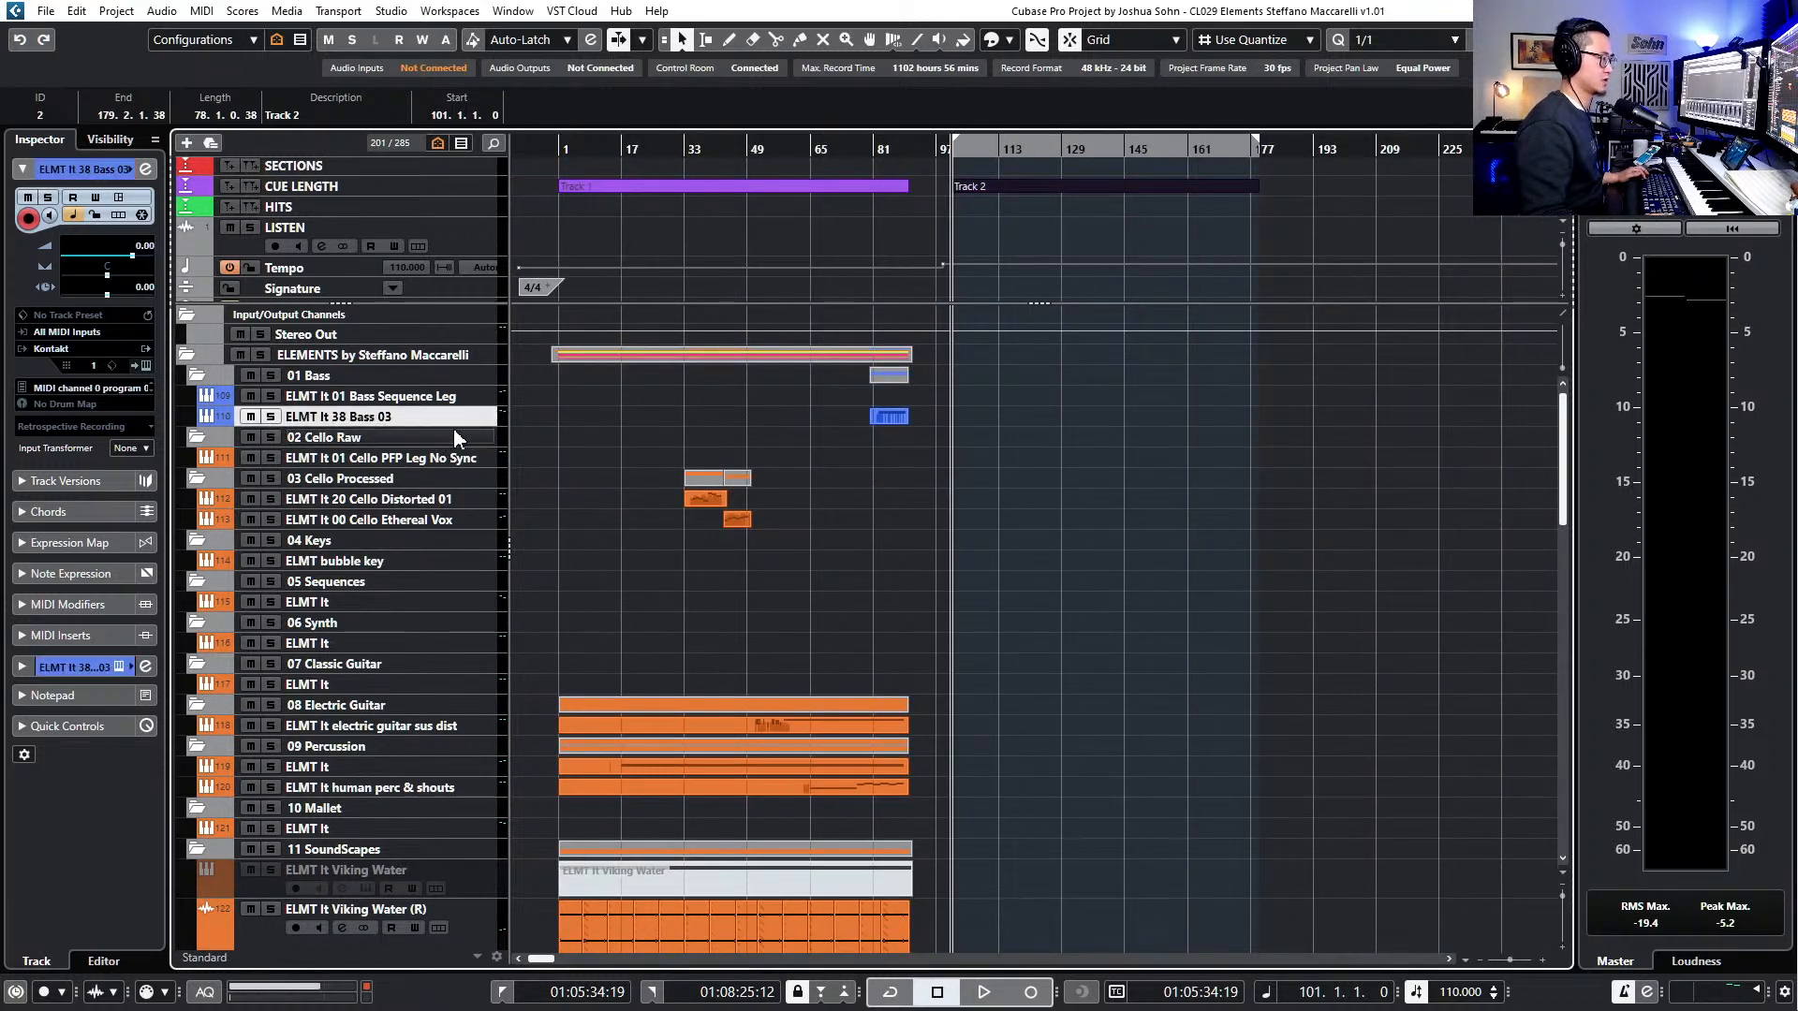
scroll(547, 477, down, 4)
scroll(571, 506, down, 10)
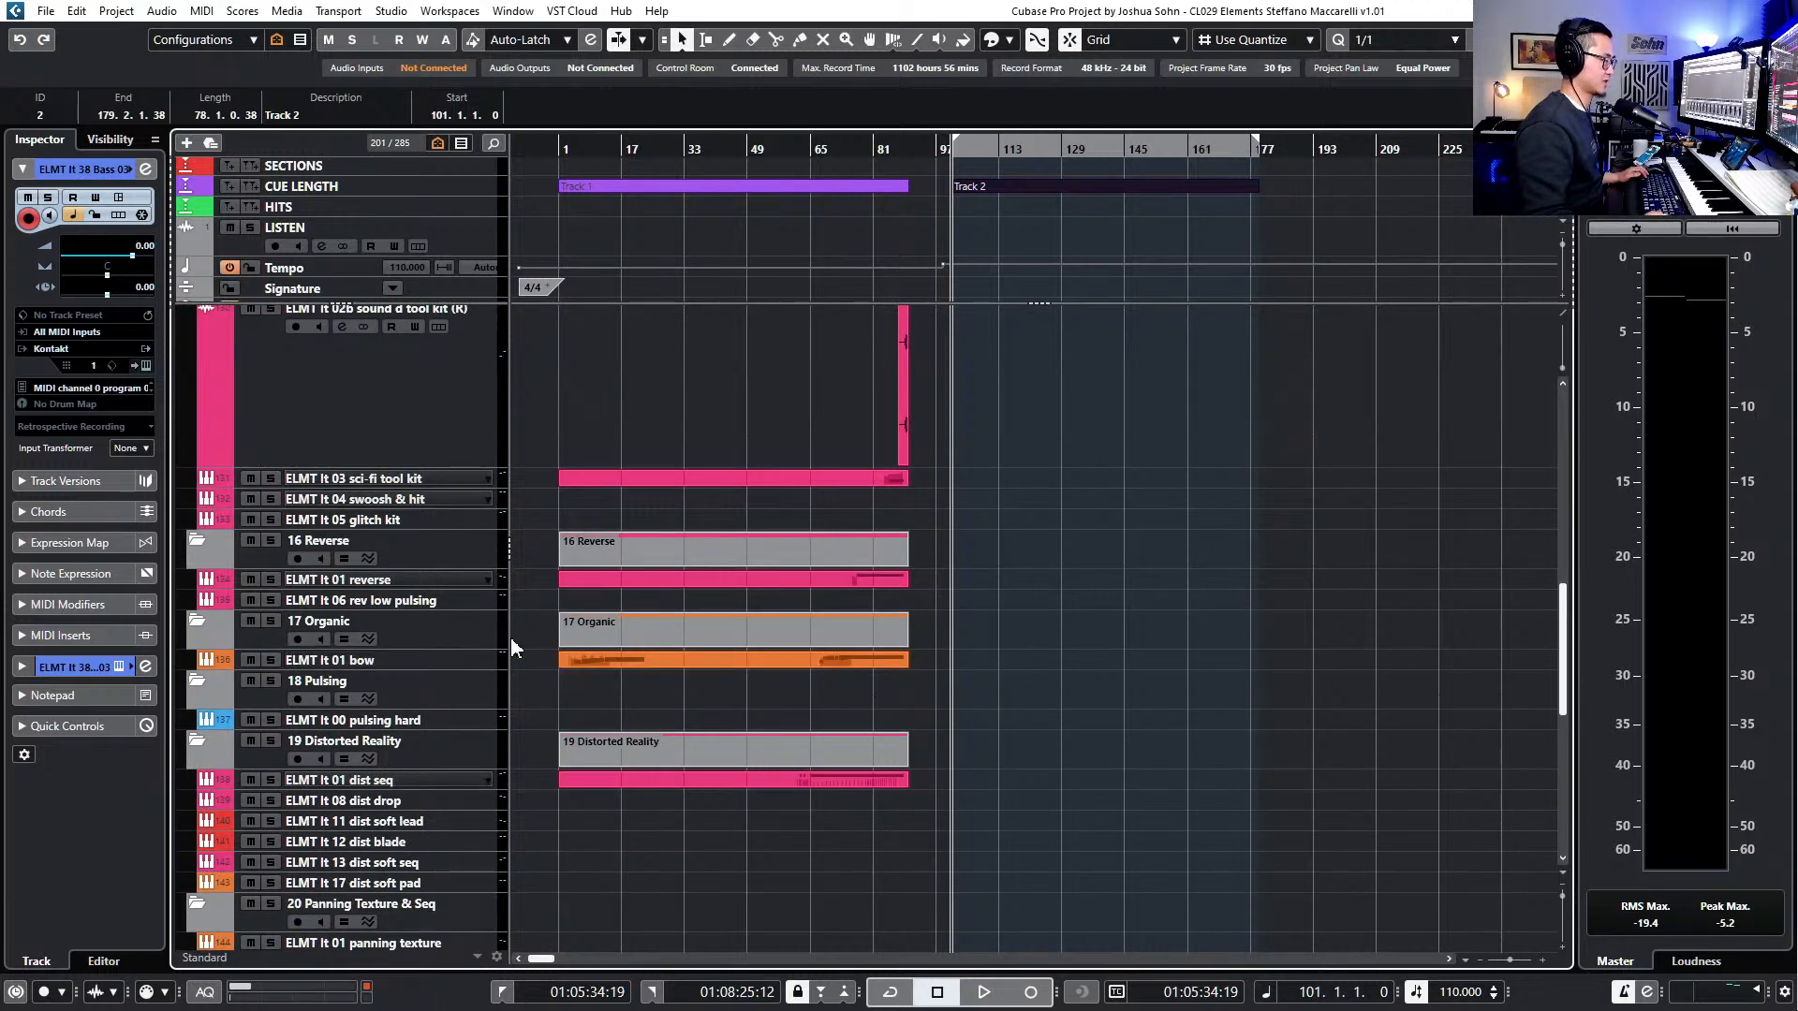
click(421, 667)
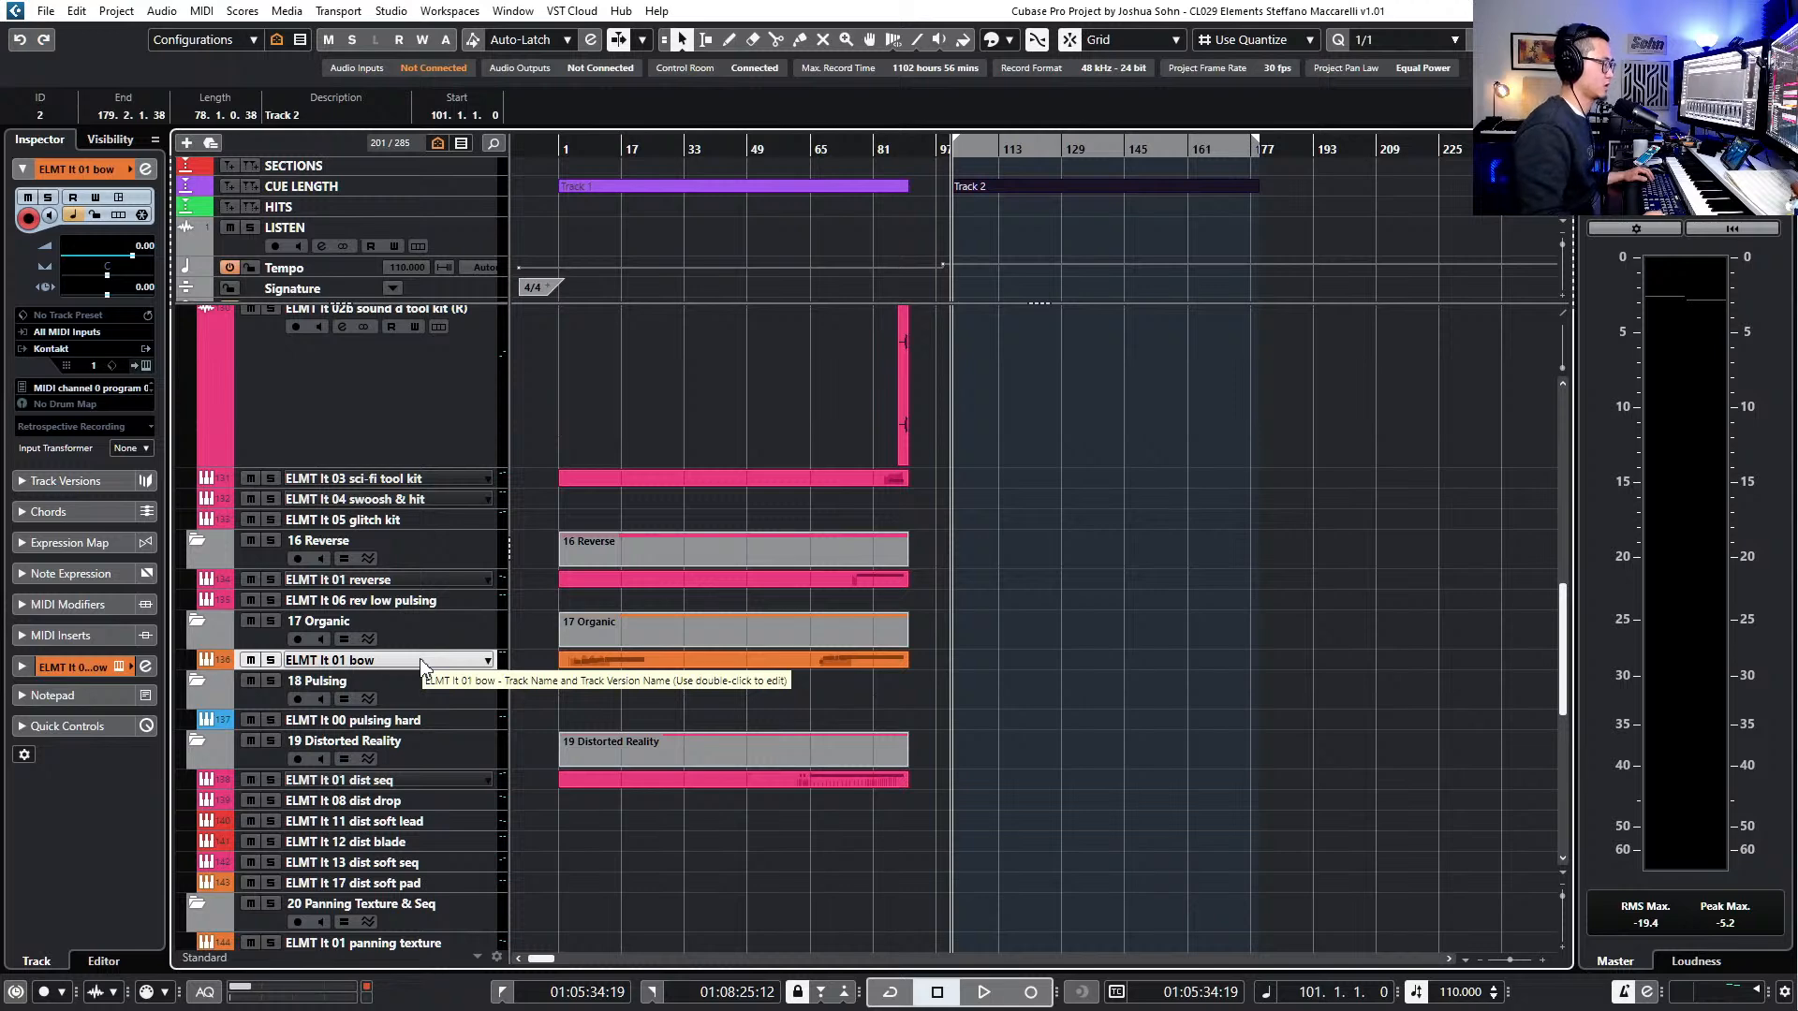
scroll(410, 690, up, 10)
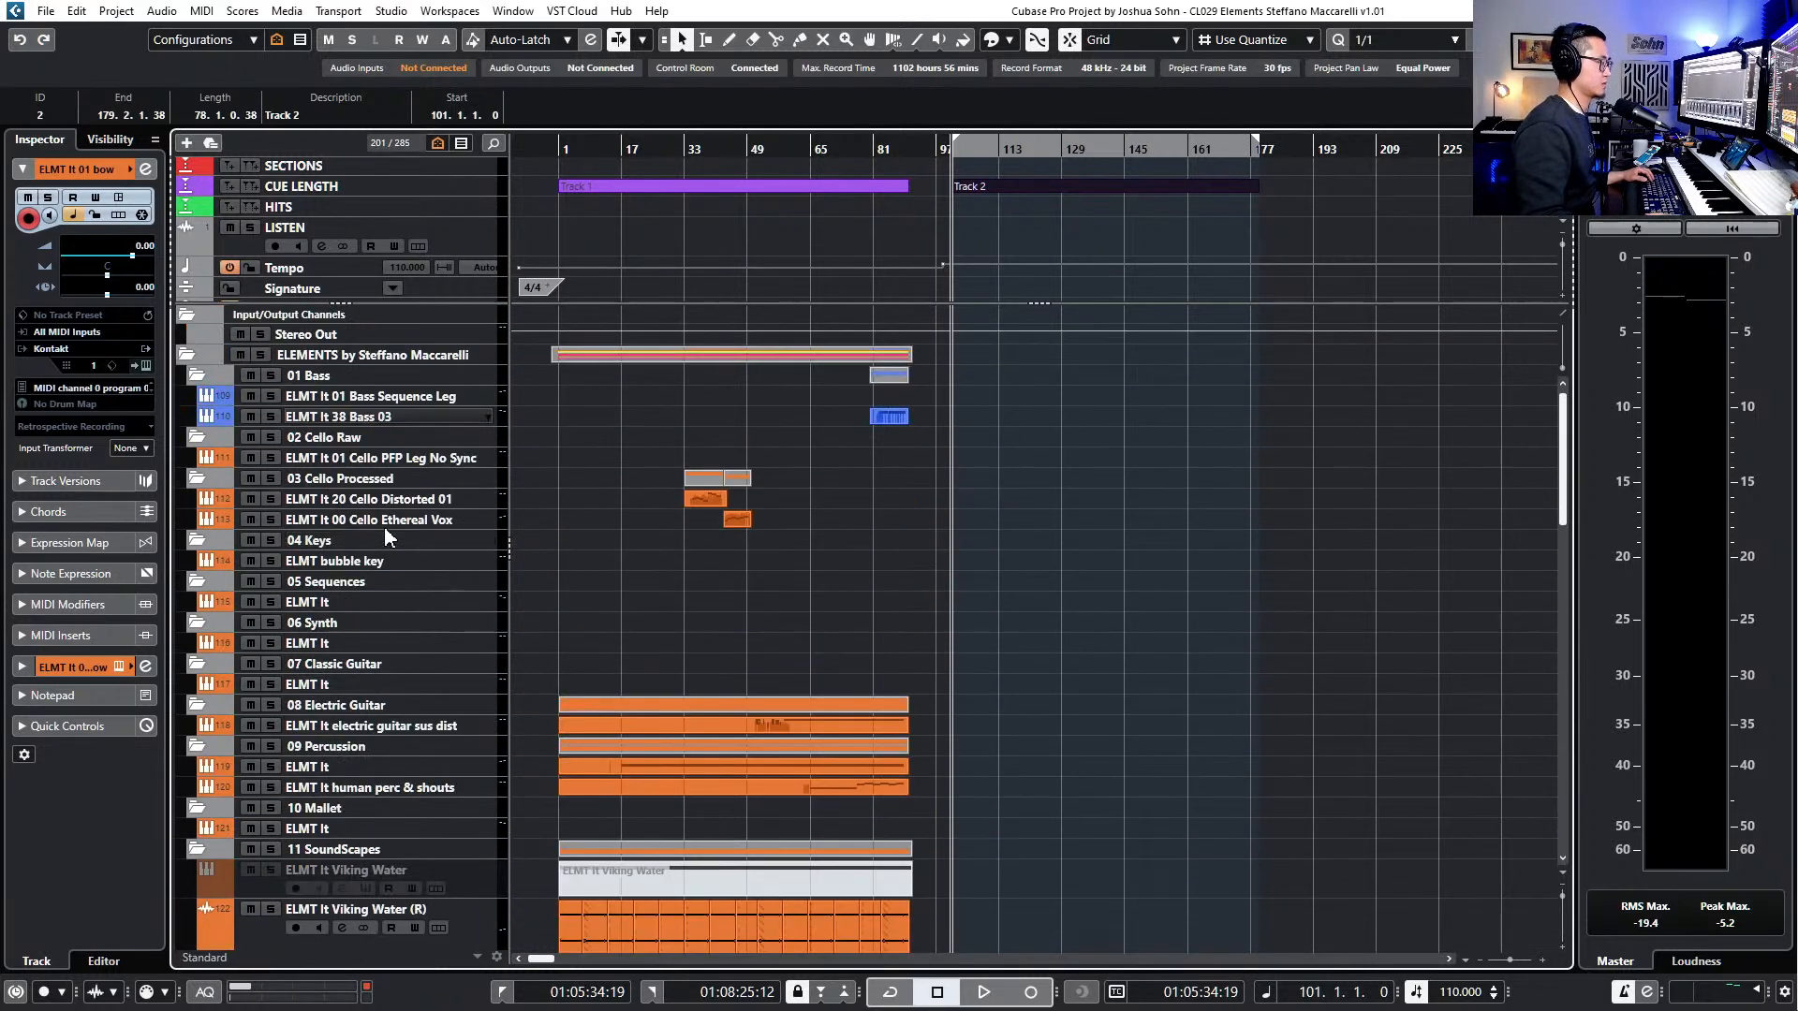
click(372, 420)
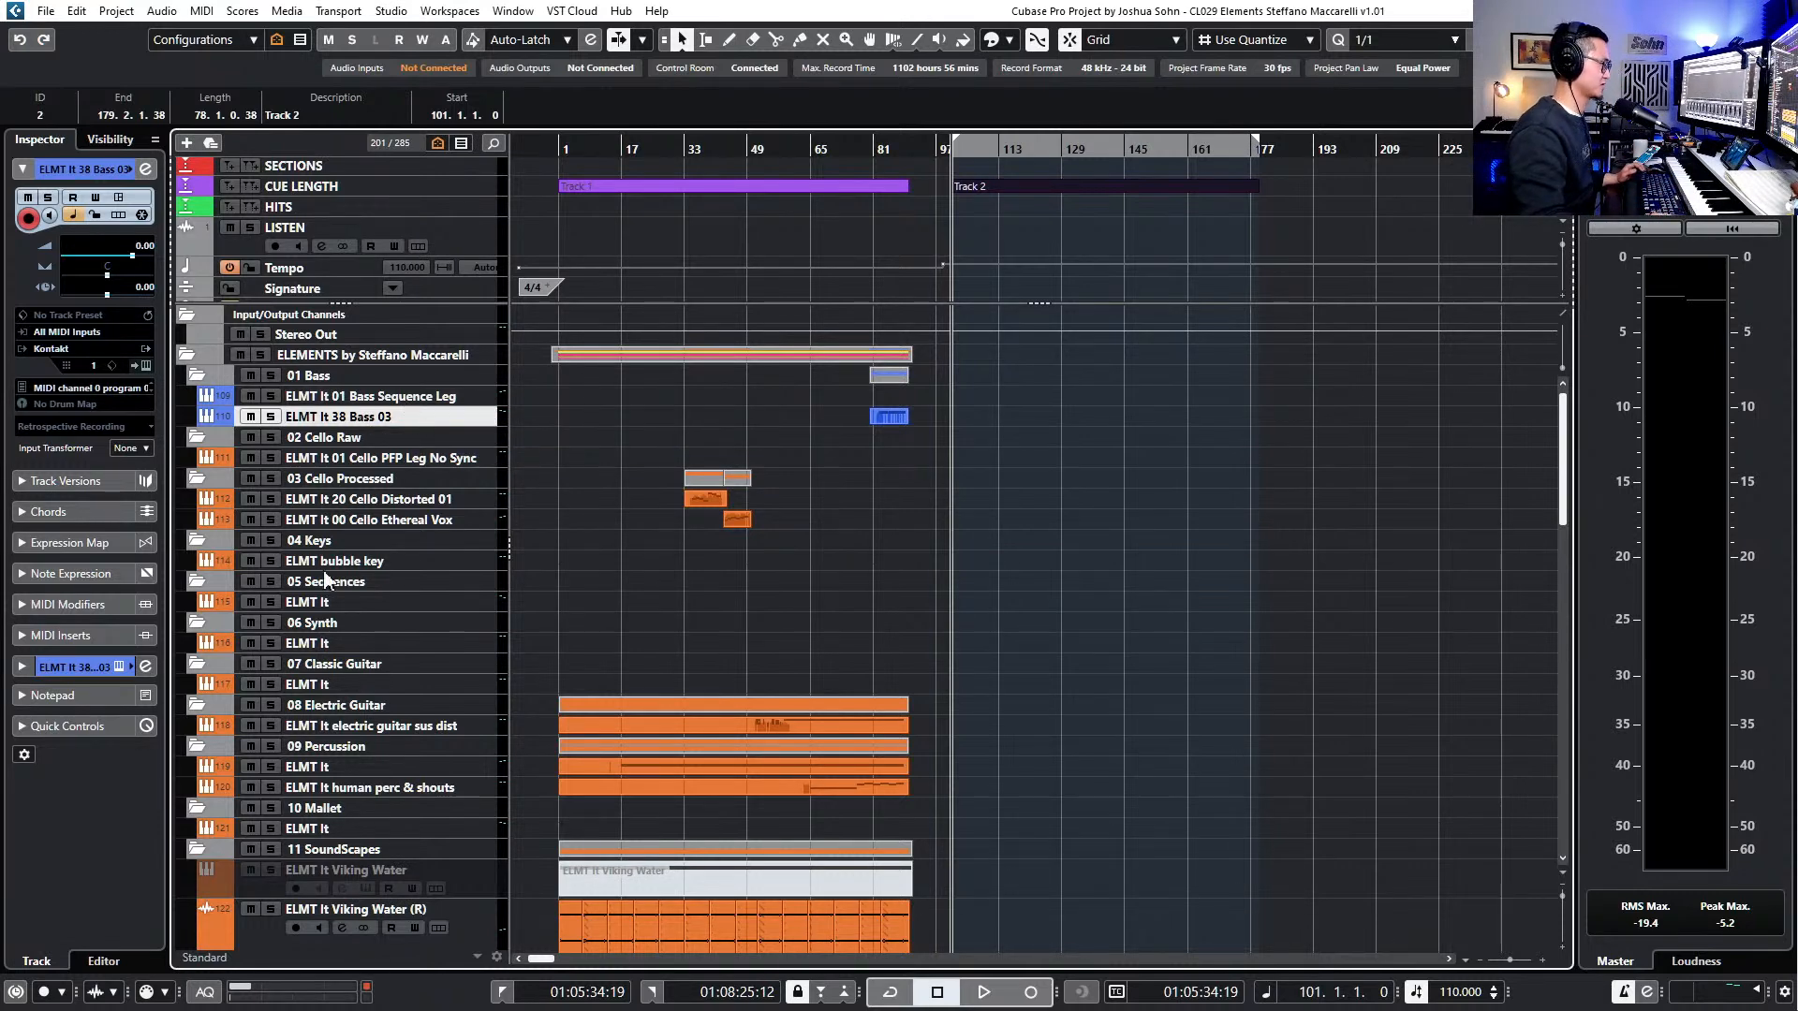
- Solo the ELMT lt electric guitar sus dist track and play its part from bar 51 to listen to the sound
scroll(880, 796, down, 10)
scroll(882, 796, up, 12)
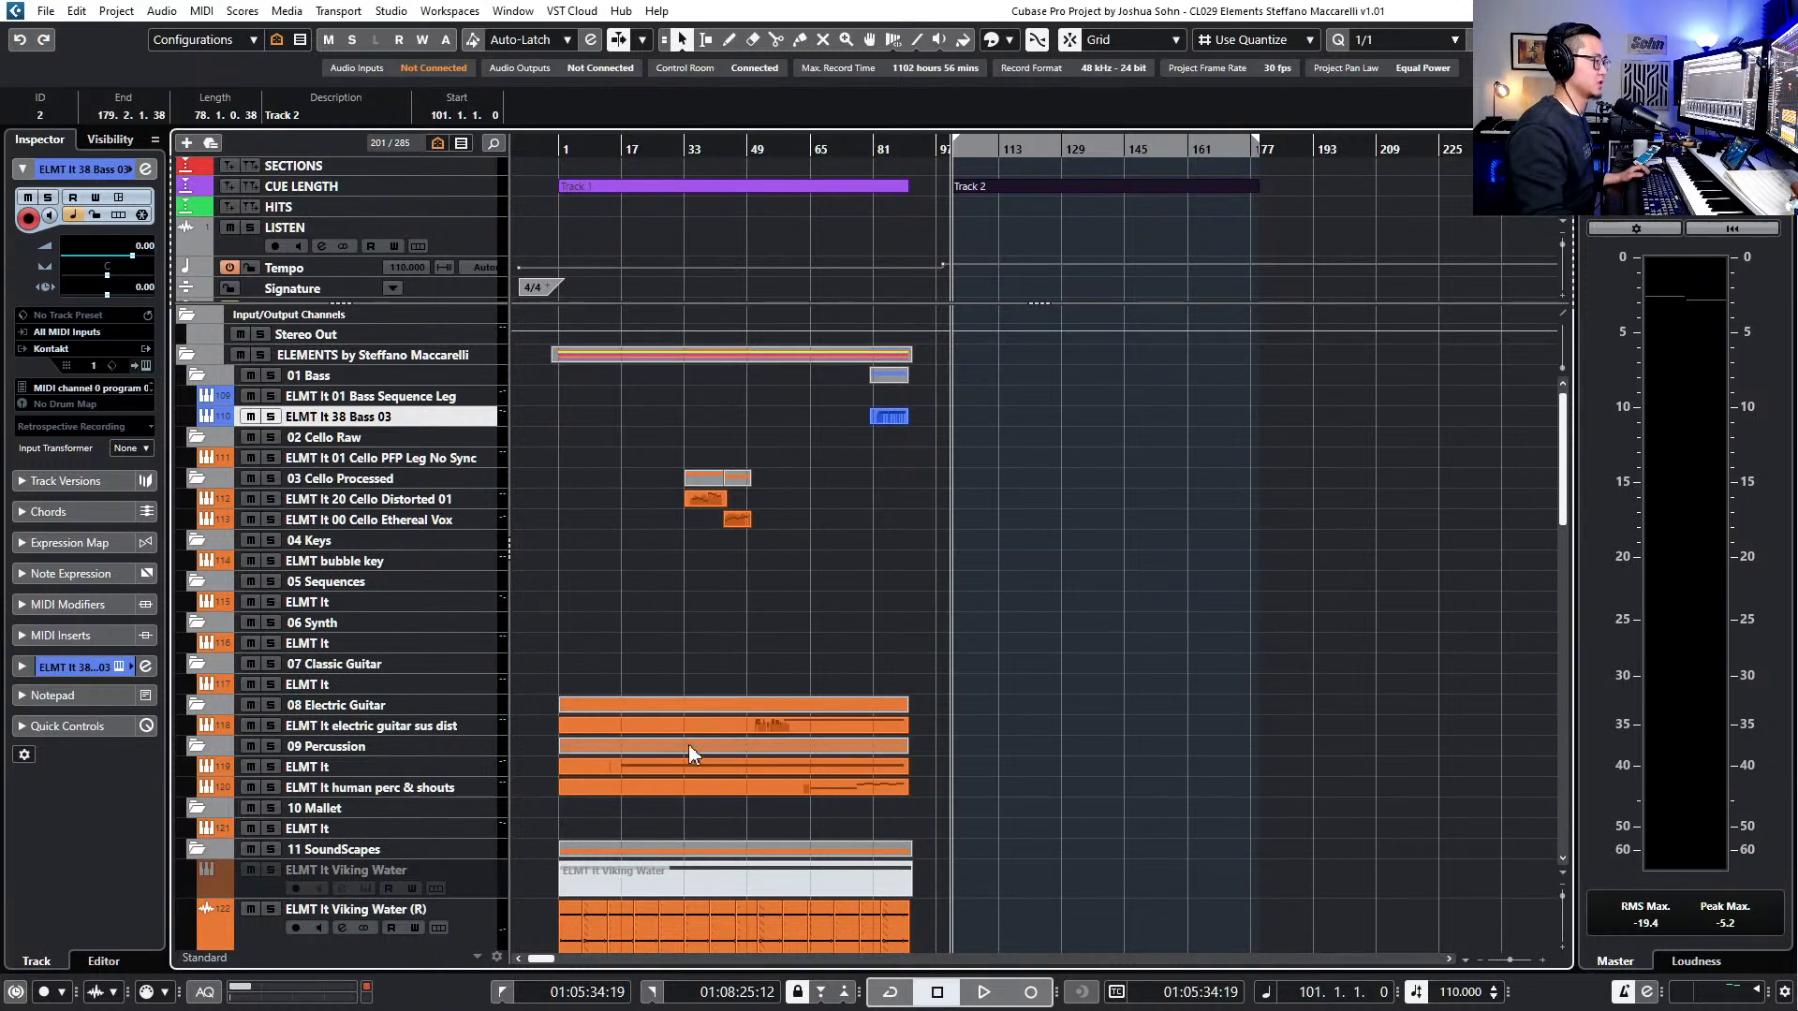
scroll(758, 736, up, 4)
click(814, 730)
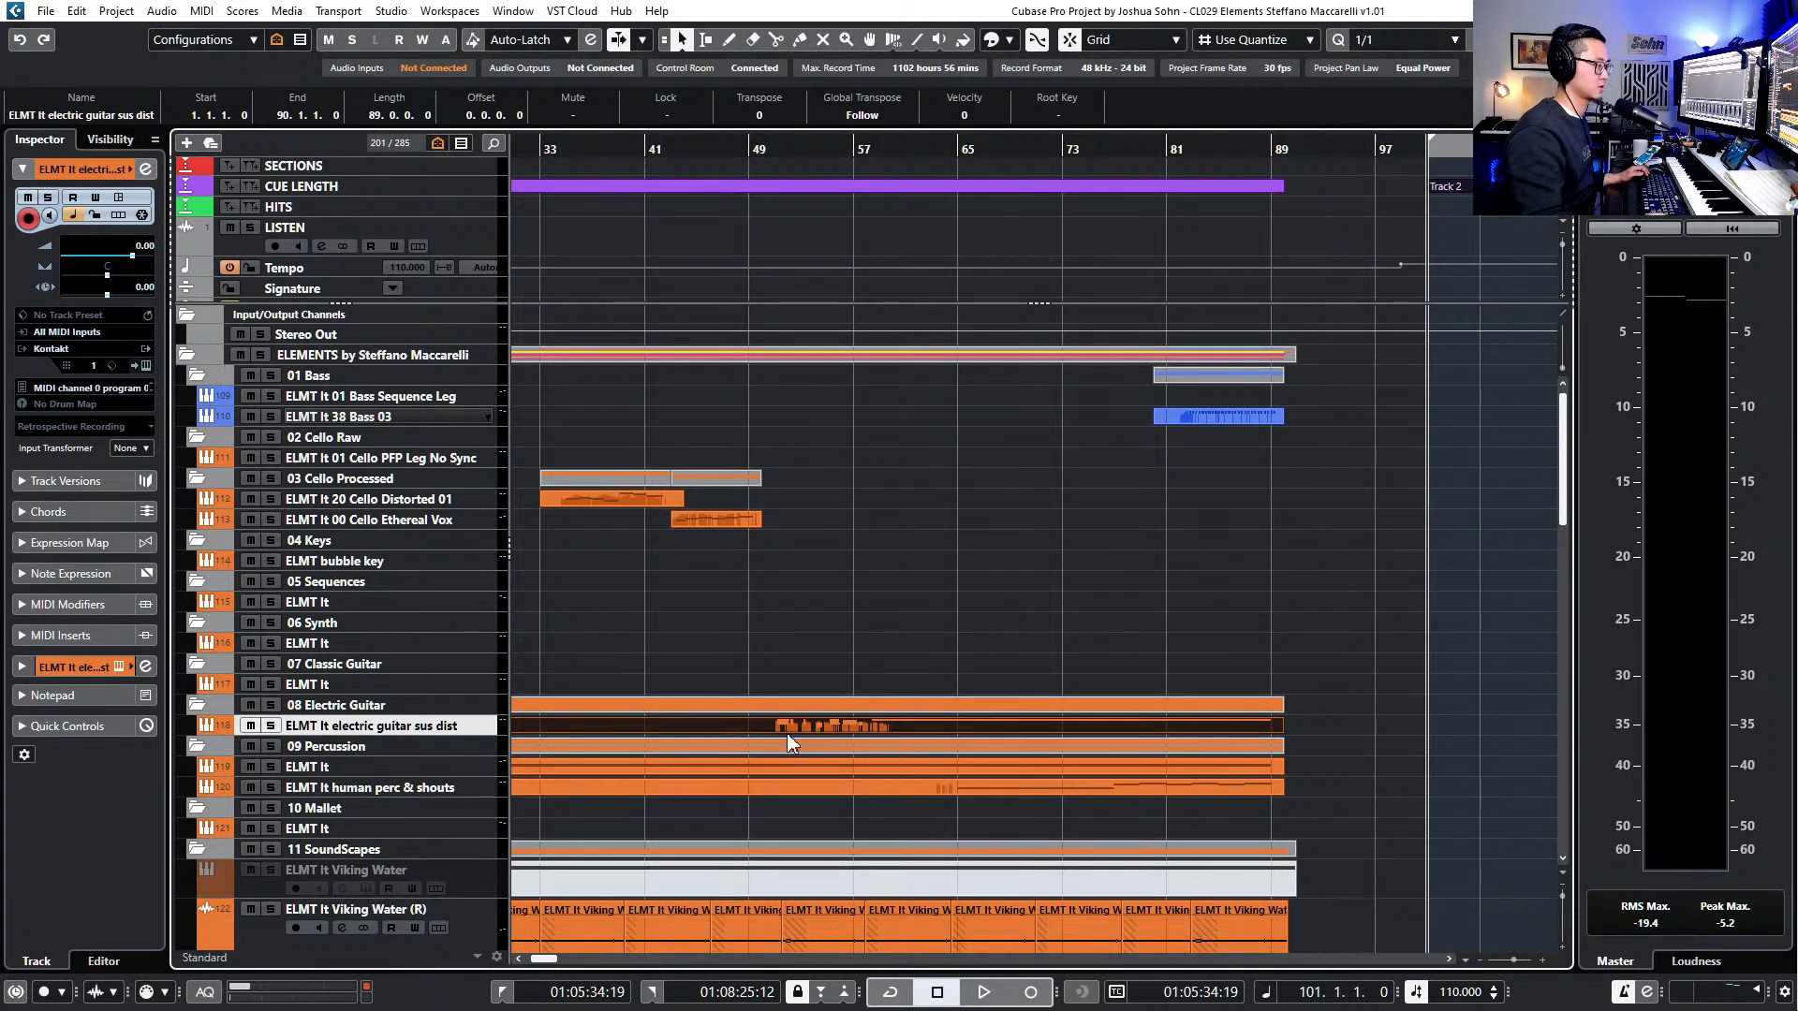
click(760, 158)
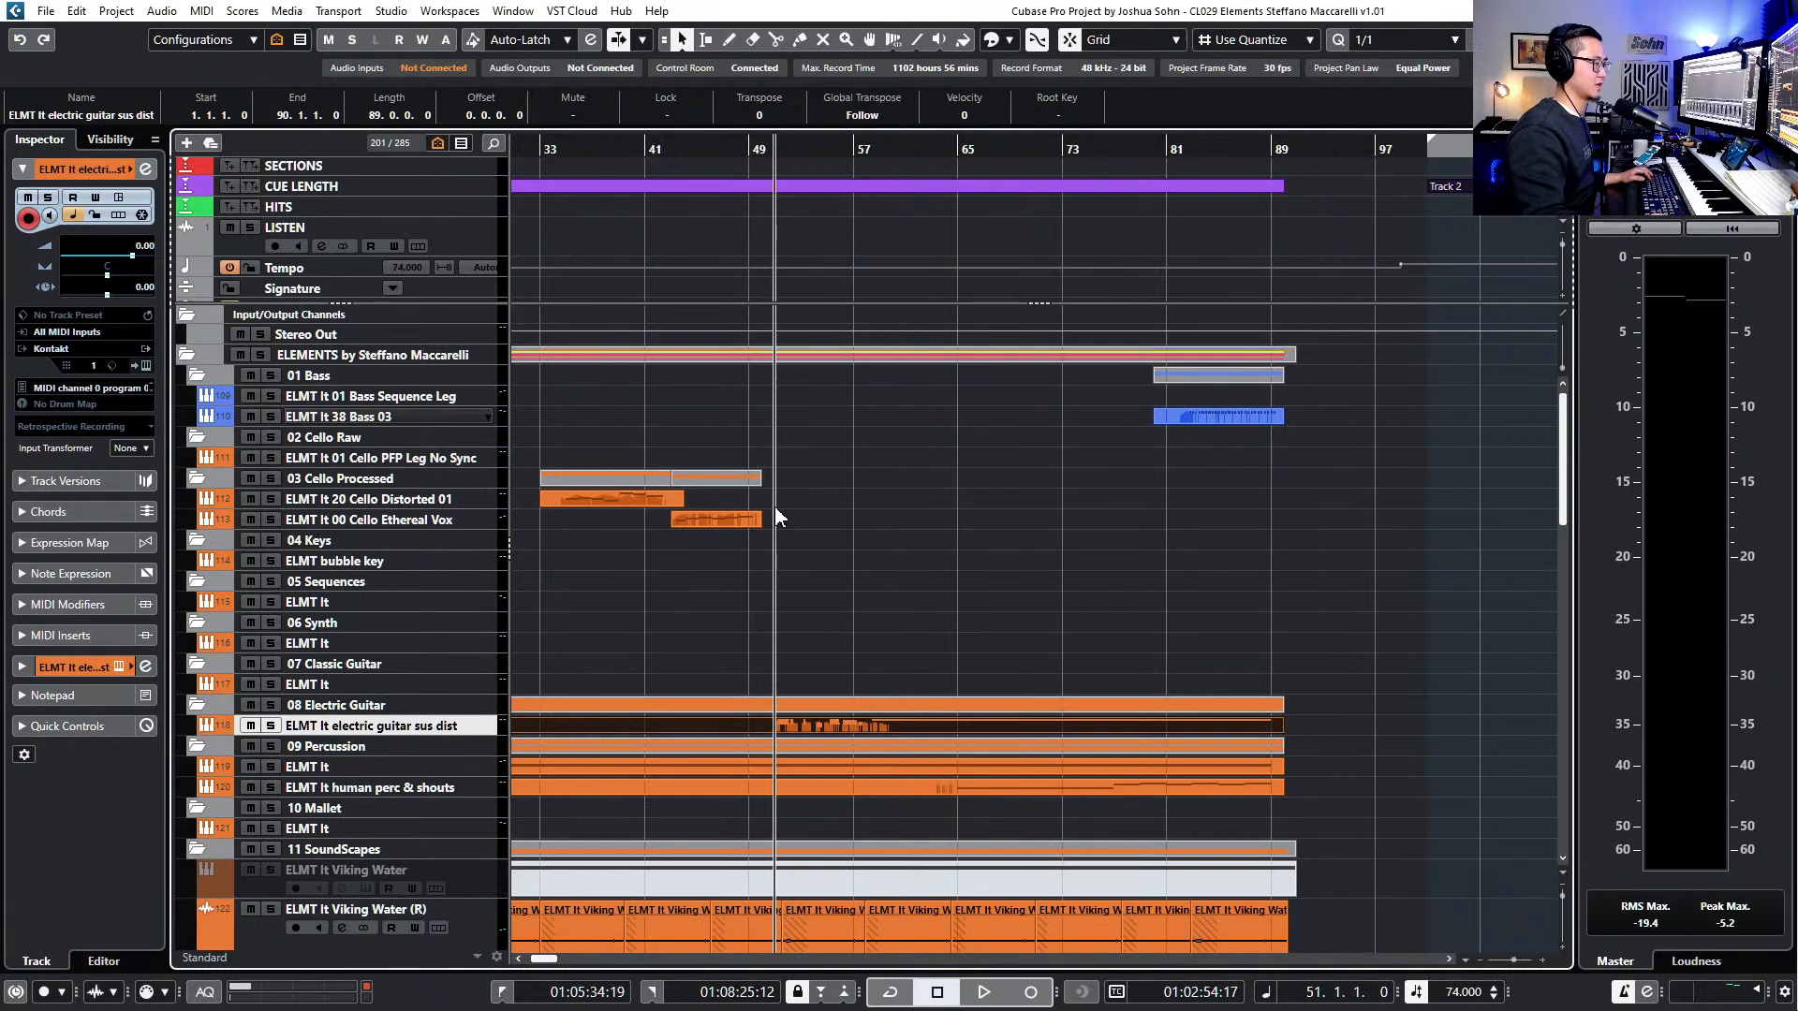
scroll(755, 529, down, 1)
scroll(764, 671, down, 5)
scroll(764, 674, down, 5)
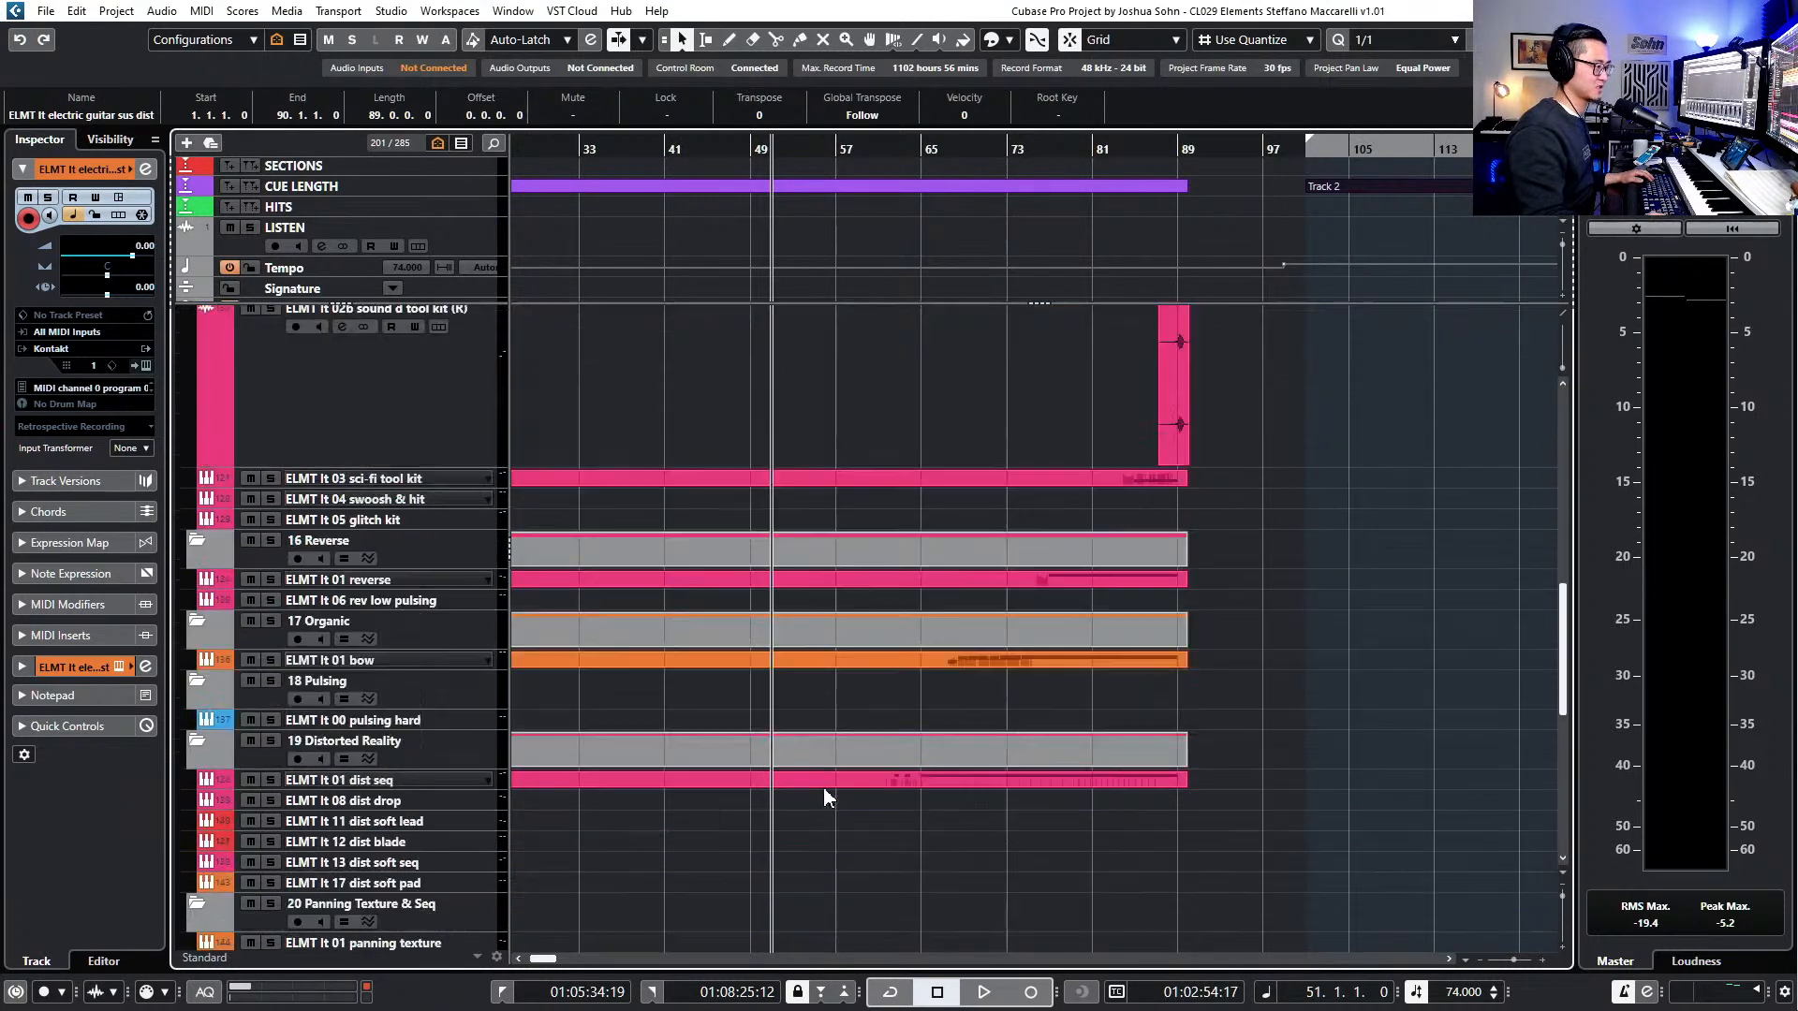
scroll(824, 778, up, 10)
key(s)
key(space)
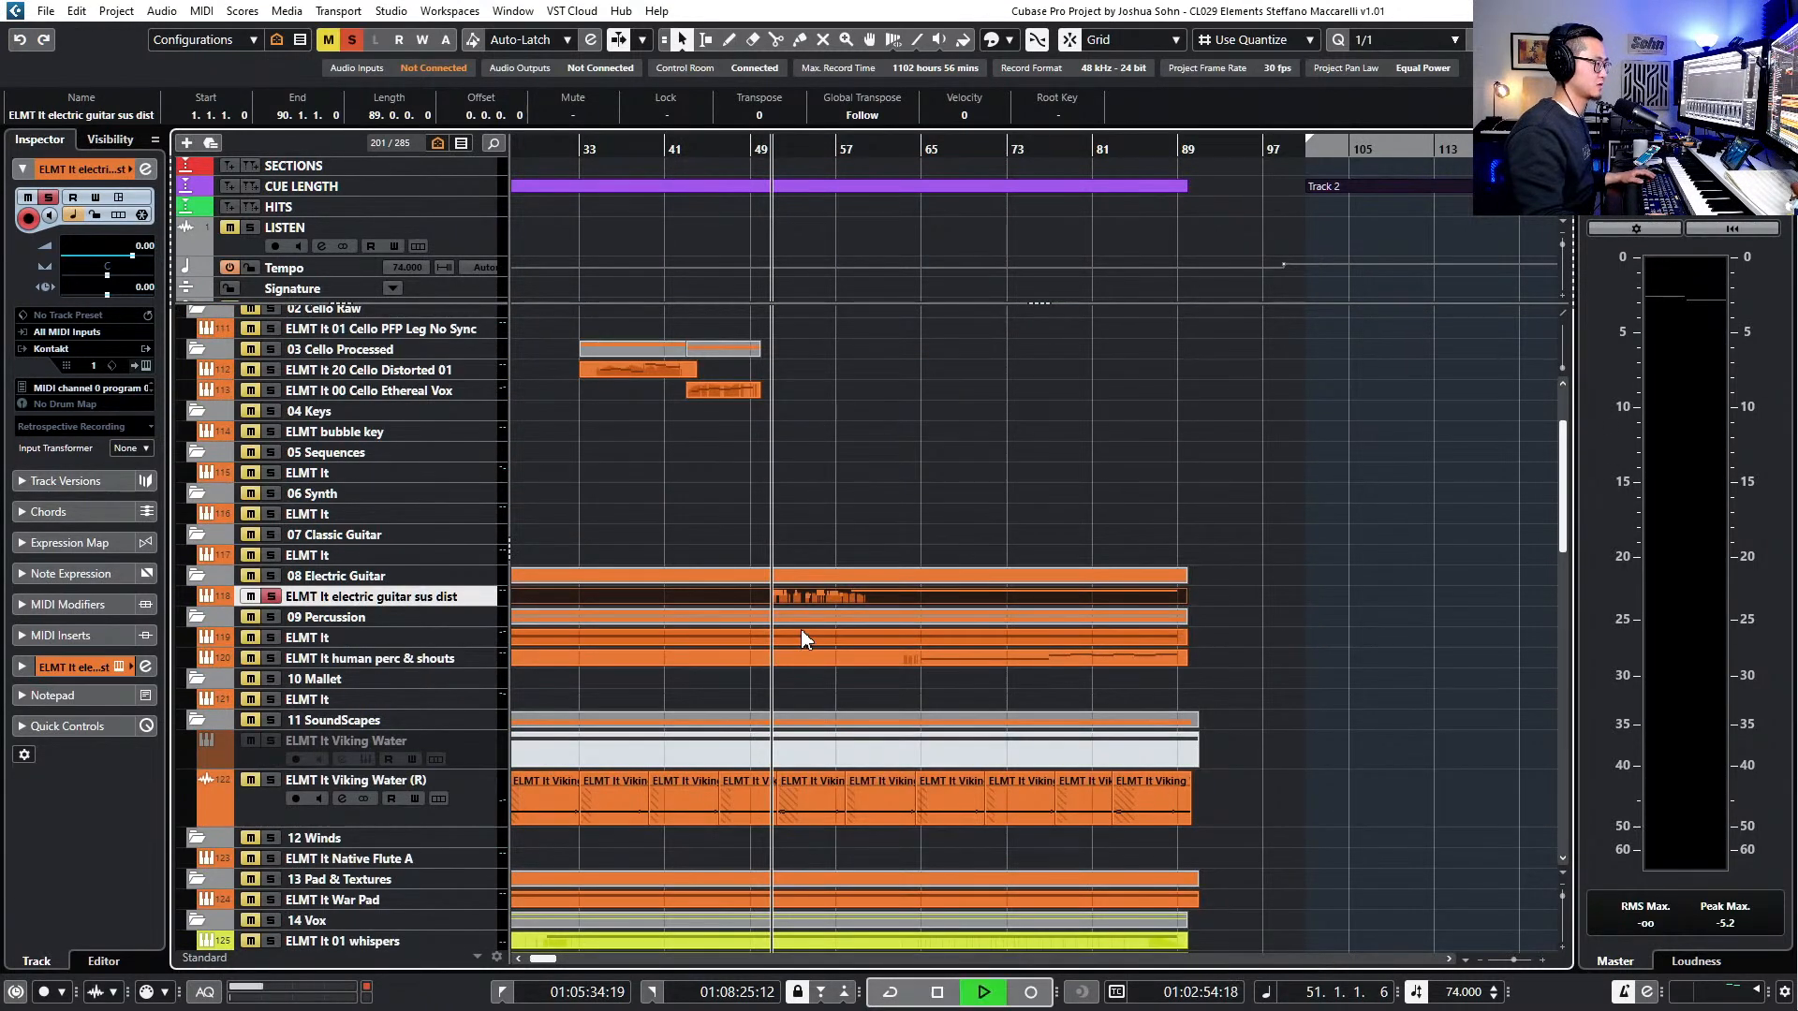
scroll(795, 634, up, 1)
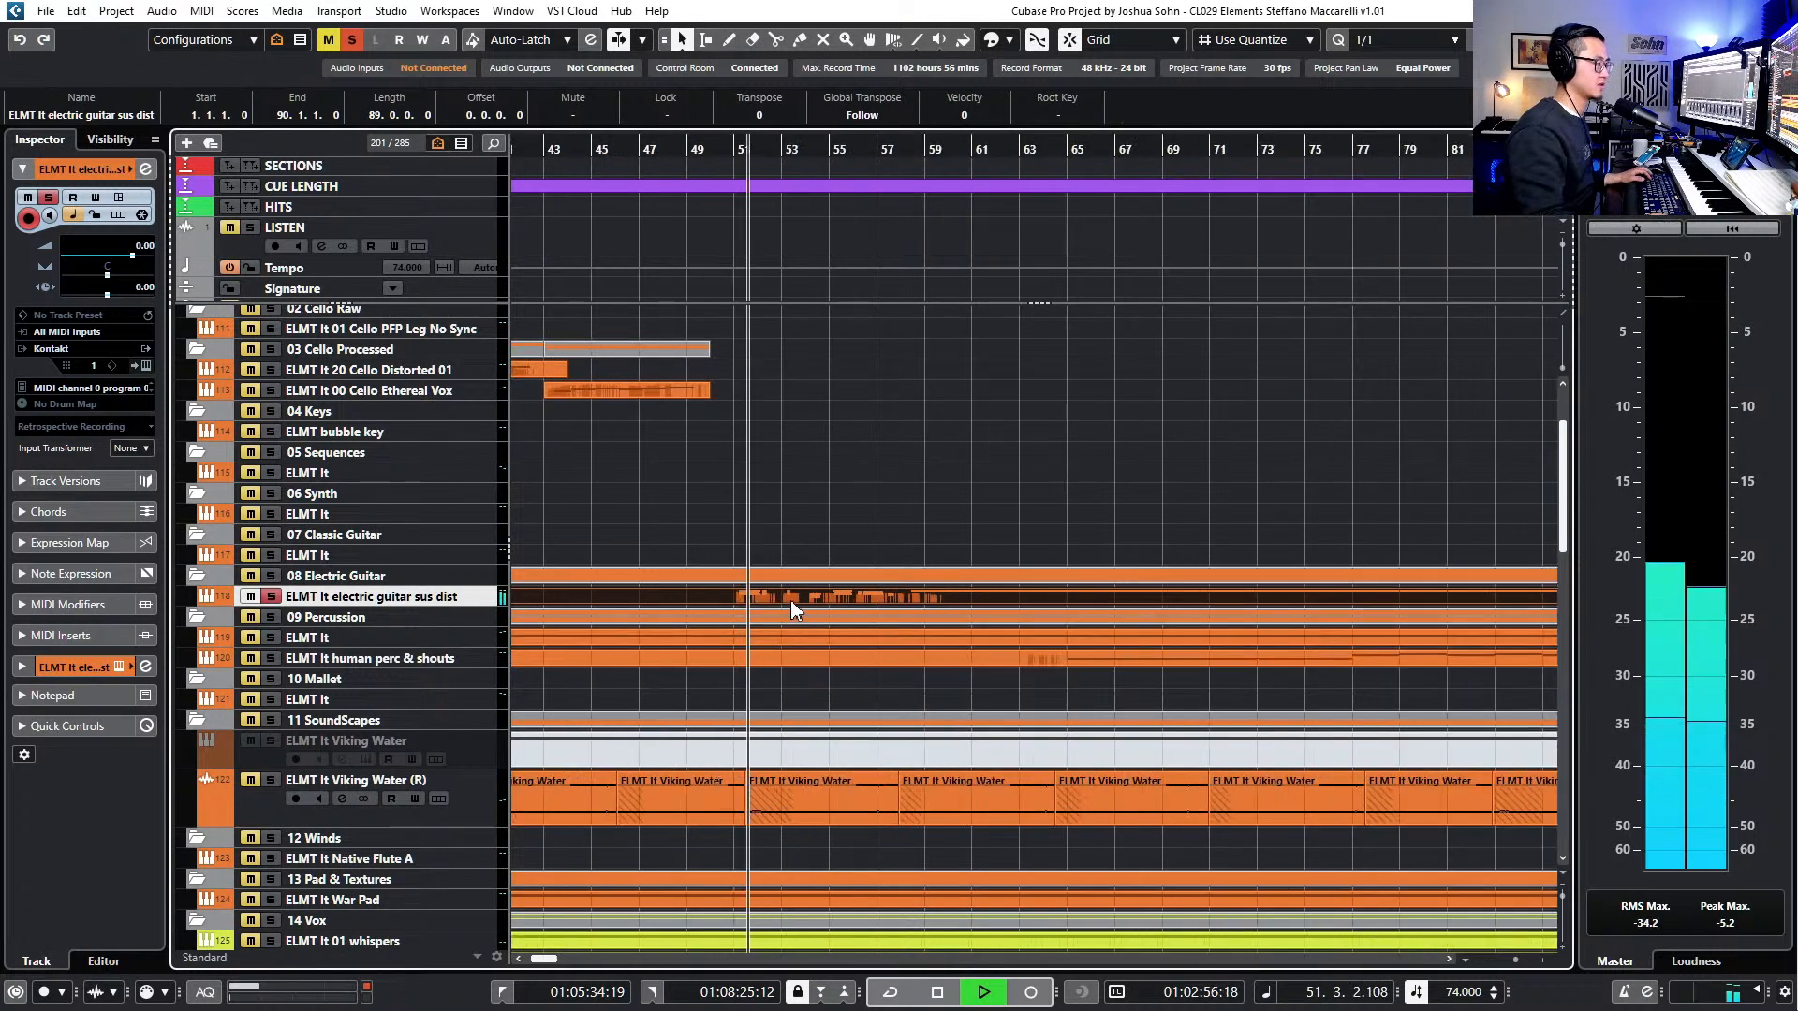
- Open the electric guitar part in the Key Editor, select the short A#2, F2 and A#1 chord in bar 52 and set the quantize to 1/8
double_click(799, 599)
key(g)
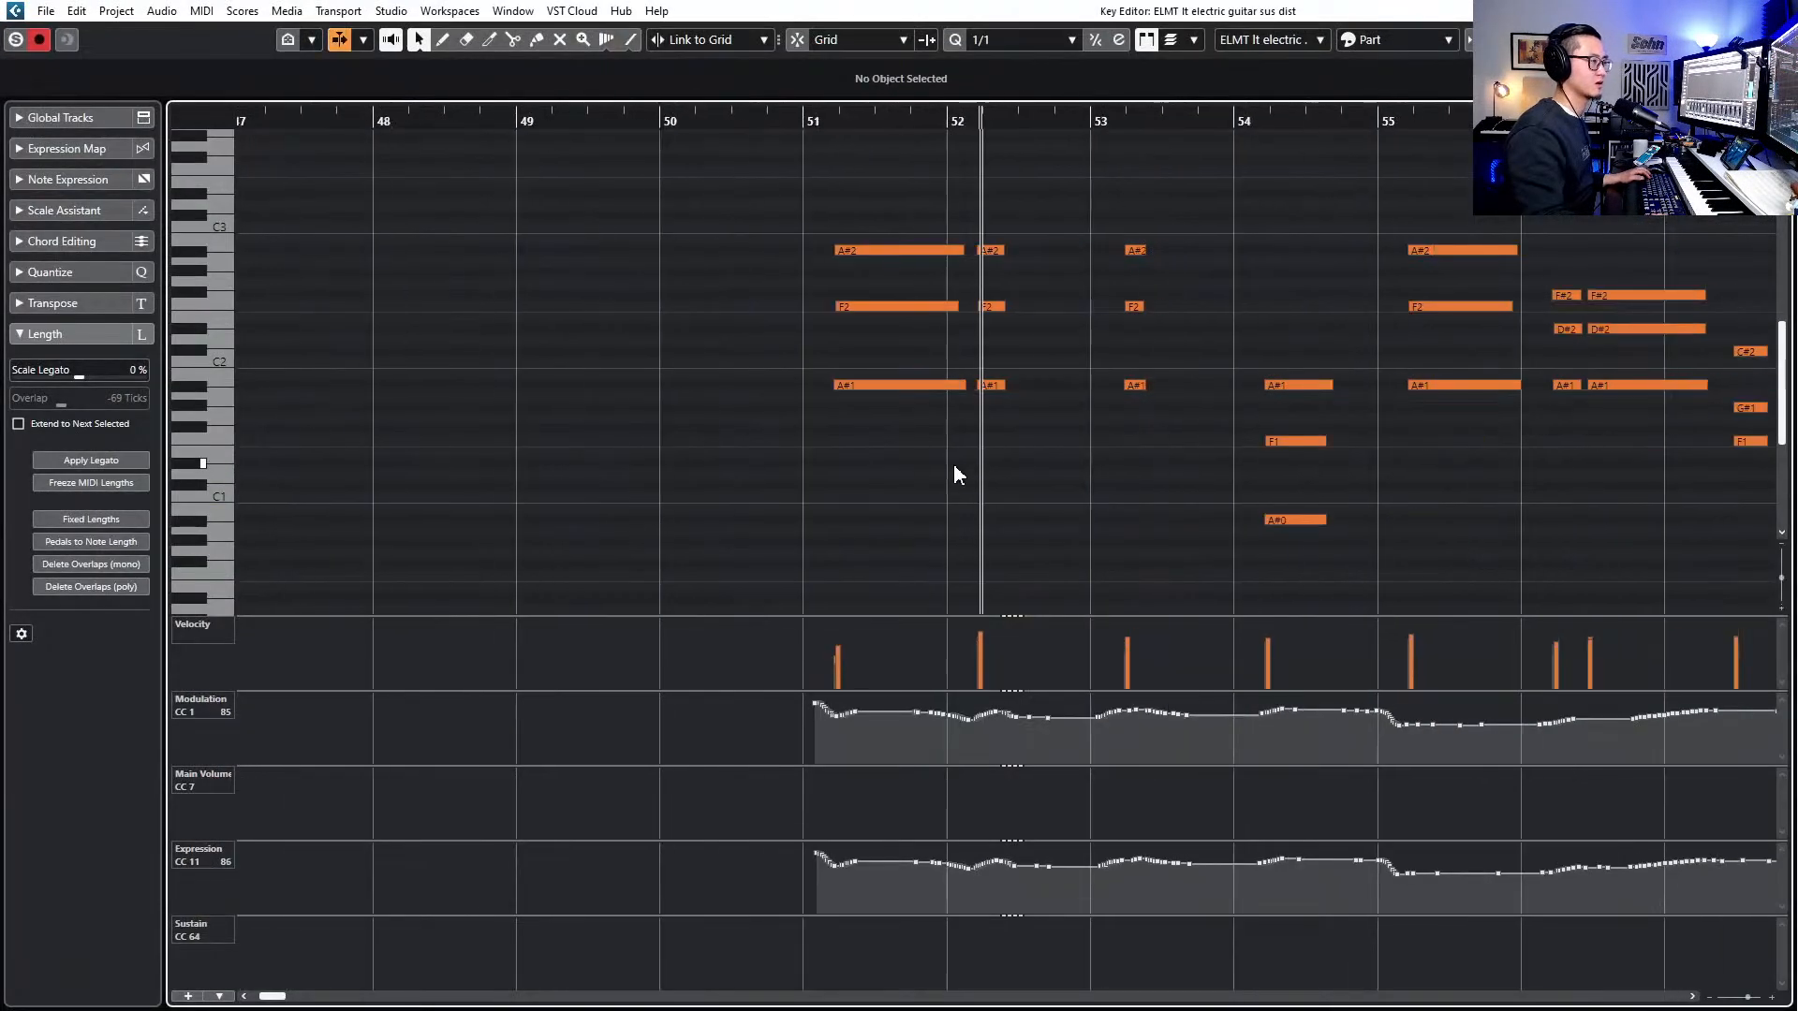
drag(980, 187, 1016, 415)
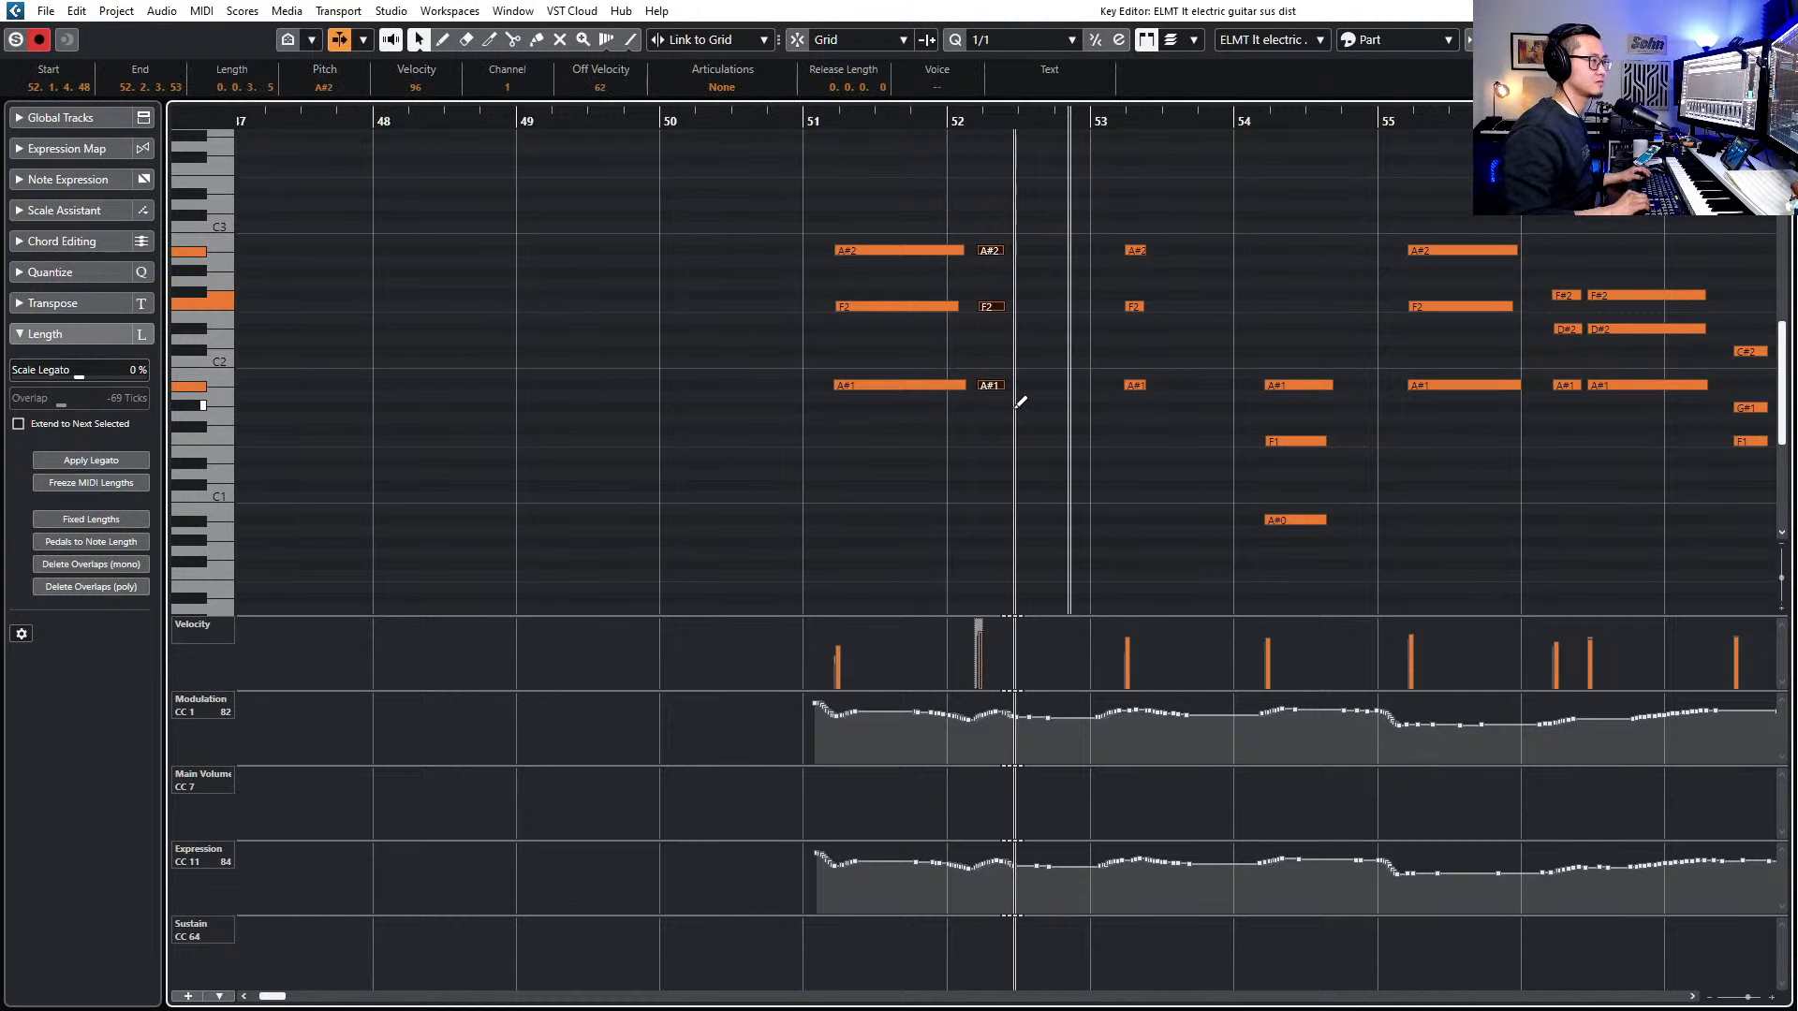
key(alt+4)
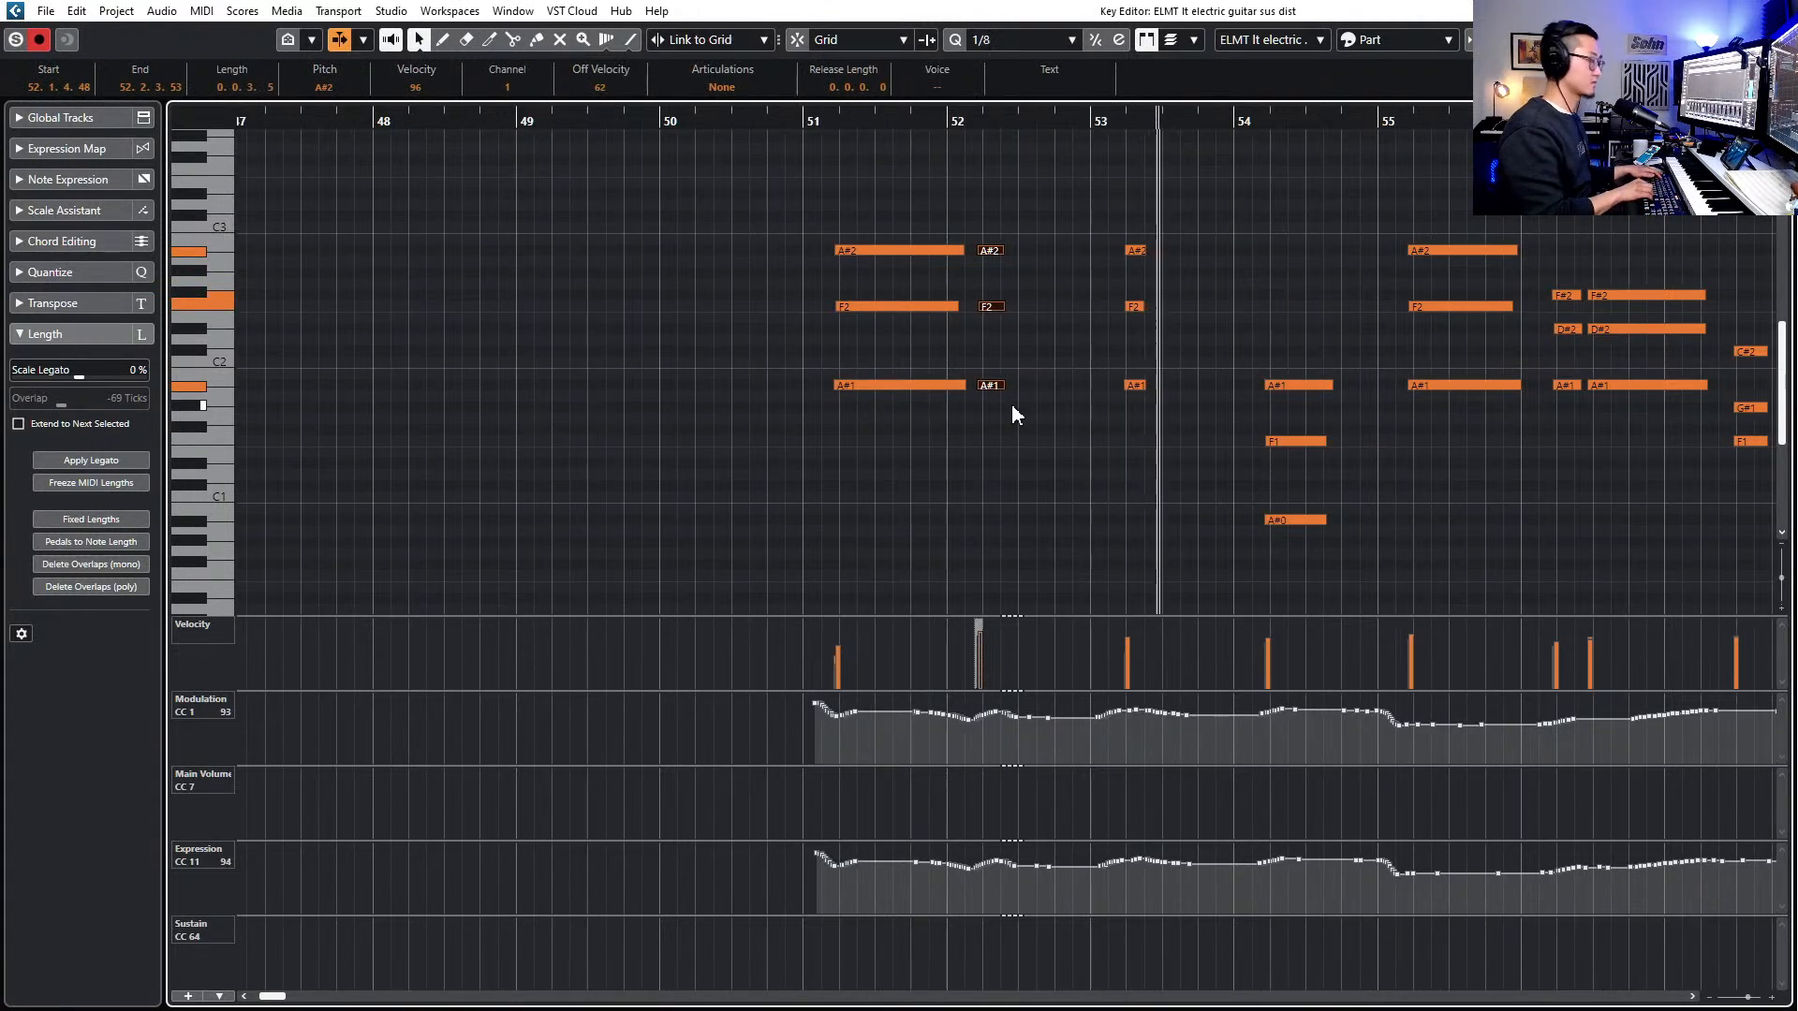
- Play back the electric guitar chords around bars 51 to 53 to check the phrase
key(space)
key(KP_Subtract)
key(KP_Add)
key(space)
key(space)
key(space)
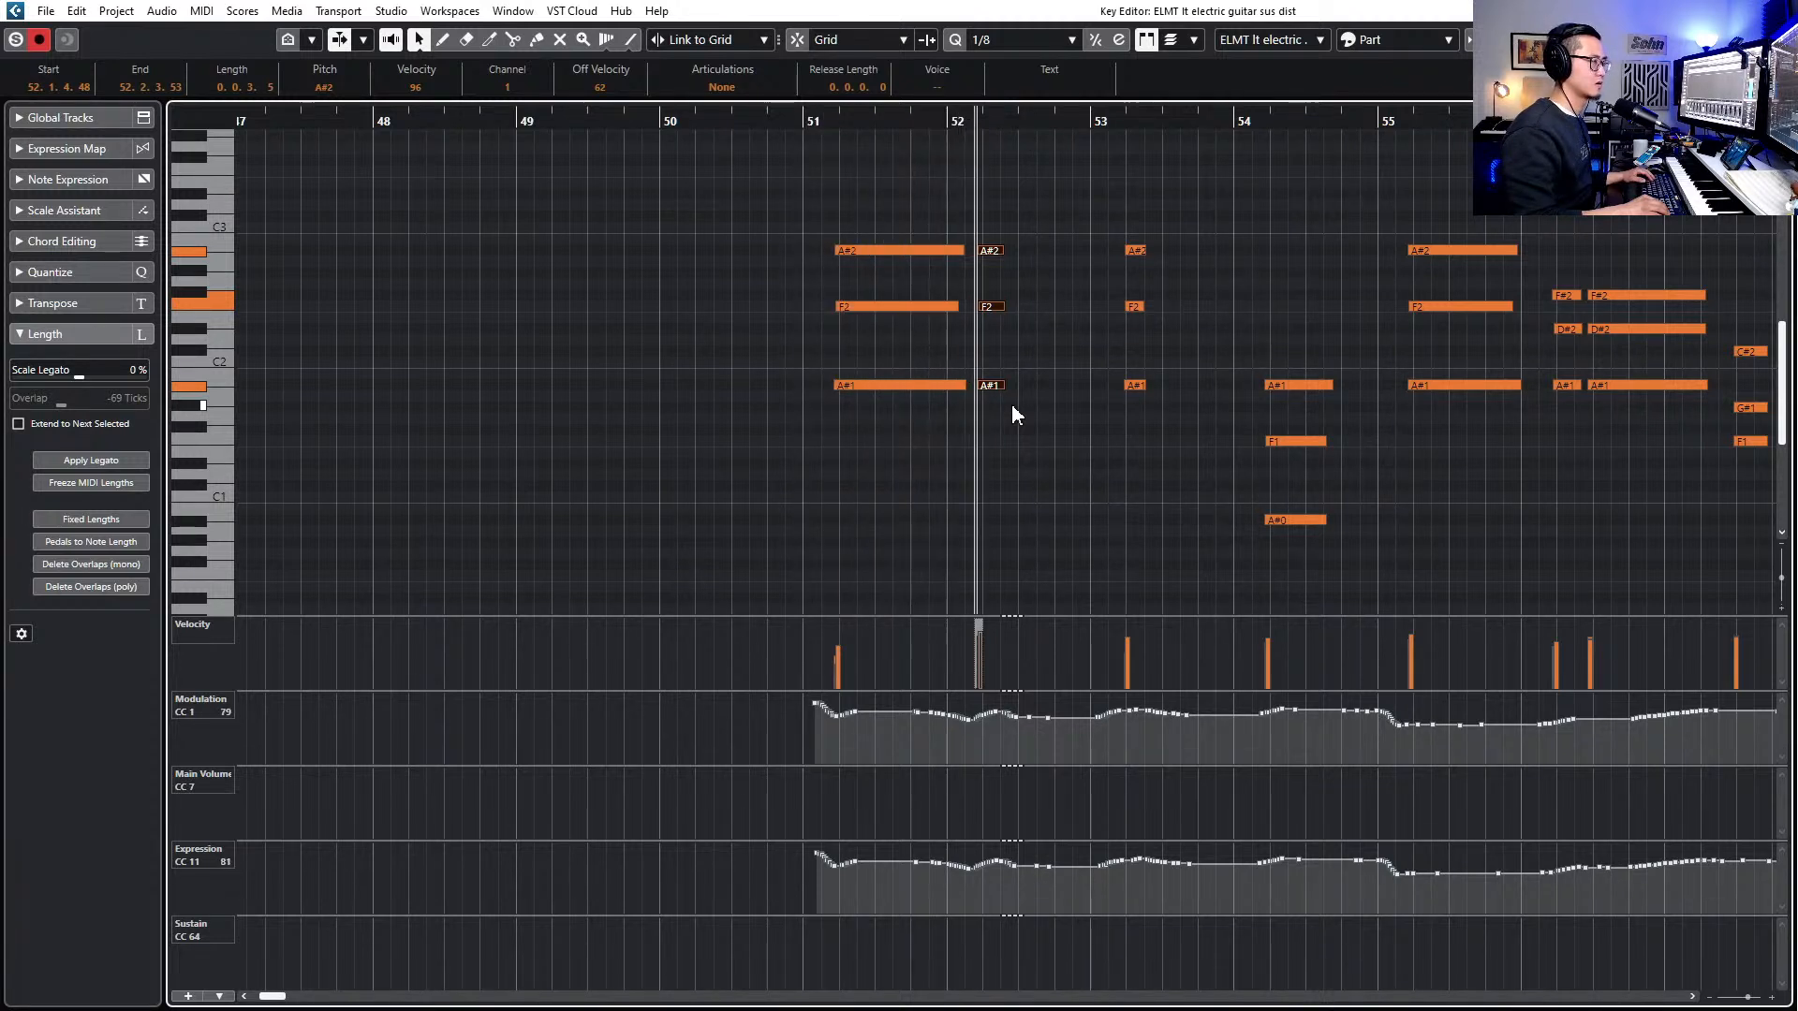
key(f)
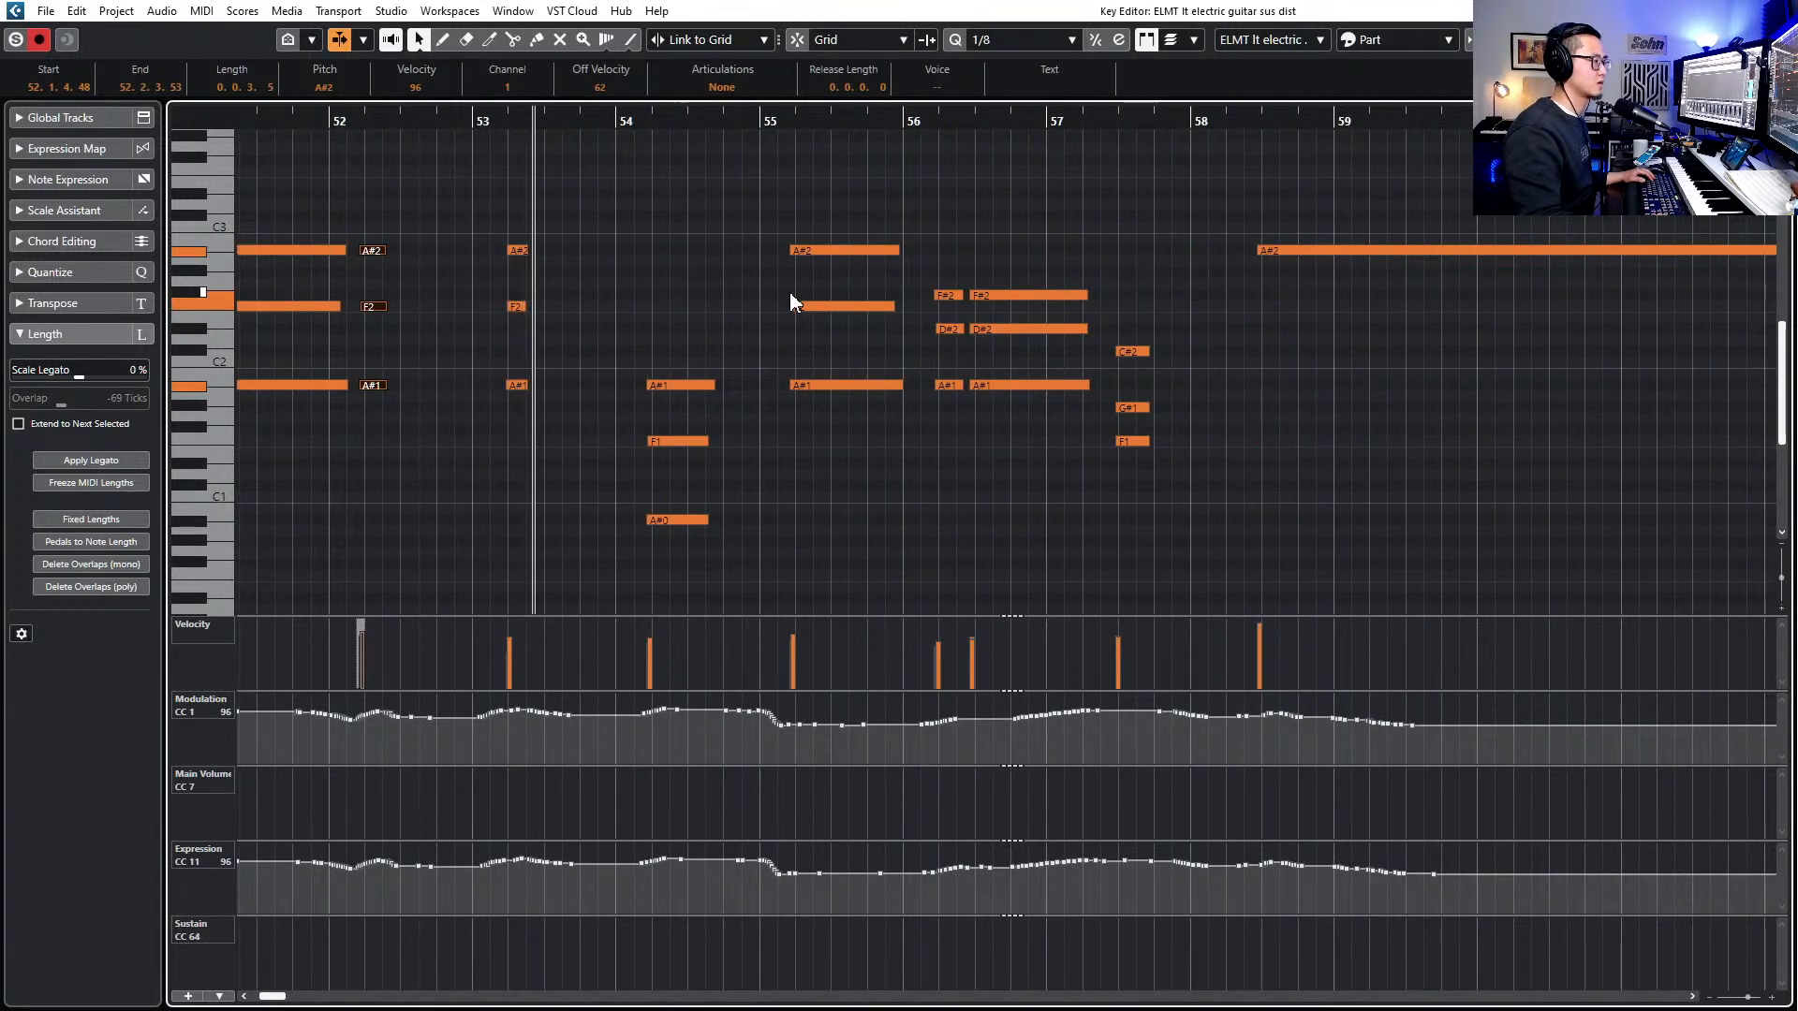
- Lengthen the three-note chord in bar 53 so it ends just after the start of bar 54
drag(533, 221, 482, 417)
key(alt+shift+Right)
key(alt+shift+Right)
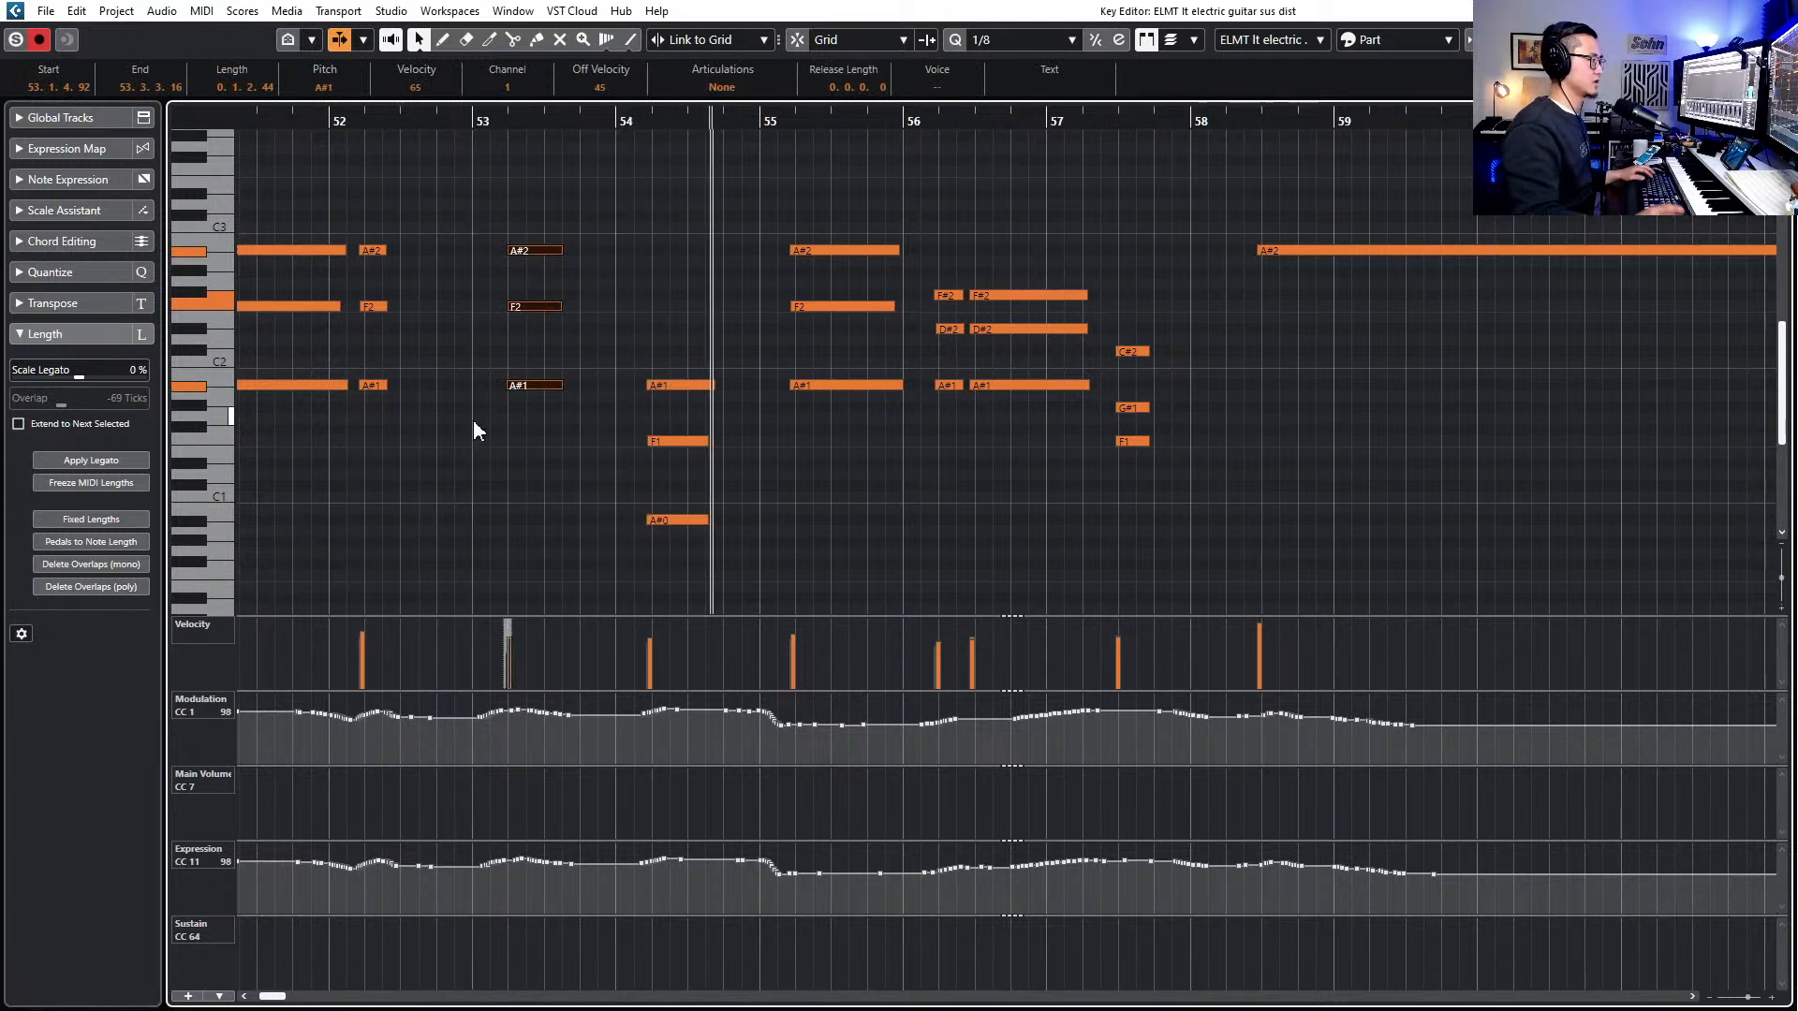
drag(525, 199, 592, 463)
key(alt+shift+Right)
key(alt+shift+Right)
key(alt+shift+Right)
scroll(582, 429, left, 3)
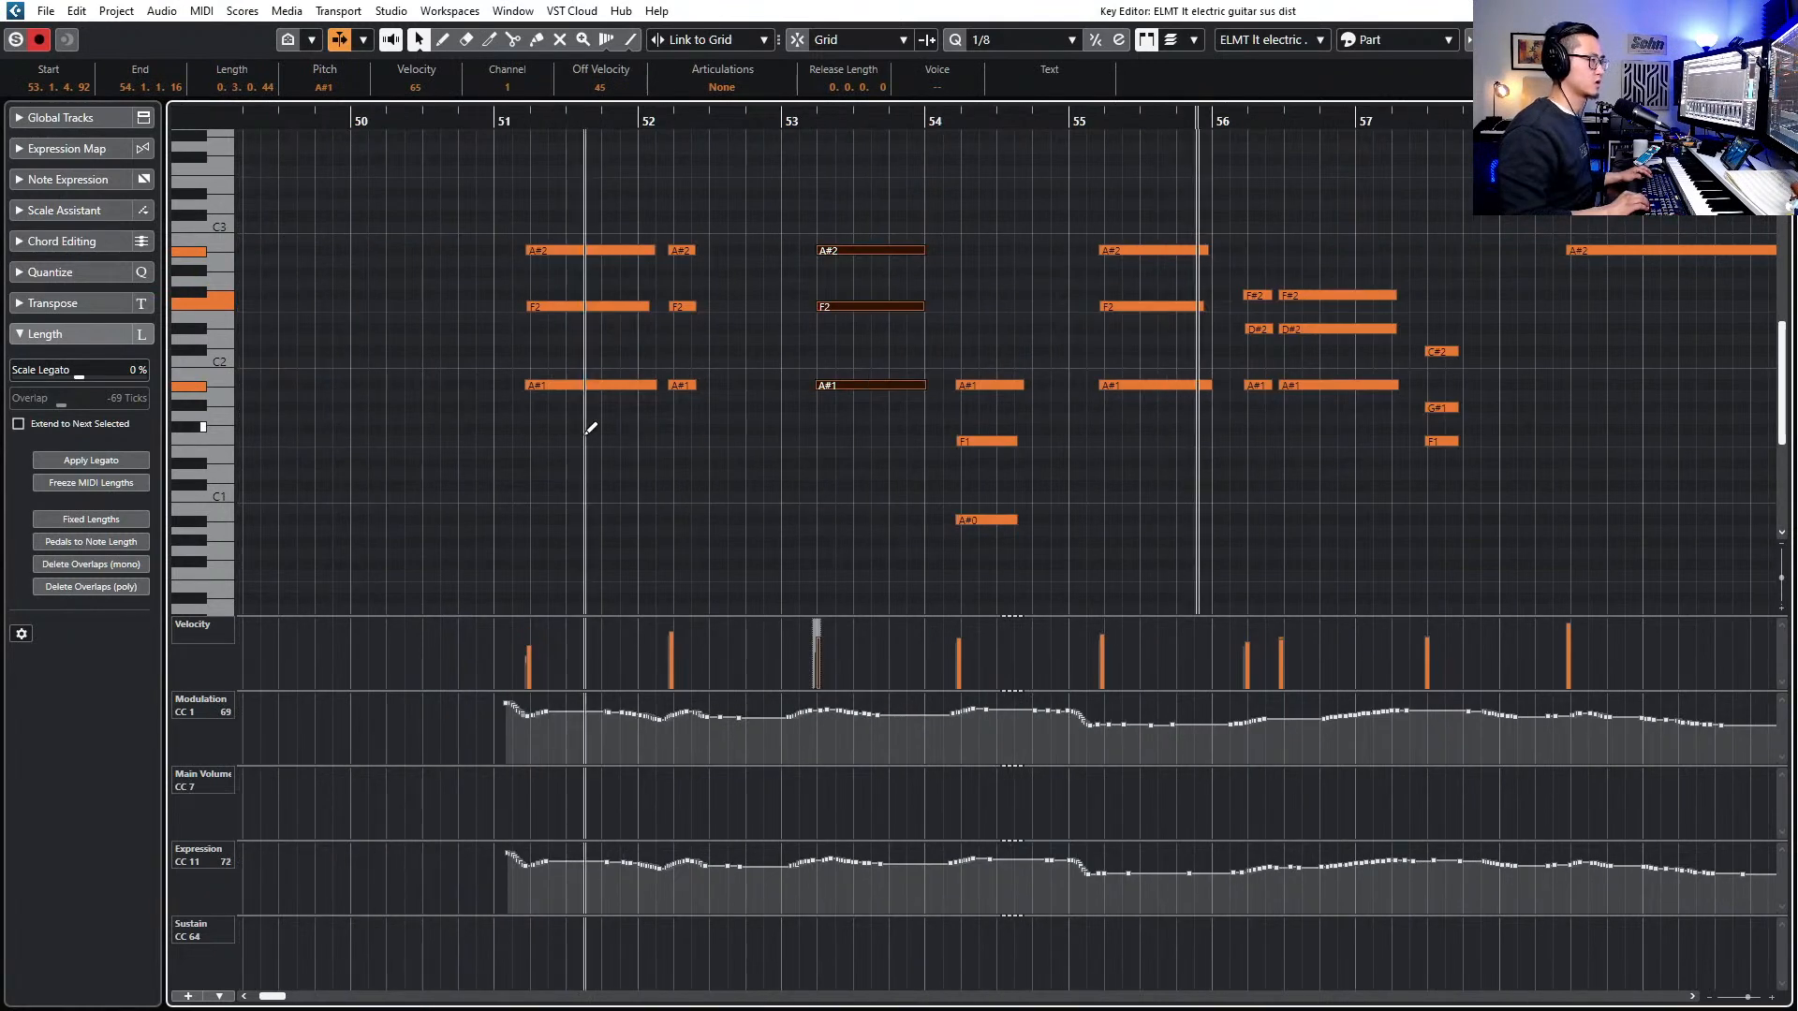
- Delete the chords in bars 53 and 54 and select the two chords in bars 51 and 52
drag(989, 329, 995, 620)
key(Delete)
drag(894, 444, 580, 438)
key(Delete)
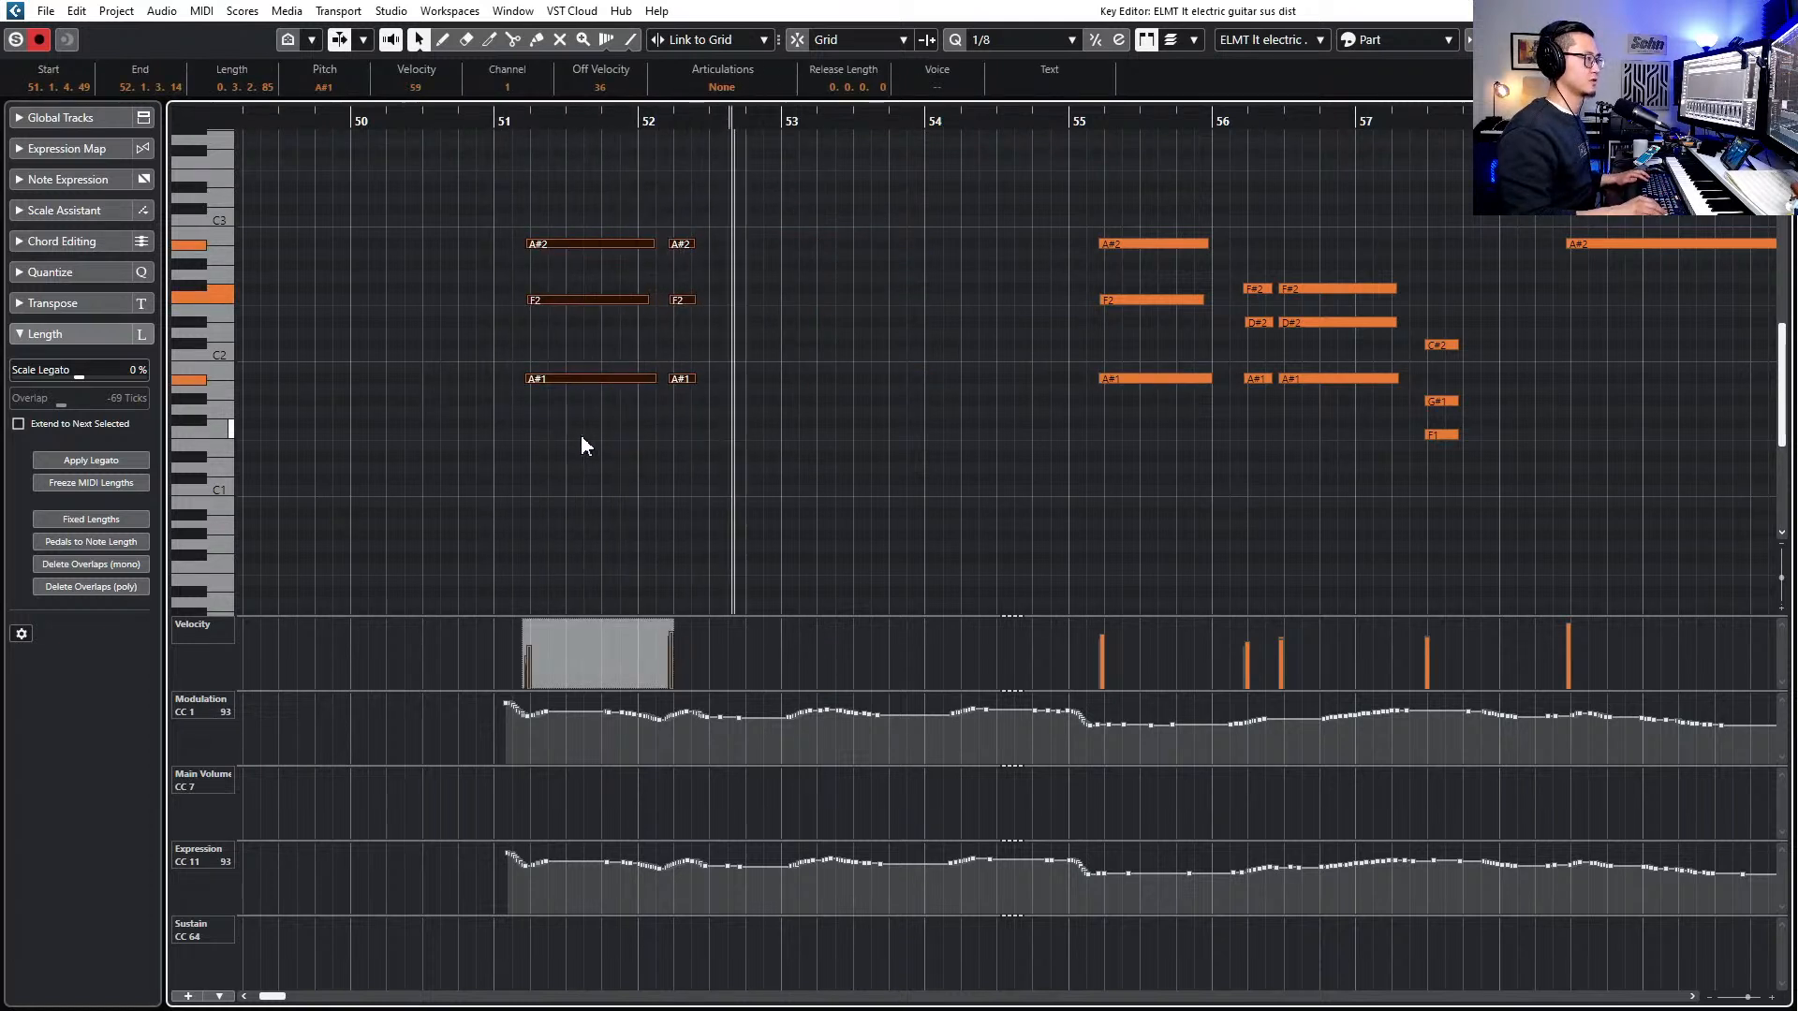
- Paste the copied bar 51–52 chords at bar 53, nudge them earlier to start at 53.1.4.44, and close the note editor
key(ctrl+v)
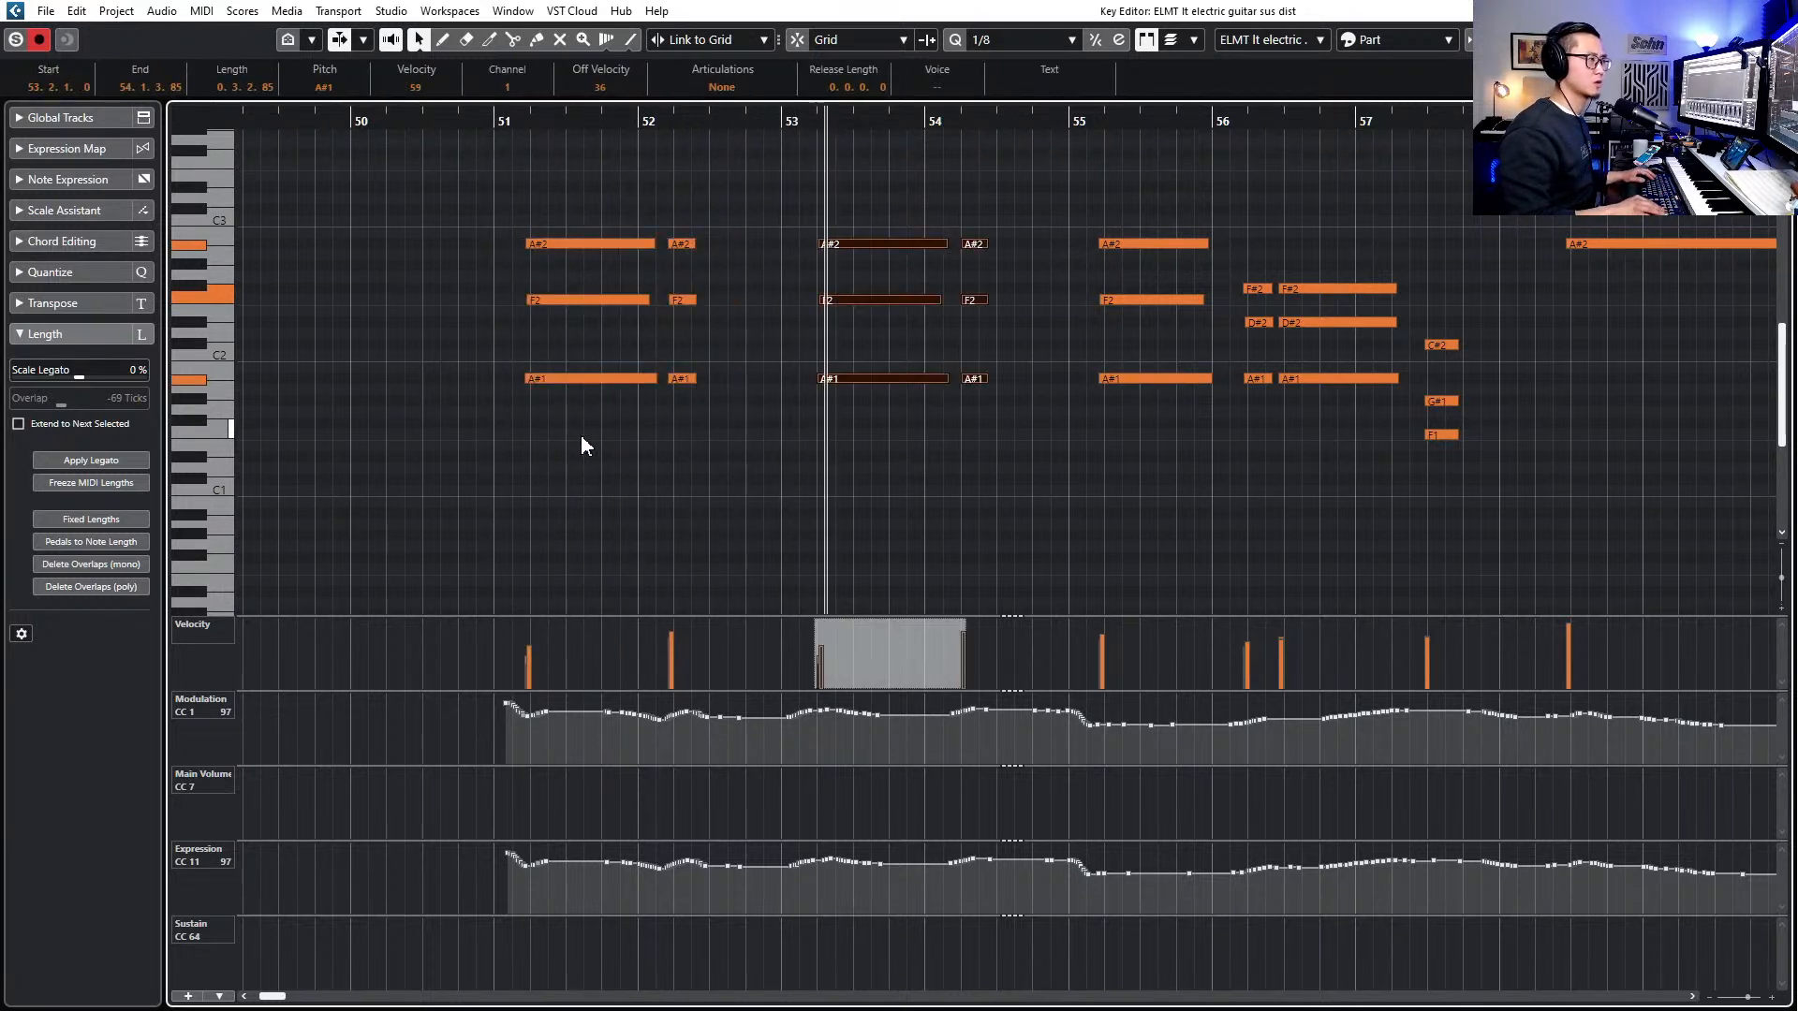
key(ctrl+Left)
key(ctrl+Left)
key(ctrl+Left)
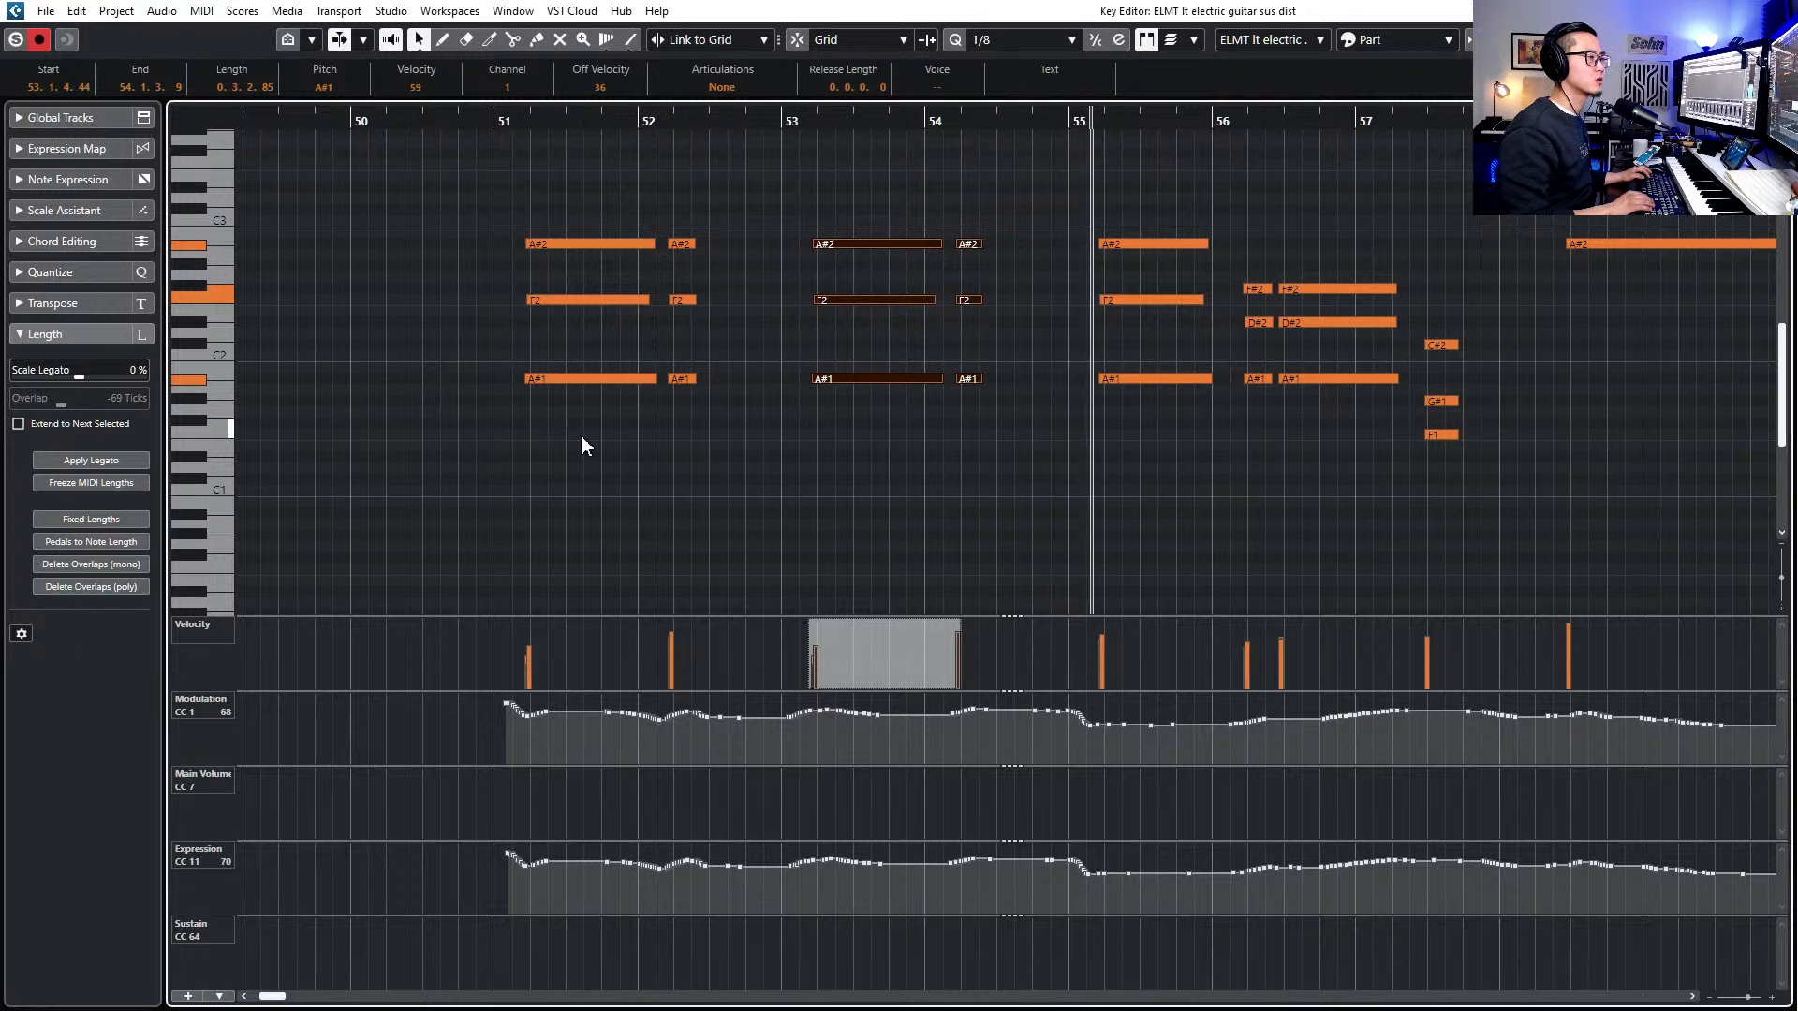
key(Return)
key(space)
- Render the ELMT It electric guitar sus dist part to audio as a separate dry event
scroll(658, 600, down, 3)
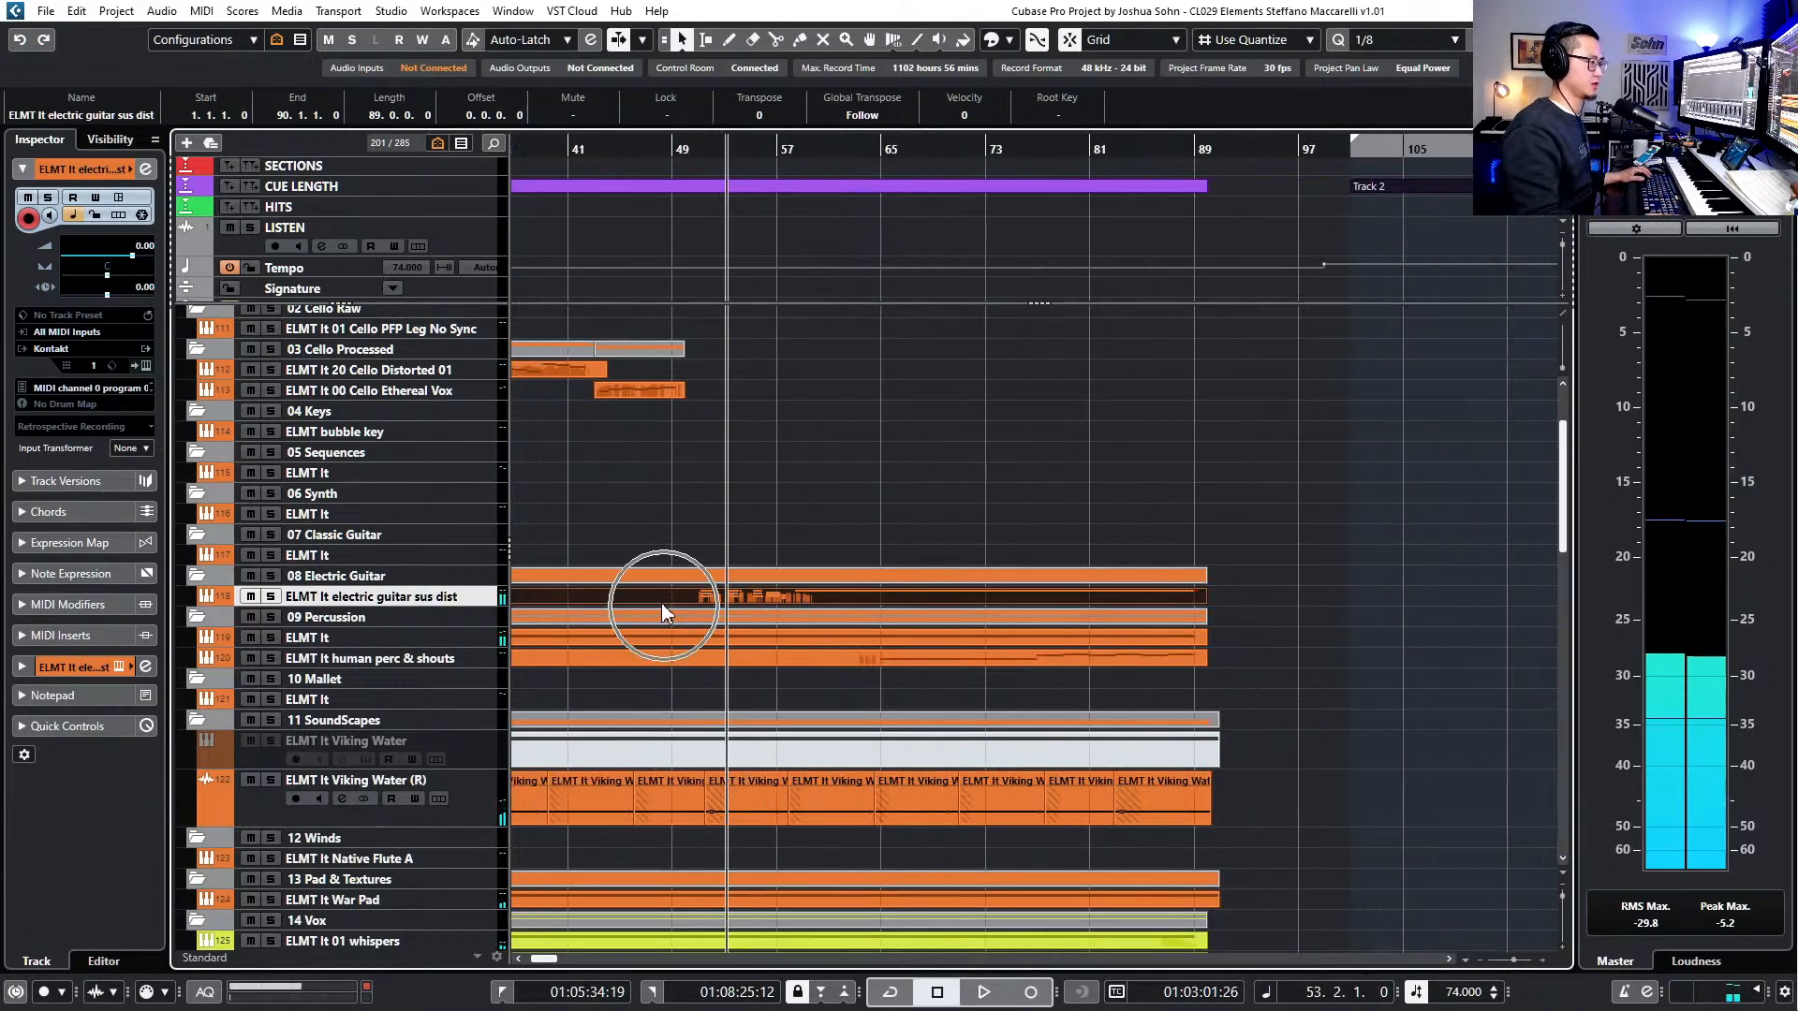
scroll(827, 582, left, 2)
key(alt+r)
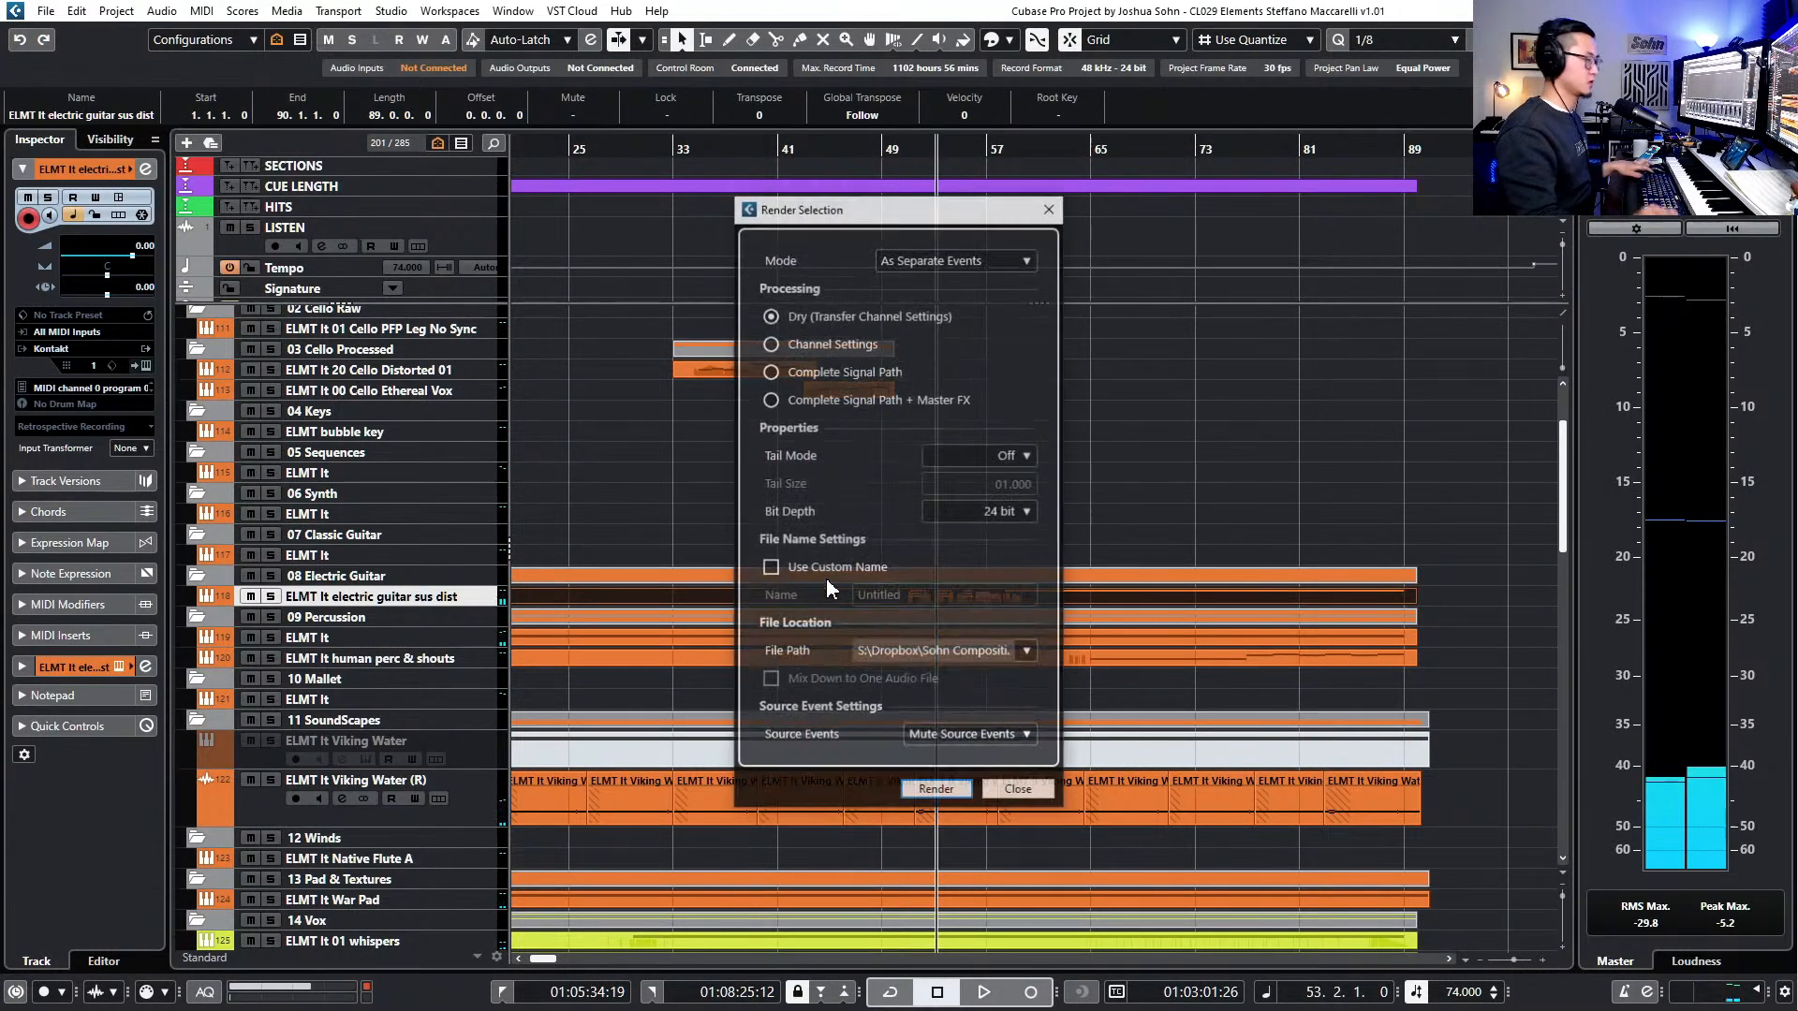
key(Return)
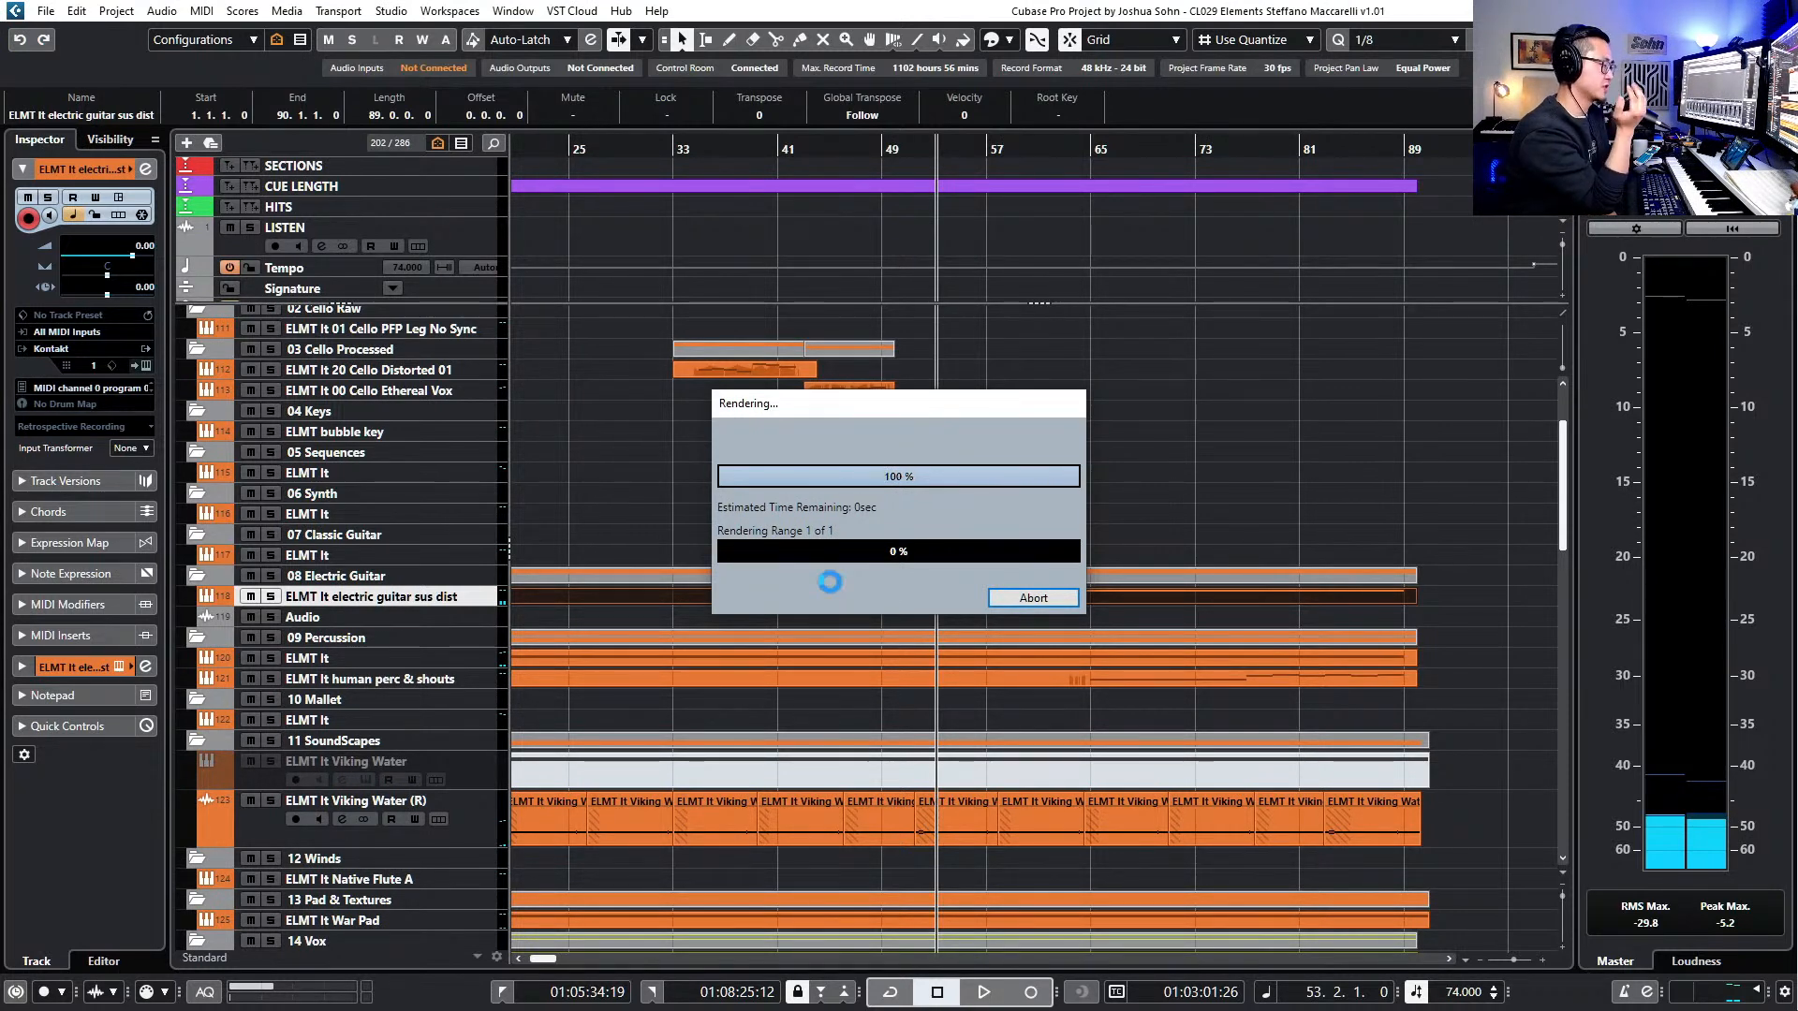
- Render the Cello Distorted 01 and Cello Ethereal Vox parts to audio, followed by the 38 Bass 03 part
key(g)
key(g)
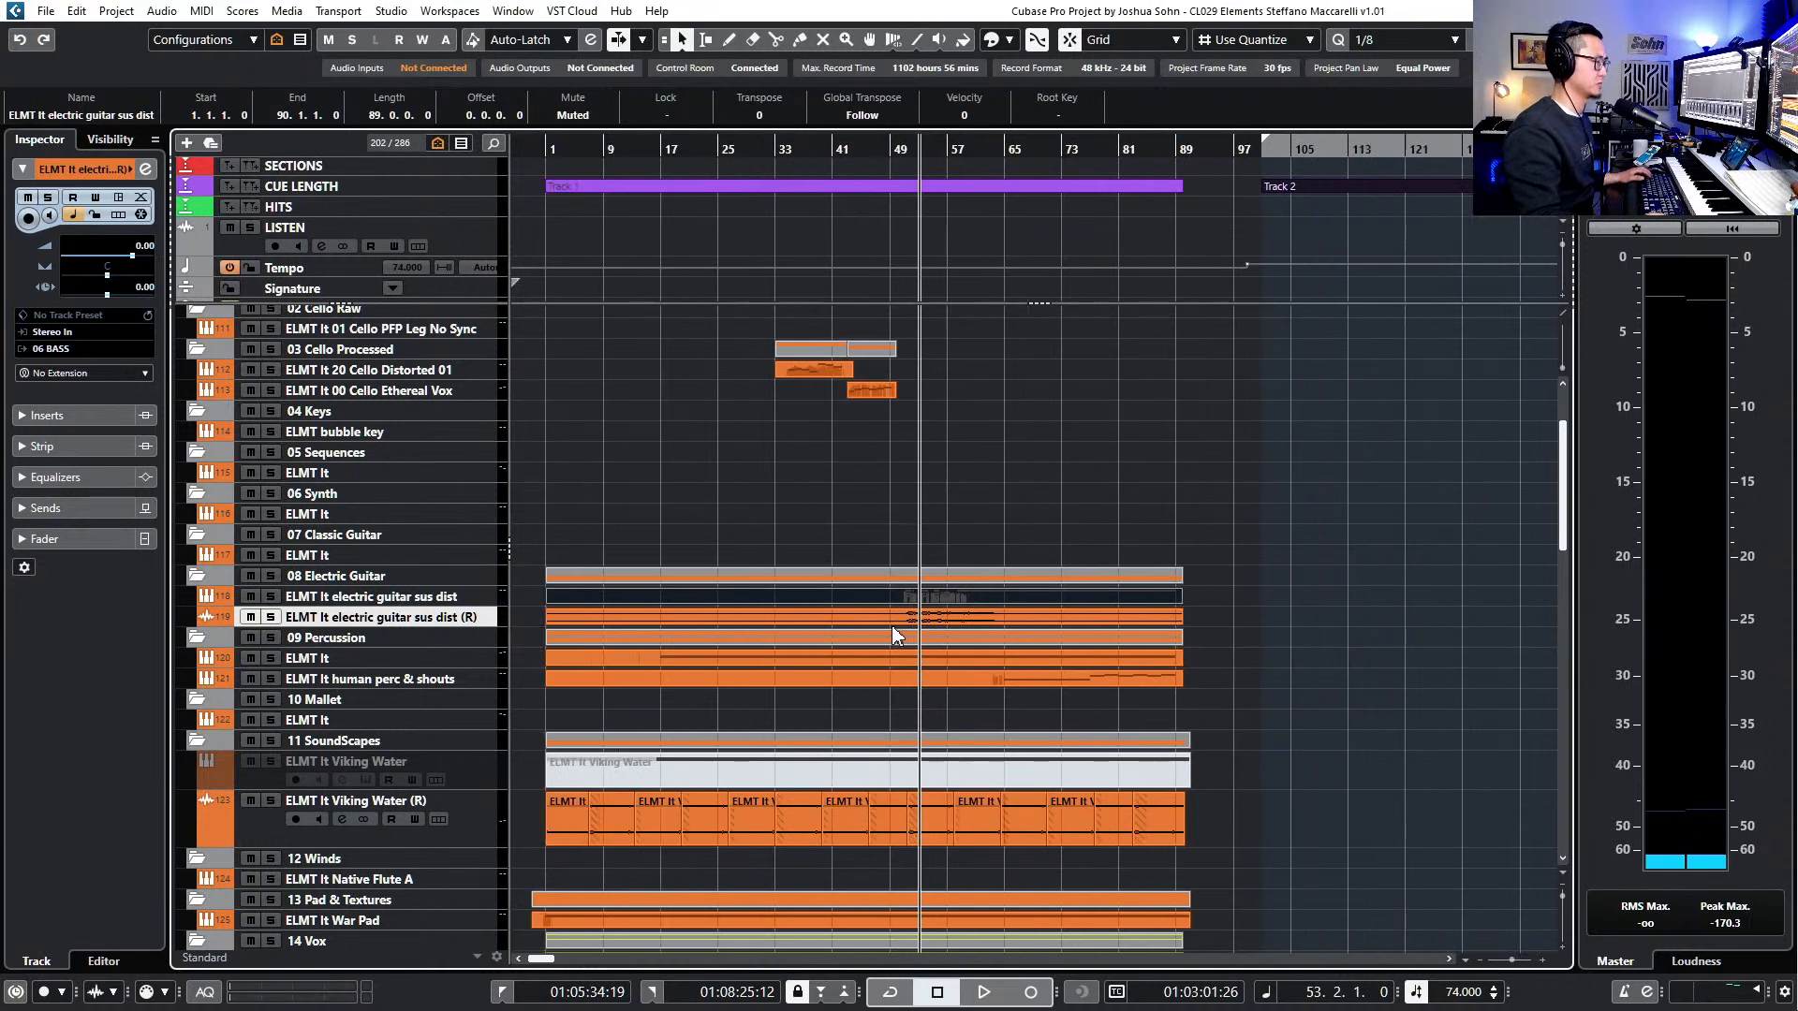
drag(945, 405, 820, 372)
scroll(817, 419, down, 1)
scroll(837, 440, up, 2)
key(alt+r)
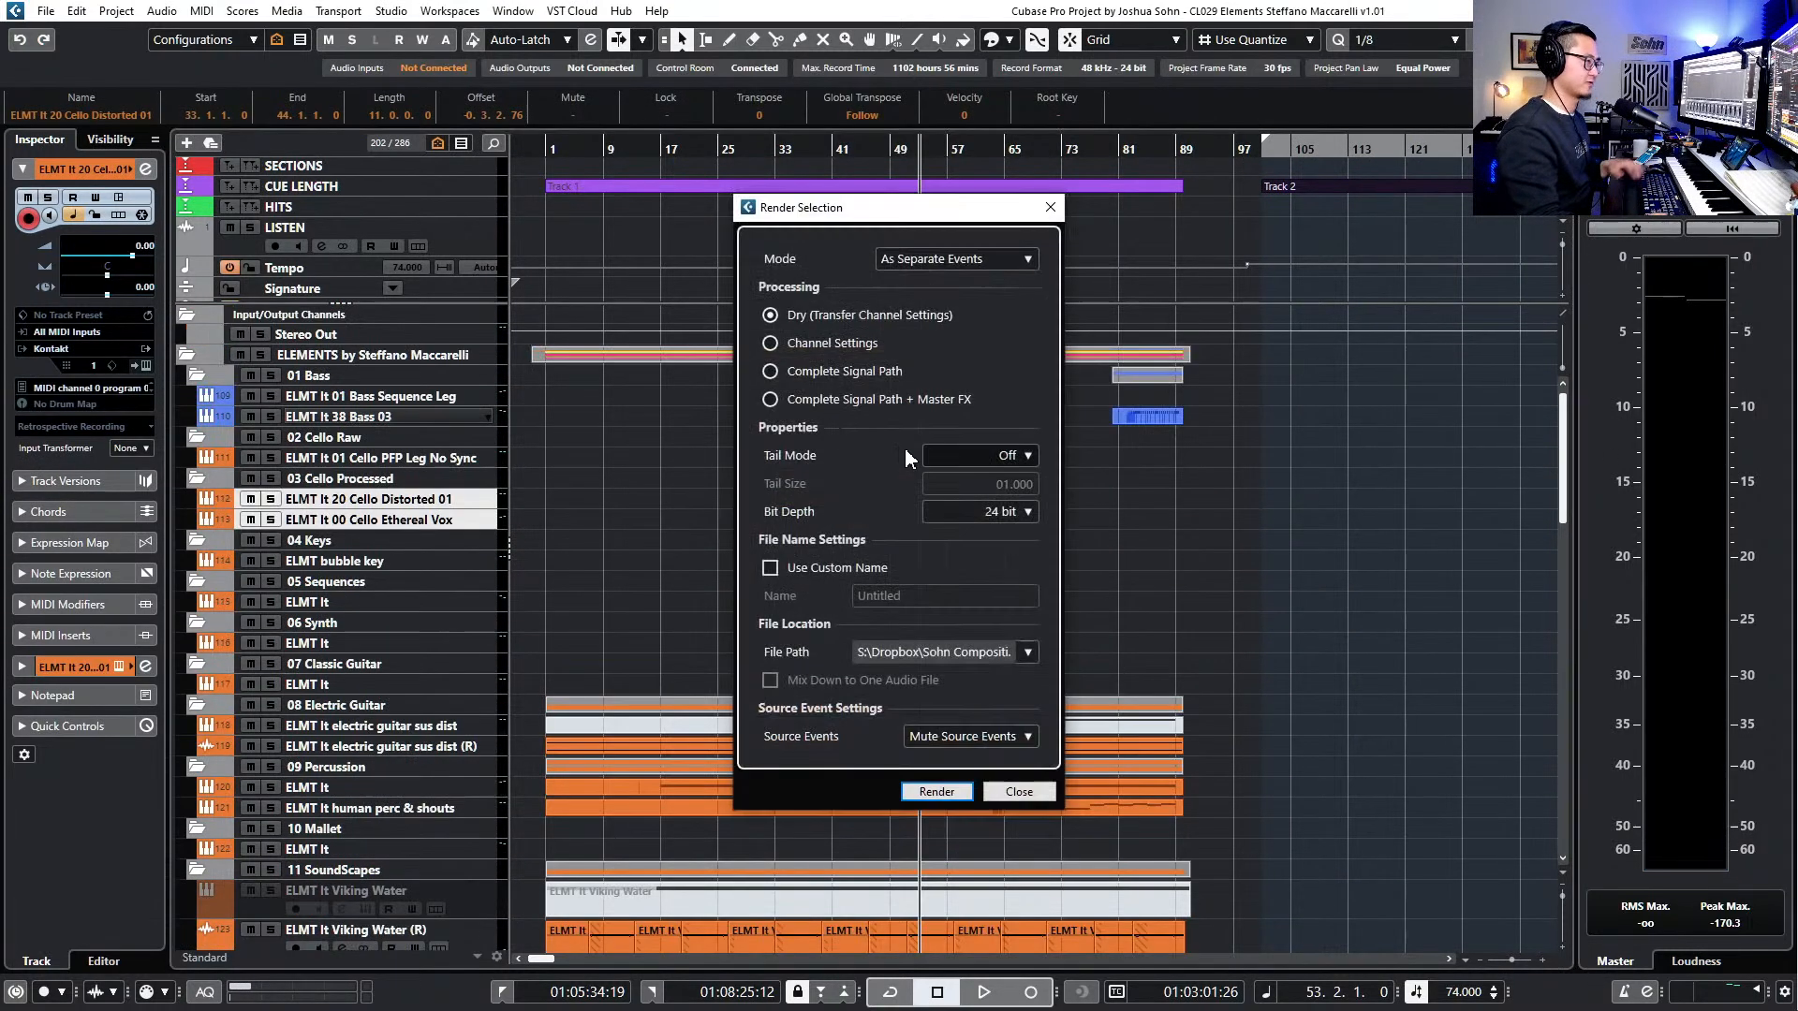
click(945, 791)
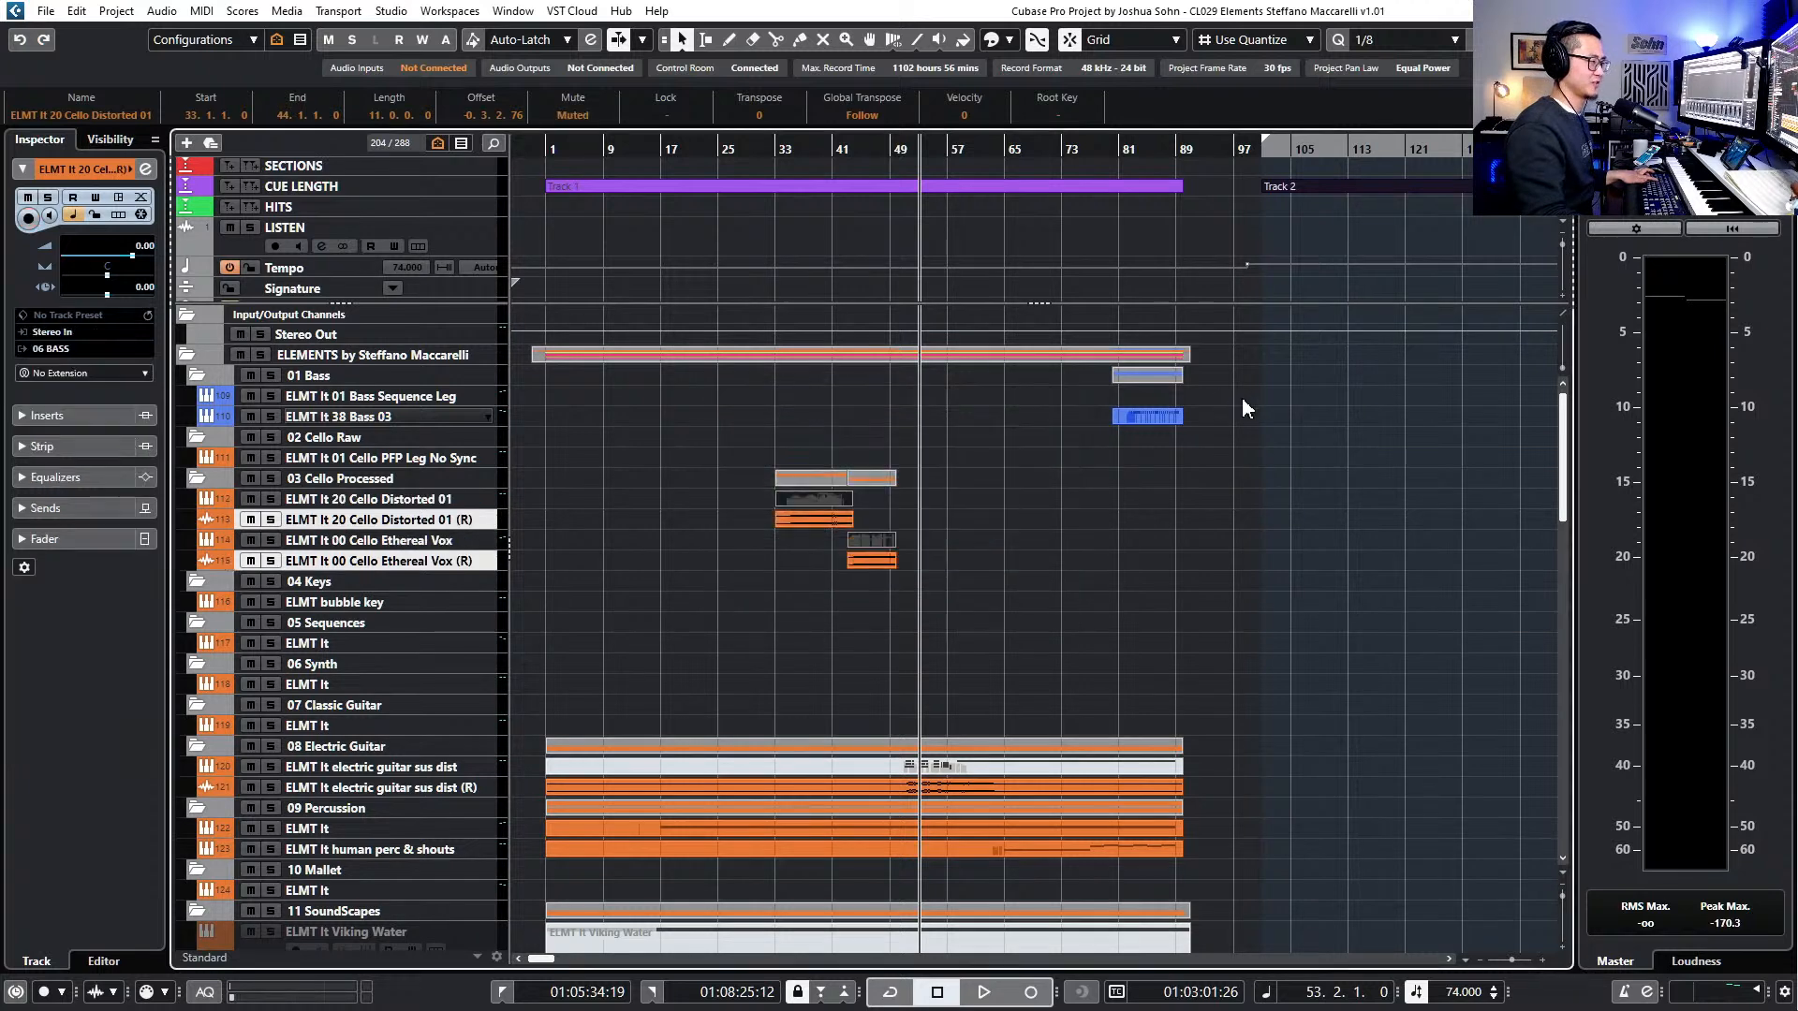
key(ctrl+alt+r)
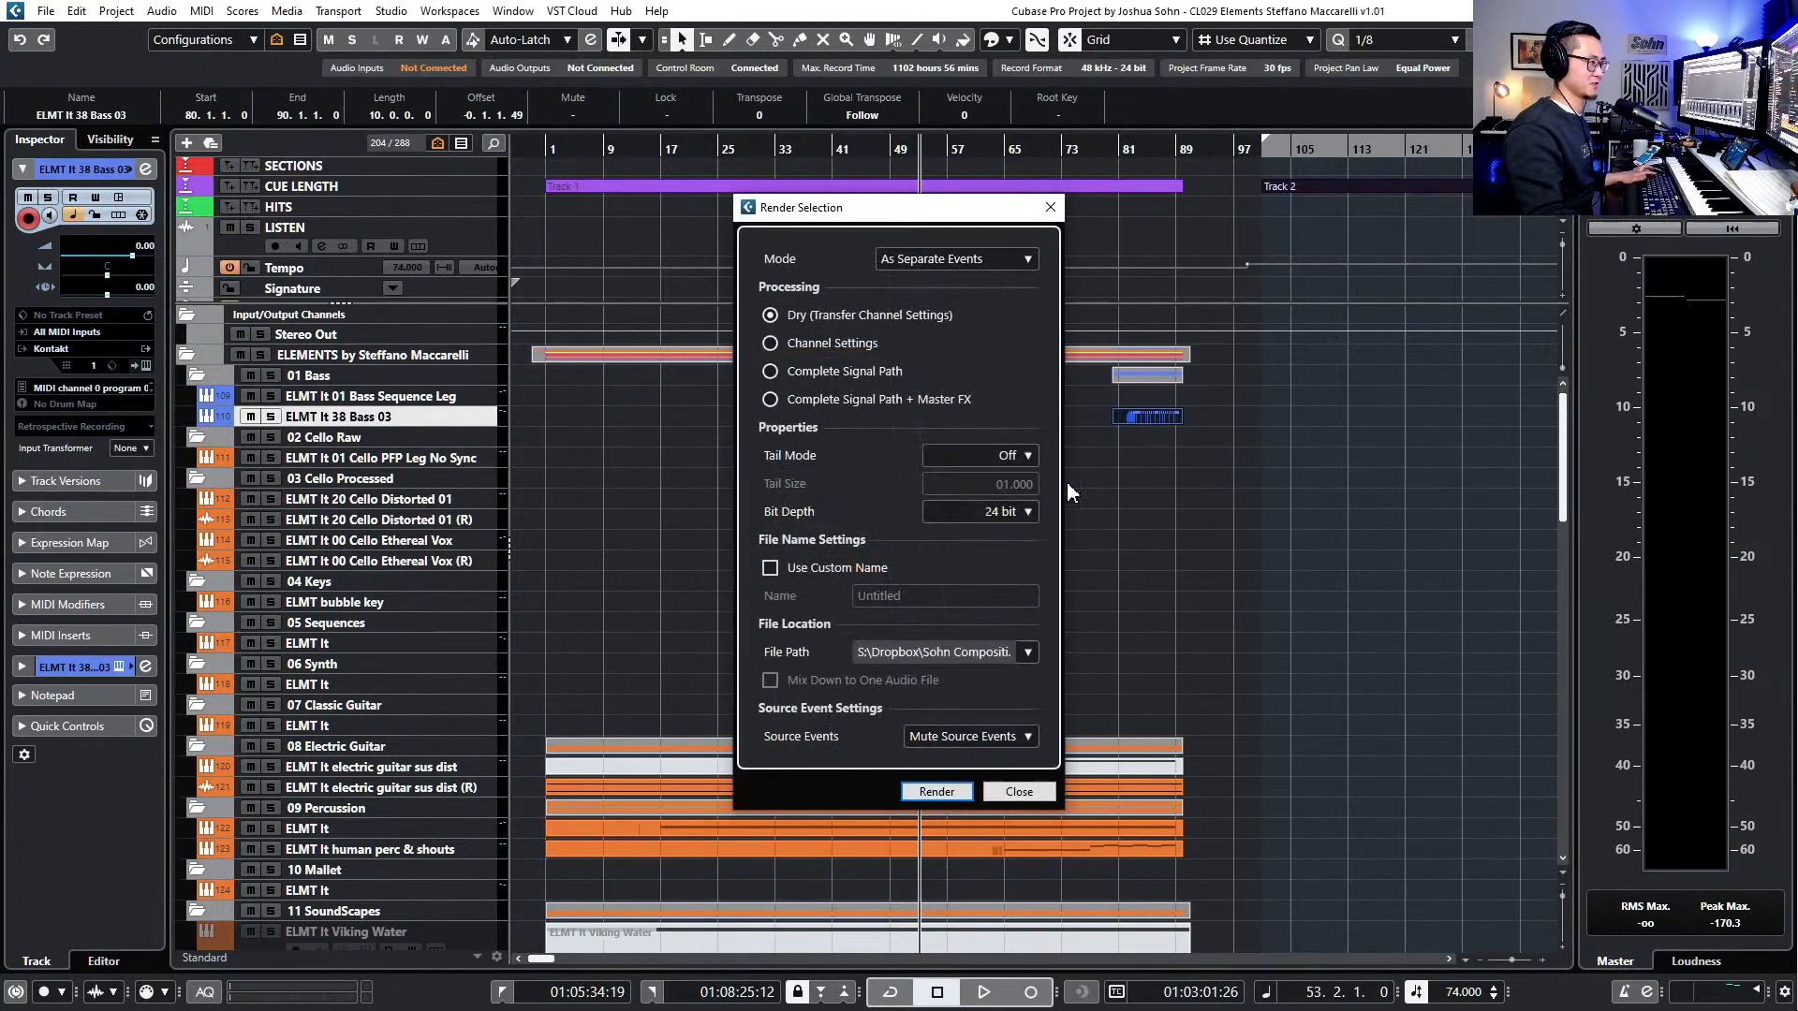
click(933, 792)
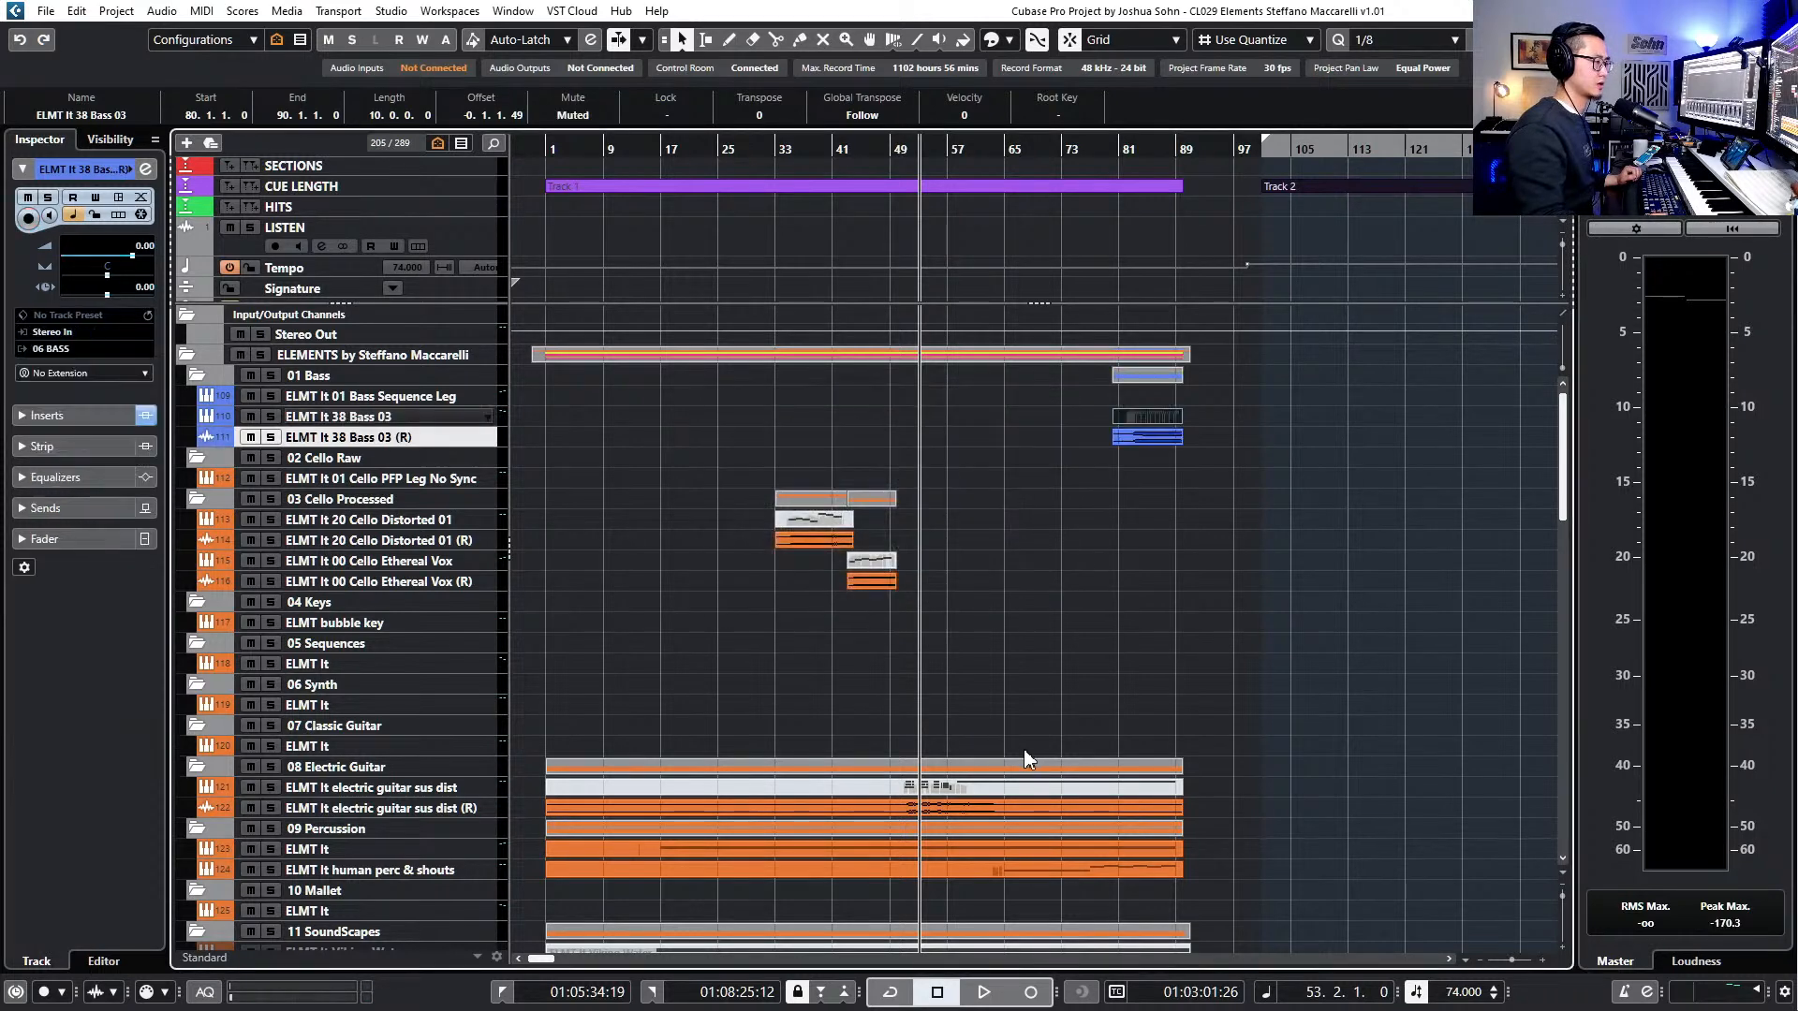
- Render the percussion, War Pad, whispers, long uh, 02a sound d tool kit, reverse, bow and dist seq parts to audio together
scroll(1020, 757, down, 5)
drag(1205, 580, 1121, 629)
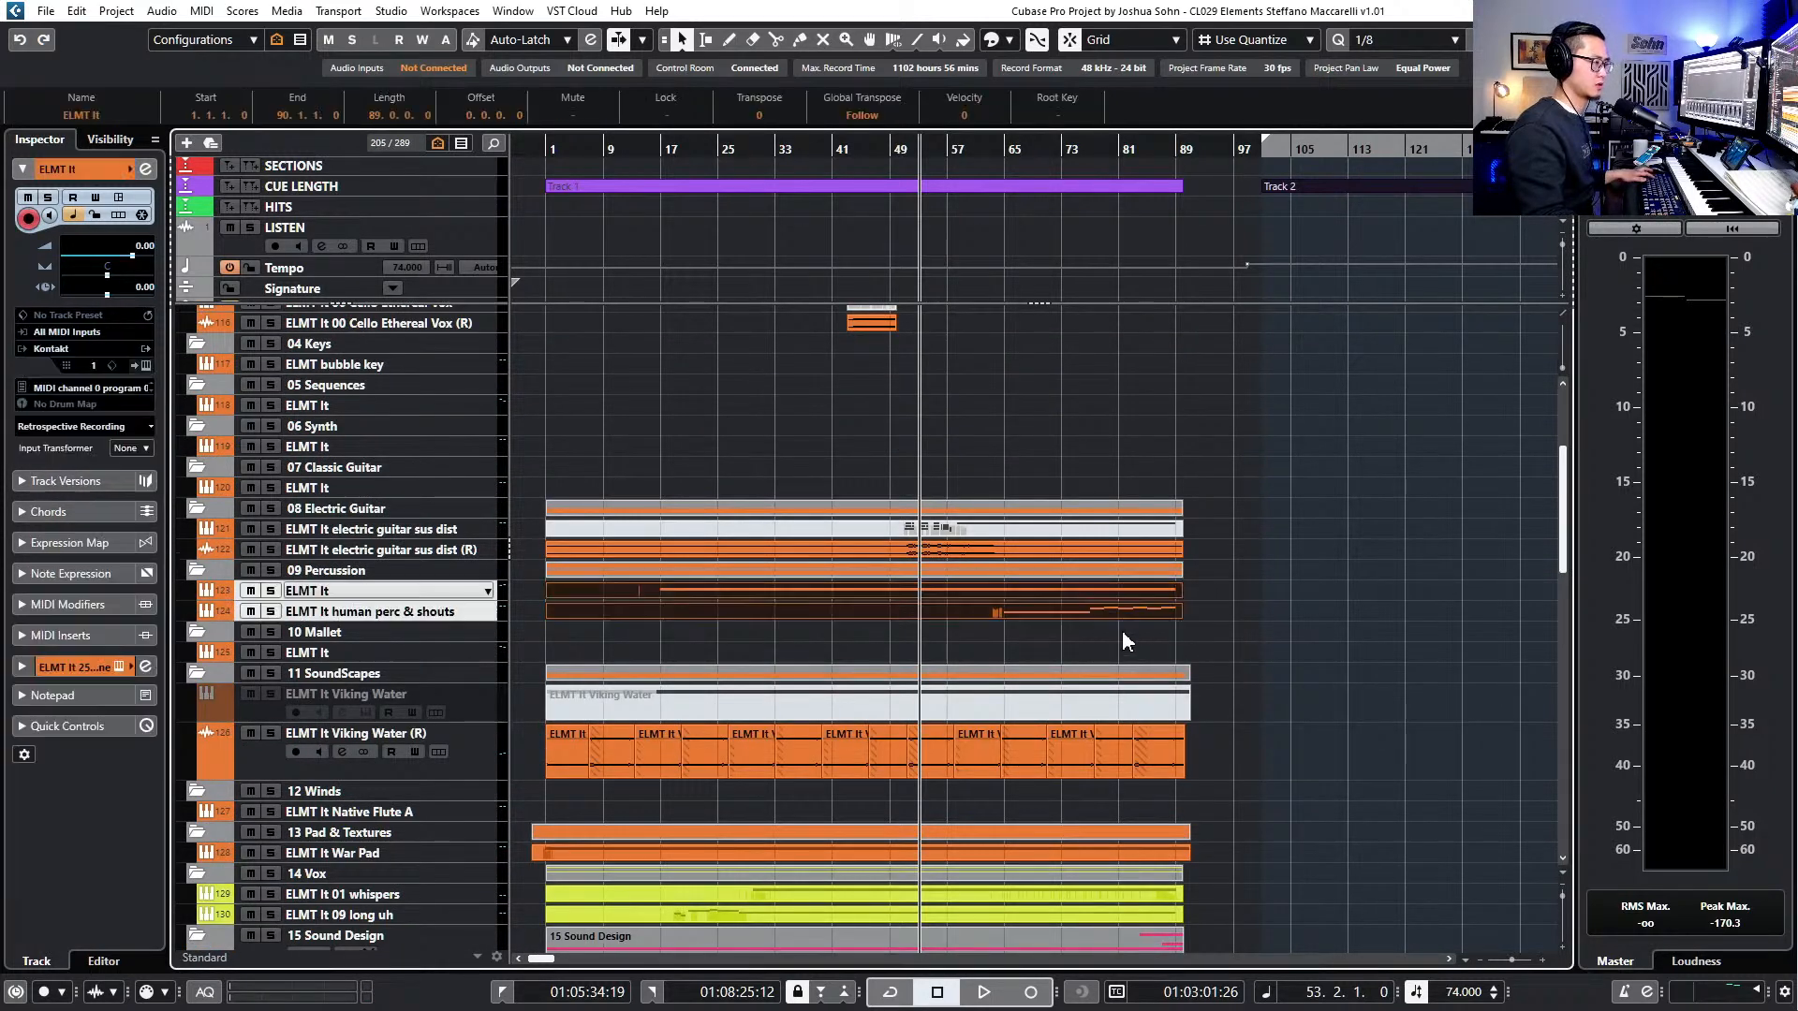
scroll(1161, 735, down, 3)
drag(1222, 714, 1120, 787)
scroll(1214, 785, down, 3)
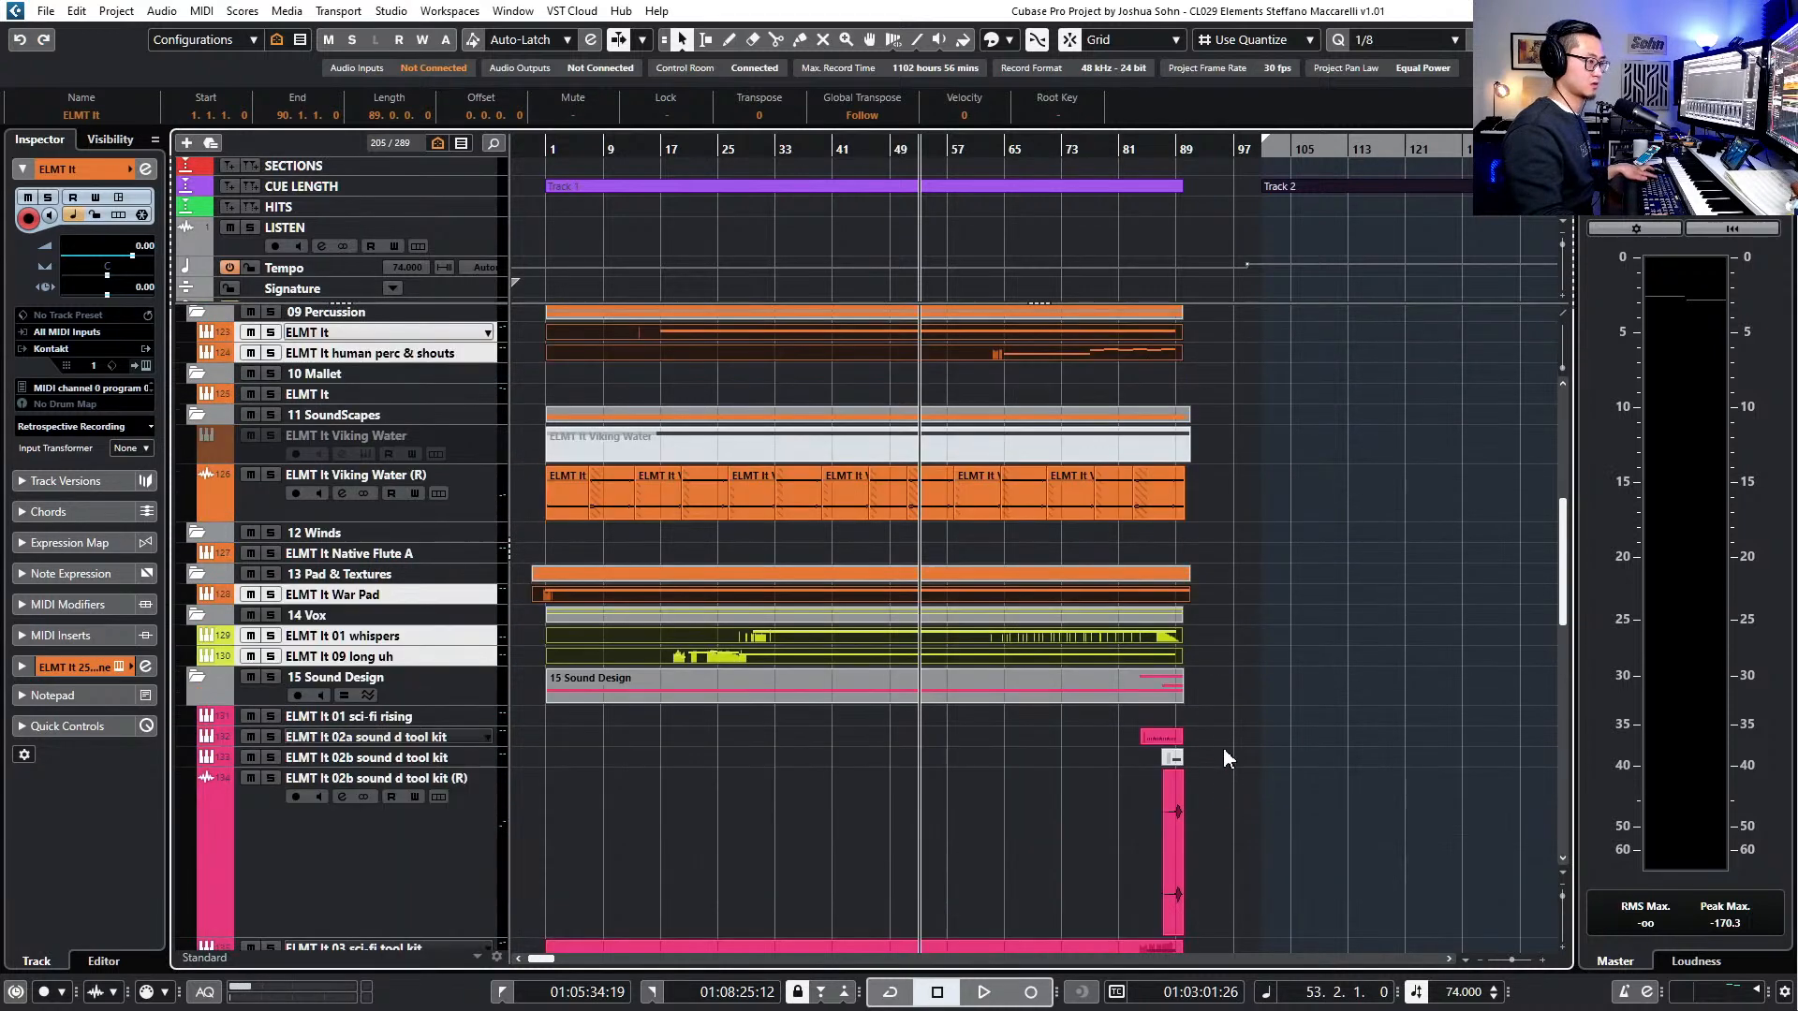
click(1143, 732)
scroll(1215, 742, down, 3)
drag(1218, 652, 1117, 751)
drag(1227, 850, 1095, 871)
scroll(1223, 834, down, 3)
key(alt+r)
click(941, 791)
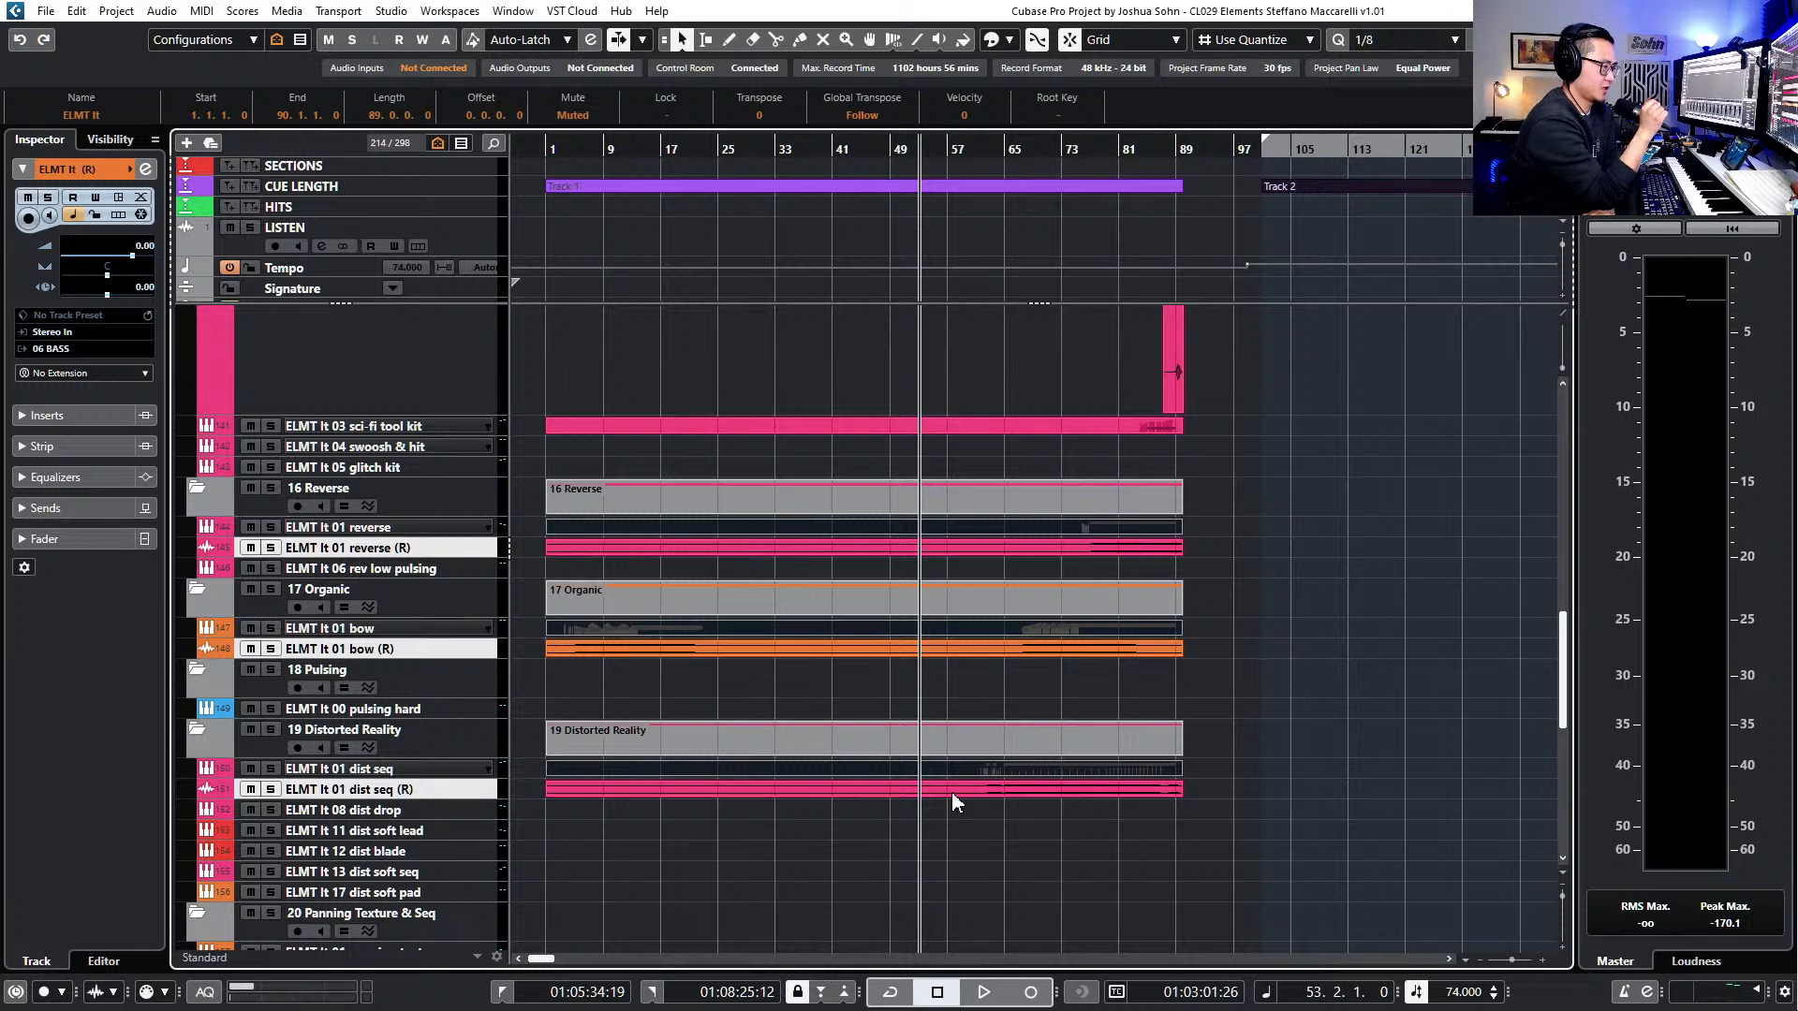
- Render the remaining ELMT It 03 sci-fi tool kit part to audio
scroll(925, 745, down, 3)
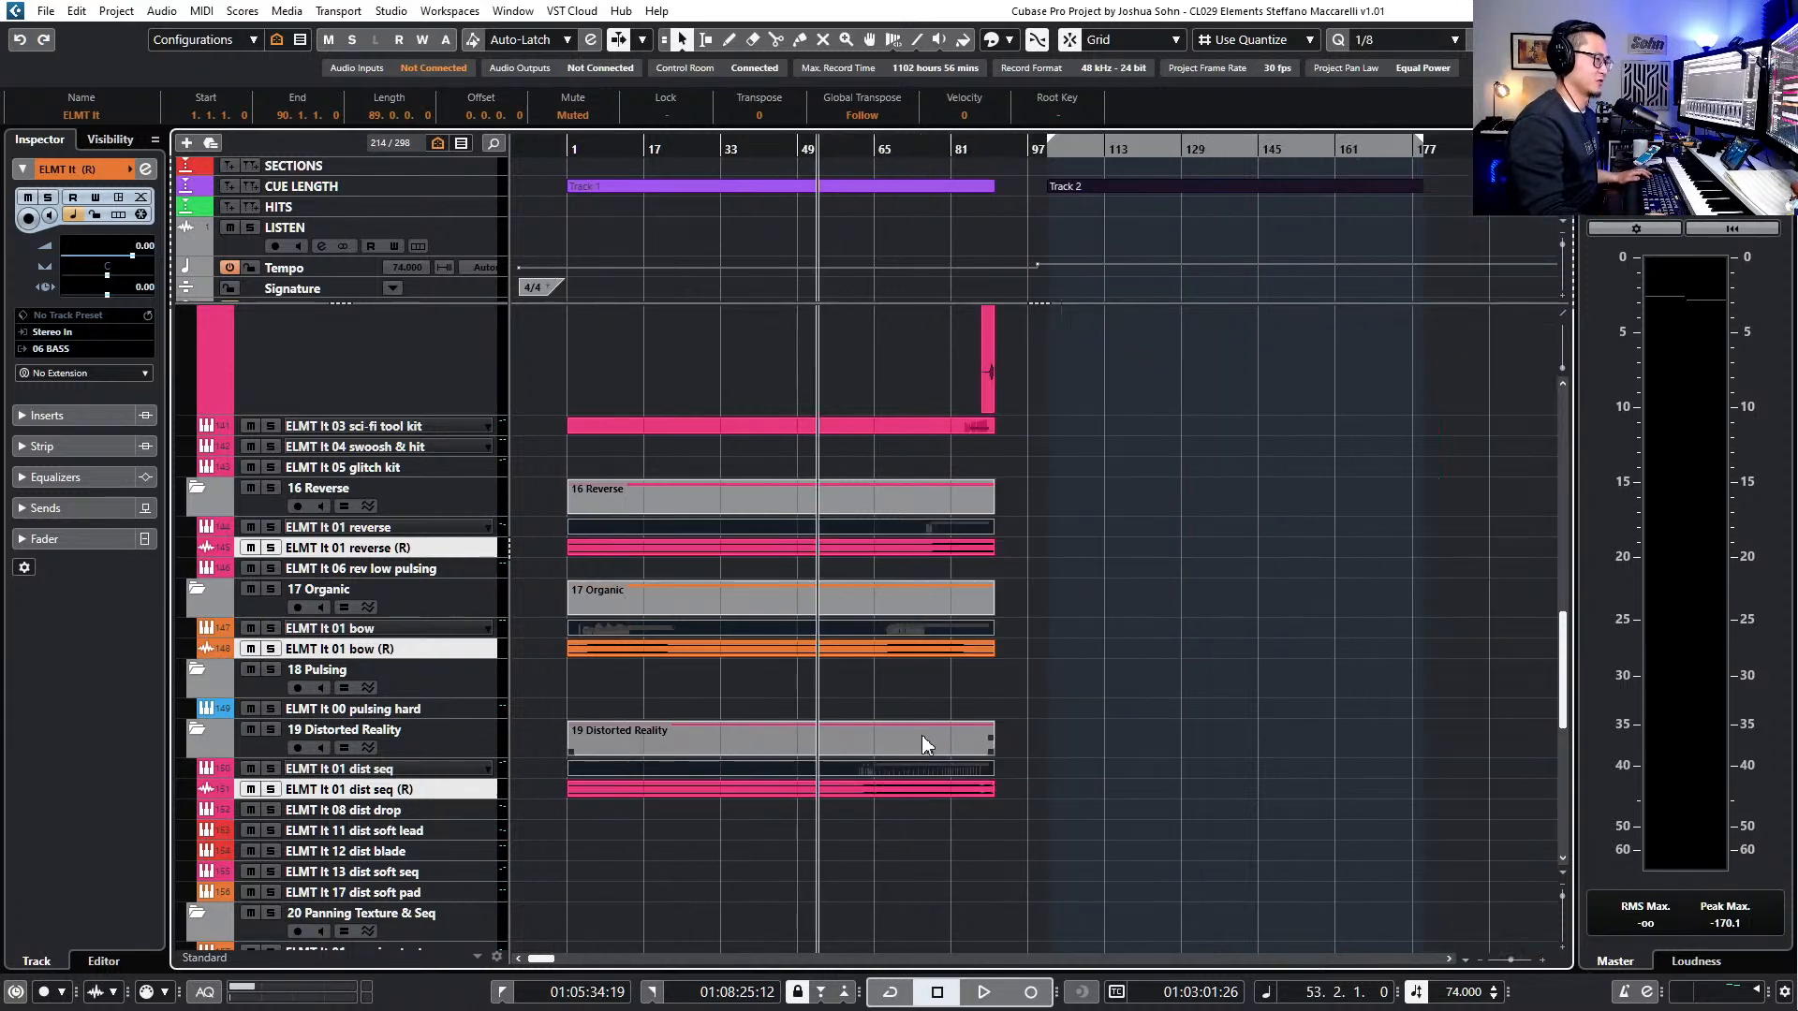
scroll(1059, 626, up, 4)
click(849, 689)
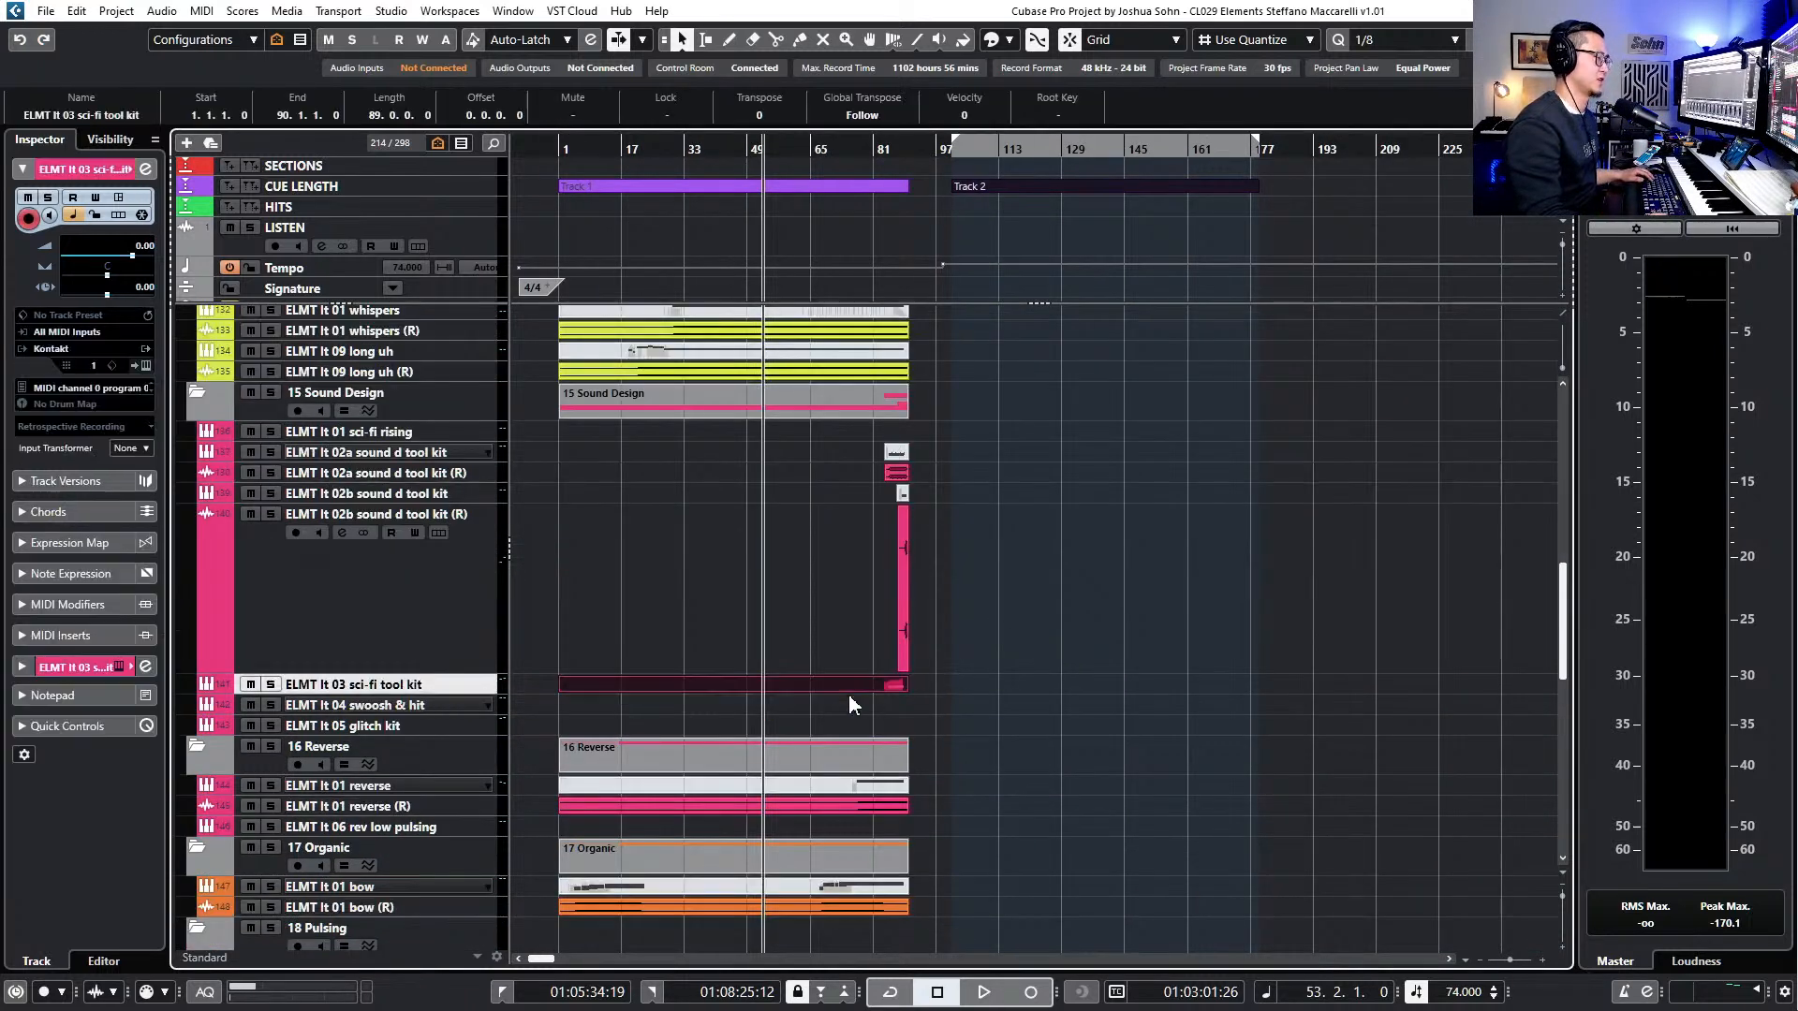
key(alt+r)
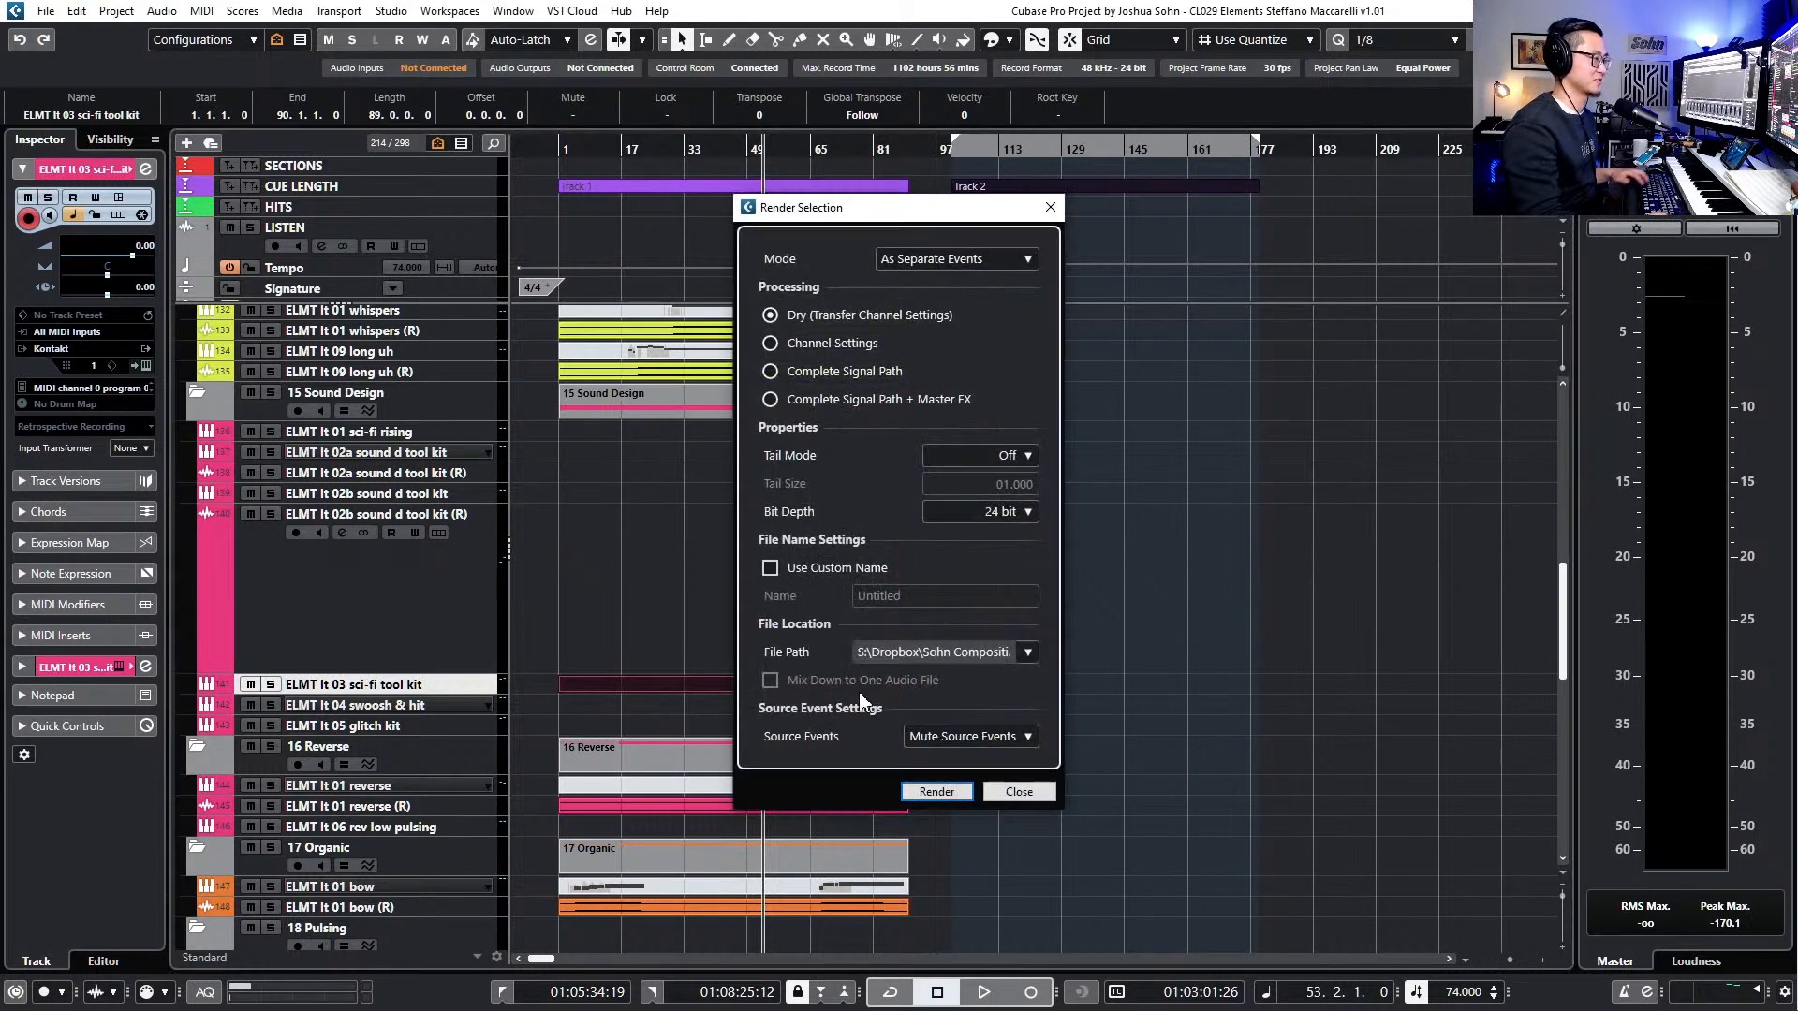
click(935, 792)
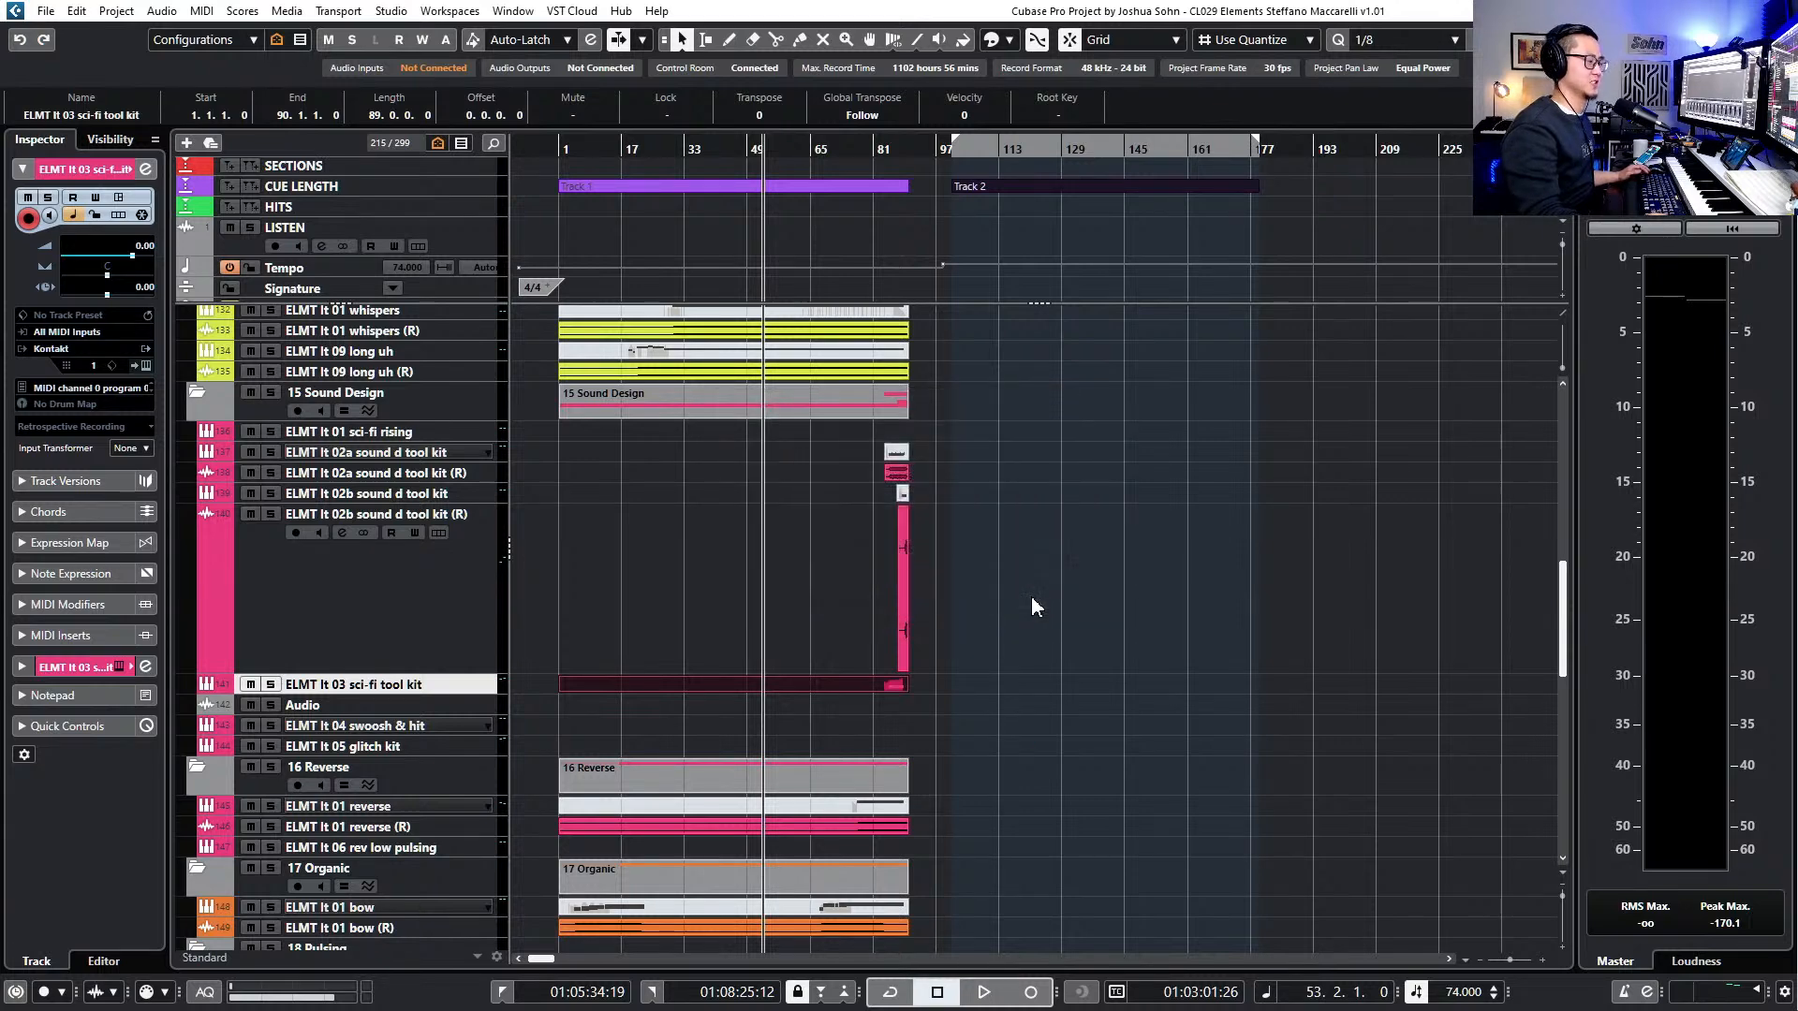
- Look through the whole track list to check that every instrument part has a rendered audio track
scroll(1031, 609, up, 3)
scroll(964, 615, left, 2)
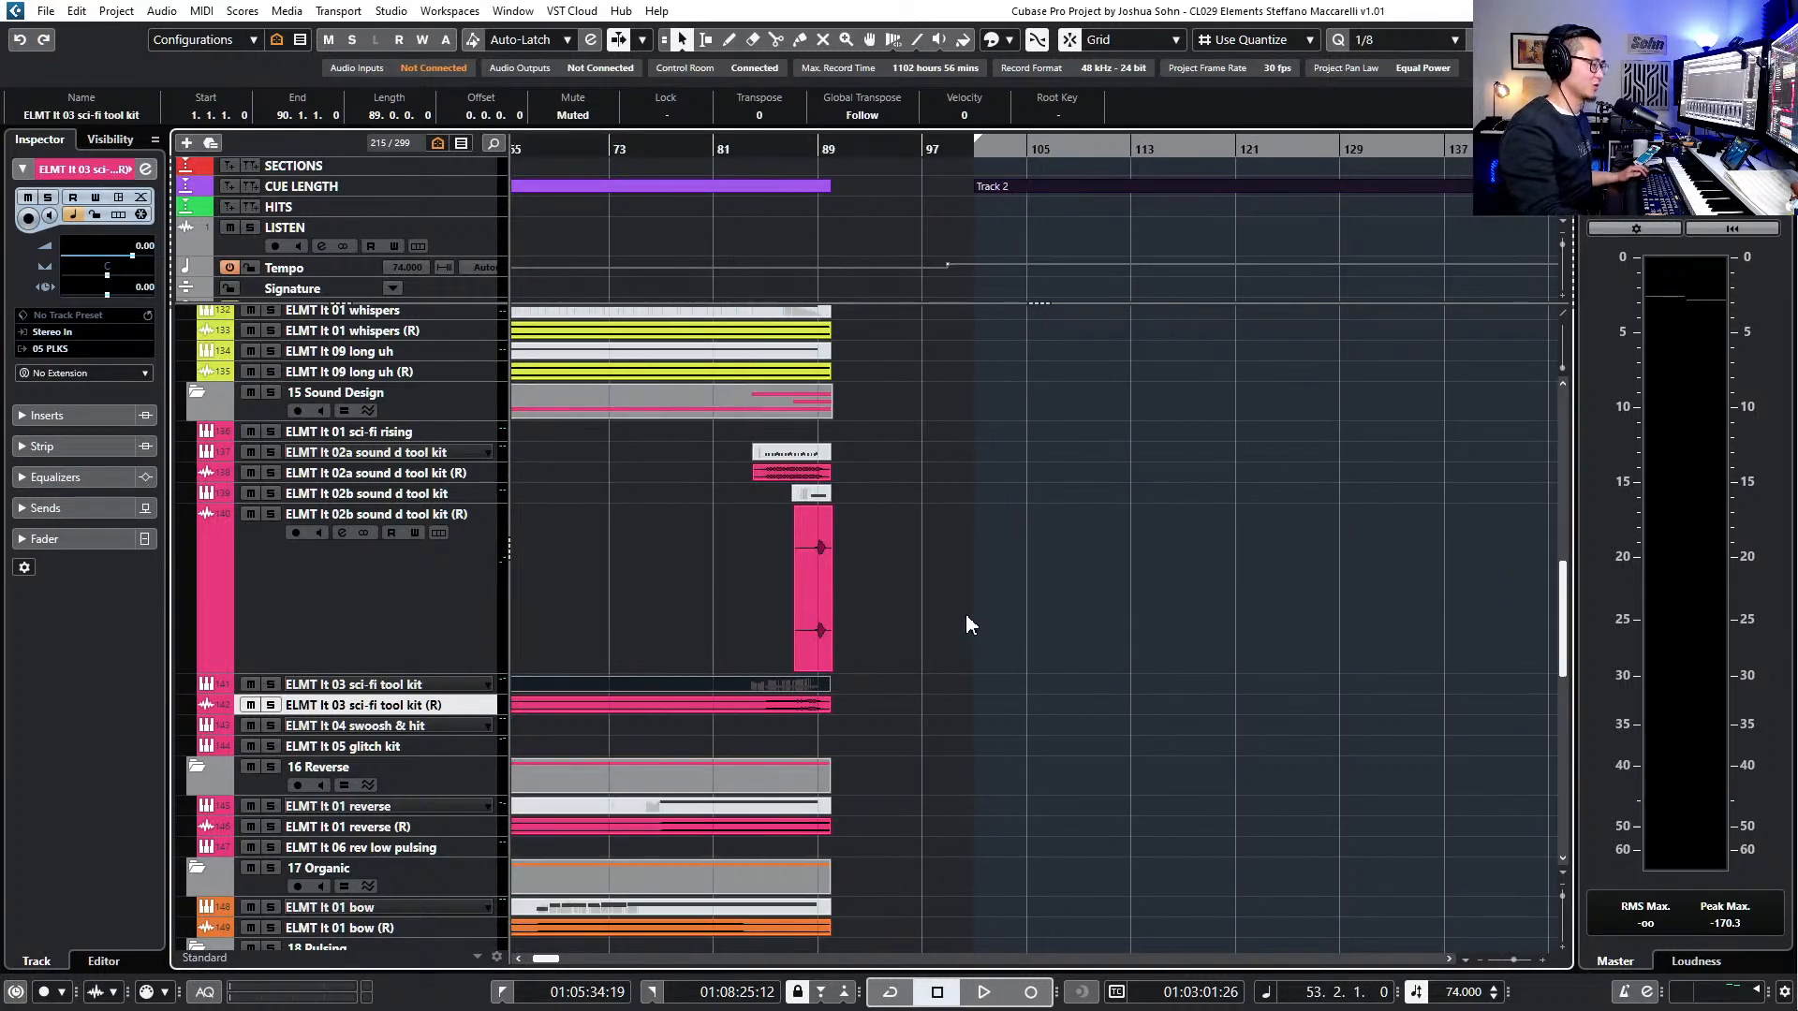
scroll(964, 614, down, 4)
scroll(964, 614, left, 2)
scroll(967, 632, down, 2)
scroll(965, 646, down, 3)
scroll(963, 661, up, 10)
scroll(1018, 651, left, 2)
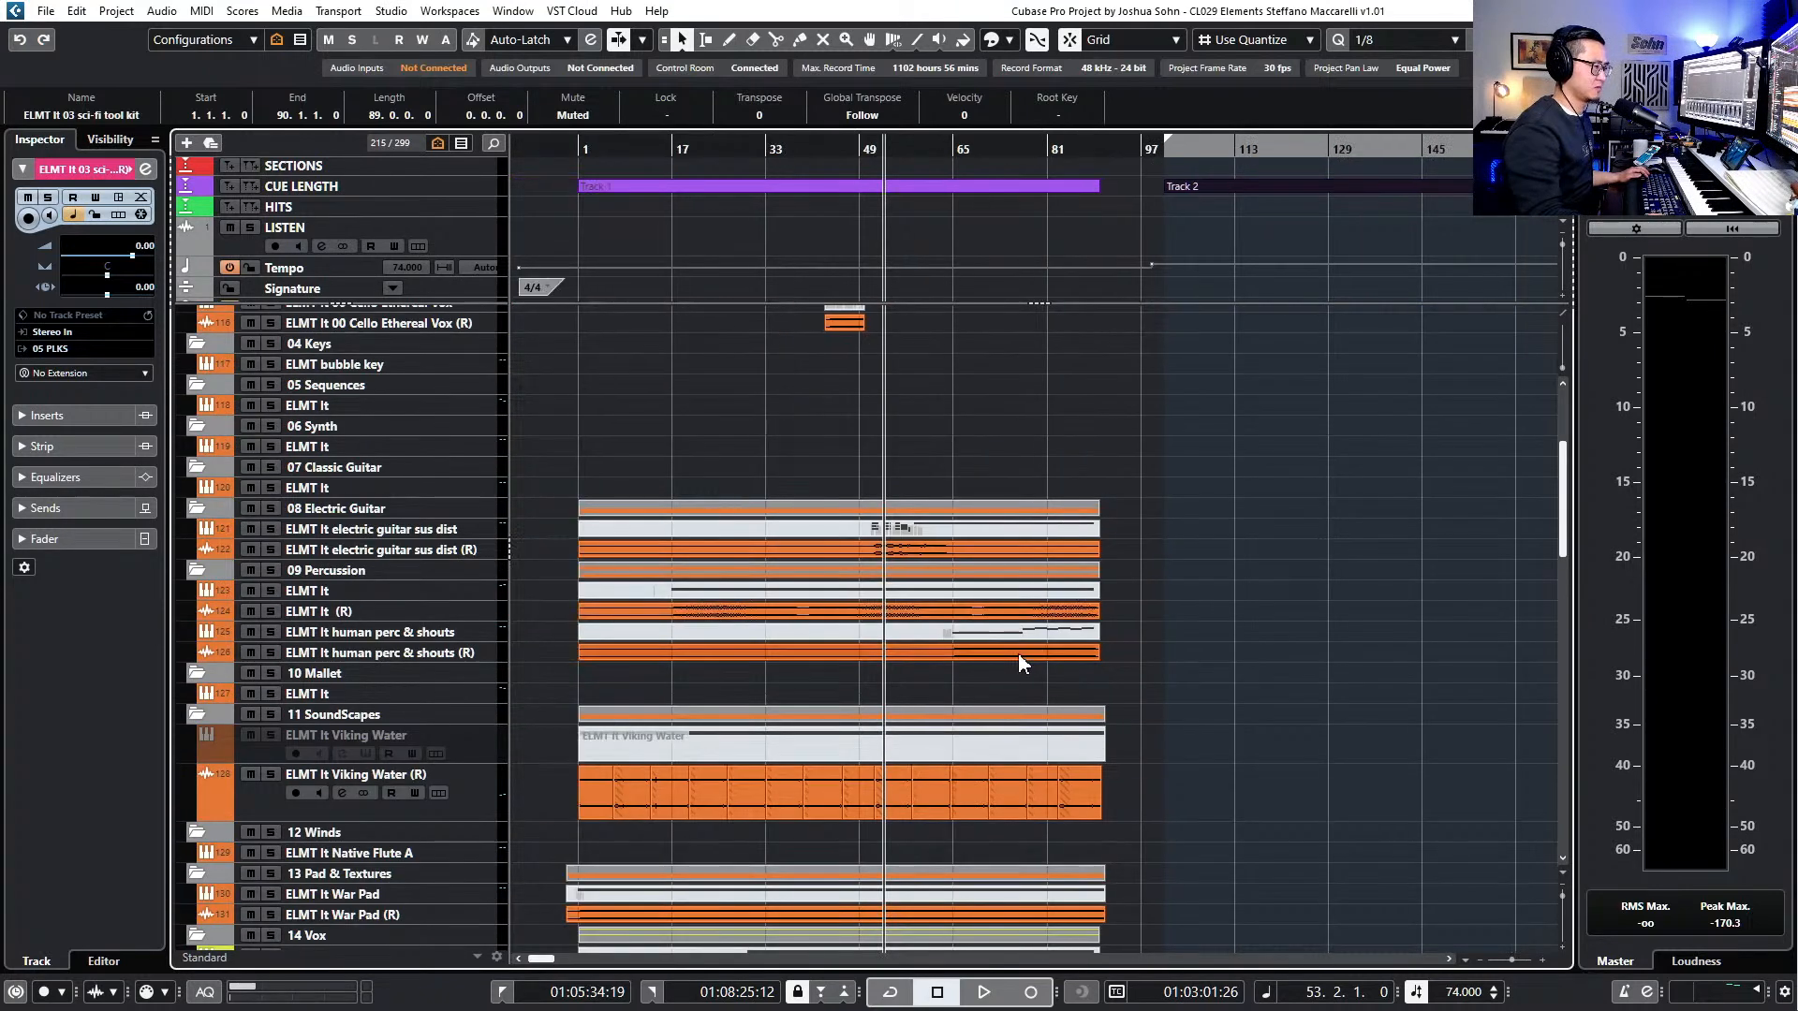
scroll(1023, 652, up, 5)
scroll(974, 642, down, 8)
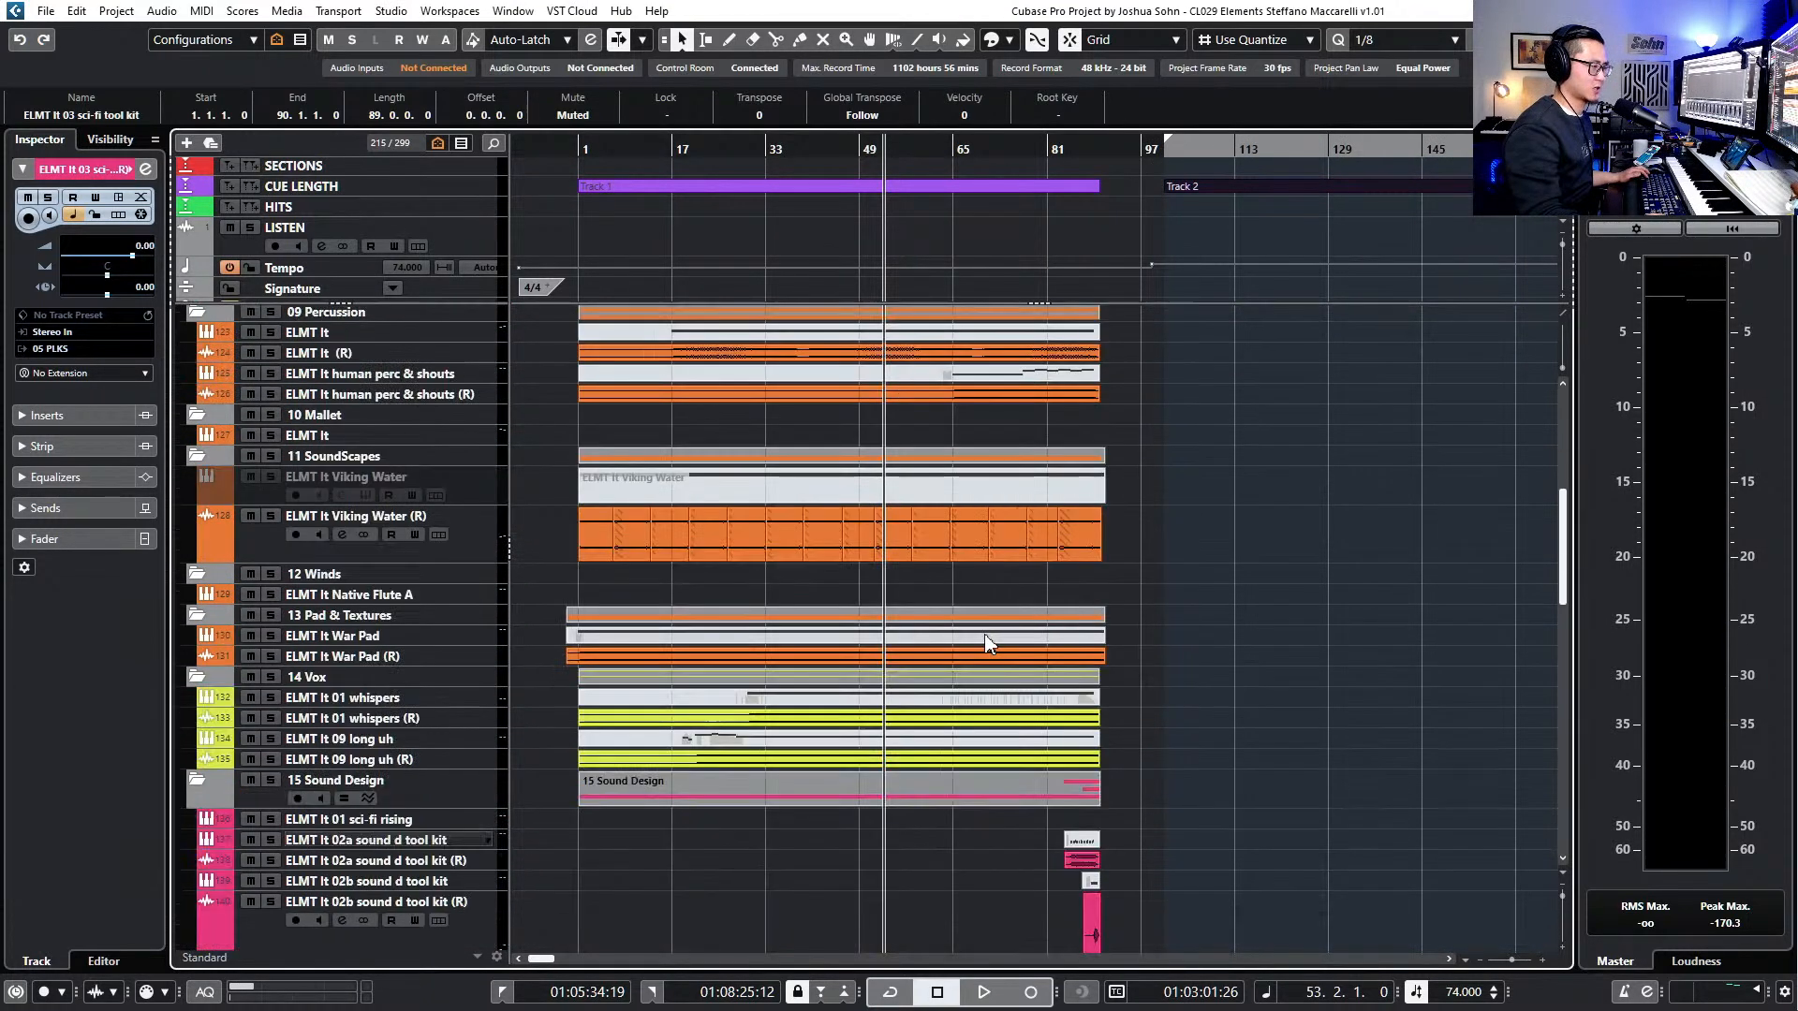
scroll(923, 707, down, 8)
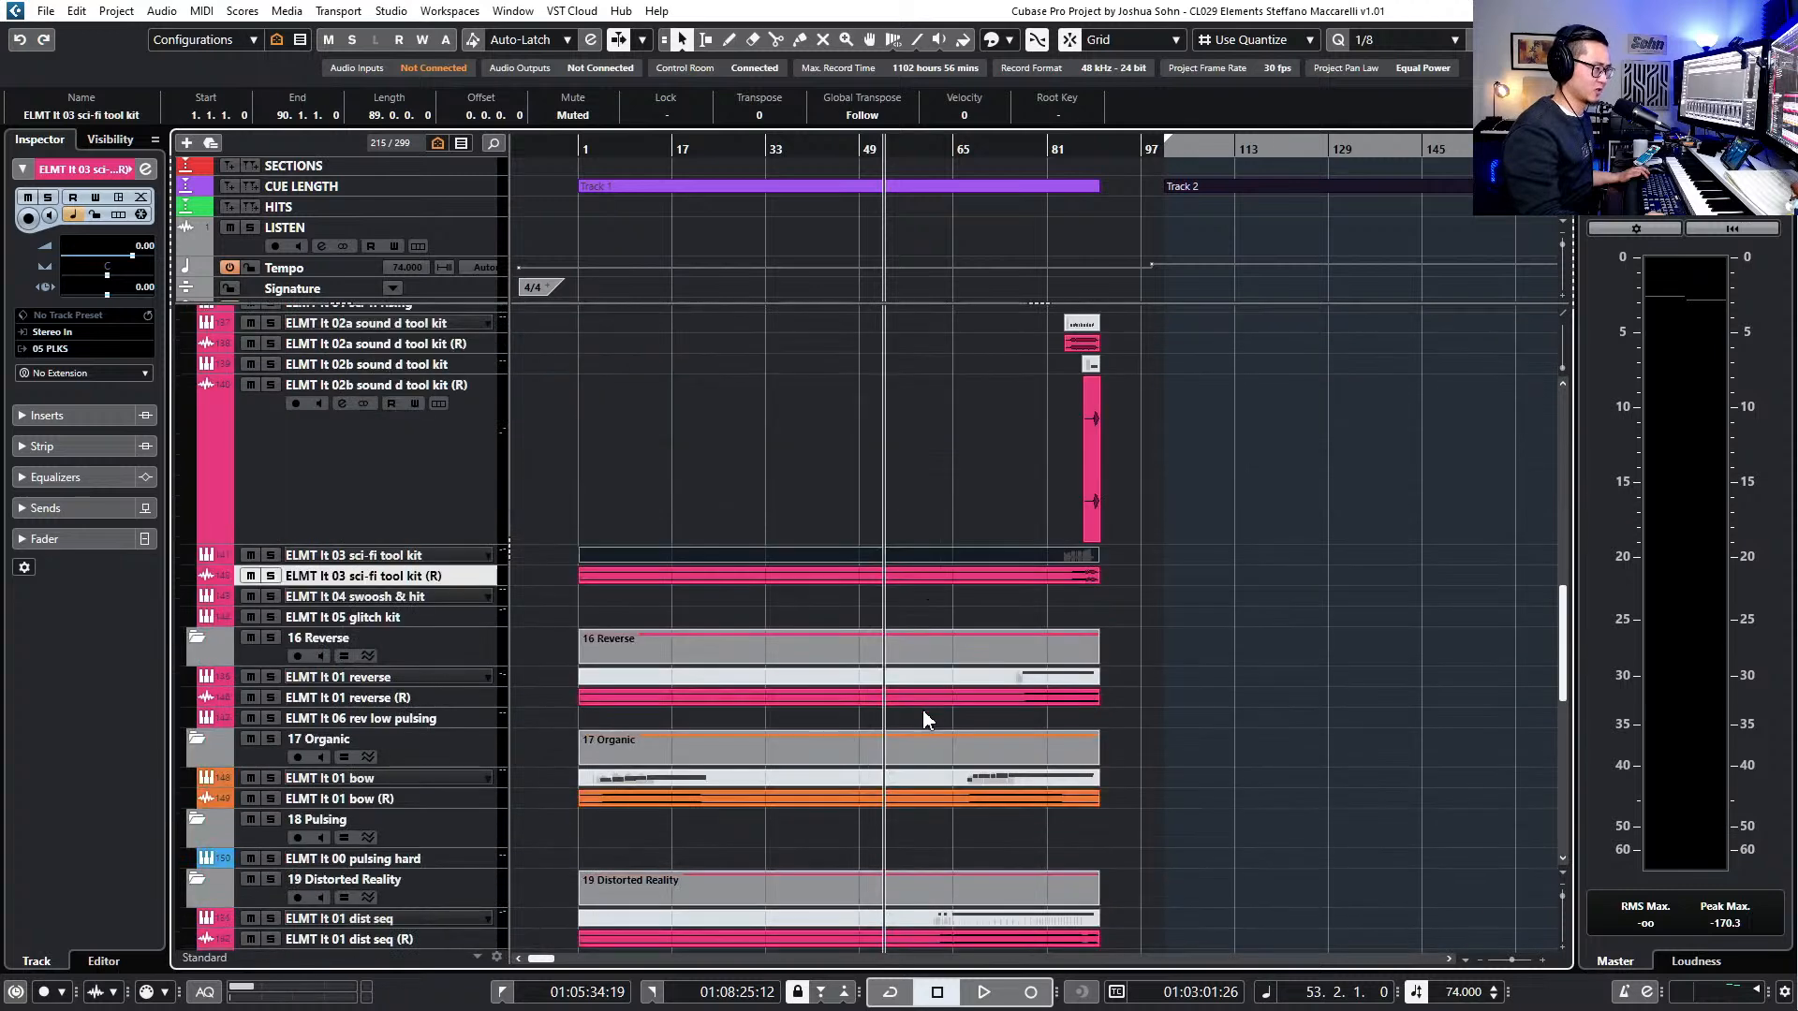
- Reduce the ELMT It 02b sound d tool kit (R) track to the same minimal height as its neighbours
click(391, 501)
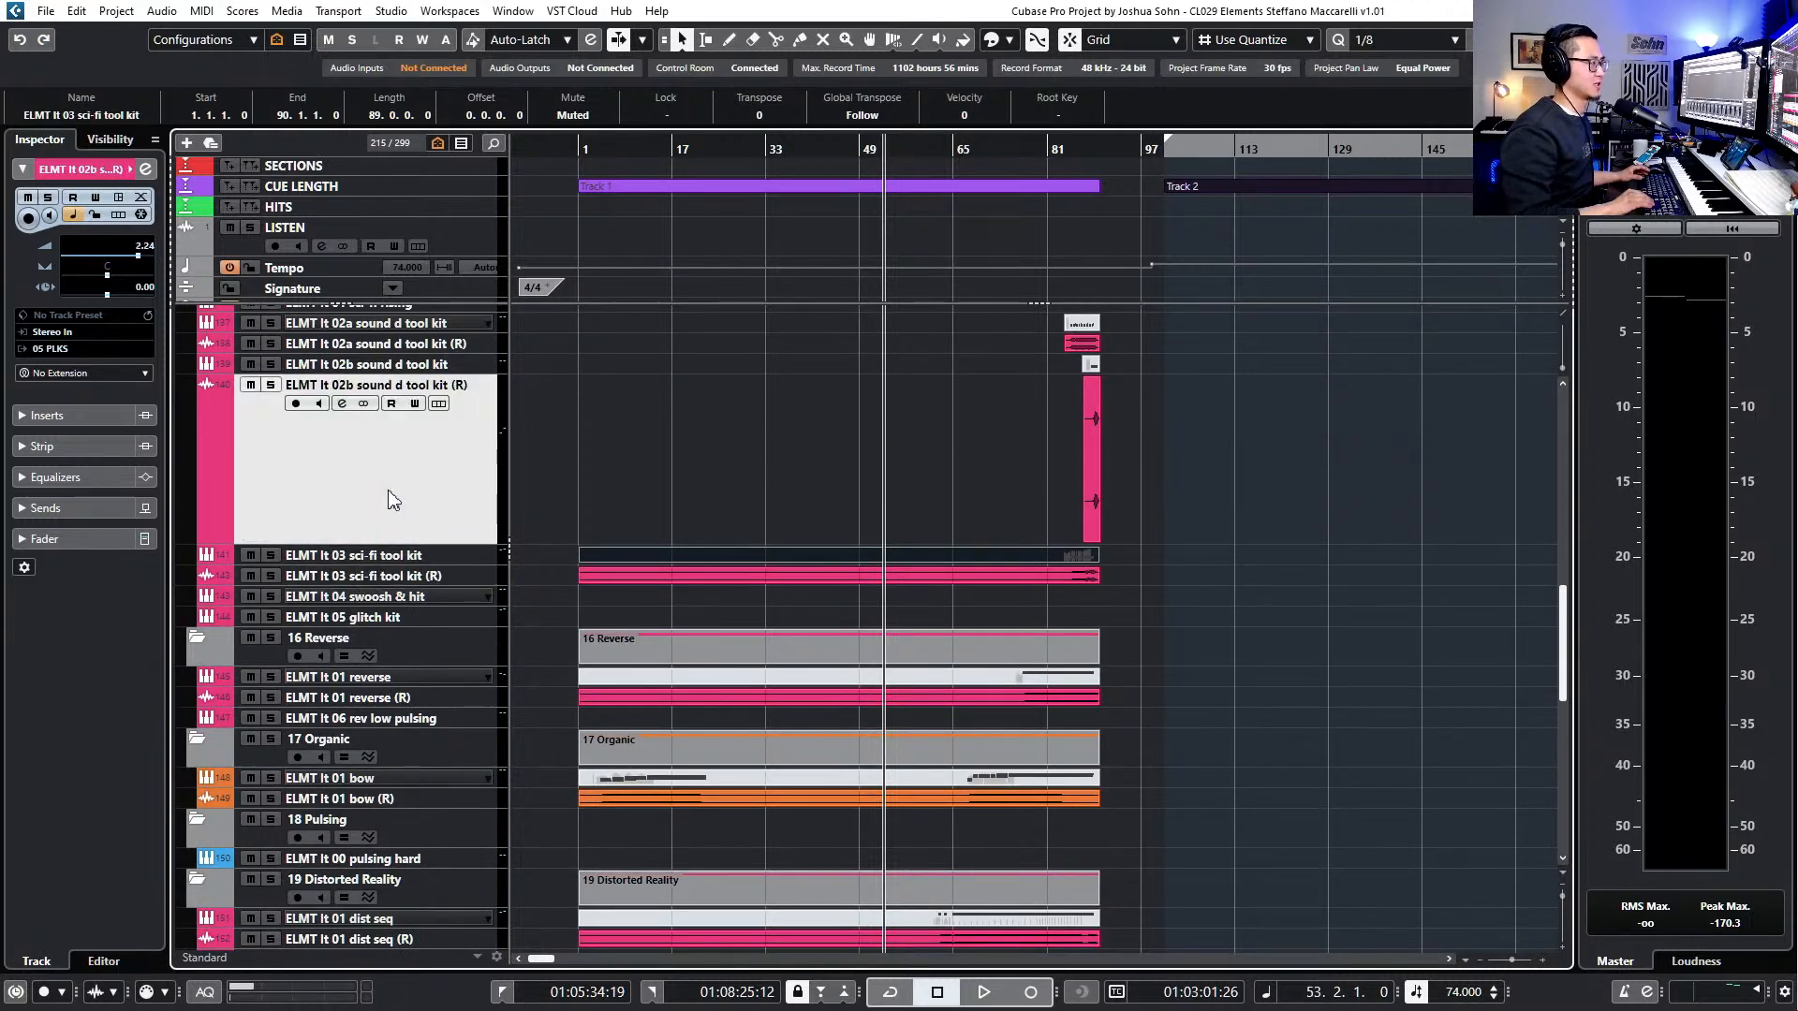
key(alt+Up)
key(alt+Up)
key(alt+Up)
key(alt+Up)
key(alt+Up)
key(alt+Up)
key(alt+Up)
key(alt+Up)
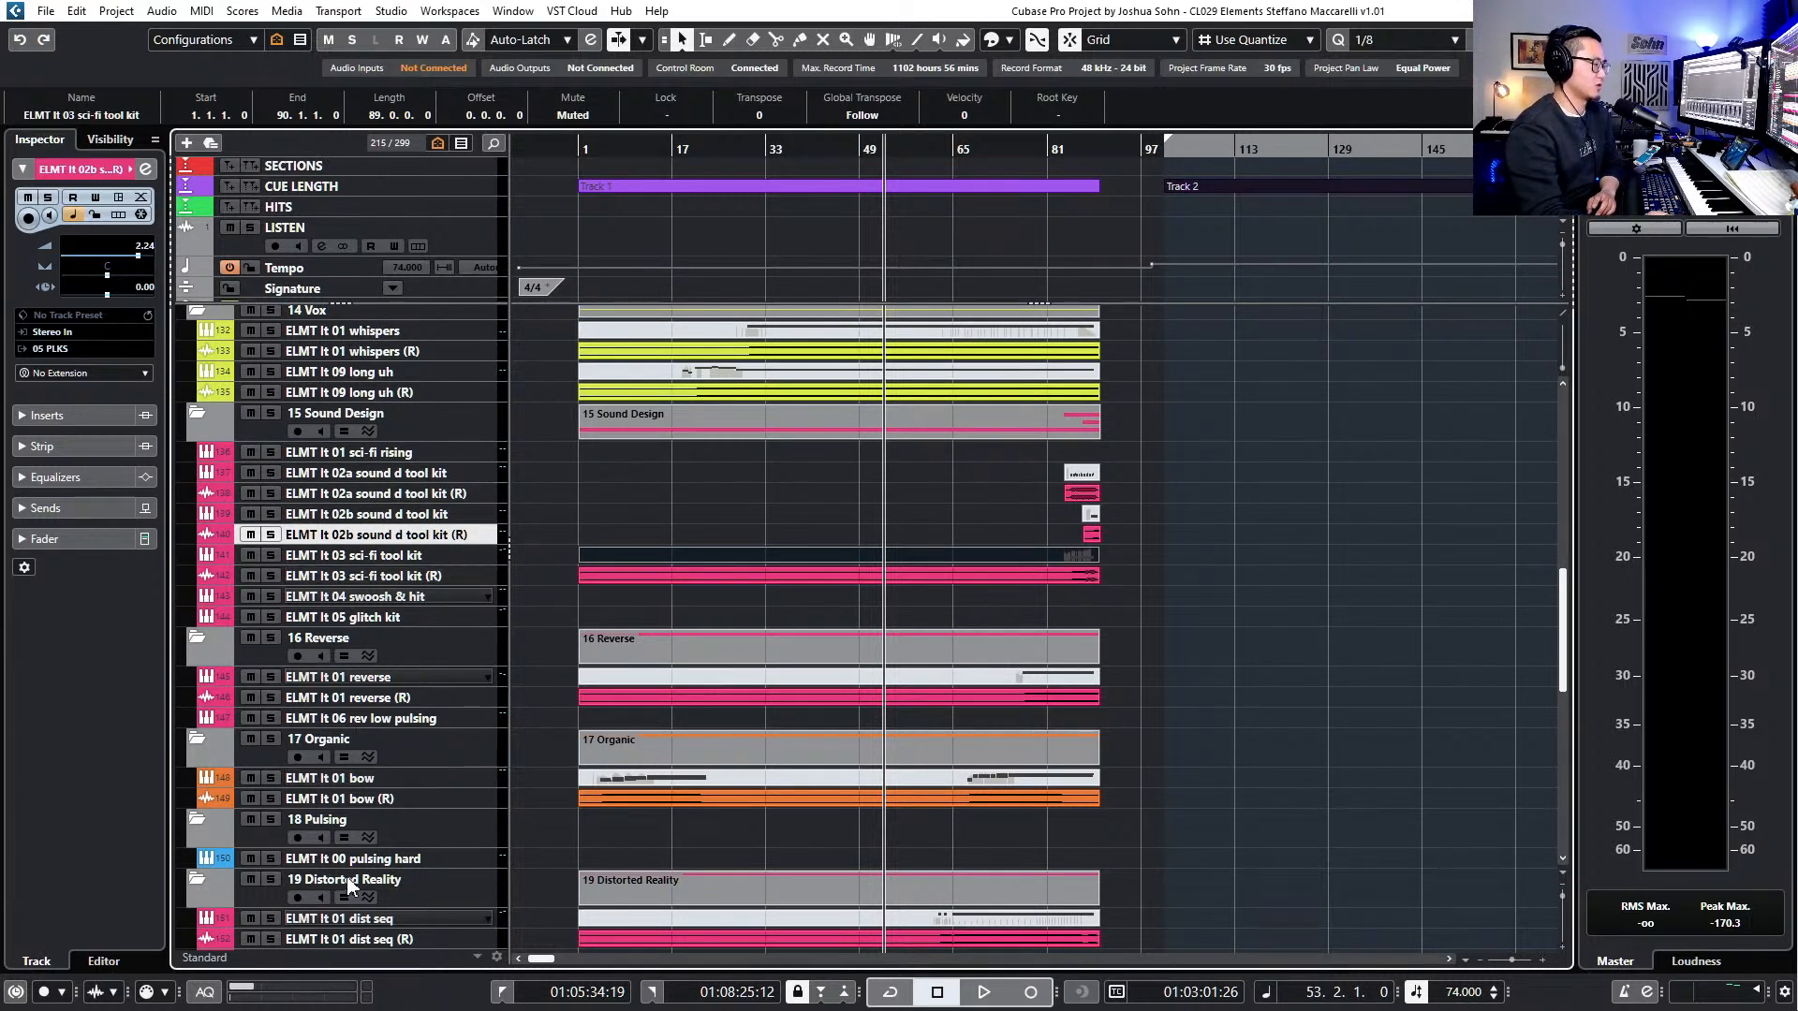
- Move the playhead to the start of the Track 2 section at bar 101 and bring that section into view
key(KP_1)
scroll(1276, 682, down, 1)
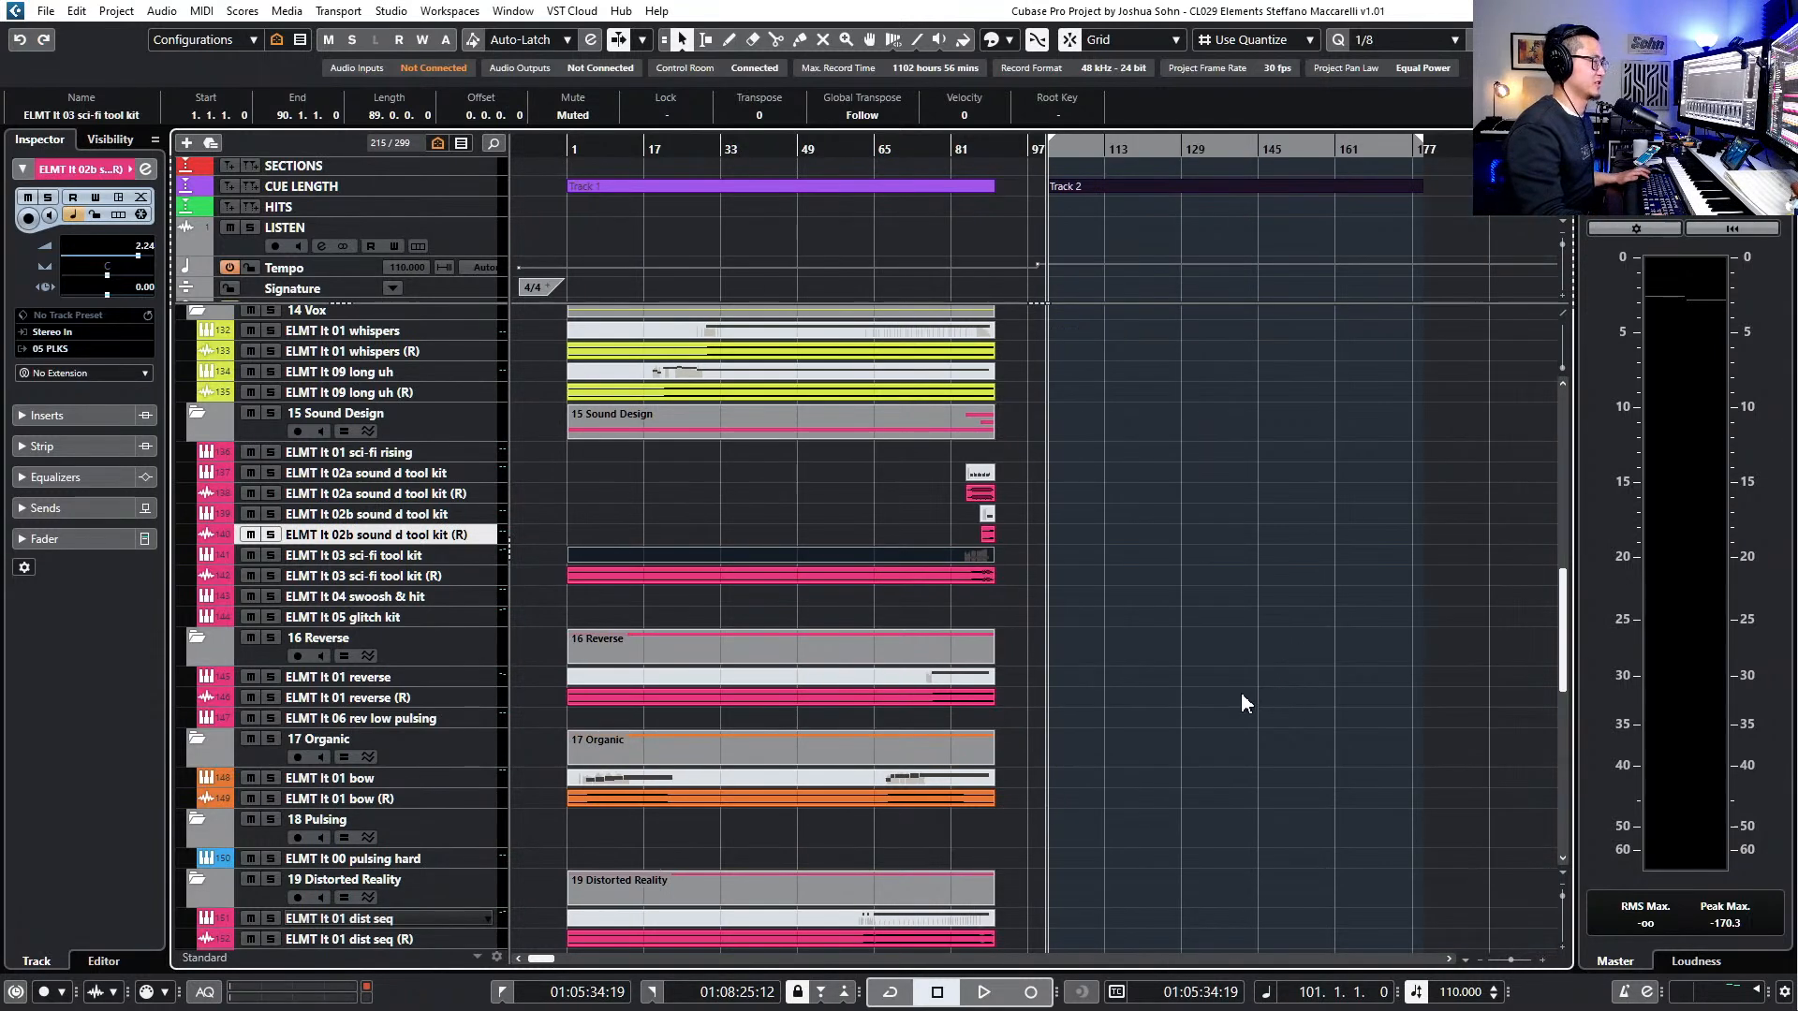
scroll(1255, 688, right, 3)
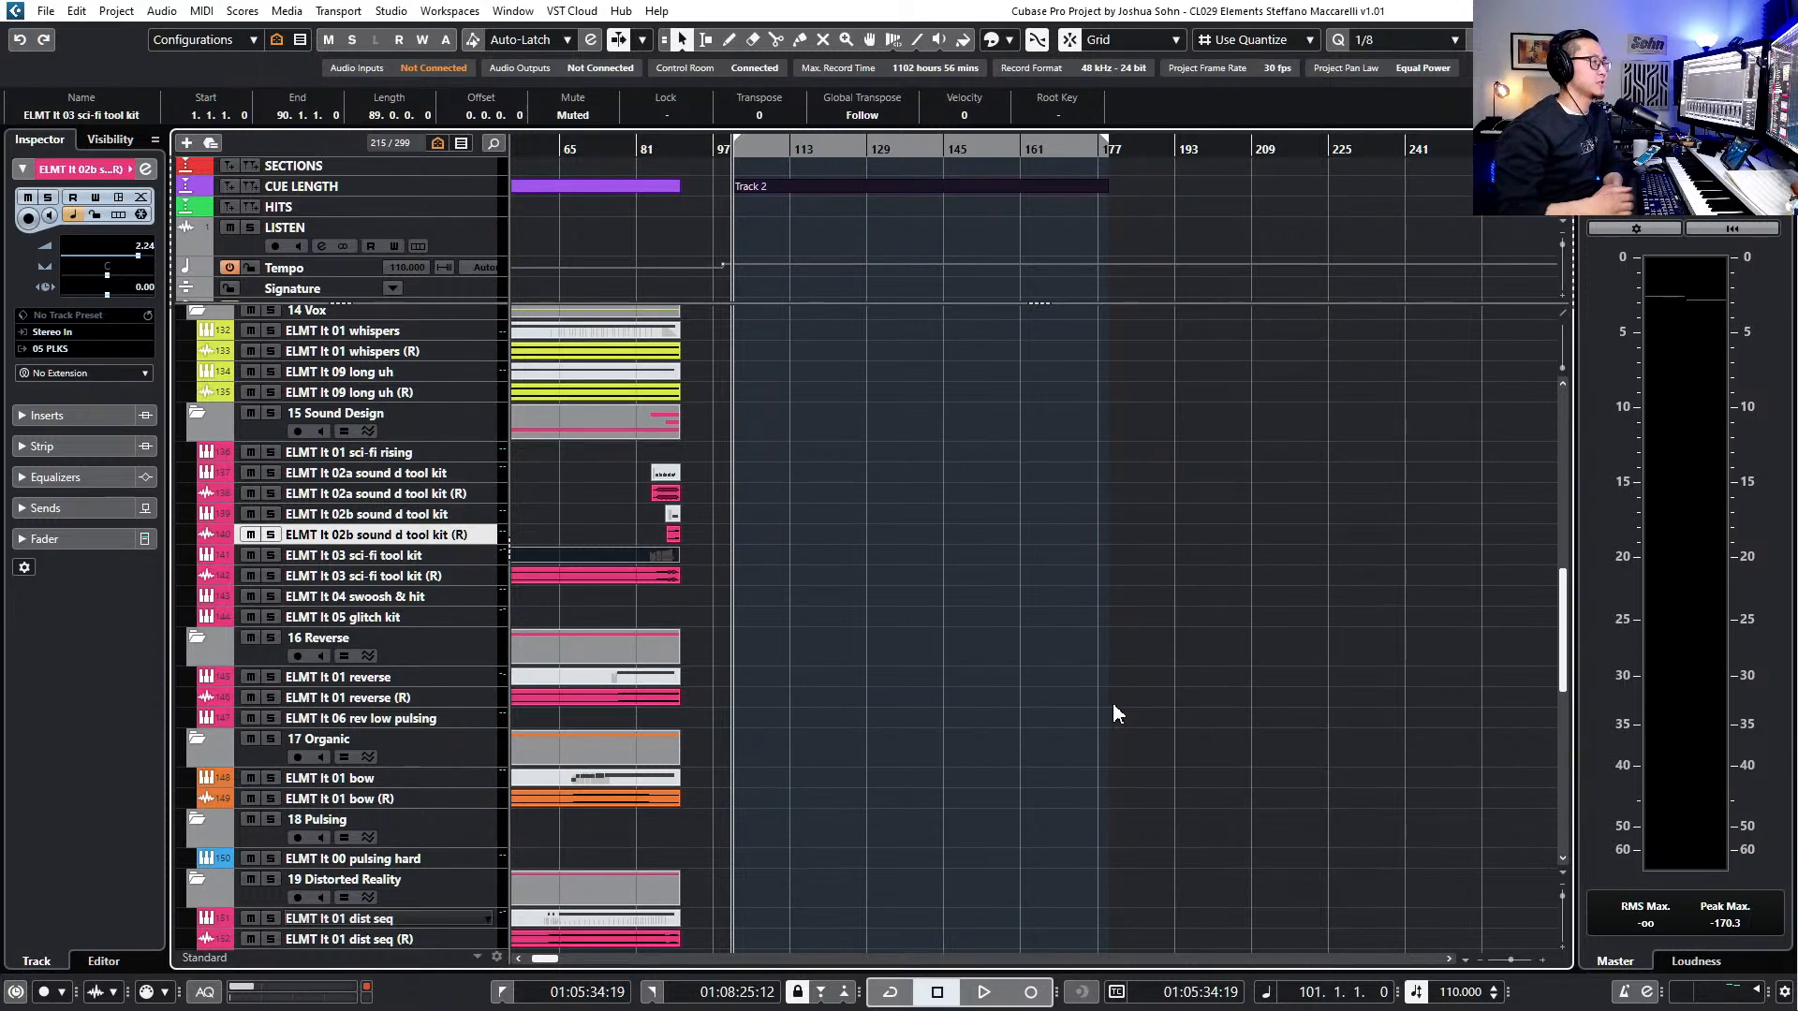
- Look over the instrument tracks up to the Bass folder, selecting the ELMT lt Native Flute A track along the way
scroll(1030, 764, up, 4)
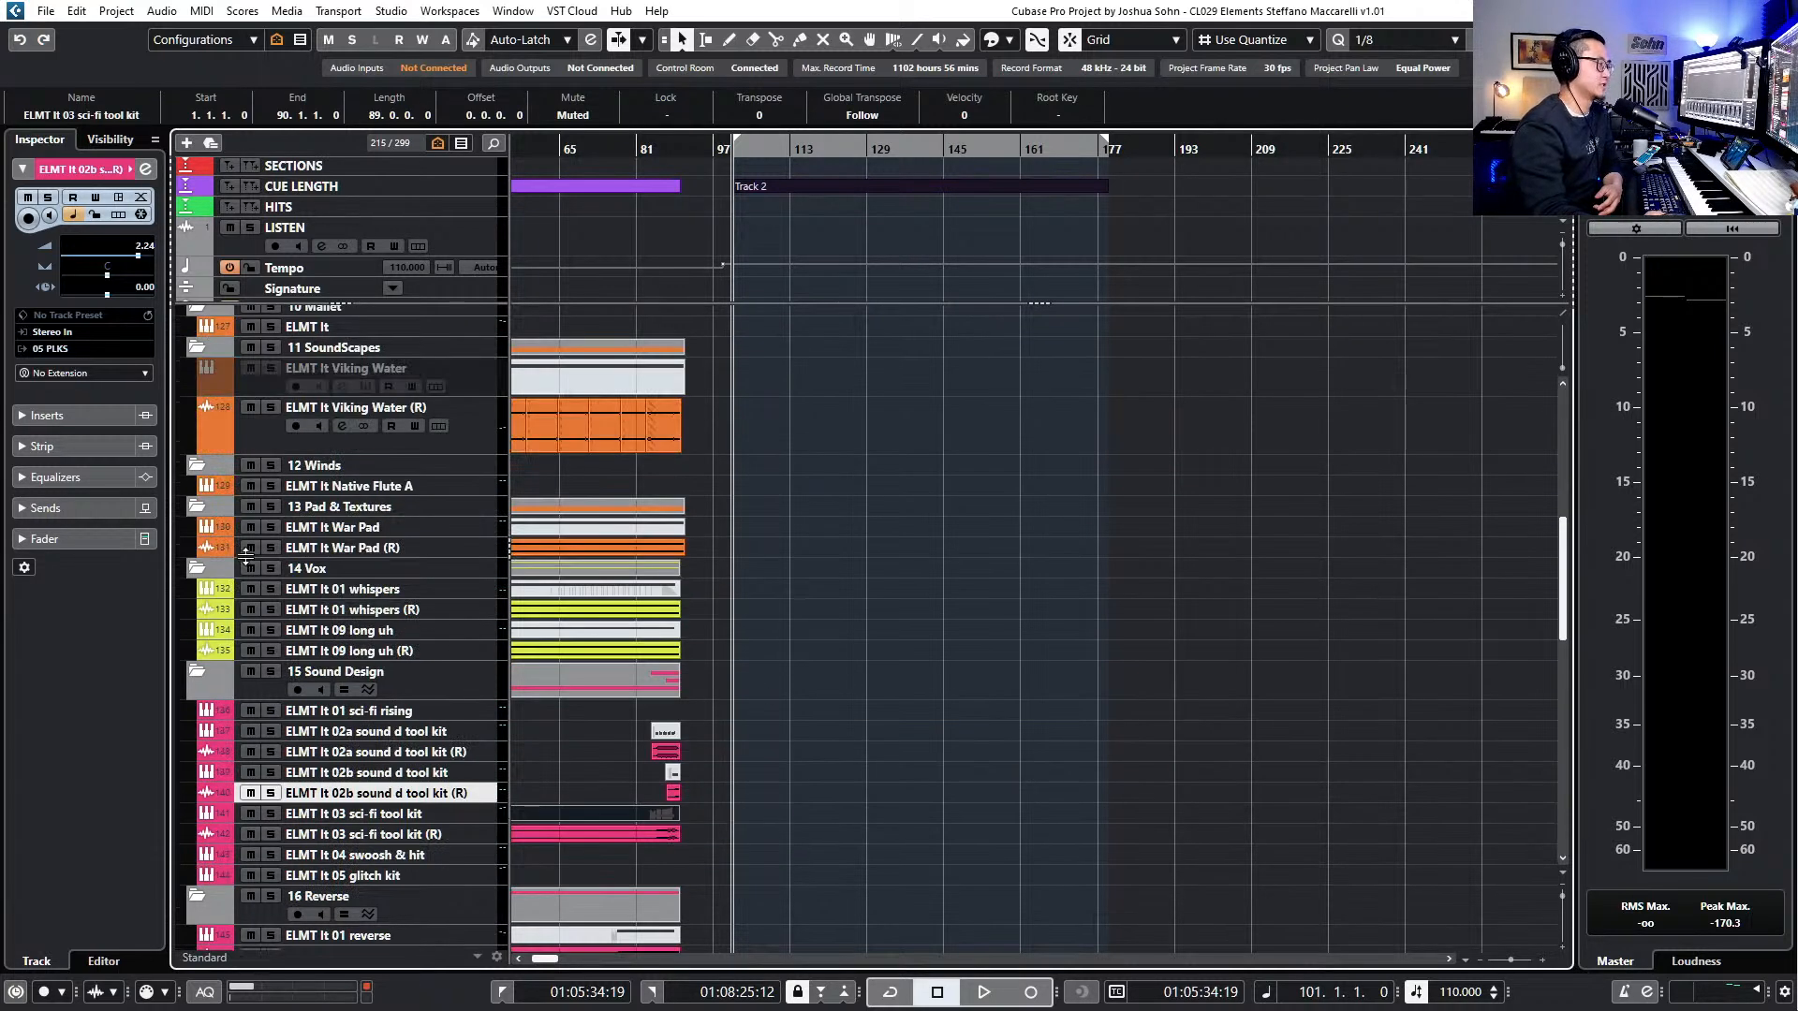
click(337, 486)
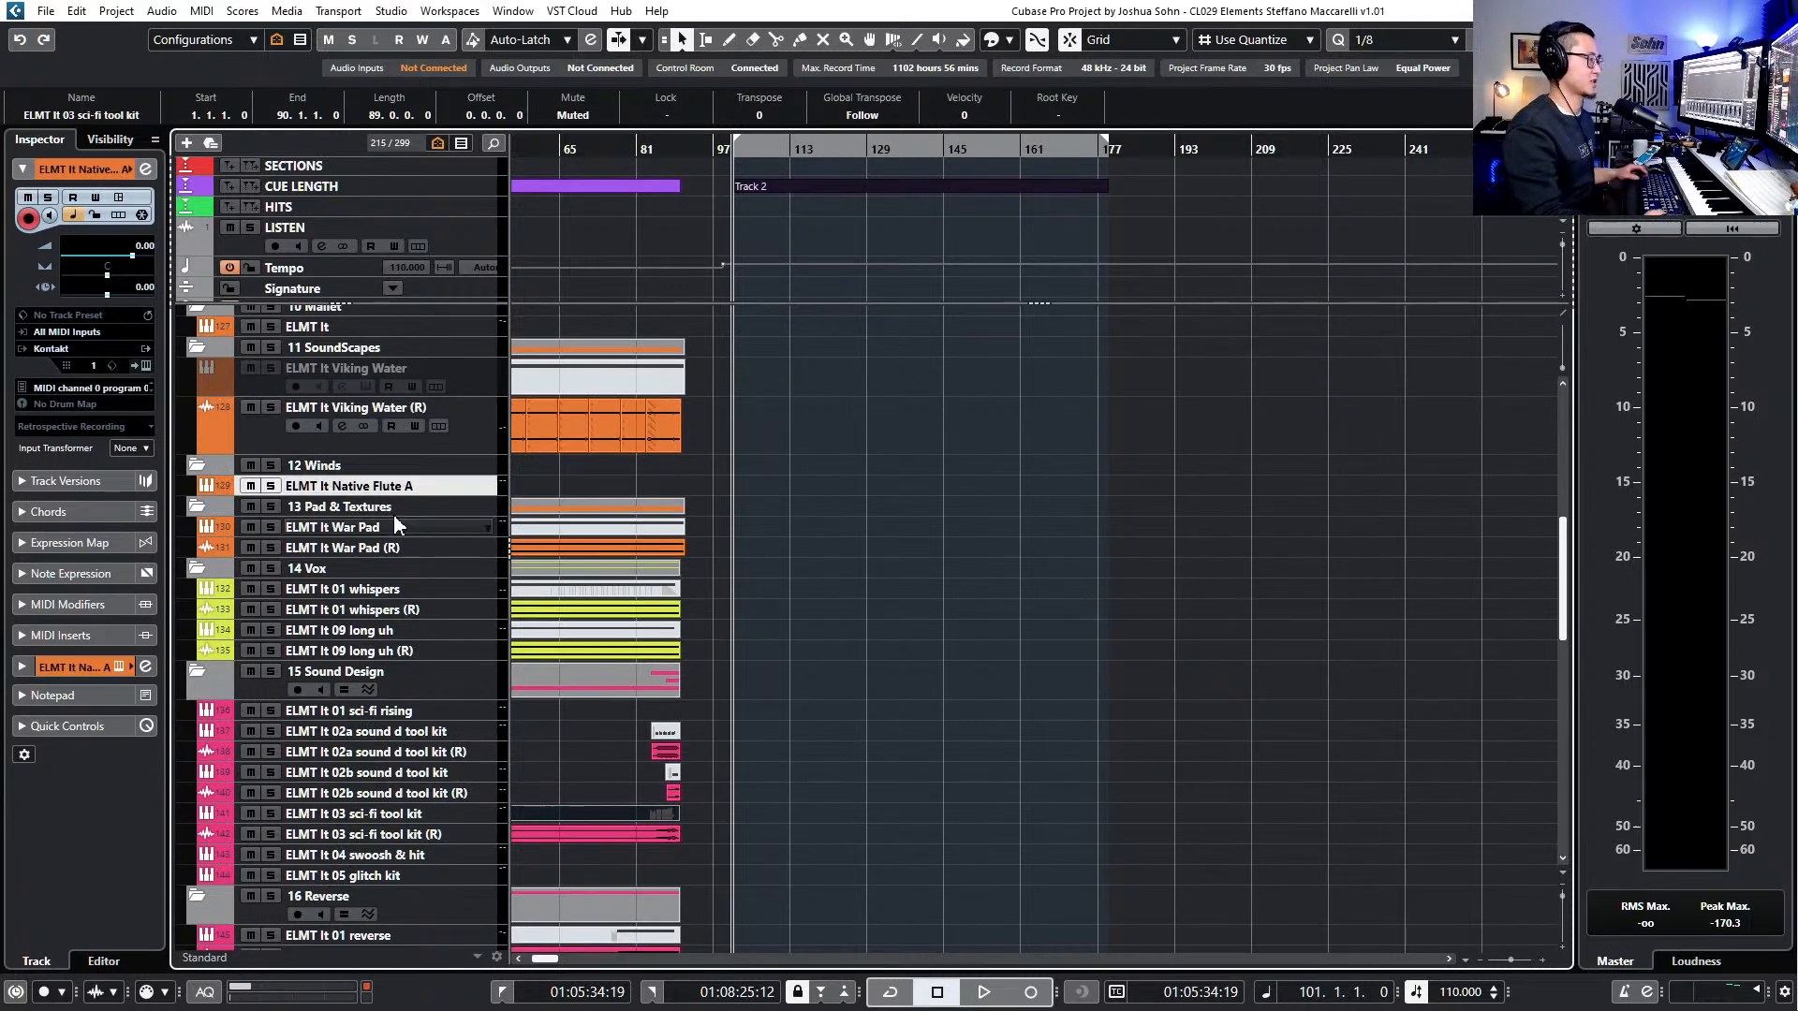
scroll(631, 506, up, 8)
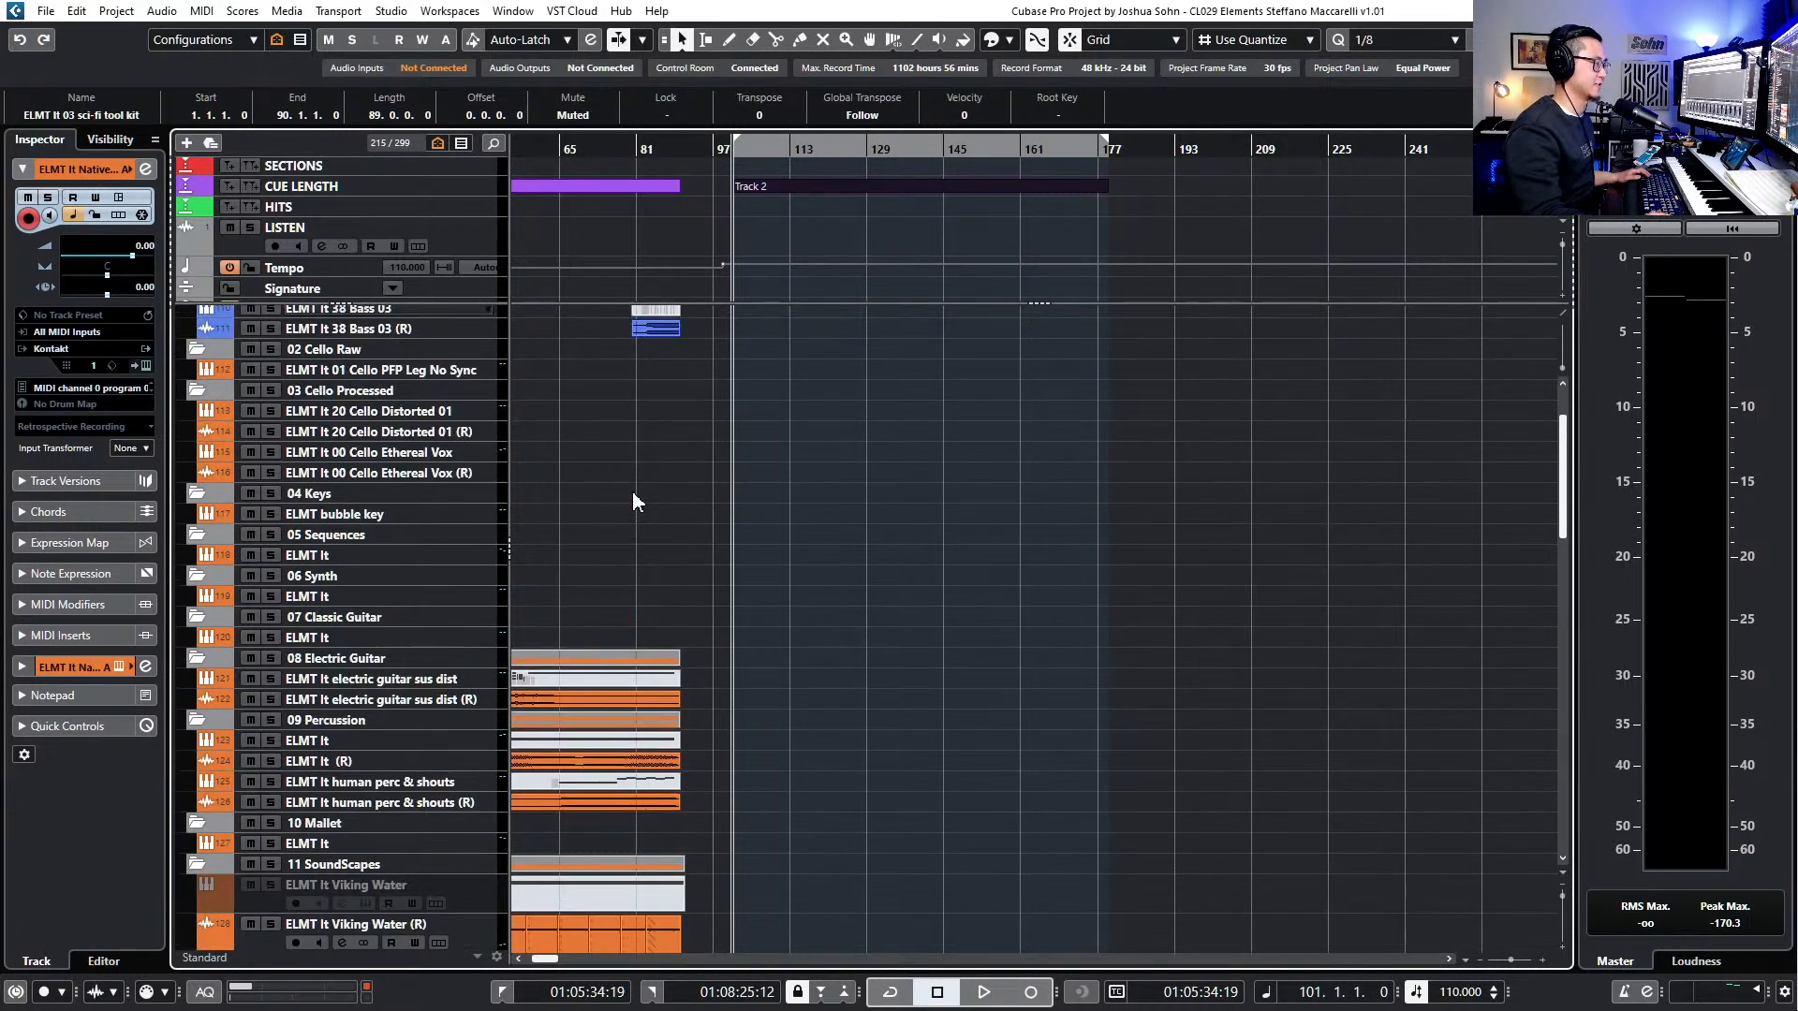
scroll(632, 501, up, 2)
ctrl+scroll(669, 444, up, 2)
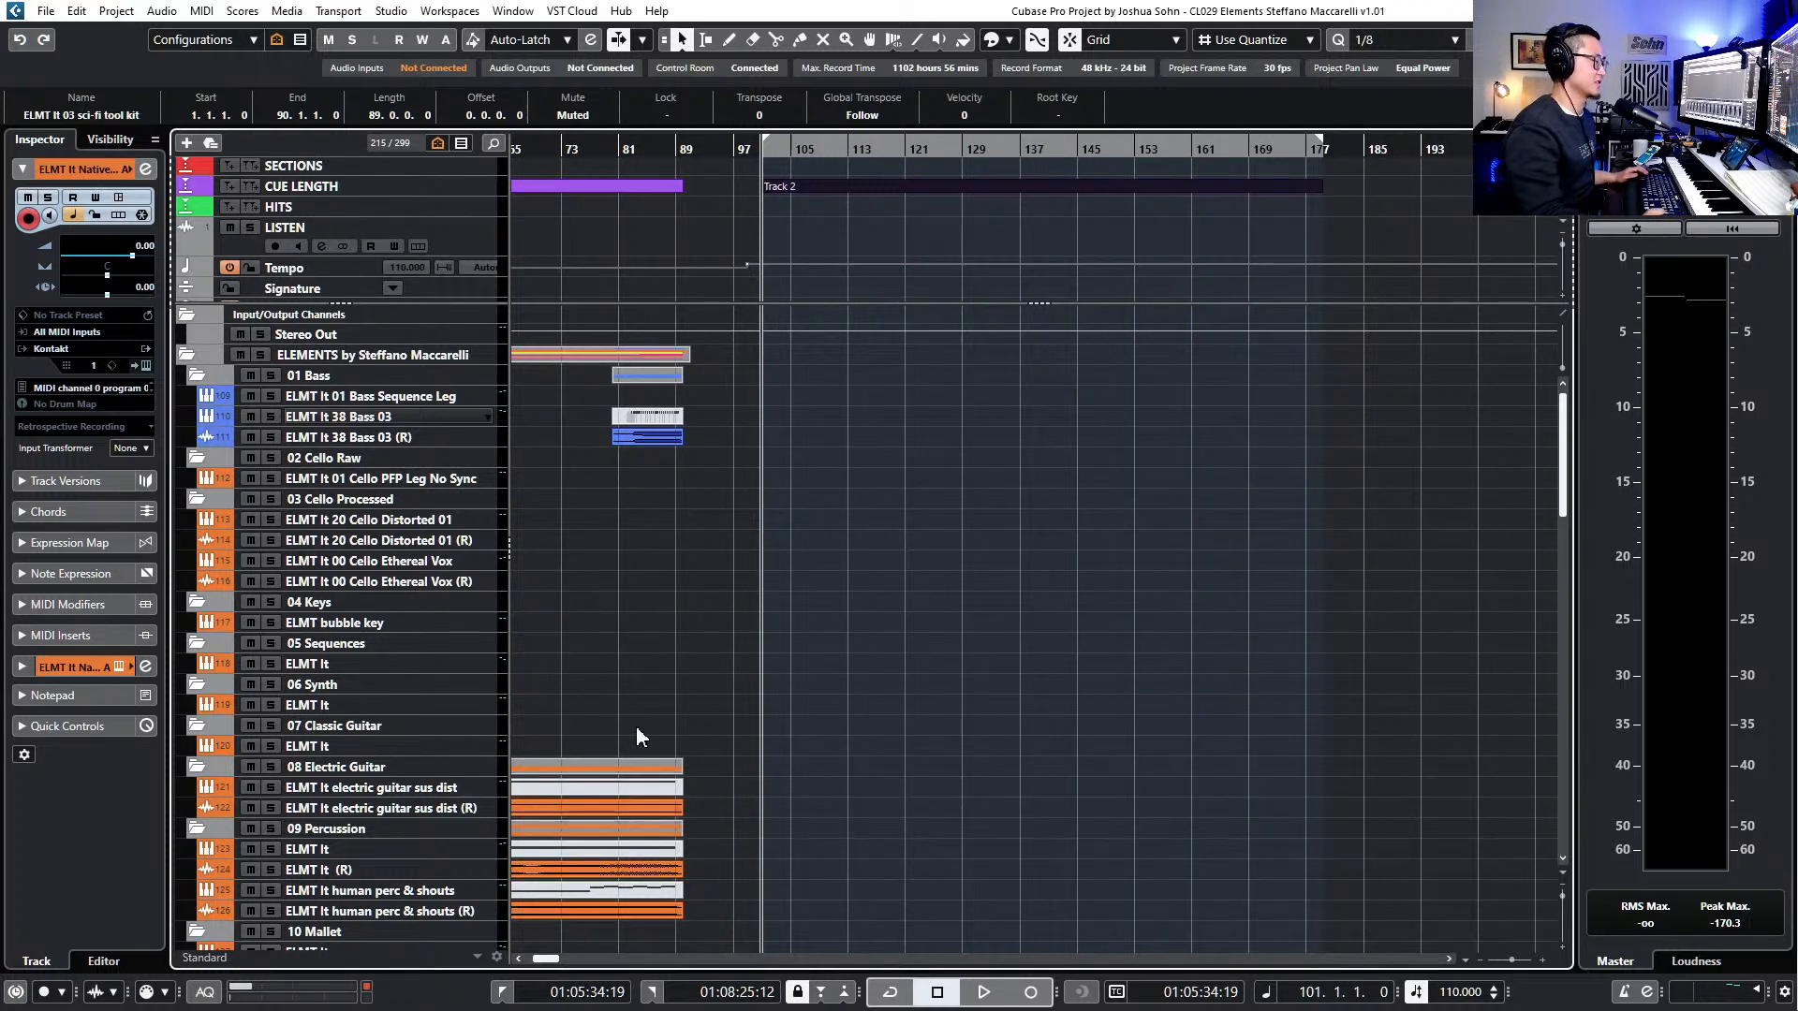
- Check the channel settings and output routing targets of the ELMT lt 38 Bass 03 (R) track
click(474, 444)
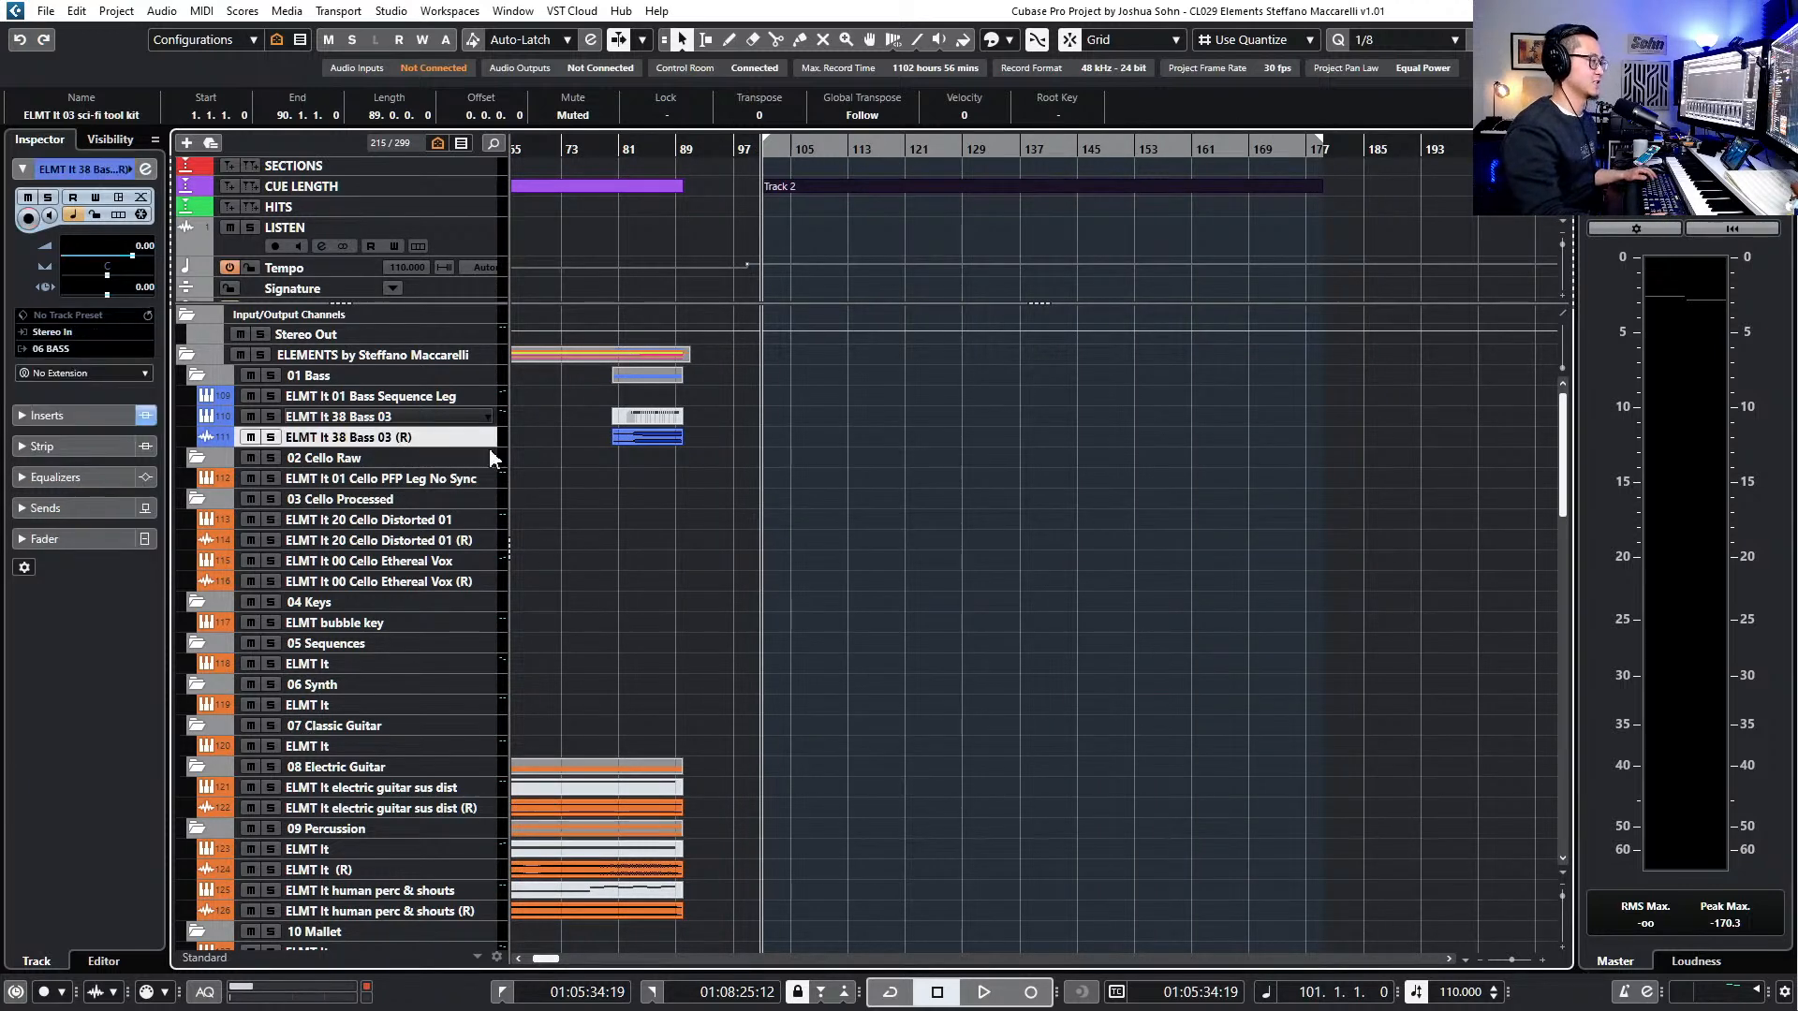
key(e)
click(811, 432)
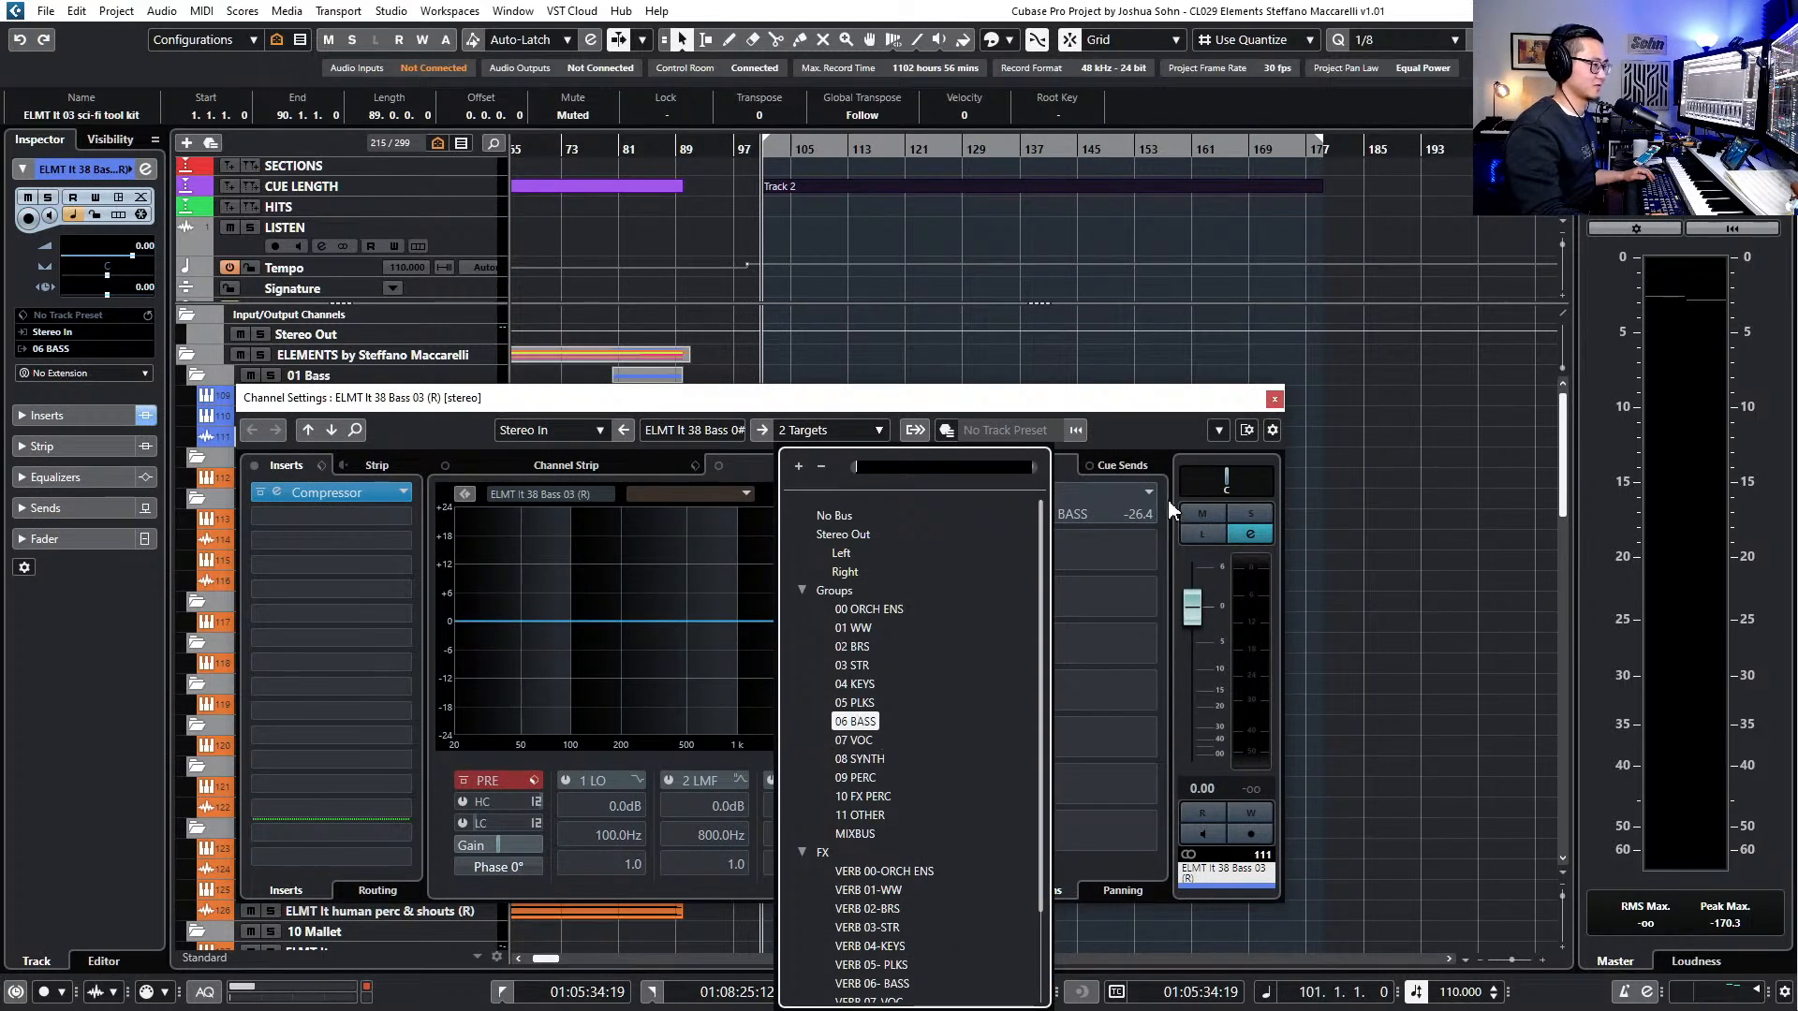
click(749, 405)
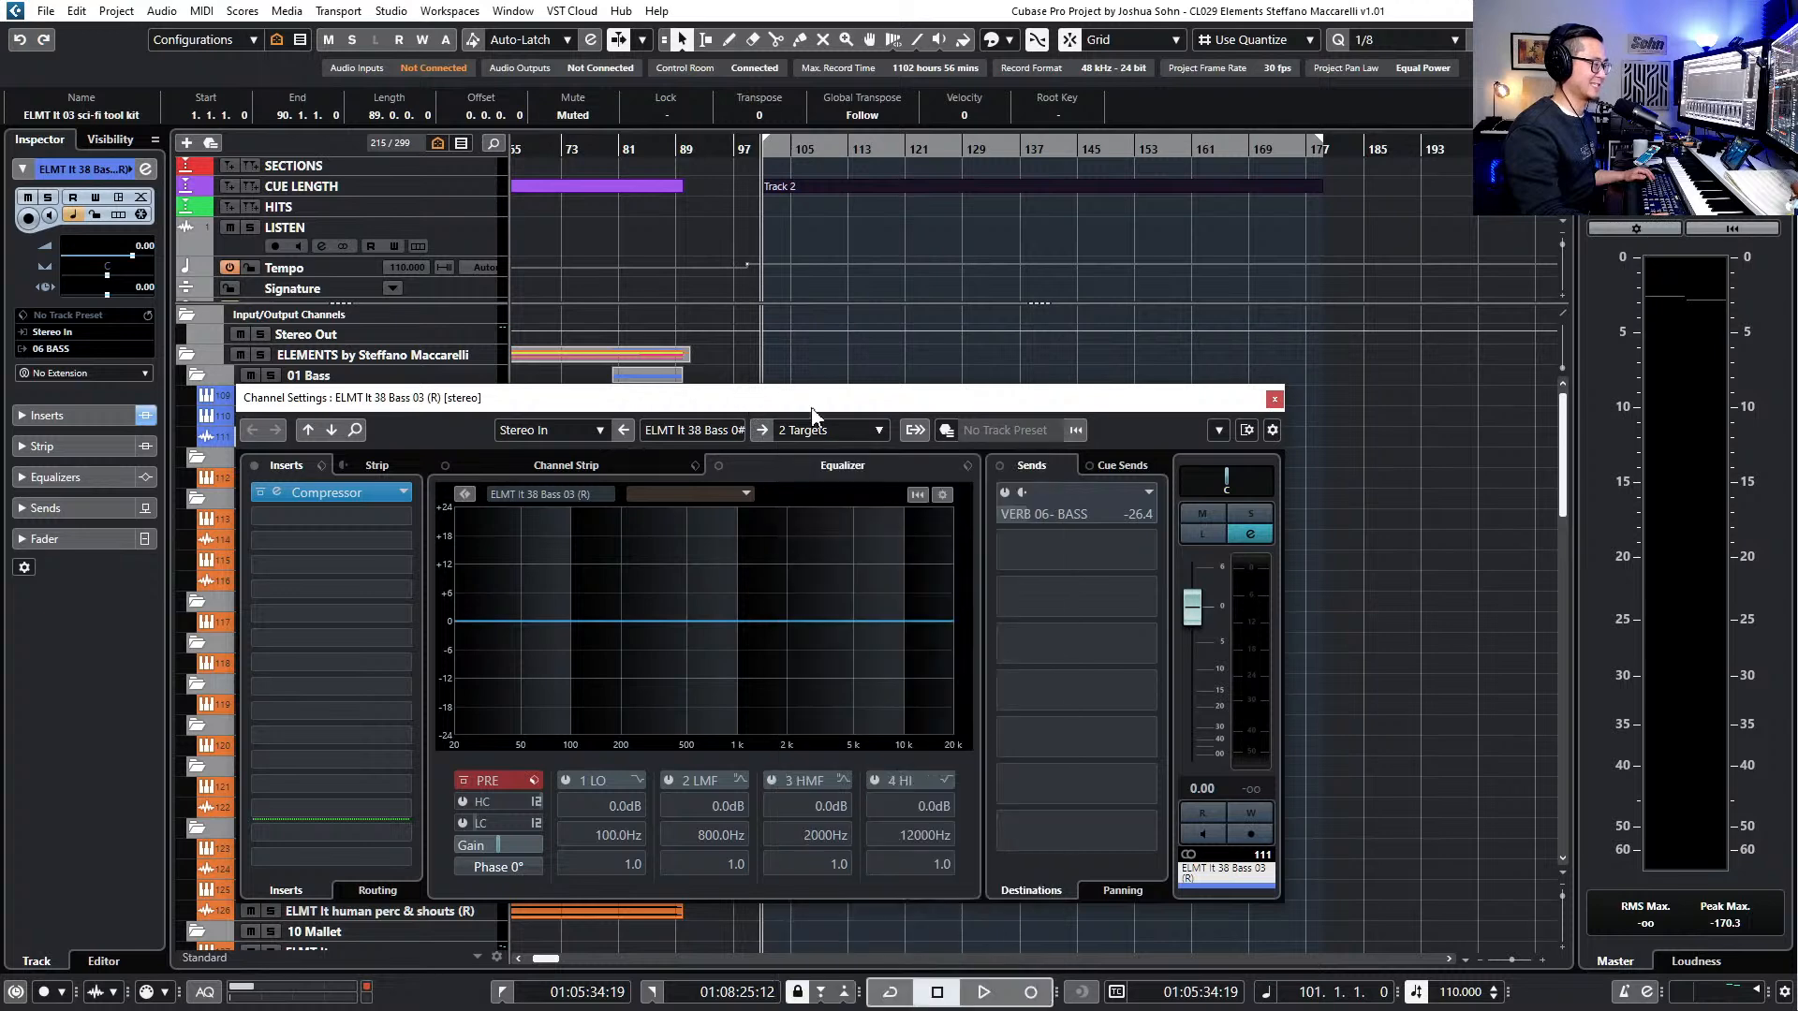
drag(861, 401, 969, 494)
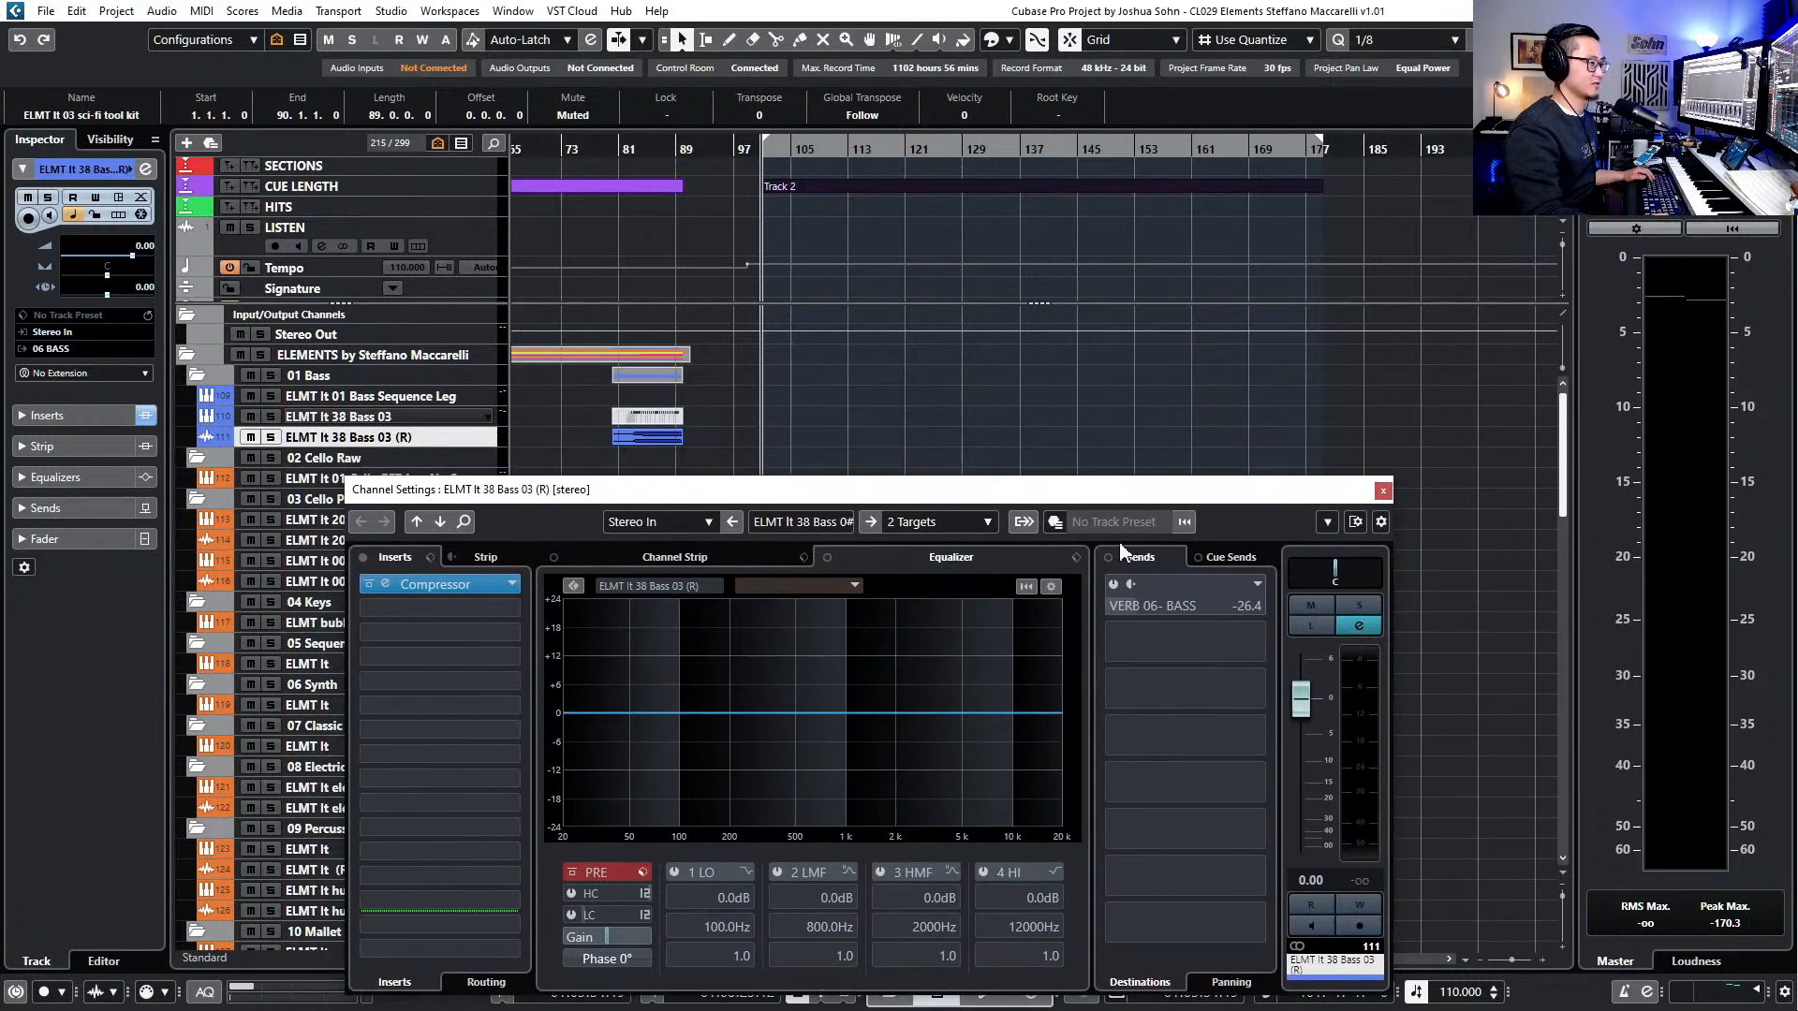
click(1383, 490)
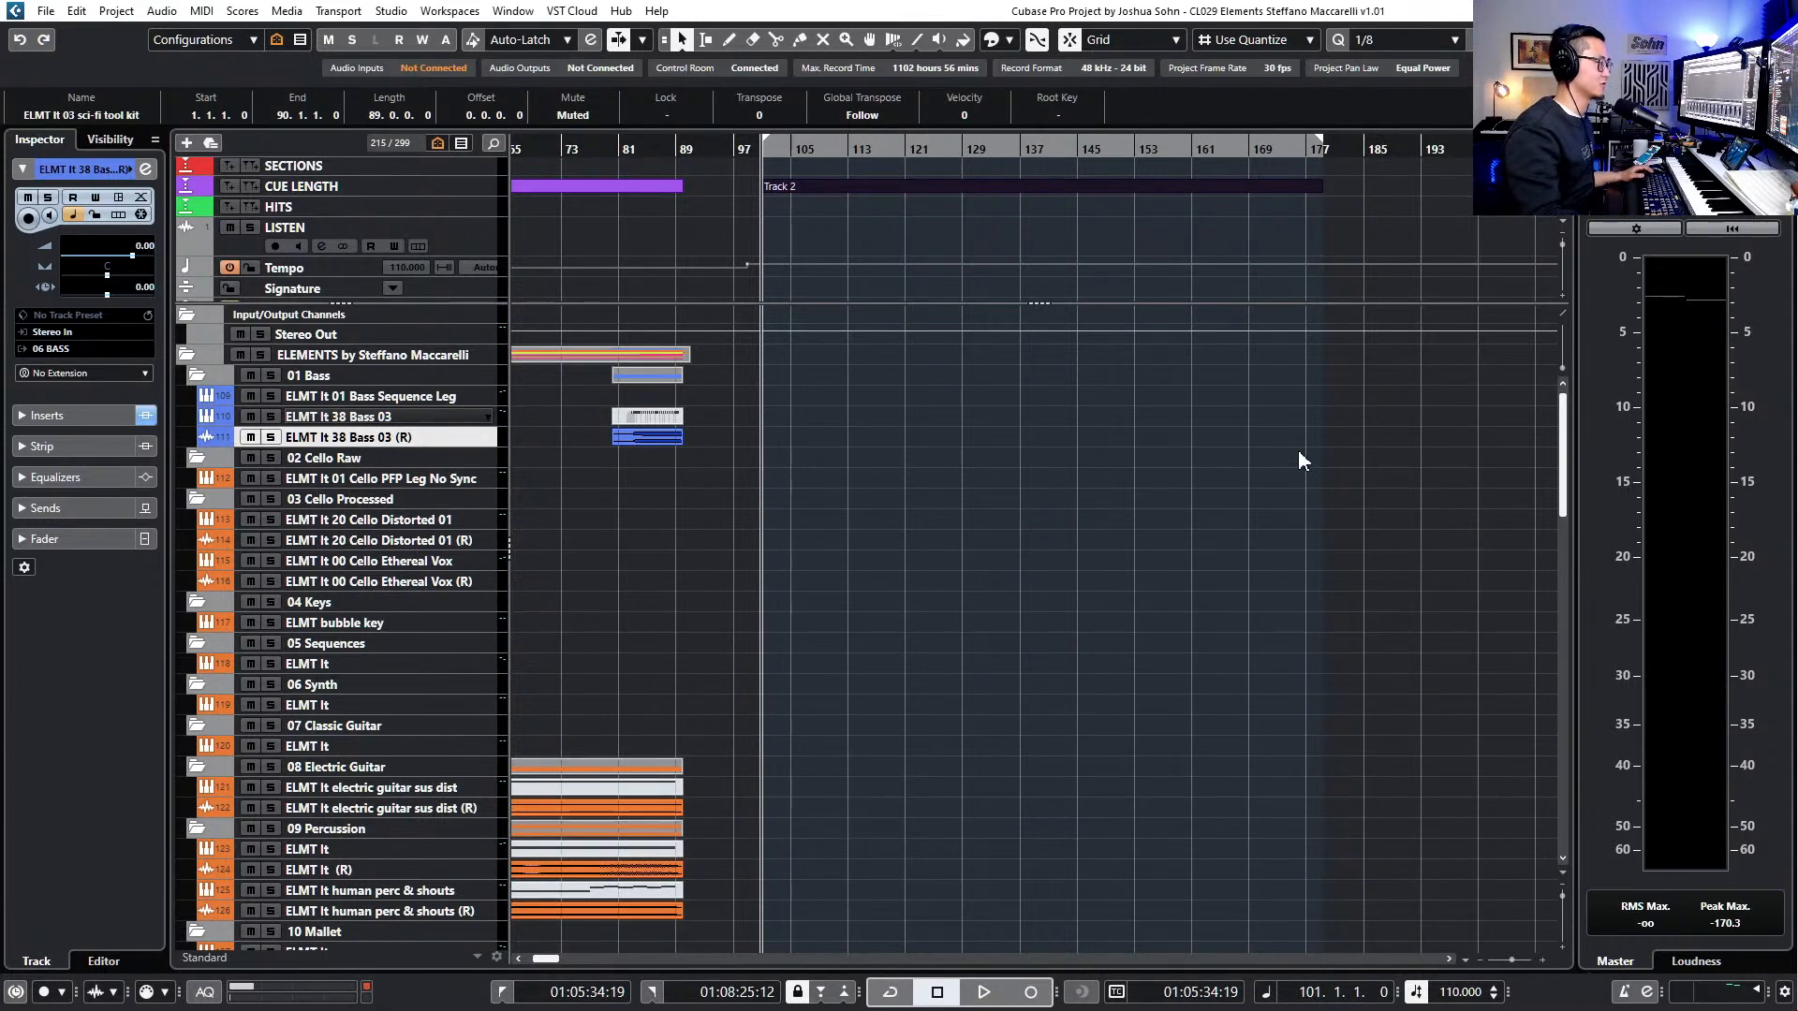
- Select the ELMT lt 01 Bass Sequence Leg track and briefly play the opening of the Track 2 section
click(412, 396)
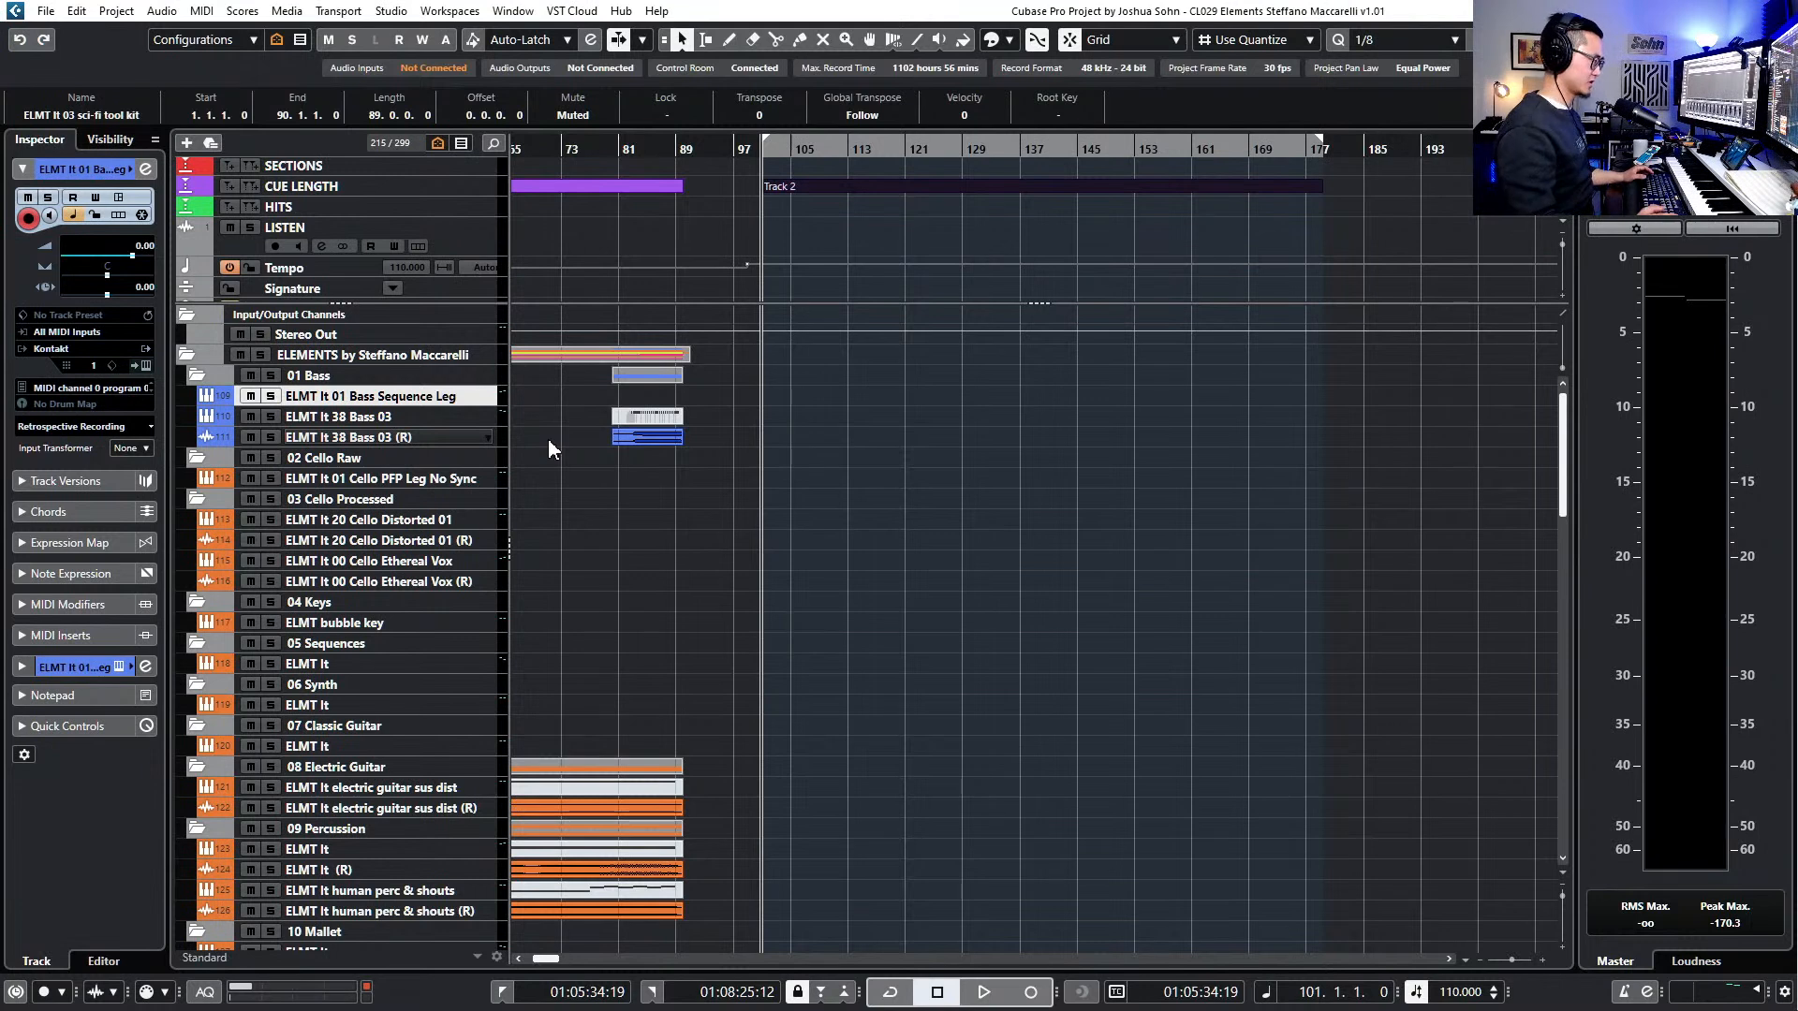
key(g)
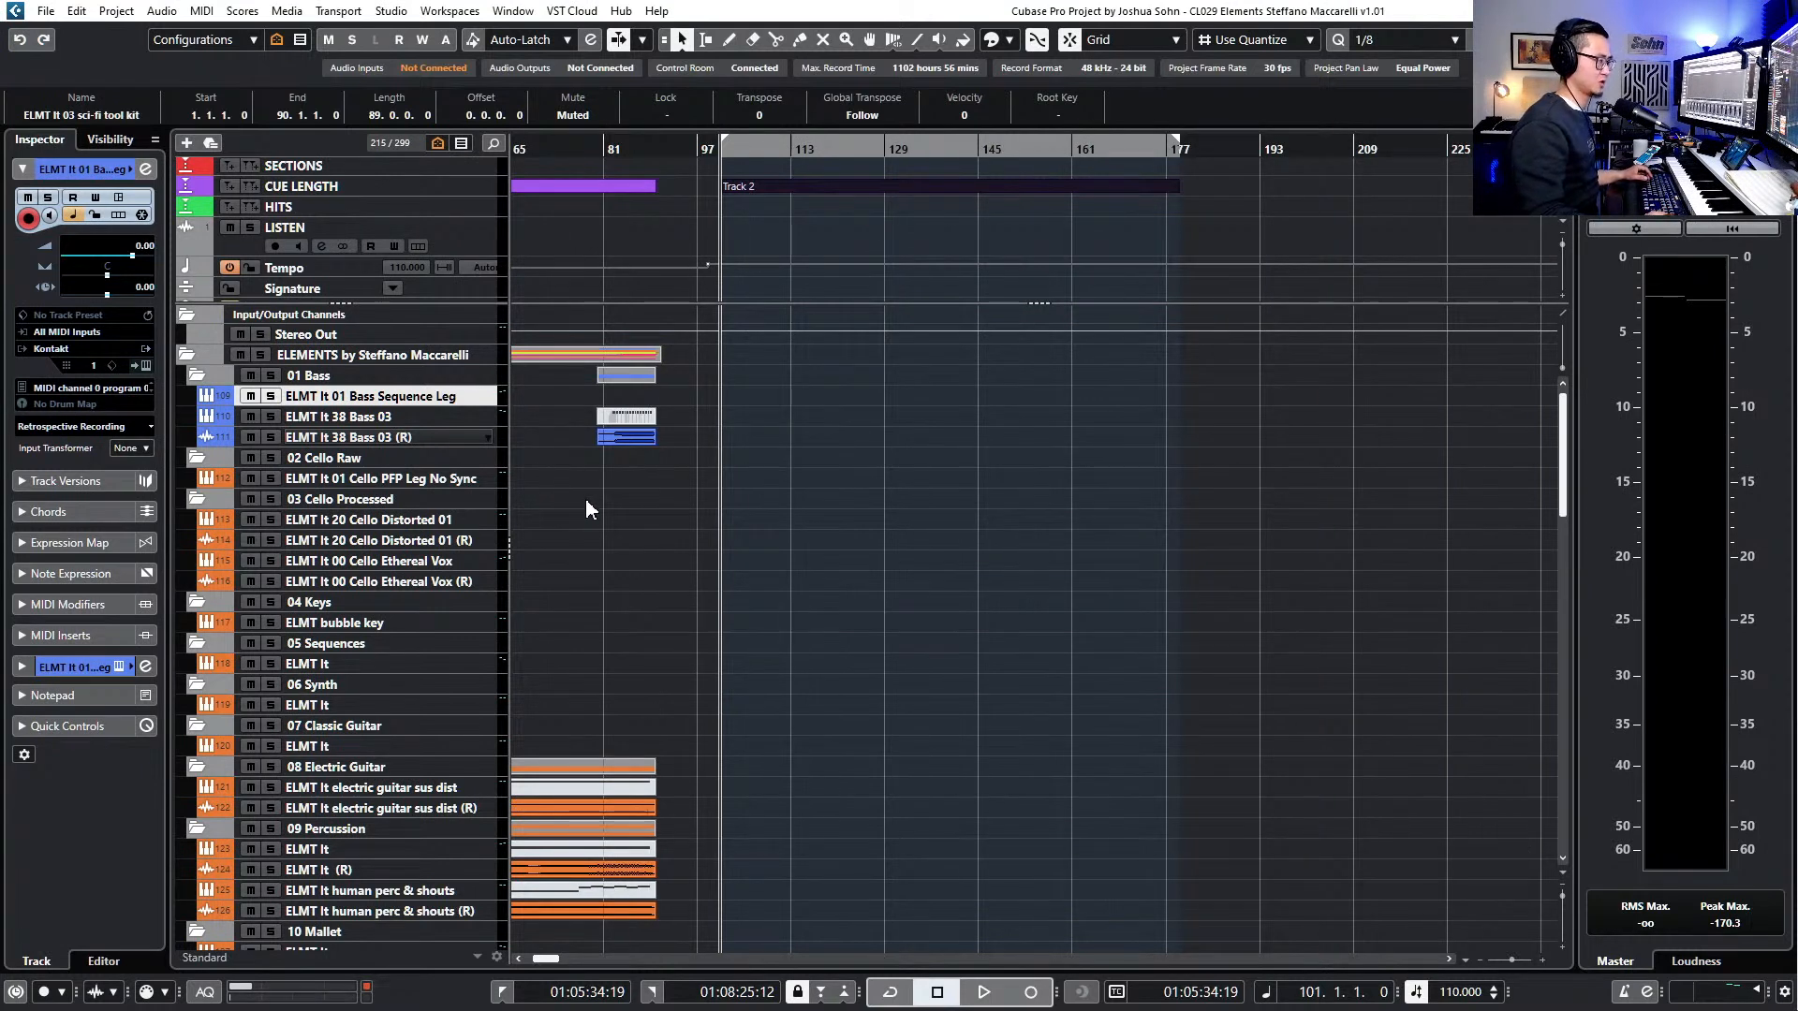
key(space)
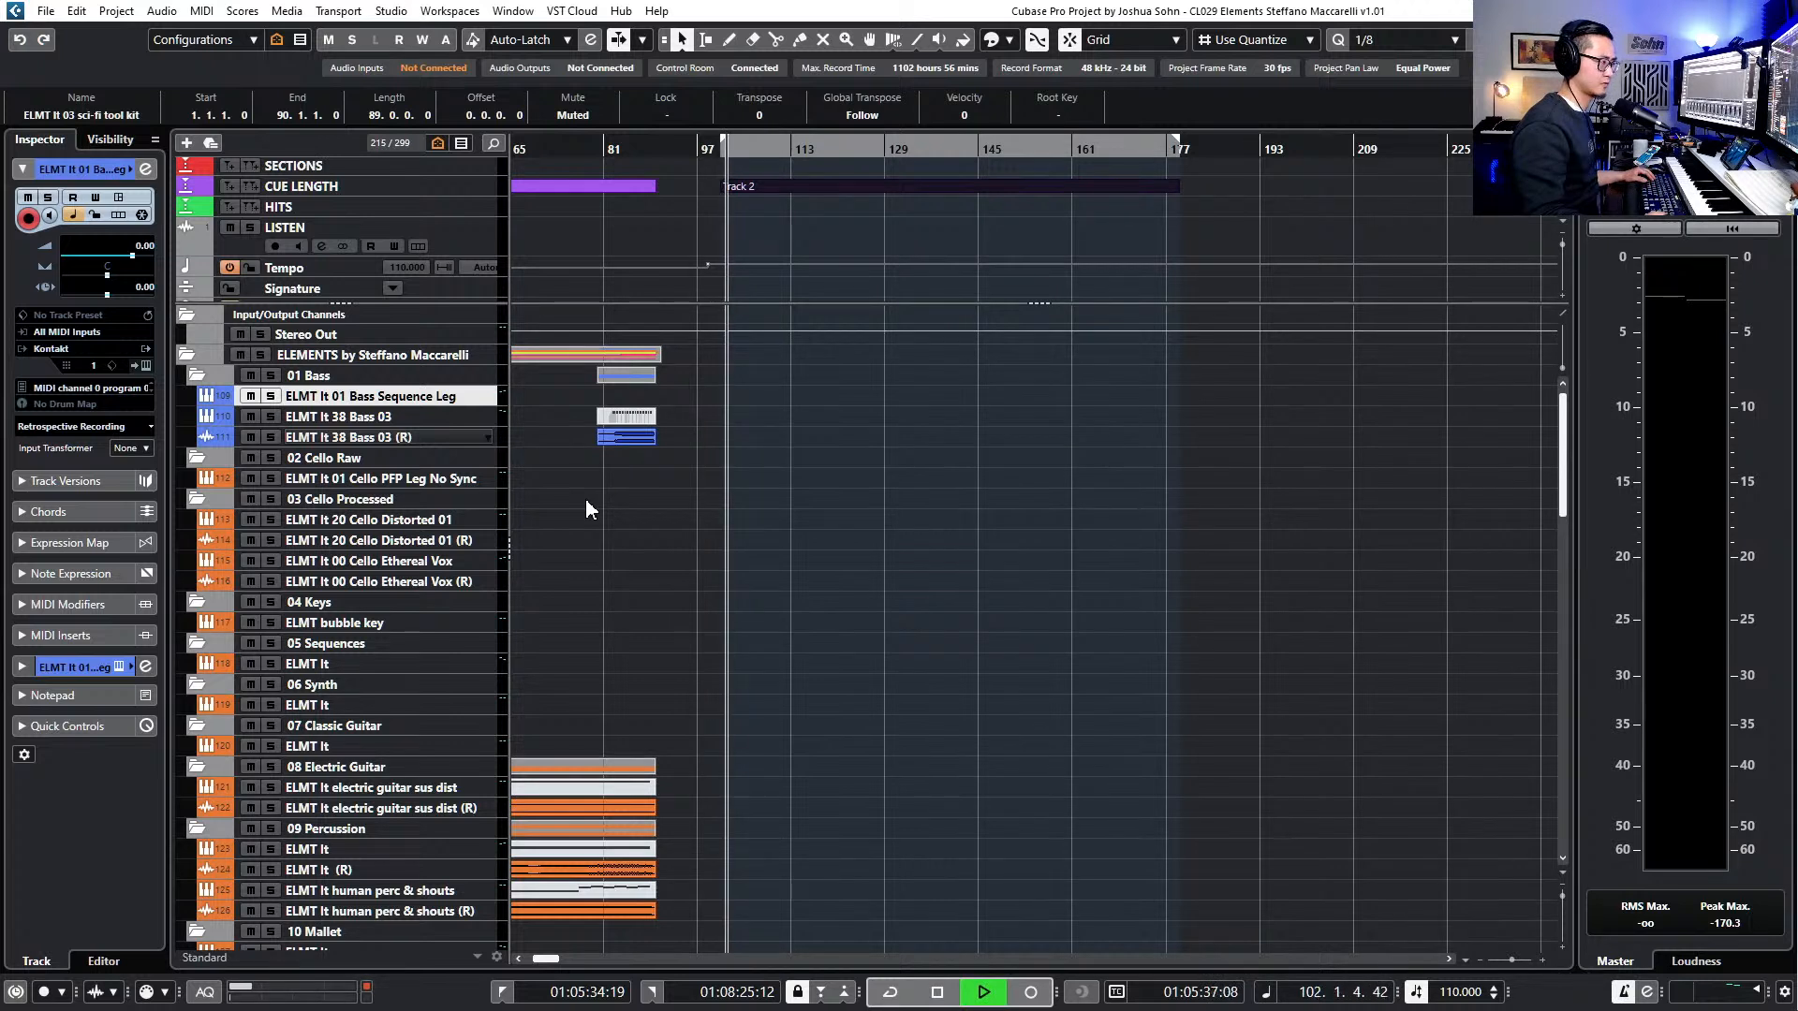
key(space)
scroll(636, 587, up, 2)
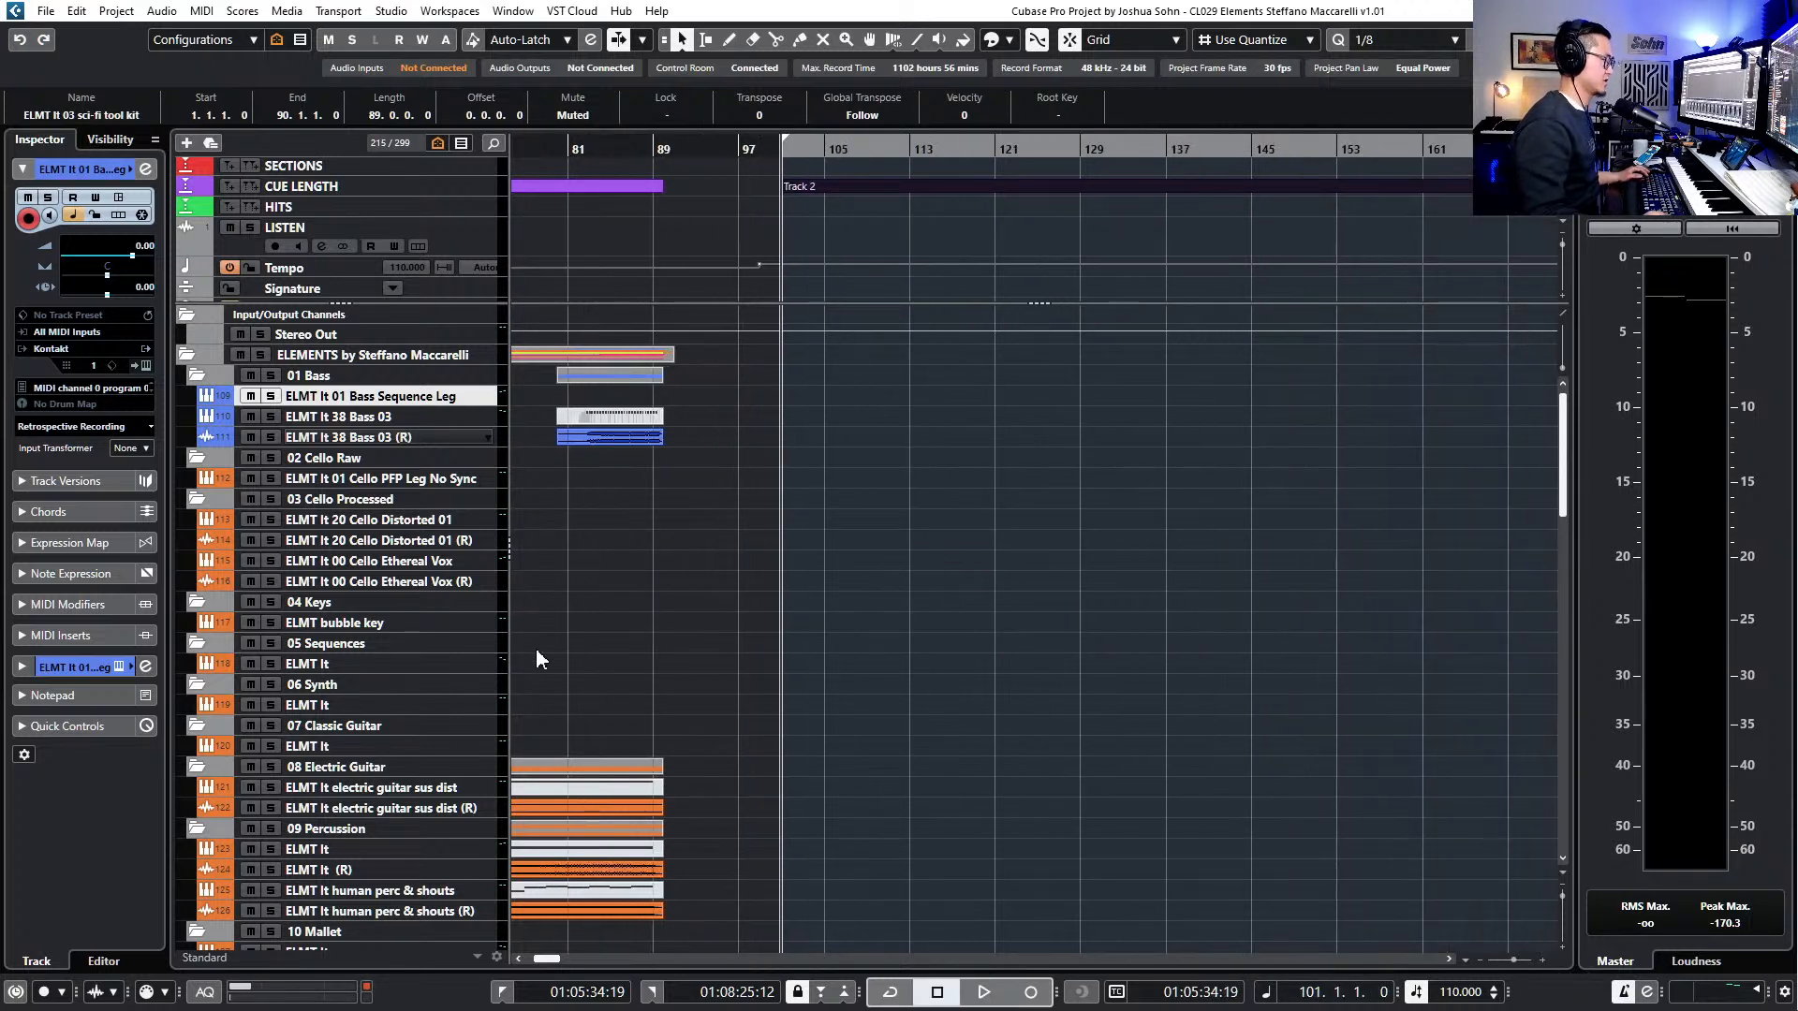
- Select the ELMT lt track in the 05 Sequences folder and inspect the patch loaded in its instrument
click(397, 661)
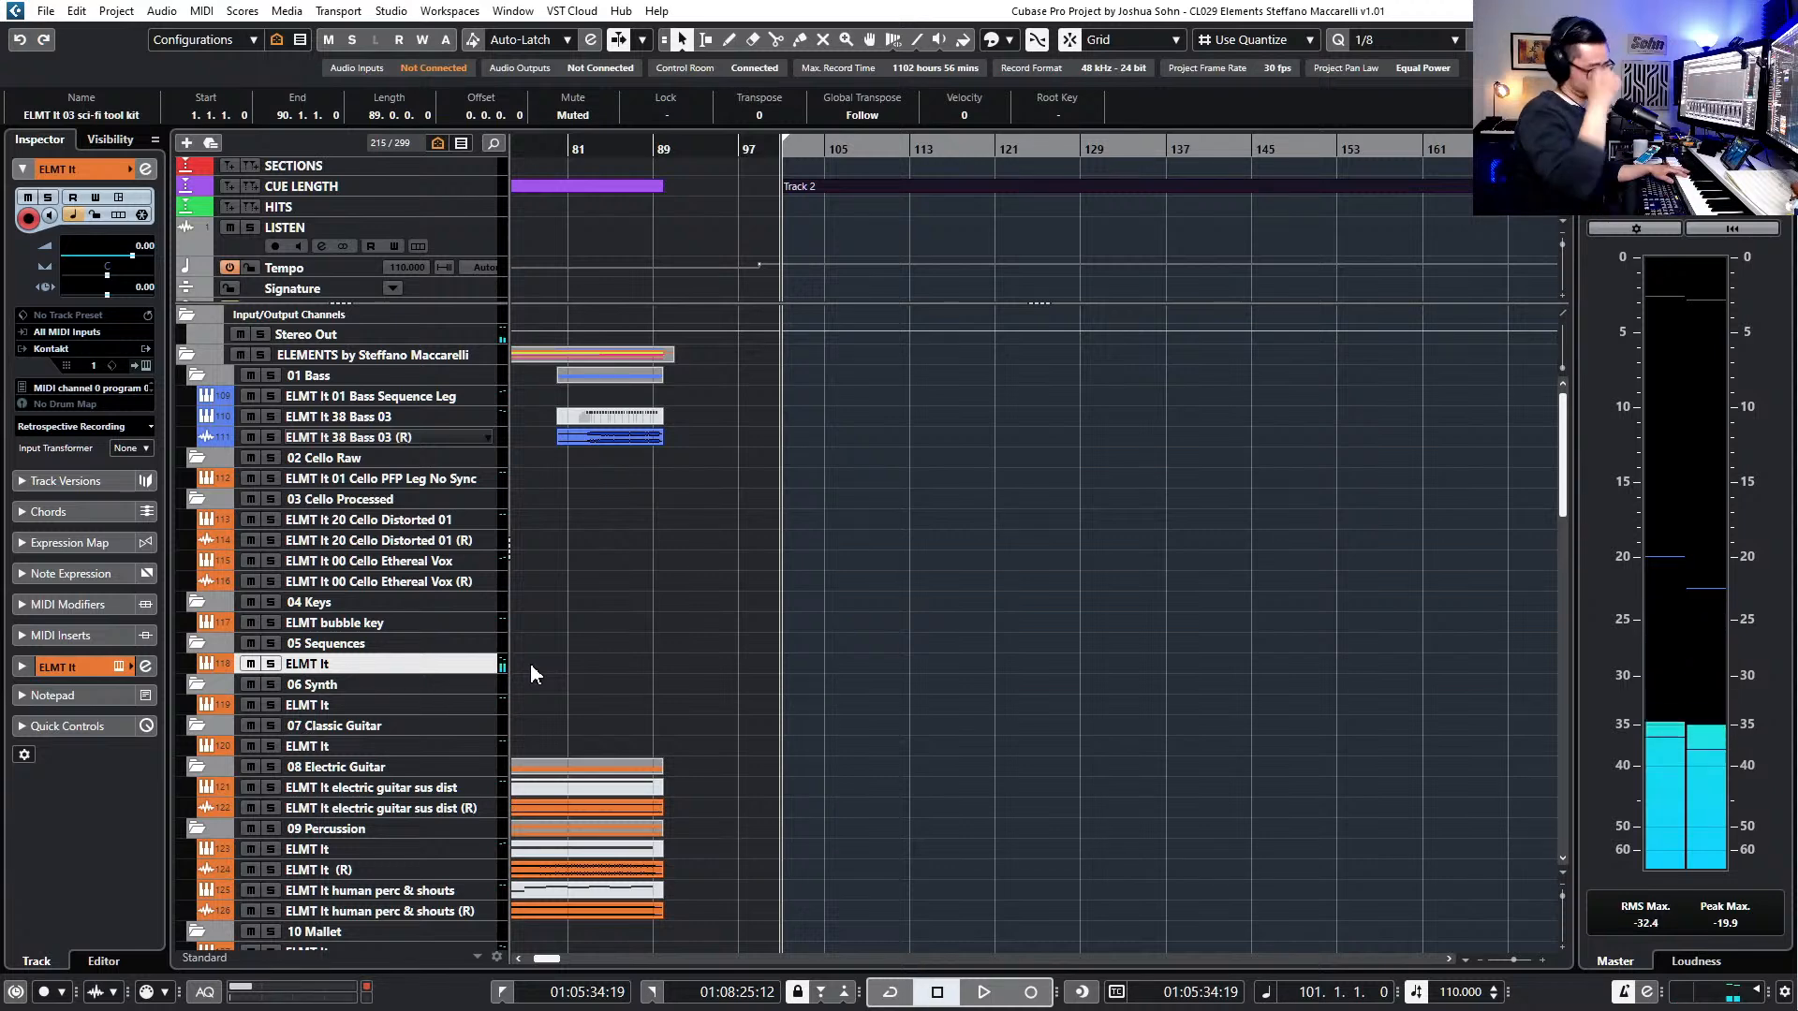
key(F11)
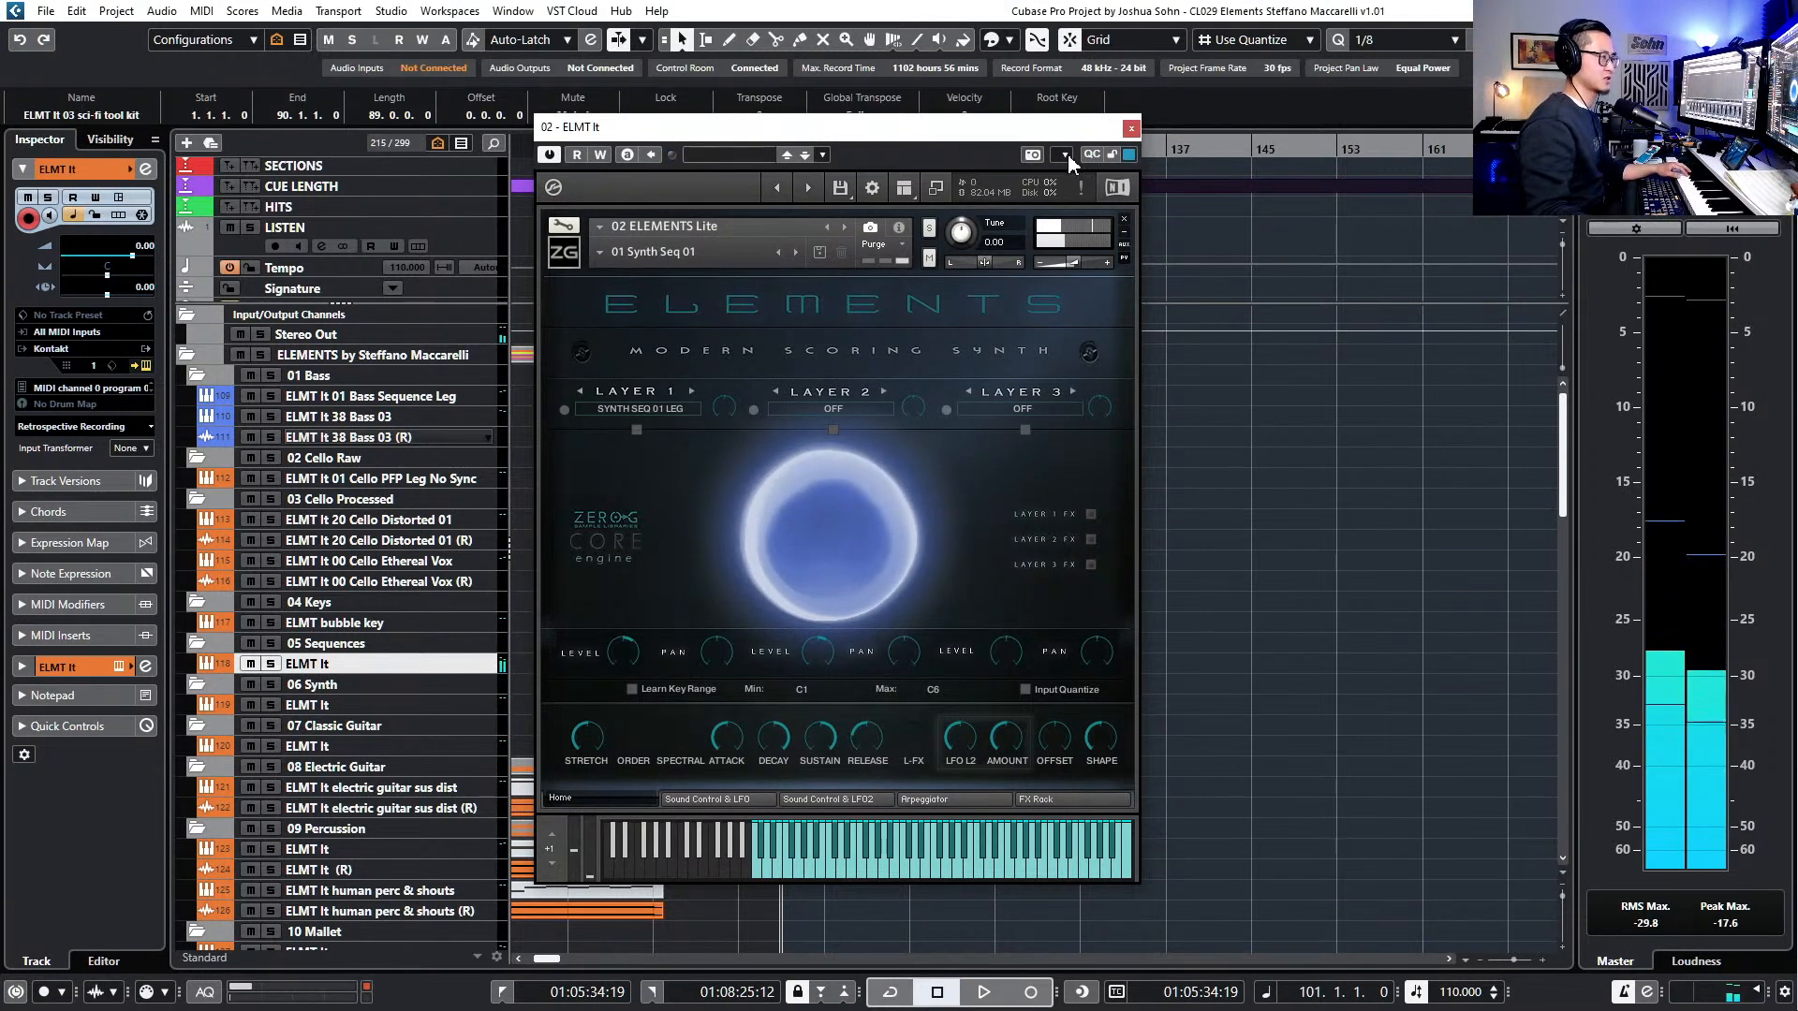
click(1131, 129)
- Try recording a short take on the 05 Sequences track at the start of the Track 2 section
key(KP_Multiply)
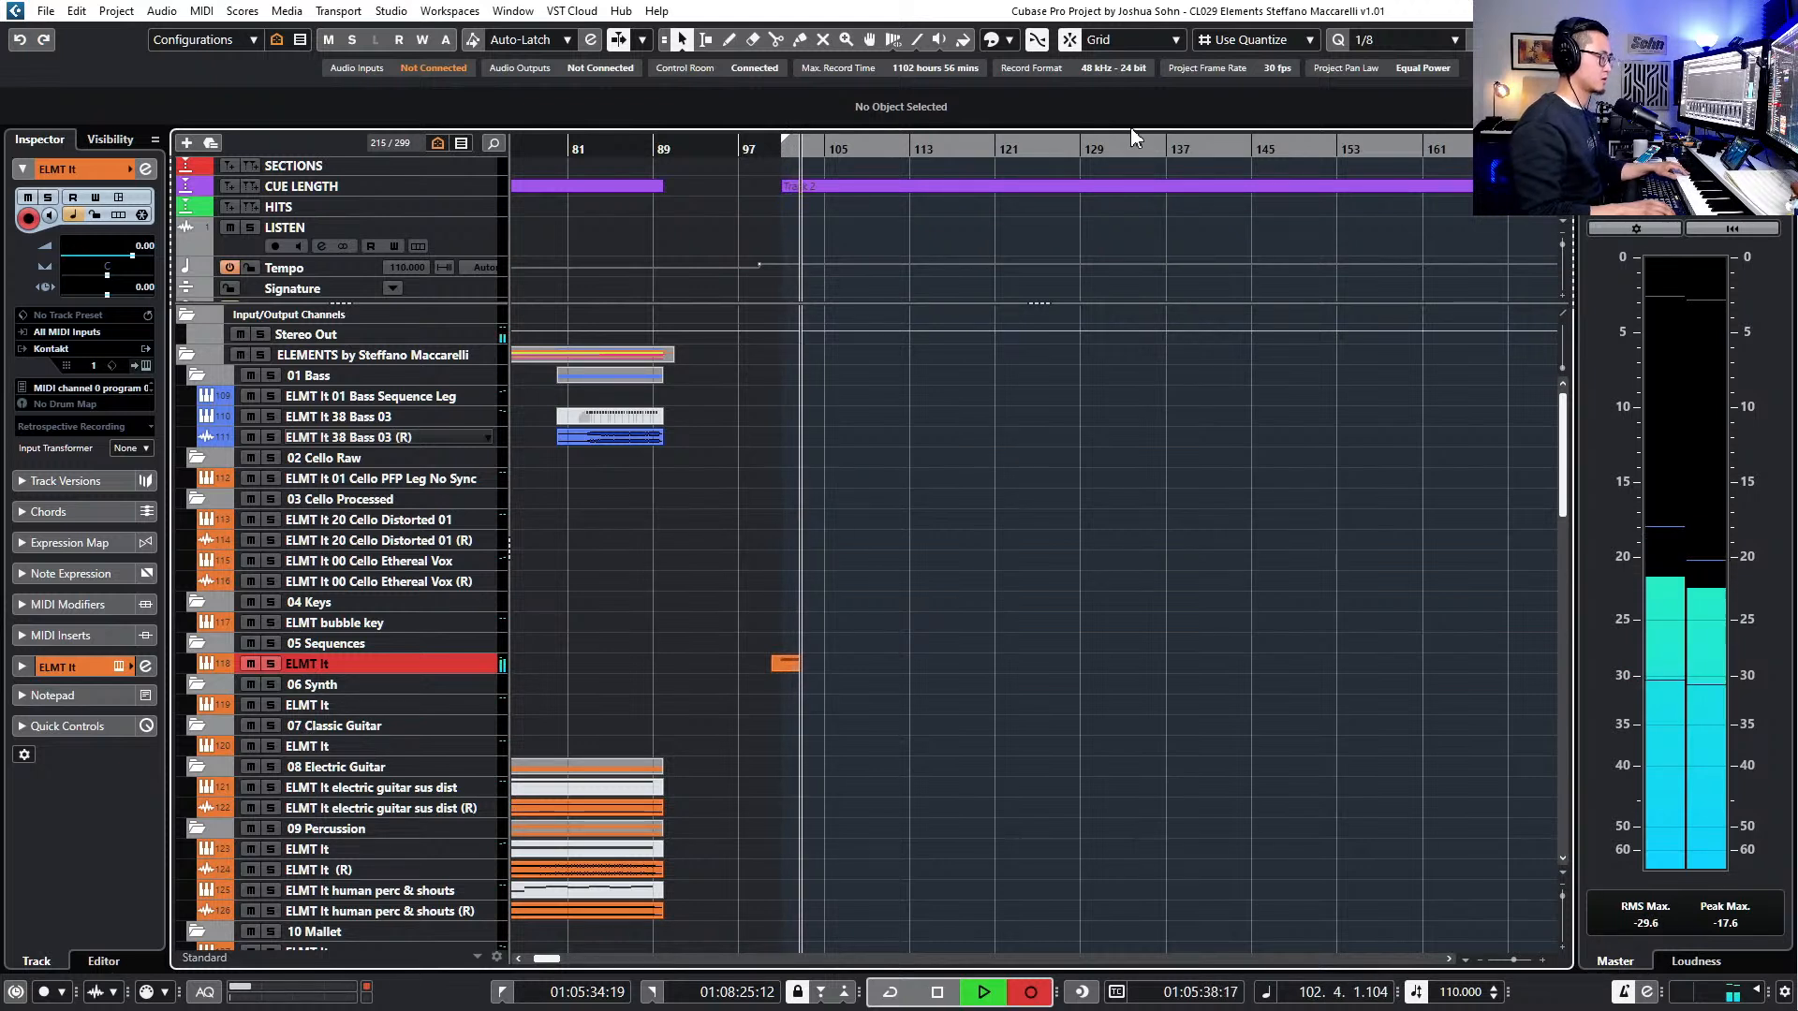
key(space)
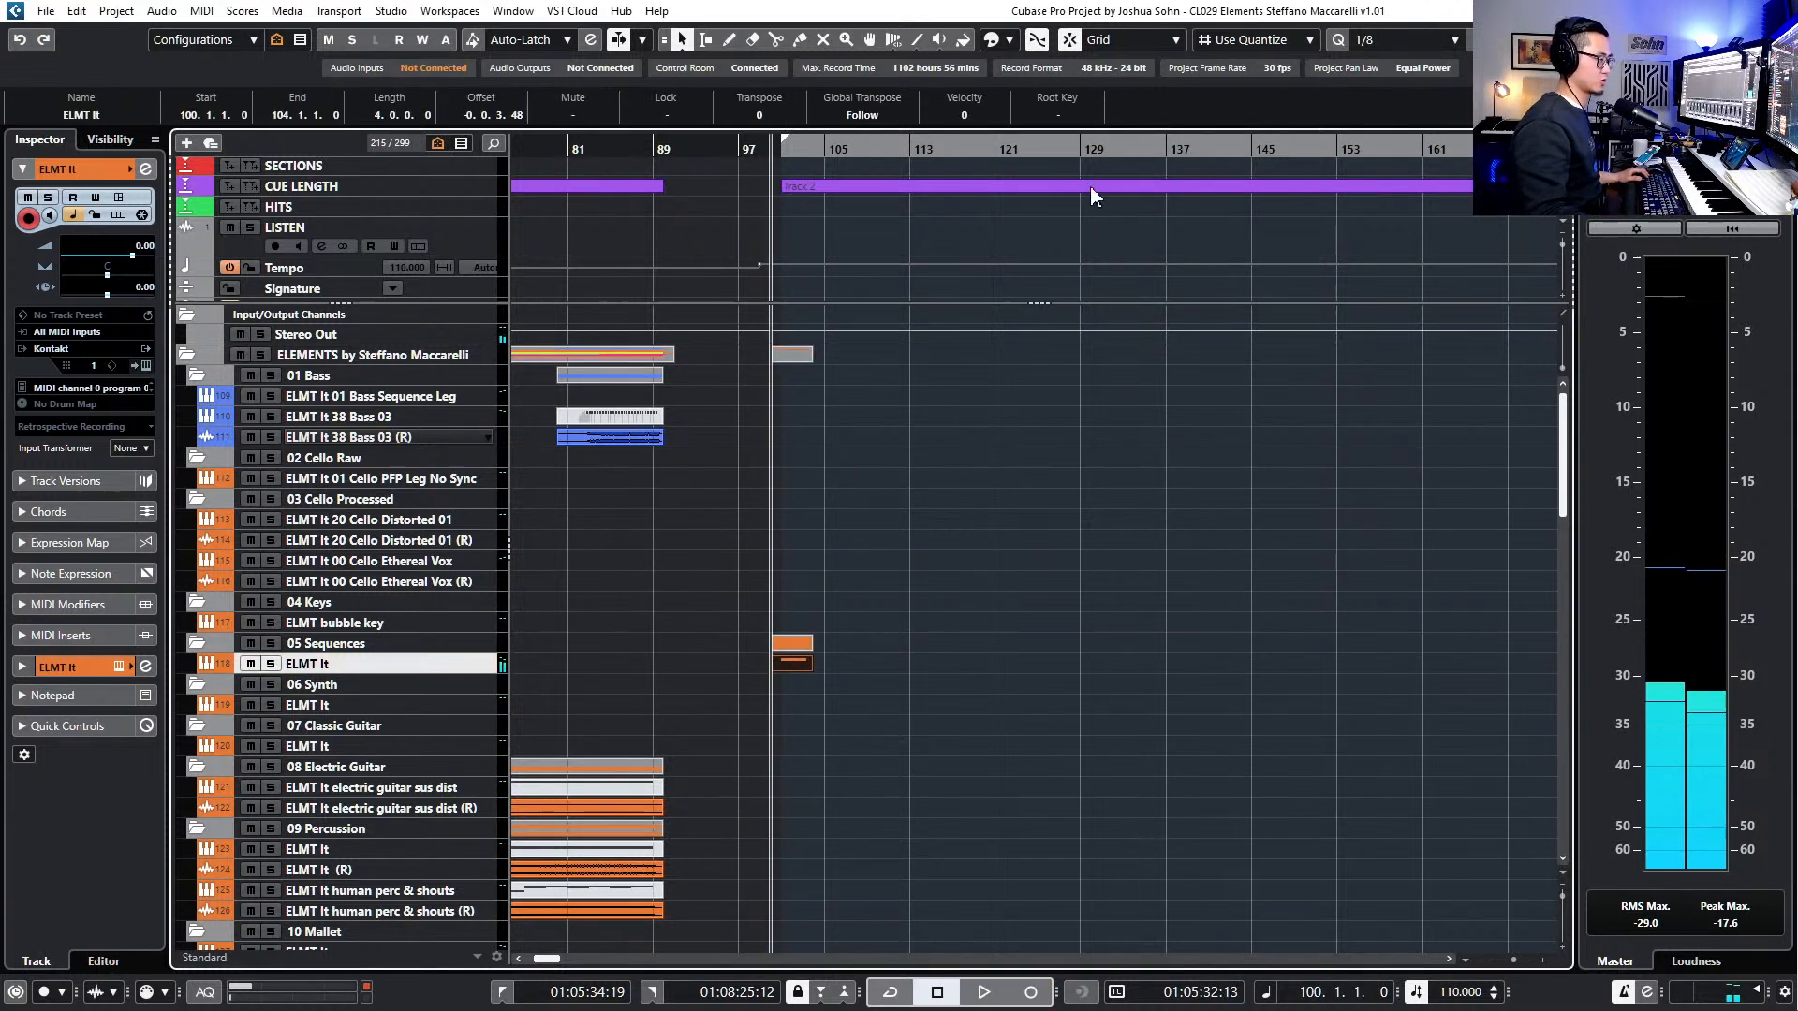
scroll(789, 663, up, 2)
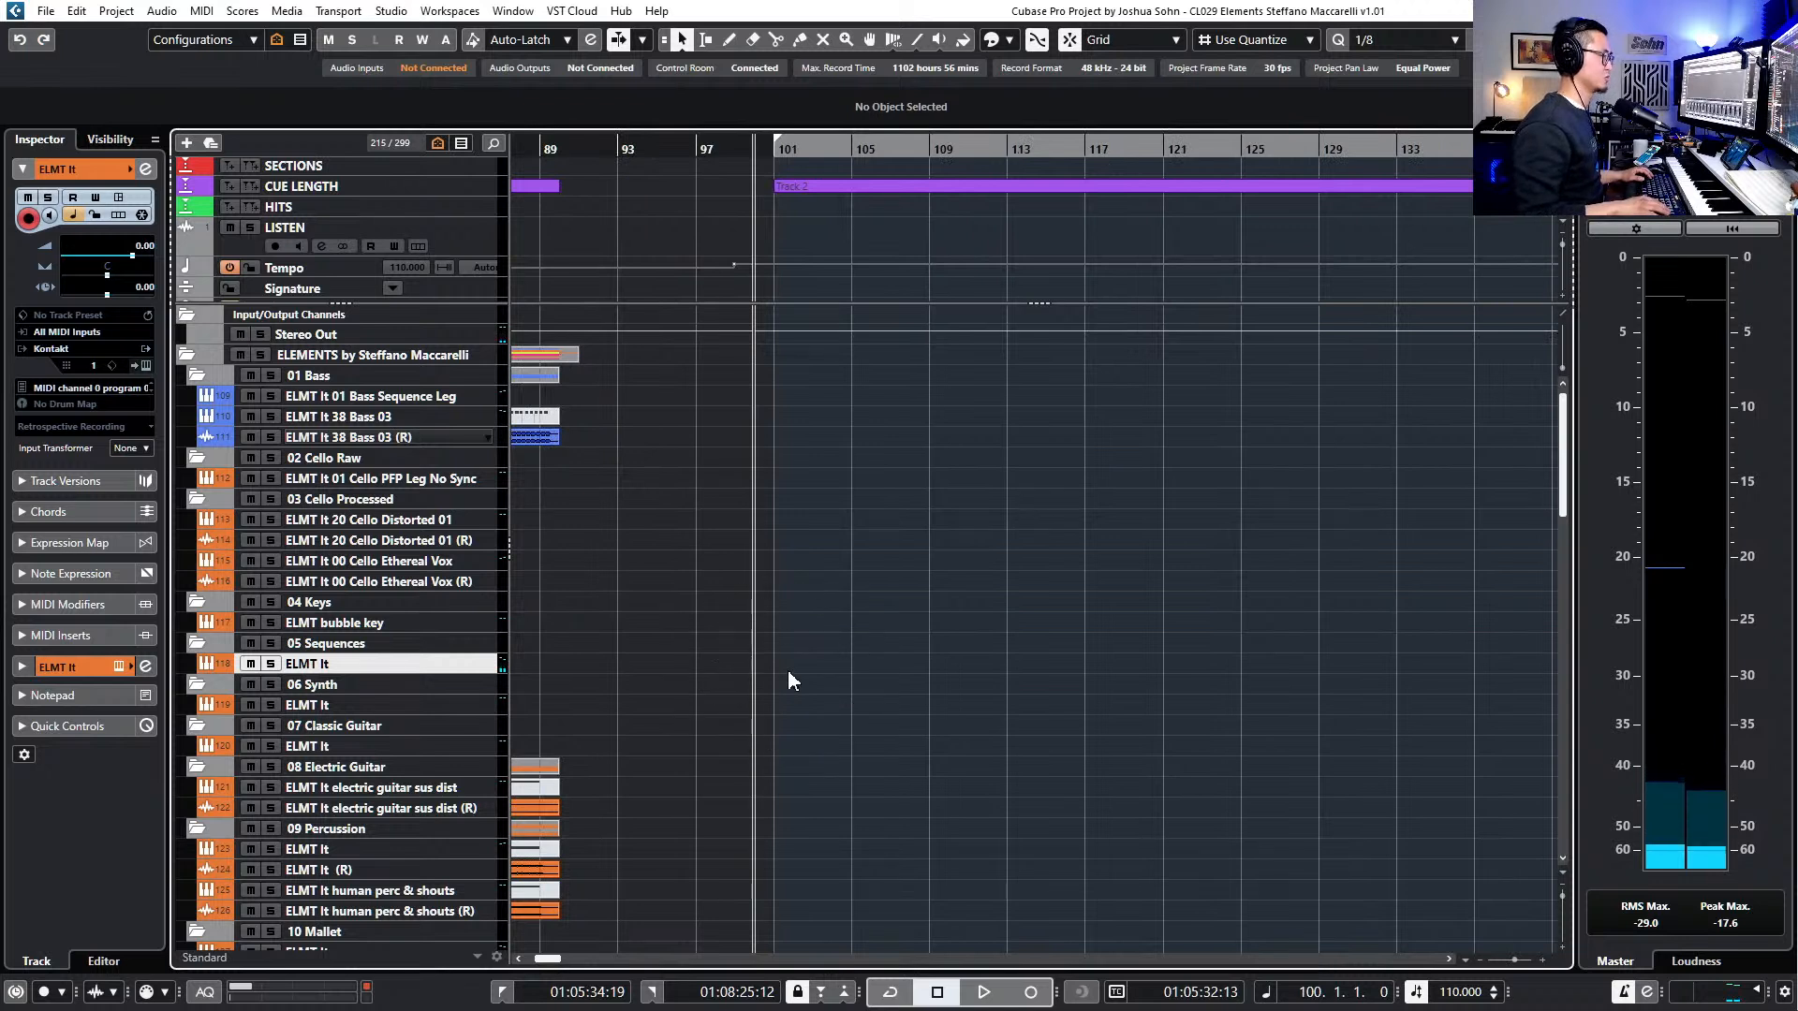
scroll(788, 670, down, 1)
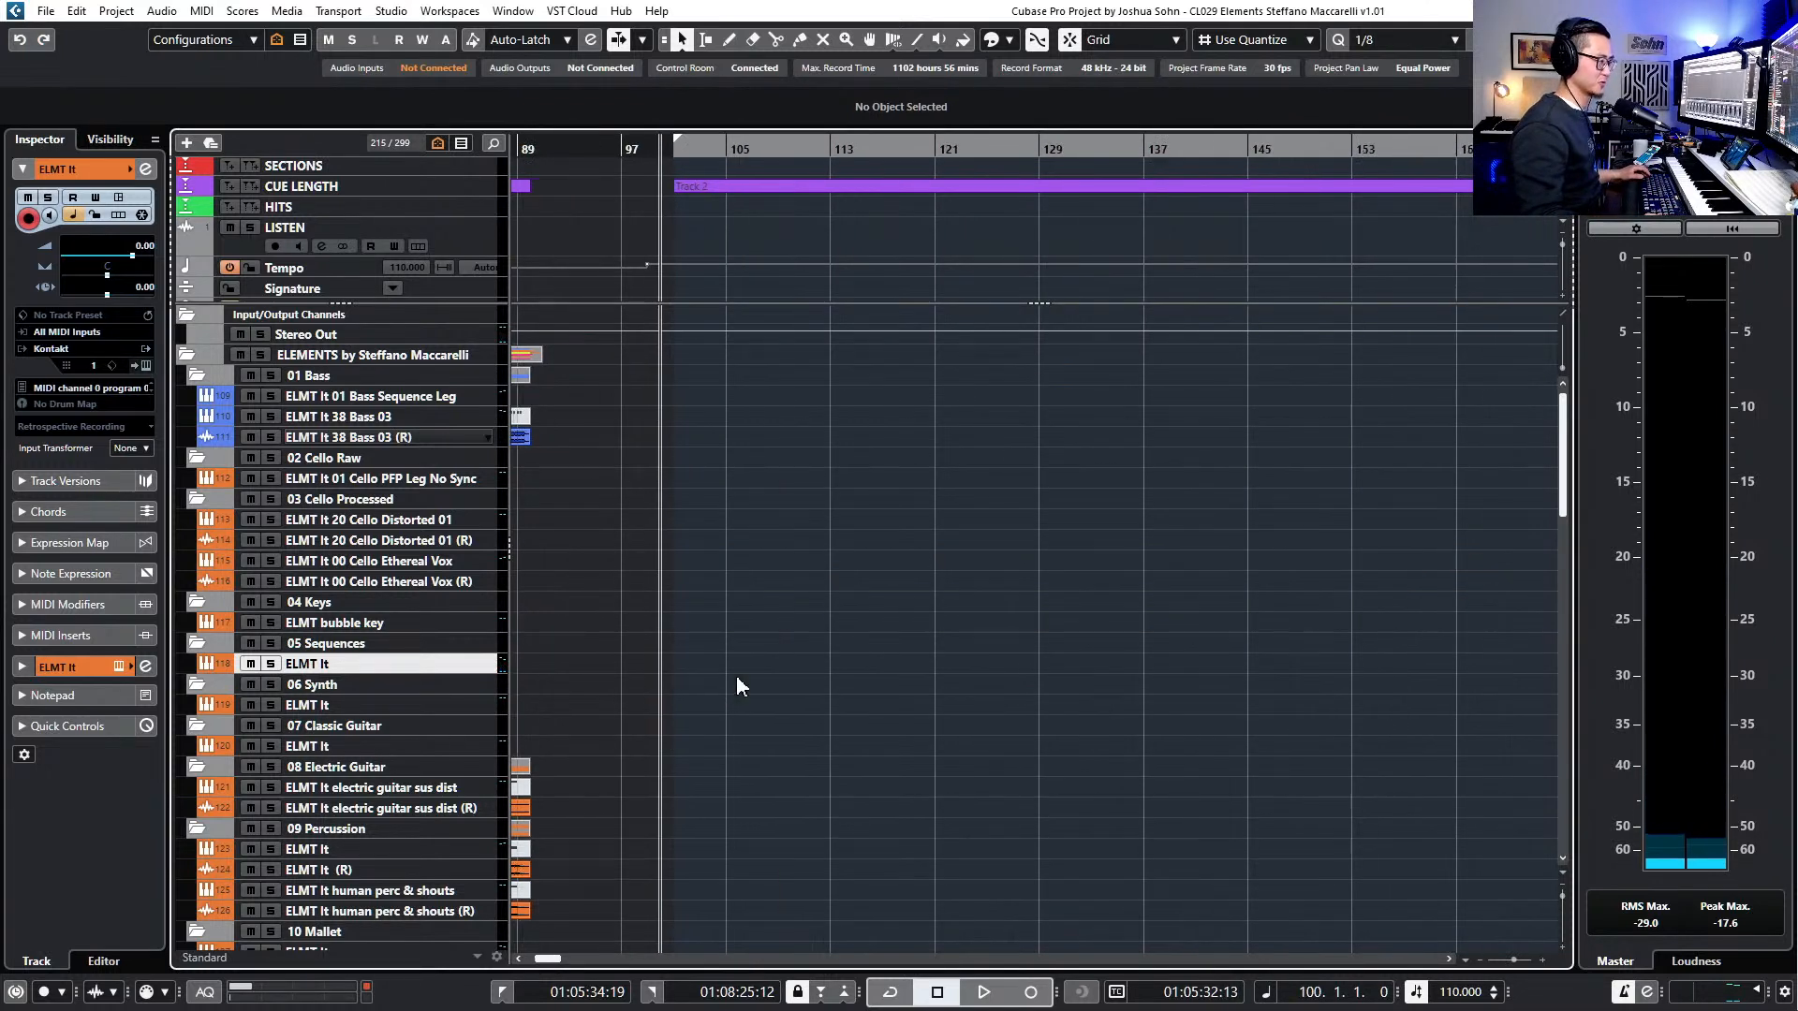
- Rehearse the sequence sound over playback into Track 2 and try another recording from about bar 99
key(space)
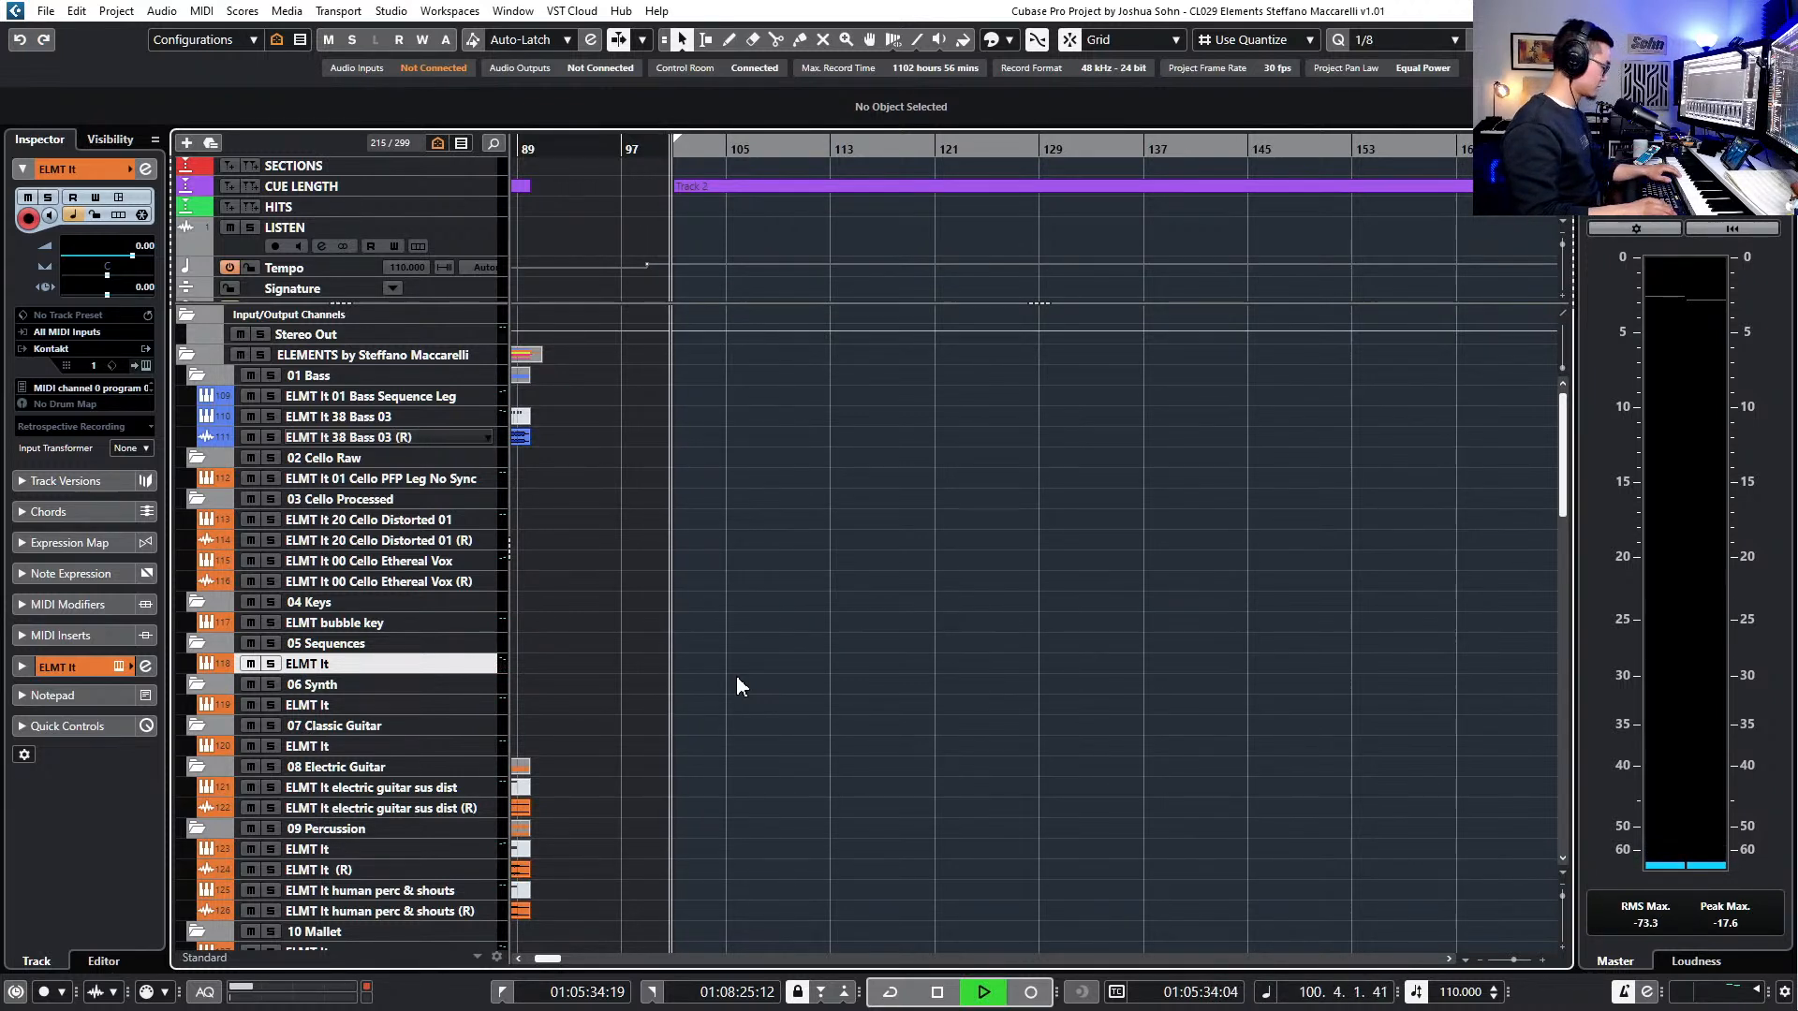
key(space)
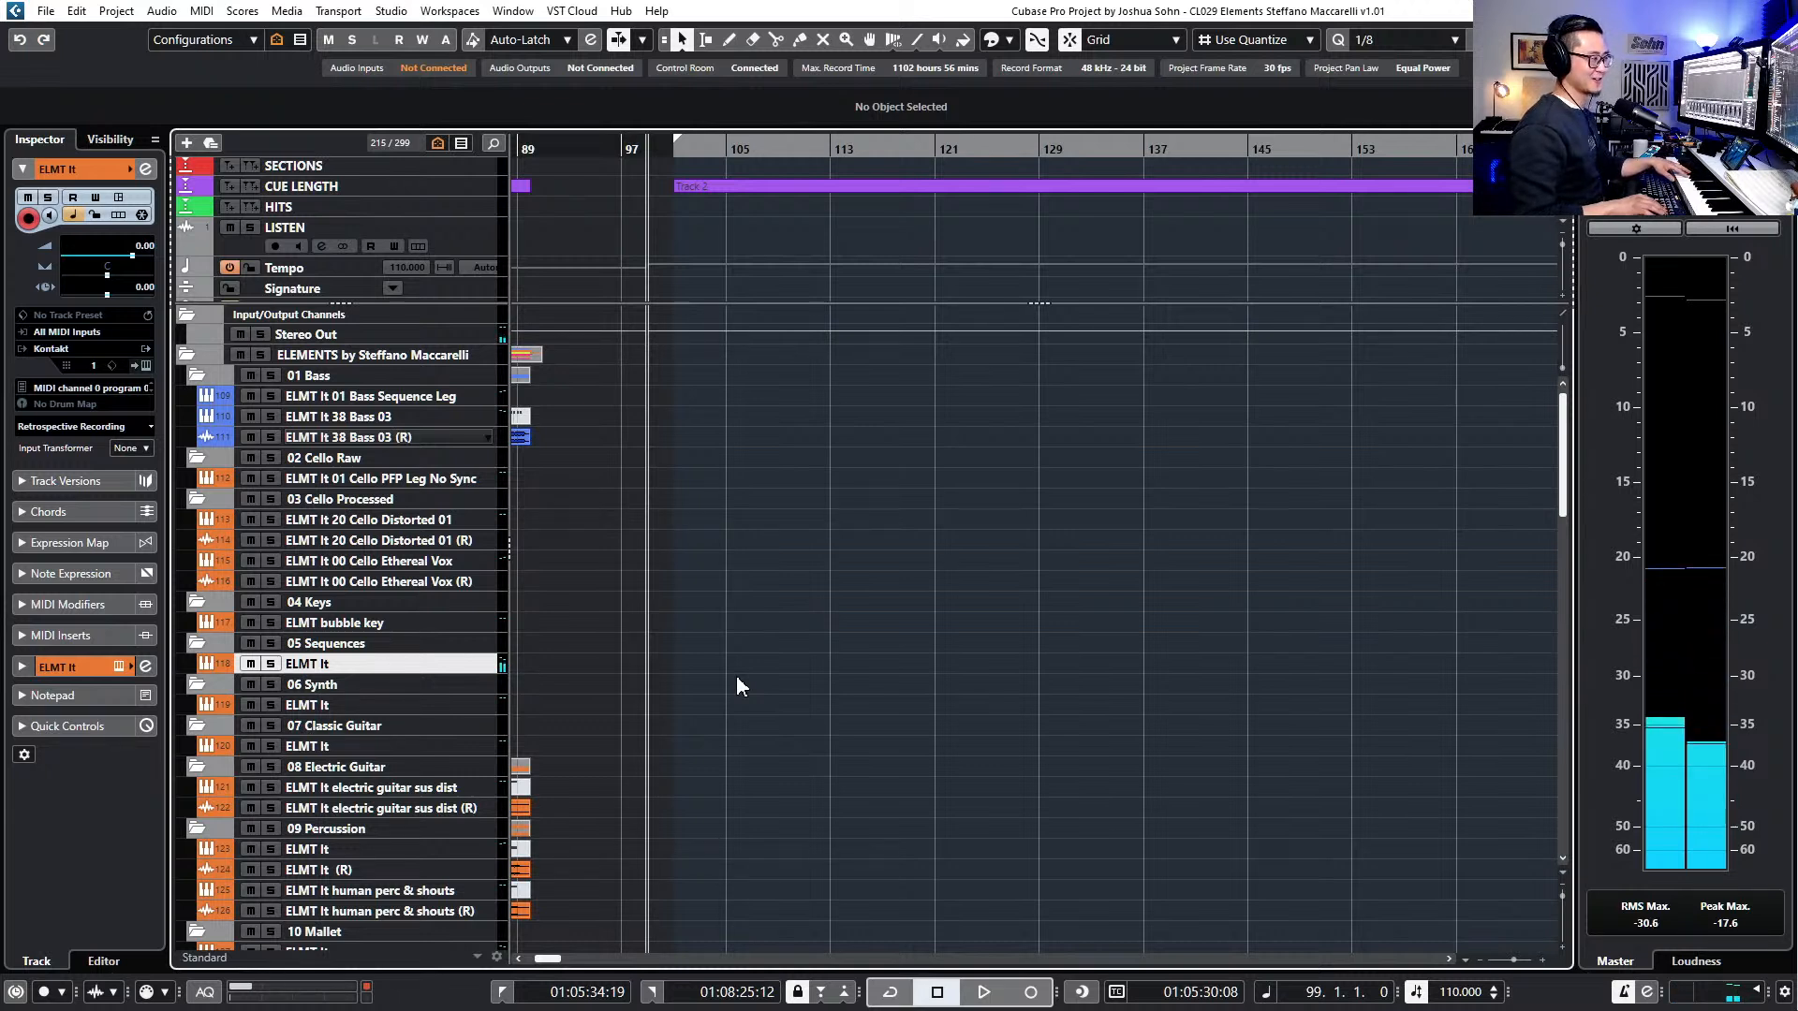
key(space)
key(KP_Multiply)
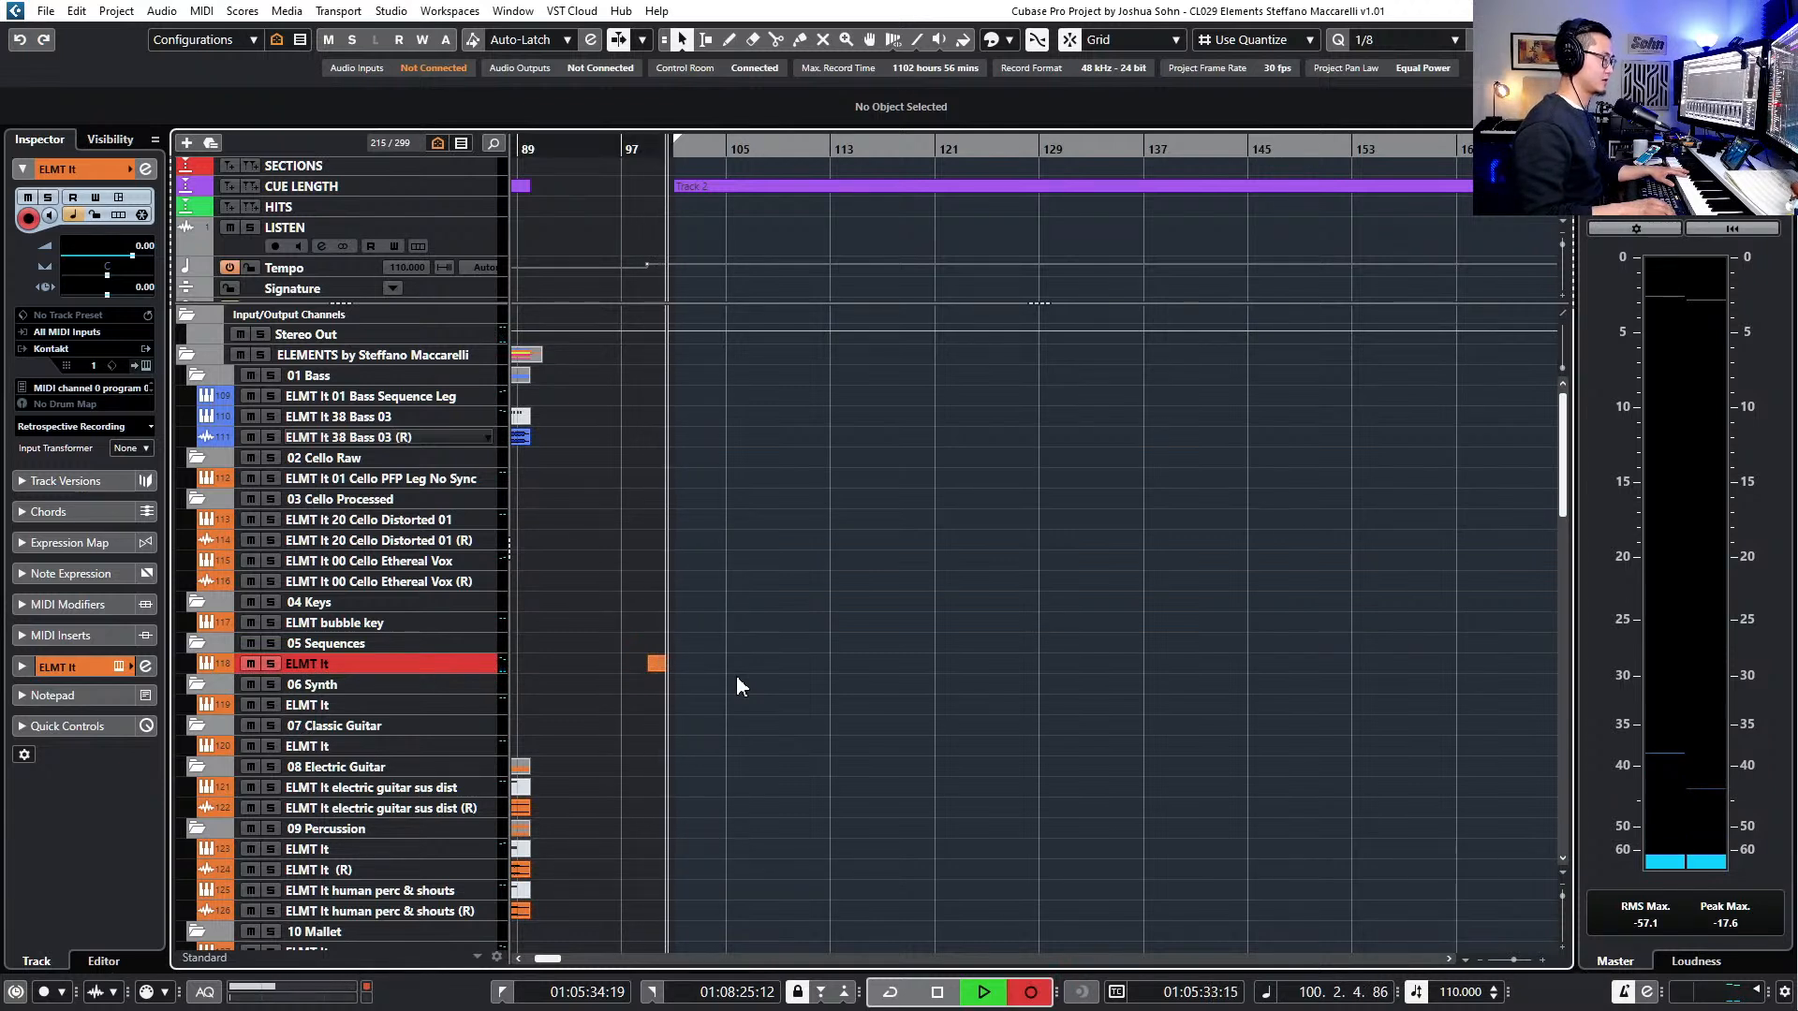
key(KP_Multiply)
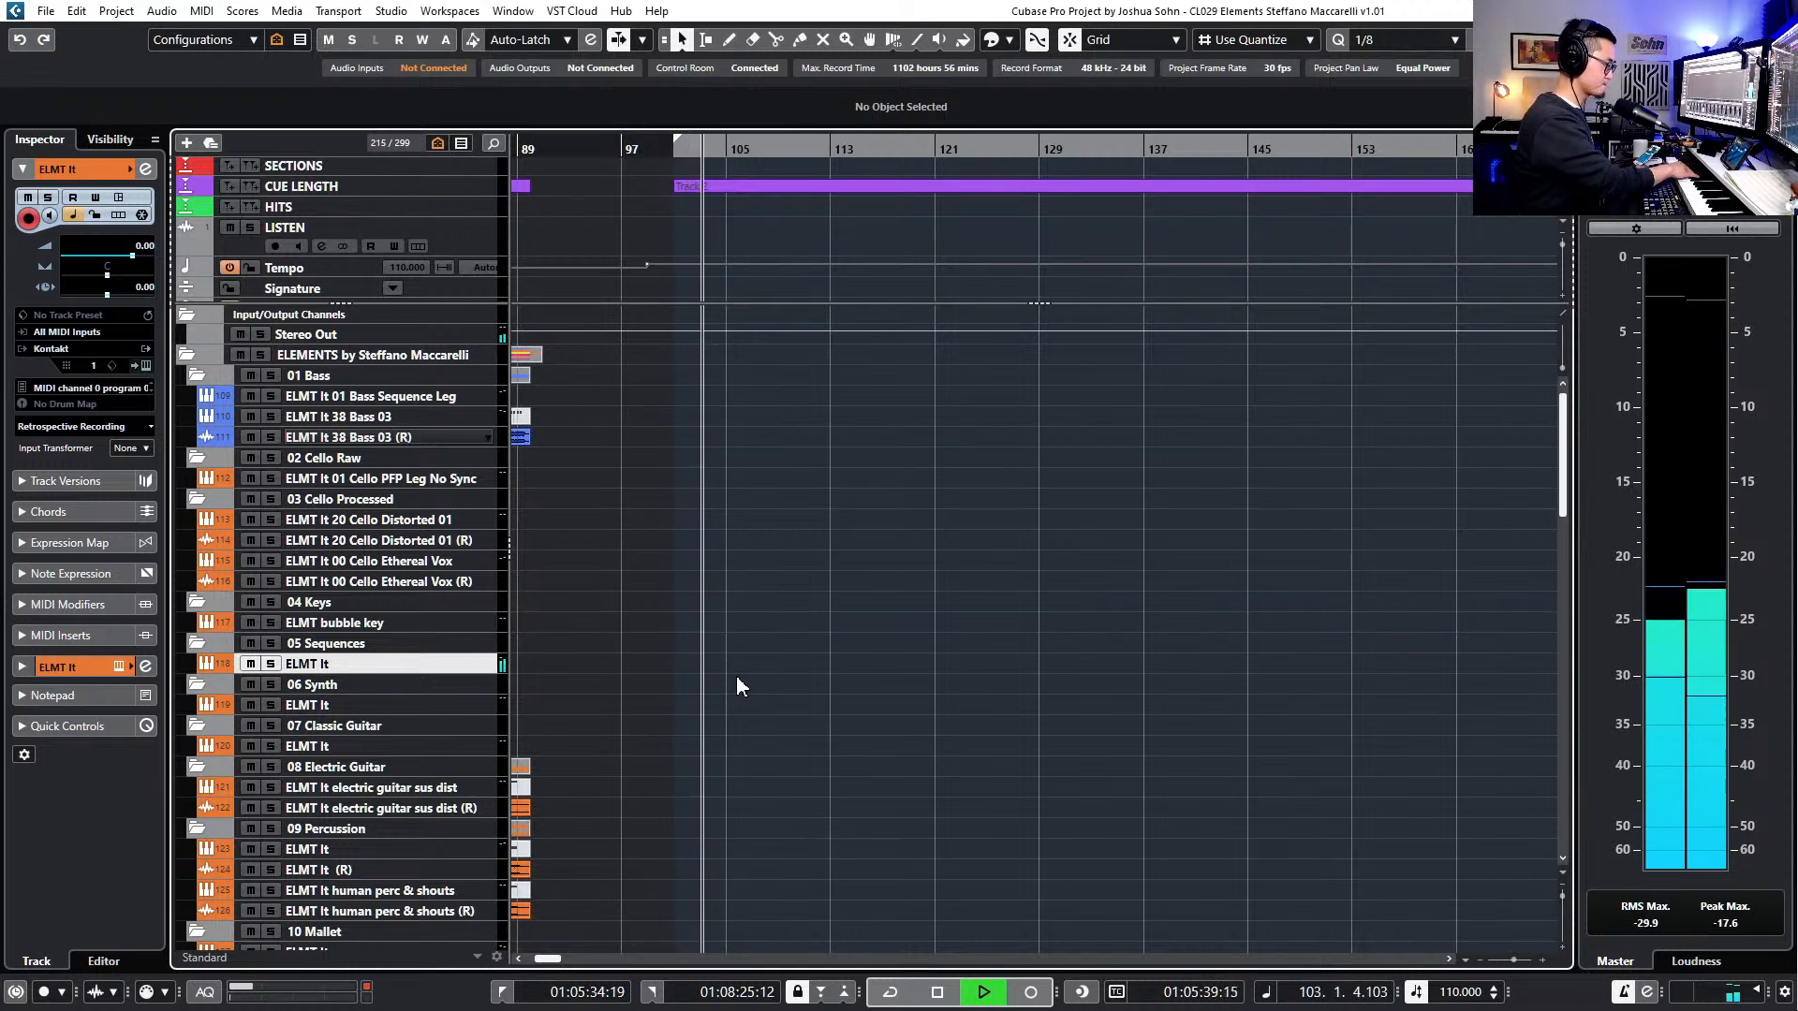
key(space)
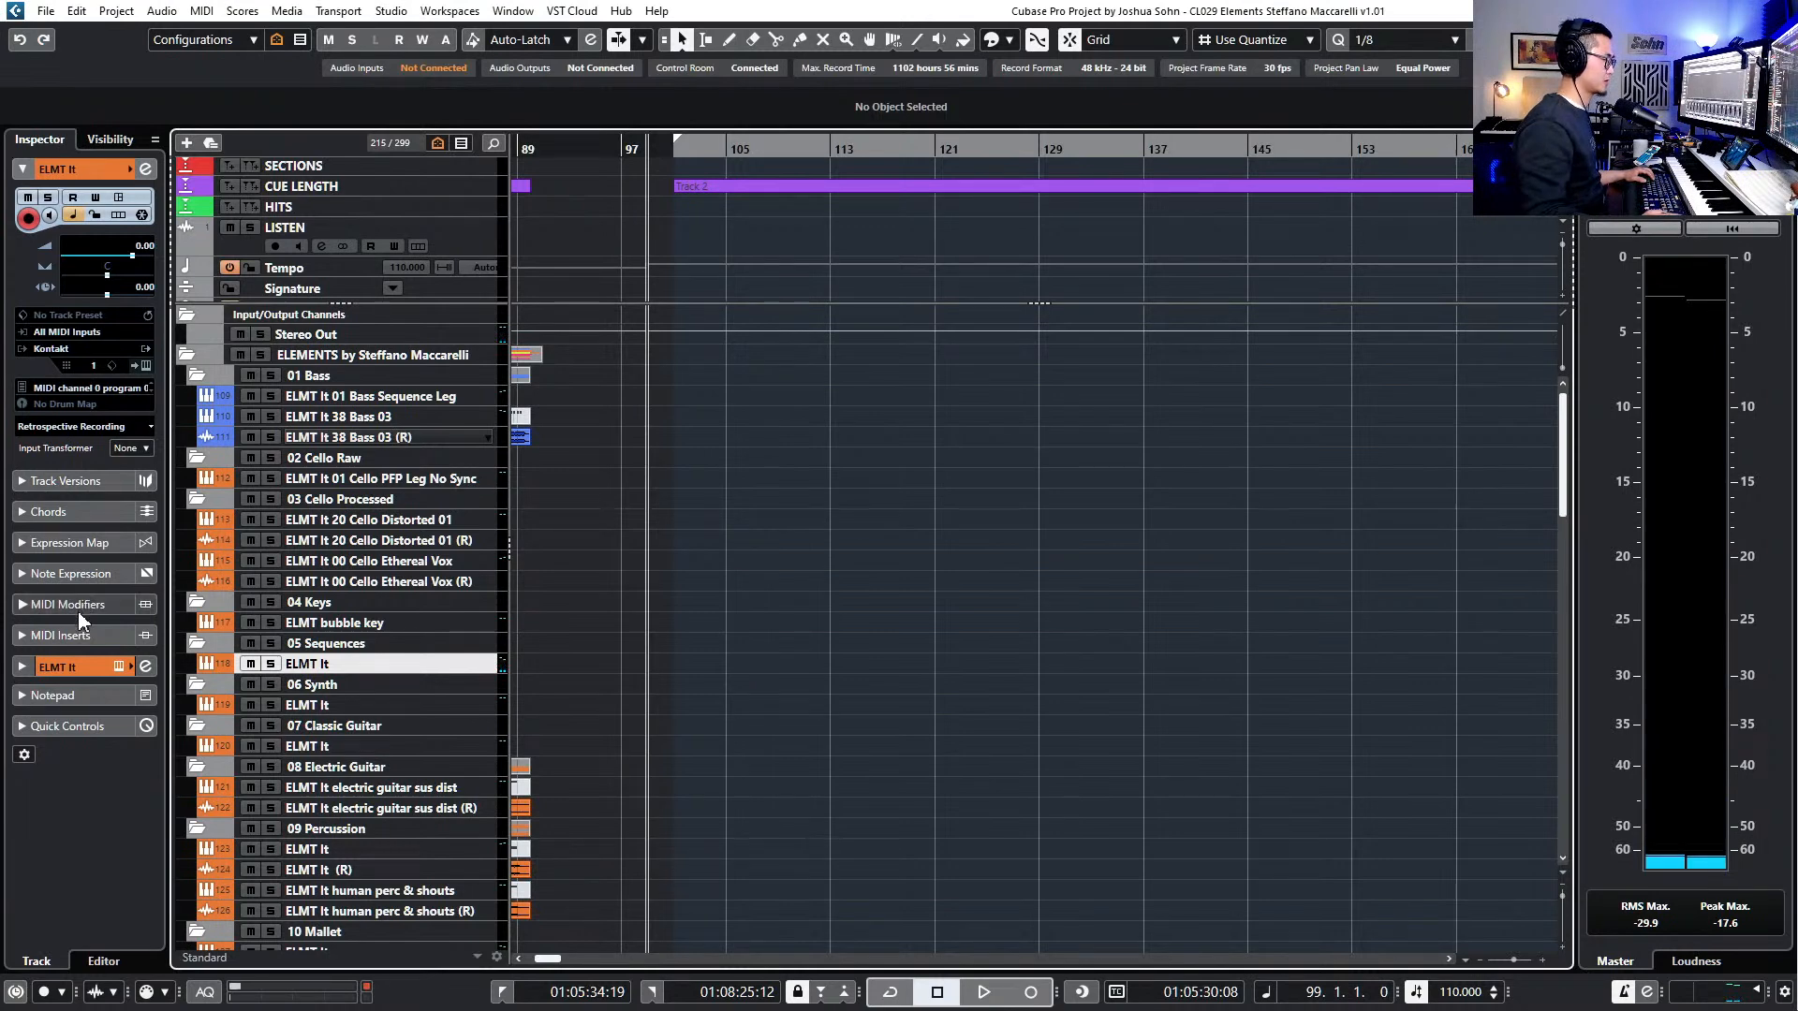
- Load the Quantizer effect into the first MIDI insert slot of the 05 Sequences track, after trying MIDI Modifiers there
click(75, 635)
click(88, 388)
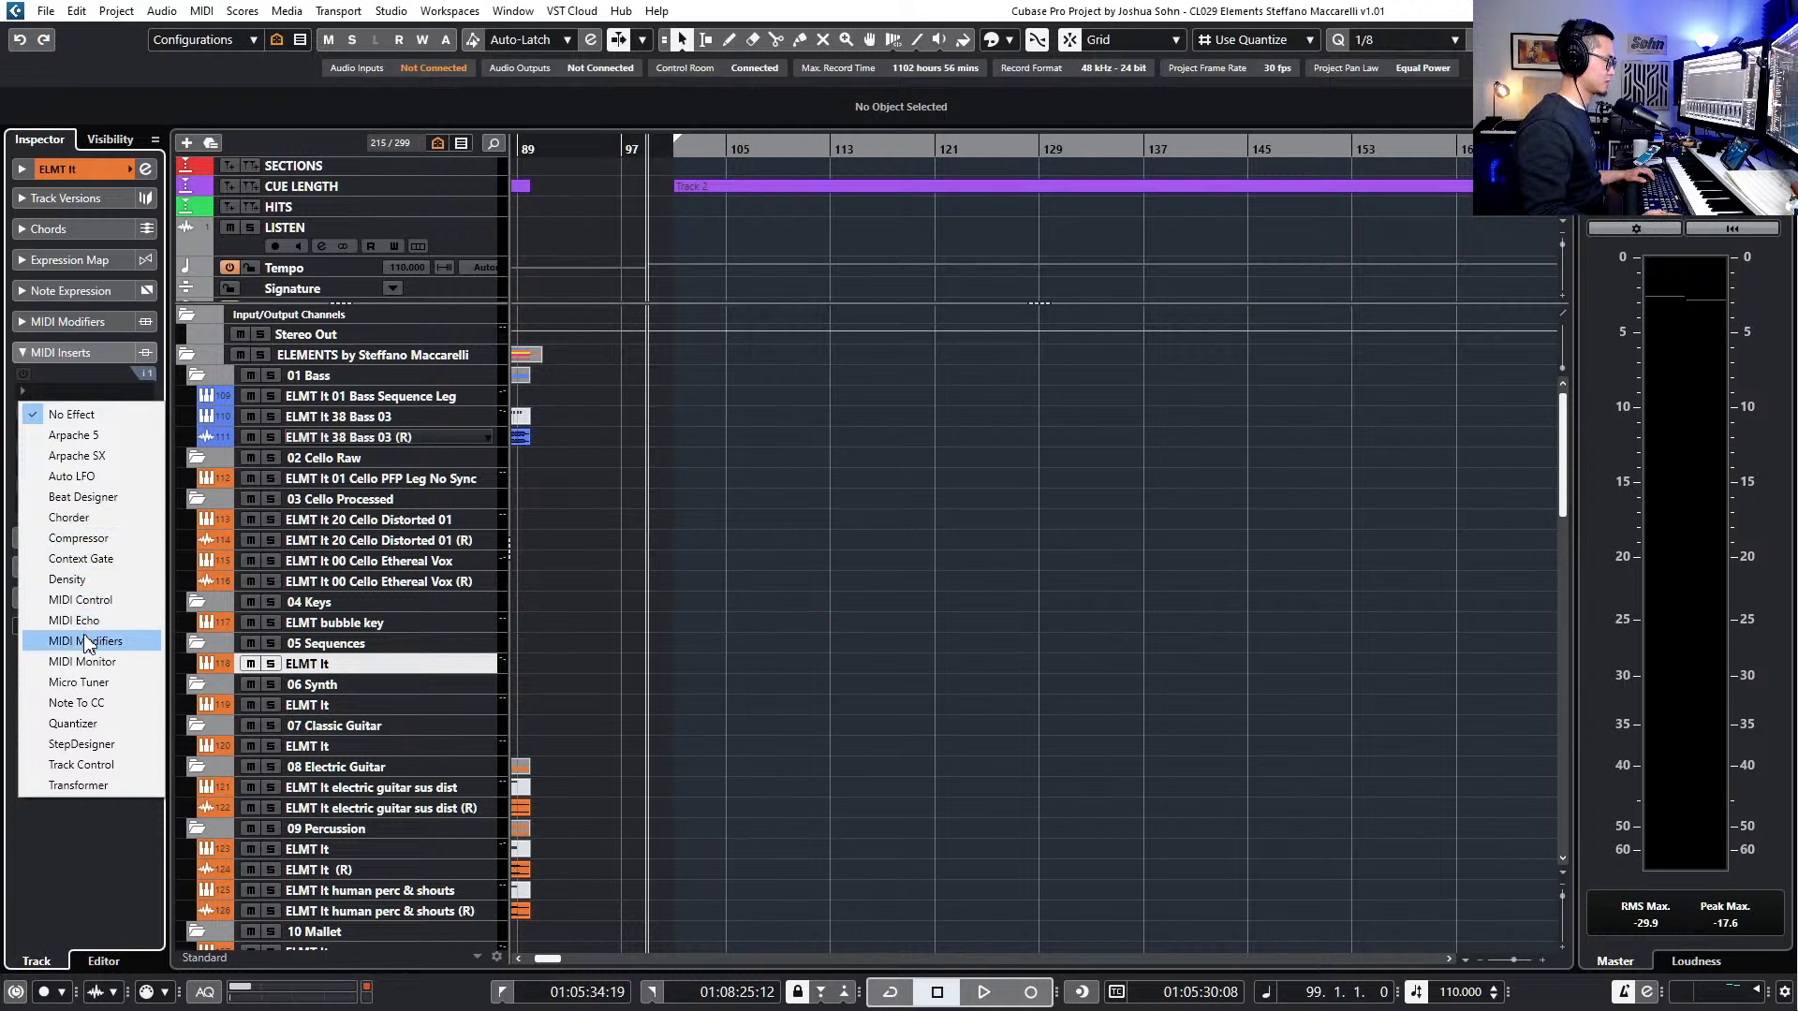
click(86, 641)
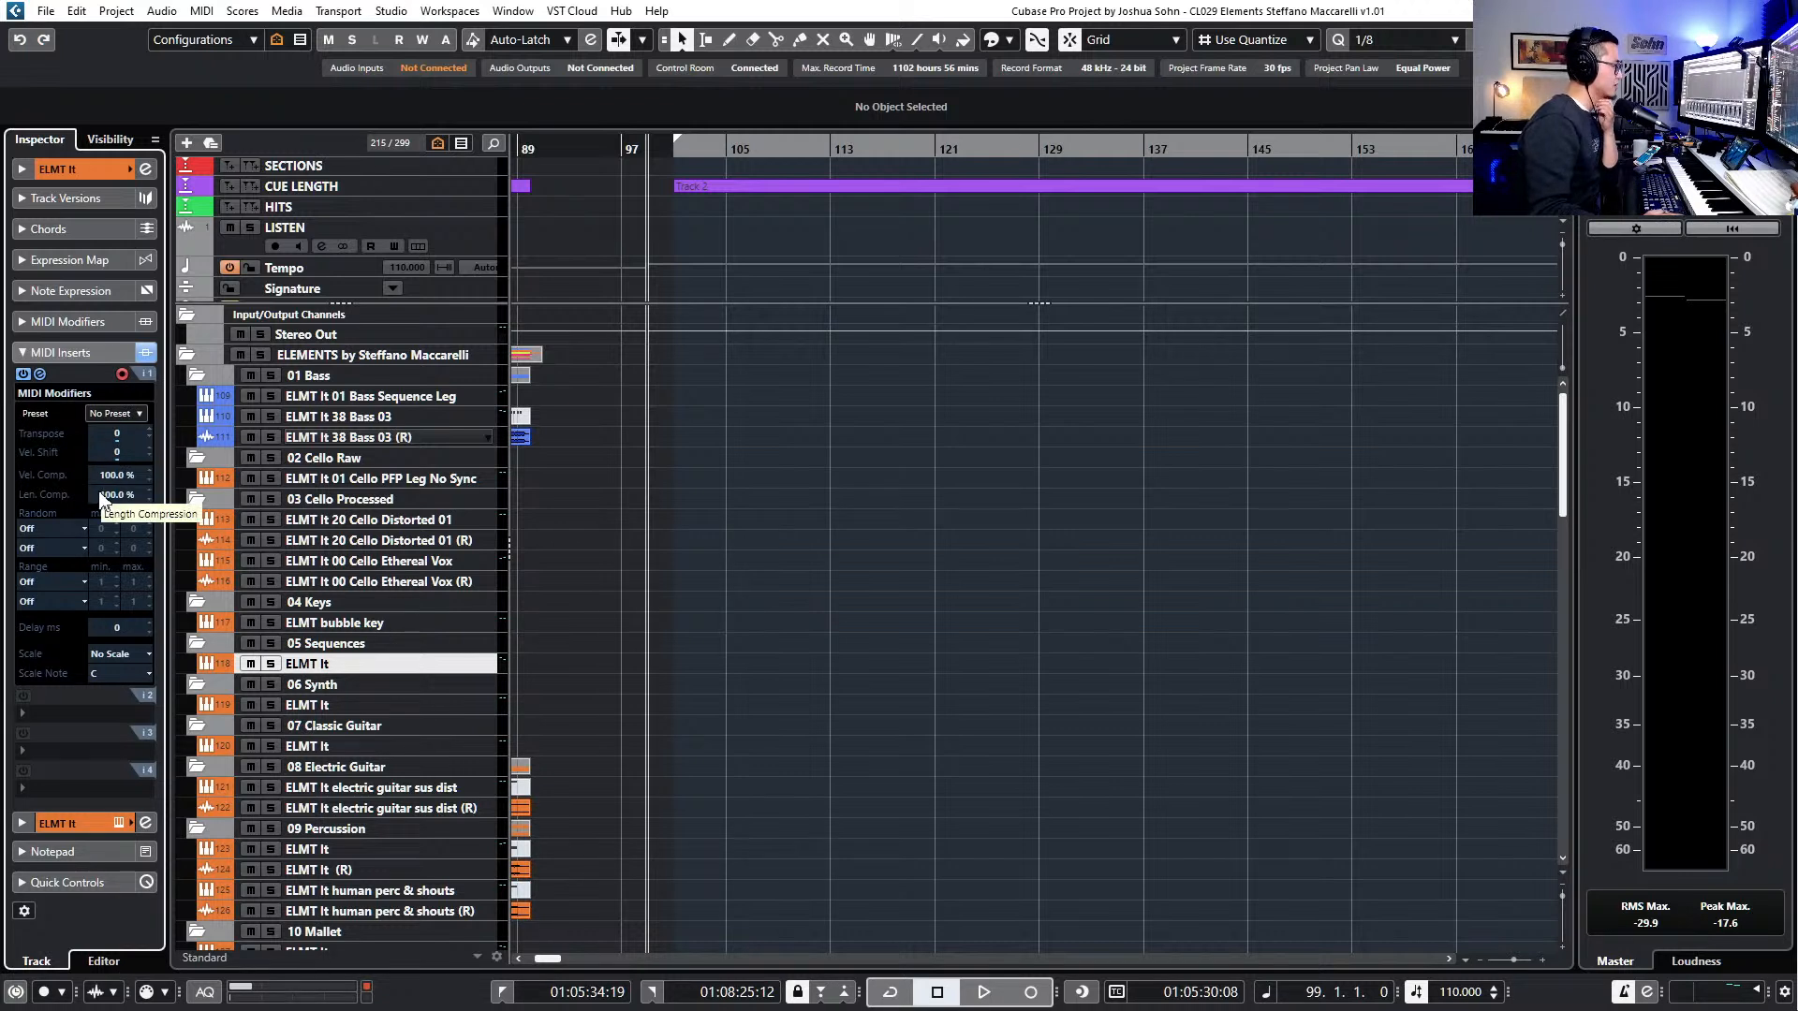
click(47, 397)
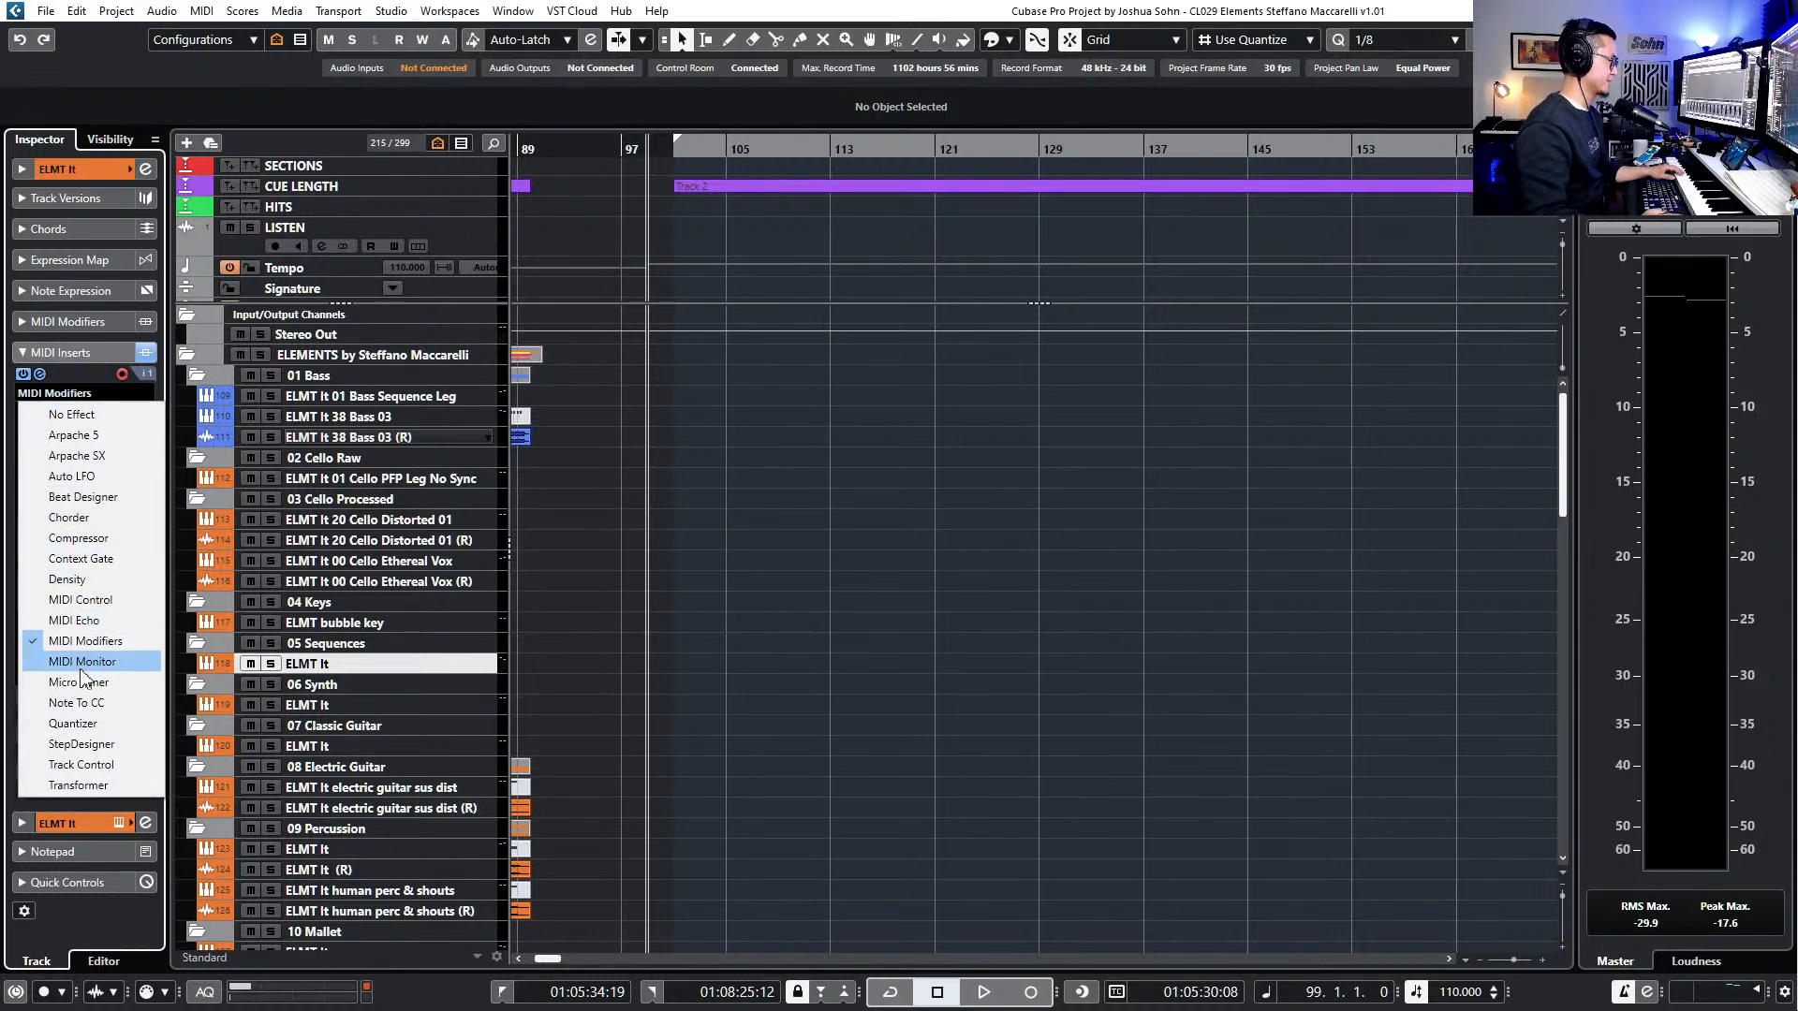
click(105, 721)
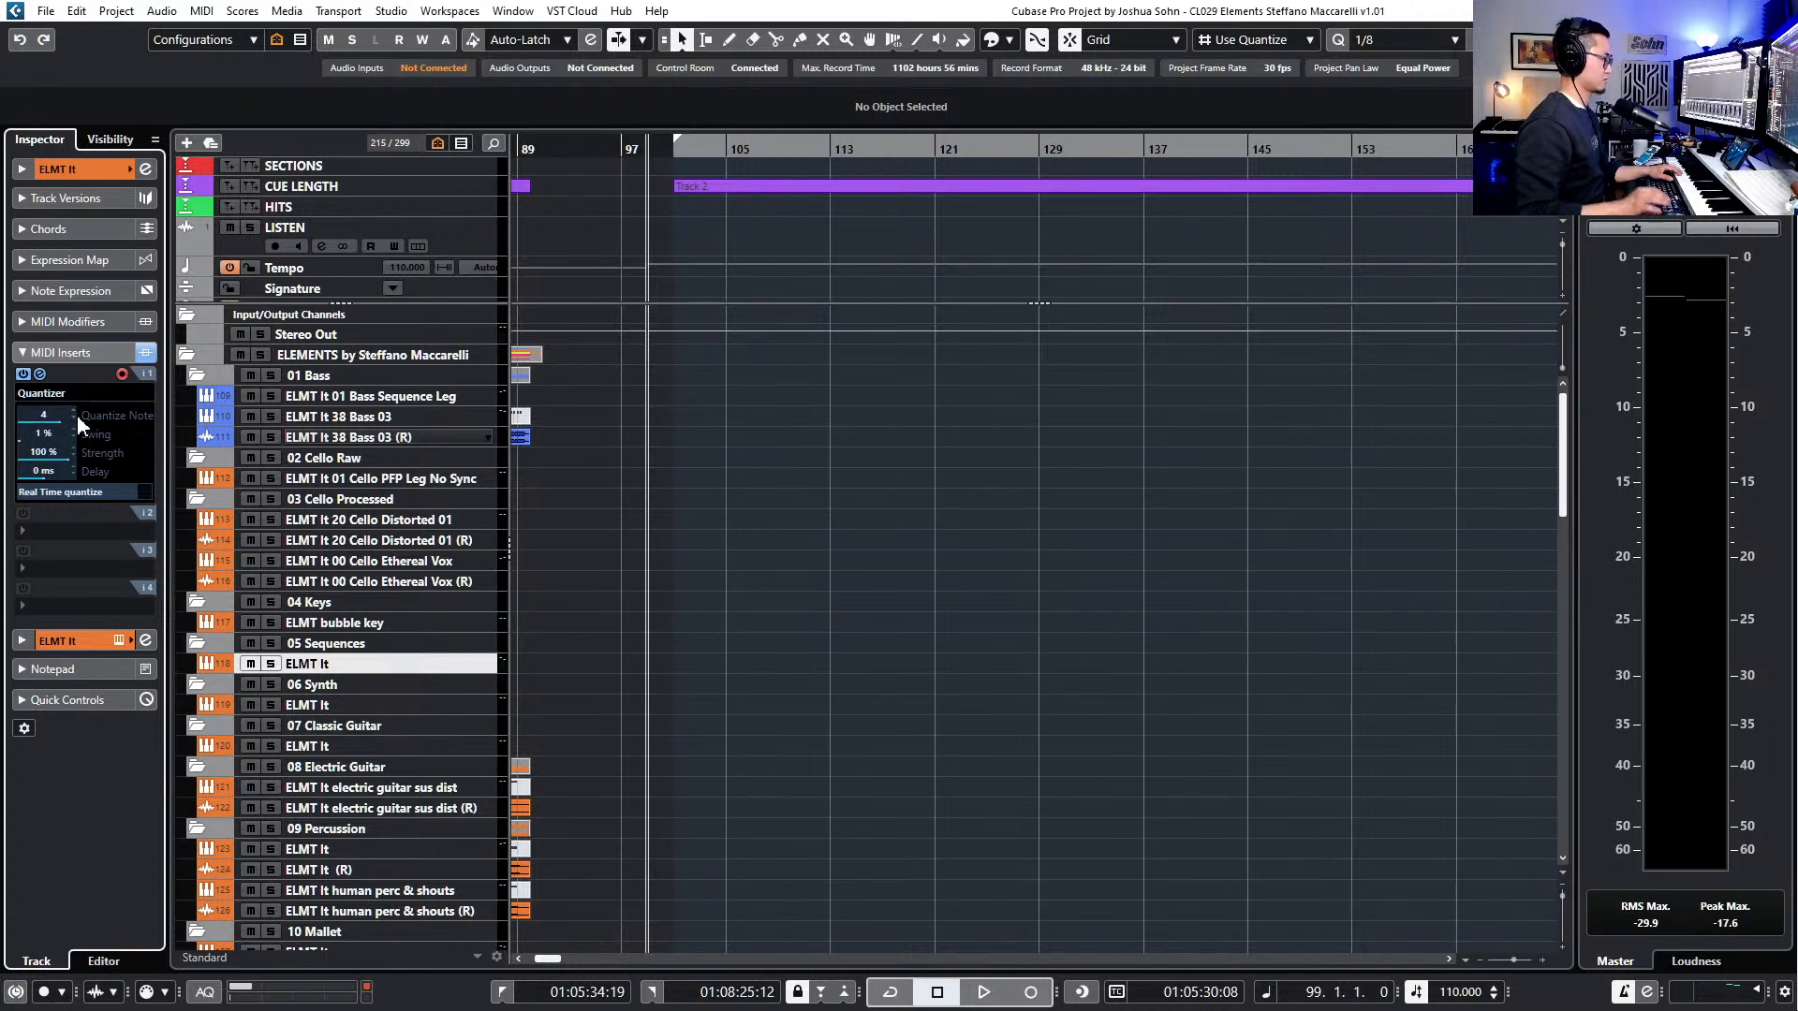
- Try a Quantizer note value of 8, return it to 4, and enable real-time quantize during playback
double_click(59, 417)
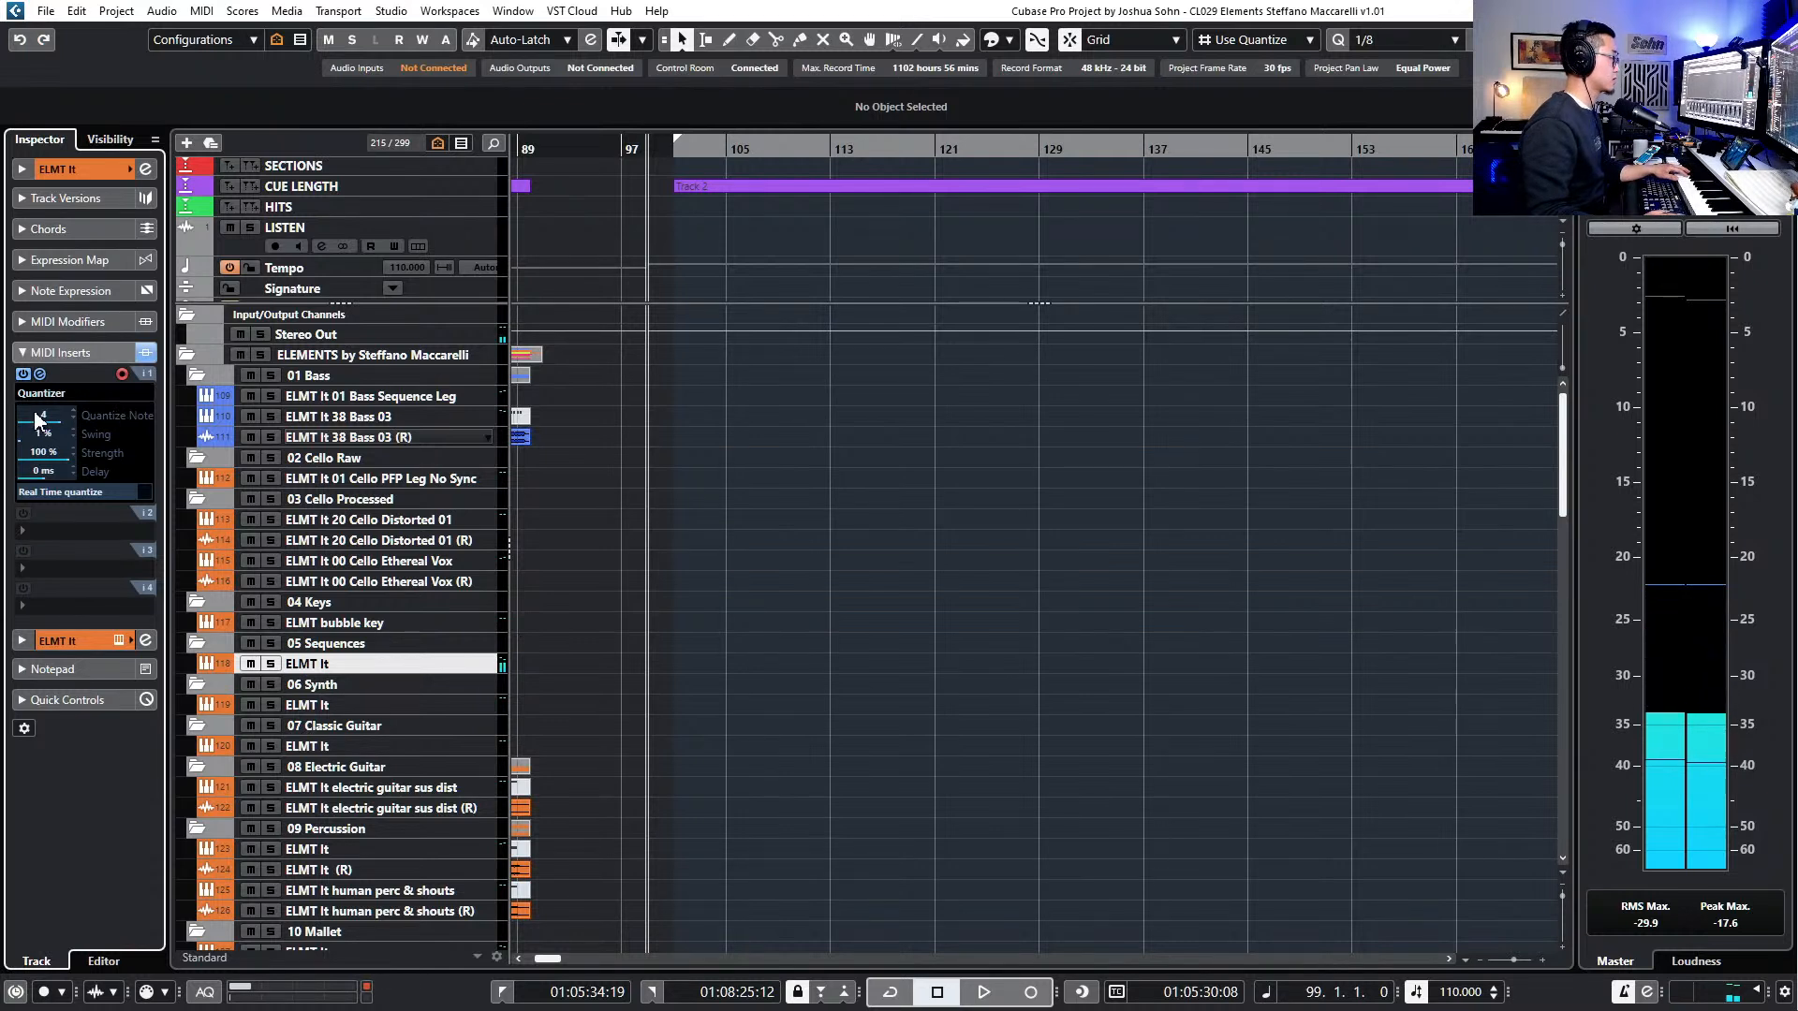
text(8)
key(Return)
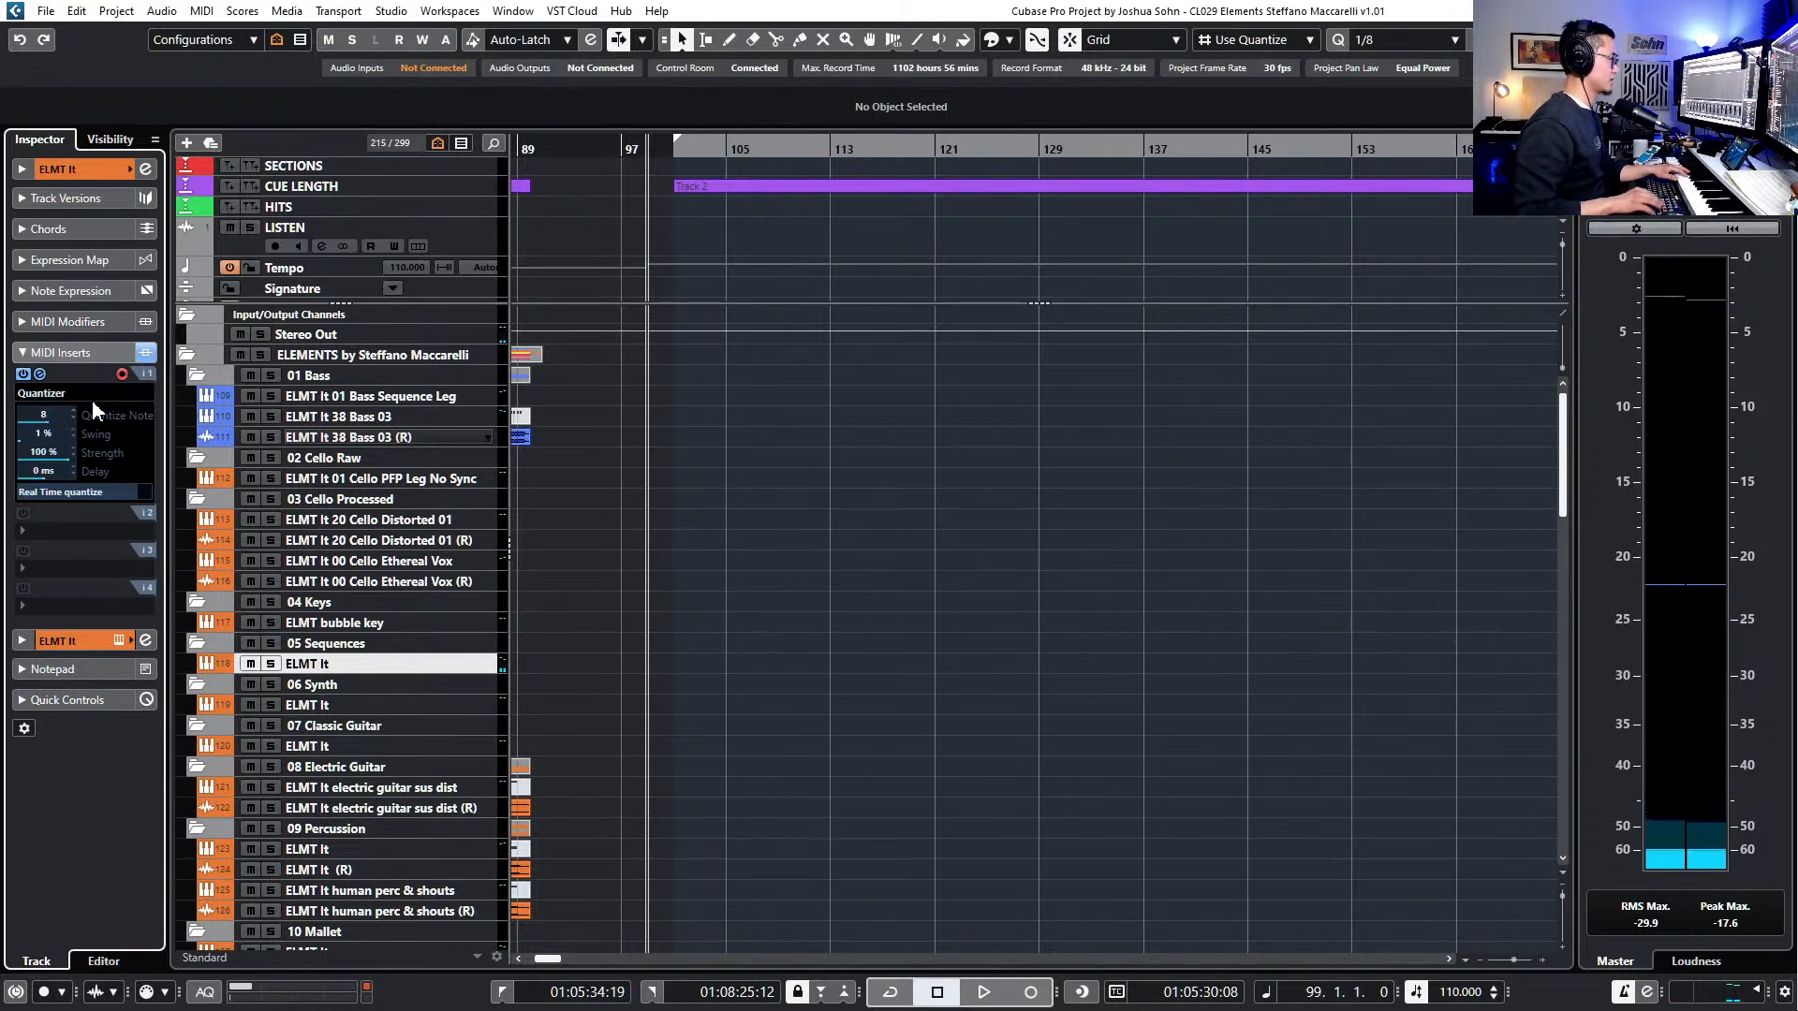
double_click(55, 413)
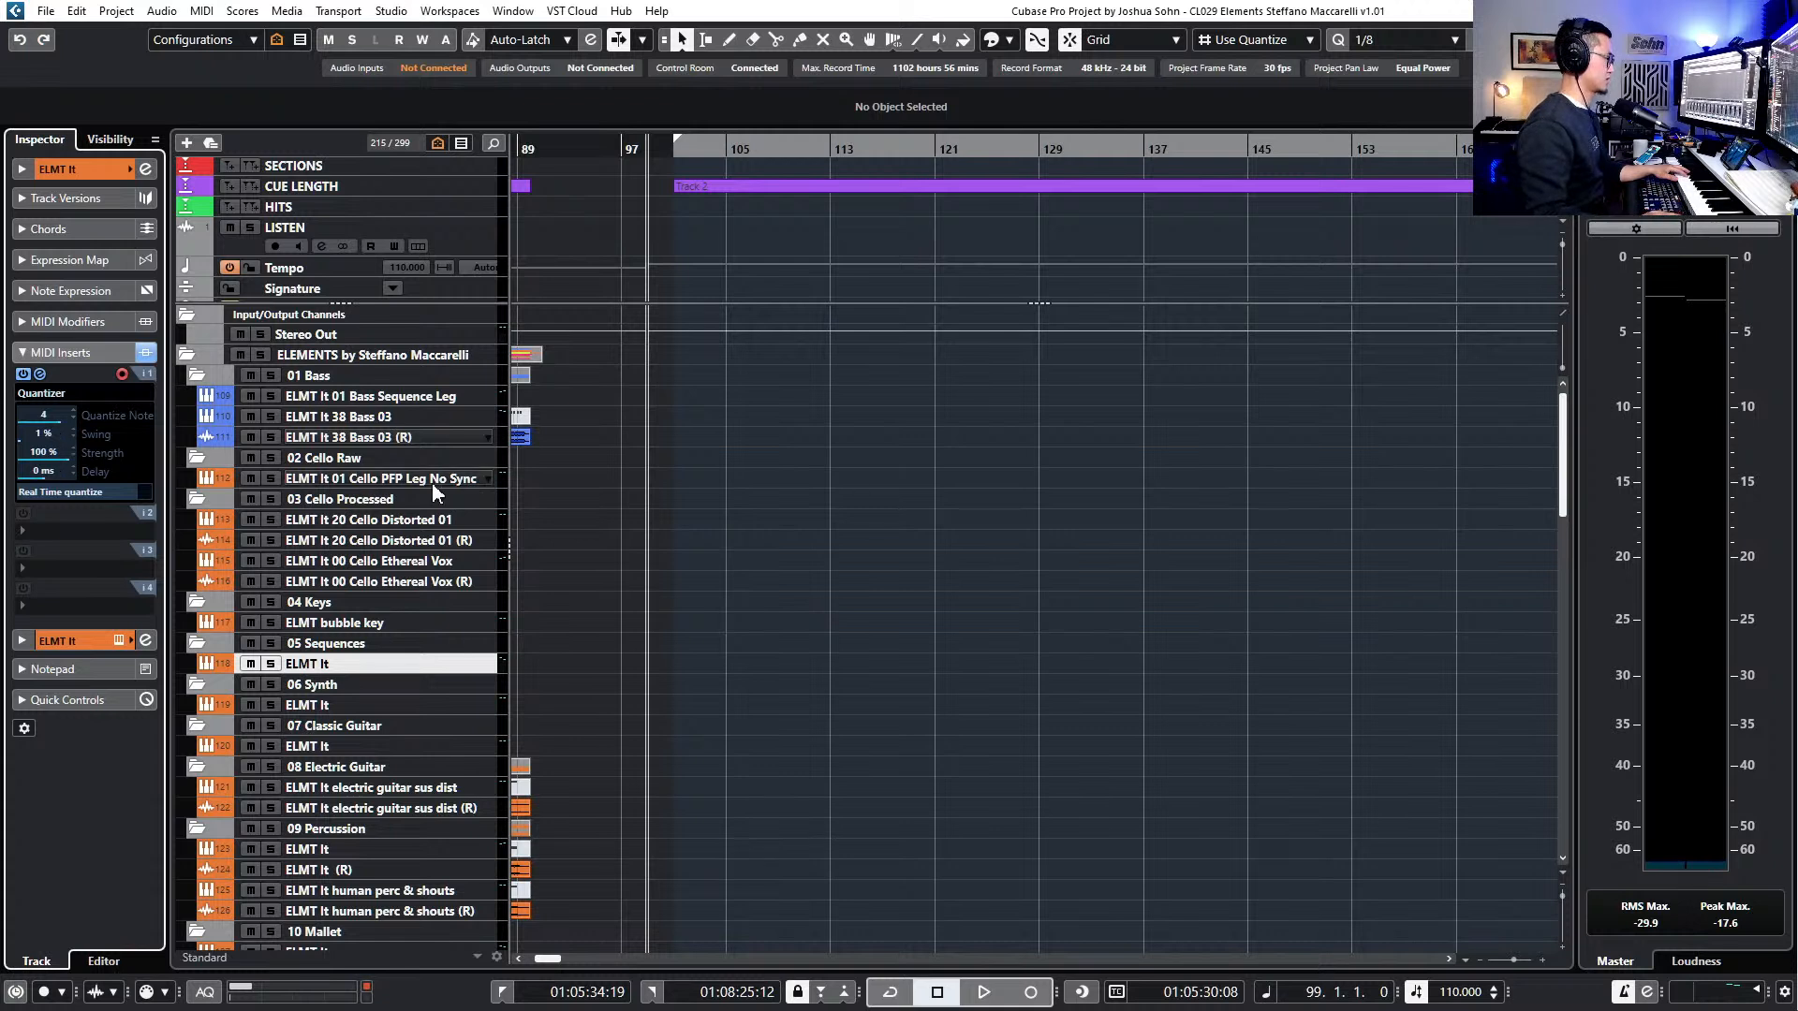
key(space)
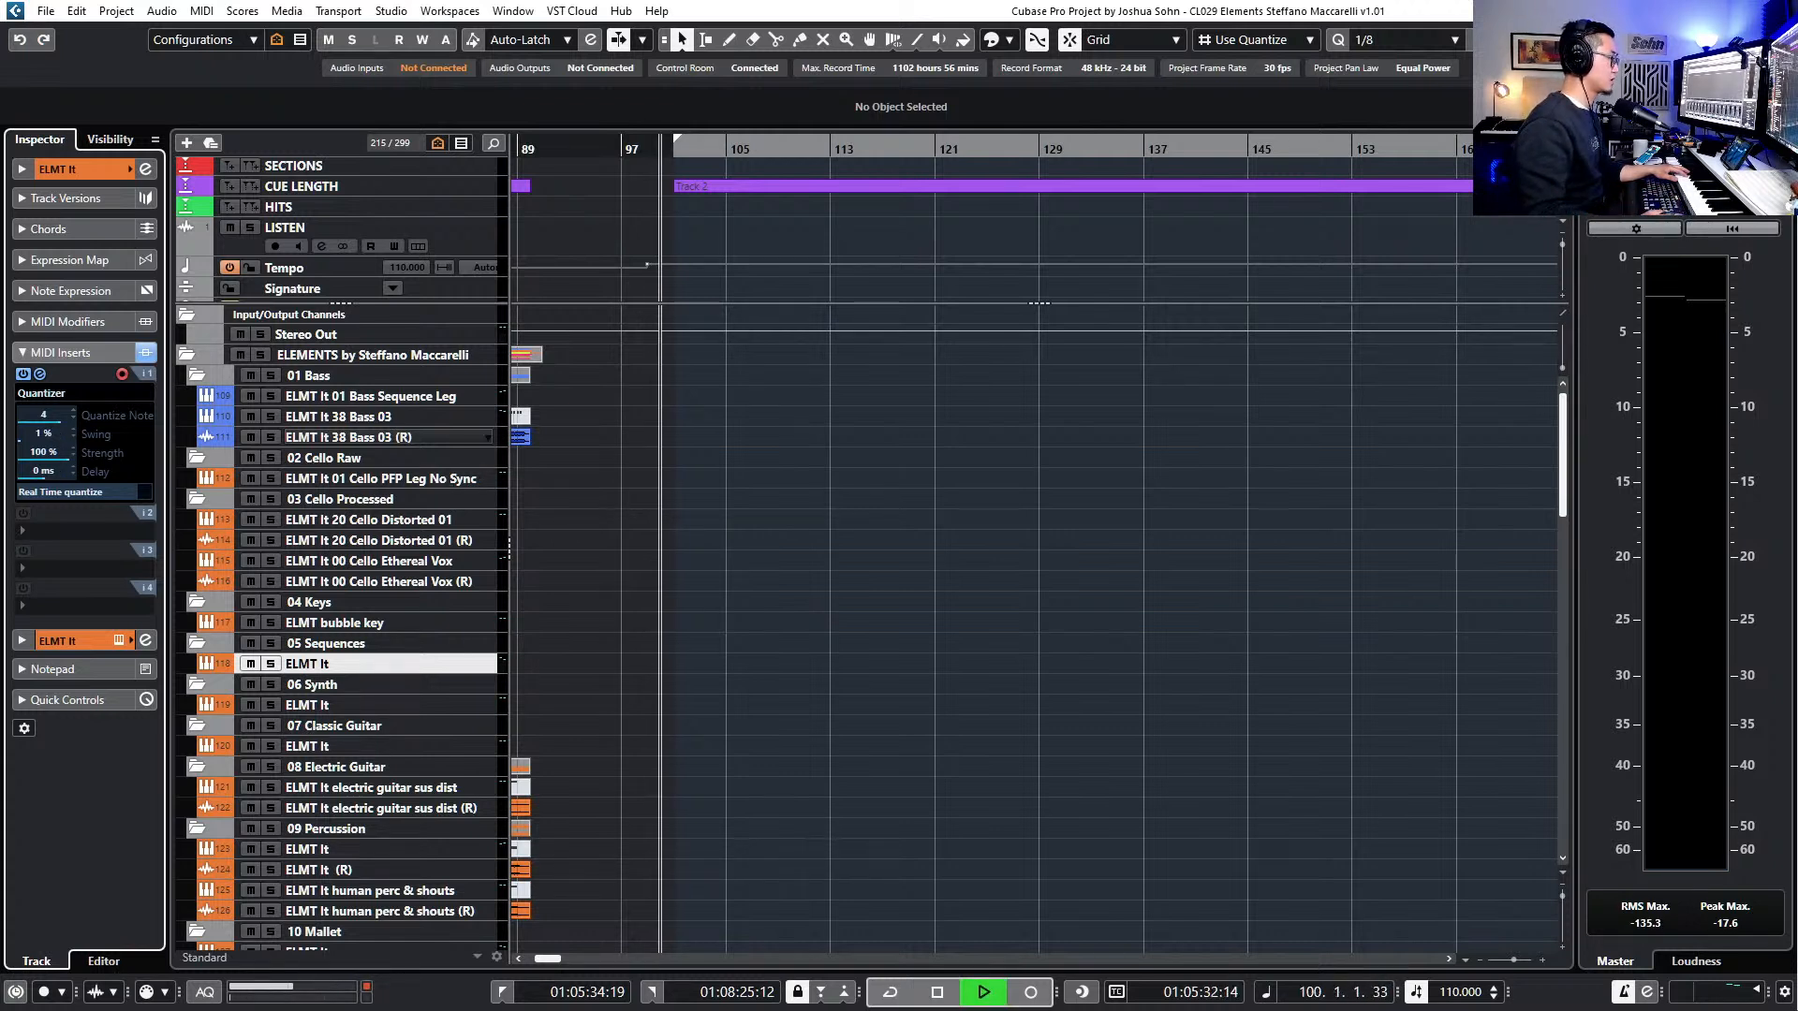
click(145, 491)
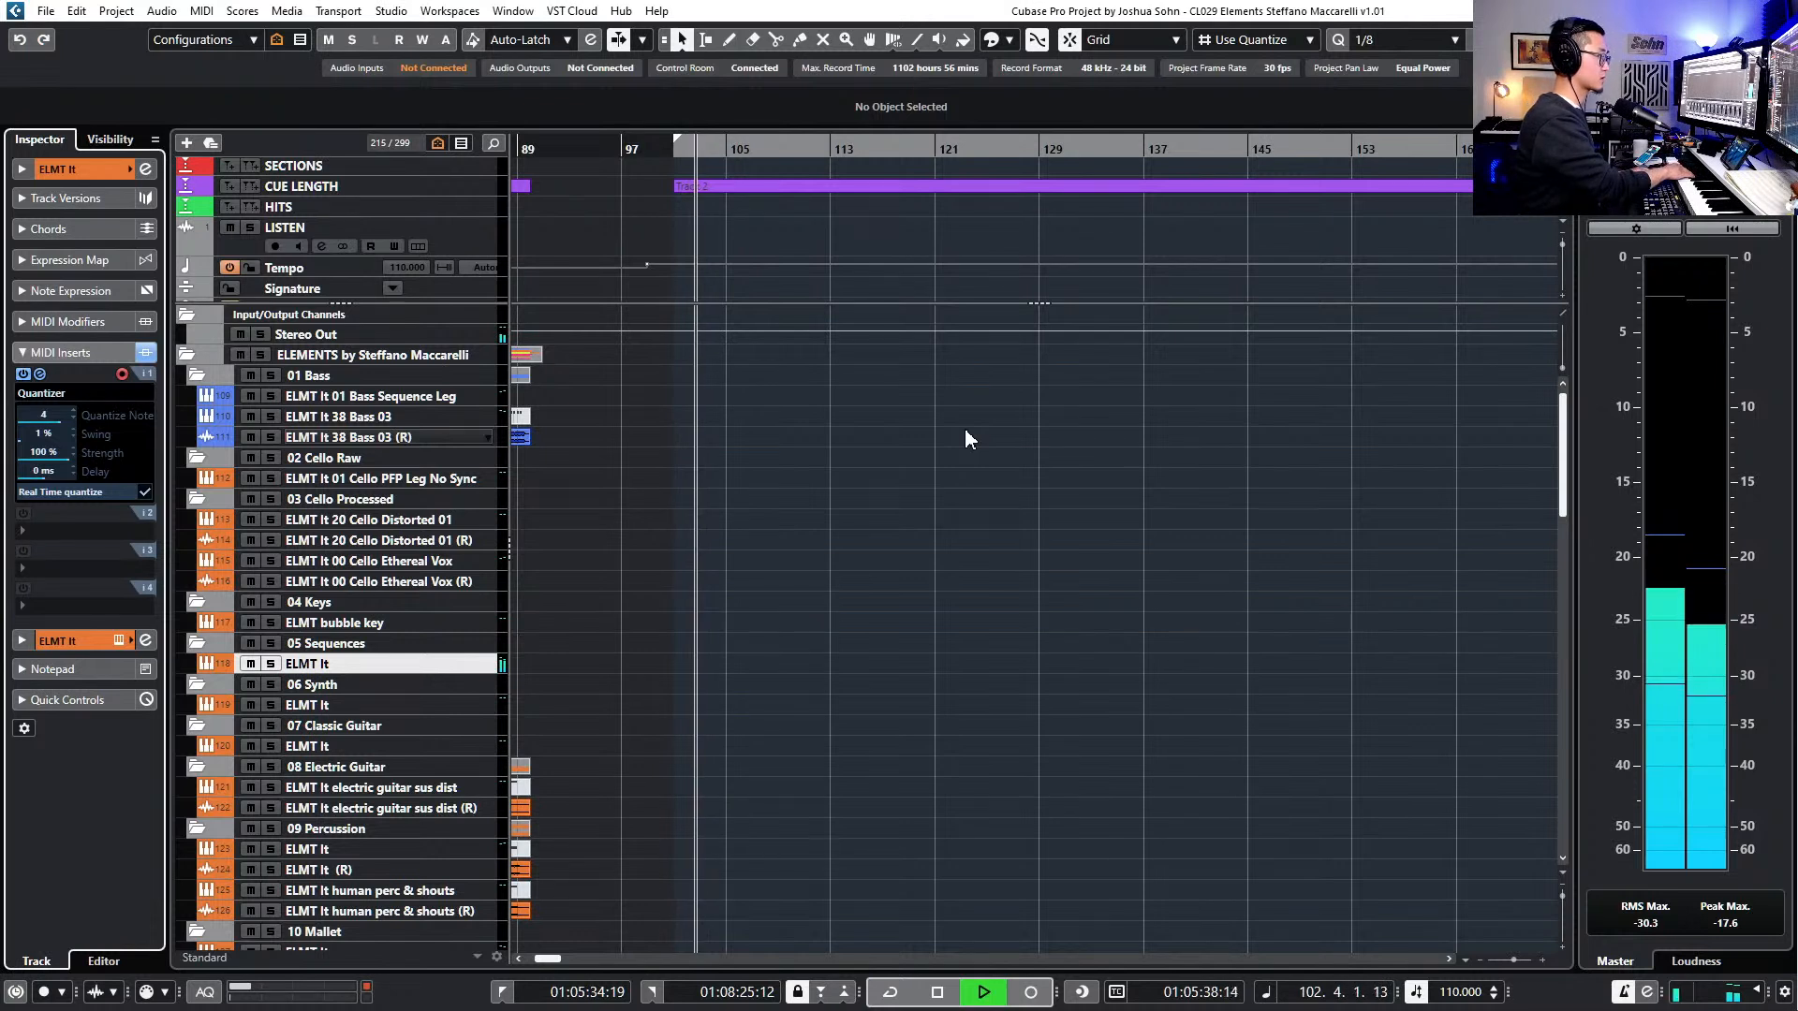
- Audition the ELMT bubble key sound in the 04 Keys folder over the running playback
key(Down)
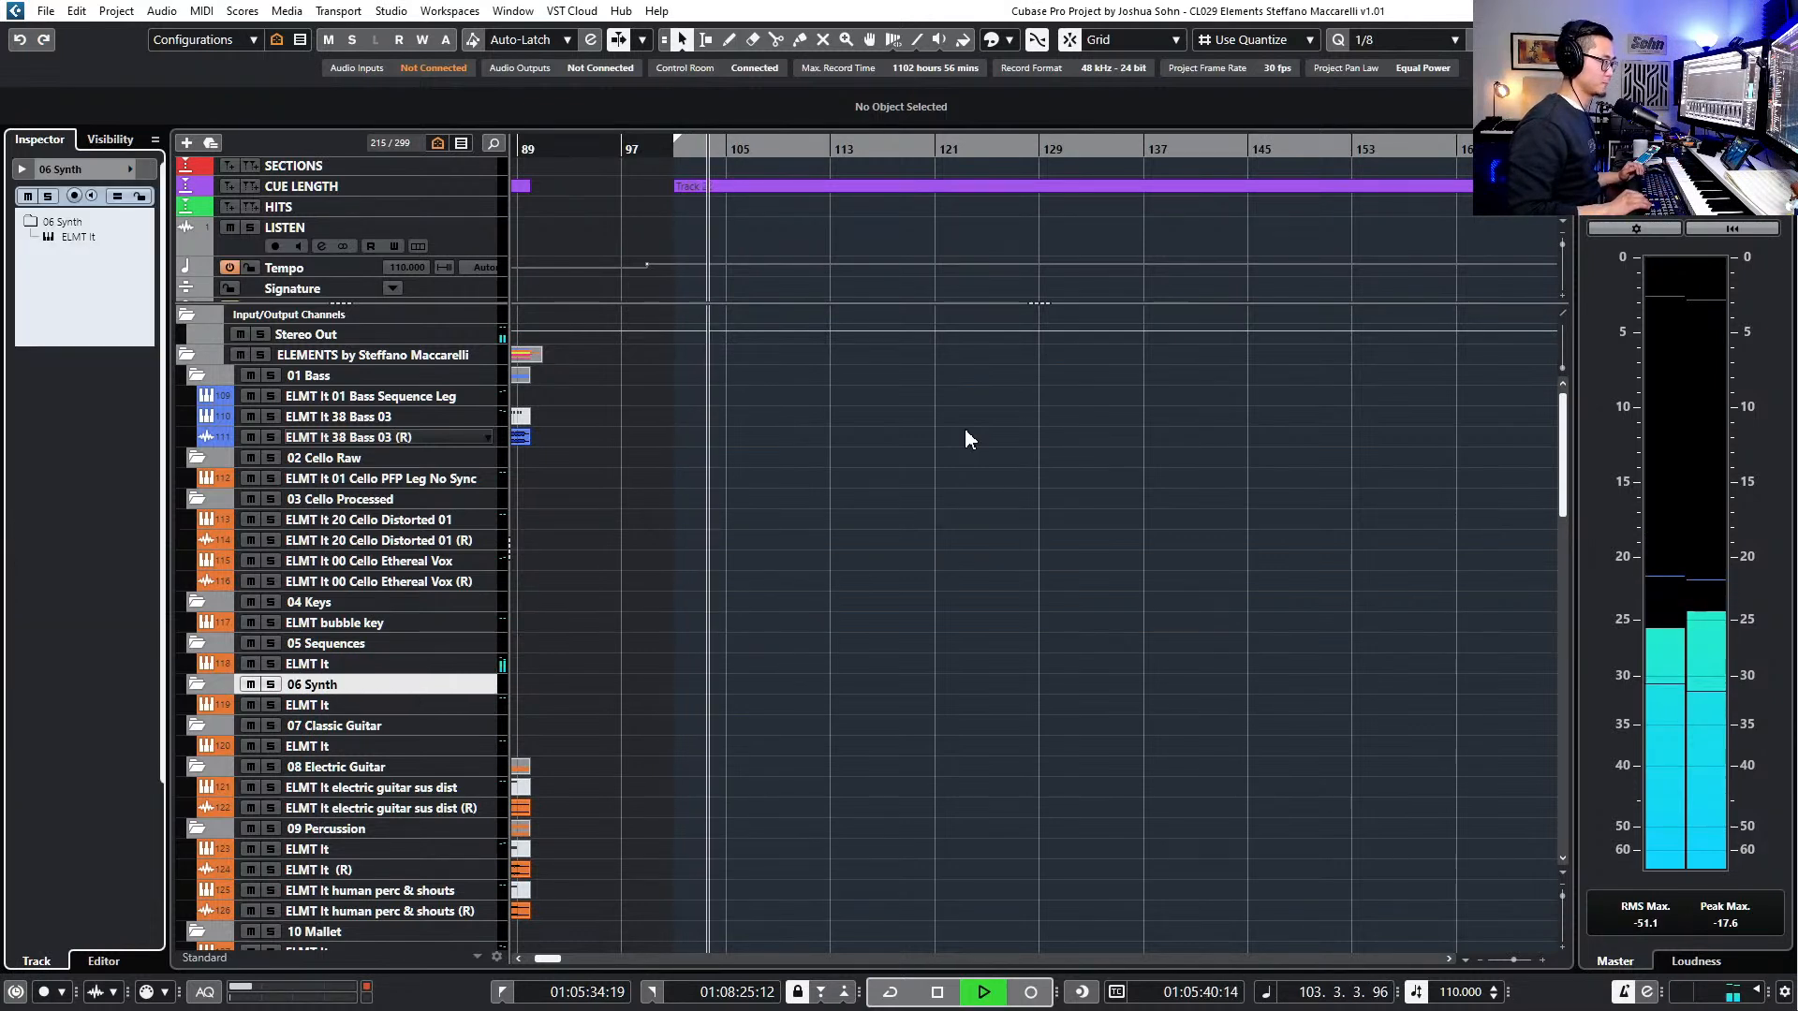
click(400, 624)
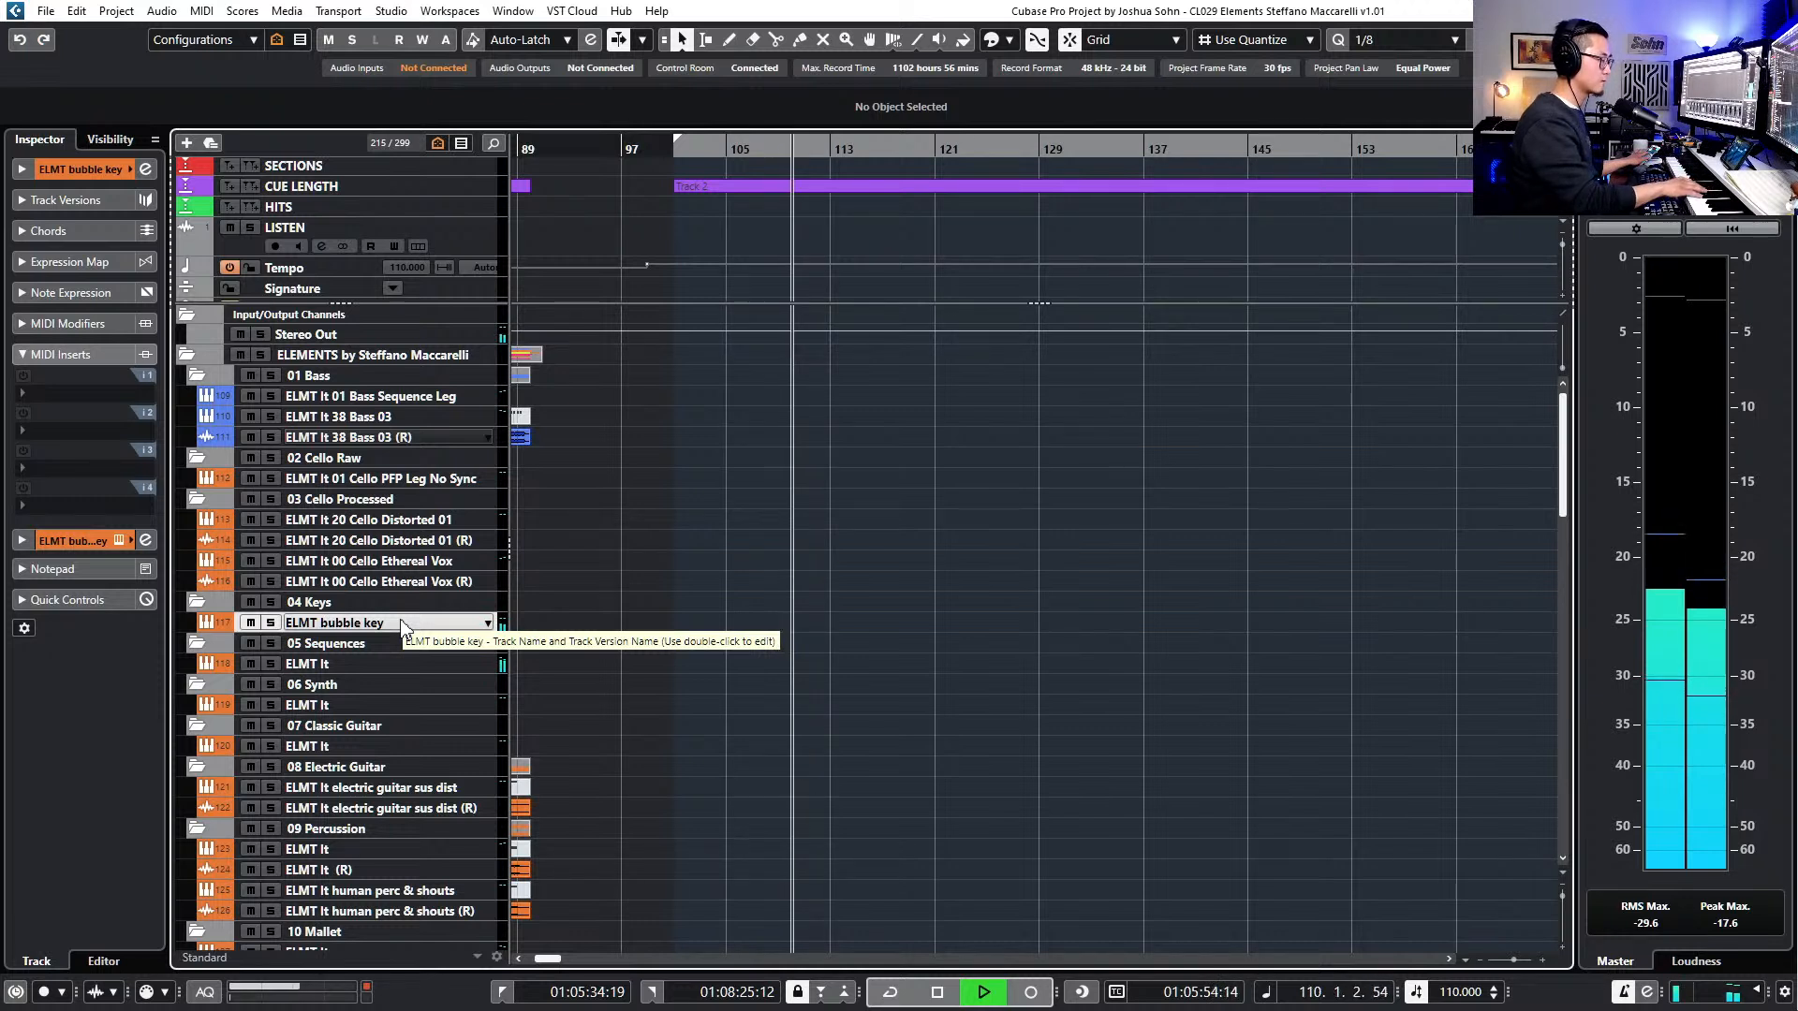
key(Up)
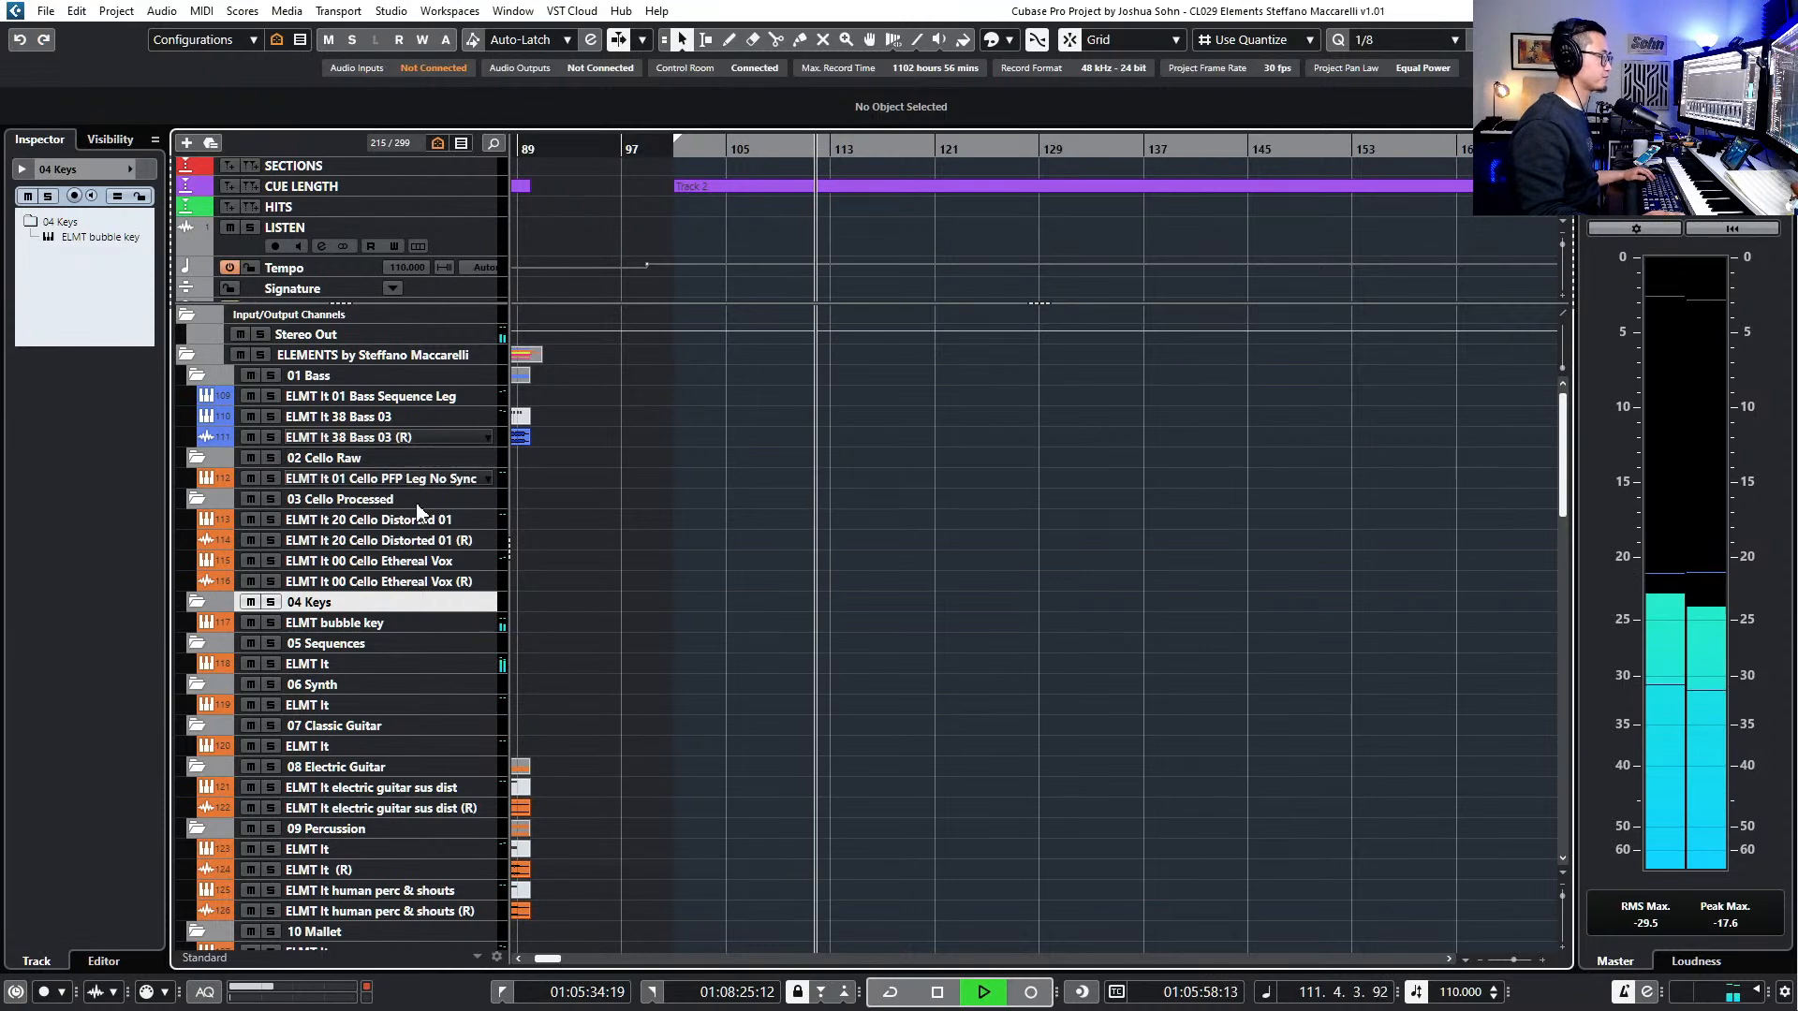
- Play the 00 Soft Synth patch on the 06 Synth track over playback and retrieve the performance as a MIDI part spanning bars 100 to 124
scroll(379, 543, down, 3)
click(370, 597)
click(369, 581)
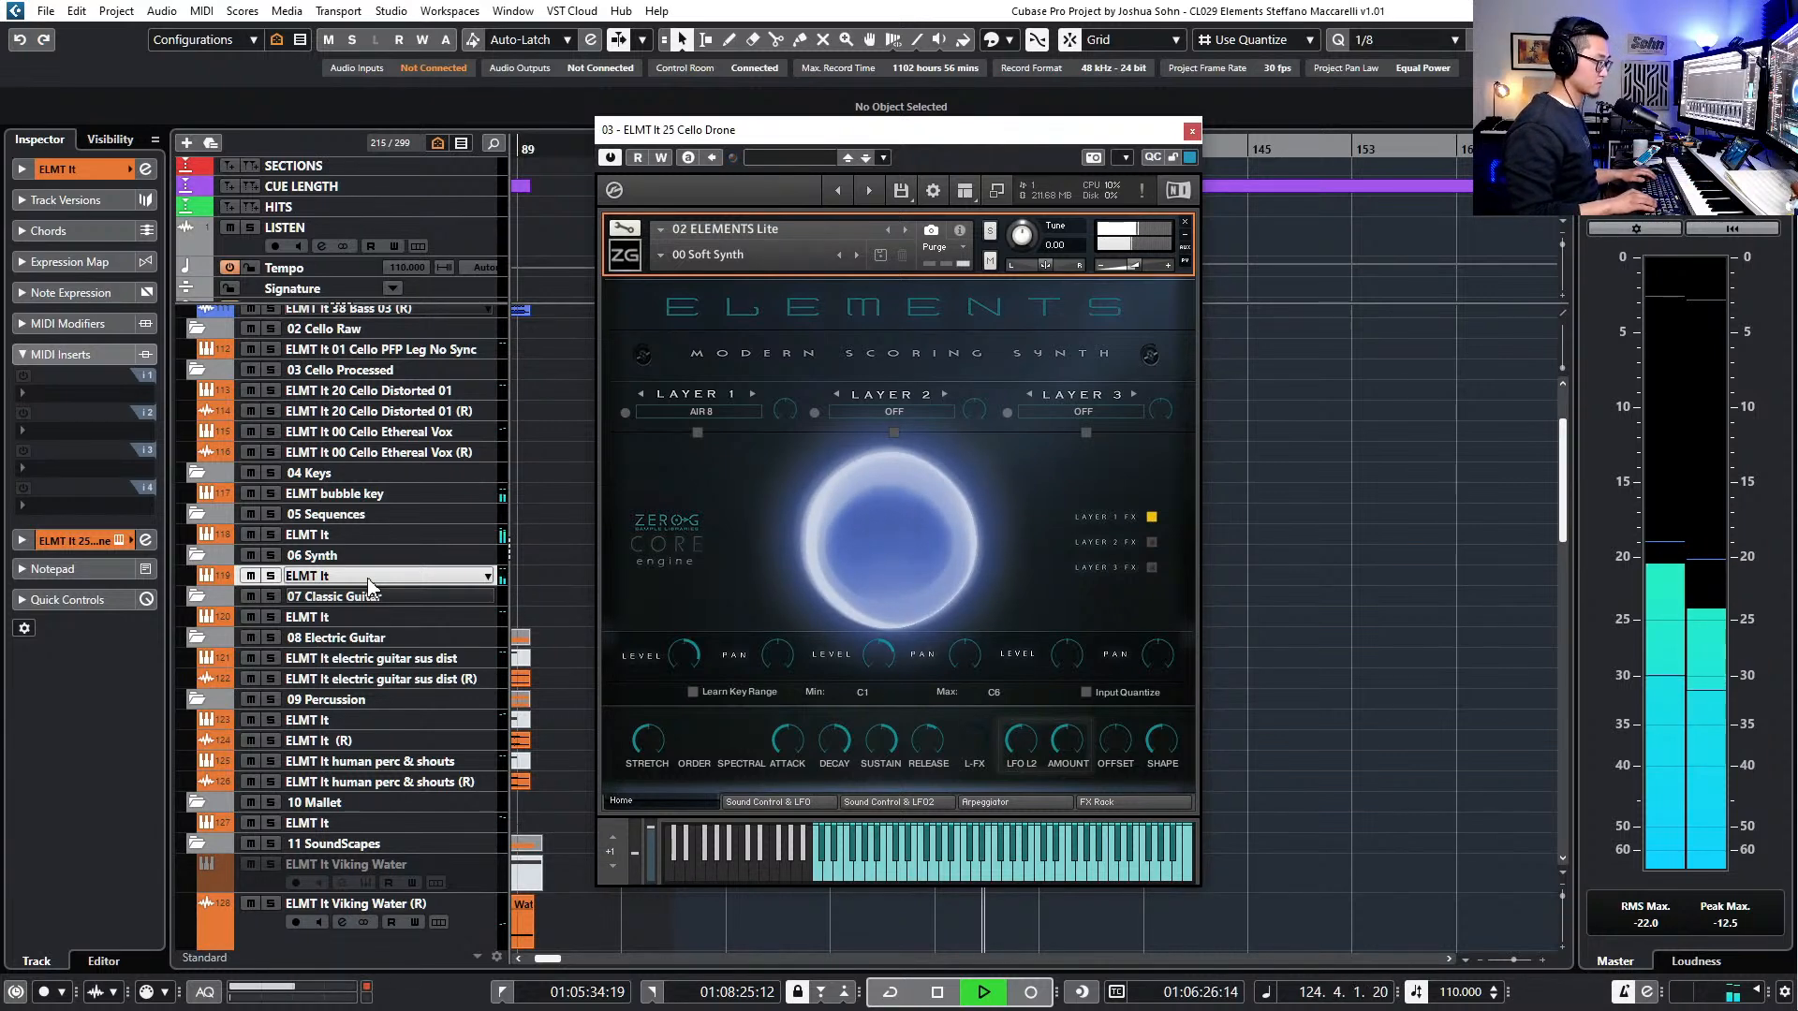
key(shift+KP_Multiply)
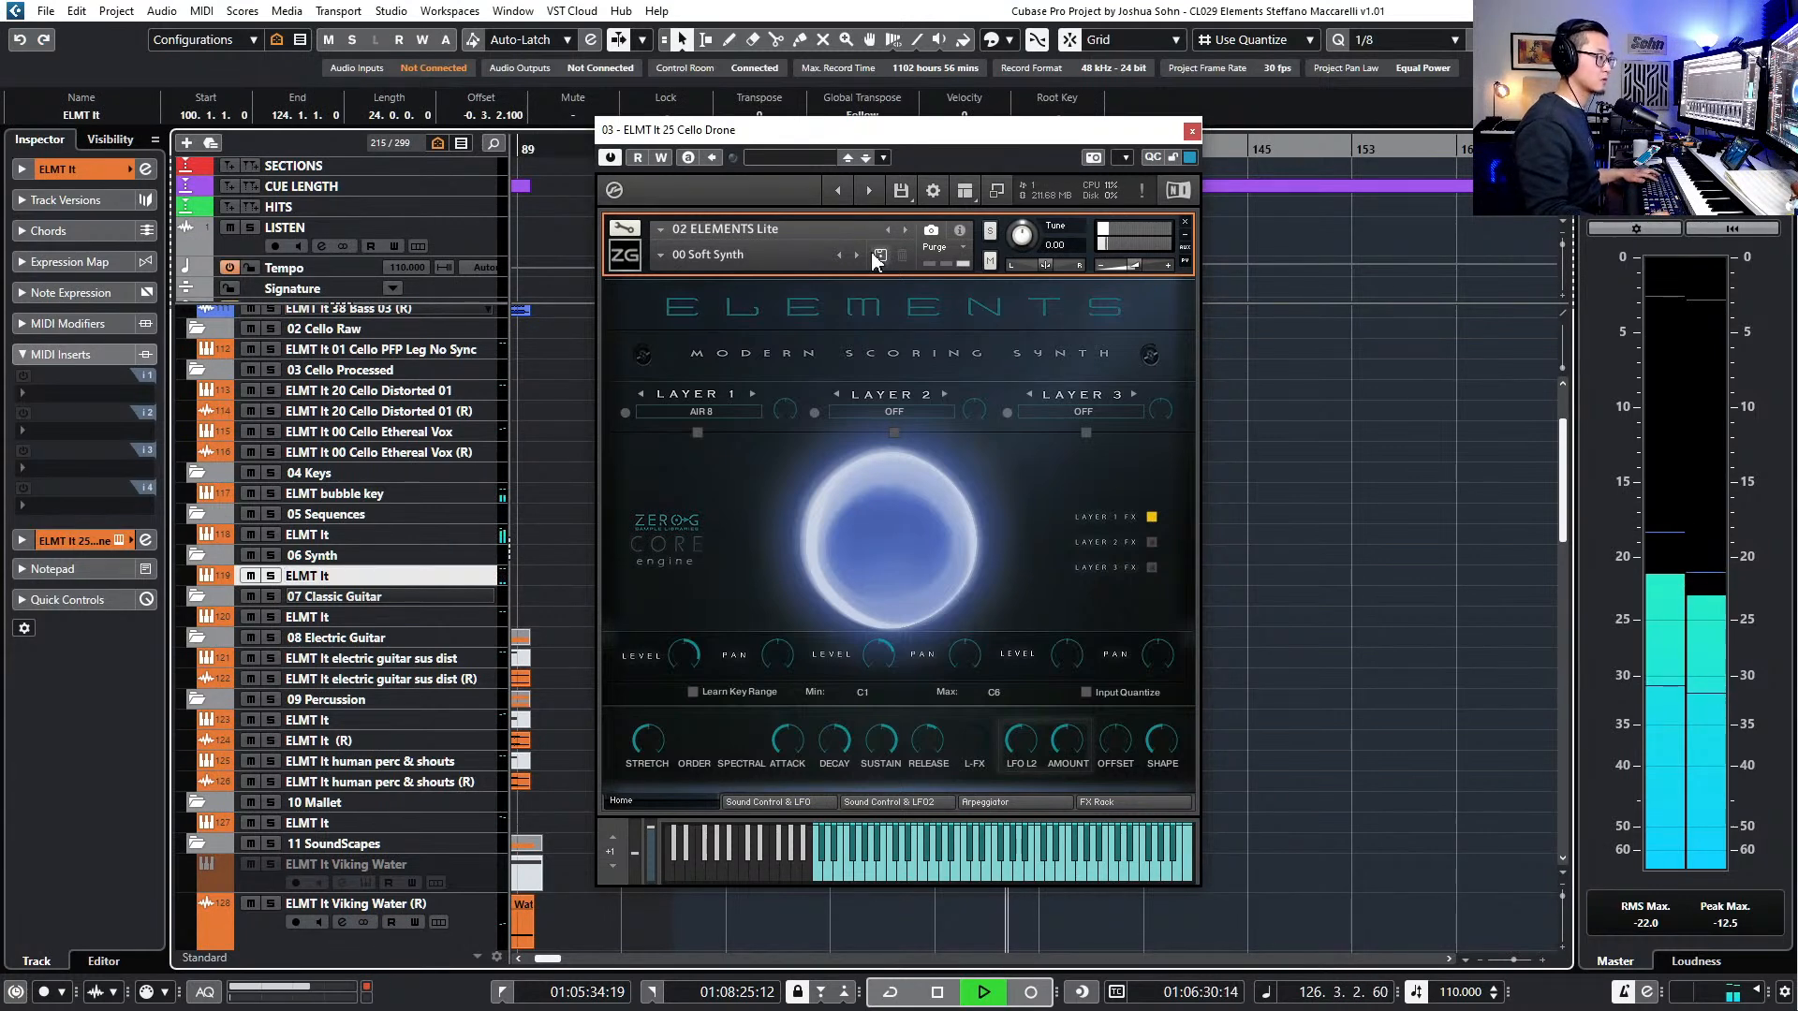
key(Escape)
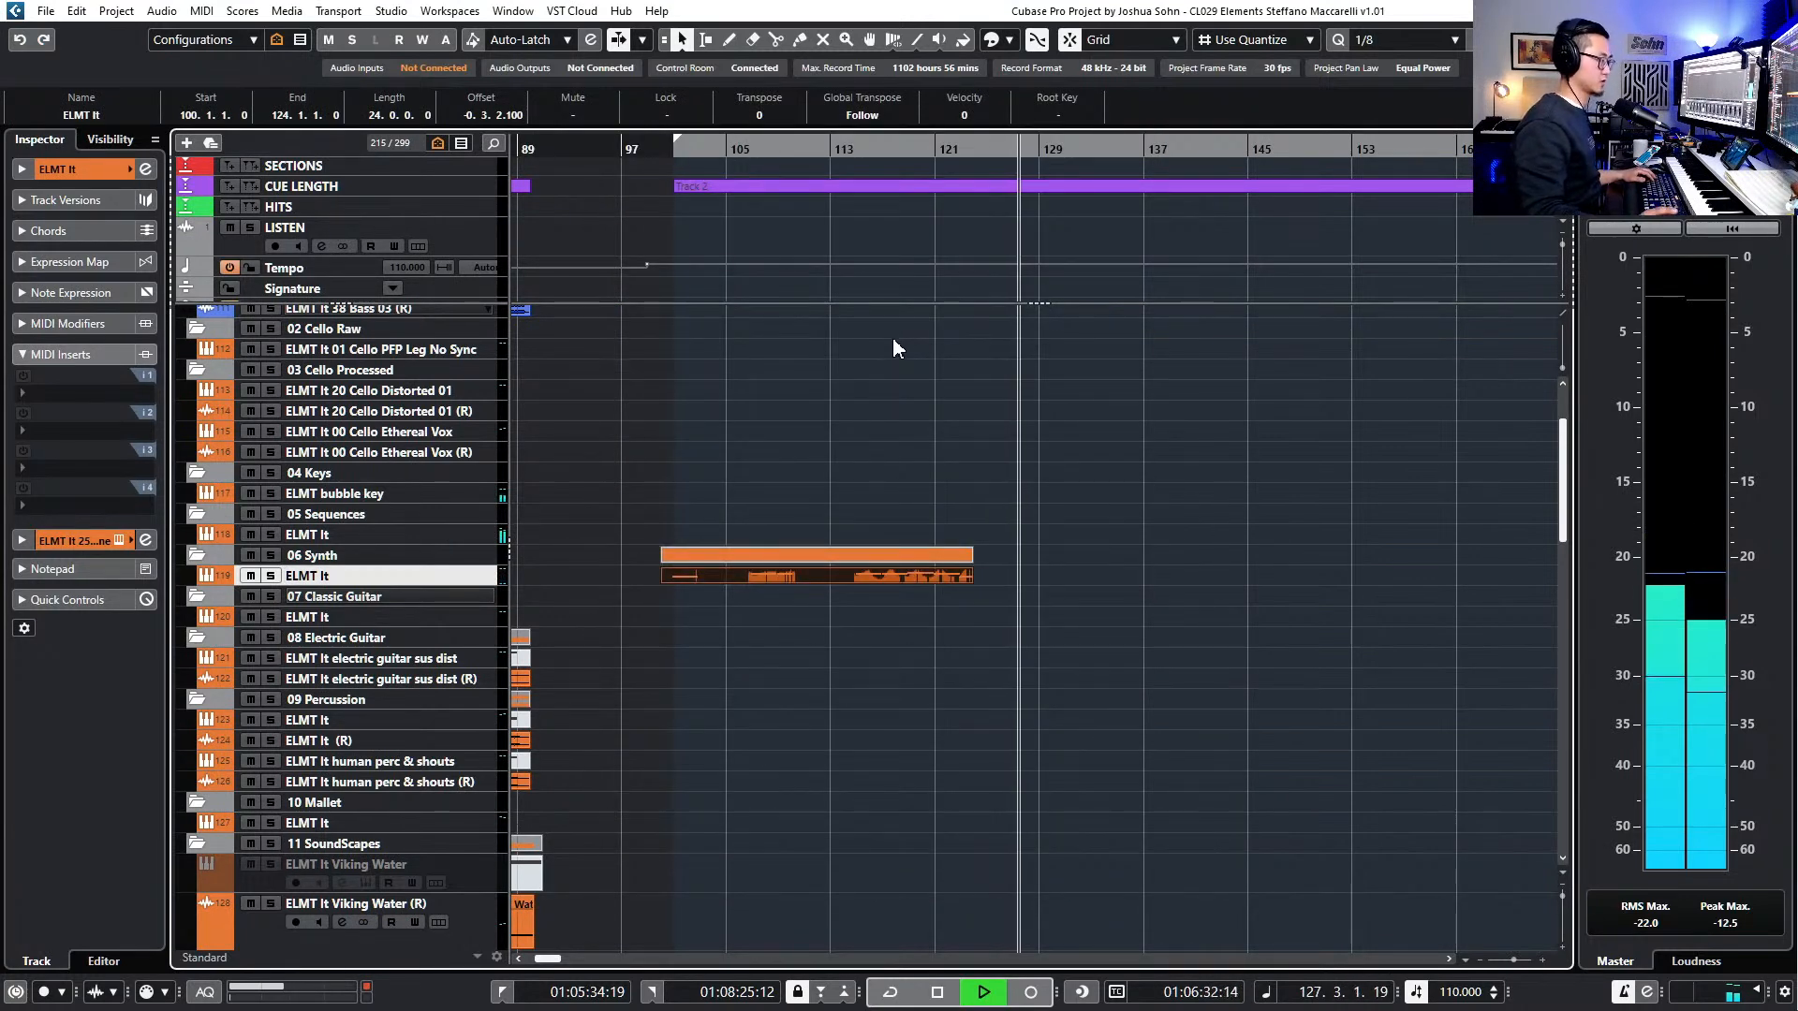
- Play the 02 Mallet 01 patch on the 10 Mallet track and retrieve the performance as a MIDI part spanning bars 130 to 147
scroll(403, 599, down, 3)
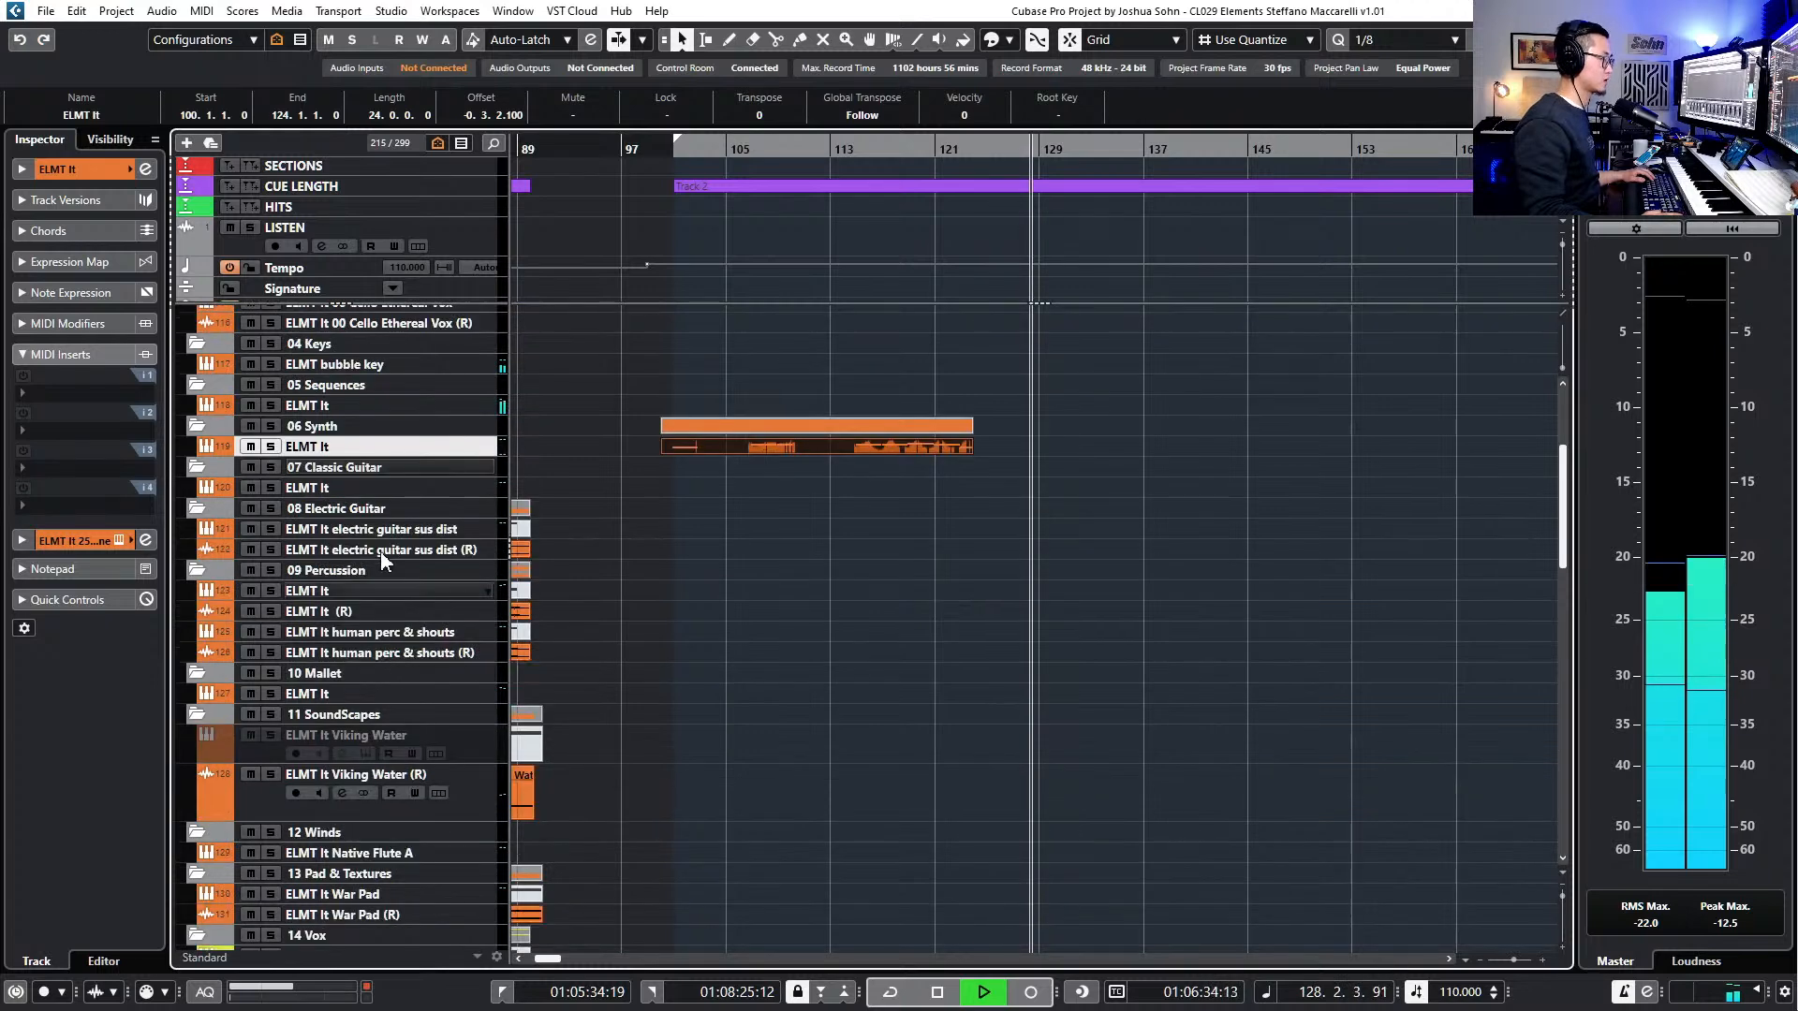
click(366, 694)
key(e)
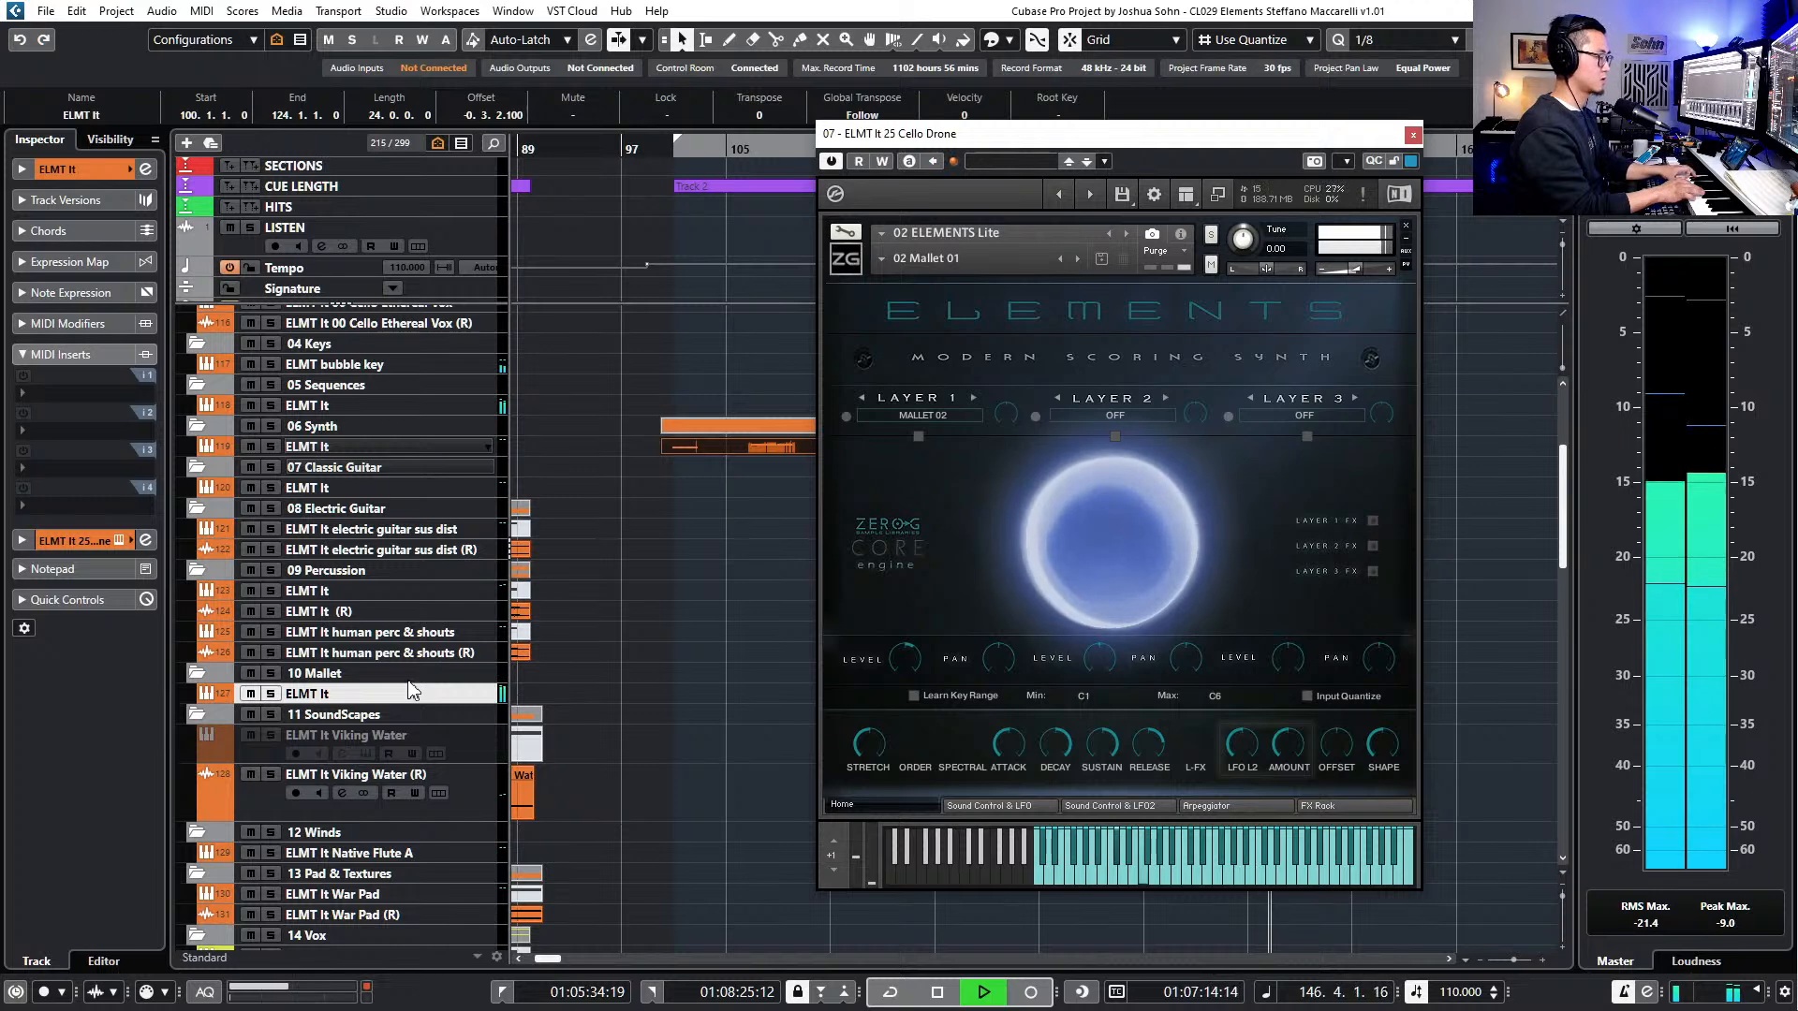
click(1414, 135)
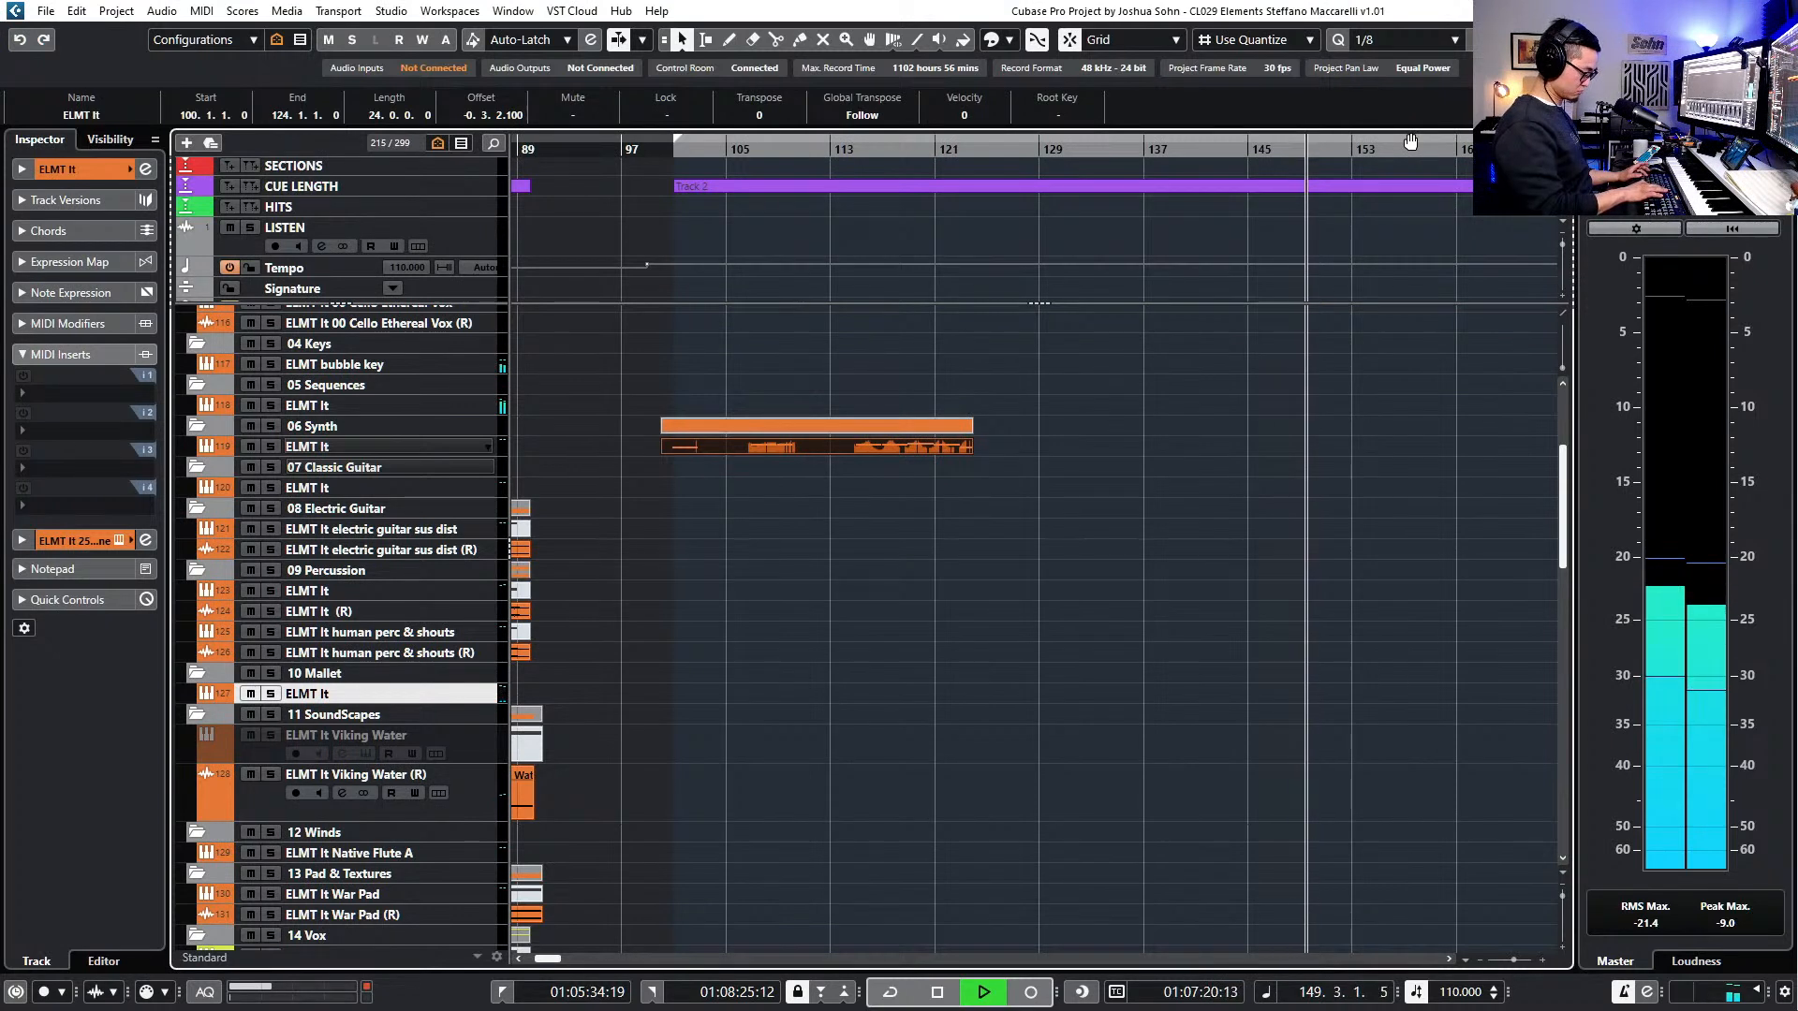
key(shift+KP_Multiply)
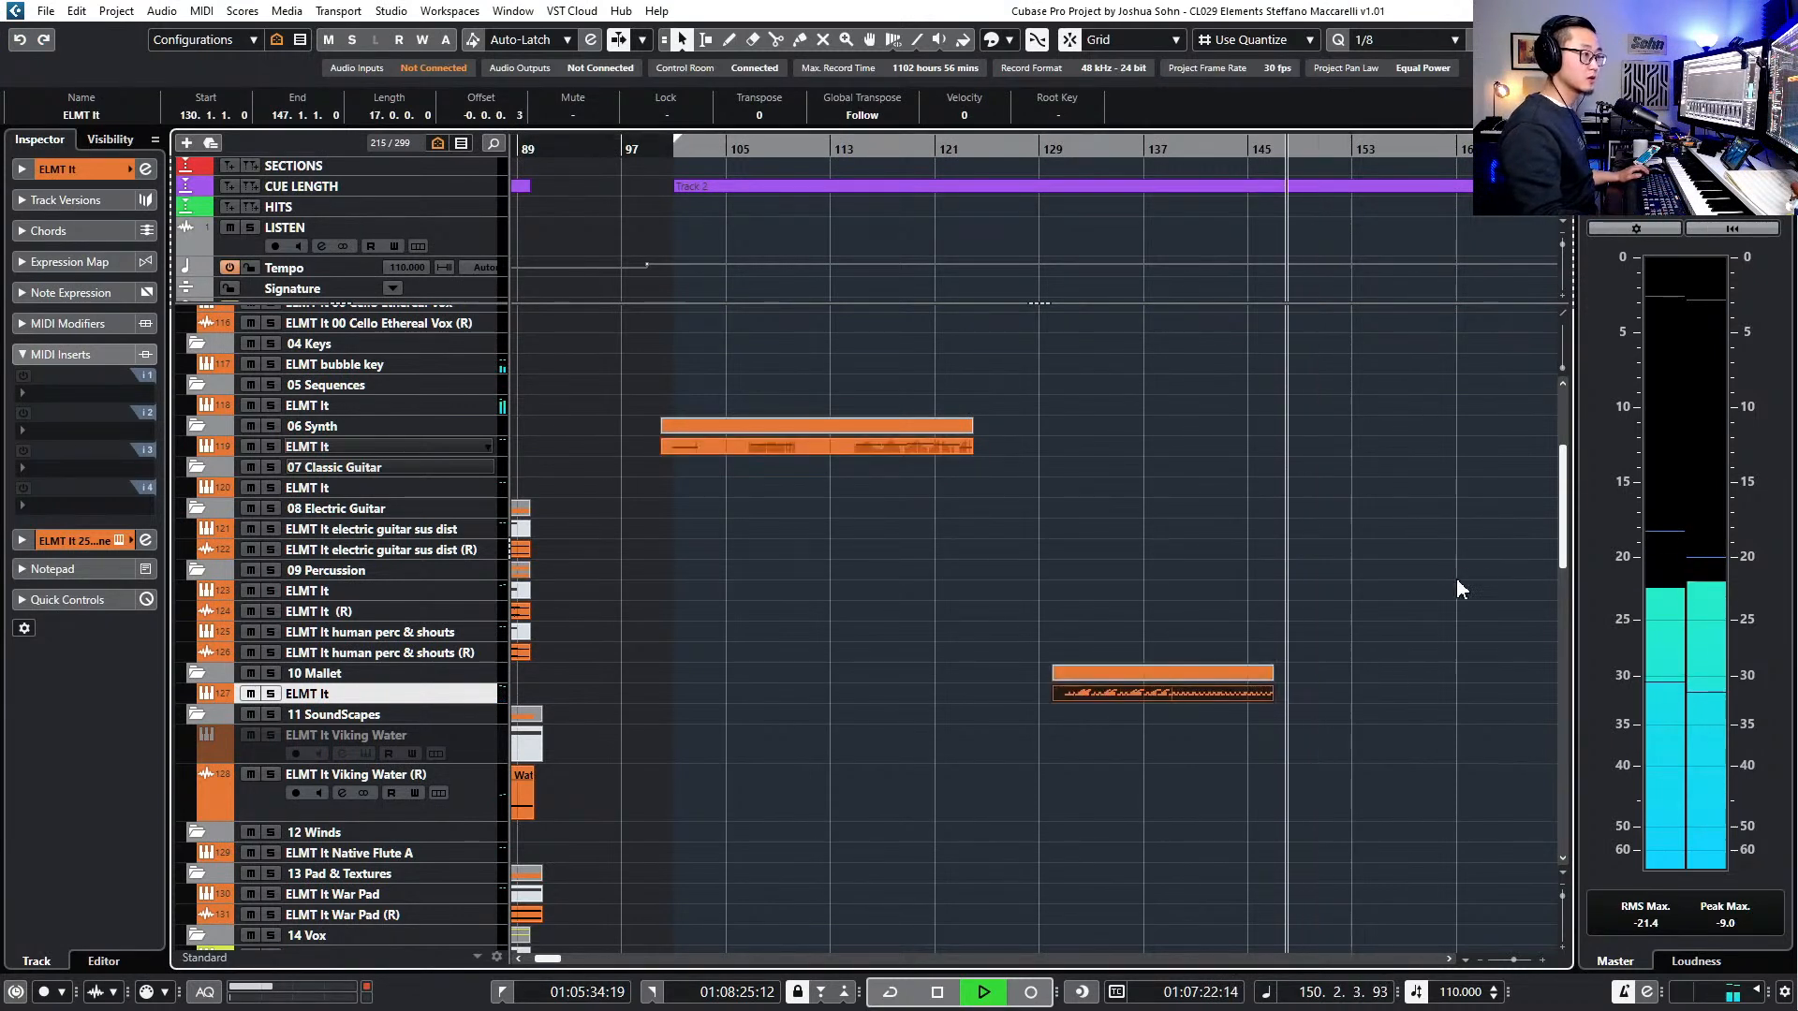
- Split the 10 Mallet part at bar 139 and duplicate its eight-bar second half nine times, extending it to bar 219
scroll(1409, 585, up, 4)
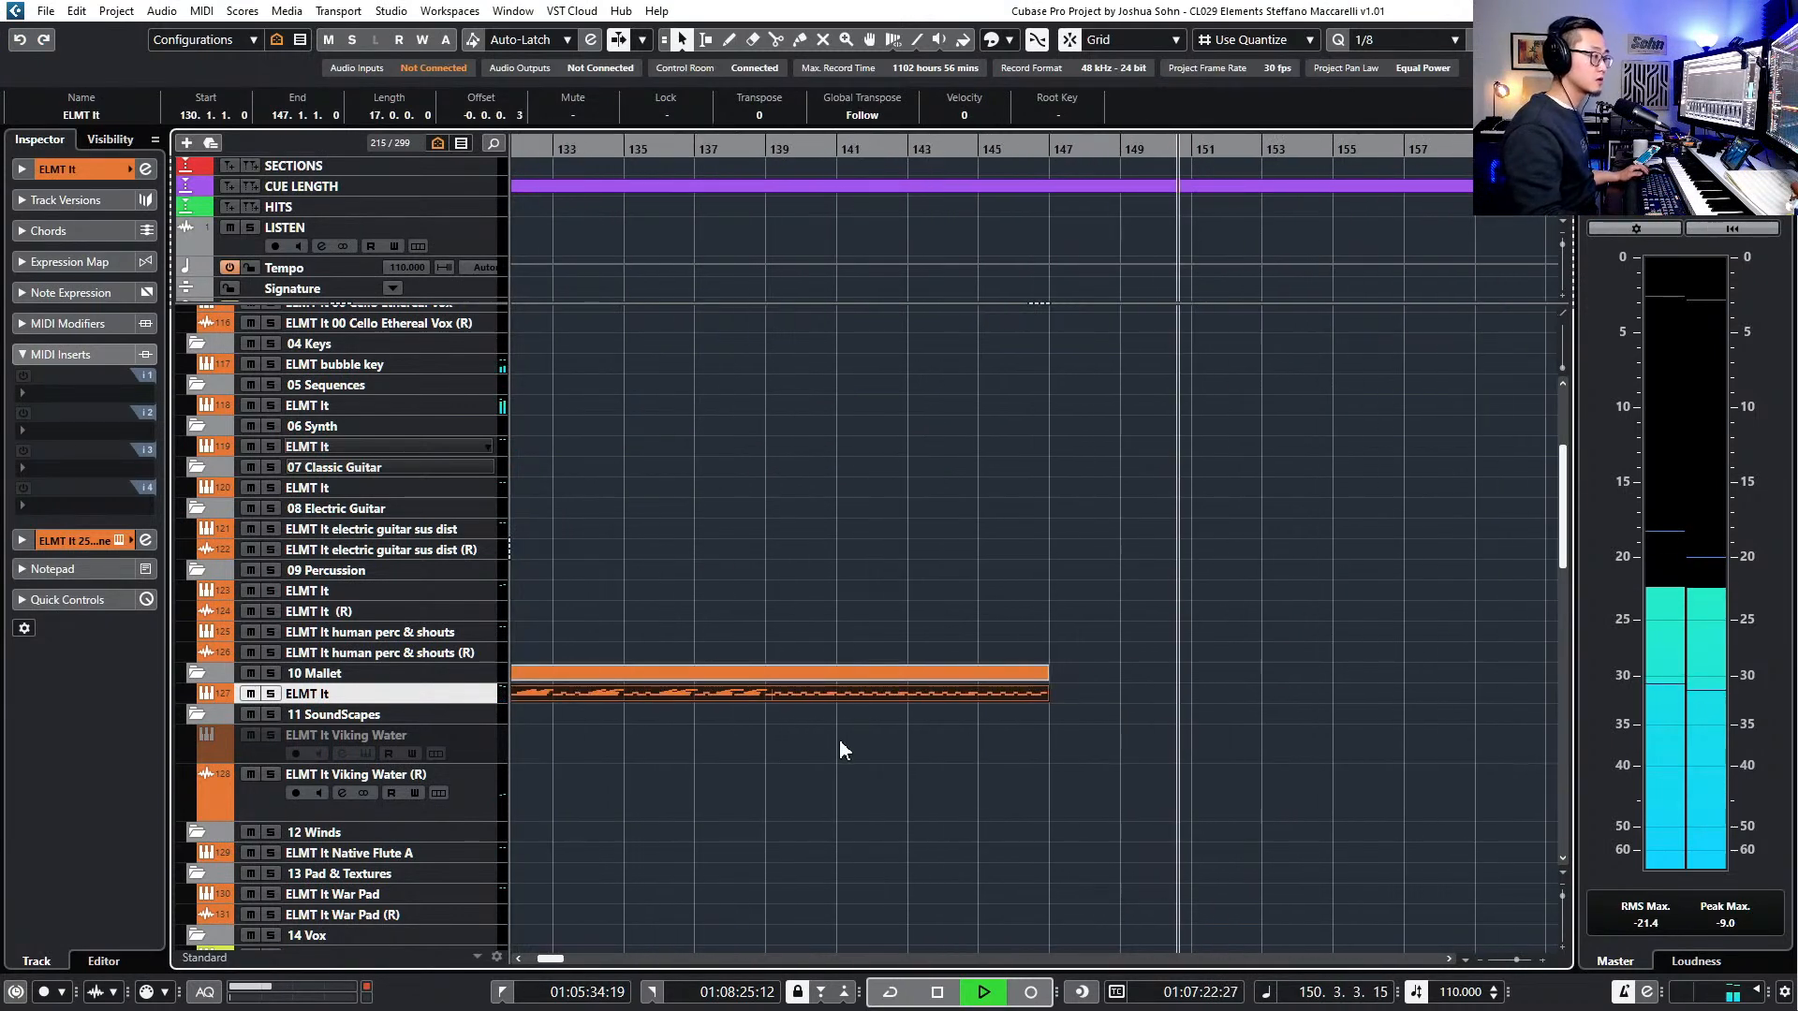
alt+click(766, 697)
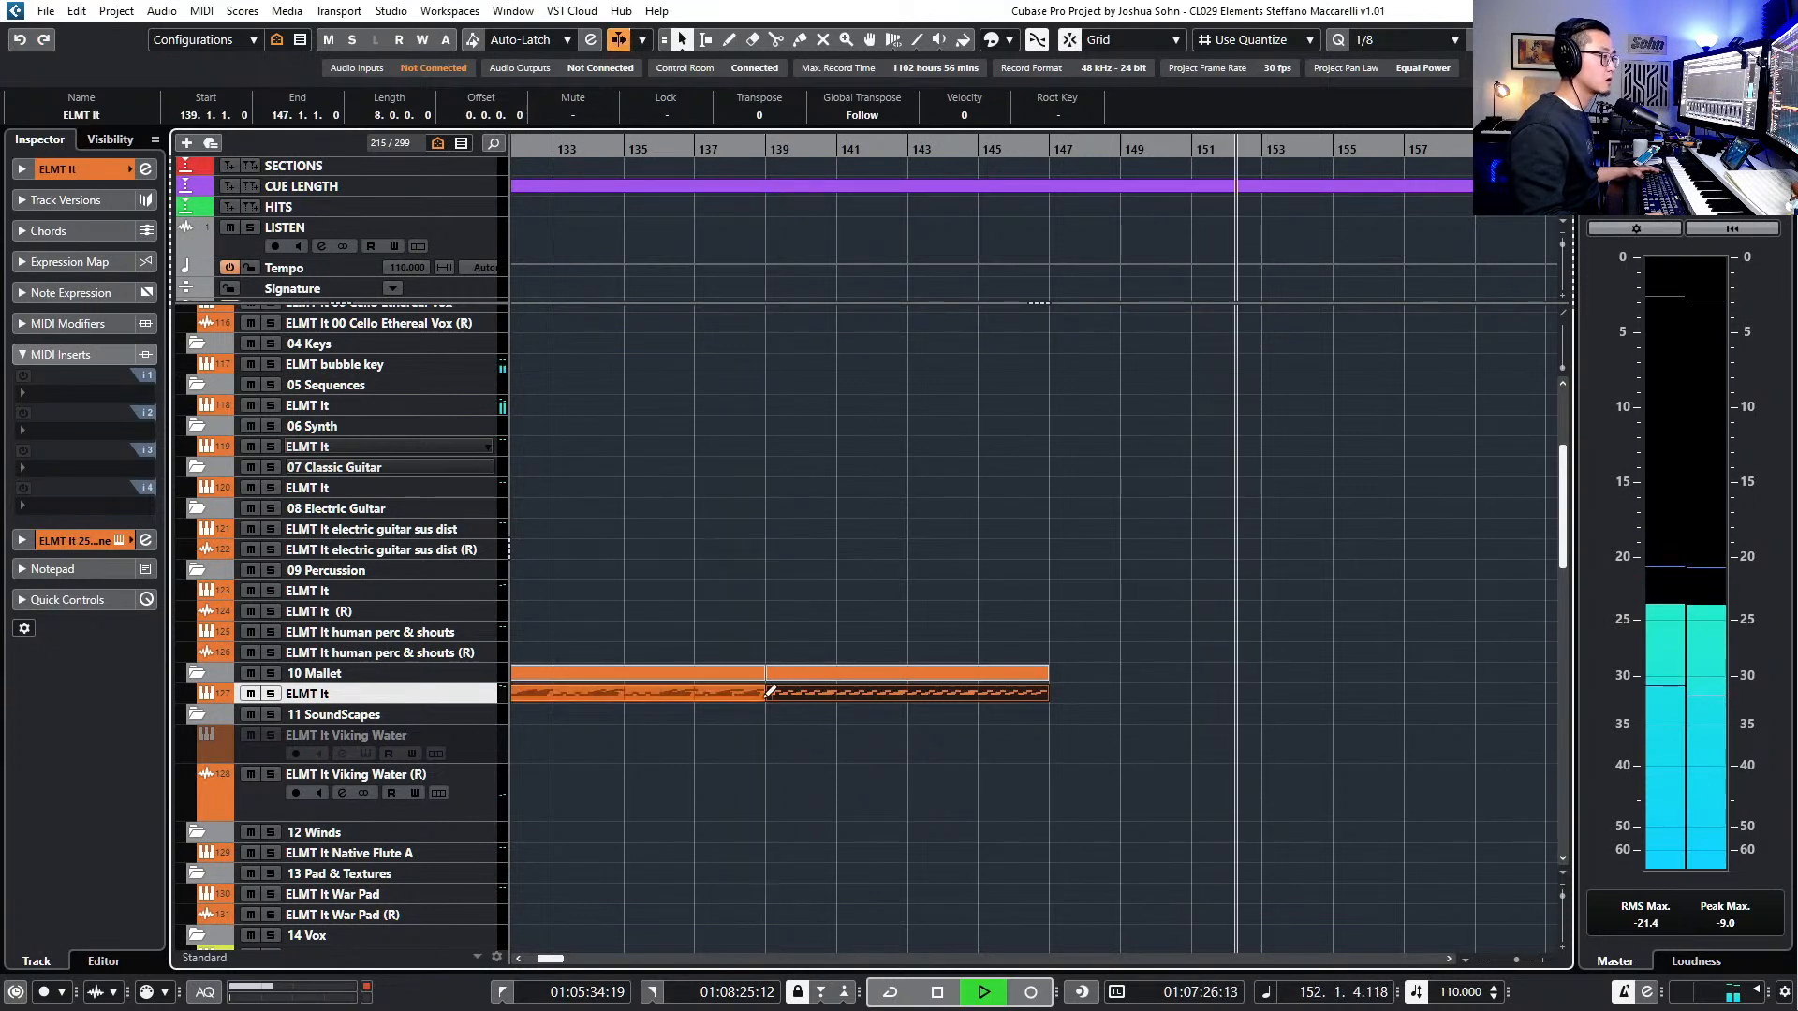
key(ctrl+d)
key(ctrl+d)
key(ctrl+d)
scroll(793, 691, down, 1)
key(ctrl+d)
key(ctrl+d)
scroll(1350, 682, down, 3)
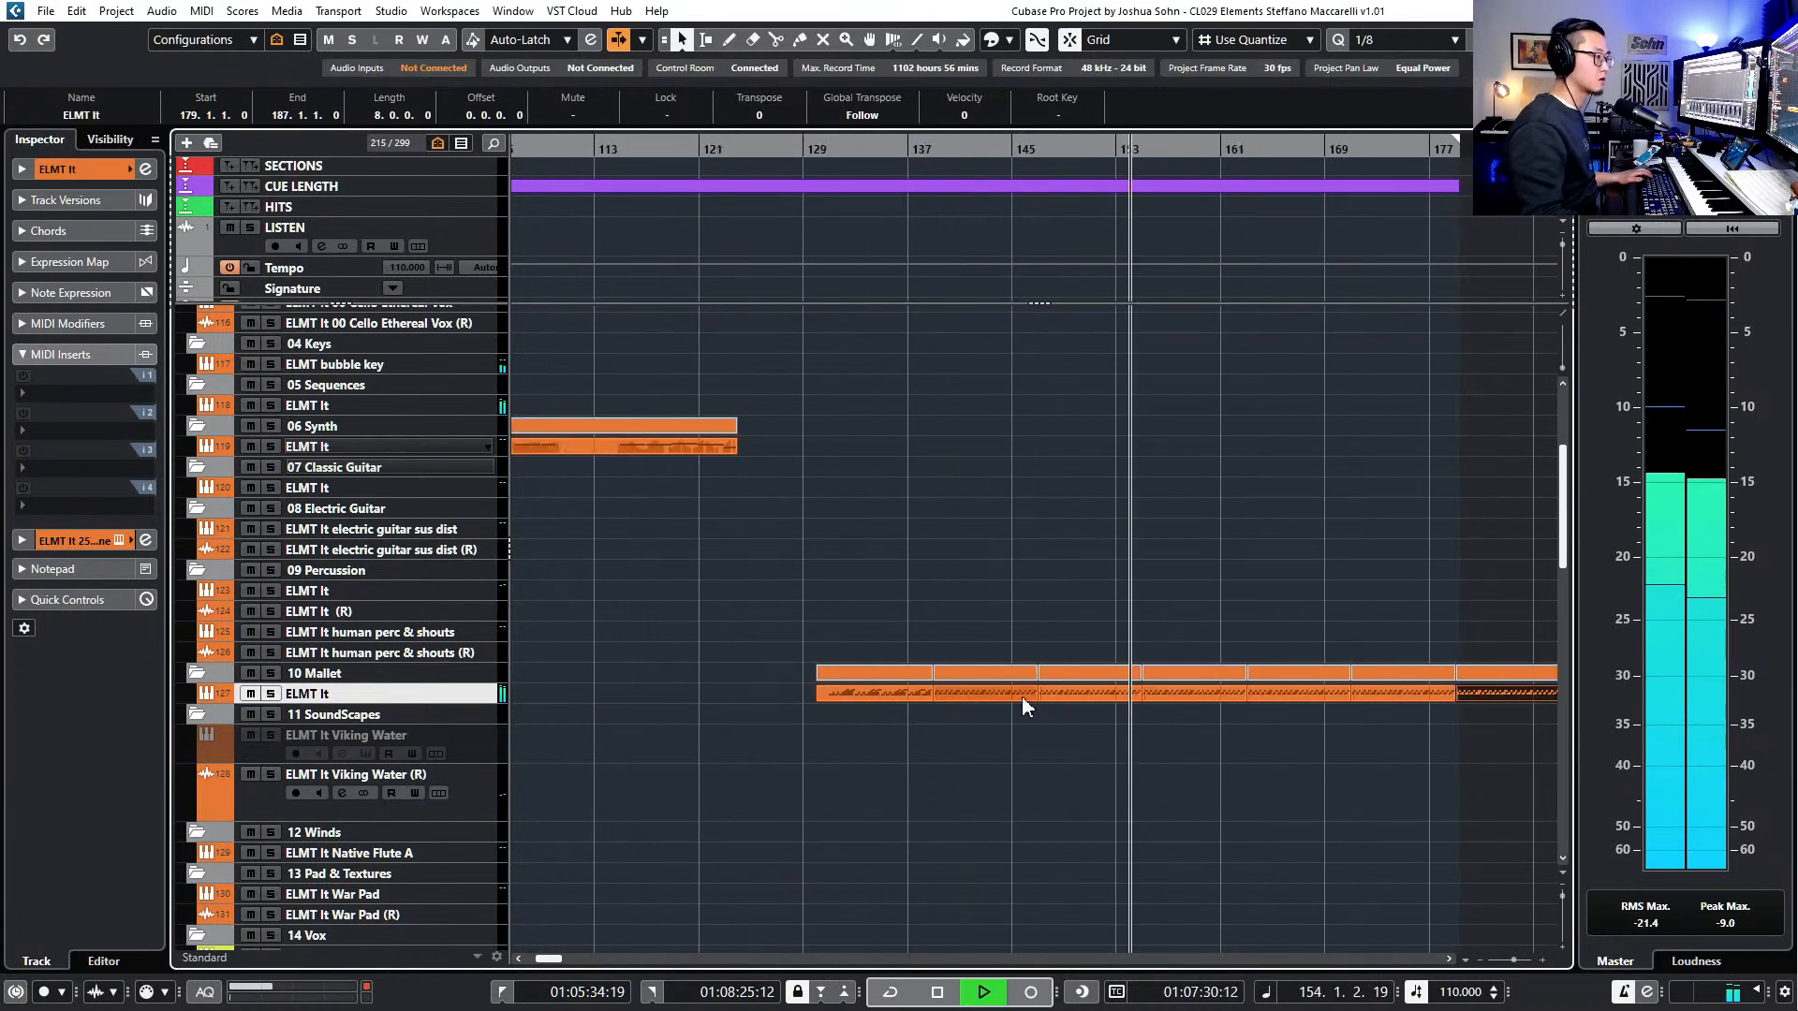
key(ctrl+d)
key(ctrl+d)
key(ctrl+d)
key(ctrl+d)
scroll(790, 682, down, 1)
scroll(627, 674, down, 1)
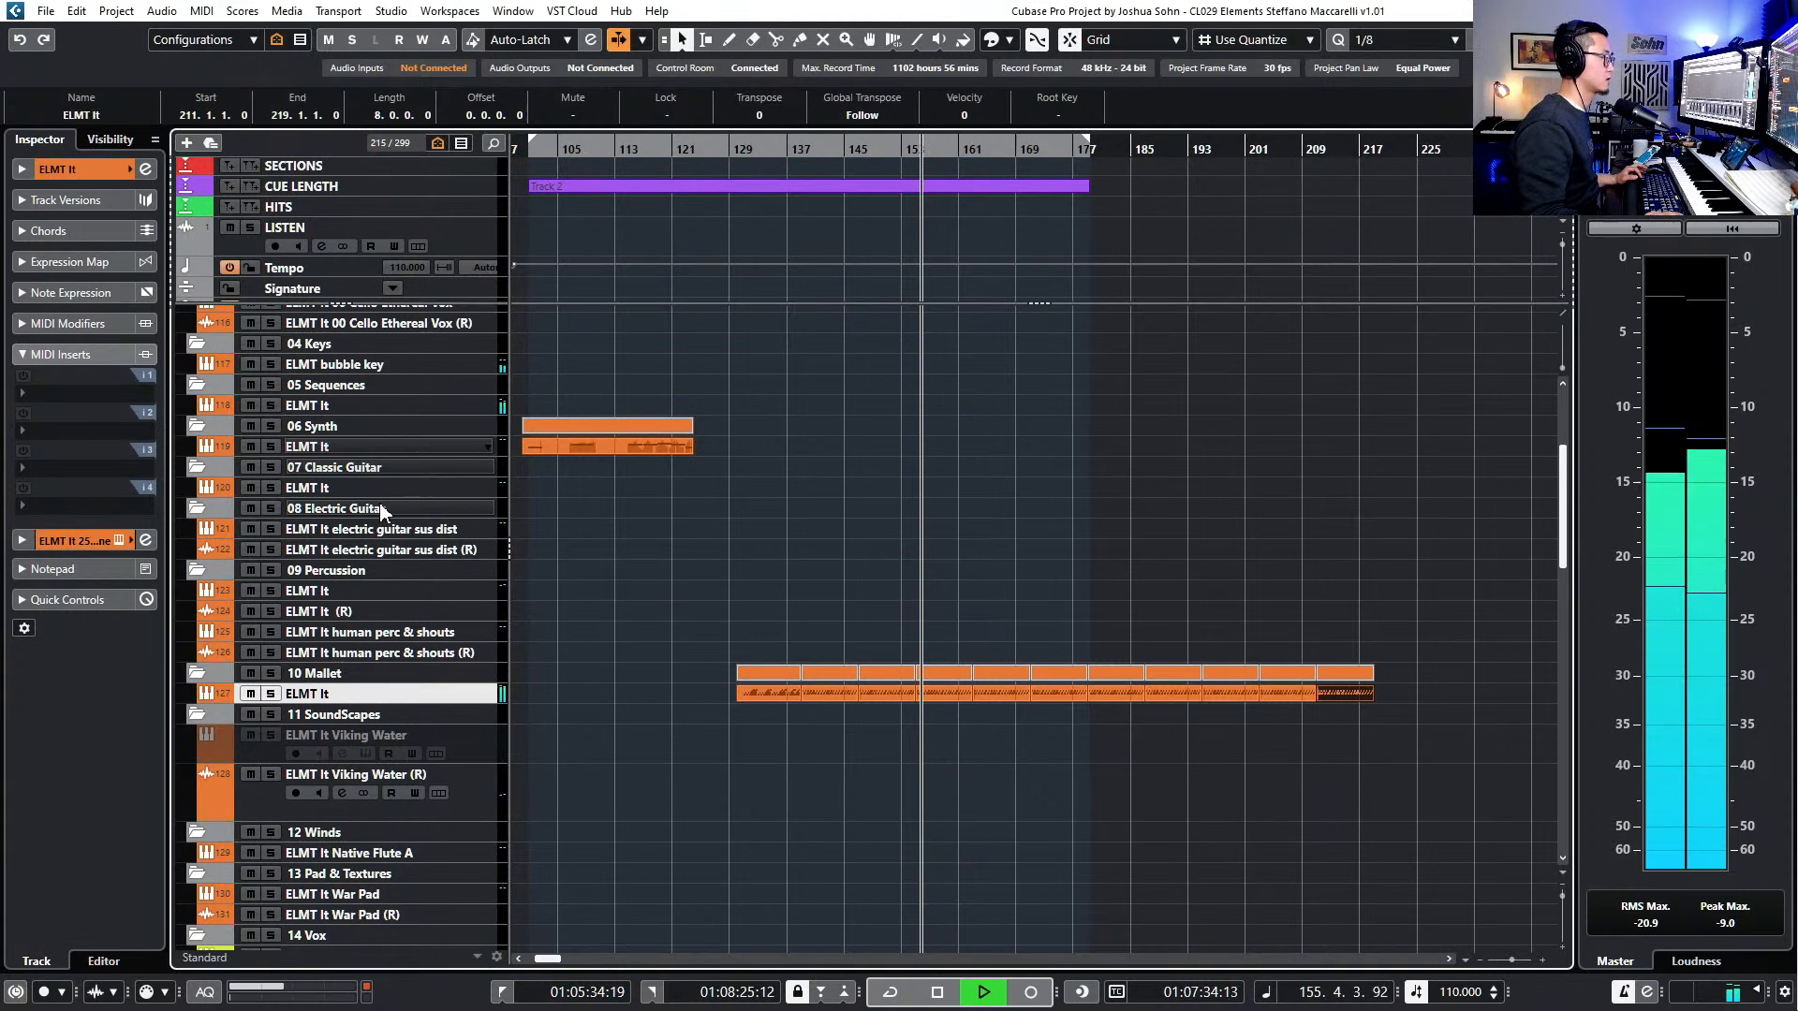
- Audition the ELMT lt War Pad sound in 13 Pad & Textures over the repeating mallet pattern
scroll(369, 618, down, 4)
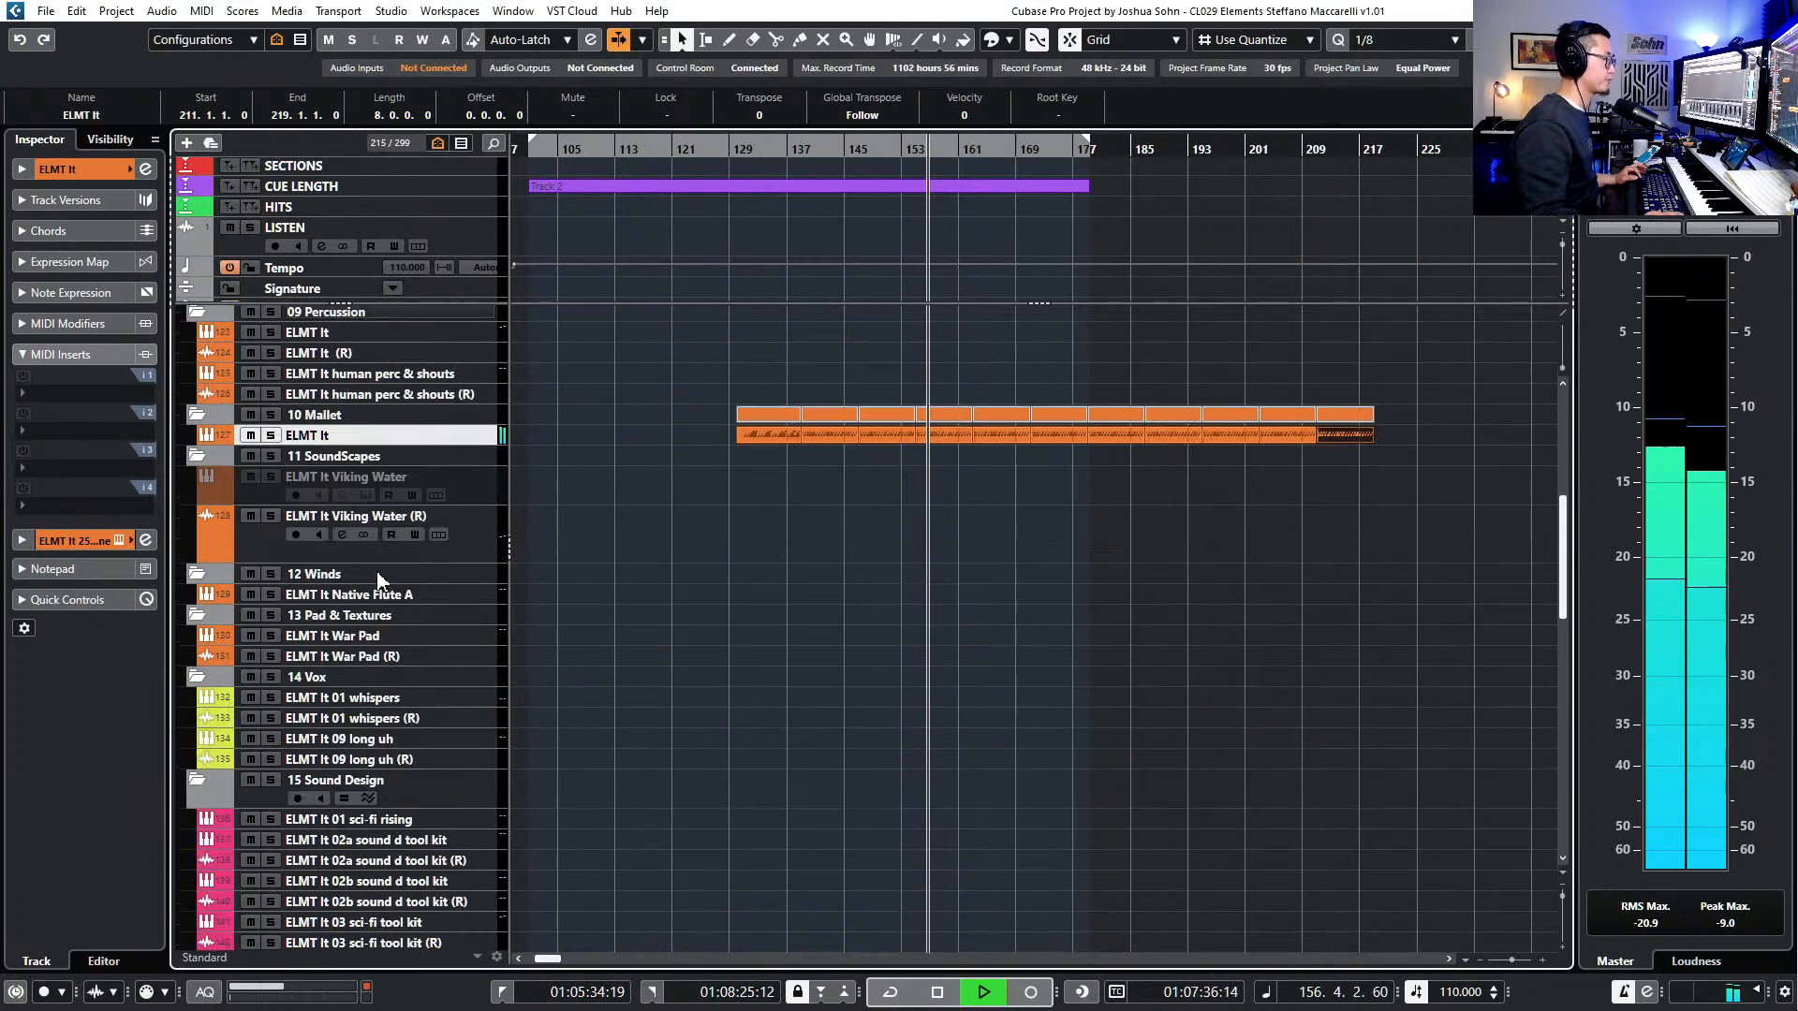
click(364, 638)
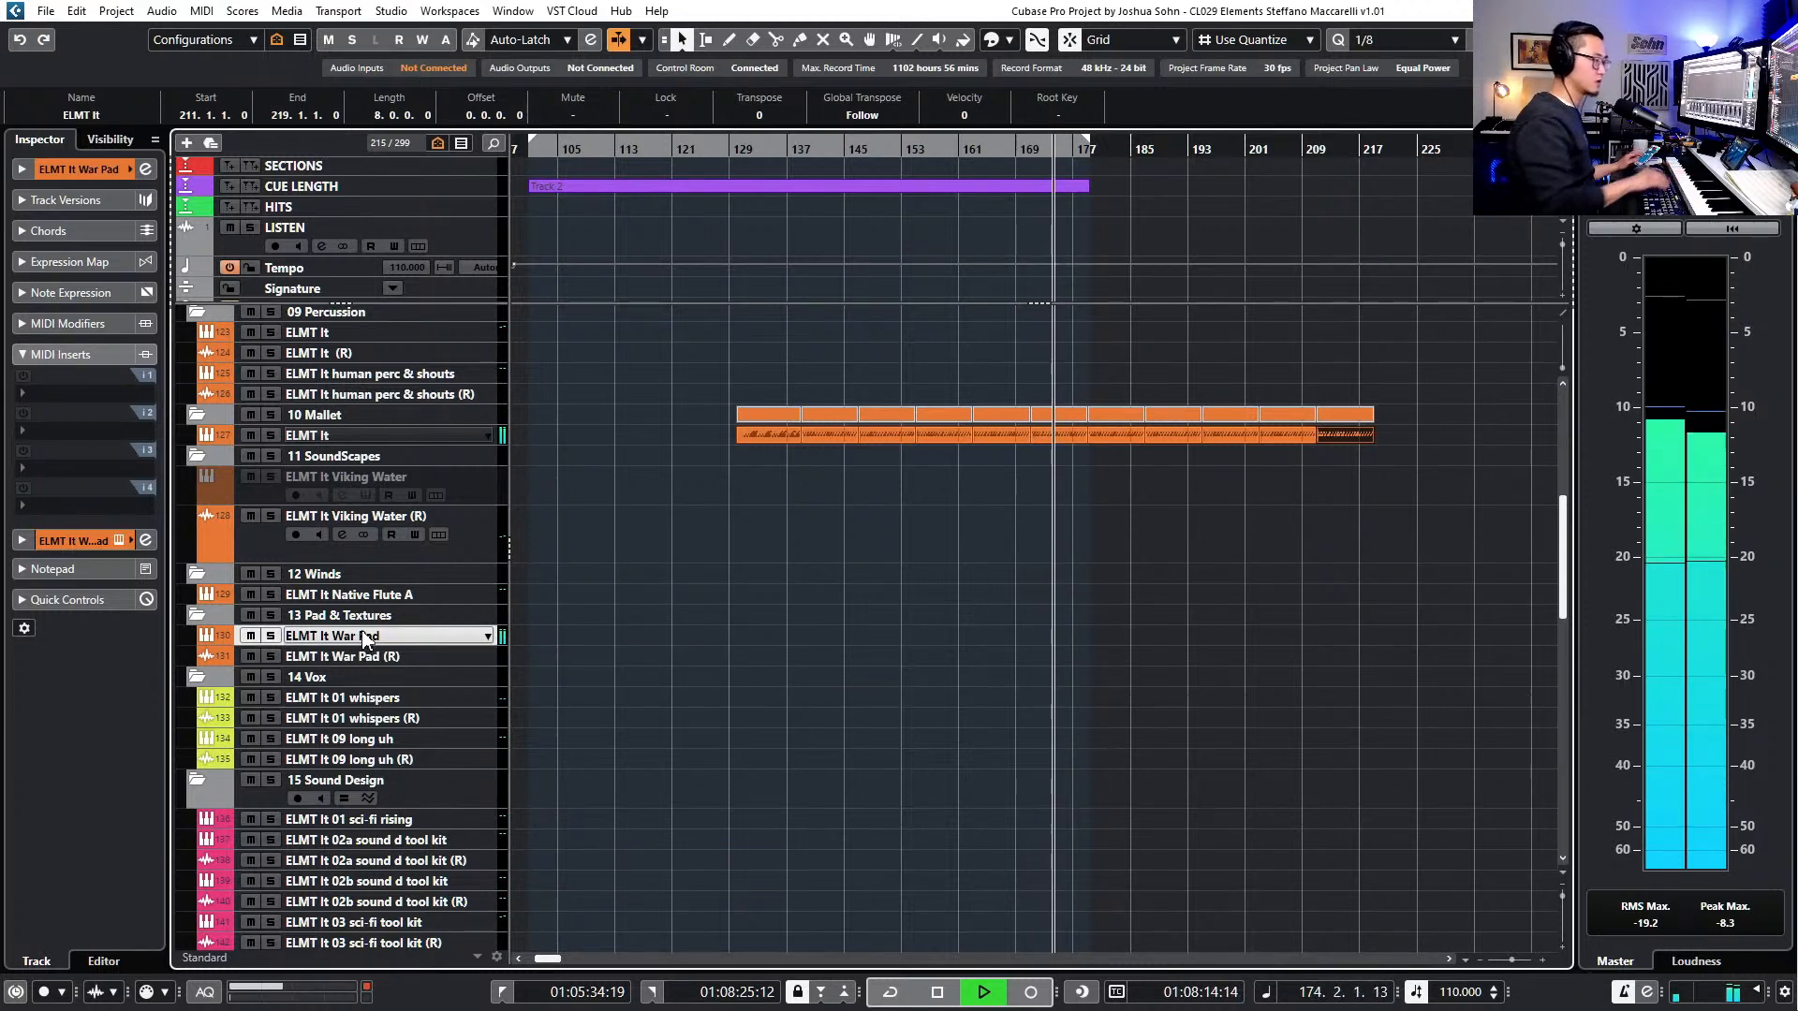
key(Down)
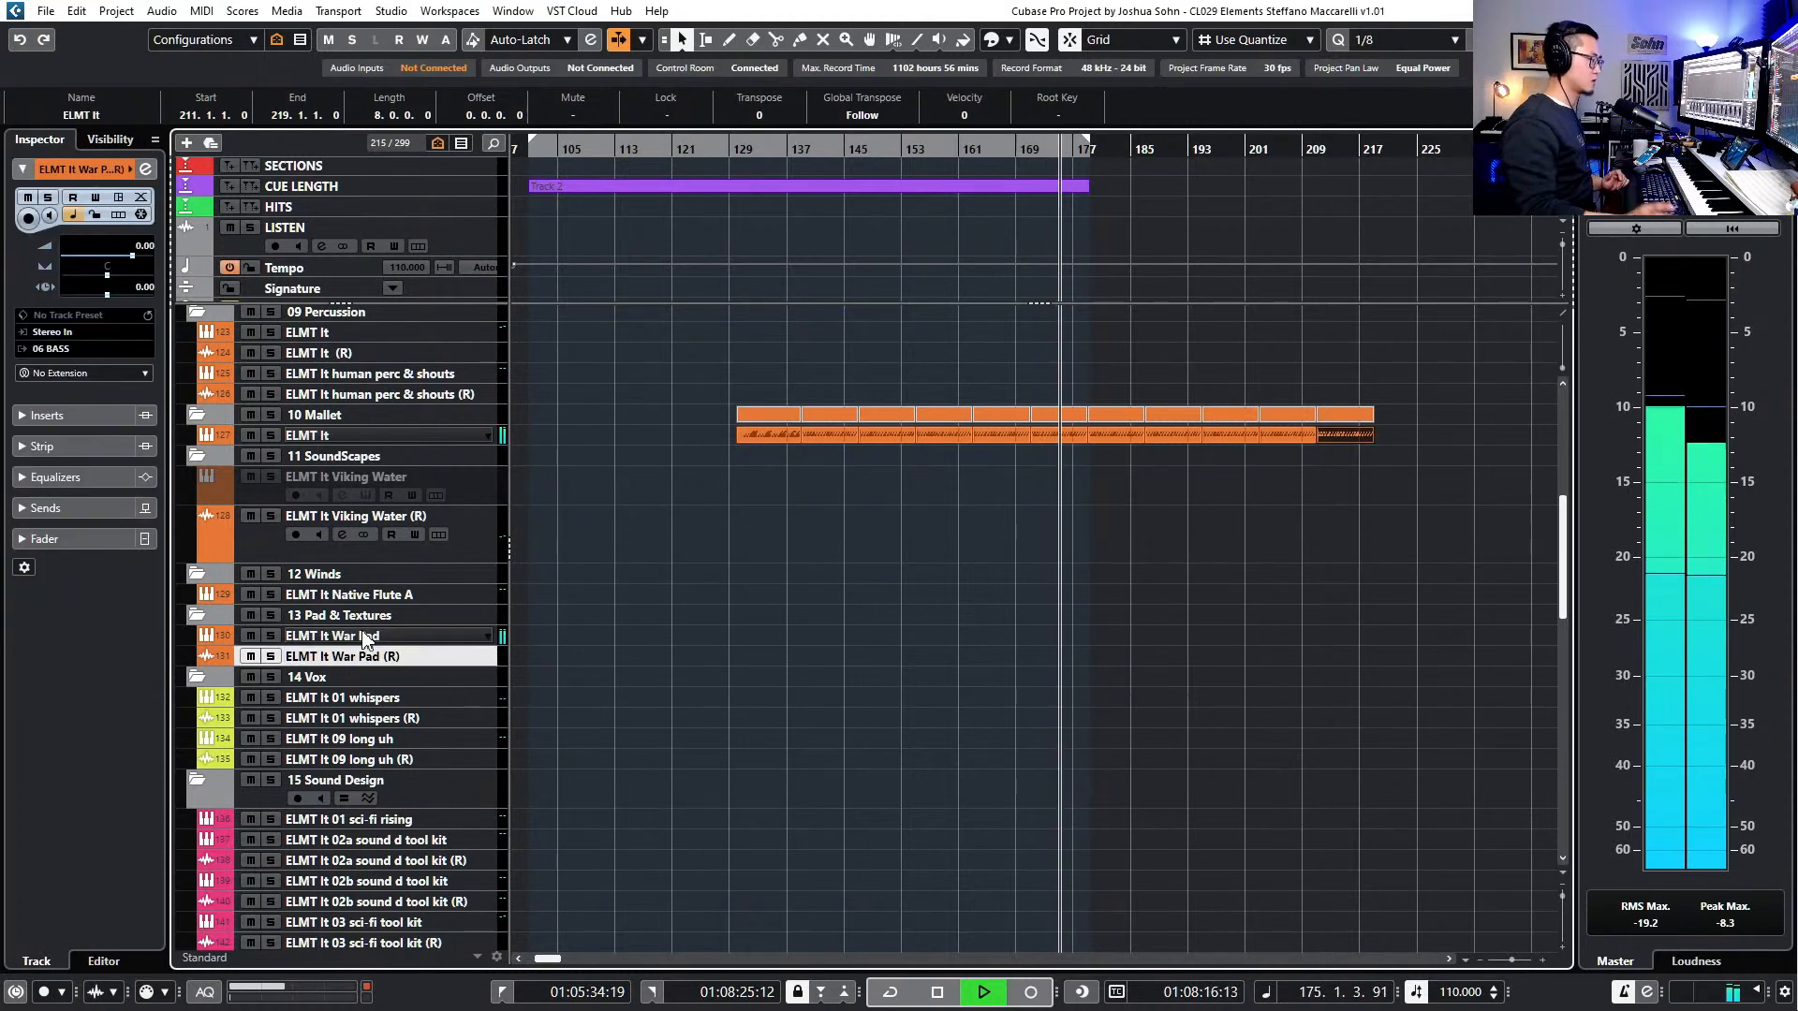
scroll(463, 604, down, 2)
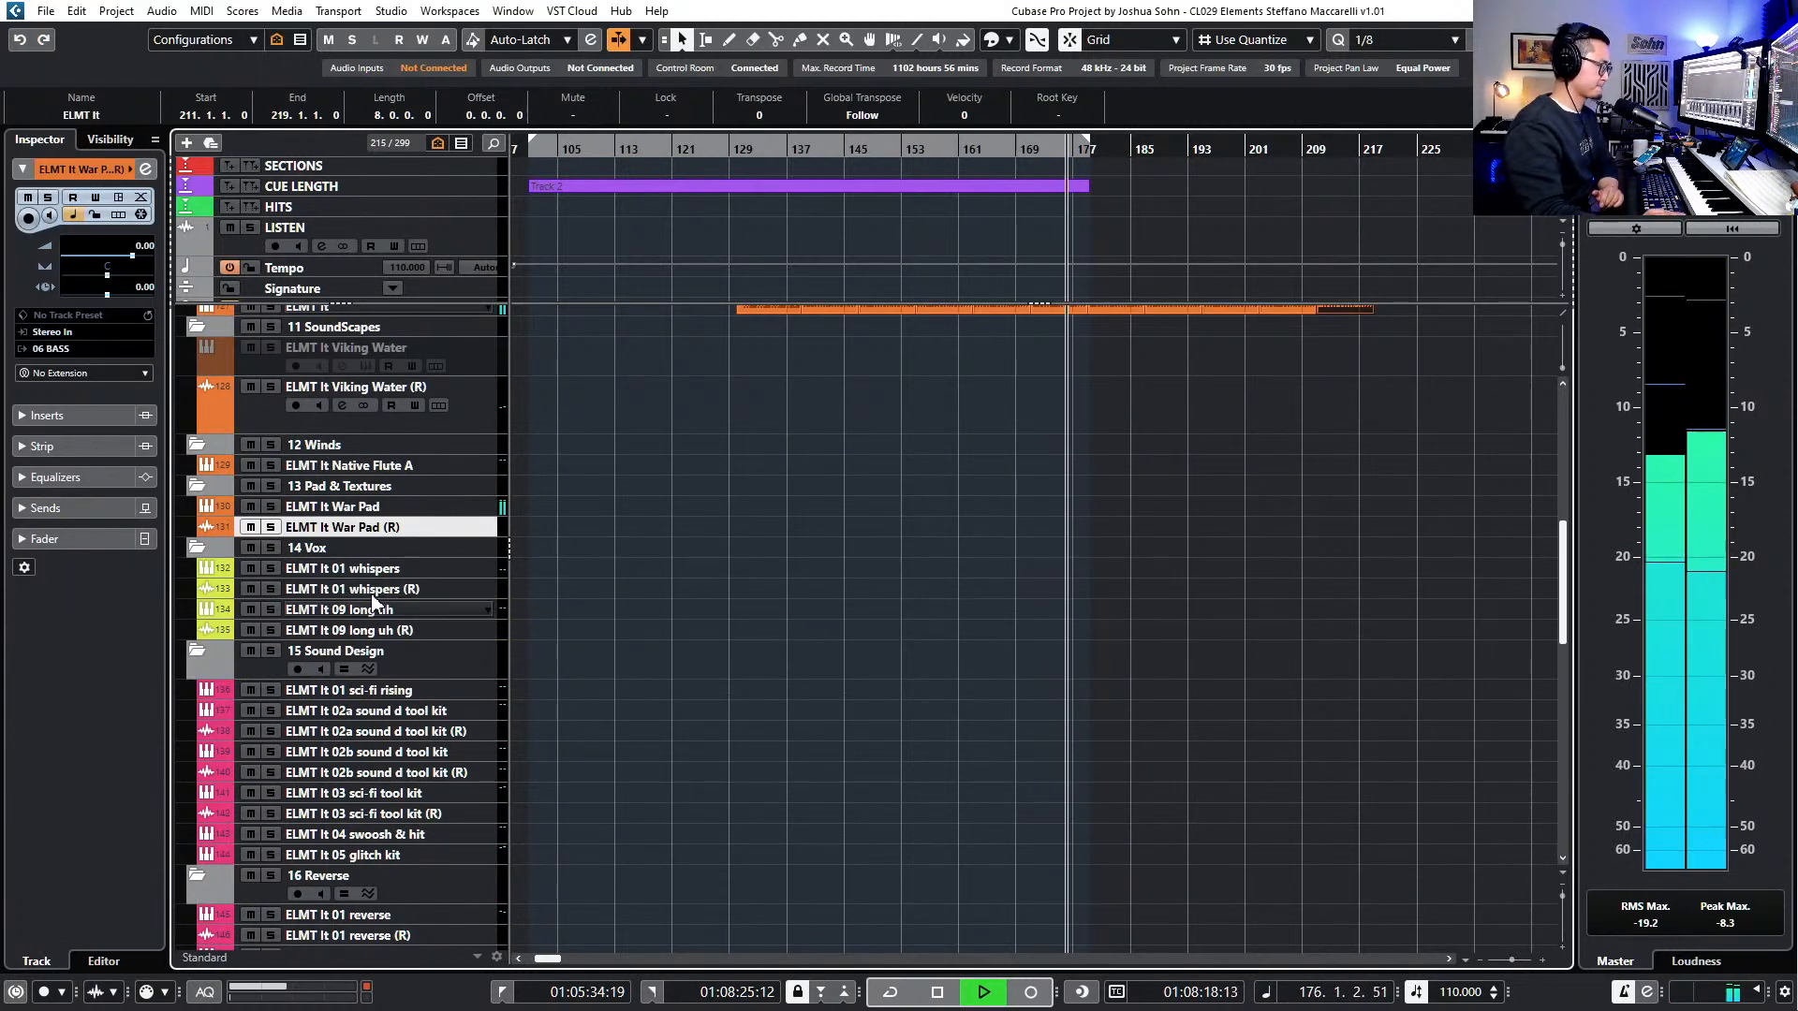
scroll(410, 657, down, 2)
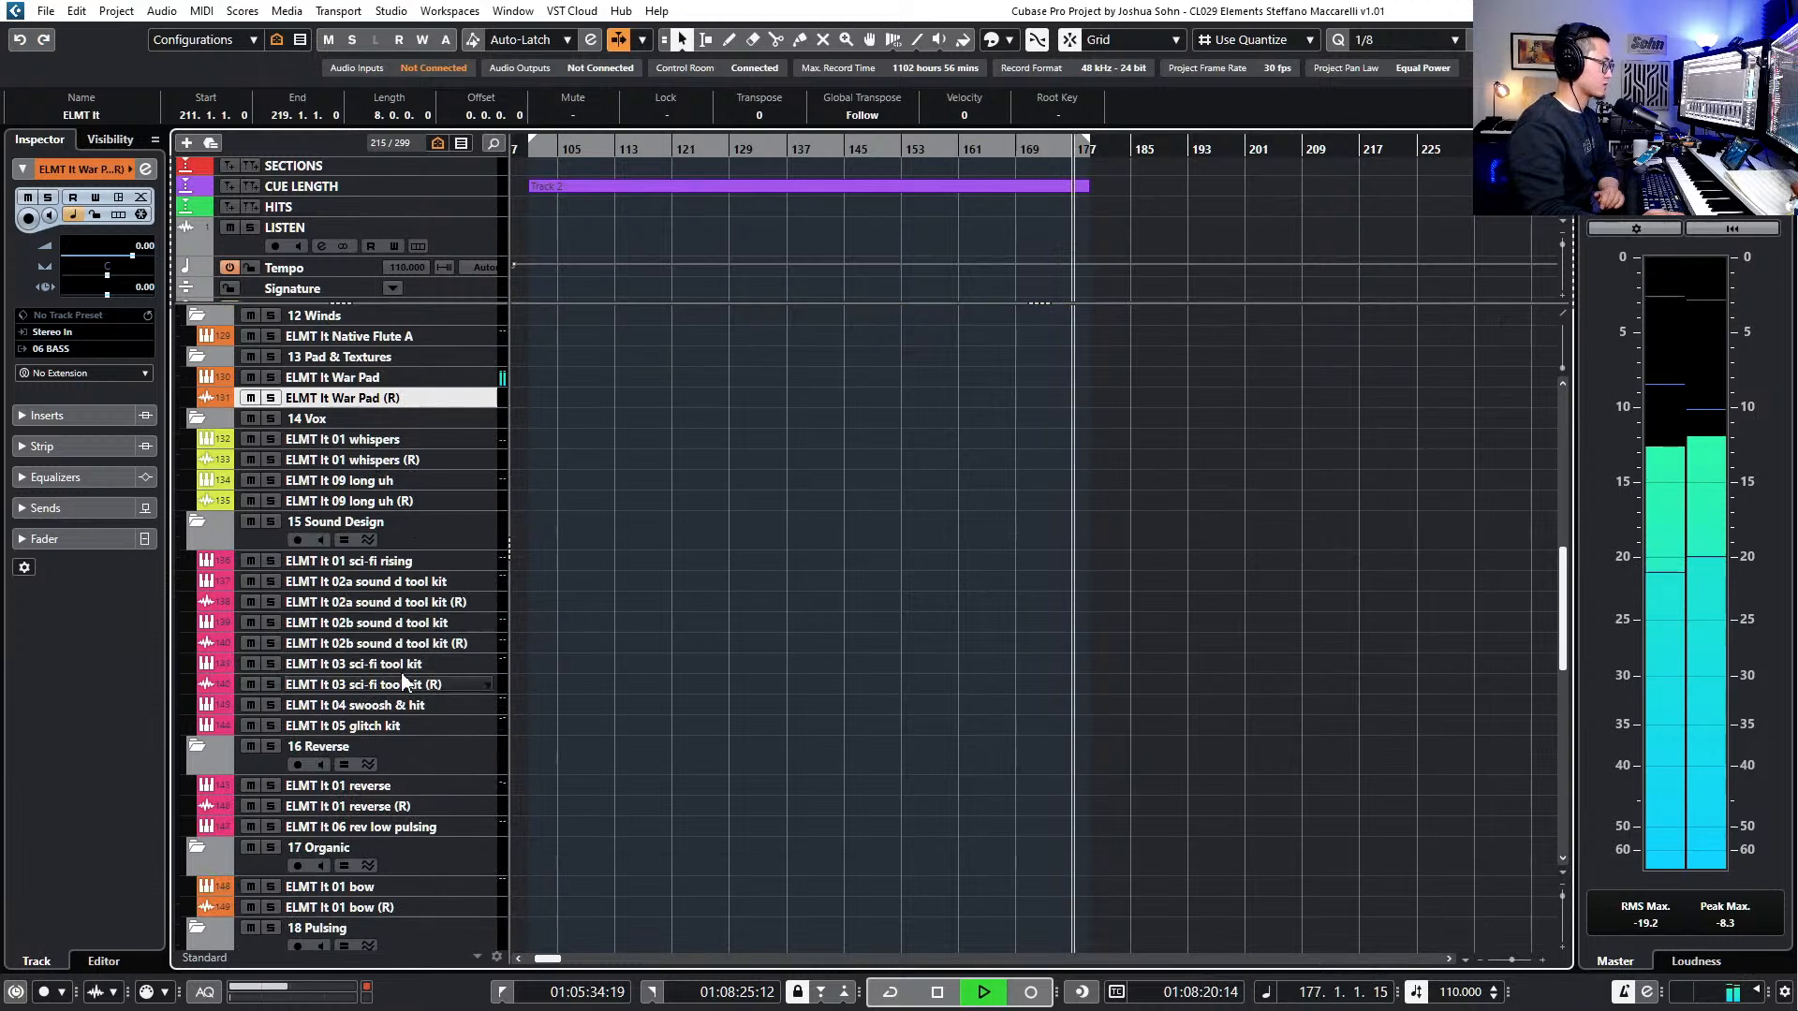
- Play ELMT lt 00 Cello Ethereal Vox over the mallets and retrieve the performance as a MIDI part spanning bars 159 to 191
scroll(409, 610, up, 12)
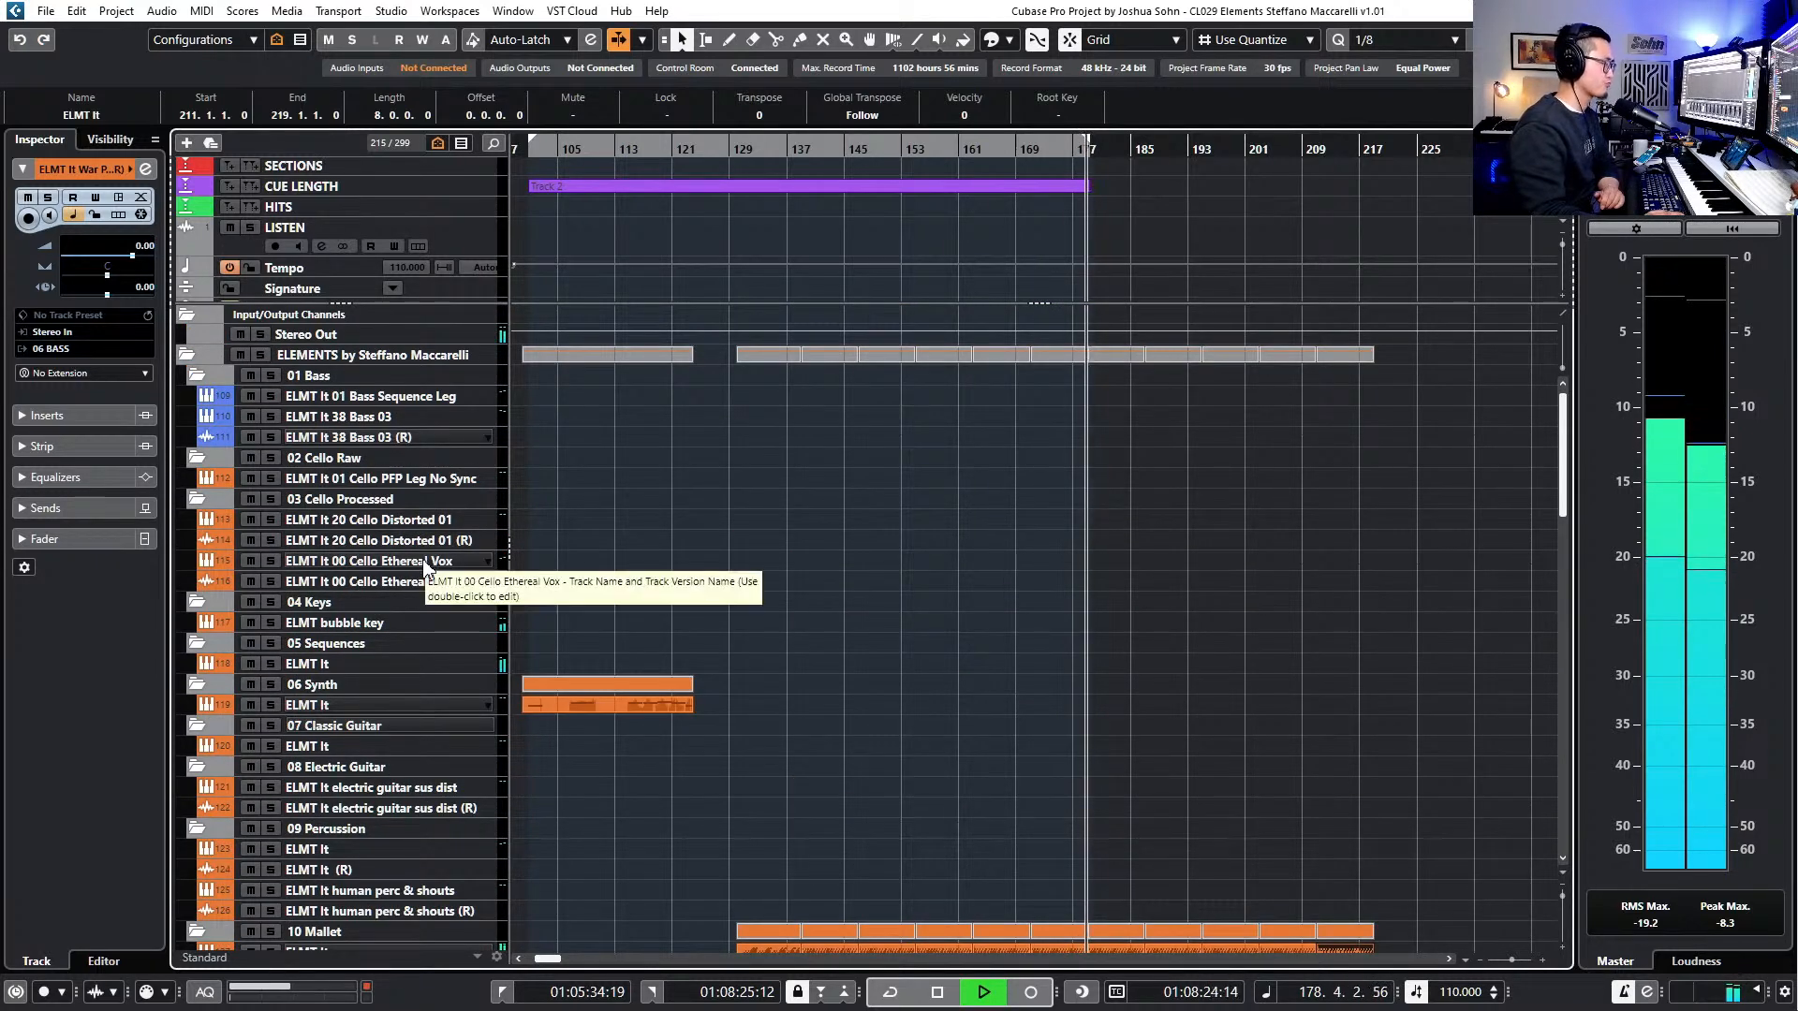
click(423, 565)
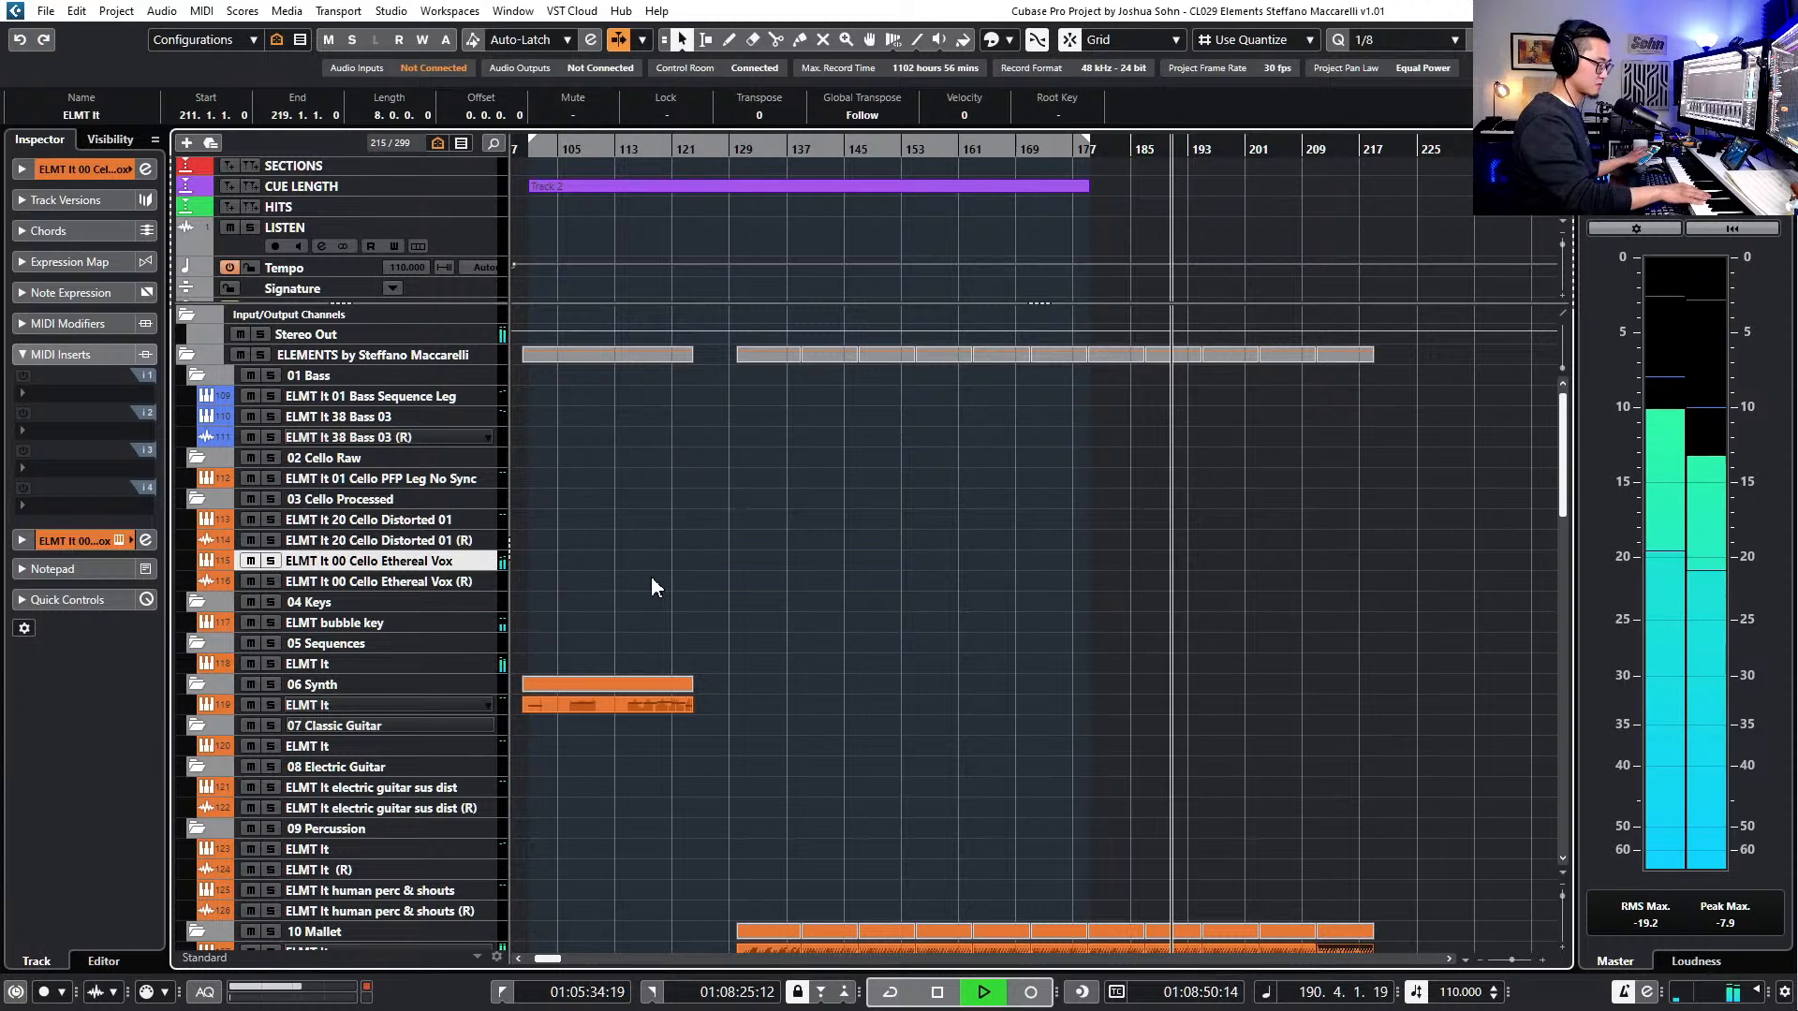
key(shift+KP_Multiply)
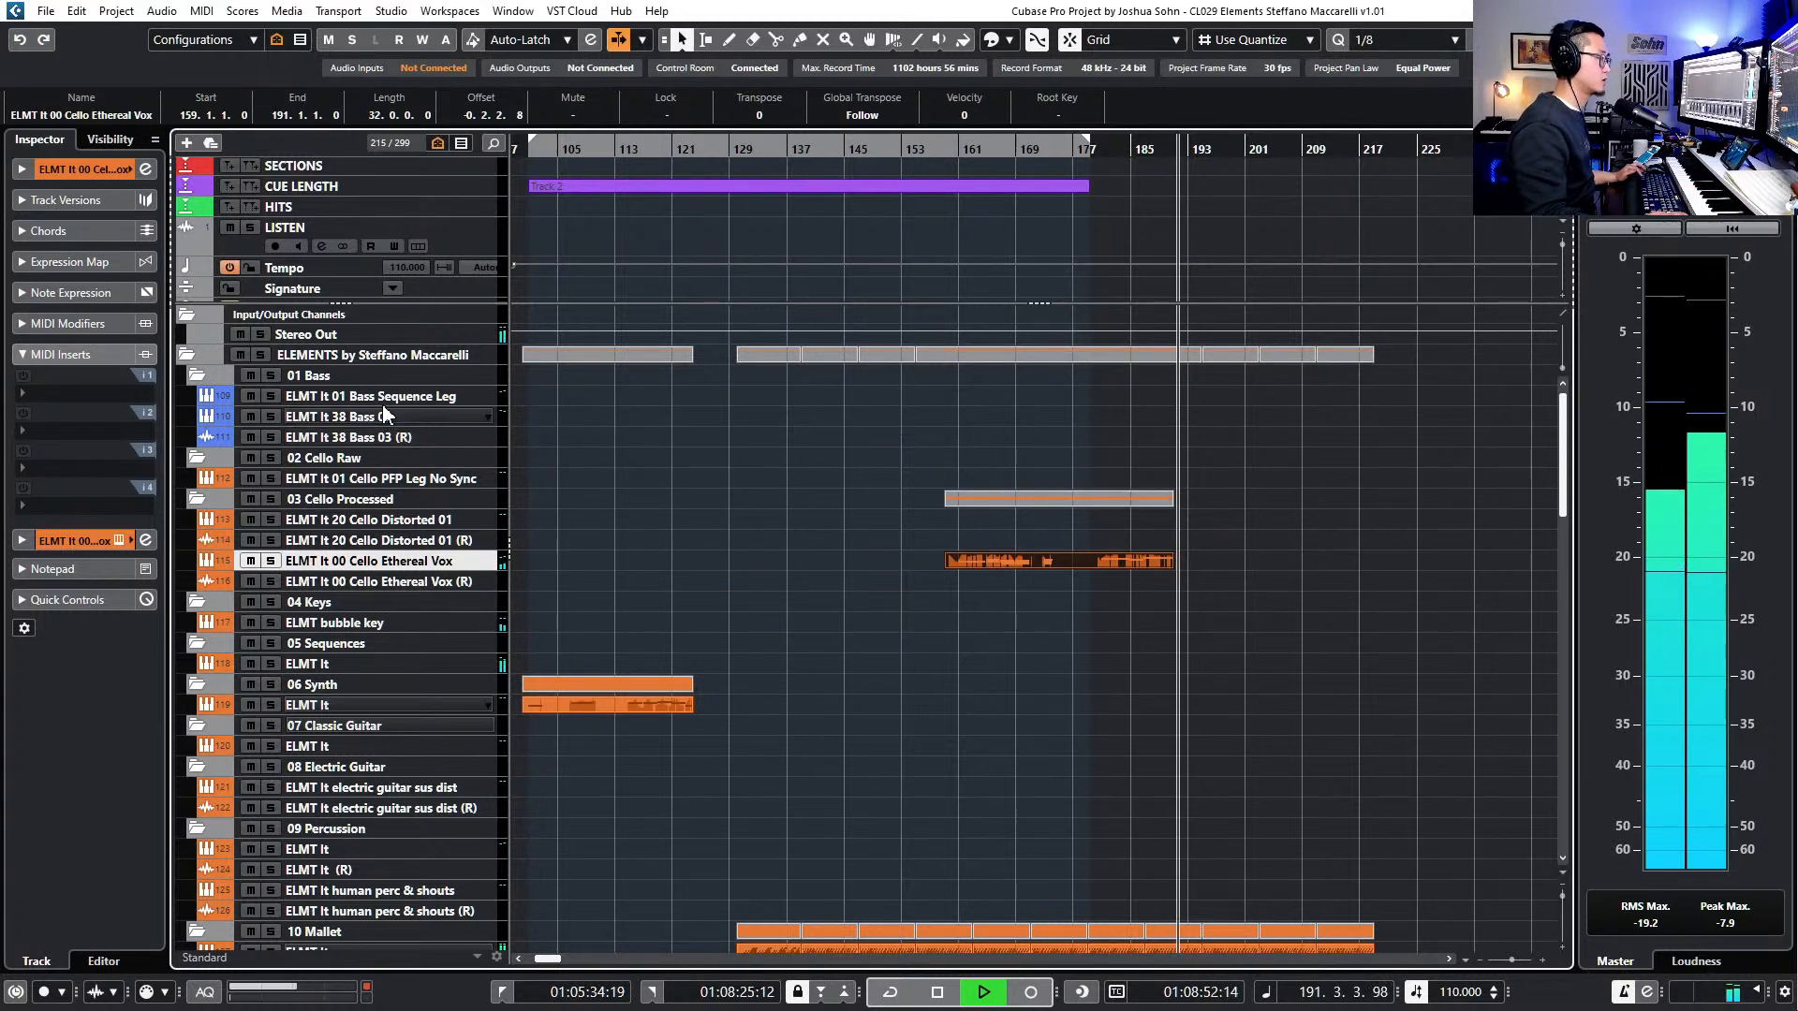
- Look through the Elements tracks for another layer and audition ELMT lt 06 rev low pulsing in the 16 Reverse folder
click(394, 478)
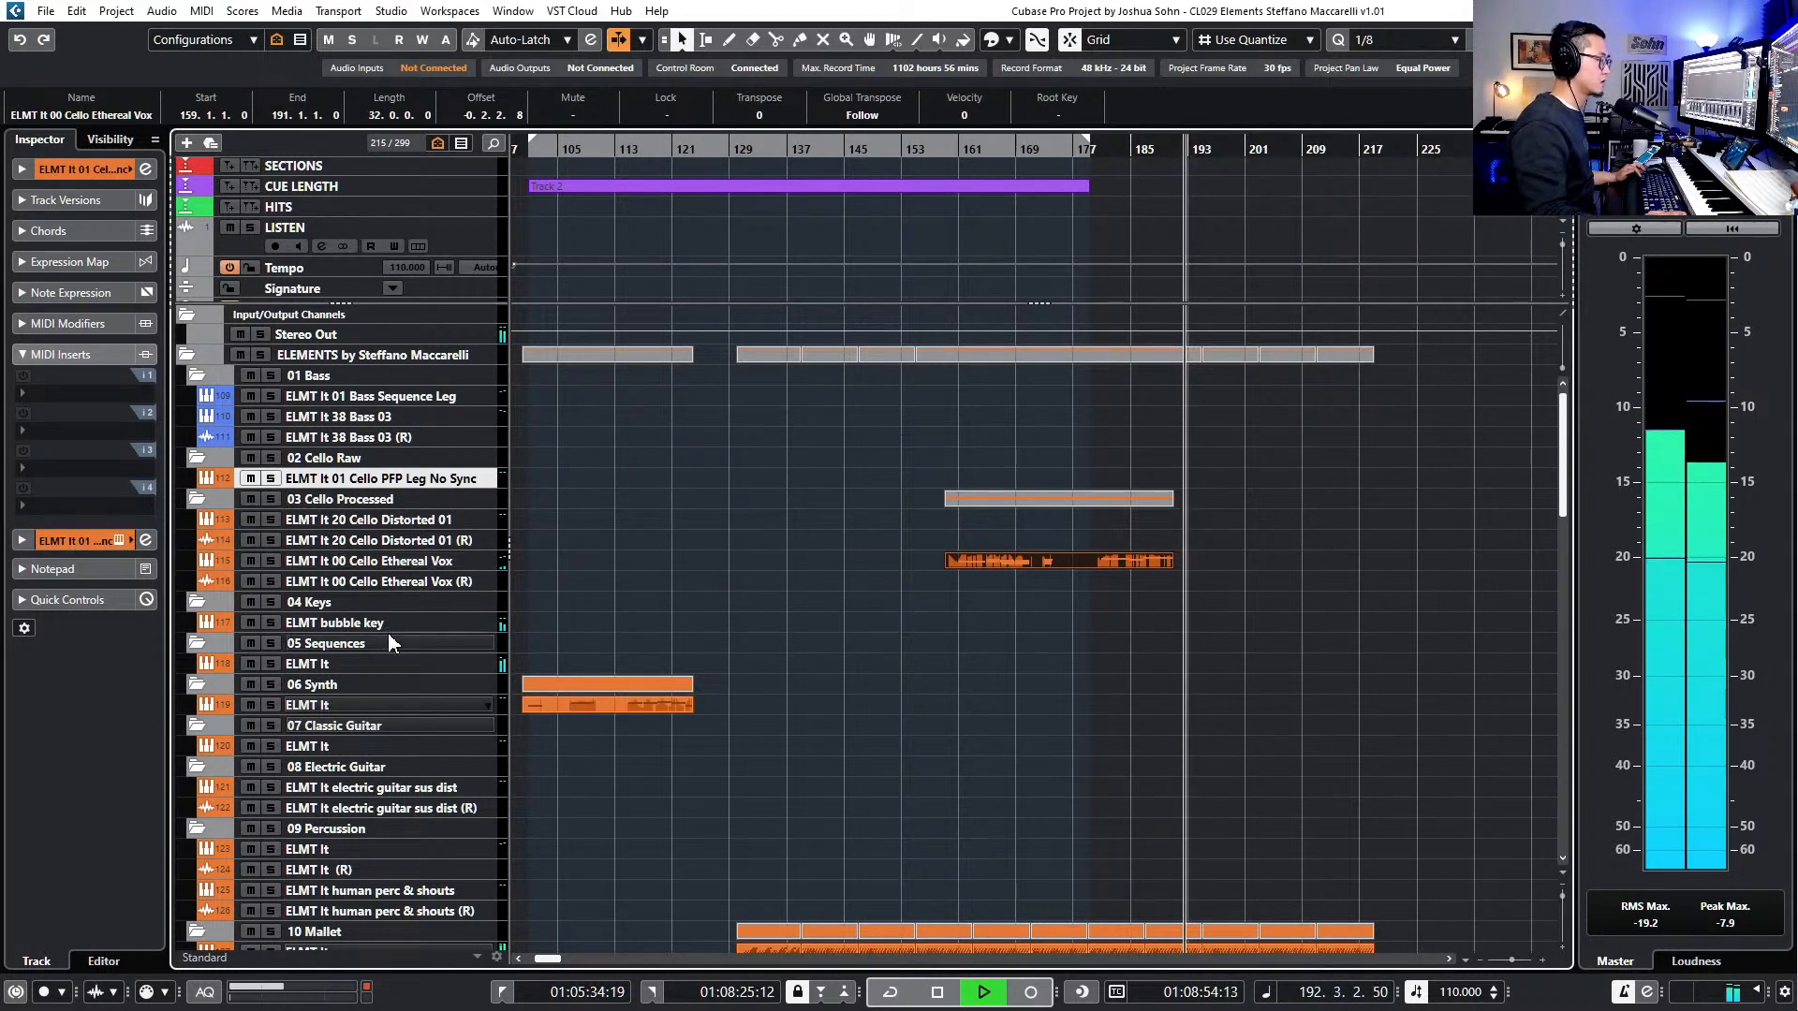
scroll(388, 634, down, 10)
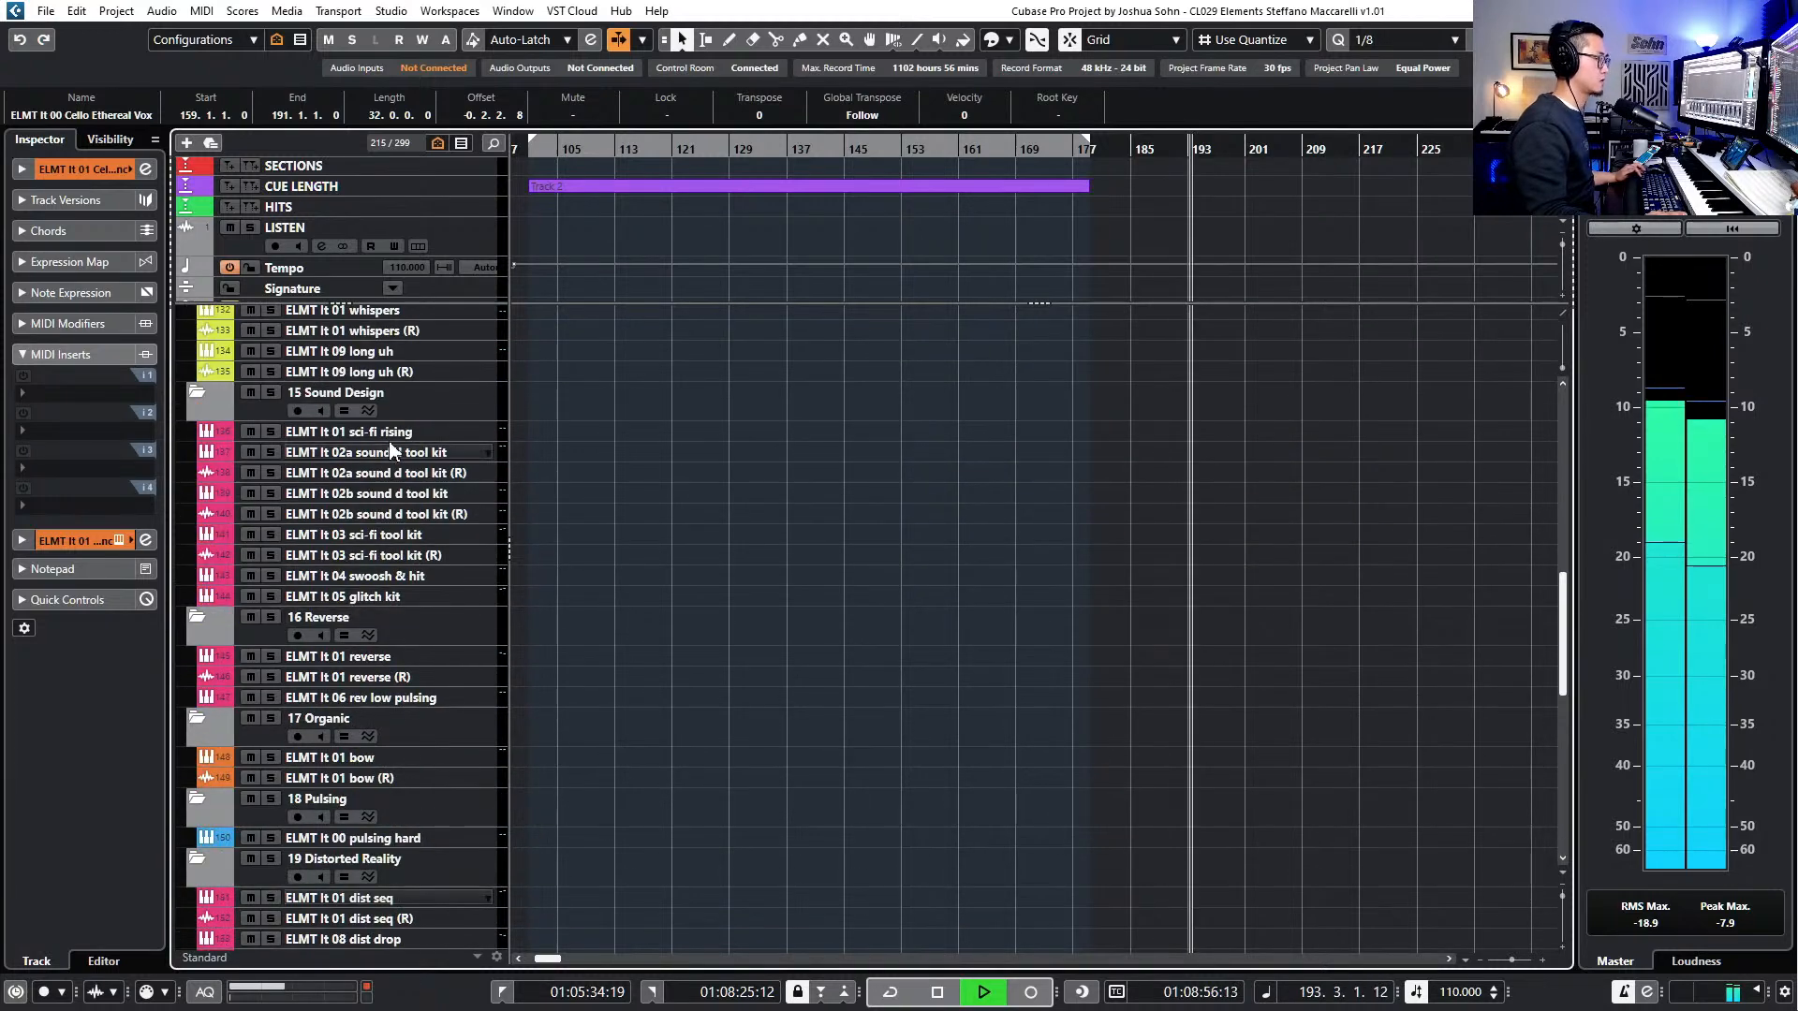
scroll(398, 450, up, 3)
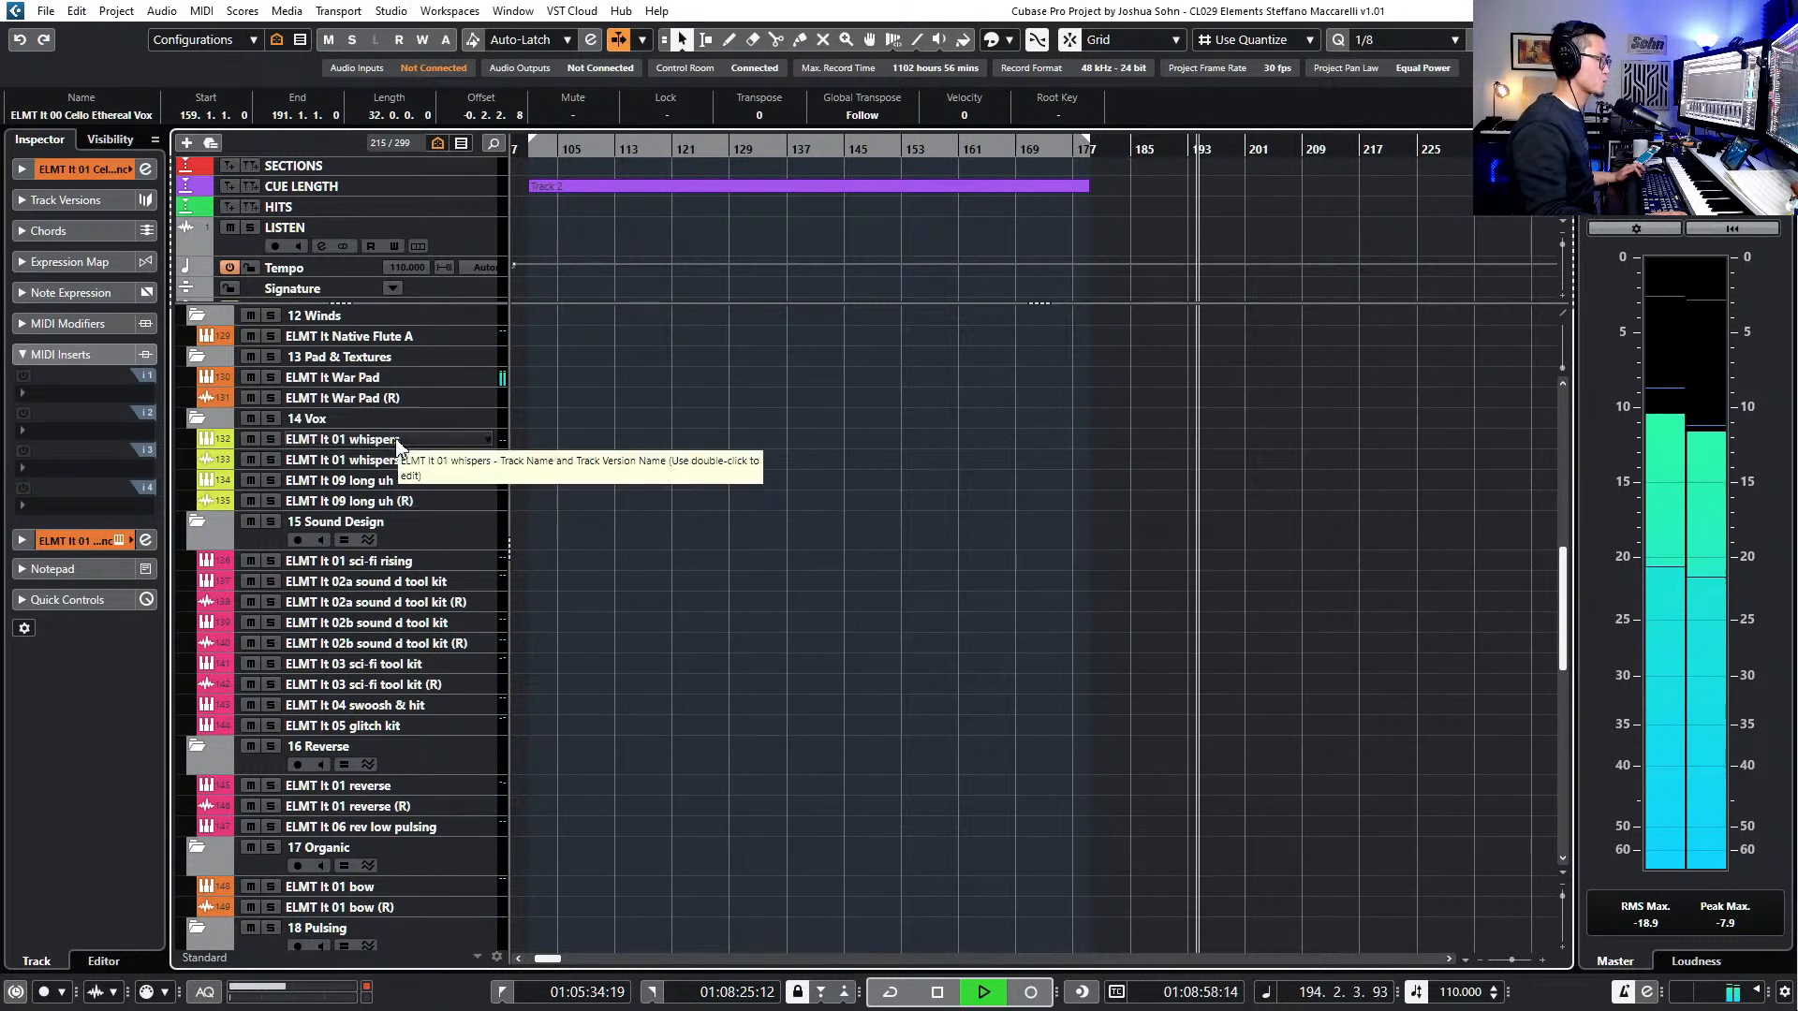
scroll(393, 655, down, 3)
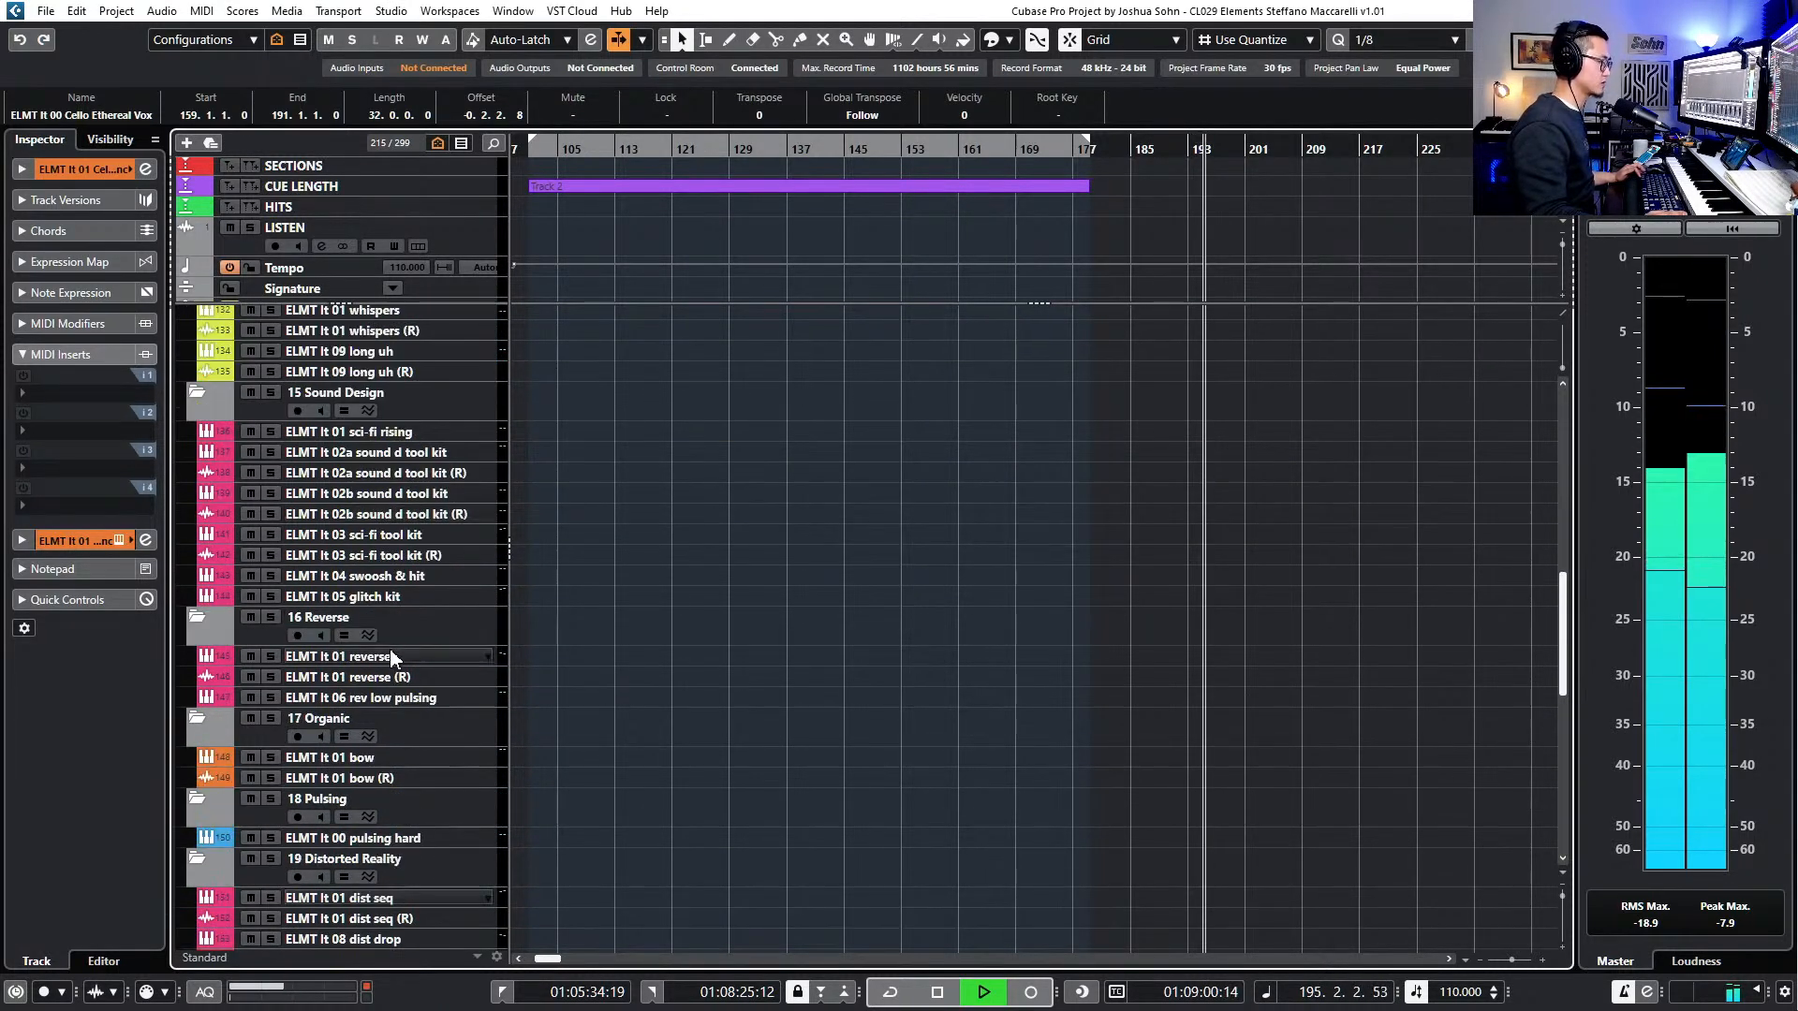
click(393, 698)
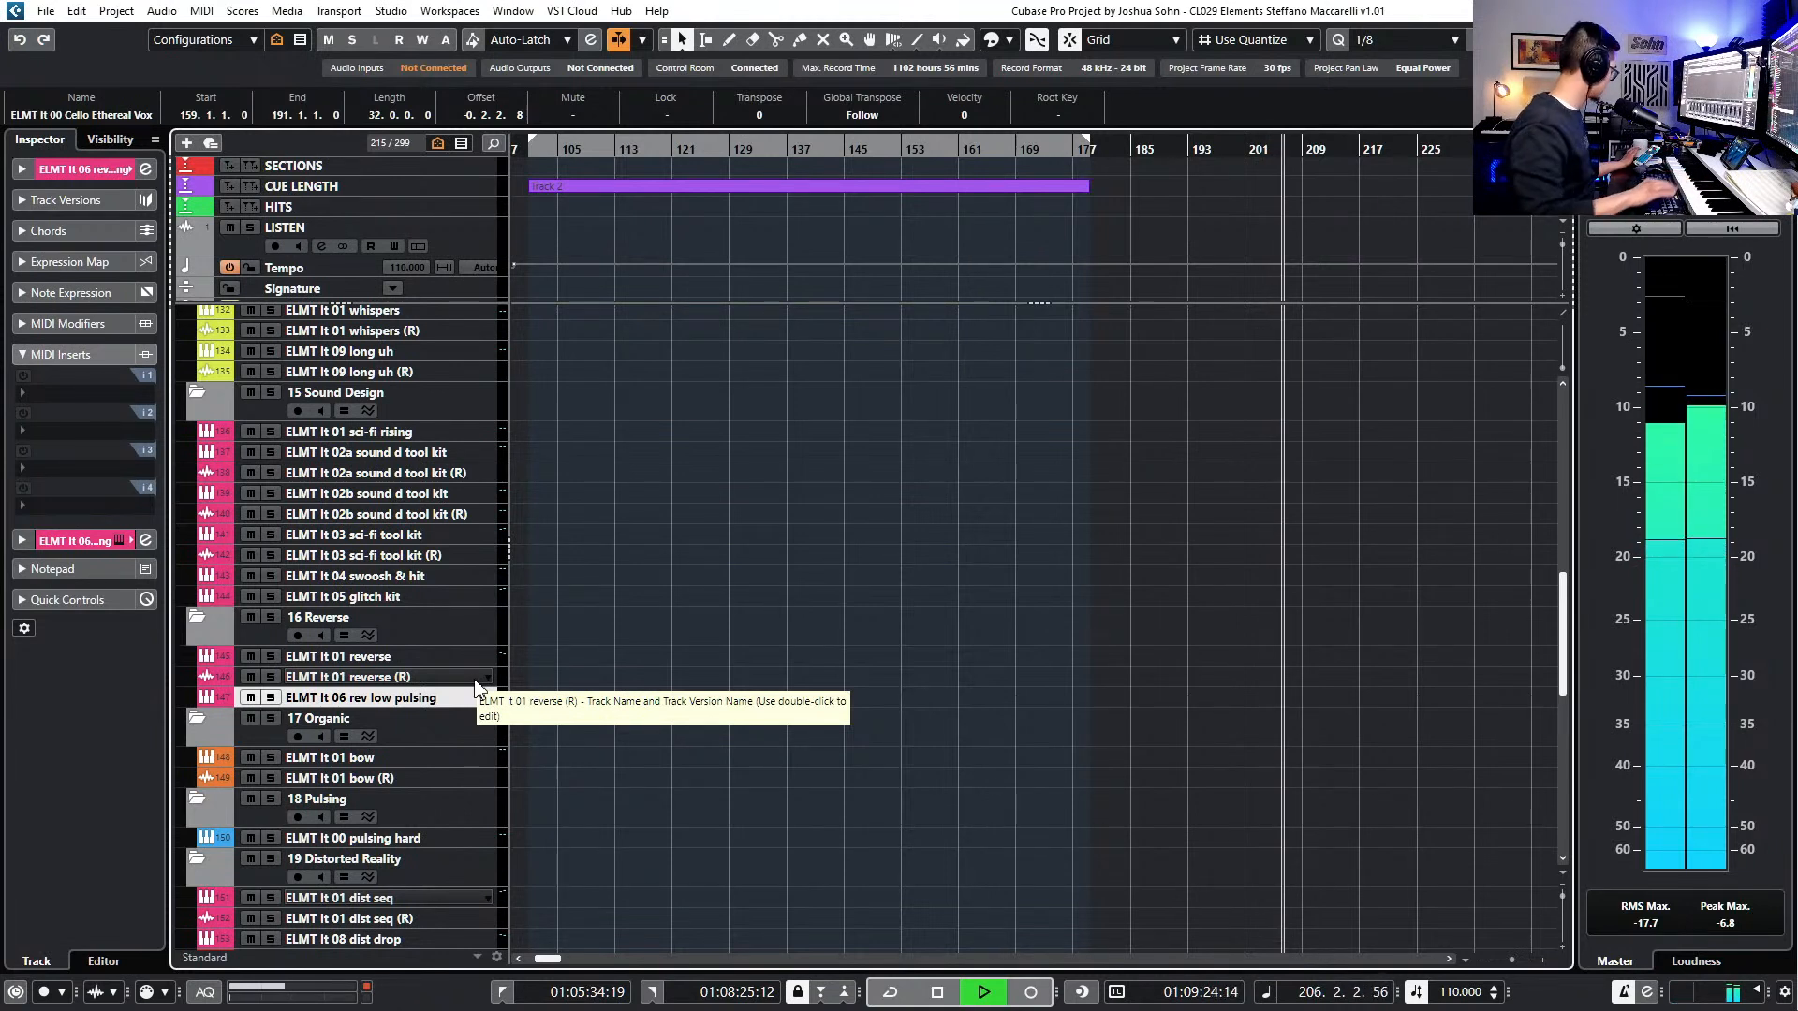
click(473, 725)
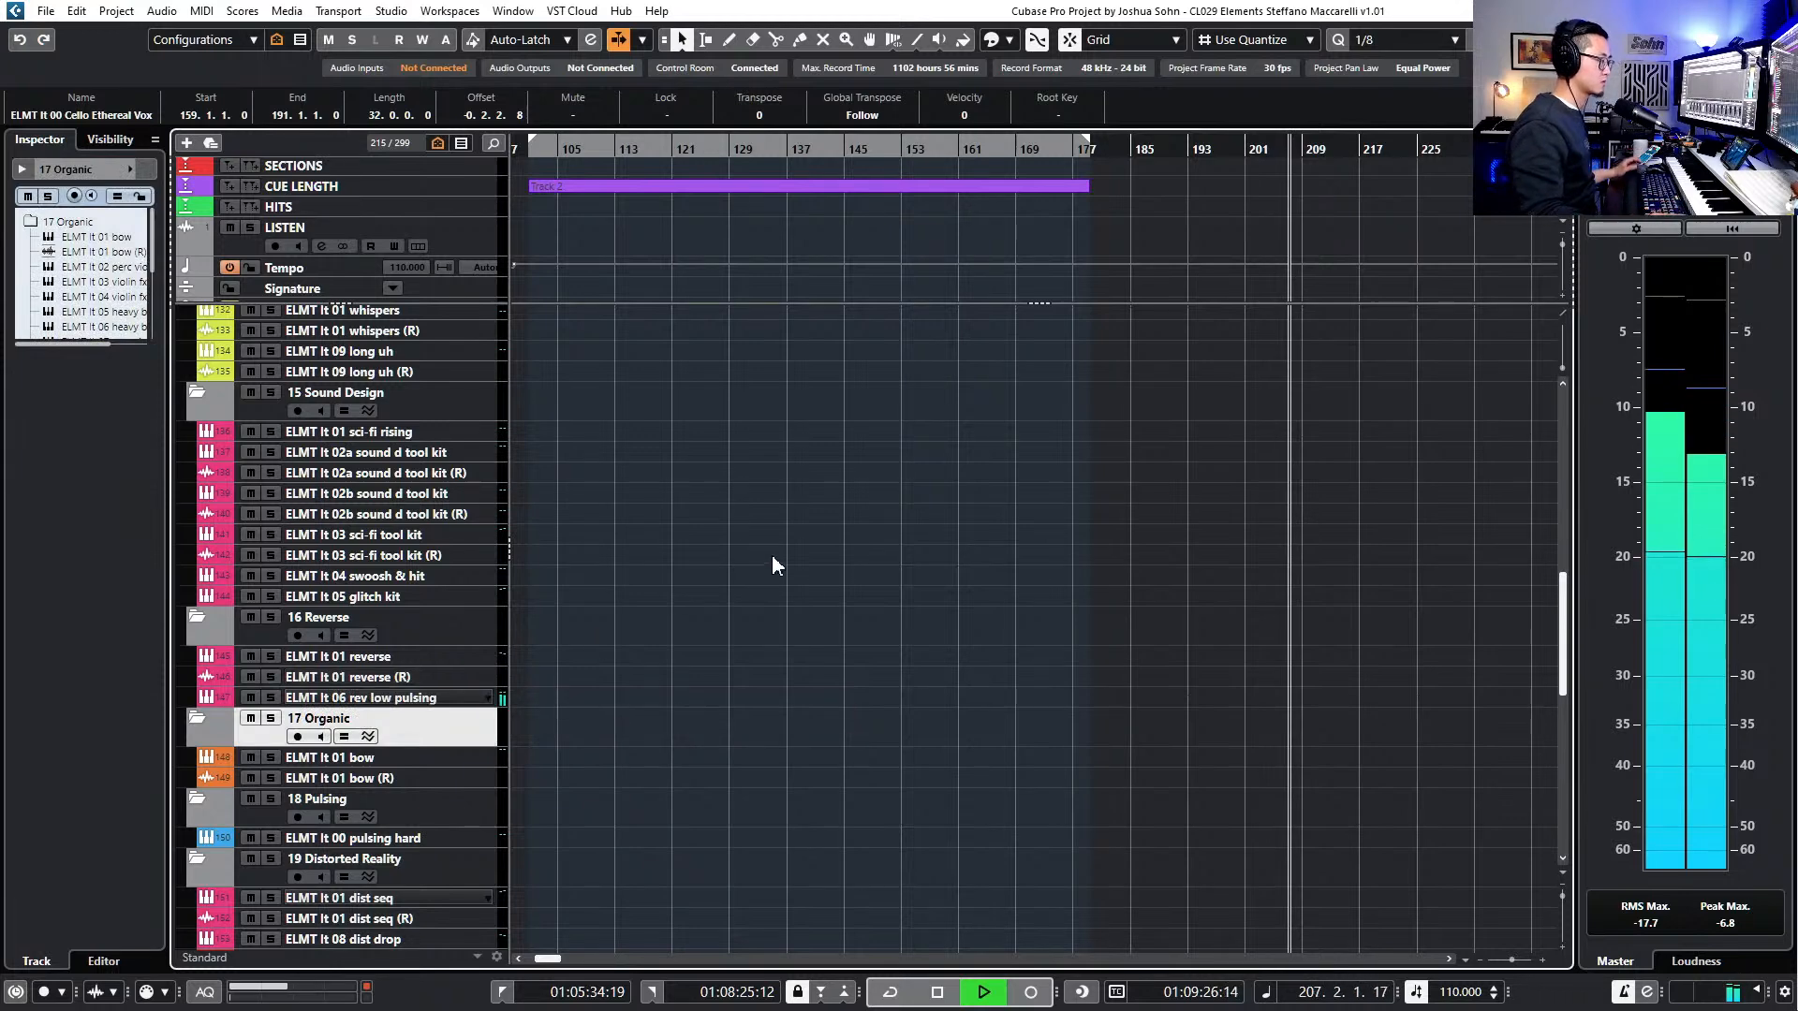
- Compare ELMT lt 00 pulsing hard in the 18 Pulsing folder with the rev low pulsing sound over playback
scroll(447, 745, down, 3)
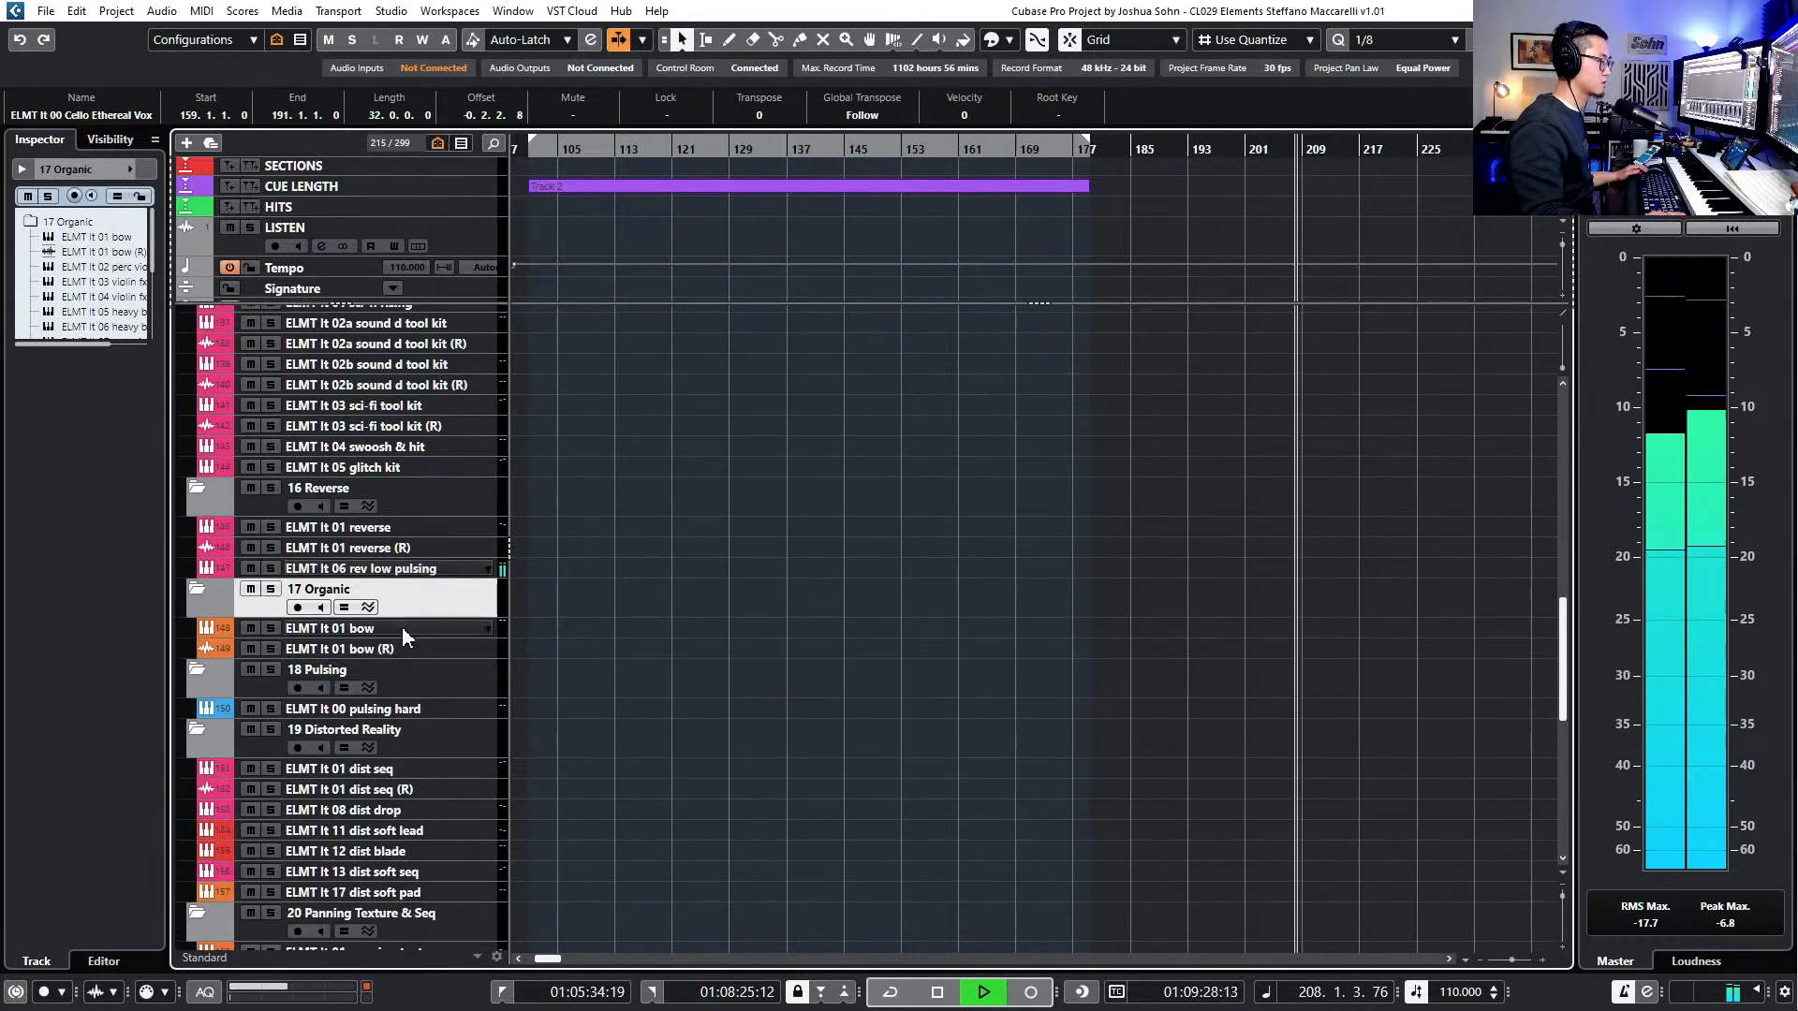
scroll(404, 633, down, 3)
click(429, 579)
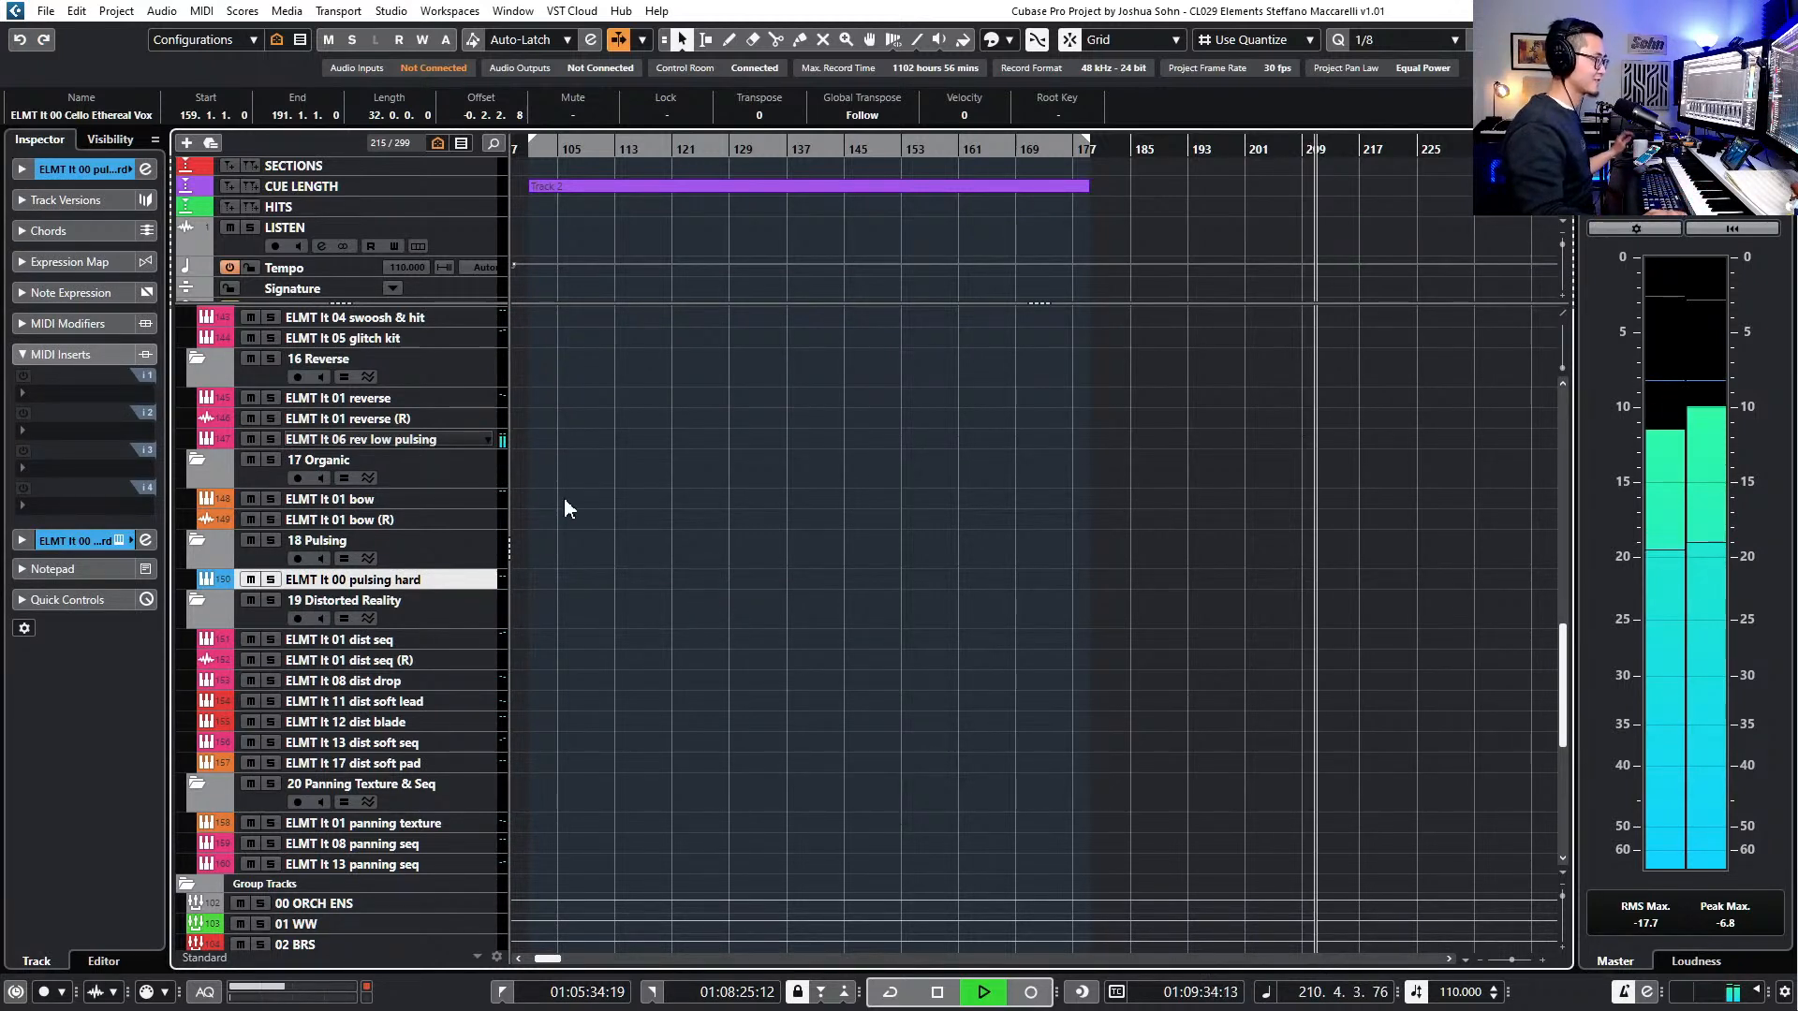
click(449, 438)
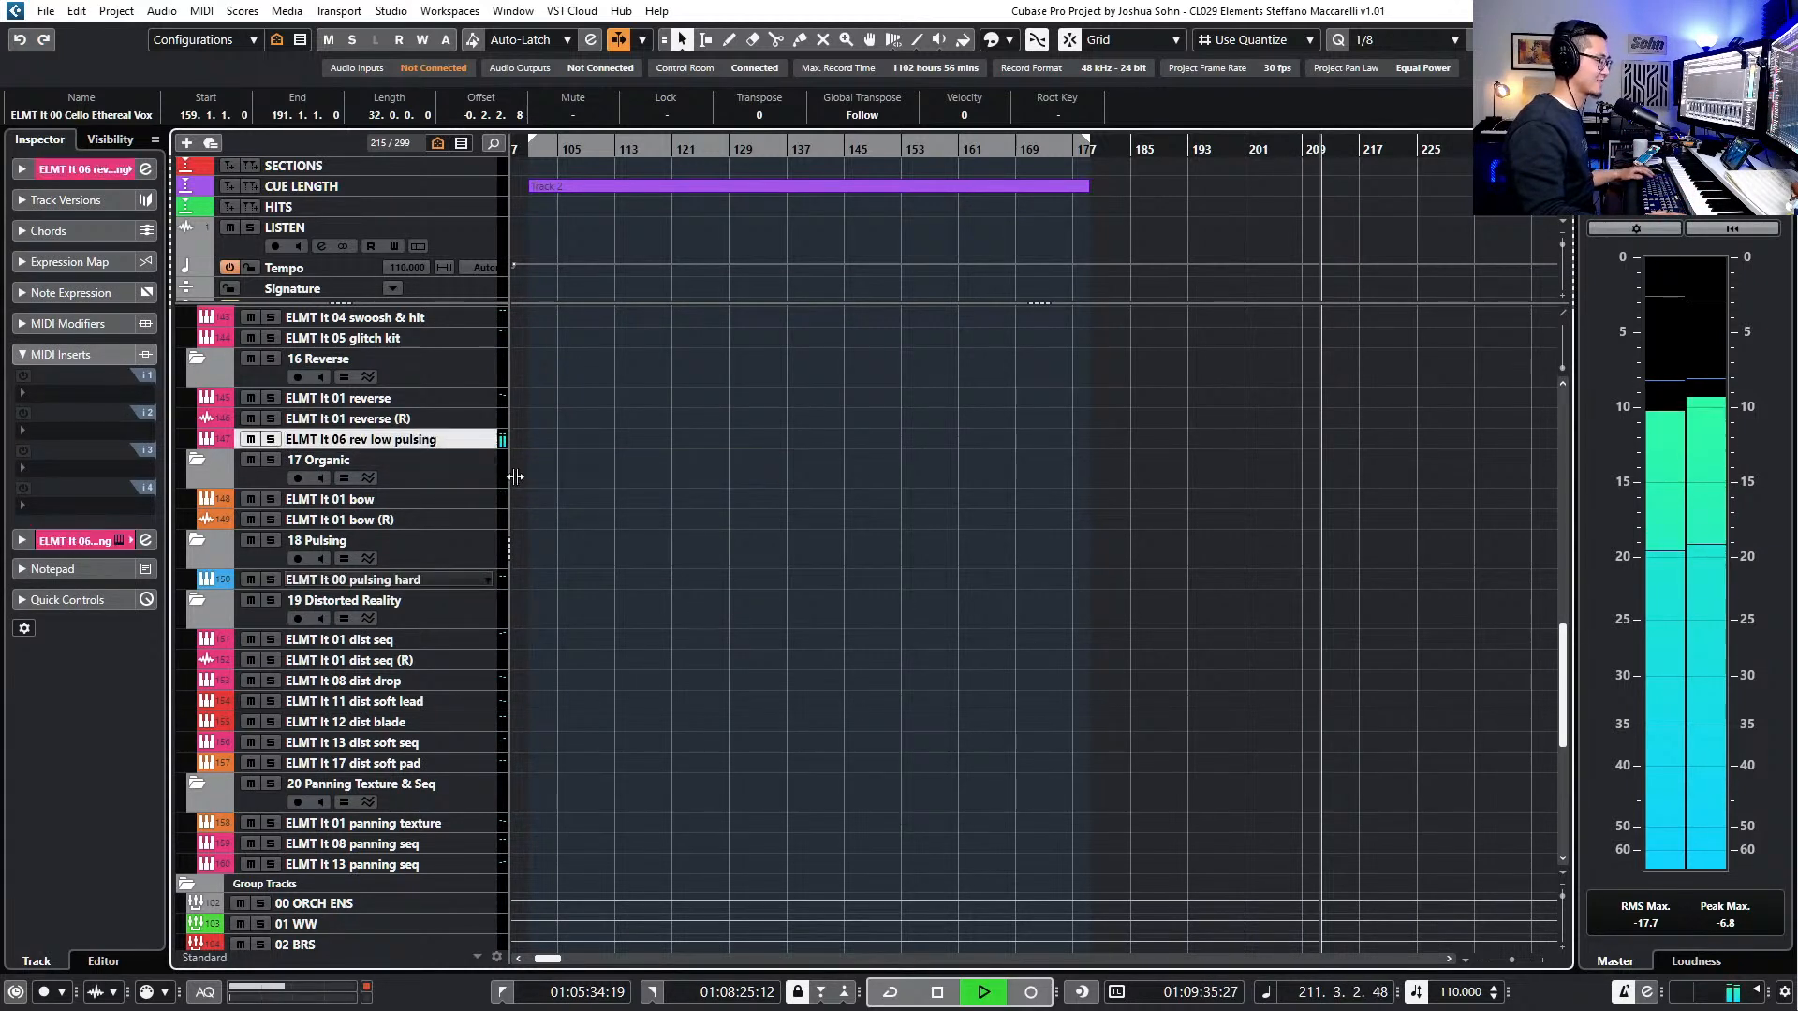
click(449, 576)
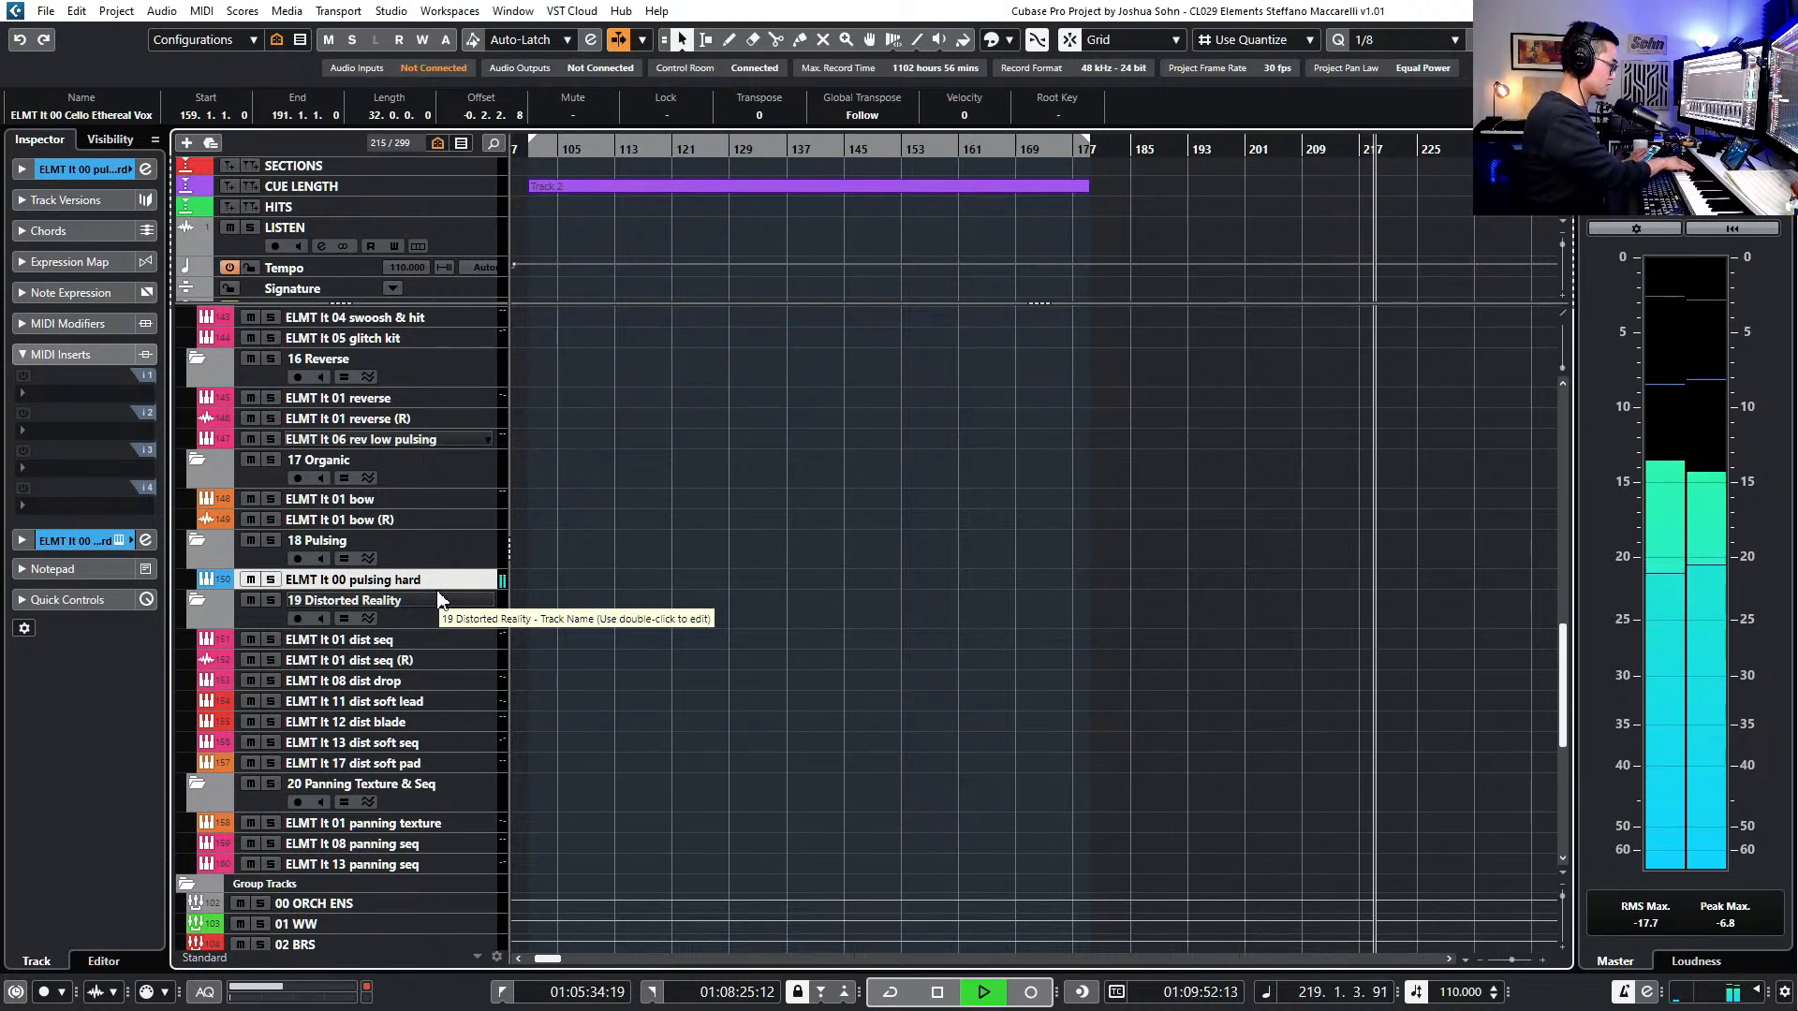
- Audition the 19 Distorted Reality sounds, including 01 dist seq and 12 dist blade, and continue through to 08 panning seq
click(409, 638)
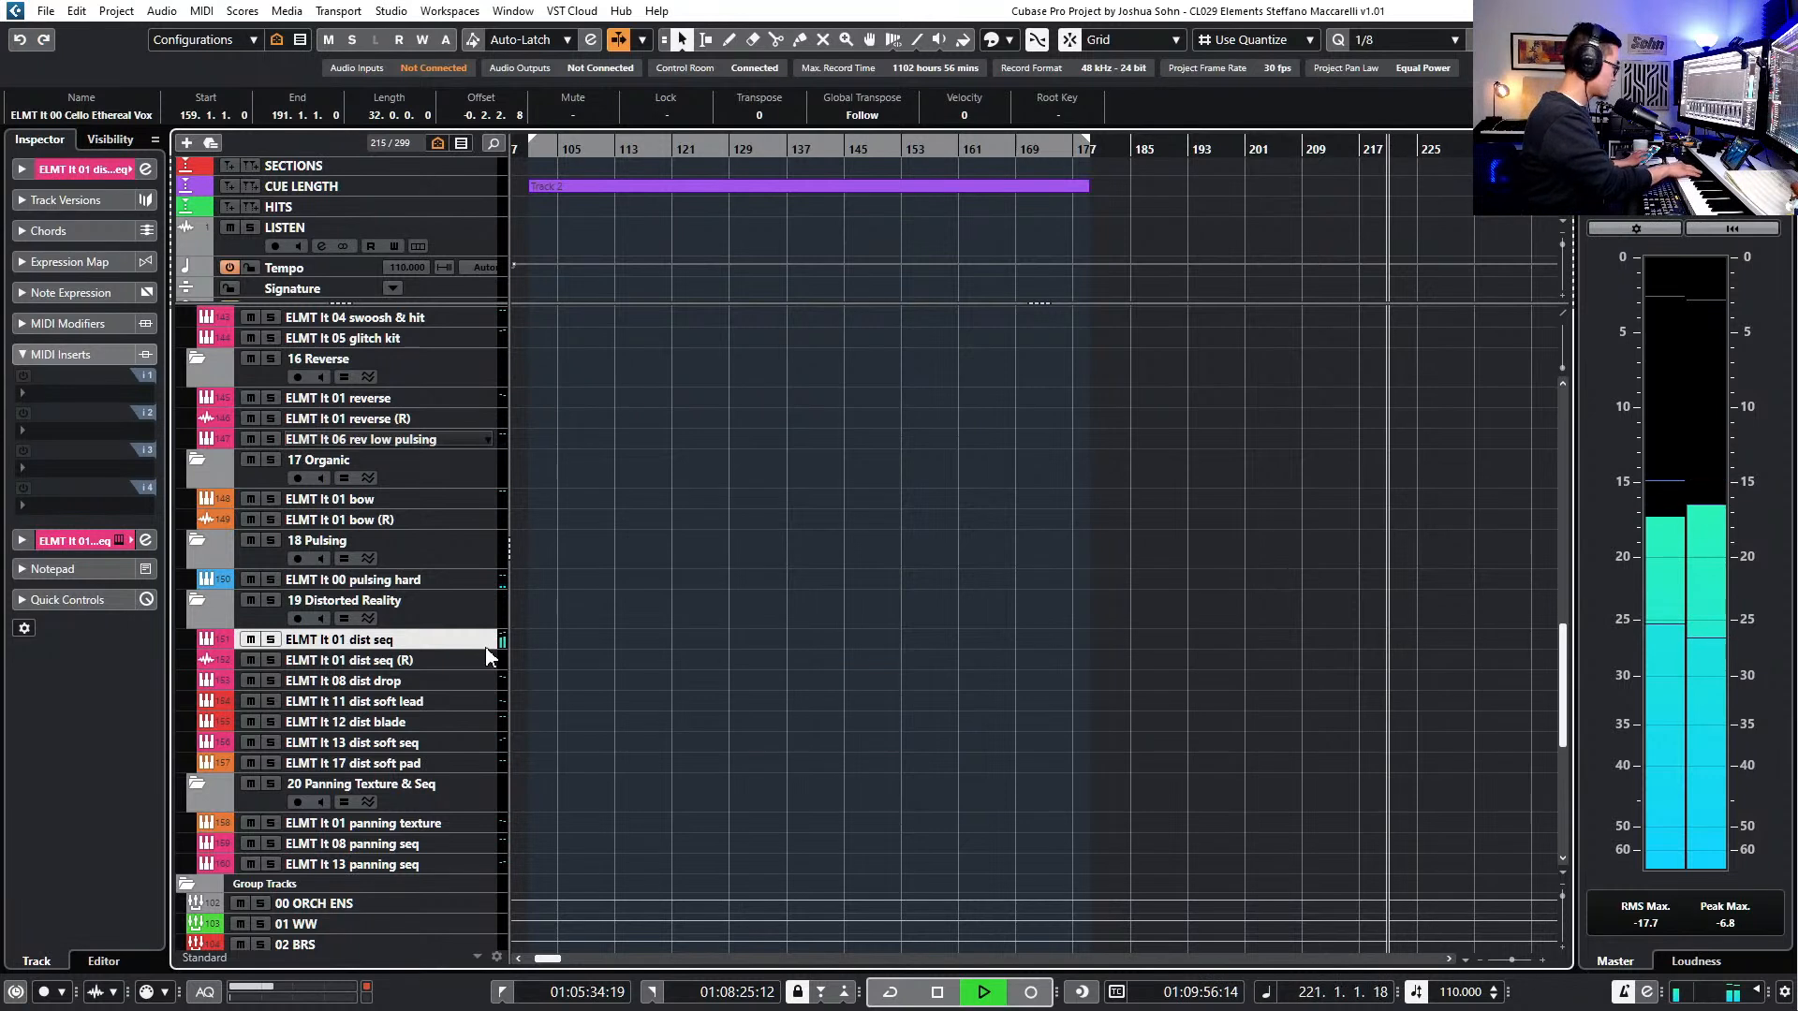
click(409, 722)
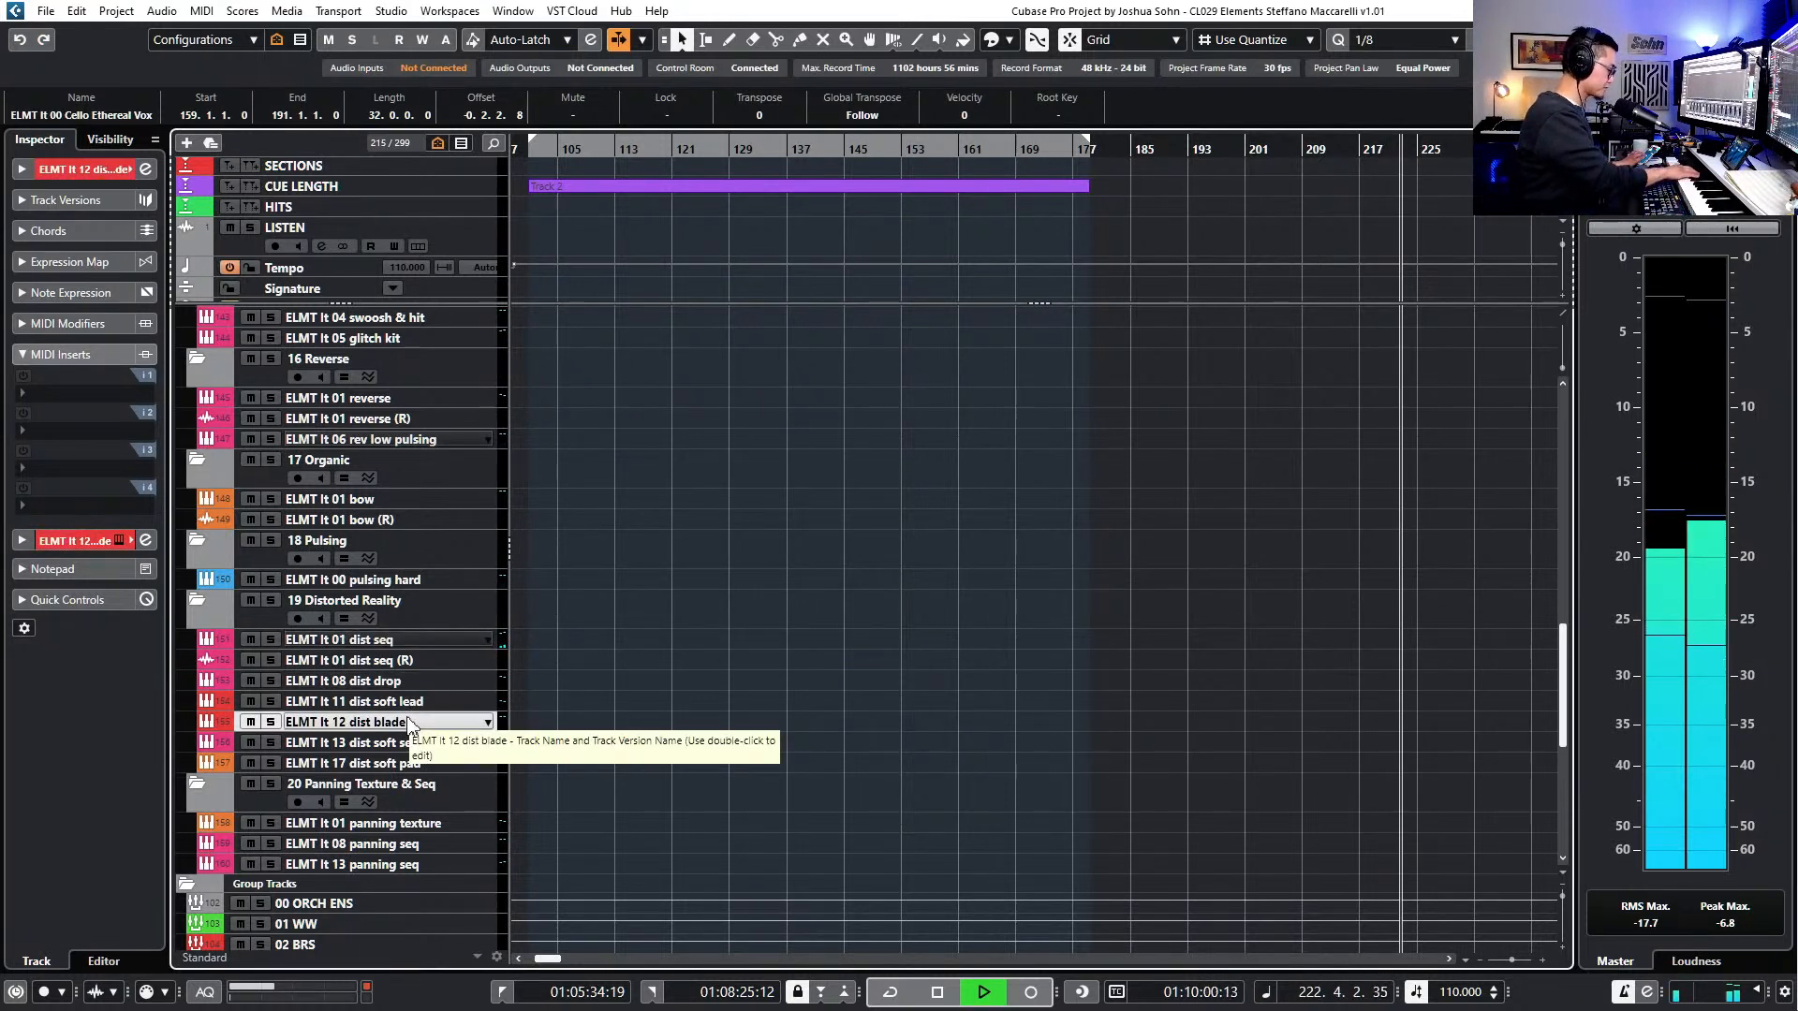
key(Down)
key(Down)
key(Down)
key(Down)
key(Down)
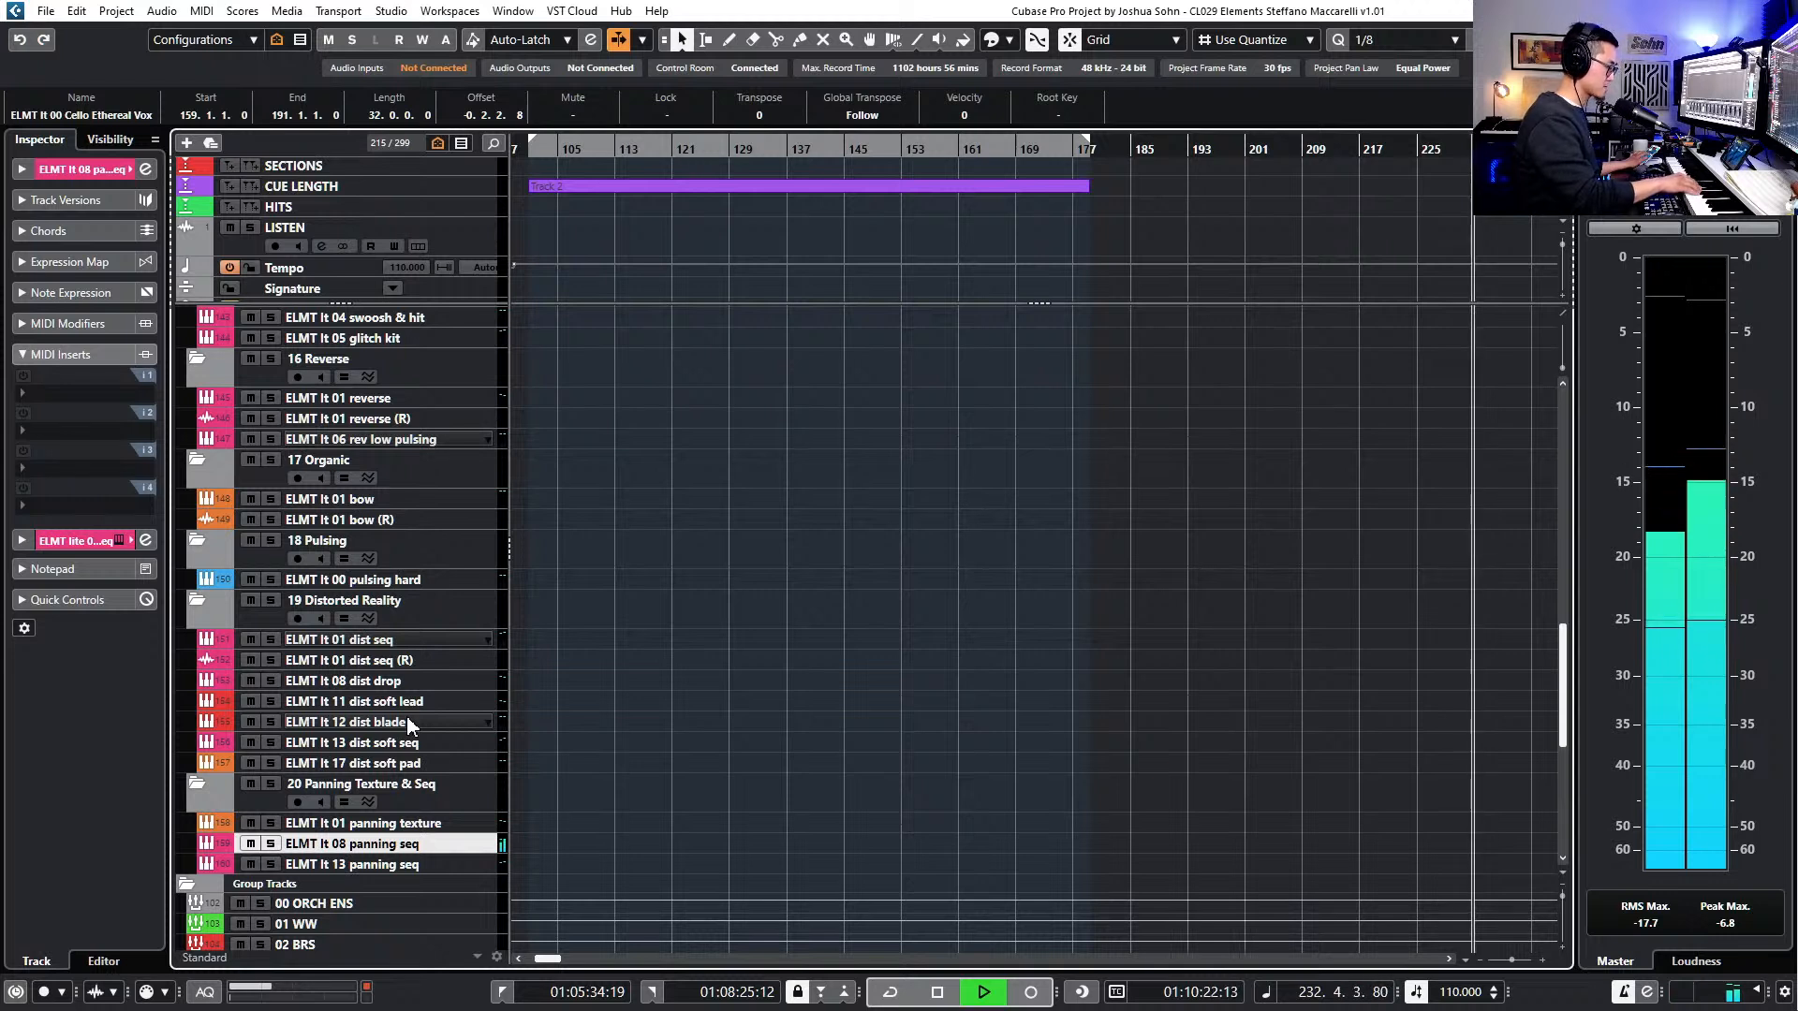
- Compare ELMT lt 13 panning seq with ELMT lt 08 panning seq in the 20 Panning Texture & Seq folder over playback
key(Down)
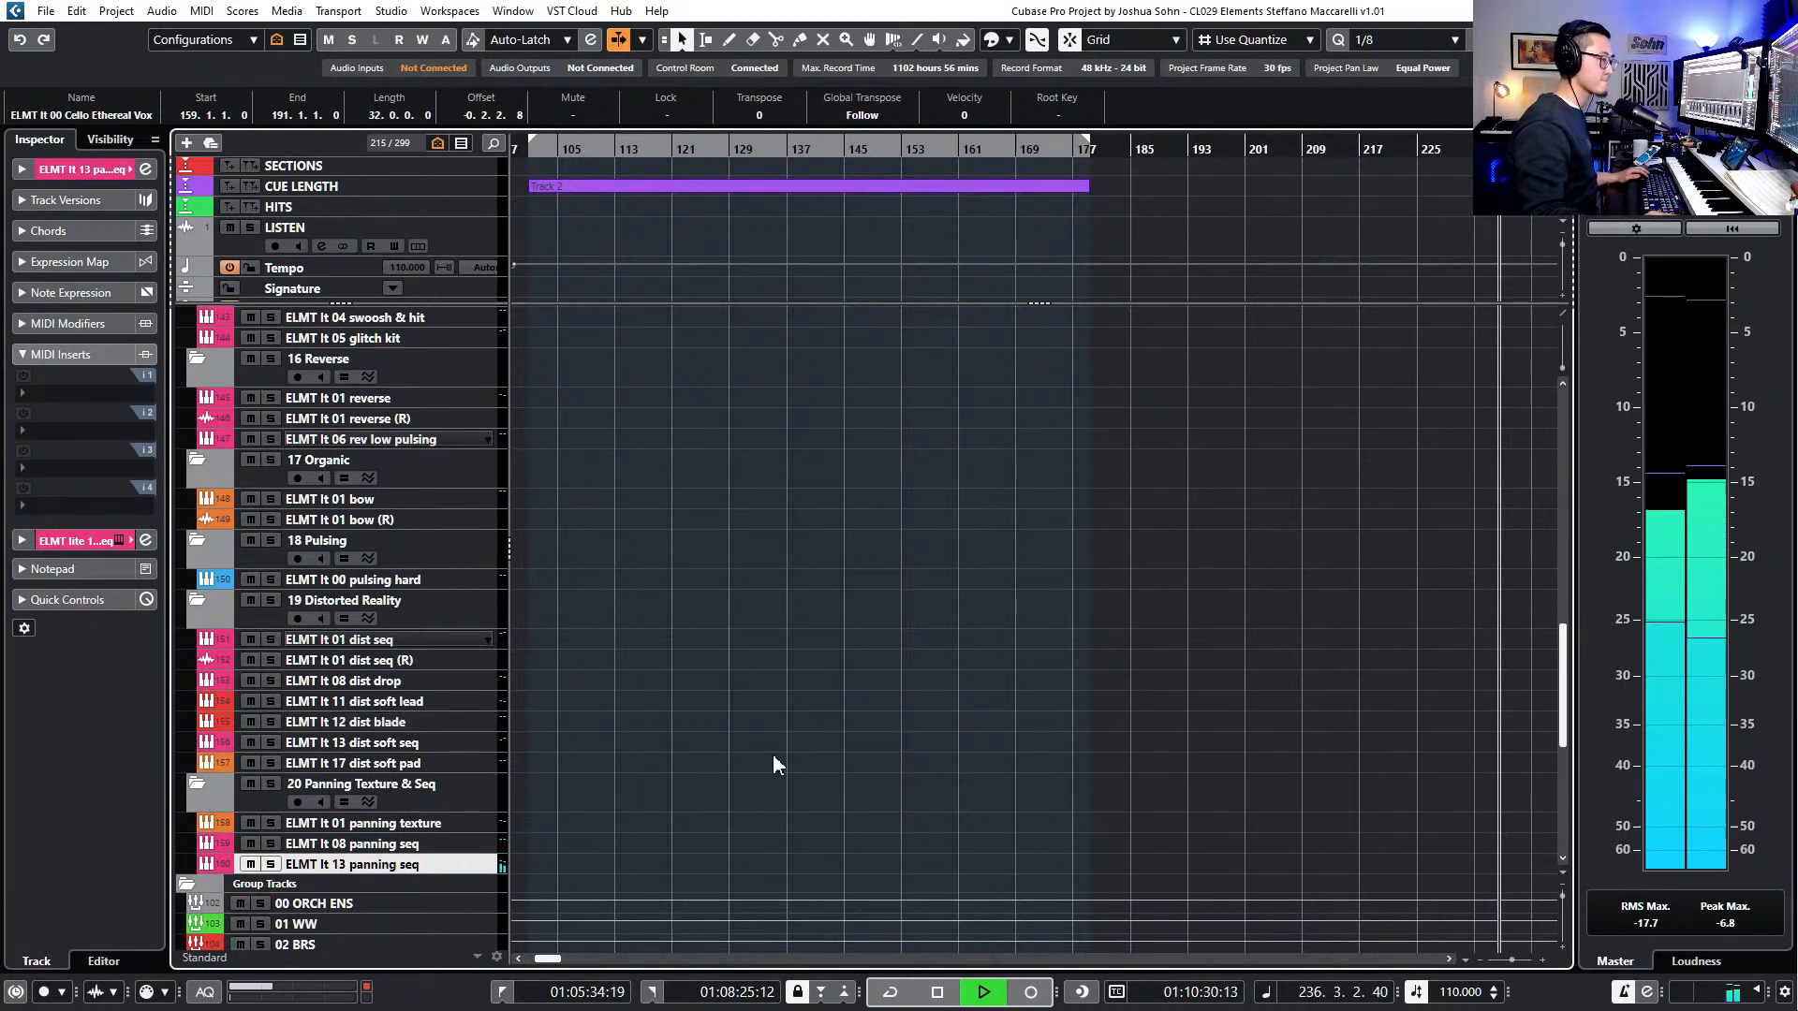
key(Up)
ctrl+scroll(764, 721, down, 1)
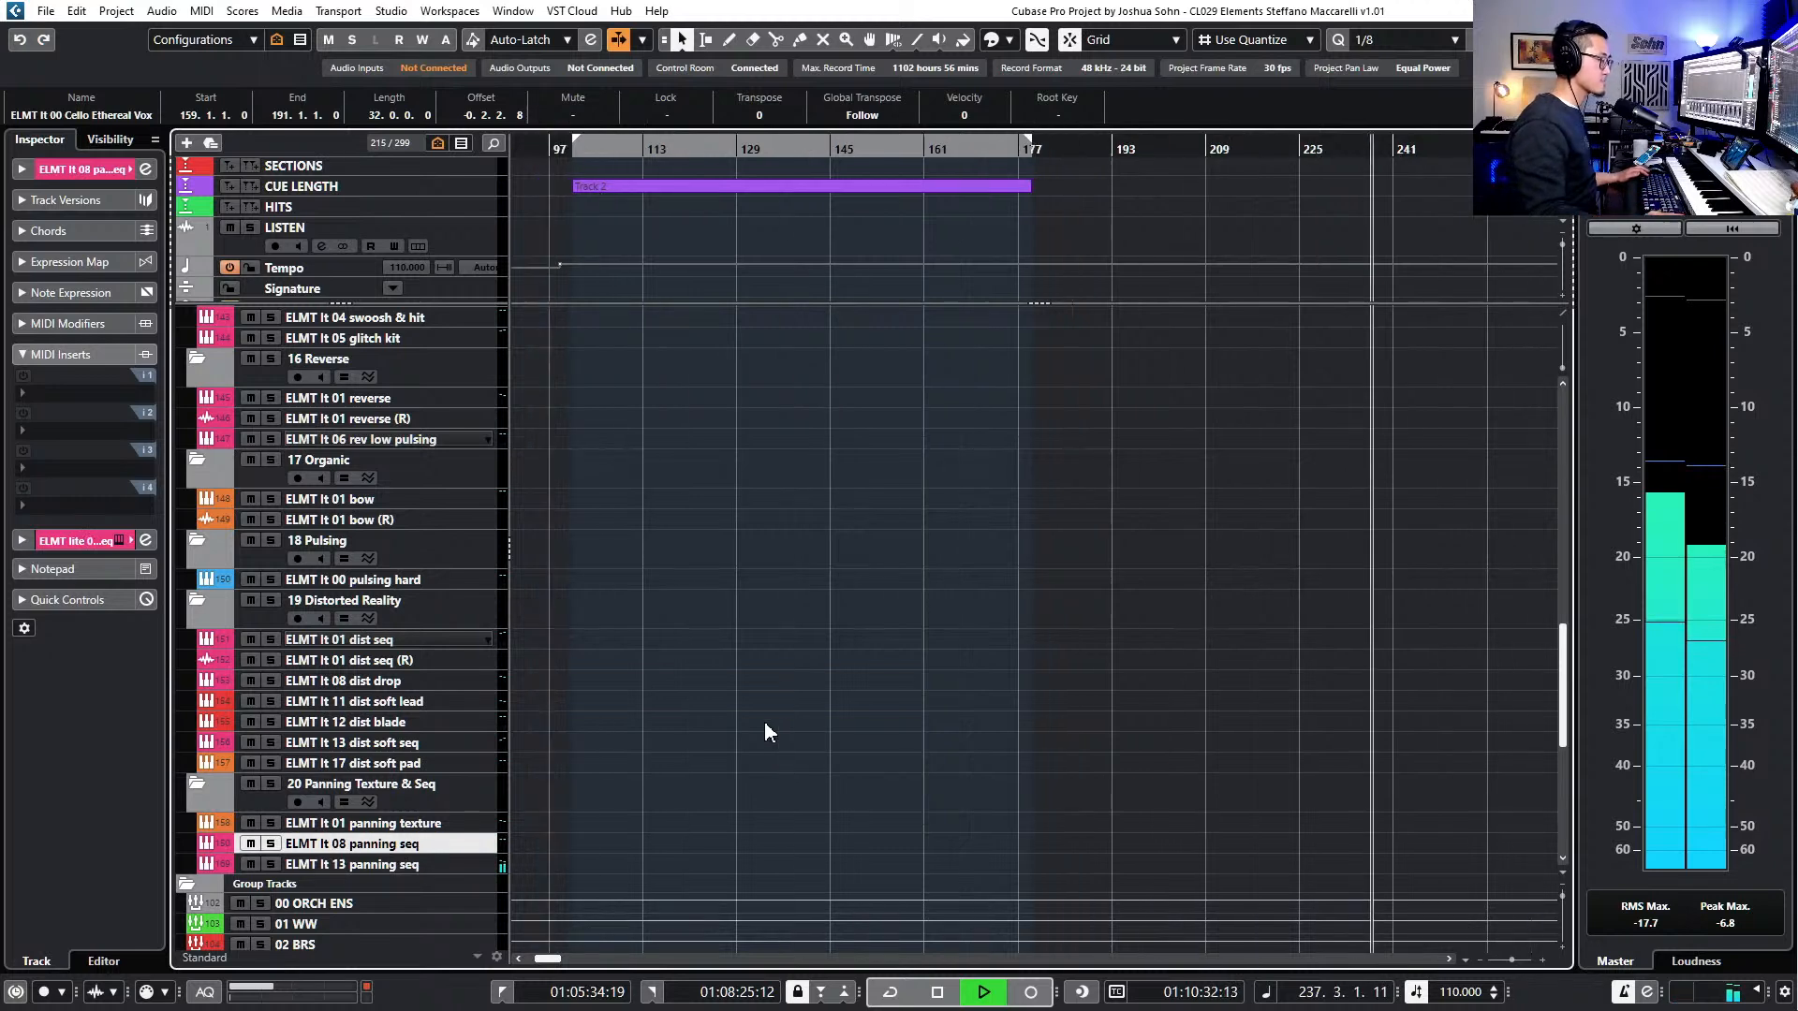
- Select the last four eight-bar parts on the 10 Mallet track and duplicate the selection three times to extend the pattern
scroll(747, 719, up, 5)
scroll(747, 726, up, 5)
drag(1302, 606, 1100, 567)
key(ctrl+d)
key(ctrl+d)
key(ctrl+d)
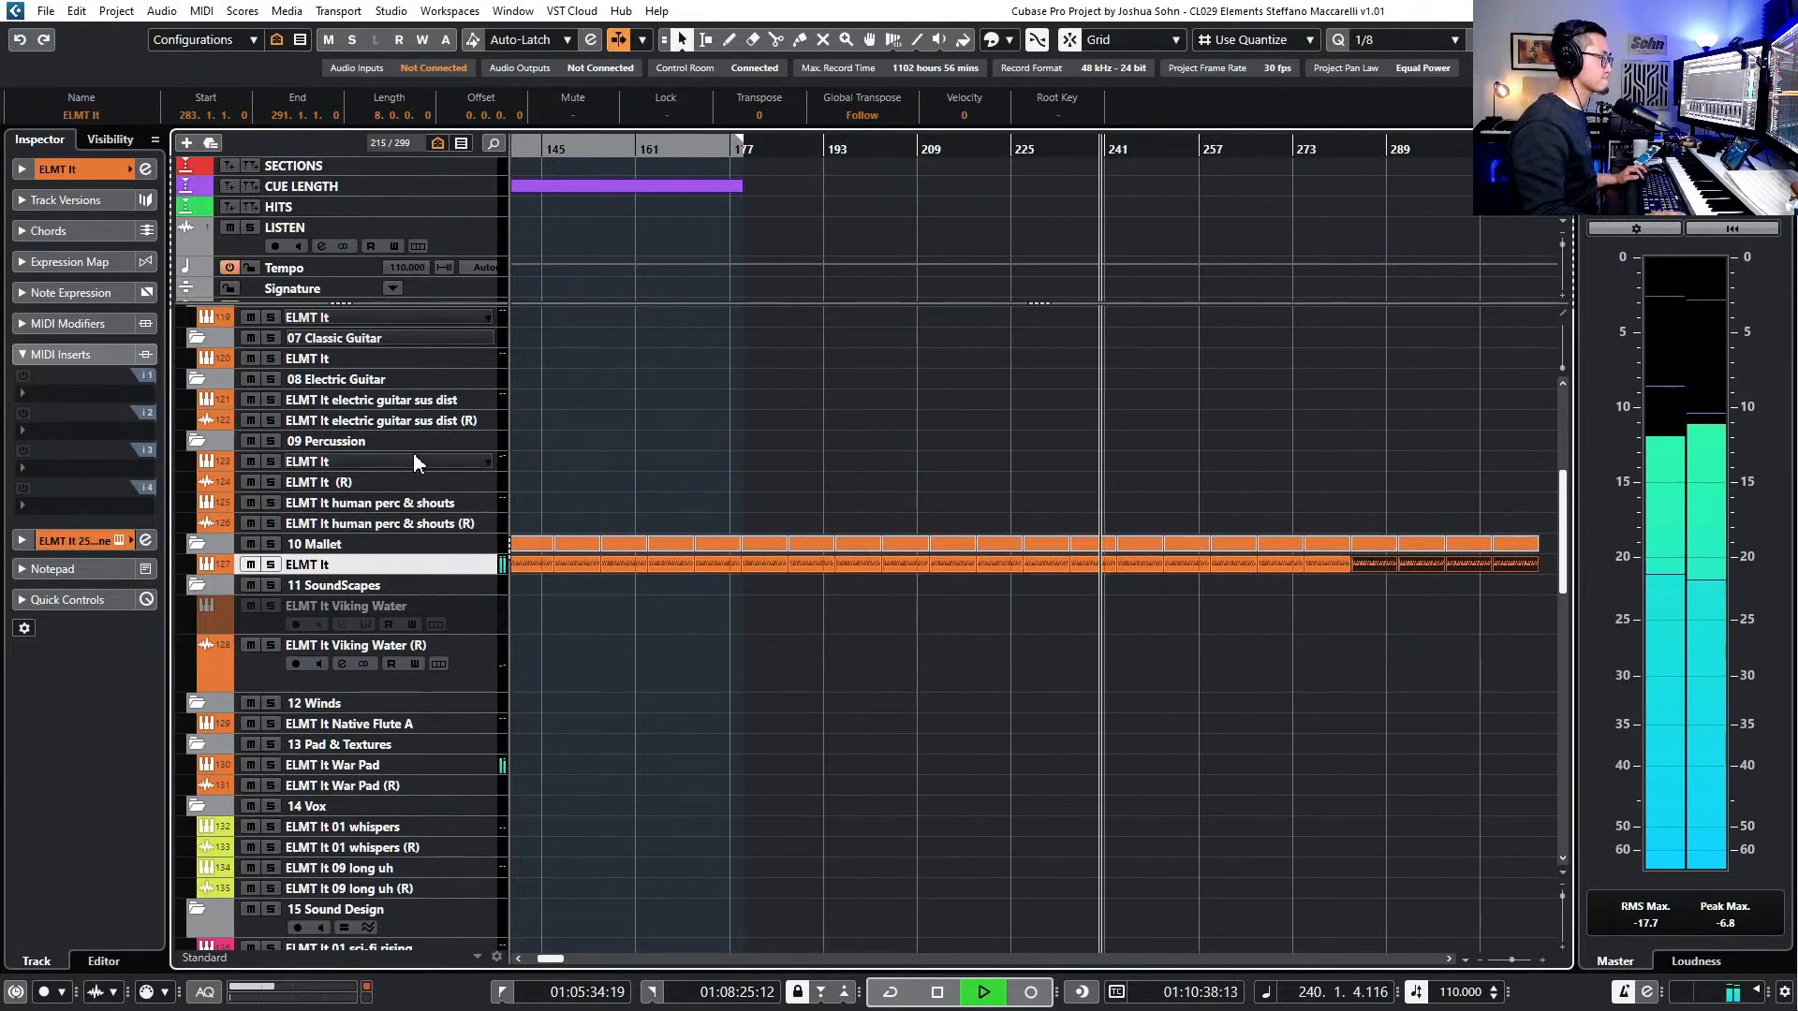
- Play ELMT lt electric guitar sus dist over the mallets and retrieve the performance as a MIDI part spanning bars 196 to 260
scroll(417, 451, up, 2)
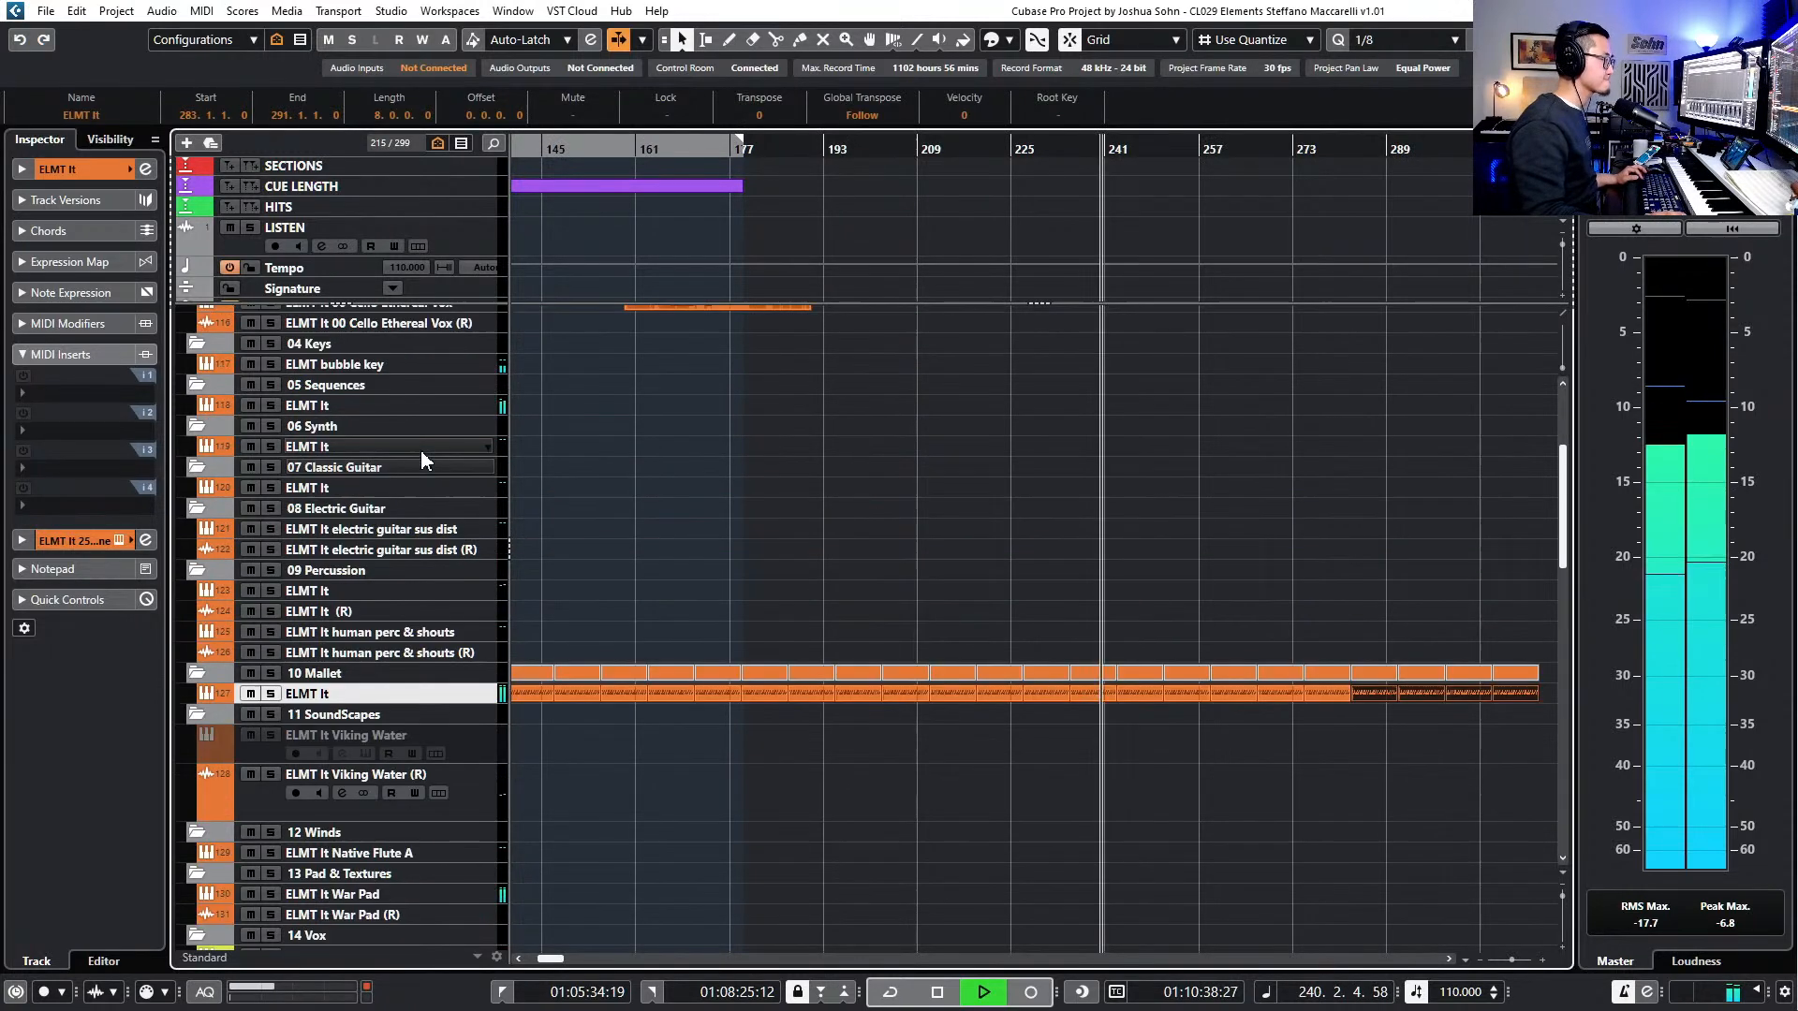
click(416, 532)
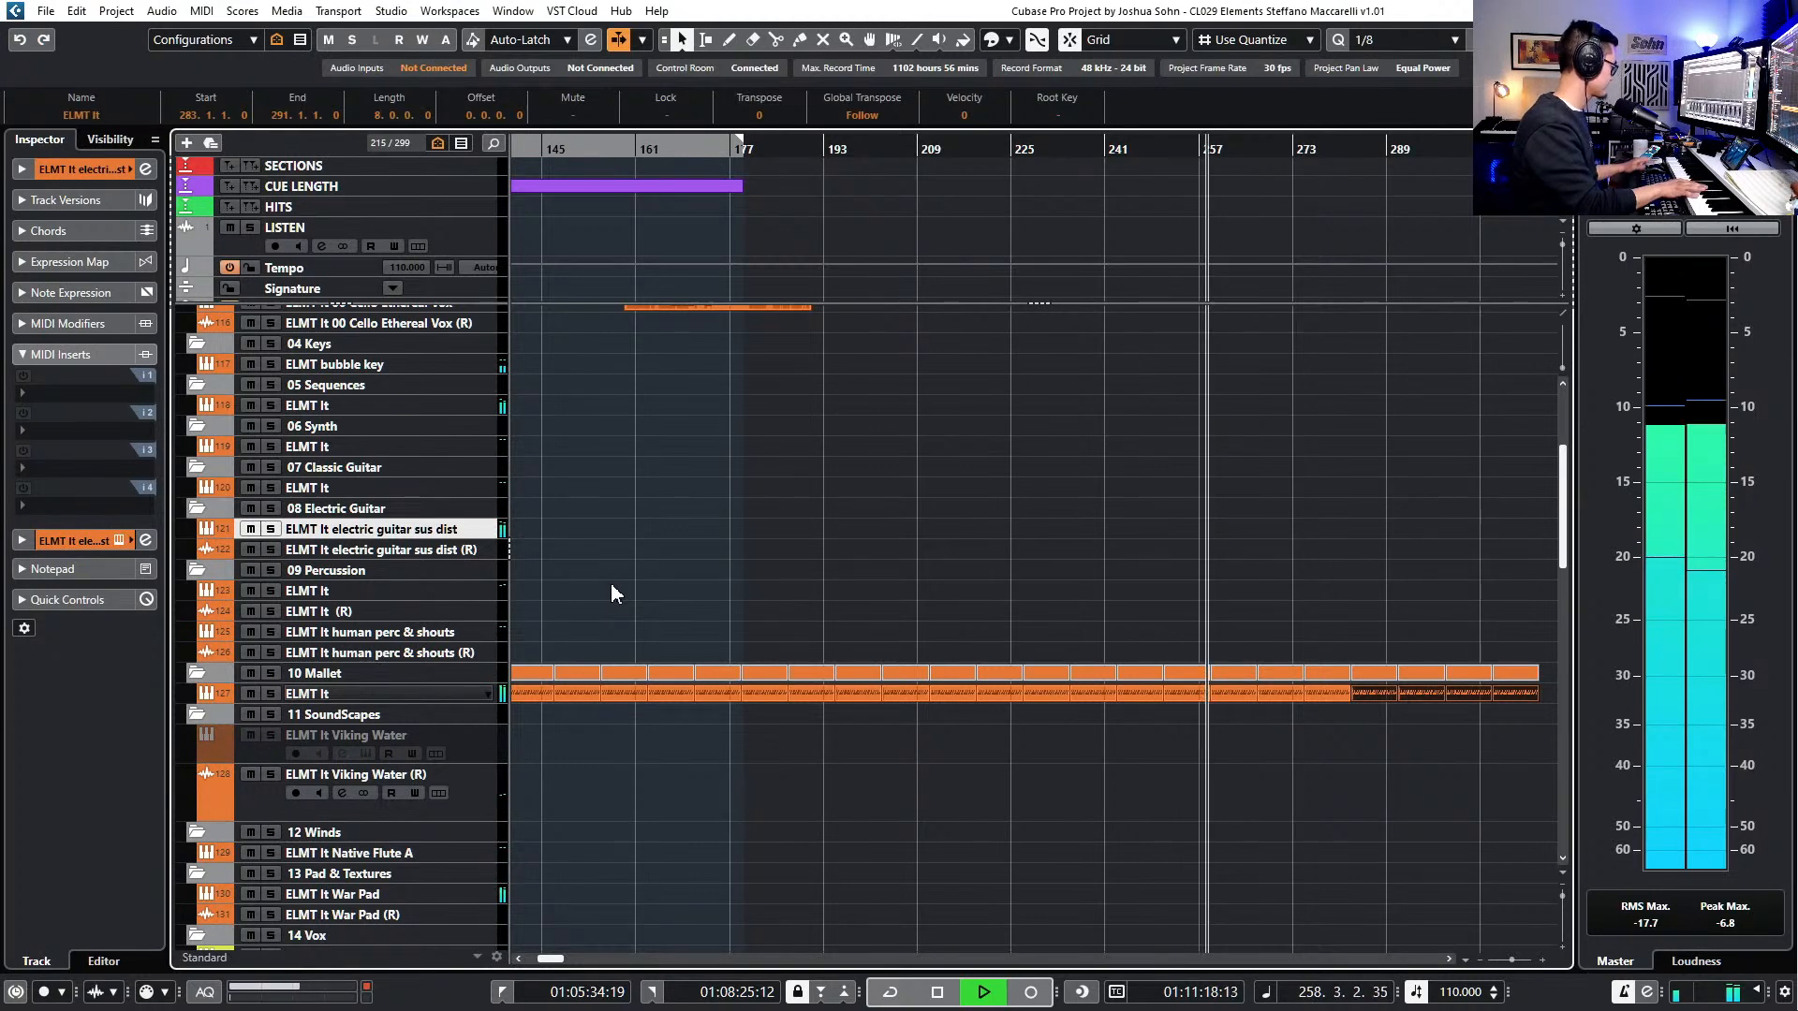
key(shift+KP_Multiply)
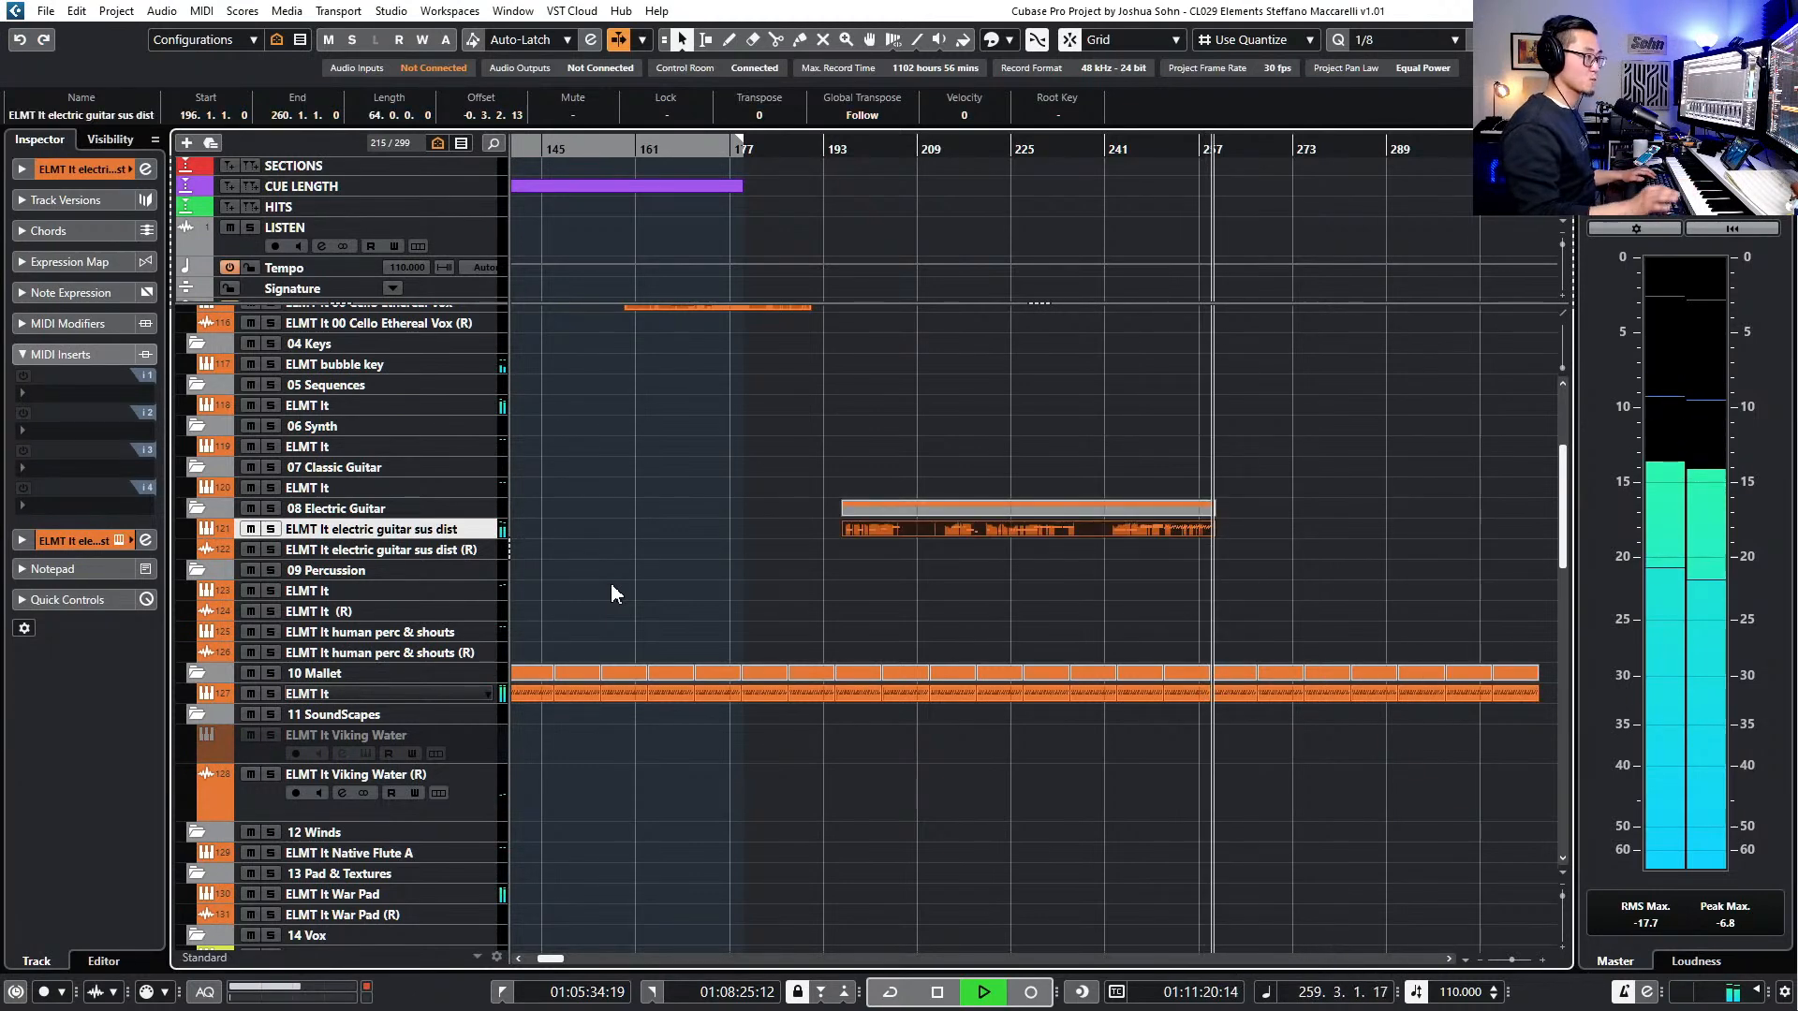
- Split the electric guitar part at bar 251, duplicate its last nine bars to bars 260 to 269, and stop playback
scroll(1260, 509, up, 5)
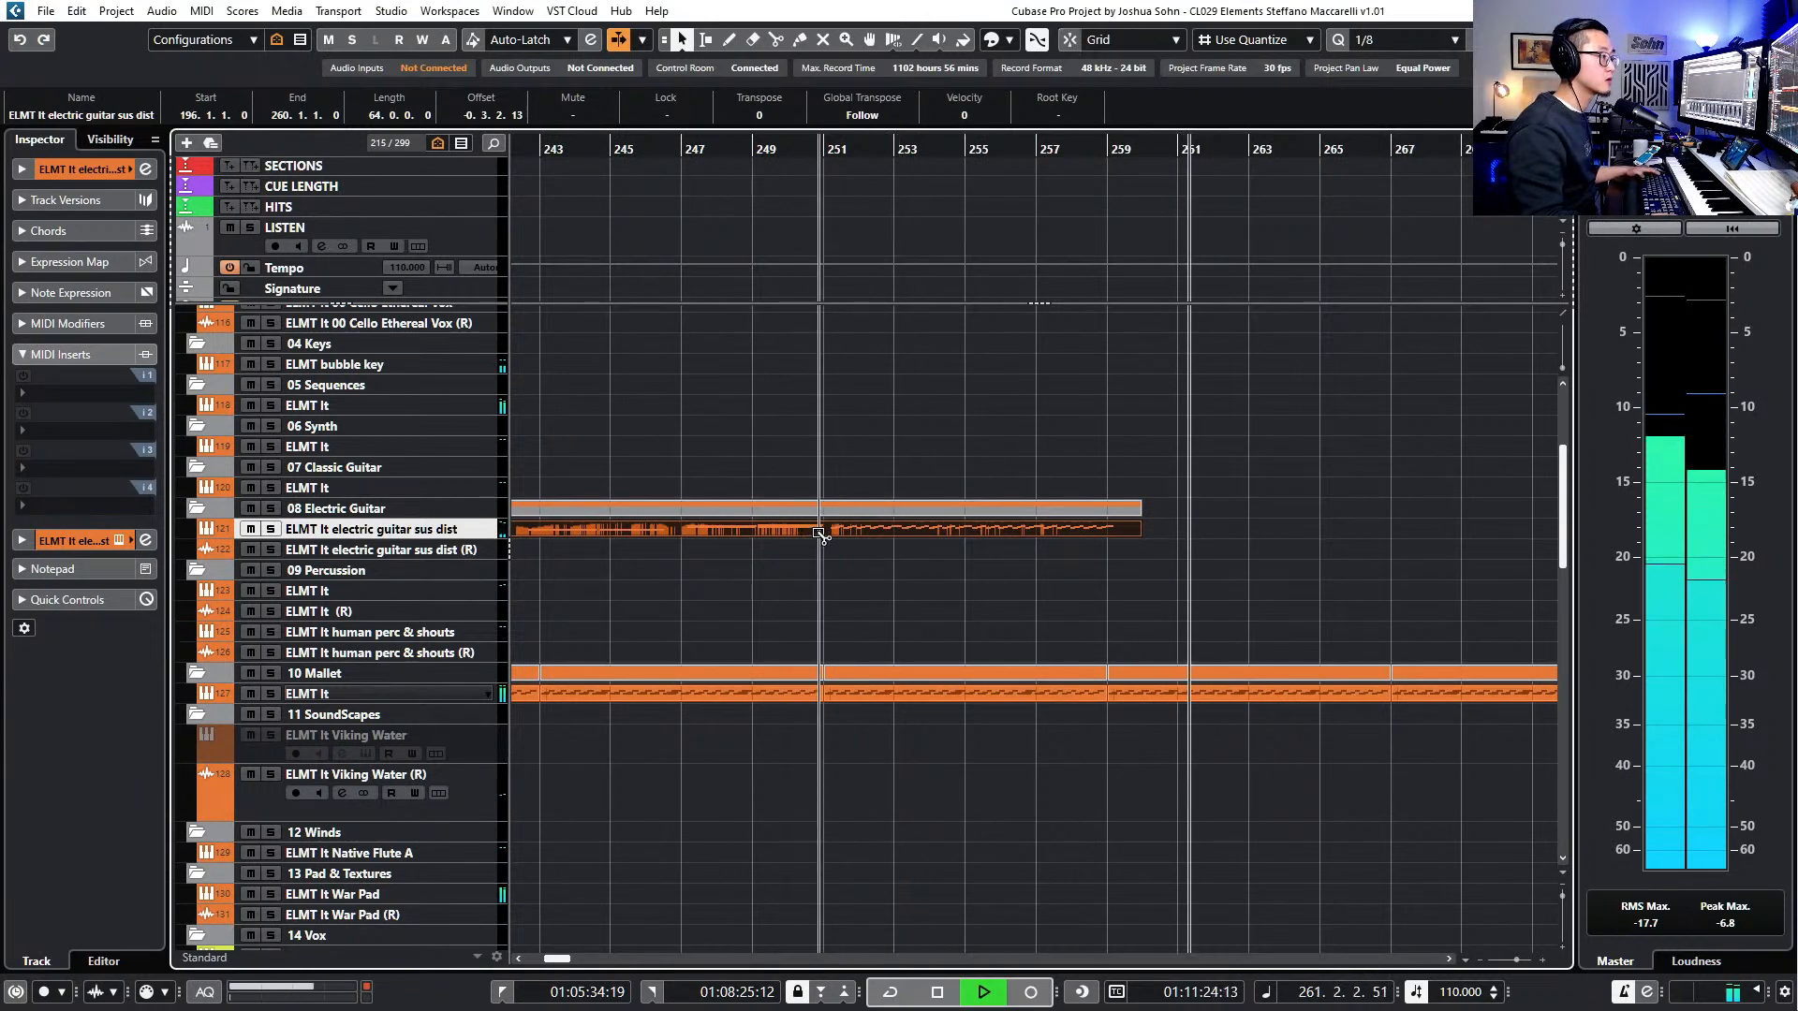
scroll(814, 542, up, 3)
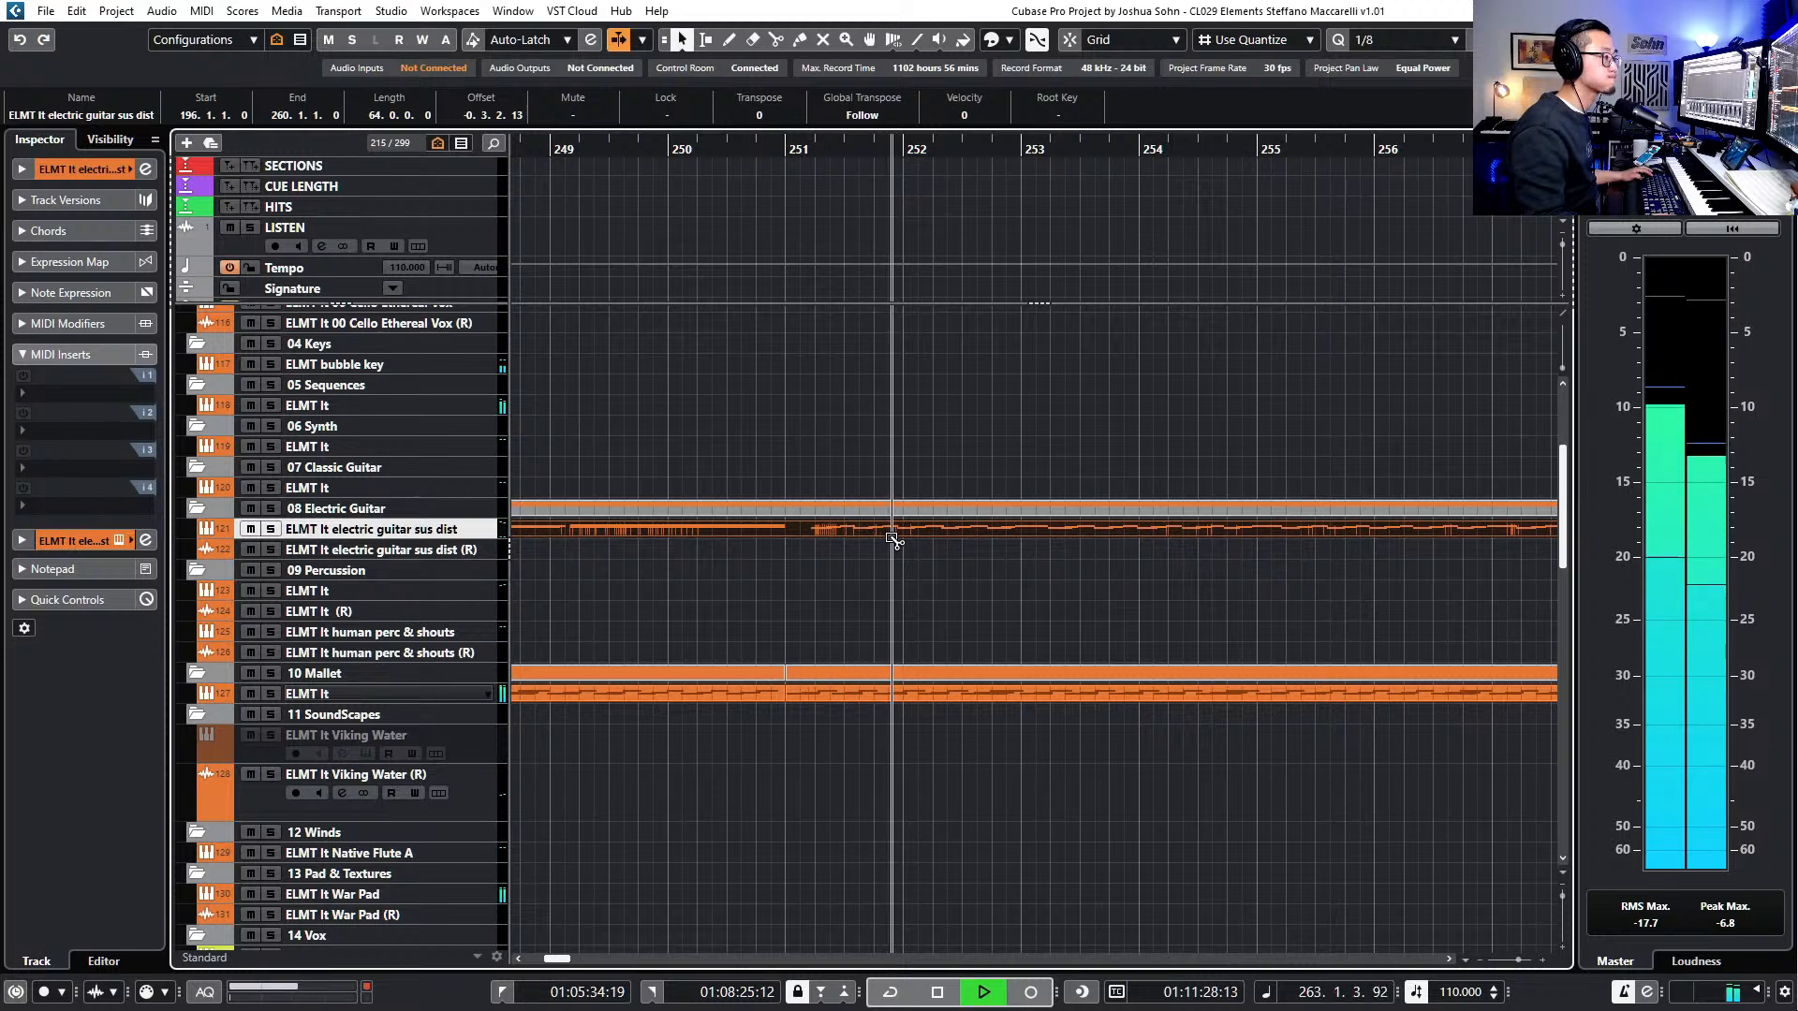
scroll(744, 536, up, 2)
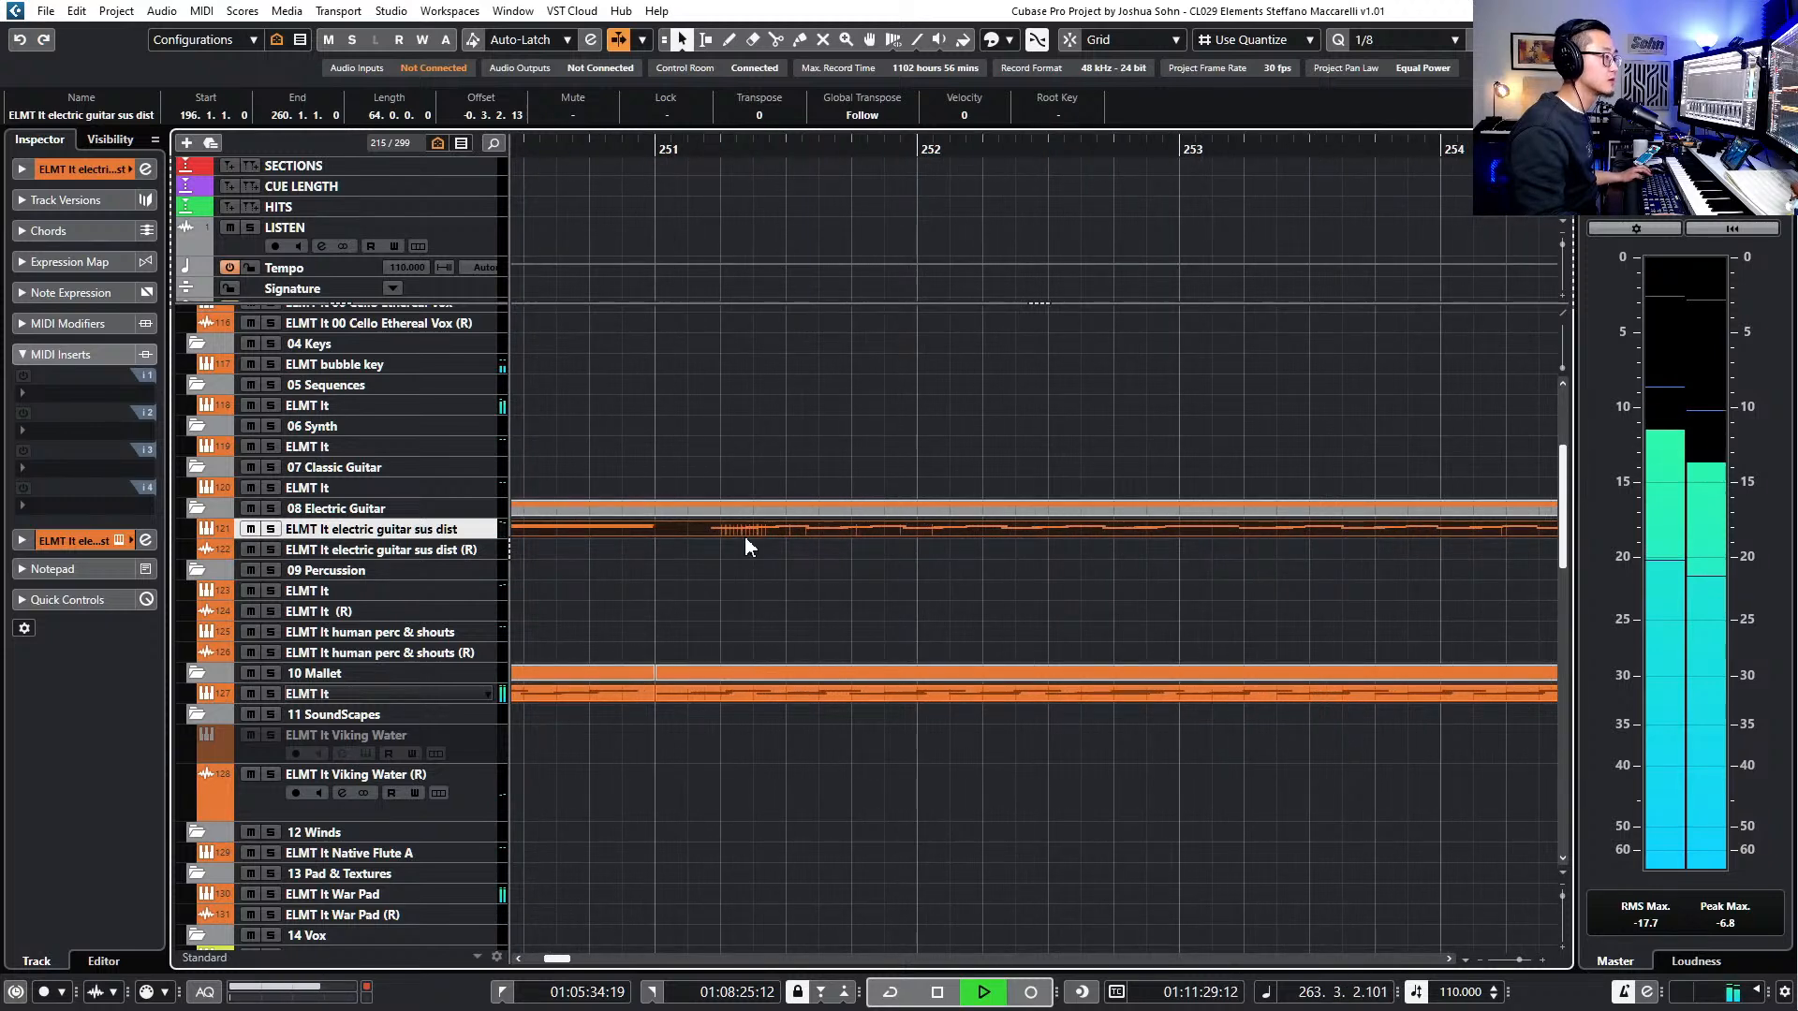
alt+click(656, 532)
key(ctrl+d)
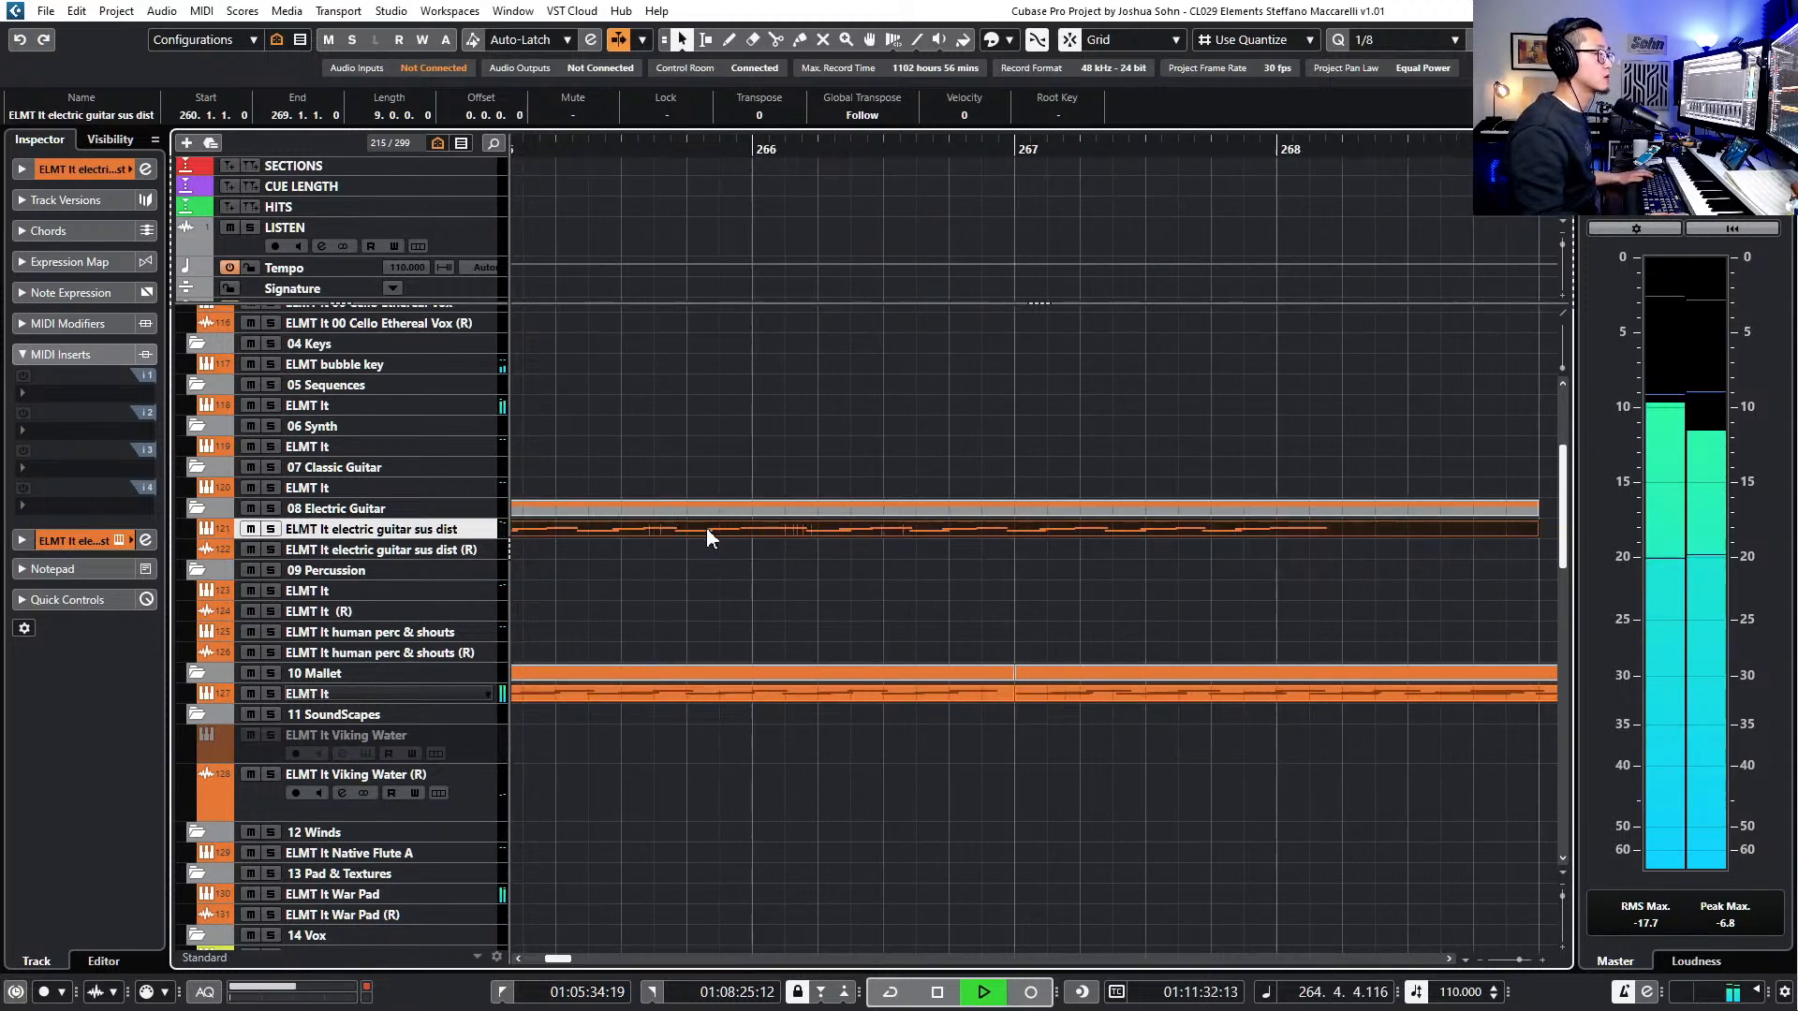
scroll(706, 527, down, 3)
scroll(778, 550, left, 2)
scroll(777, 551, down, 4)
scroll(777, 549, left, 3)
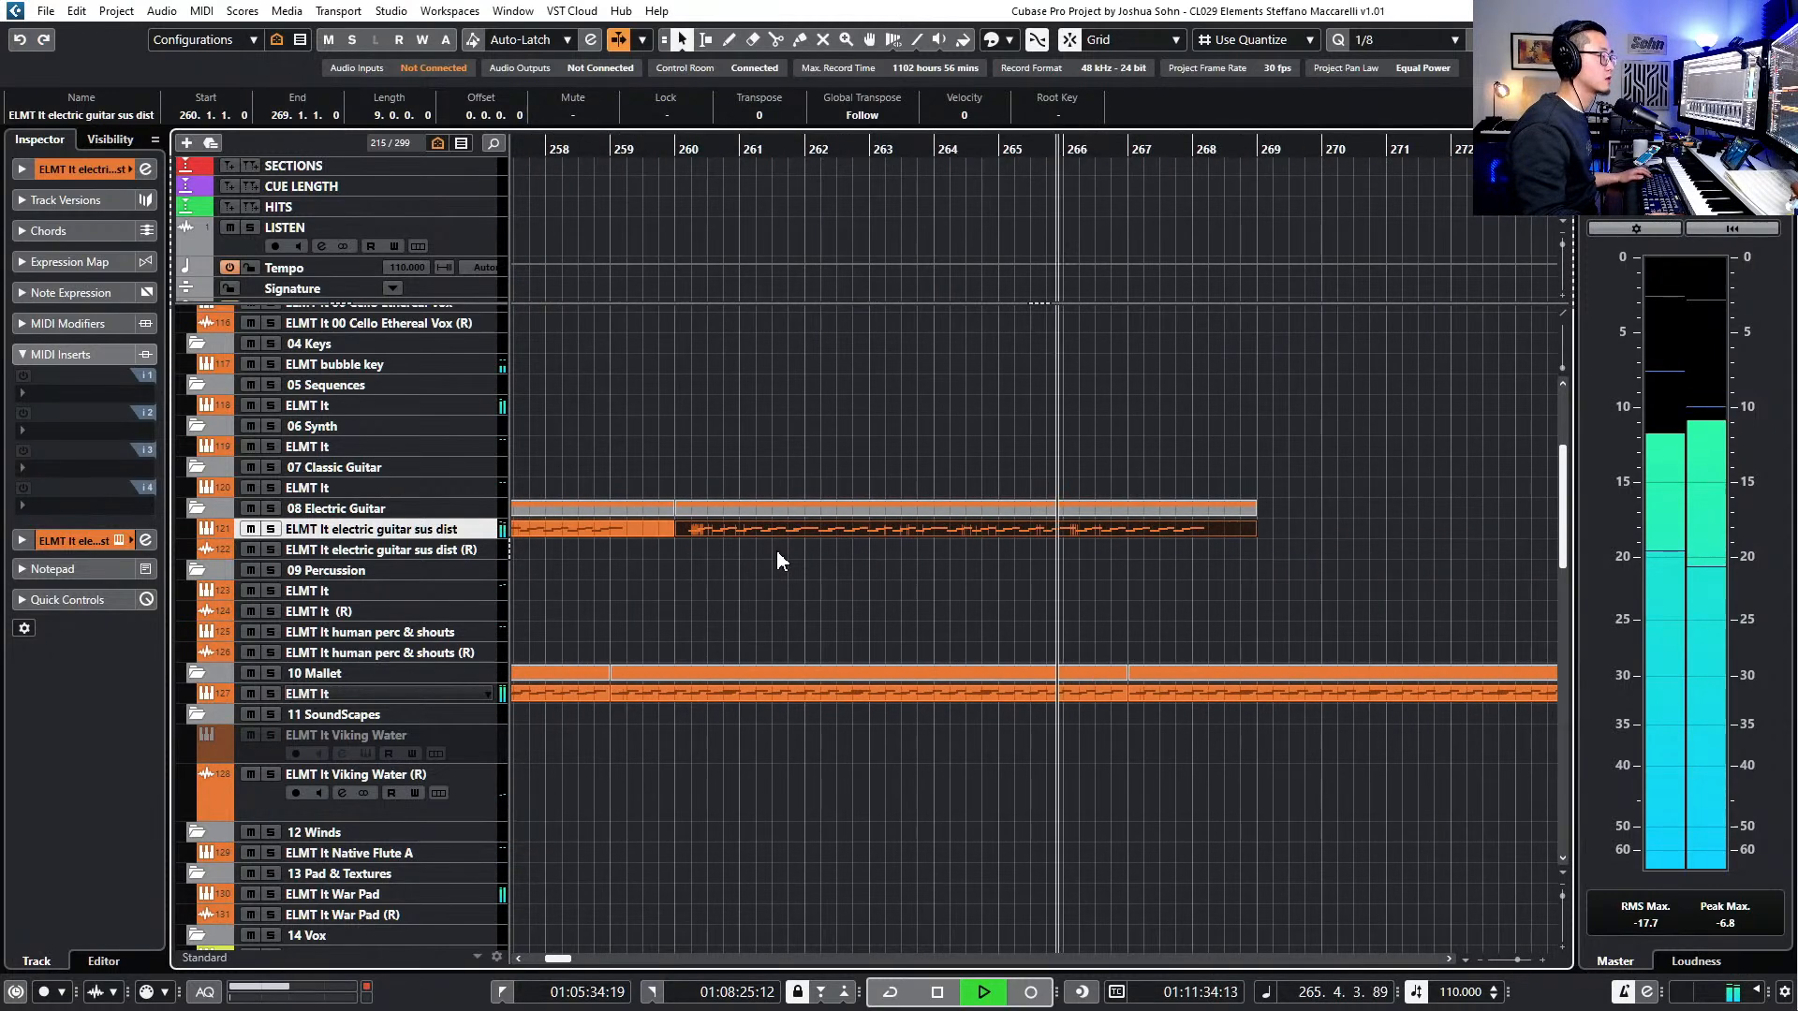
key(space)
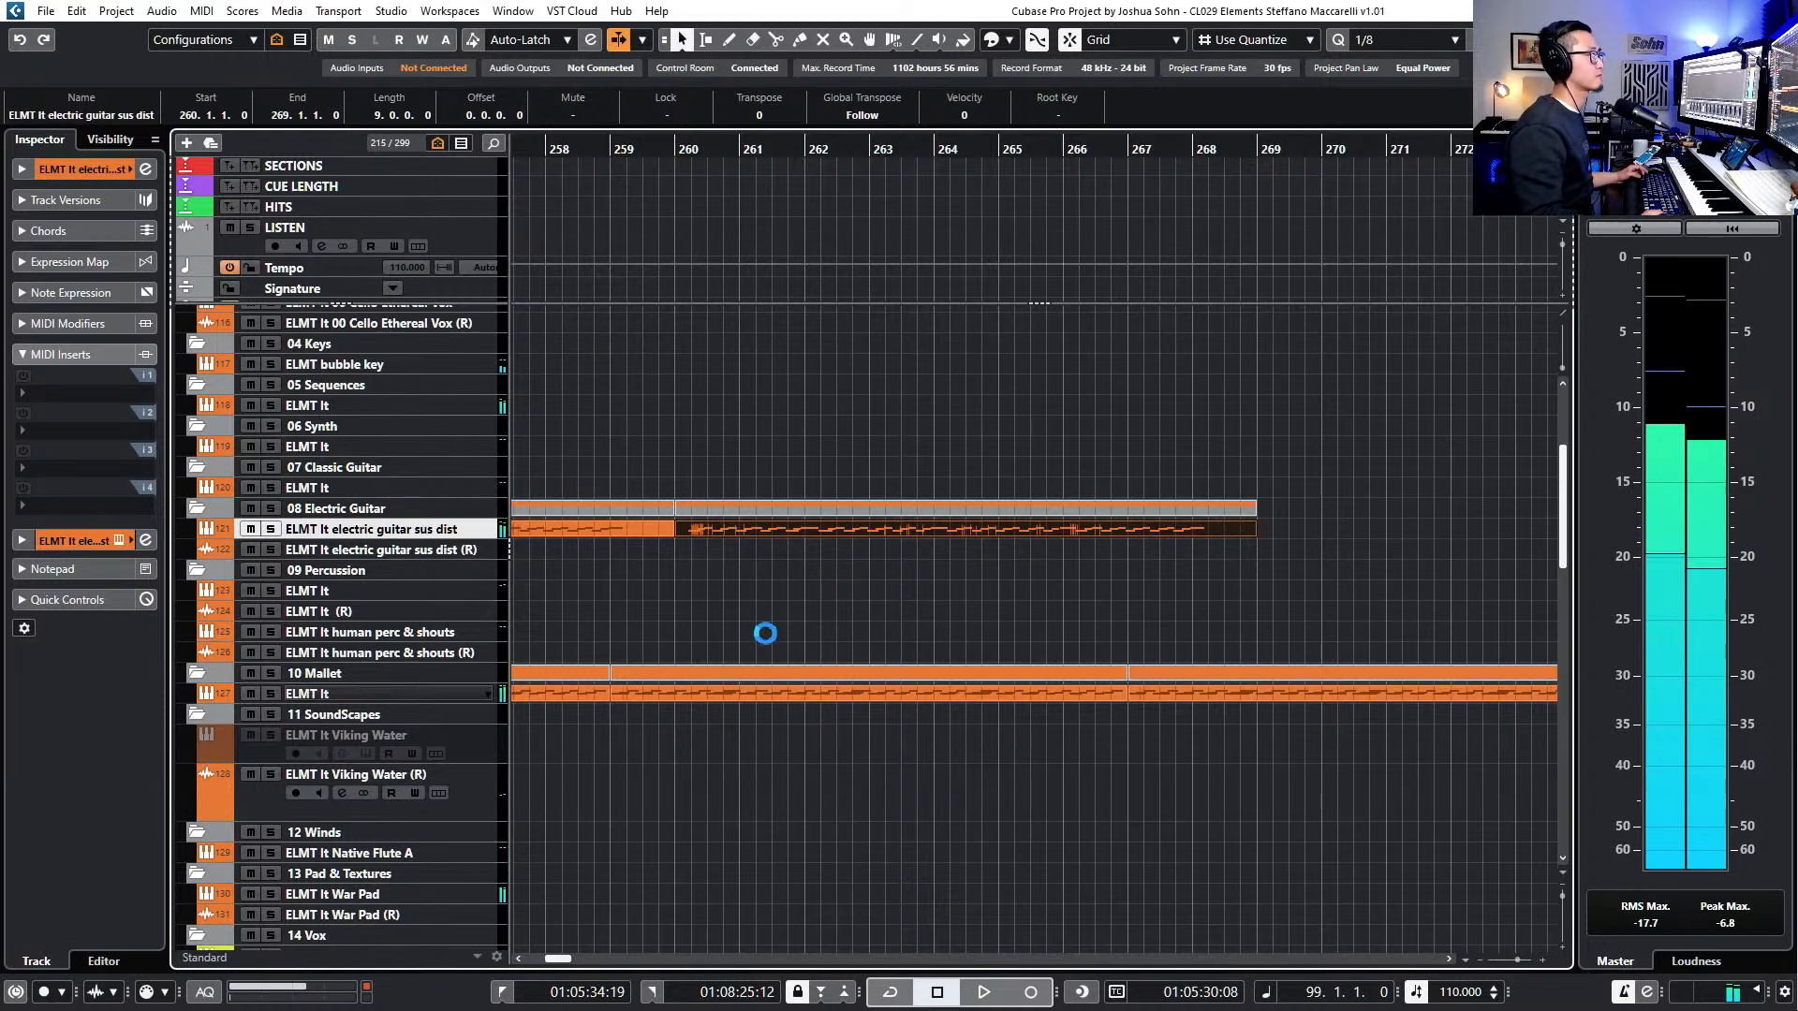
click(789, 618)
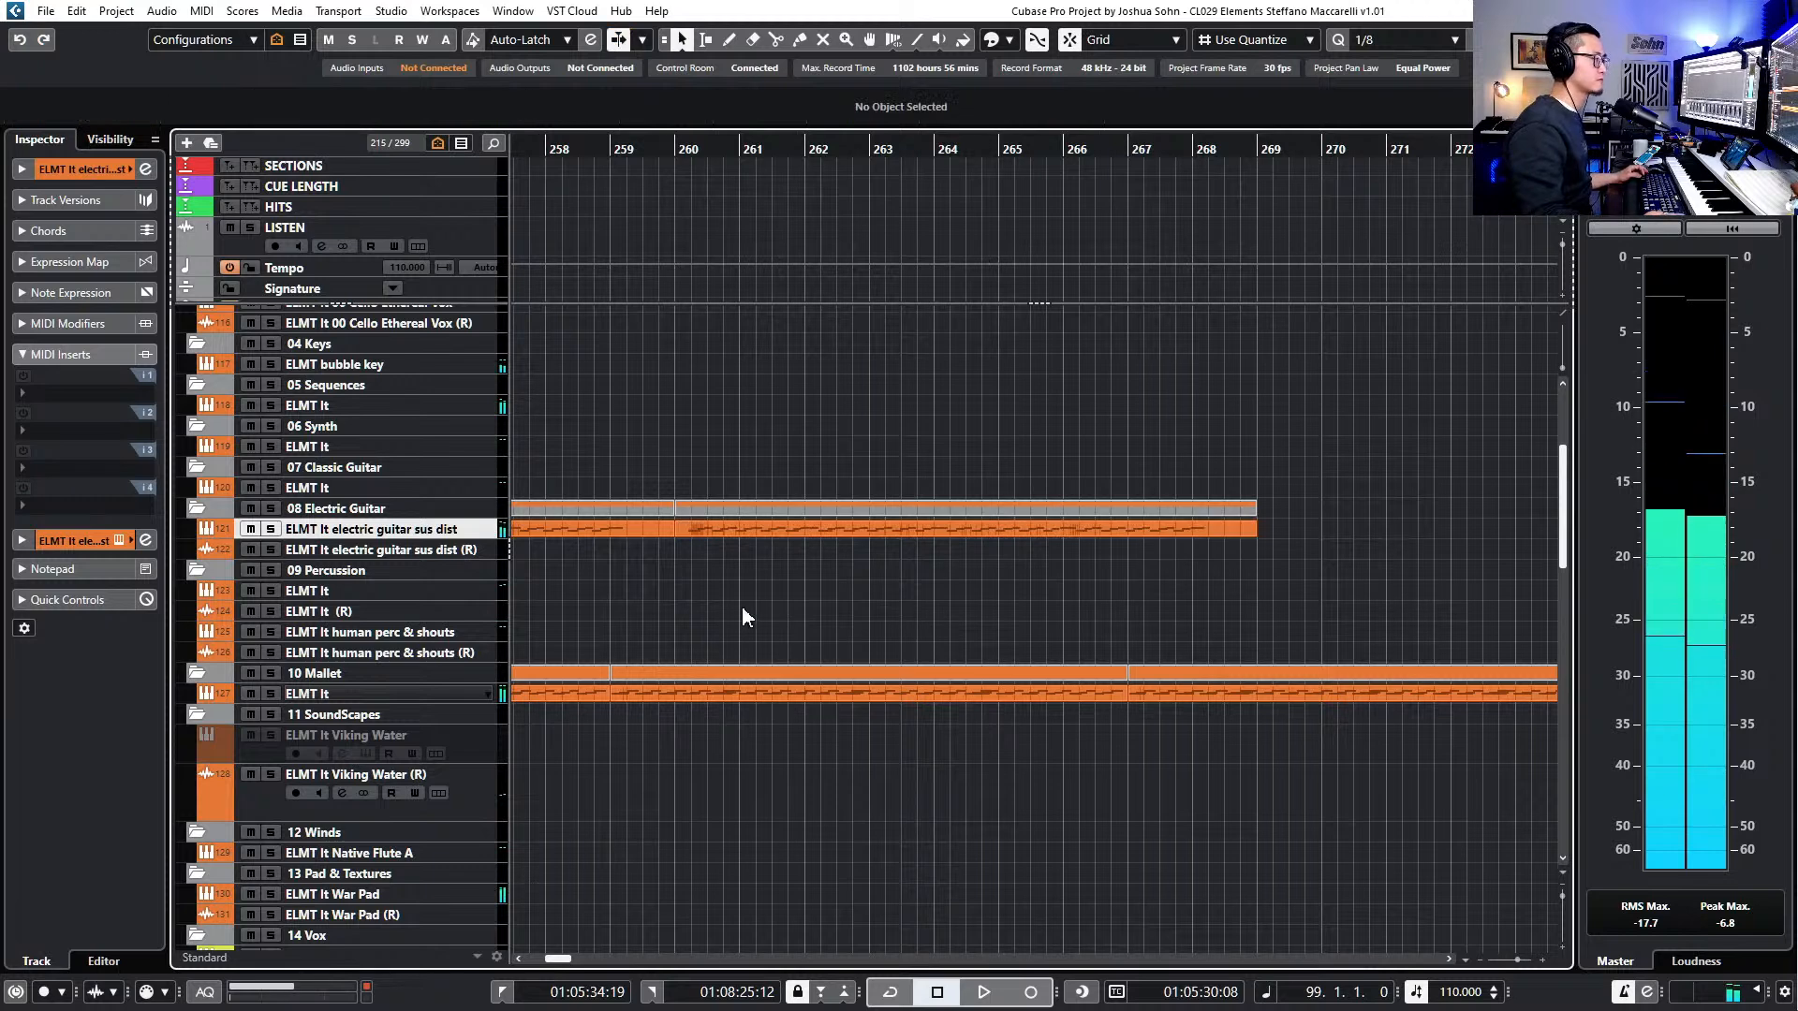
- Select the Mallet, War Pad, Sequences, bubble key and 13 panning seq tracks in turn to silence their ringing notes
scroll(724, 627, down, 6)
click(473, 694)
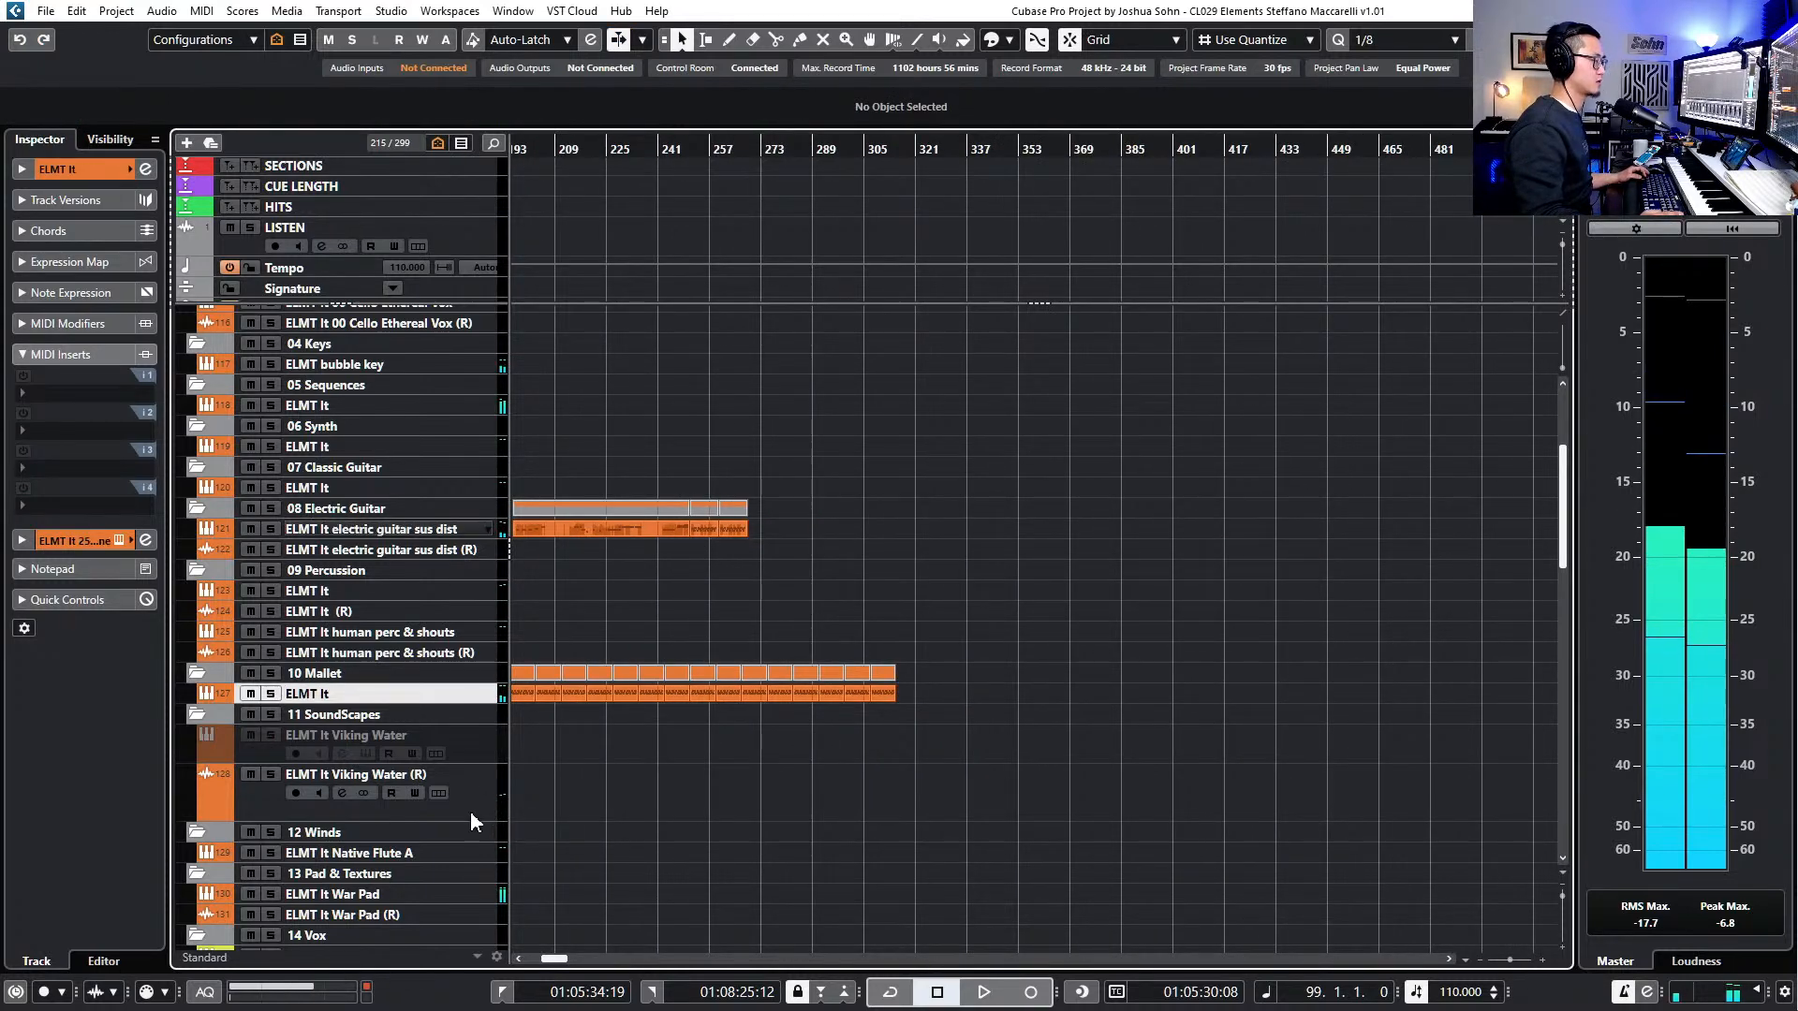
click(440, 894)
scroll(565, 834, down, 5)
scroll(534, 815, down, 2)
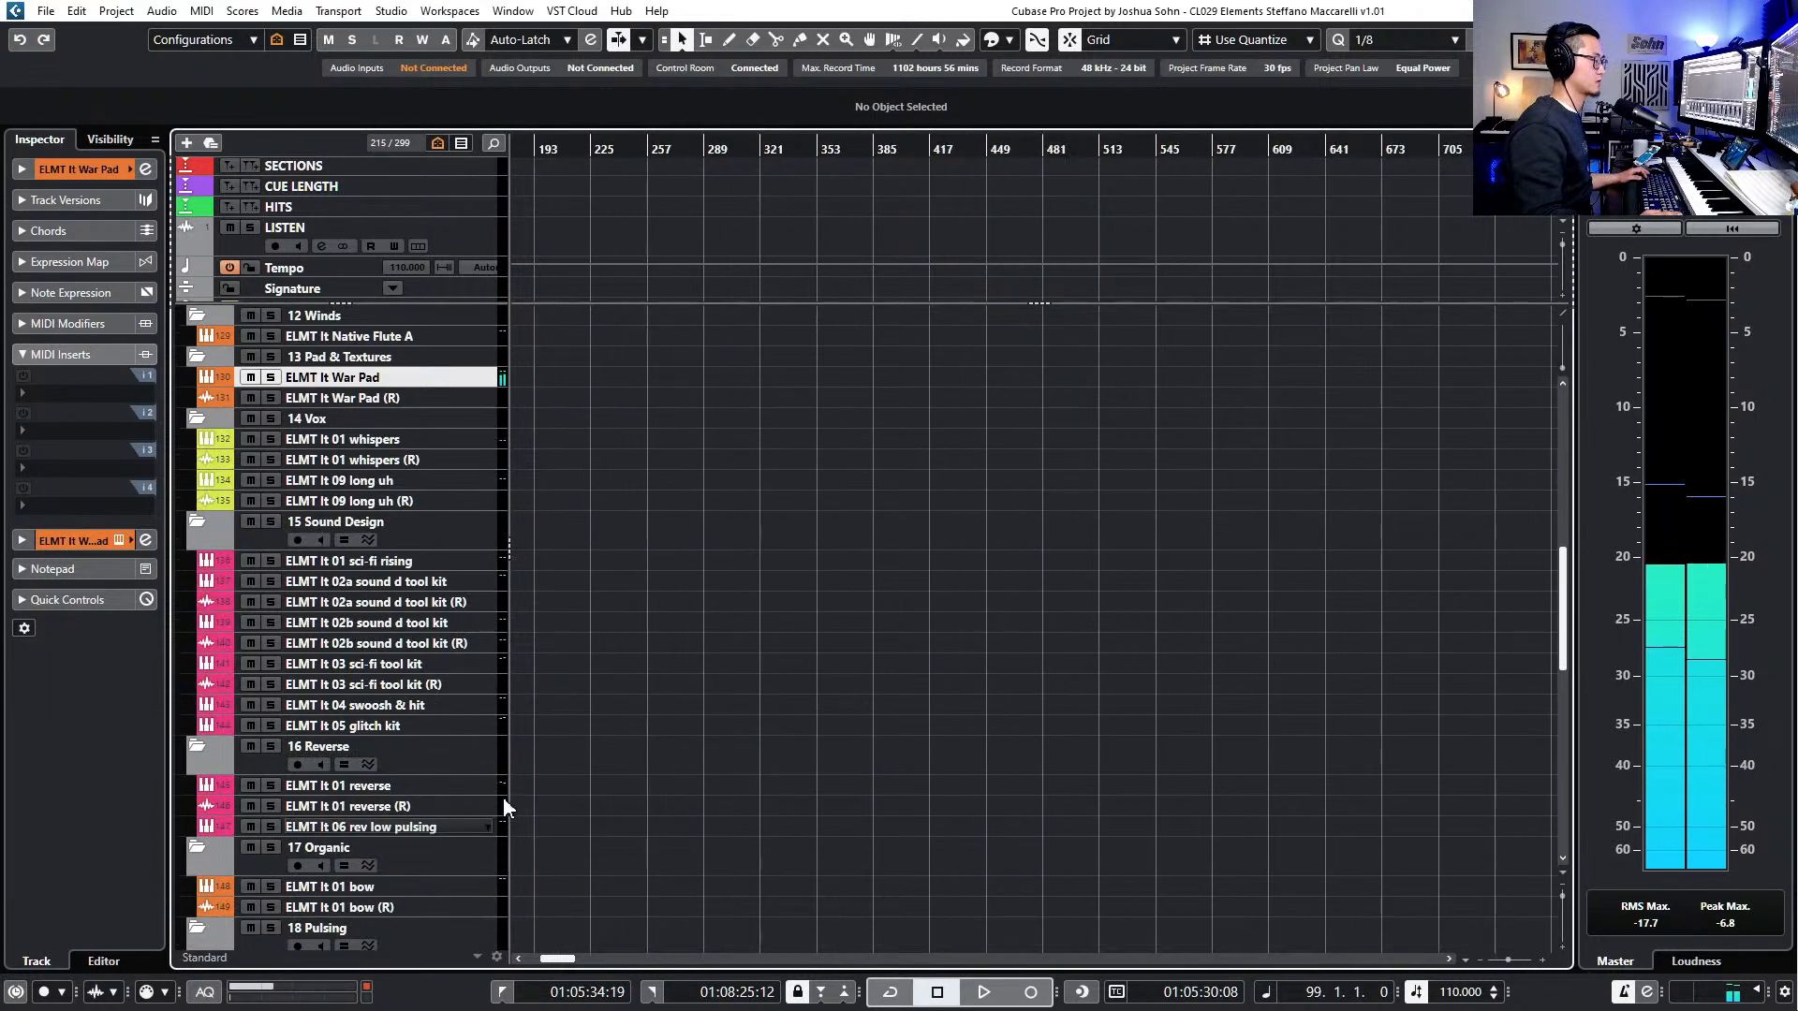
scroll(502, 796, up, 5)
click(416, 406)
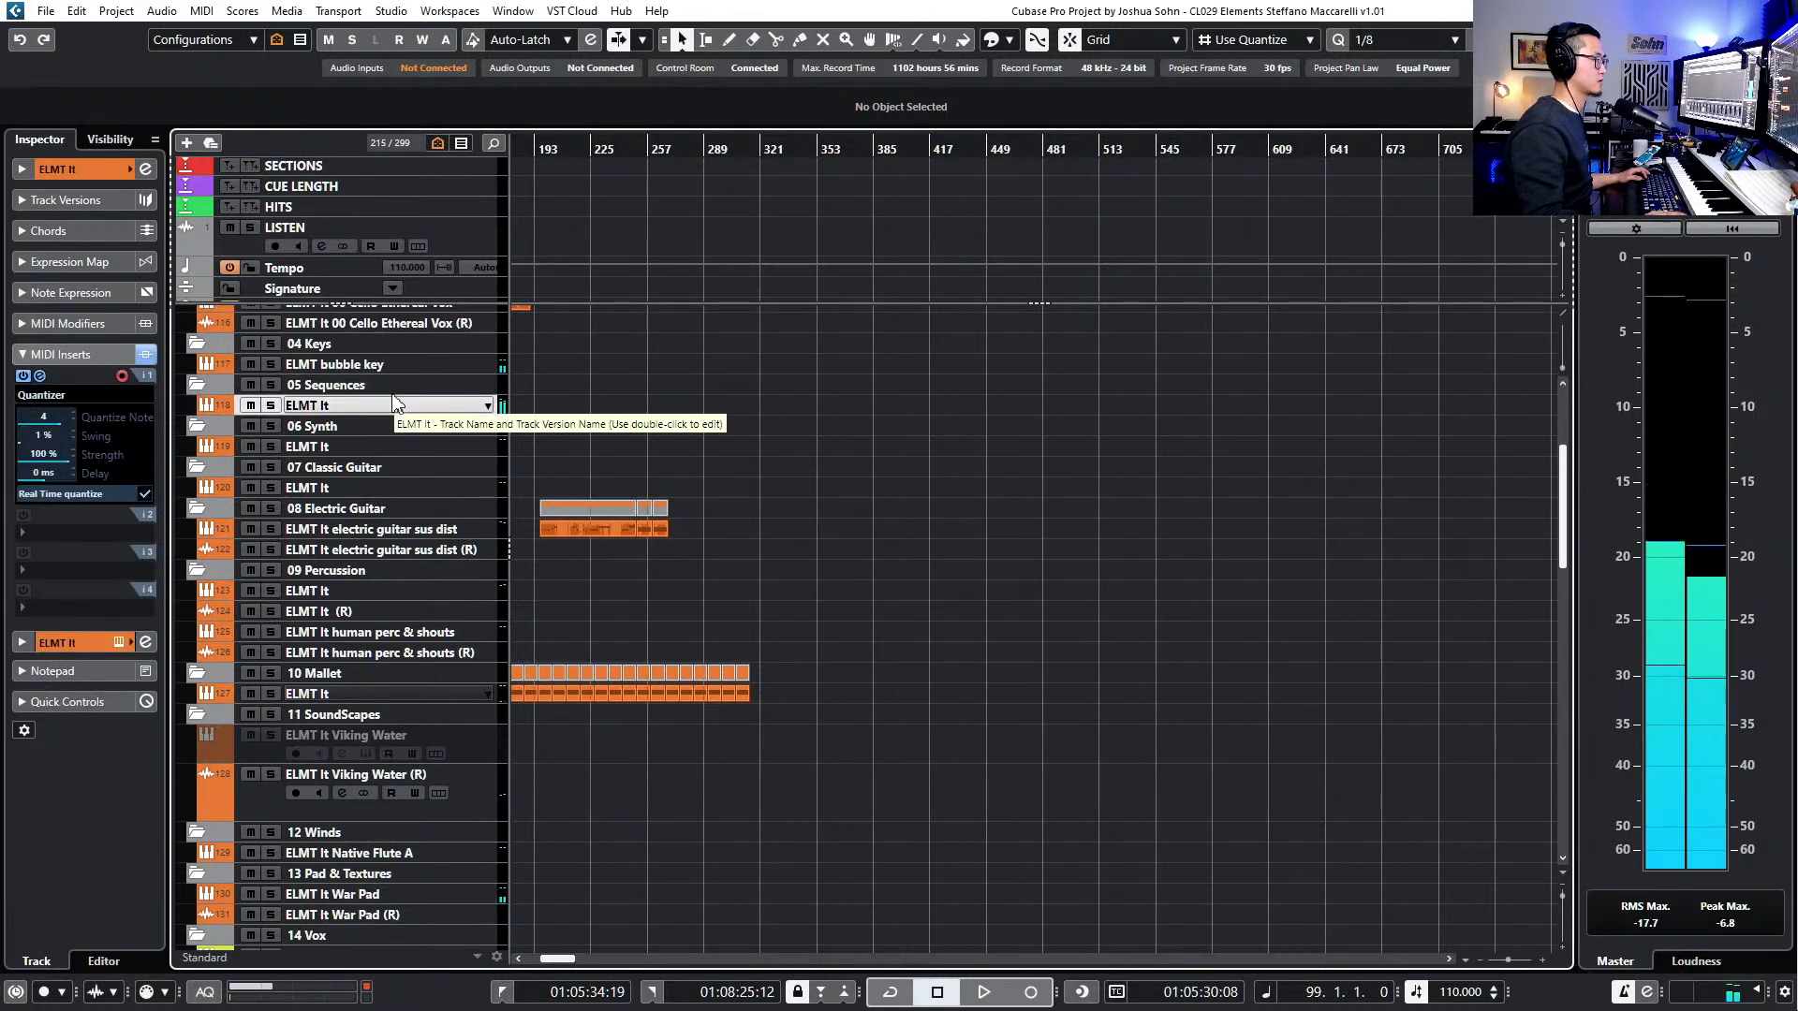
click(417, 365)
scroll(580, 468, down, 4)
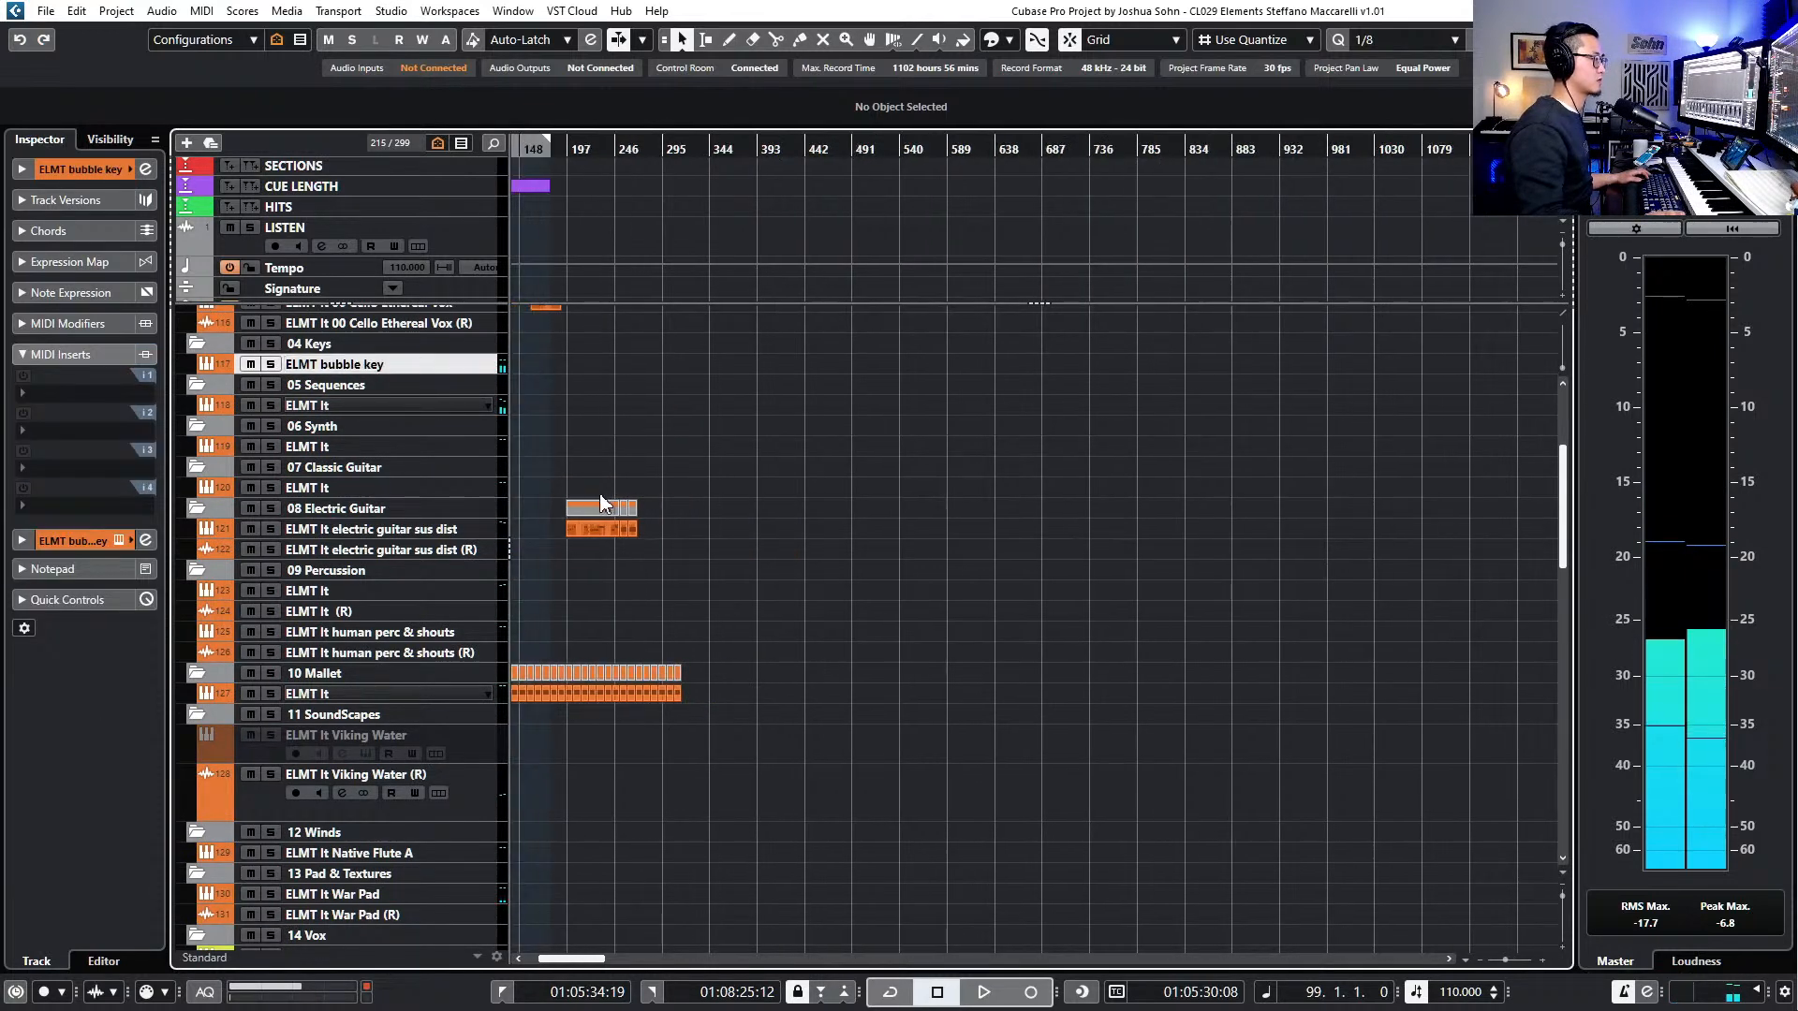
scroll(636, 581, down, 10)
scroll(562, 664, down, 8)
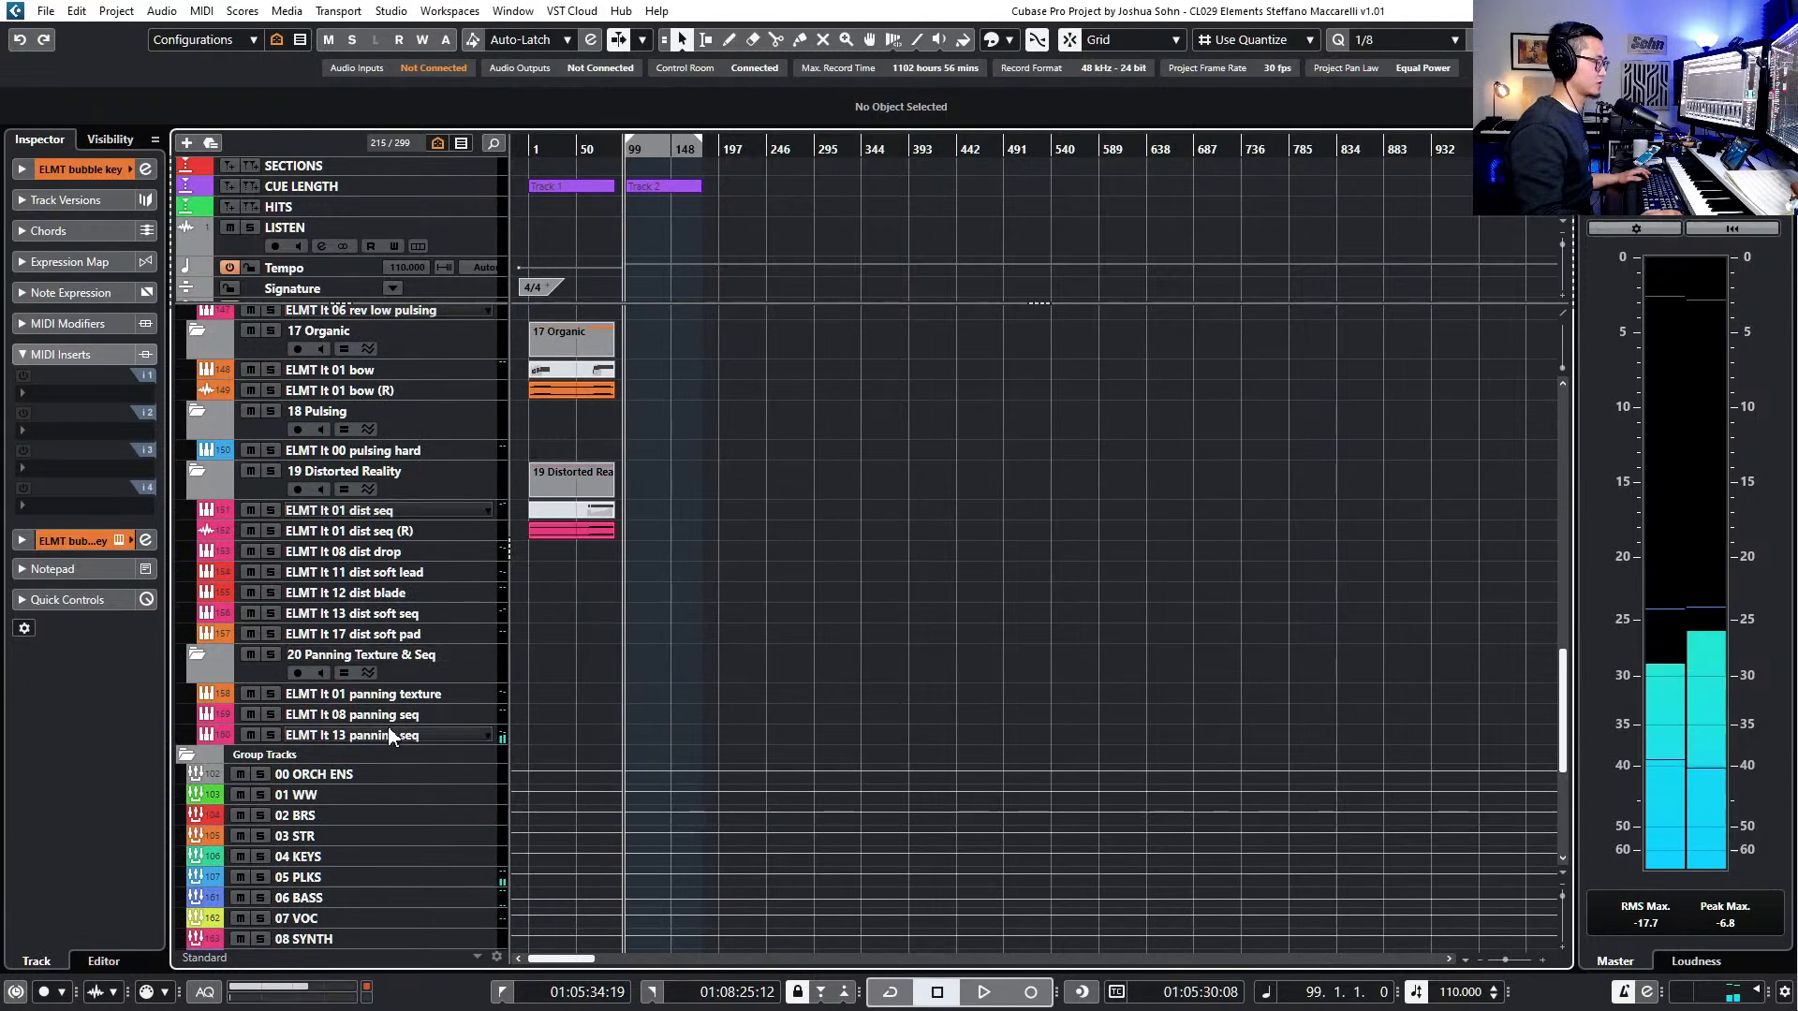
click(468, 735)
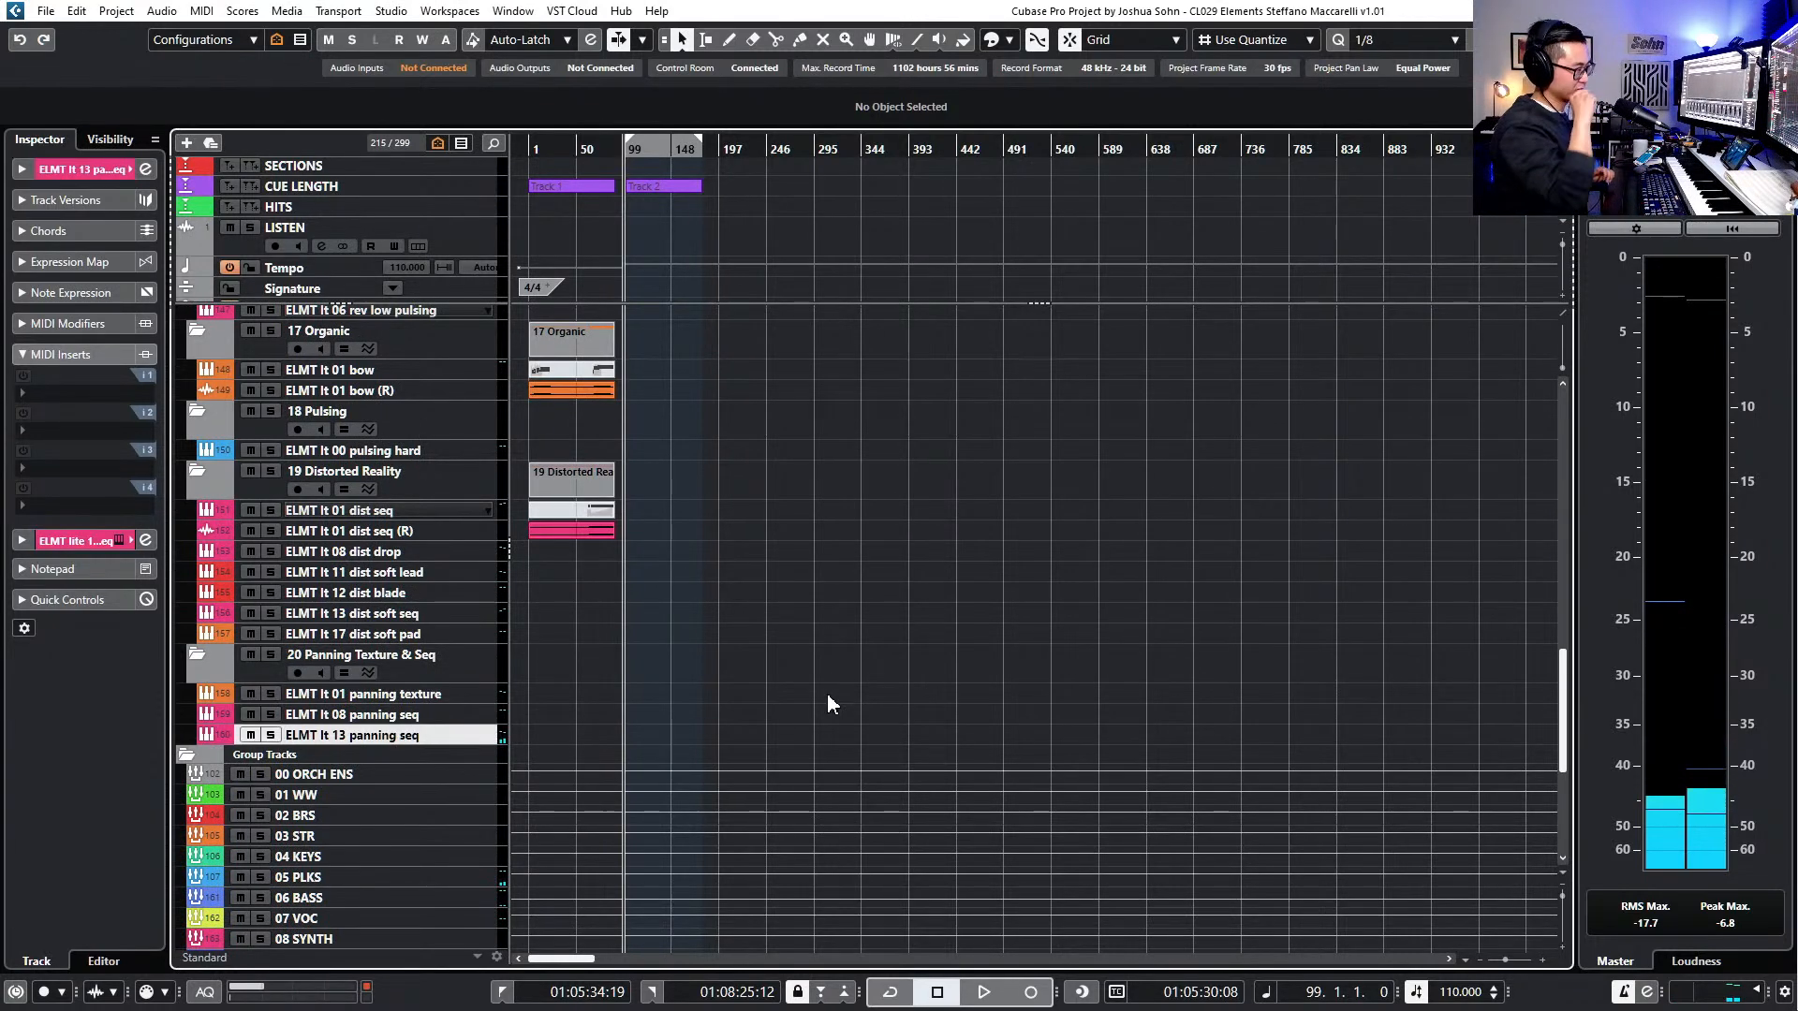
- Review how the captured synth, mallet, cello and electric guitar parts line up across the Track 2 range
scroll(749, 723, up, 8)
scroll(647, 786, down, 10)
scroll(644, 782, up, 10)
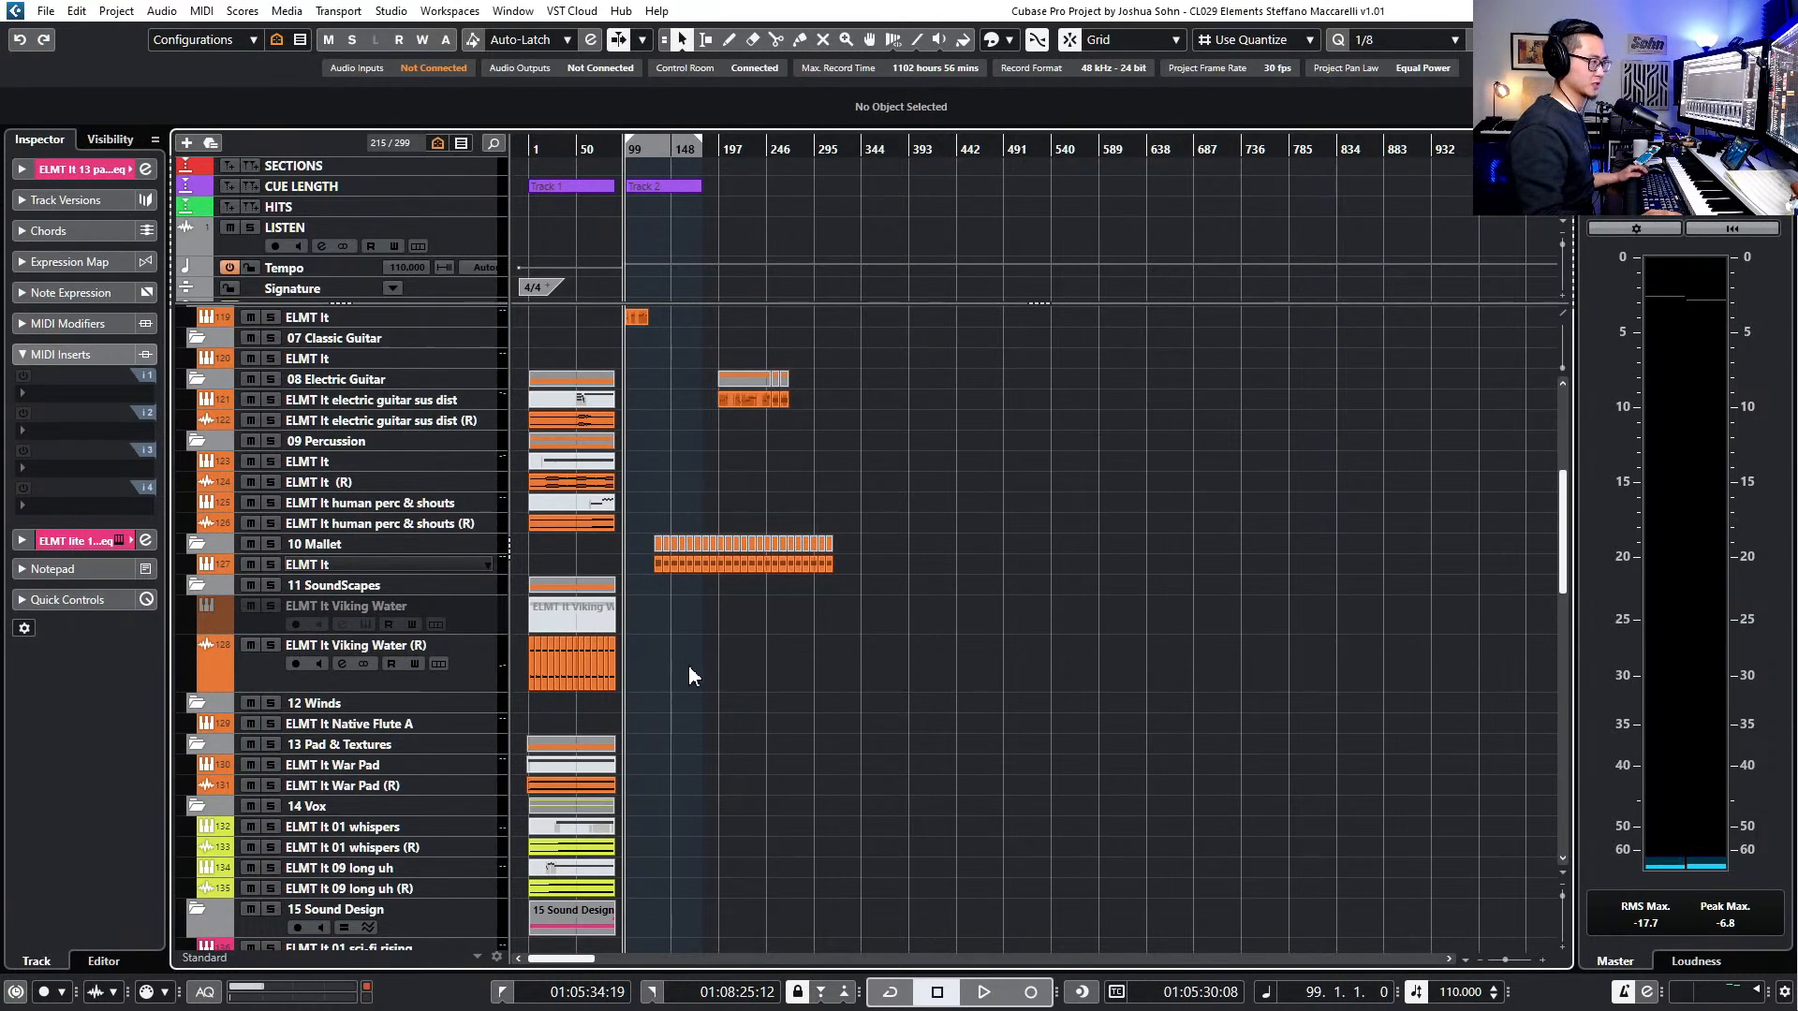
ctrl+scroll(691, 674, up, 4)
scroll(693, 682, up, 5)
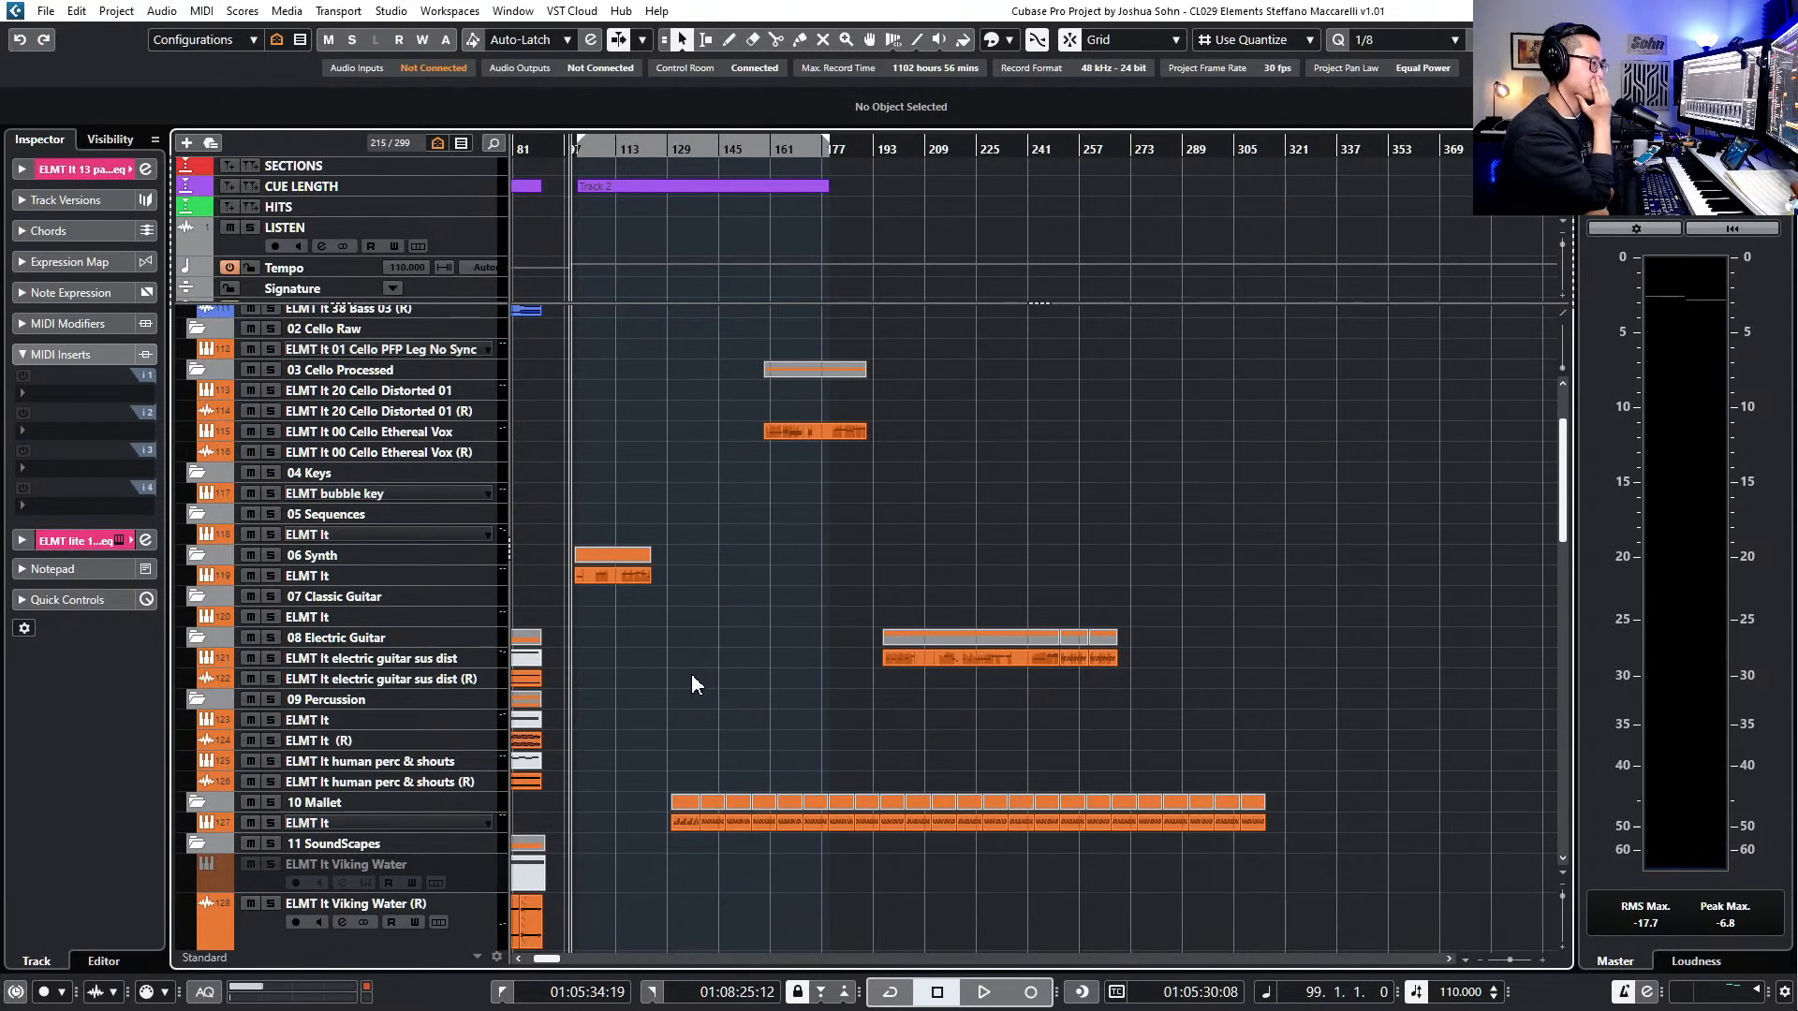
scroll(738, 515, up, 3)
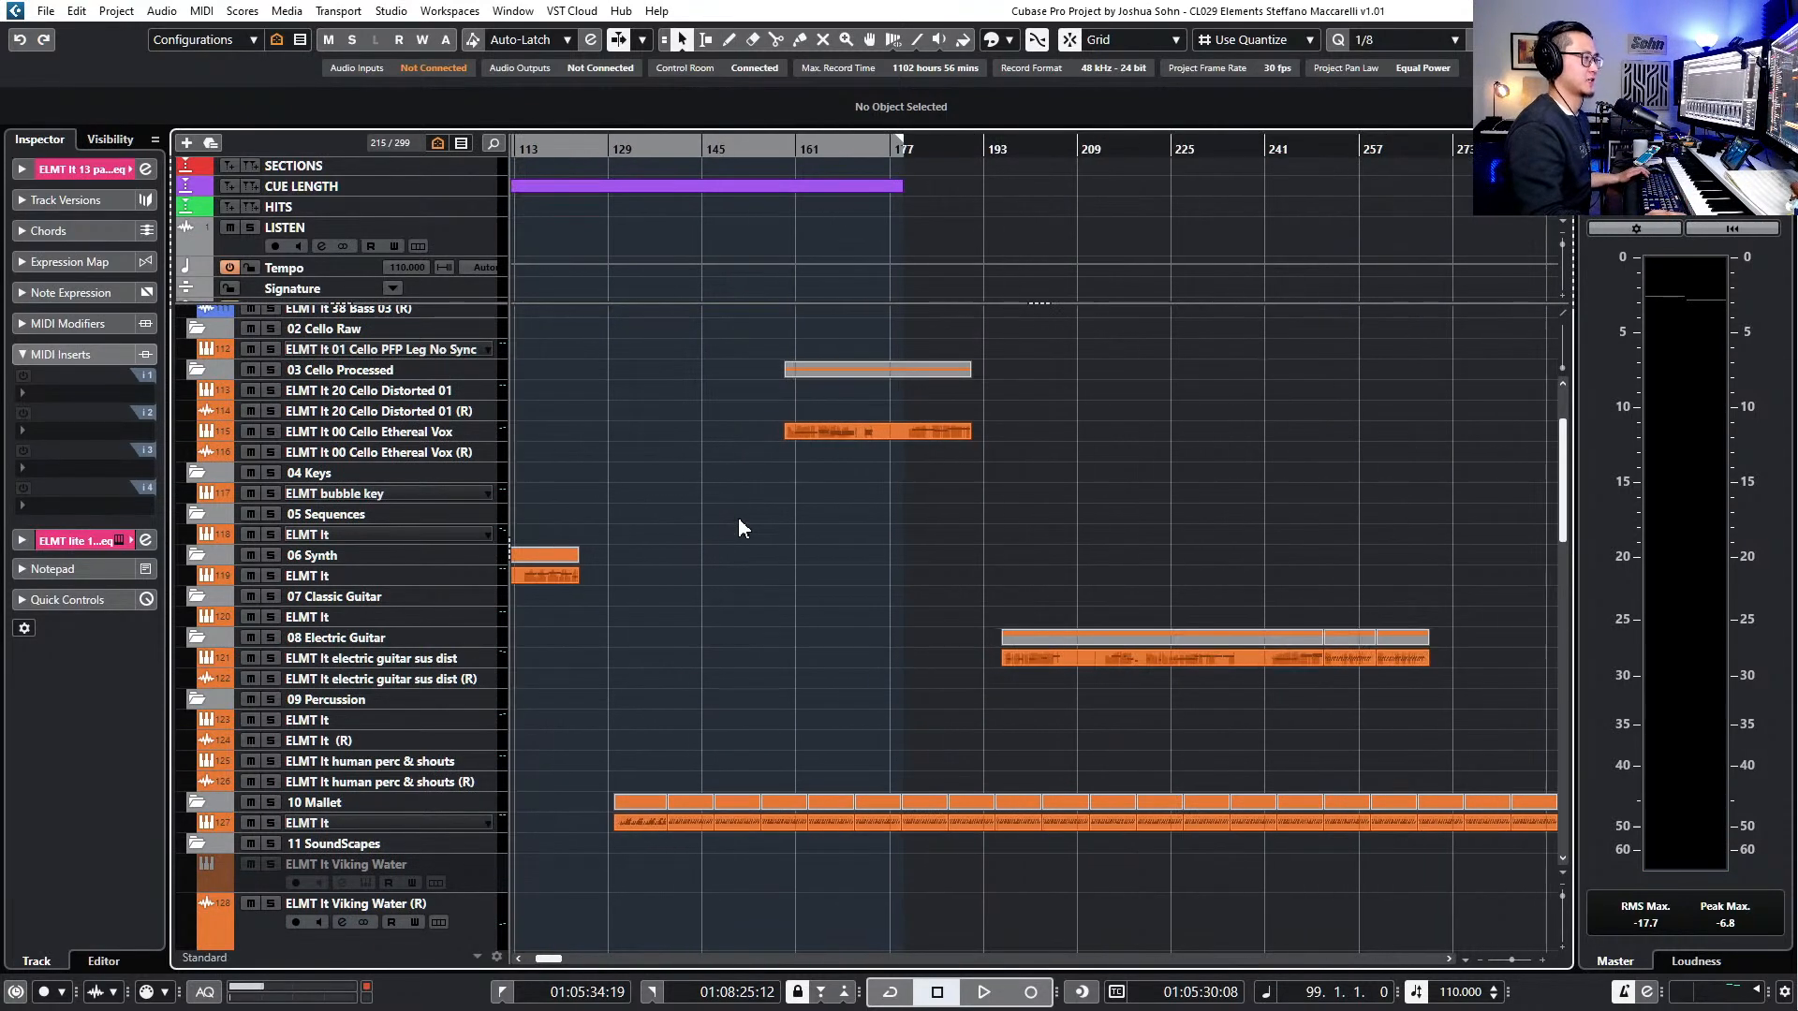
scroll(791, 552, left, 2)
scroll(803, 560, down, 2)
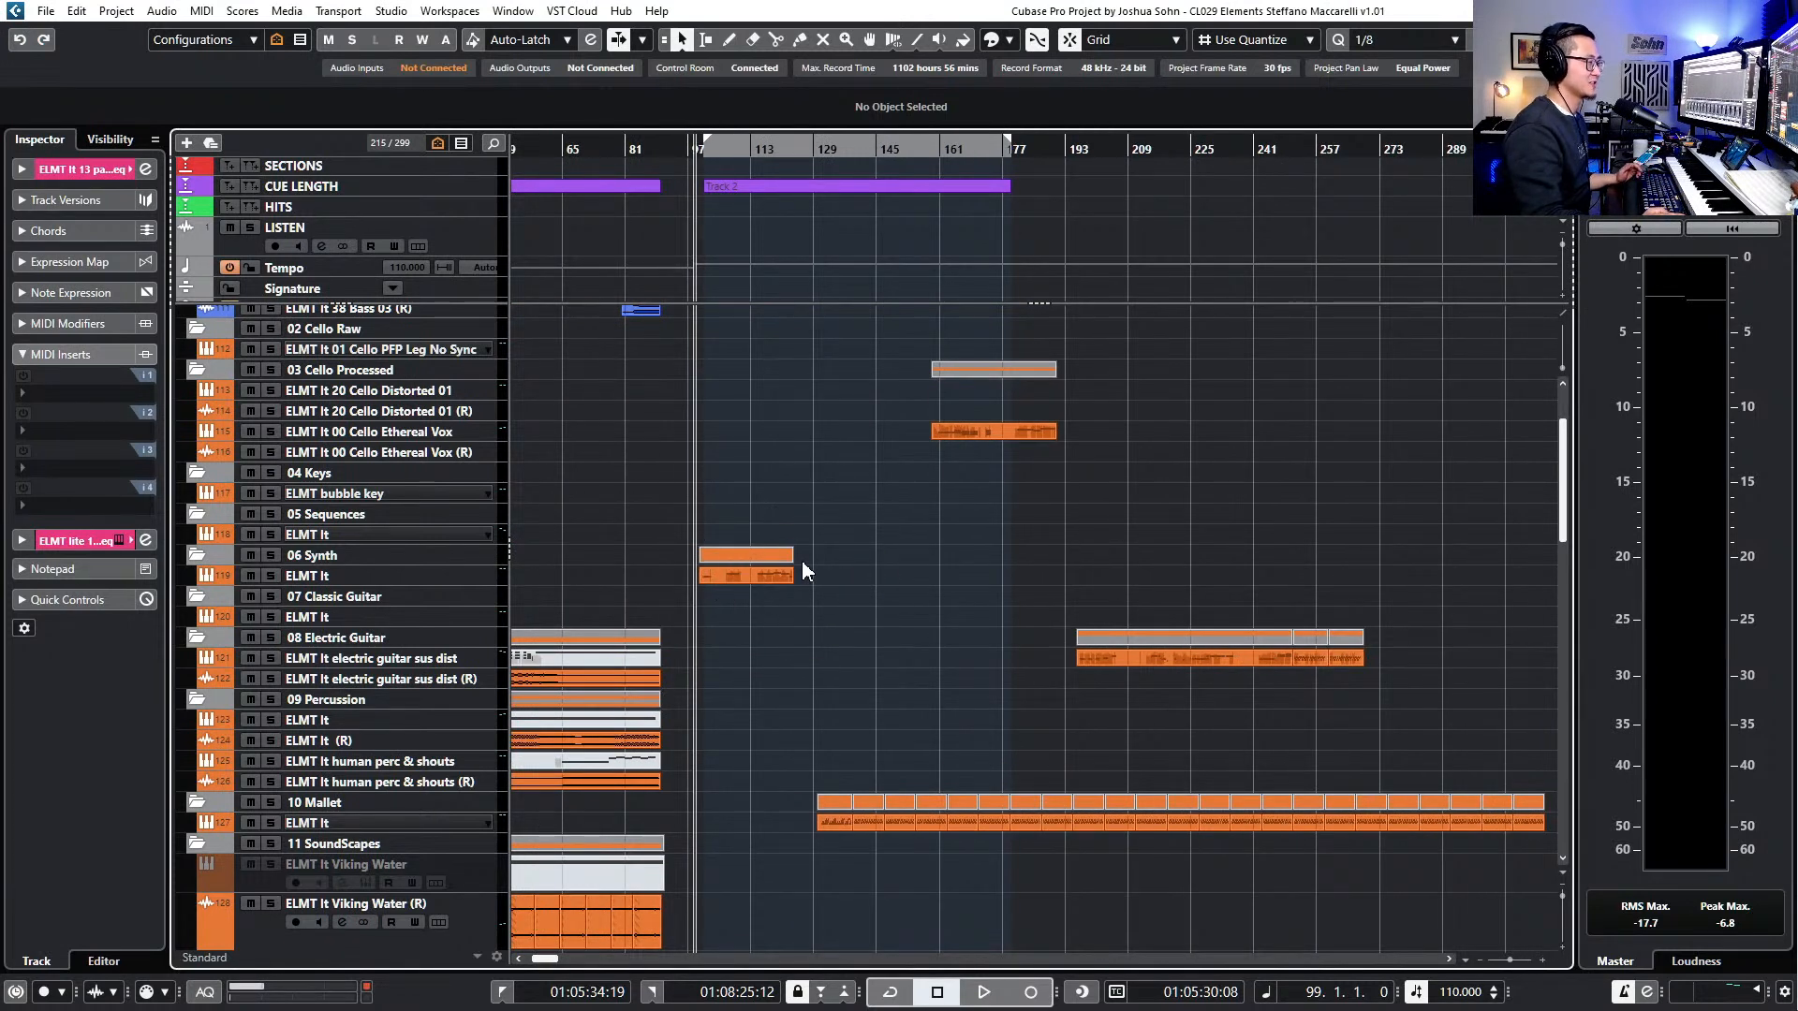
- Move the project cursor to bar 101 and look through the Elements track folders against the Track 2 range
key(ctrl+KP_Add)
key(ctrl+KP_Add)
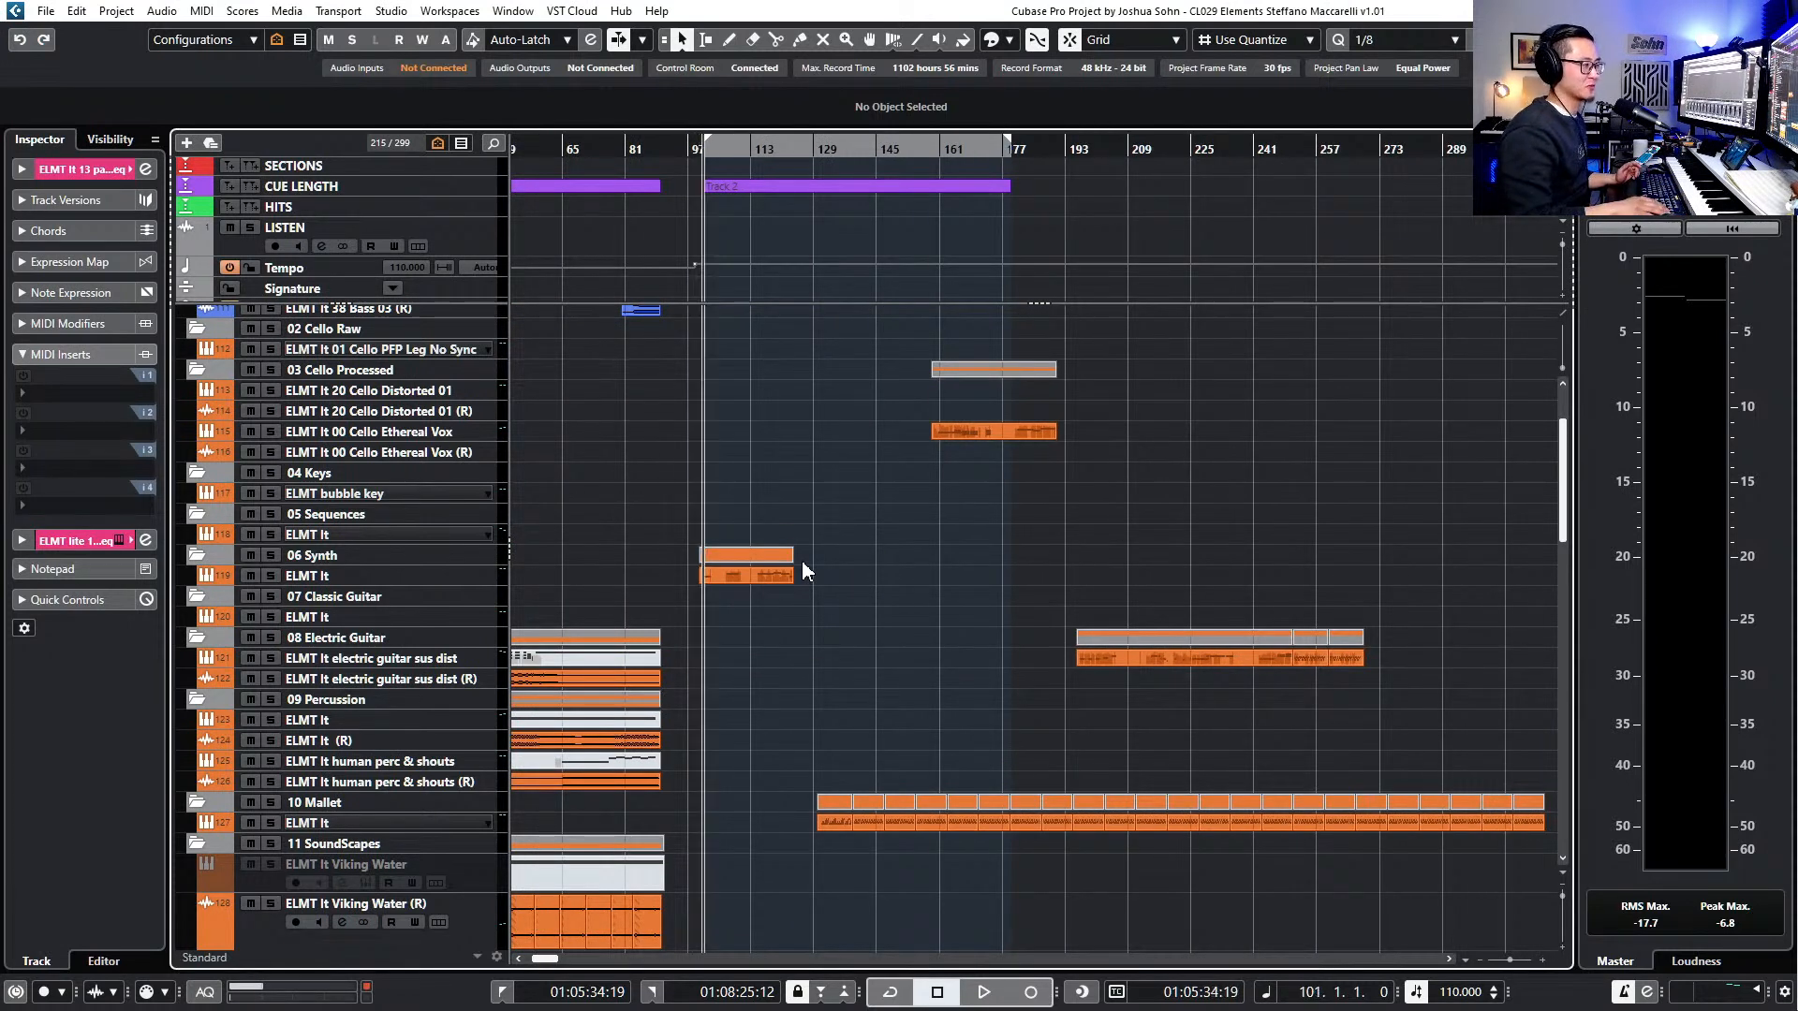
scroll(801, 562, down, 2)
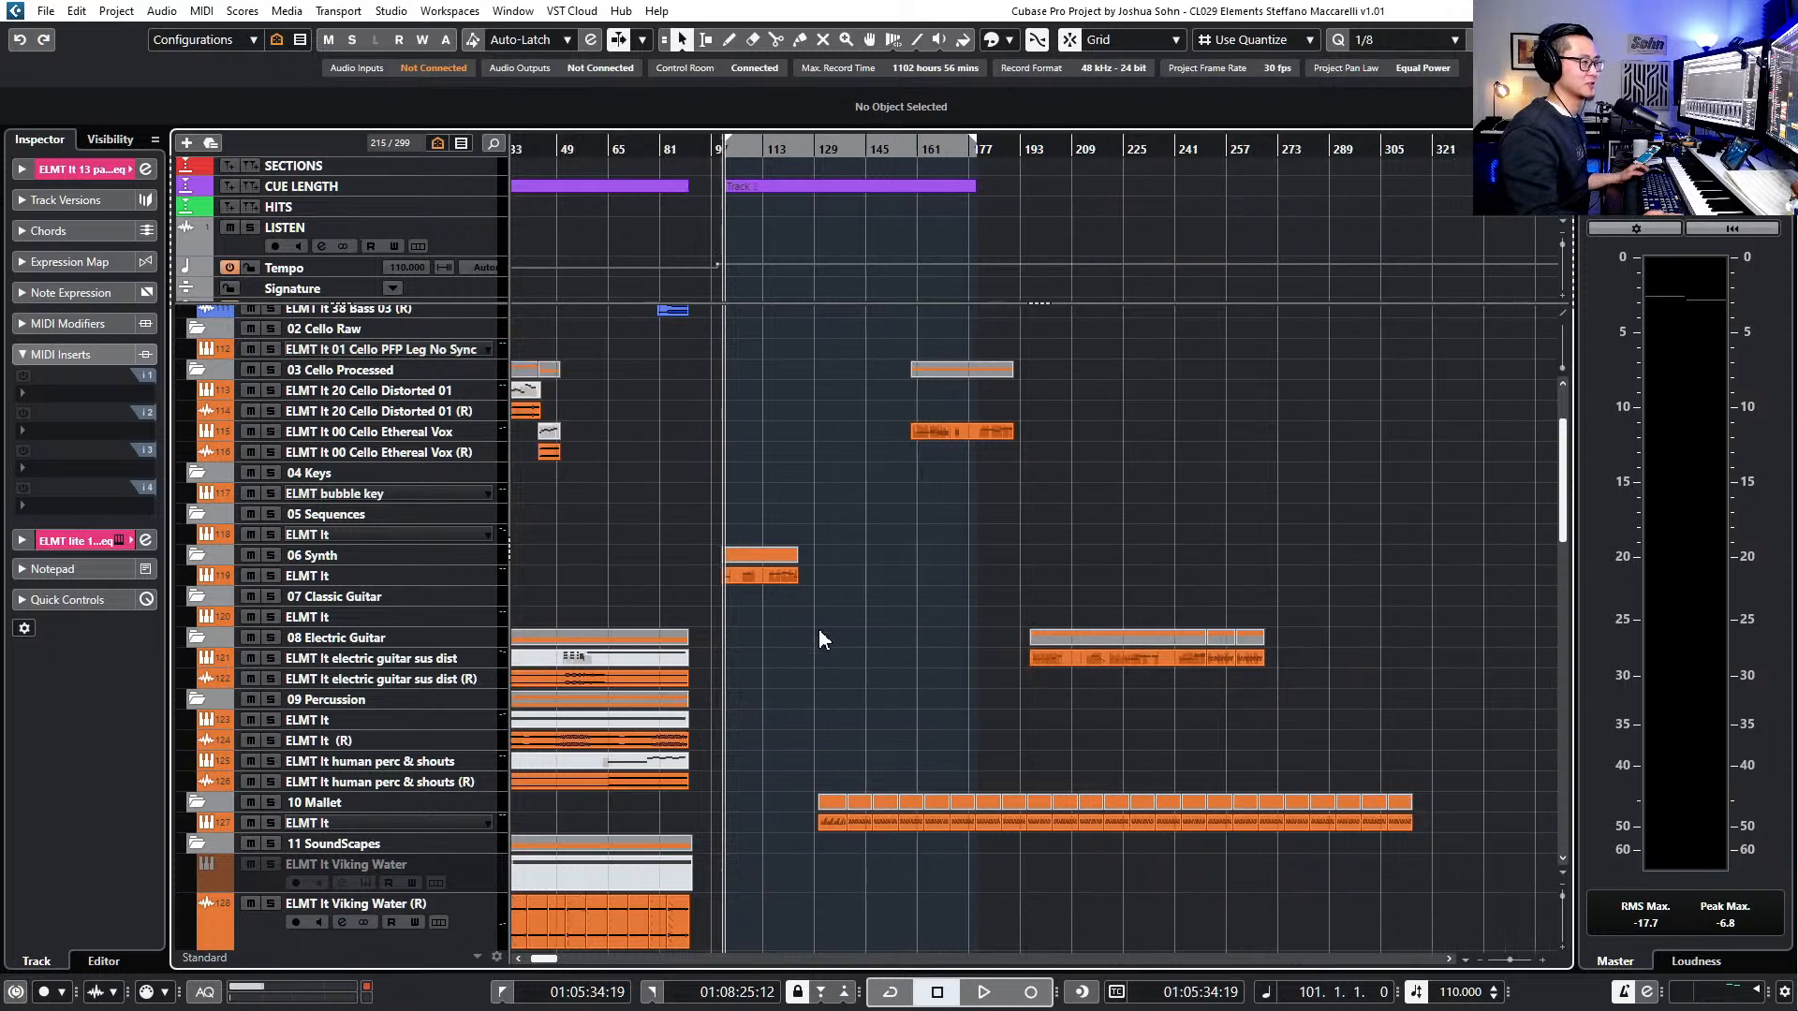
scroll(803, 643, down, 8)
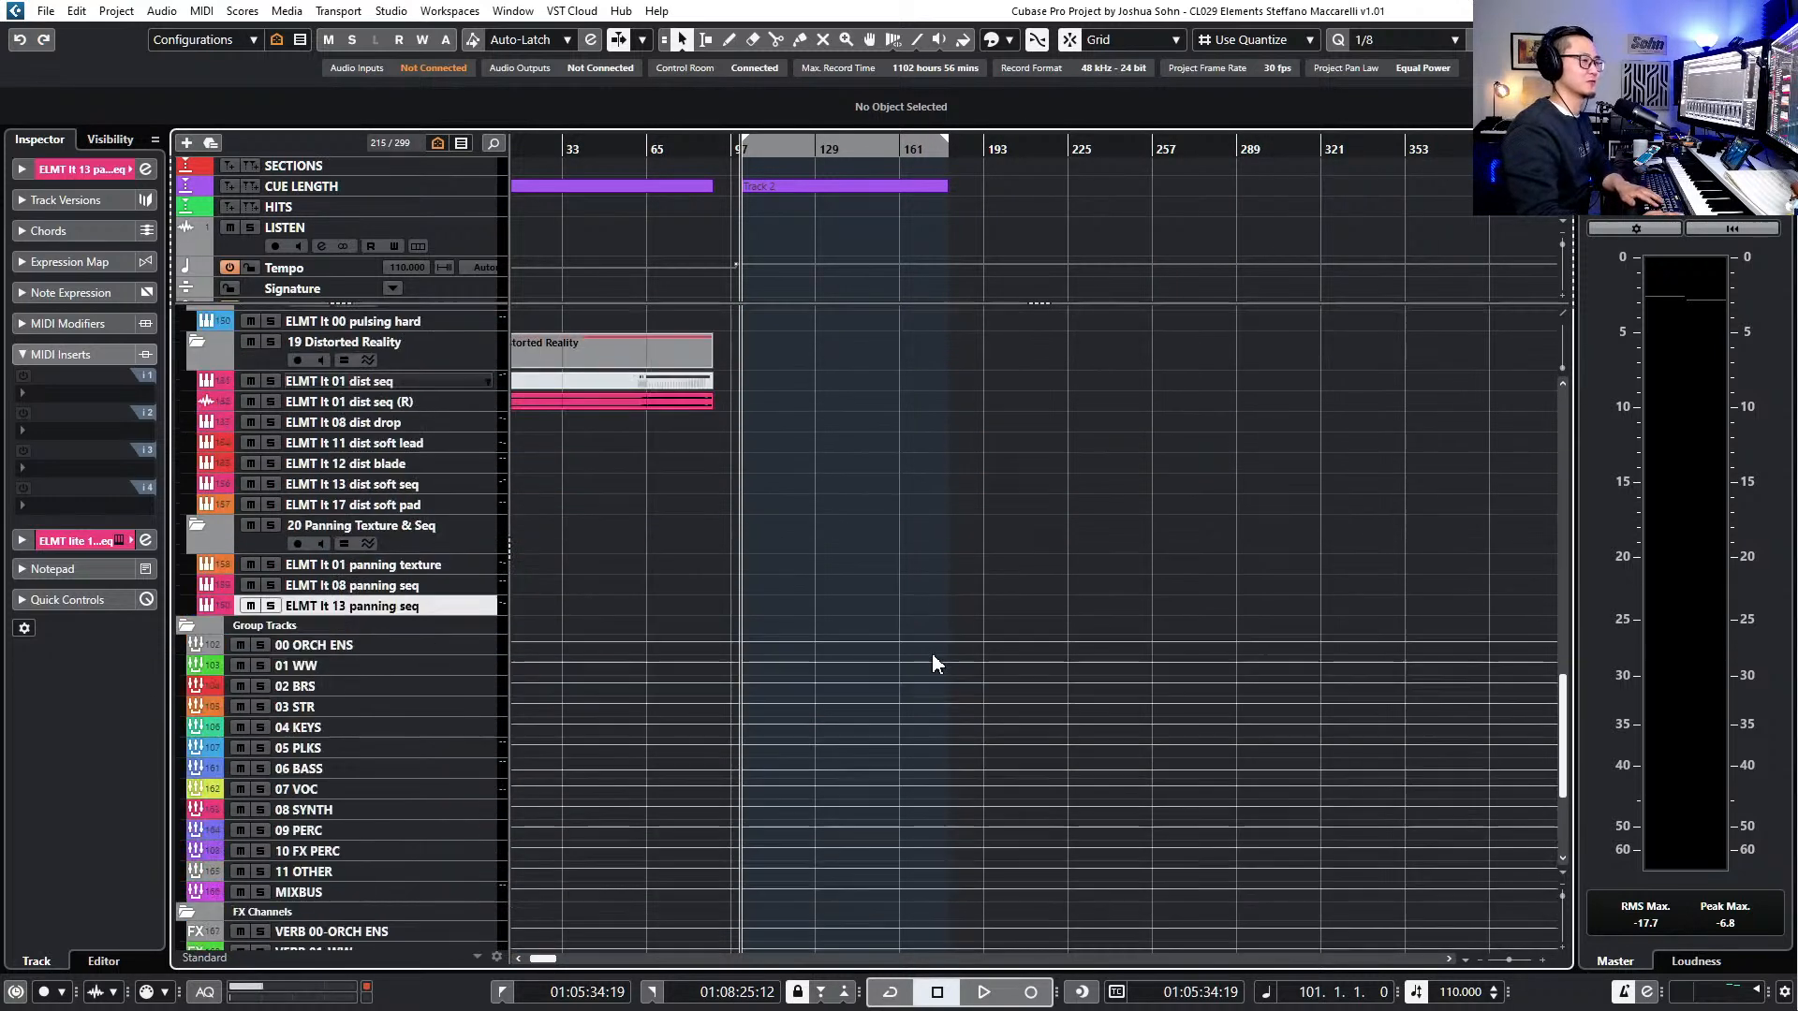
scroll(936, 683, up, 6)
scroll(945, 725, up, 5)
scroll(946, 755, down, 5)
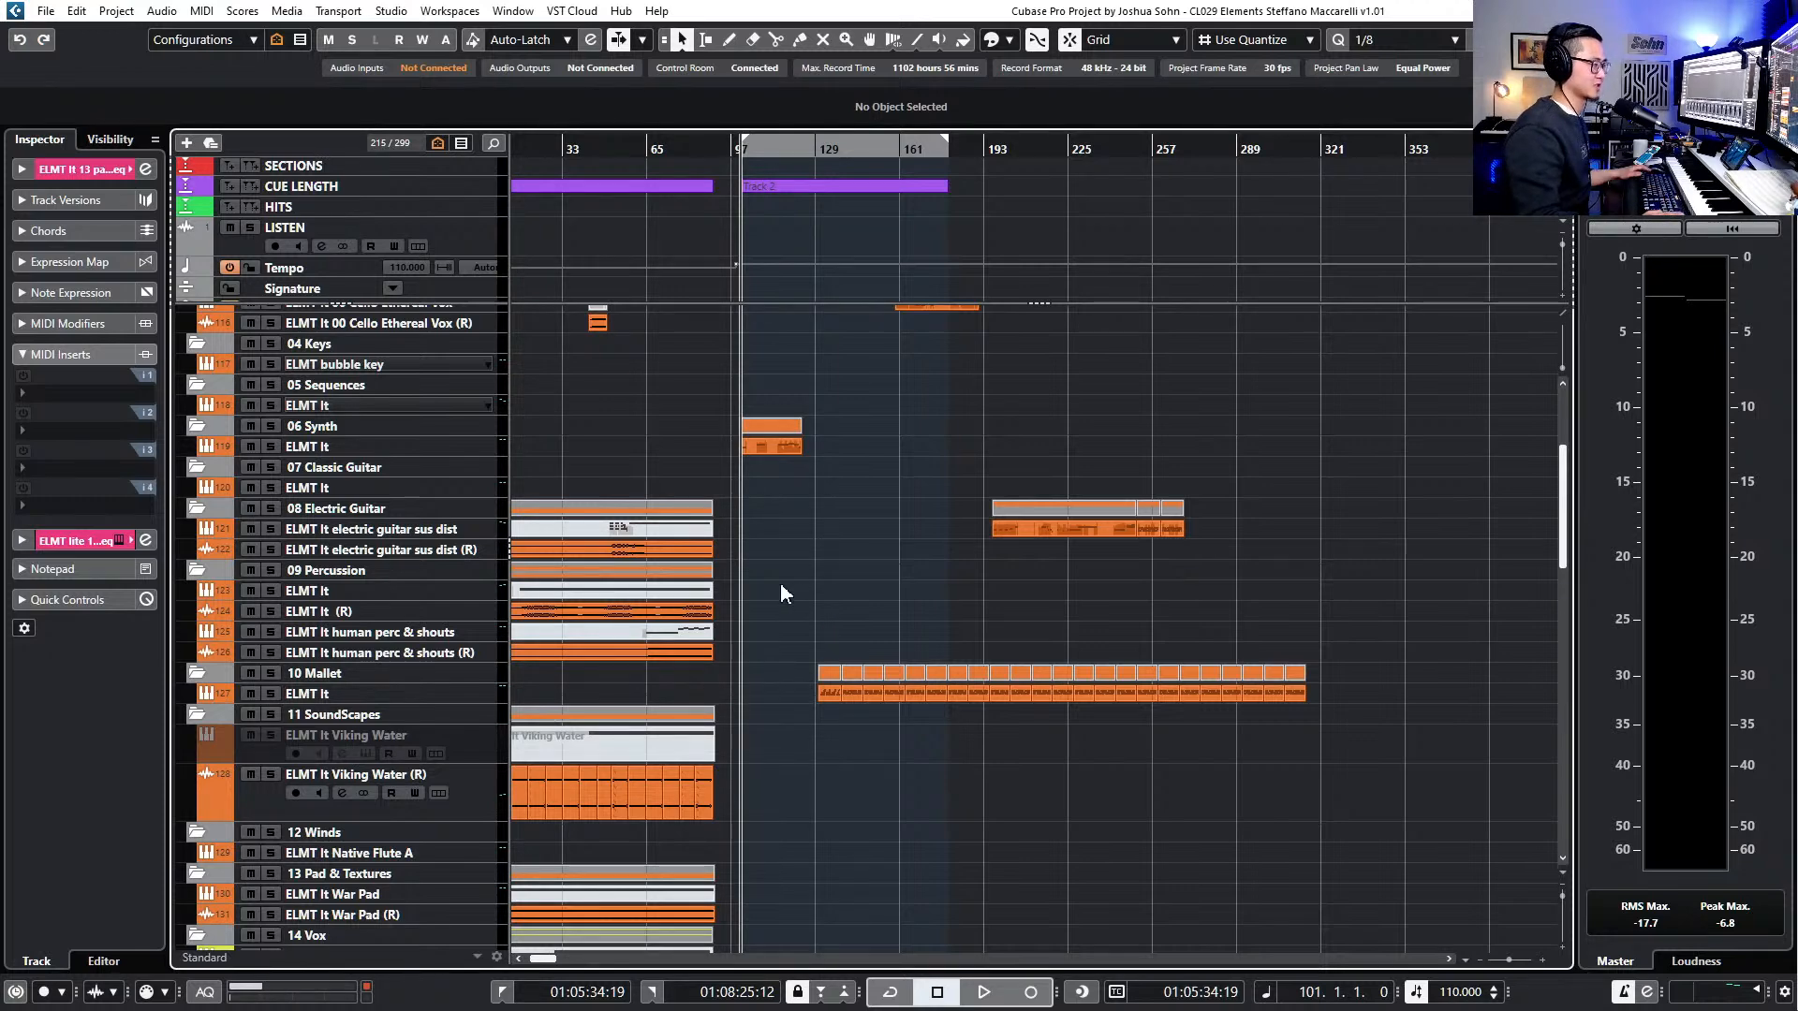
- Inspect the ELMT lt 13 panning seq instrument and channel settings, check the available insert effects, and close the windows
scroll(779, 581, down, 10)
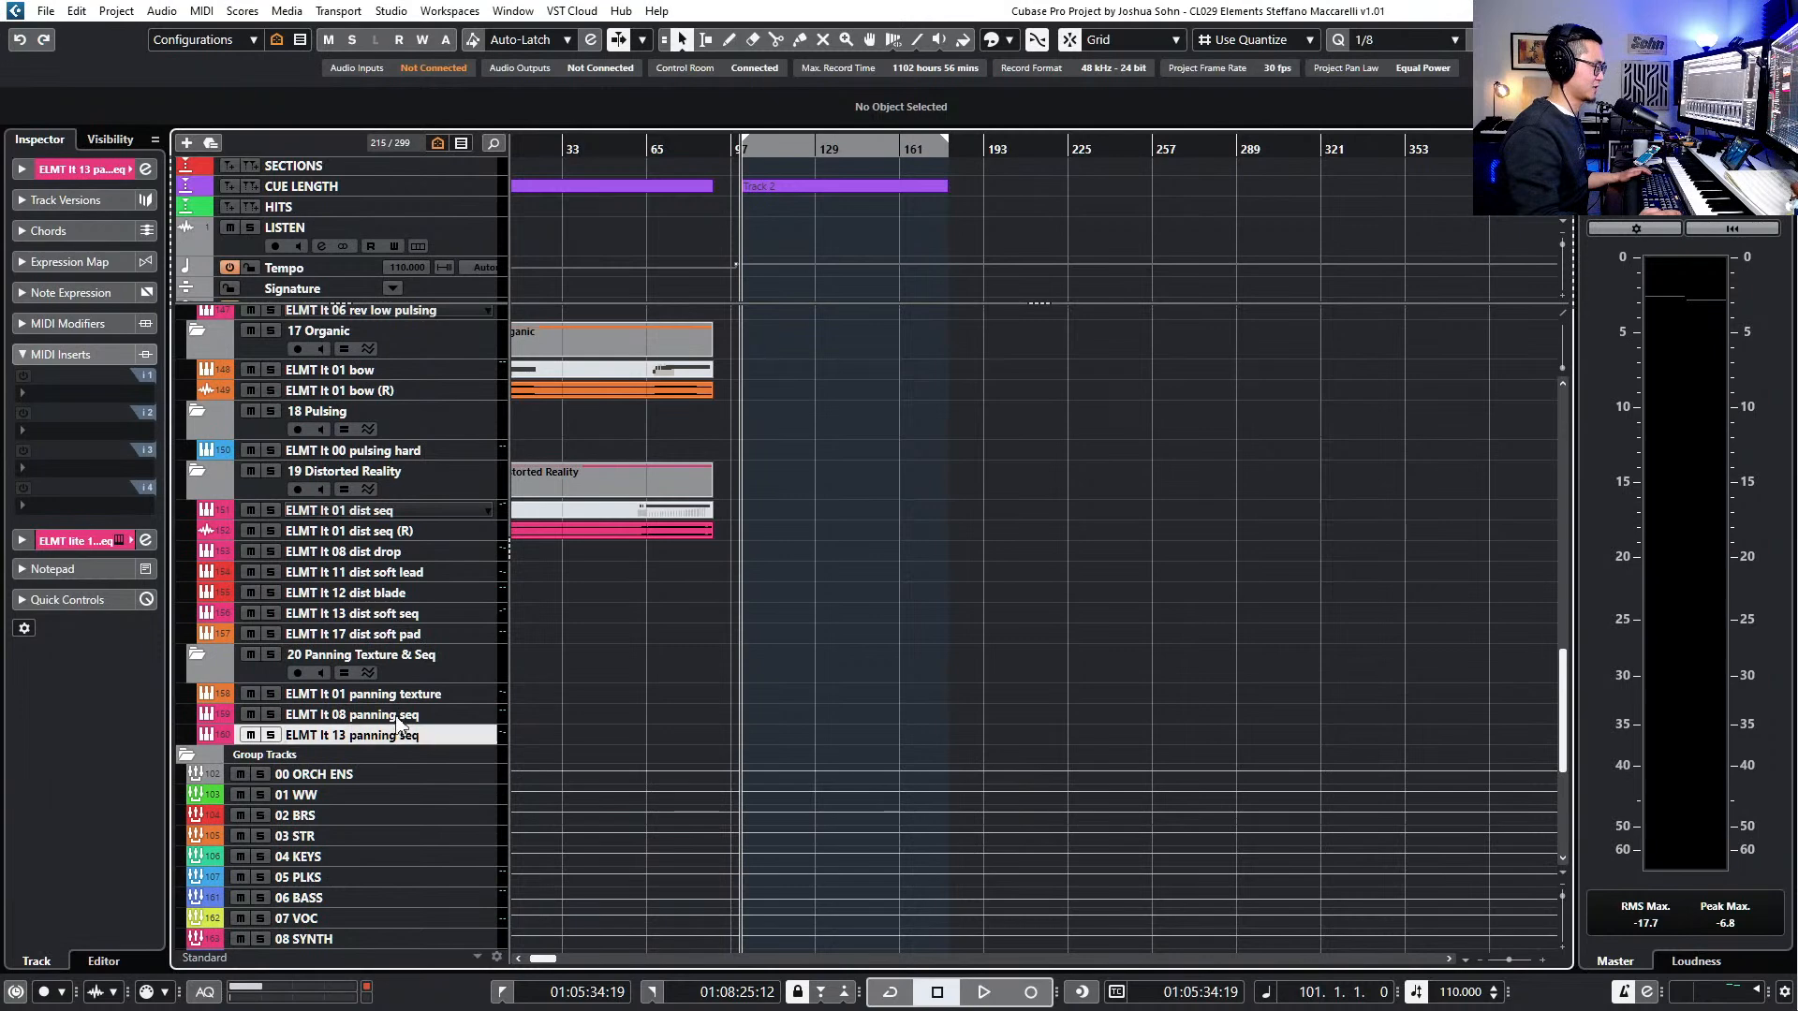
key(e)
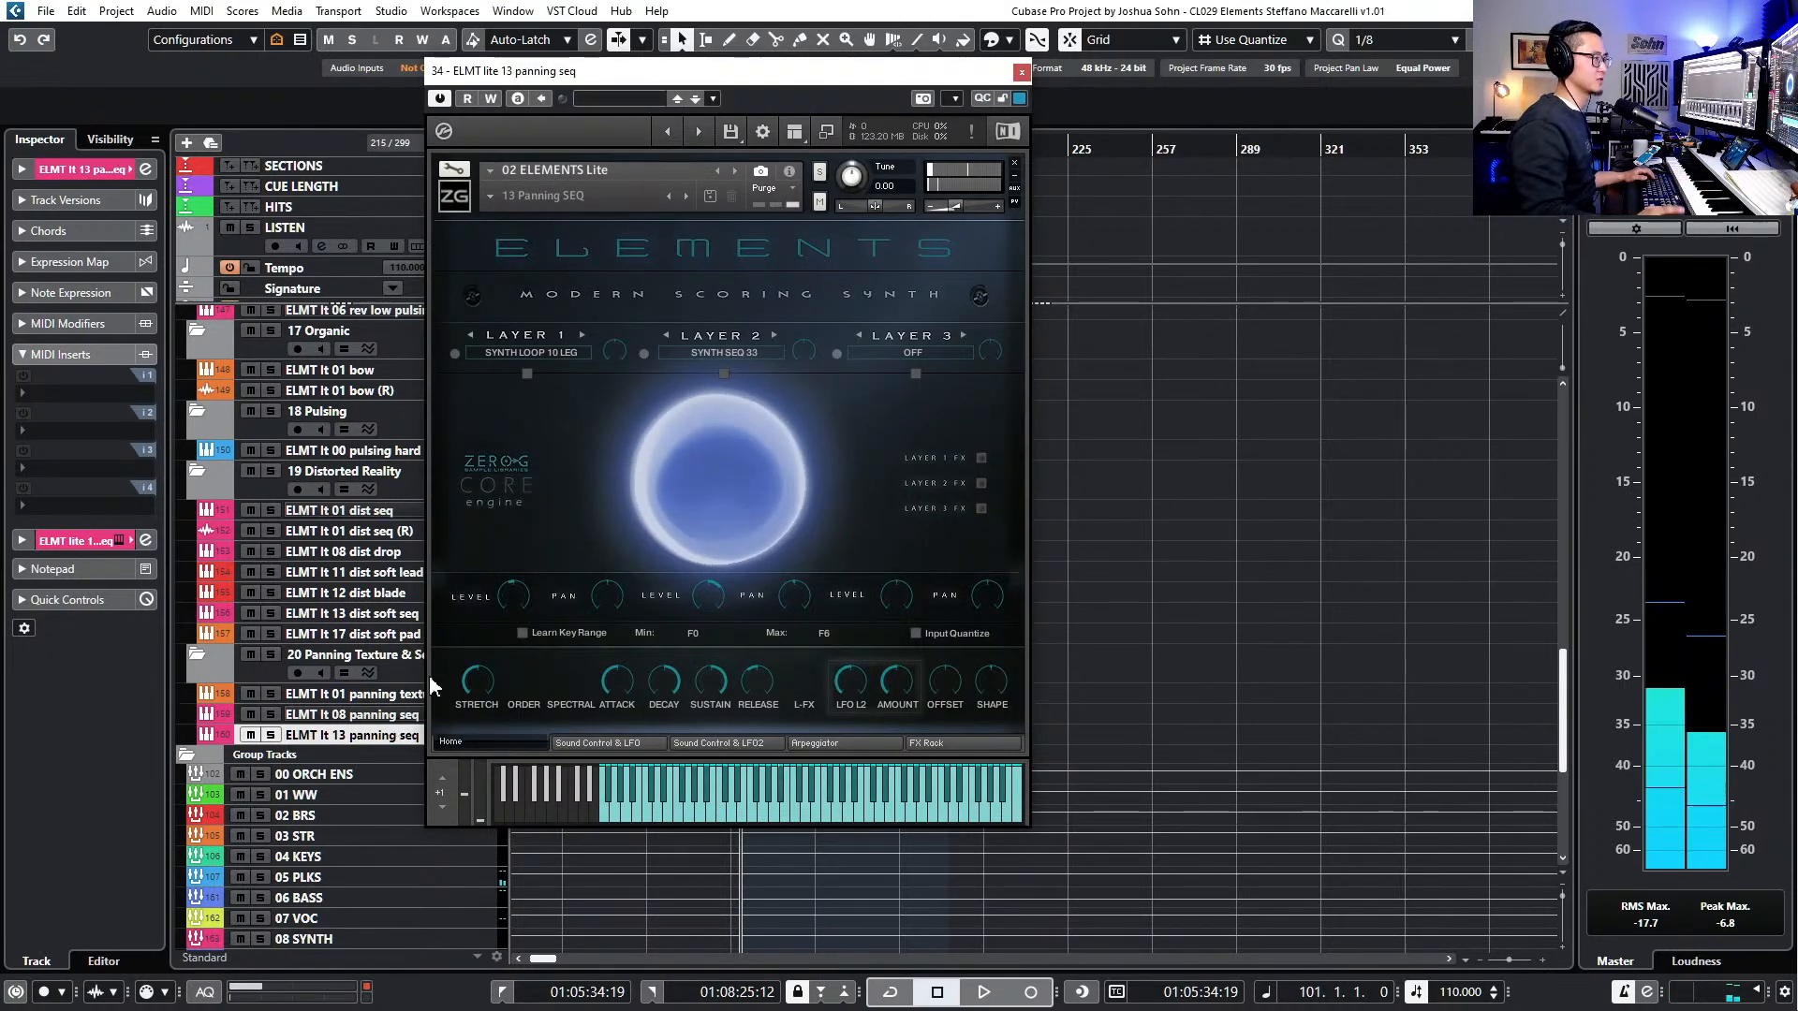
click(1021, 72)
key(e)
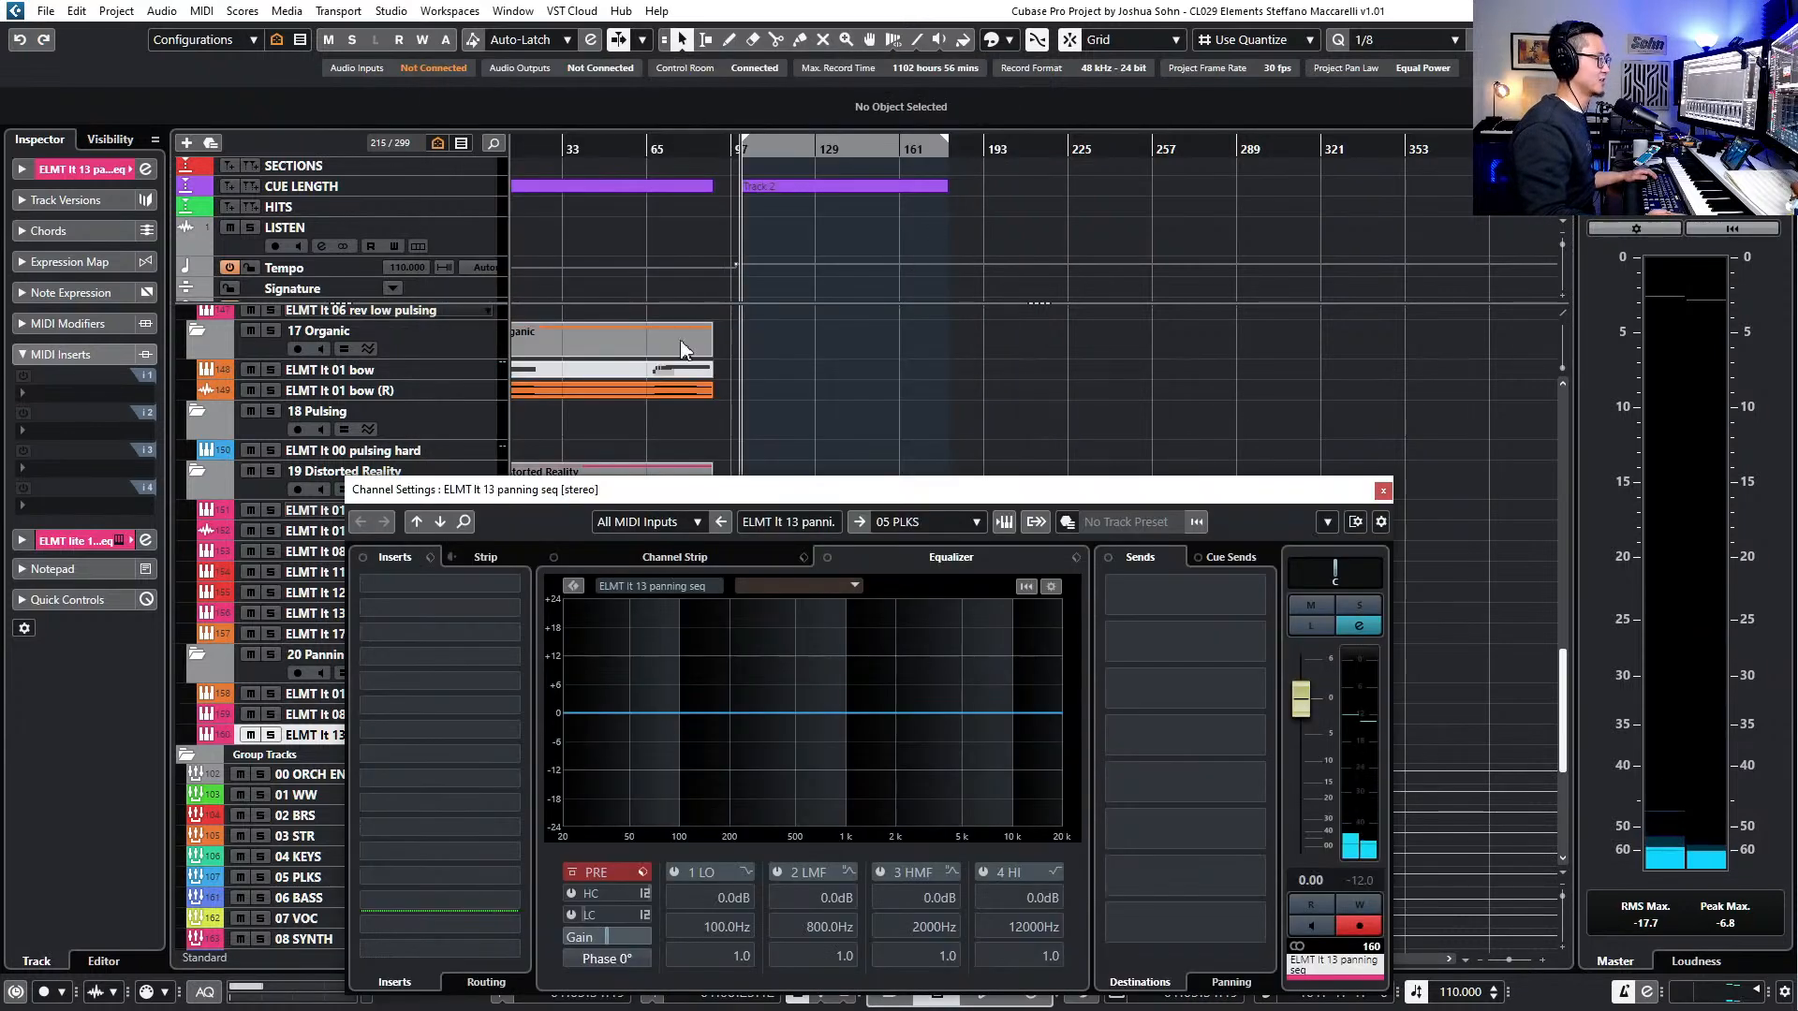
click(552, 586)
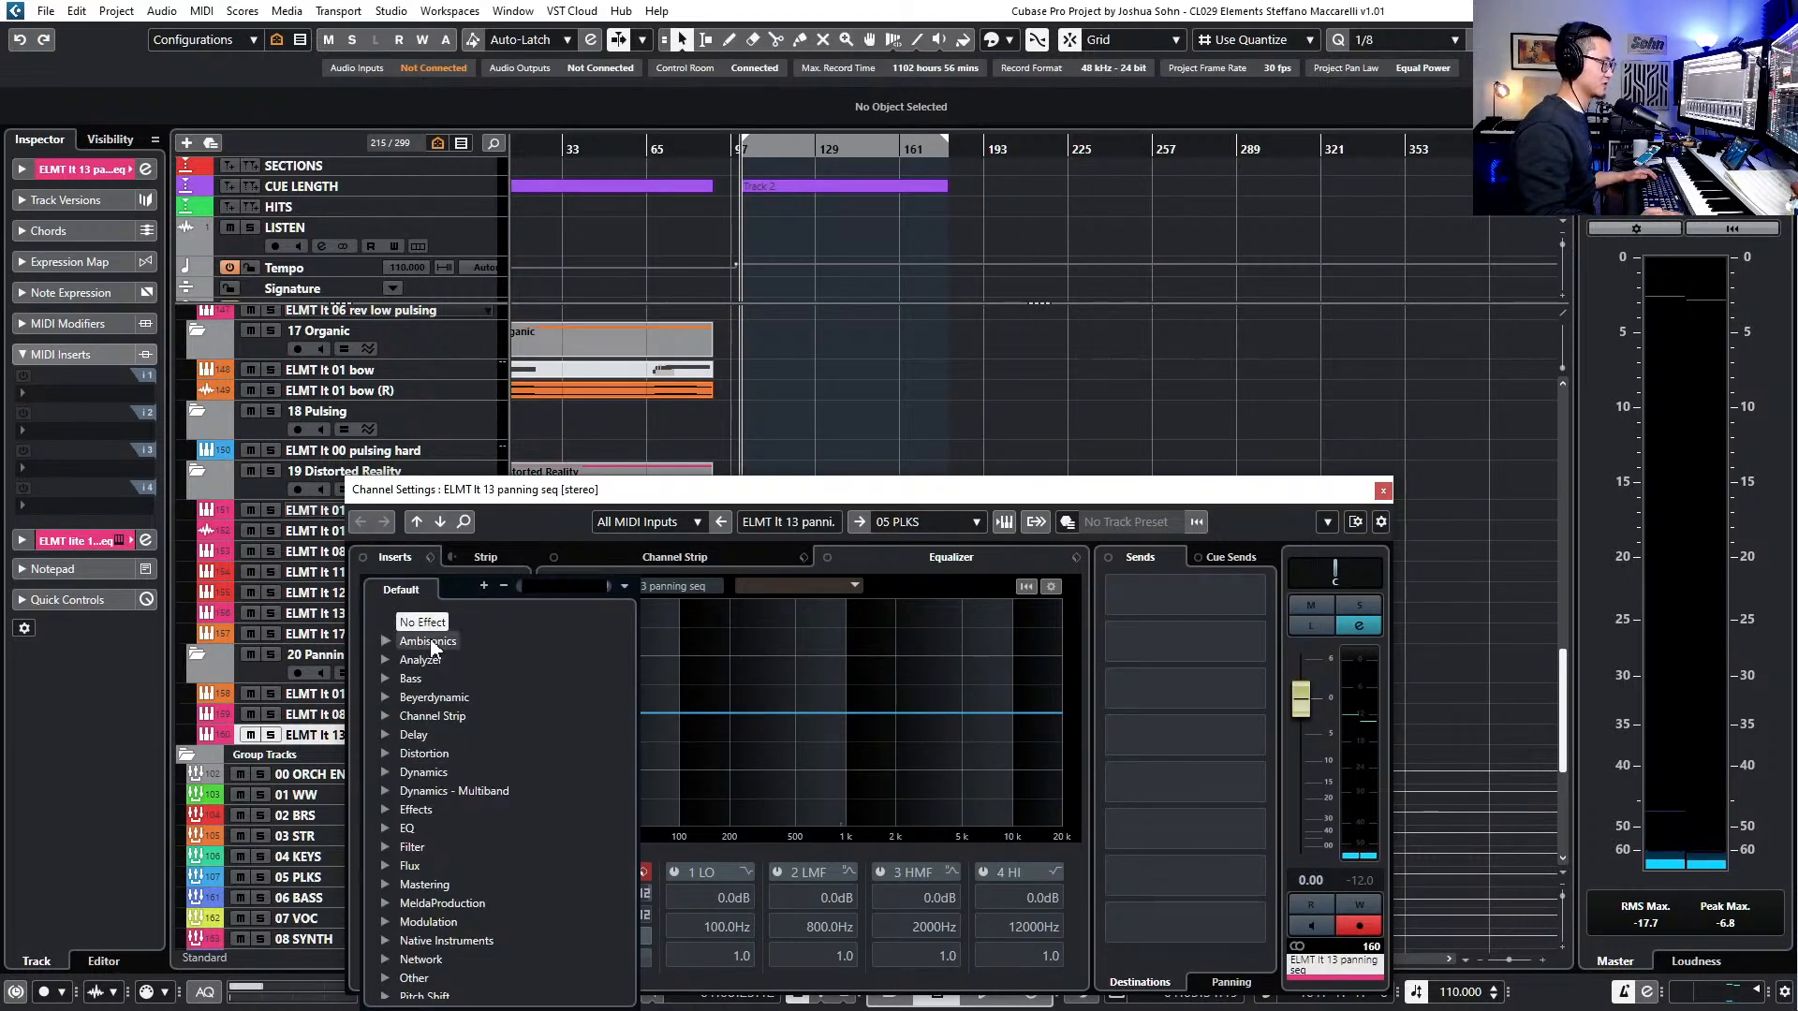
click(1381, 493)
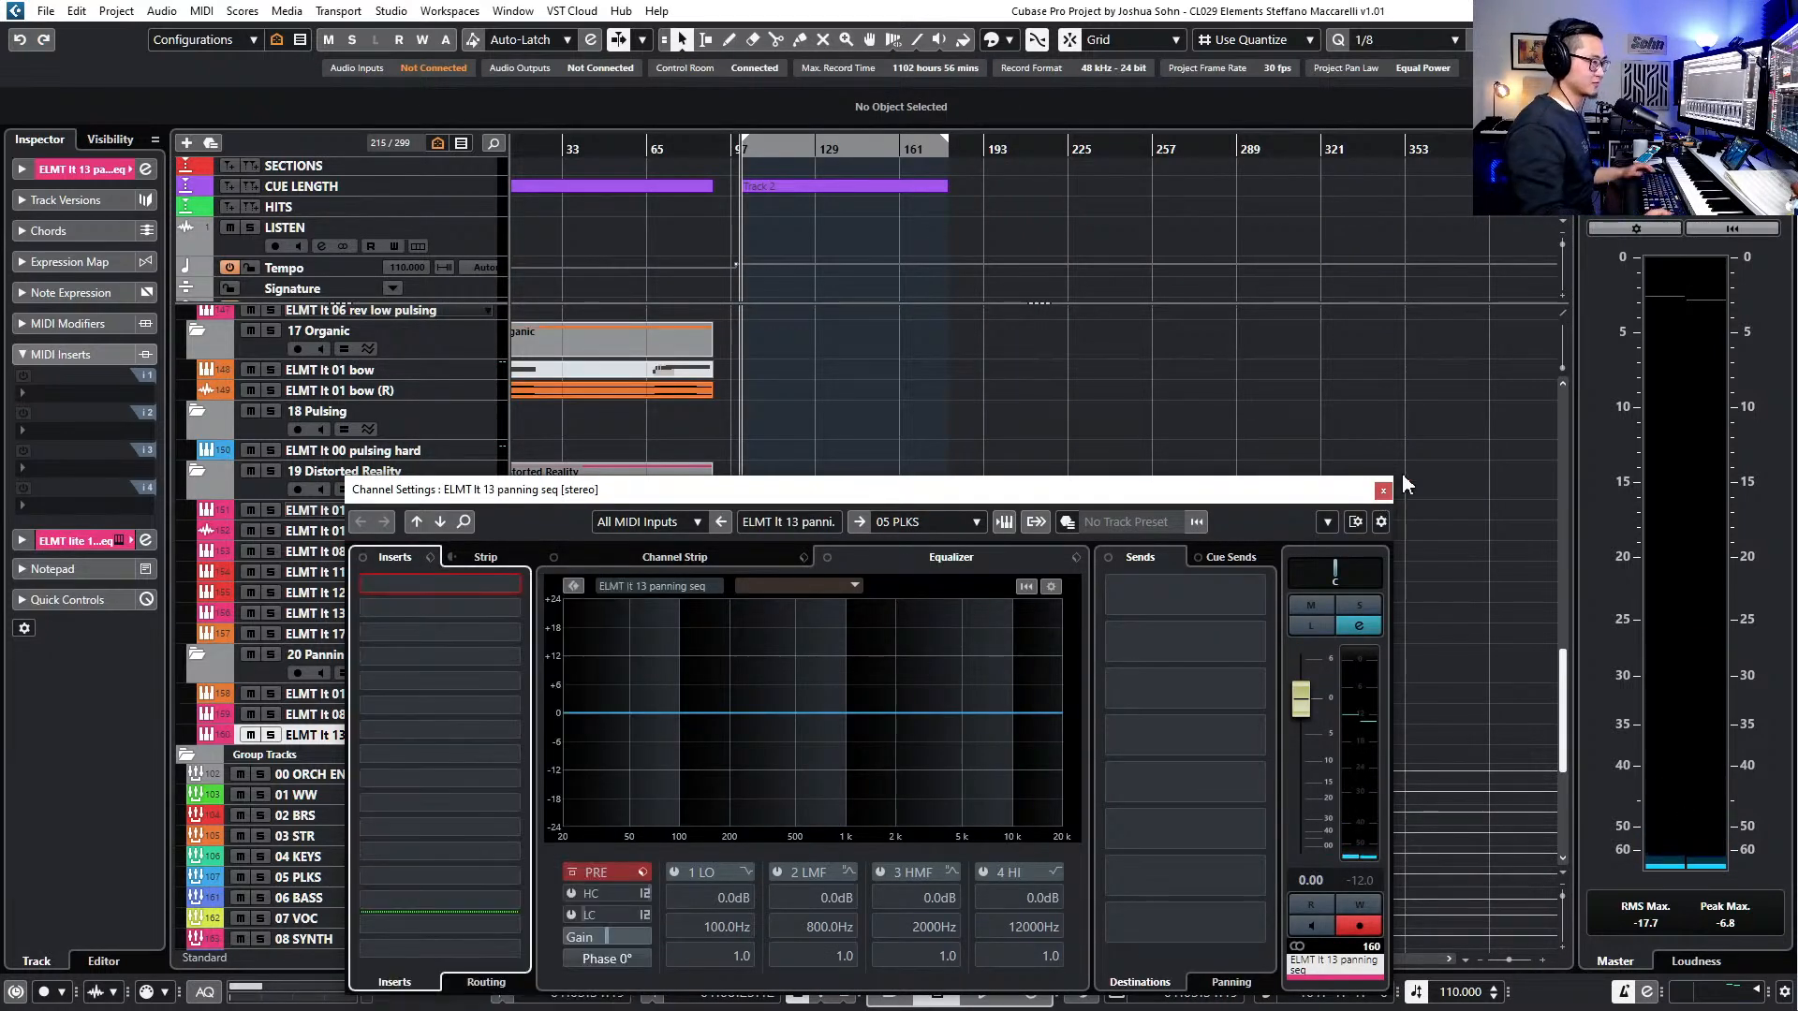
click(1383, 490)
- Audition ELMT lt 12 dist blade in the 19 Distorted Reality folder and return to the first Elements folders
scroll(878, 706, up, 3)
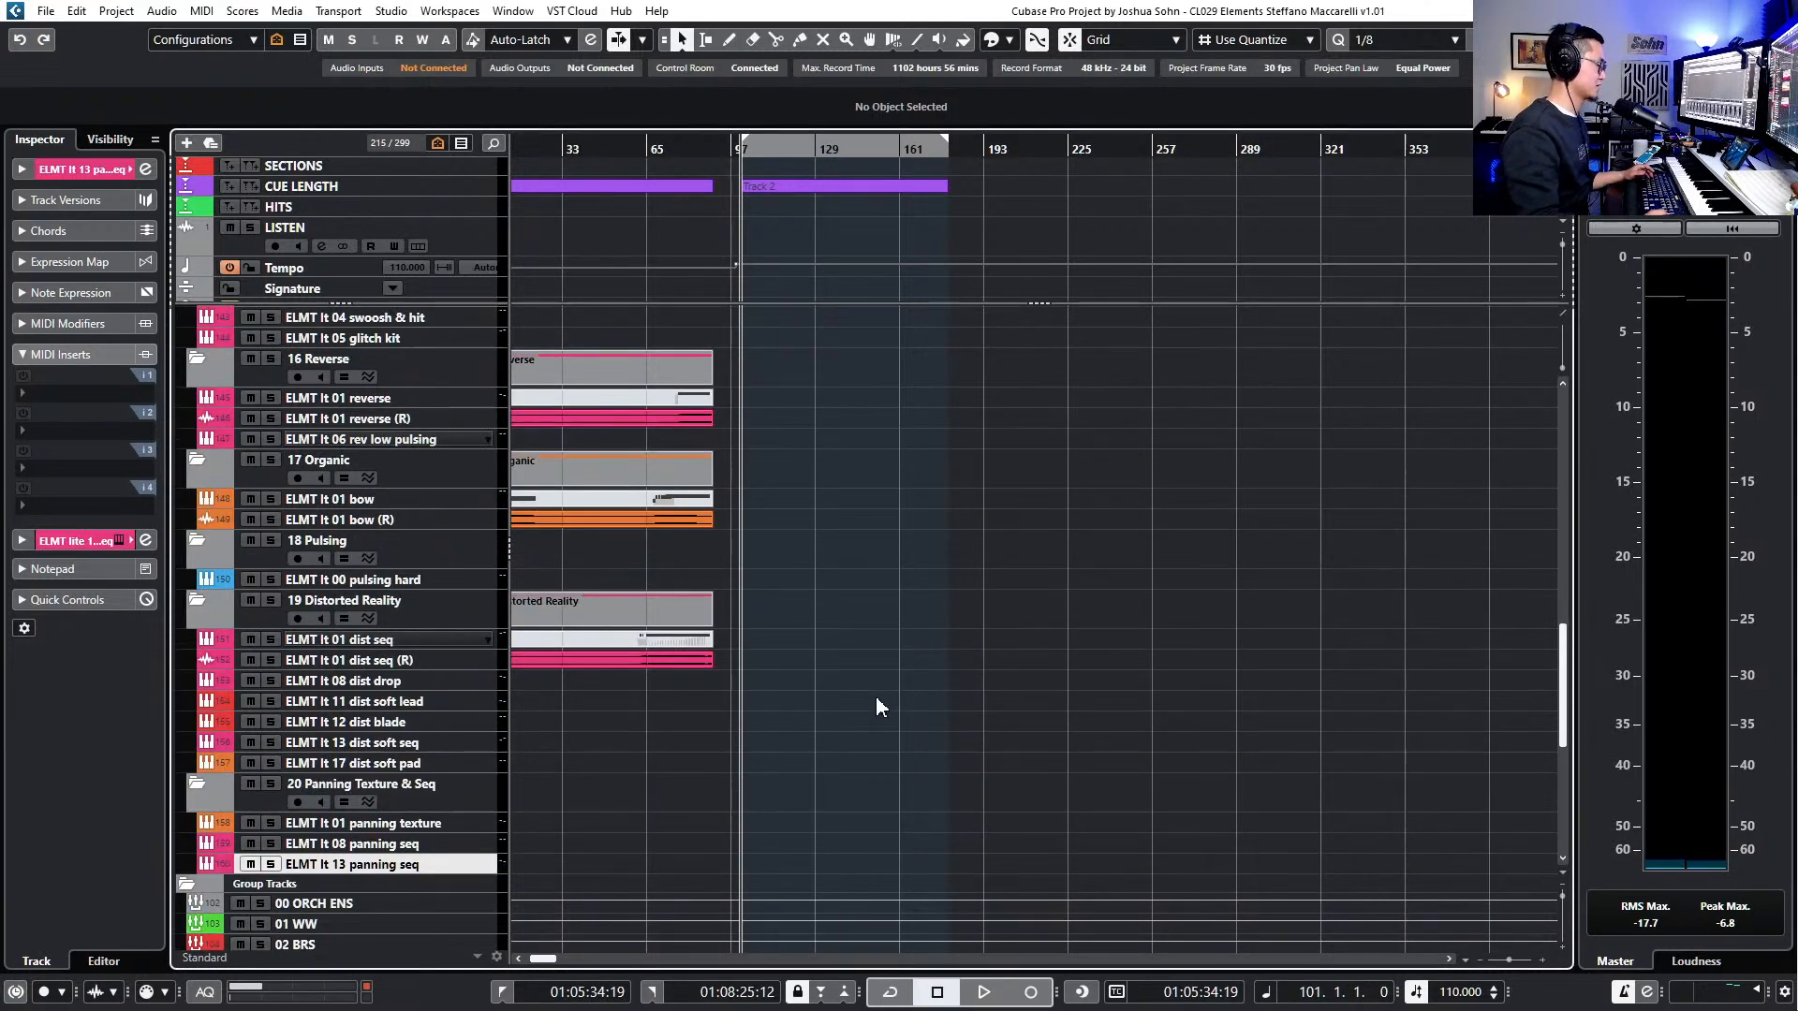
click(392, 743)
click(391, 722)
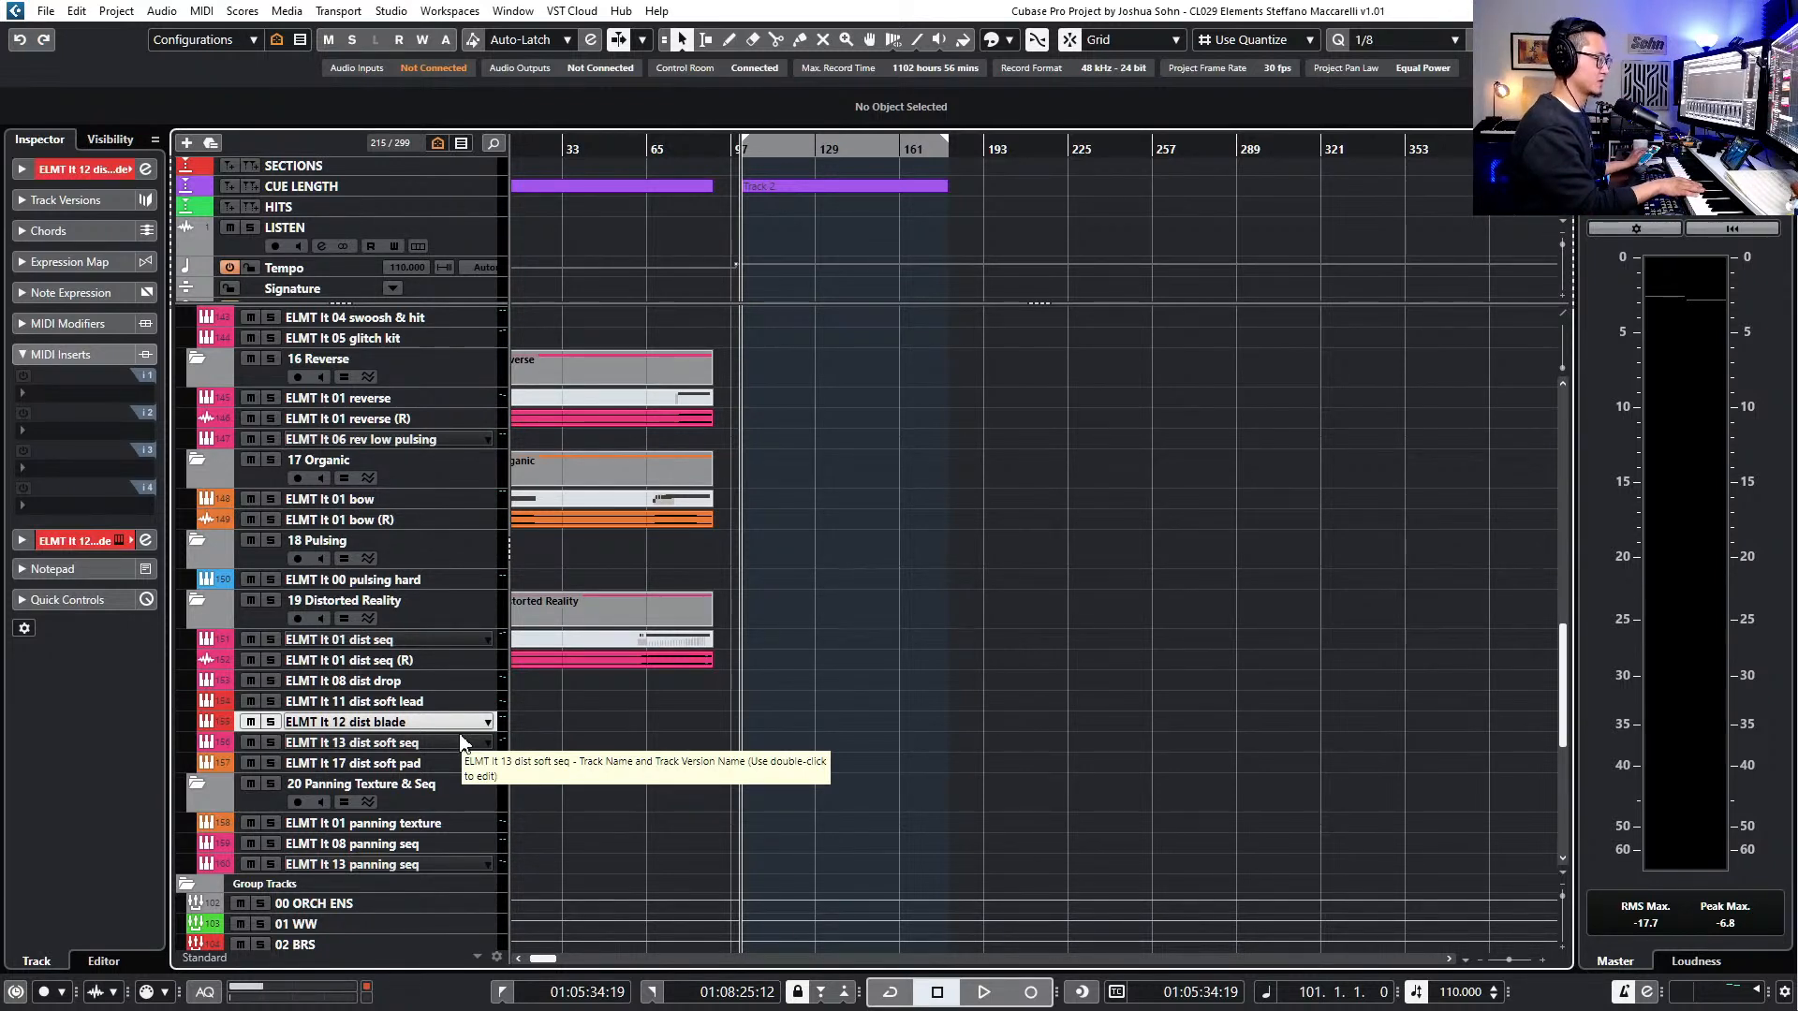
scroll(496, 716, up, 10)
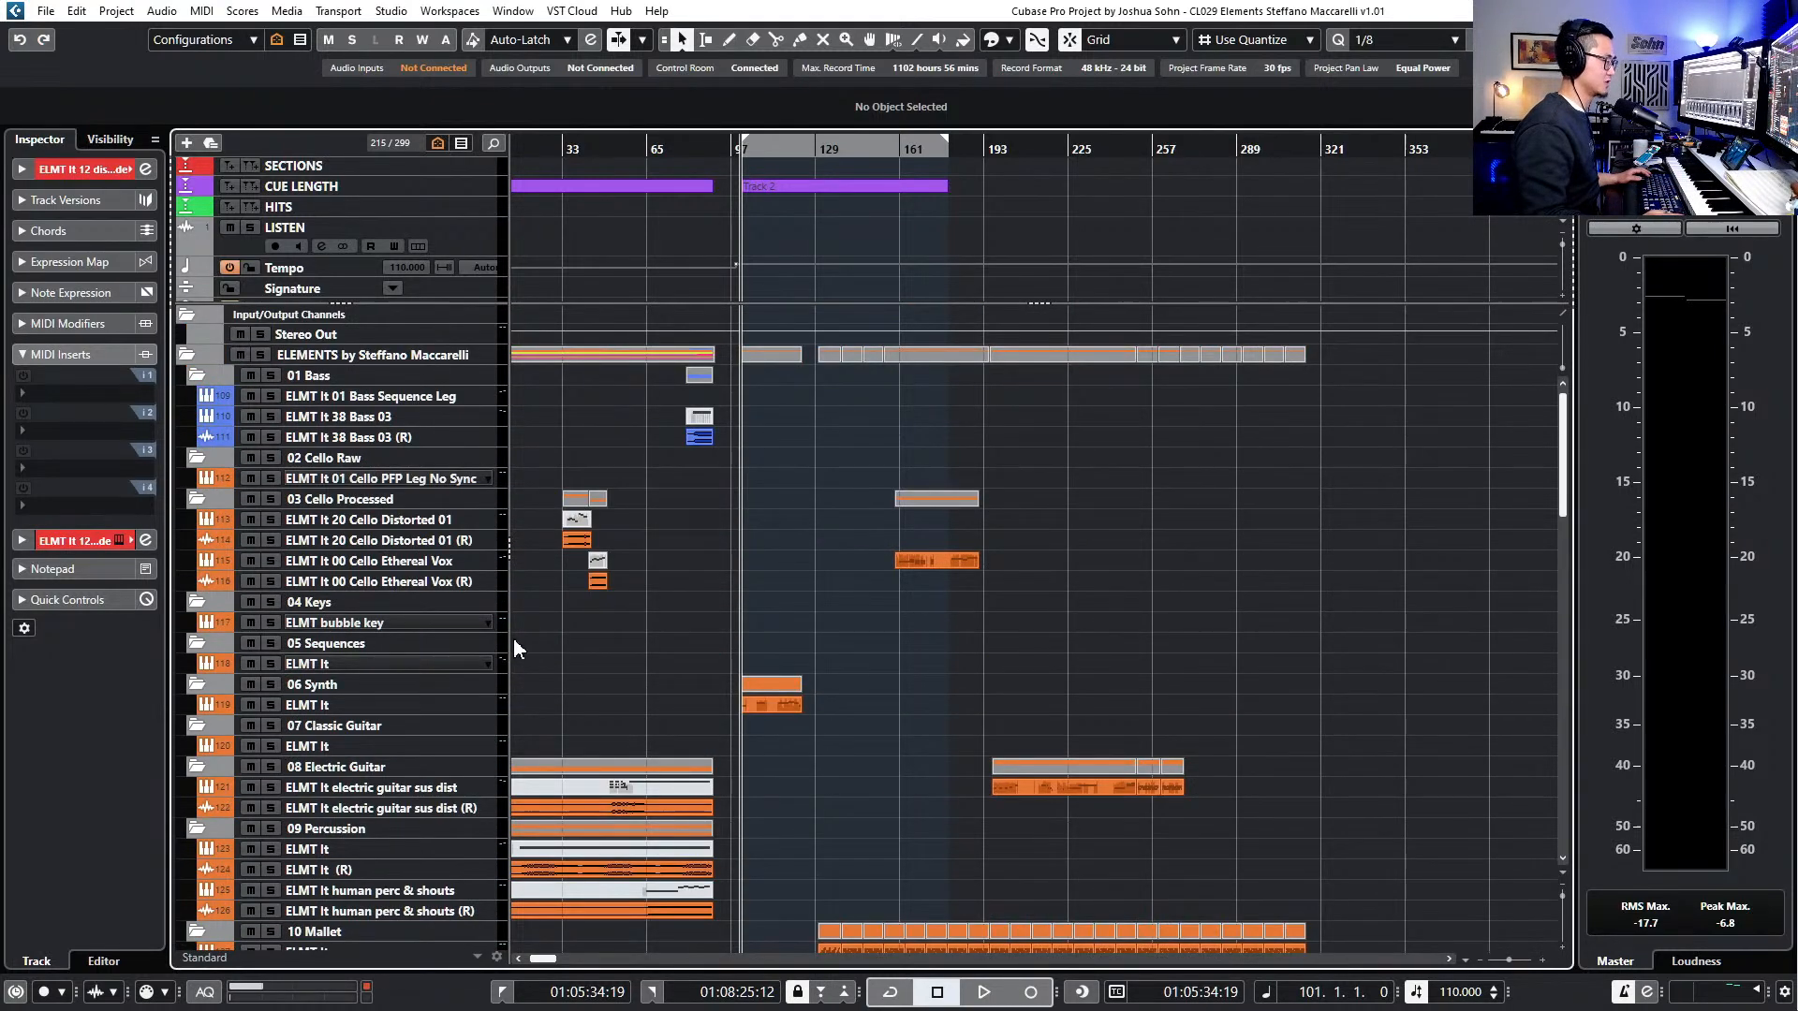
- Create an empty MIDI part across the Track 2 range on the ELMT lt track in the 05 Sequences folder
click(364, 626)
click(353, 664)
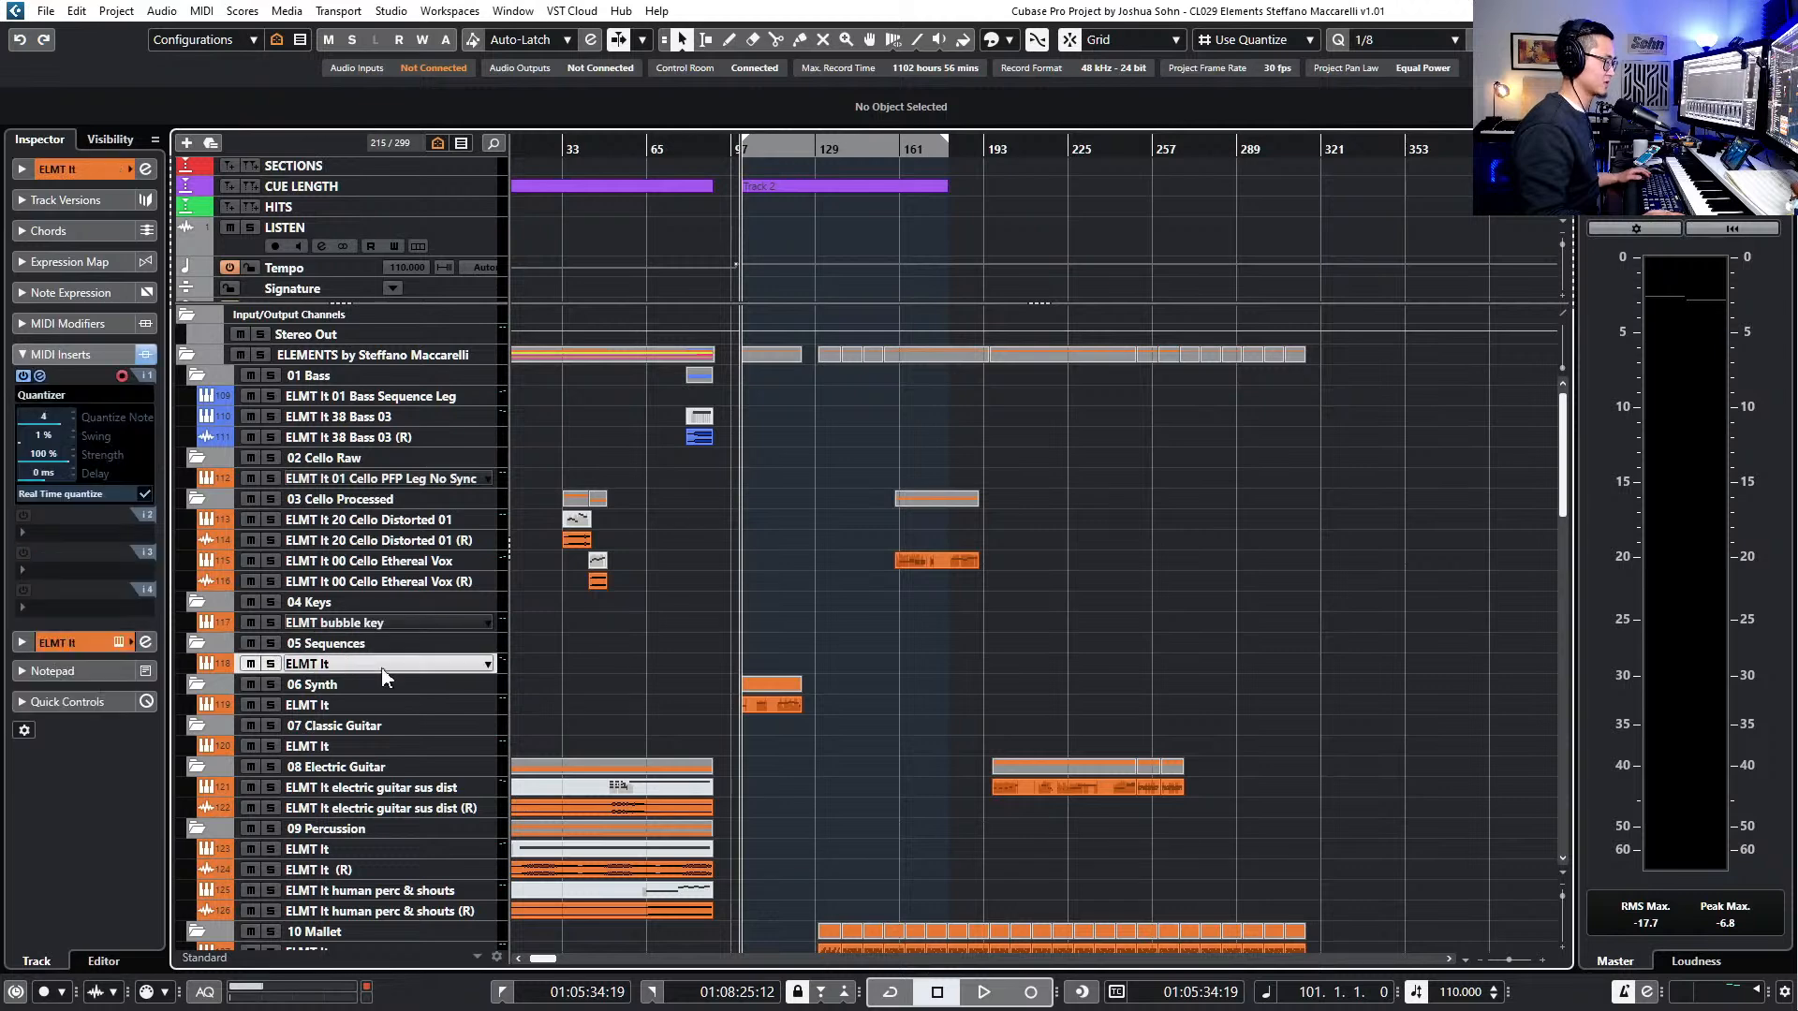
scroll(685, 648, up, 5)
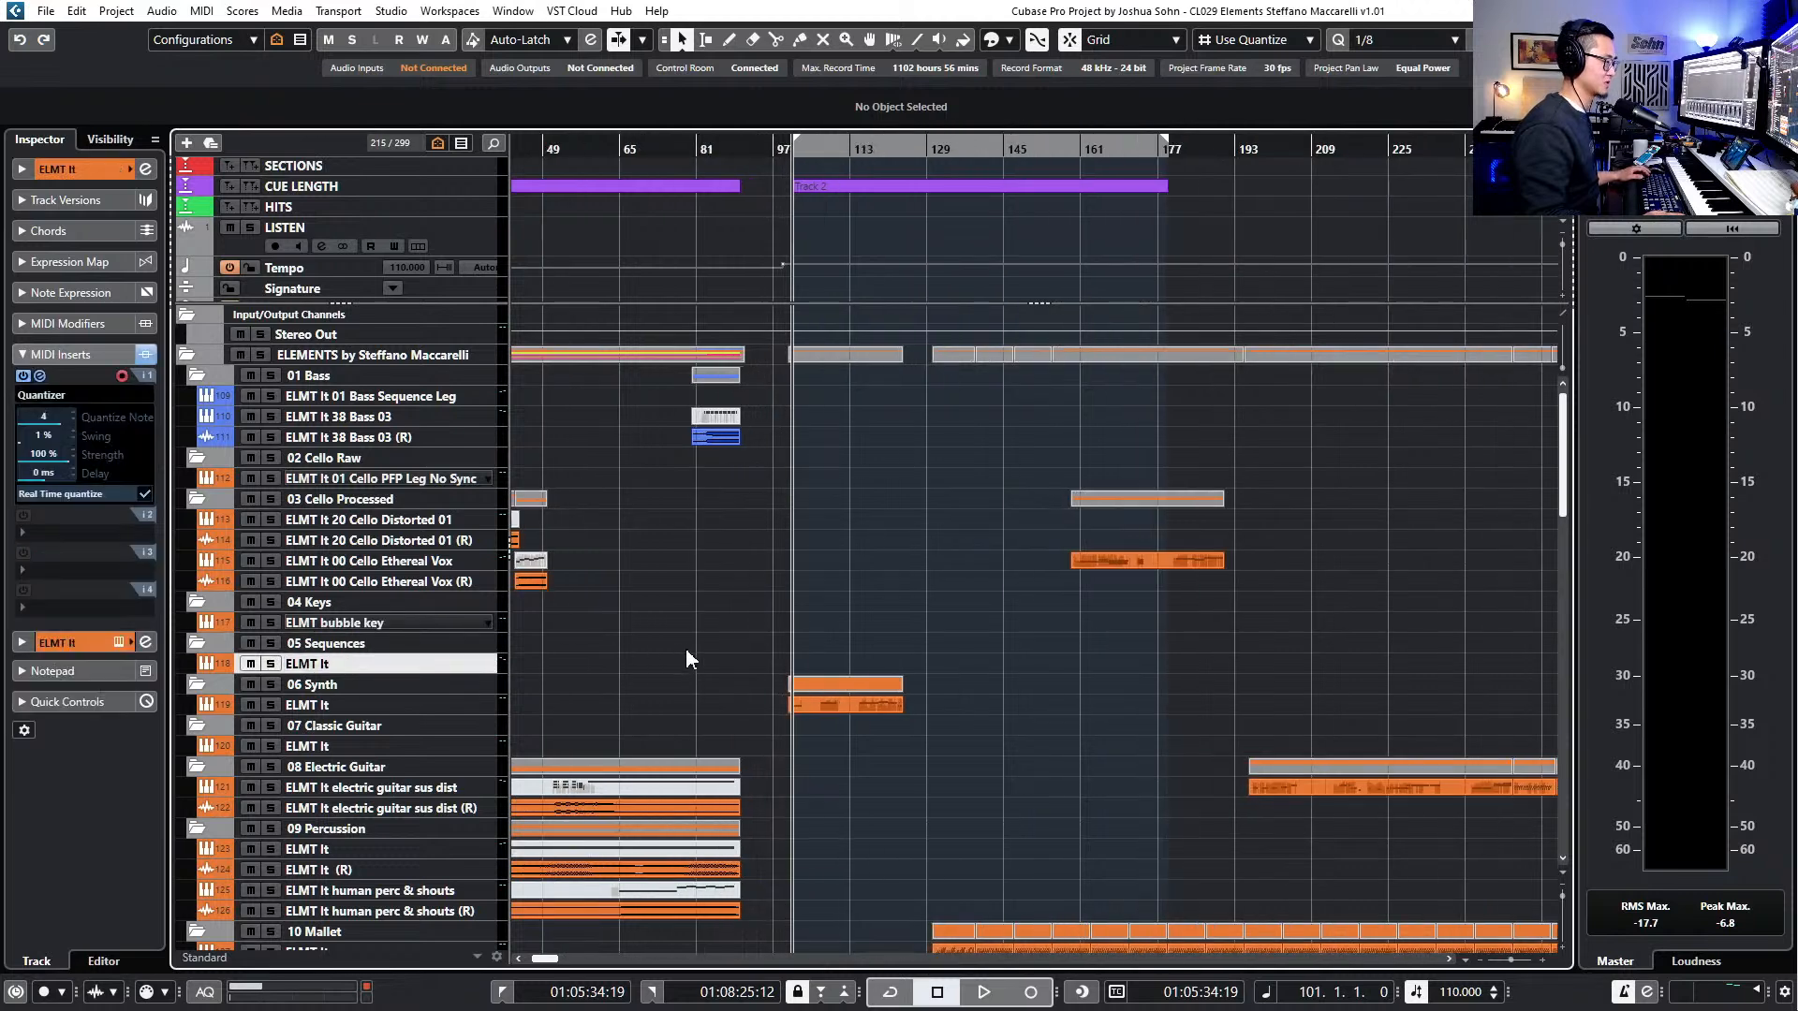
double_click(860, 667)
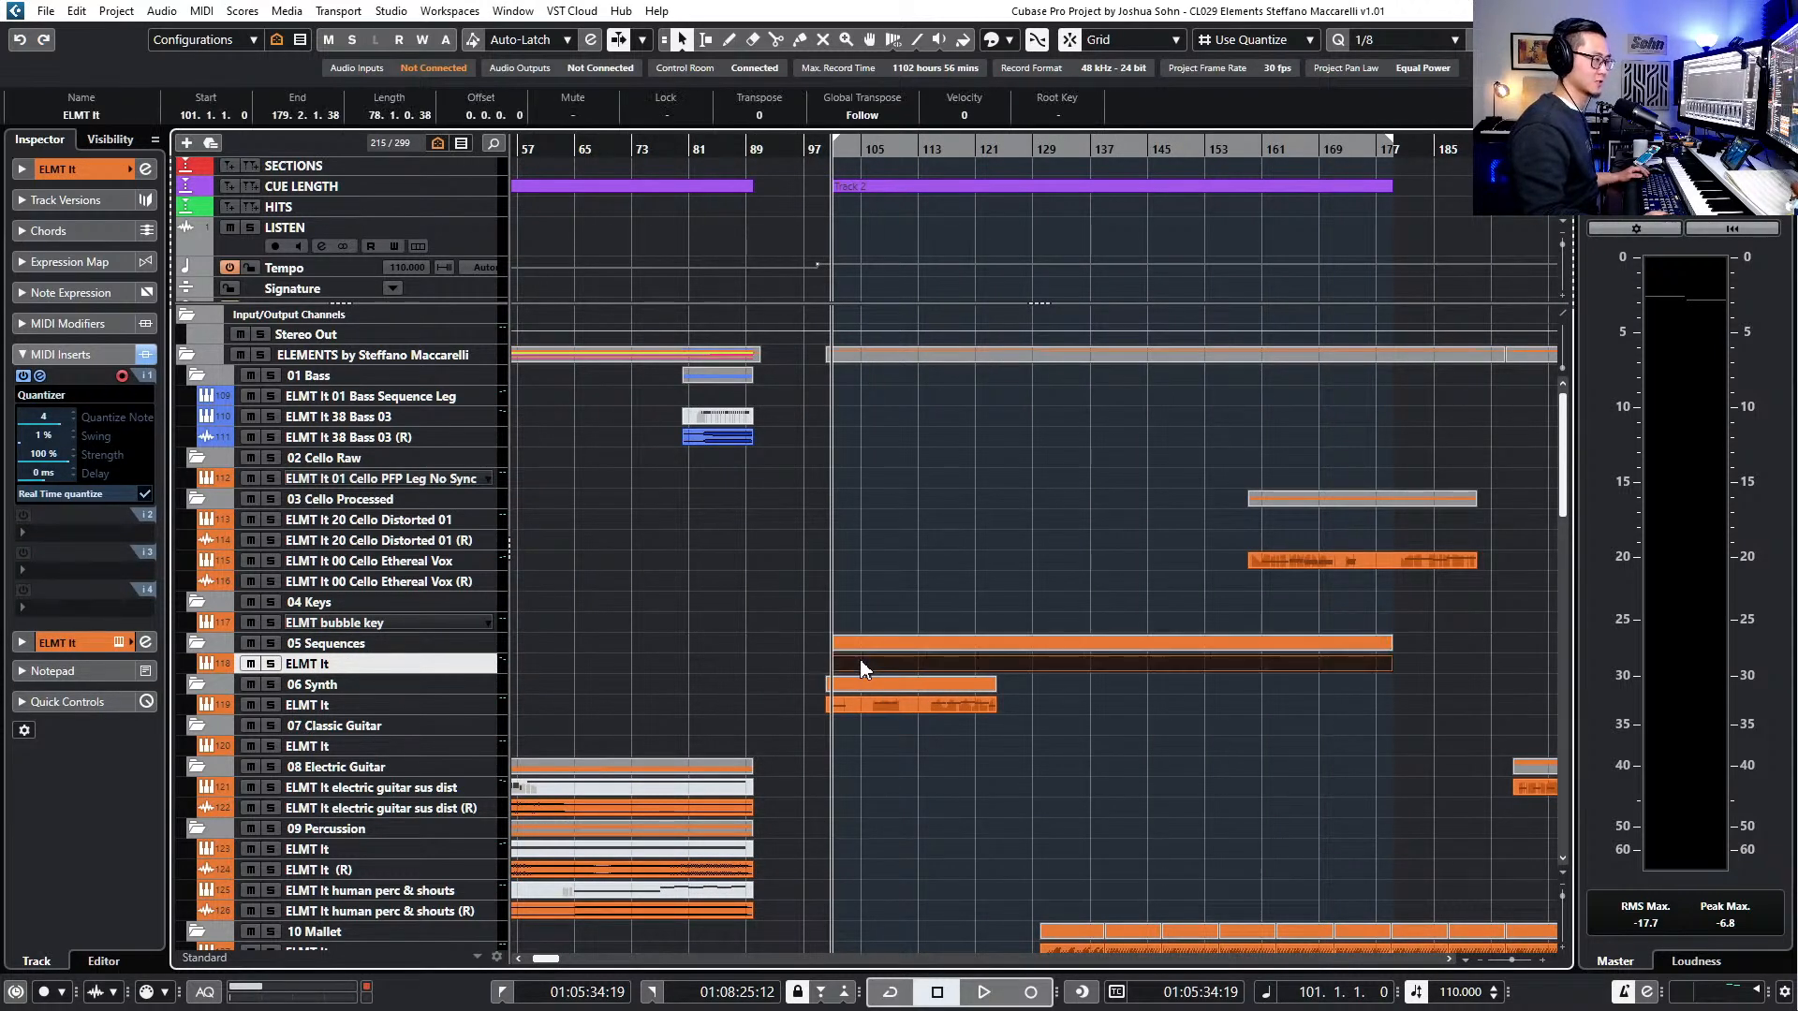
- Extend the Track 2 cue length event to end at bar 241
scroll(861, 663, down, 5)
scroll(946, 569, down, 3)
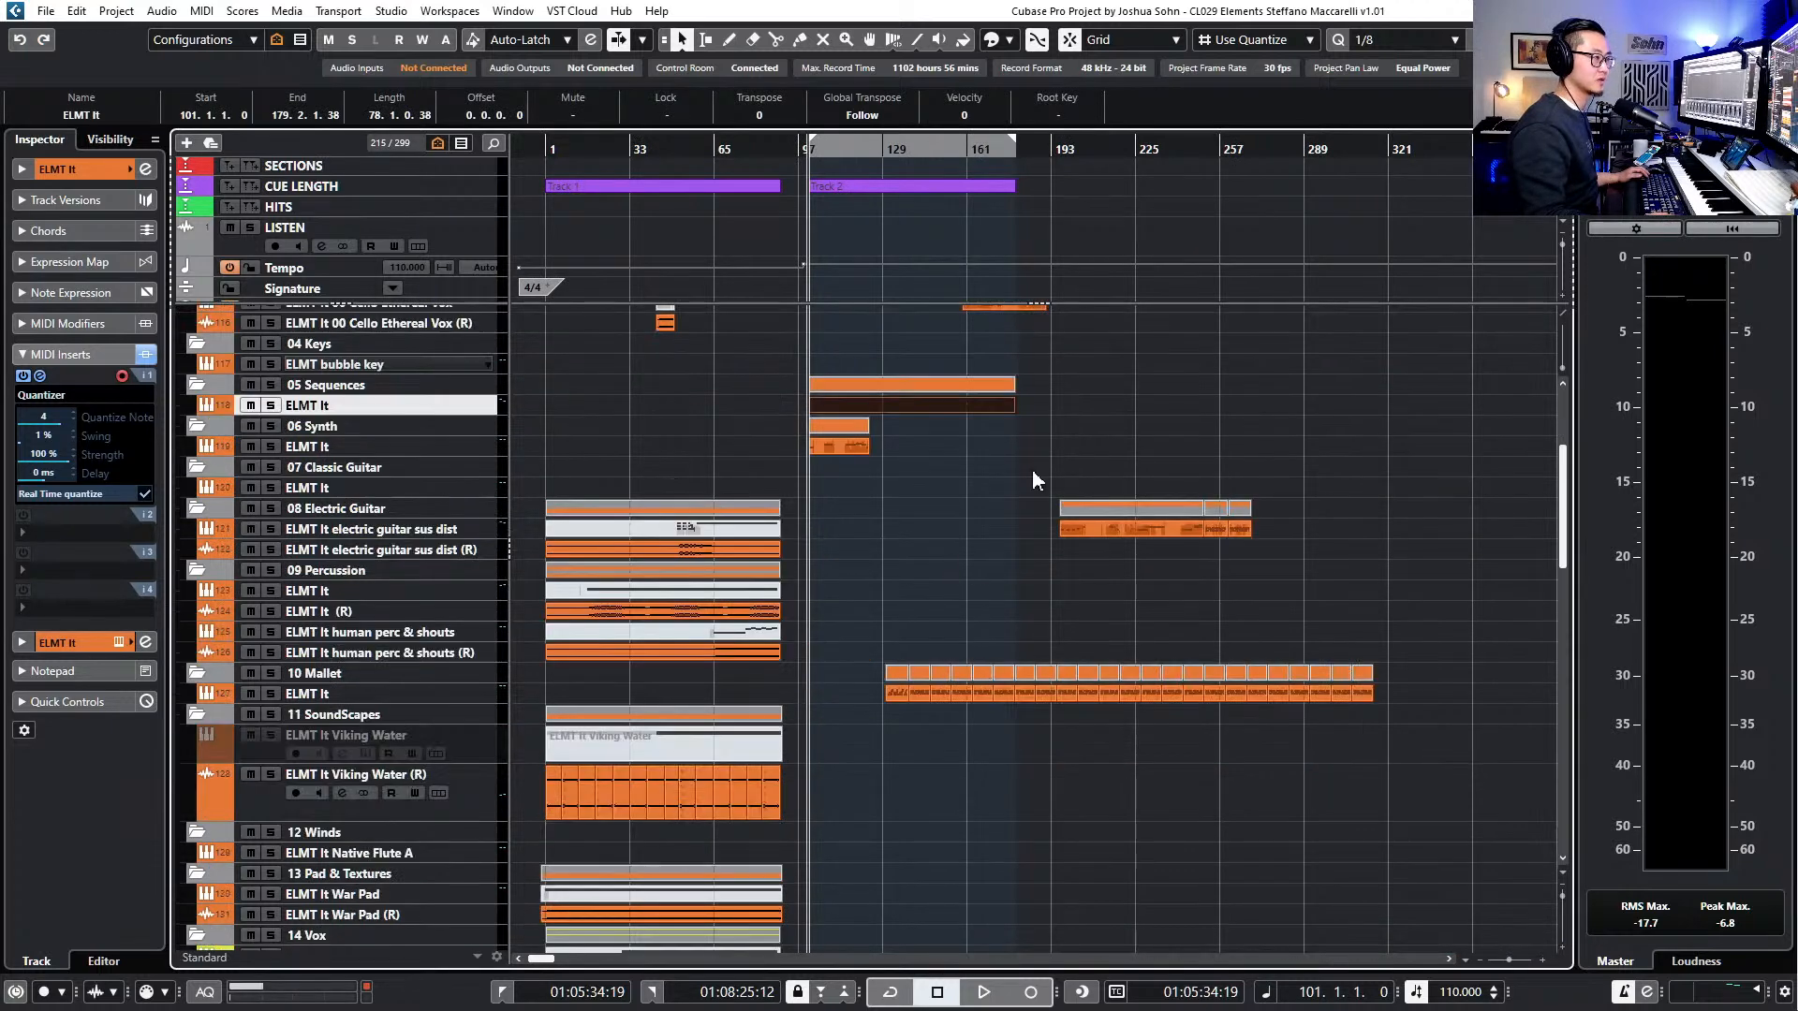
drag(1014, 186, 1171, 201)
key(1)
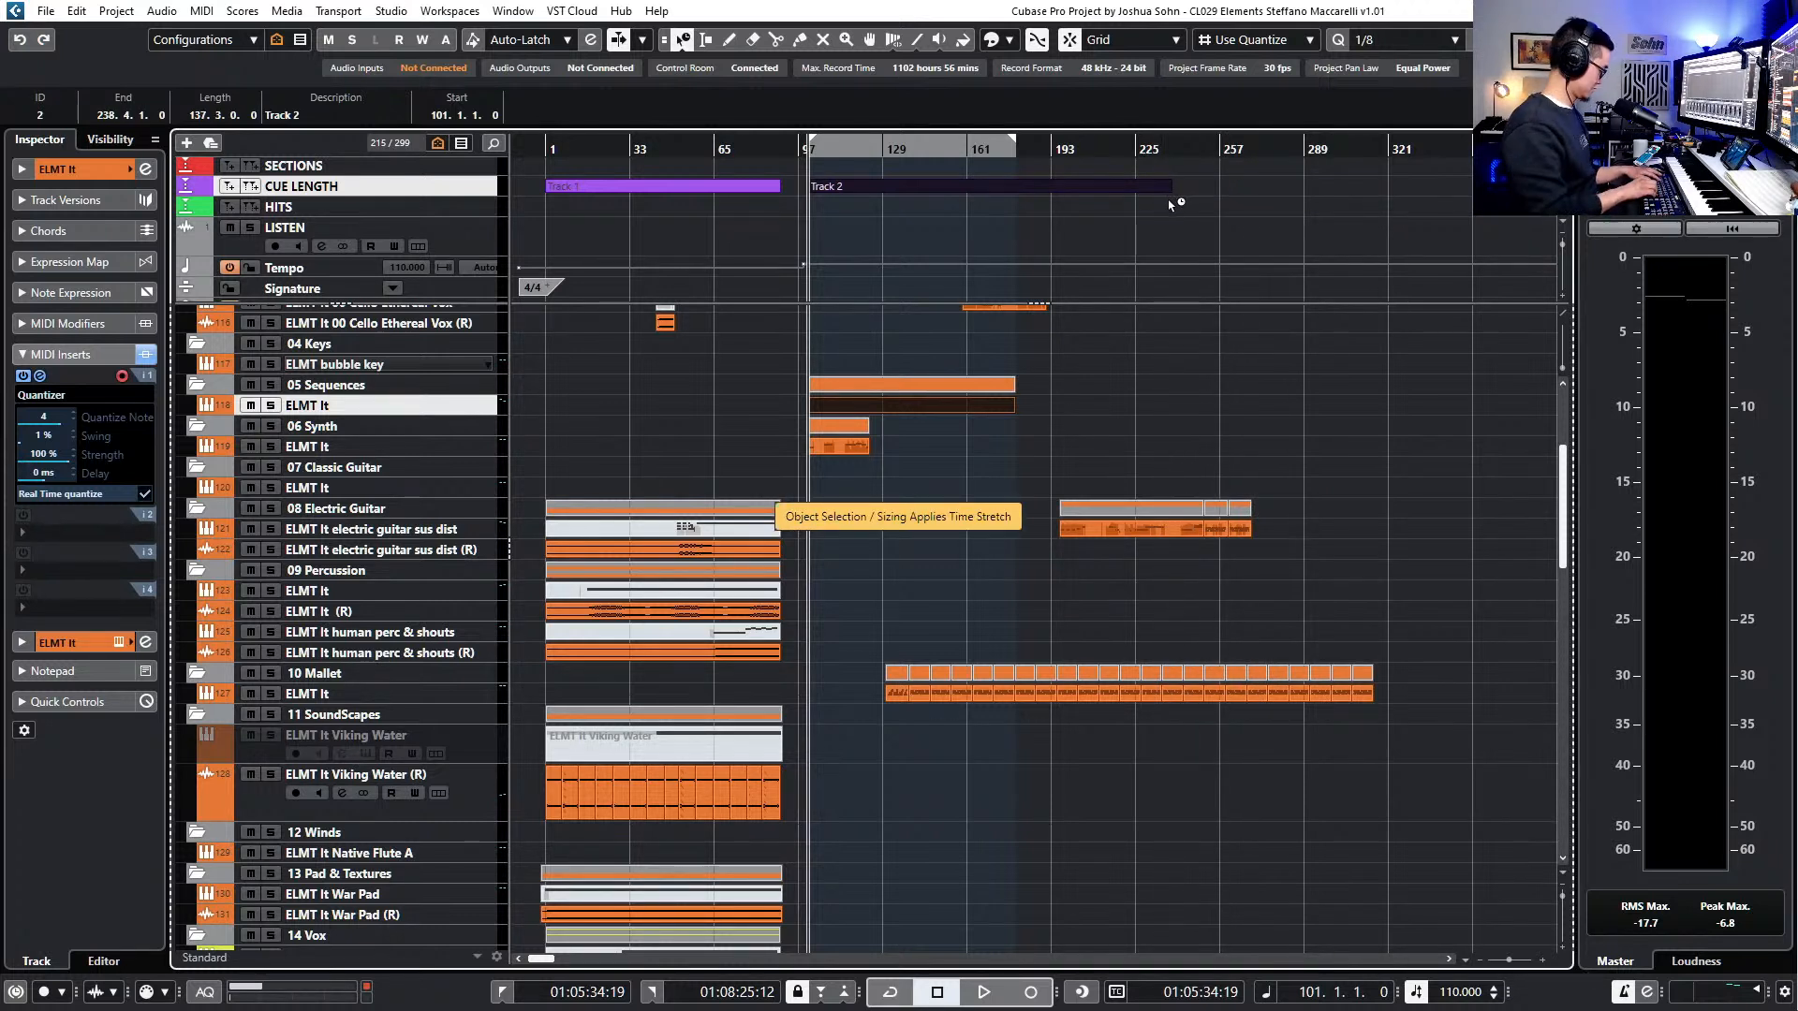
key(h)
drag(1178, 190, 1200, 196)
key(1)
scroll(1184, 196, up, 3)
scroll(1175, 402, down, 4)
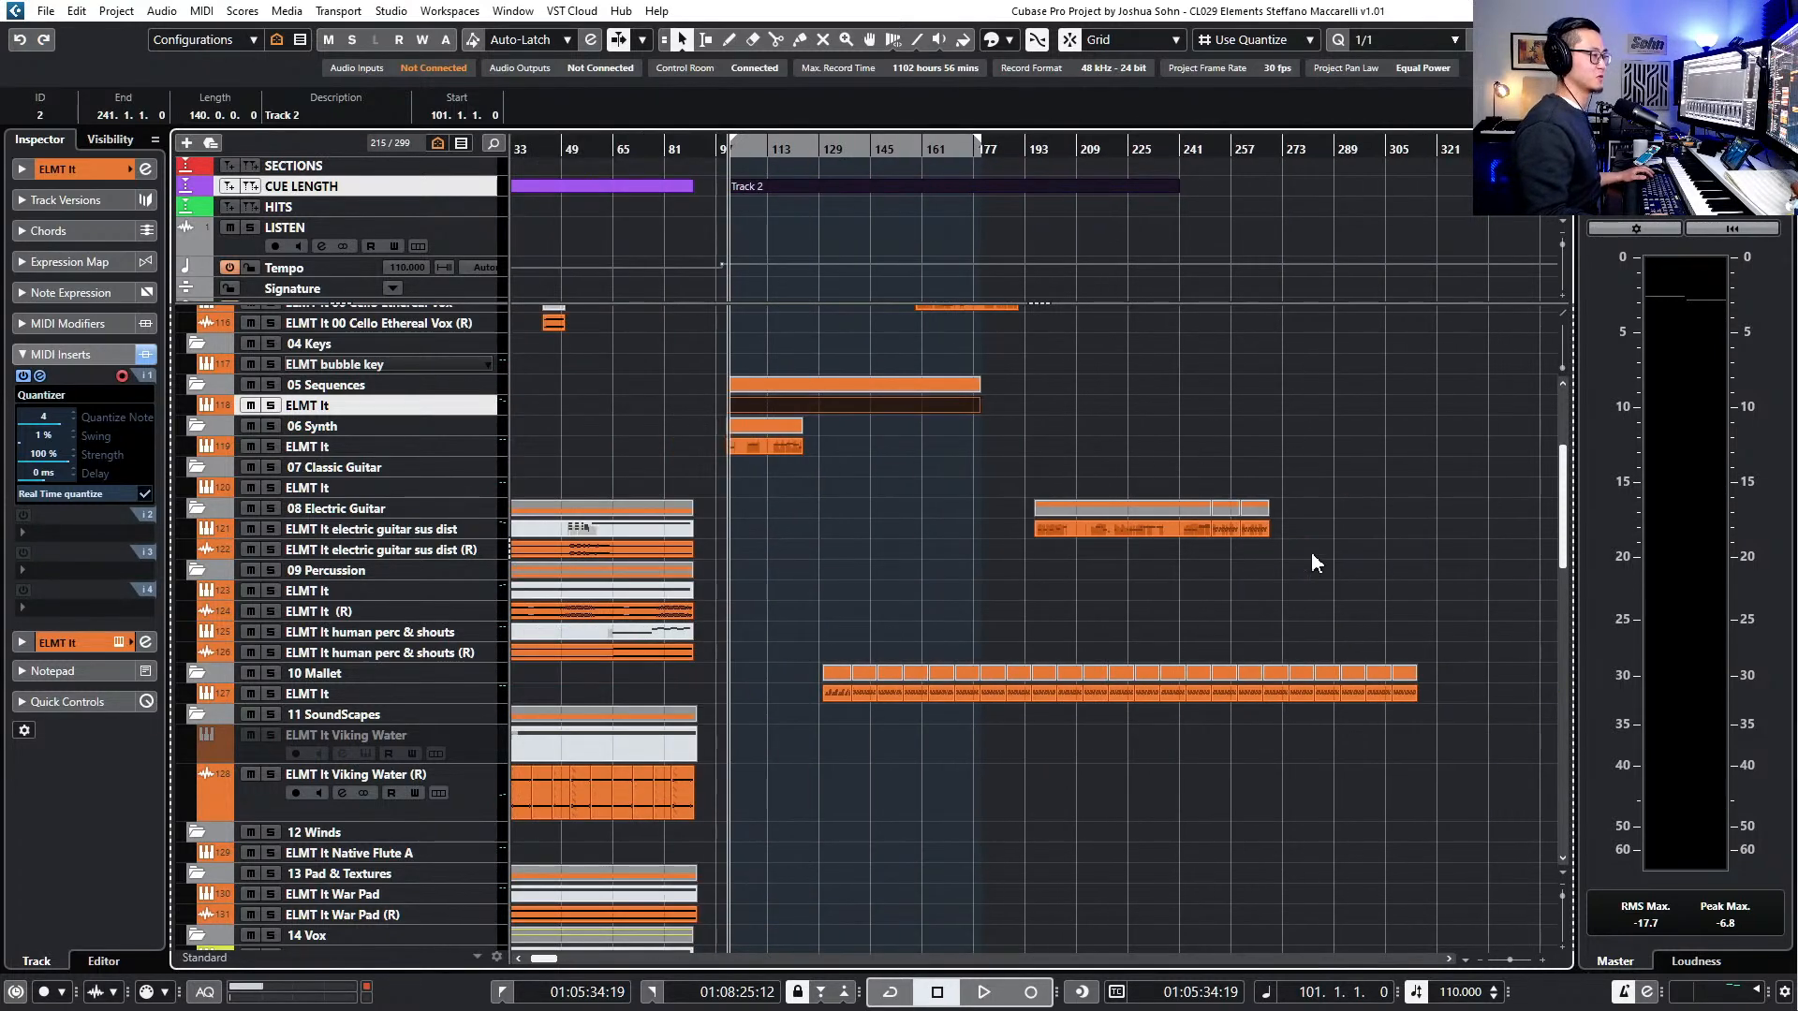
- Select the electric guitar and mallet parts and move them earlier together so the guitar starts at bar 179
drag(1446, 500, 824, 760)
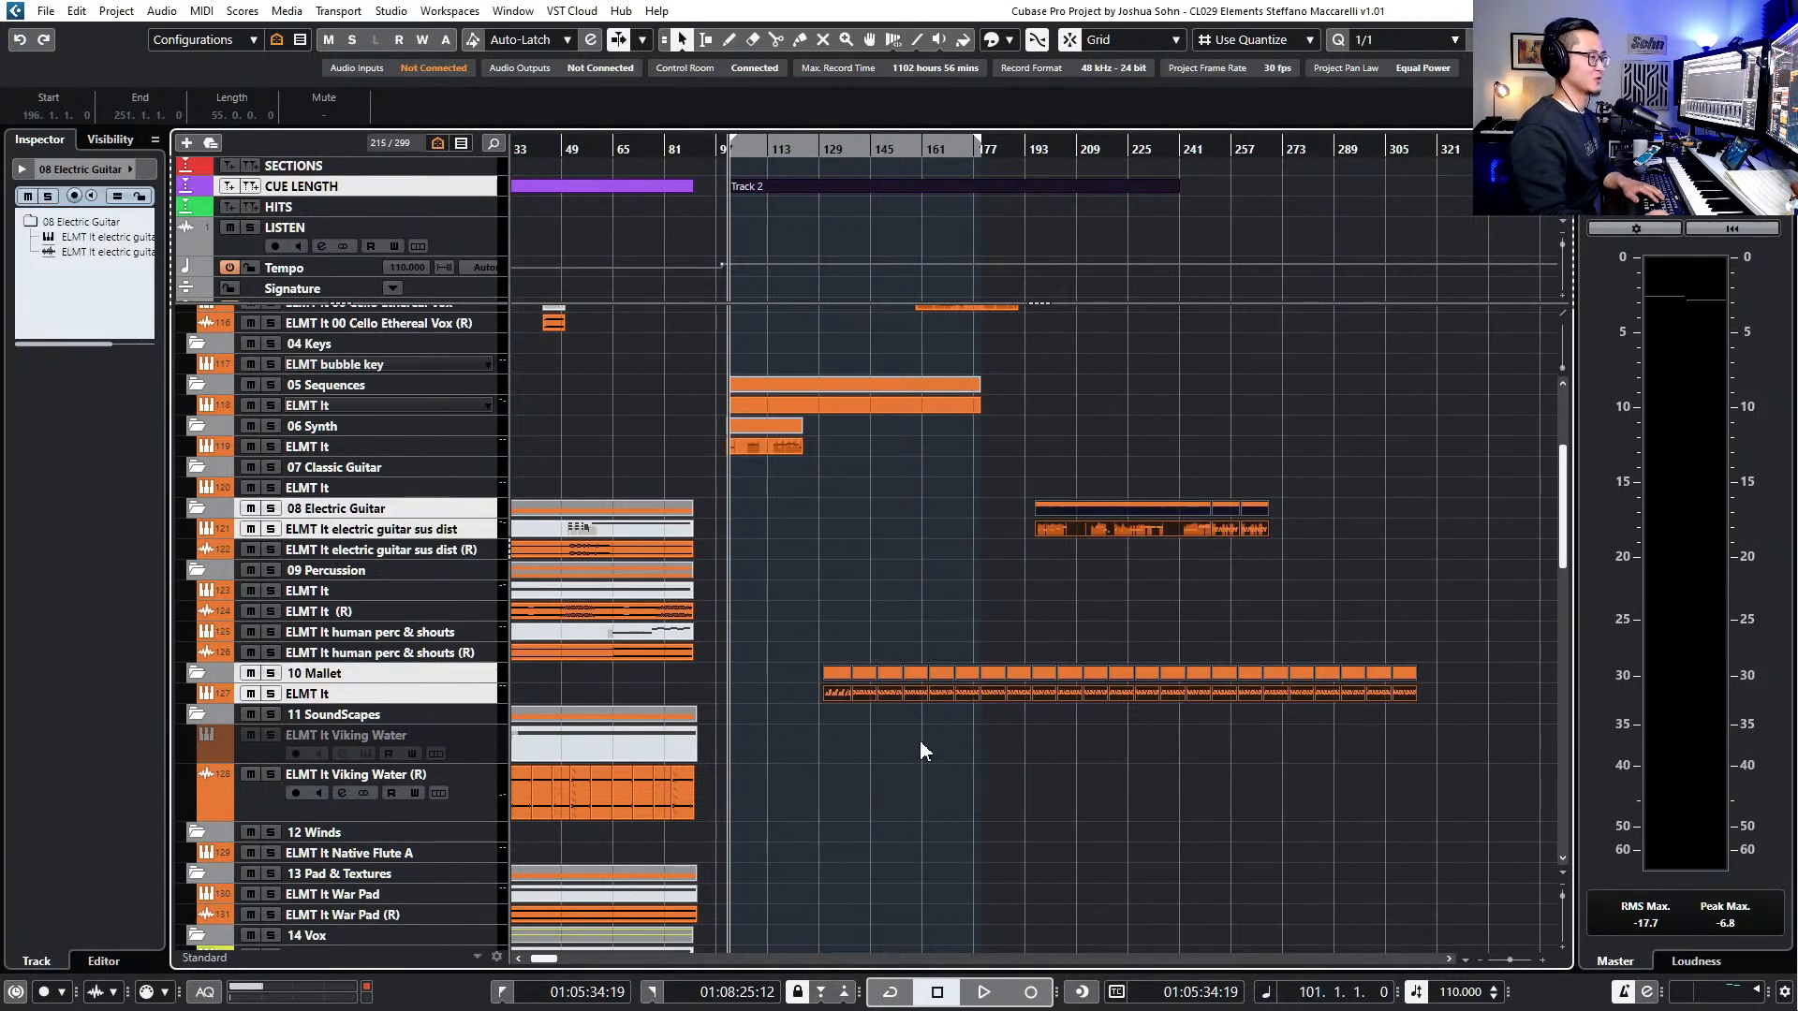
scroll(851, 701, up, 3)
drag(836, 696, 717, 694)
scroll(764, 689, down, 3)
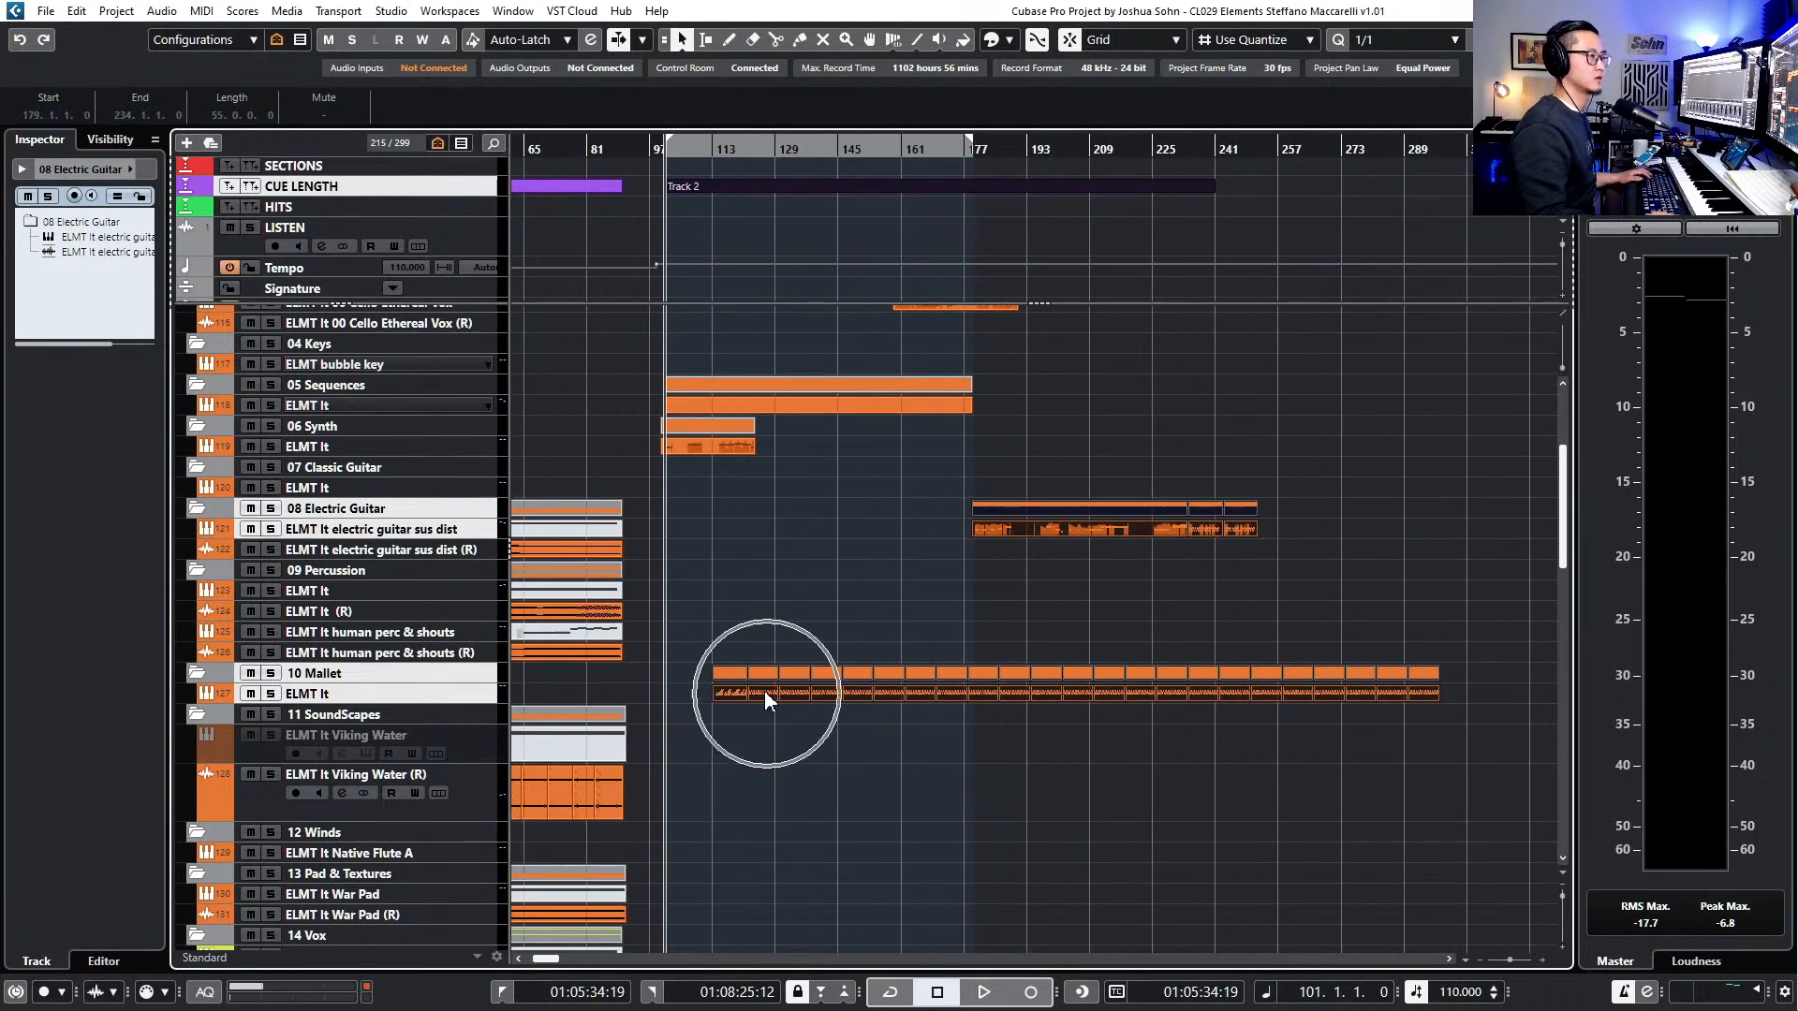
- Delete the repeated mallet parts that lie past the end of the Track 2 cue
click(1210, 753)
drag(1264, 634, 1457, 734)
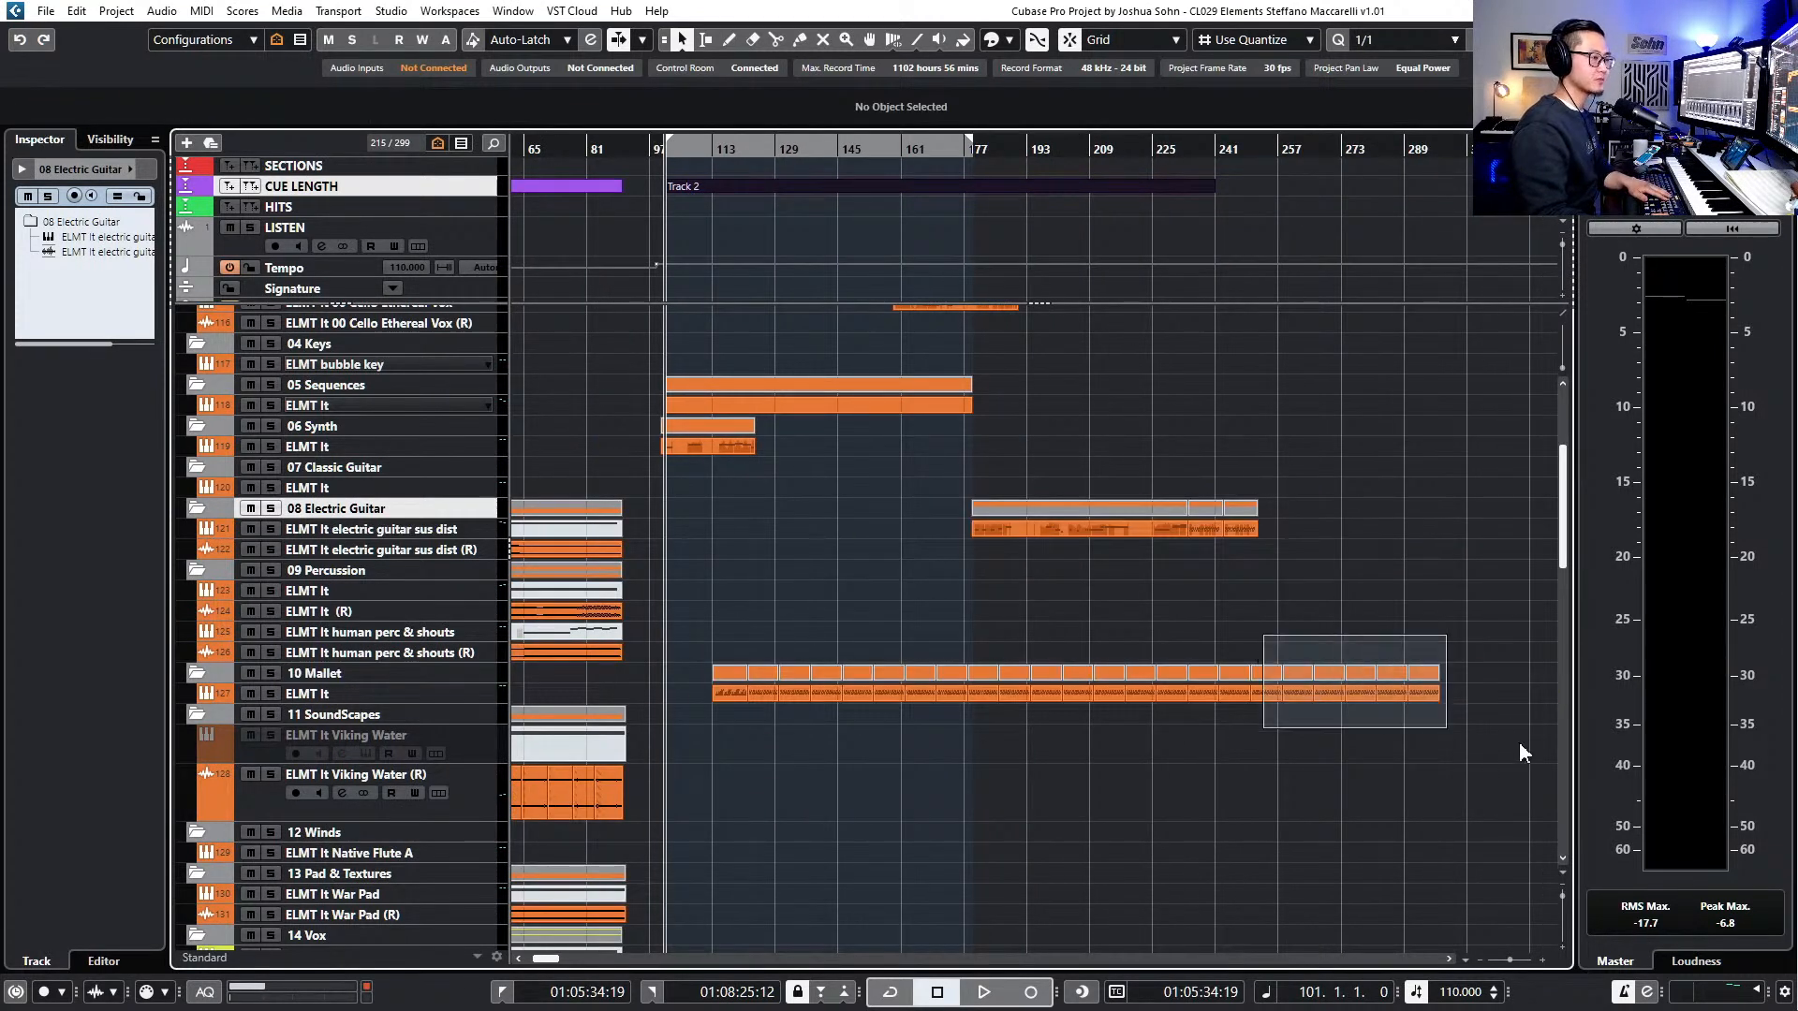
key(Delete)
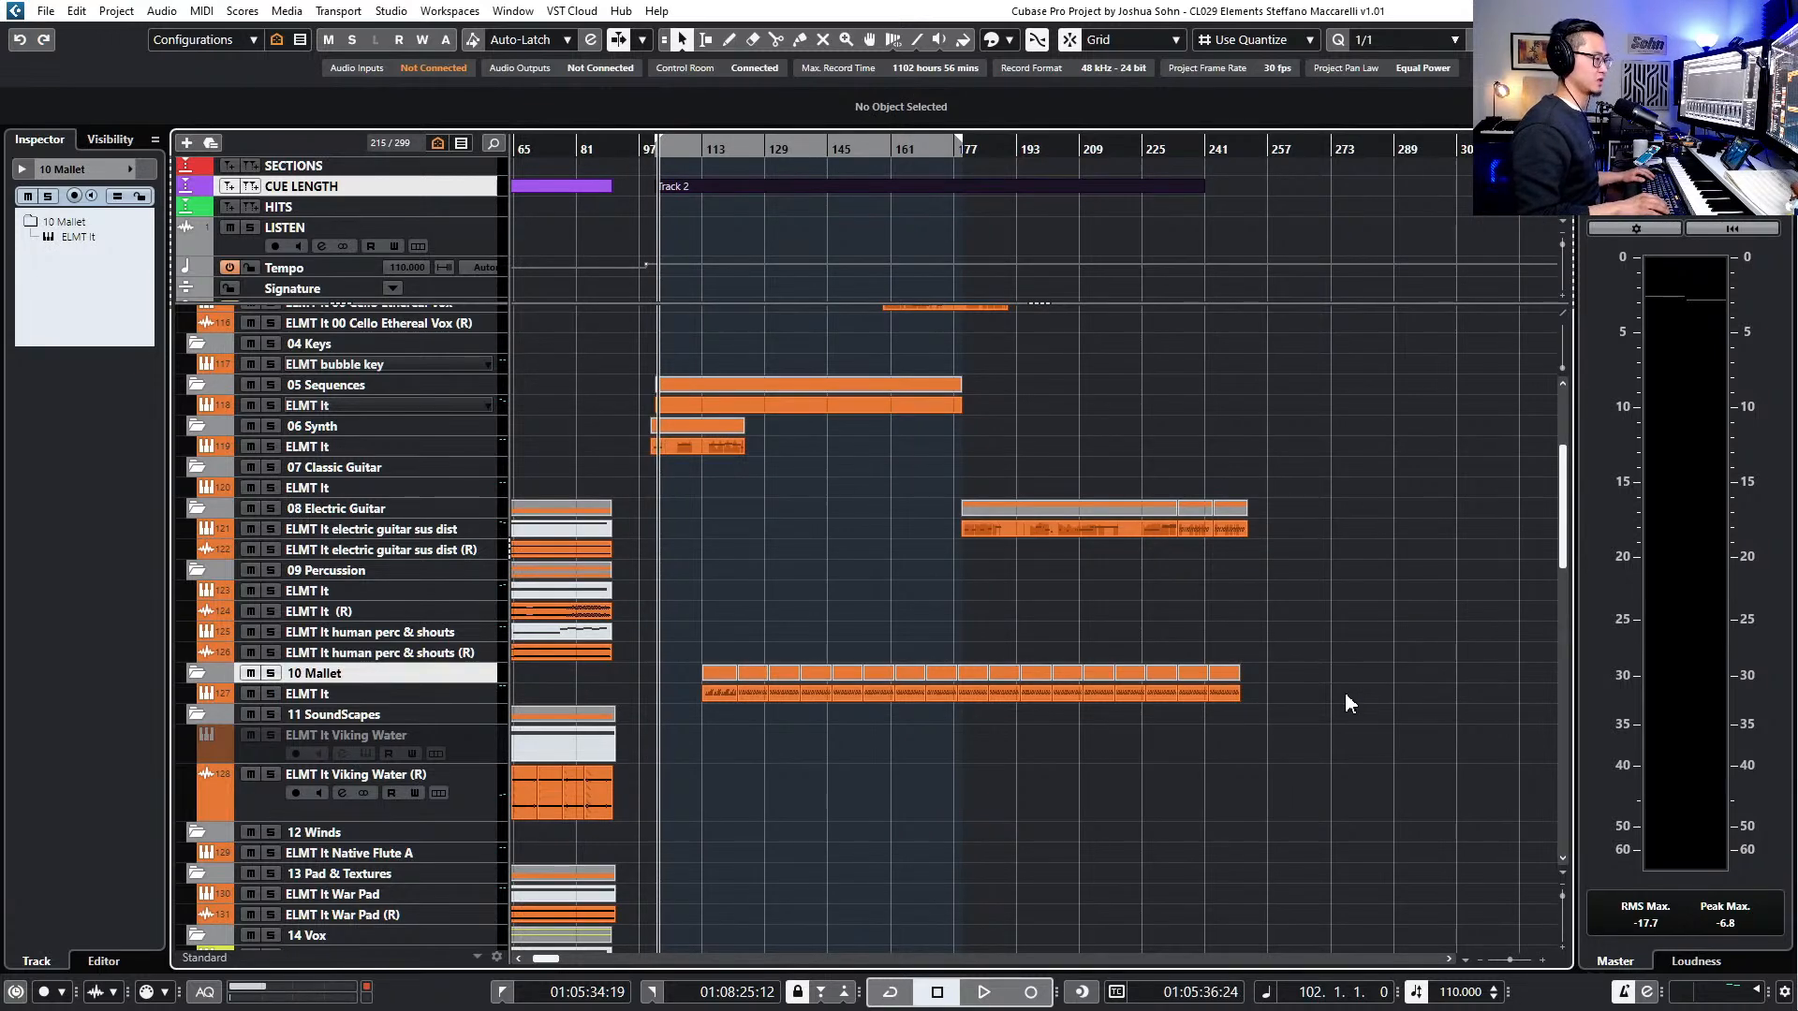
- Set the locators to the Track 2 cue and briefly play back its opening bars
click(1188, 187)
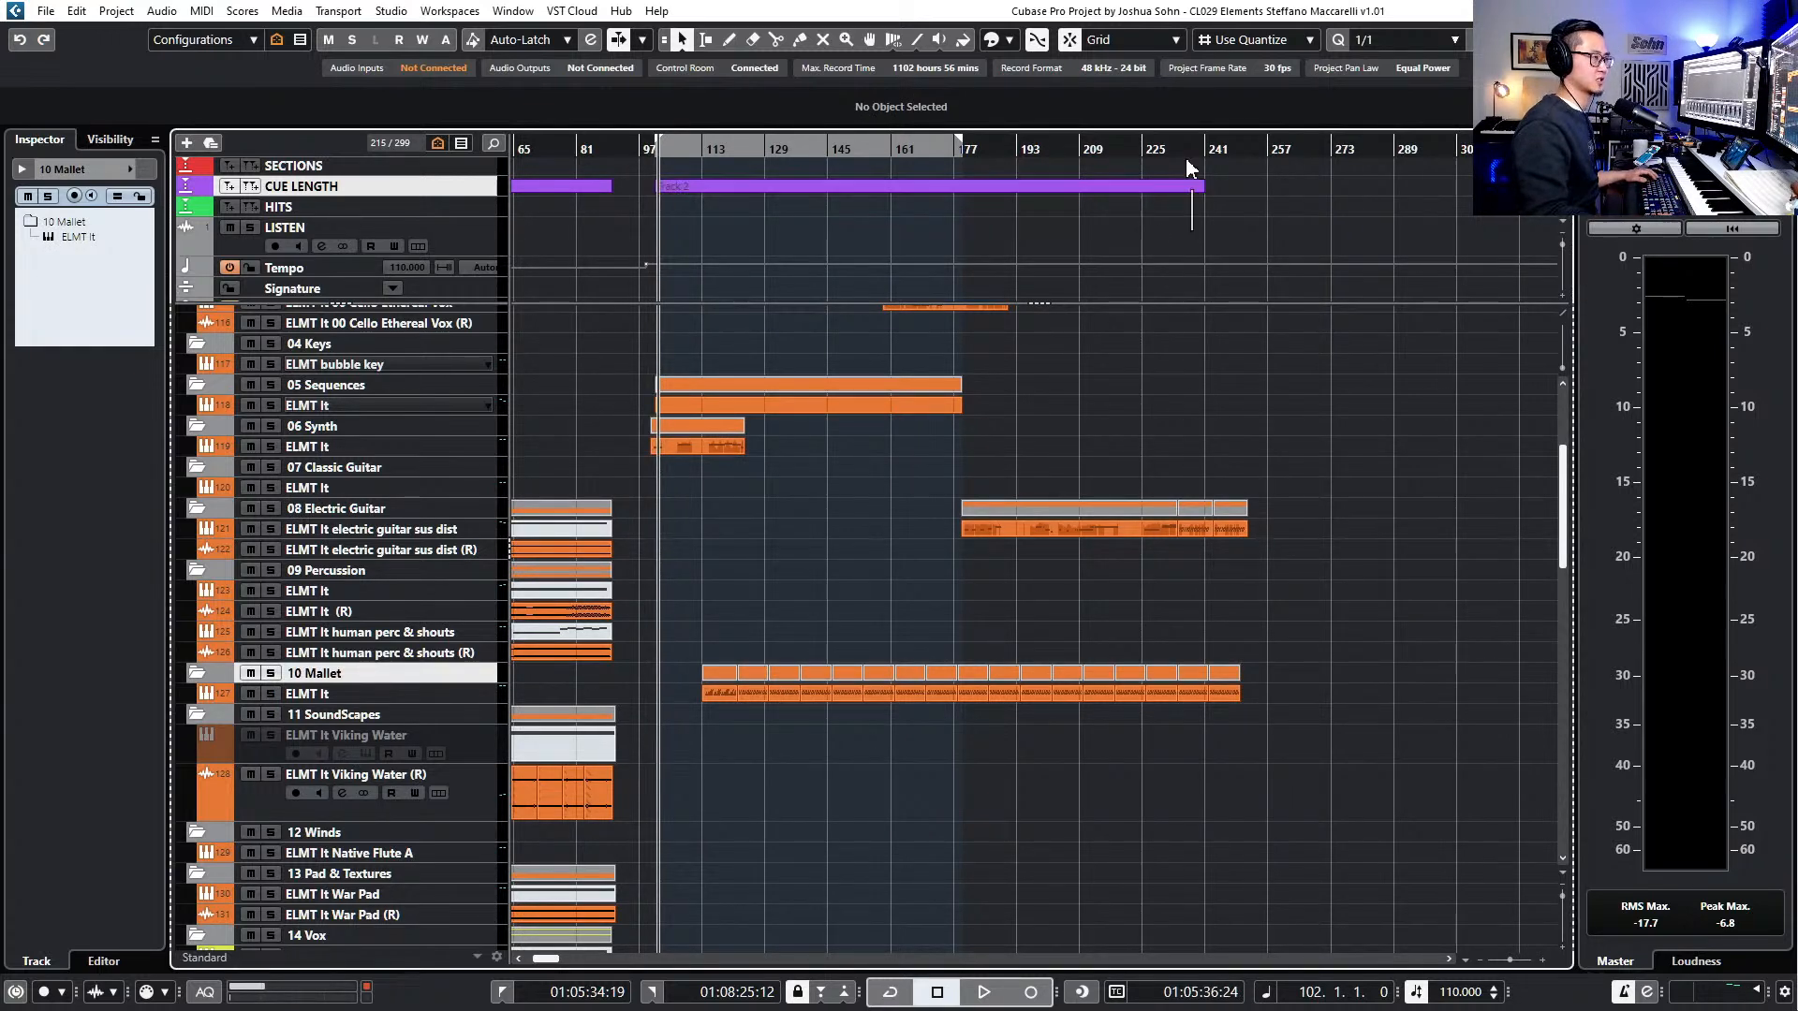
key(p)
scroll(1203, 281, up, 4)
scroll(1193, 319, down, 4)
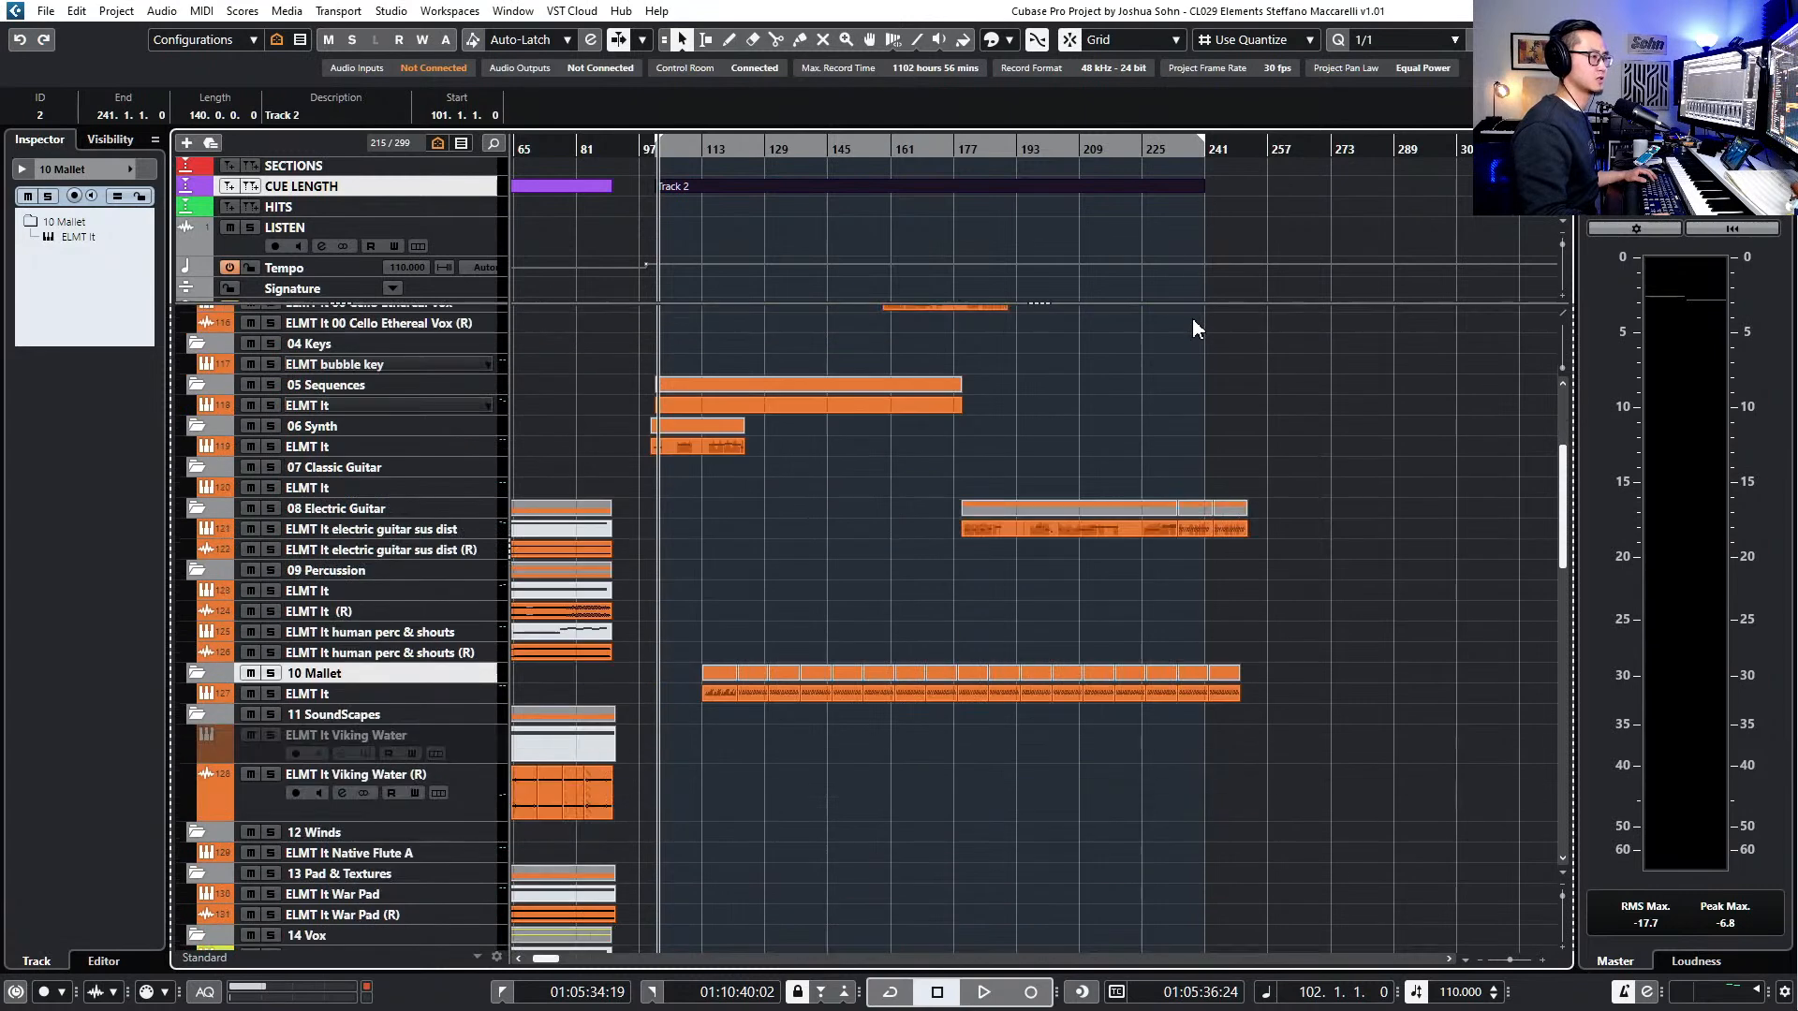
key(space)
scroll(737, 693, up, 3)
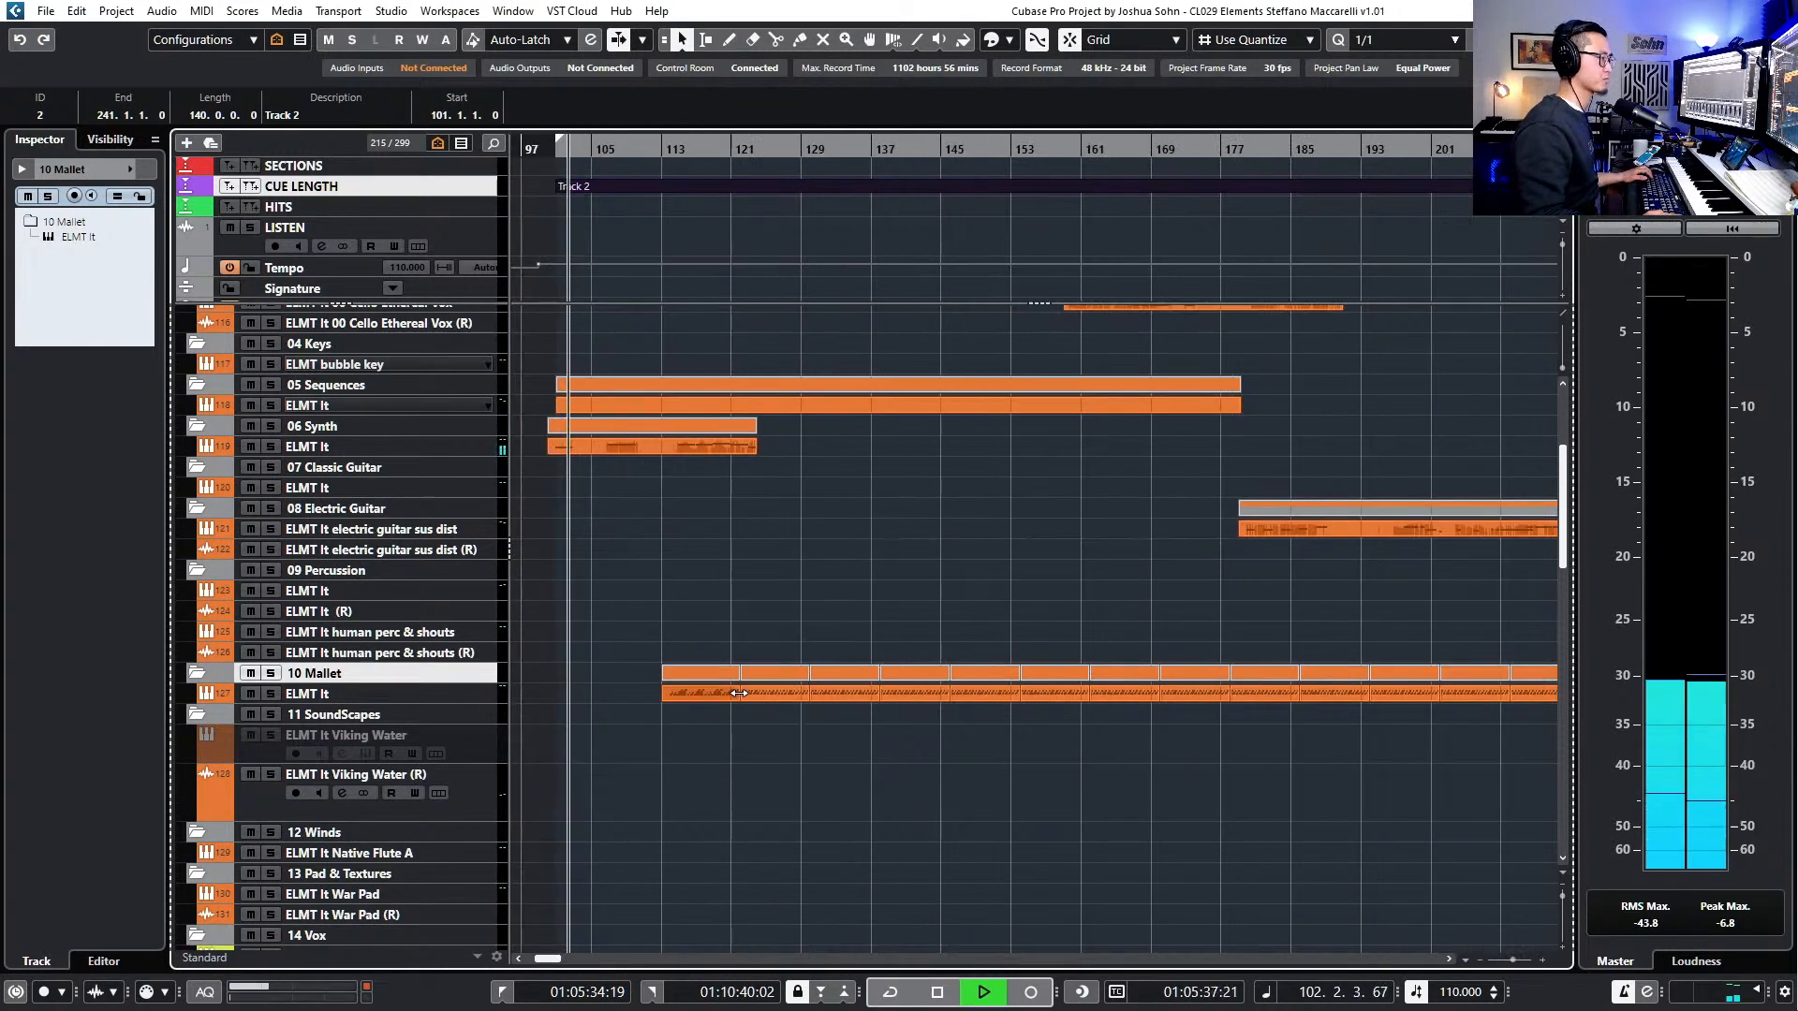
scroll(710, 676, up, 4)
key(space)
- Make the ELMT lt part in the 05 Sequences folder cover bars 101 to 241
double_click(1249, 664)
alt+click(1223, 666)
alt+click(1015, 660)
- Look at the sequence part in the Key Editor, bring up its Elements instrument and return to the project
double_click(992, 662)
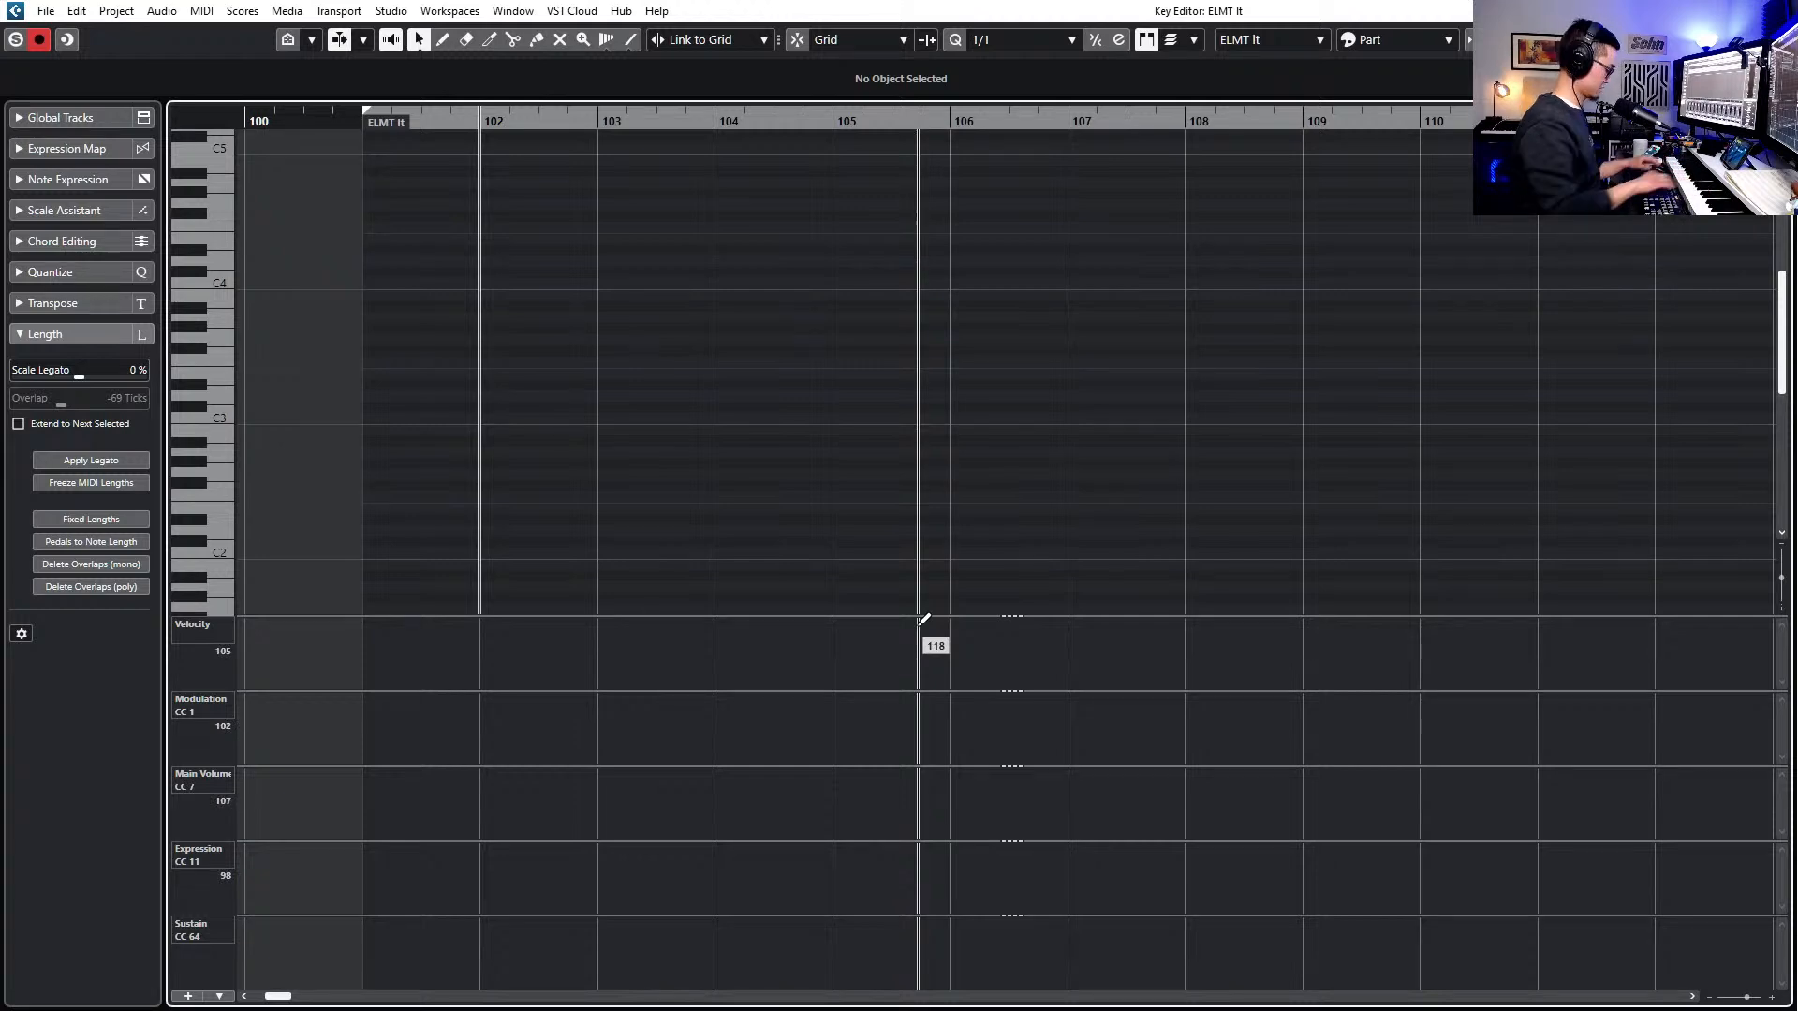
key(Escape)
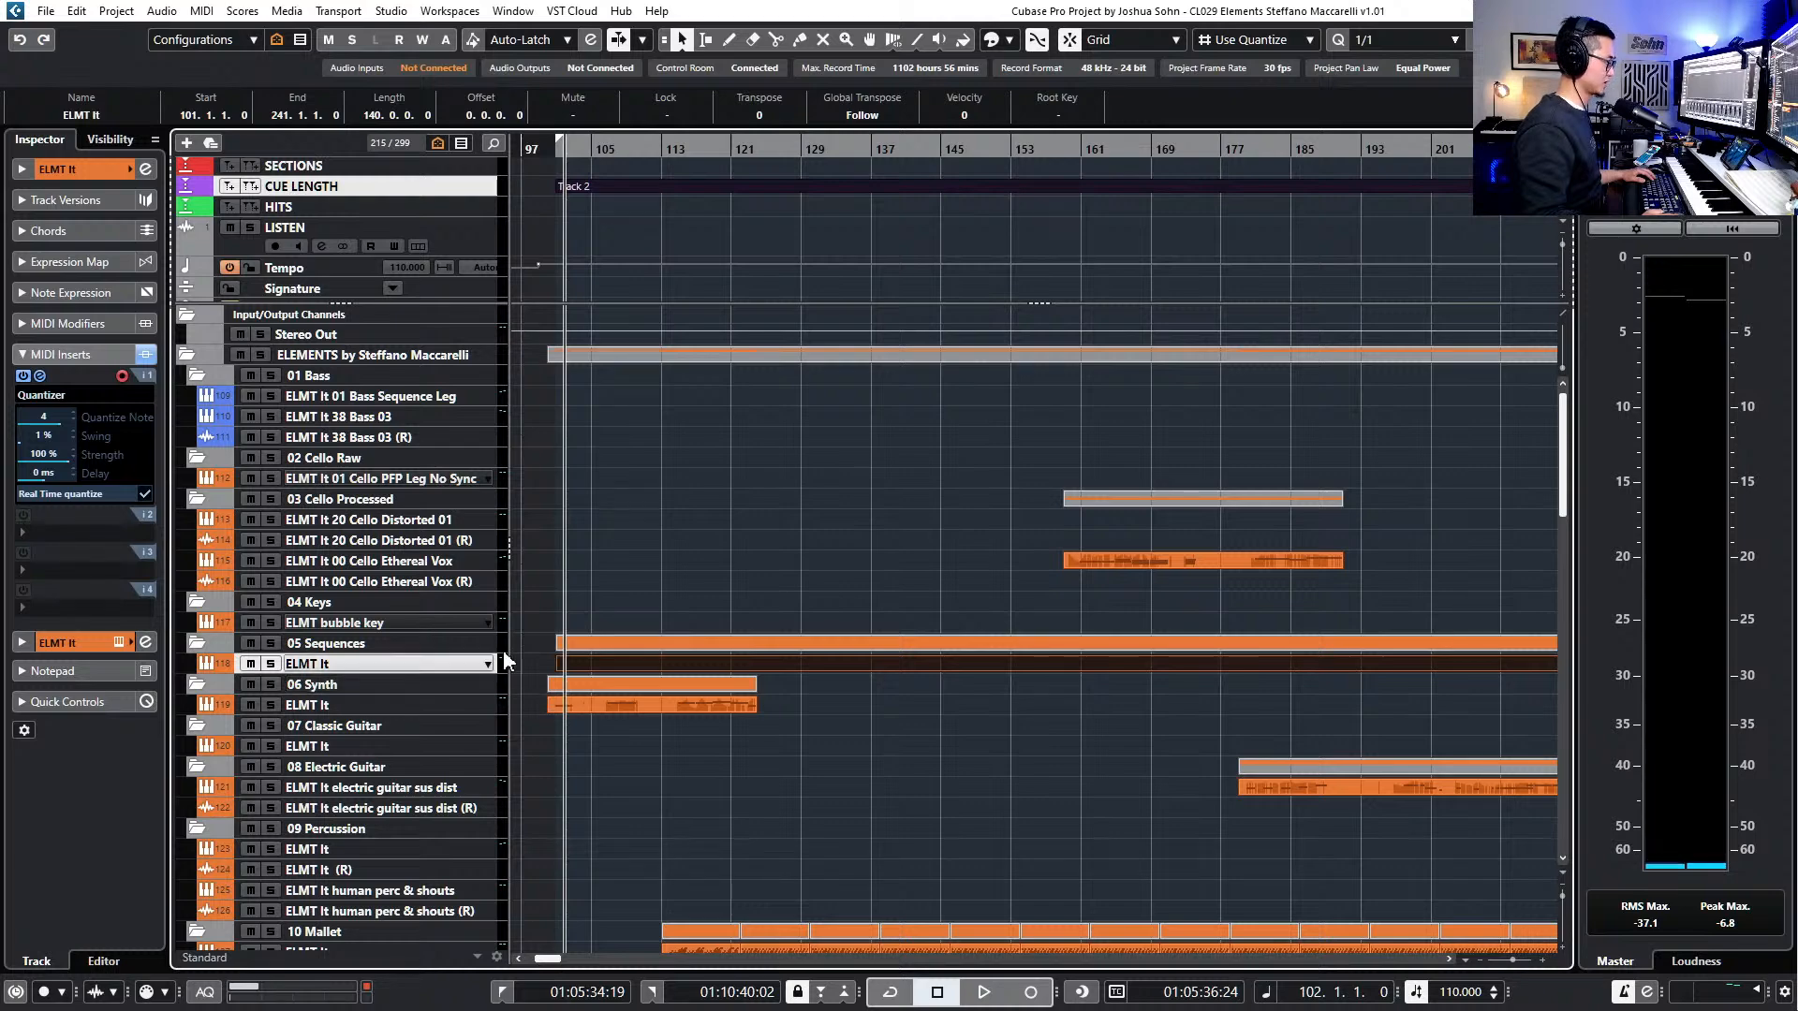
double_click(569, 664)
key(ctrl+e)
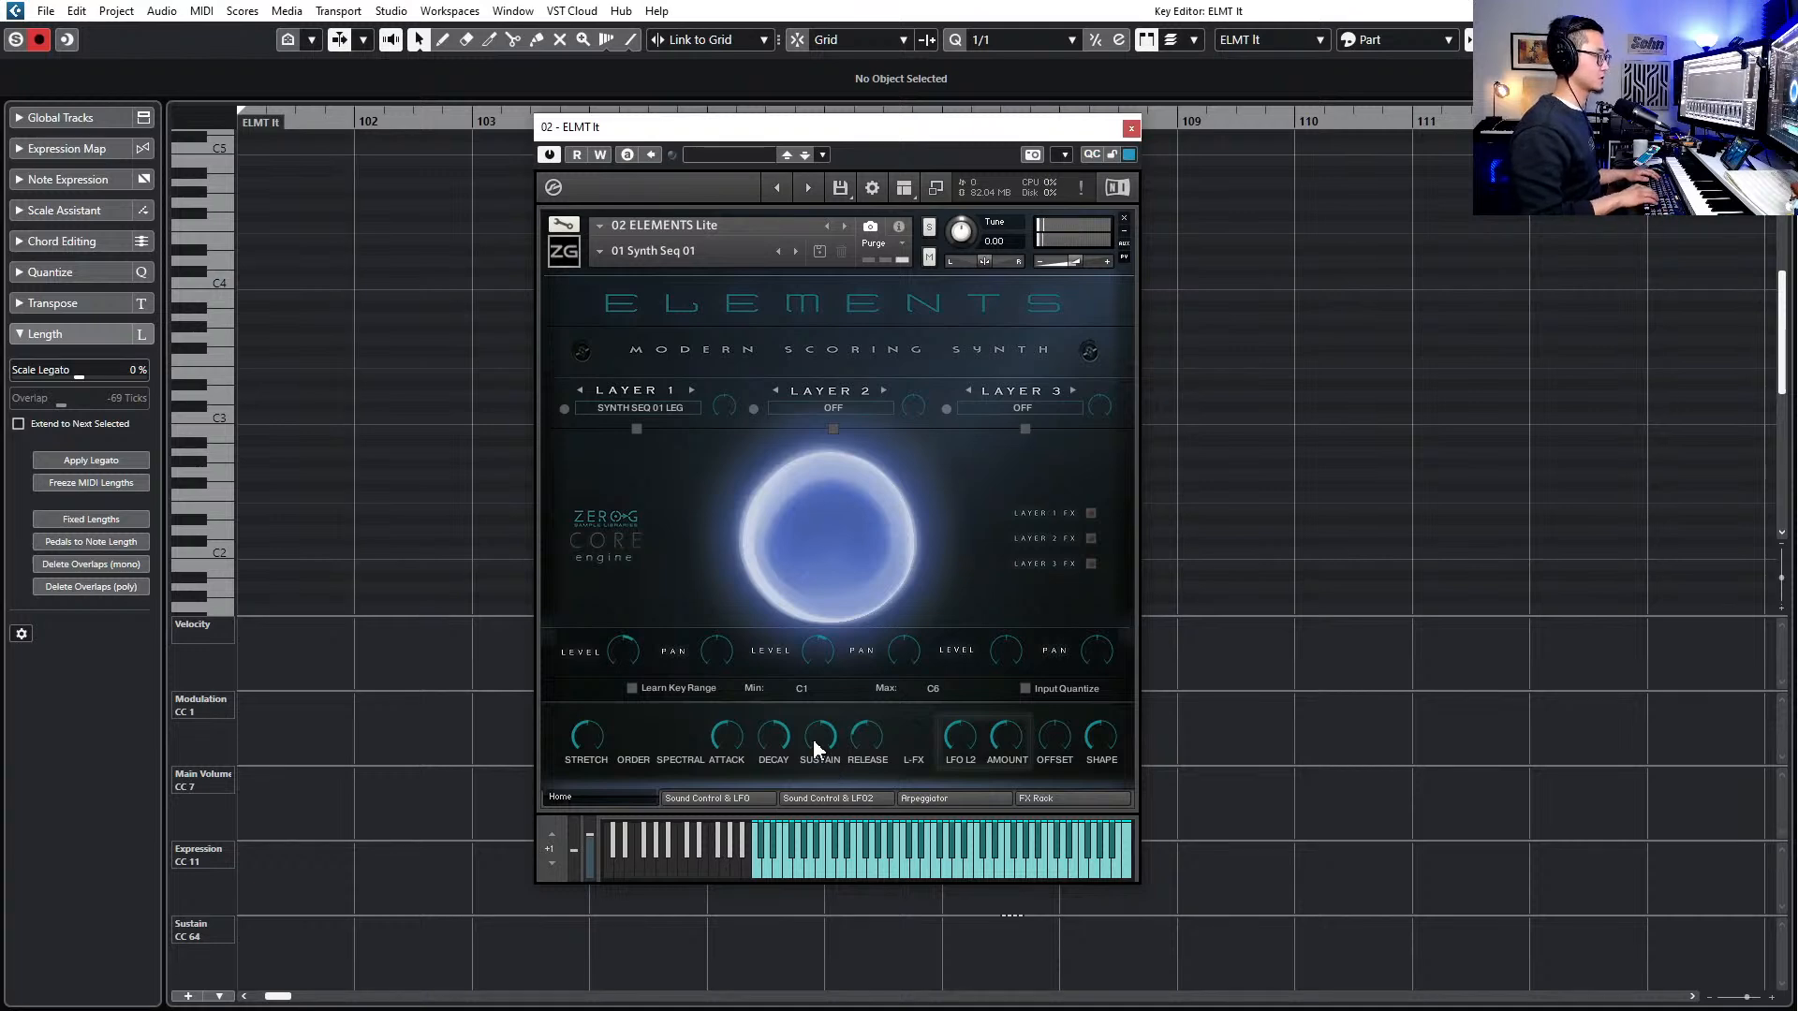
key(Return)
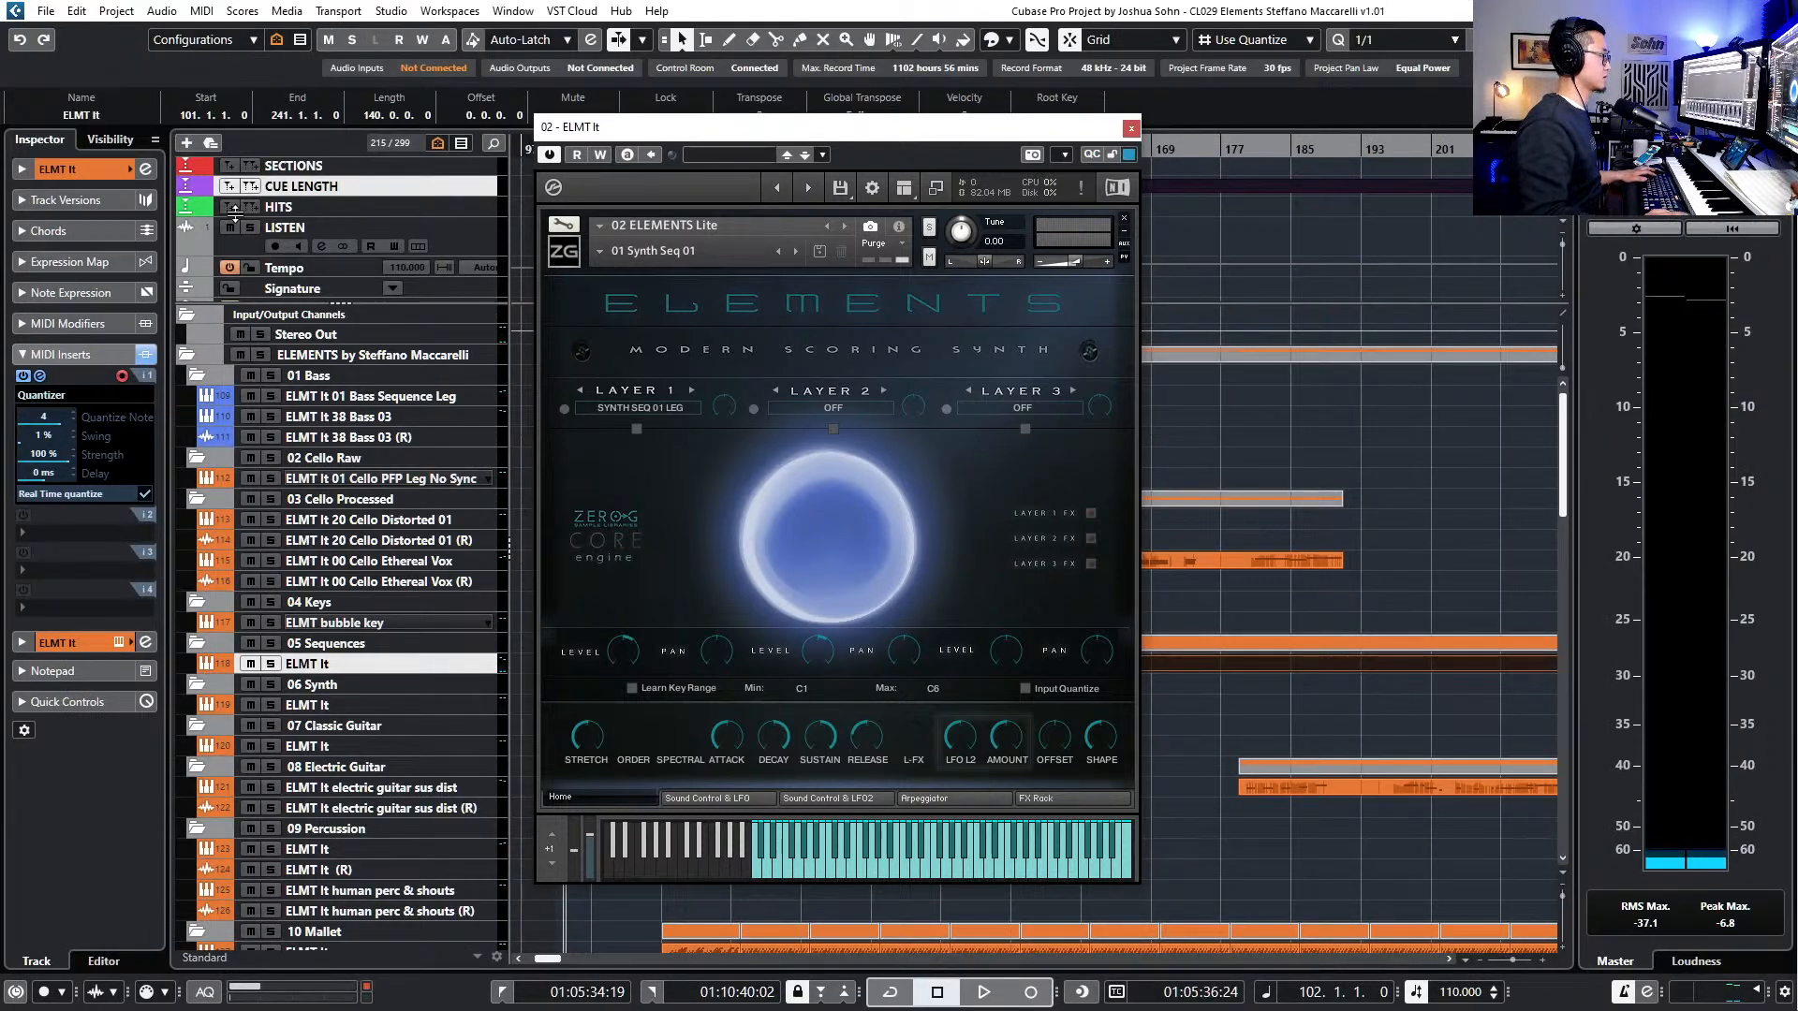
- Expand the basic track settings and the channel section of the sequence track in the Inspector
click(131, 169)
click(59, 173)
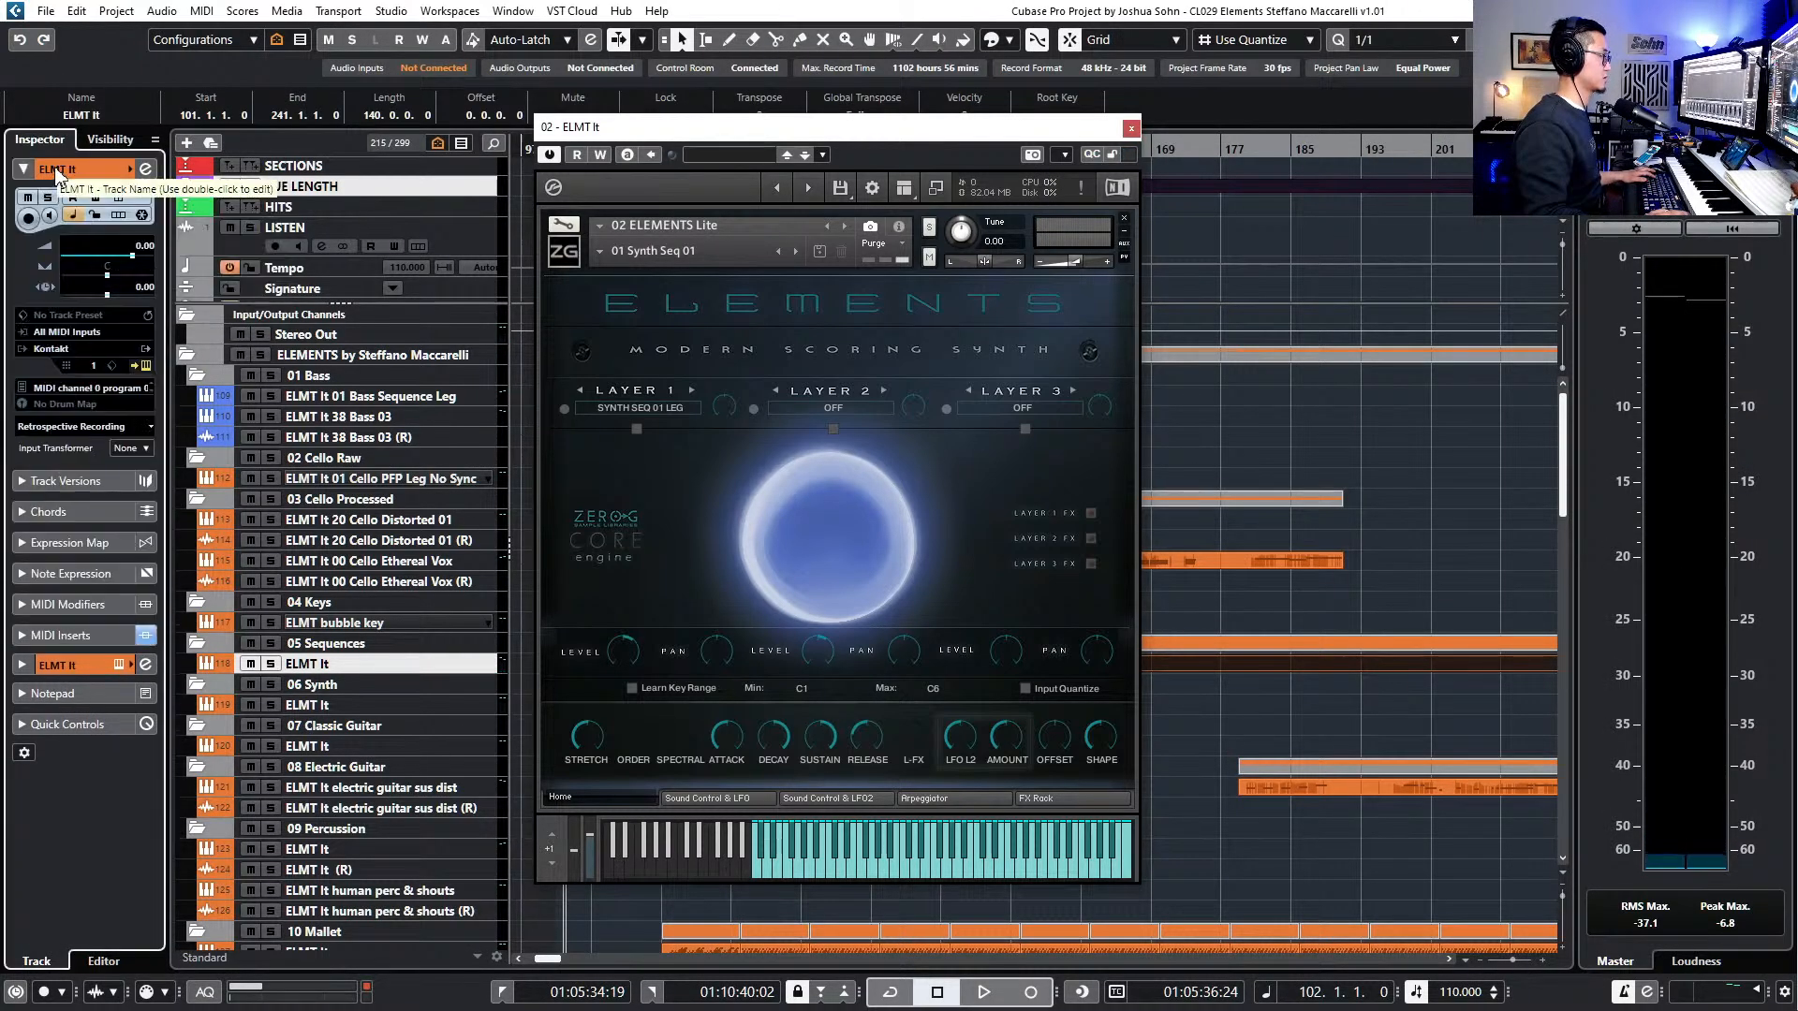
click(71, 666)
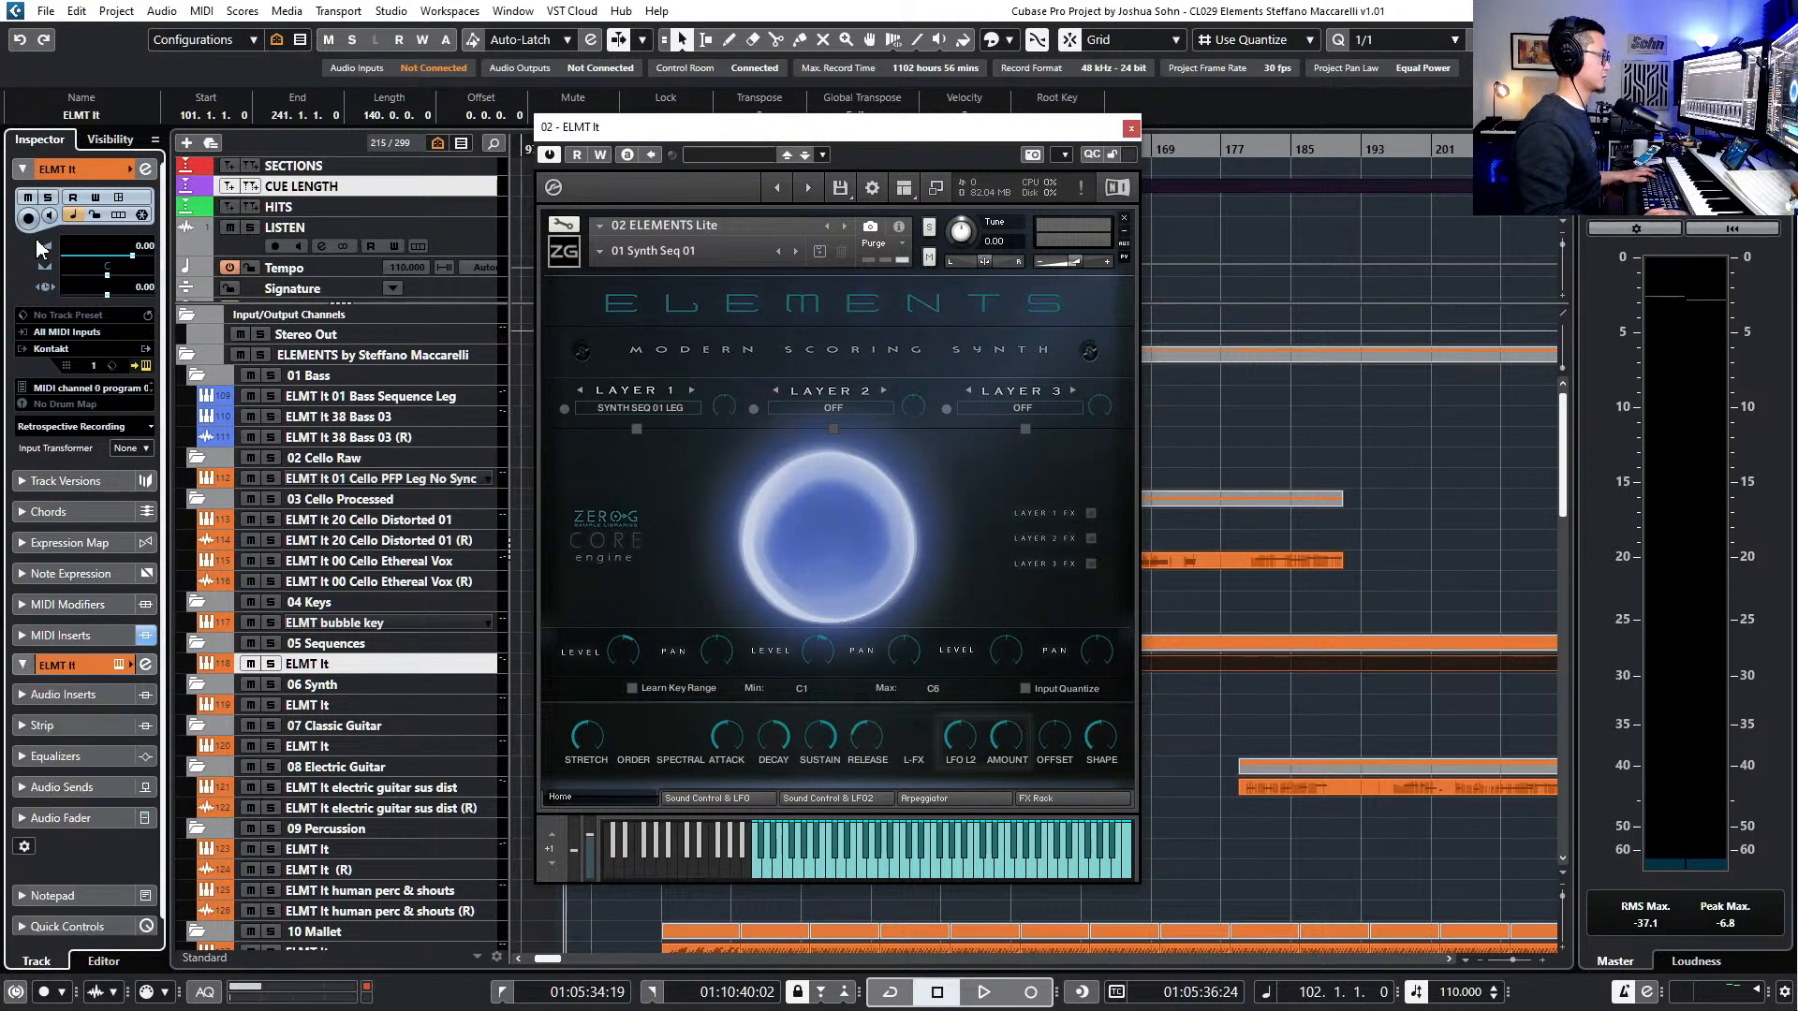
- Check the presets in the audio Track Controls Settings and try a Controls Area Width of 12
click(489, 963)
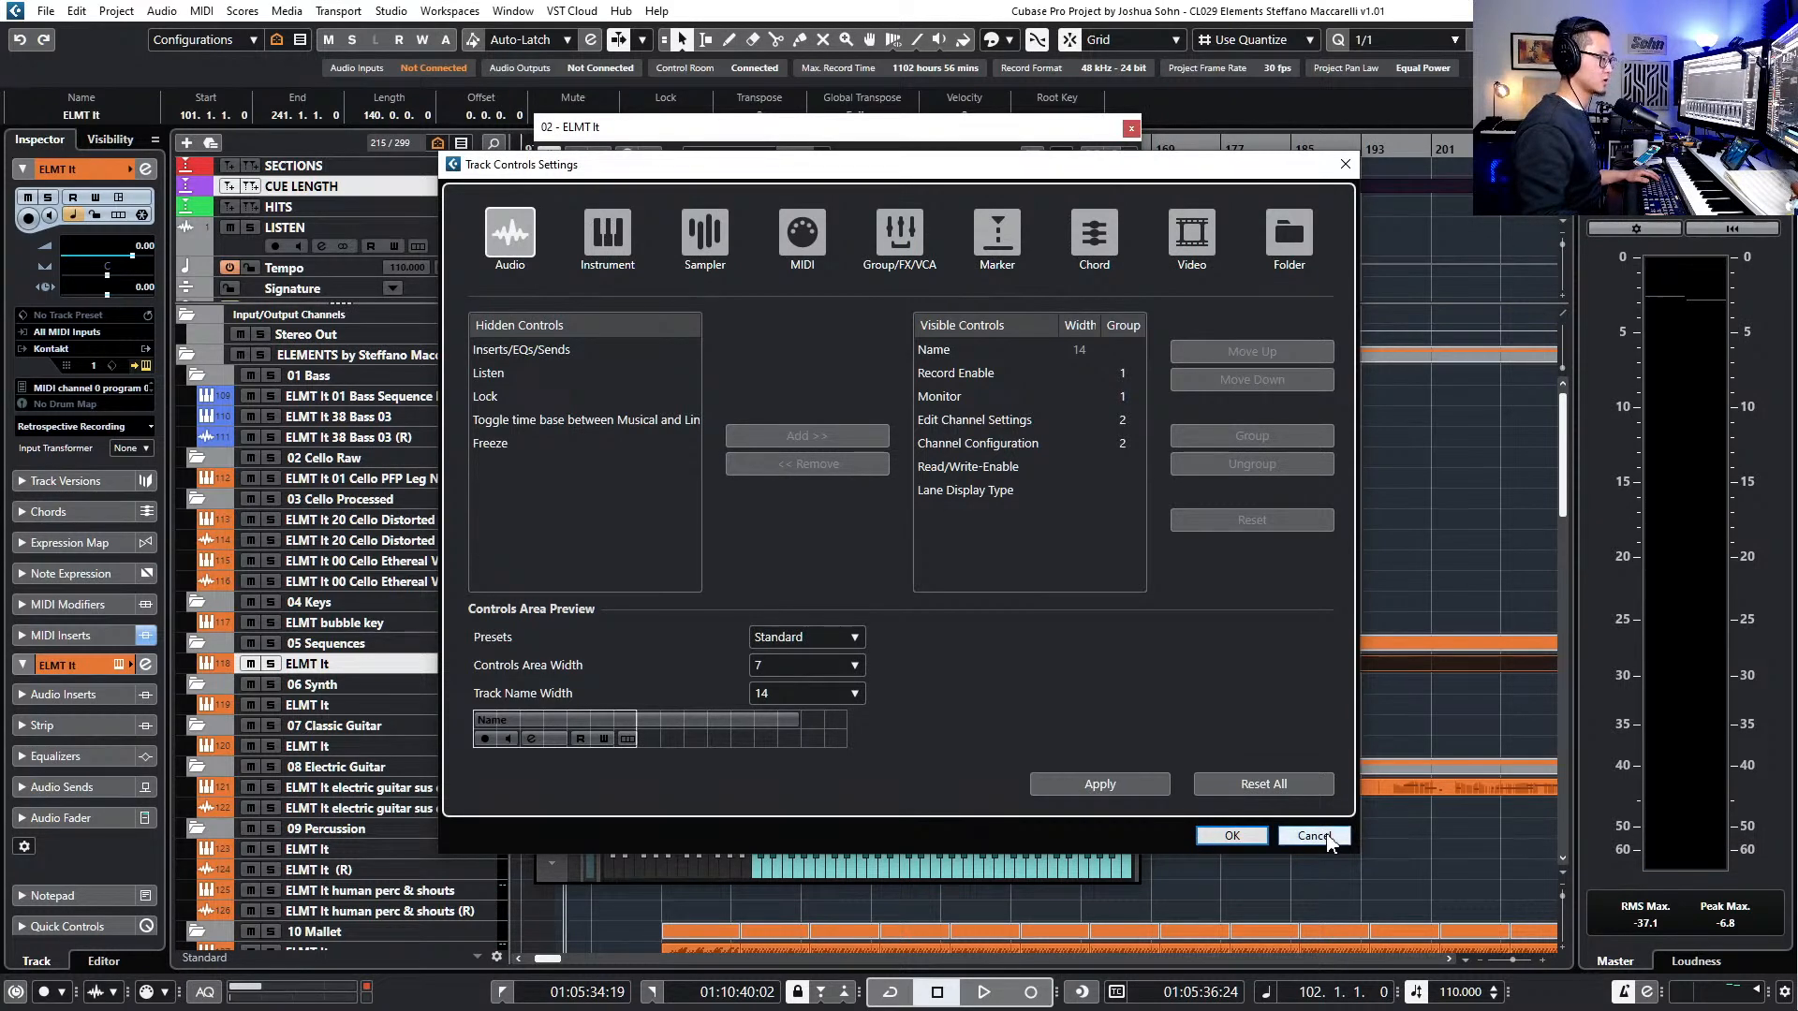
click(811, 644)
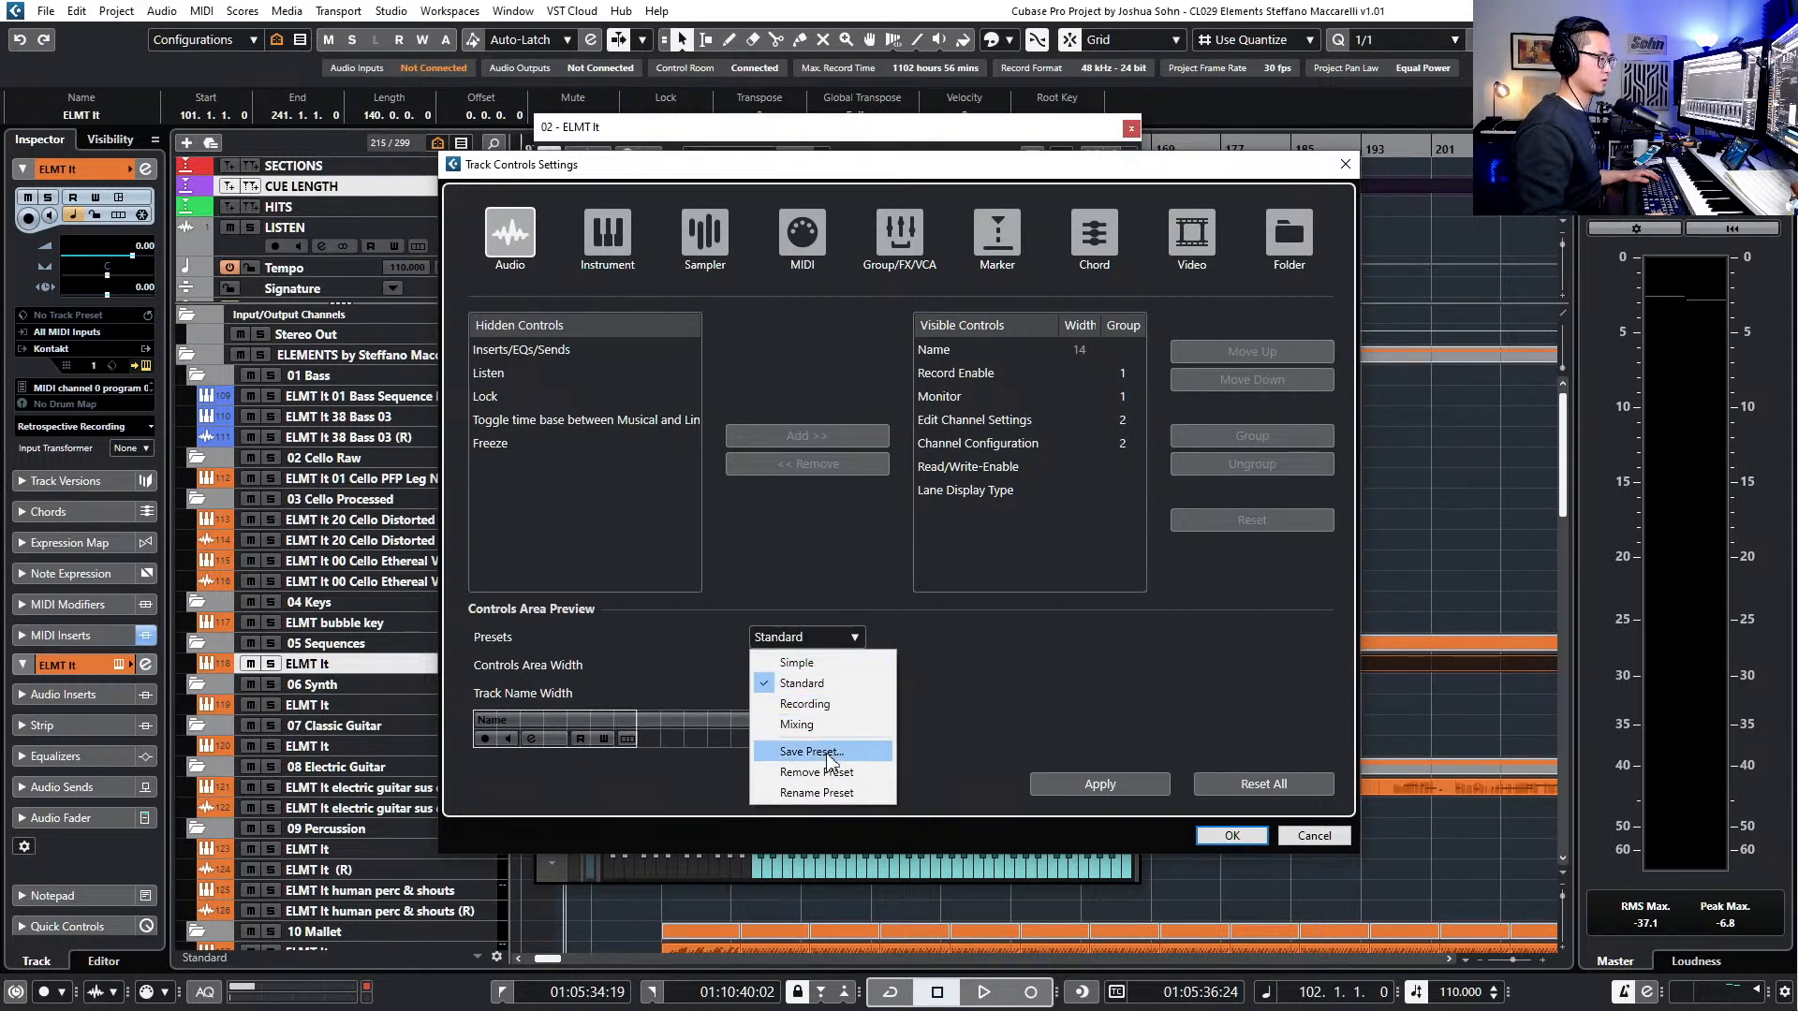
click(989, 730)
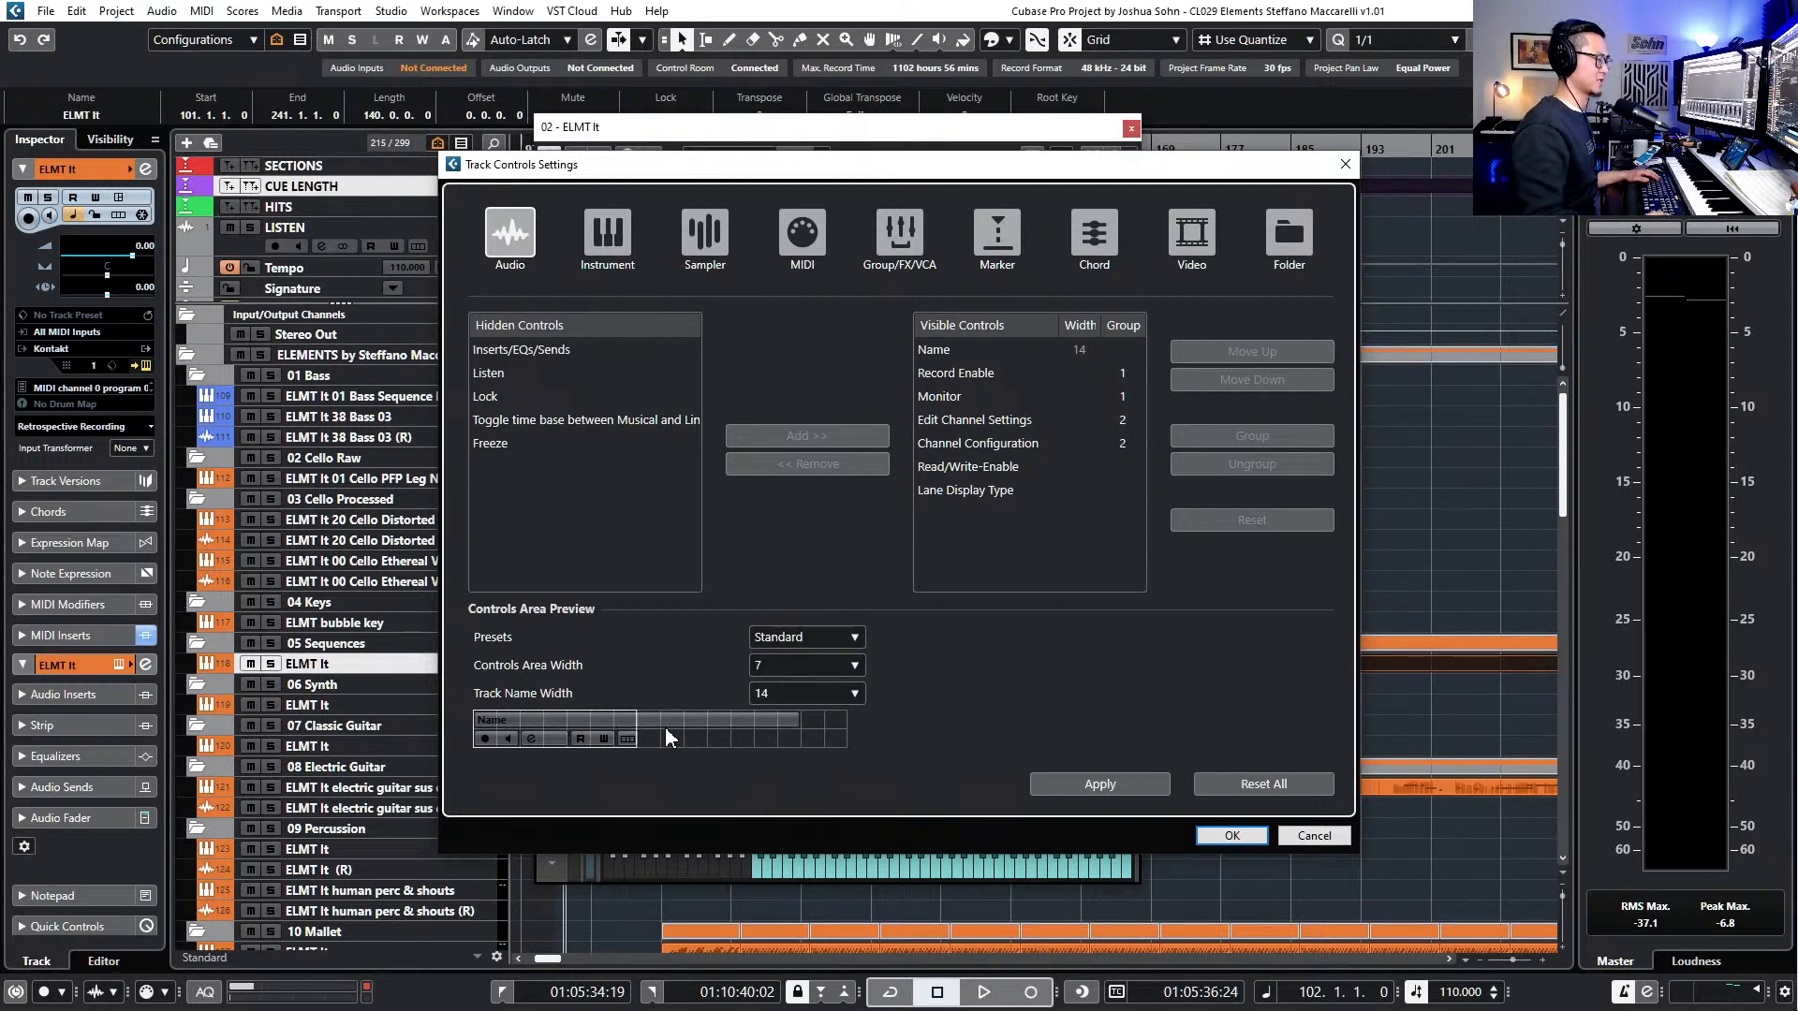
click(795, 686)
click(788, 661)
click(789, 661)
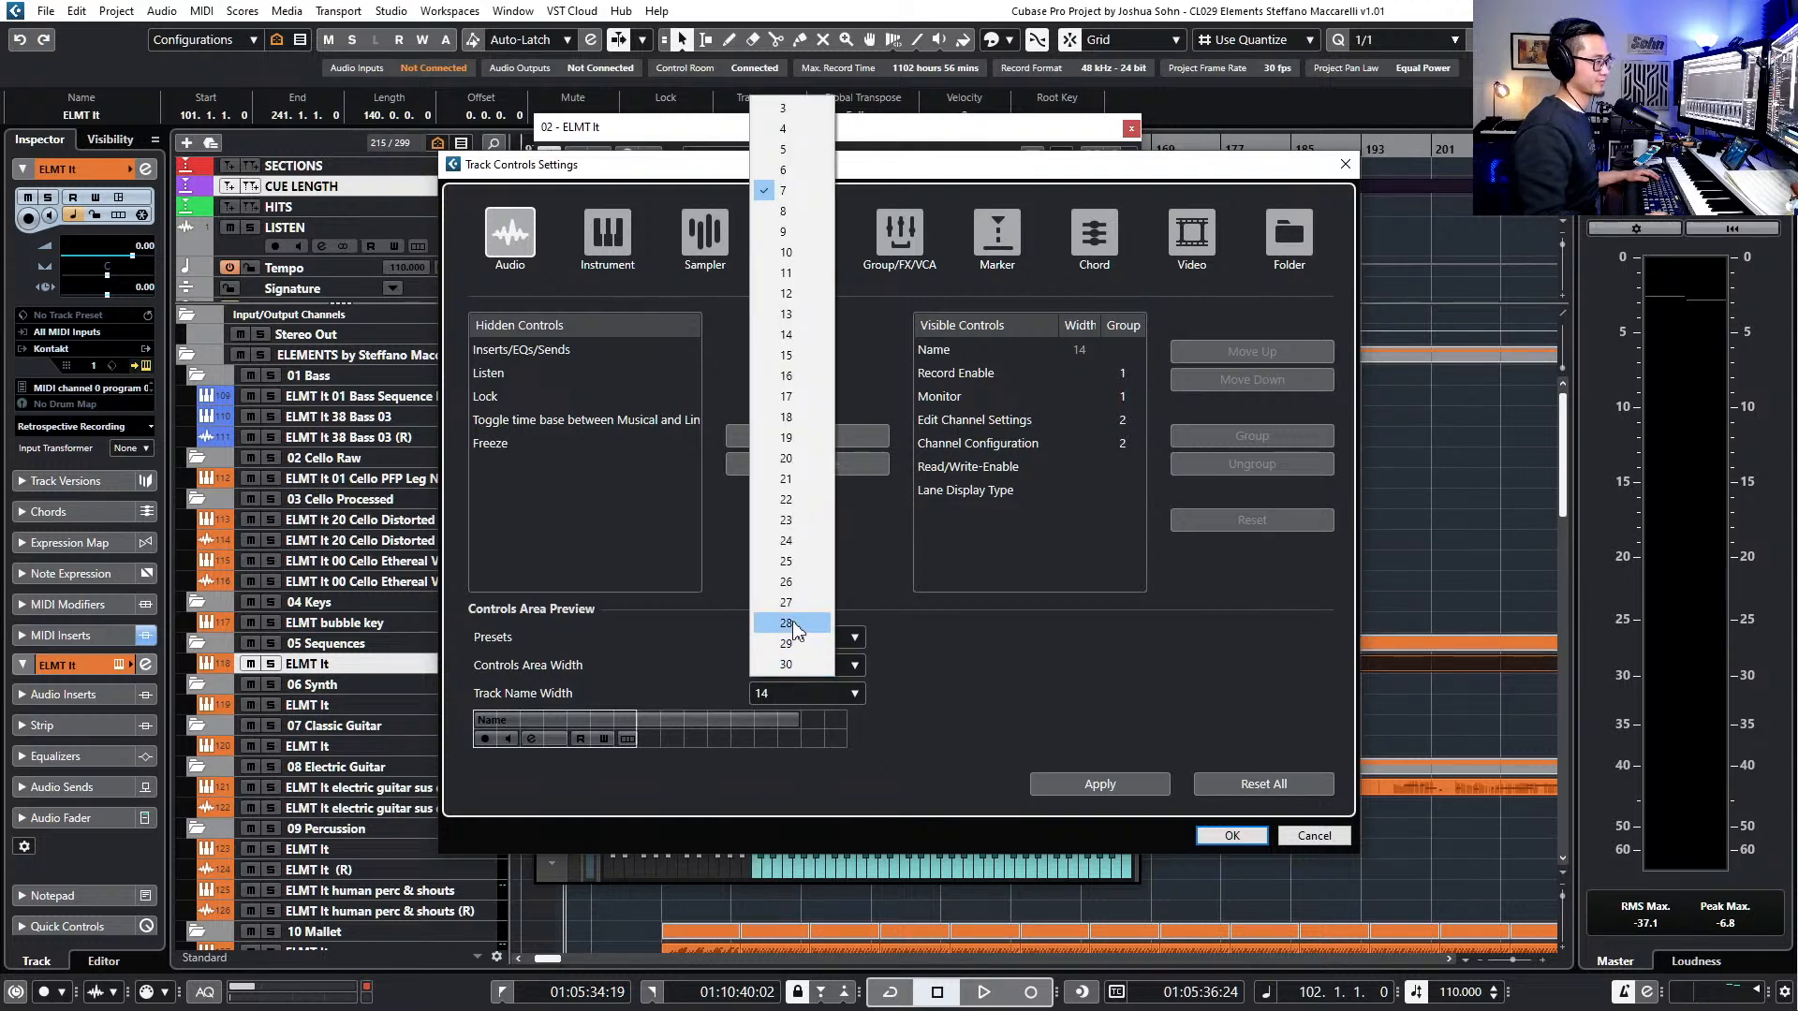
click(767, 294)
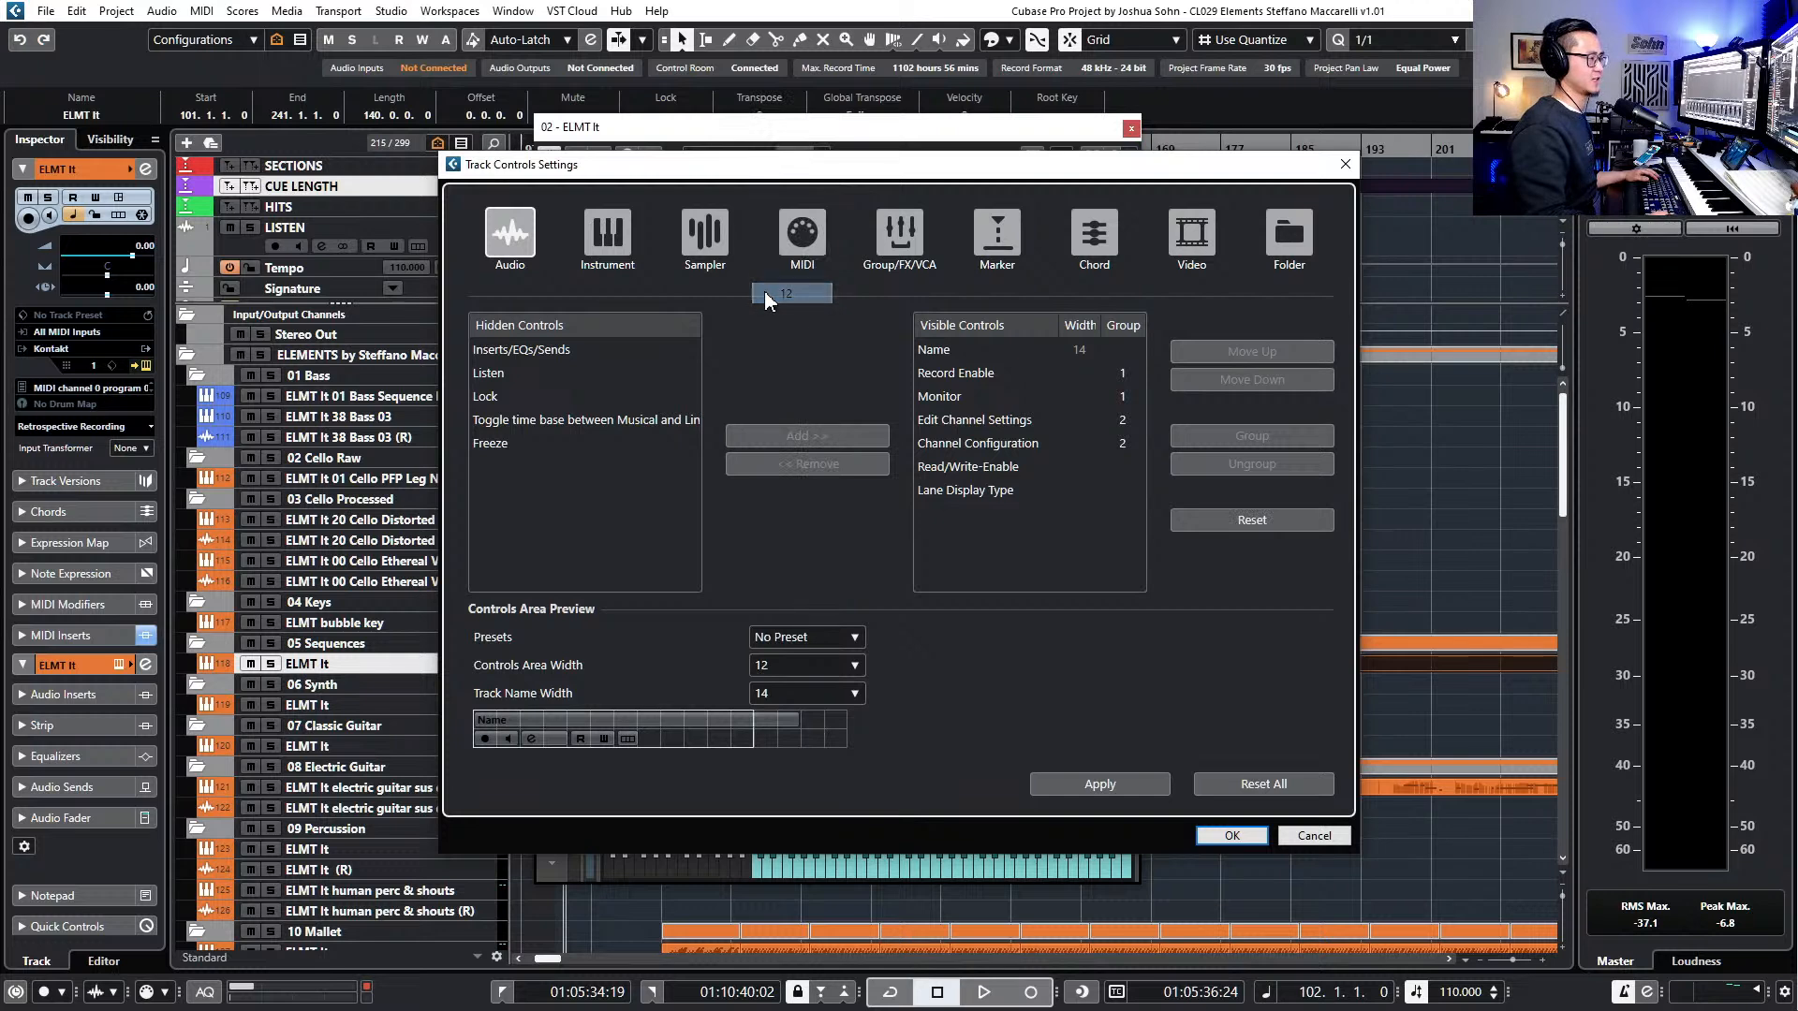
- Try Controls Area Widths of 30 and 27 for audio tracks and confirm the settings with 21
click(800, 665)
click(818, 418)
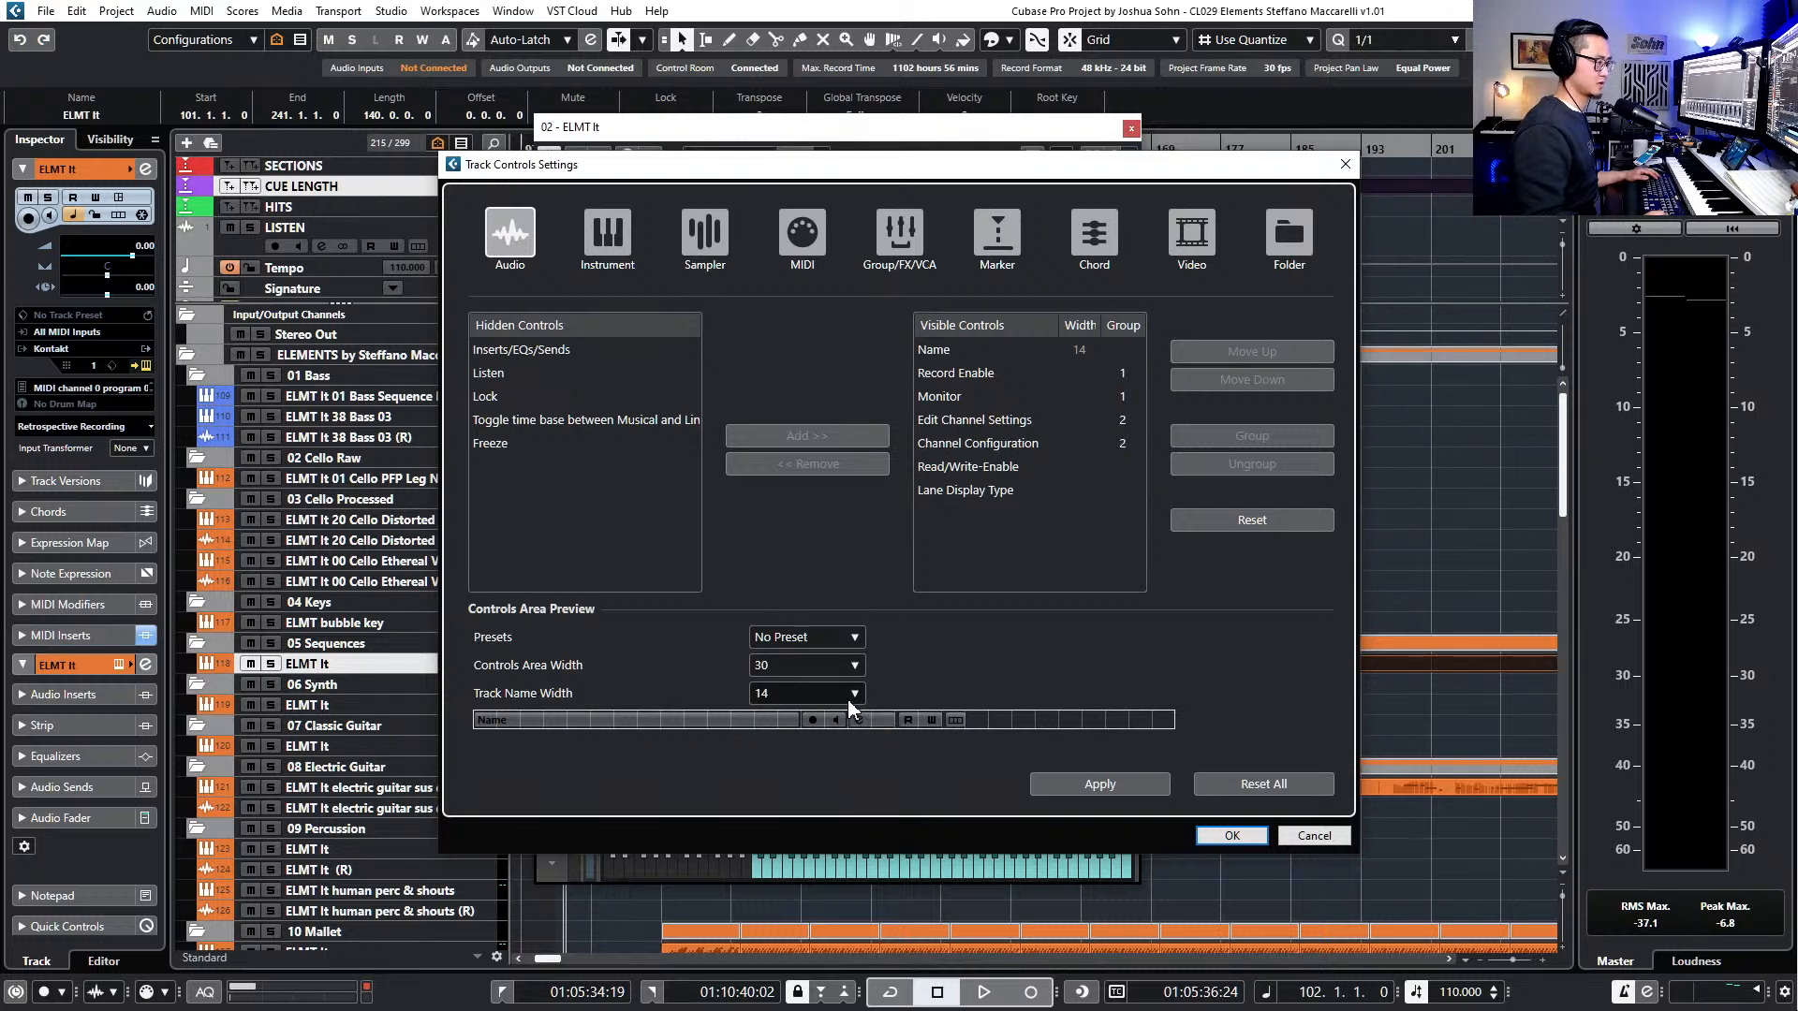
click(845, 661)
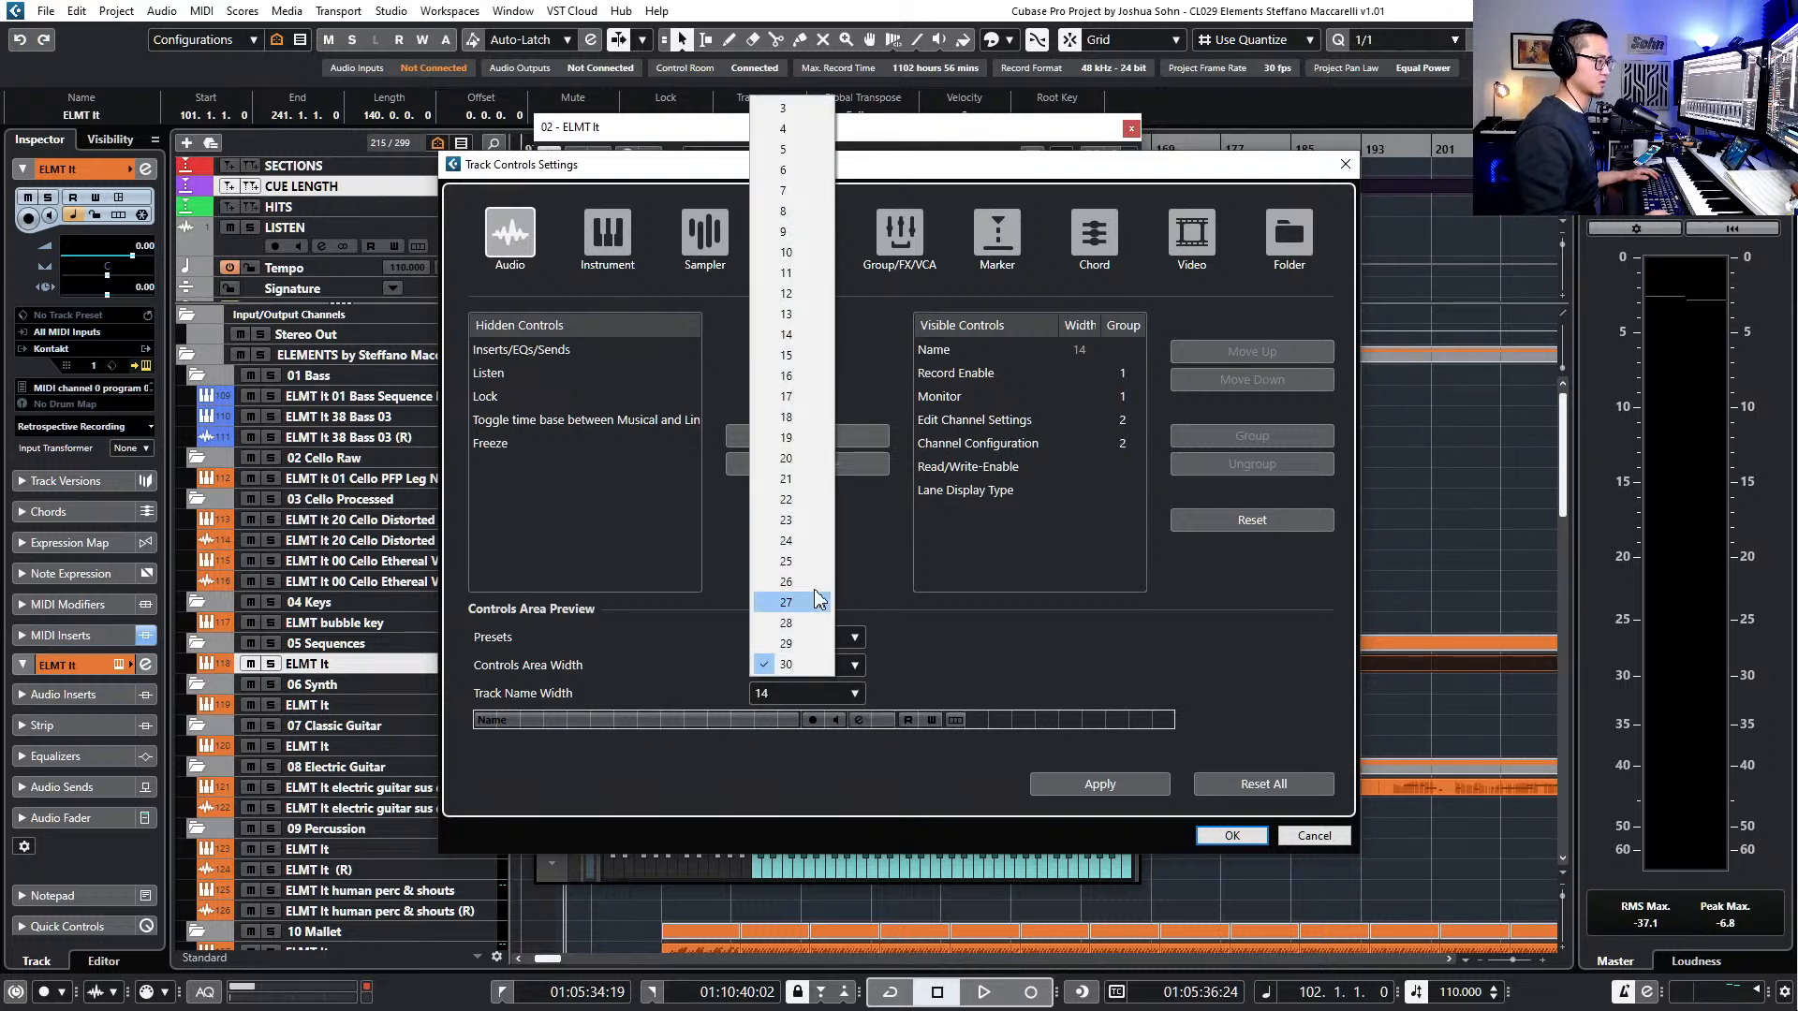
click(818, 602)
click(847, 664)
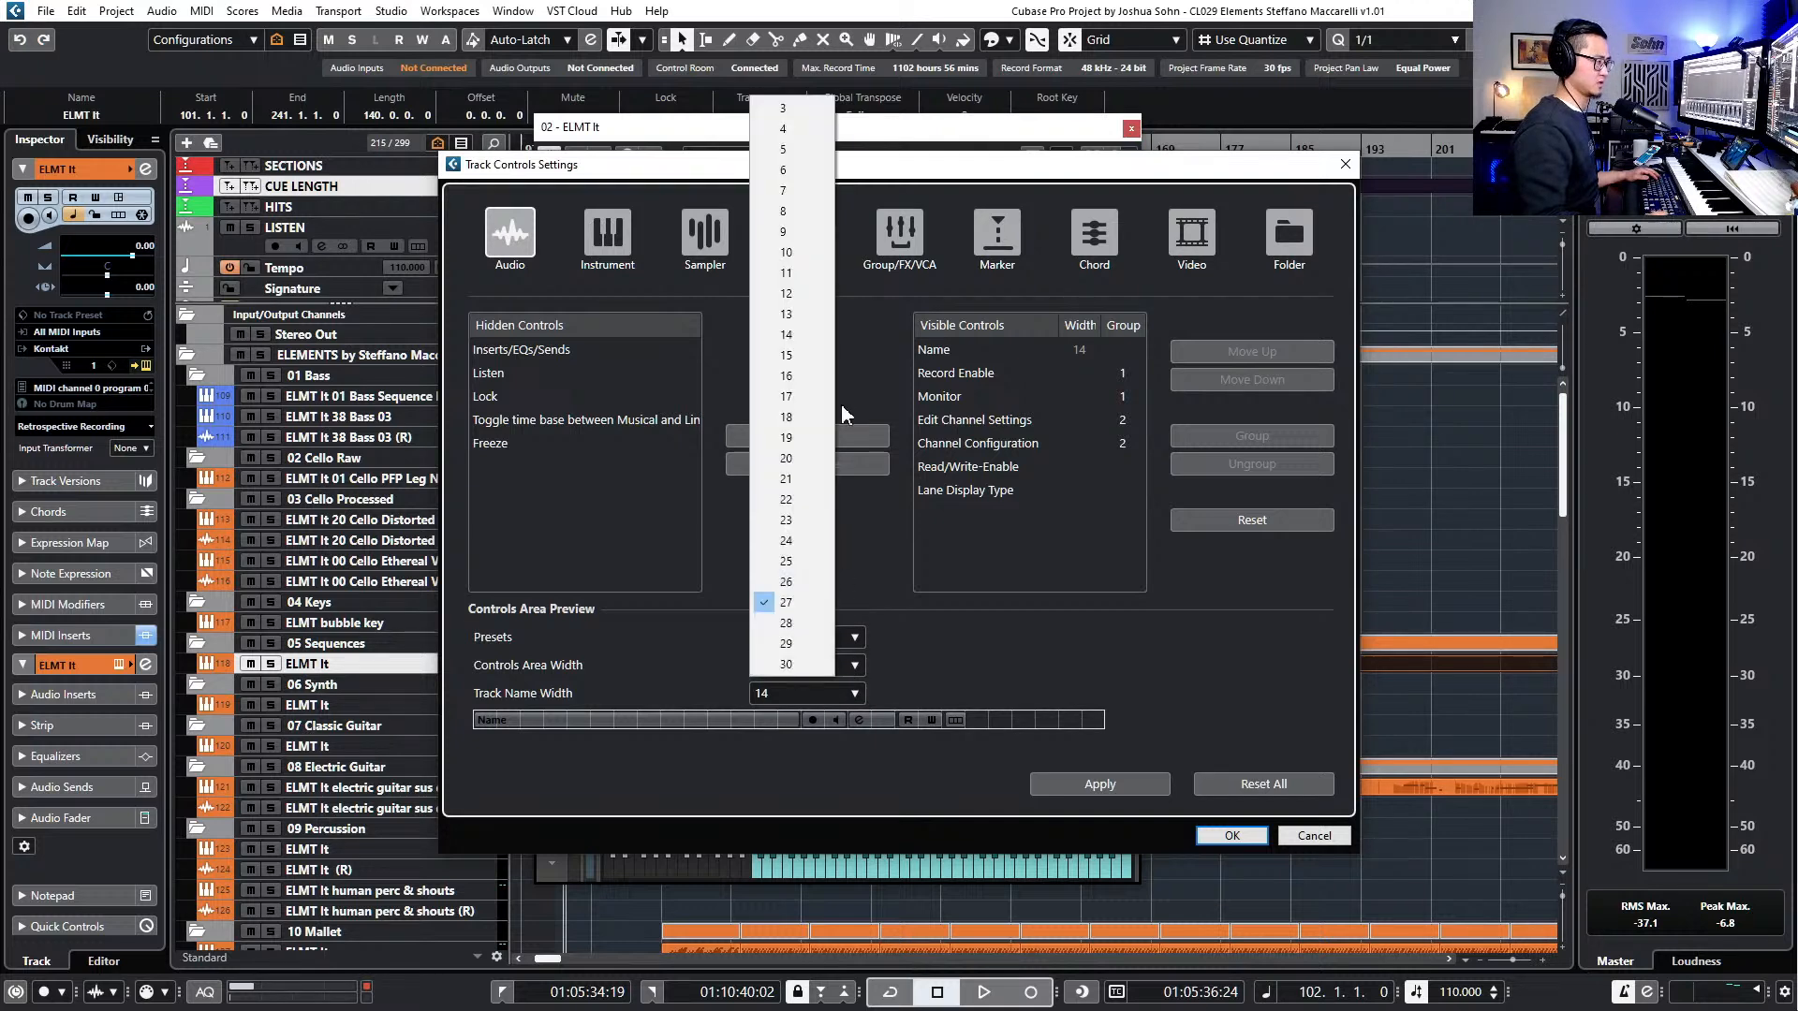
click(794, 479)
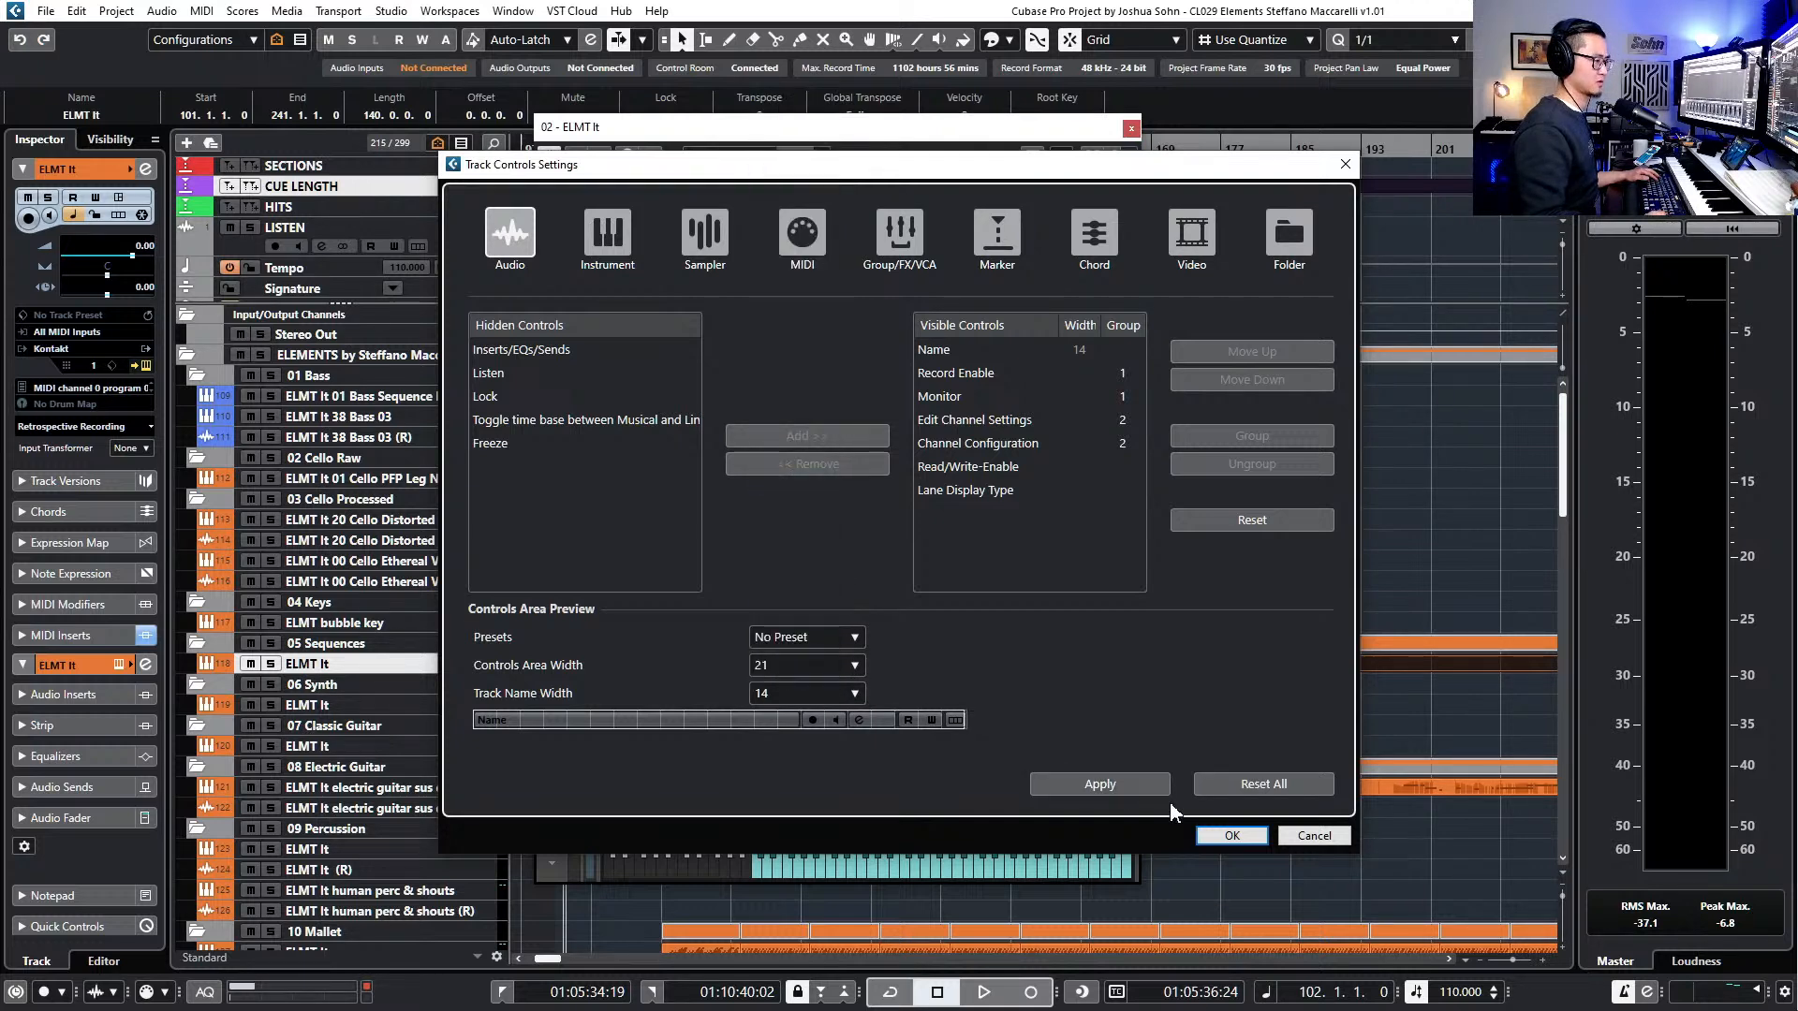
click(1224, 834)
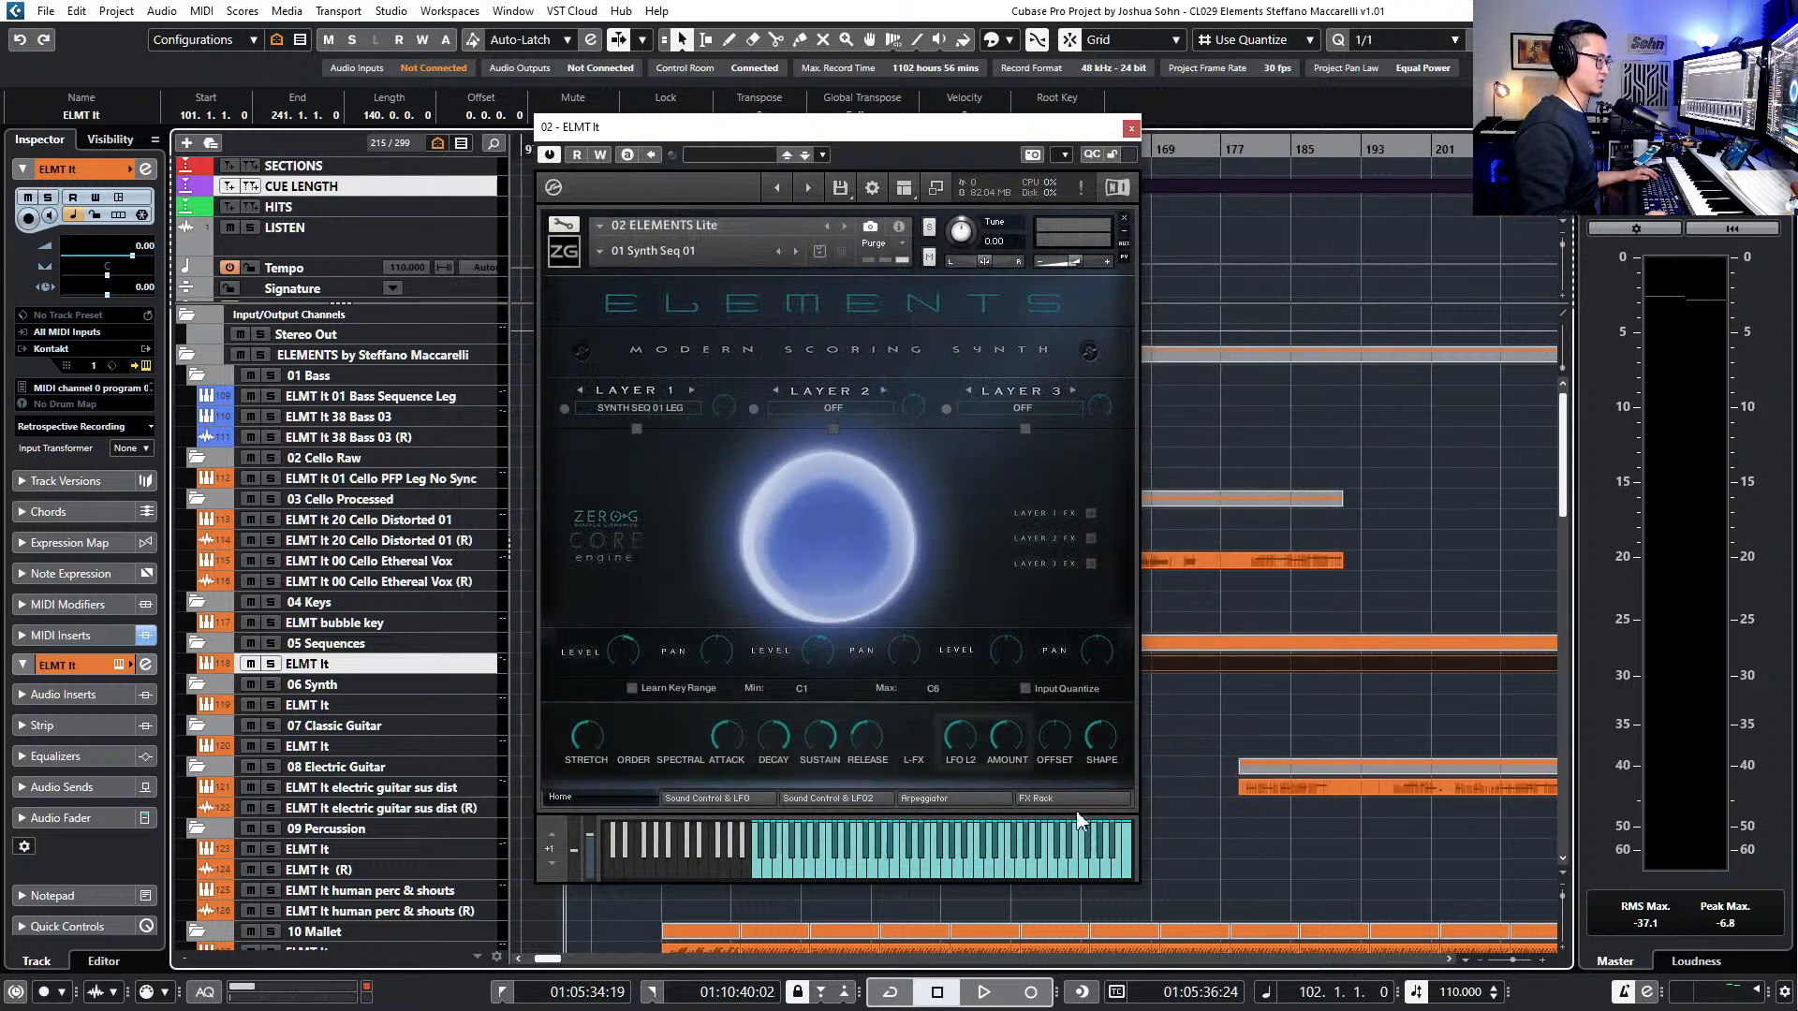
- Widen the track list slightly and apply a Controls Area Width of 14 to the audio track controls
mouse_move(509, 629)
mouse_down()
mouse_move(556, 622)
mouse_move(517, 626)
mouse_up()
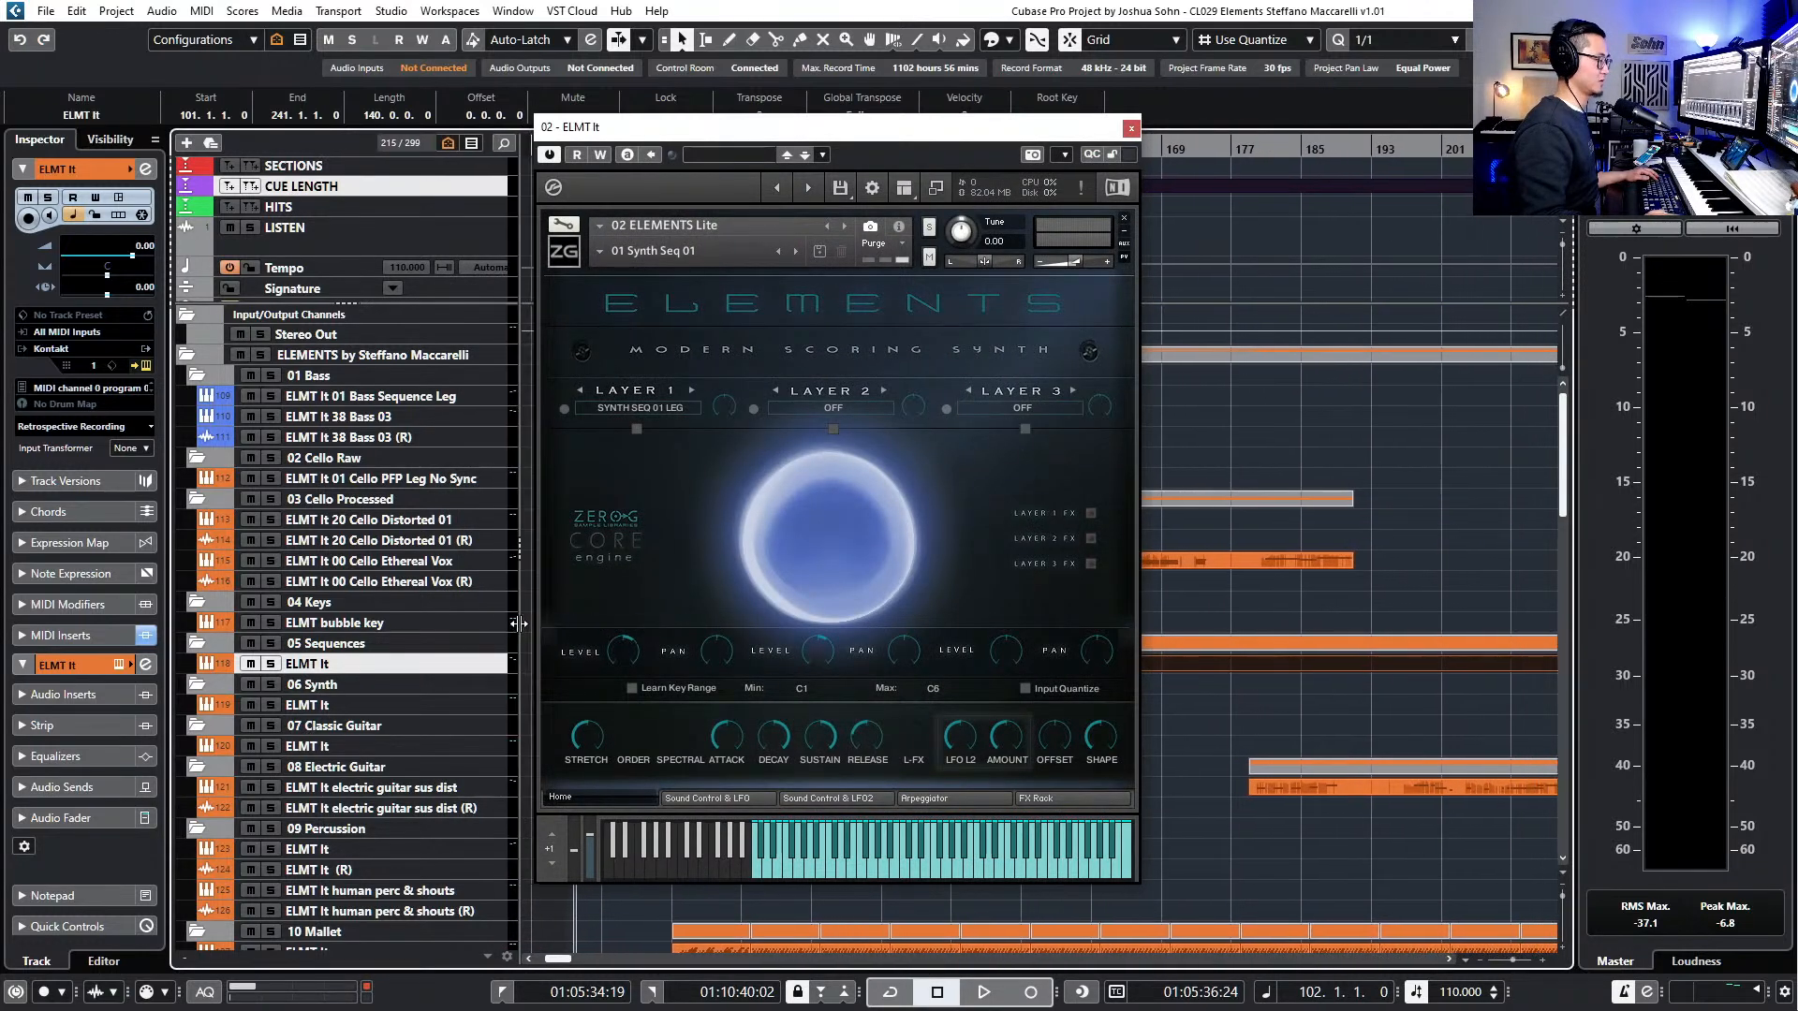
click(506, 956)
click(813, 666)
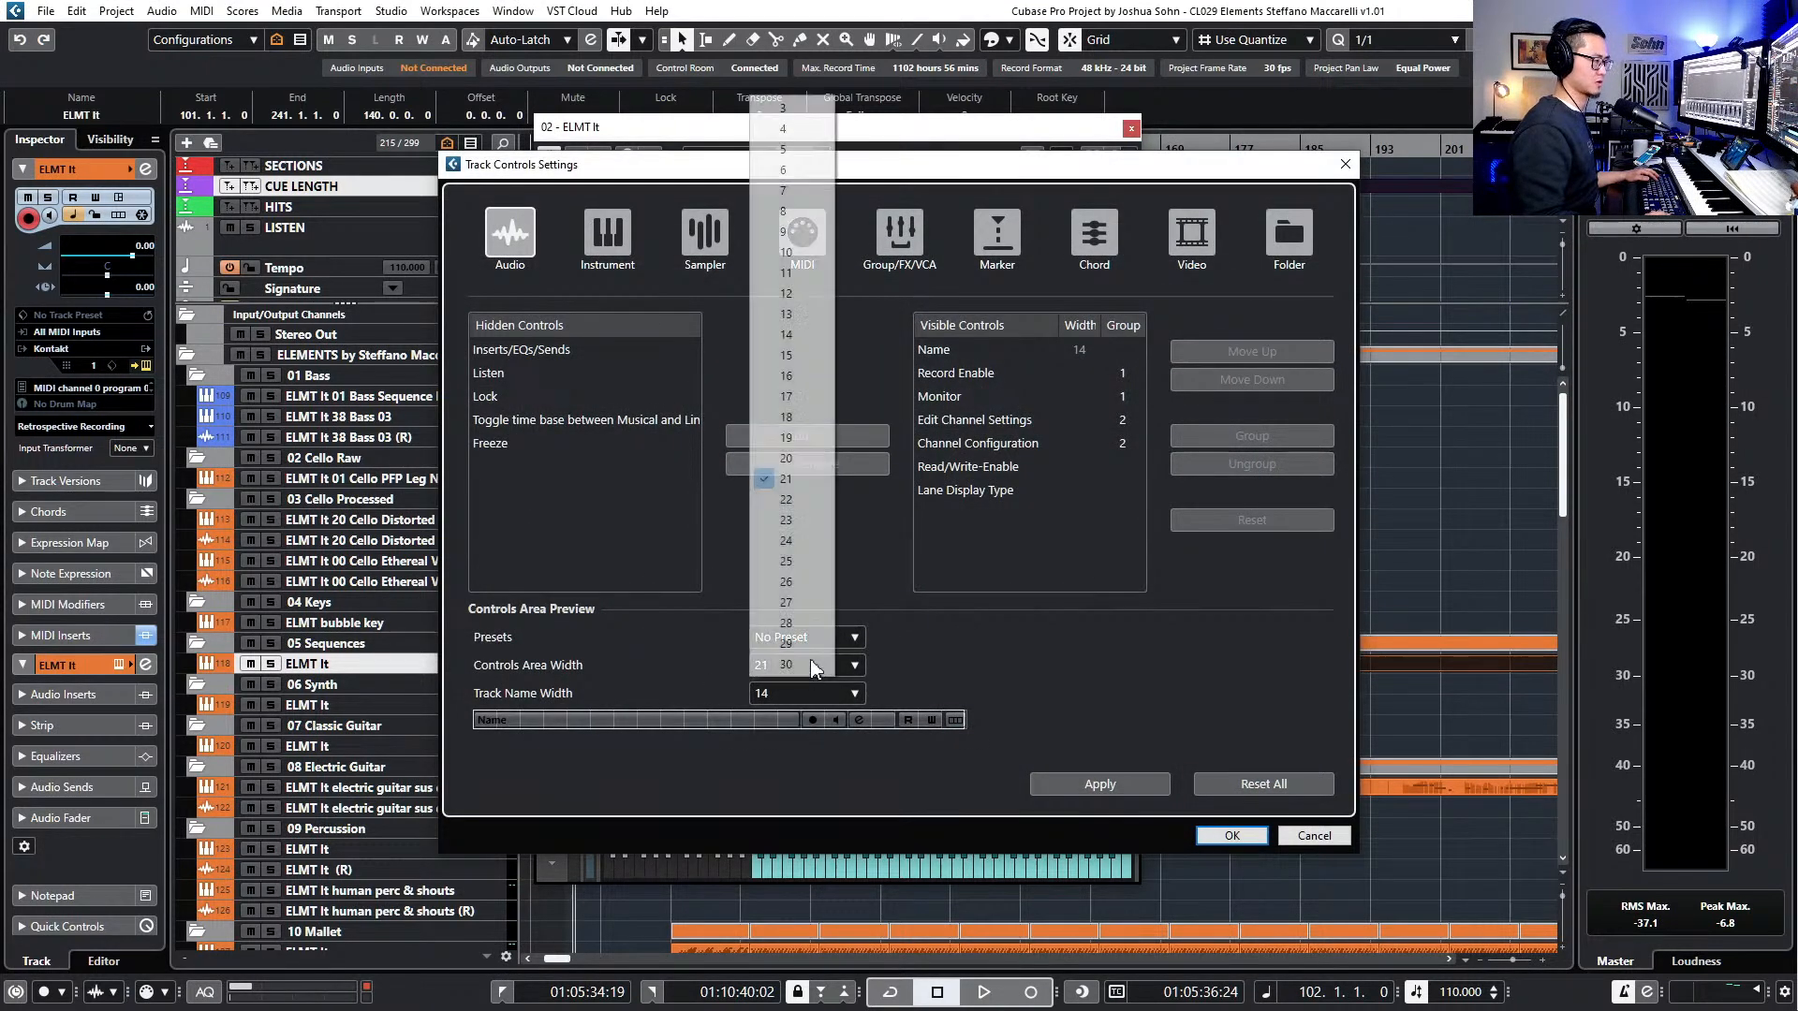
click(791, 335)
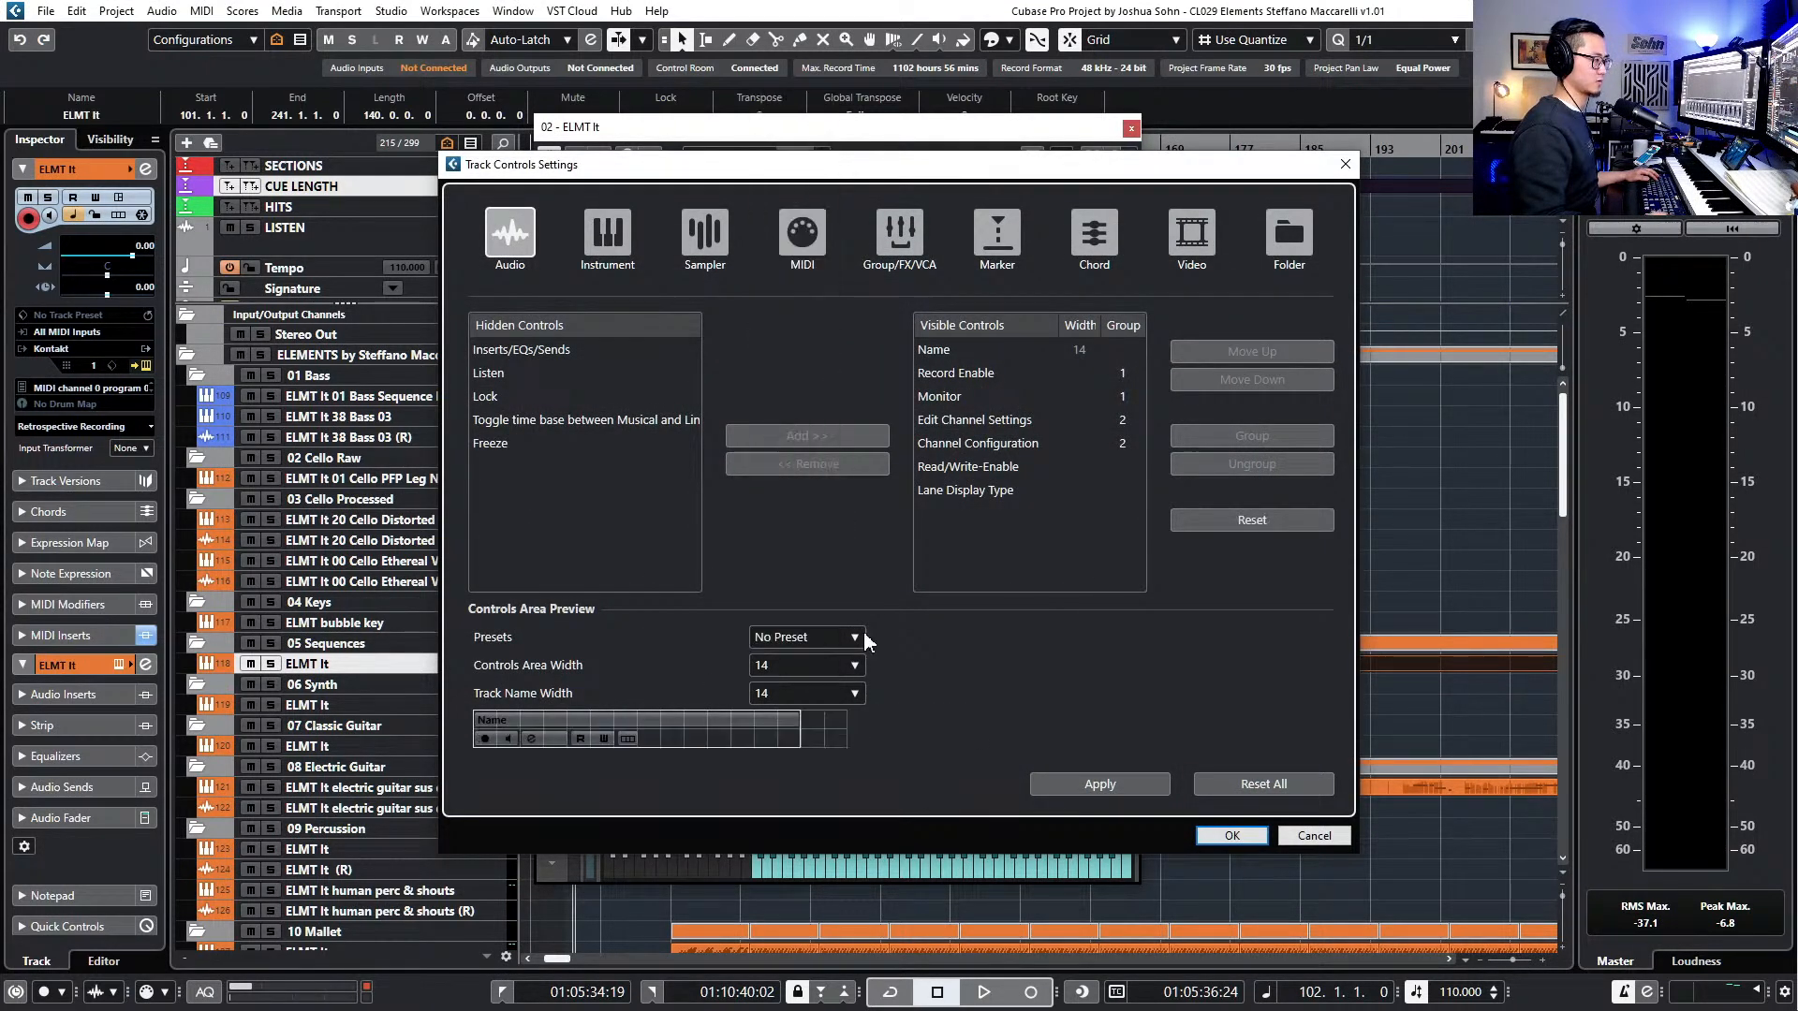
click(1128, 789)
click(1227, 835)
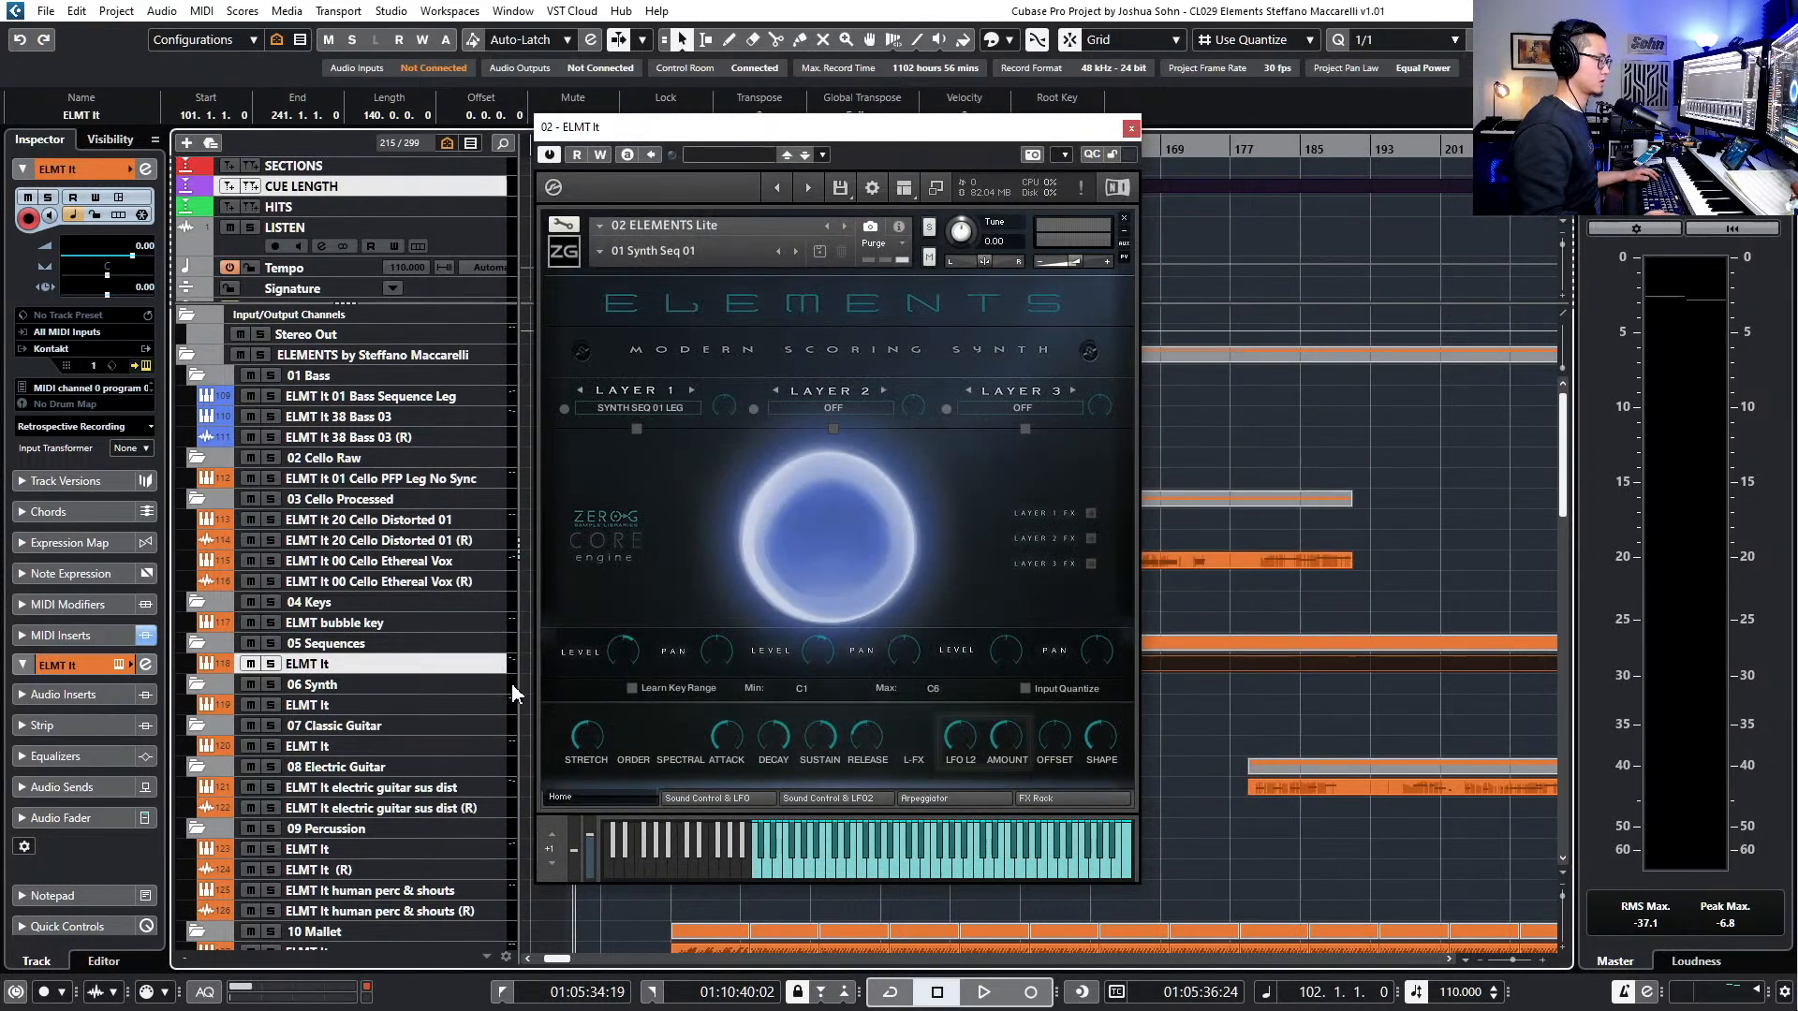
- Try Track Name Widths of 11 and 10 in the audio Track Controls Settings and confirm the settings with 8
mouse_move(516, 687)
mouse_down()
mouse_move(562, 690)
mouse_move(513, 683)
mouse_up()
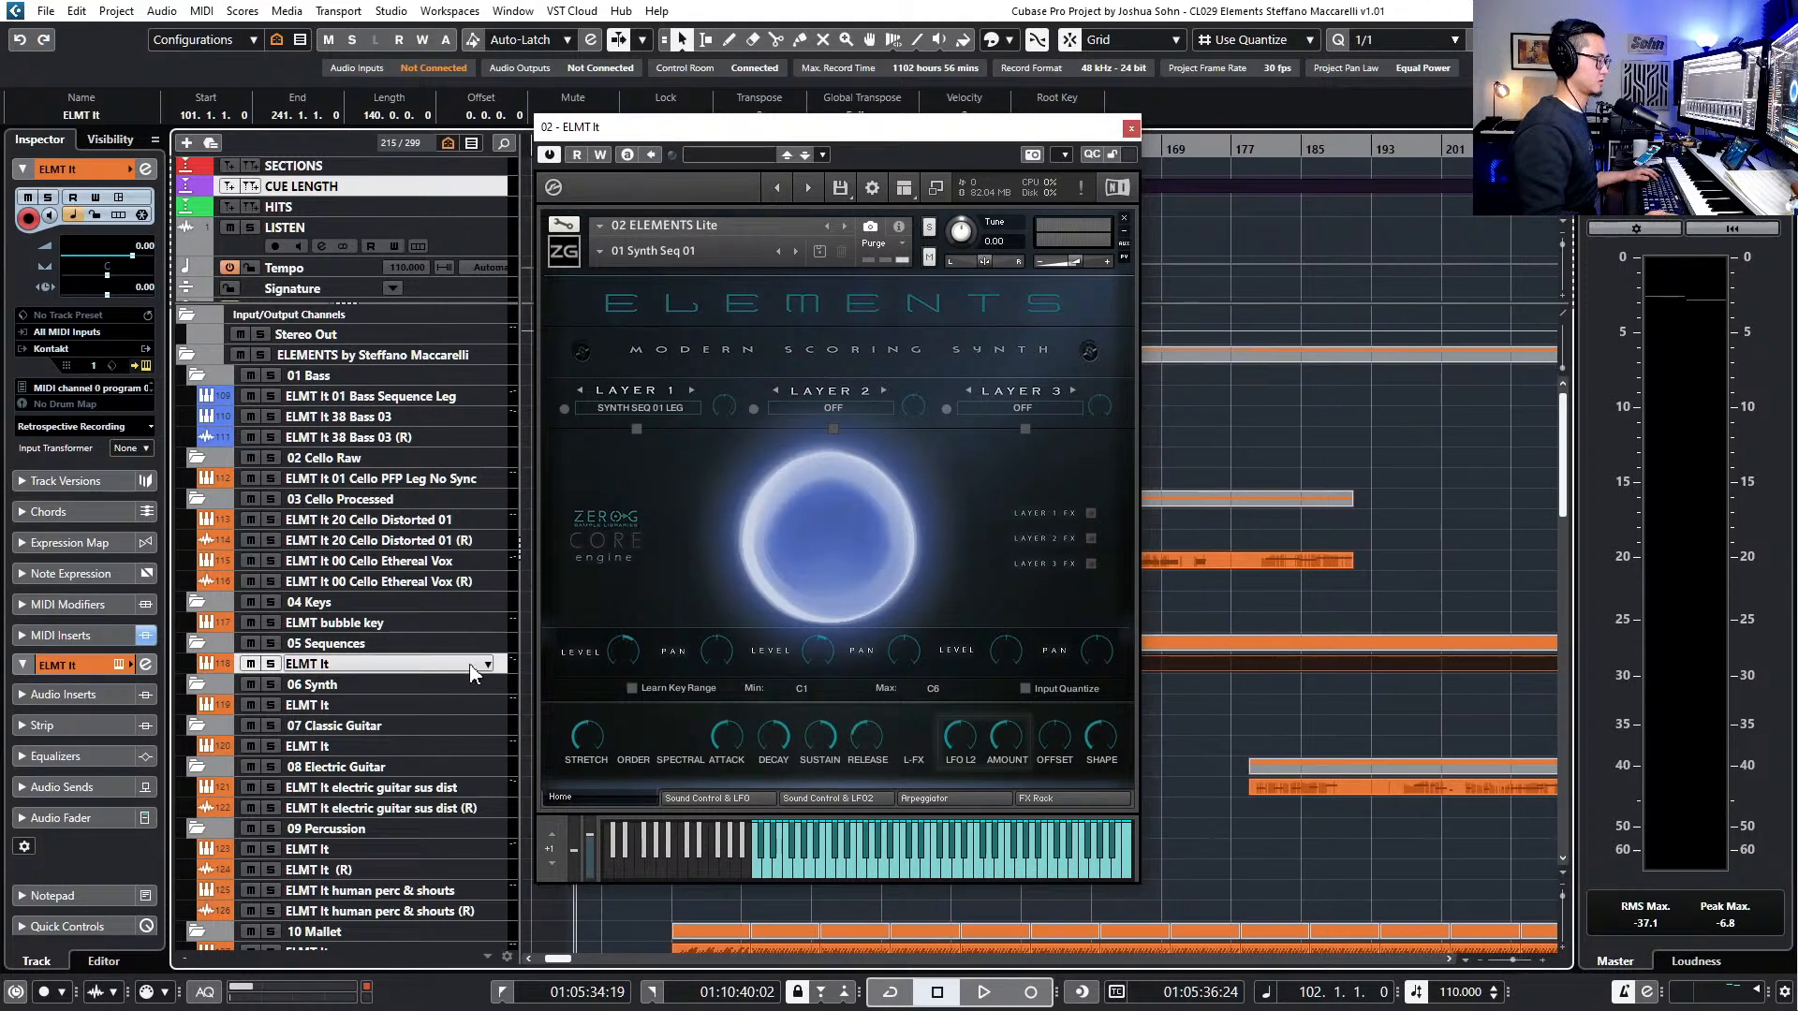
right_click(496, 676)
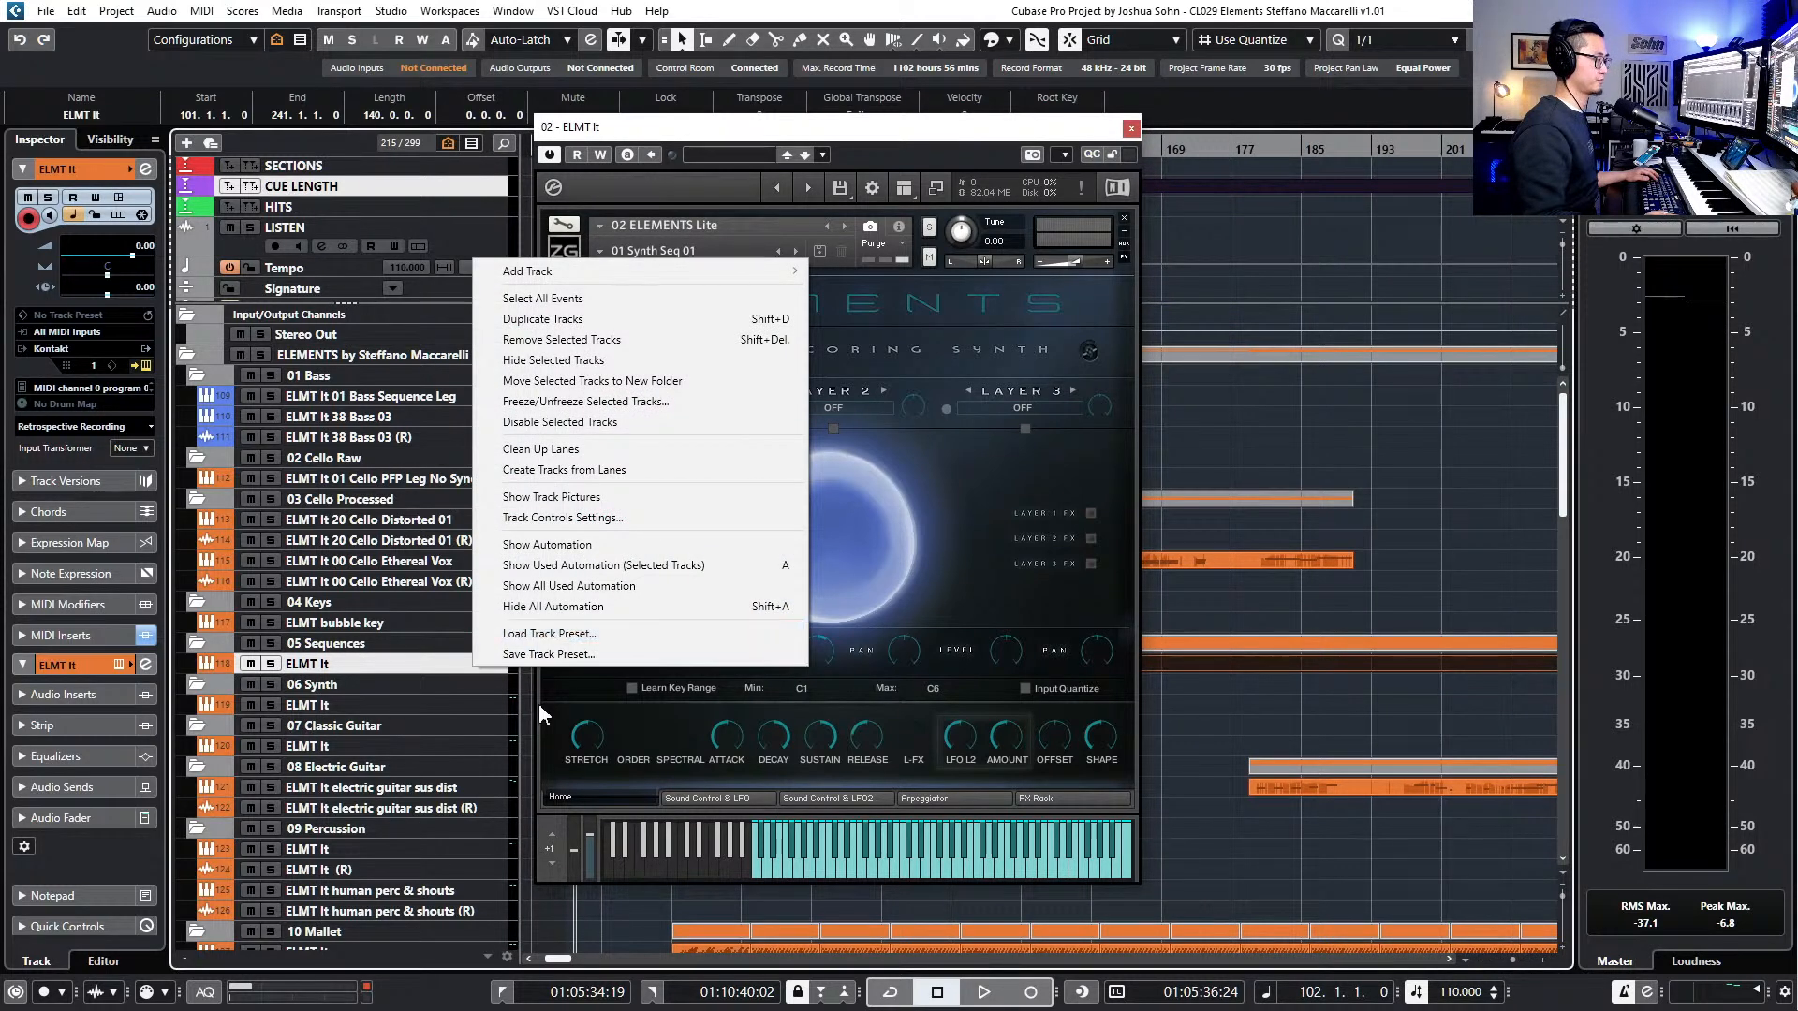
click(561, 517)
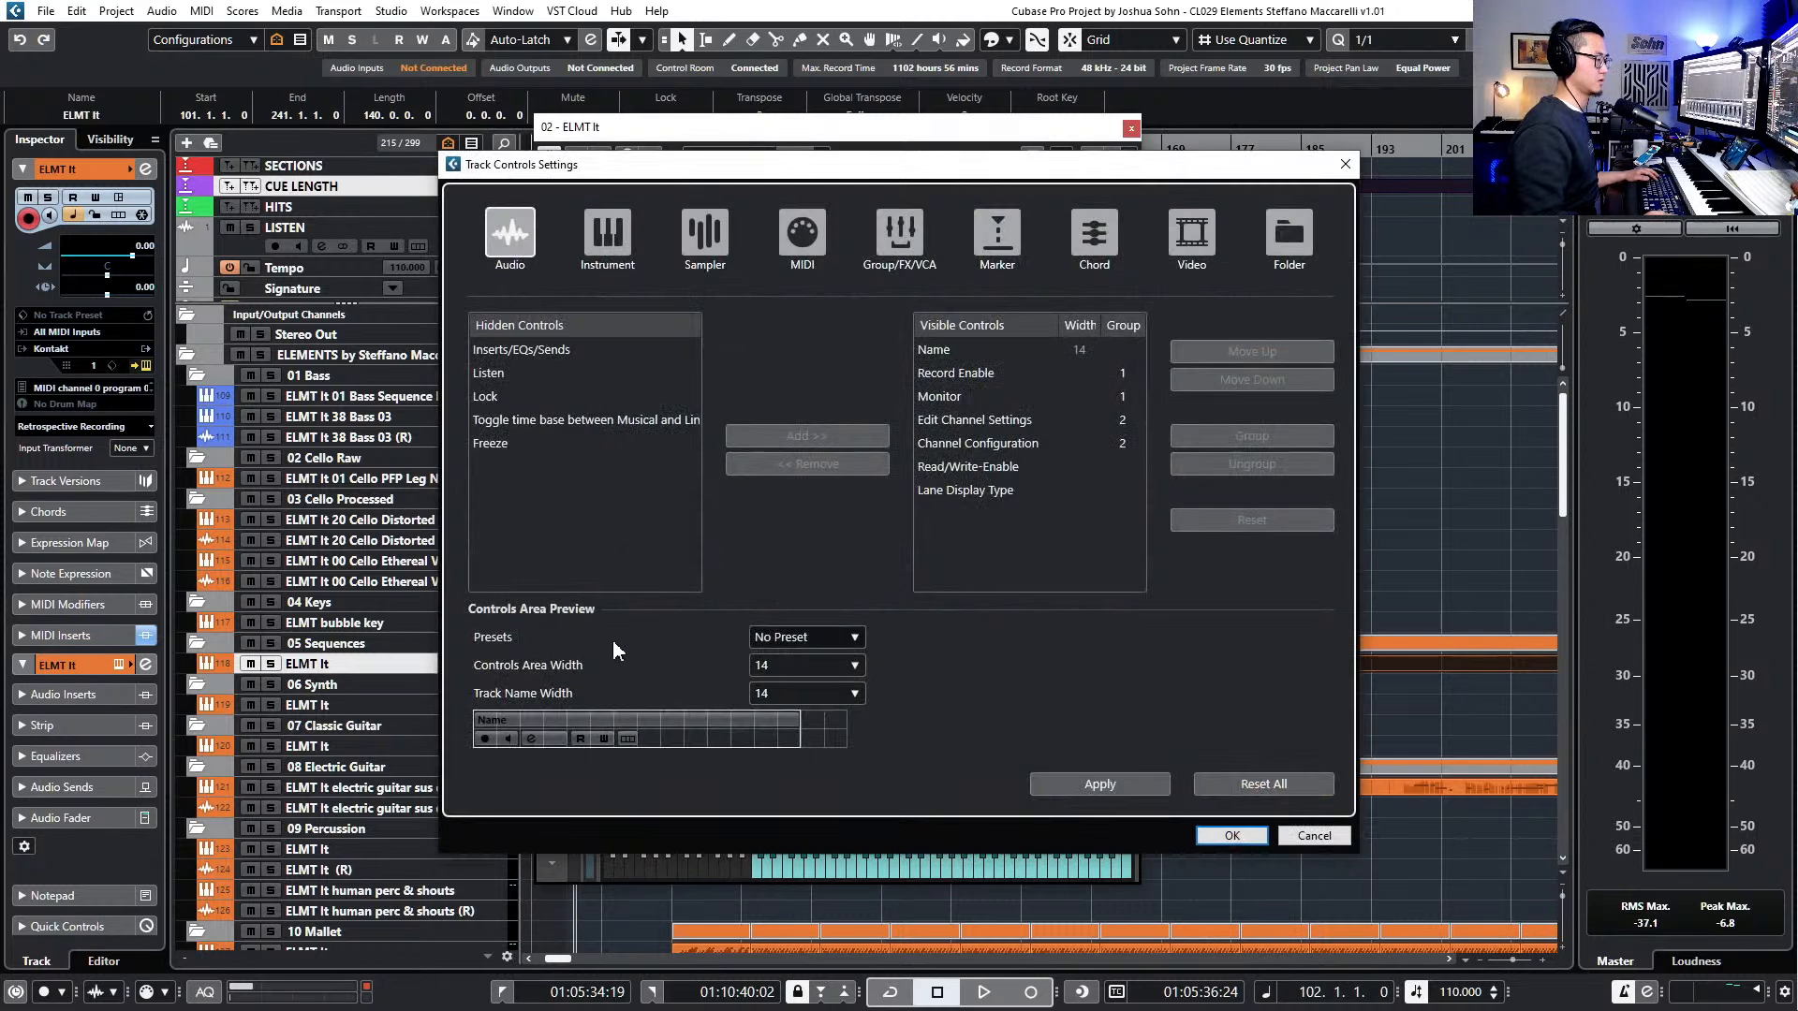
click(791, 692)
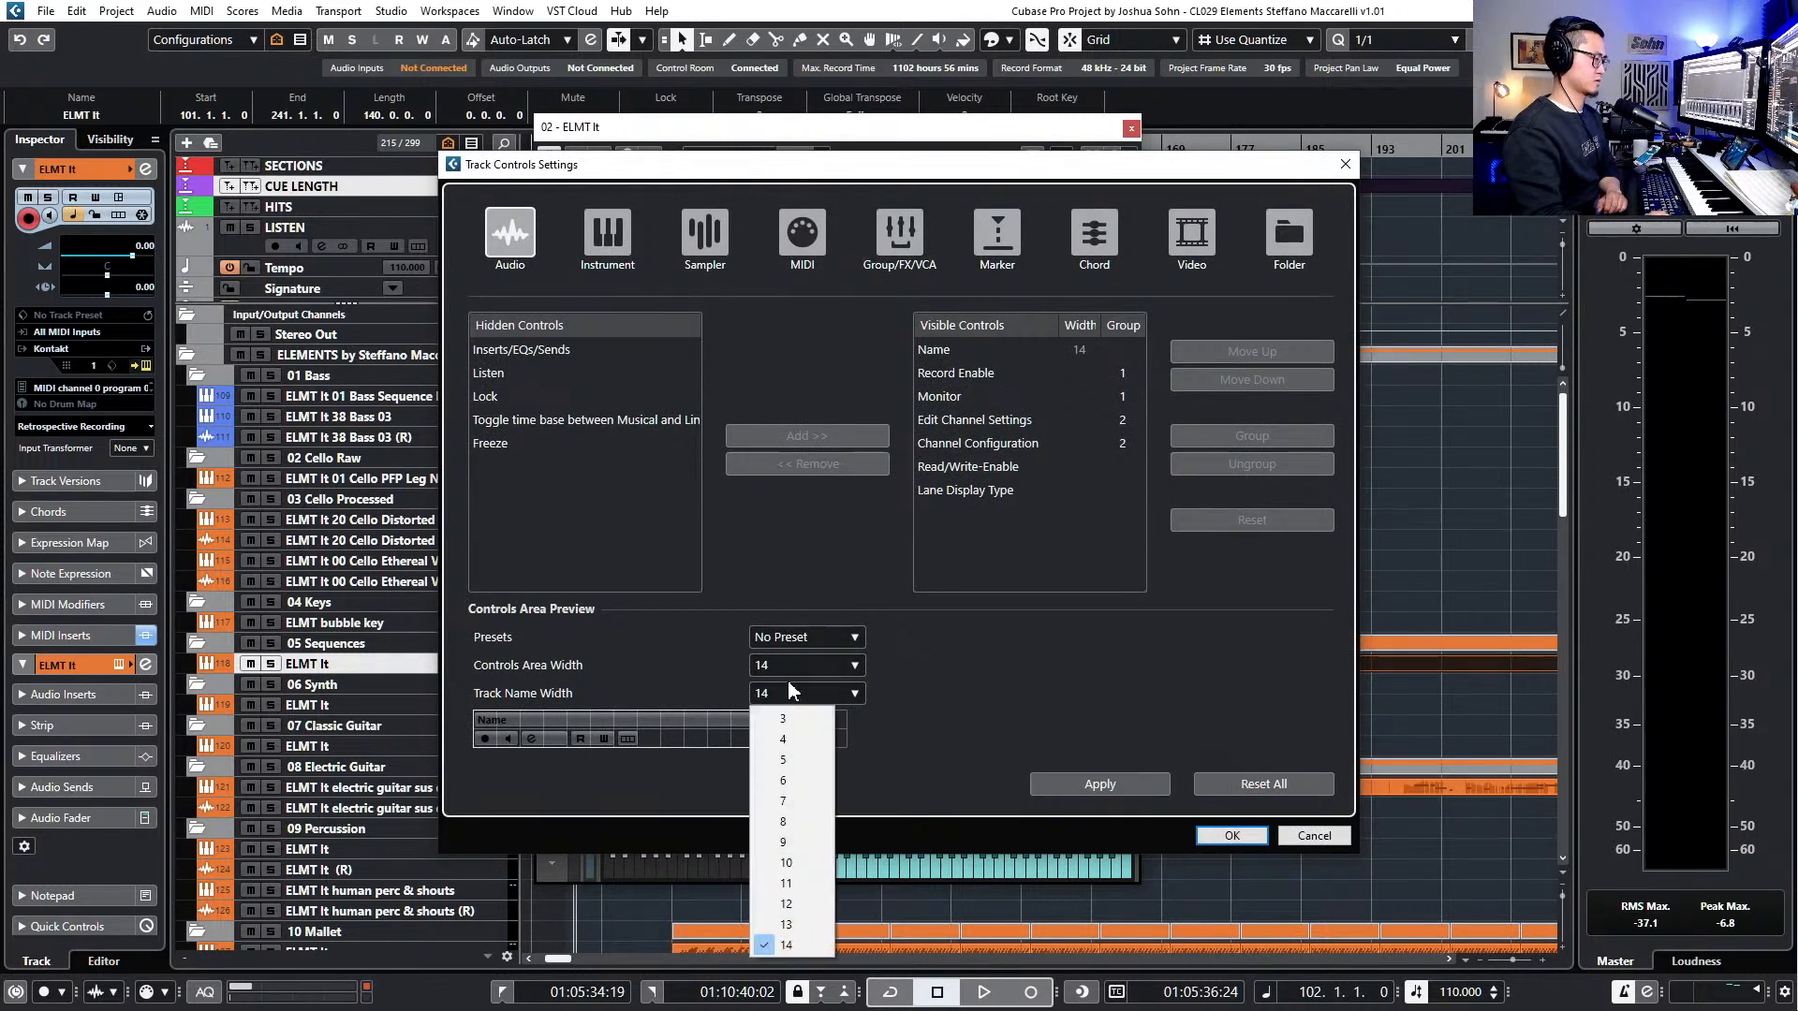
click(783, 880)
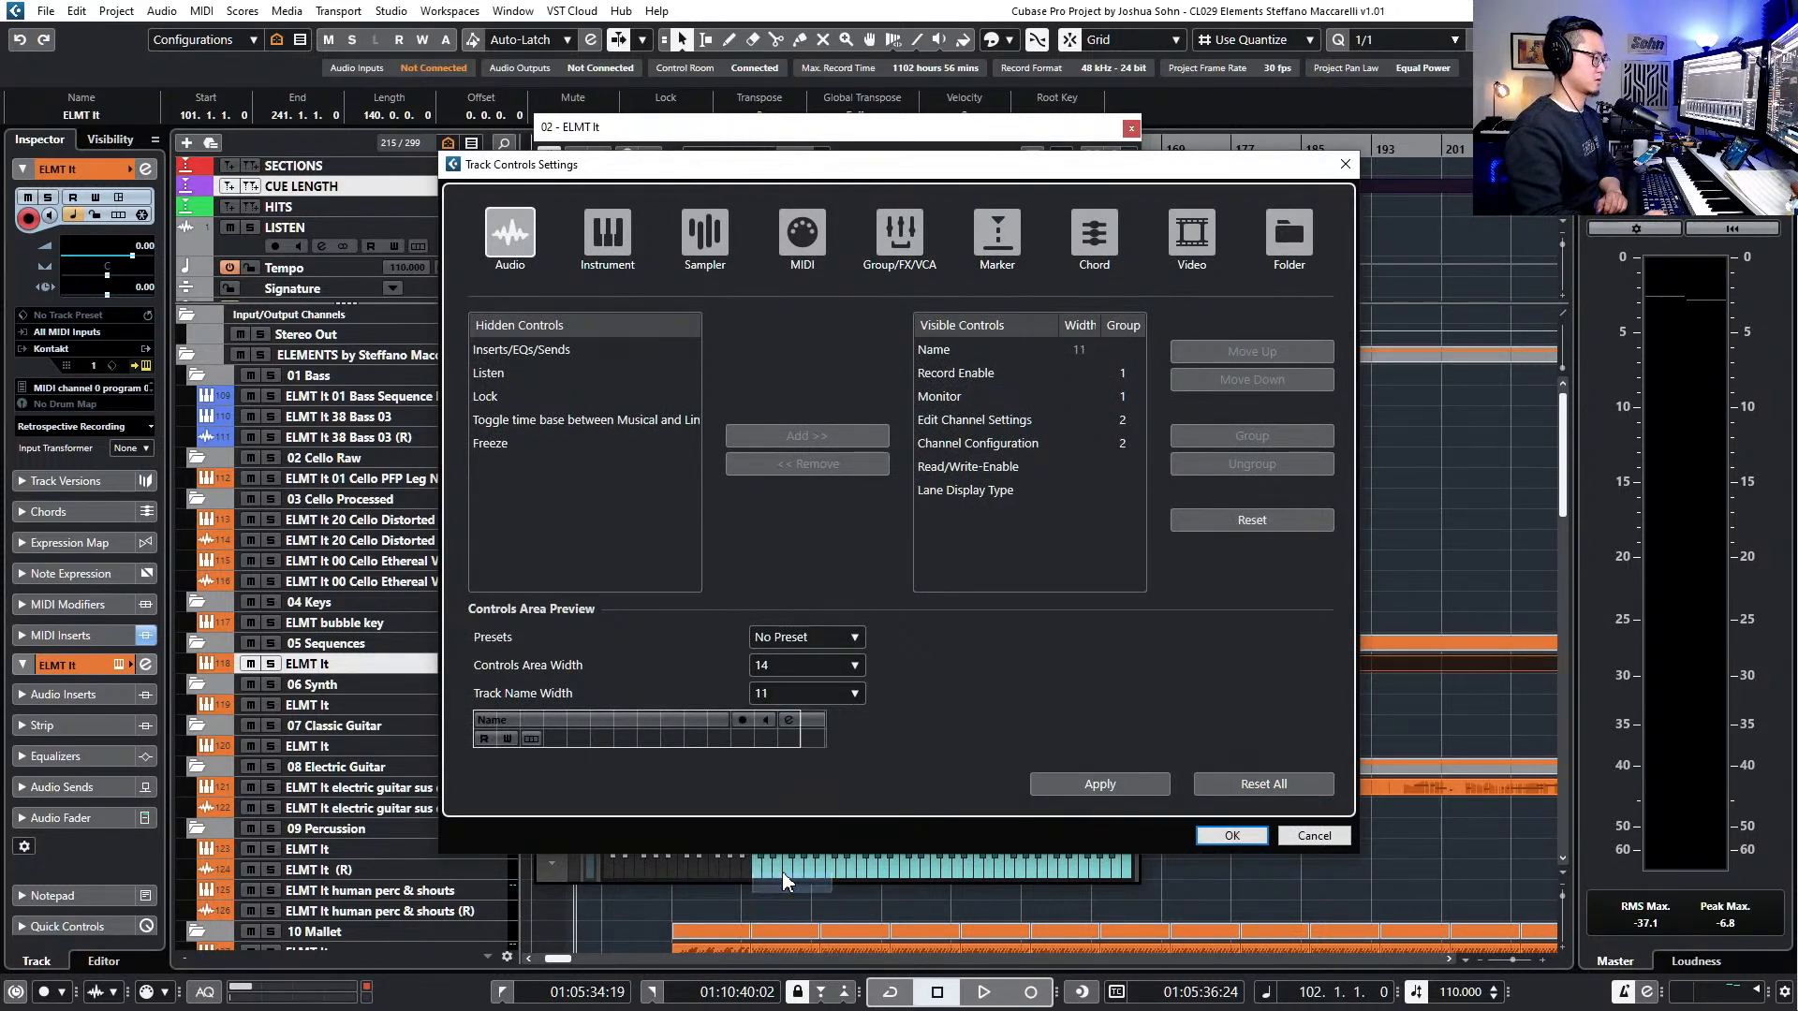
click(778, 692)
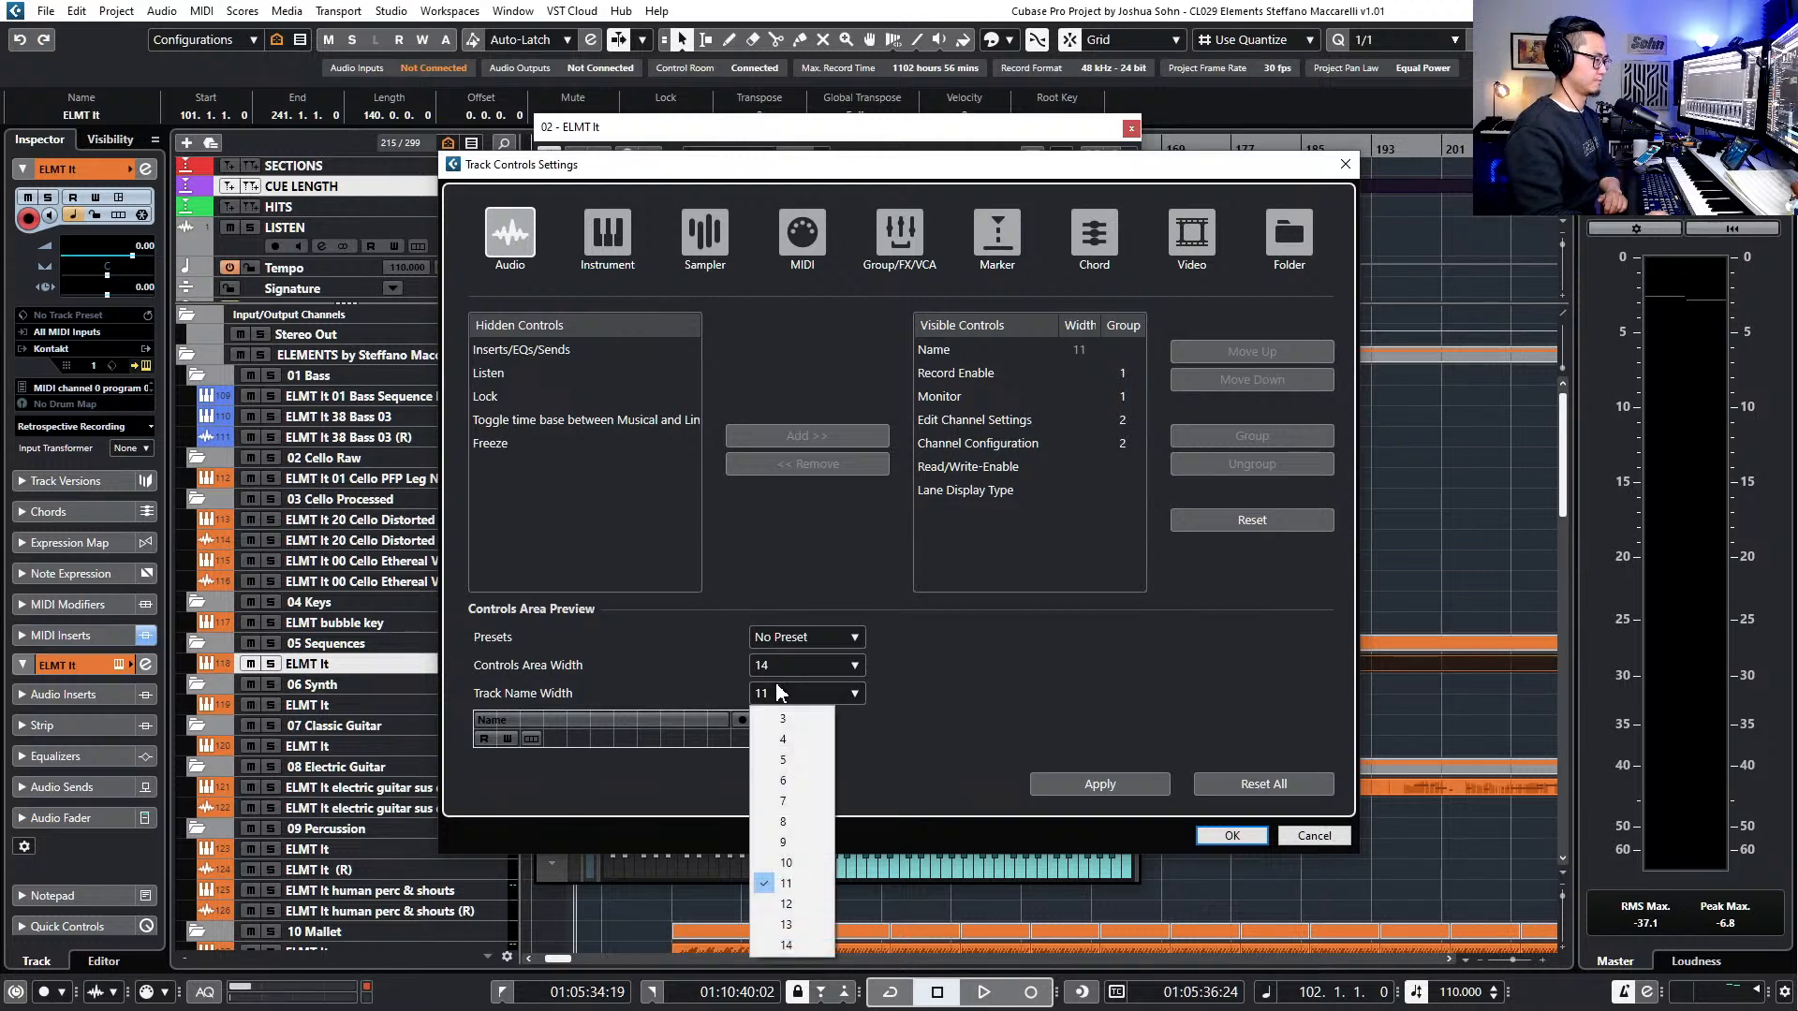
click(785, 862)
click(777, 693)
click(788, 822)
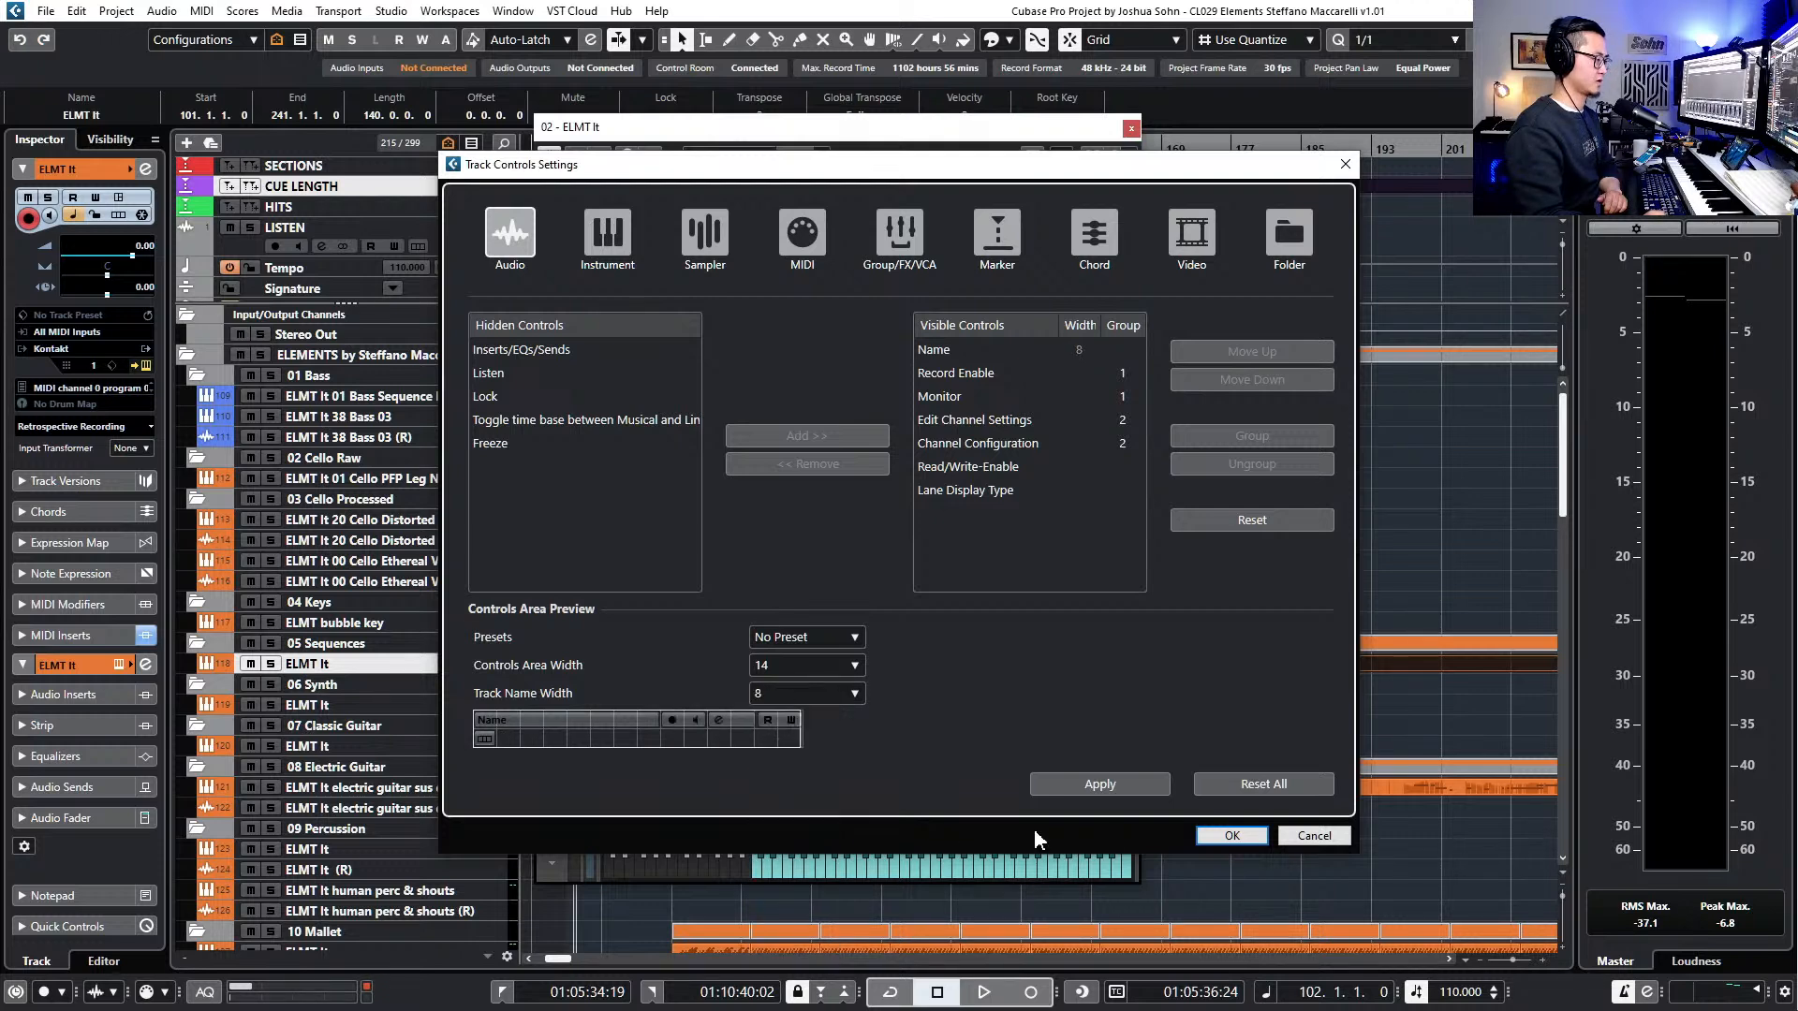
click(1229, 834)
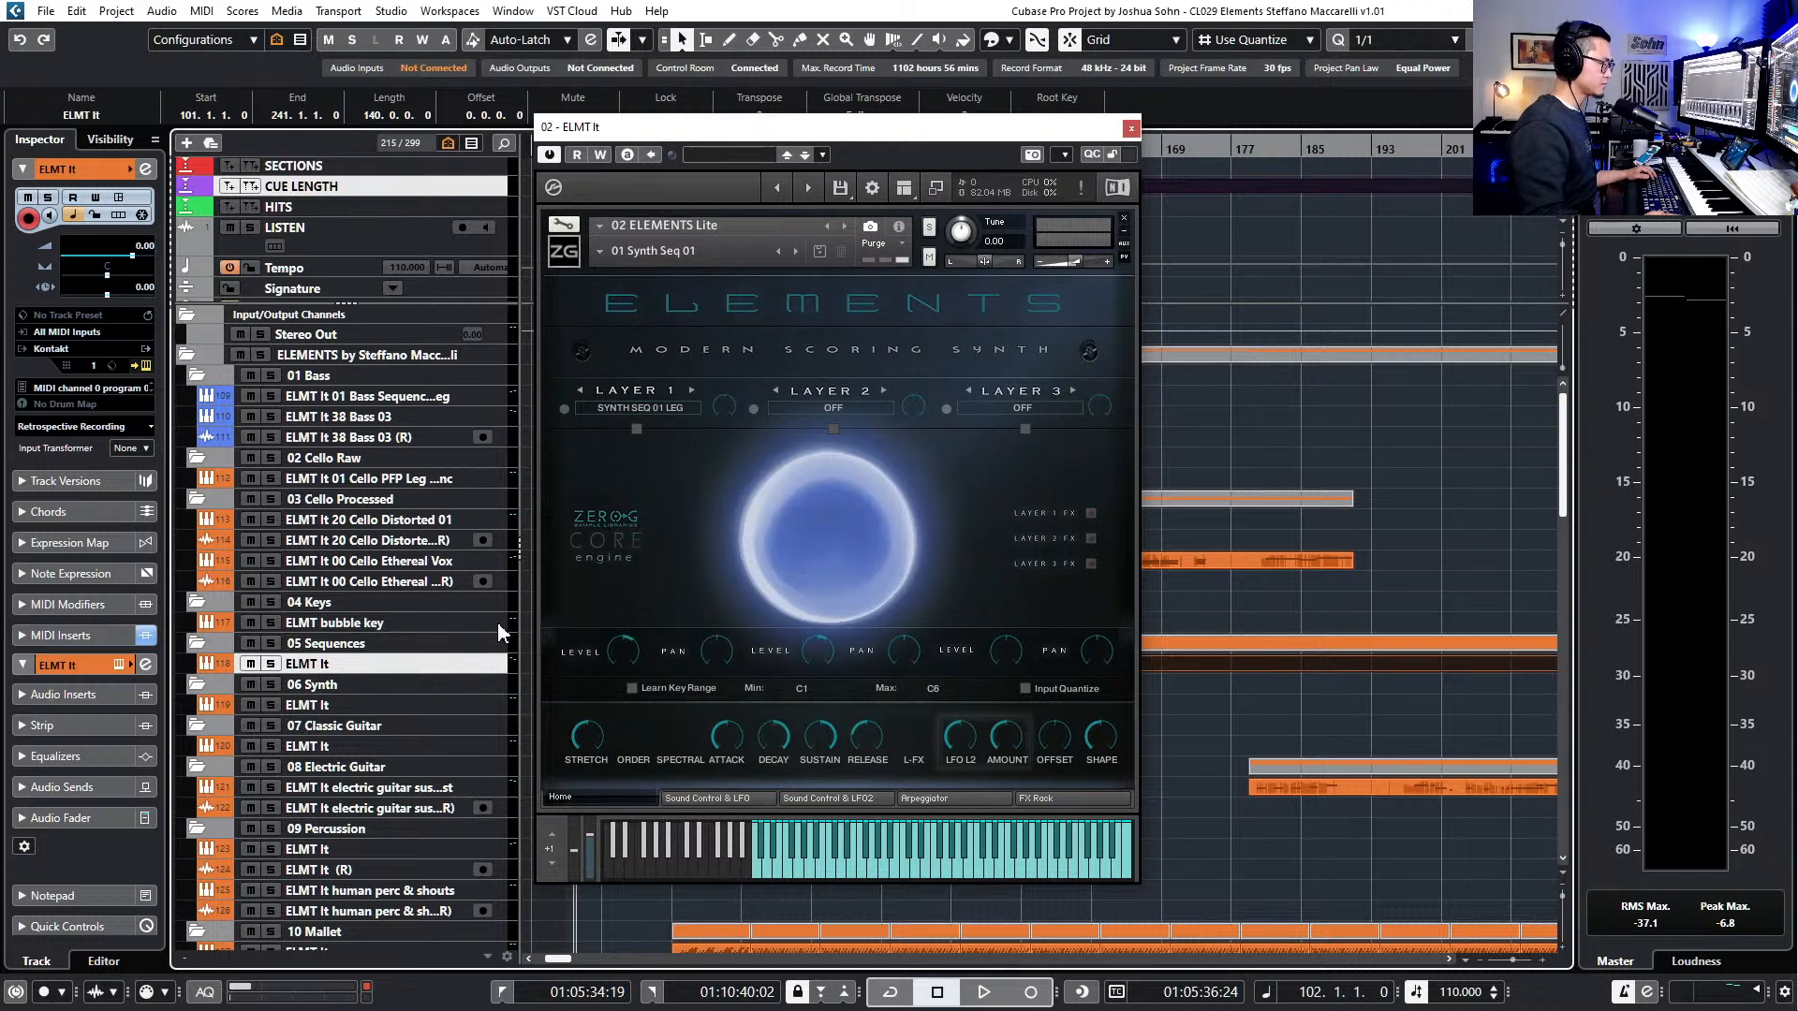
- Widen the track list slightly and set the Track Name Width to 10 in the instrument Track Controls Settings
drag(518, 629, 537, 638)
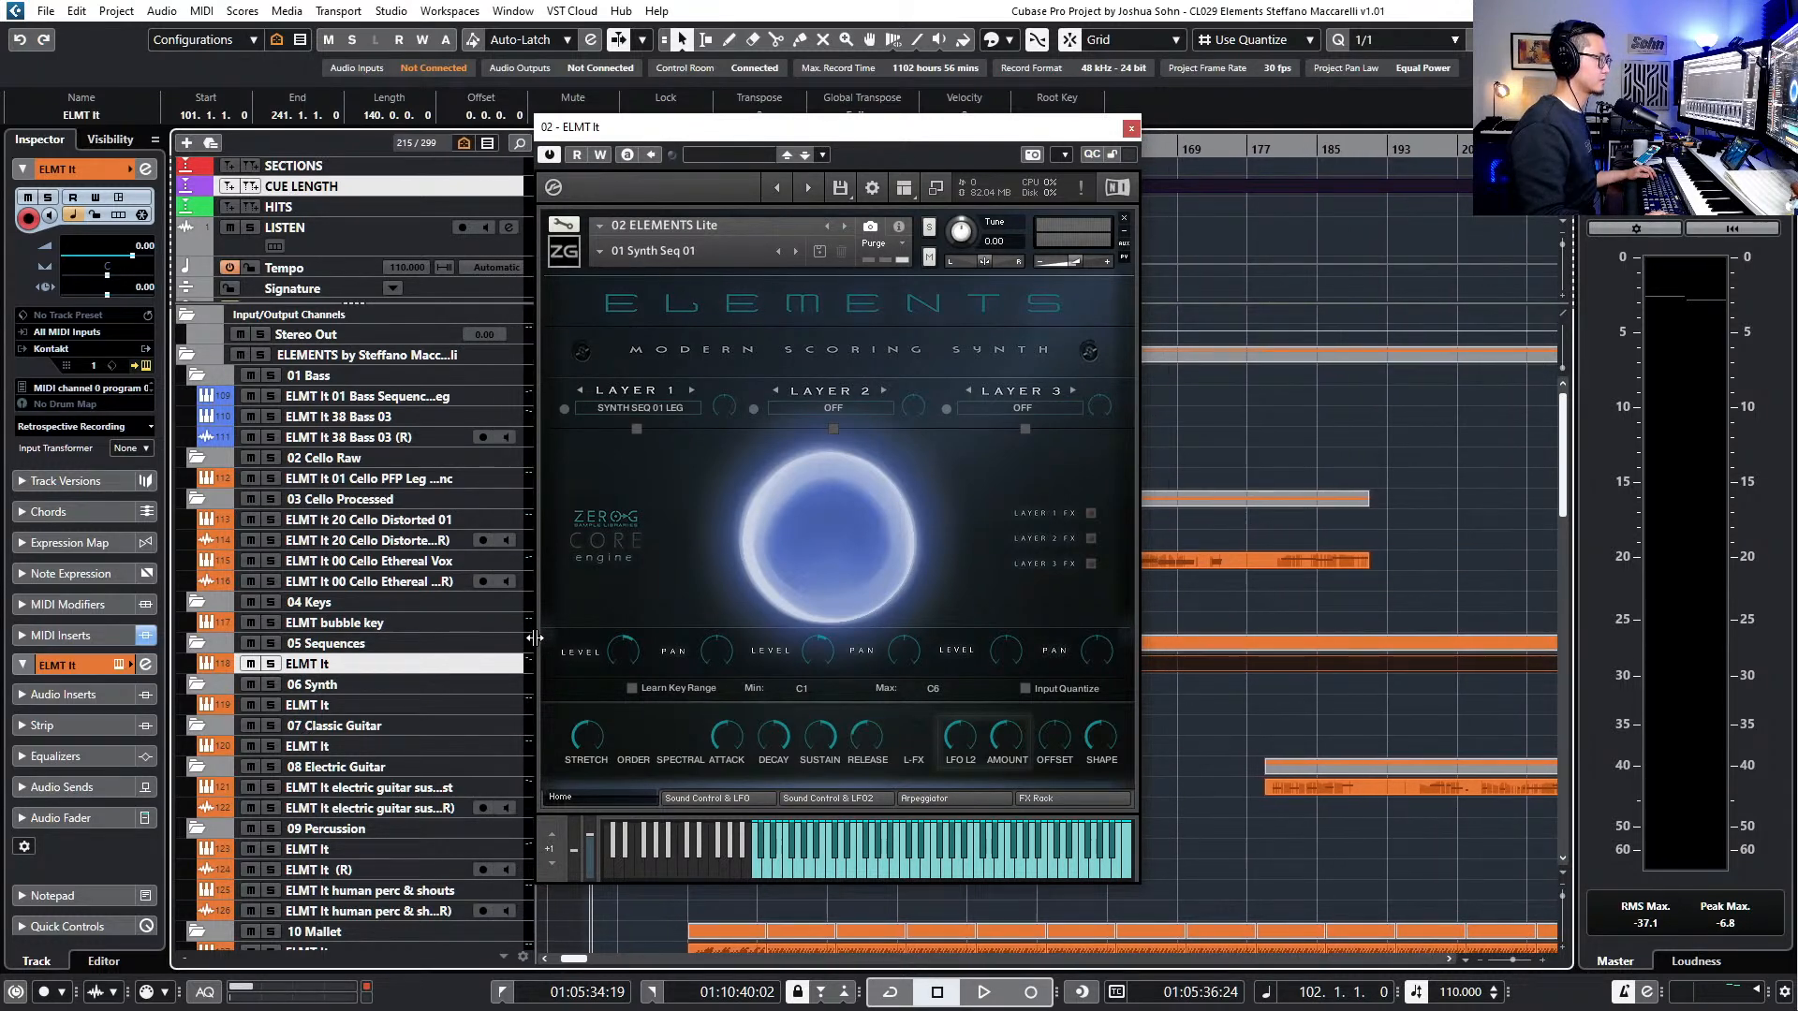
right_click(468, 546)
click(435, 548)
click(521, 958)
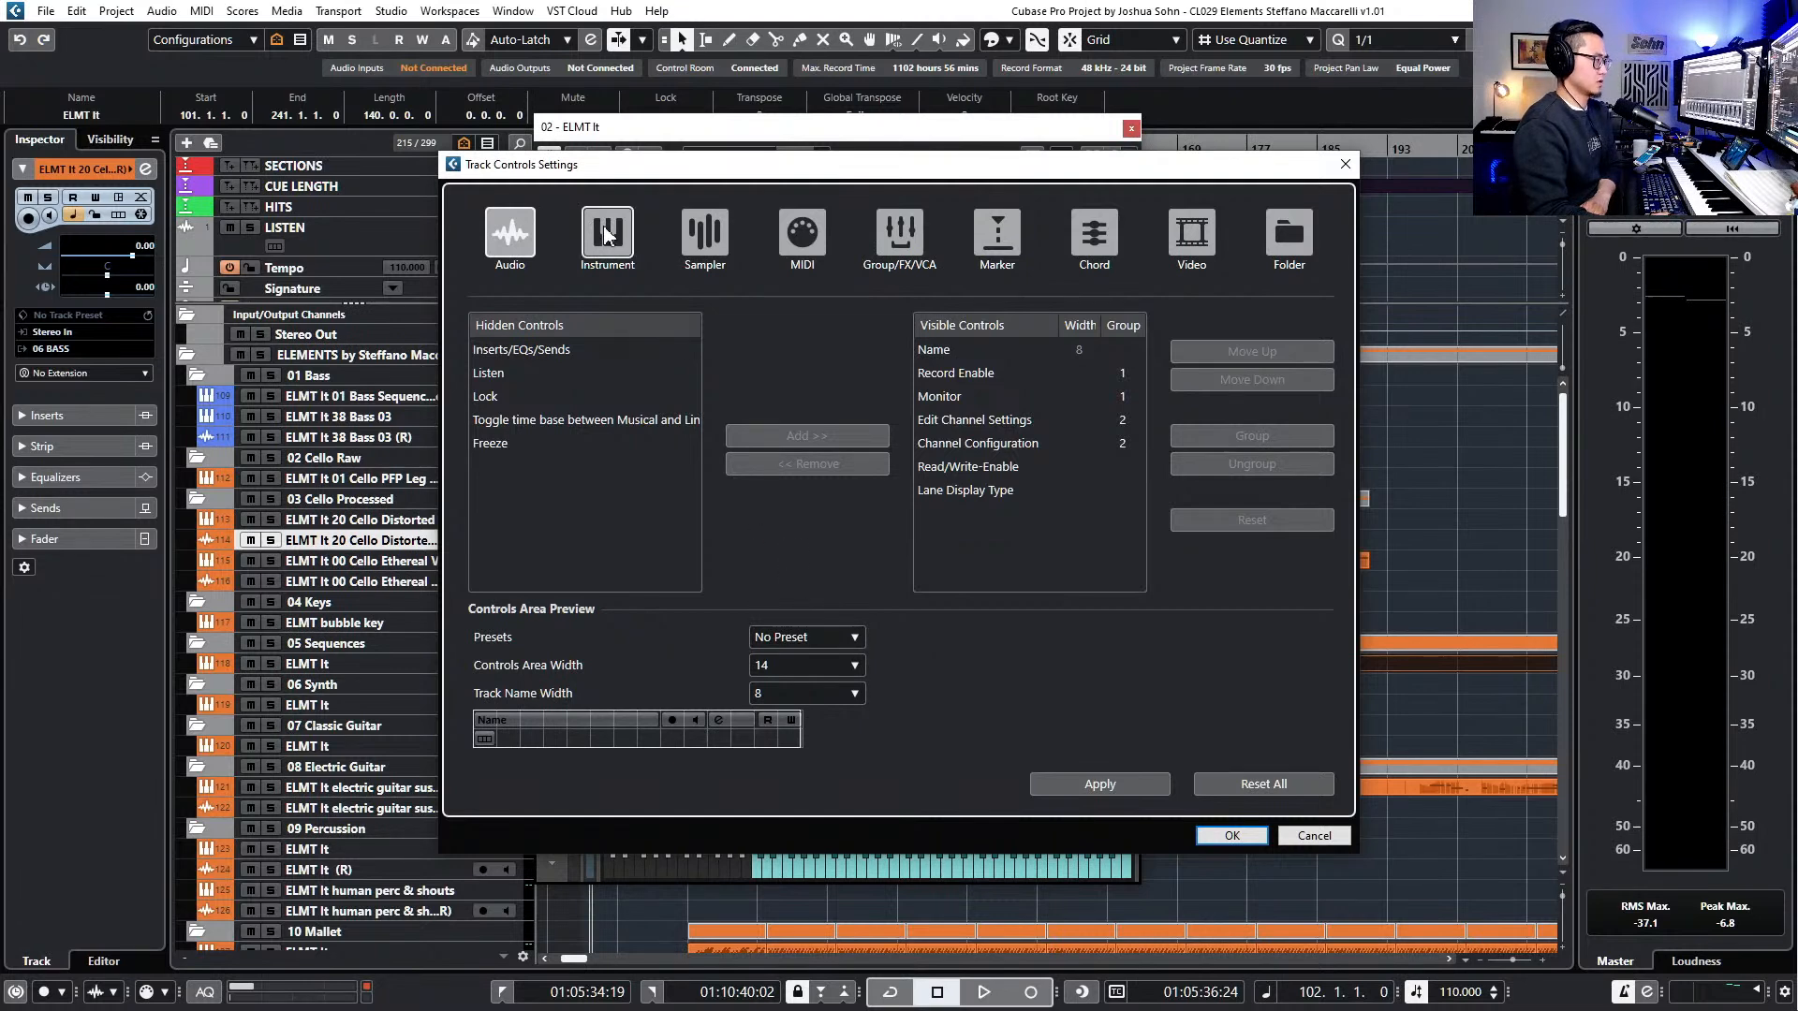
click(779, 239)
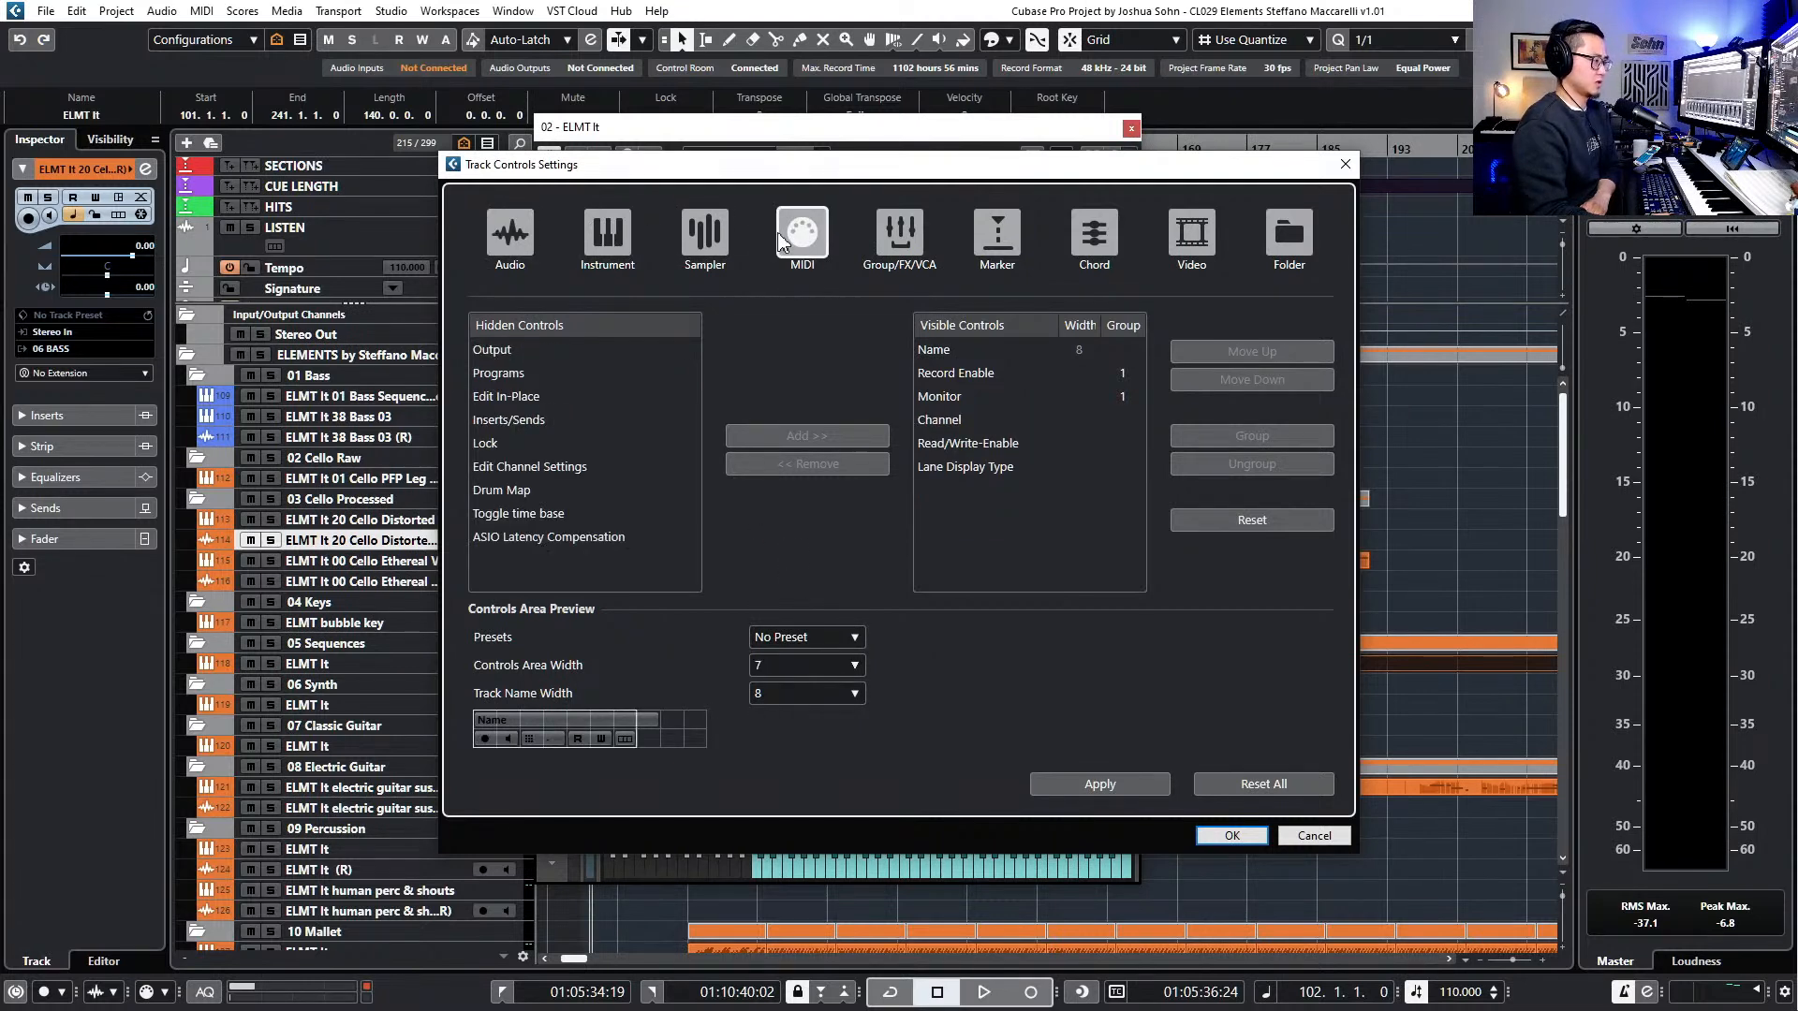
click(609, 253)
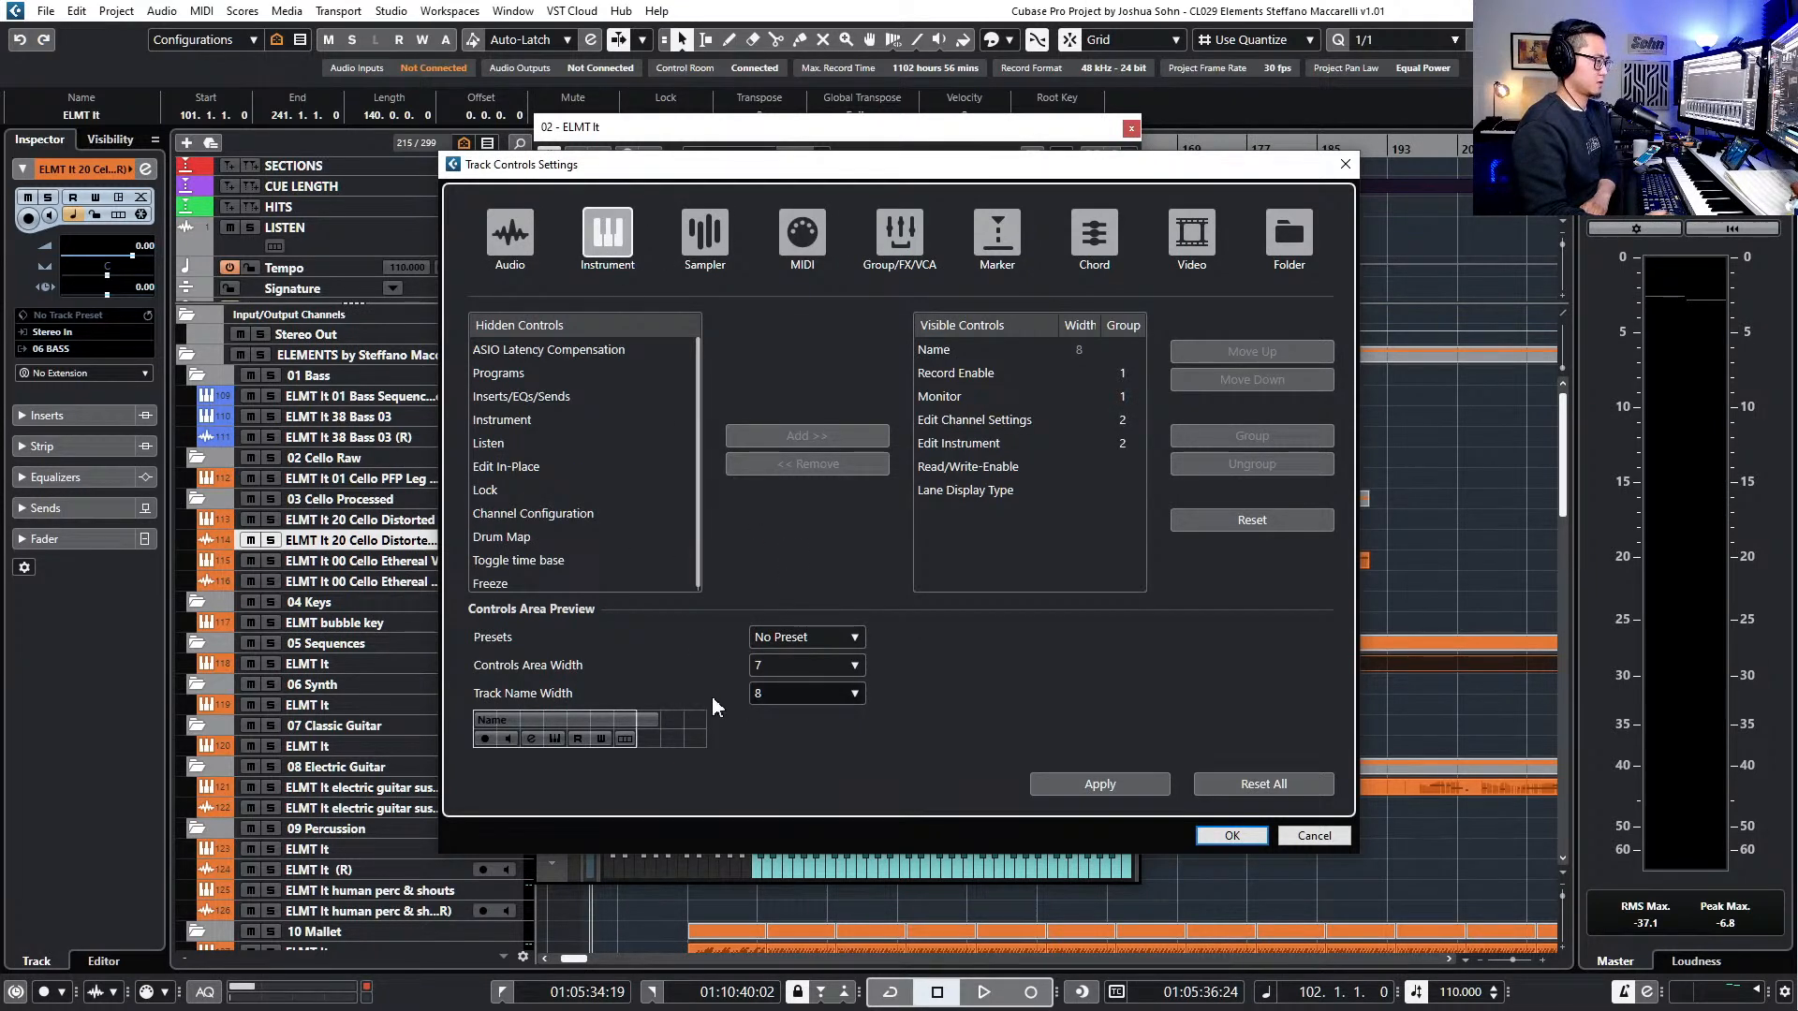
click(805, 693)
click(812, 863)
click(513, 245)
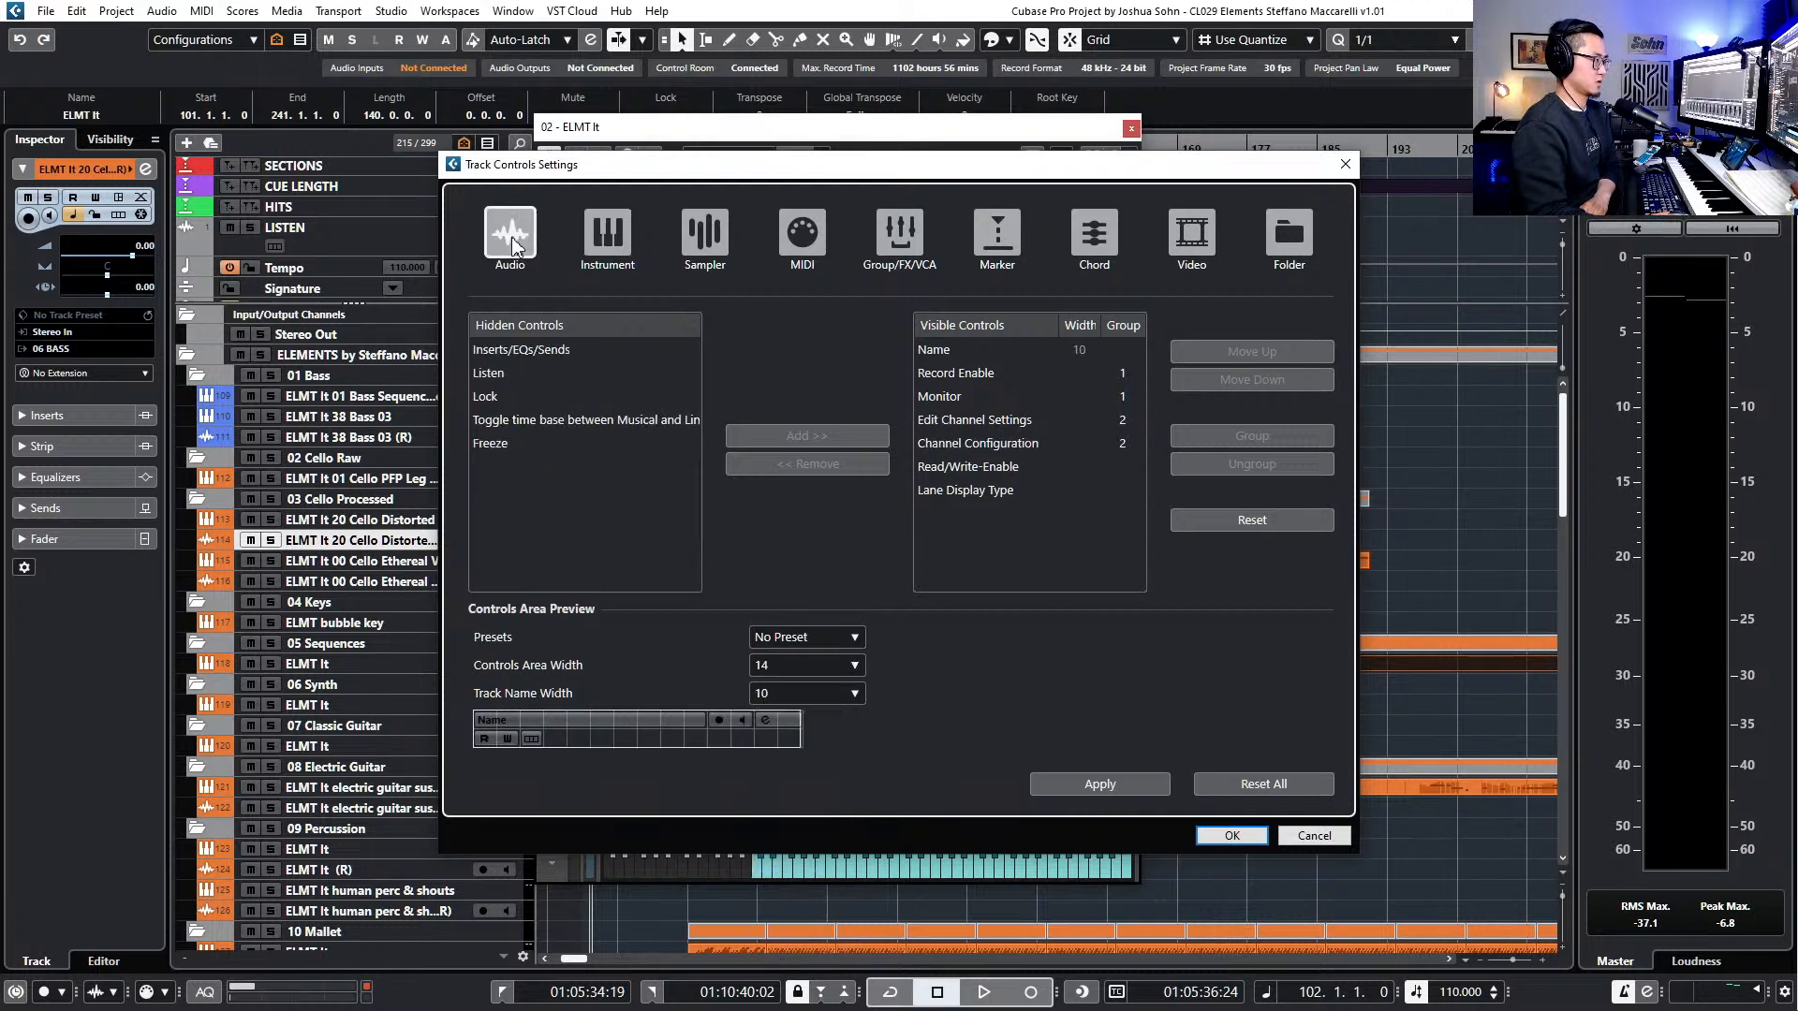
- Set the instrument tracks' Controls Area Width to 14, confirm the settings and close the Elements plug-in window
click(604, 240)
click(811, 665)
click(824, 718)
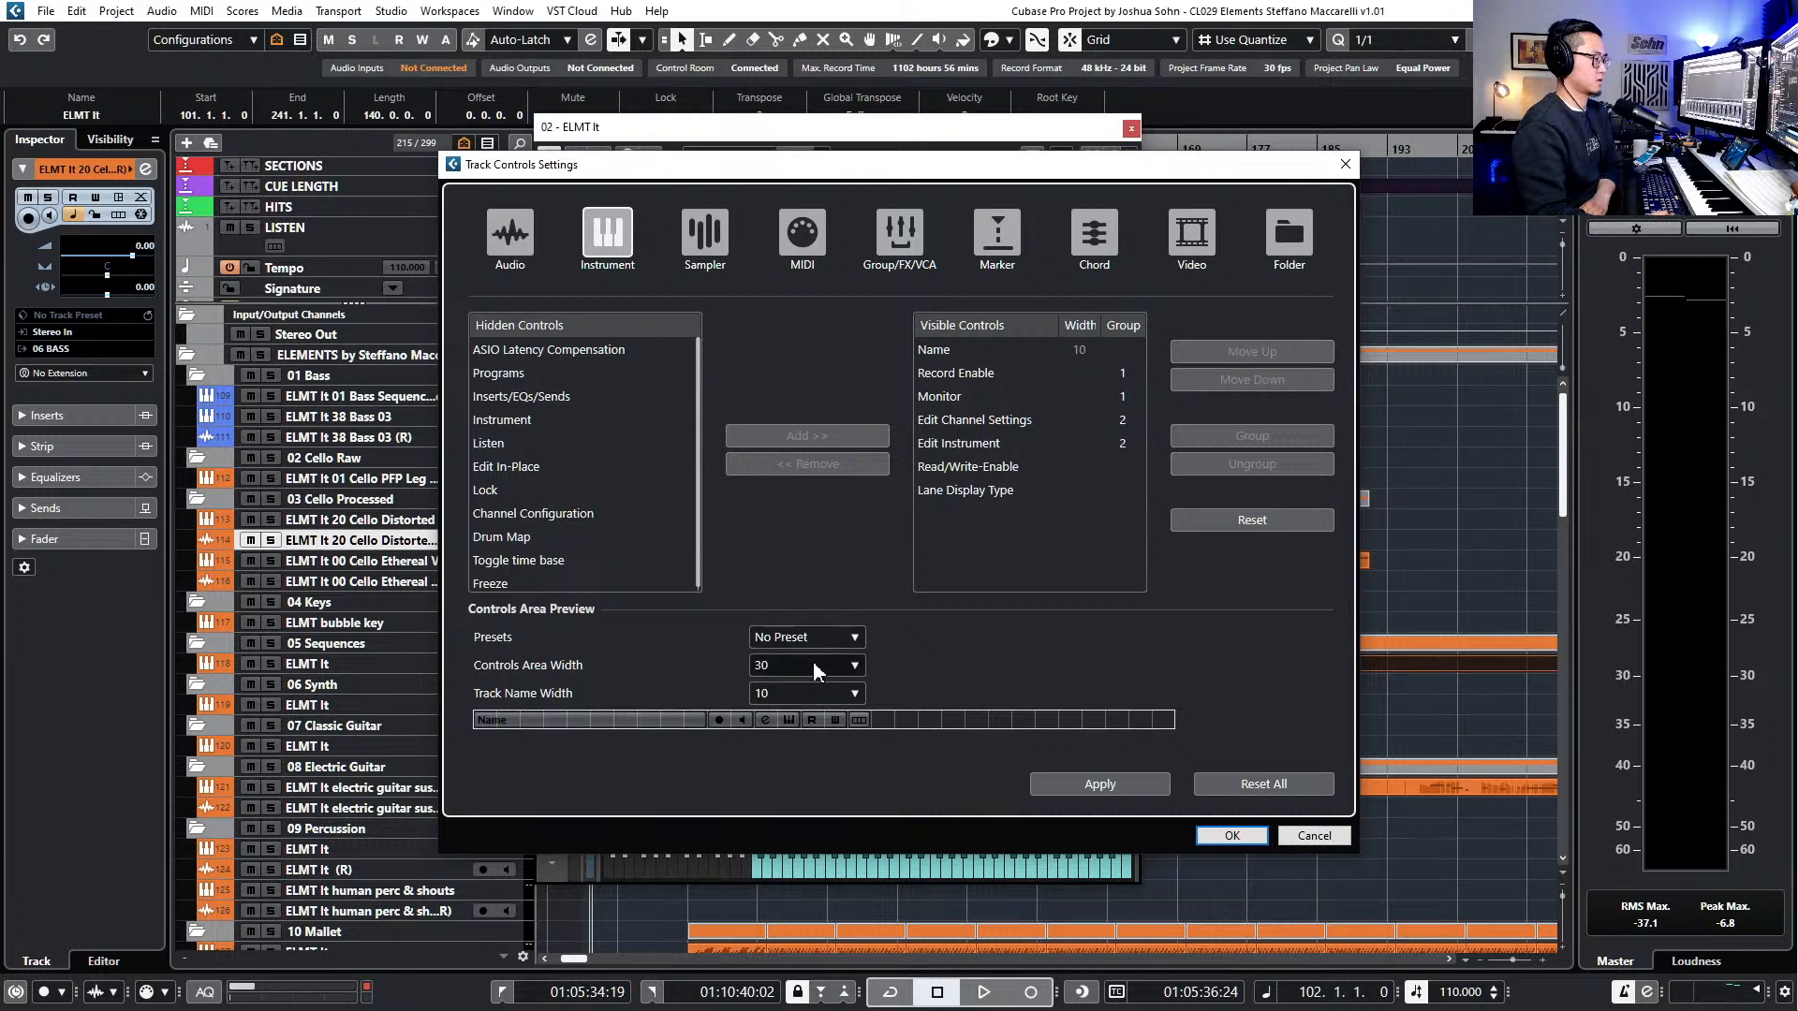
click(813, 670)
click(786, 345)
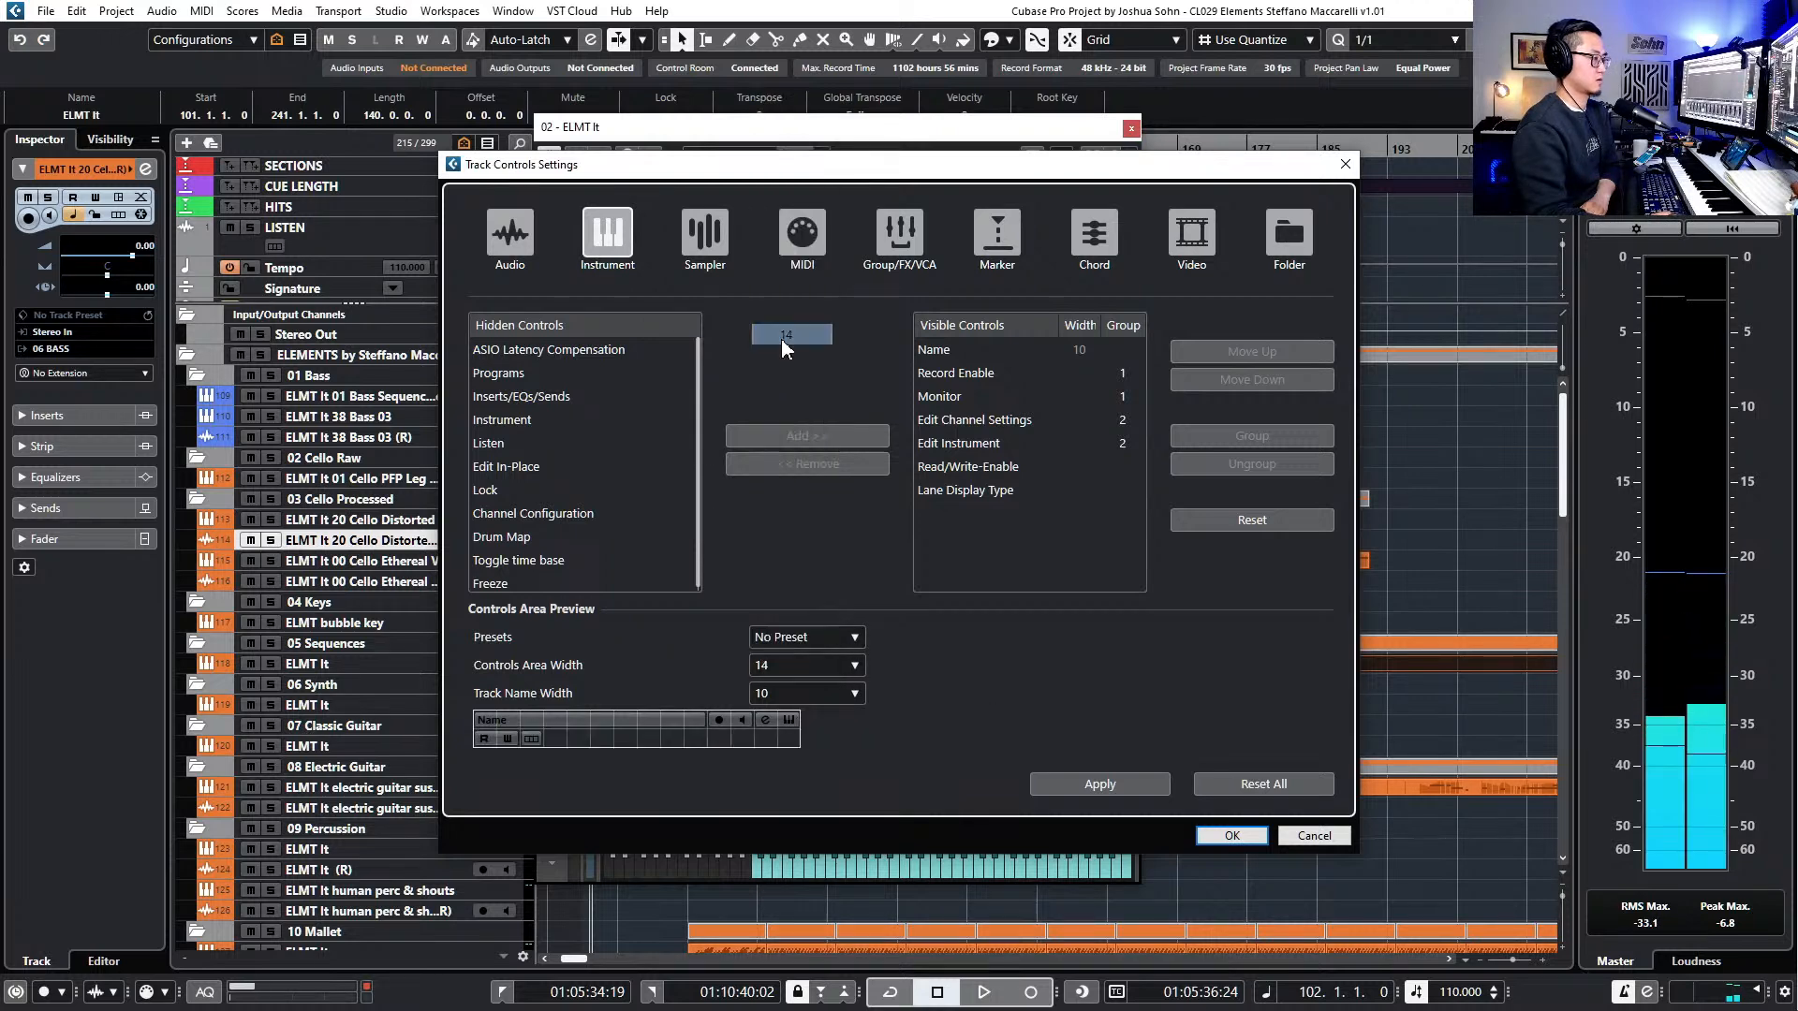
click(1099, 785)
click(1232, 835)
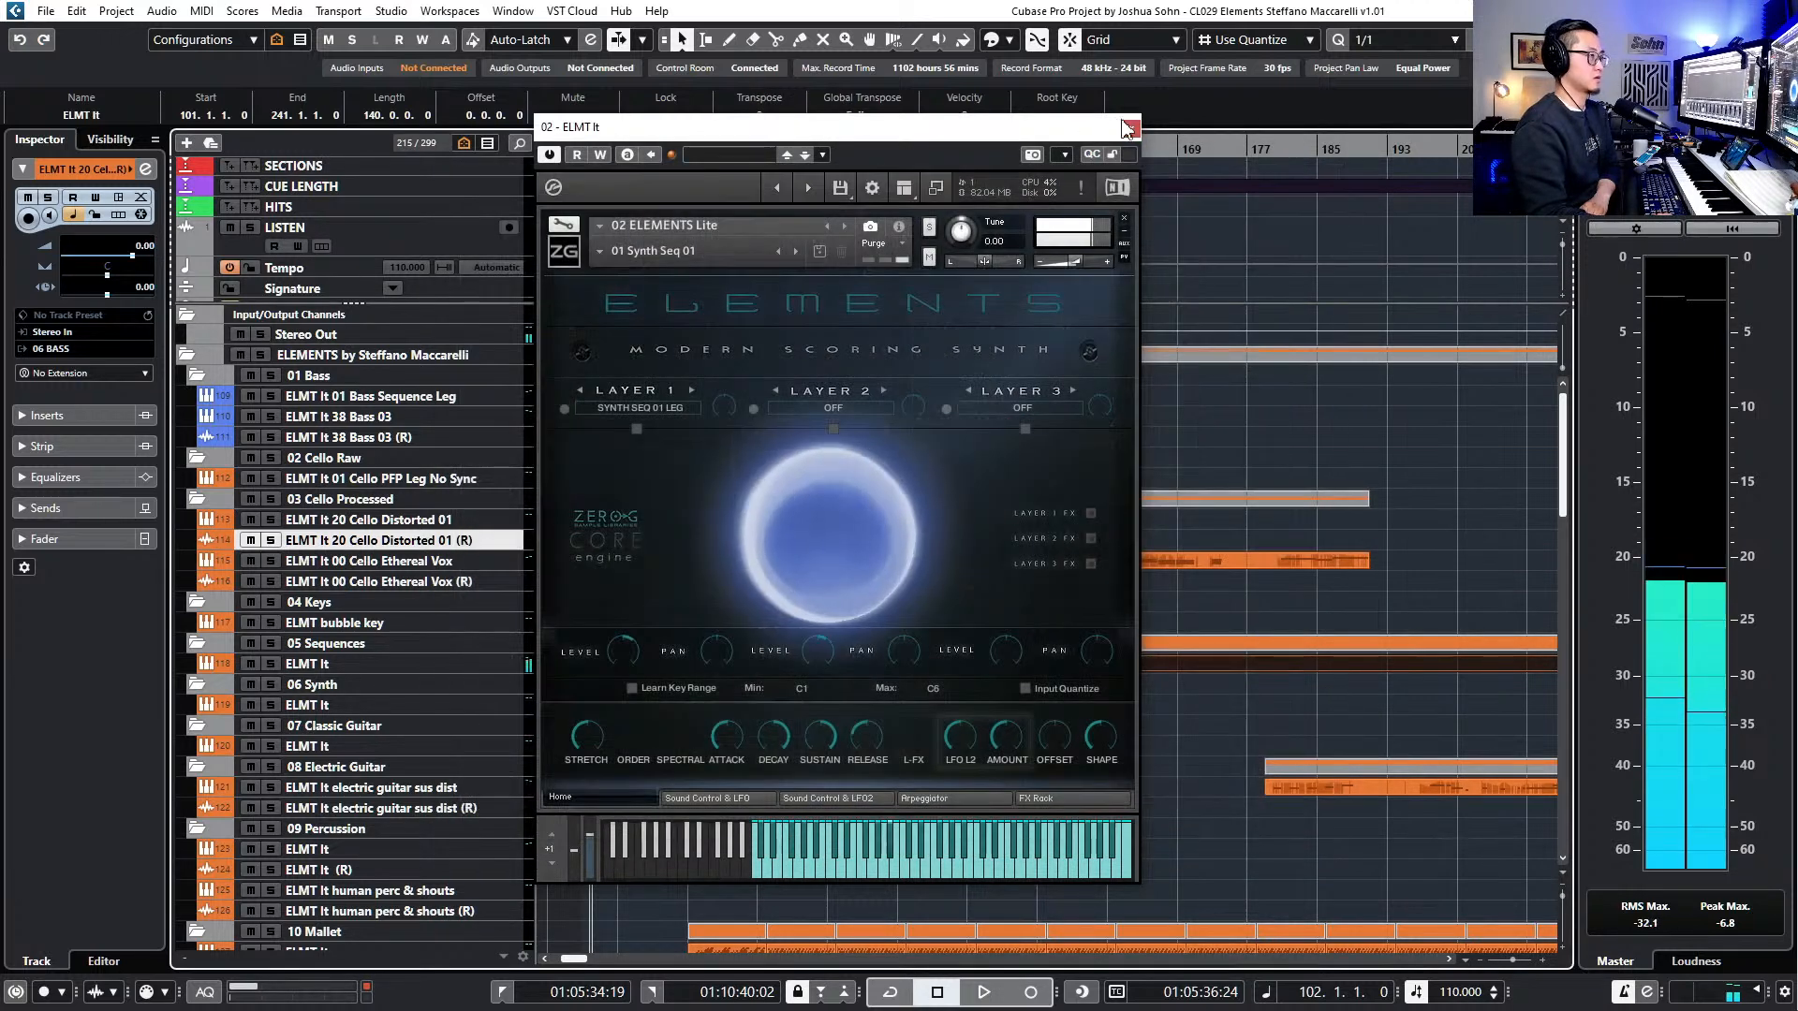
click(1128, 127)
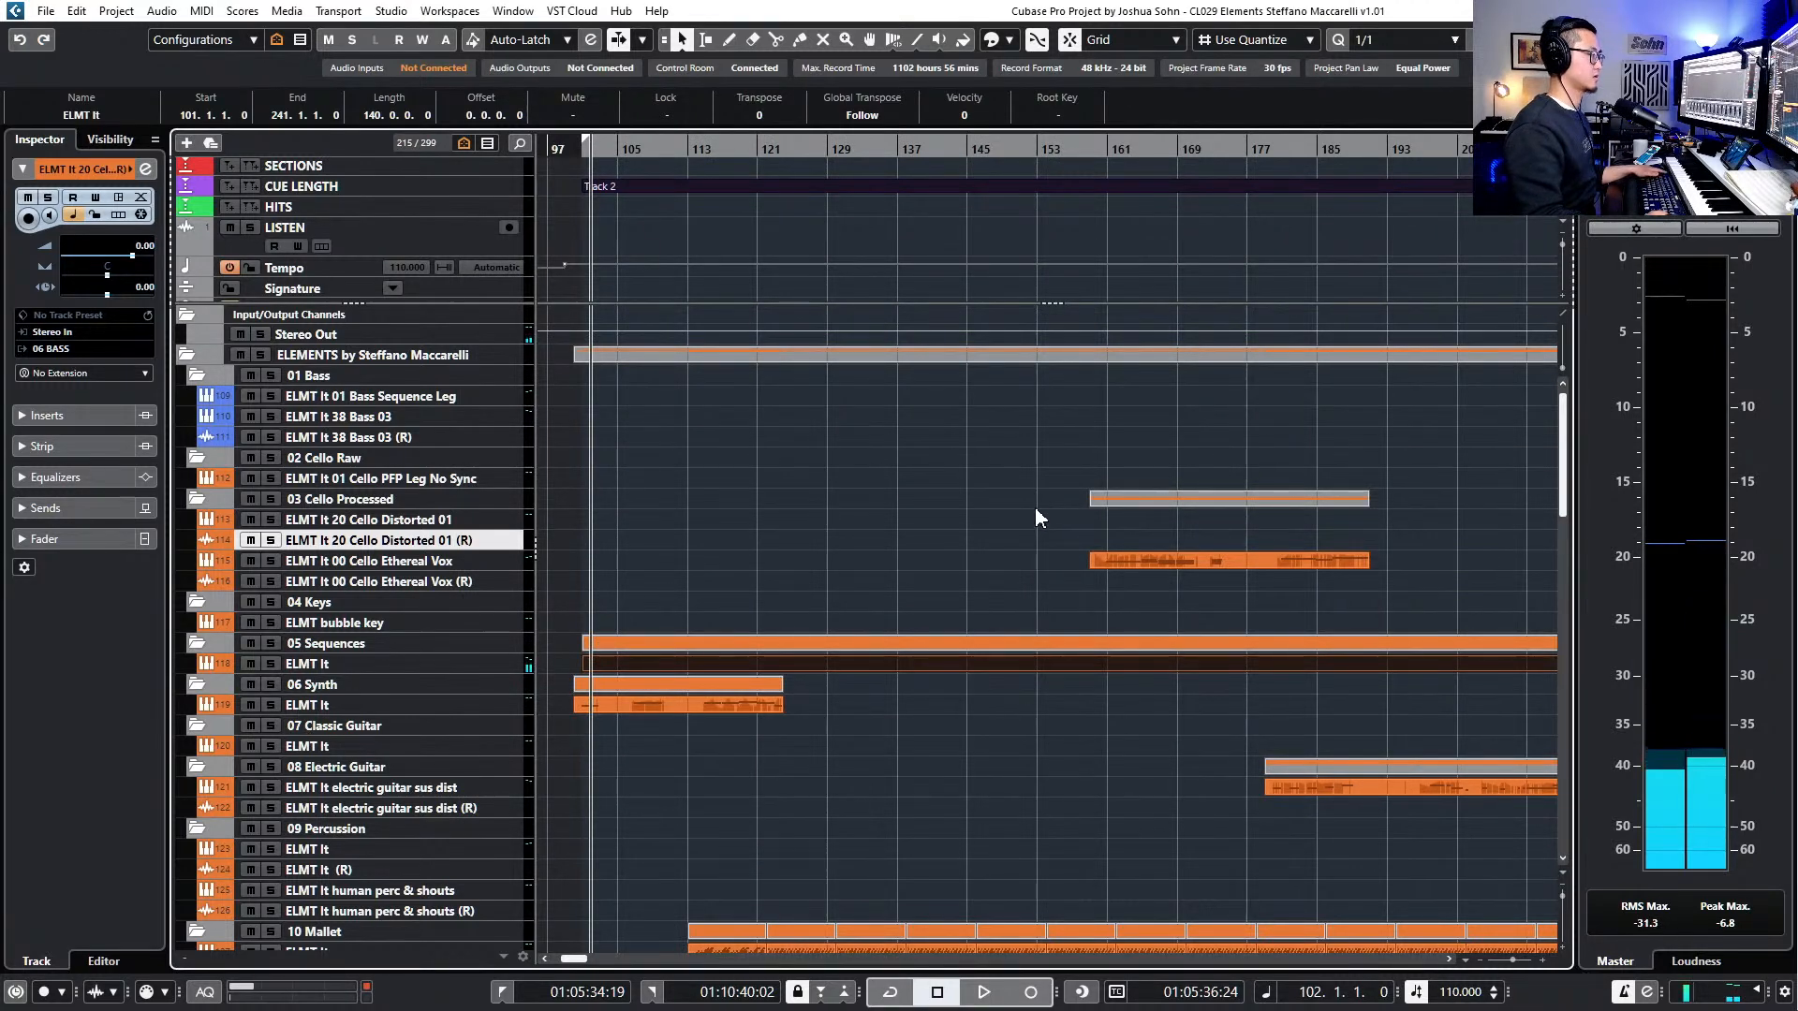
- Select the ELMT lt track under 05 Sequences and widen the track list until the record and monitor controls fit
scroll(793, 547, down, 3)
key(KP_1)
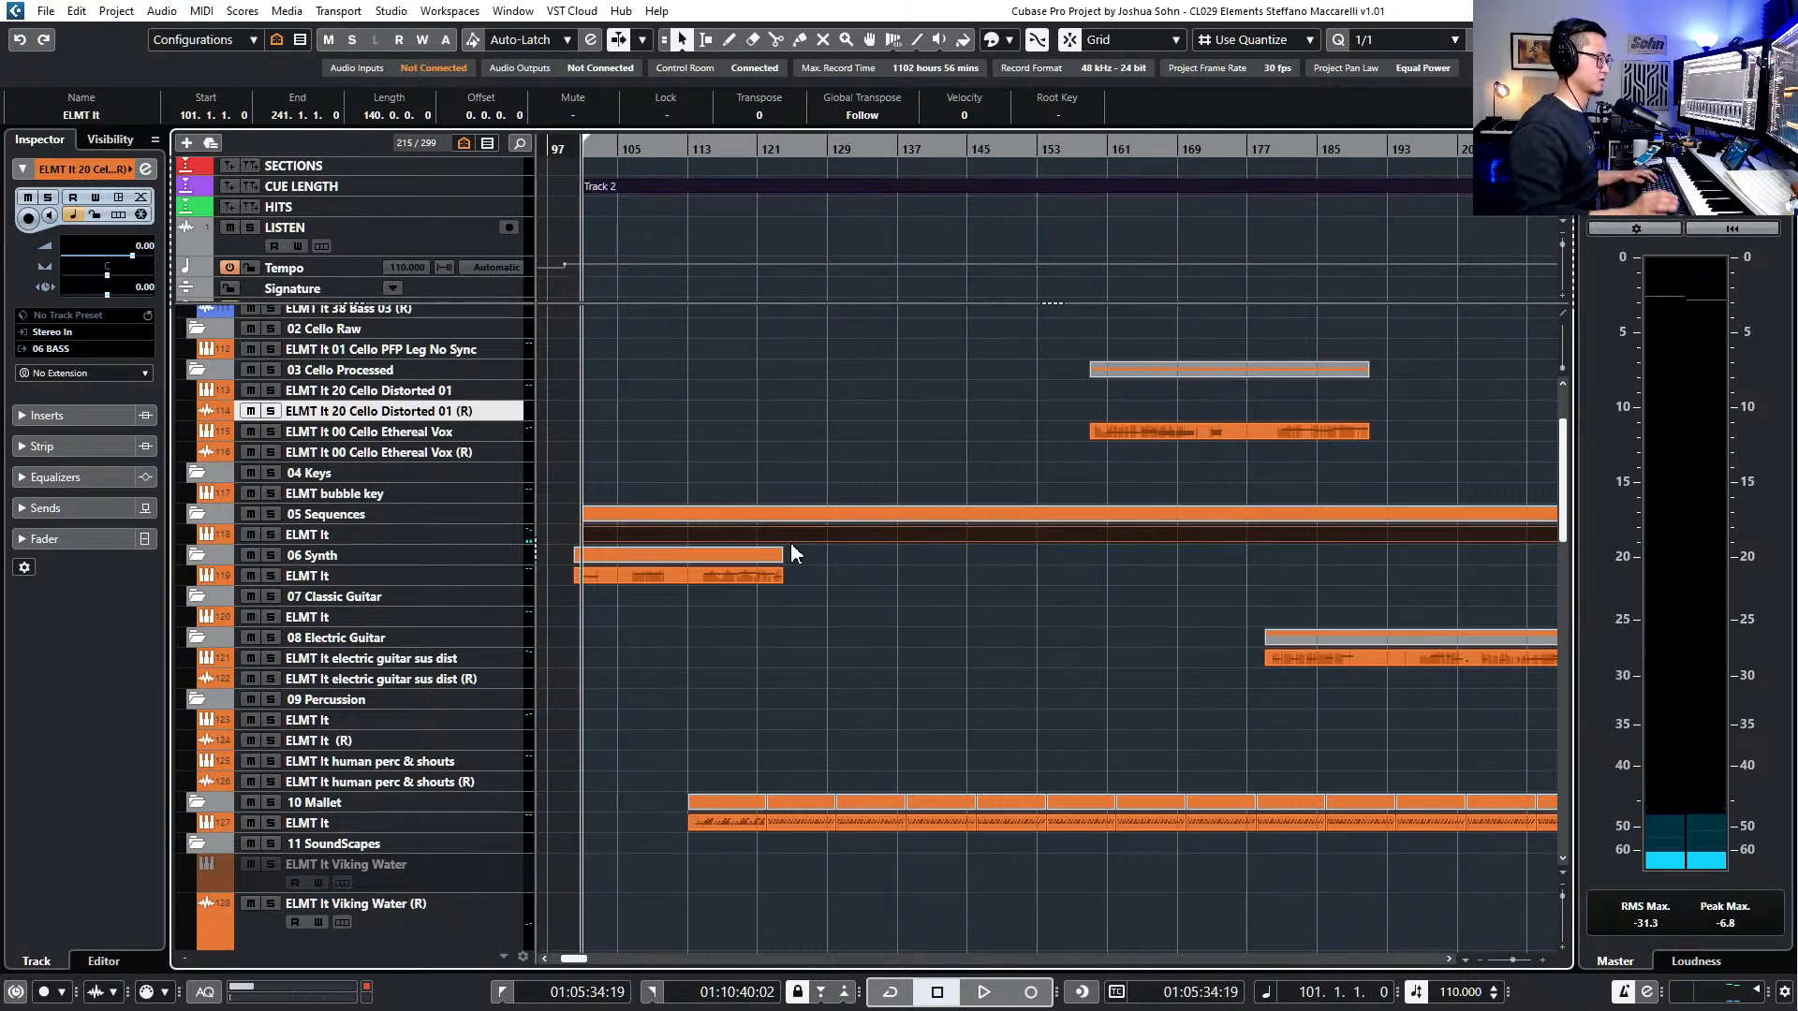
key(h)
key(h)
key(h)
scroll(885, 594, right, 3)
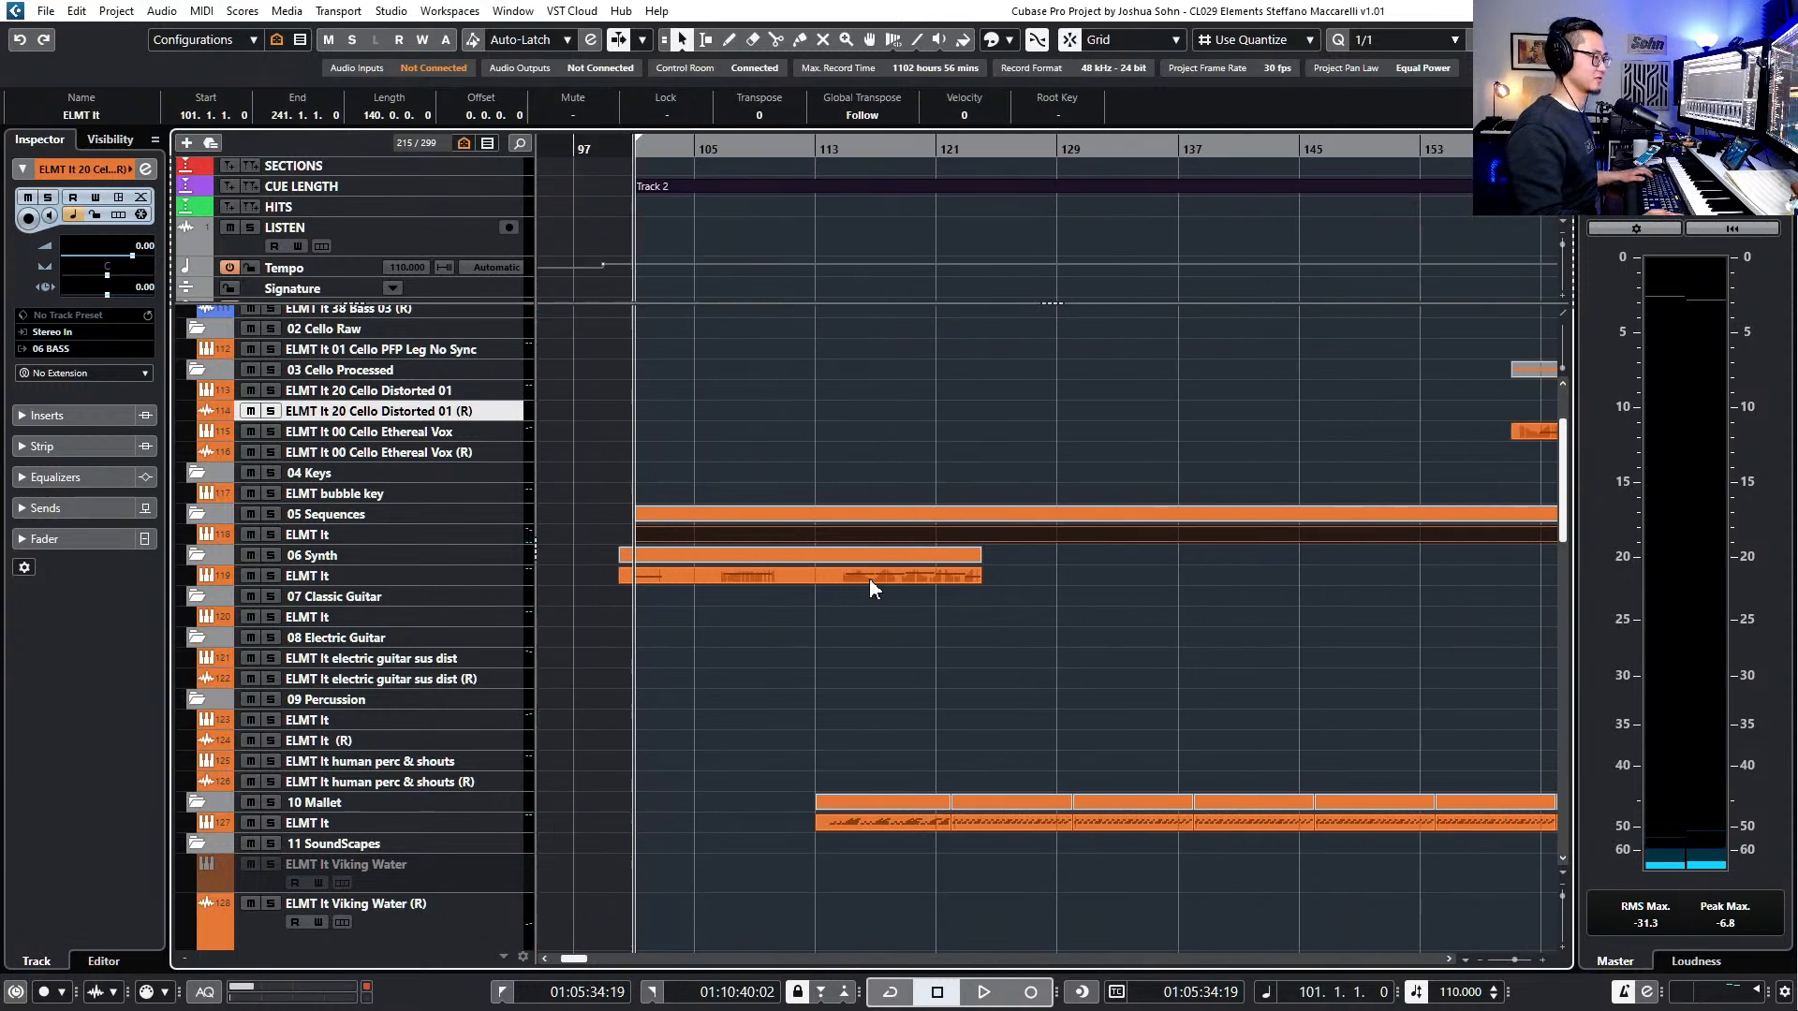
click(487, 534)
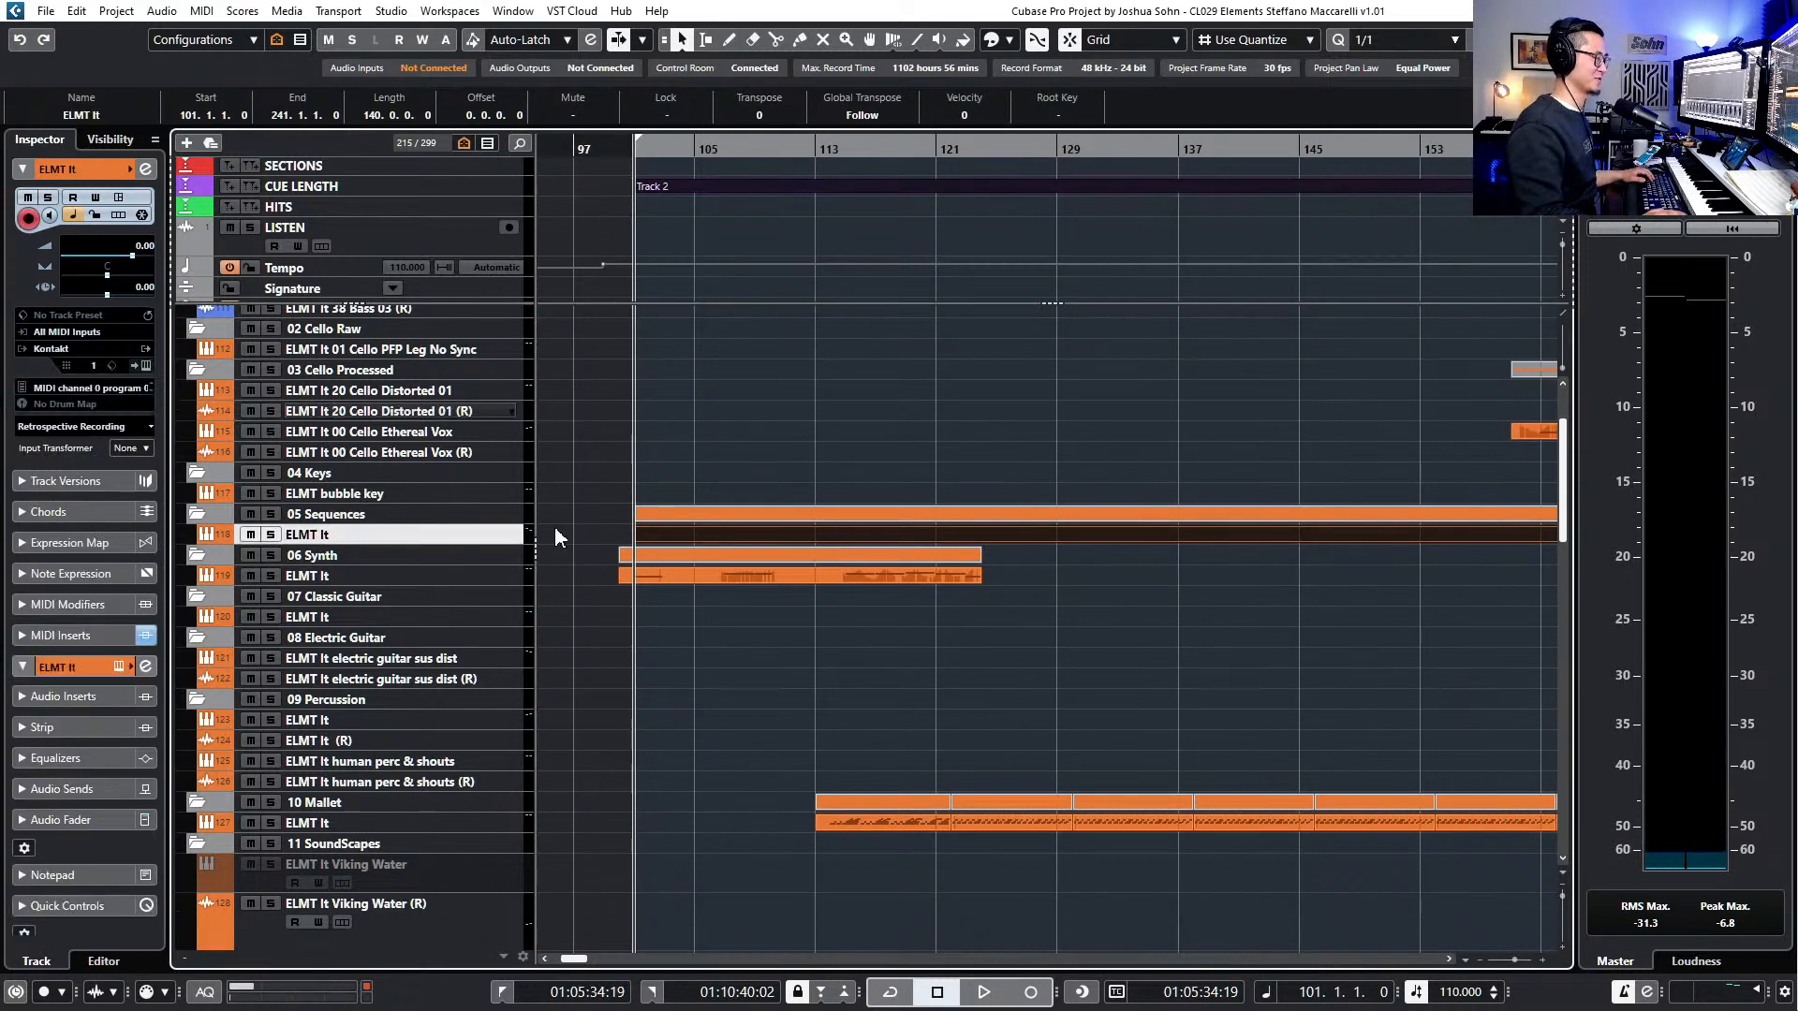
double_click(634, 531)
key(Return)
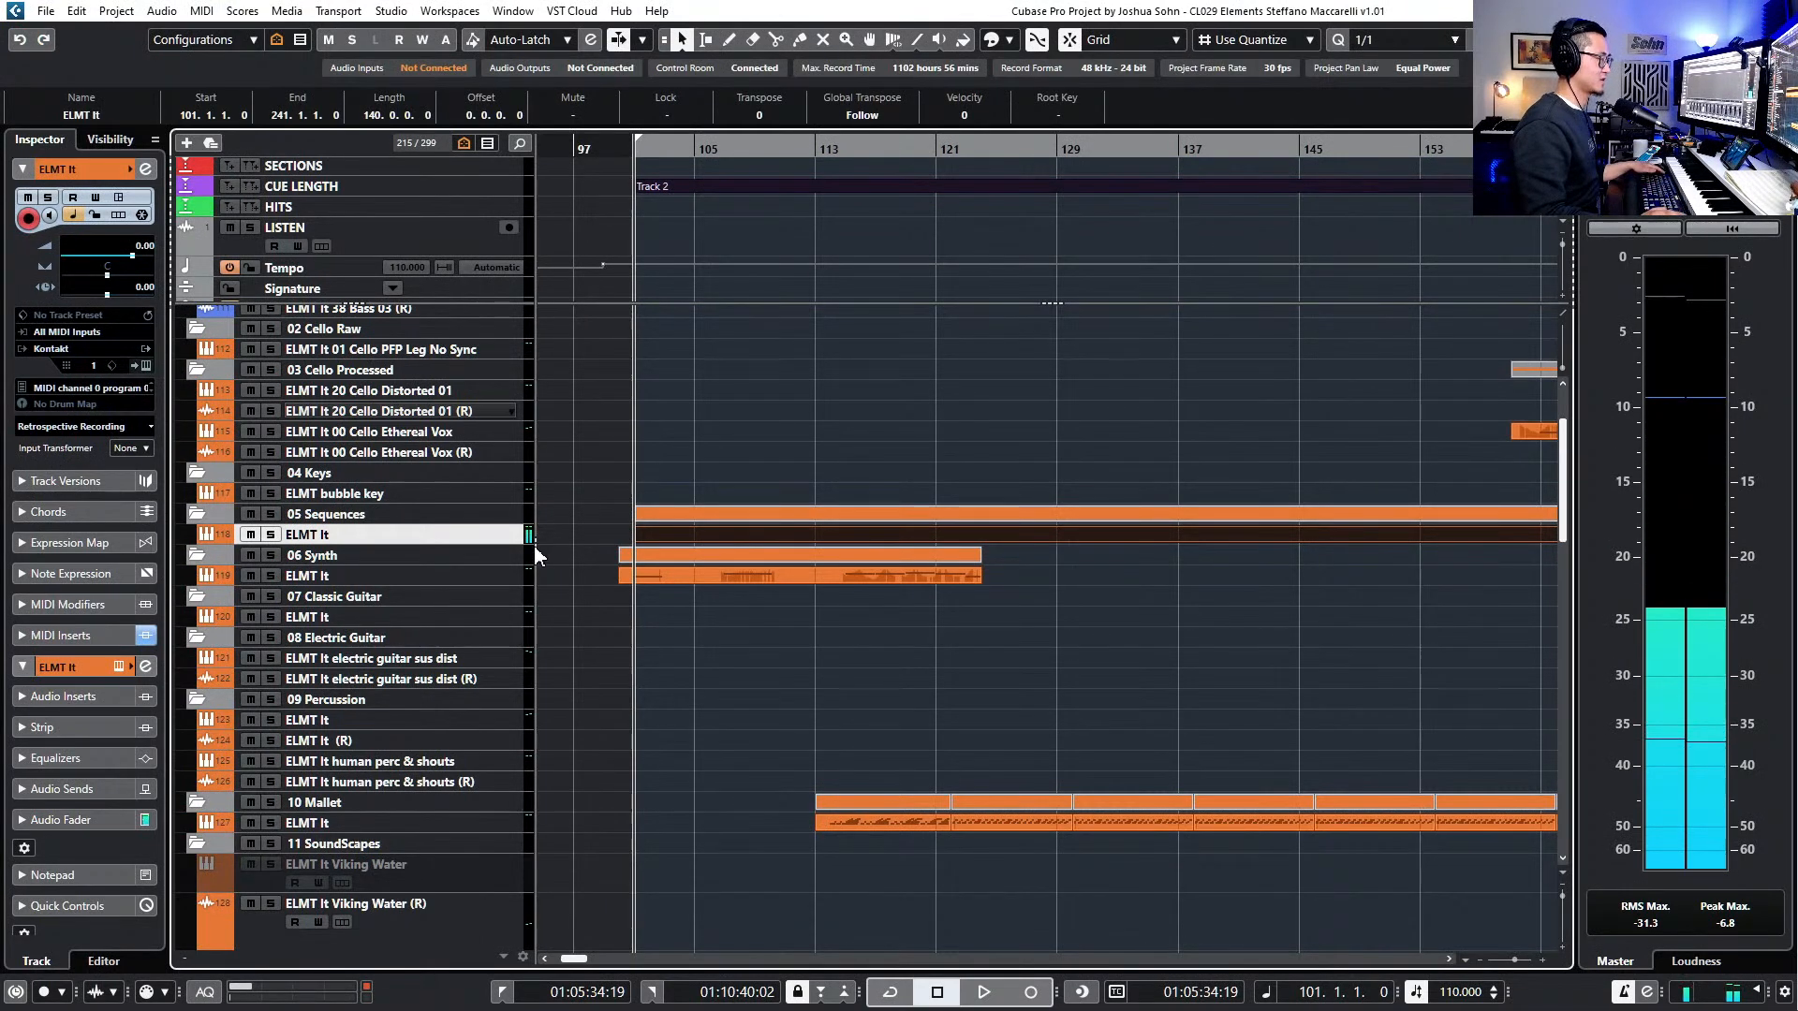
drag(537, 555, 590, 557)
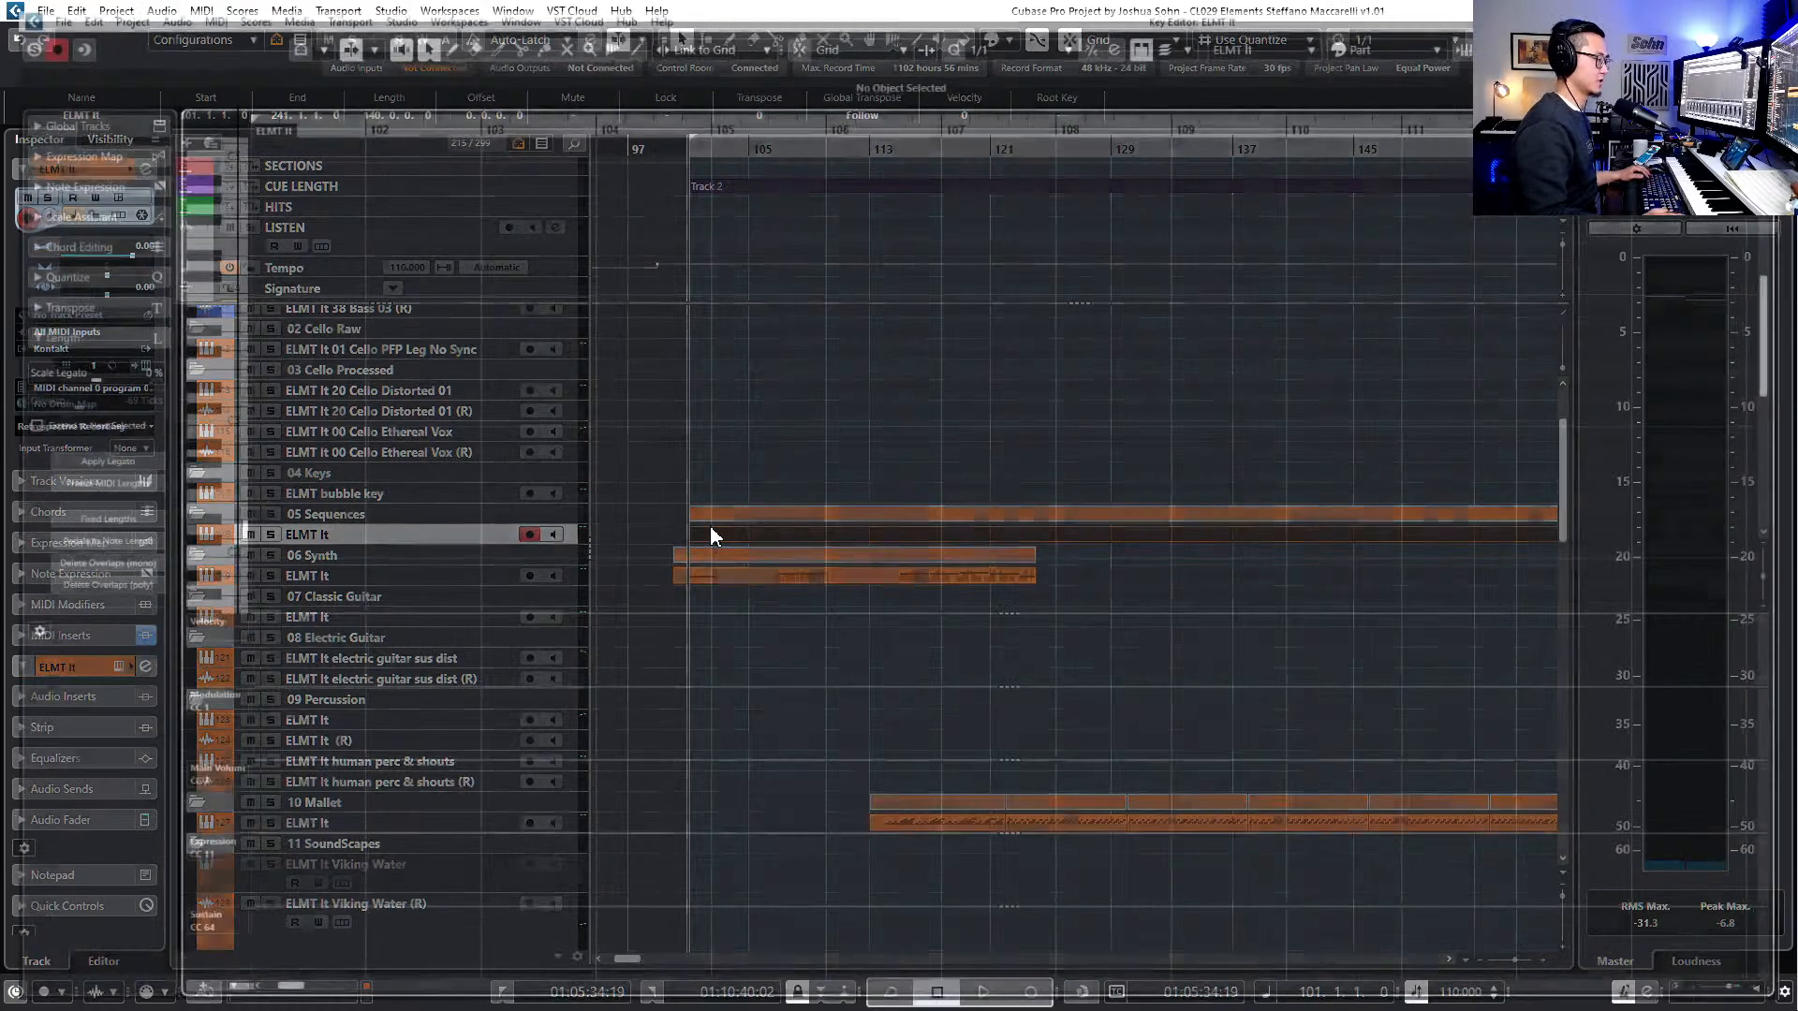
- Draw an A#1 note at bar 101 in the sequence part, extend it to the part's end and start playback
double_click(711, 536)
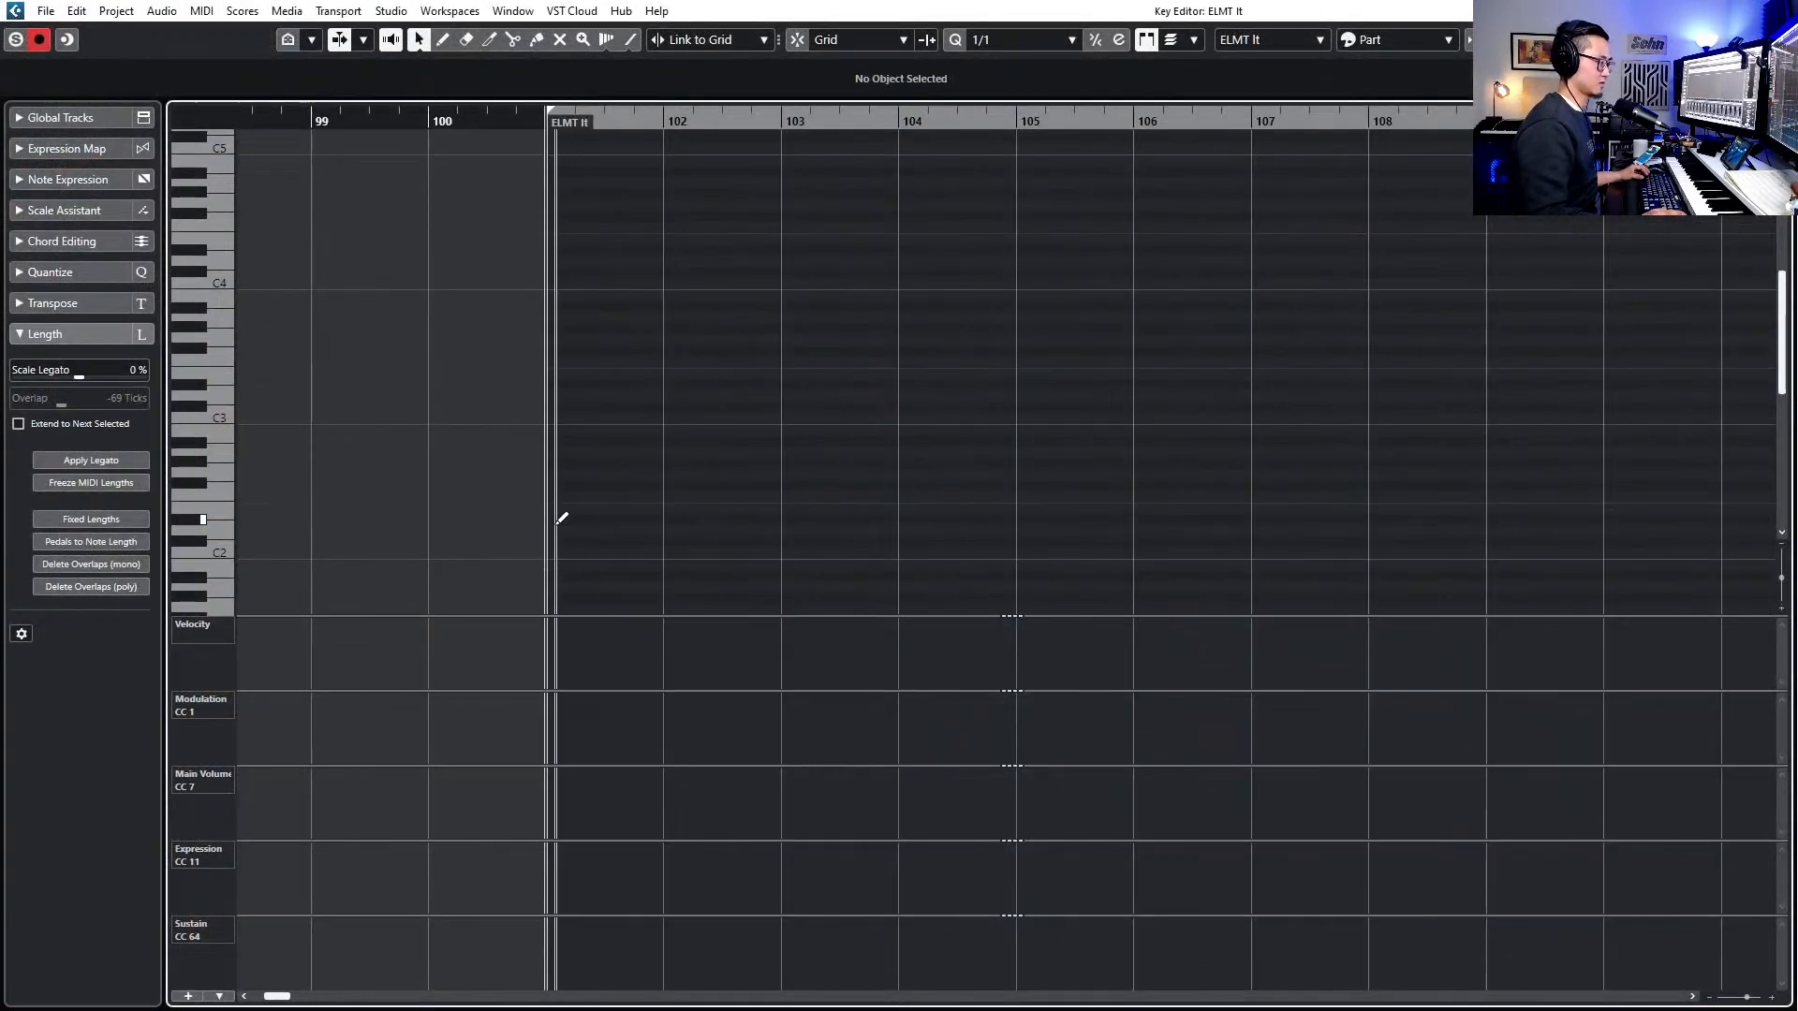
click(553, 572)
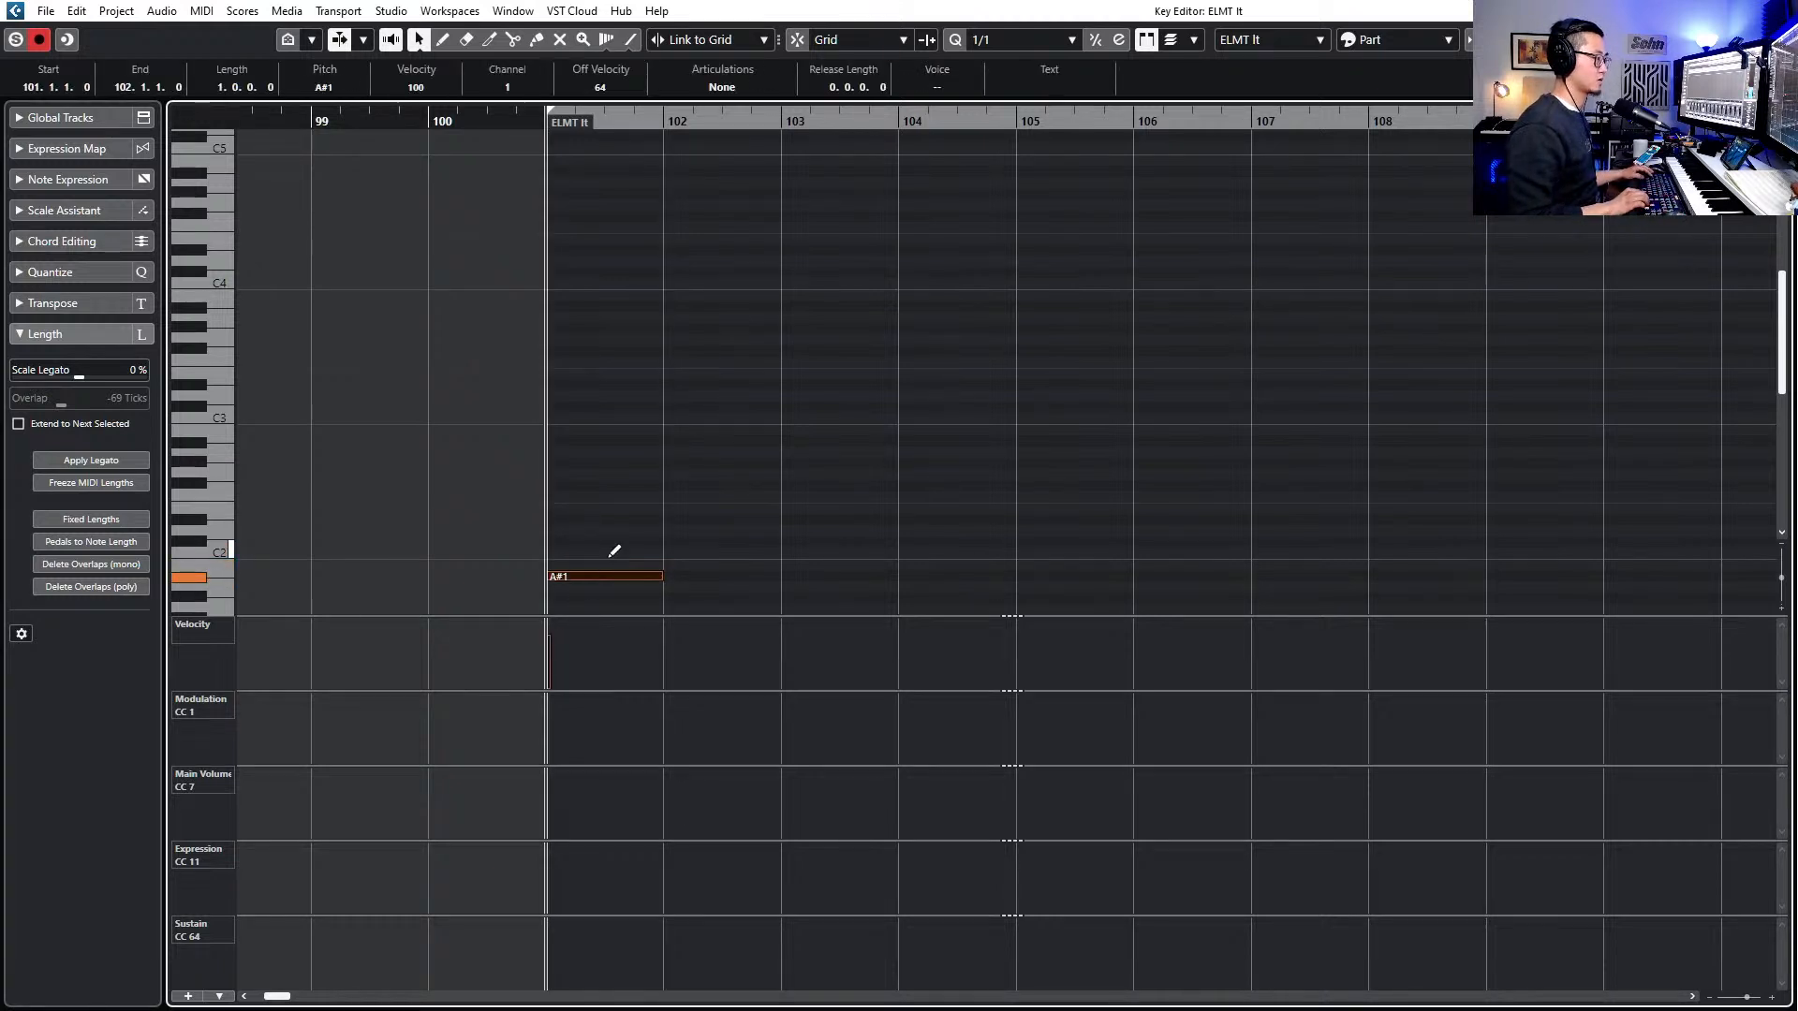
scroll(681, 519, down, 6)
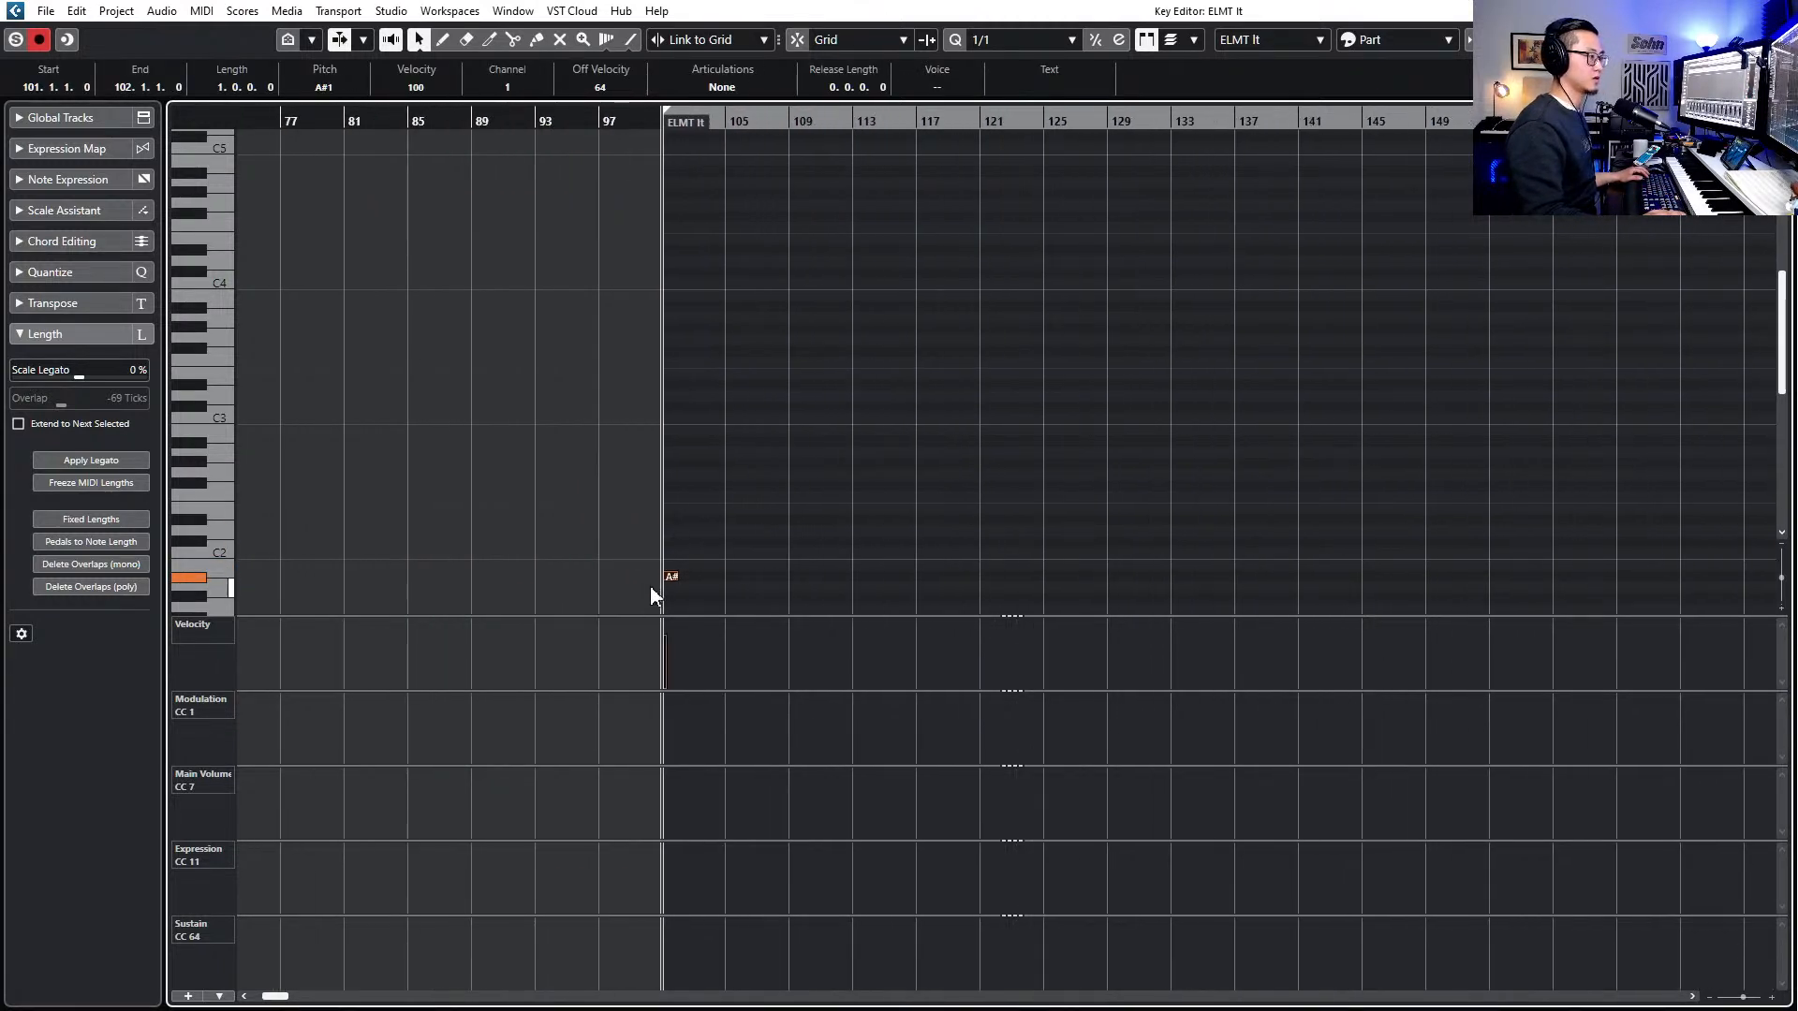
drag(676, 578, 1446, 579)
scroll(1348, 575, down, 3)
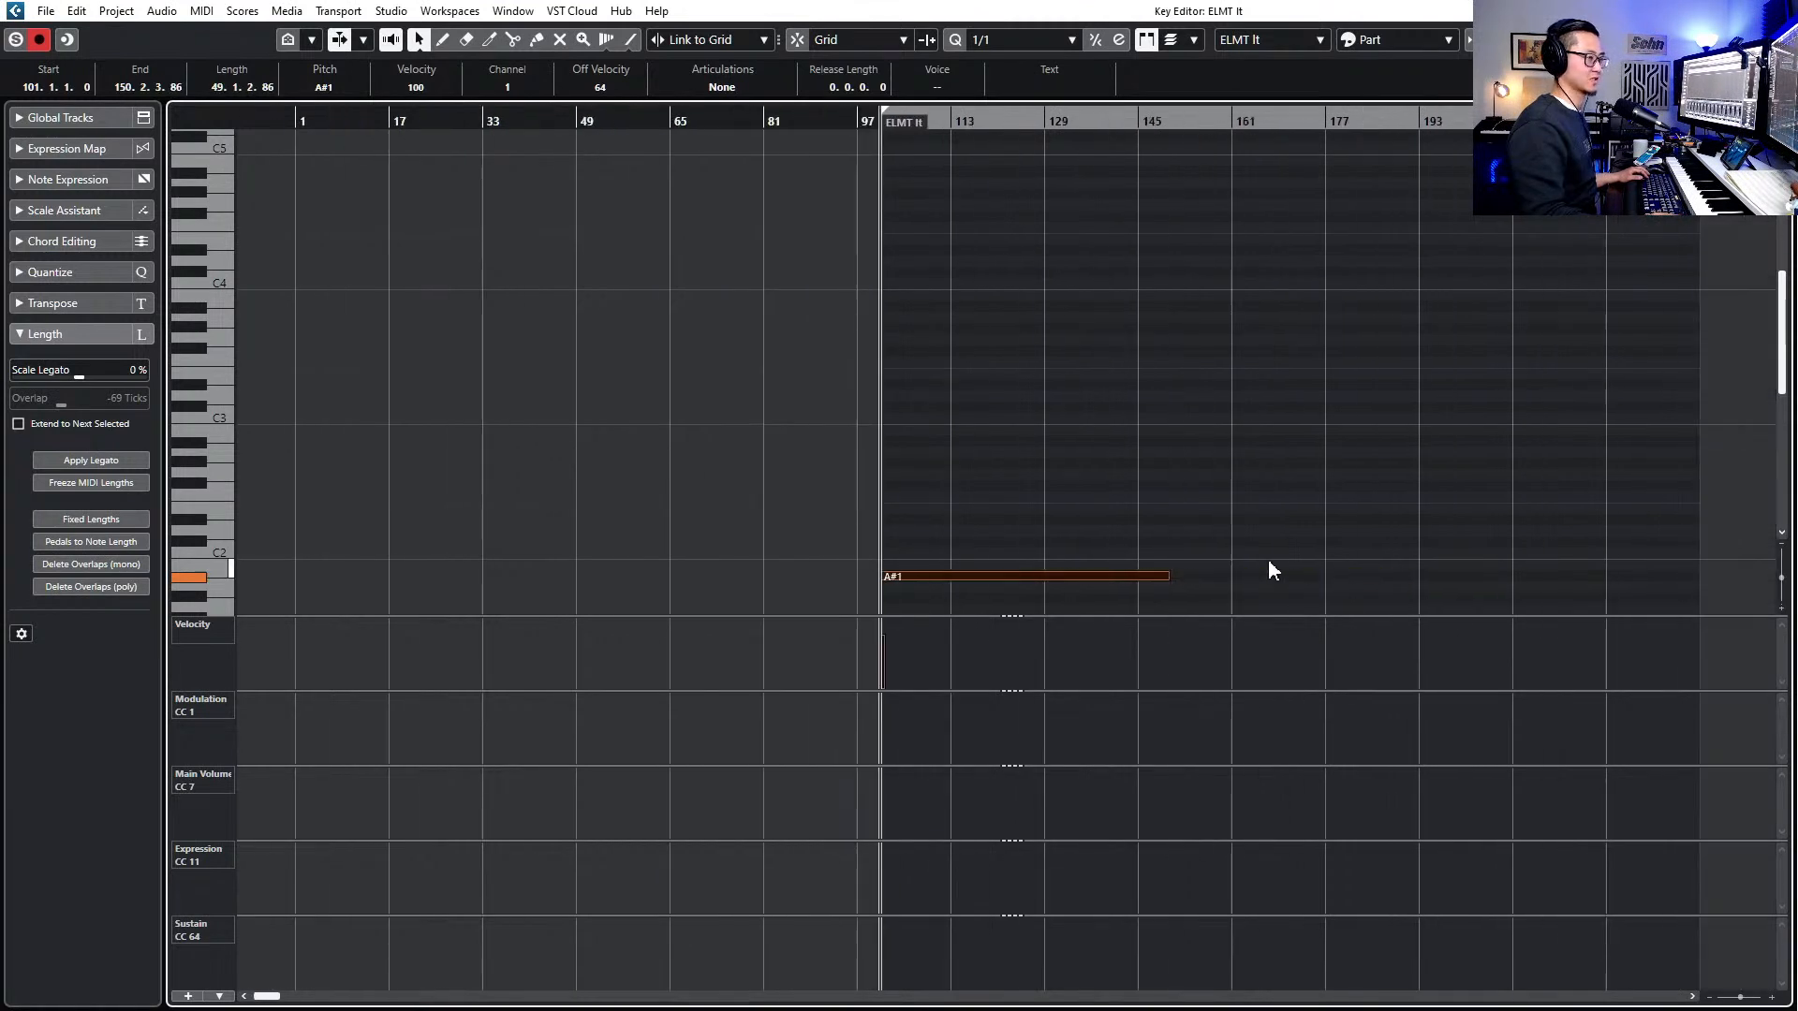
drag(1161, 573, 1706, 577)
scroll(1685, 574, up, 2)
key(space)
key(Return)
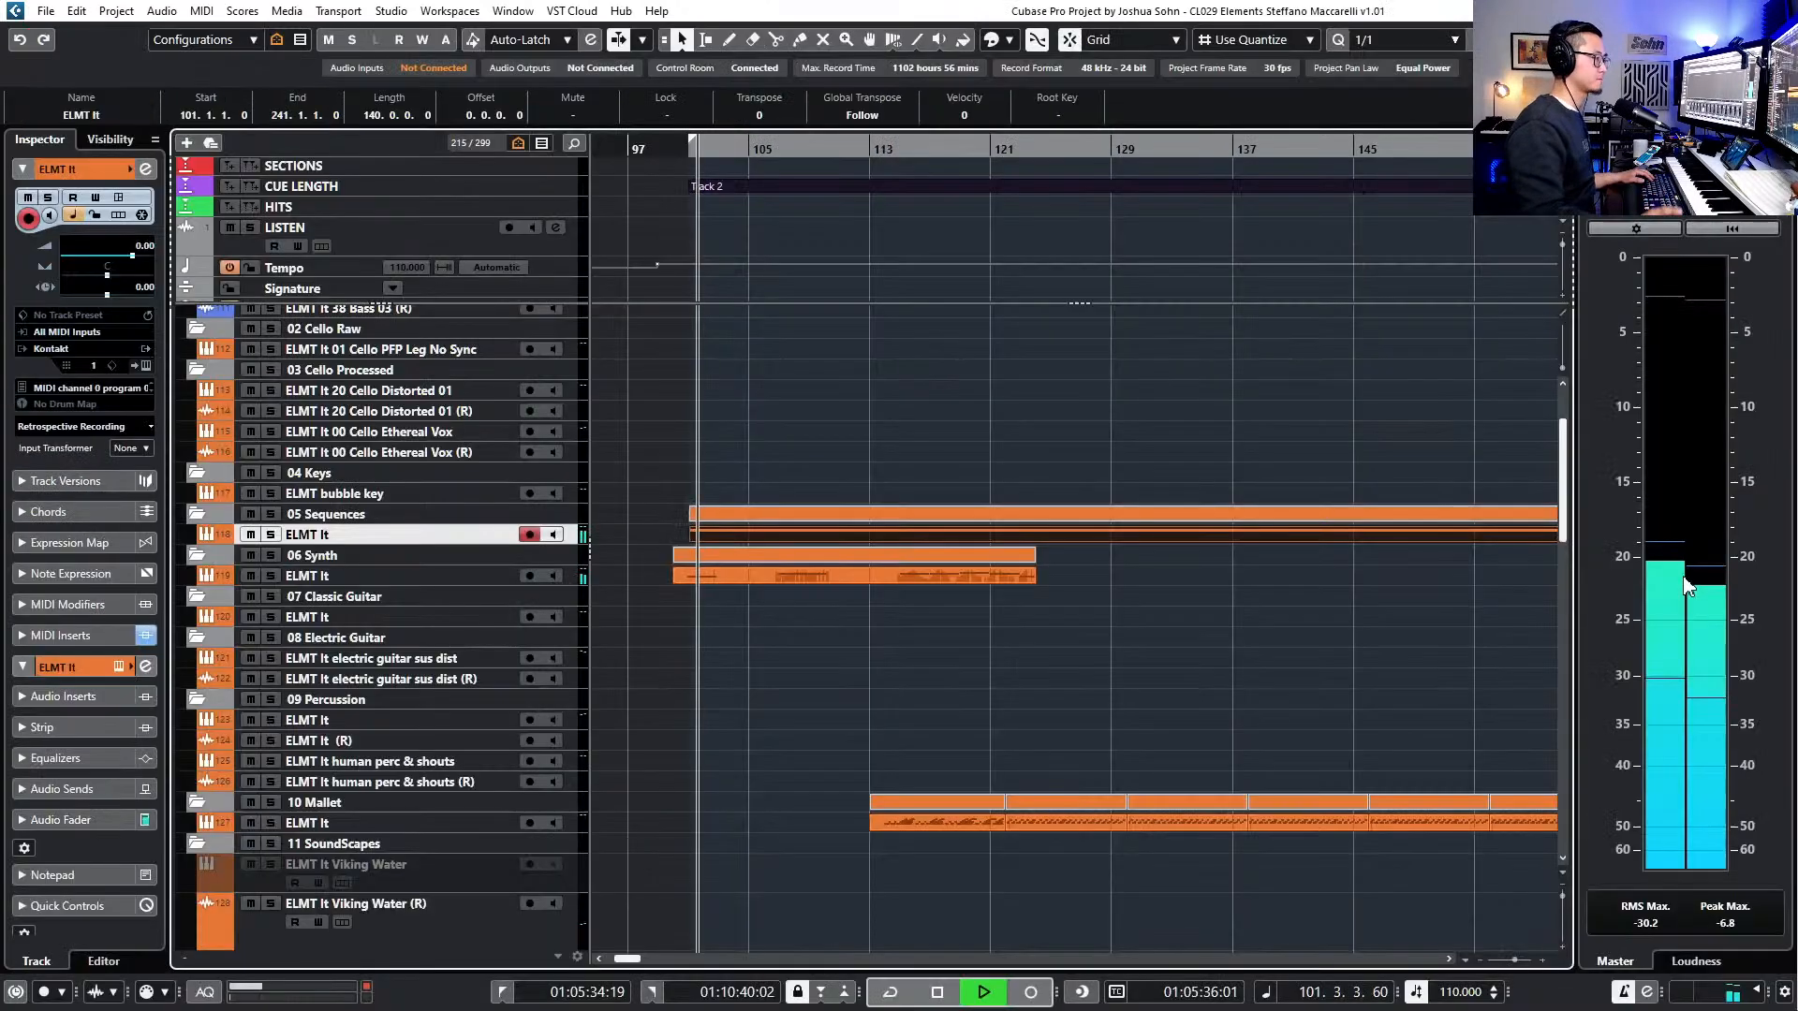
- Add controller values at bar 101 of the sequence part for Modulation, Expression and Main Volume, with Main Volume at 97
key(Return)
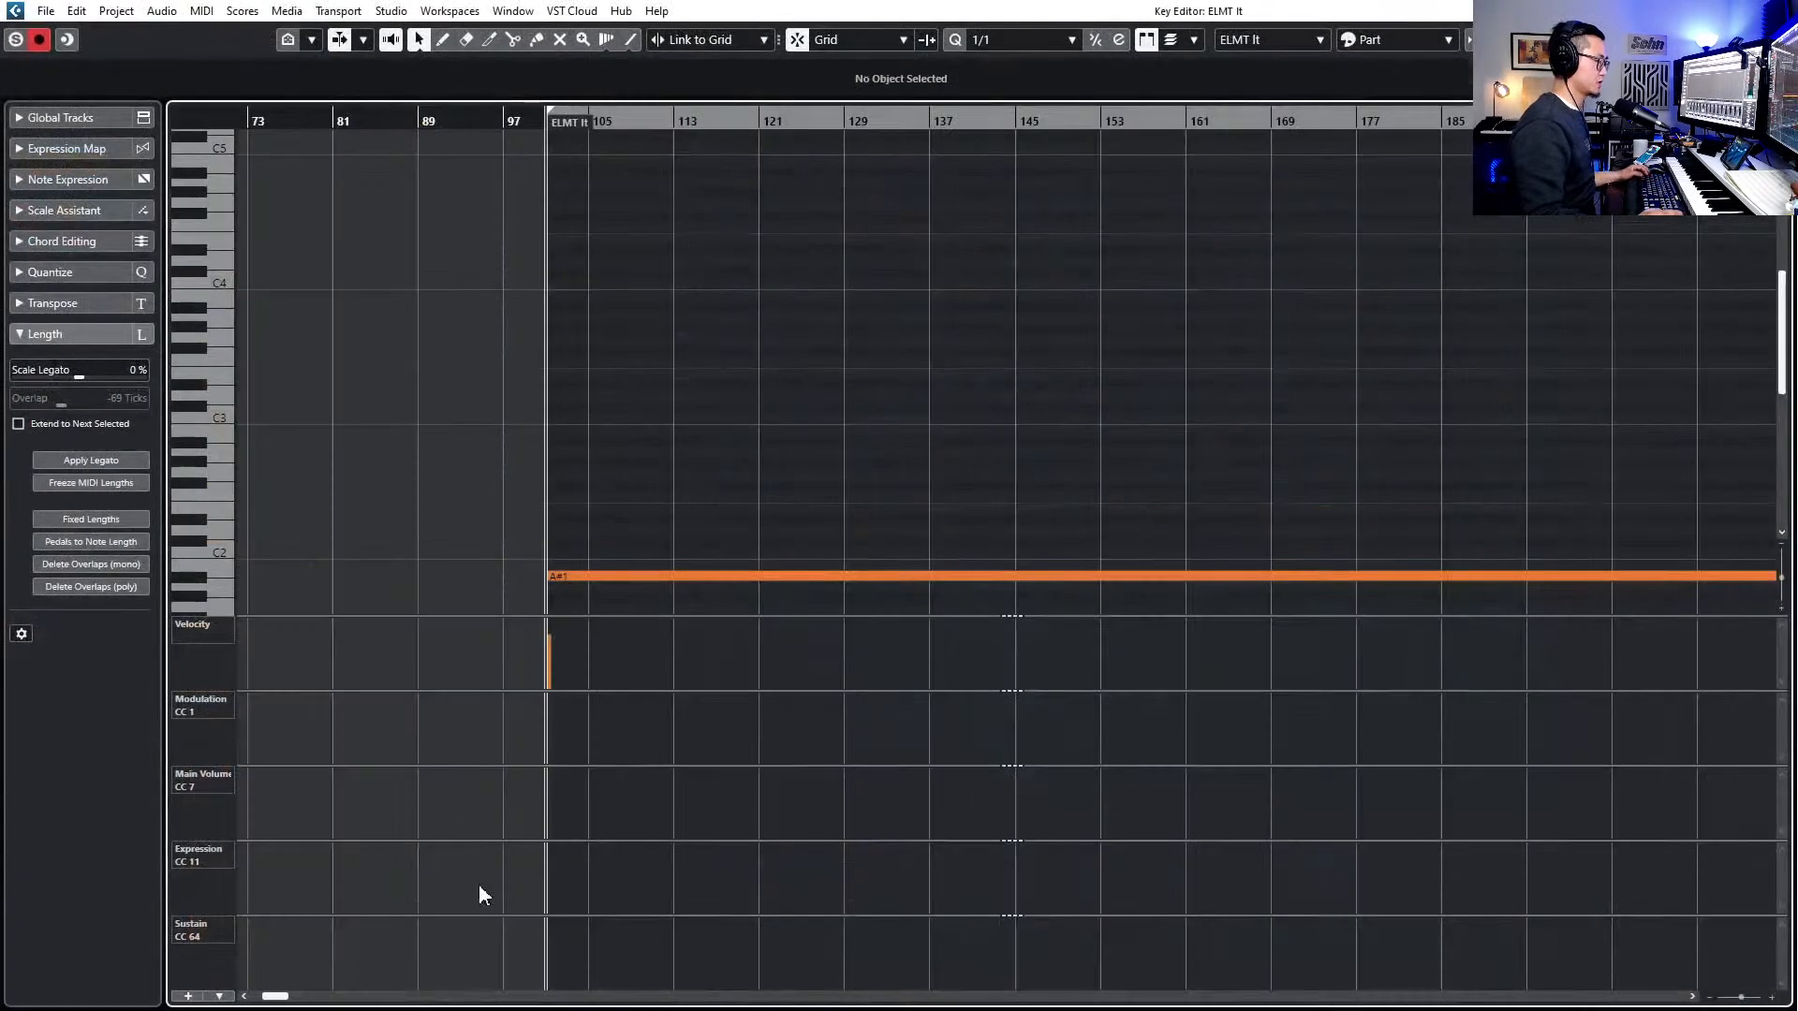
key(space)
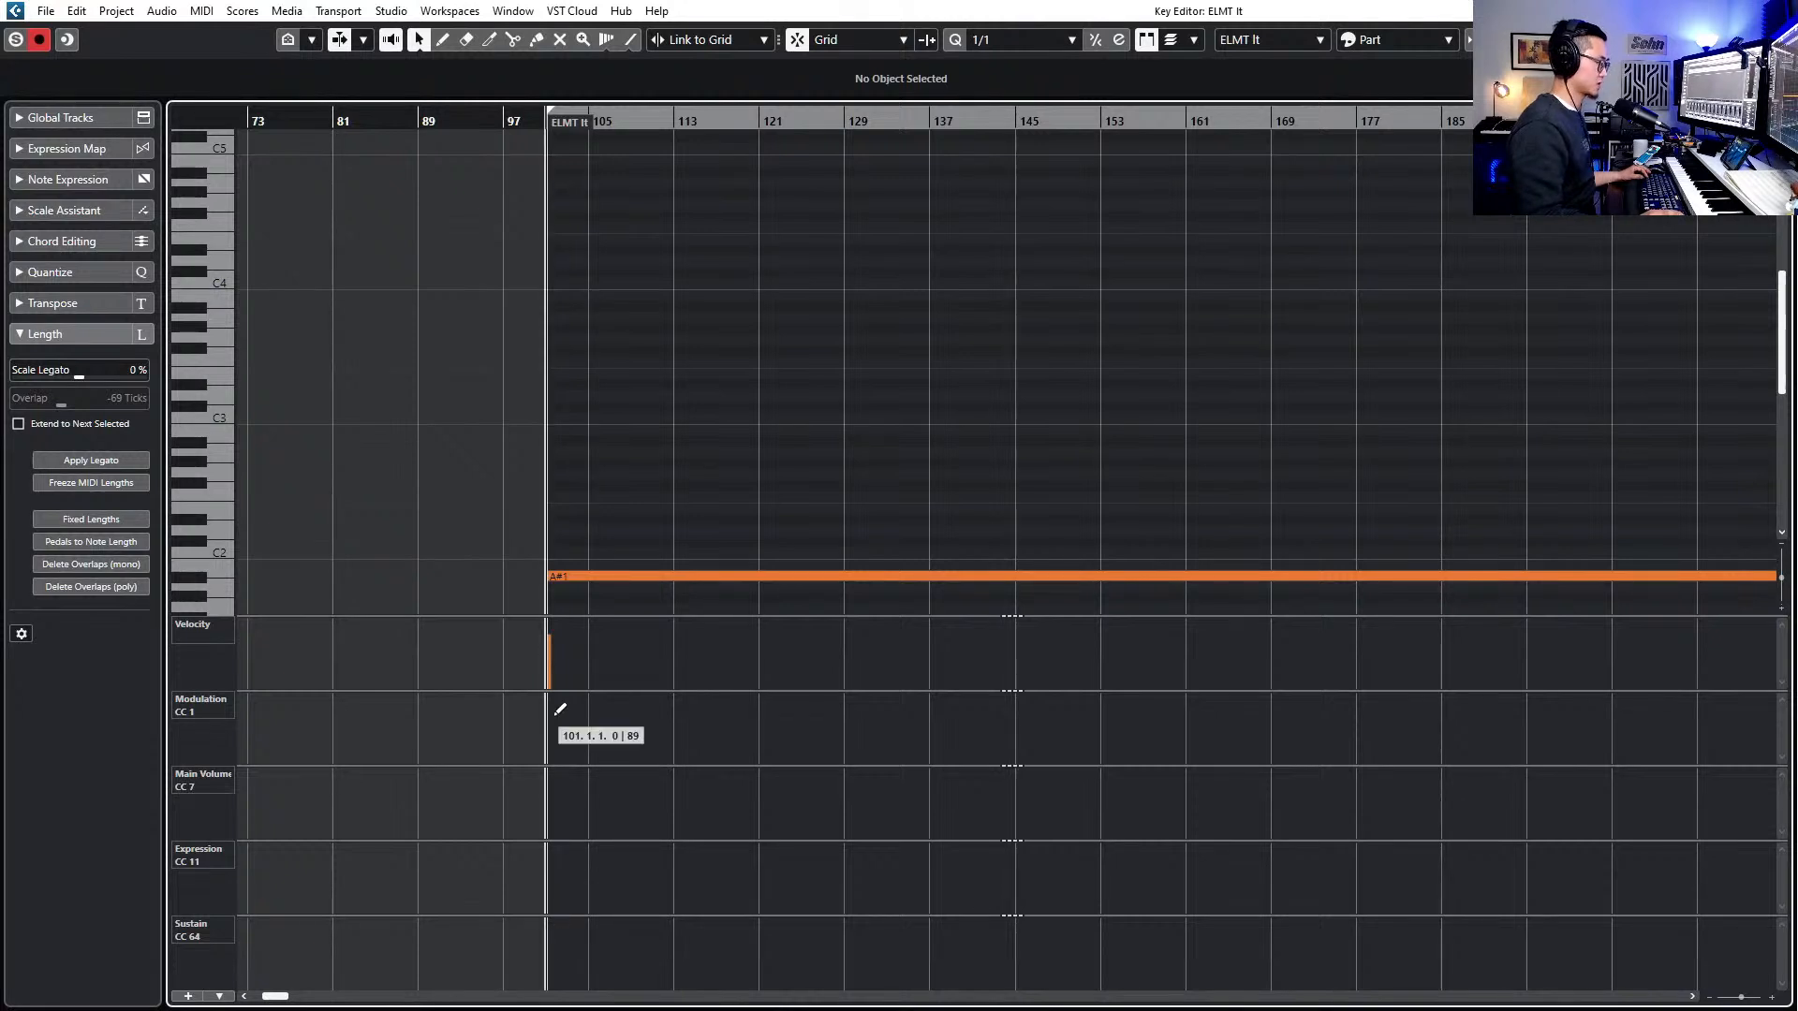
click(551, 785)
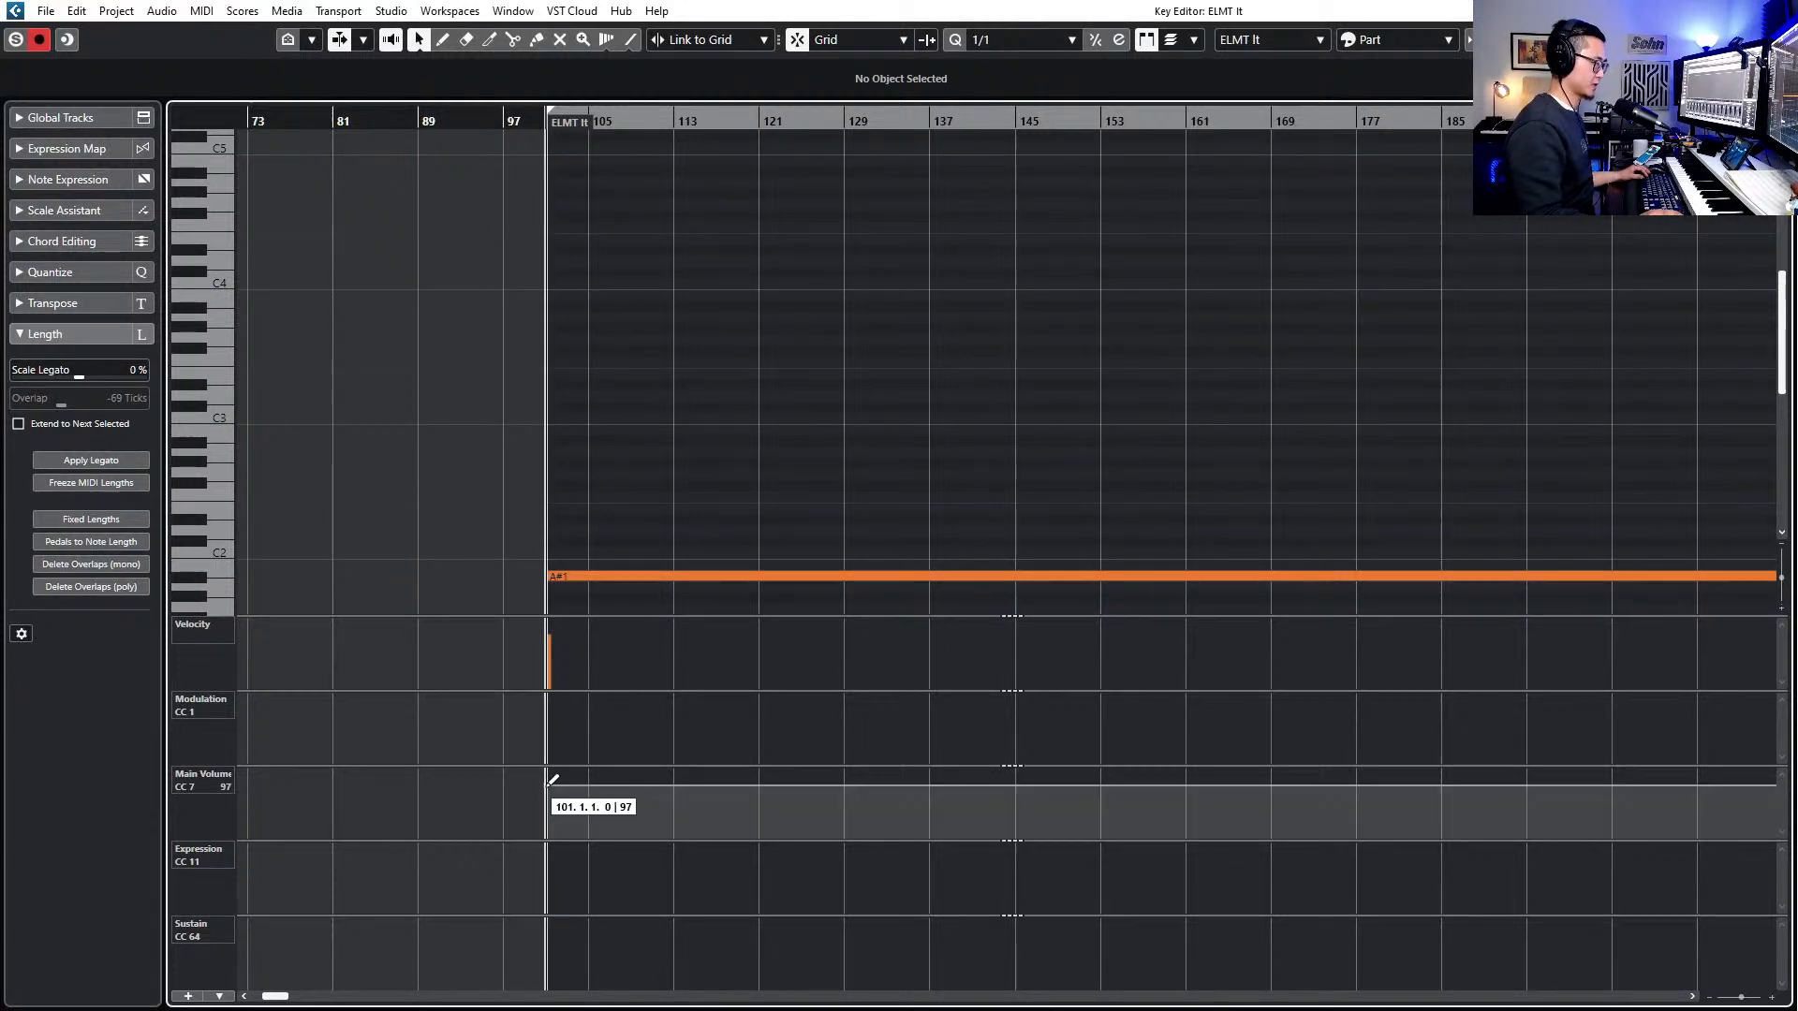
click(552, 715)
click(551, 852)
- Play back the sequence part with the synth from bar 101 and look through the instrument tracks in the arrangement
key(space)
key(Return)
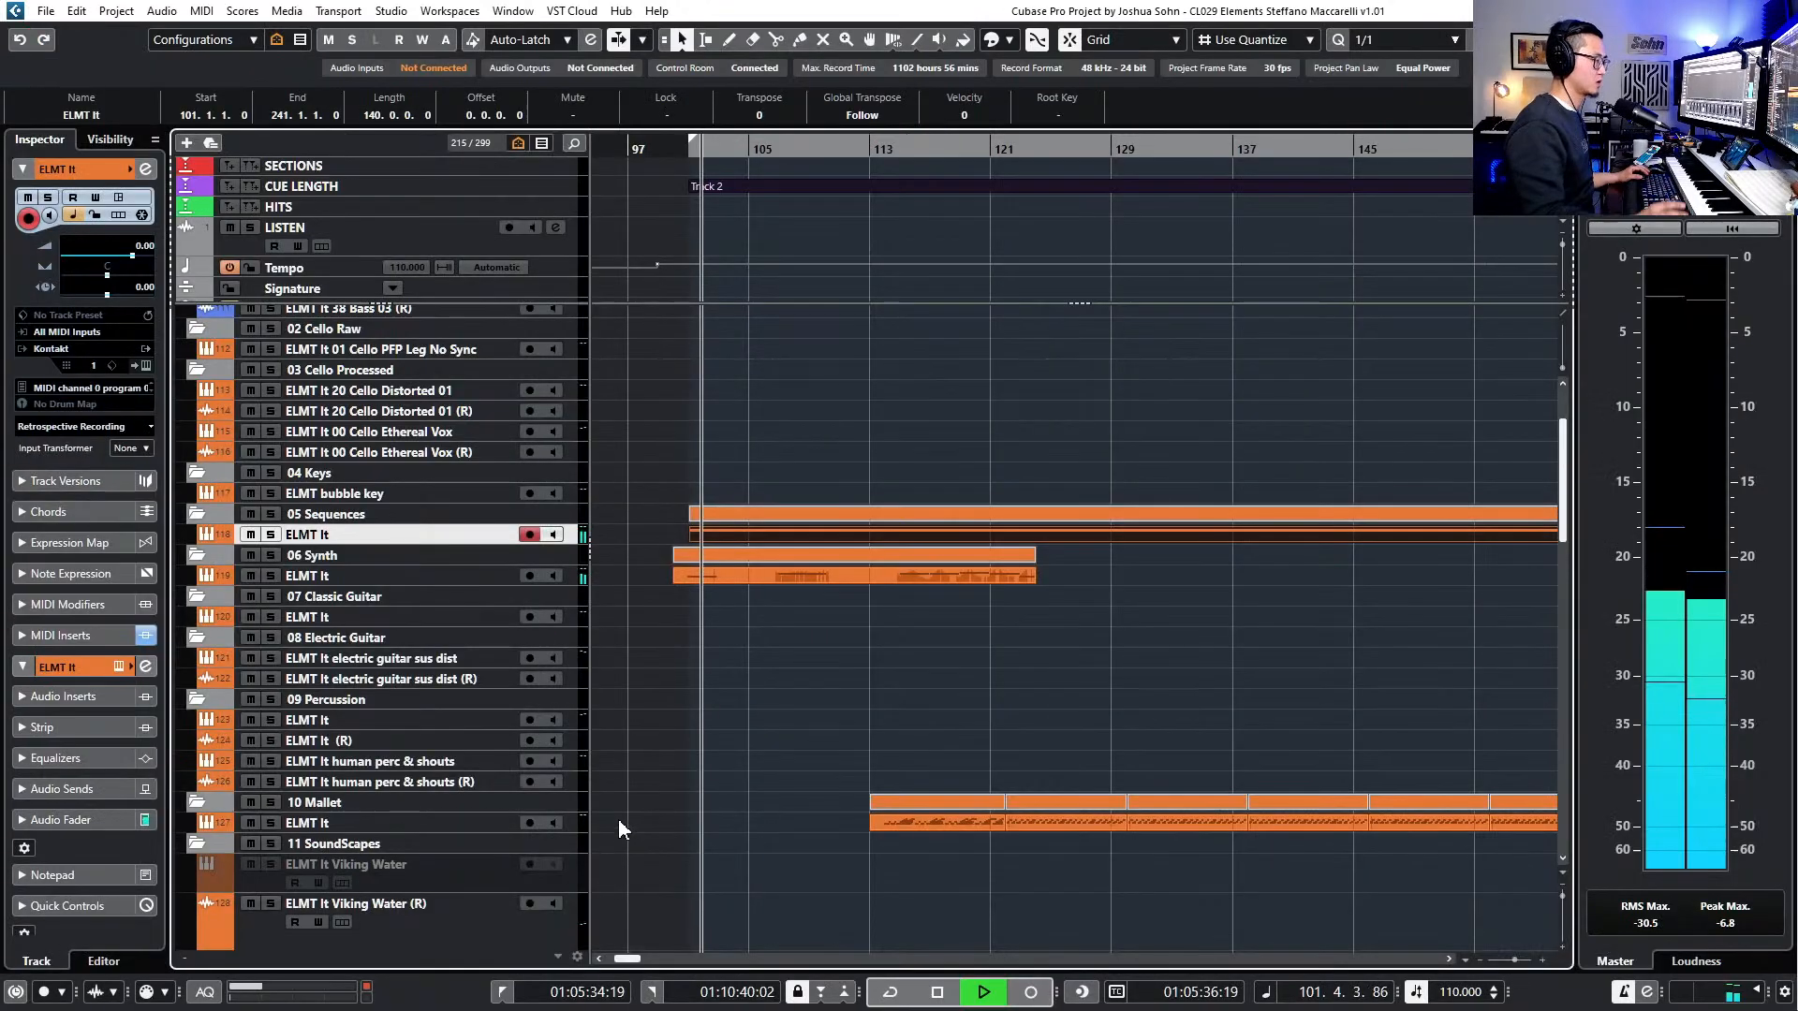
key(g)
scroll(711, 646, down, 2)
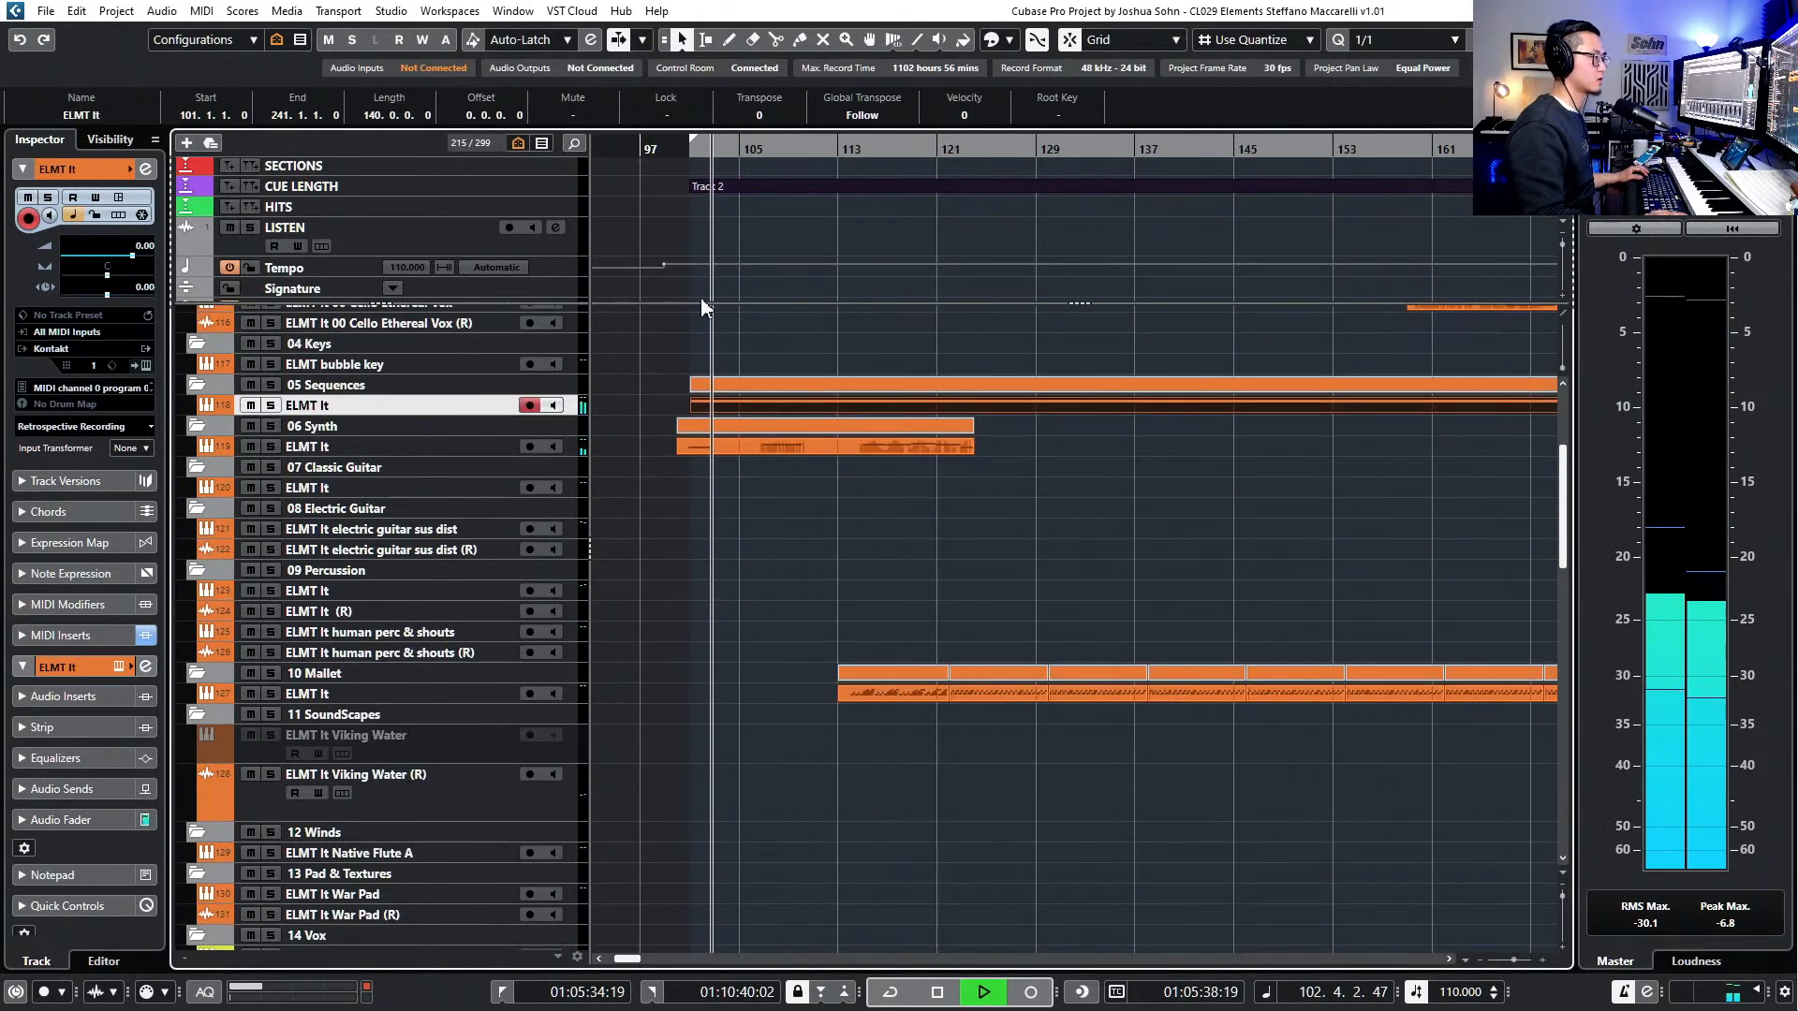
key(h)
key(h)
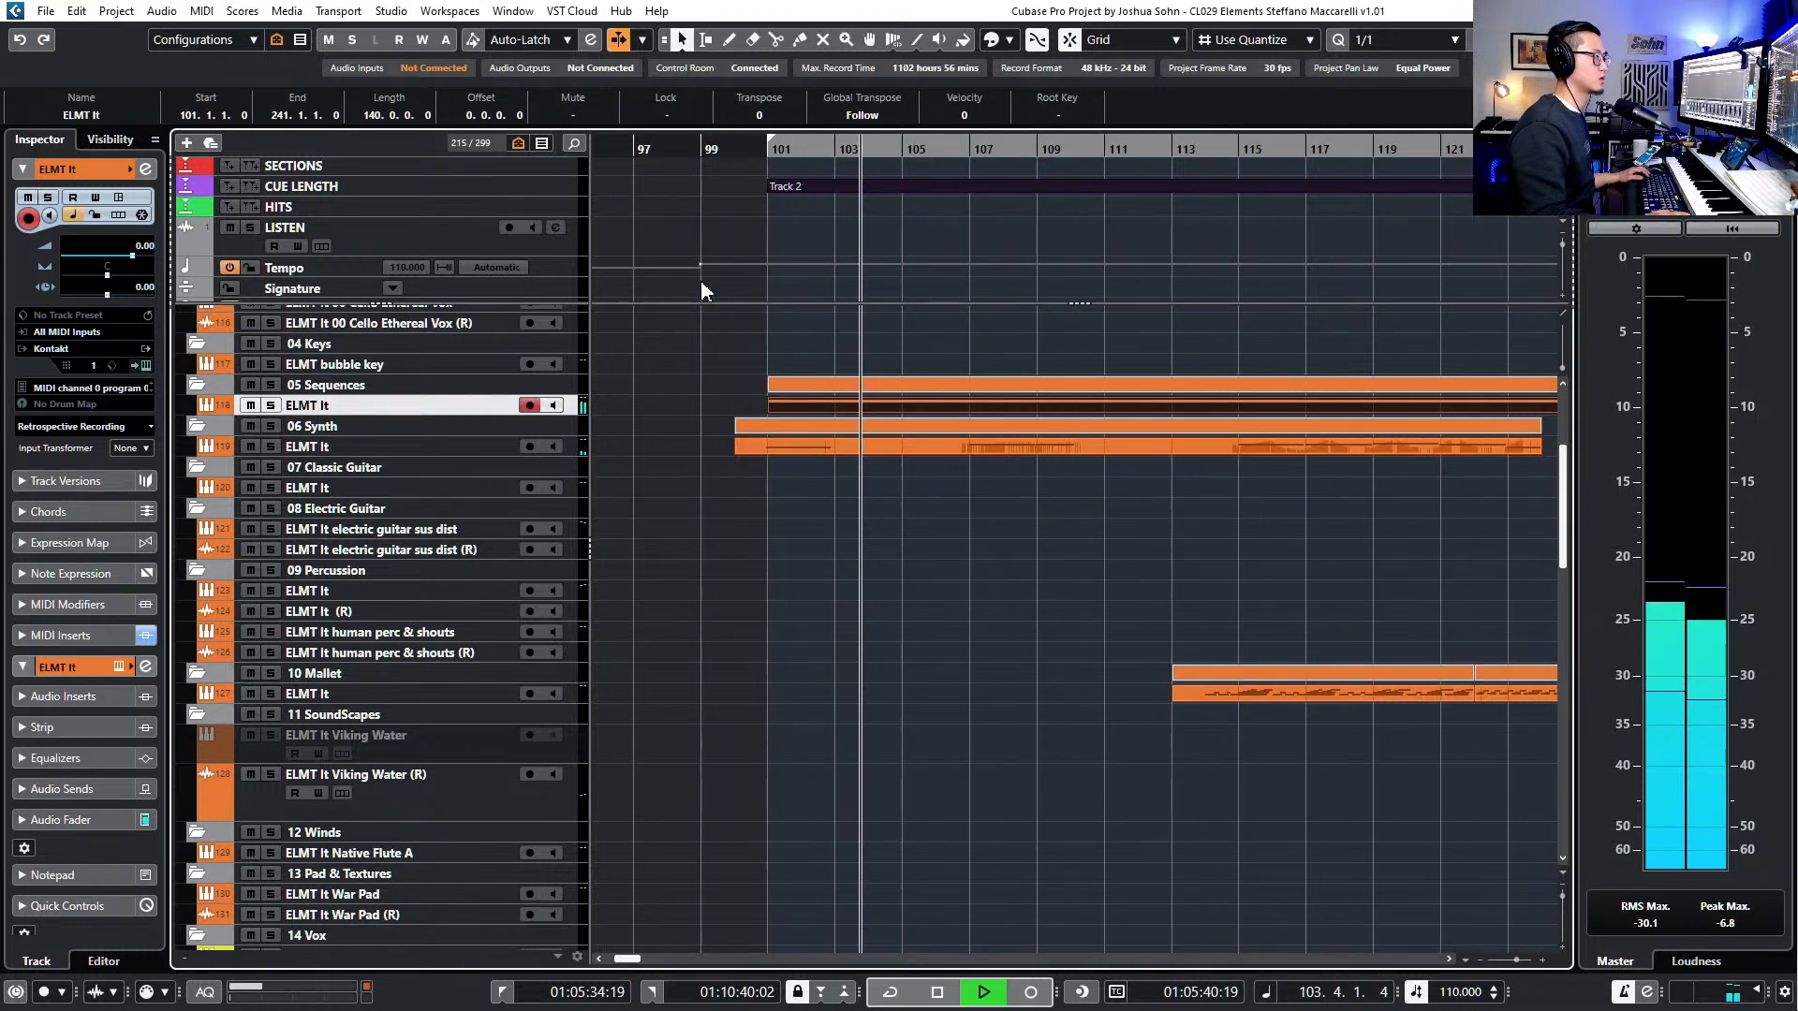
scroll(749, 393, down, 3)
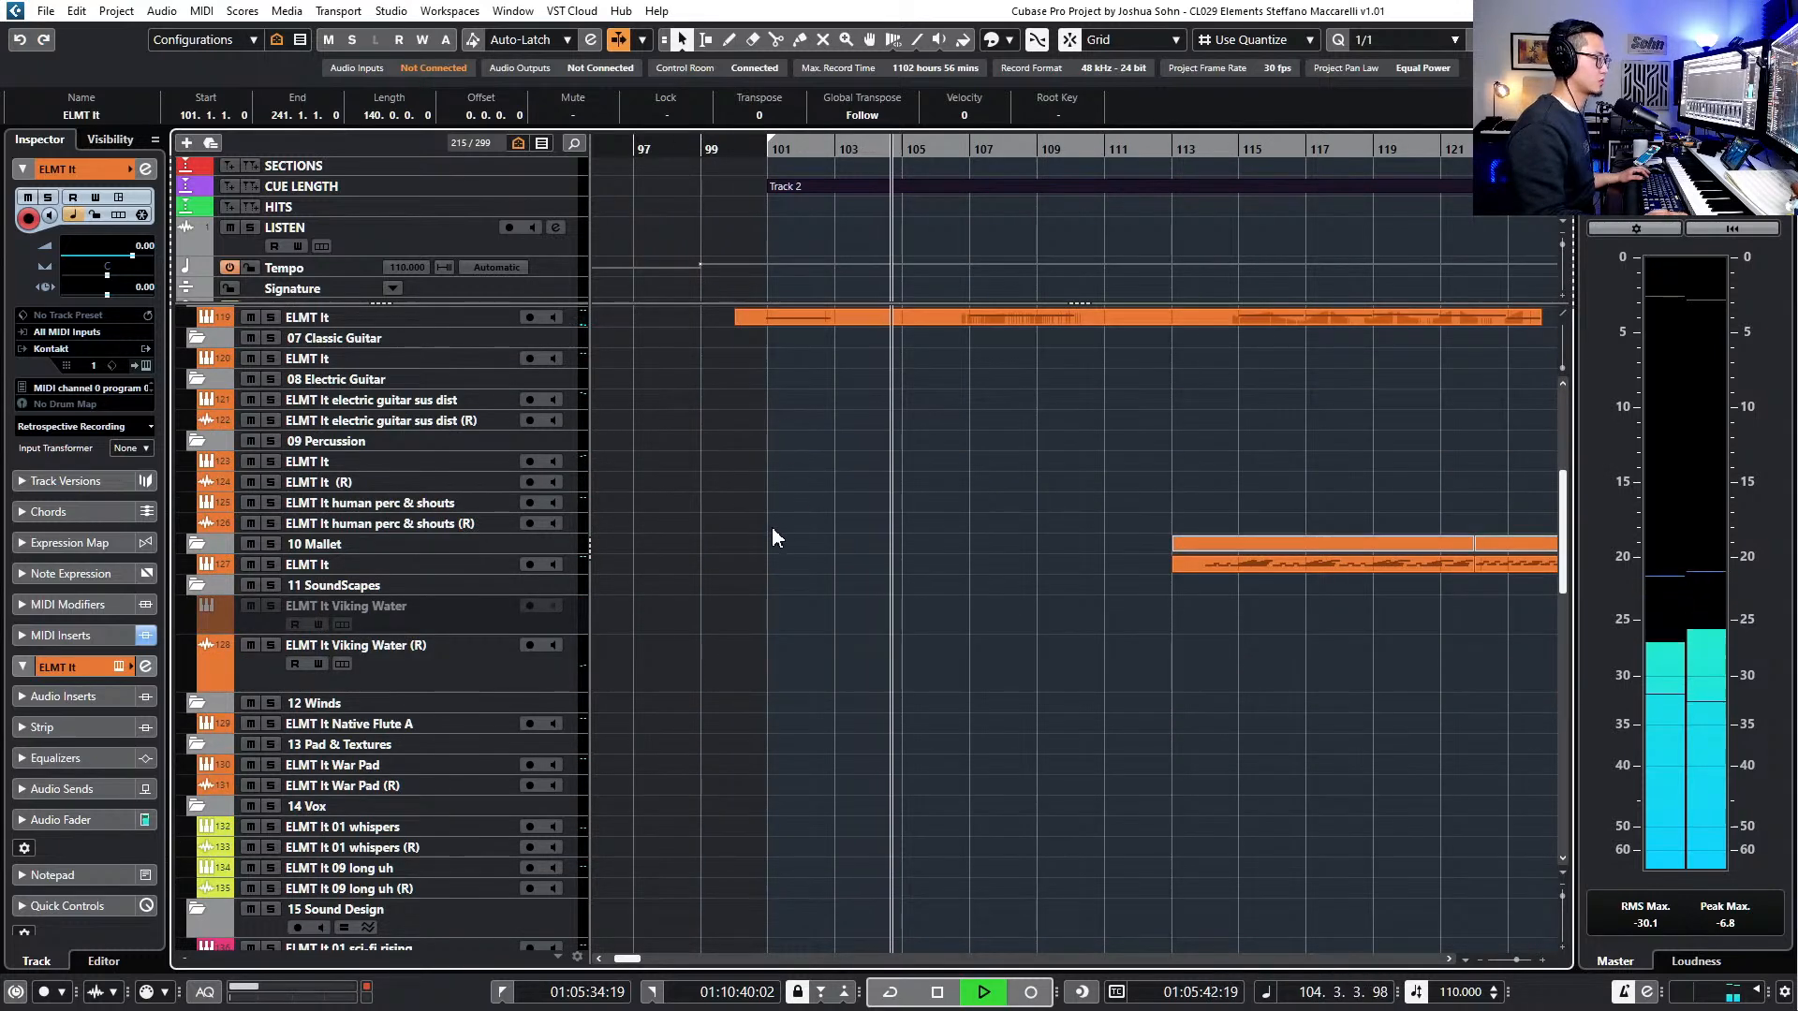
key(space)
scroll(777, 536, up, 5)
scroll(789, 529, up, 3)
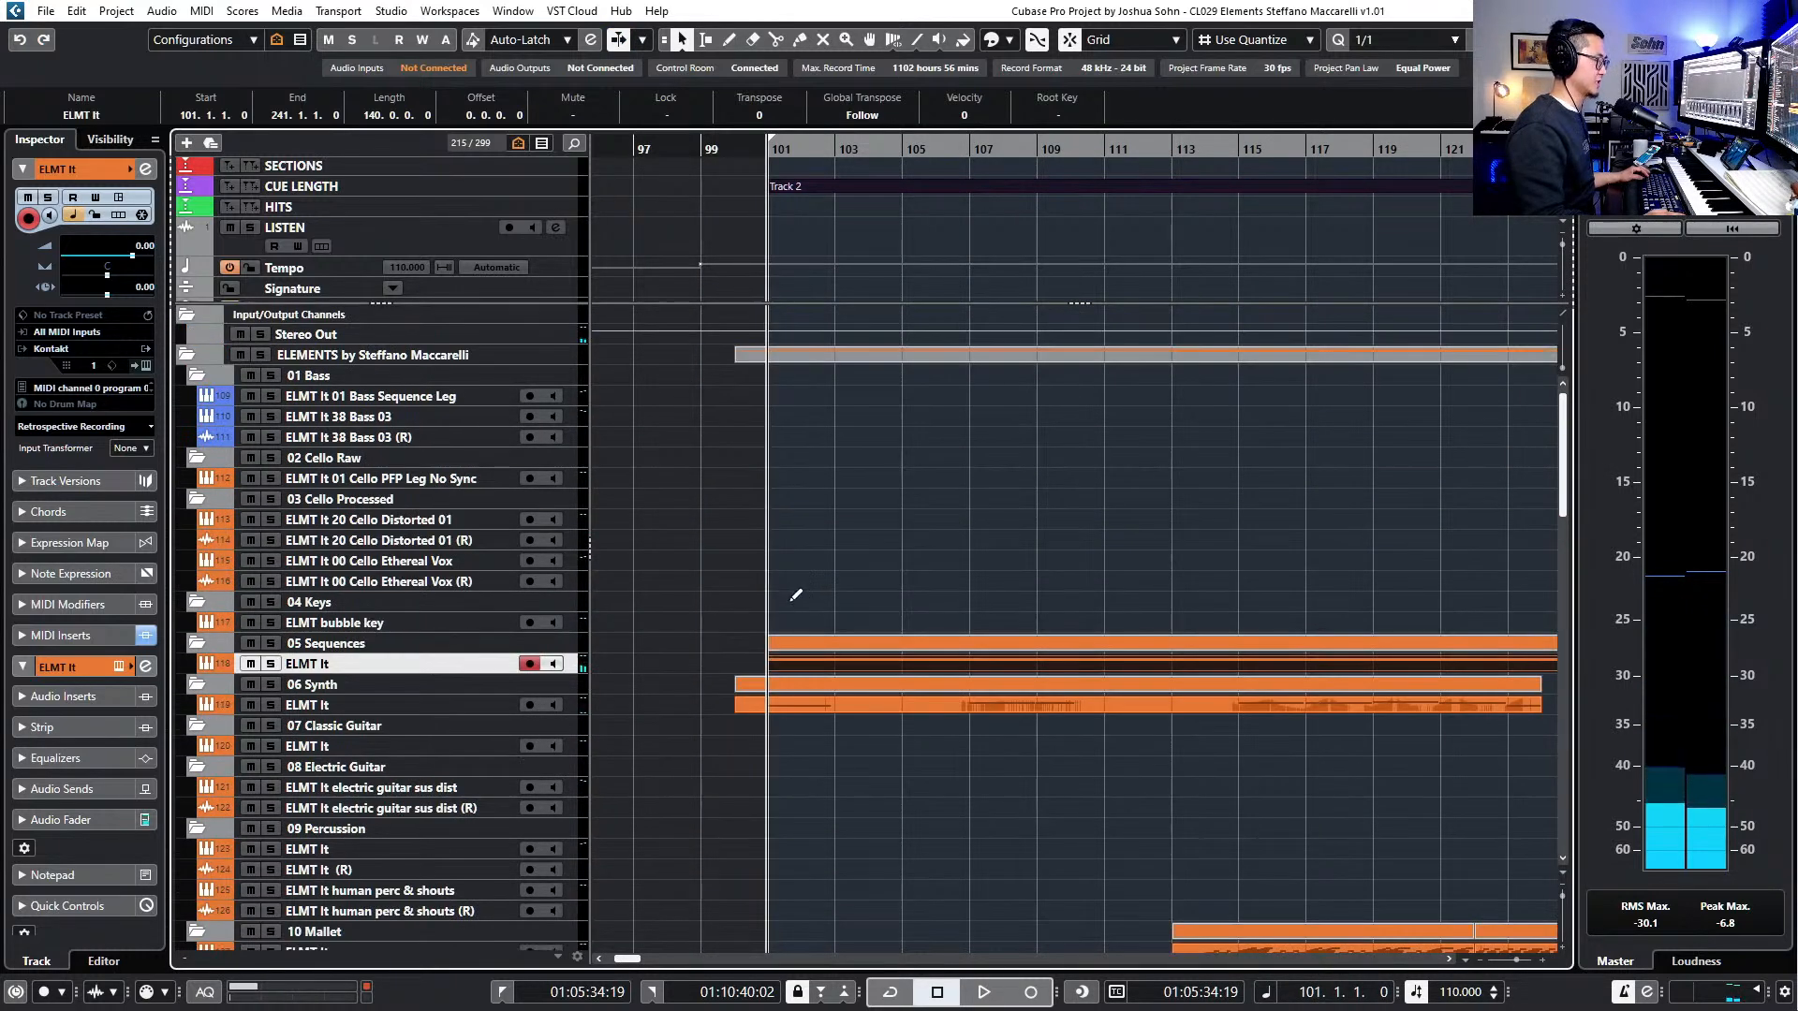
- Create a part on the ELMT bubble key track from bar 101 to bar 241 and open it in the Key Editor
click(799, 620)
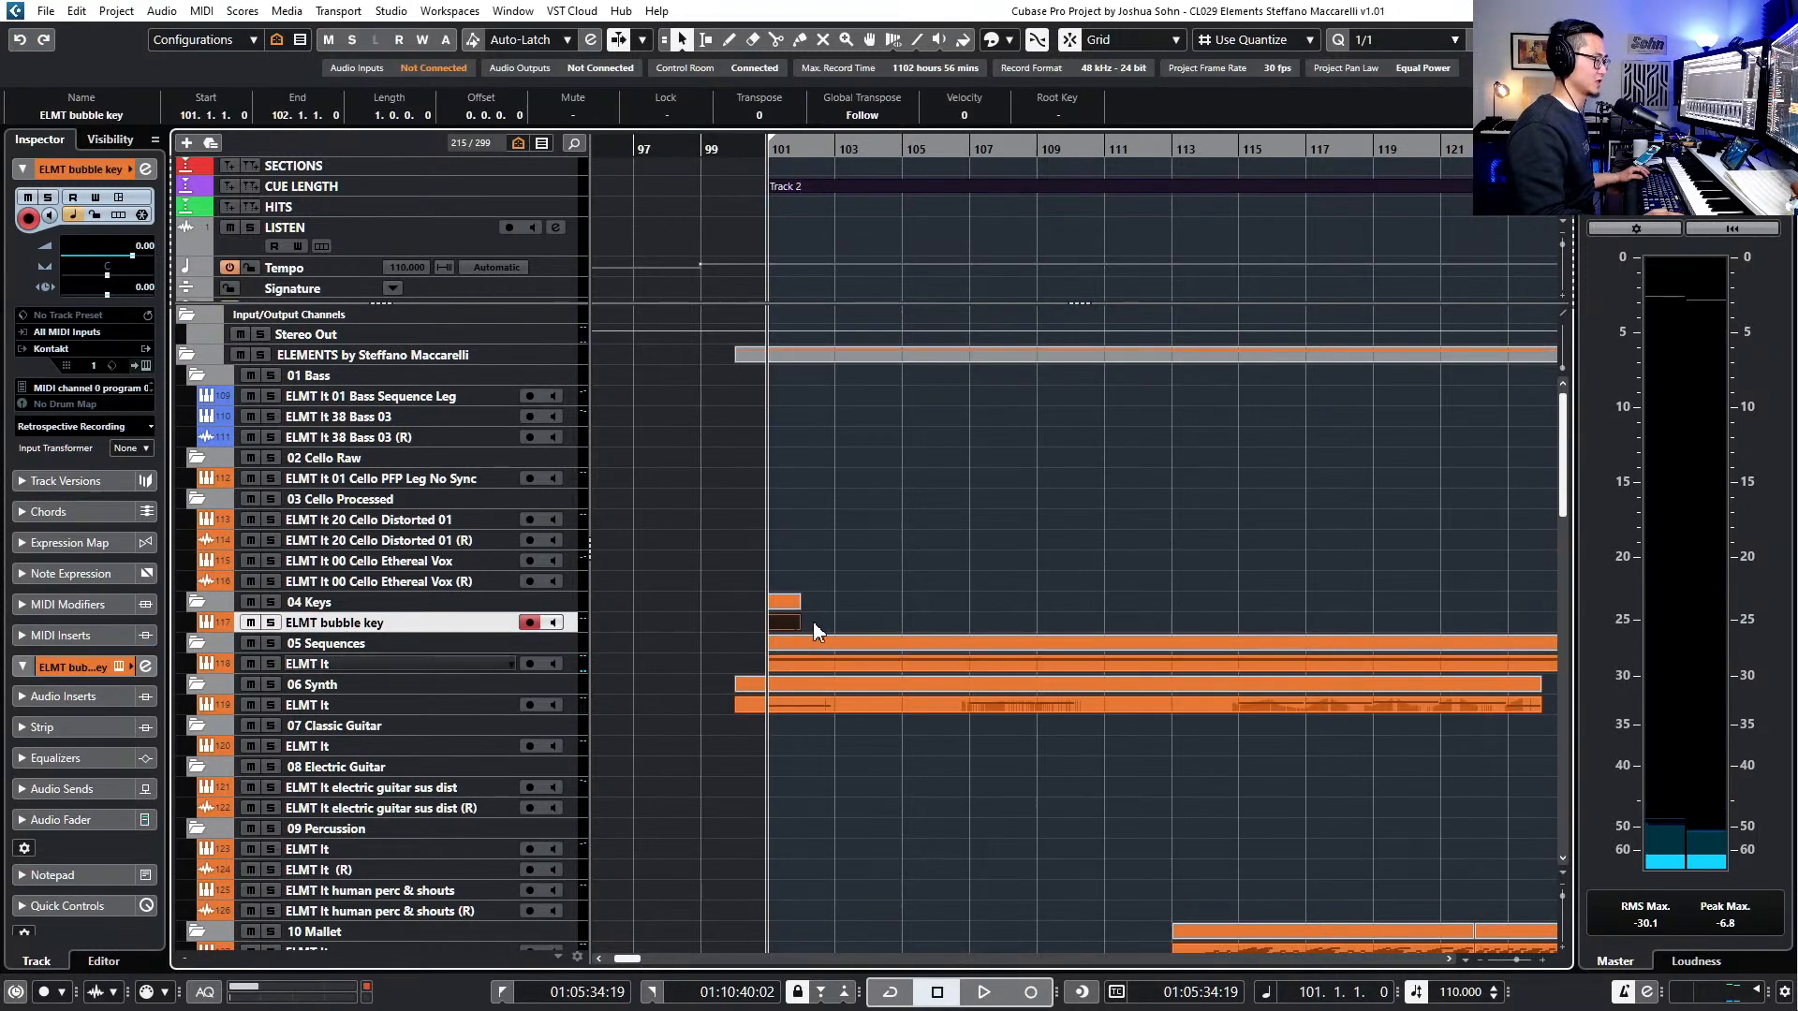
double_click(796, 621)
scroll(814, 620, down, 1)
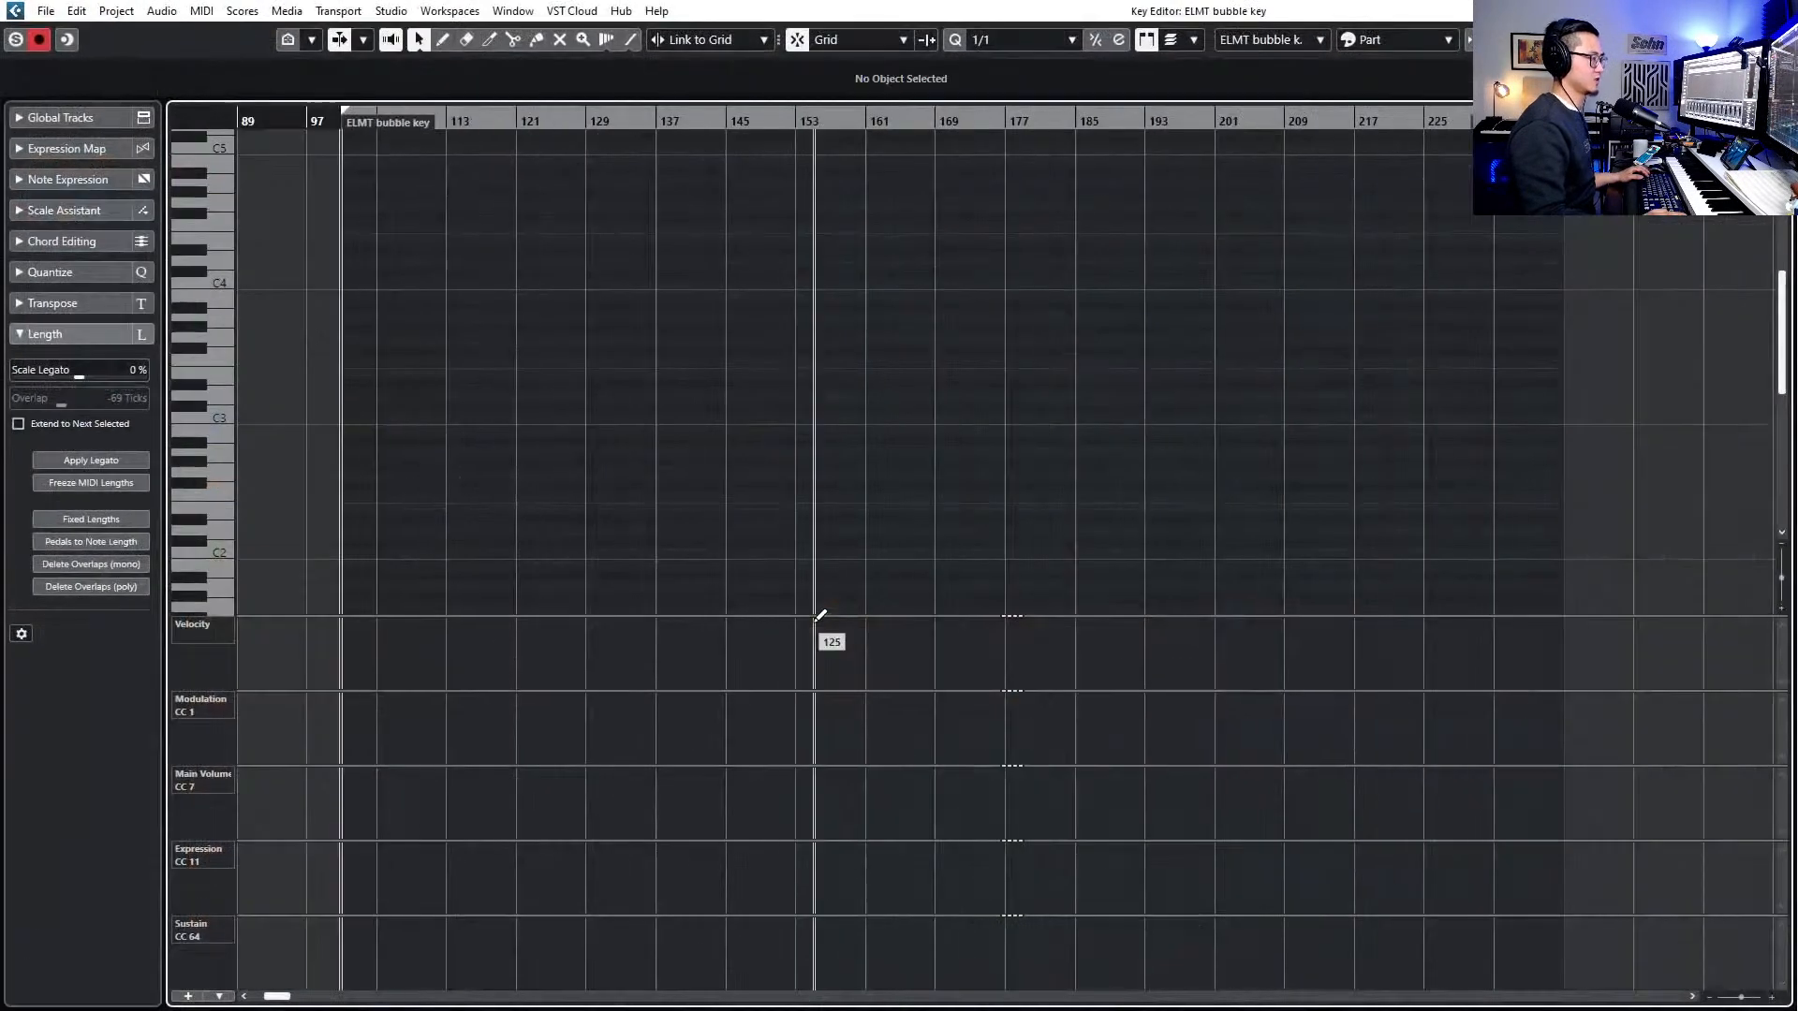
scroll(337, 468, up, 3)
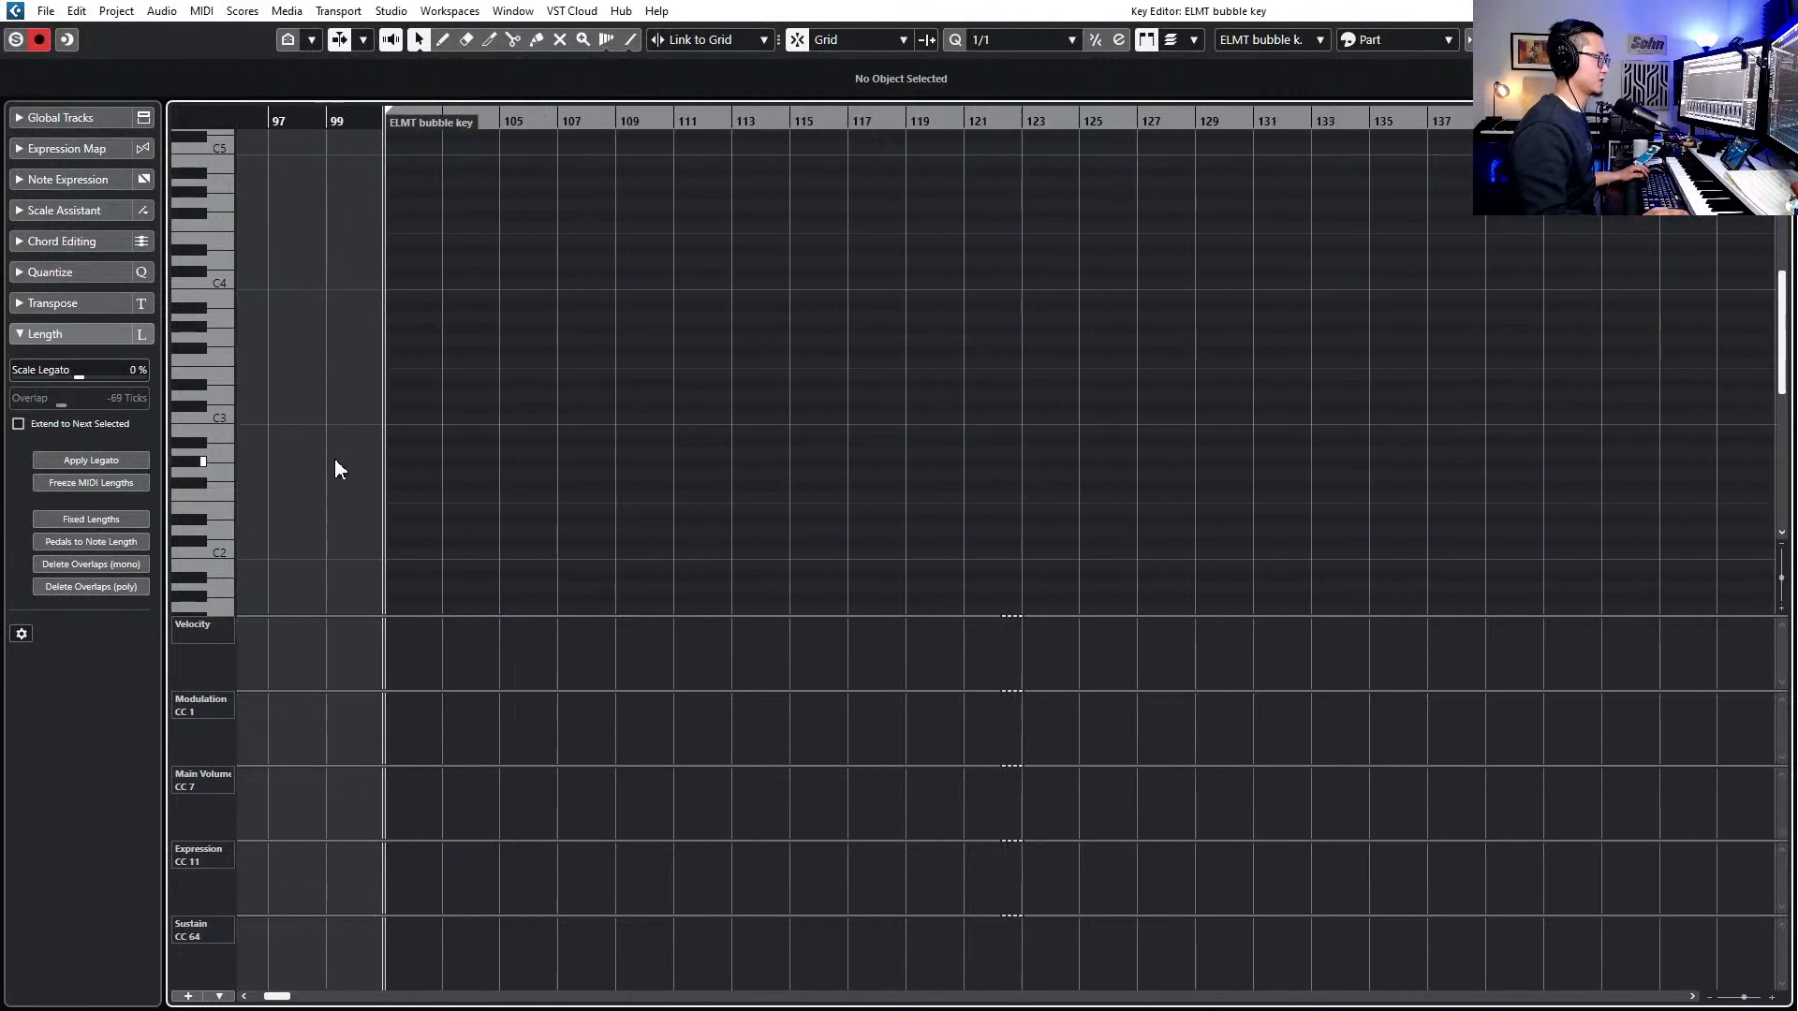
alt+click(513, 488)
drag(532, 448, 521, 520)
key(Delete)
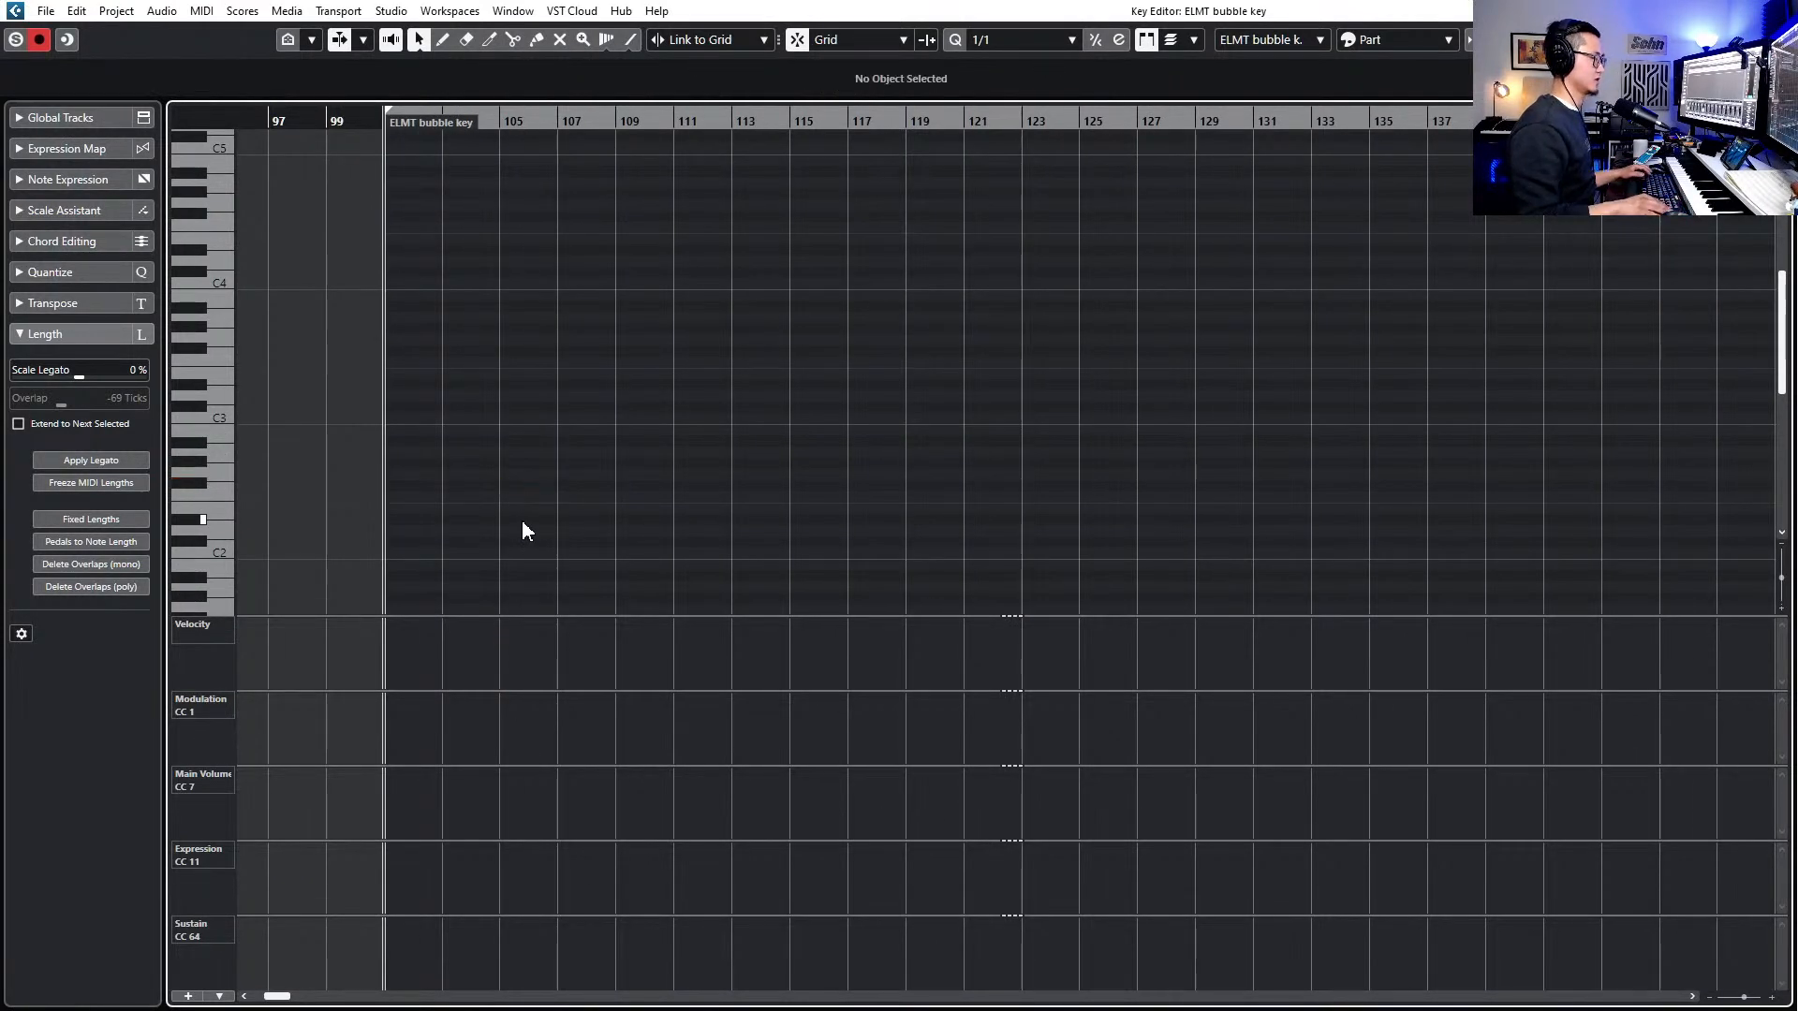
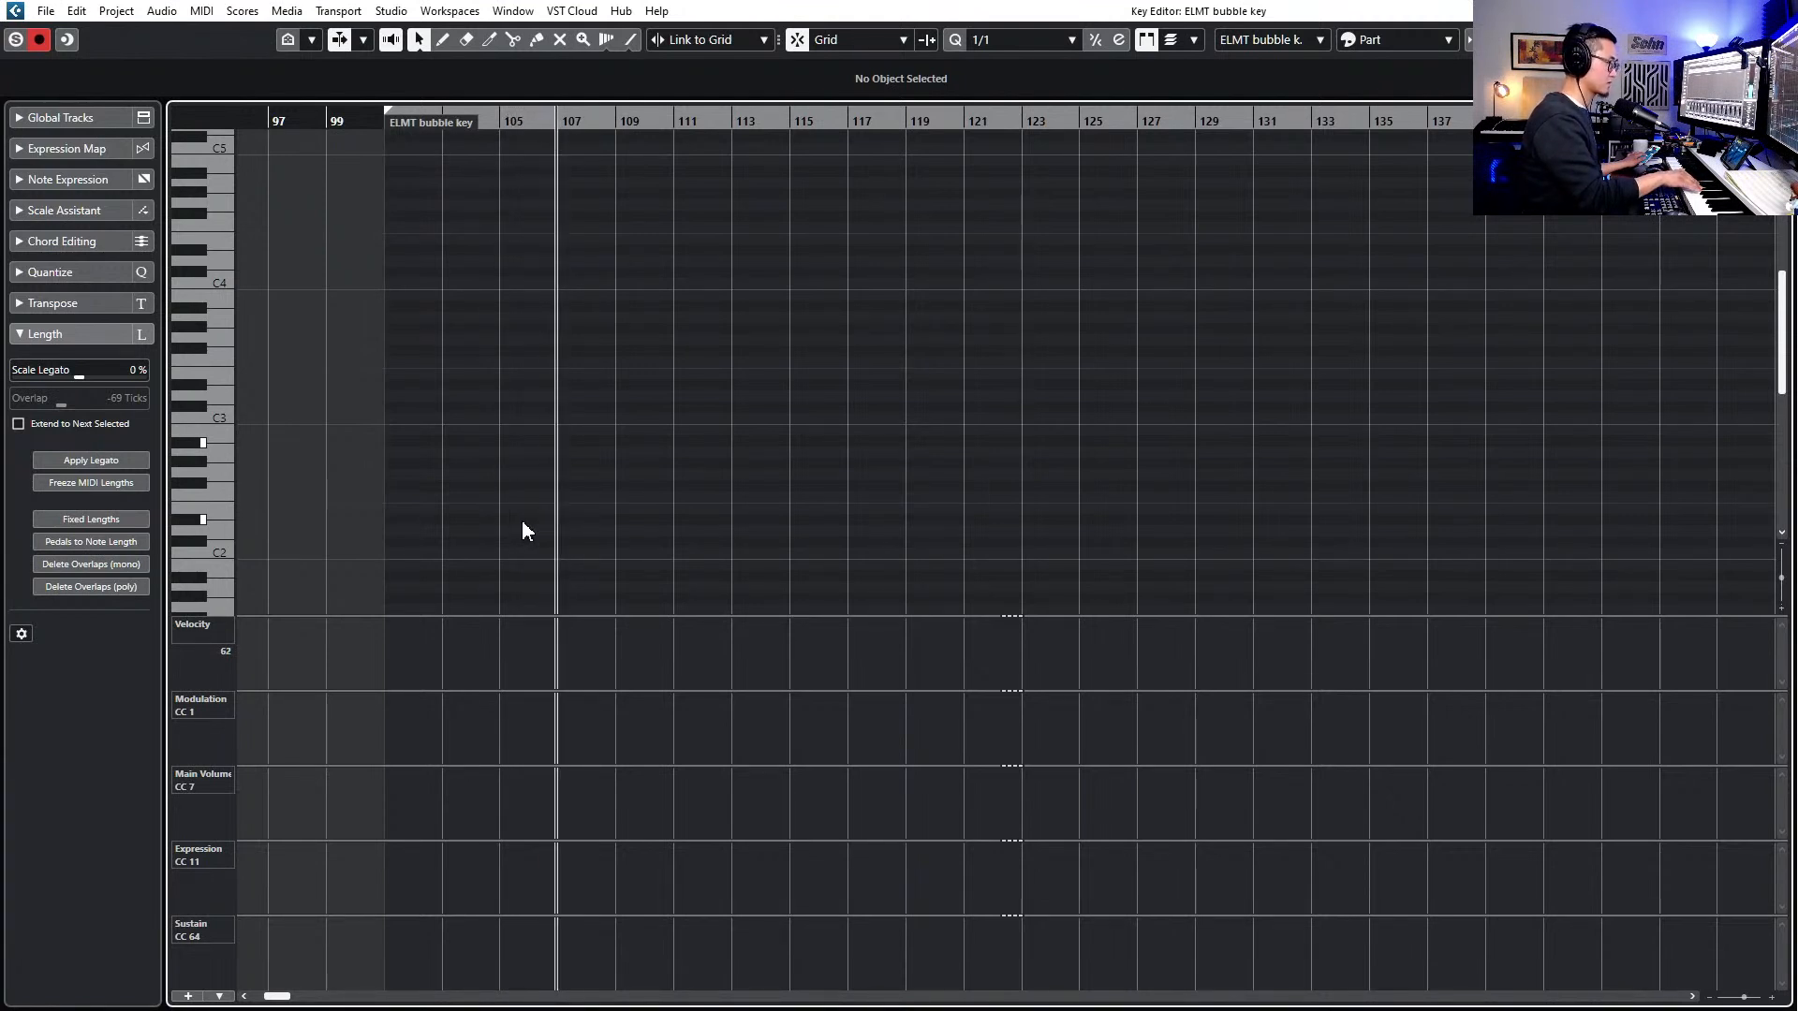
- Record four A#2 notes from bar 103 into the bubble key part and remove the stray F2 note
key(KP_Multiply)
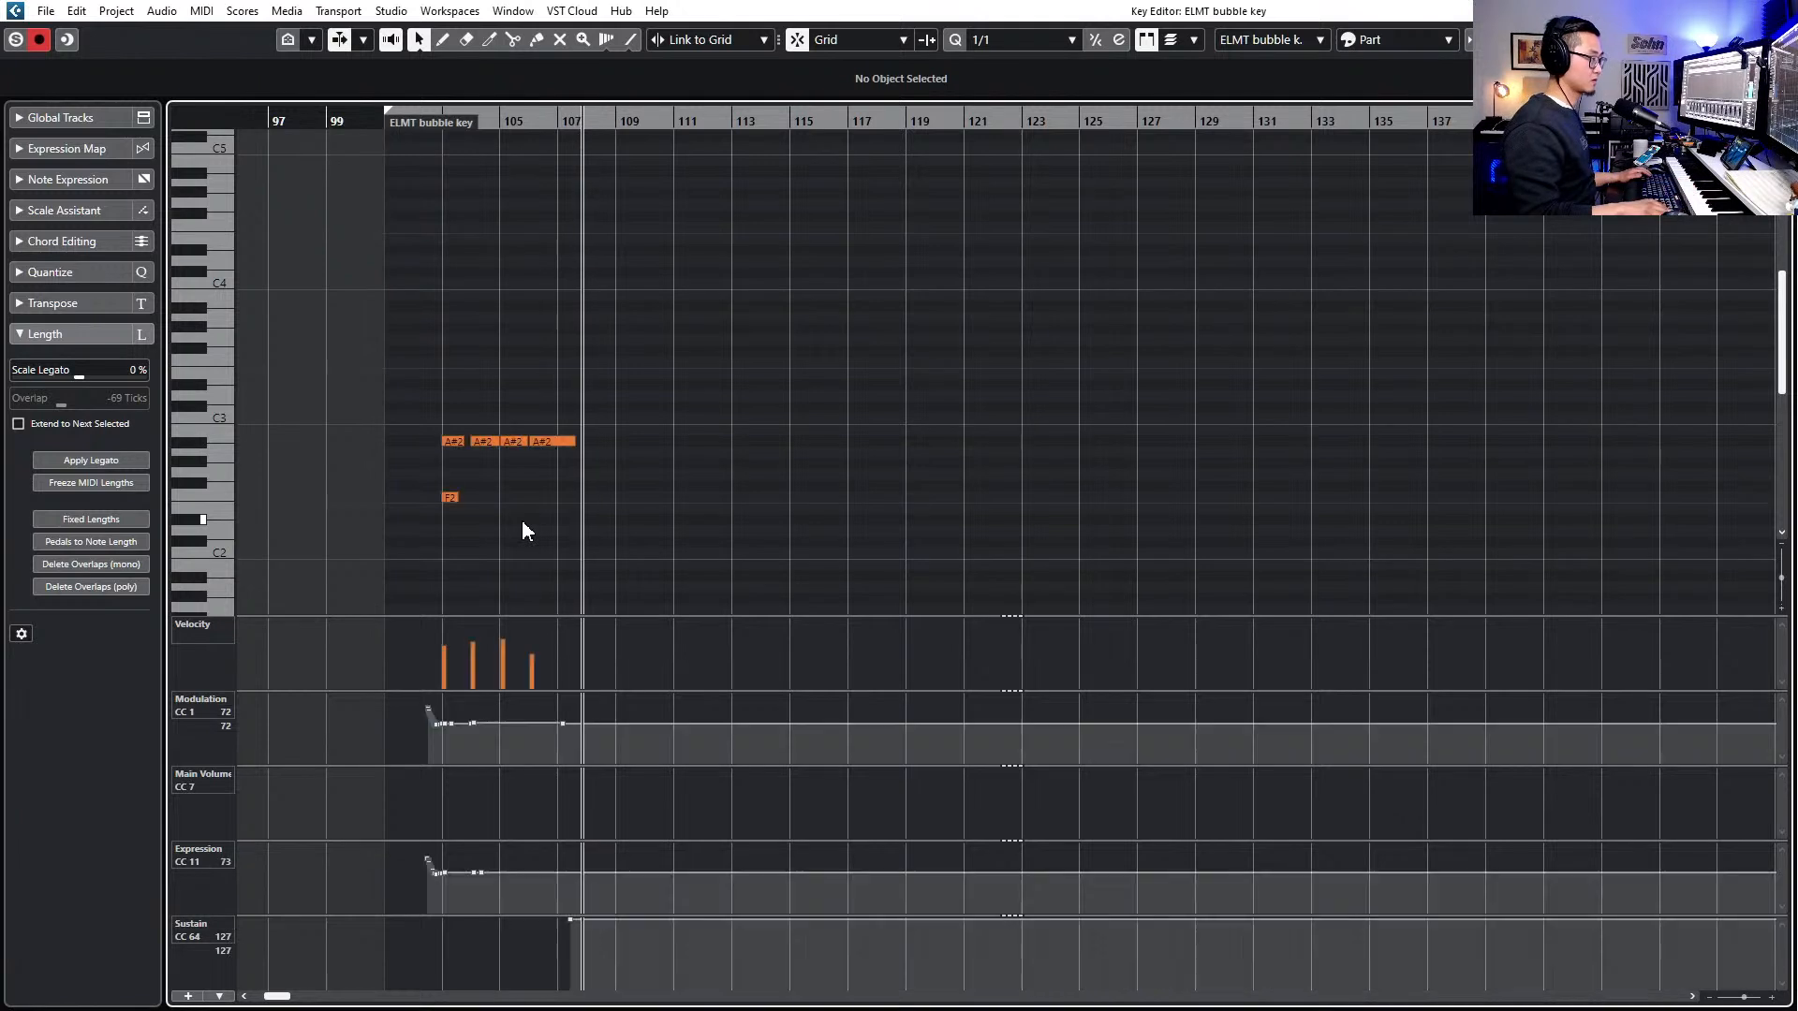
key(space)
click(451, 497)
- Move the bubble key part's Sustain controller event back to bar 102
drag(512, 970, 626, 885)
key(alt+Left)
key(alt+Left)
key(alt+Left)
key(alt+Left)
key(alt+Left)
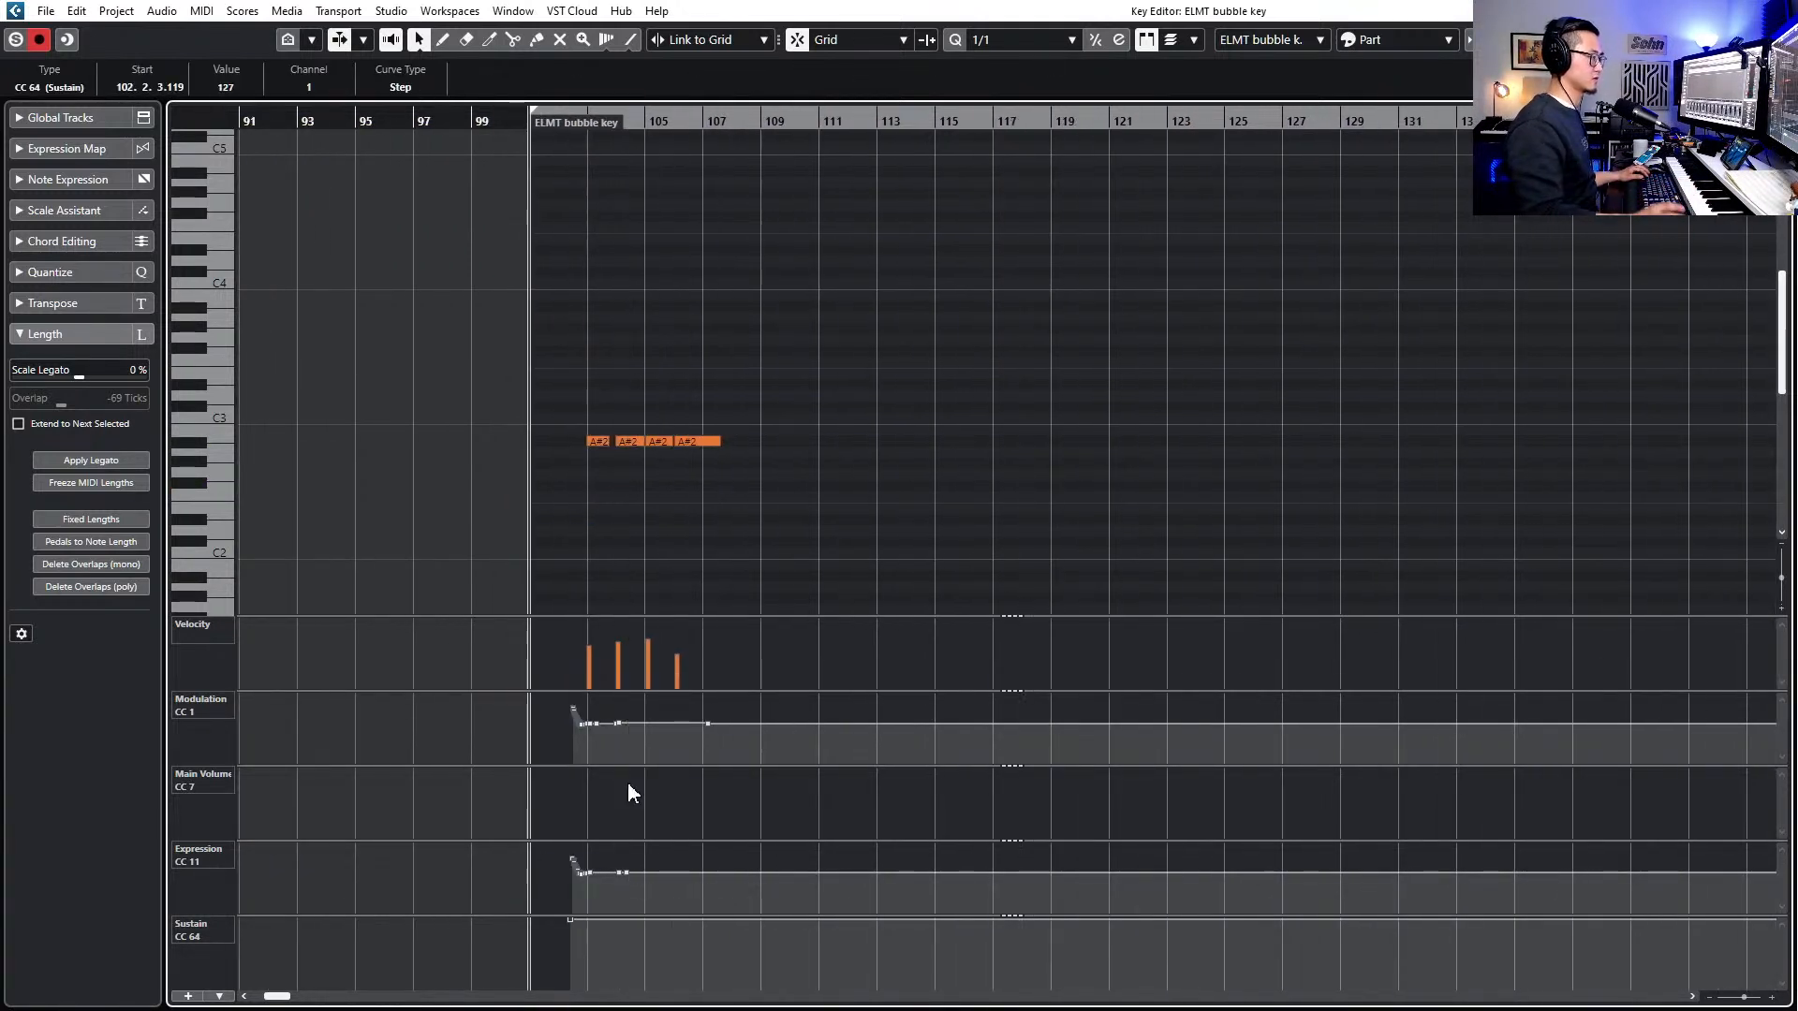
- Quantize all the A#2 notes in the bubble key part to the 1/1 grid
scroll(617, 487, up, 3)
drag(590, 404, 639, 490)
key(q)
drag(585, 403, 914, 494)
key(q)
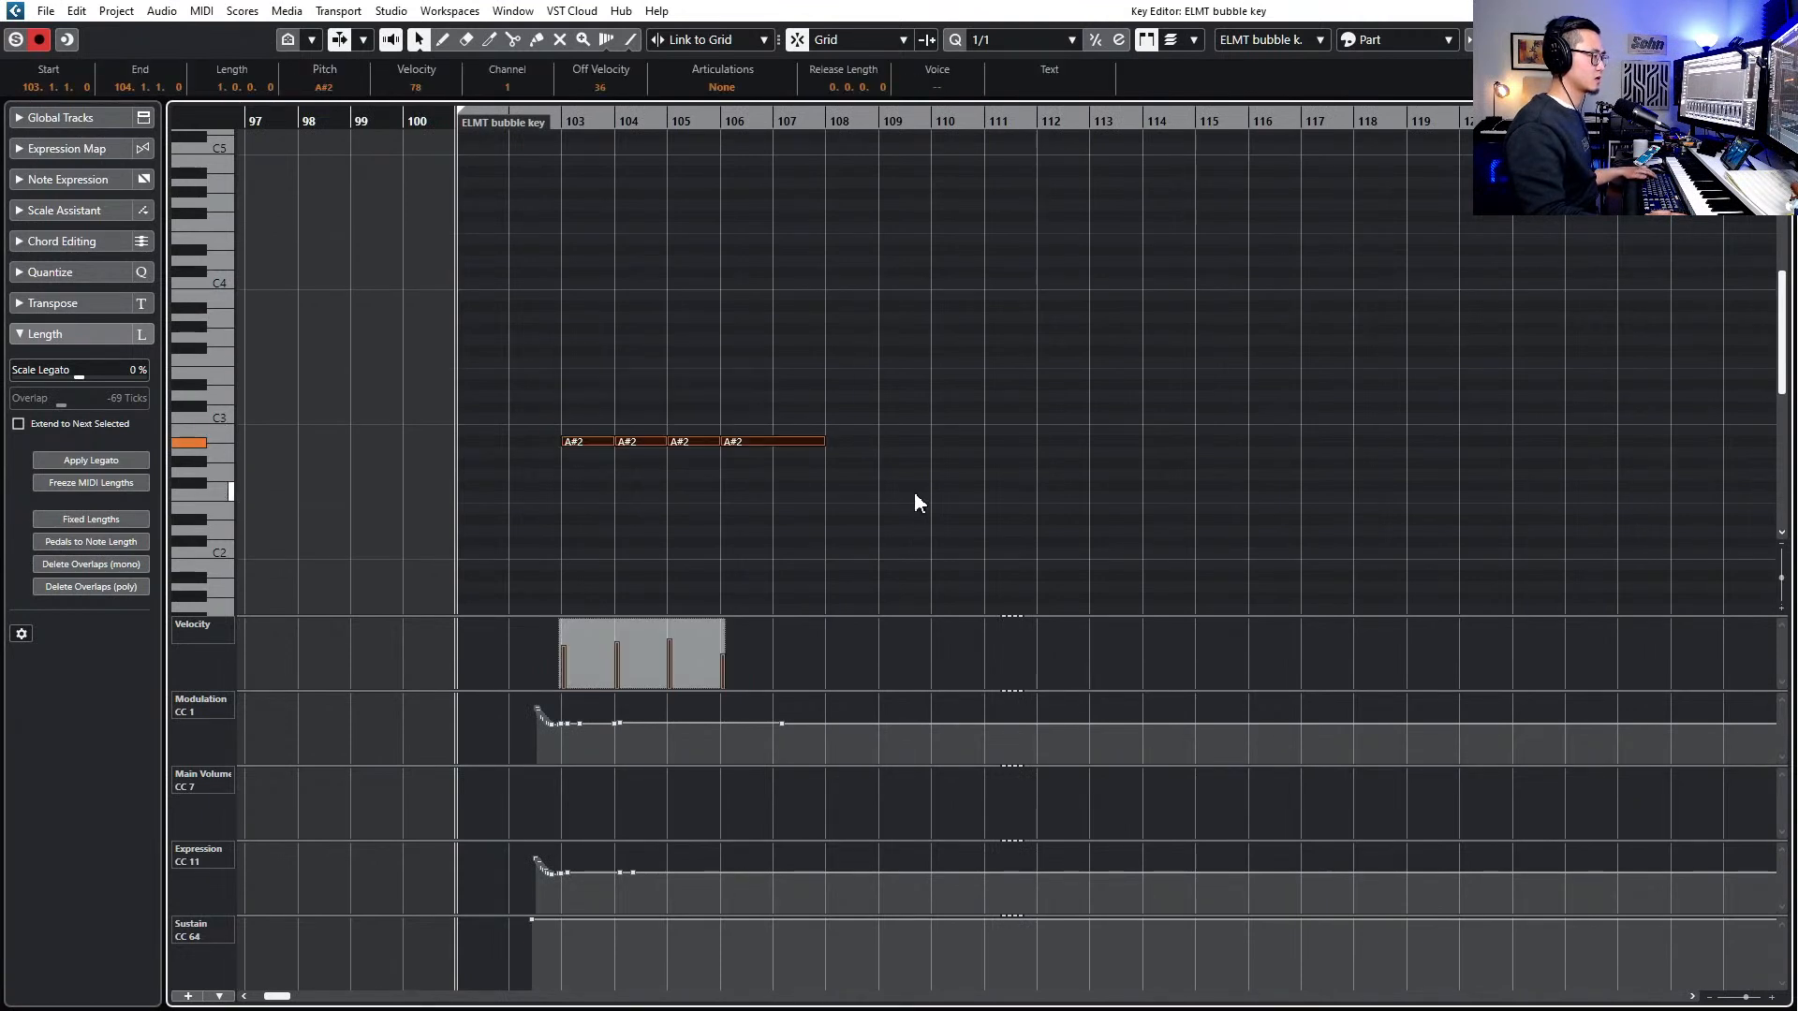
- Extend the last A#2 note, starting at bar 106, to bar 240 and return to the arrangement
click(805, 441)
scroll(779, 486, down, 10)
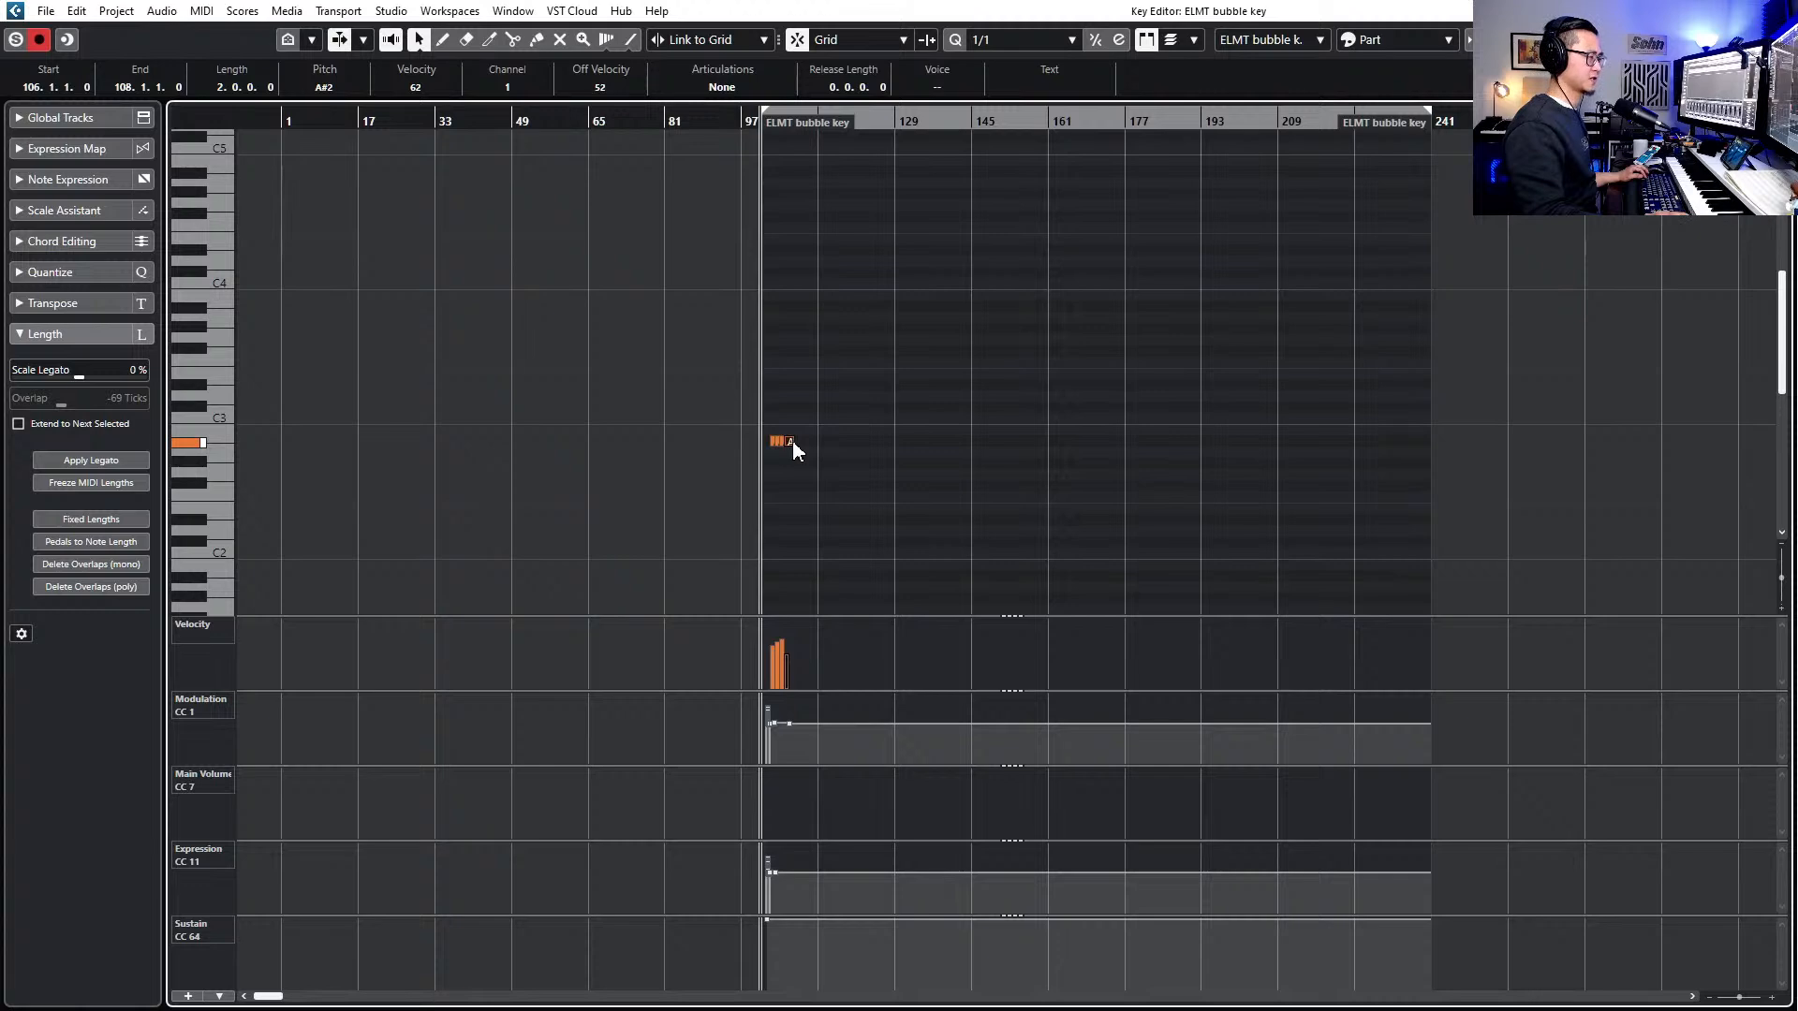
drag(794, 442, 1425, 457)
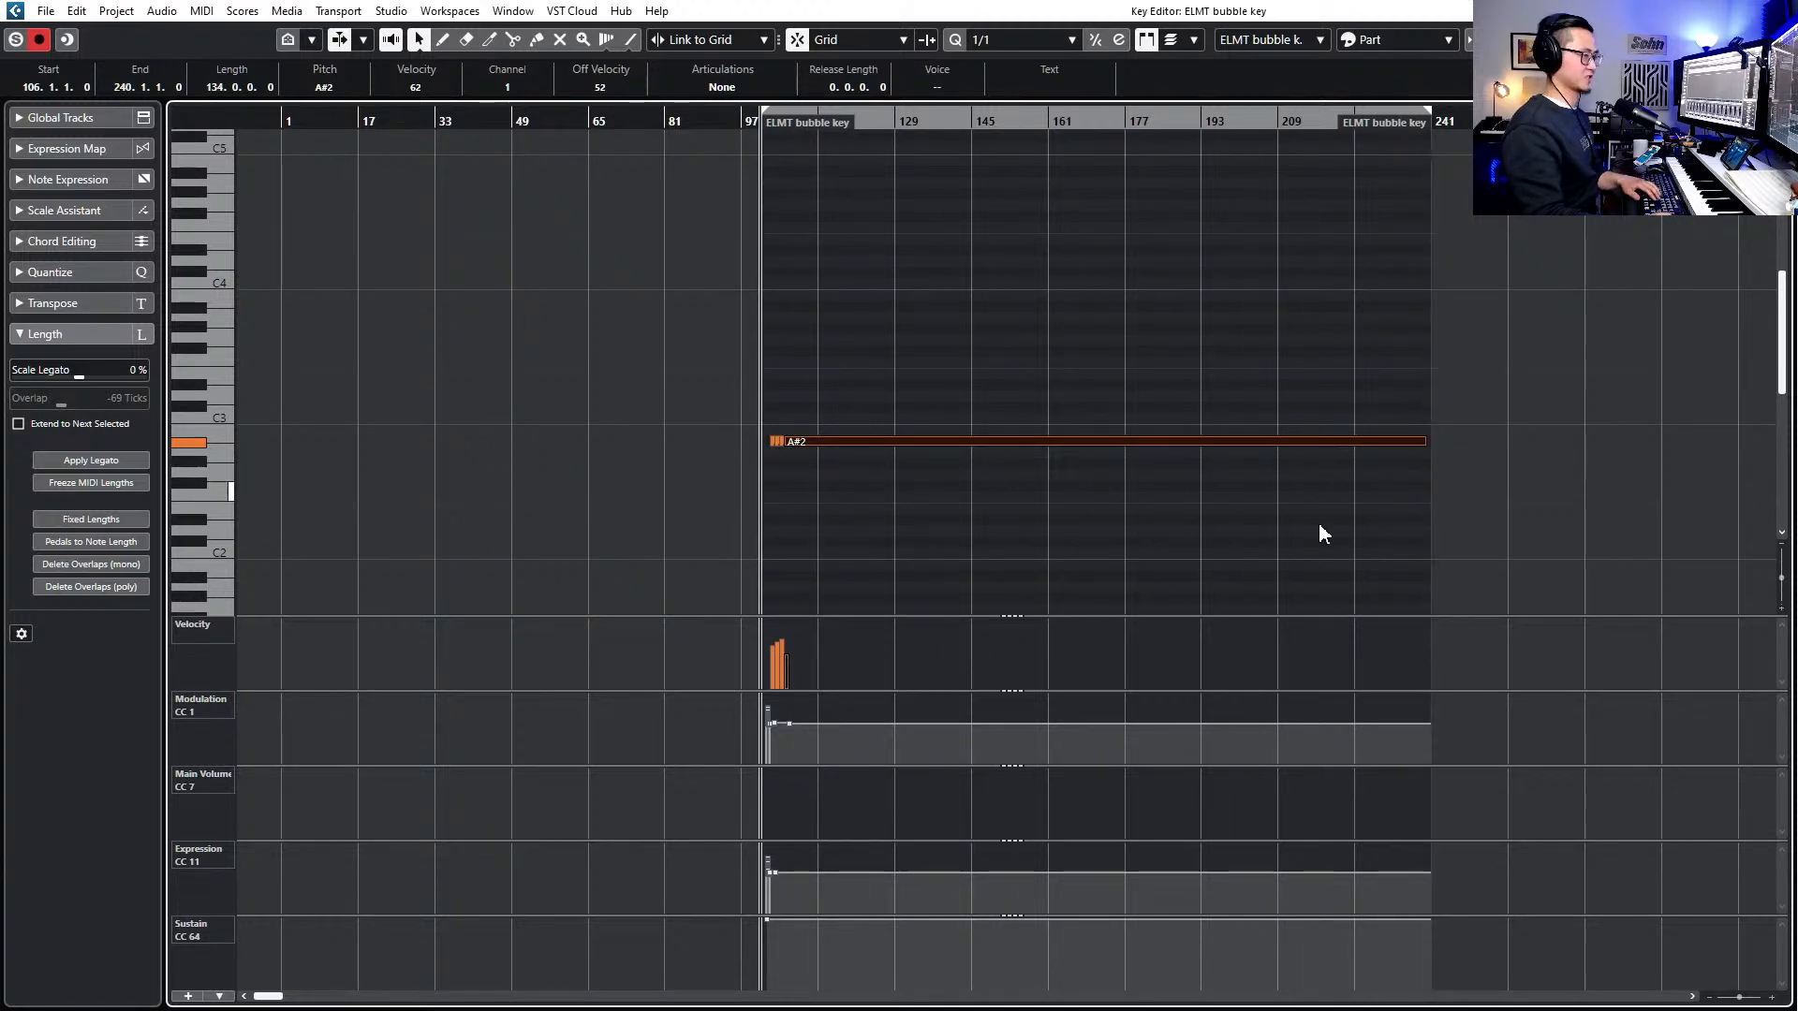
key(Return)
scroll(1116, 603, down, 1)
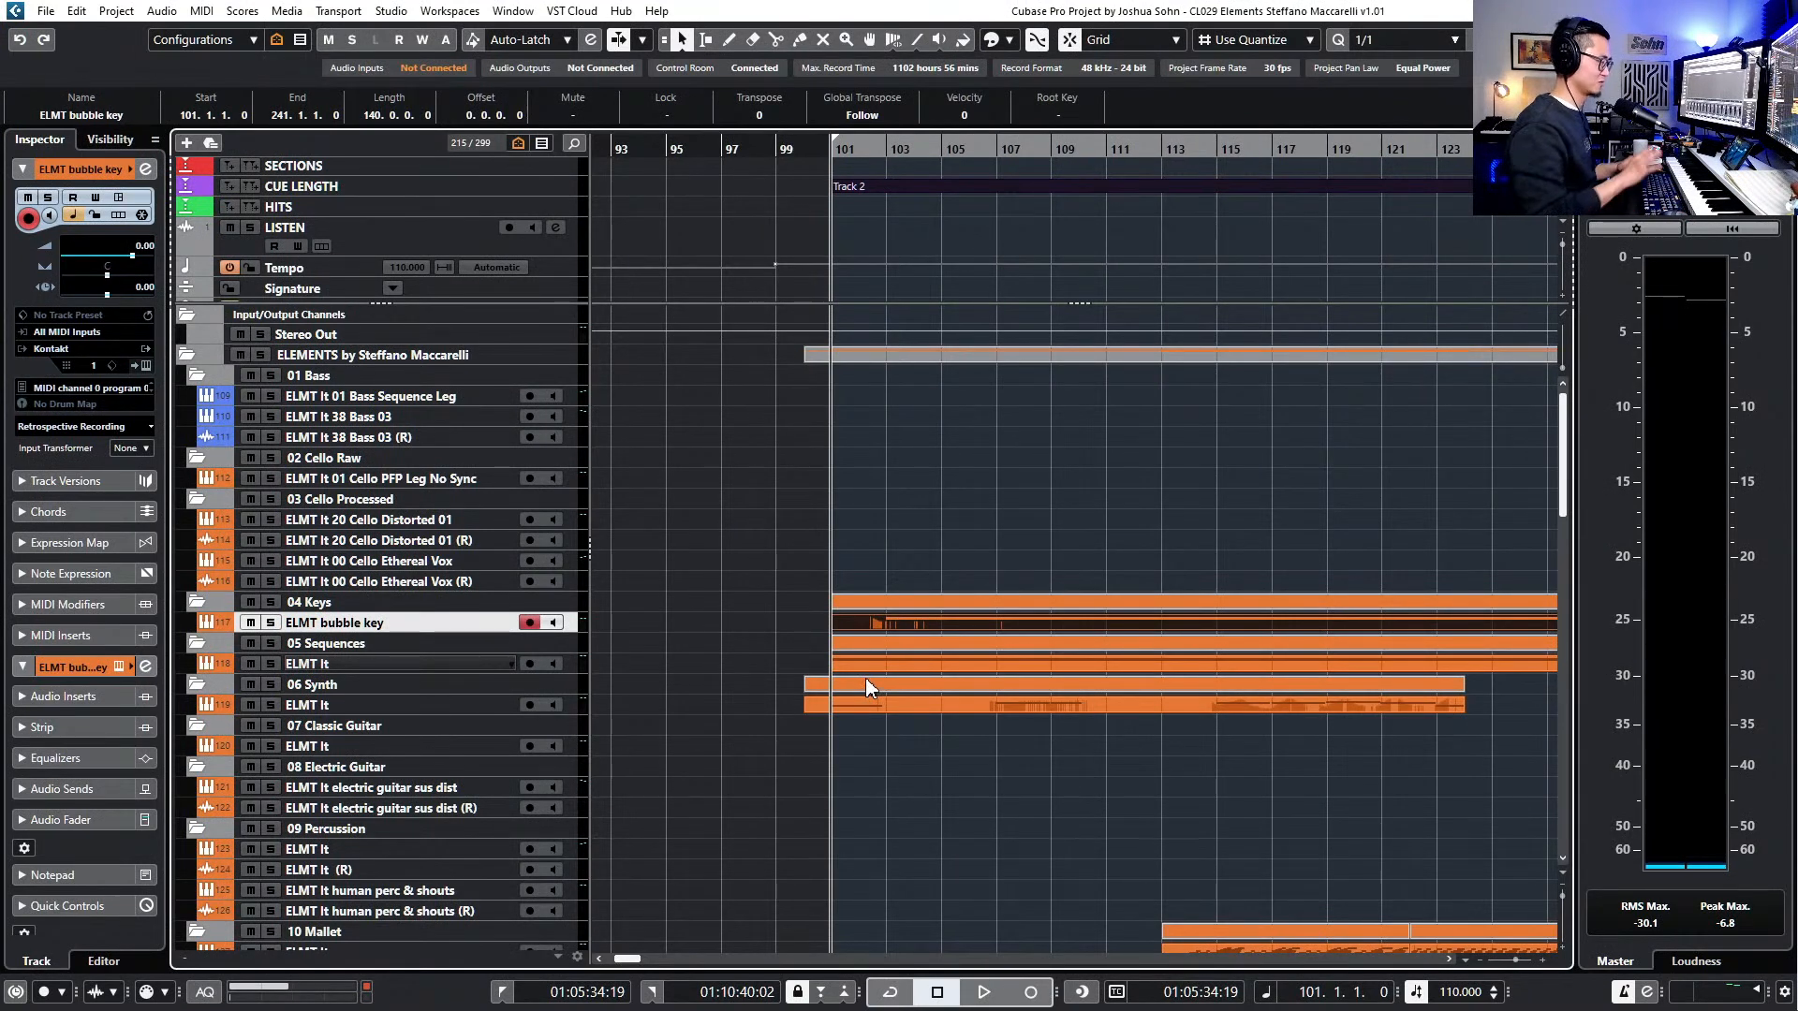
- Select the ELMT lt War Pad track under 13 Pad & Textures, create a part from bar 101 to bar 241 and open it
scroll(815, 643, right, 2)
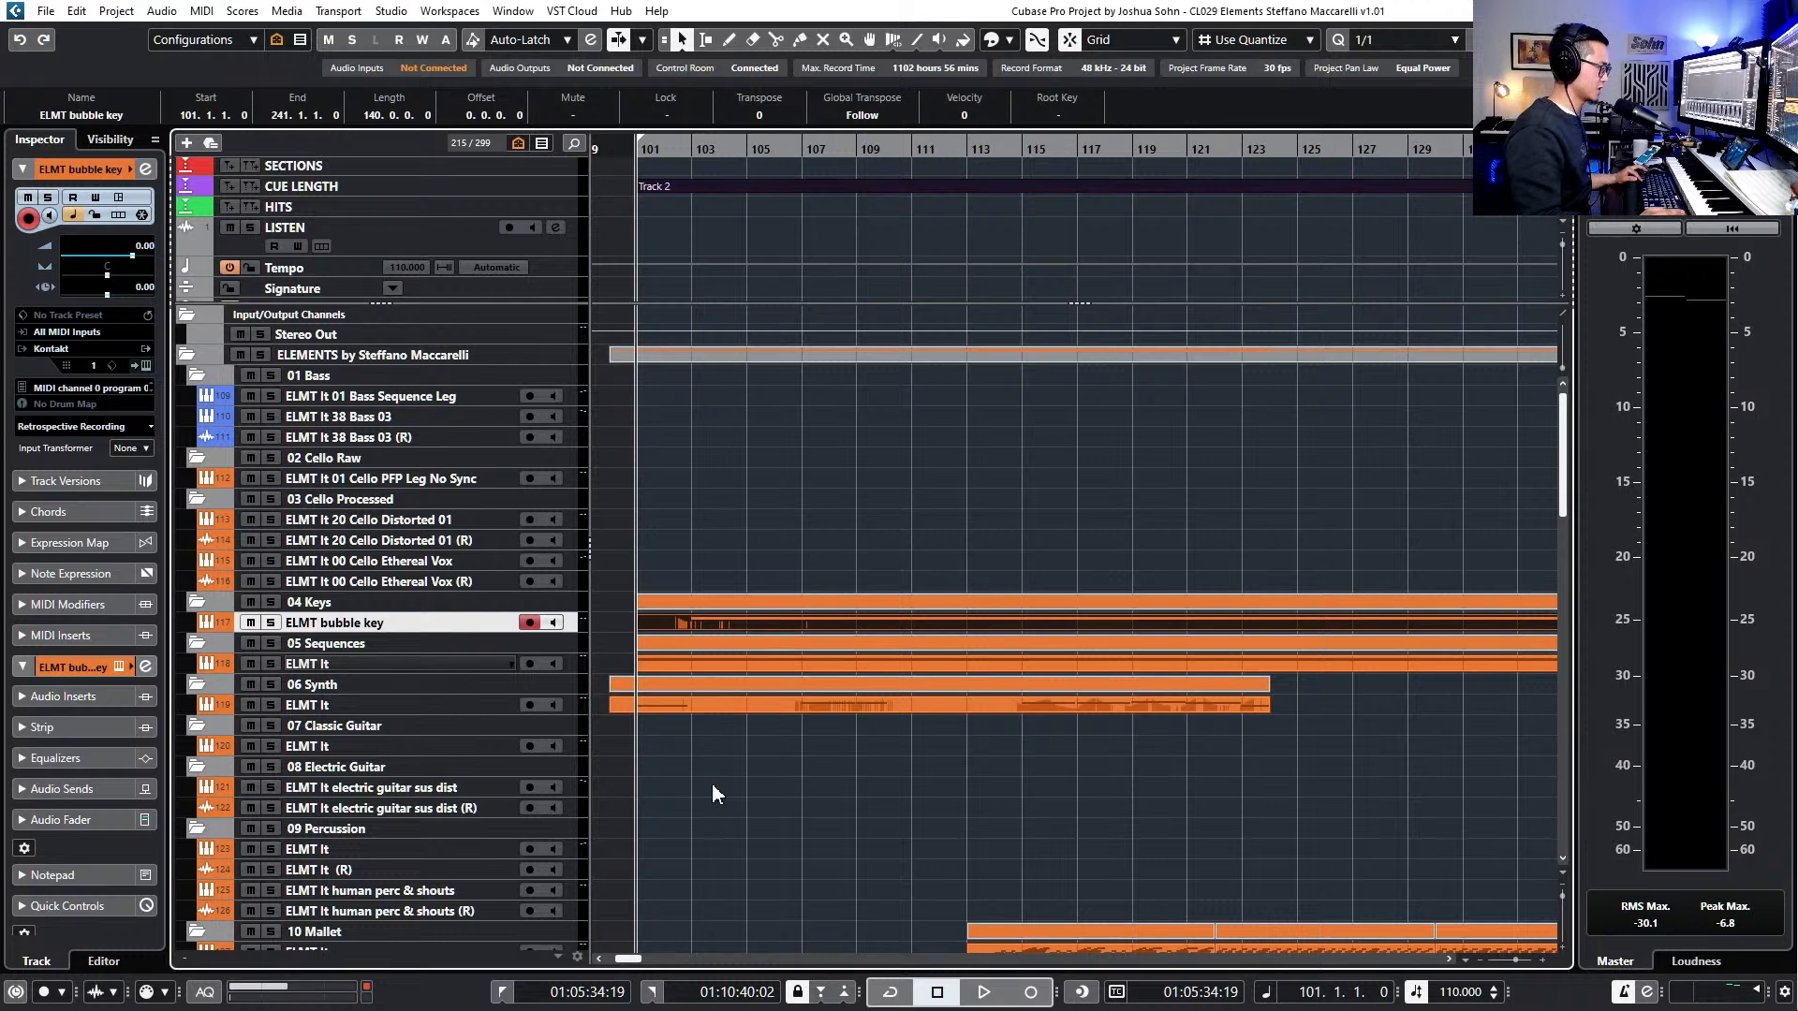
scroll(712, 782, down, 3)
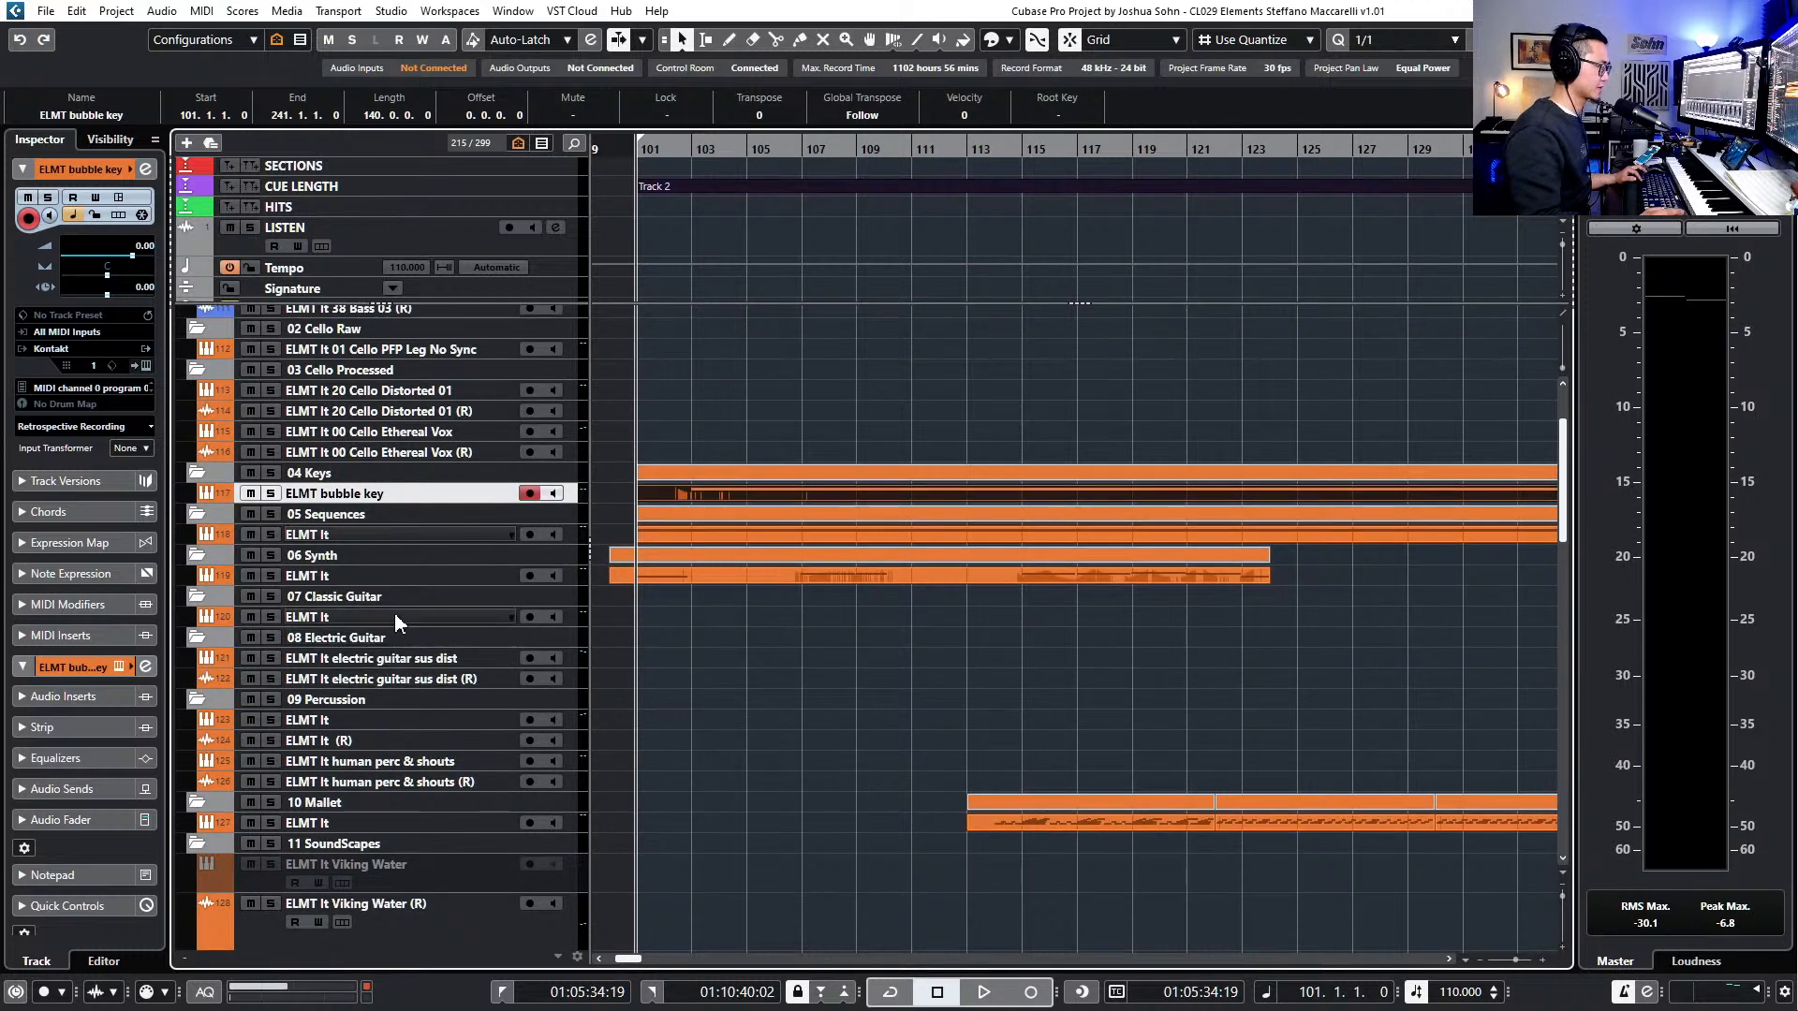
scroll(440, 654, down, 3)
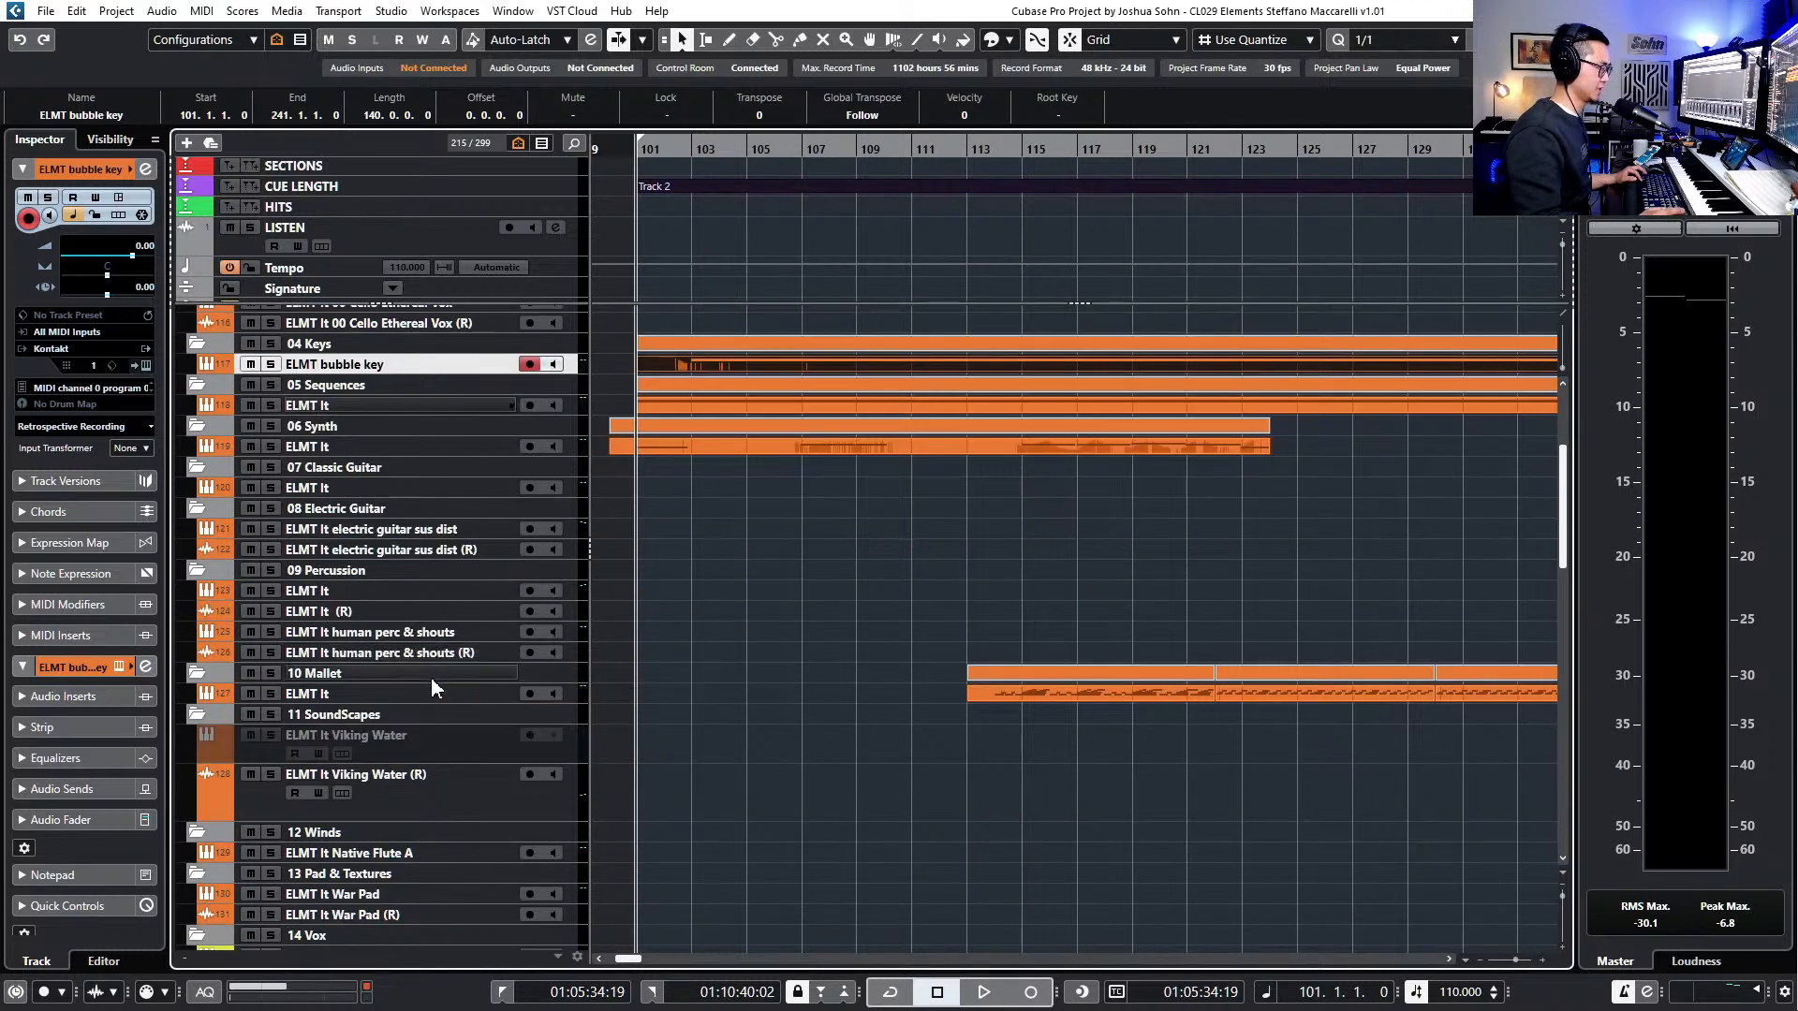
scroll(403, 749, down, 3)
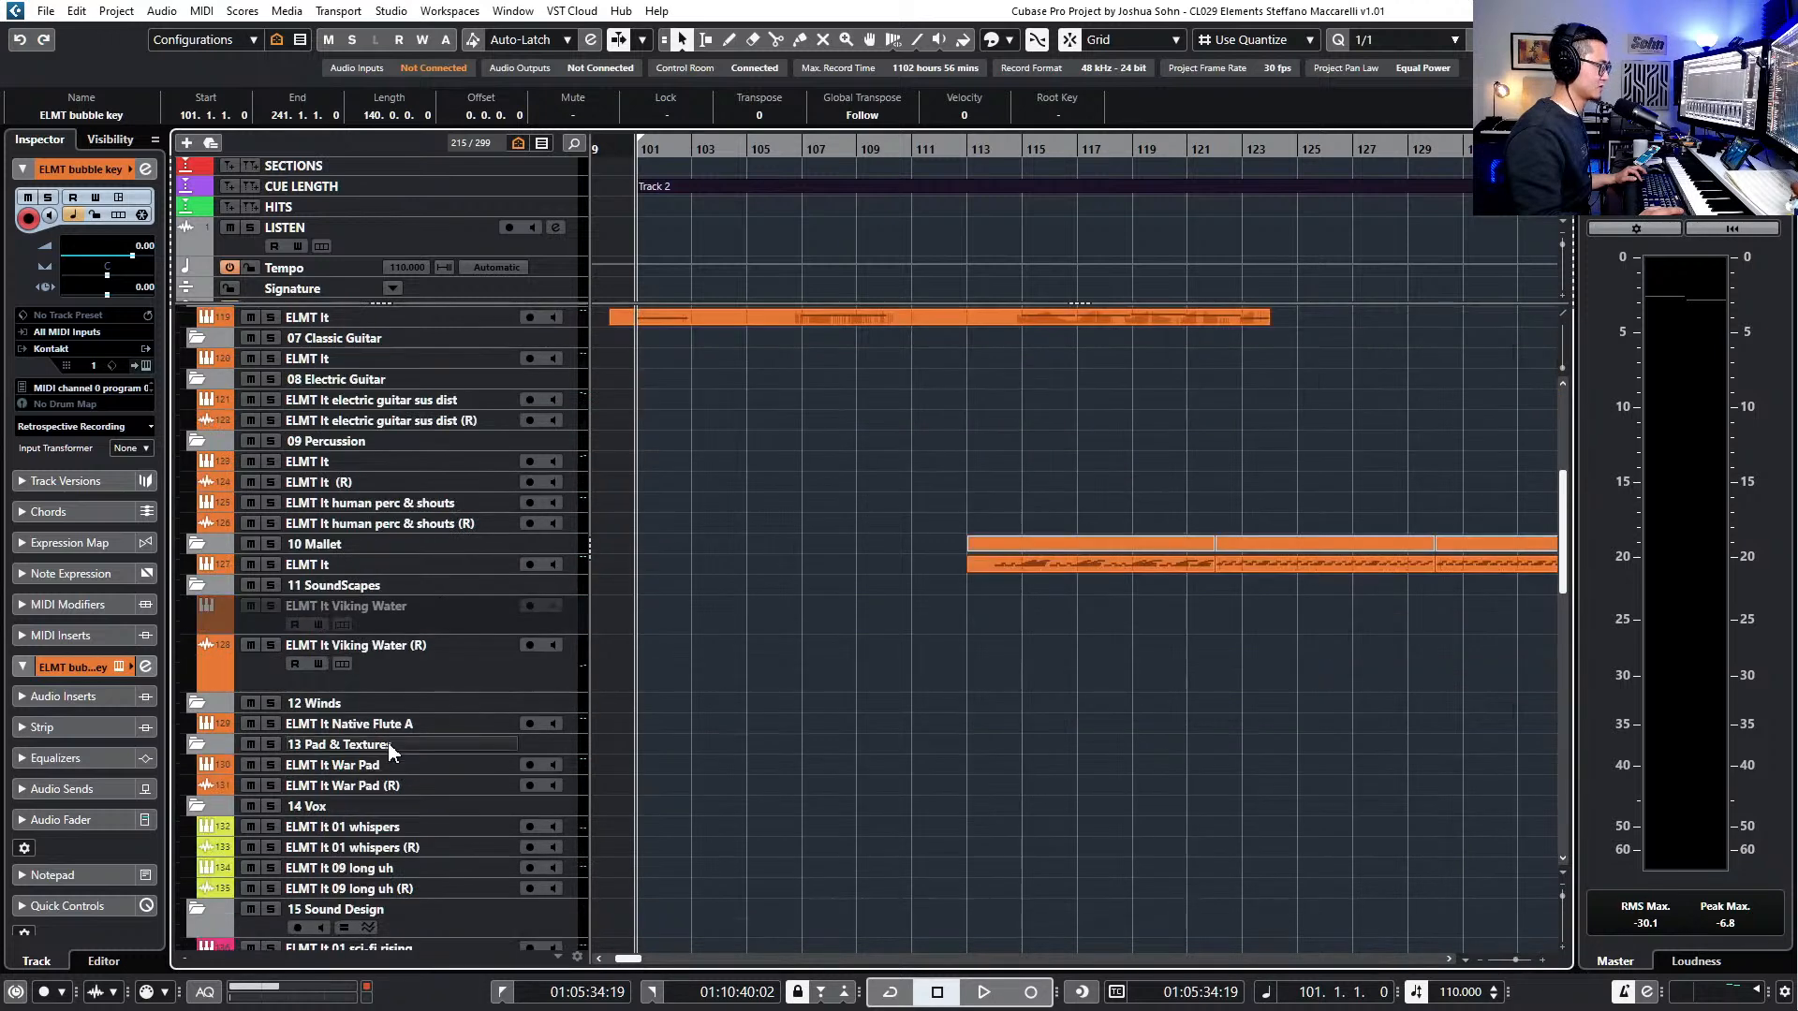
click(394, 764)
scroll(678, 751, up, 6)
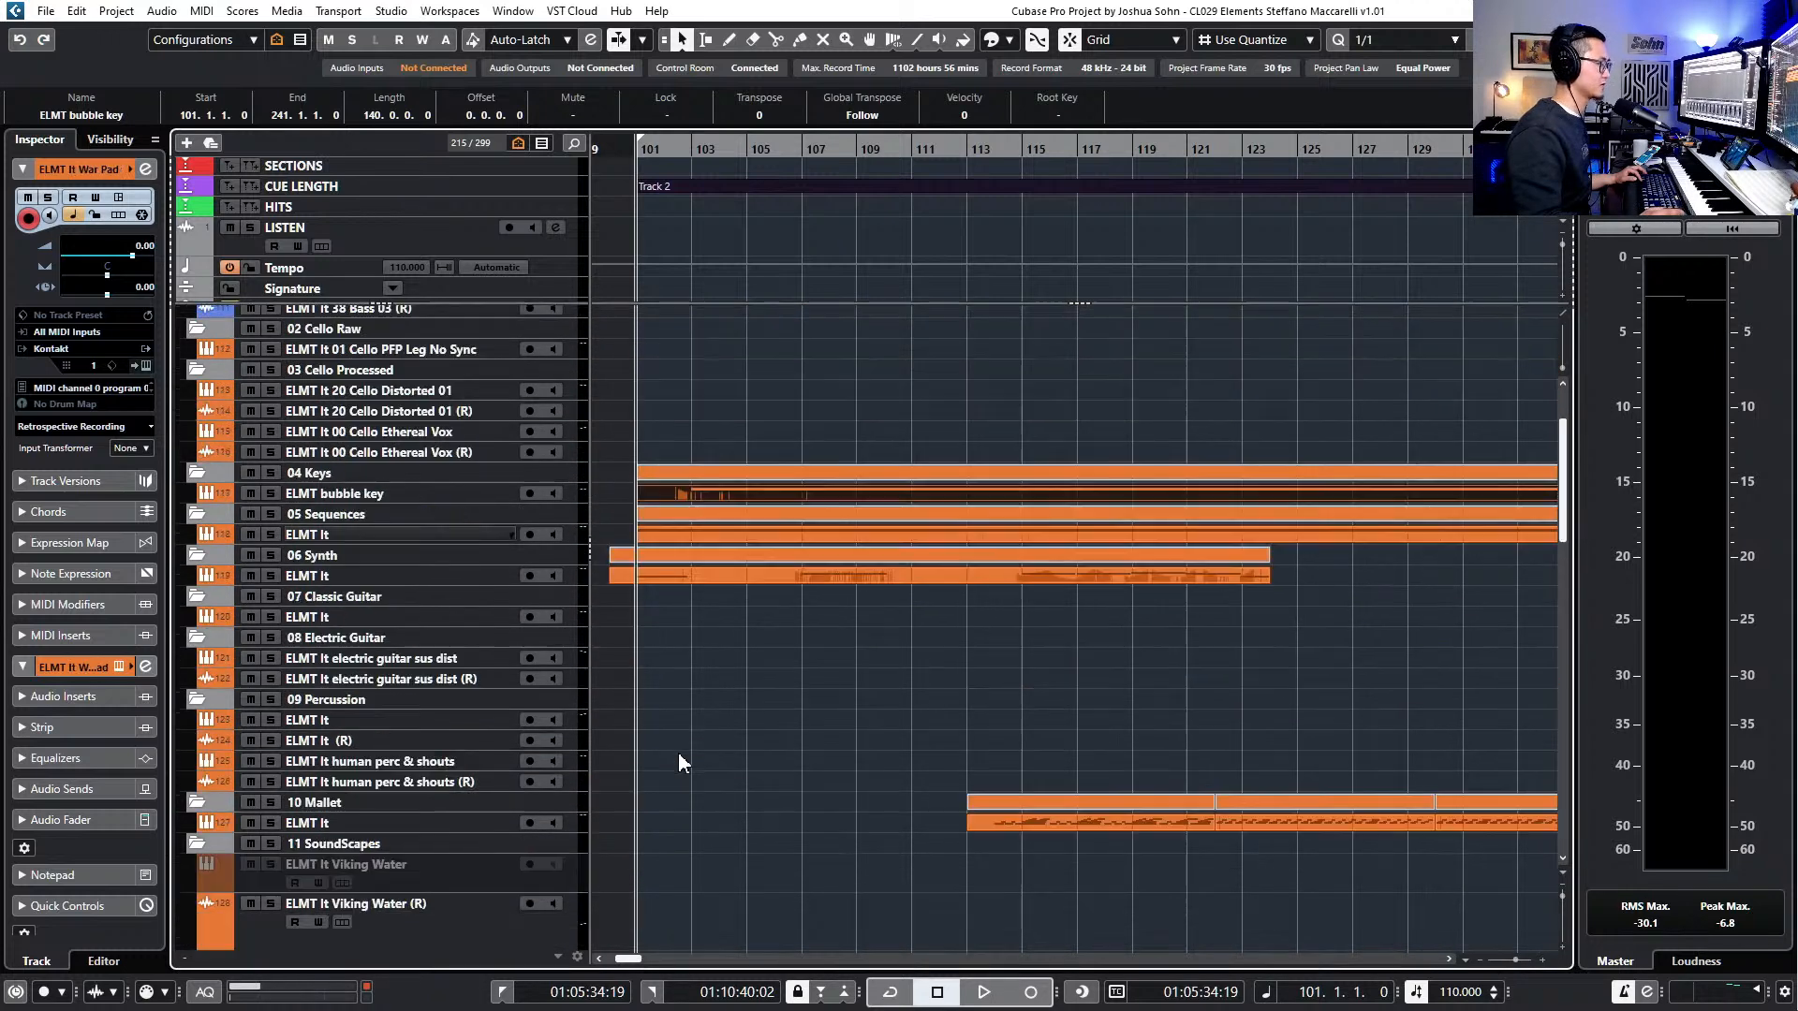
scroll(680, 761, up, 3)
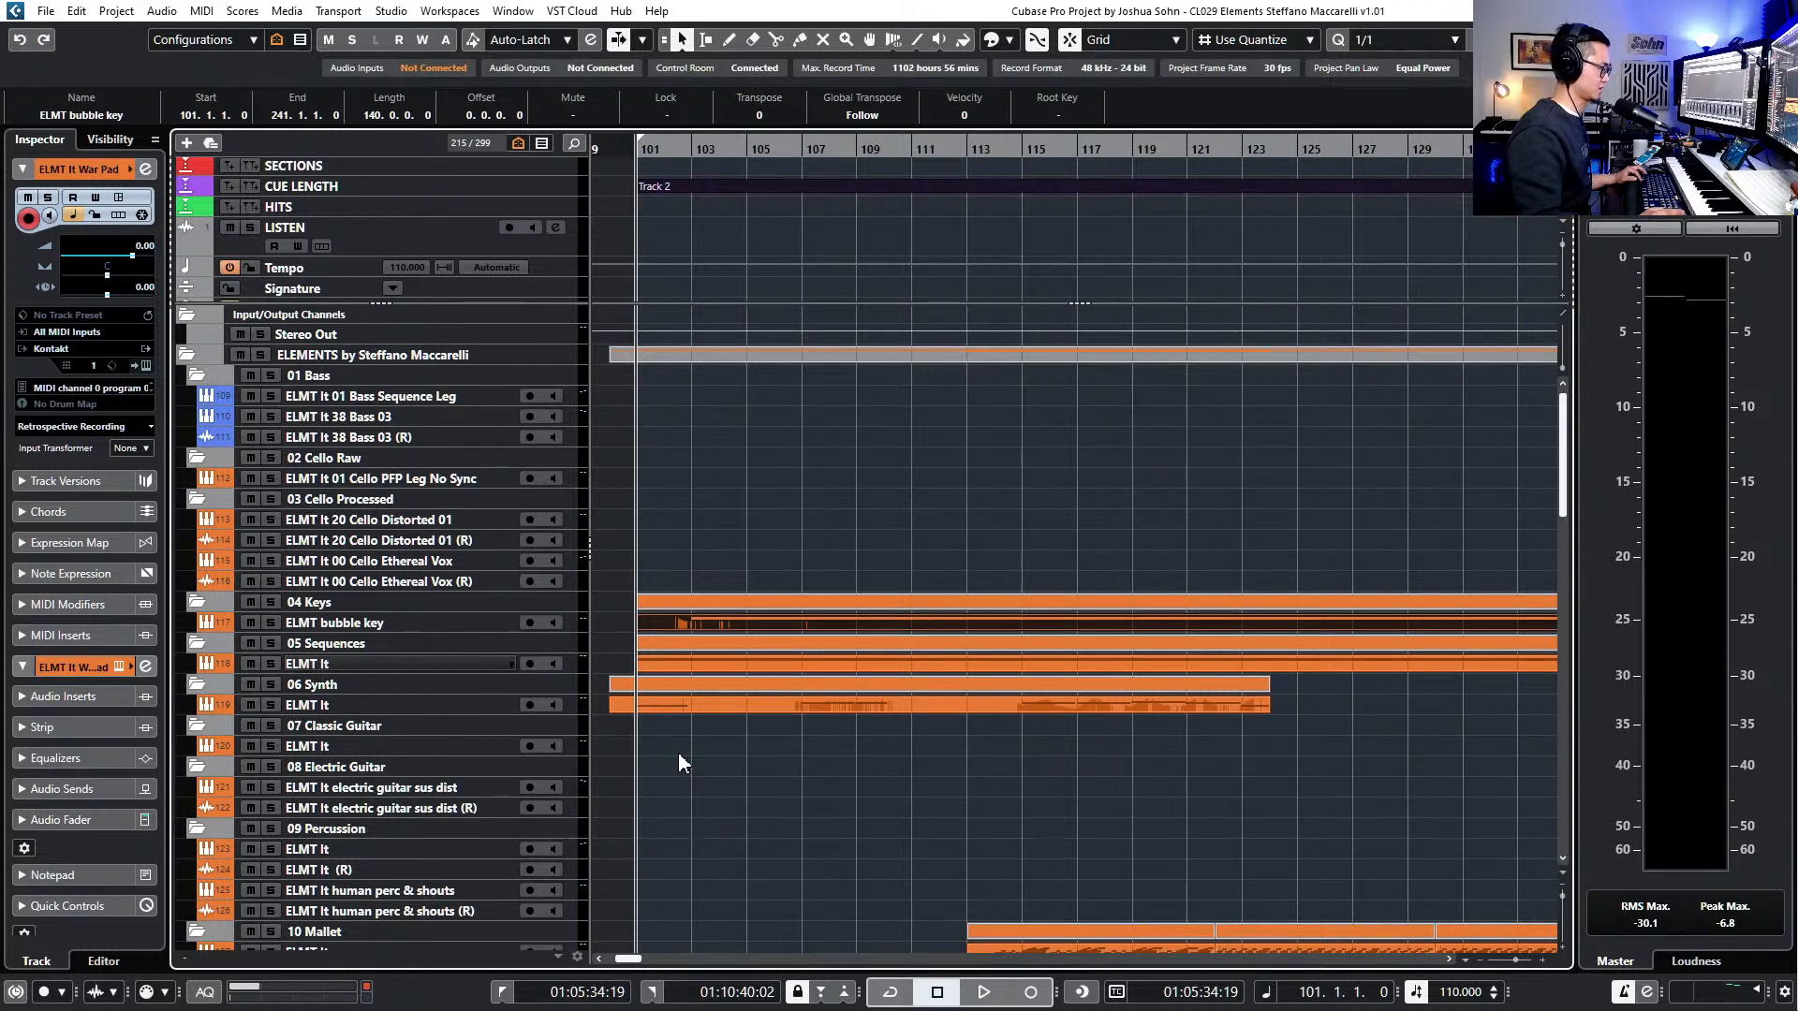
scroll(678, 751, down, 9)
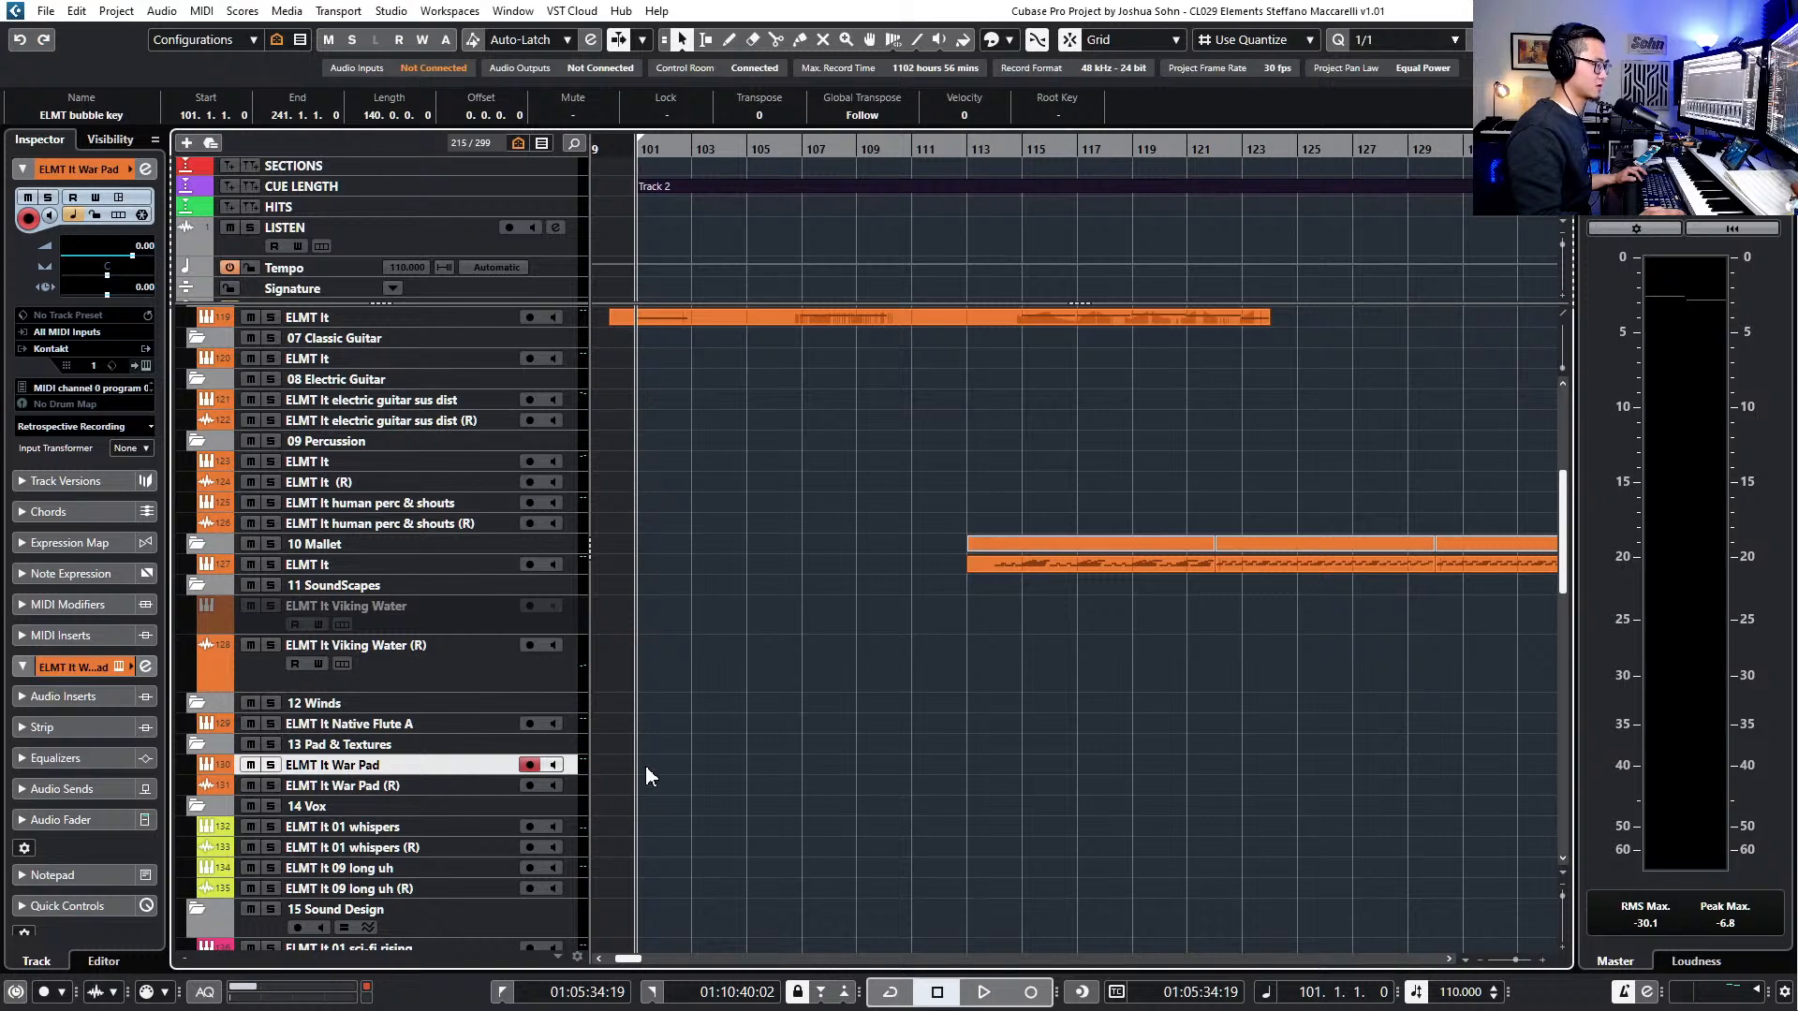
double_click(644, 764)
double_click(644, 764)
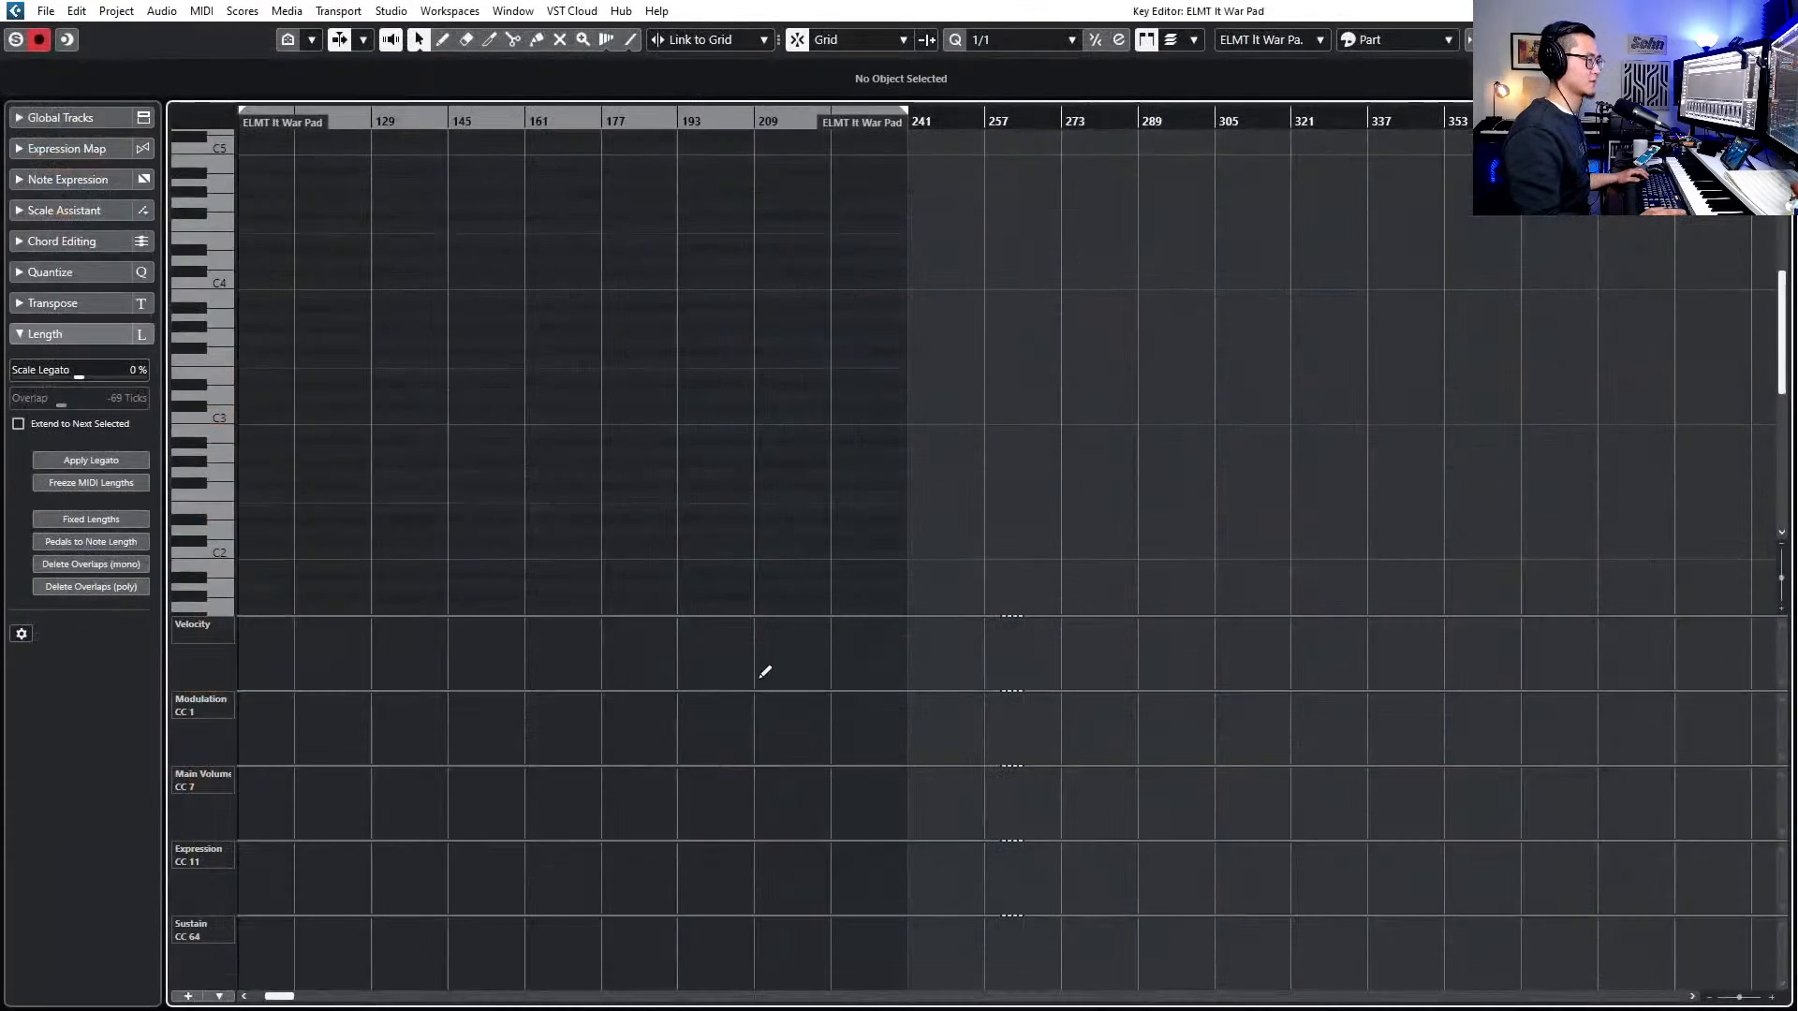
- Play the cue with the empty War Pad part open for editing, then return to the arrangement
key(KP_Add)
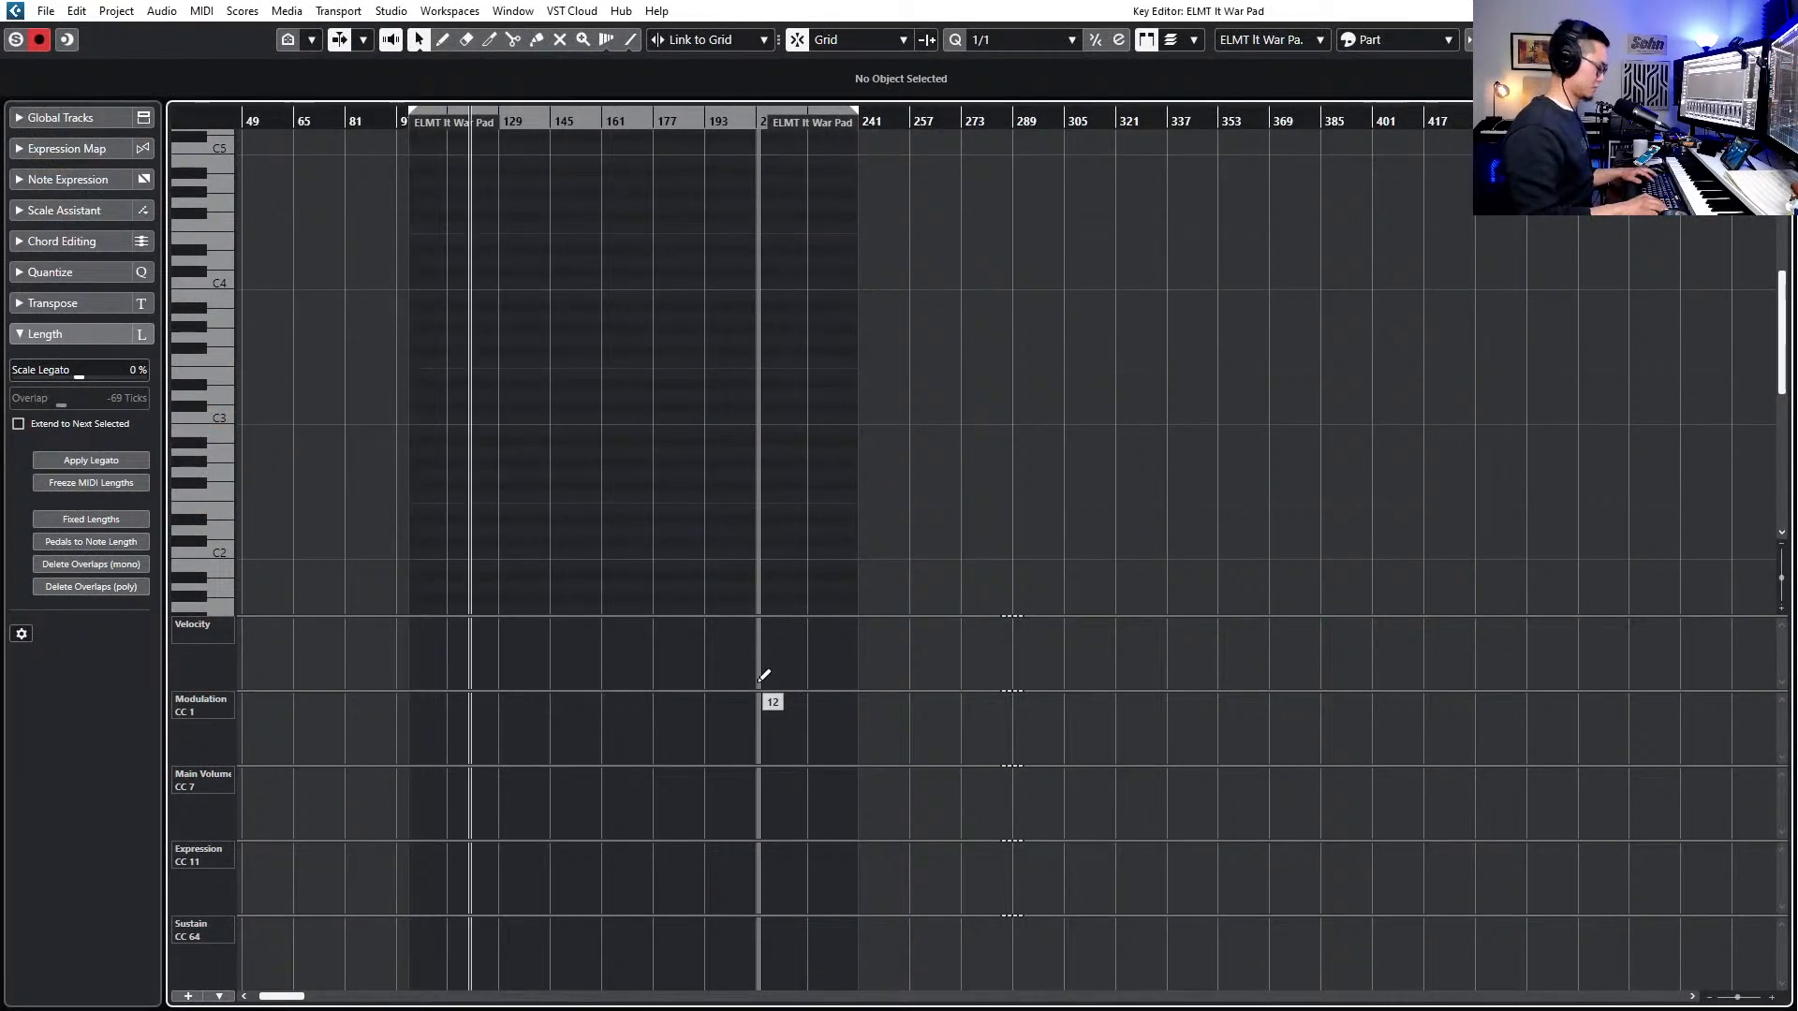
key(h)
key(h)
key(h)
key(KP_Subtract)
key(KP_Subtract)
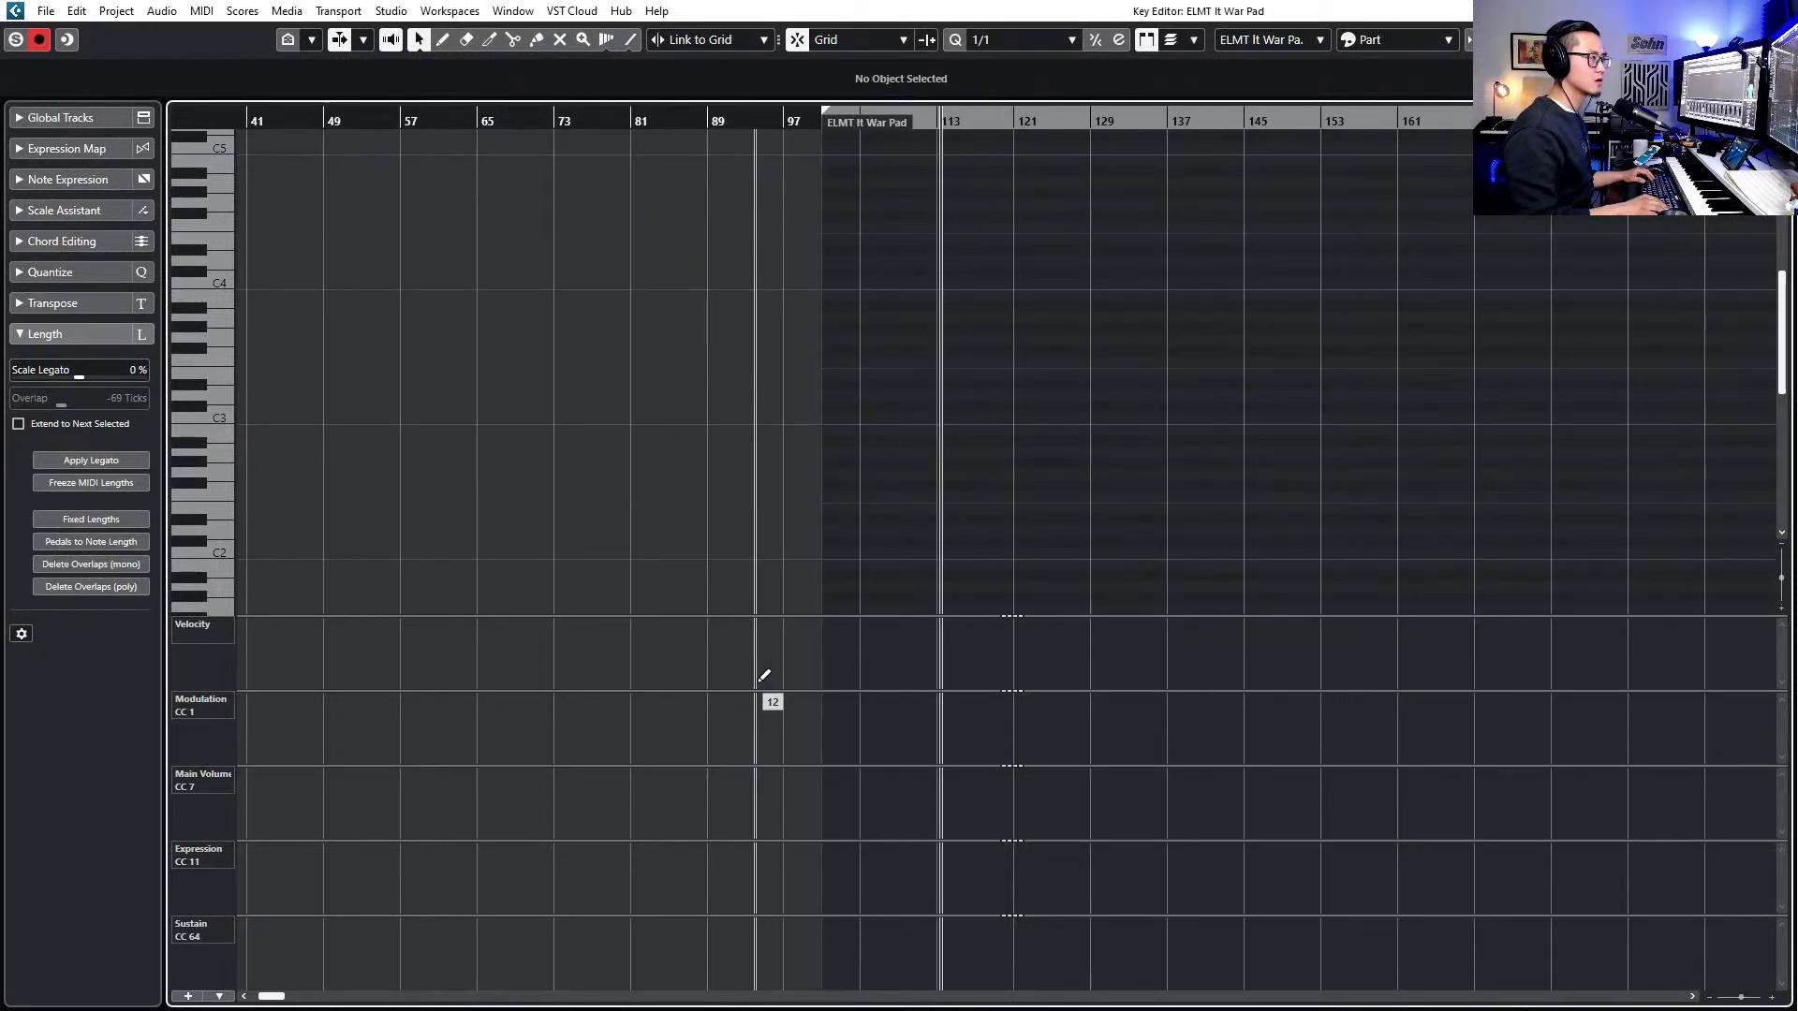
ctrl+scroll(1058, 451, up, 2)
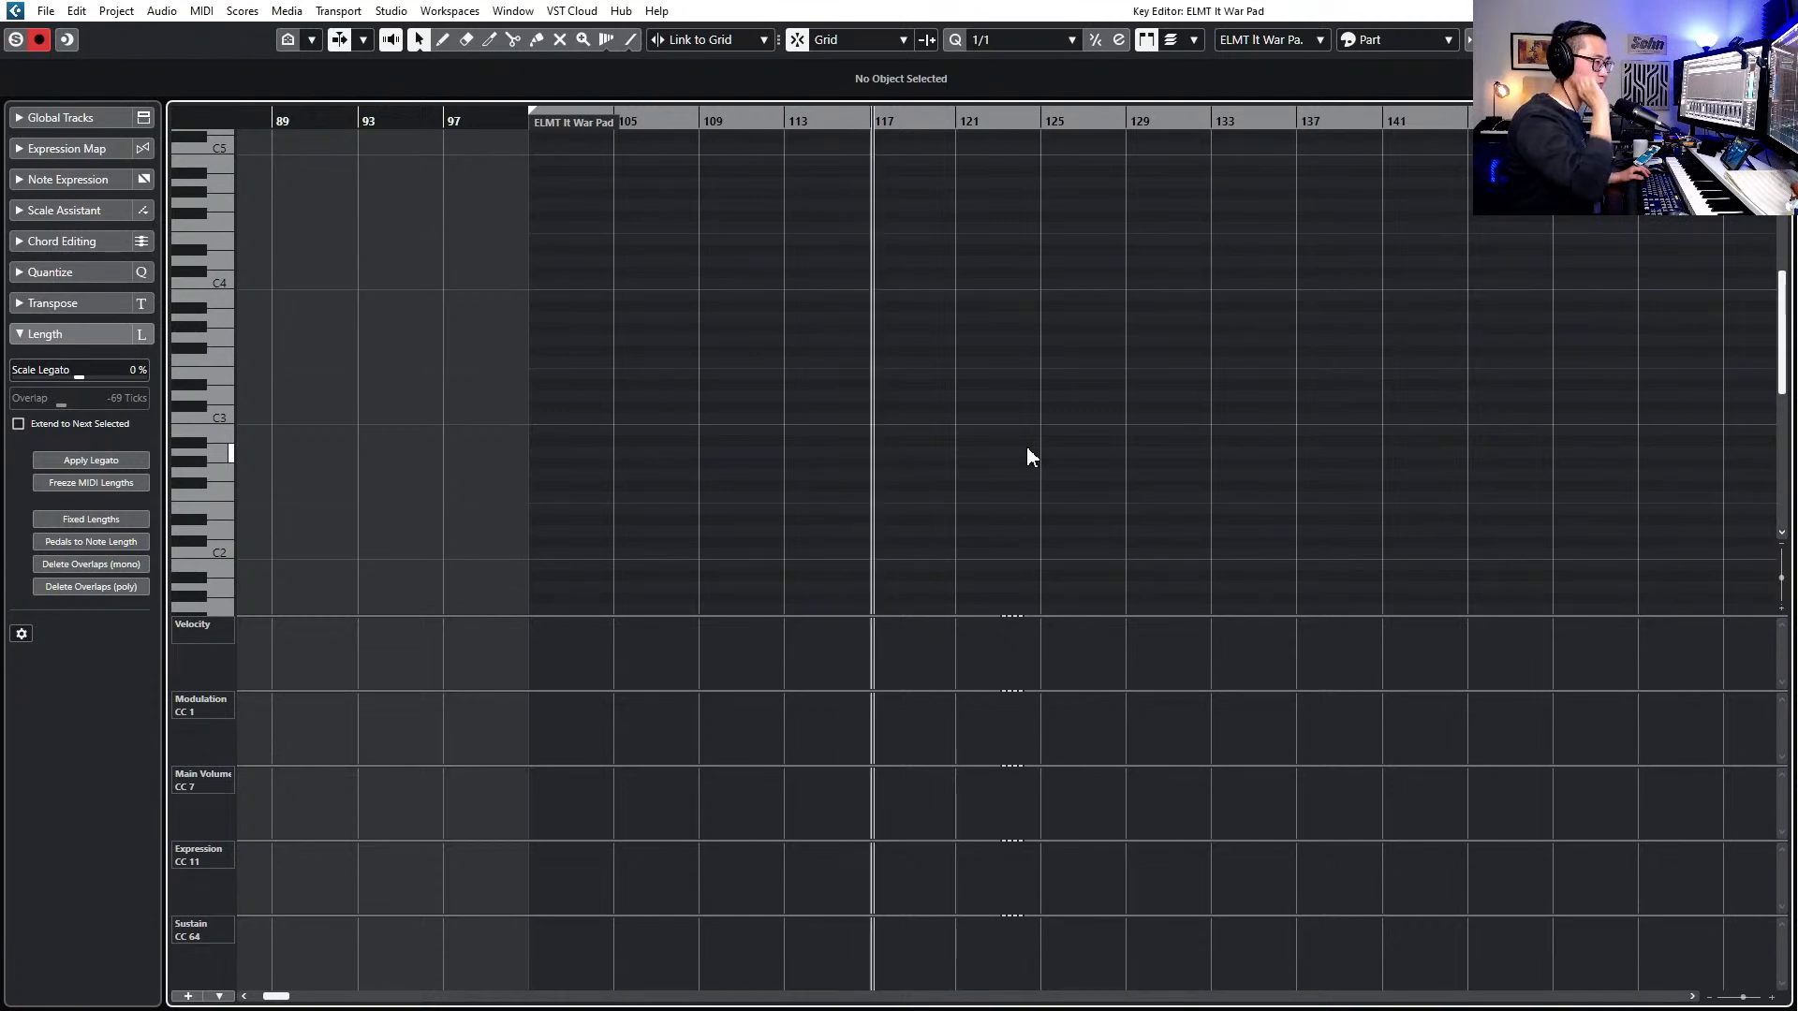
key(Return)
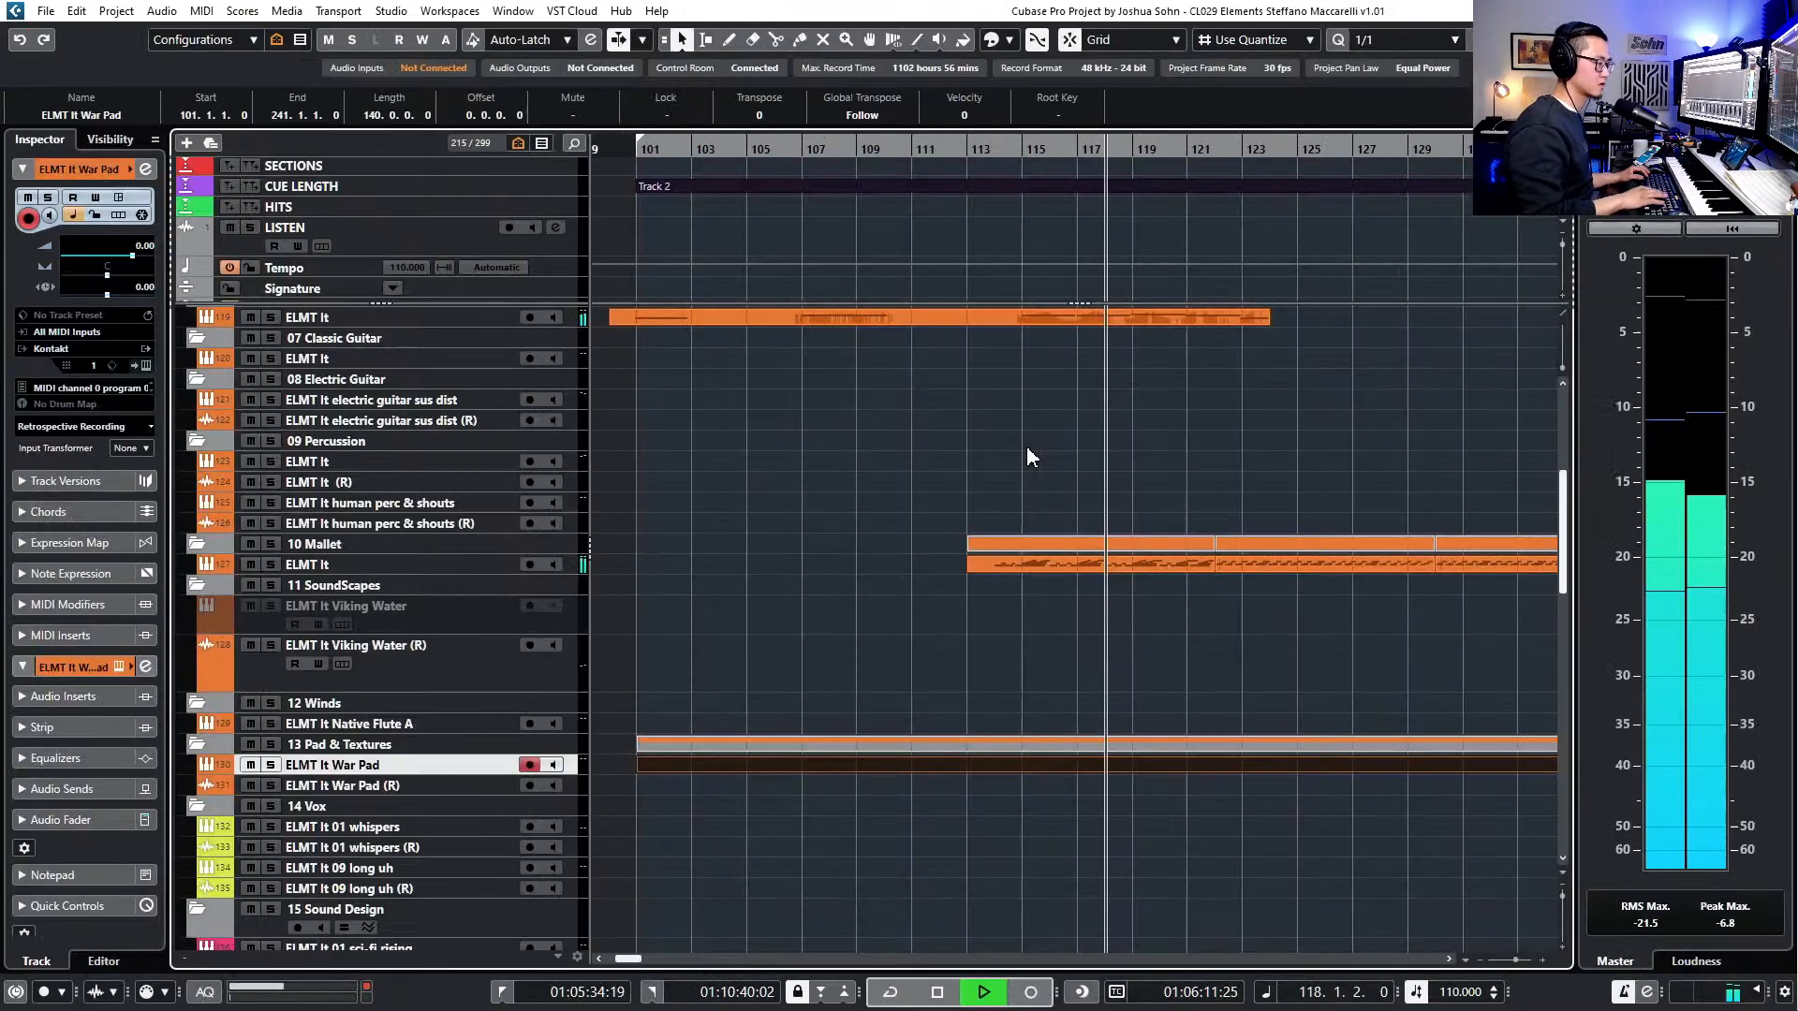
- Turn on auto-scroll and look over the synth, mallet and War Pad parts around bar 123 during playback
key(f)
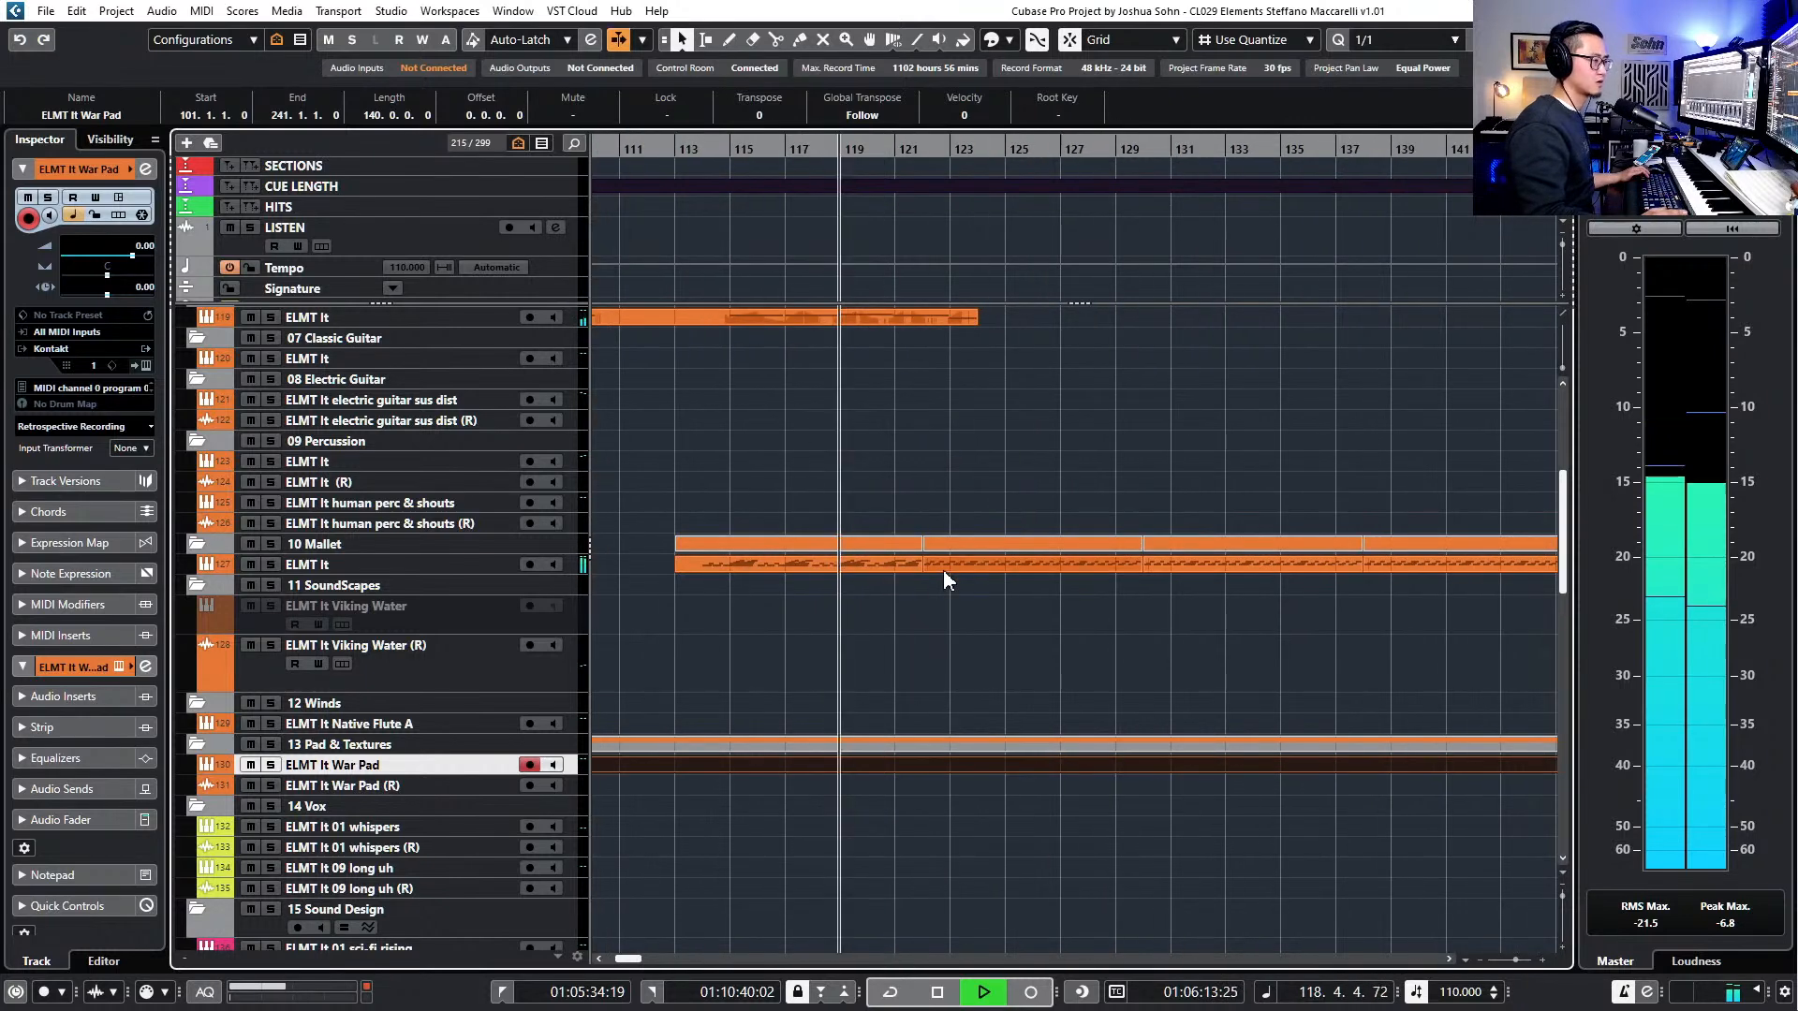
scroll(955, 581, up, 5)
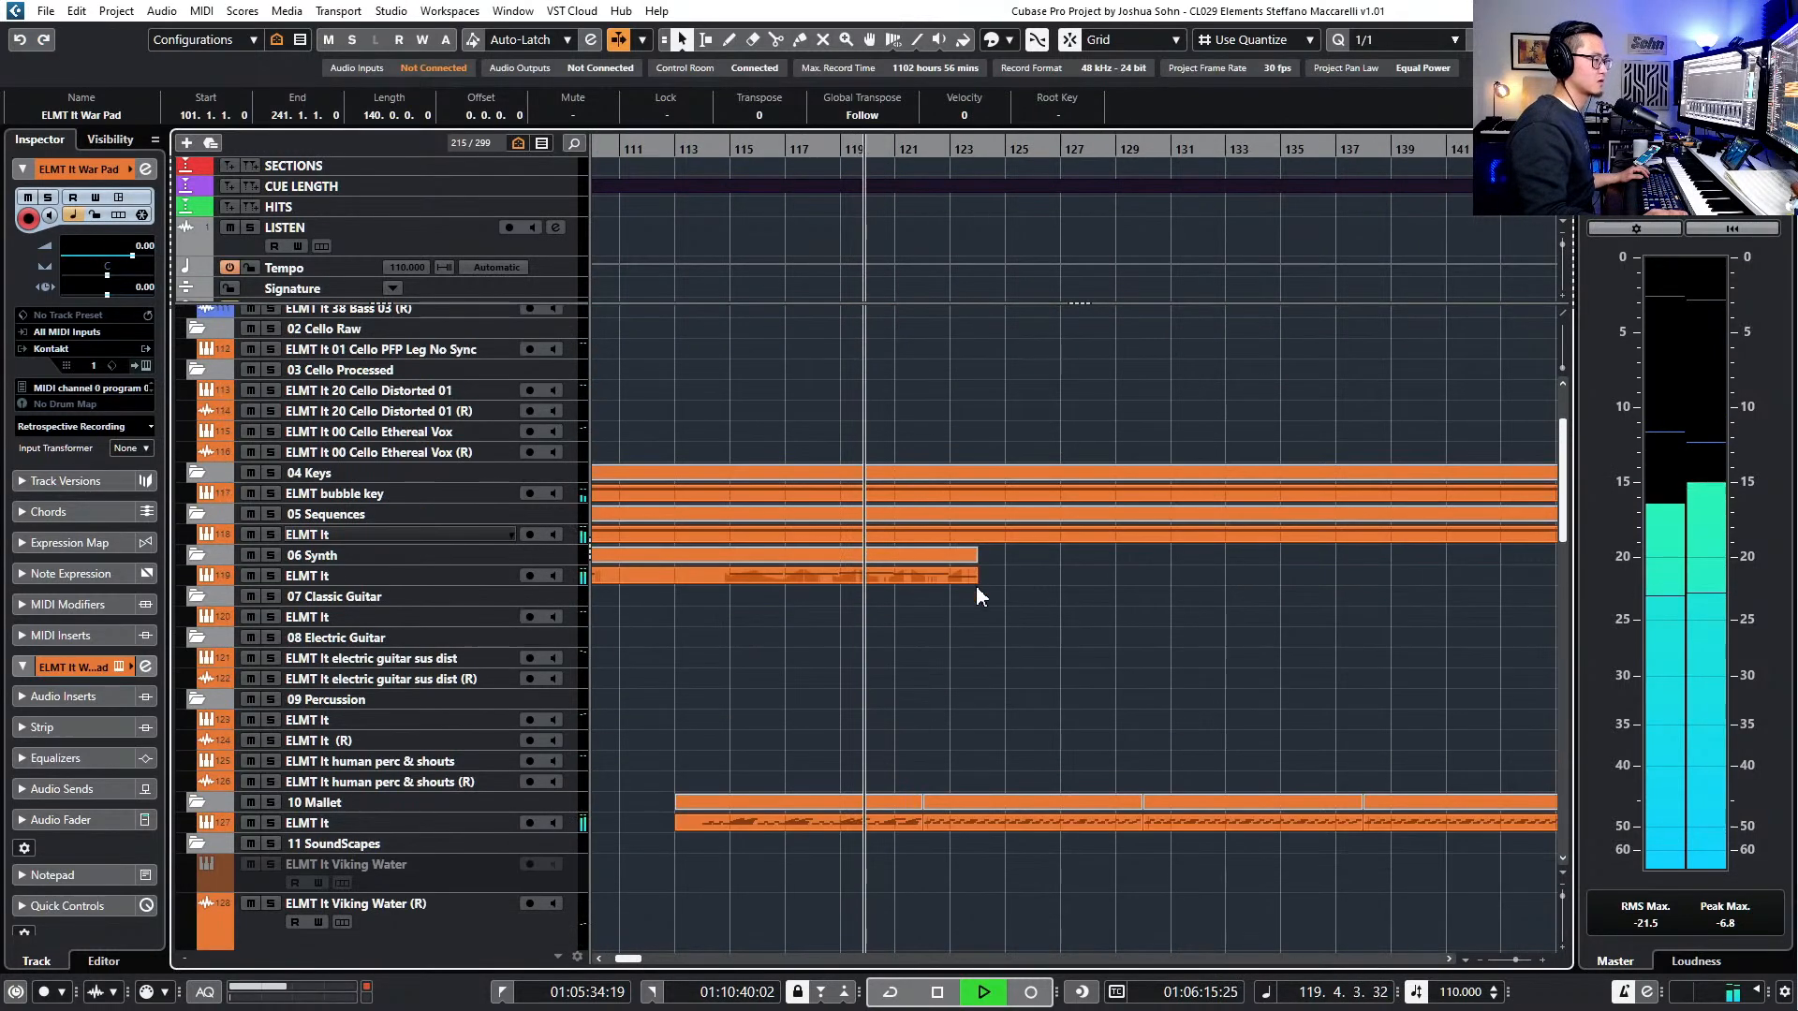
scroll(972, 604, down, 5)
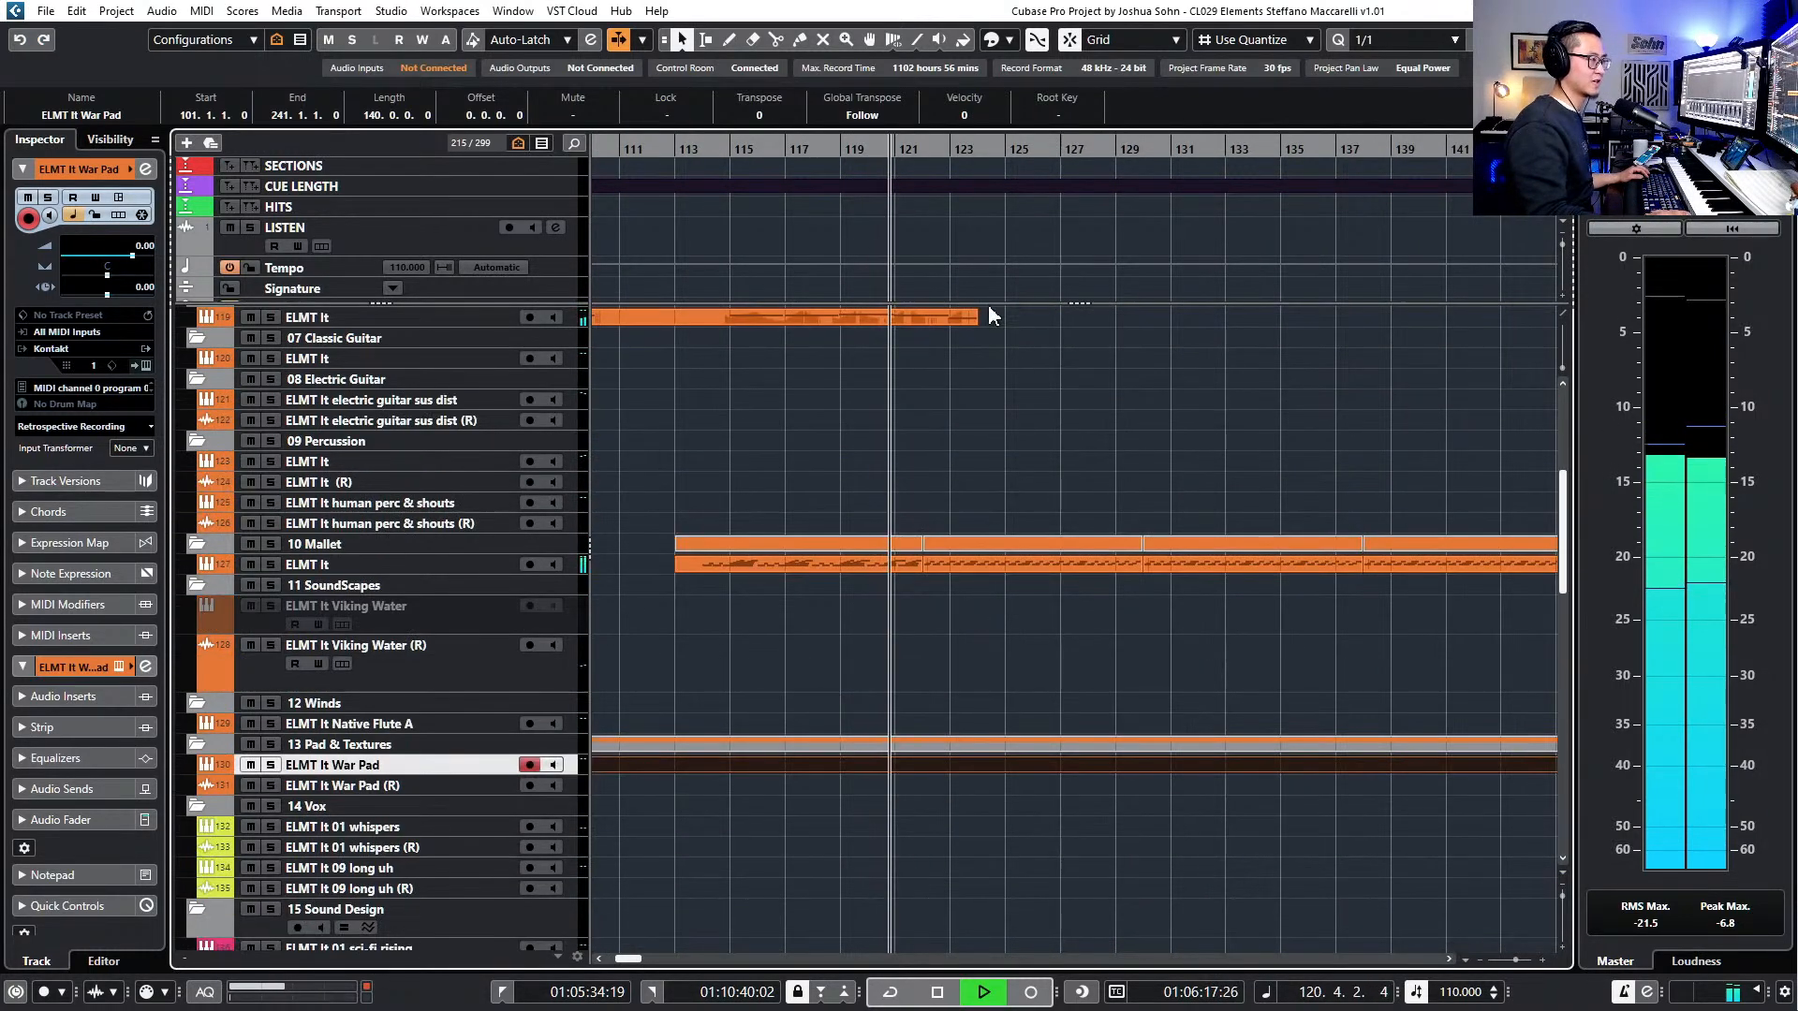
scroll(542, 347, up, 2)
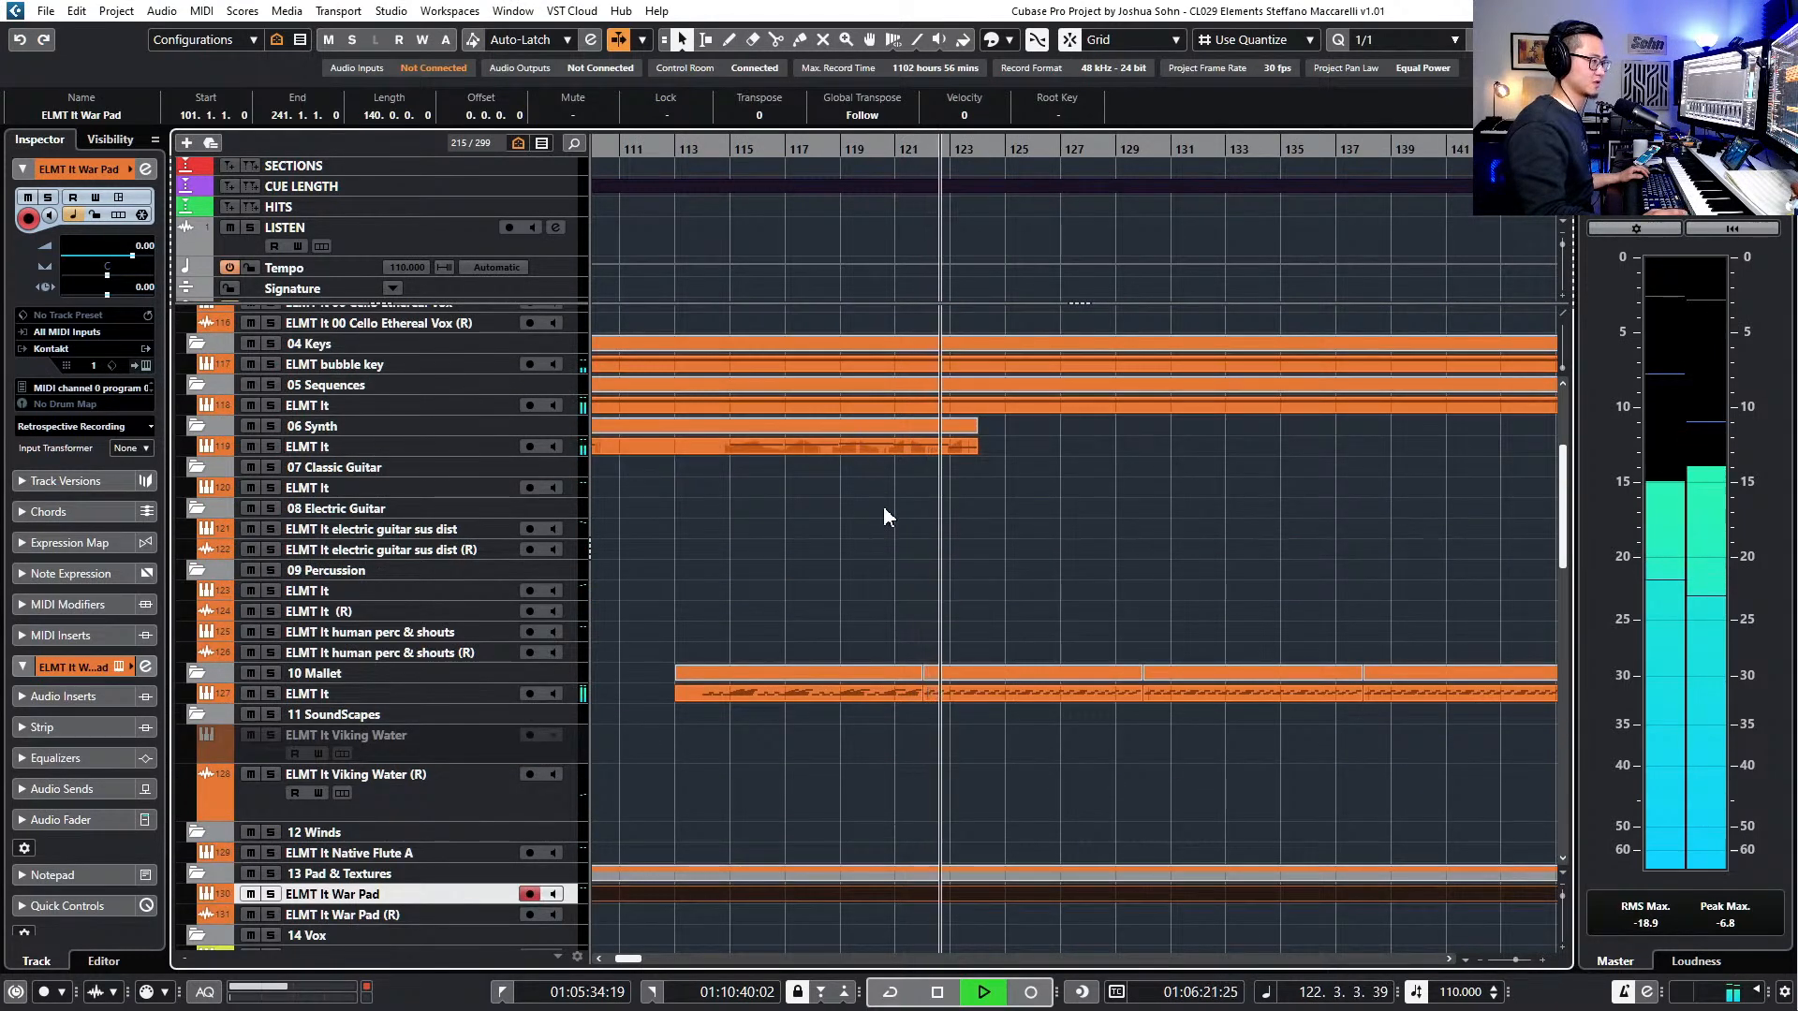
scroll(899, 561, down, 4)
- Record four War Pad chords from bar 124 to bar 132 and lengthen the third chord to just before bar 130
double_click(930, 629)
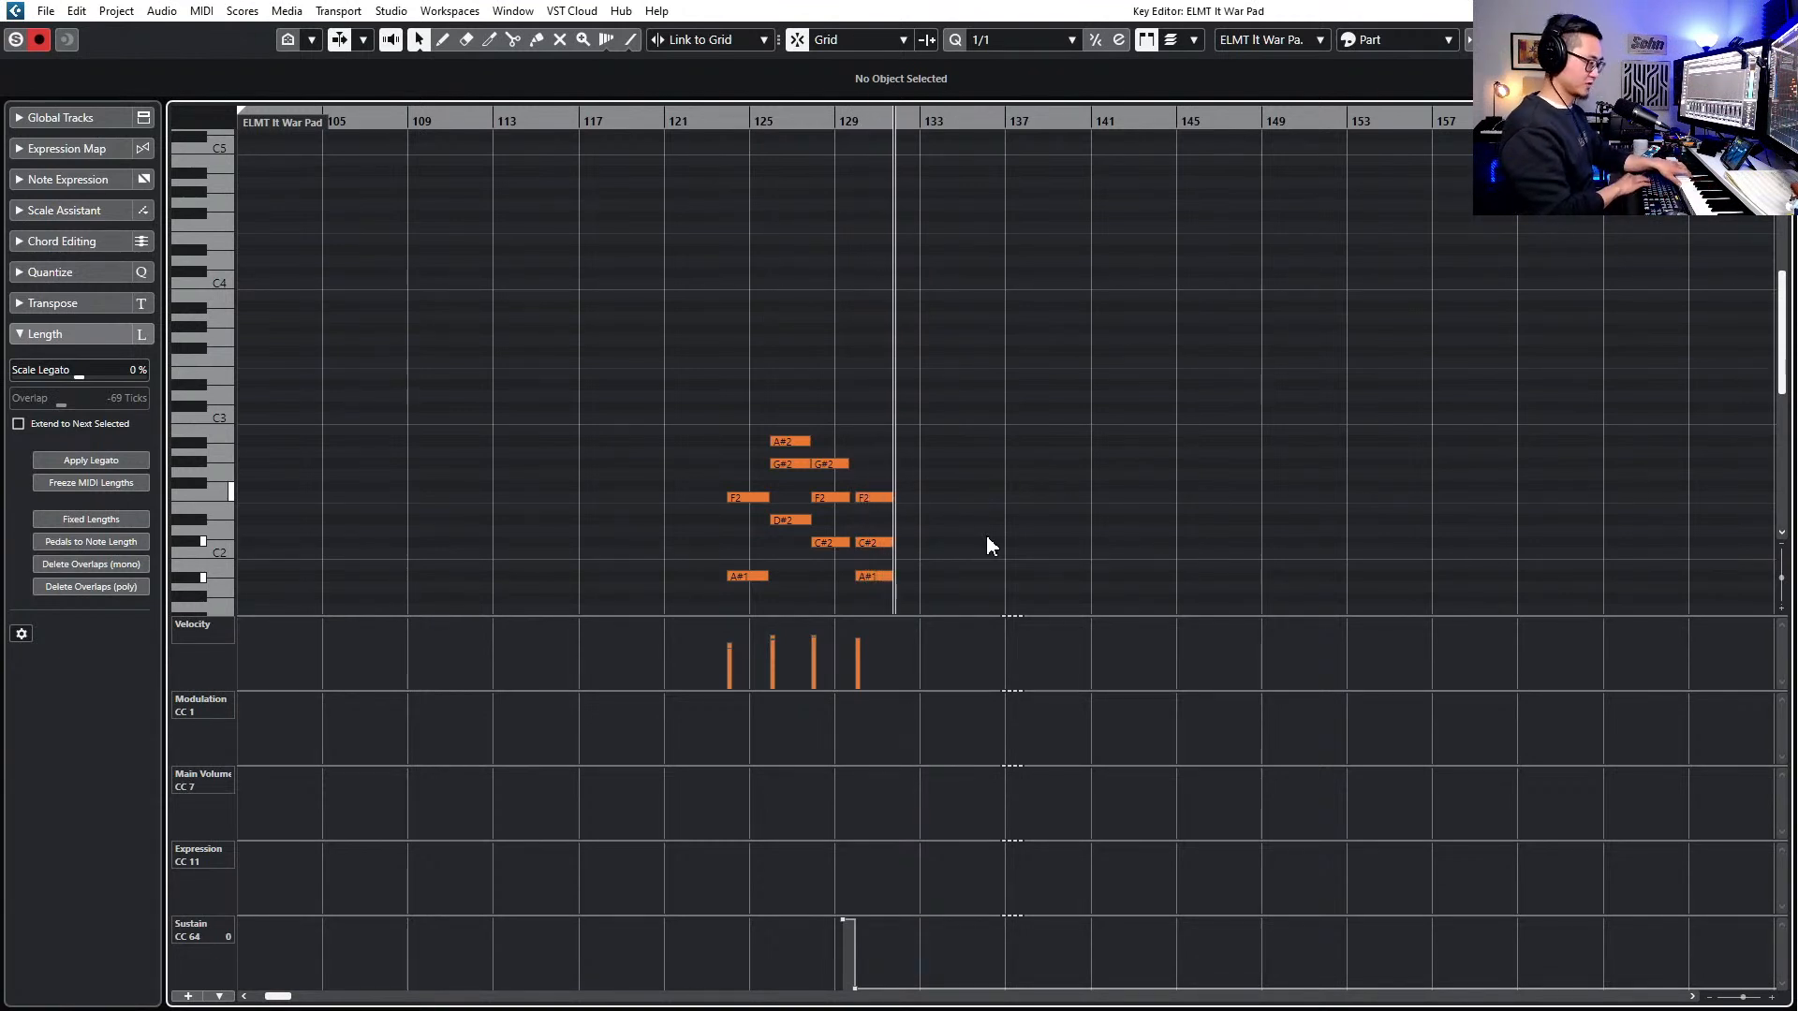
key(space)
scroll(889, 453, up, 3)
drag(808, 389, 779, 552)
scroll(785, 580, down, 2)
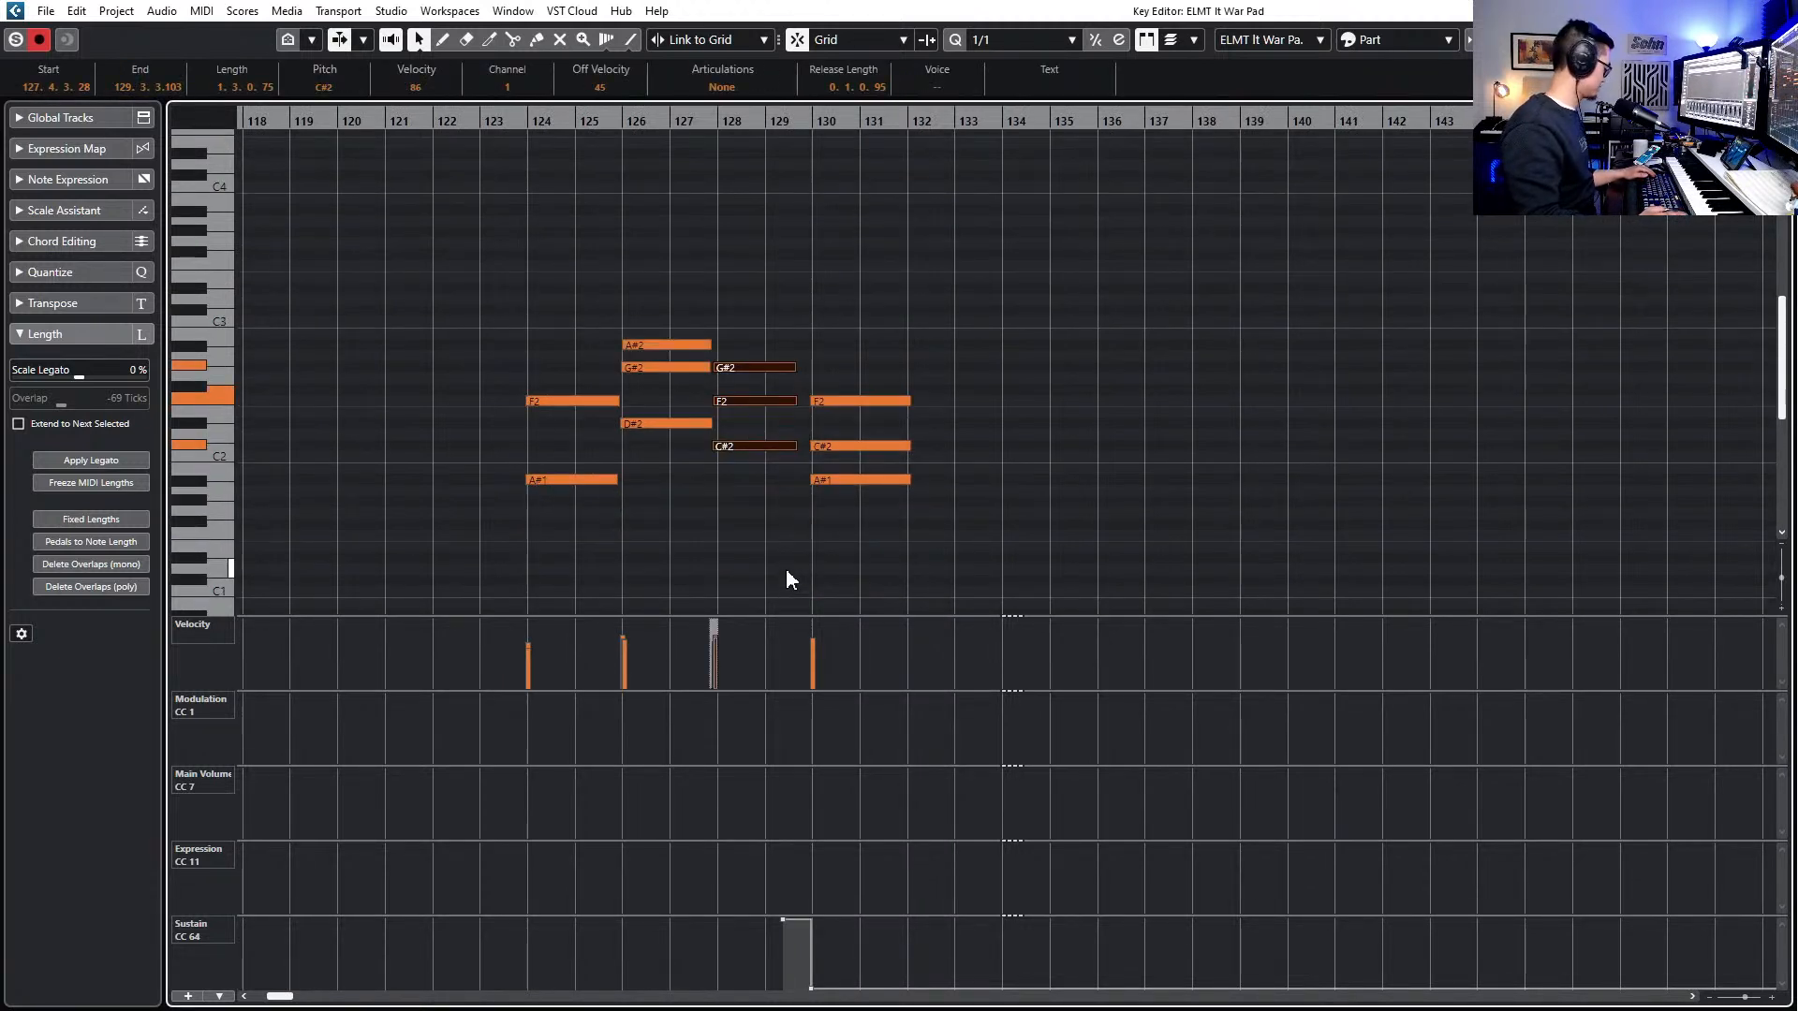
key(alt+Right)
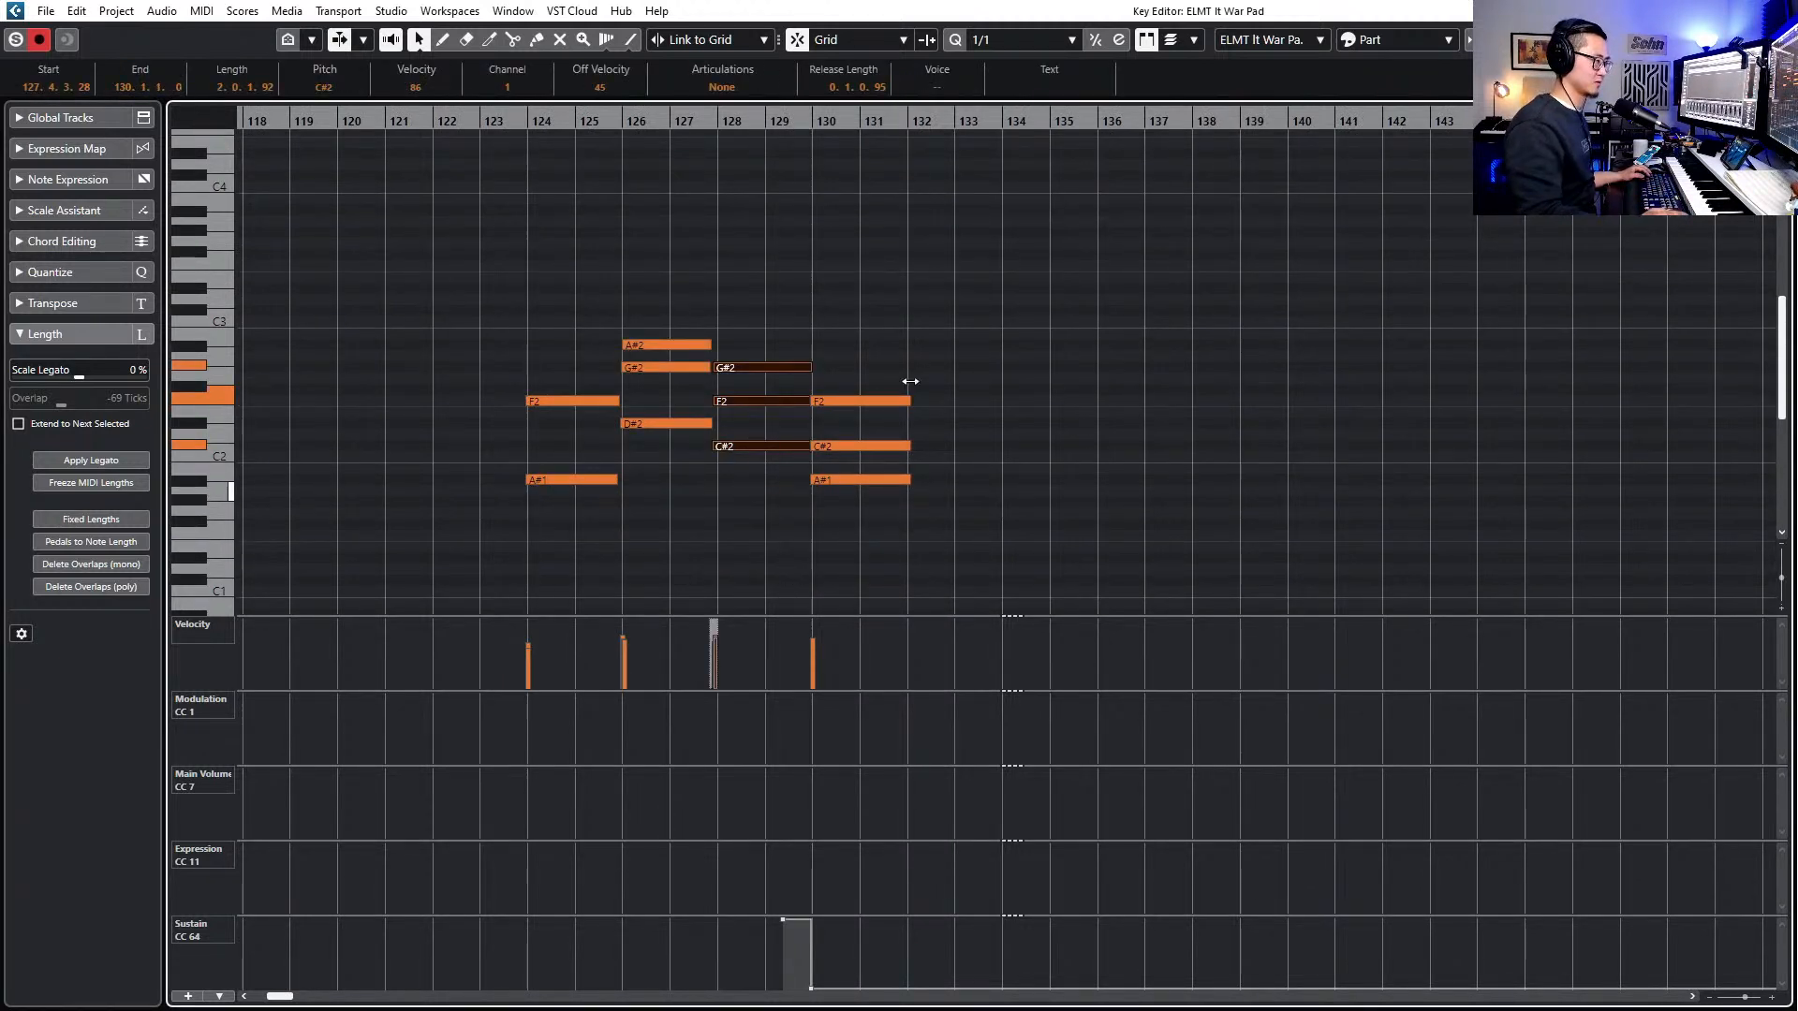
drag(809, 372, 804, 371)
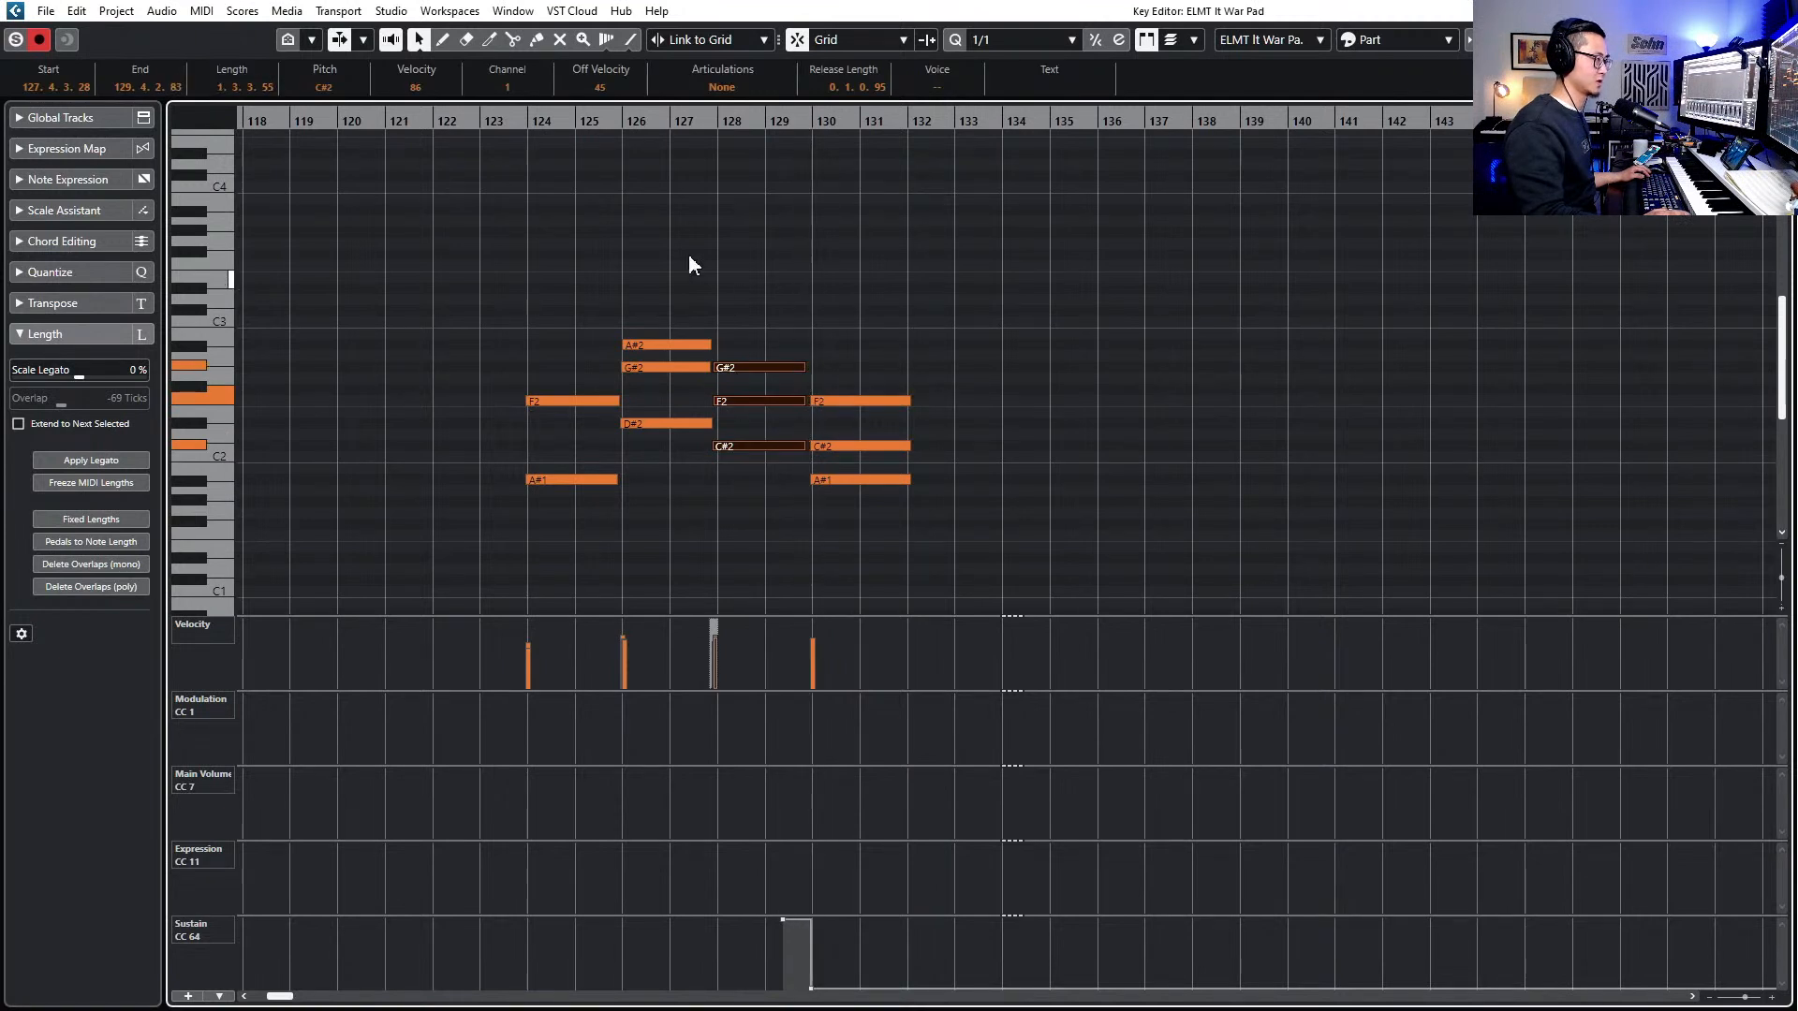
- Play back the War Pad chords from the first chord at bar 124
drag(599, 369, 554, 526)
key(l)
key(space)
drag(882, 320, 907, 505)
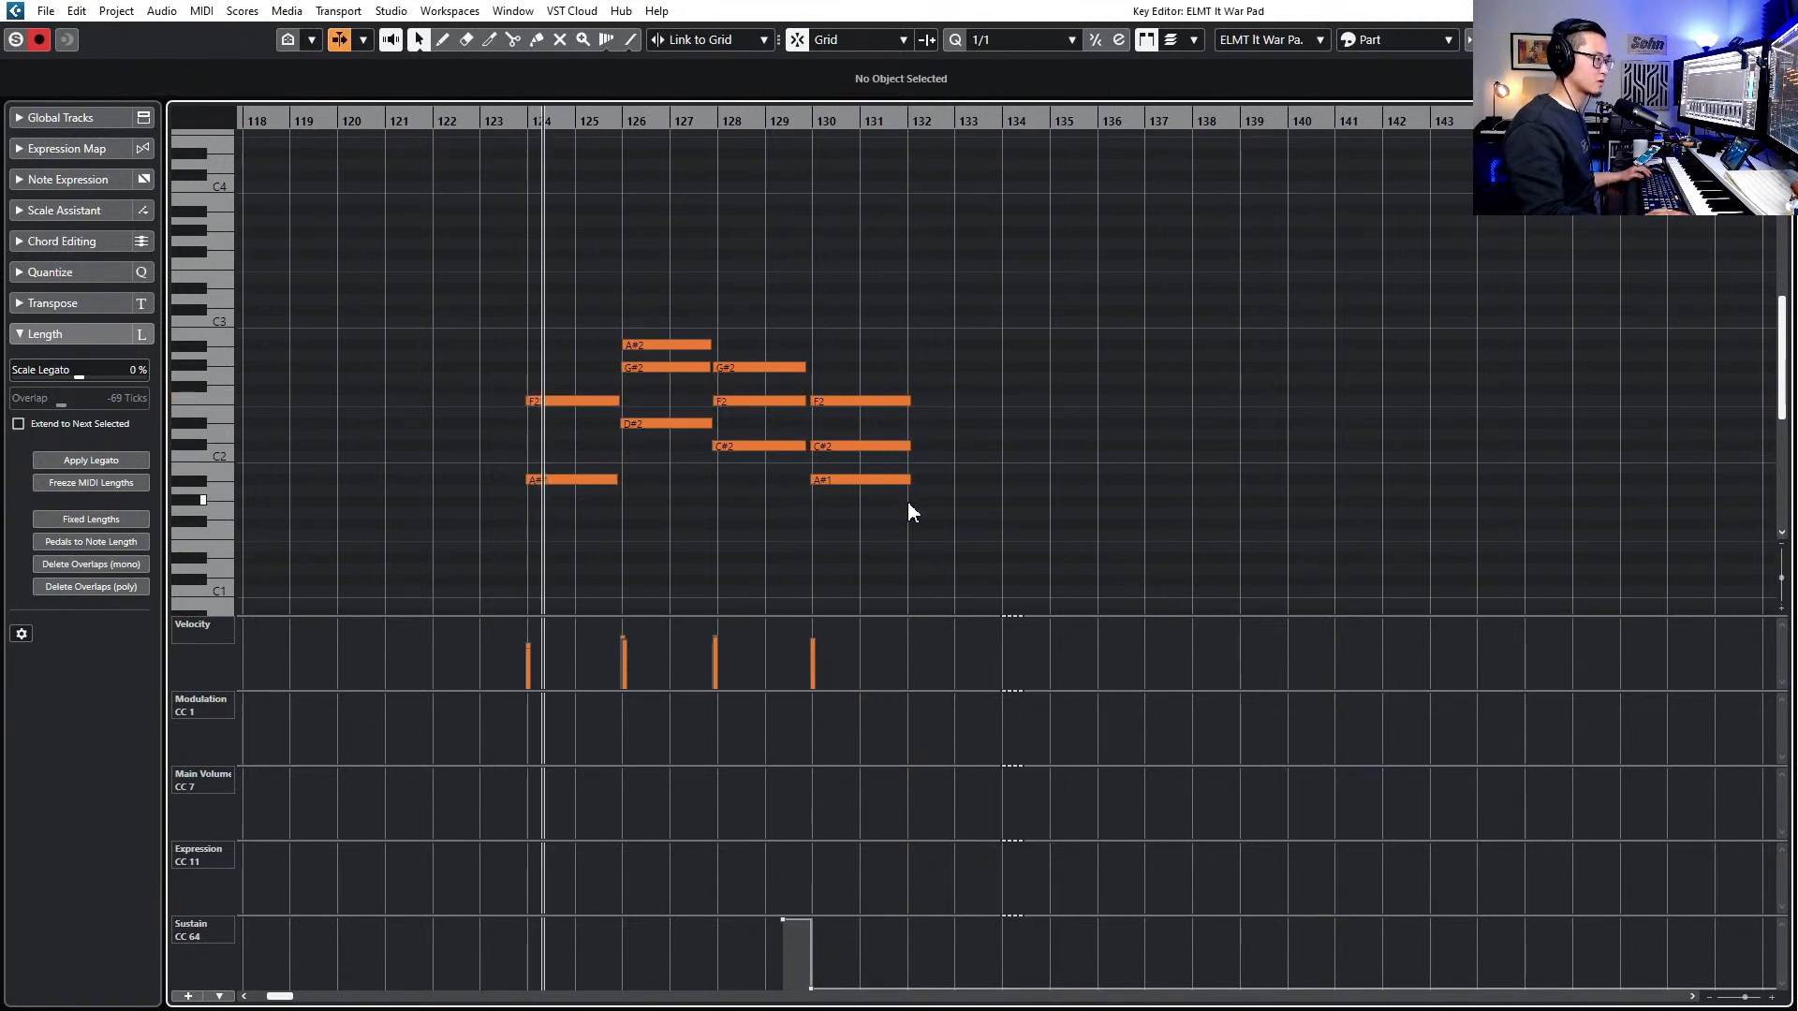
key(f)
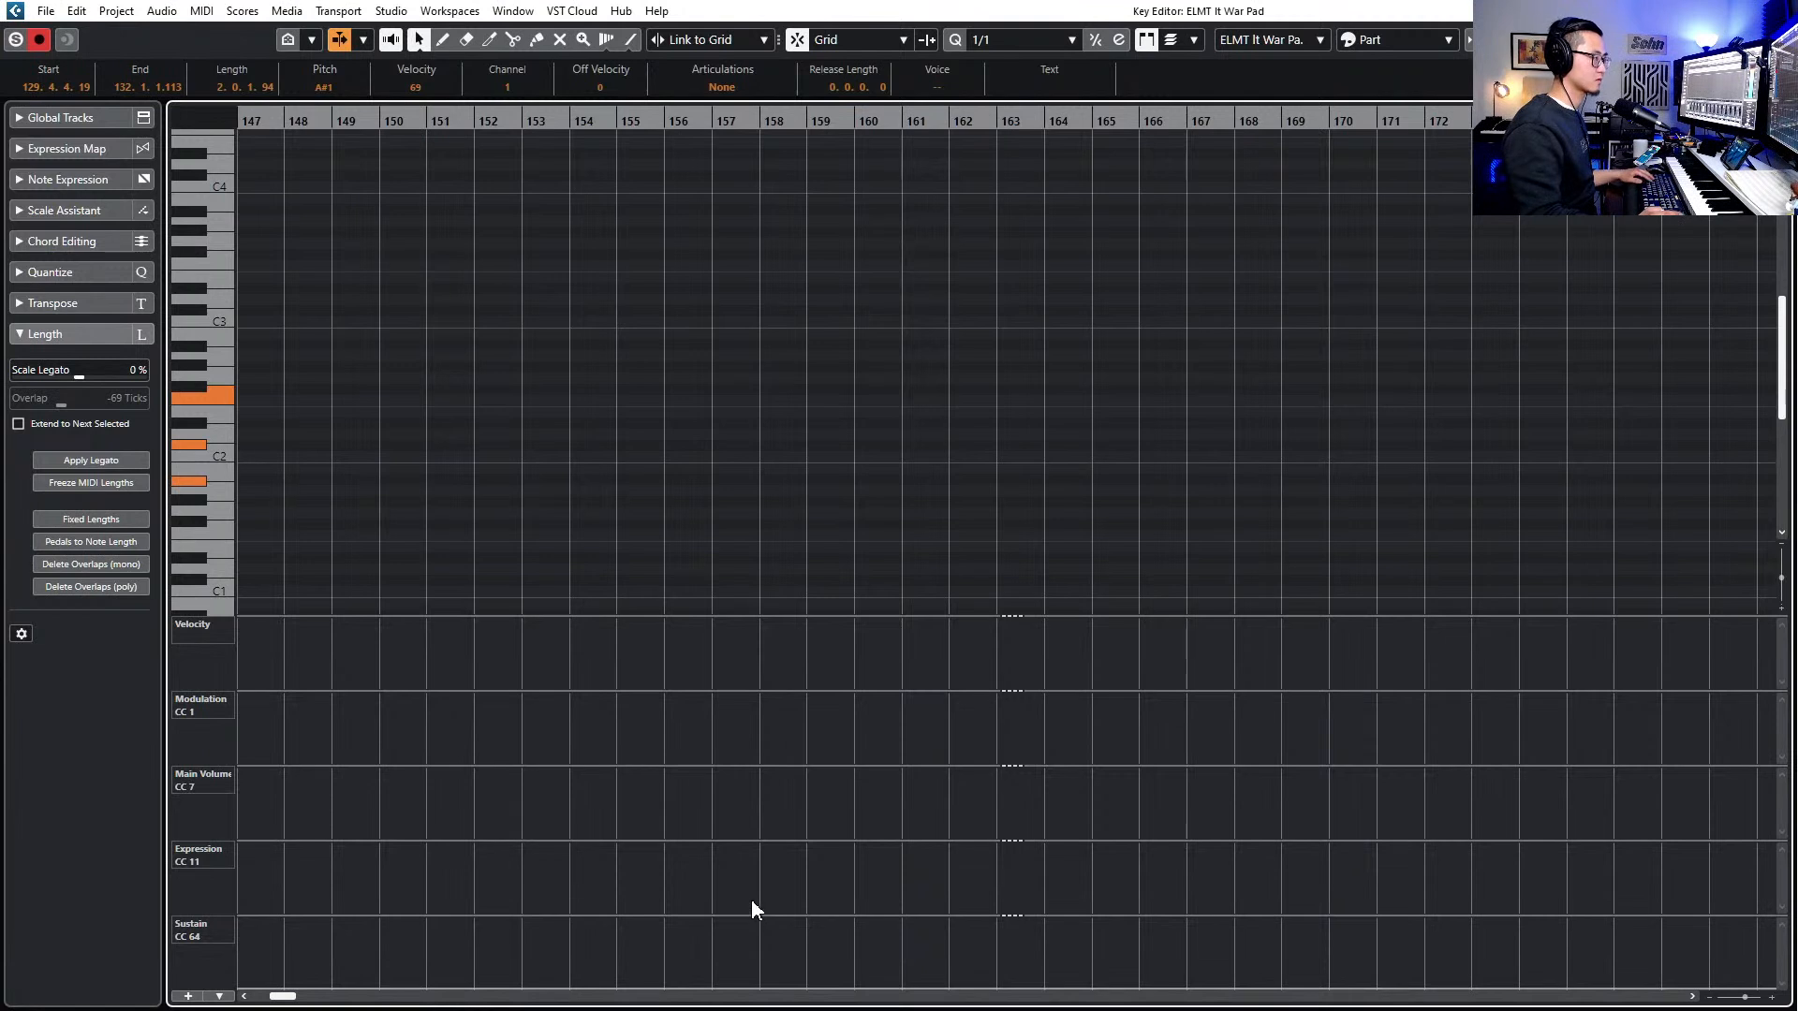
- Delete the Sustain controller events around bars 129 to 130 in the War Pad part
scroll(751, 901, left, 5)
drag(554, 926, 644, 971)
key(Delete)
key(Delete)
- Extend the last War Pad chord (A#1, C#2 and F2) to bar 138
drag(689, 370, 646, 556)
key(l)
key(ctrl+Right)
key(ctrl+Right)
key(ctrl+Right)
key(ctrl+Right)
key(ctrl+Right)
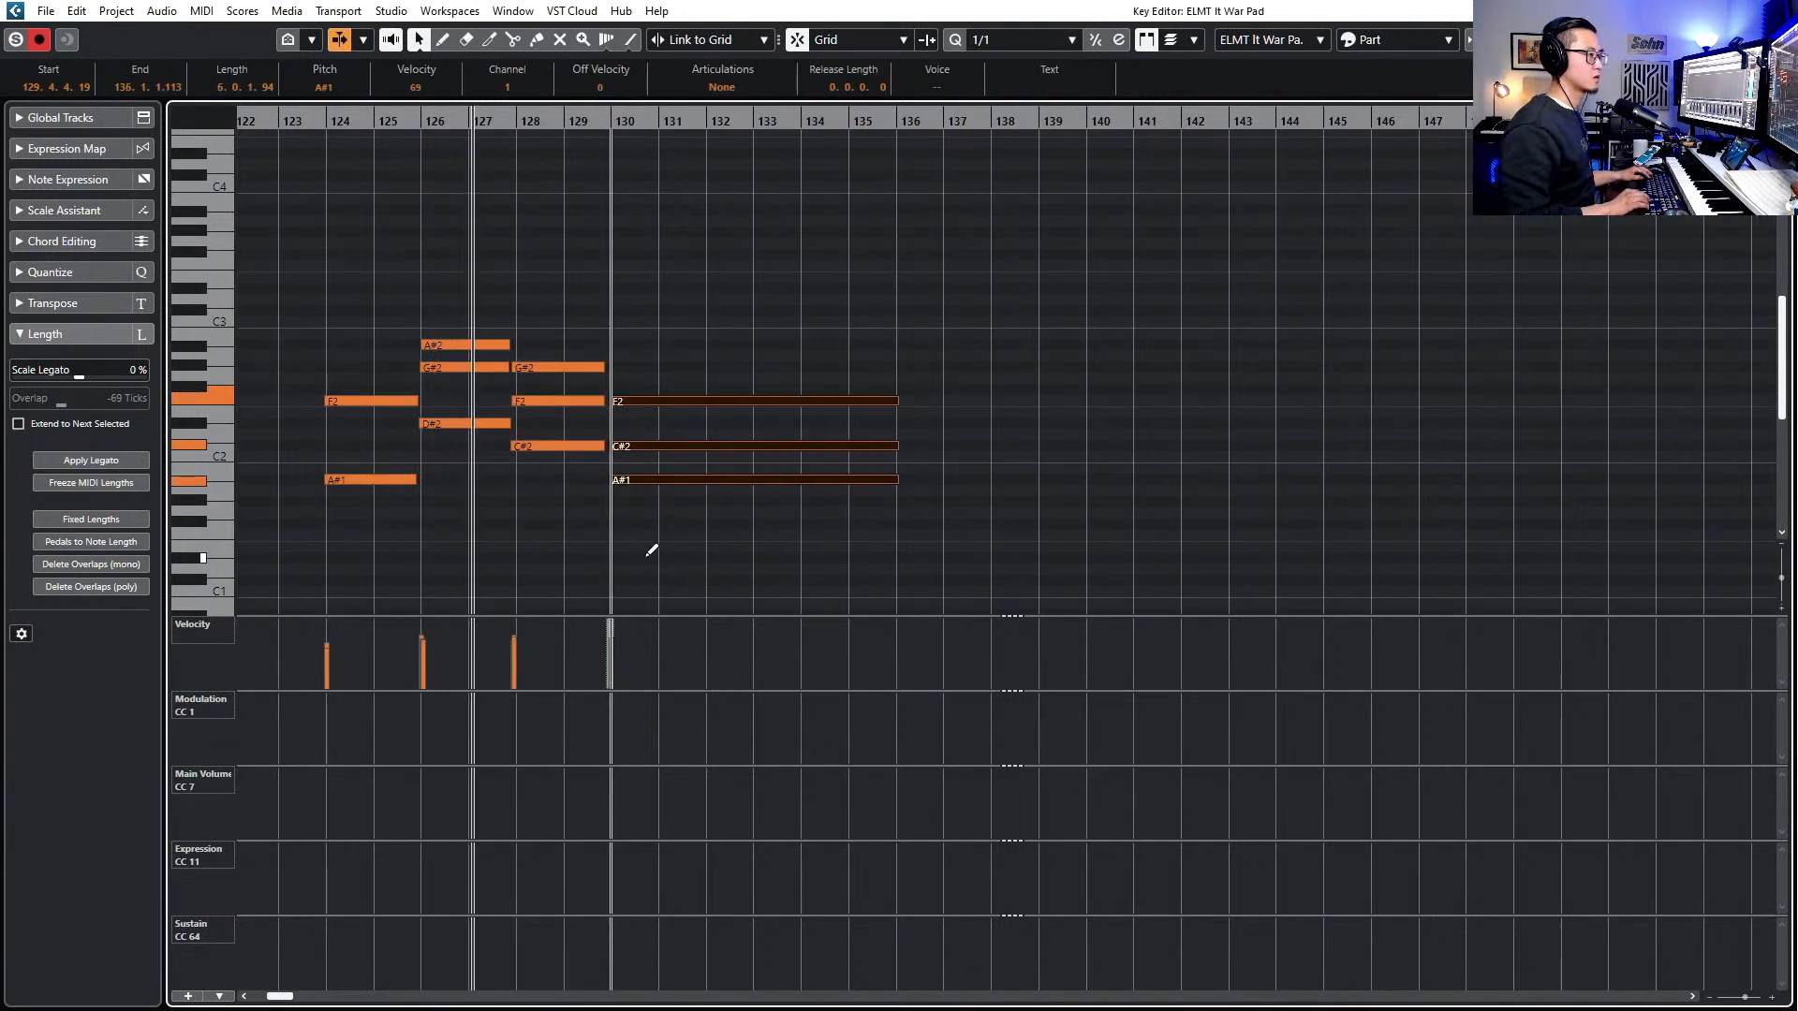
scroll(642, 551, down, 2)
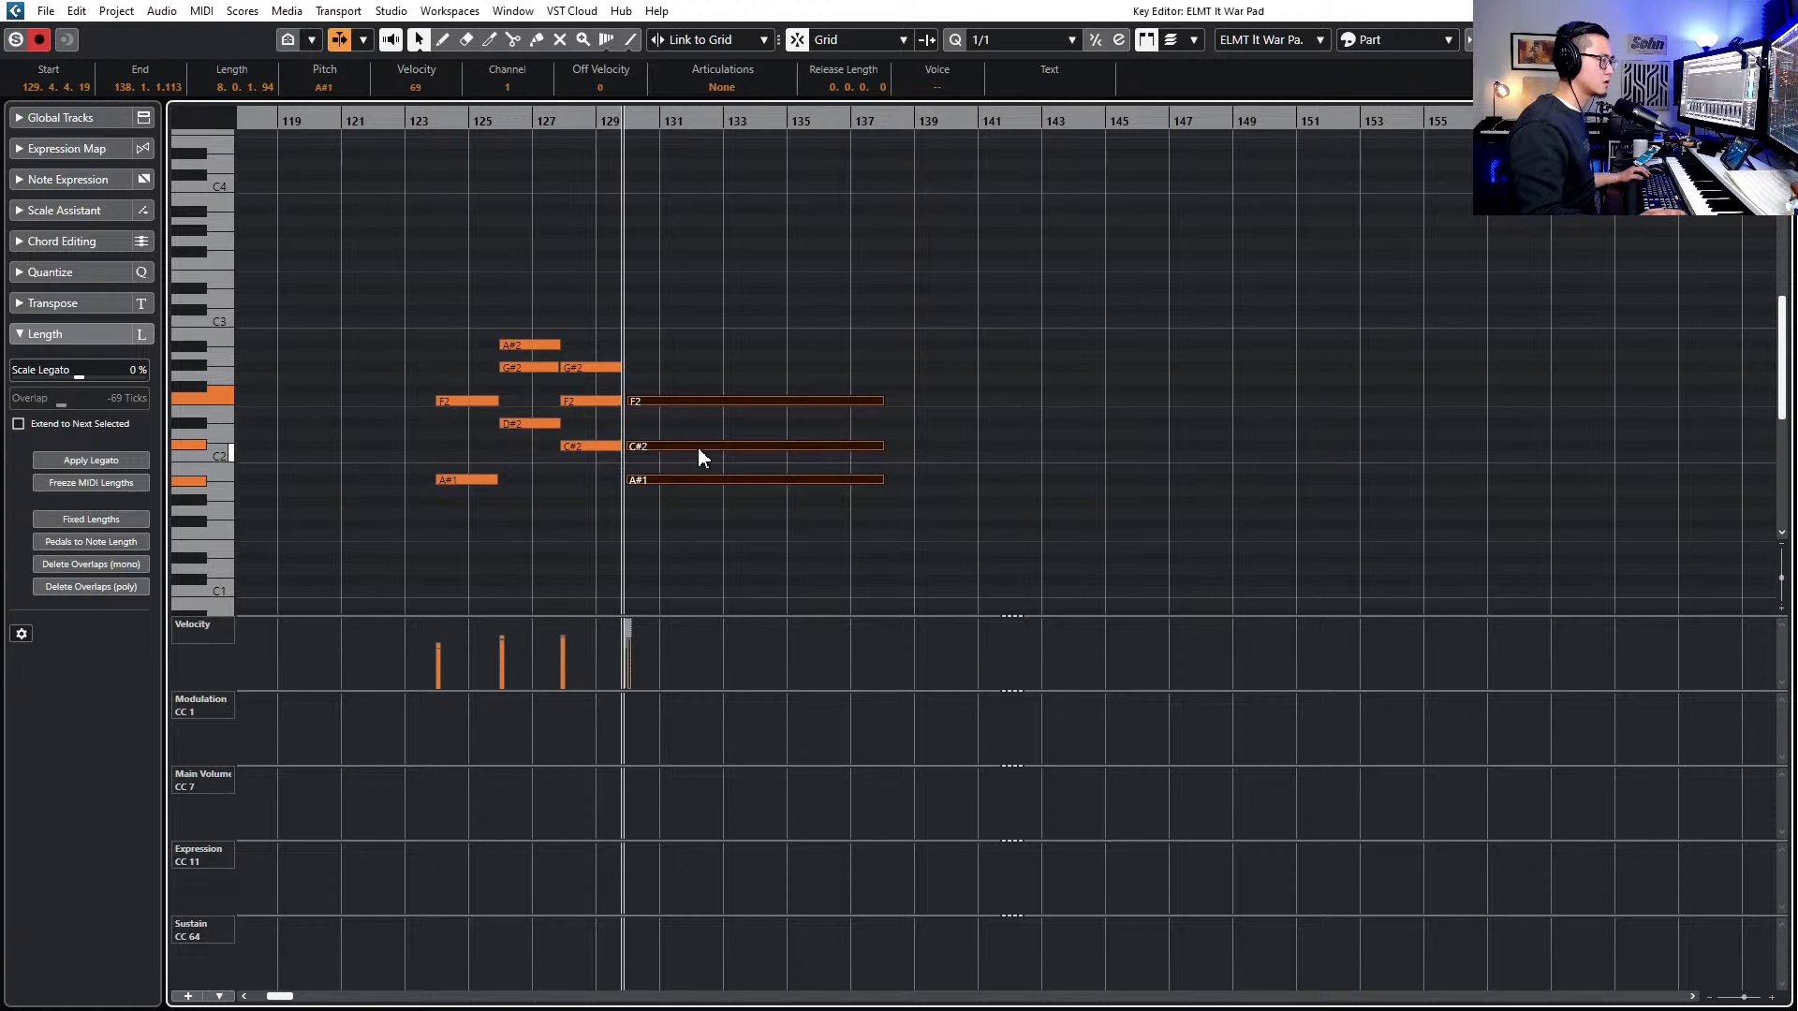
- Shorten the last War Pad chord (A#1, C#2 and F2) so that it ends at bar 137
scroll(839, 413, down, 3)
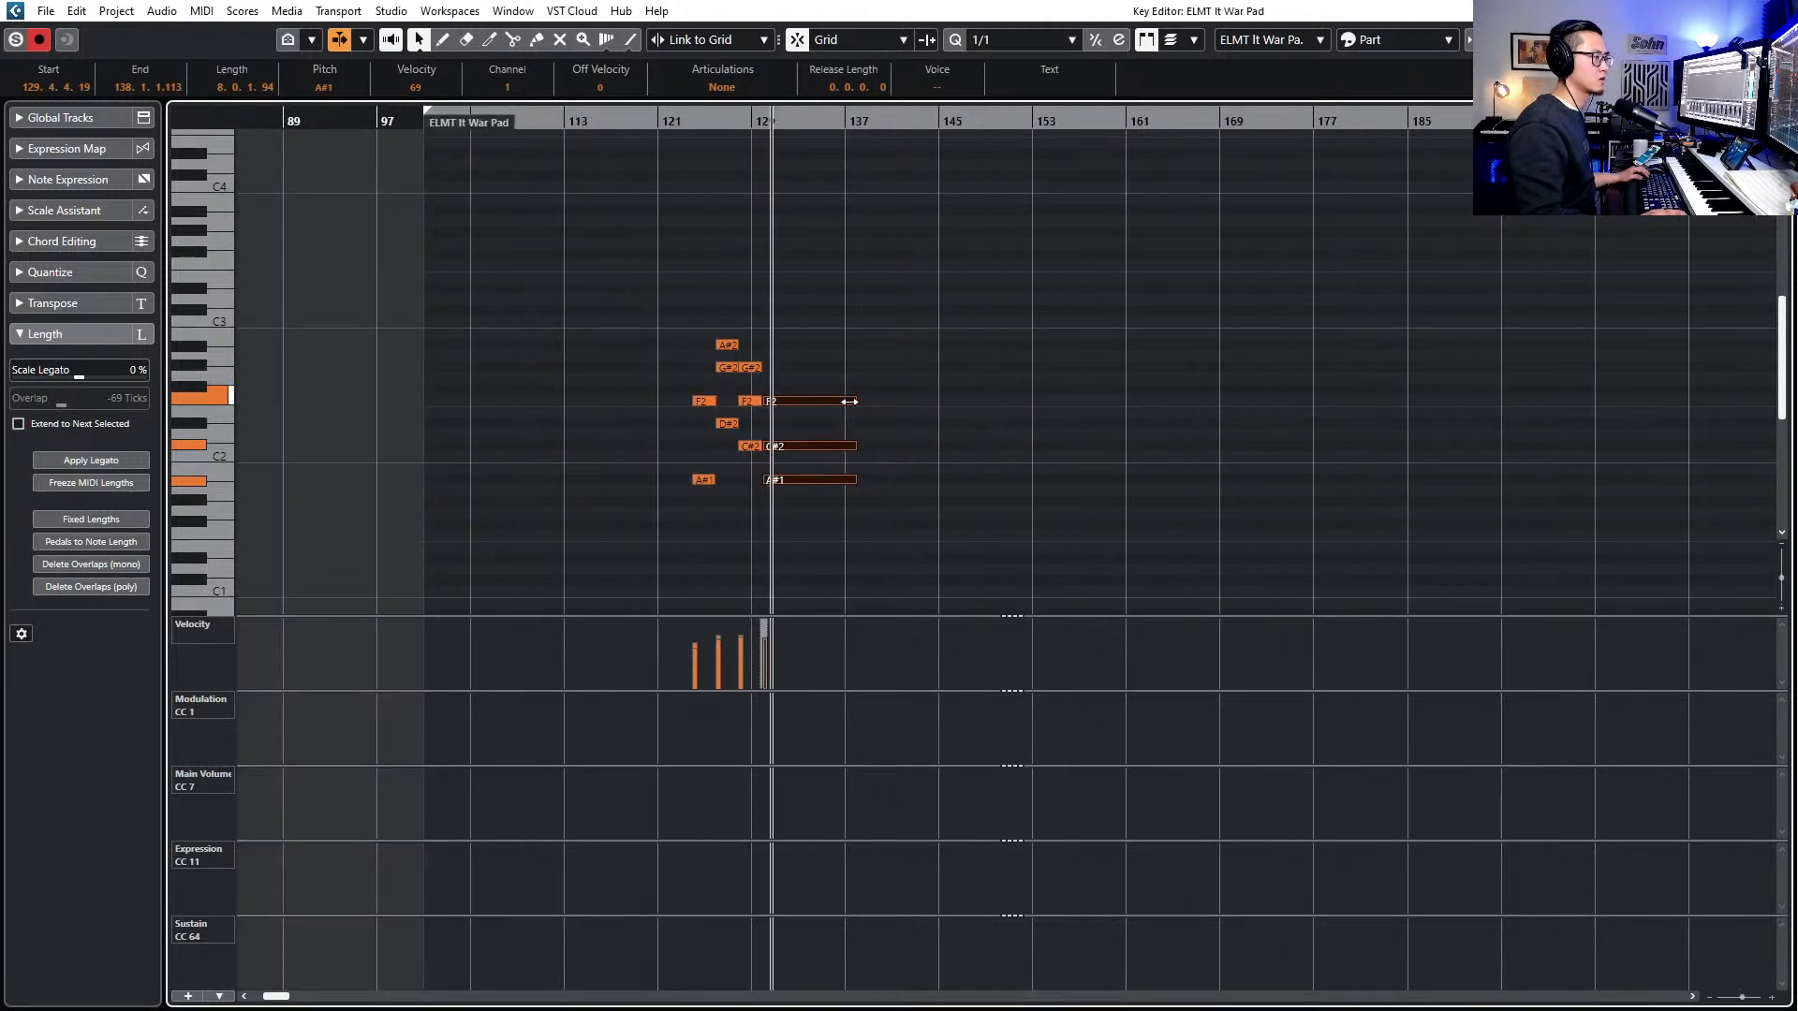
drag(854, 401, 833, 399)
key(Return)
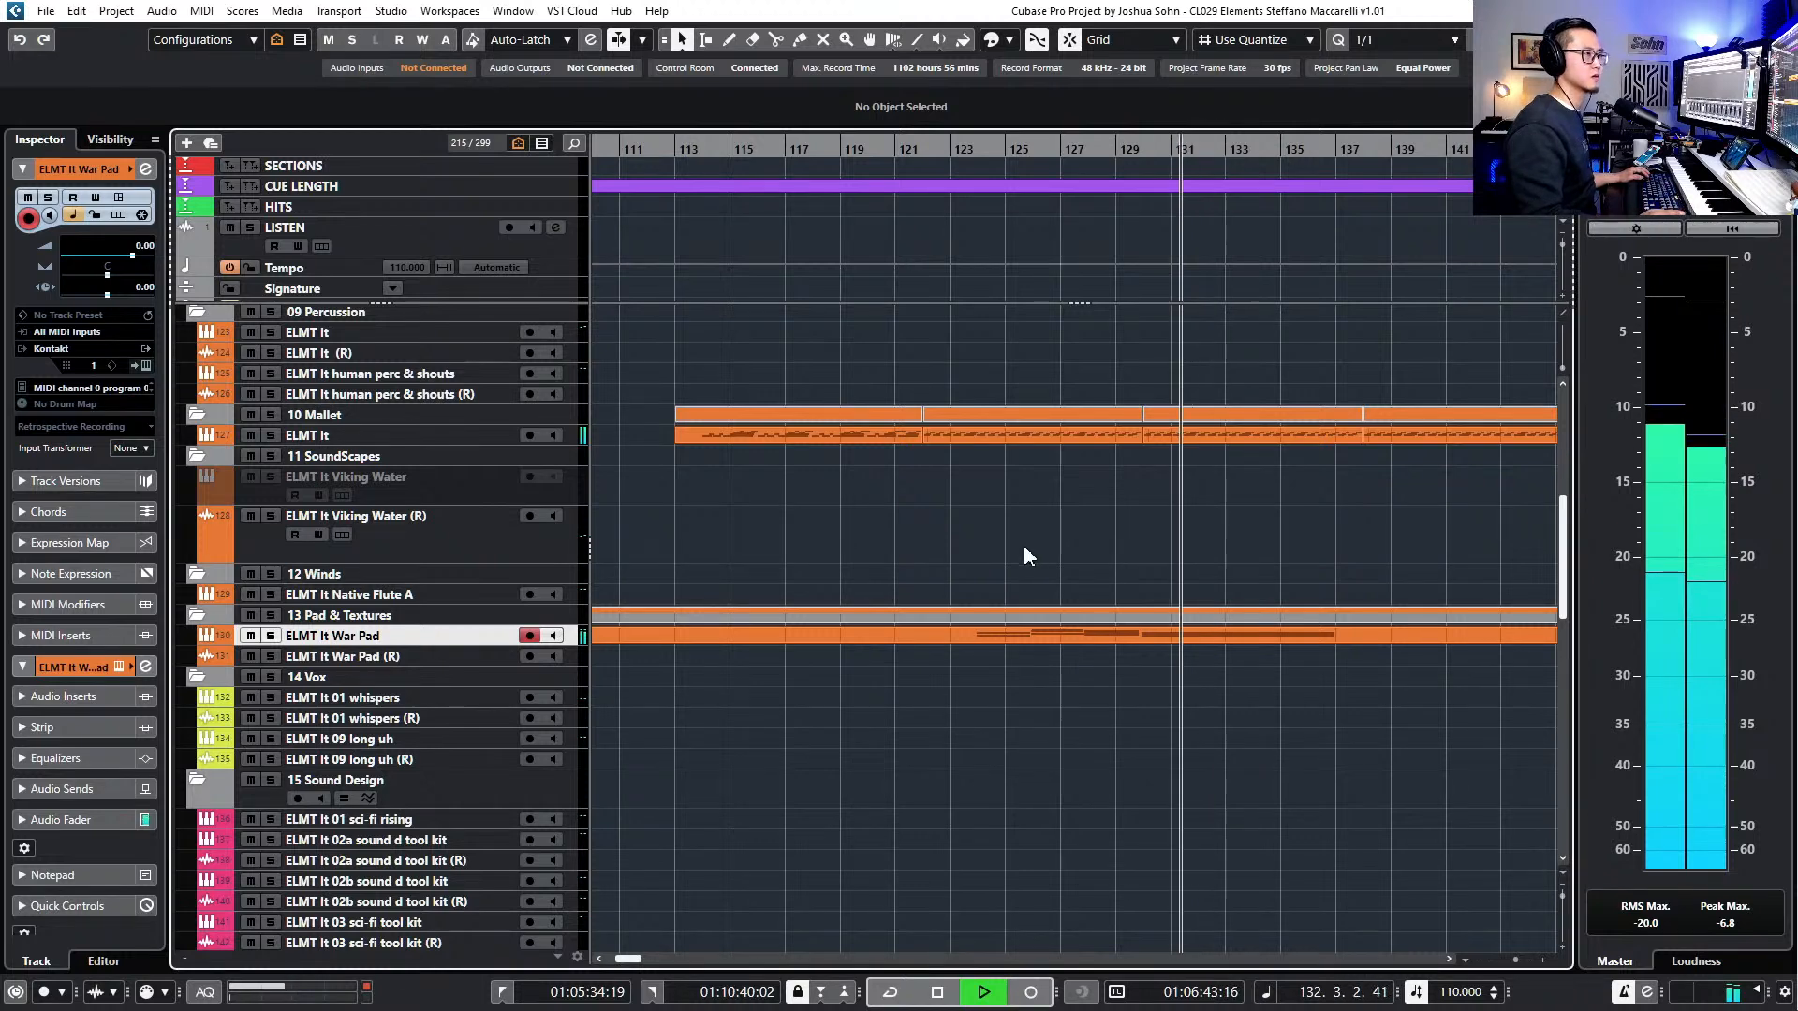
- Stop playback and open all the ELMT lt parts in the 10 Mallet folder together in the Key Editor
scroll(1024, 542, down, 1)
scroll(884, 553, right, 2)
scroll(884, 552, right, 2)
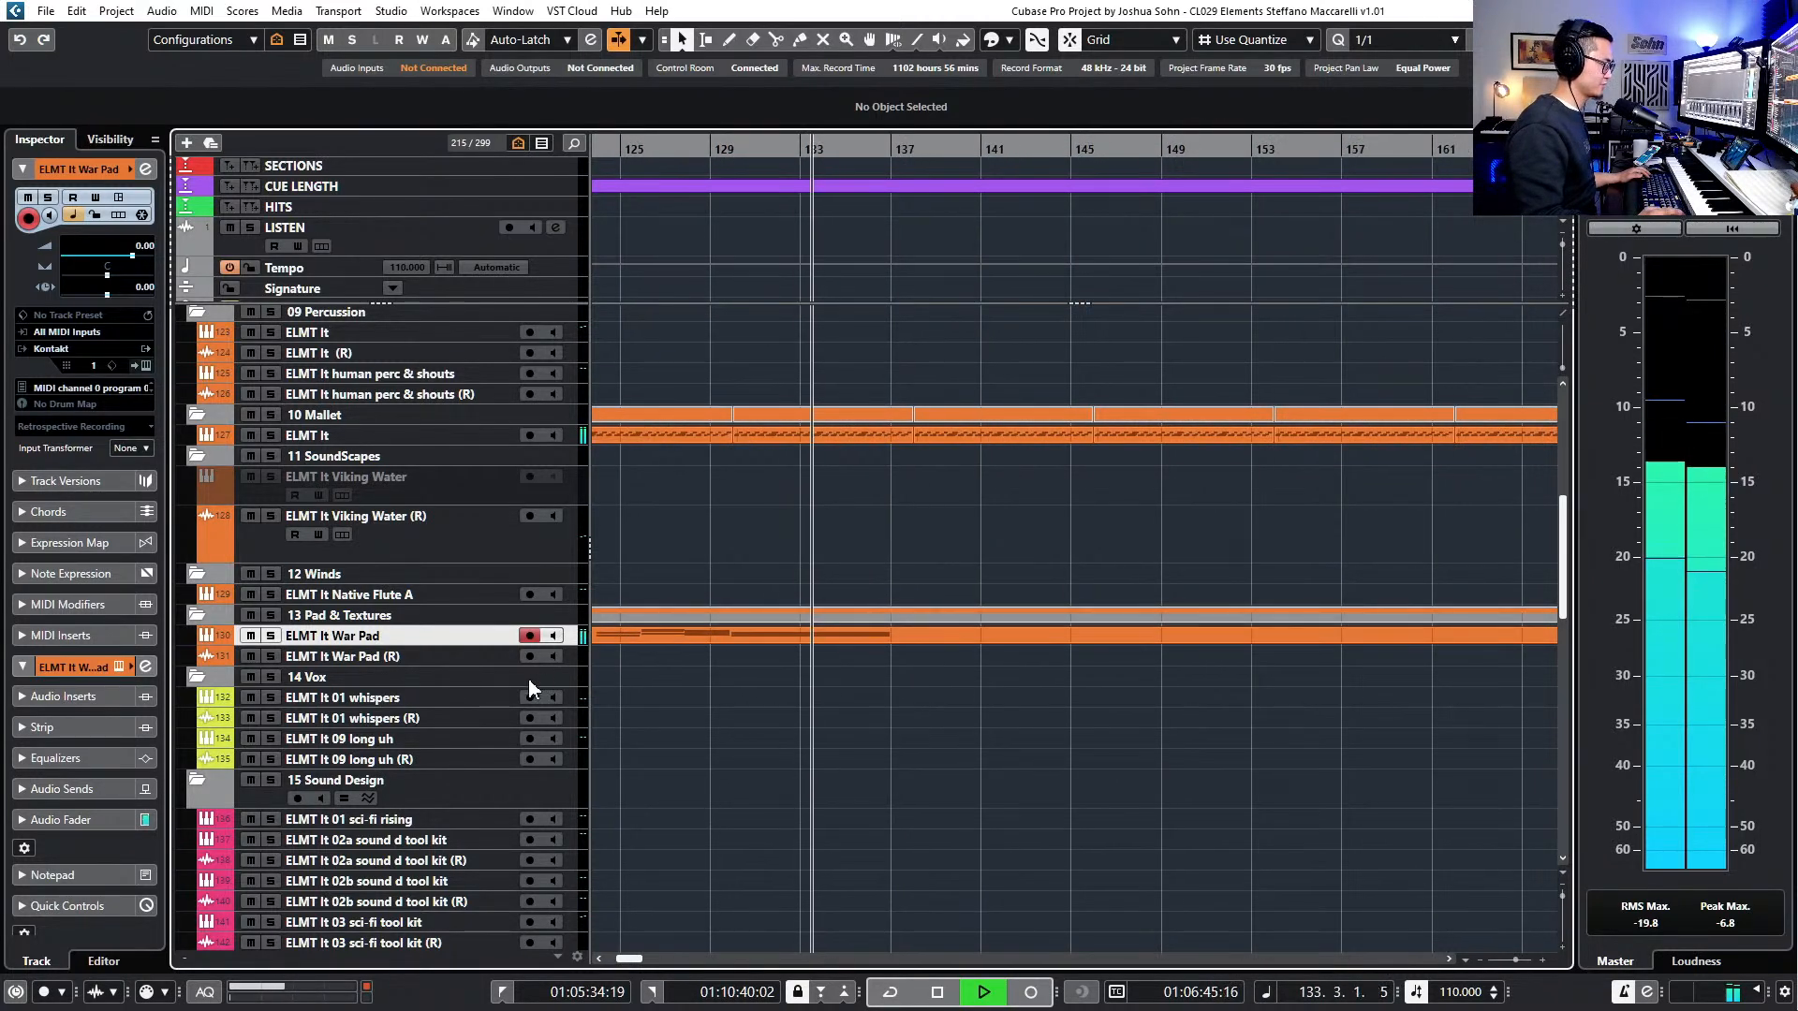
scroll(813, 543, down, 3)
scroll(807, 545, down, 1)
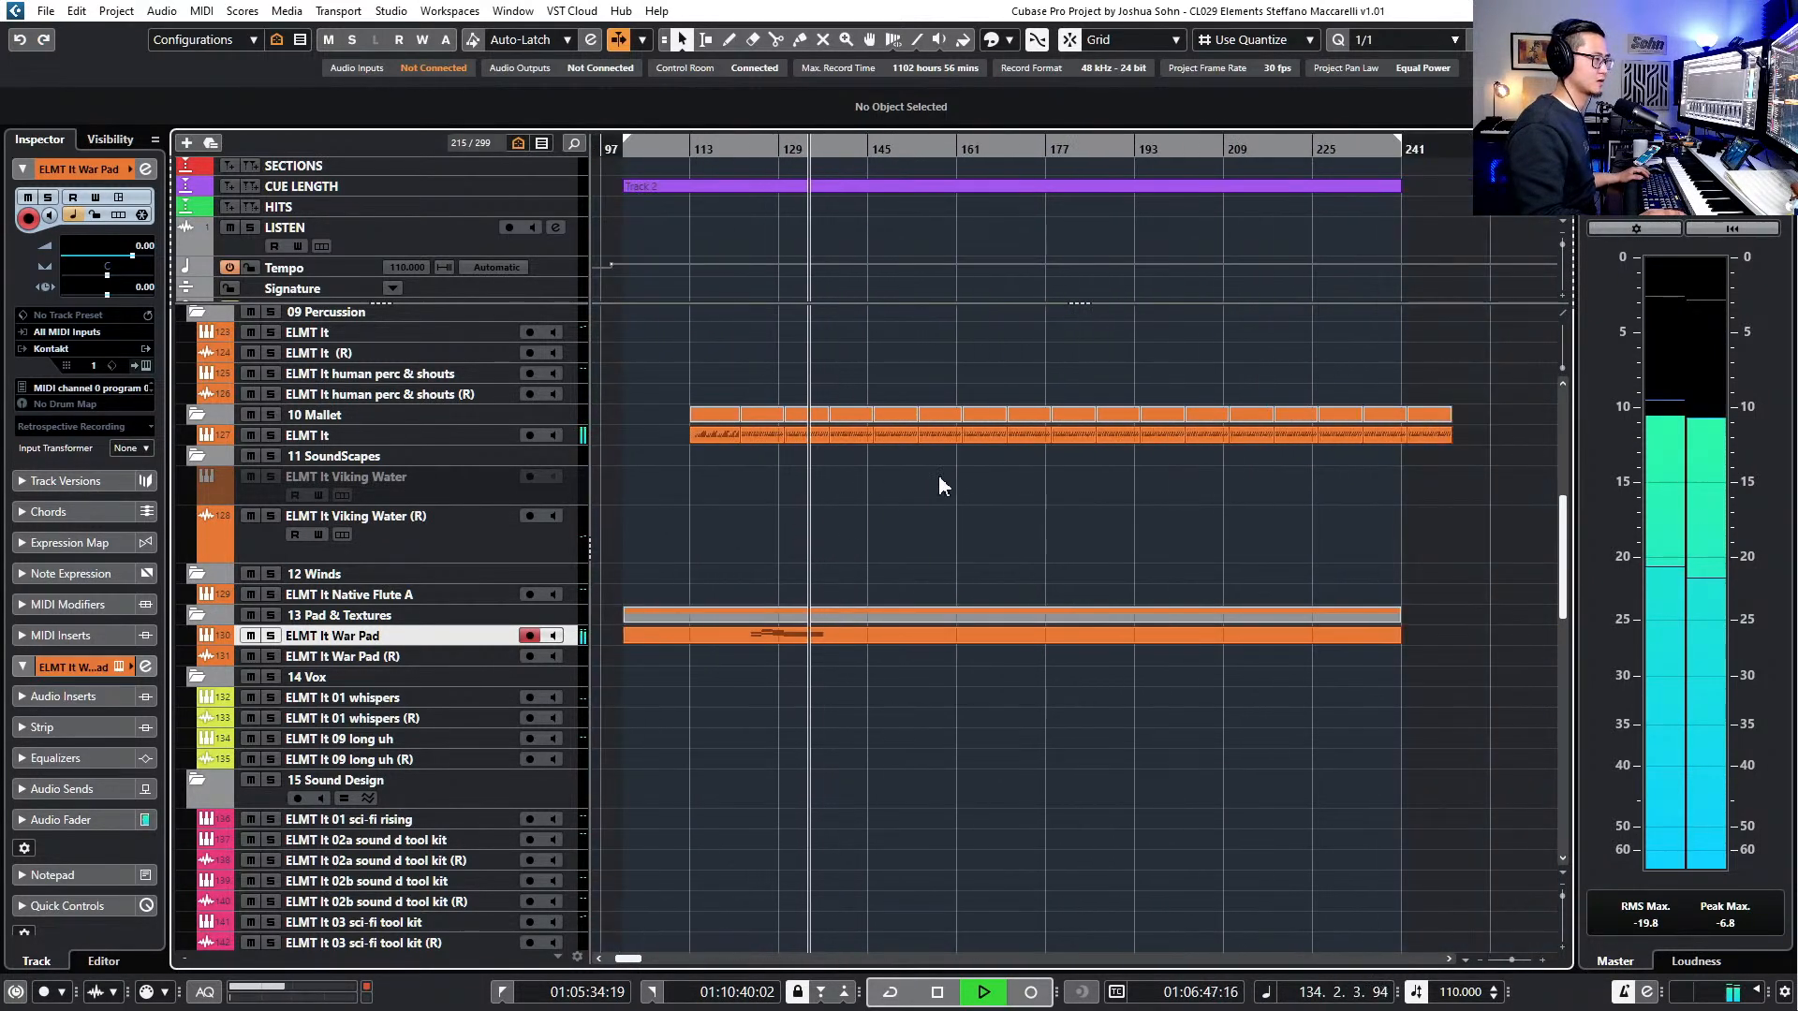
key(space)
drag(1484, 455, 698, 426)
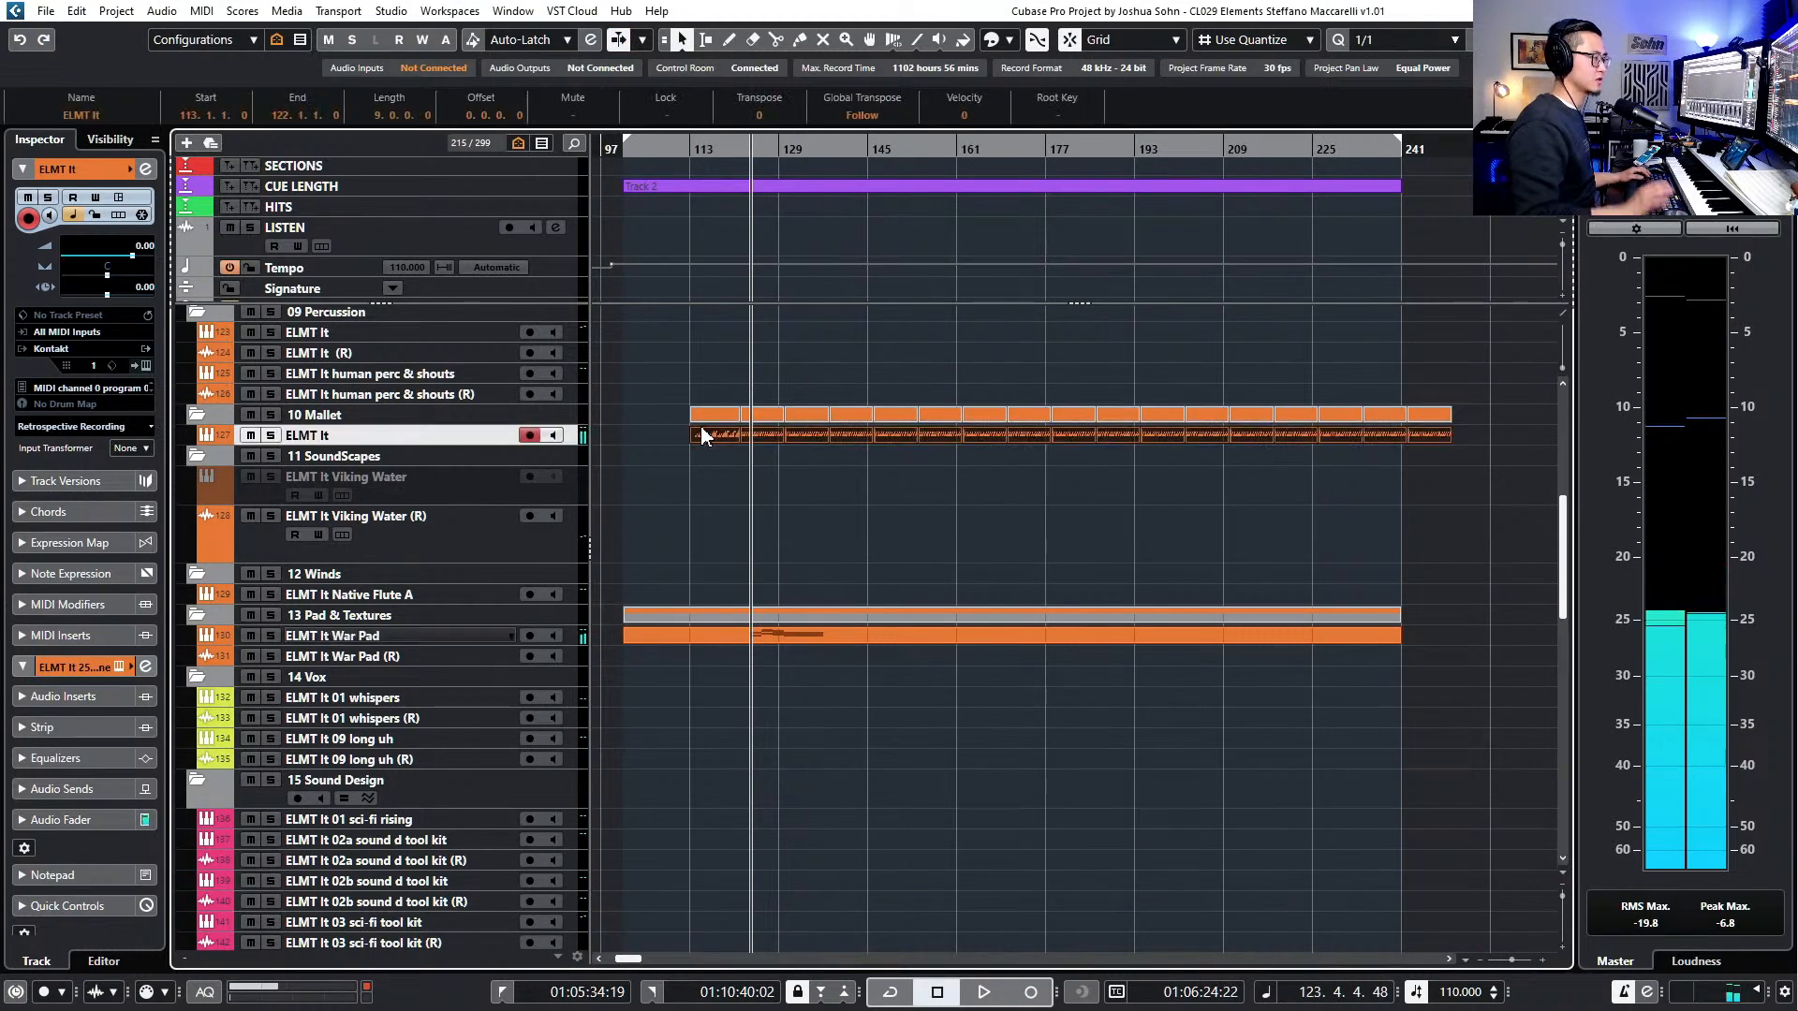
double_click(699, 430)
scroll(350, 453, up, 8)
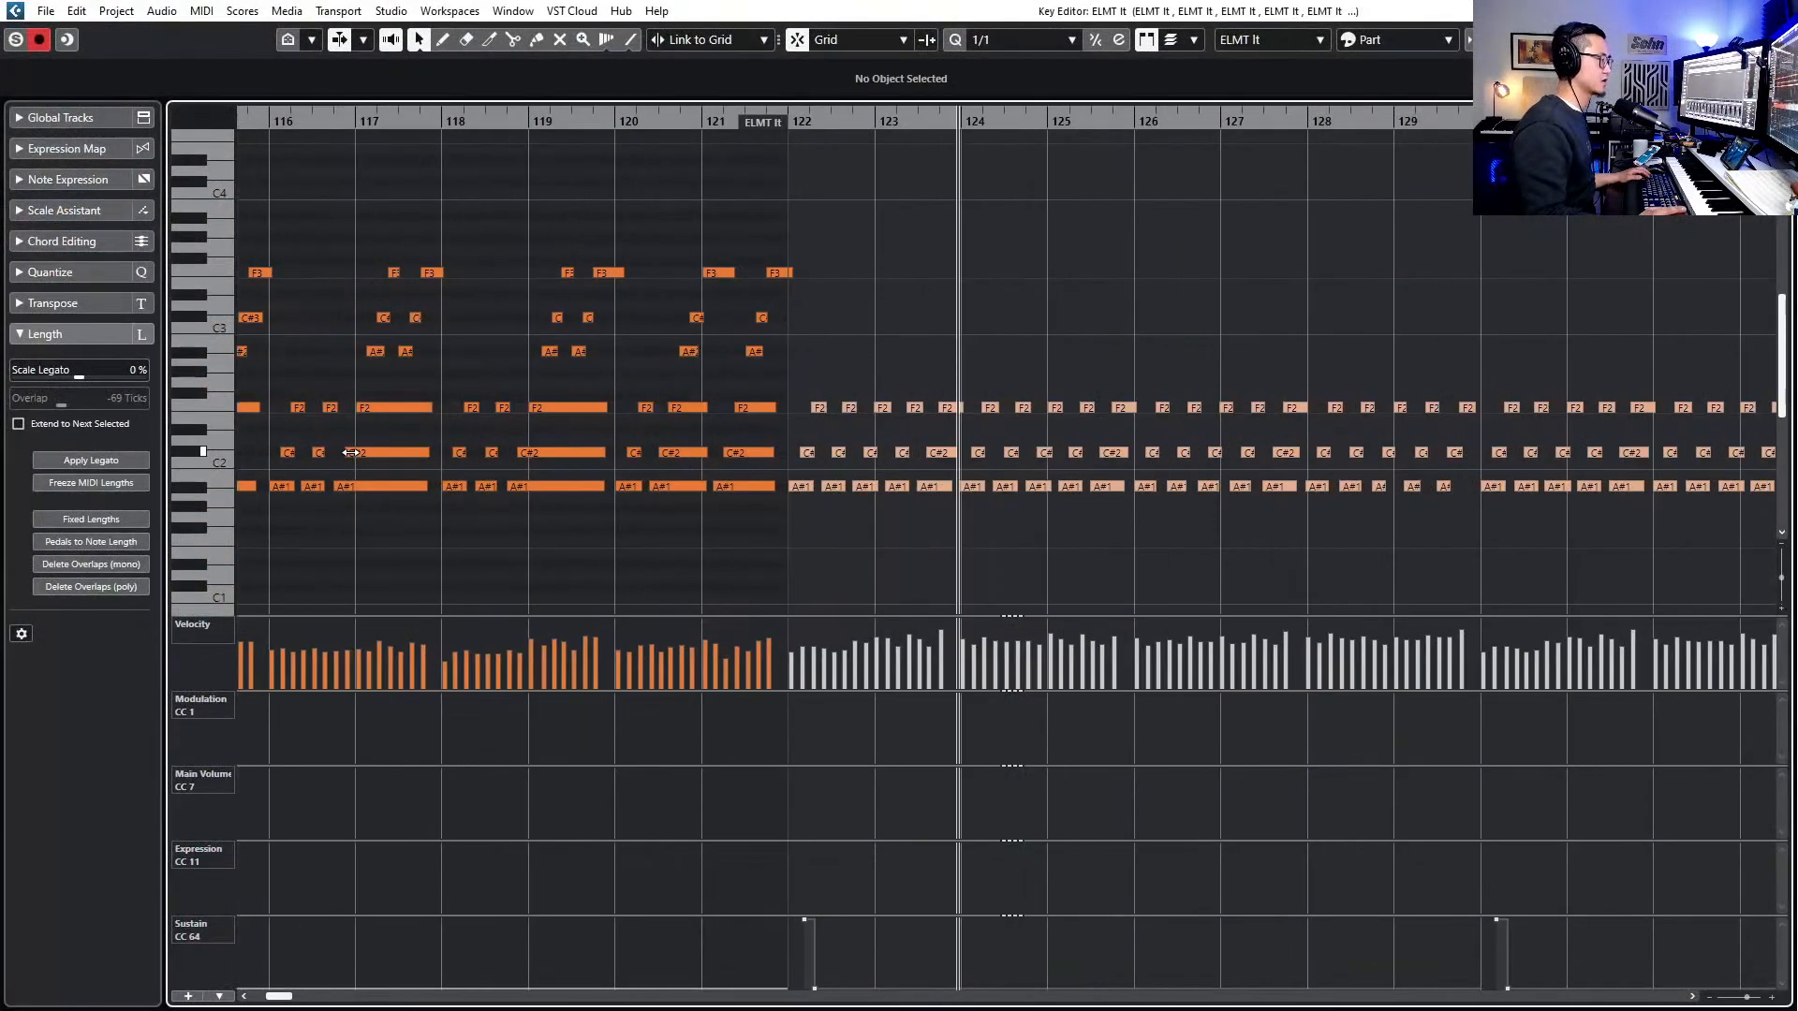
- Quantize the mallet notes between bars 114 and 122 to 1/8 and set their lengths to 1/8
key(alt+4)
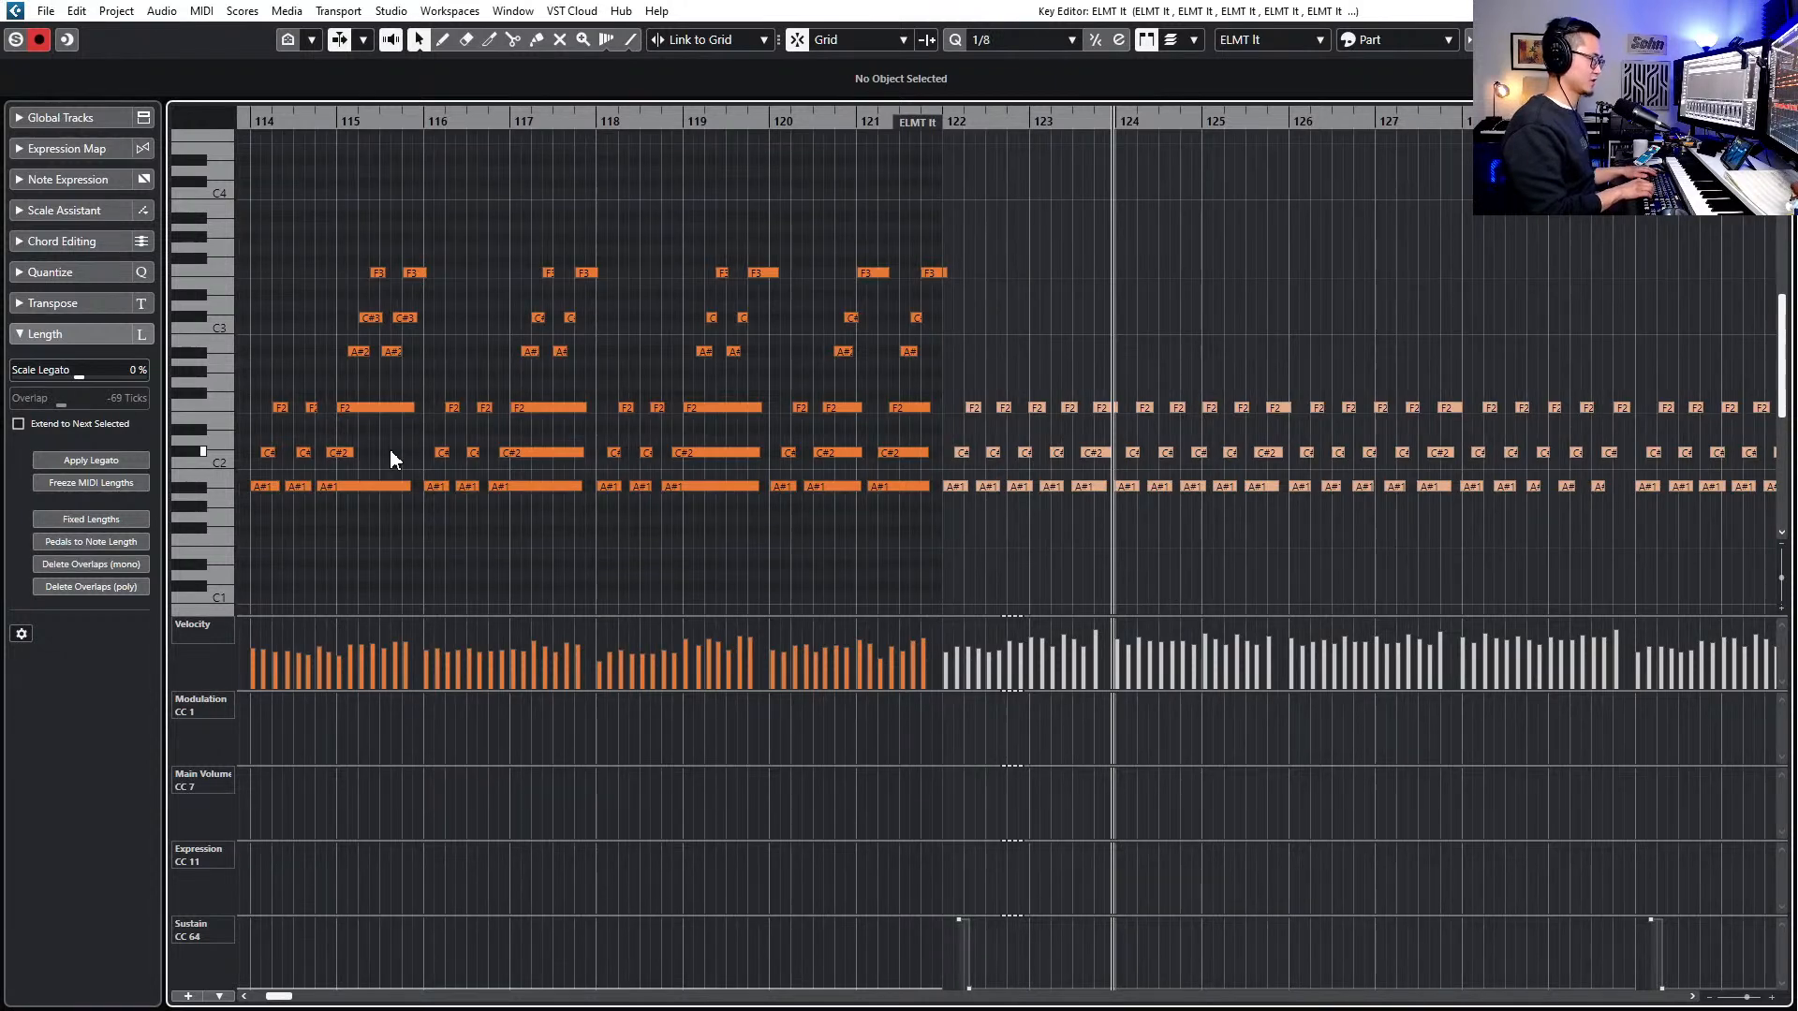
scroll(389, 451, left, 2)
scroll(386, 471, up, 1)
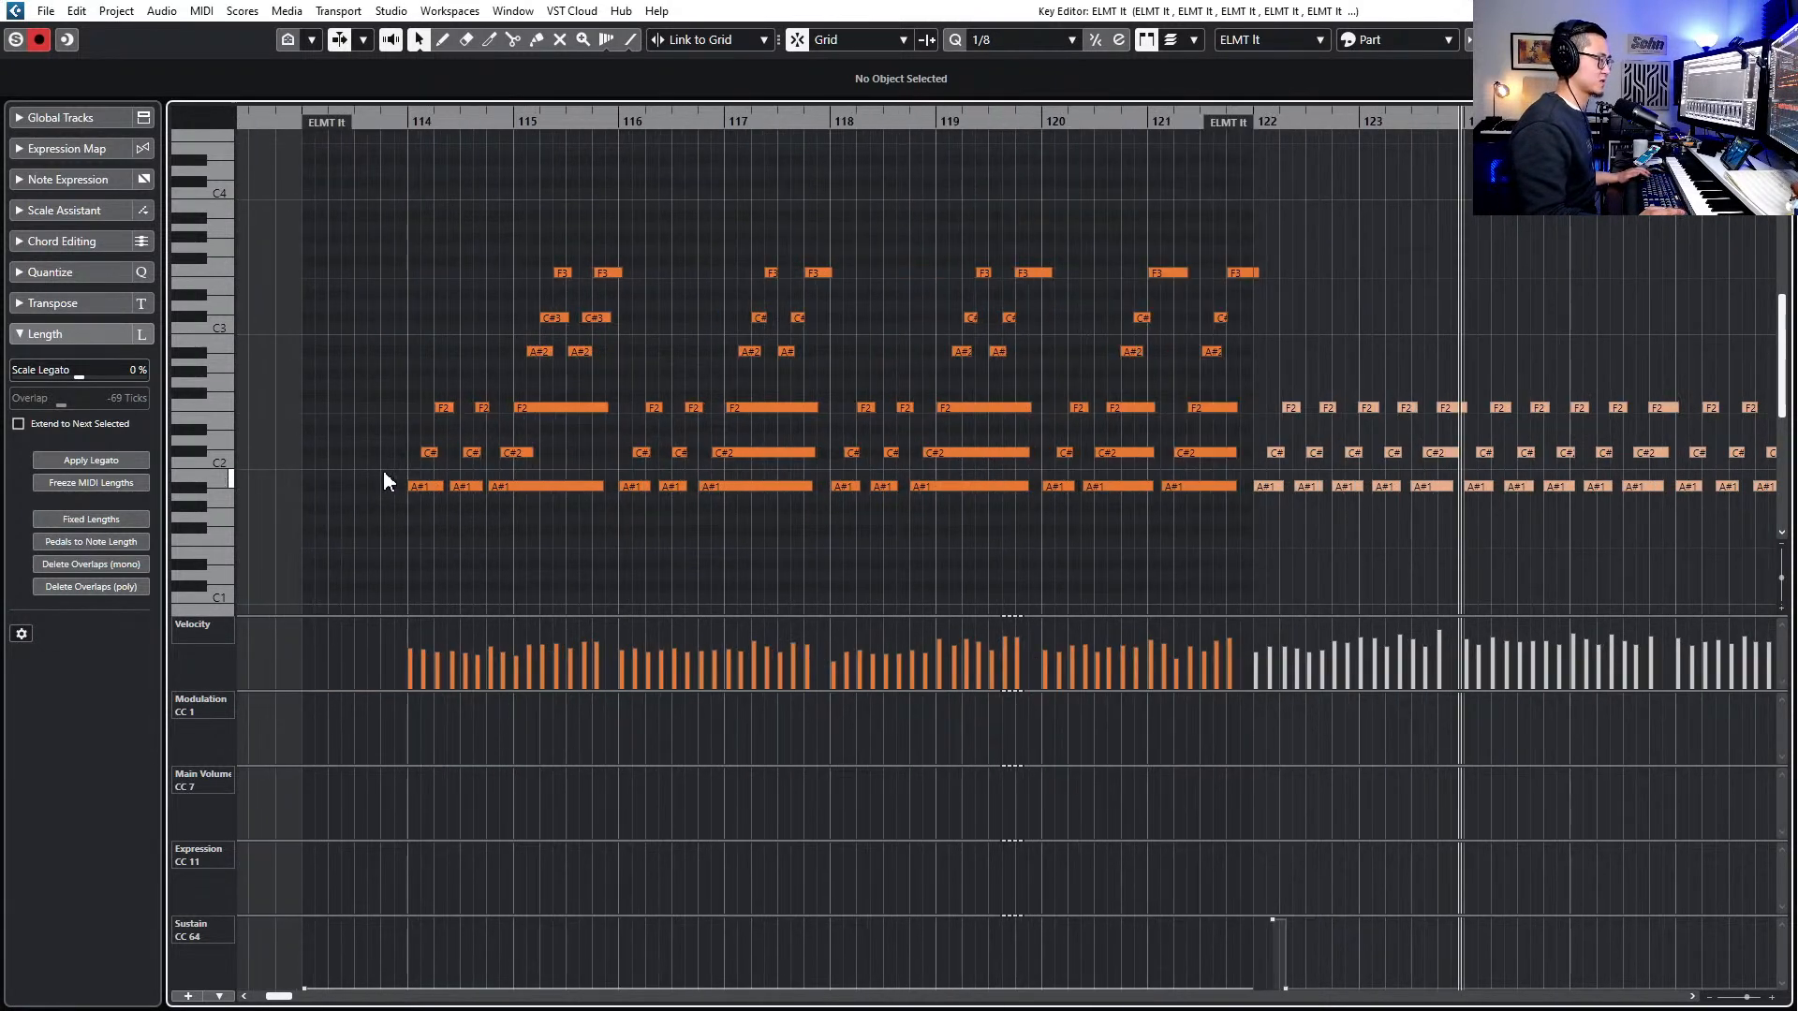
drag(341, 232, 1239, 513)
scroll(1243, 313, up, 2)
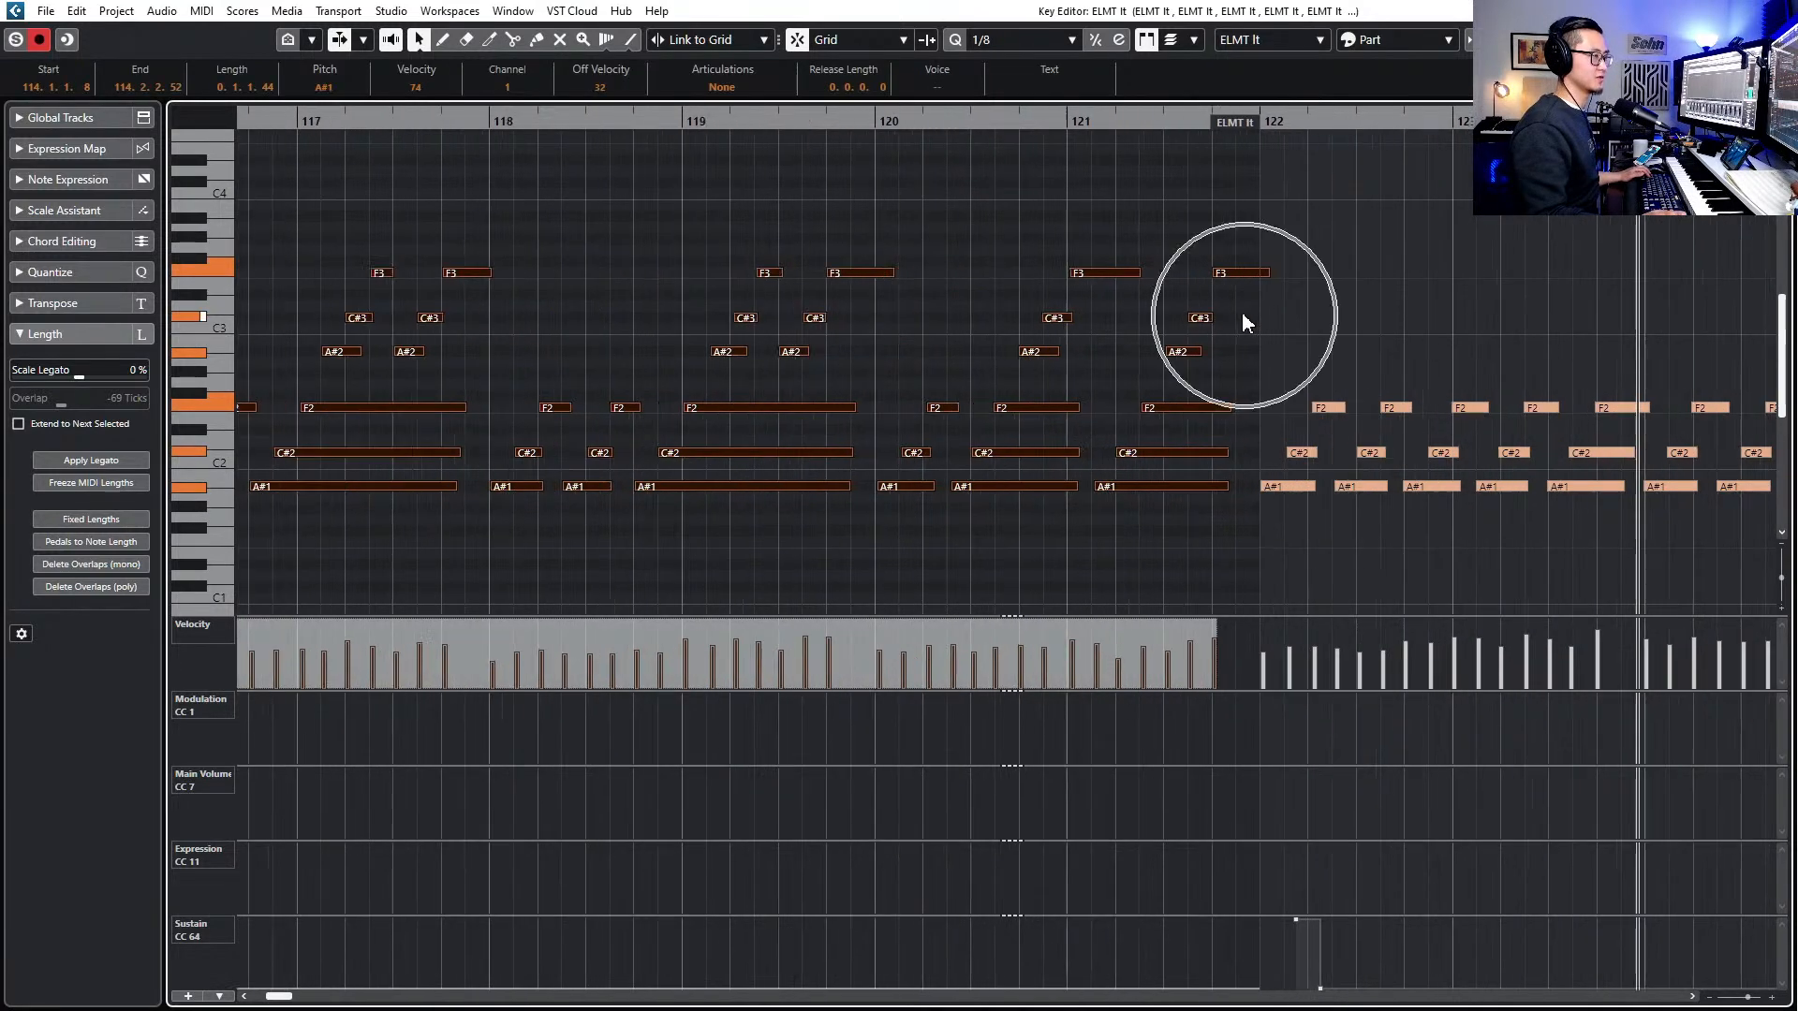
scroll(1247, 324, left, 1)
scroll(1233, 333, left, 1)
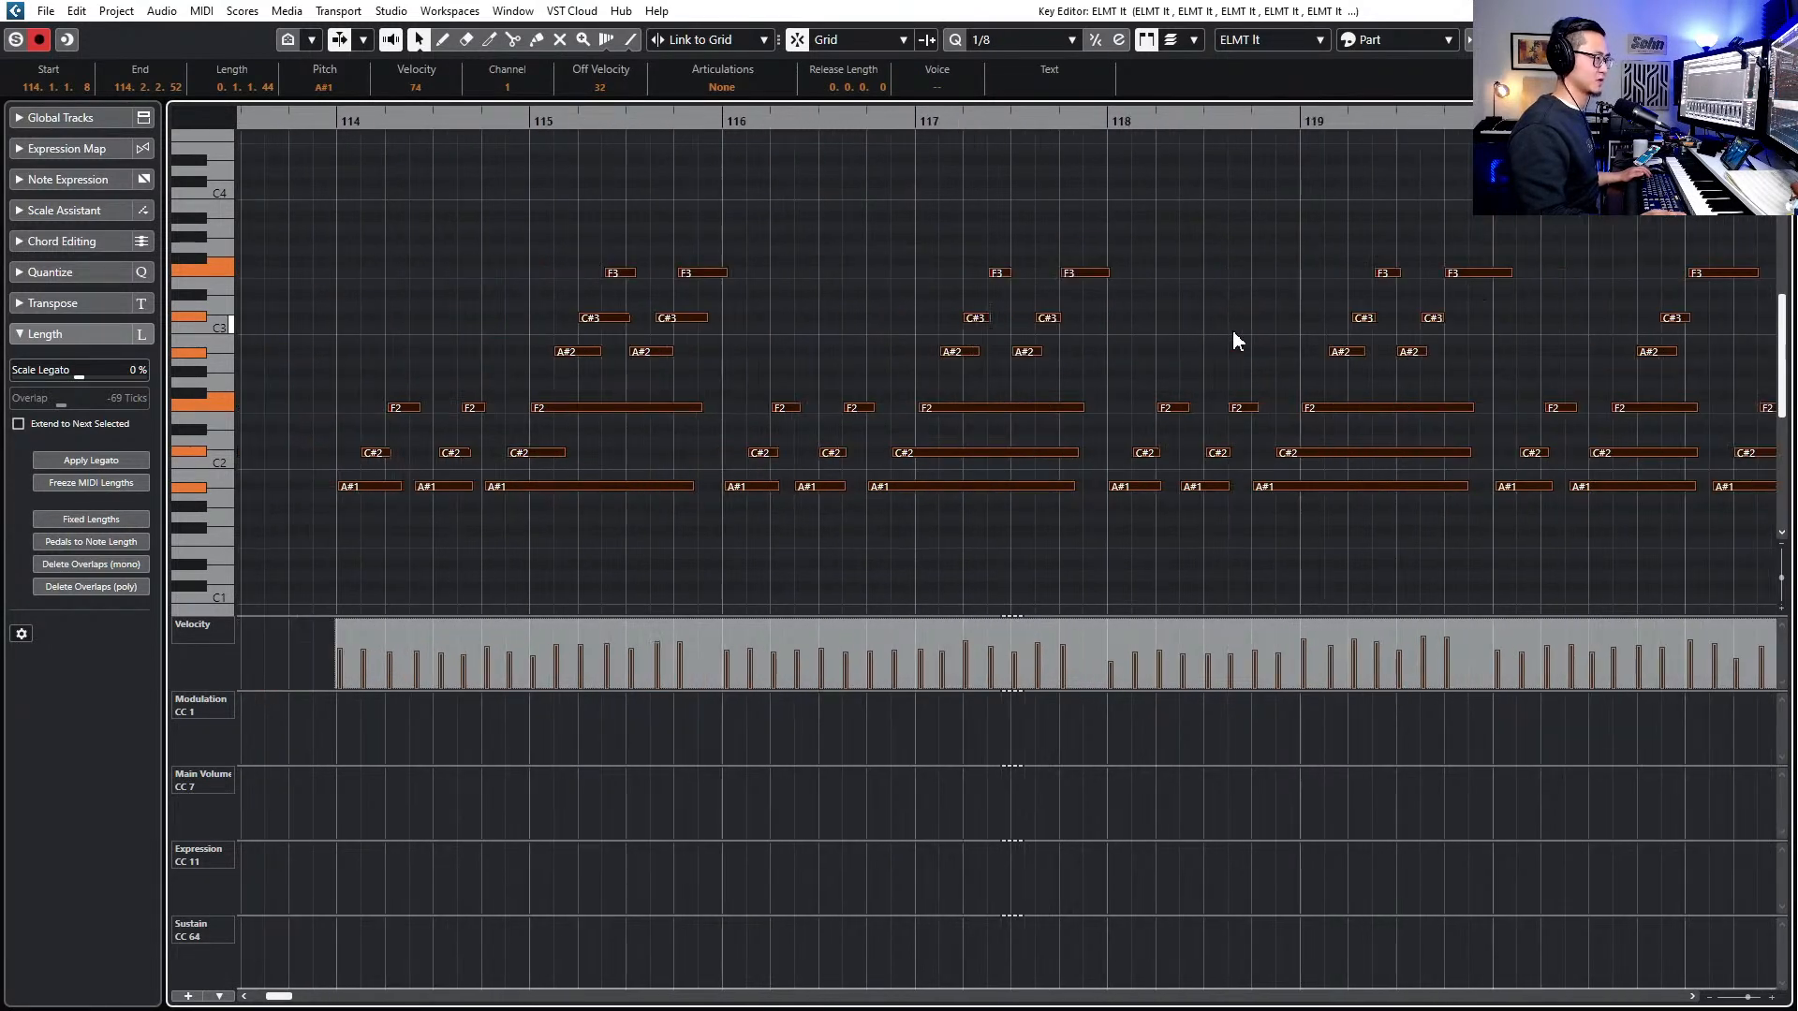
key(q)
scroll(726, 457, down, 2)
key(l)
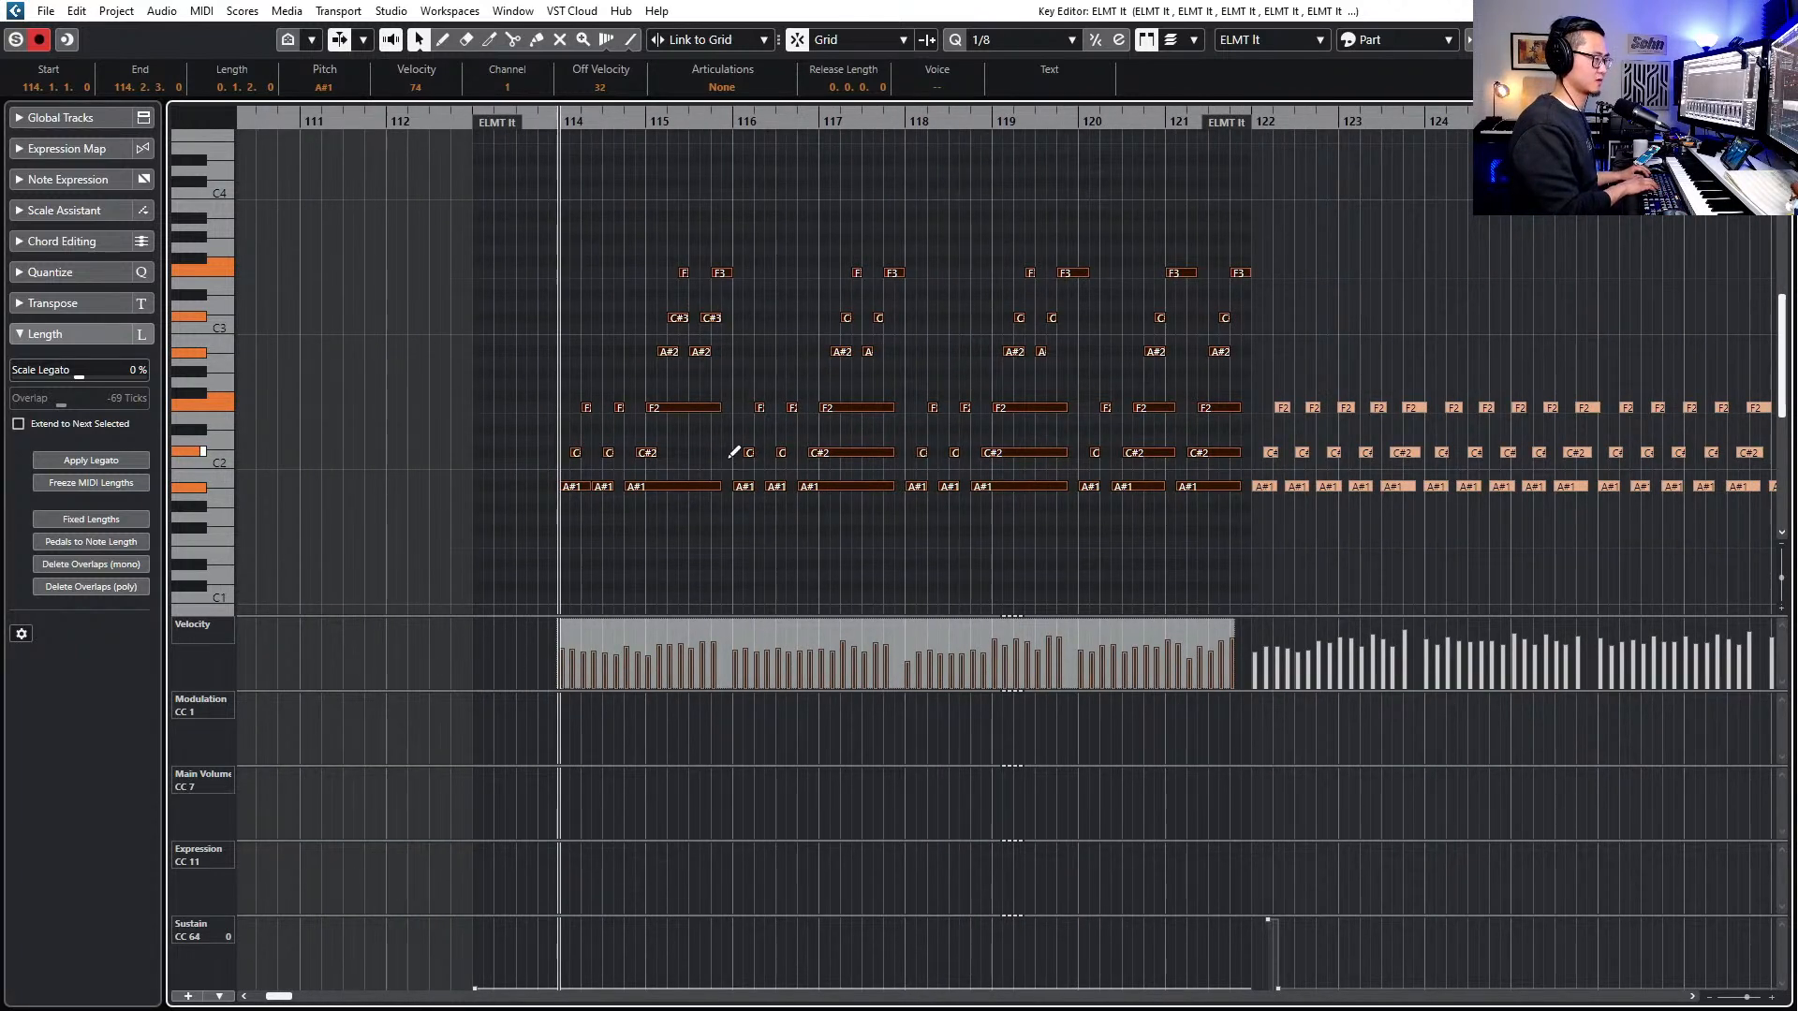
key(shift+l)
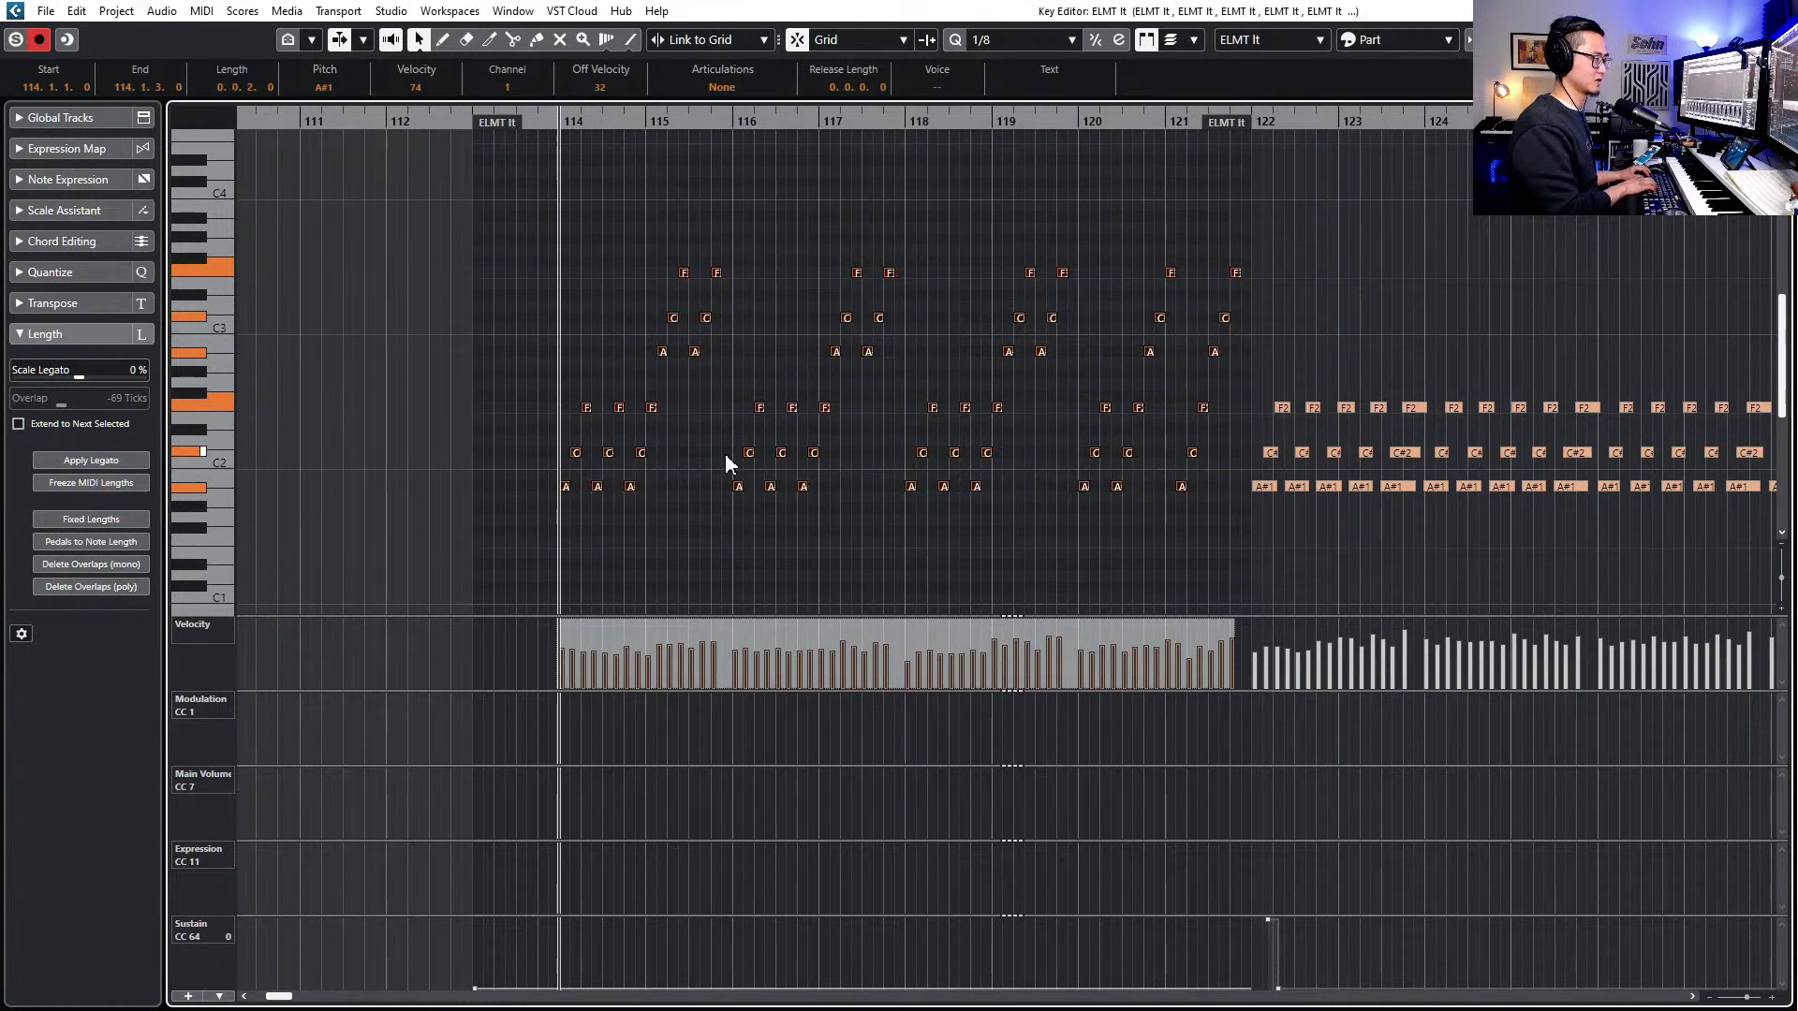
- Play back the mallet pattern from bar 114 with auto-scroll on, and return to the project view
key(space)
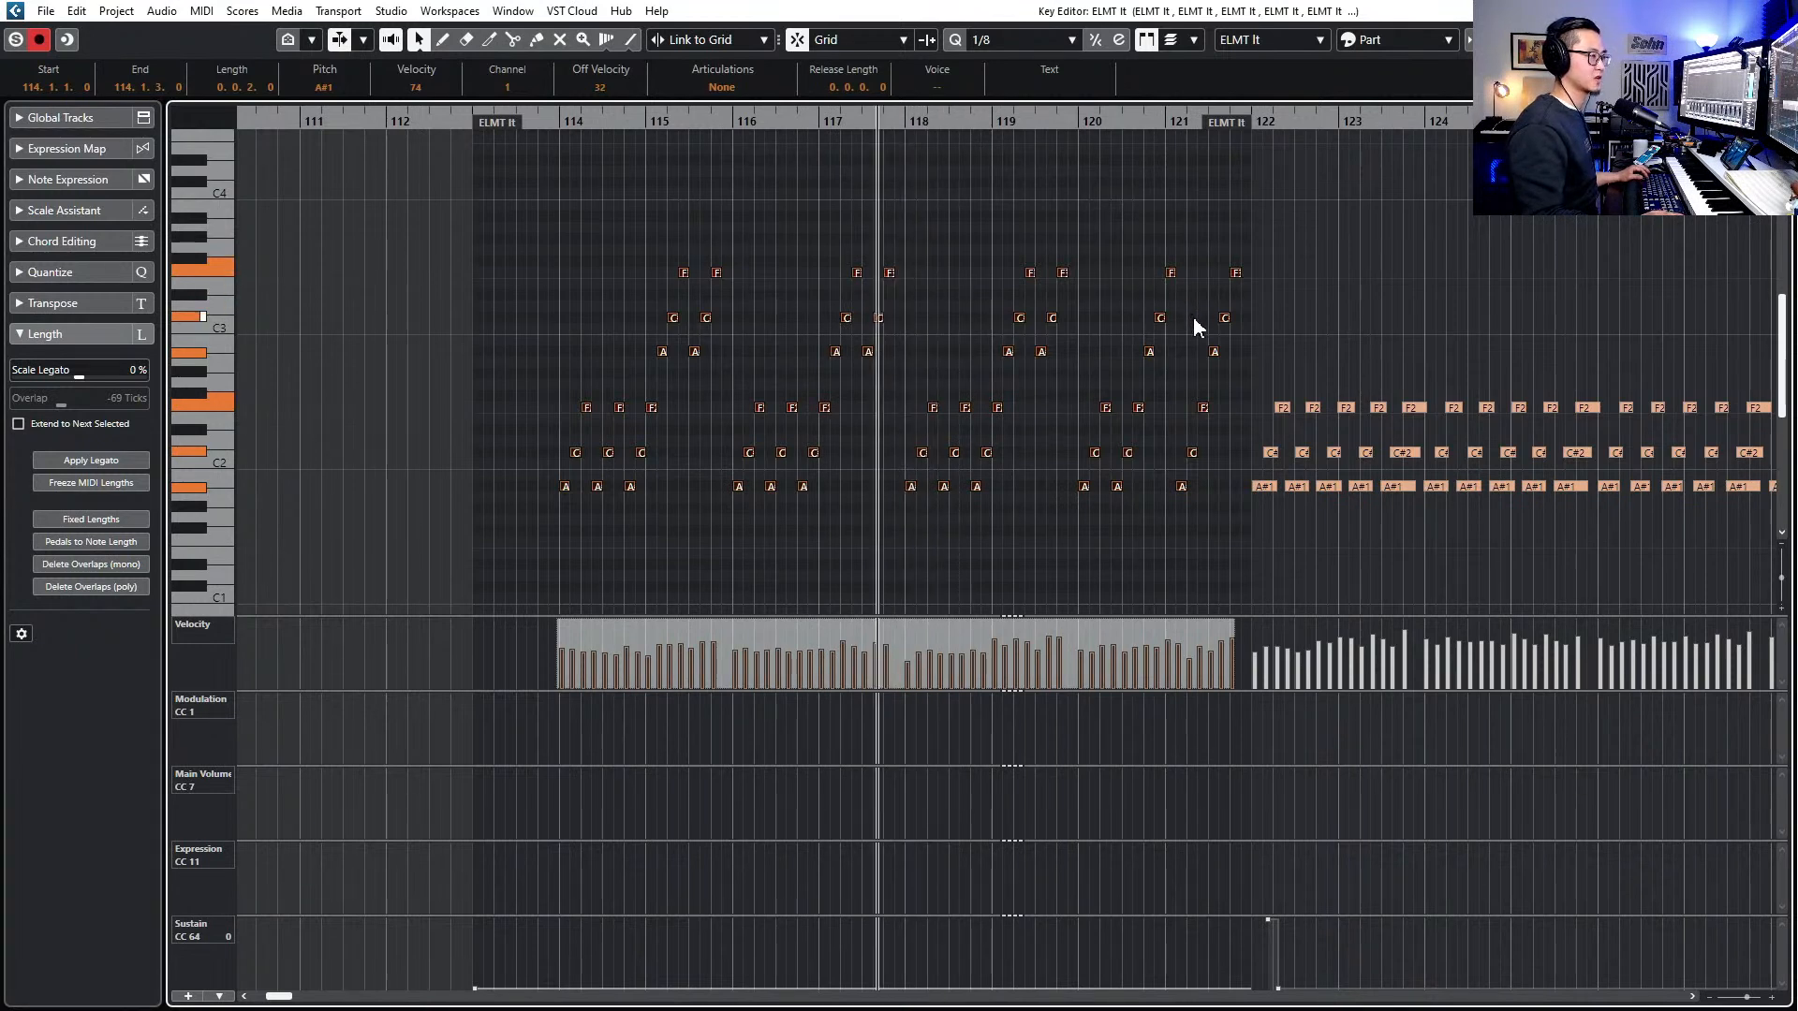
scroll(1206, 337, up, 2)
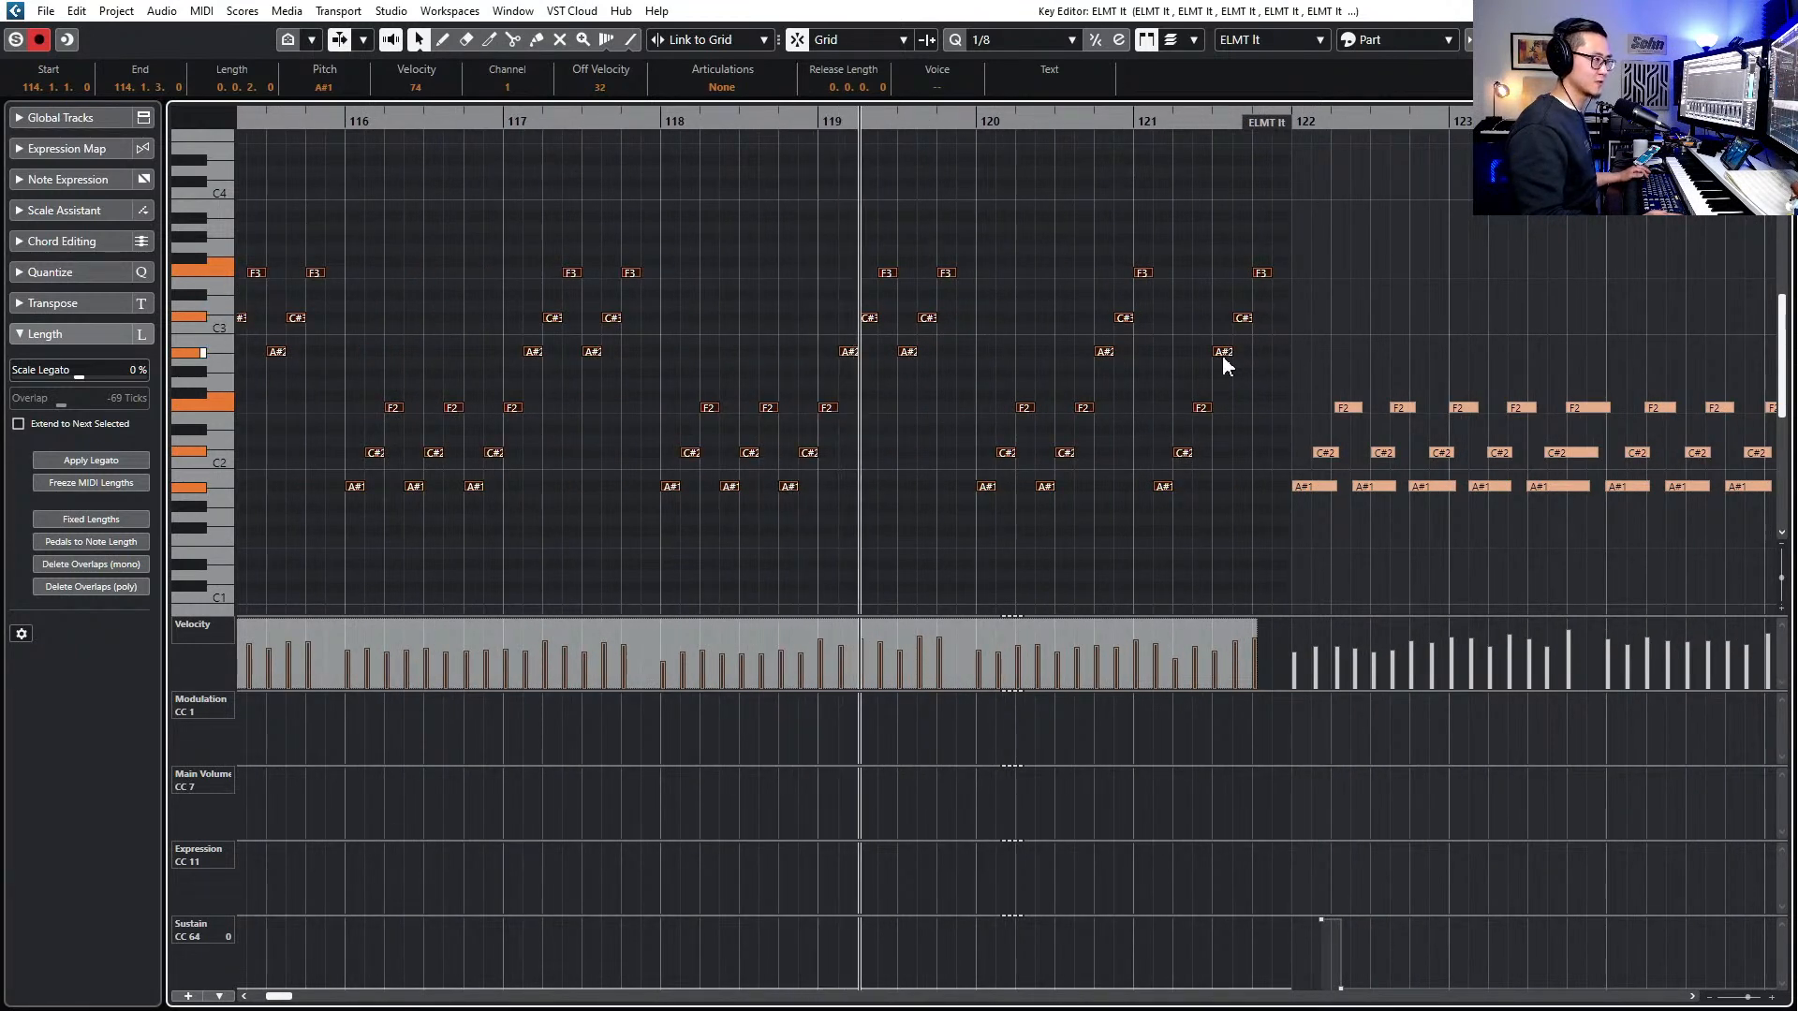
key(f)
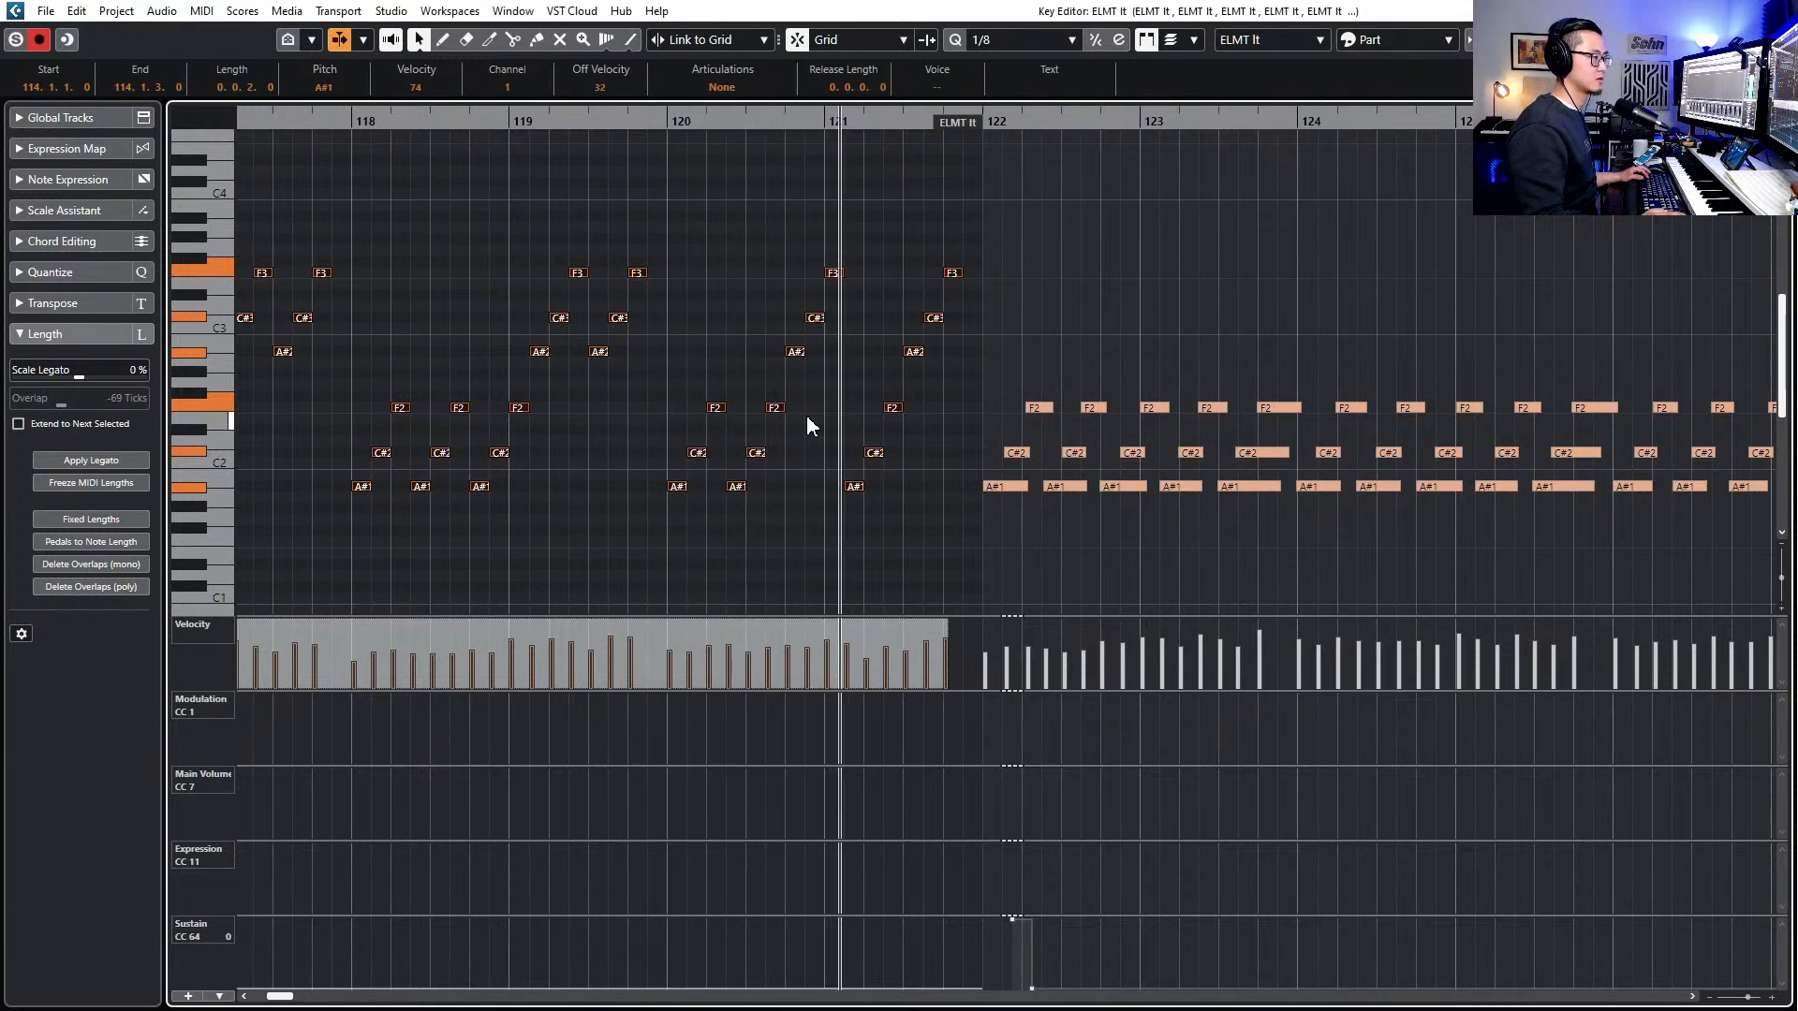
scroll(895, 399, down, 2)
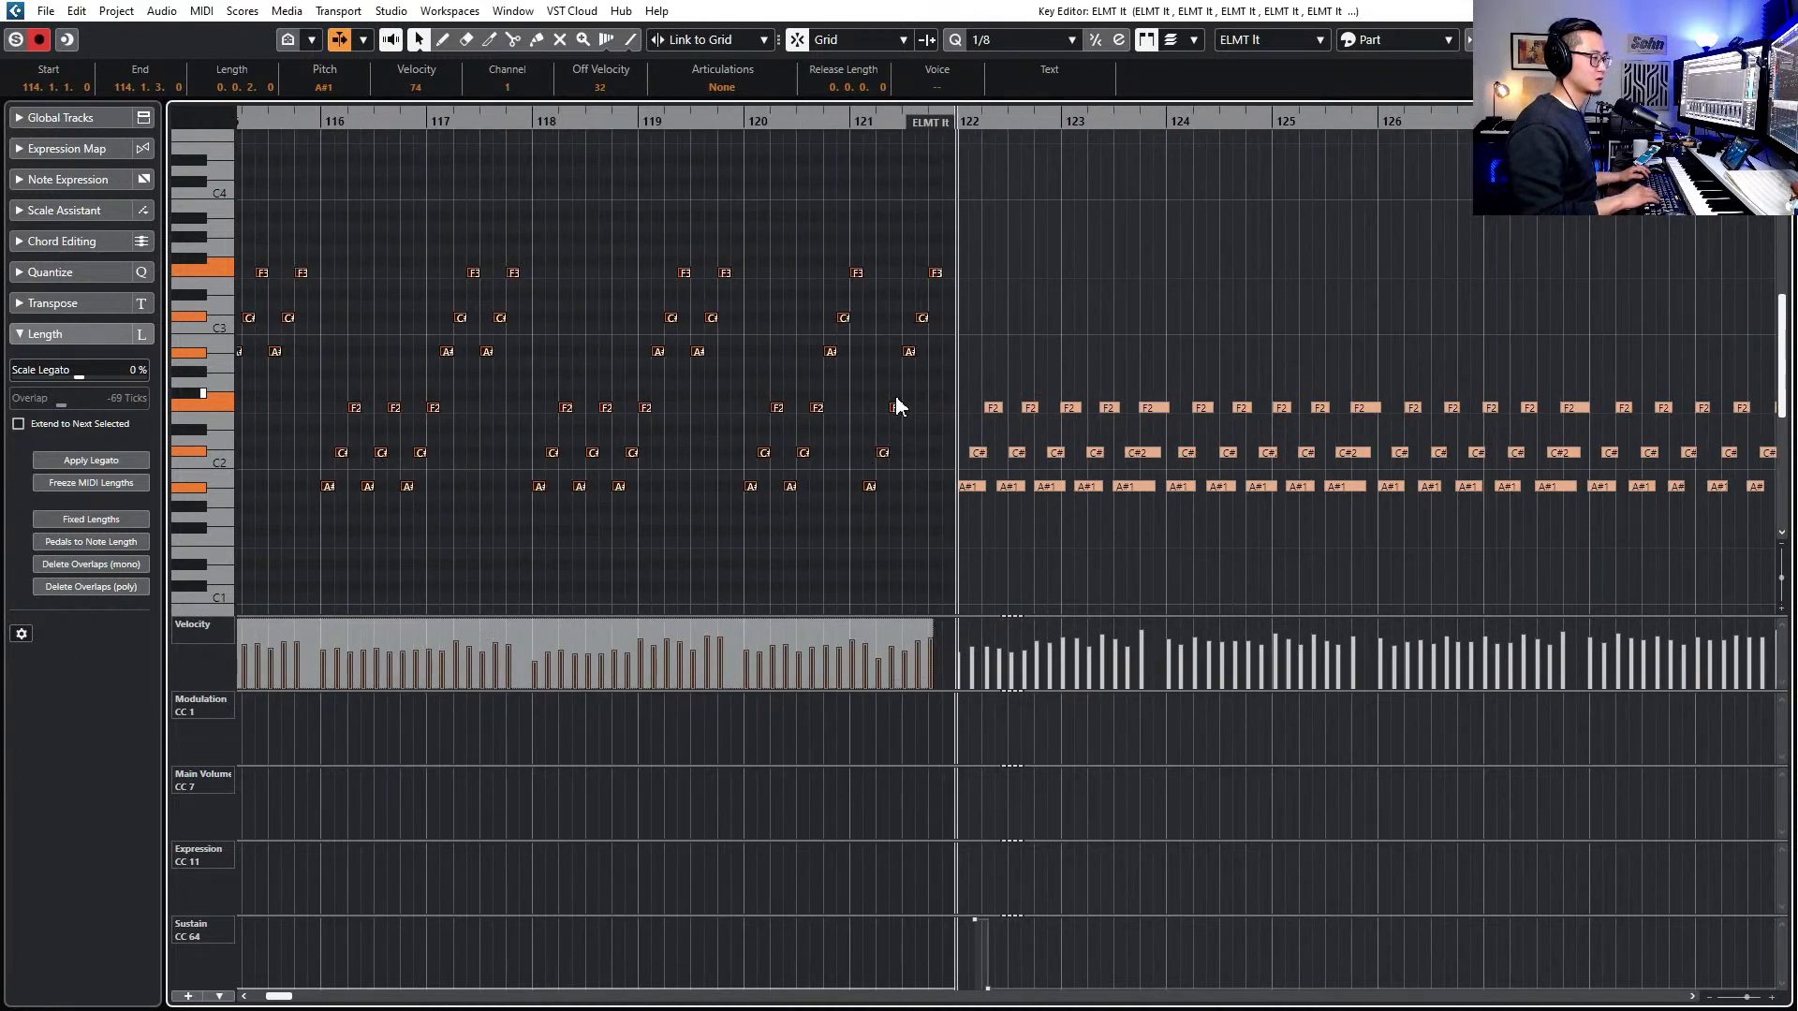
key(Return)
- Open the mallet ELMT lt parts from bar 122 onward together in the Key Editor
click(743, 455)
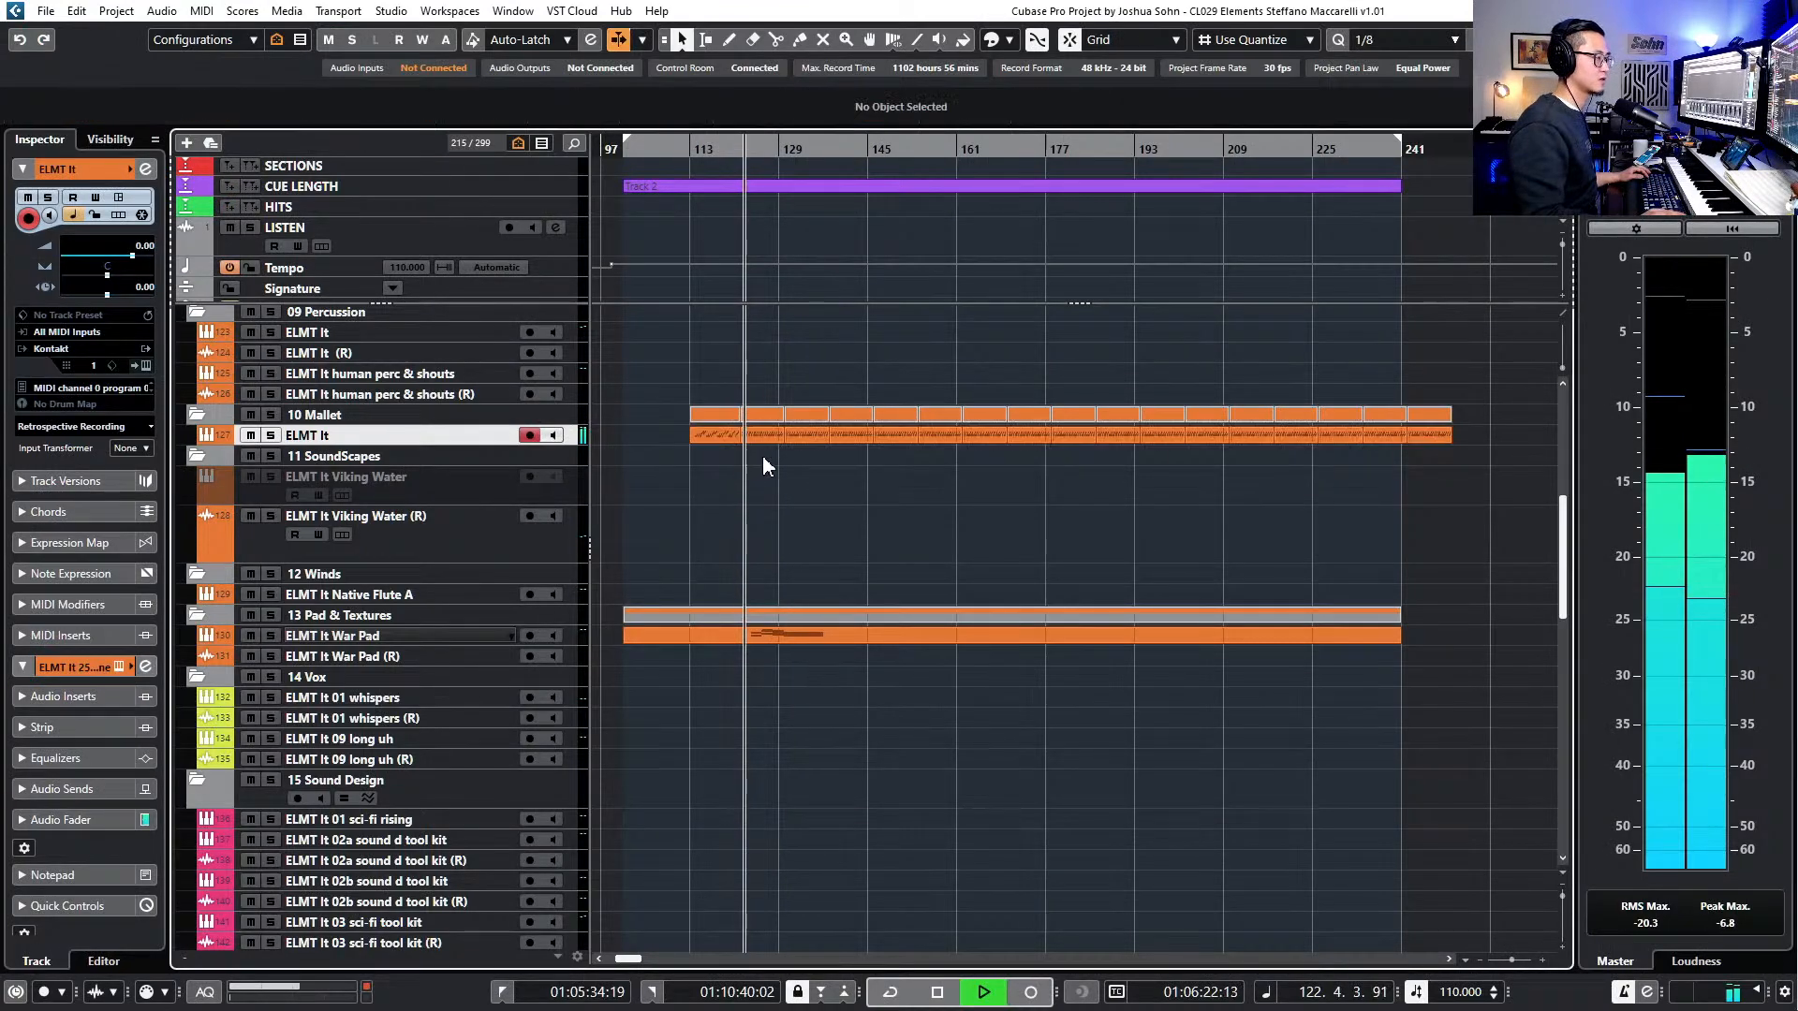
drag(743, 455, 1500, 434)
key(Return)
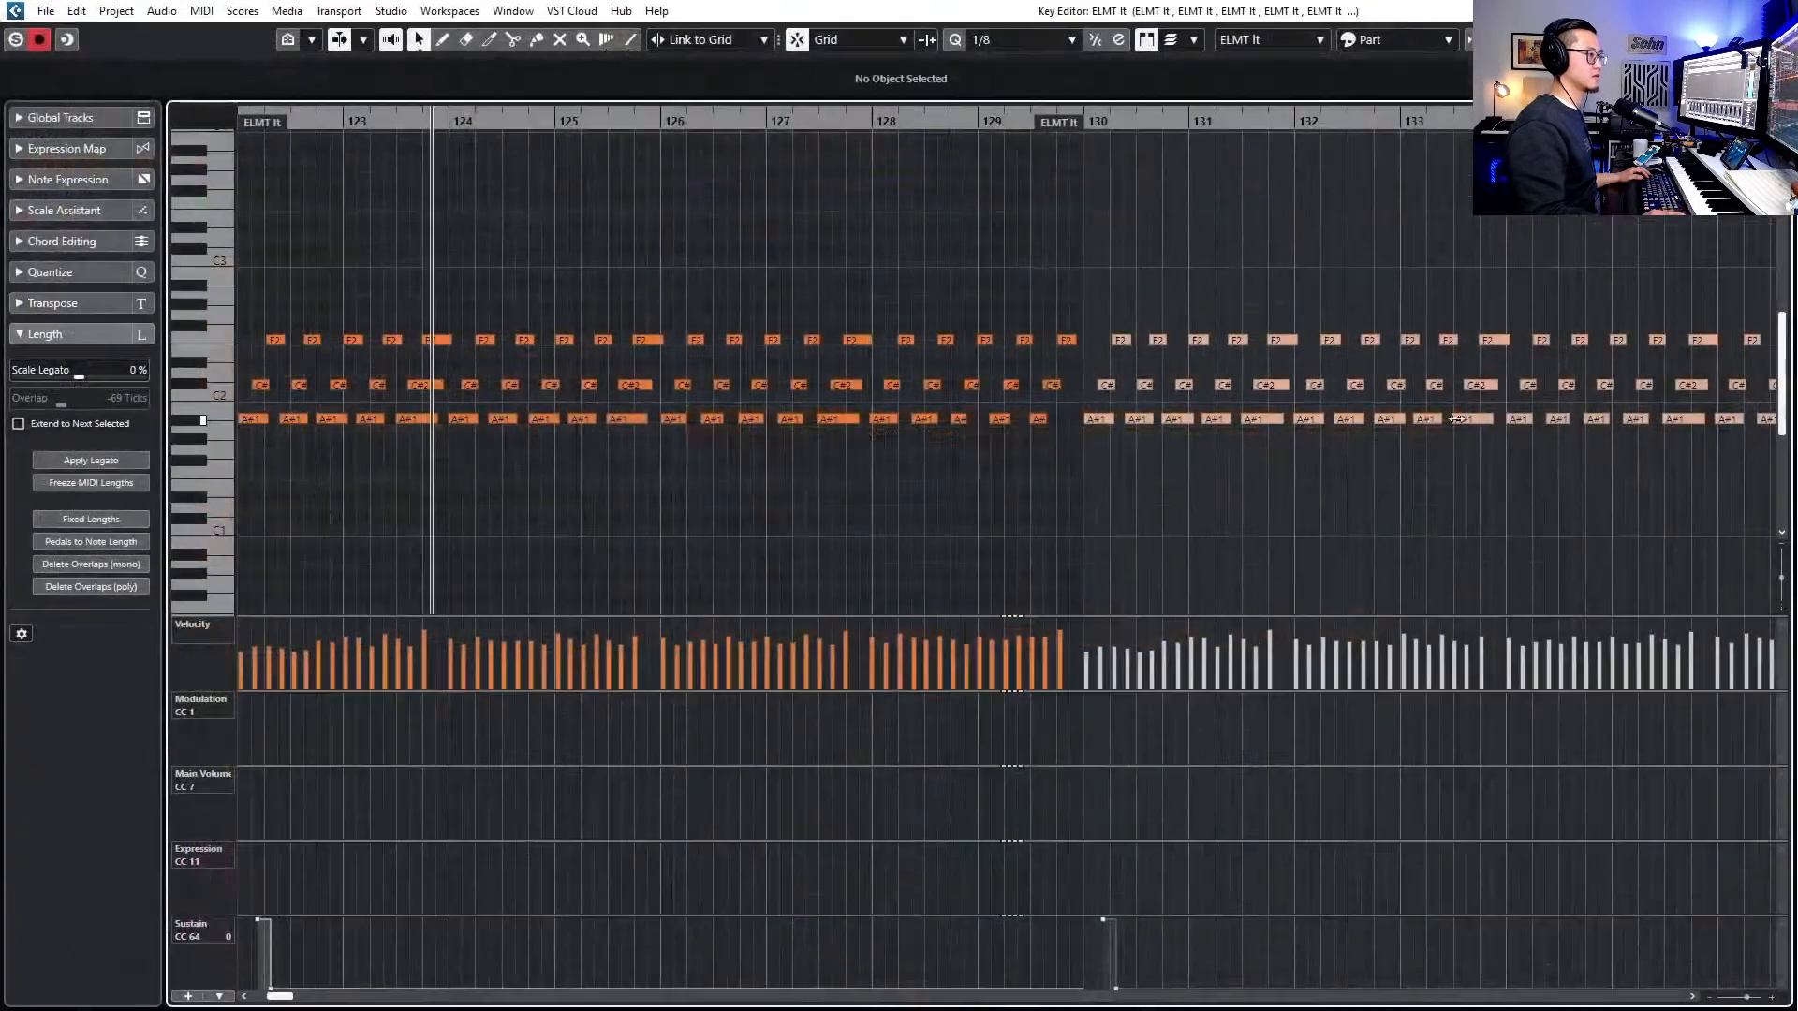
- Quantize all mallet notes from bar 122 onward to 1/8, set their lengths to 1/8, and return to the project view
scroll(1241, 414, down, 4)
scroll(1067, 433, right, 5)
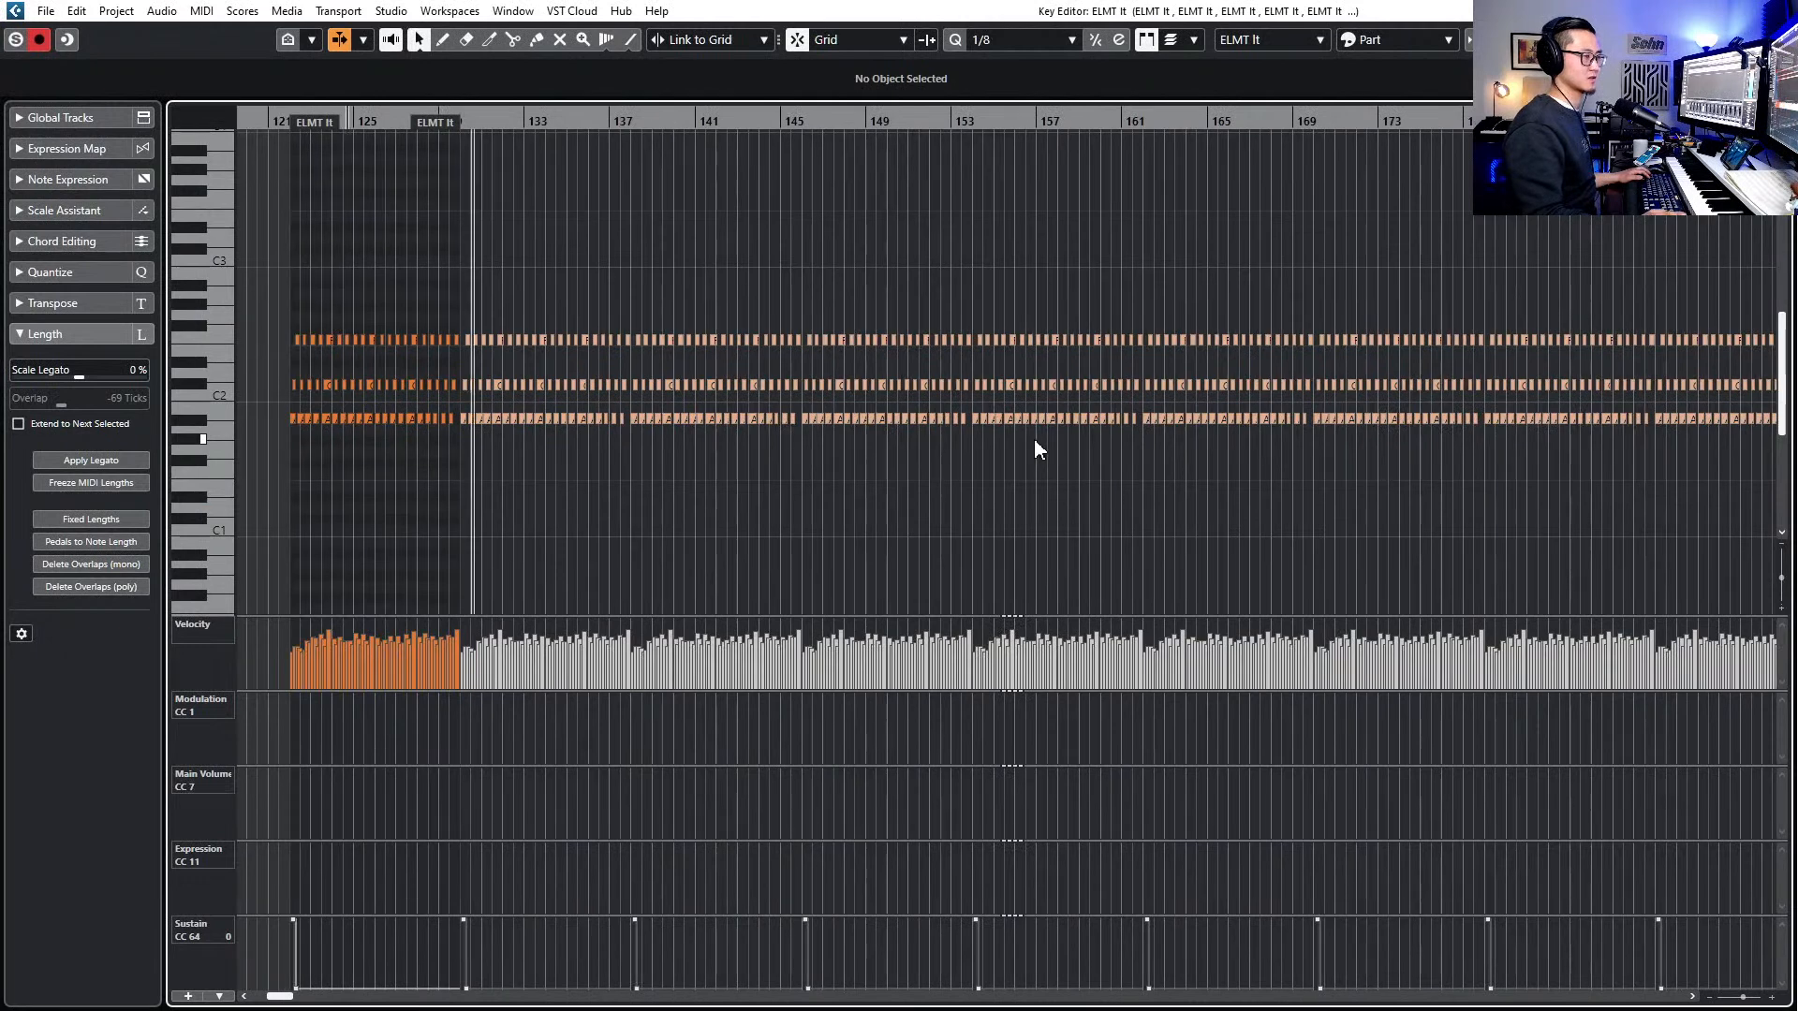
scroll(1033, 438, down, 3)
scroll(1028, 438, right, 3)
scroll(1022, 438, down, 2)
key(ctrl+a)
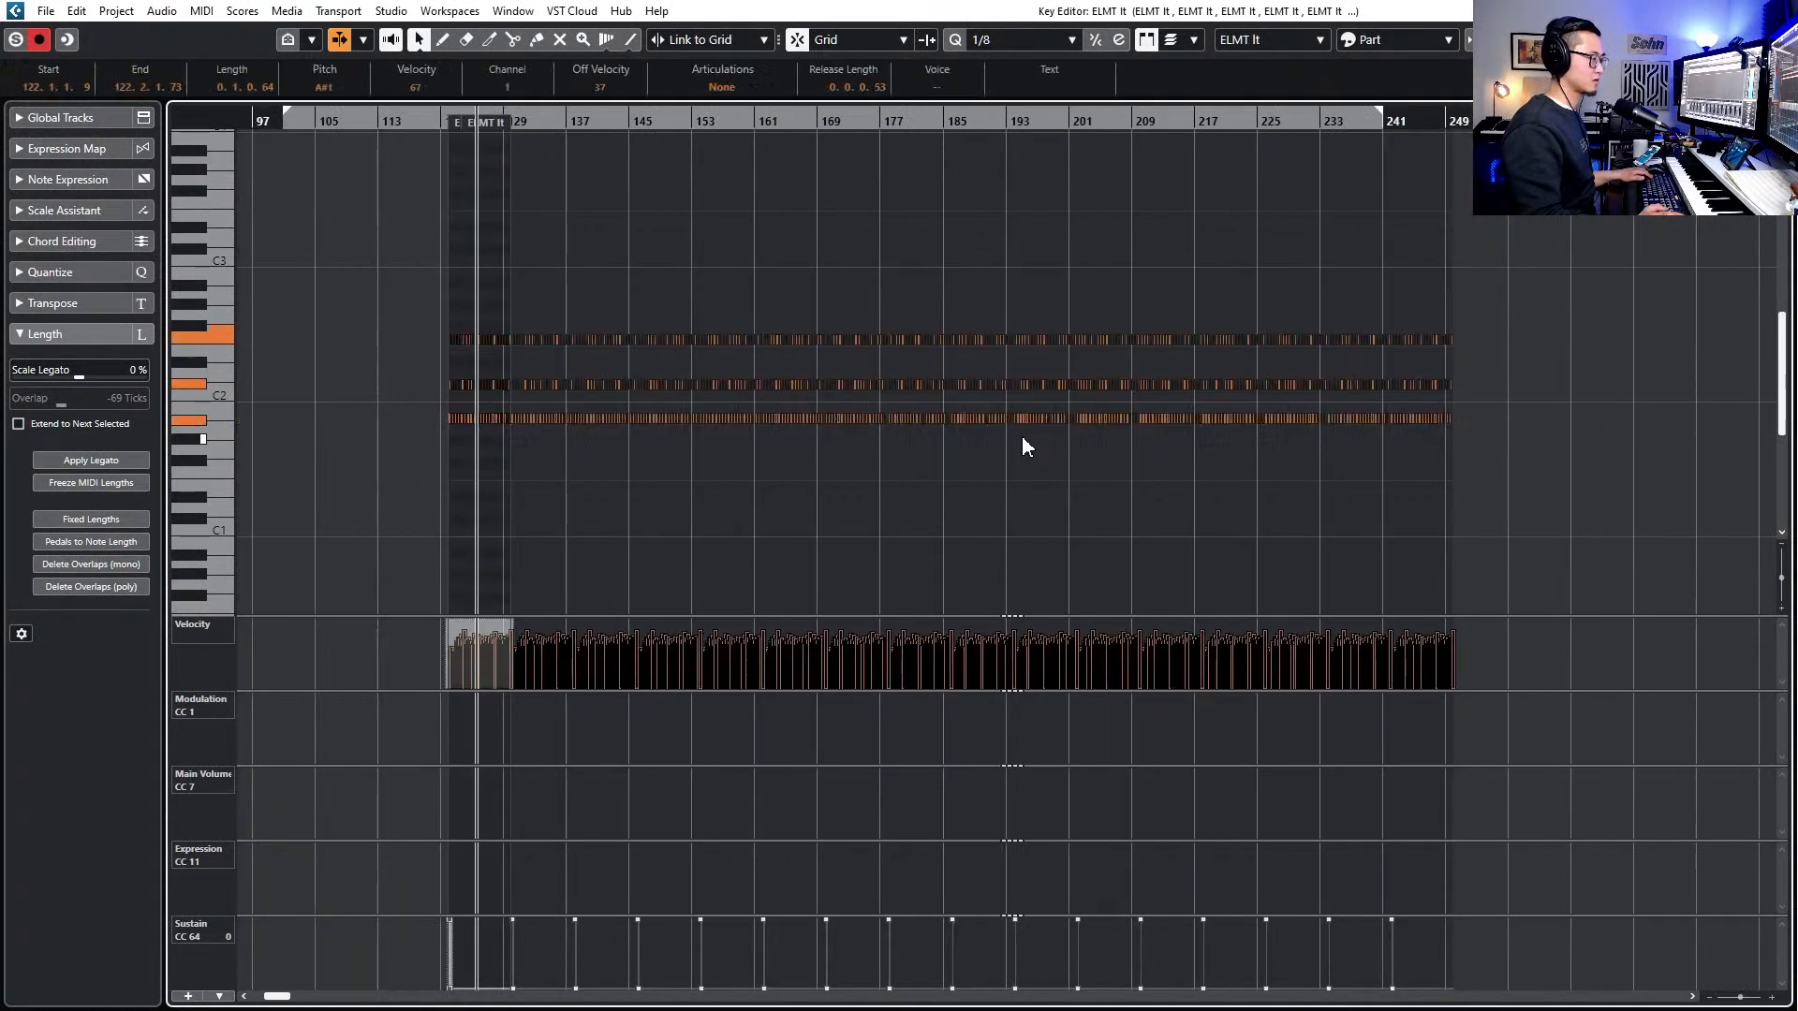
key(q)
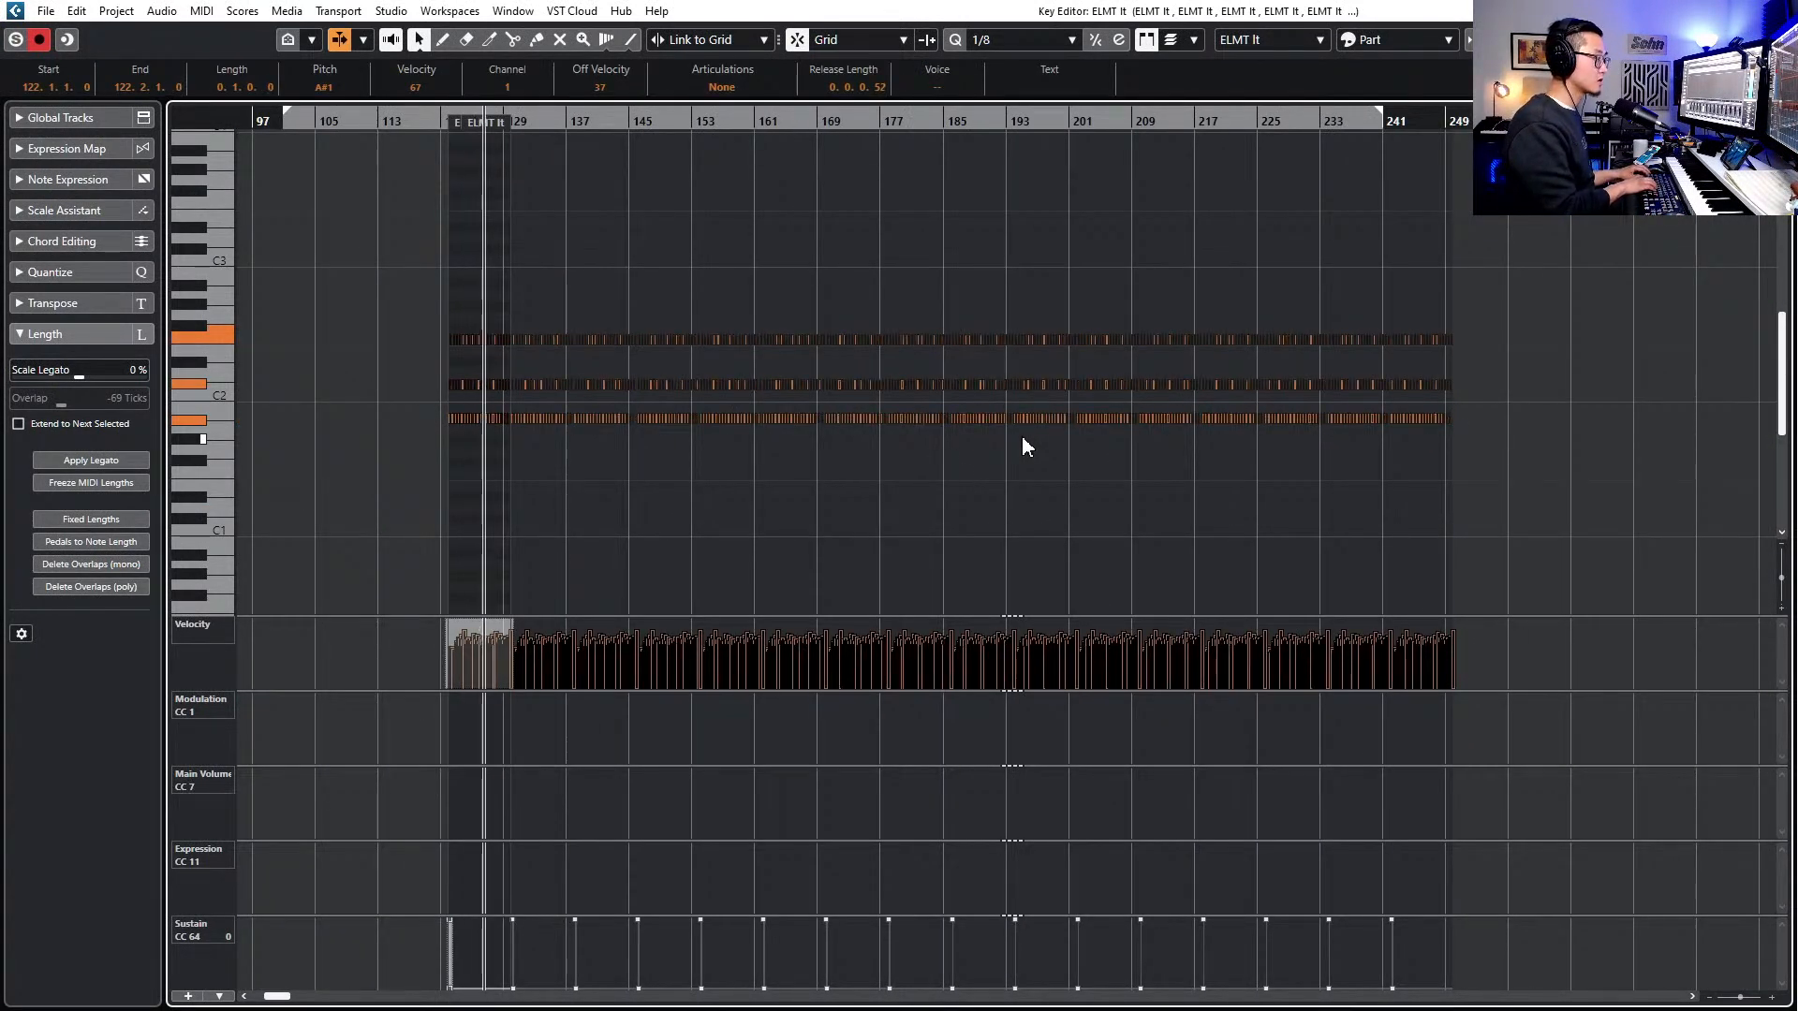
key(alt+shift+Left)
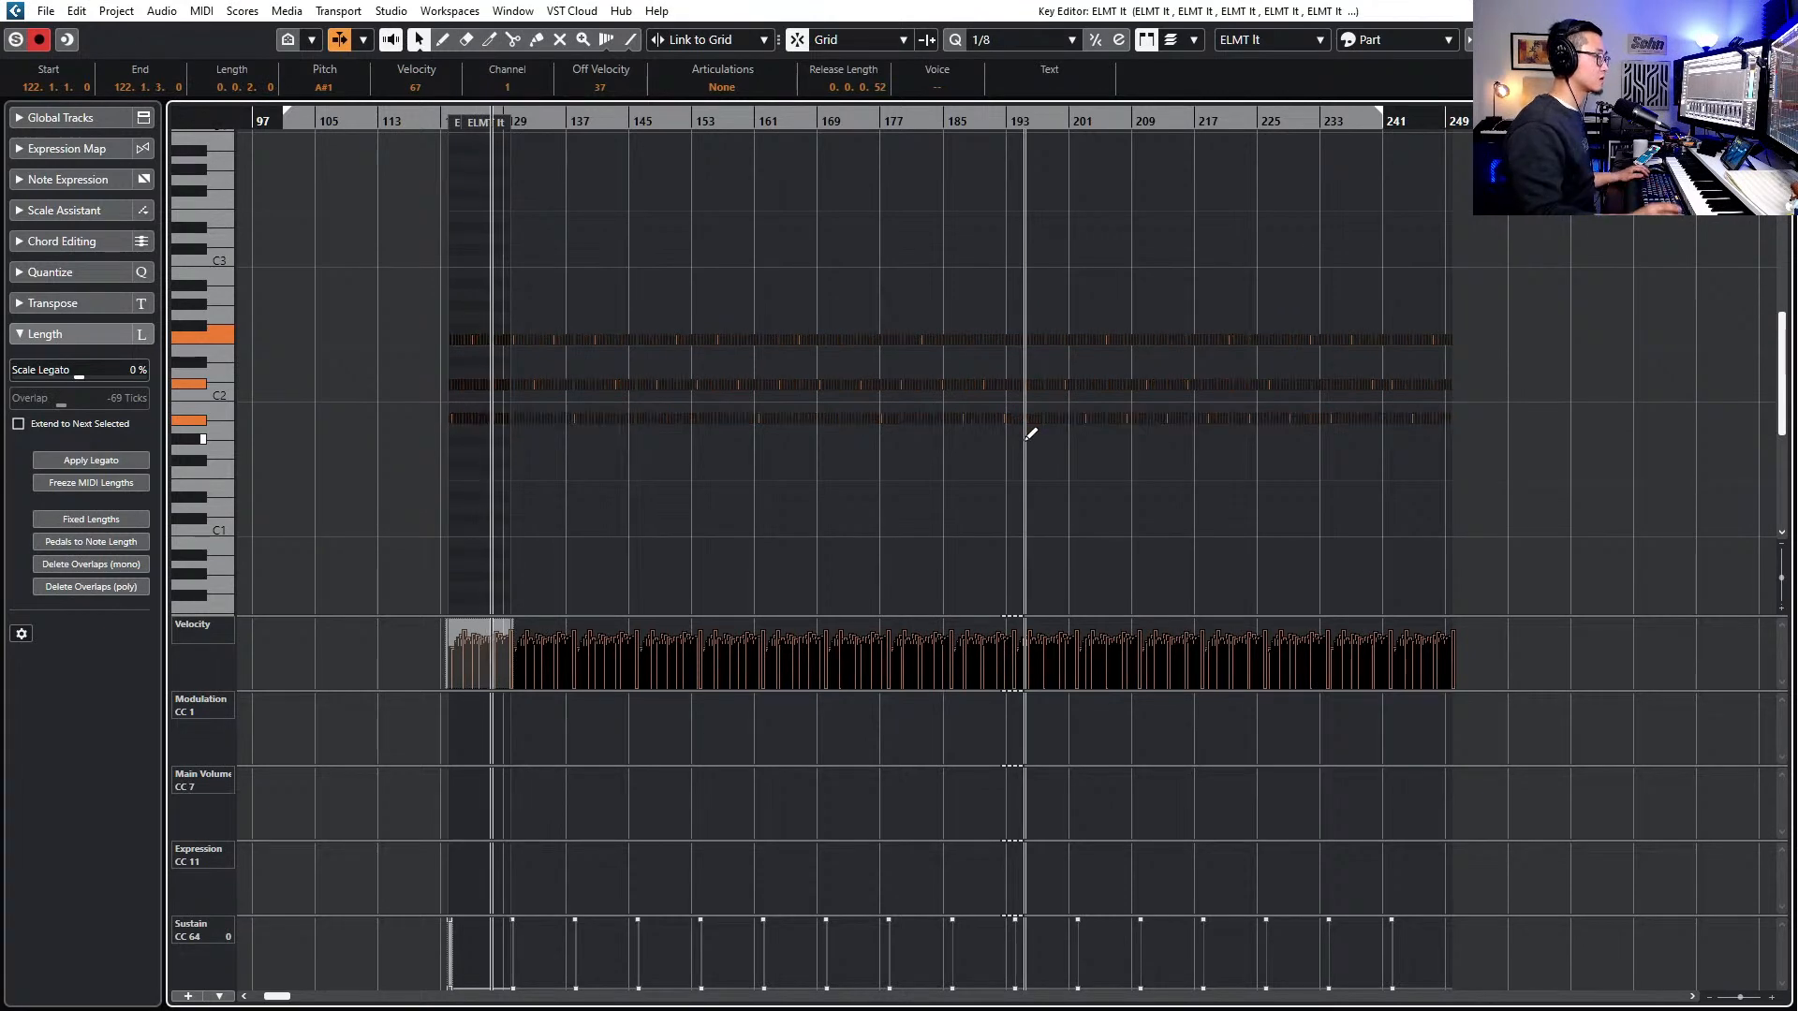
scroll(833, 547, up, 5)
scroll(846, 543, left, 4)
scroll(784, 525, up, 4)
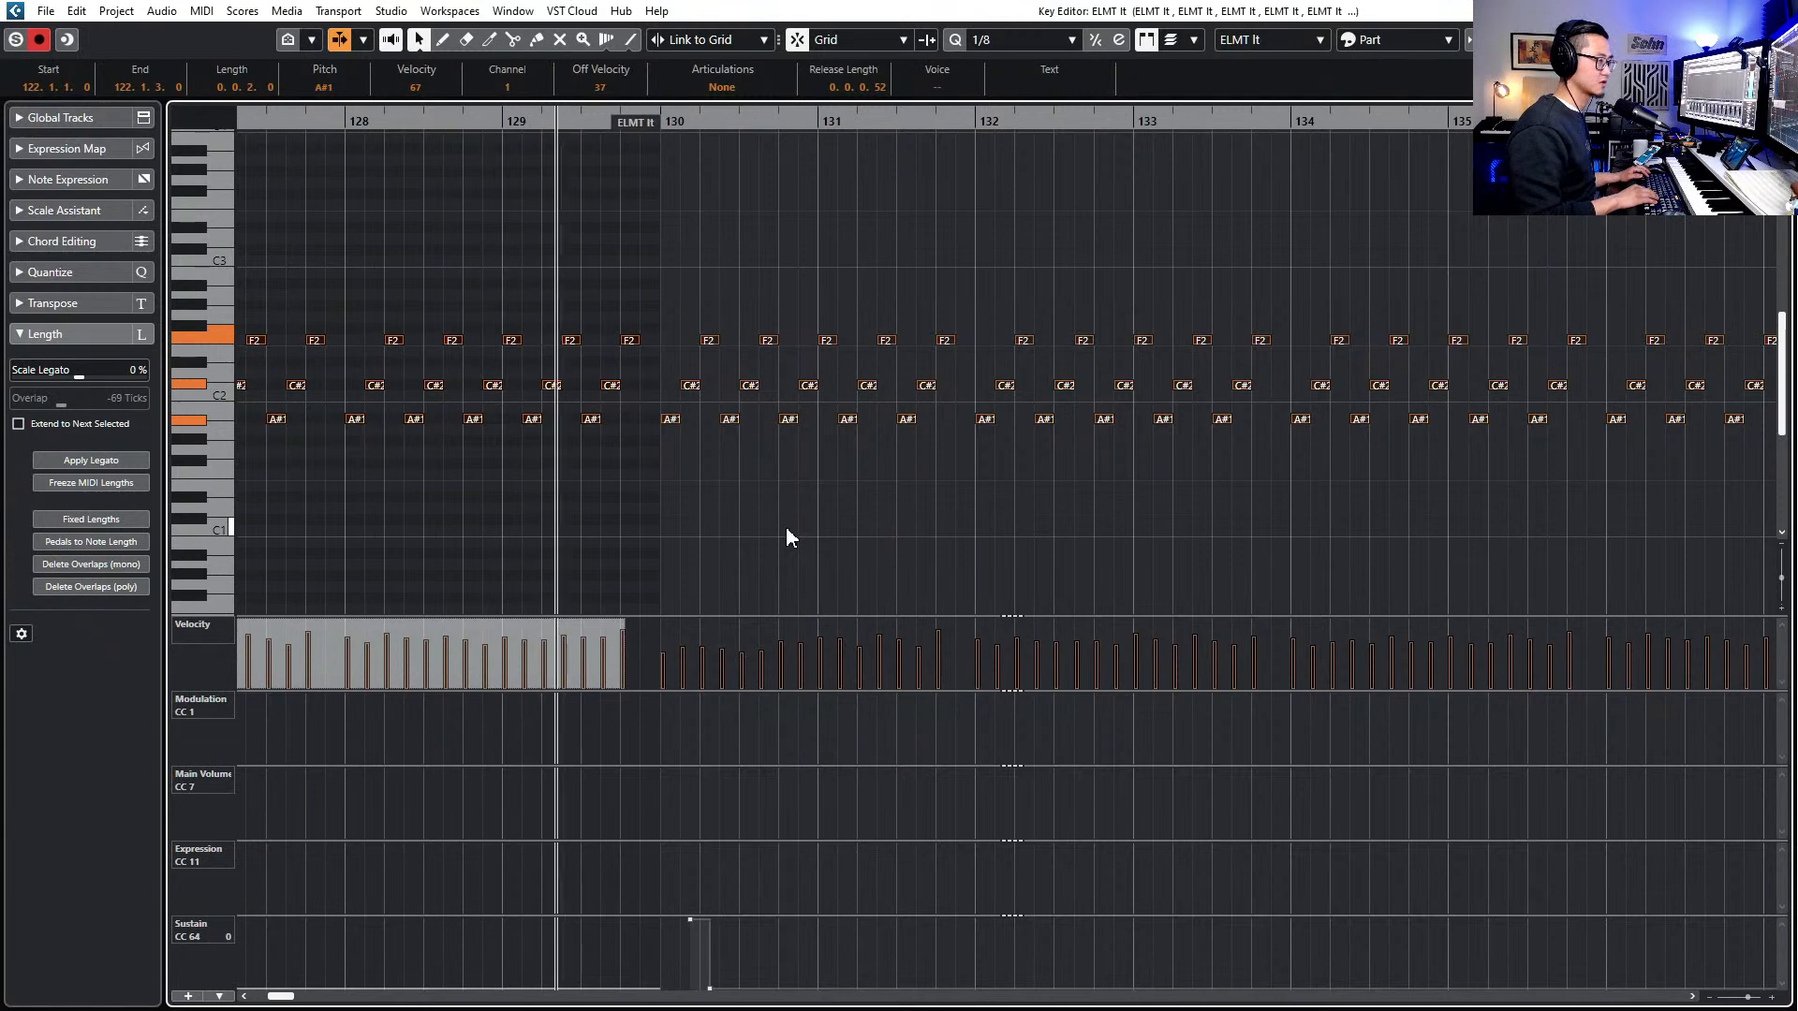
scroll(788, 524, down, 2)
scroll(740, 507, right, 7)
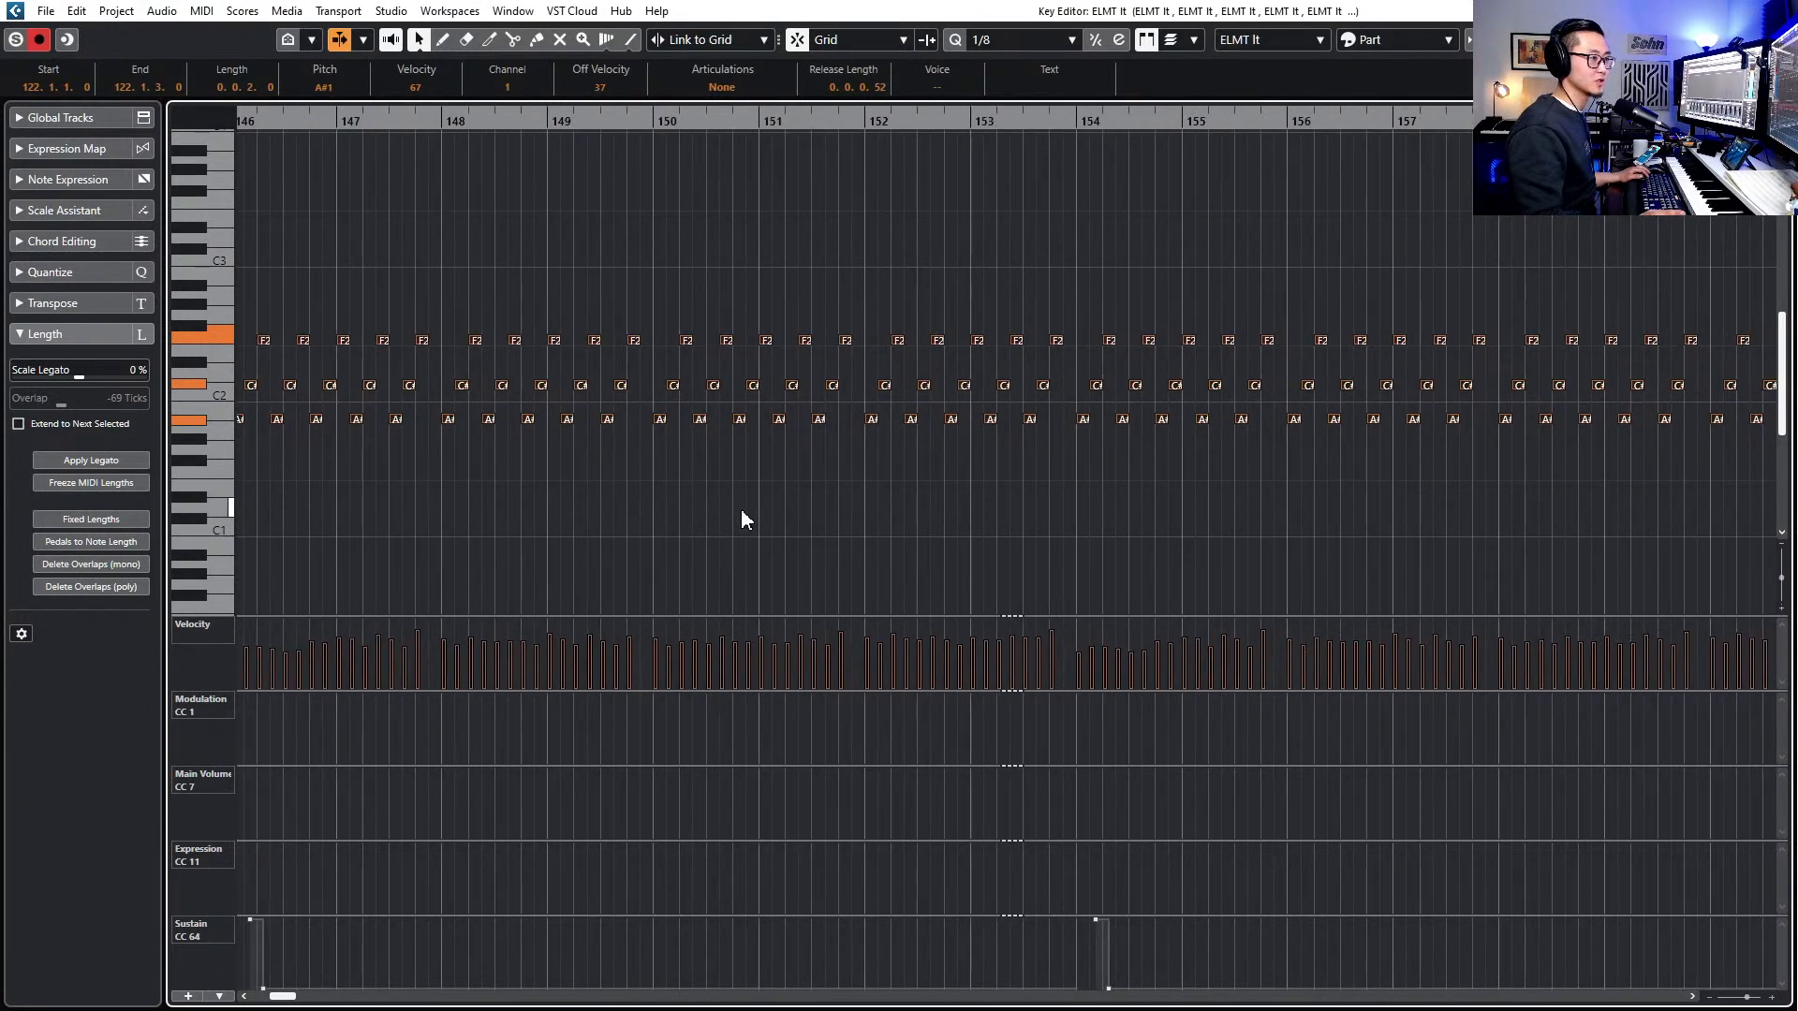
key(Return)
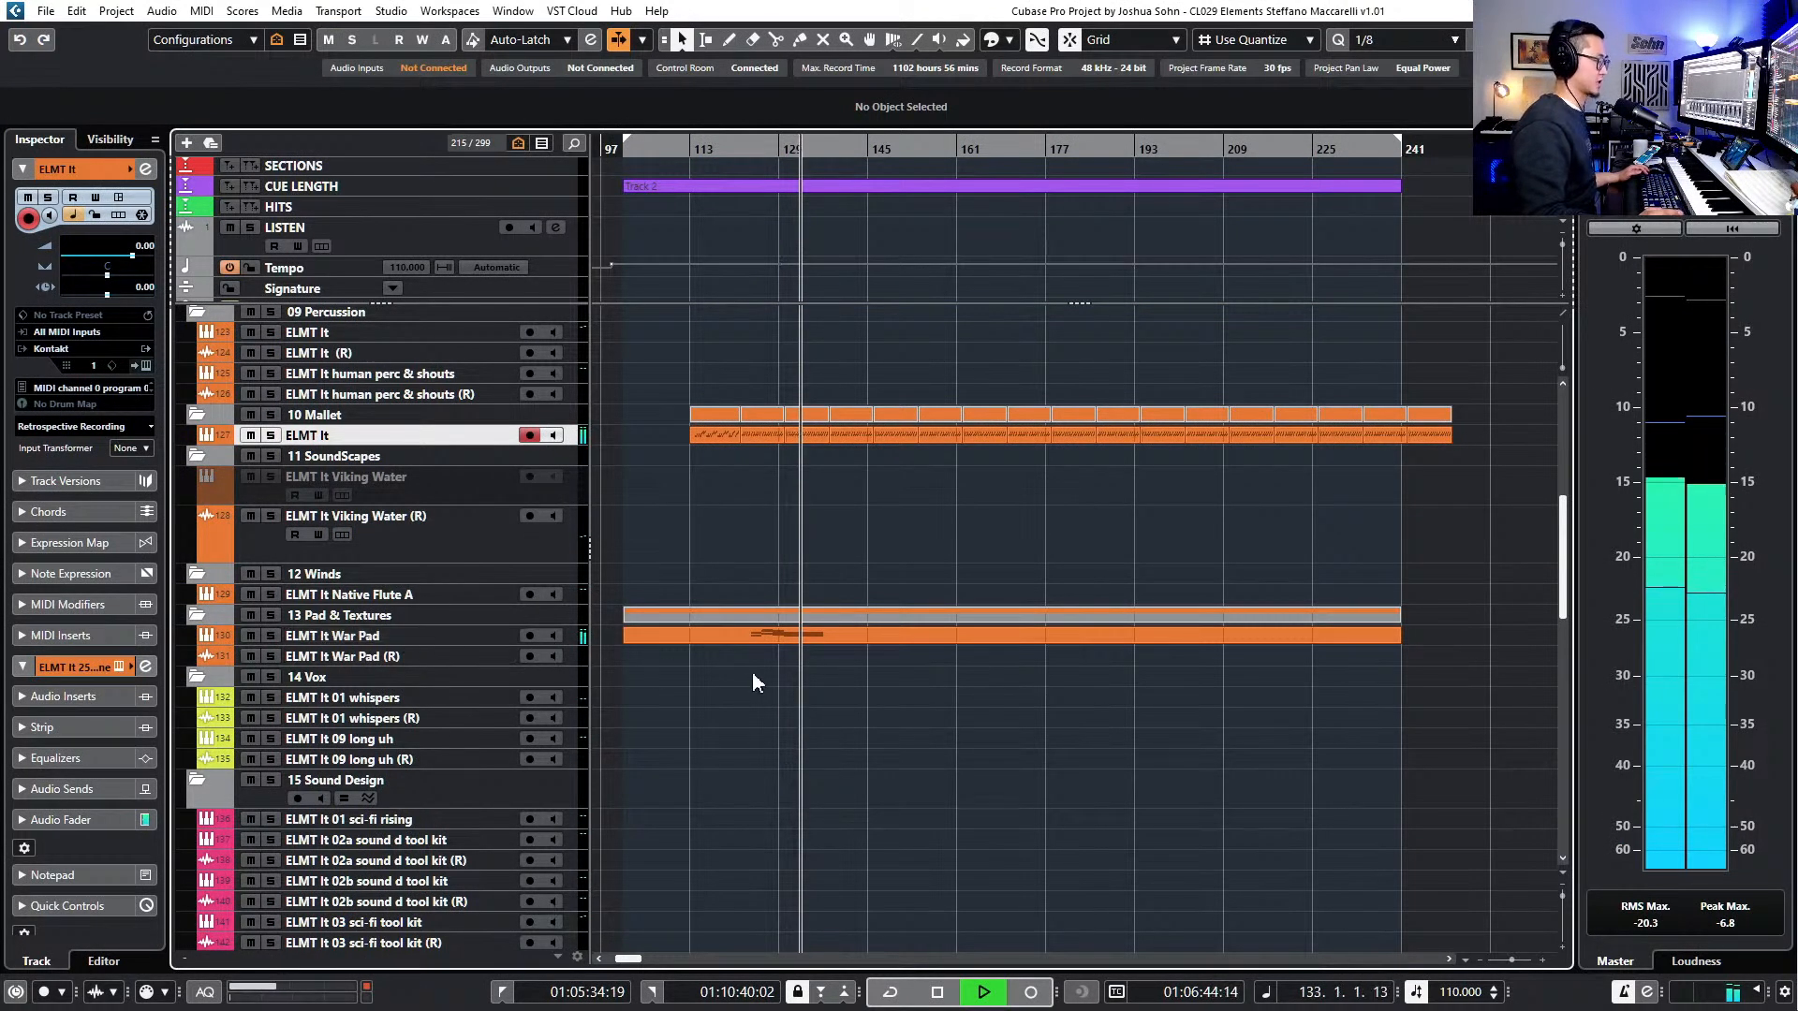
- Capture the notes just played on the ELMT lt 13 panning seq track as a part spanning bars 135 to 139
scroll(753, 669, down, 4)
scroll(732, 667, down, 4)
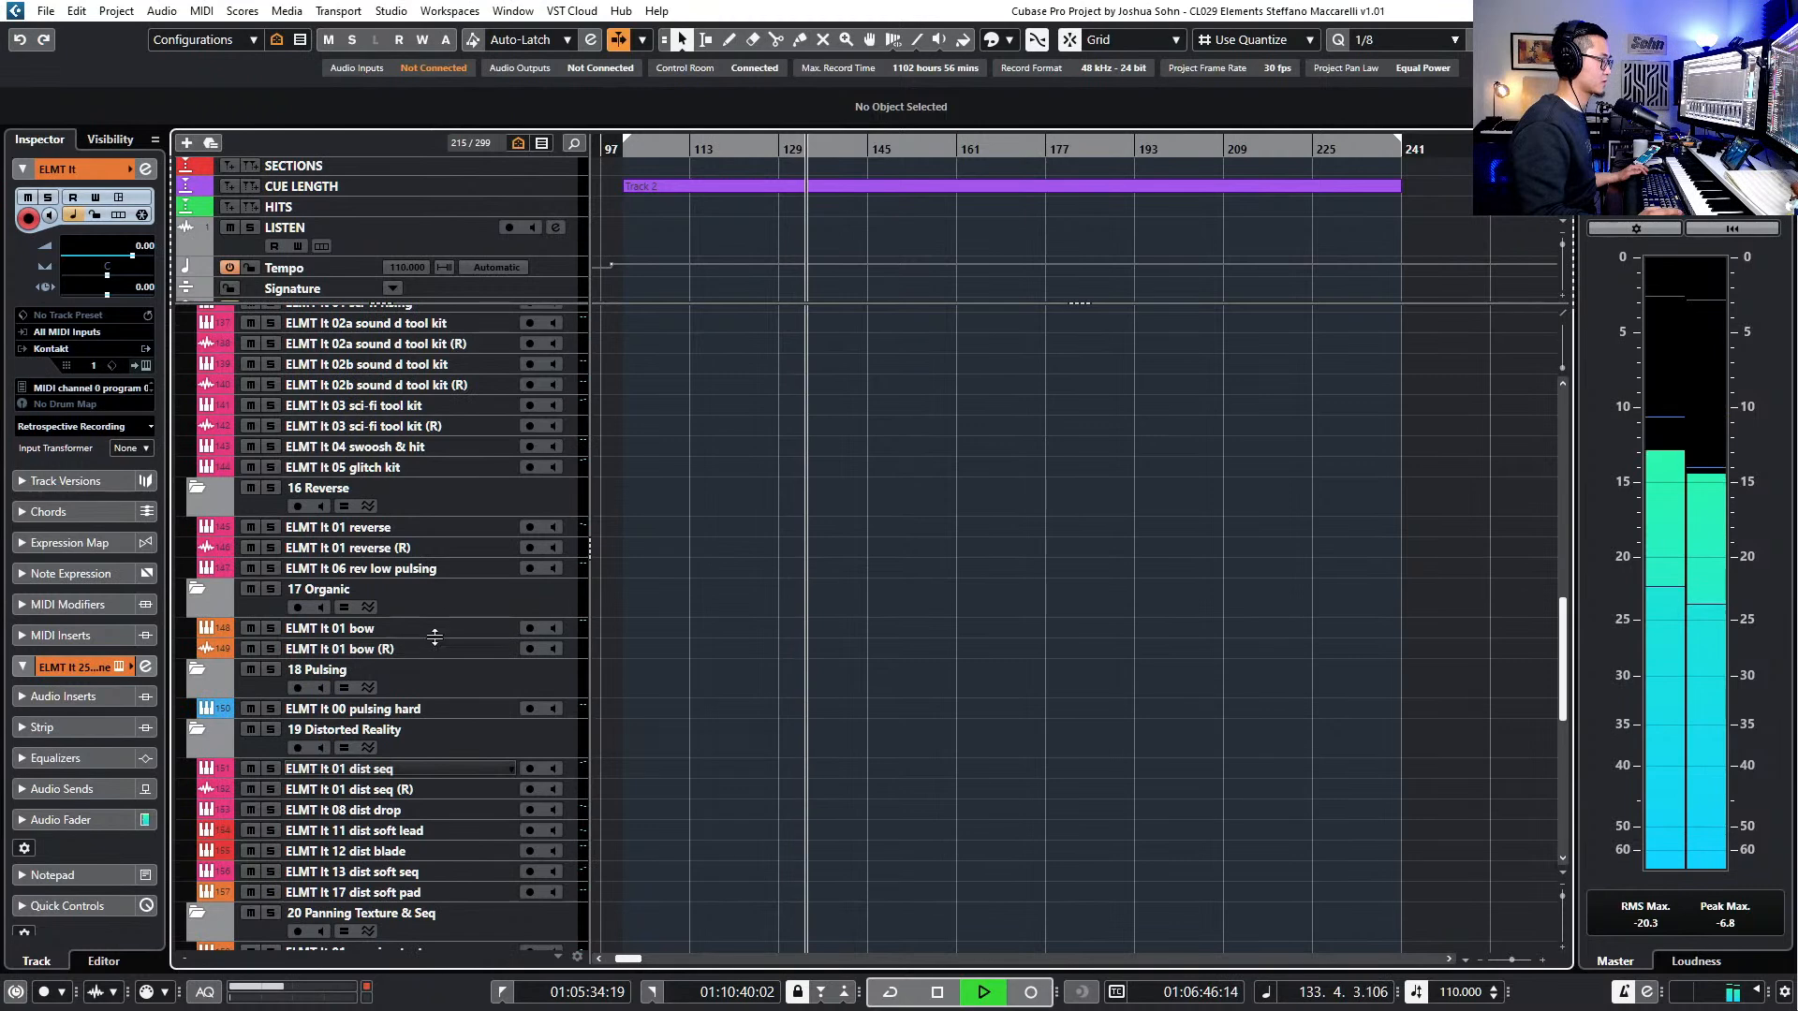
scroll(524, 682, down, 2)
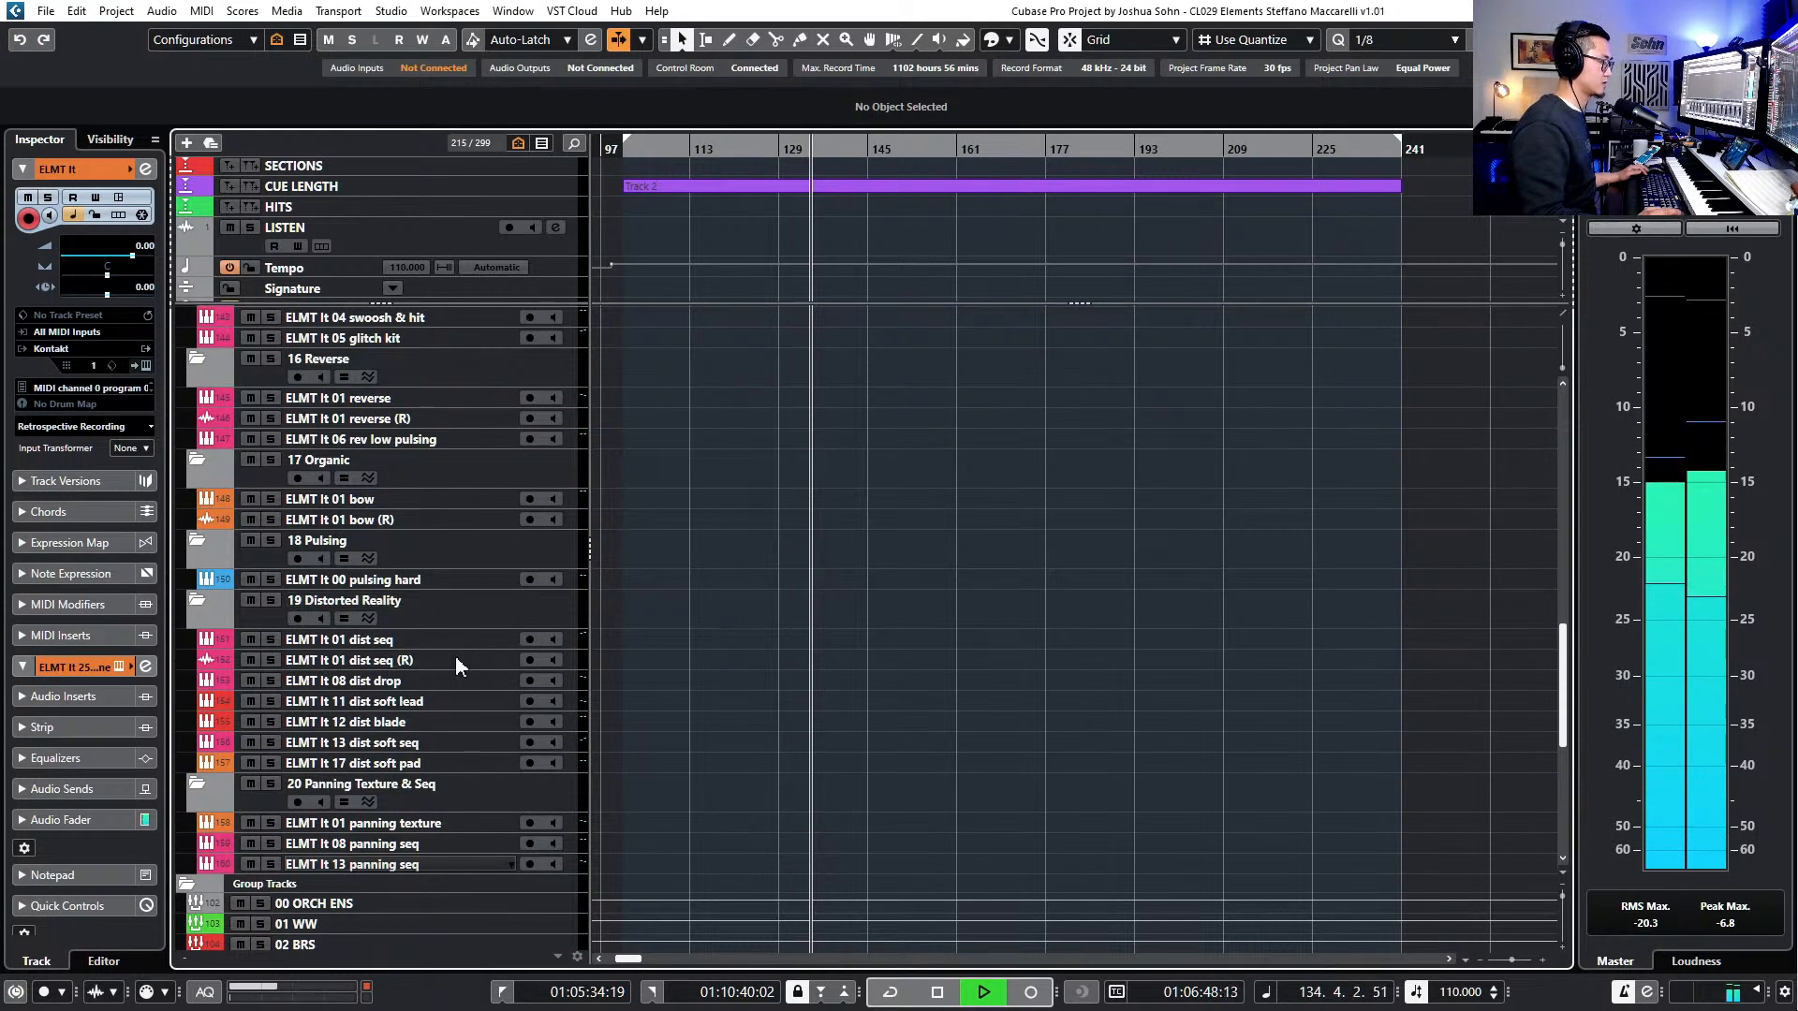
click(421, 863)
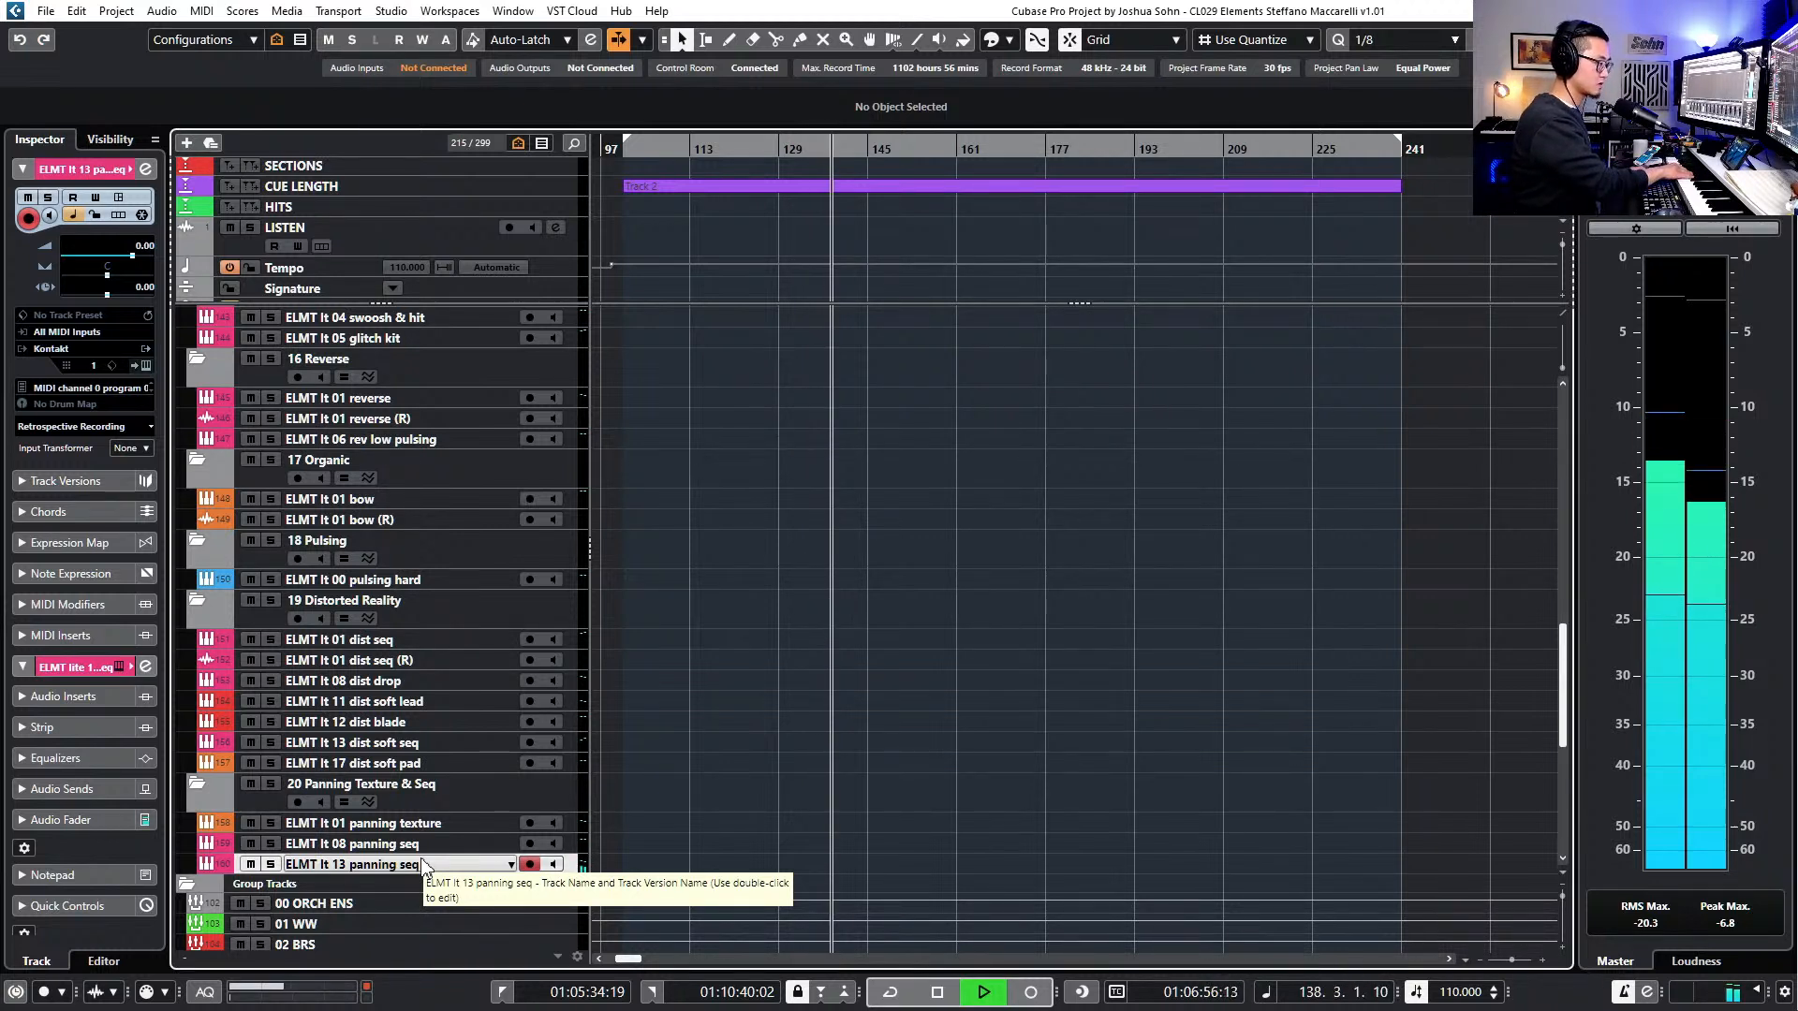
key(shift+KP_Multiply)
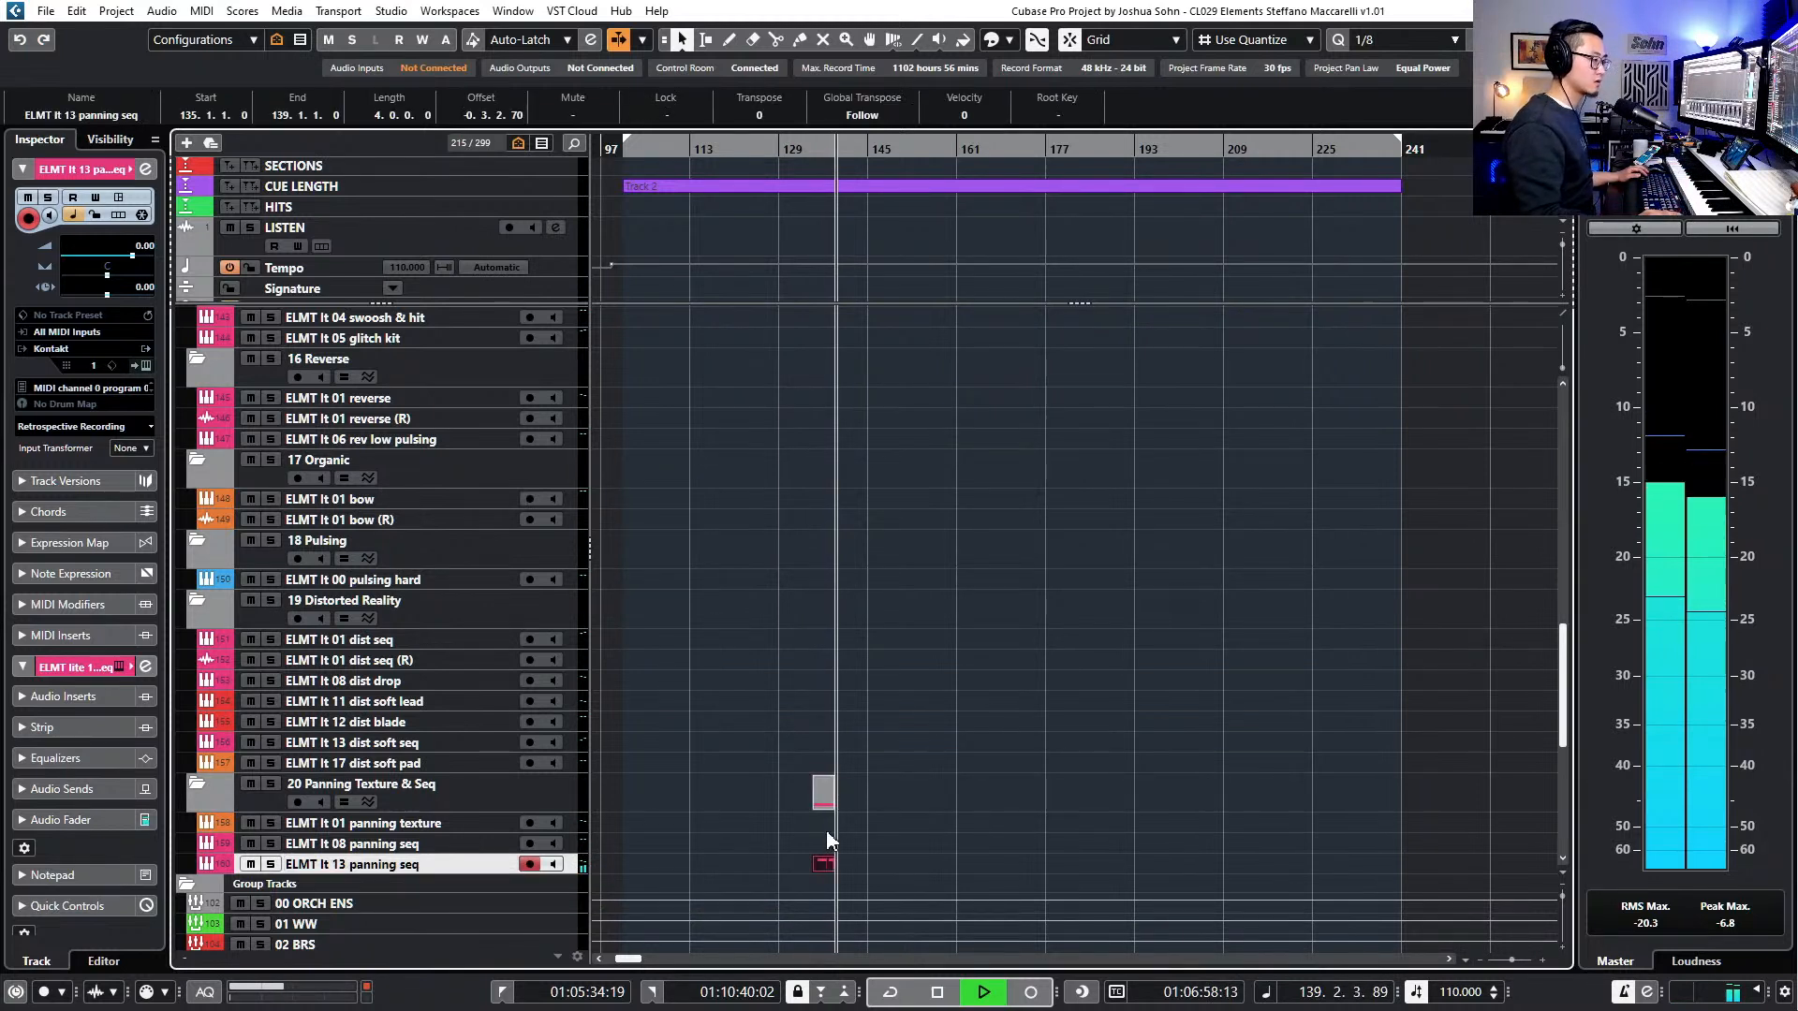
- Extend the ELMT lt 13 panning seq part to the full length of Track 2 and open it in the Key Editor
key(Up)
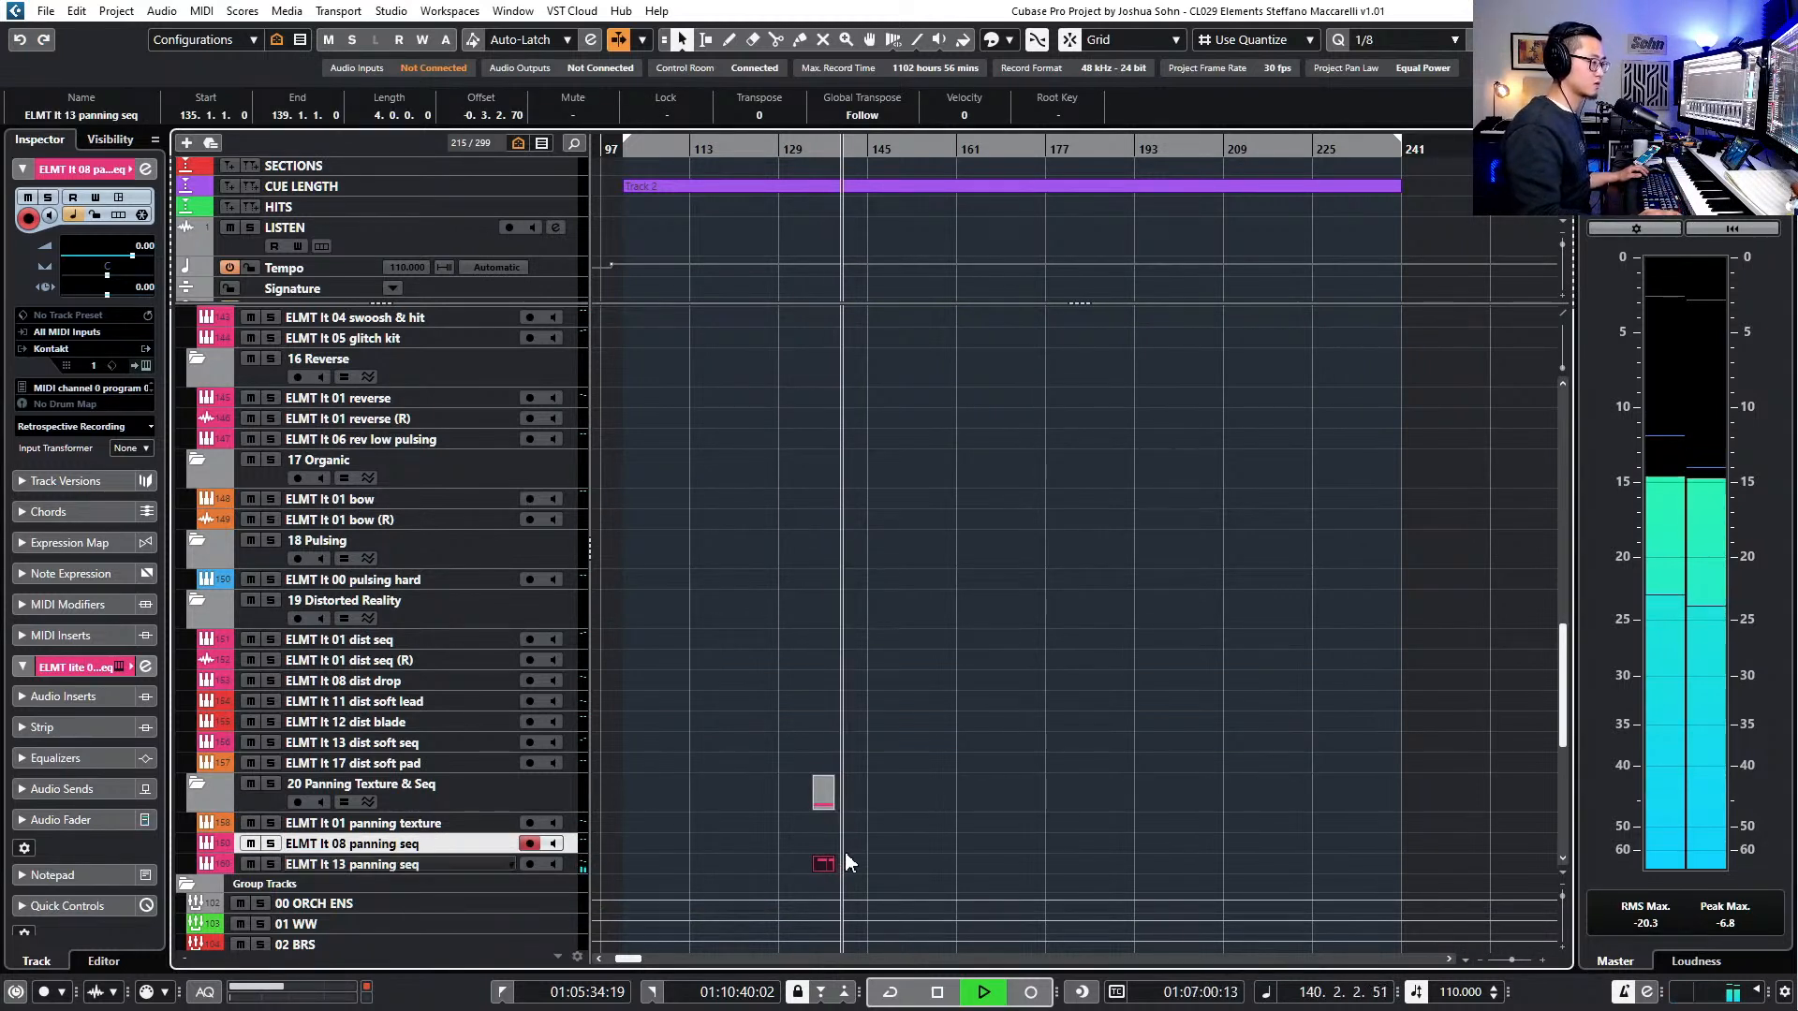
click(833, 862)
double_click(838, 863)
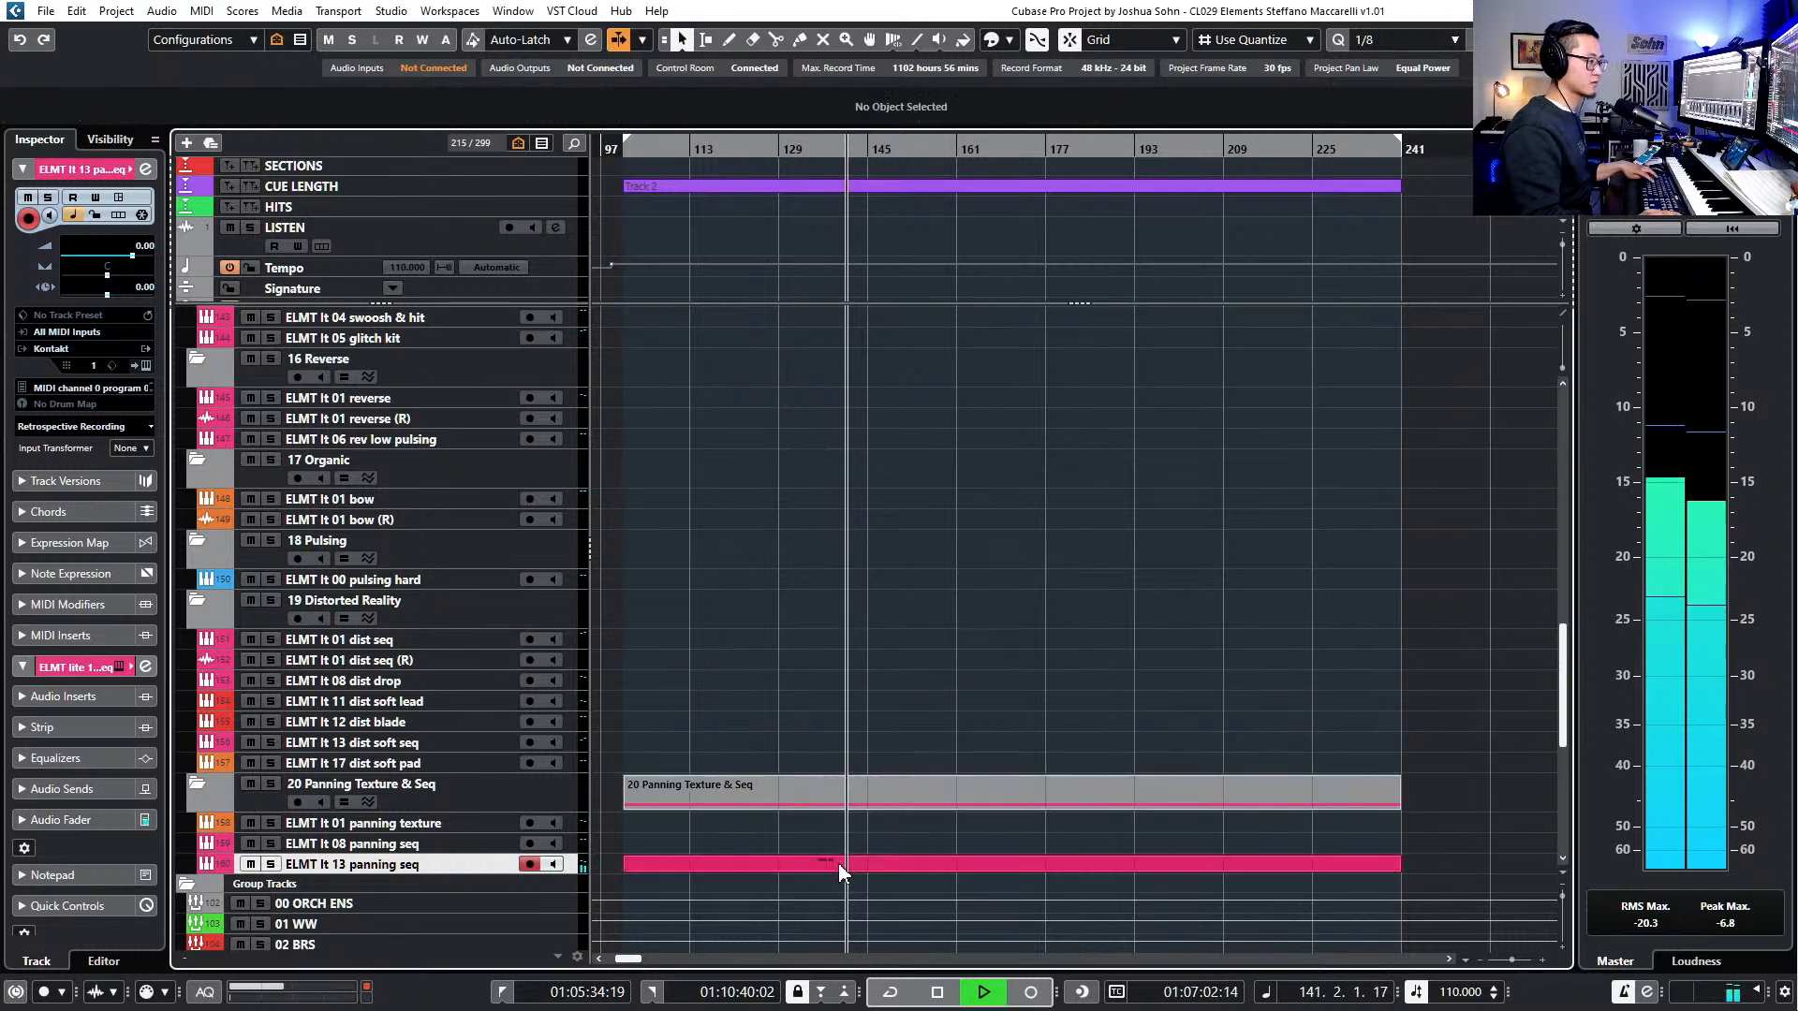
double_click(837, 862)
- Convert the sustain pedal data in the panning seq part into note lengths
key(g)
key(g)
key(g)
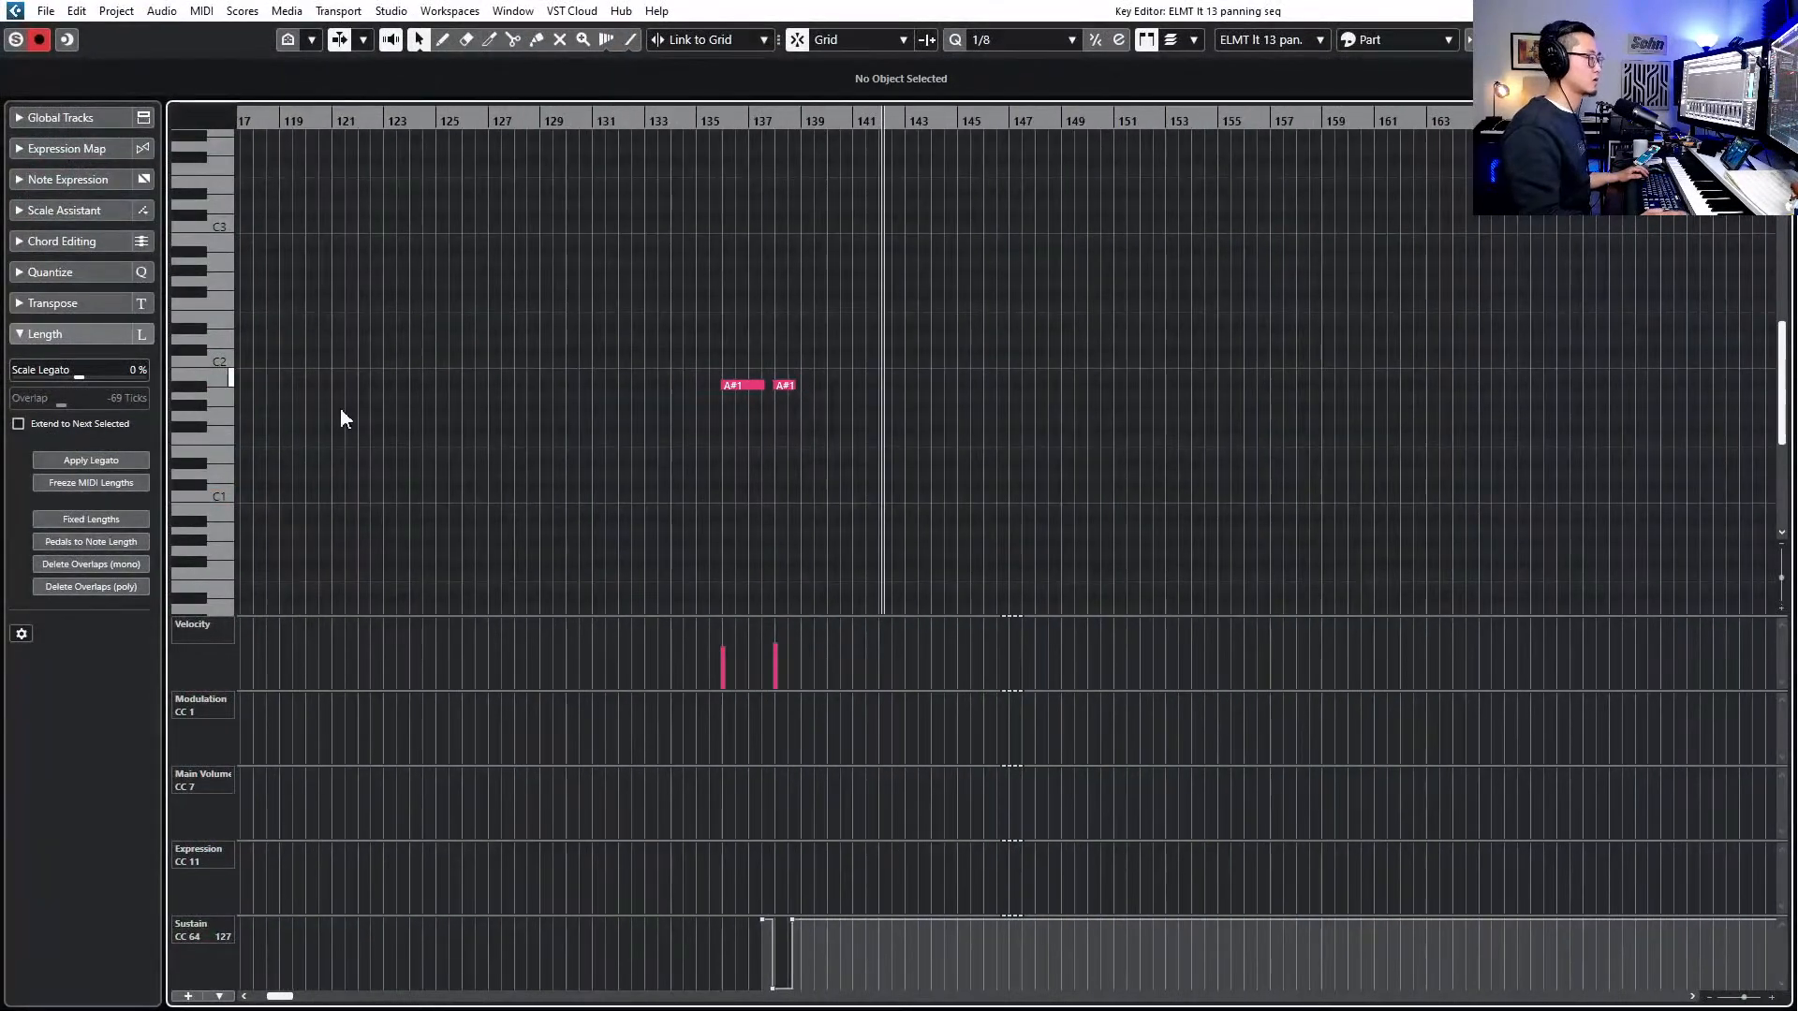
key(g)
key(g)
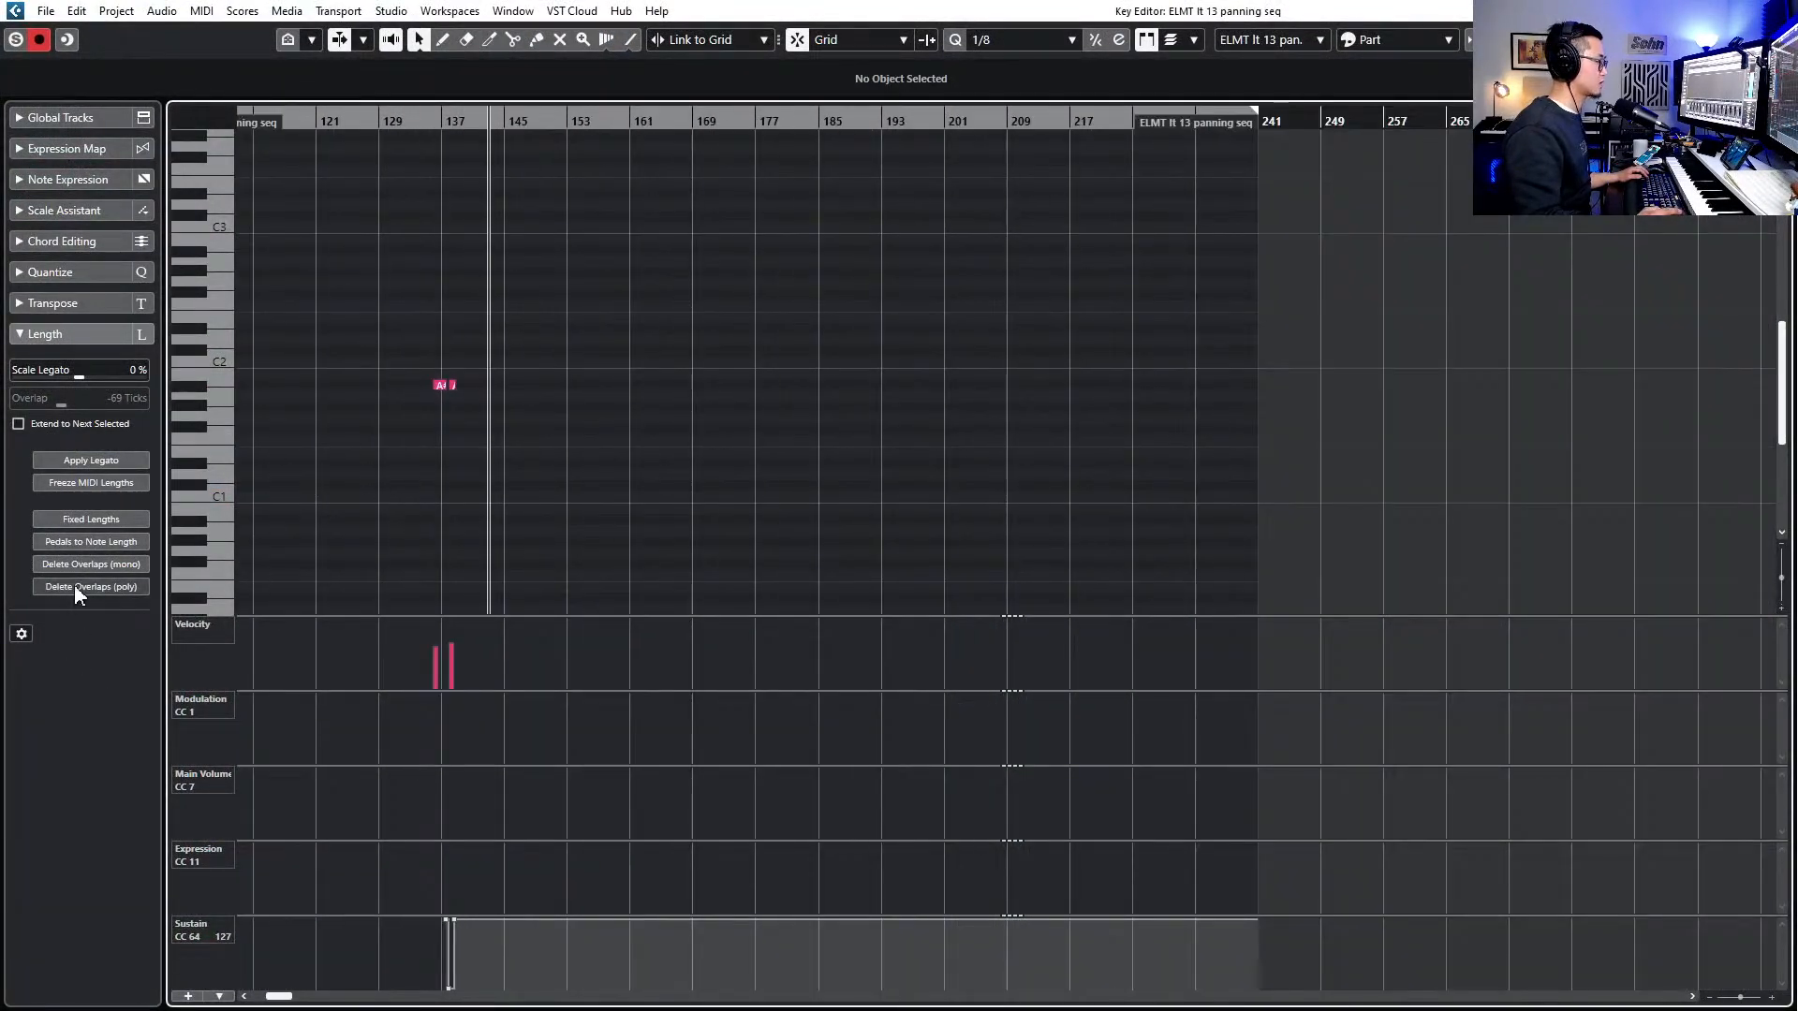
click(90, 541)
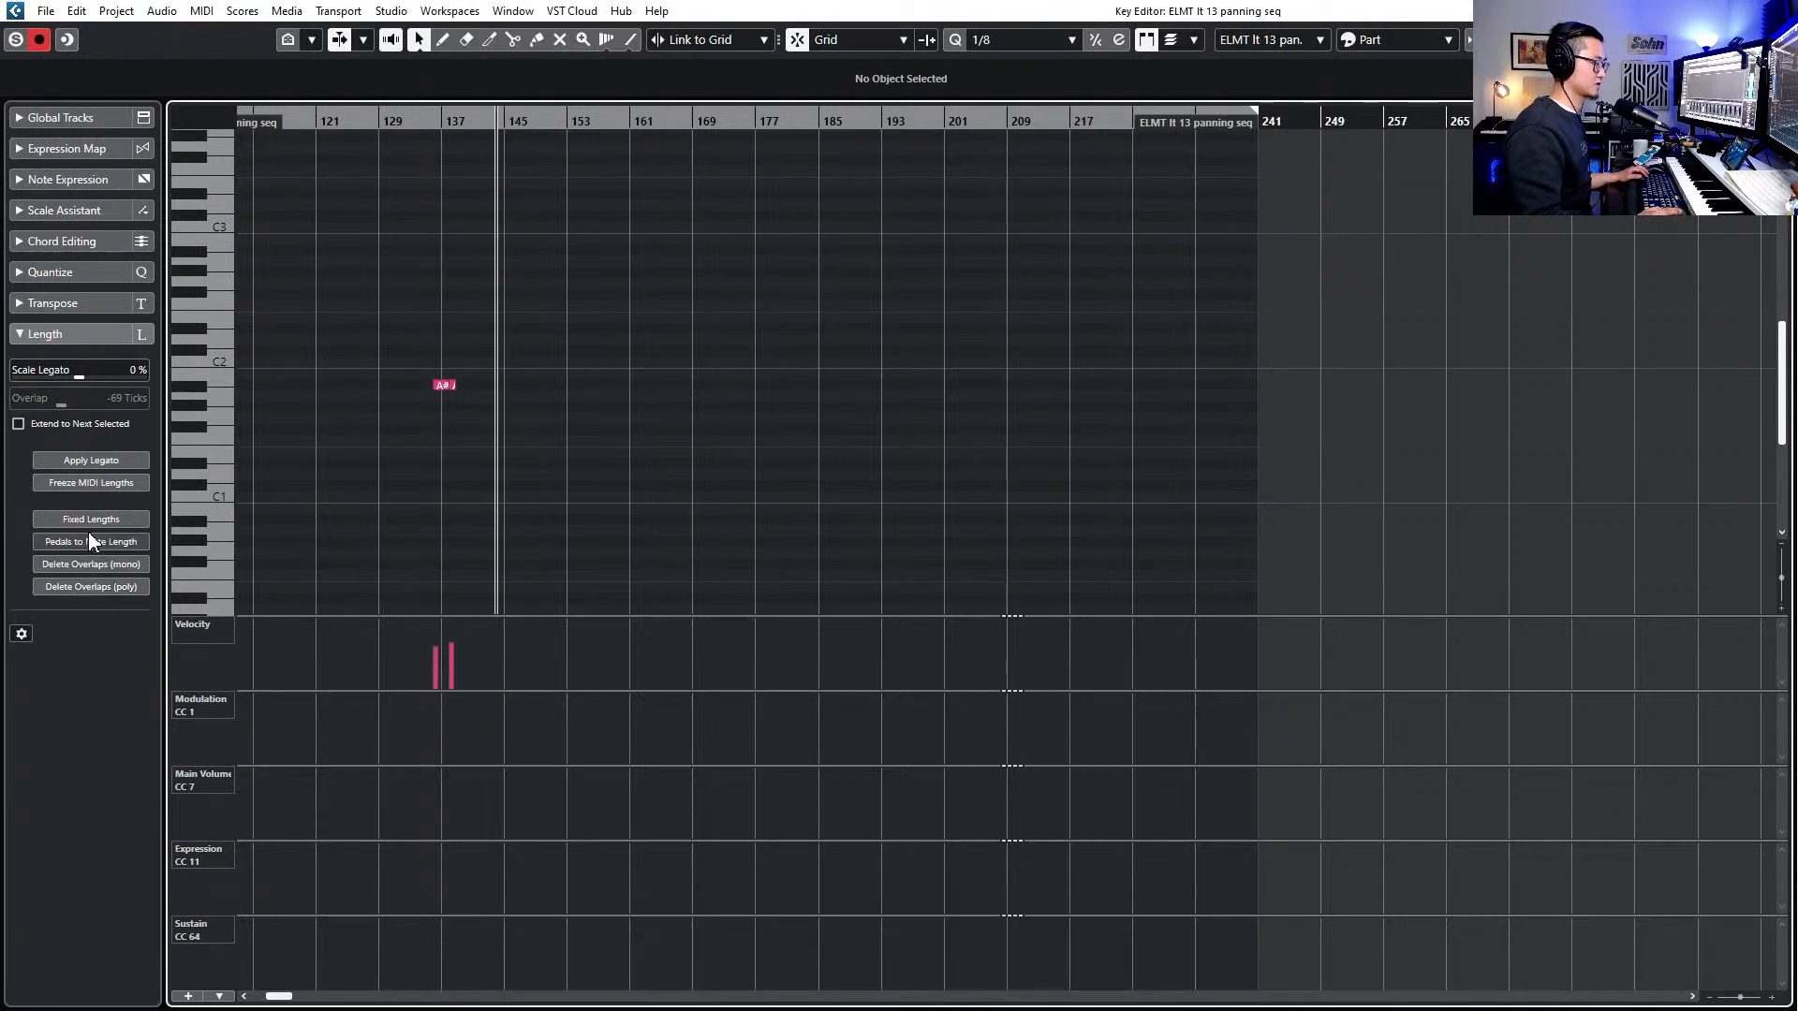
click(454, 385)
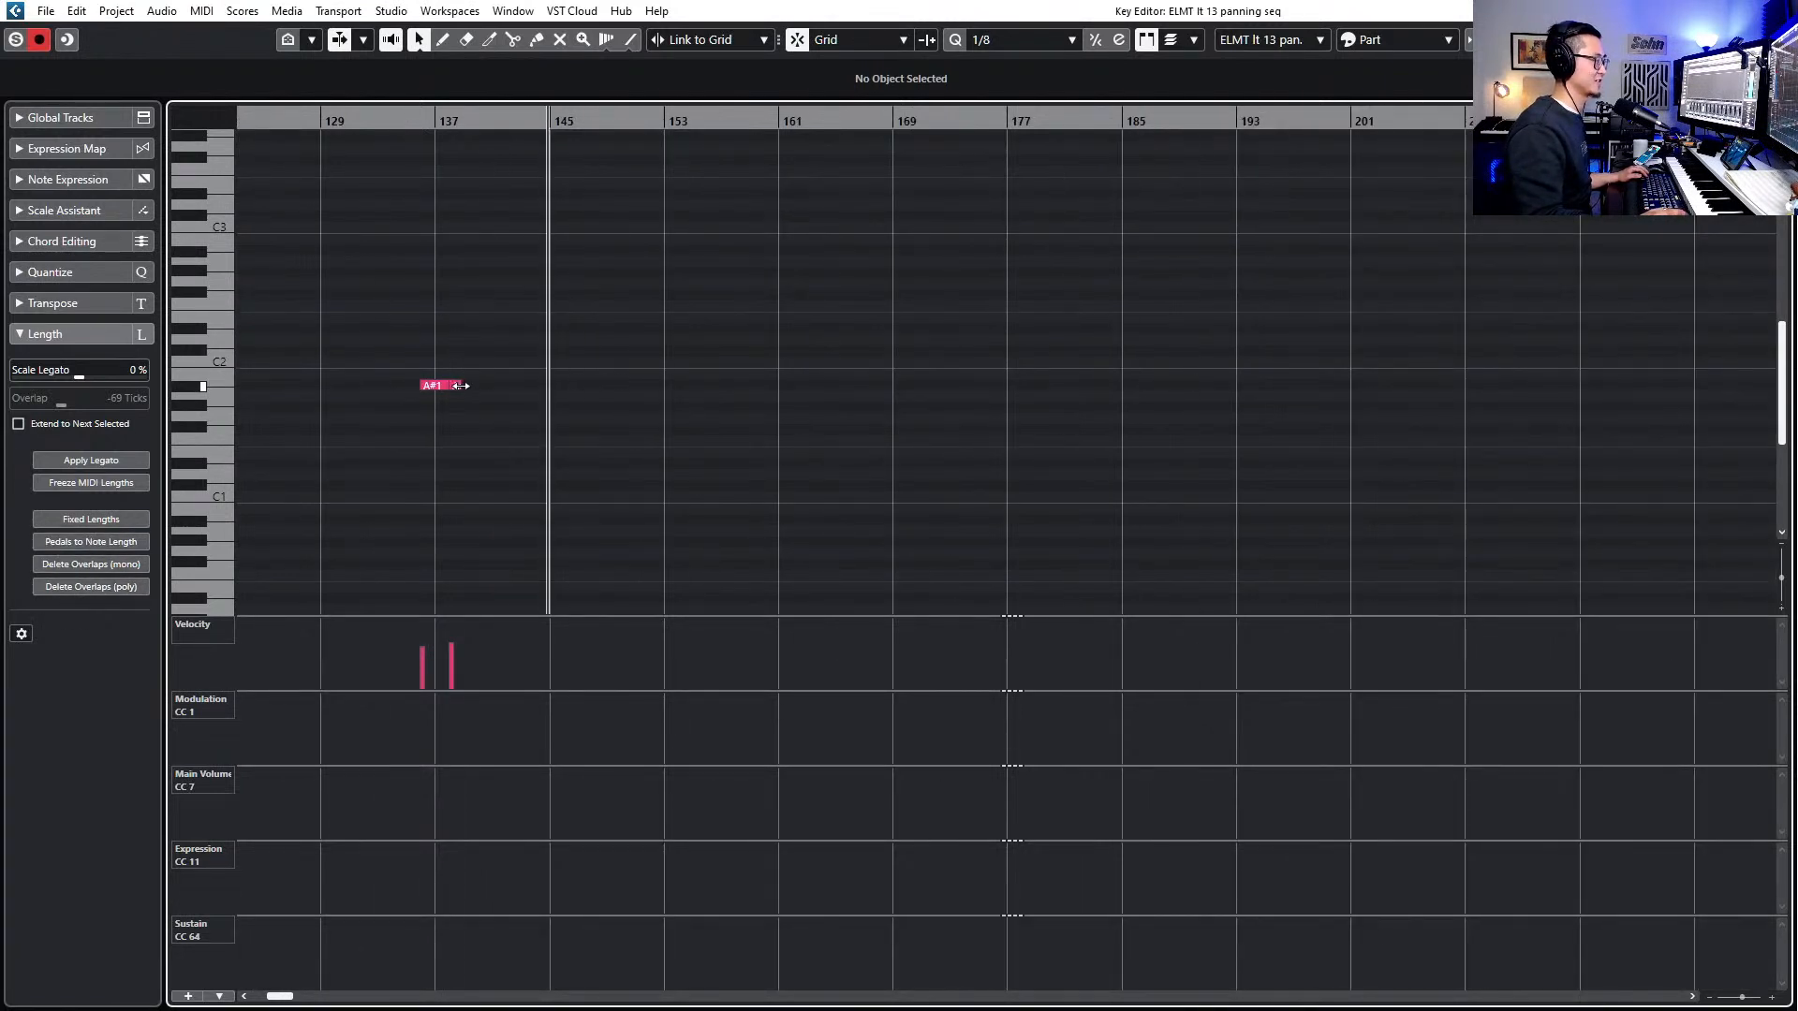
- Lengthen the second A#1 note of the panning seq part so it sustains to about bar 240
key(h)
key(g)
drag(1597, 388, 1684, 389)
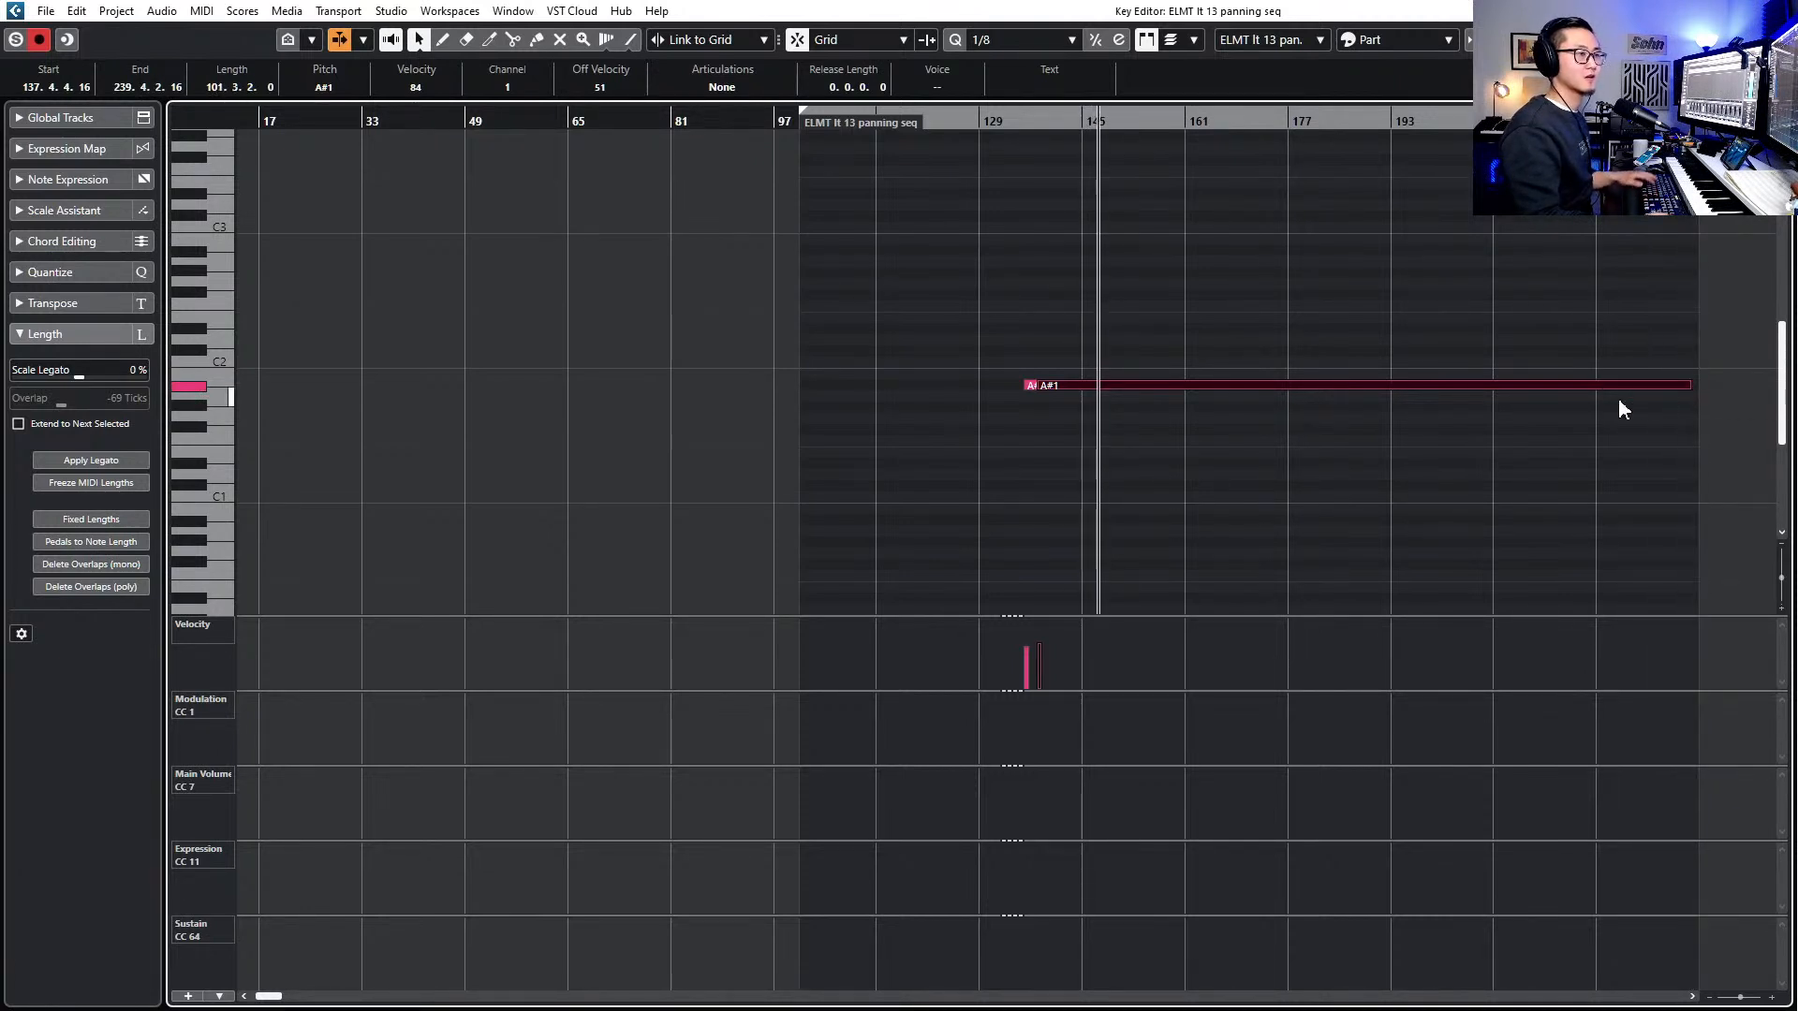
scroll(1580, 402, up, 1)
scroll(1498, 400, right, 2)
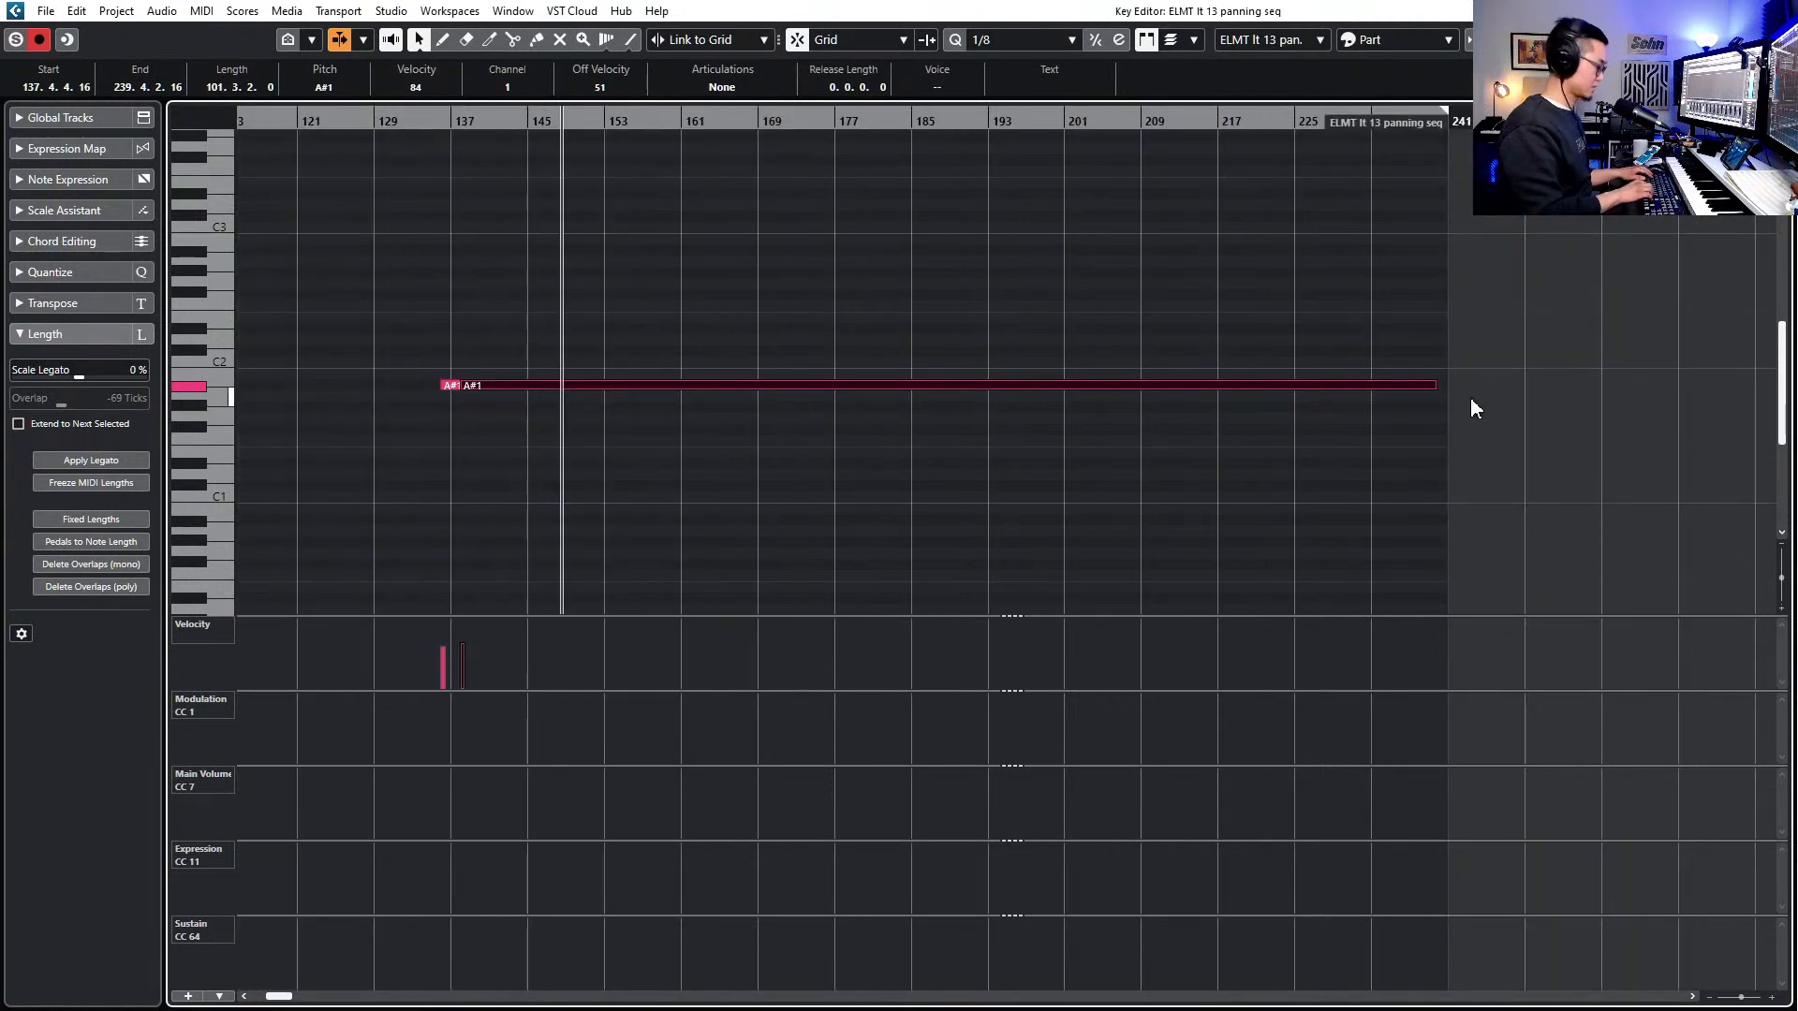
- Quantize both A#1 notes to 1/1, locate the cursor to their start and return to the project view
key(alt+5)
key(space)
scroll(714, 394, up, 2)
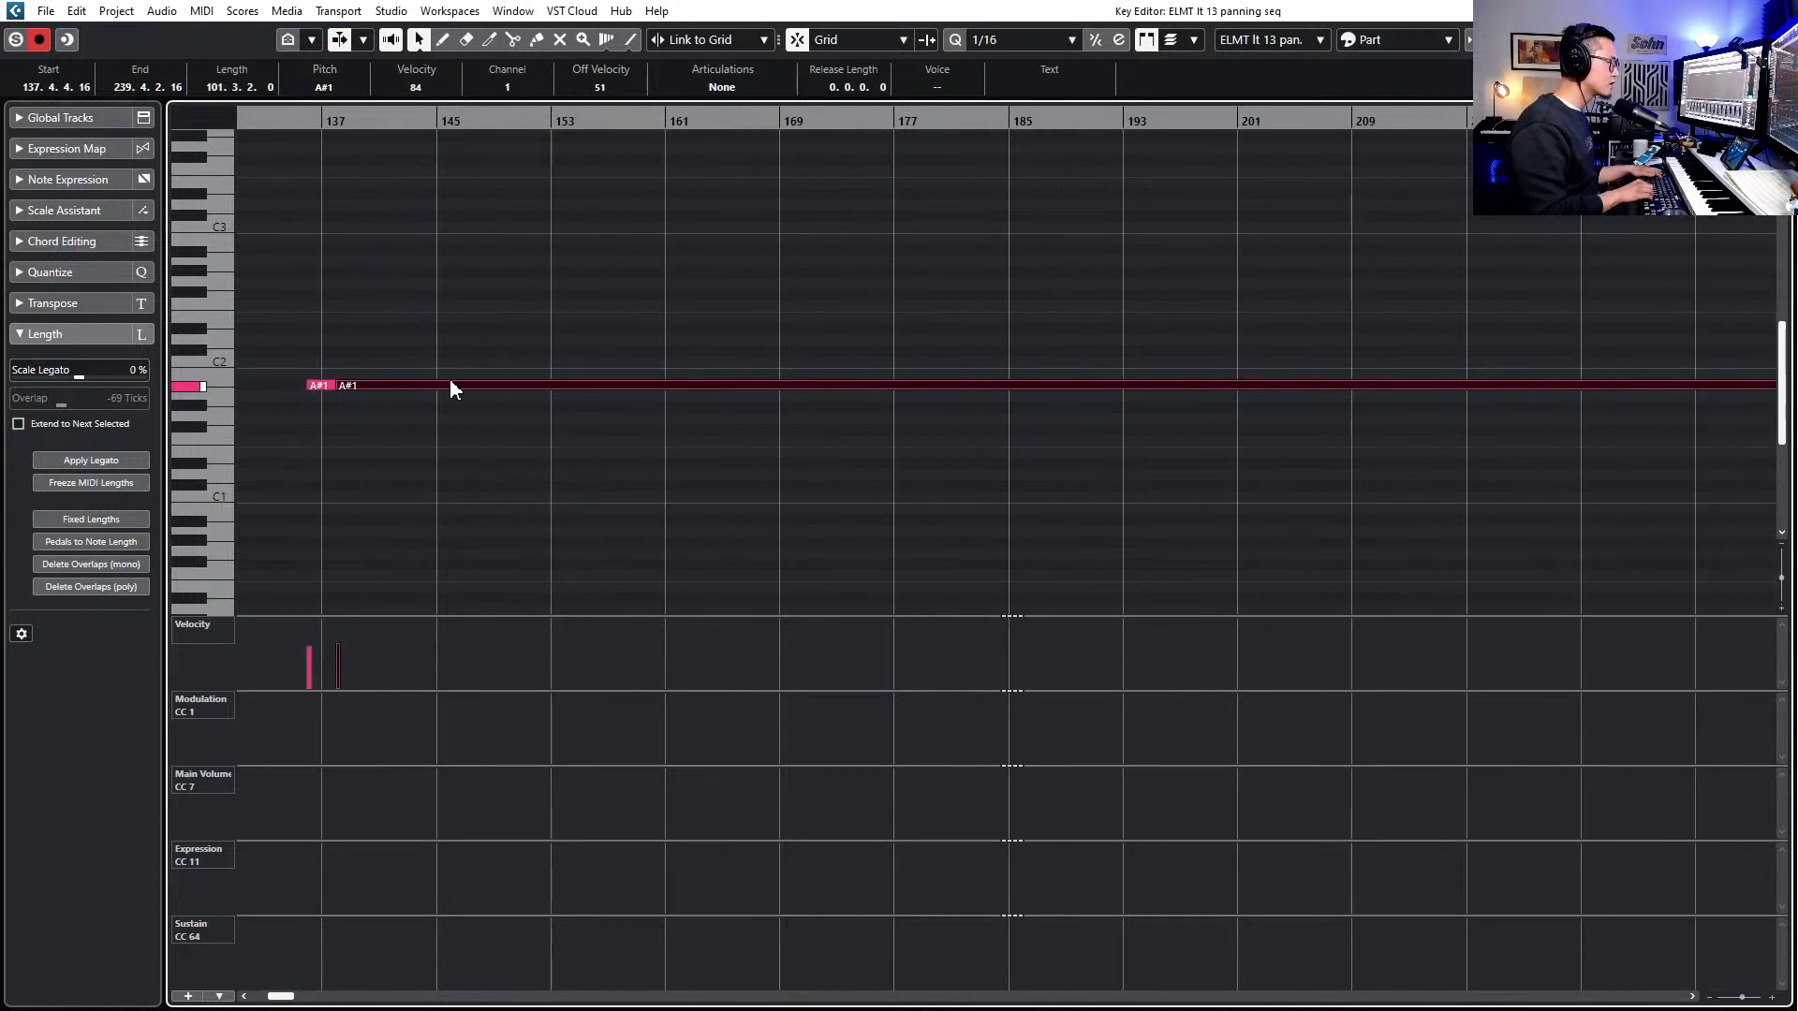
scroll(450, 380, up, 2)
scroll(397, 366, left, 3)
click(711, 434)
key(ctrl+a)
scroll(620, 433, up, 4)
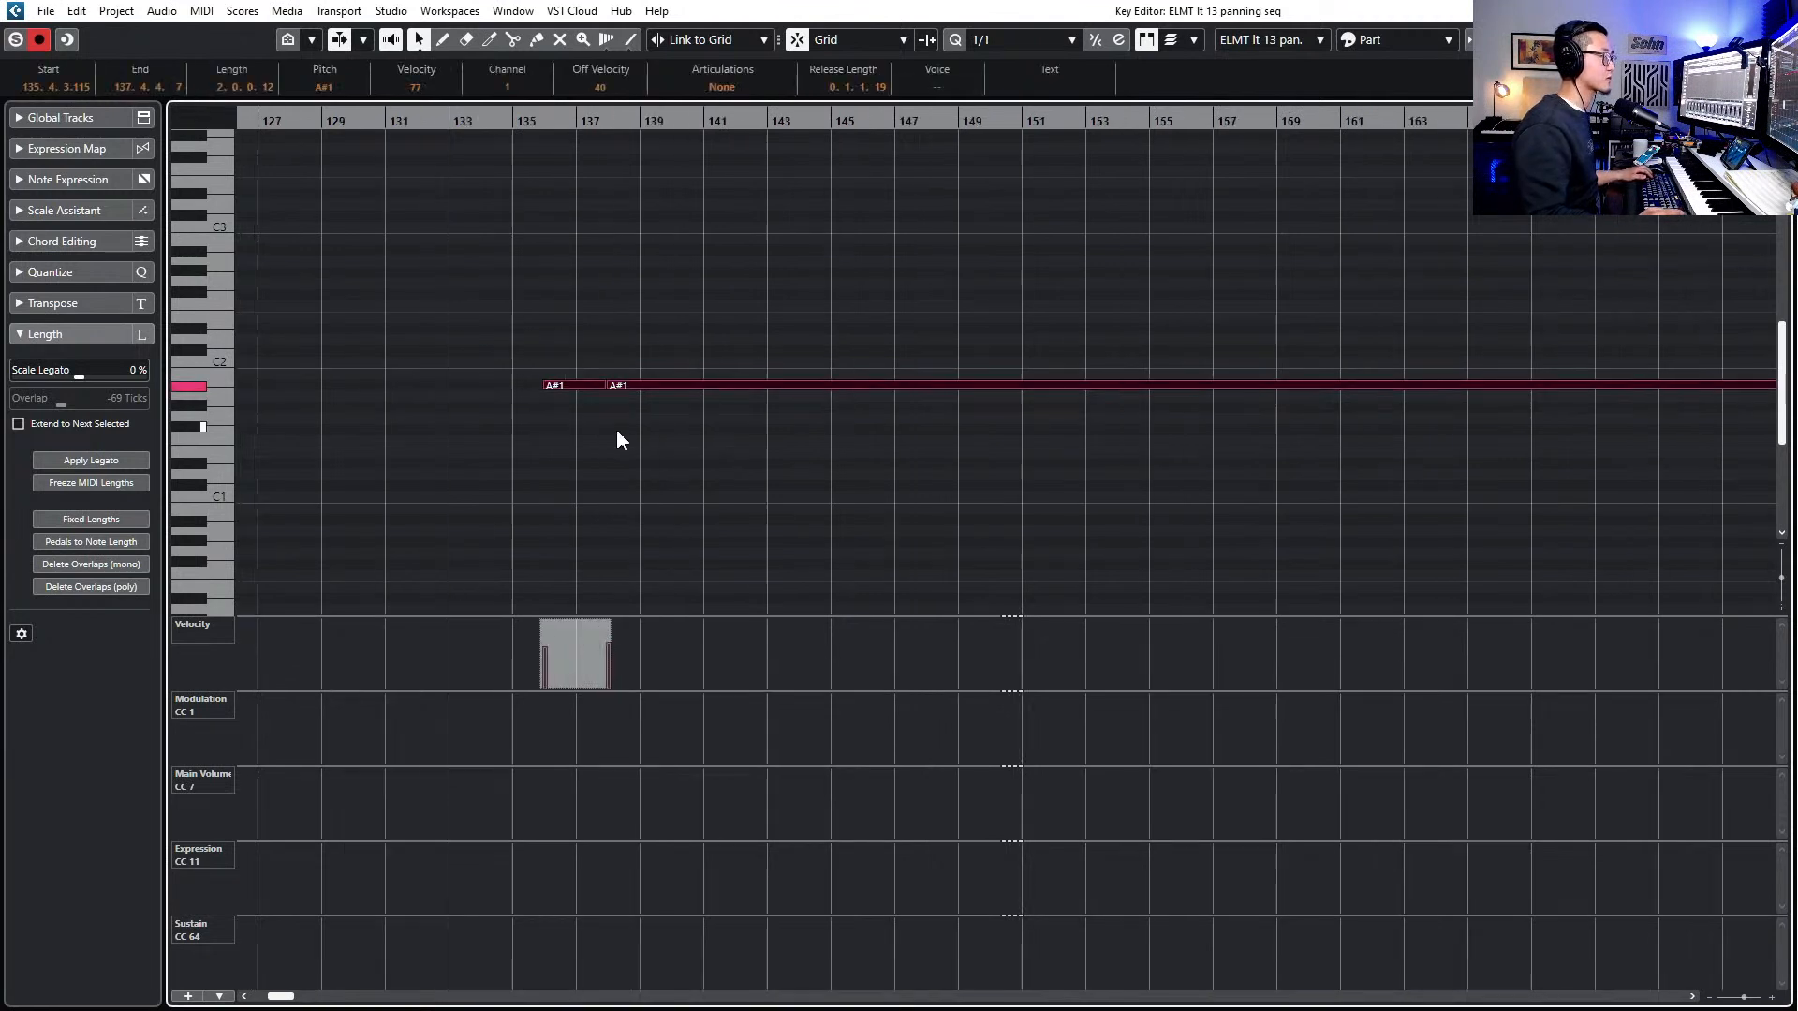
drag(634, 337, 508, 424)
key(q)
key(l)
key(Return)
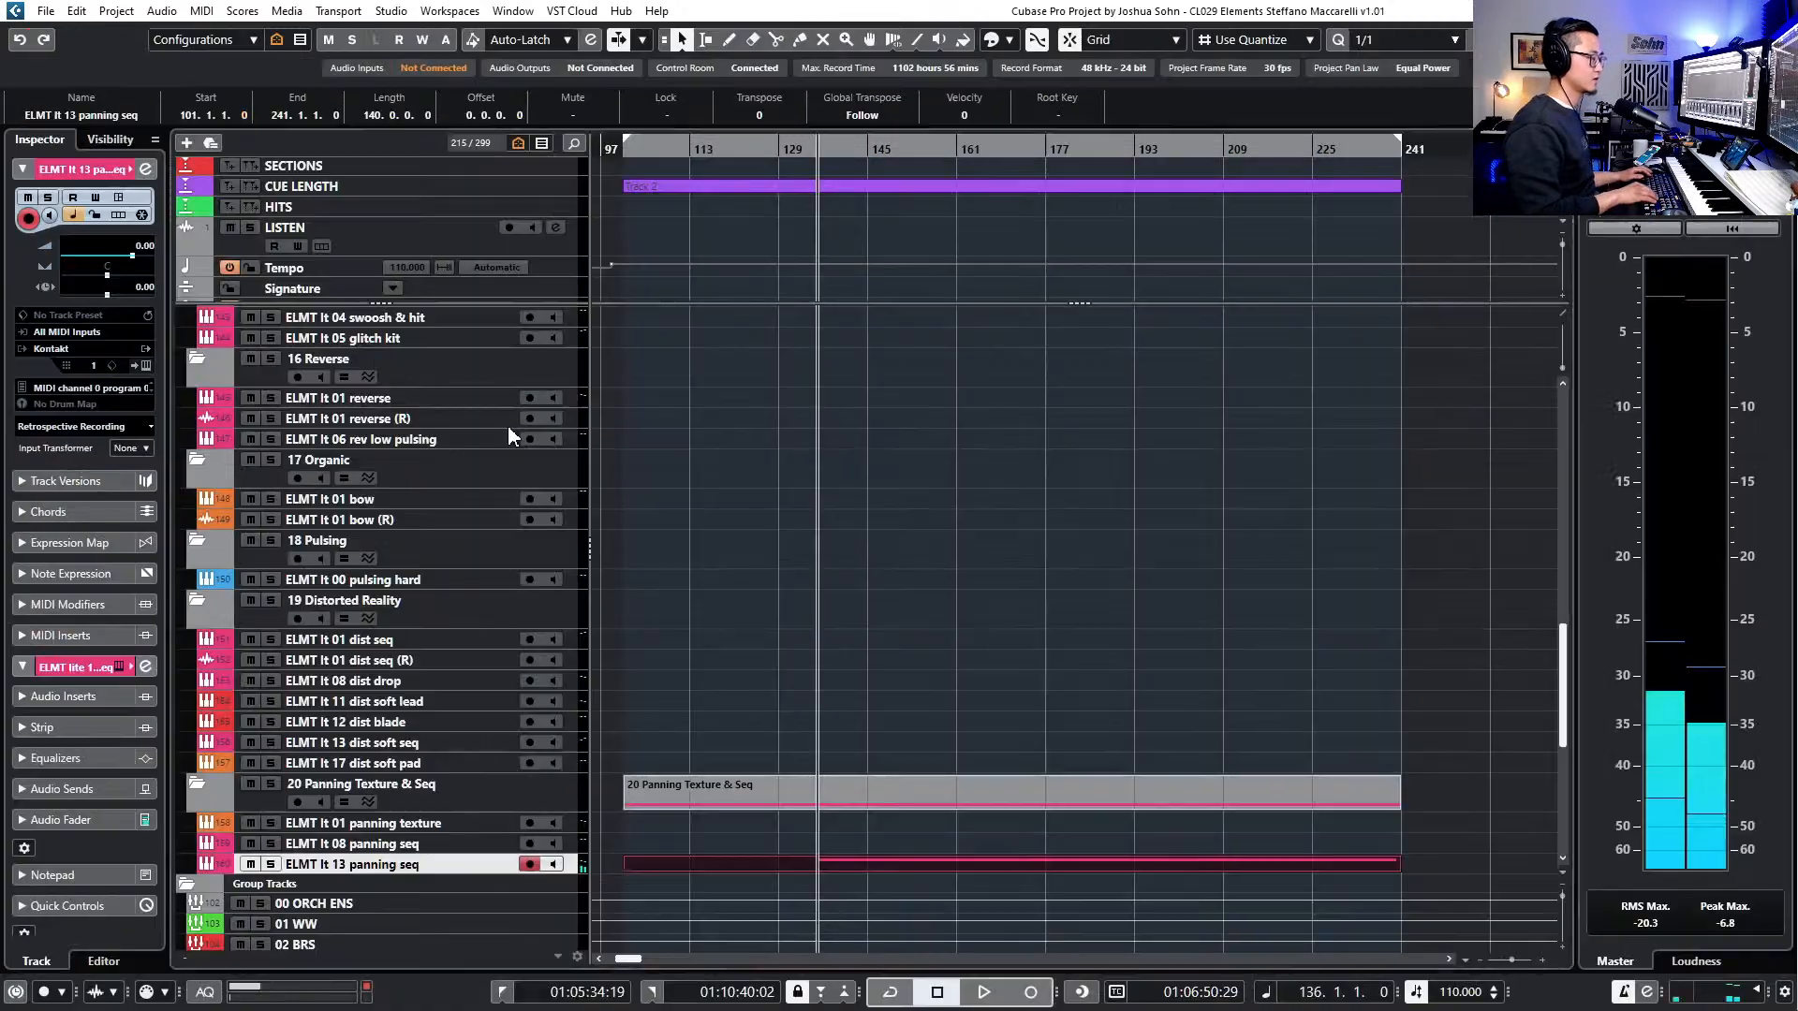
- Move the ELMT lt electric guitar sus dist parts earlier so they start at bar 161
scroll(854, 505, up, 3)
scroll(862, 516, up, 5)
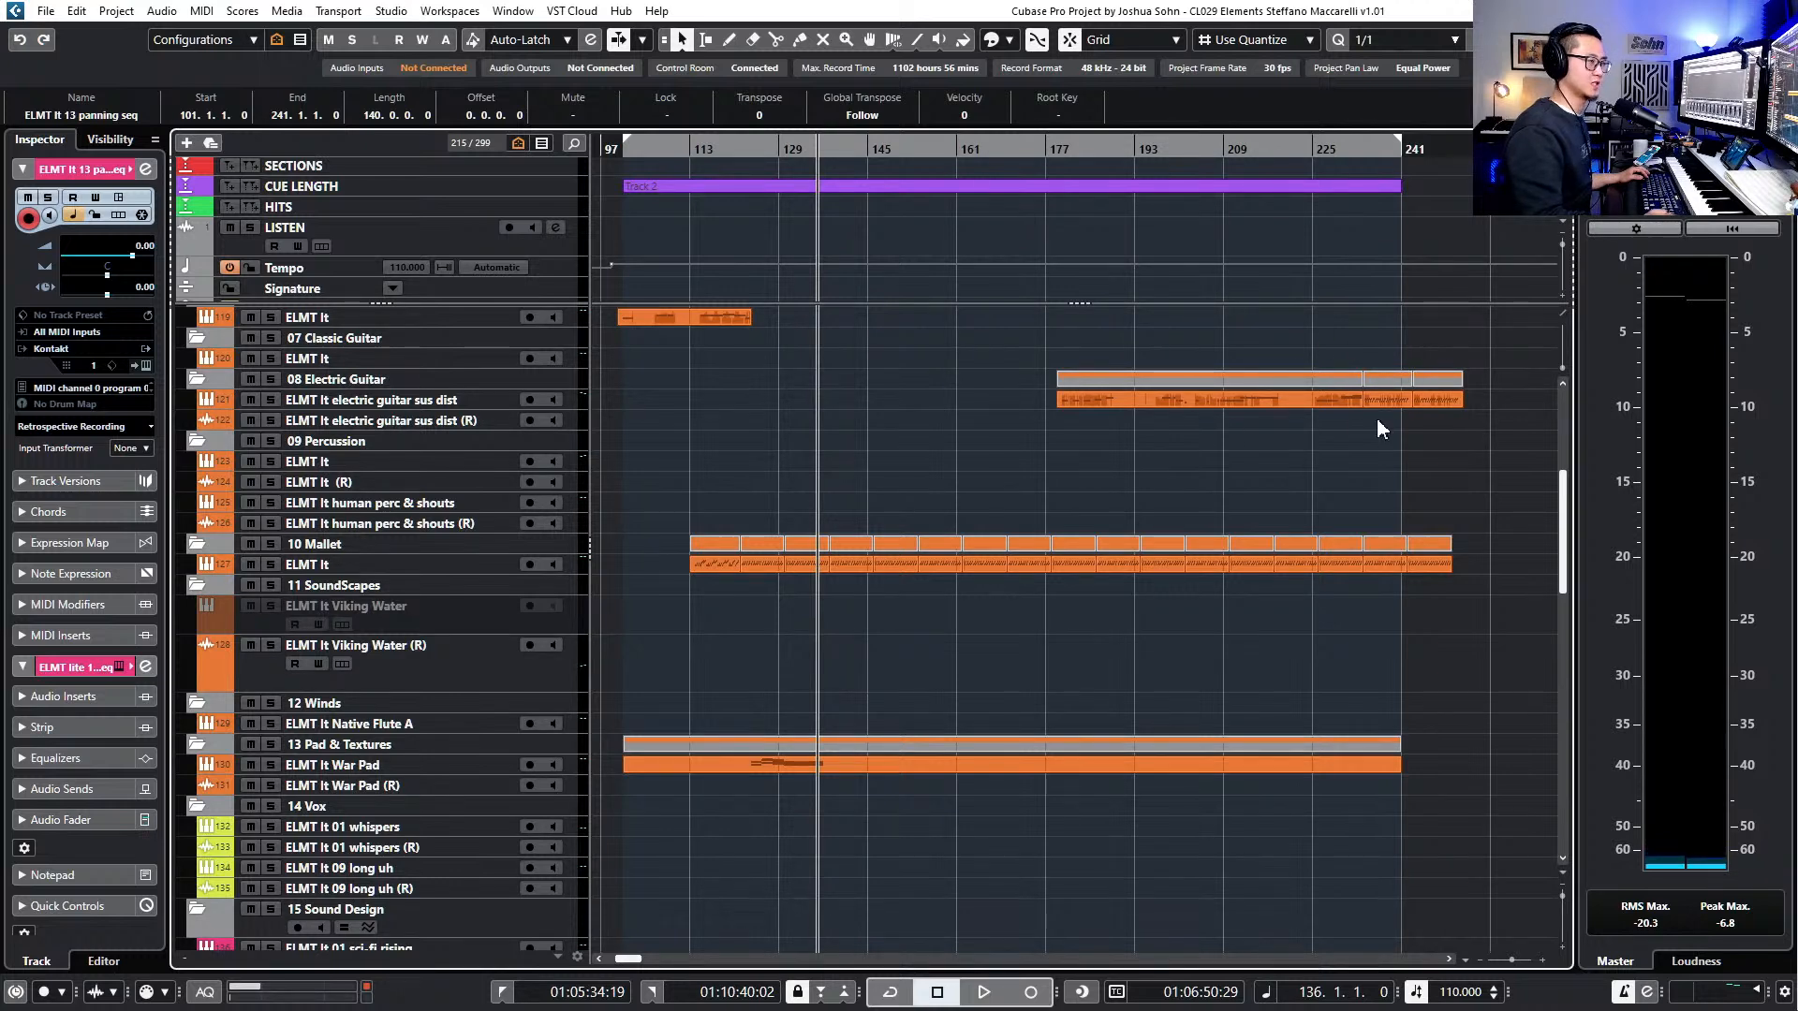
drag(1032, 406, 1130, 403)
drag(1456, 404, 1458, 403)
drag(1102, 401, 1003, 397)
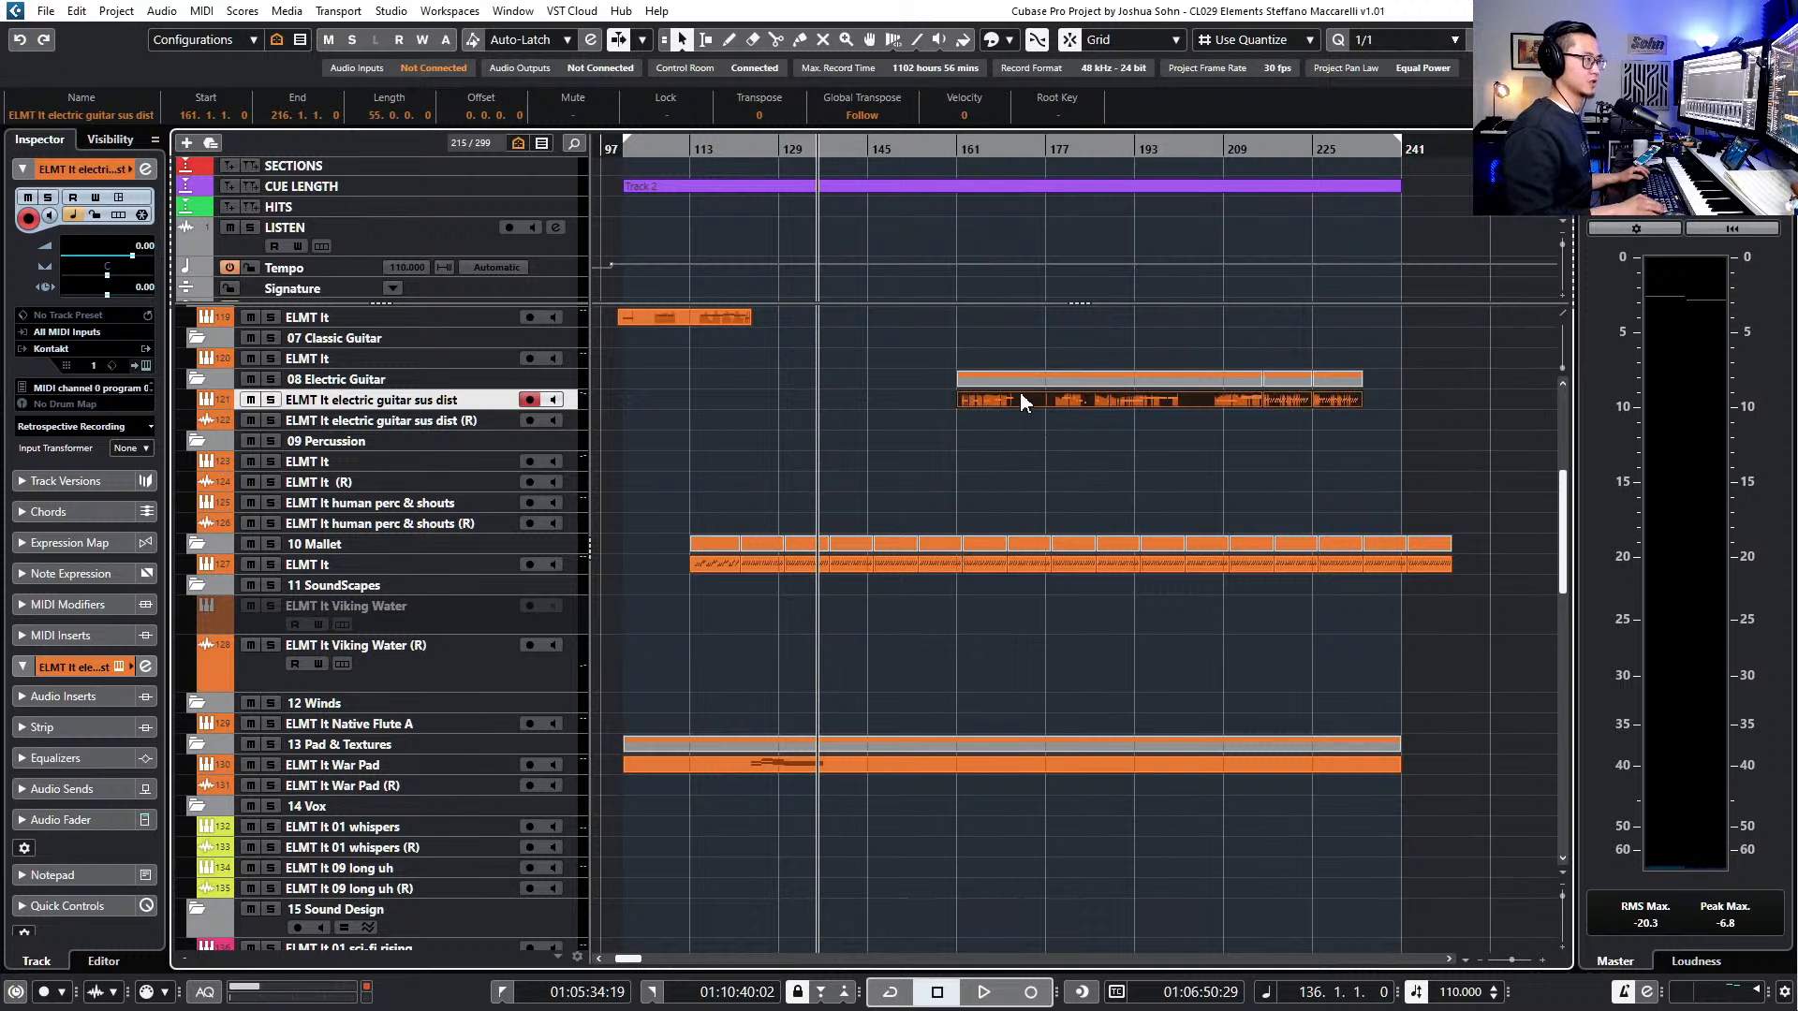
- Delete the mallet parts from bar 234 onward so the pattern ends with the electric guitar parts
drag(1369, 599, 1408, 564)
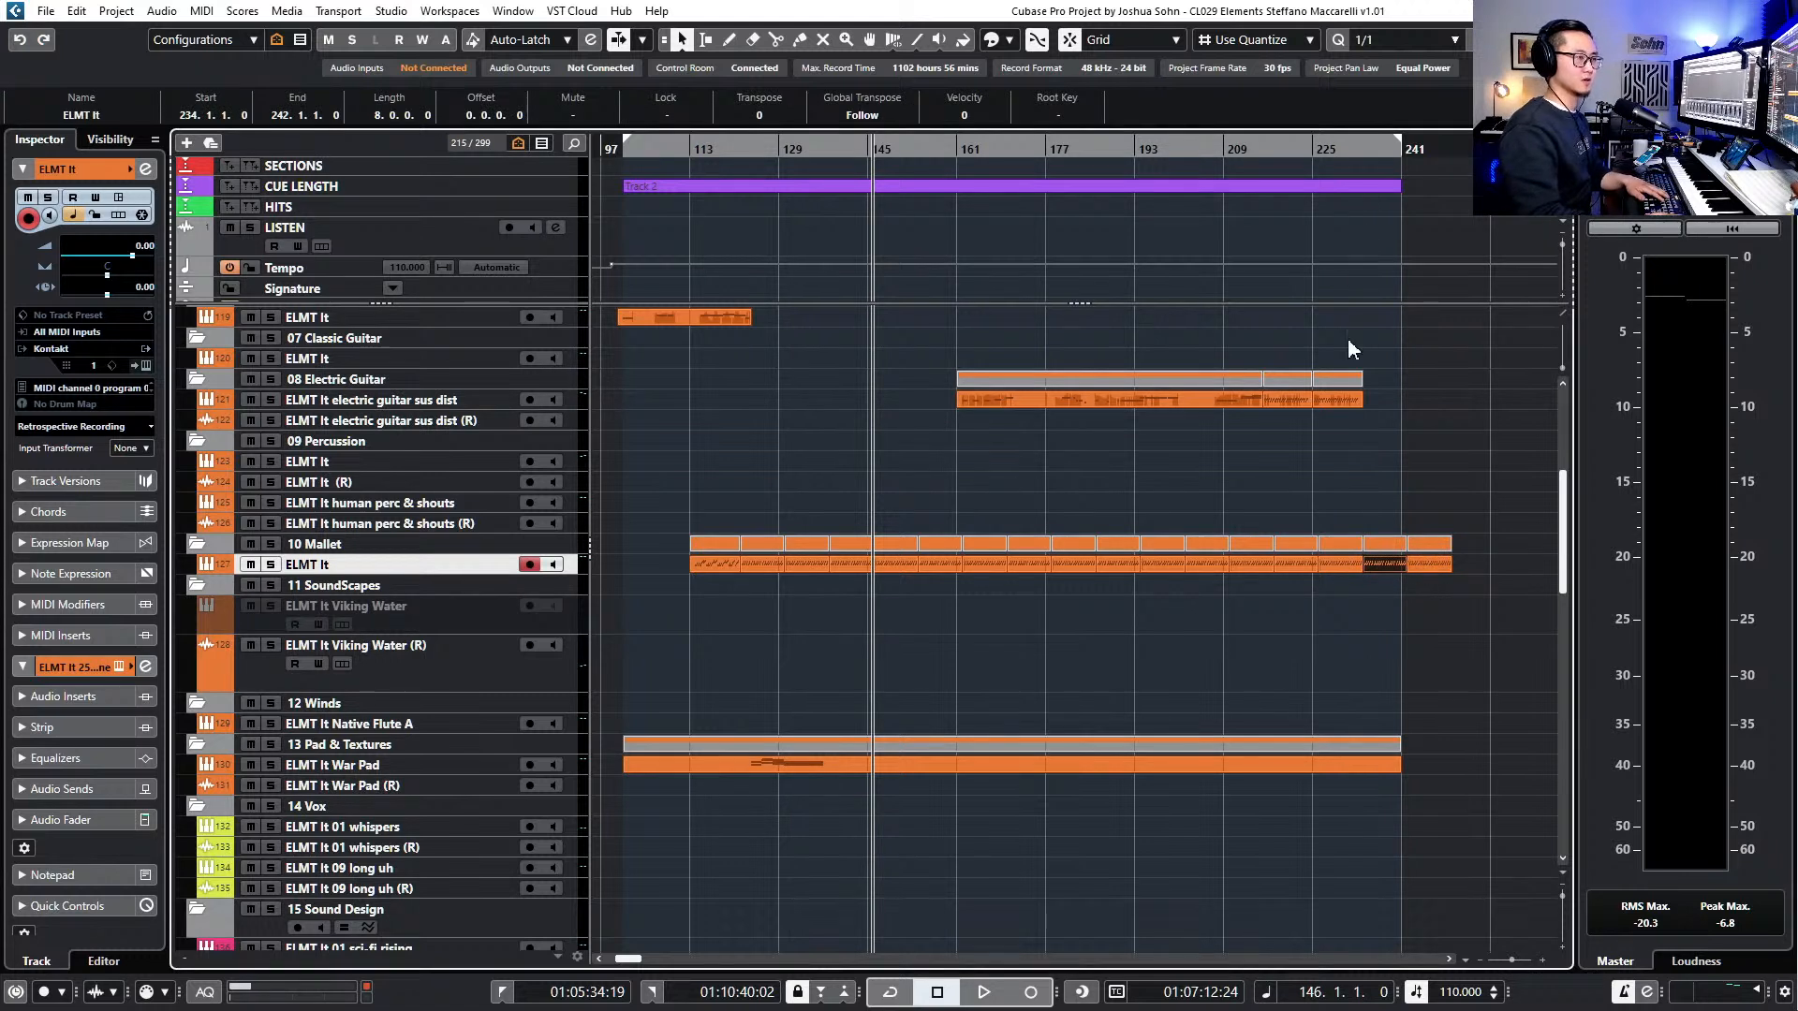
key(Delete)
key(KP_Add)
key(KP_Add)
key(KP_Add)
key(KP_Add)
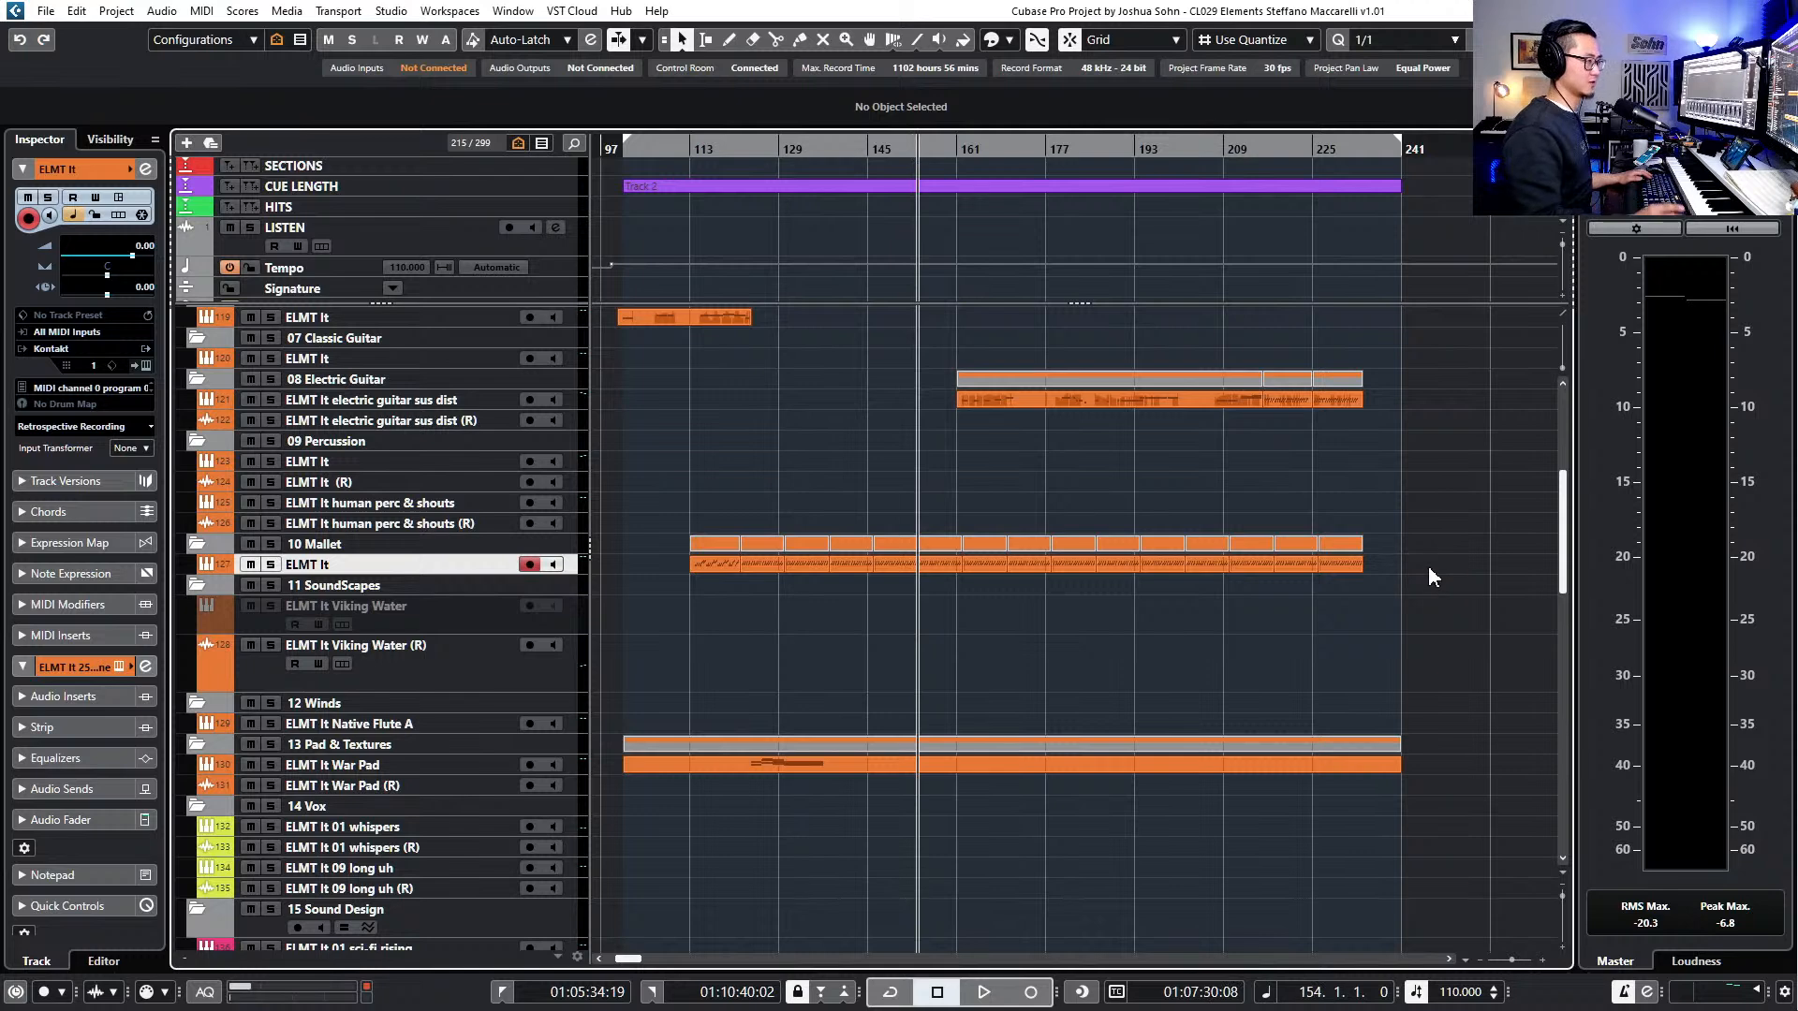
- Select the War Pad part, move the project cursor back to bar 136 and start playback
scroll(1428, 566, down, 8)
scroll(1318, 649, up, 7)
scroll(1312, 648, up, 3)
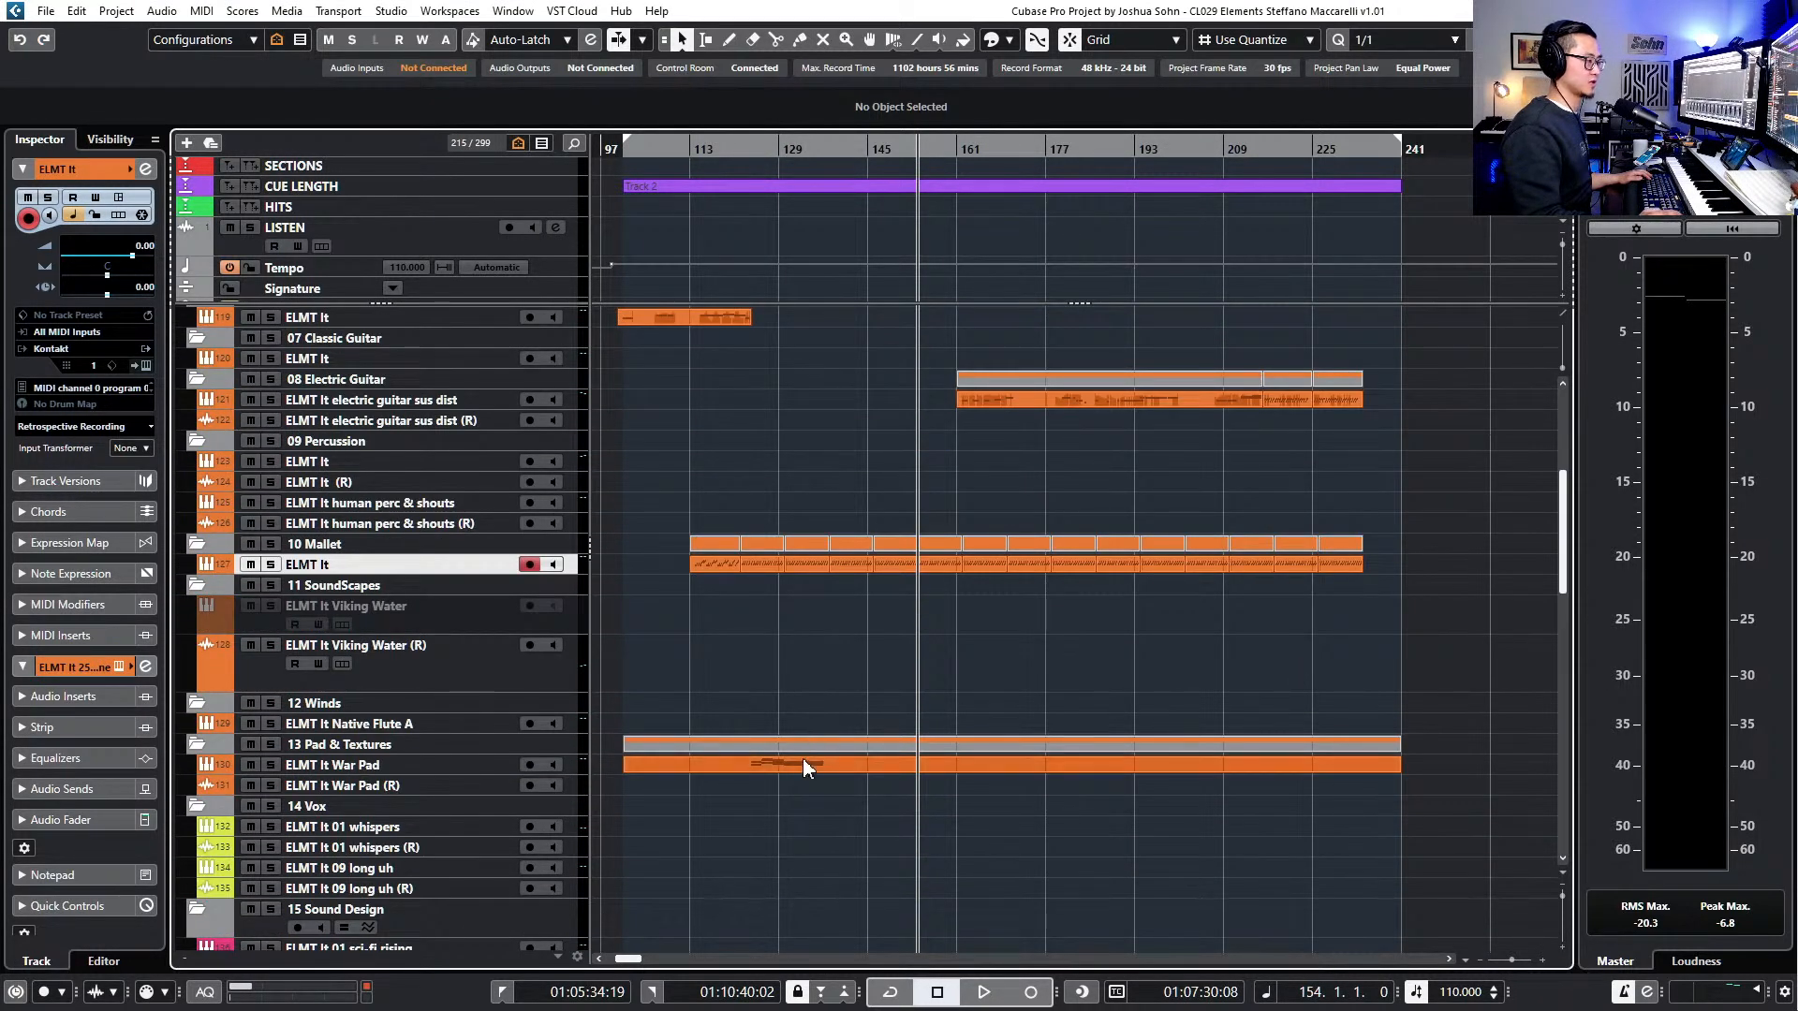
click(803, 766)
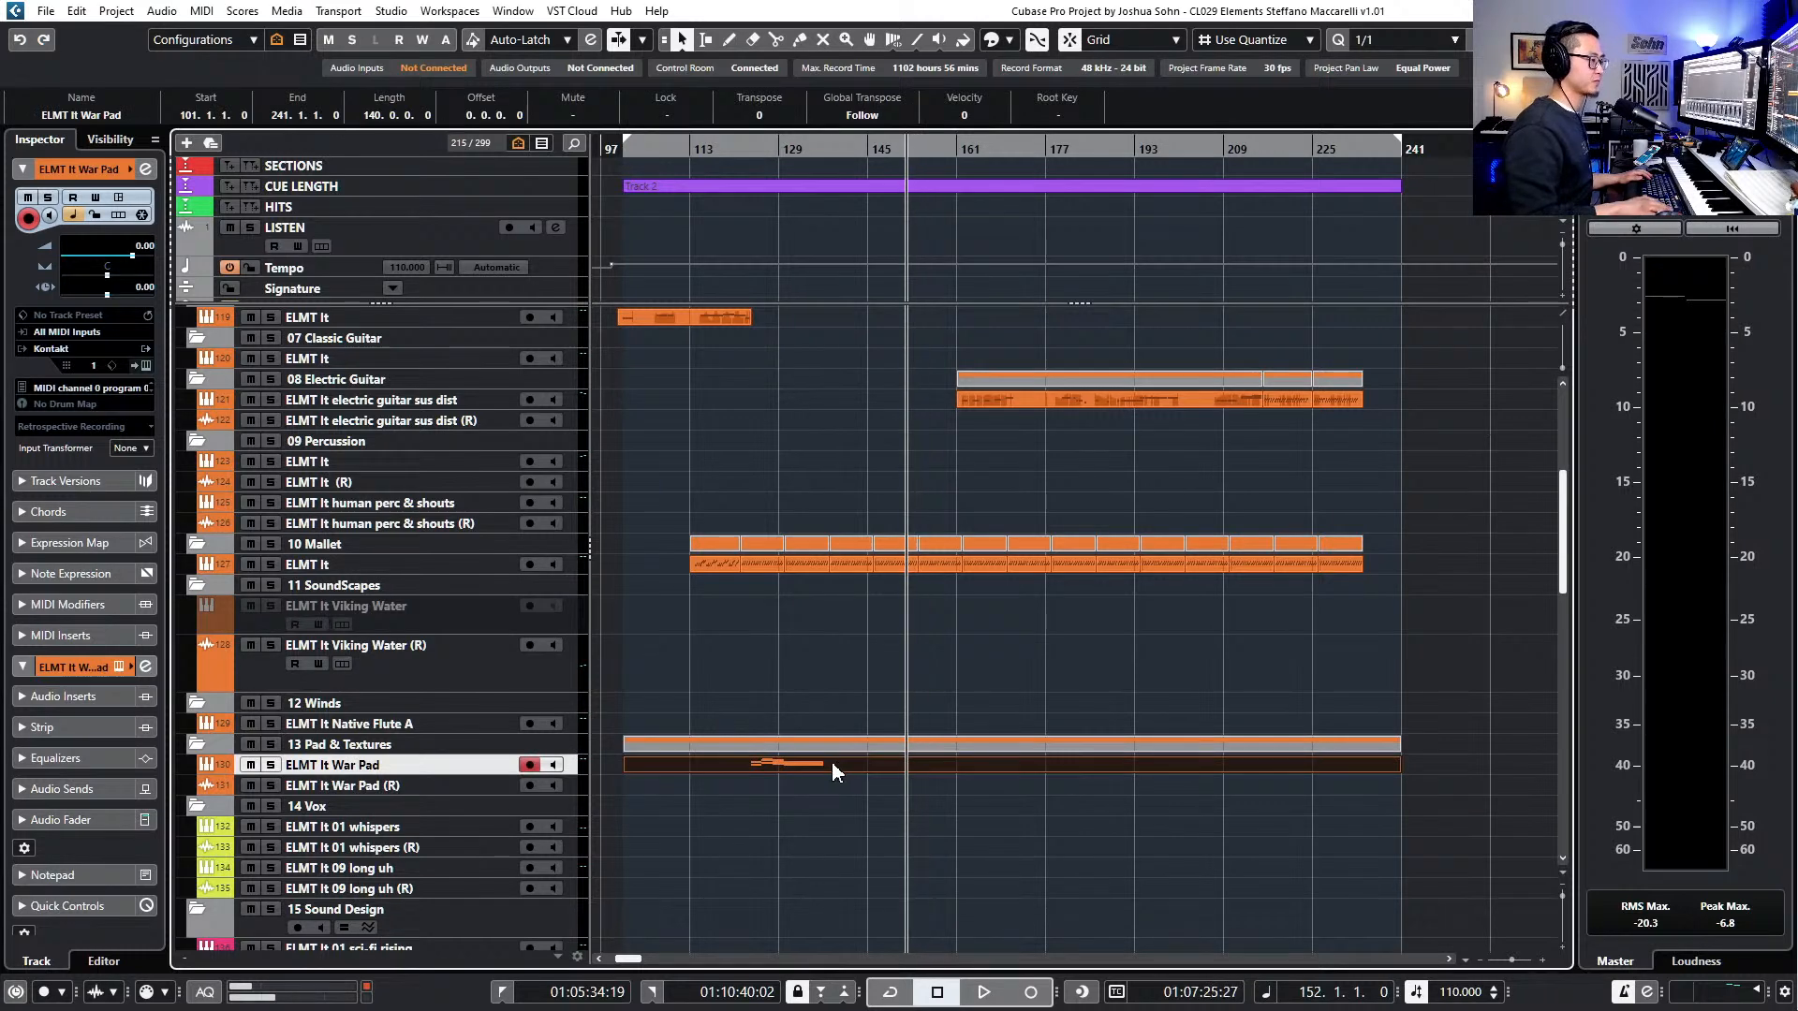
scroll(833, 753, down, 10)
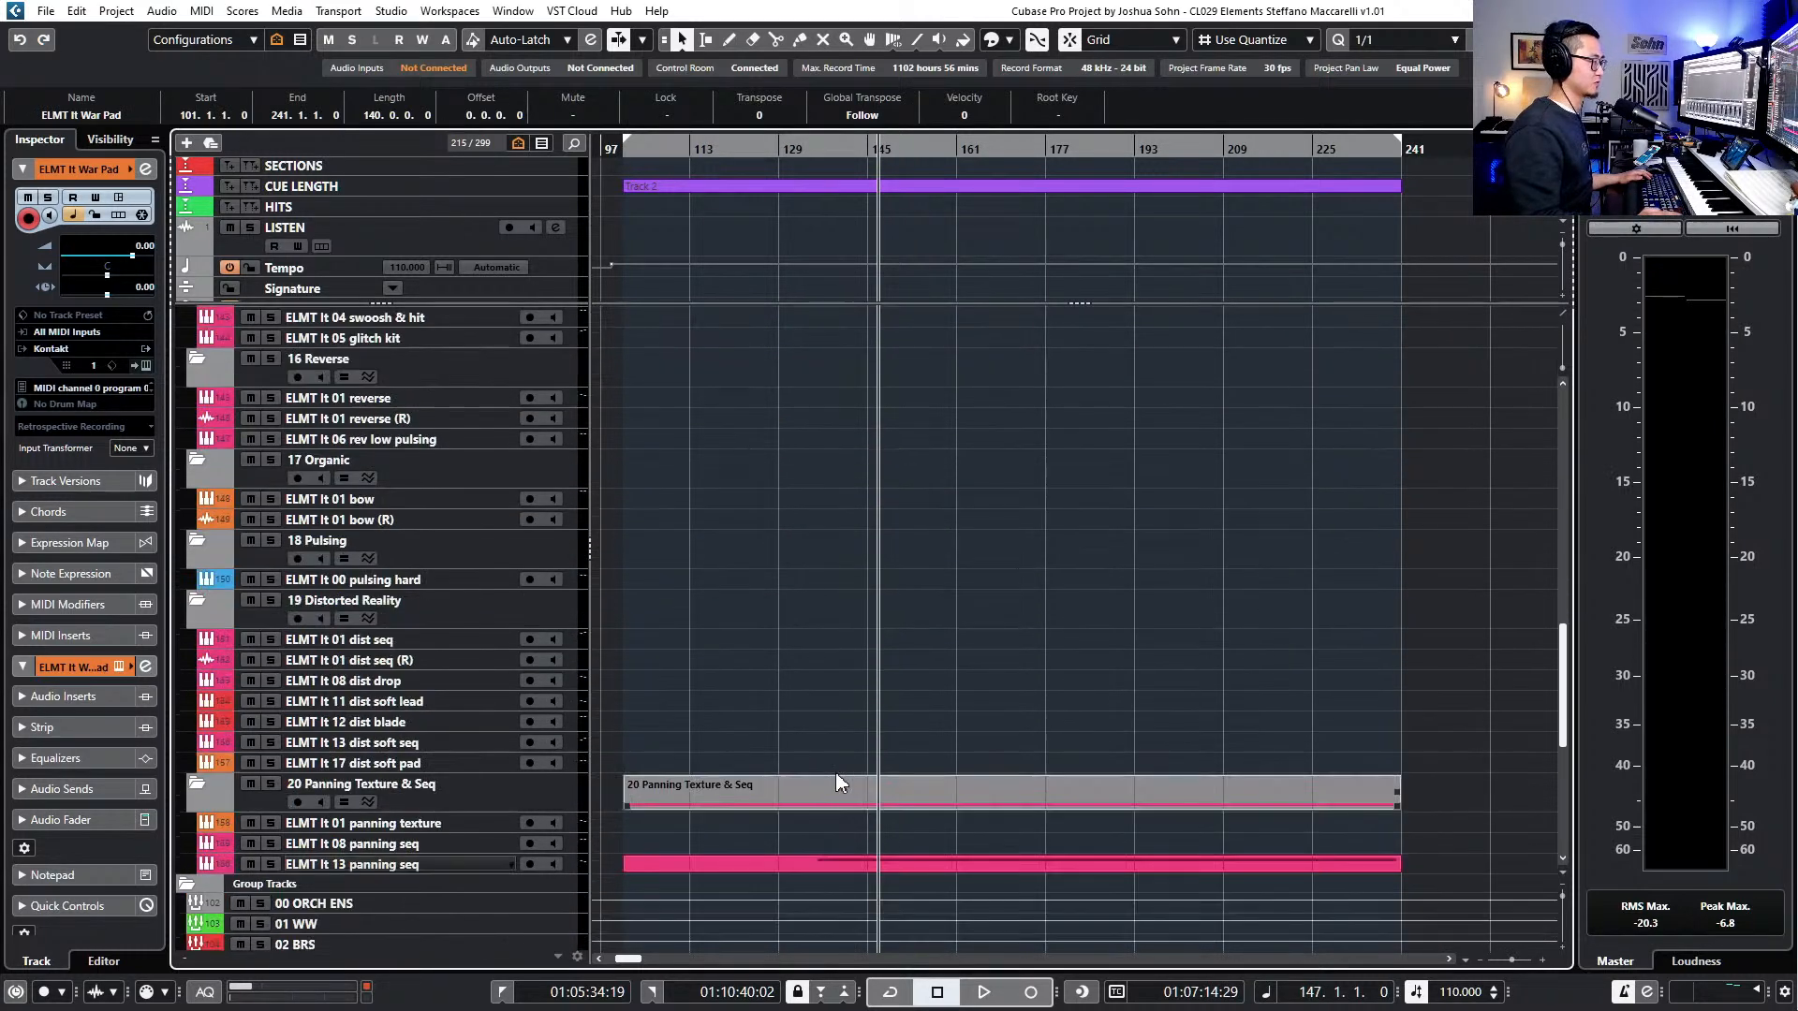
key(KP_Subtract)
key(KP_Subtract)
key(KP_Subtract)
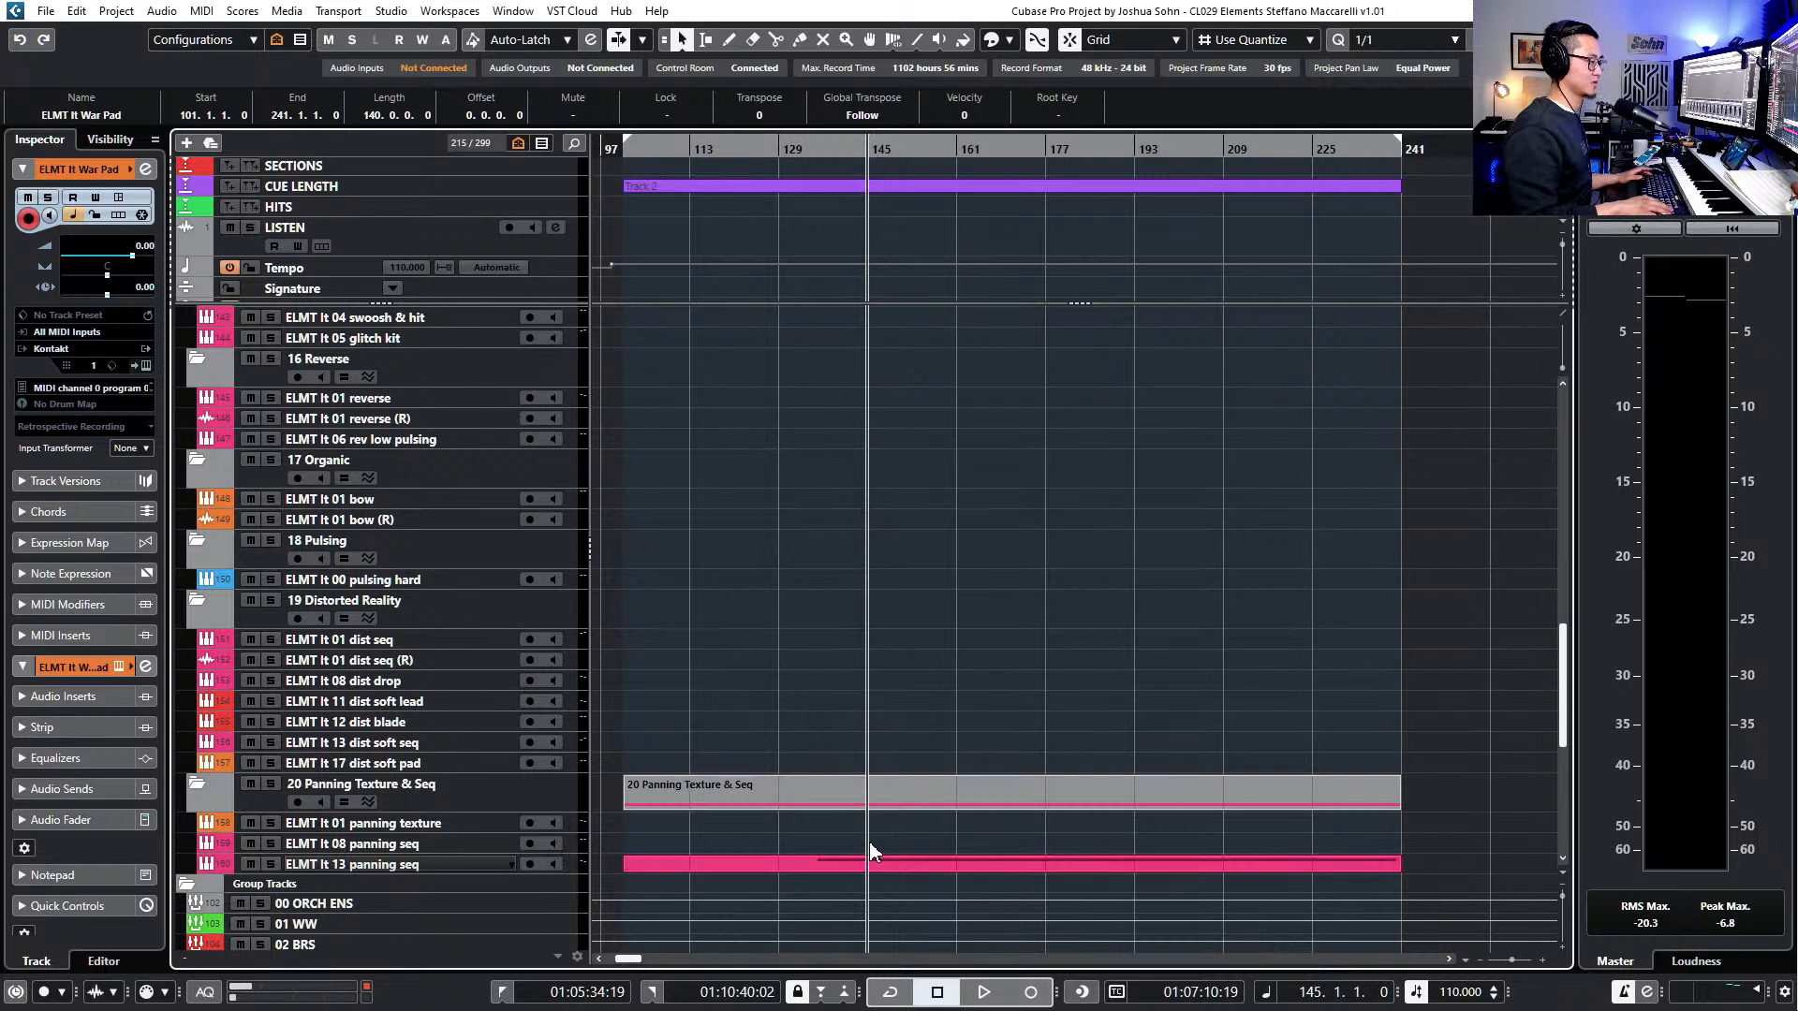
key(KP_Subtract)
key(KP_Subtract)
key(KP_Subtract)
key(KP_Subtract)
key(KP_Subtract)
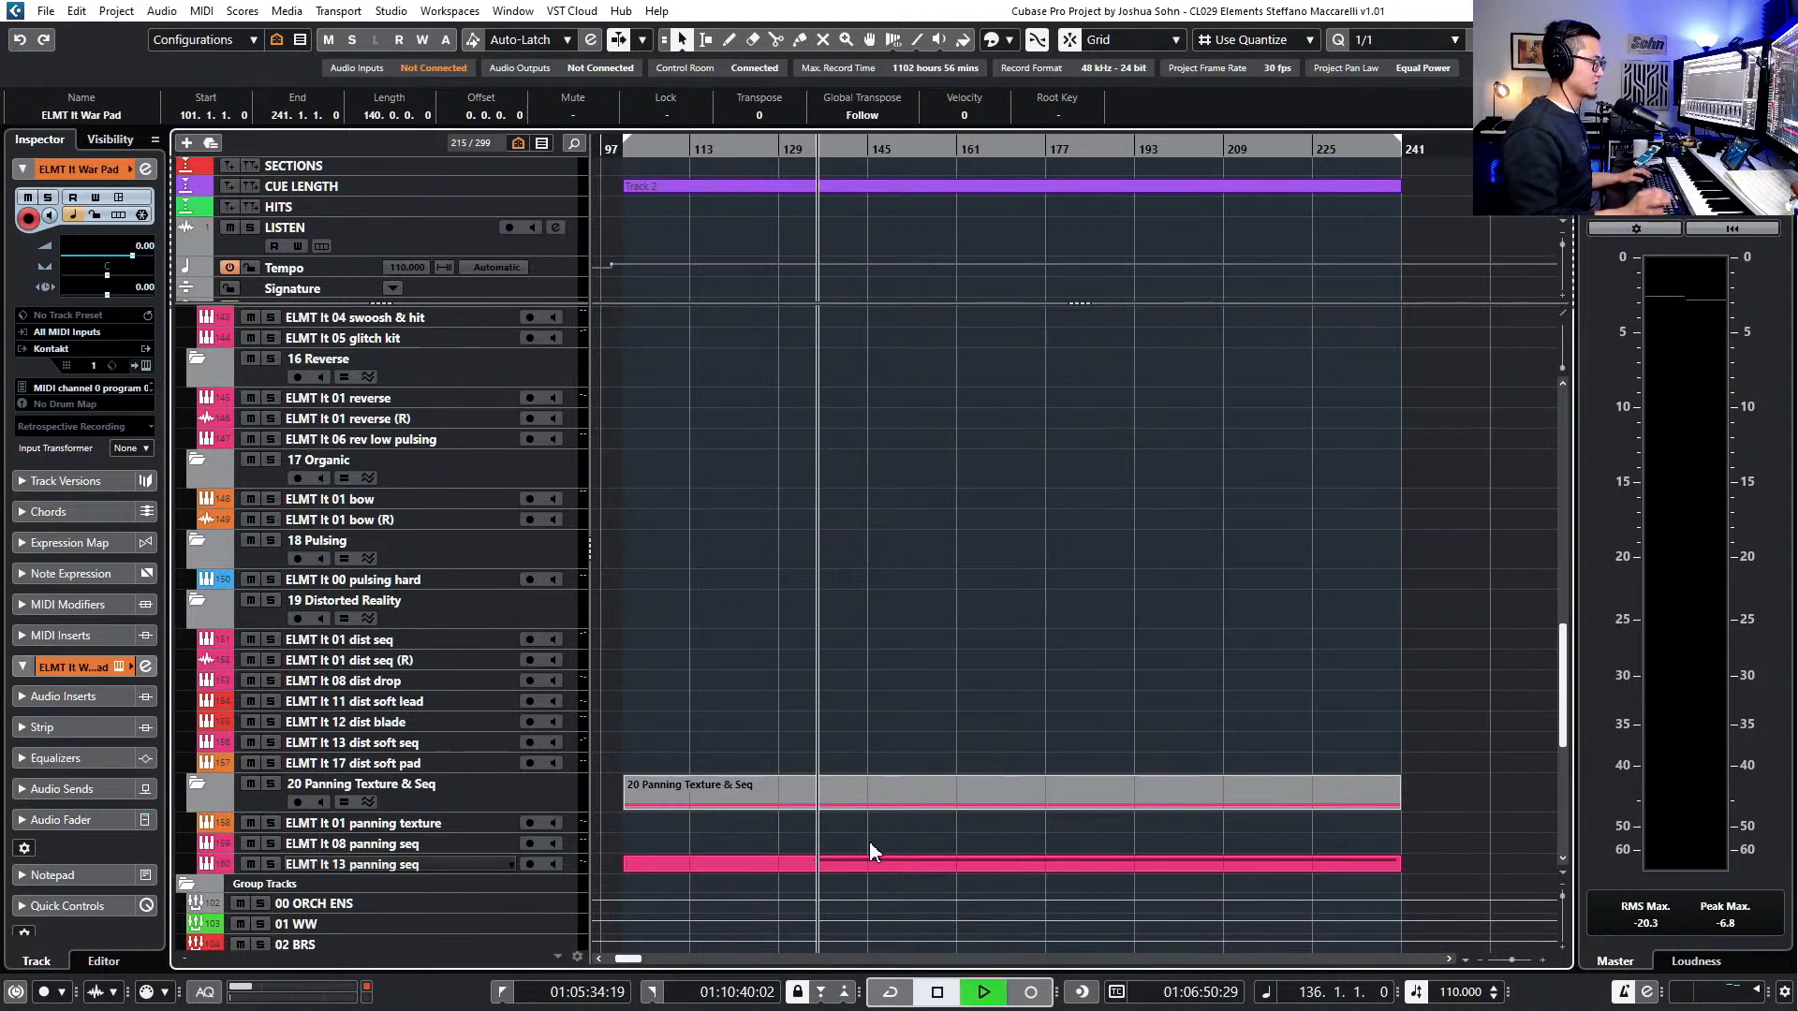
key(space)
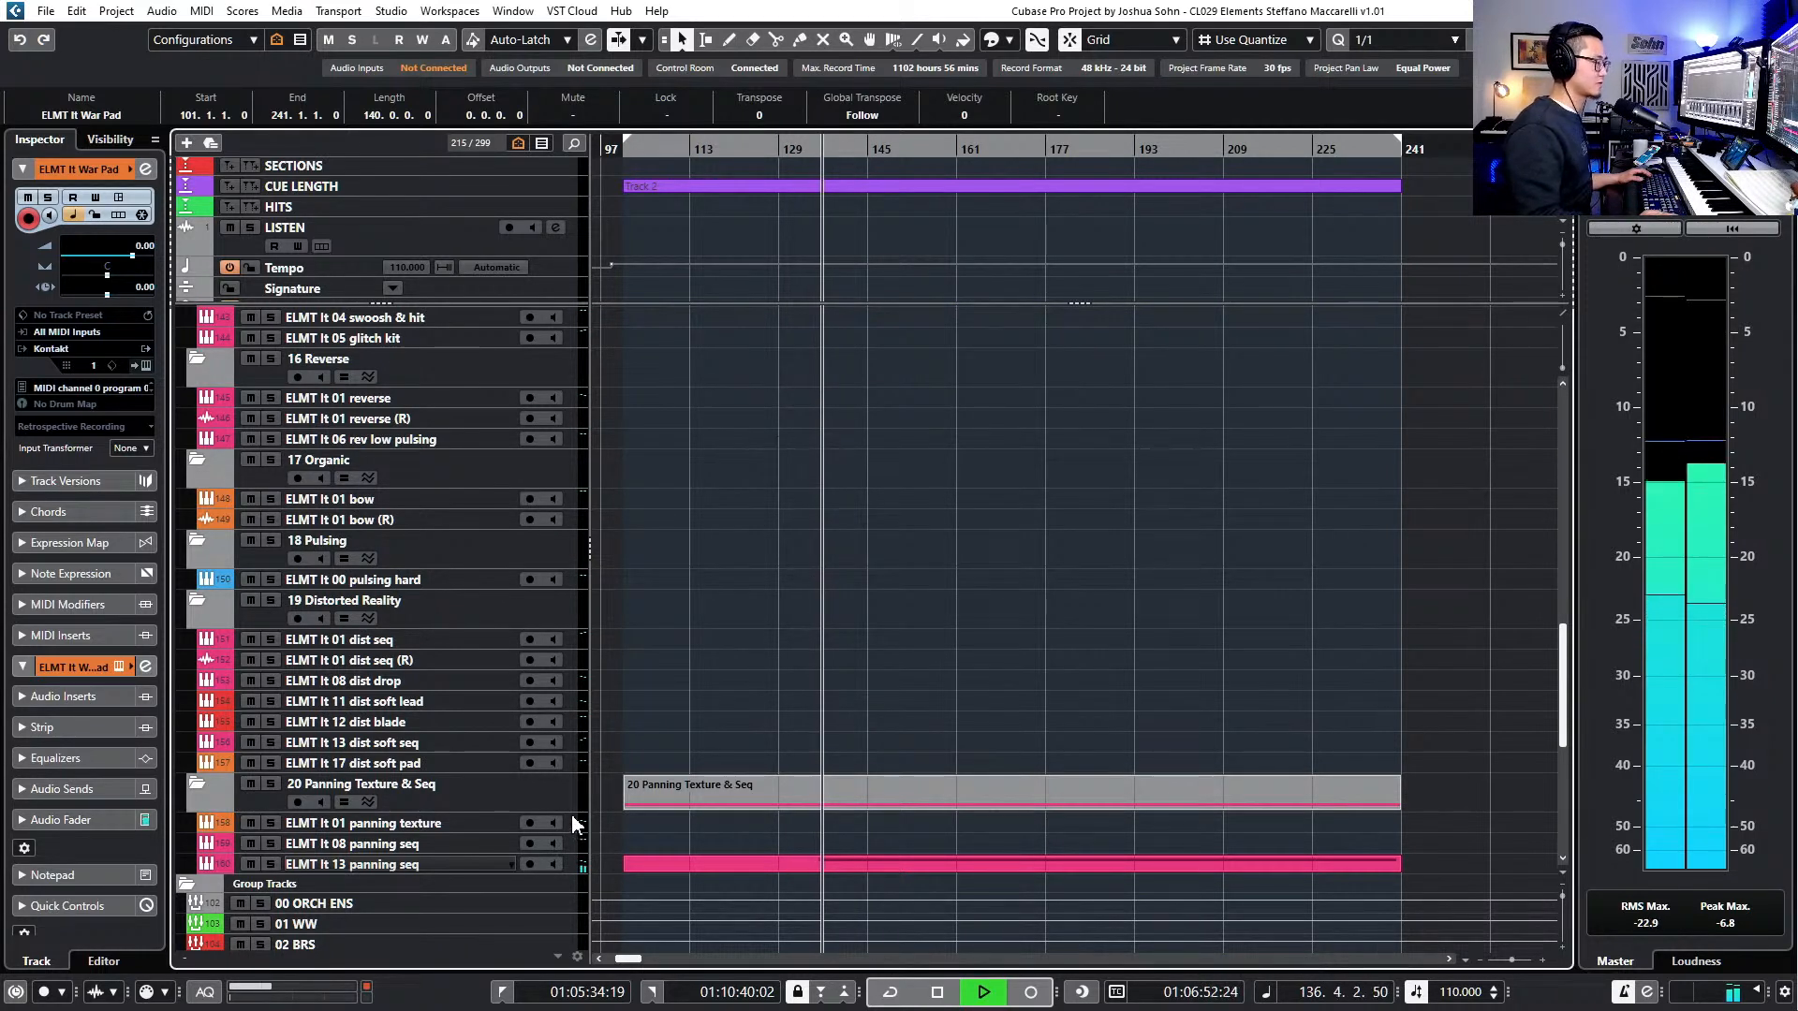
- Capture the notes just played on the ELMT lt 06 rev low pulsing track as a part spanning bars 141 to 152
scroll(823, 771, up, 10)
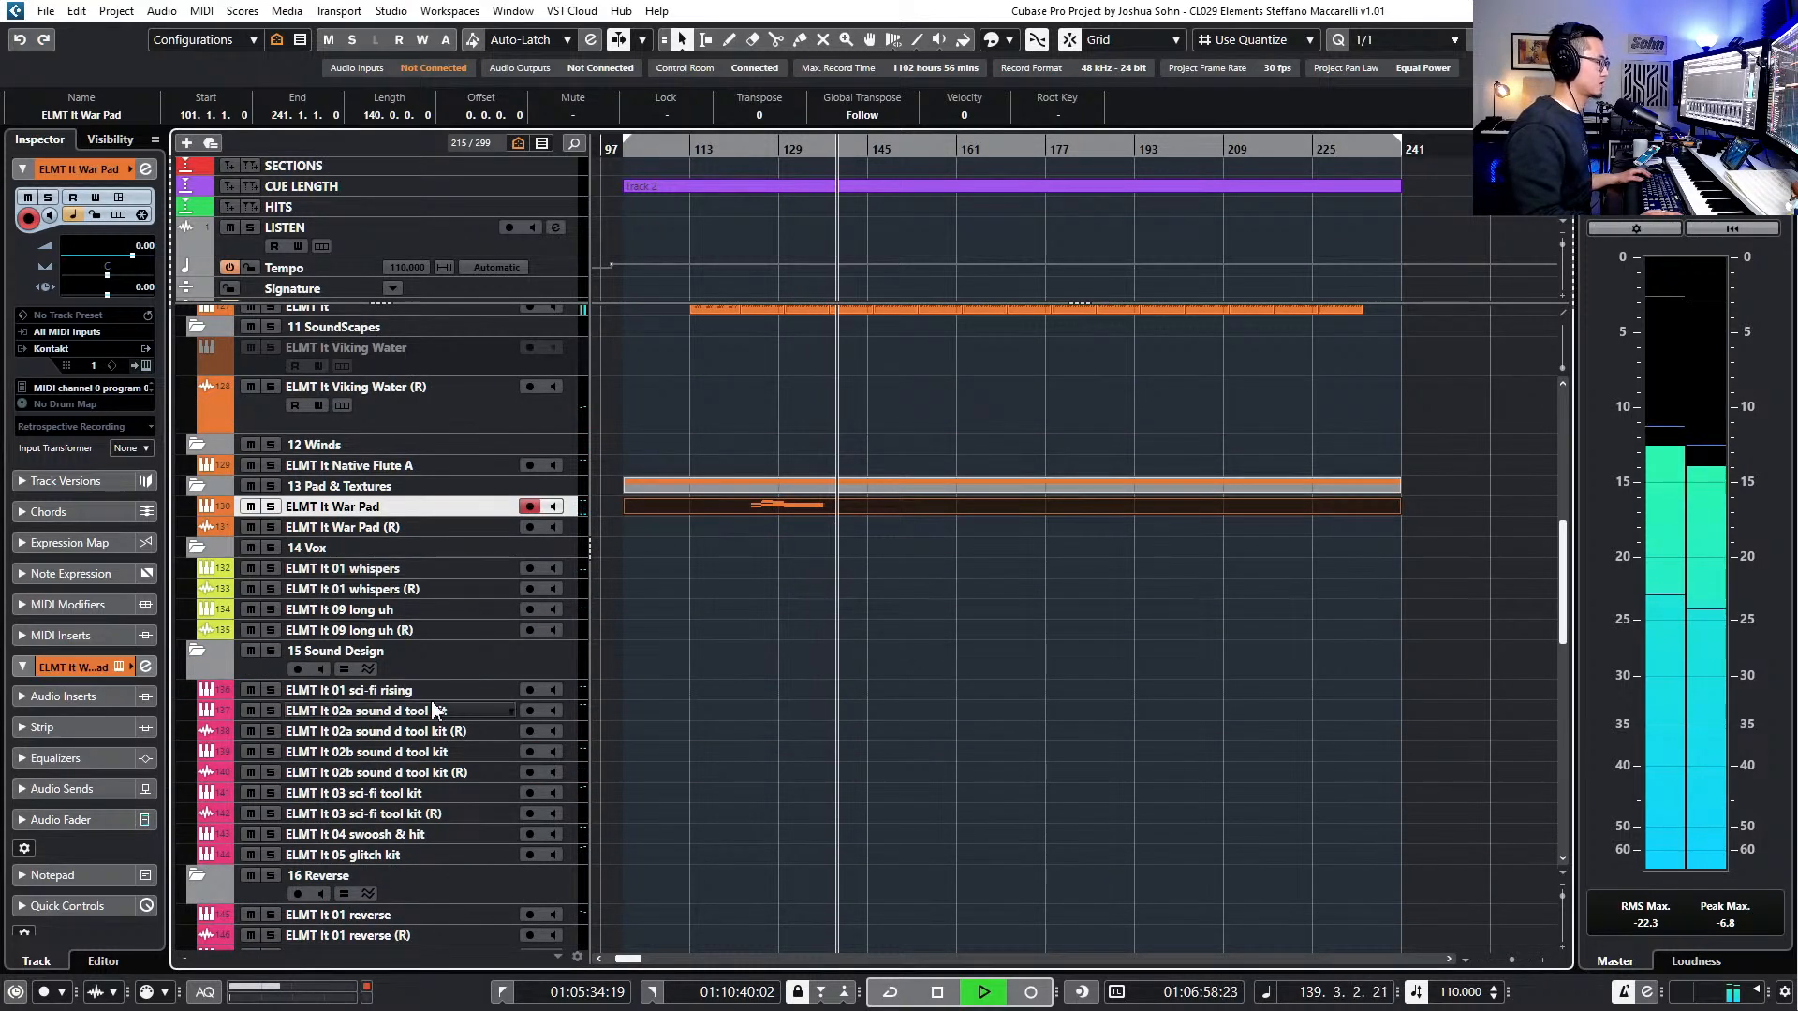
scroll(423, 779, down, 3)
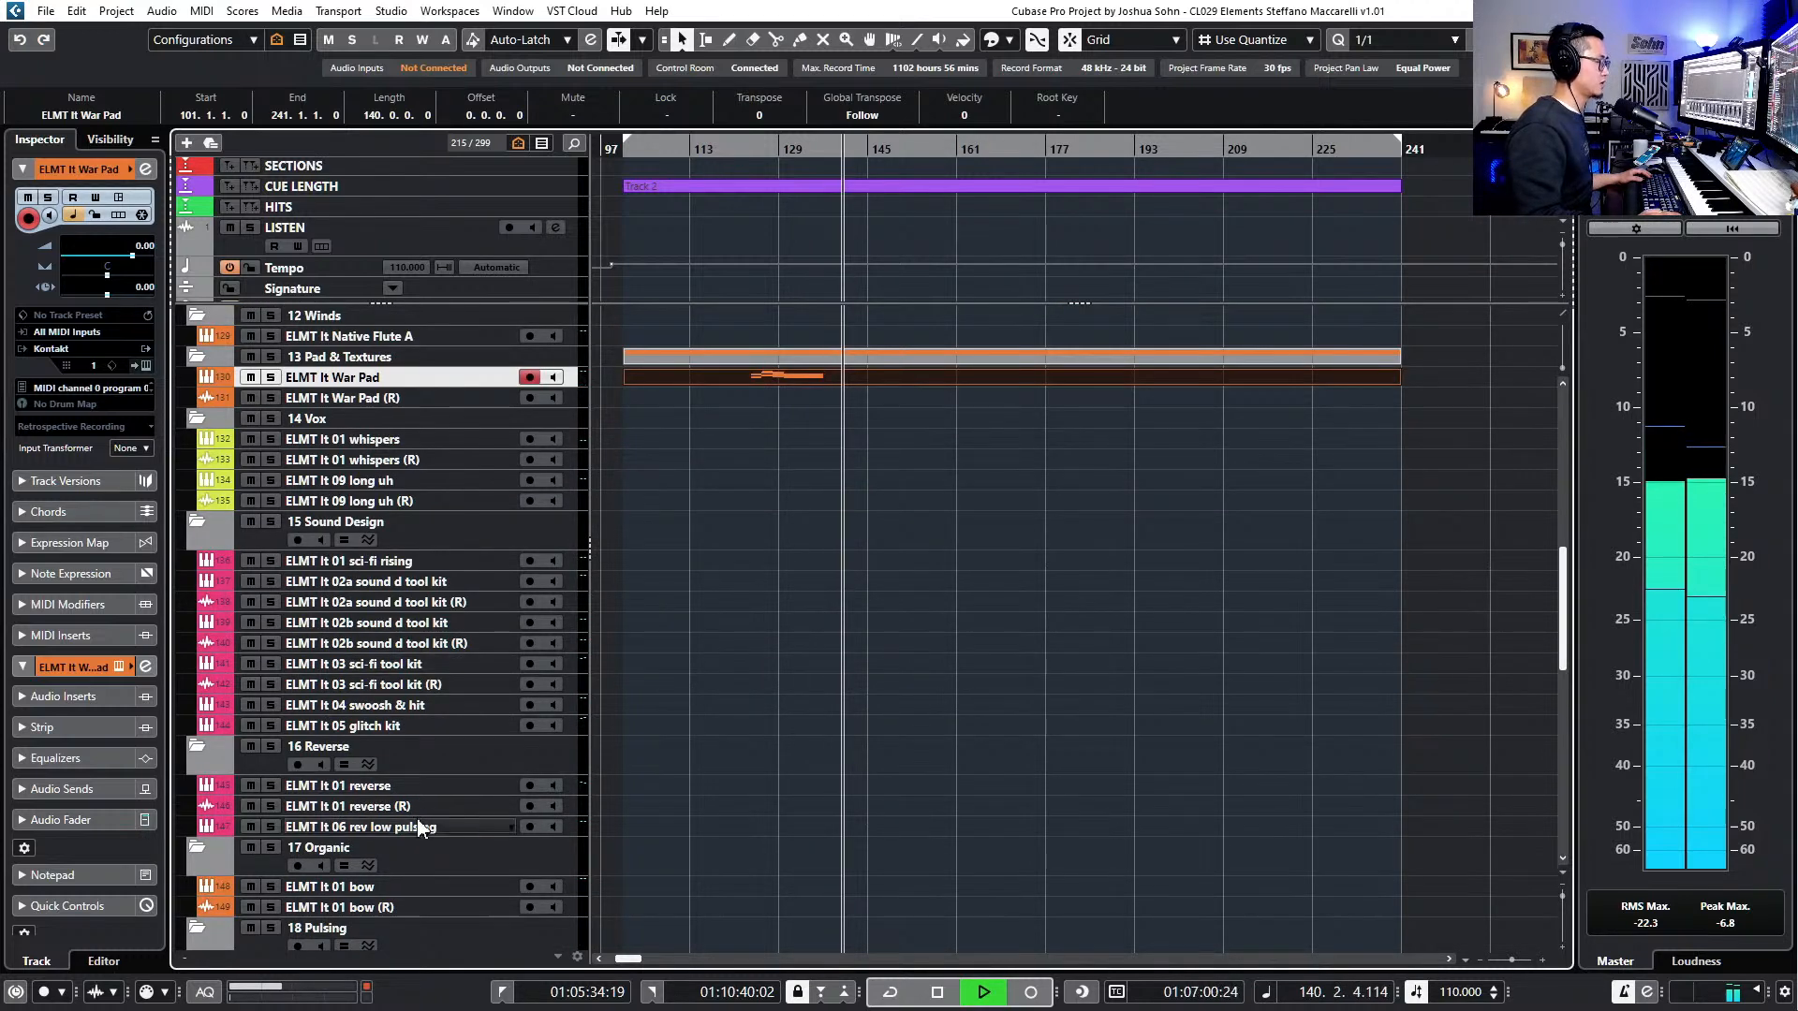
click(444, 826)
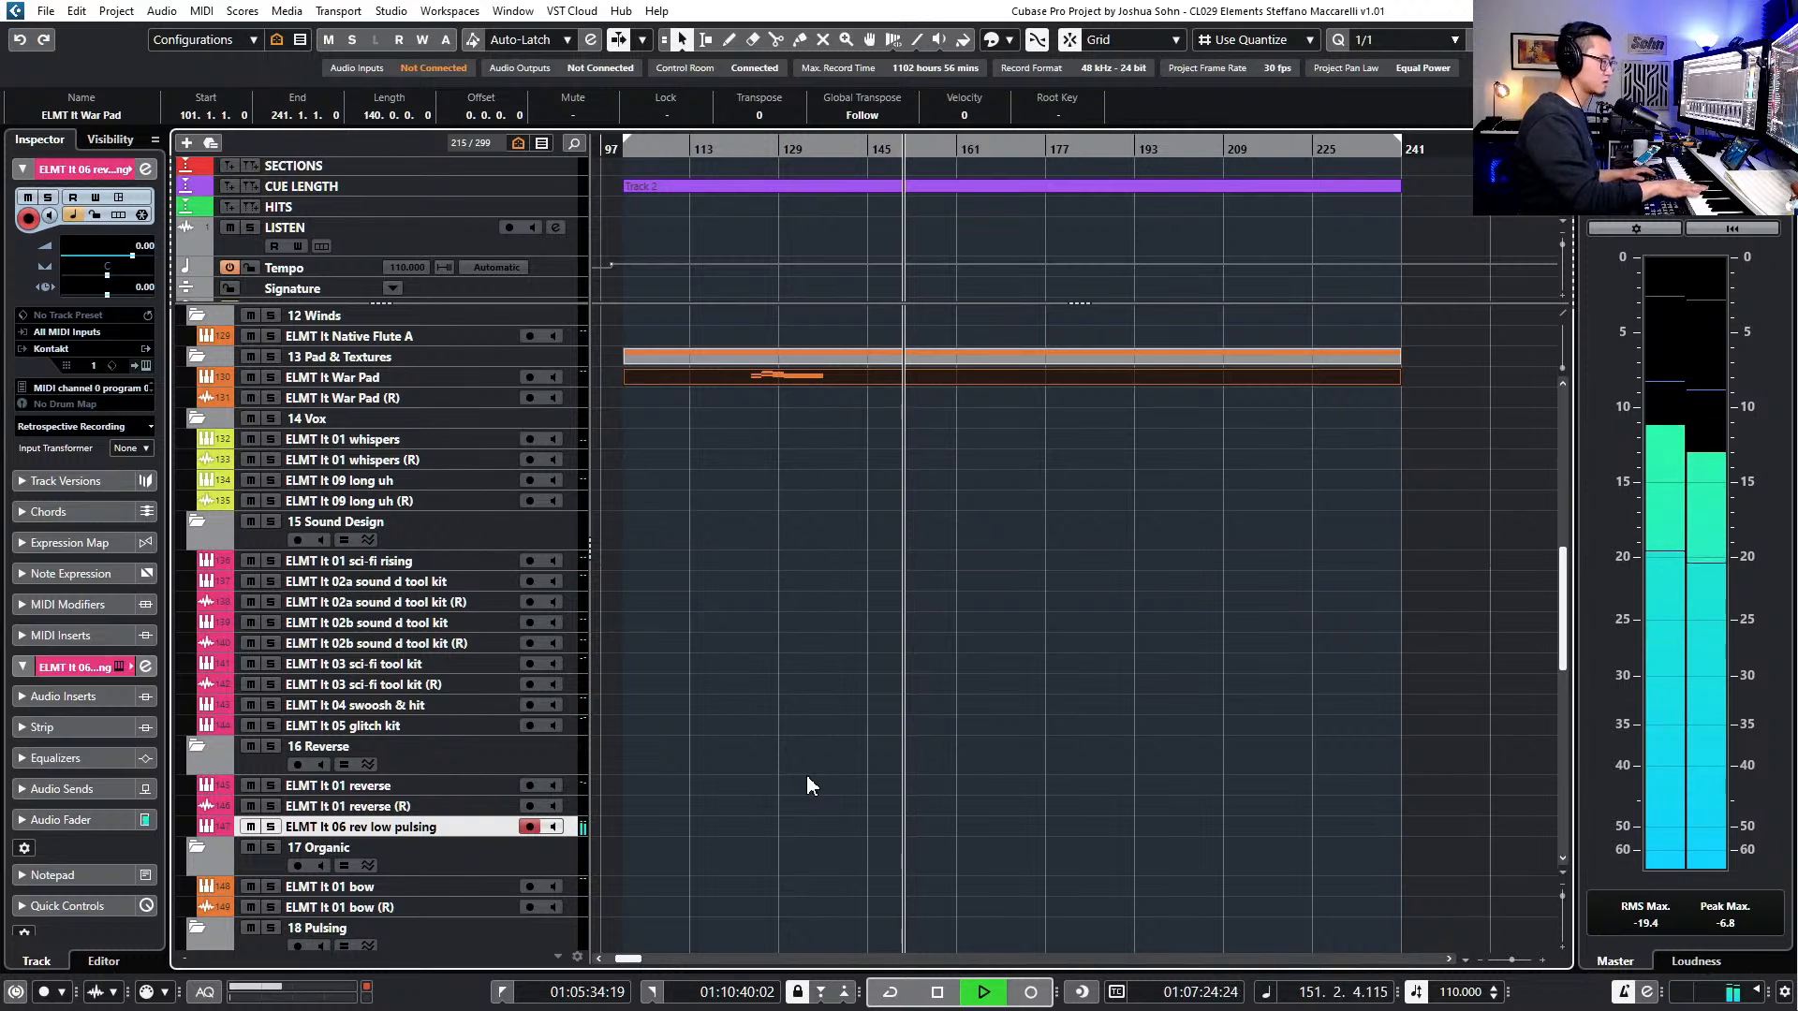
key(shift+KP_Multiply)
key(space)
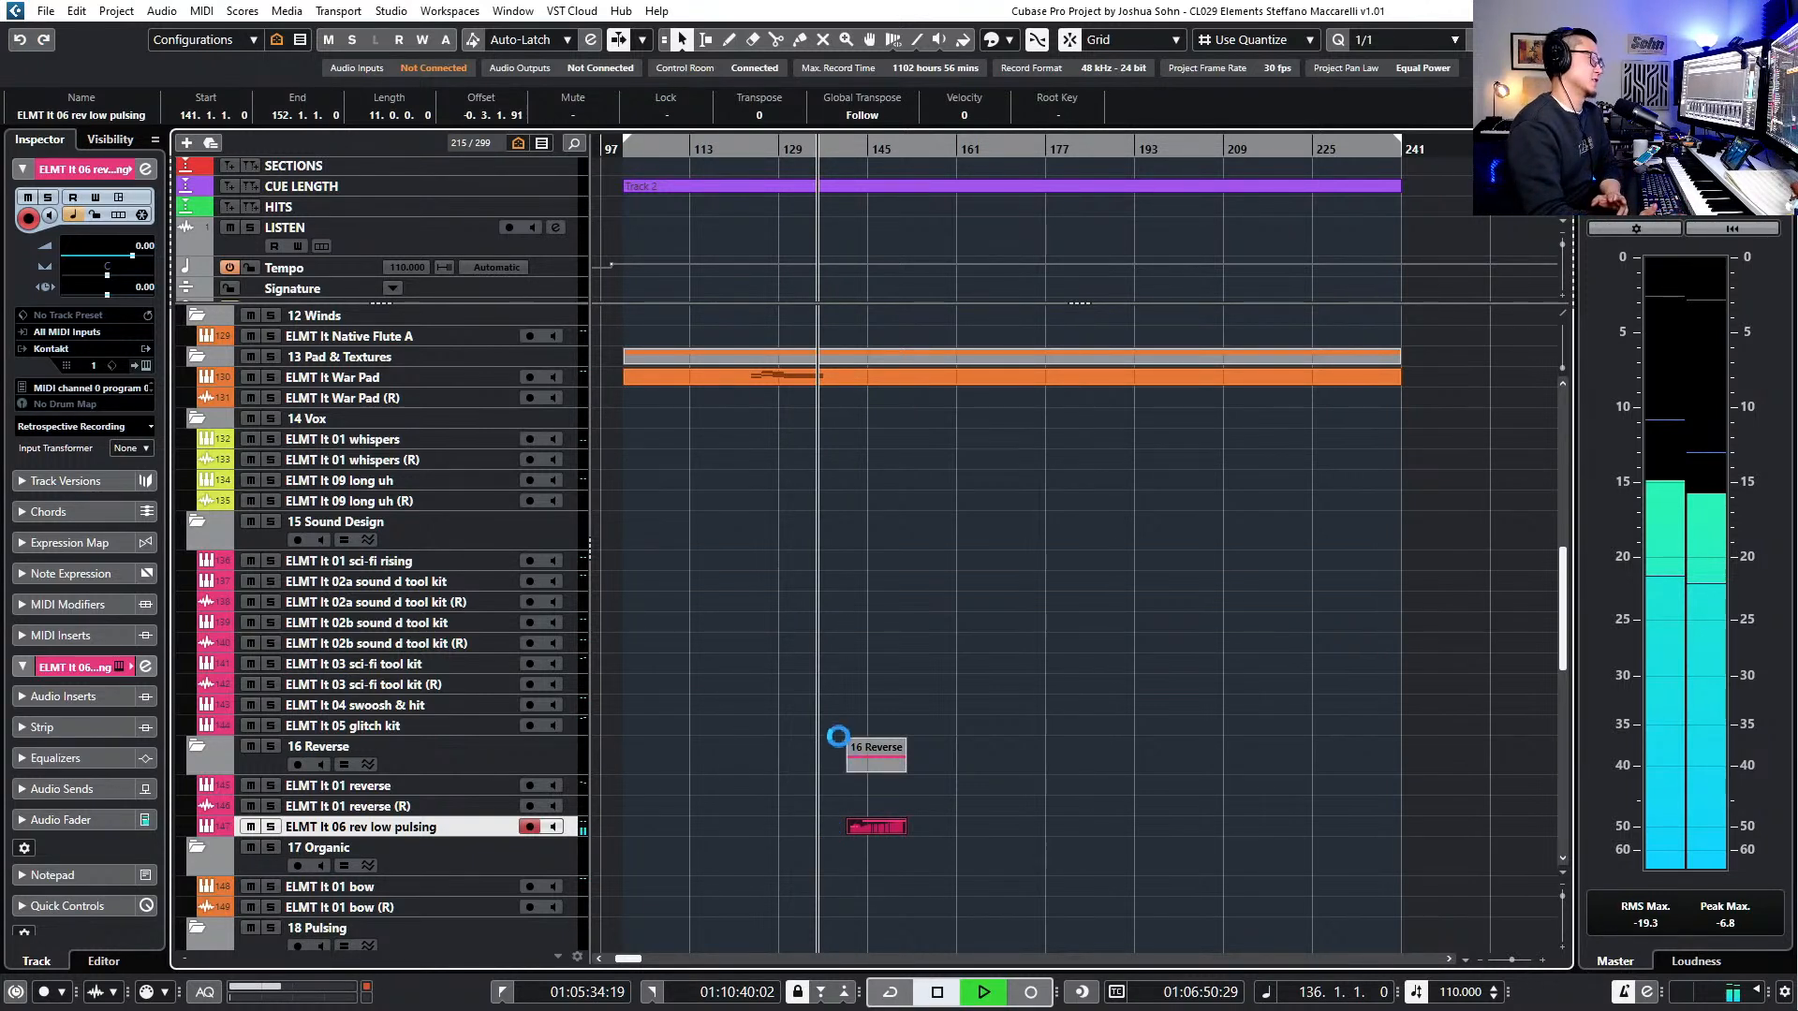
- Extend the ELMT lt 06 rev low pulsing part to the full length of Track 2 and open it in the Key Editor
scroll(836, 739, up, 3)
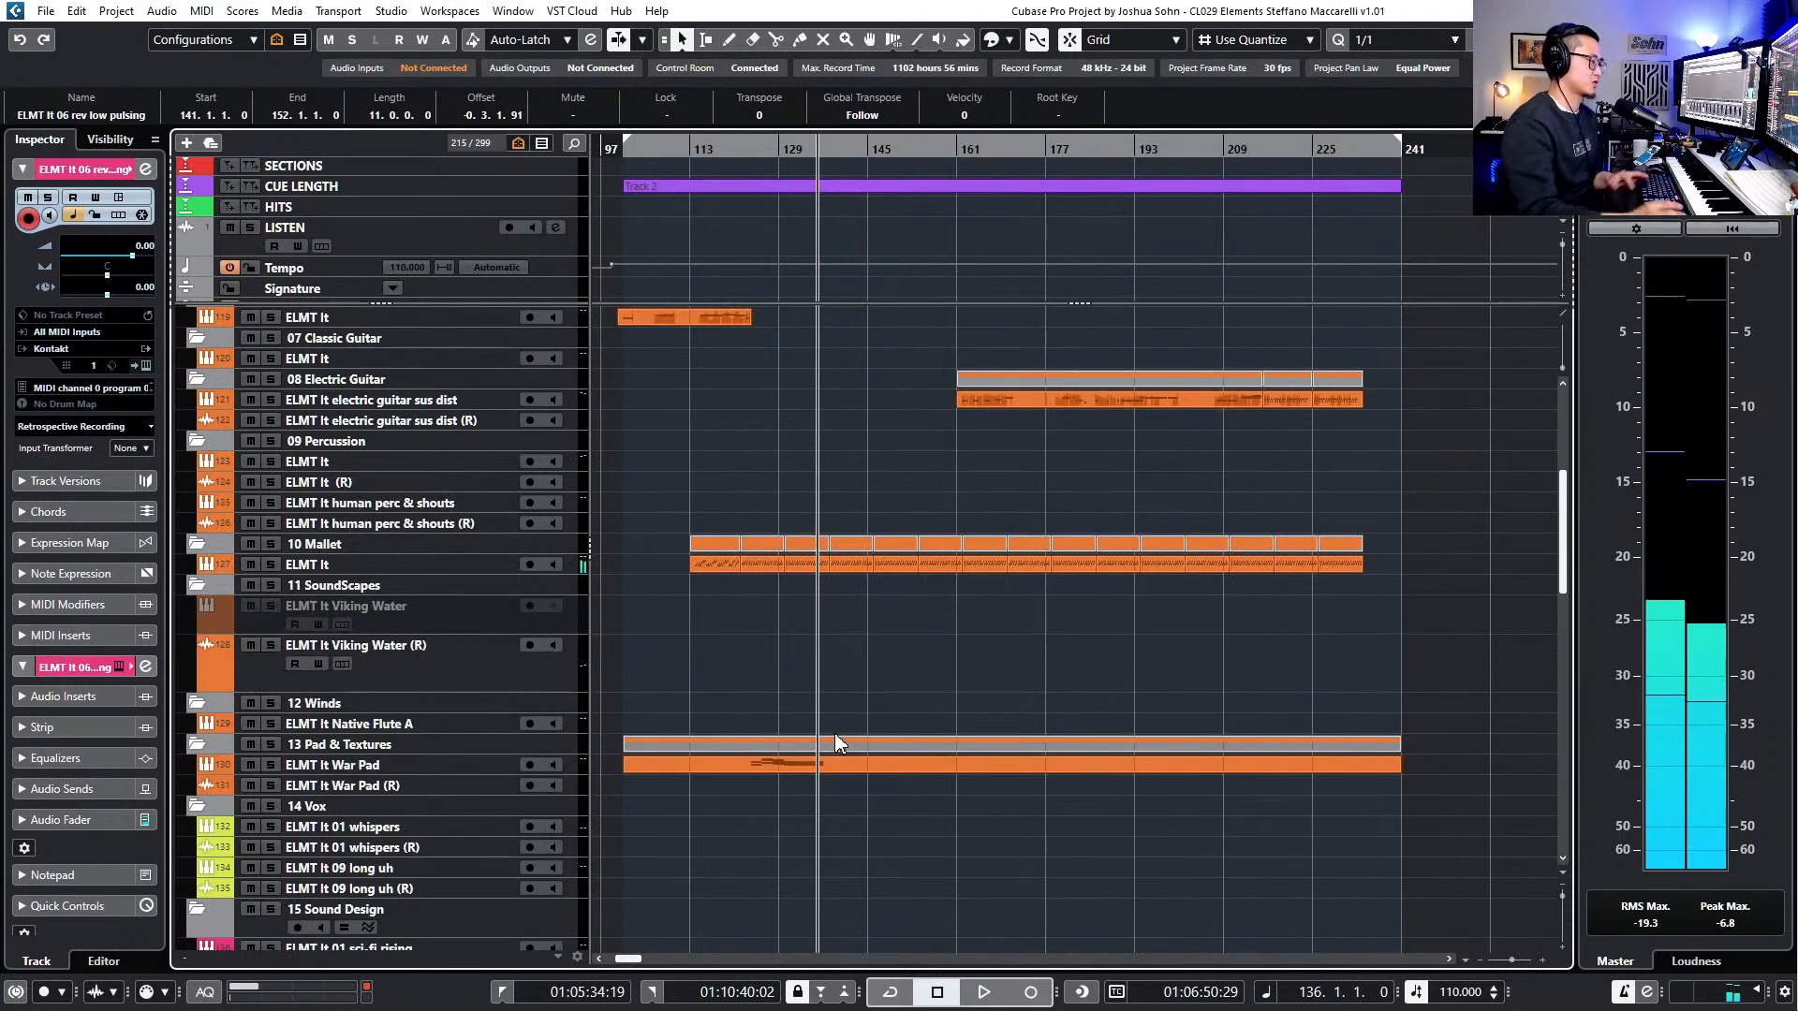
scroll(839, 763, up, 2)
scroll(833, 807, down, 5)
scroll(822, 835, down, 3)
double_click(998, 697)
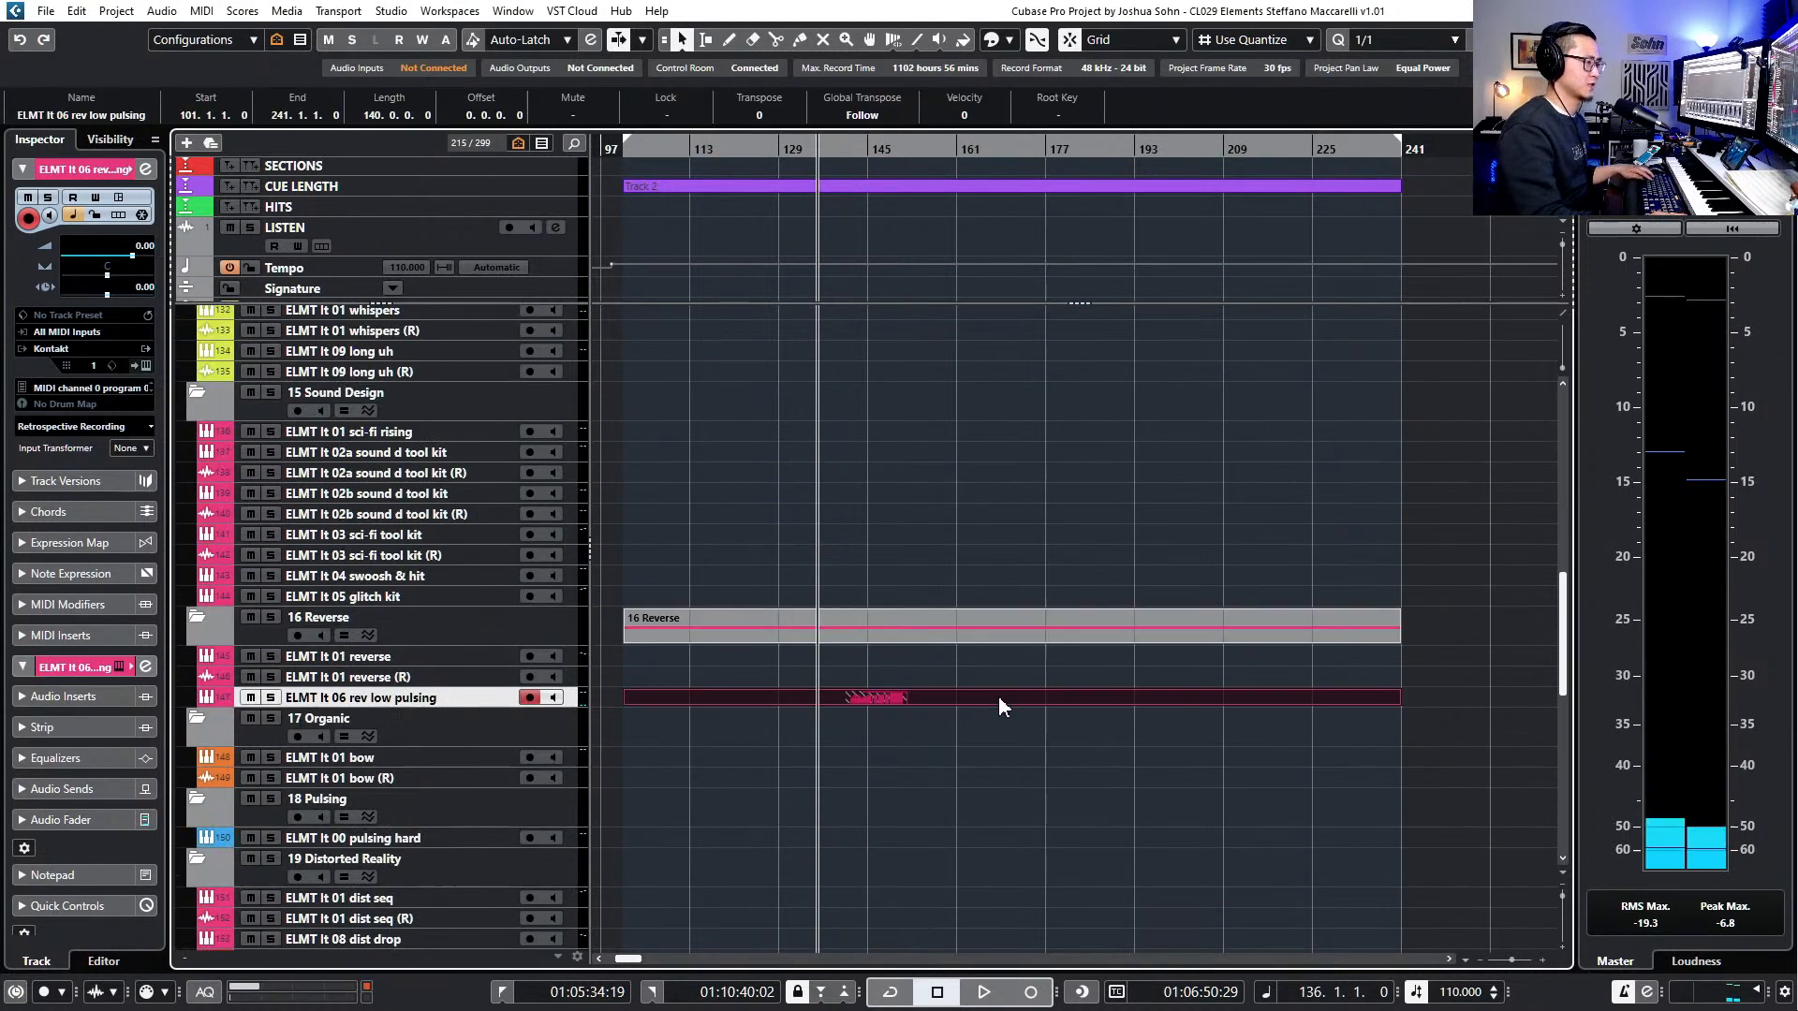
double_click(889, 698)
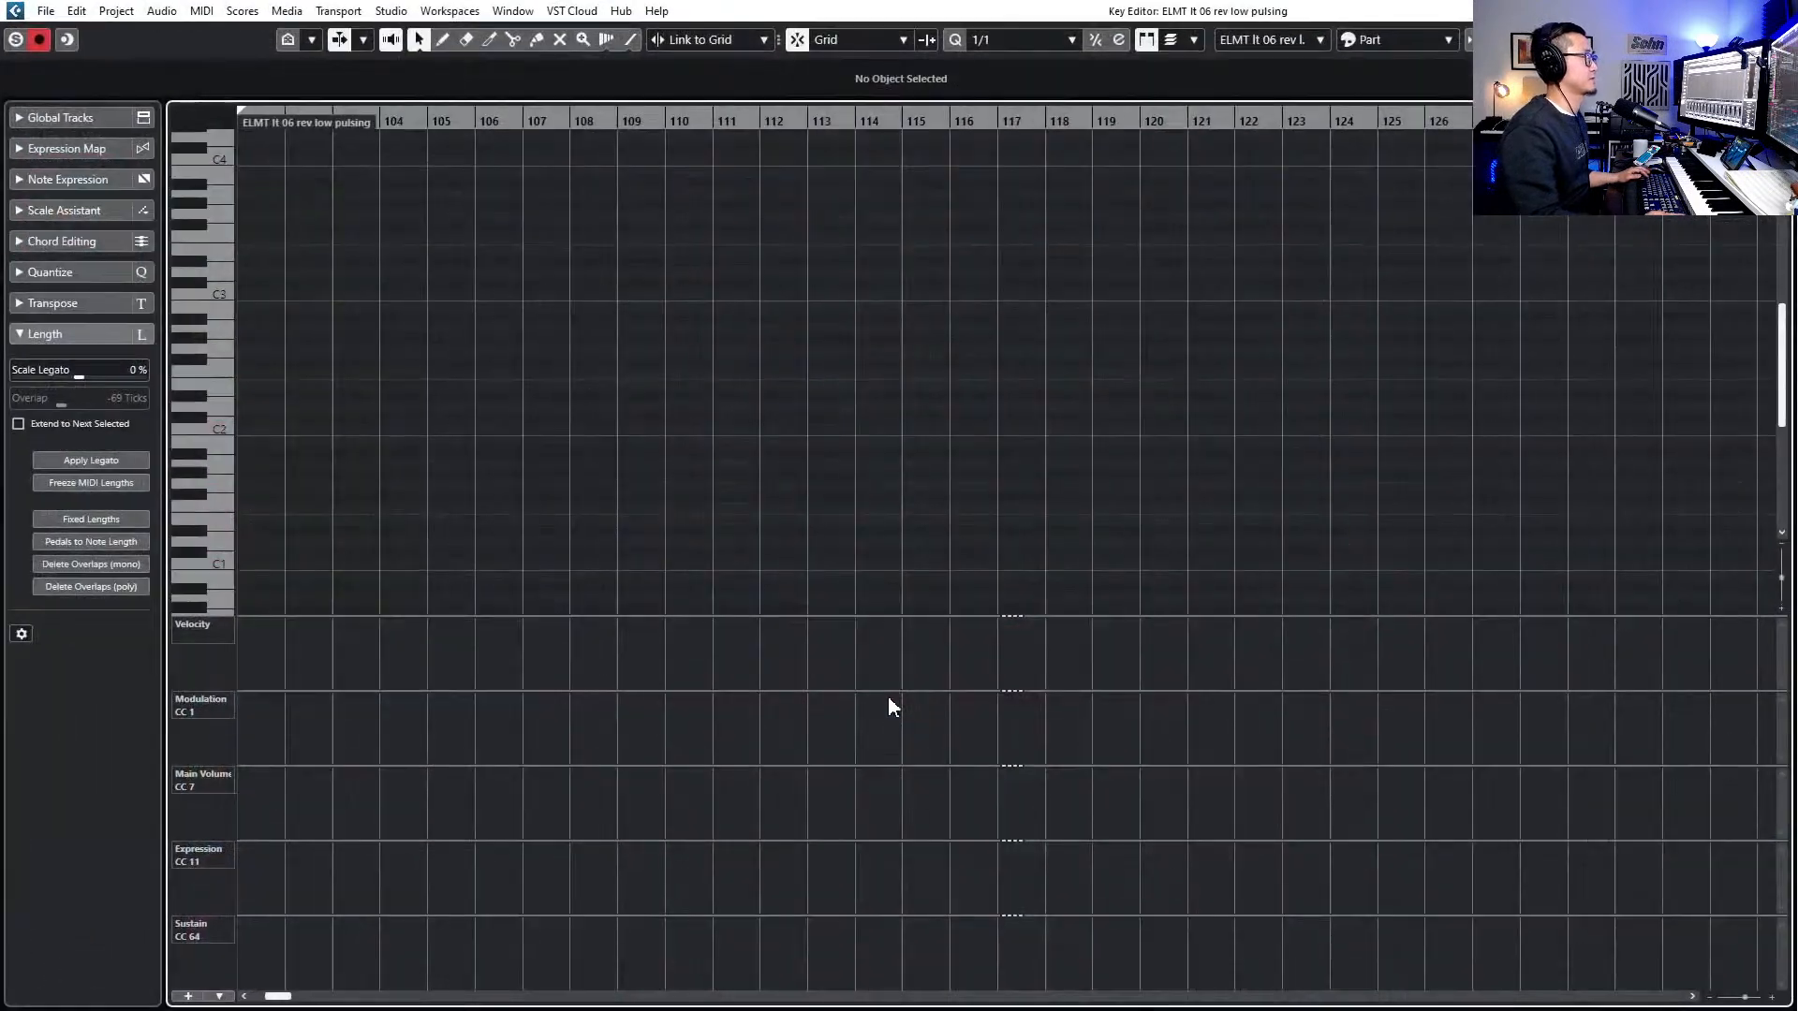
scroll(851, 431, down, 1)
scroll(842, 435, right, 3)
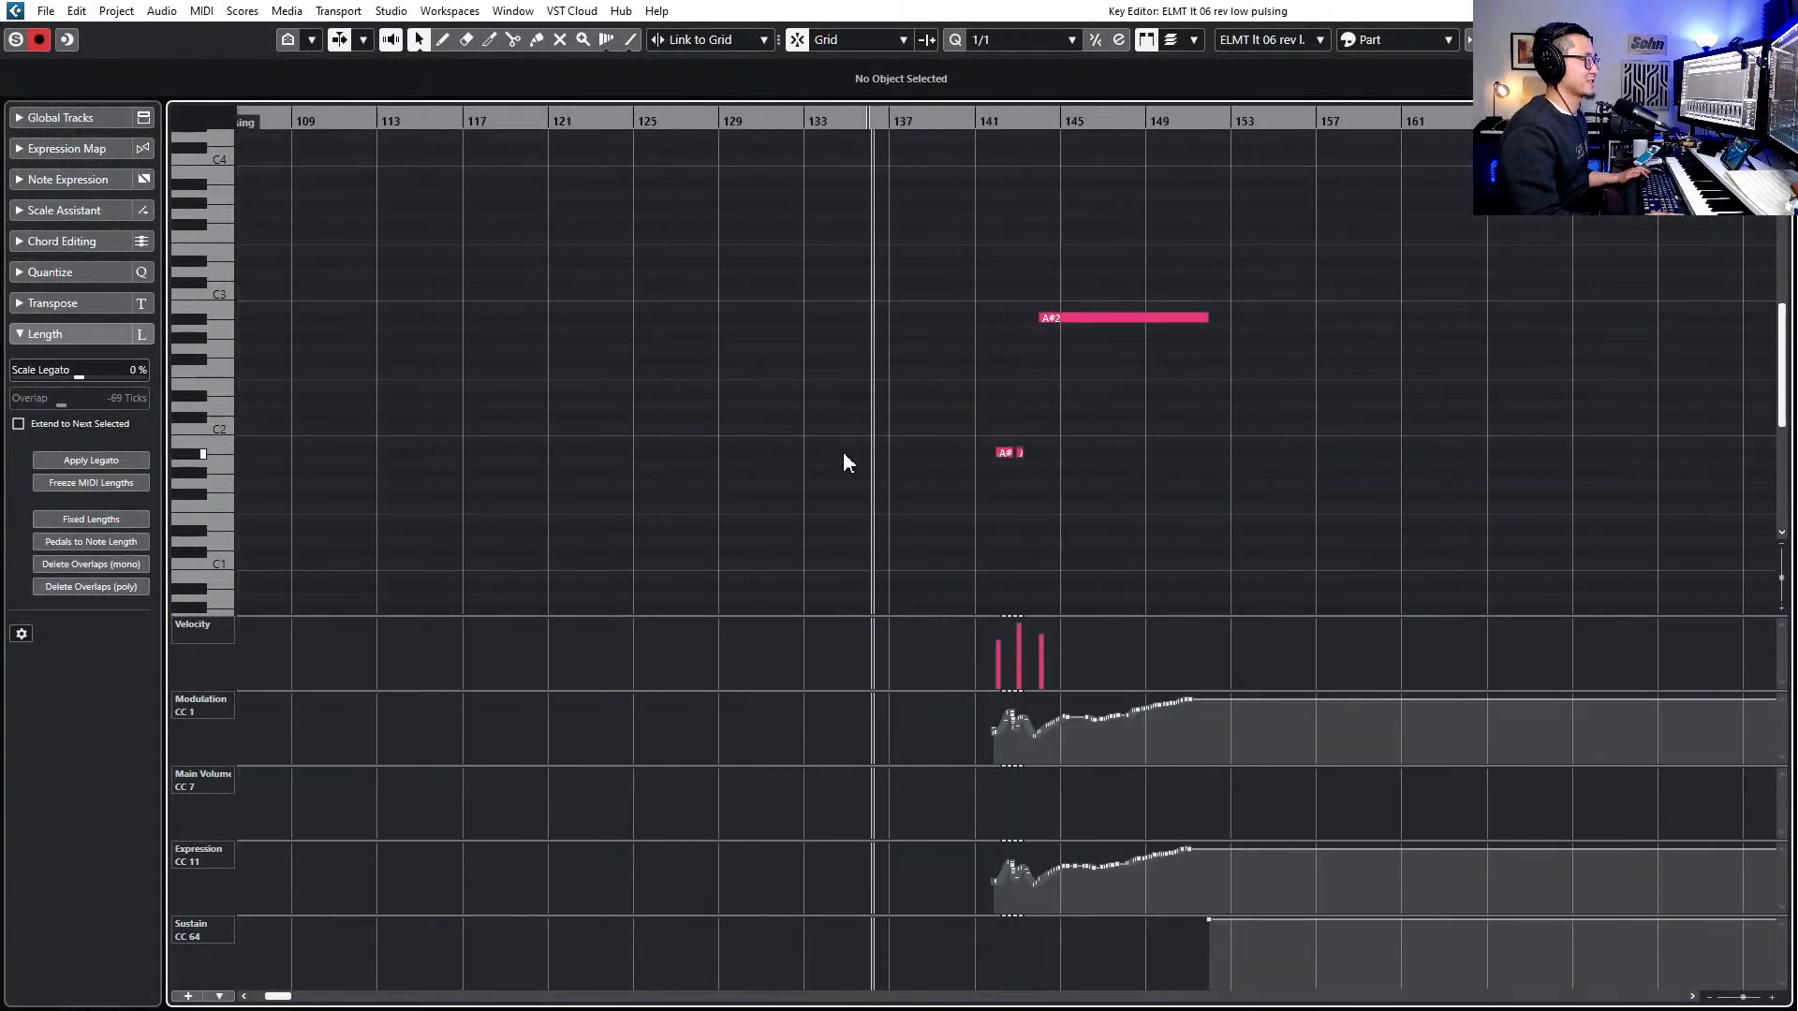
- Delete the short A#1 notes and make the A#2 note span bars 144 to 152
scroll(841, 458, up, 1)
scroll(833, 459, right, 3)
scroll(834, 453, down, 2)
scroll(867, 413, up, 4)
drag(844, 475, 717, 555)
key(Delete)
scroll(783, 502, up, 2)
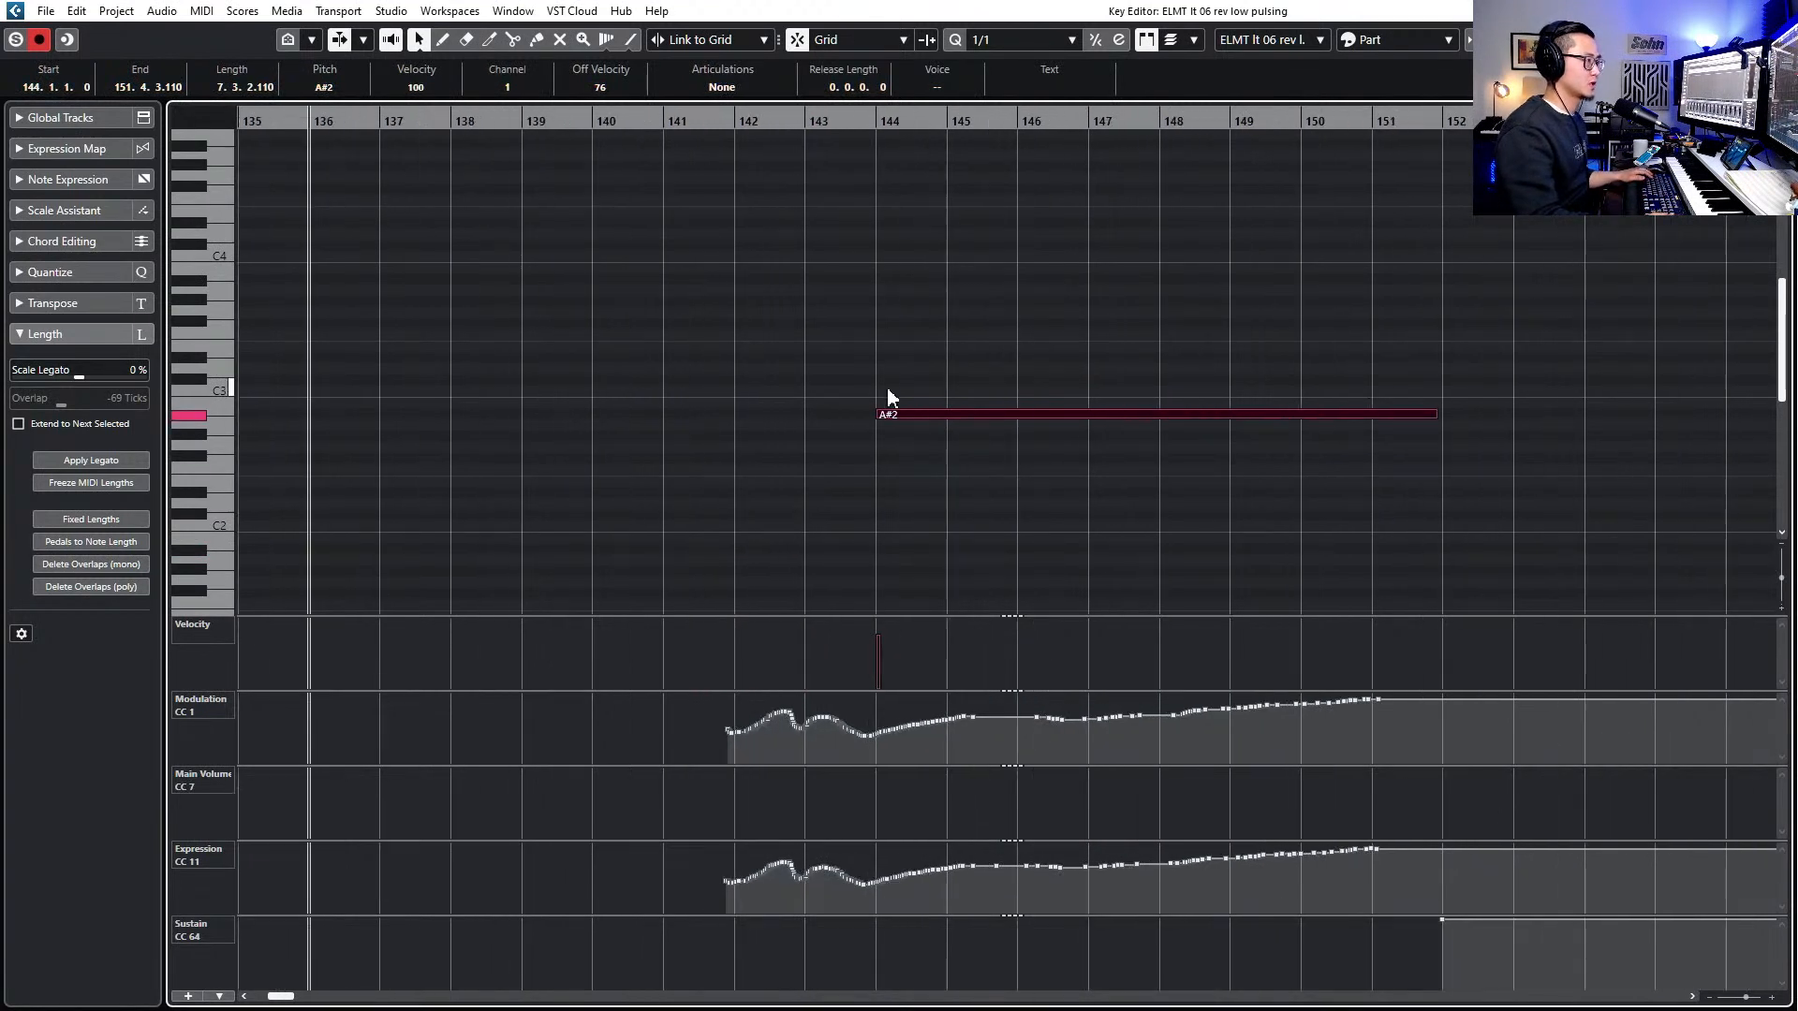
scroll(1069, 469, down, 2)
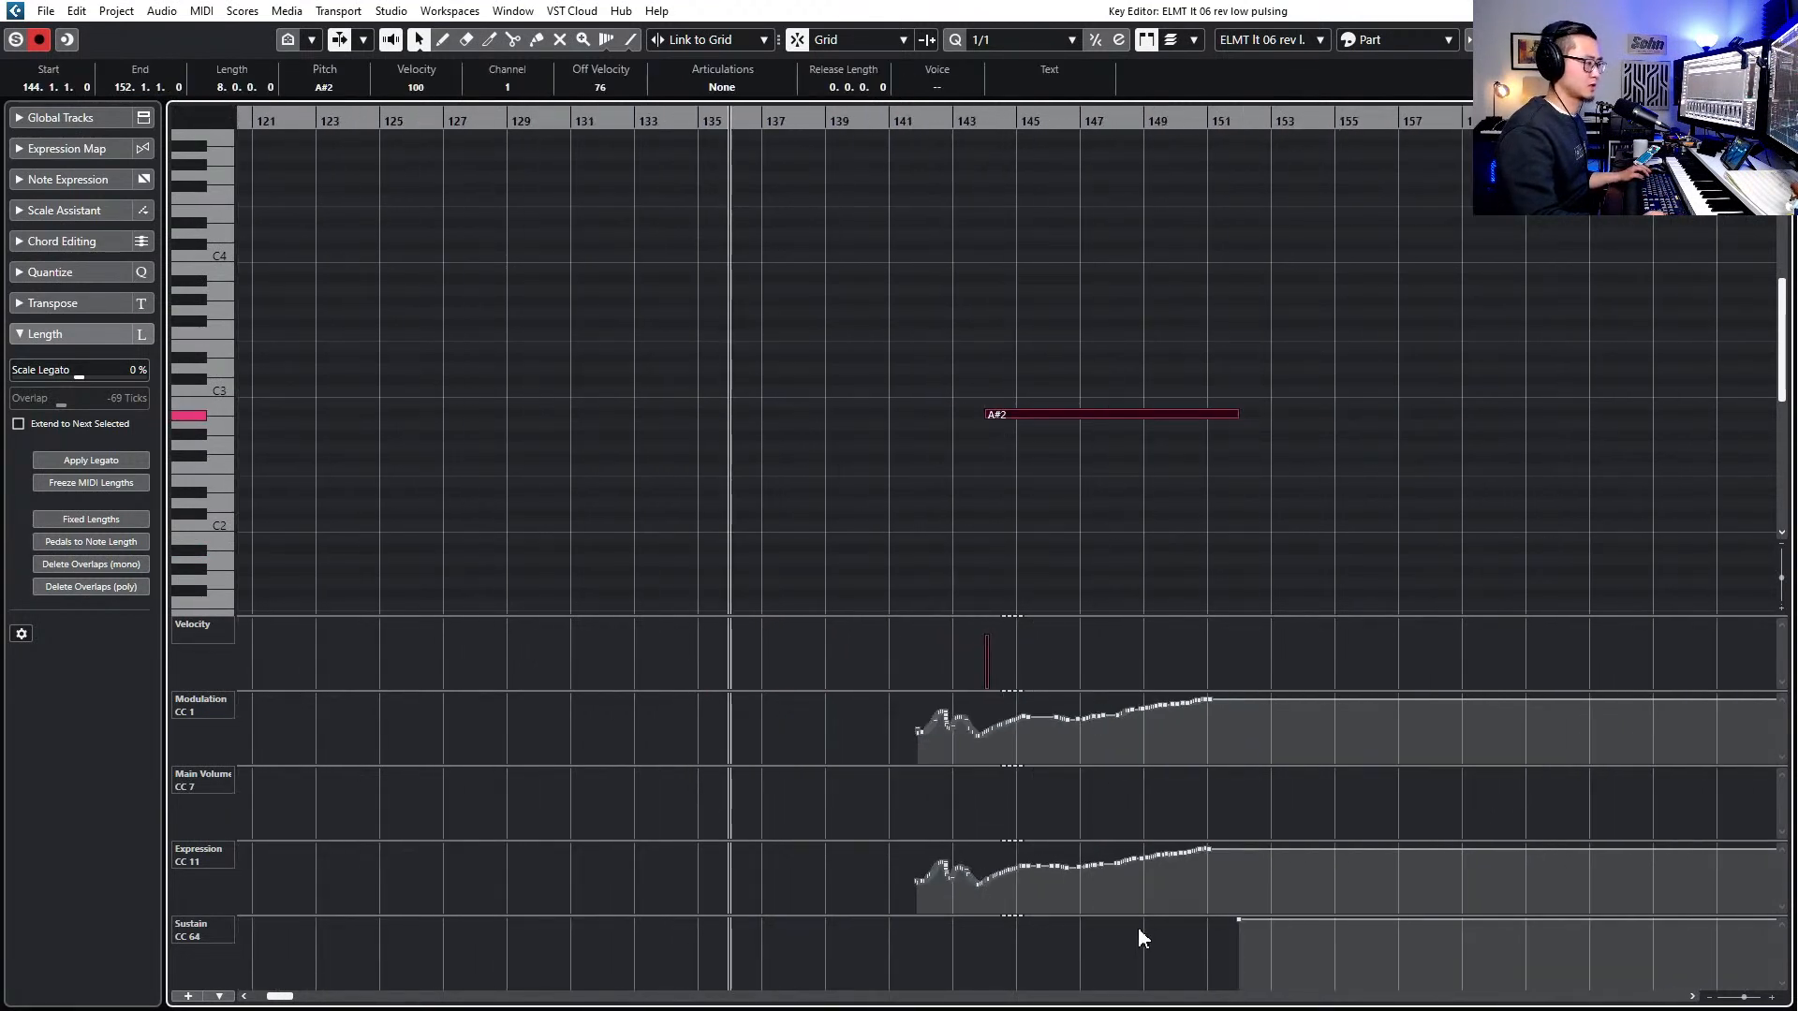
- Delete the sustain pedal data from the rev low pulsing part
click(1211, 923)
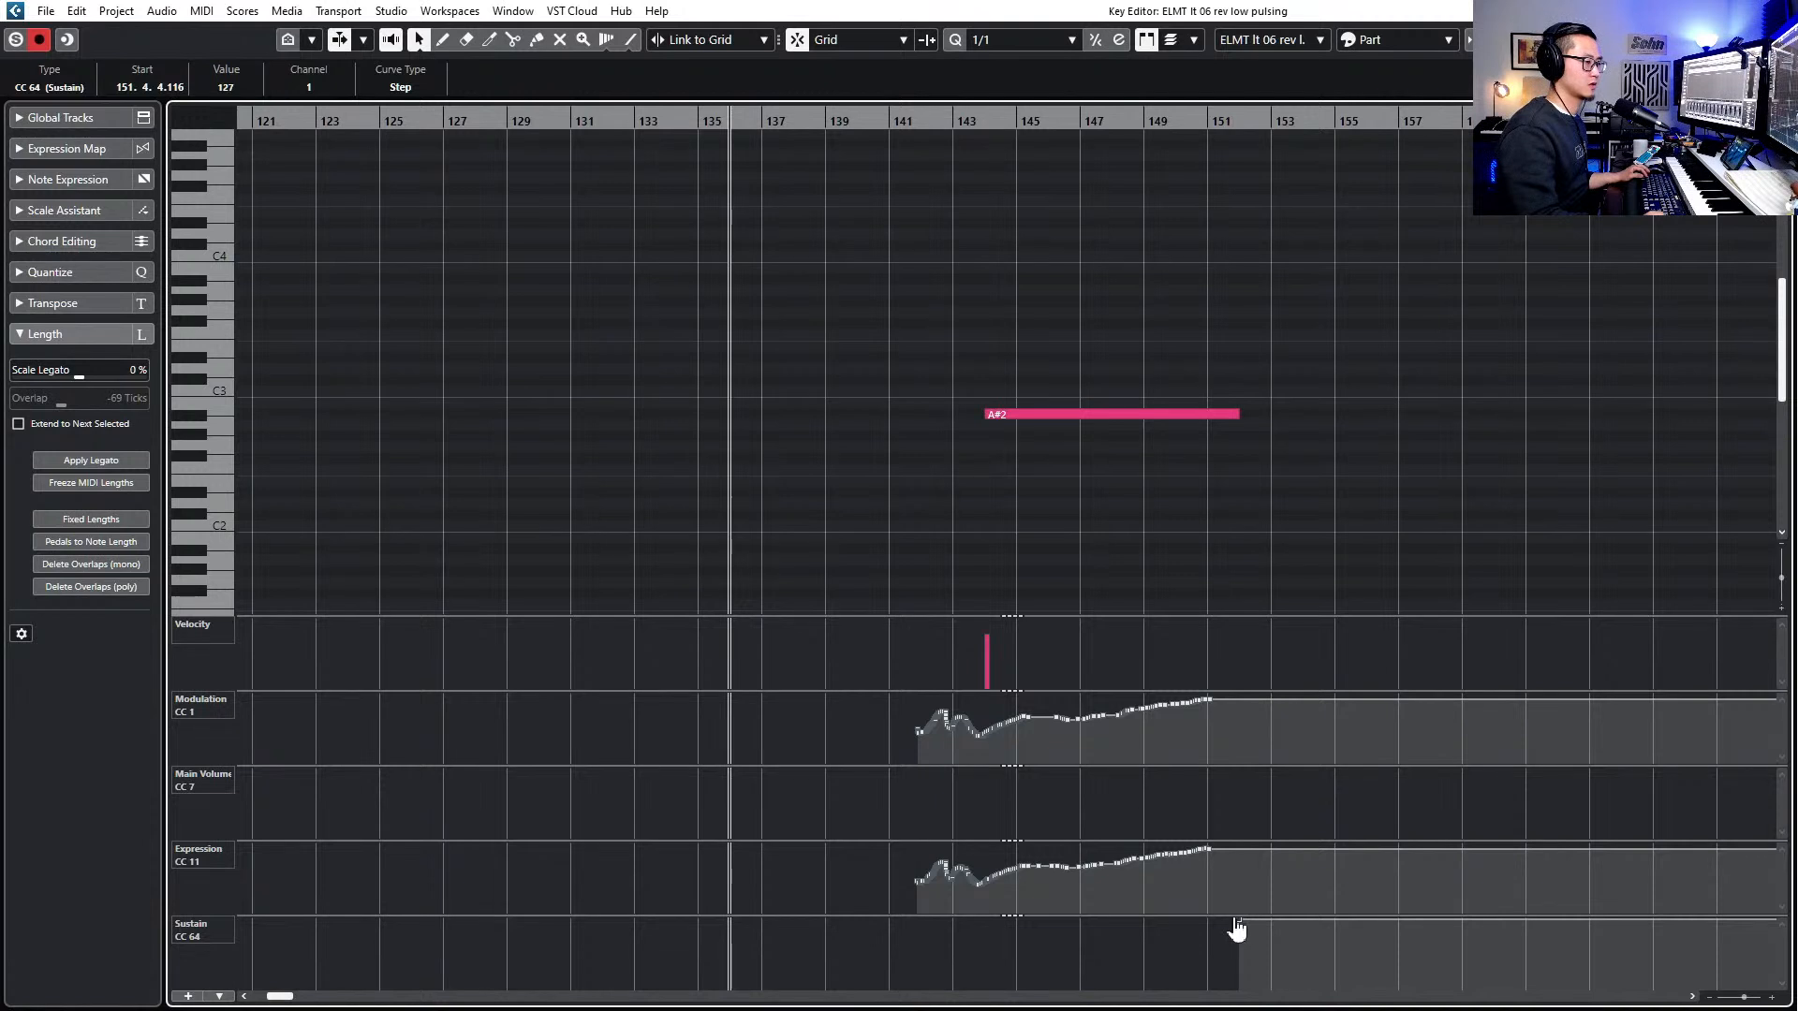
drag(1239, 920, 1032, 913)
key(Delete)
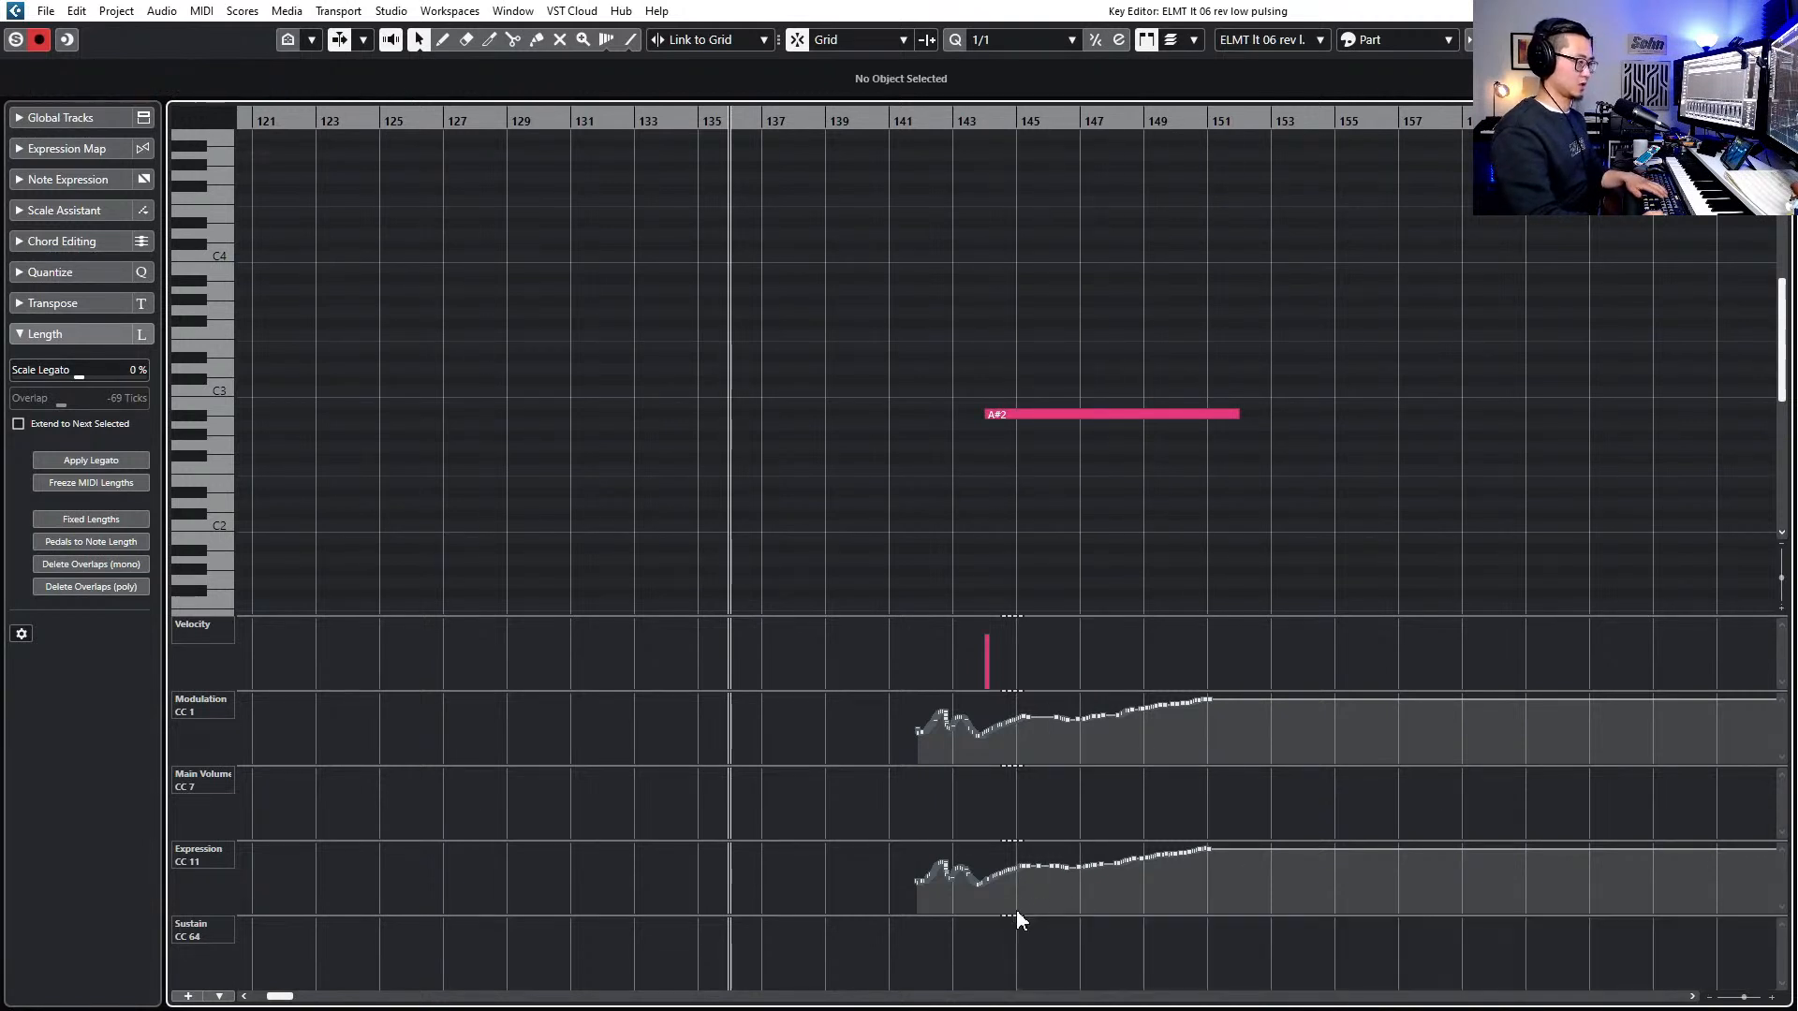
- Set Main Volume to 95 at bar 141, lengthen the A#2 note to bar 154 and return to the project view
drag(1013, 308, 1031, 543)
key(l)
key(space)
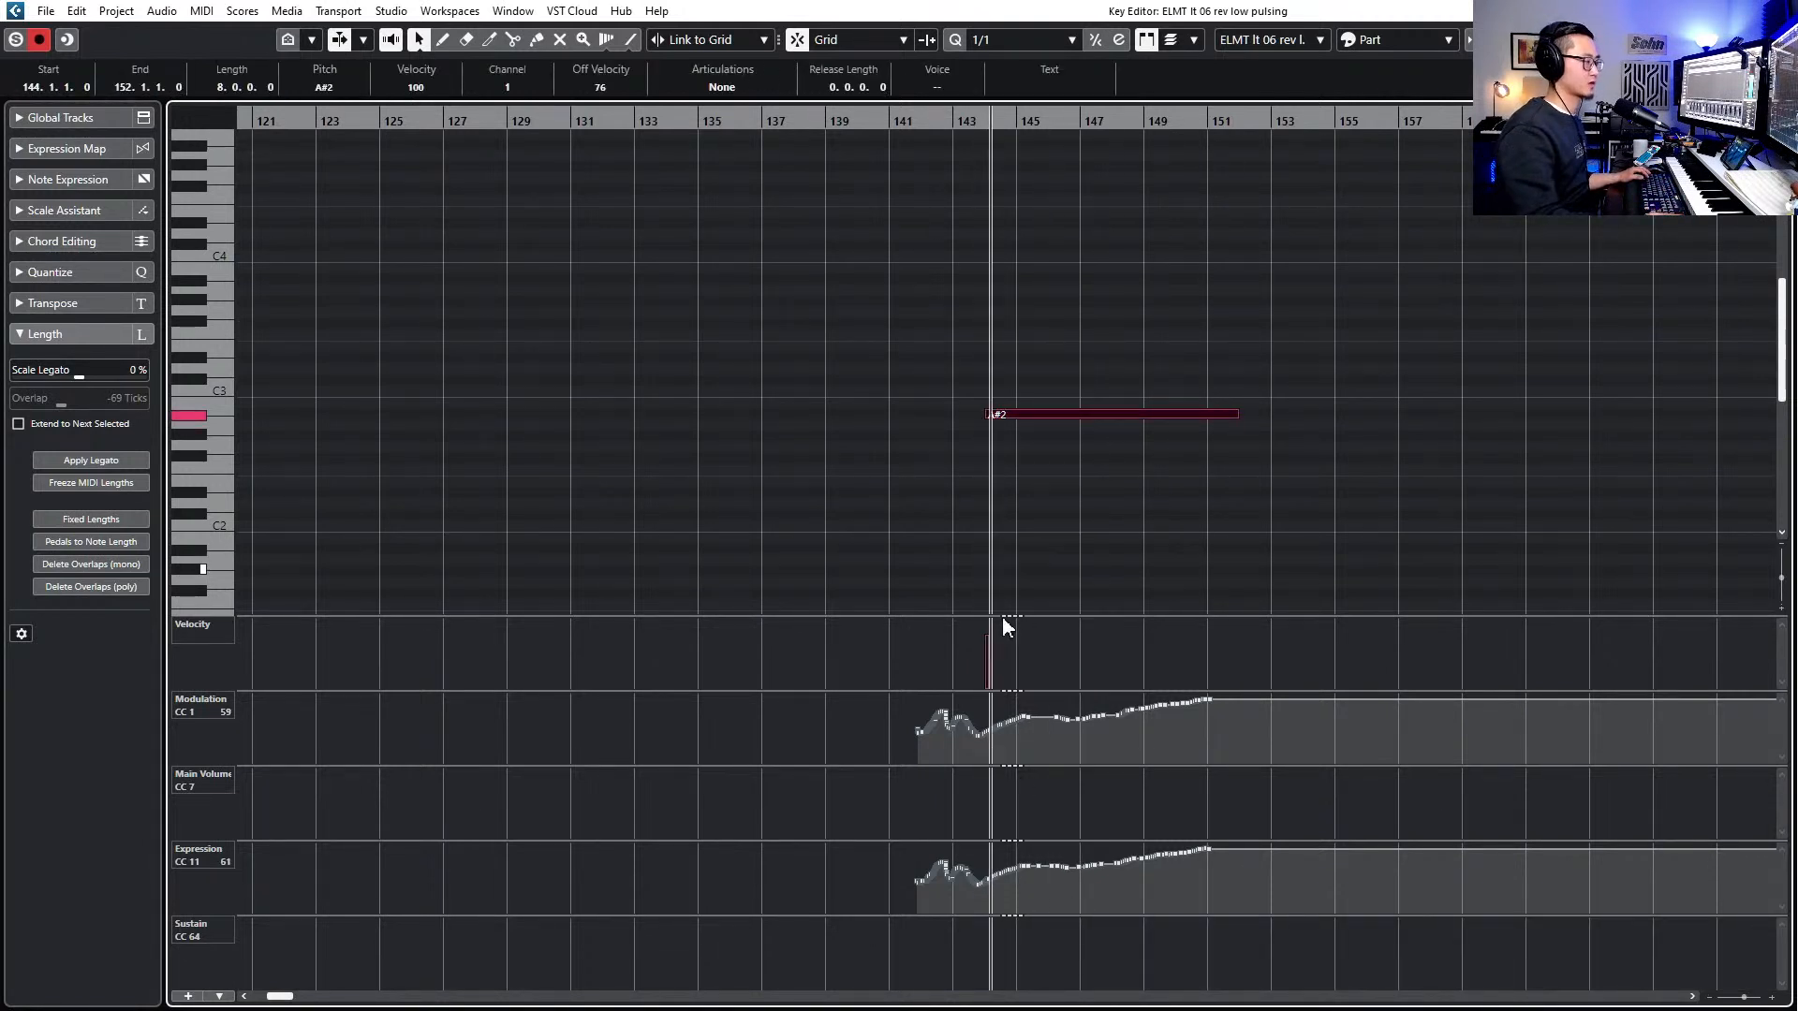
click(919, 786)
key(f)
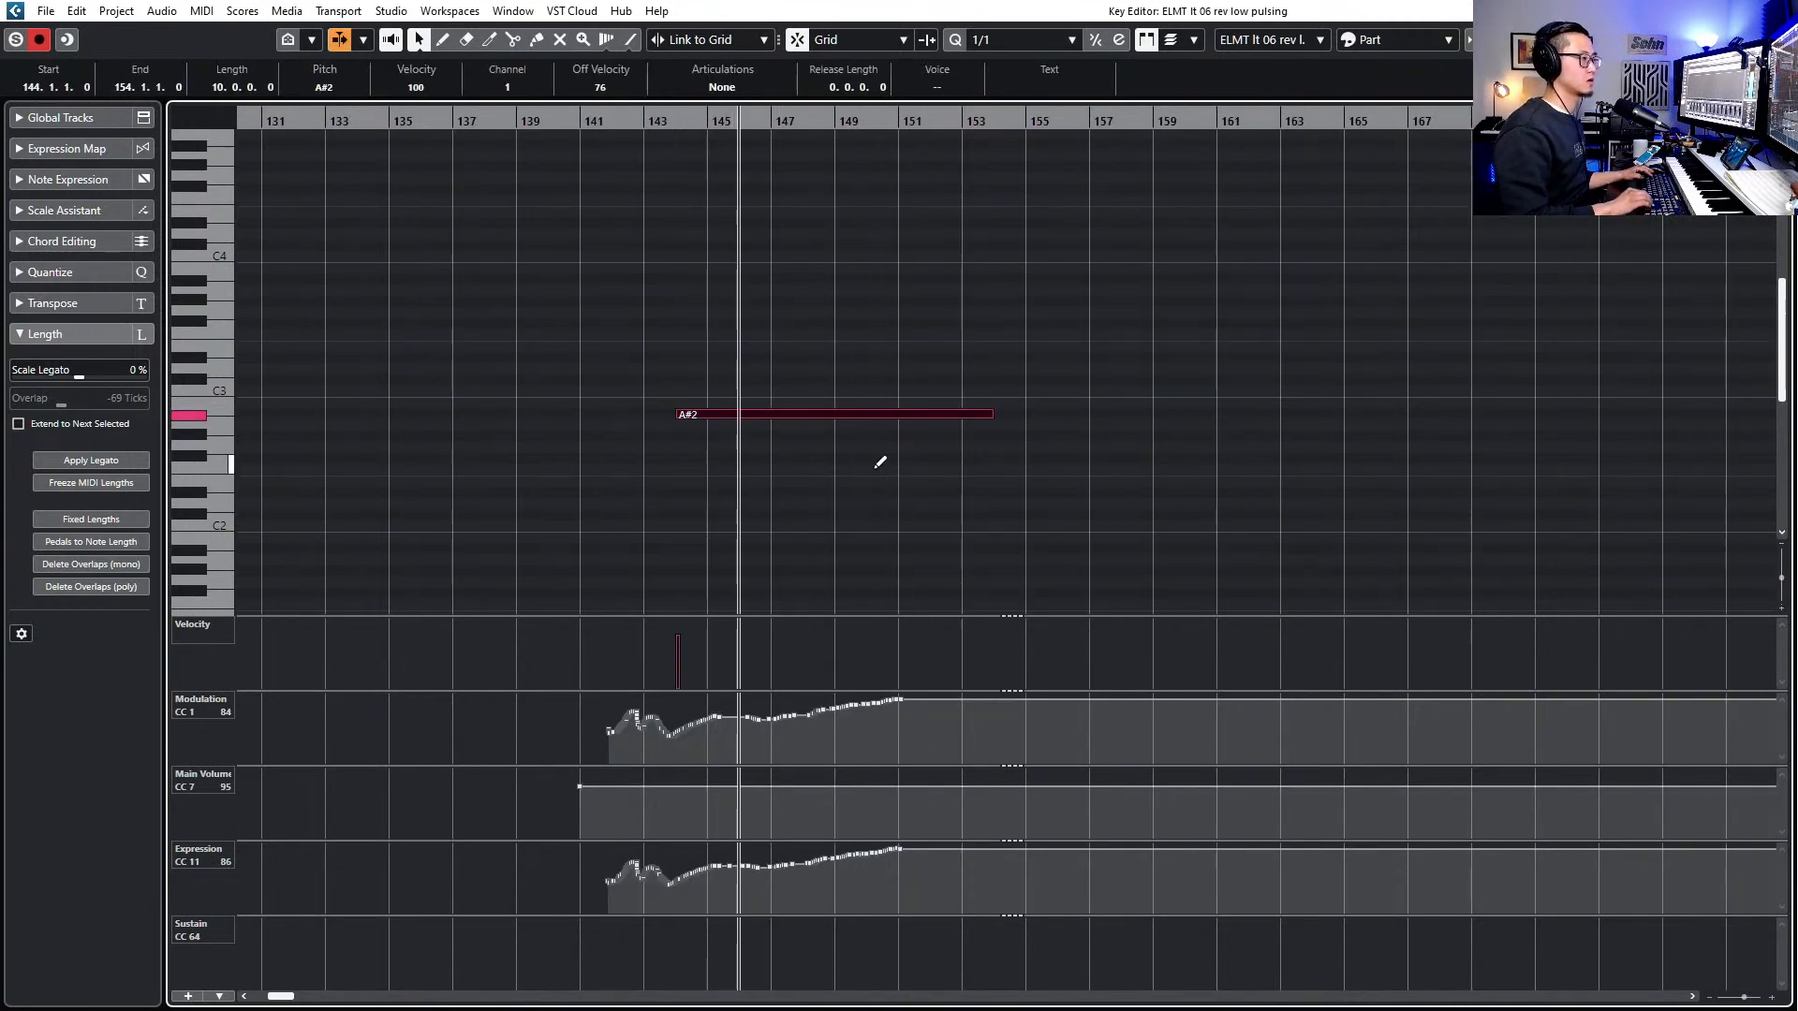
key(Escape)
- Move the project cursor back to bar 136 and play the cue to check the rev low pulsing entry
key(h)
key(ctrl+KP_Subtract)
key(ctrl+KP_Subtract)
key(ctrl+KP_Subtract)
key(ctrl+KP_Subtract)
key(ctrl+KP_Subtract)
key(ctrl+KP_Subtract)
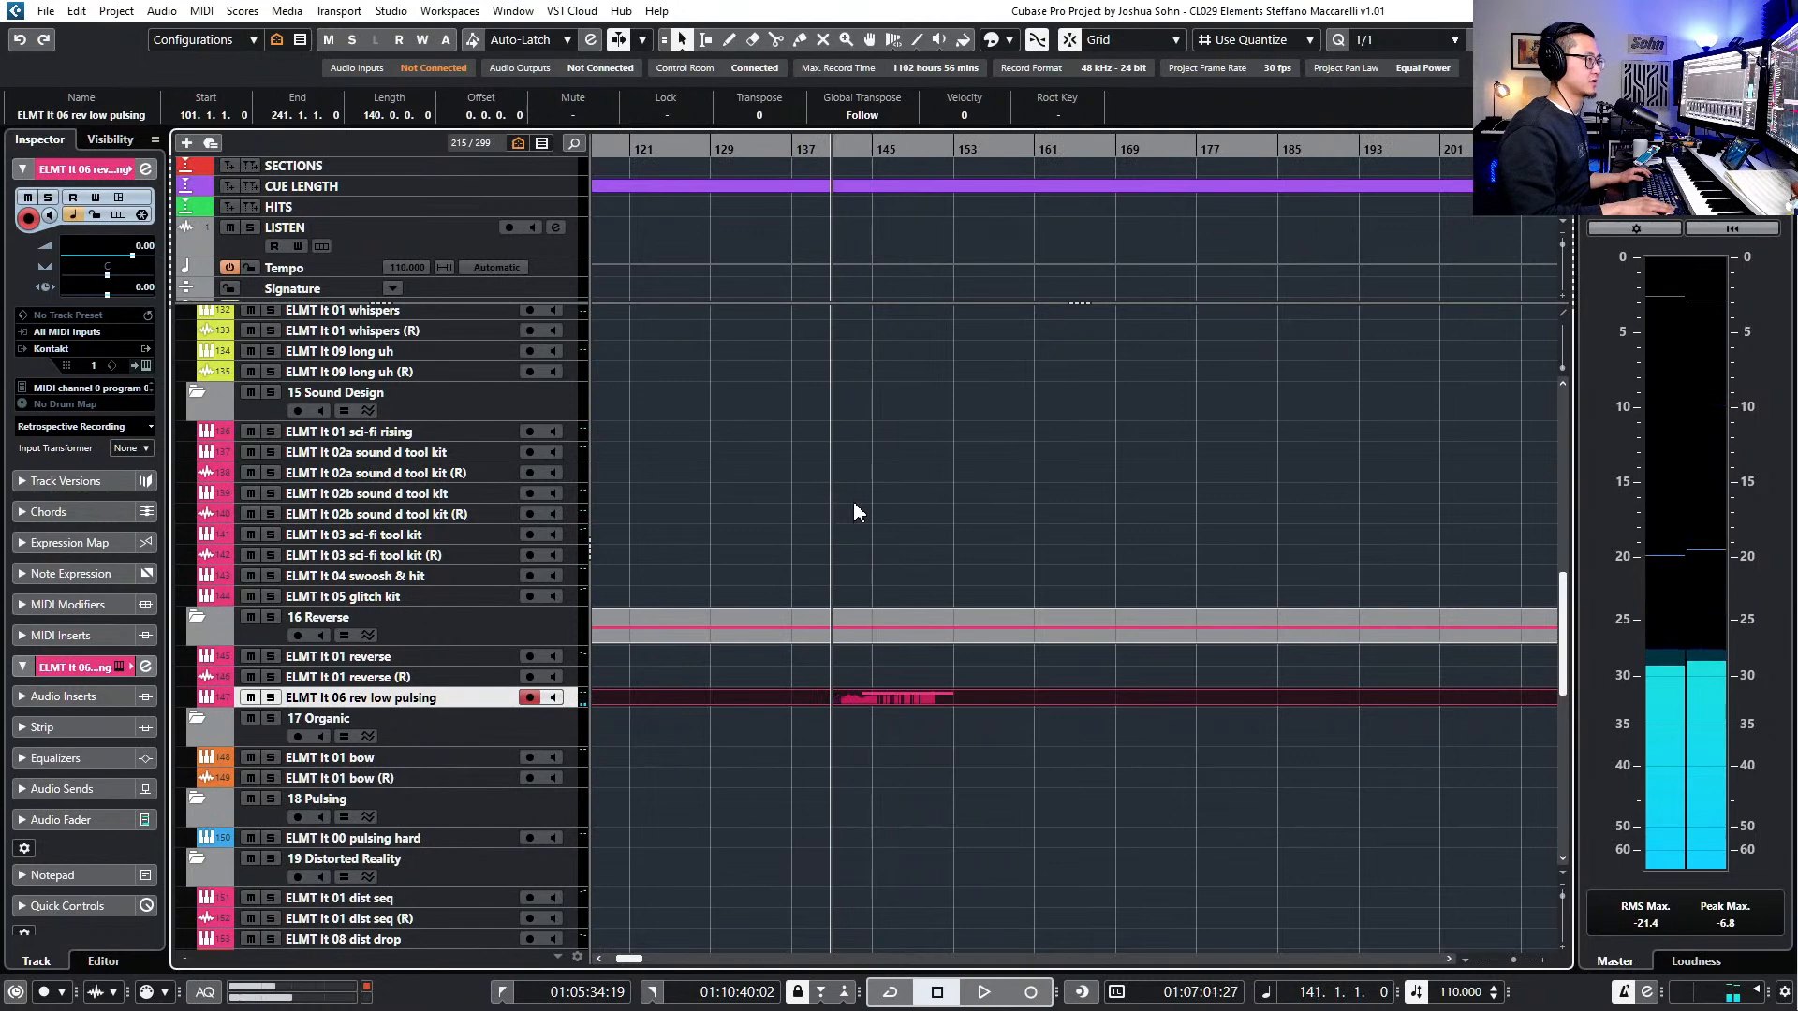
key(ctrl+KP_Subtract)
scroll(860, 529, down, 5)
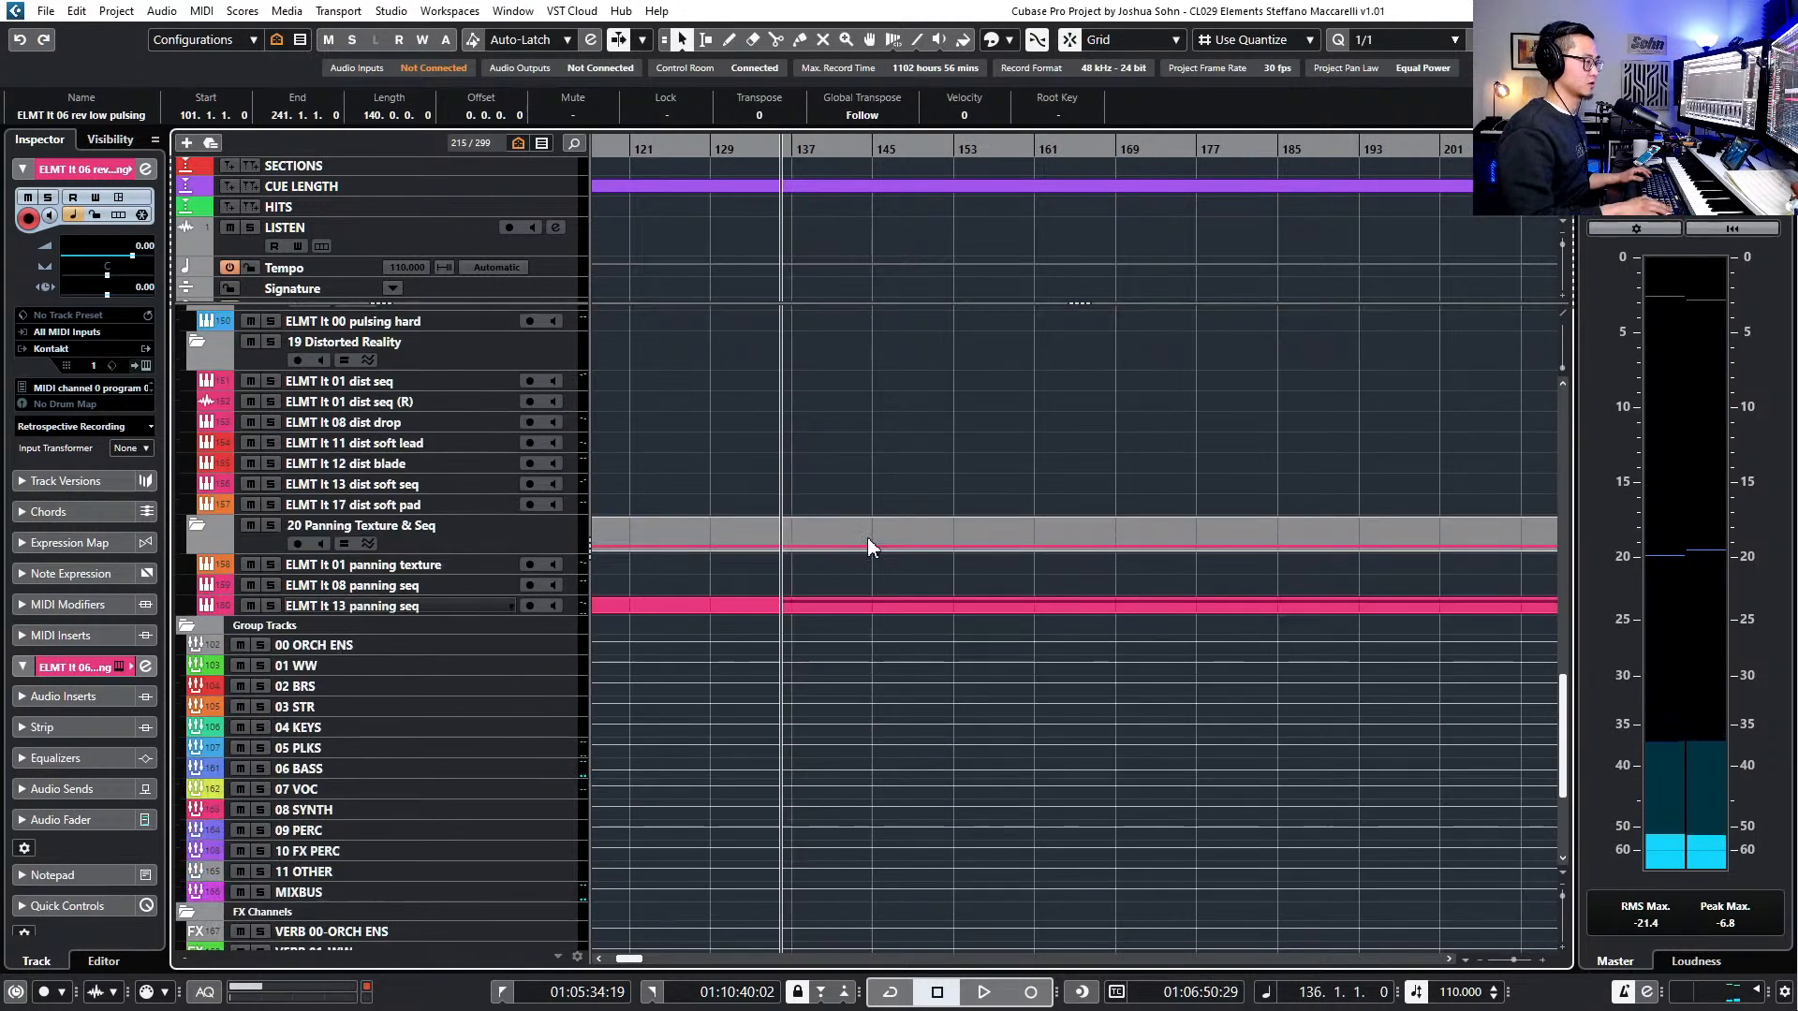
key(ctrl+KP_Subtract)
key(space)
scroll(843, 555, up, 4)
scroll(848, 562, up, 3)
key(h)
scroll(1008, 568, up, 4)
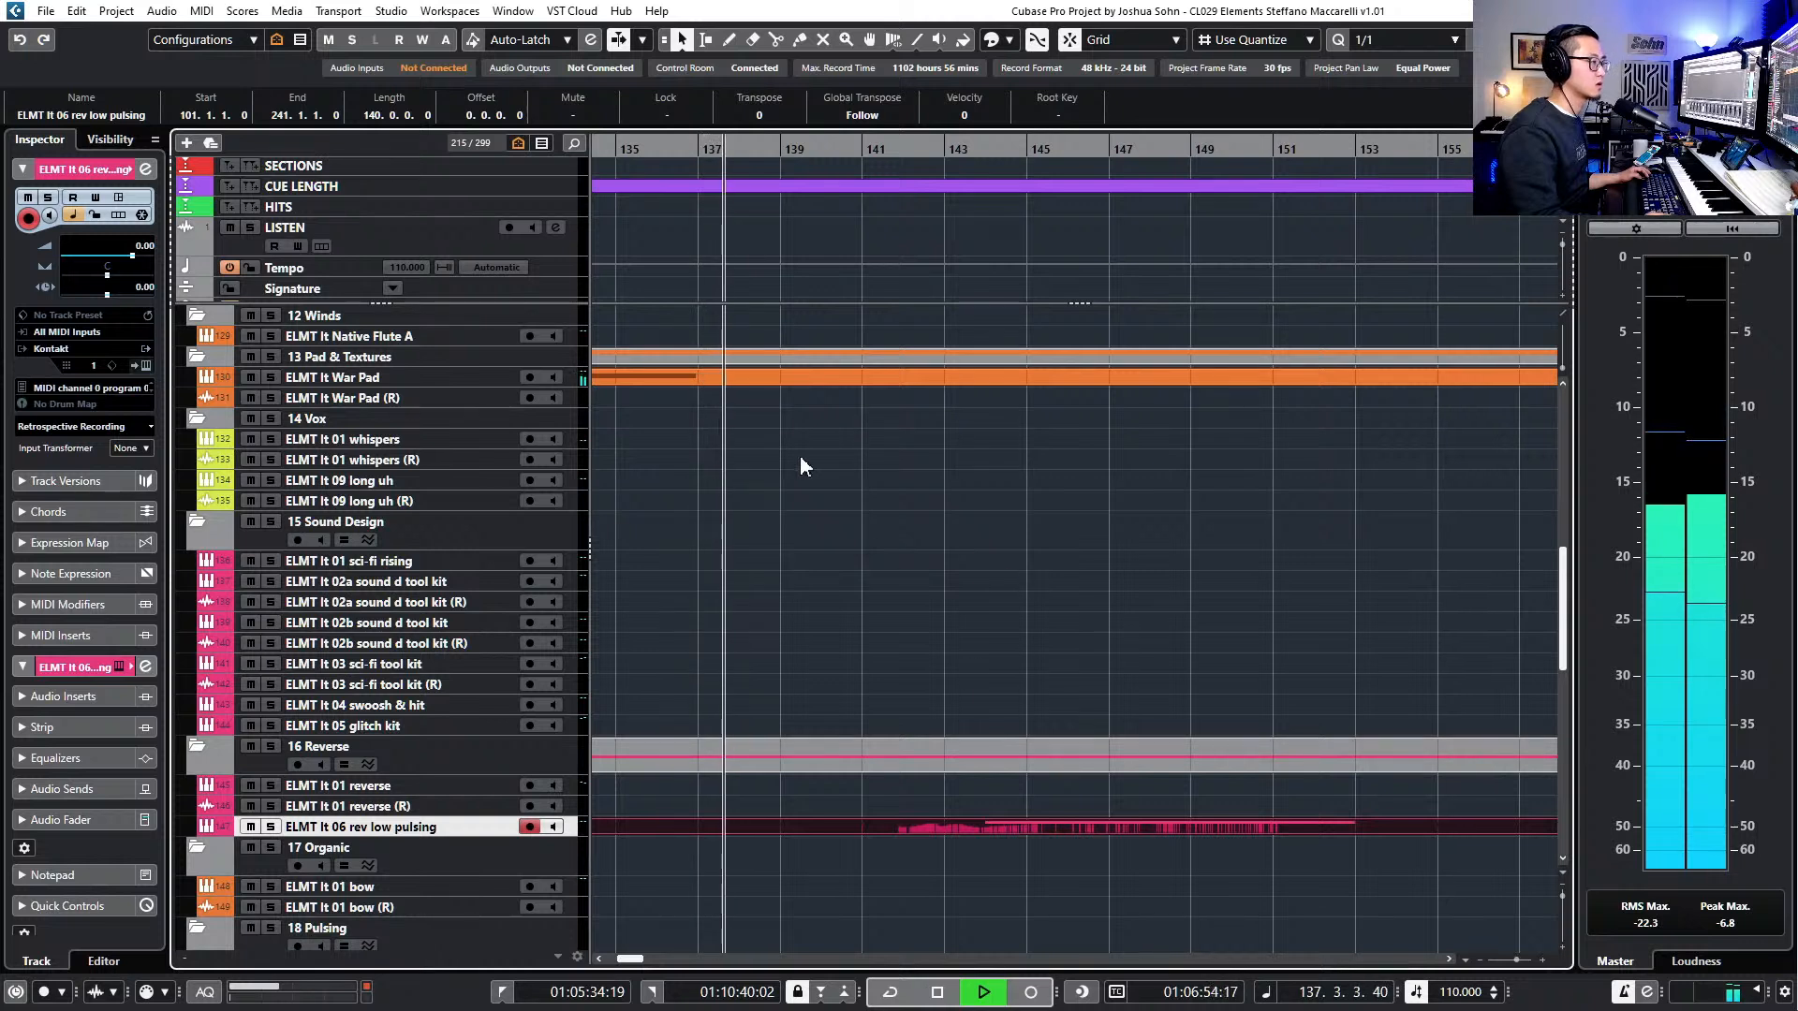
- Move the rev low pulsing part three bars earlier so it starts at bar 98
drag(1083, 828, 970, 820)
key(g)
scroll(783, 828, left, 5)
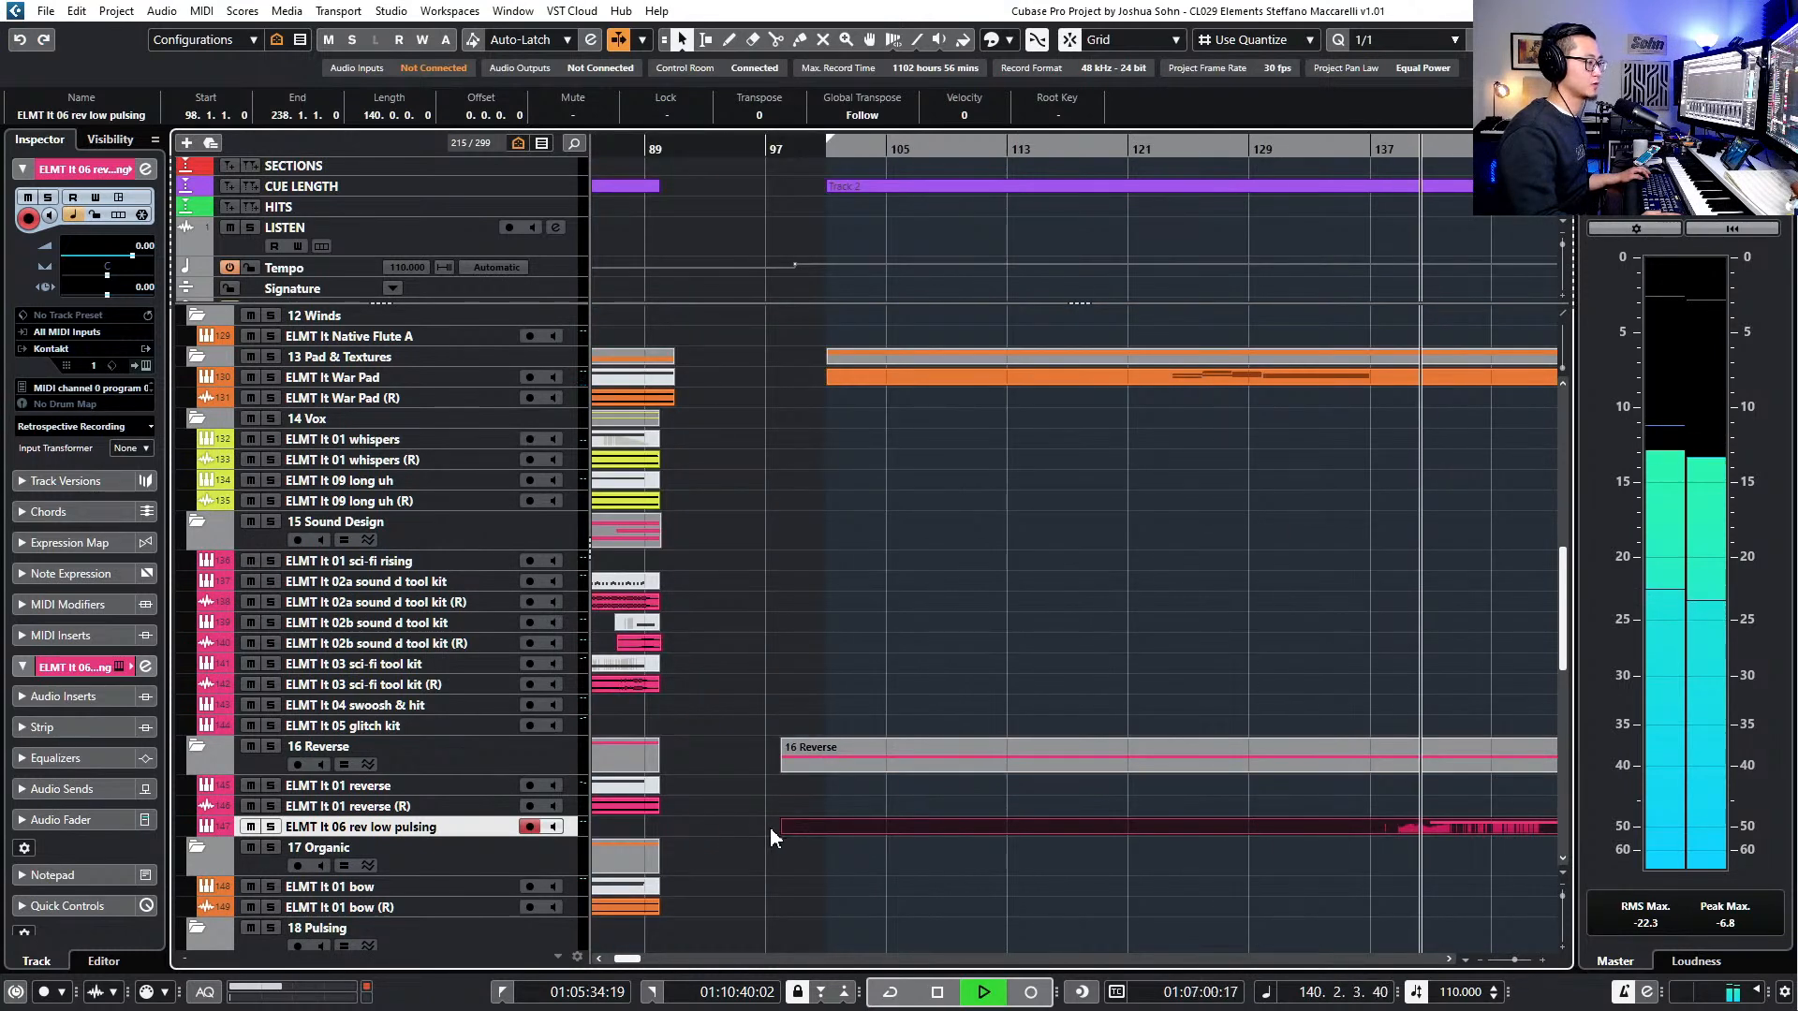
- Stop playback, split the rev low pulsing part at bar 133 and delete the empty section before it
key(space)
scroll(1279, 830, up, 2)
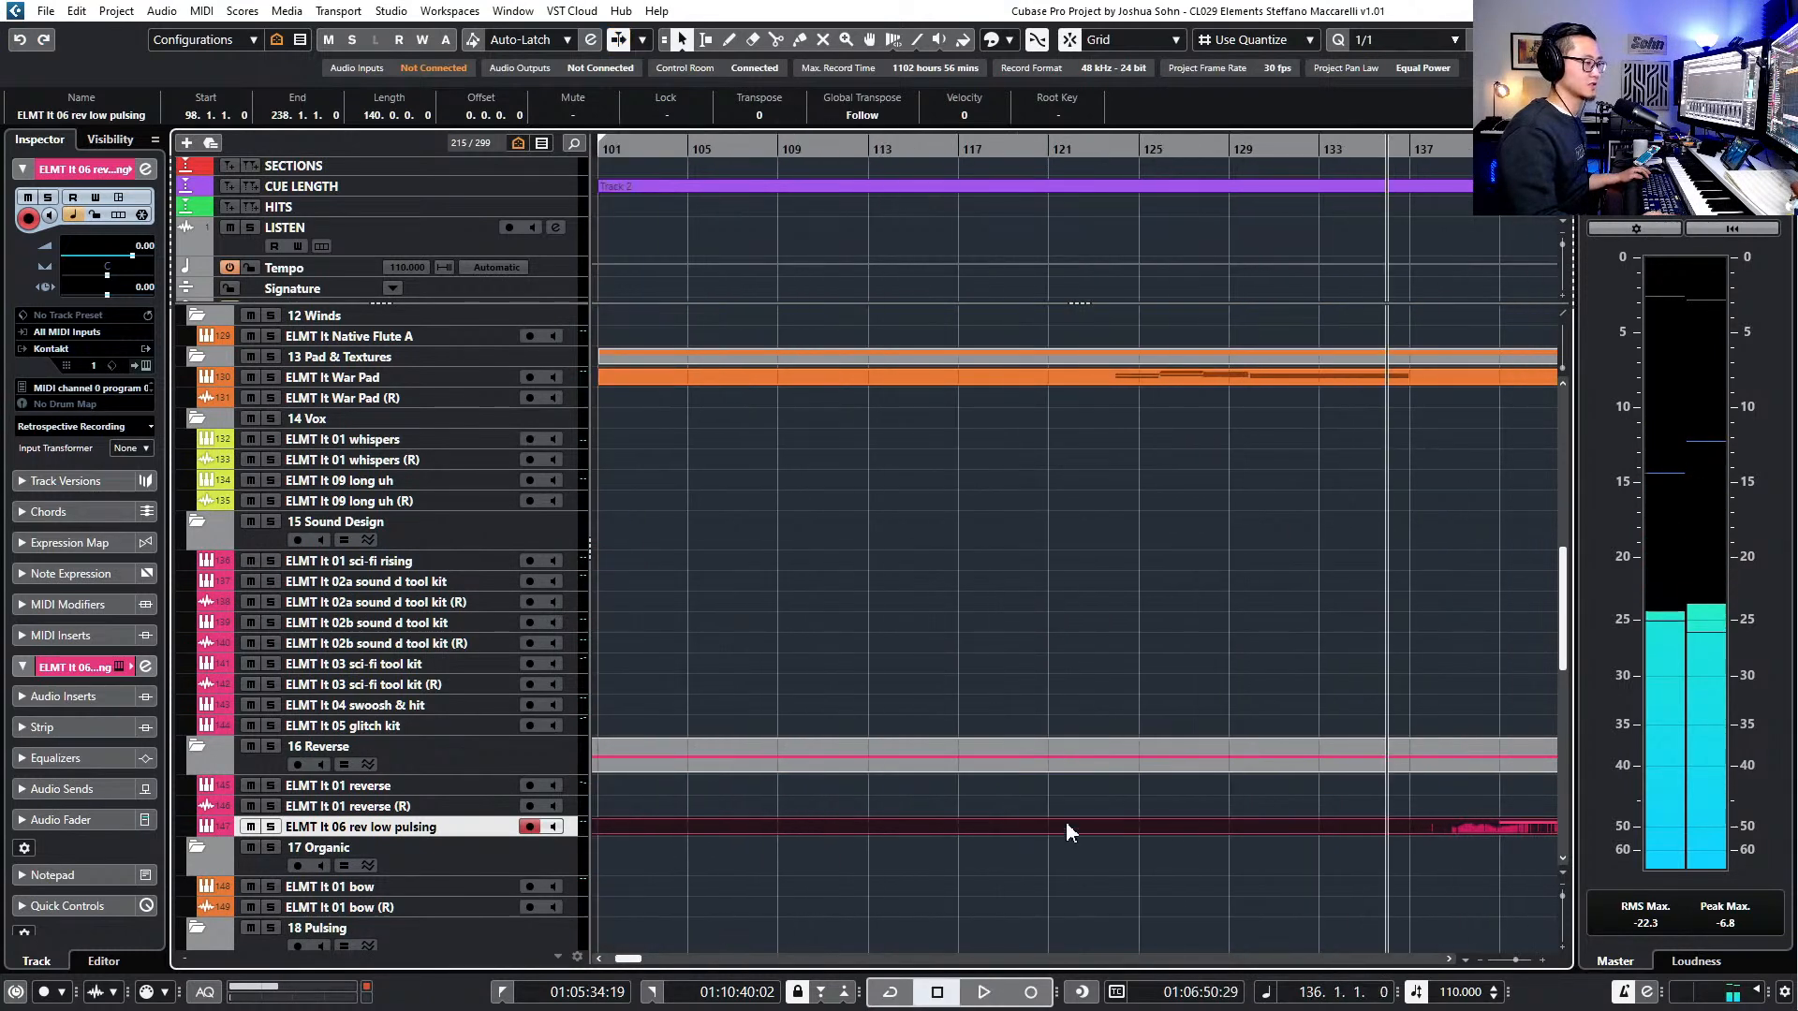
alt+click(1322, 828)
click(1314, 828)
key(Delete)
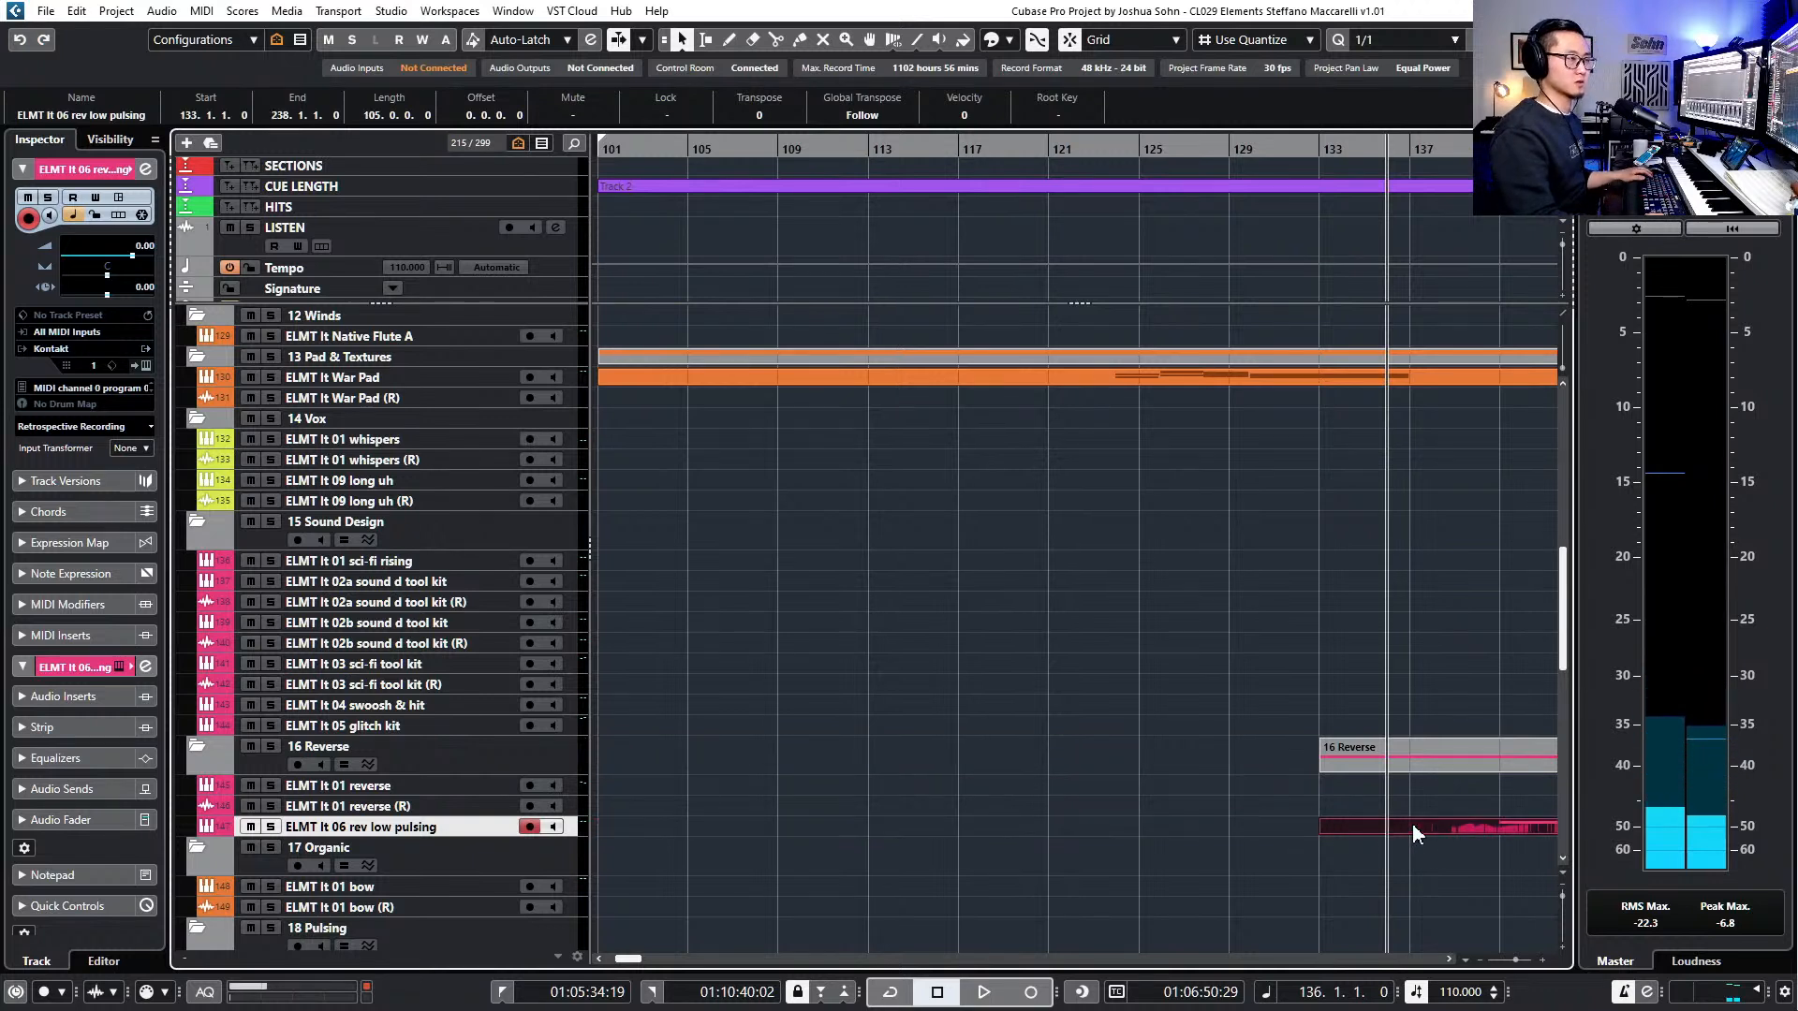
- Move the rev low pulsing part two bars earlier so it starts at bar 131 while playing the cue from bar 135
scroll(1409, 825, right, 3)
scroll(1362, 811, up, 3)
key(KP_Subtract)
key(KP_Subtract)
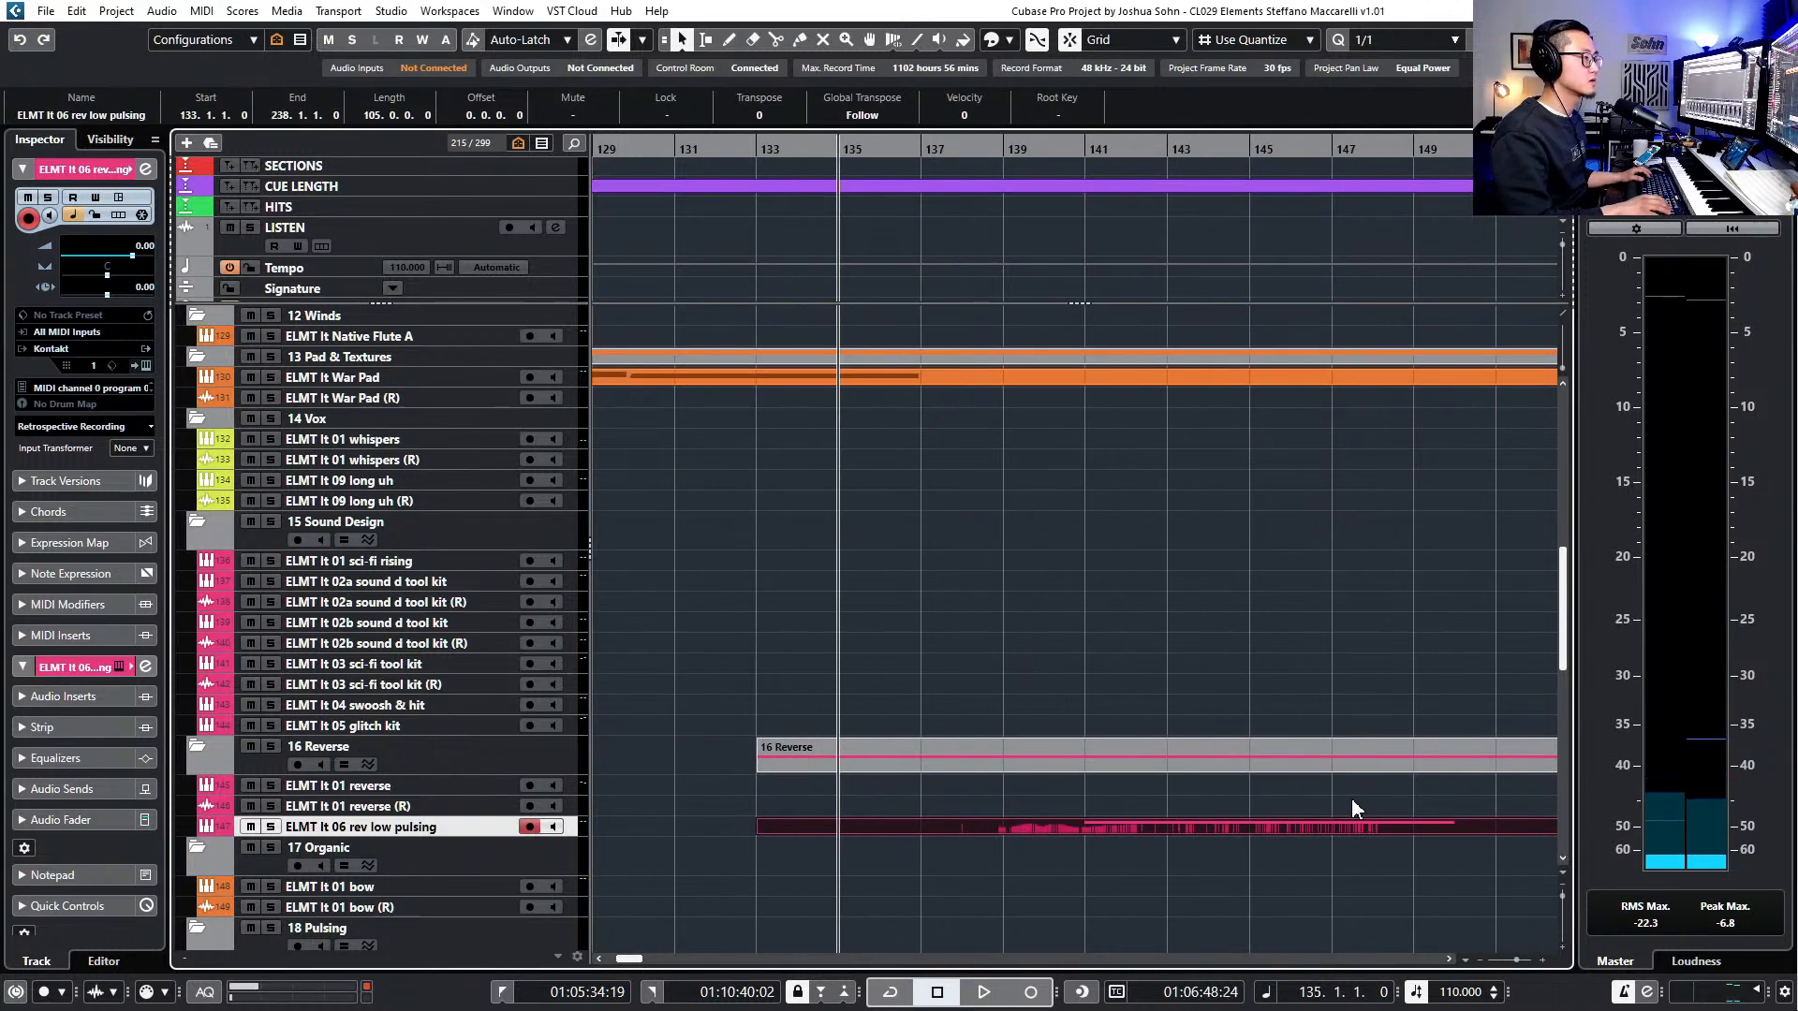
key(space)
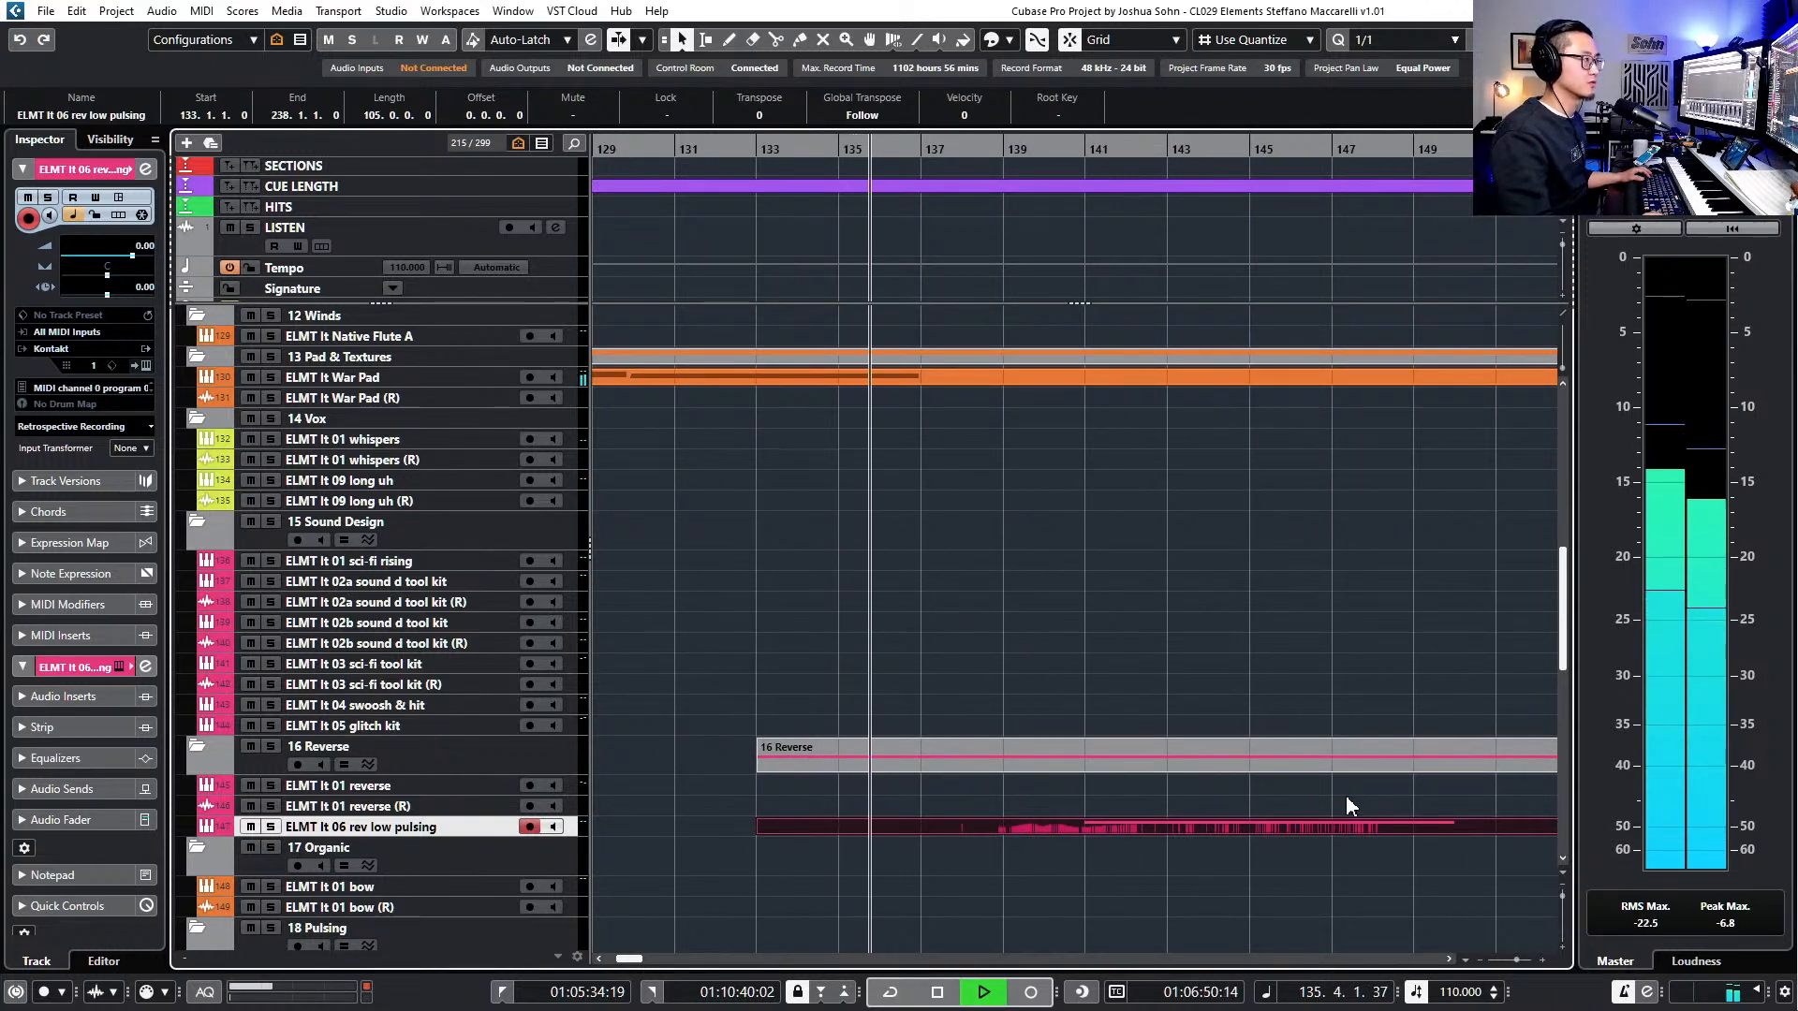
scroll(1232, 791, up, 2)
drag(1120, 824, 1003, 823)
scroll(1000, 829, down, 4)
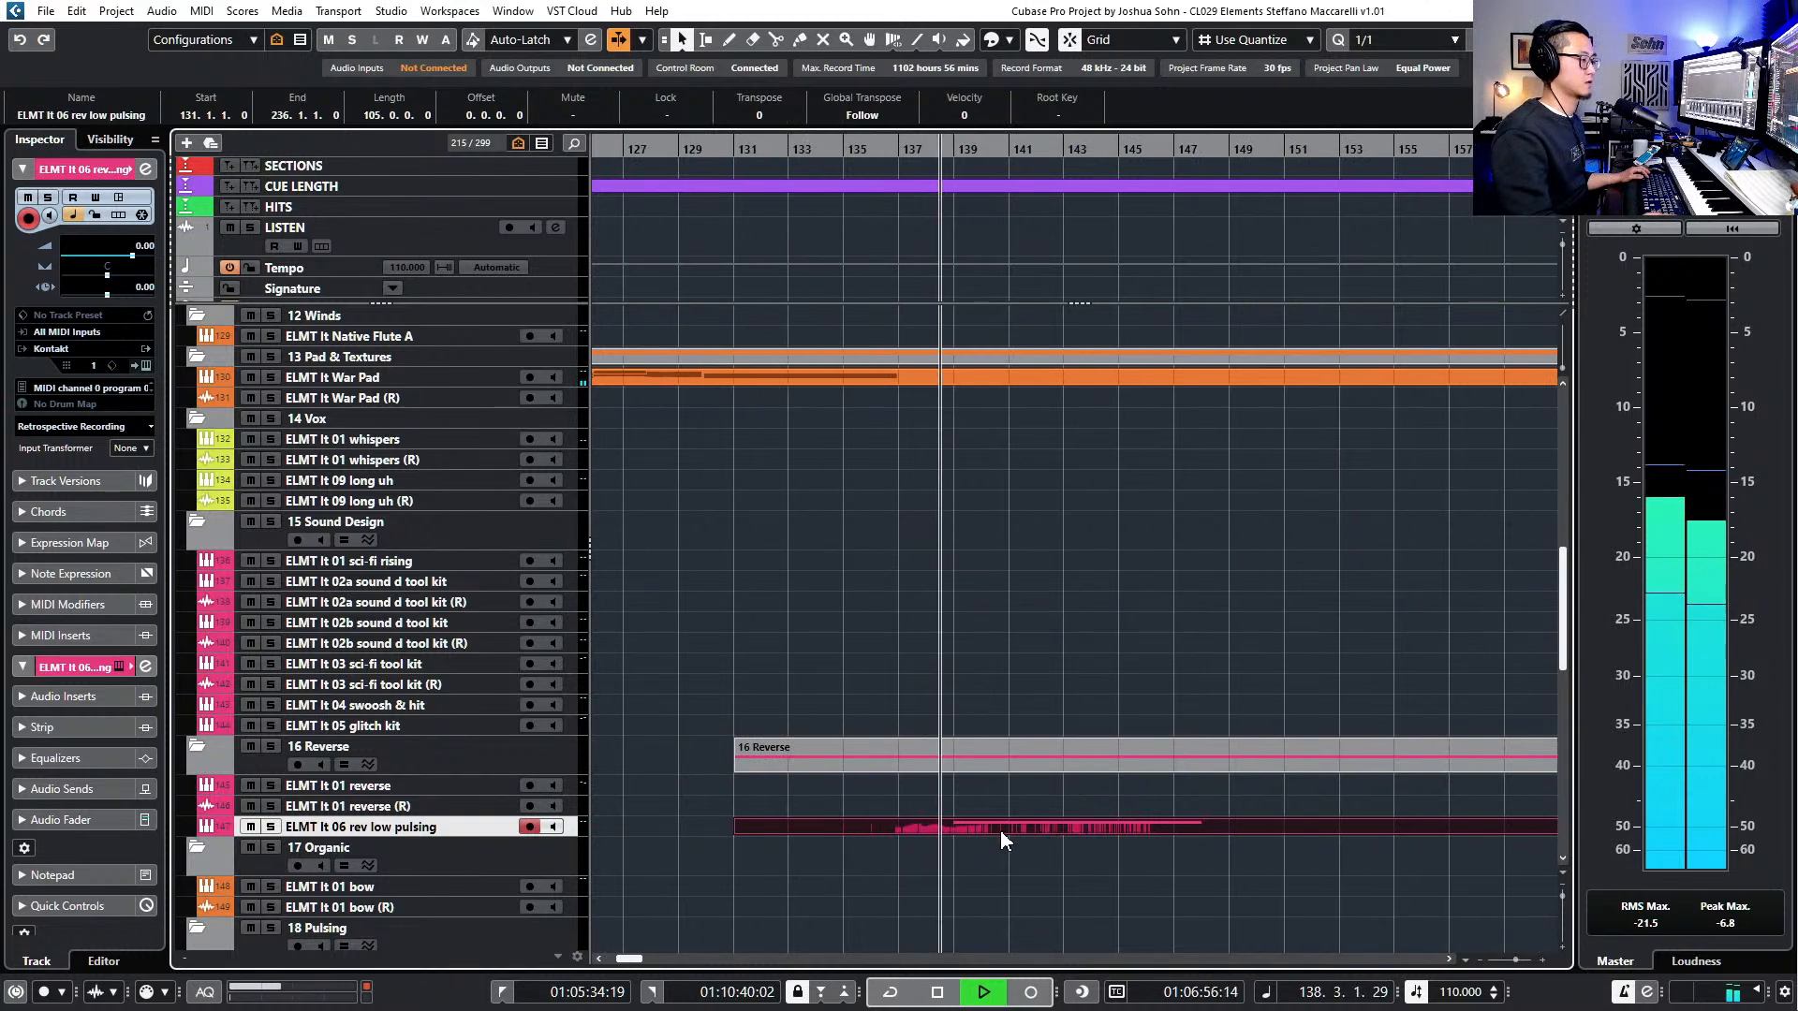
scroll(987, 823, down, 2)
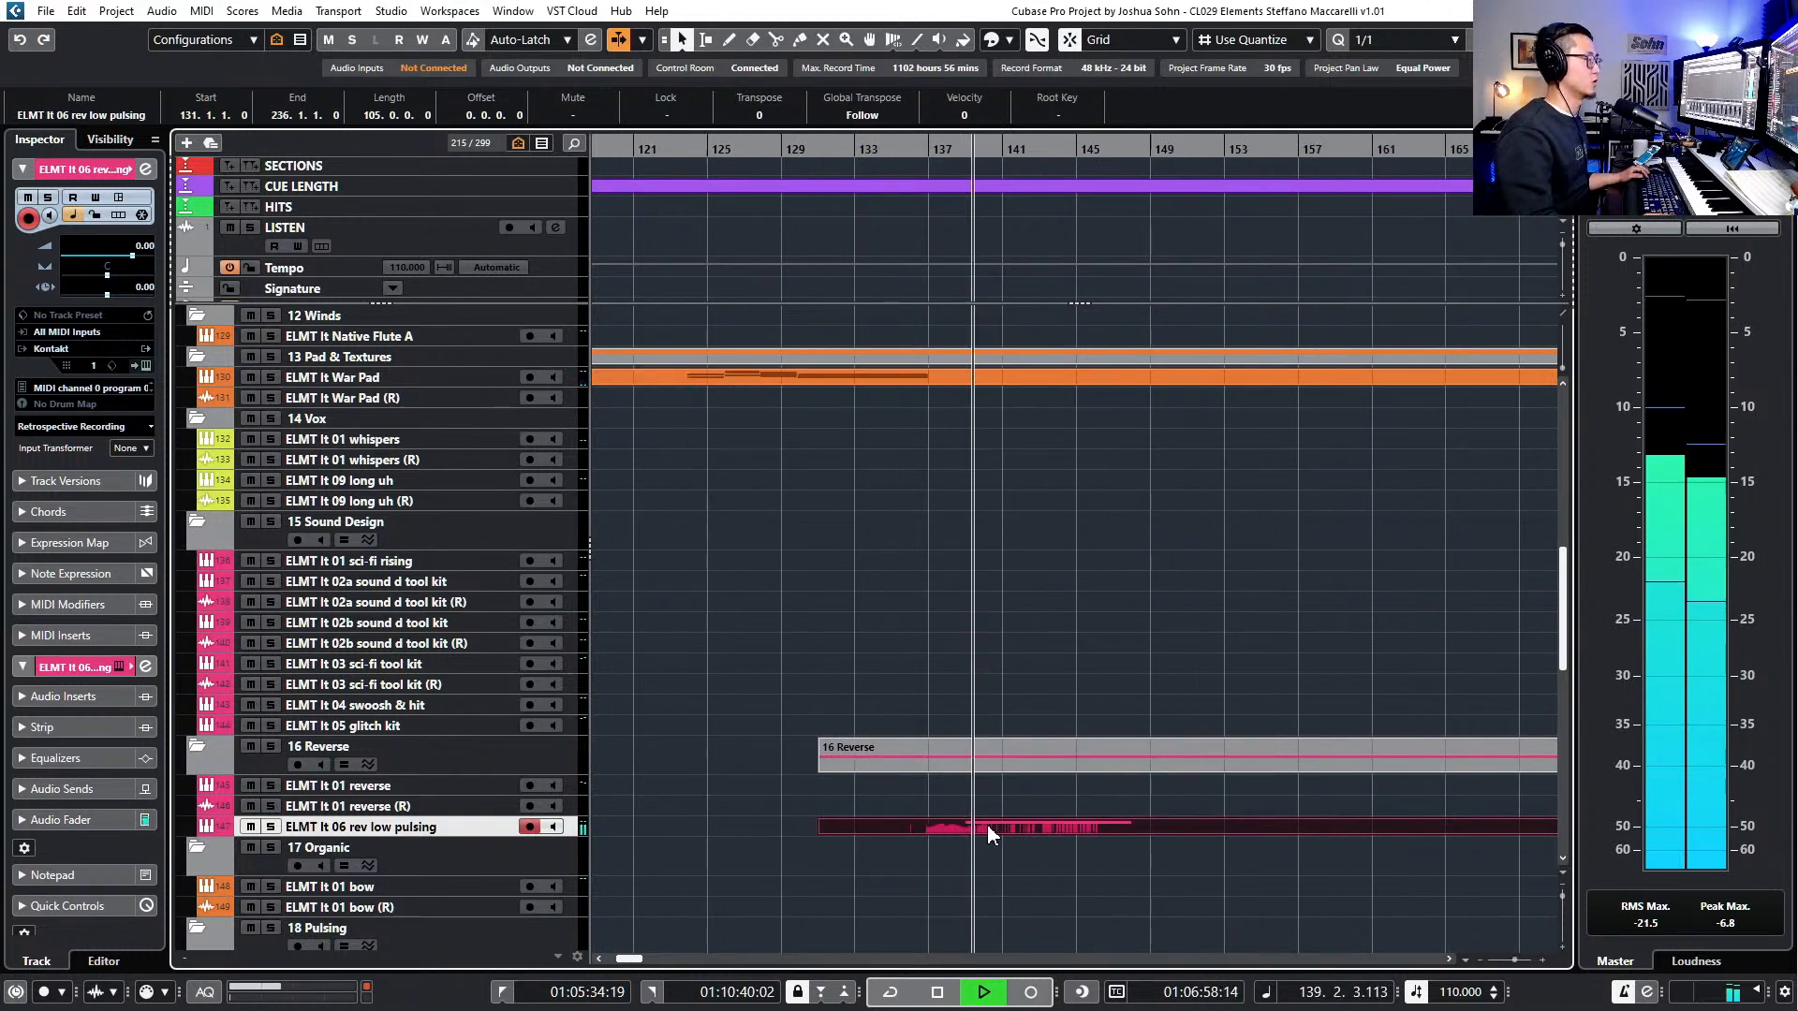
scroll(975, 800, down, 2)
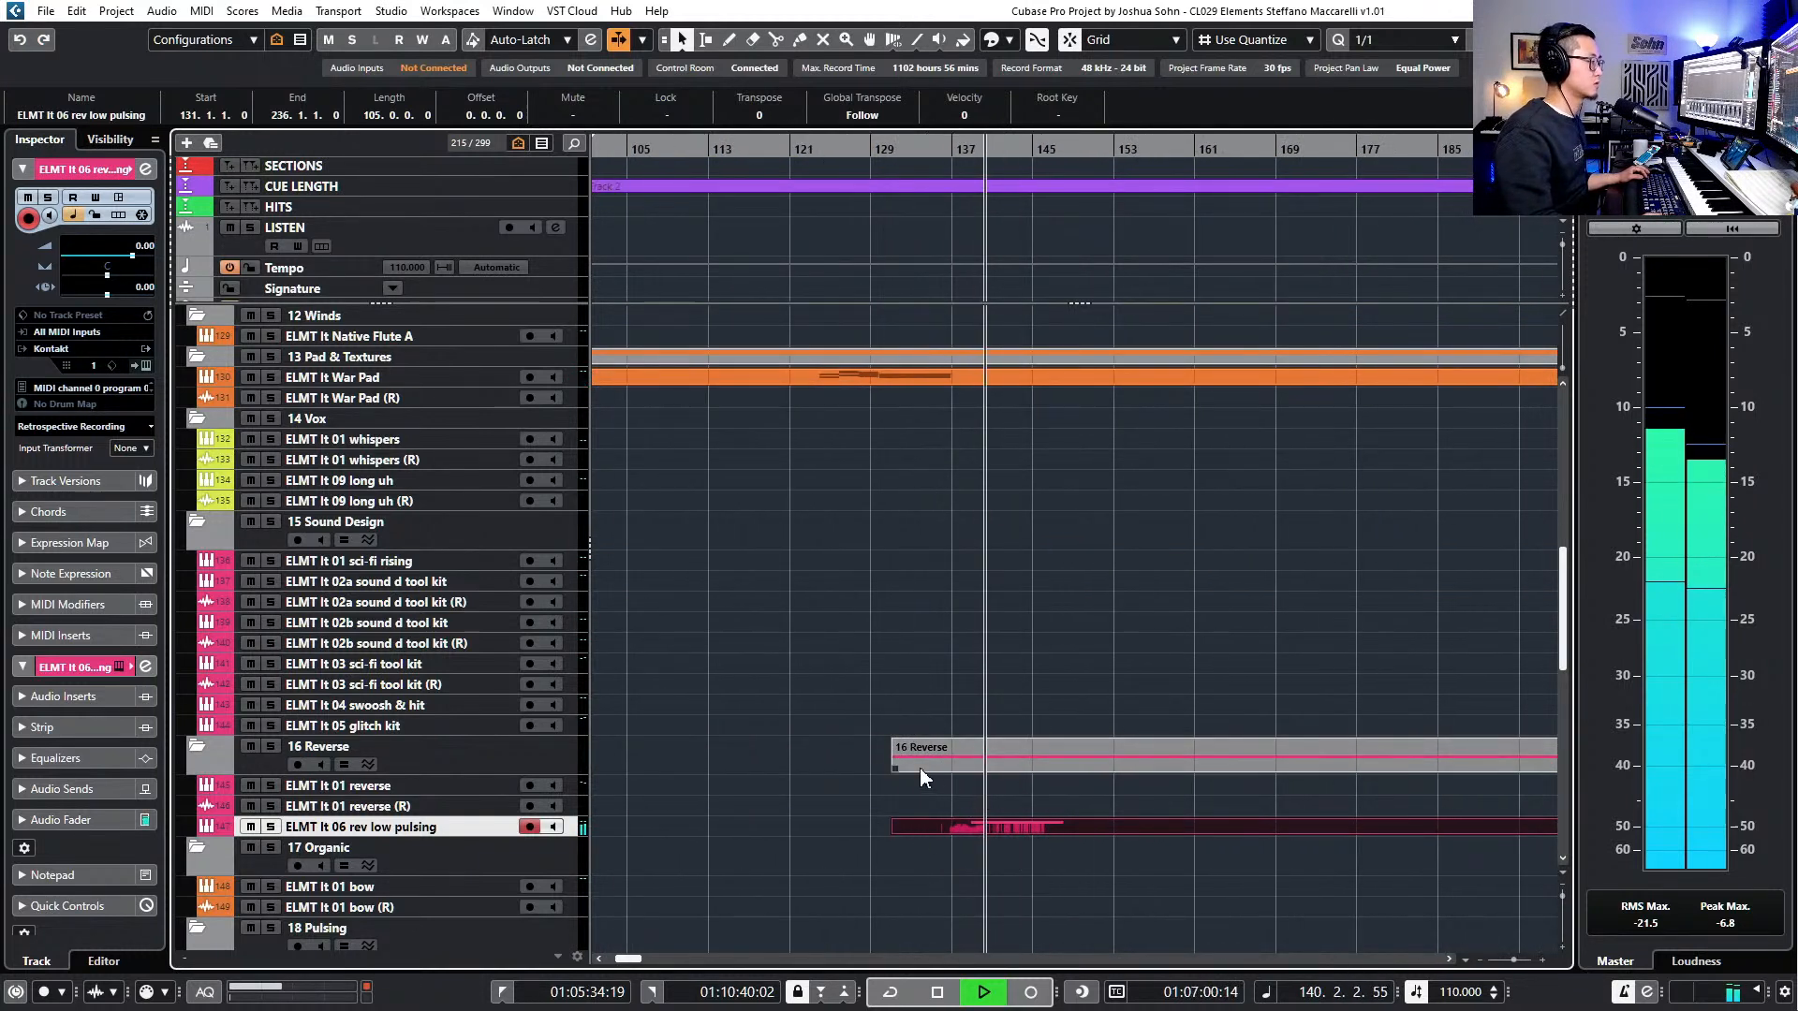
- Stop playback and audition the 05 glitch kit, 04 swoosh & hit and 03 sci-fi tool kit instruments
click(423, 726)
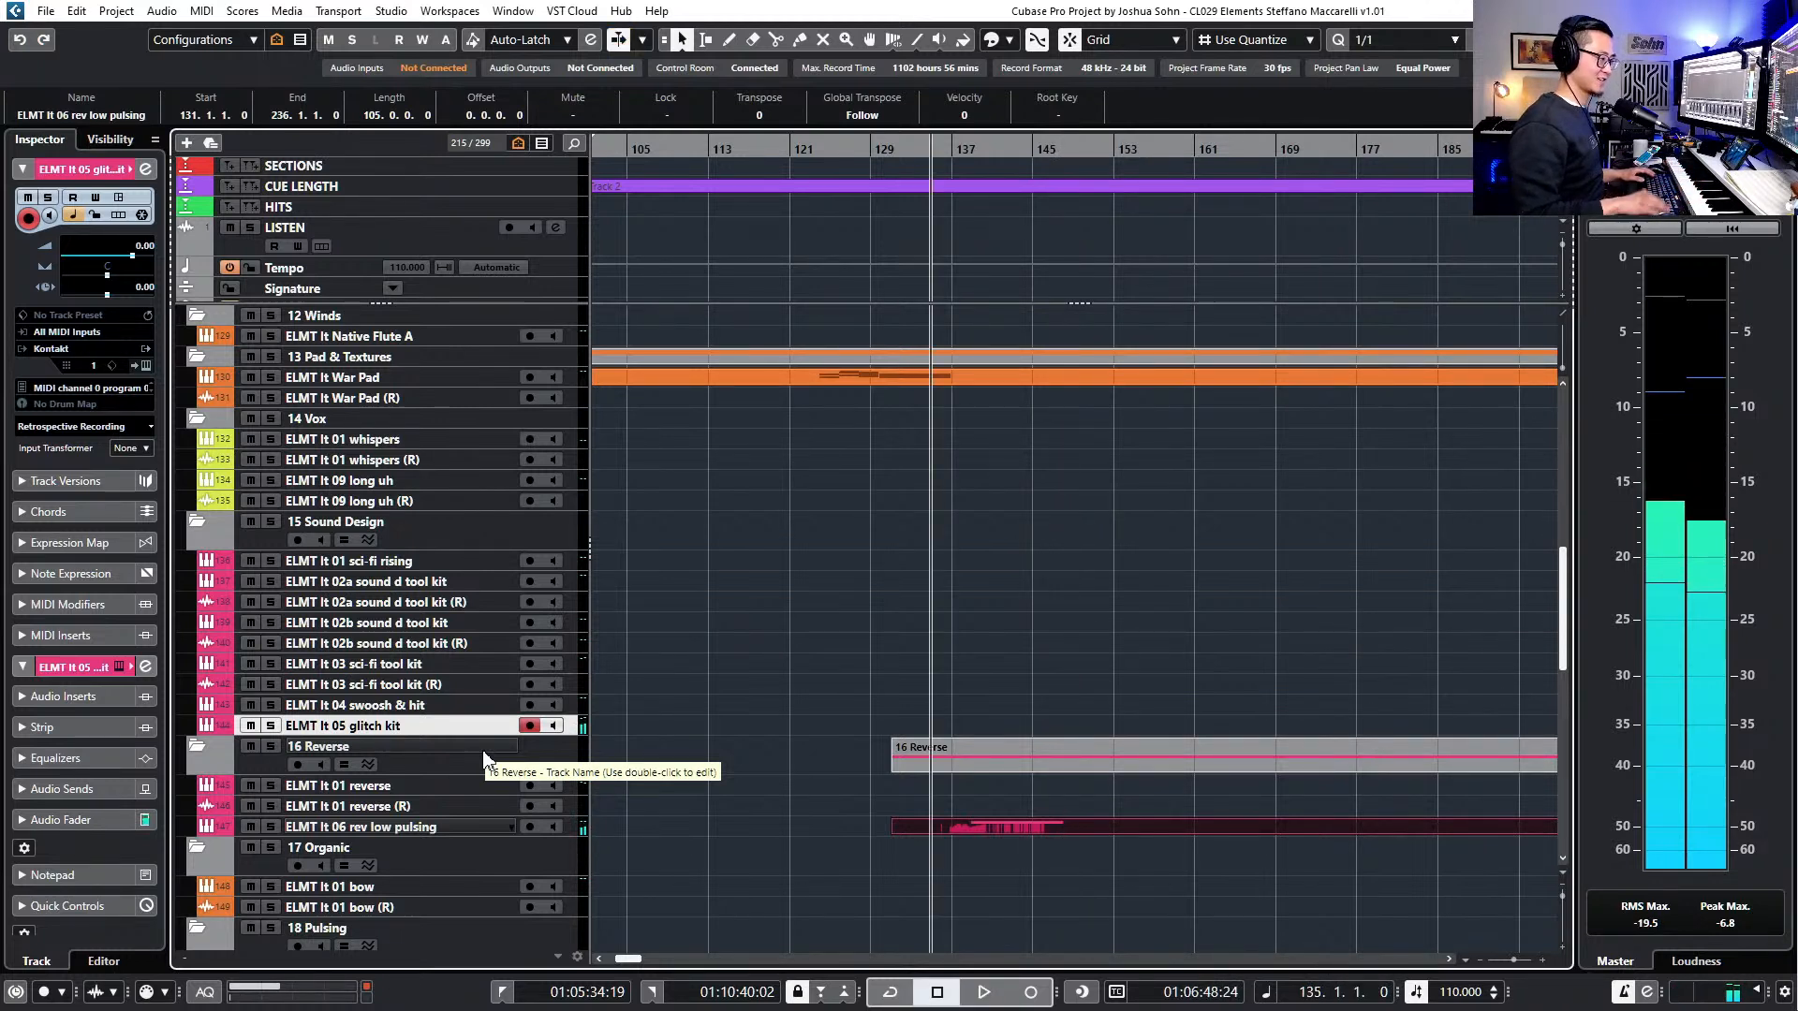
key(space)
key(KP_Add)
key(KP_Add)
key(KP_Add)
key(KP_Add)
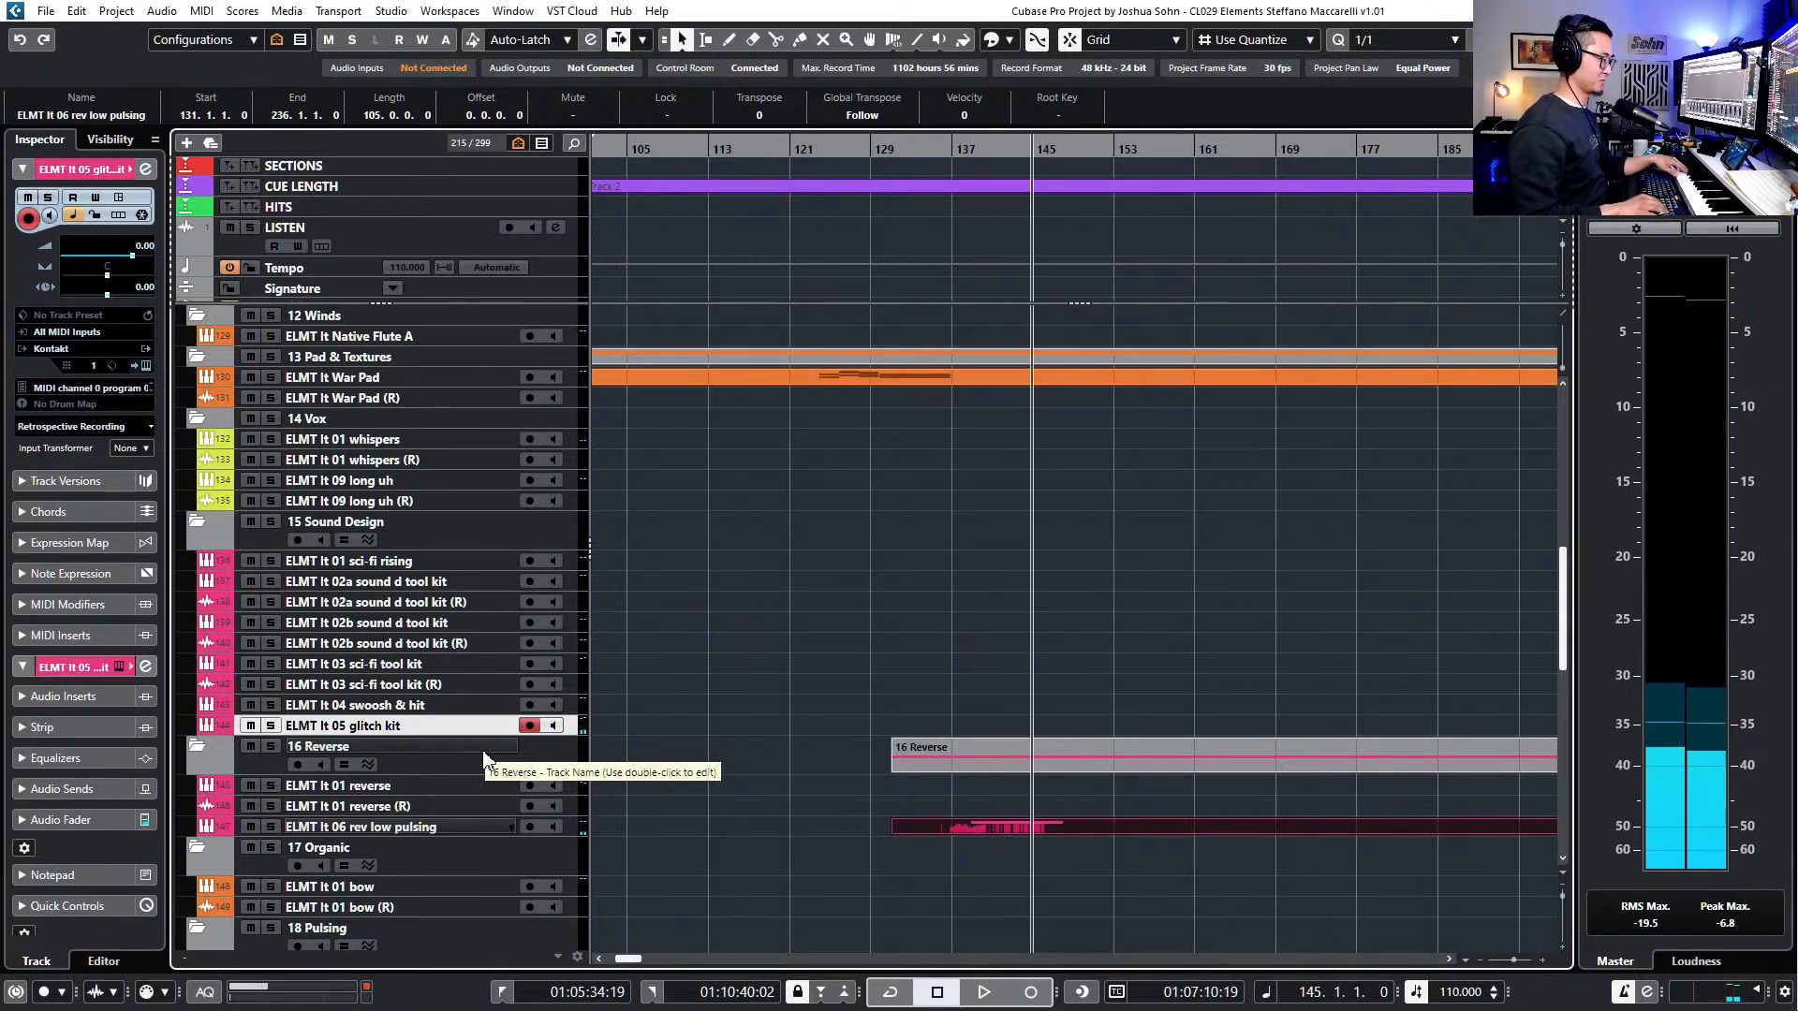
click(460, 712)
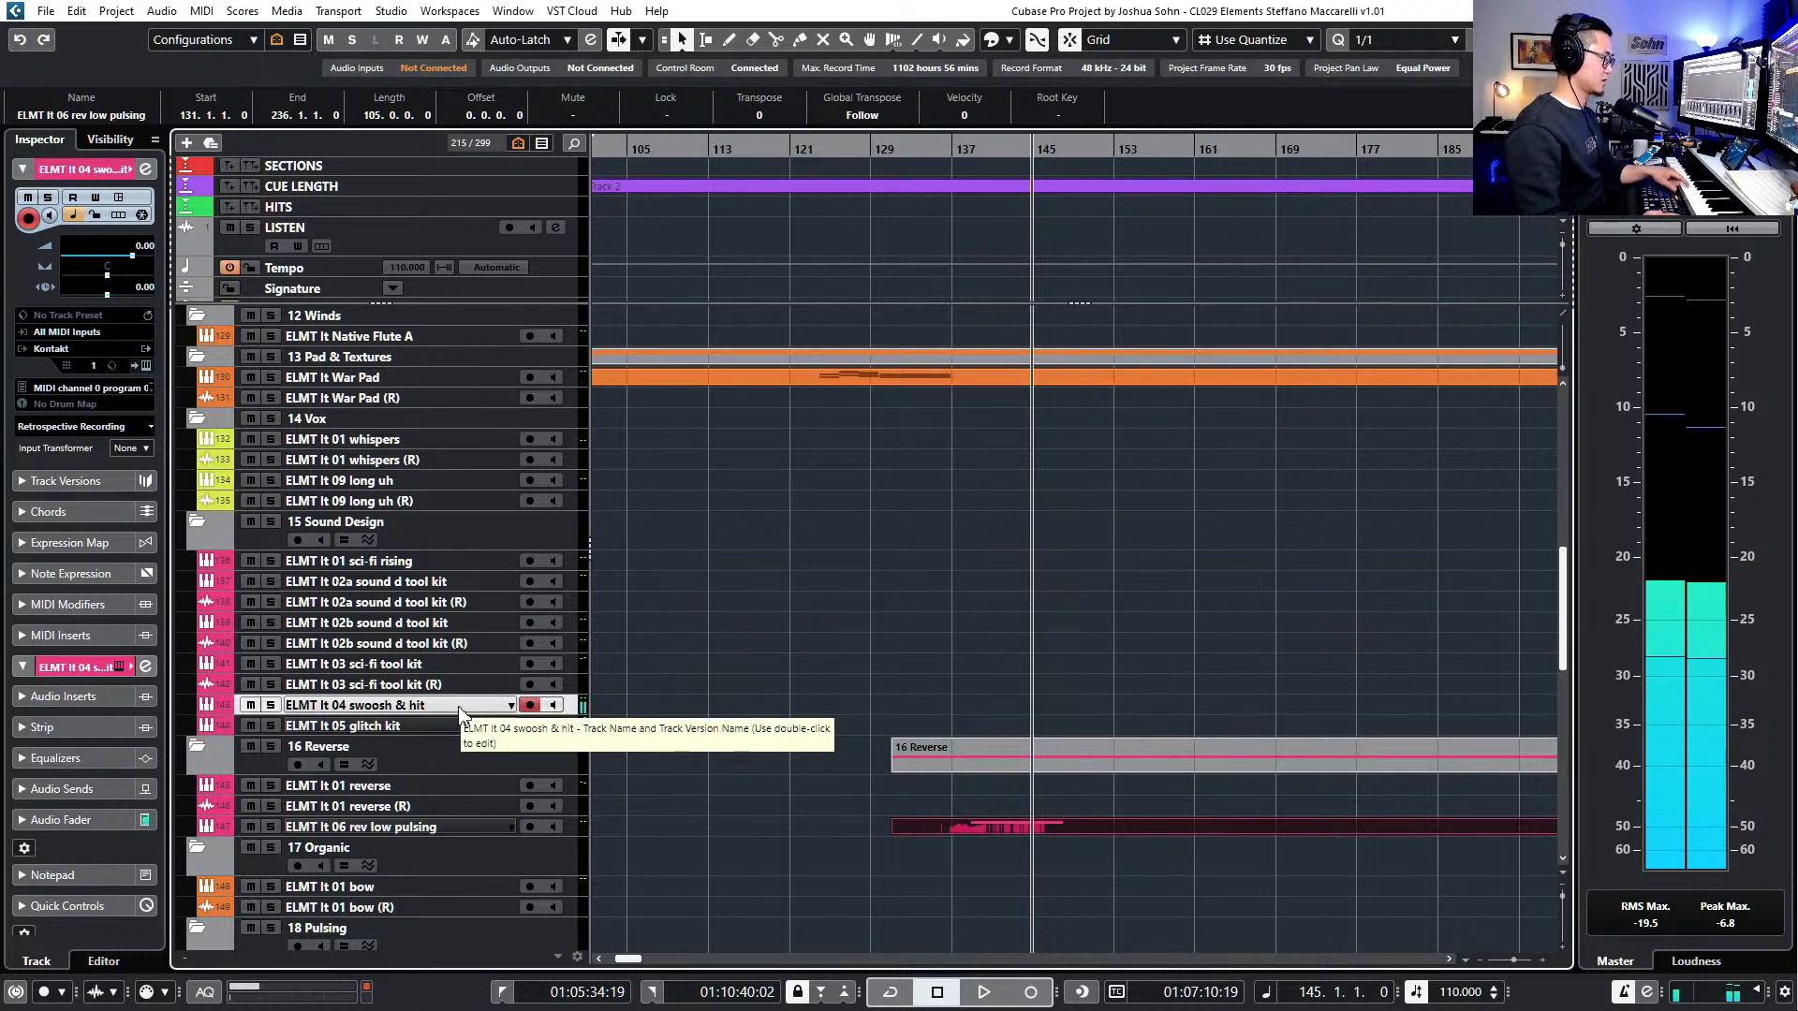
click(399, 671)
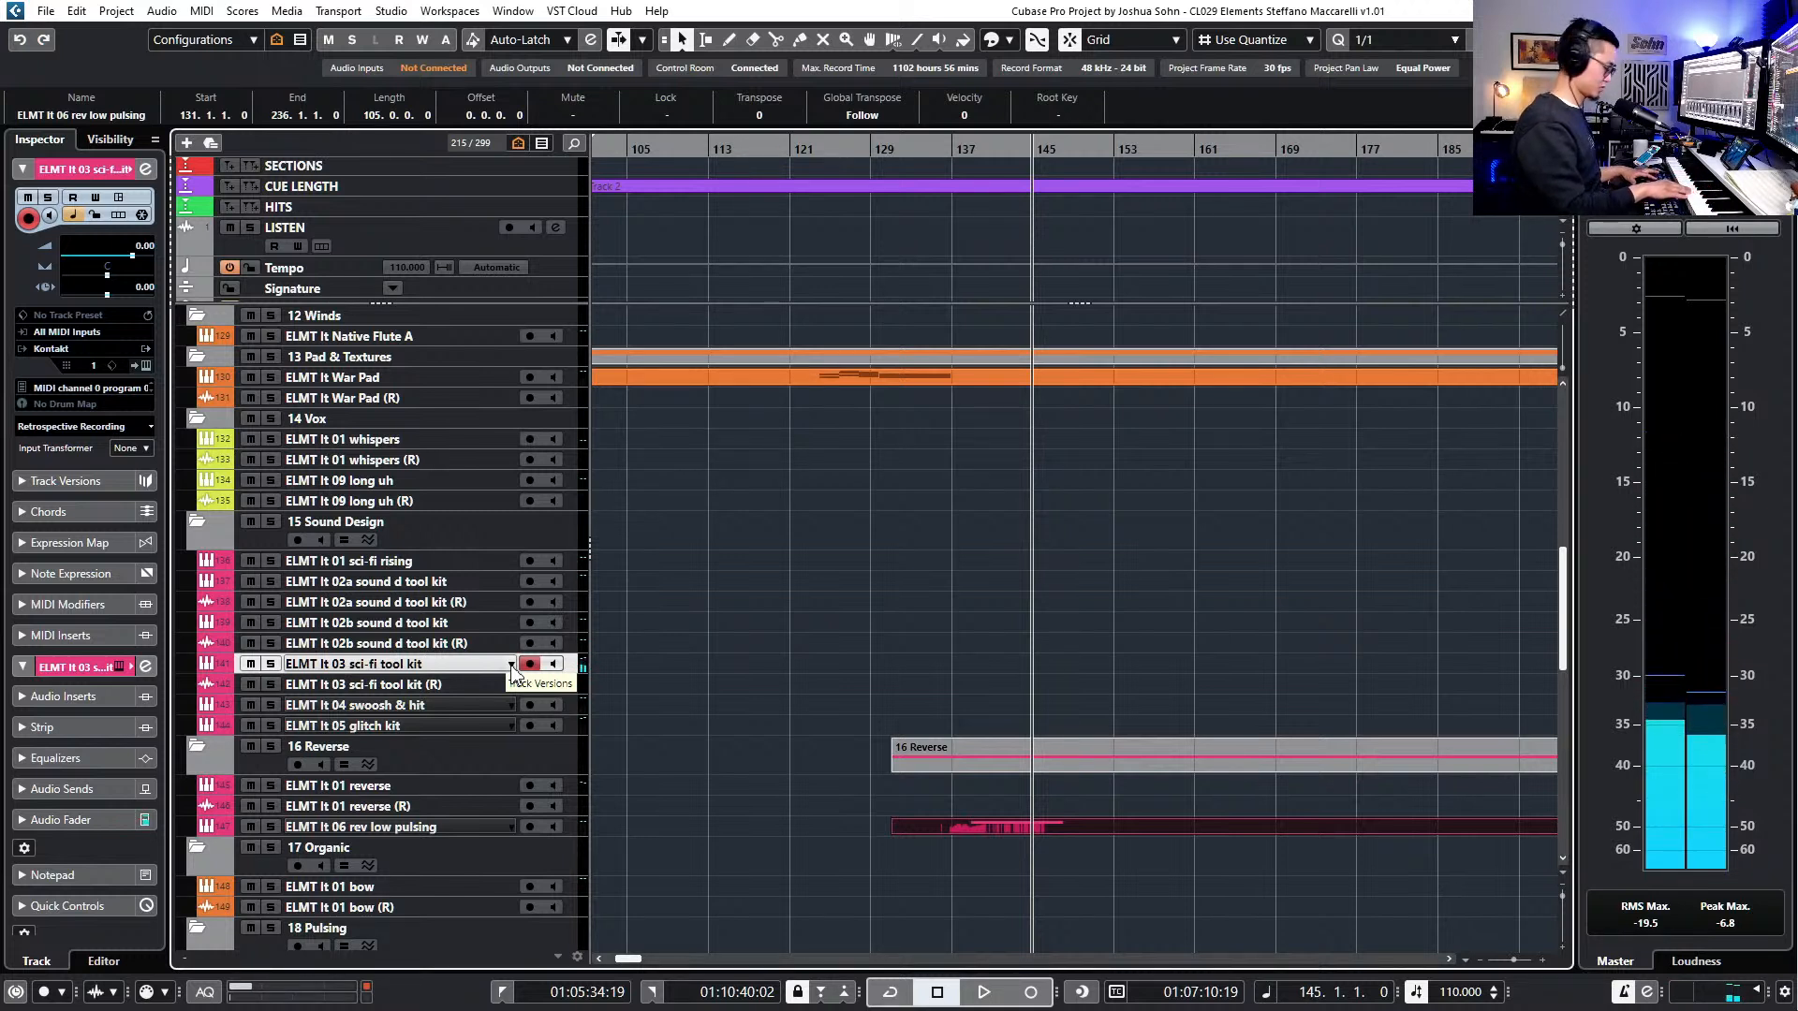
- Play the cue from bar 139 with the 03 sci-fi tool kit track armed, trying sounds against it
key(KP_Subtract)
key(KP_Subtract)
key(KP_Subtract)
key(KP_Subtract)
key(KP_Subtract)
key(KP_Subtract)
key(space)
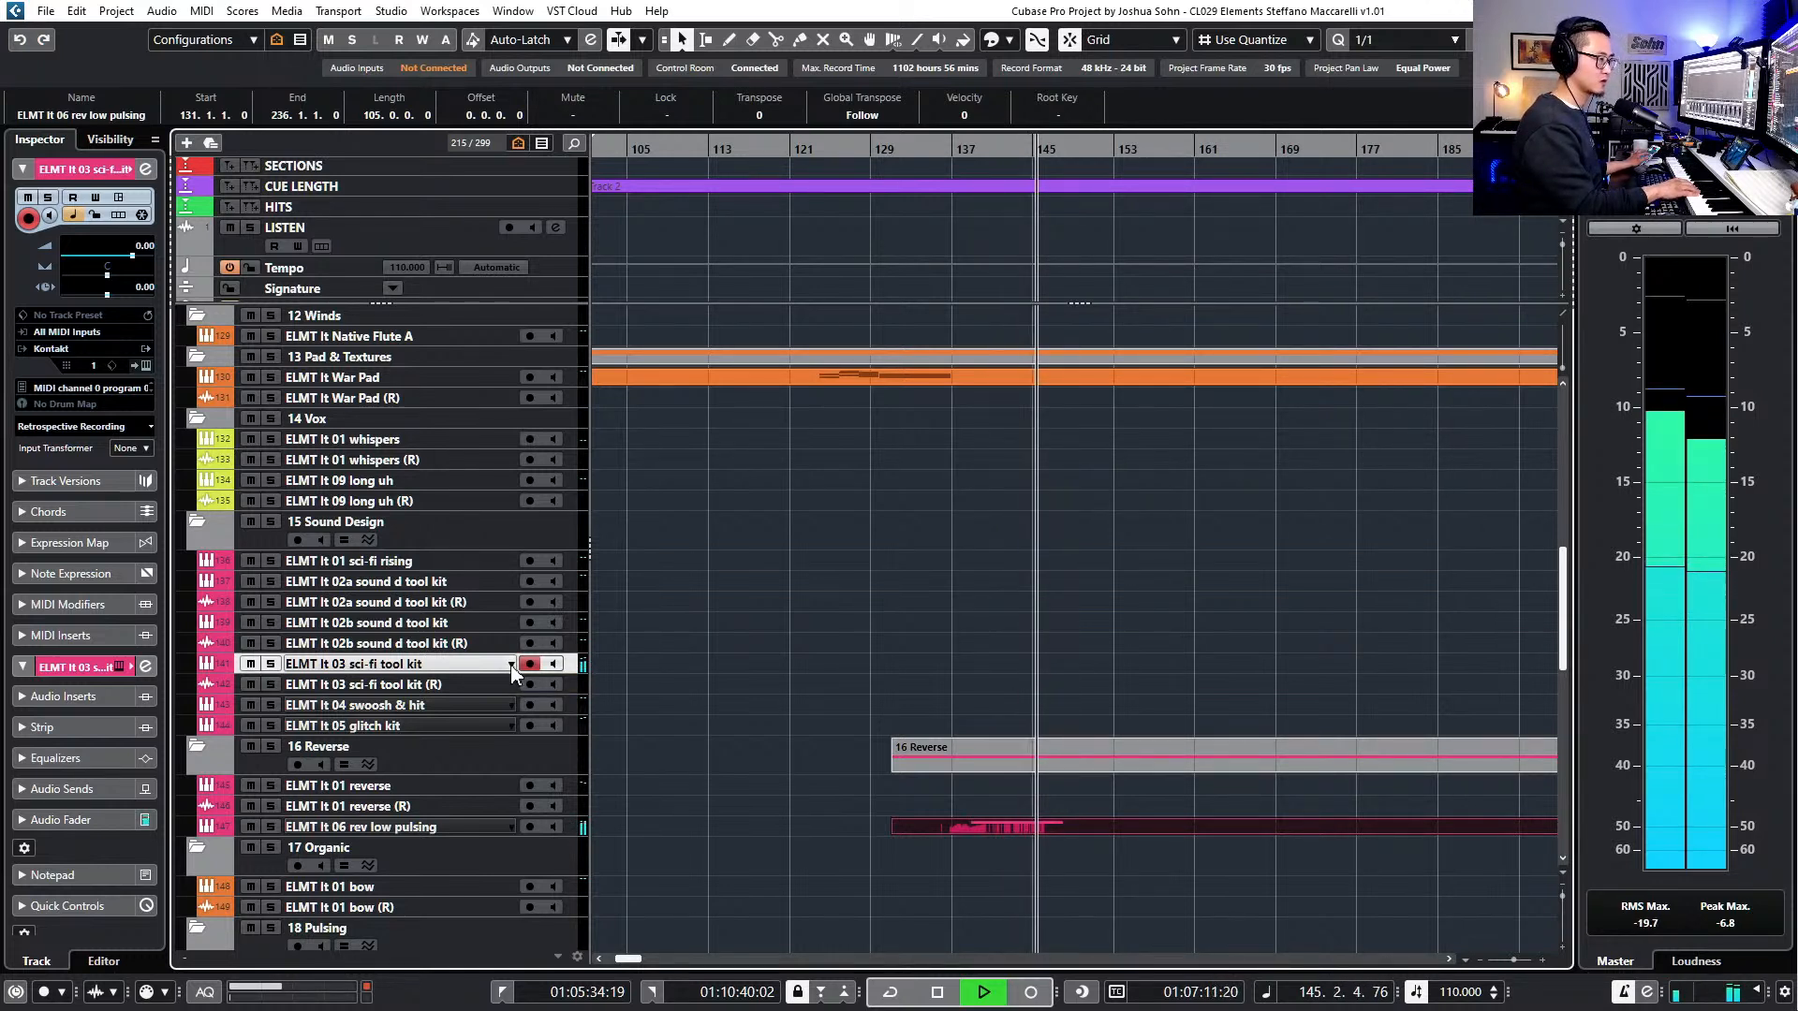
key(space)
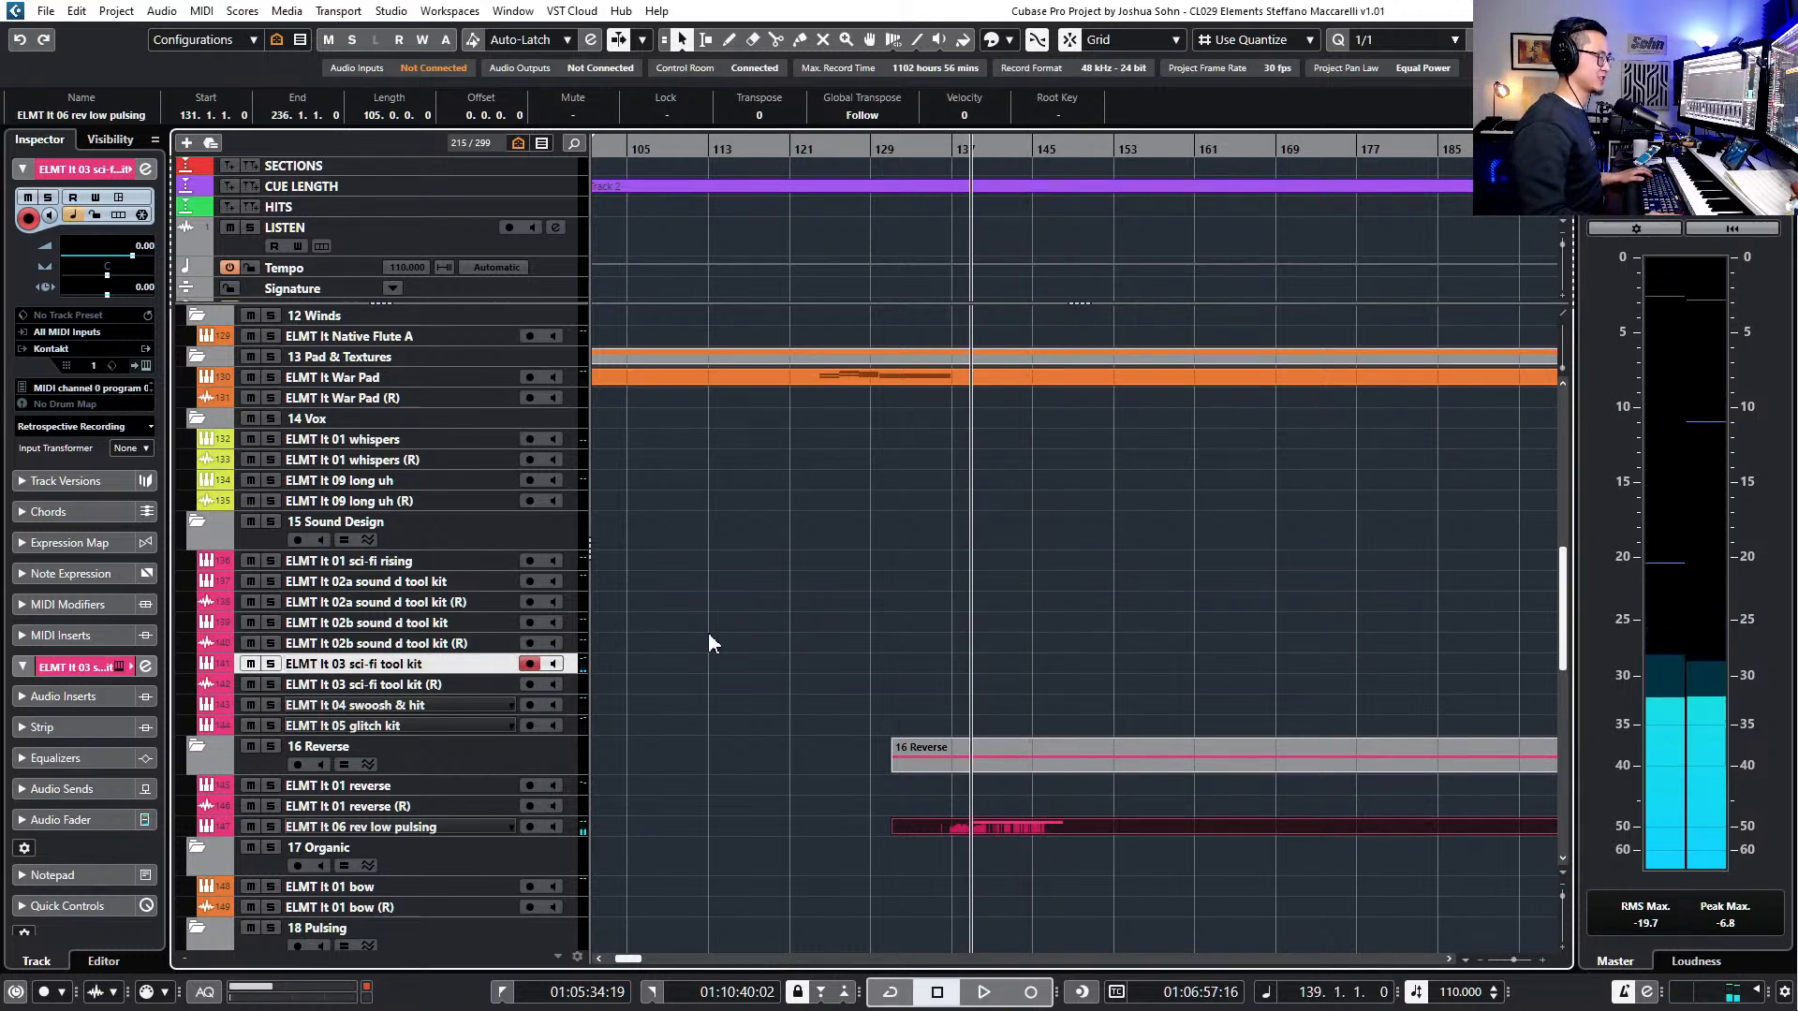
- Solo the Mallet track, listen to it from bar 139, stop playback and clear the solo
scroll(706, 633, right, 2)
scroll(708, 633, up, 2)
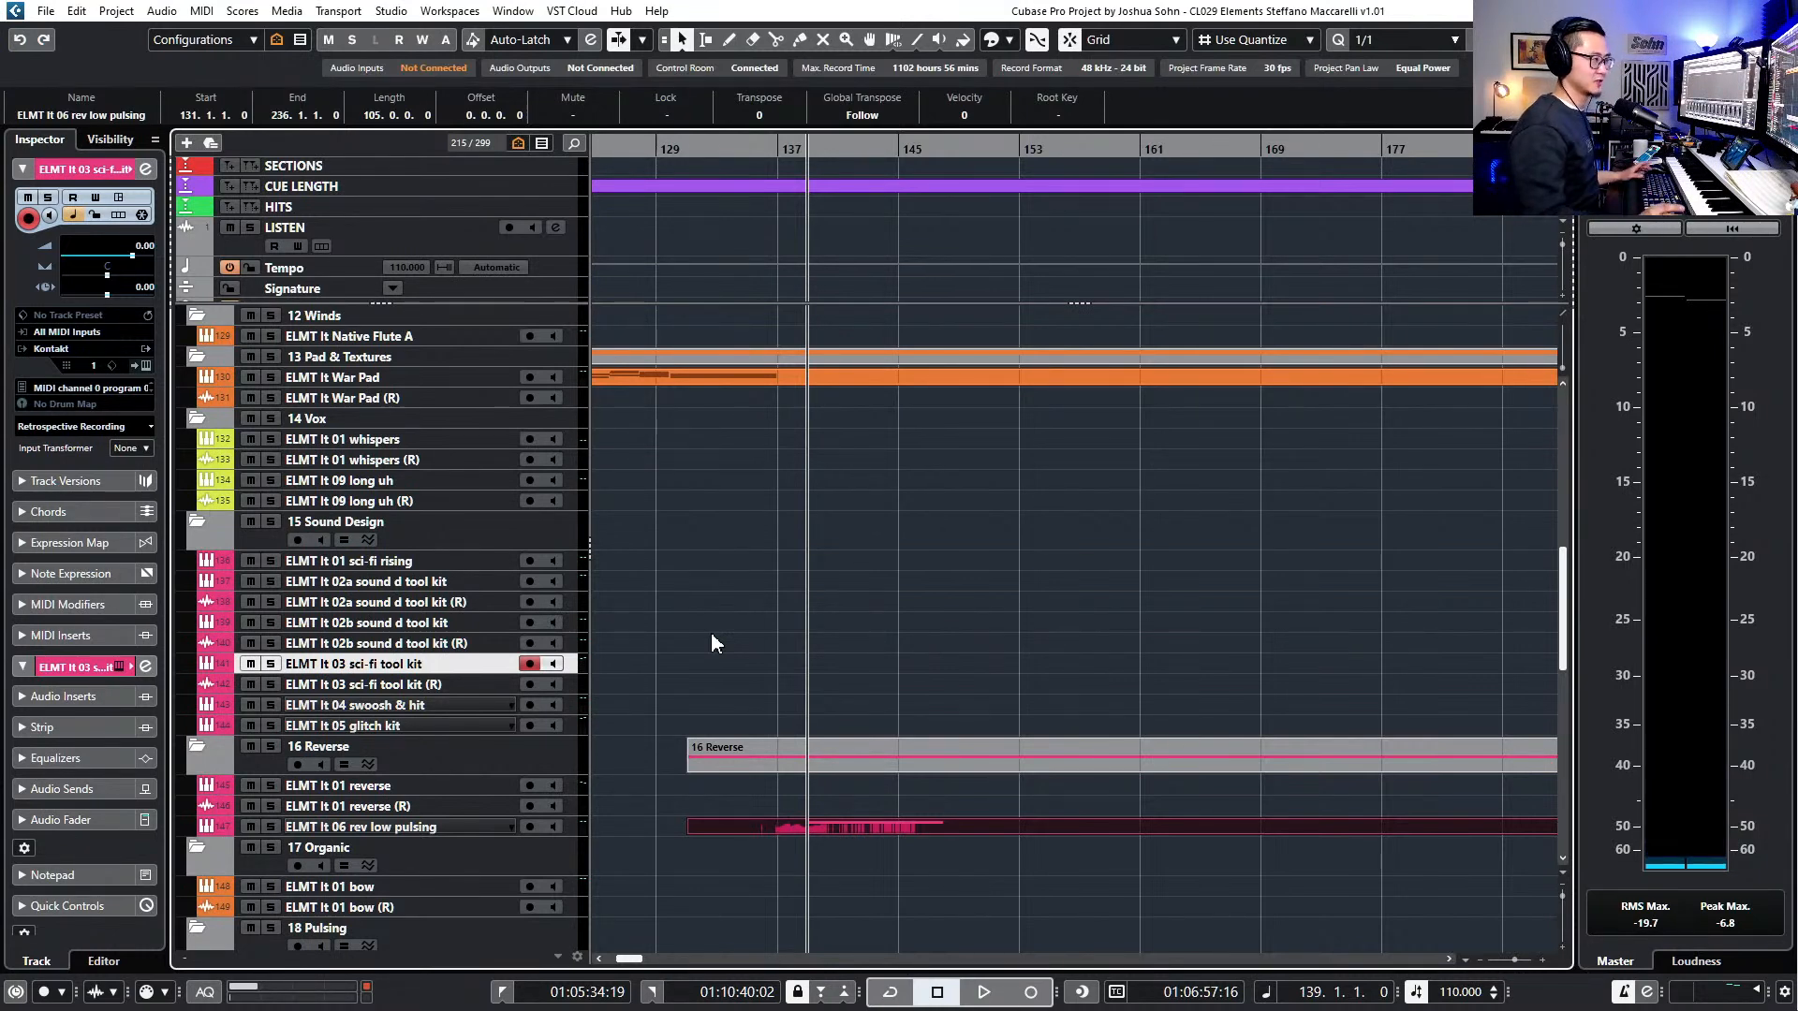
scroll(784, 512, up, 6)
click(798, 562)
key(s)
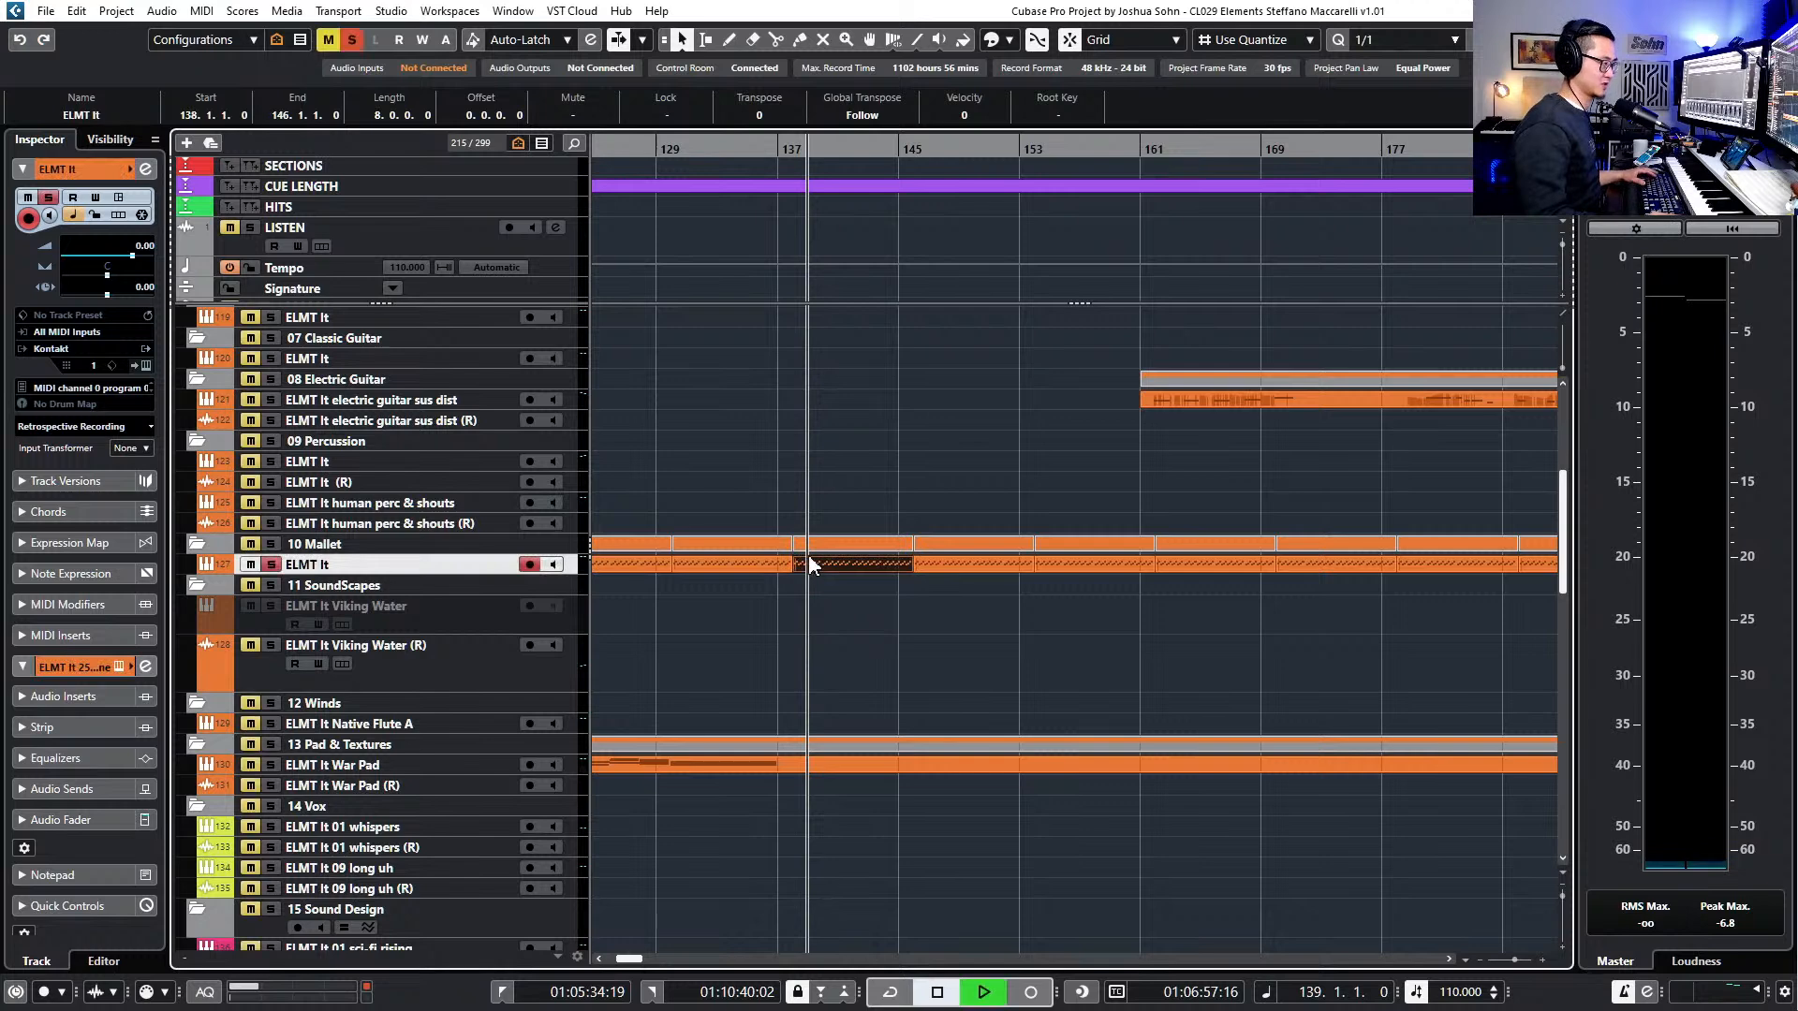
key(space)
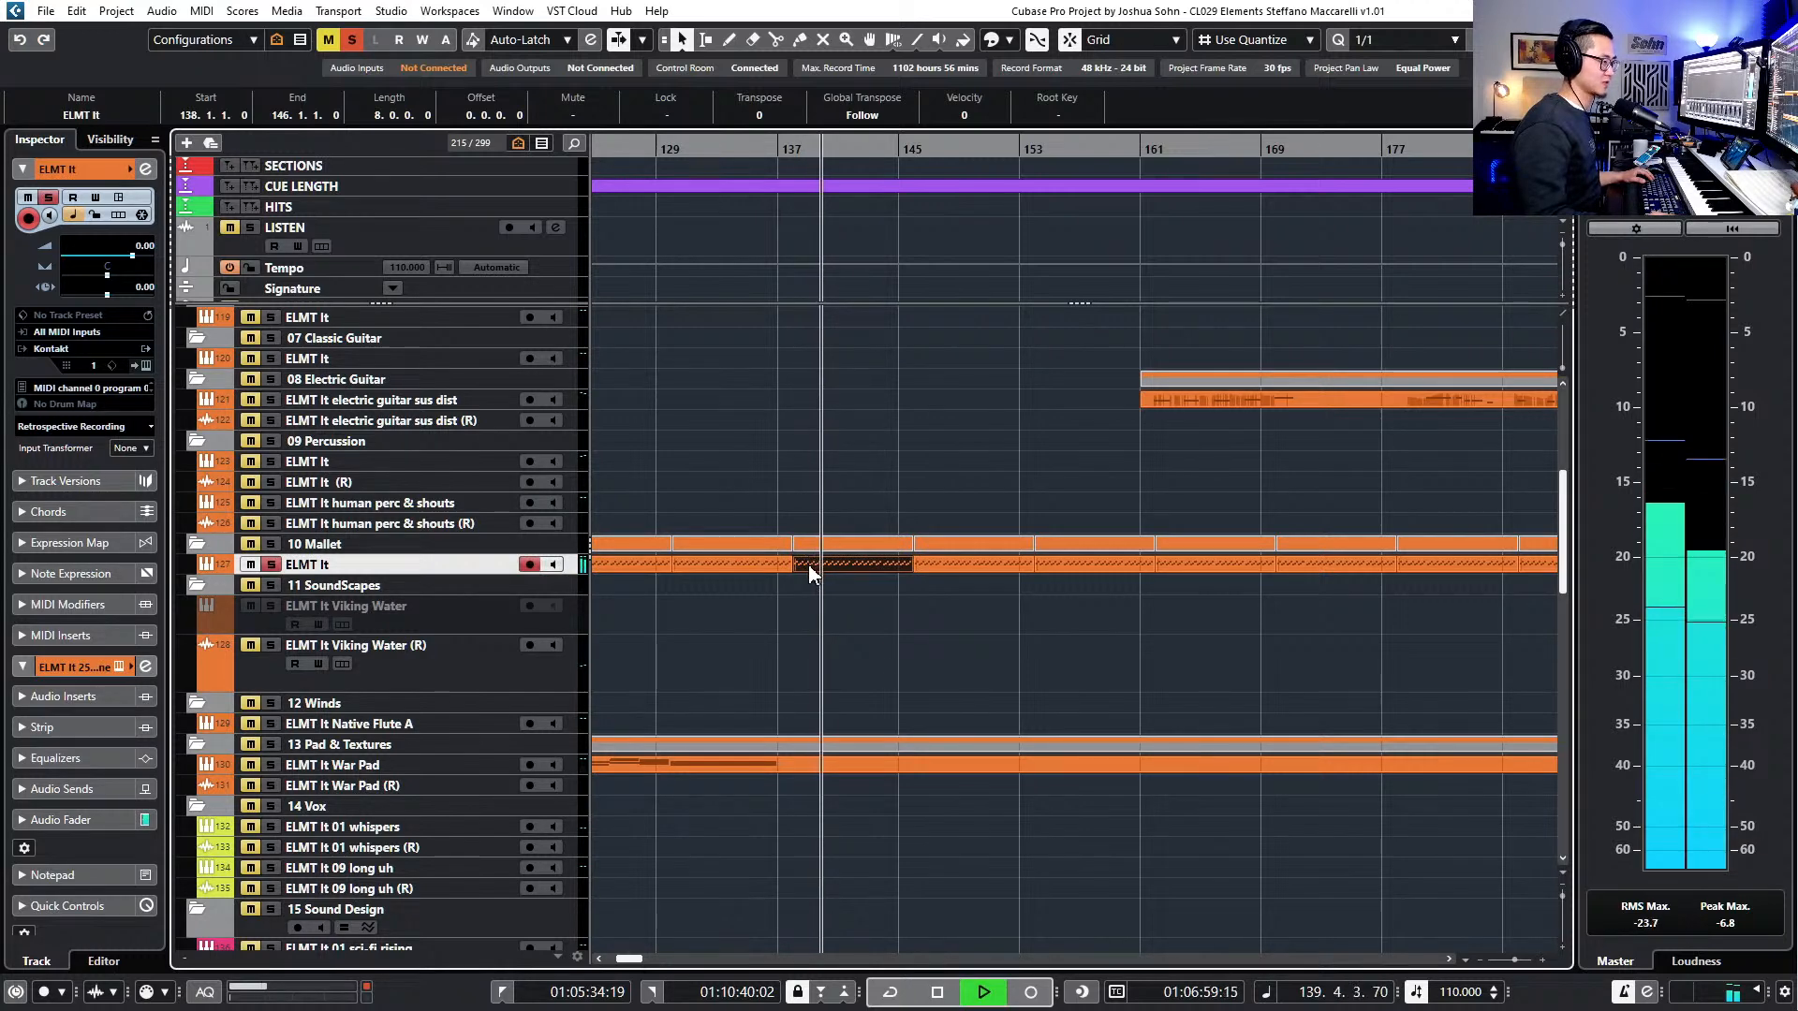
key(space)
key(s)
- Capture a performance on the ELMT lt 03 sci-fi tool kit track from bar 139 to bar 148
scroll(807, 580, down, 8)
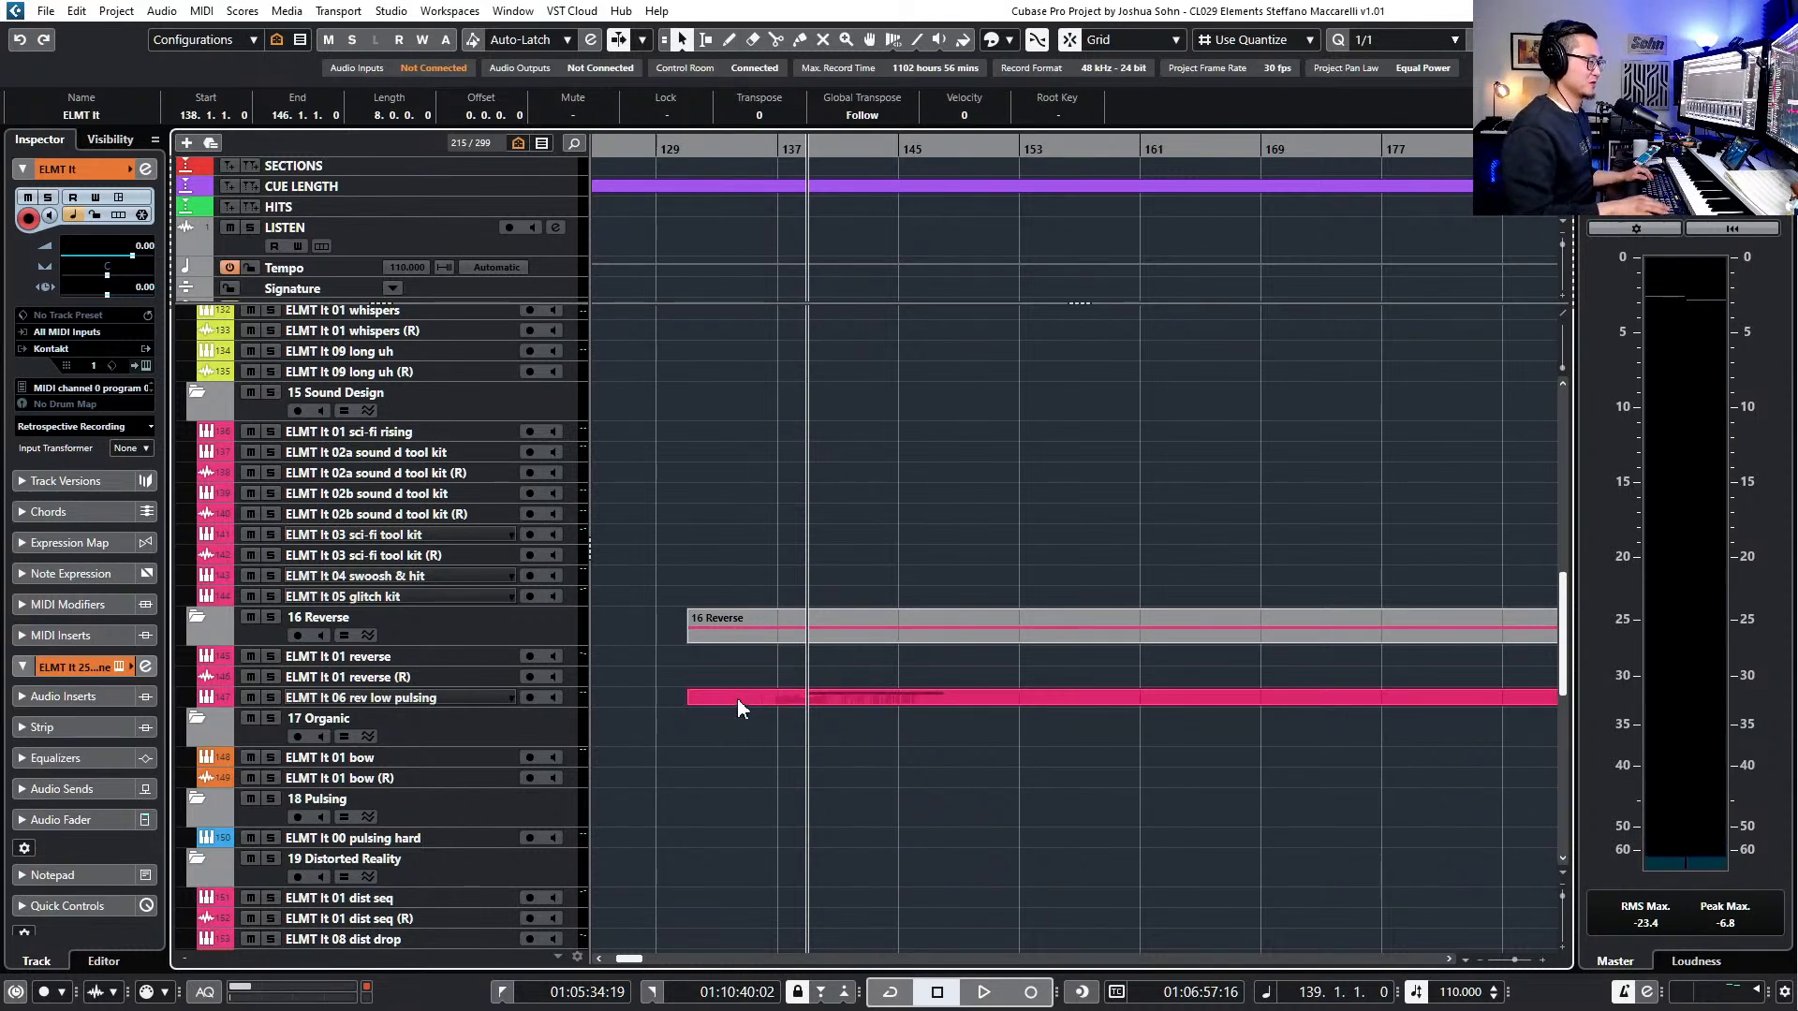
scroll(827, 646, down, 3)
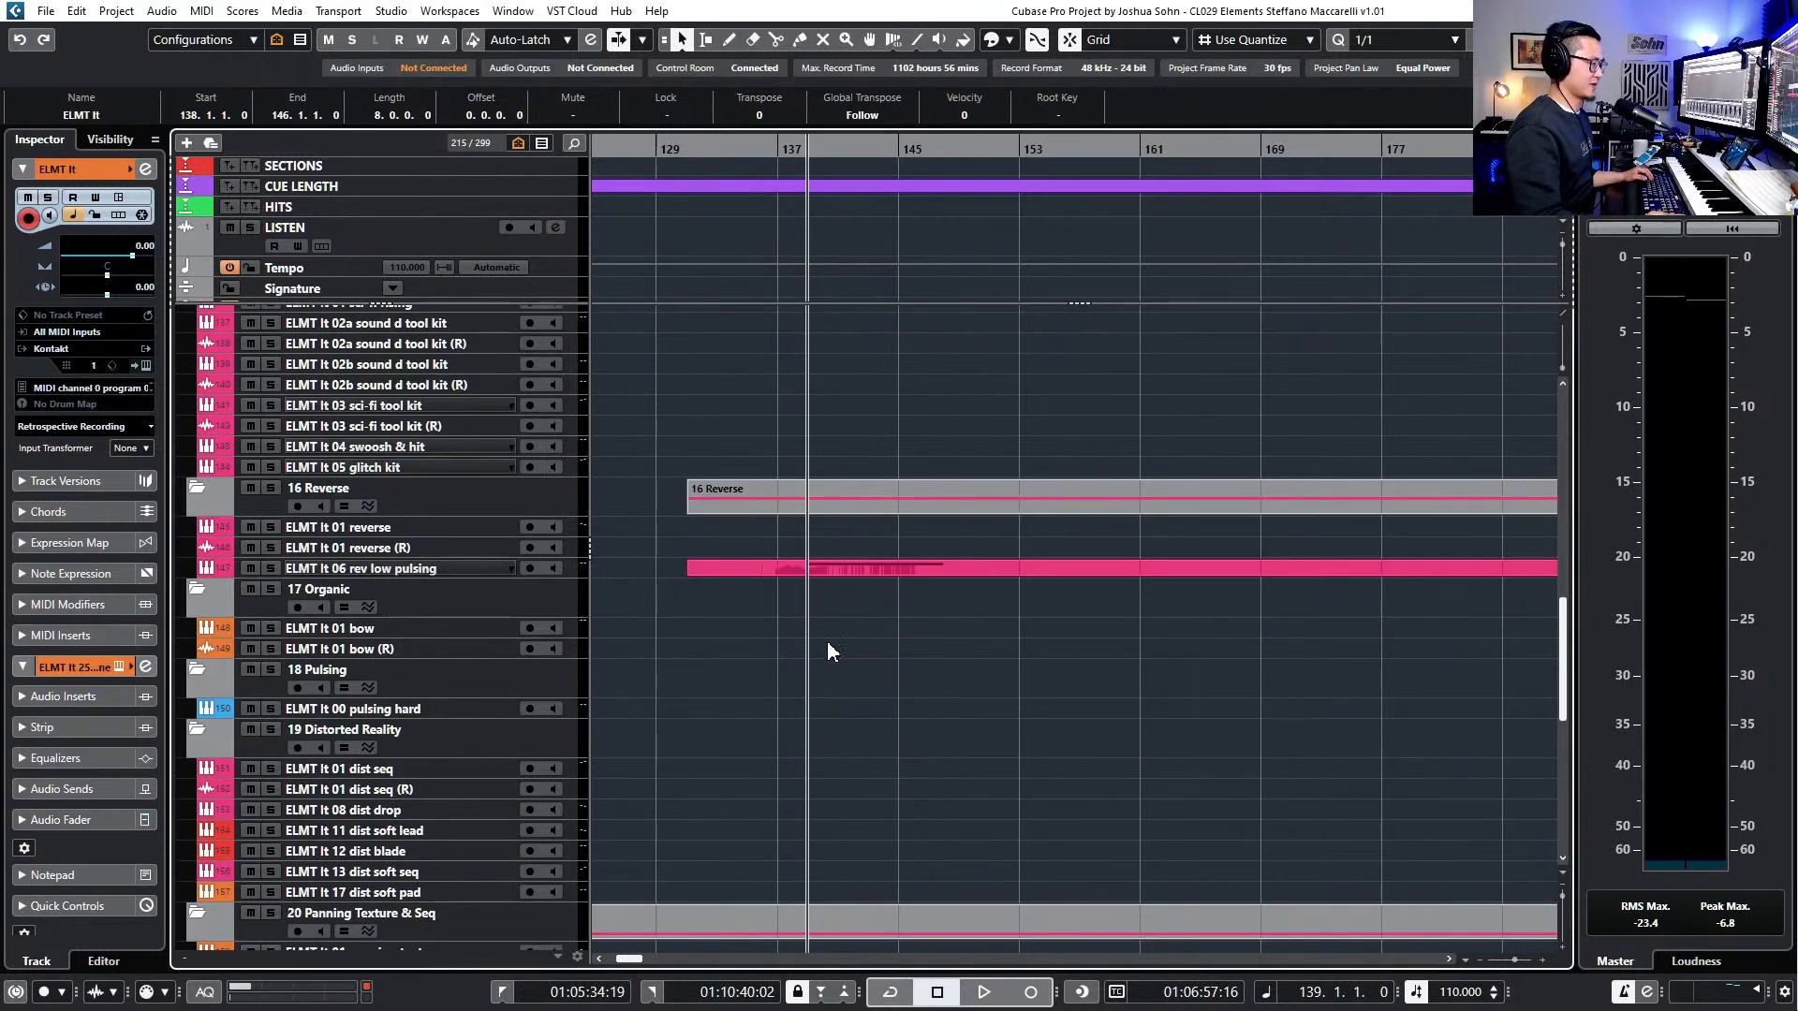
scroll(460, 522, up, 3)
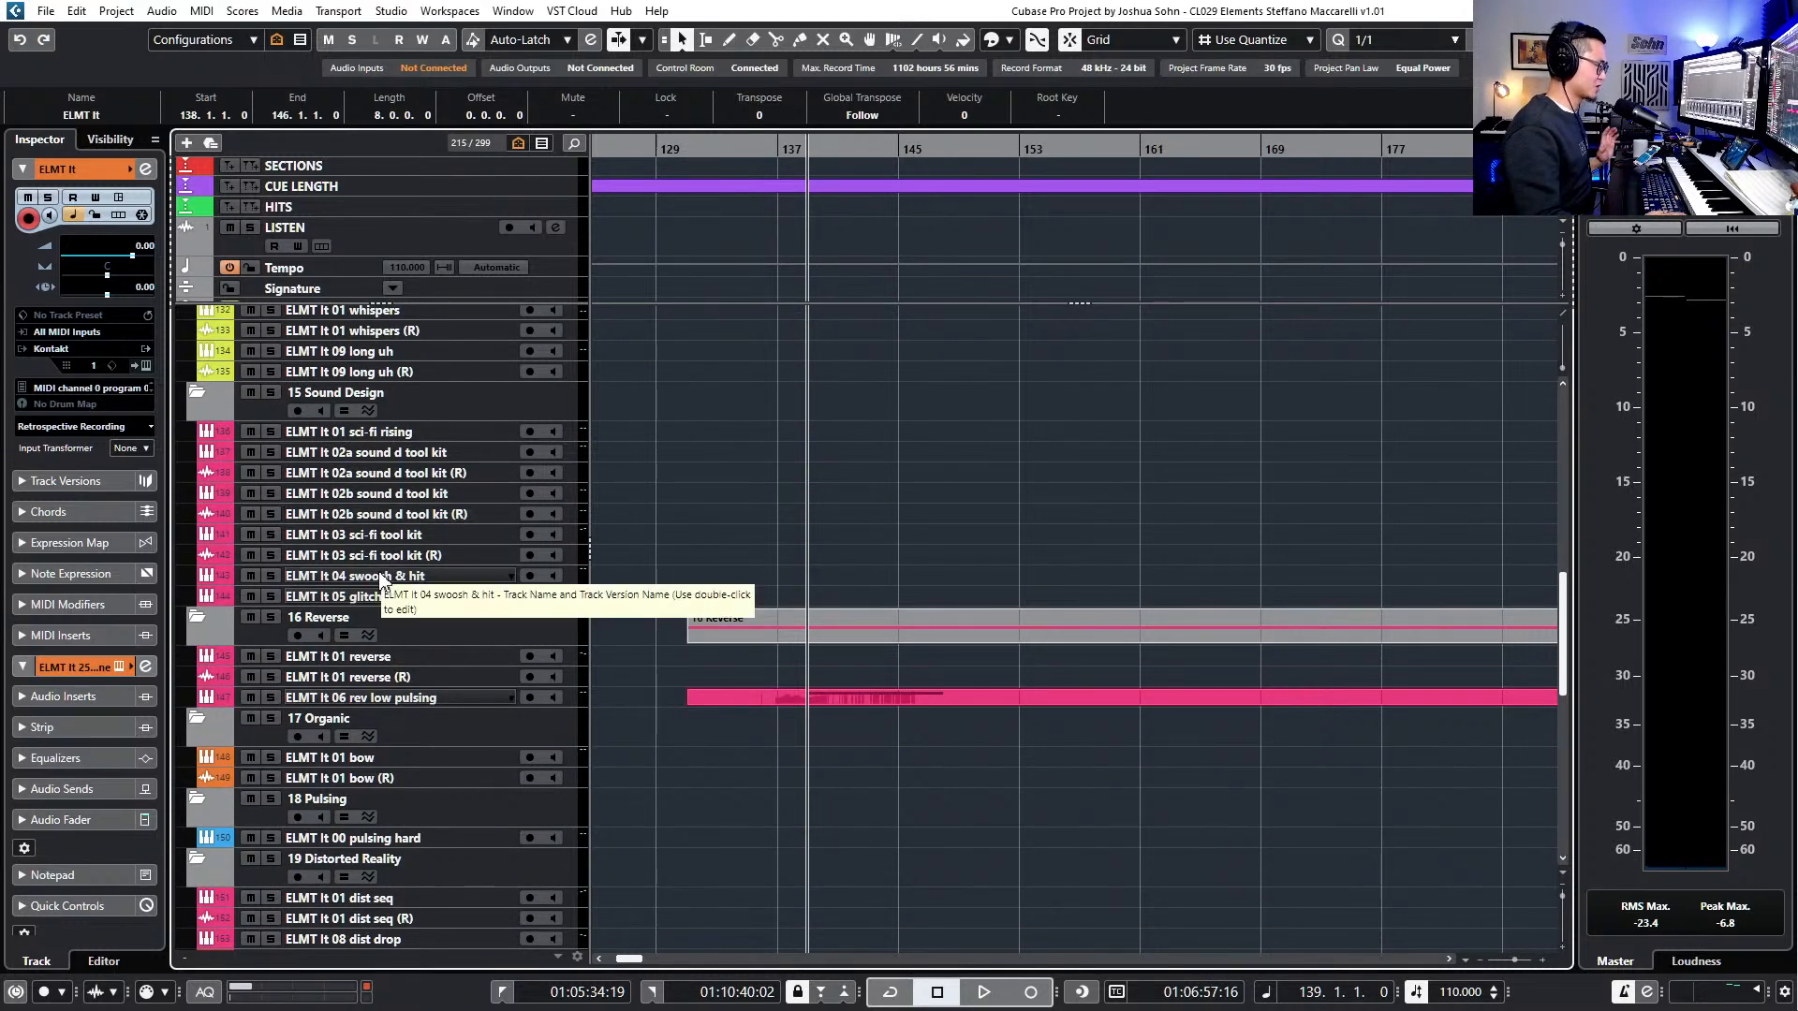
click(407, 522)
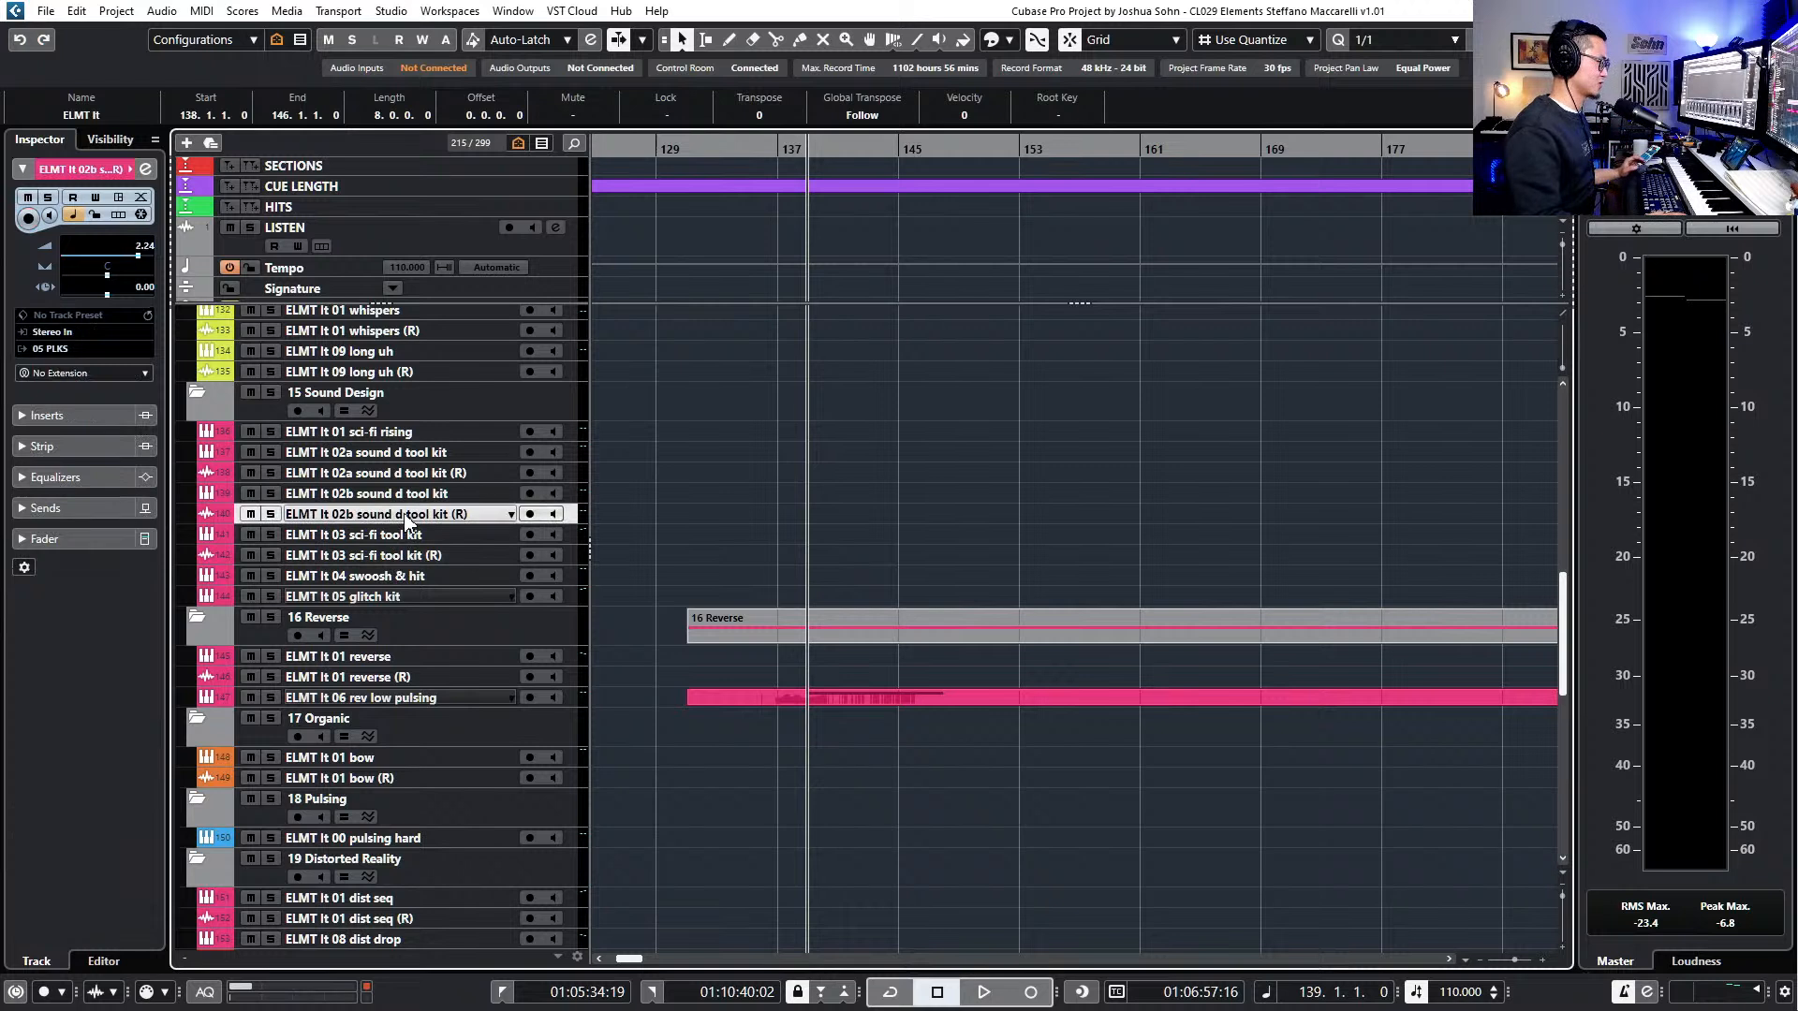
click(399, 537)
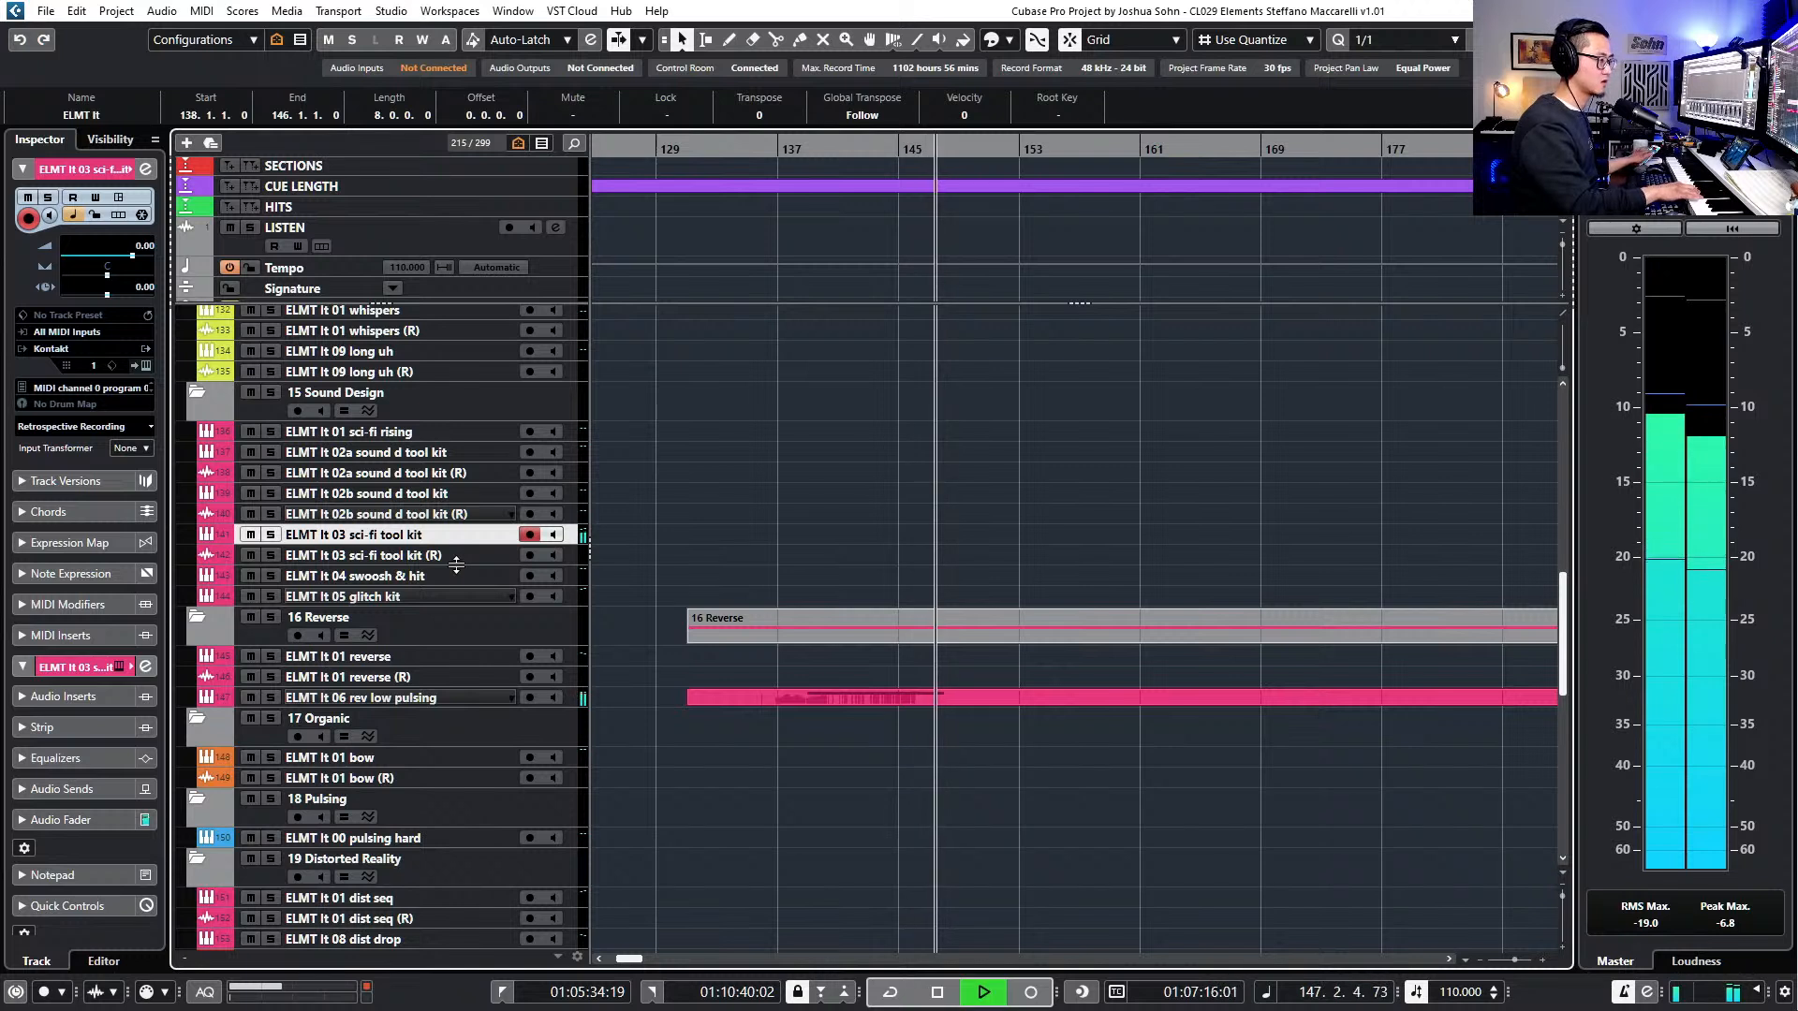
key(space)
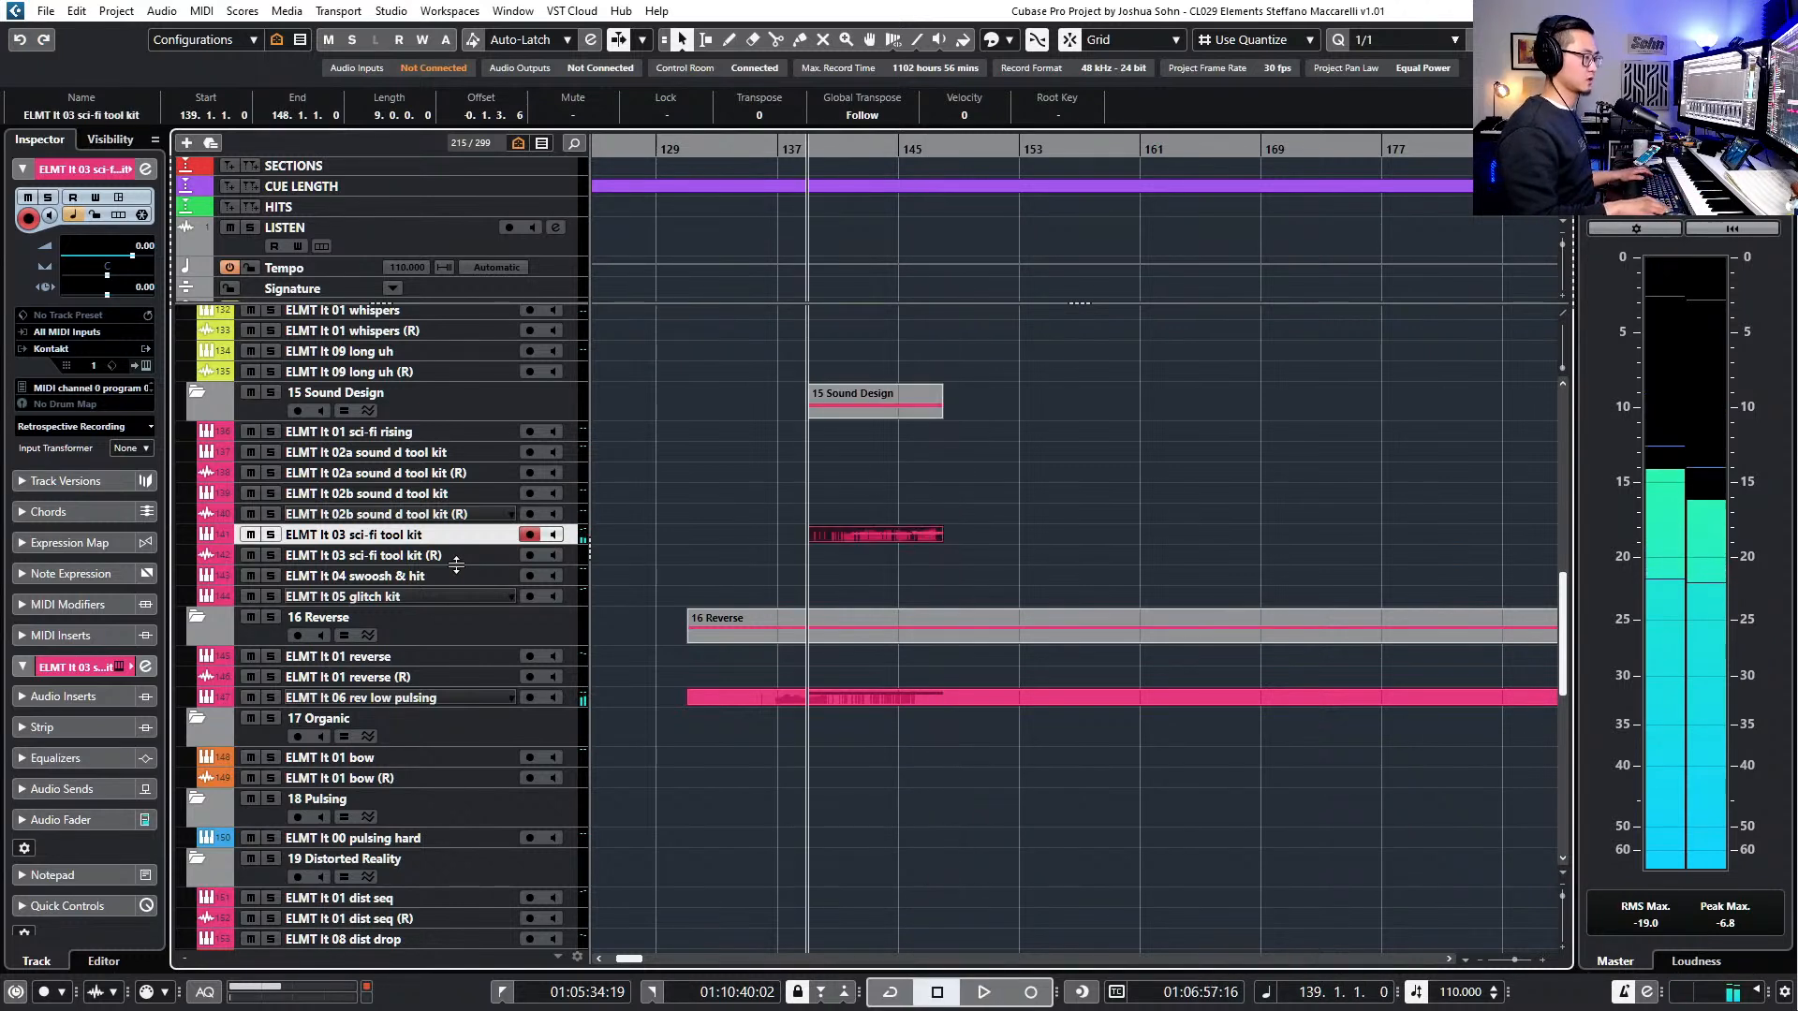
- Extend the sci-fi tool kit part to bar 155 and delete the short stray E note above D3 at bar 146
key(h)
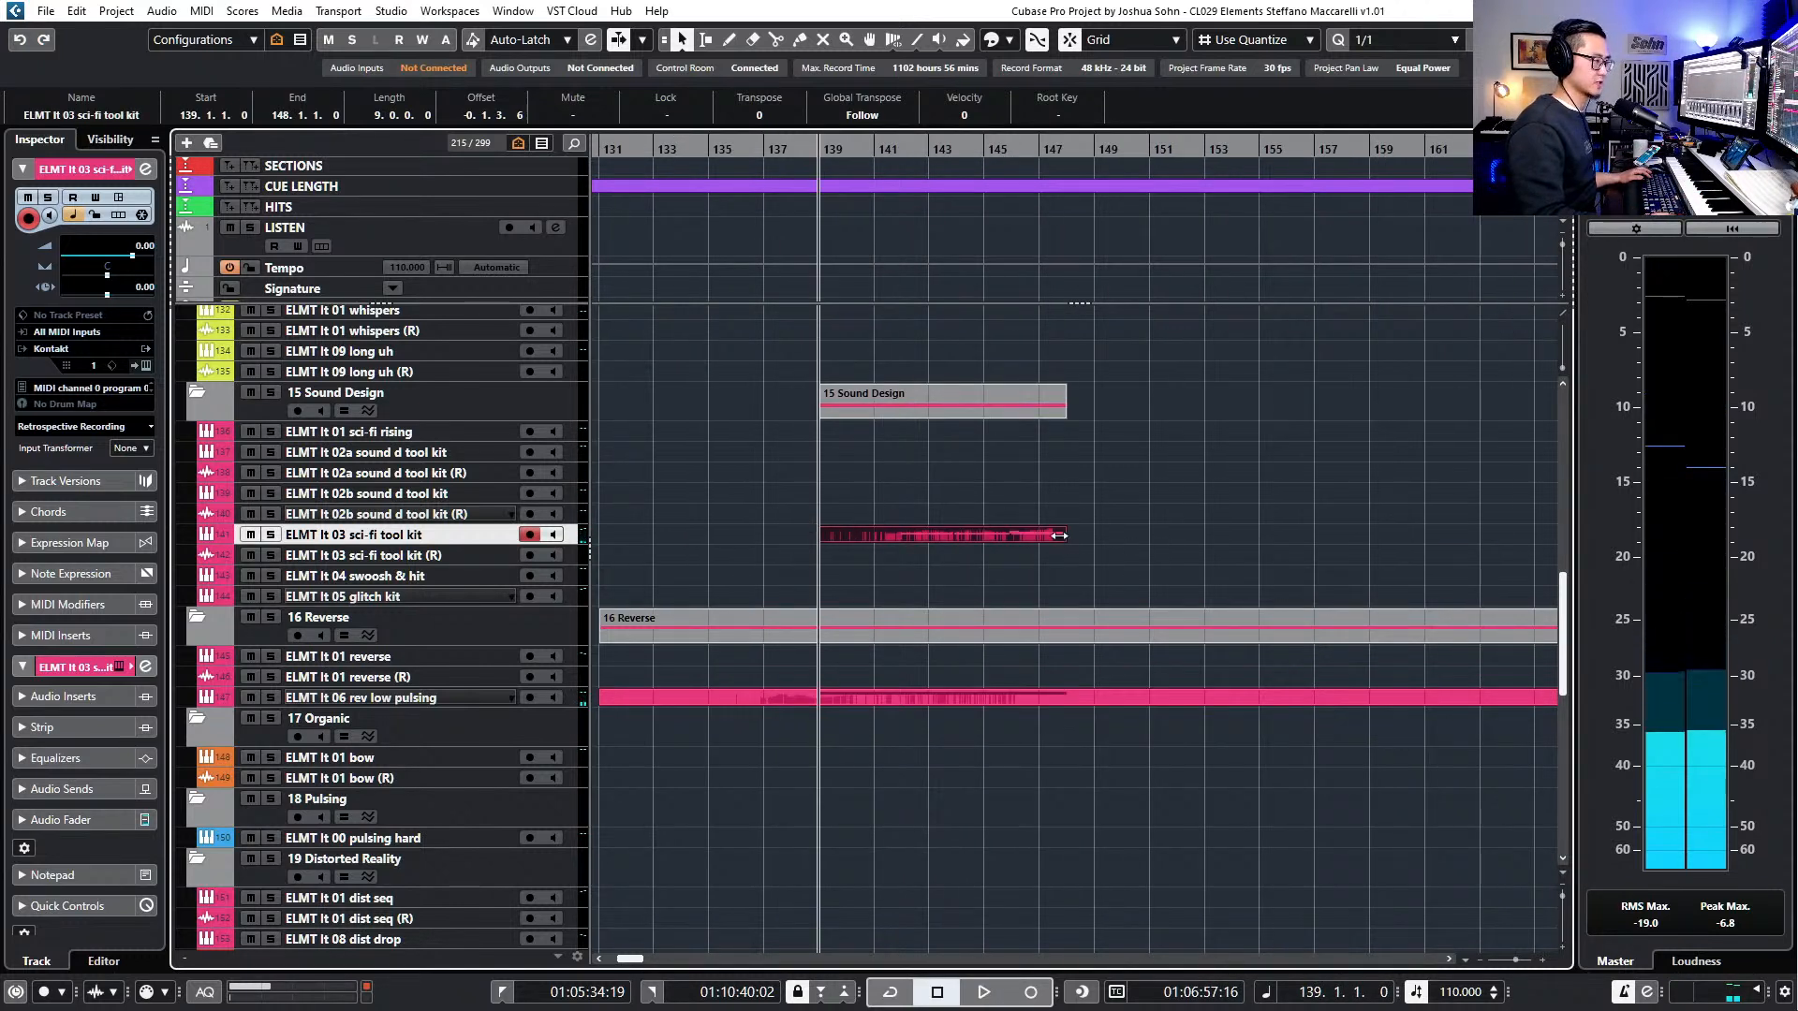
double_click(1019, 534)
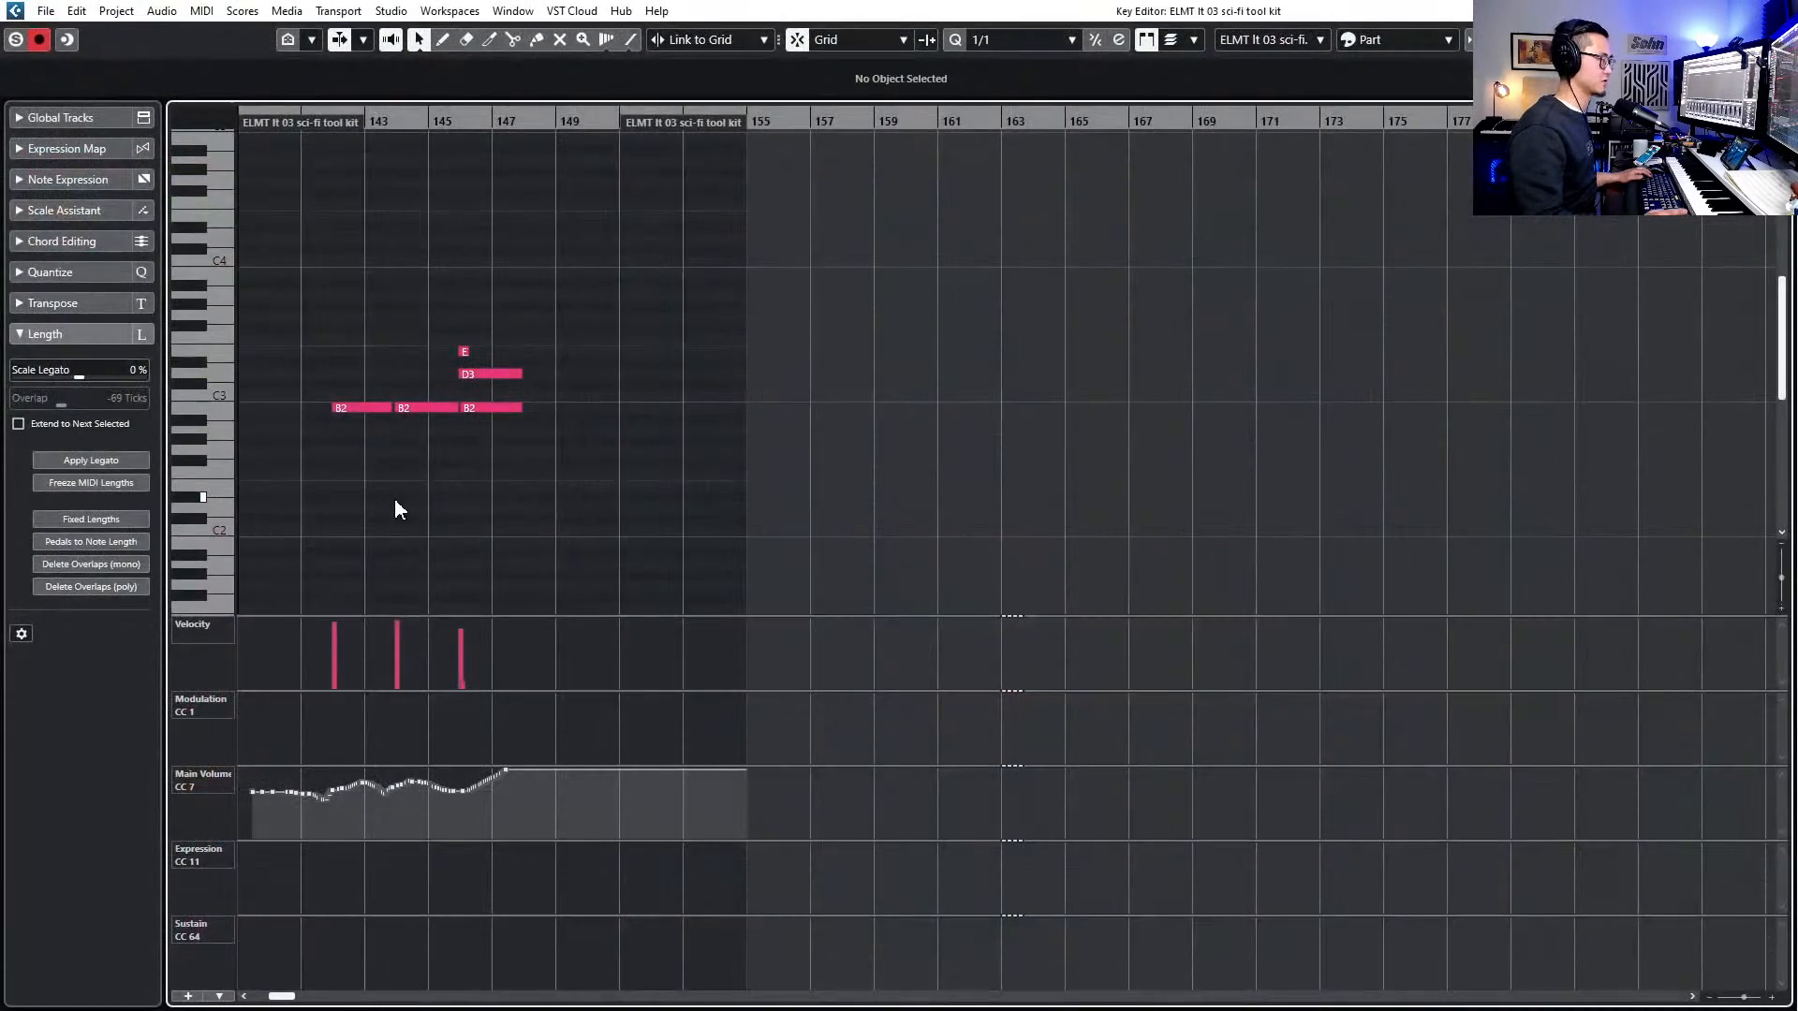
key(h)
drag(794, 338, 816, 346)
key(Delete)
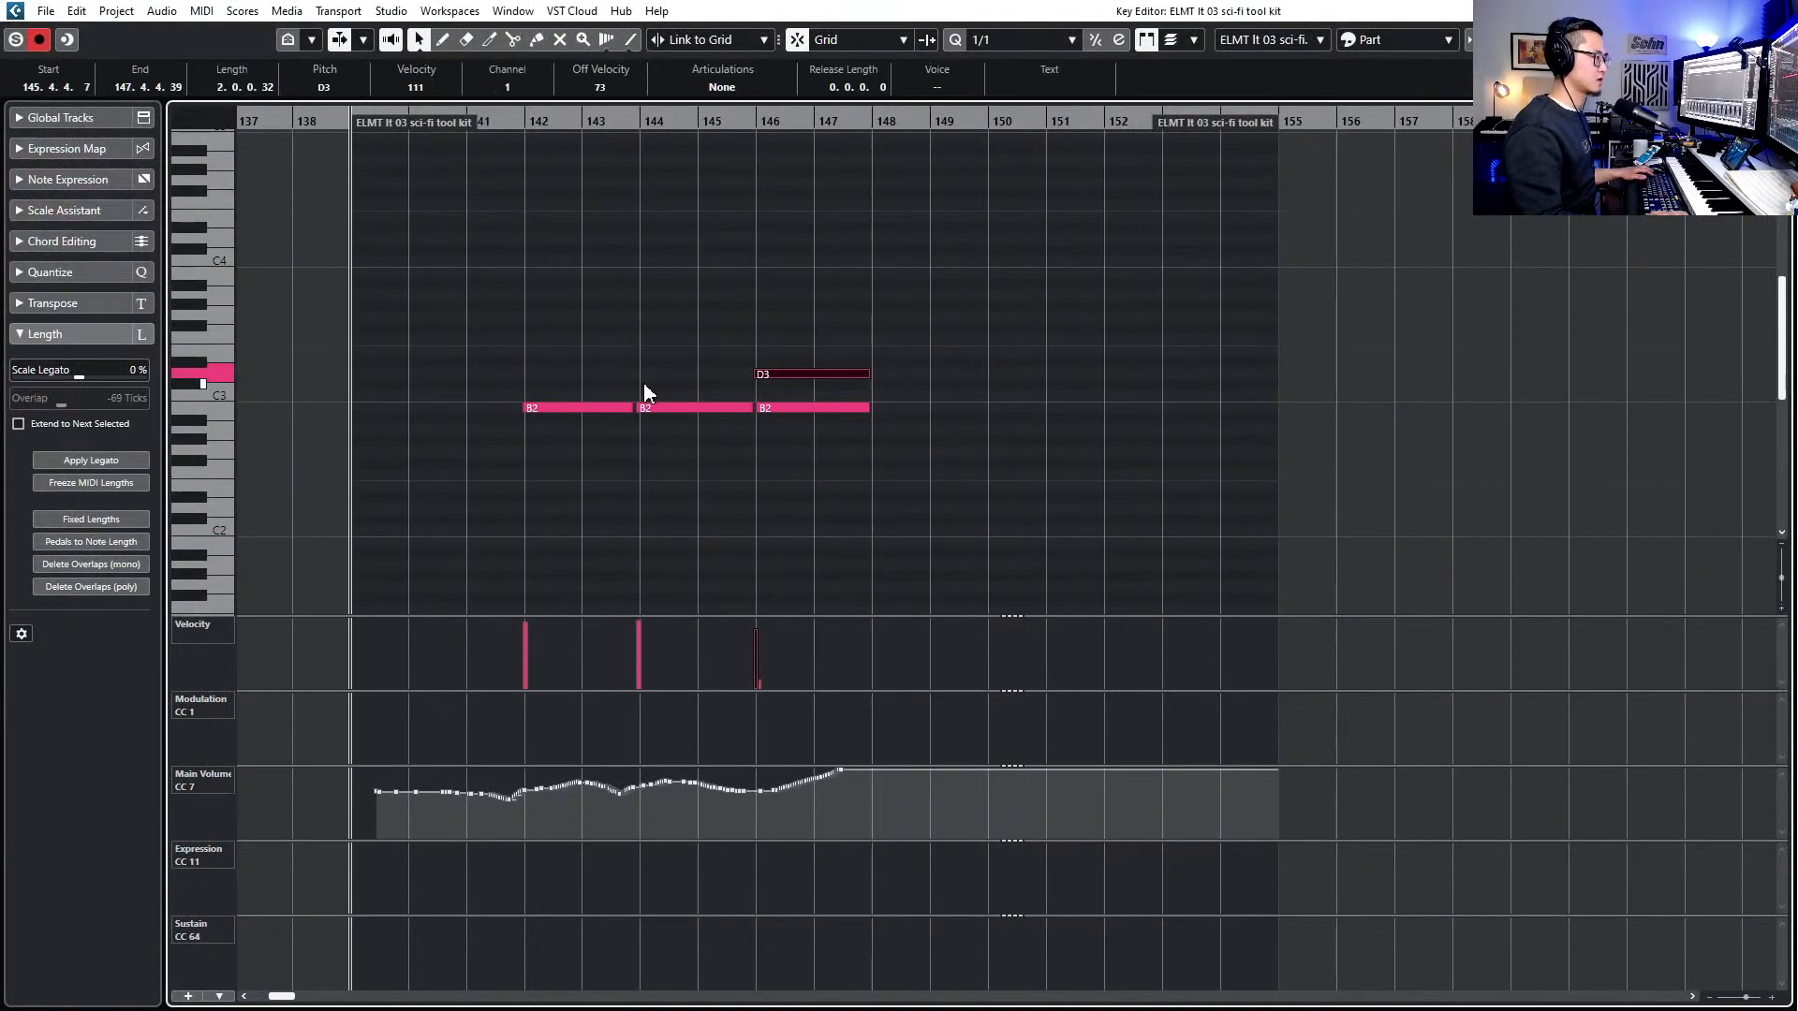
scroll(647, 382, up, 2)
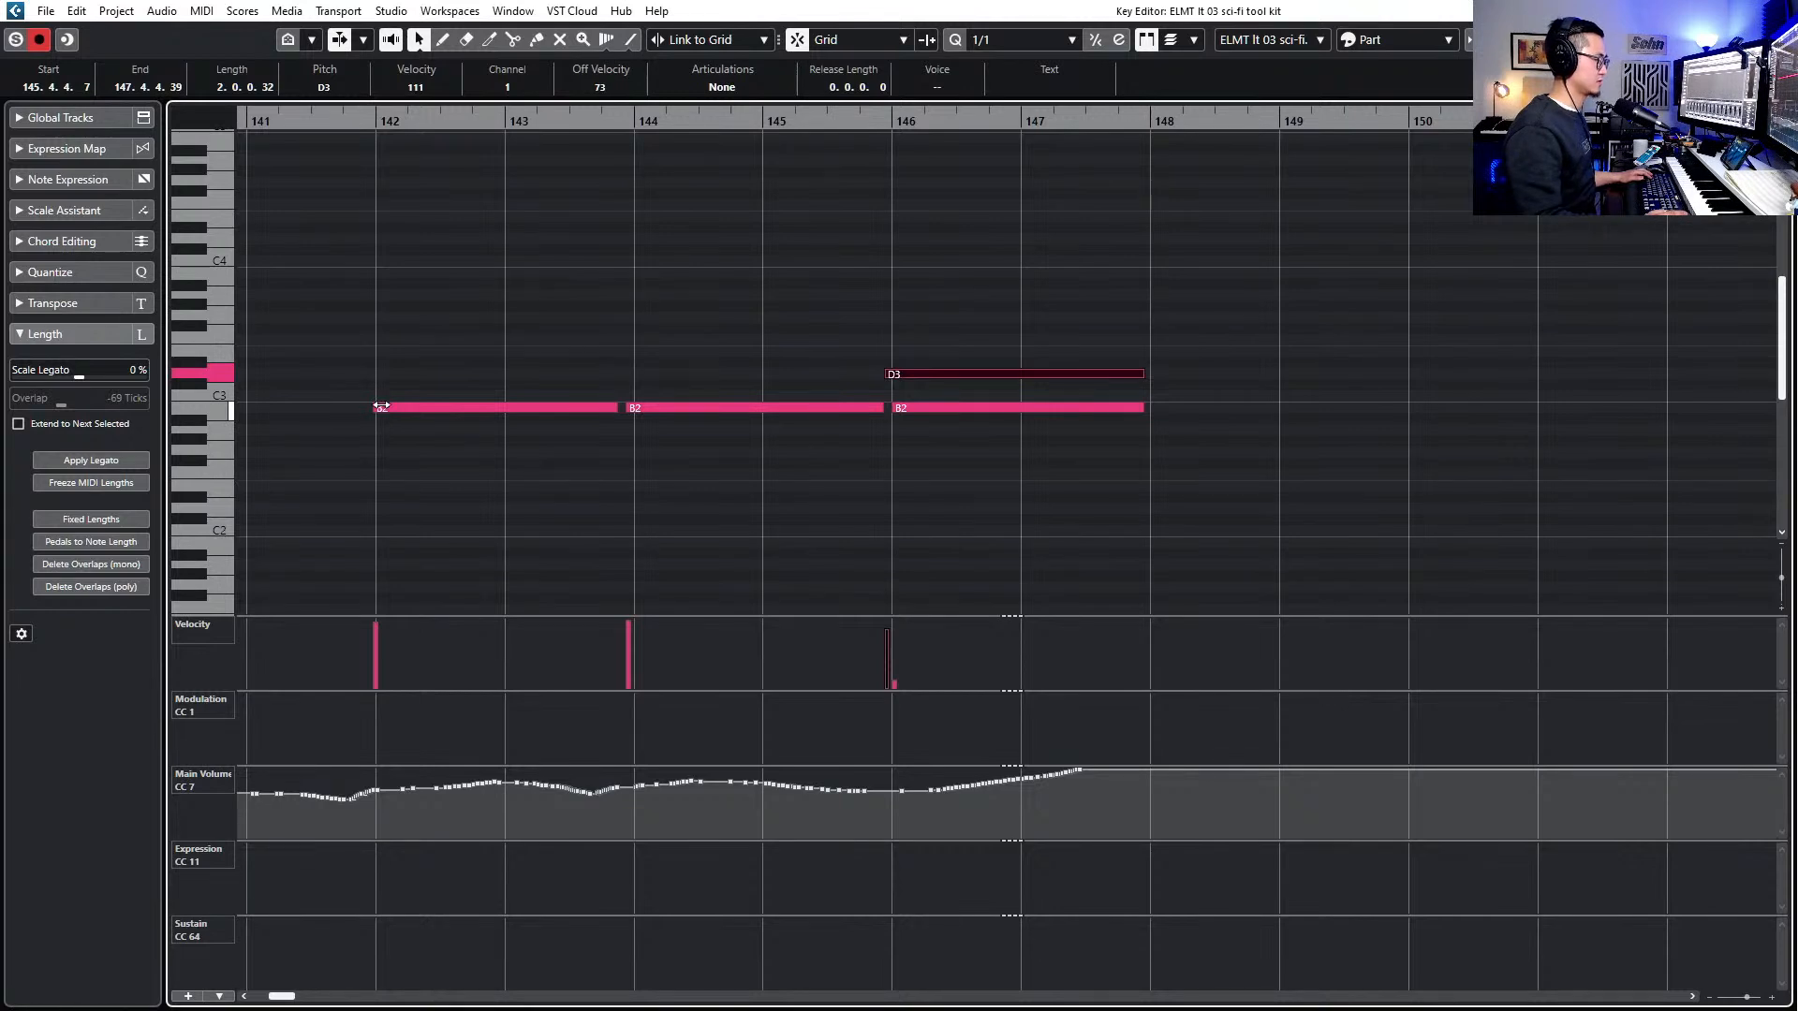
key(Return)
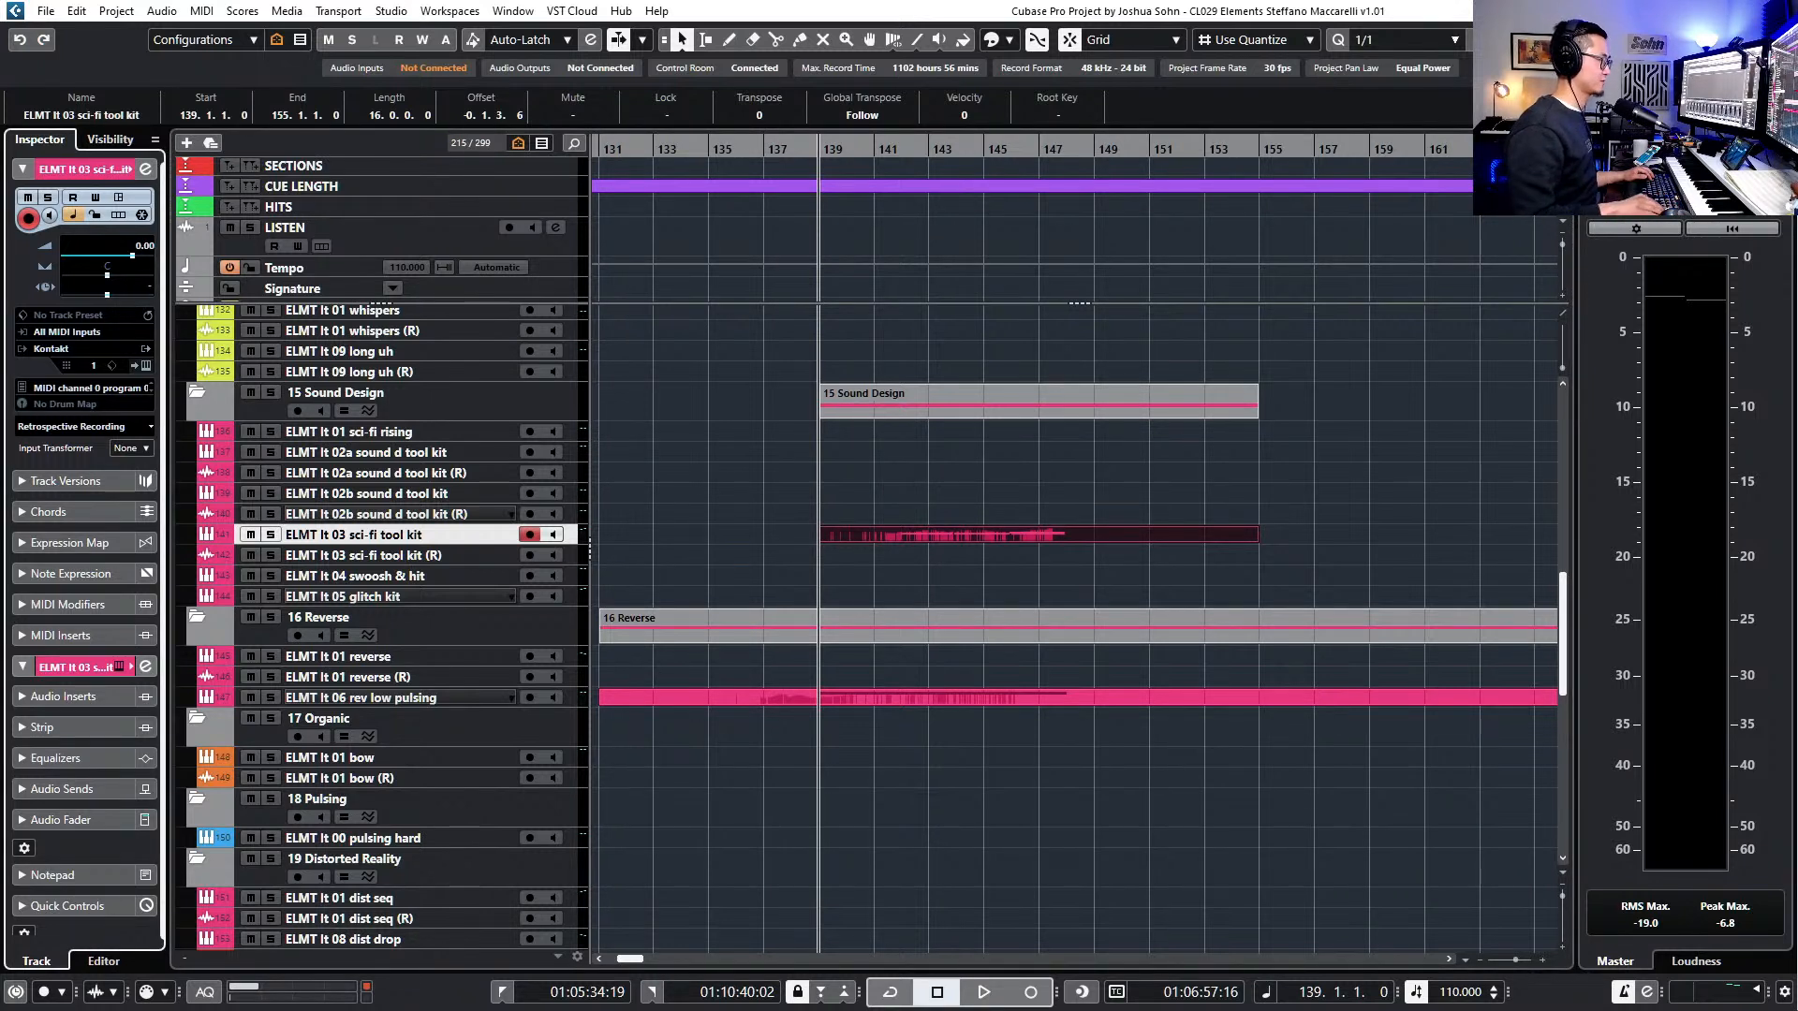
- Set the sci-fi tool kit track delay to -80 ms and quantize all notes in its part to the 1/1 grid
text(0)
key(Return)
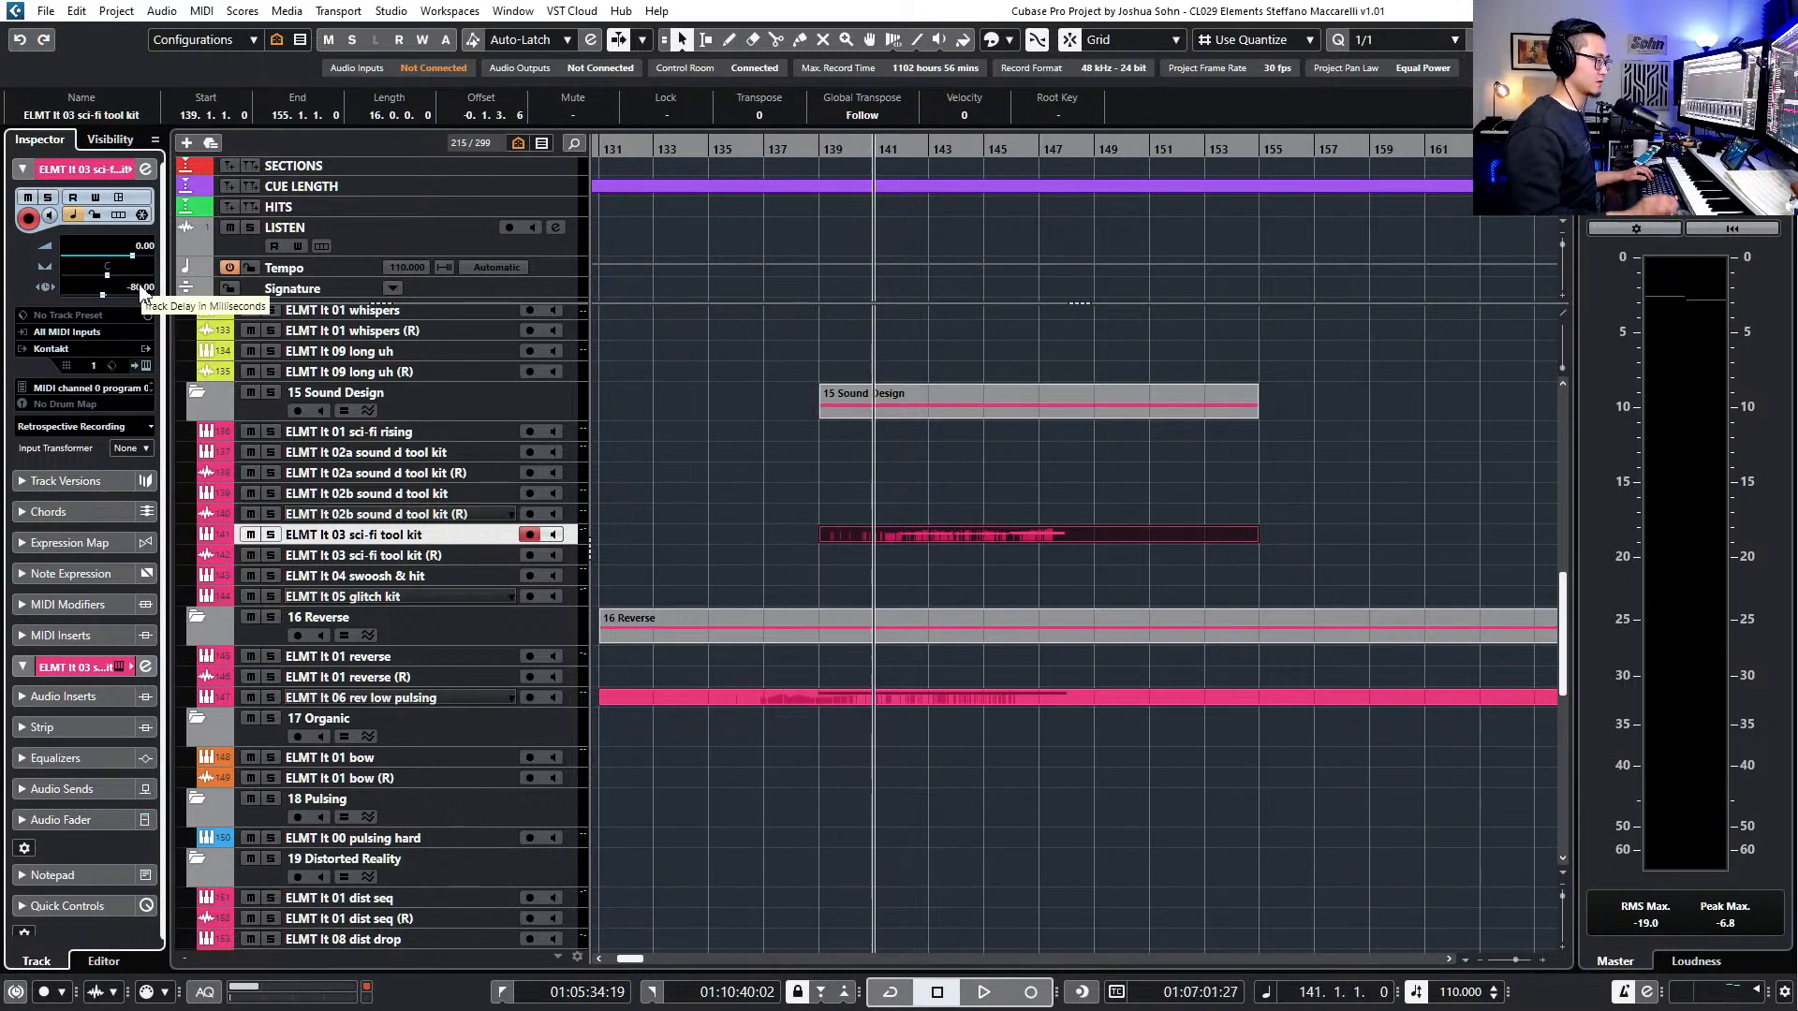
double_click(917, 535)
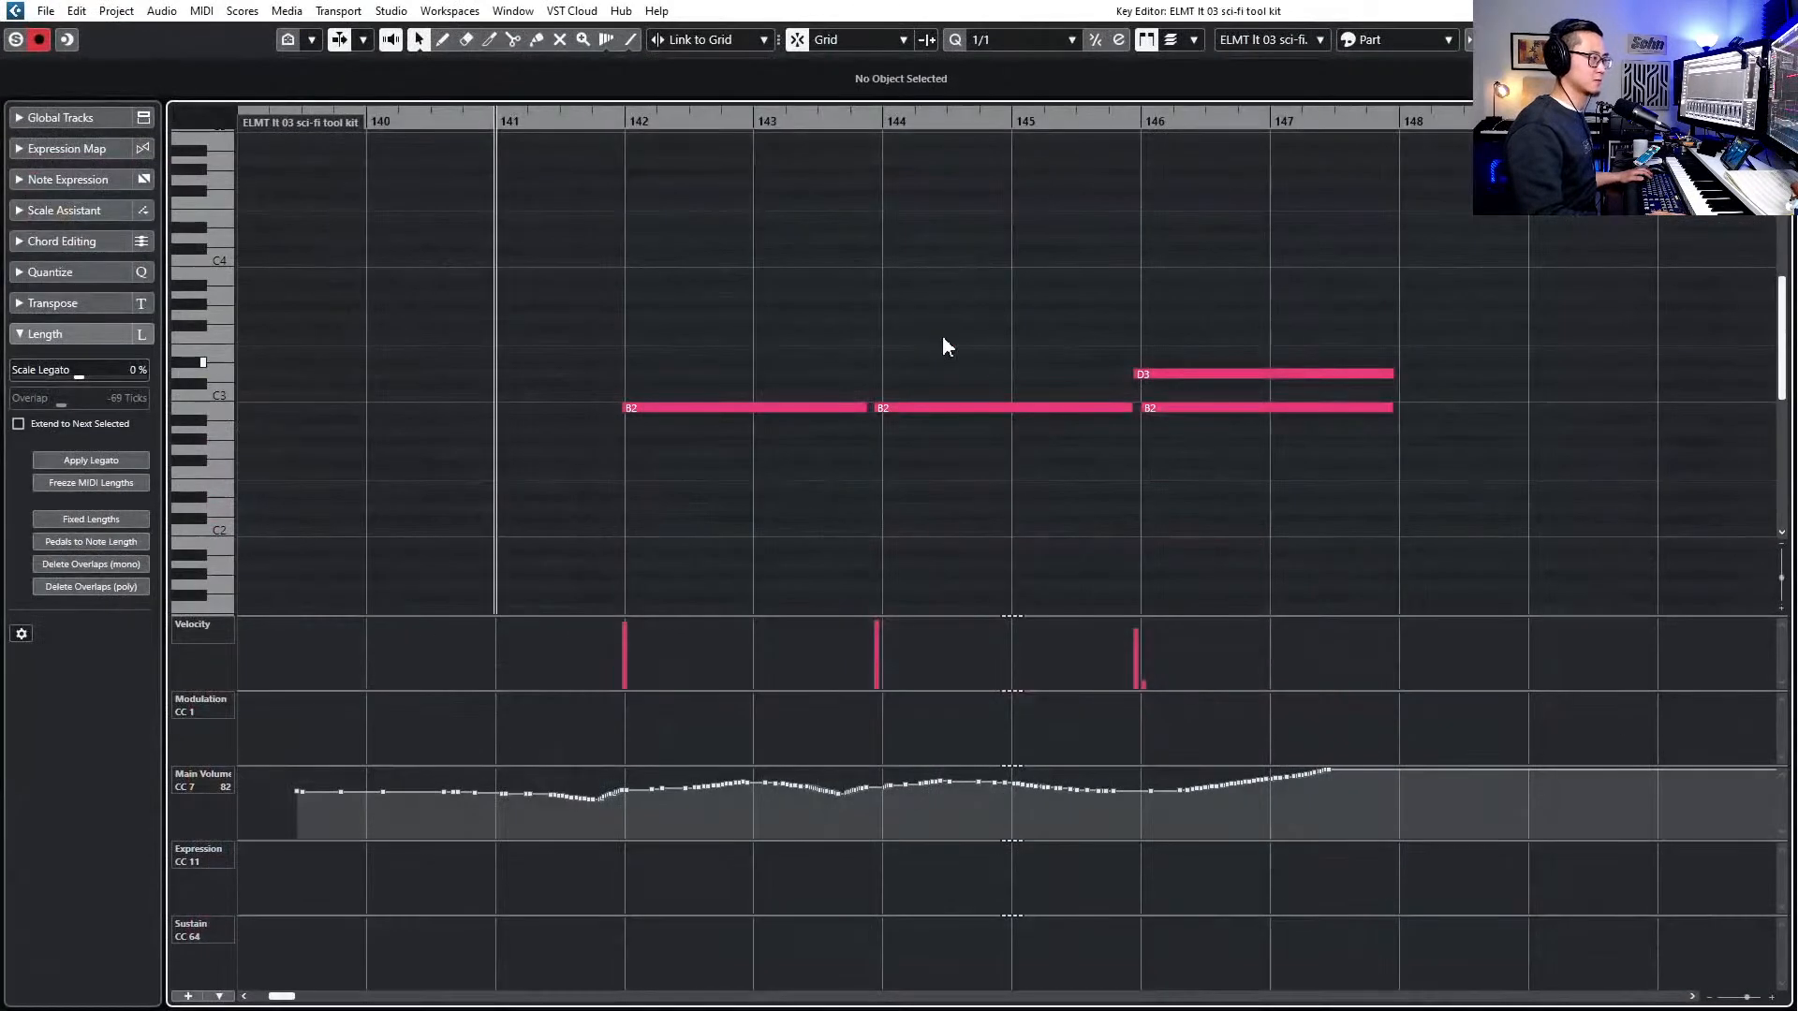
key(ctrl+a)
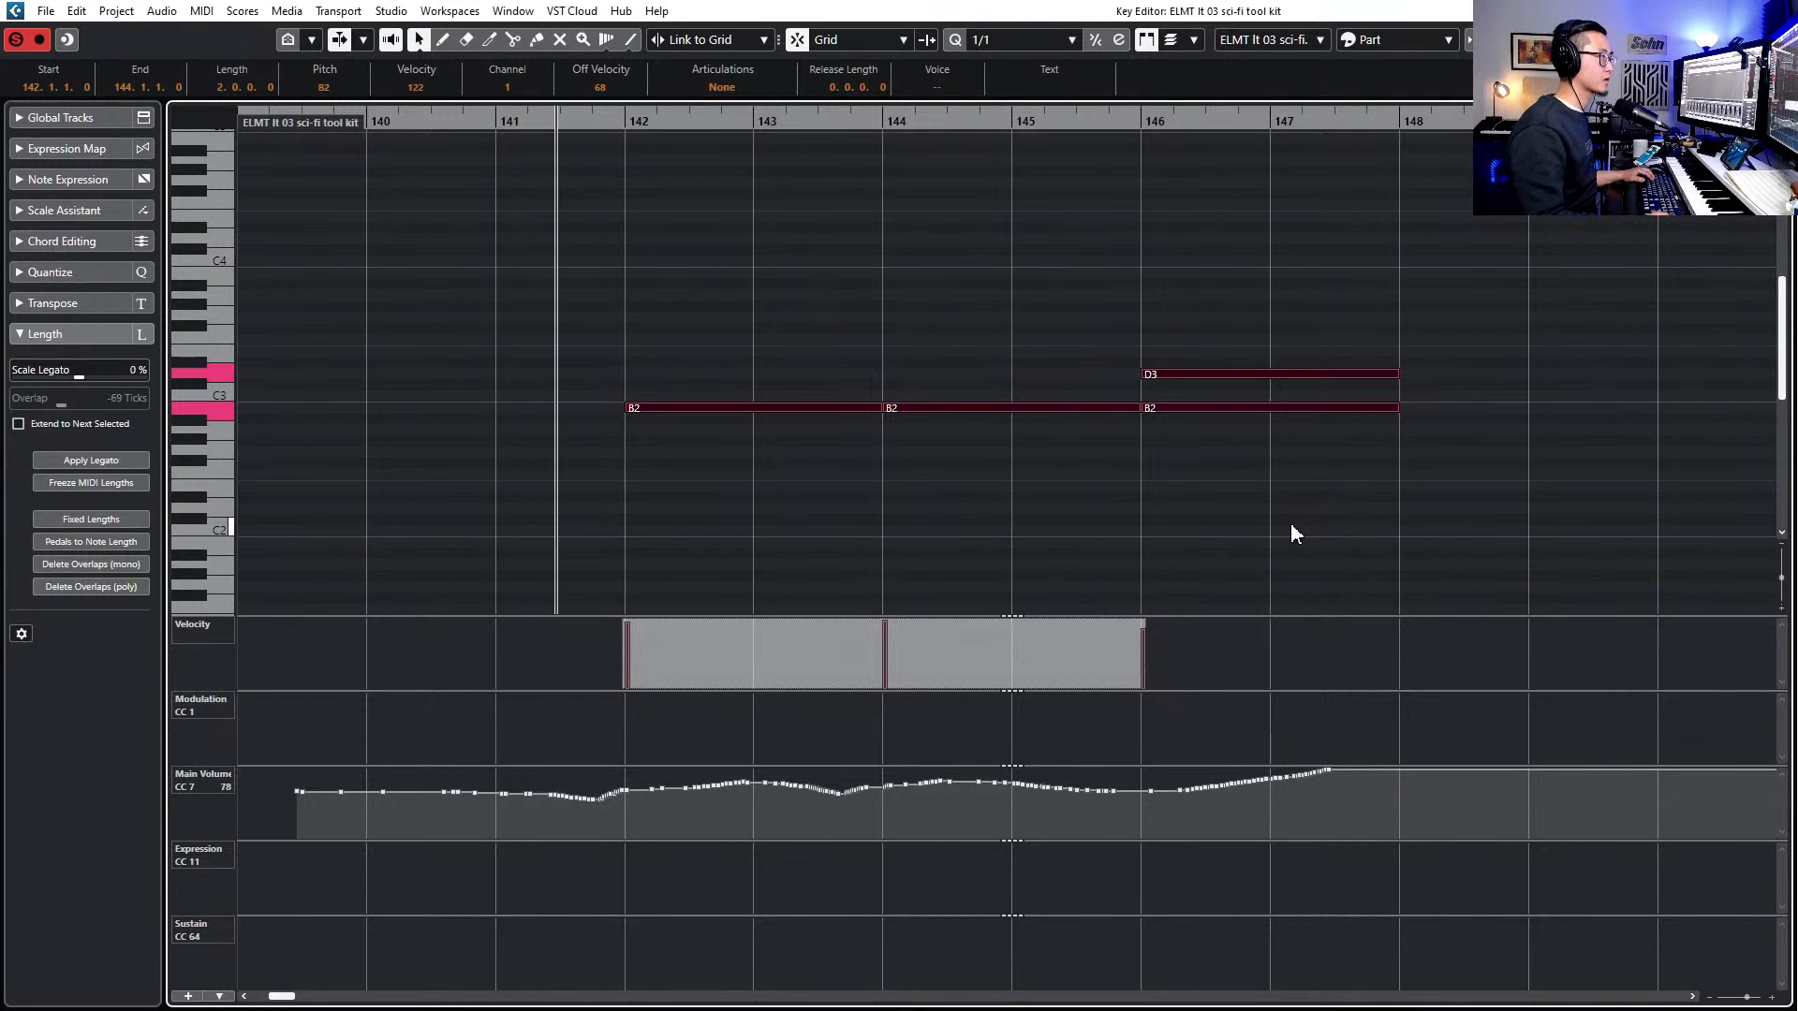
key(space)
drag(659, 332, 1270, 468)
key(ctrl+a)
key(alt+space)
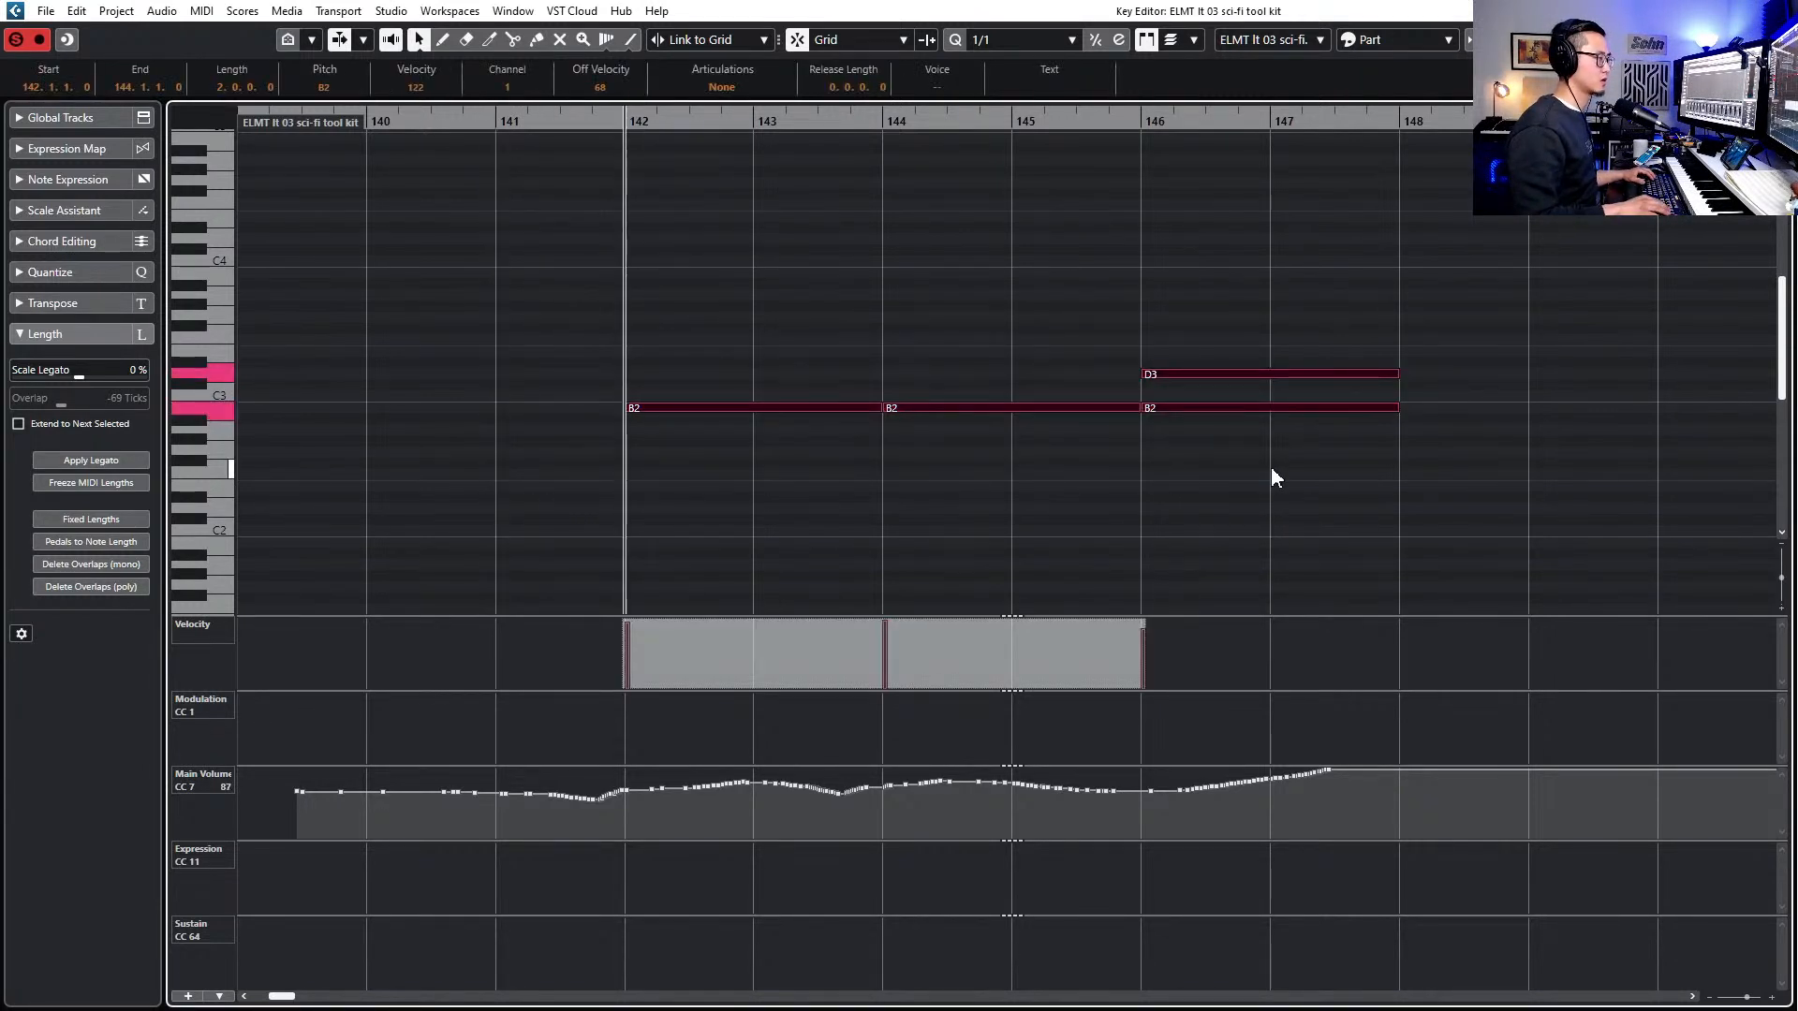
- Play the quantized sci-fi tool kit notes from bar 141 to check their timing, stop and return to the project view
key(space)
key(space)
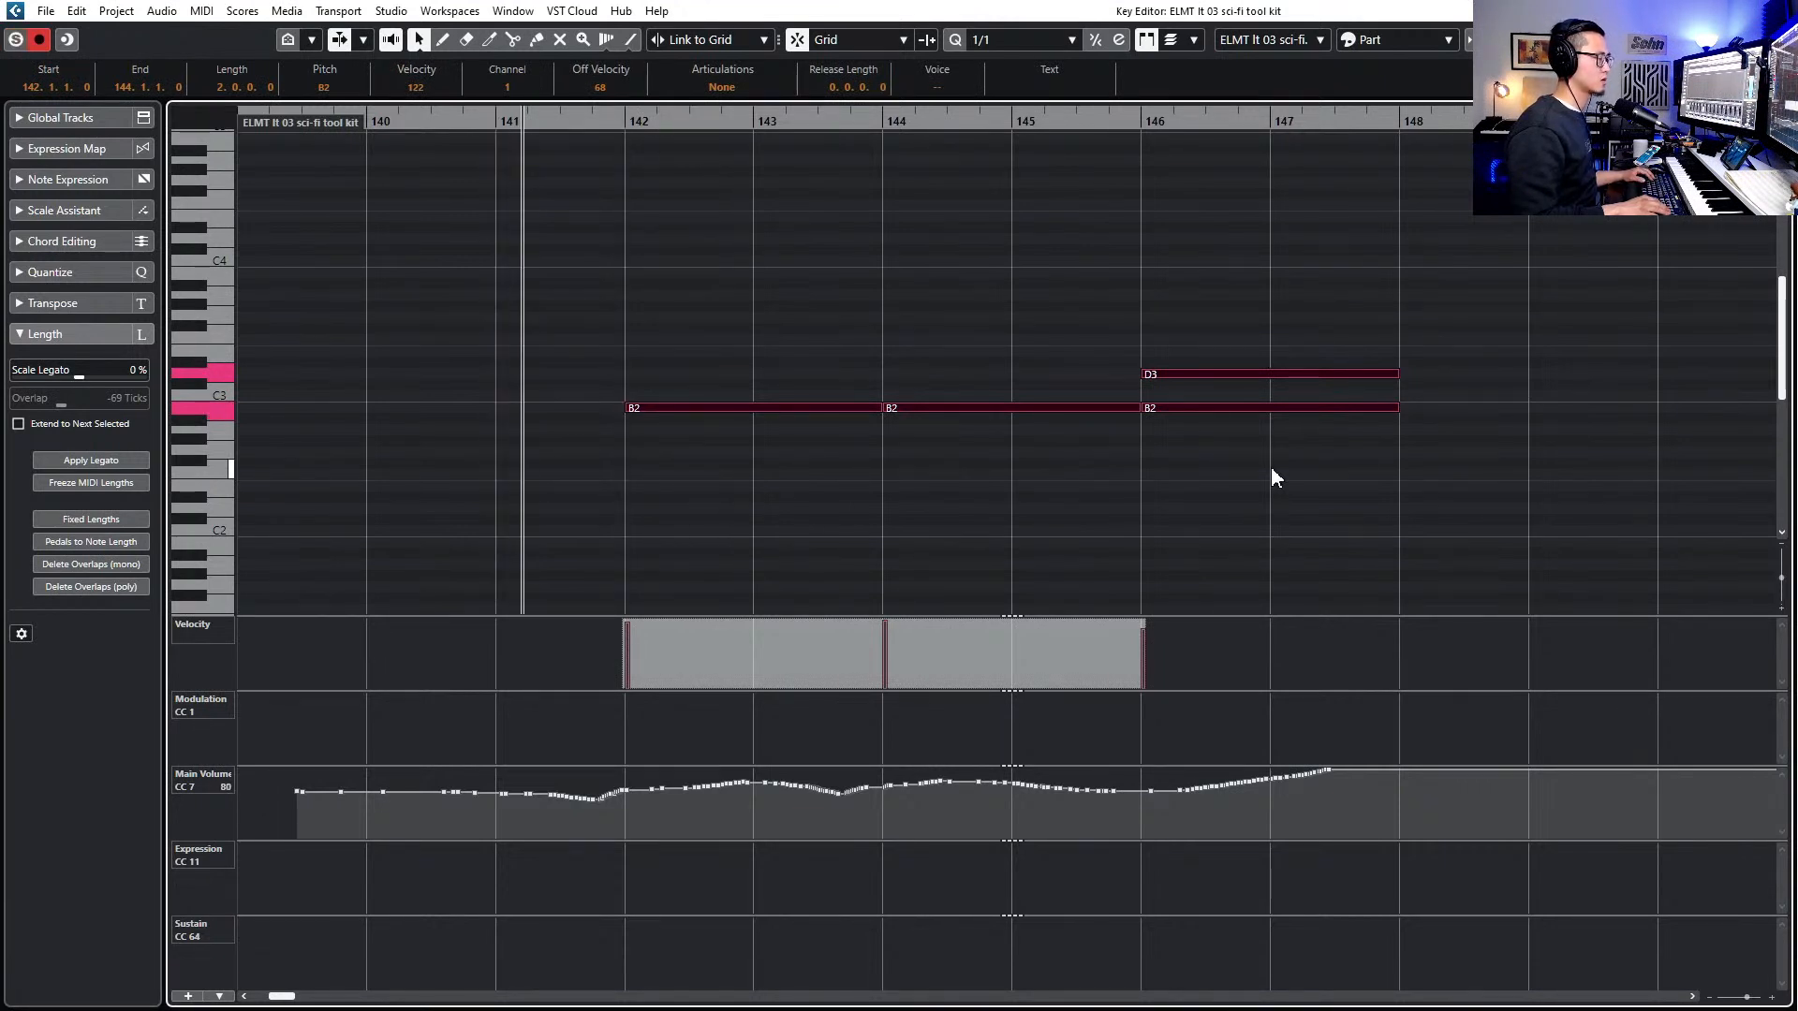
key(space)
key(Return)
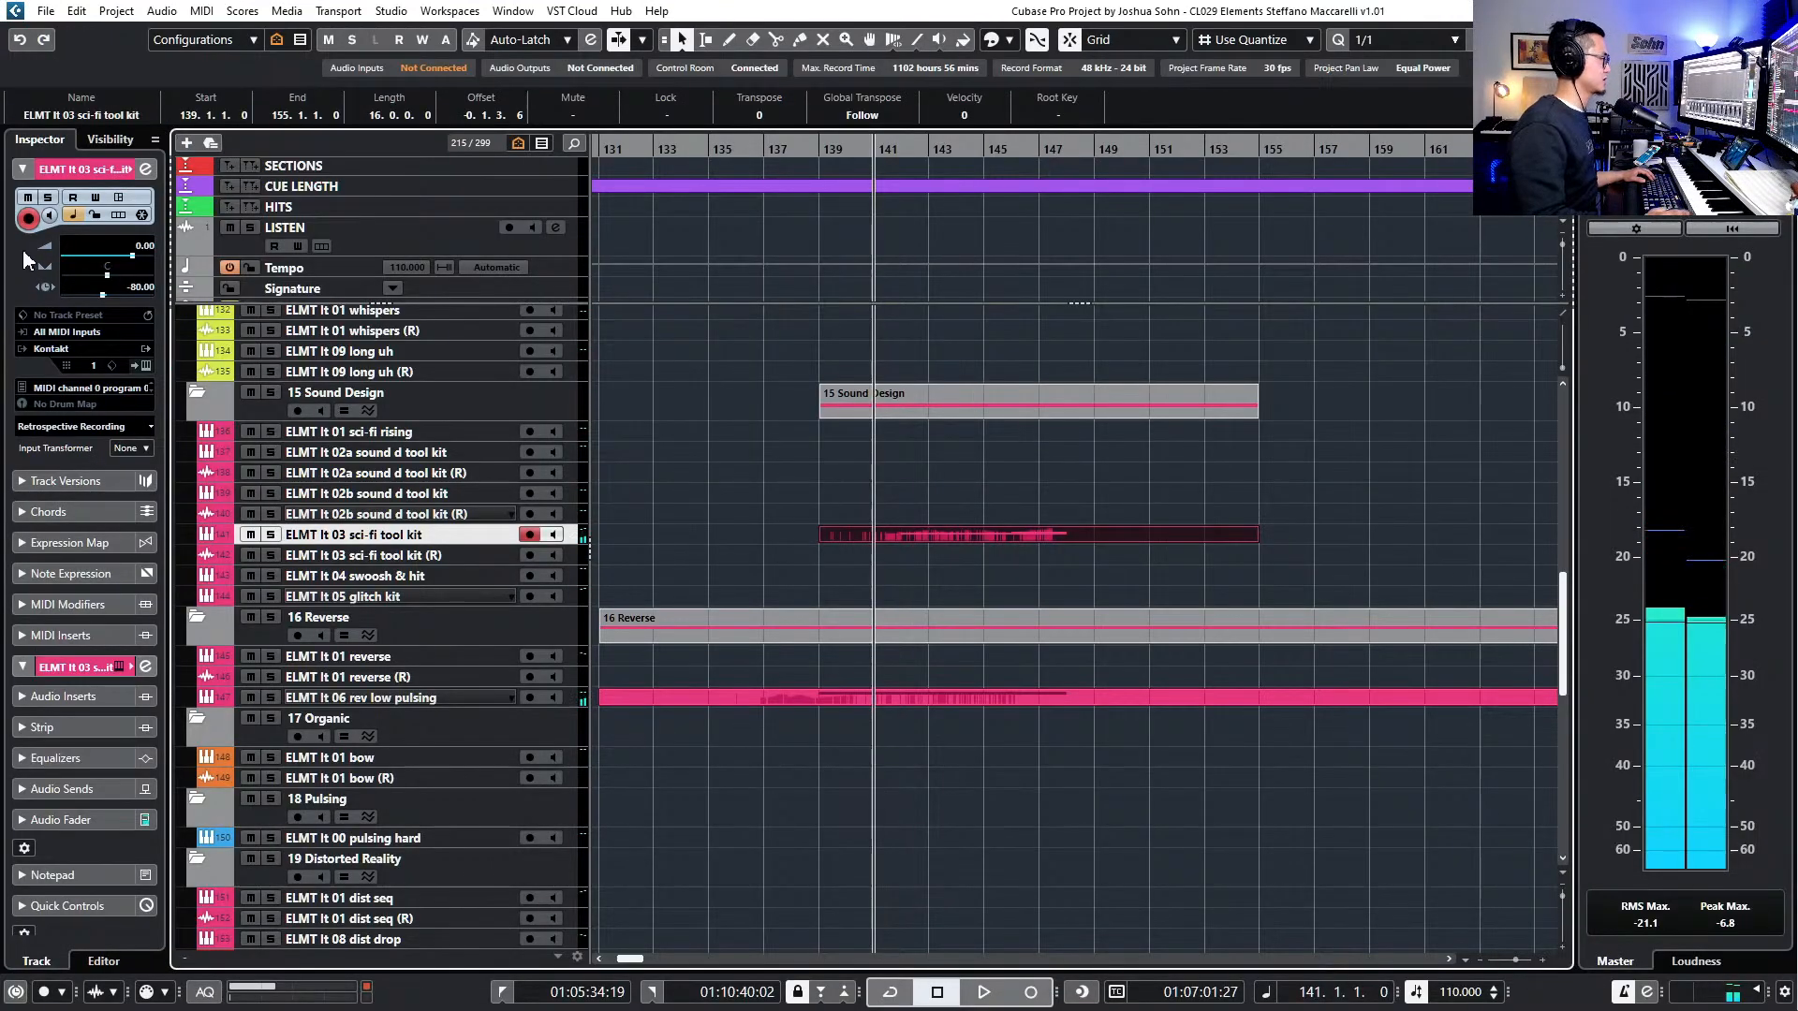
- Set the sci-fi tool kit track delay to -200 ms and play the cue from bar 141 to check the timing
double_click(133, 285)
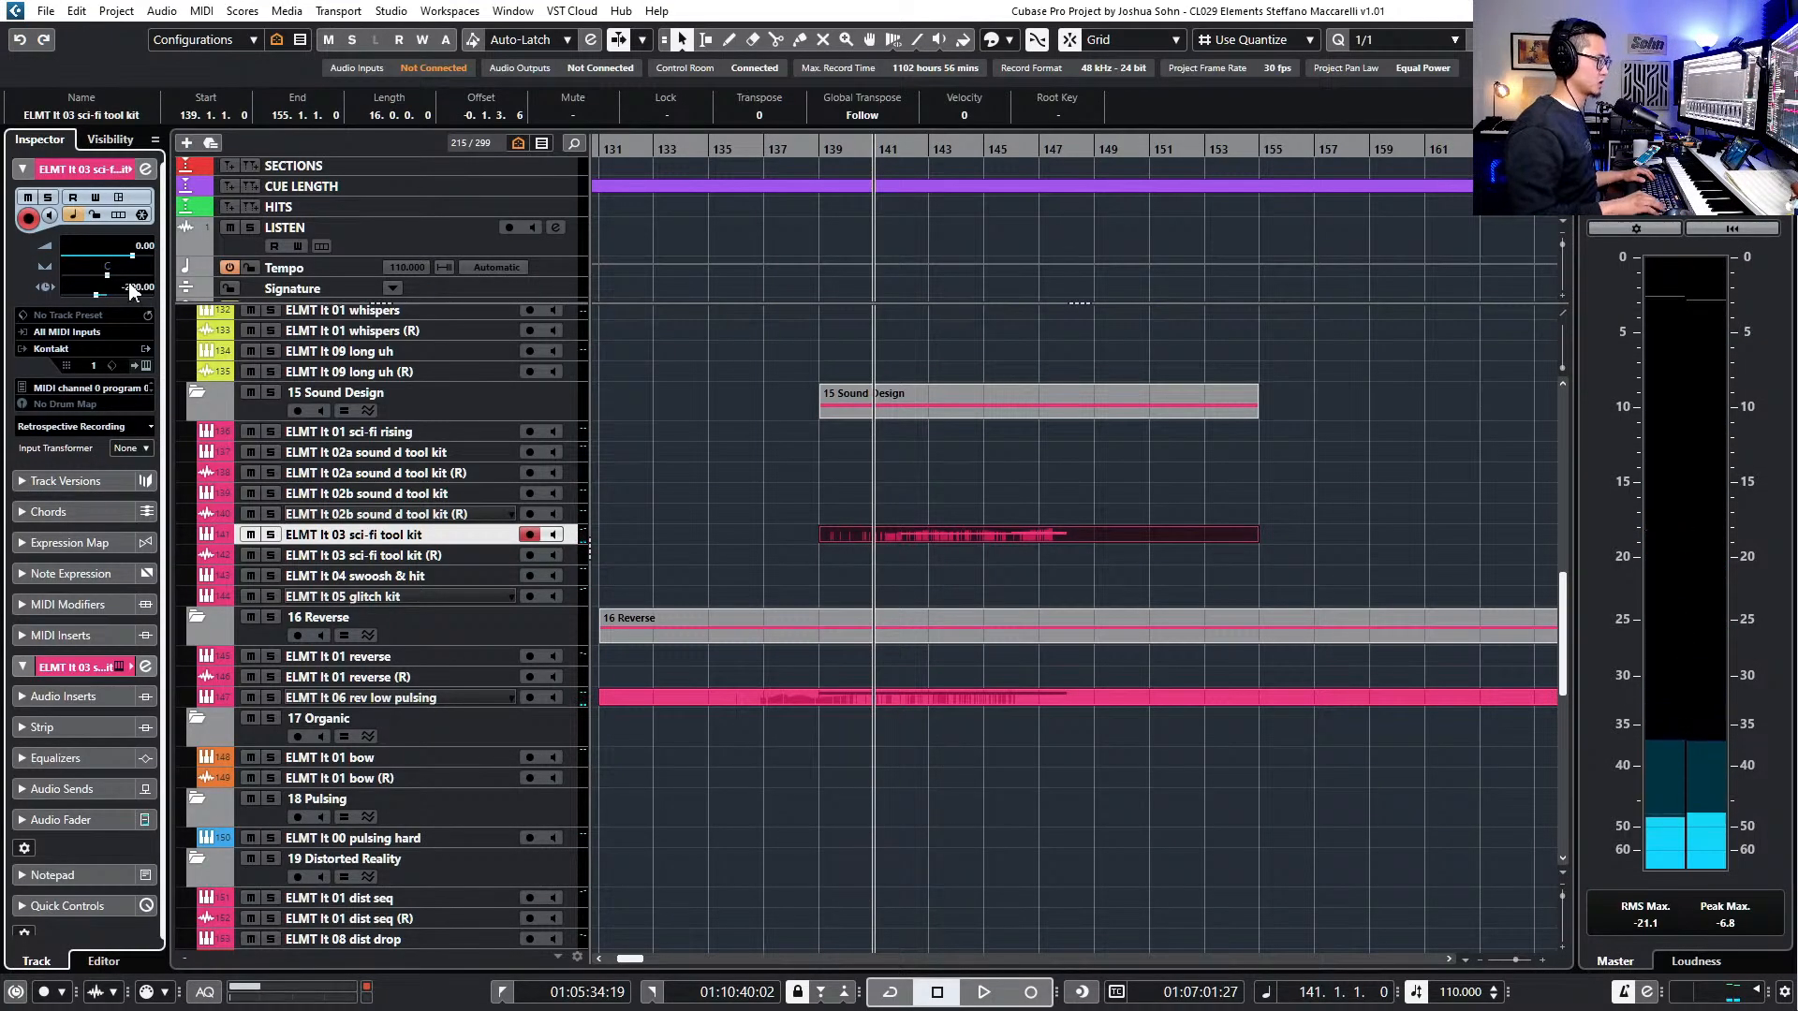
key(space)
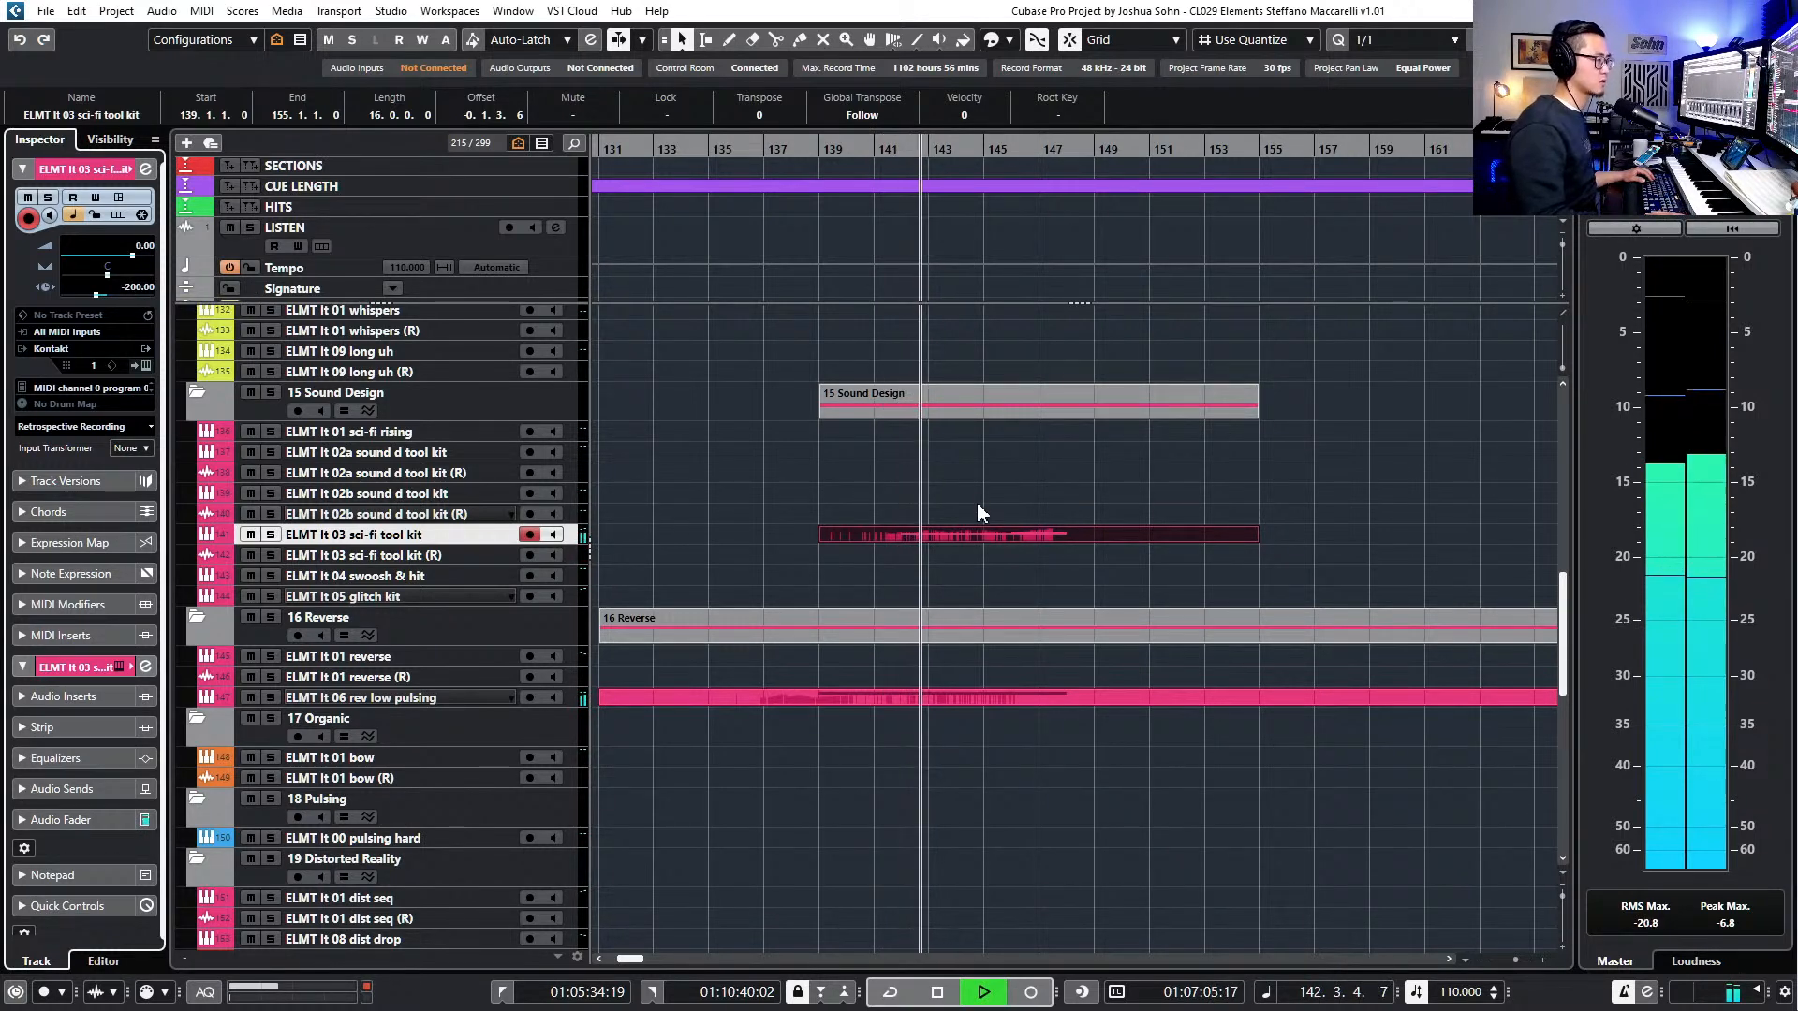
scroll(982, 505, down, 5)
scroll(1031, 539, up, 5)
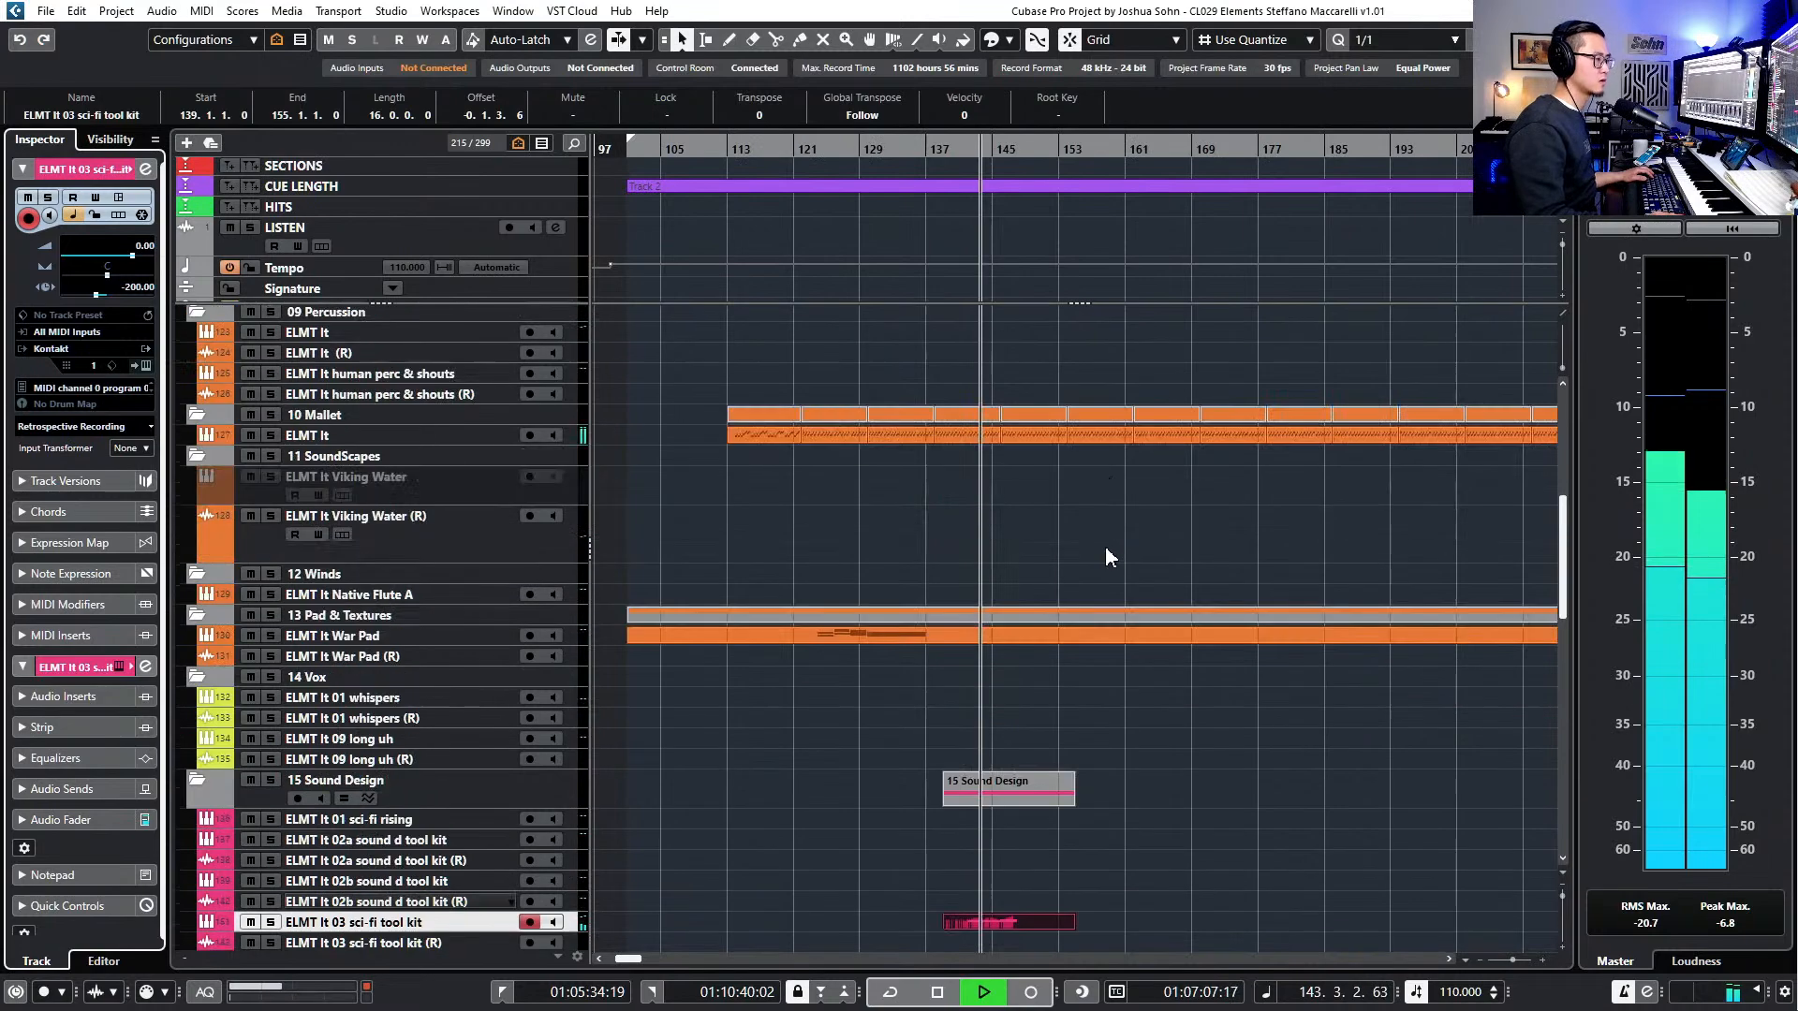
scroll(1107, 549, up, 1)
scroll(1087, 597, down, 4)
scroll(1016, 590, up, 5)
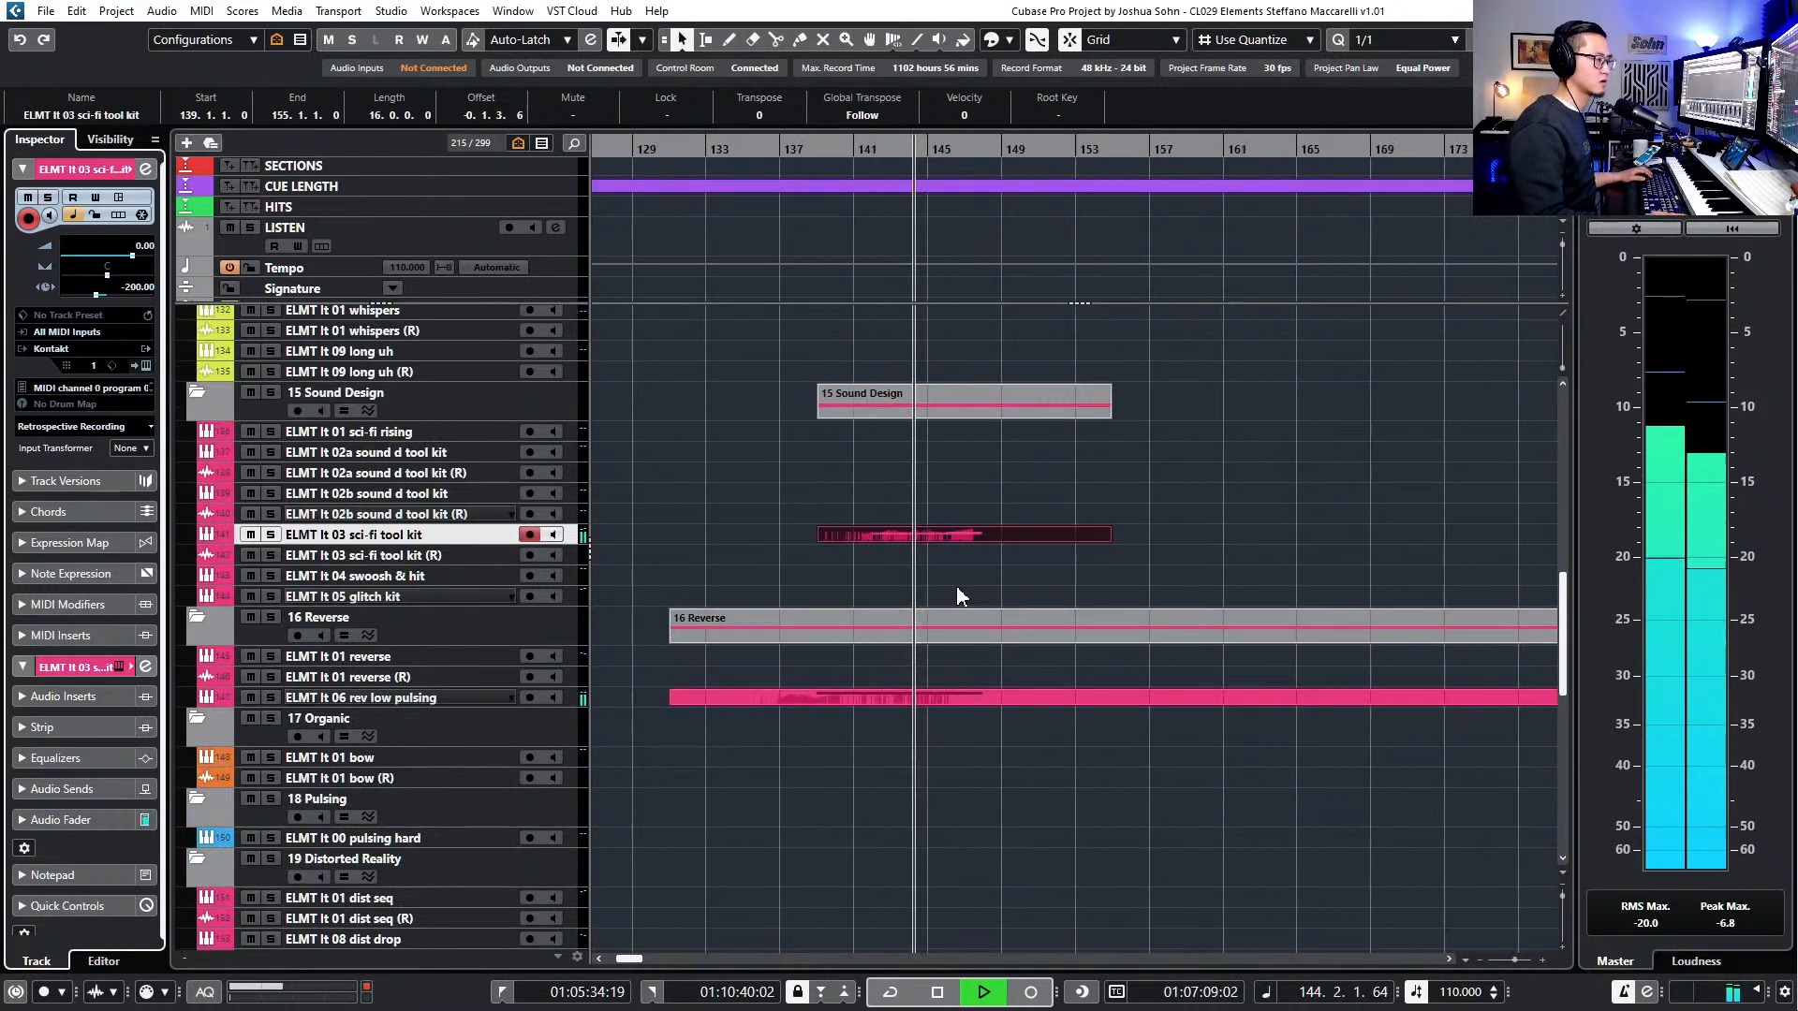
- In the sci-fi tool kit part, set modulation (CC 1) to 89 and expression (CC 11) to 91 from bar 141 while playing
double_click(890, 532)
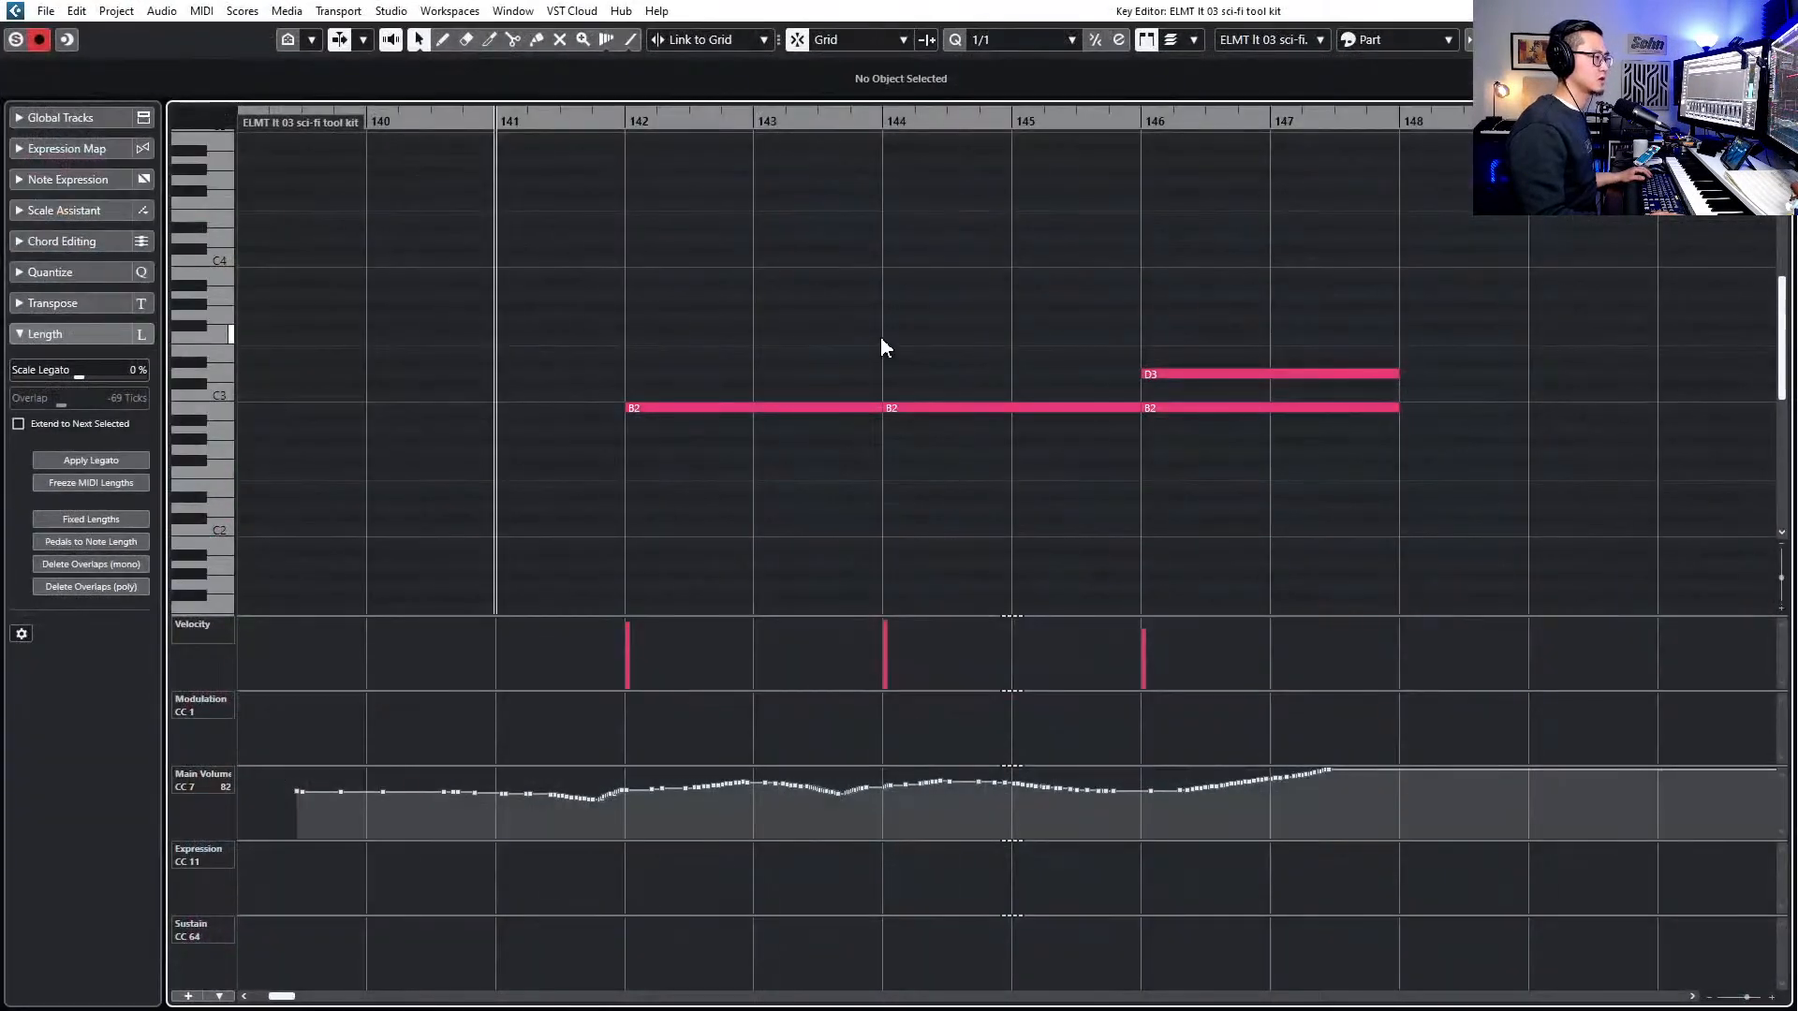
click(839, 408)
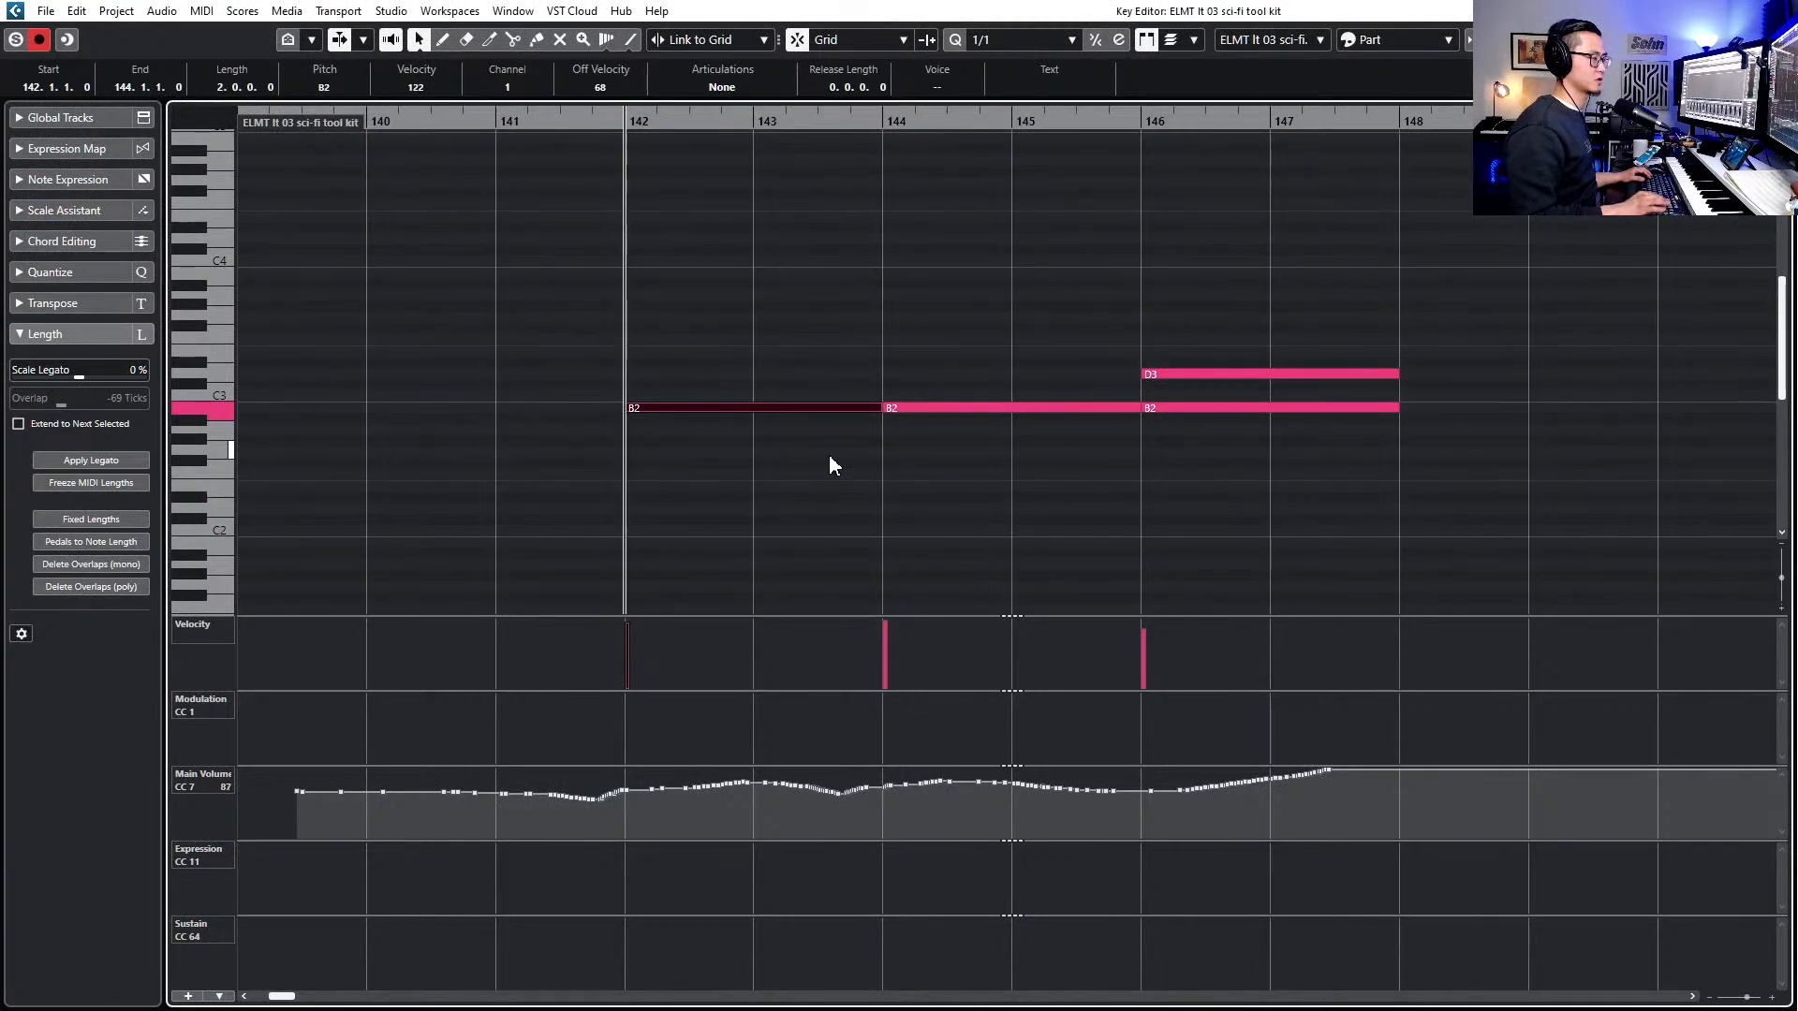
drag(846, 331, 1215, 469)
key(space)
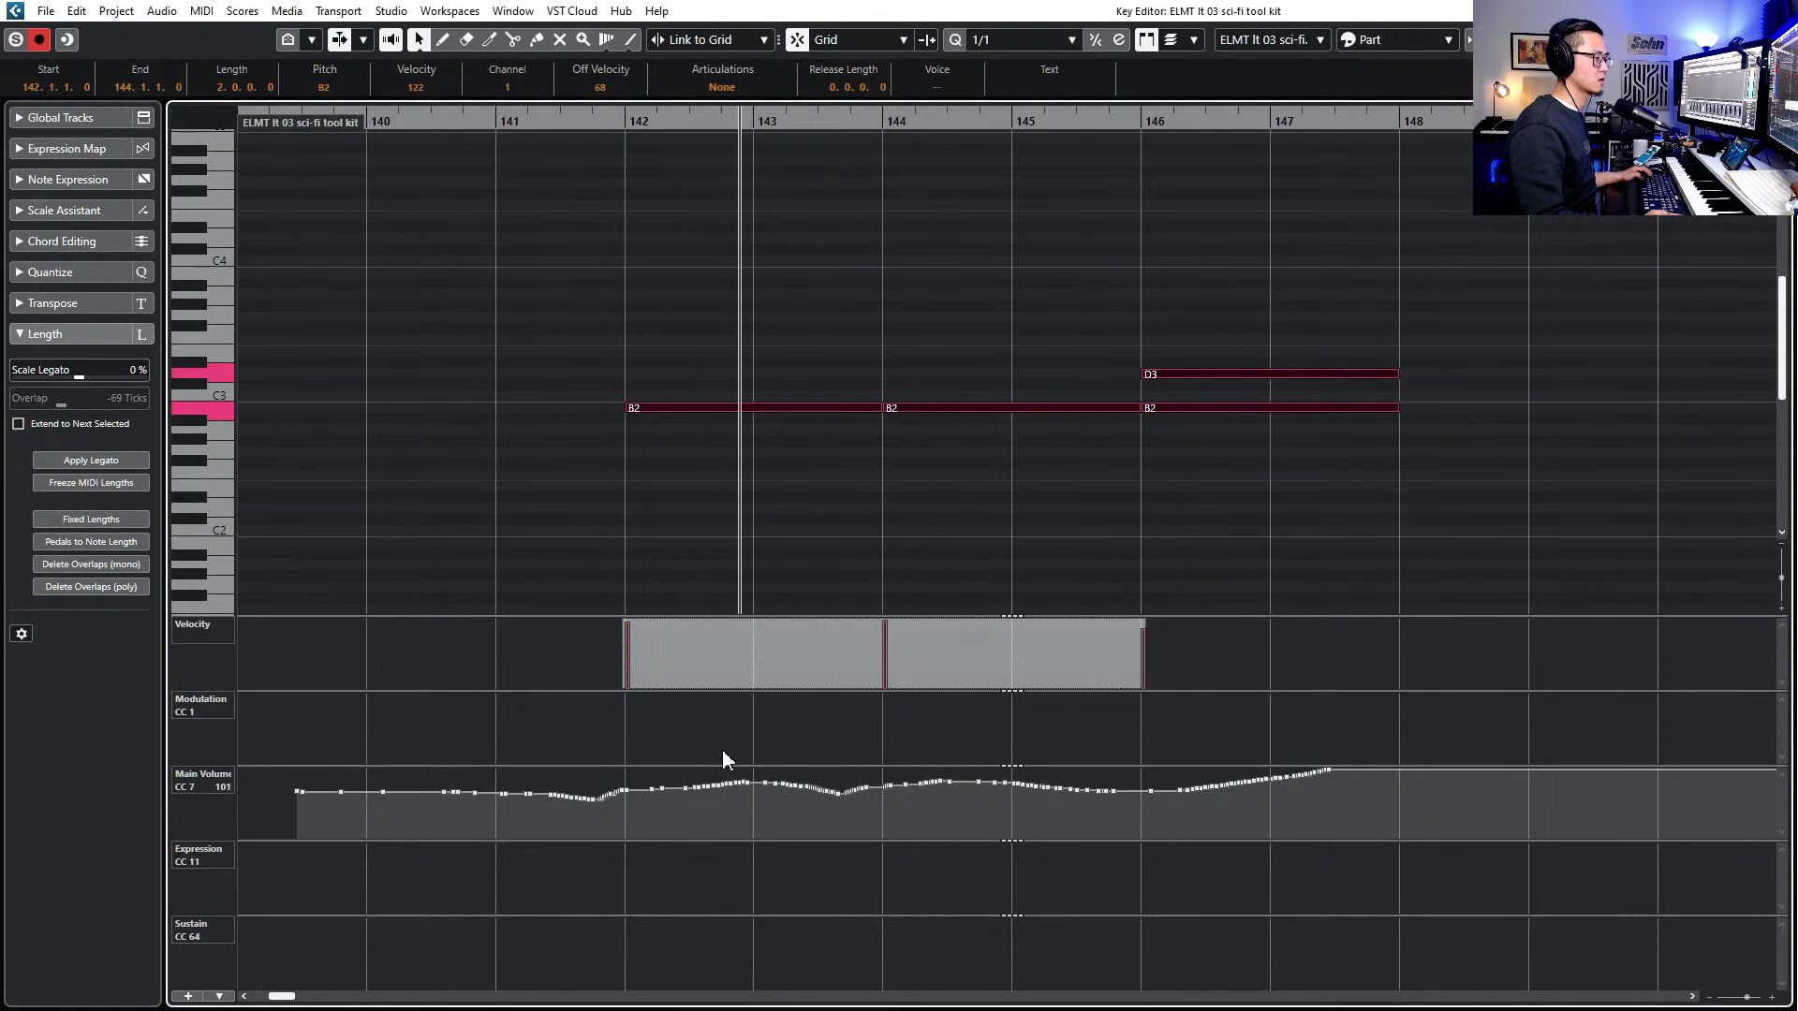
click(599, 714)
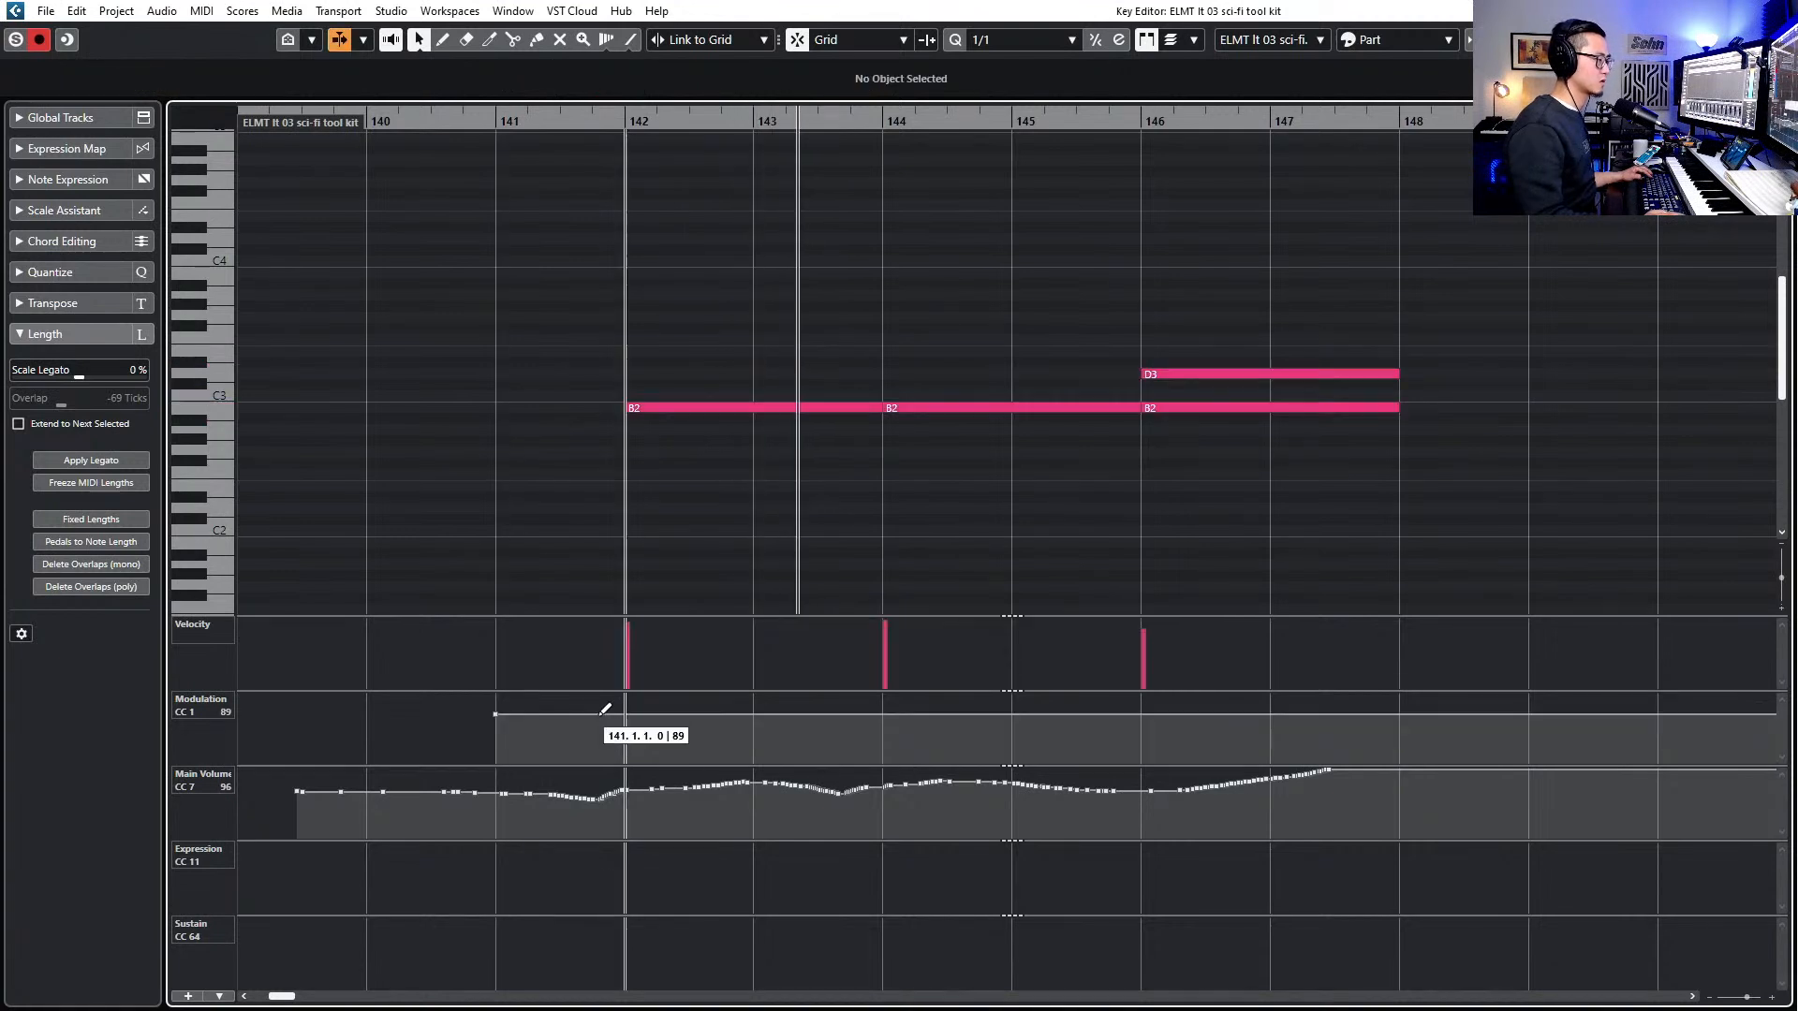
click(530, 862)
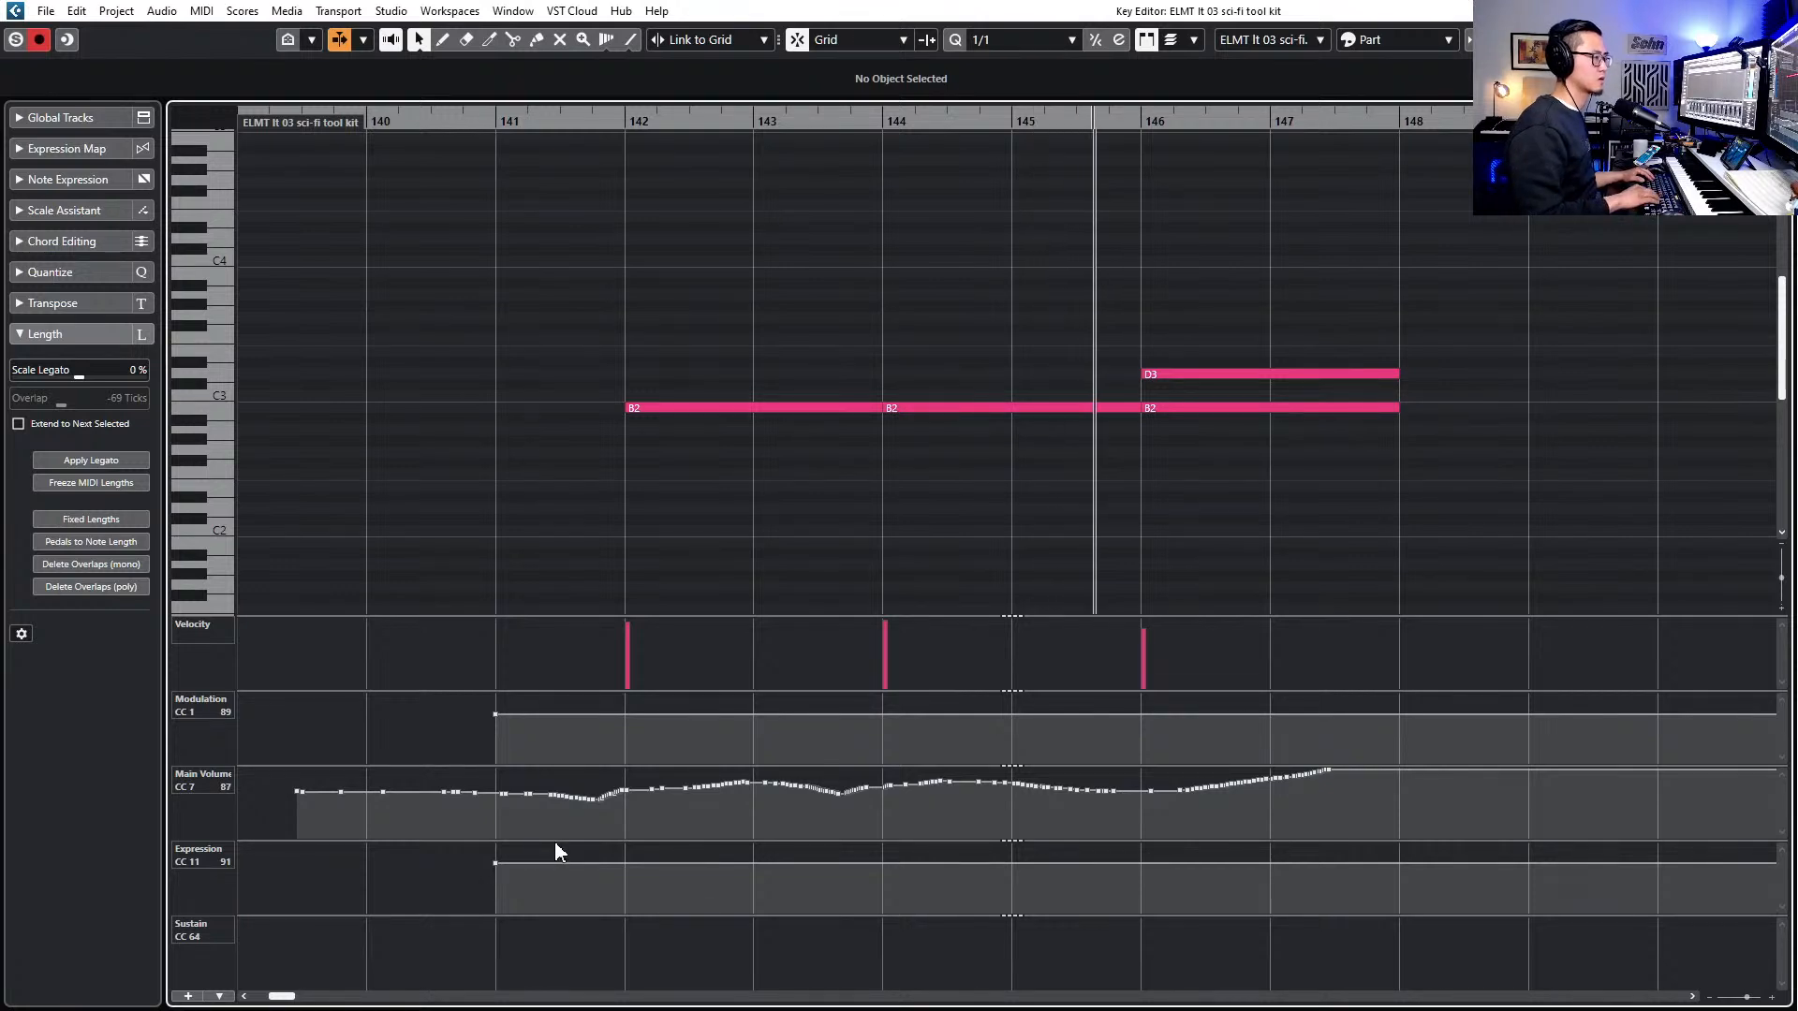
key(Return)
- Listen to the cue through bar 147 while reviewing the keys, guitar, mallet and pad tracks, and stop playback
scroll(1058, 575, down, 2)
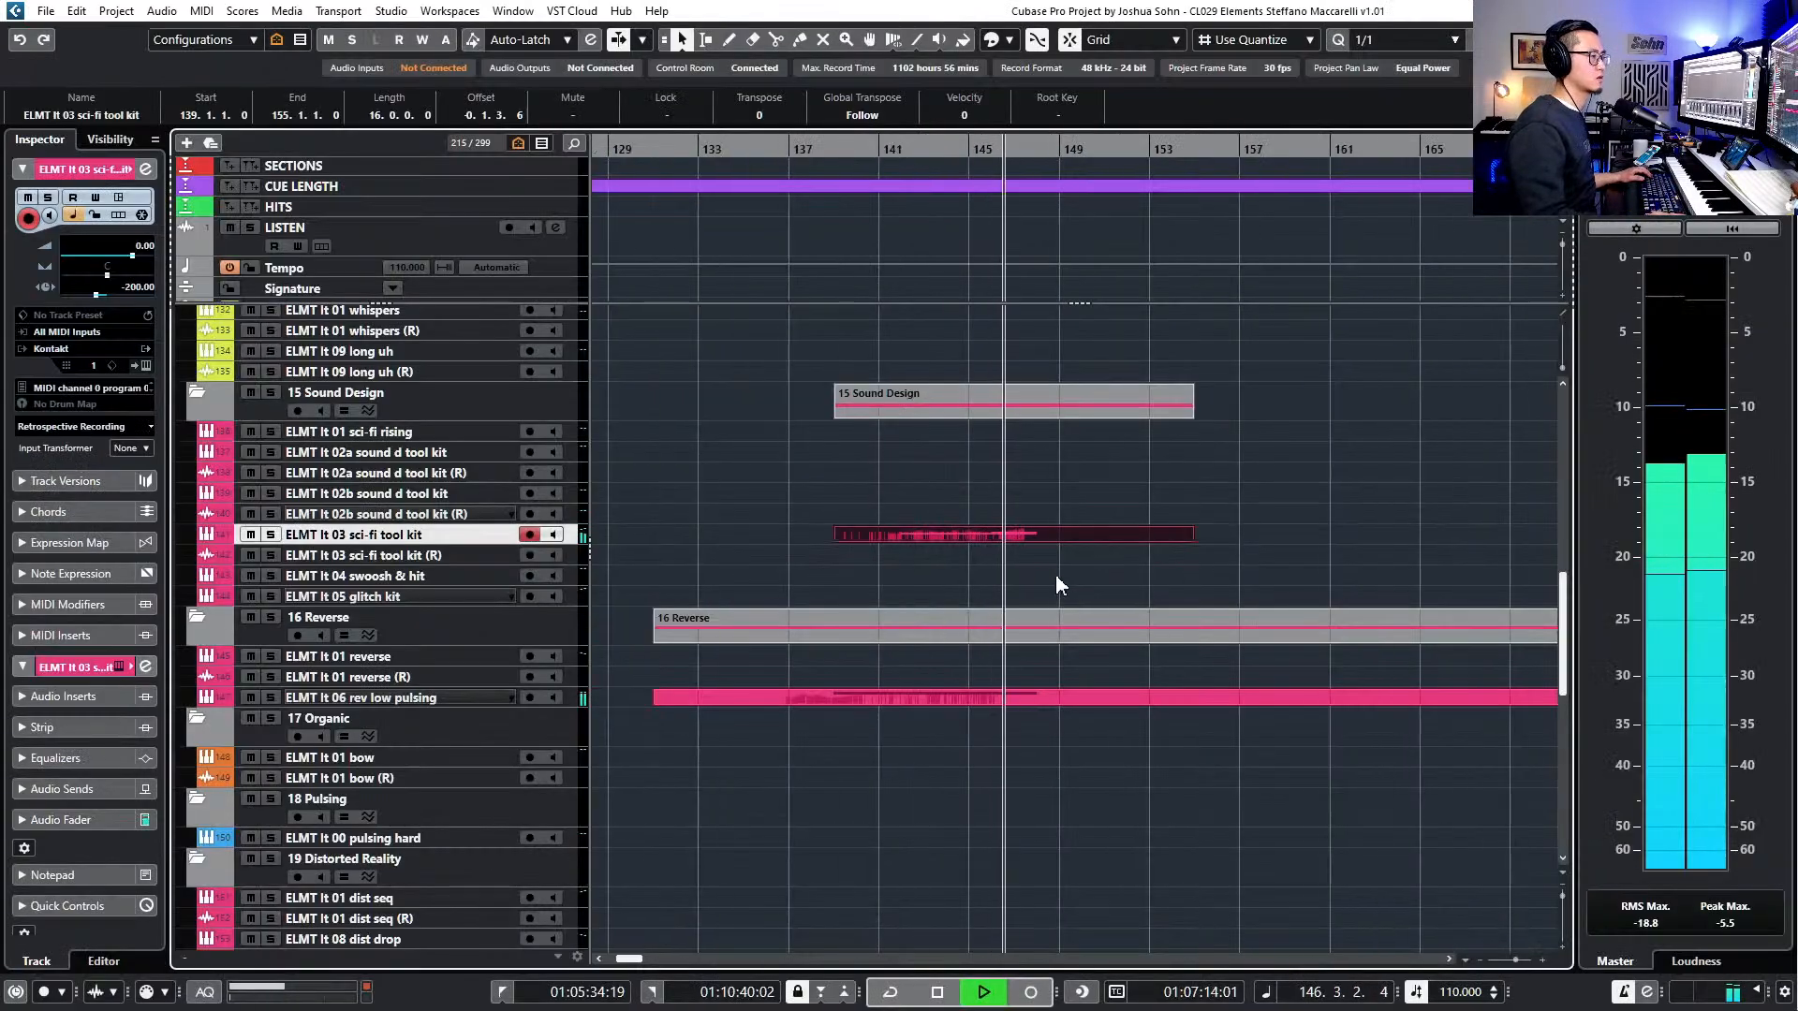
scroll(1059, 577, up, 10)
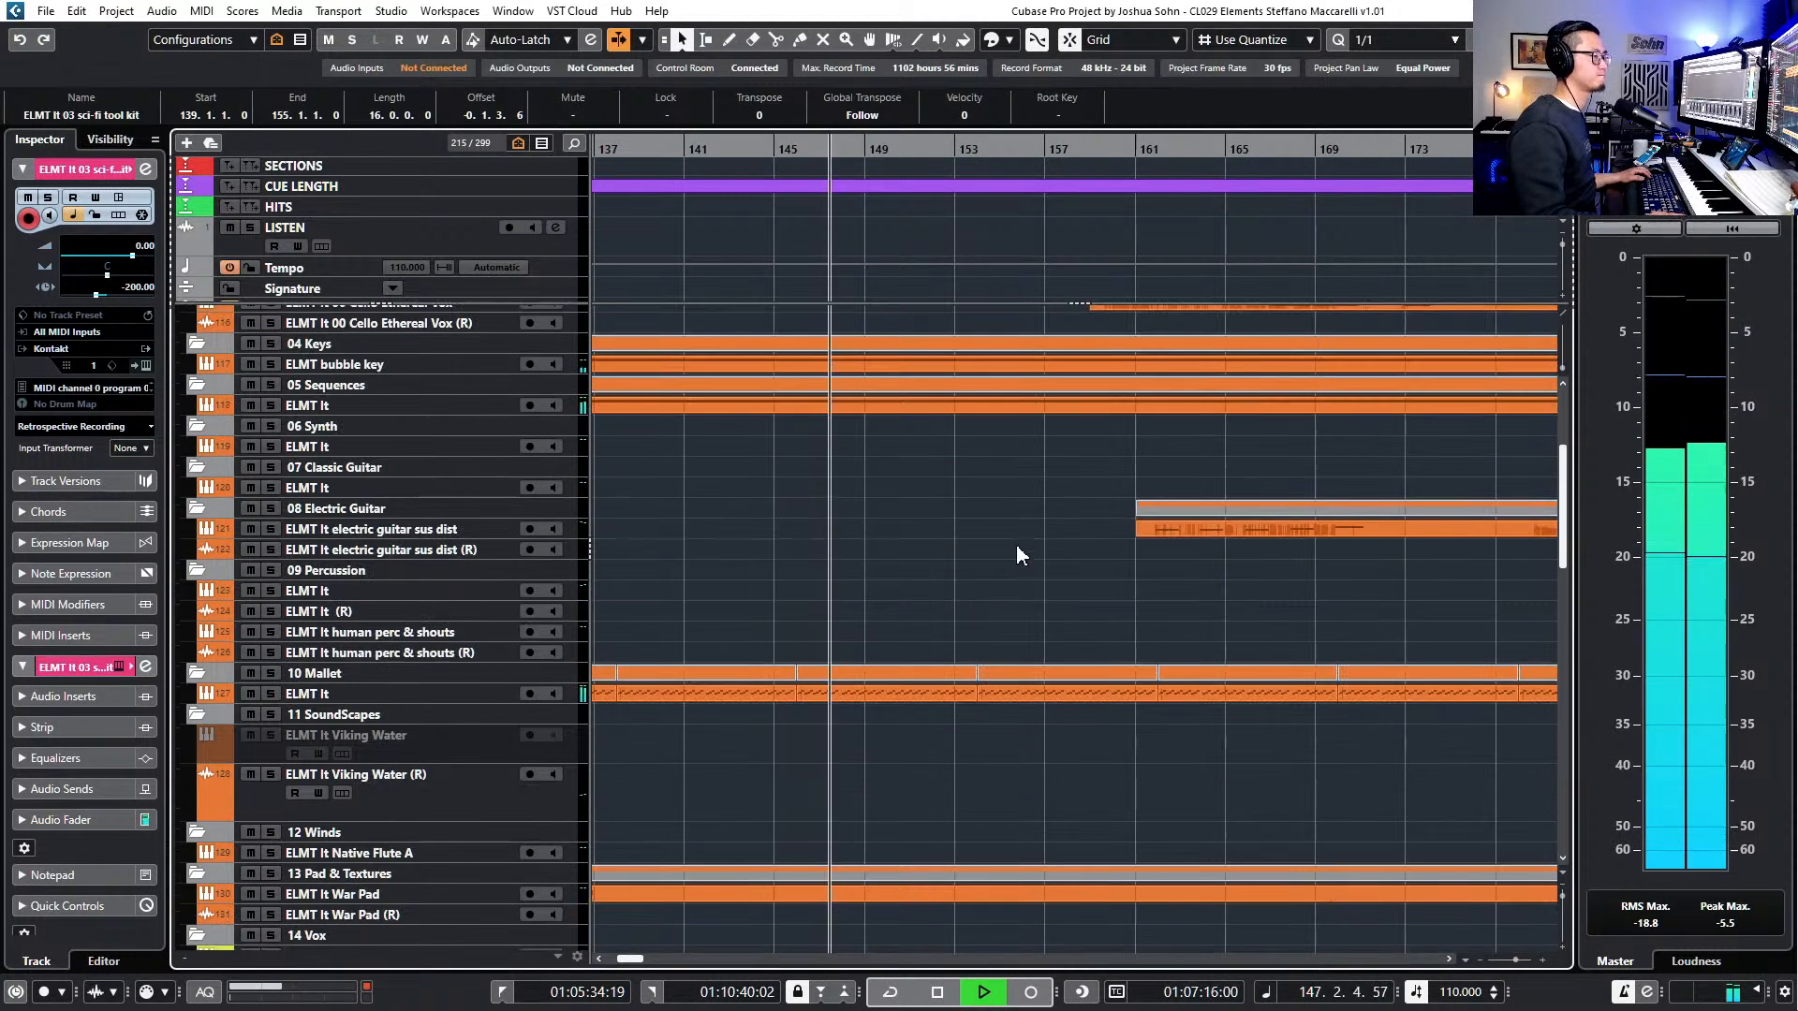
scroll(1104, 552, down, 2)
key(space)
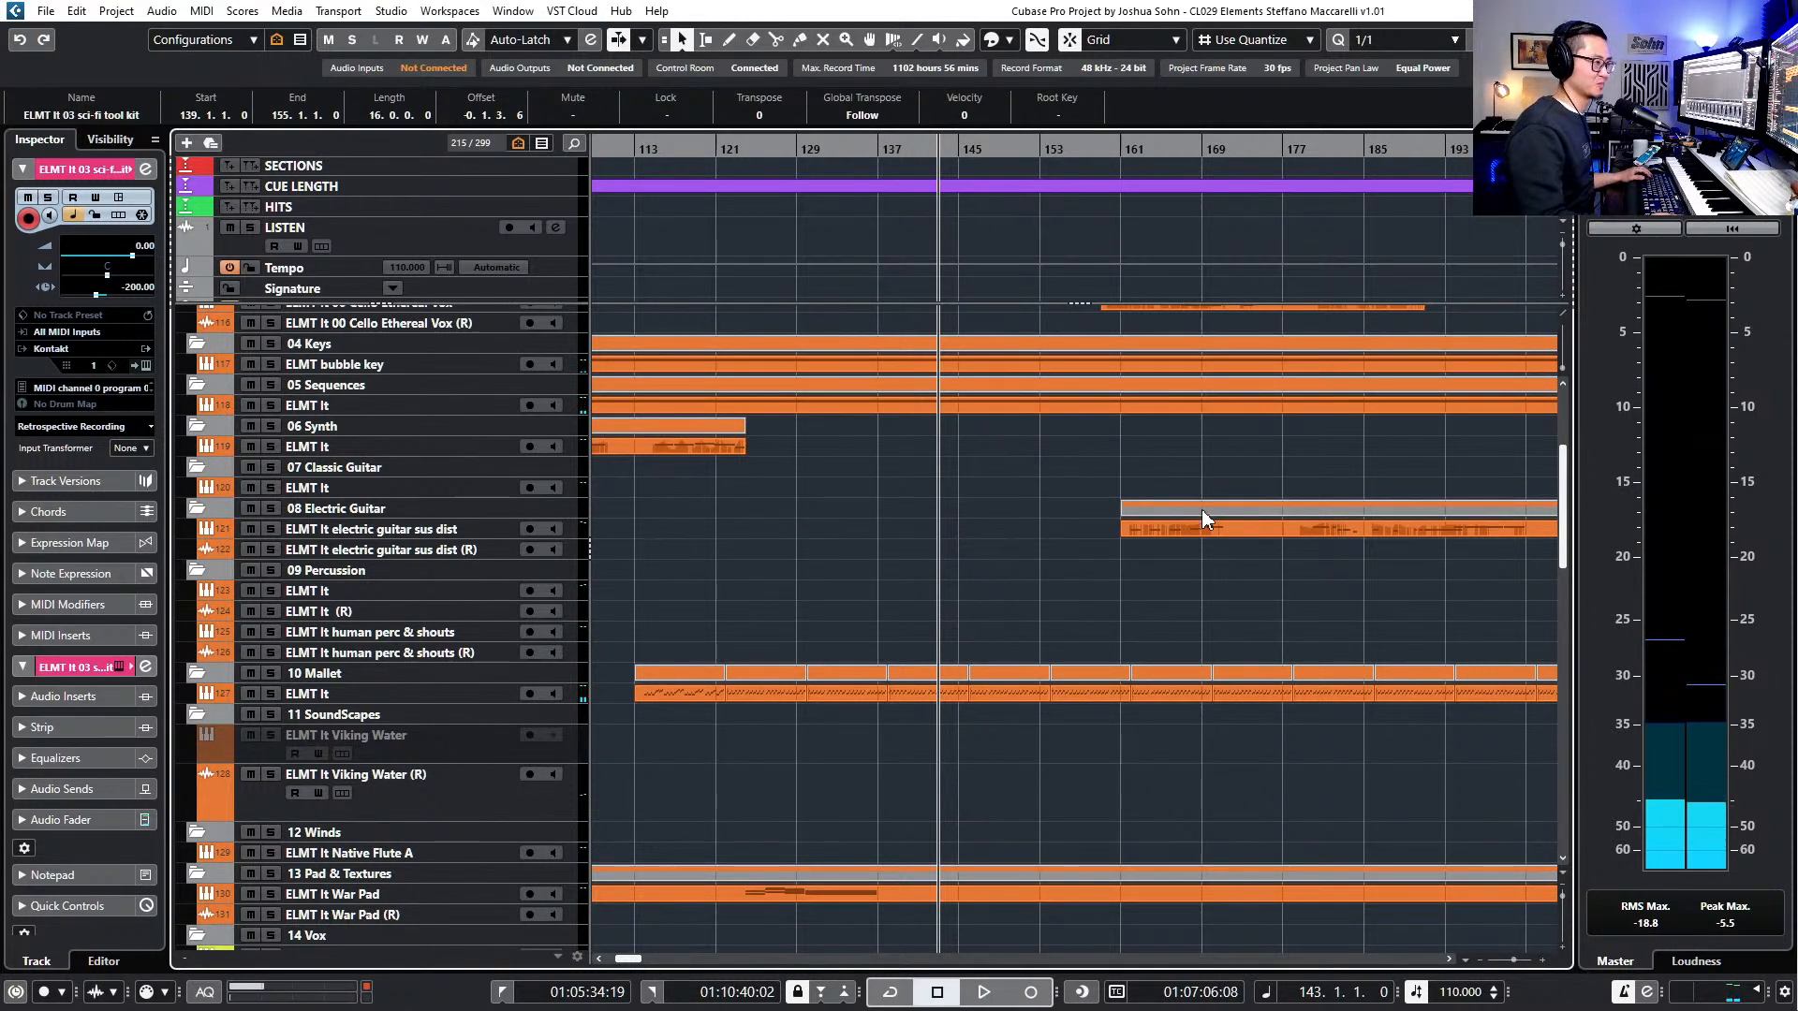
- Record a new part on the ELMT lt 00 pulsing hard track from bar 140 to bar 147
scroll(1099, 532, down, 1)
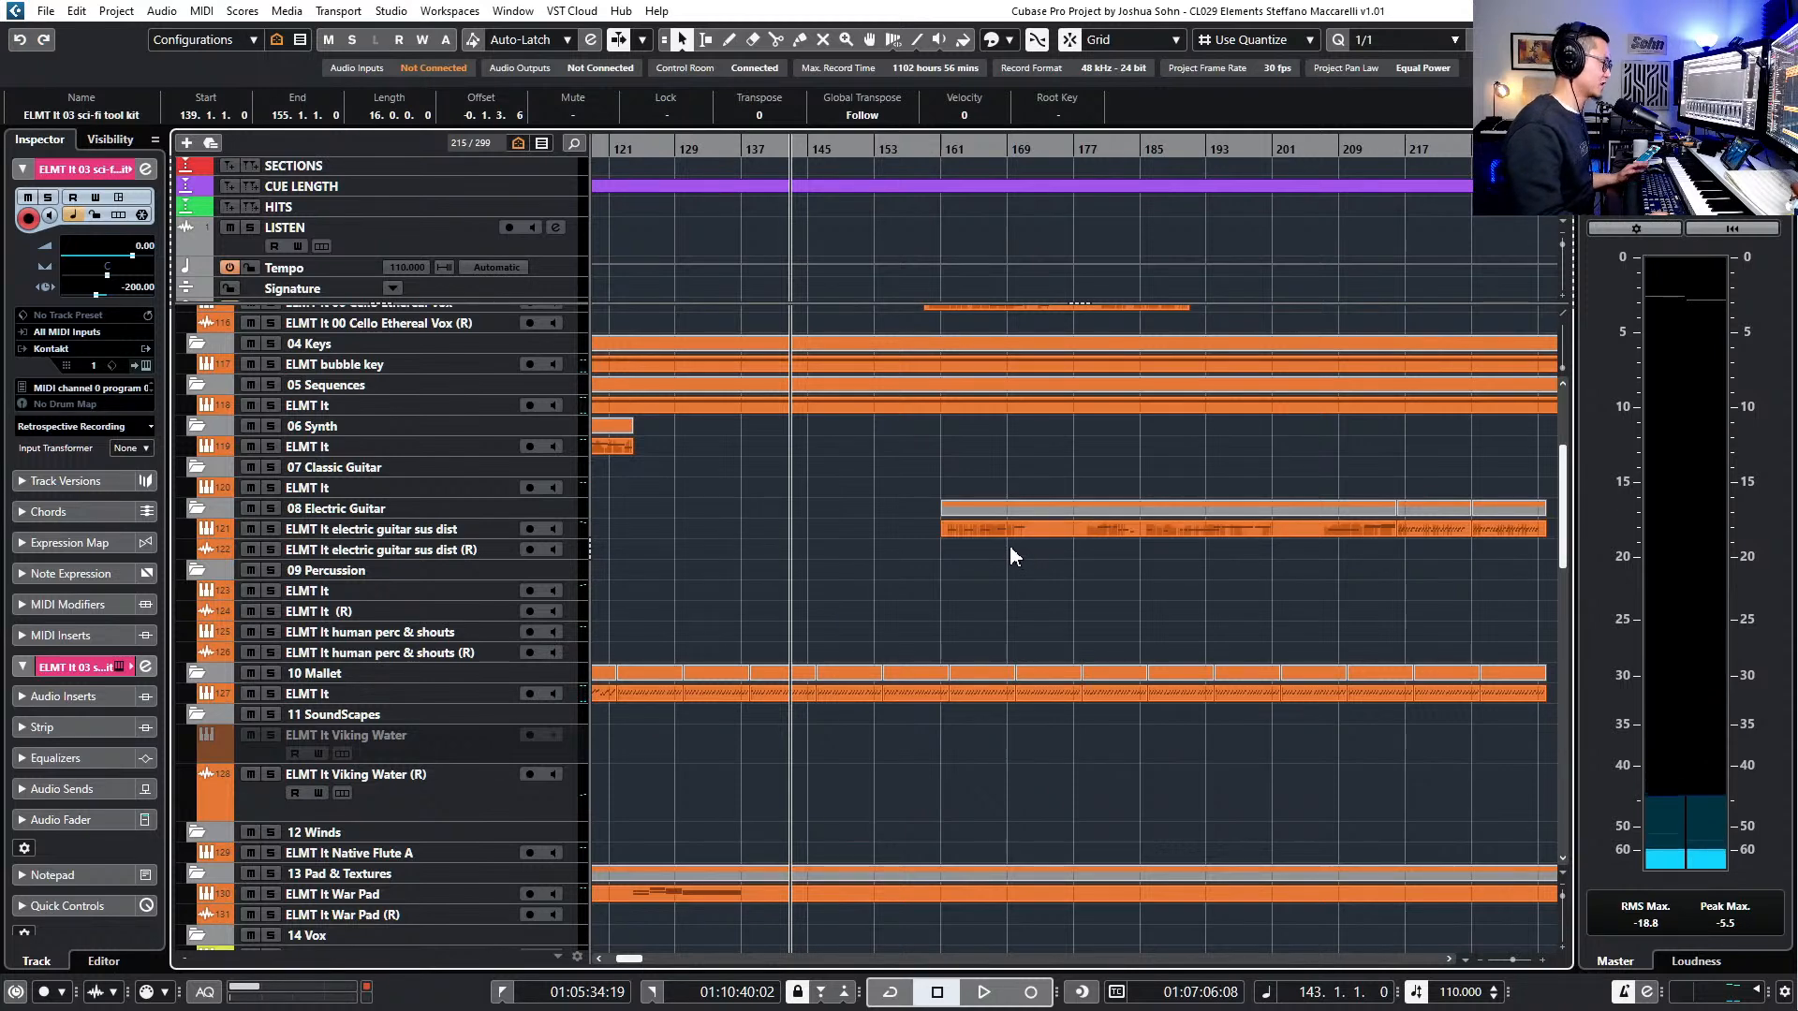
scroll(963, 468, down, 5)
key(KP_Subtract)
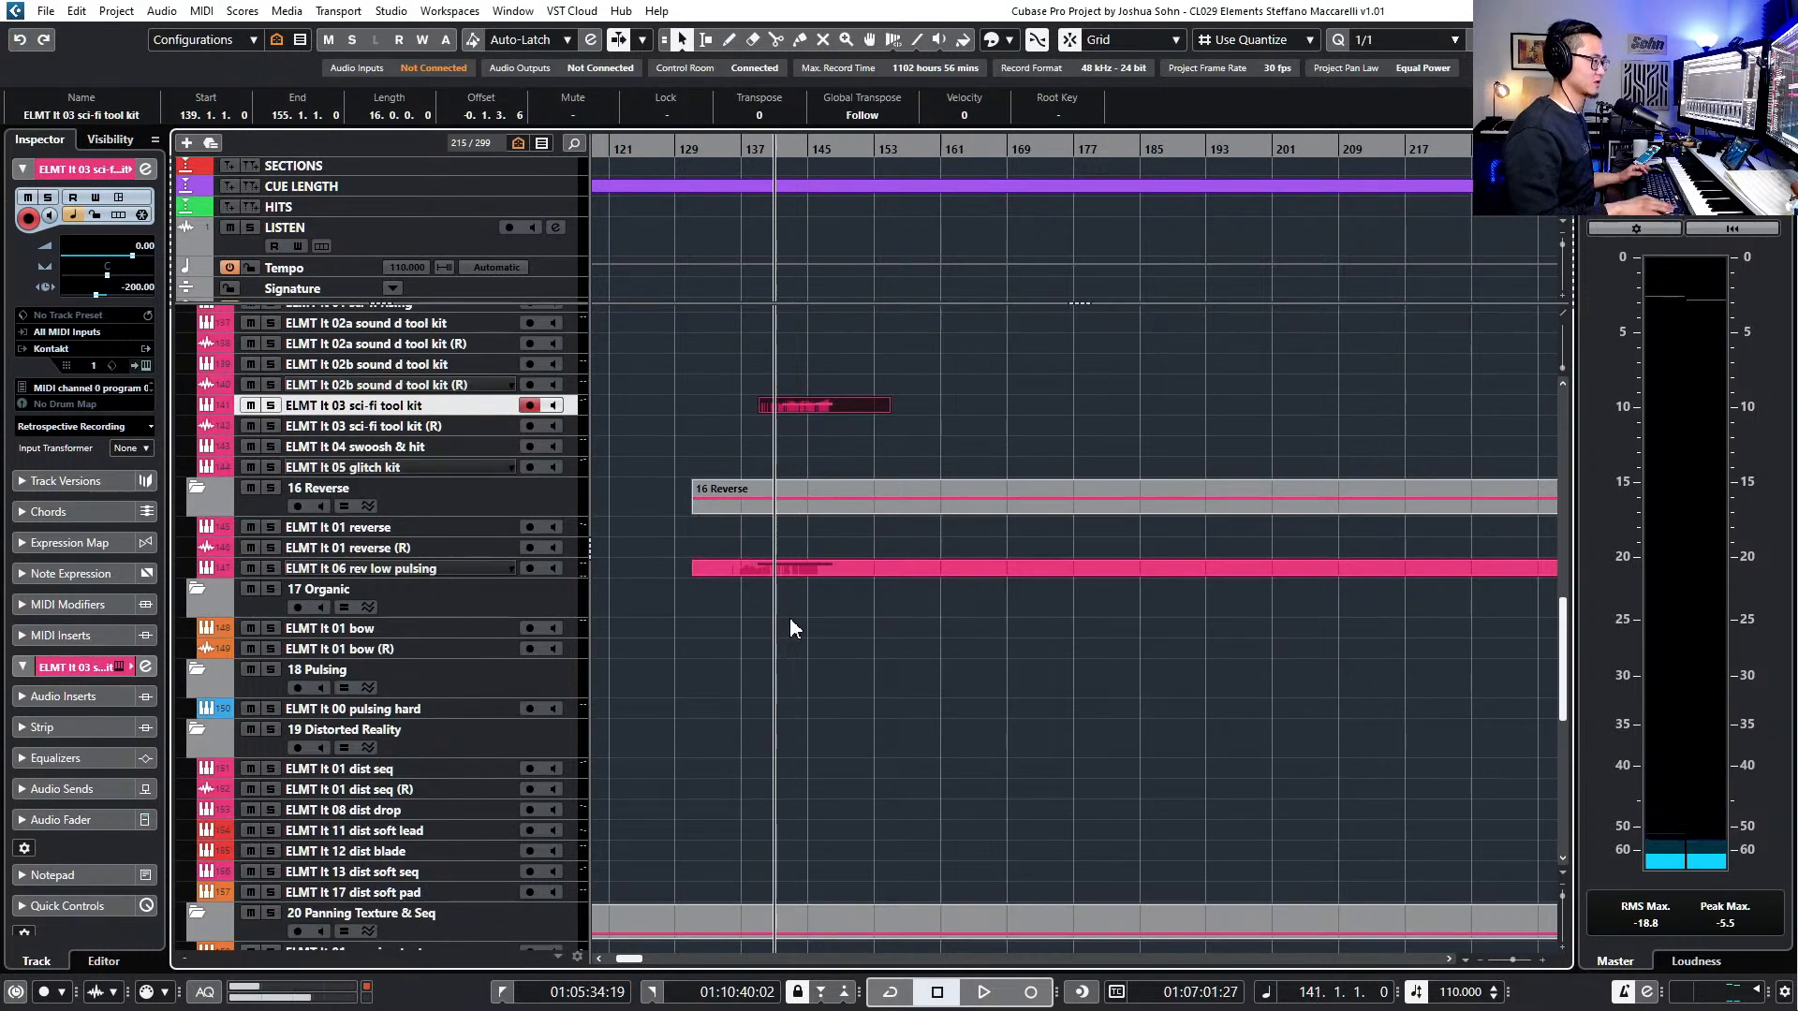
click(408, 530)
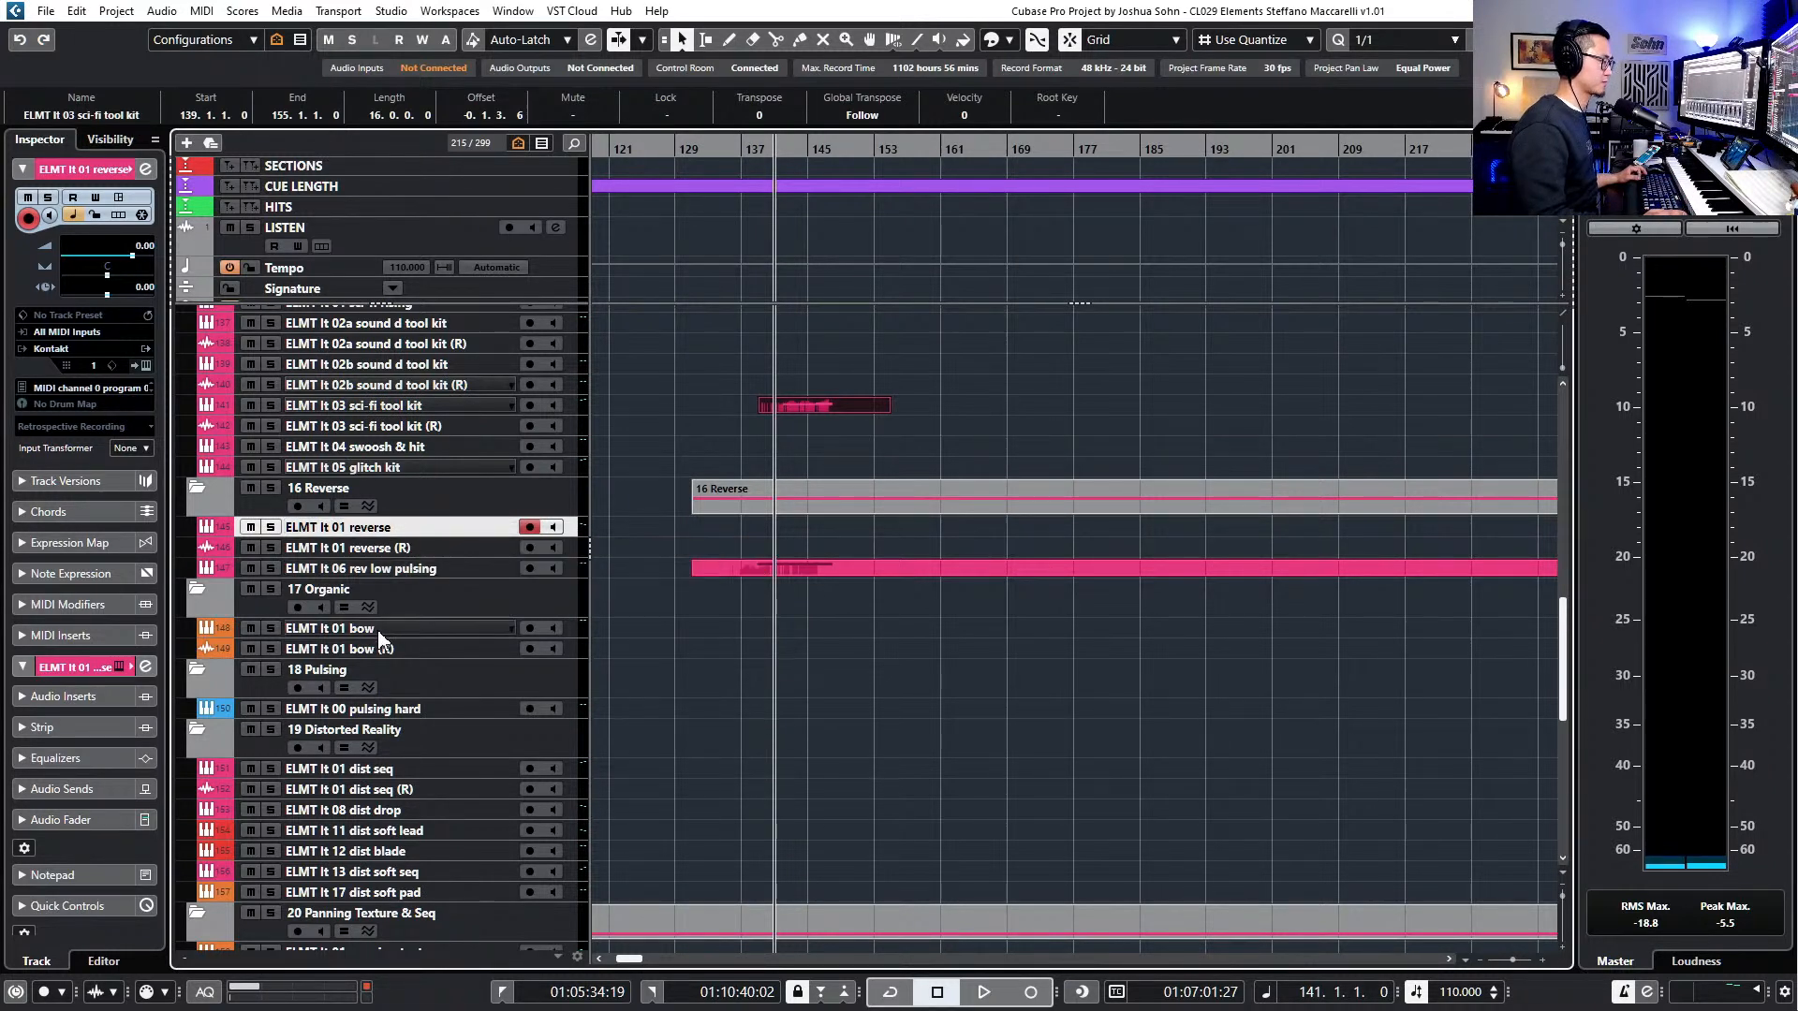
click(403, 709)
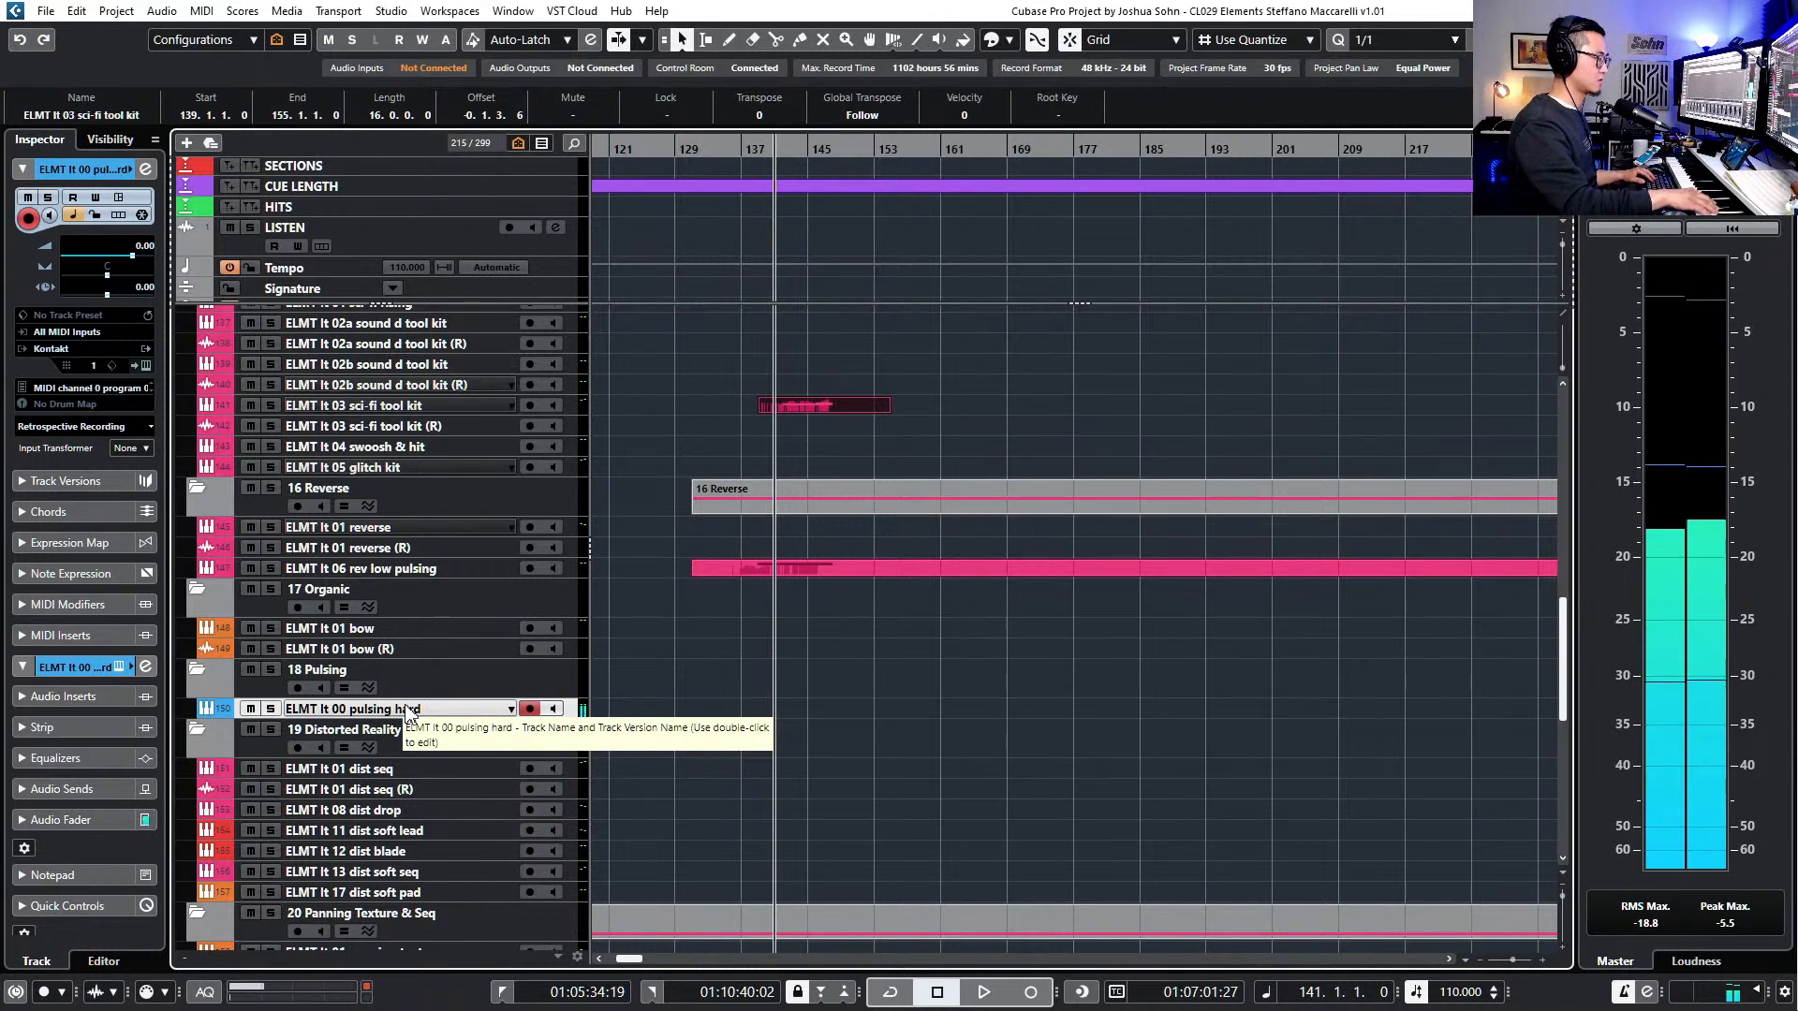
key(KP_Multiply)
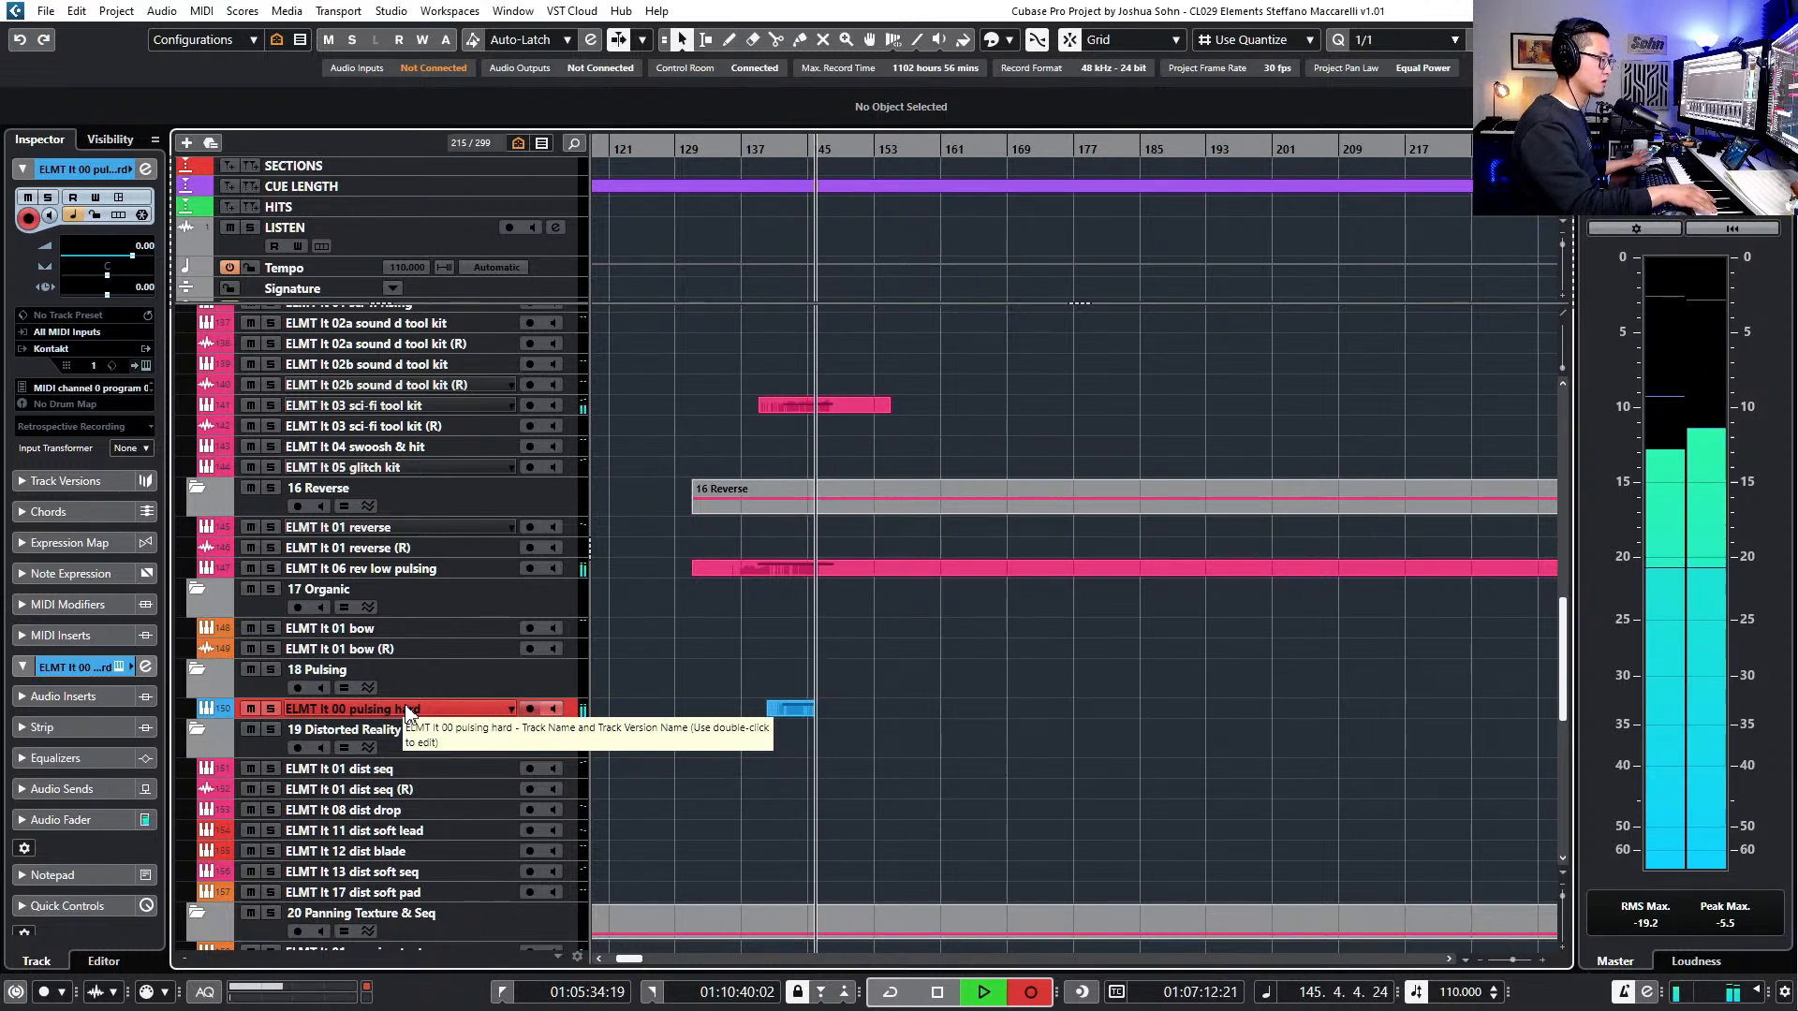
key(space)
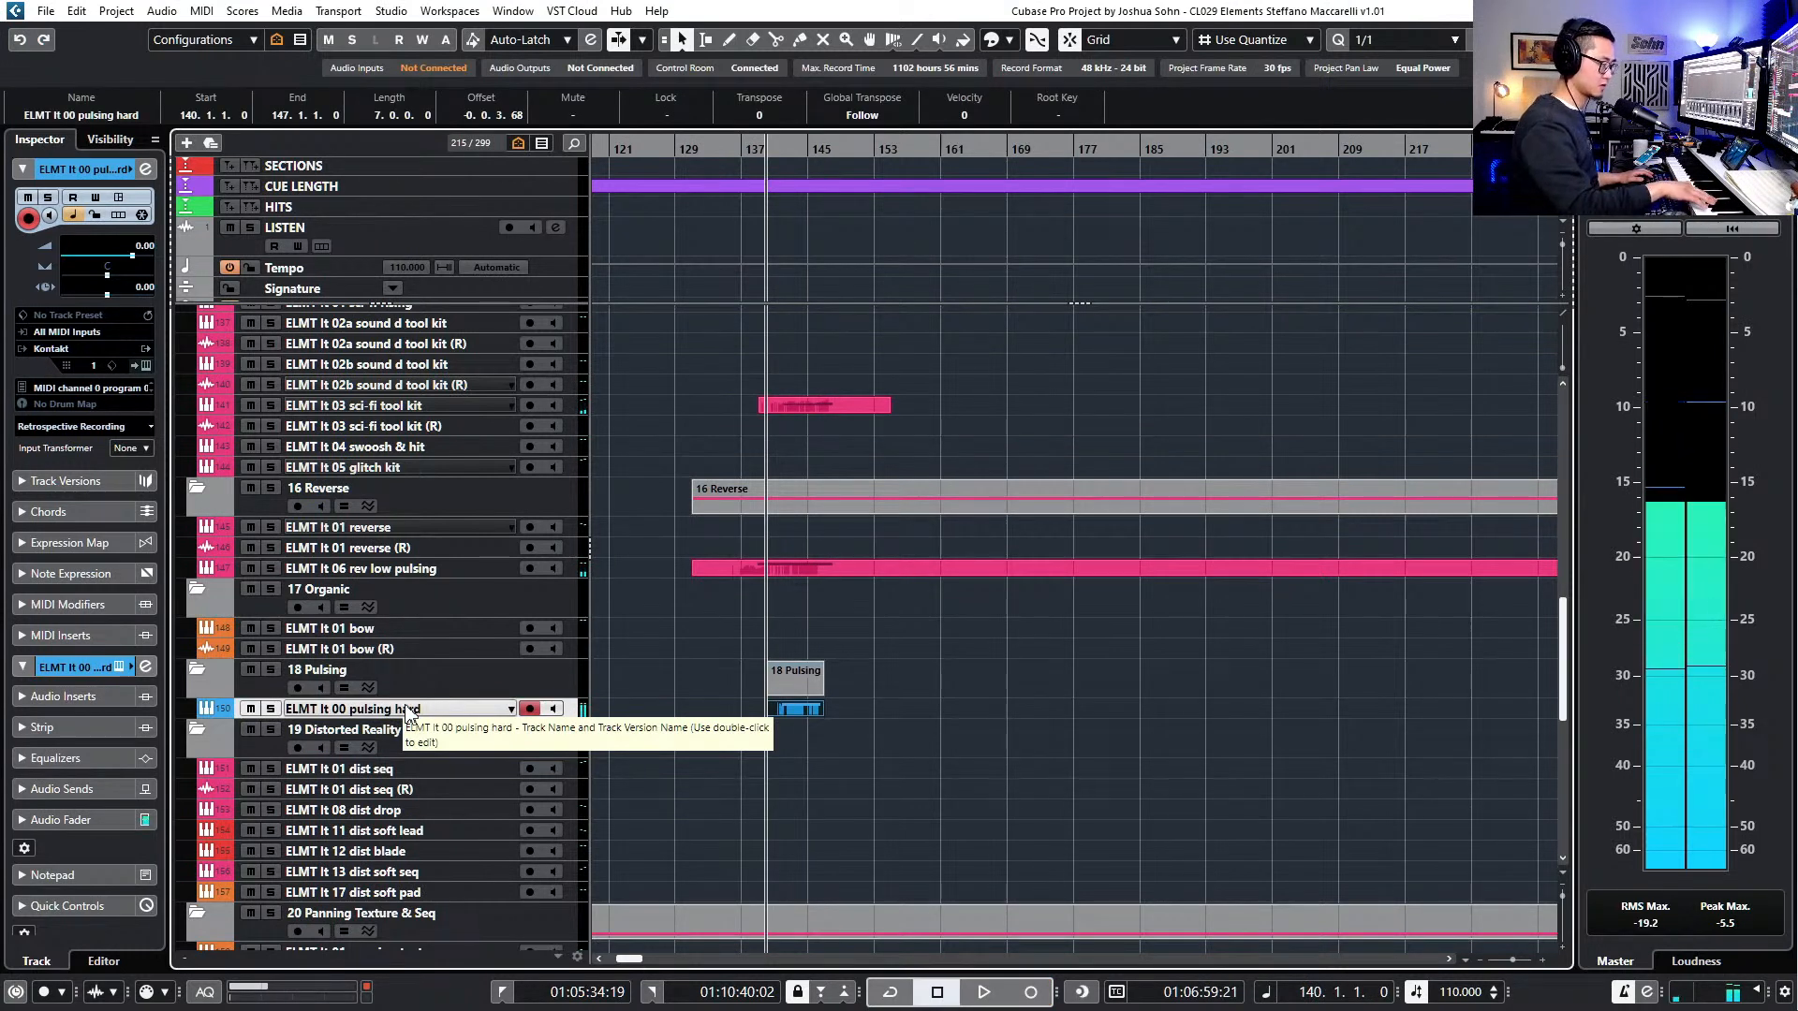
key(ctrl+z)
key(ctrl+shift+z)
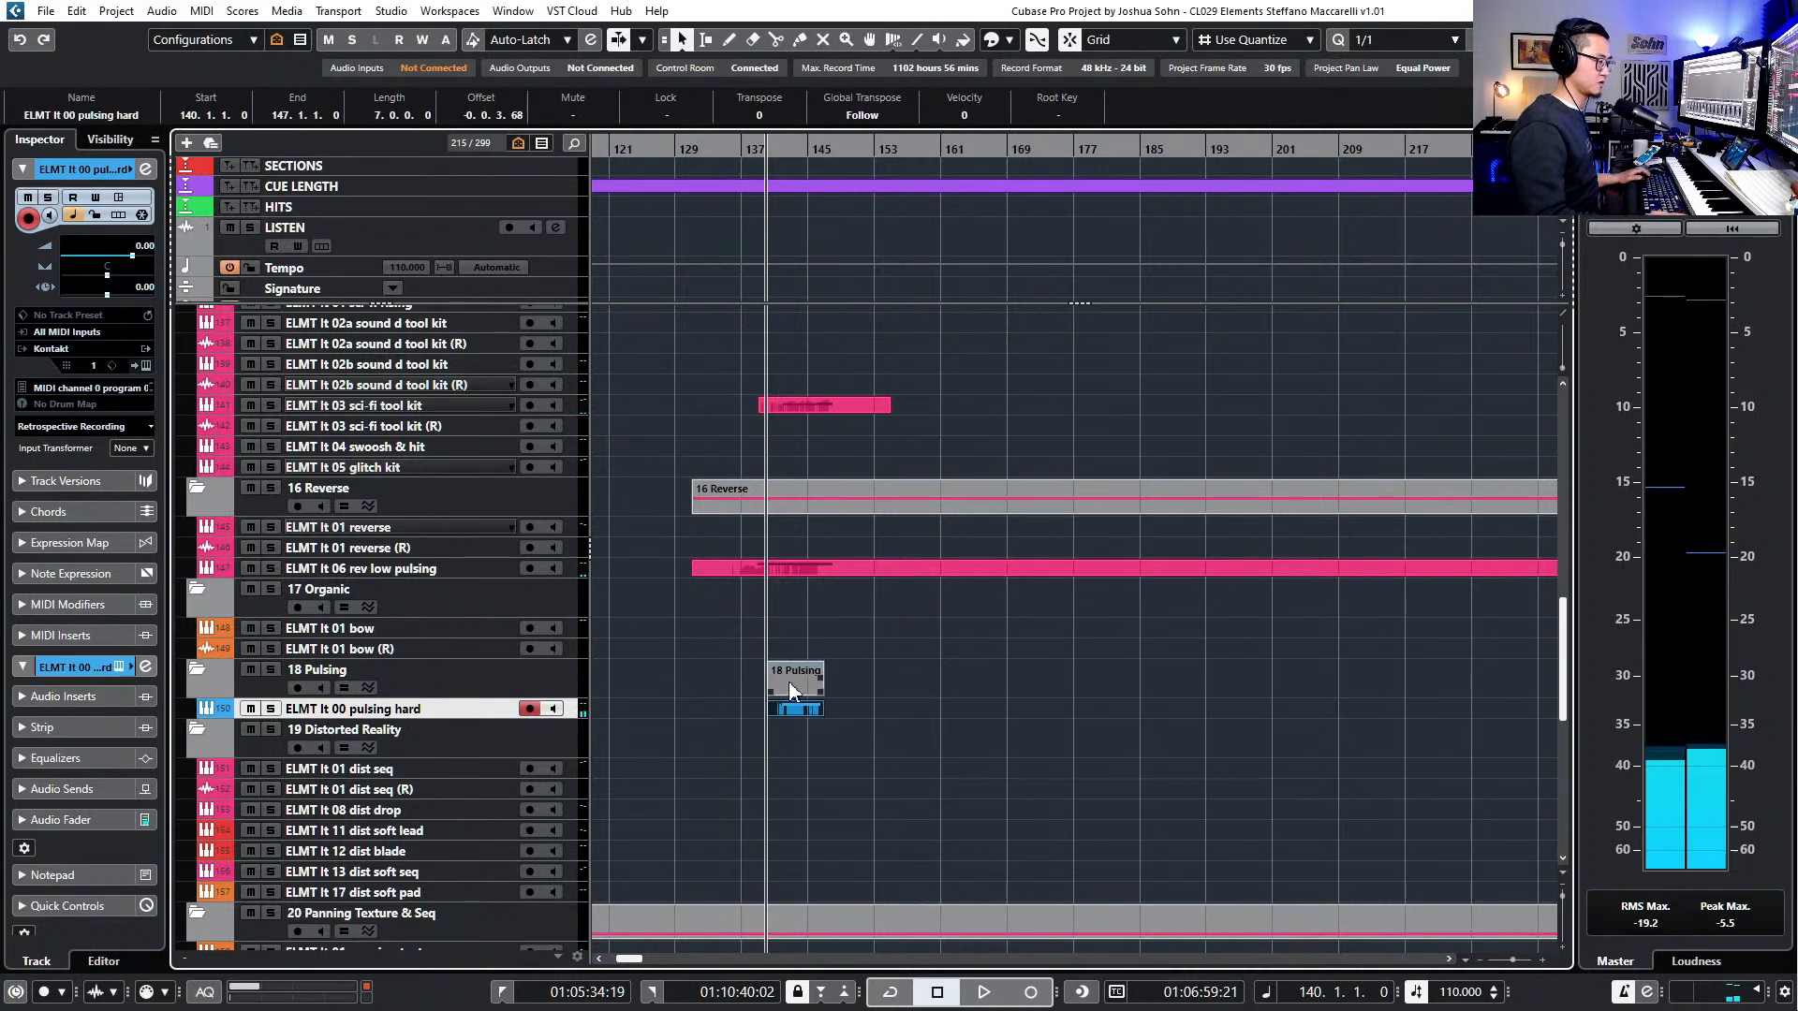
- In the pulsing hard part, delete the A#3 note at bar 146 and split the four-bar A#3 note at bar 144
double_click(794, 712)
key(ctrl+a)
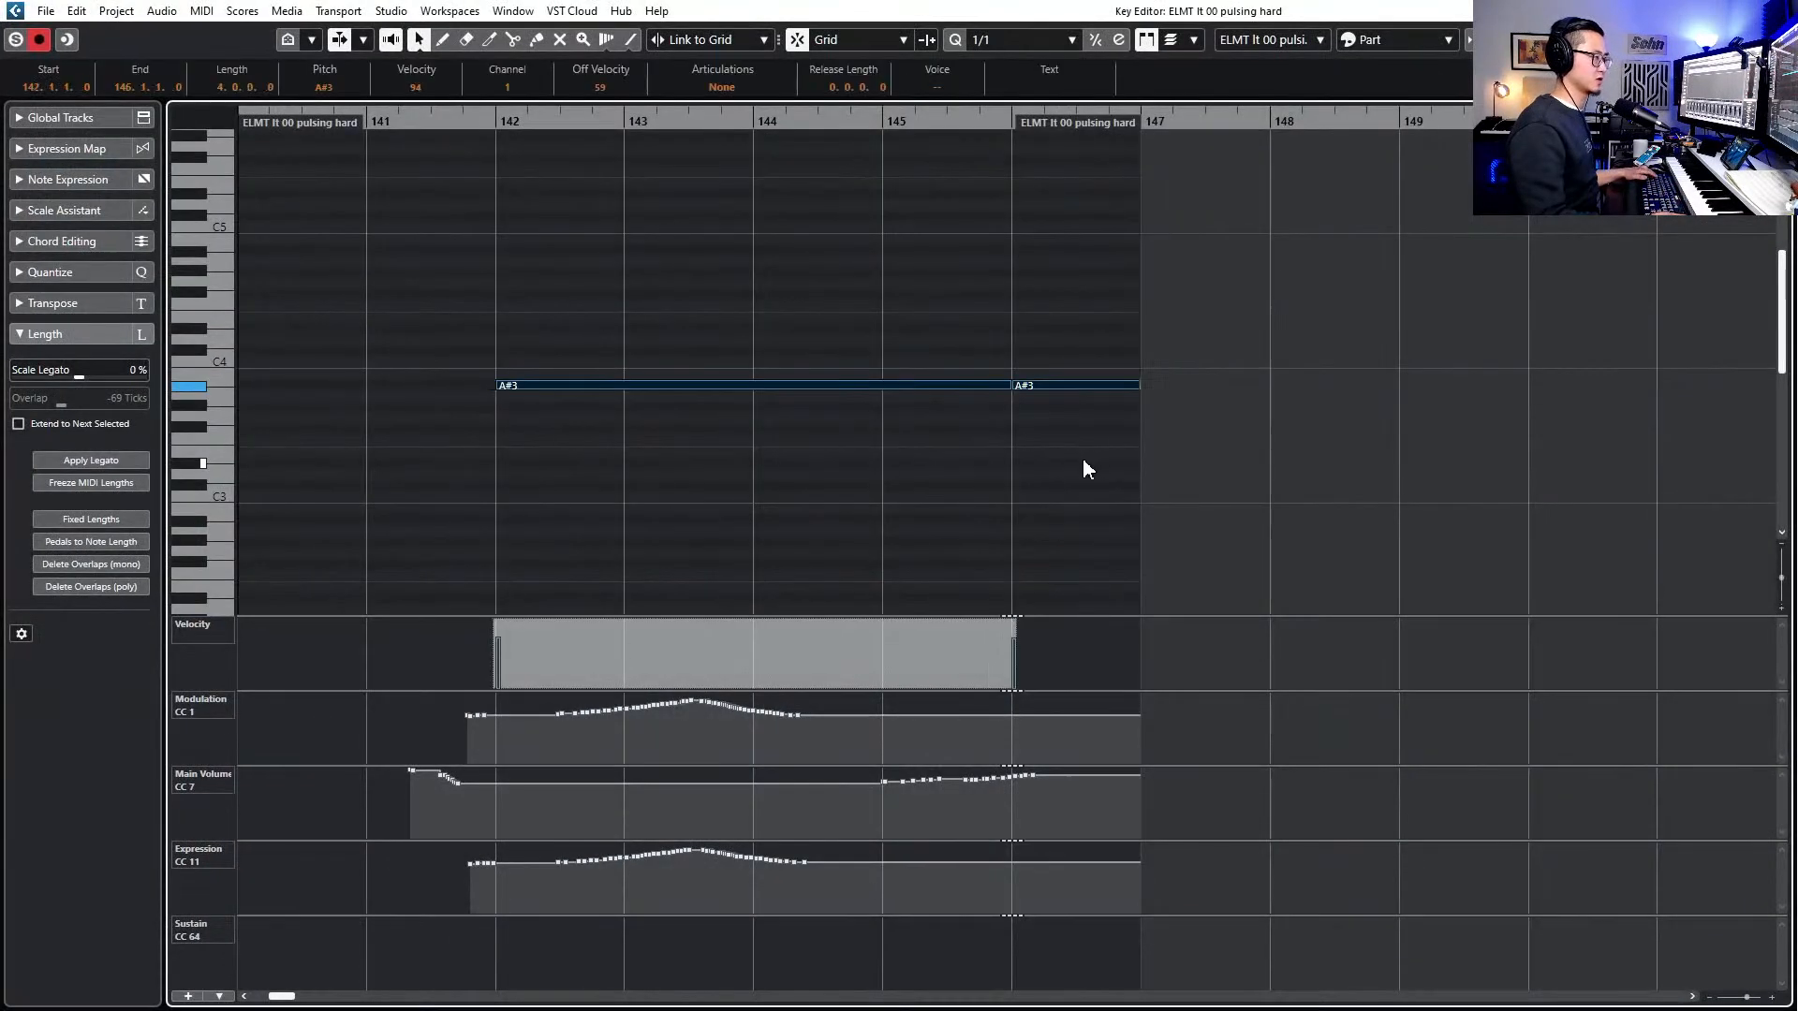
drag(1084, 305, 1077, 412)
key(Delete)
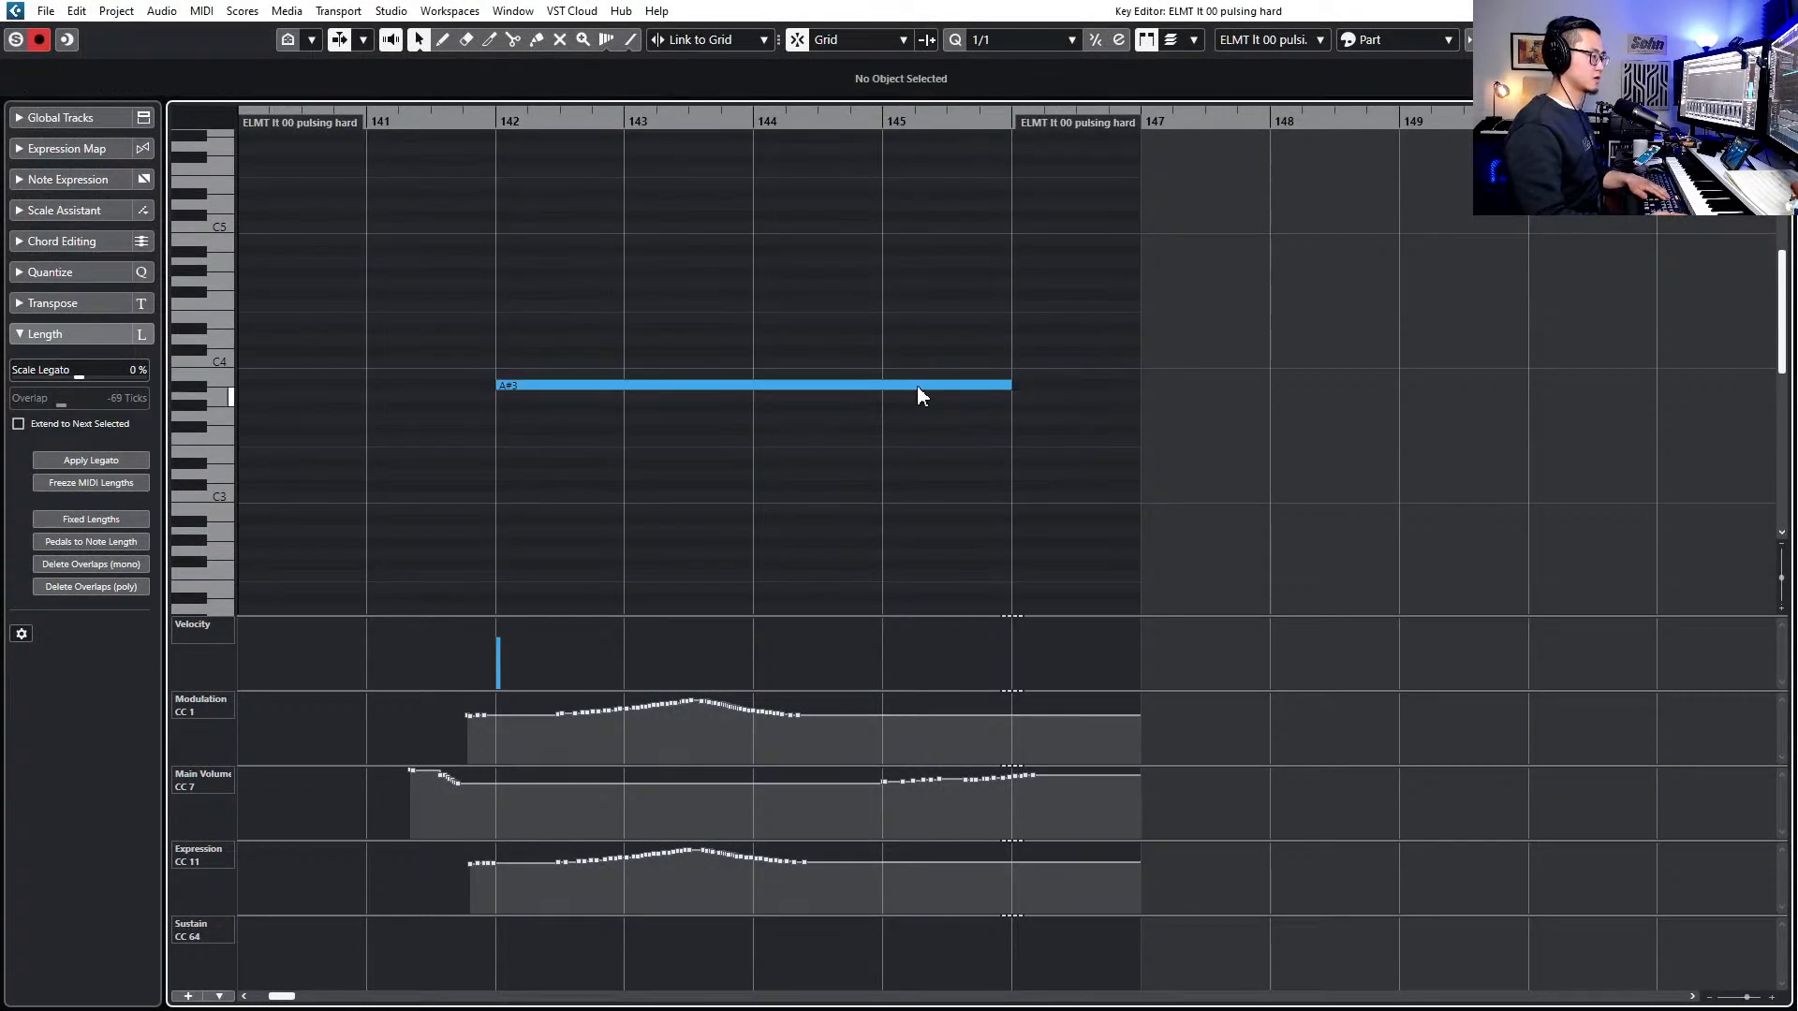
alt+click(735, 385)
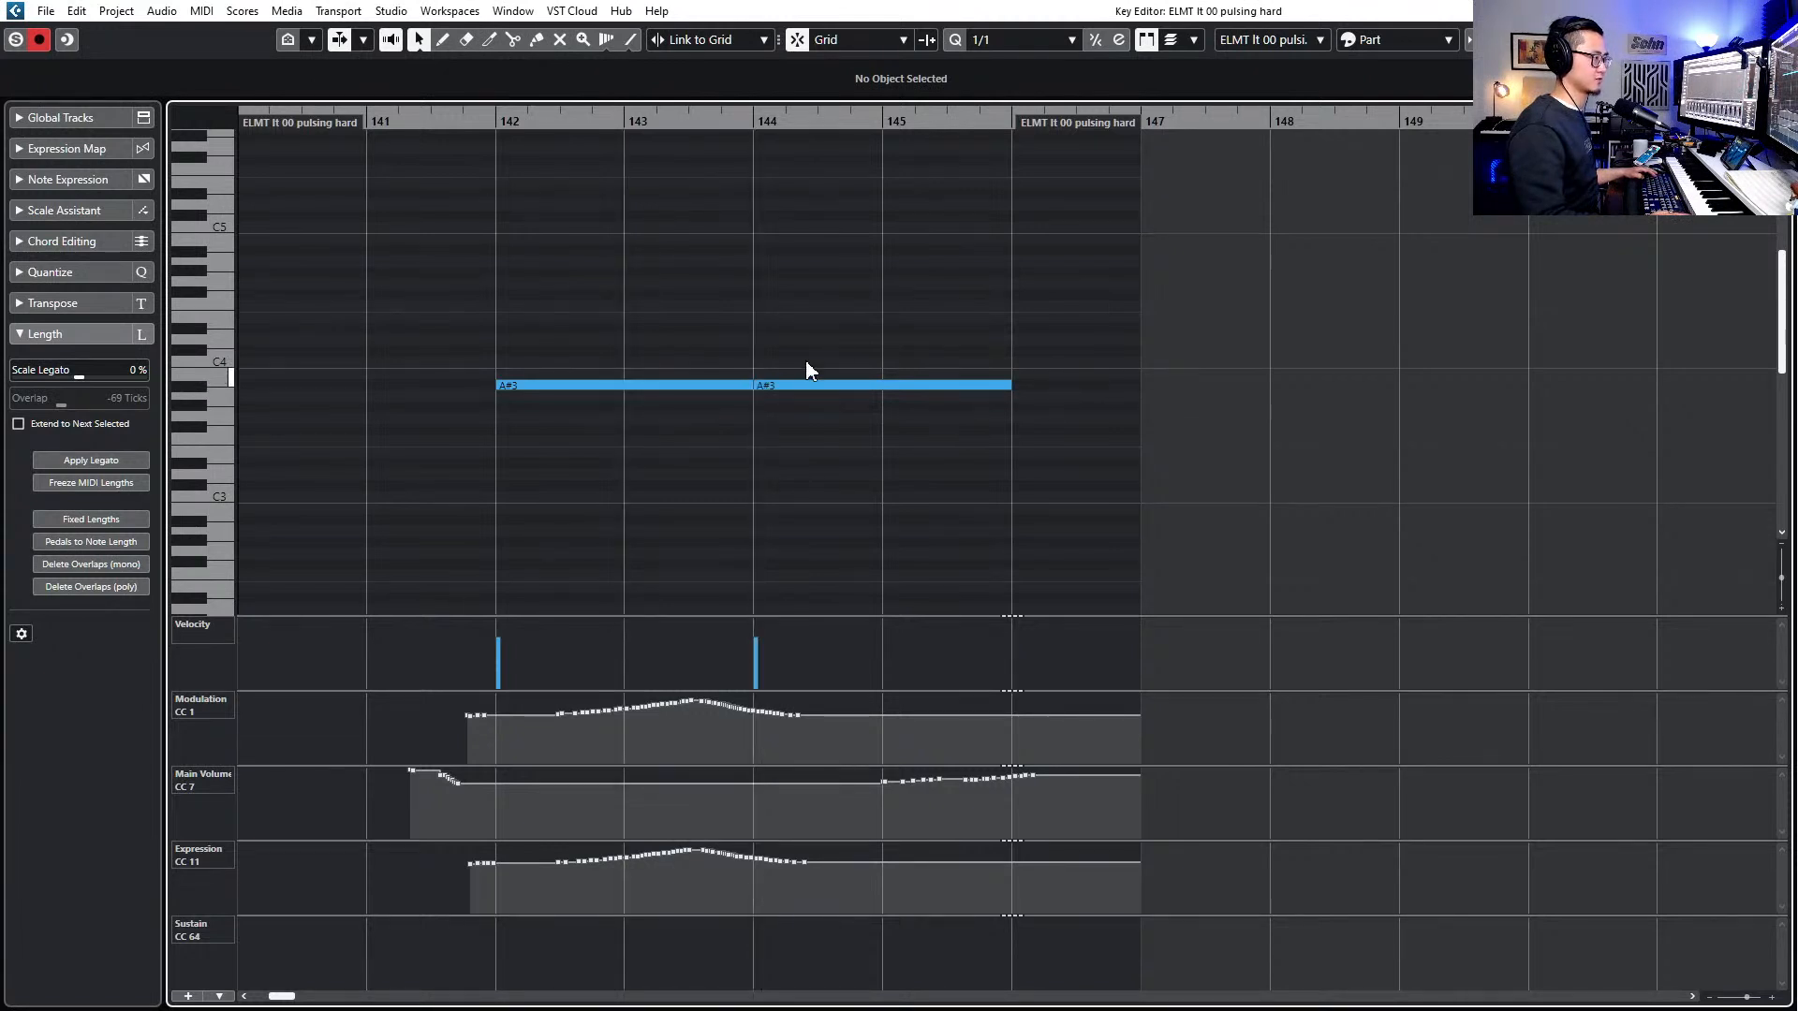
- Repeat the two-bar A#3 note from bar 142 at bars 144 and 146, and extend the pulsing hard part to bar 151
drag(866, 318, 886, 413)
drag(702, 292, 683, 419)
key(ctrl+d)
key(ctrl+d)
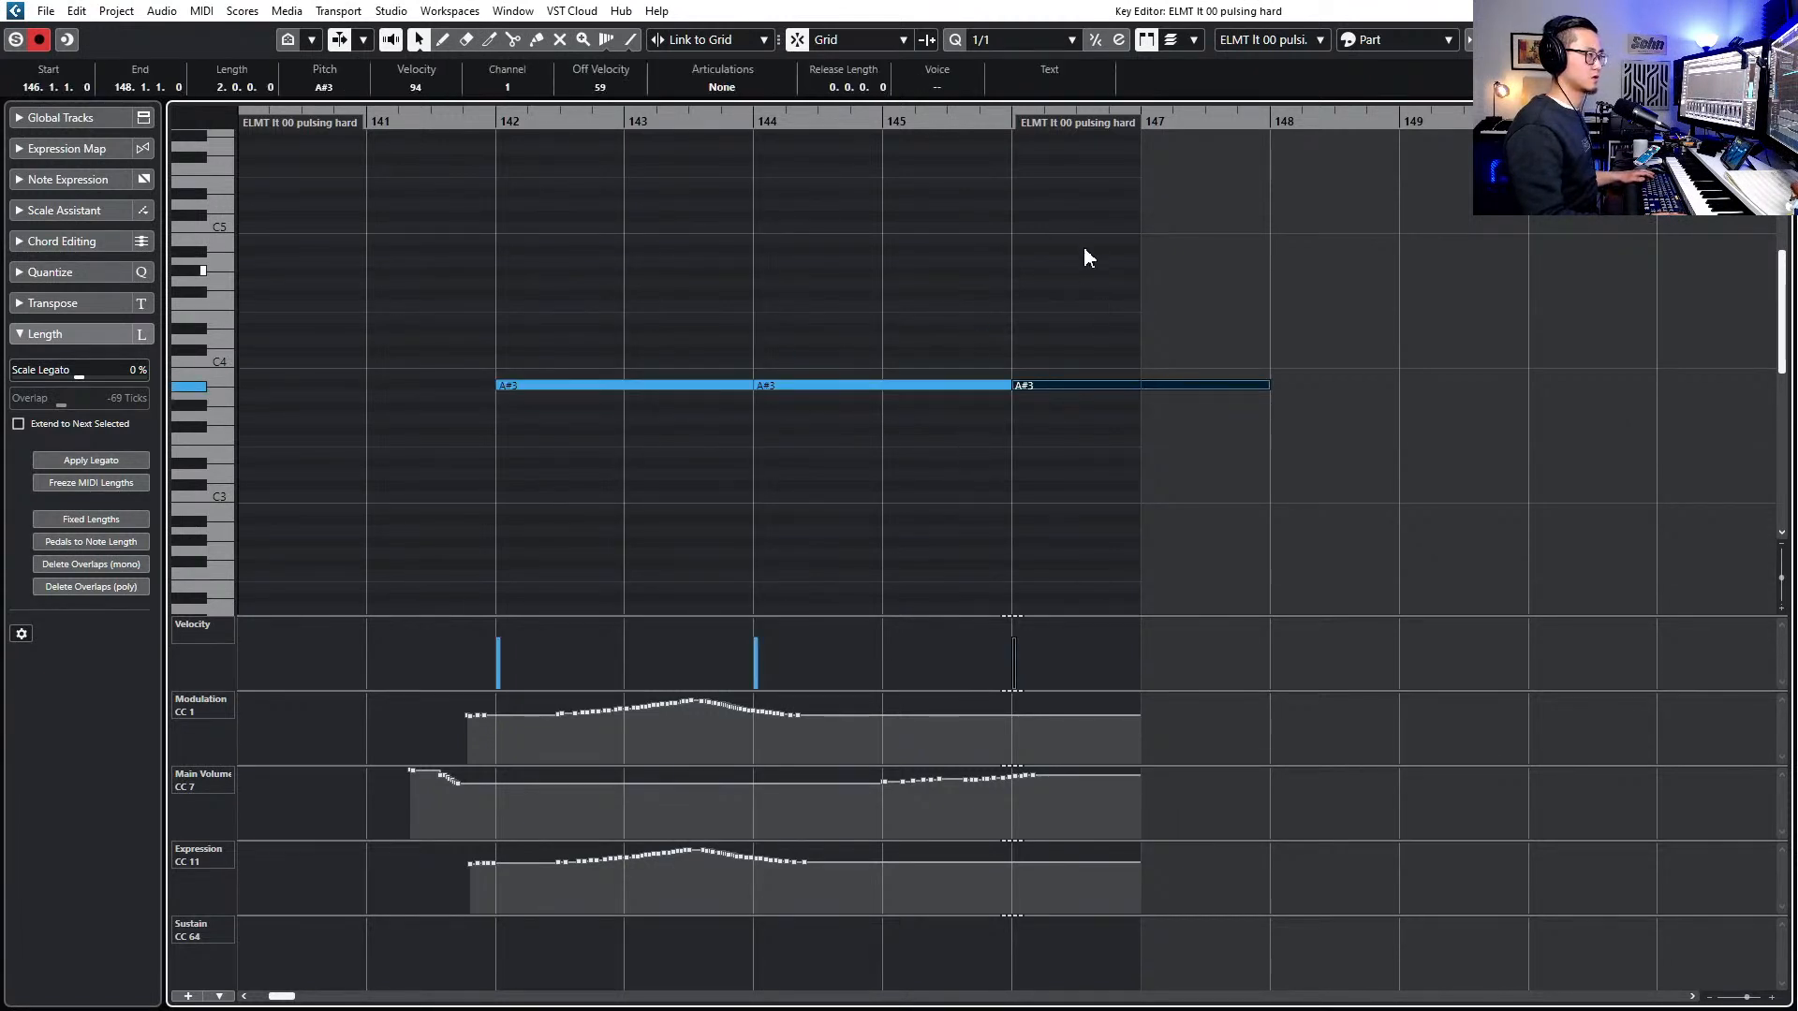
drag(1107, 123, 1622, 122)
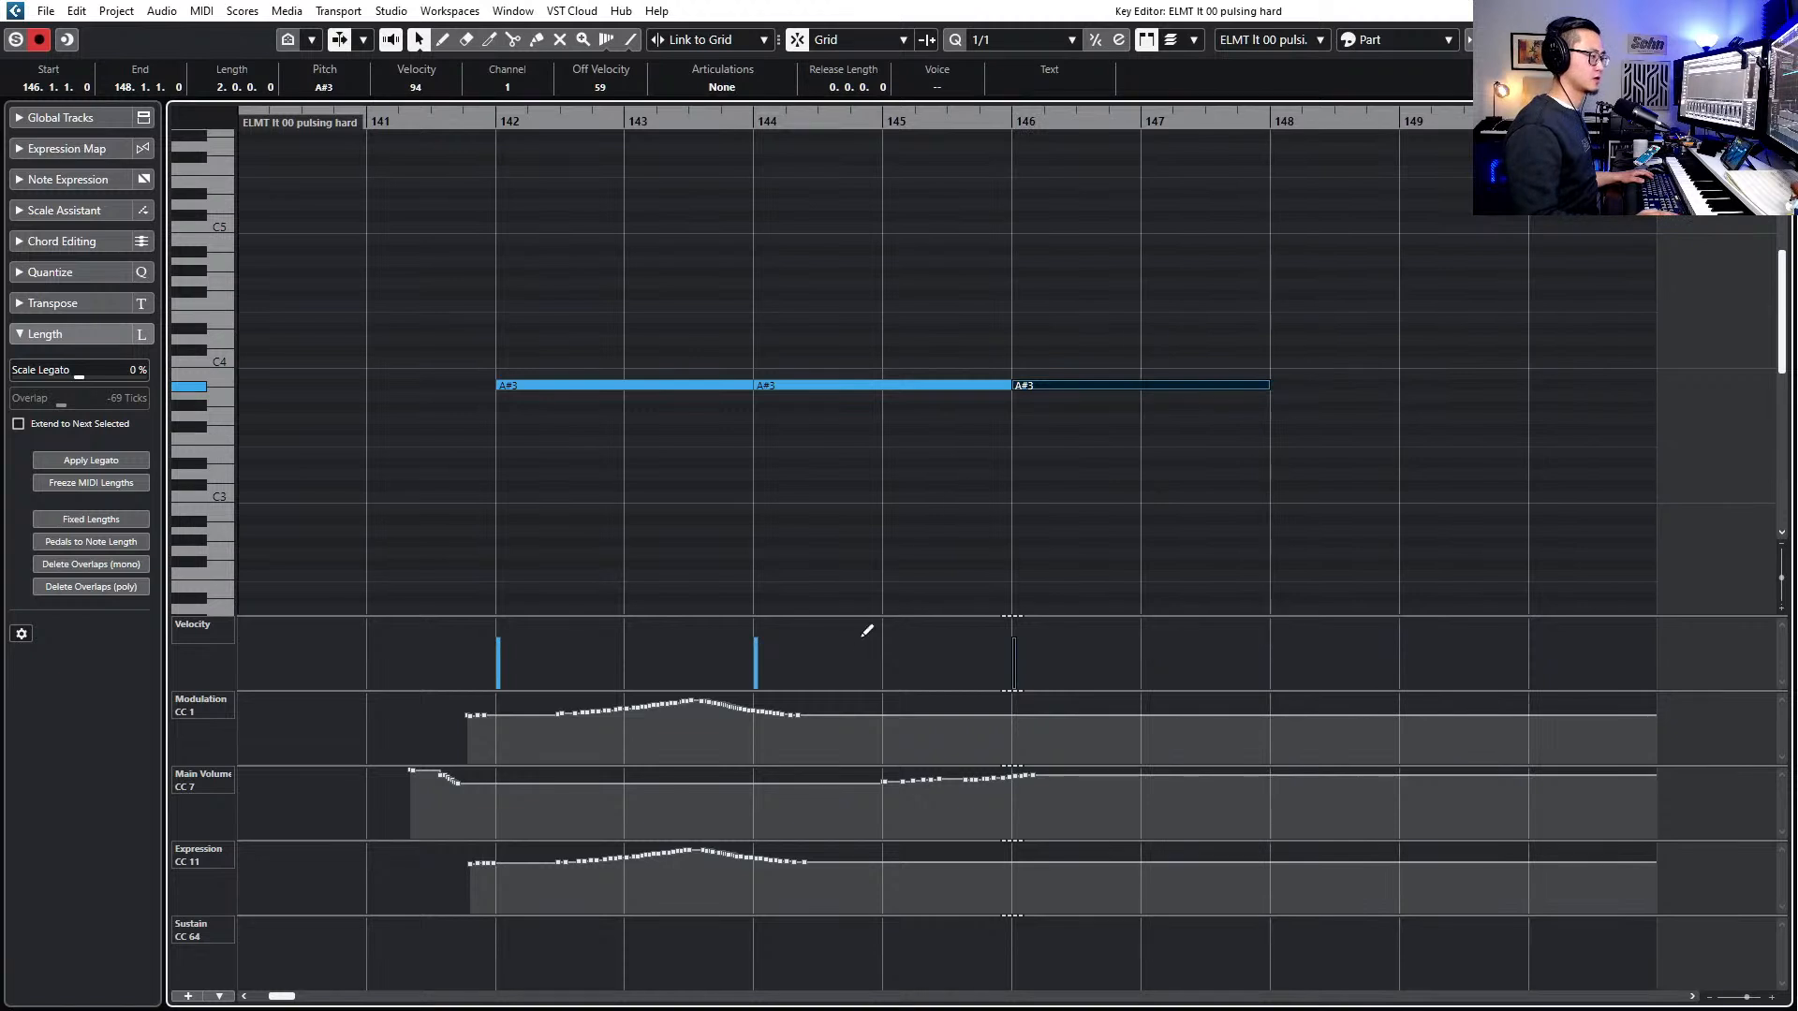
- Duplicate the modulation (CC 1) swell between bars 142 and 144 twice so the swells run to about bar 148
drag(553, 753, 799, 694)
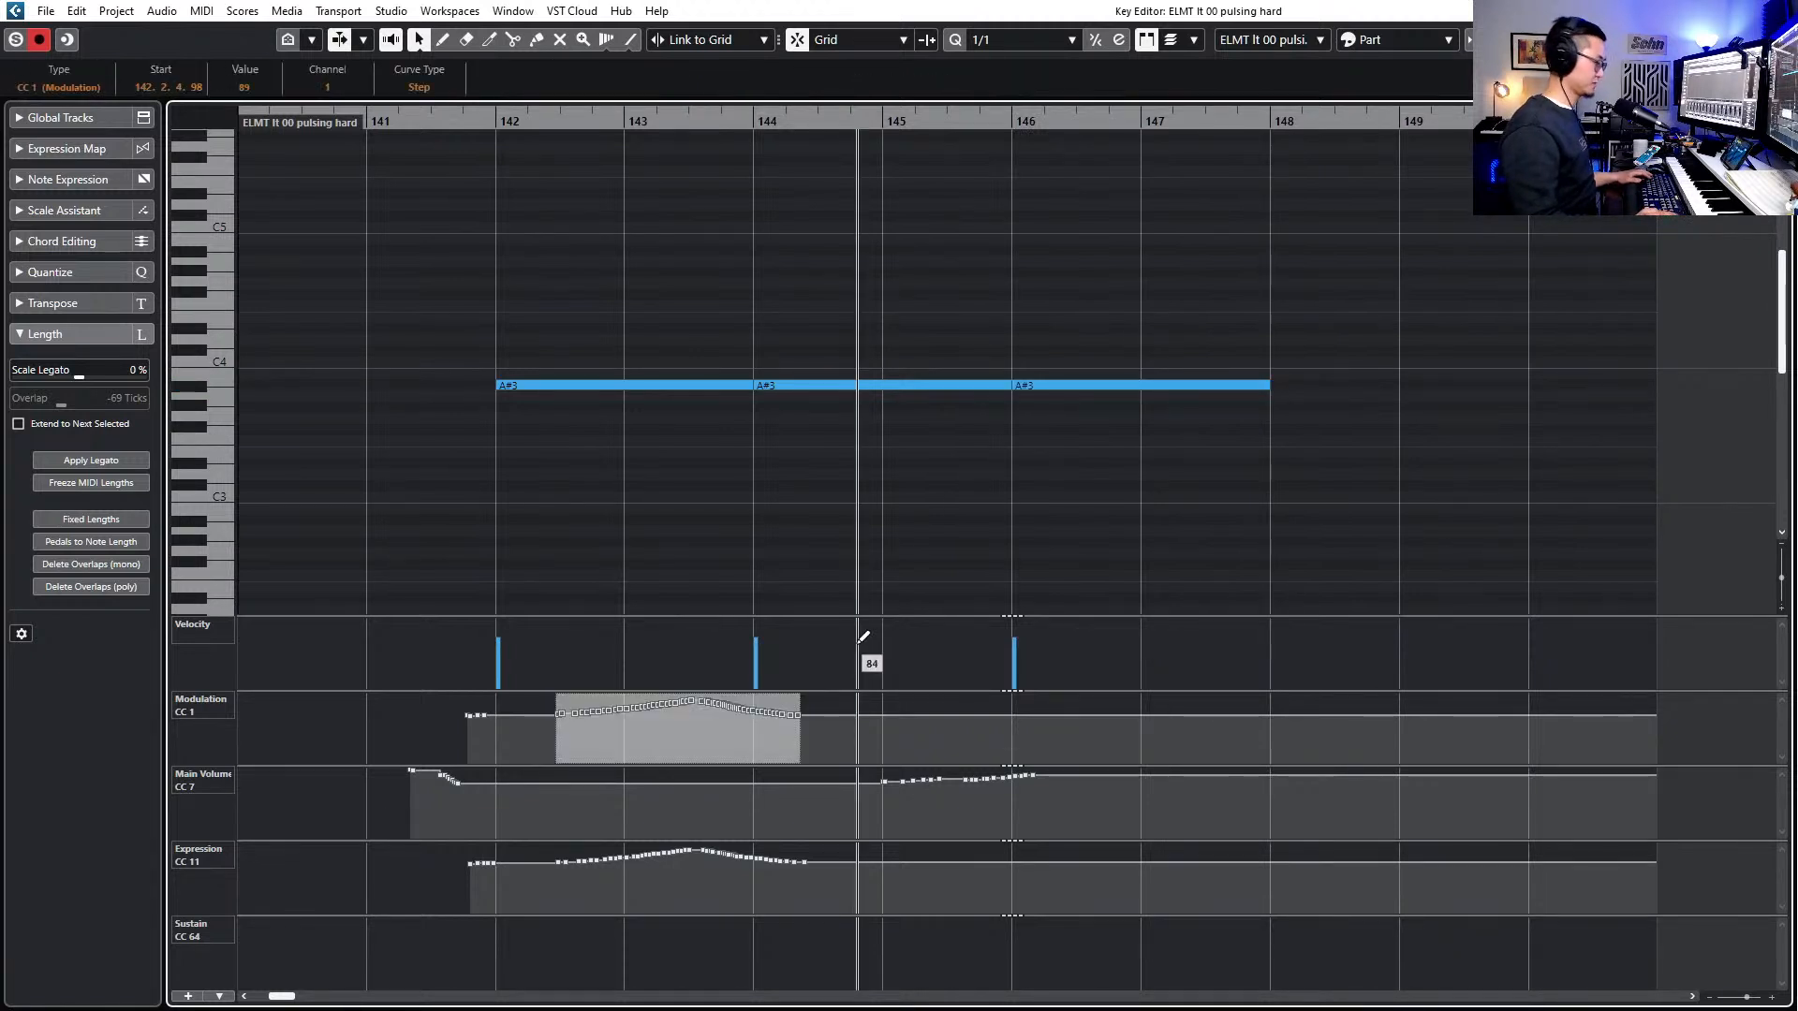
key(ctrl+d)
mouse_move(929, 716)
mouse_down()
mouse_move(937, 735)
mouse_move(1017, 740)
mouse_move(939, 746)
mouse_up()
key(ctrl+d)
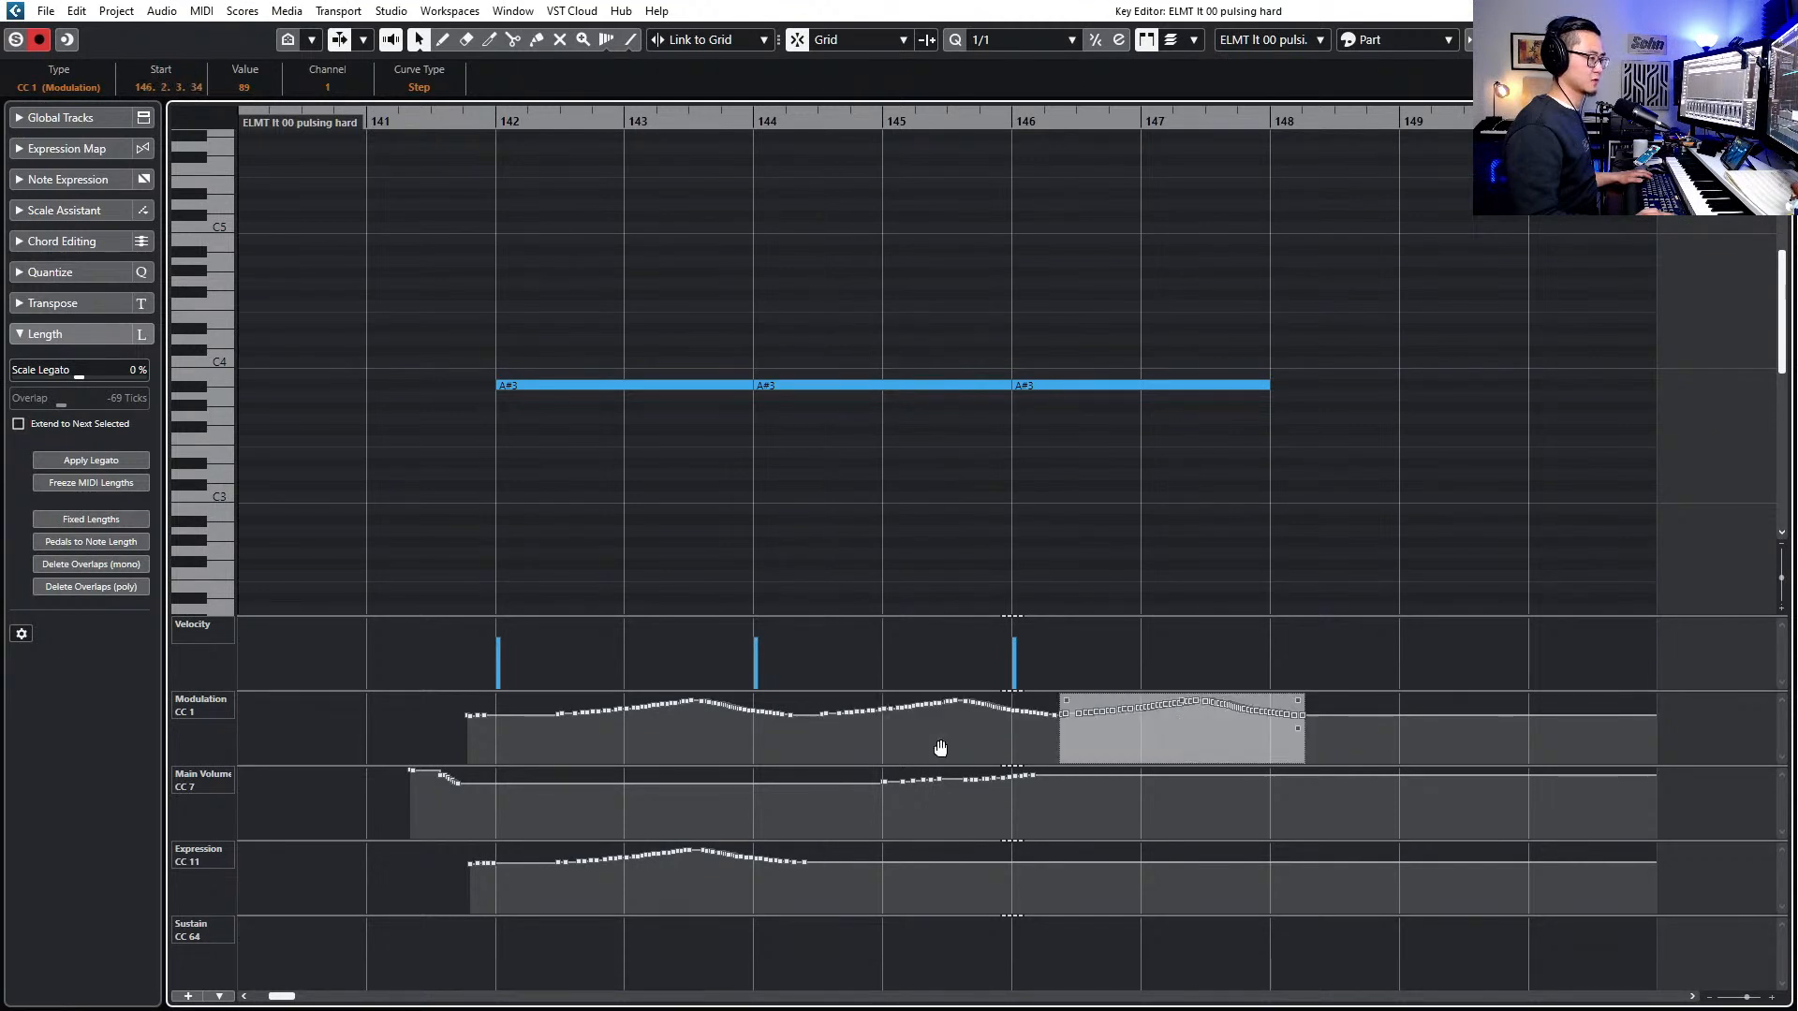
drag(1183, 744, 1165, 744)
- During playback, duplicate the expression (CC 11) swell between bars 142 and 144 twice to cover the following A#3 notes
key(space)
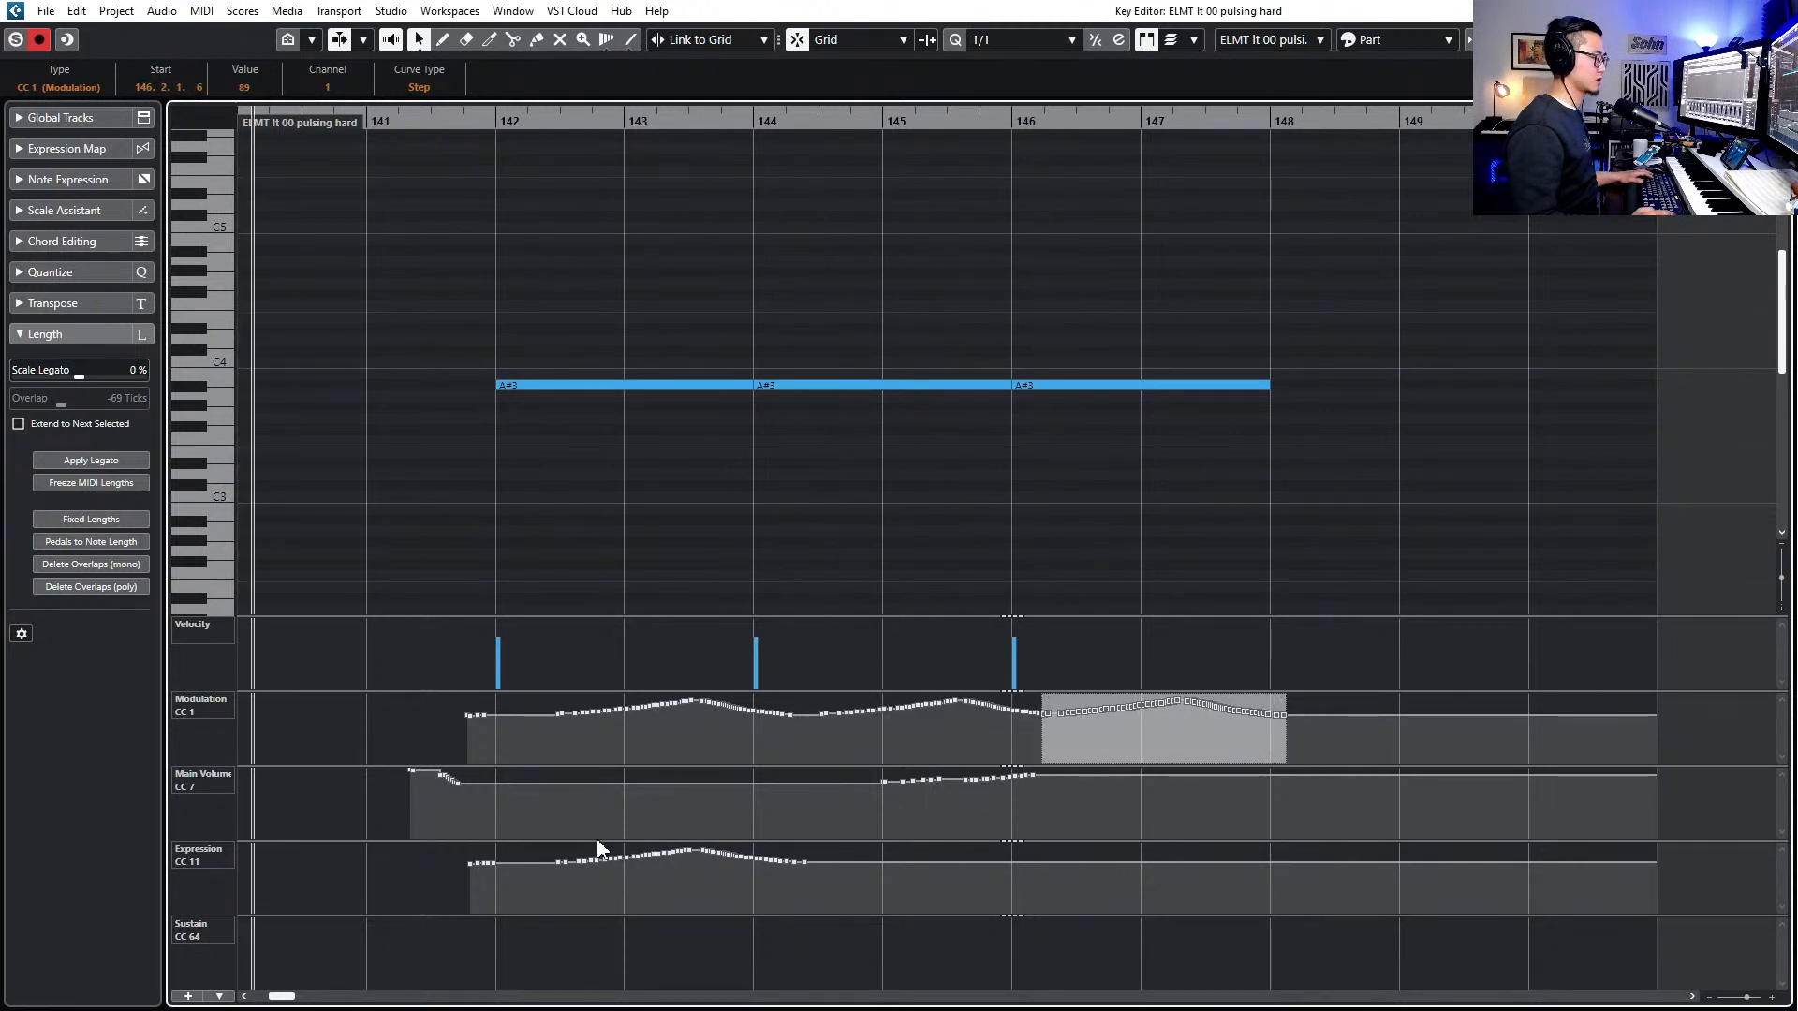
drag(513, 892, 807, 844)
key(ctrl+d)
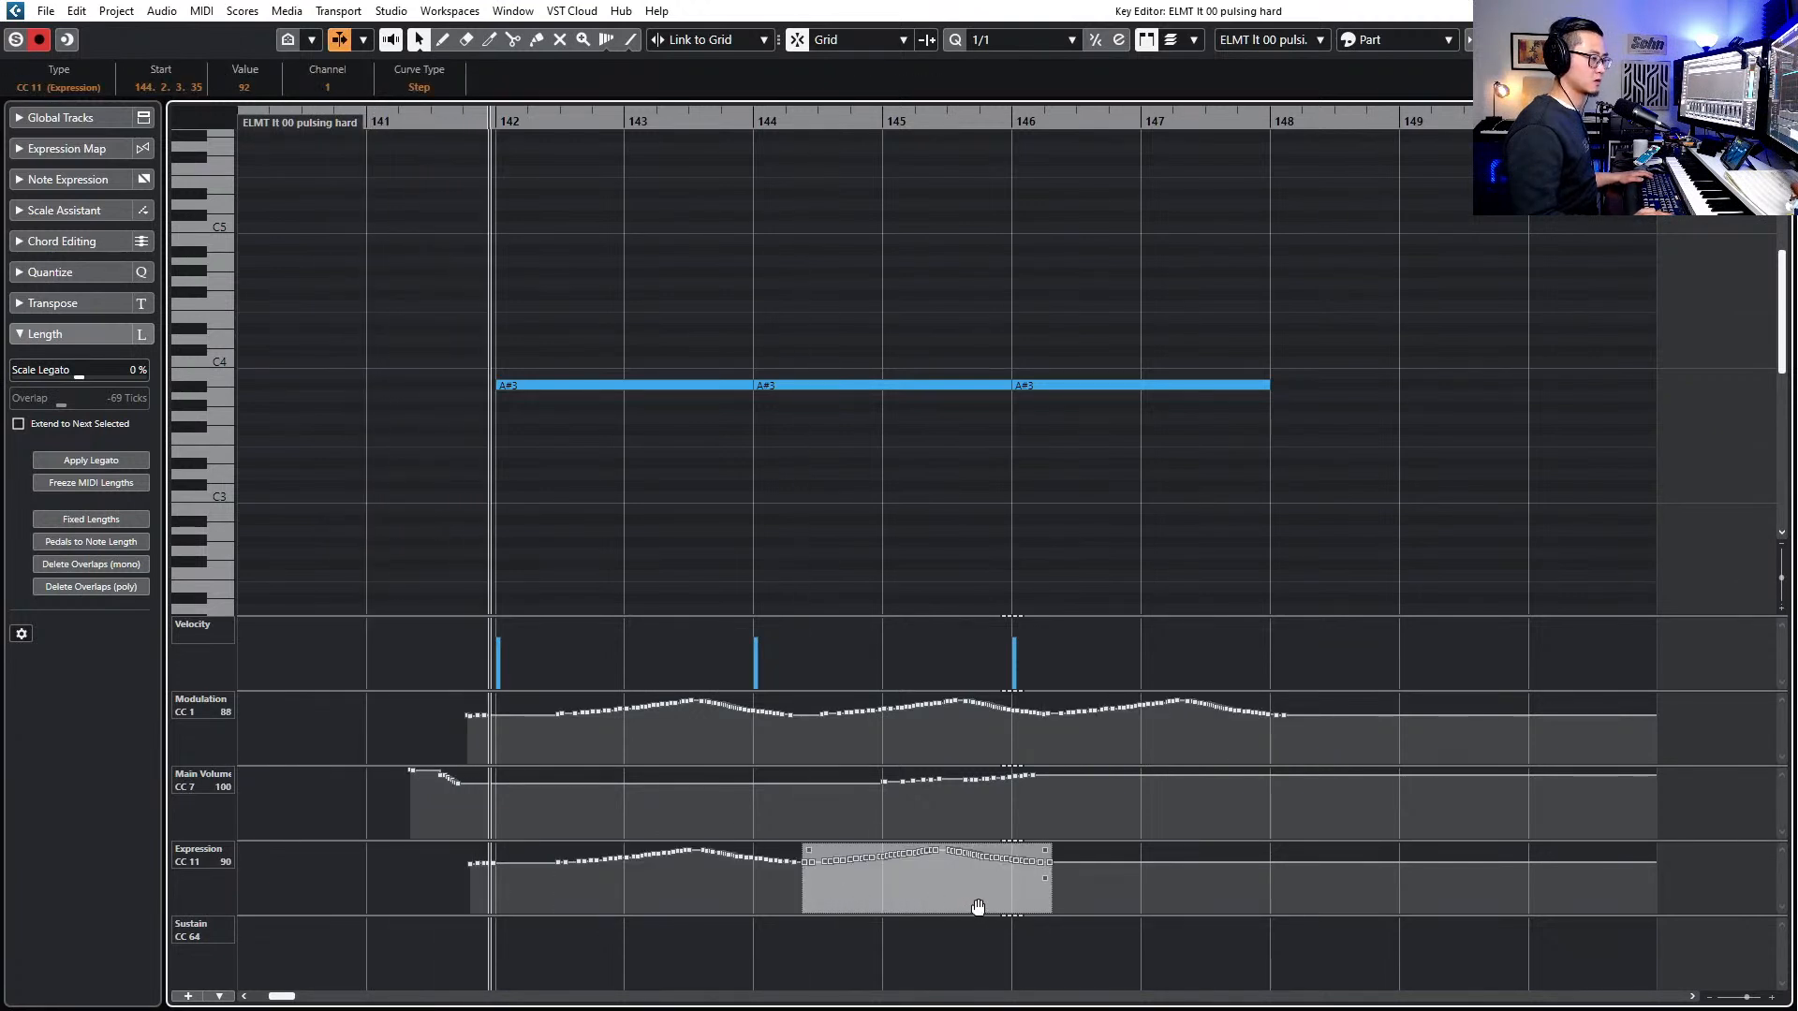
key(ctrl+d)
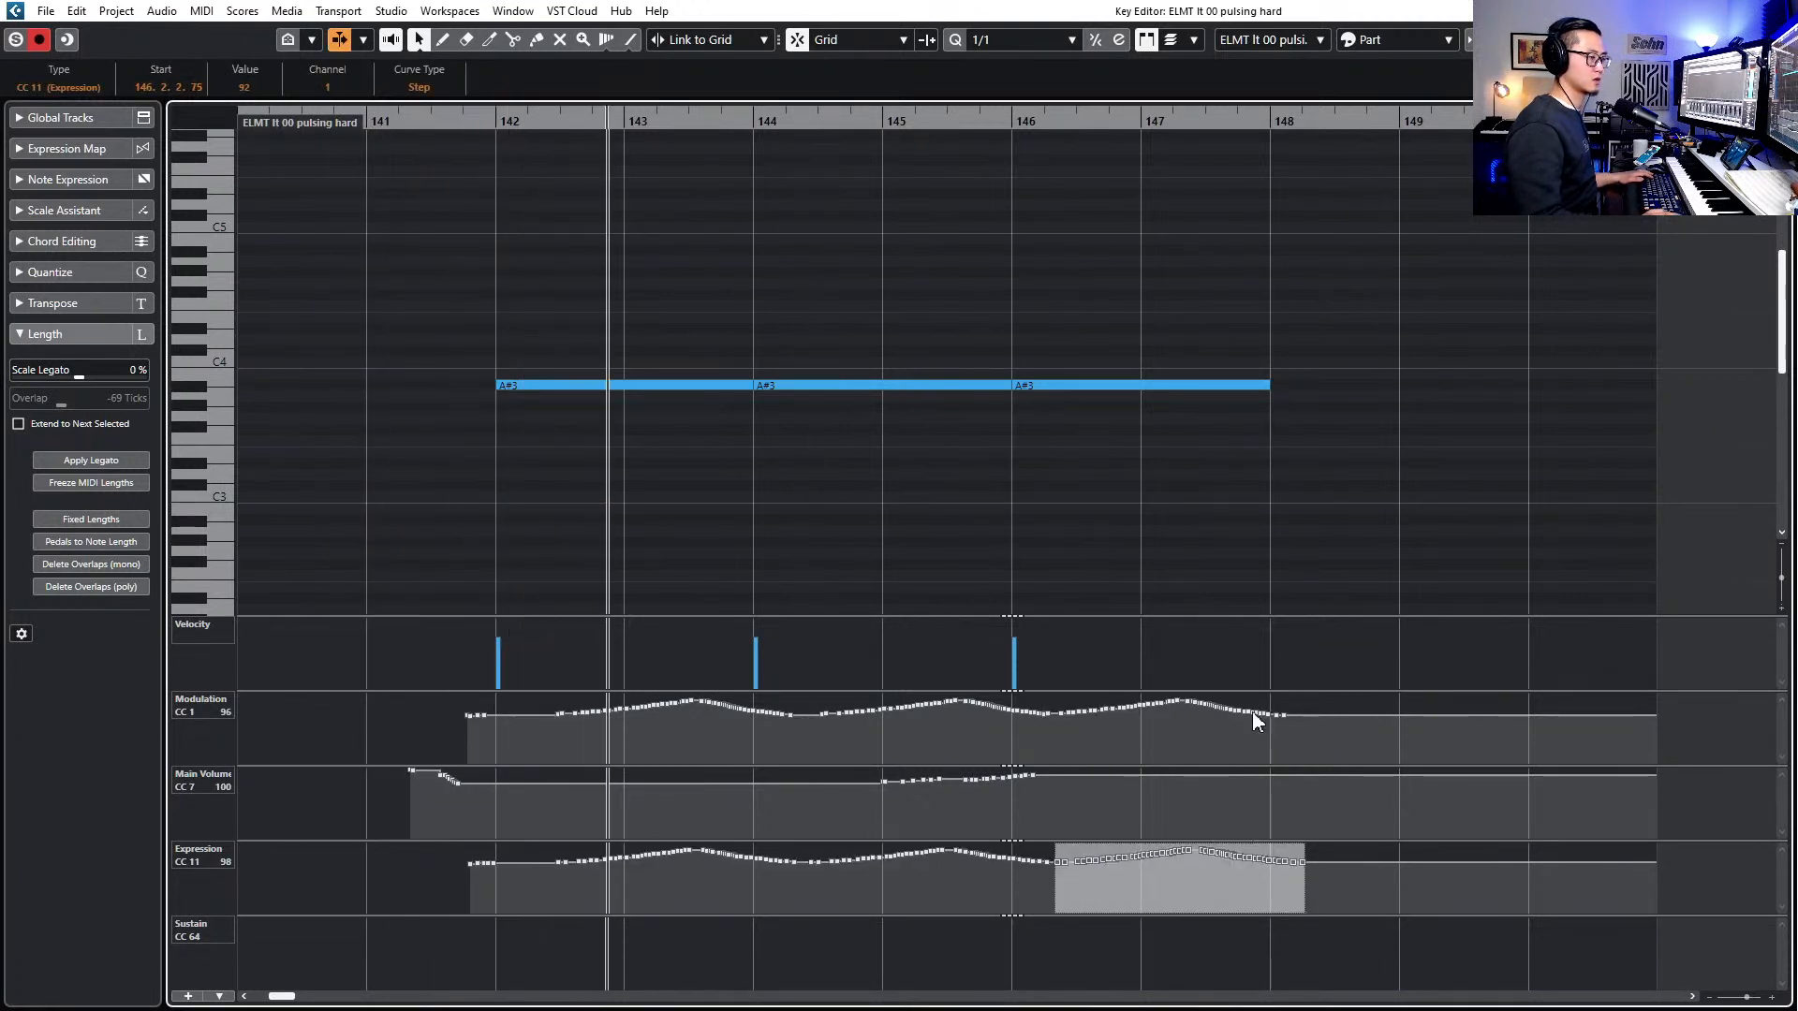
- Delete the main volume (CC 7) rise around bars 145 to 146 in the pulsing hard part and return to the project view
drag(868, 790, 1160, 730)
key(Delete)
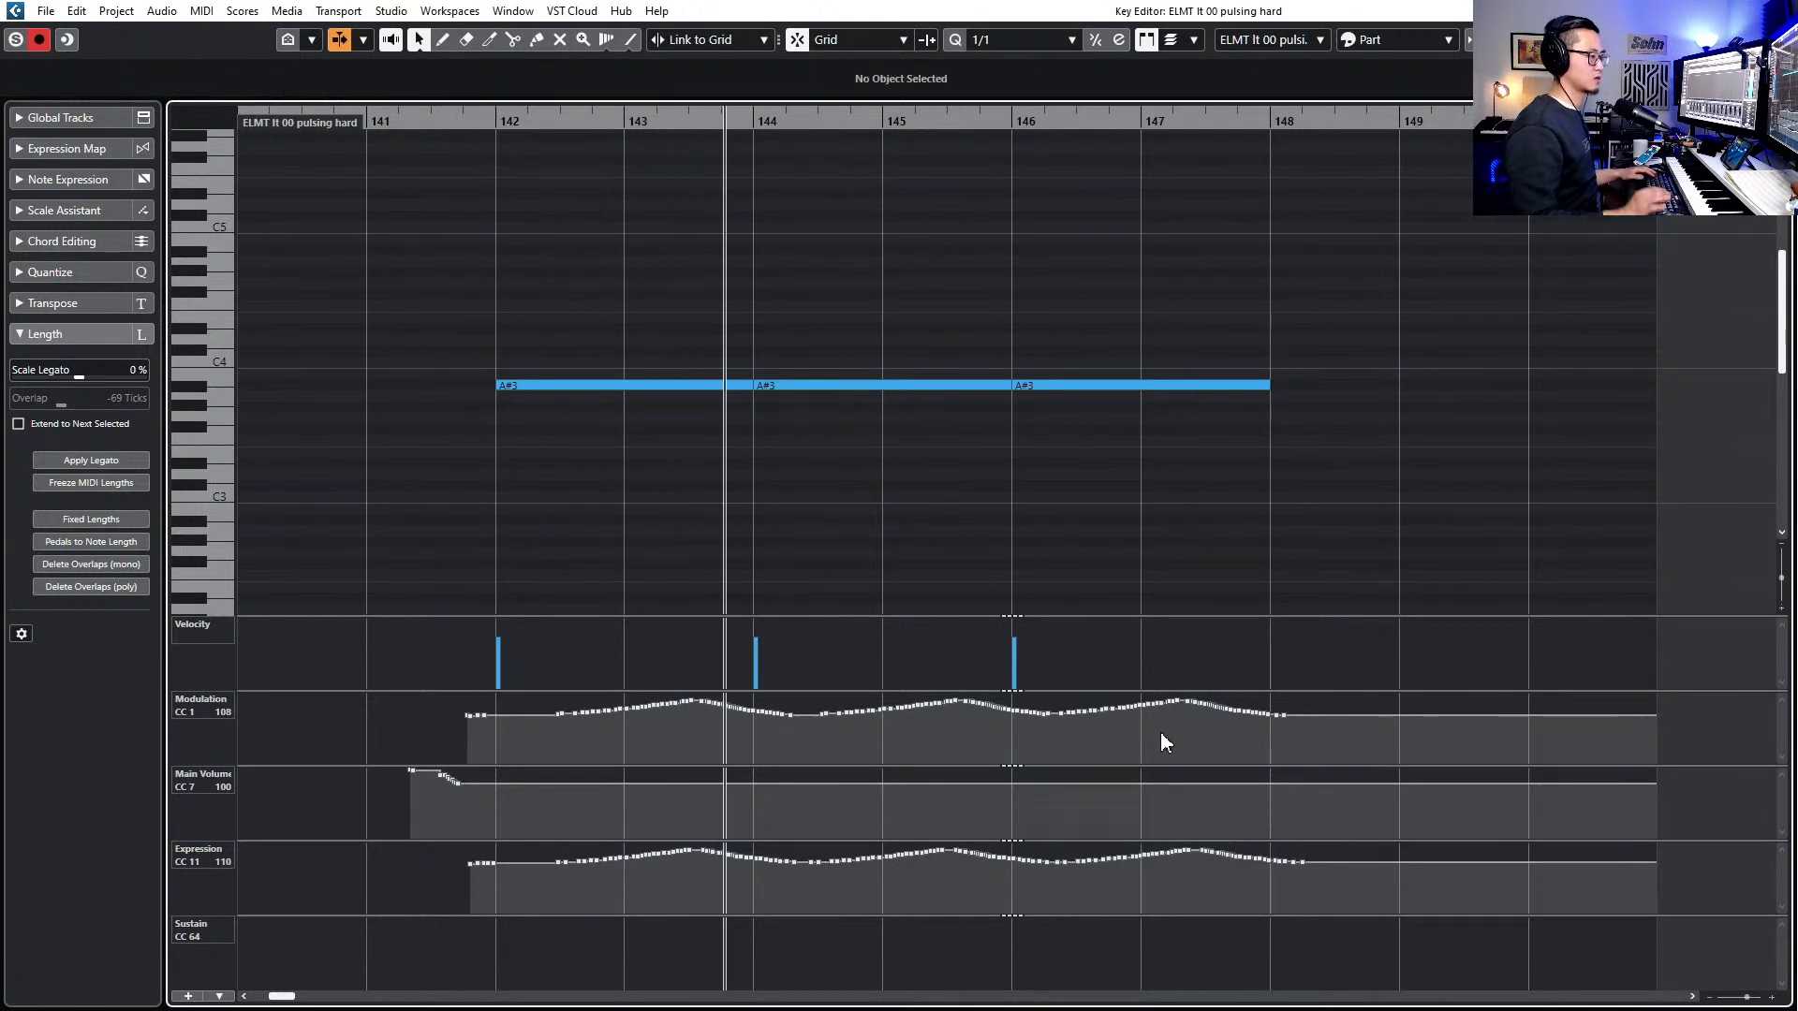
key(Return)
- Play the cue past bar 148 while auditioning the ELMT lt 04 swoosh & hit track, and stop playback
scroll(749, 656, up, 3)
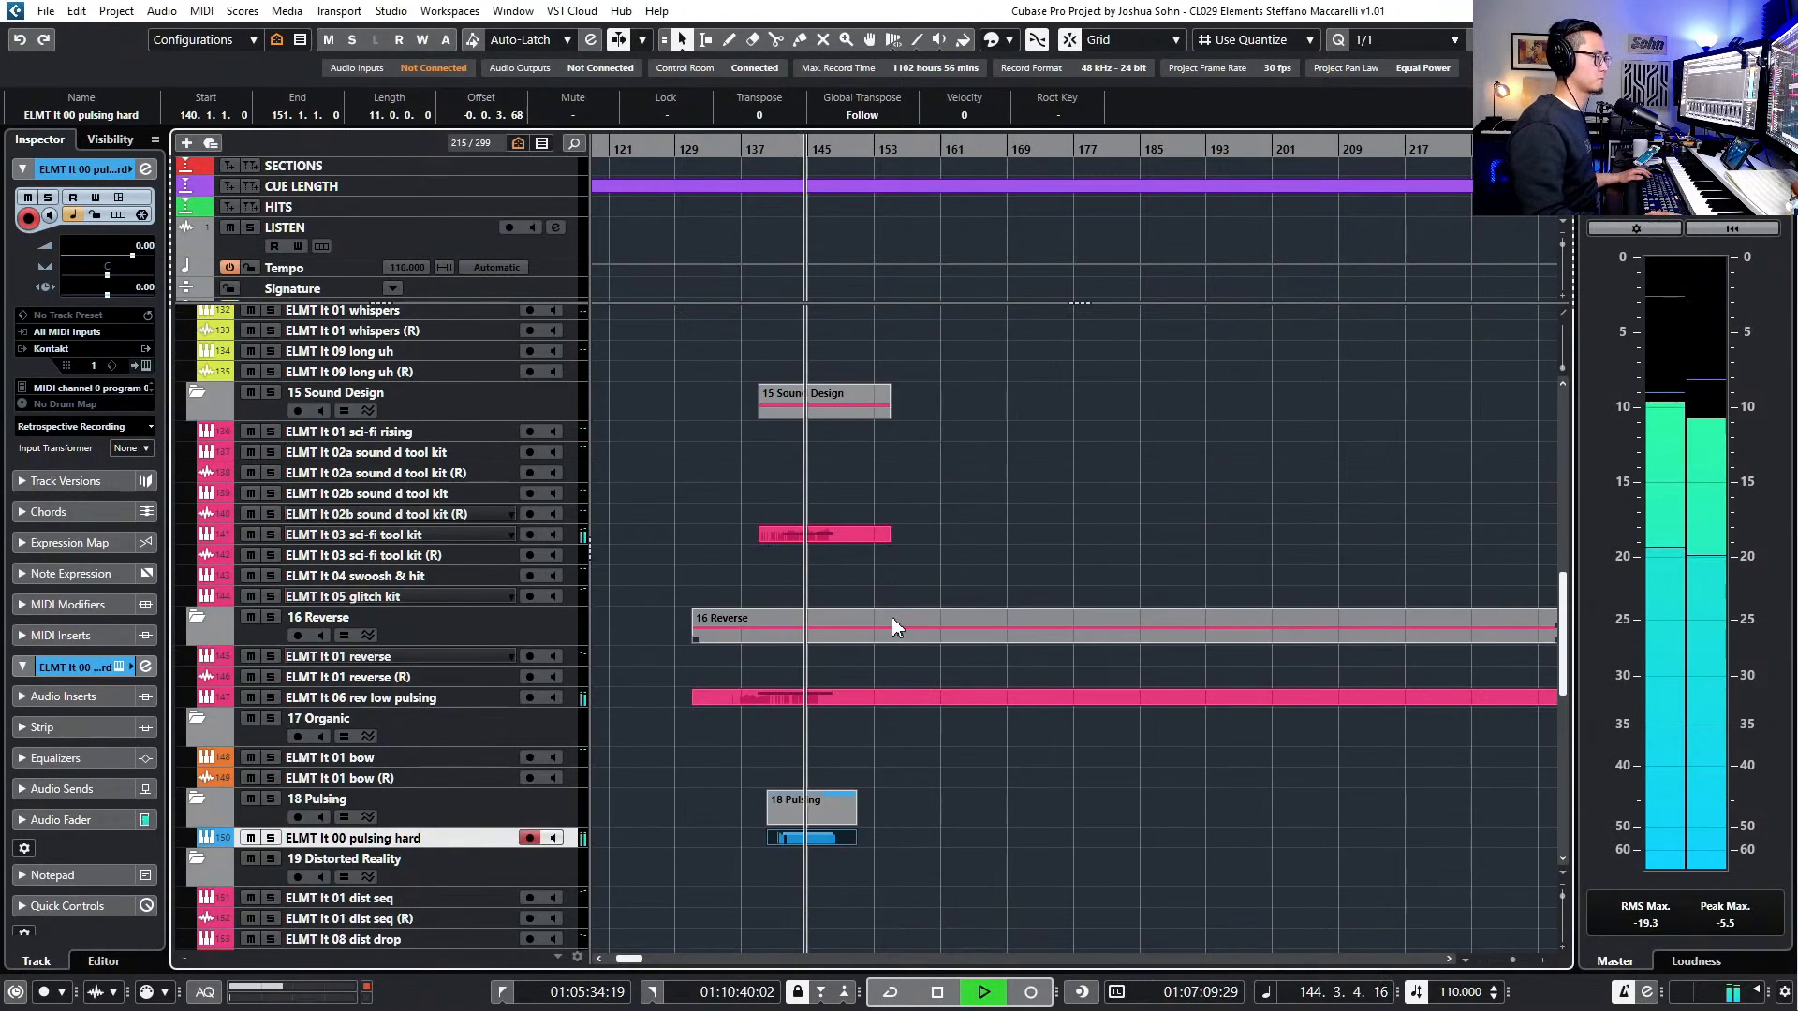
click(420, 577)
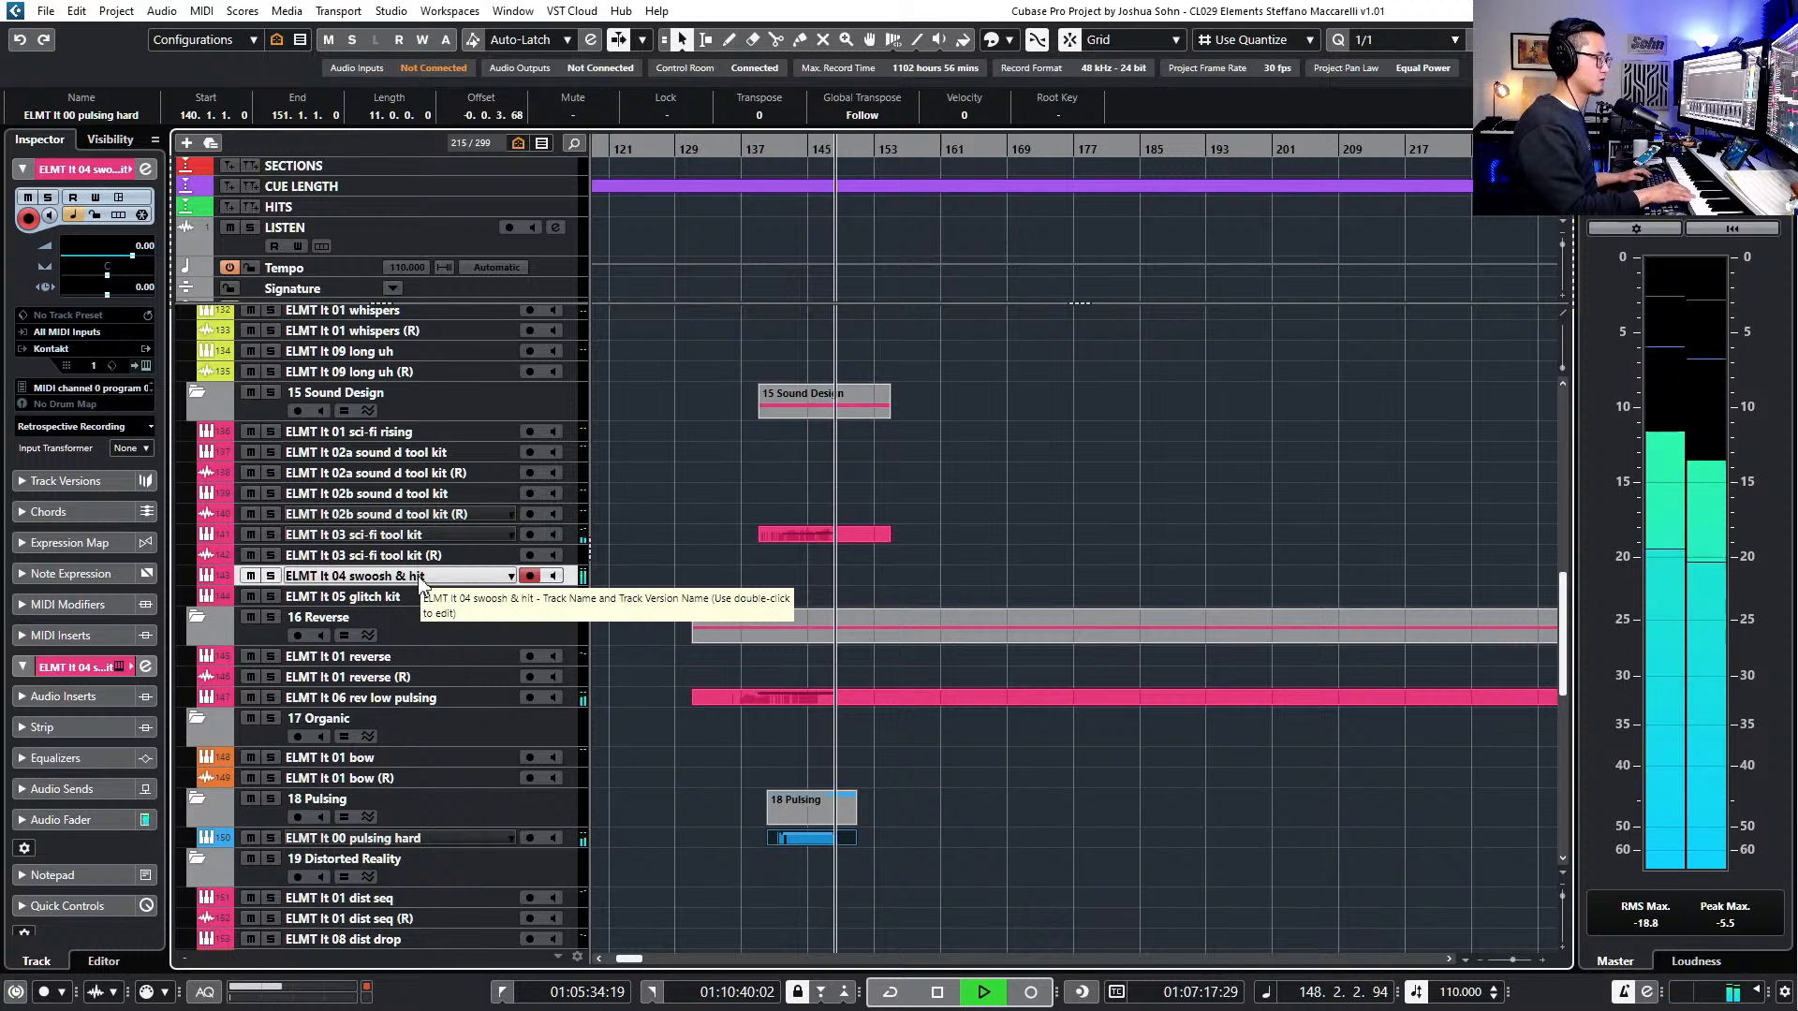
key(space)
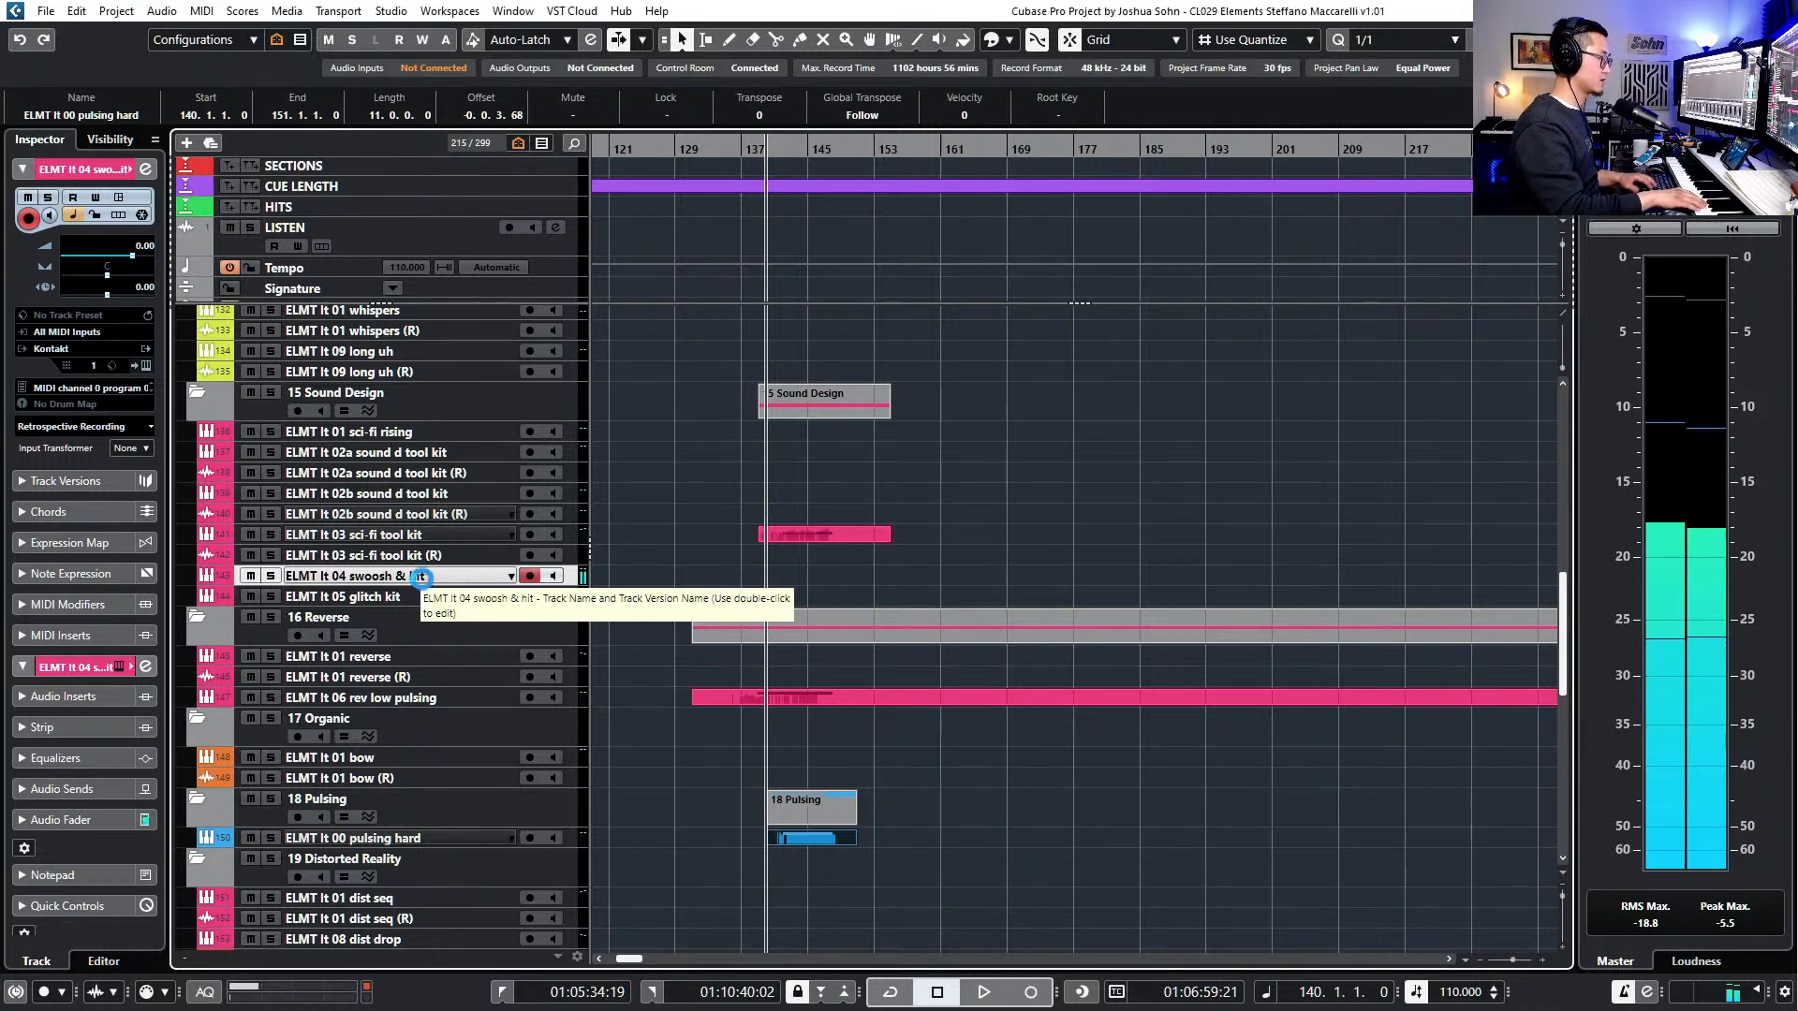
- Audition the sound design tracks from ELMT lt 05 glitch kit up to 01 sci-fi rising and 02a sound d tool kit, and close the instrument window
key(Down)
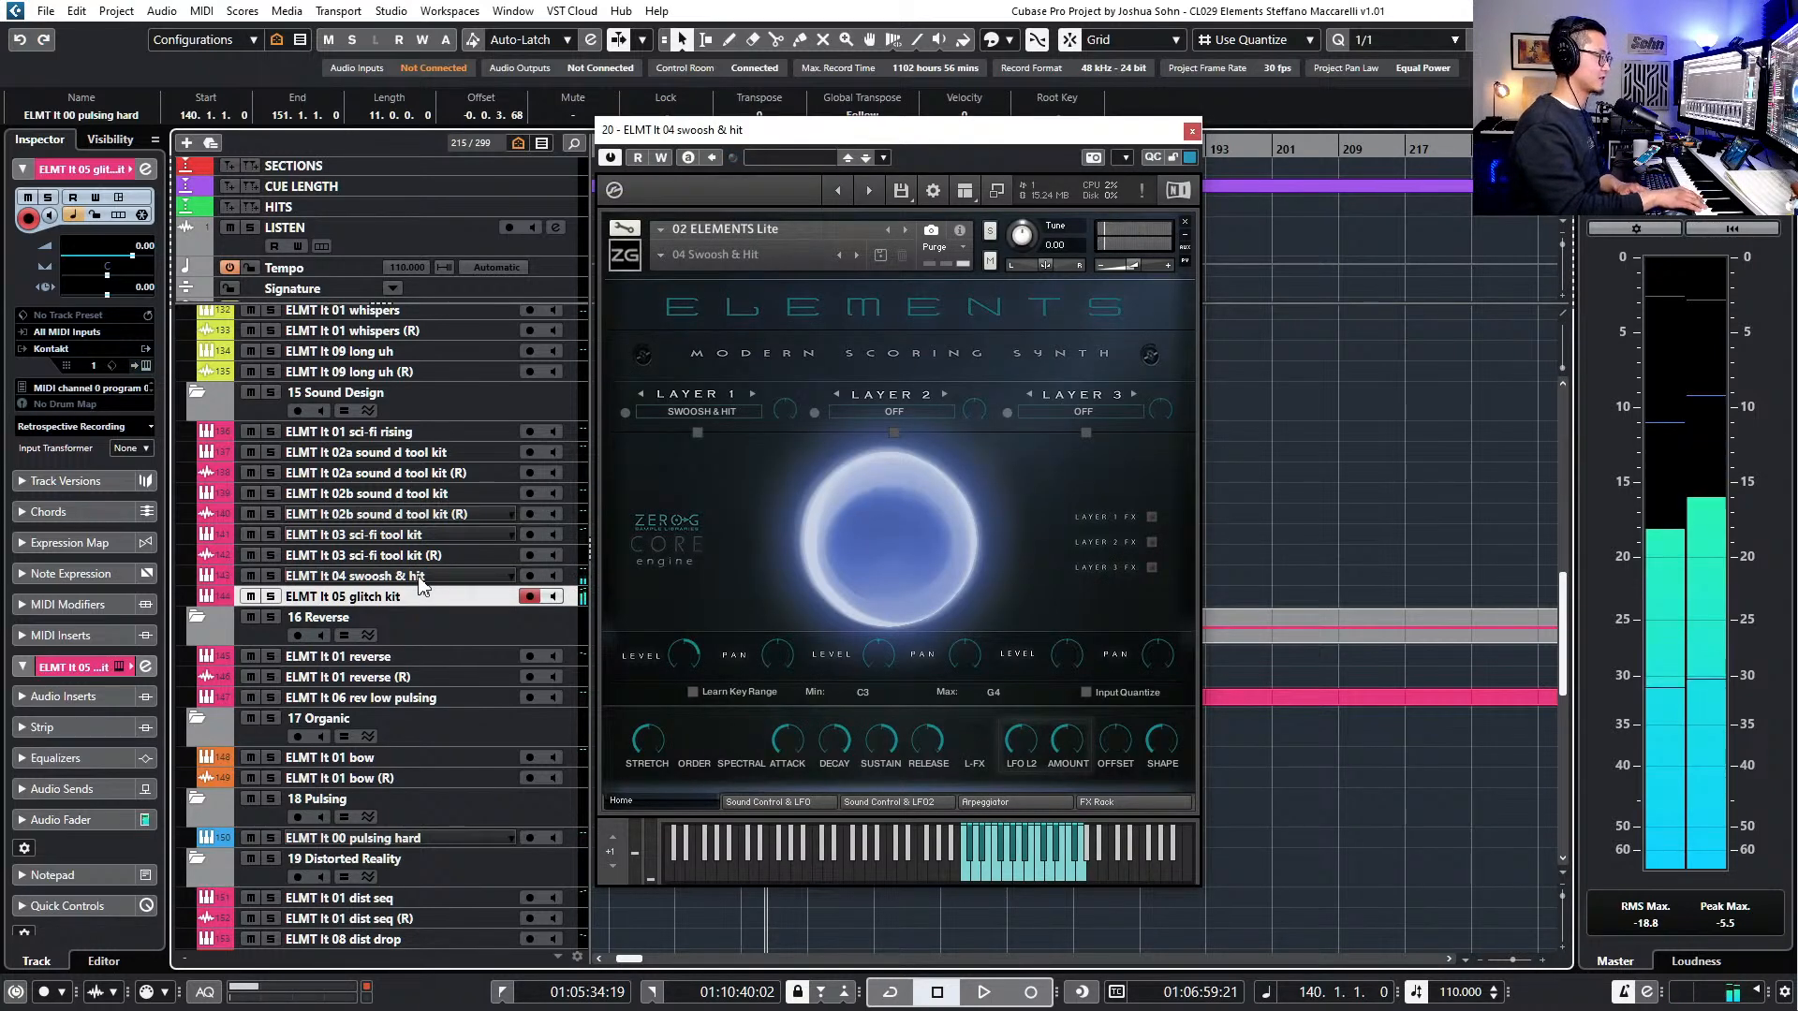
key(Up)
key(Up)
key(Up)
key(Up)
key(Up)
key(Up)
key(Up)
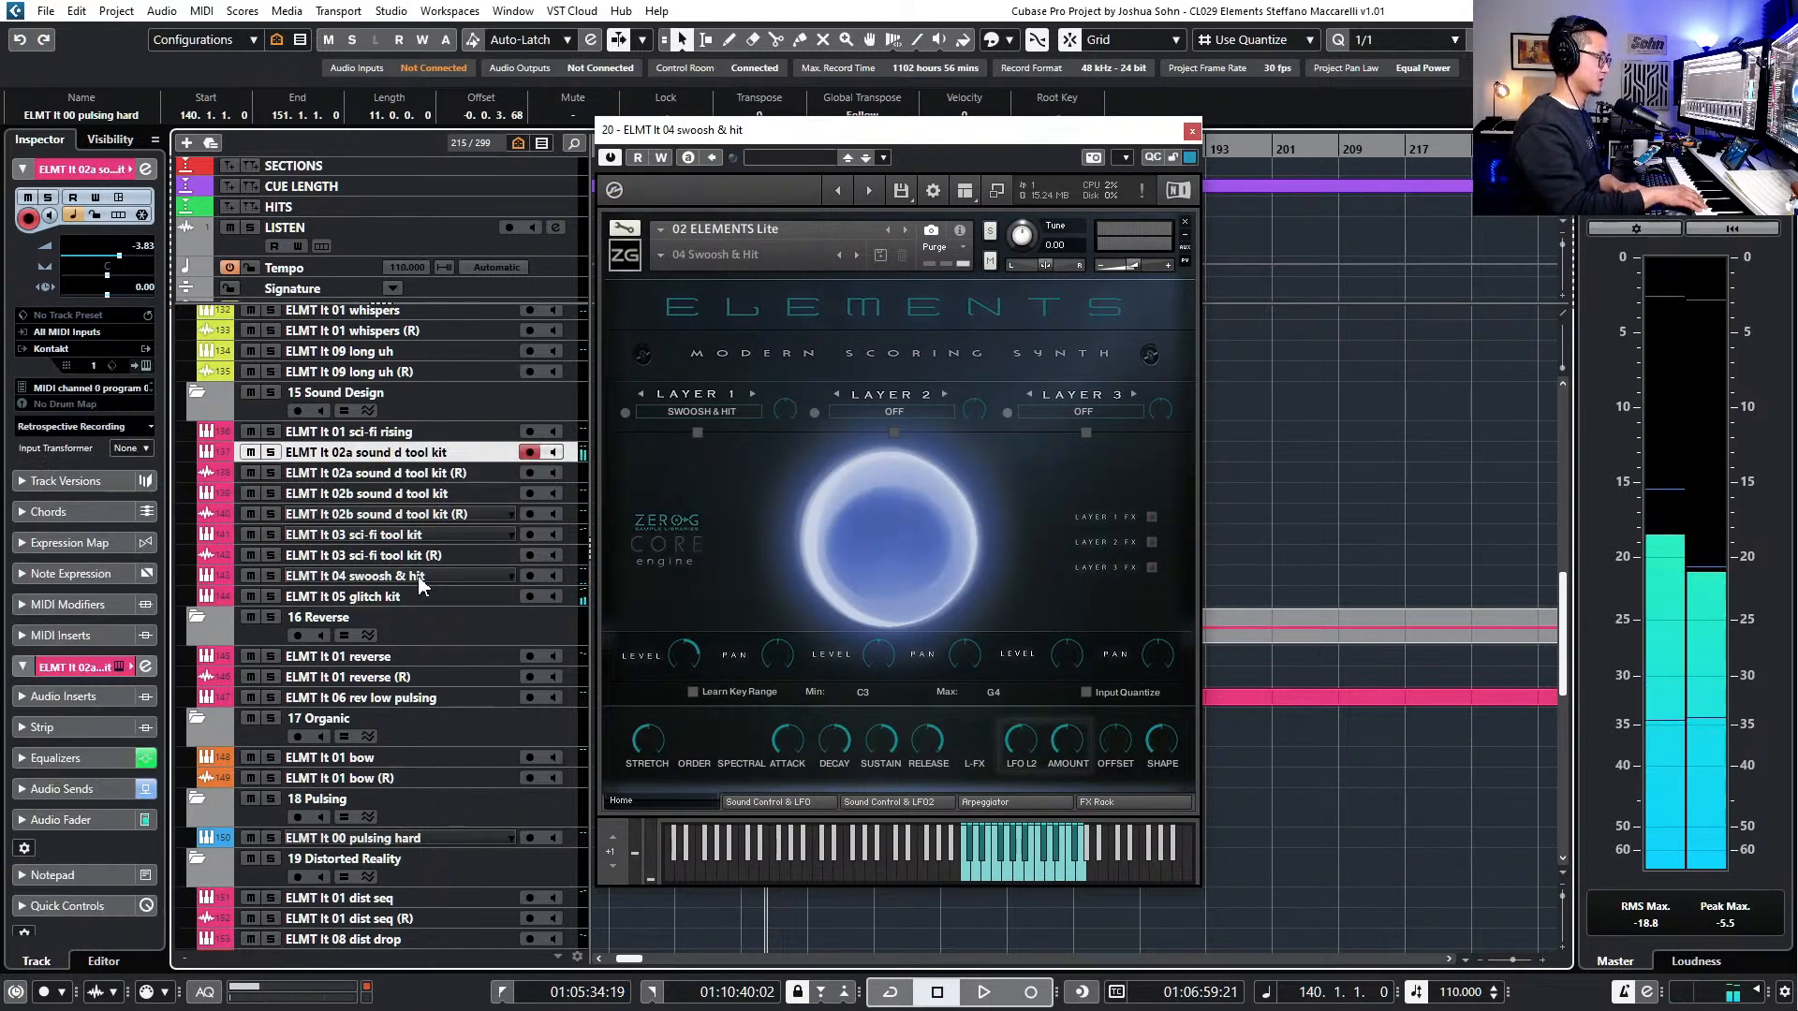
key(Up)
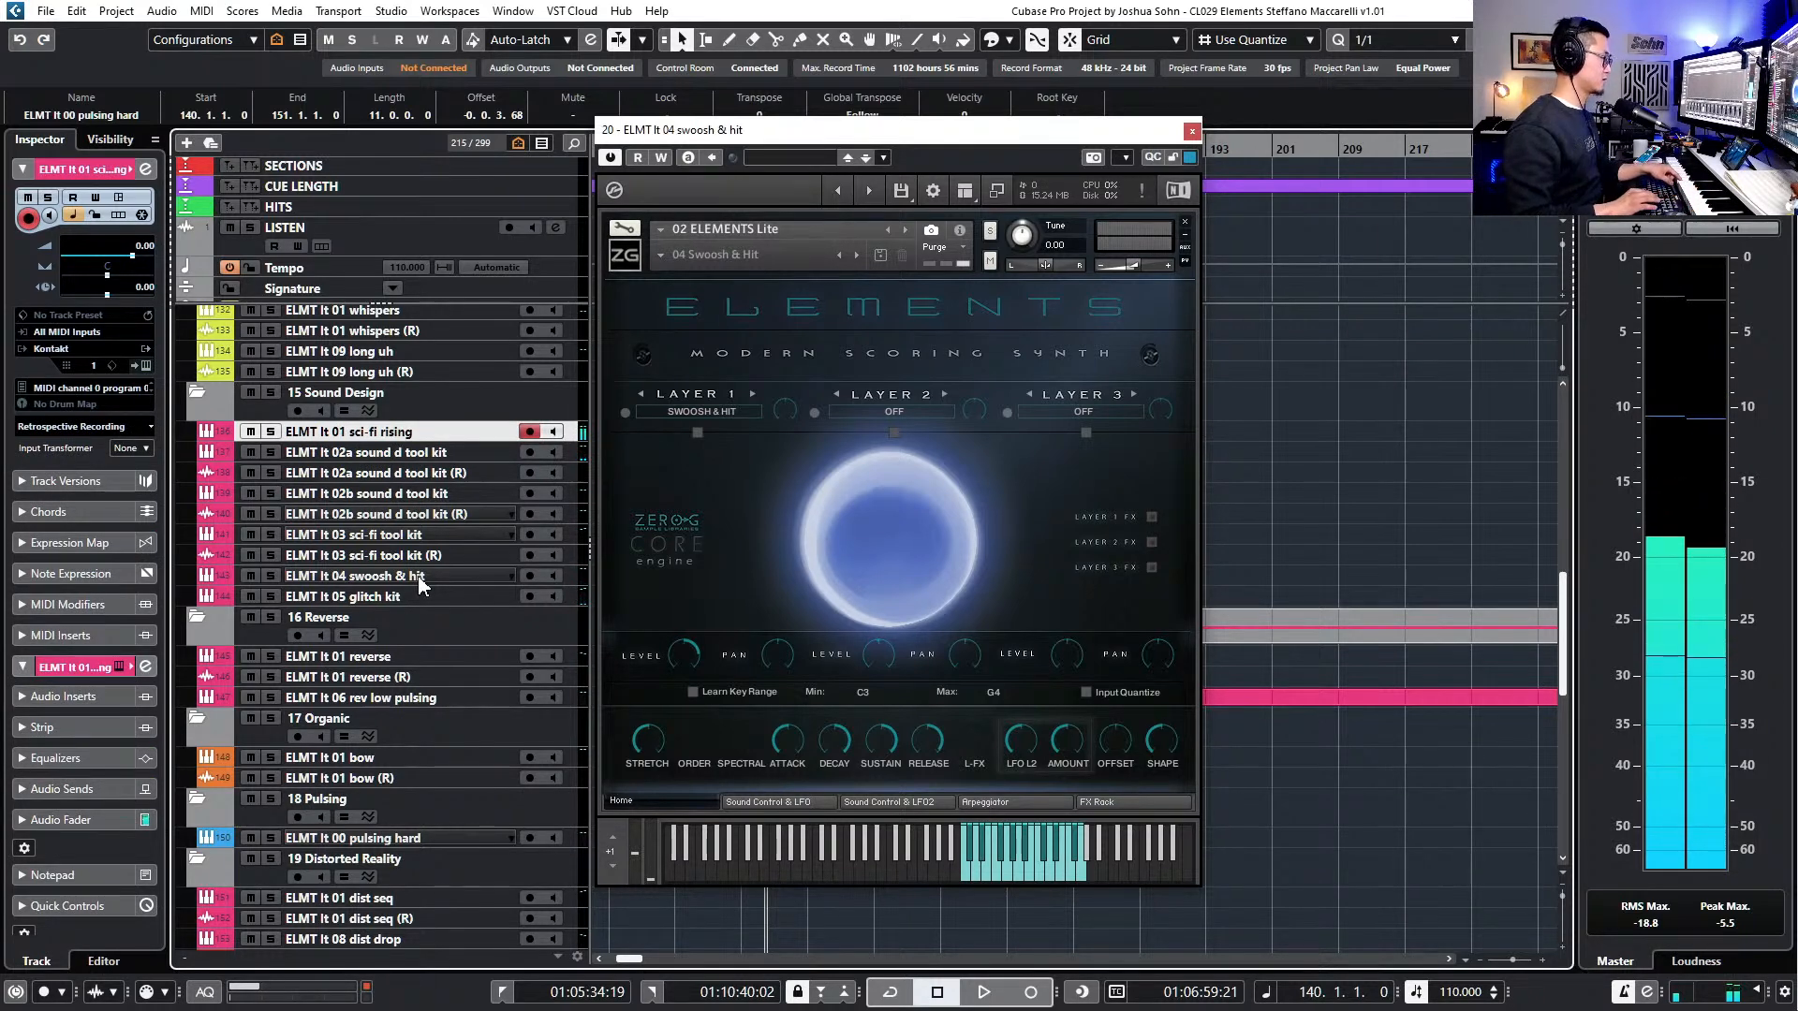
key(Down)
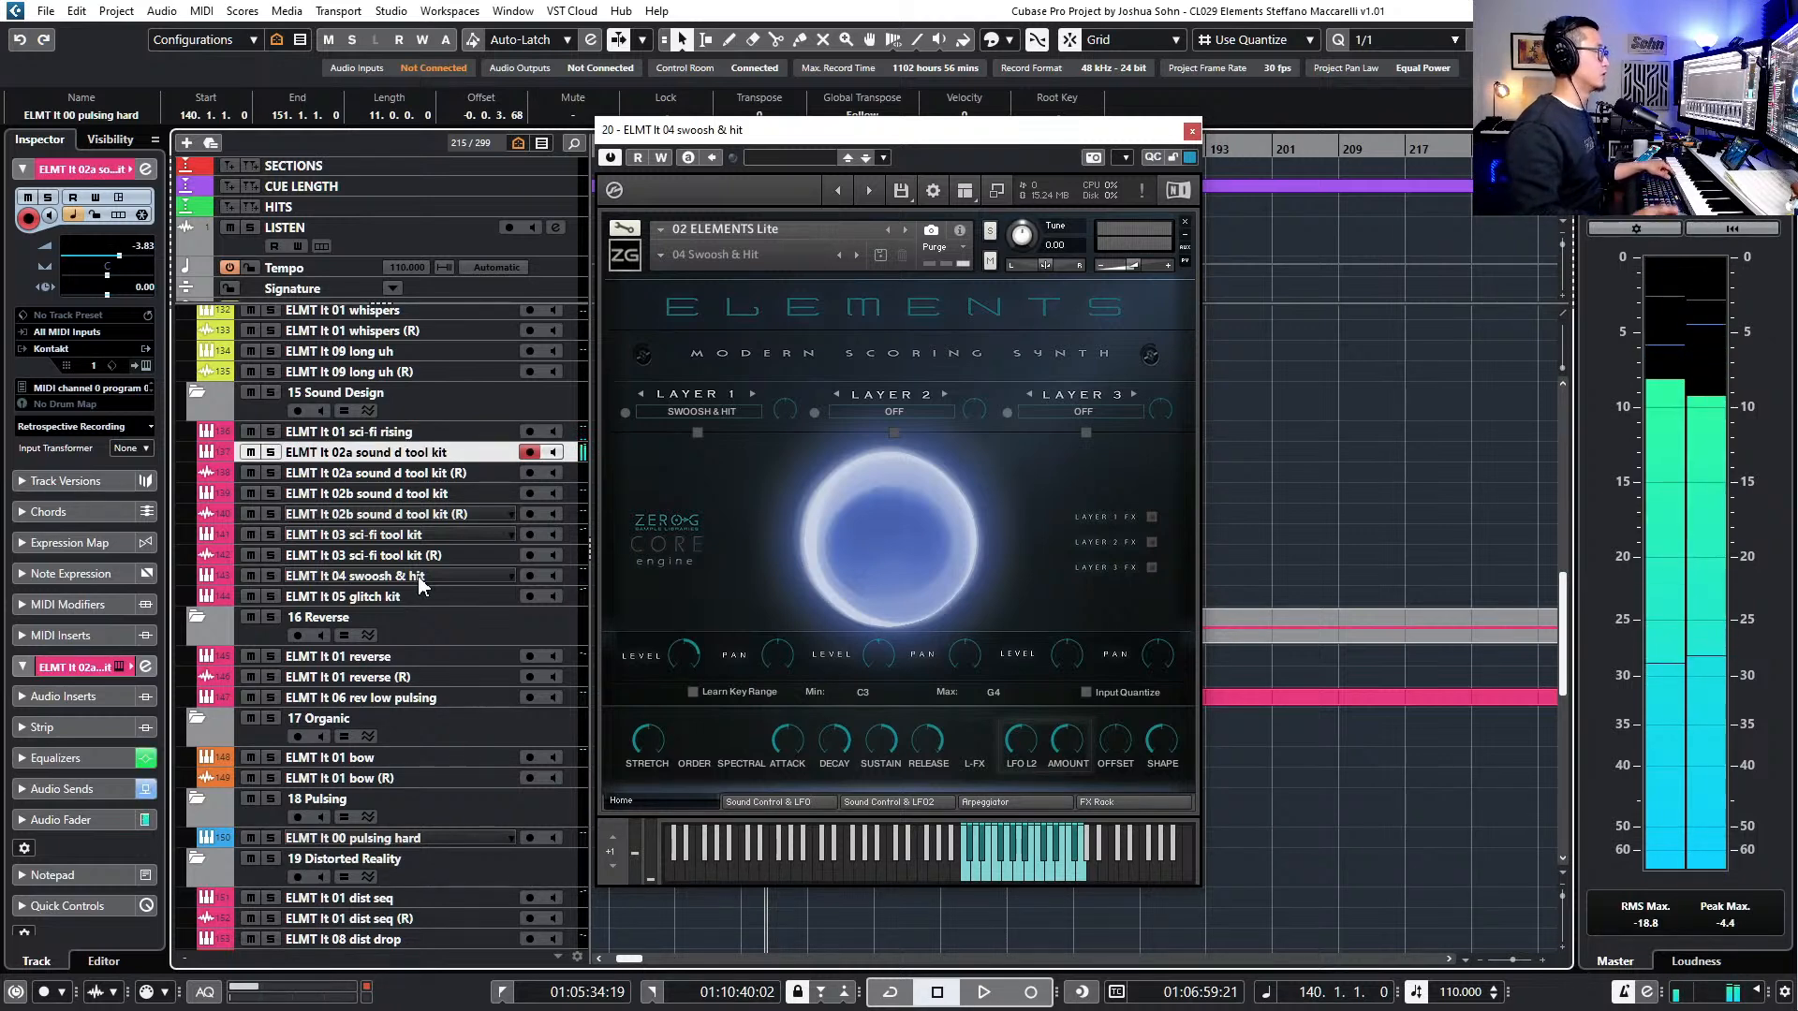
click(1192, 131)
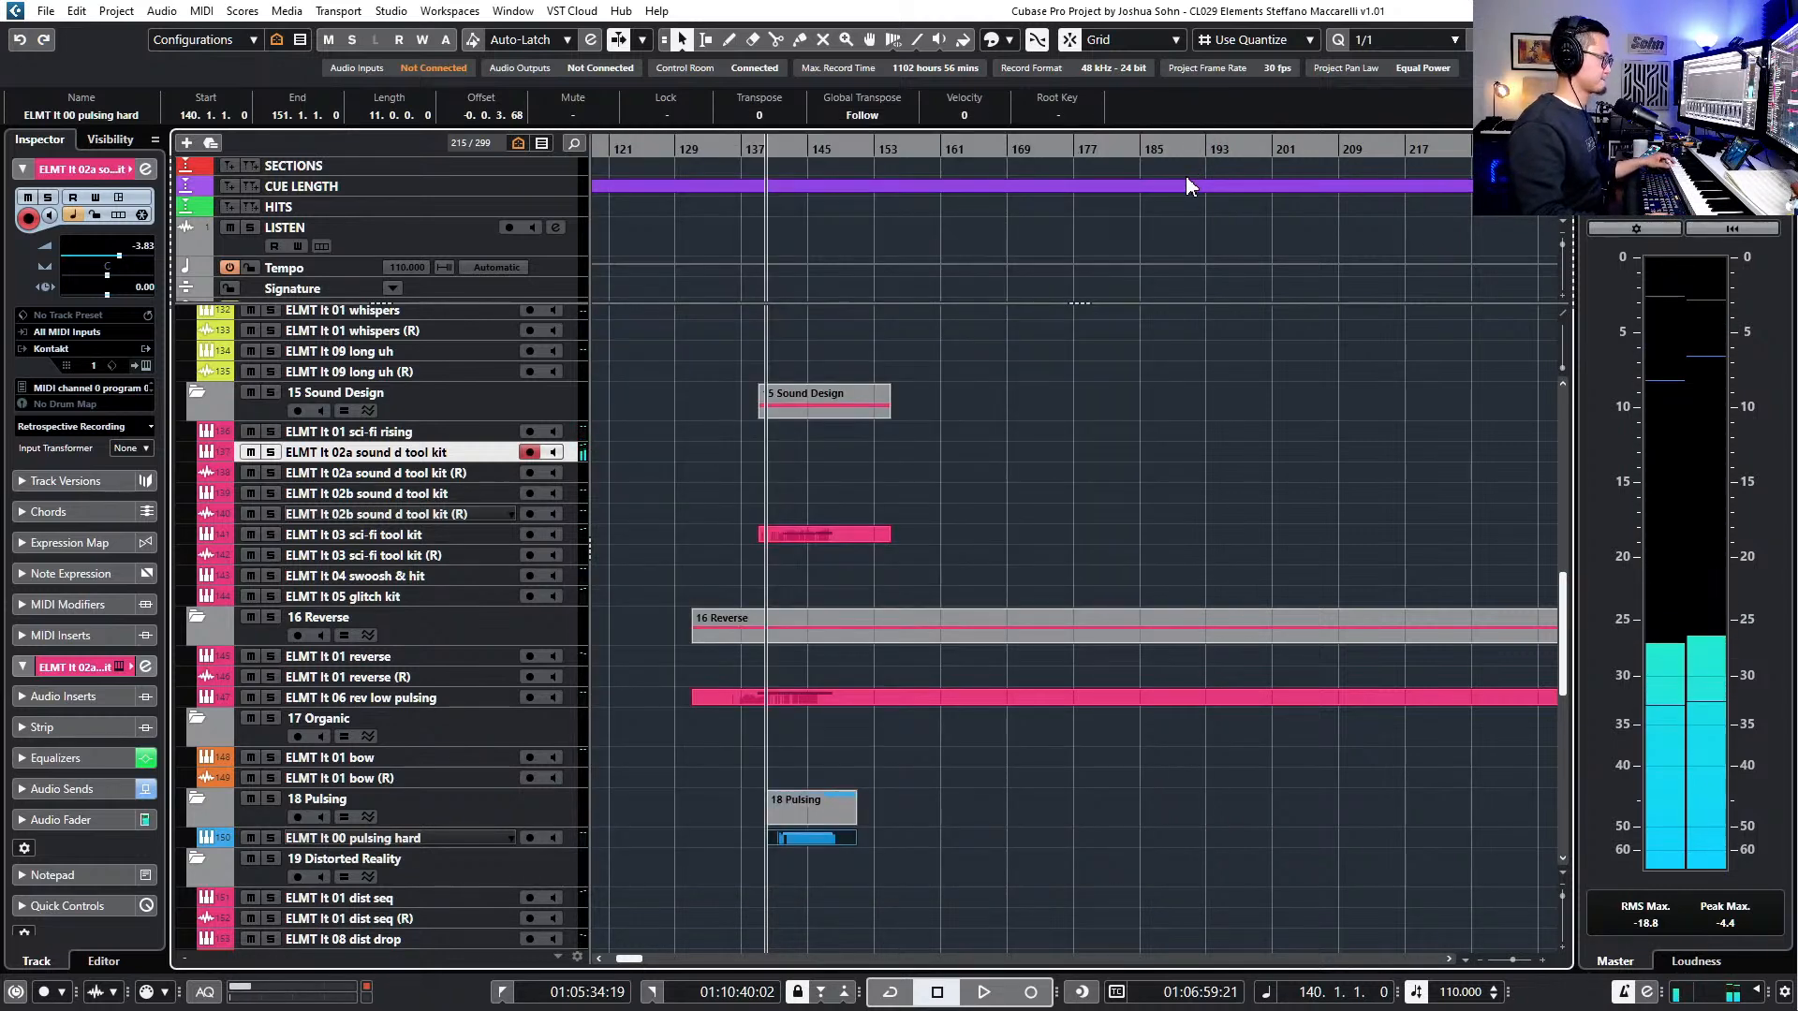
- Record a new part on the ELMT lt 02b sound d tool kit track from bar 145 to bar 150
key(Down)
key(Down)
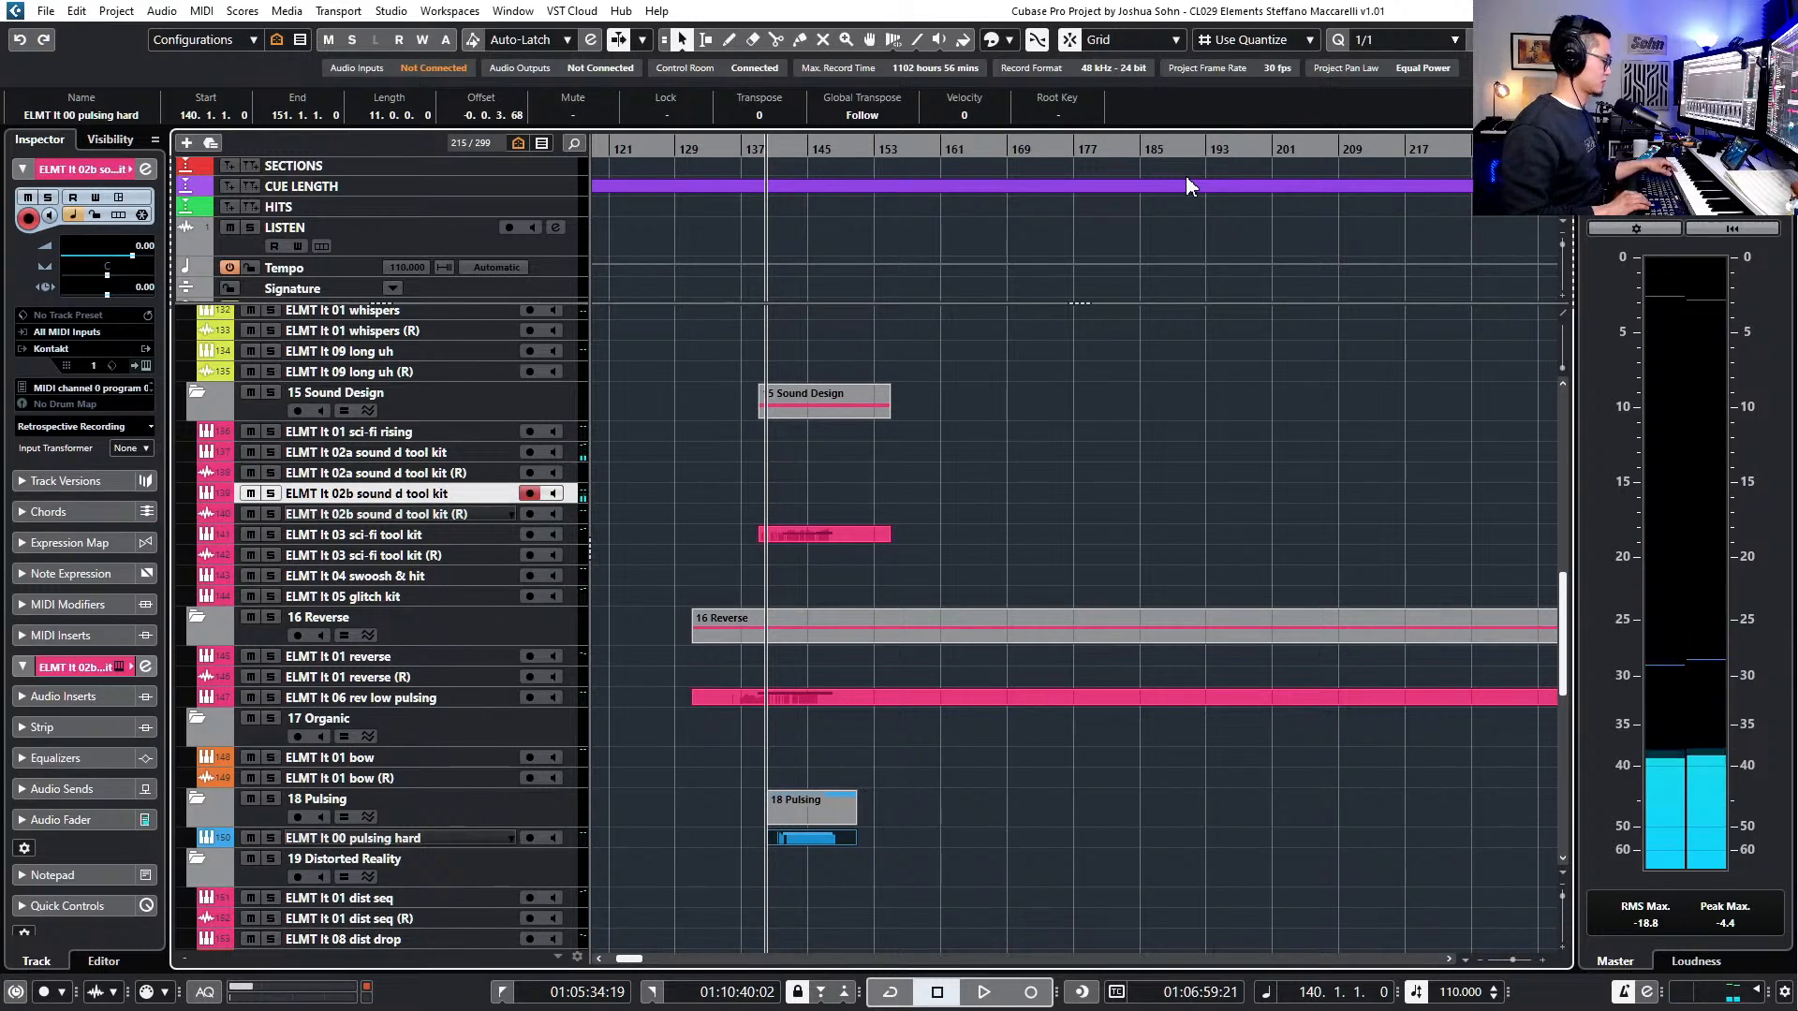
key(KP_Add)
key(KP_Add)
key(KP_Add)
key(KP_Add)
key(KP_Add)
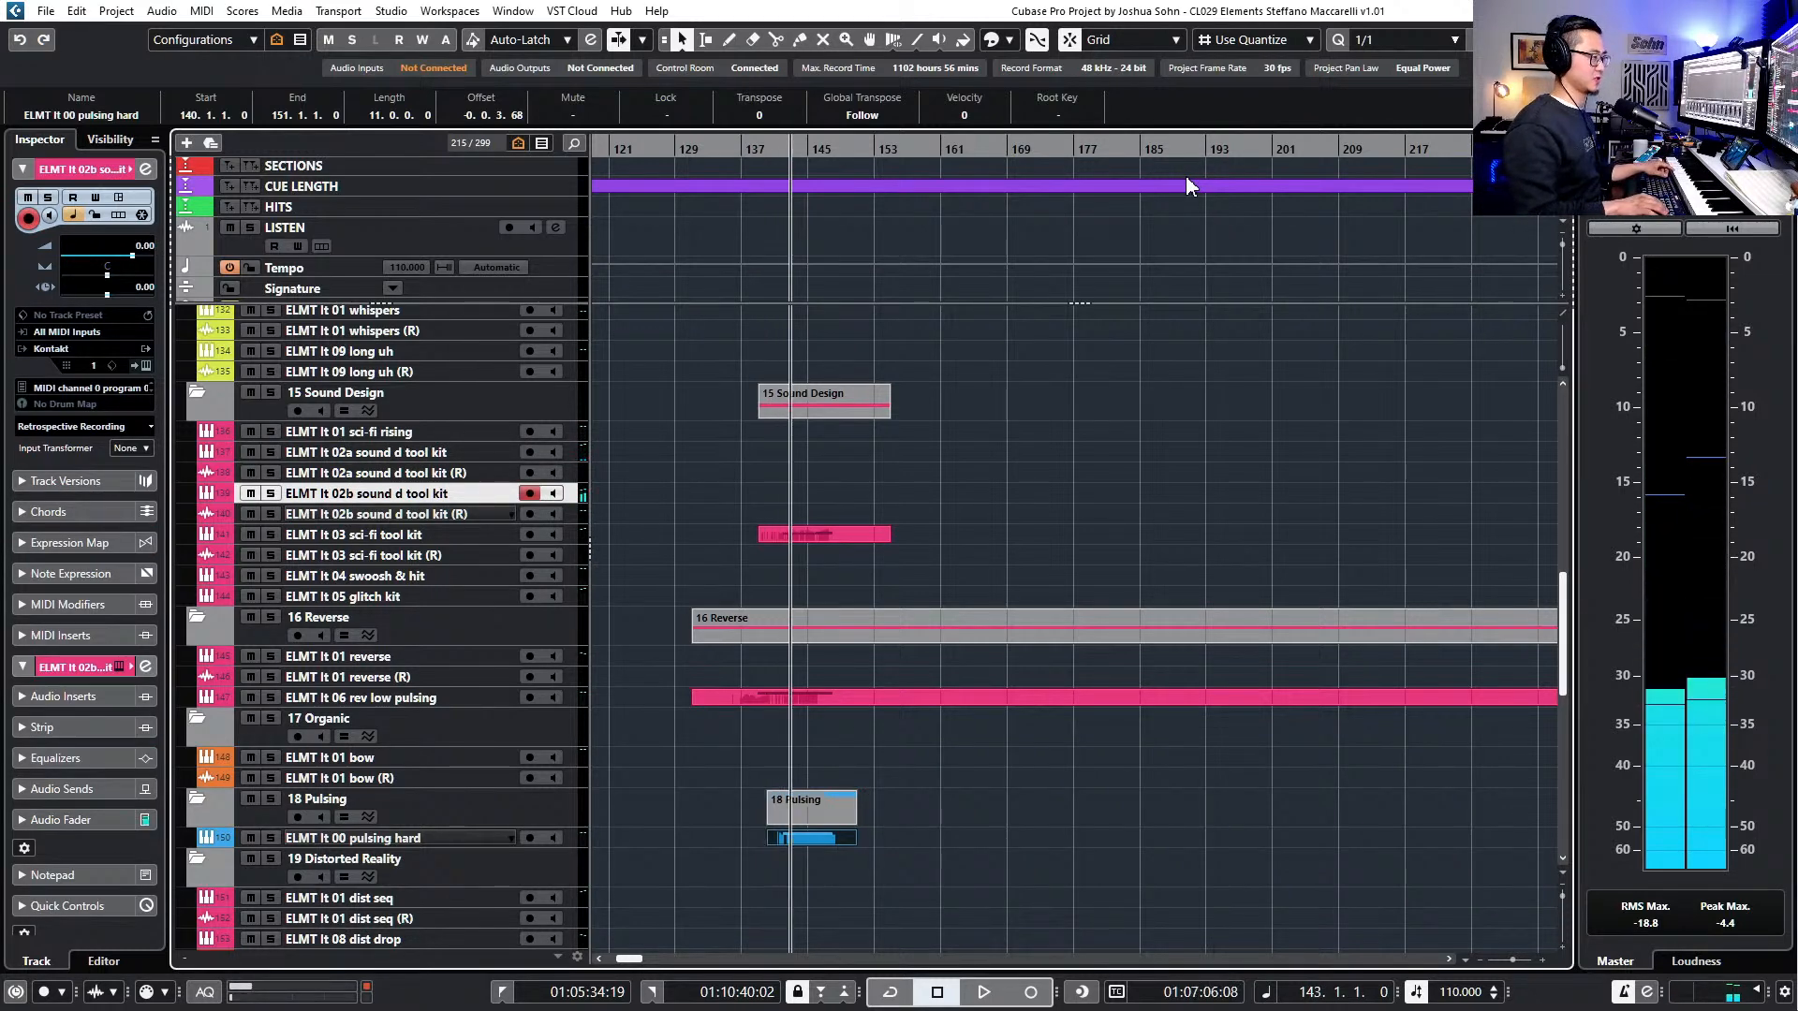
key(KP_Multiply)
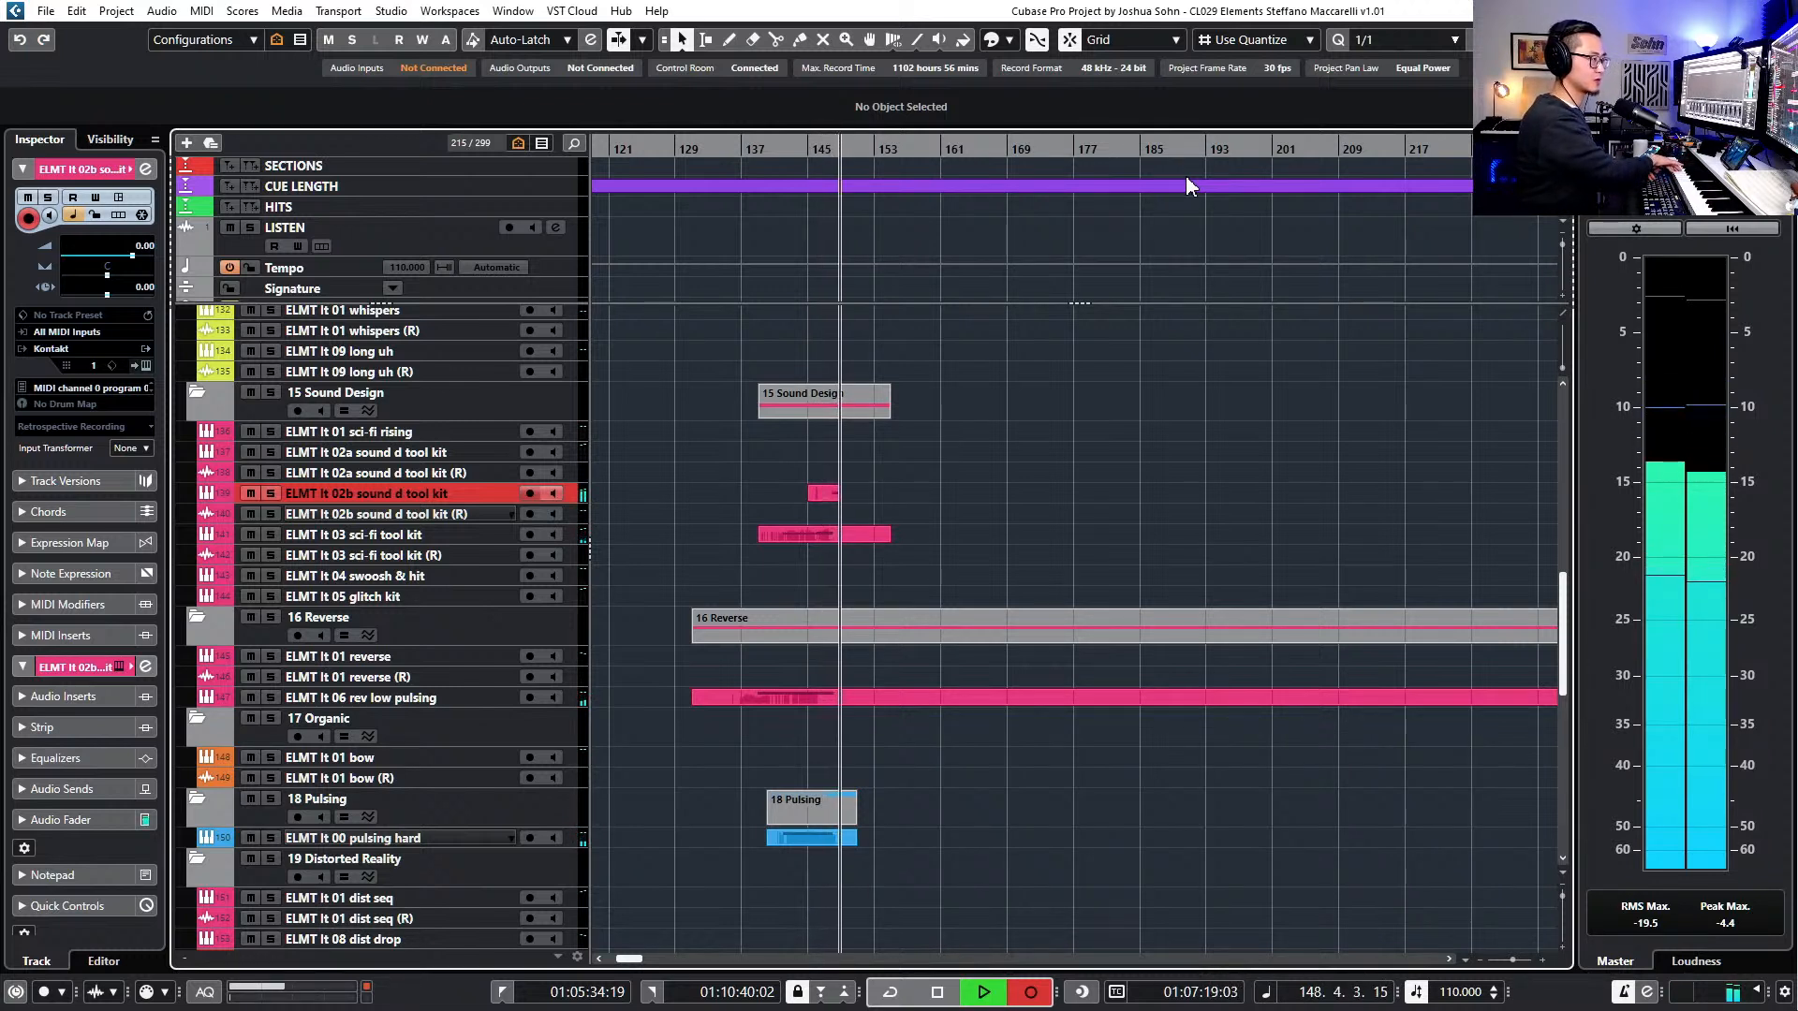
key(space)
key(e)
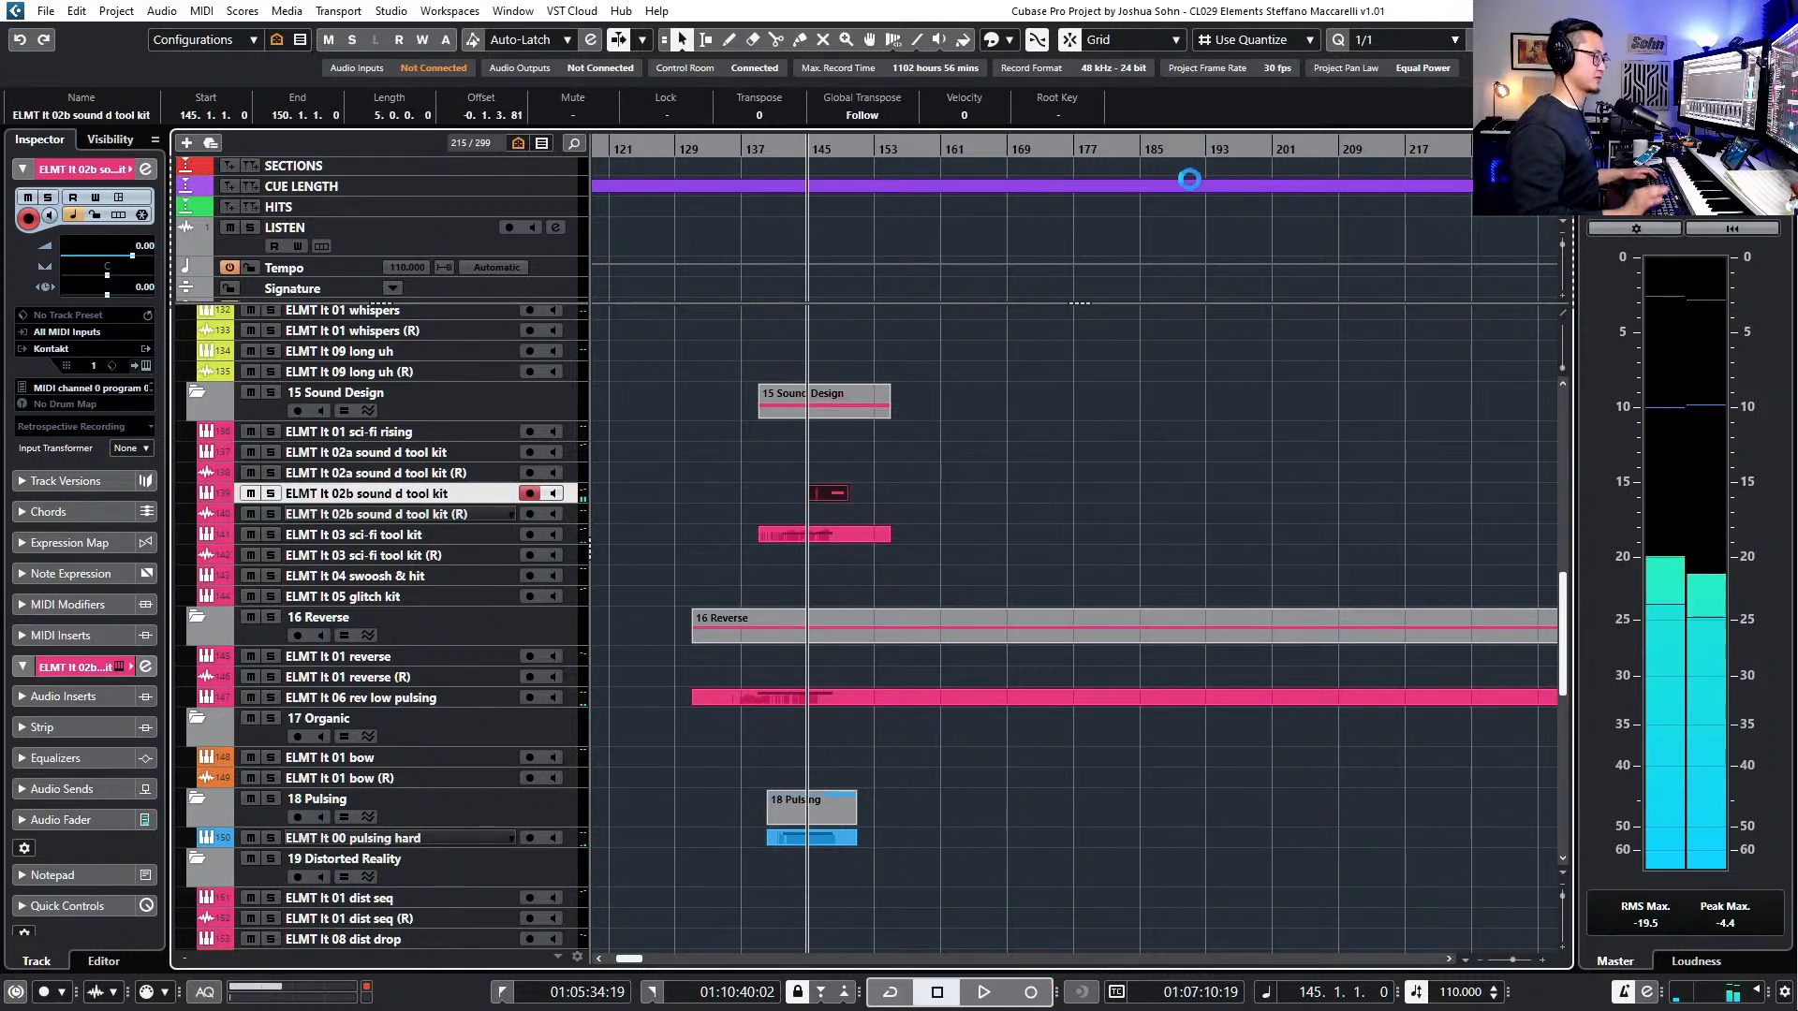
click(1191, 131)
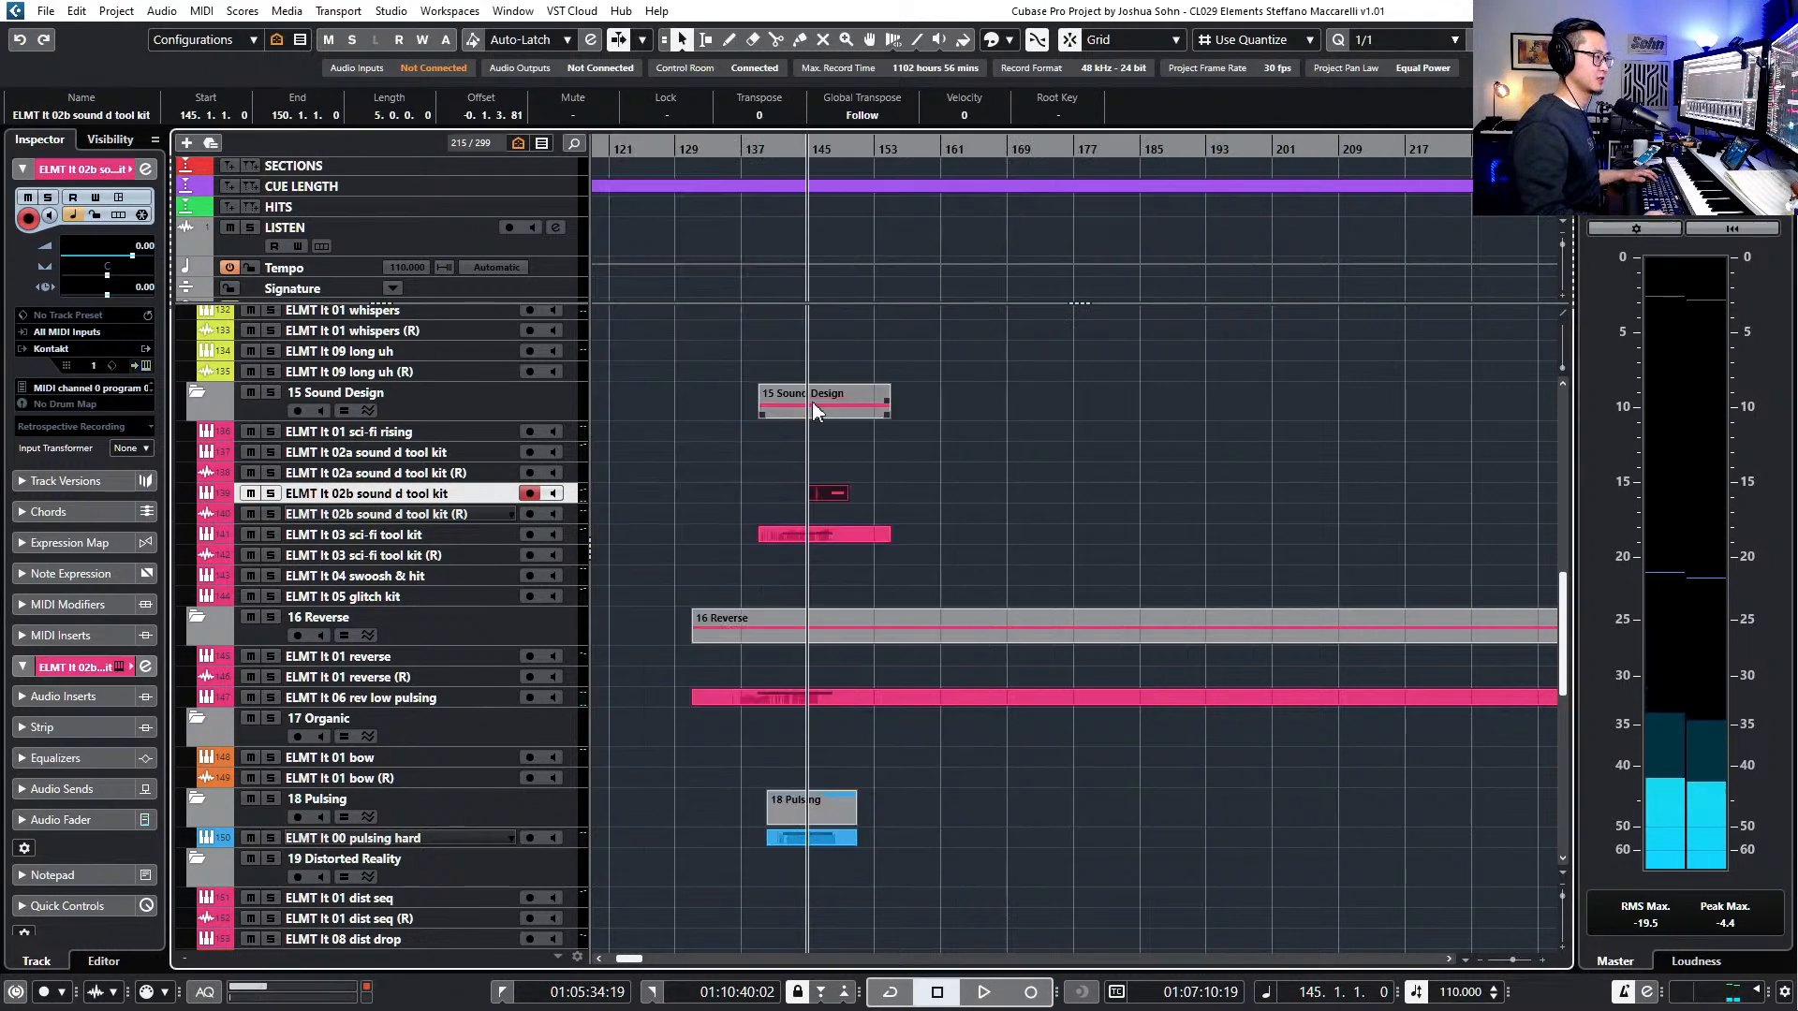
- Raise the pitch of the one-bar F1 note at bar 148 in the 02b sound d tool kit part and return to the project view
double_click(820, 493)
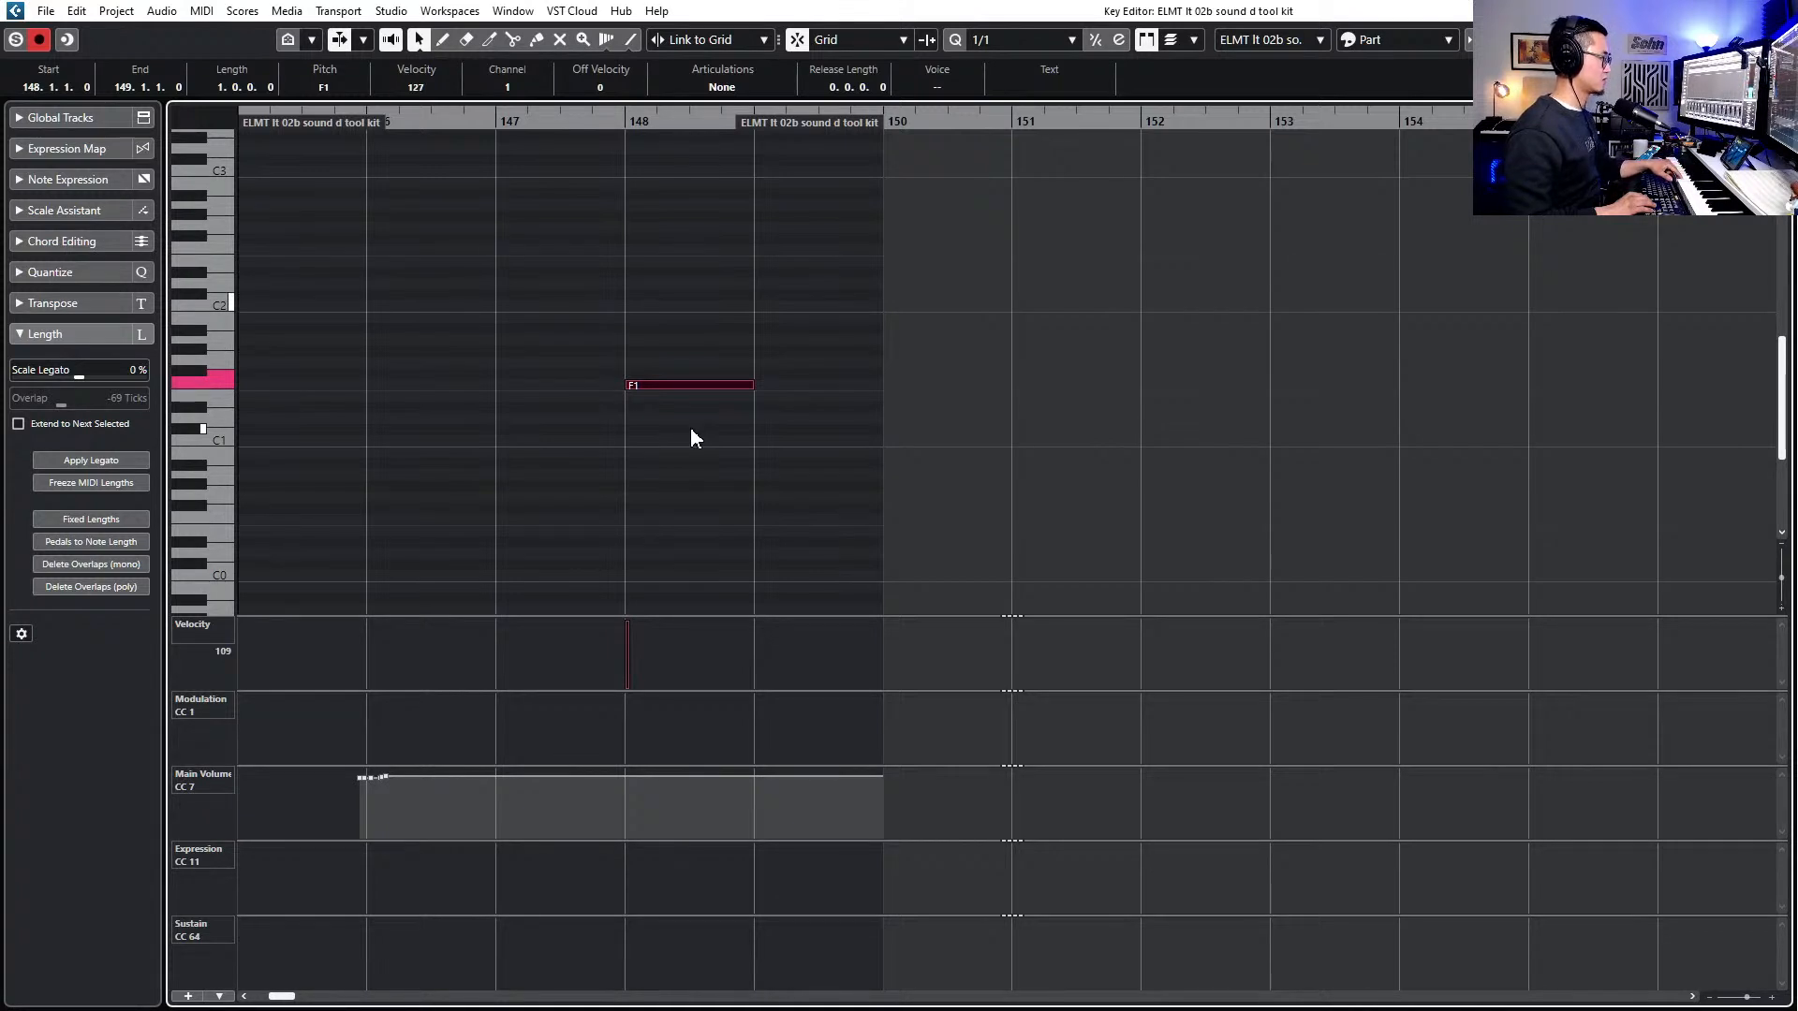
key(Up)
key(Up)
key(Up)
key(Up)
key(Up)
key(Up)
key(Up)
key(Return)
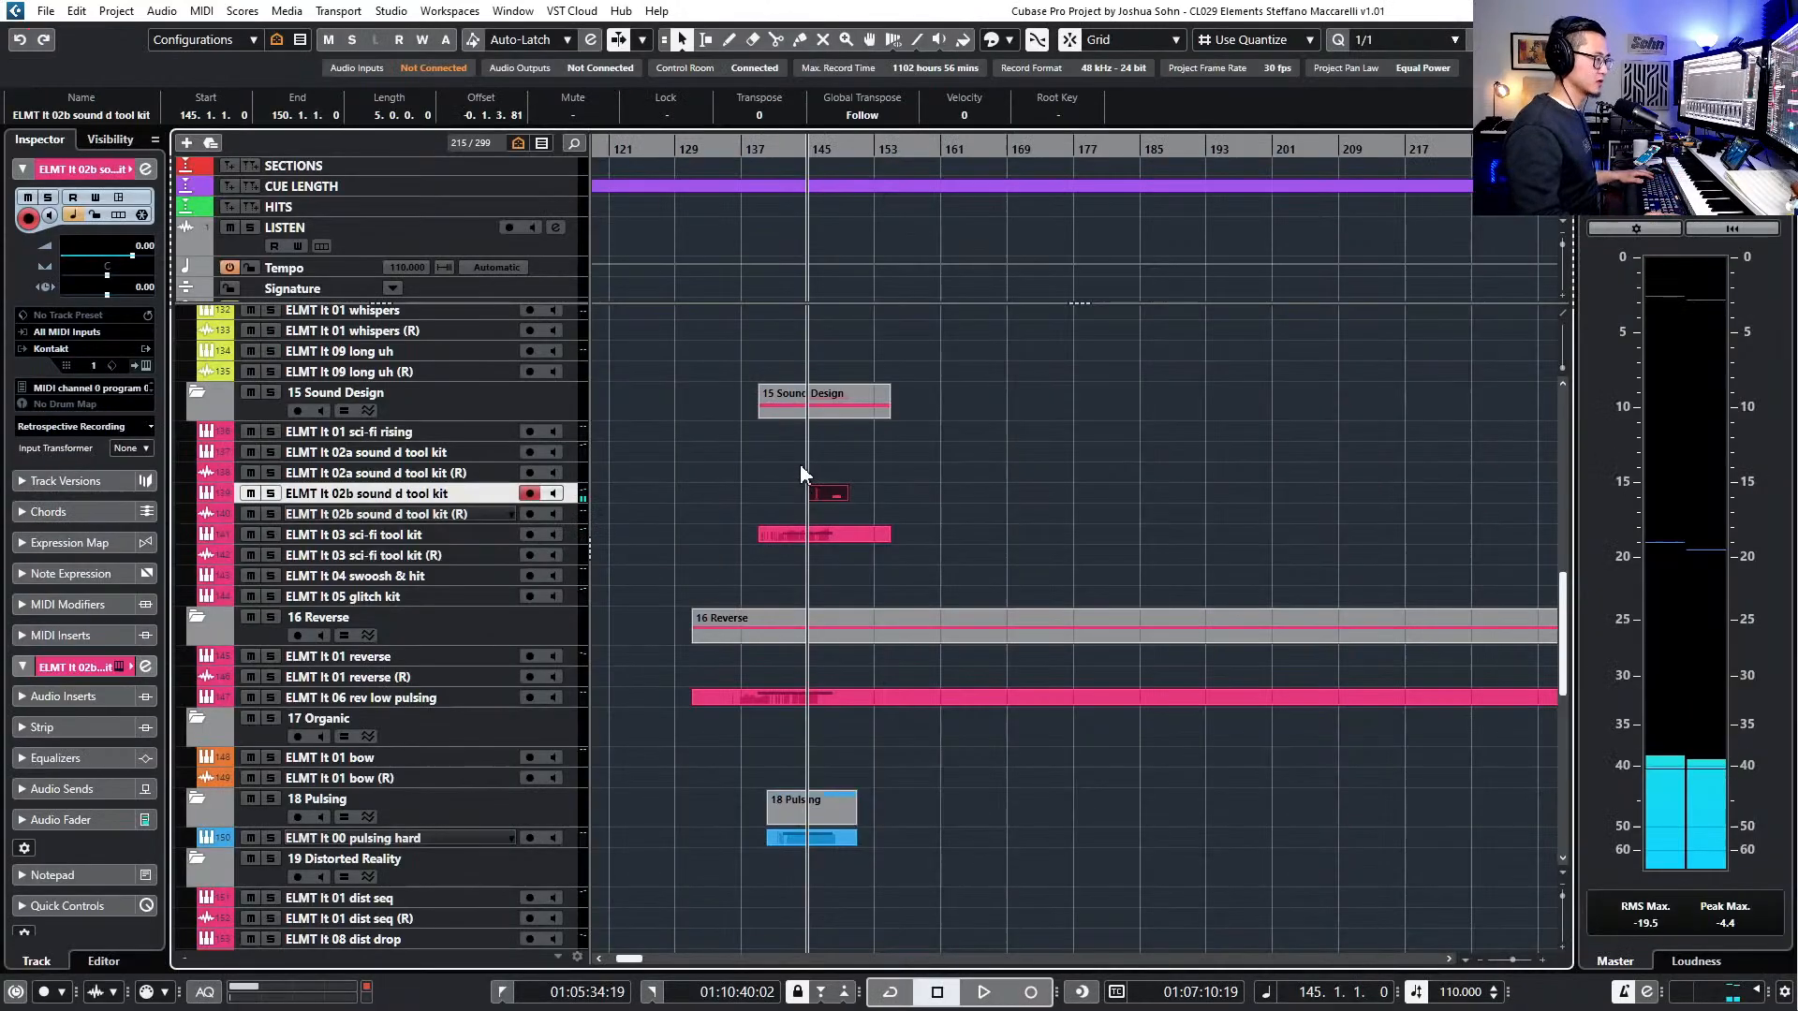
- Trim the start of the 02b sound d tool kit part to bar 147 and render it in place to a new audio track
scroll(818, 476, up, 3)
drag(794, 499, 844, 506)
key(ctrl+alt+r)
click(934, 791)
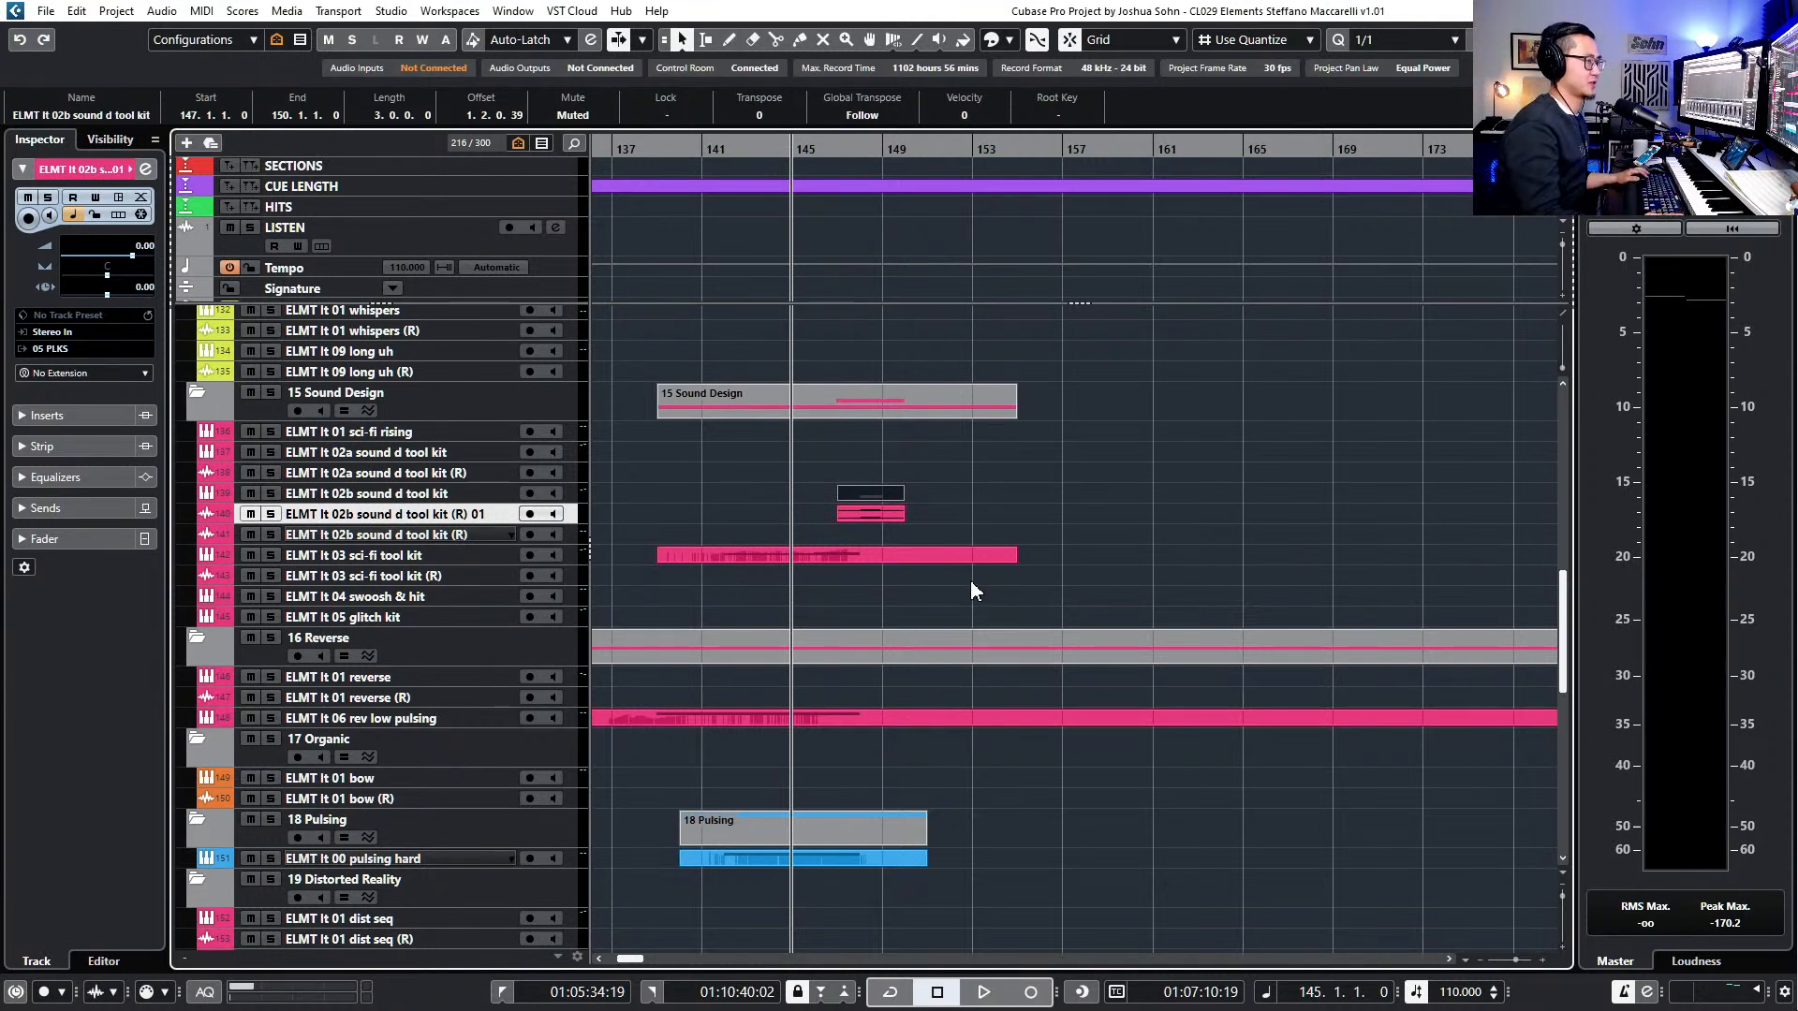
- Examine the whole arrangement, comparing the instrument layers of the Track 1 cue with those in Track 2
ctrl+scroll(972, 603, down, 4)
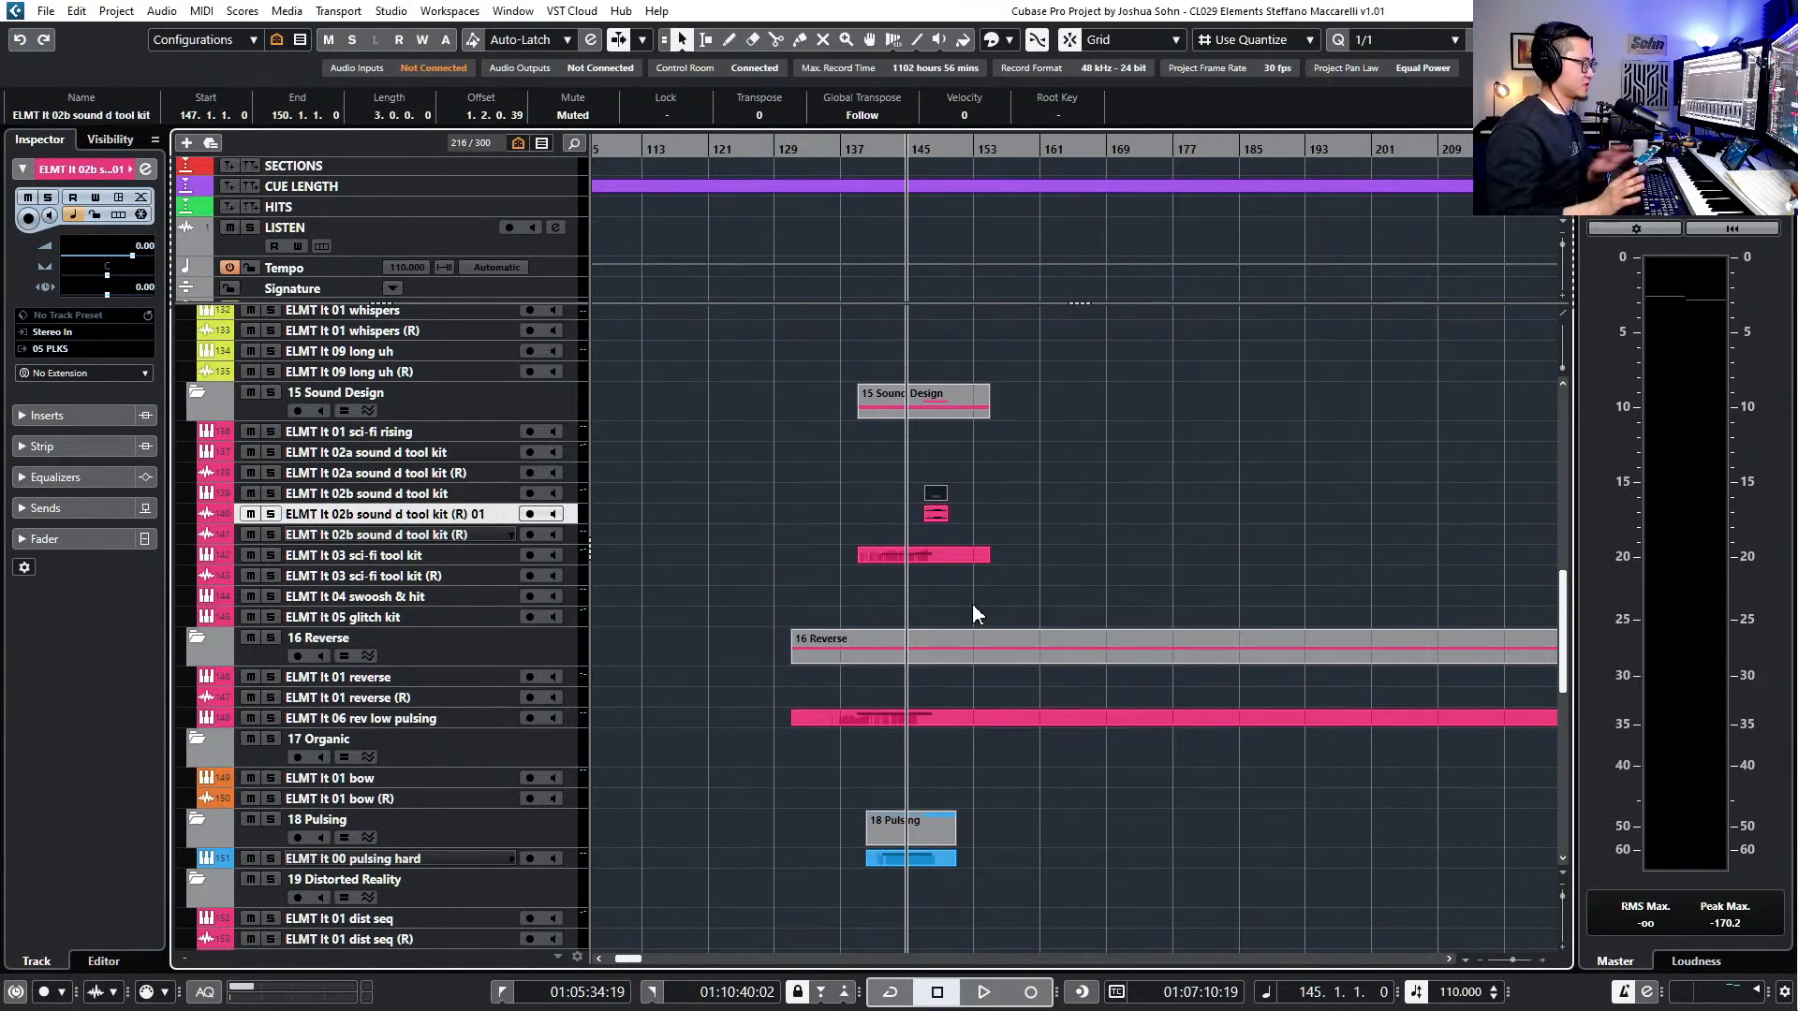
ctrl+scroll(973, 607, down, 1)
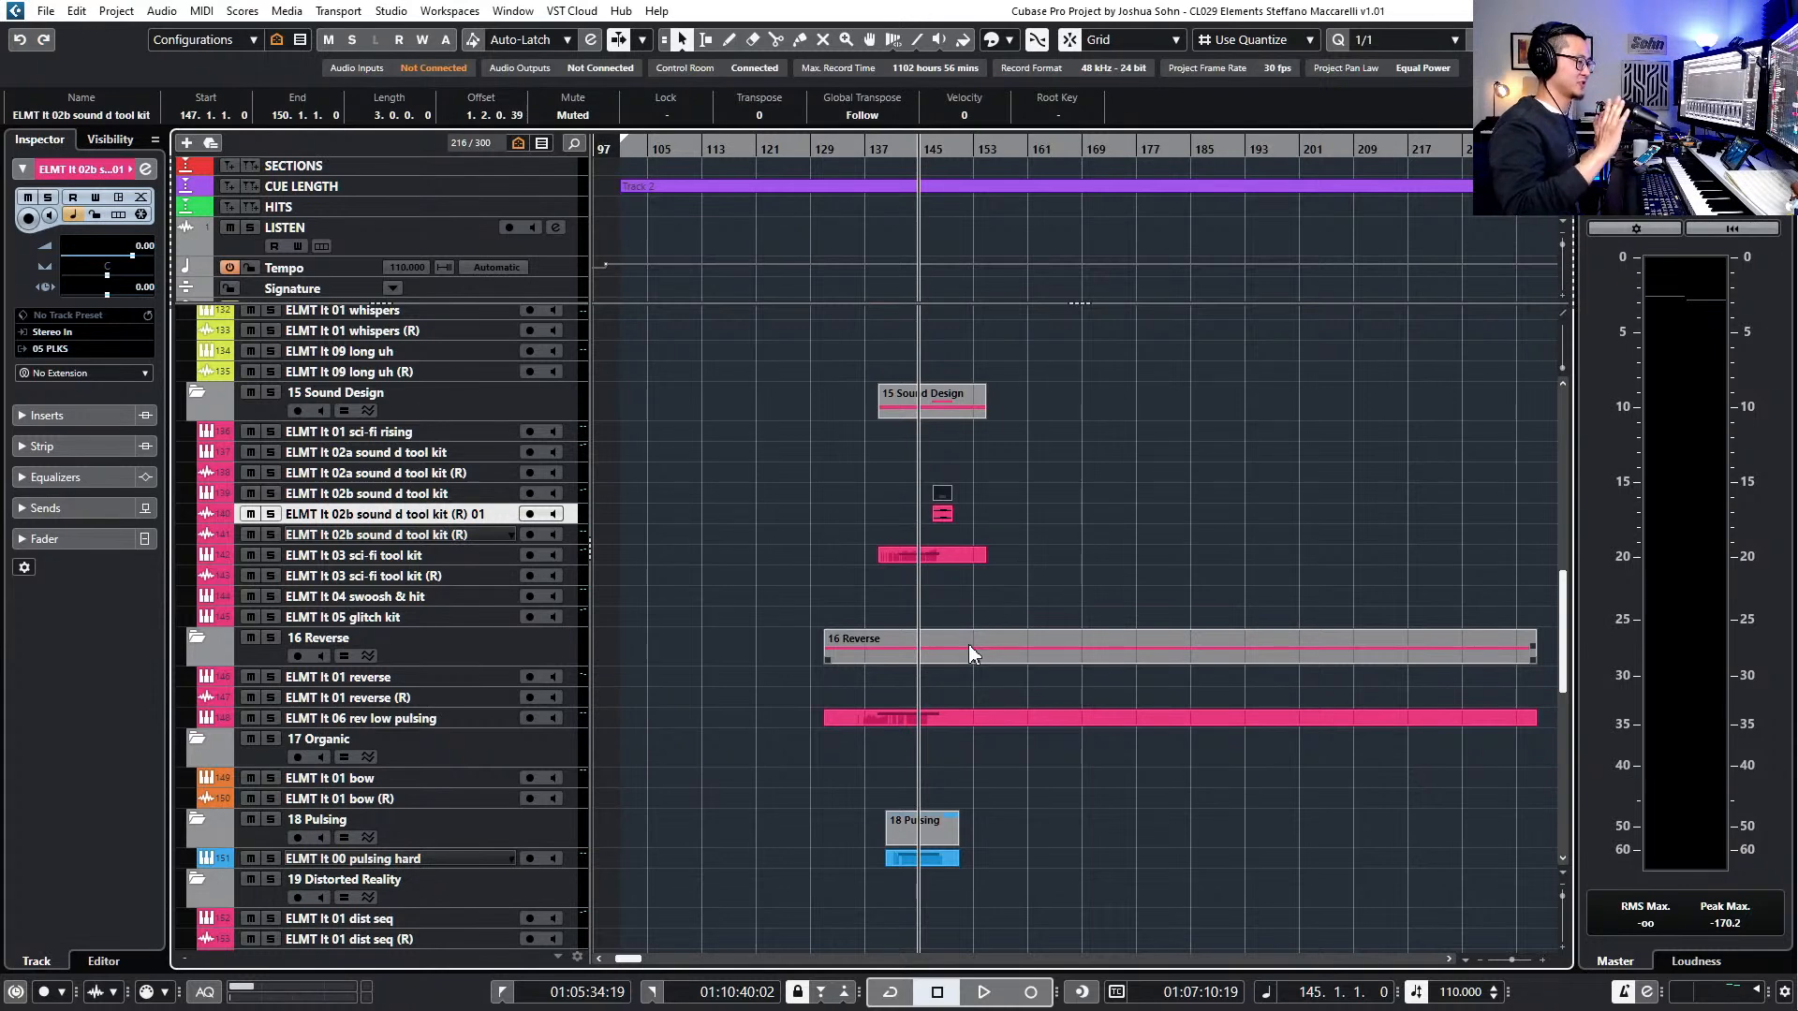
ctrl+scroll(970, 652, down, 2)
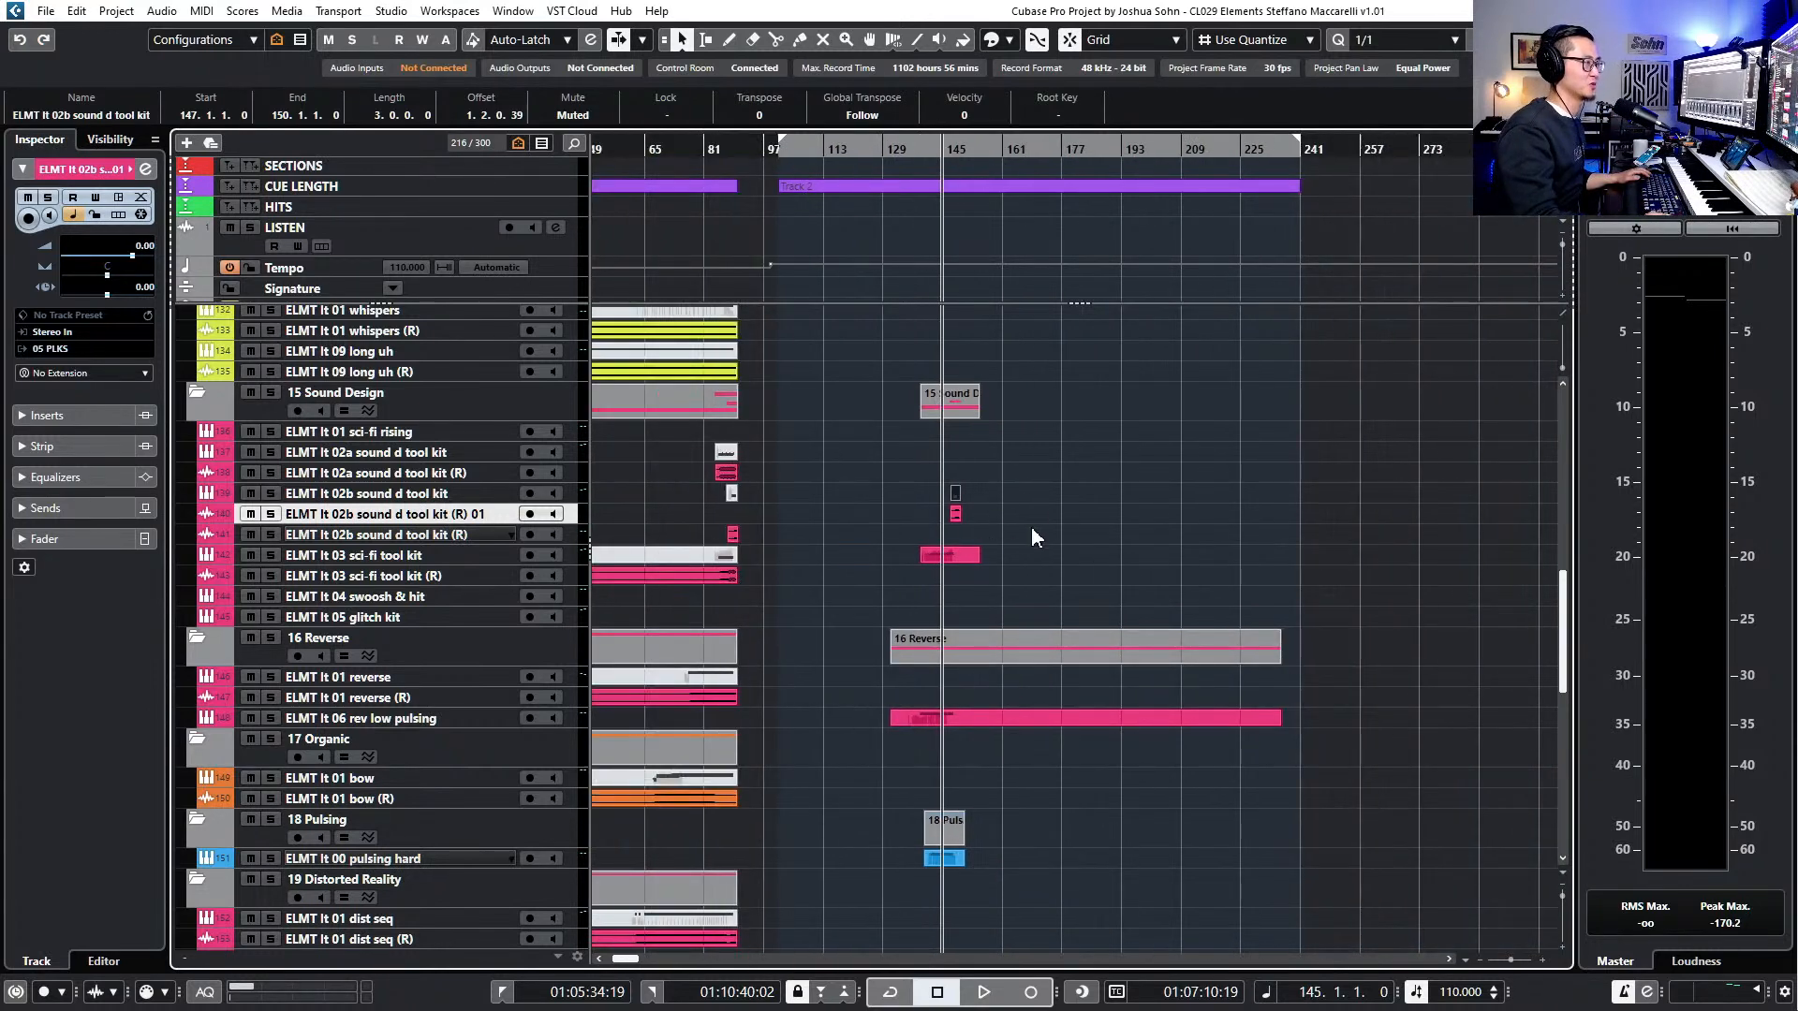
scroll(1101, 462, left, 3)
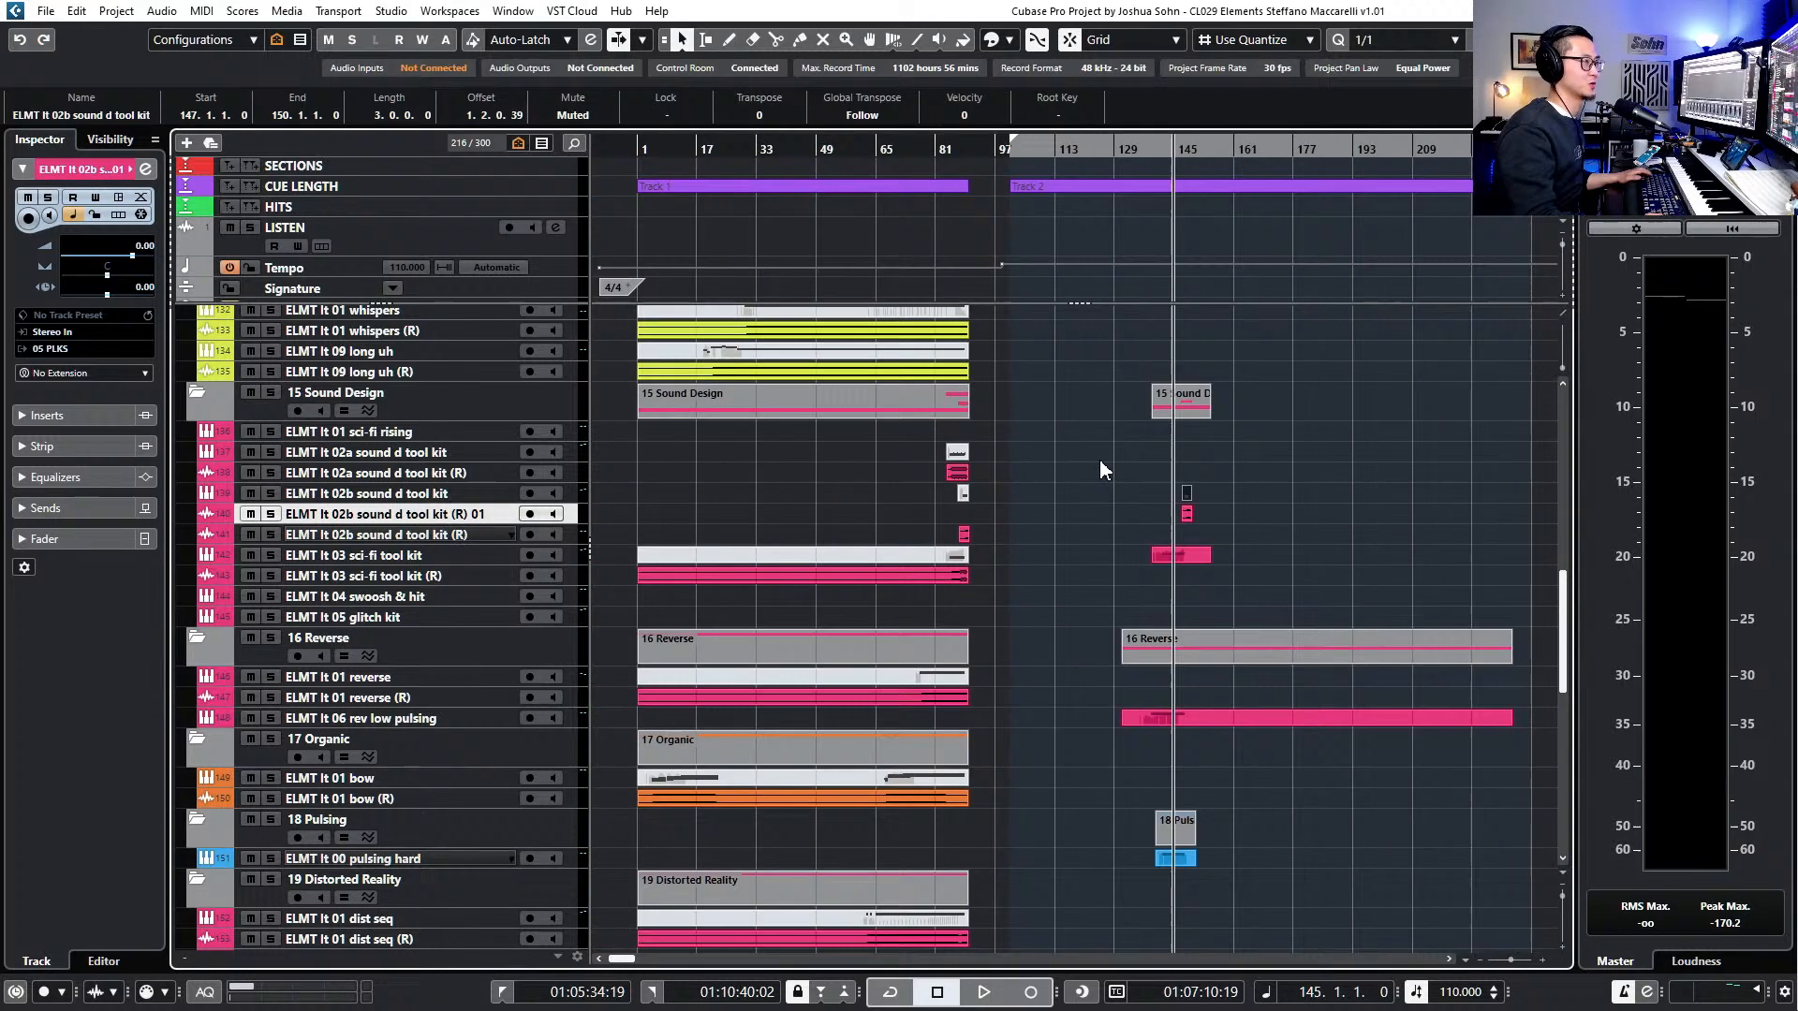
click(854, 187)
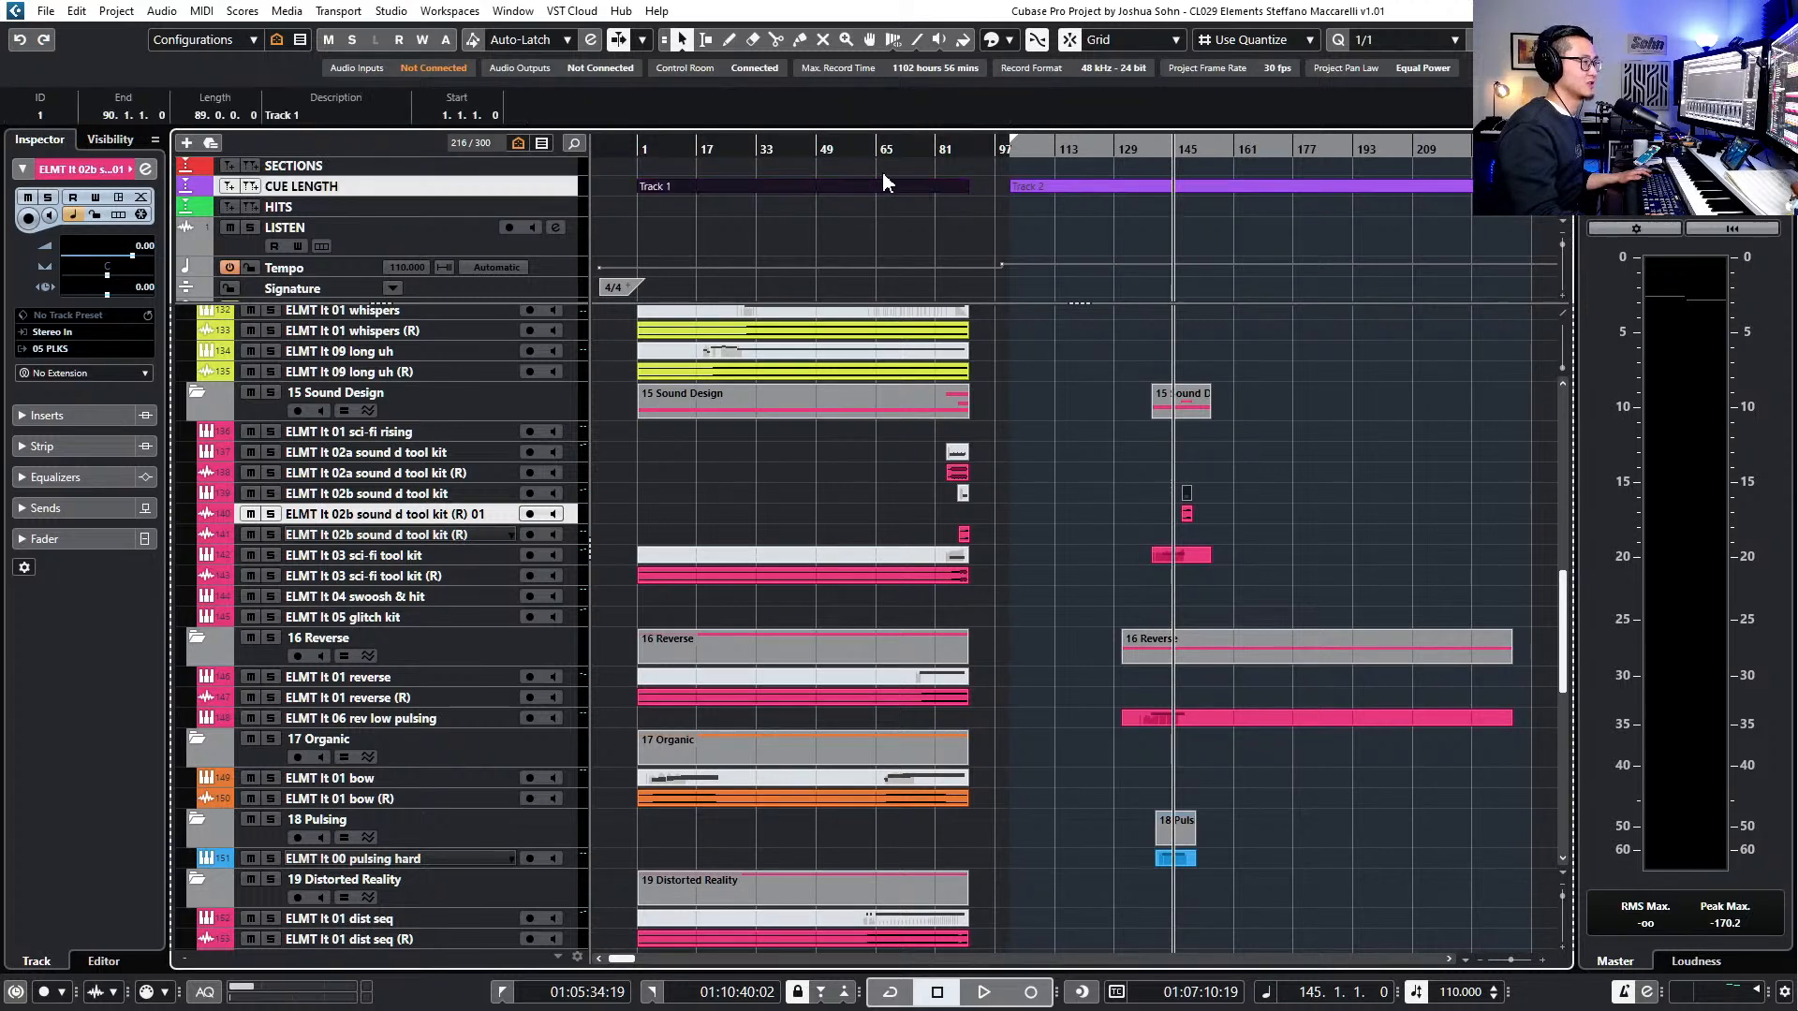
scroll(1373, 530, up, 7)
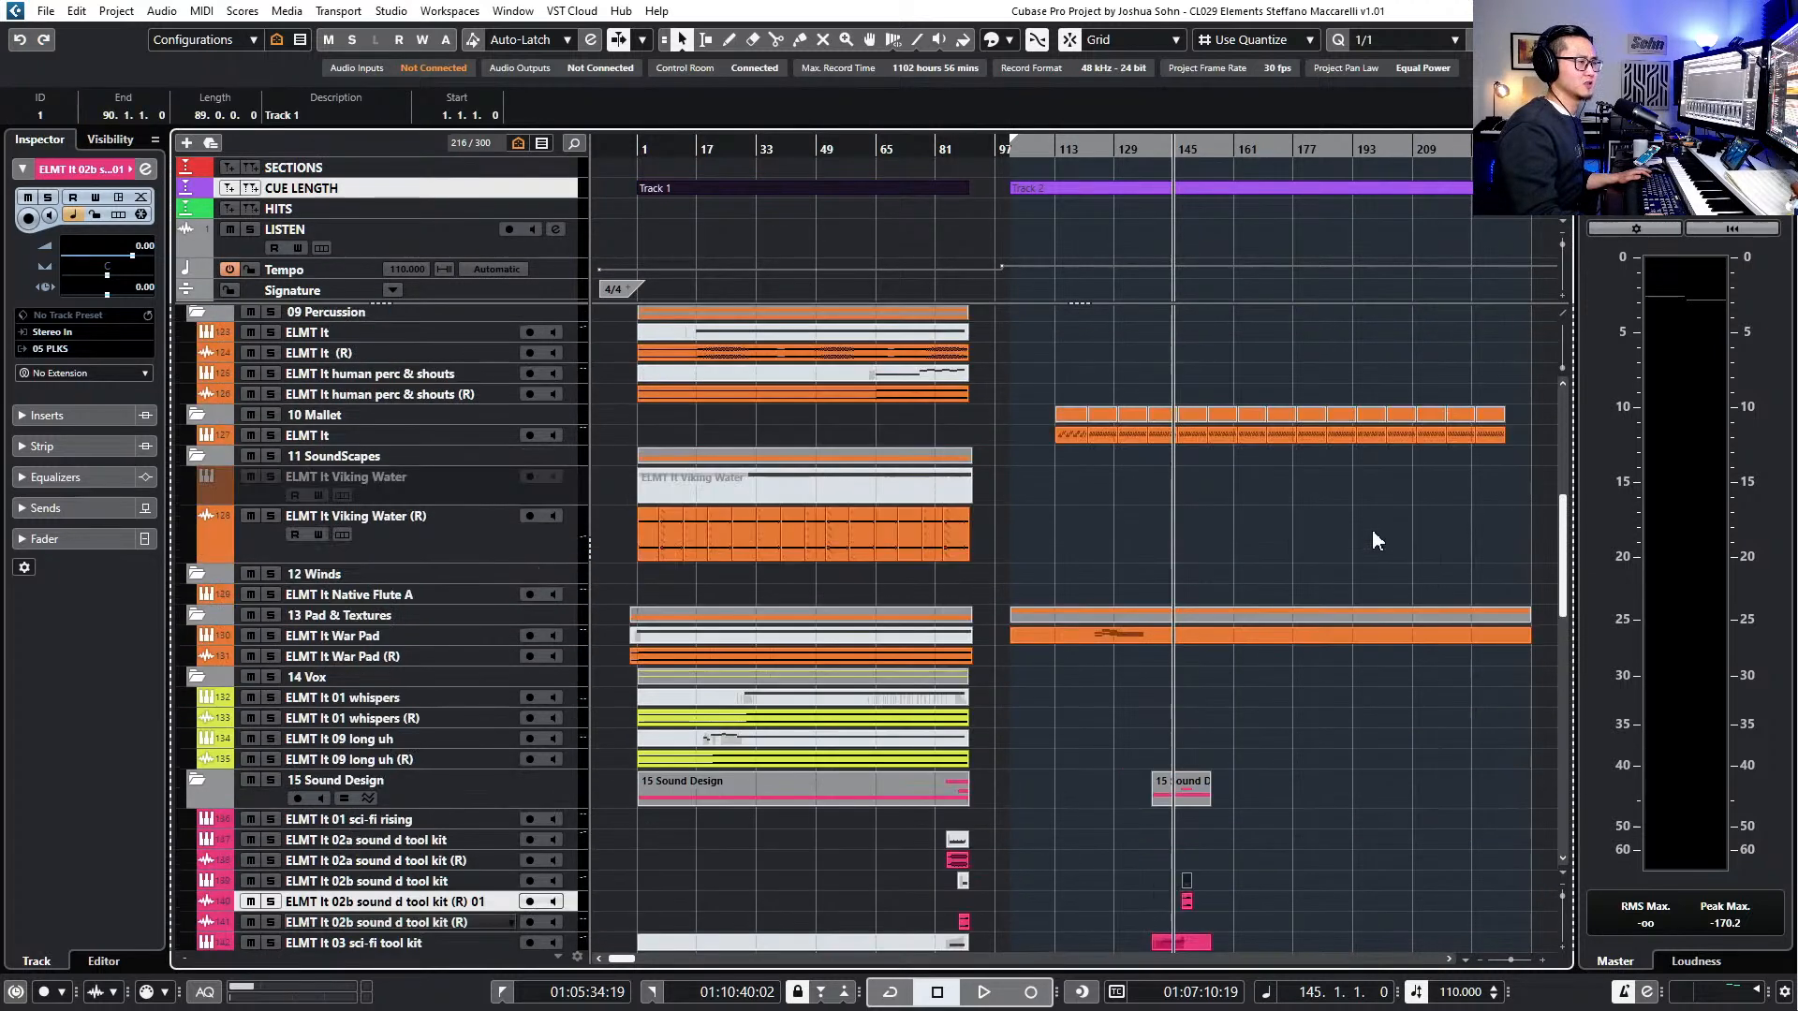
scroll(1373, 532, down, 6)
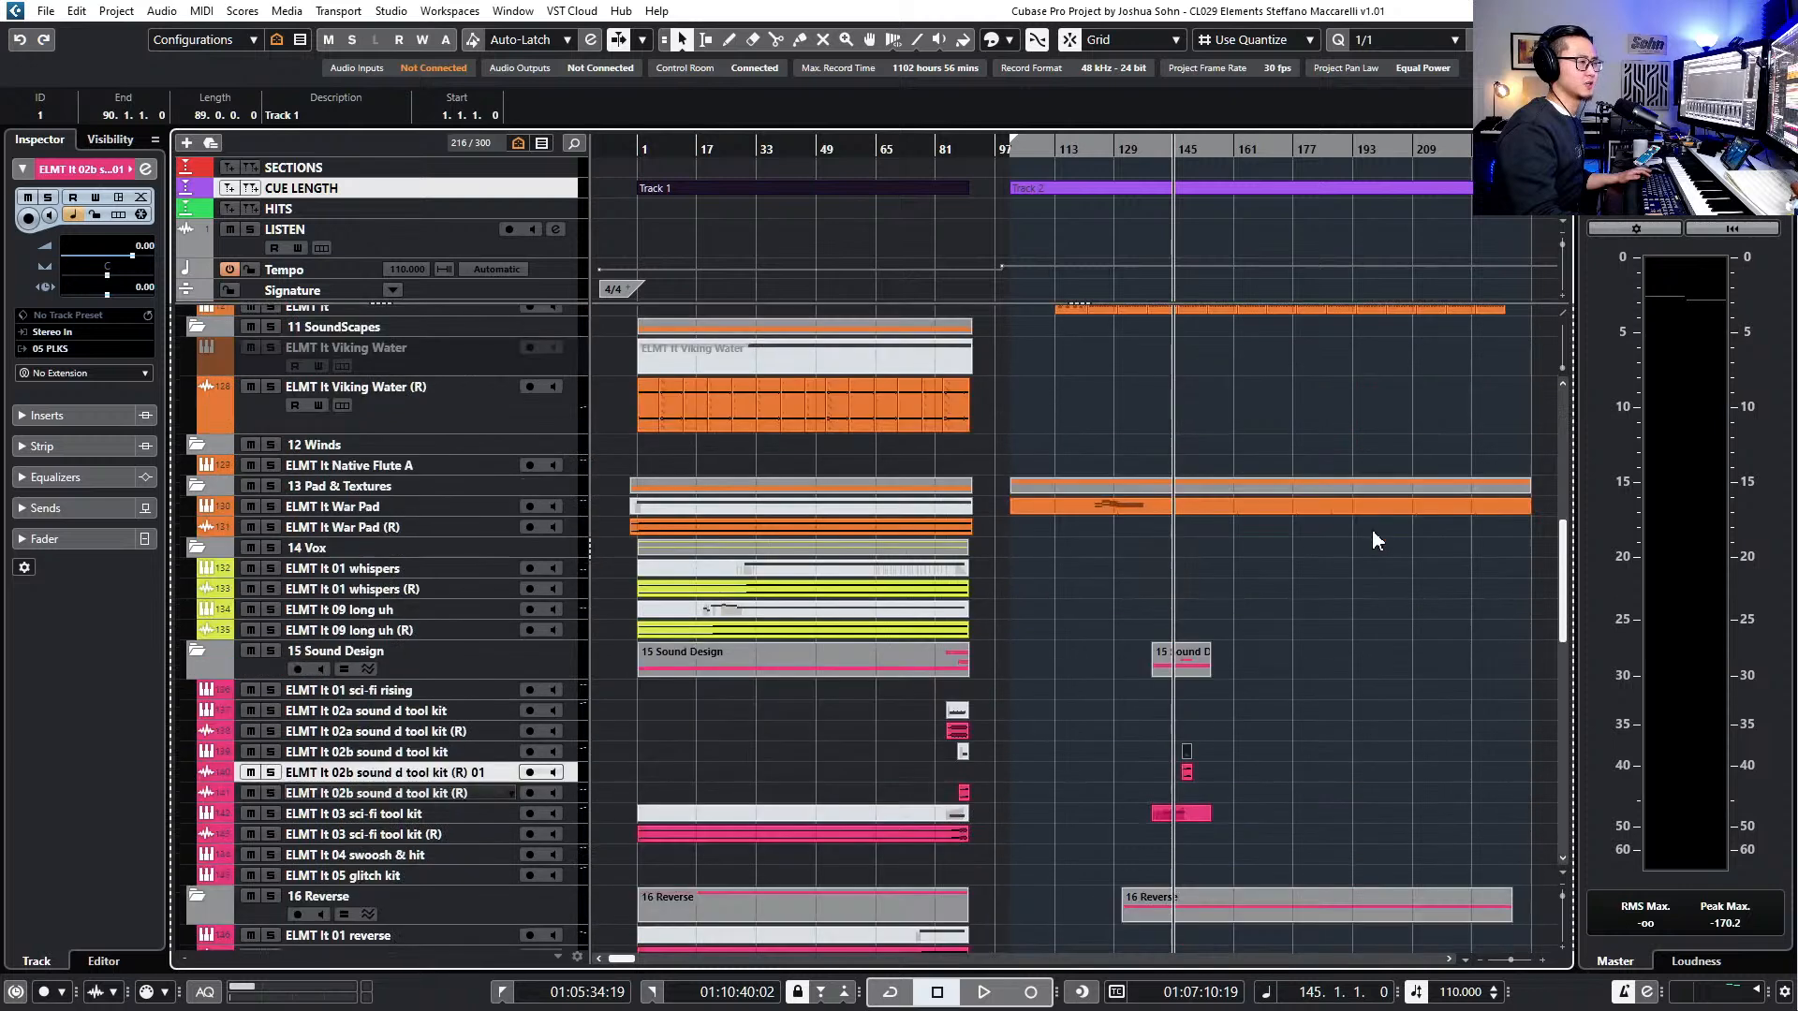
- Look over the second cue's arrangement from about bar 113 on, from the electric guitar and mallet tracks to the sound design
scroll(1201, 263, right, 4)
scroll(1151, 285, up, 3)
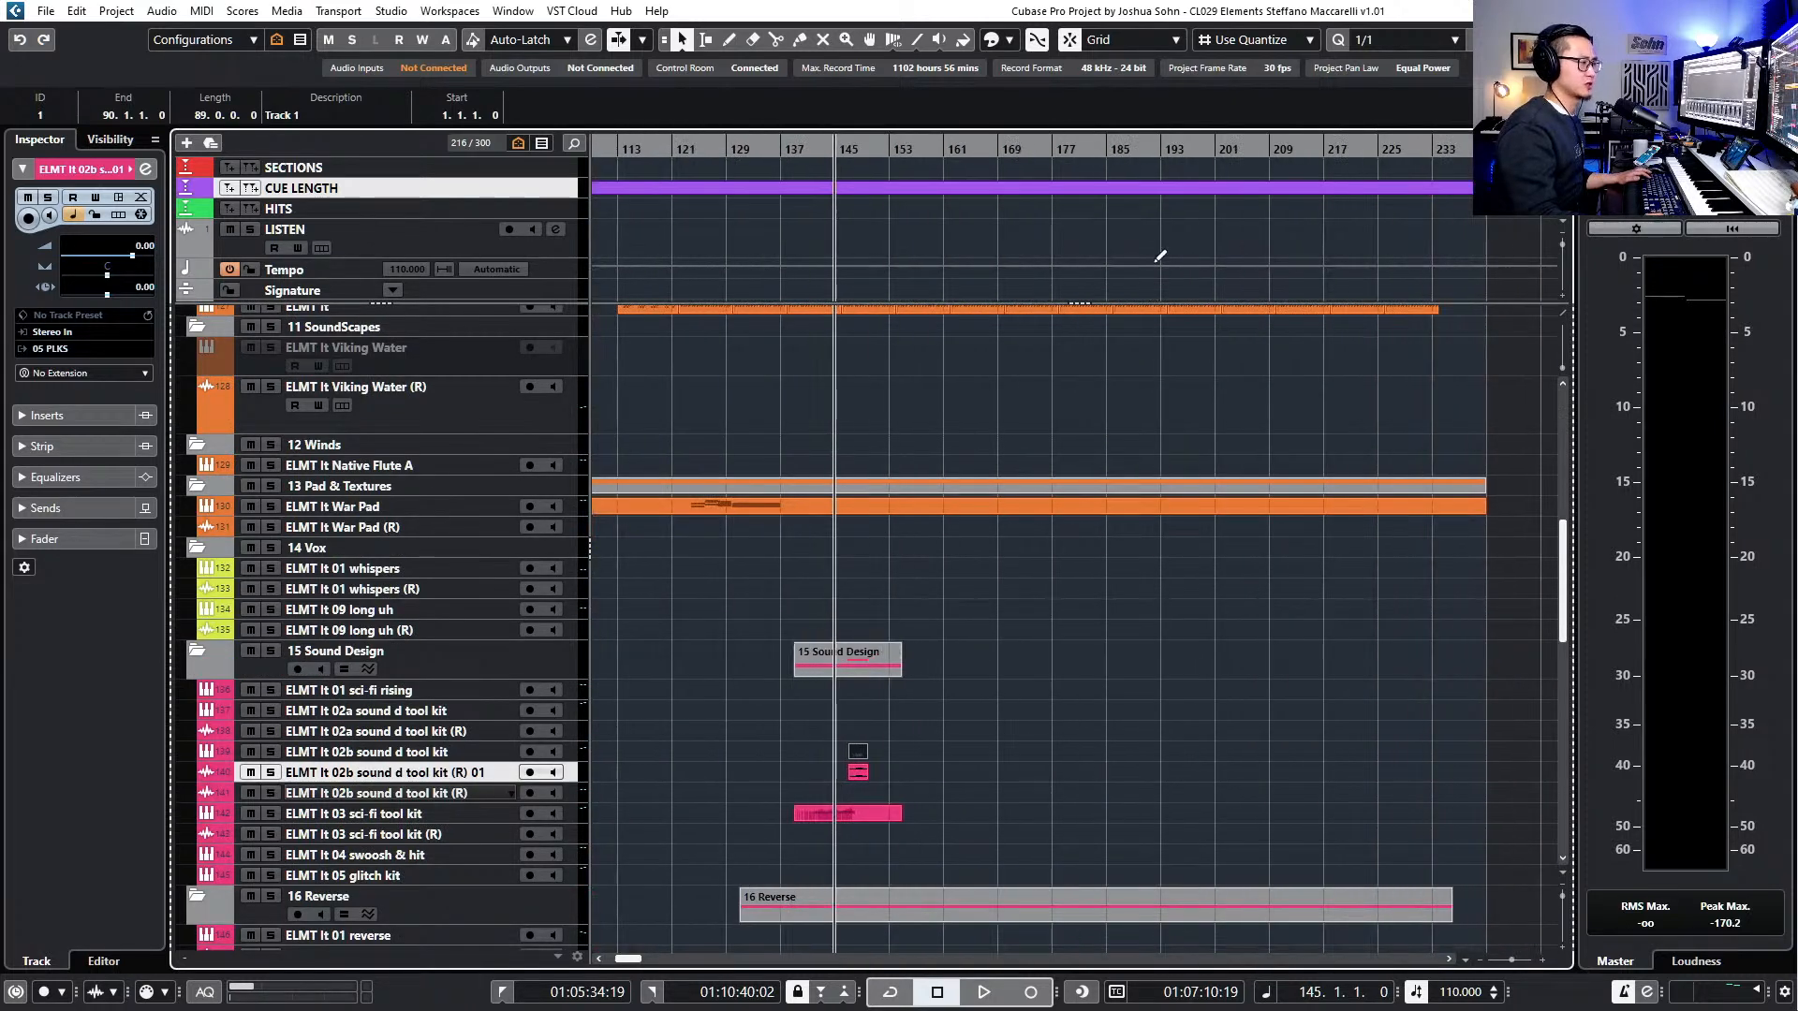
scroll(1116, 355, up, 6)
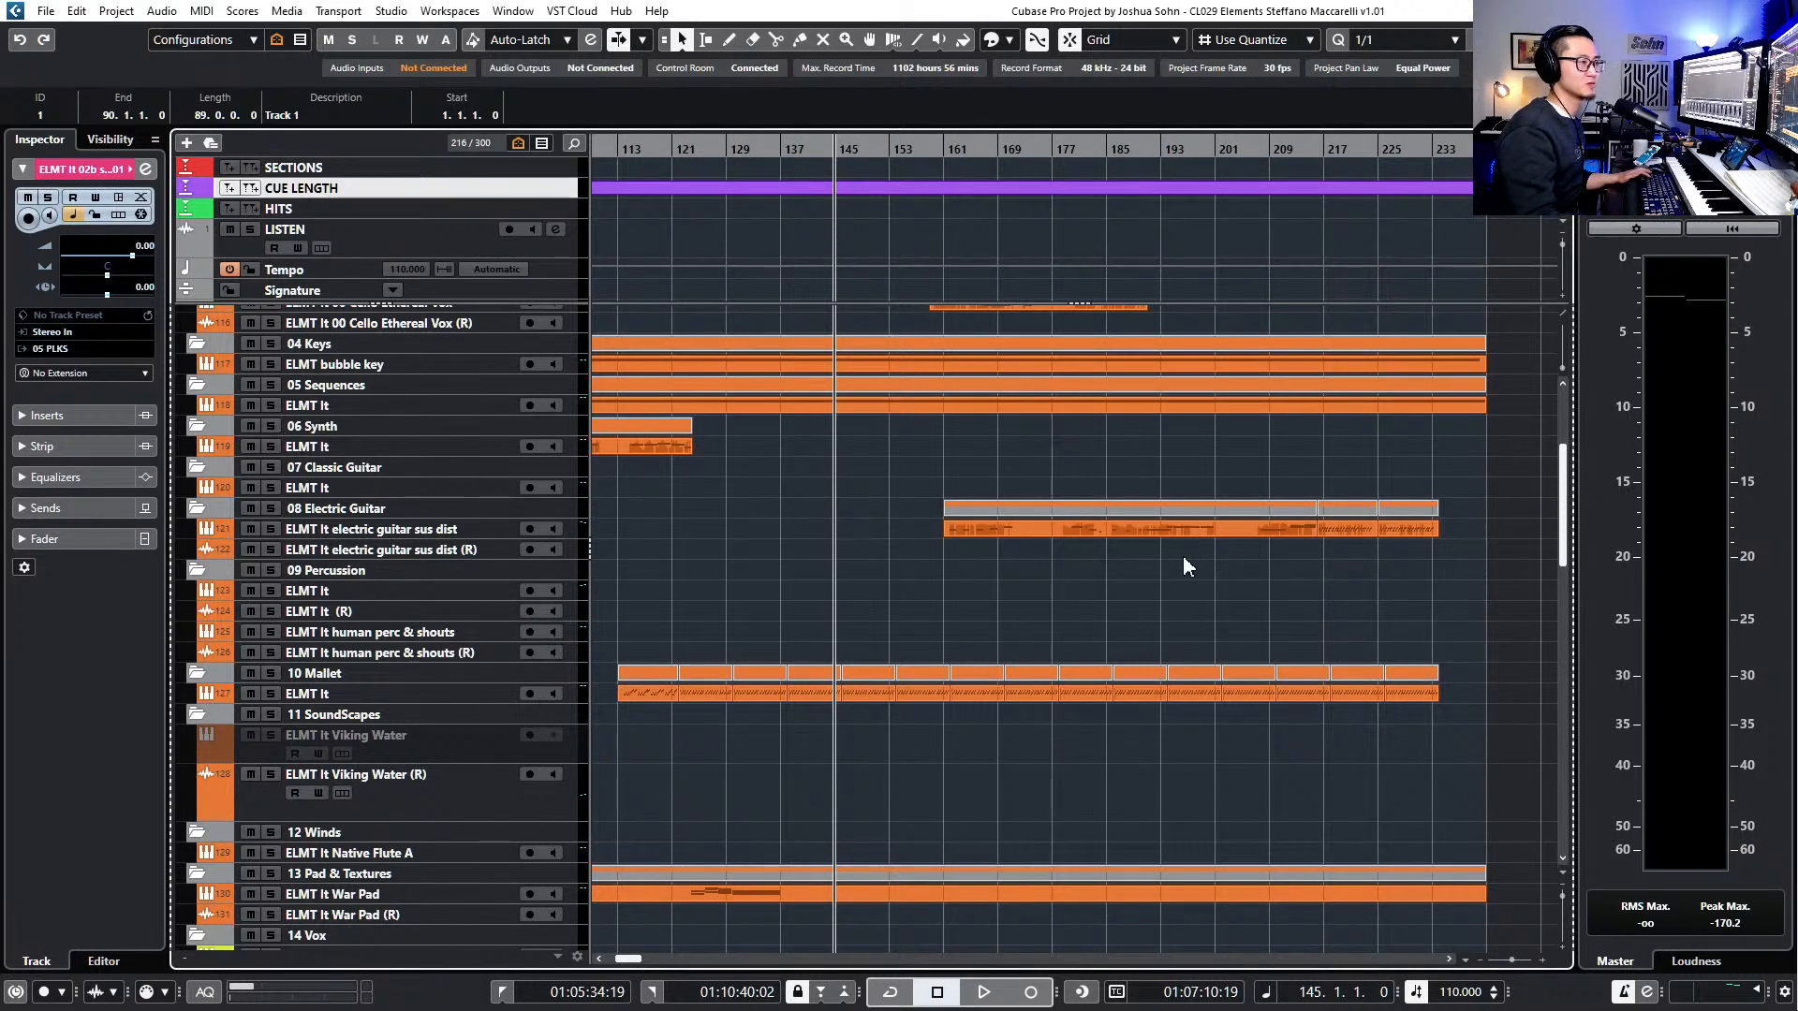
scroll(1185, 561, up, 4)
scroll(1195, 562, down, 4)
scroll(1194, 564, down, 4)
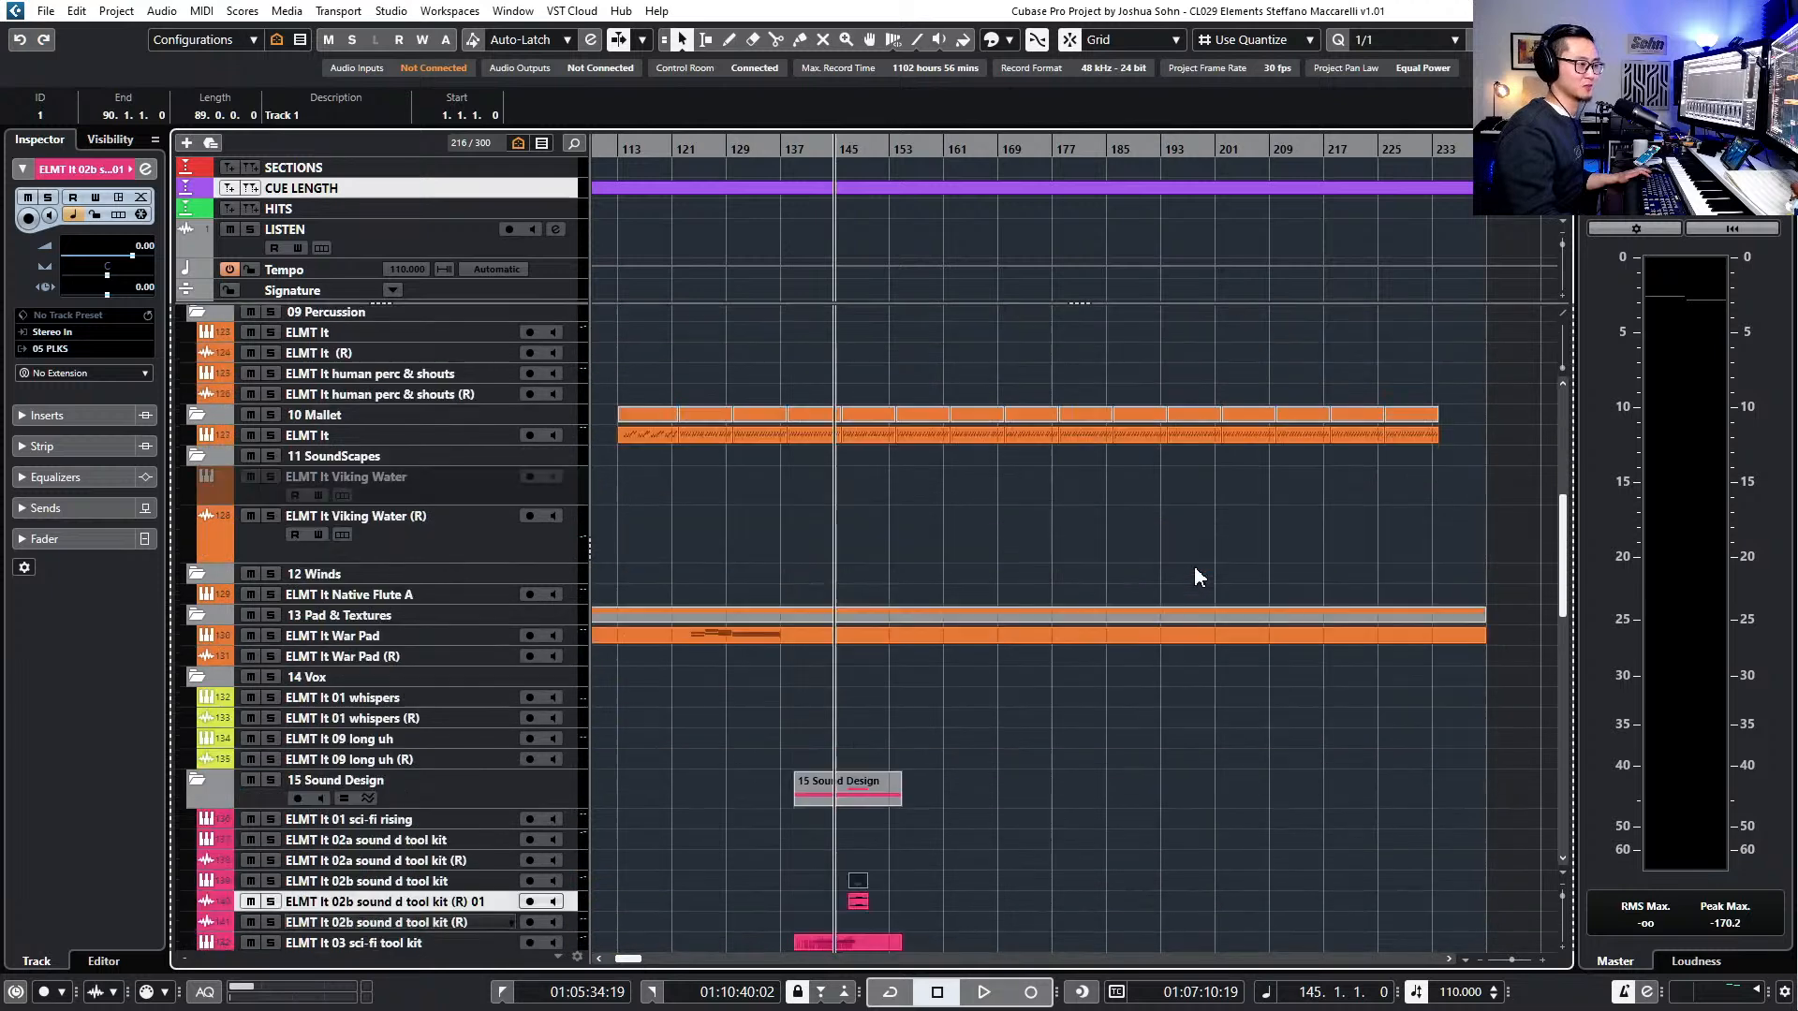
scroll(1193, 565, up, 4)
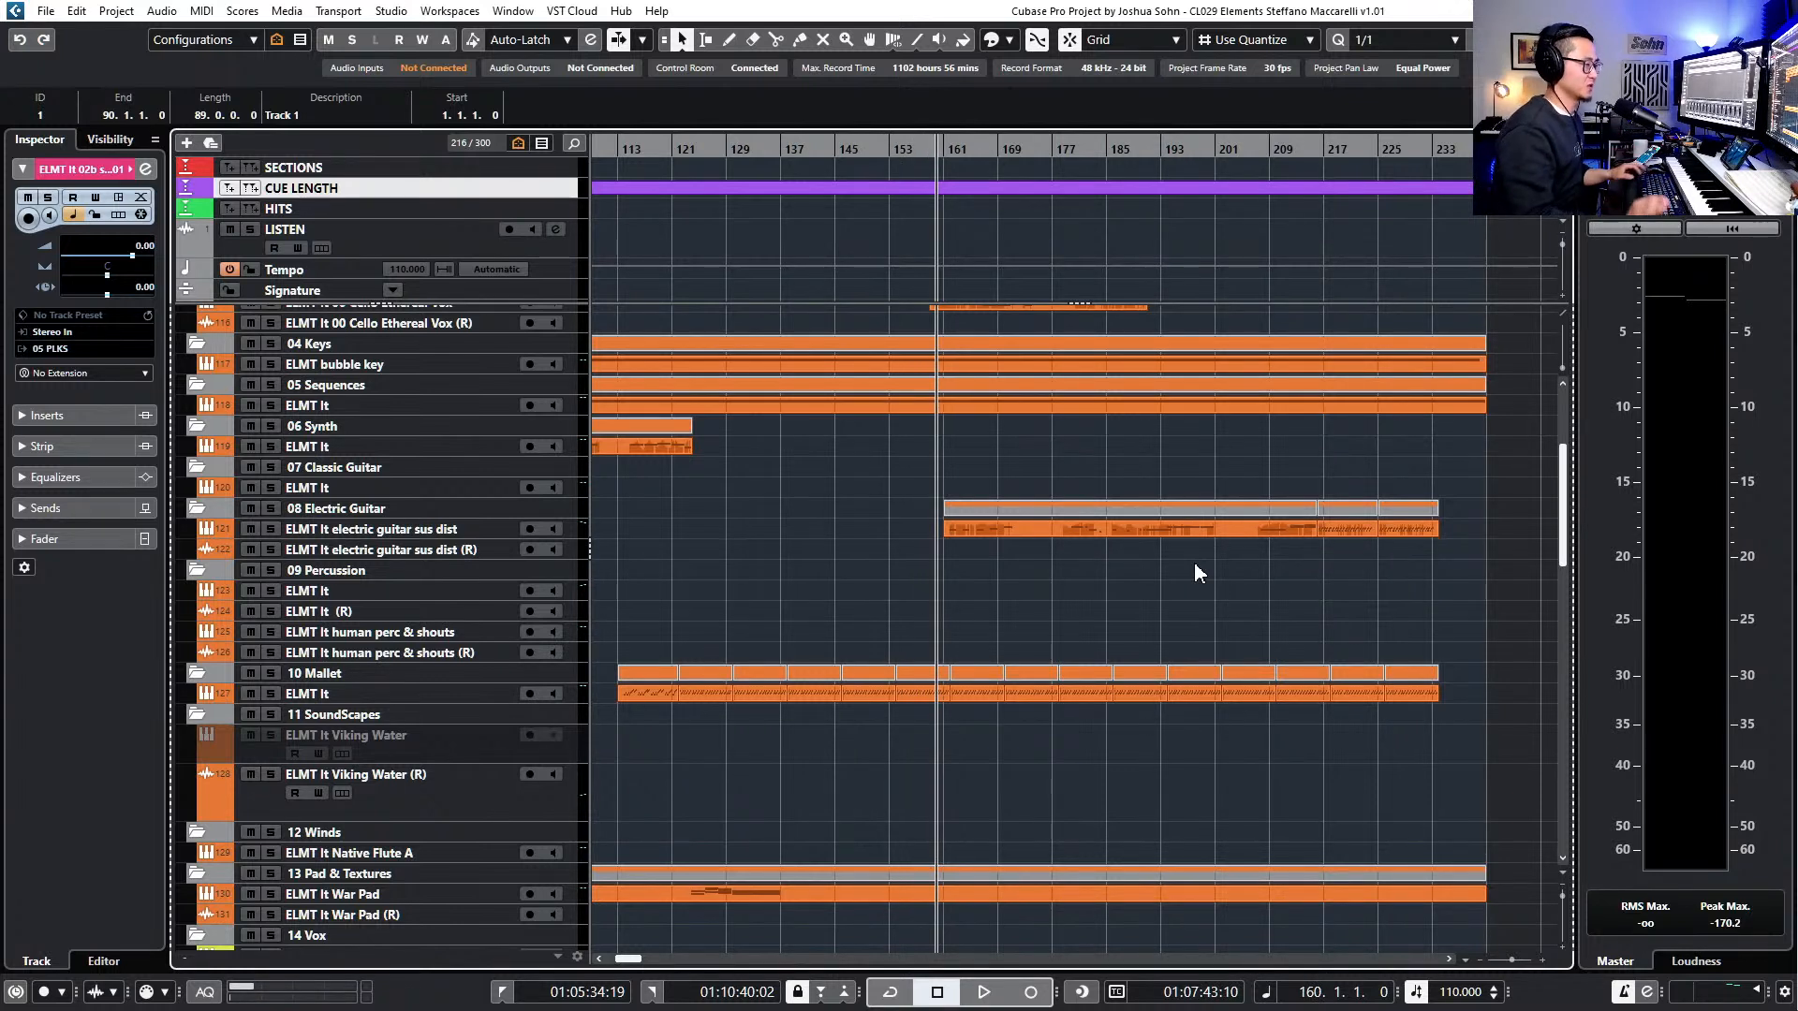
- Move the electric guitar sus dist part earlier so it starts at bar 153
key(KP_Add)
key(KP_Subtract)
key(KP_Subtract)
key(KP_Subtract)
key(KP_Subtract)
key(KP_Subtract)
key(KP_Subtract)
key(KP_Subtract)
key(KP_Subtract)
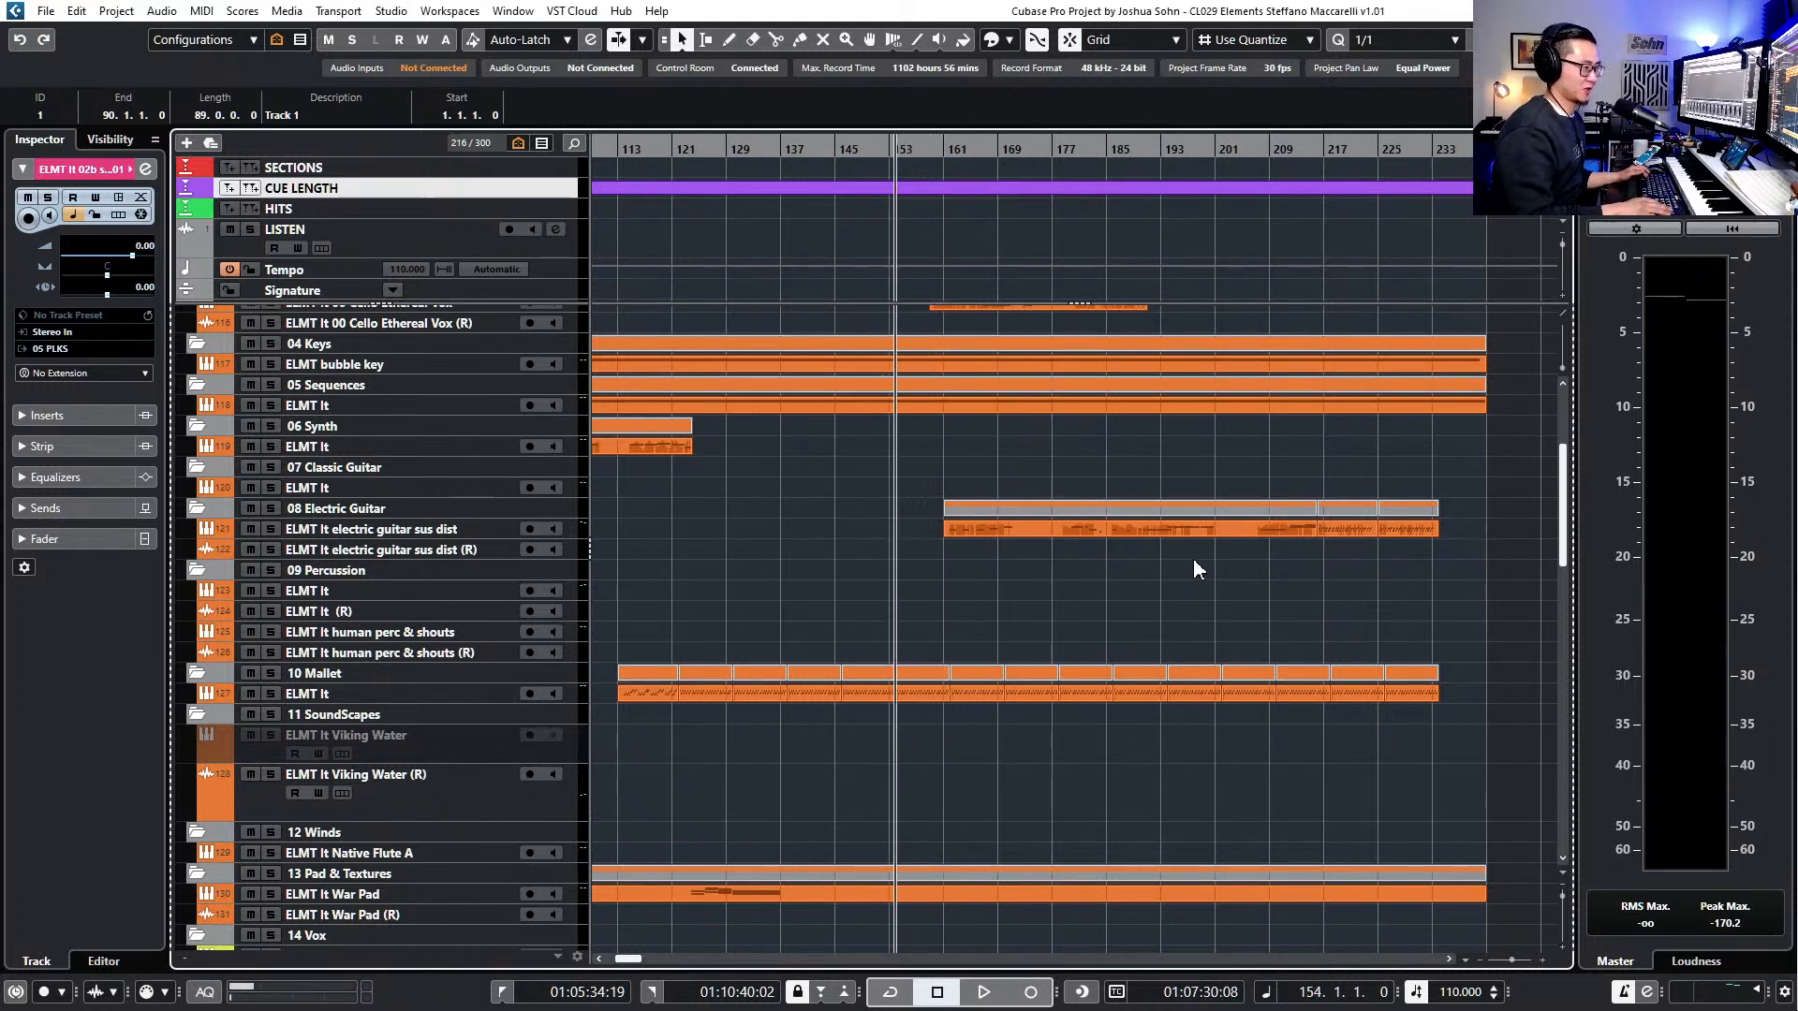
scroll(1171, 561, down, 5)
scroll(1048, 567, up, 5)
click(1037, 538)
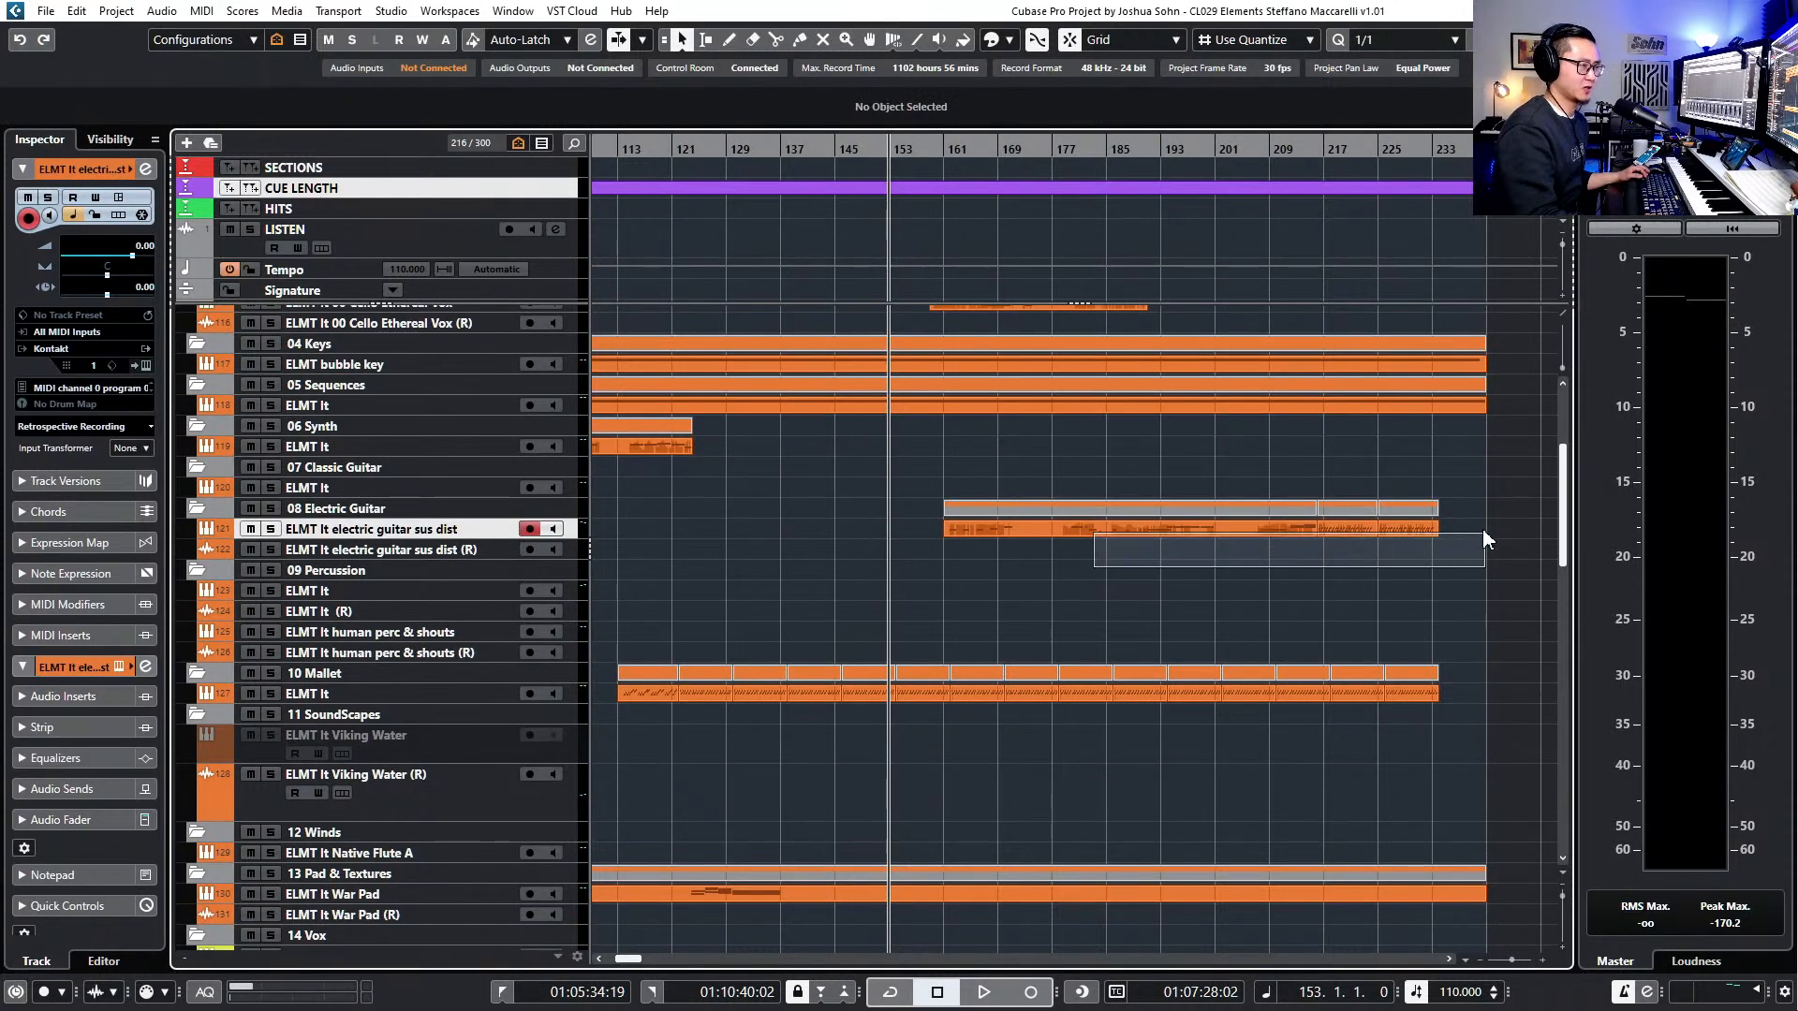
drag(1017, 540, 964, 531)
scroll(968, 530, up, 3)
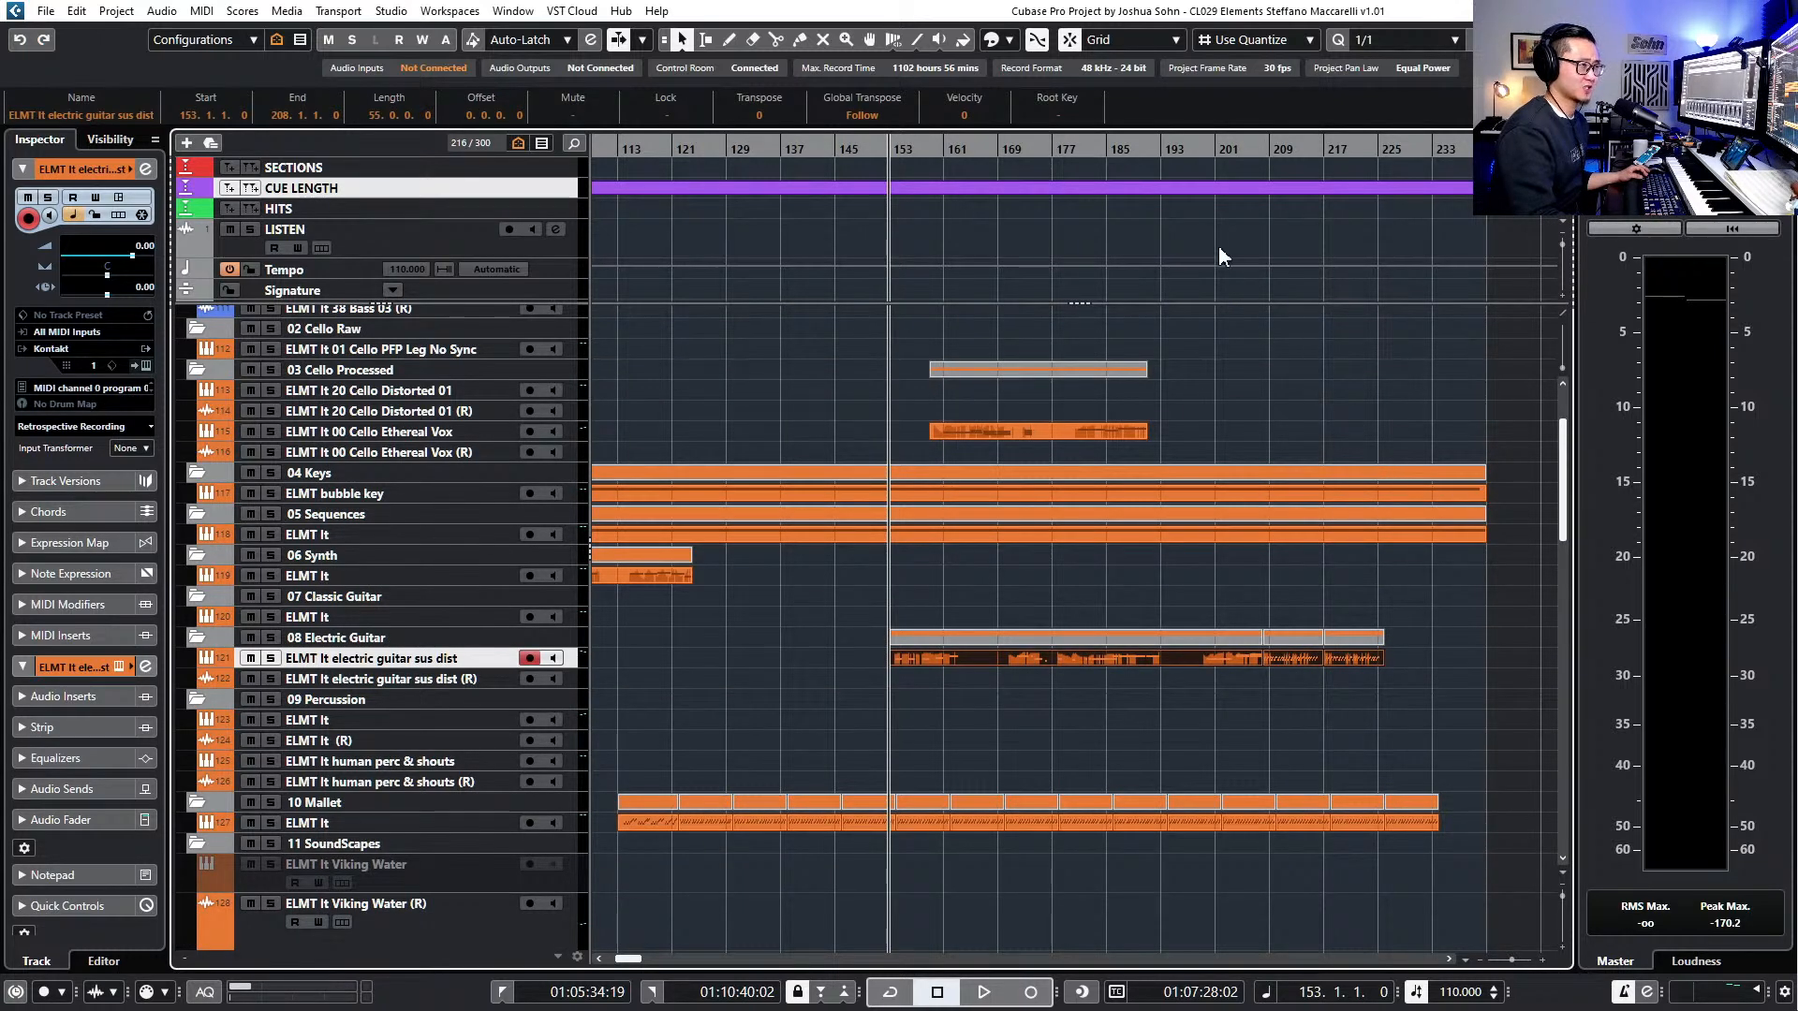
- Play the cue from bar 145 and check the guitar entry against the sound design and reverse tracks
click(1159, 149)
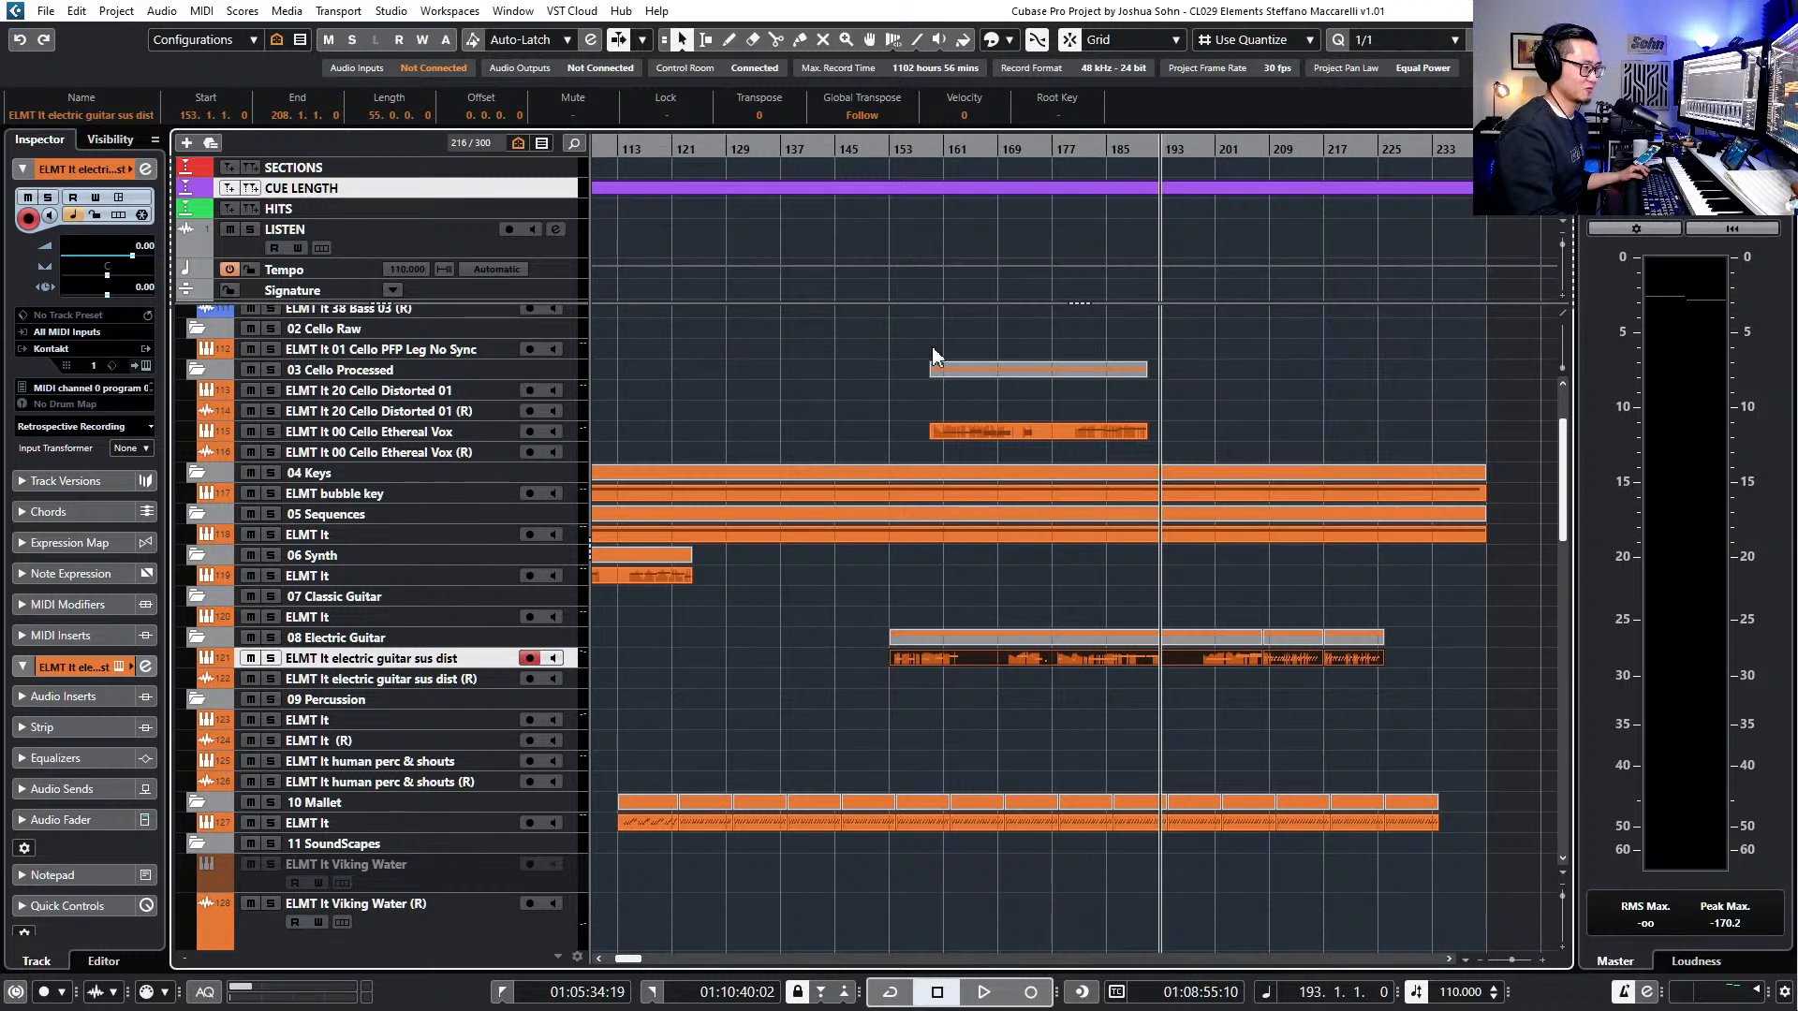
key(KP_Subtract)
key(KP_Add)
key(KP_Add)
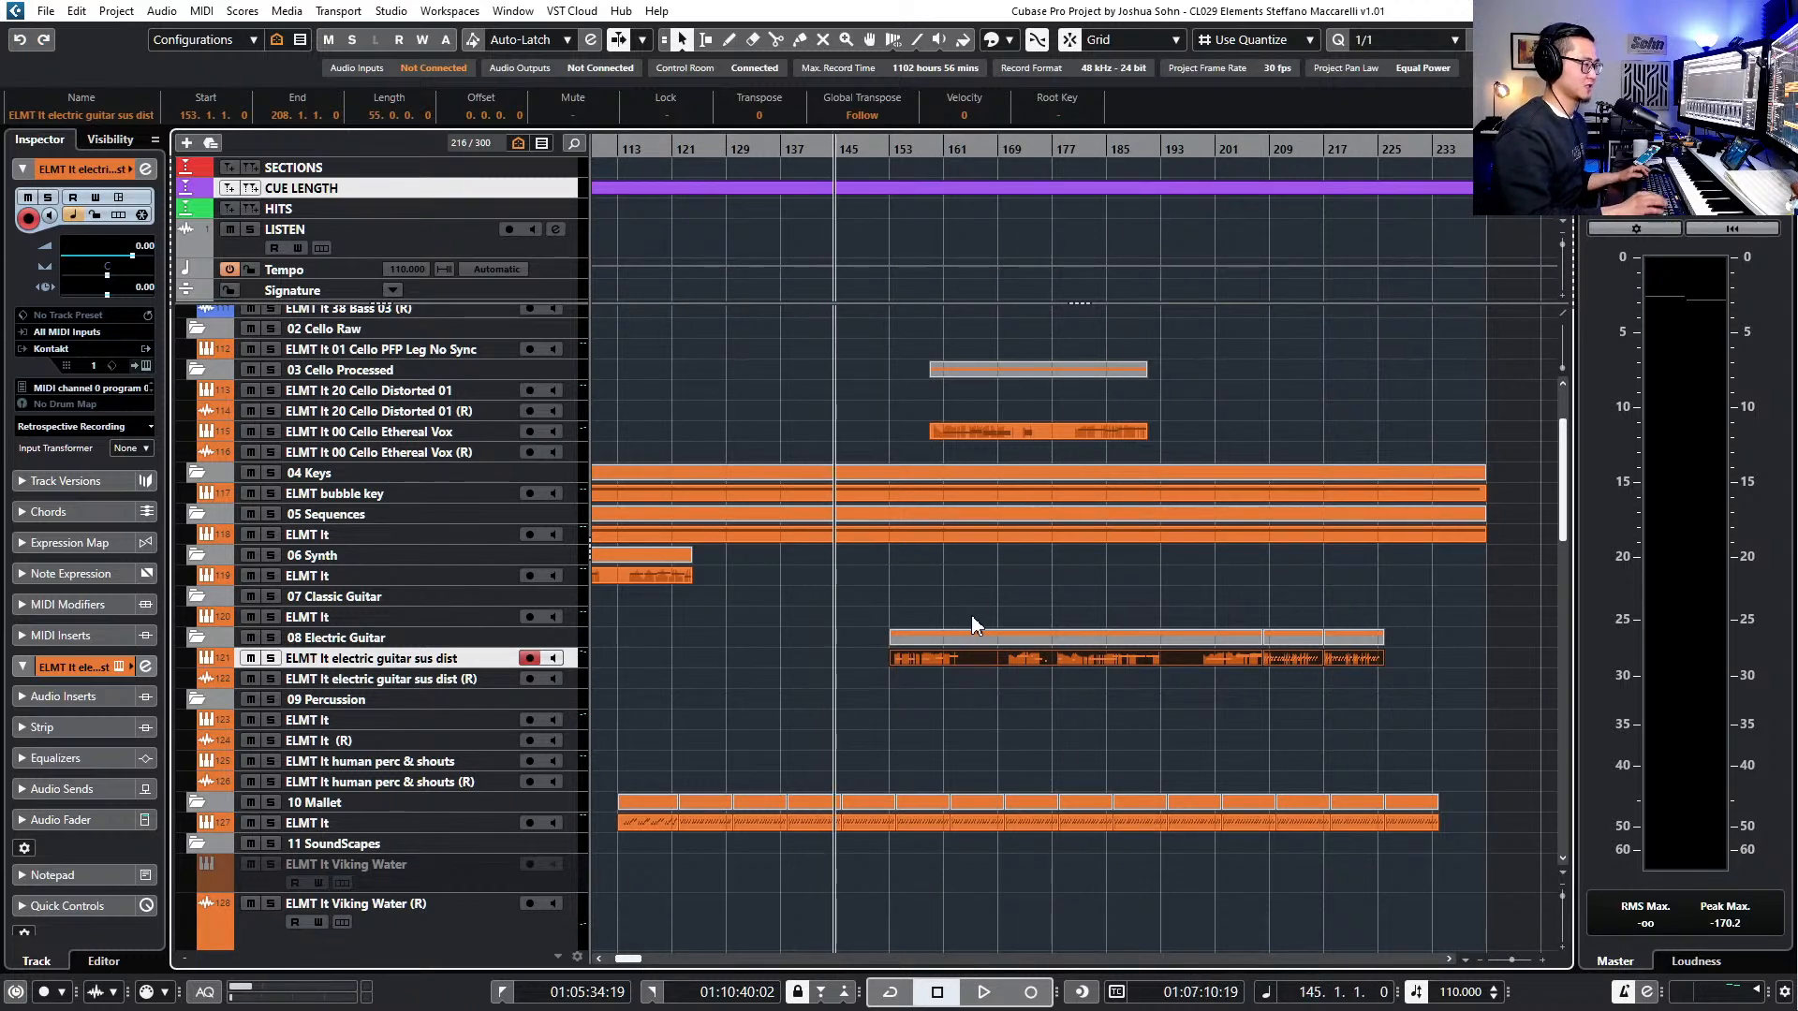
key(space)
scroll(1144, 552, down, 6)
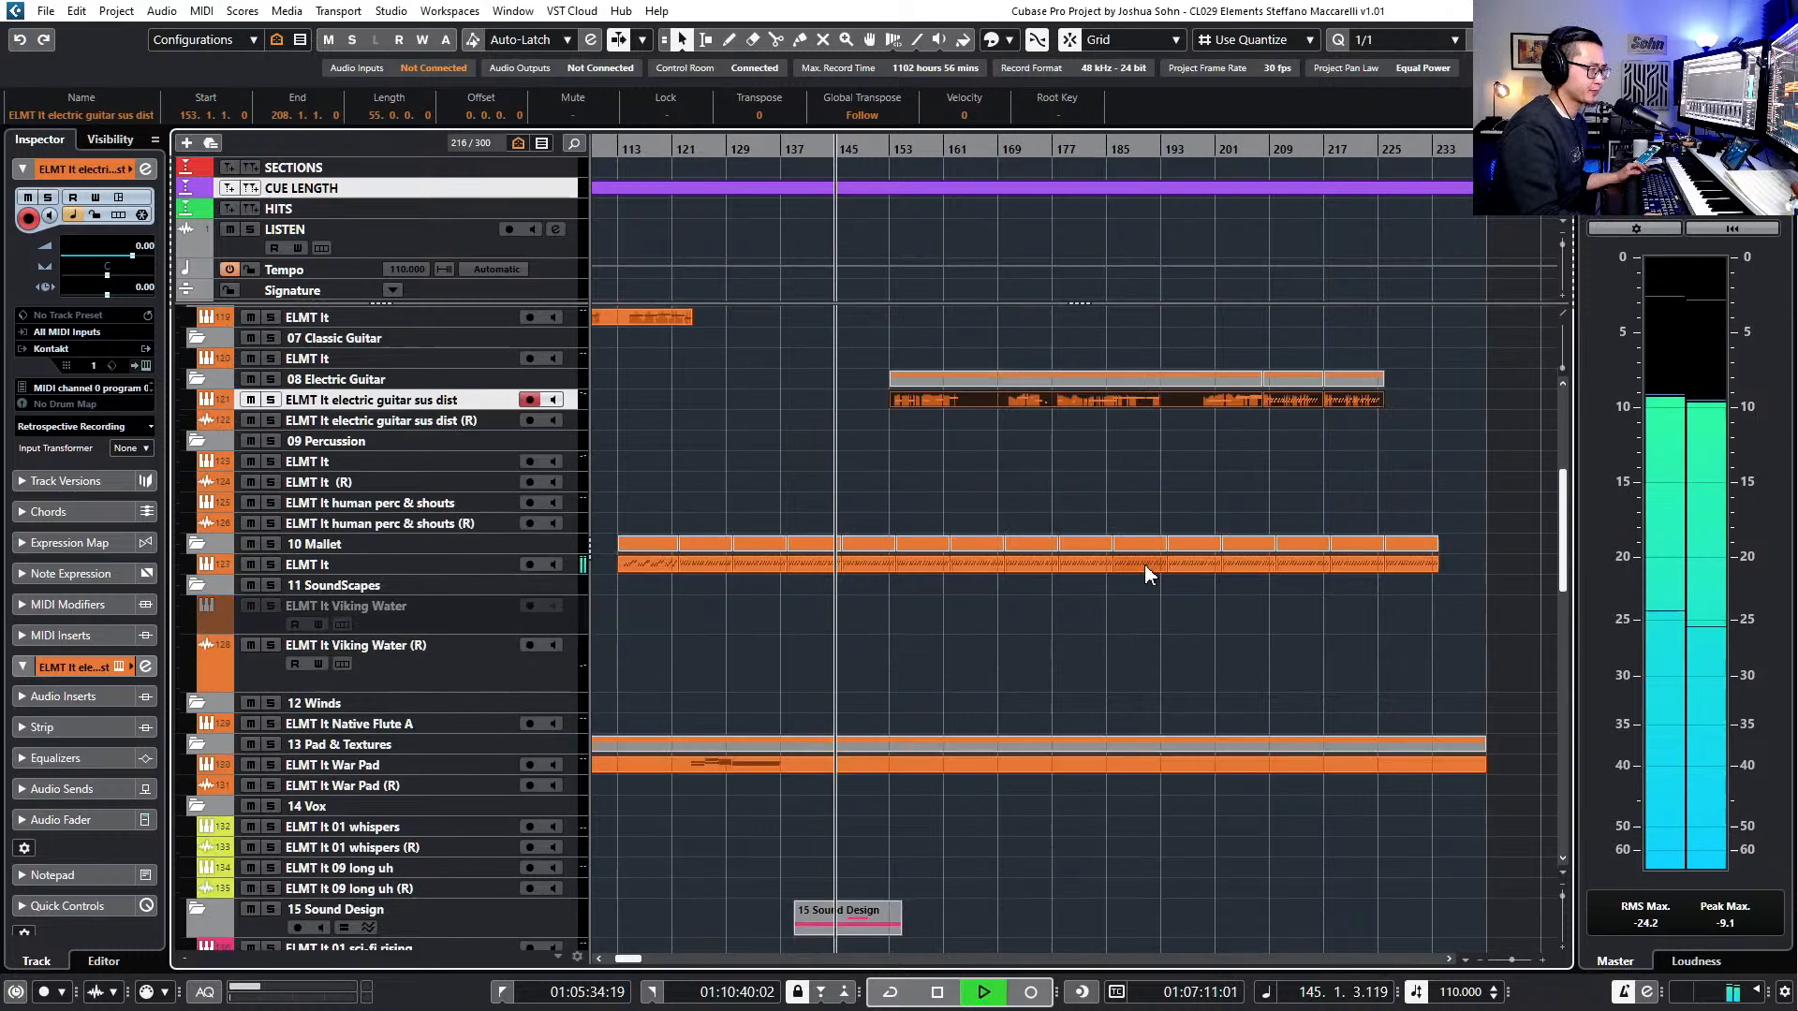
ctrl+scroll(935, 635, up, 4)
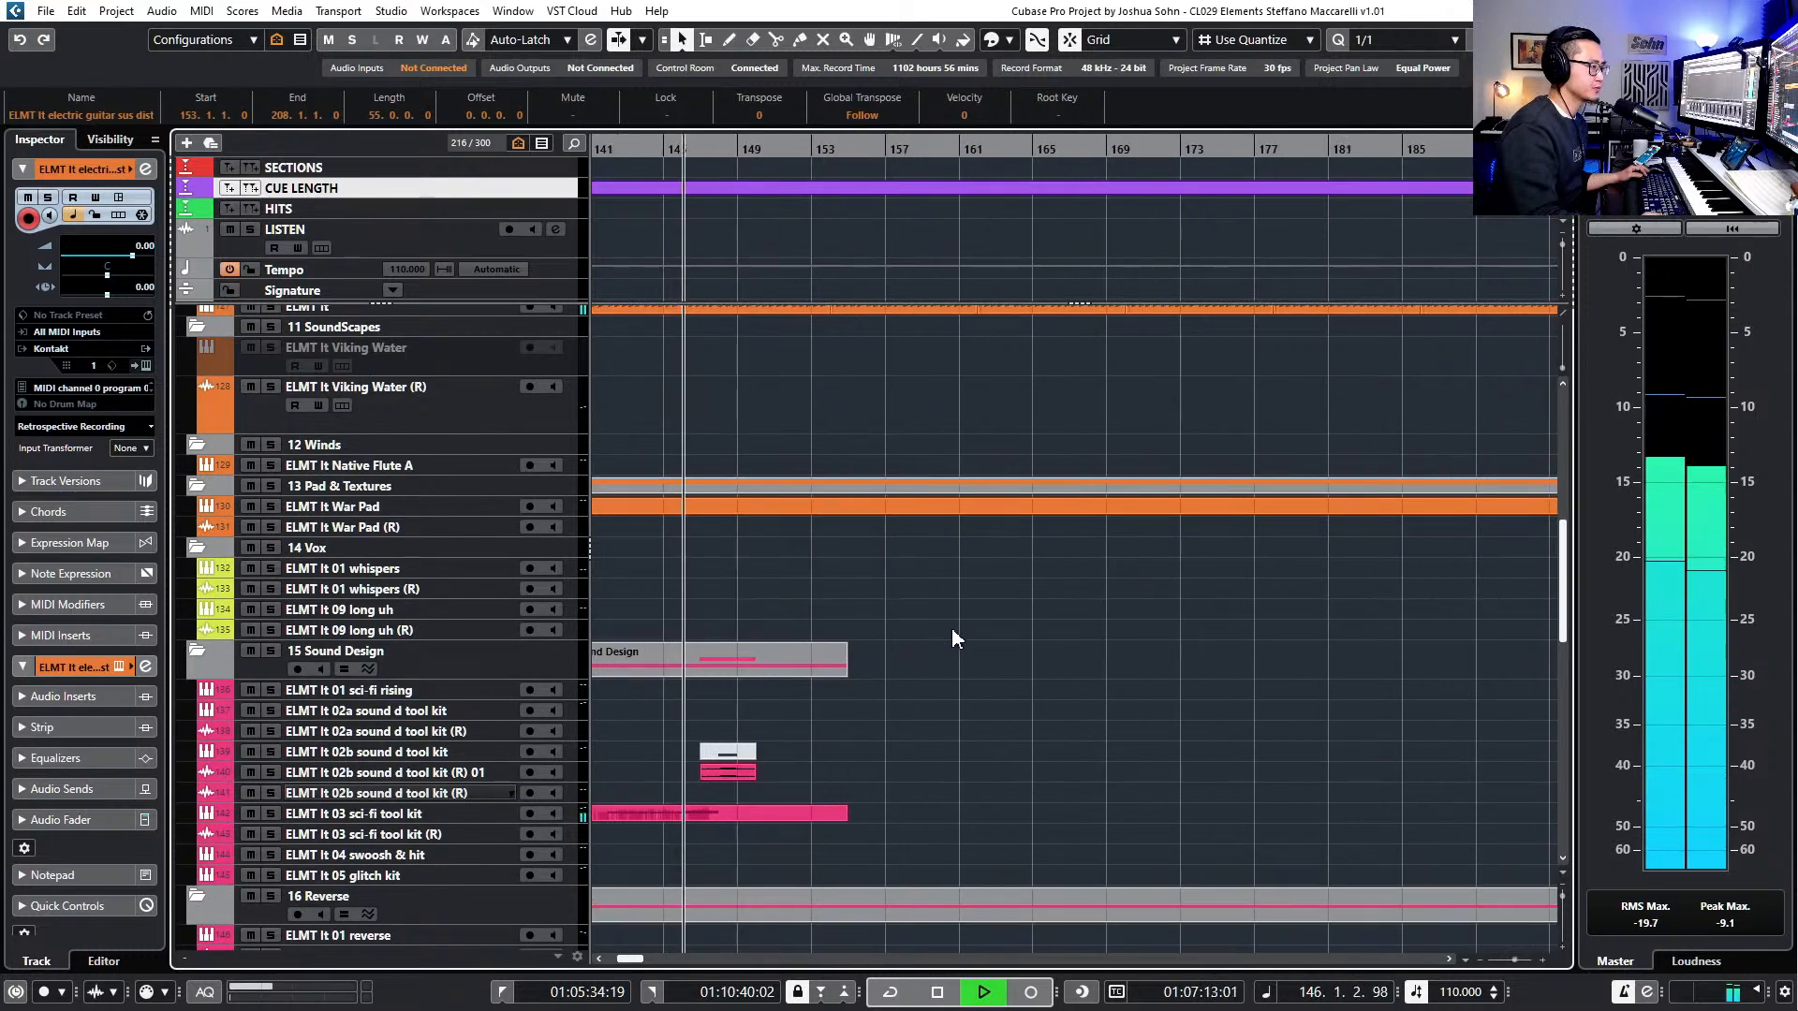
scroll(951, 626, down, 4)
scroll(952, 623, up, 6)
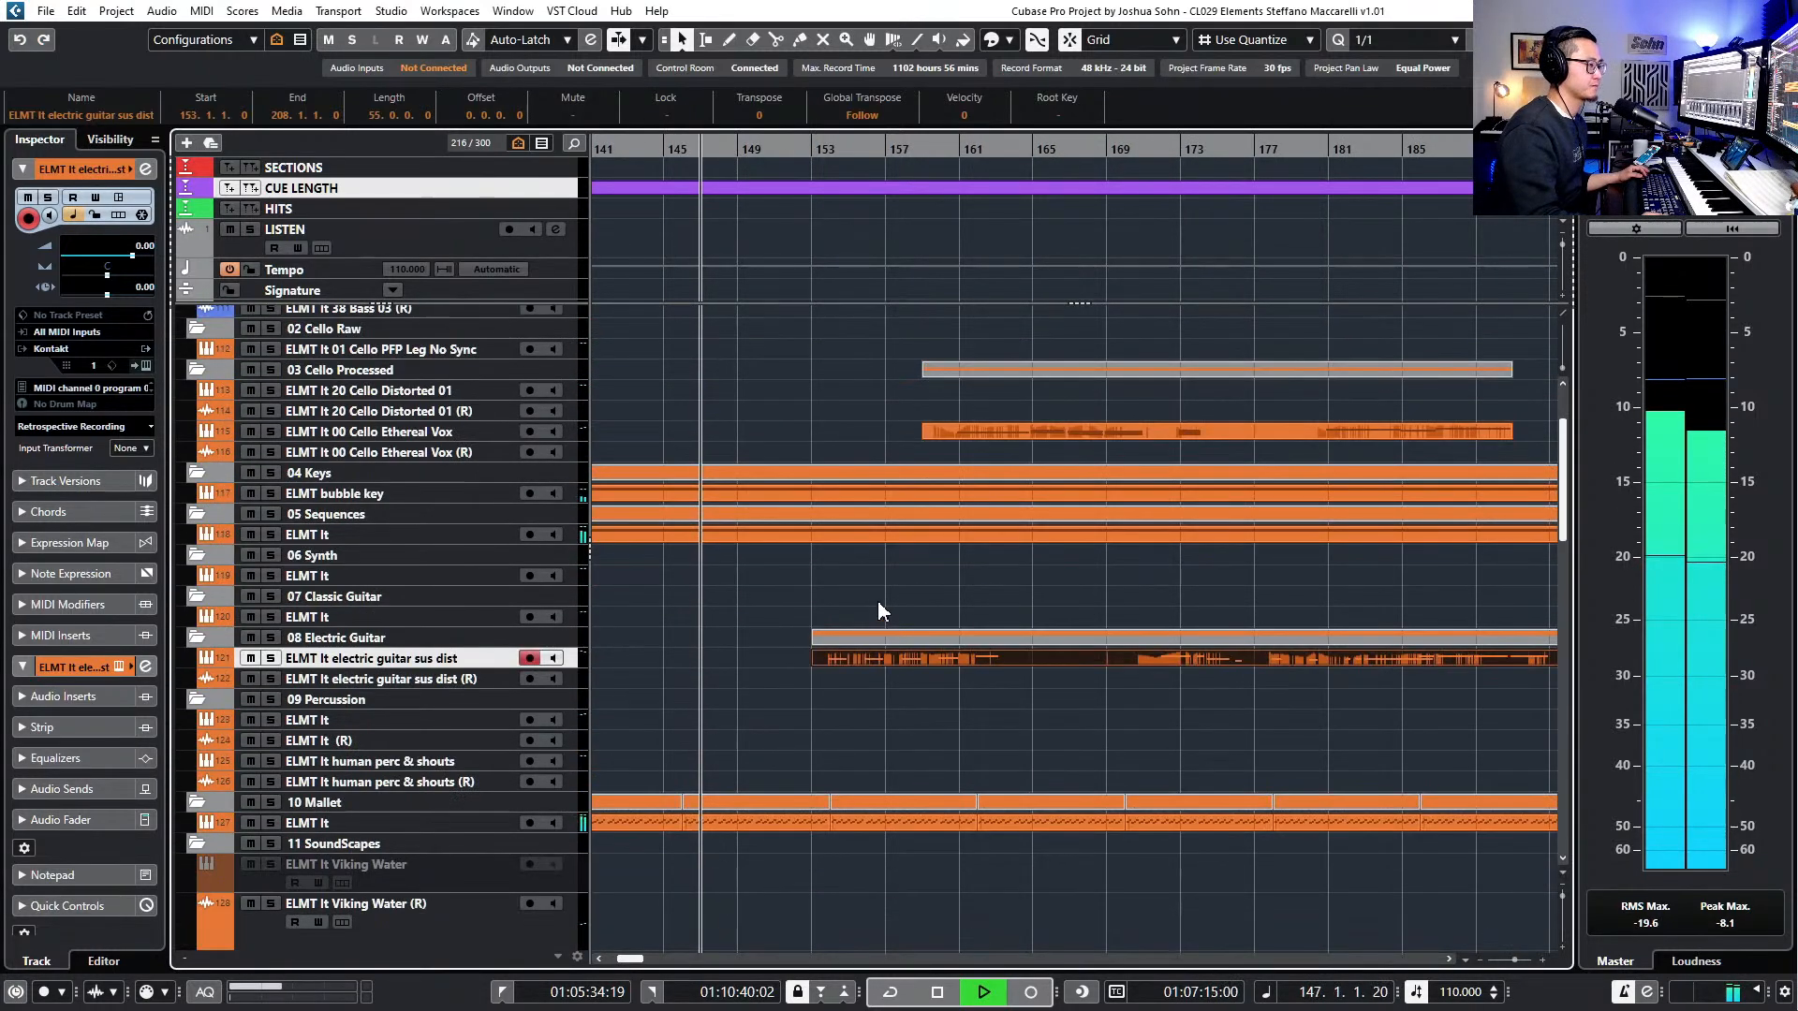
- Move the electric guitar part earlier to bar 148 and on to bar 143, and set the playback position to bar 149
drag(863, 655, 783, 658)
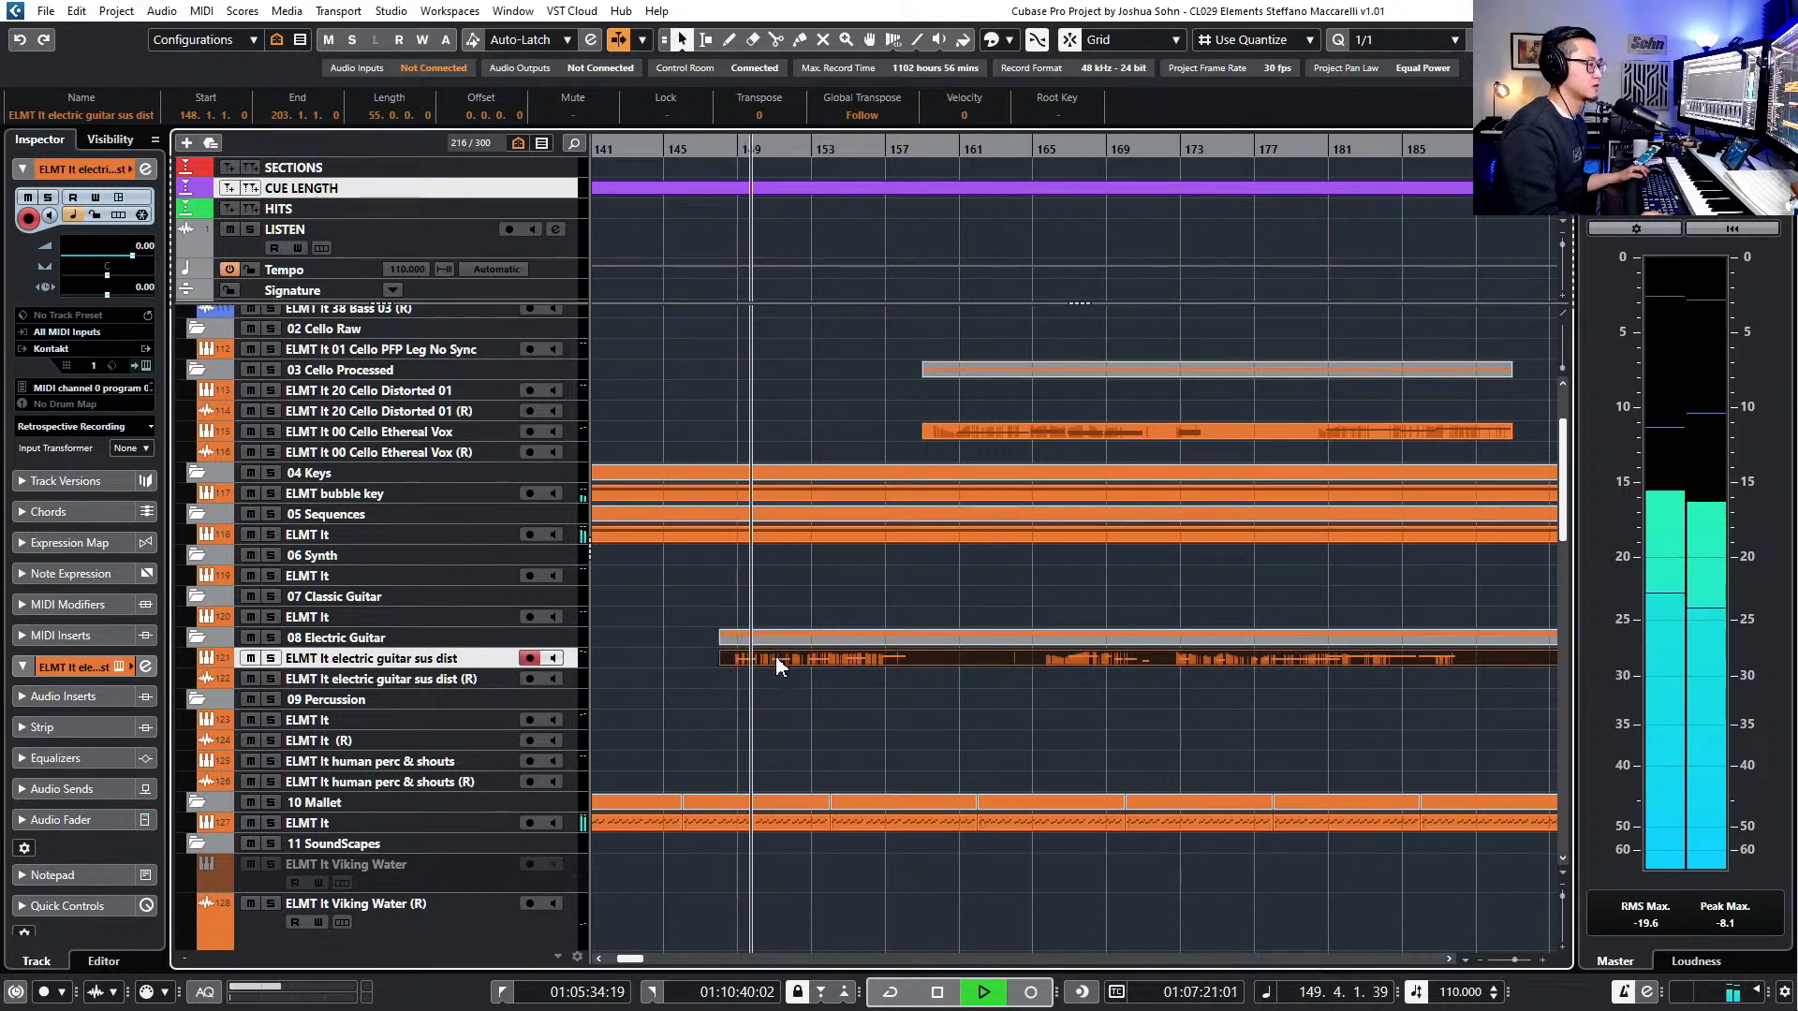
drag(782, 658, 719, 661)
key(space)
key(KP_Add)
key(KP_Add)
key(KP_Add)
key(KP_Add)
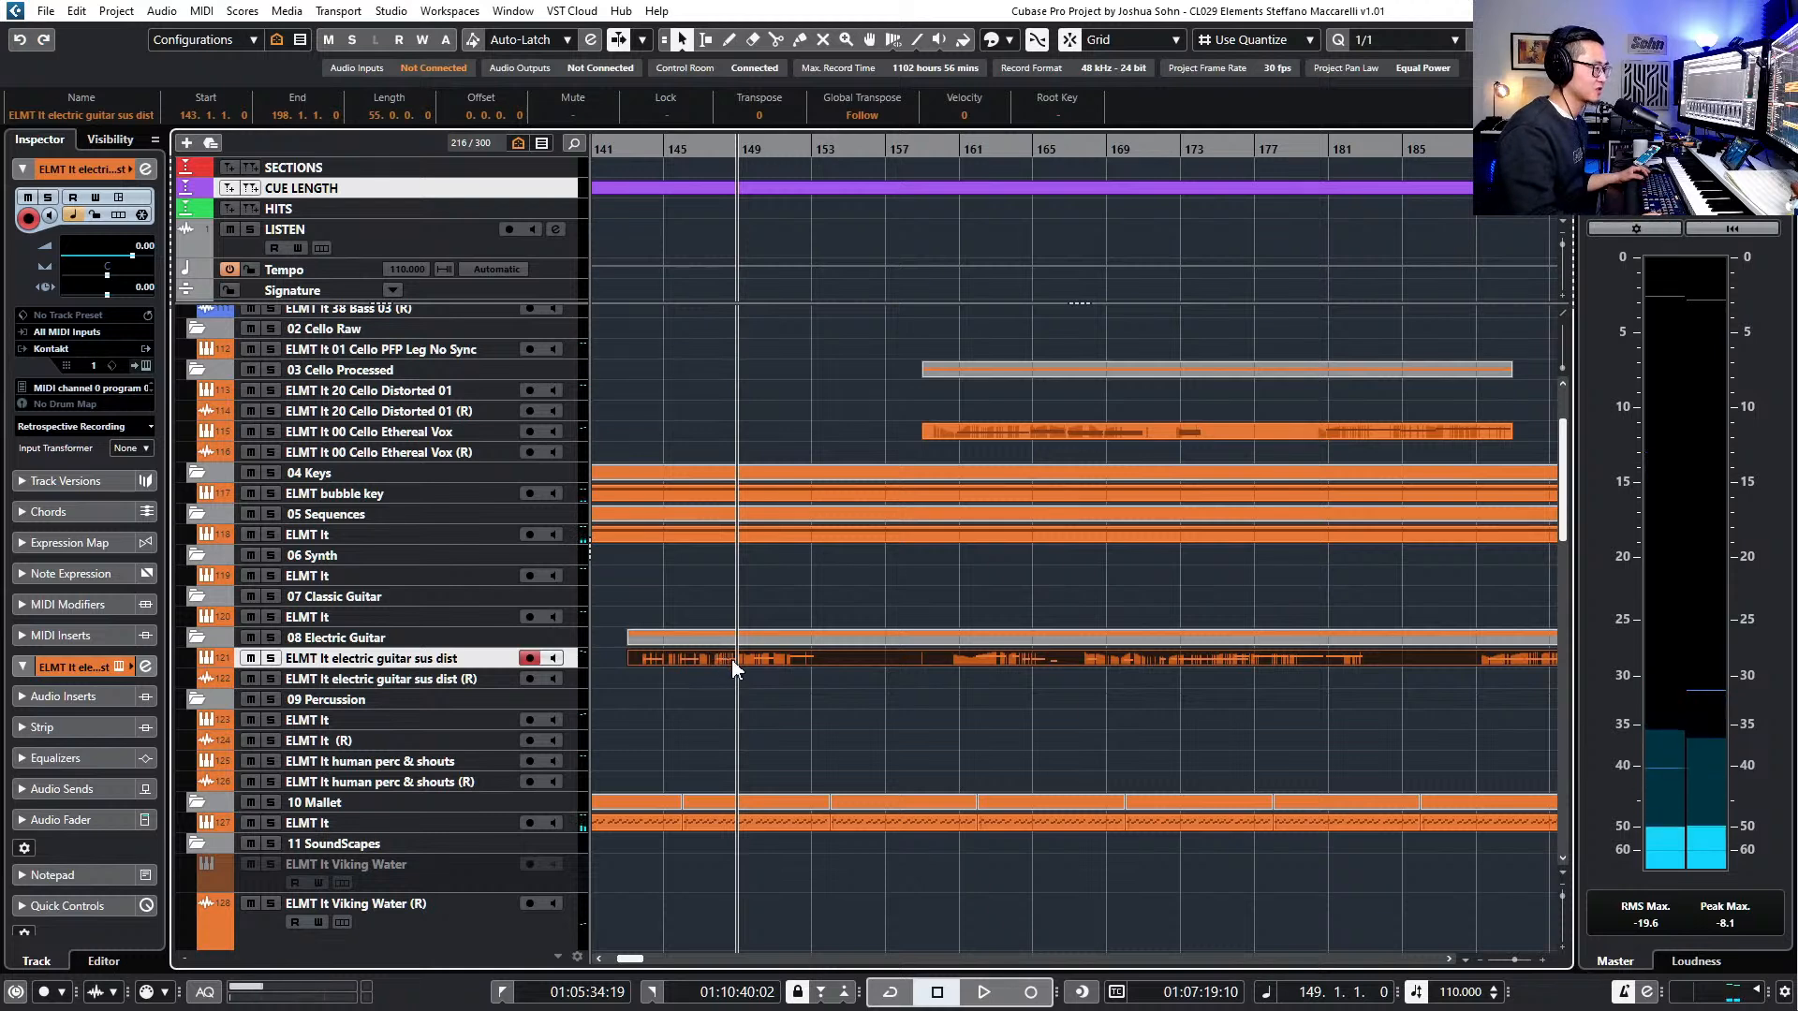
- Move the electric guitar part to start at bar 140 and check the key range in its Kontakt instrument
drag(716, 658, 691, 659)
key(F11)
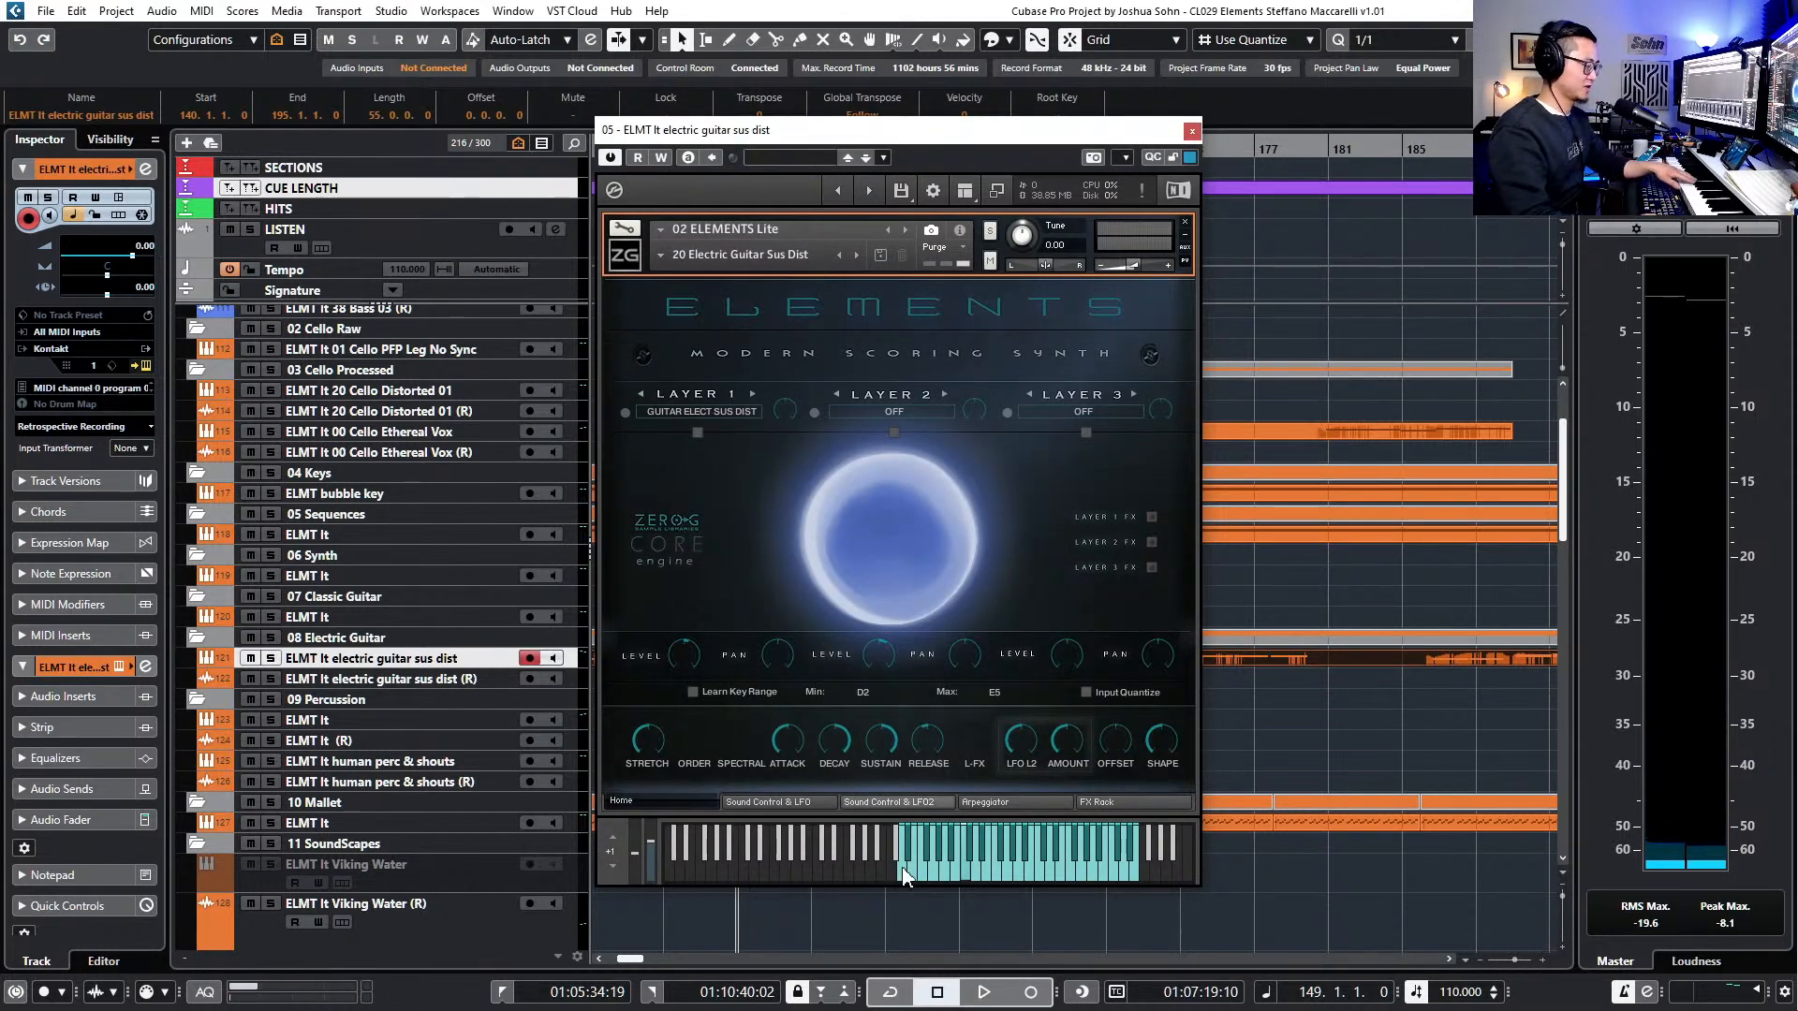
key(Return)
key(Escape)
key(Escape)
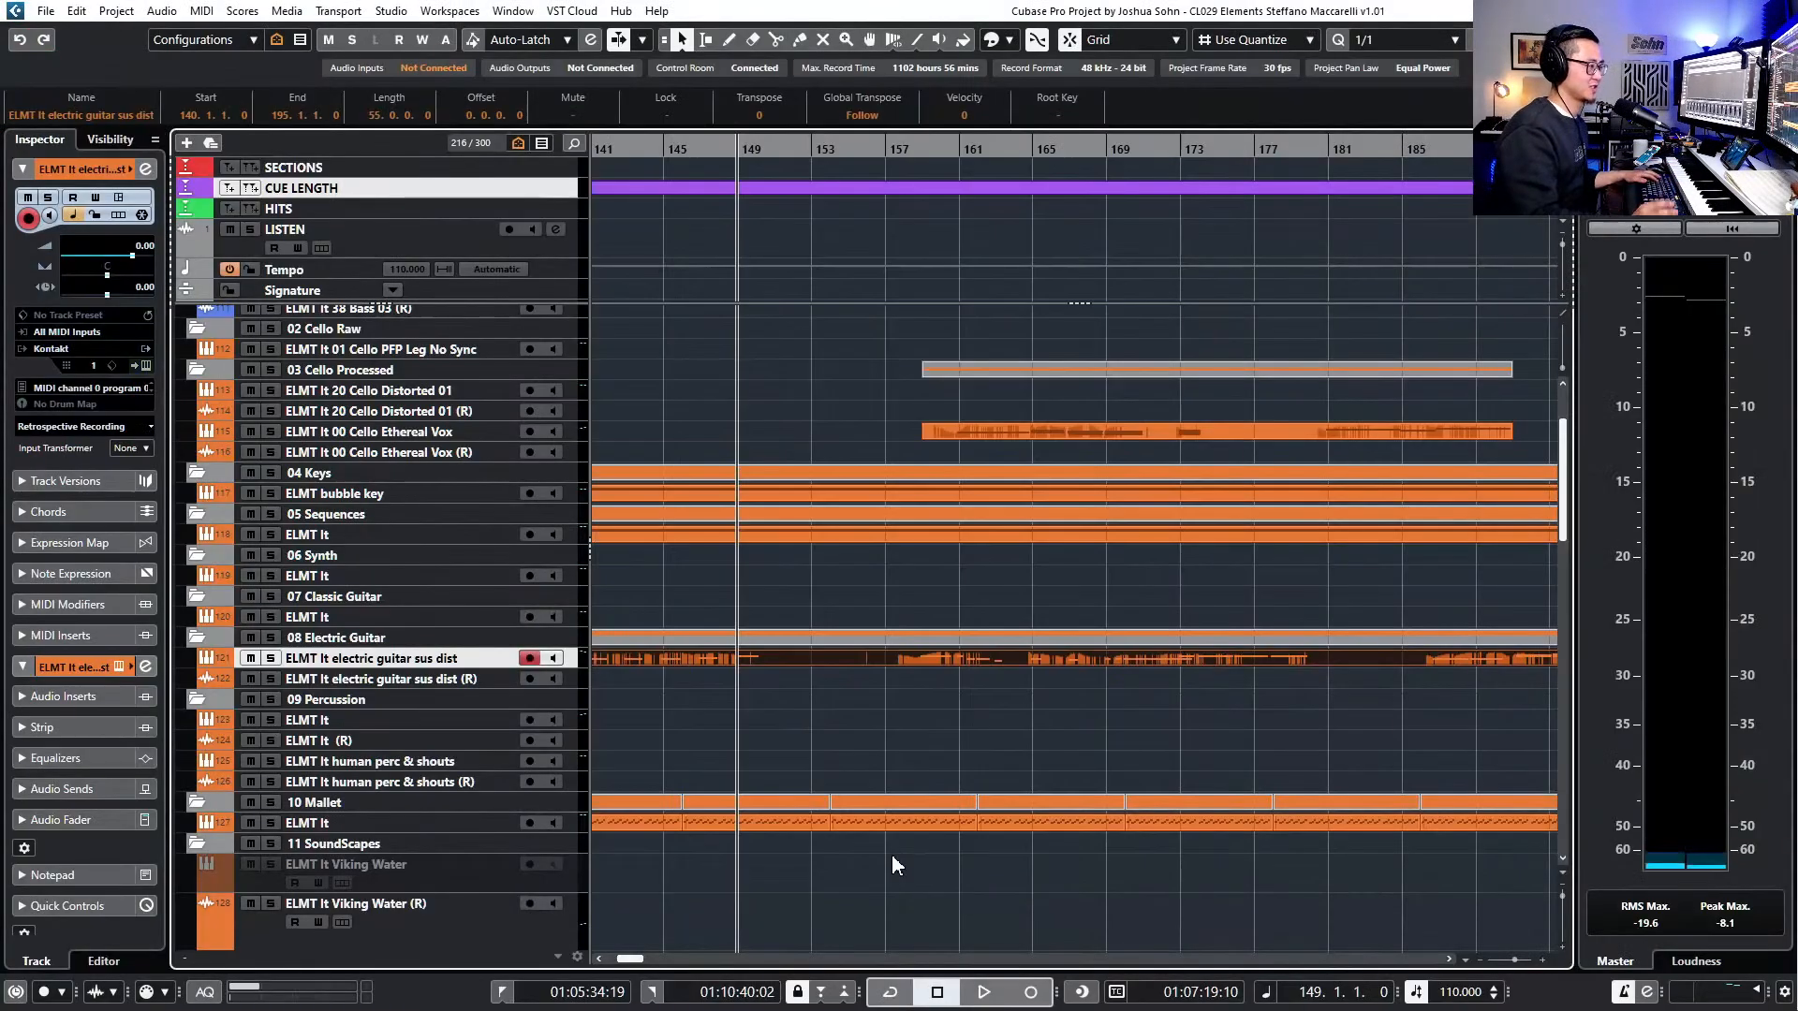
- Play the guitar passage from bar 149 and move the electric guitar part to start at bar 139
key(space)
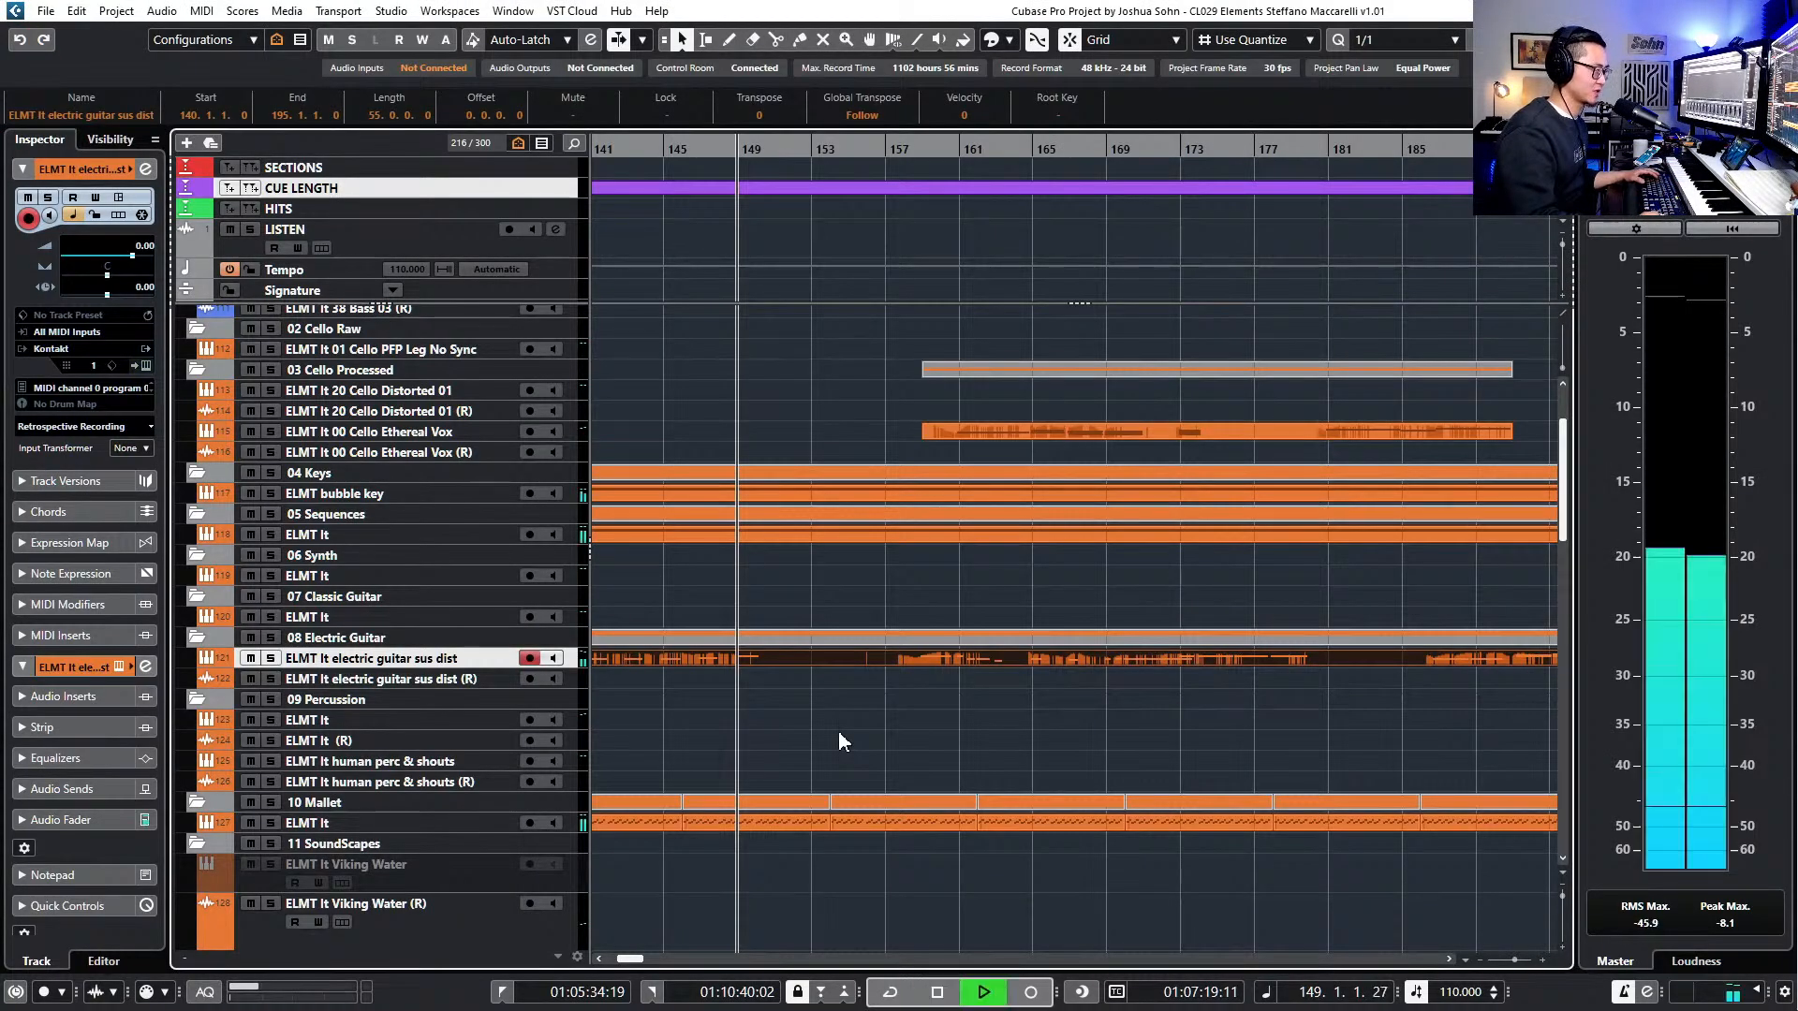
scroll(826, 719, down, 6)
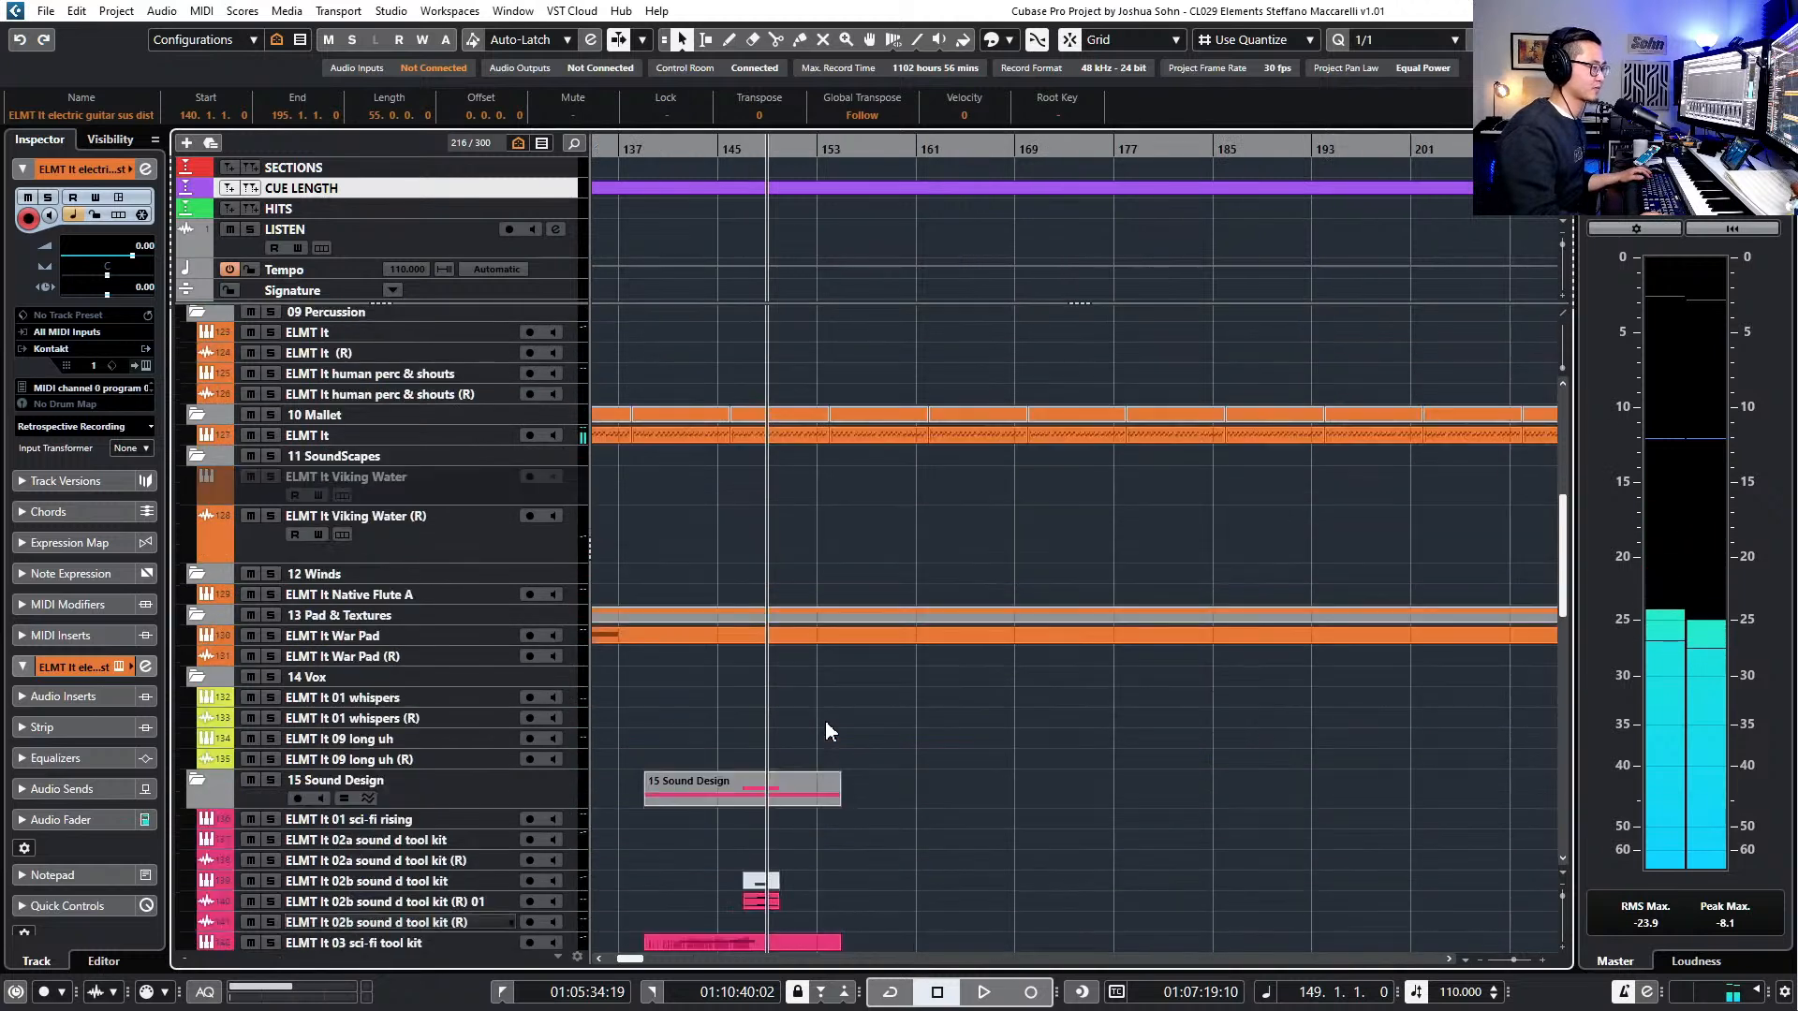
scroll(818, 719, up, 2)
key(space)
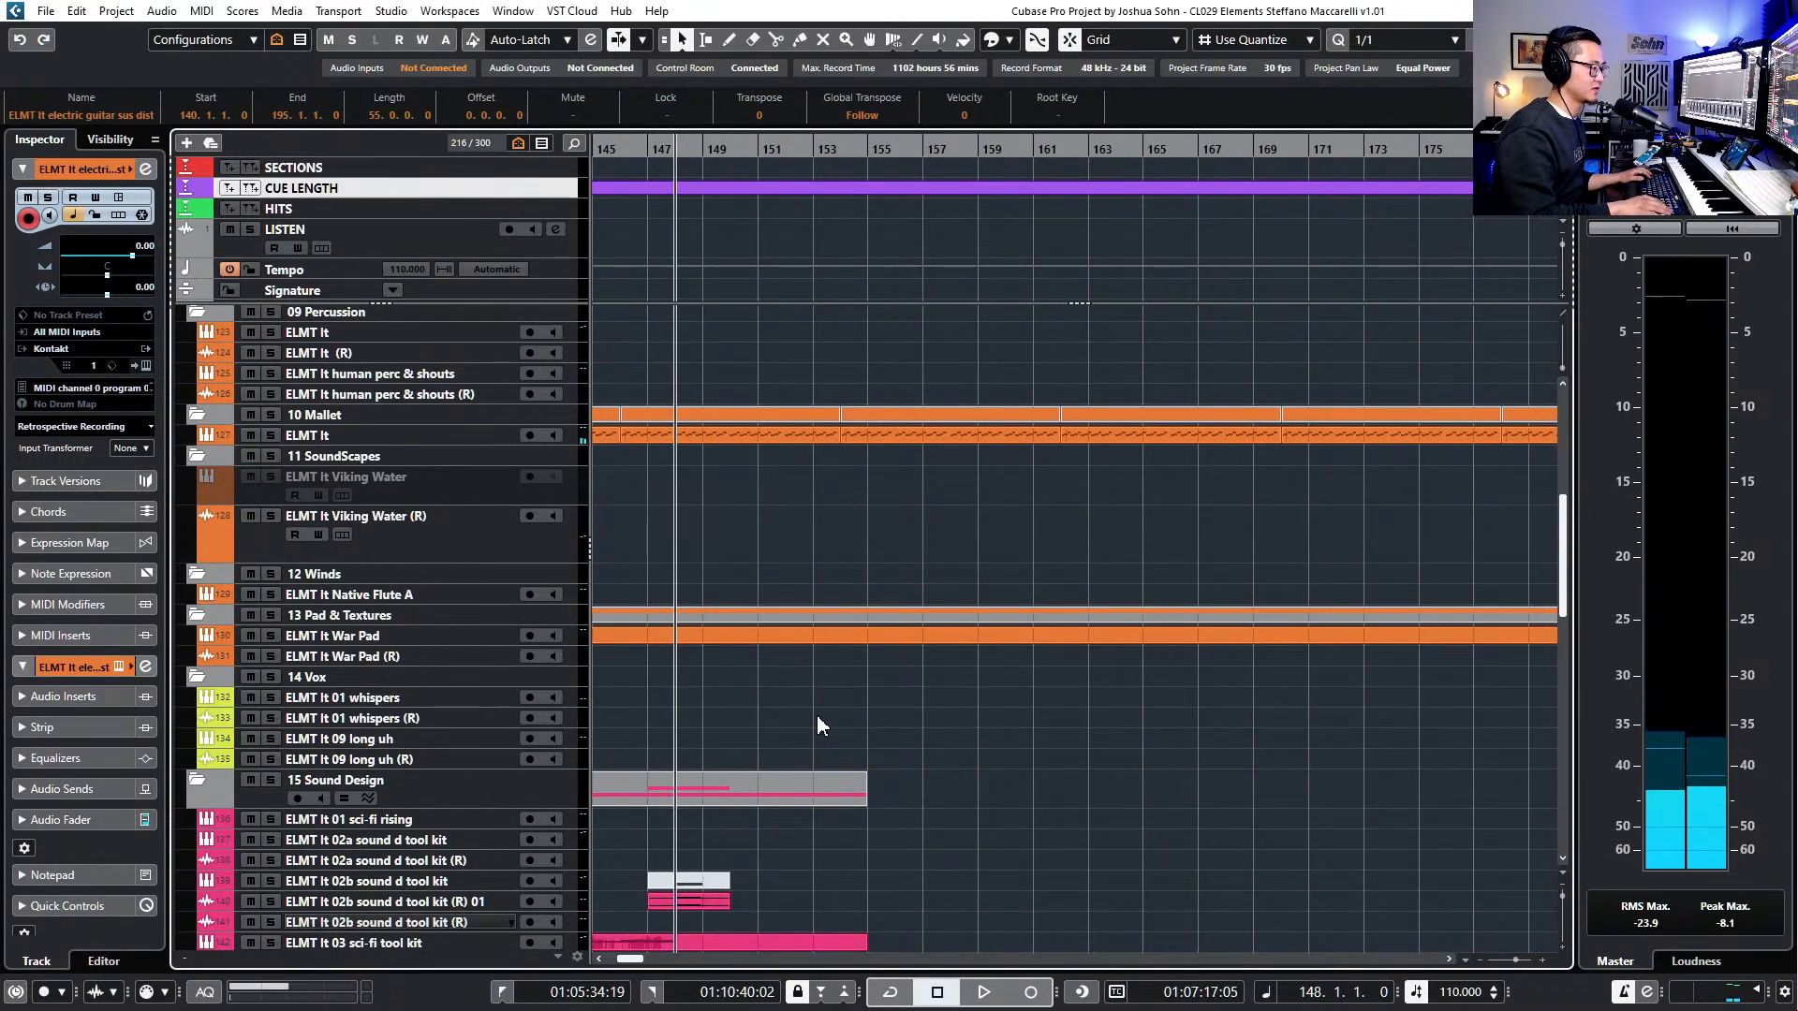
scroll(812, 712, up, 8)
drag(724, 787, 703, 786)
scroll(704, 785, down, 3)
scroll(715, 747, down, 2)
scroll(707, 712, left, 2)
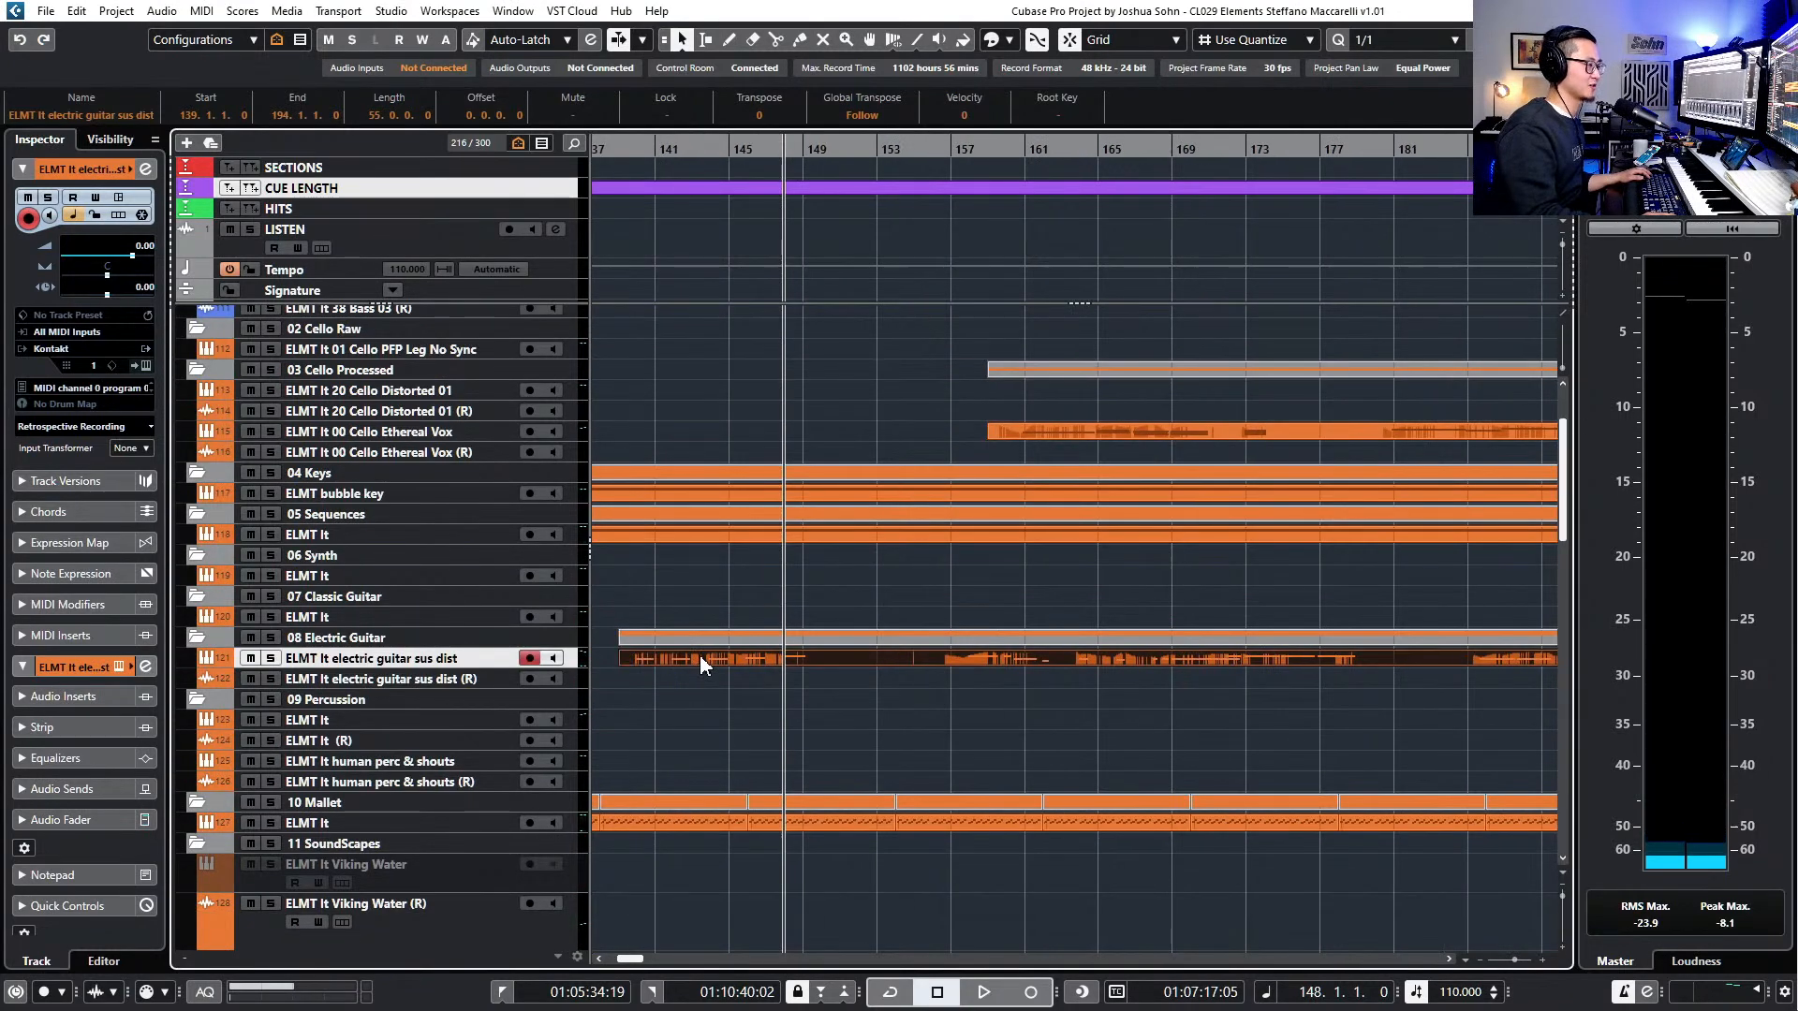
- Delete the electric guitar notes that come before the A#2 note near bar 148 in the Key Editor
double_click(695, 661)
drag(413, 371, 1082, 513)
key(Delete)
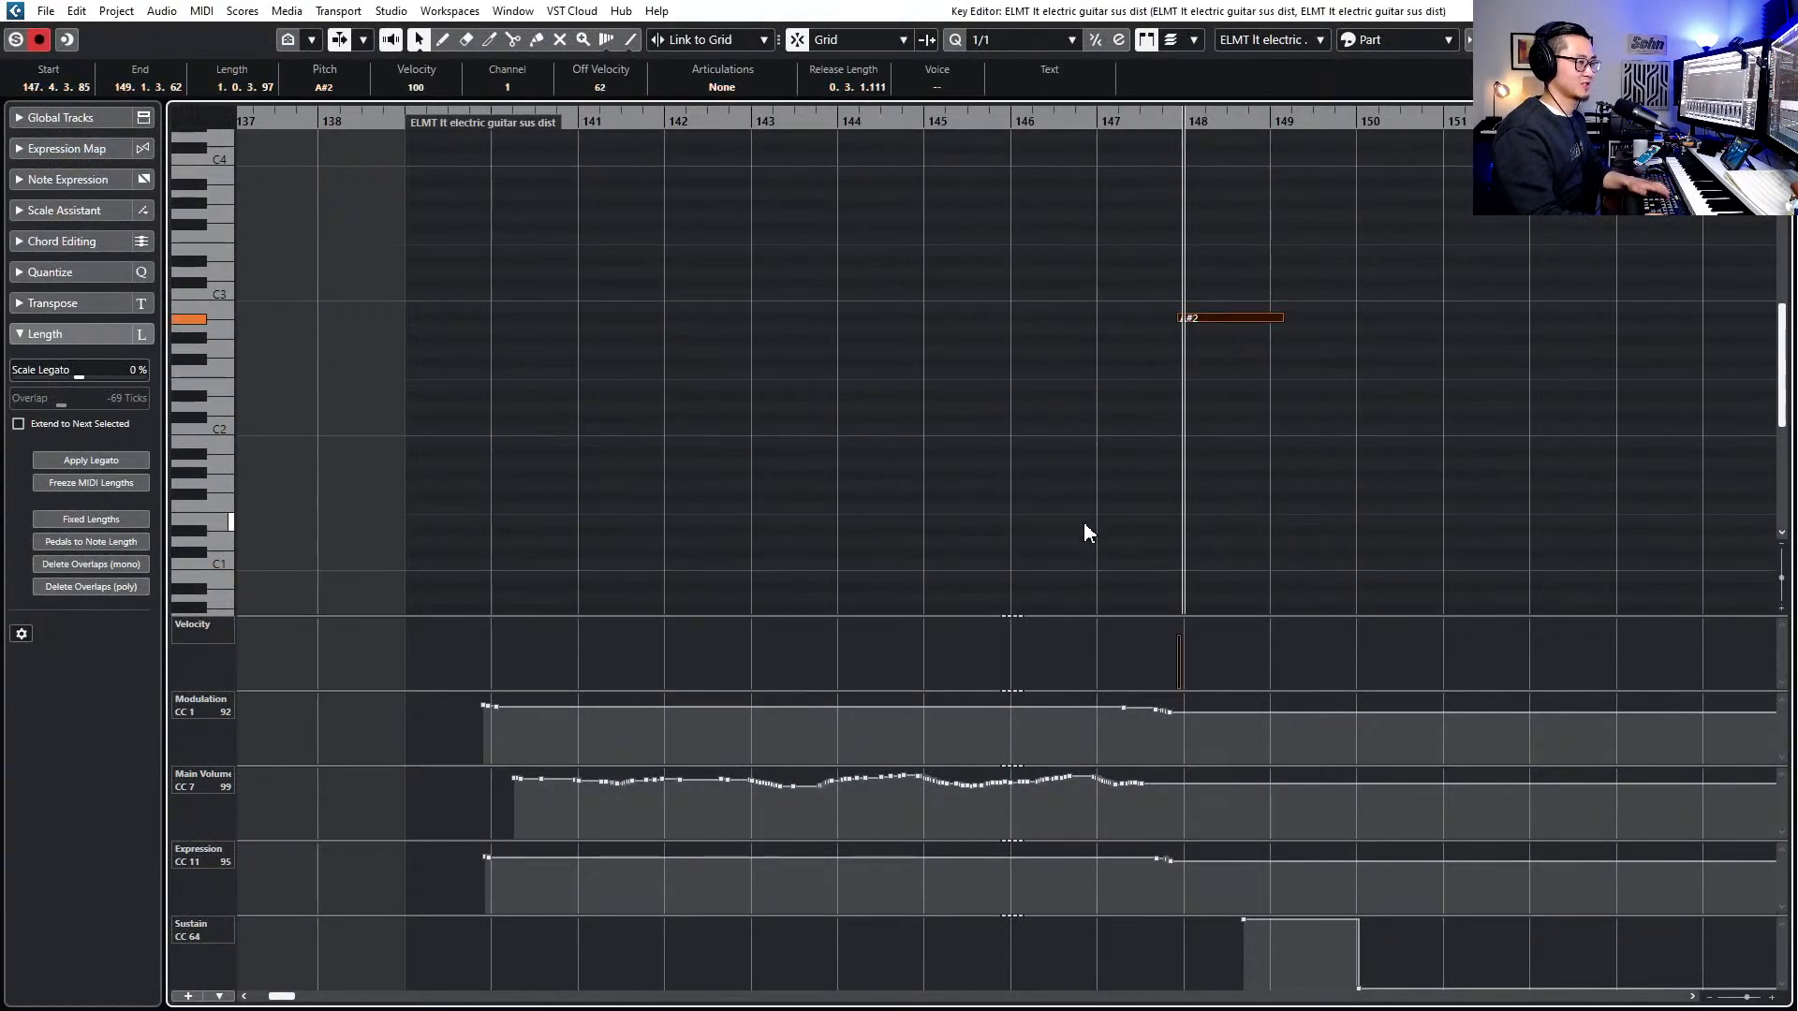
- Quantize the electric guitar's A#2 note to bar 148, play the result and return to the project
key(q)
key(ctrl+KP_Subtract)
key(space)
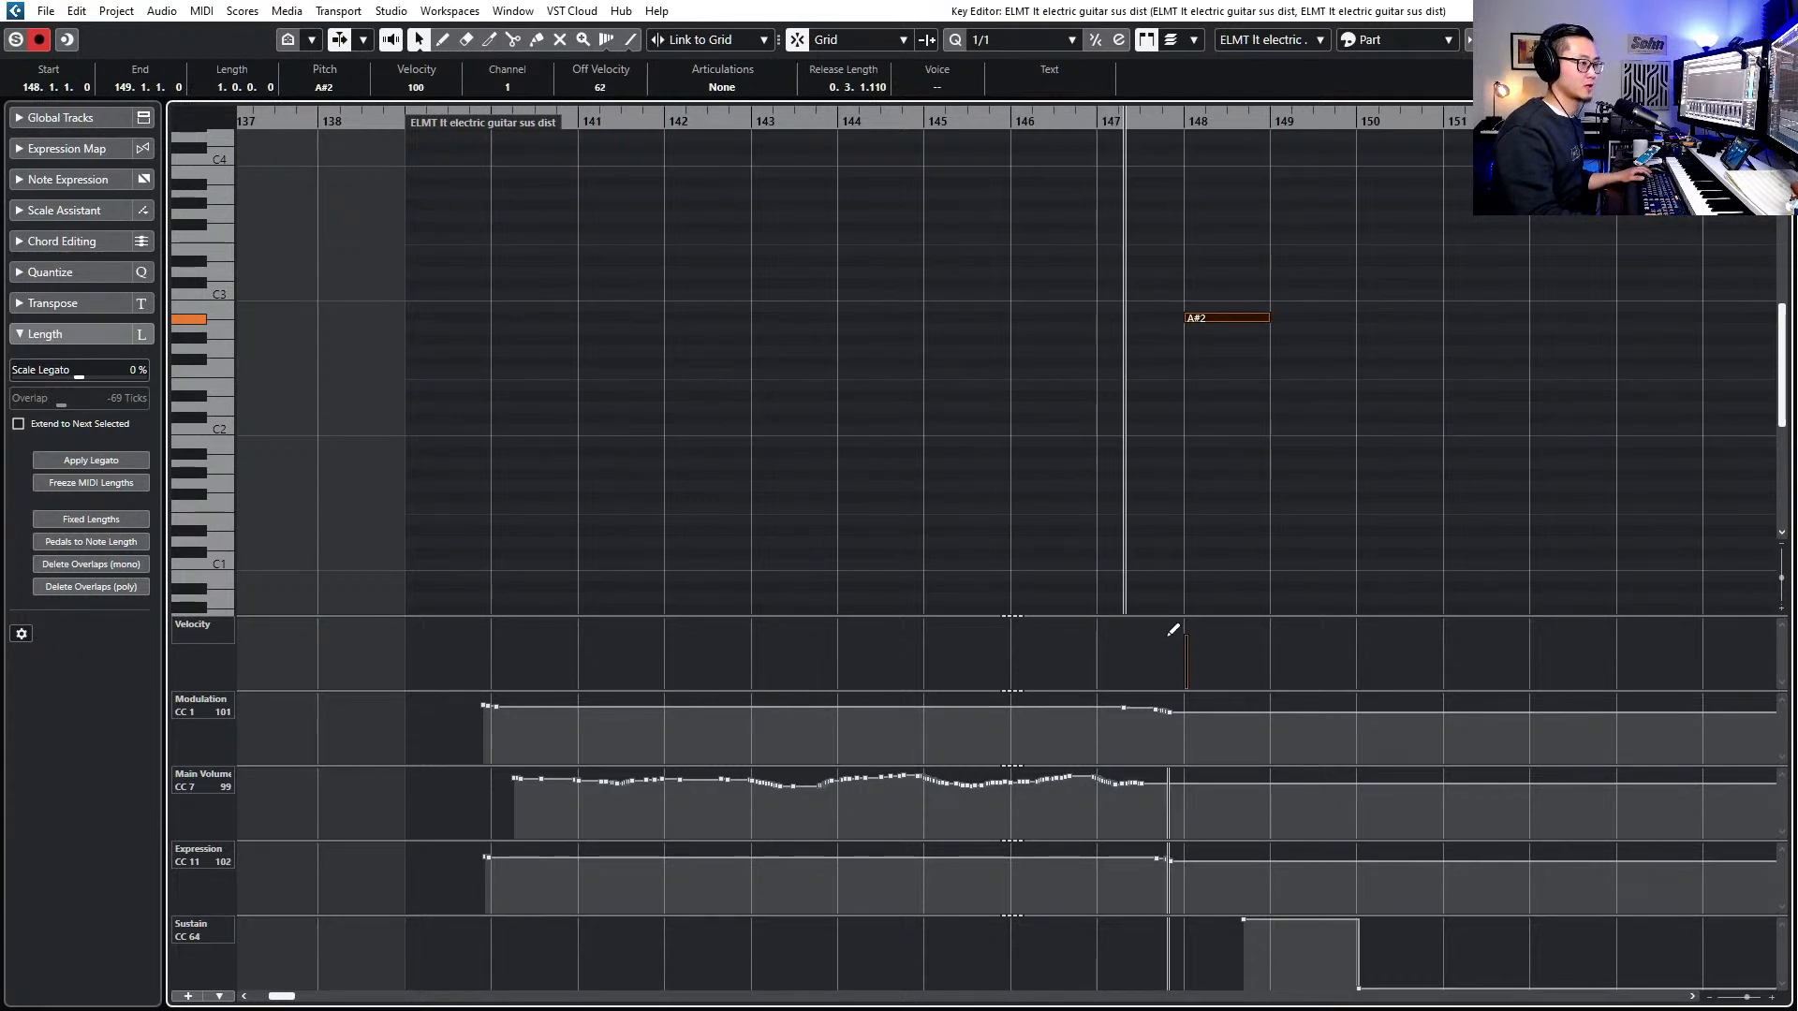
key(f)
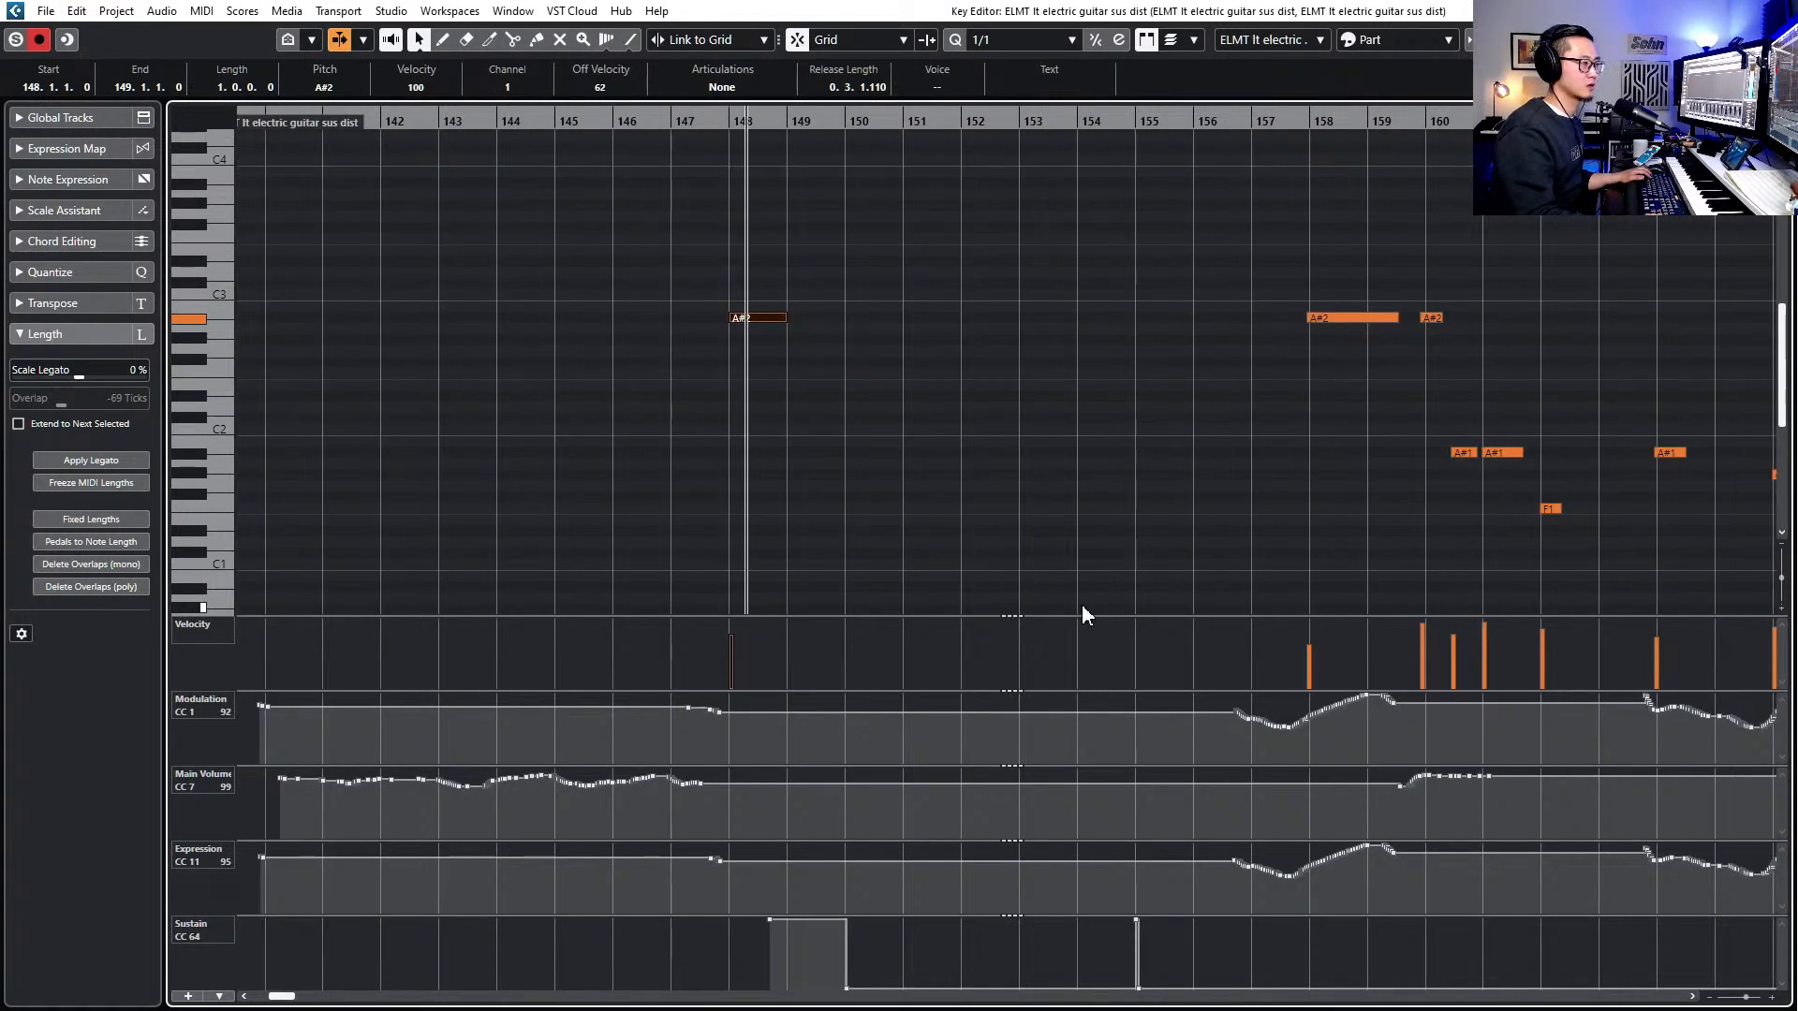
key(space)
key(Return)
- Move the 02b sound d tool kit (R) 01 audio clip to start at 146.3.4.9 and play it from bar 147
scroll(955, 734, down, 6)
scroll(792, 697, up, 5)
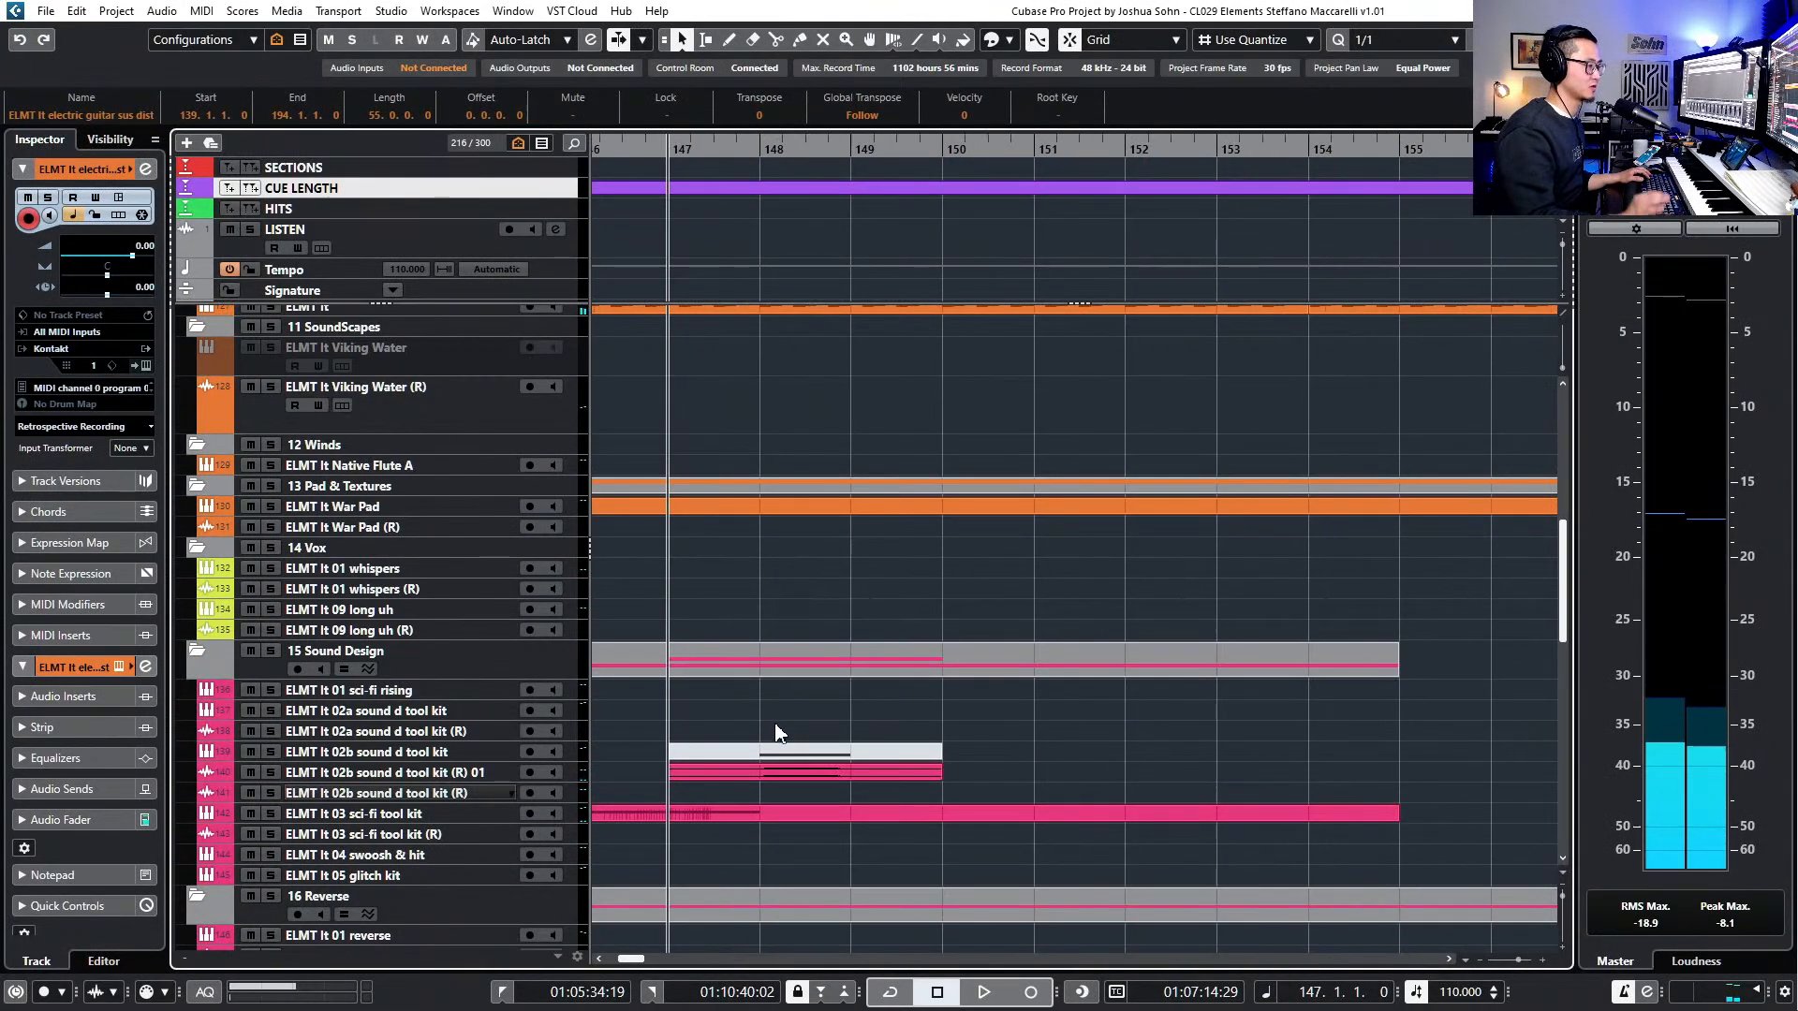
click(460, 772)
drag(839, 831, 810, 829)
key(space)
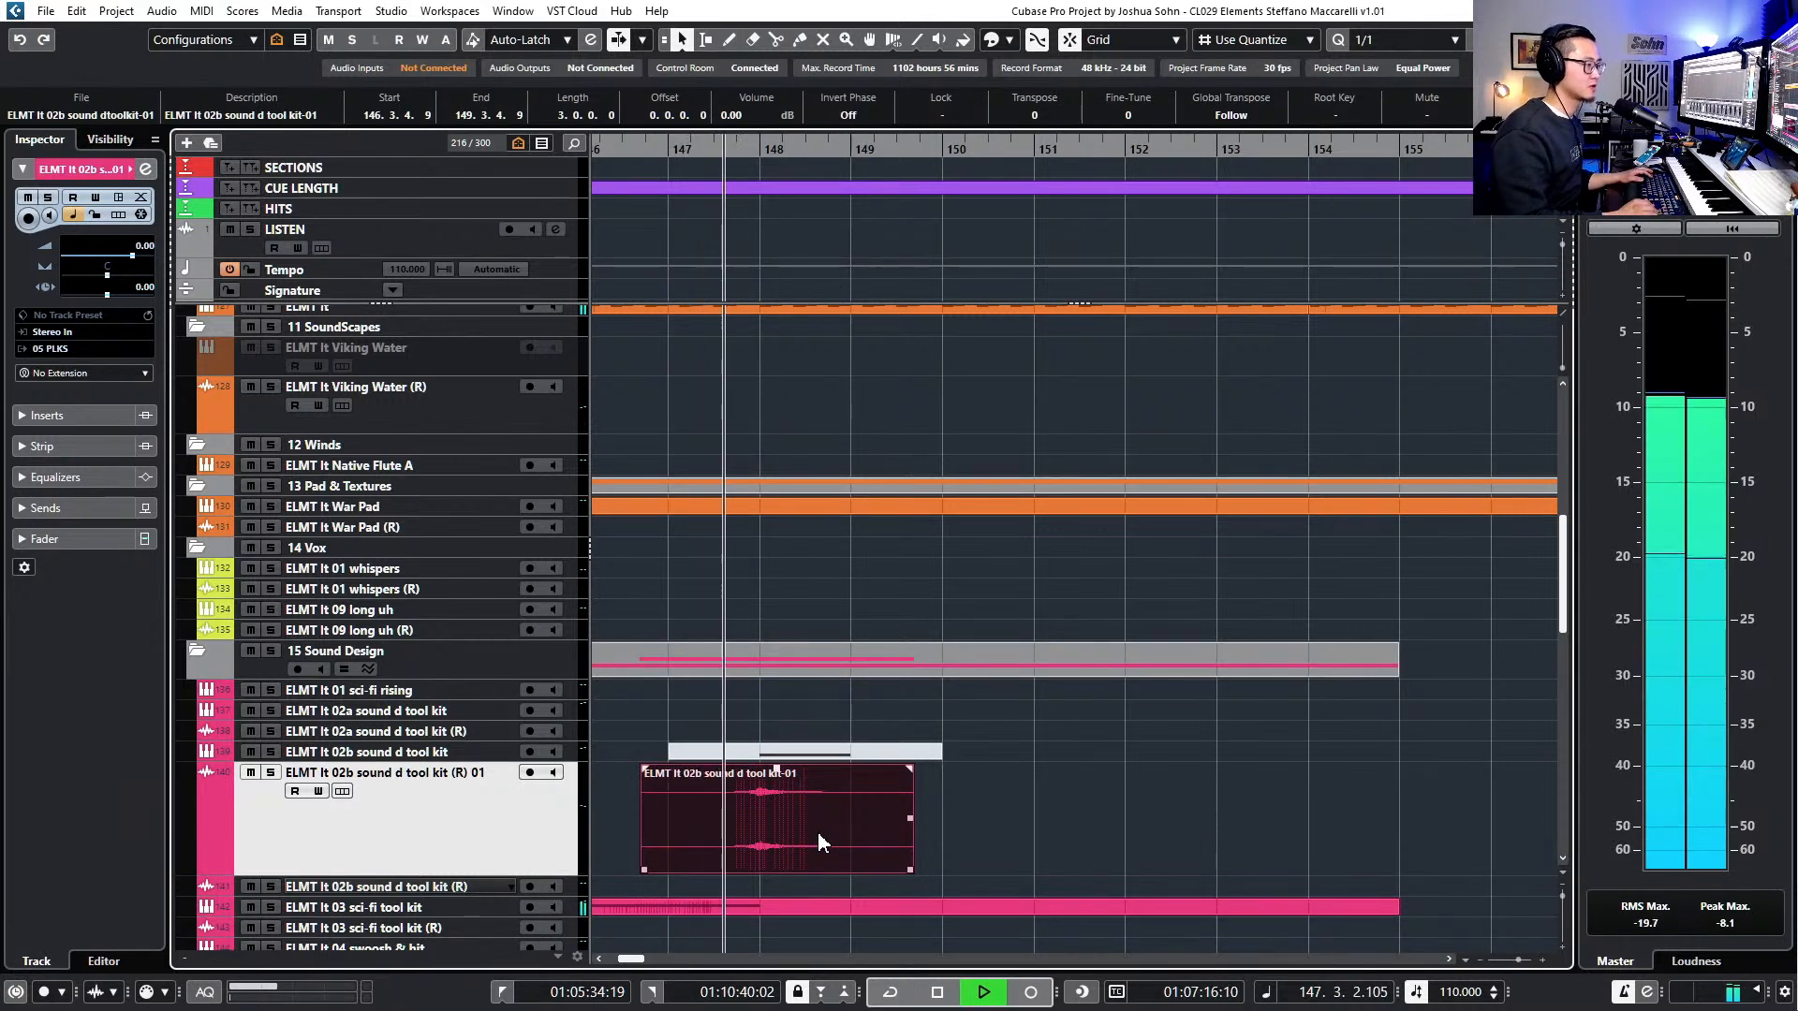
key(space)
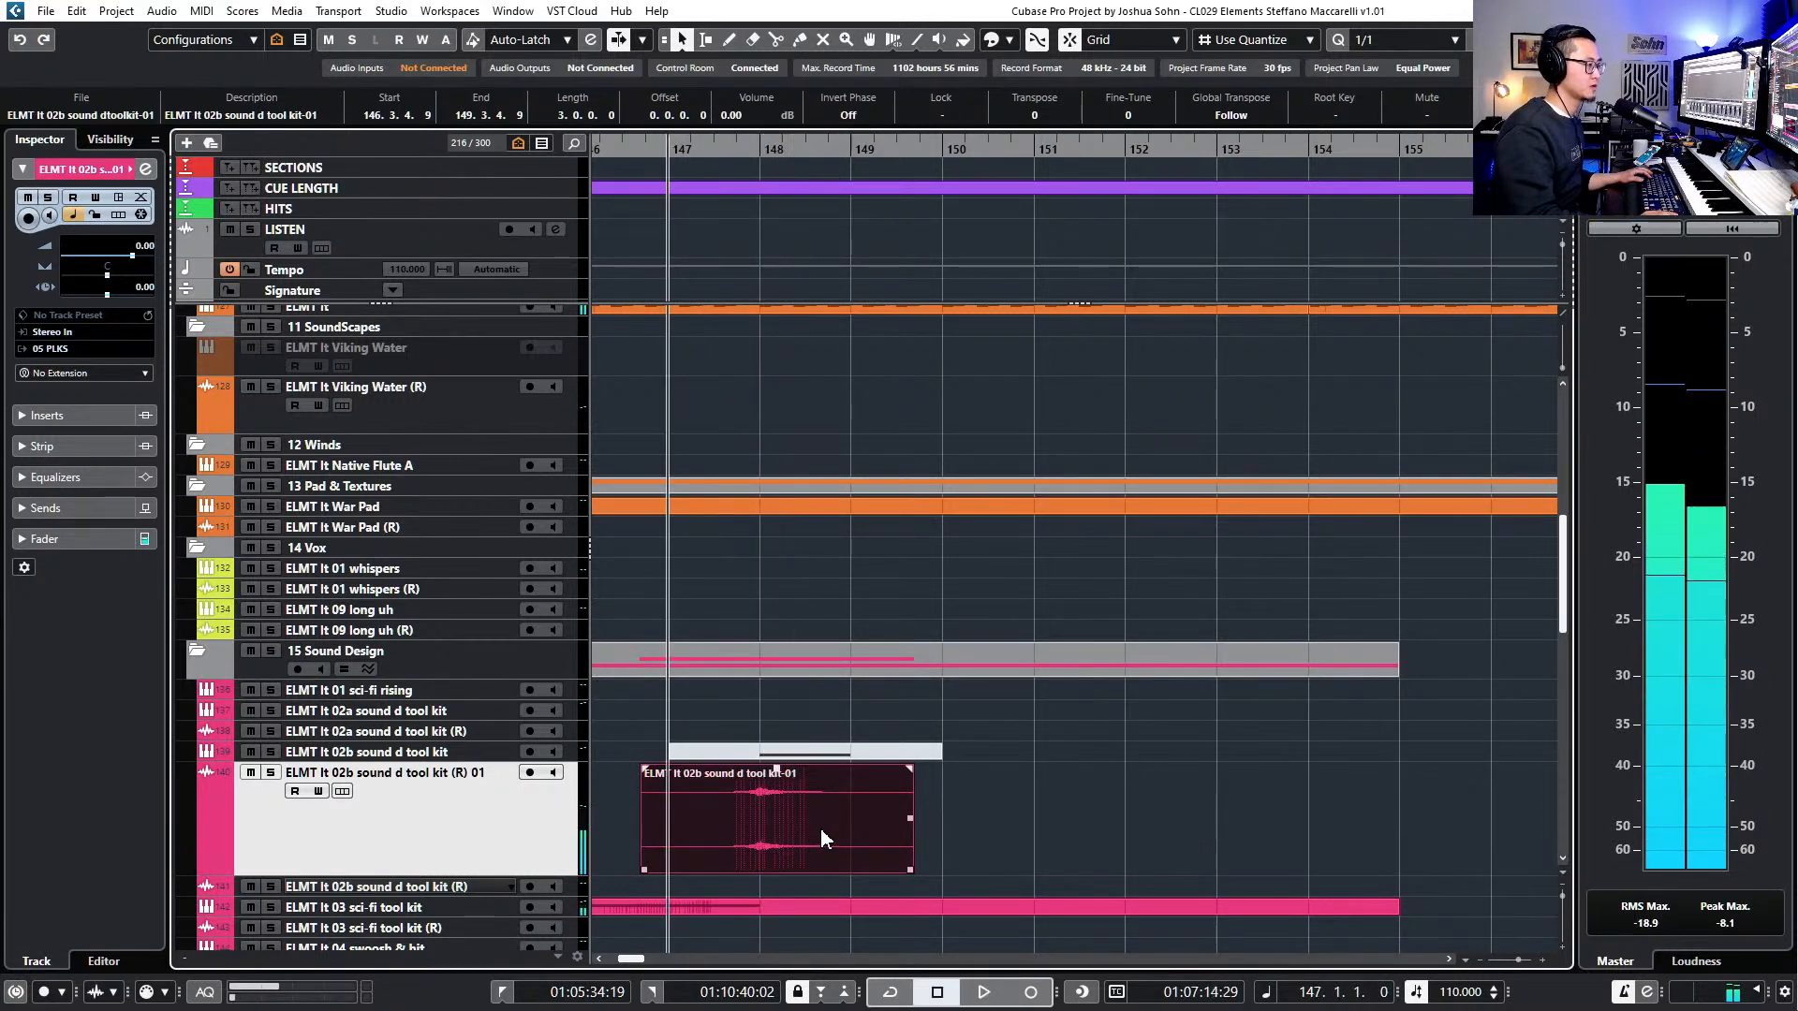
- Raise the clip's volume to 6.97 dB and boost its channel's low EQ band by 4.3 dB at 263.7 Hz
drag(778, 770, 818, 669)
key(e)
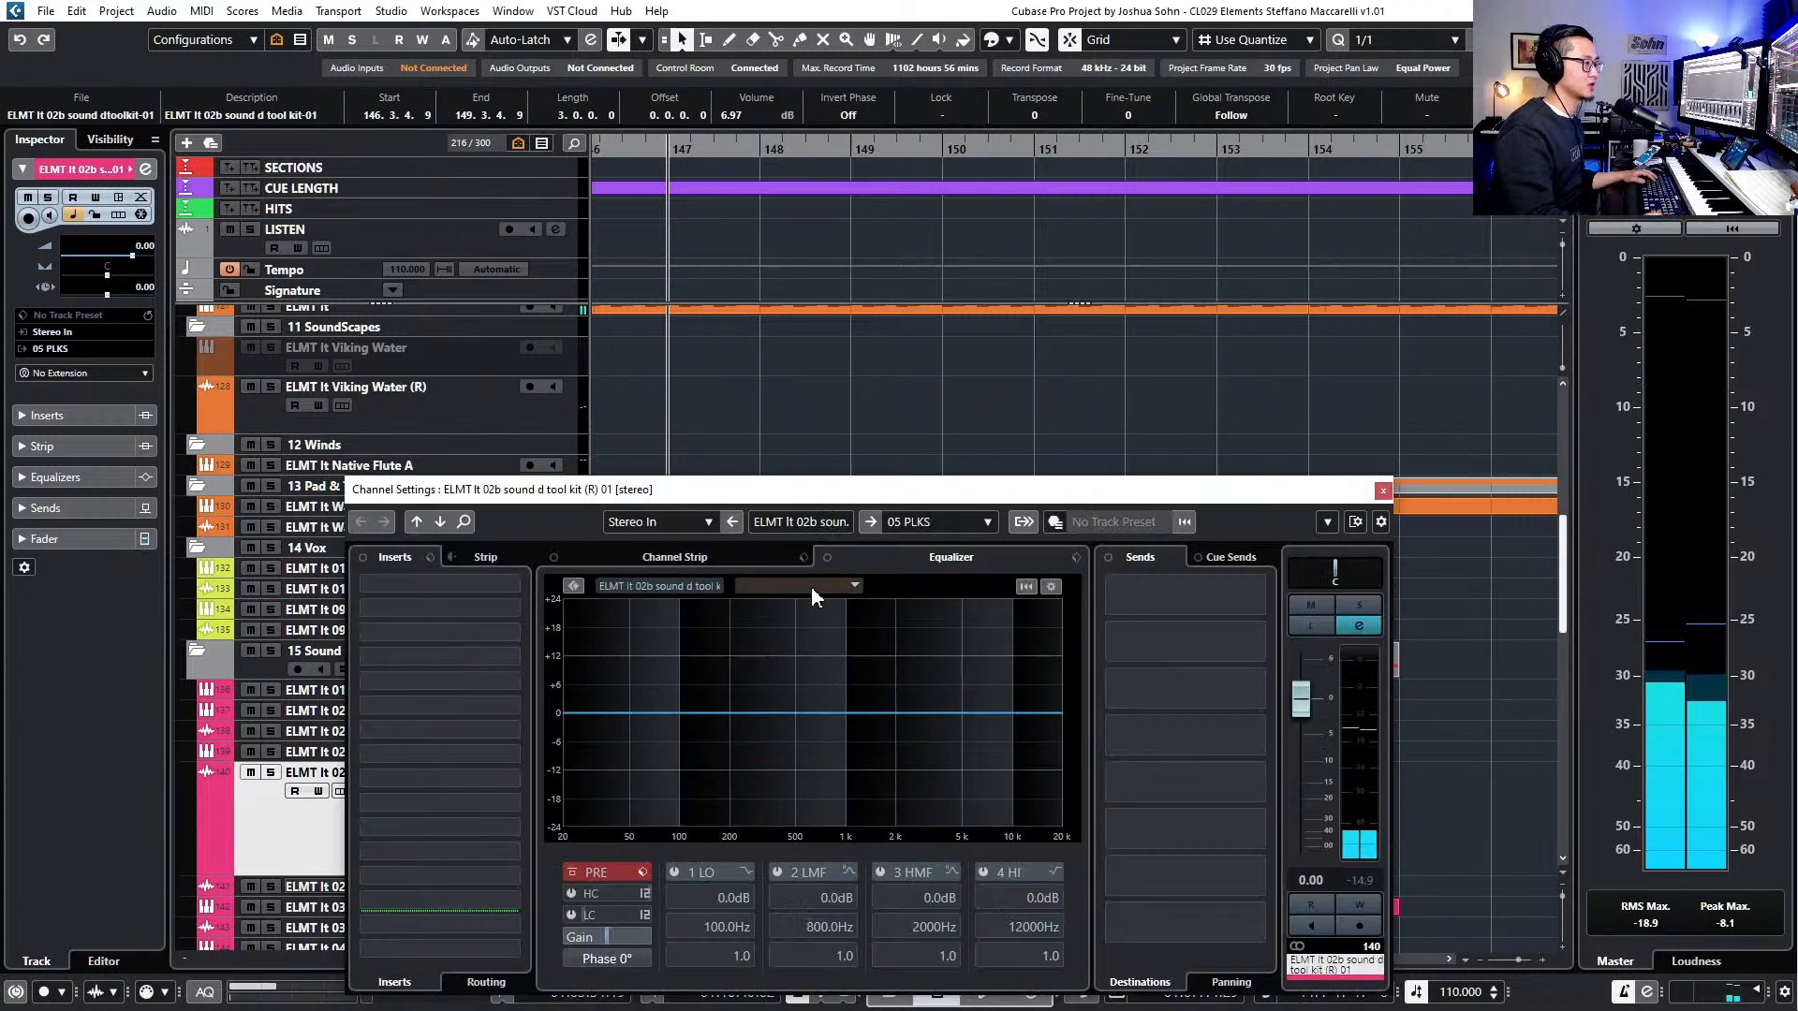
drag(603, 719, 749, 692)
key(space)
key(space)
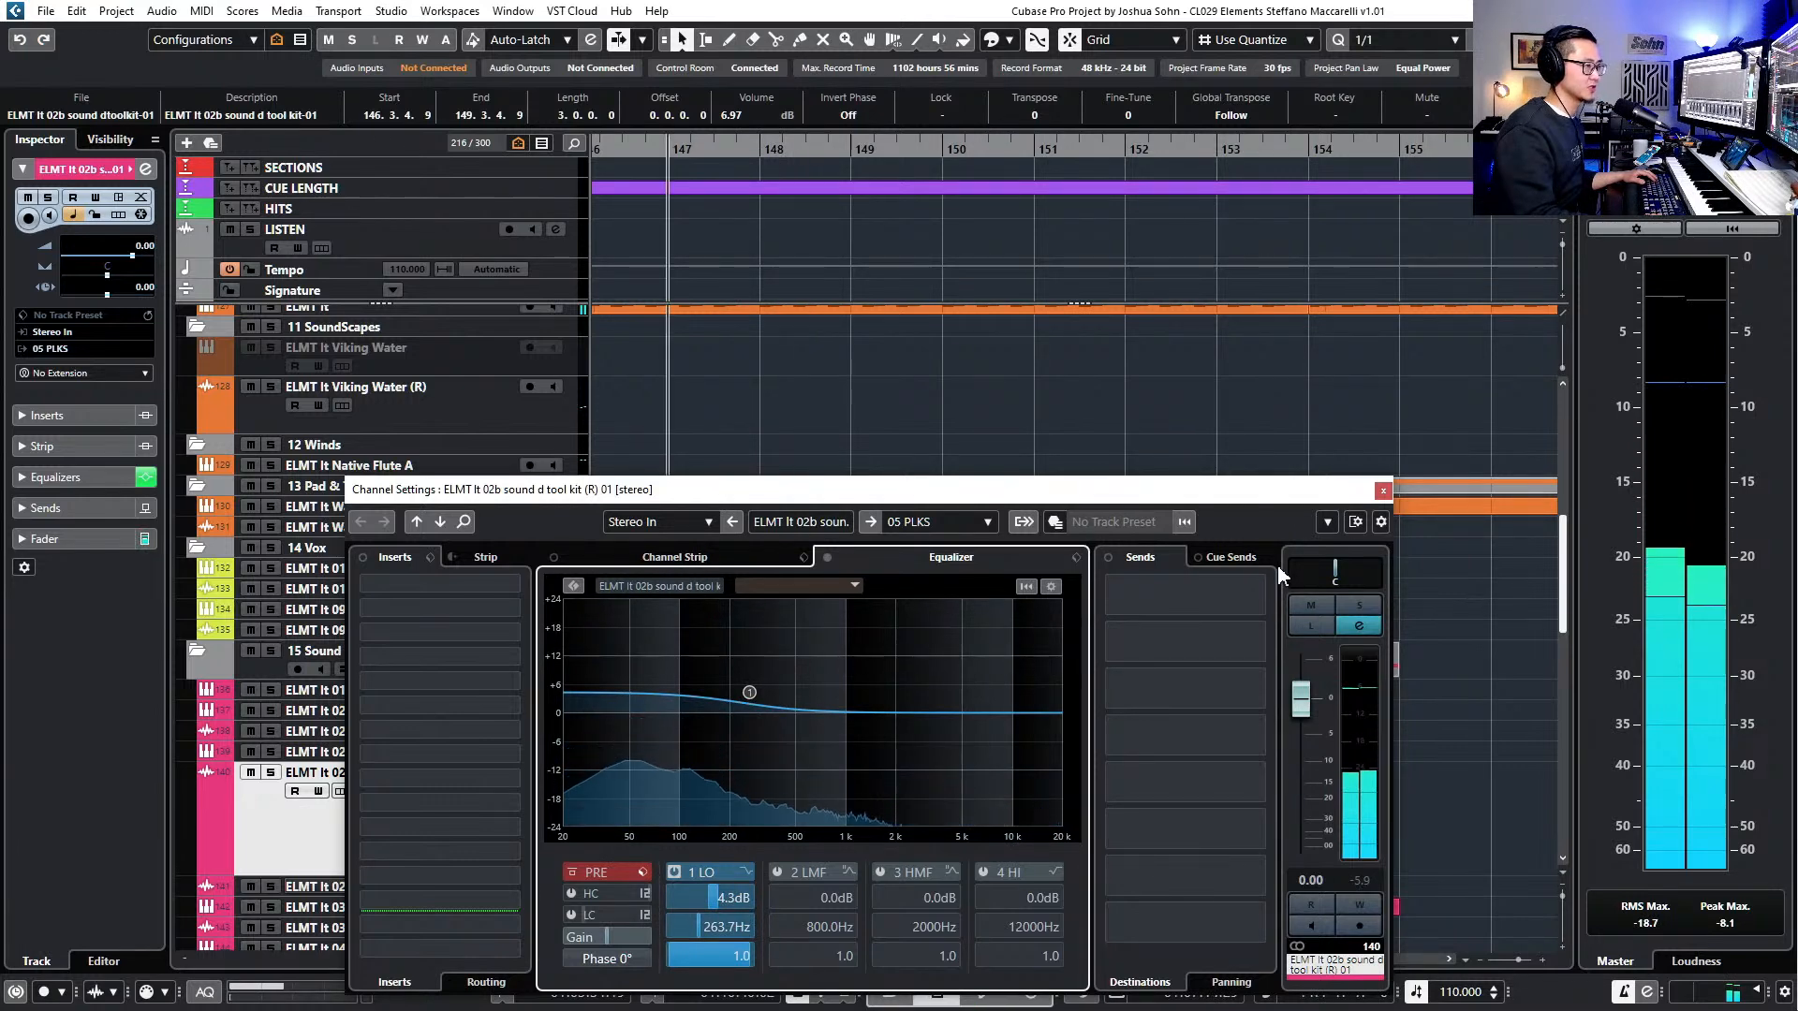
- Insert ValhallaVintageVerb as the first effect on the sound d tool kit (R) 01 channel
click(1217, 596)
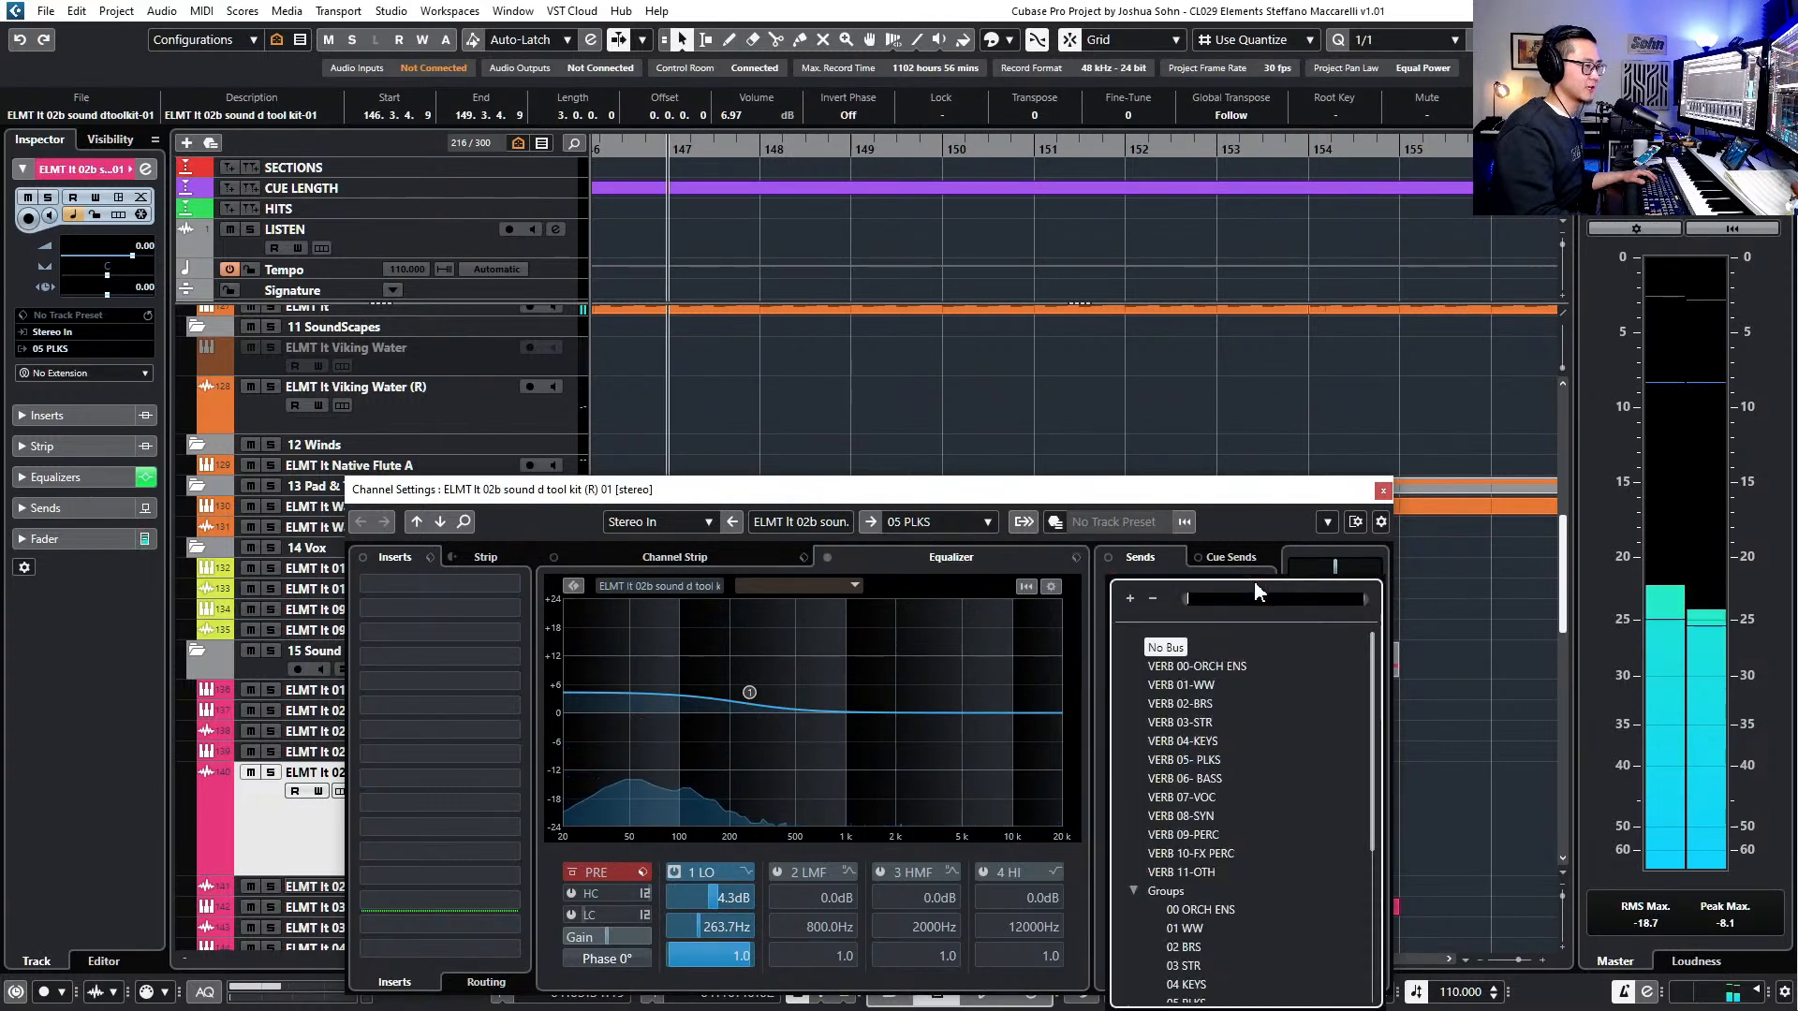
click(502, 583)
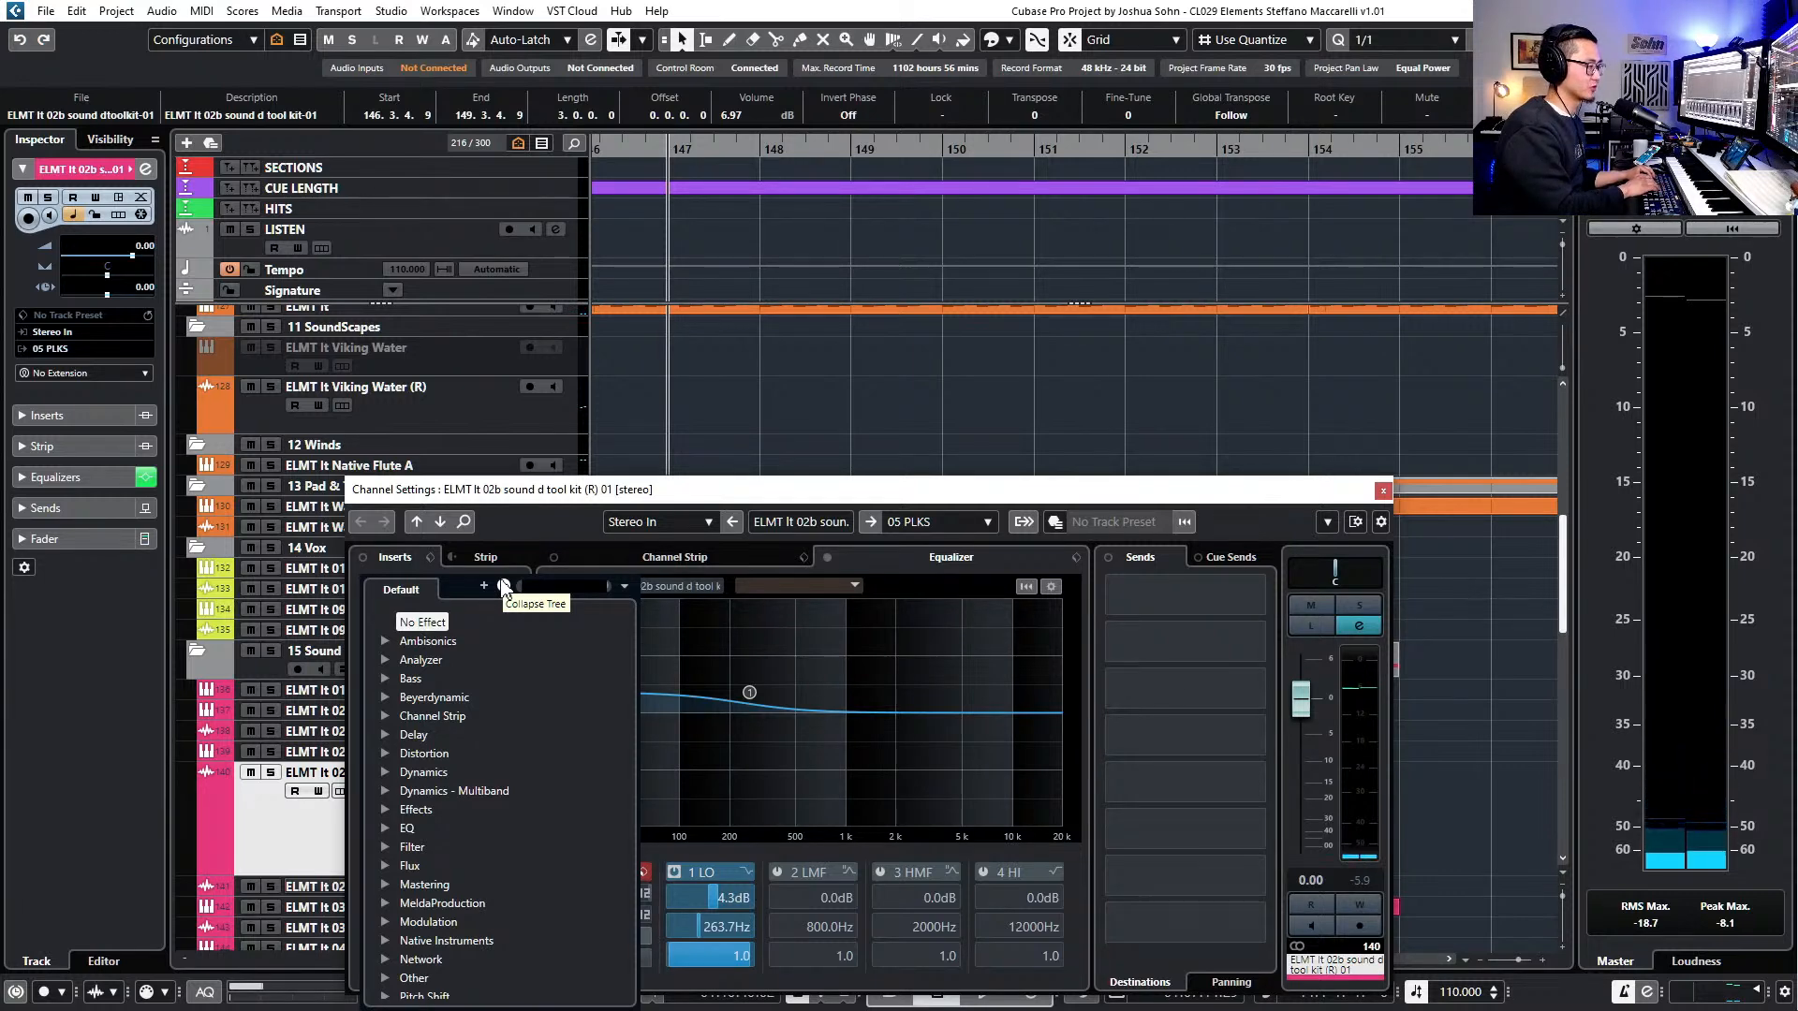
text(re)
key(BackSpace)
key(BackSpace)
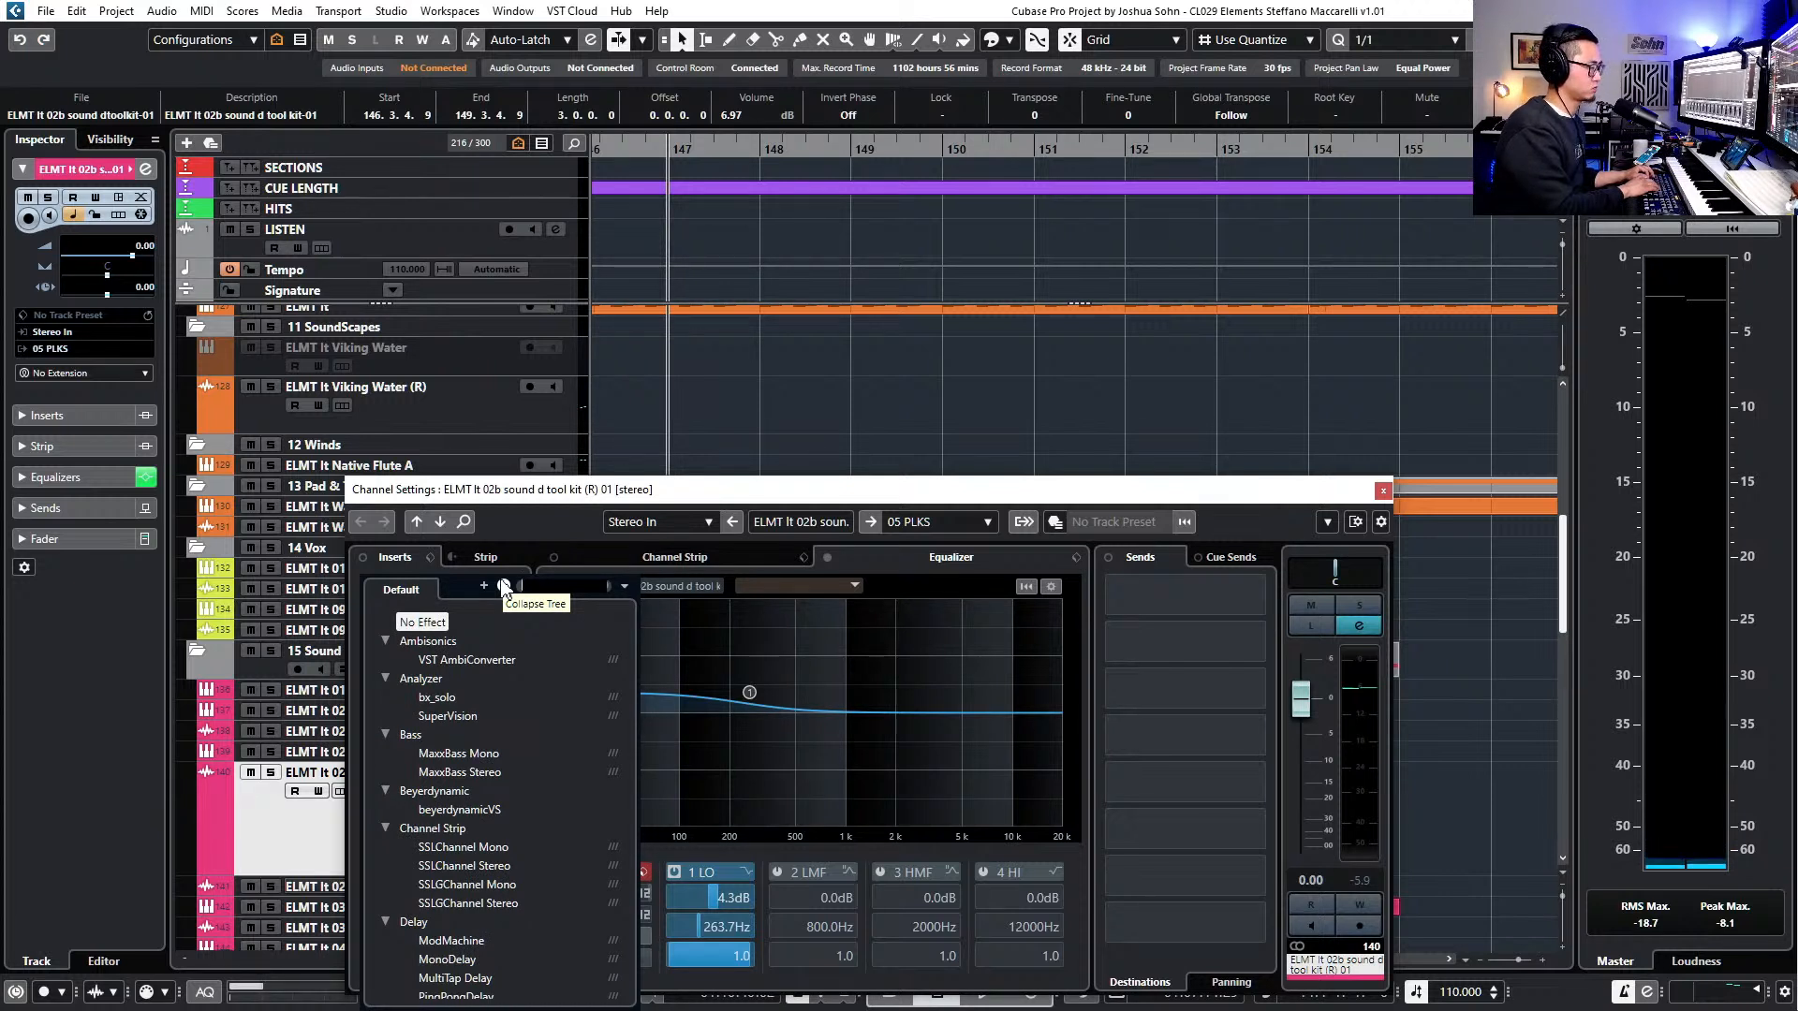
text(val)
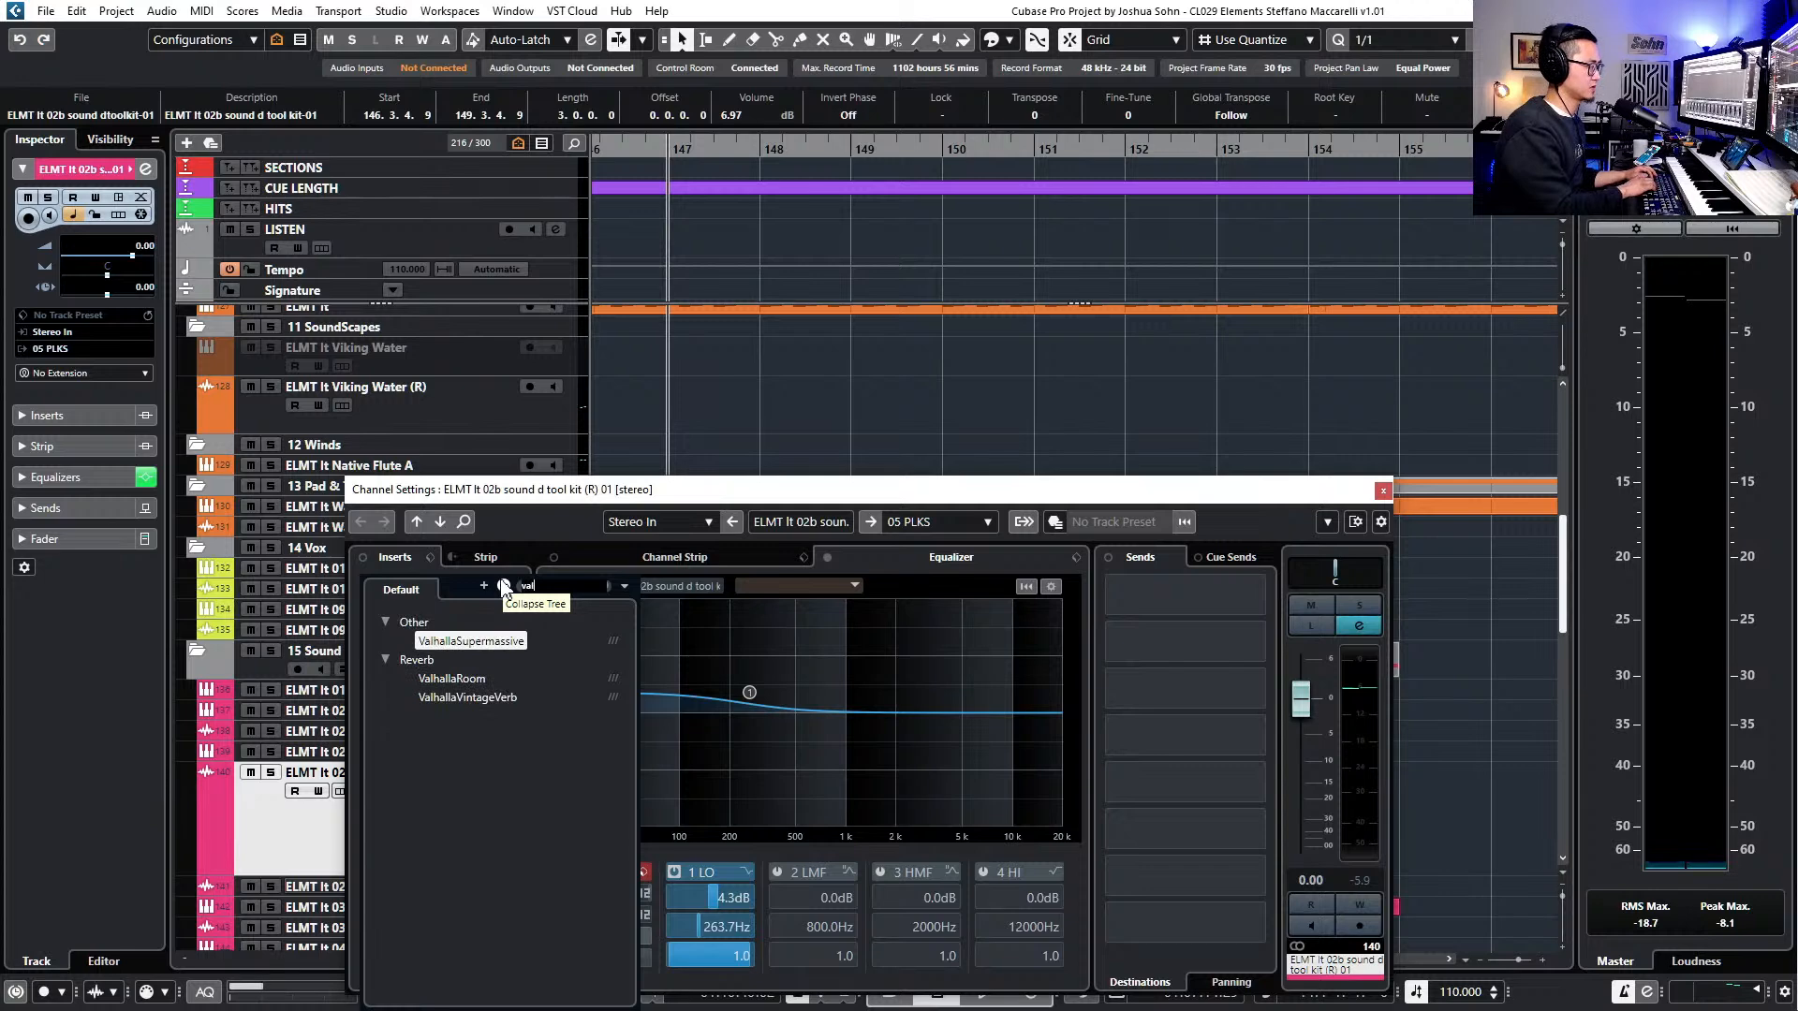
click(479, 697)
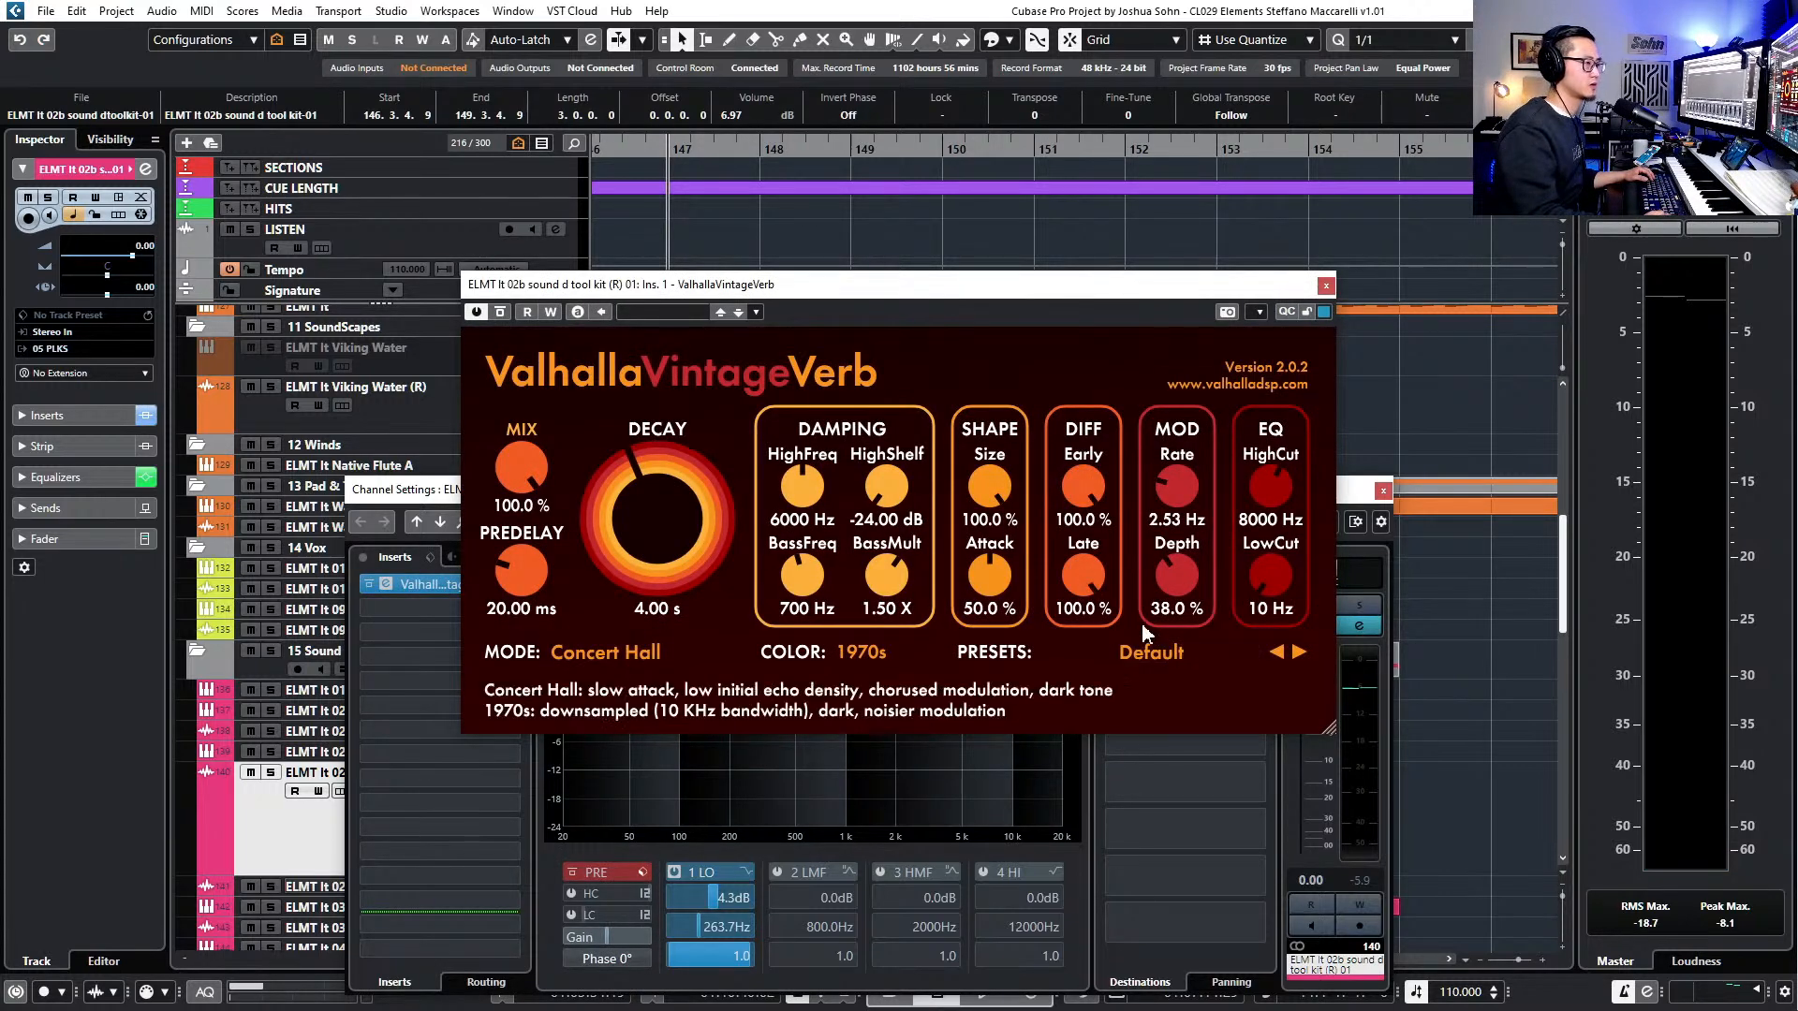
- Load the Large Ambience preset from the Ambiences category in ValhallaVintageVerb
click(1150, 652)
mouse_move(1131, 529)
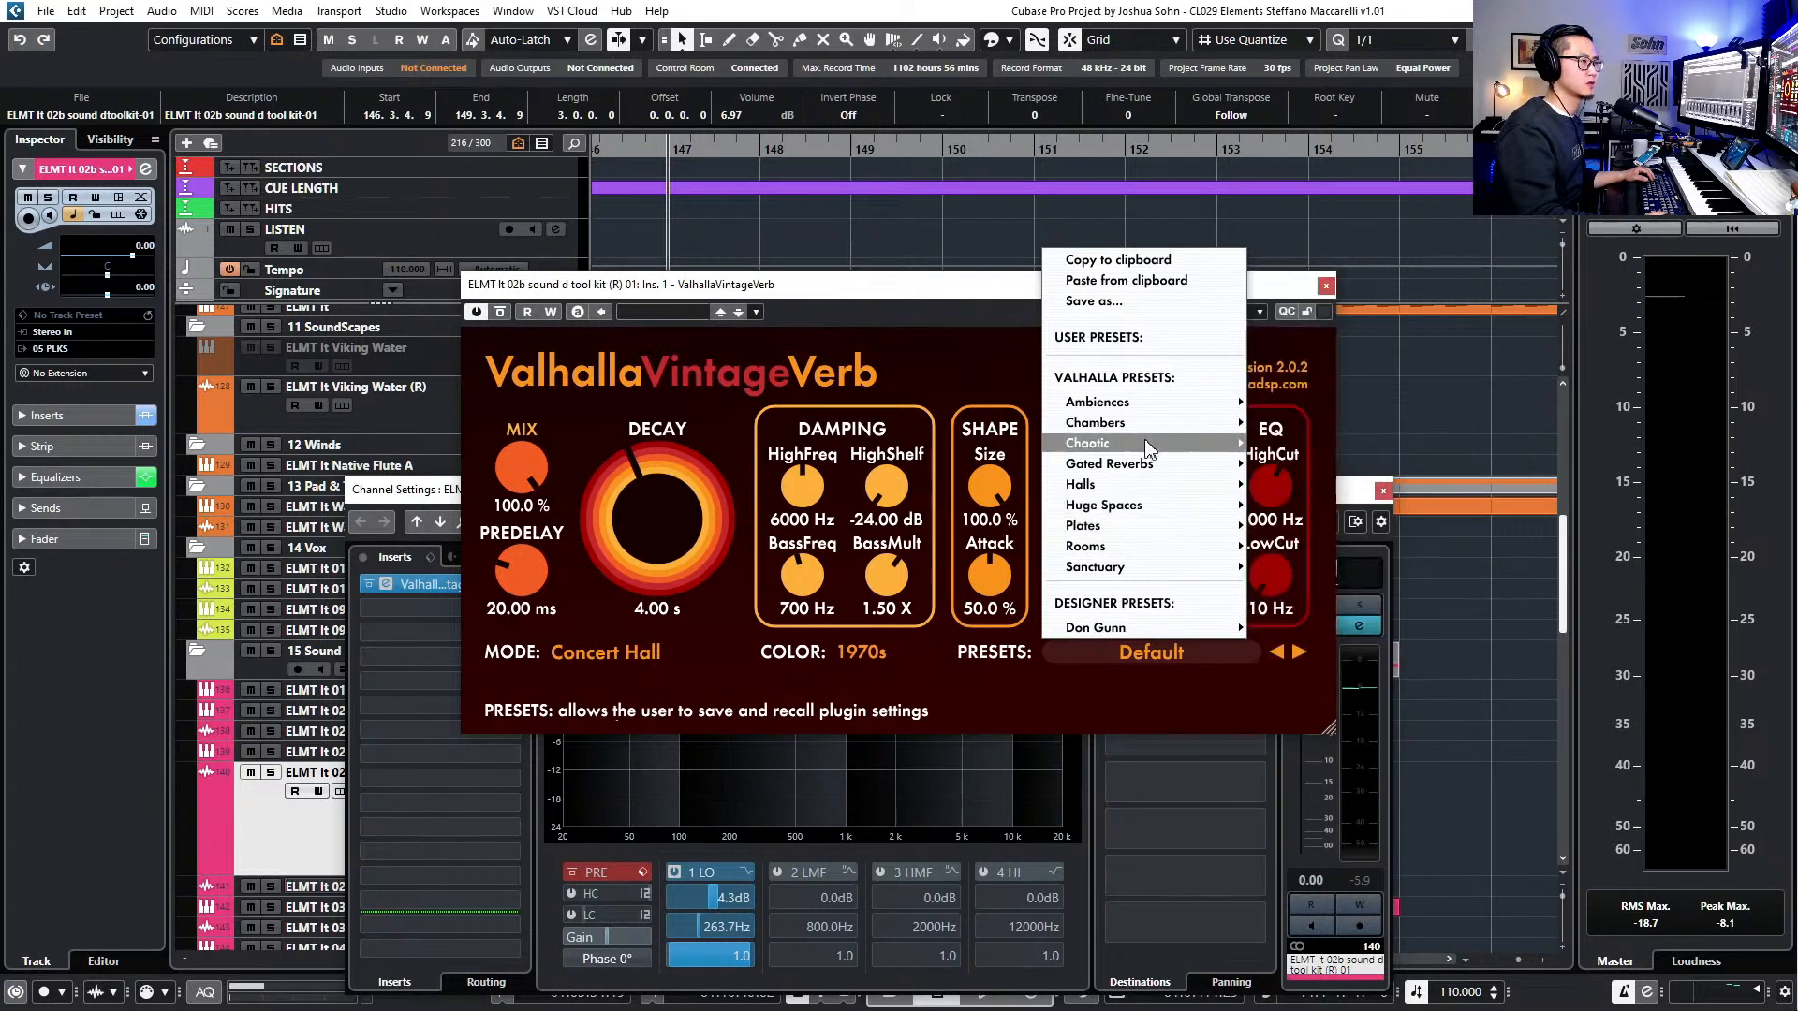
mouse_move(1170, 412)
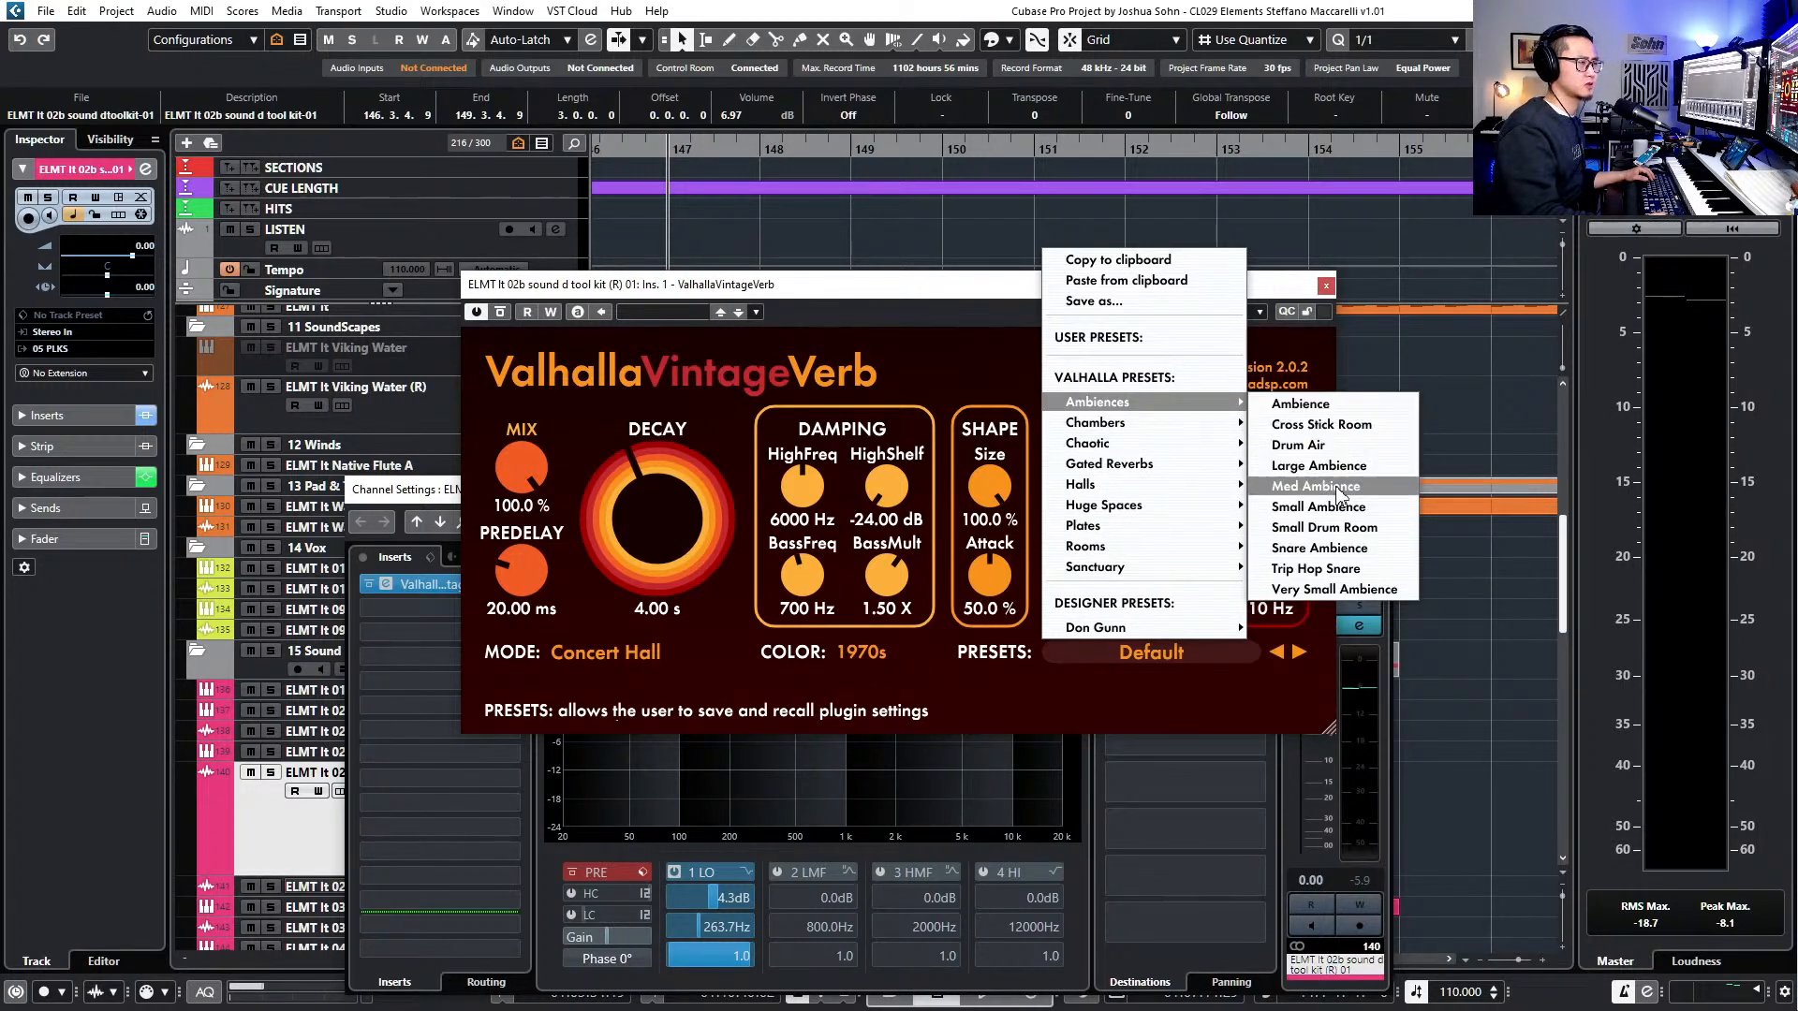
click(1337, 465)
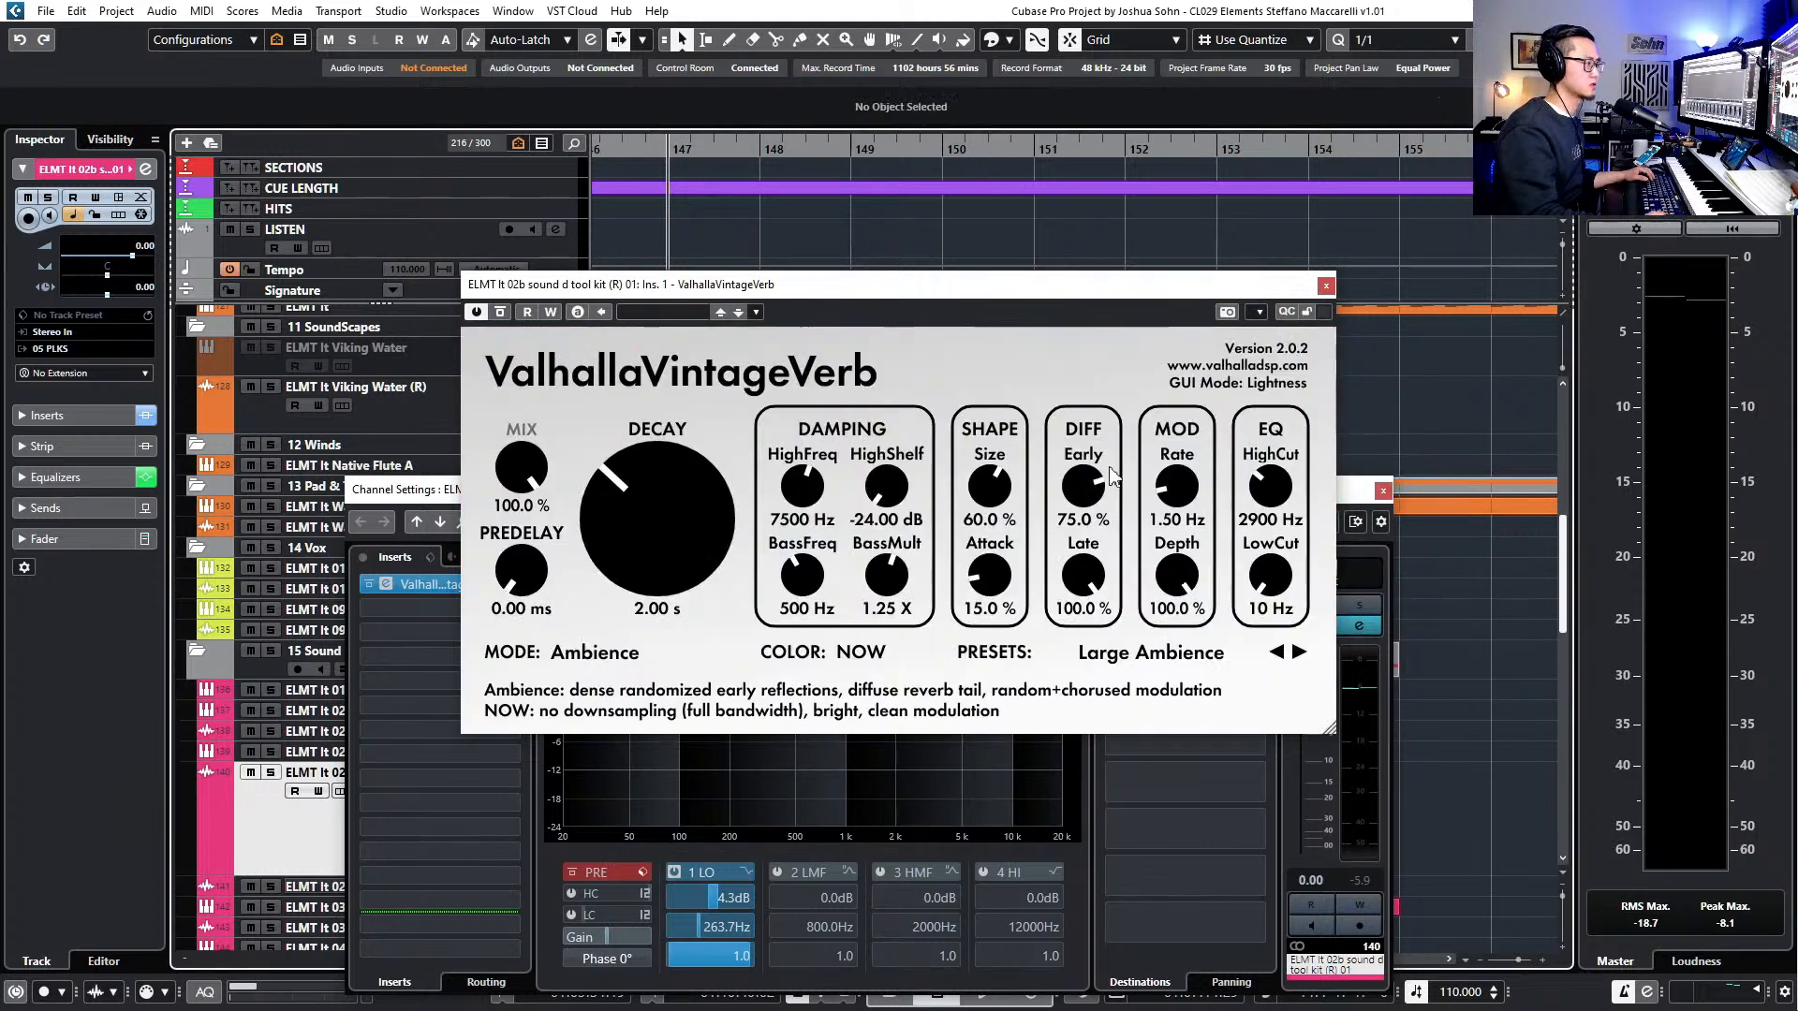
- Solo the hit's channel and set the reverb mix to 31.6 %, decay to 11.72 s and predelay to 8.39 ms during playback
drag(519, 468, 567, 628)
key(s)
key(space)
drag(667, 575, 684, 542)
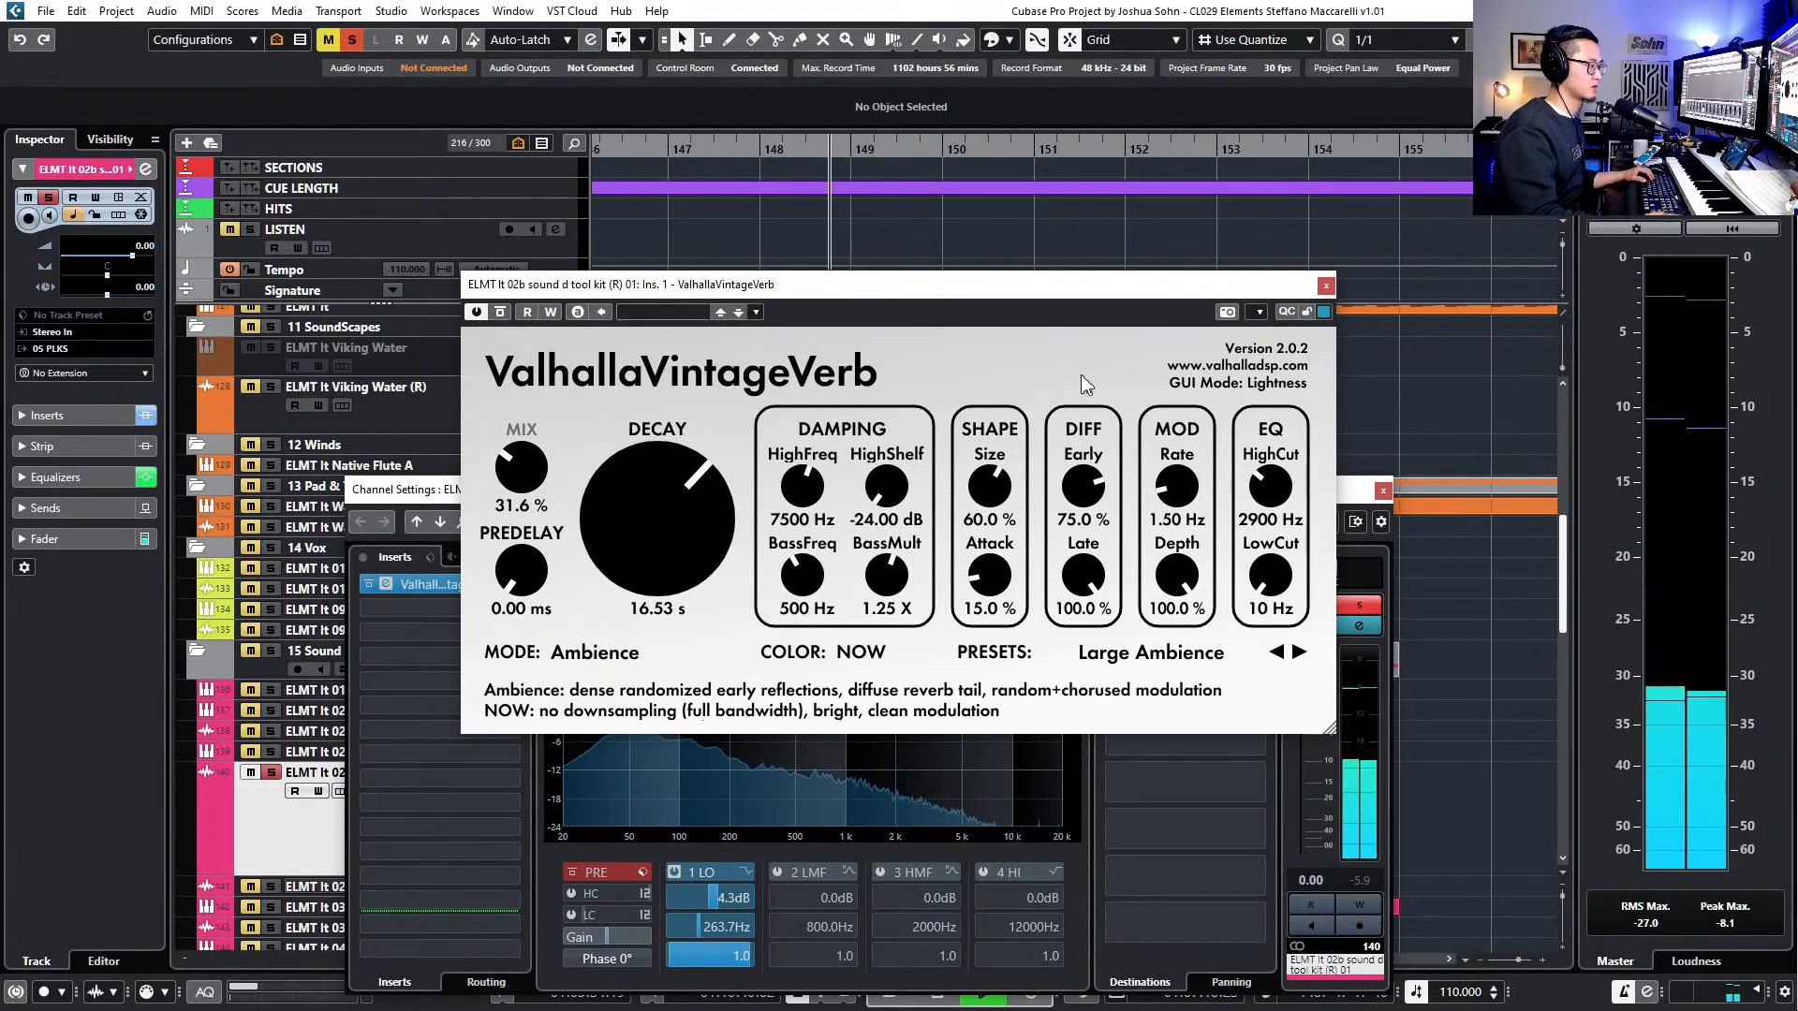
drag(659, 496, 661, 512)
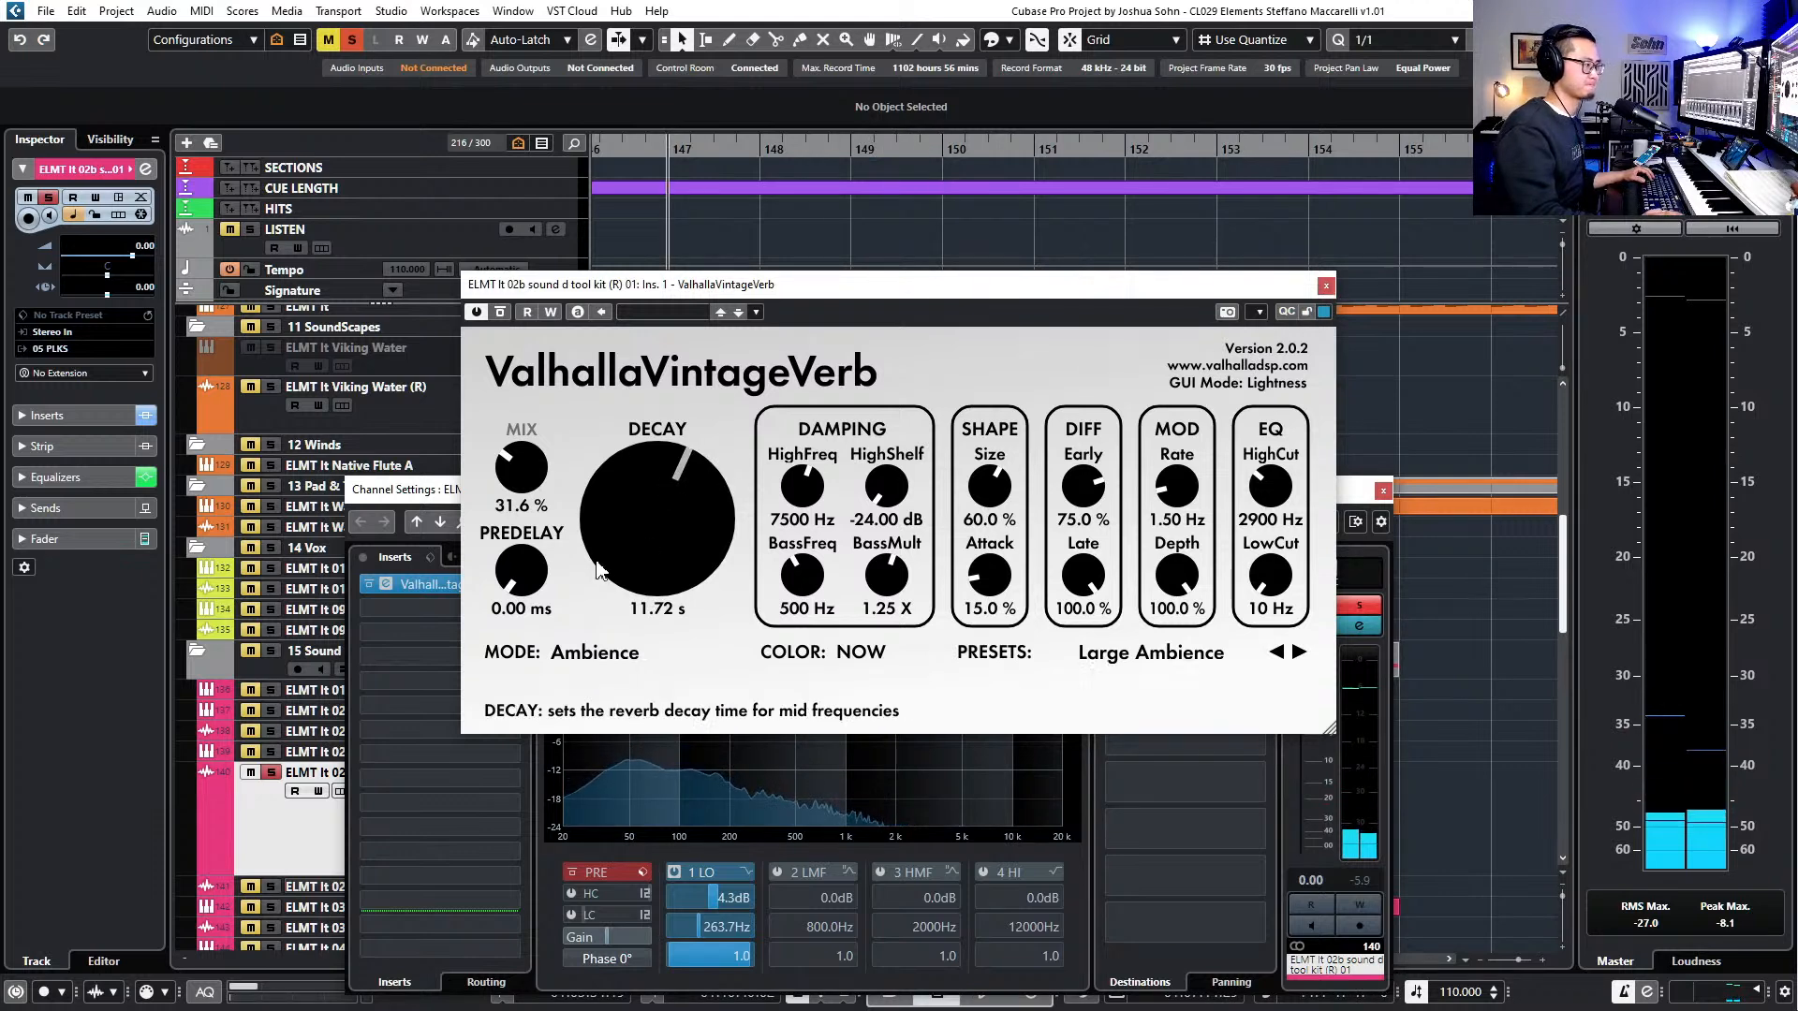
drag(549, 577, 538, 573)
key(space)
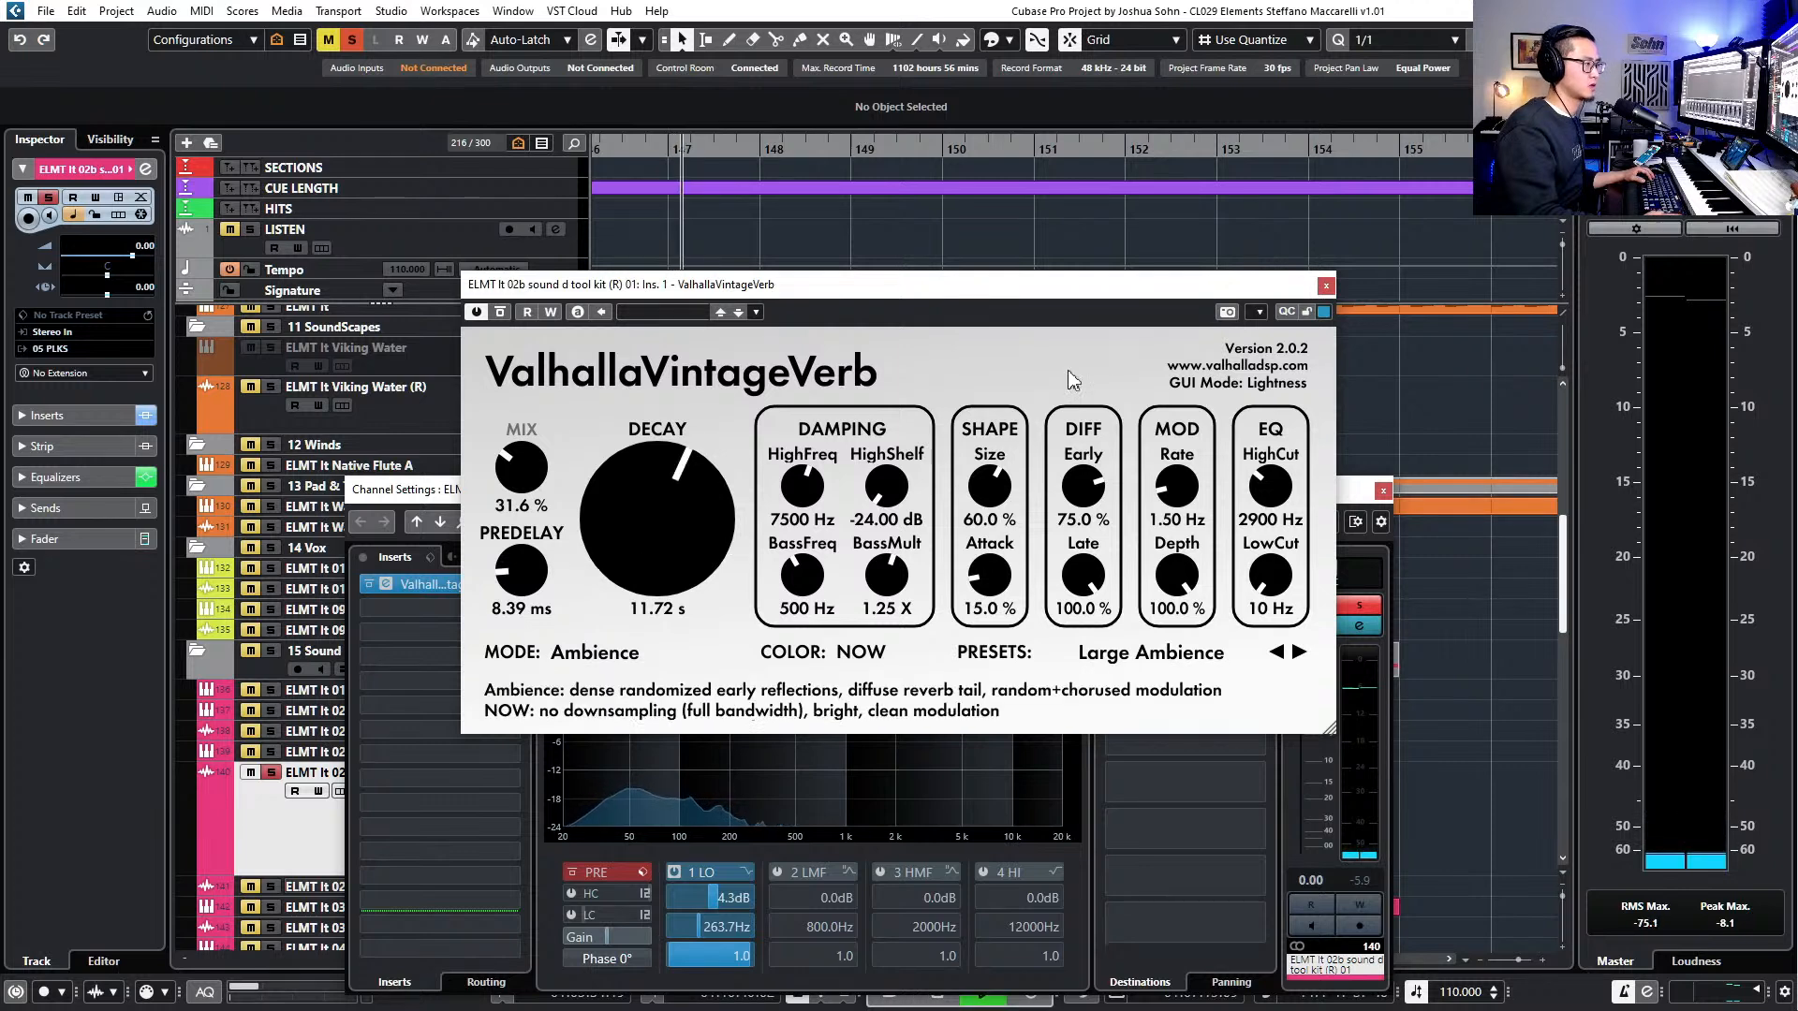
- Unsolo the channel and fine-tune the reverb decay upward while auditioning the hit in the full mix
key(s)
click(1324, 287)
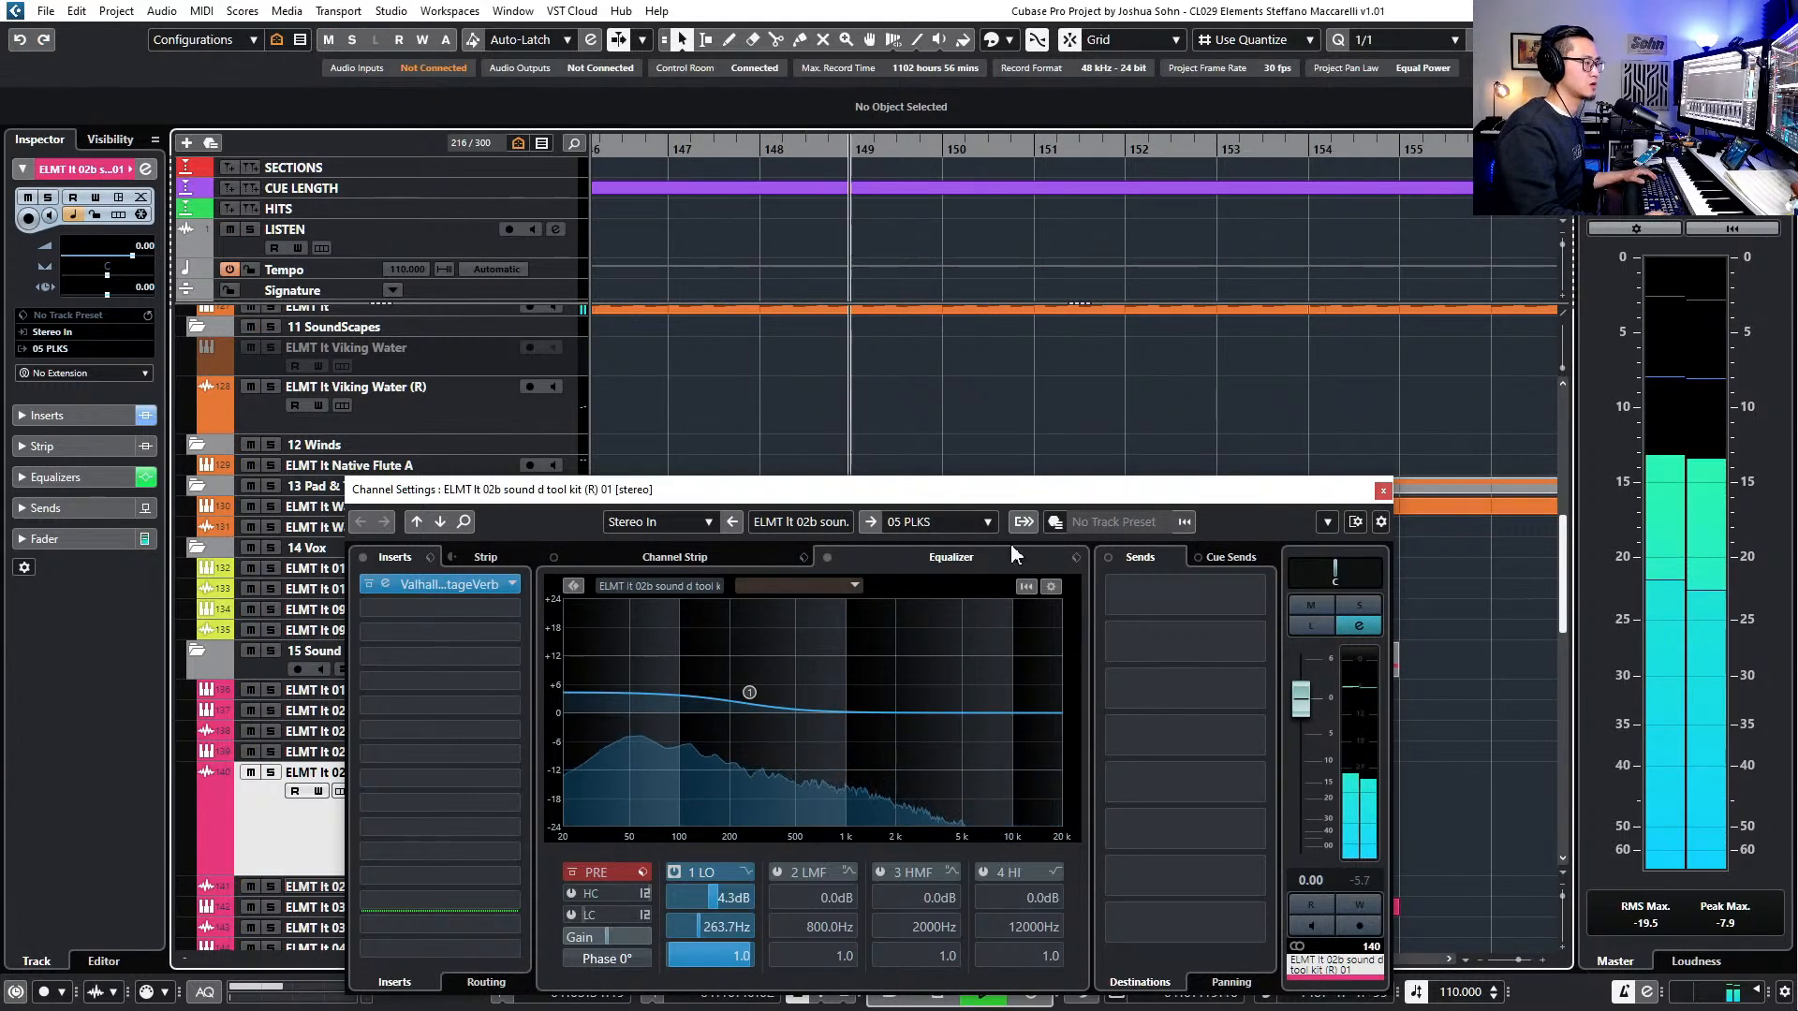
click(435, 584)
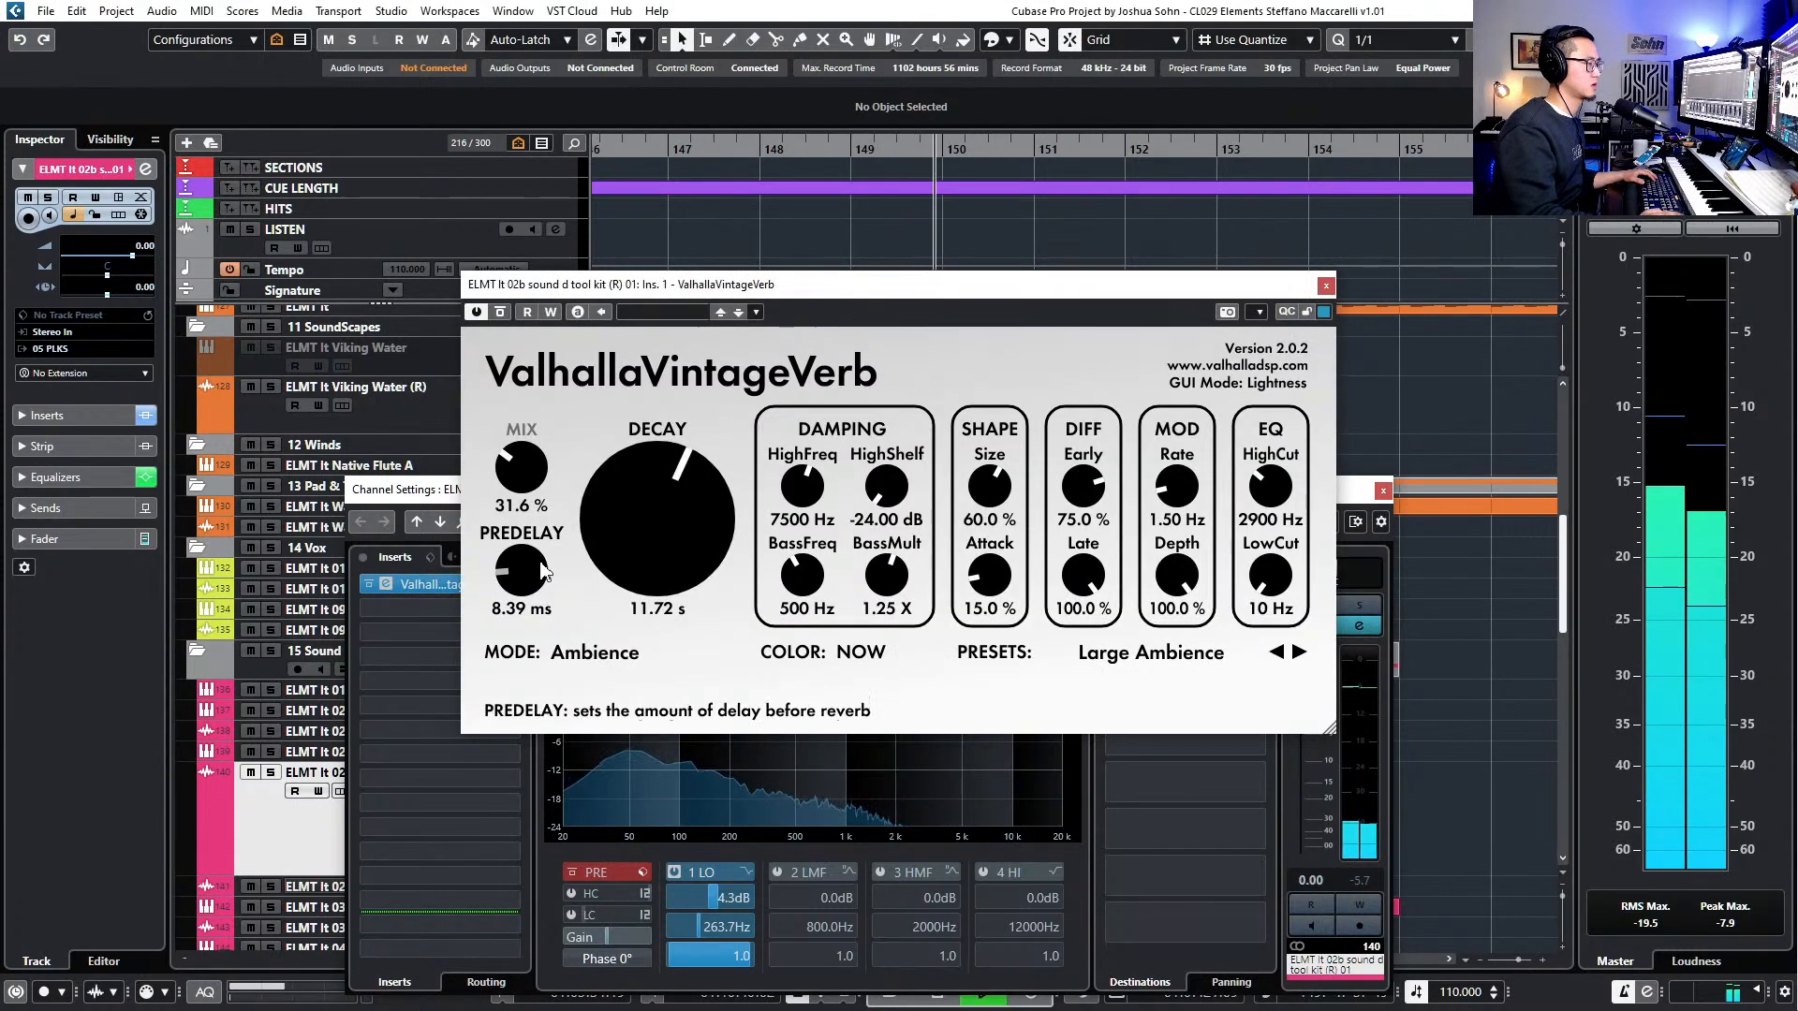
drag(661, 521, 693, 503)
key(space)
click(1324, 286)
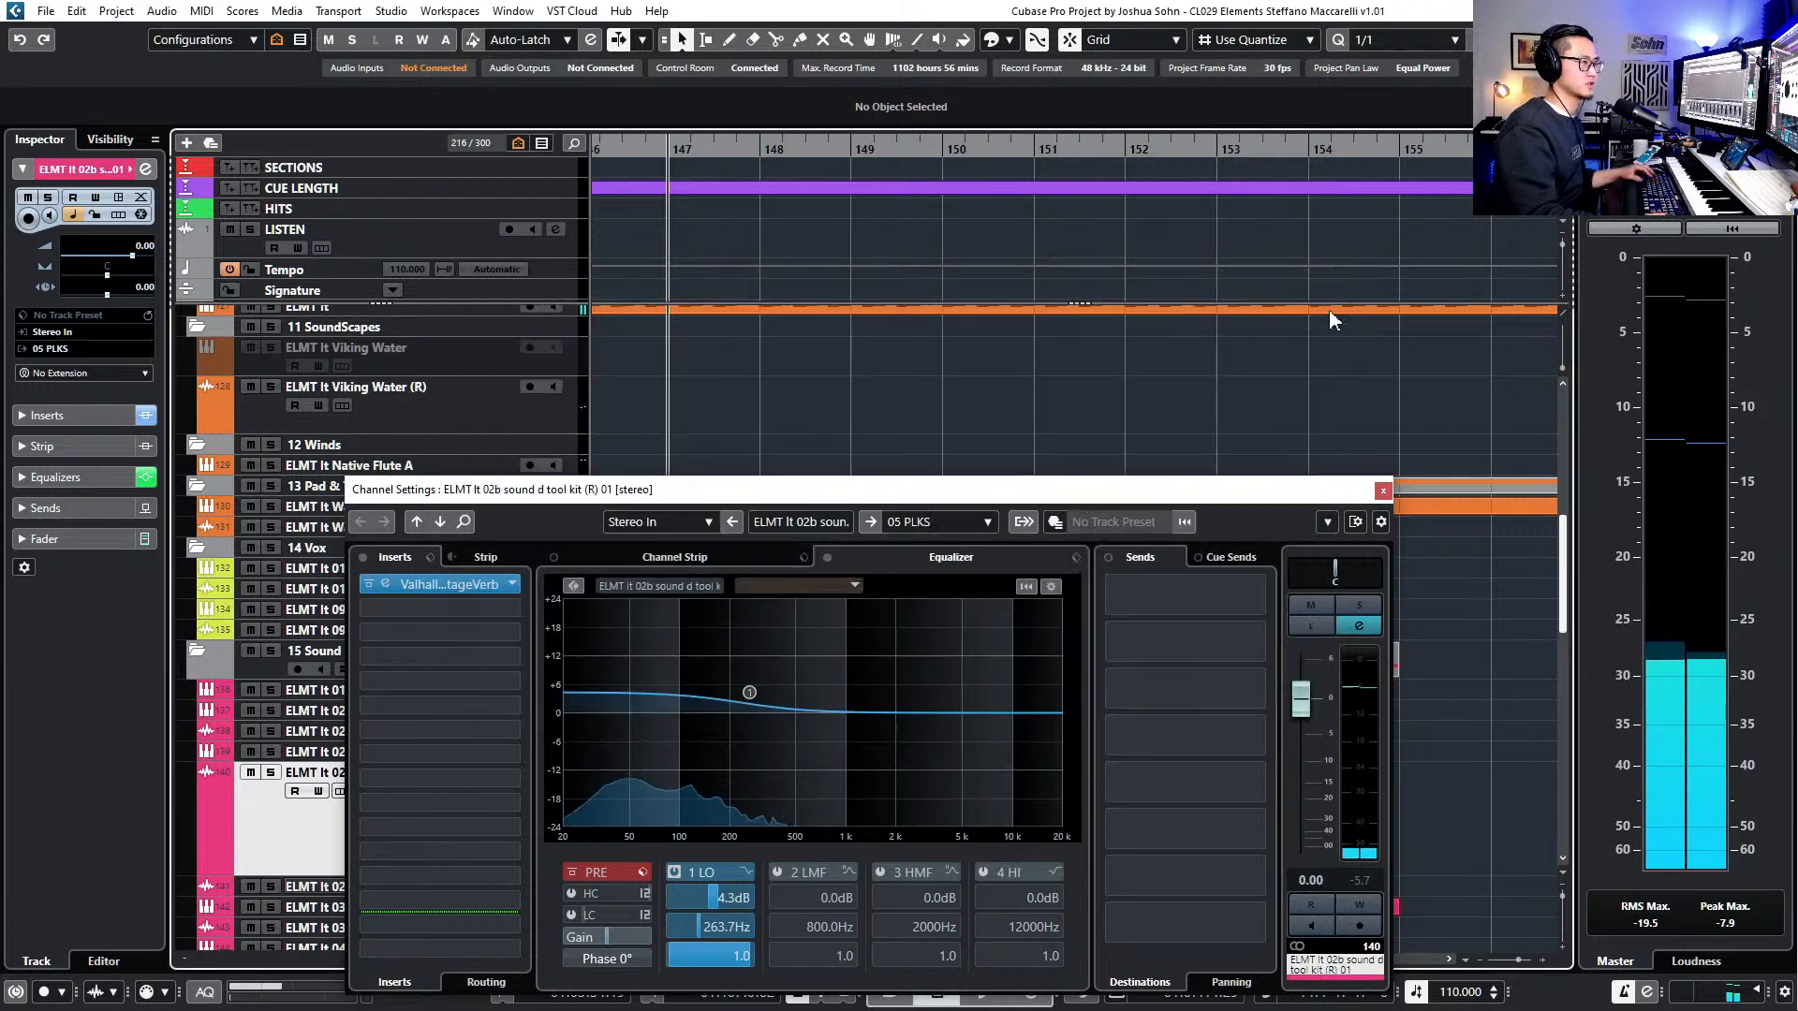
click(1384, 494)
- Try to move the electric guitar sus dist part from bar 157 to bar 149 and merge it with the part starting at bar 139
scroll(1206, 596, down, 3)
scroll(1217, 599, up, 10)
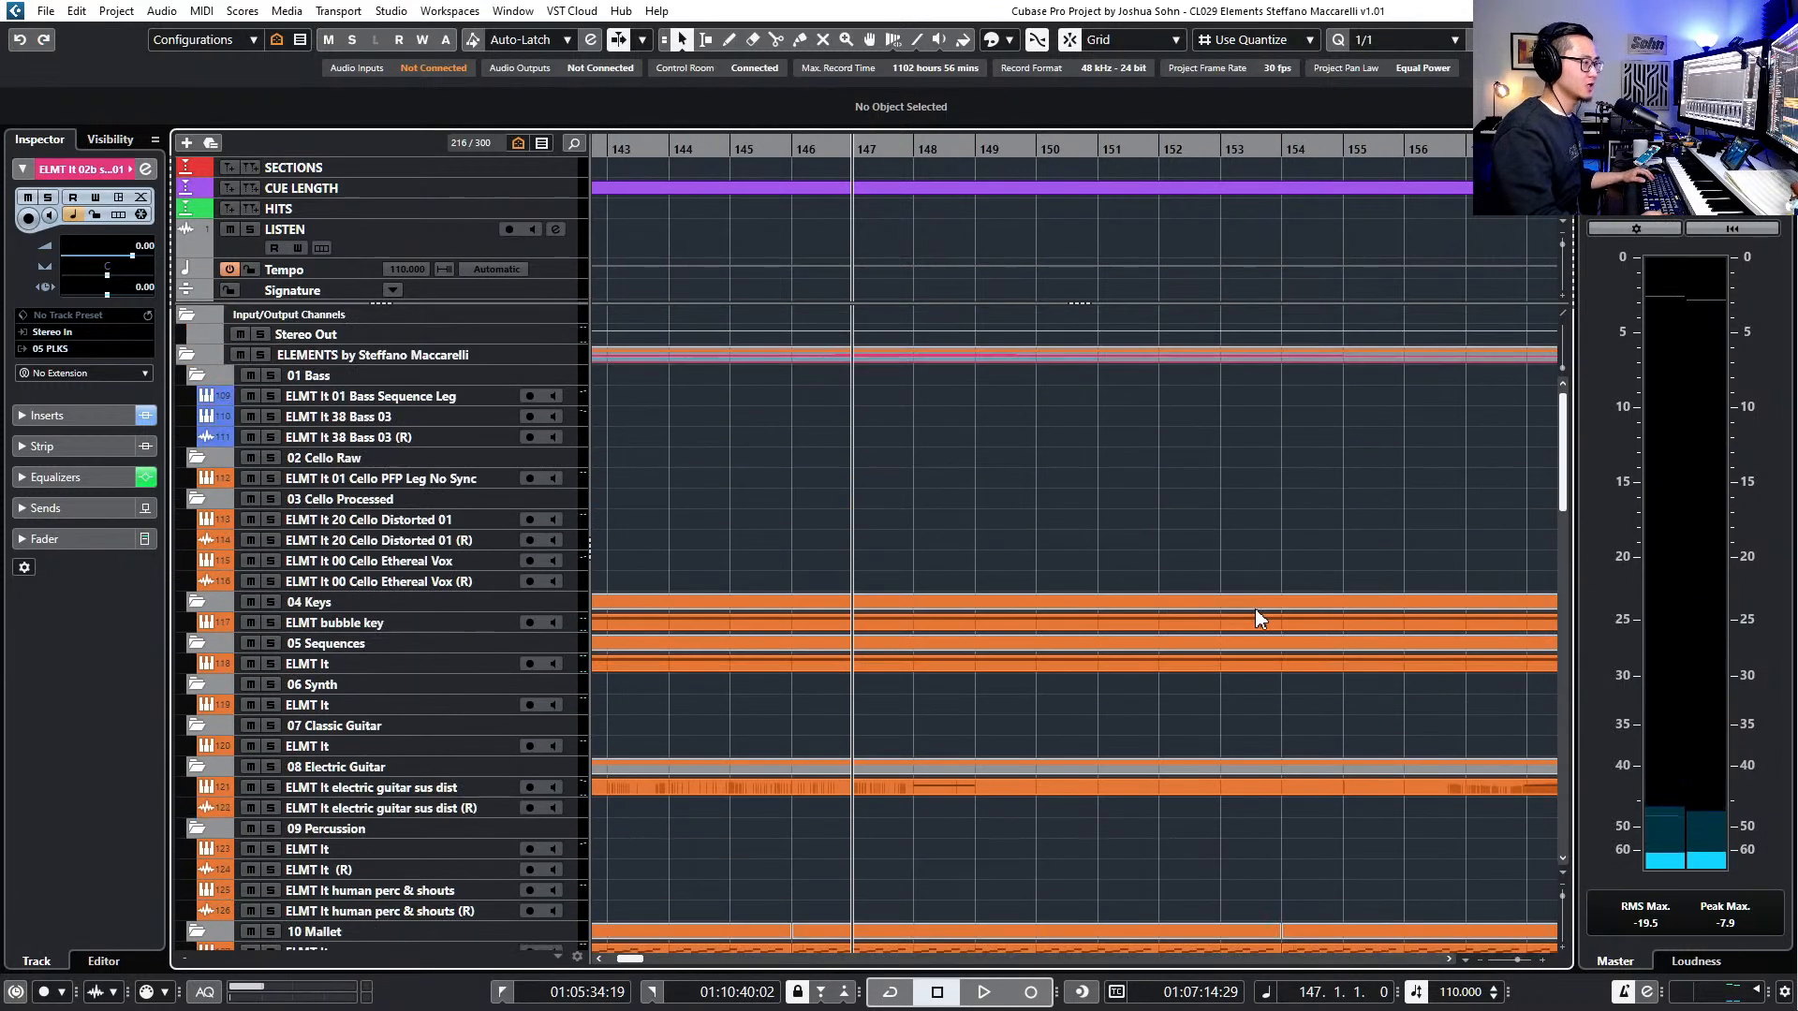
scroll(1132, 622, down, 10)
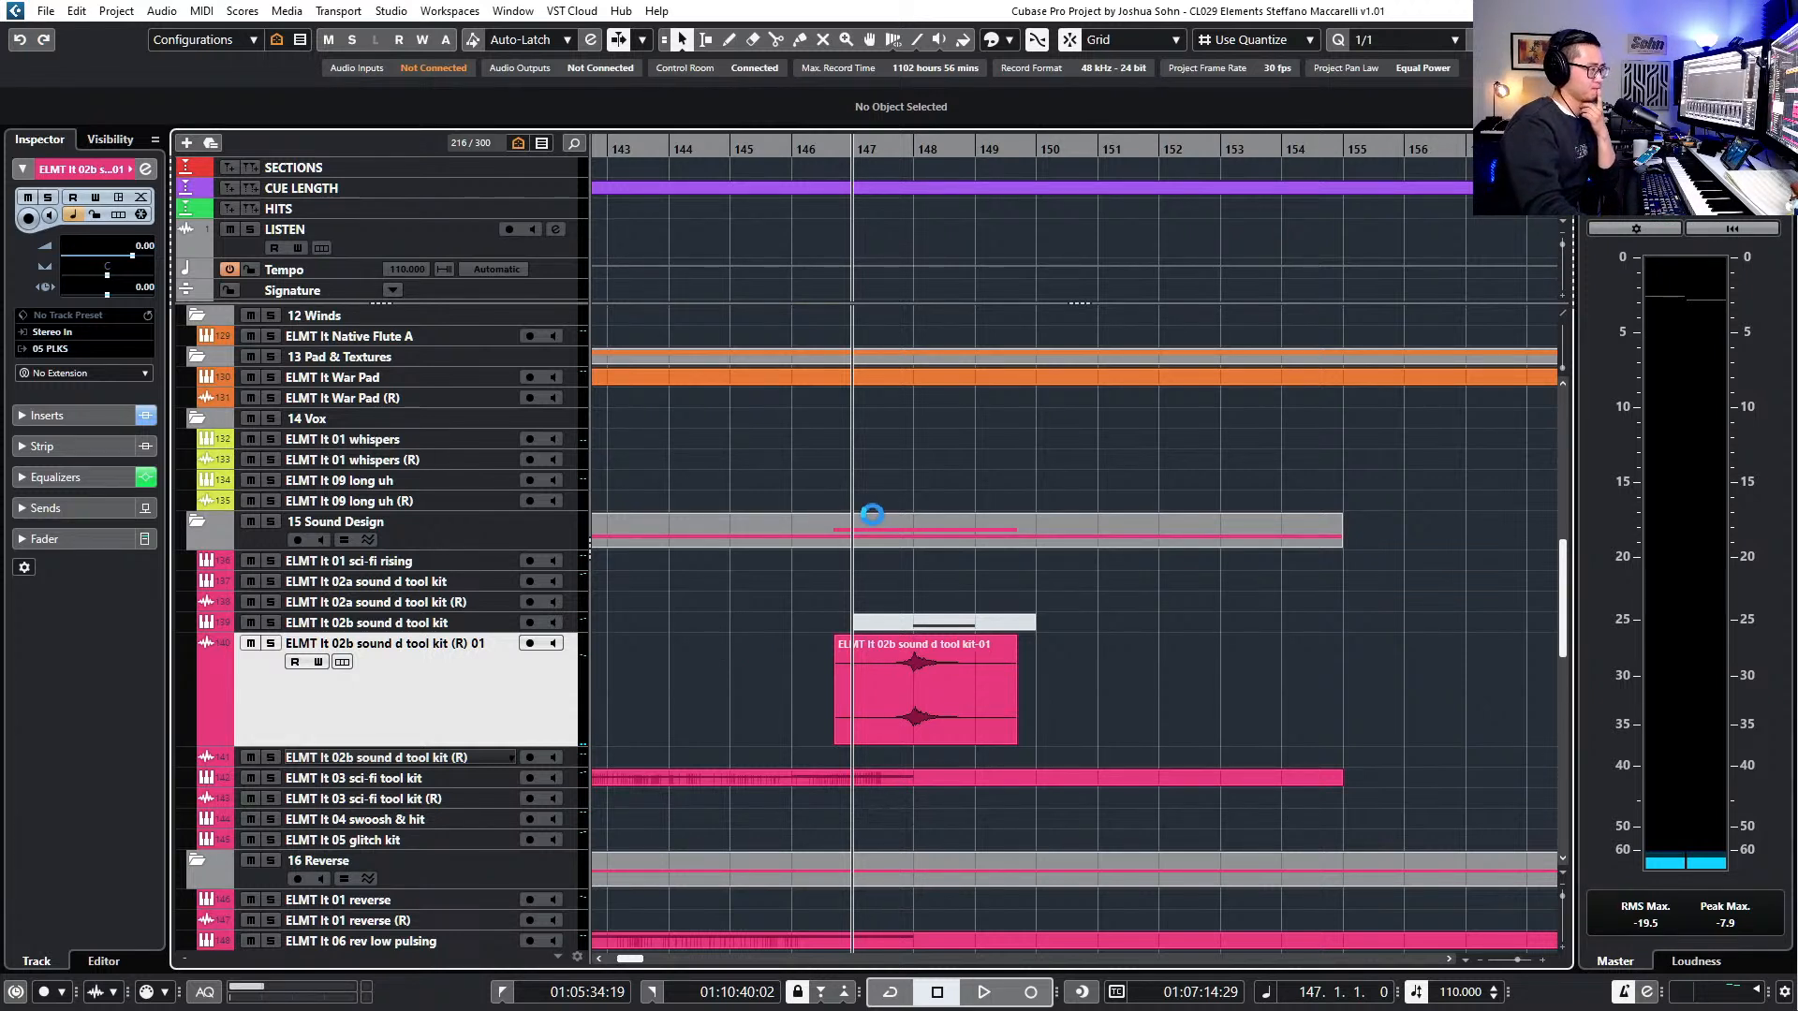
scroll(871, 513, up, 10)
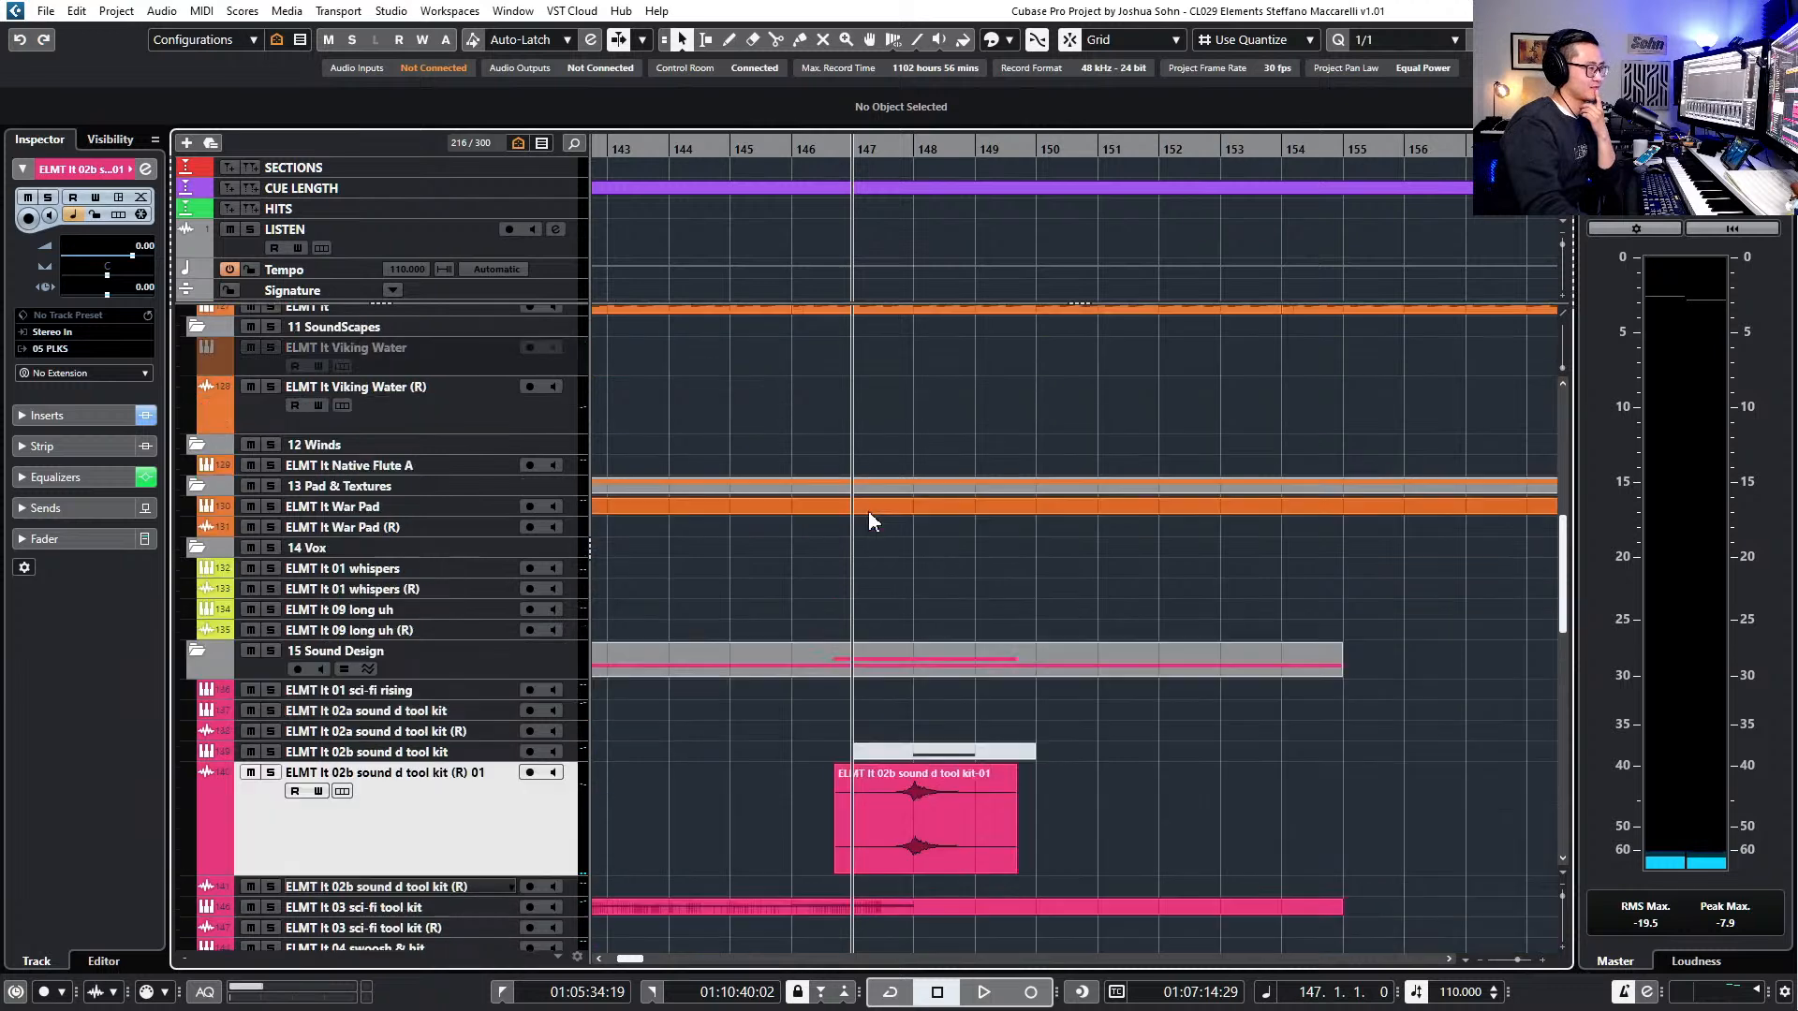
key(KP_Add)
key(KP_Add)
key(KP_Subtract)
key(g)
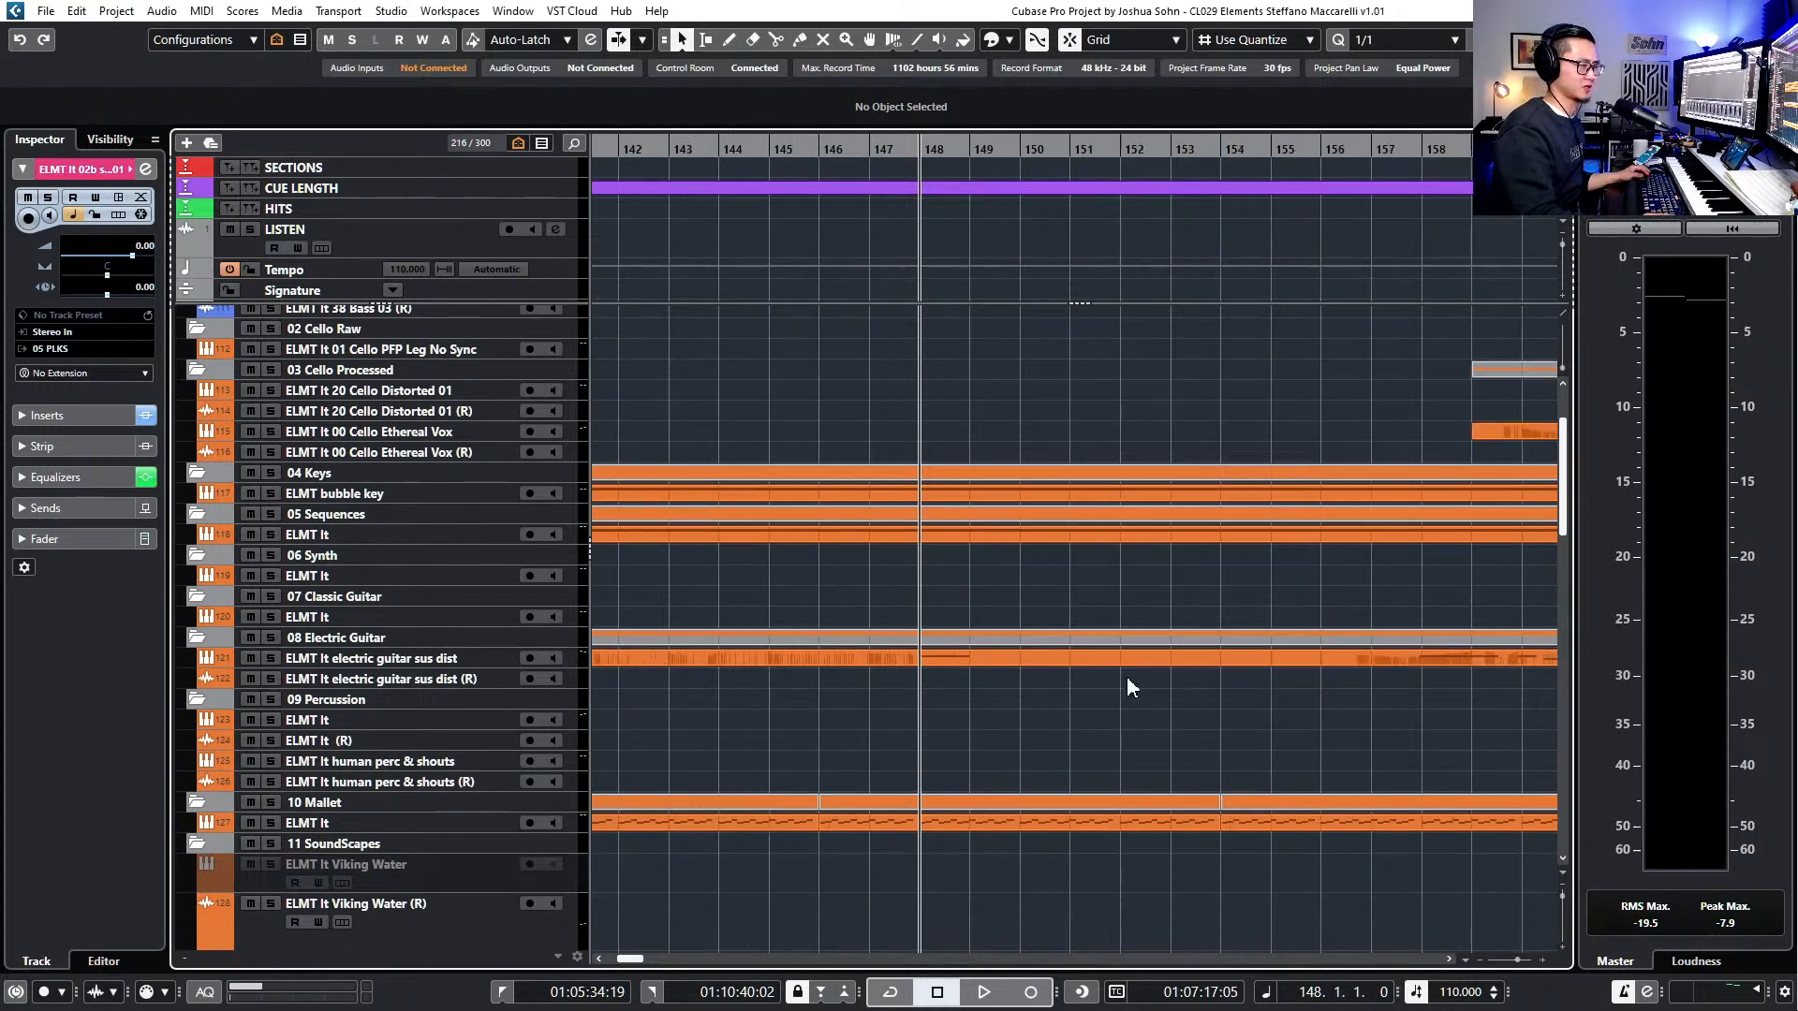
click(1434, 660)
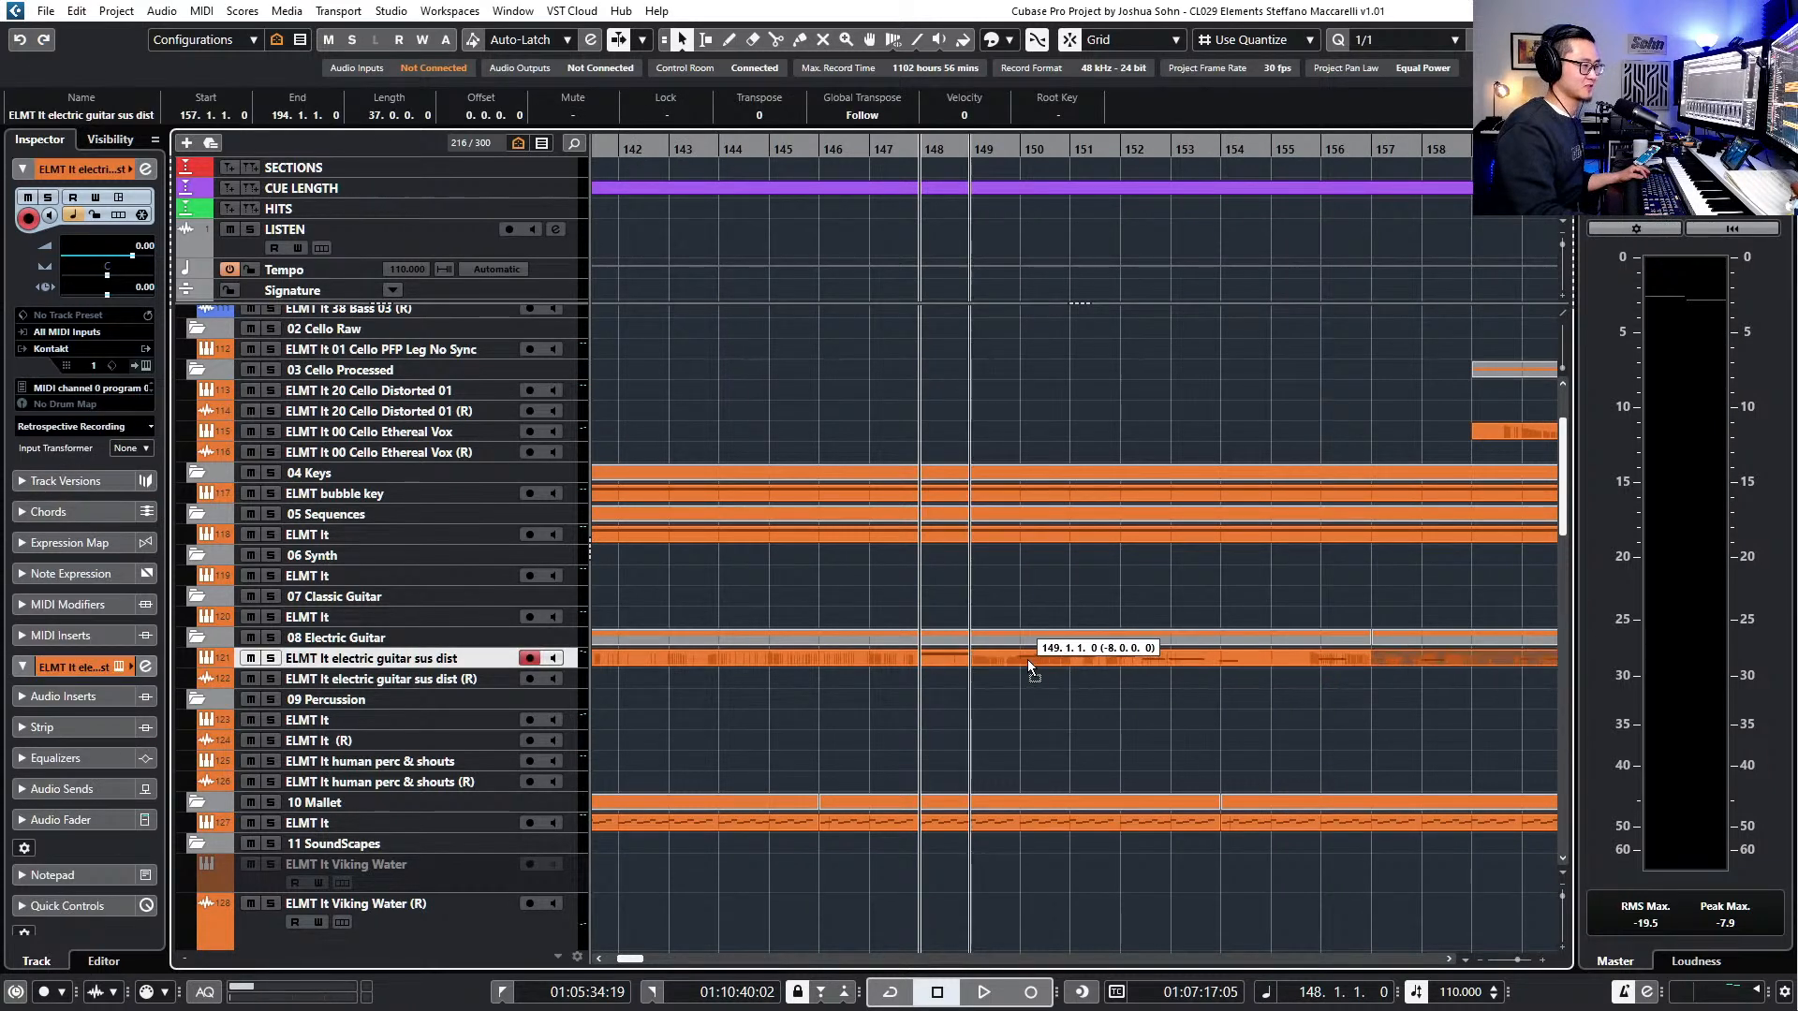
key(ctrl+z)
click(933, 658)
- Move the electric guitar's sustain pedal release before bar 150 to 149.4.2.20
double_click(933, 659)
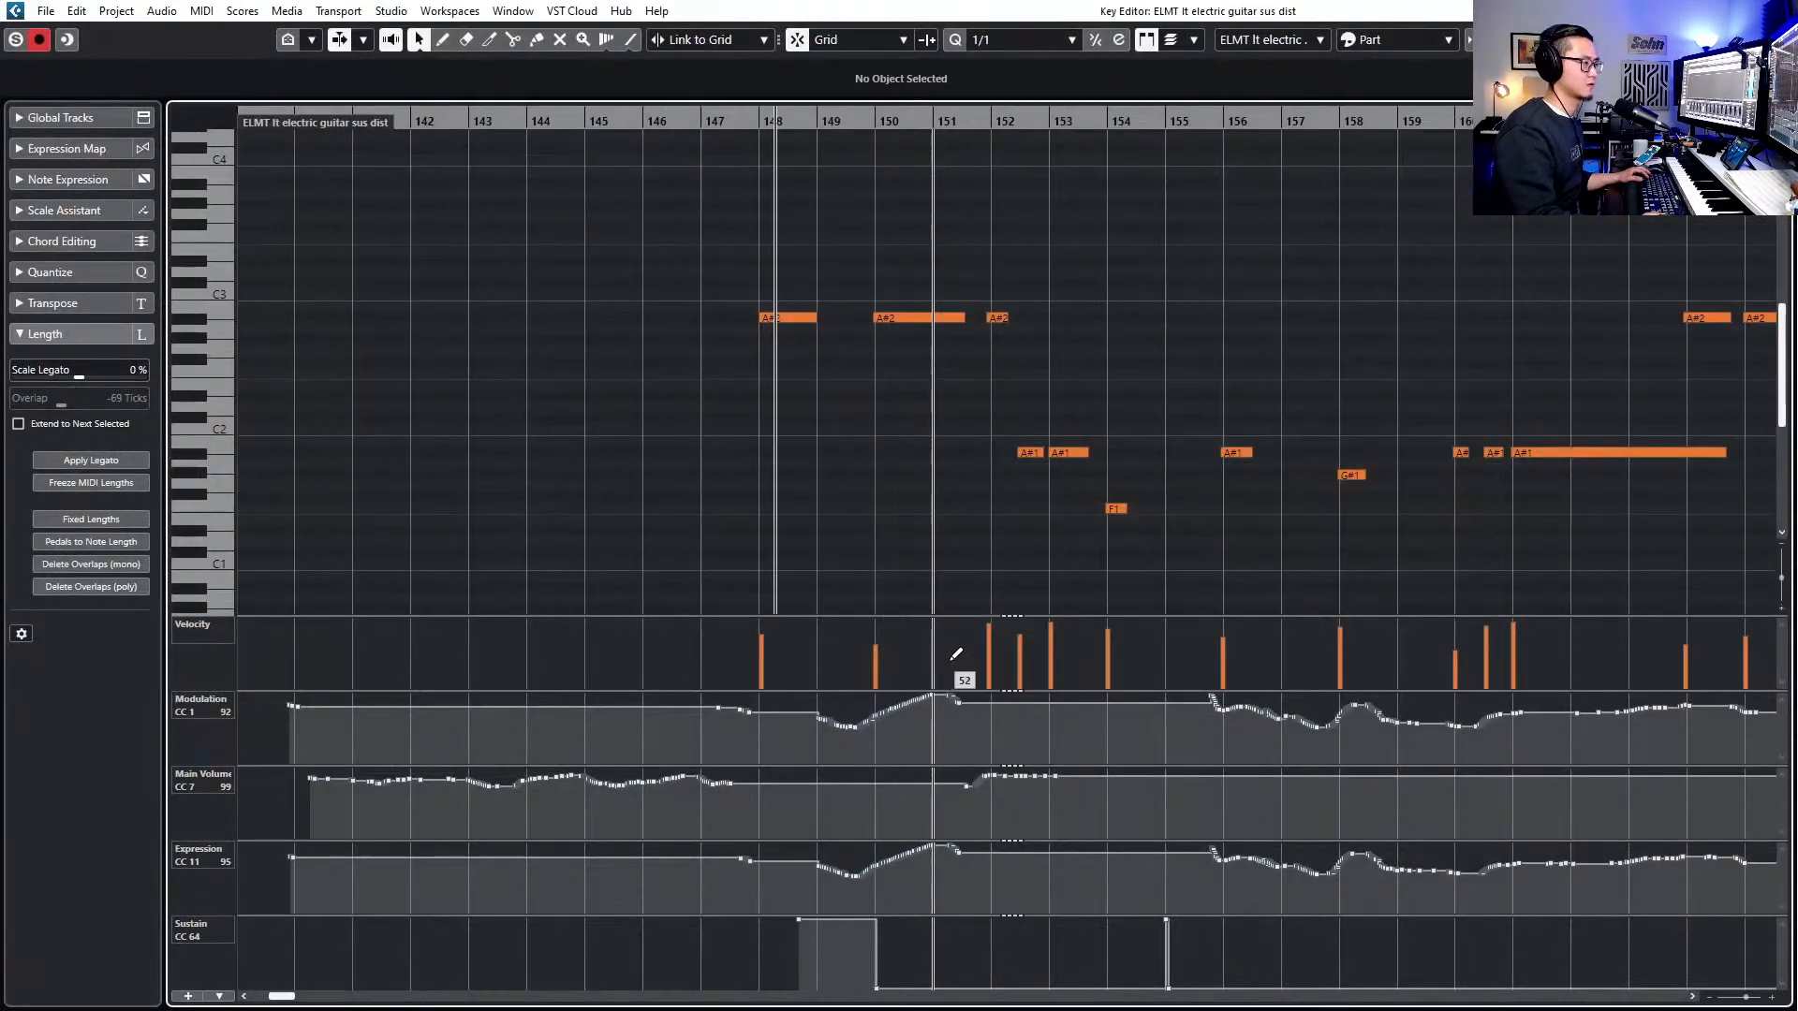
click(876, 990)
mouse_move(850, 1004)
mouse_down()
mouse_move(814, 1003)
mouse_move(864, 1004)
mouse_up()
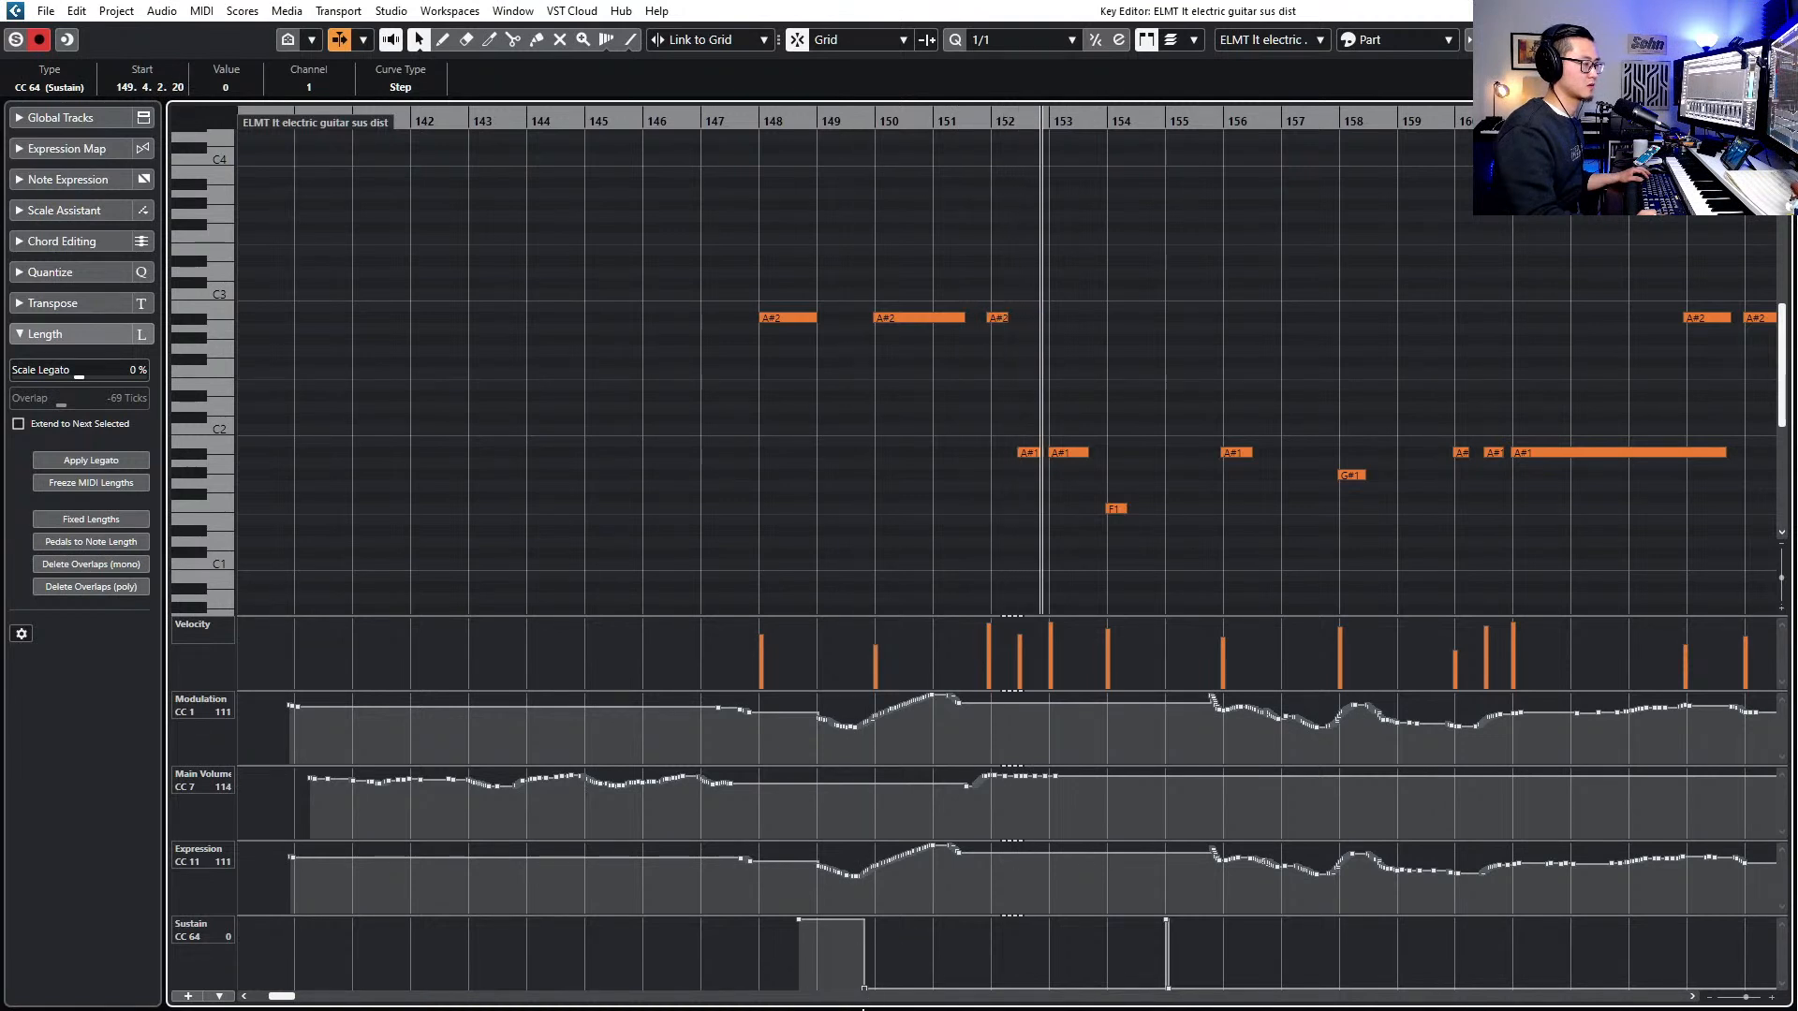
- Try deleting the low A#1, F1 and G#1 notes from the merged electric guitar part between bars 152 and 164
scroll(1081, 543, right, 2)
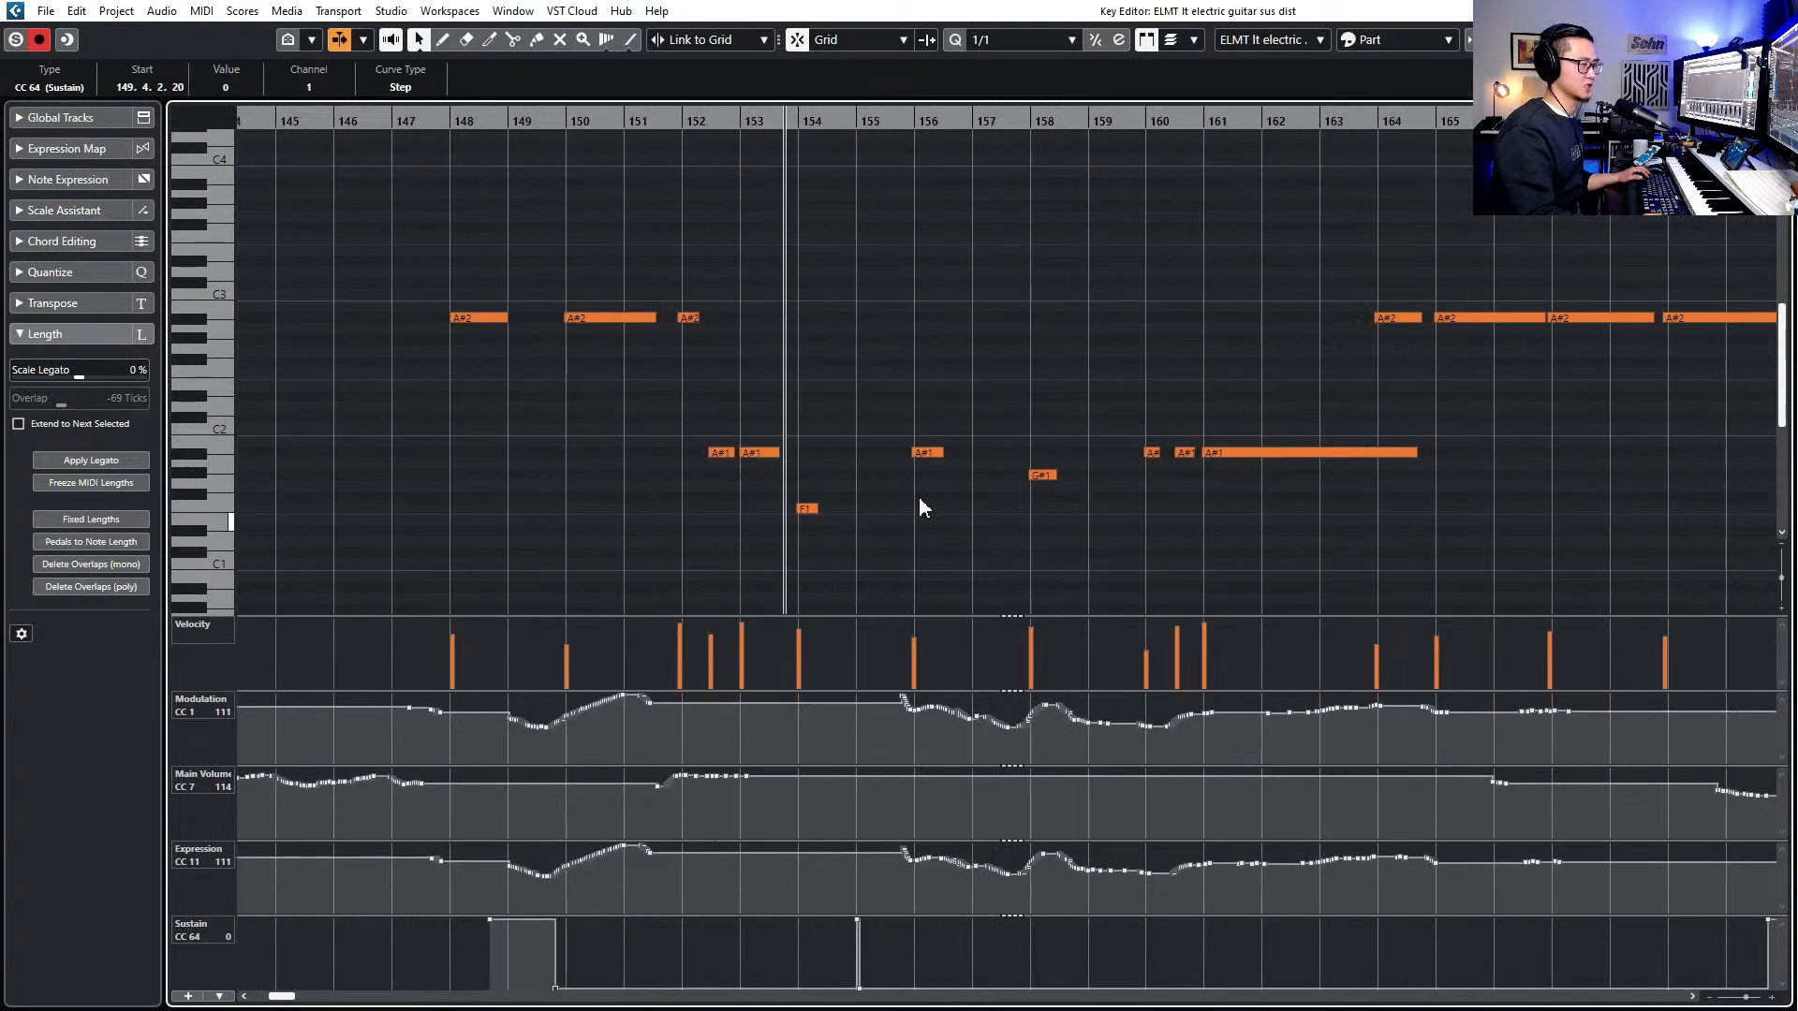
drag(673, 406, 1097, 552)
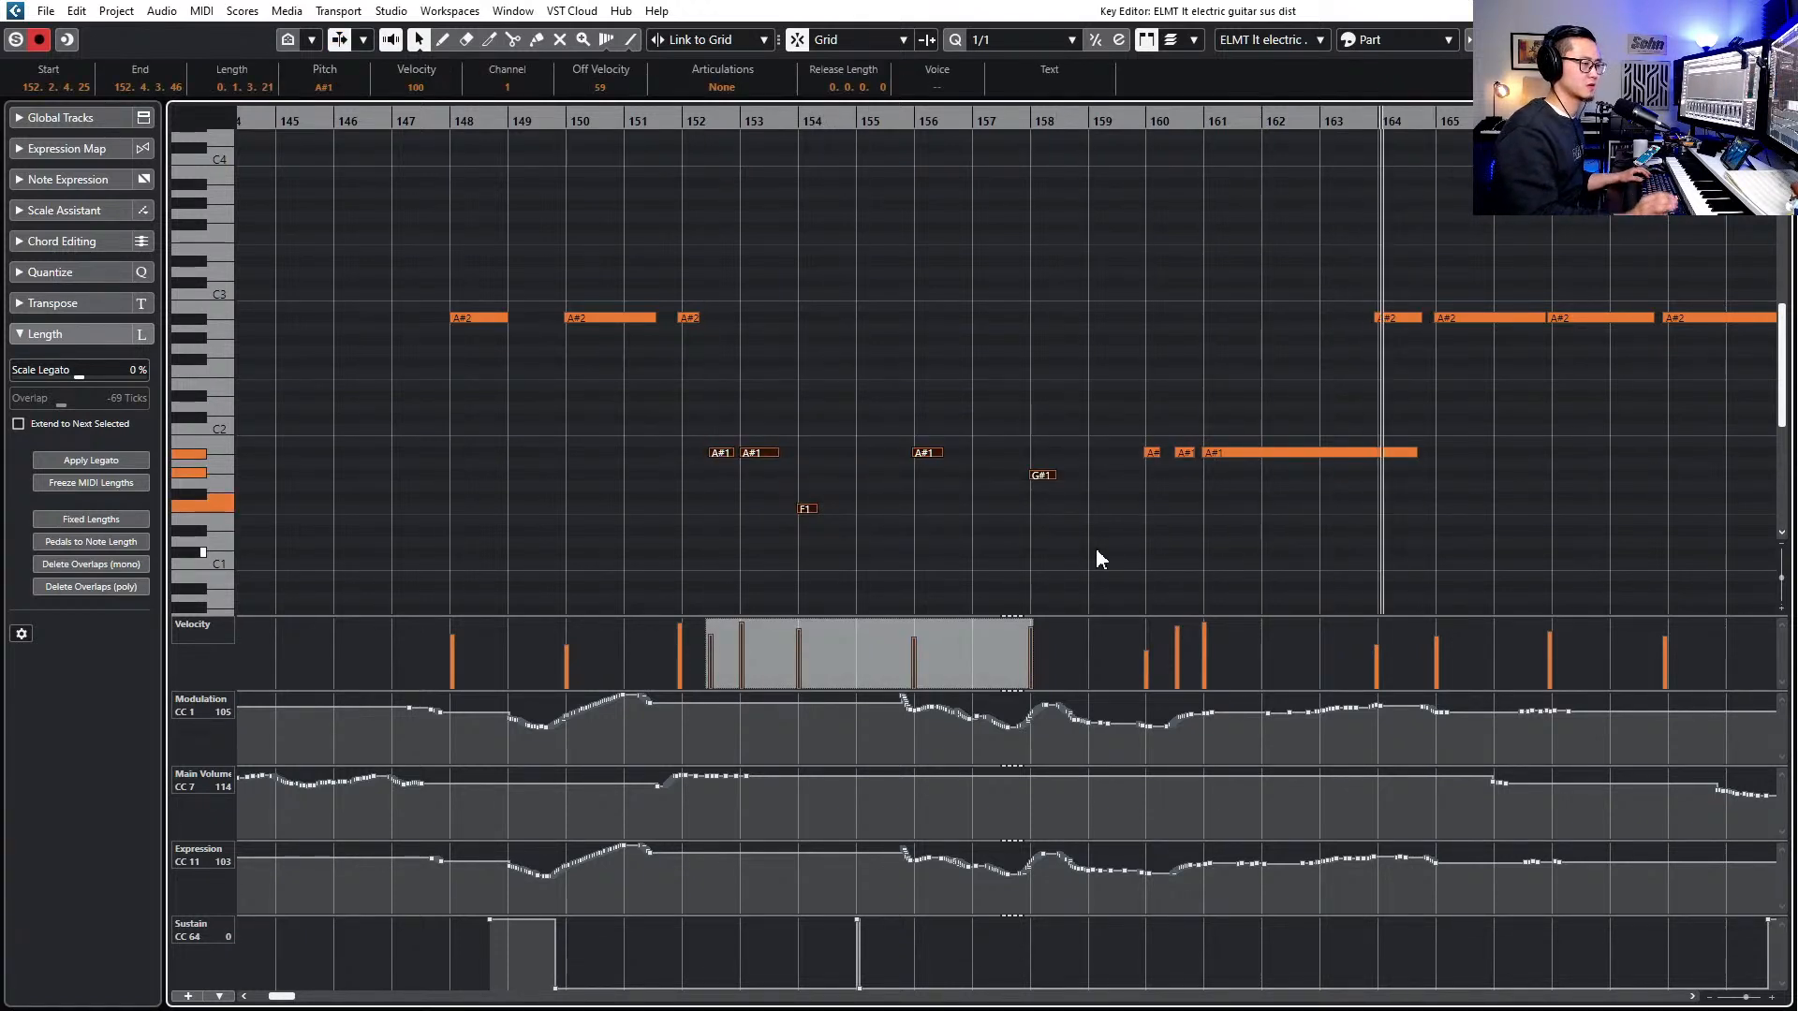
scroll(646, 281, down, 1)
drag(594, 271, 1140, 514)
key(Delete)
key(ctrl+e)
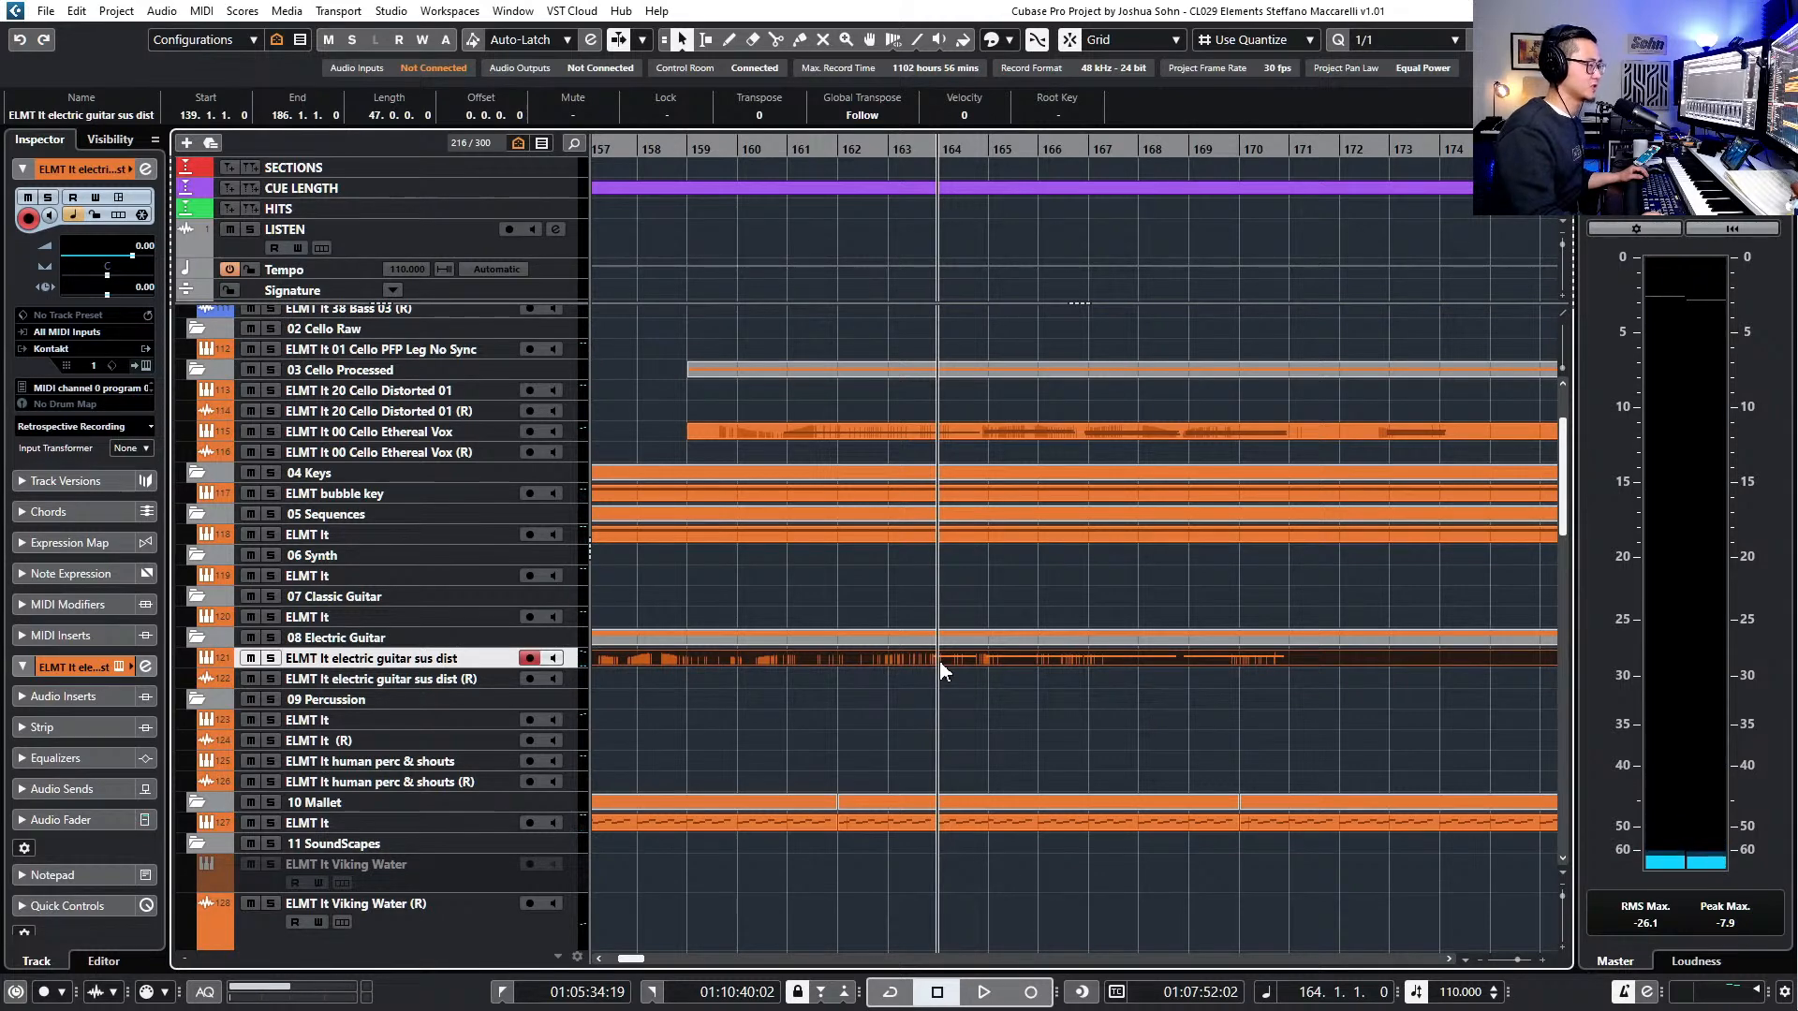
key(ctrl+e)
drag(829, 410, 1494, 569)
key(Delete)
key(ctrl+e)
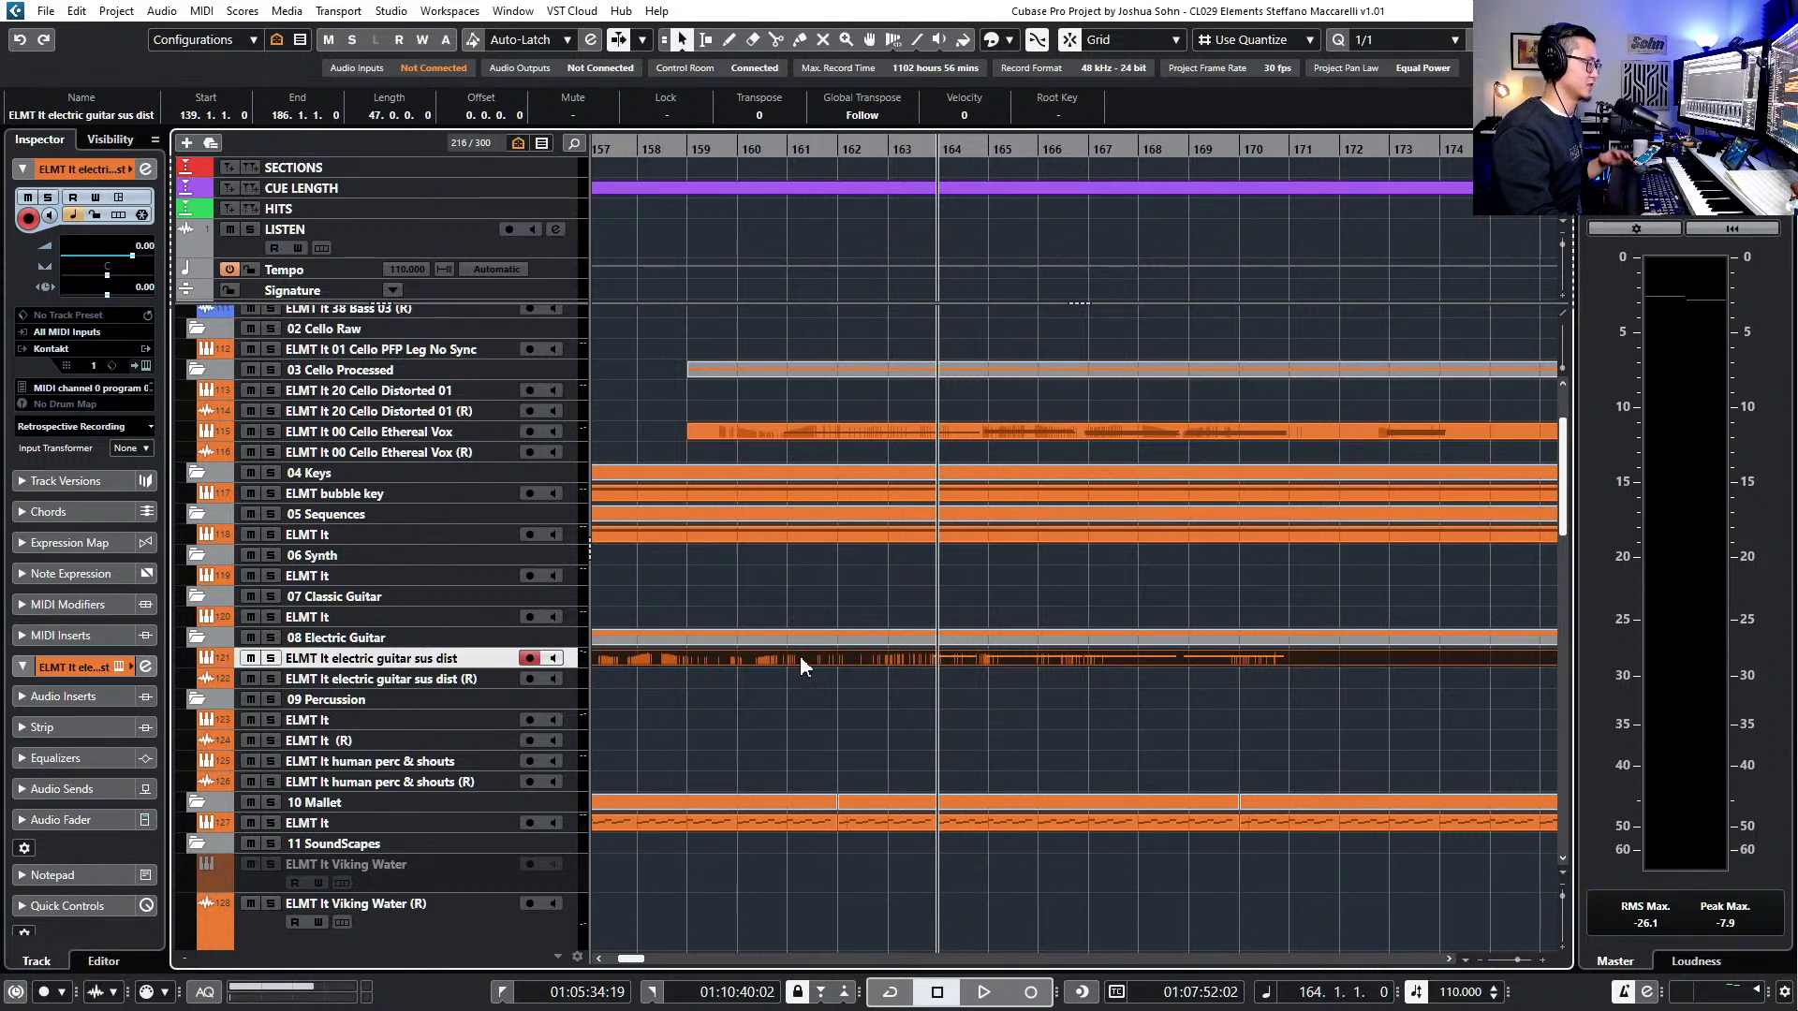
- Play the arrangement from bar 164 to check the edited electric guitar against the cello
scroll(826, 682, left, 4)
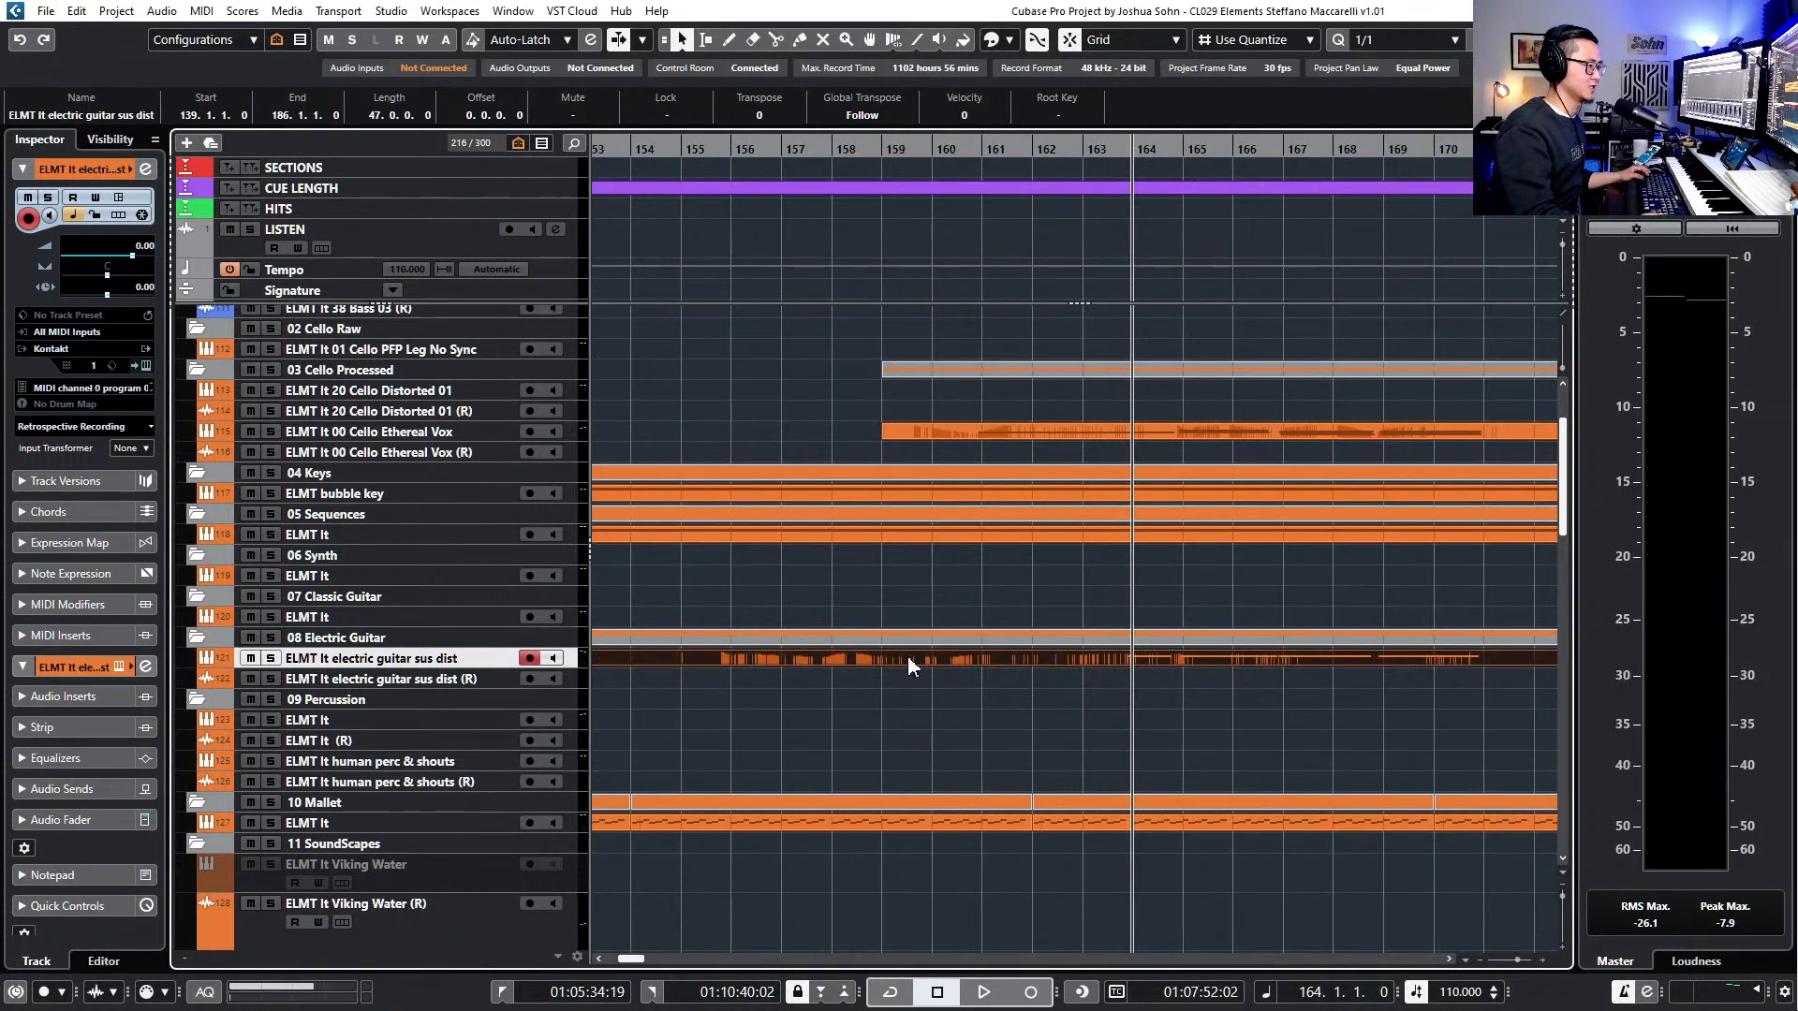
scroll(1072, 662, right, 2)
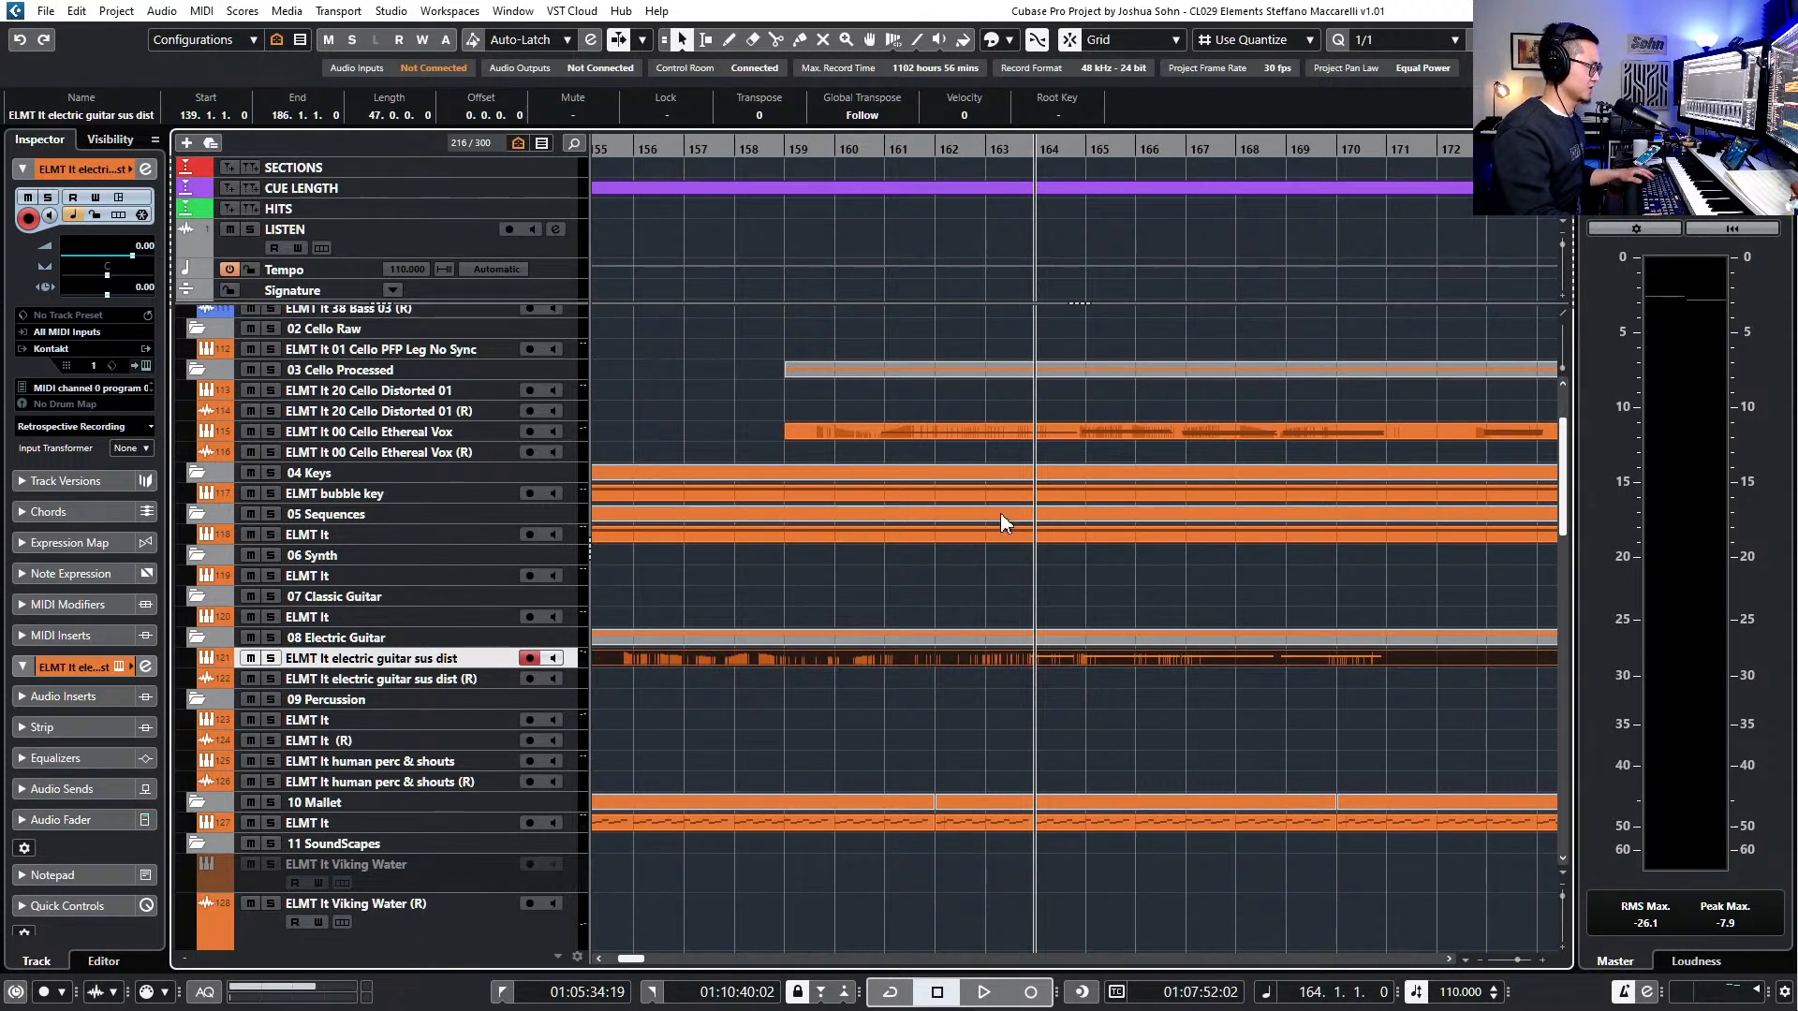
key(space)
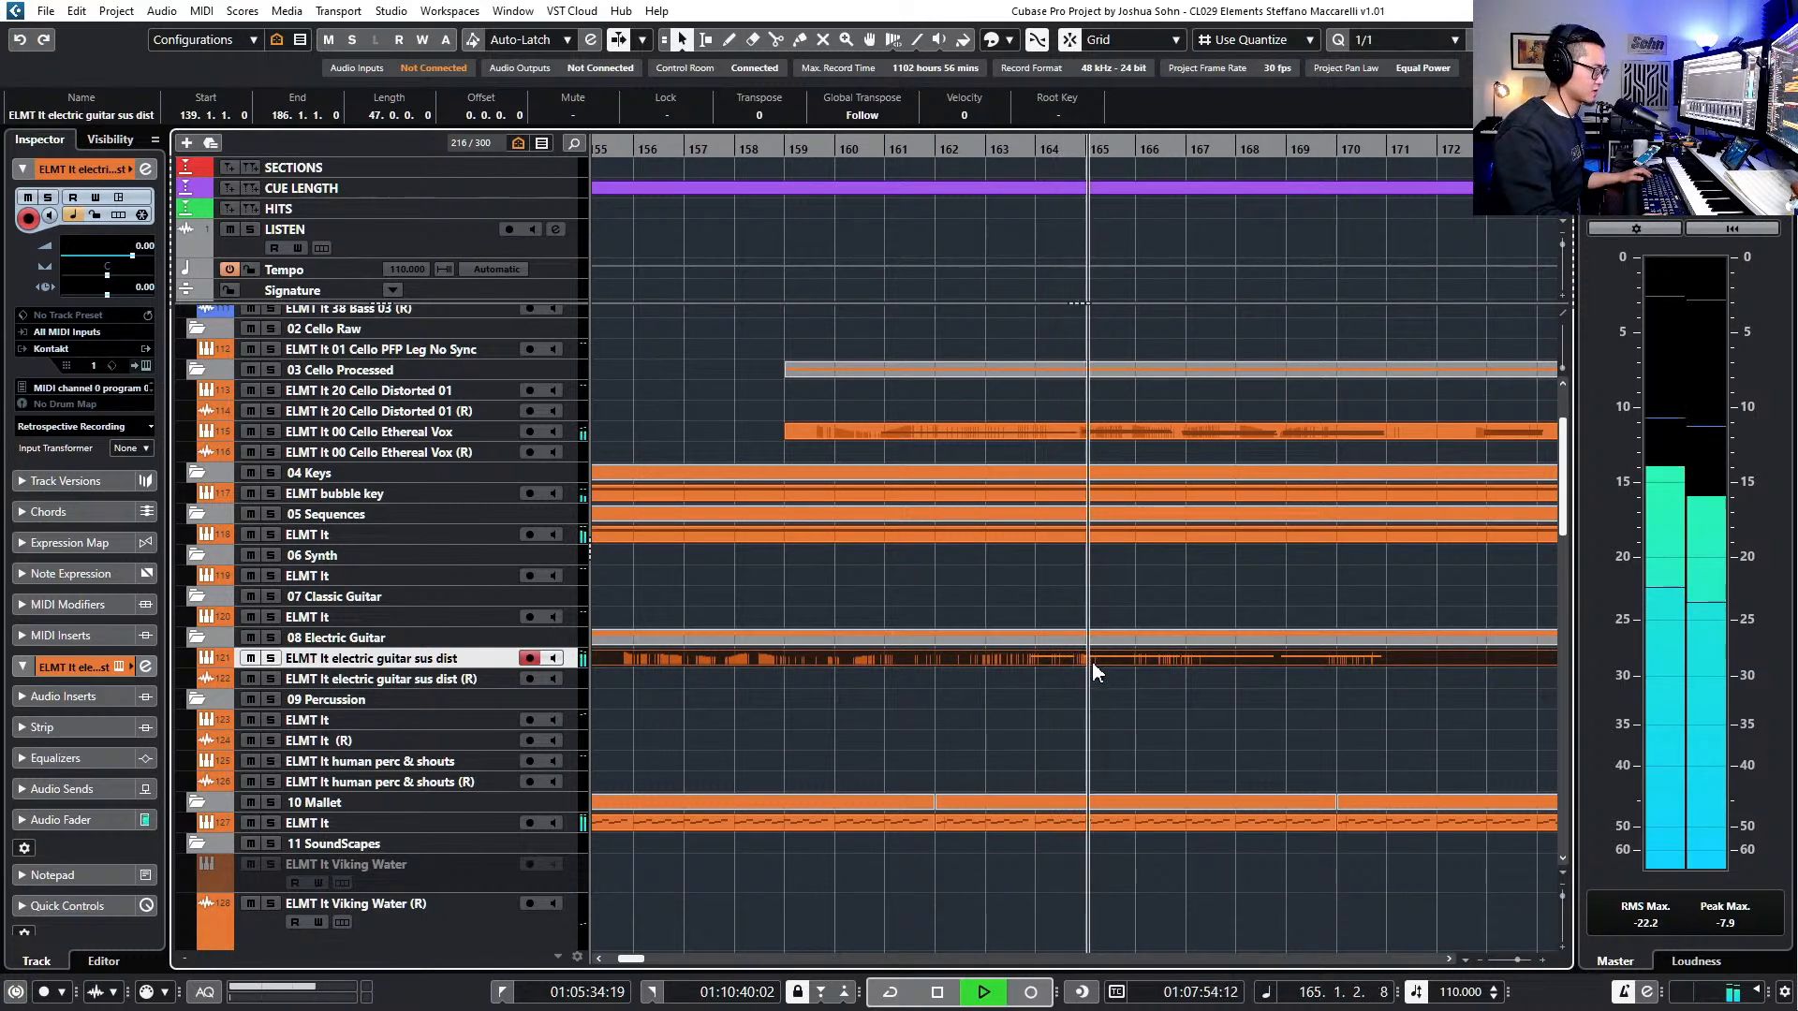
scroll(1099, 665, down, 1)
scroll(1107, 669, up, 3)
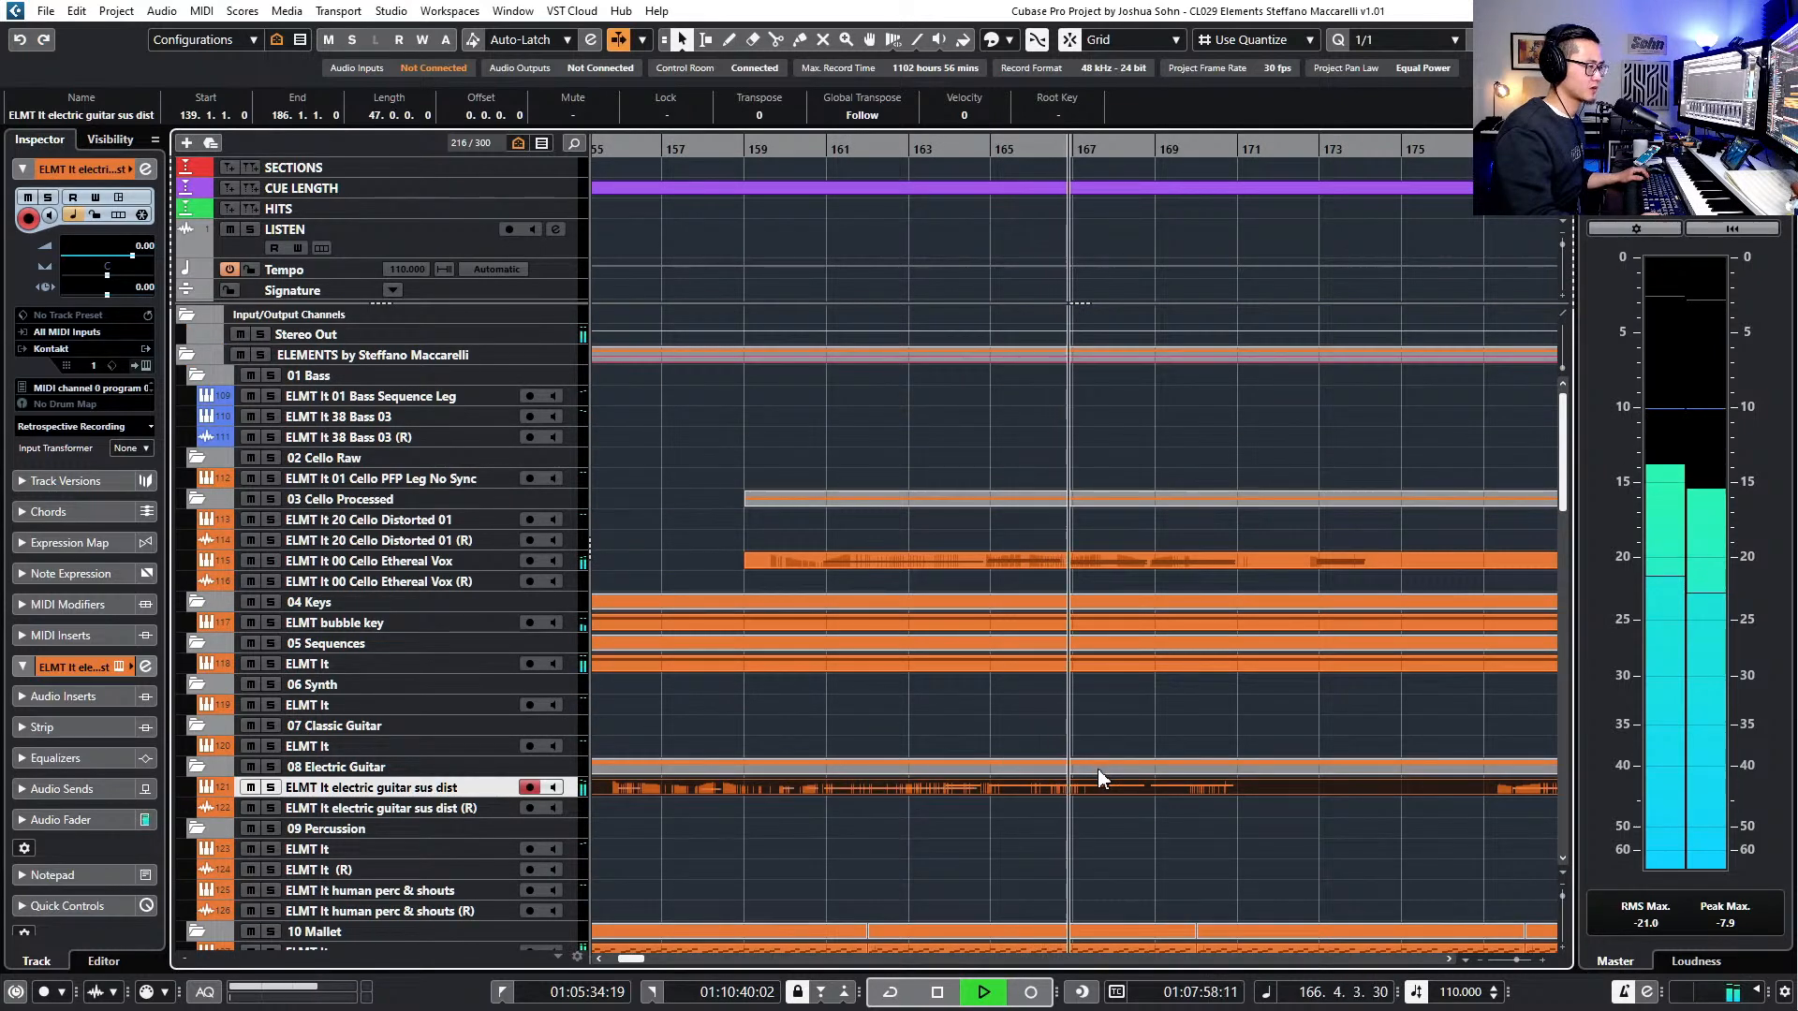
- Undo the merged guitar part edits and place the bar 157 electric guitar part at bar 149 without merging
key(ctrl+z)
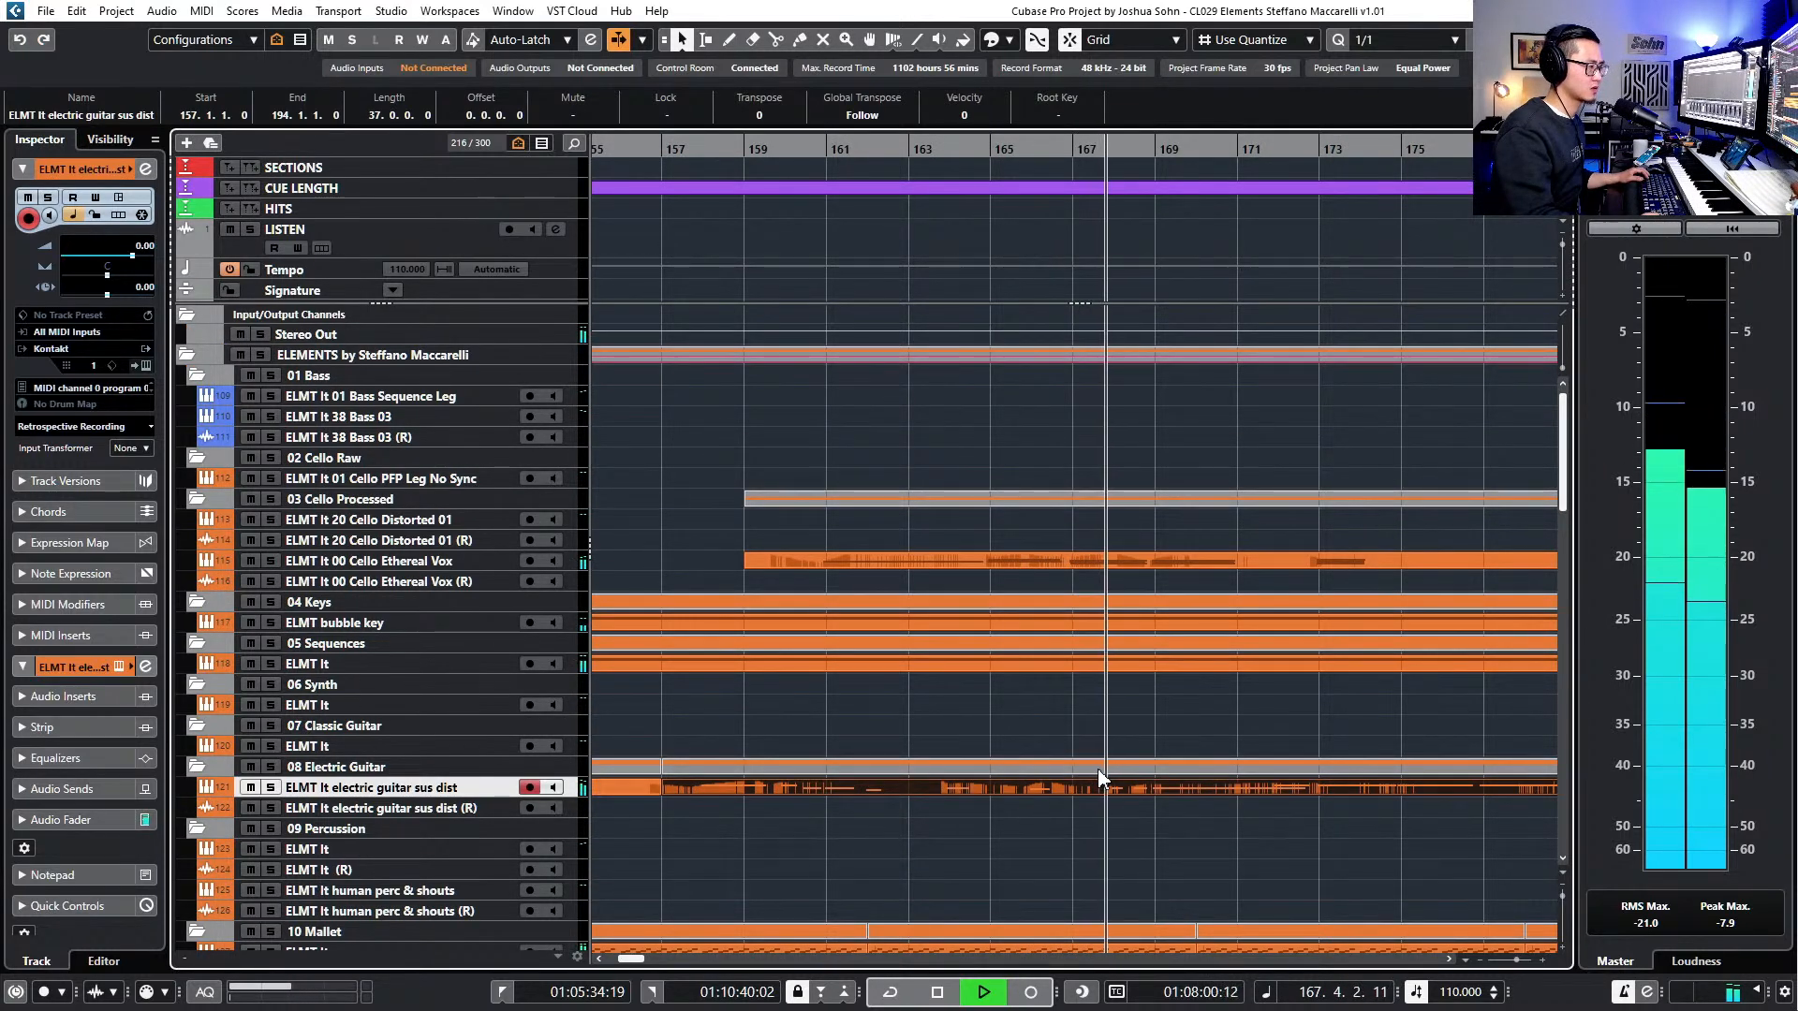
key(ctrl+z)
key(space)
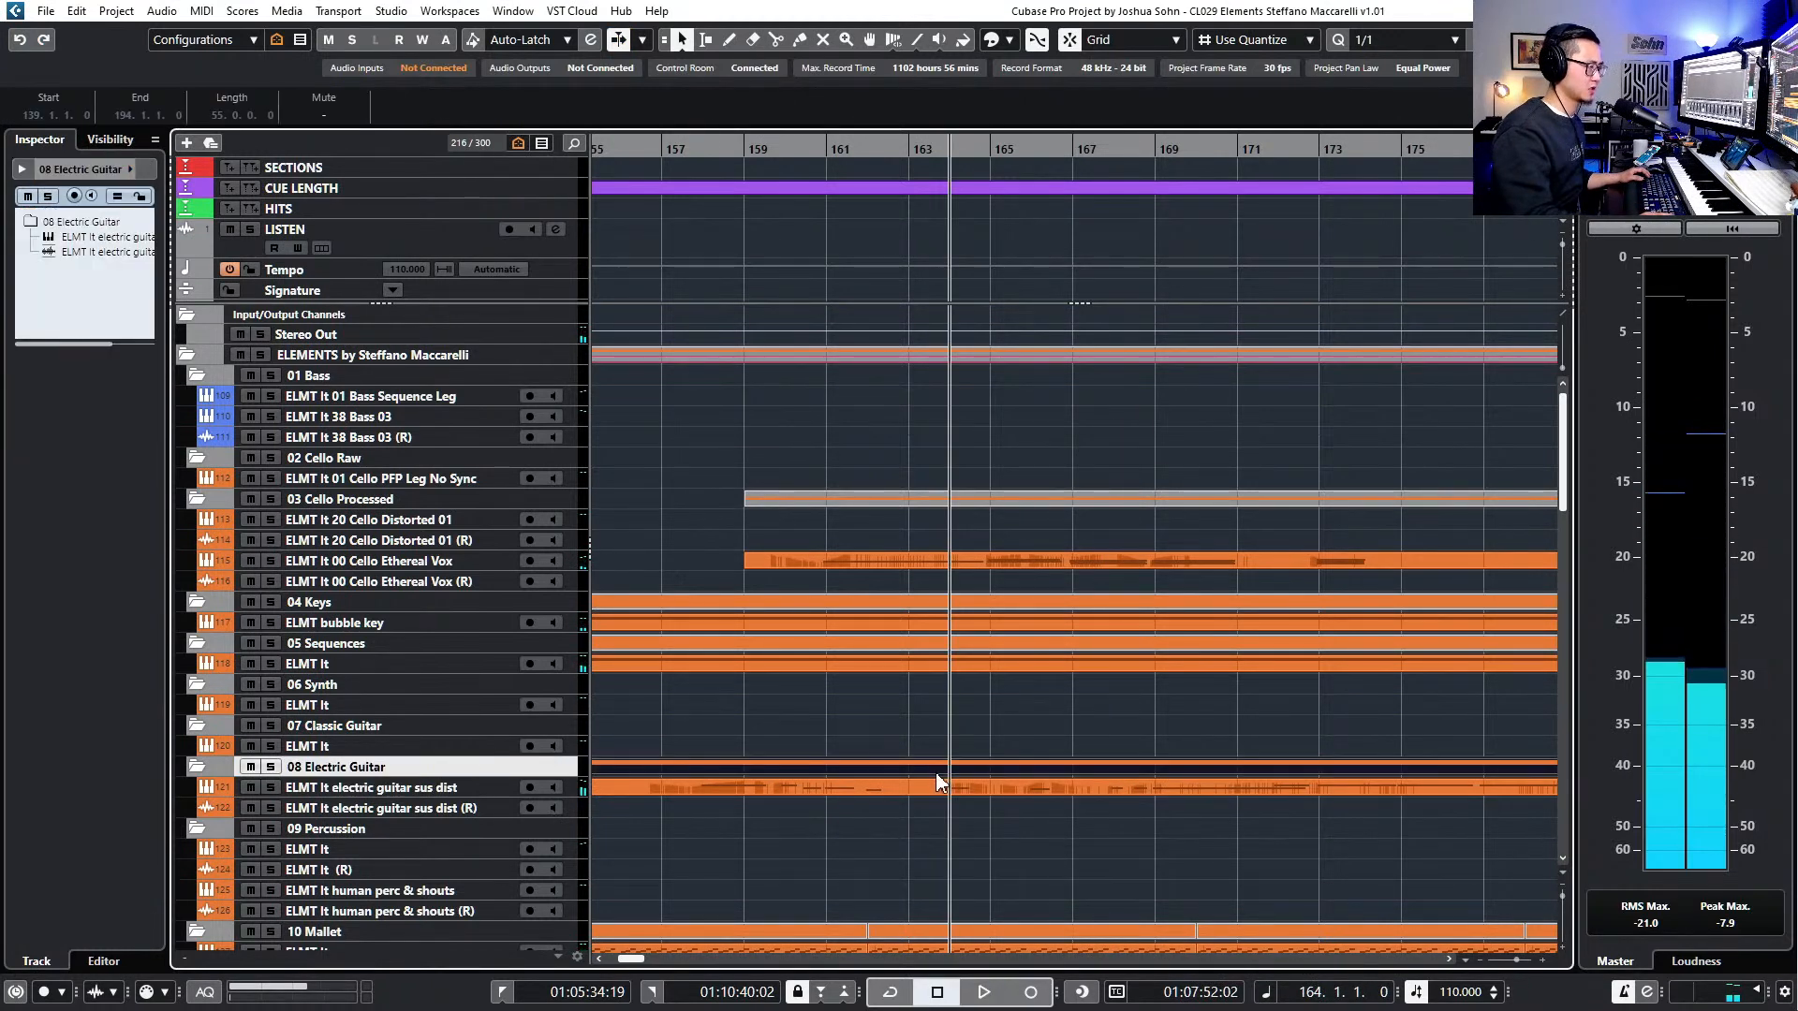
click(938, 787)
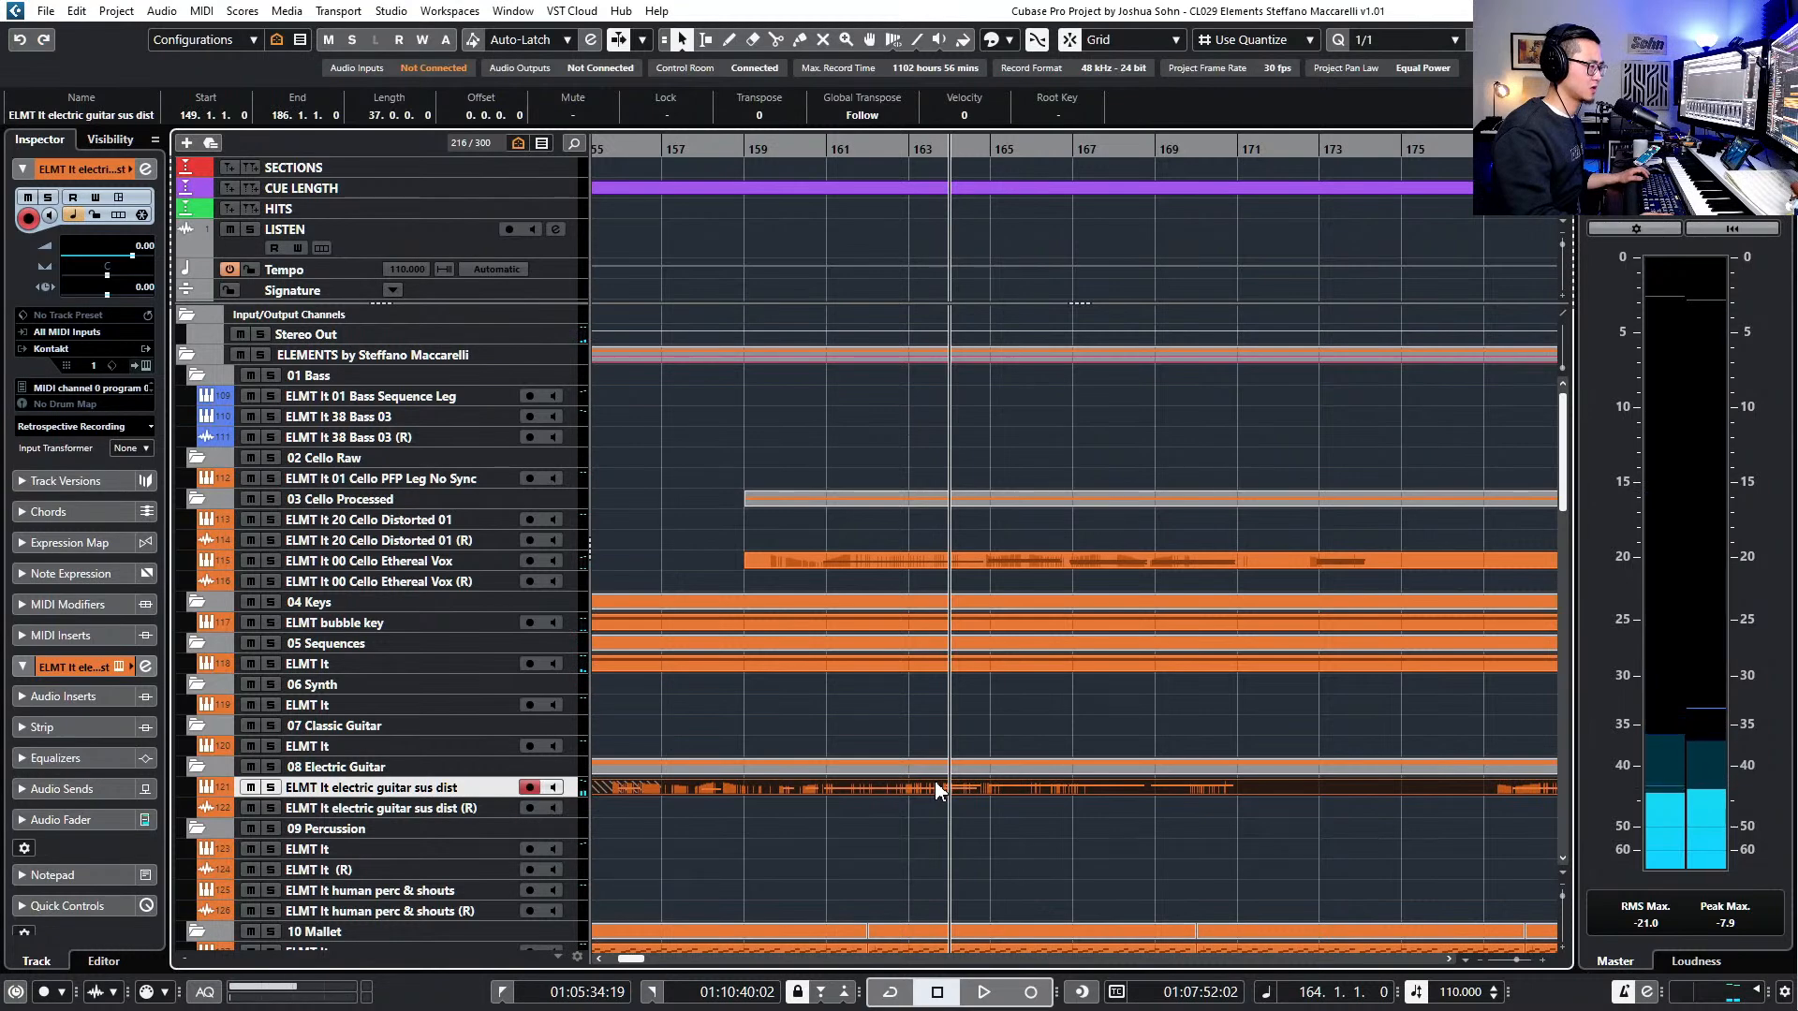
- Delete the low notes before bar 164 from the electric guitar part starting at bar 149 and return to the project
double_click(938, 787)
drag(540, 440, 1000, 577)
key(Delete)
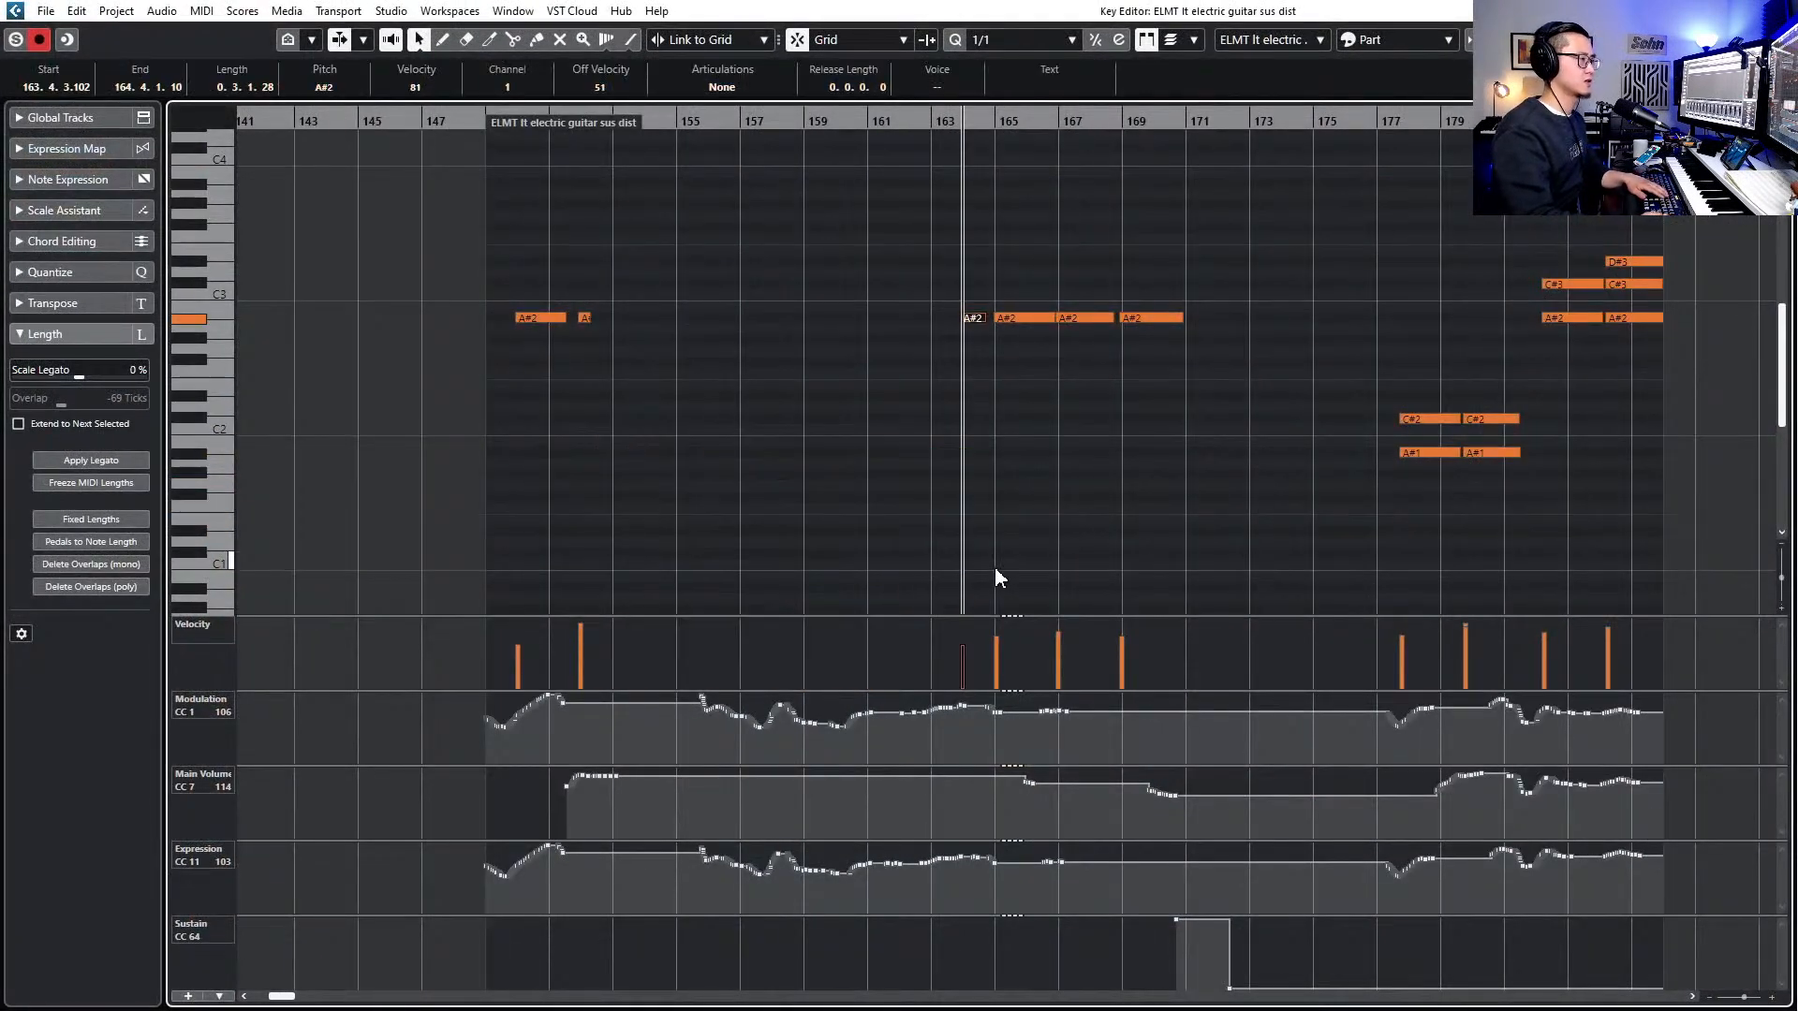
key(Escape)
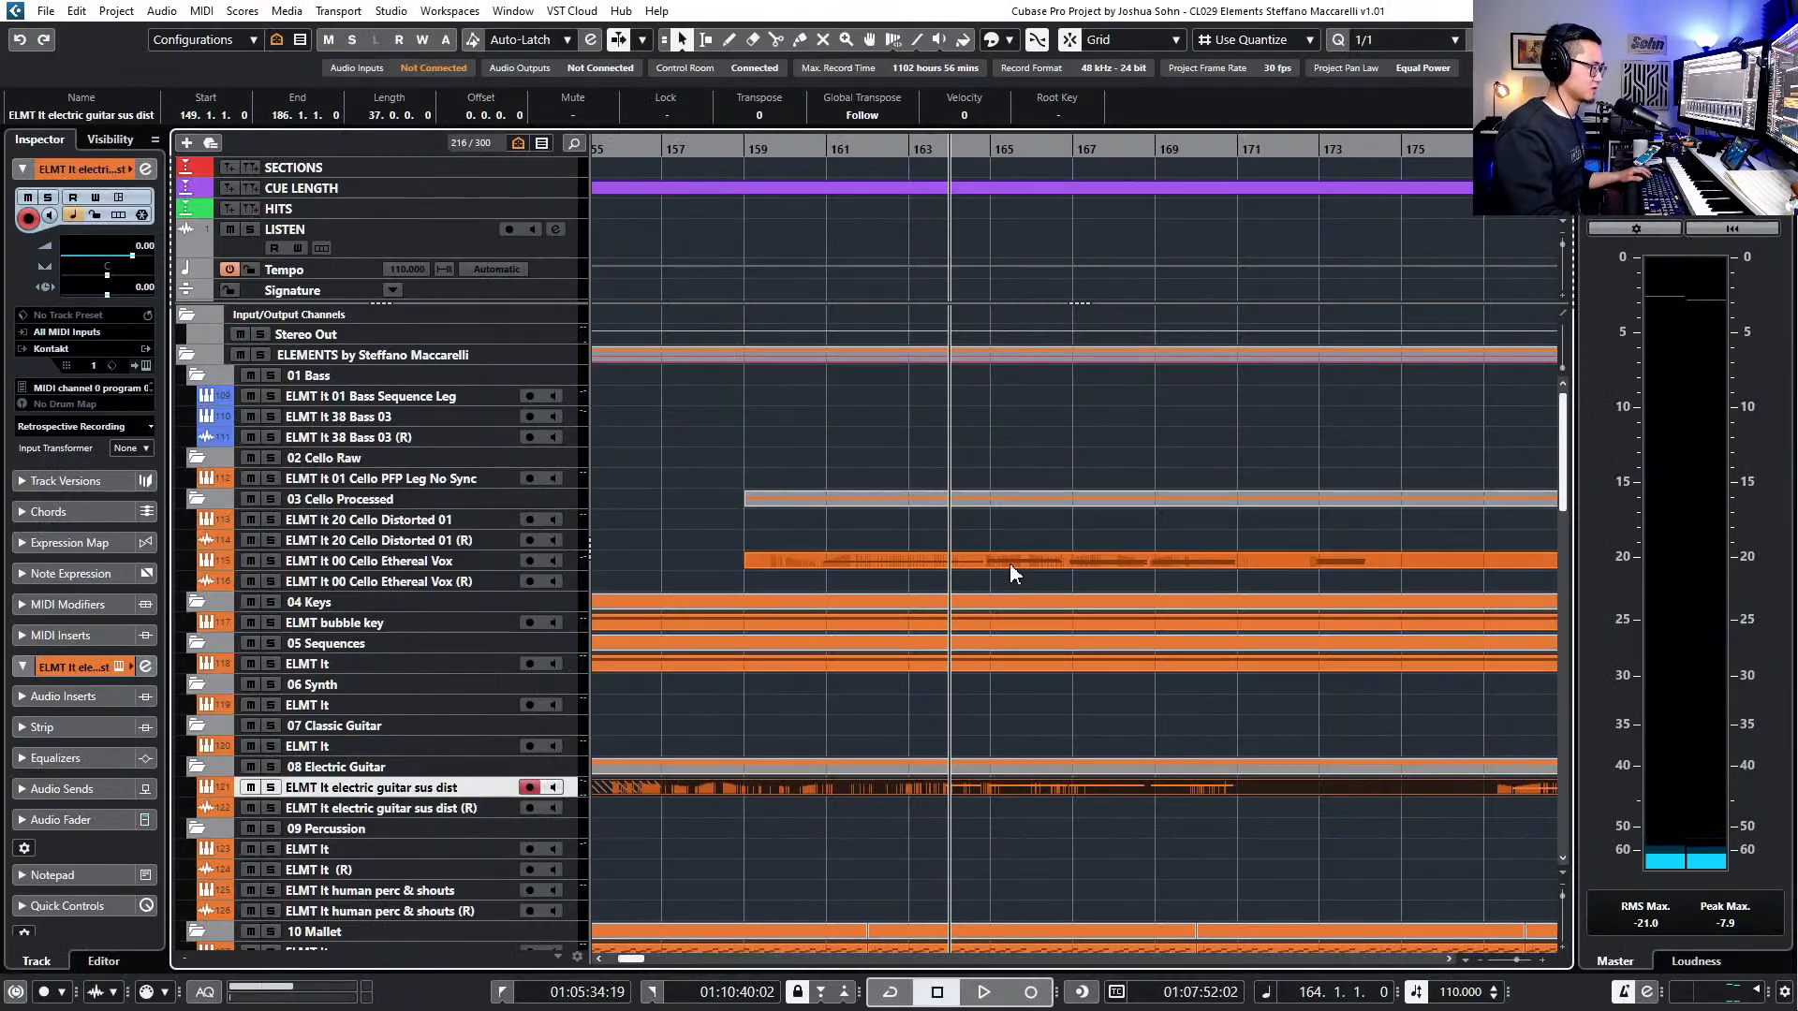
- Split the electric guitar part at bar 163 and move the second section to start at bar 167
click(1010, 561)
key(KP_Add)
alt+click(923, 788)
drag(963, 789, 1126, 794)
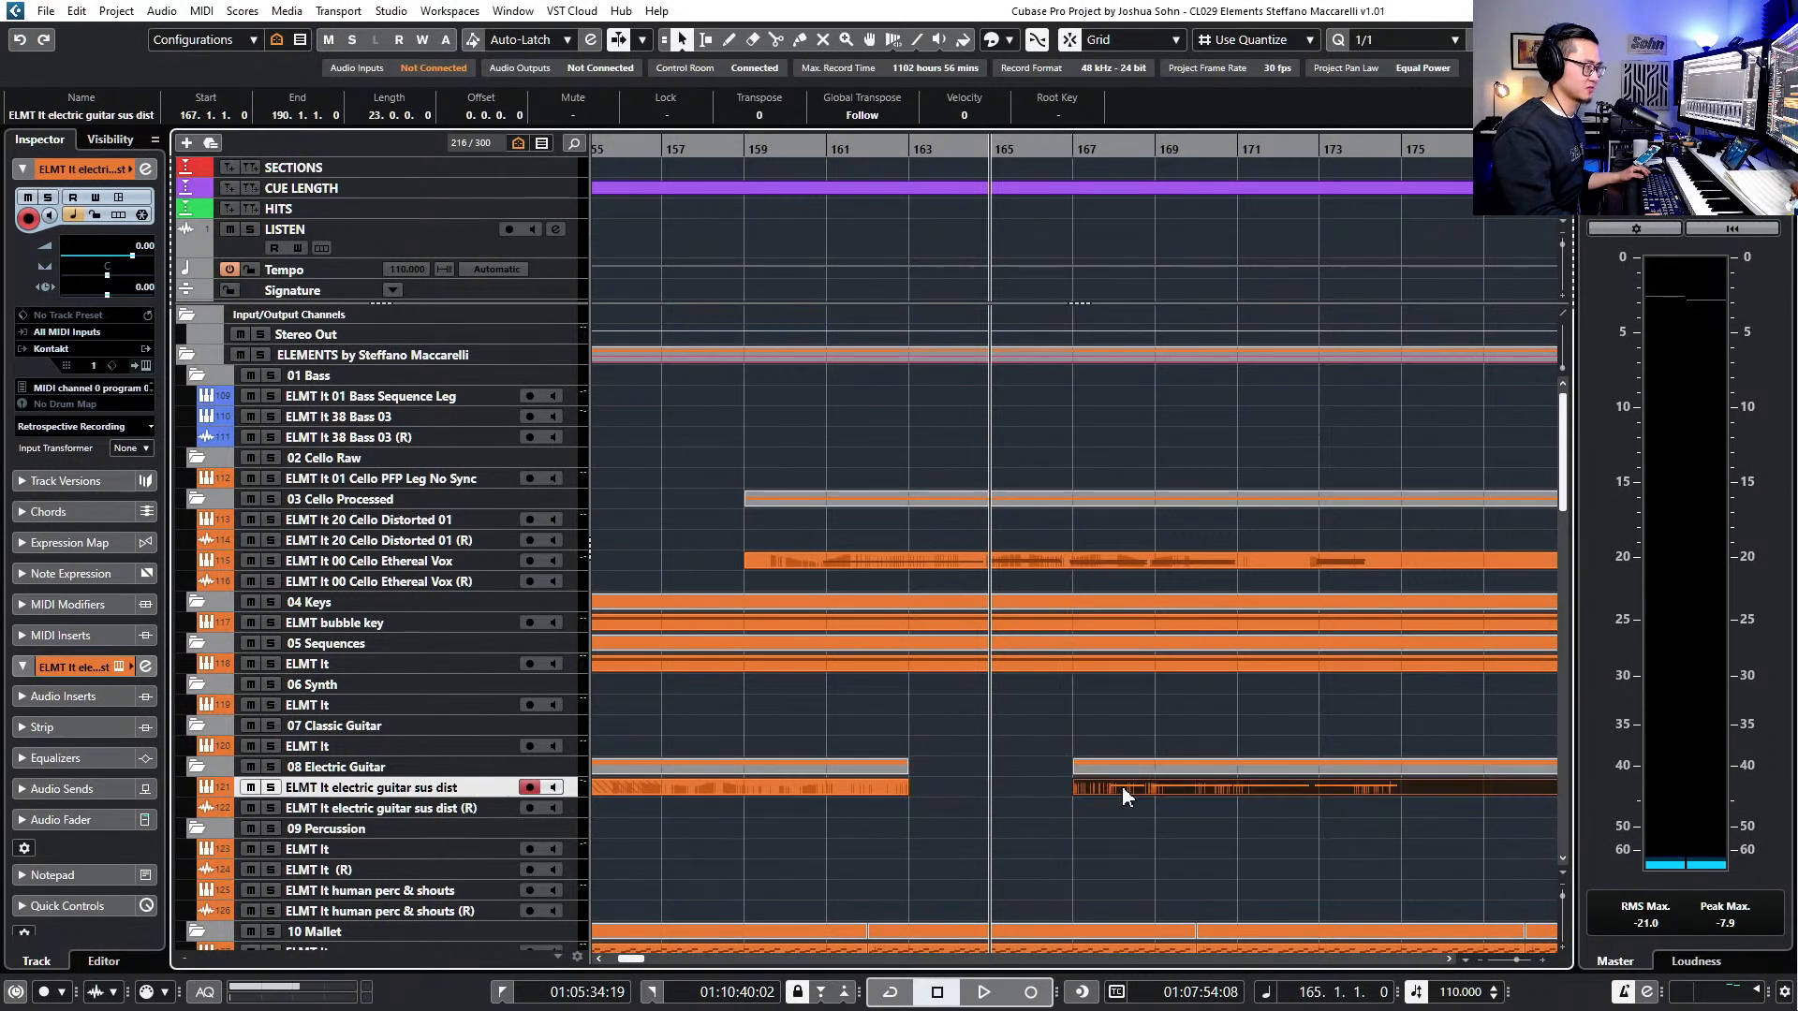
- Play the electric guitar part from its start at bar 149 to check how it follows the preceding part
click(1041, 557)
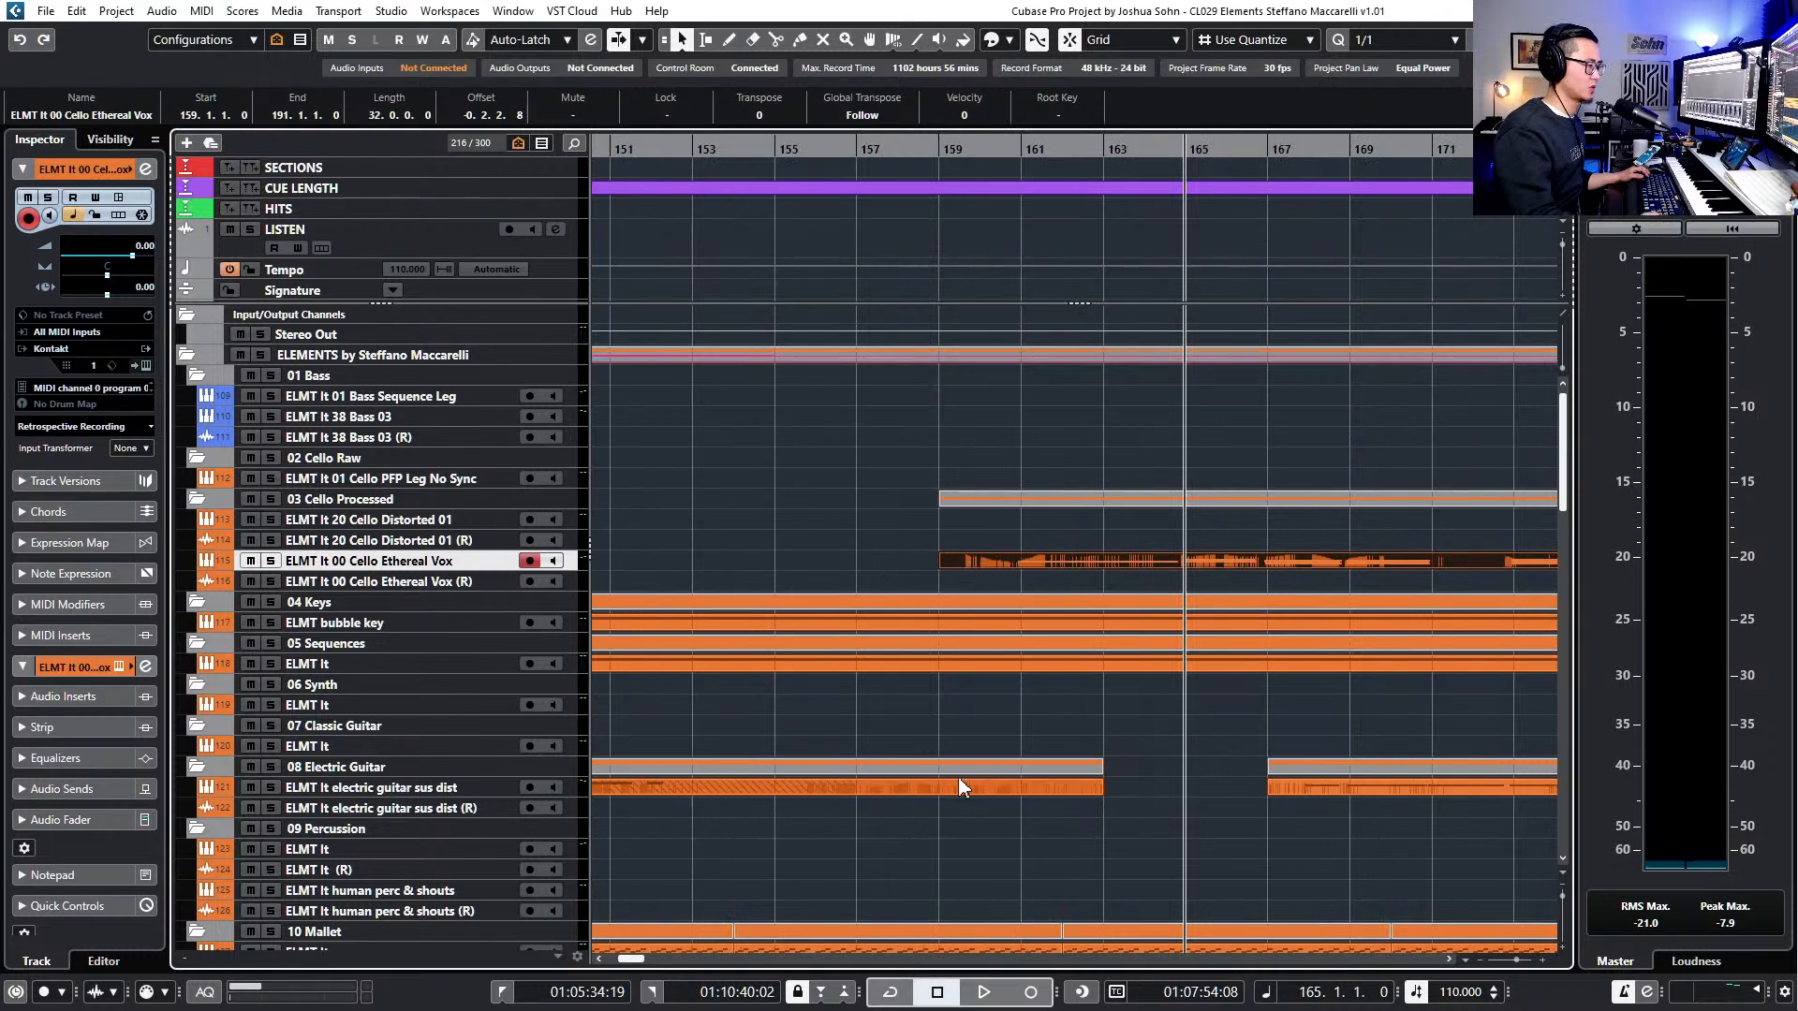
click(983, 777)
scroll(986, 777, left, 5)
key(l)
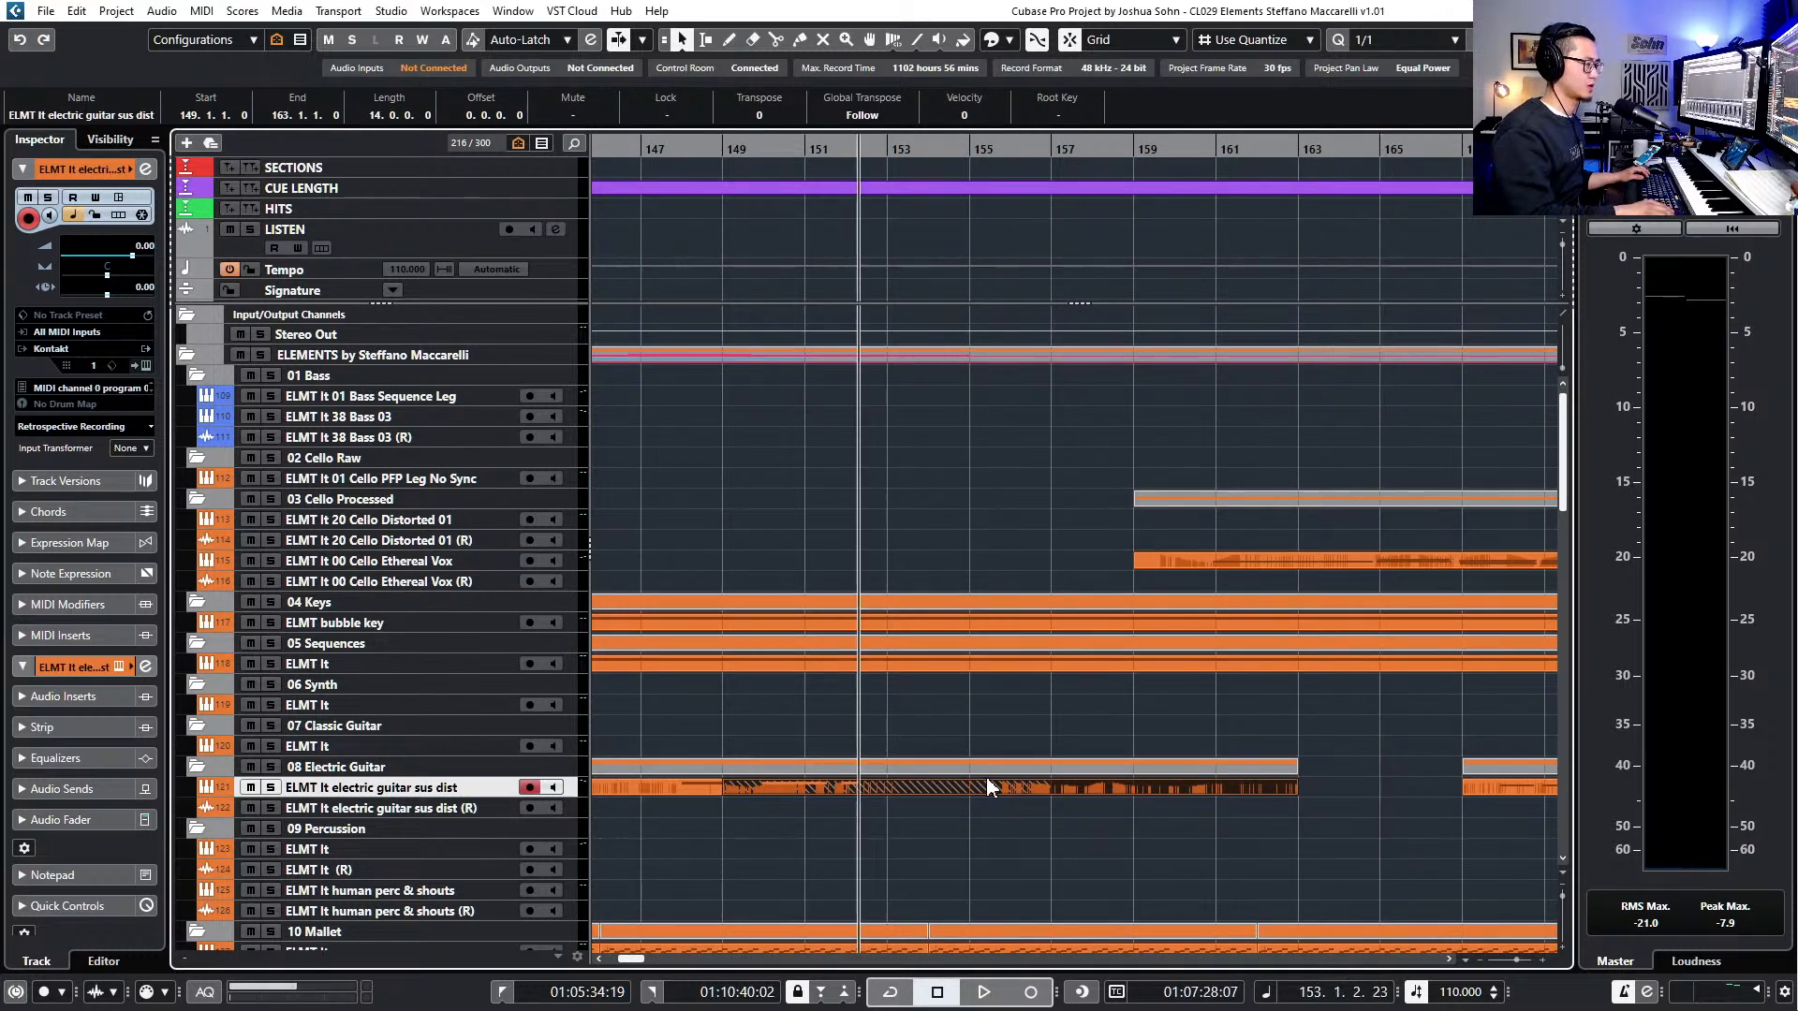
key(space)
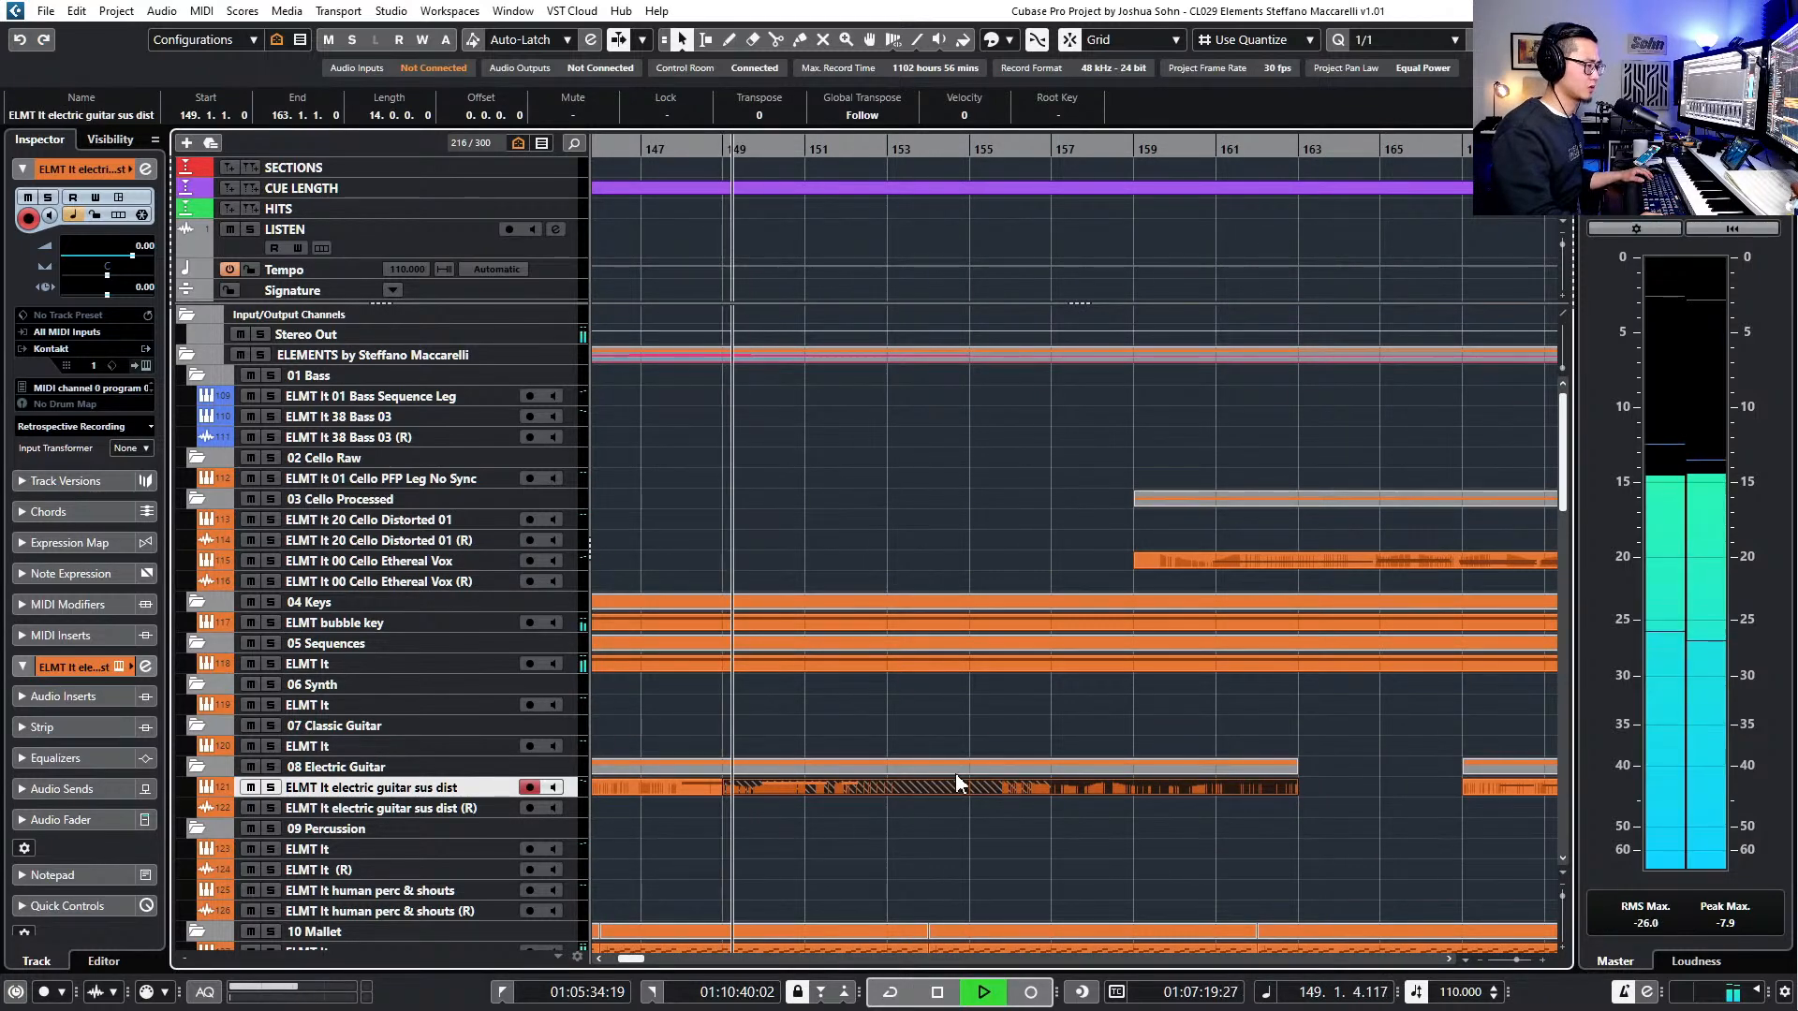
double_click(846, 787)
key(Return)
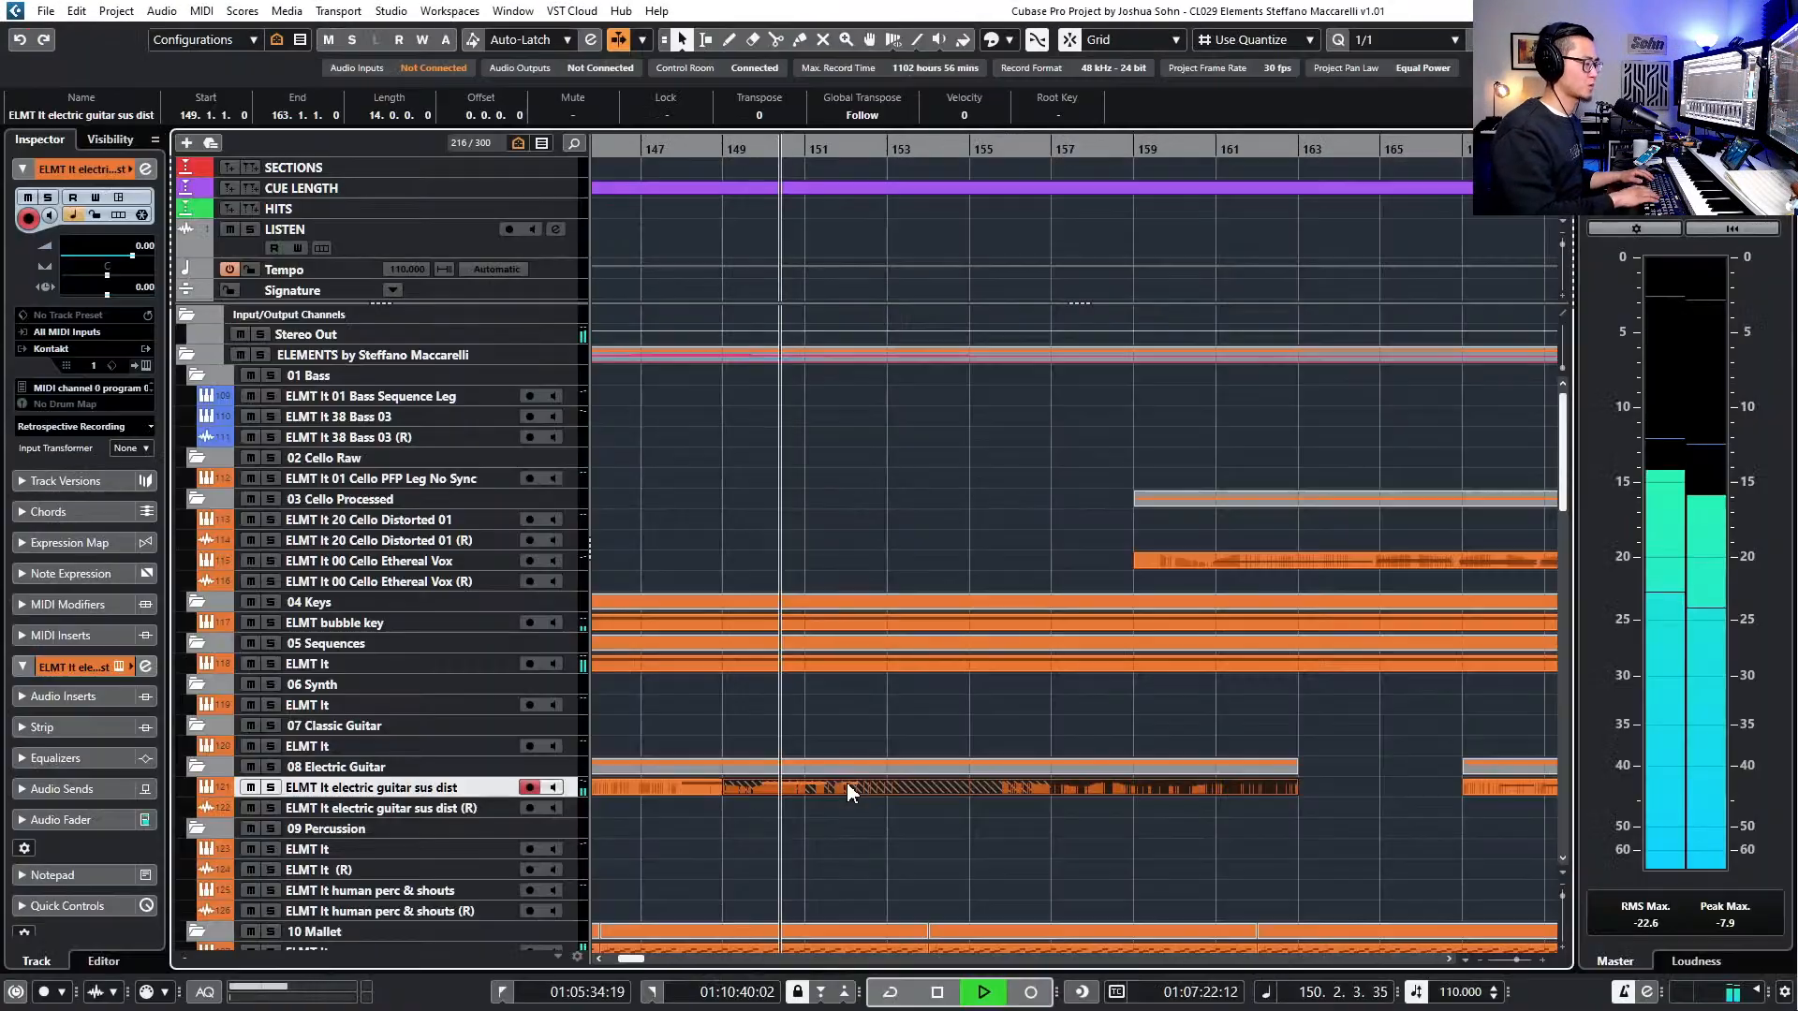
key(g)
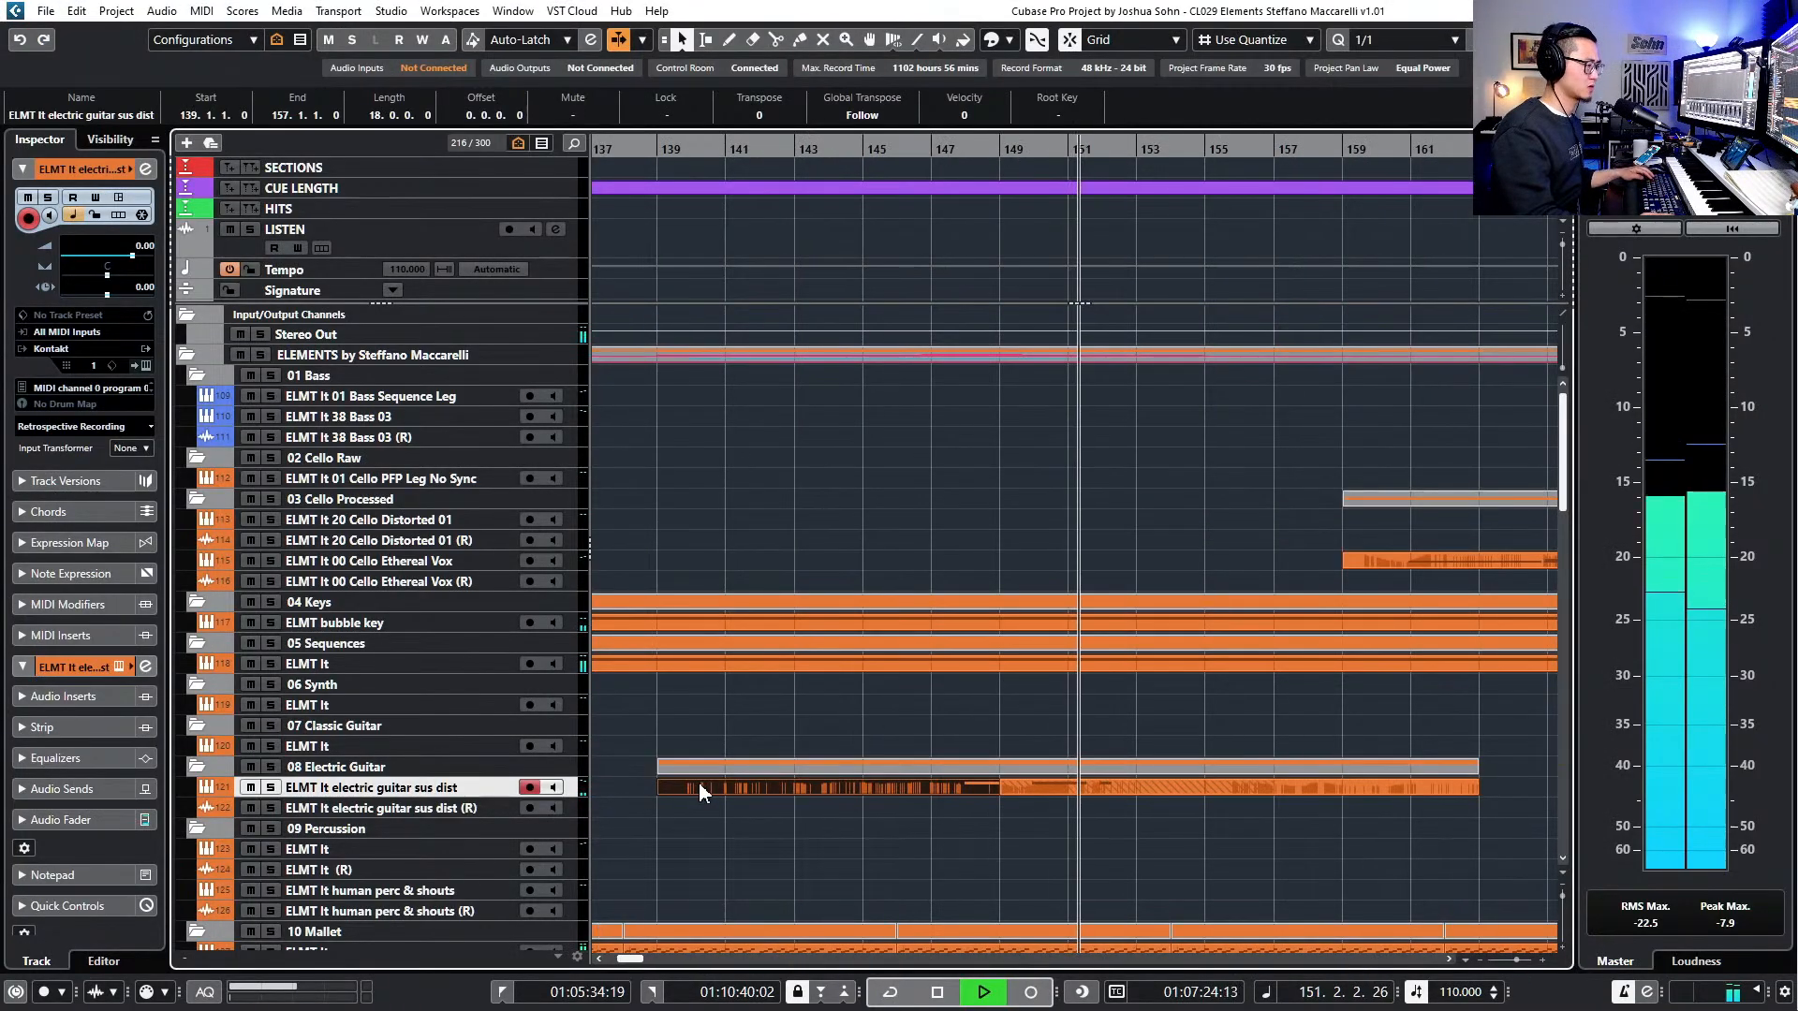
- Merge the adjoining electric guitar parts starting at bars 139 and 149 and lengthen the last A#2 note to four bars
key(ctrl+shift+a)
double_click(901, 788)
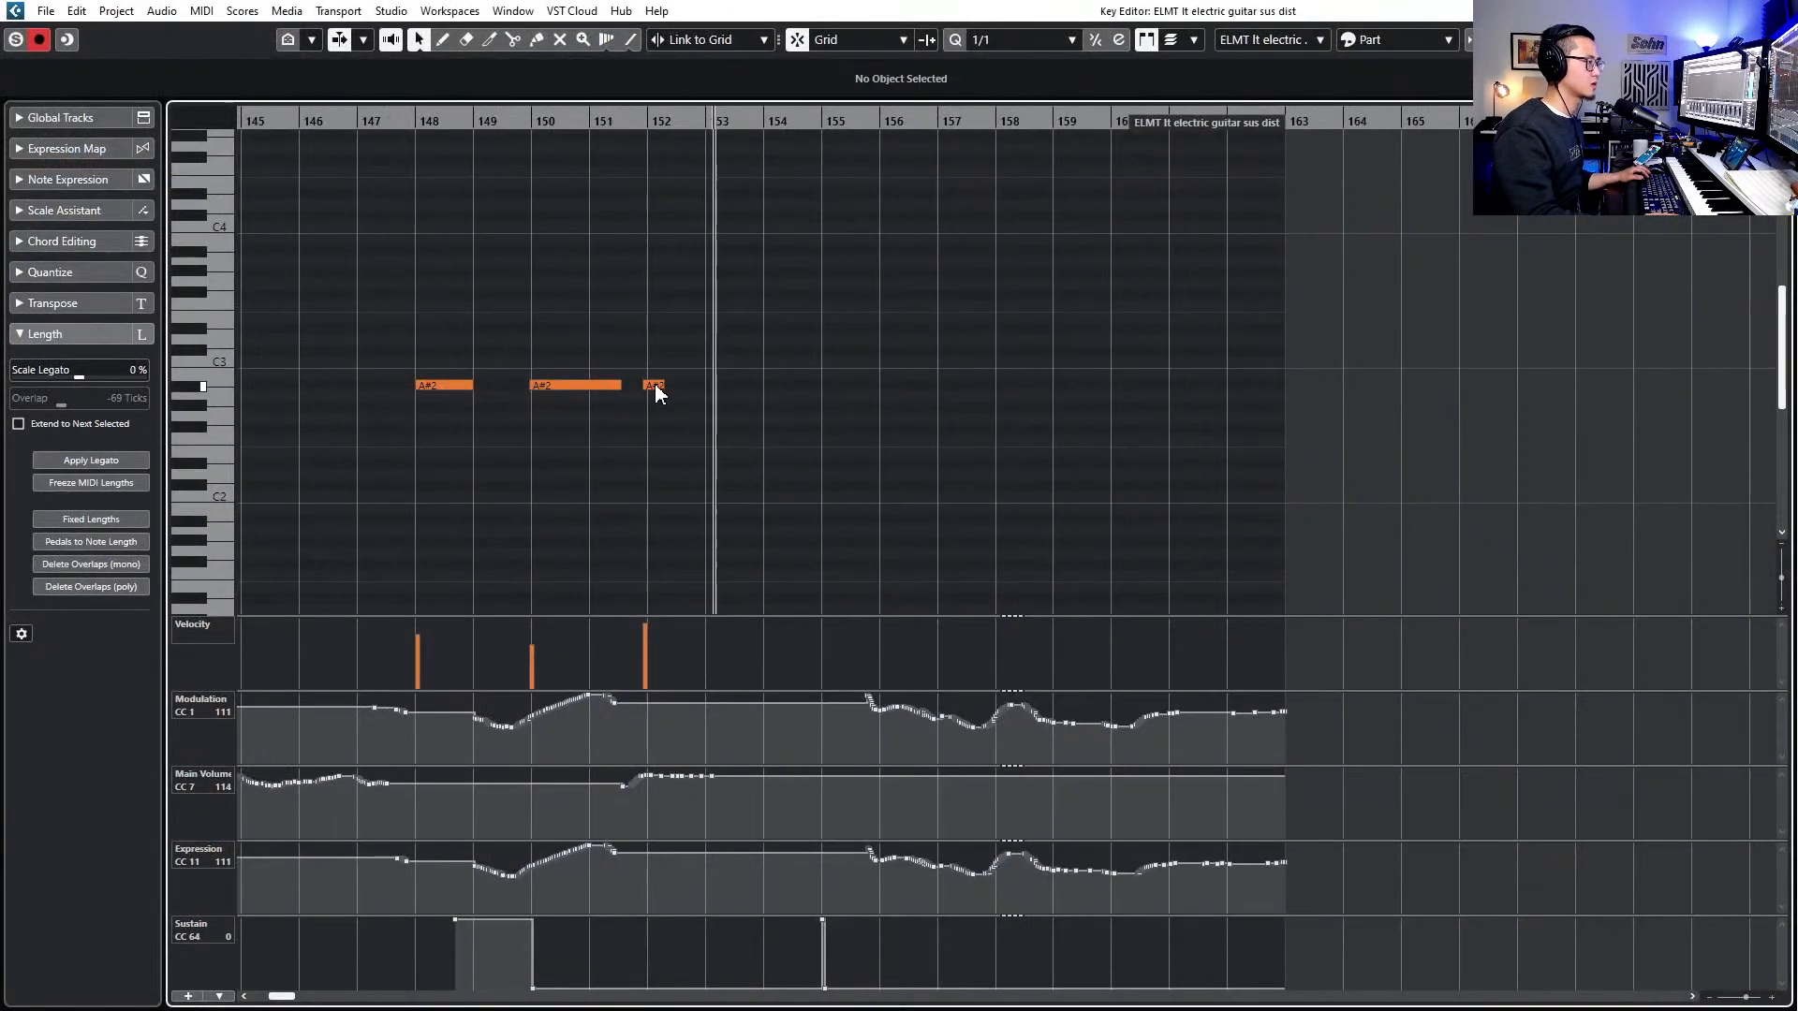
drag(663, 385, 850, 394)
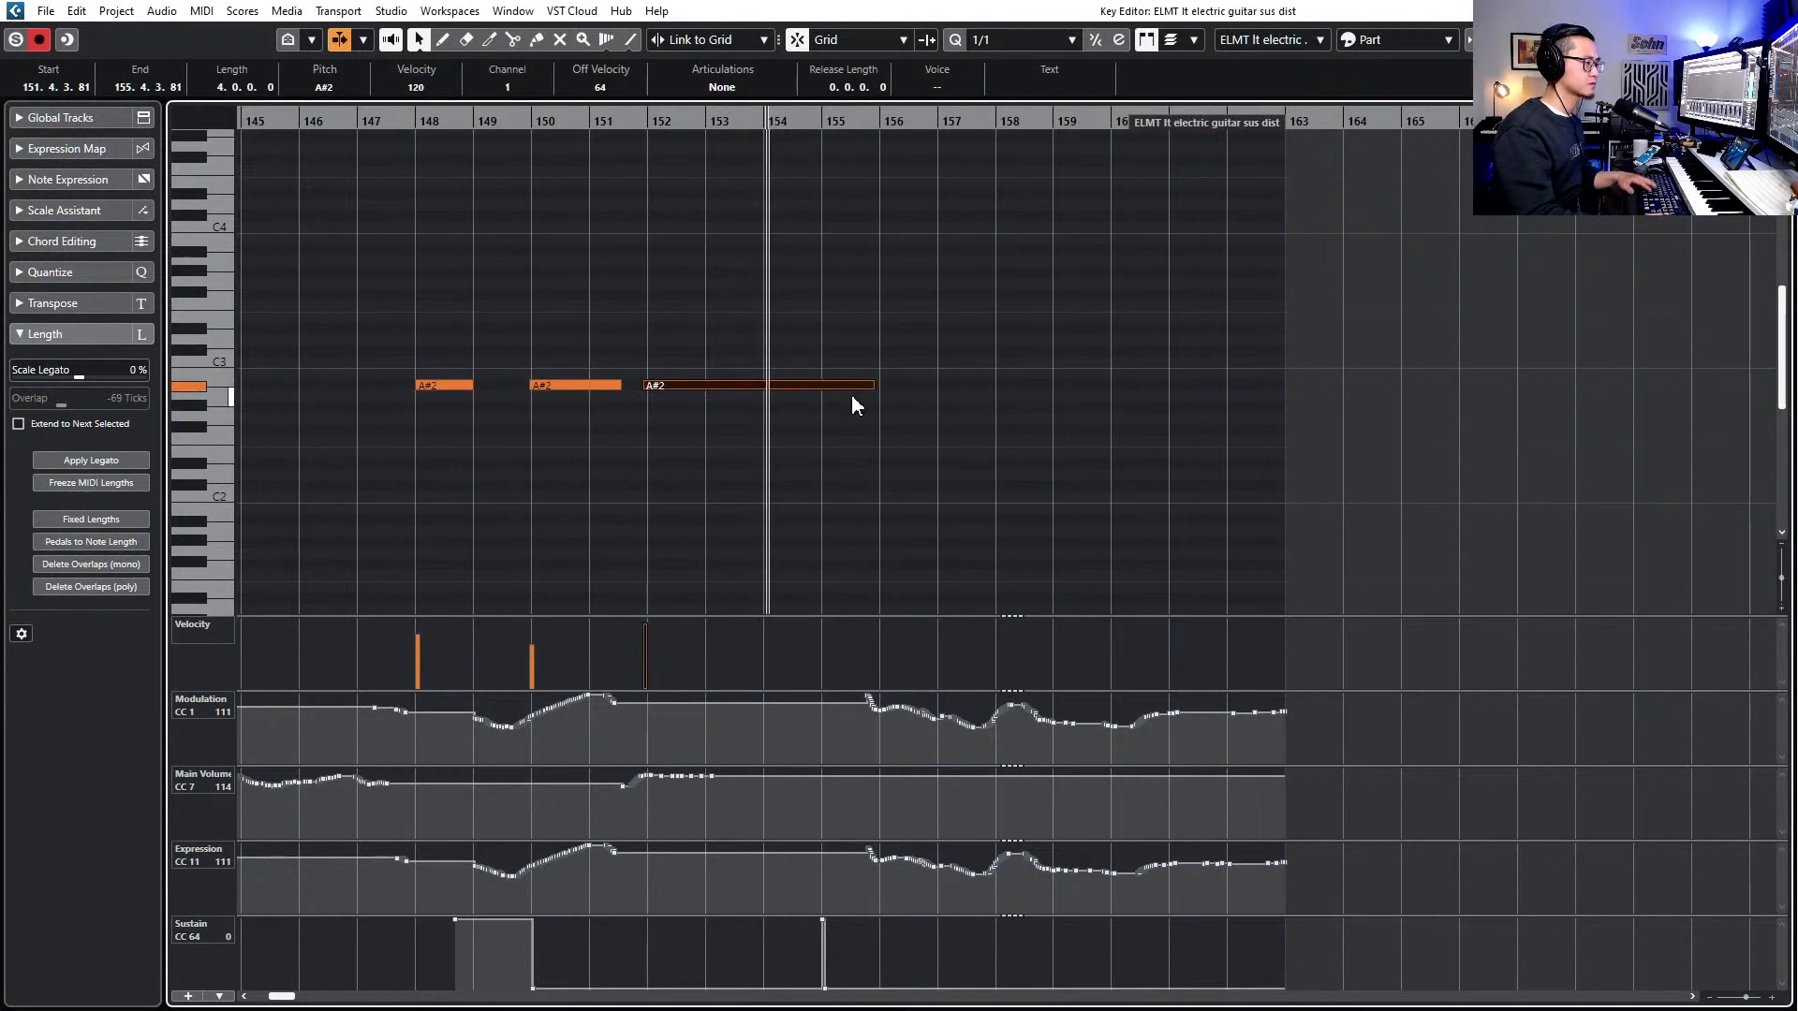
key(Escape)
- Shift the Cello Ethereal Vox part earlier to start at bar 152, checking its entry against the electric guitar during playback
scroll(1073, 619, right, 3)
scroll(1073, 623, down, 2)
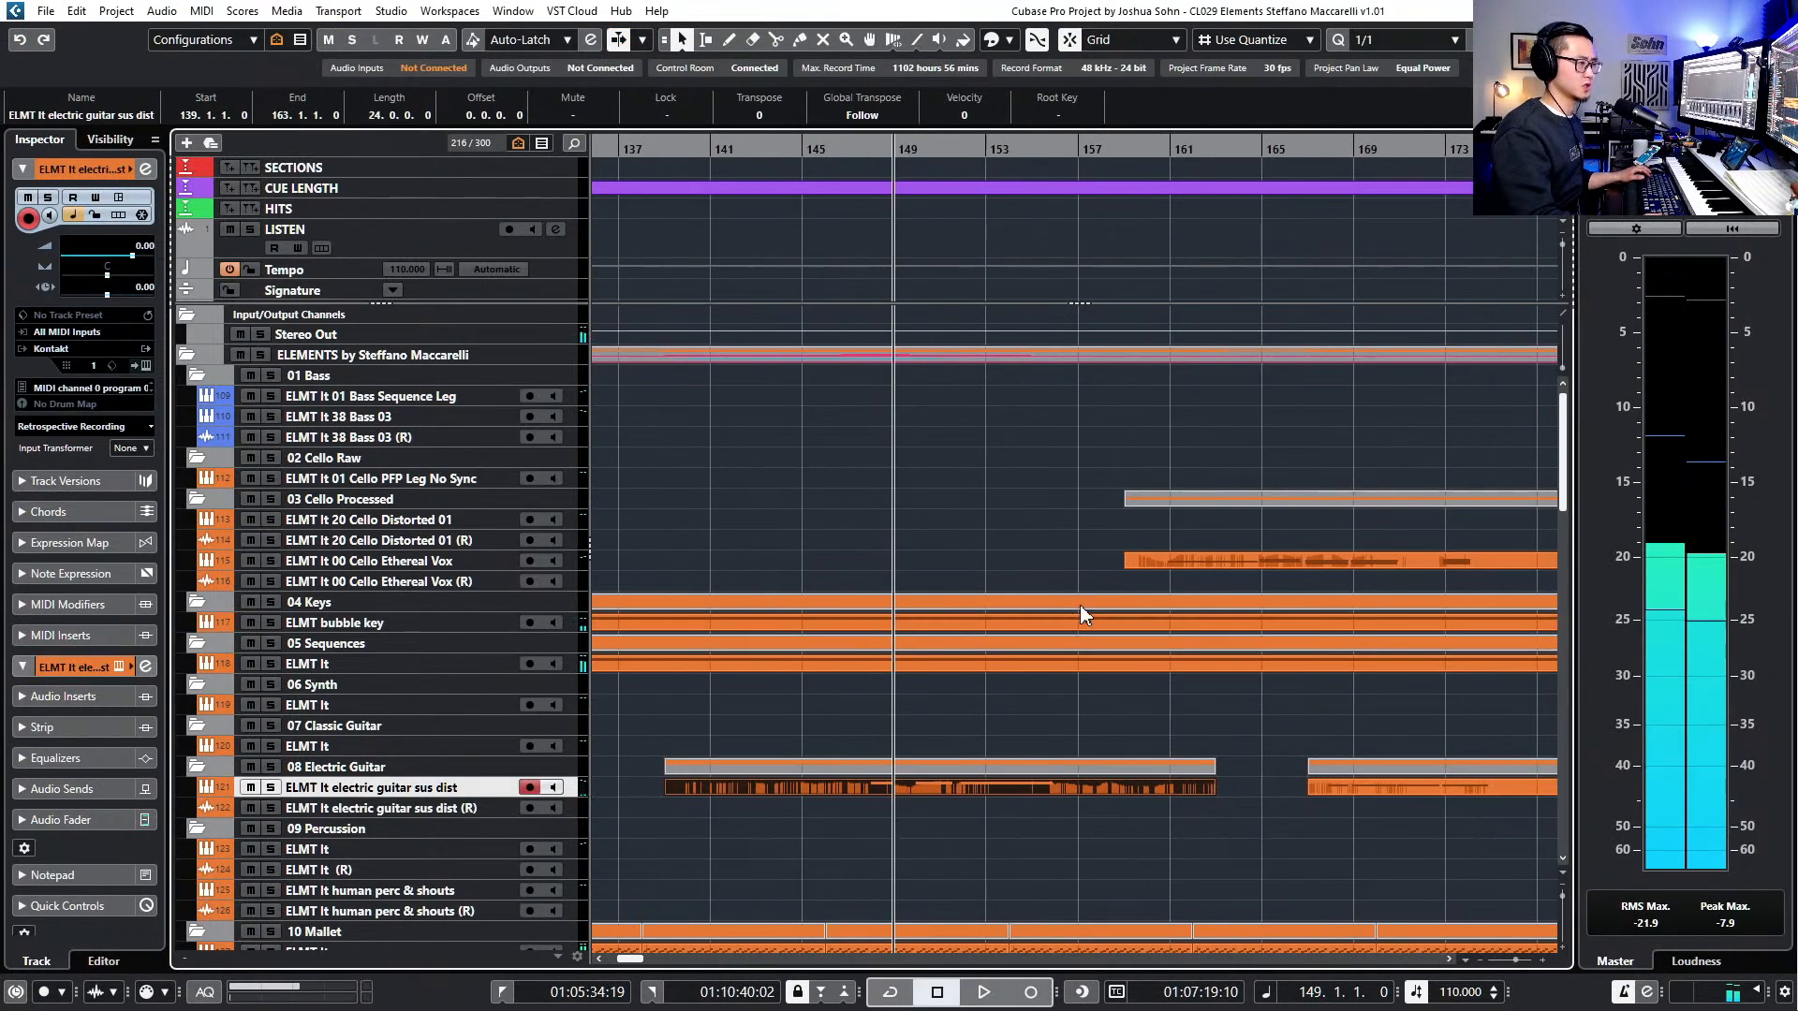
drag(1256, 564, 1125, 548)
key(space)
key(space)
scroll(977, 740, up, 2)
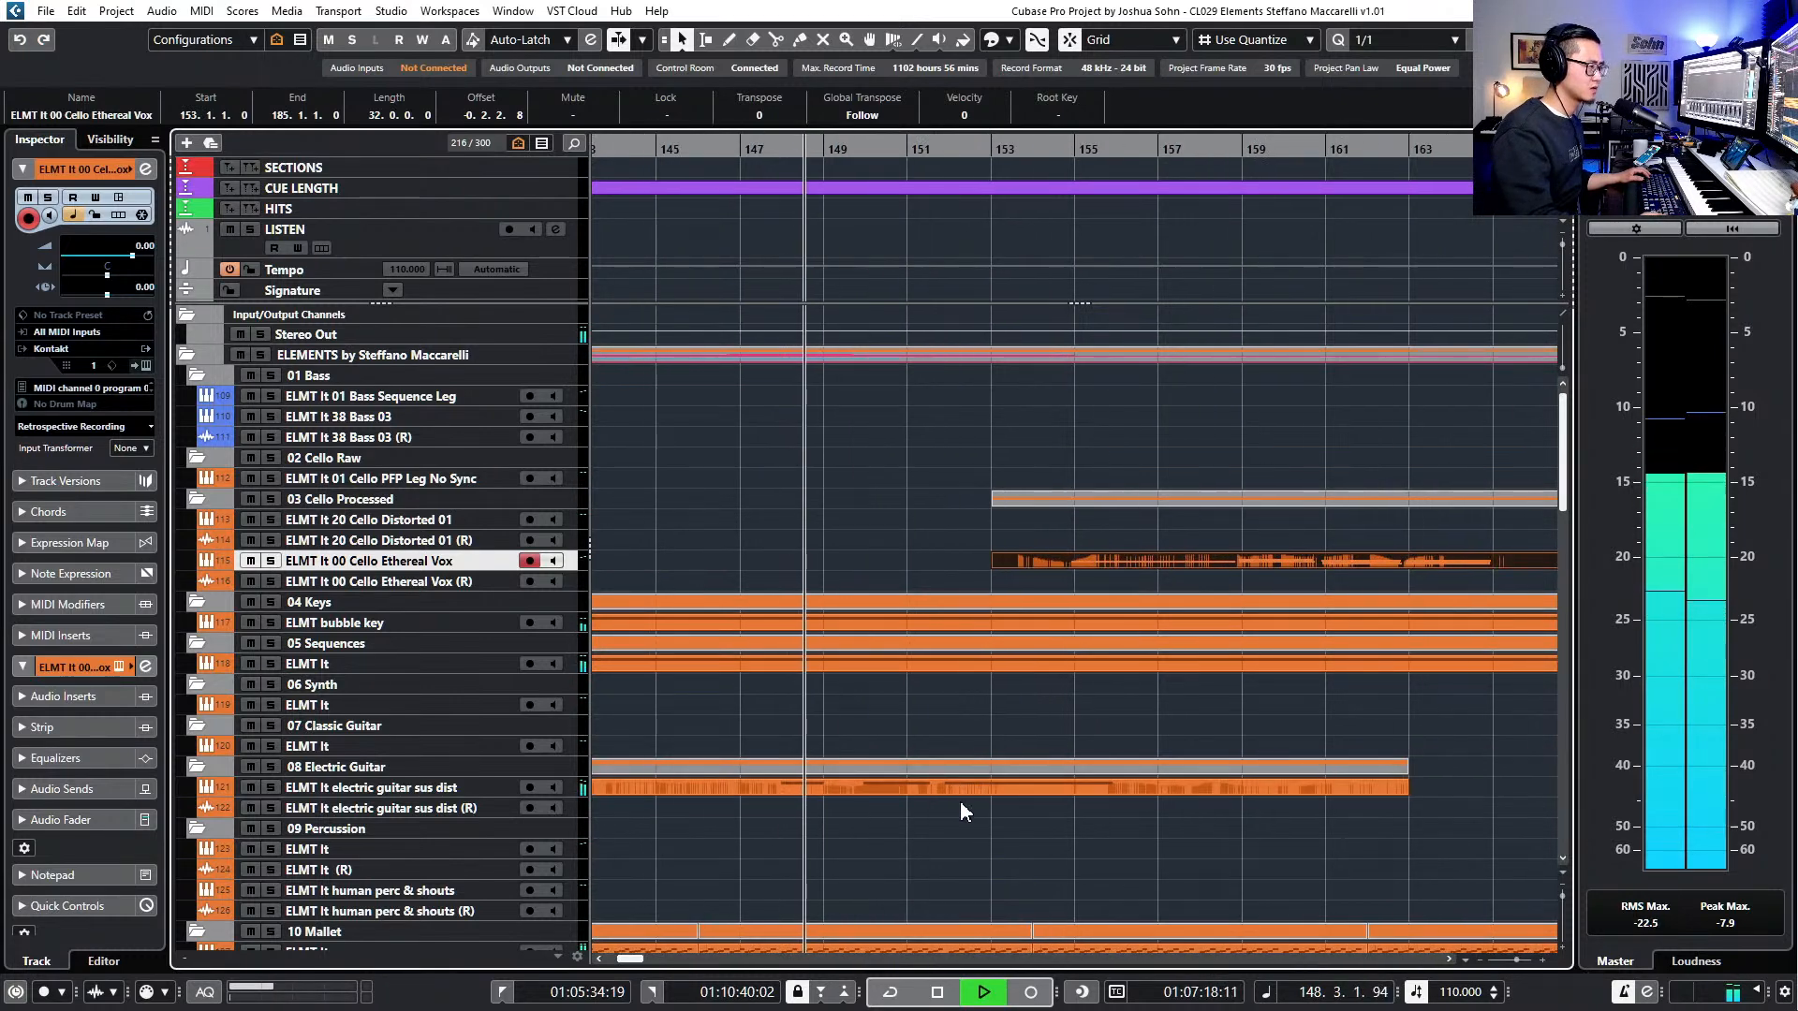
scroll(956, 806, right, 1)
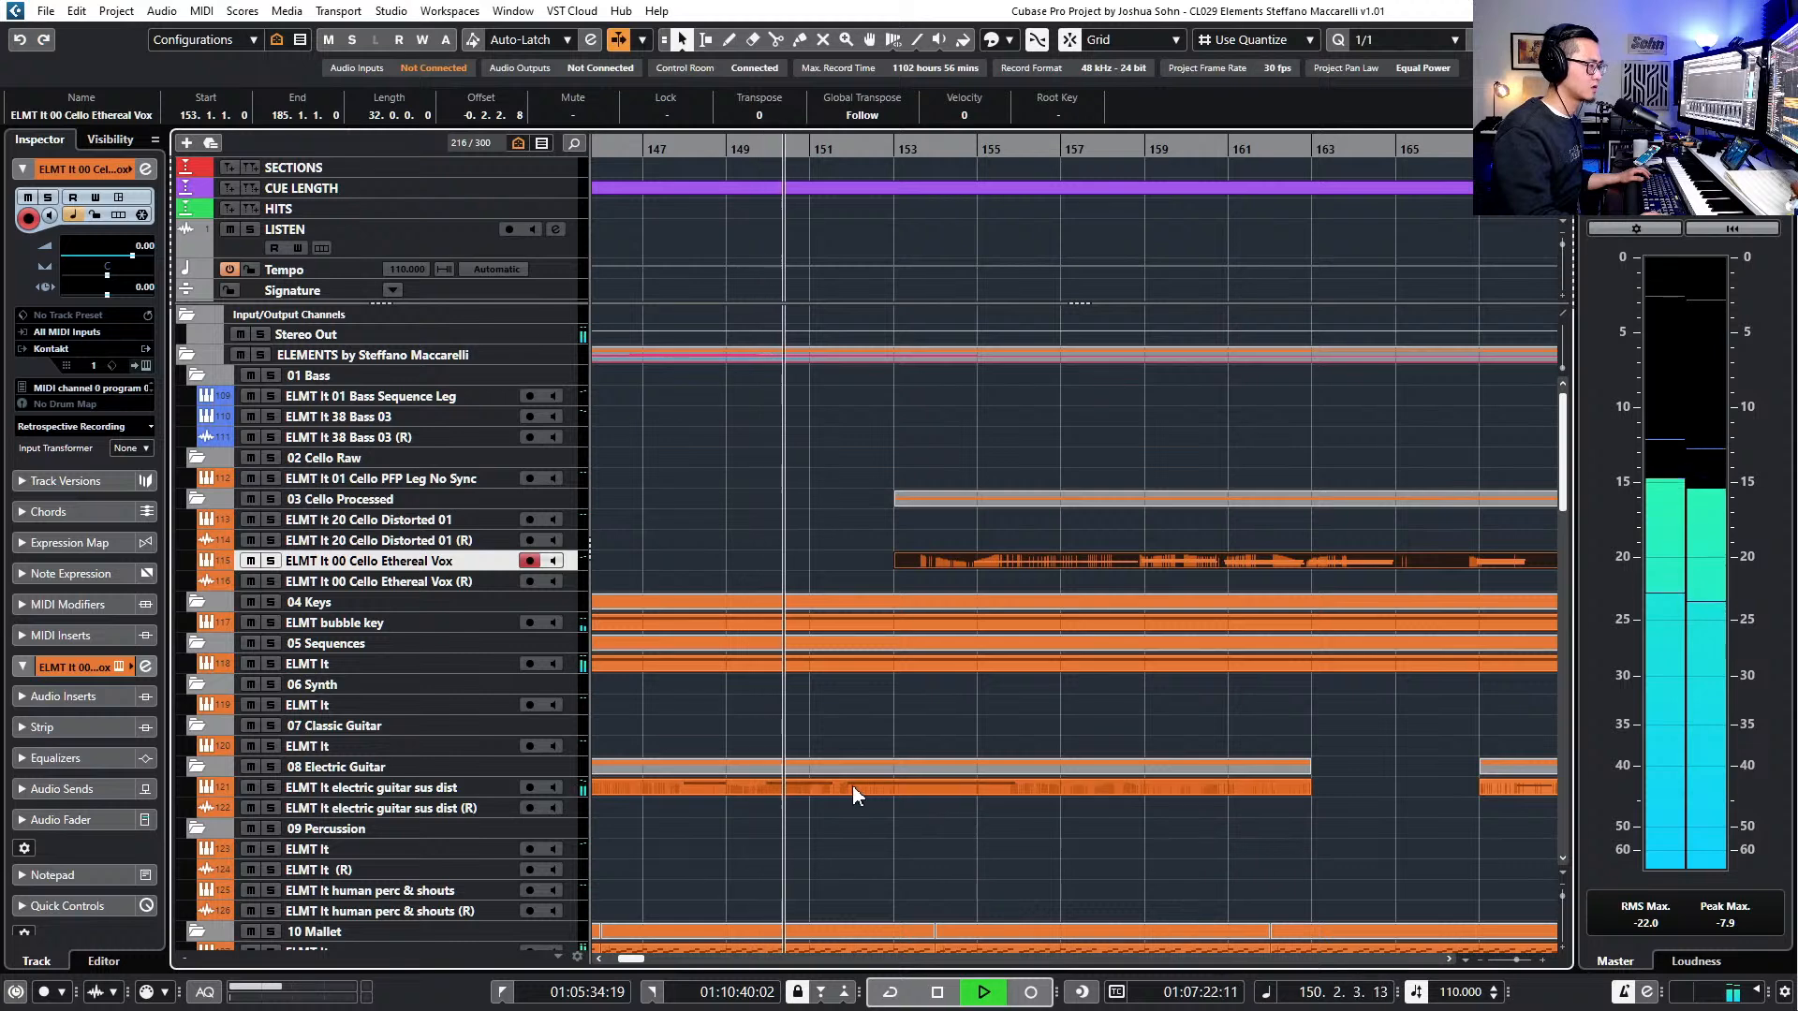
scroll(852, 784, down, 1)
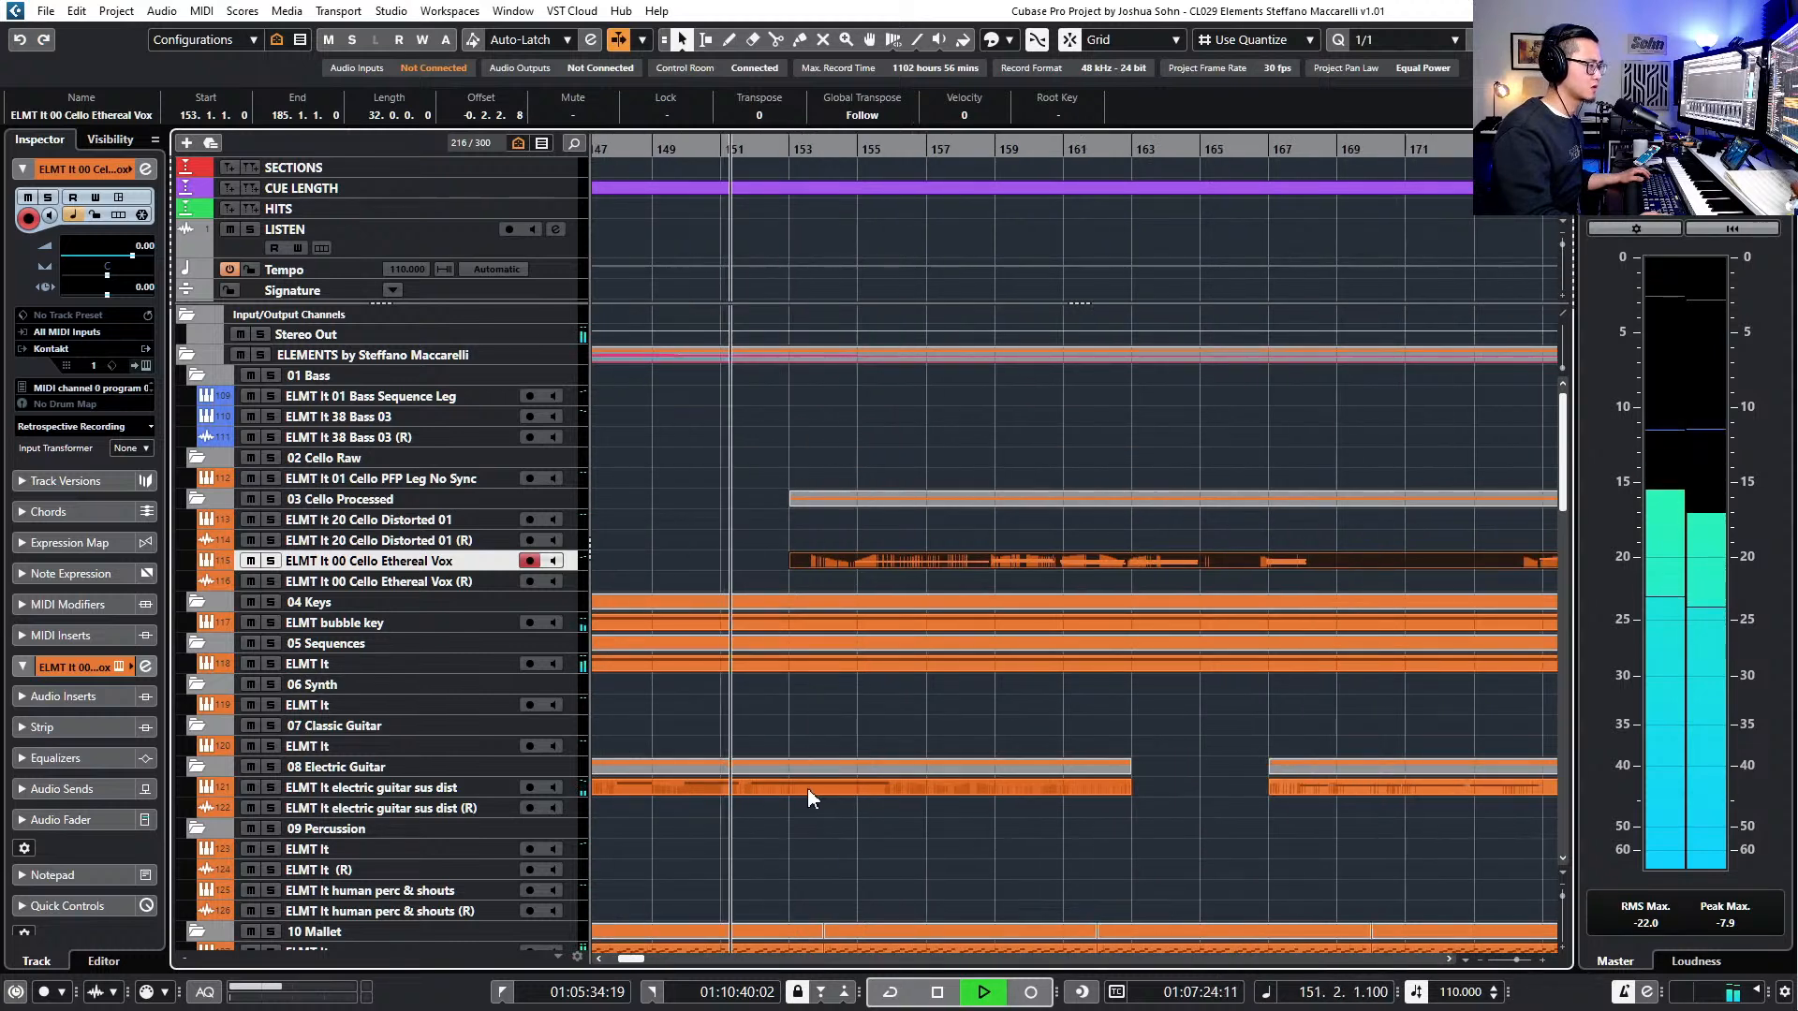
scroll(814, 782, up, 1)
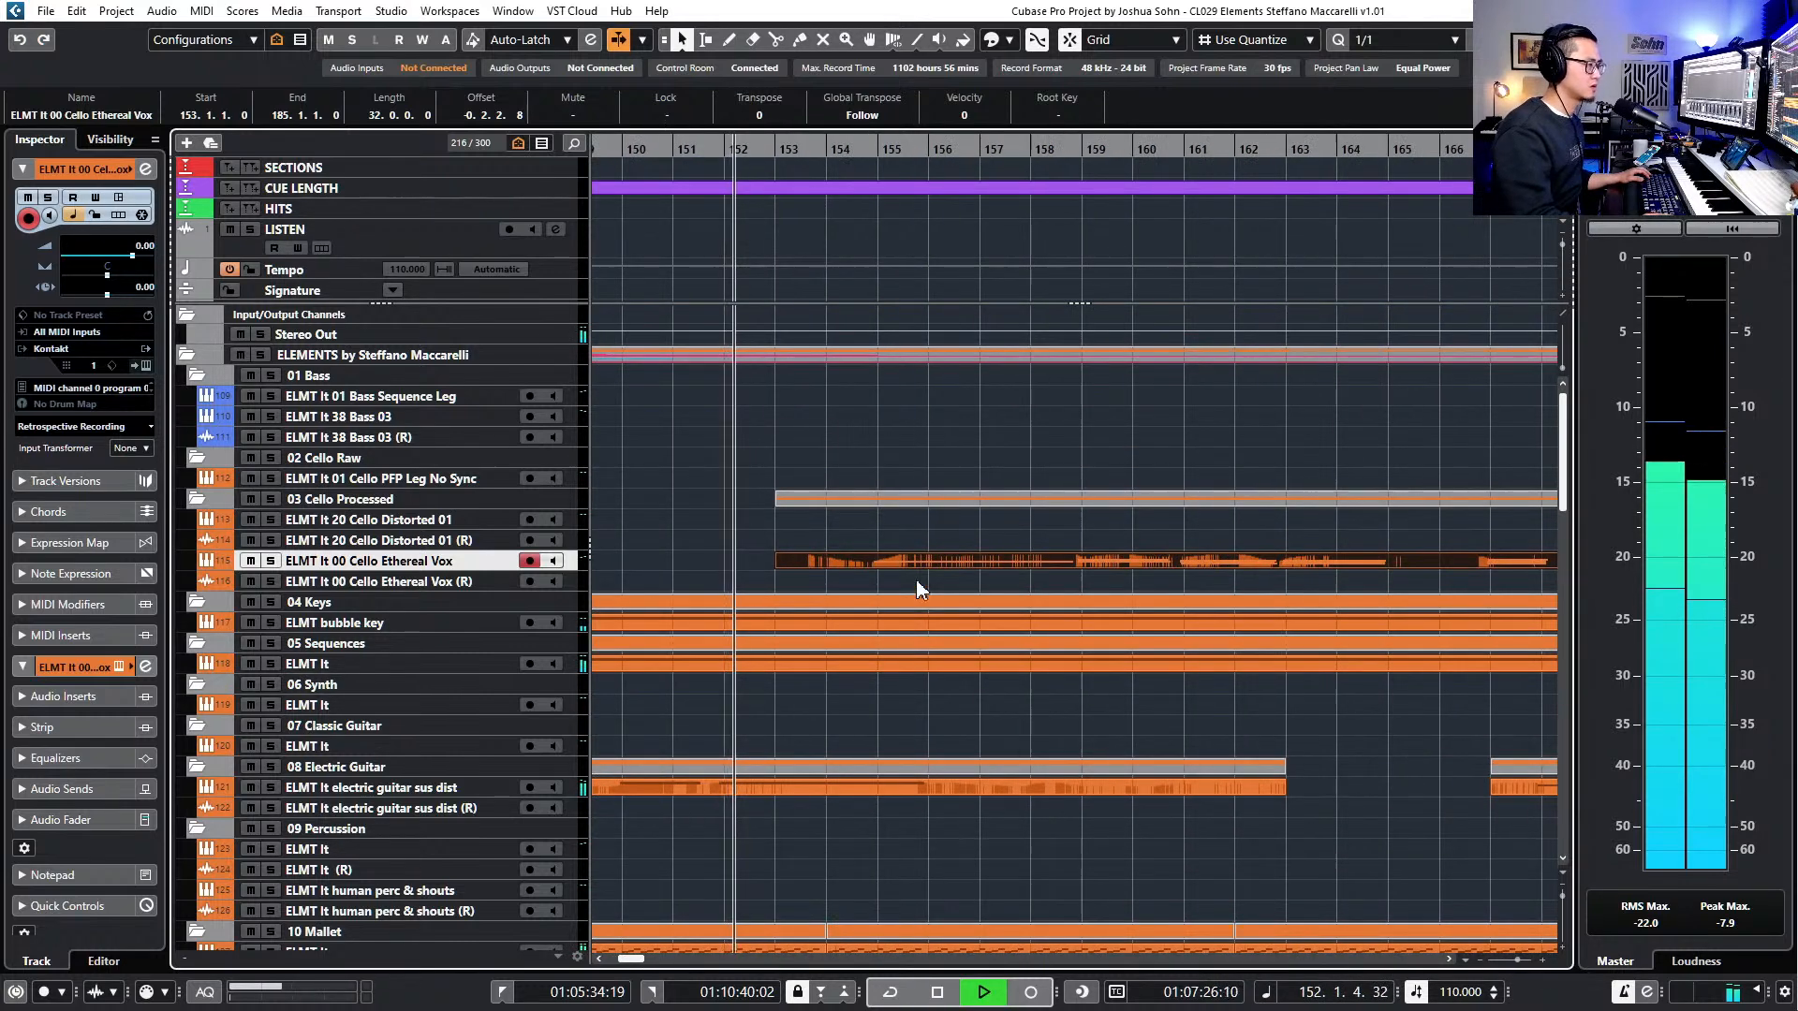
drag(946, 557, 899, 557)
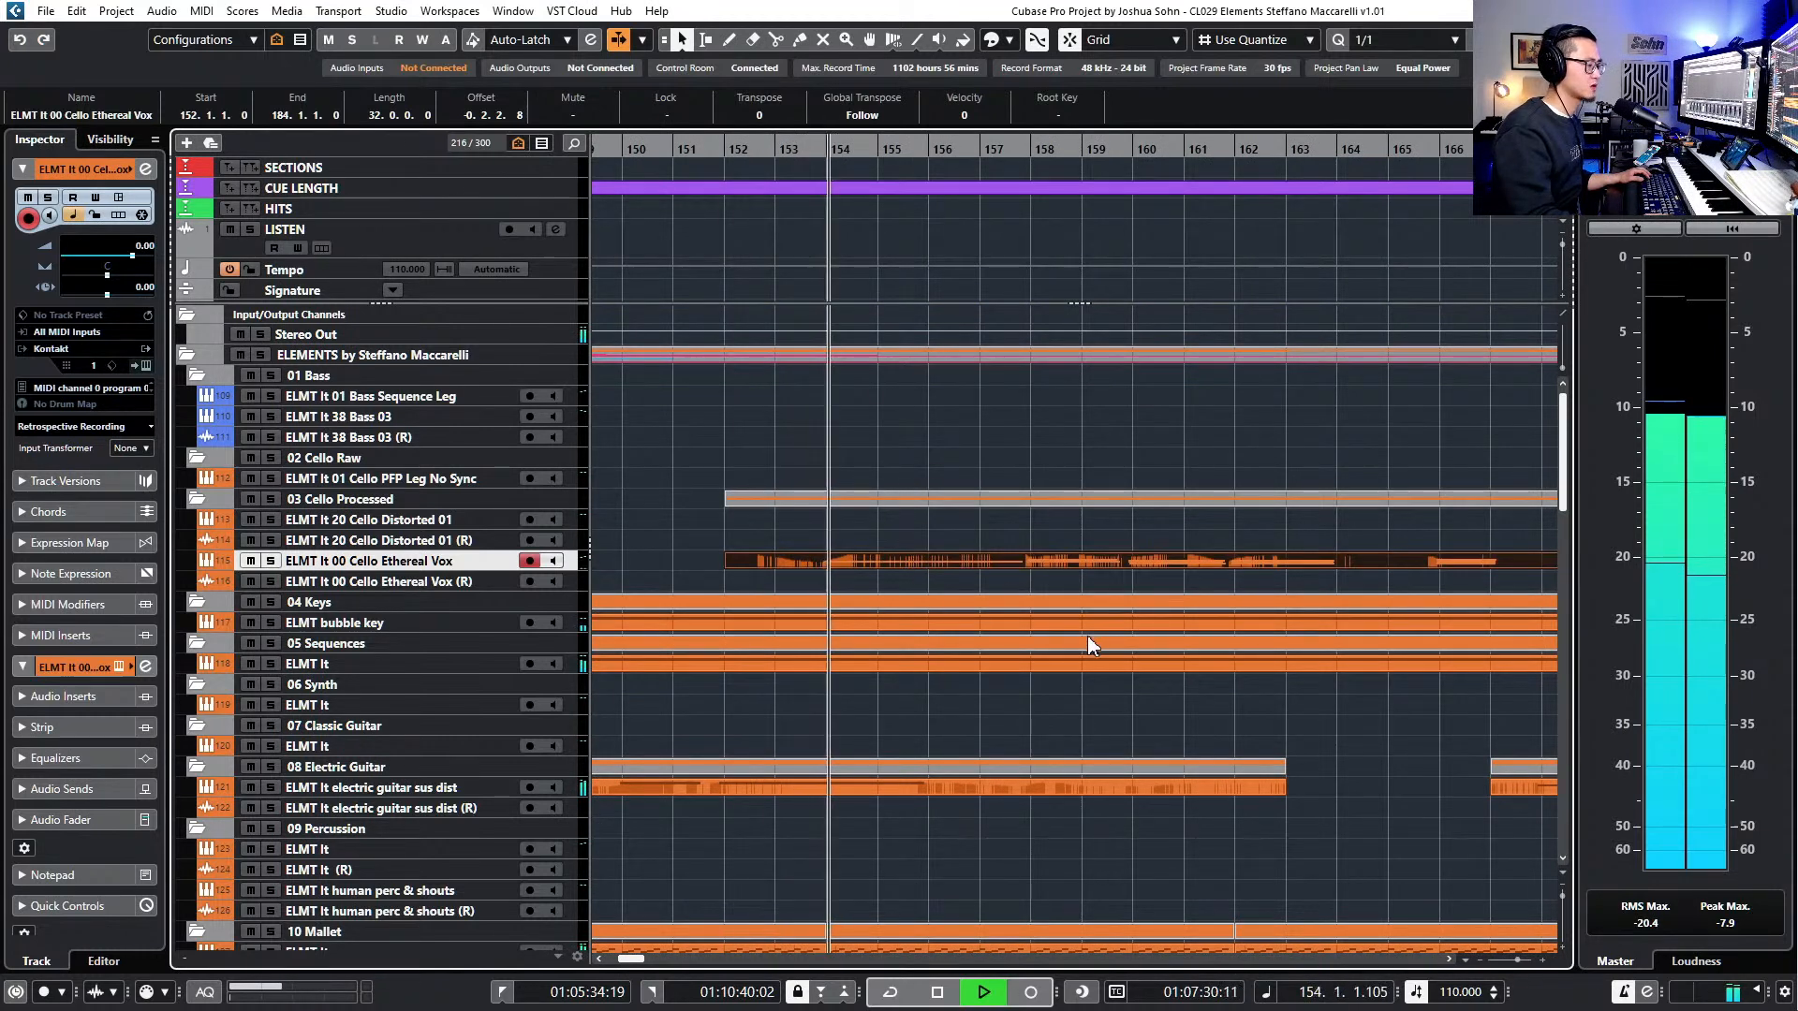
- Extend the last A#2 note in the merged electric guitar part to the part's end at bar 163
scroll(1037, 710, down, 1)
click(919, 786)
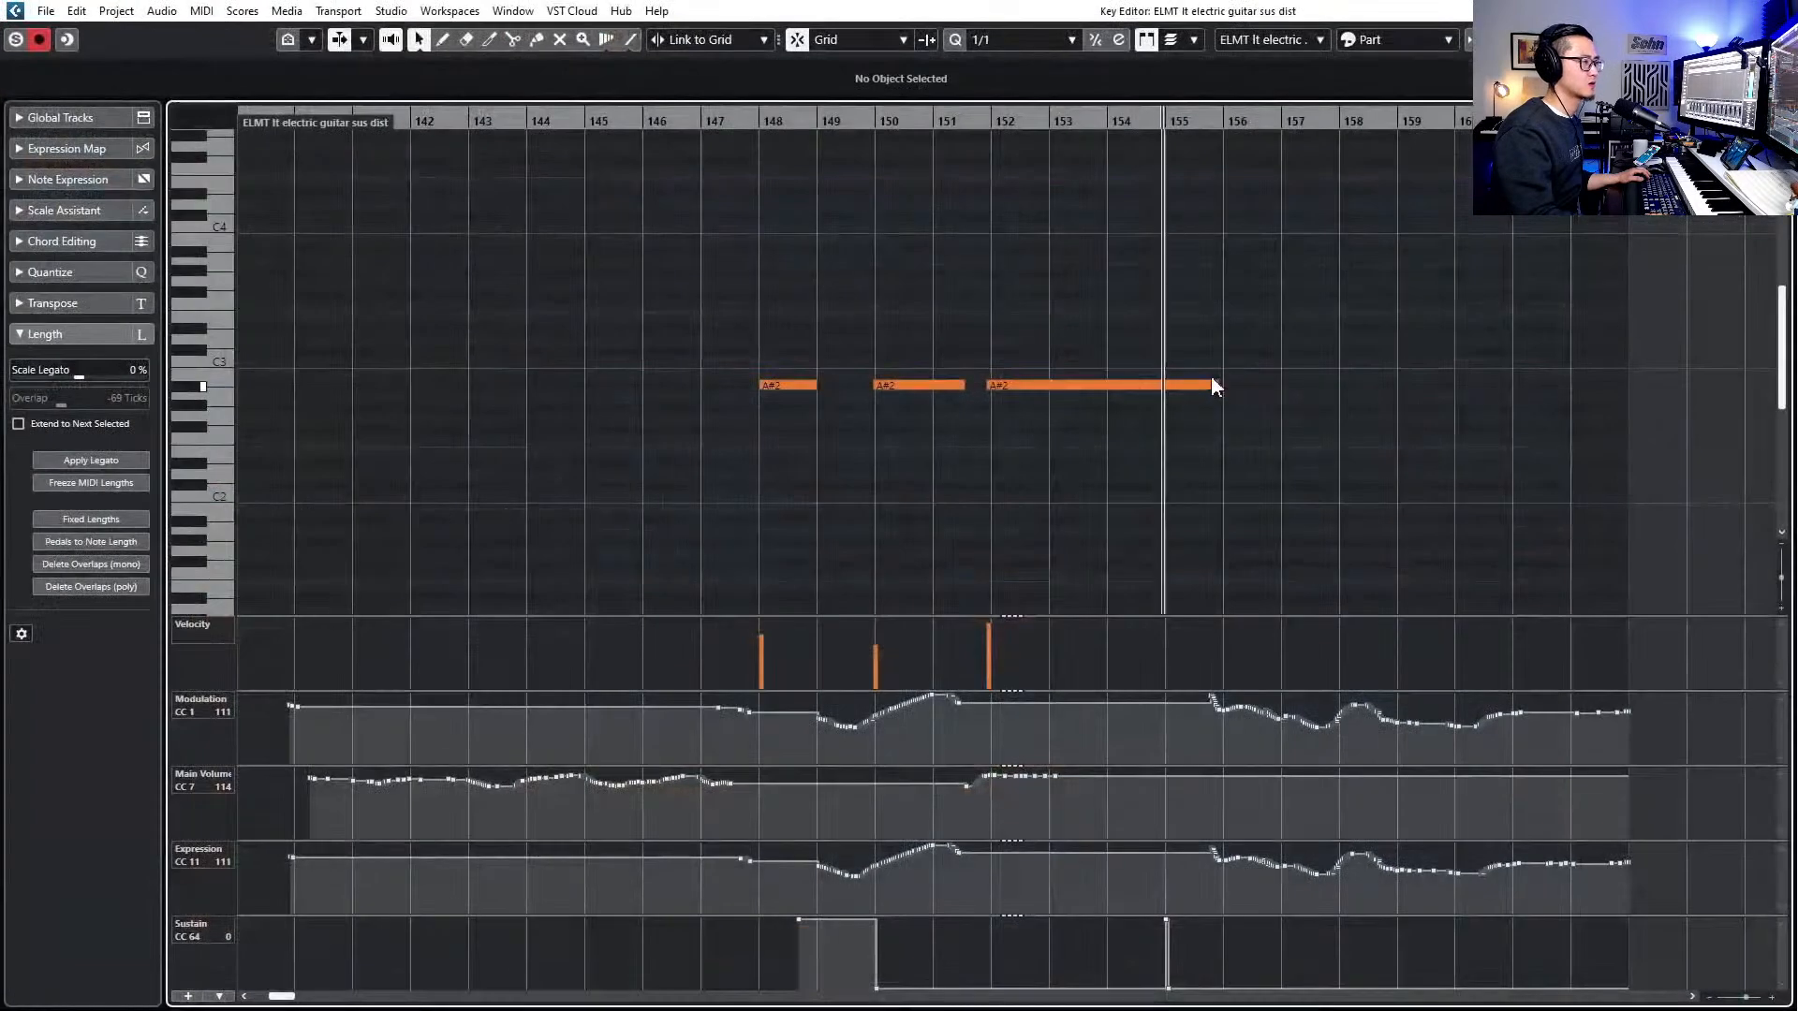
drag(1219, 382, 1619, 378)
- Delete the modulation, expression and sustain events from about bar 155 onward in the electric guitar part and return to the project
mouse_move(1167, 733)
mouse_down()
mouse_move(1546, 653)
mouse_move(1777, 646)
mouse_up()
key(Delete)
drag(1086, 881, 1561, 824)
key(Delete)
key(space)
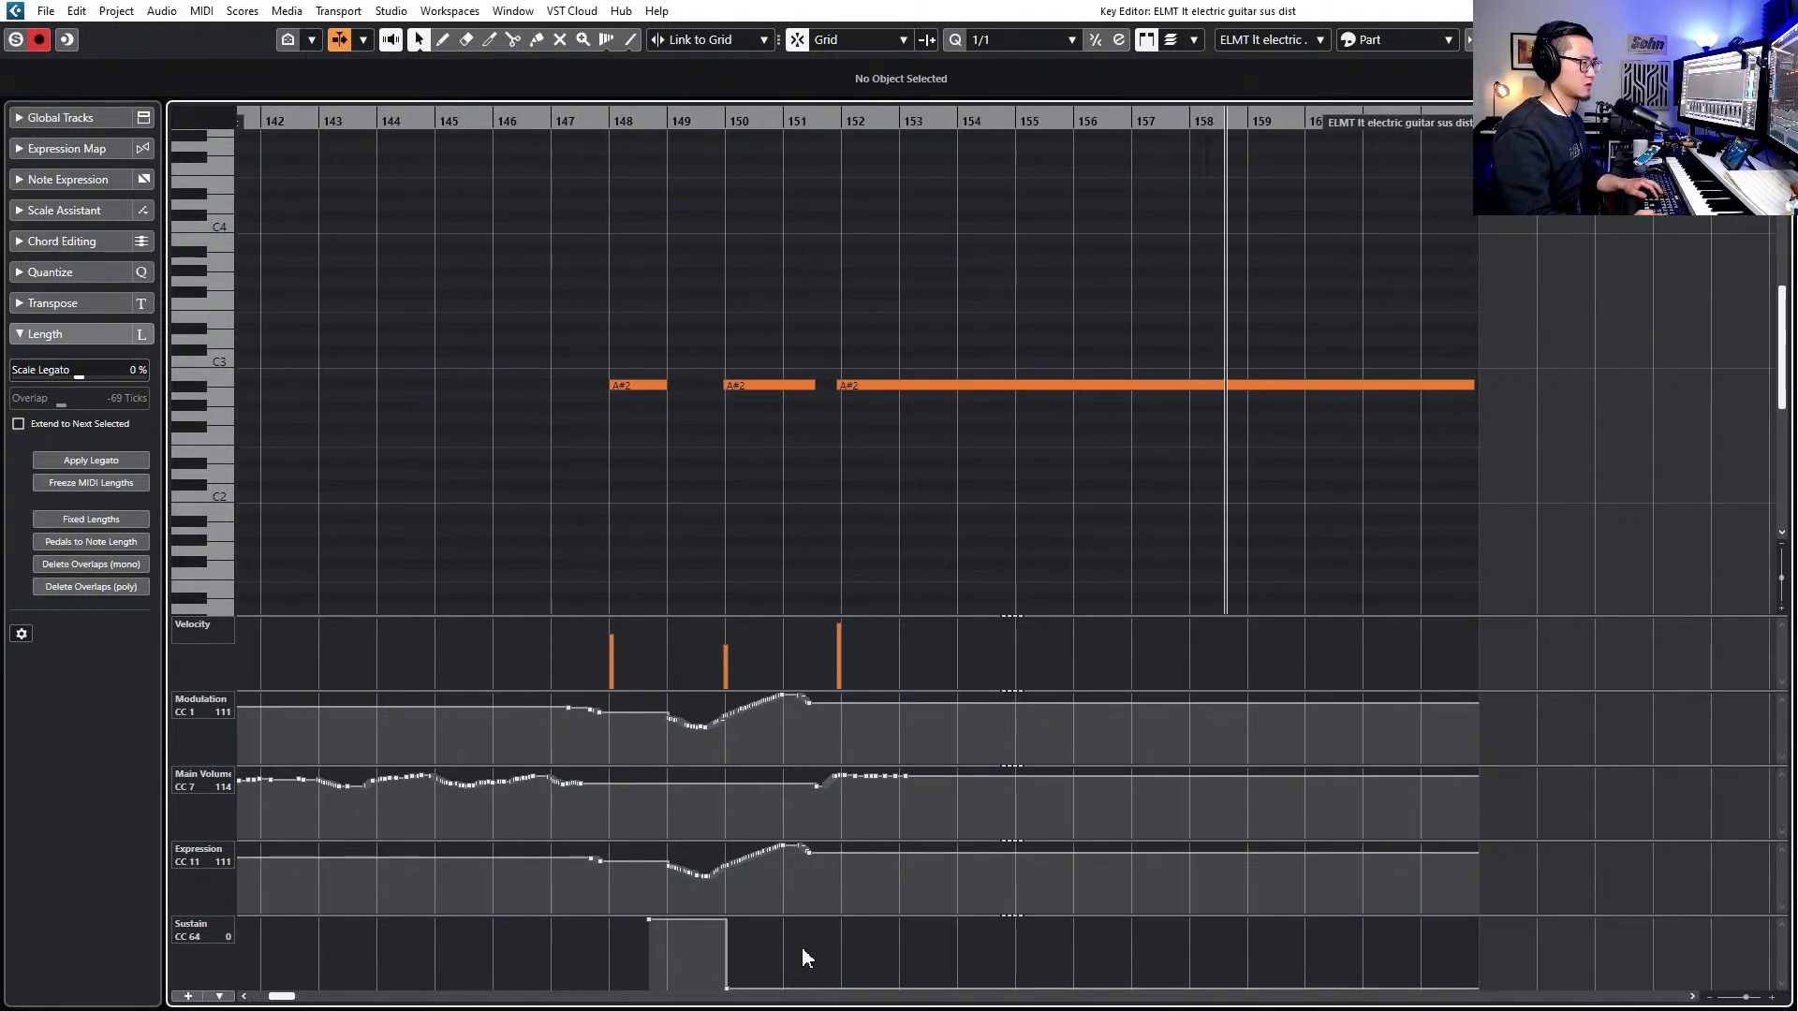
key(Return)
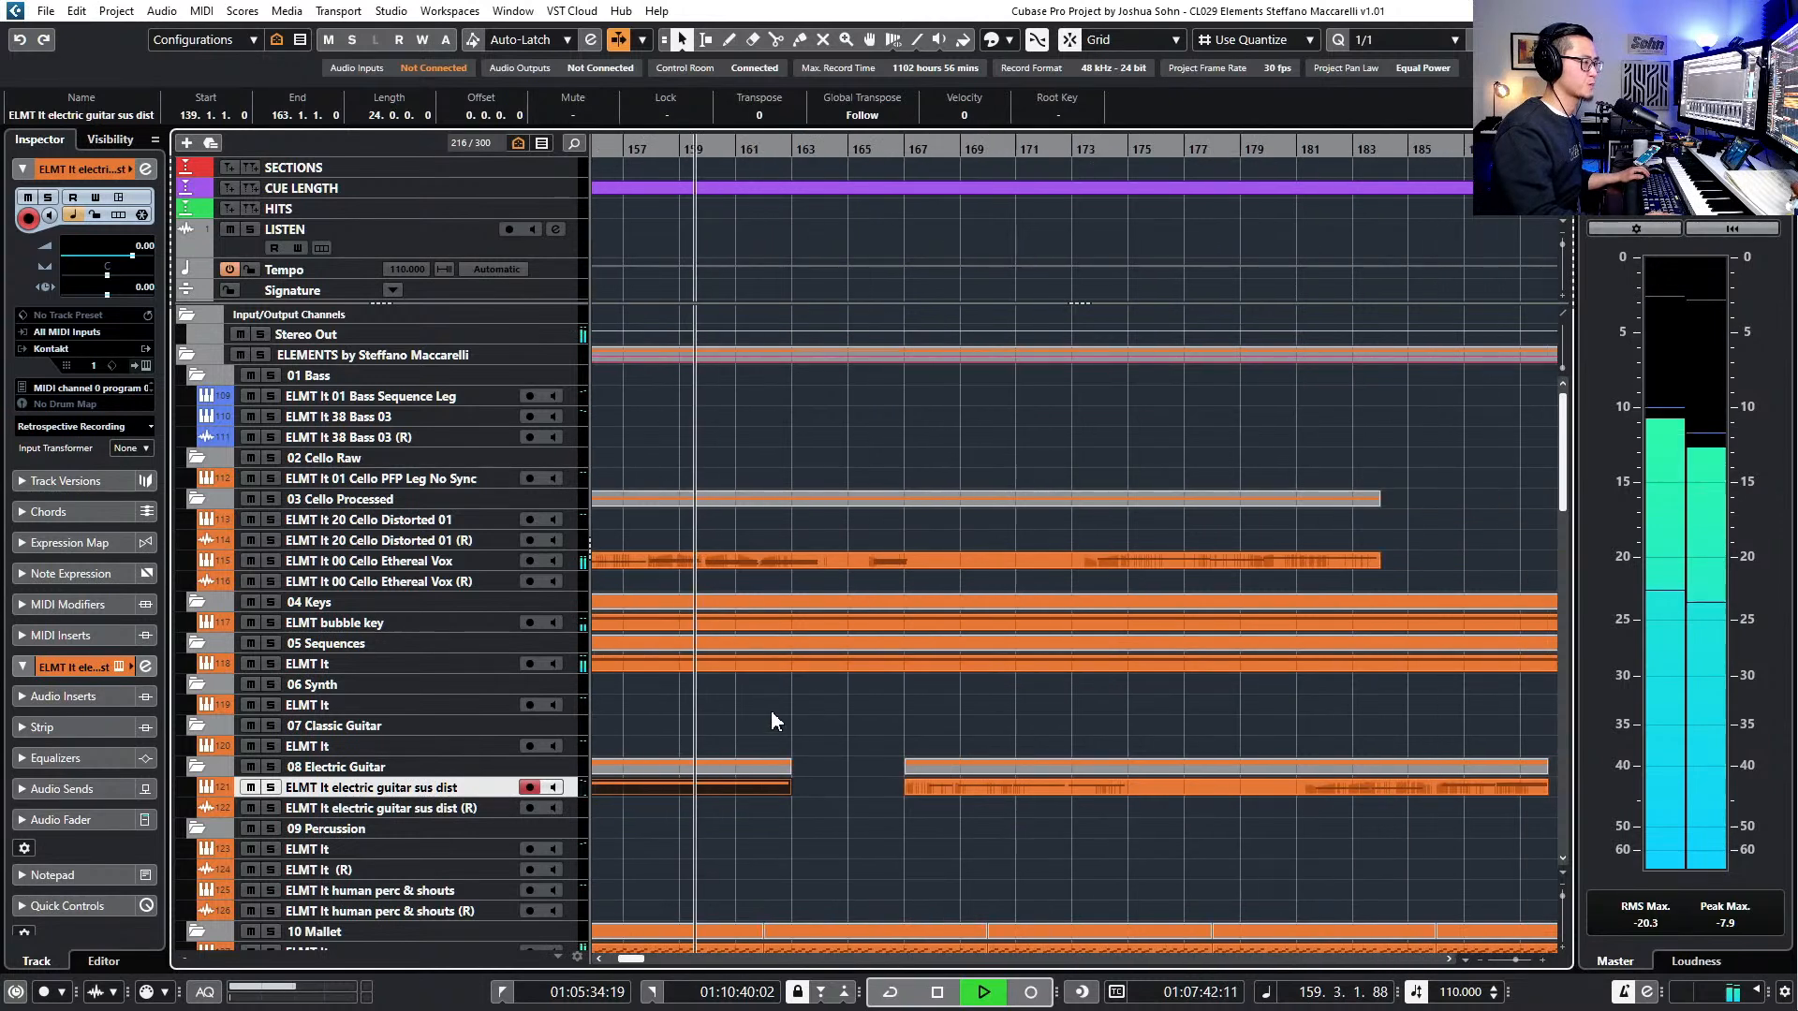
- Move the second electric guitar part to start at bar 163 and split the Cello Ethereal Vox part at bar 165
drag(951, 785, 841, 783)
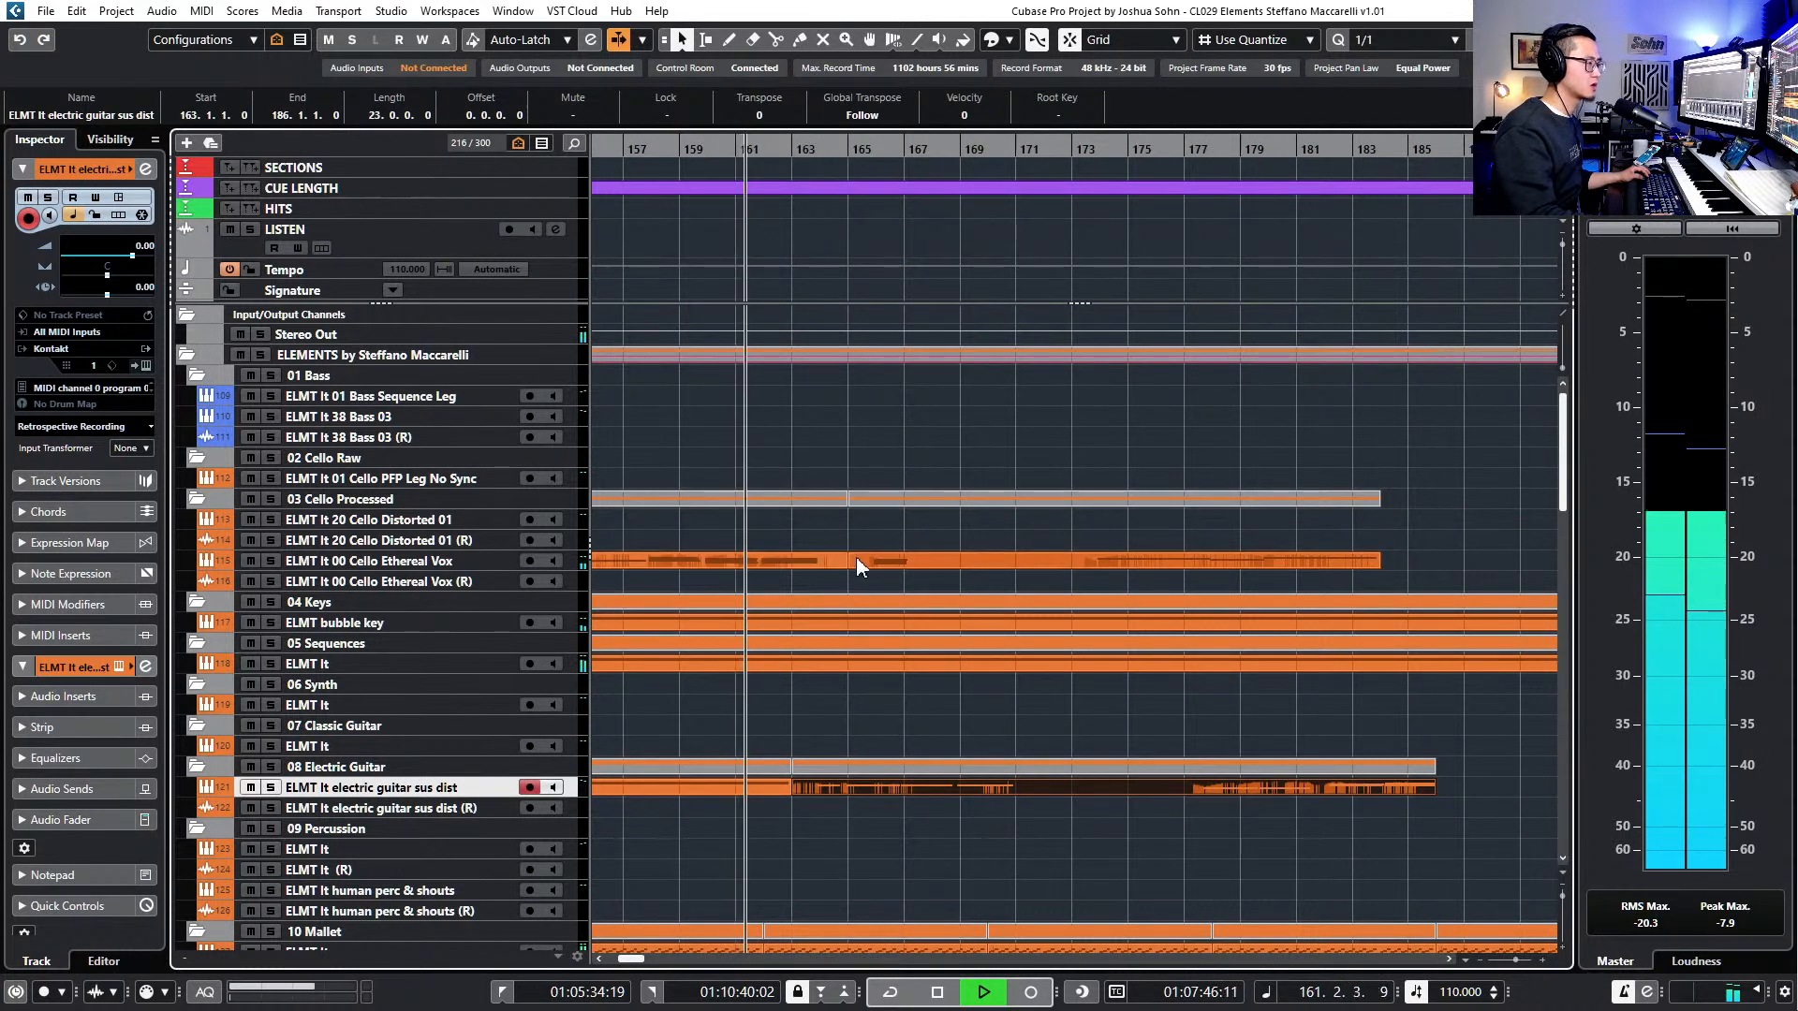
click(777, 561)
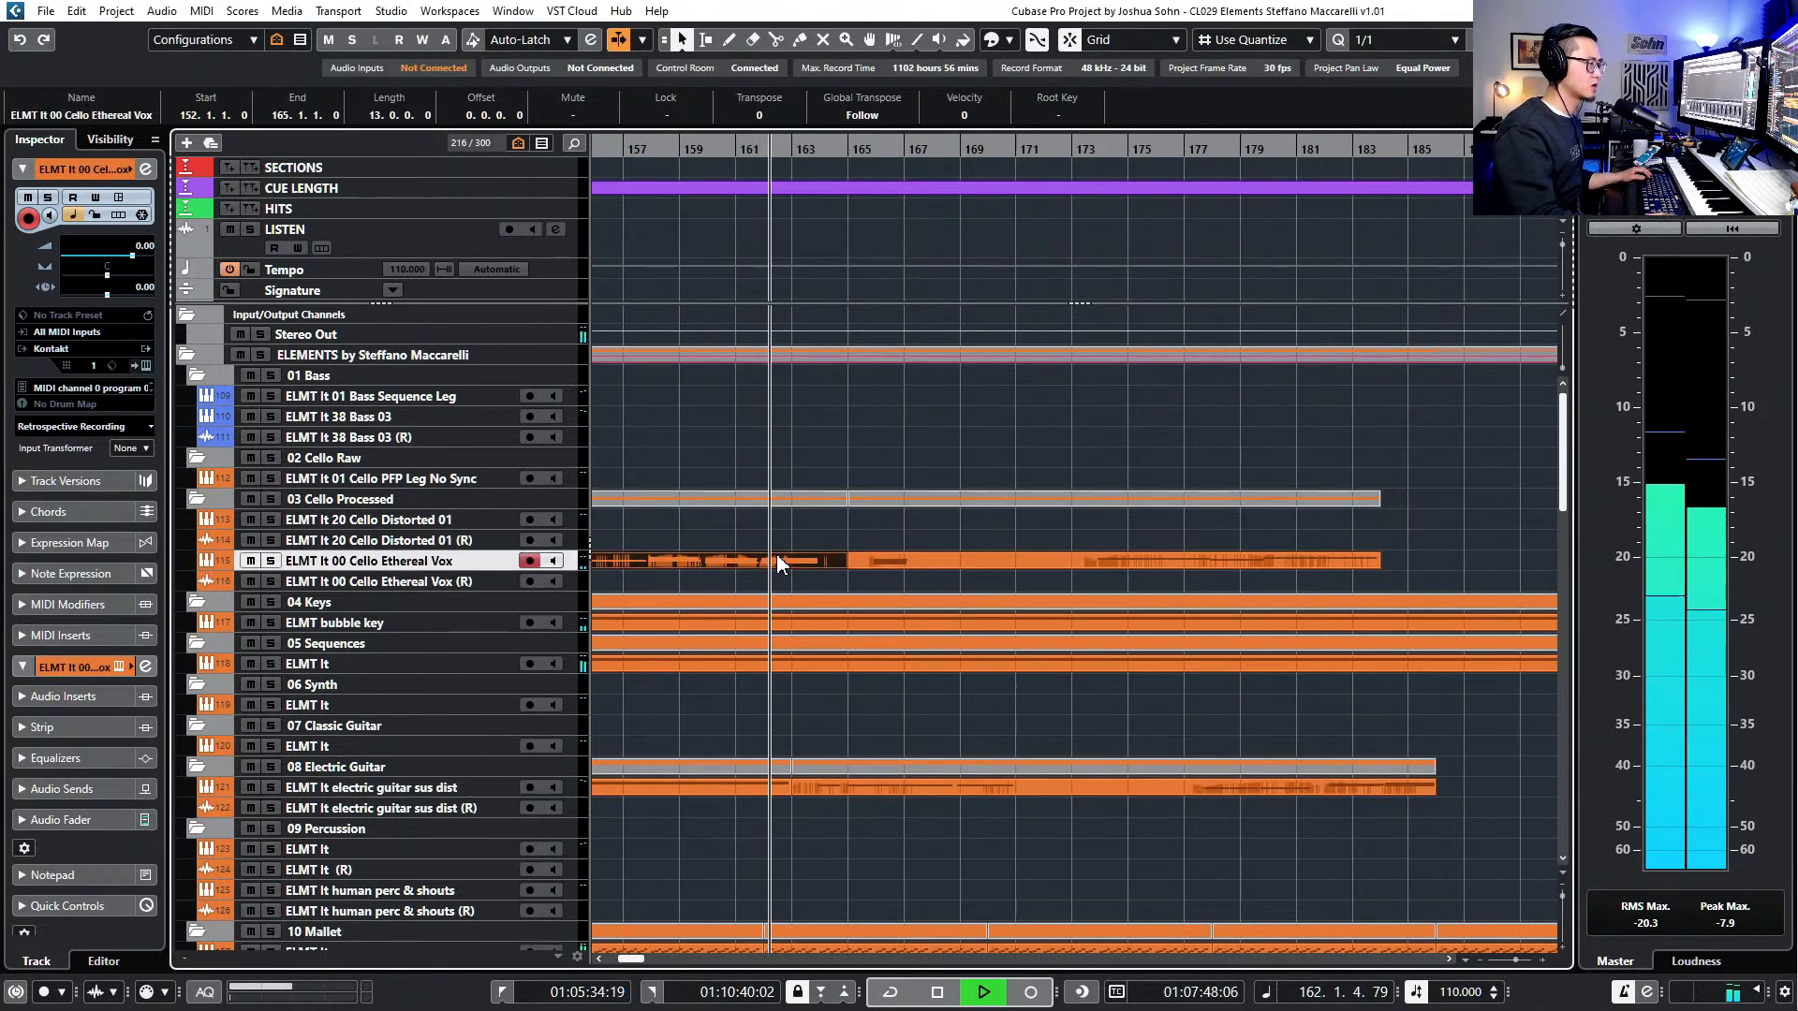
- Delete the sustain pedal events in the first Cello Ethereal Vox section and rejoin it with the section starting at bar 165
double_click(777, 560)
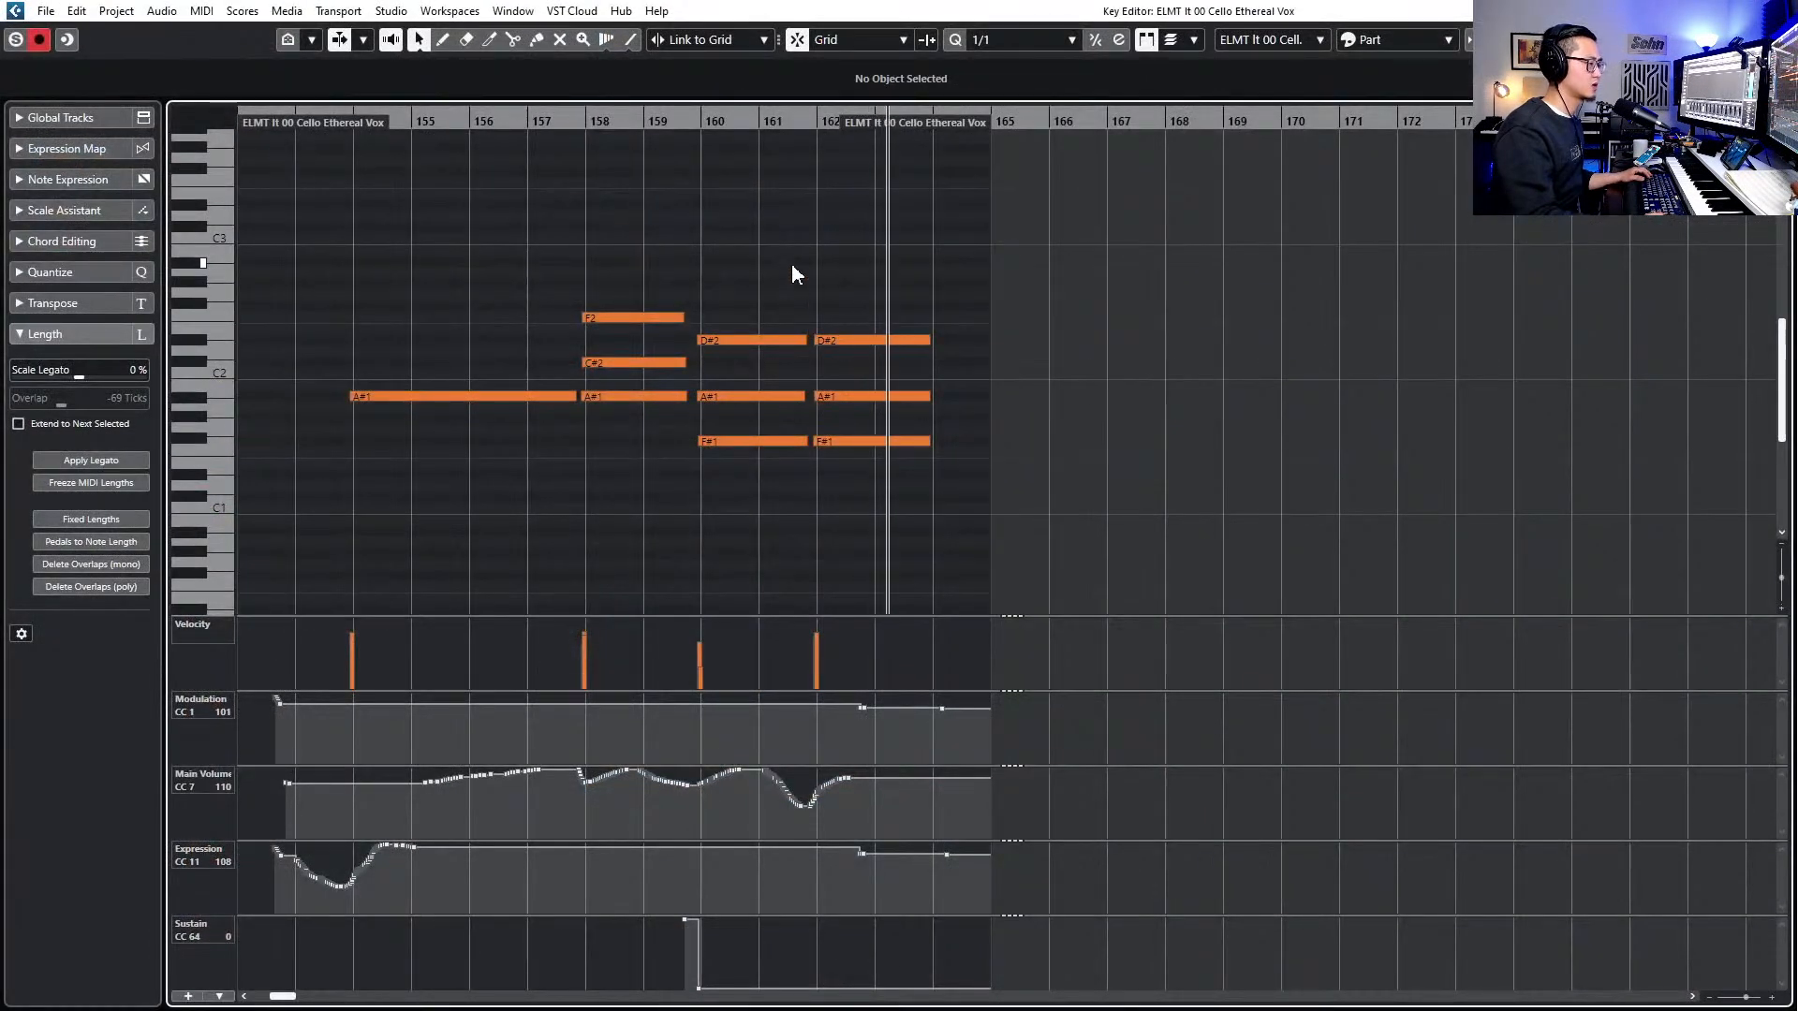
click(684, 921)
click(743, 955)
key(Delete)
drag(747, 946, 717, 899)
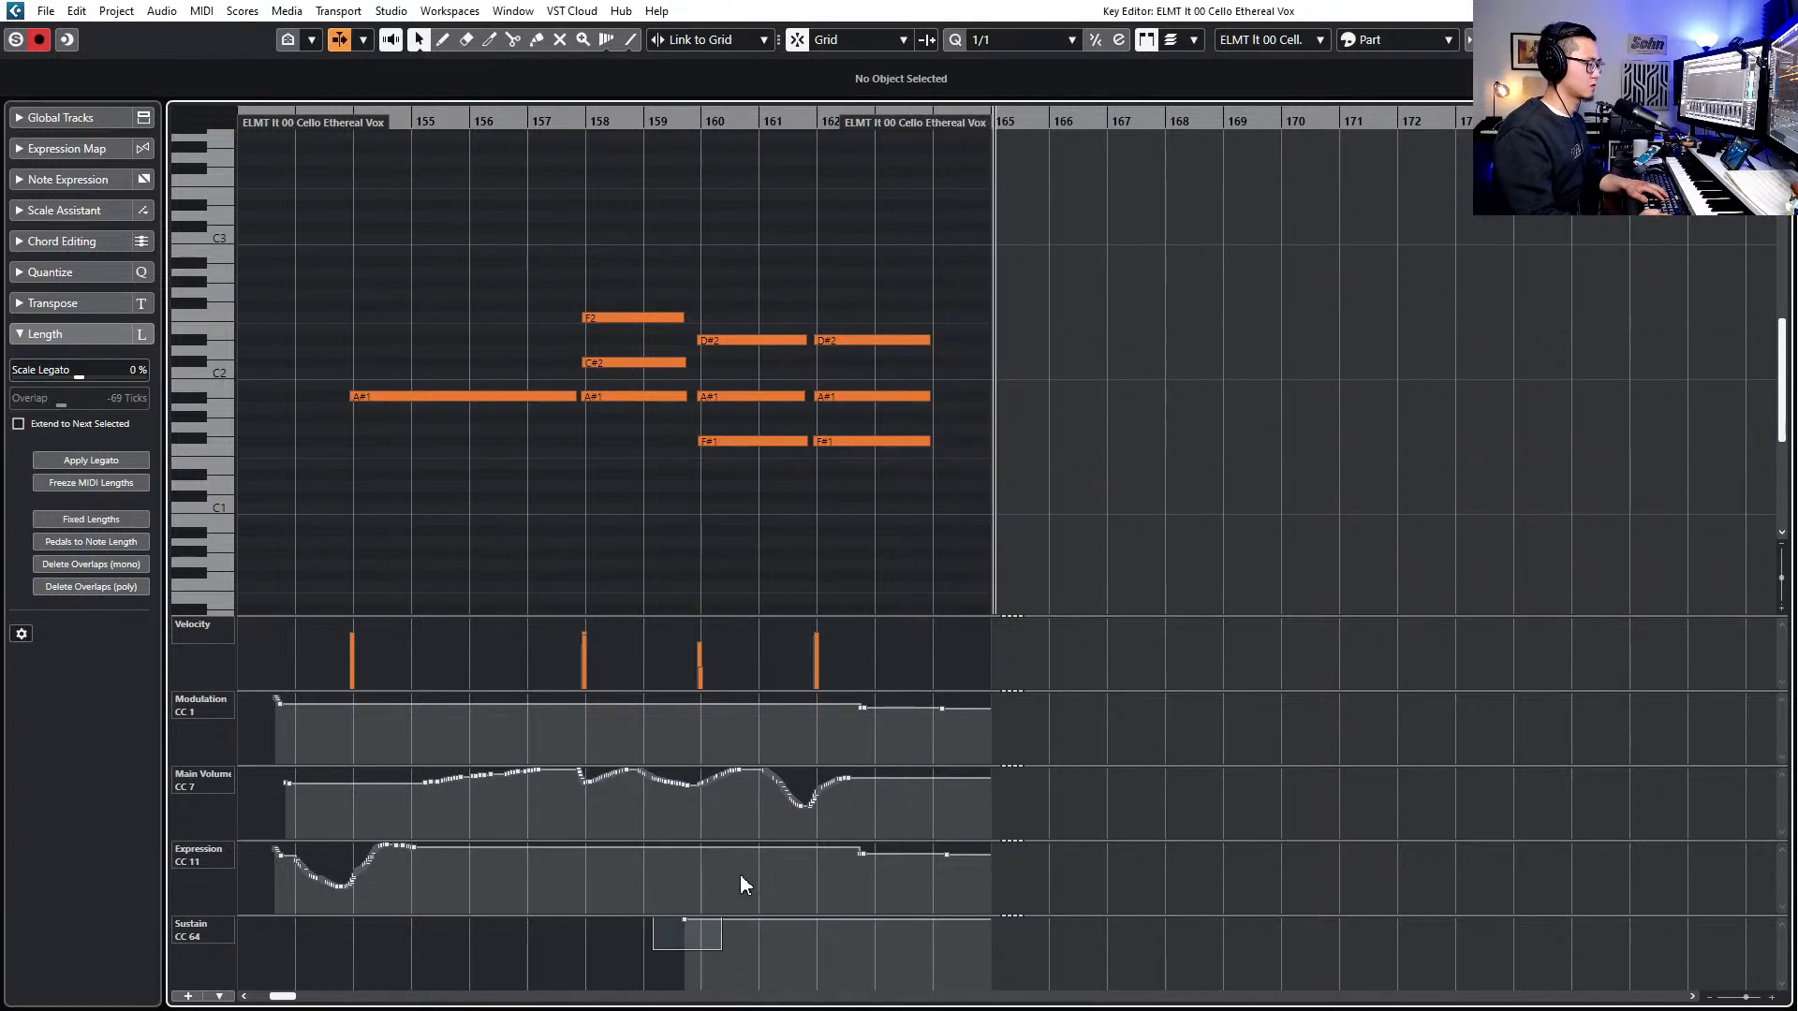
key(Delete)
key(Escape)
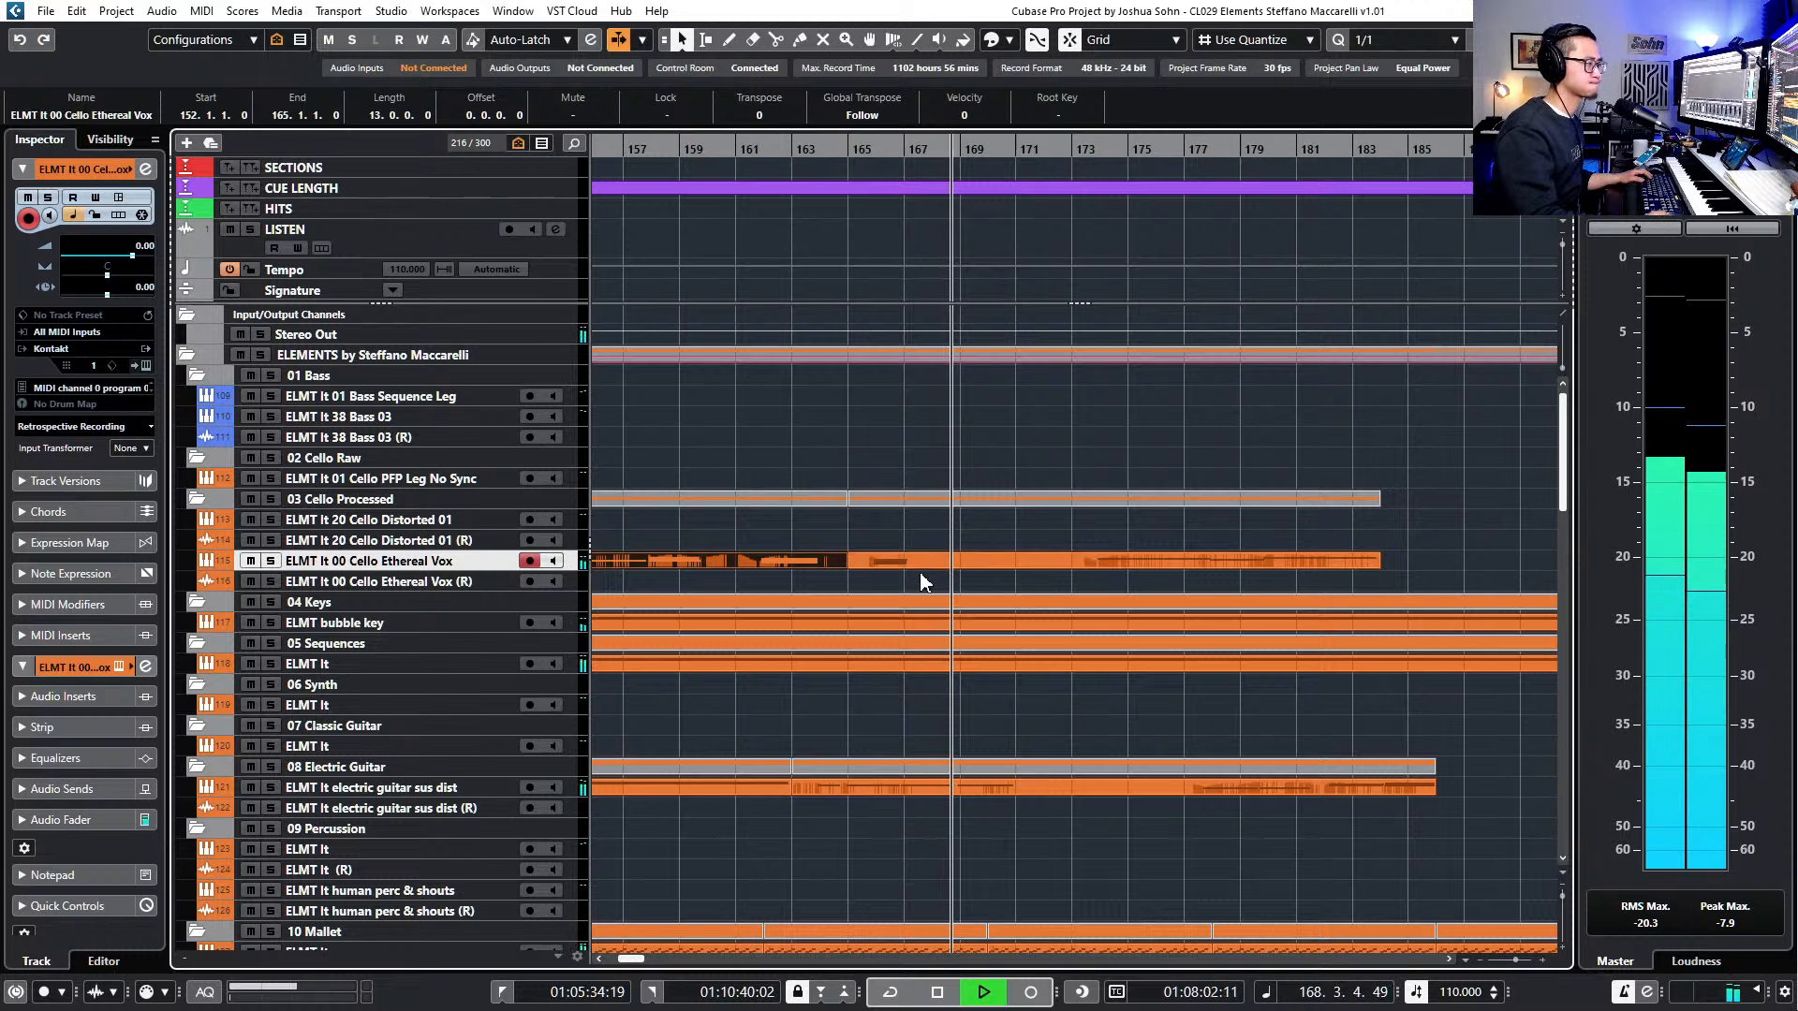
drag(842, 535, 883, 577)
click(884, 568)
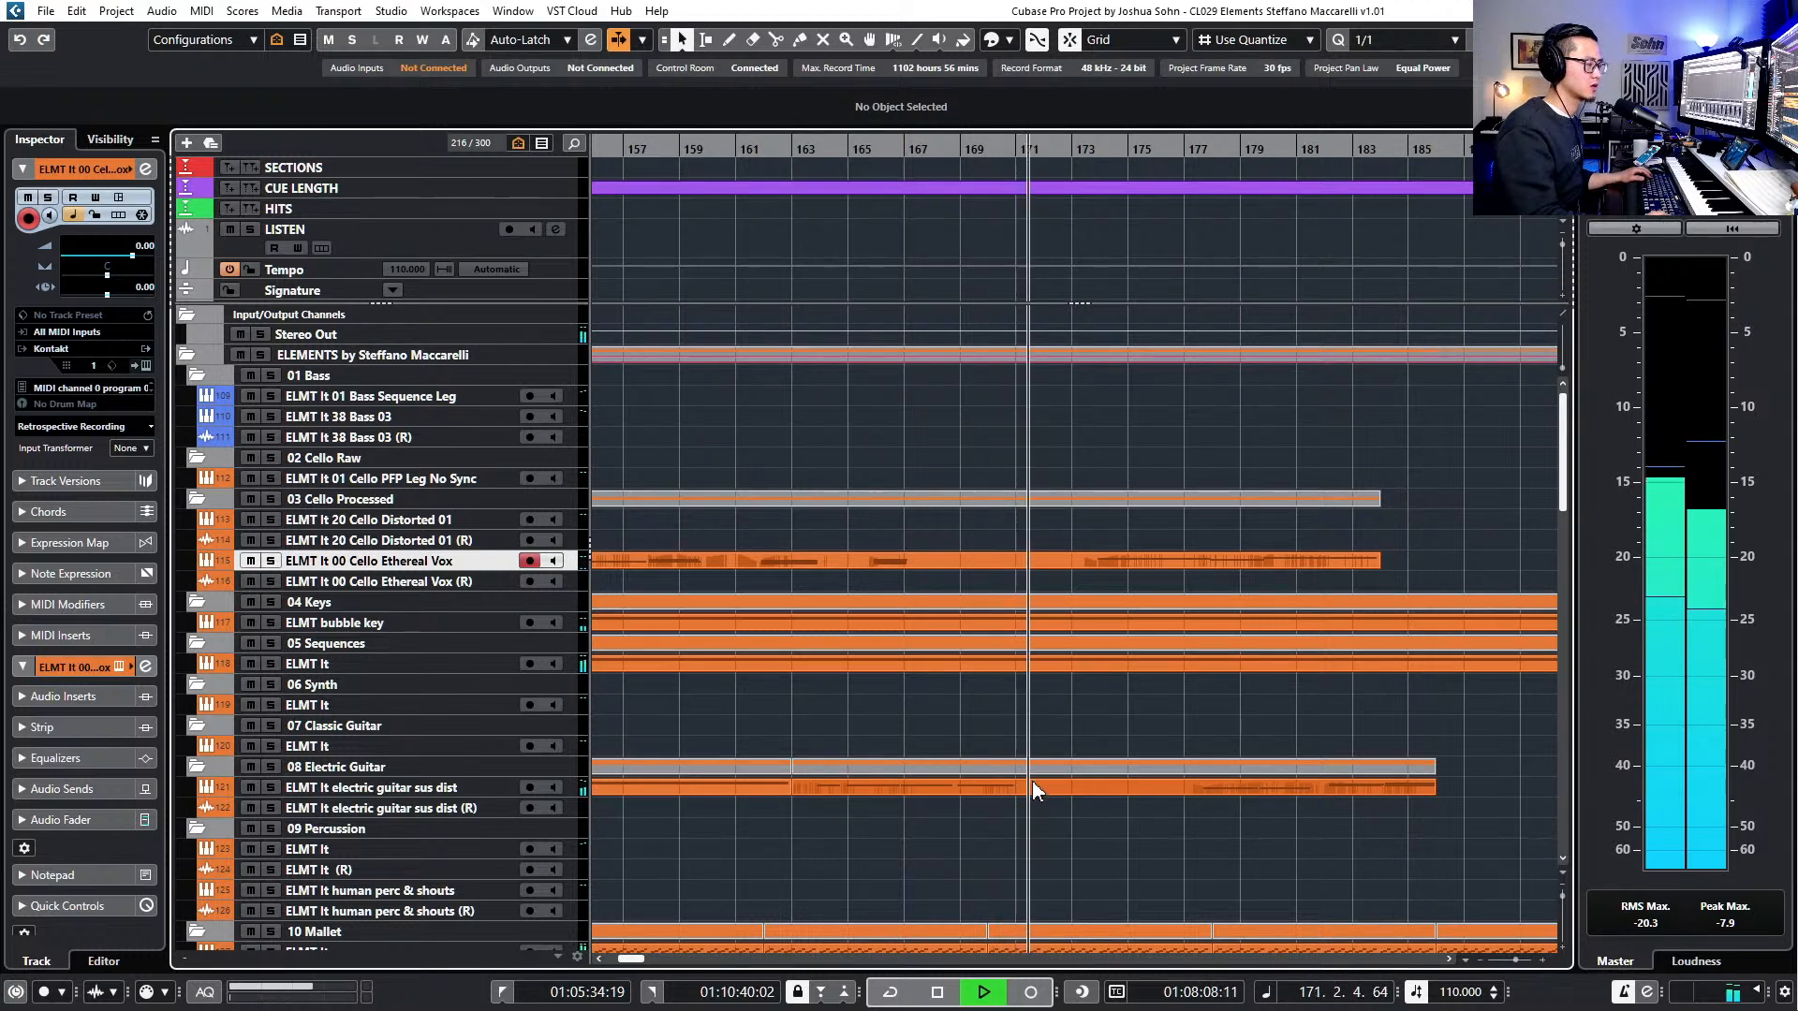
- Delete the remaining electric guitar parts from bar 193 onward
scroll(1072, 782, down, 1)
scroll(1068, 777, down, 1)
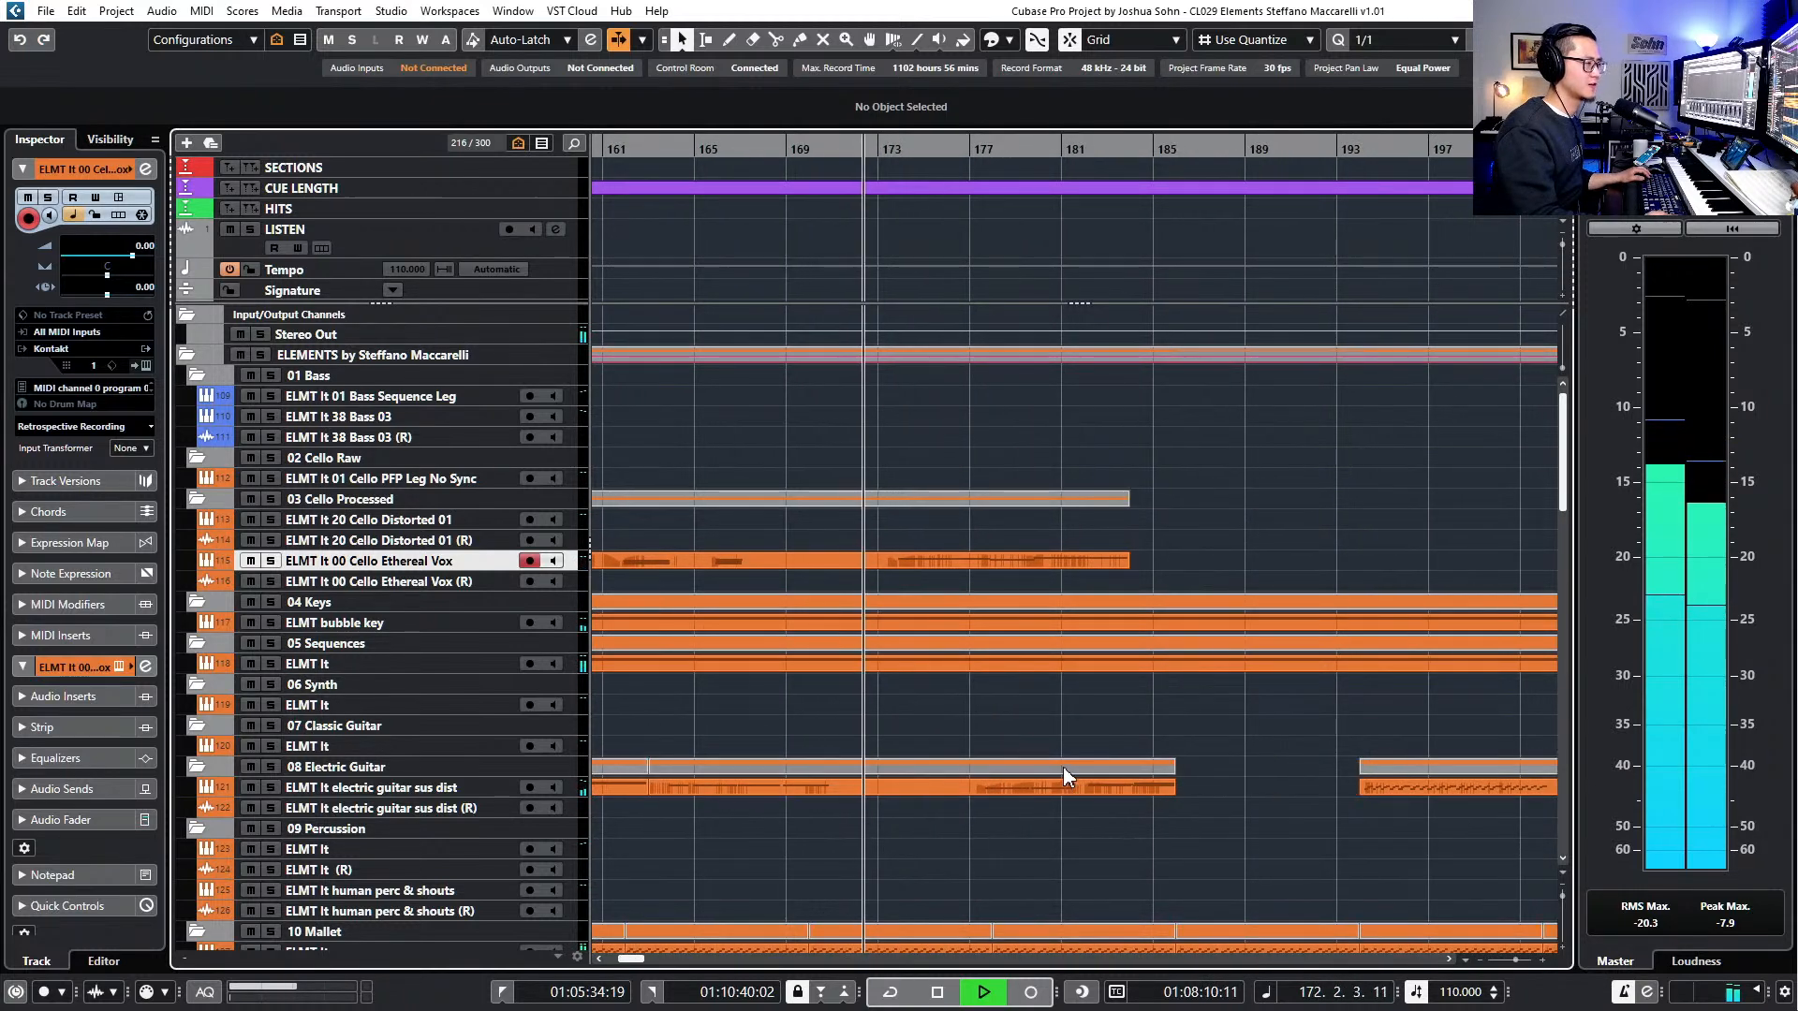
scroll(1074, 775, down, 1)
scroll(1192, 760, down, 3)
scroll(1192, 761, down, 1)
drag(1205, 606, 1475, 695)
key(Delete)
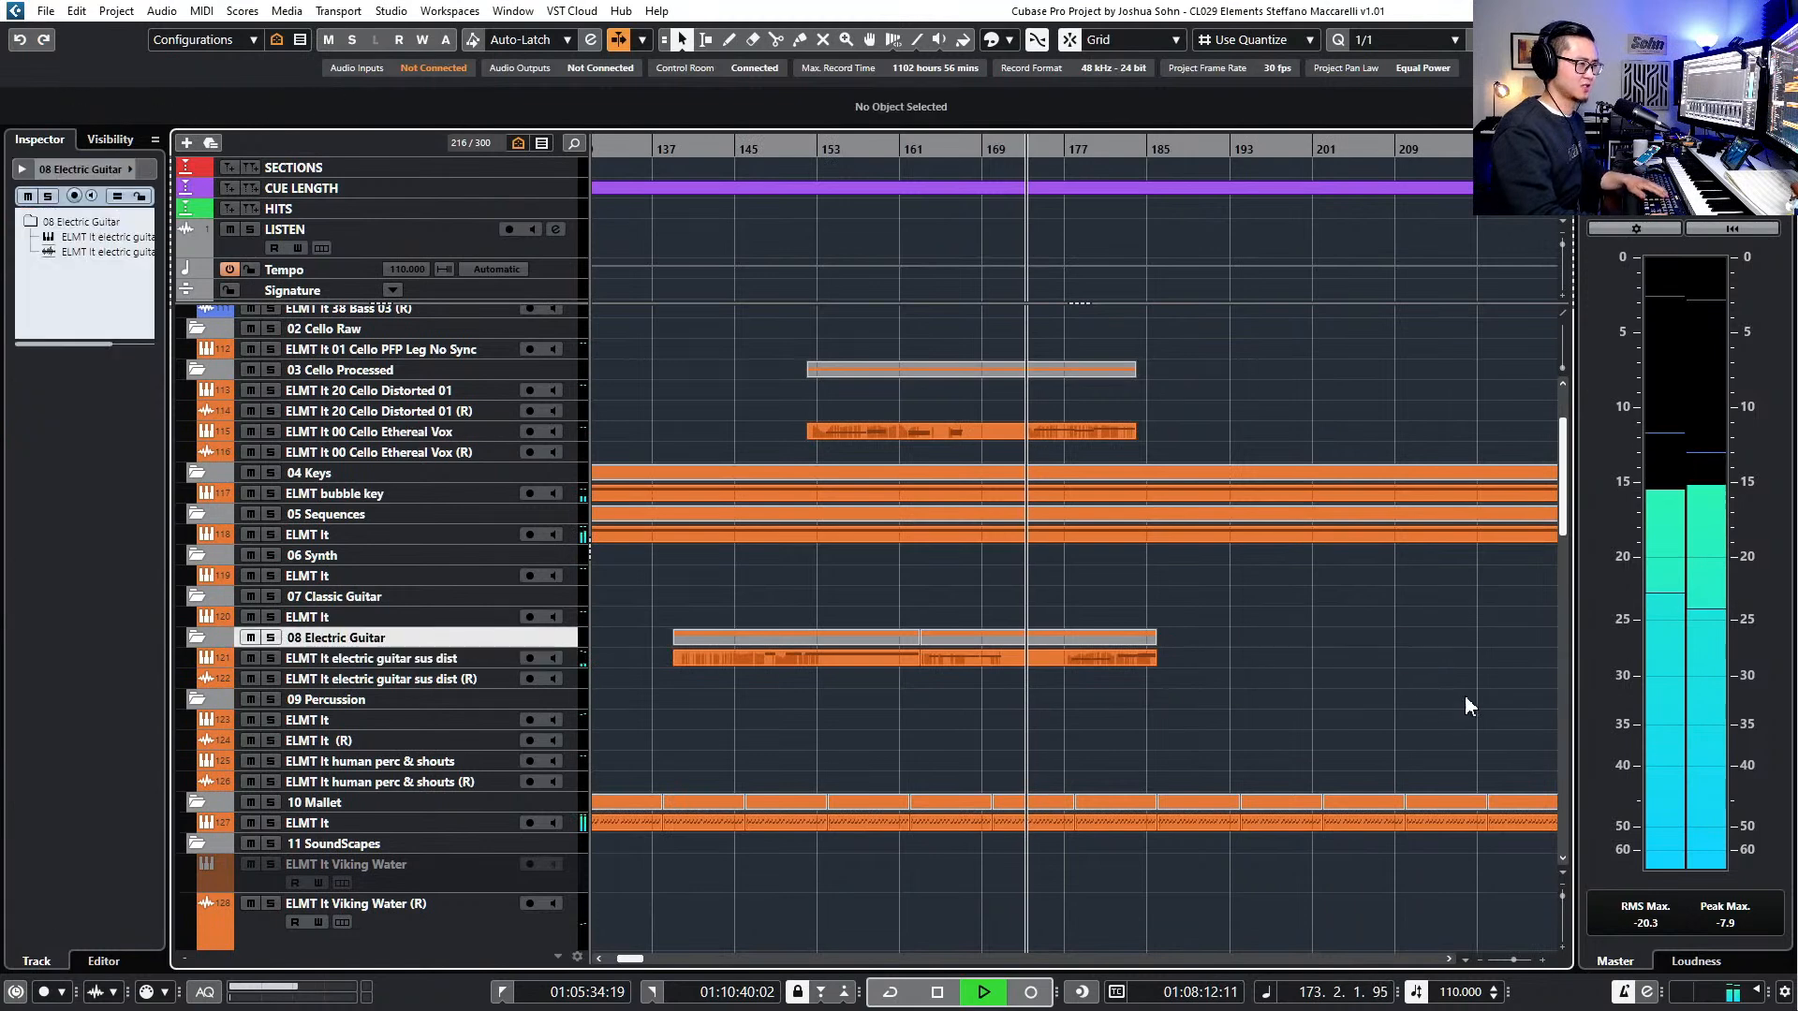
- Delete the mallet parts from bar 186 onward
scroll(1247, 584, down, 9)
drag(1205, 479, 1466, 756)
key(Delete)
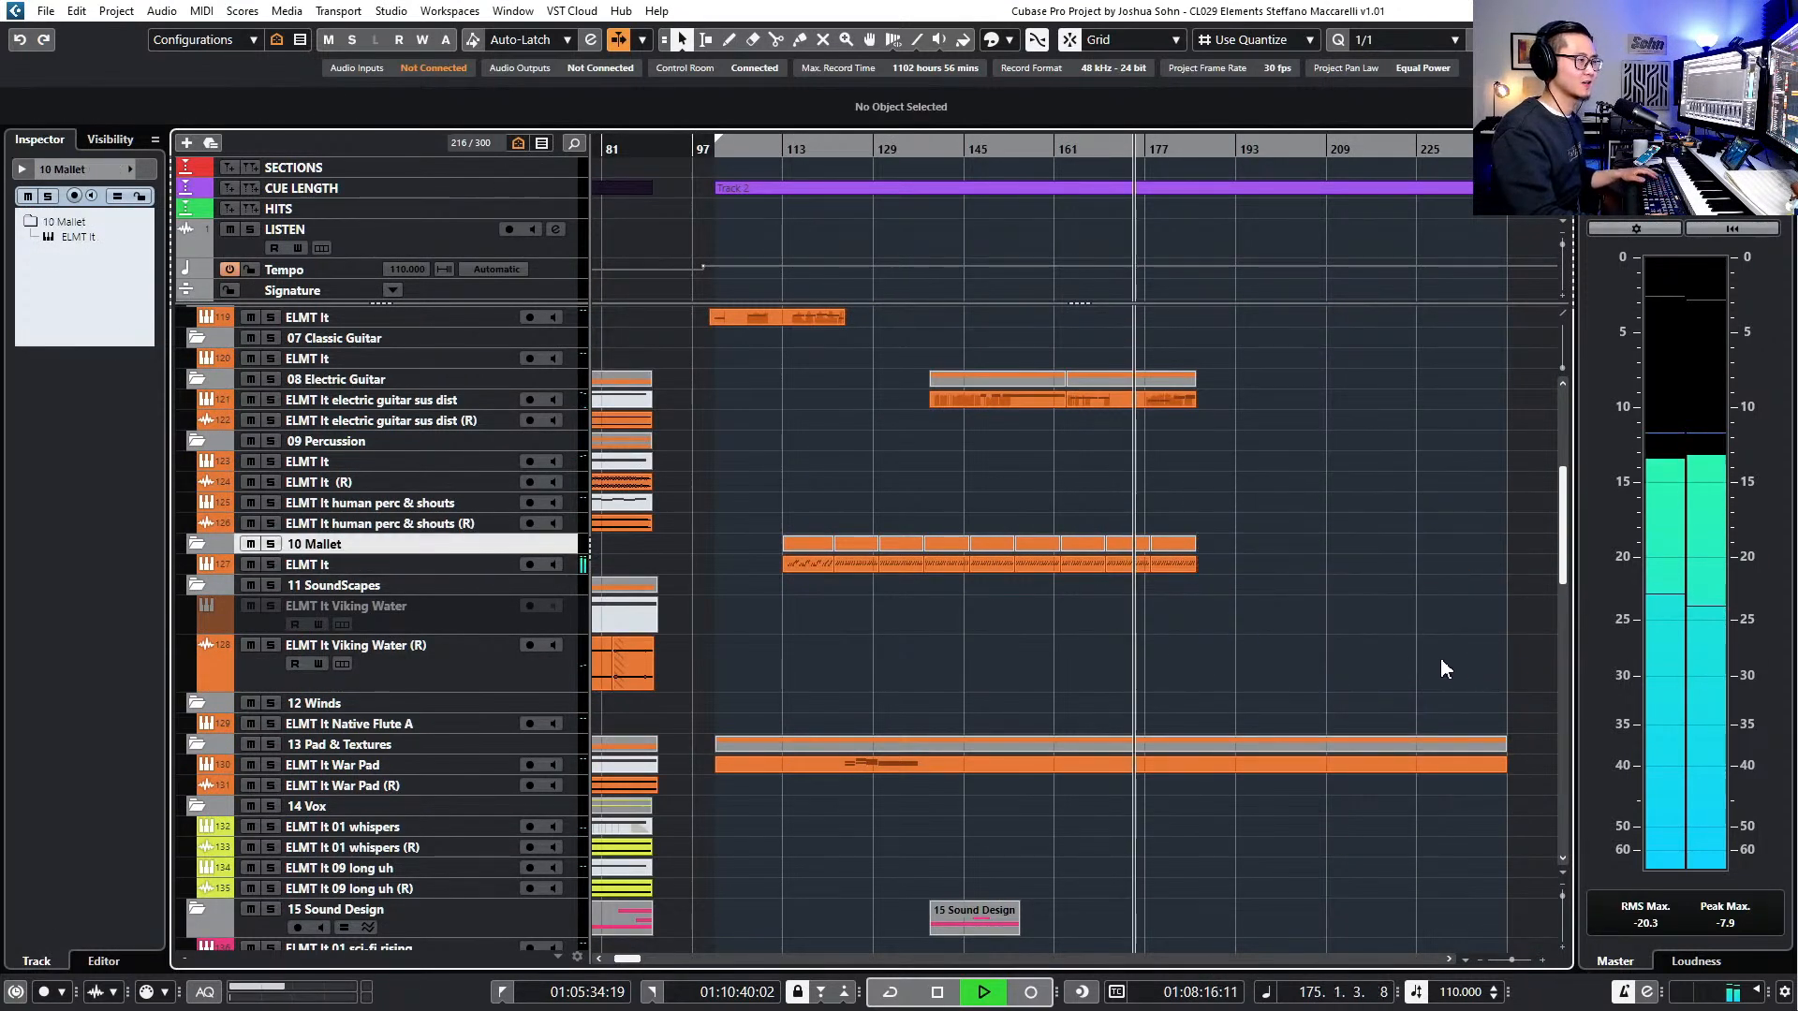
- Split the reverse low pulsing part at bar 185 and delete the section after it
scroll(1358, 608, up, 2)
scroll(1236, 609, up, 10)
scroll(1105, 606, up, 1)
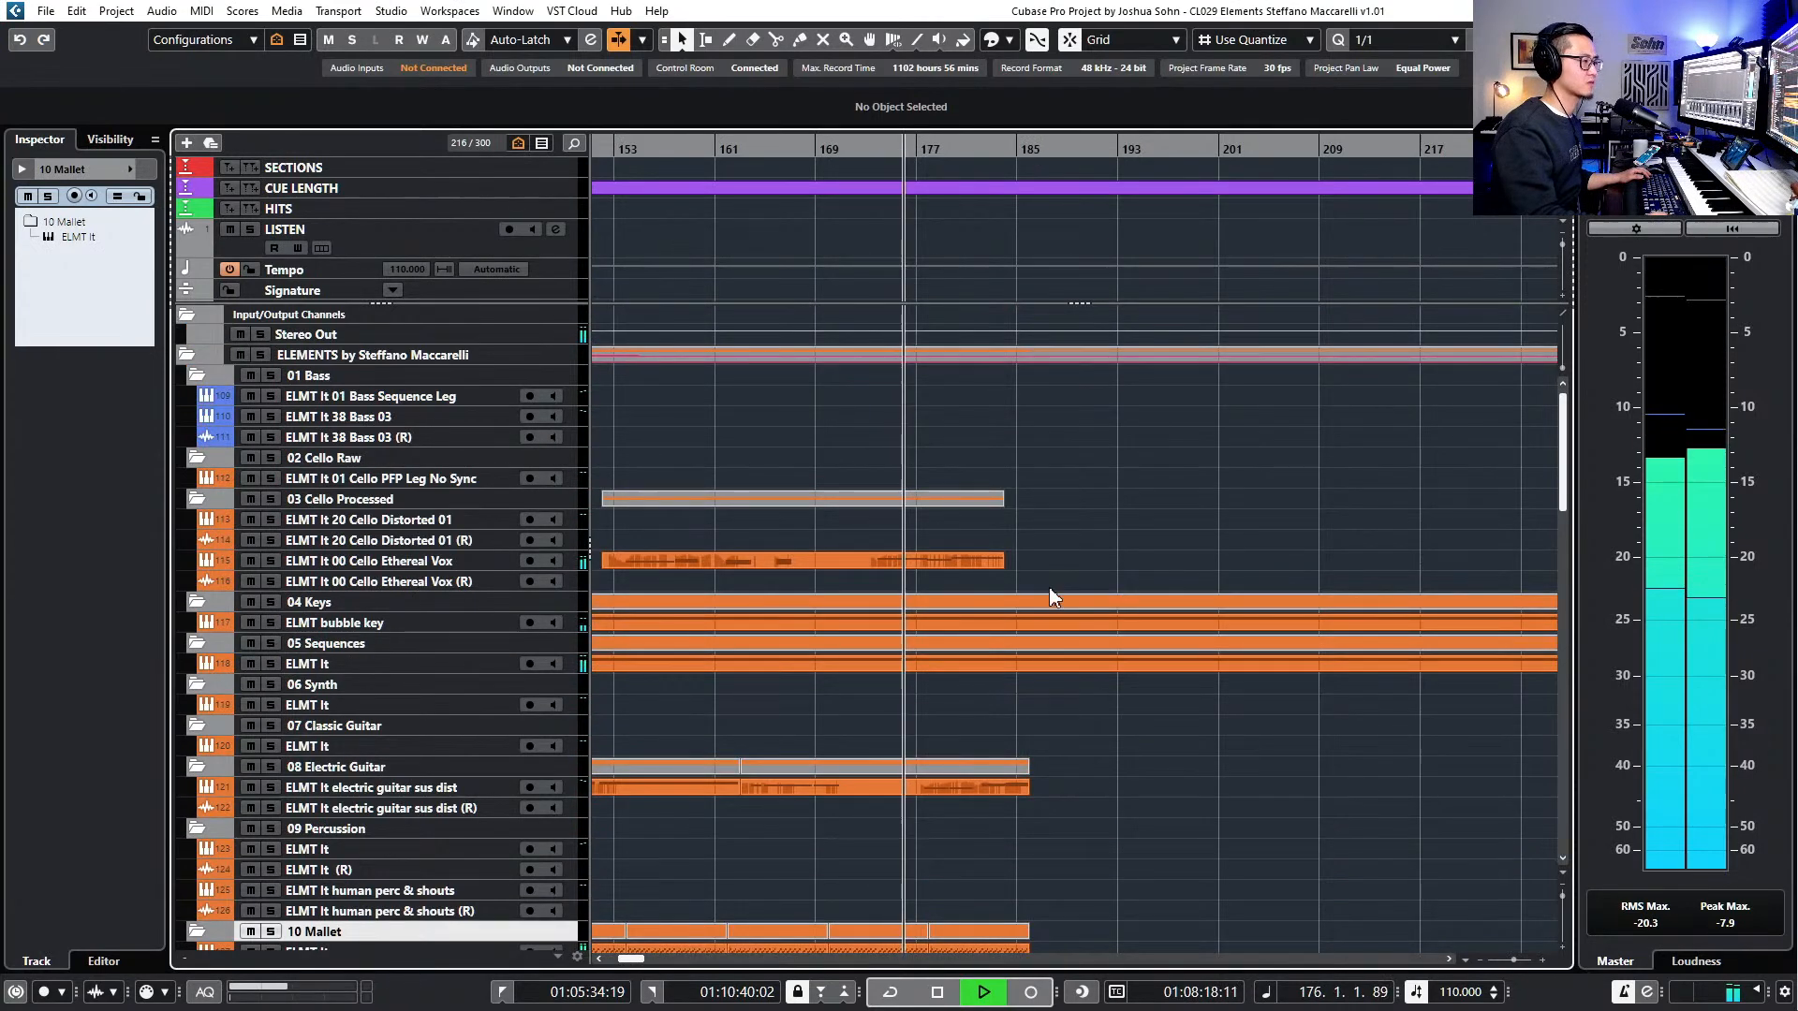
scroll(891, 592, down, 2)
scroll(889, 593, down, 20)
click(814, 549)
click(889, 482)
key(Delete)
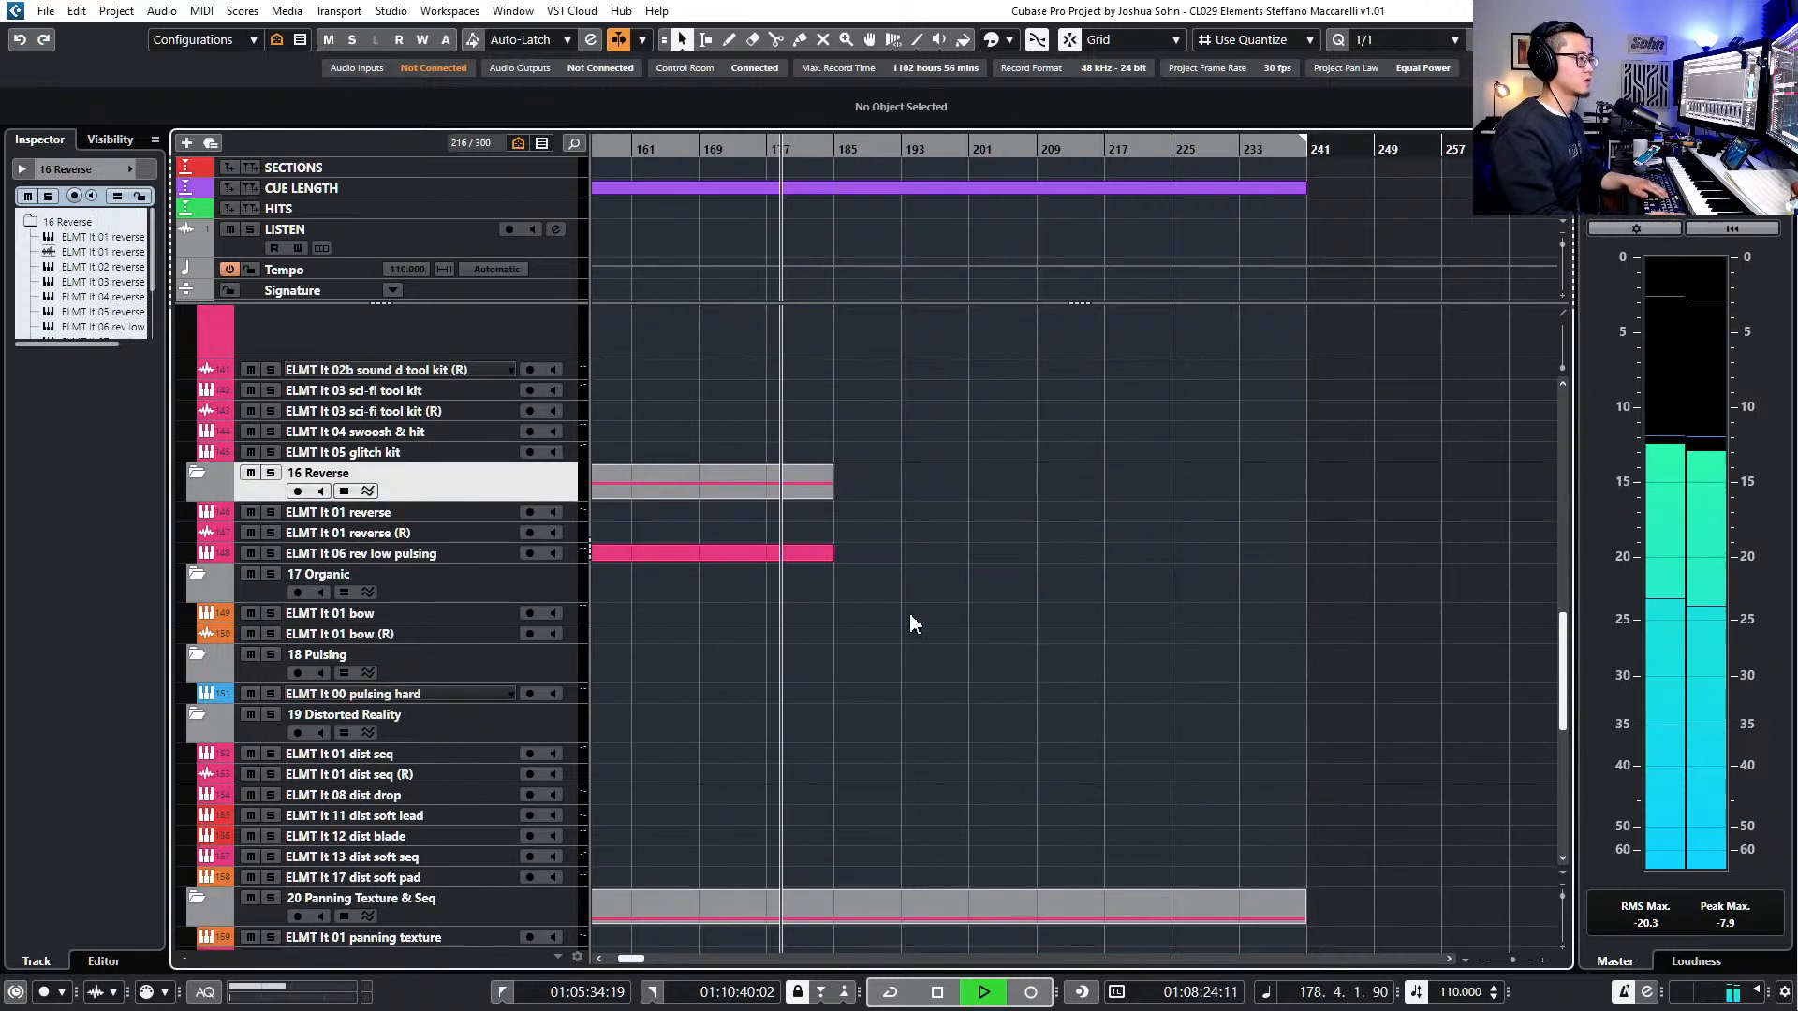
- Split the 13 panning seq part at bar 185 and delete the rest of it
scroll(915, 622, down, 5)
alt+click(836, 646)
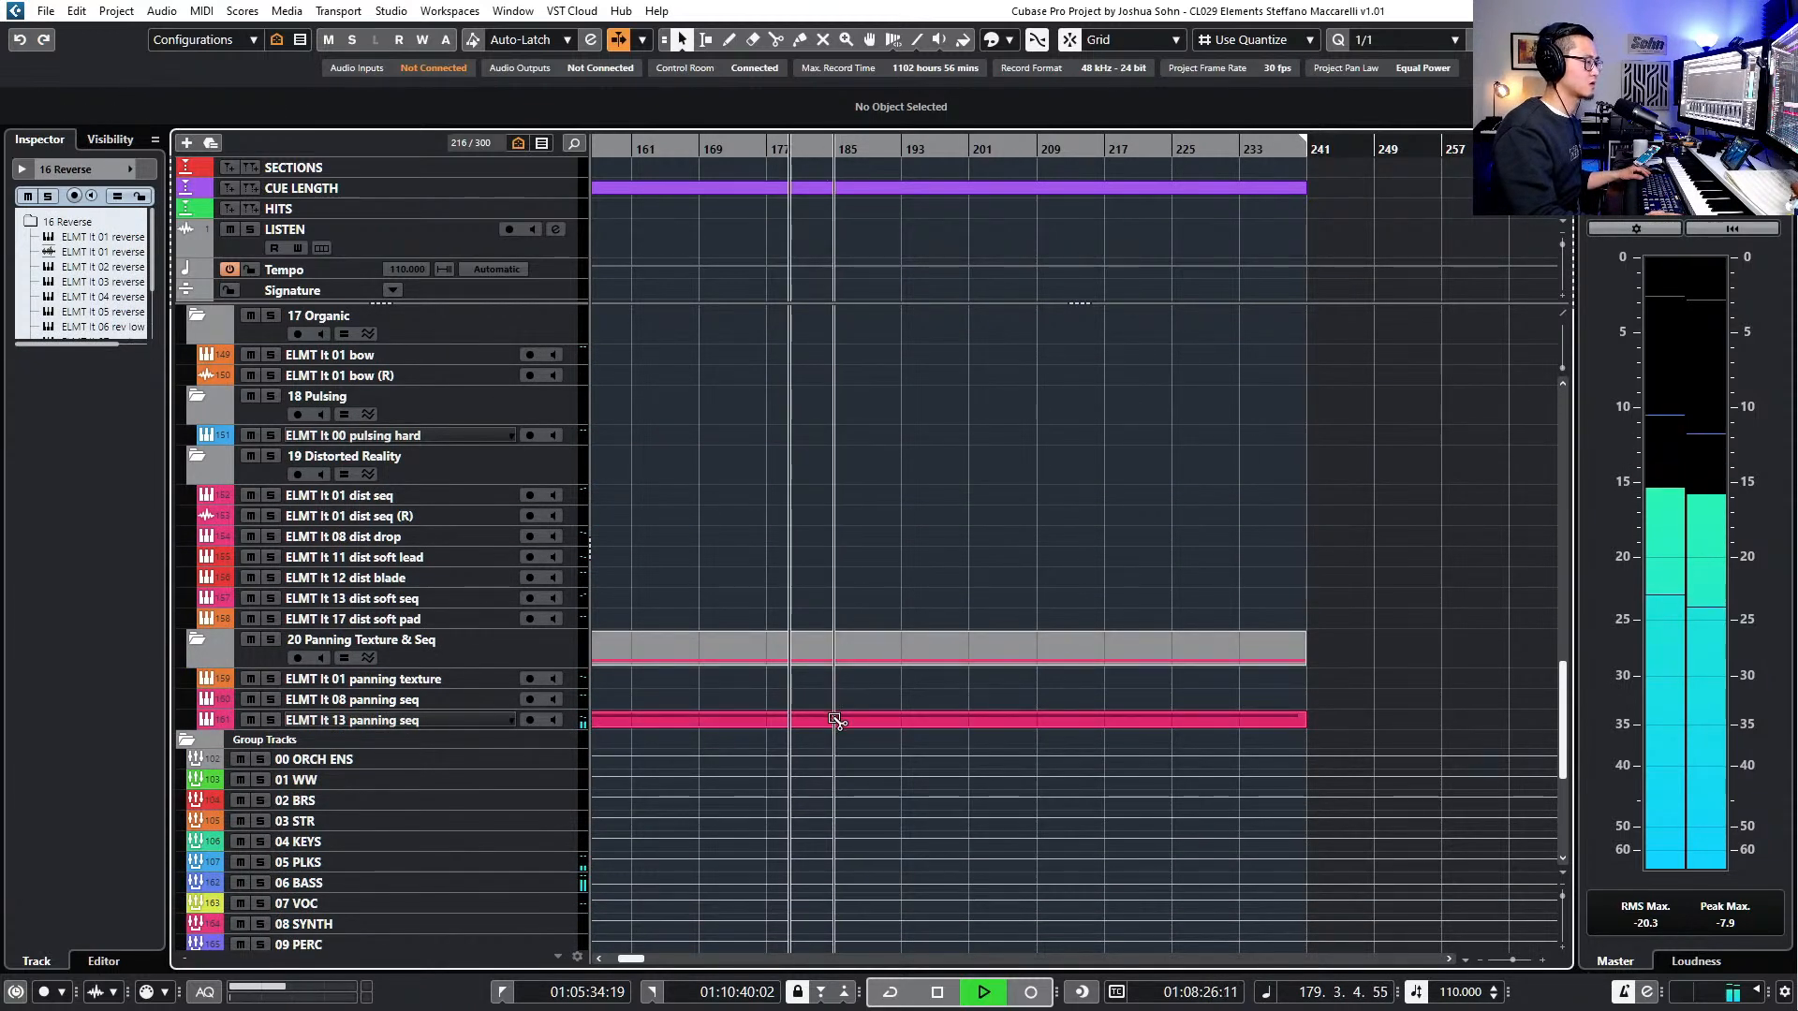
click(879, 725)
key(Delete)
- Split the War Pad part at bar 185 and delete the remainder
scroll(879, 702, up, 10)
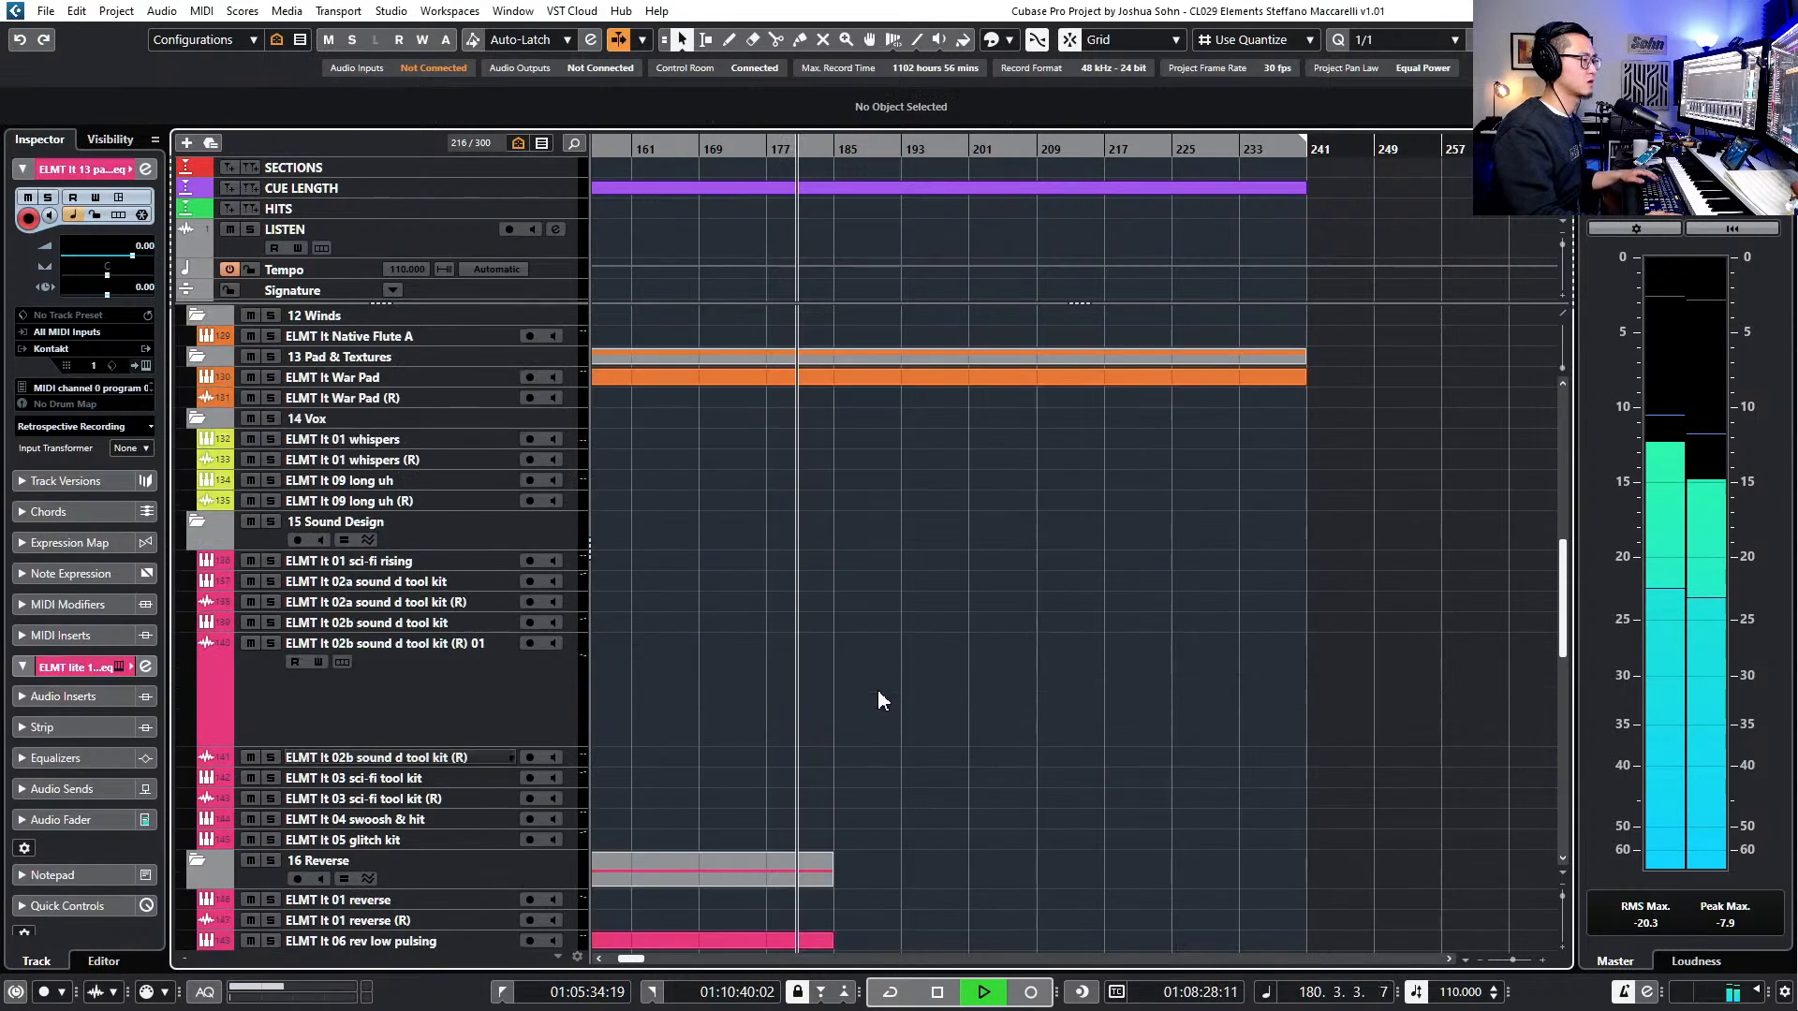
alt+click(834, 637)
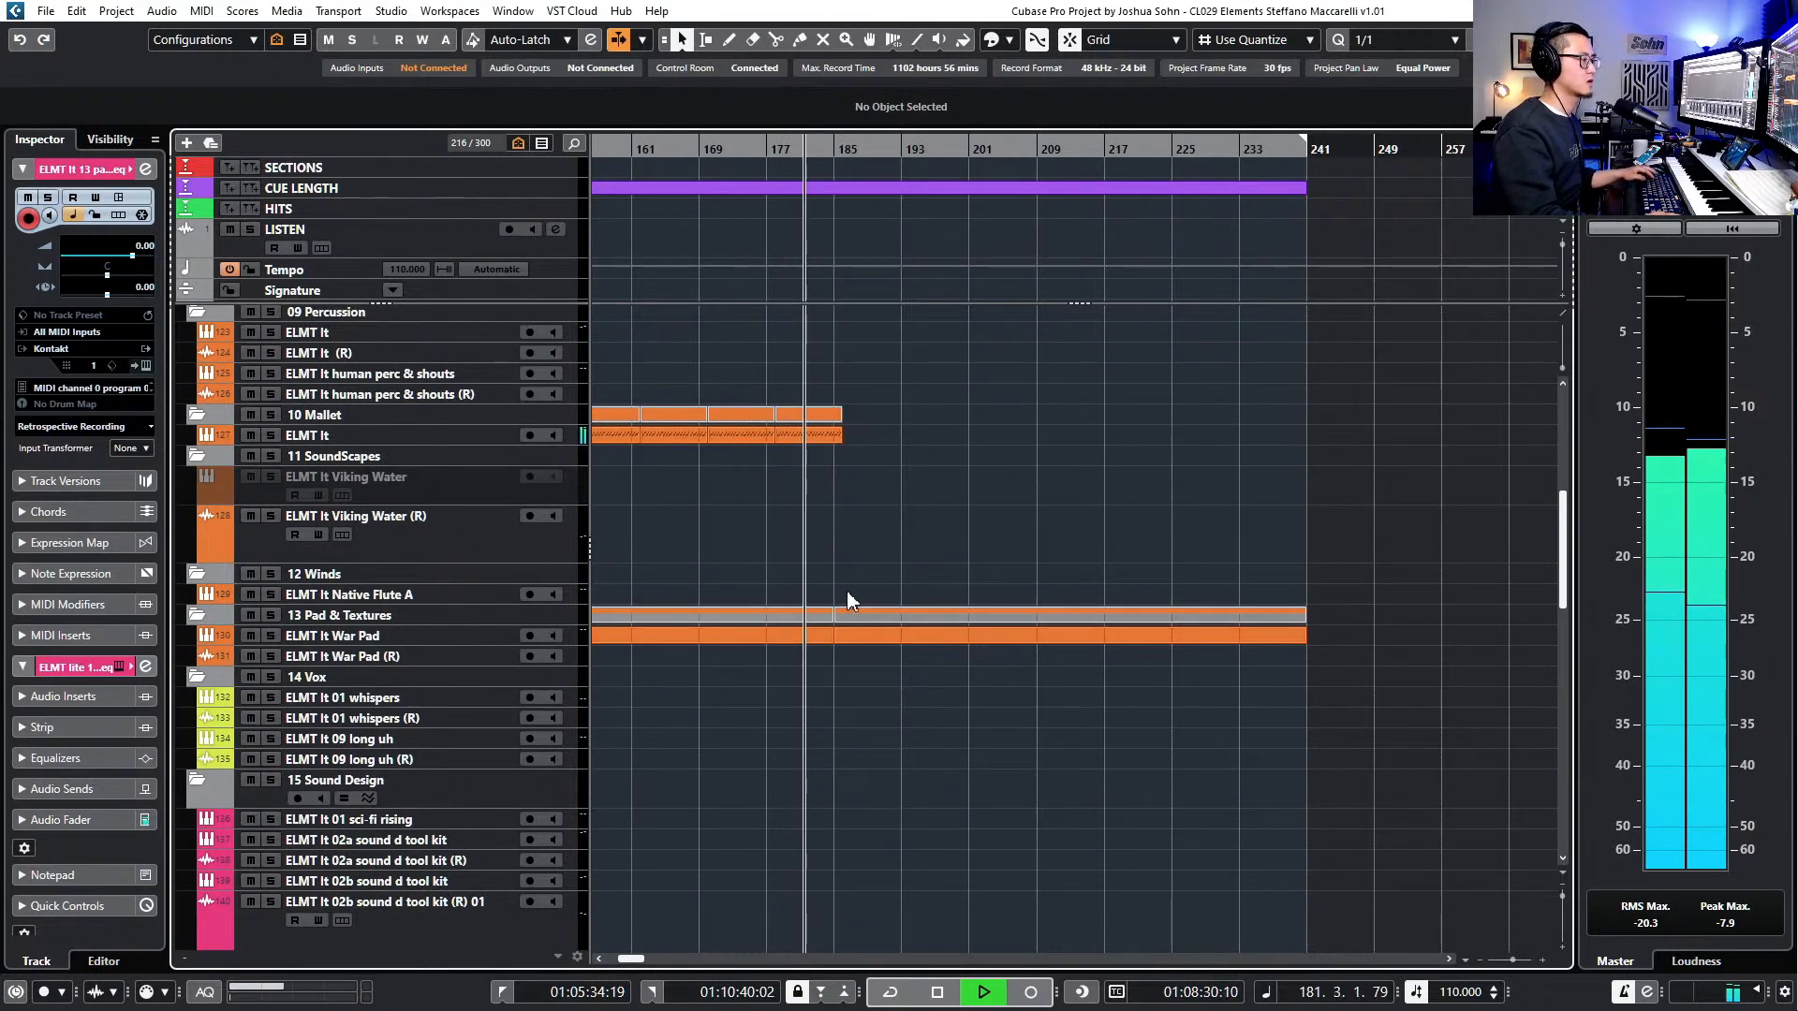
click(913, 637)
key(Delete)
- Stop playback and remove the electric guitar section between bars 177 and 186
scroll(916, 613, up, 4)
scroll(913, 614, up, 2)
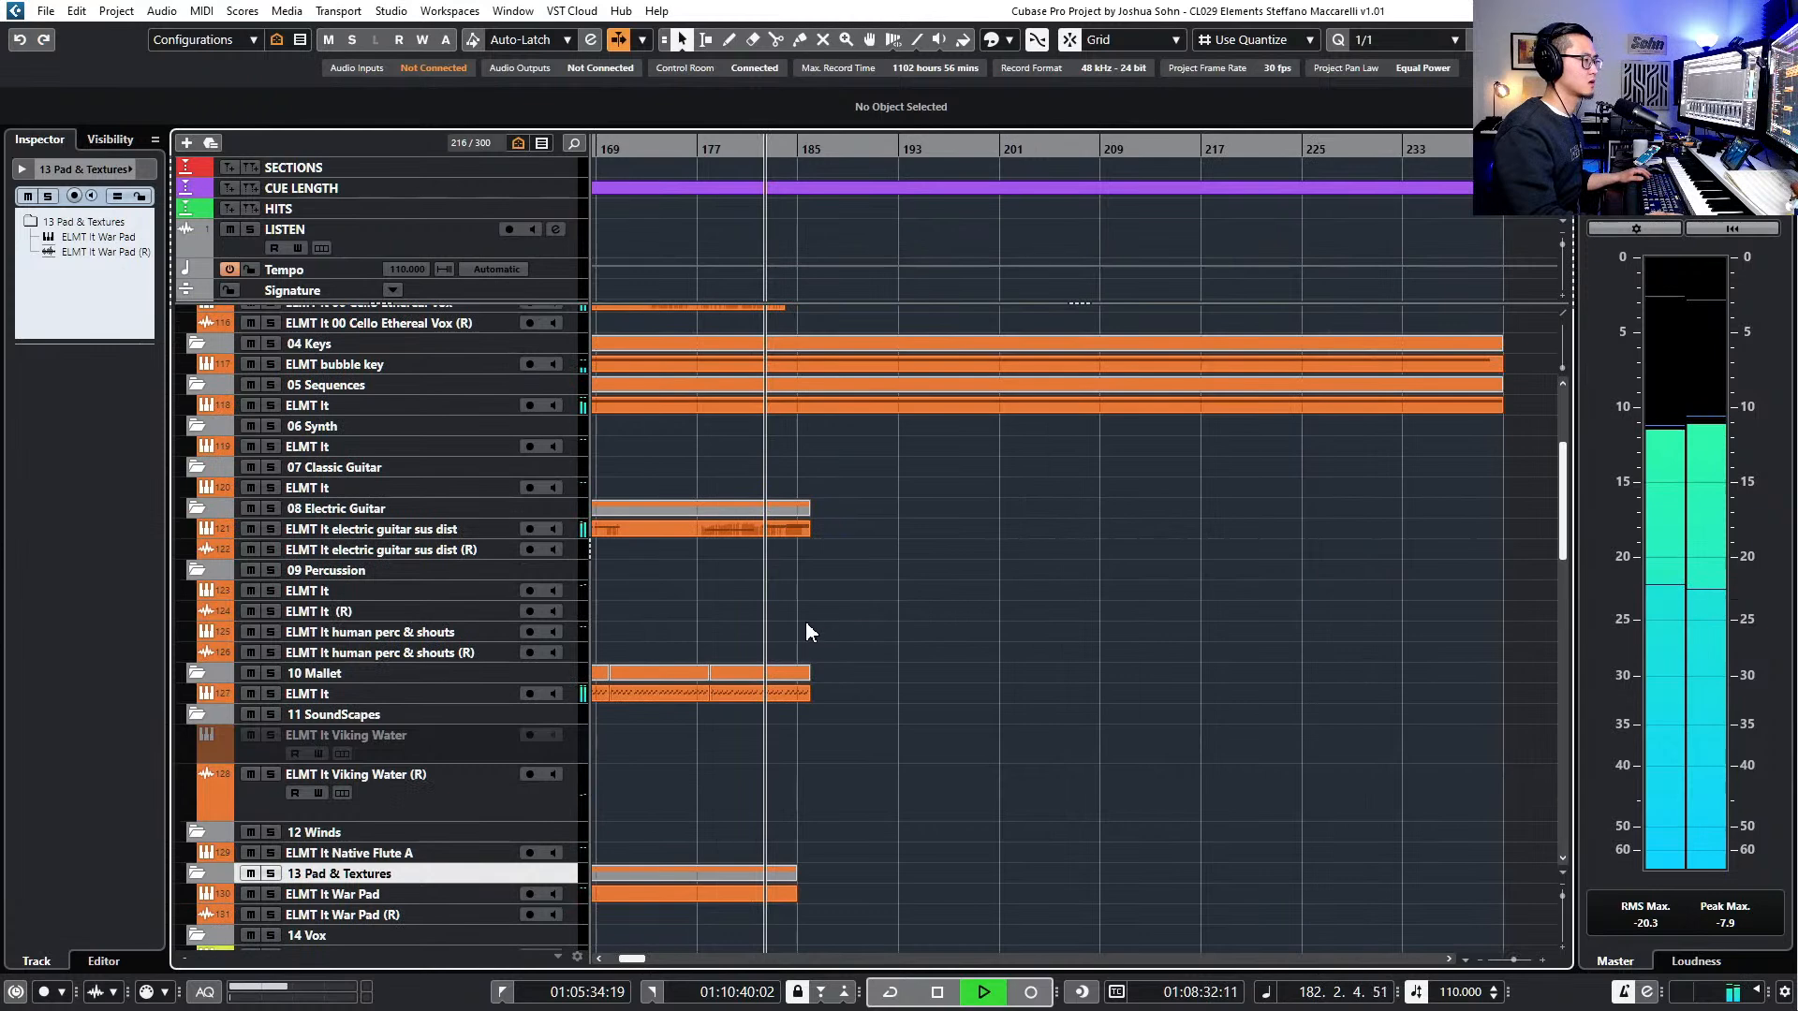
scroll(780, 590, up, 3)
scroll(788, 637, left, 2)
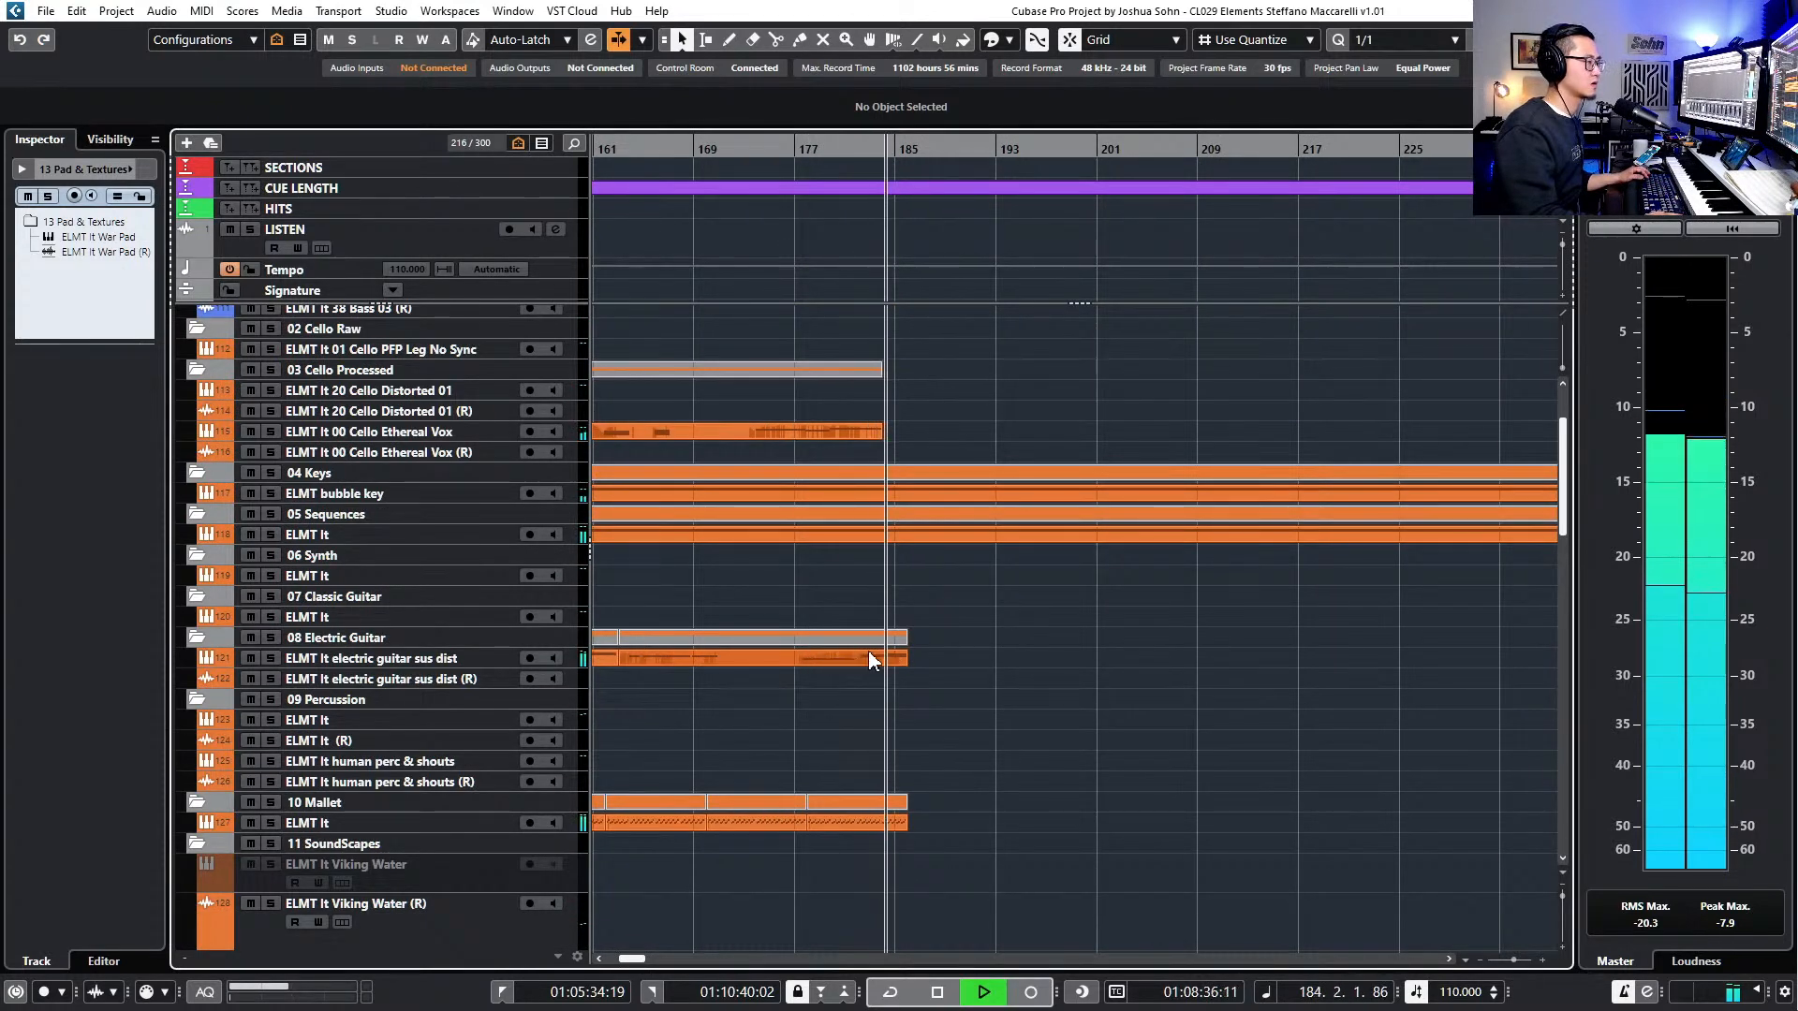
key(space)
key(h)
drag(889, 660, 1046, 656)
key(Delete)
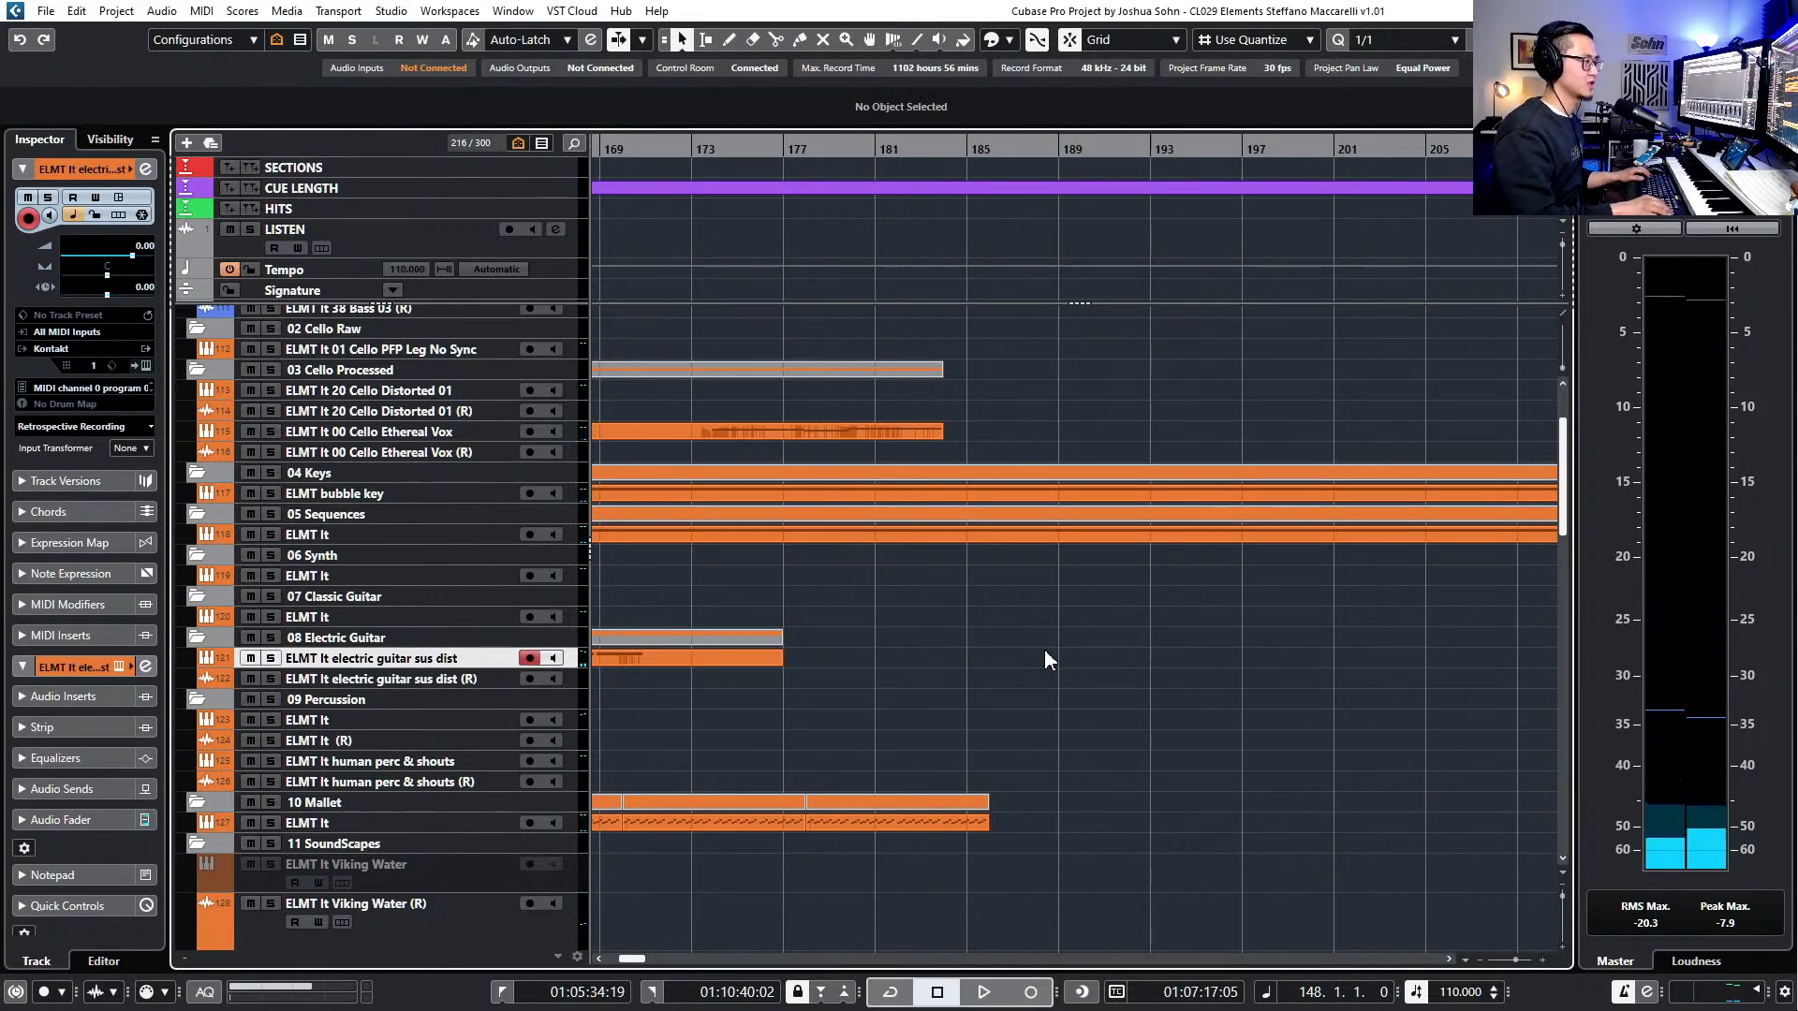
- Play from bar 180 and extend the end of the Cello Ethereal Vox part to bar 193, inspecting its final notes
key(KP_Add)
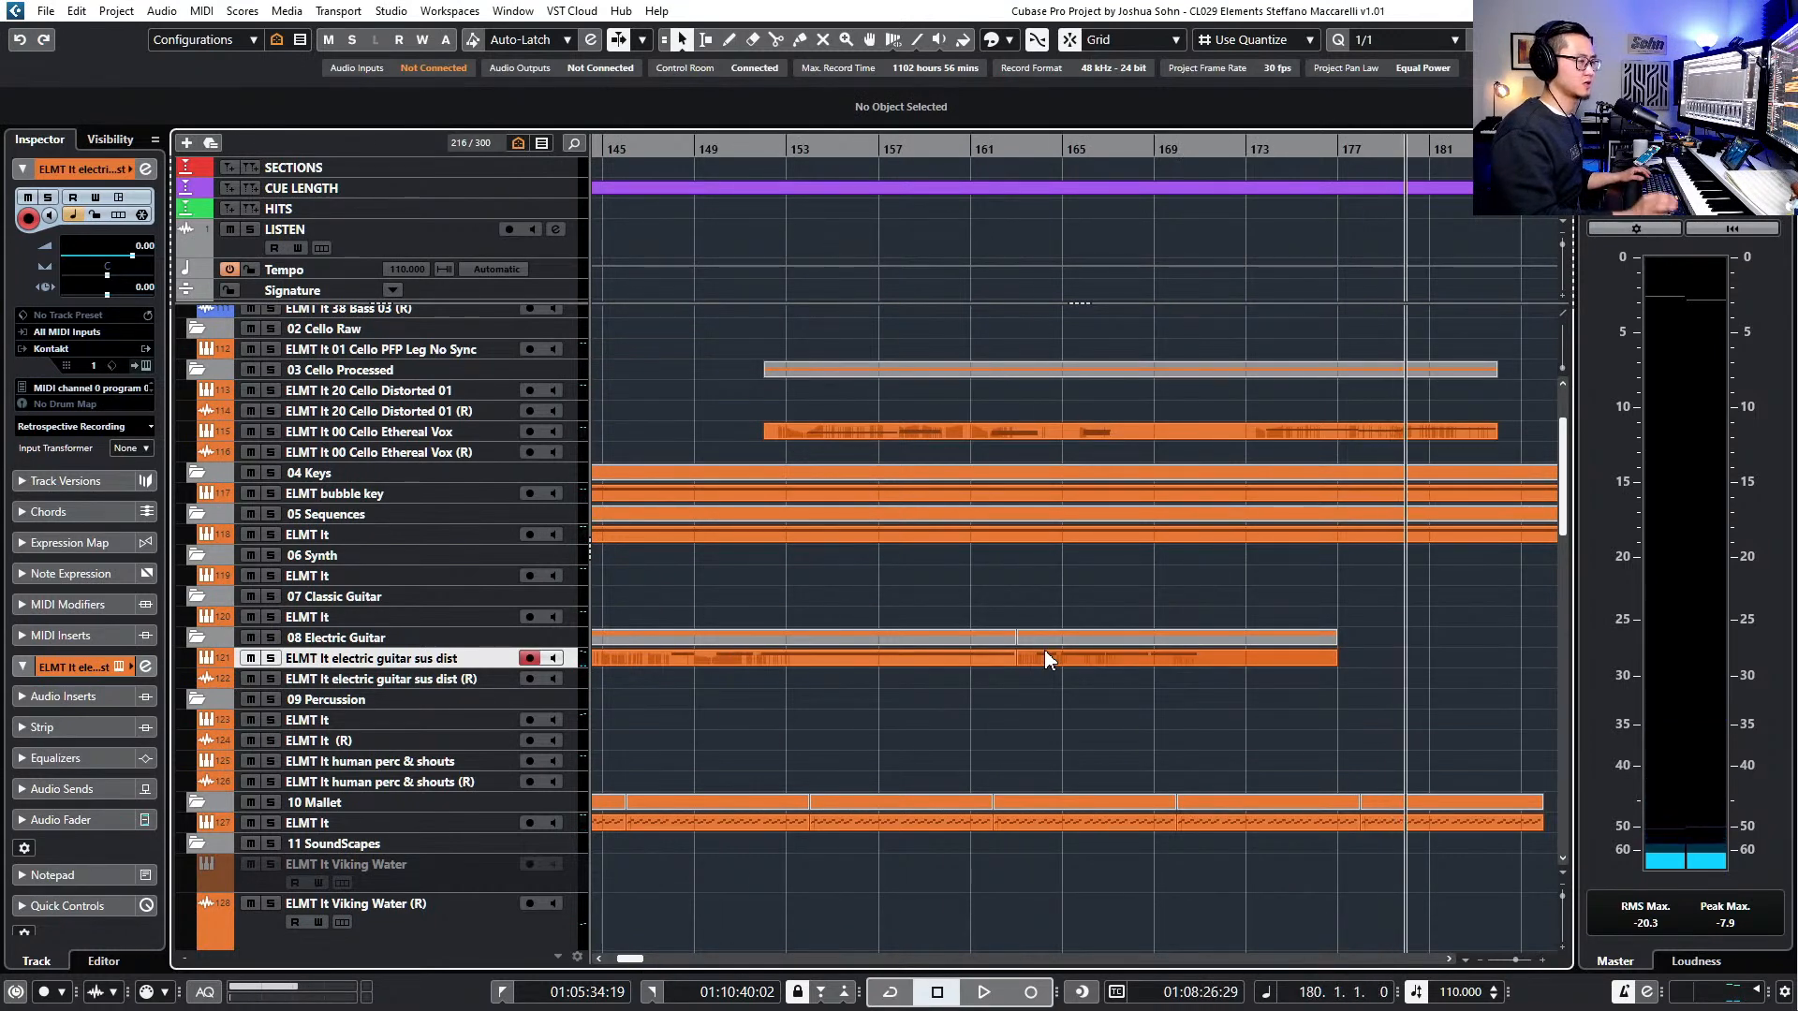
scroll(835, 379, right, 5)
key(space)
scroll(1053, 557, up, 3)
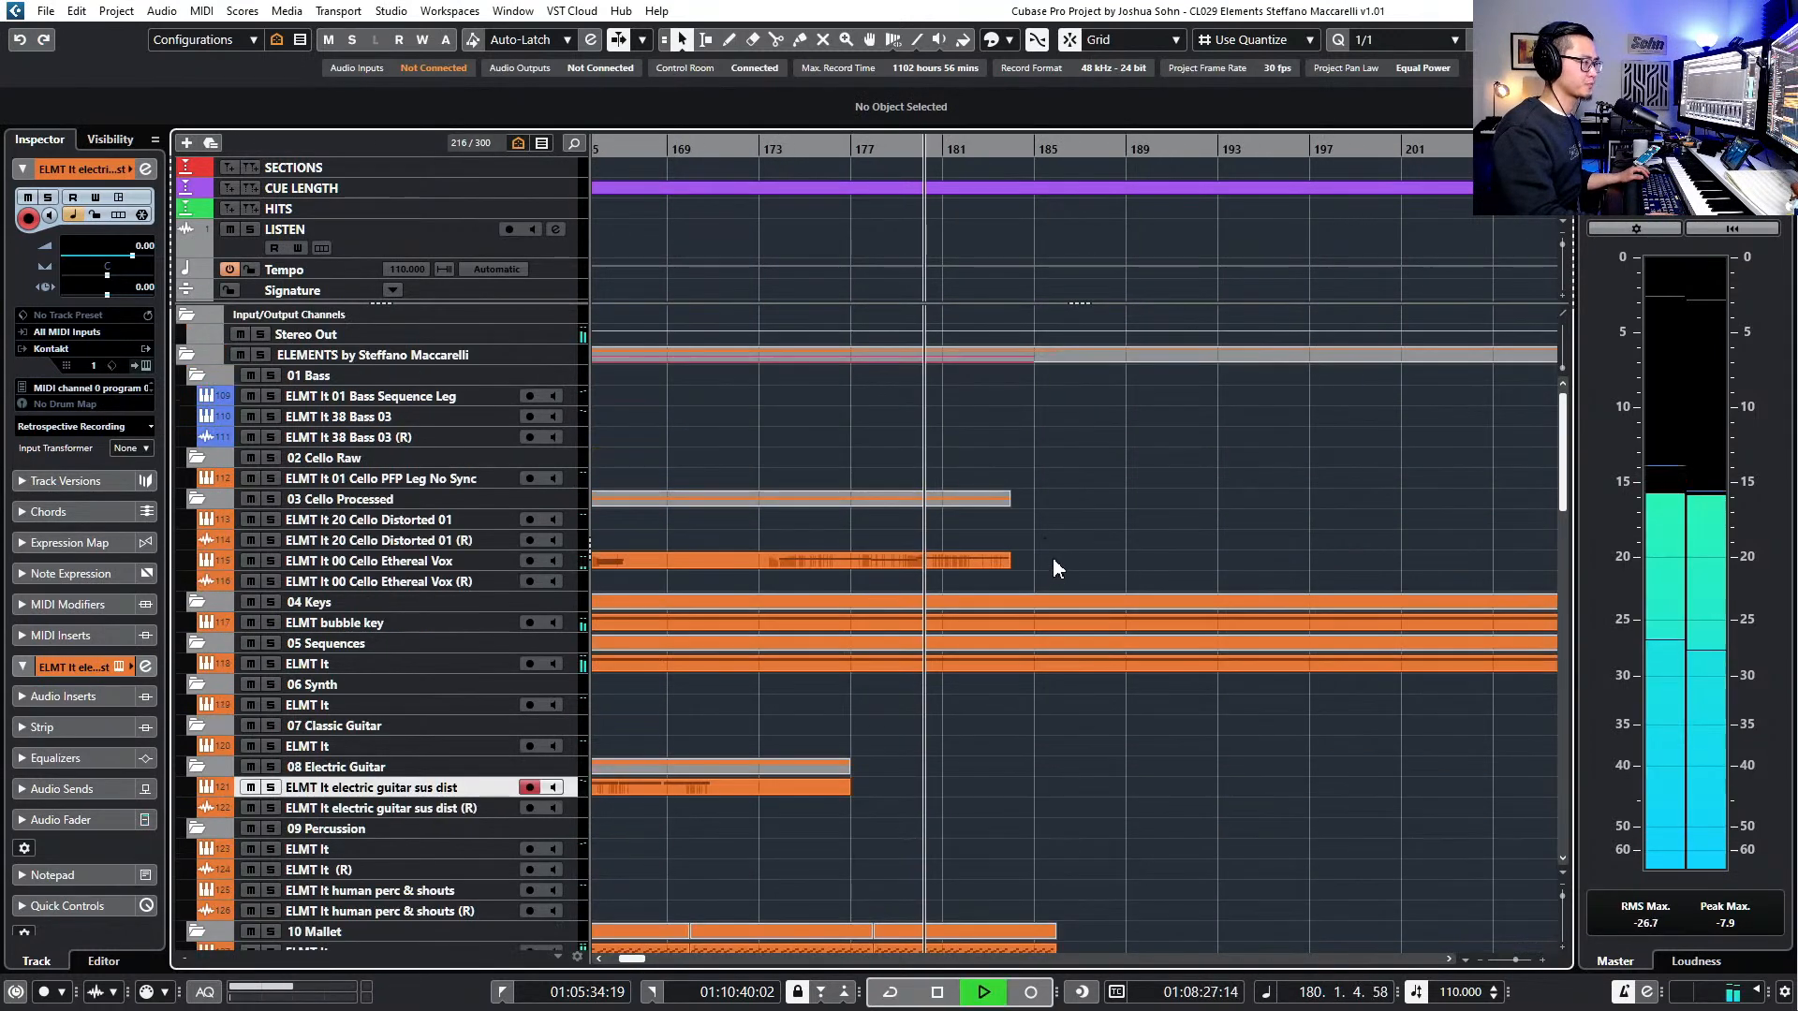
drag(1010, 562, 1217, 570)
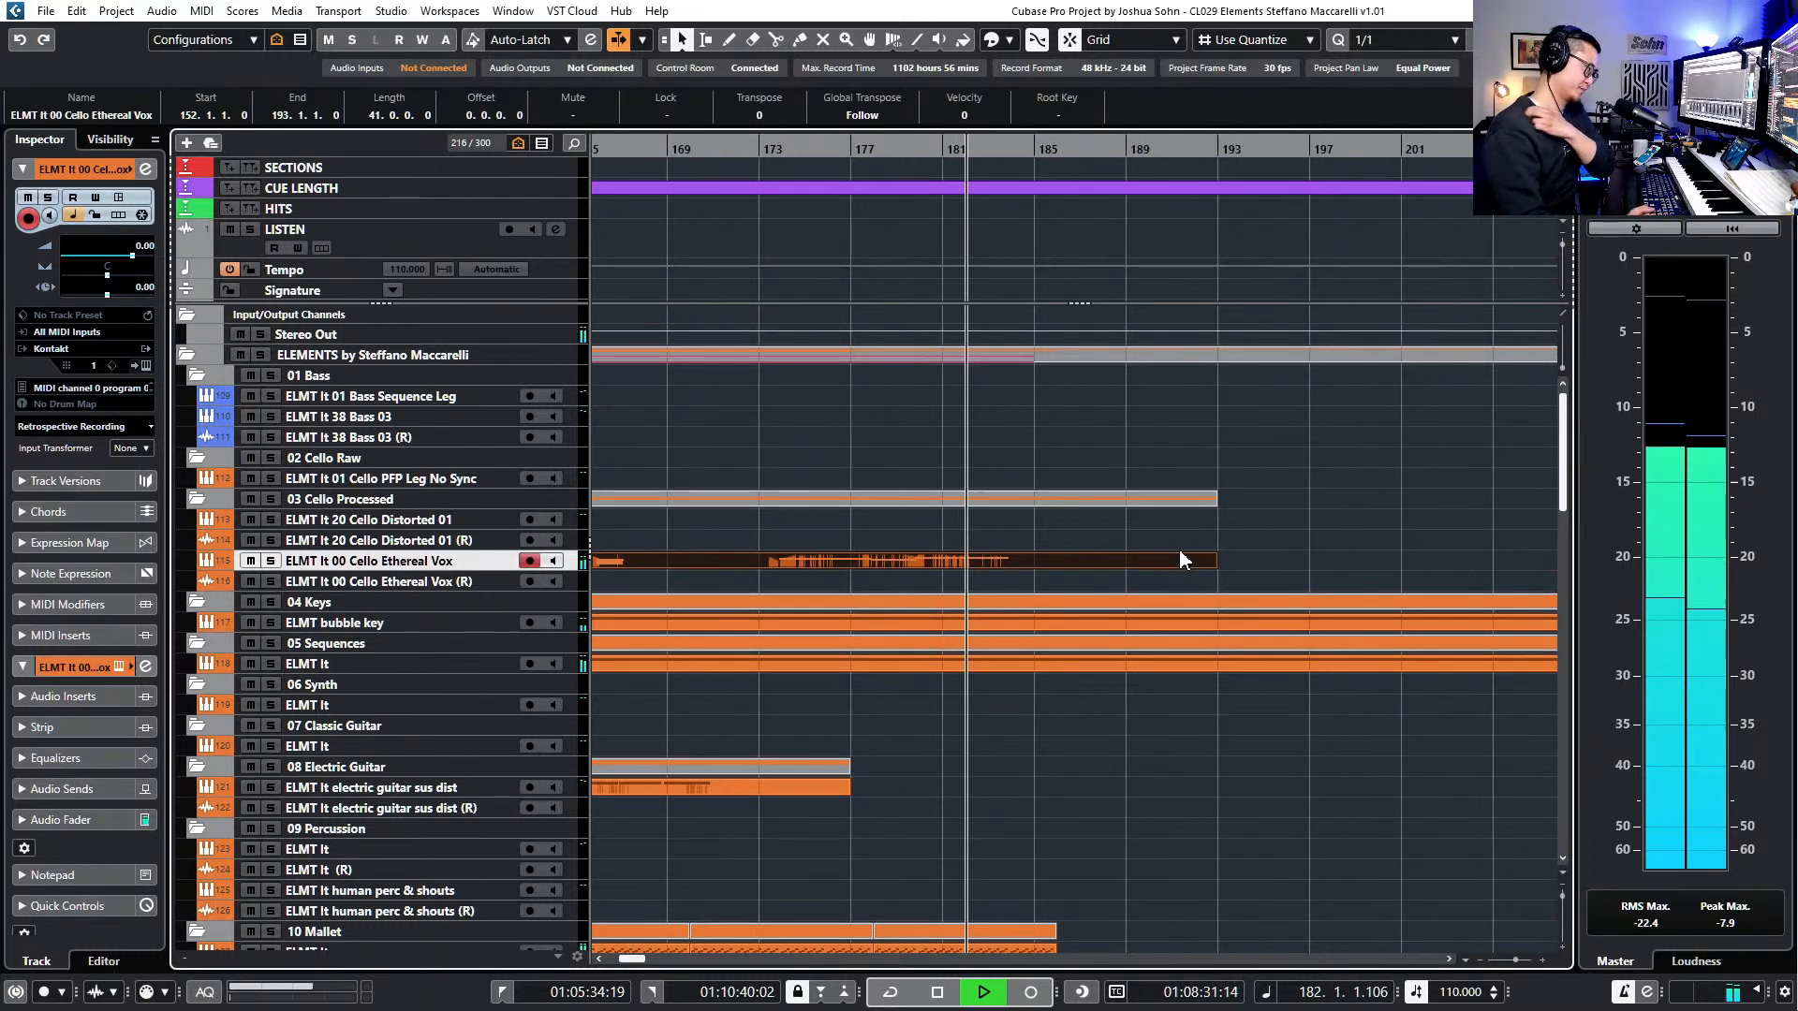
double_click(1174, 561)
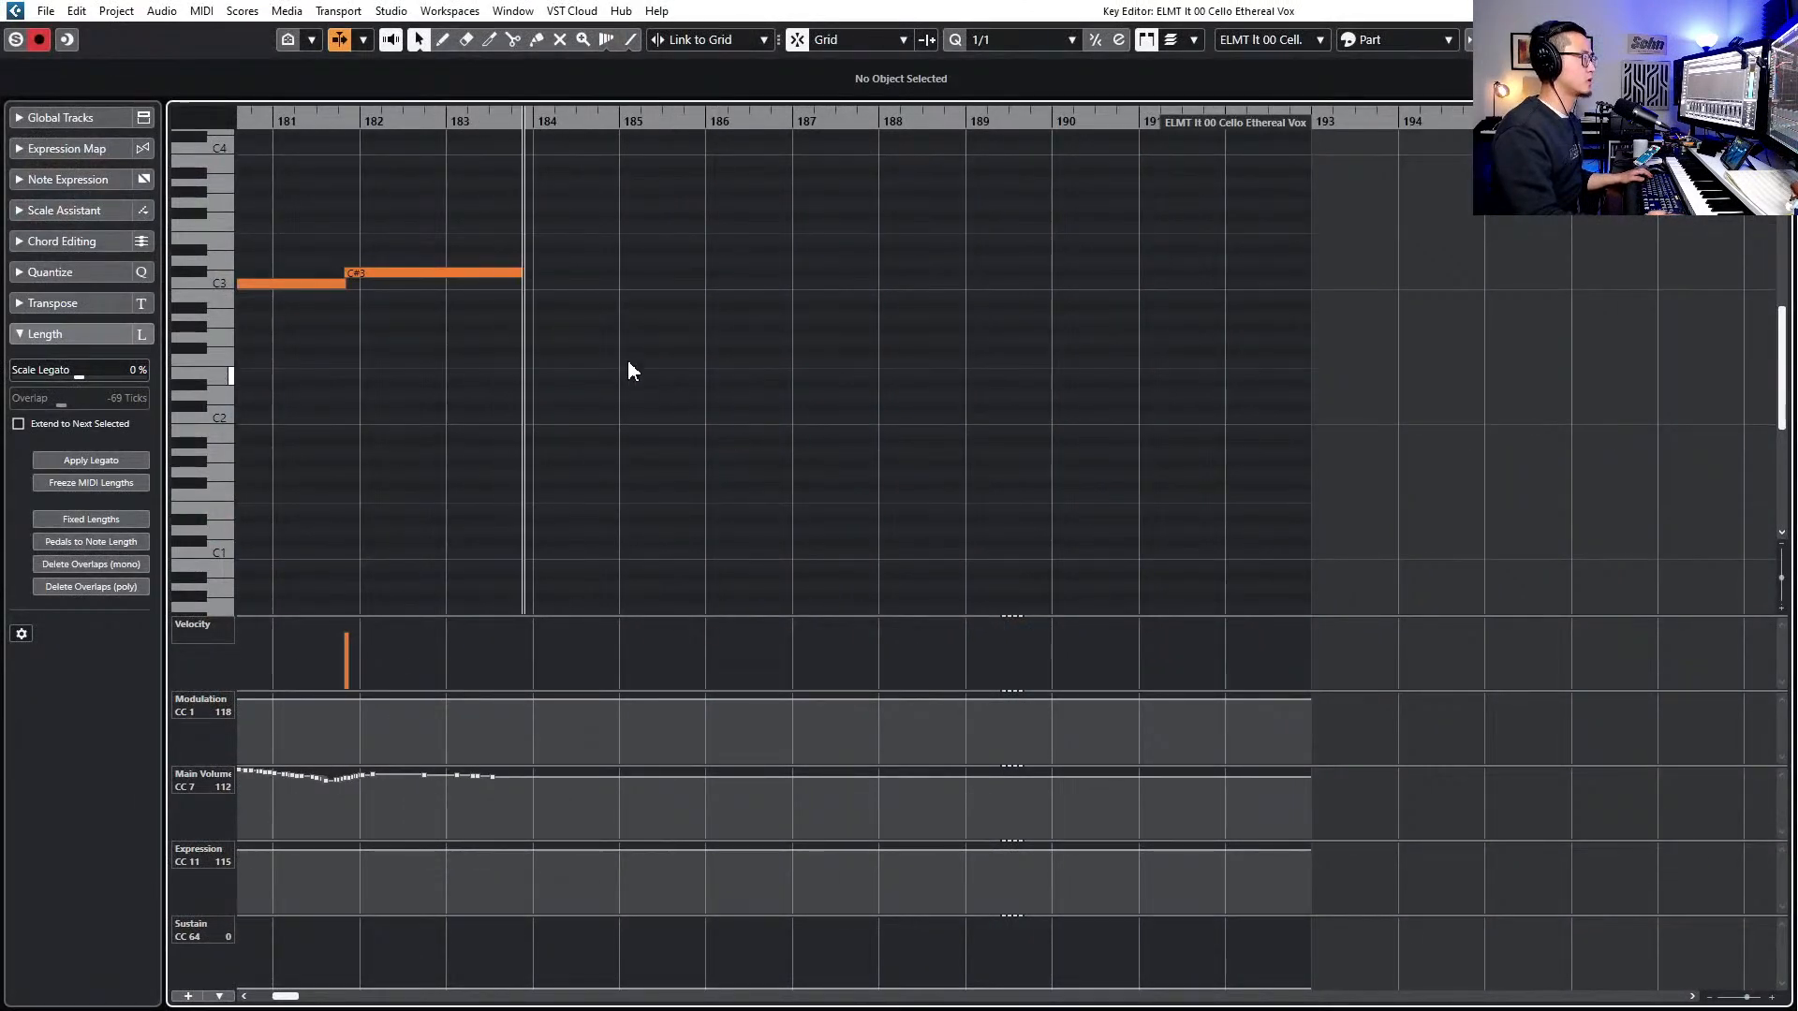
key(Return)
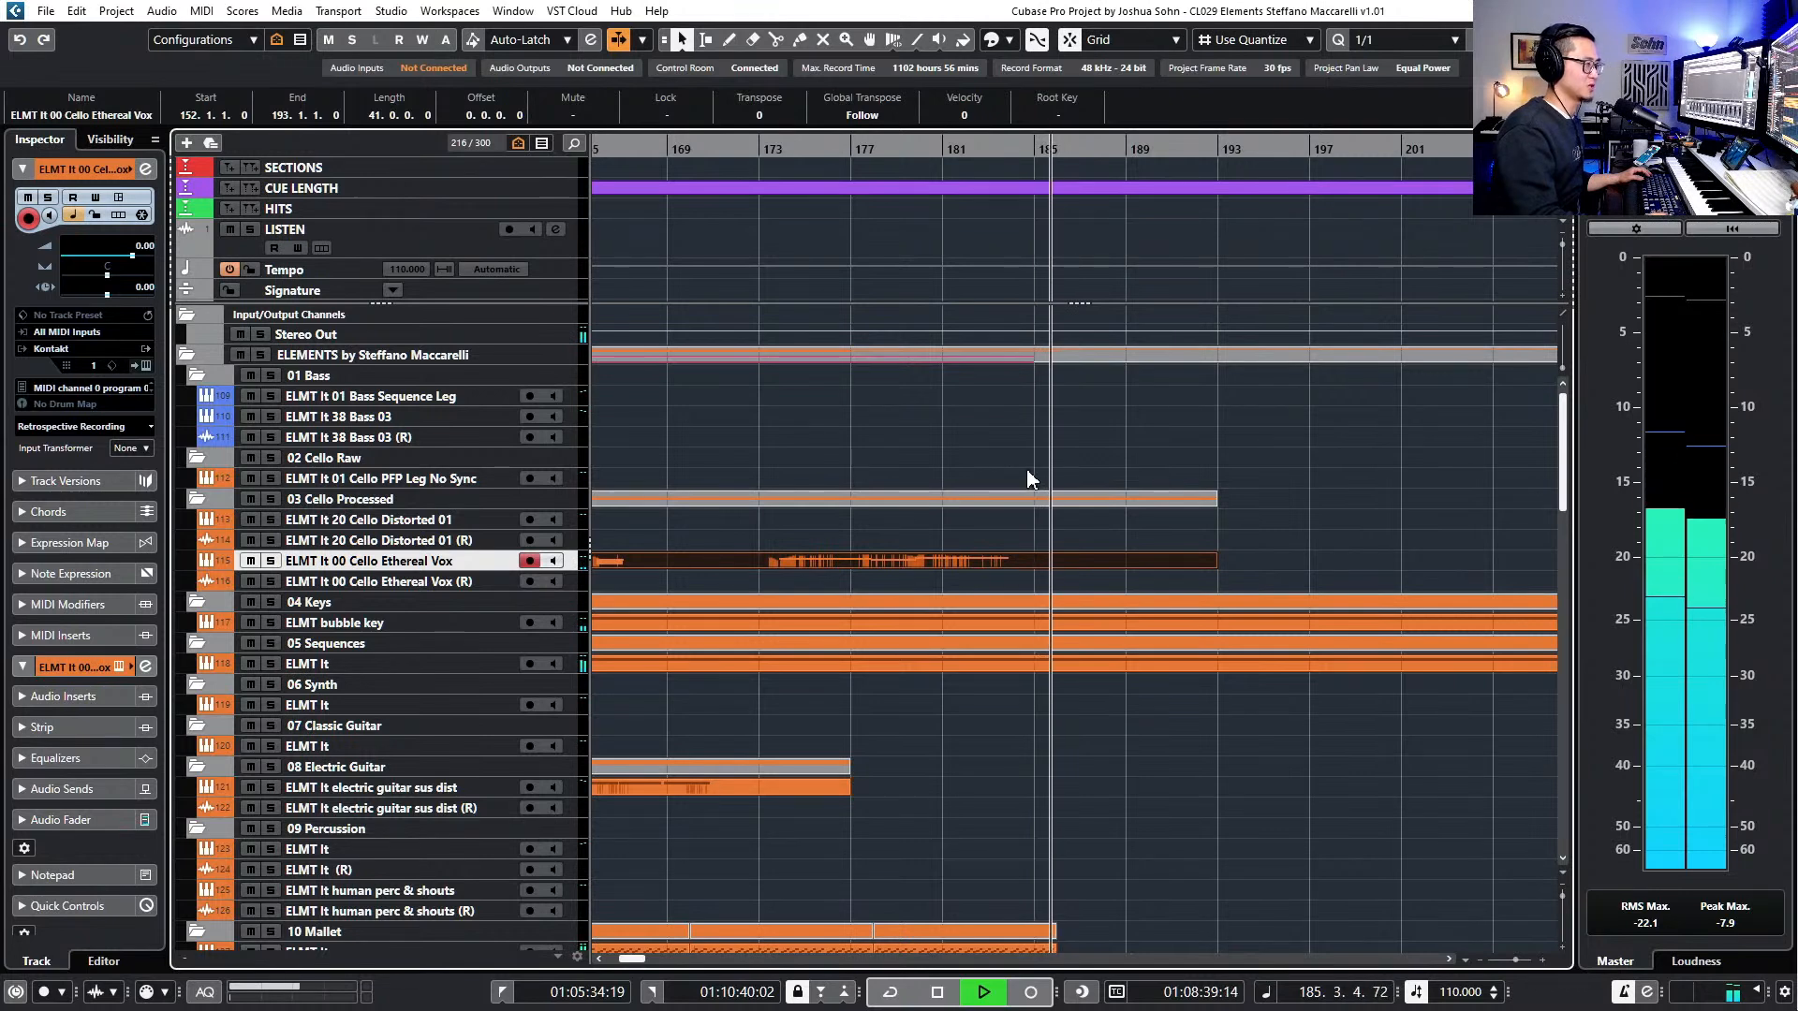
- Stop playback, place the playhead at bar 183 and audition the Bass Sequence Leg and Bass 03 tracks
key(space)
click(948, 155)
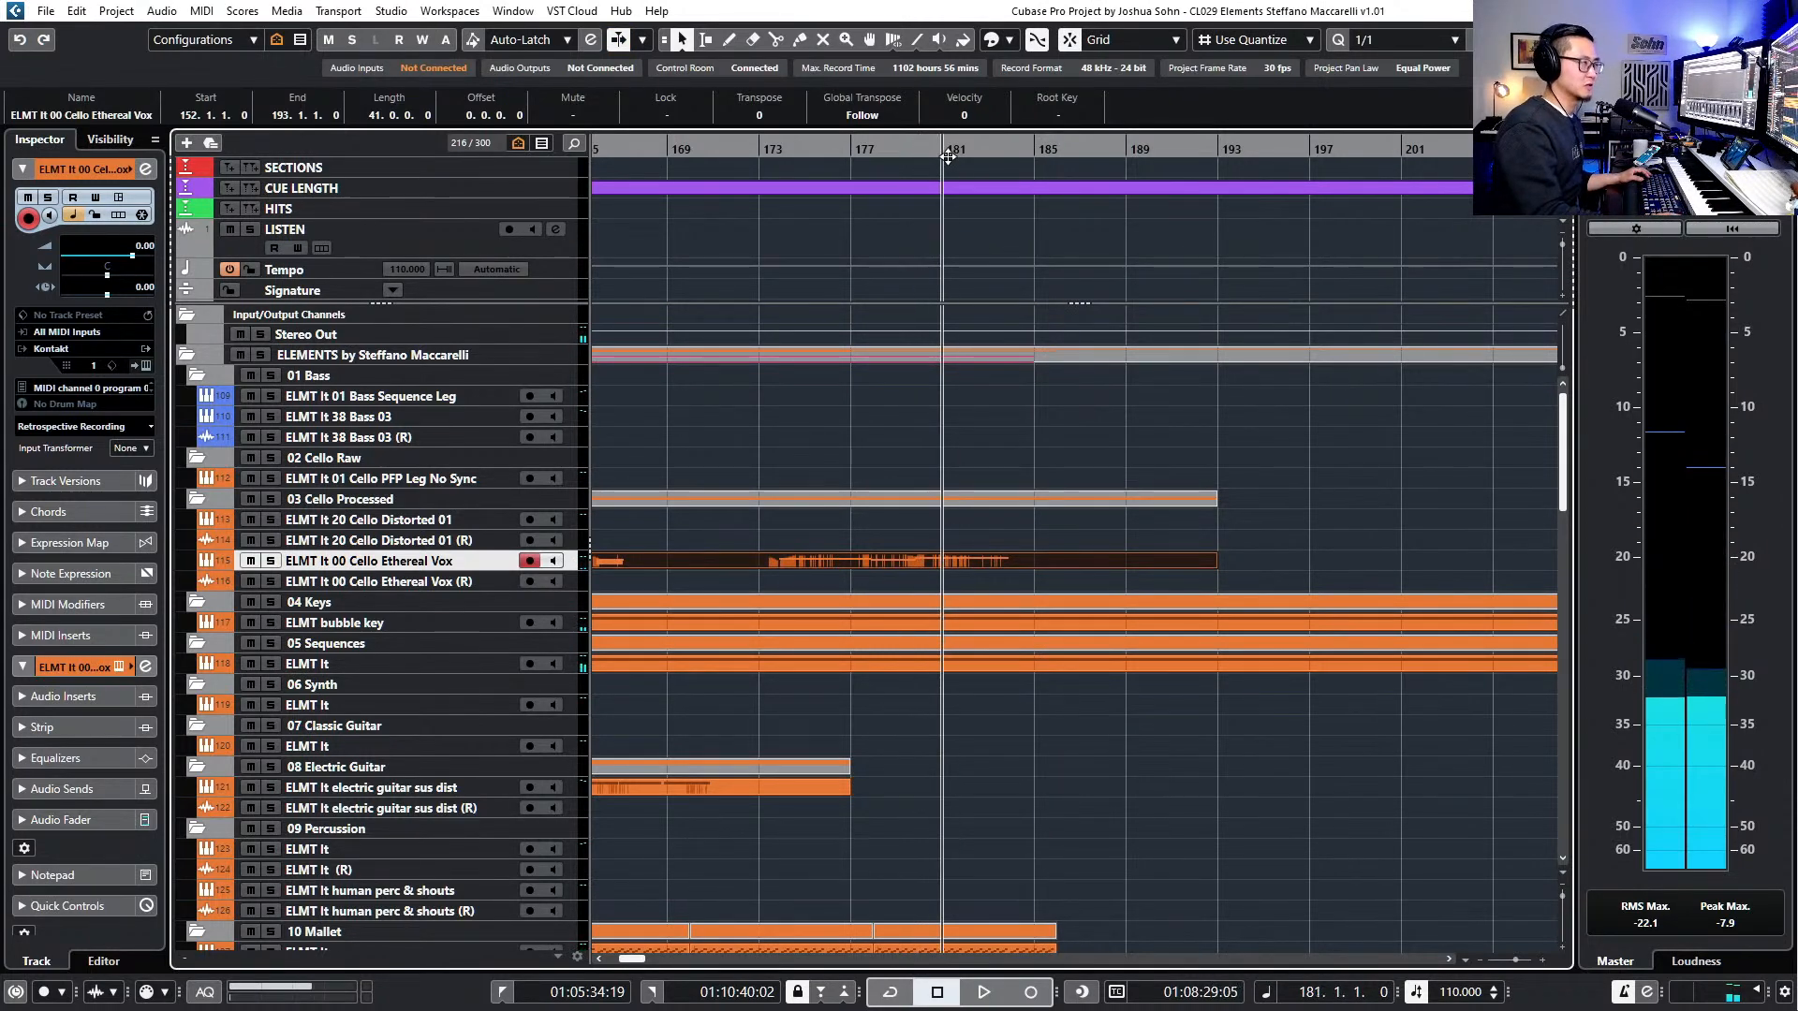
key(KP_Subtract)
key(KP_Add)
key(KP_Add)
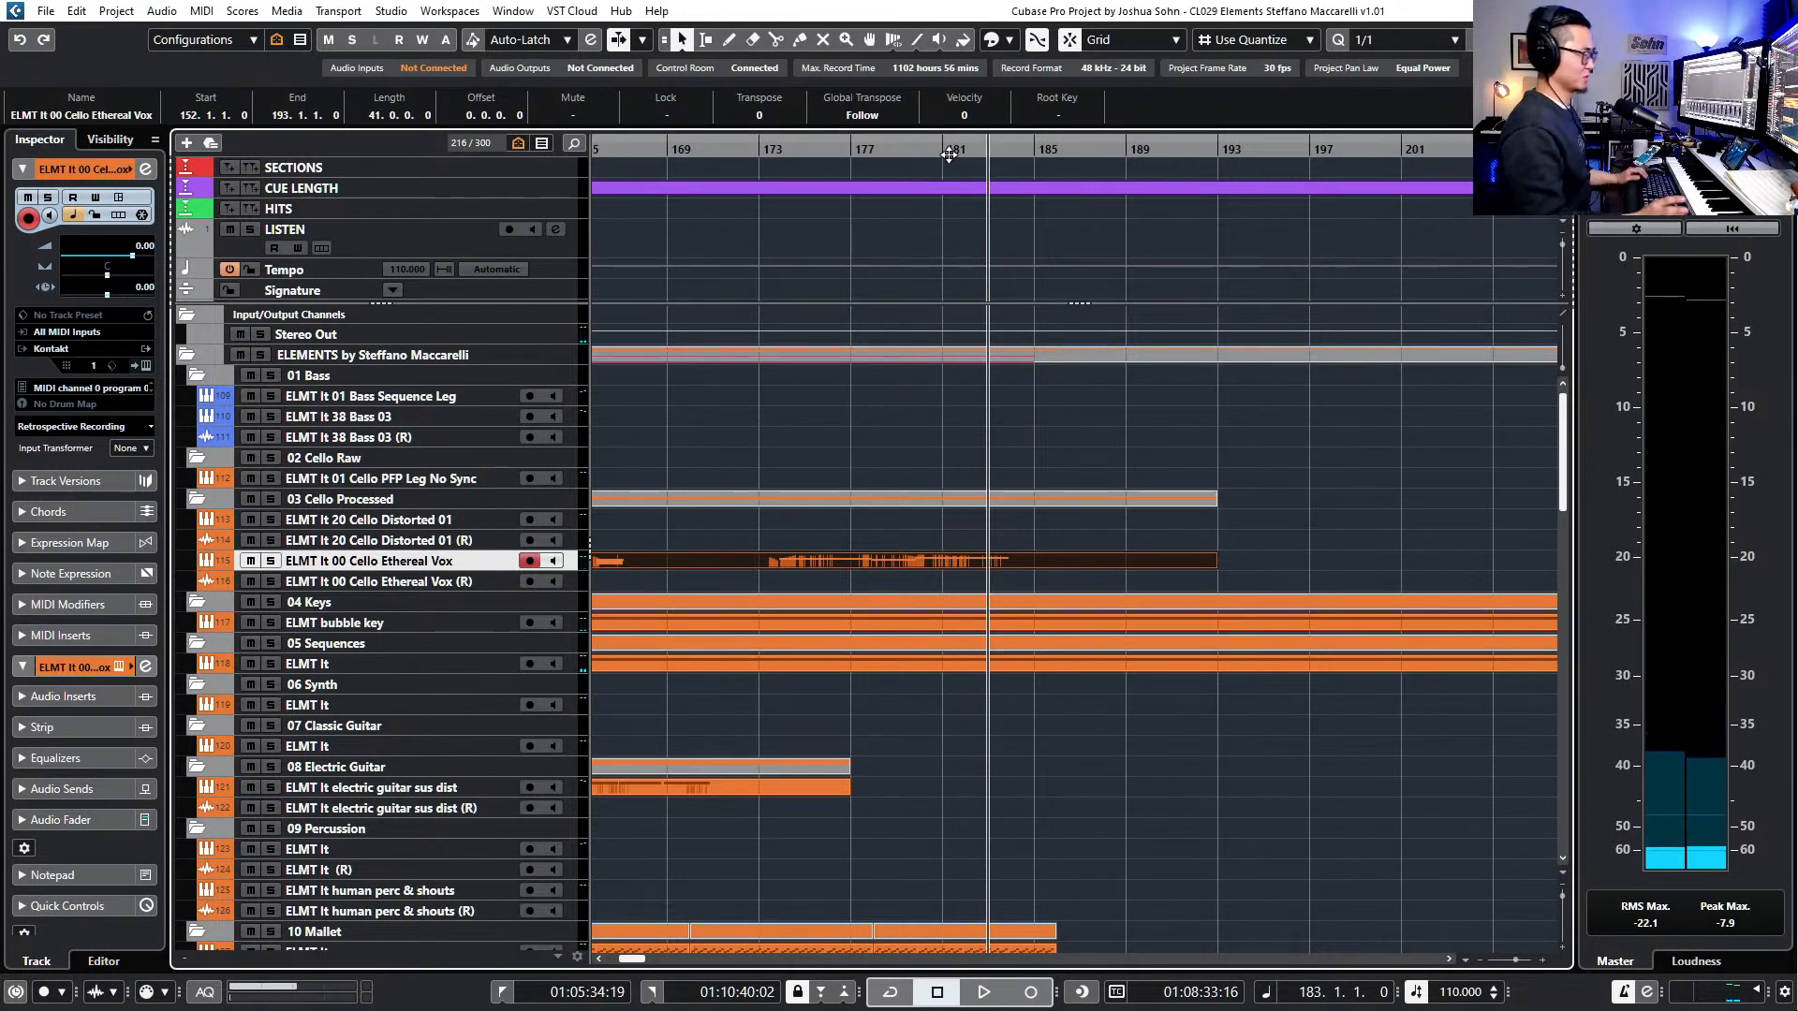
click(427, 401)
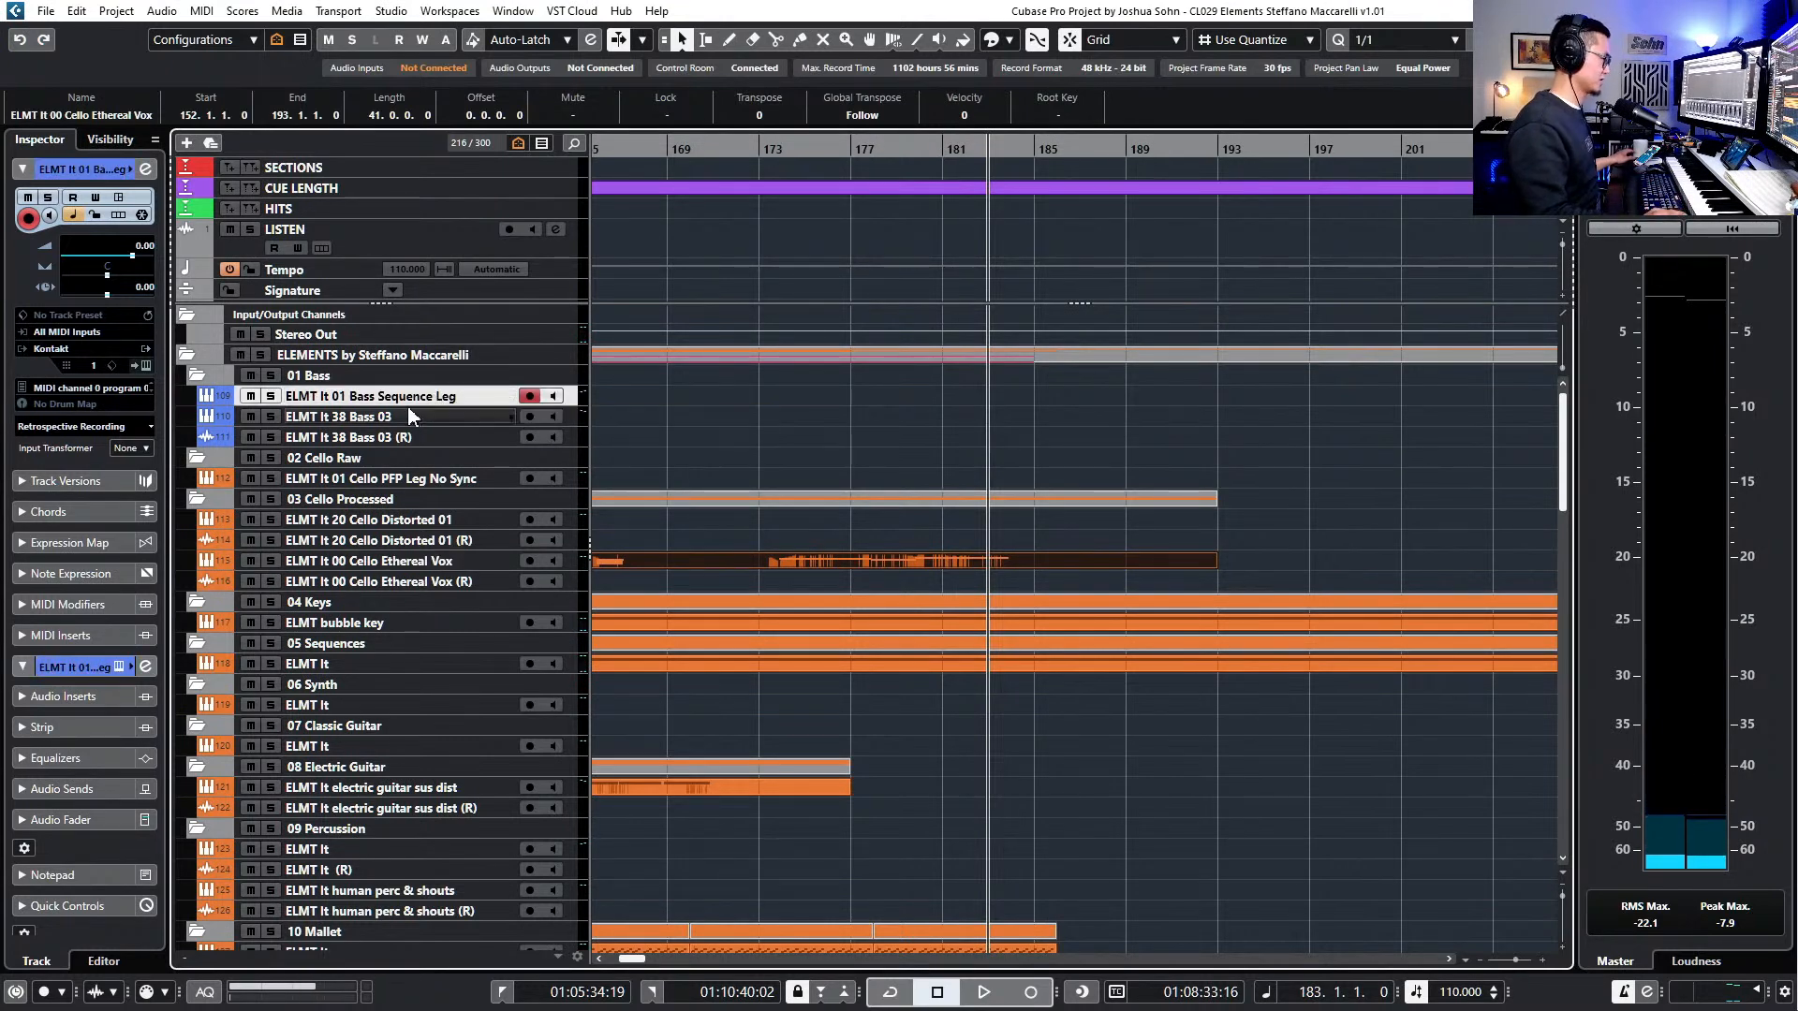
click(406, 419)
click(431, 401)
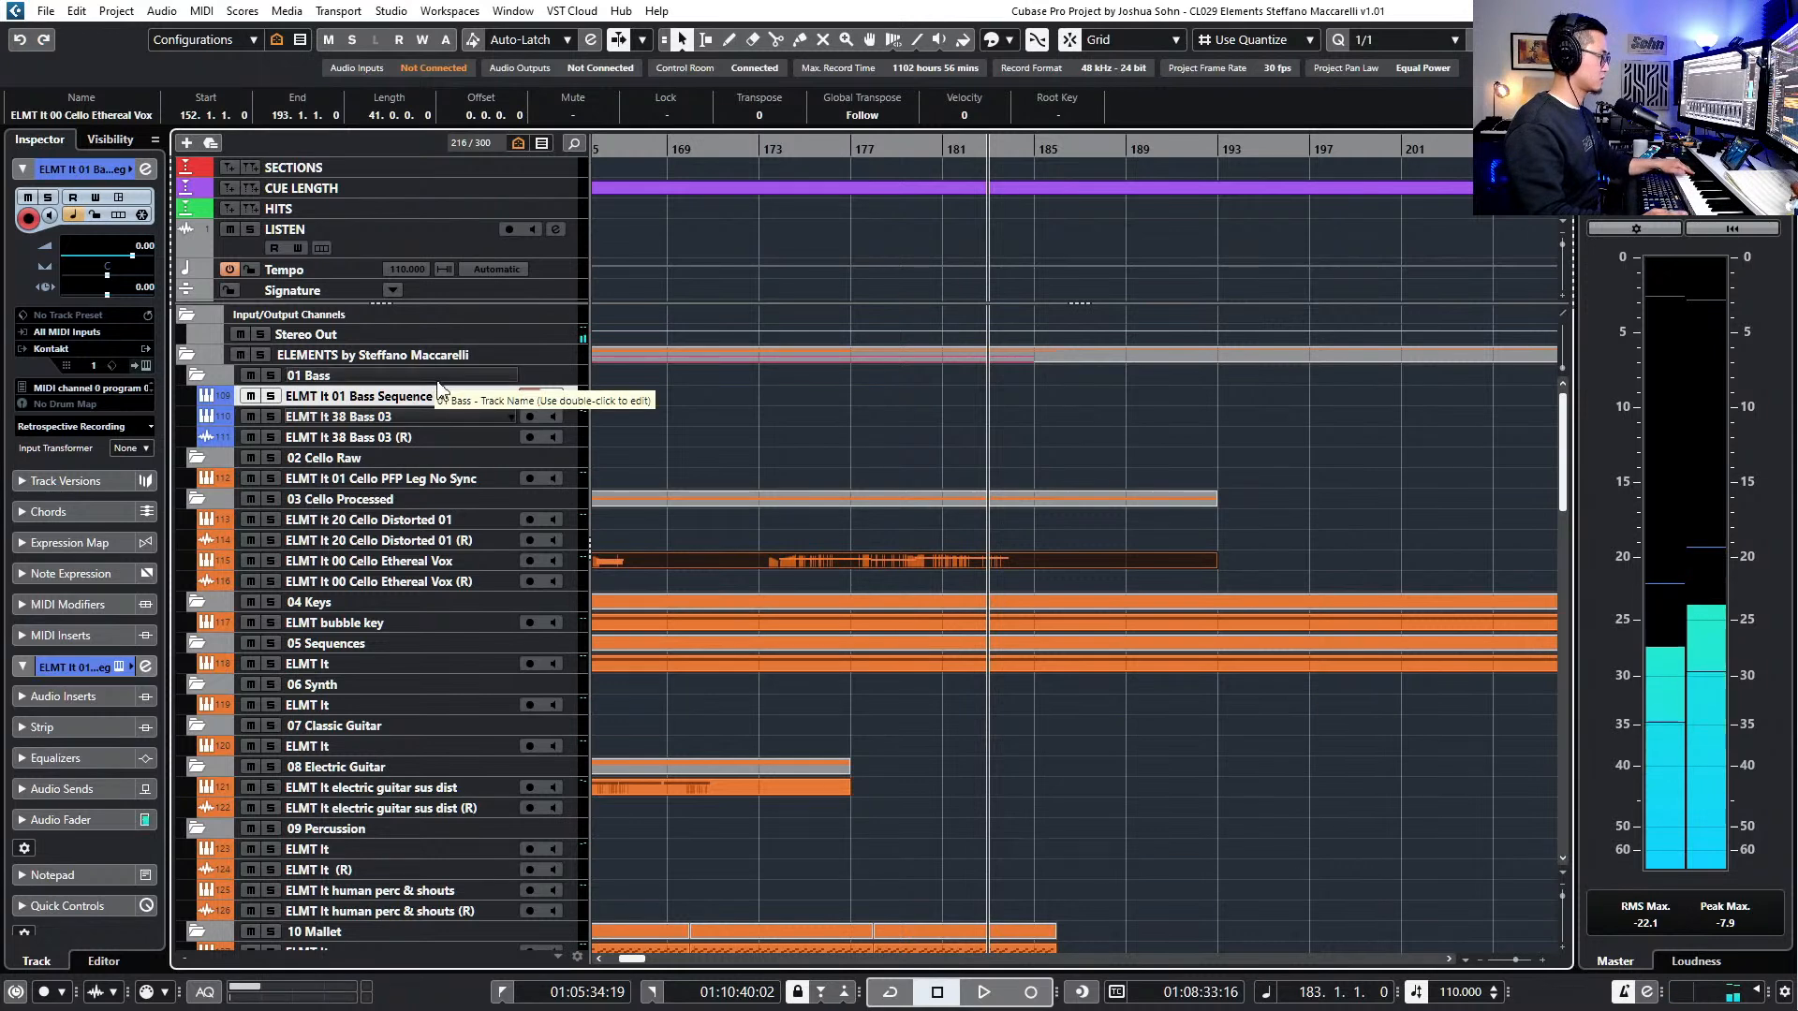
scroll(580, 499, down, 5)
scroll(581, 499, down, 3)
scroll(468, 688, up, 7)
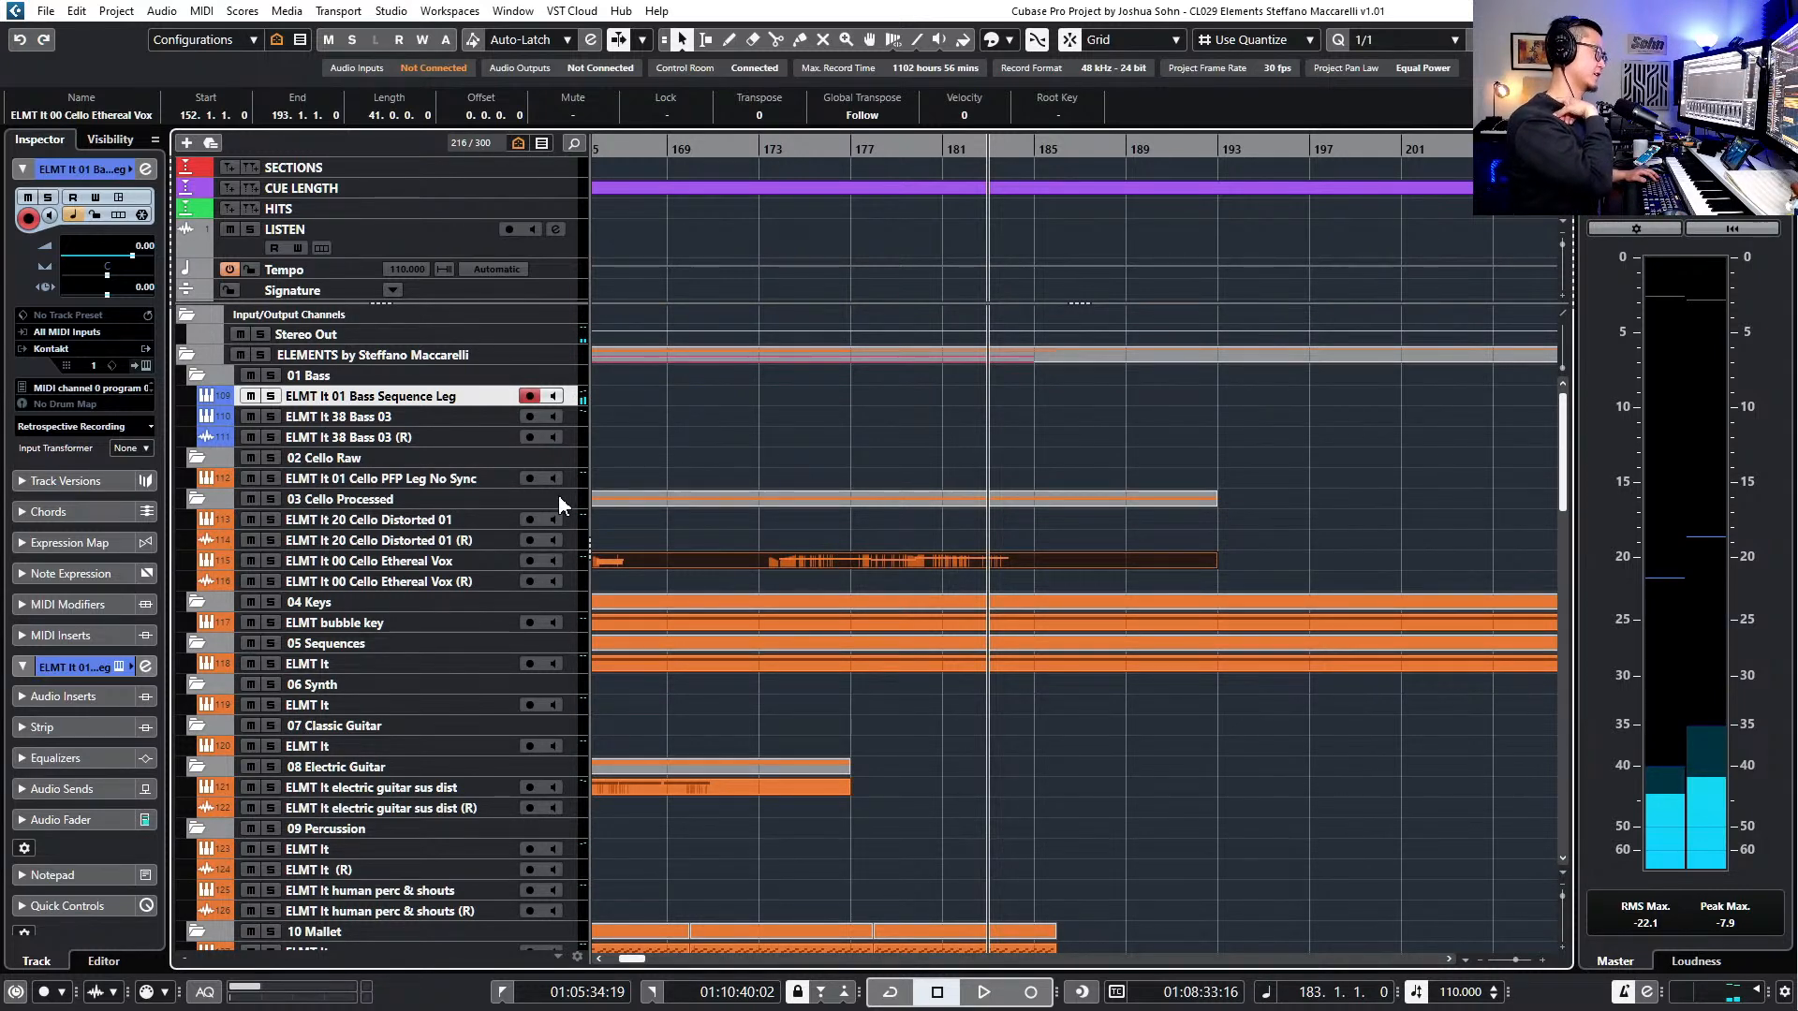
- Duplicate the 01 Bass Sequence Leg track and load the 27 Bass Arp 16Th preset in the copy's instrument
key(ctrl+shift+d)
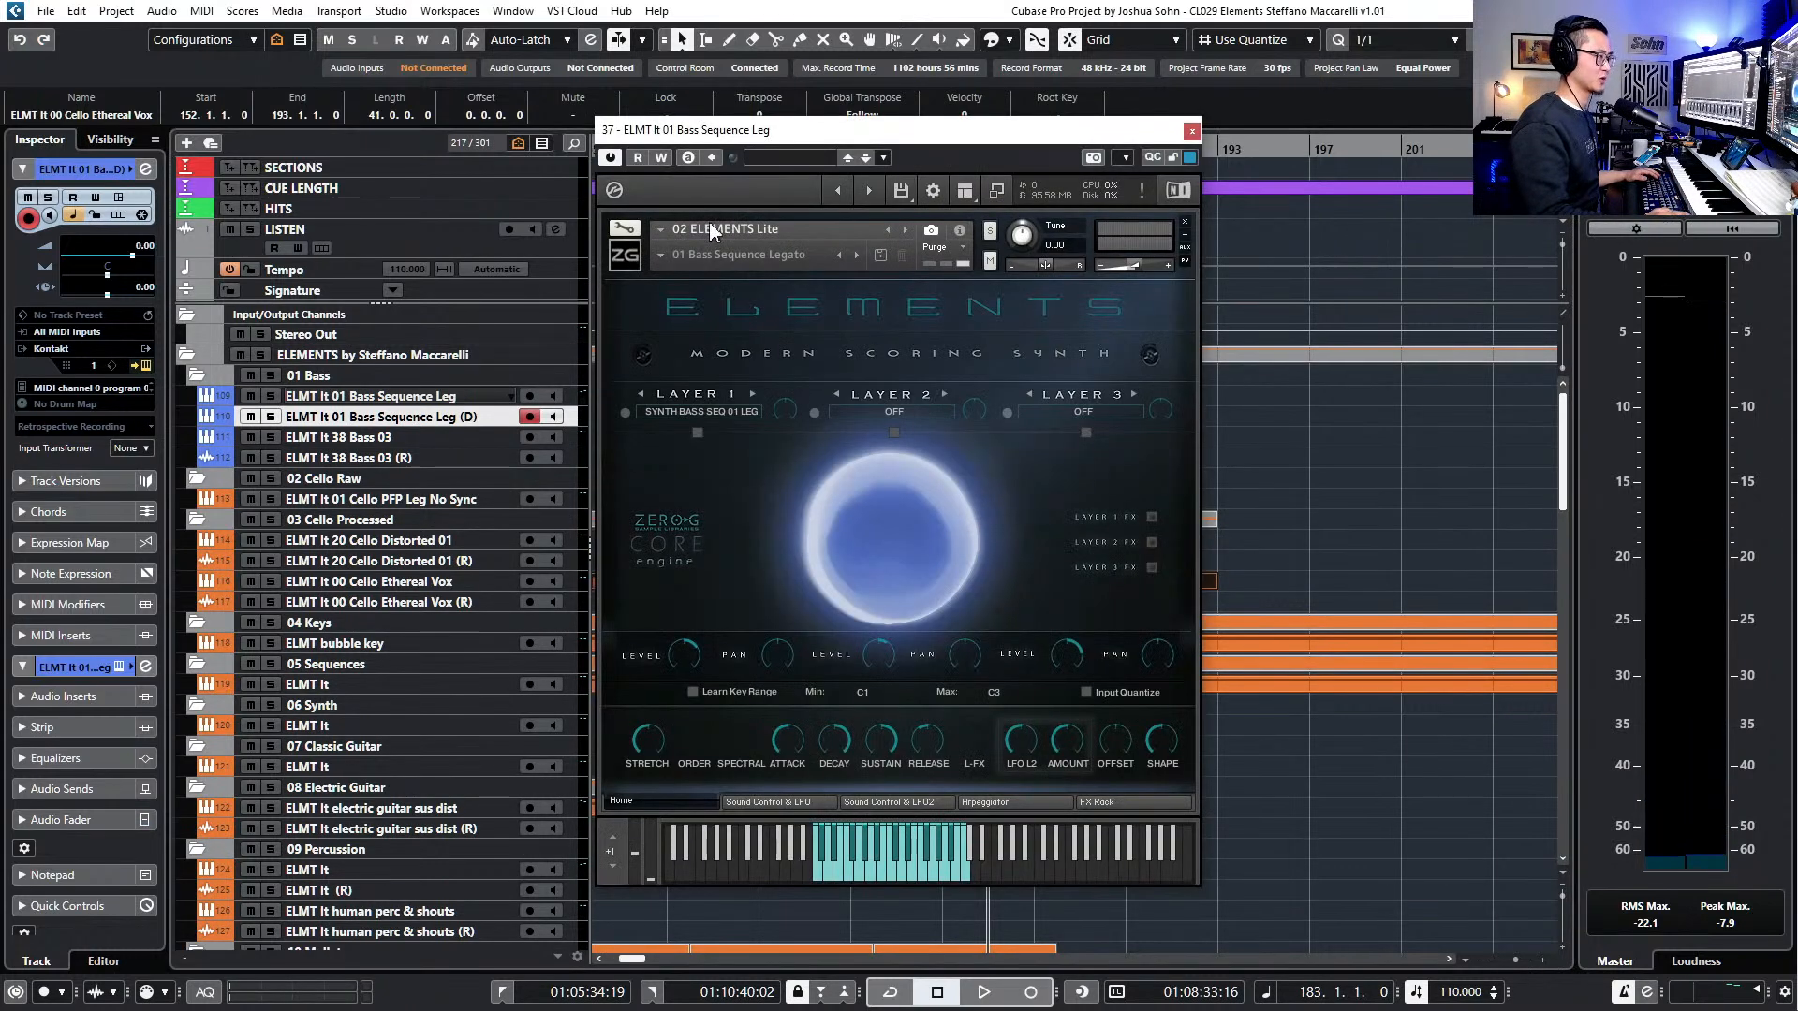
click(663, 256)
mouse_move(704, 290)
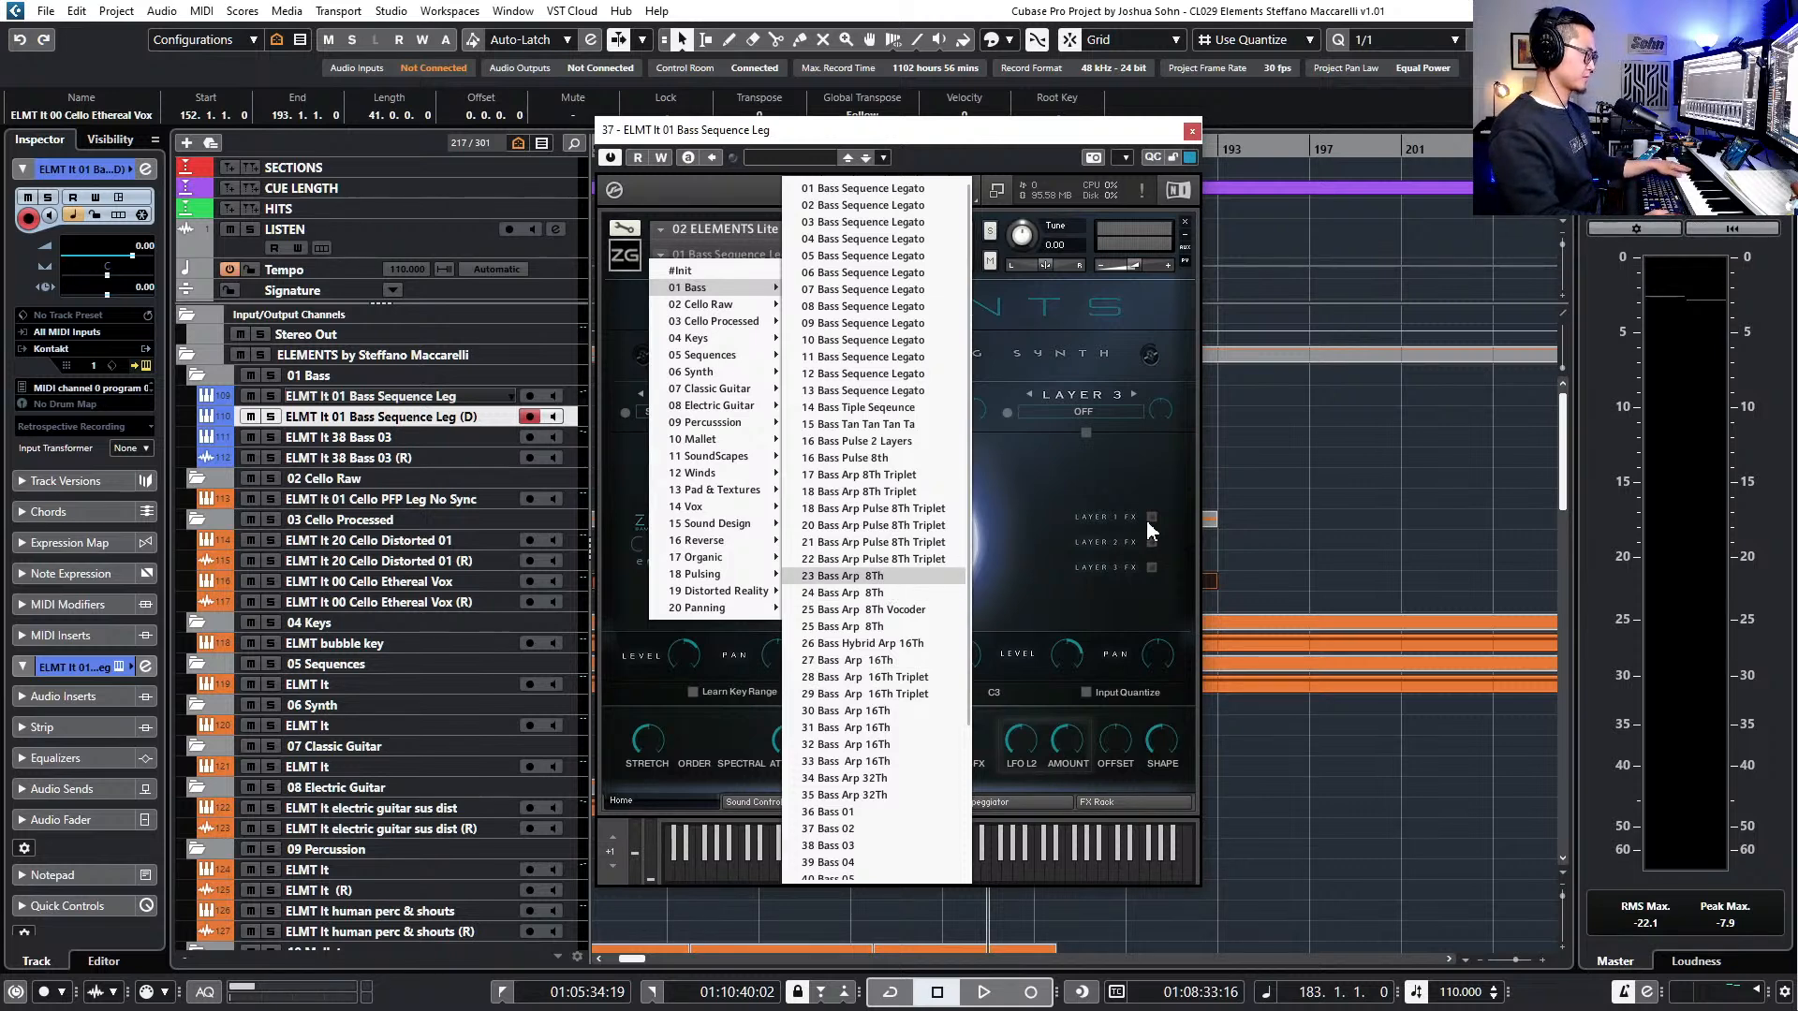
key(Return)
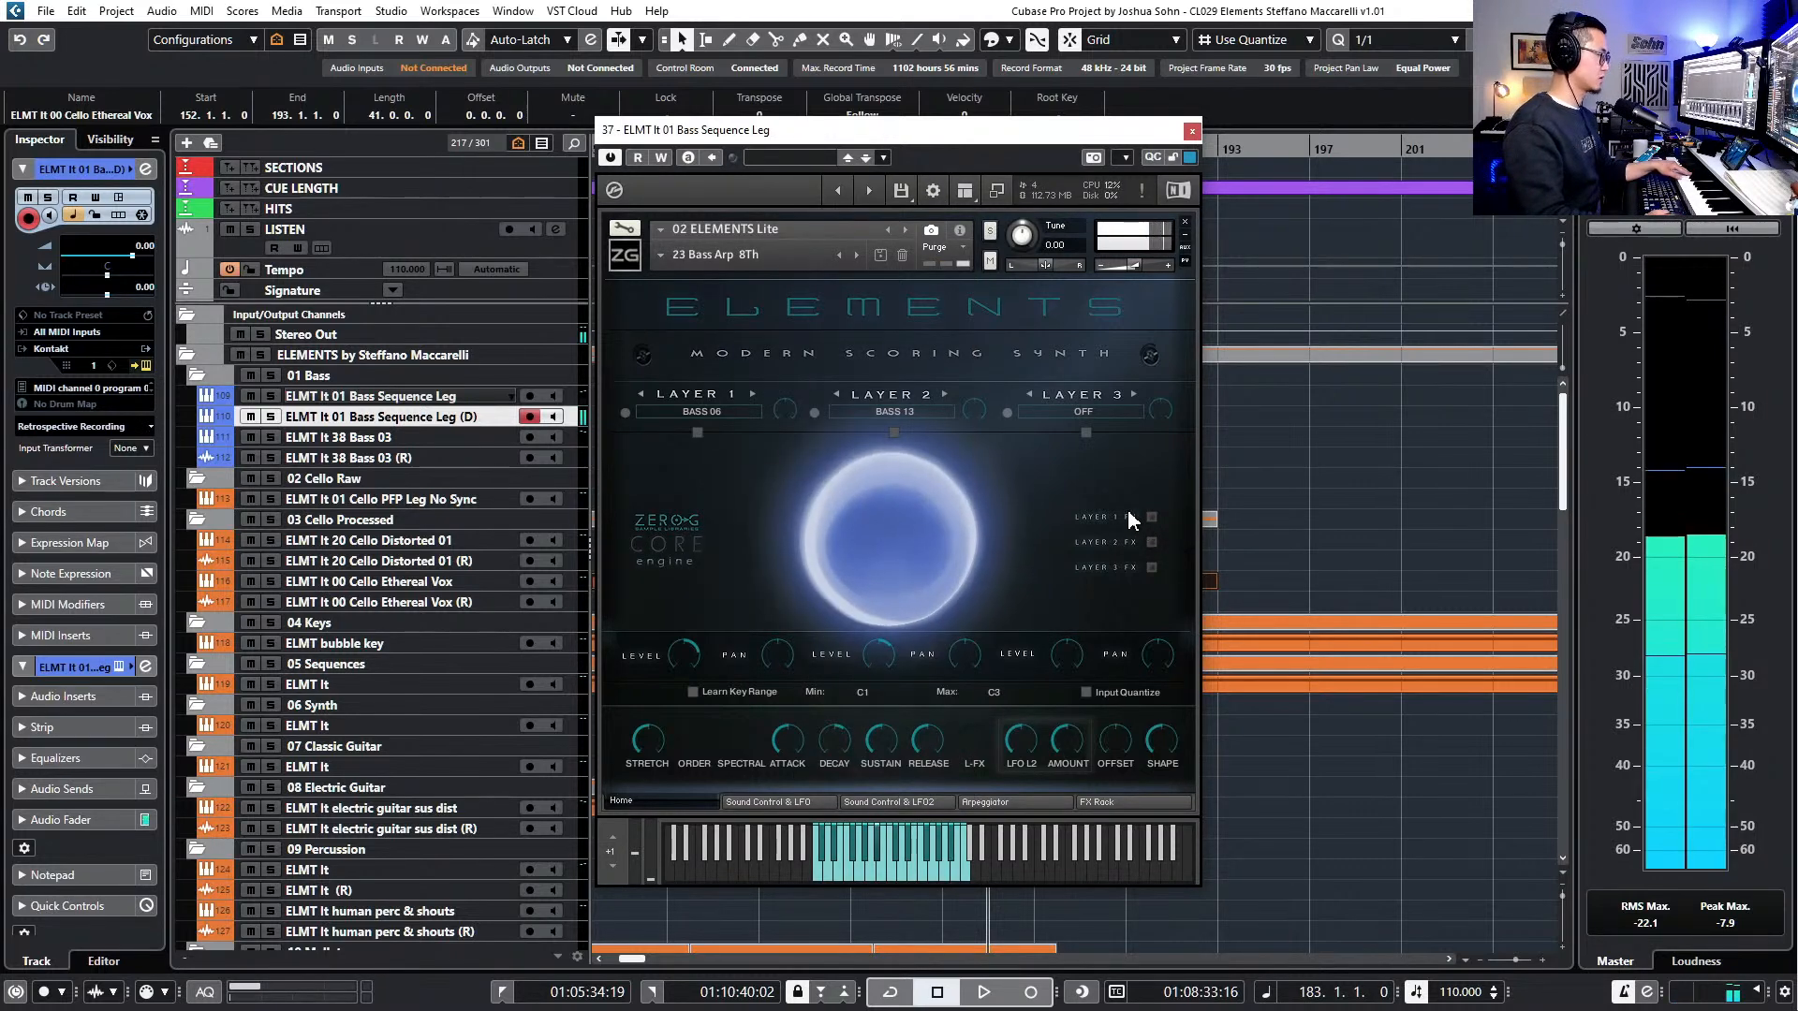
click(661, 254)
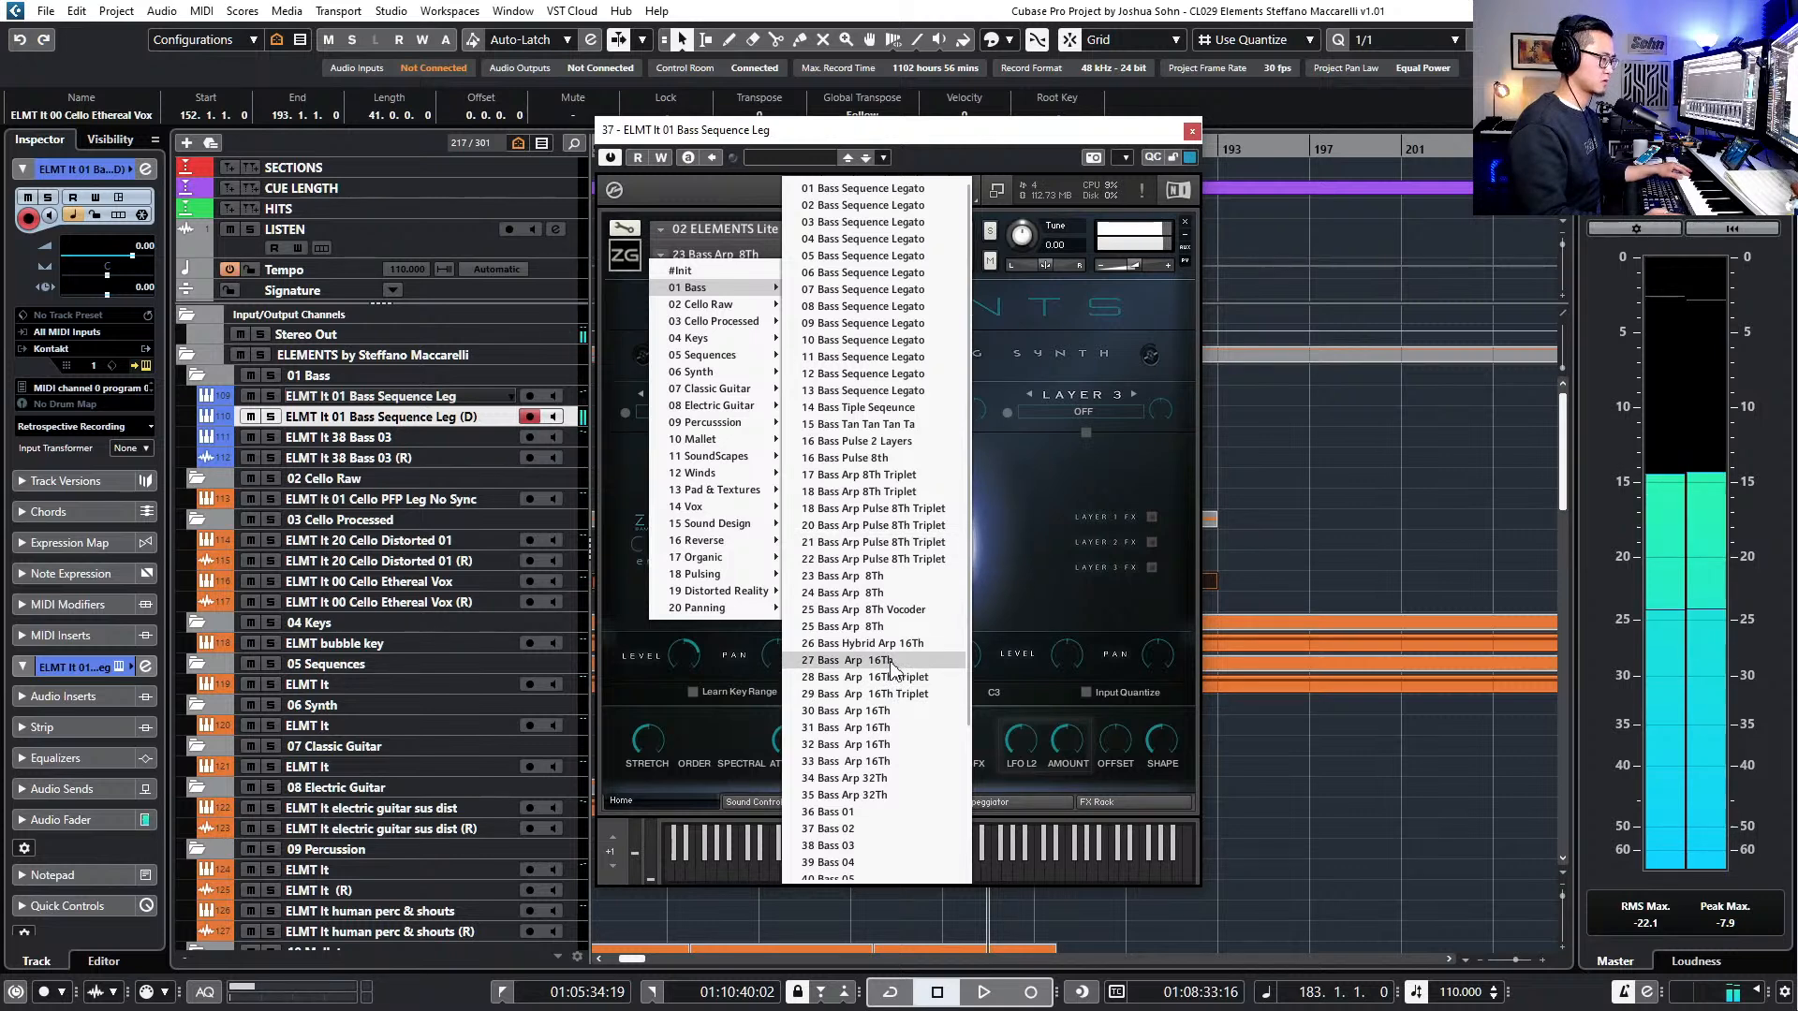
click(890, 660)
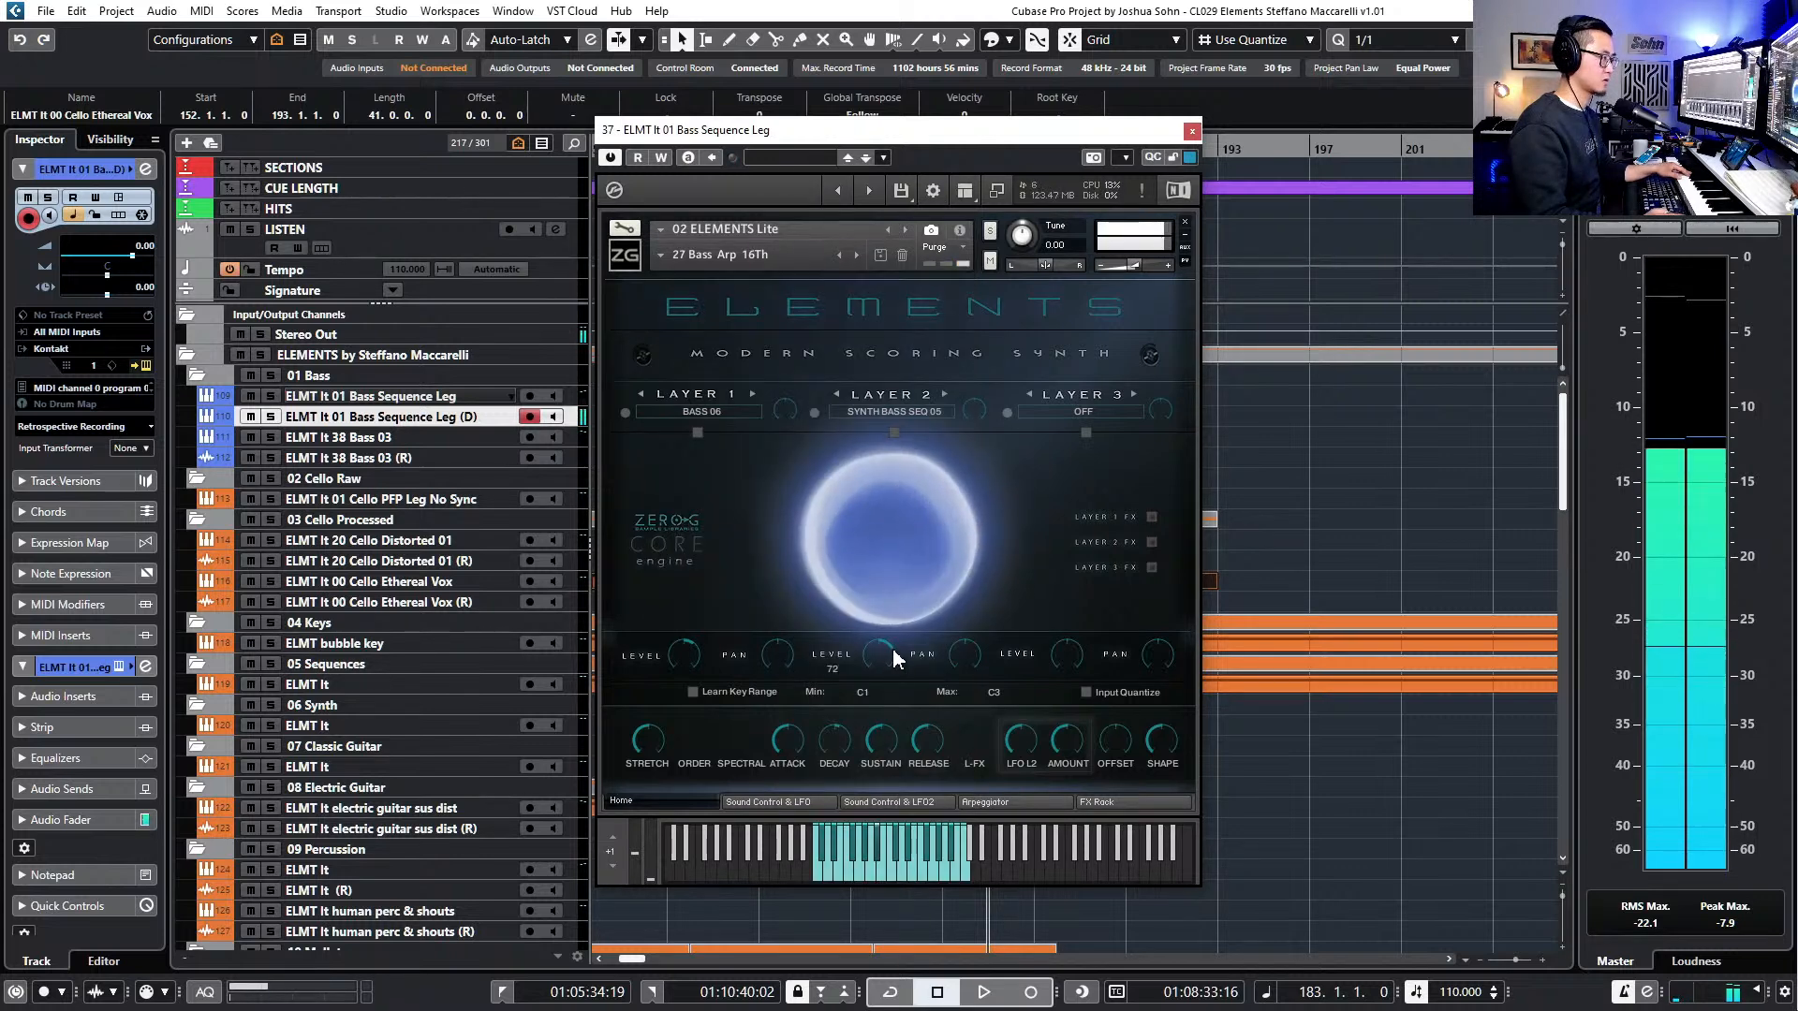
click(1189, 132)
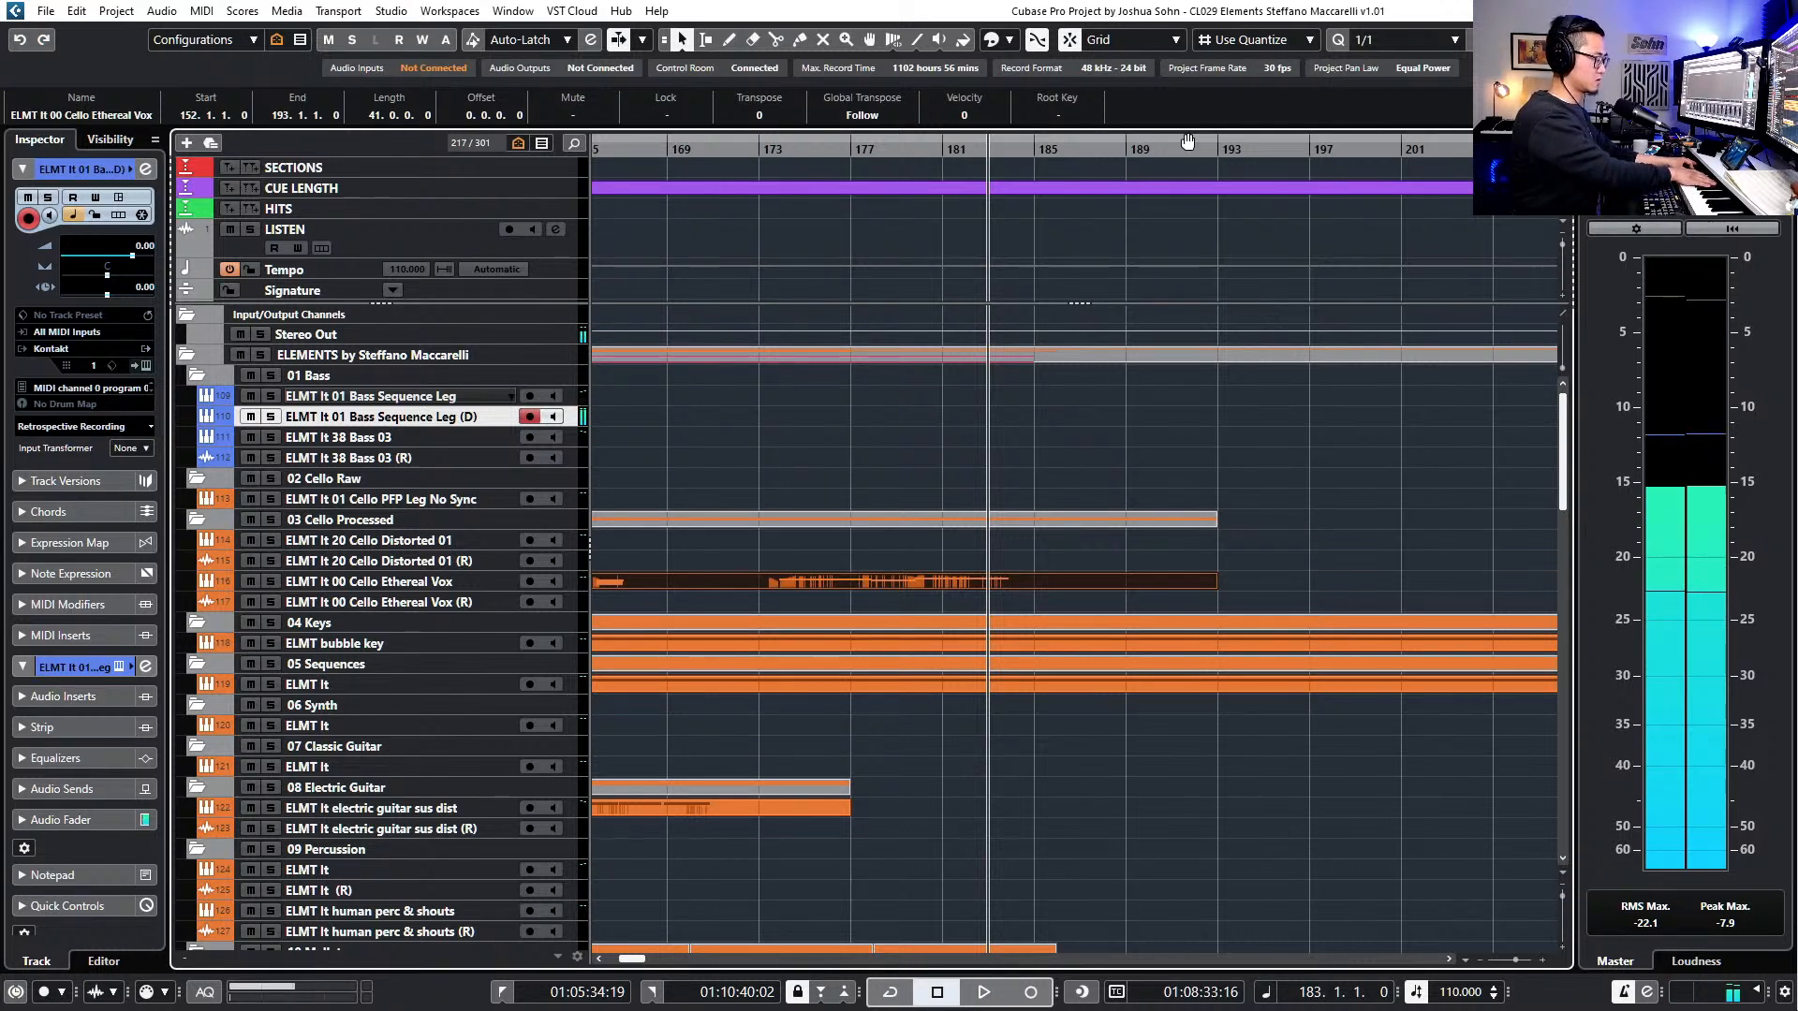
- Record a sustained bass chord on the duplicated Bass Sequence Leg track, starting the take at bar 181
key(KP_Multiply)
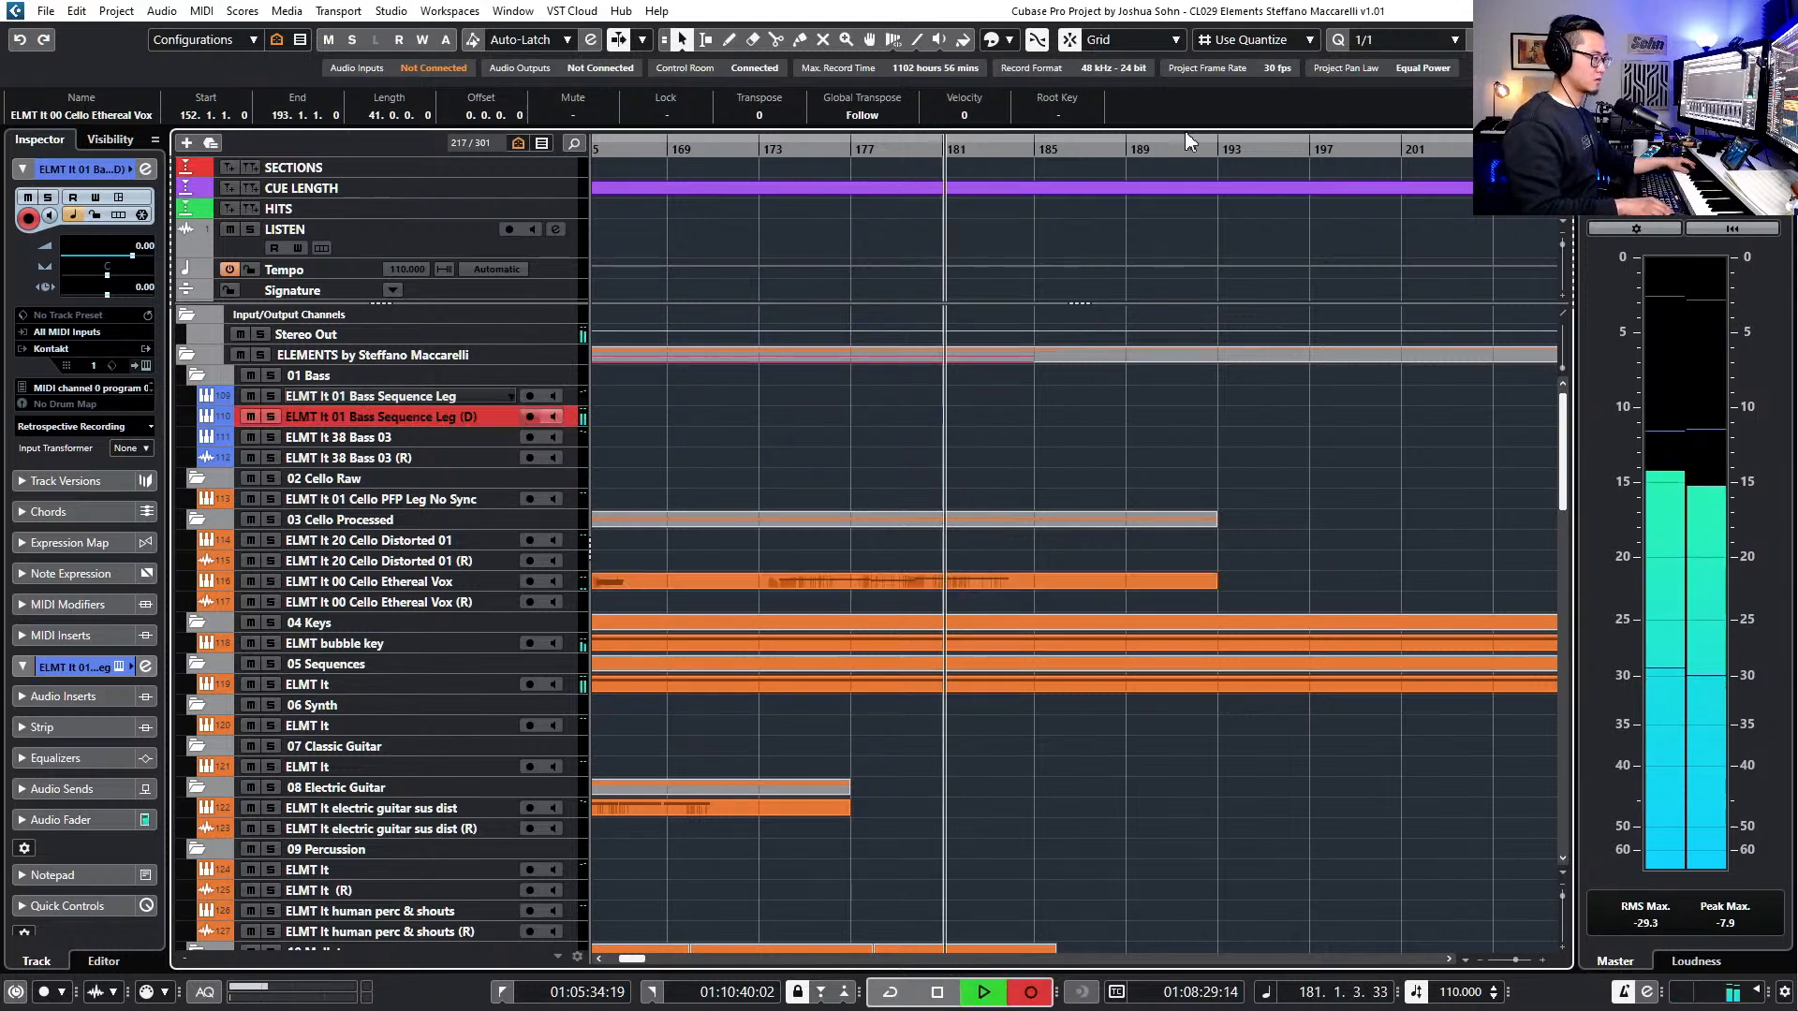
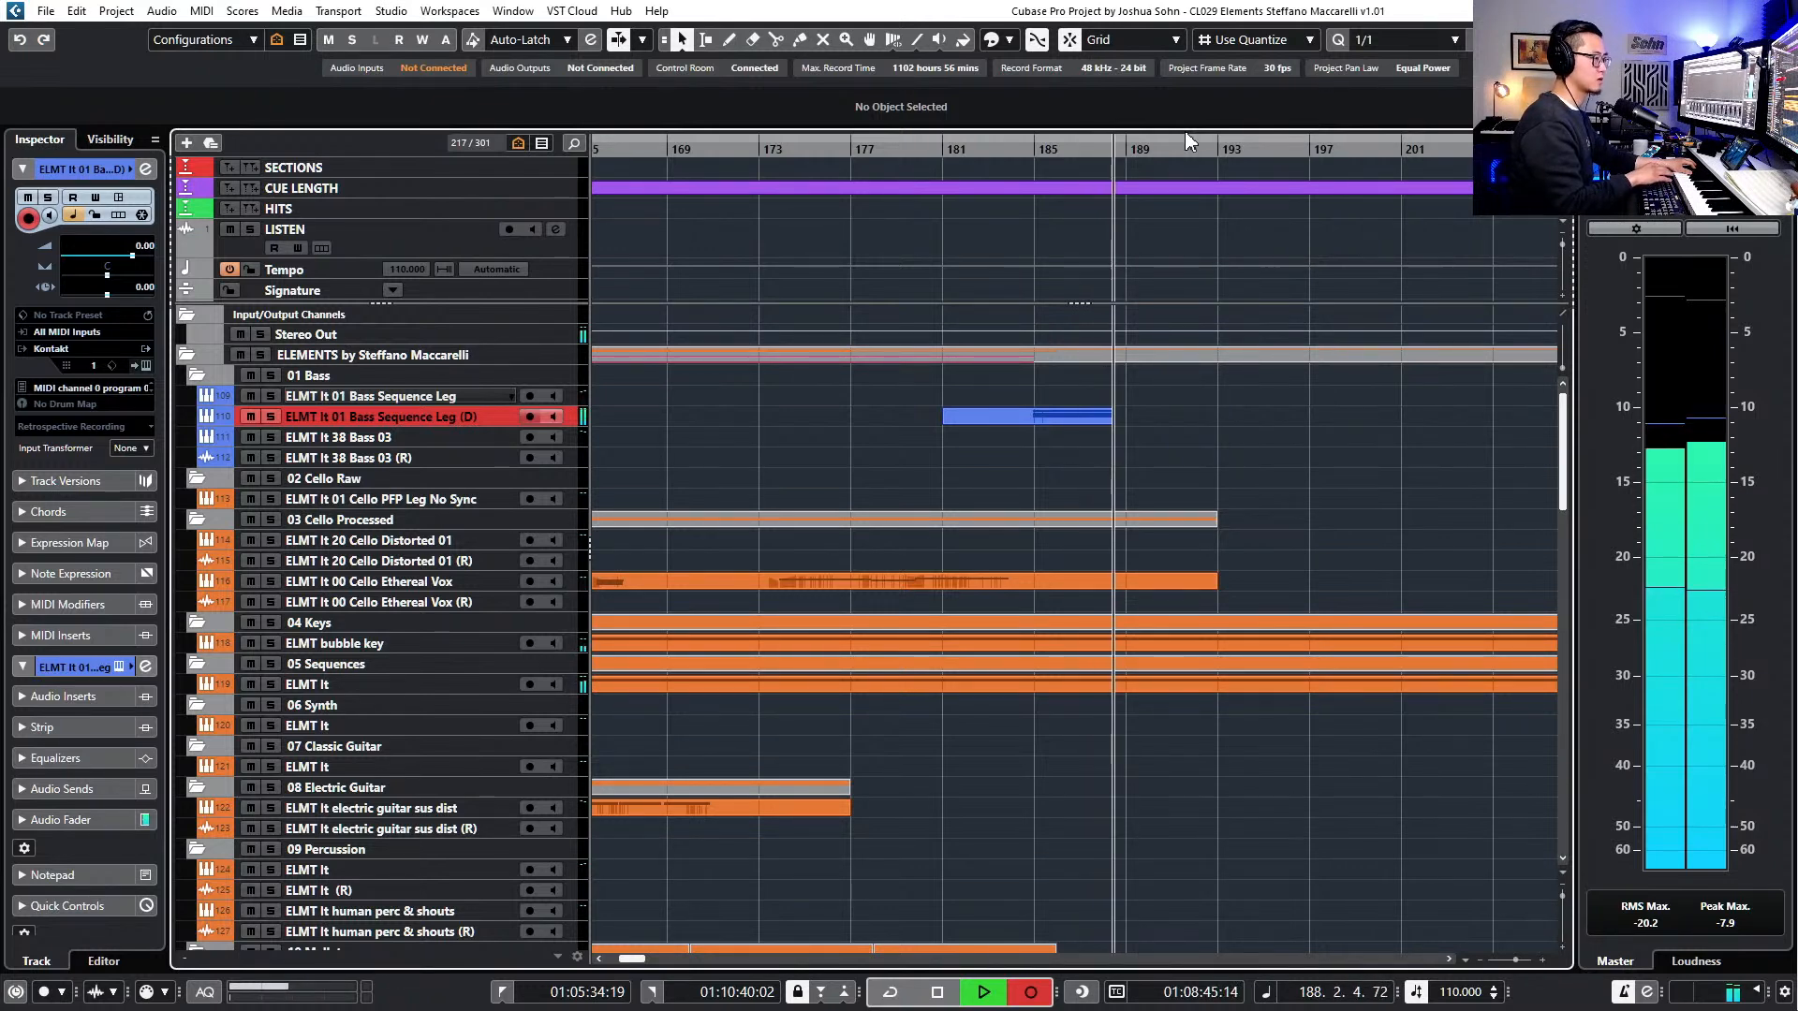
key(space)
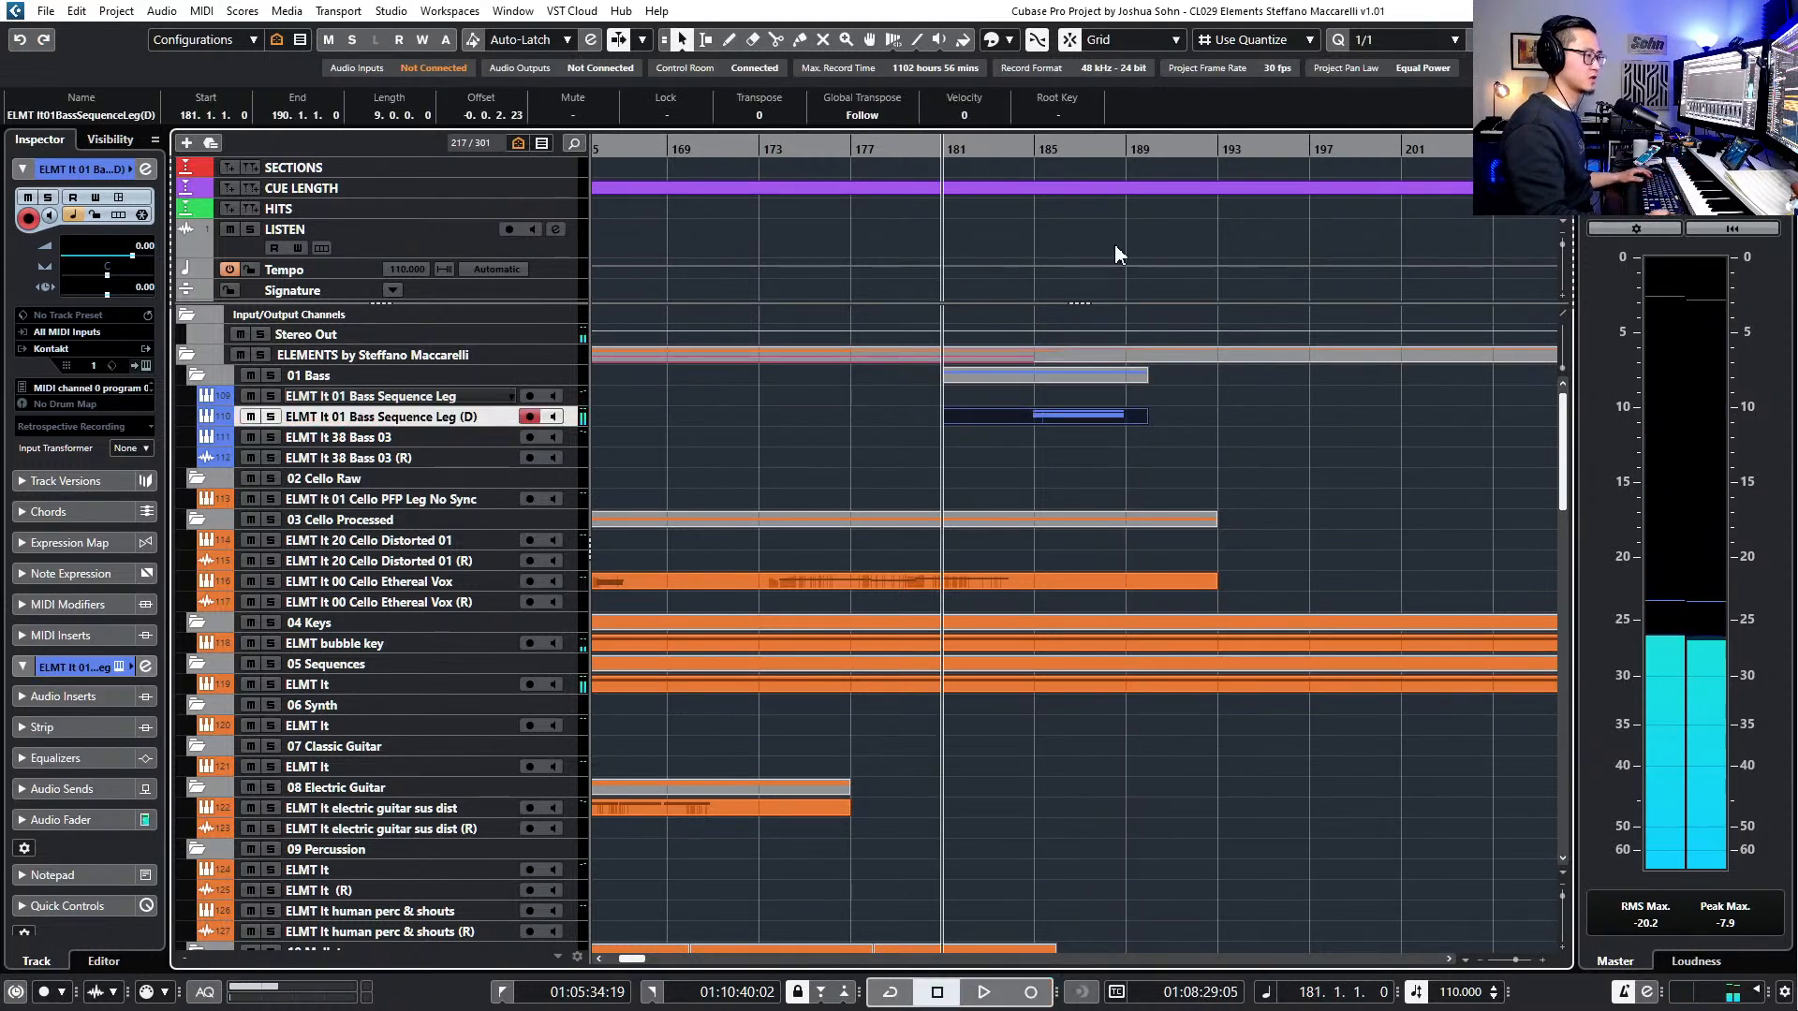
scroll(996, 421, up, 3)
key(KP_Subtract)
- Move the four recorded bass notes about one bar earlier, to around bar 184, and play the result
double_click(998, 414)
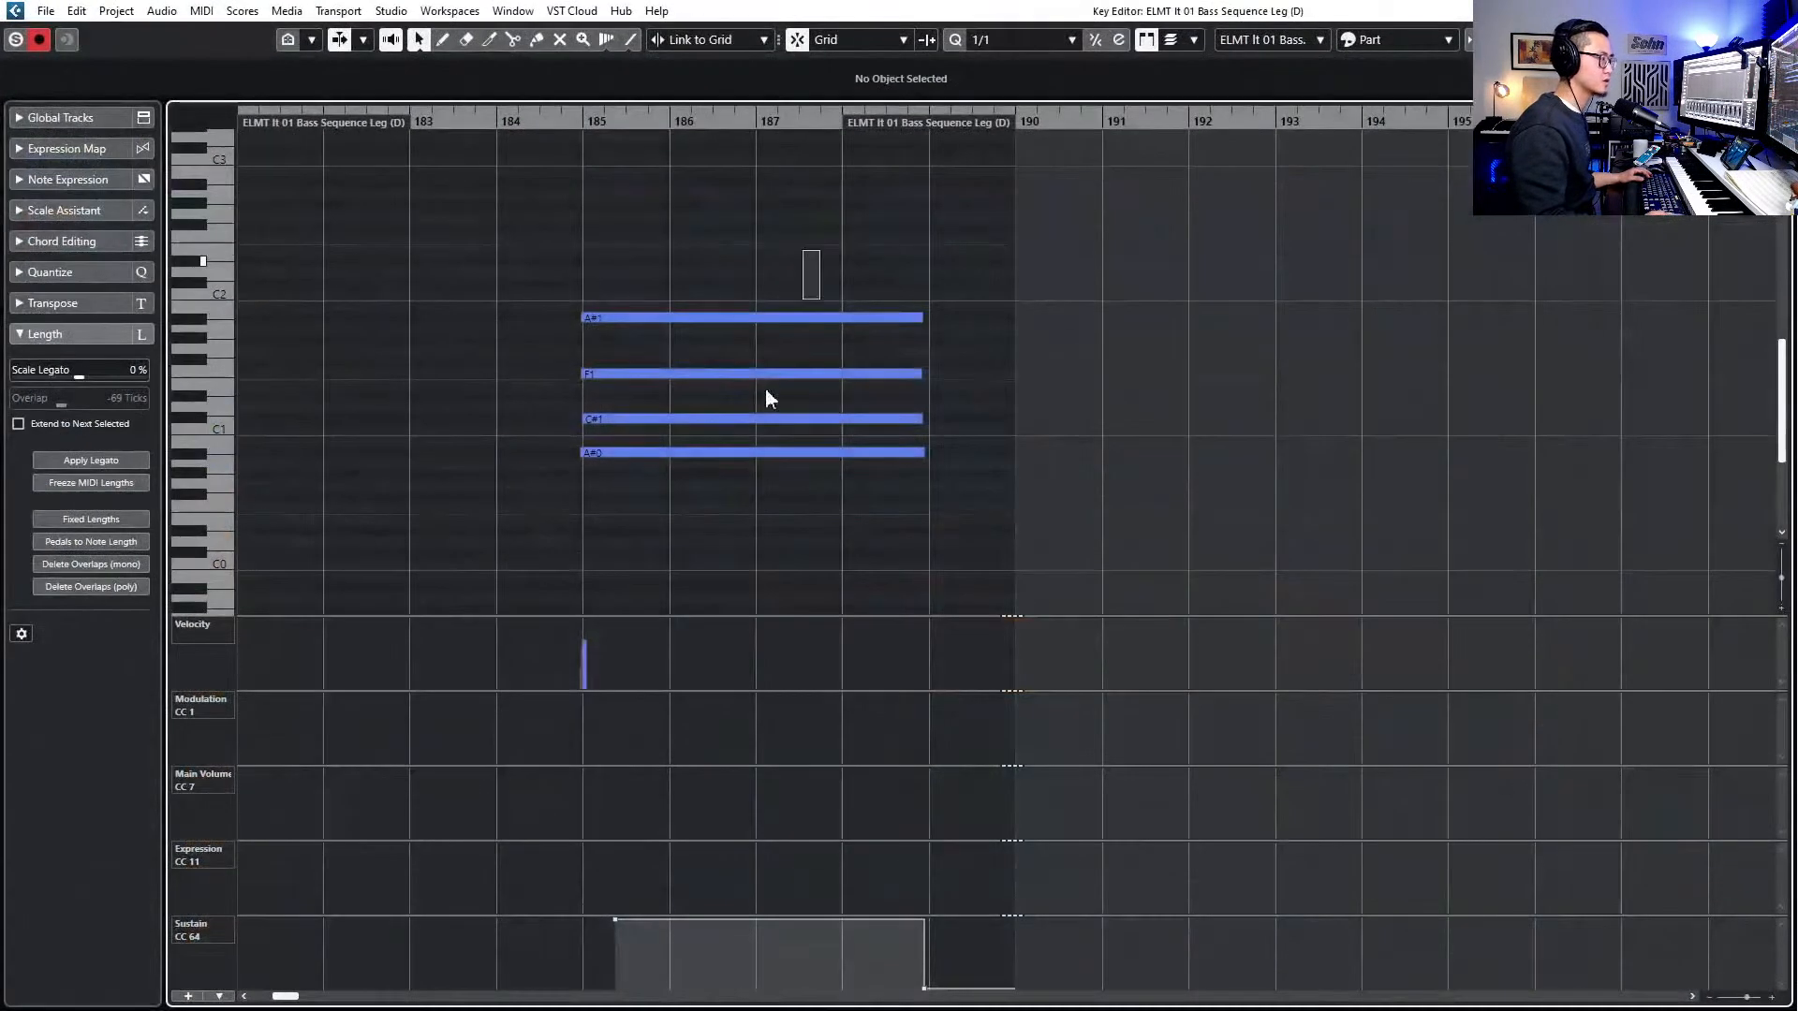
key(alt+Left)
key(alt+Left)
key(alt+Right)
key(space)
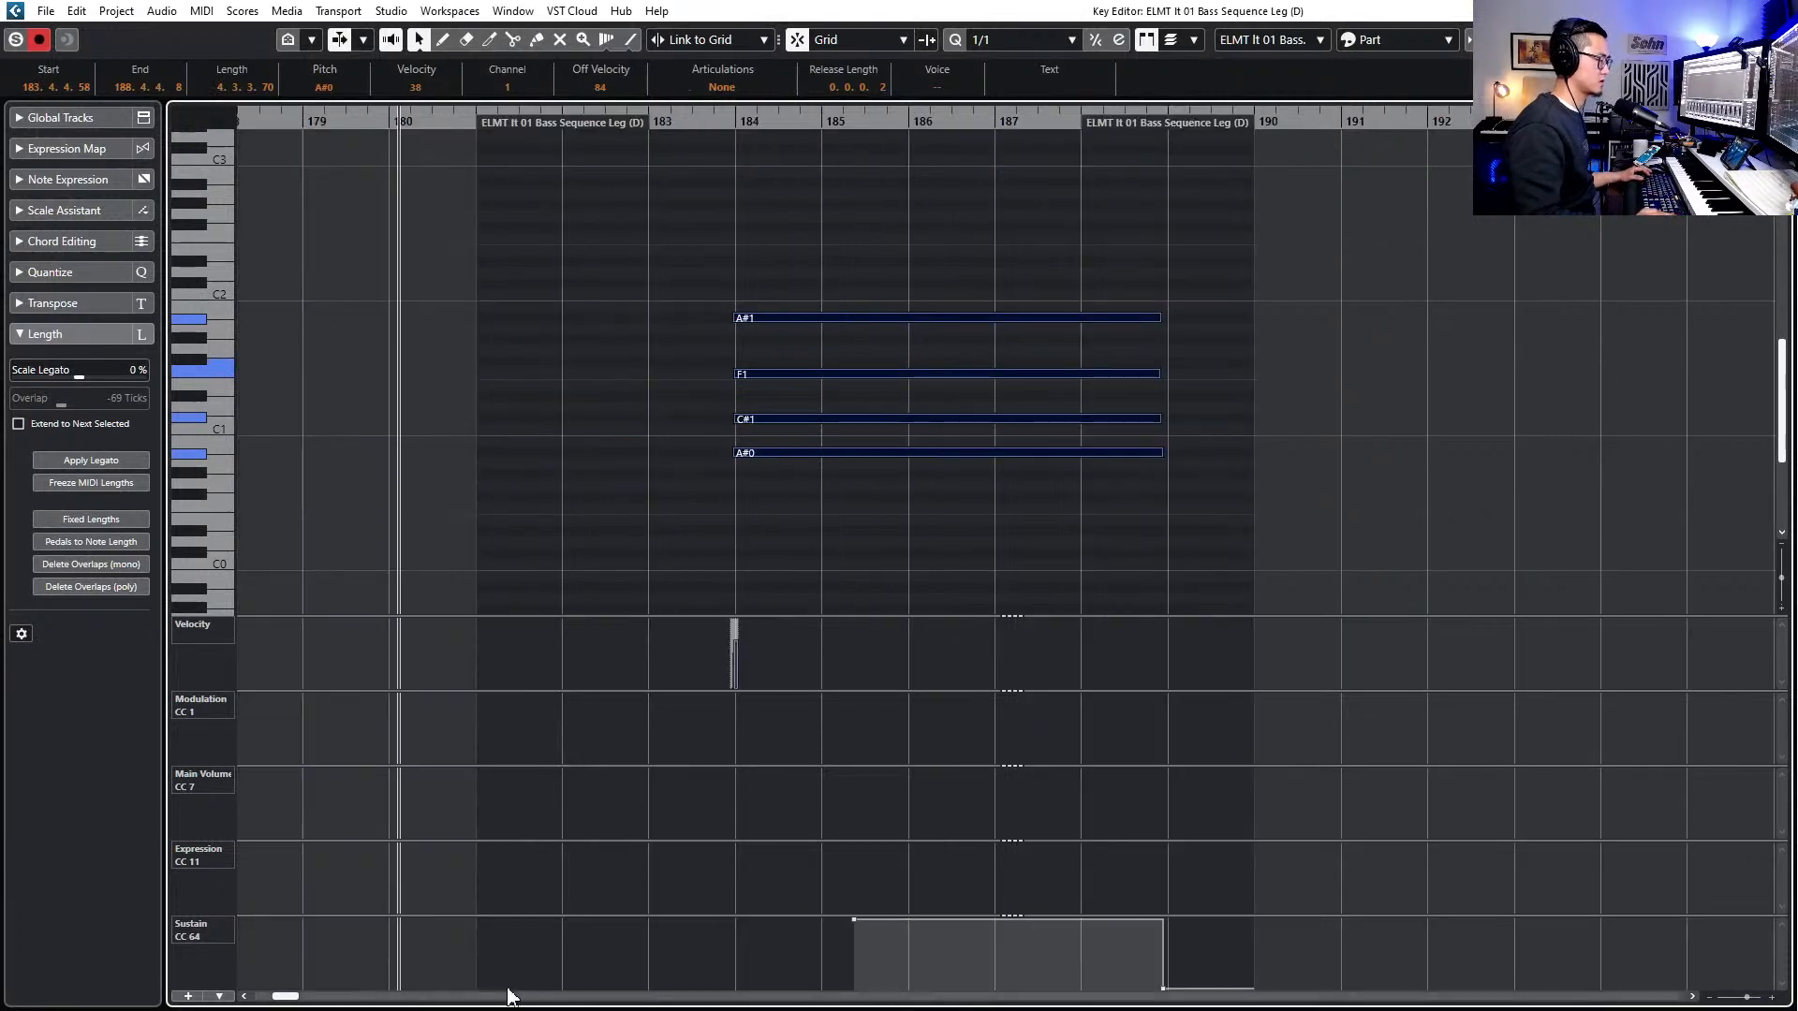
key(Escape)
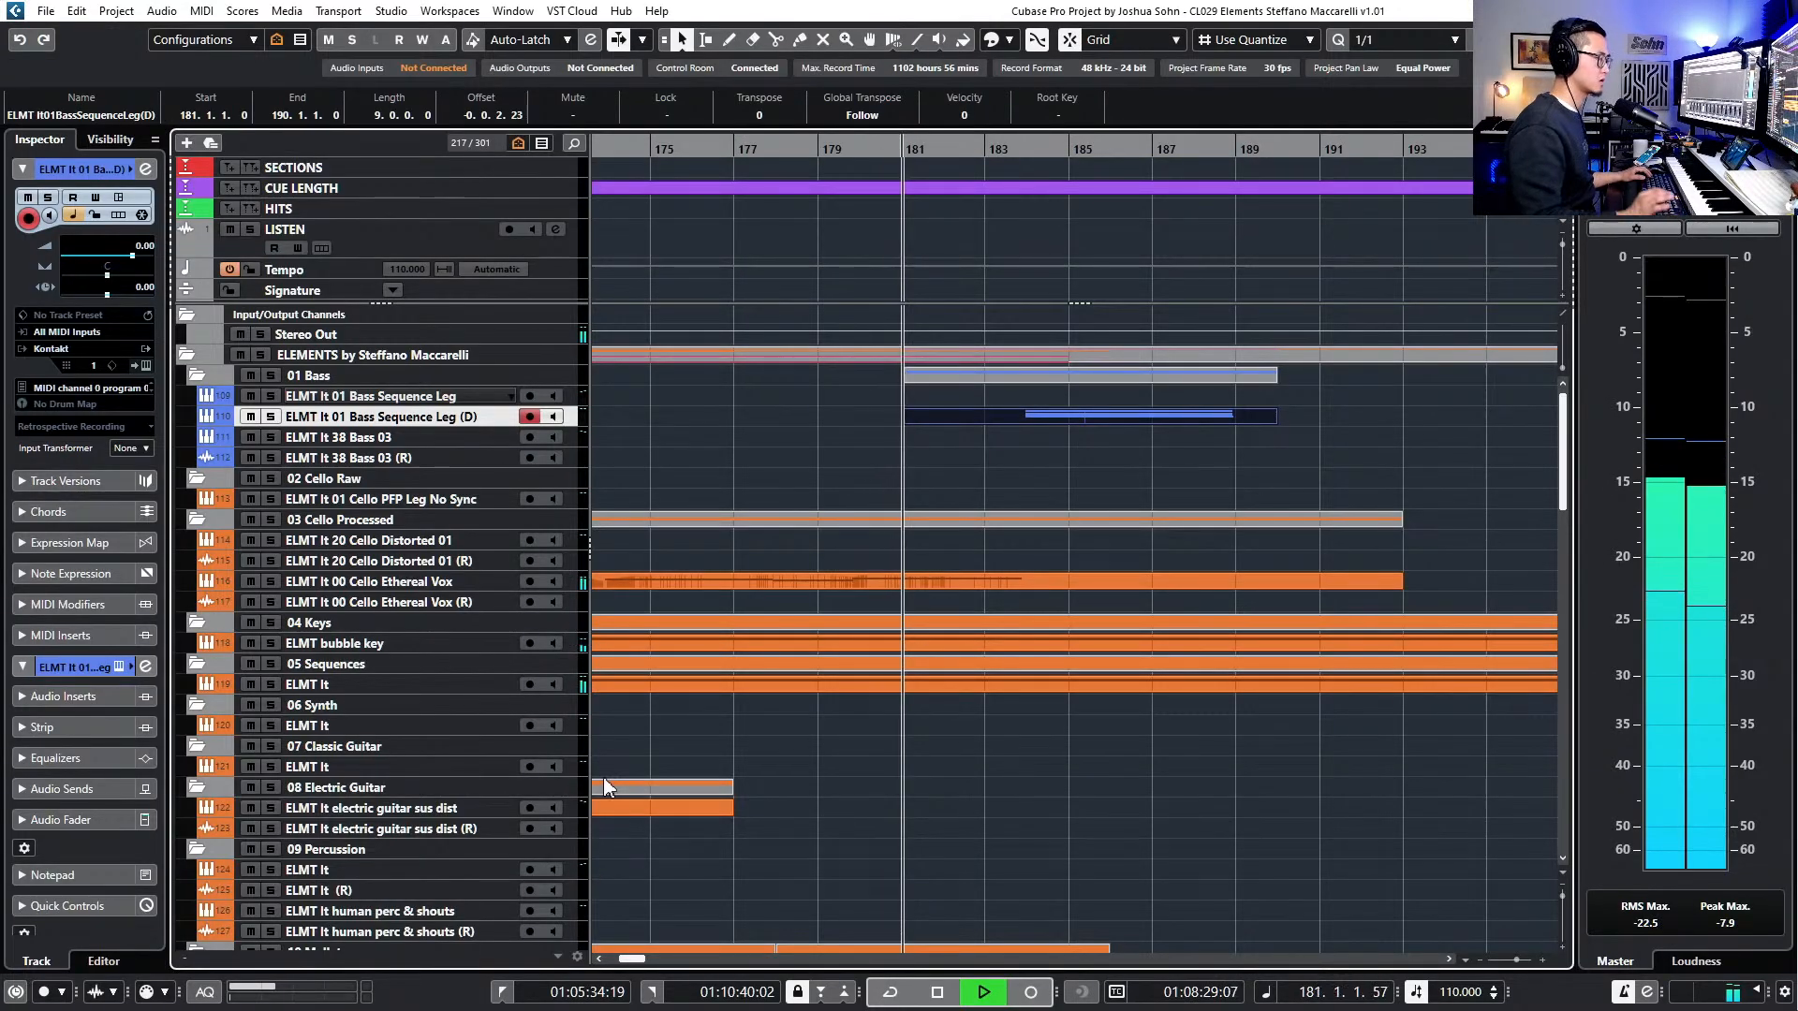
- Overdub modulation, volume and expression data on the bass part and quantize its four notes
key(Return)
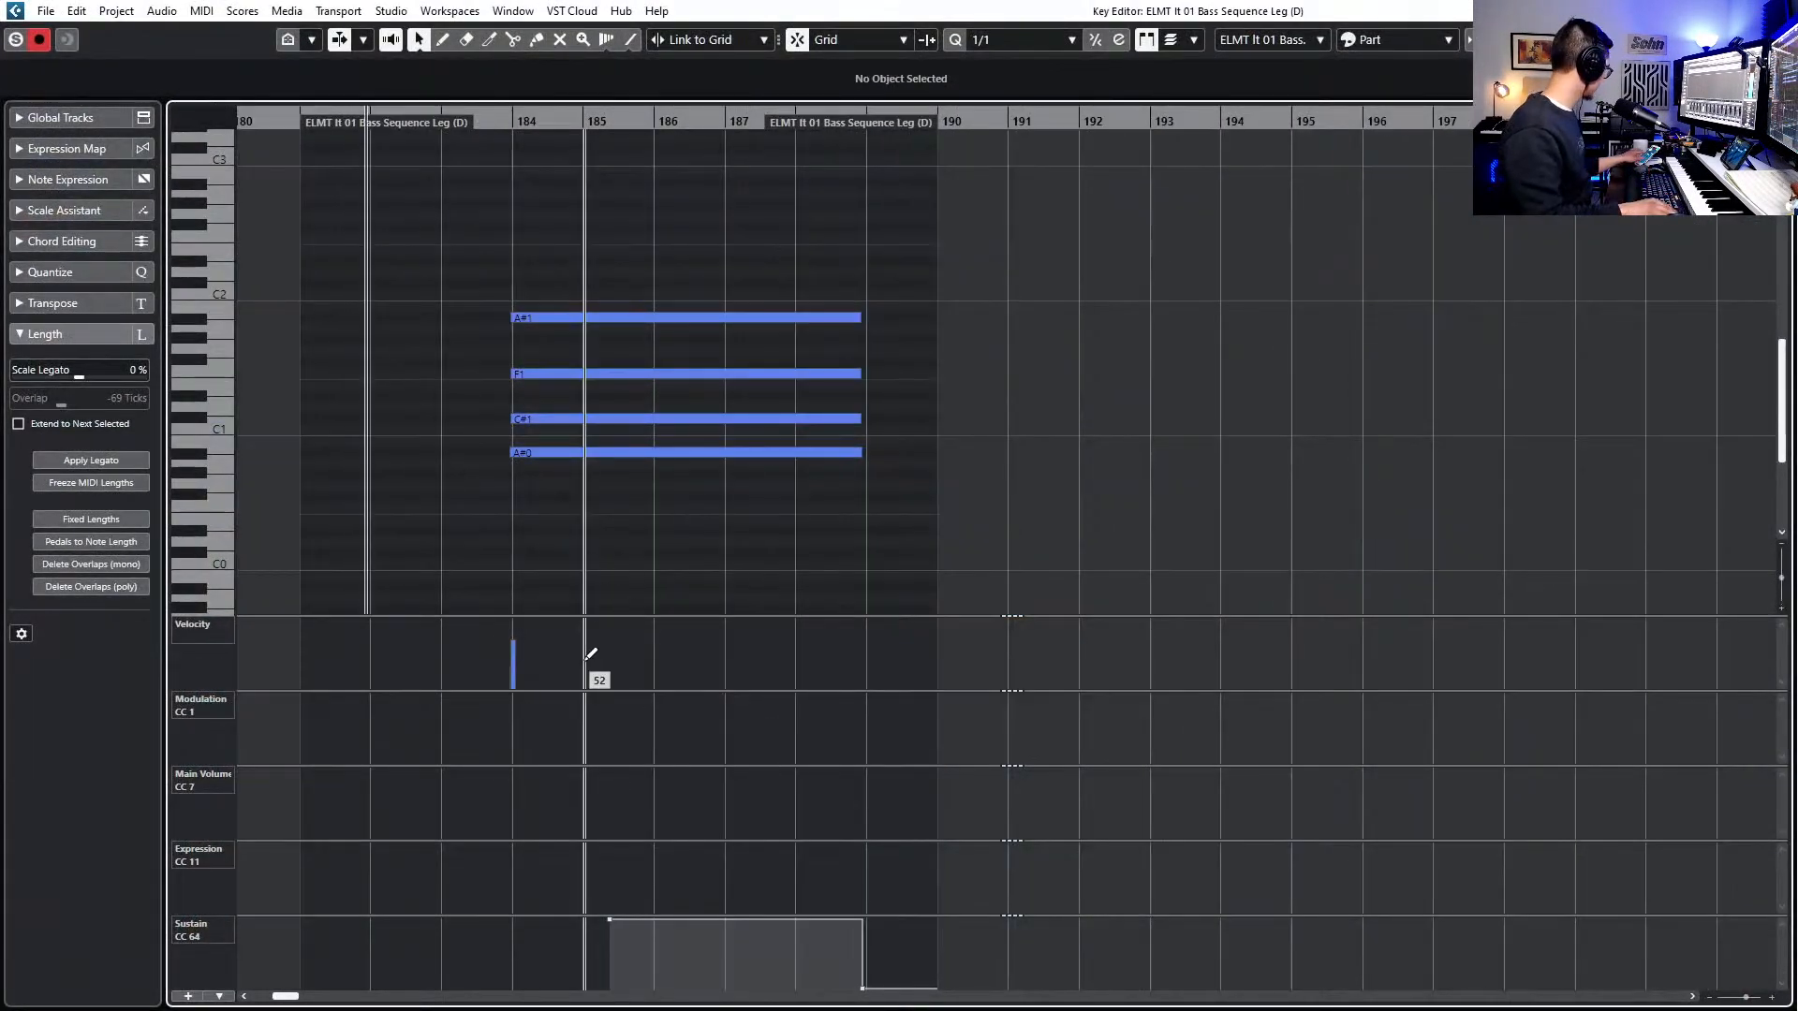
drag(582, 552, 777, 281)
key(q)
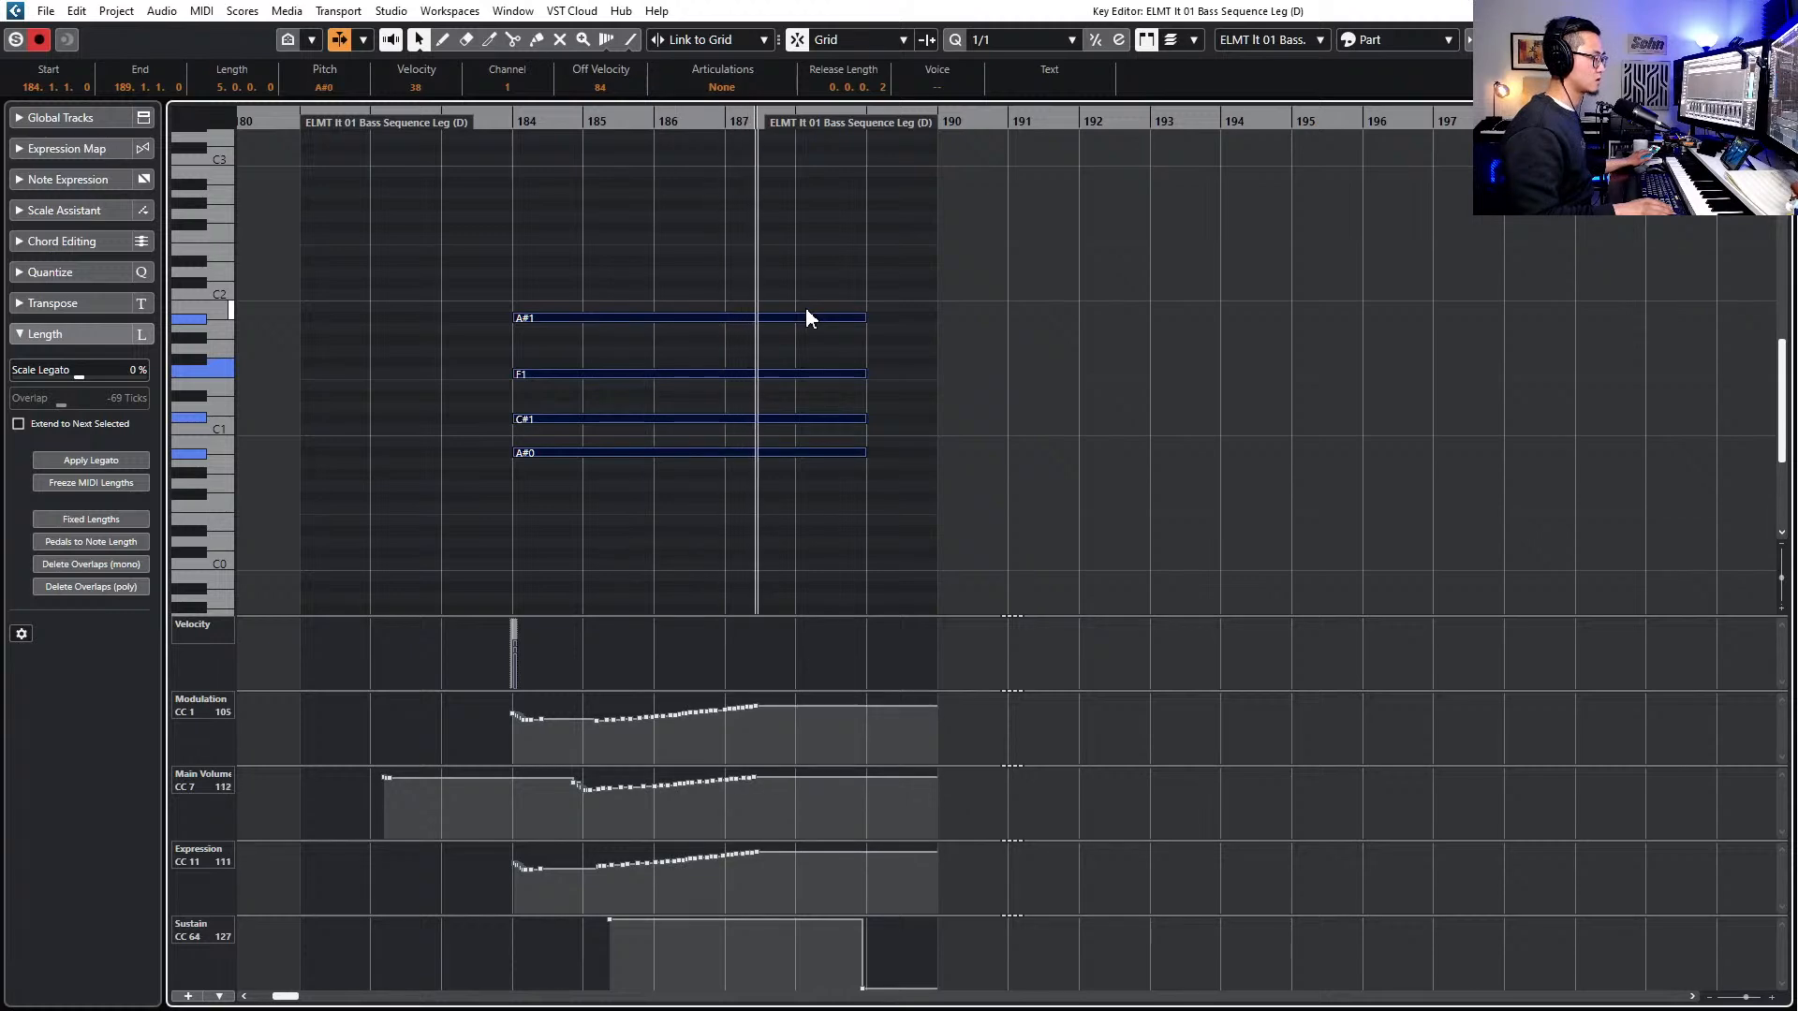
key(space)
- Shorten the four bass notes to end at bar 188 and close the note editor
drag(813, 240, 830, 532)
alt+shift+click(830, 531)
key(Return)
- Duplicate the mallet part after bar 186, split the copy at bar 188 and delete the remainder
scroll(899, 602, down, 2)
scroll(899, 602, up, 2)
key(KP_Add)
key(space)
scroll(965, 618, down, 6)
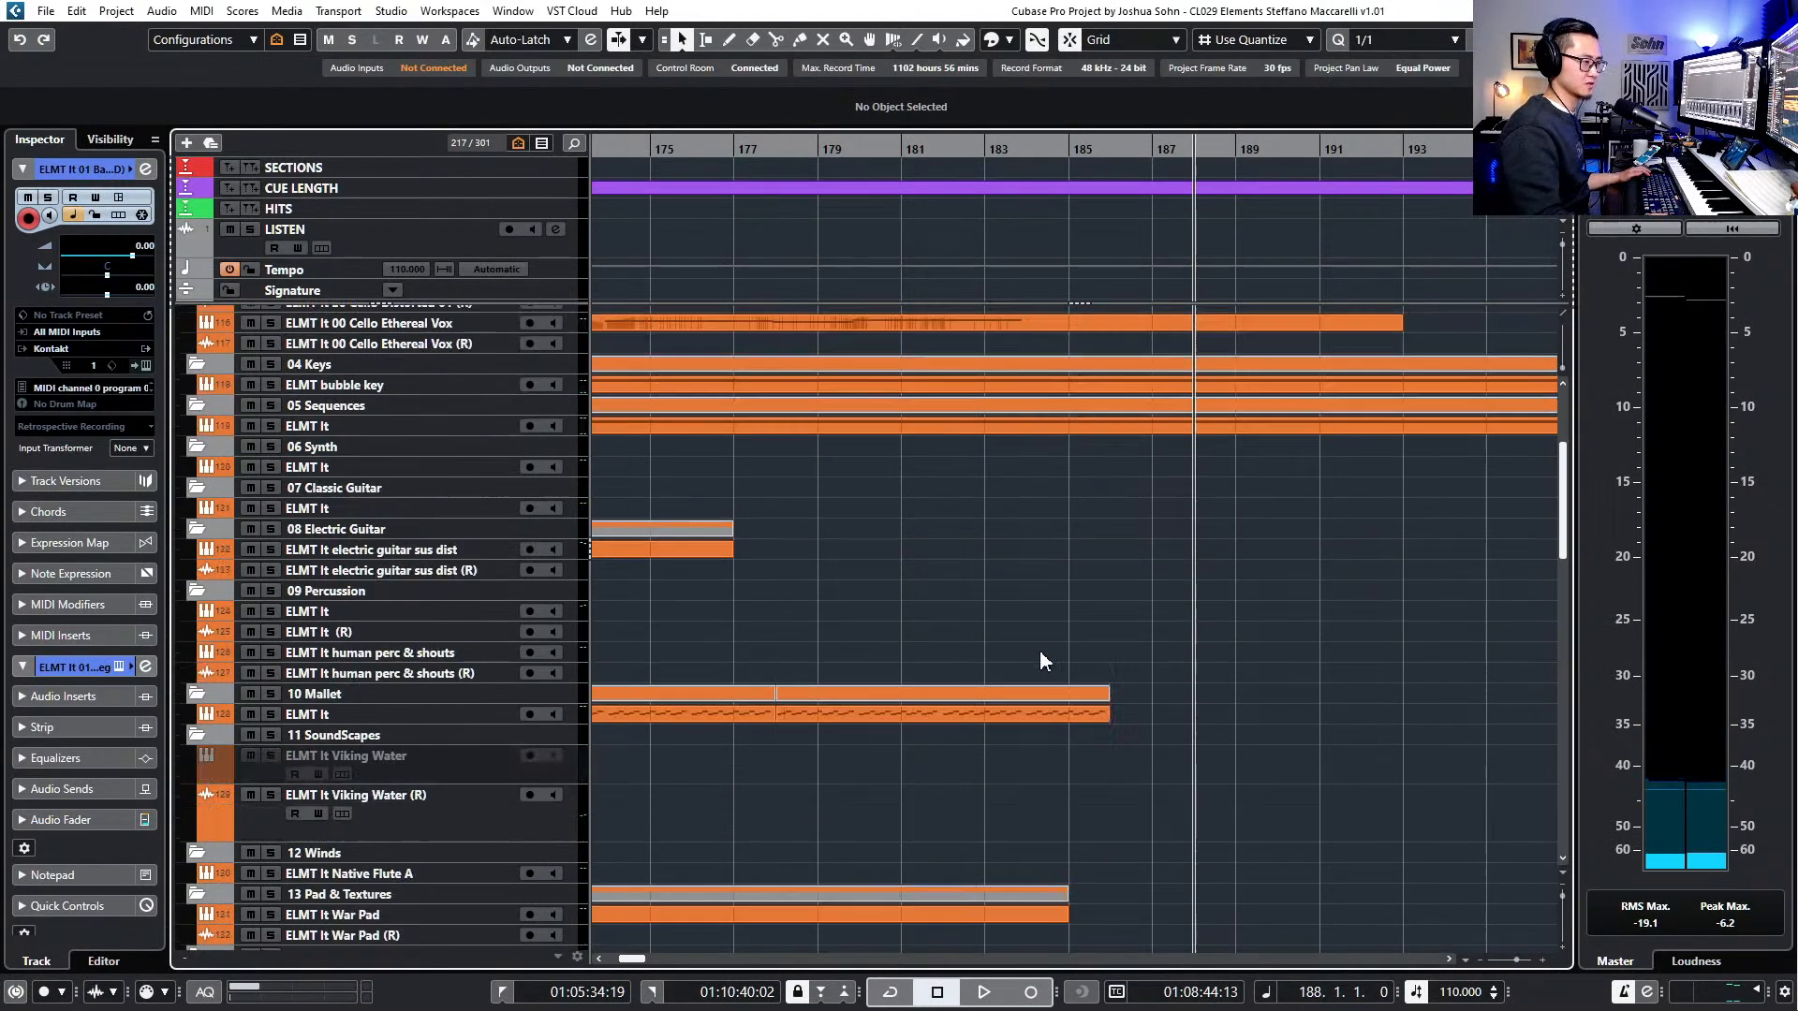
scroll(940, 604, right, 3)
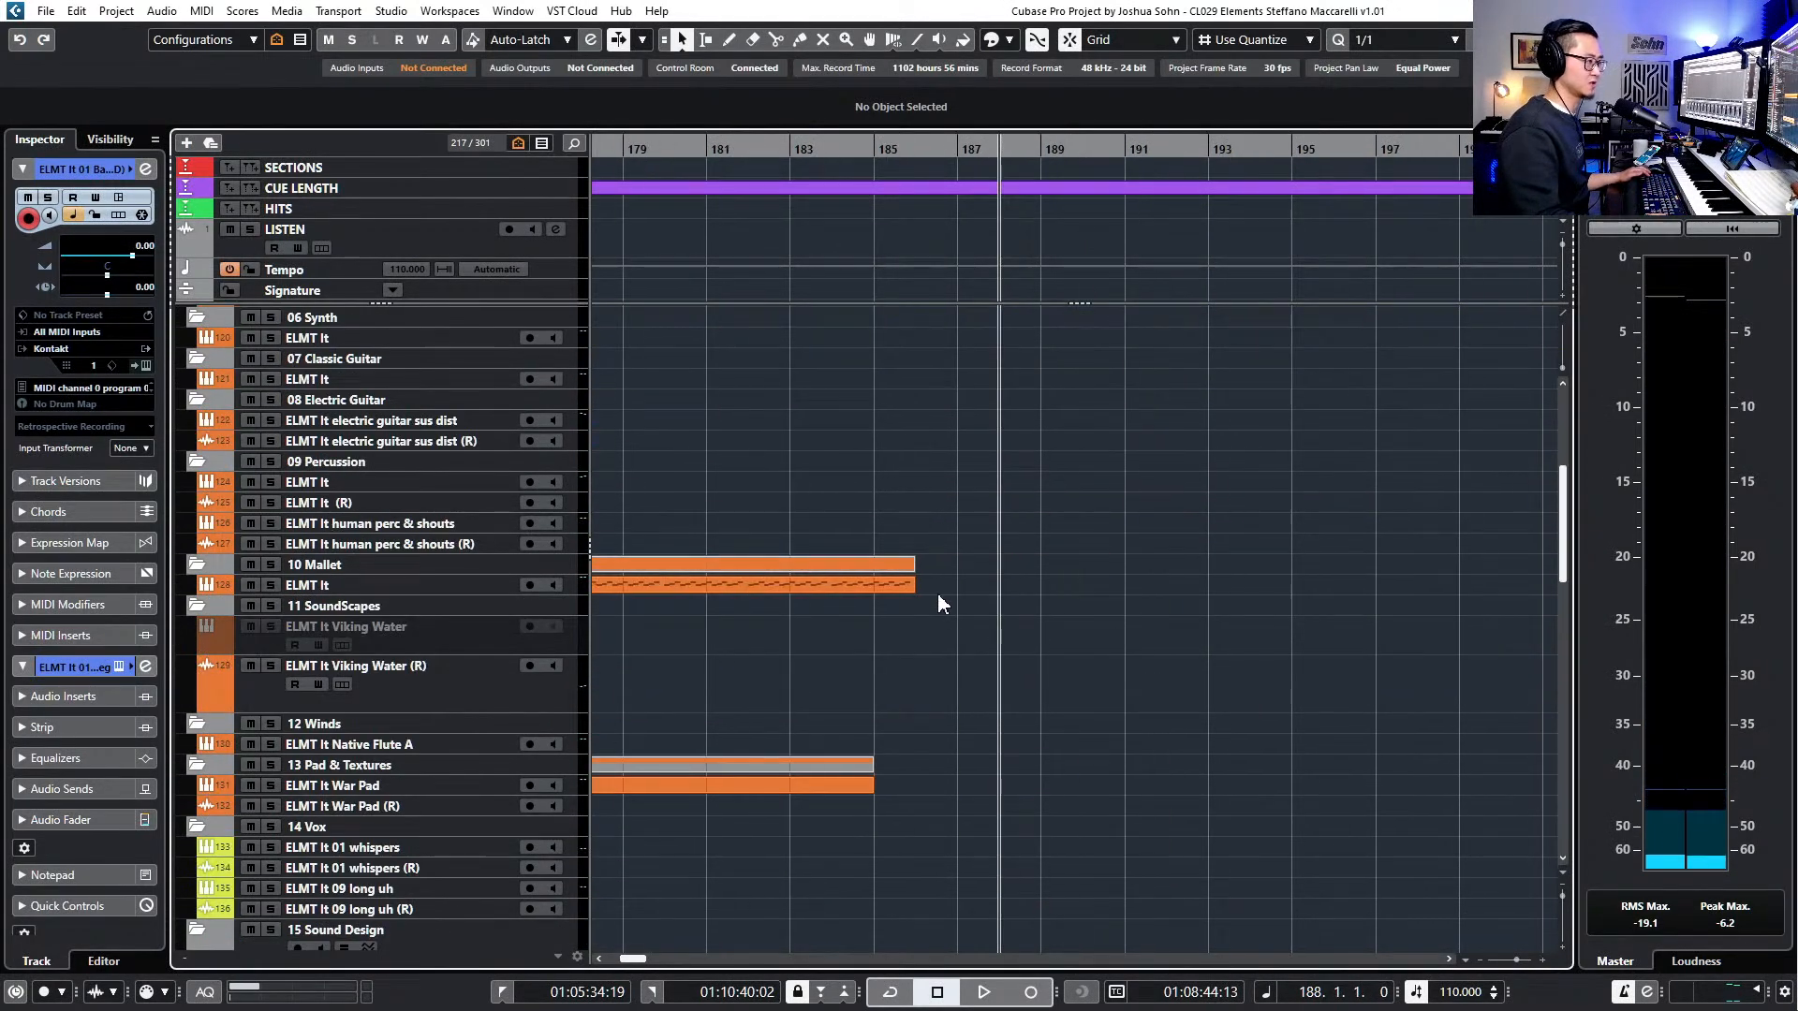
click(833, 585)
key(ctrl+d)
key(h)
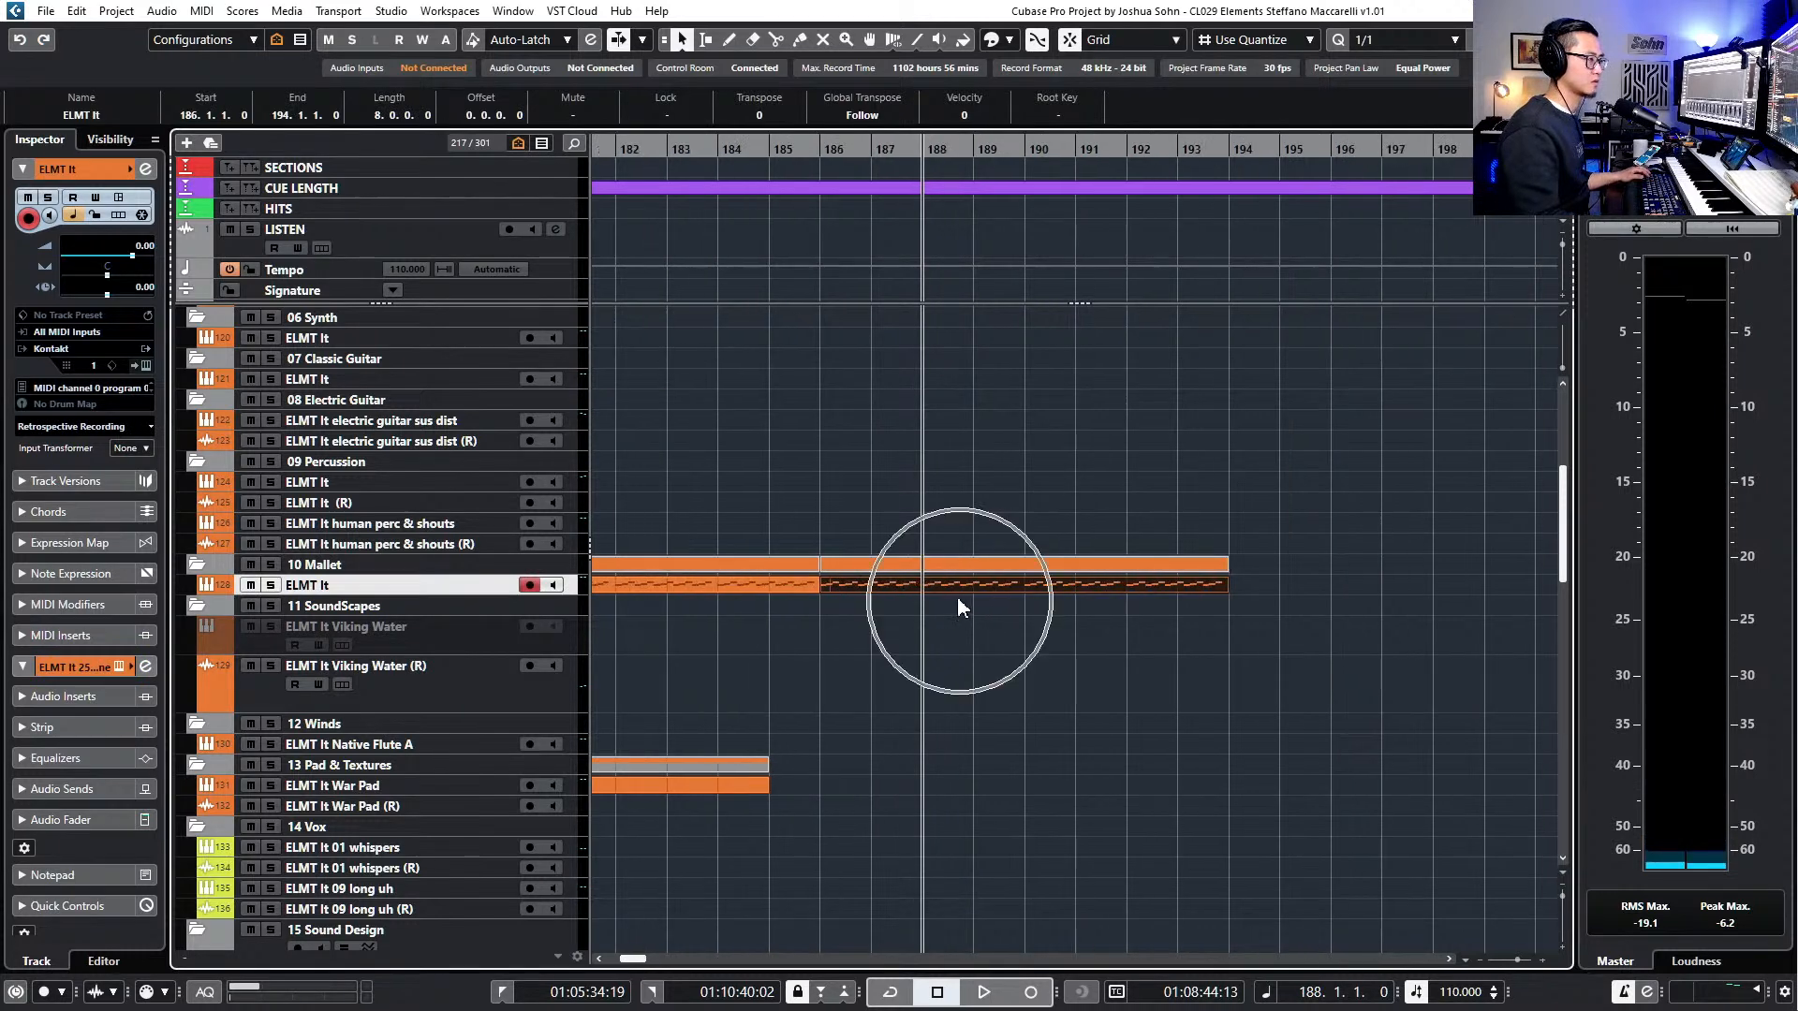
alt+click(925, 587)
key(Delete)
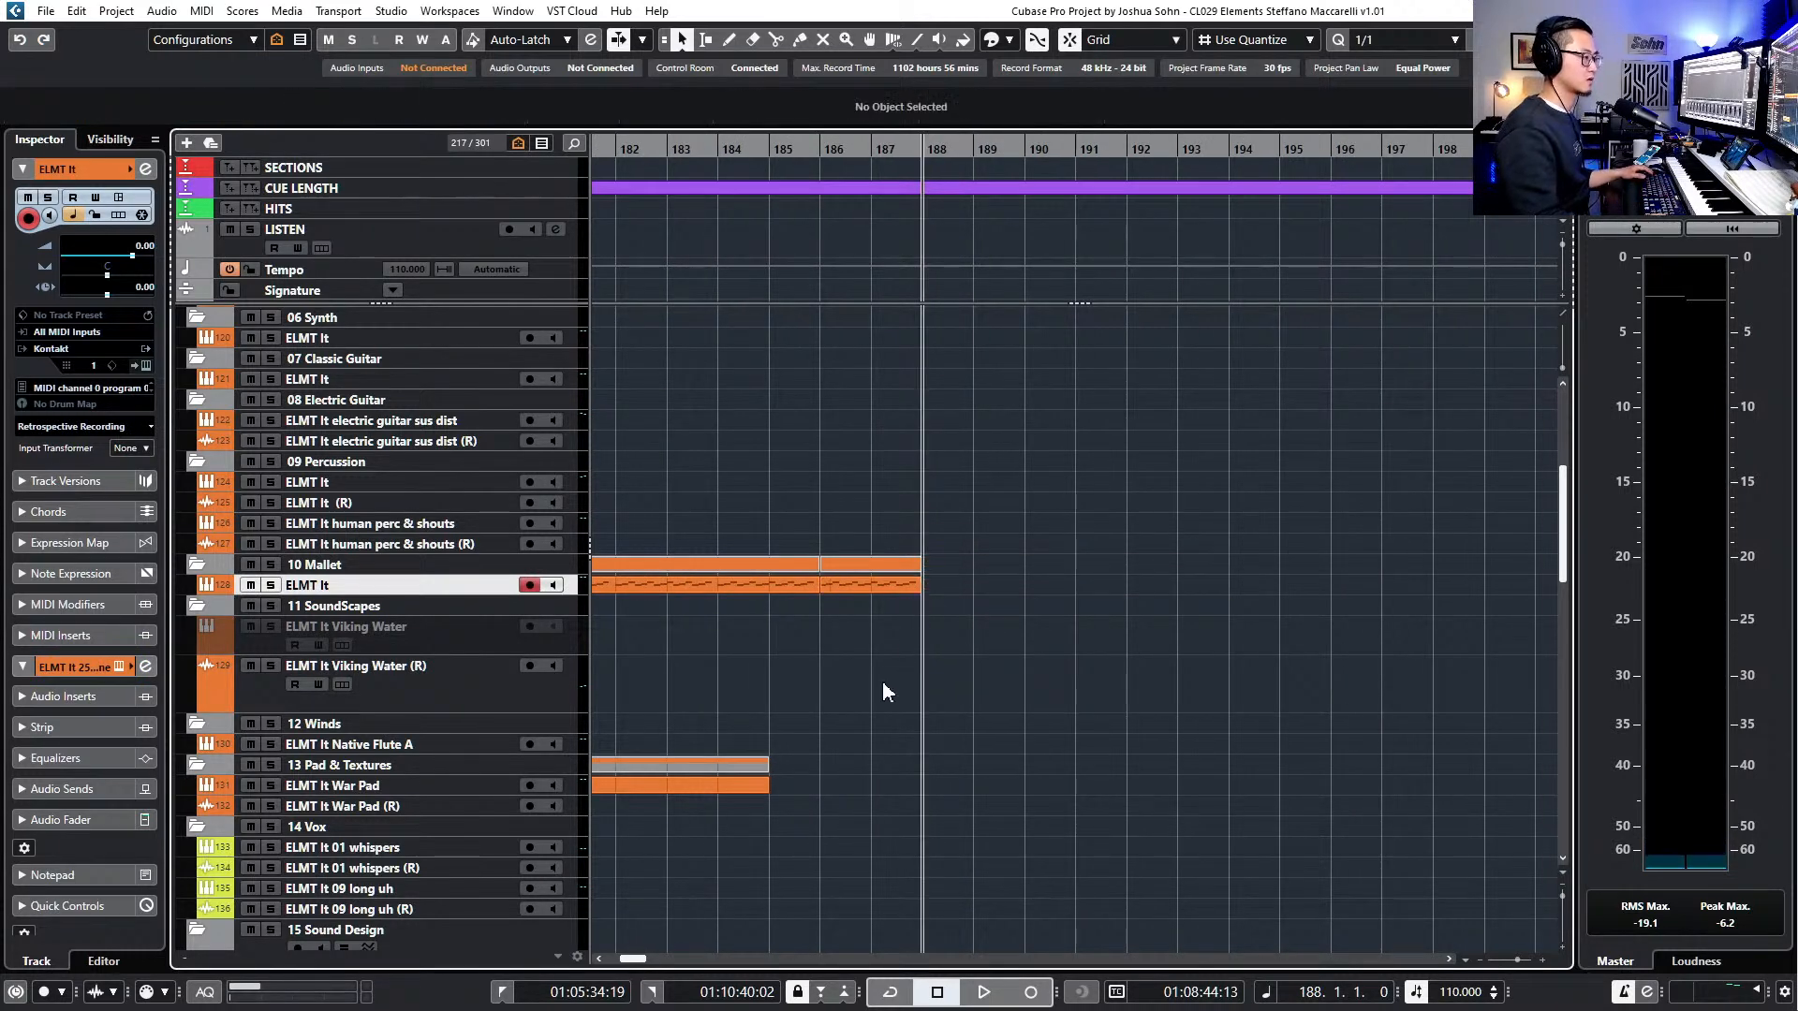
- Extend the end of the 13 panning seq part to bar 188
scroll(872, 710, down, 6)
scroll(873, 711, down, 4)
scroll(873, 721, down, 8)
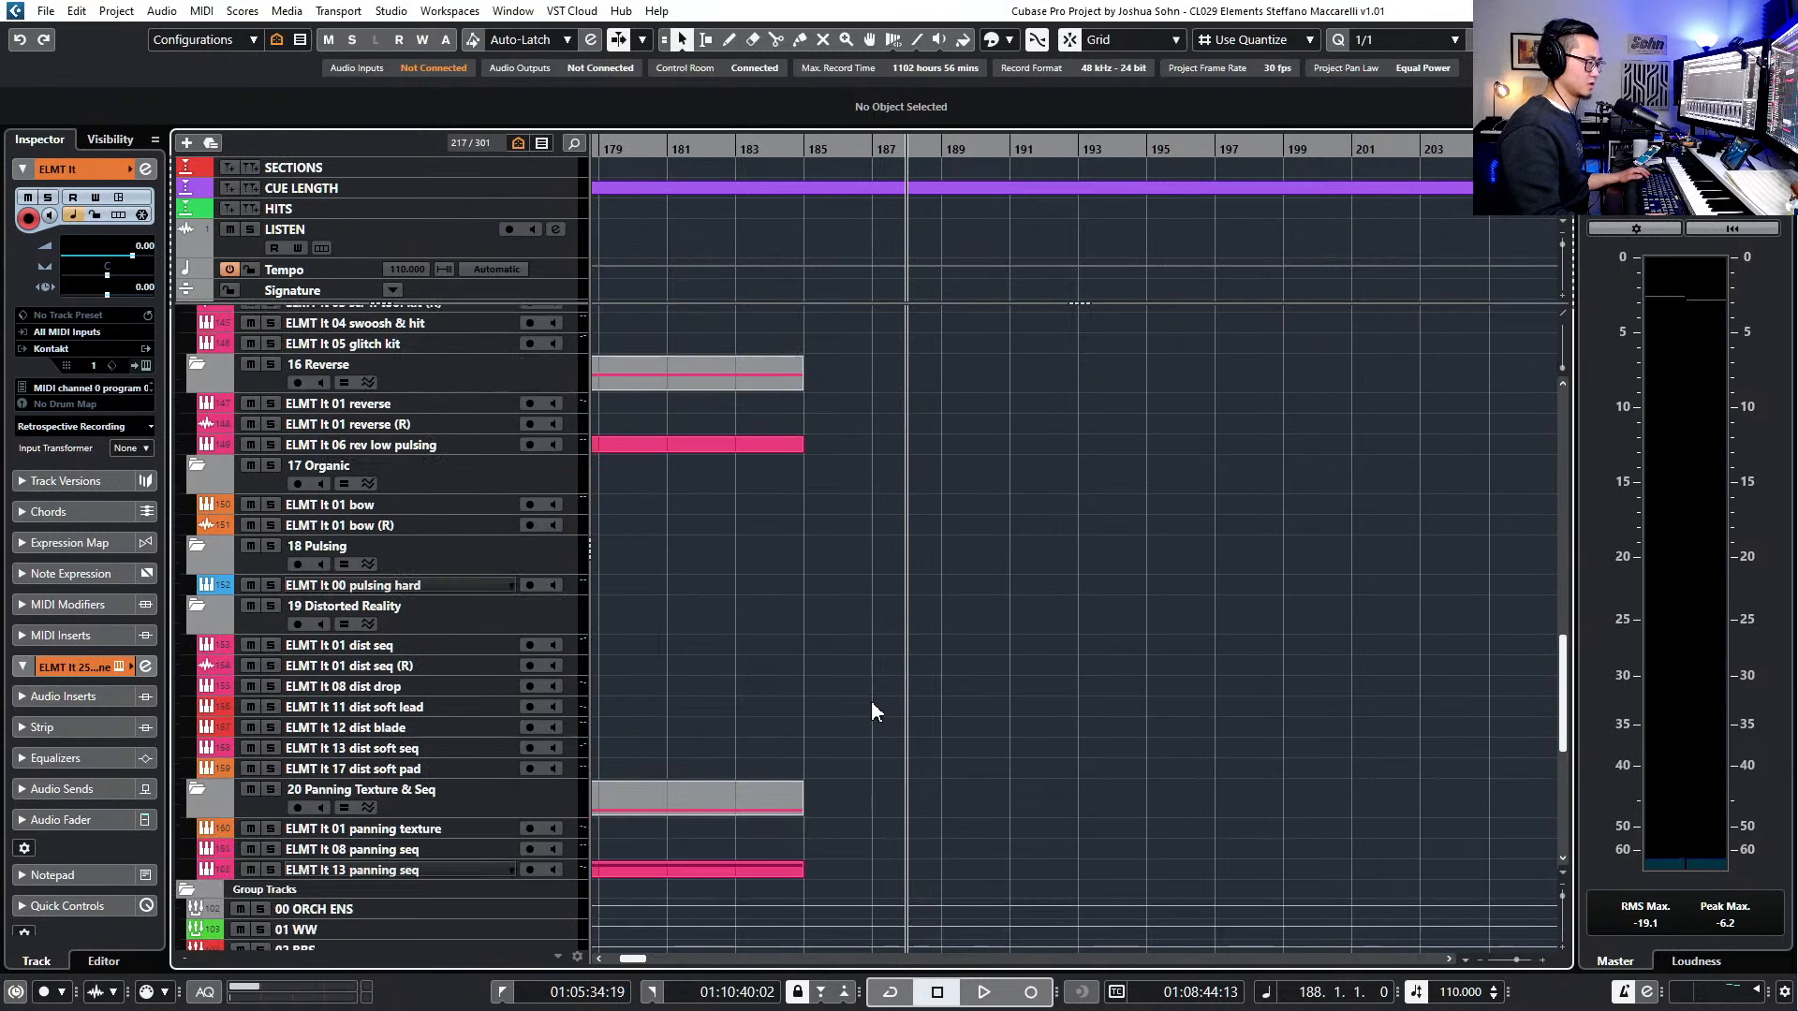
click(779, 868)
key(alt+shift+Right)
key(alt+shift+Right)
key(alt+shift+Right)
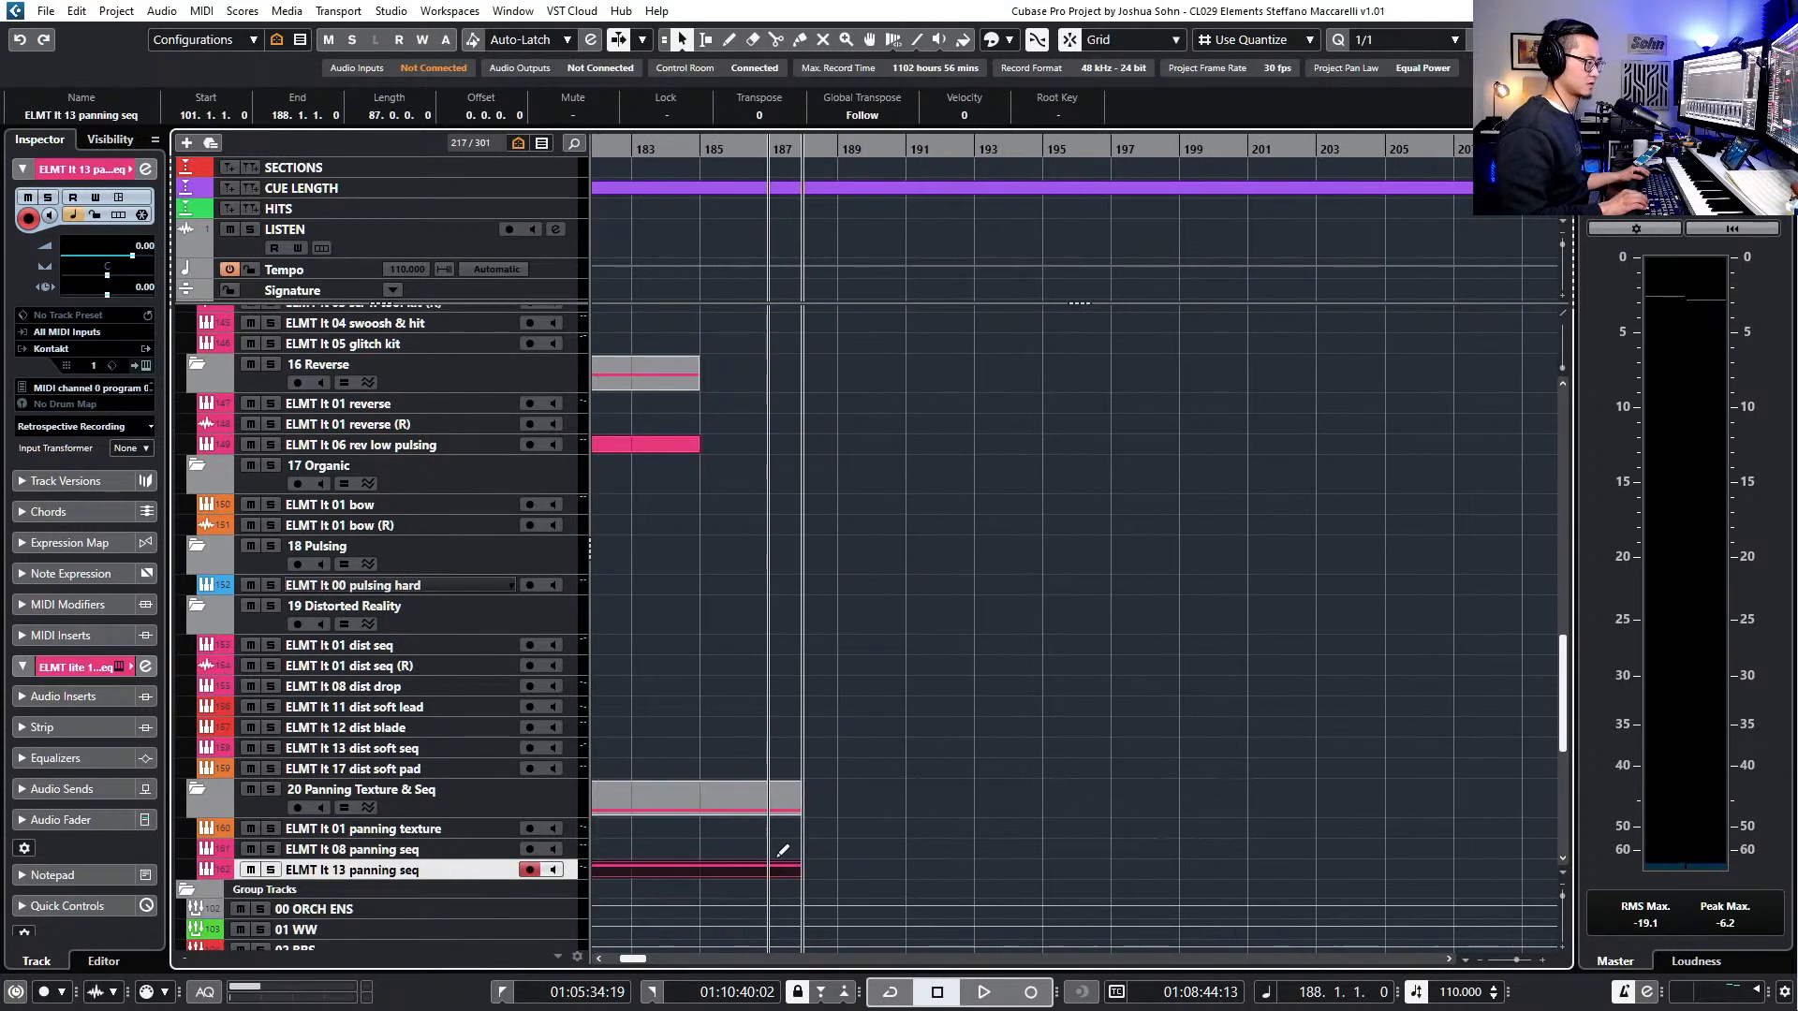
- Extend the end of the War Pad part to bar 188
scroll(684, 897, up, 12)
scroll(707, 852, down, 2)
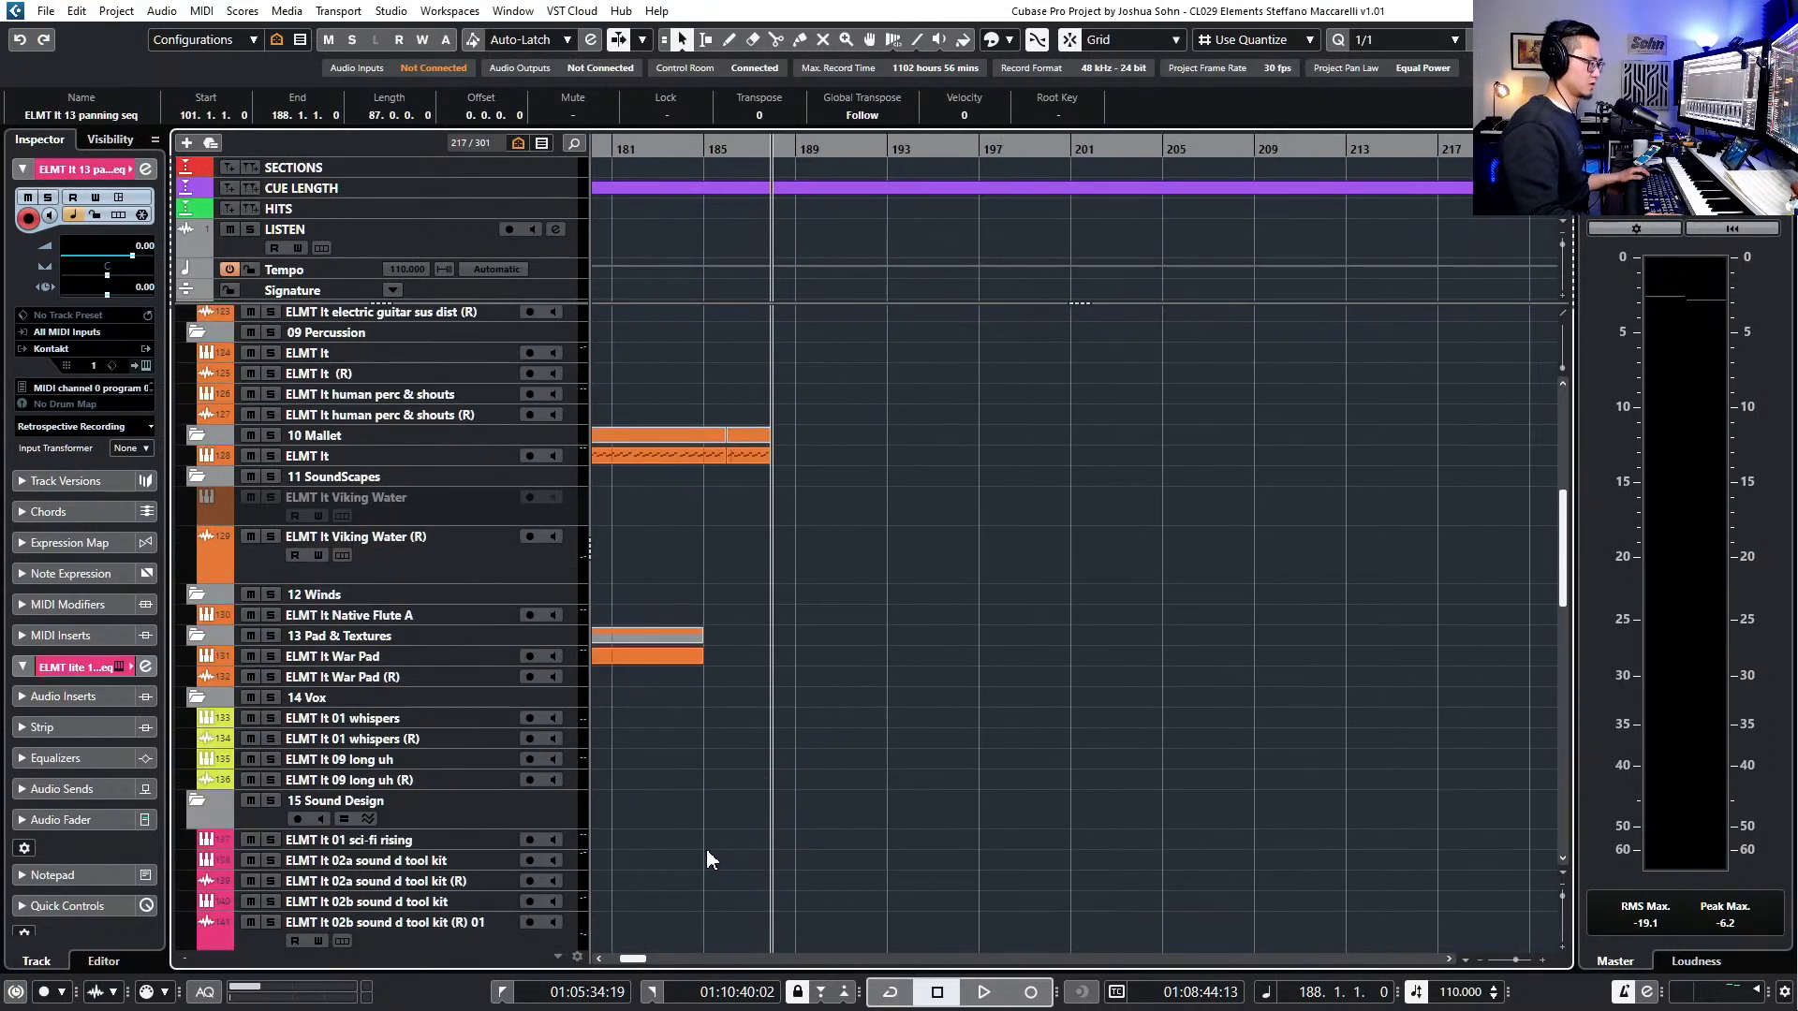
scroll(709, 848, left, 2)
scroll(798, 723, down, 4)
drag(799, 660, 825, 661)
- Extend the 06 rev low pulsing part to bar 188 and lengthen its A#2 note to the part's end
scroll(817, 758, down, 5)
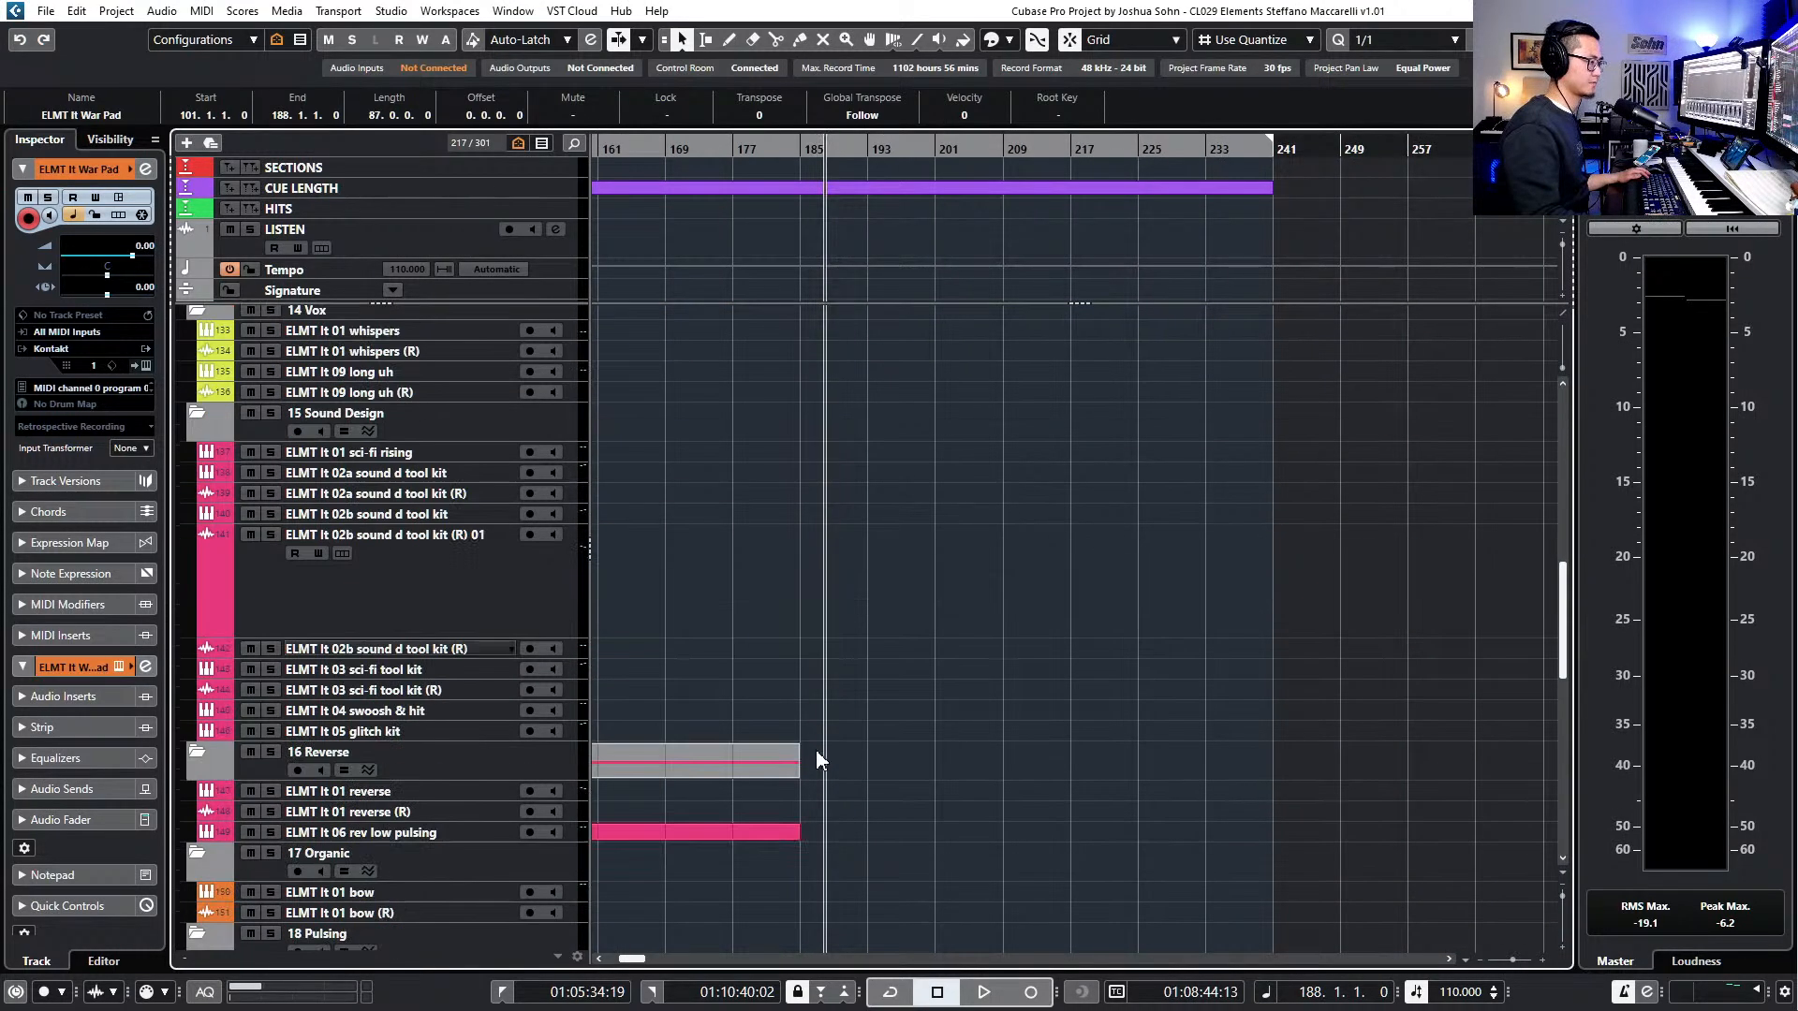
click(793, 835)
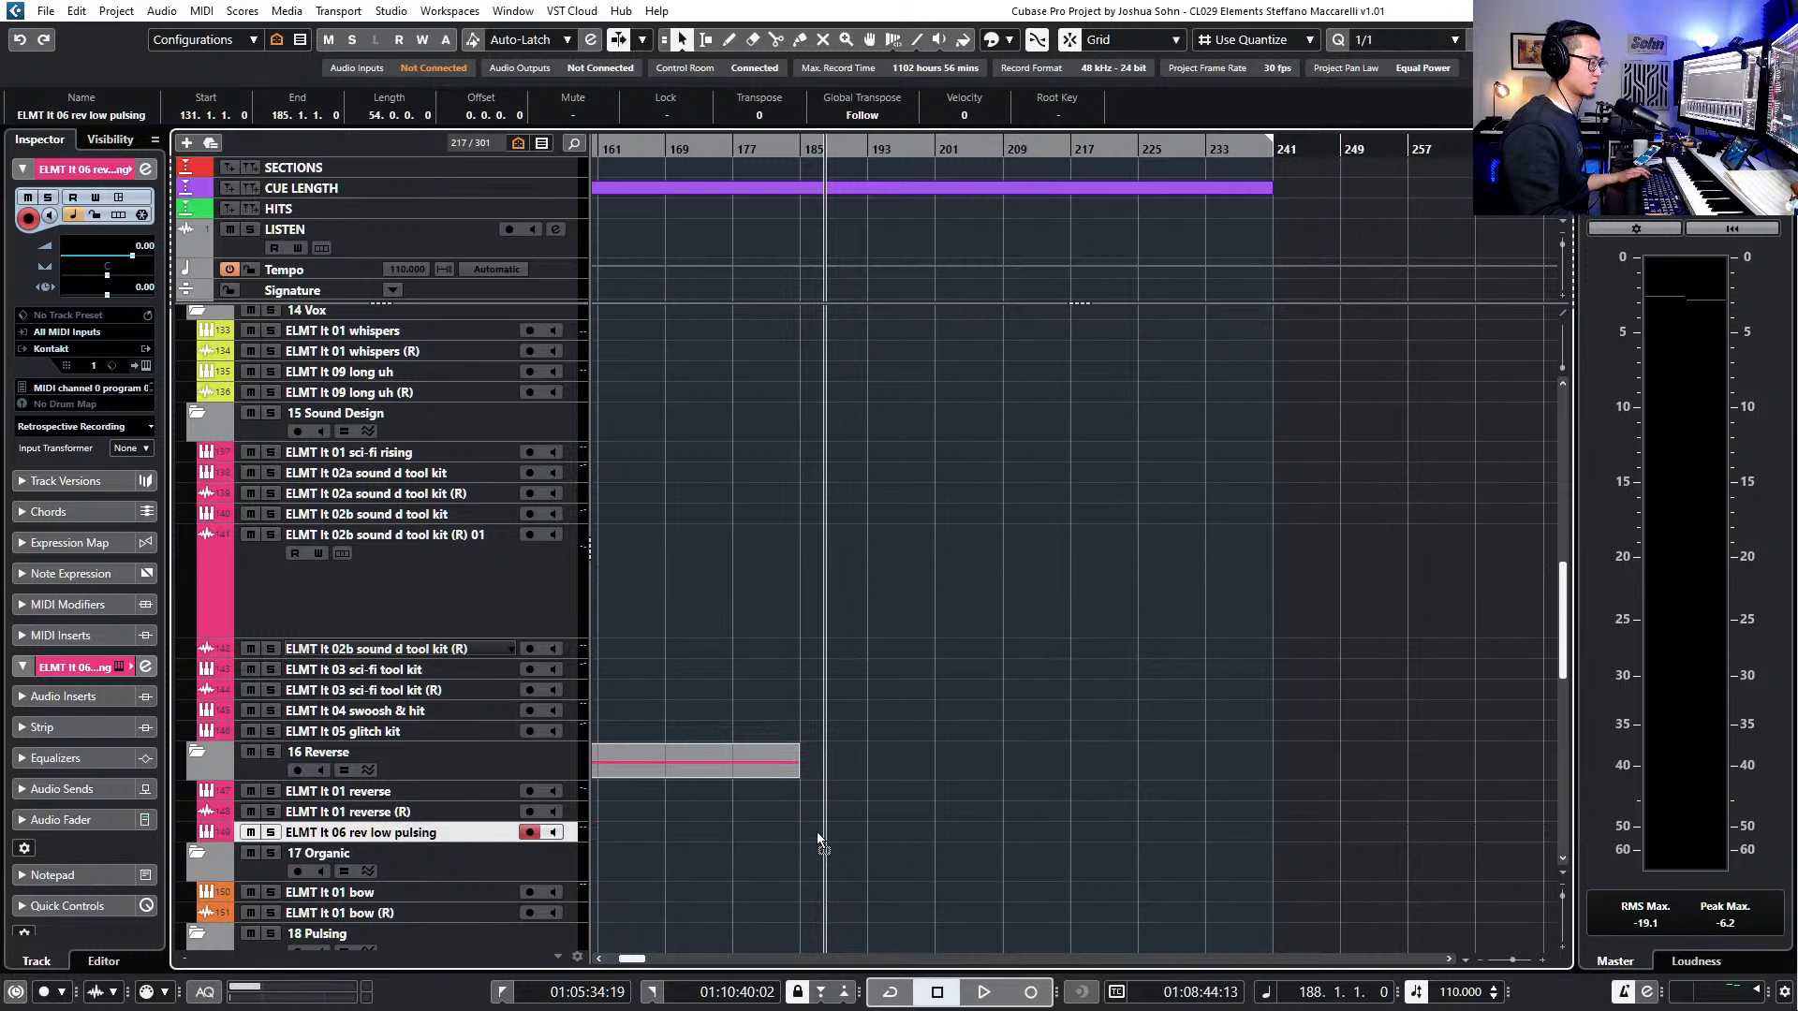
drag(797, 831, 818, 833)
double_click(806, 833)
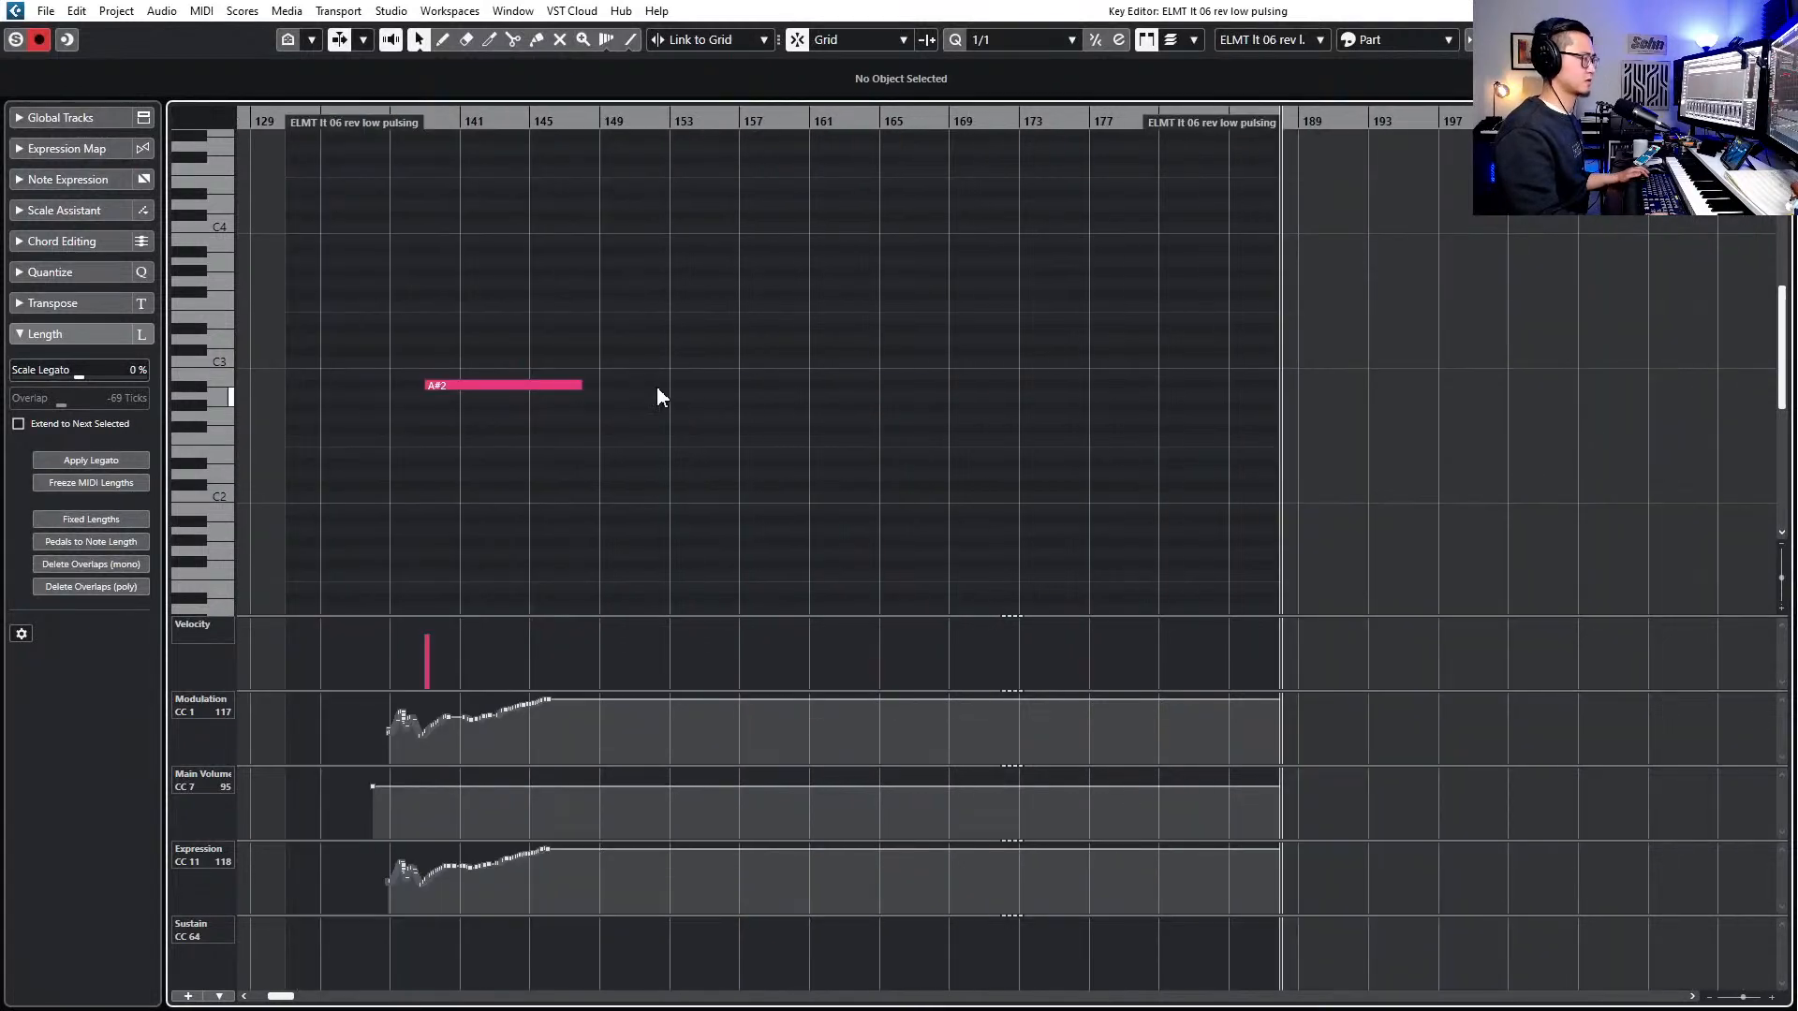
drag(578, 384, 1276, 385)
key(Return)
- Play from bar 184 and lower the duplicated Bass Sequence Leg track's volume to -3.05
key(KP_Subtract)
key(KP_Subtract)
key(KP_Subtract)
key(KP_Subtract)
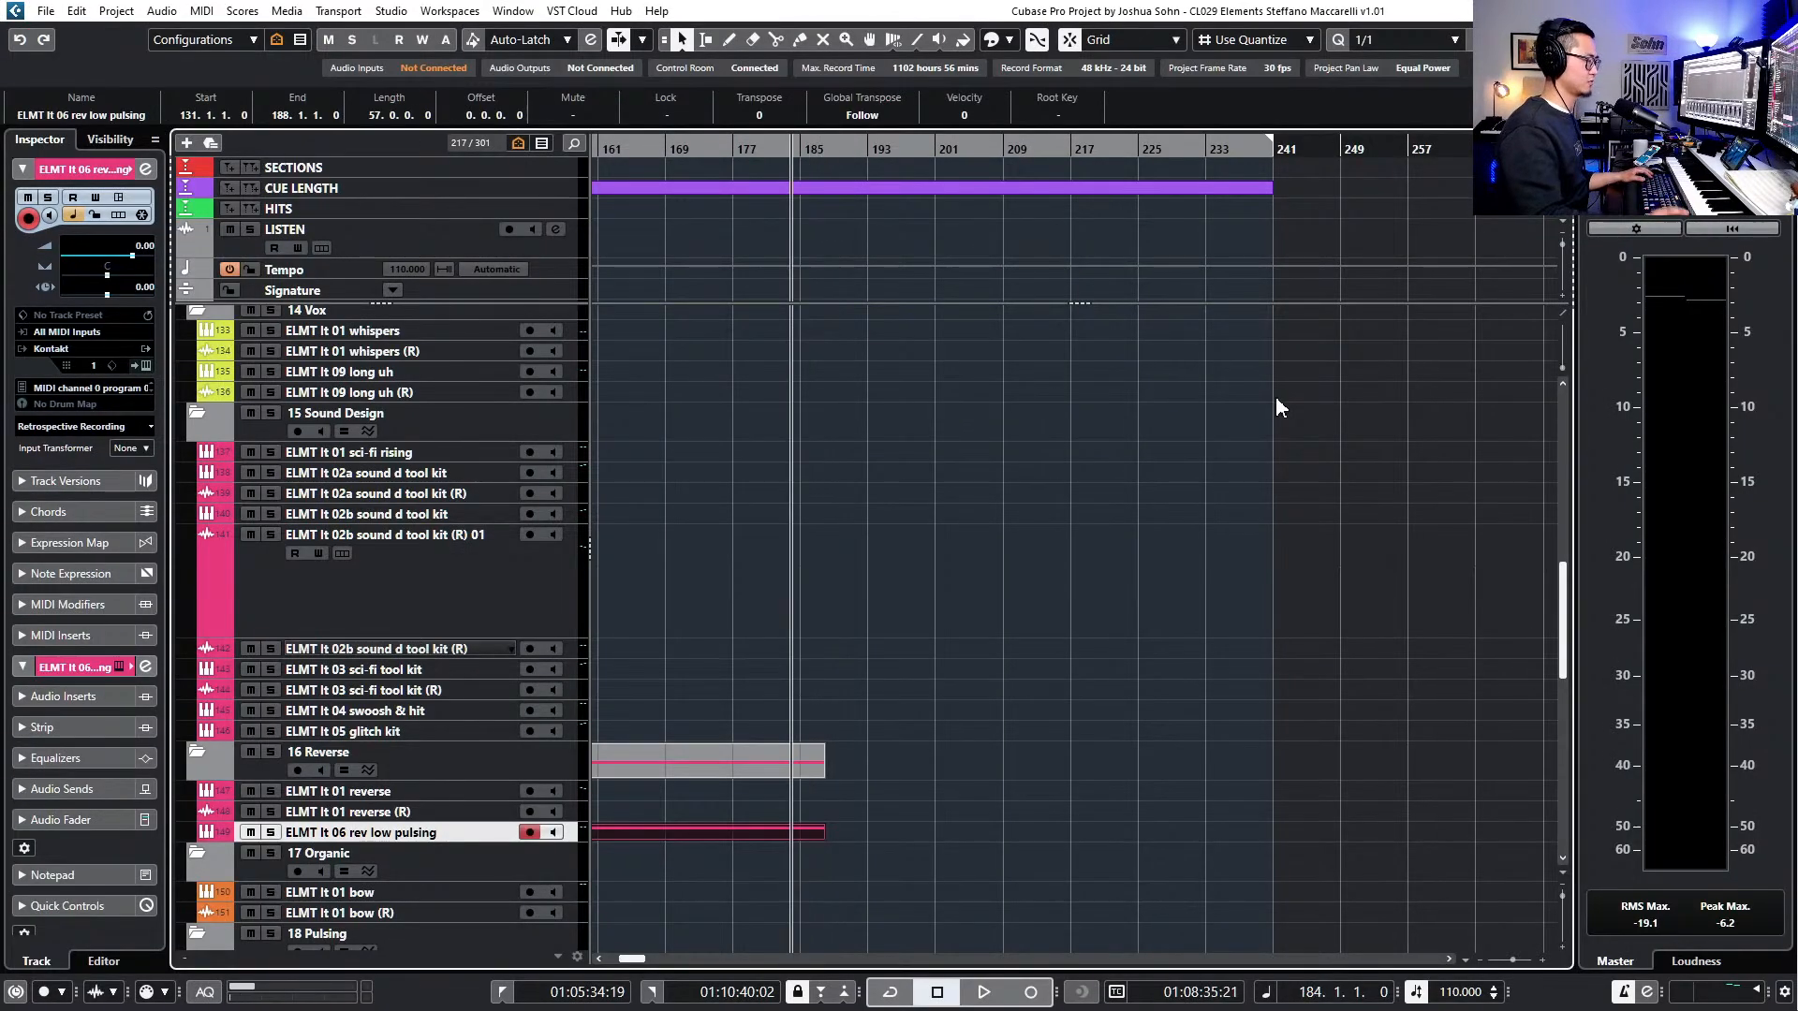
key(space)
scroll(1033, 566, up, 10)
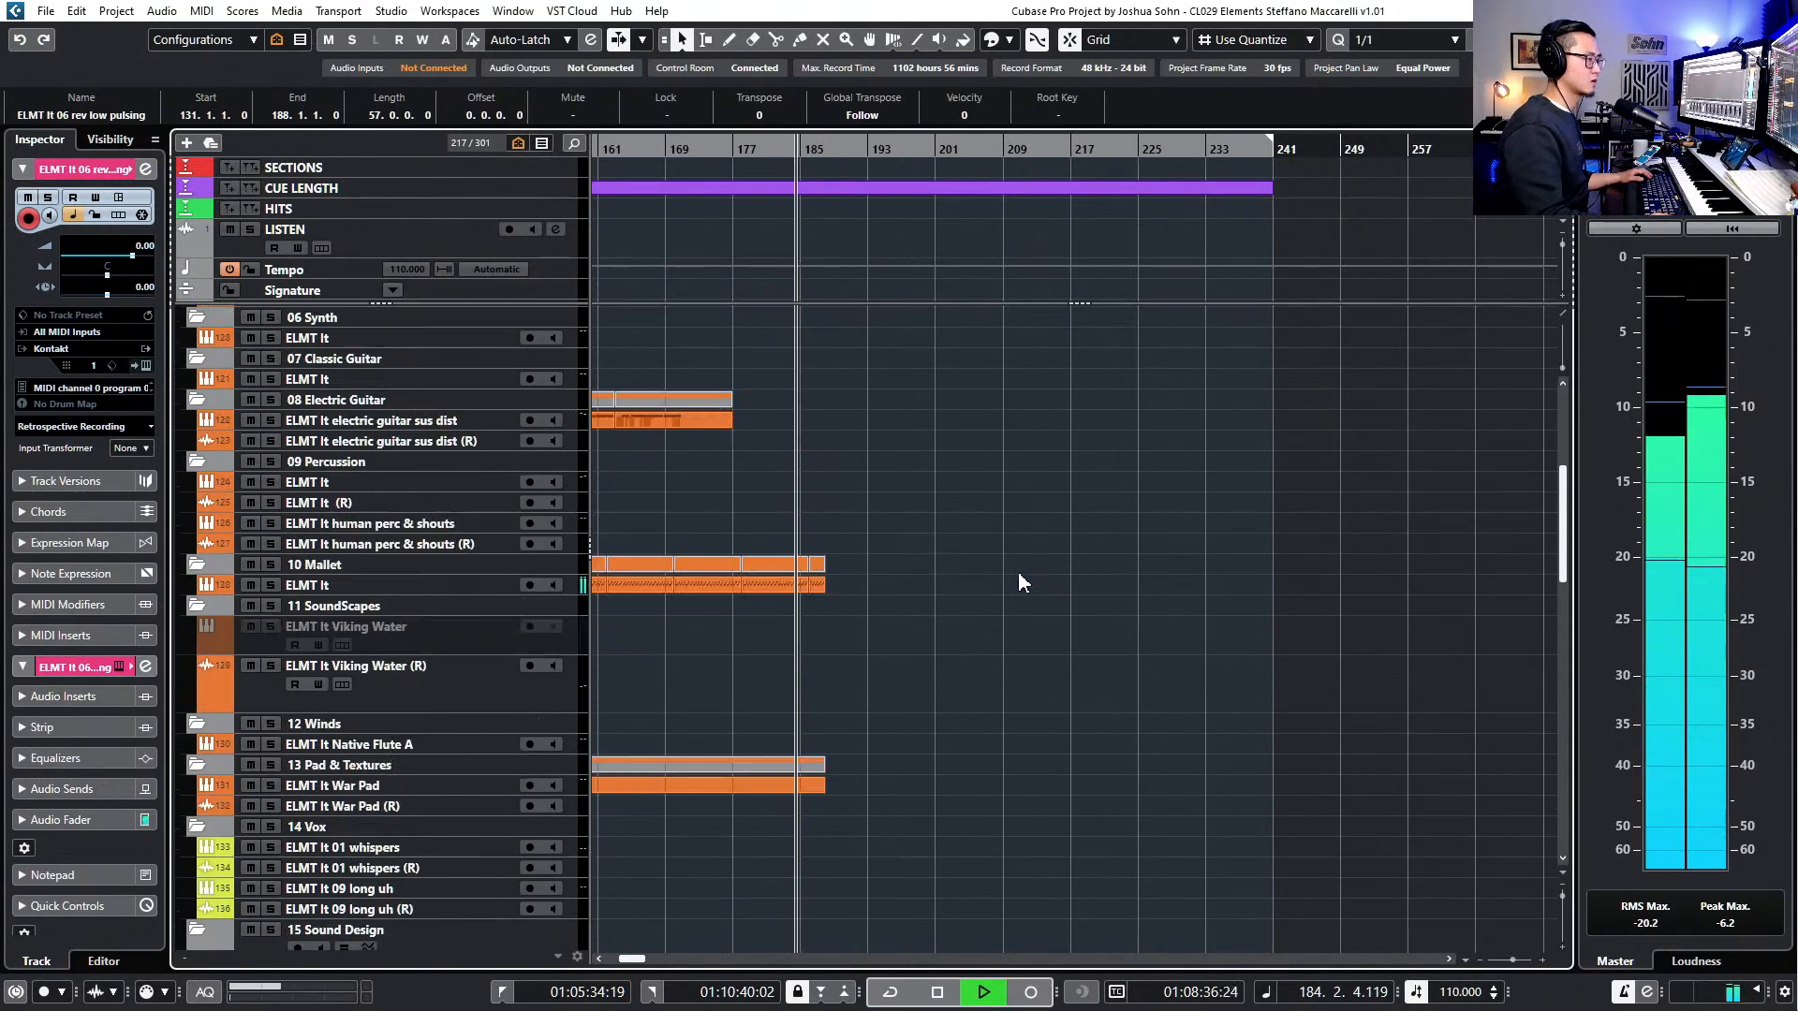
click(394, 417)
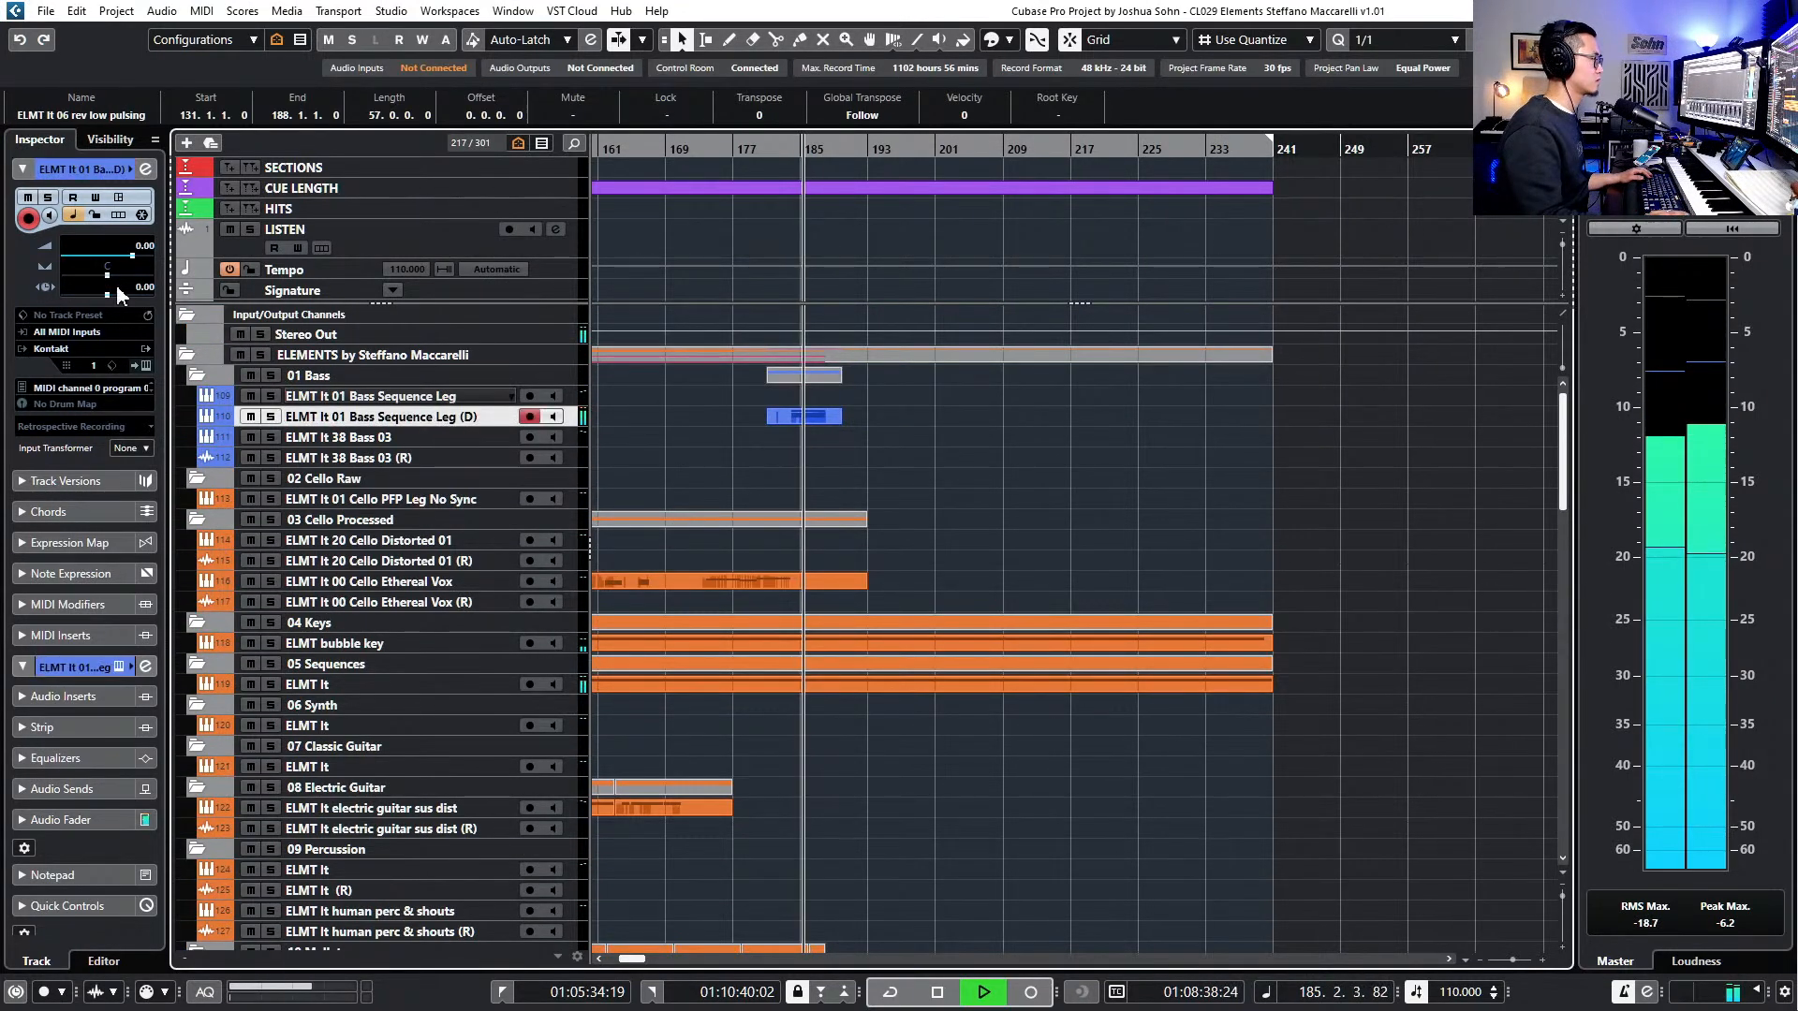
drag(130, 259, 124, 259)
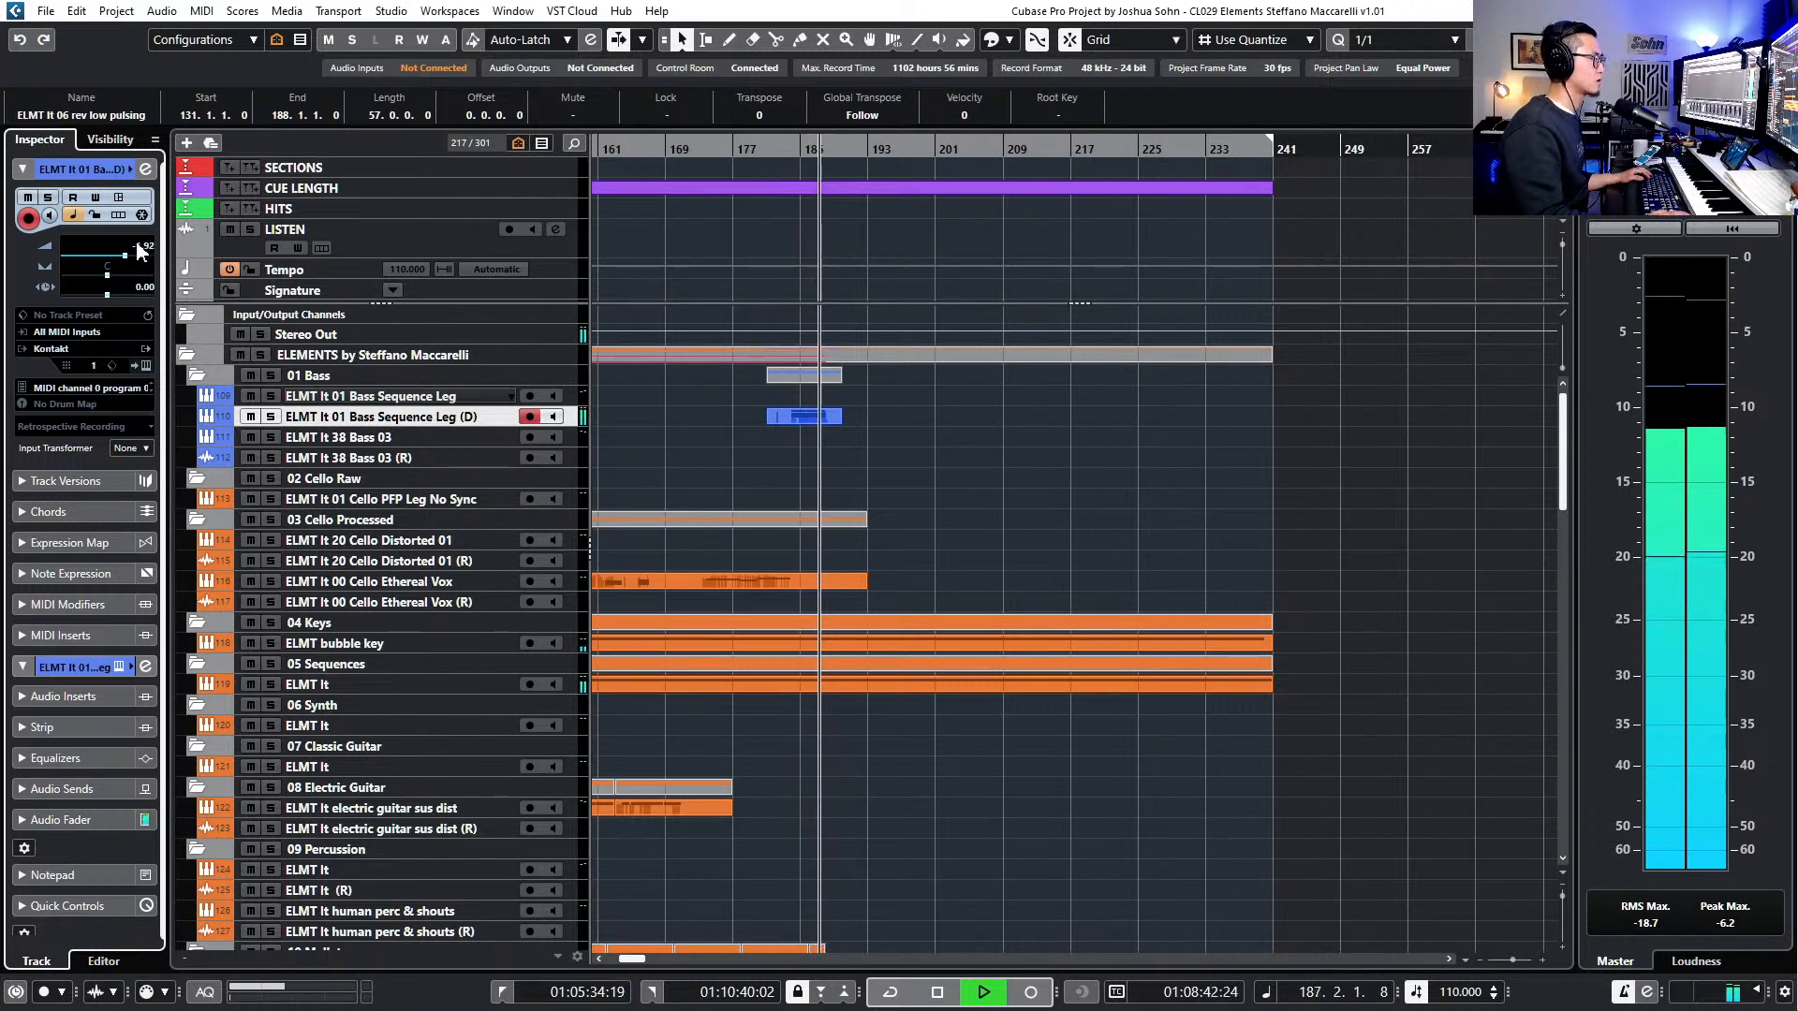
drag(123, 255, 119, 257)
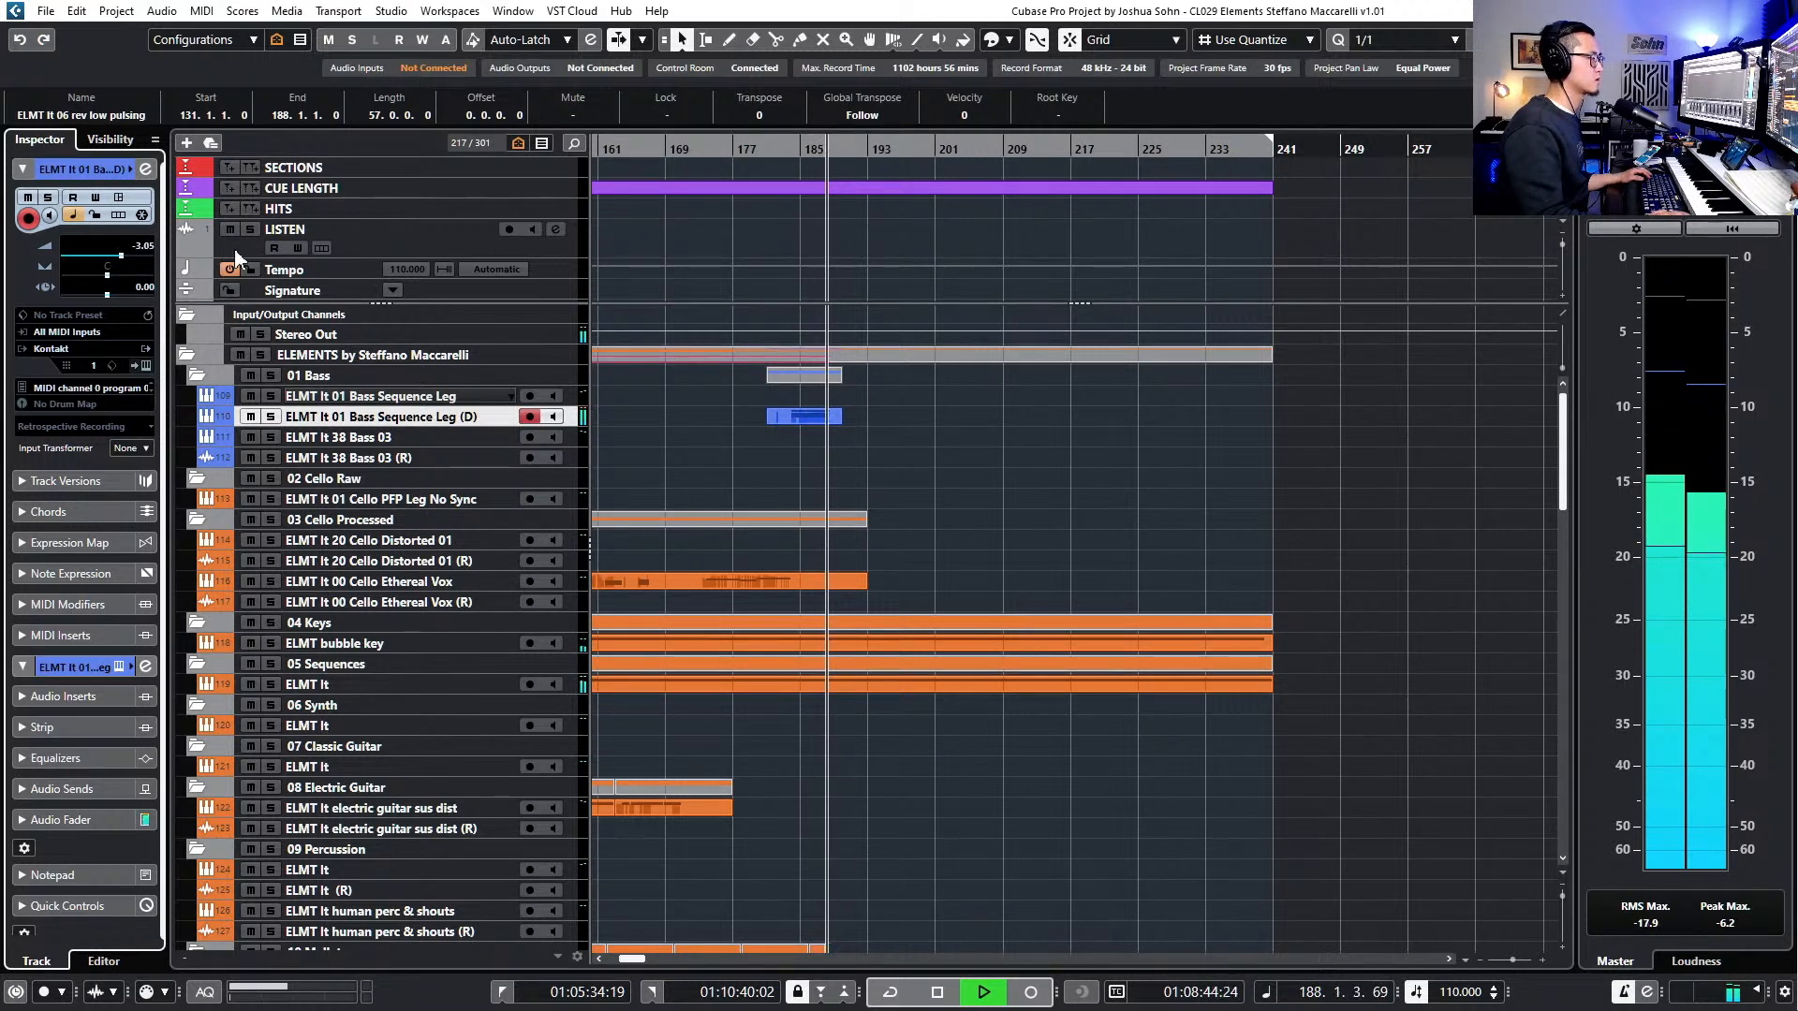
key(h)
key(h)
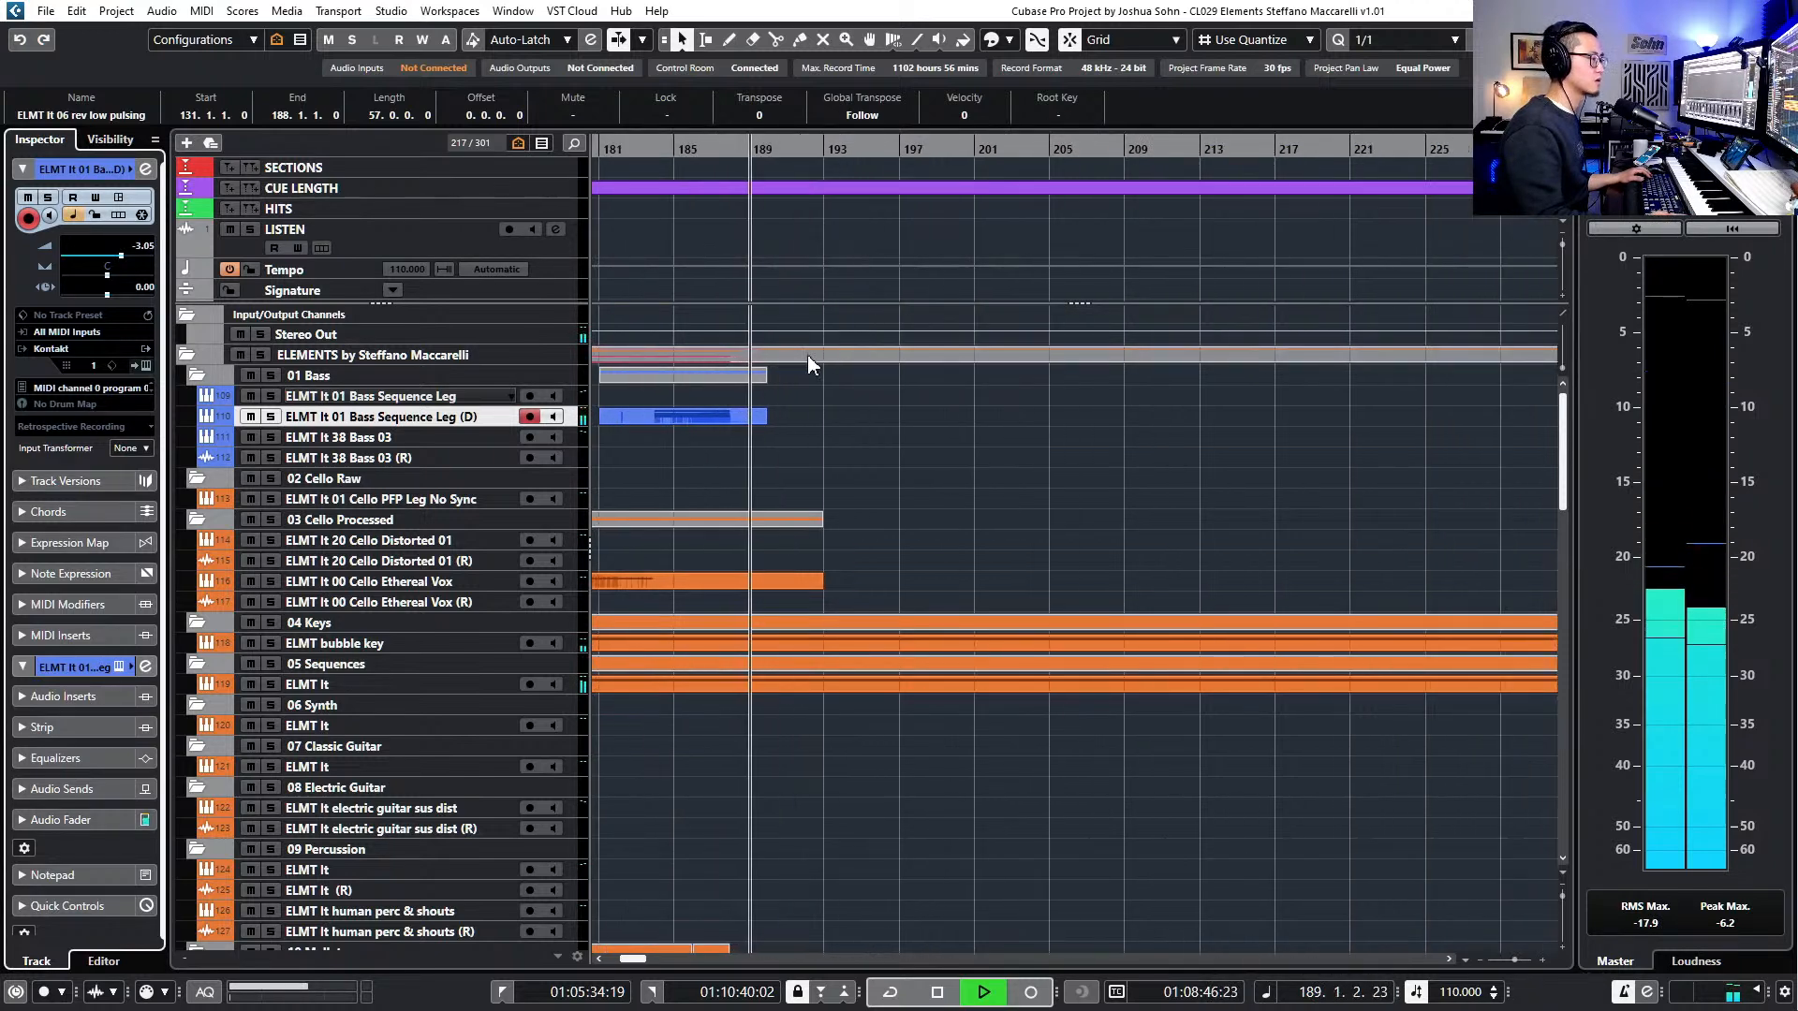
- Split the bubble key and 05 Sequences parts at bar 188, then delete their remainders and the Cello Ethereal Vox section after bar 188
key(space)
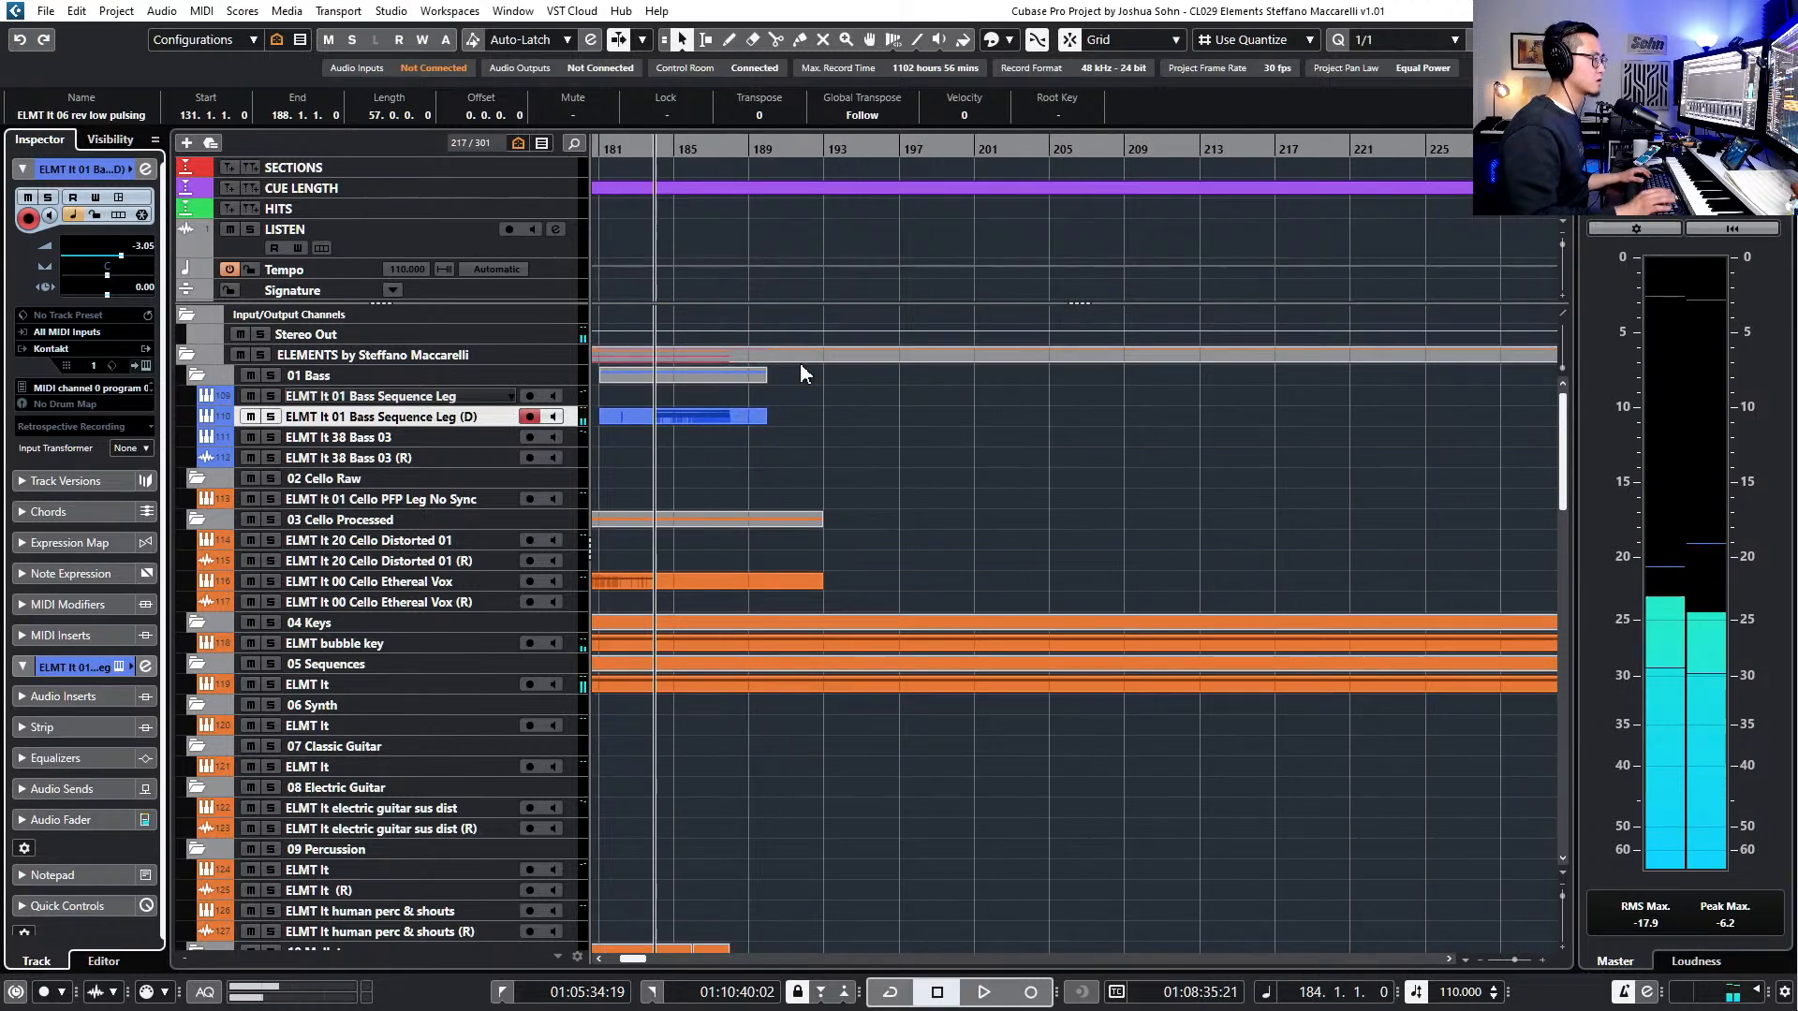
scroll(729, 649, up, 5)
alt+click(729, 646)
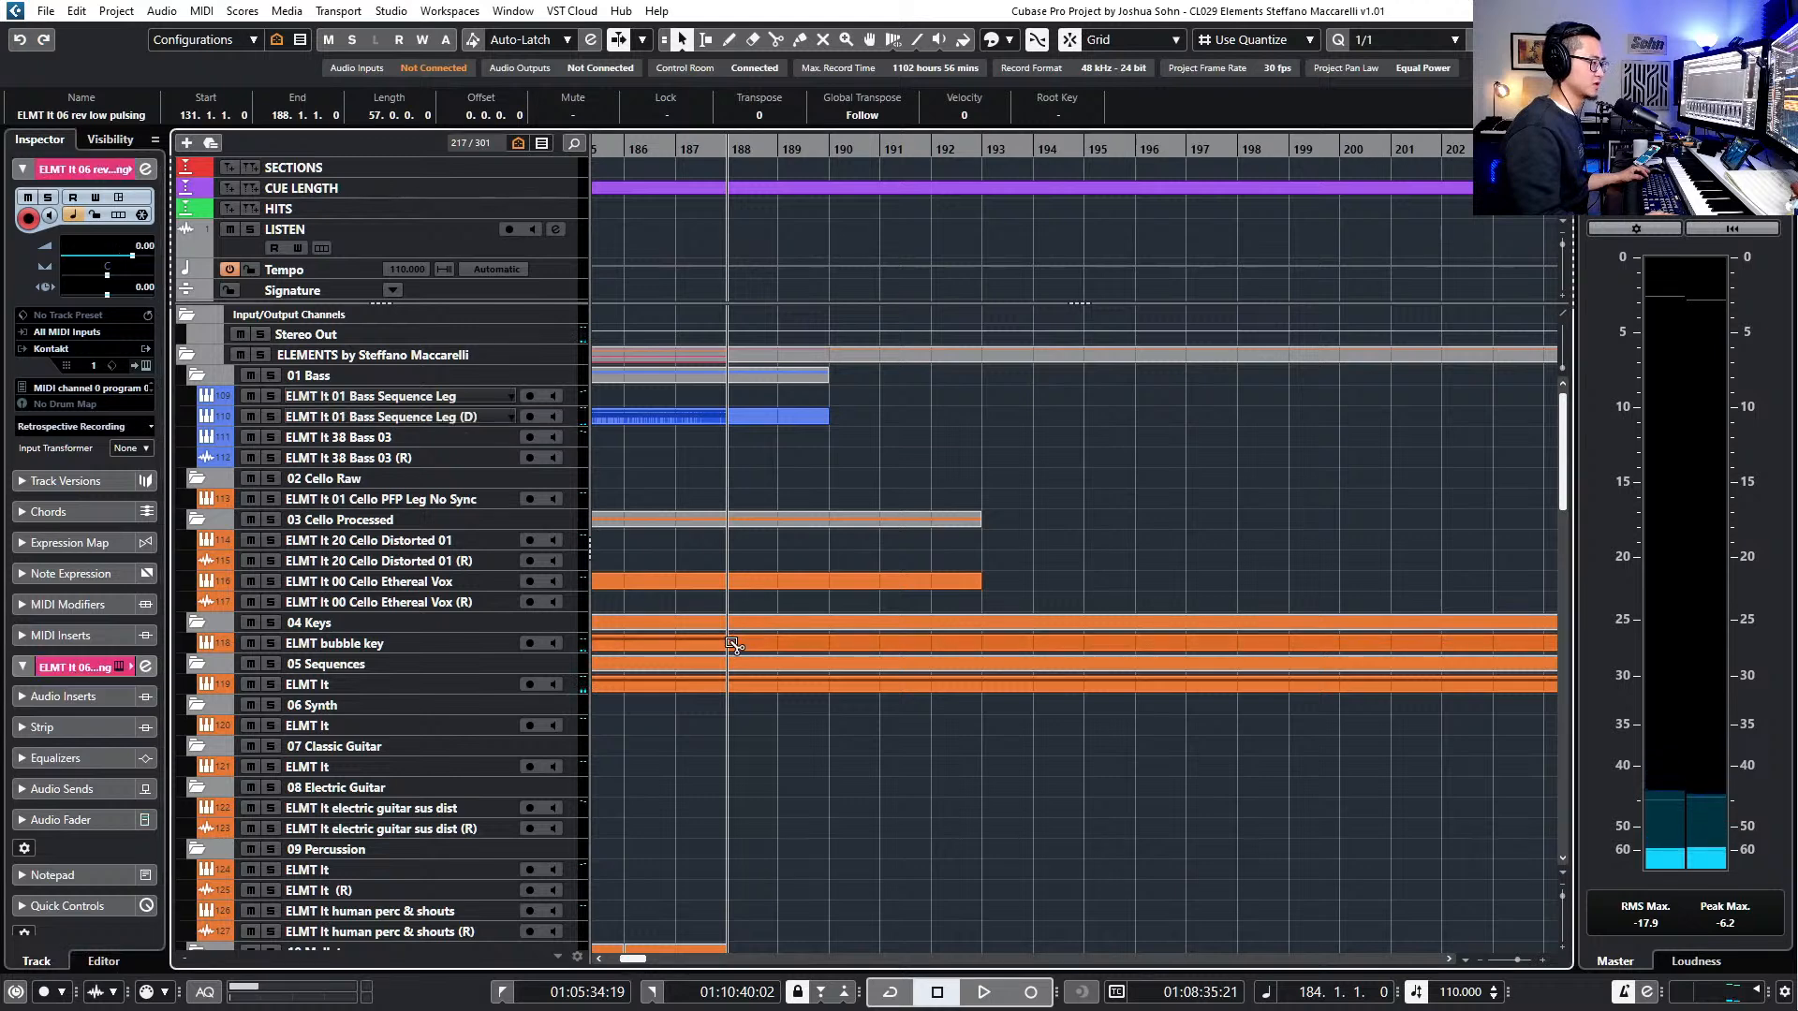
alt+click(730, 686)
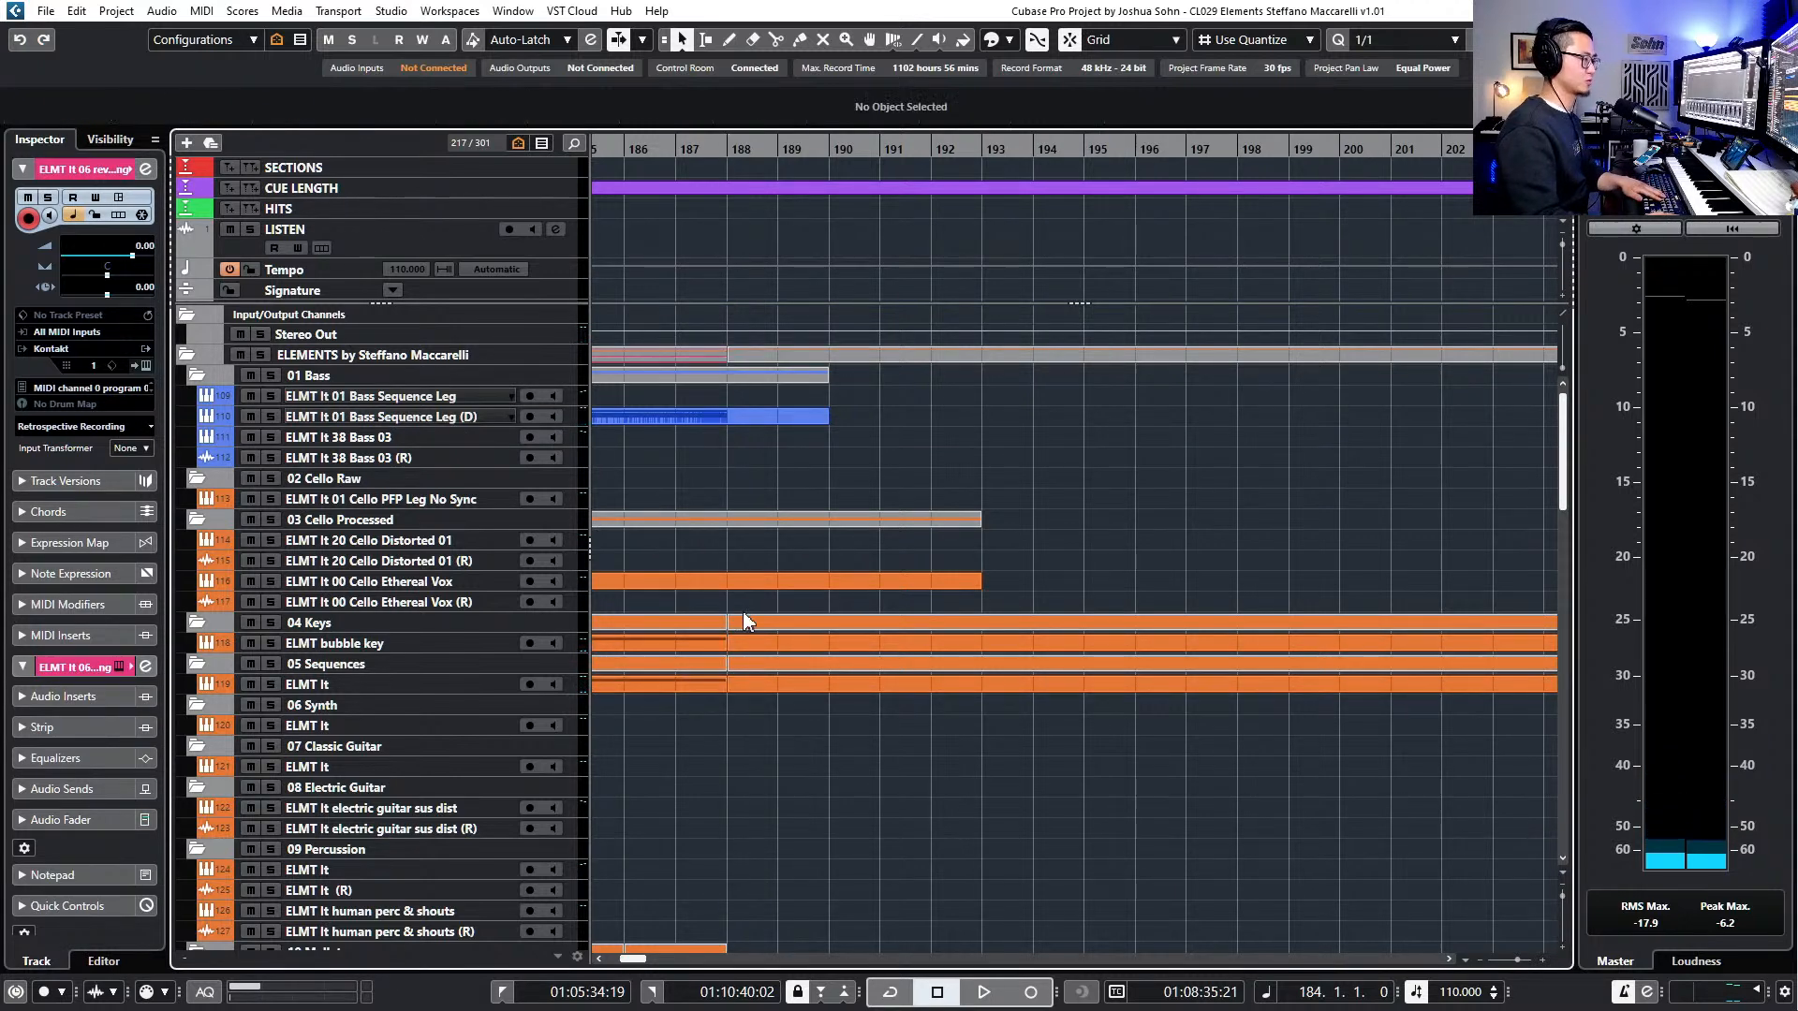
drag(742, 610, 789, 717)
key(Delete)
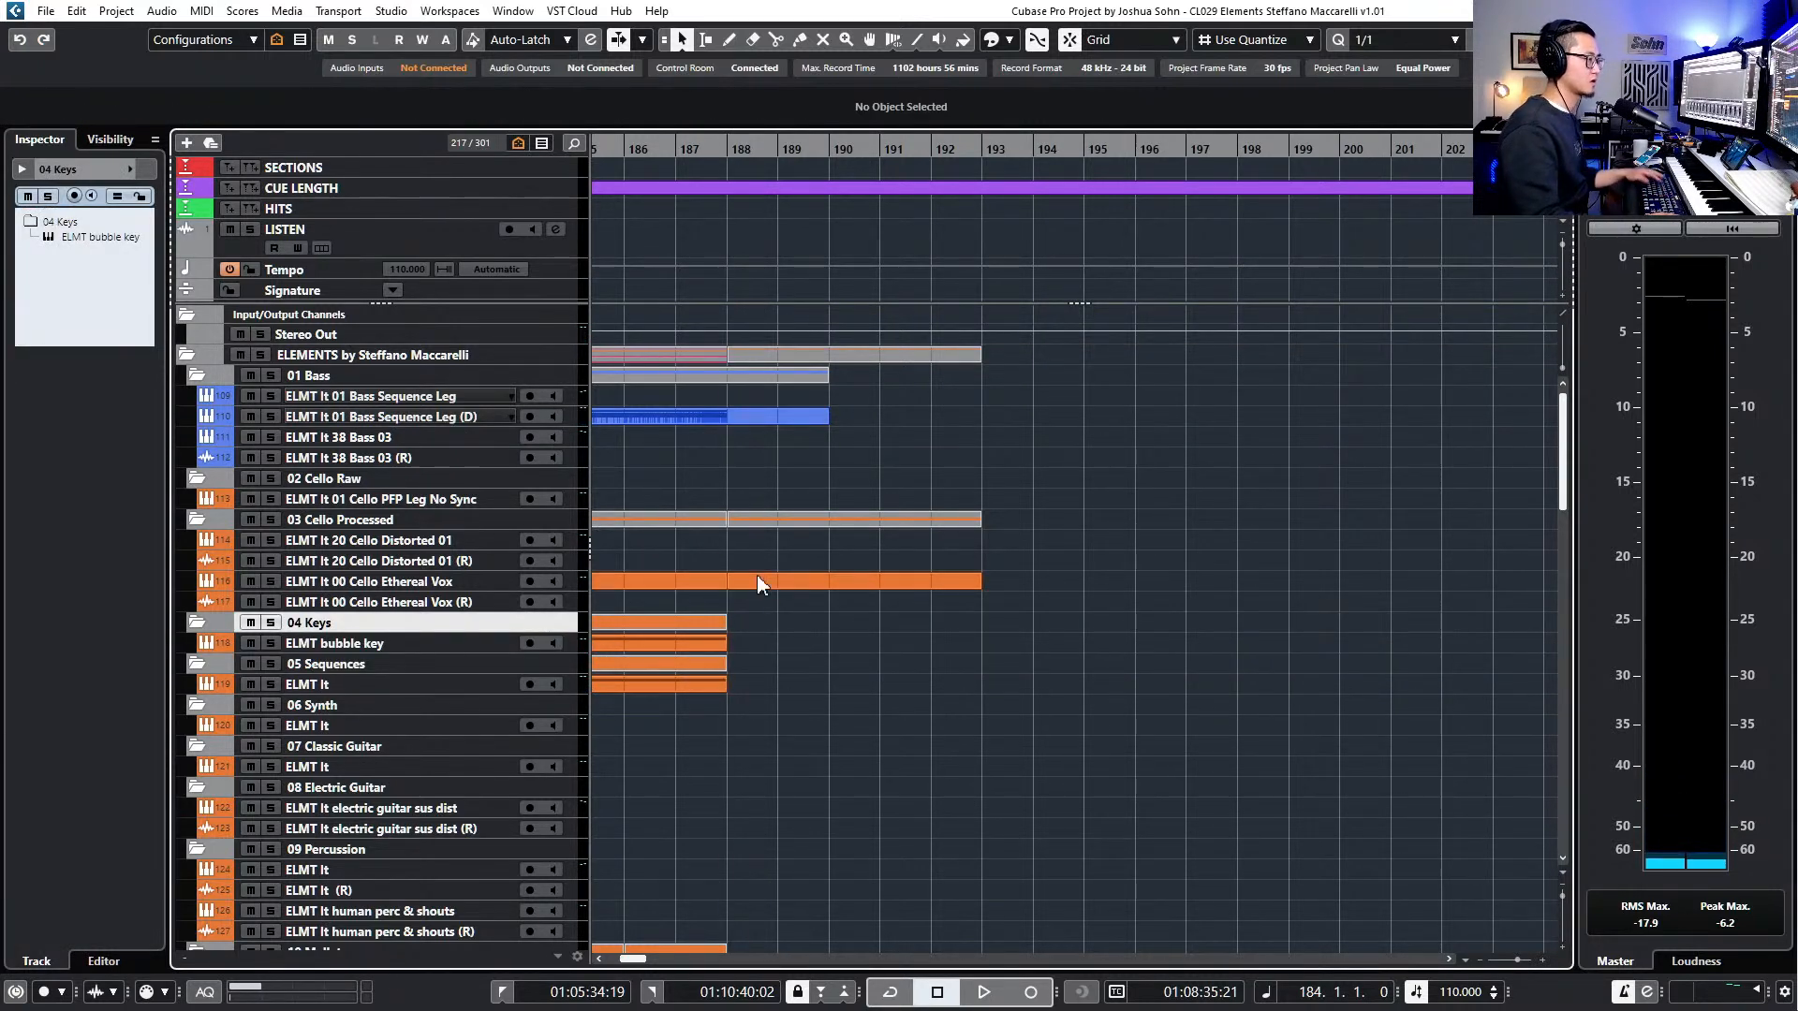
click(755, 572)
key(Delete)
- Open the bubble key and 05 Sequences parts together in the Key Editor, split their held notes at bar 188 and delete the excess
drag(701, 691, 700, 683)
double_click(700, 683)
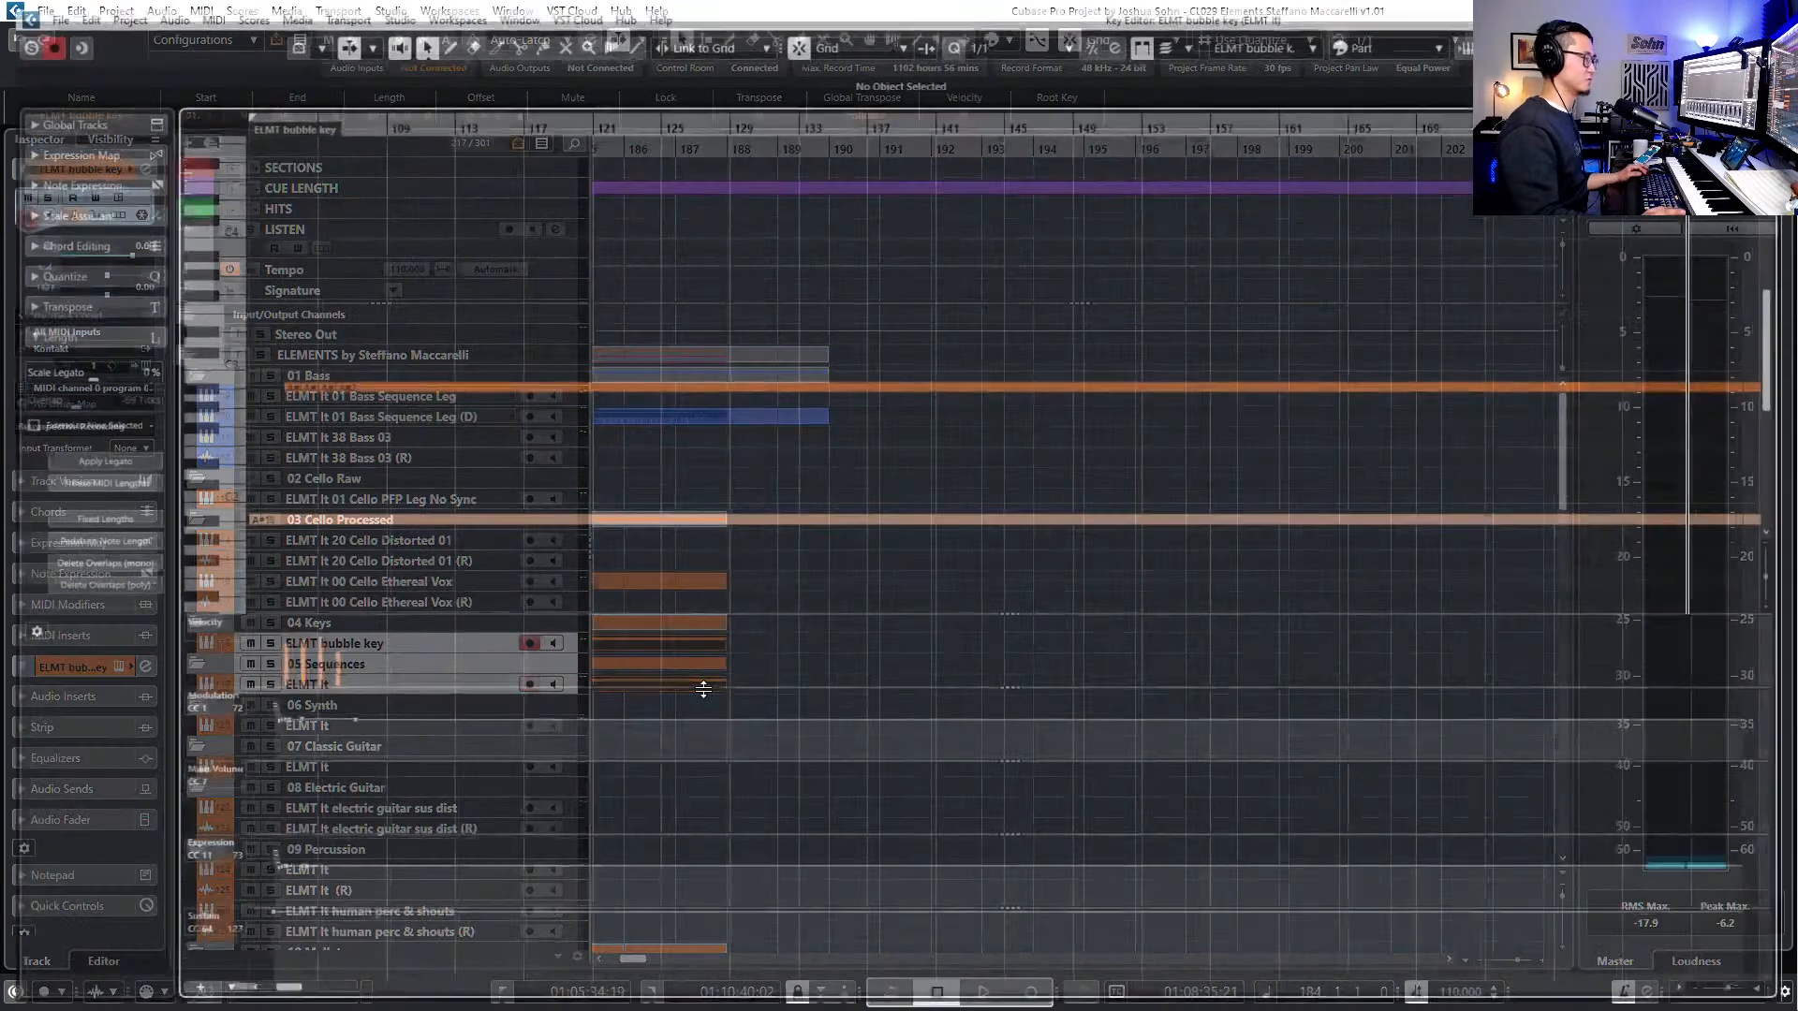
scroll(809, 417, down, 1)
scroll(795, 426, right, 4)
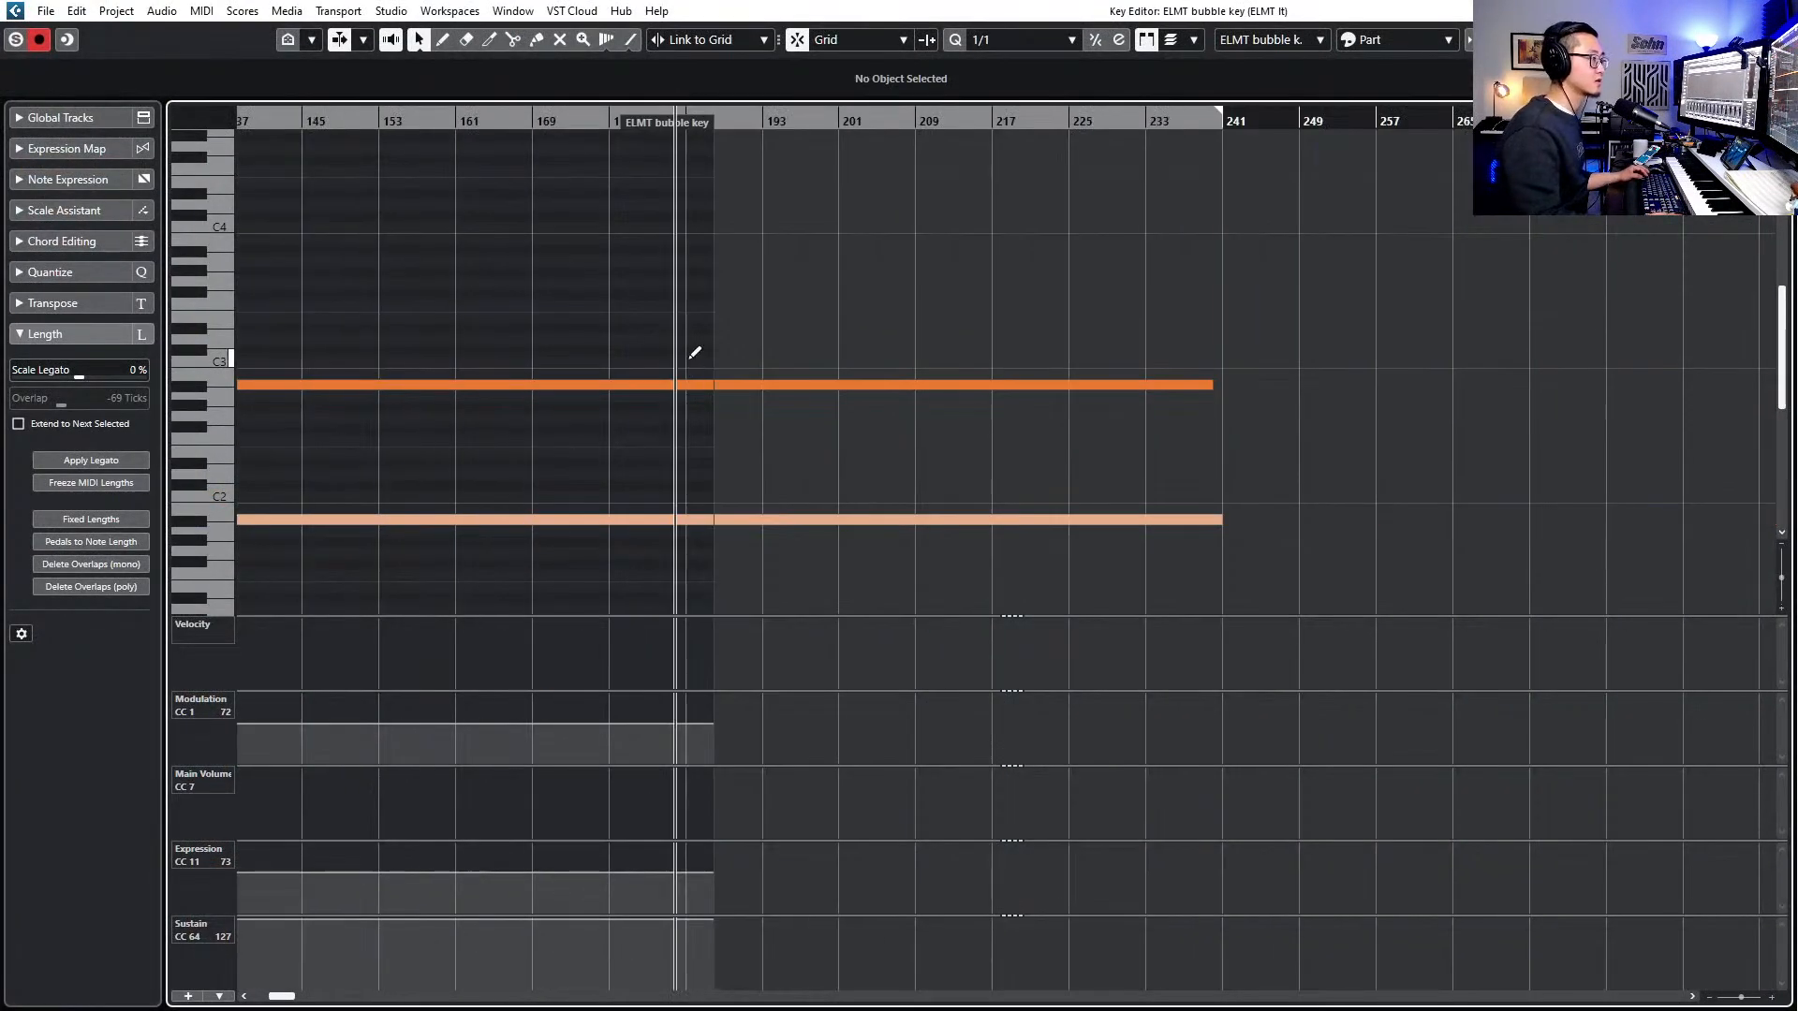
scroll(667, 388, up, 3)
key(Return)
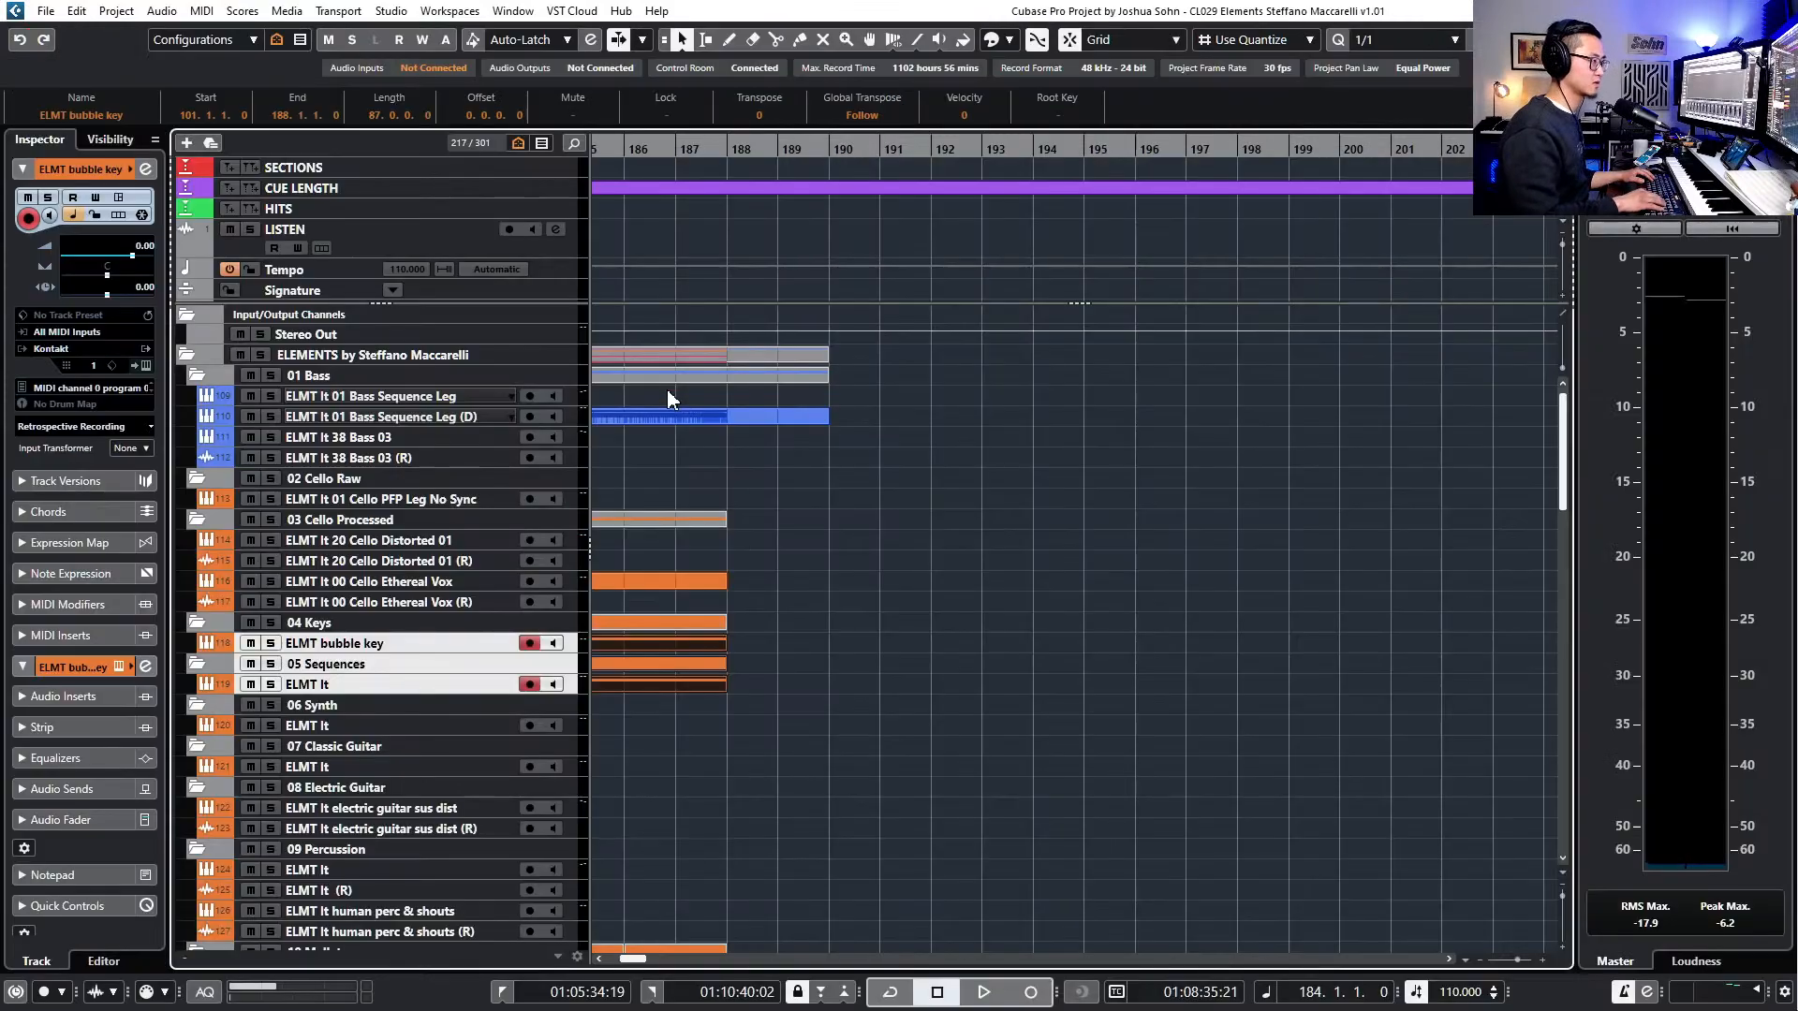
key(KP_Add)
key(ctrl+KP_Add)
key(ctrl+KP_Add)
key(ctrl+KP_Subtract)
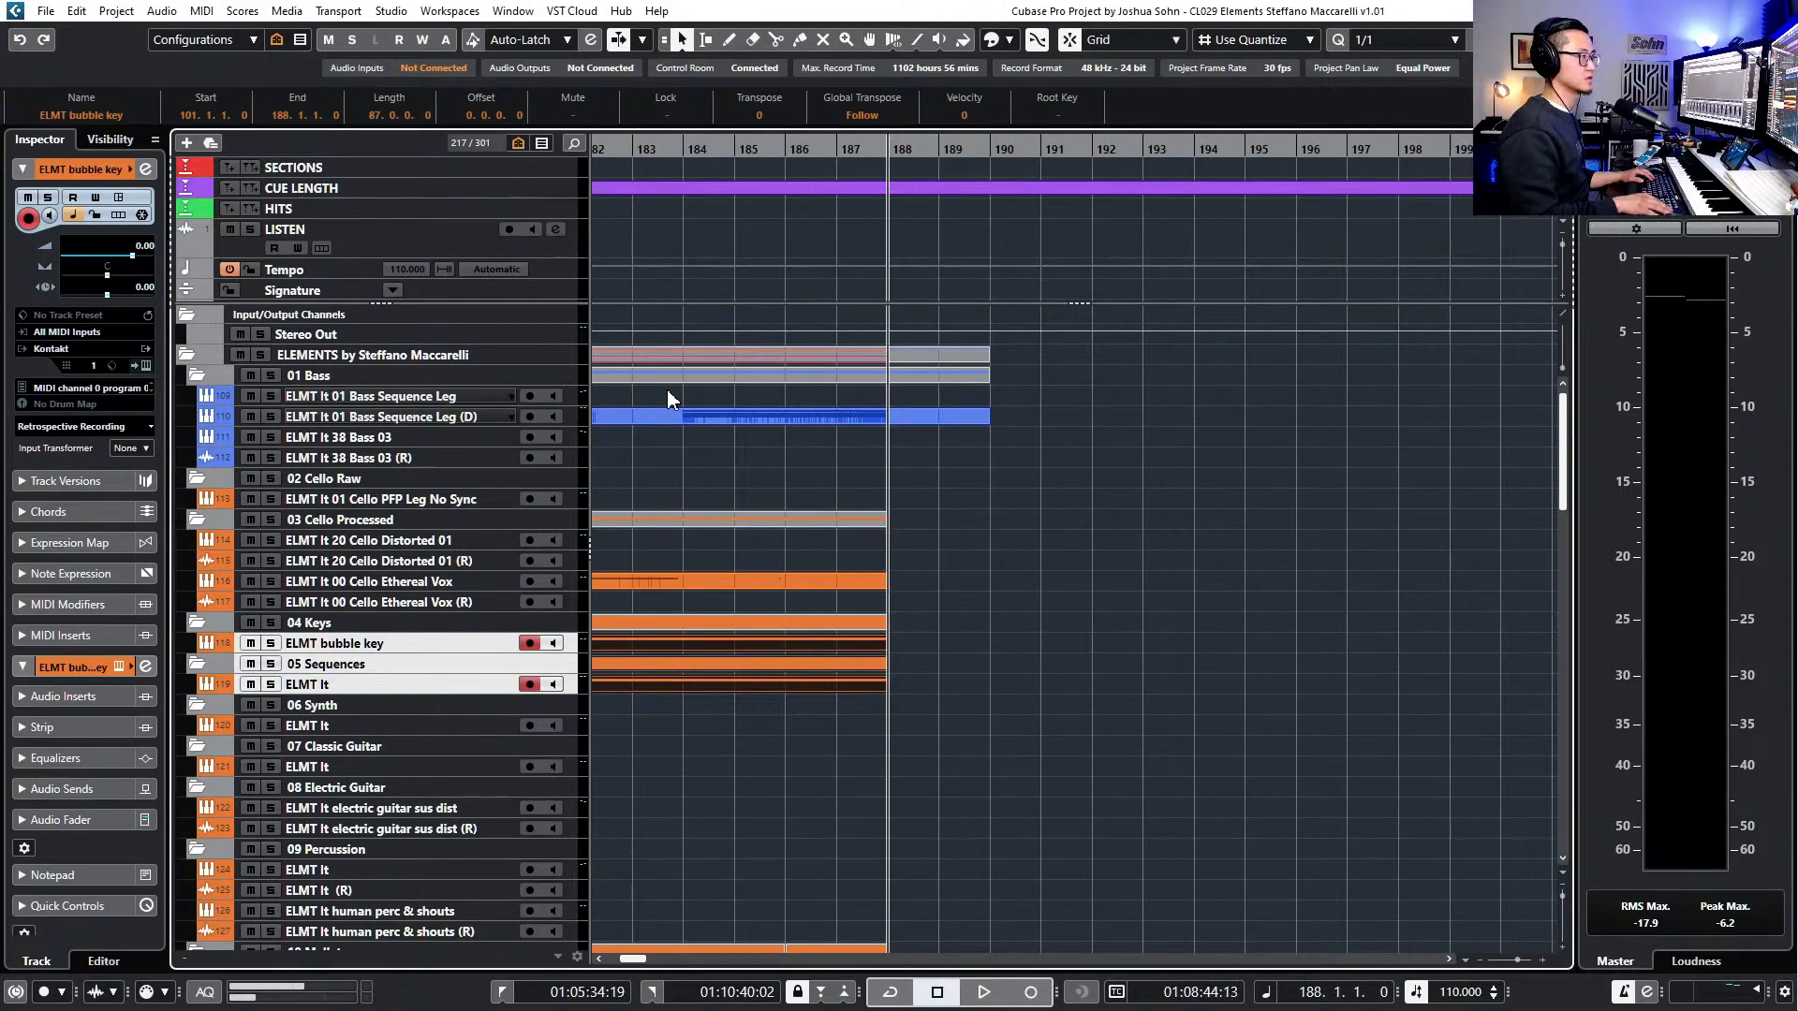
key(Return)
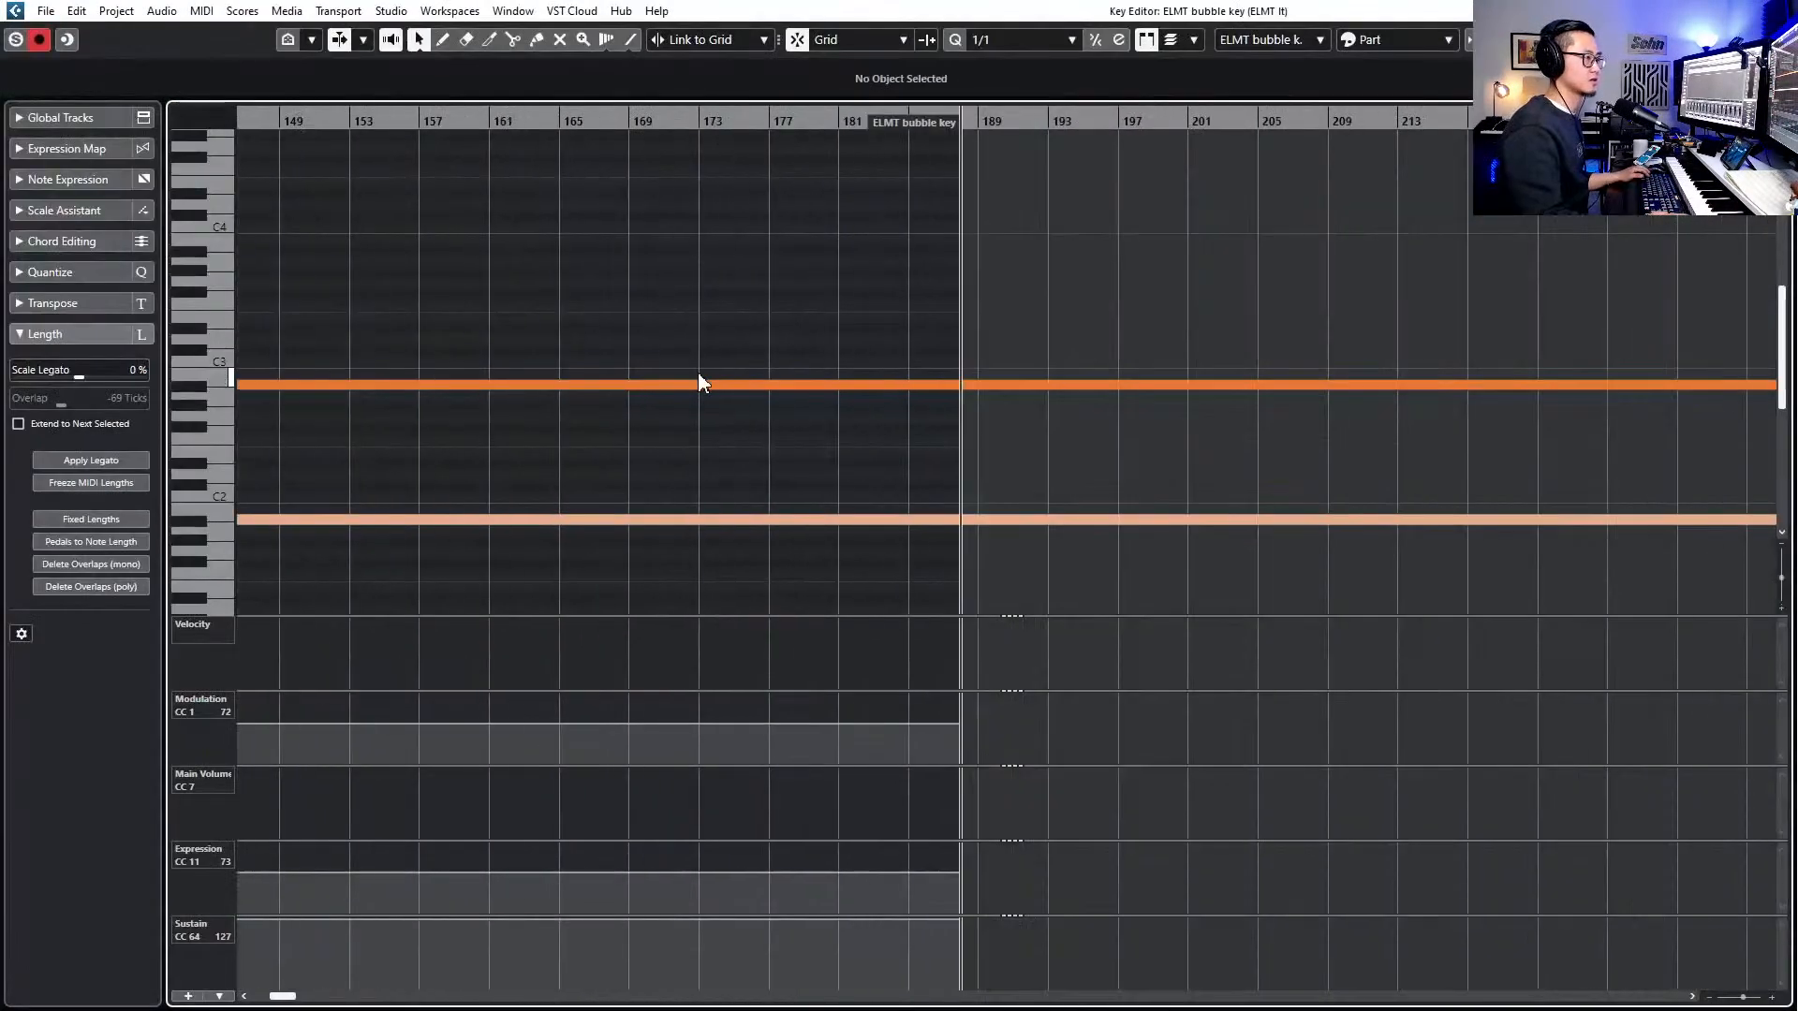
drag(920, 539, 922, 545)
alt+click(960, 385)
drag(975, 341, 1115, 571)
key(Delete)
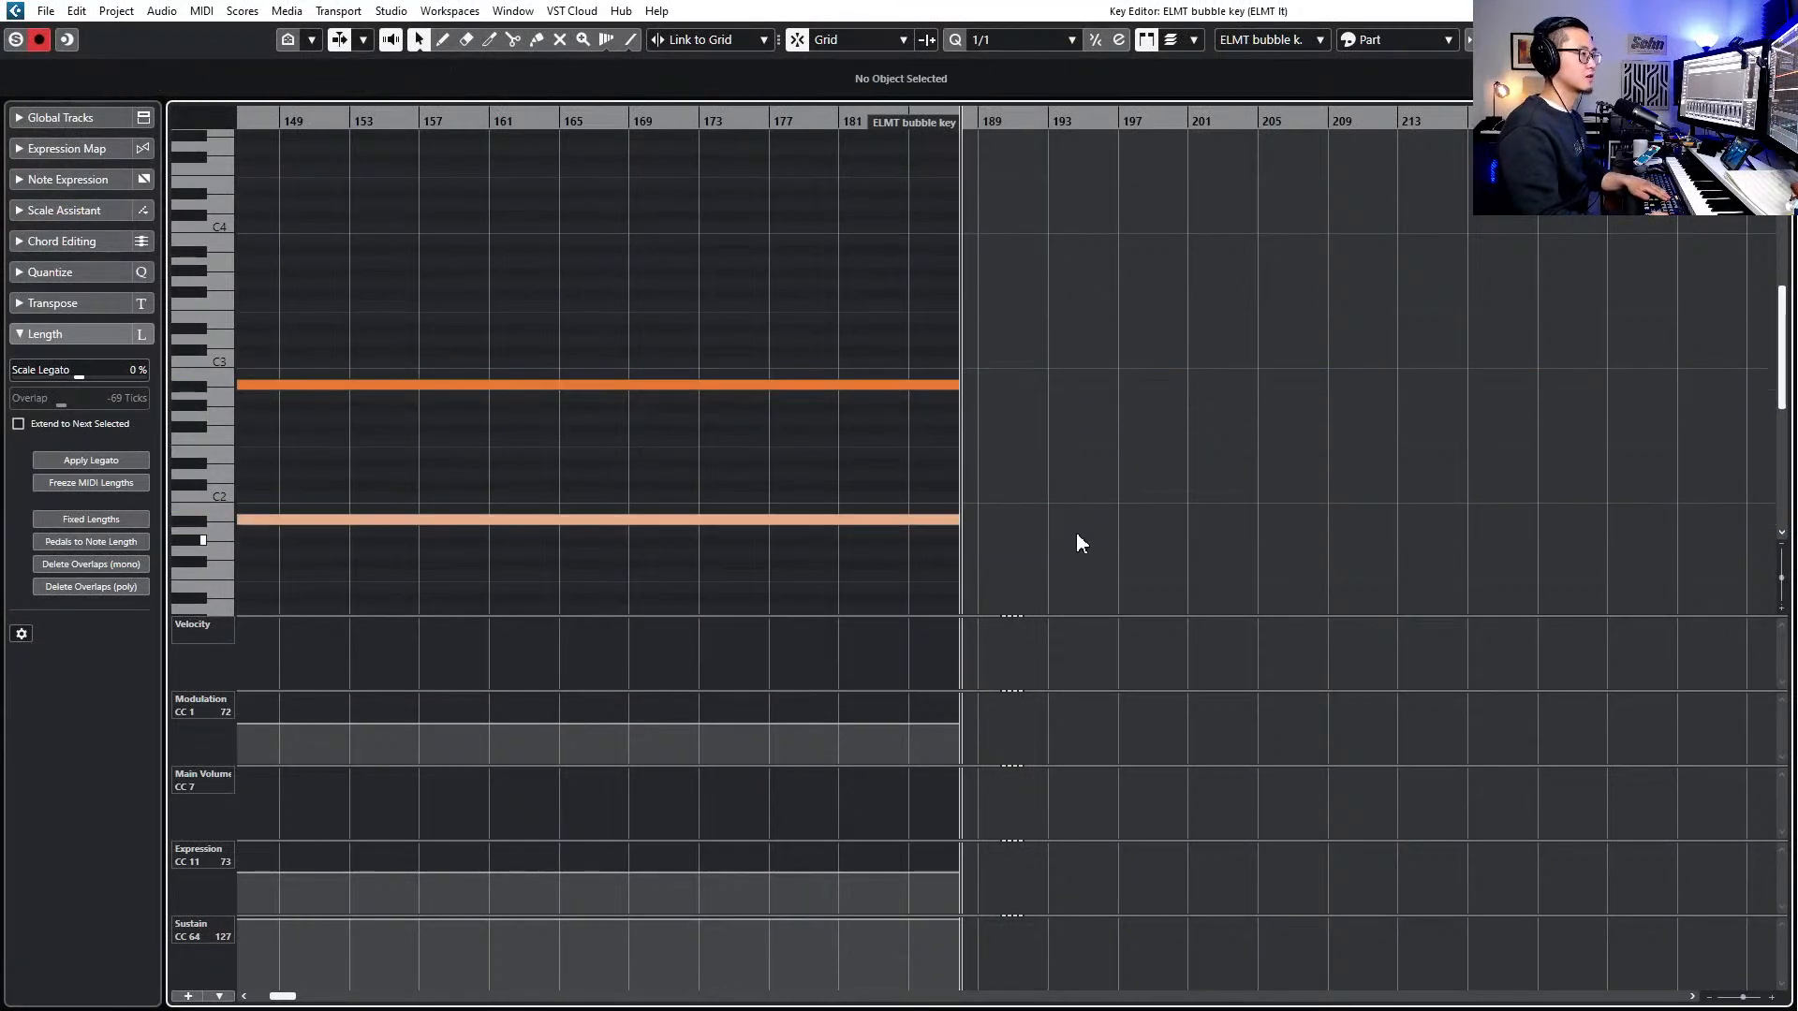
key(Return)
- Play the ending across bar 188 to check which sounds ring on, and stop playback
key(space)
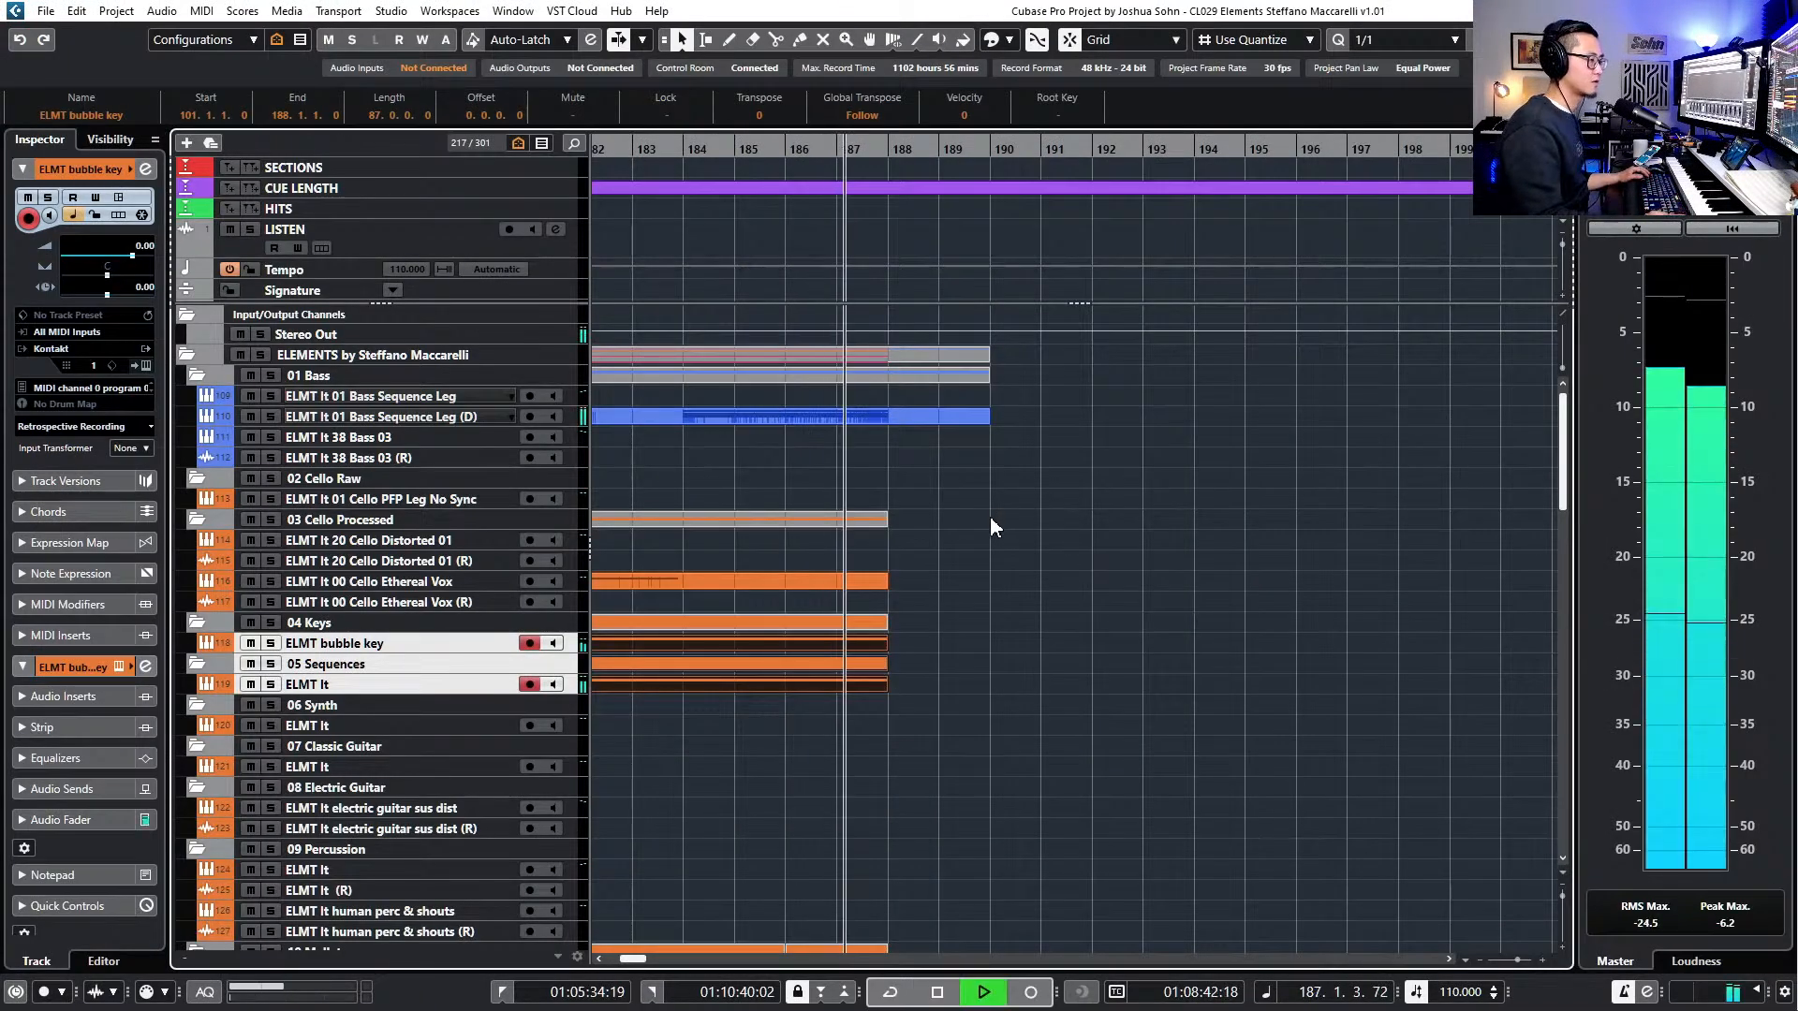
scroll(983, 548, down, 5)
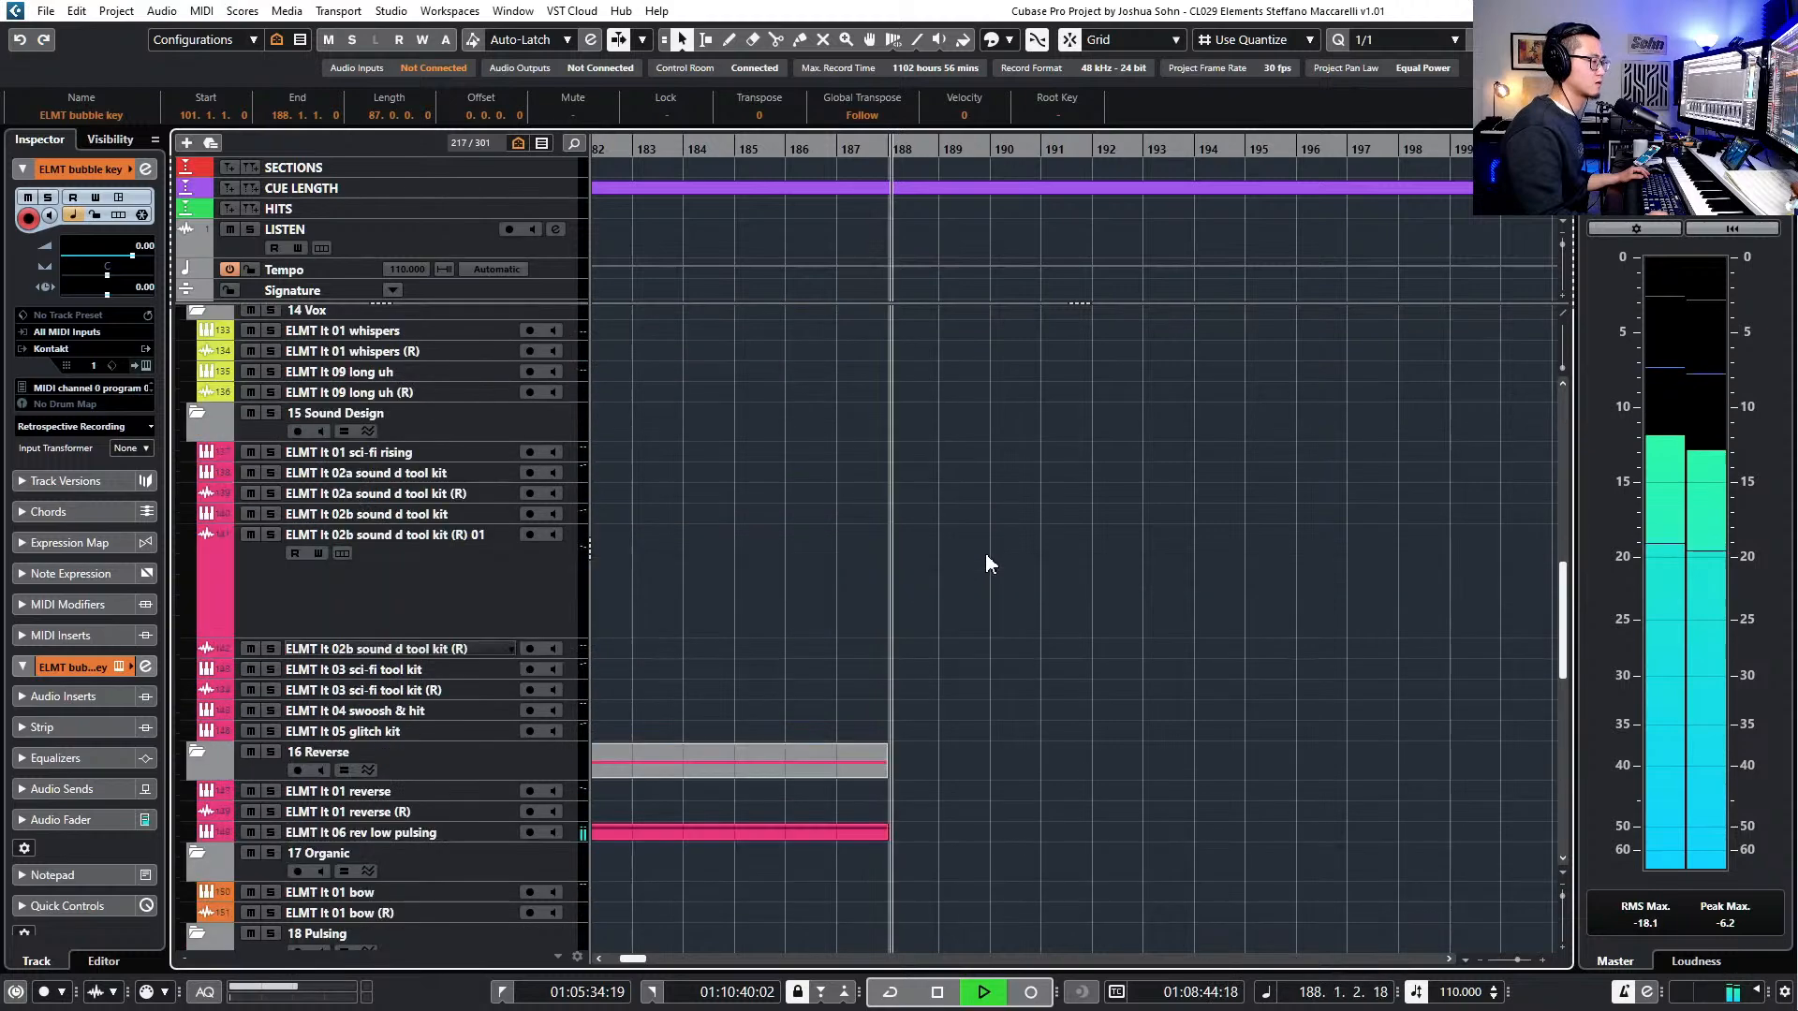
scroll(986, 555, down, 4)
key(space)
- Open the 06 rev low pulsing and 13 panning seq parts together, split the overhanging held note and delete its excess past the part end
scroll(897, 576, down, 3)
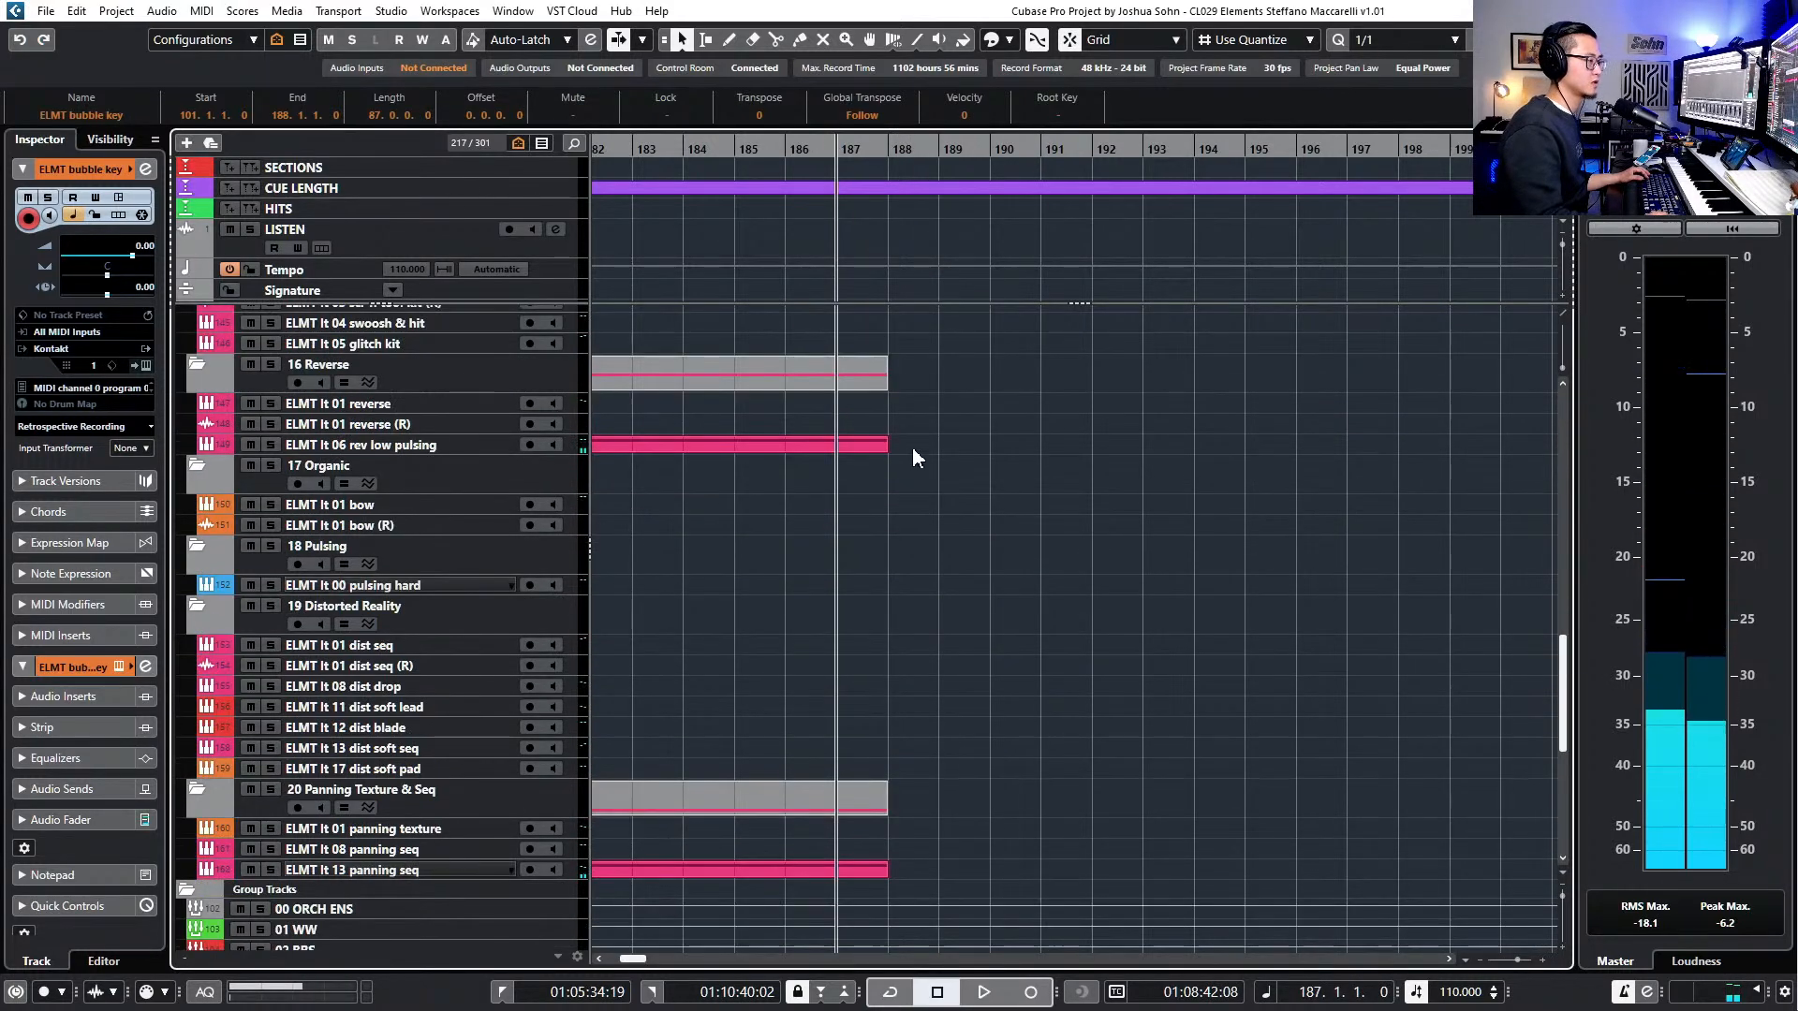
click(873, 447)
shift+click(882, 868)
key(Return)
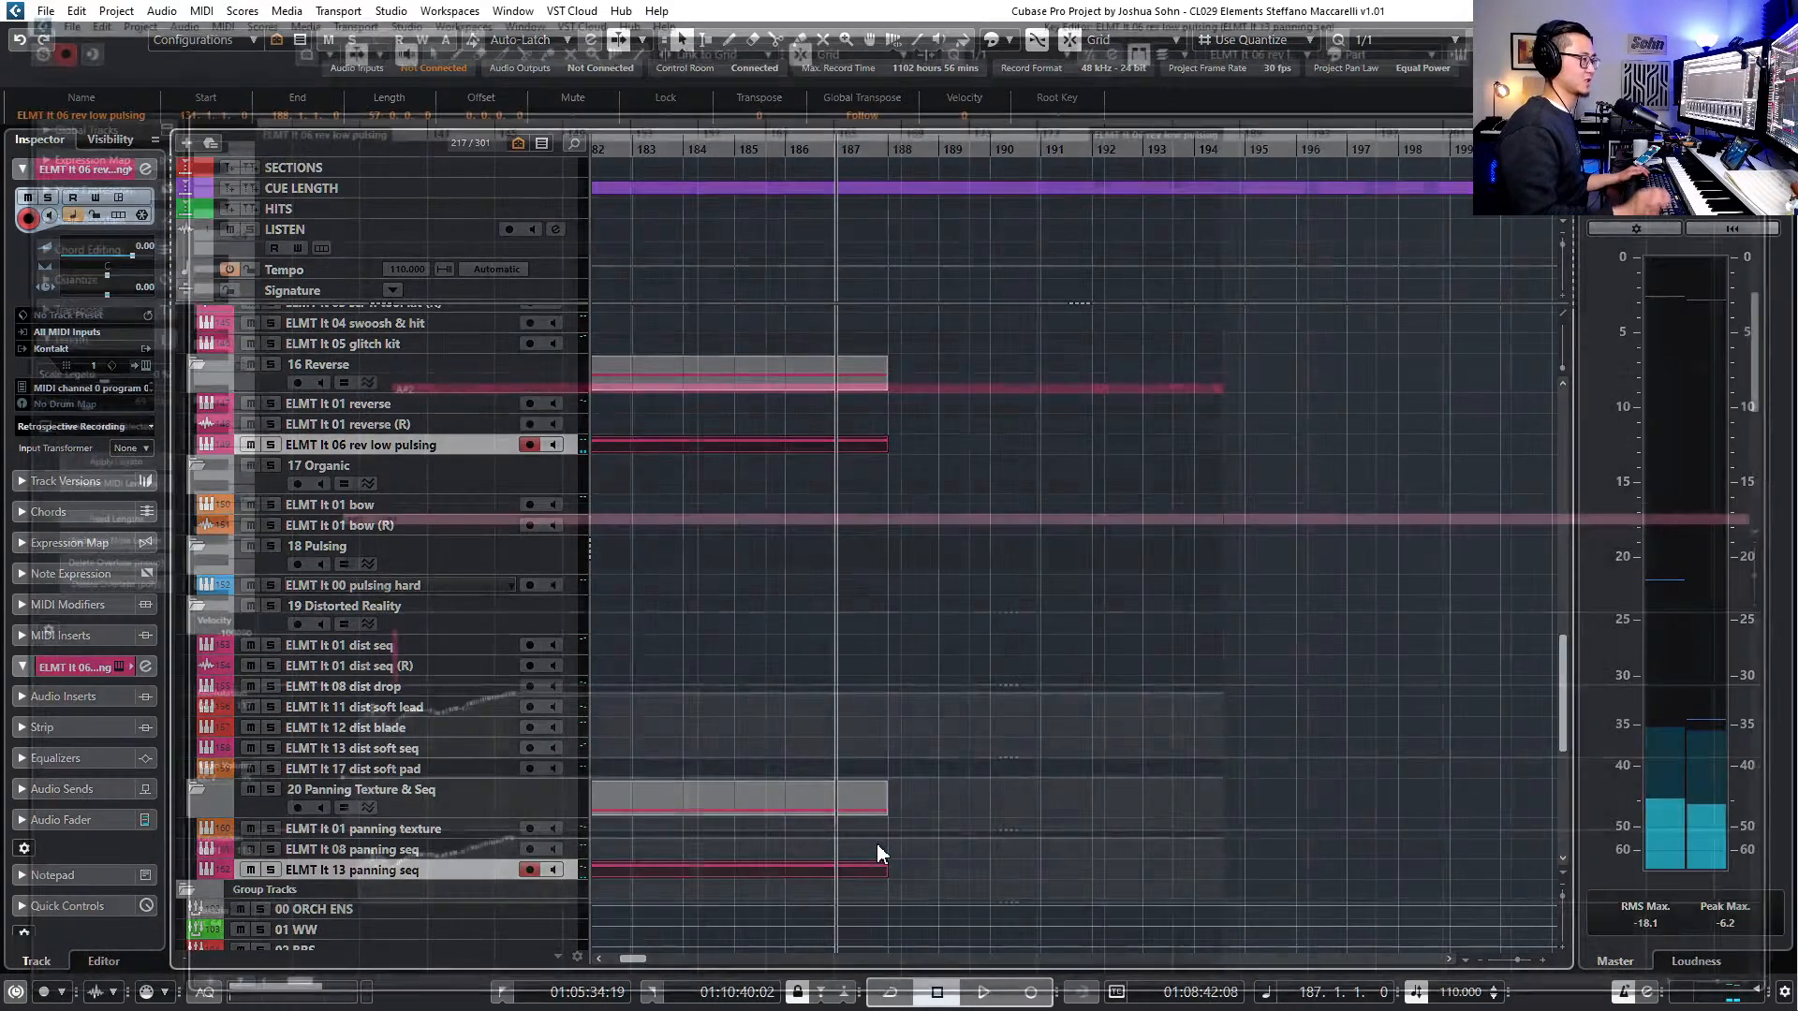
alt+click(925, 520)
drag(962, 458, 995, 579)
key(Delete)
key(KP_Subtract)
key(KP_Subtract)
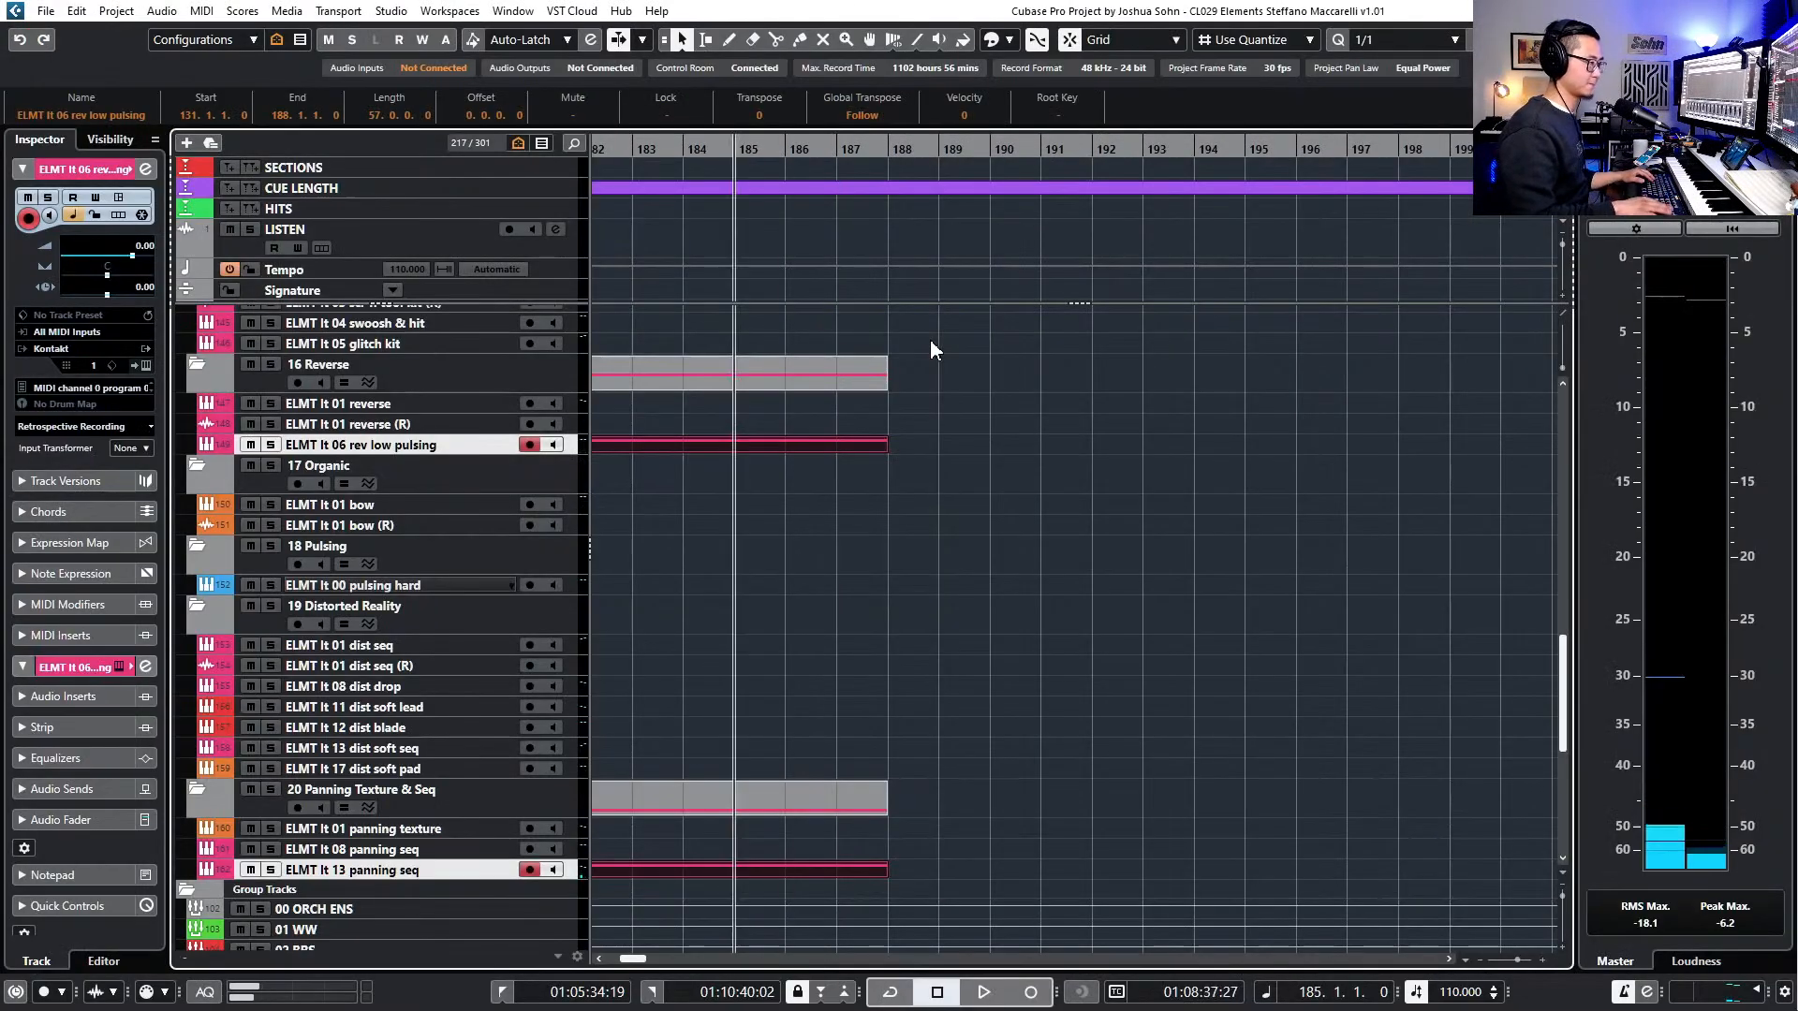
- Set the playhead to bar 183 and look through the Elements tracks for a sound to add to the ending
scroll(913, 469, up, 12)
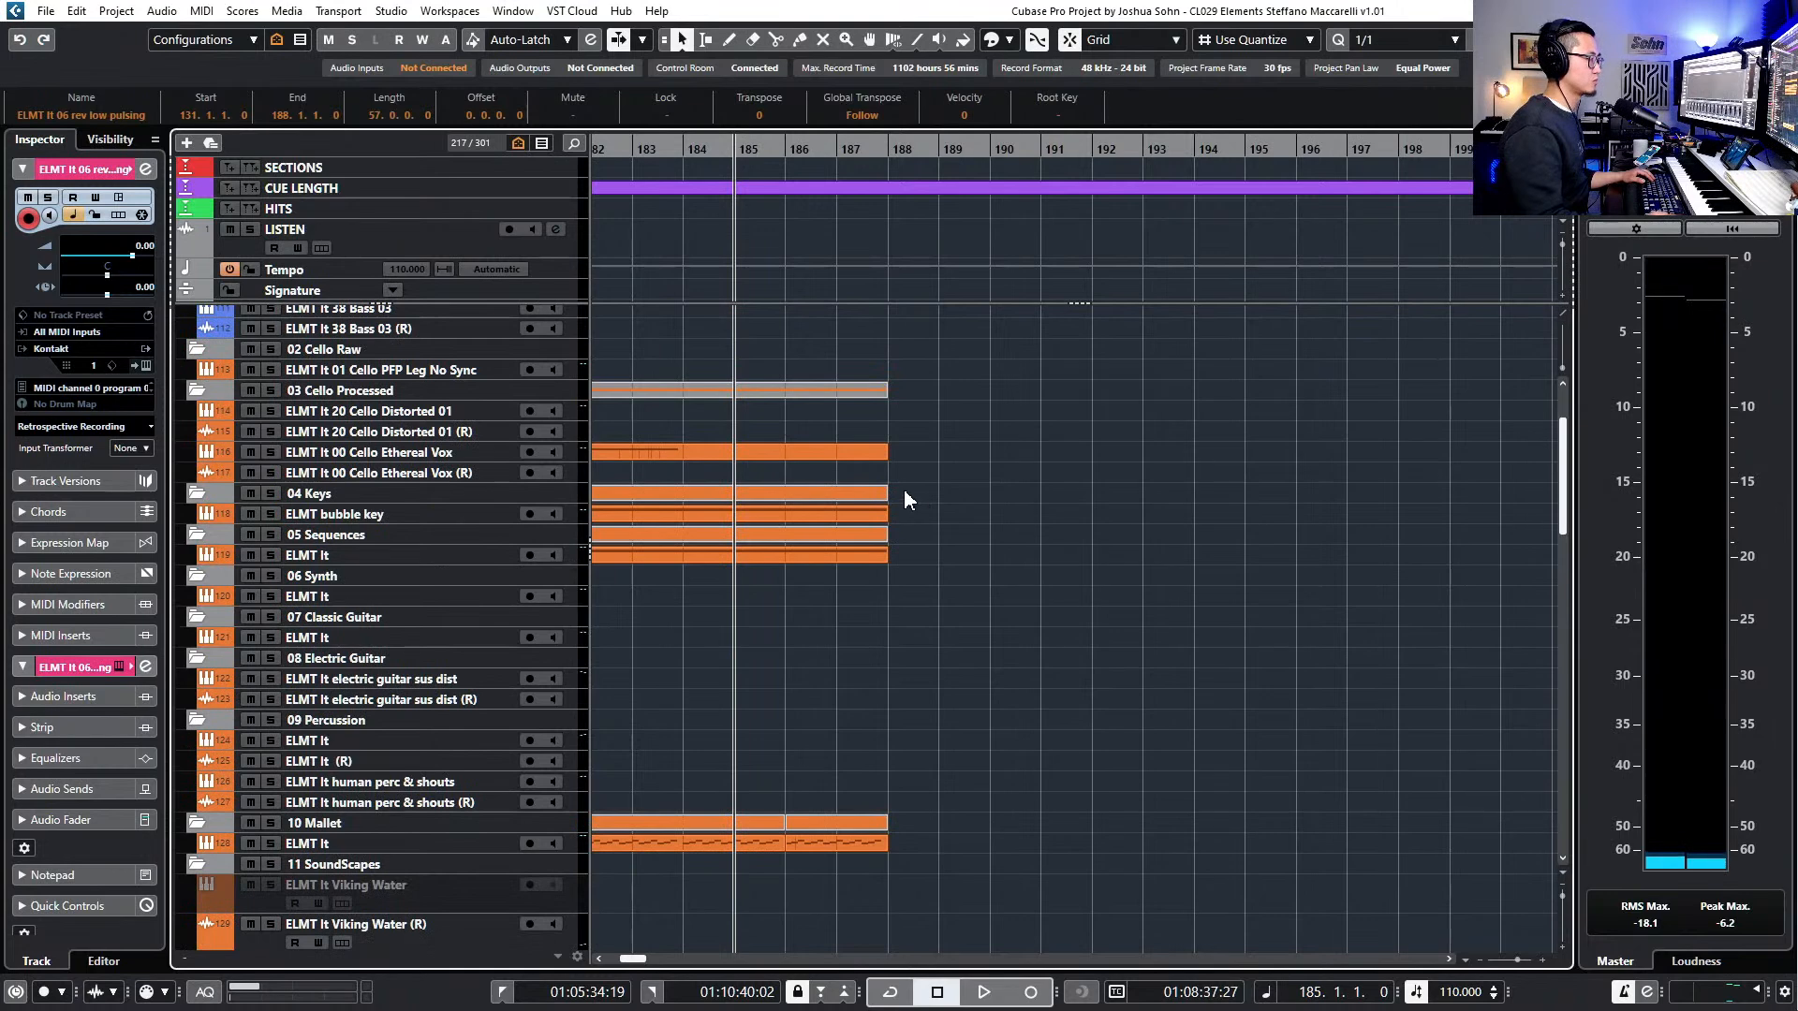
scroll(935, 515, up, 3)
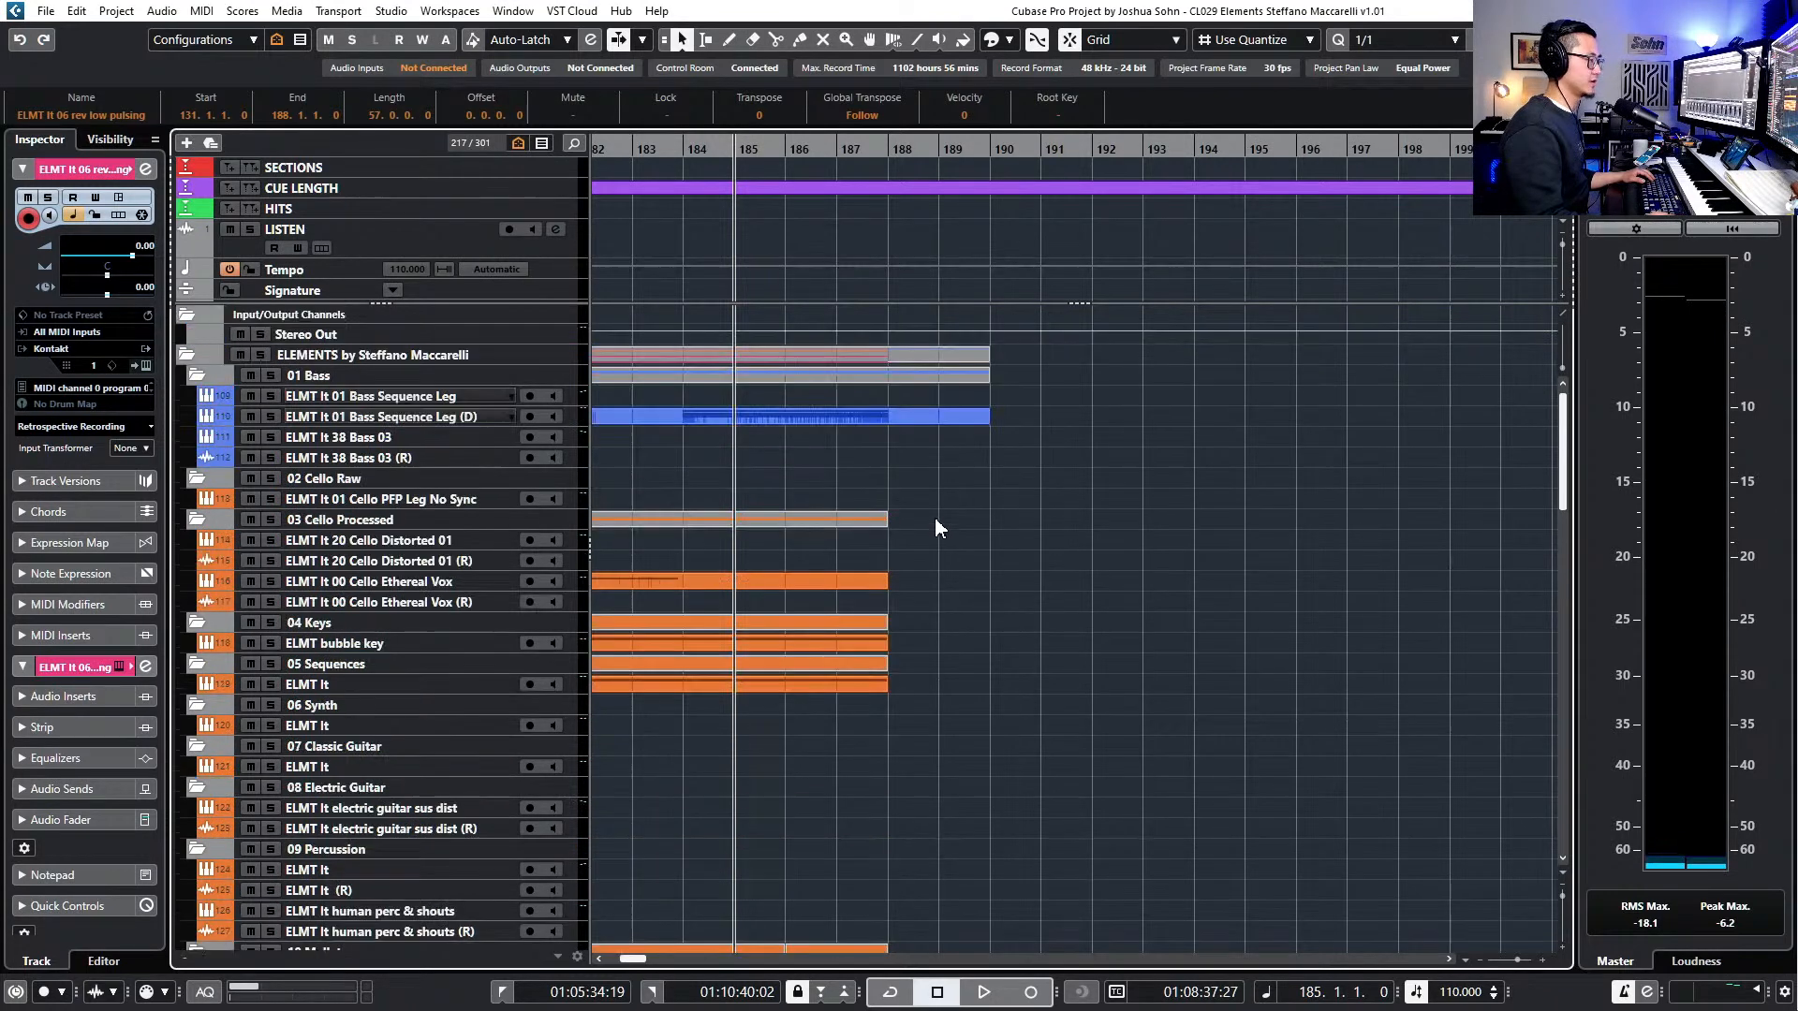
key(g)
key(KP_Subtract)
key(KP_Subtract)
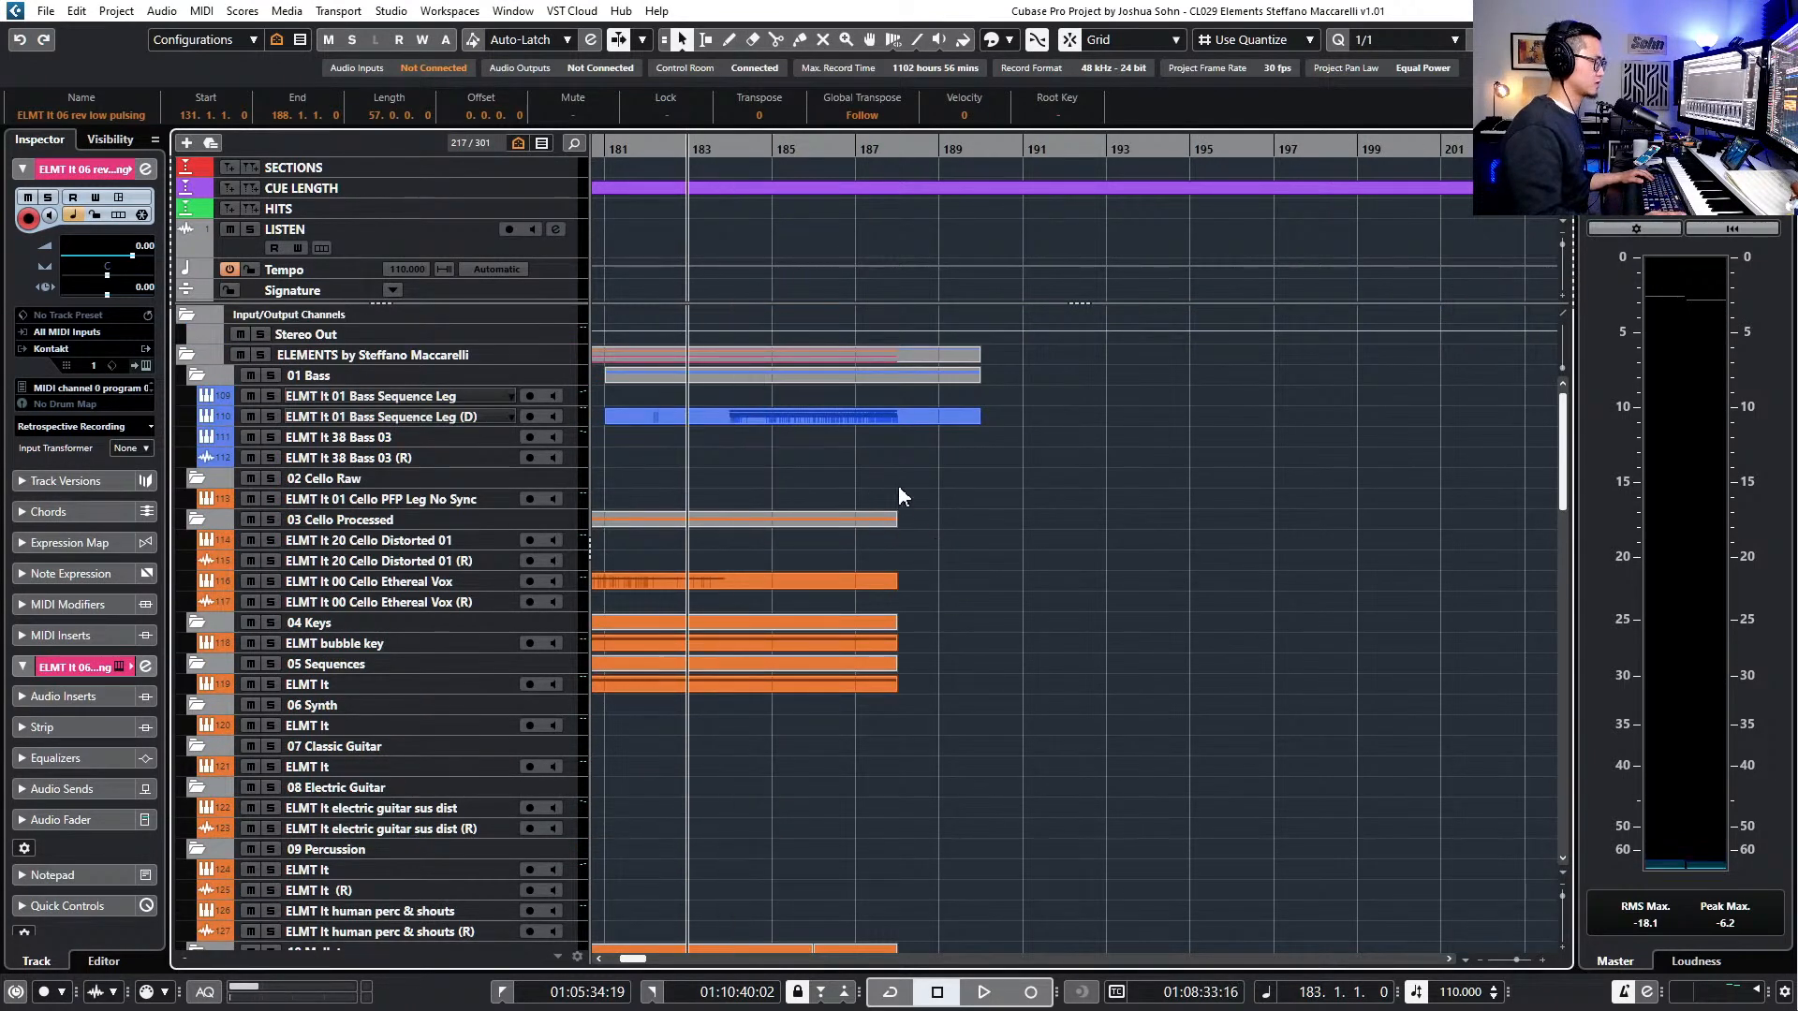
scroll(769, 681, down, 2)
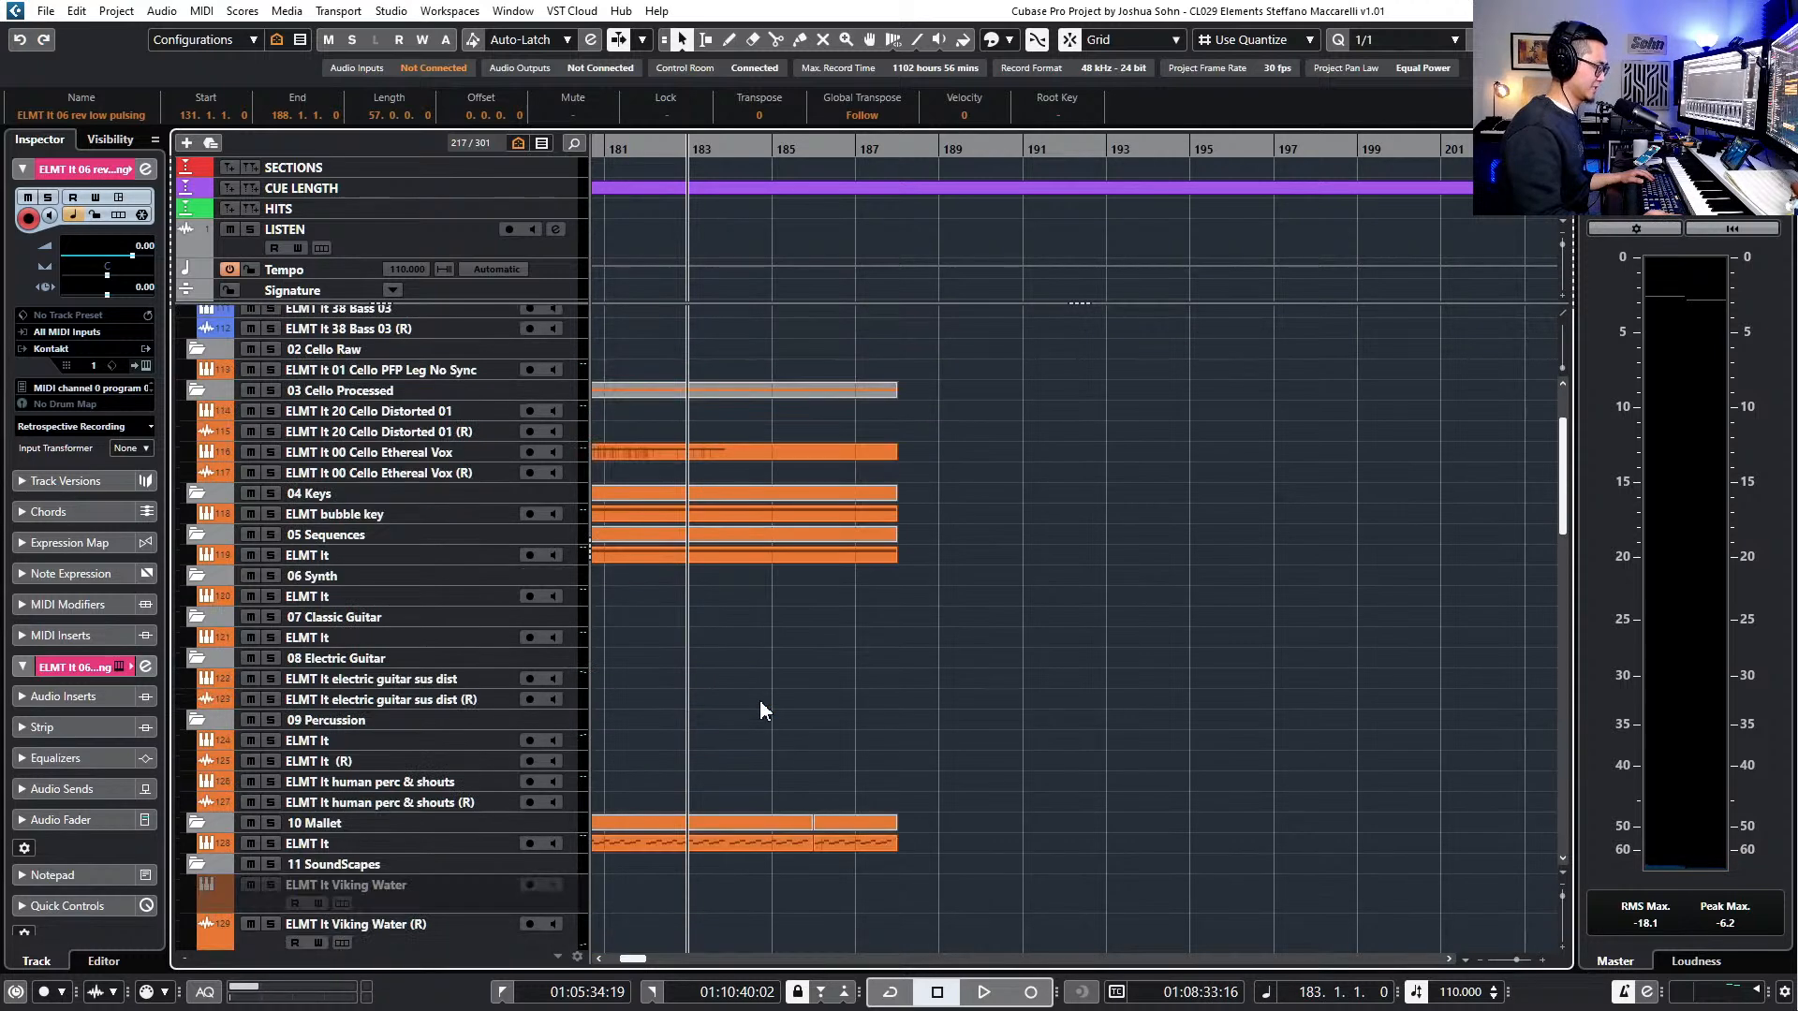
scroll(754, 716, down, 6)
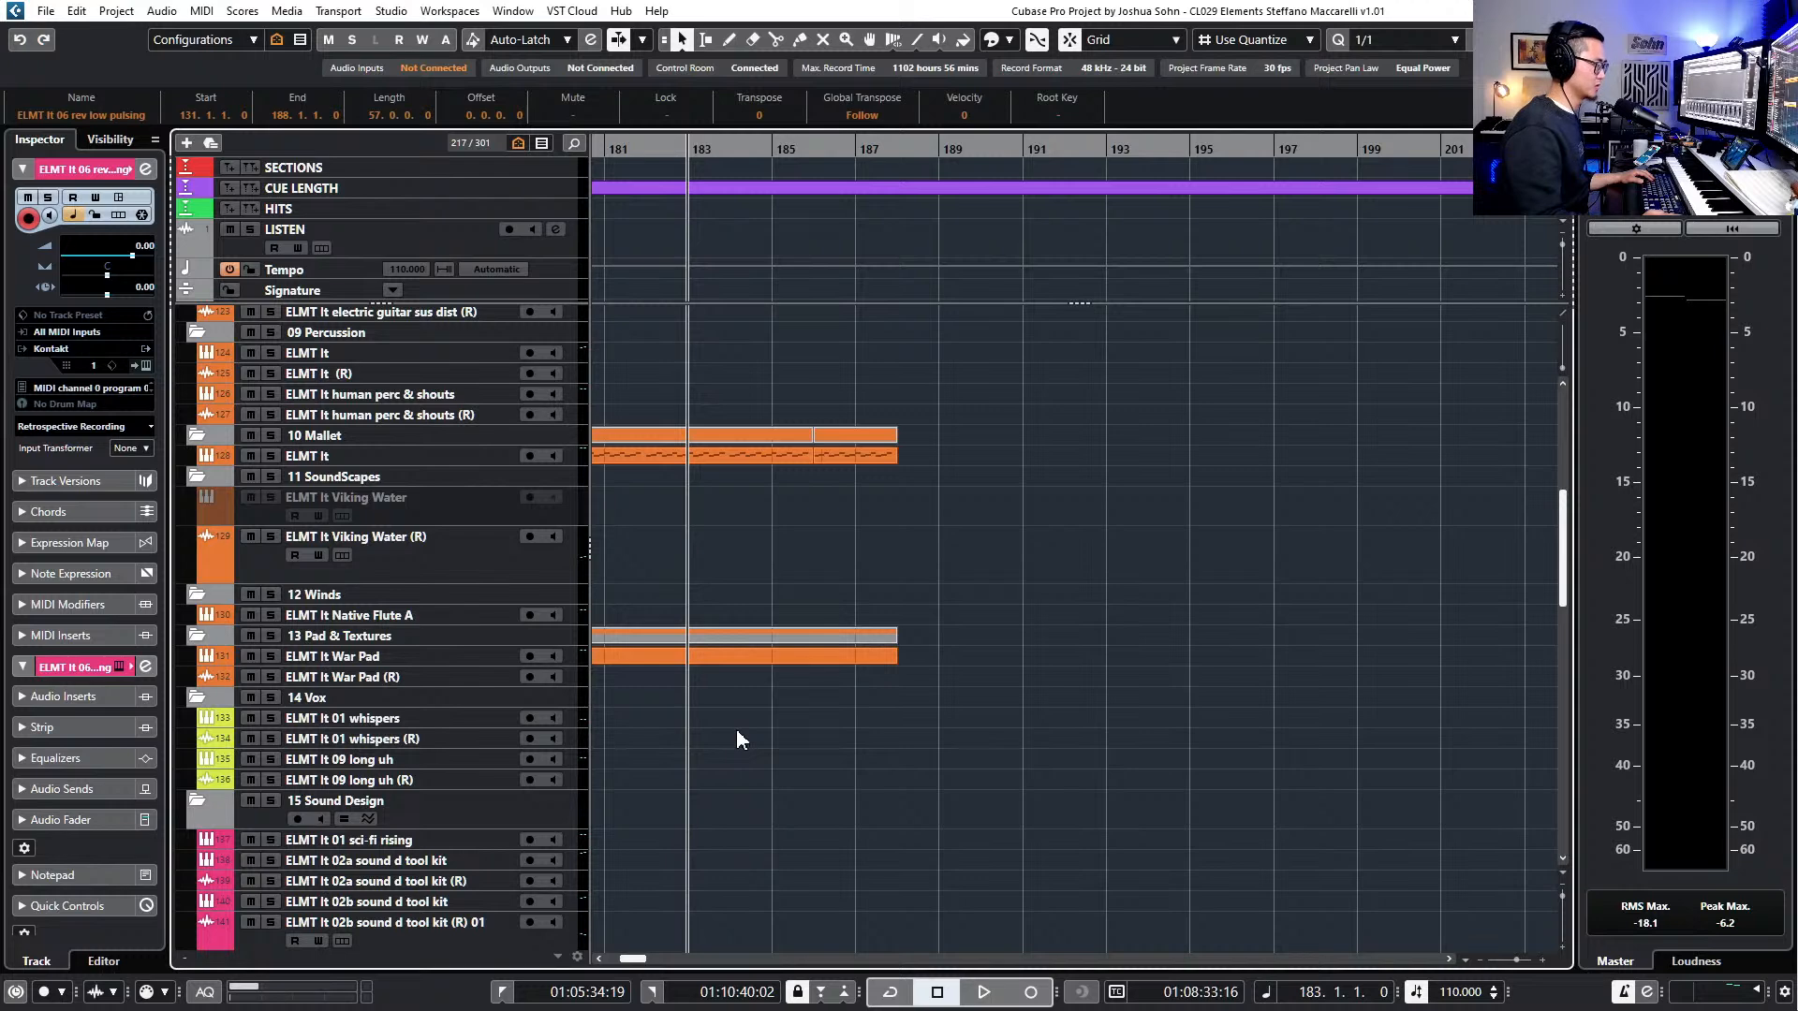
scroll(735, 723, down, 4)
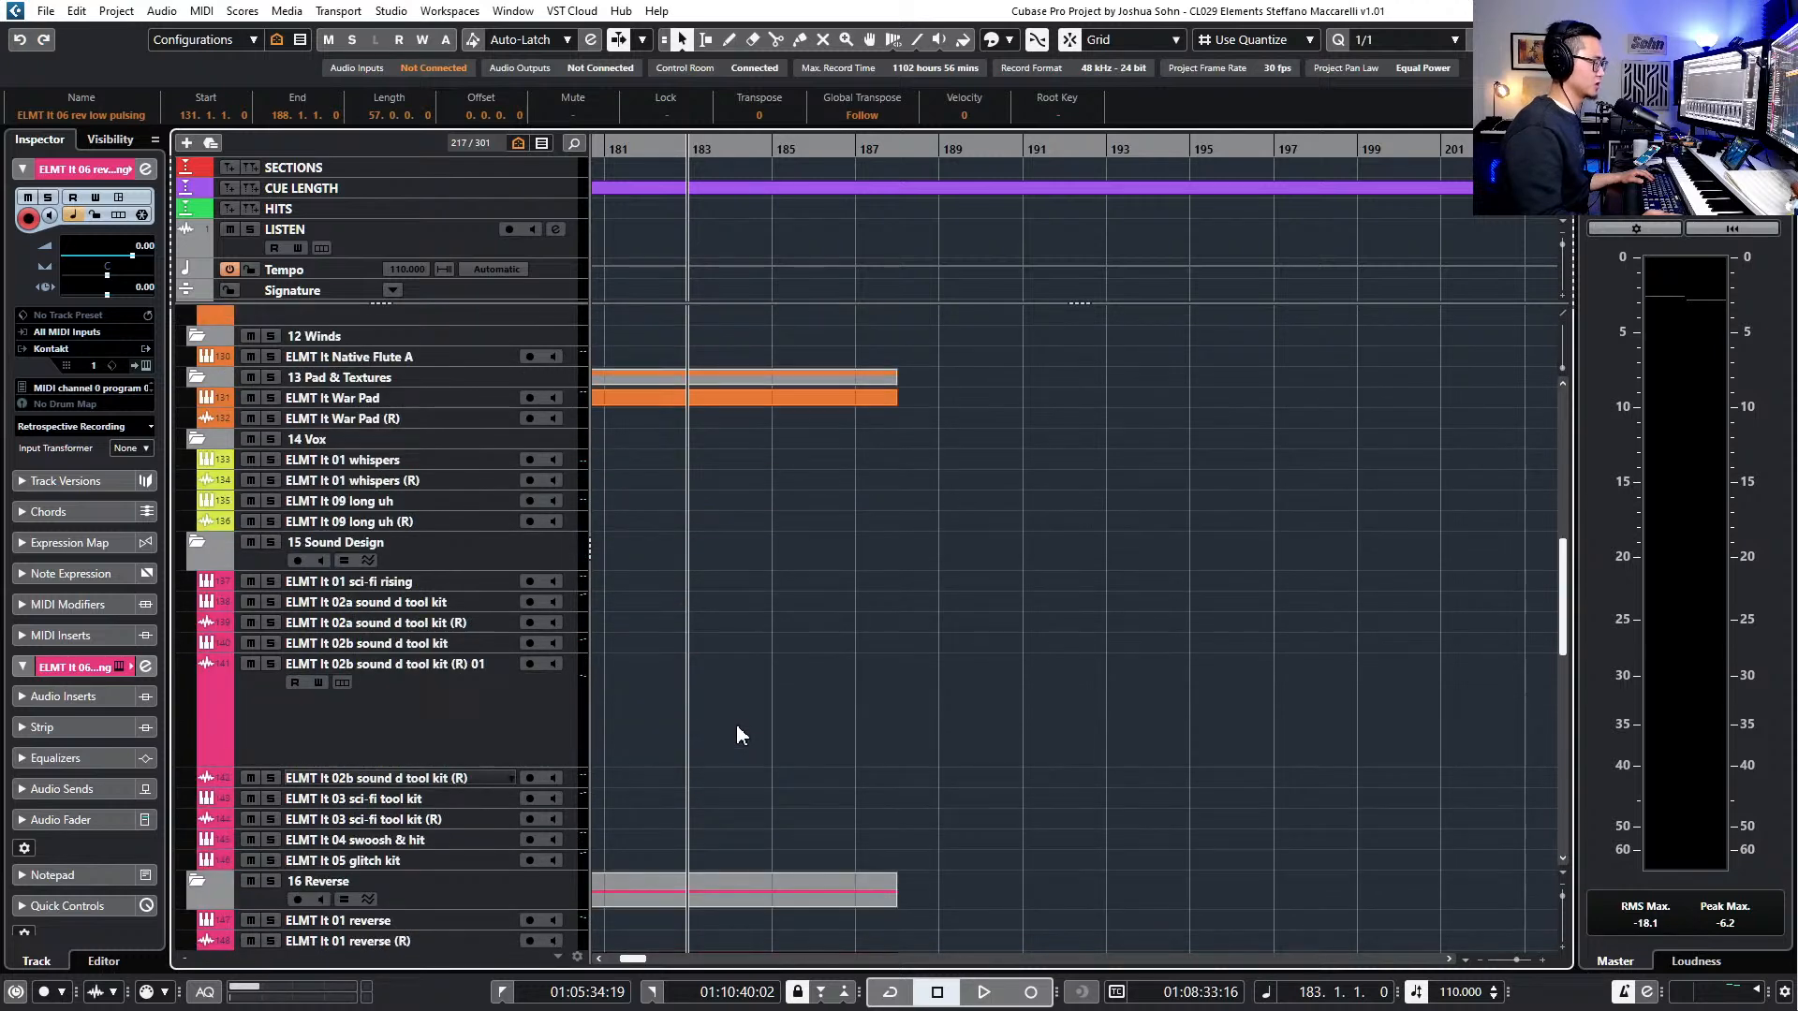
- Select the 01 sci-fi rising track, audition its sound and look over the other tracks for alternatives
click(438, 588)
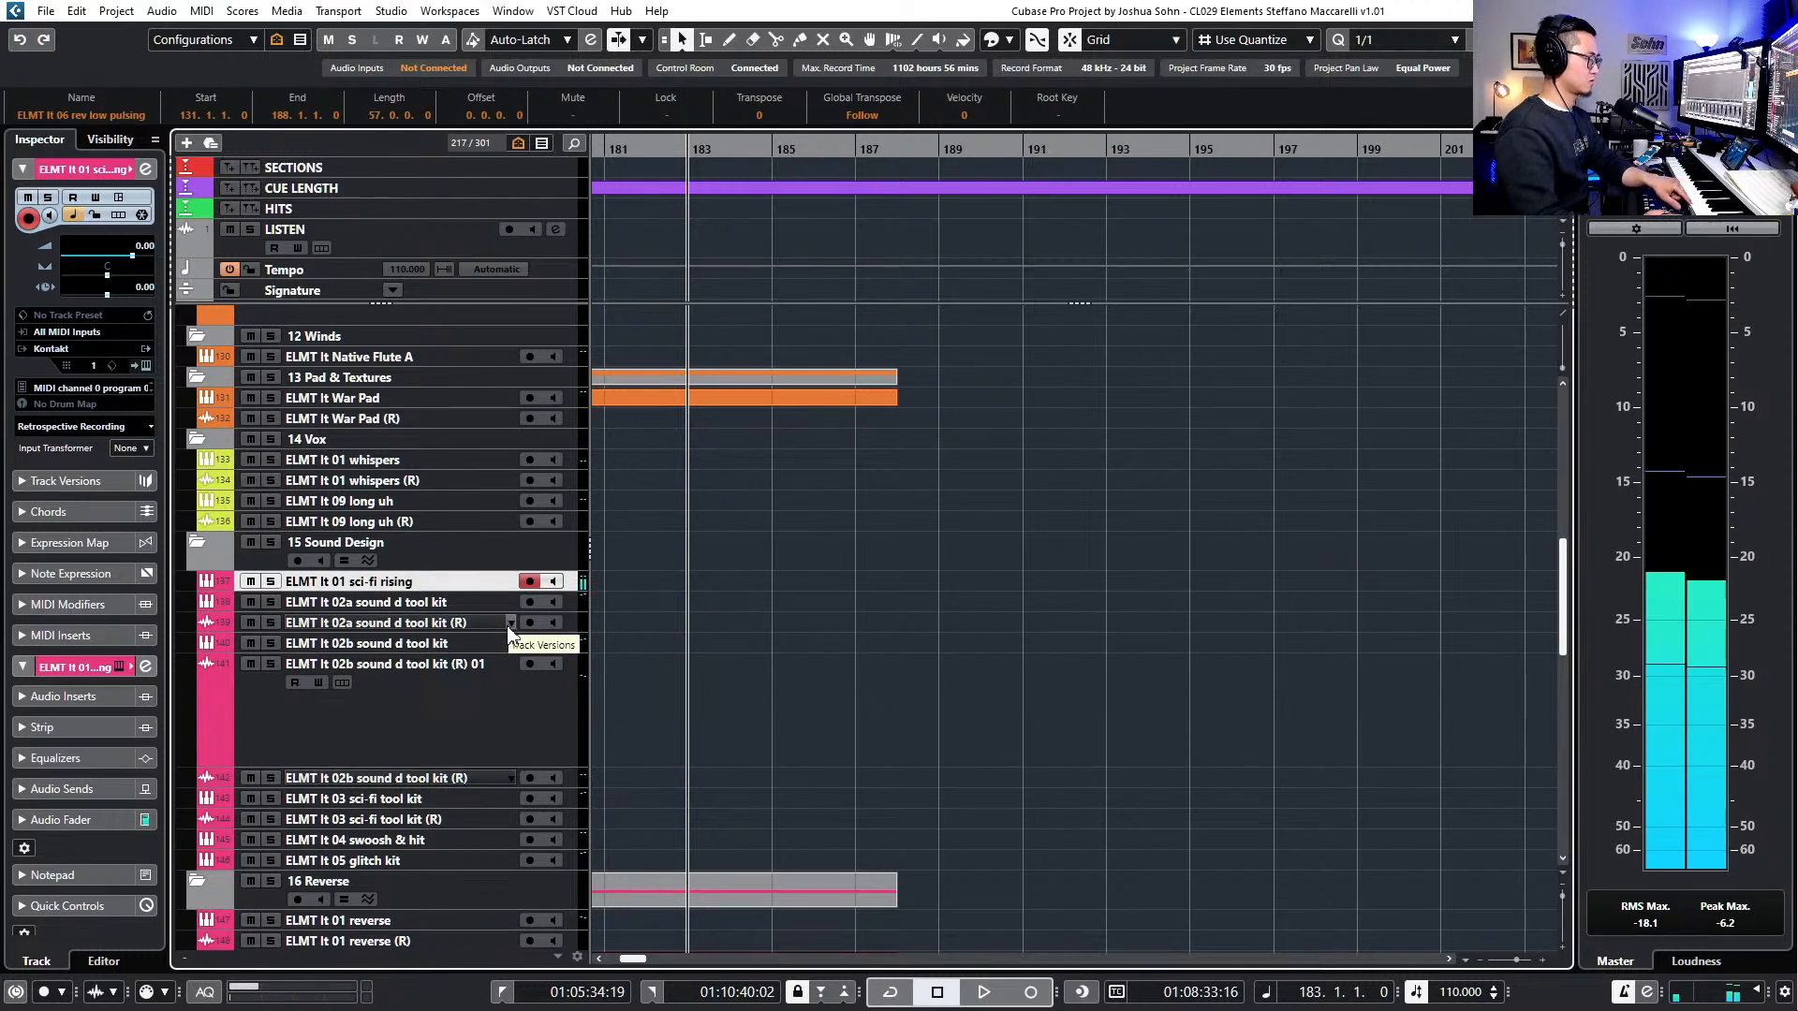
scroll(533, 644, down, 3)
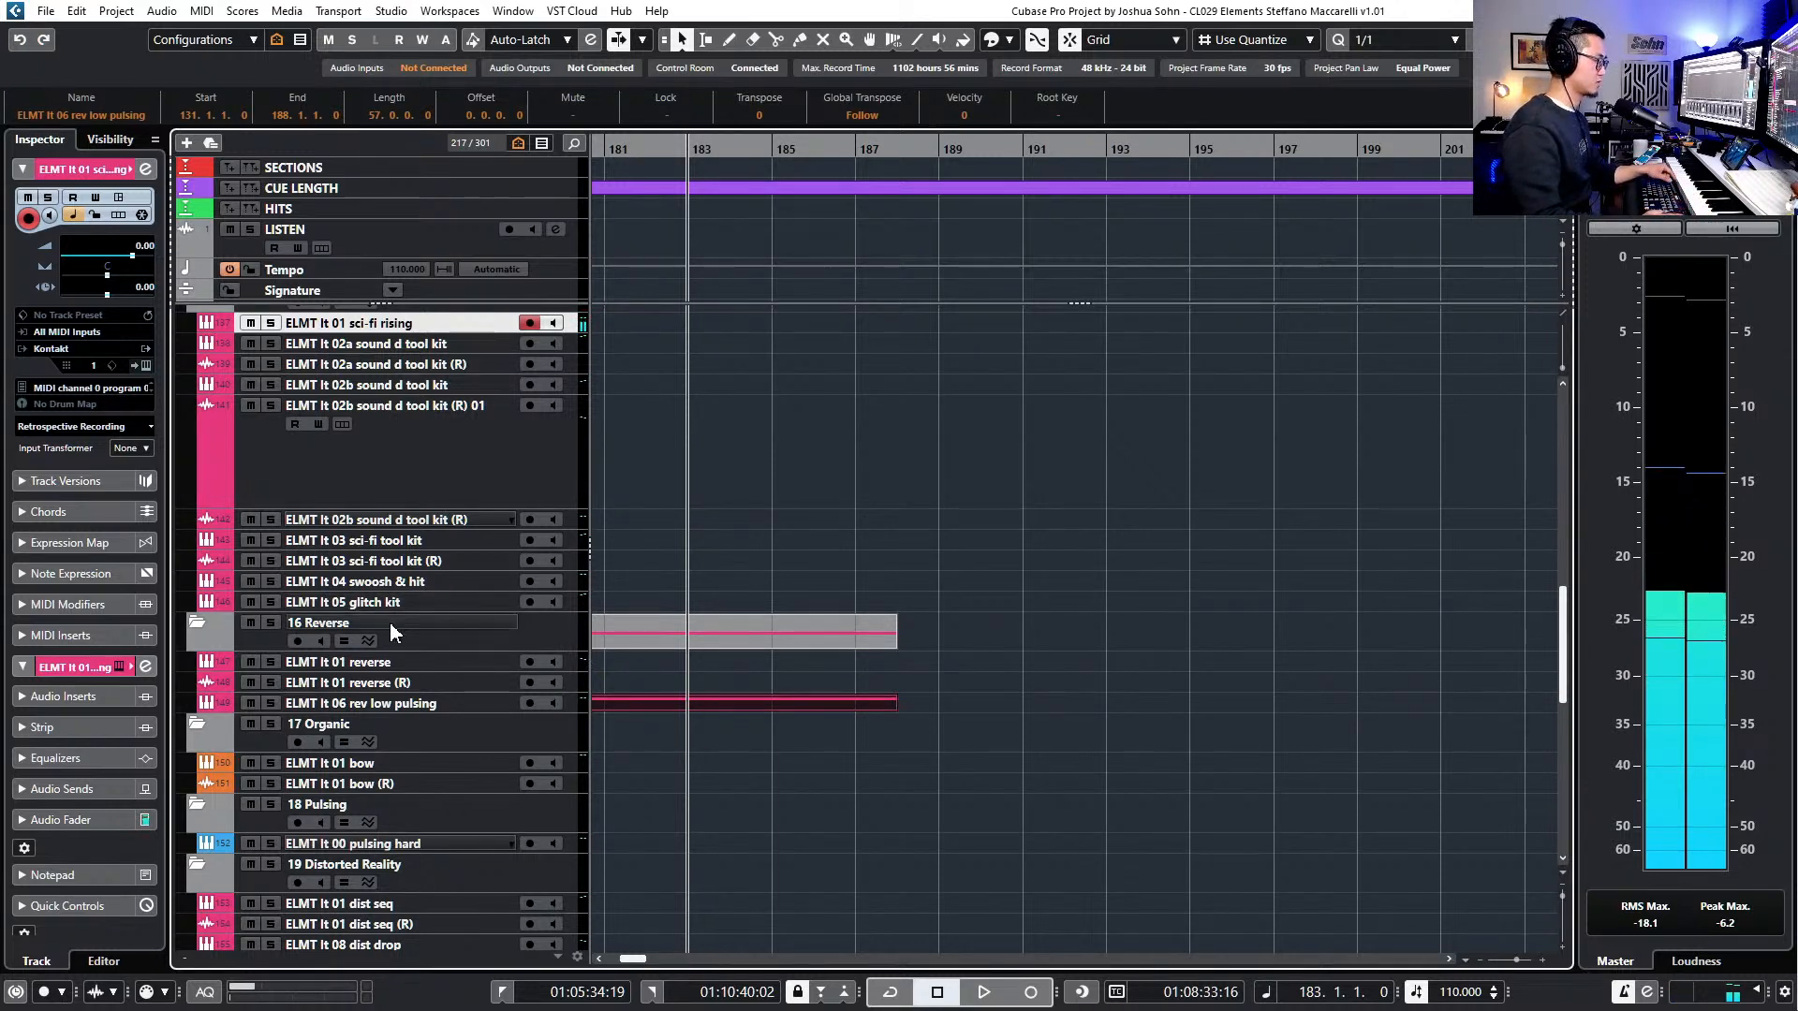
scroll(384, 732, down, 2)
scroll(542, 730, up, 10)
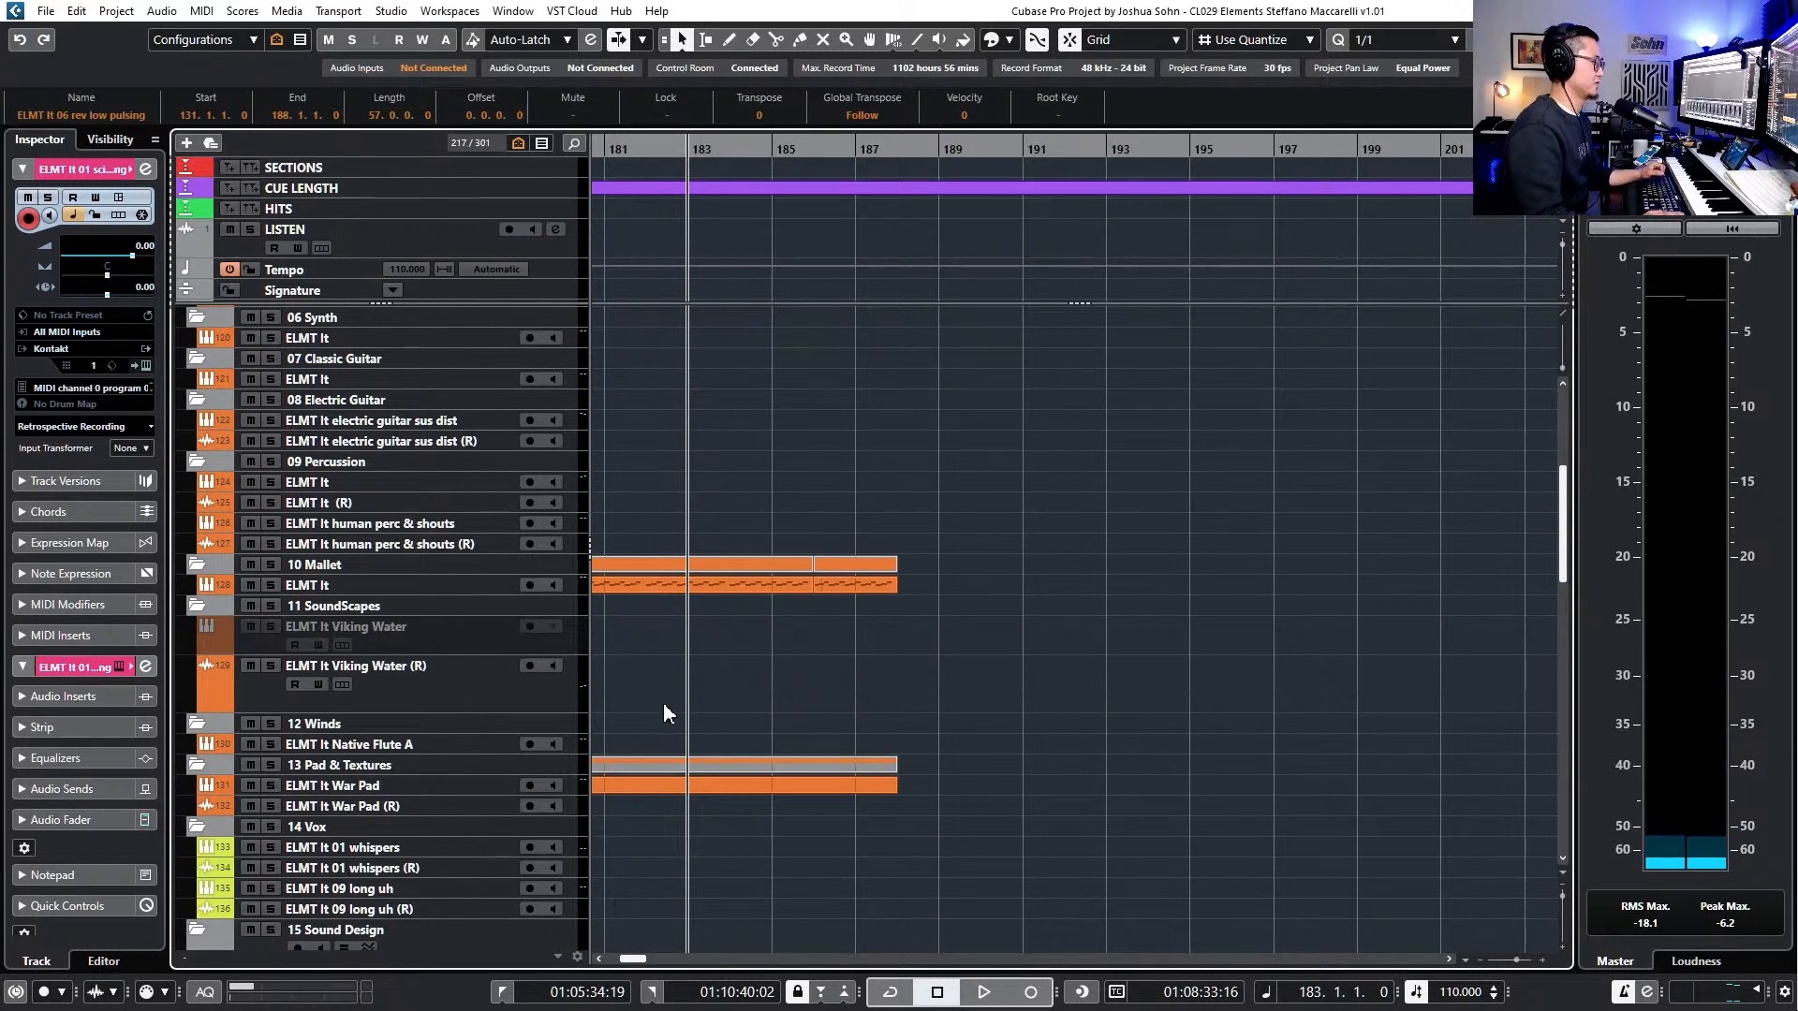
scroll(678, 729, down, 10)
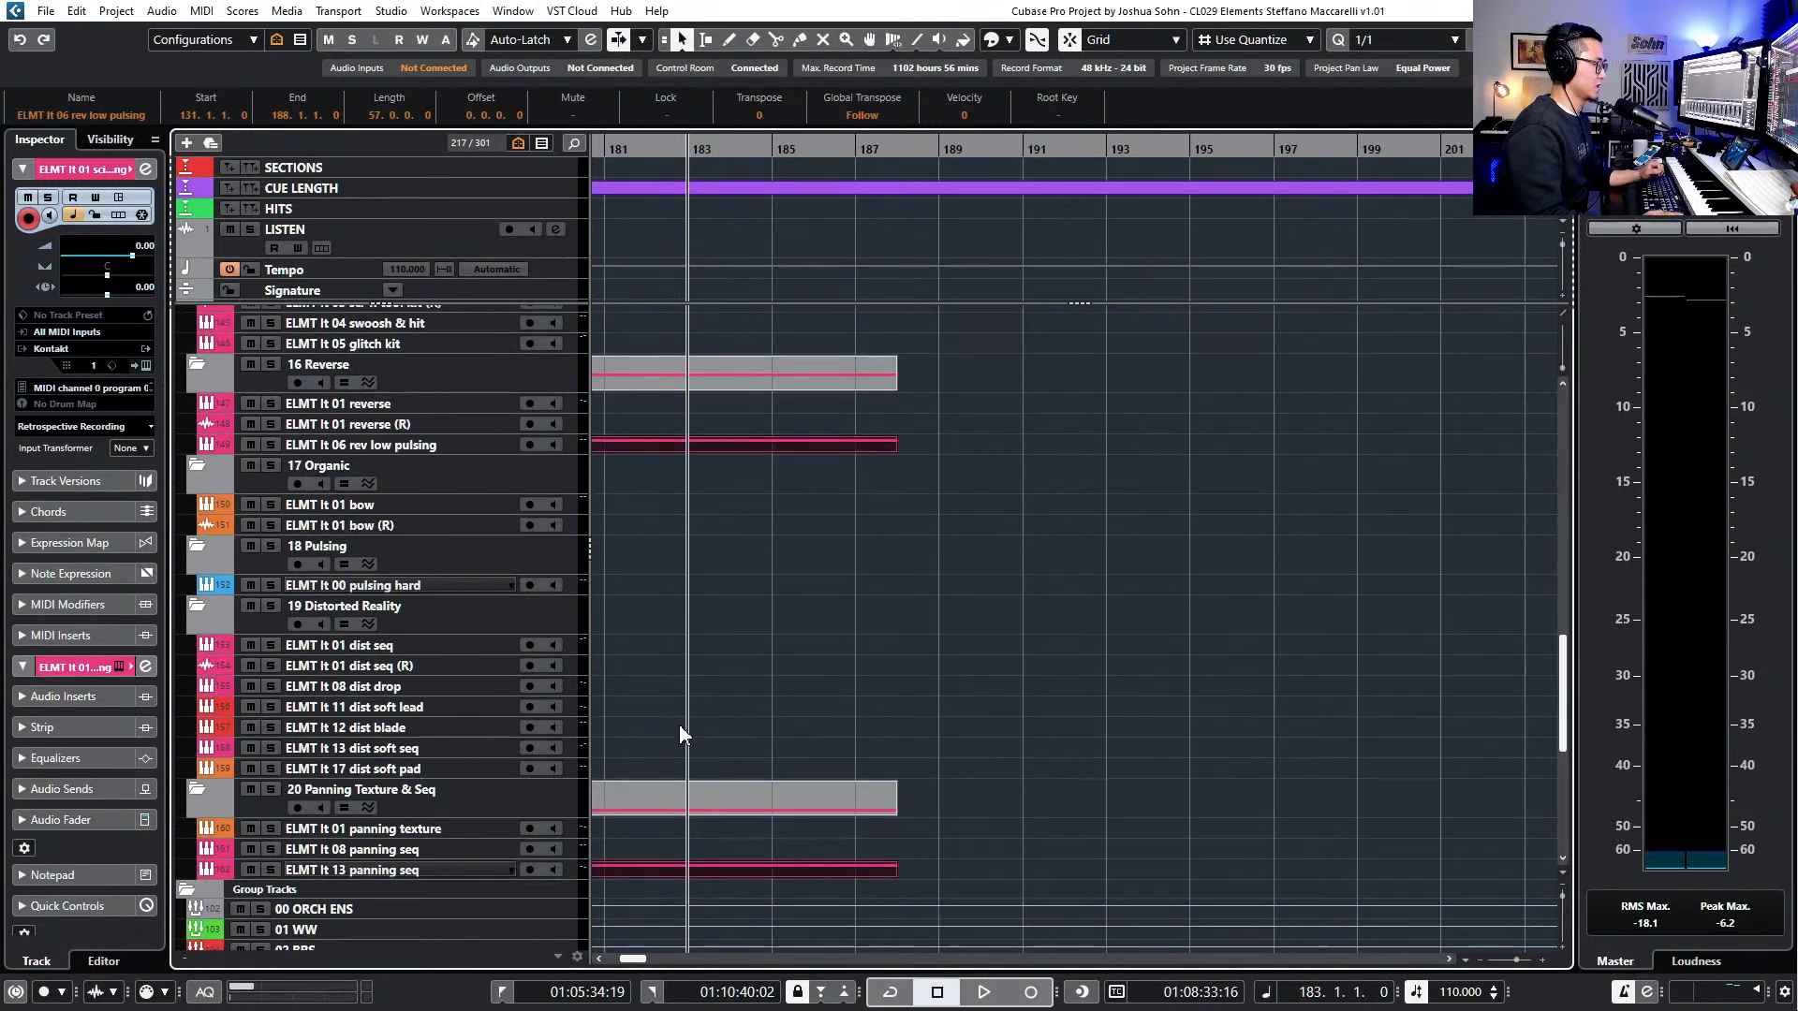
scroll(691, 625, up, 10)
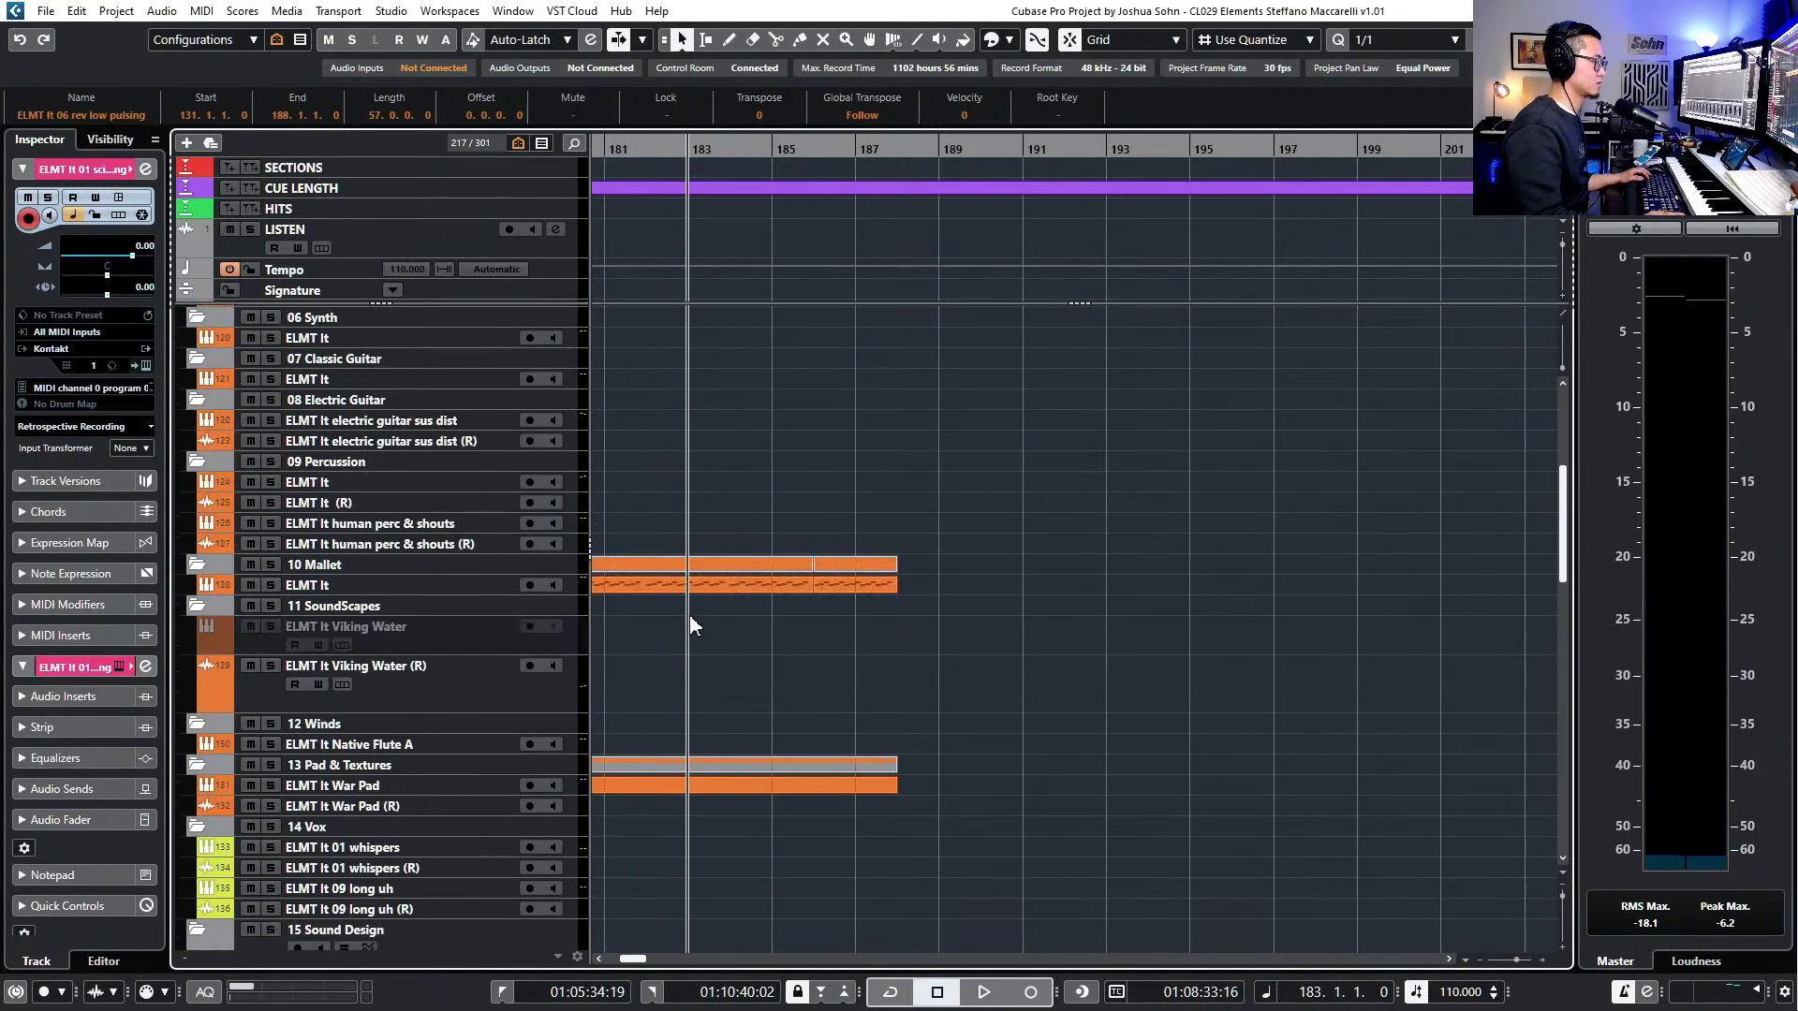
- Open the War Pad part in the Key Editor, examine its notes toward the part's end and set the playhead to bar 178
double_click(715, 782)
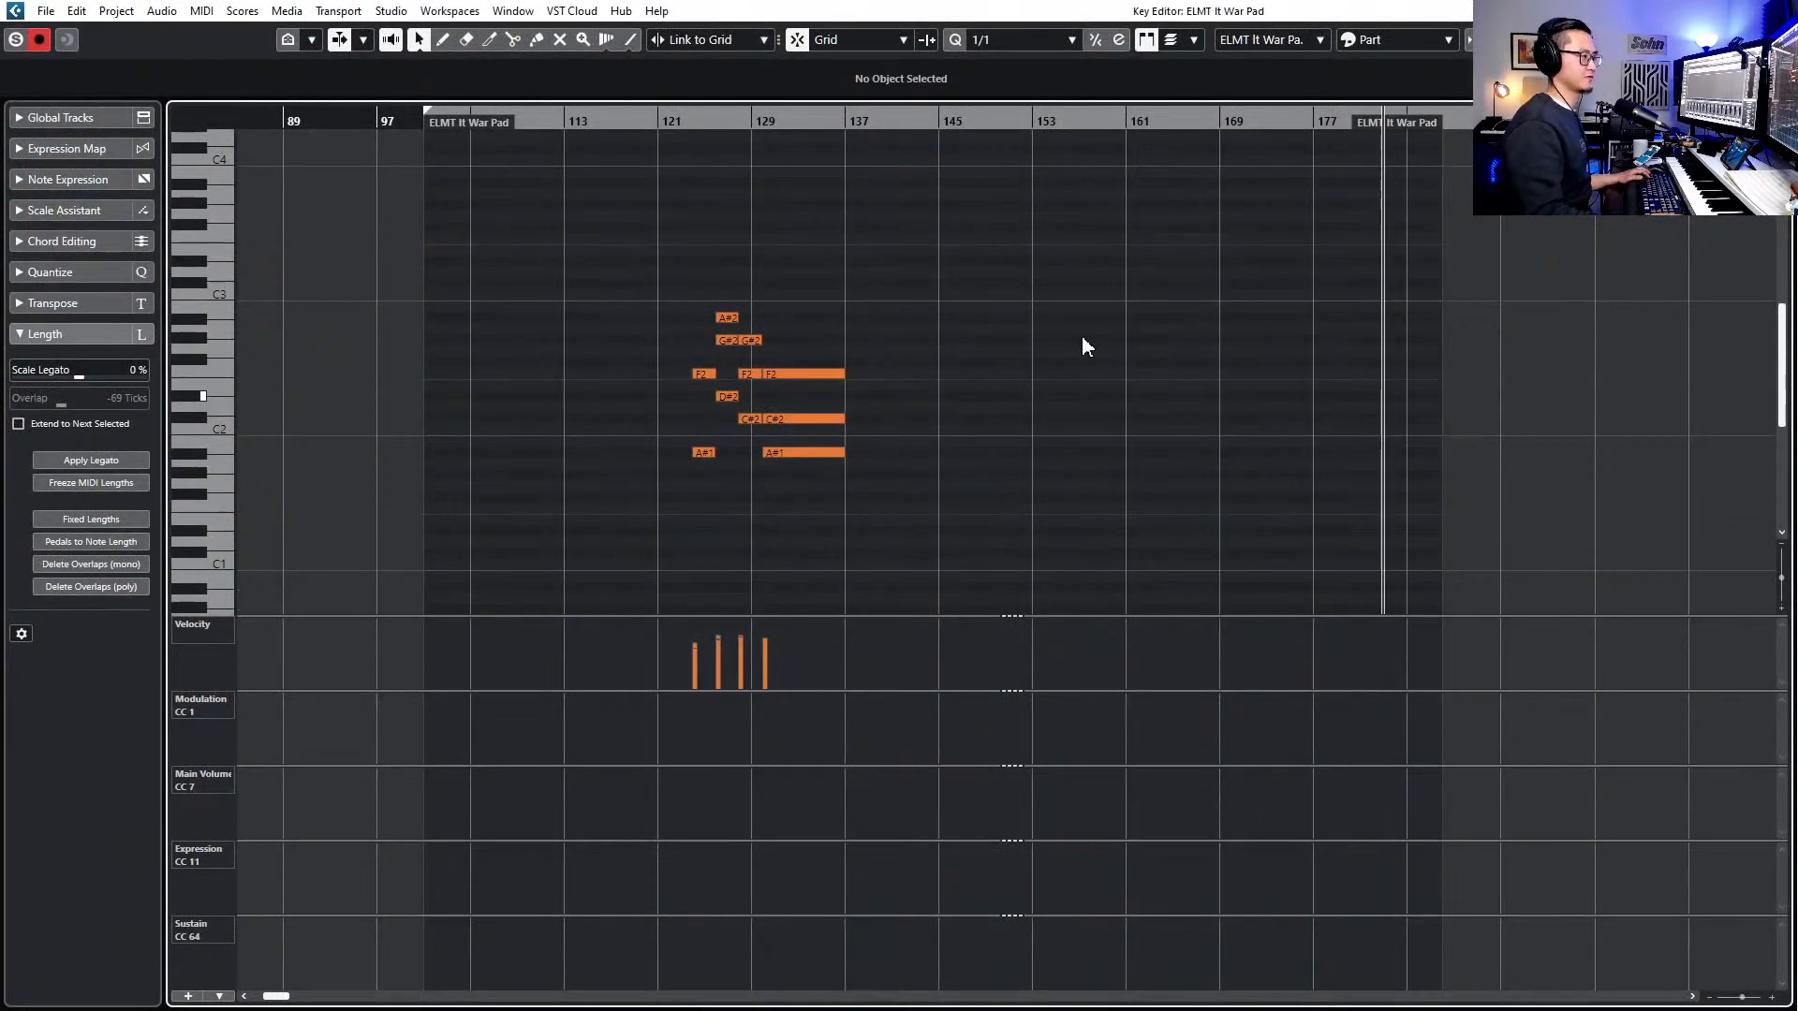
scroll(996, 484, right, 3)
key(KP_Subtract)
key(KP_Subtract)
key(KP_Subtract)
key(KP_Subtract)
key(KP_Subtract)
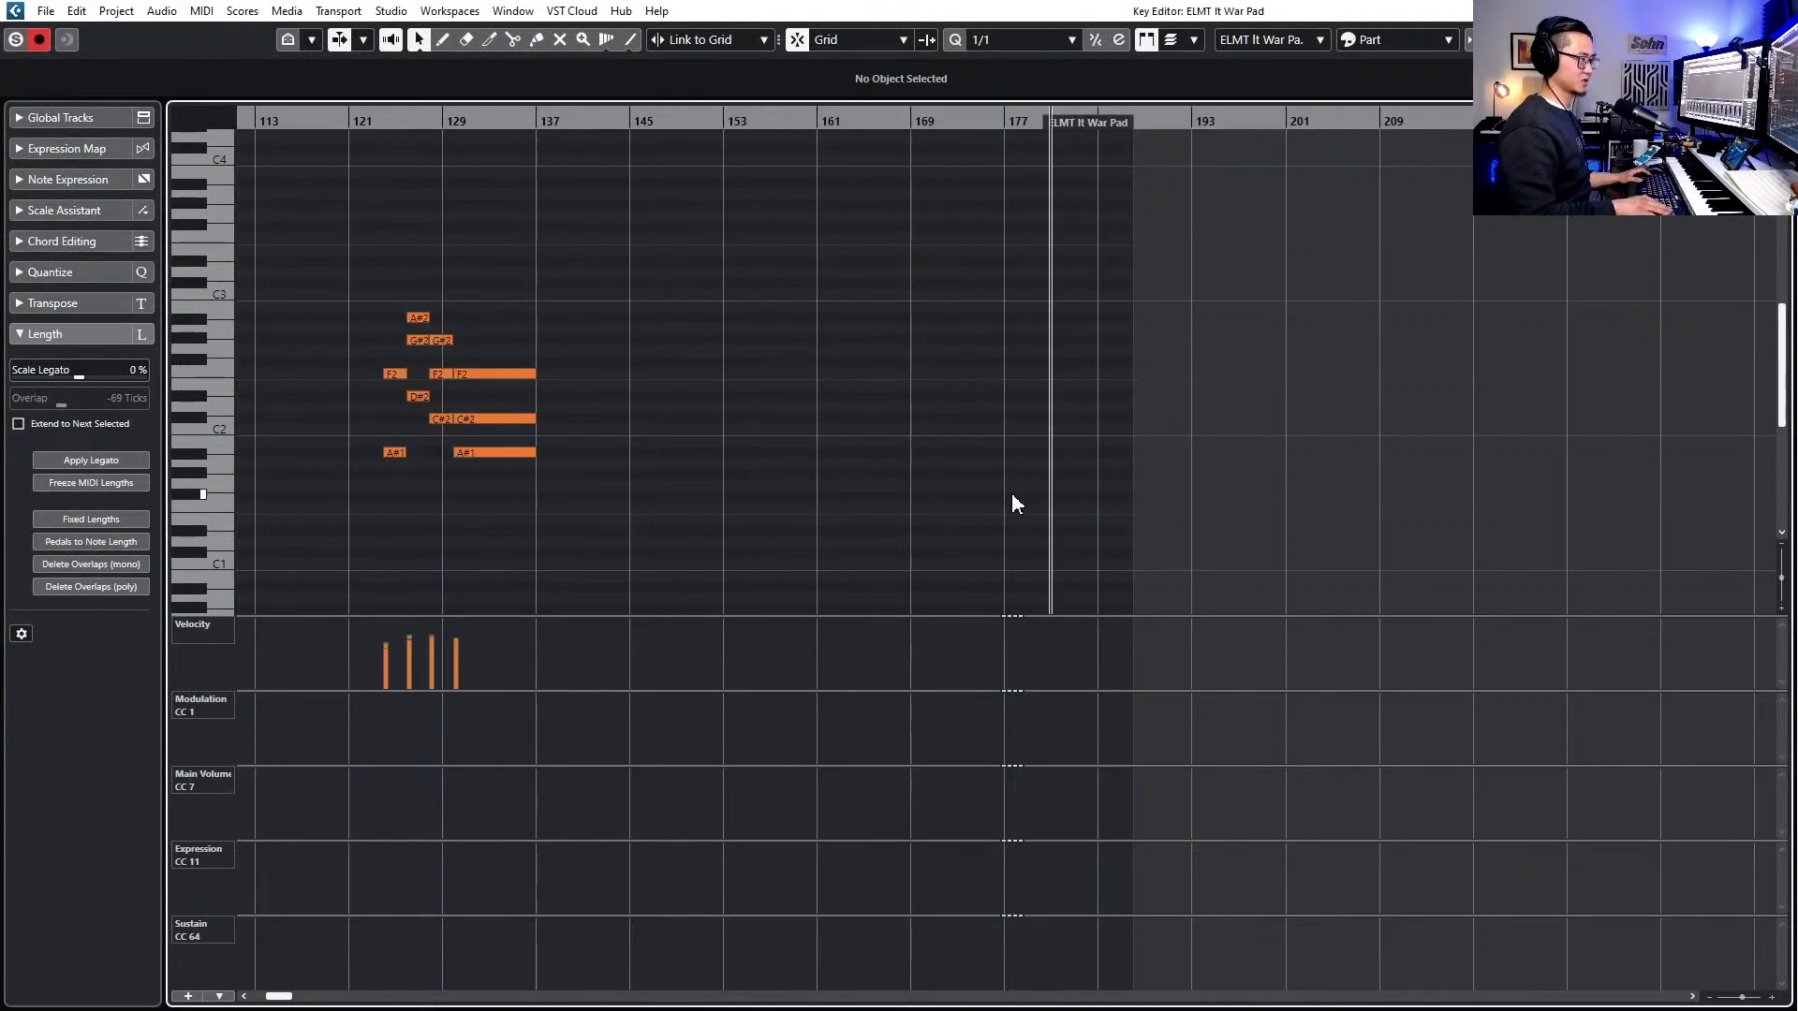
scroll(1095, 458, up, 2)
ctrl+scroll(1112, 473, up, 3)
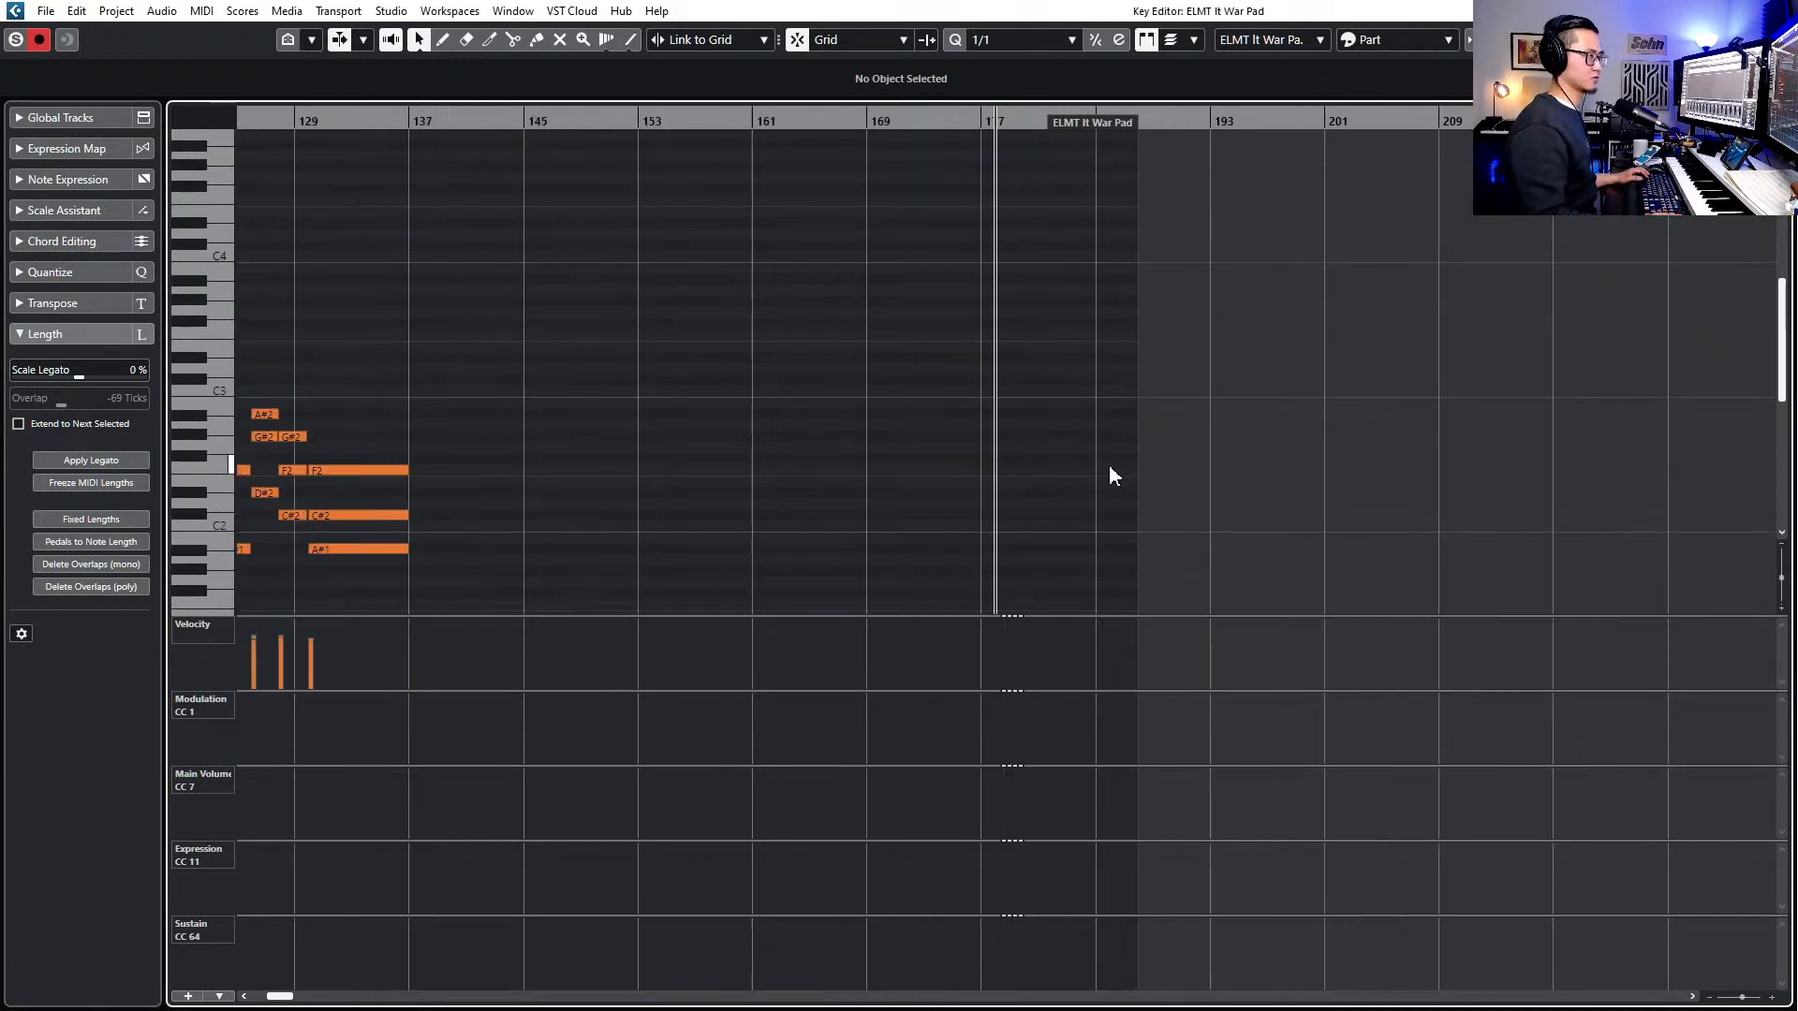
key(Escape)
- Reopen the War Pad part, play the ending from bar 178 while trying out pad notes, and return to the project view
scroll(1110, 480, up, 10)
scroll(1097, 485, right, 3)
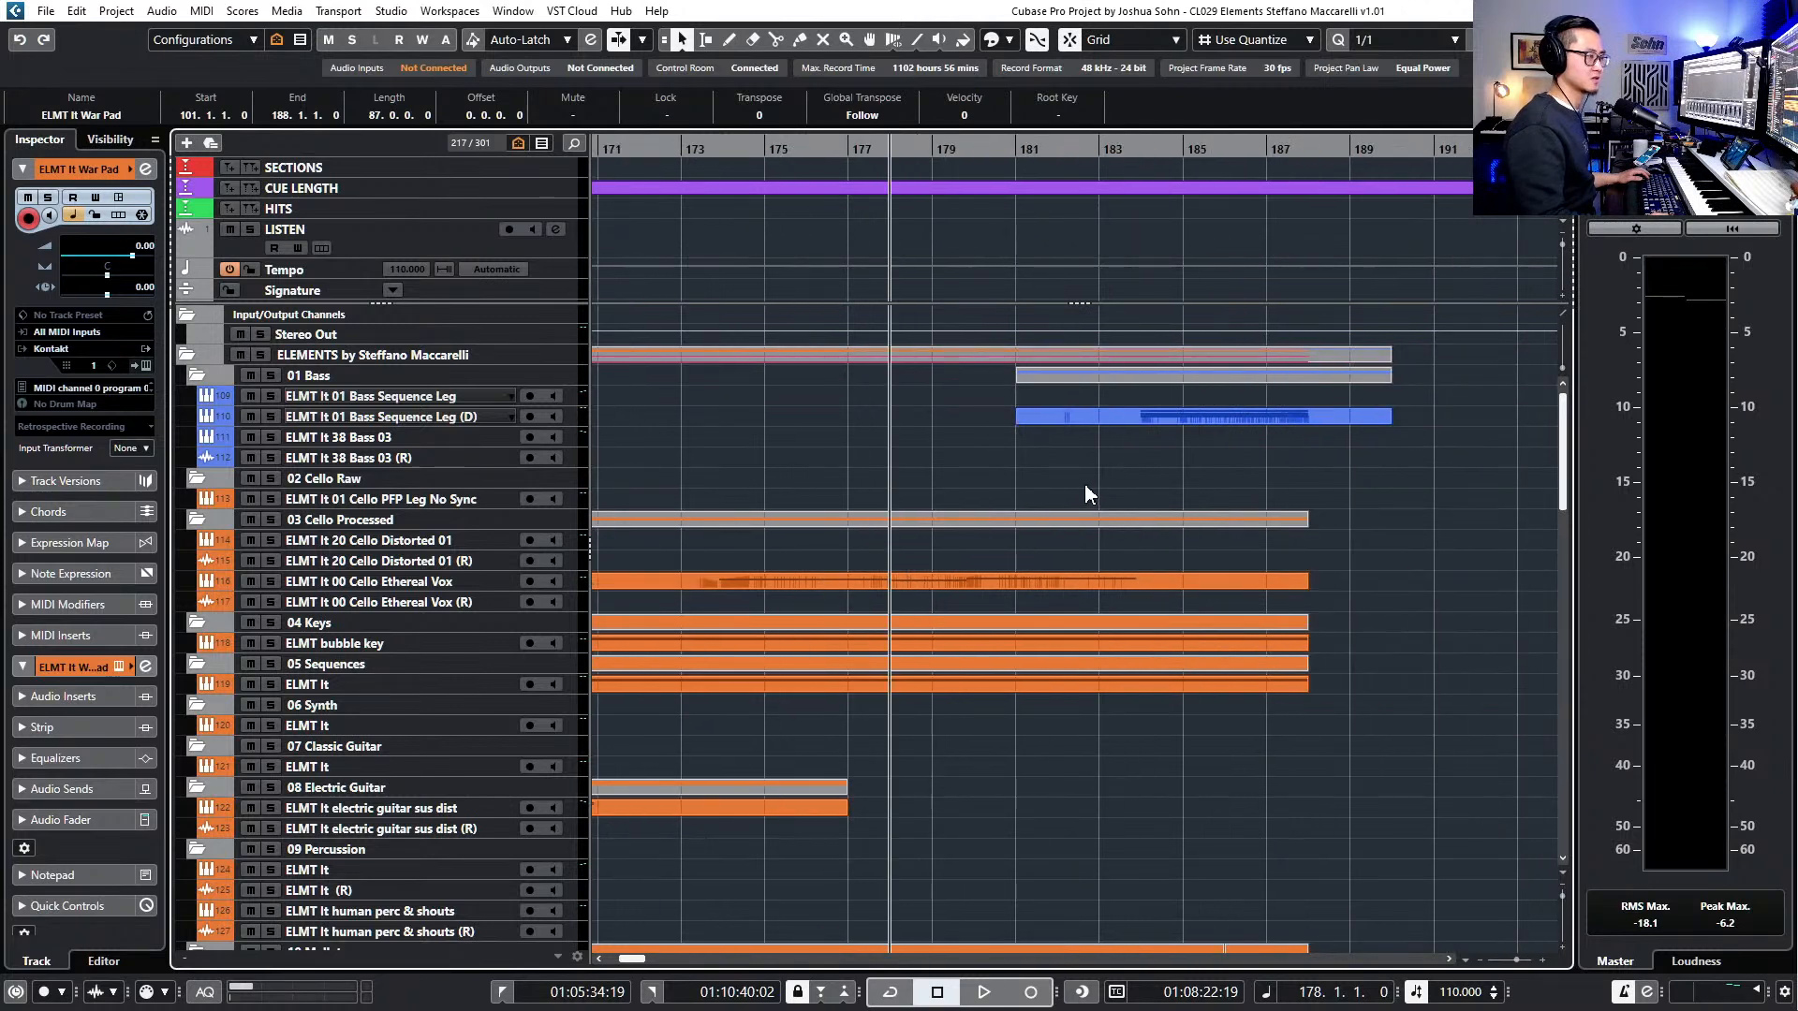
click(1153, 421)
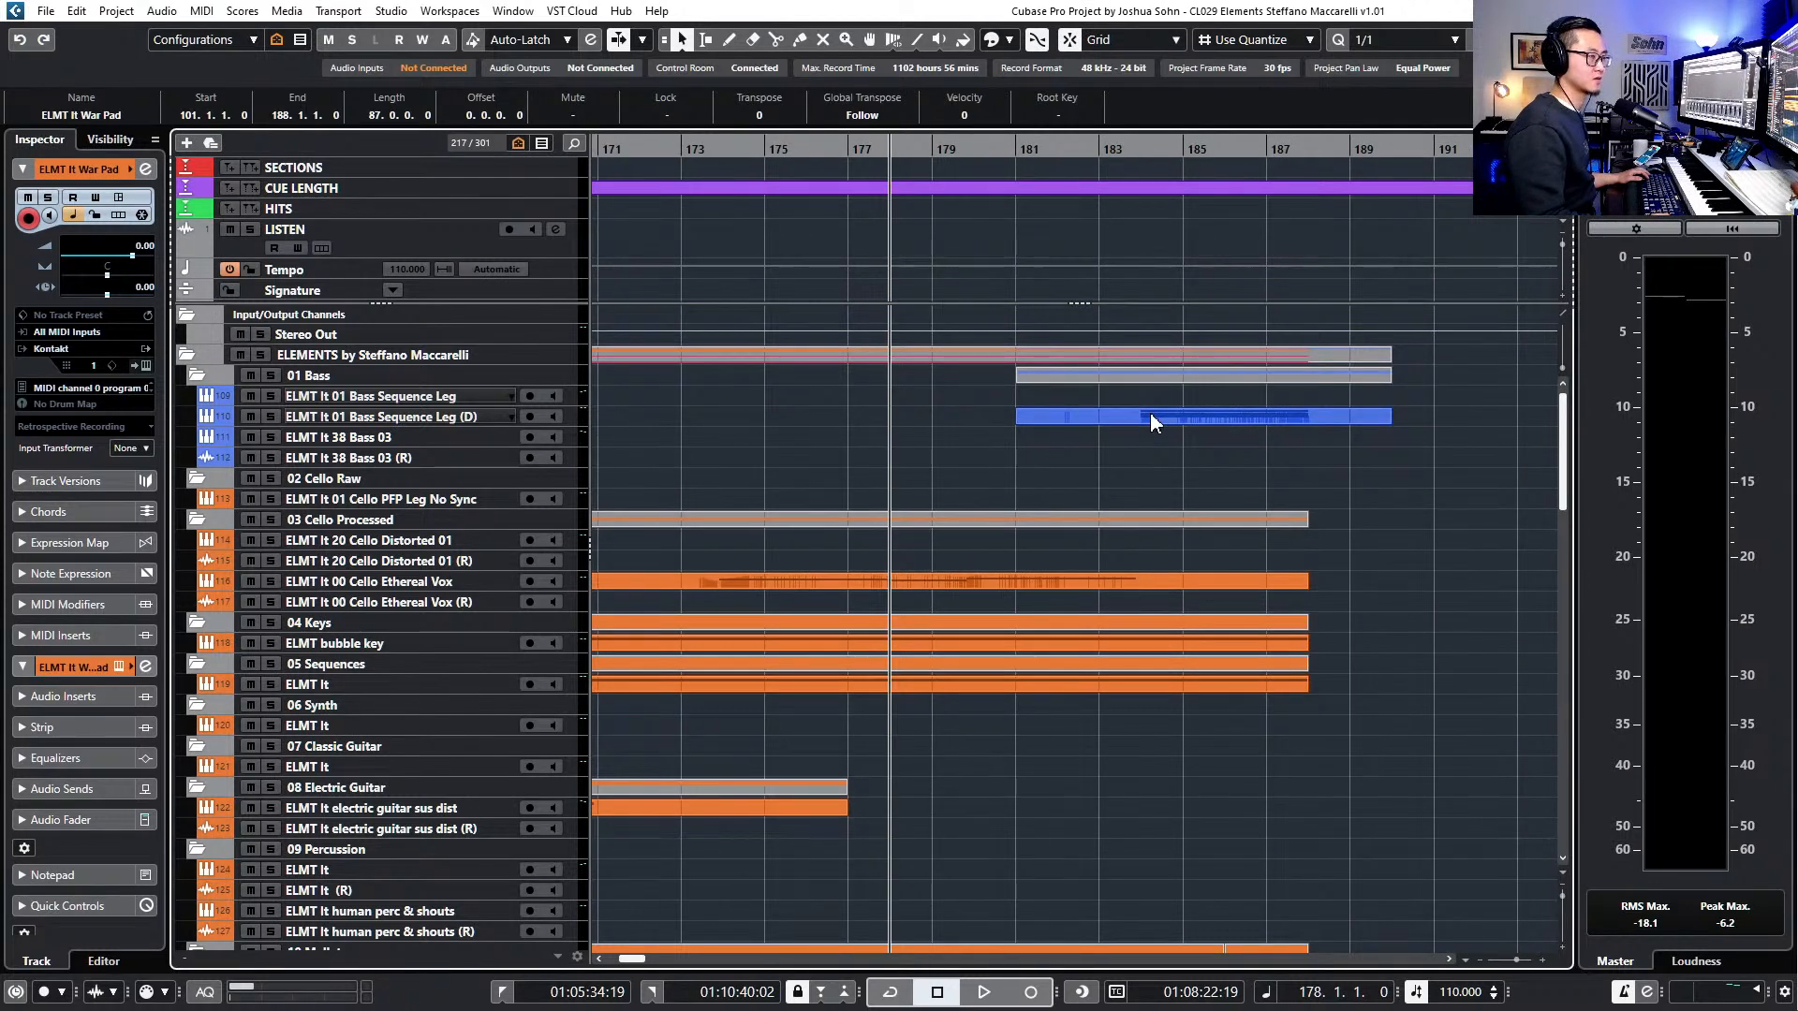
click(1135, 188)
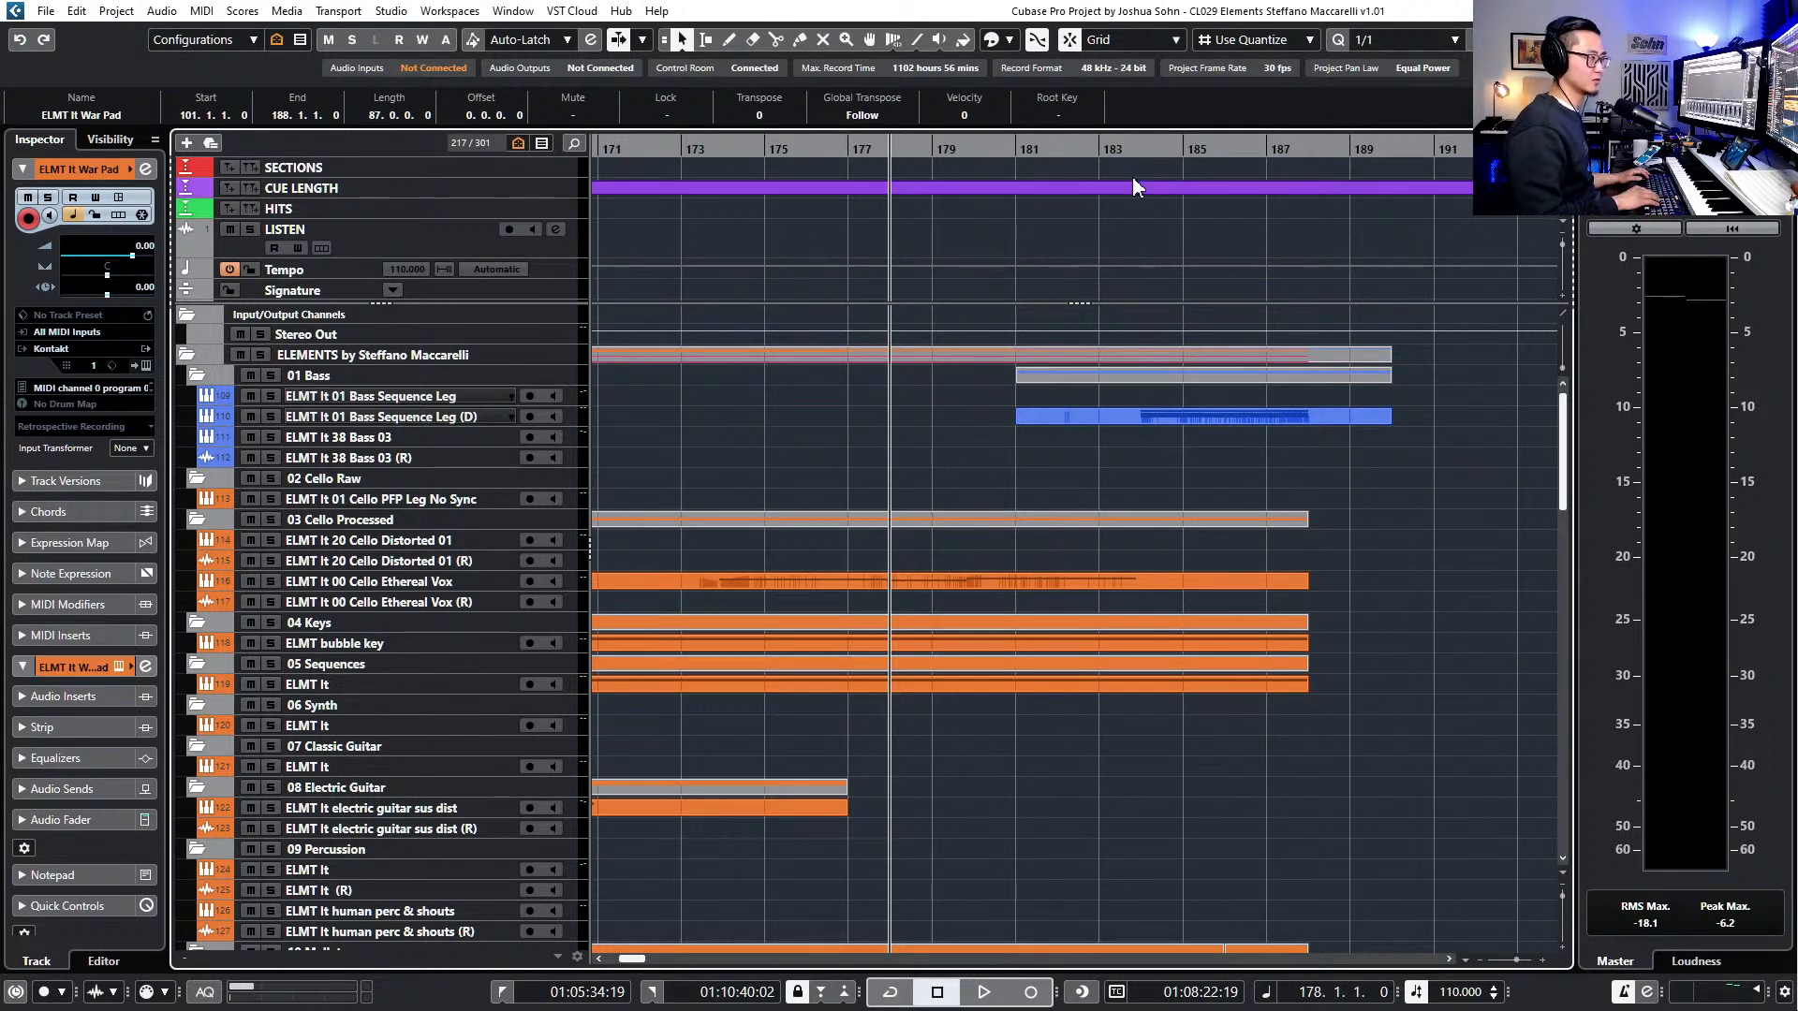
key(Return)
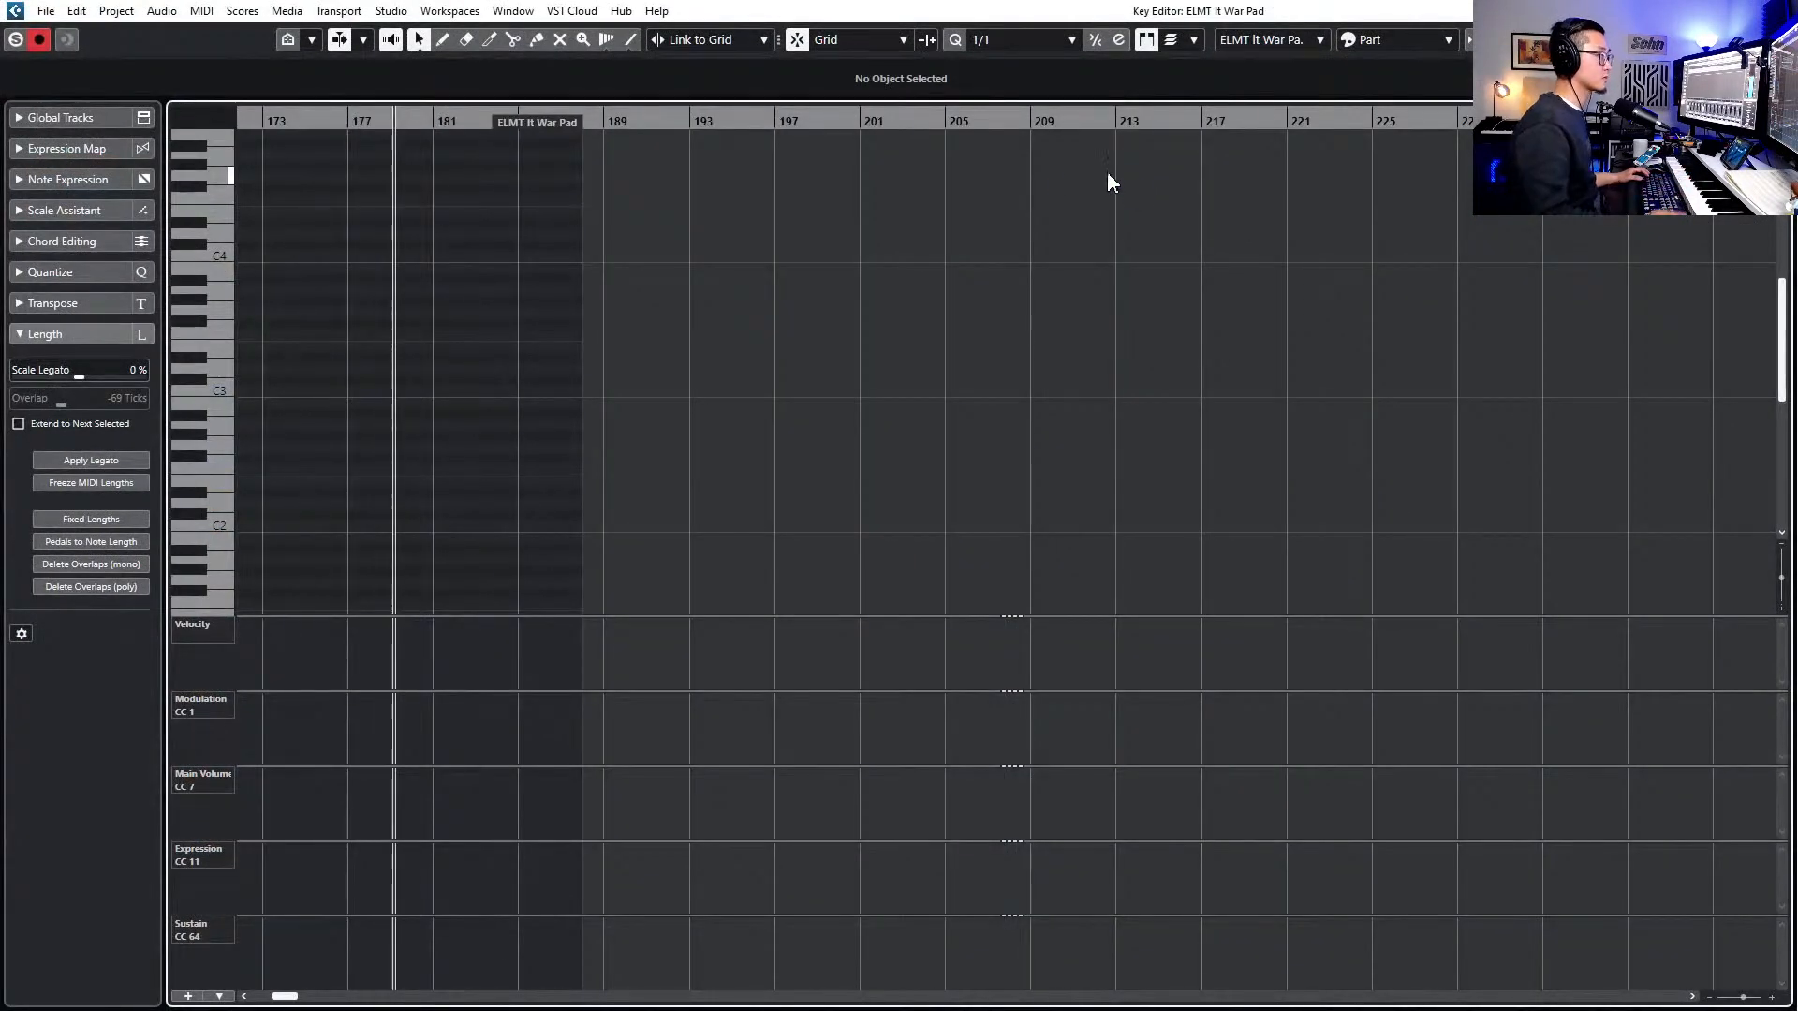
click(546, 124)
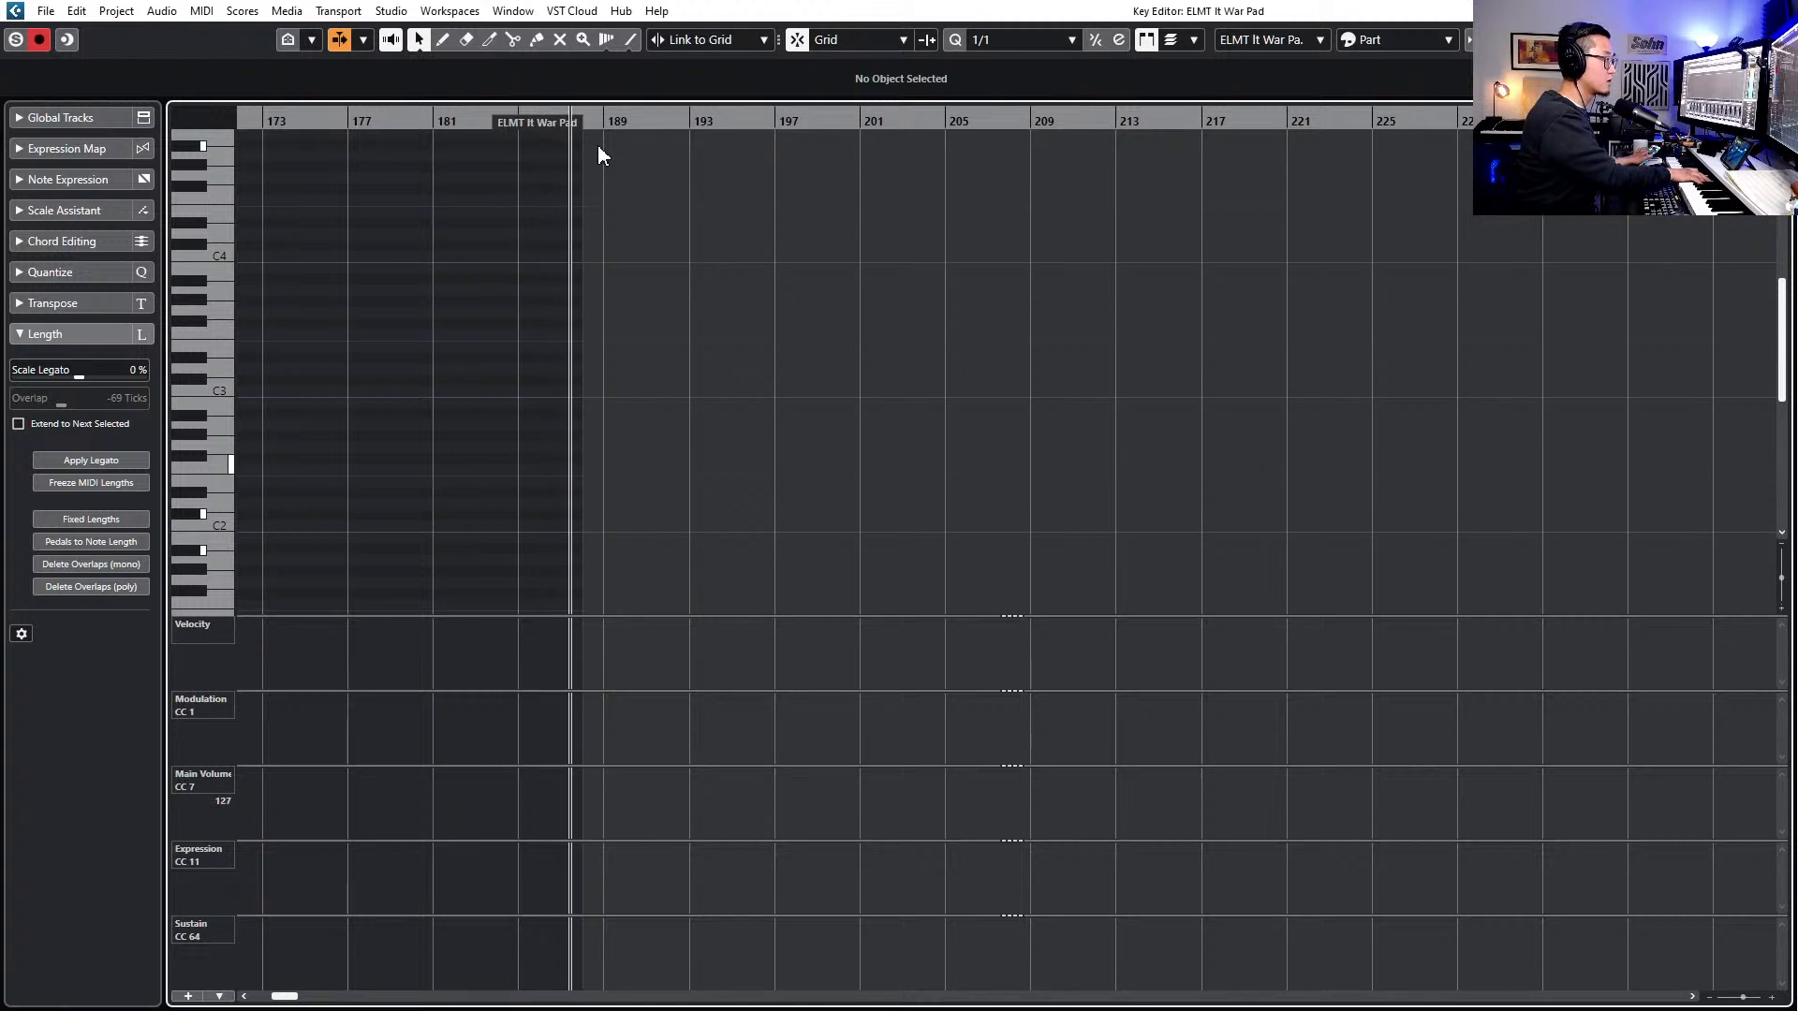
key(space)
key(ctrl+e)
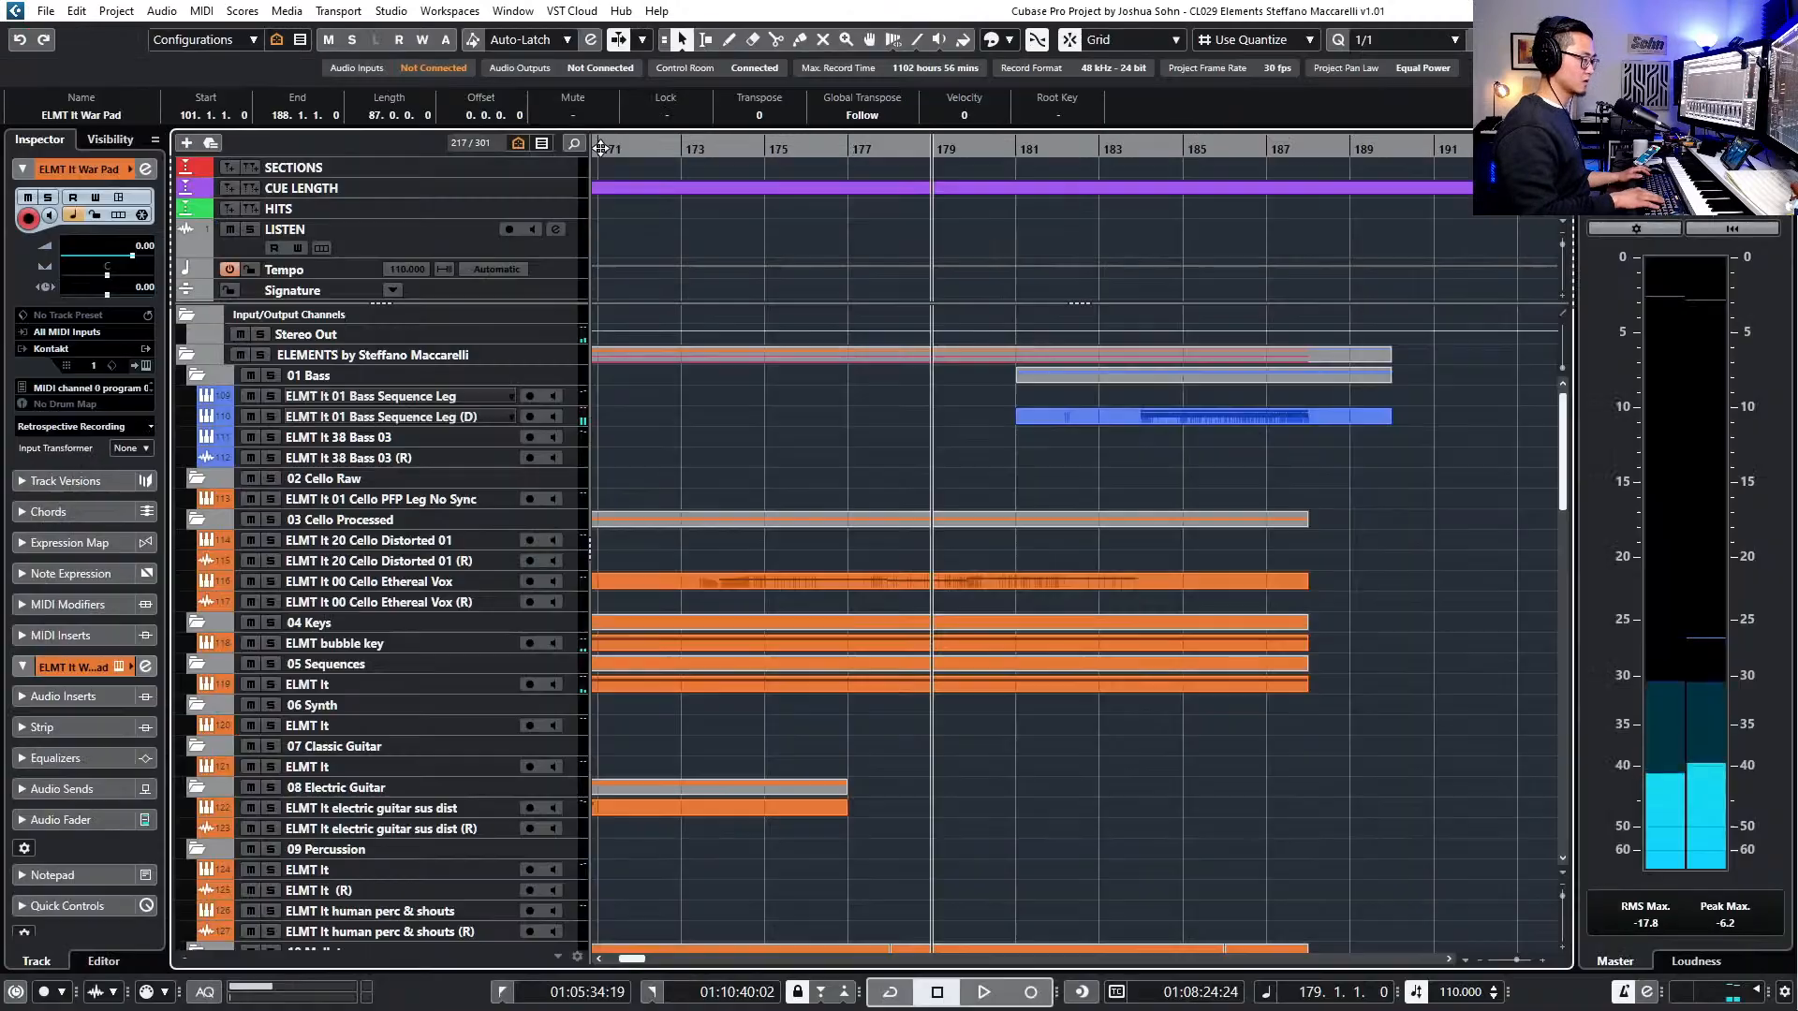
- Play the ending from bar 187 and look through the Elements tracks for parts that stop abruptly at bar 188
click(1251, 146)
key(h)
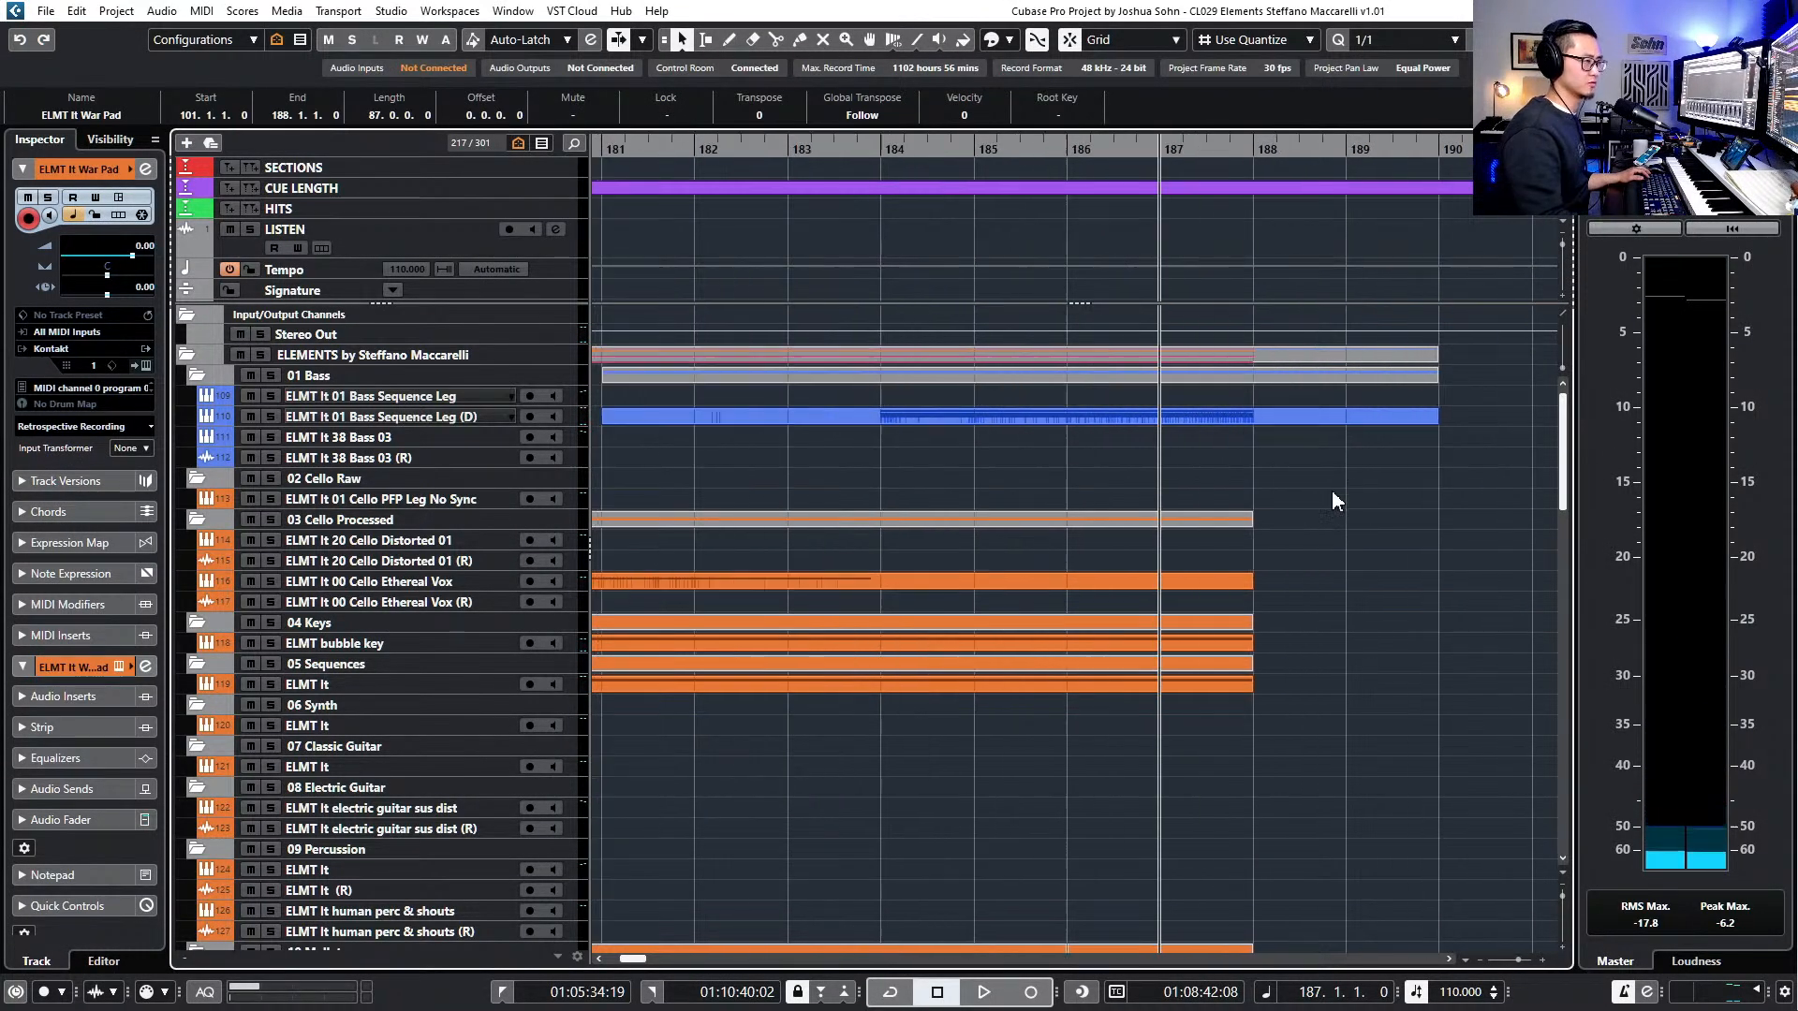
key(space)
scroll(1335, 524, down, 5)
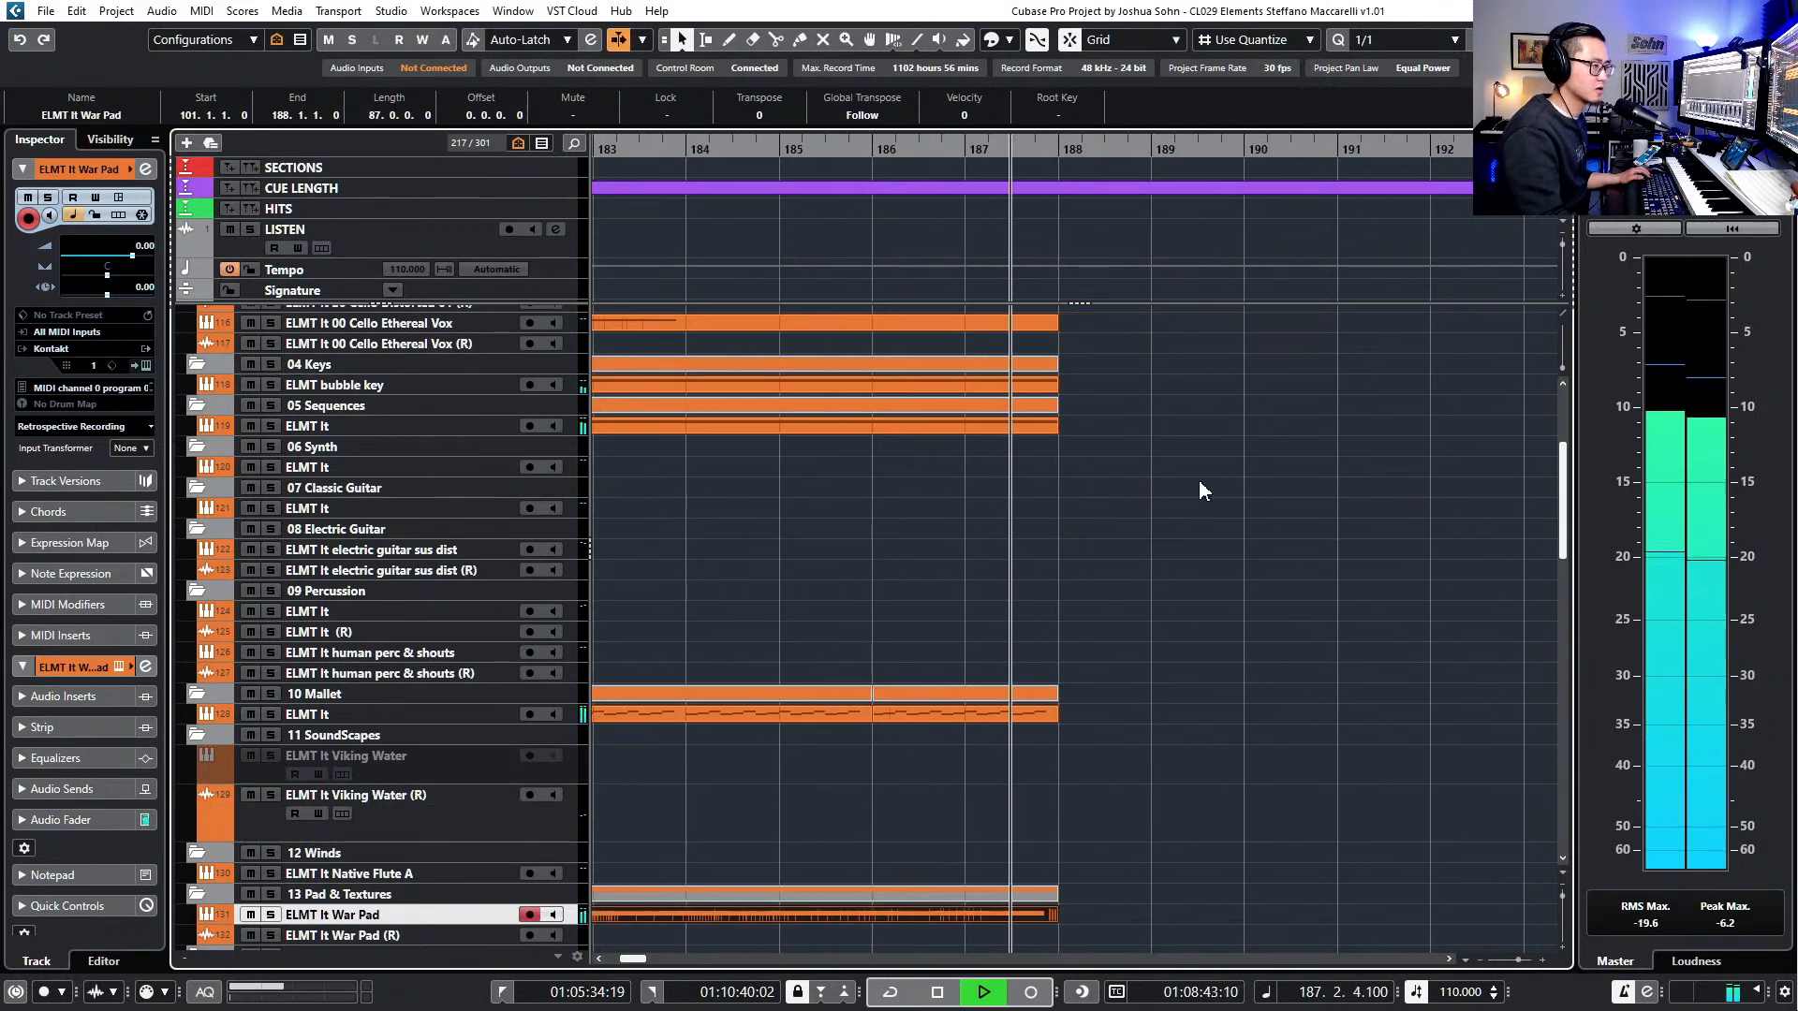
scroll(1181, 472, down, 10)
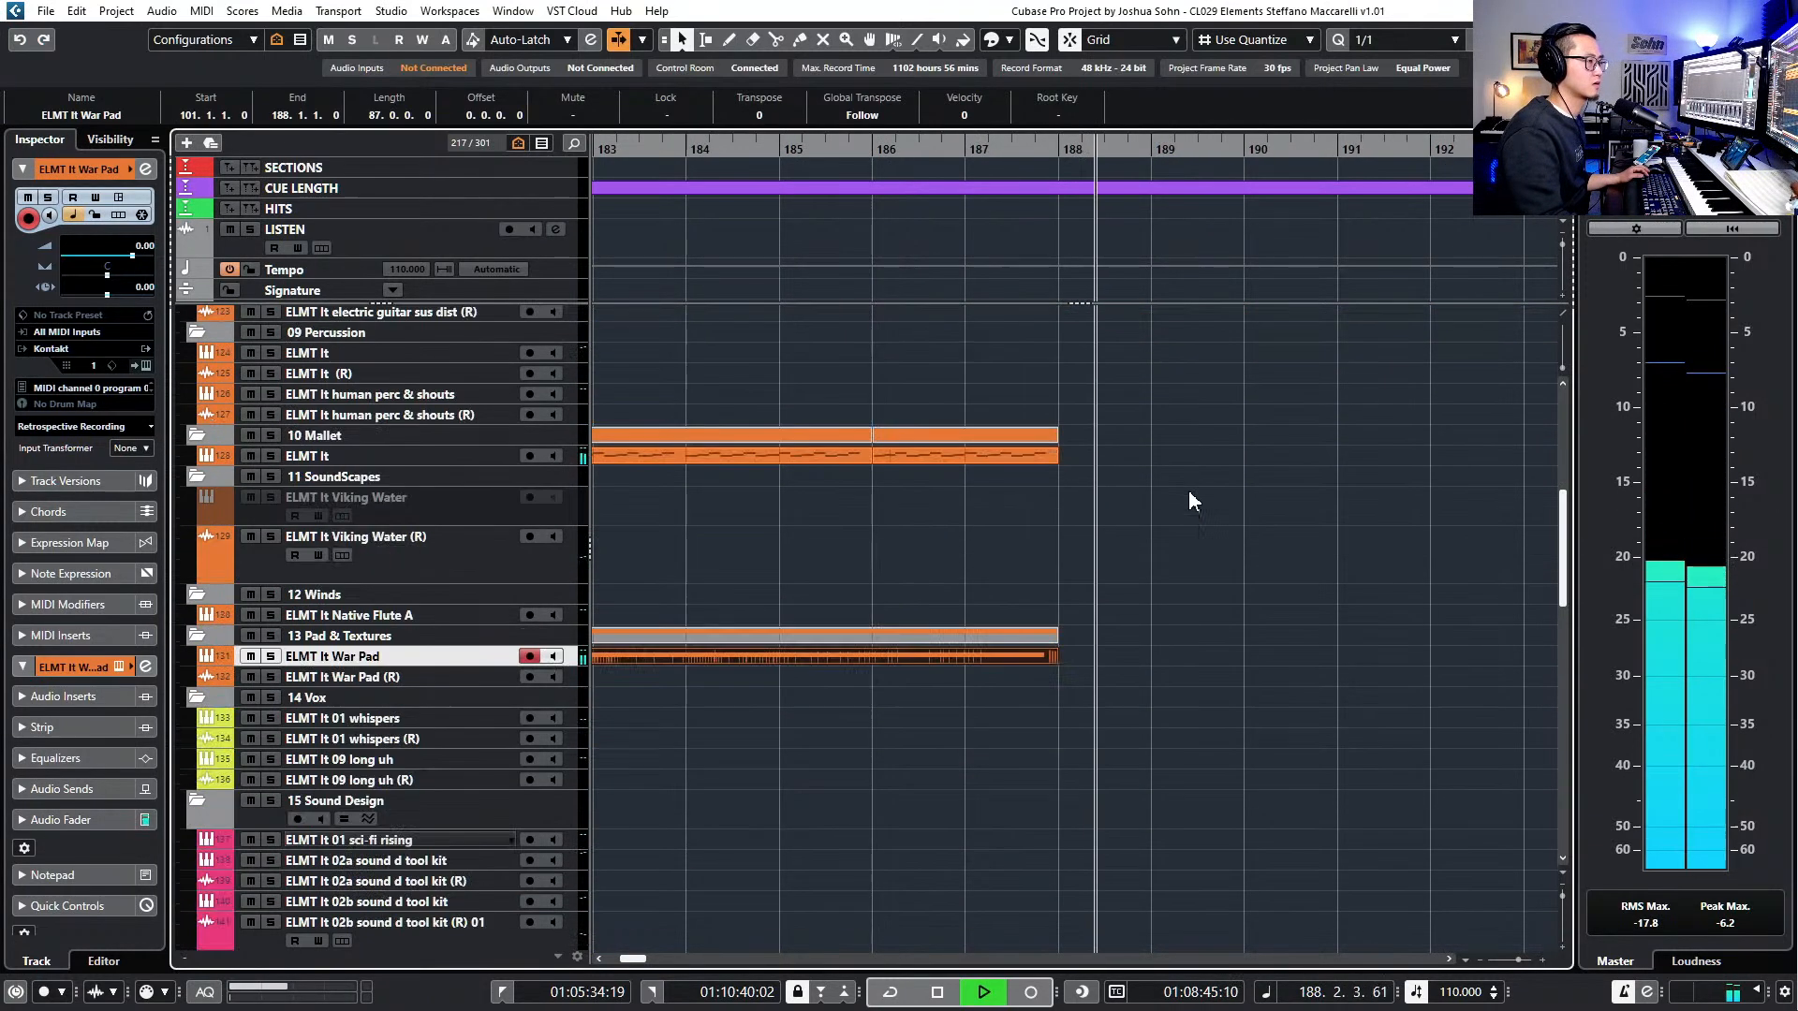
scroll(1192, 505, down, 10)
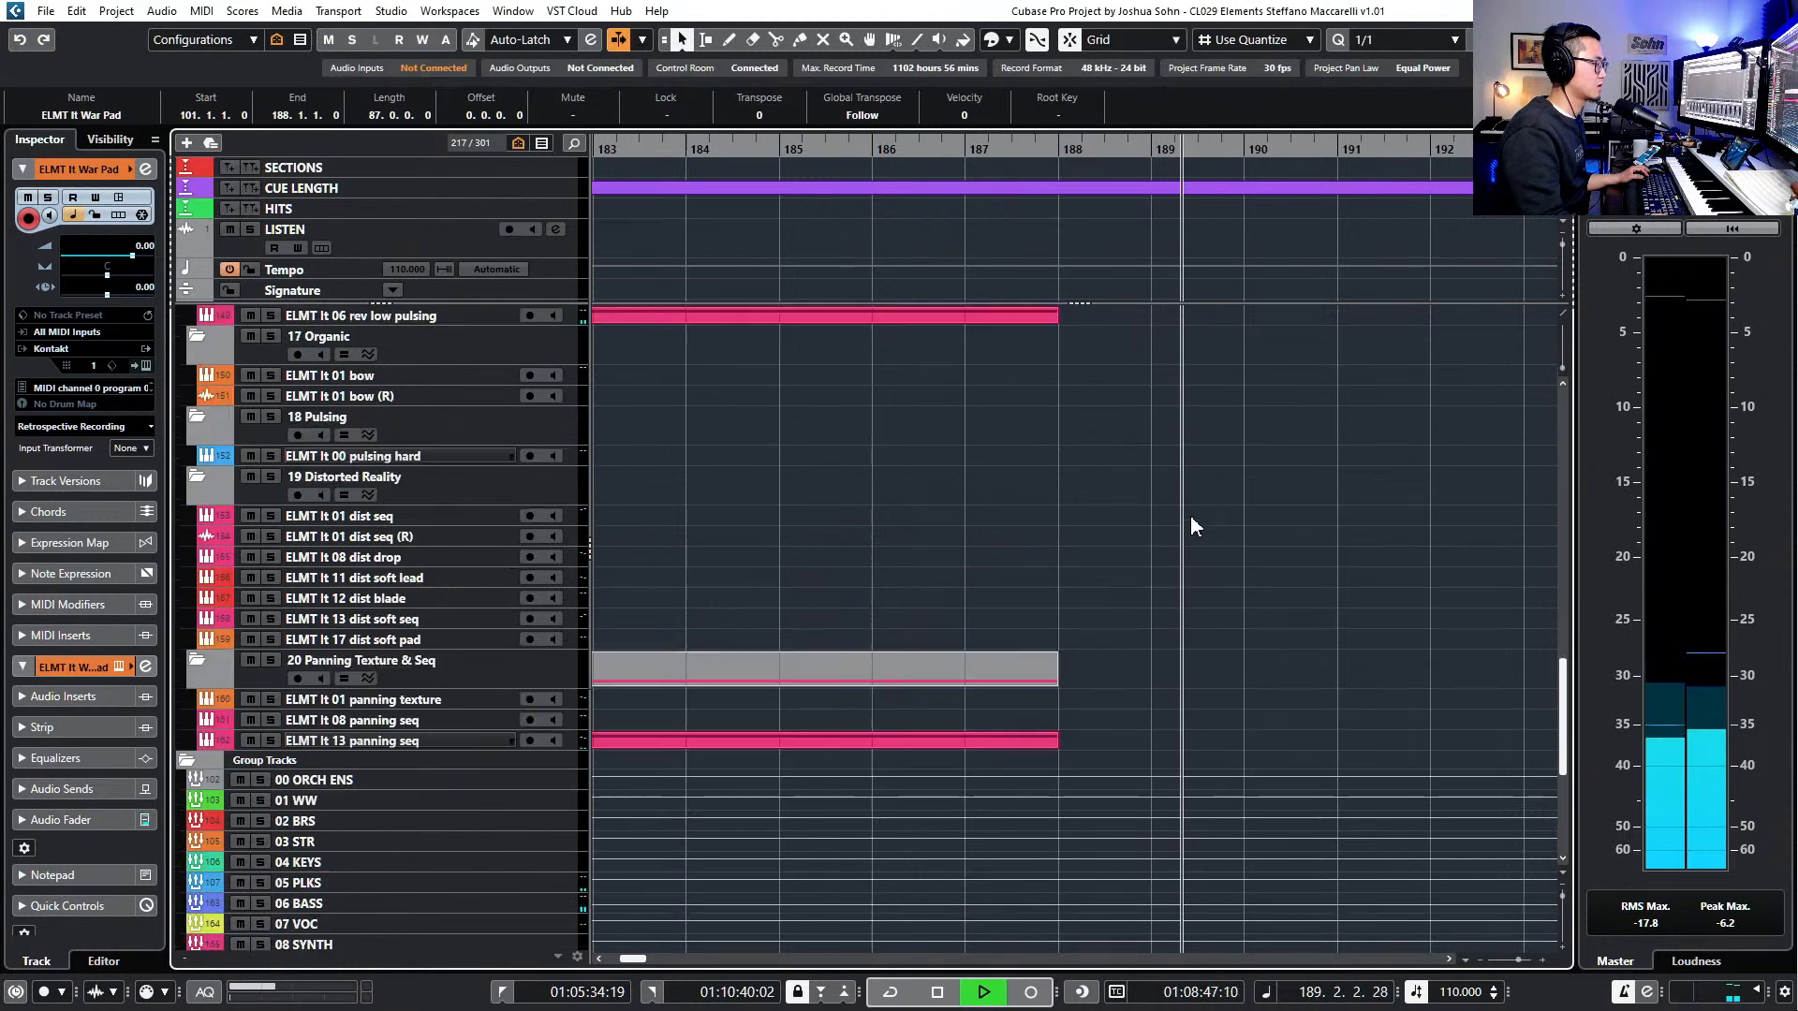
scroll(1189, 513, up, 20)
key(space)
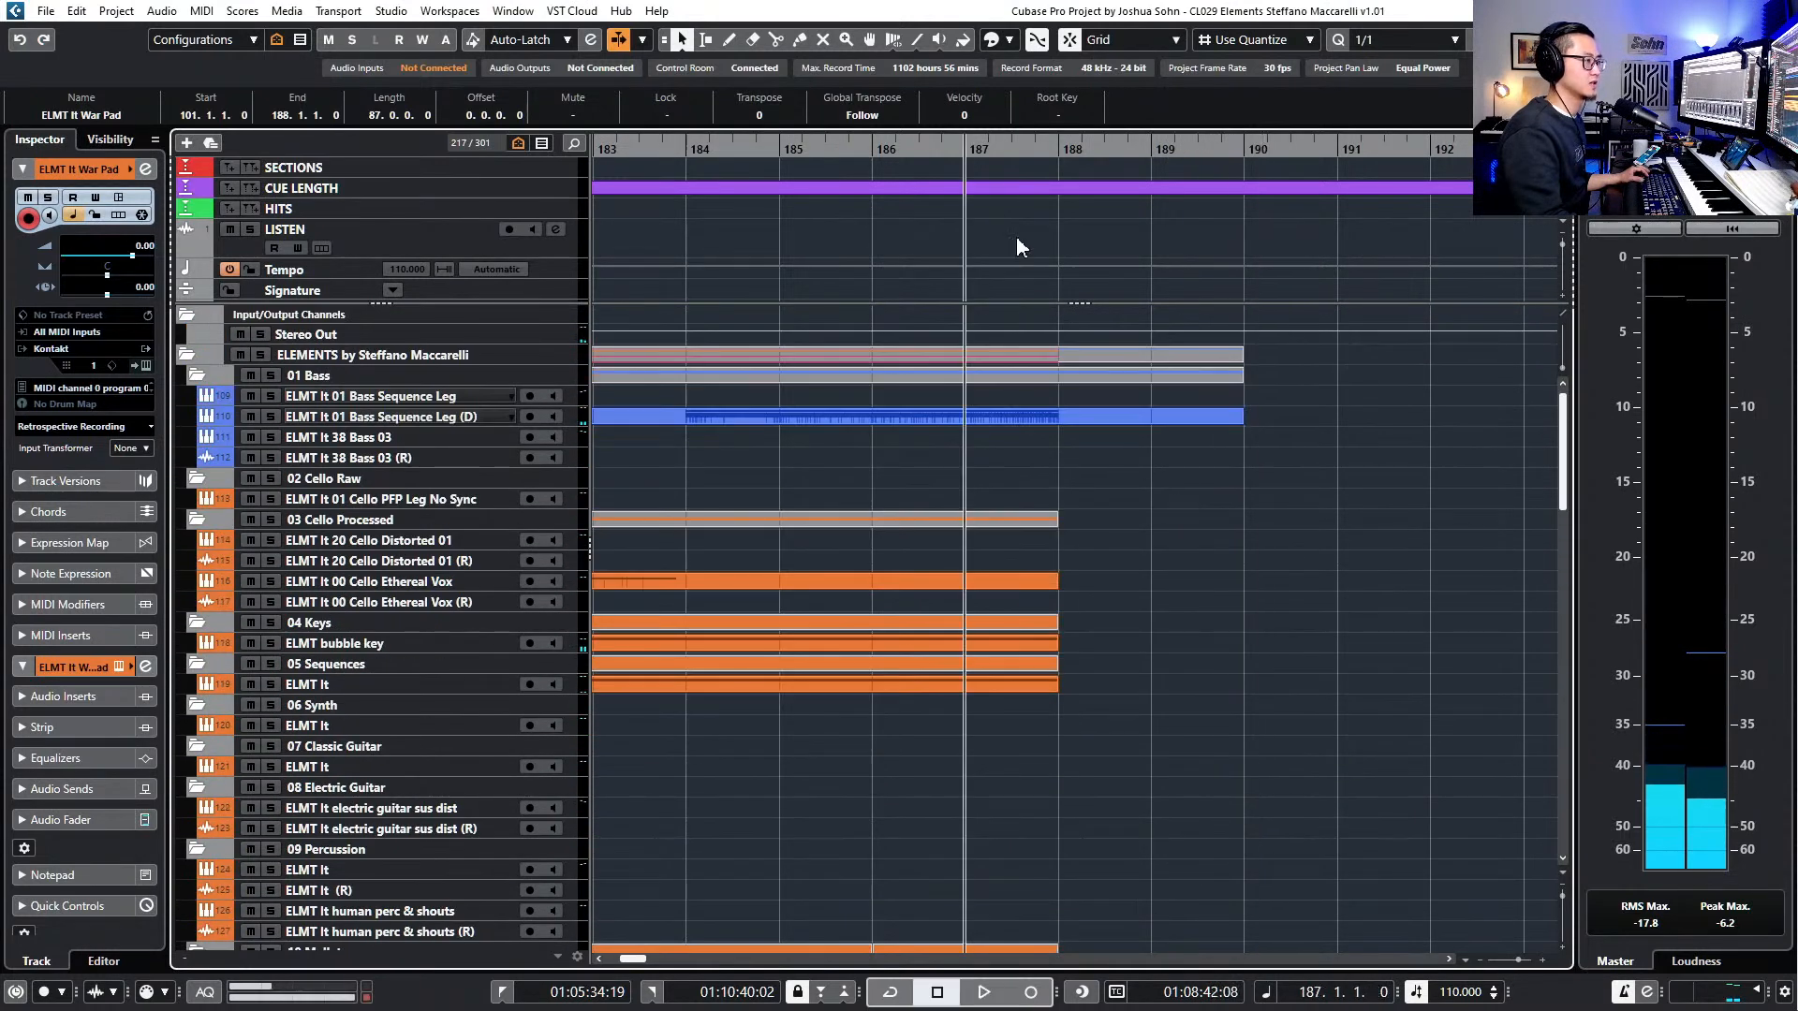
- Open the bubble key and Sequences parts in the Key Editor, examine their ends near bar 188, and return to the project
click(1037, 643)
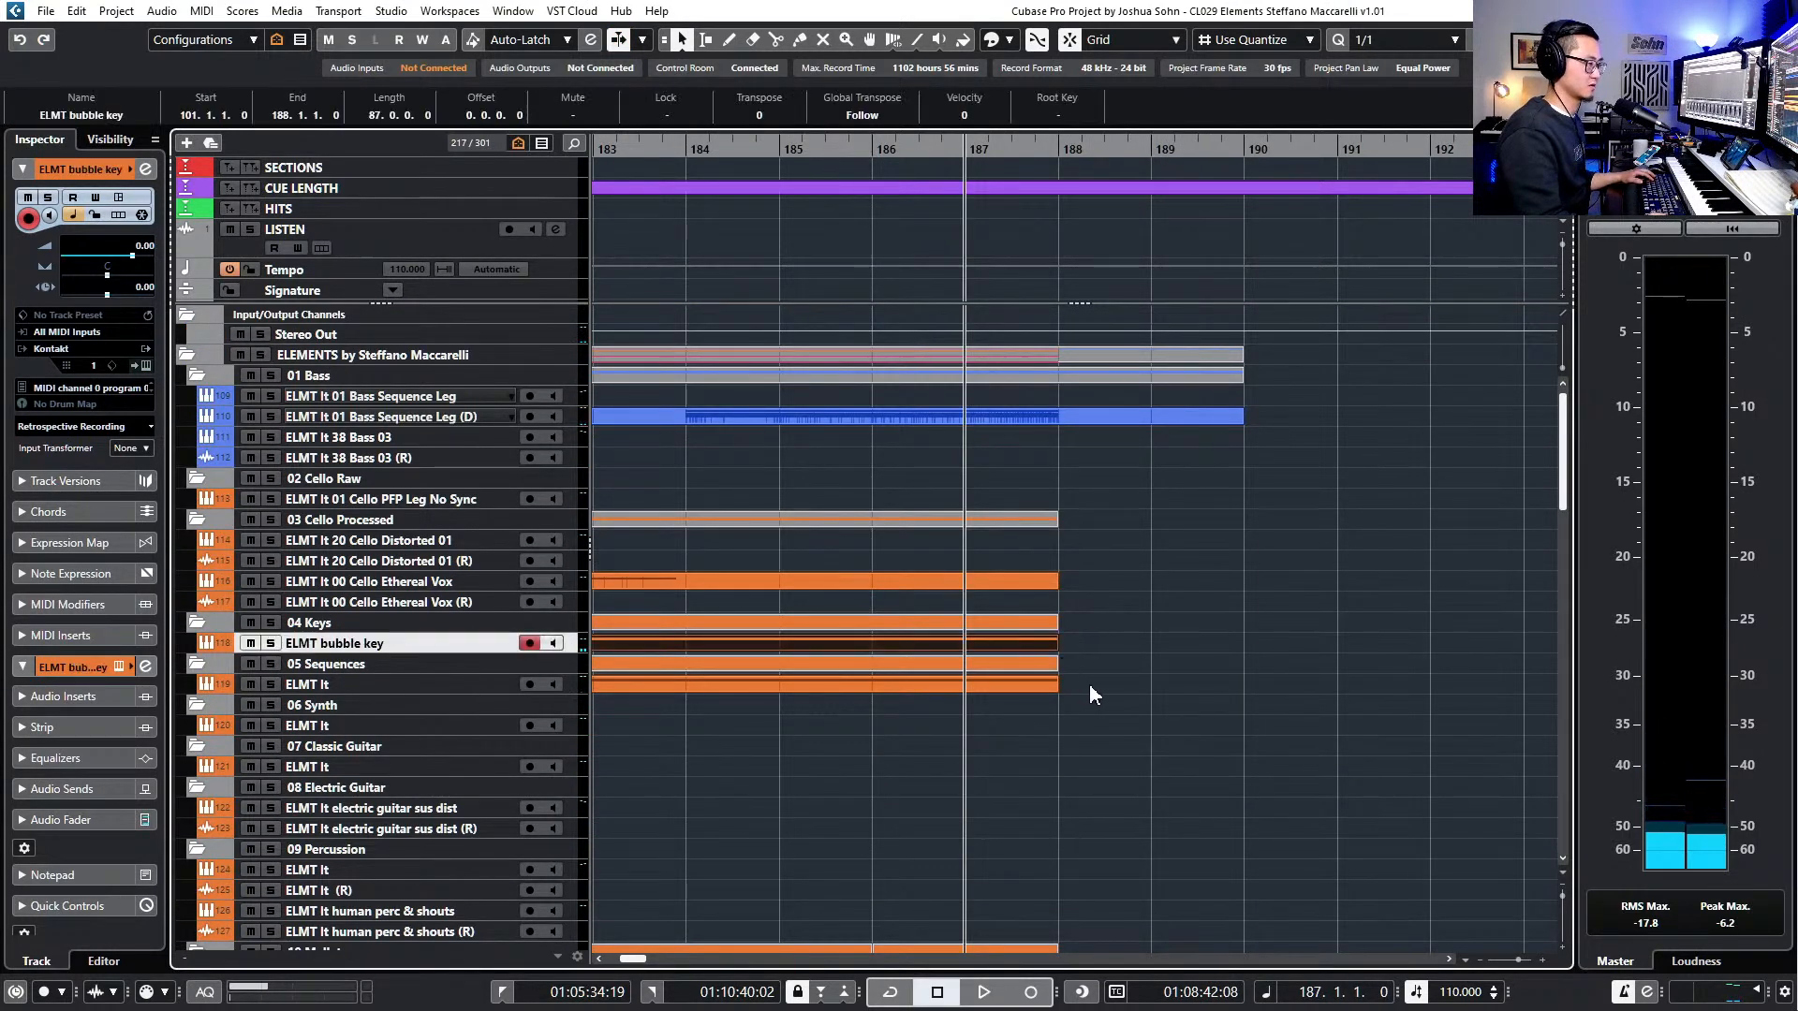
shift+click(1000, 682)
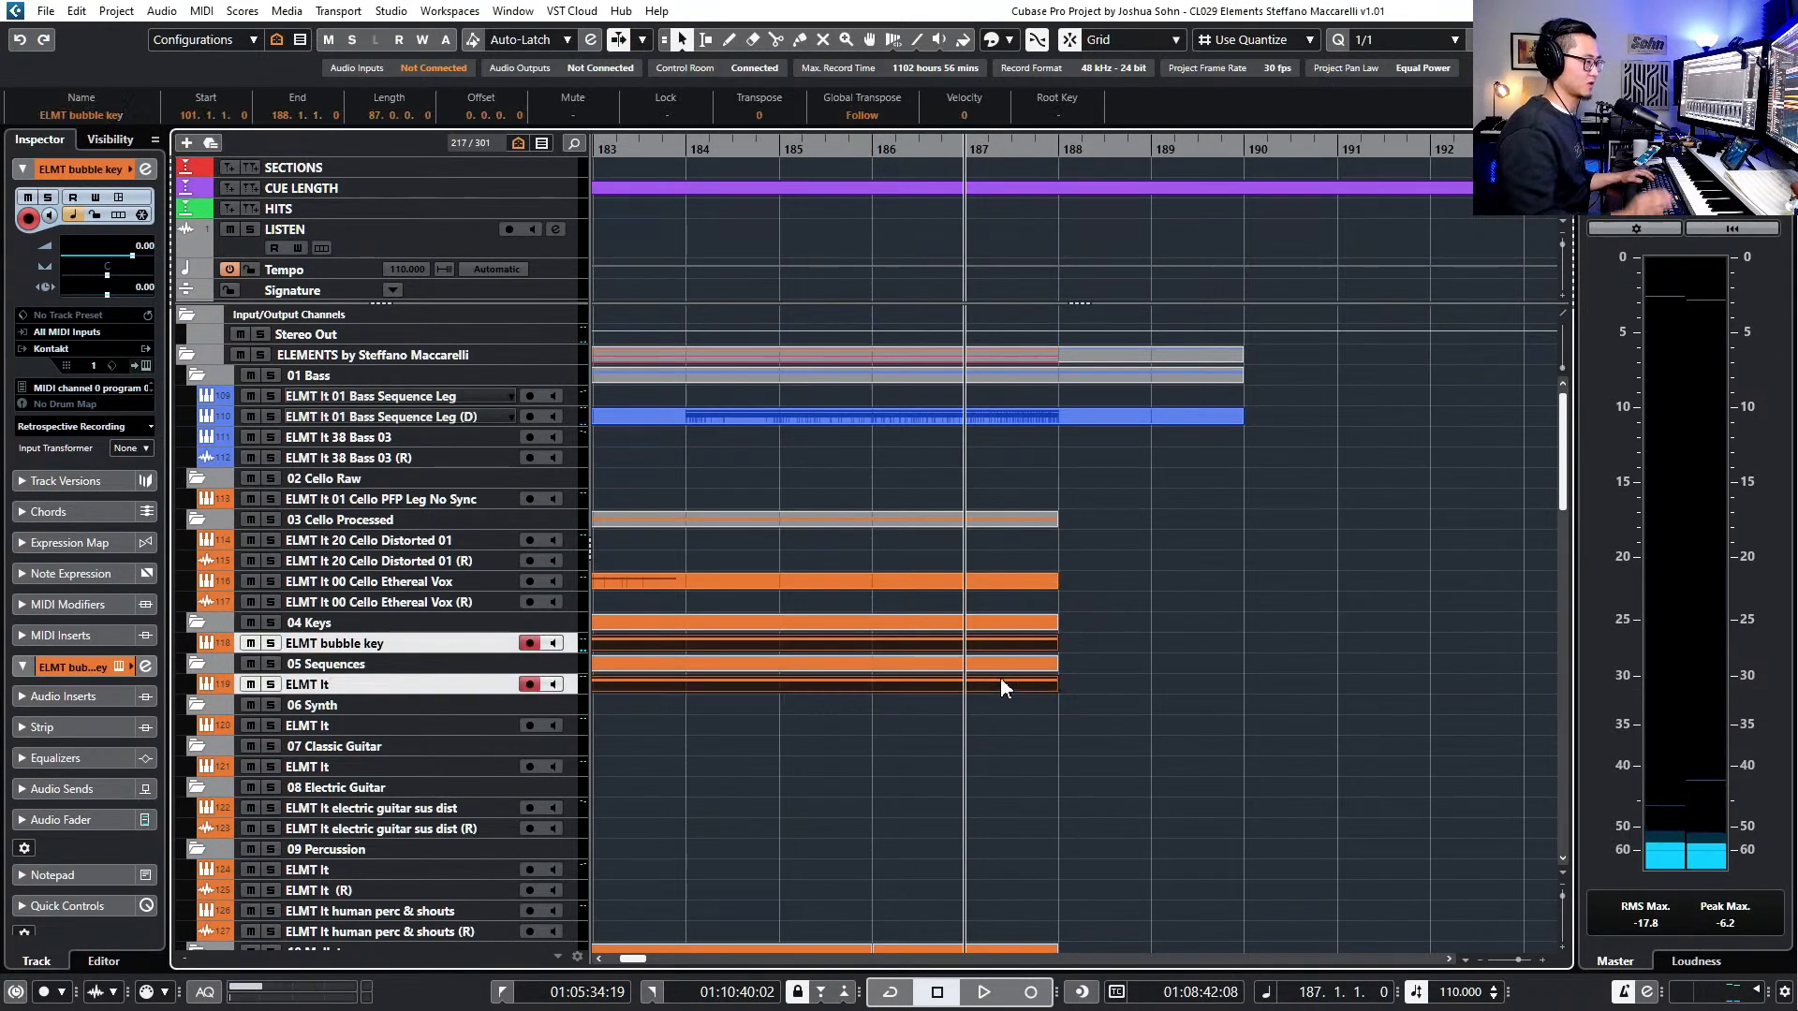
double_click(1004, 628)
scroll(824, 354, up, 4)
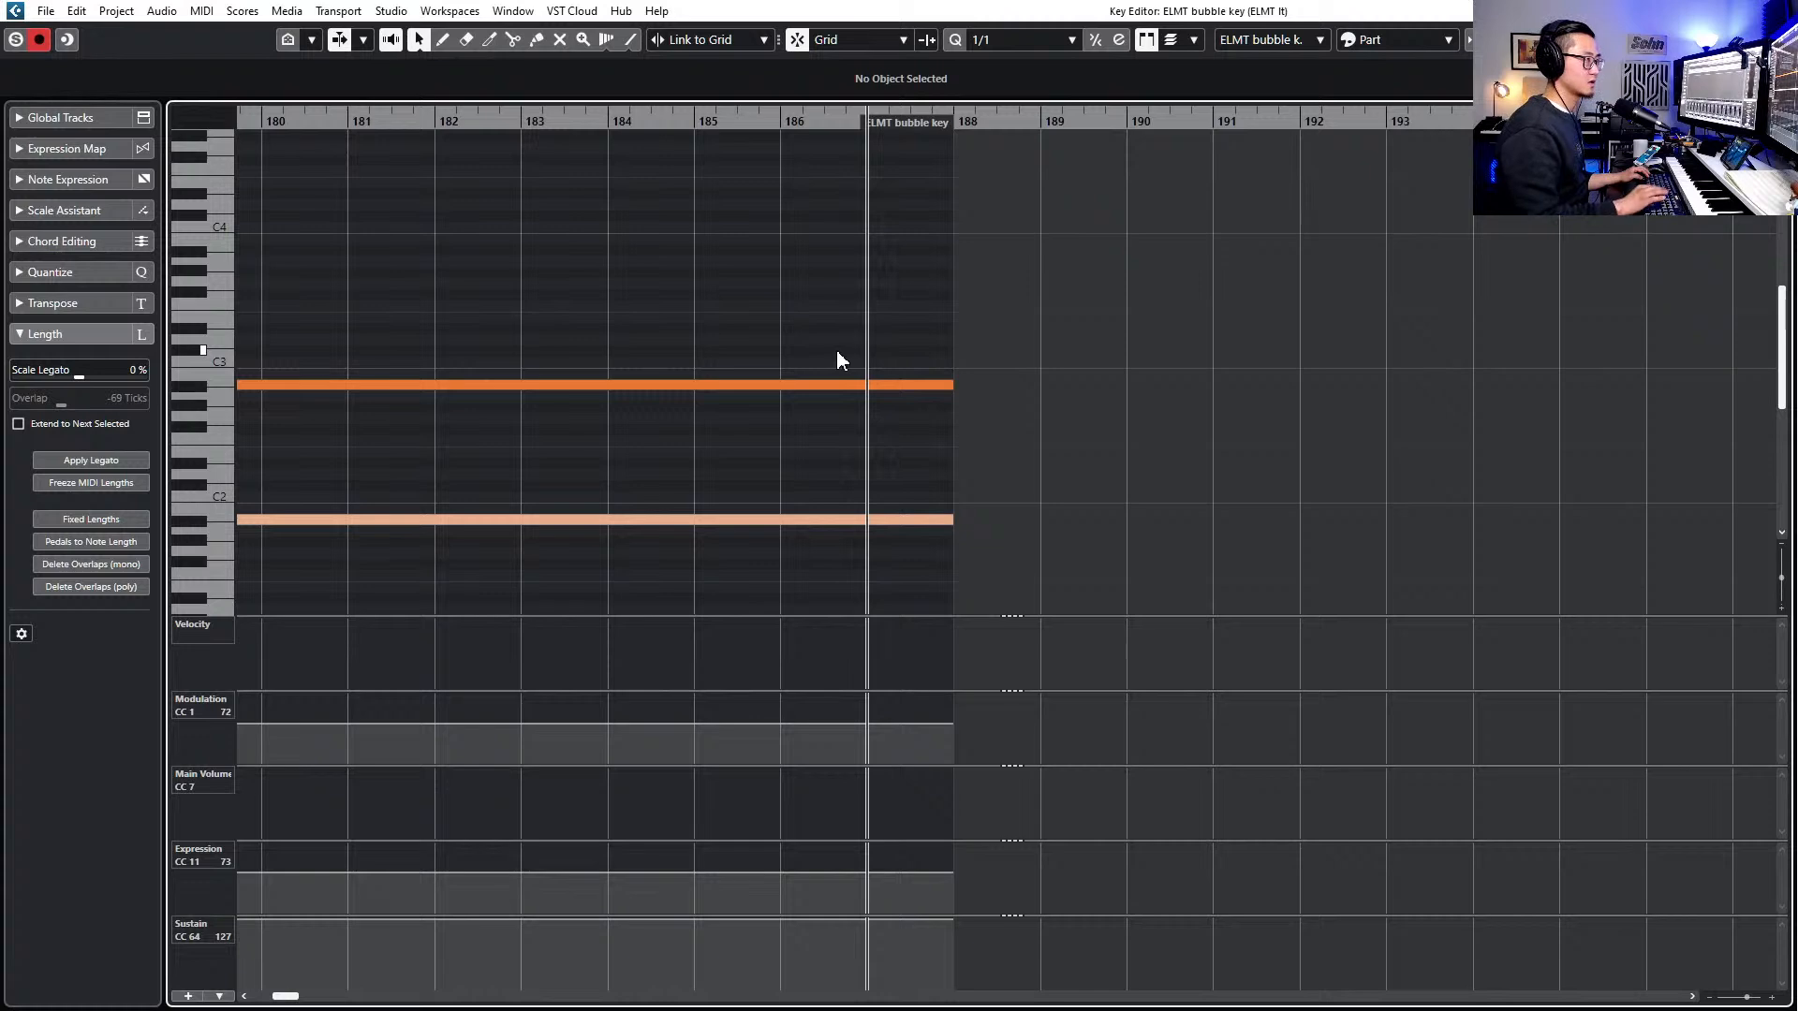
key(Return)
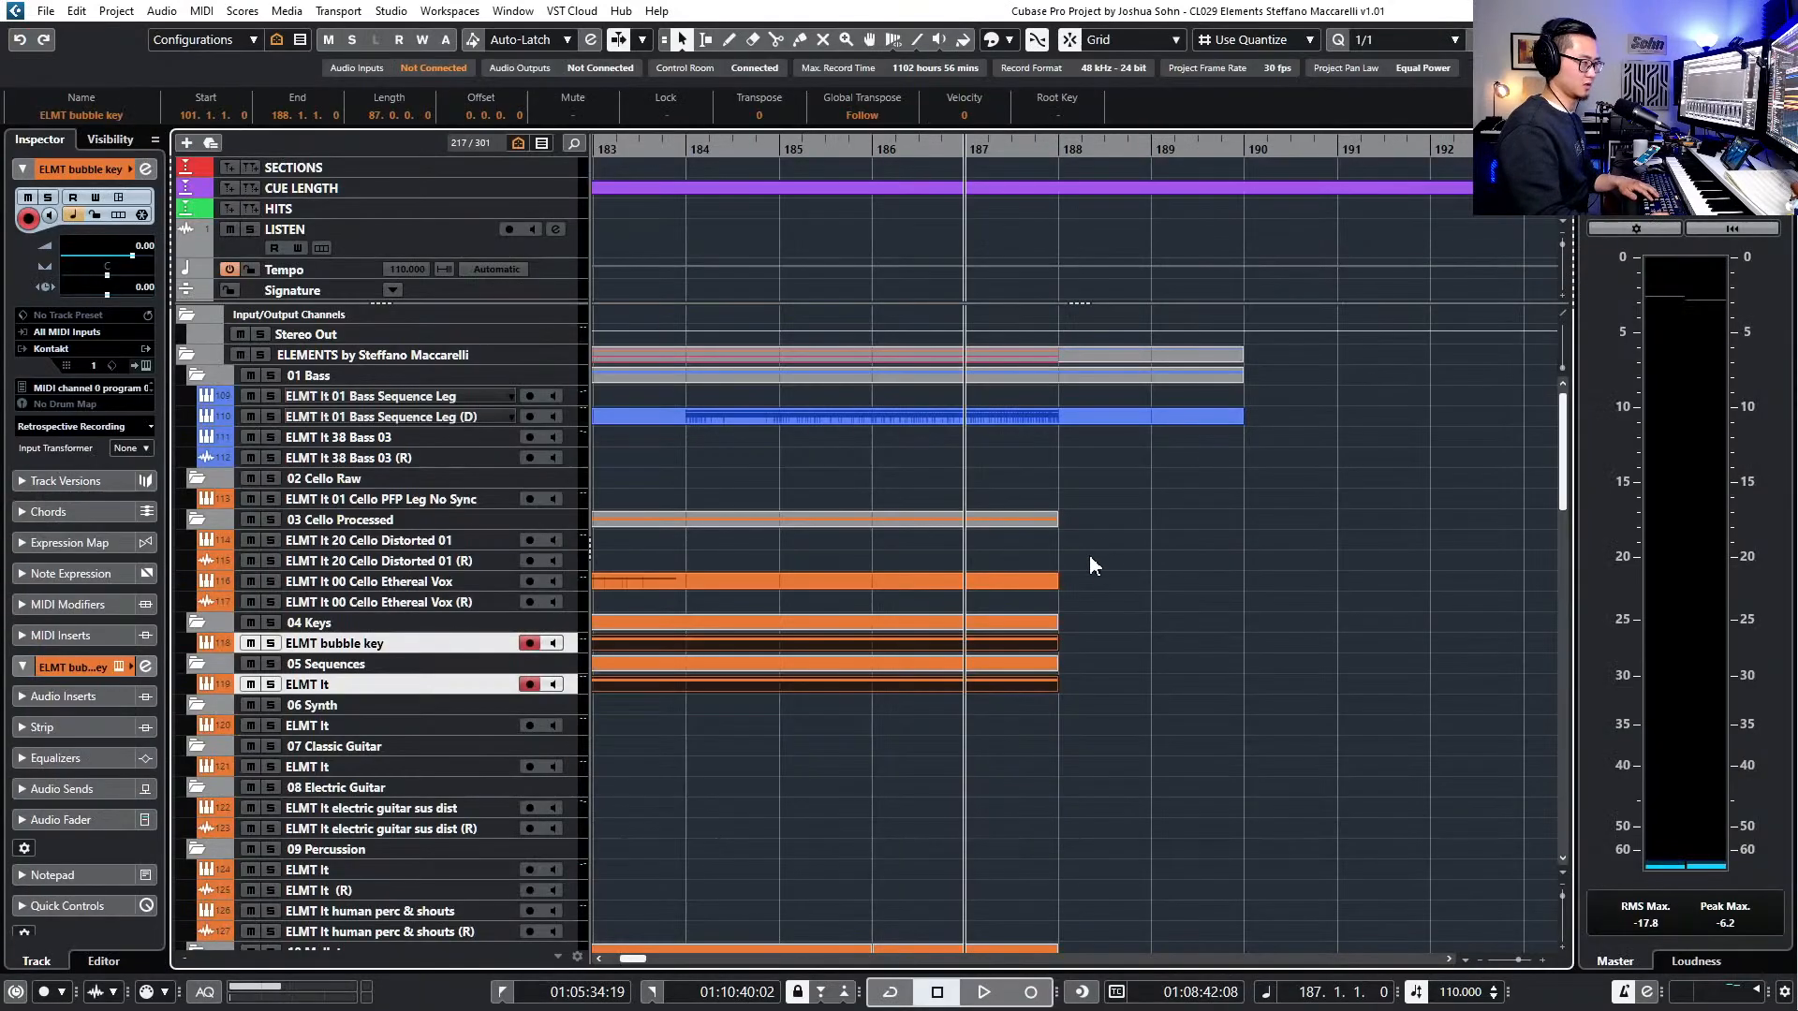
- In the Bass Sequence Leg (D) part, draw main volume, modulation and expression fades down to 0 just after bar 188
double_click(1020, 414)
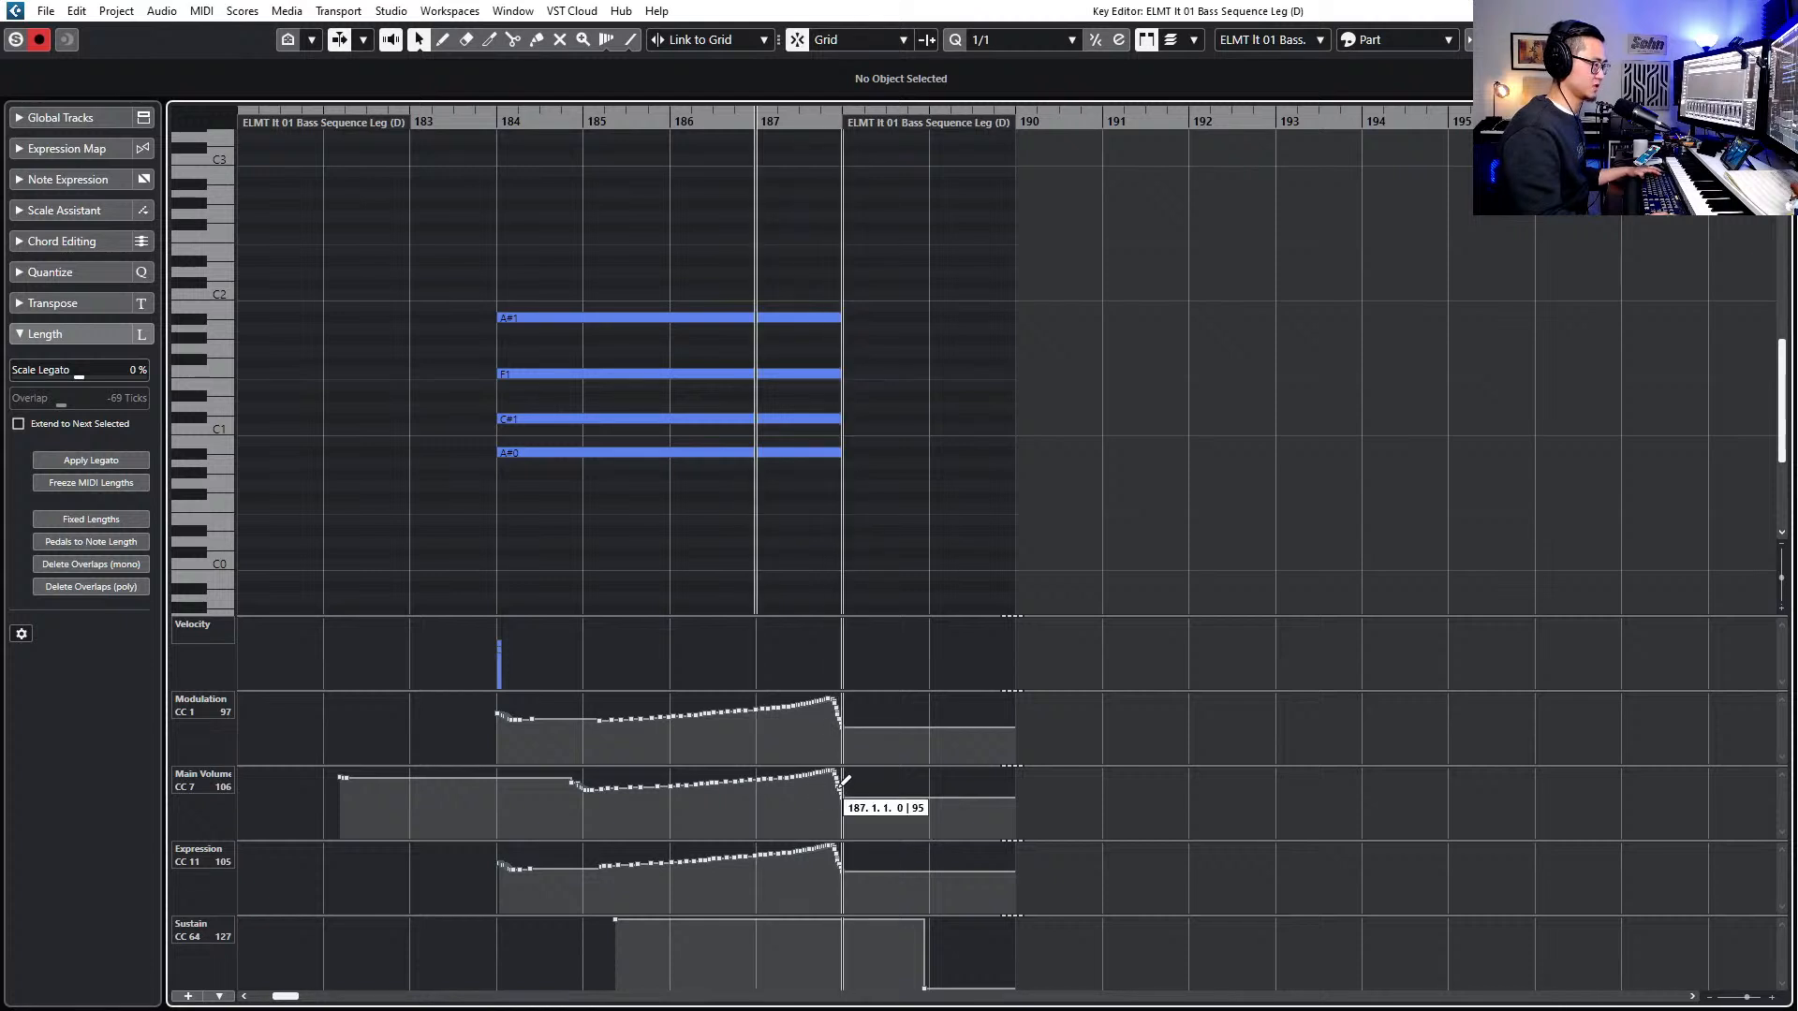
drag(843, 785, 871, 838)
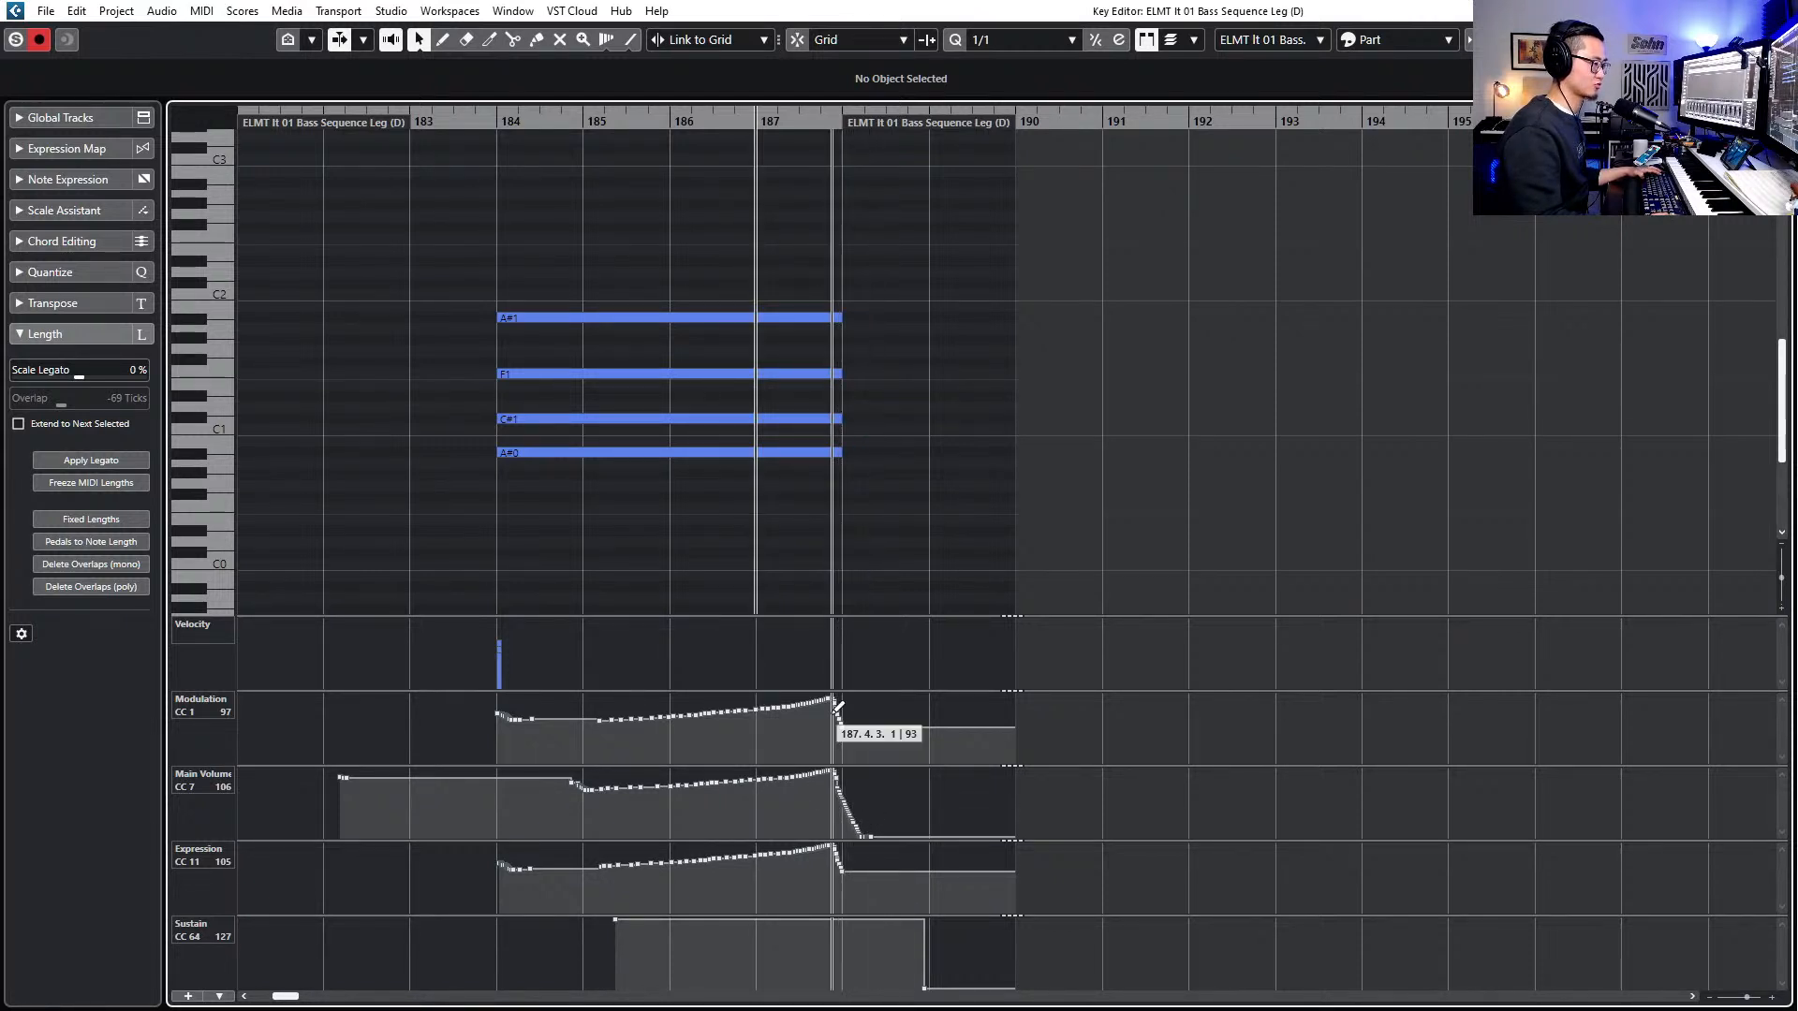
drag(842, 720, 873, 761)
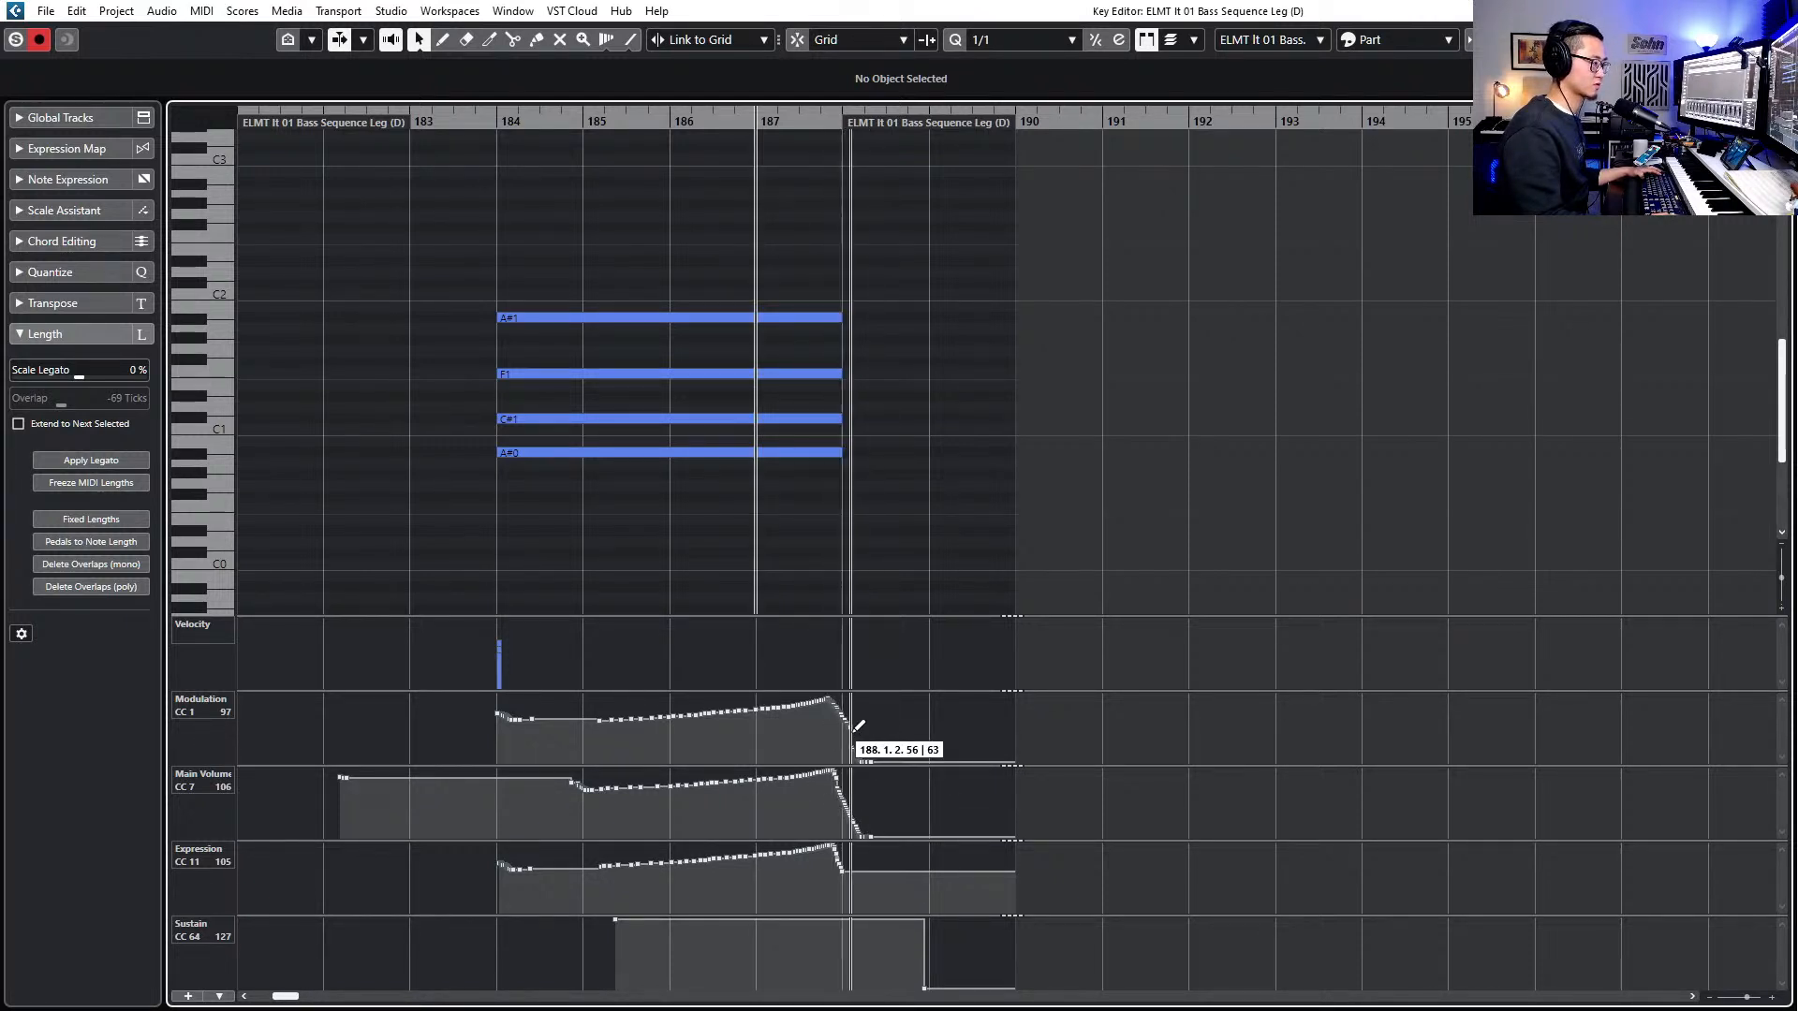
drag(830, 848, 880, 911)
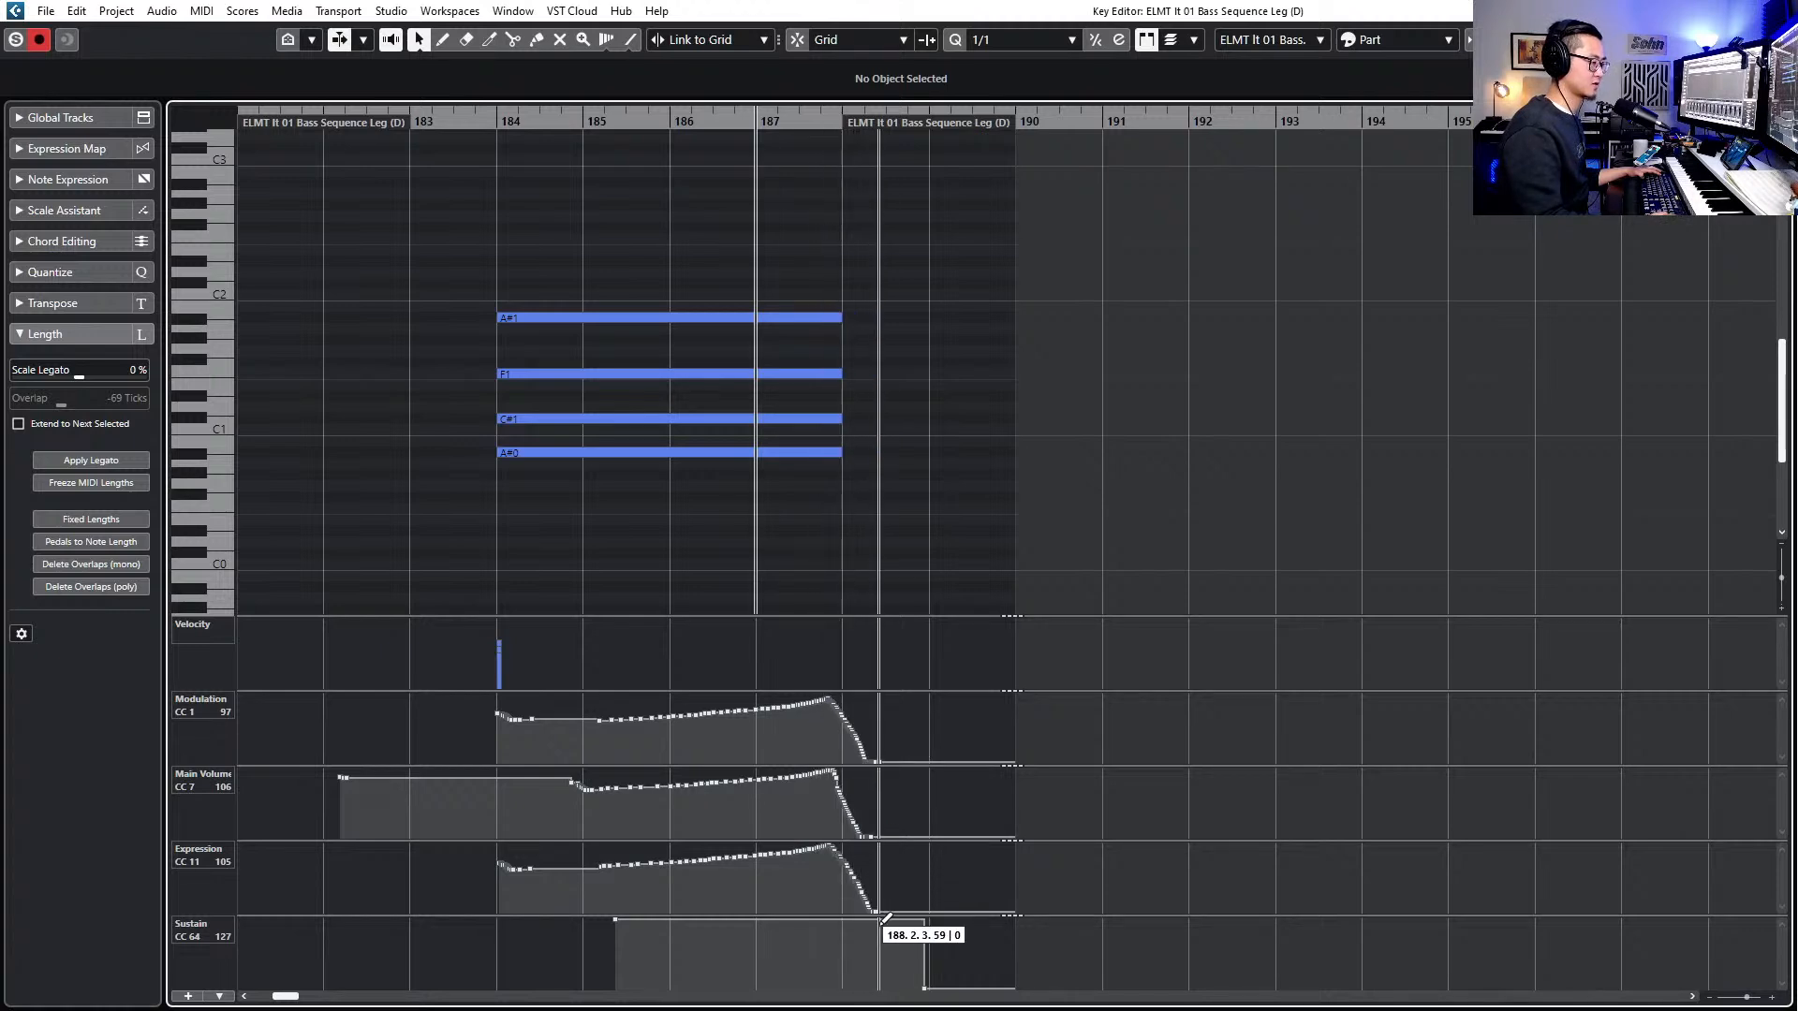
key(Escape)
- Try to draw a modulation fade around bar 188 in the bubble key part, opened together with the Sequences part
click(1047, 646)
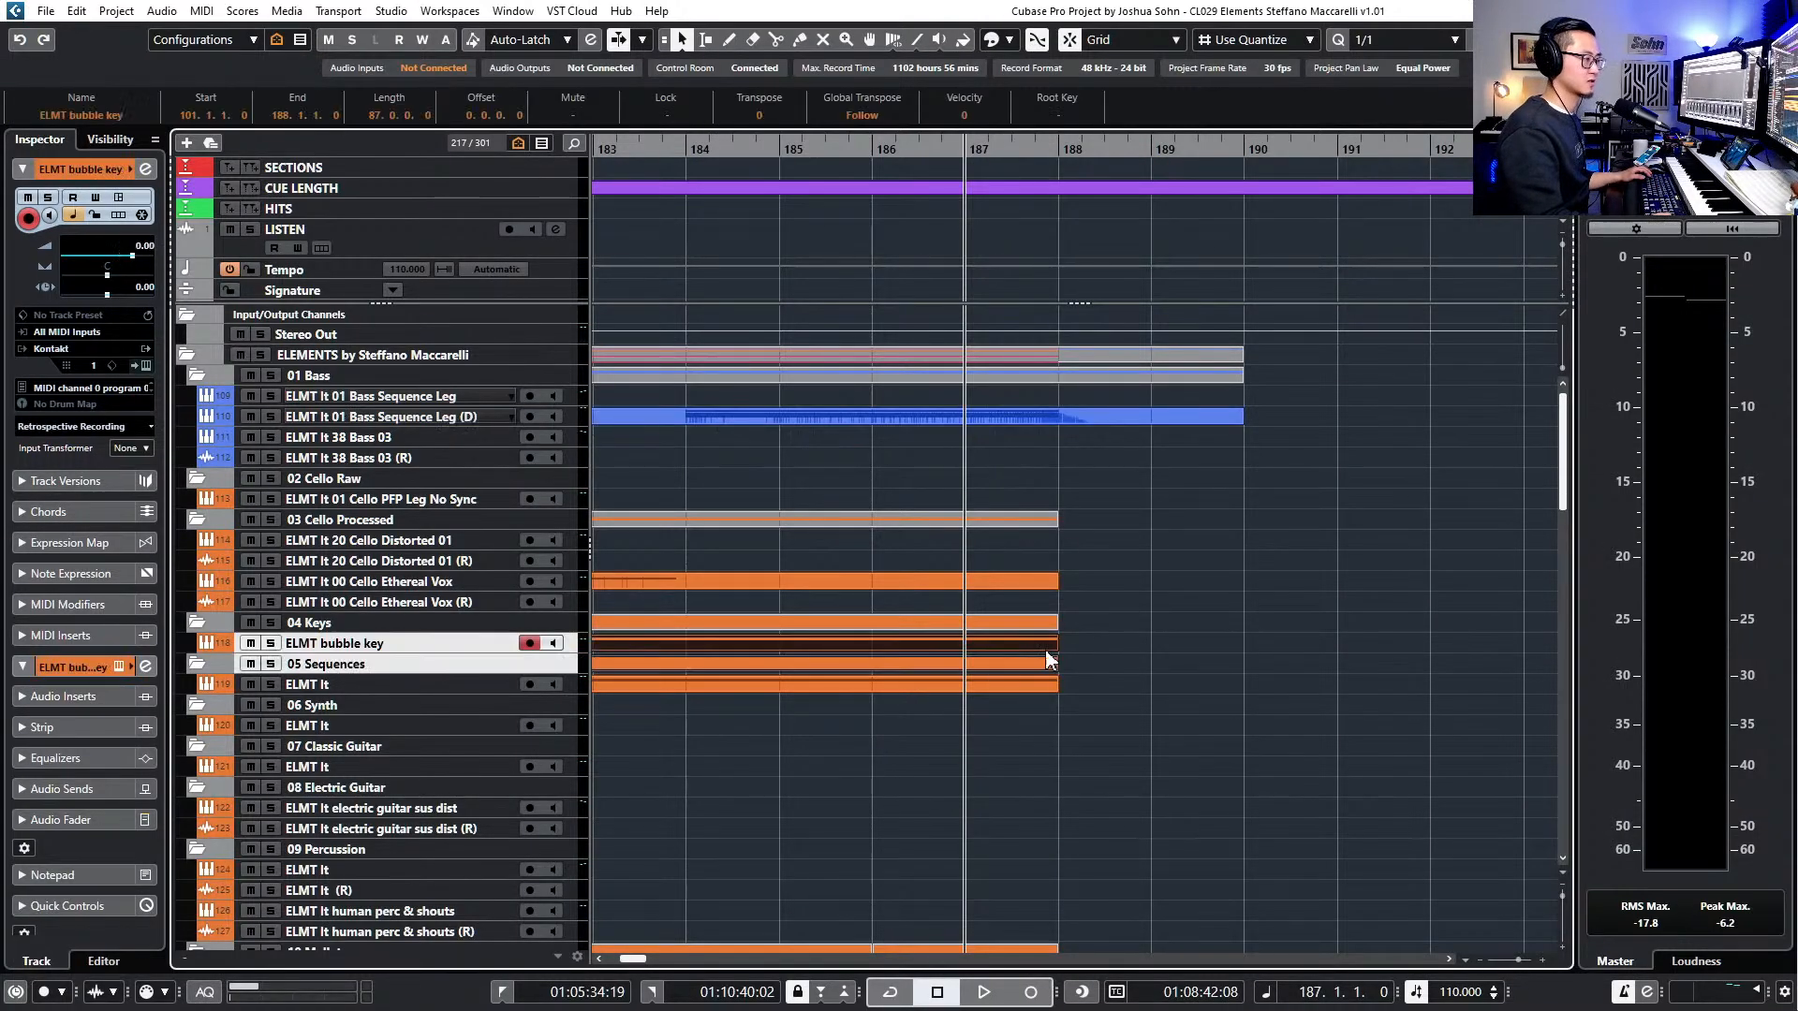
shift+click(1039, 685)
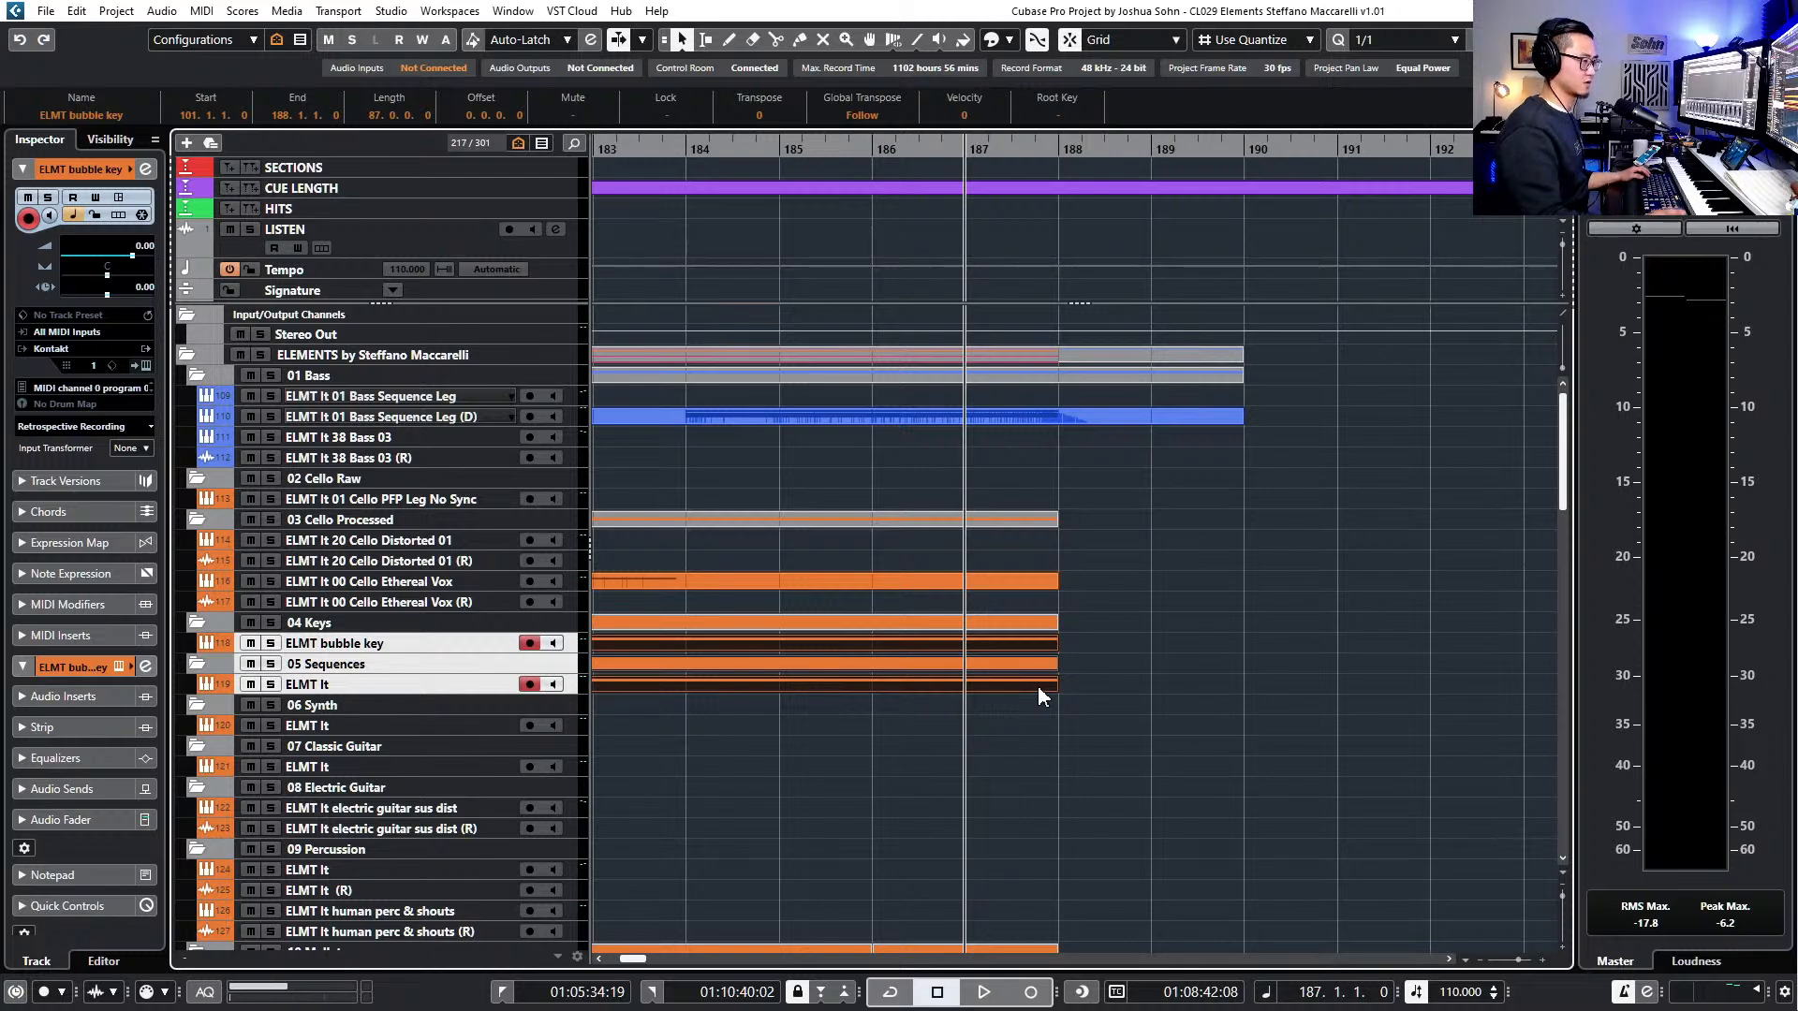
double_click(1038, 683)
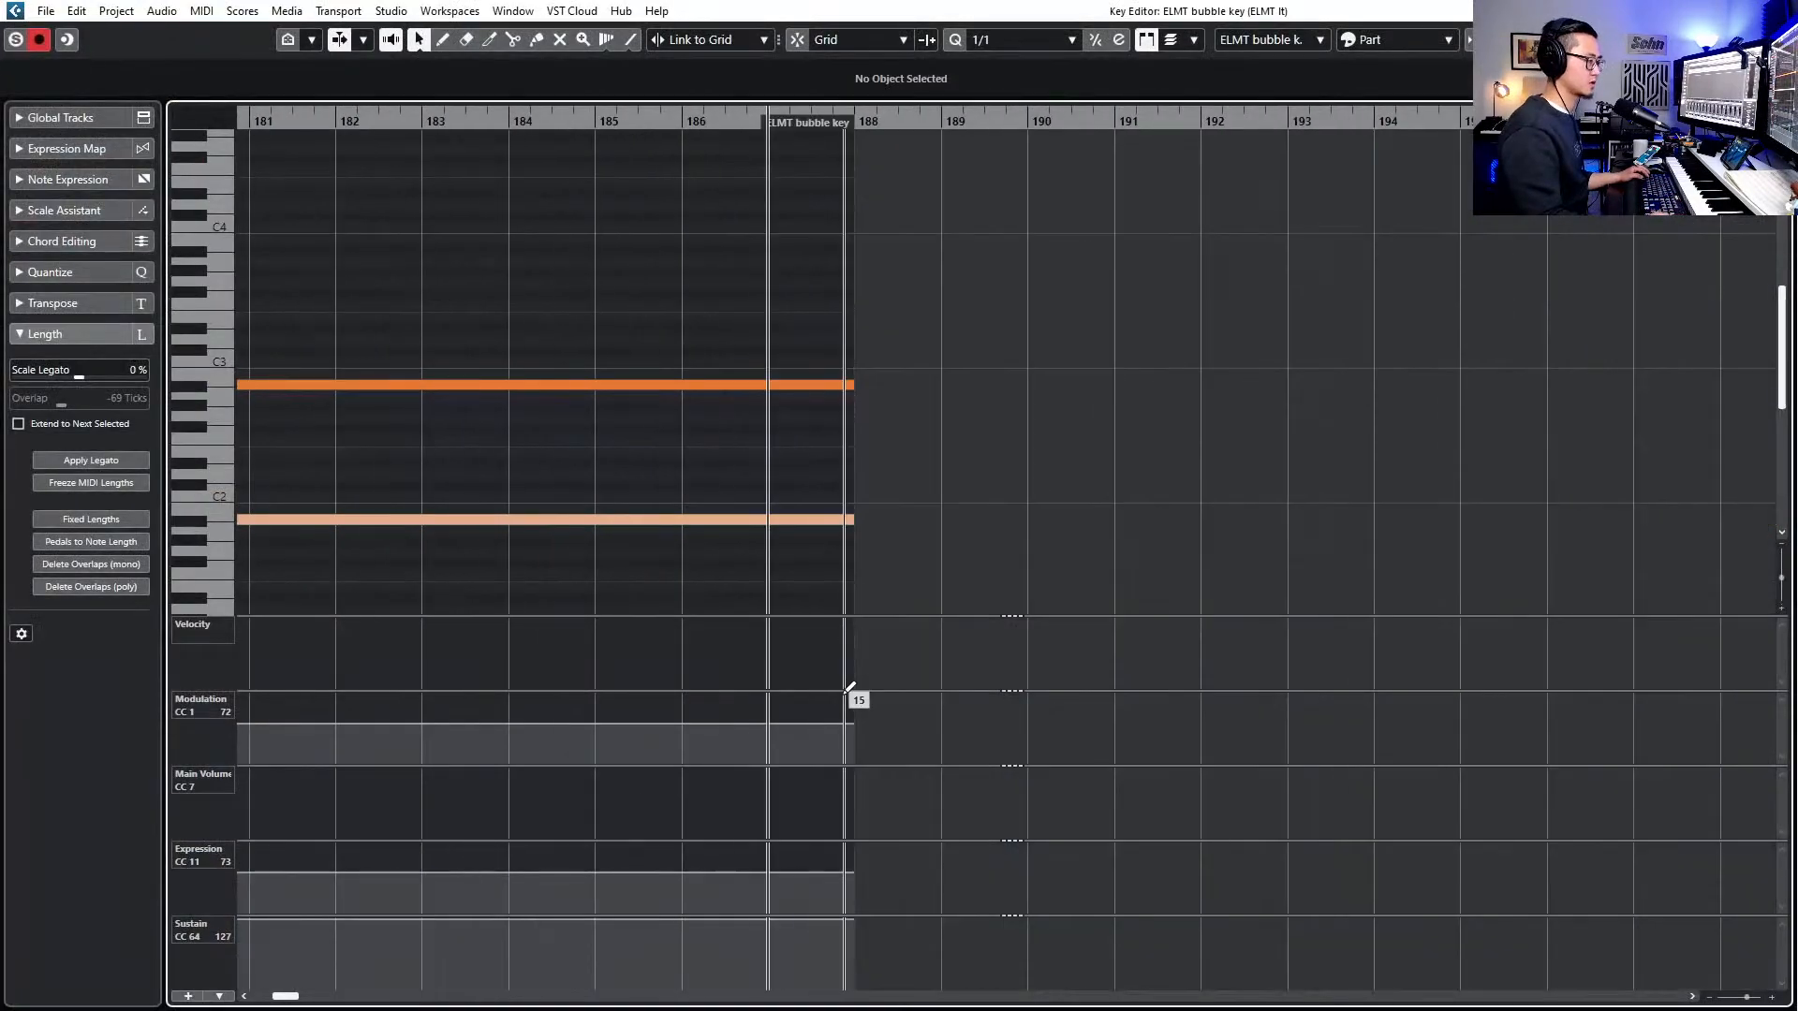
drag(848, 717, 876, 761)
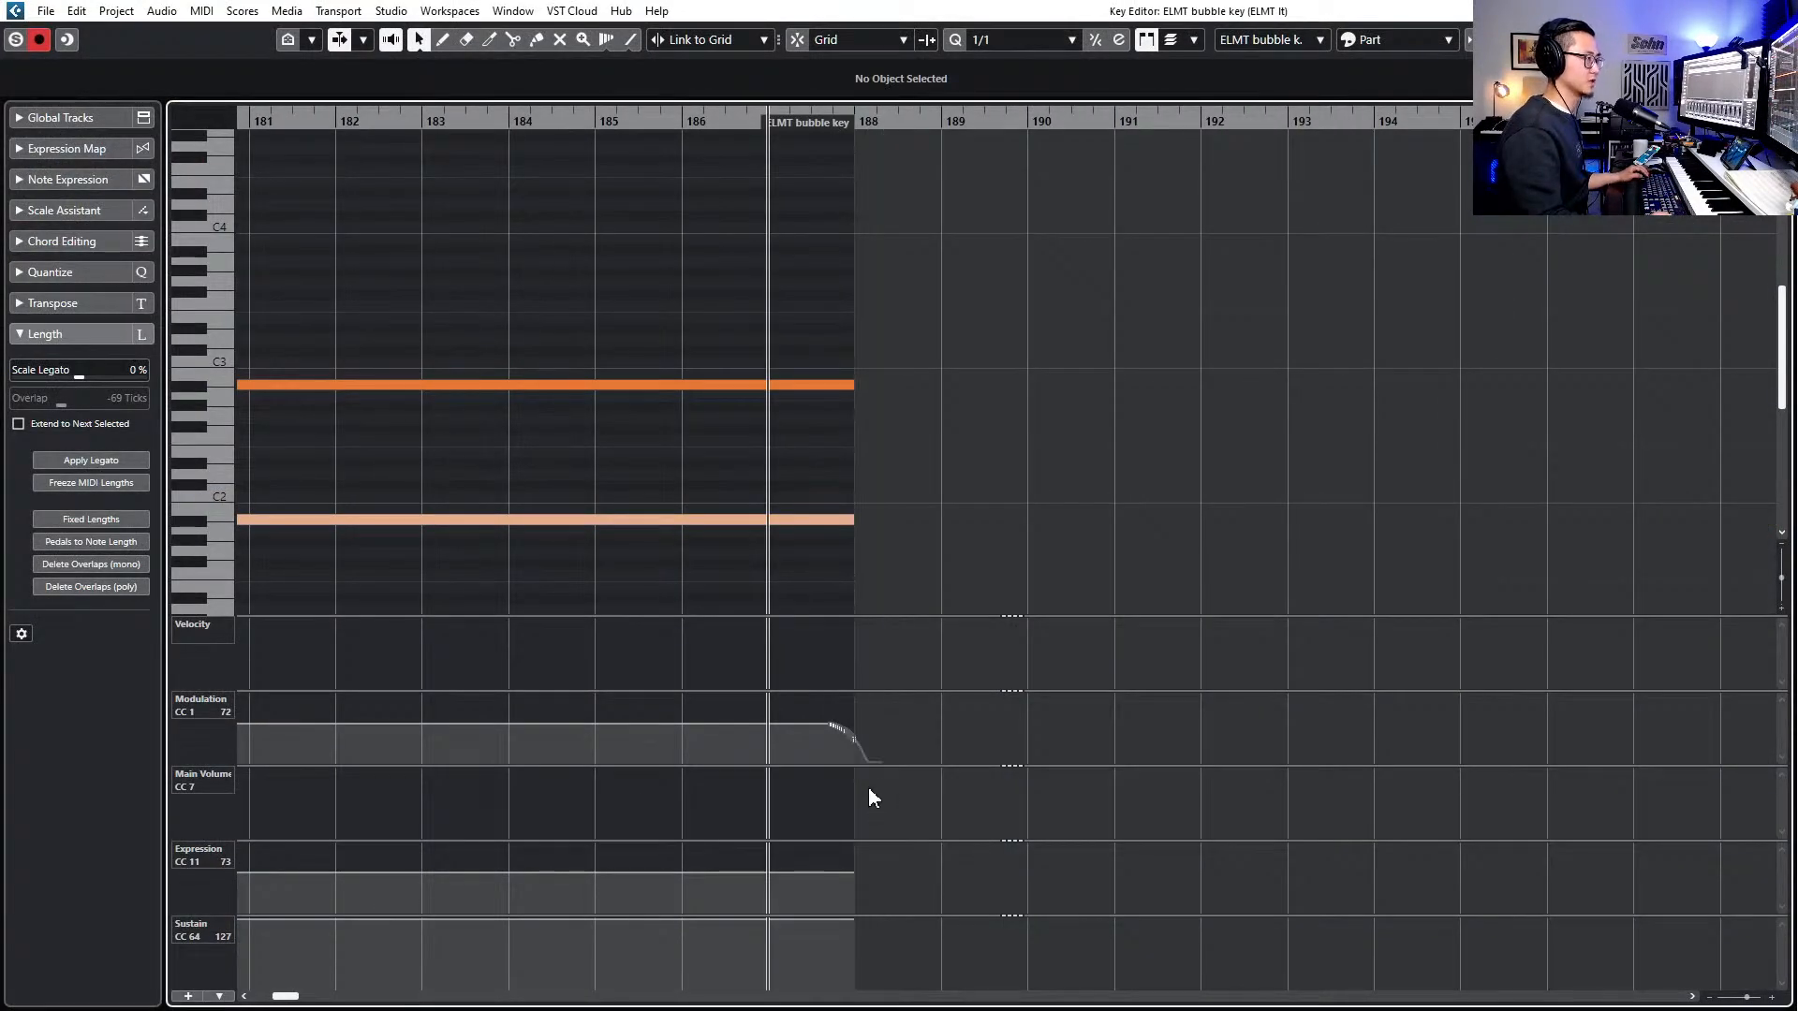
key(ctrl+e)
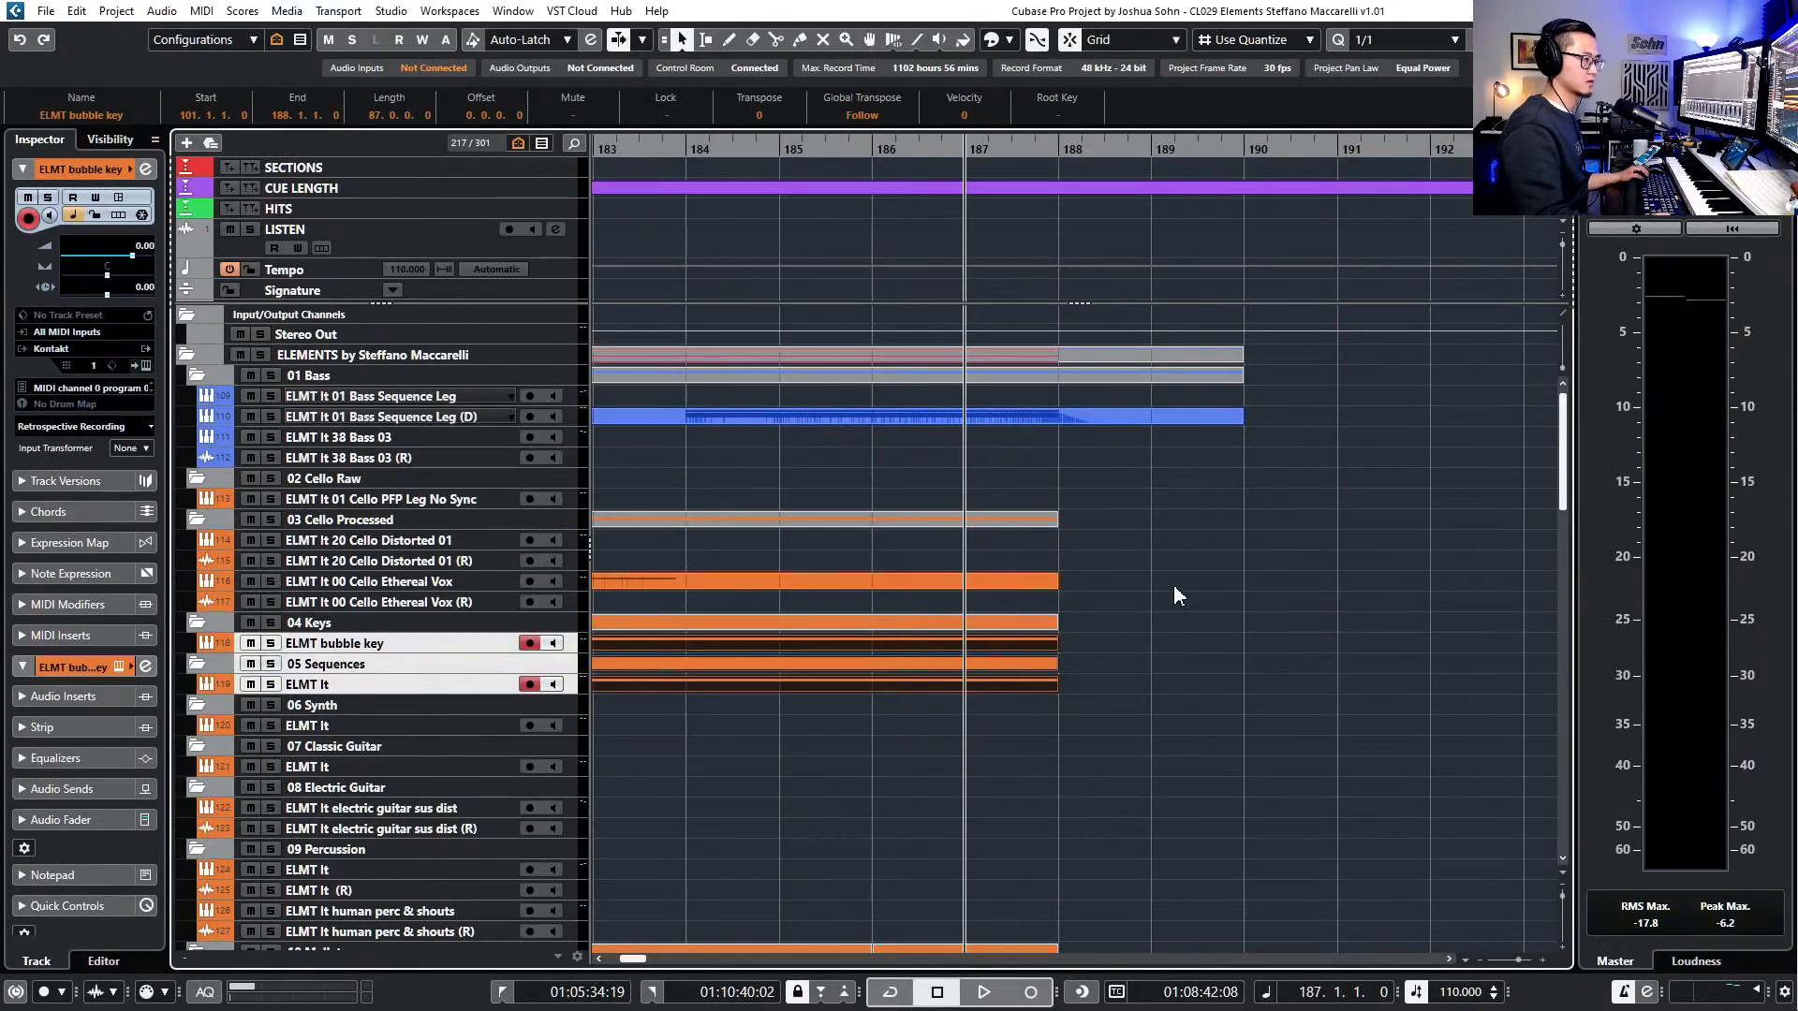
- Extend the Cello Processed folder part to bar 190, and lengthen all parts in the Elements folder by three bars
click(1124, 488)
click(1046, 520)
drag(1051, 525, 1050, 524)
scroll(1050, 525, right, 3)
scroll(1050, 525, left, 1)
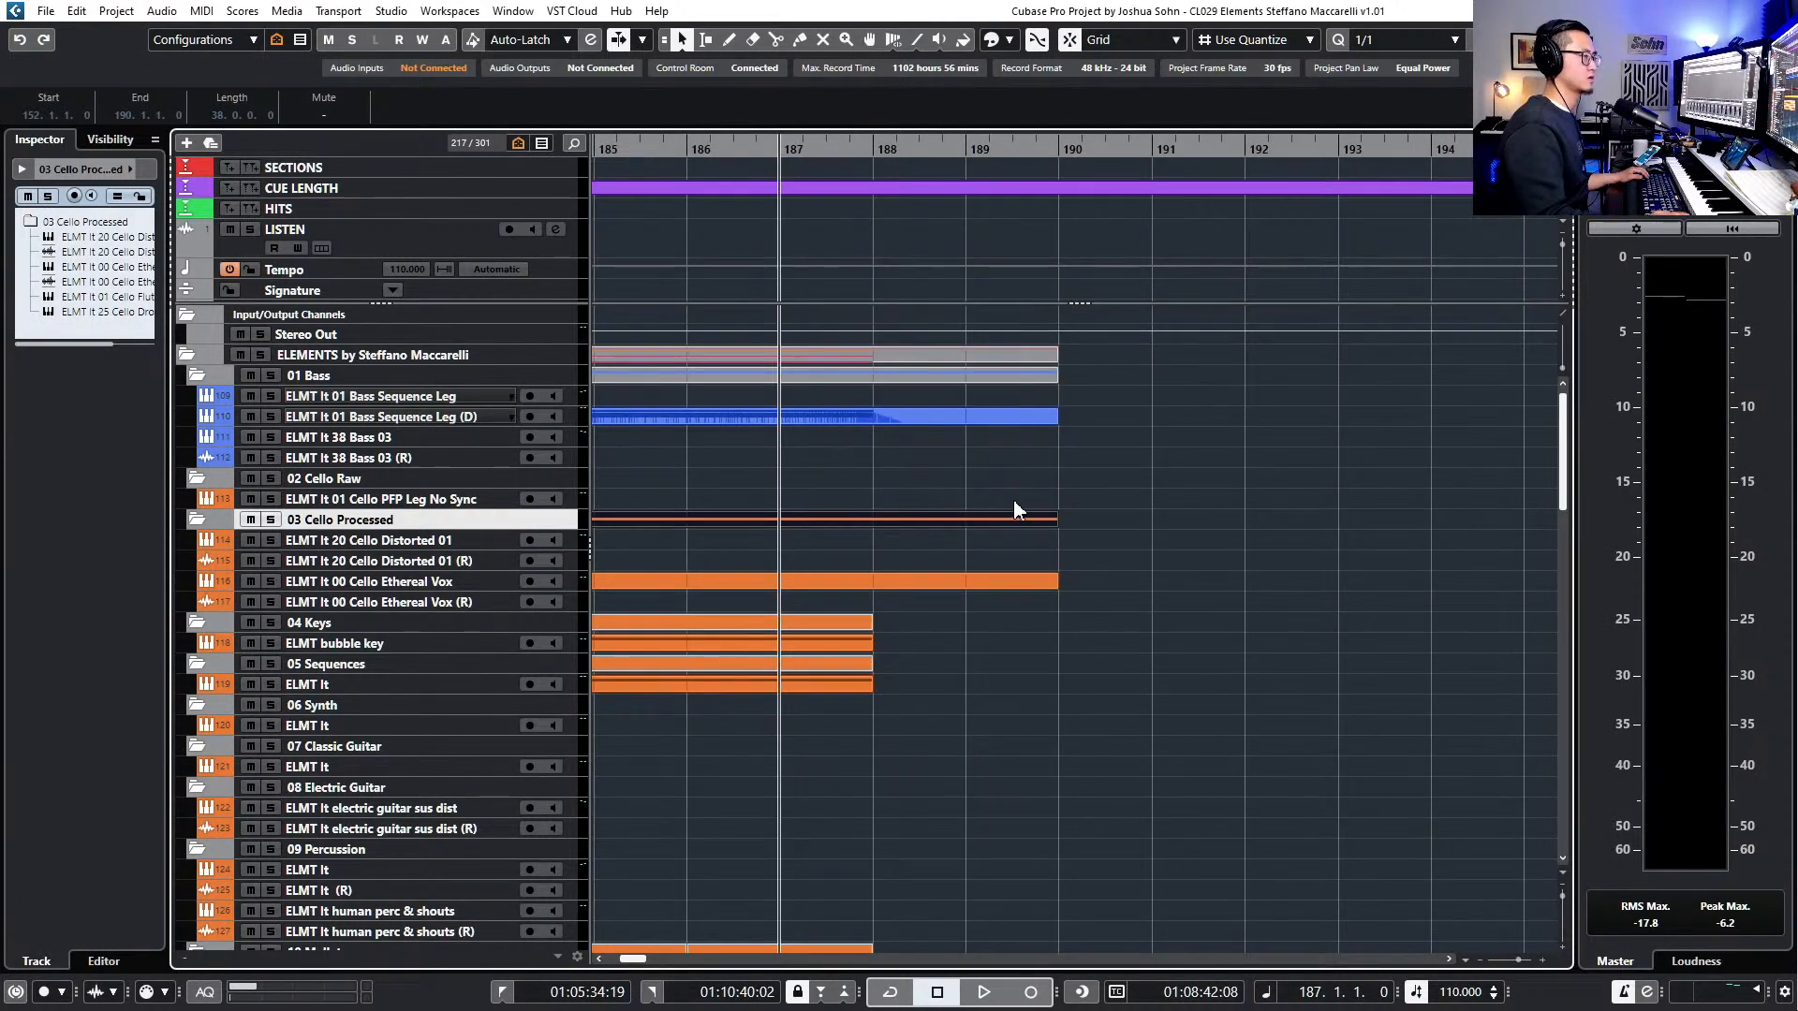
click(1037, 353)
scroll(1037, 352, right, 3)
scroll(976, 551, left, 2)
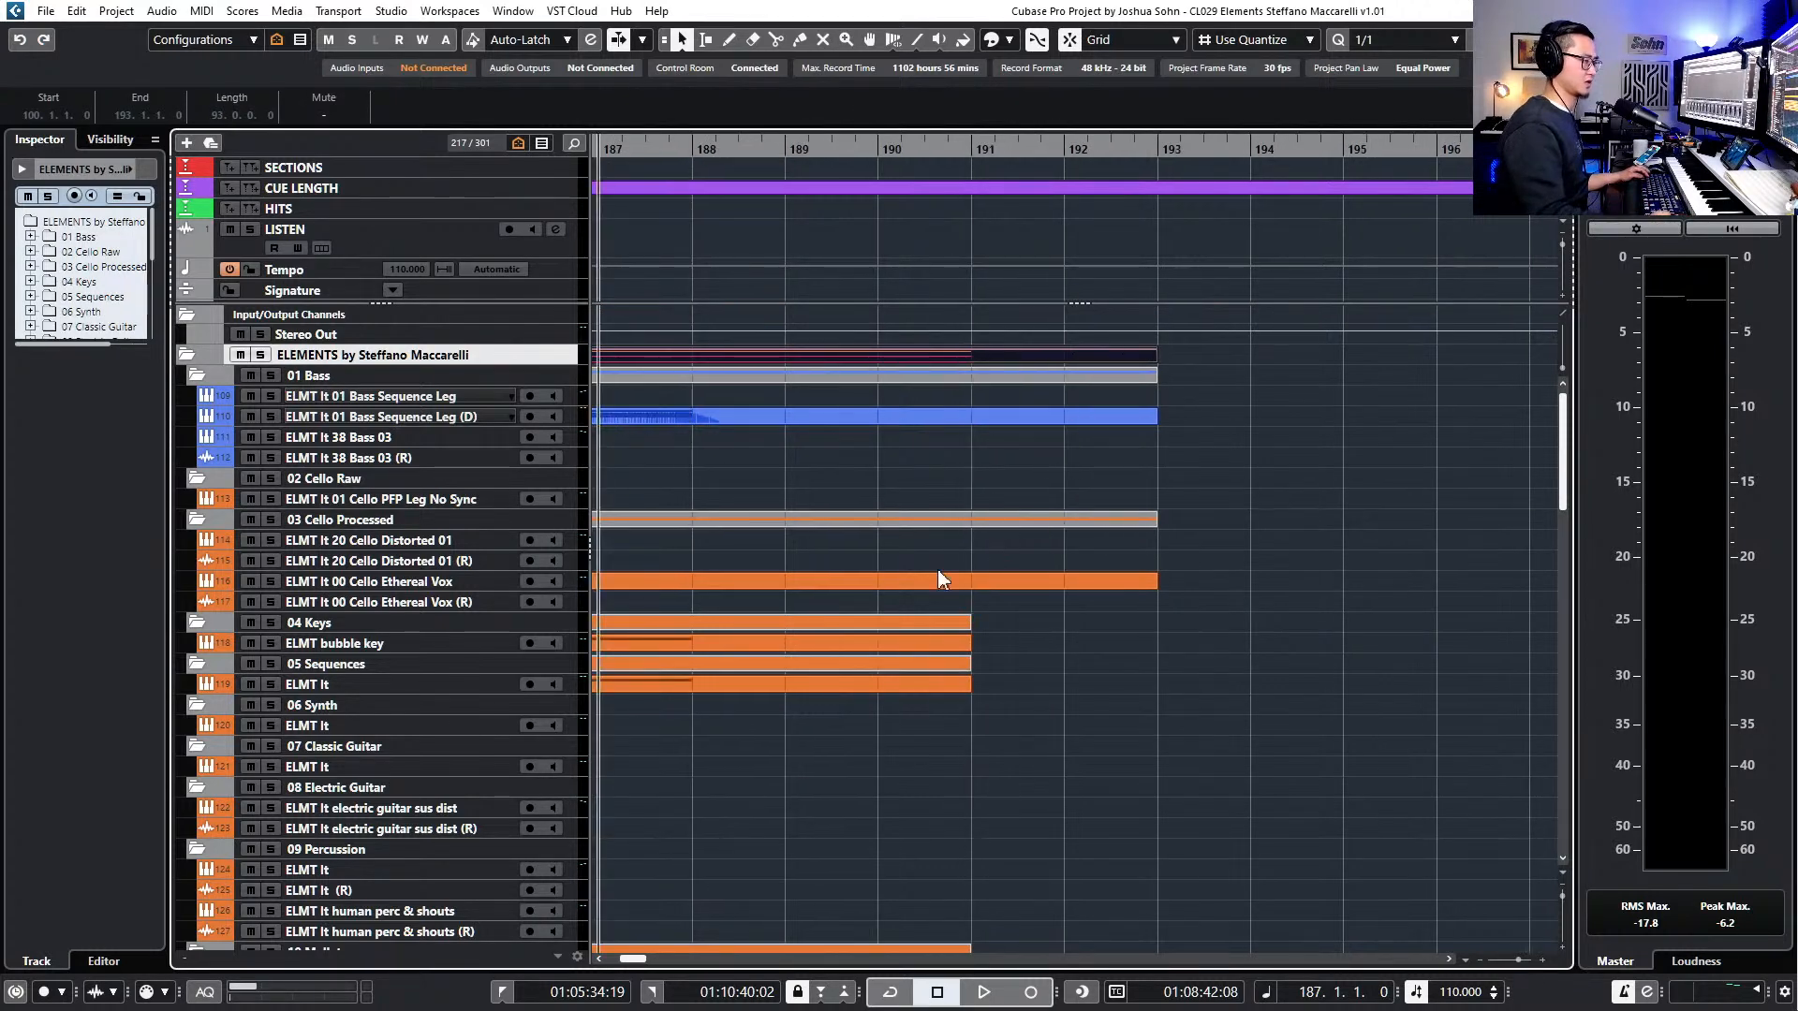
- Clear the leftover data after bar 188 from the extended Mallet part
click(754, 643)
shift+click(795, 683)
scroll(798, 685, down, 5)
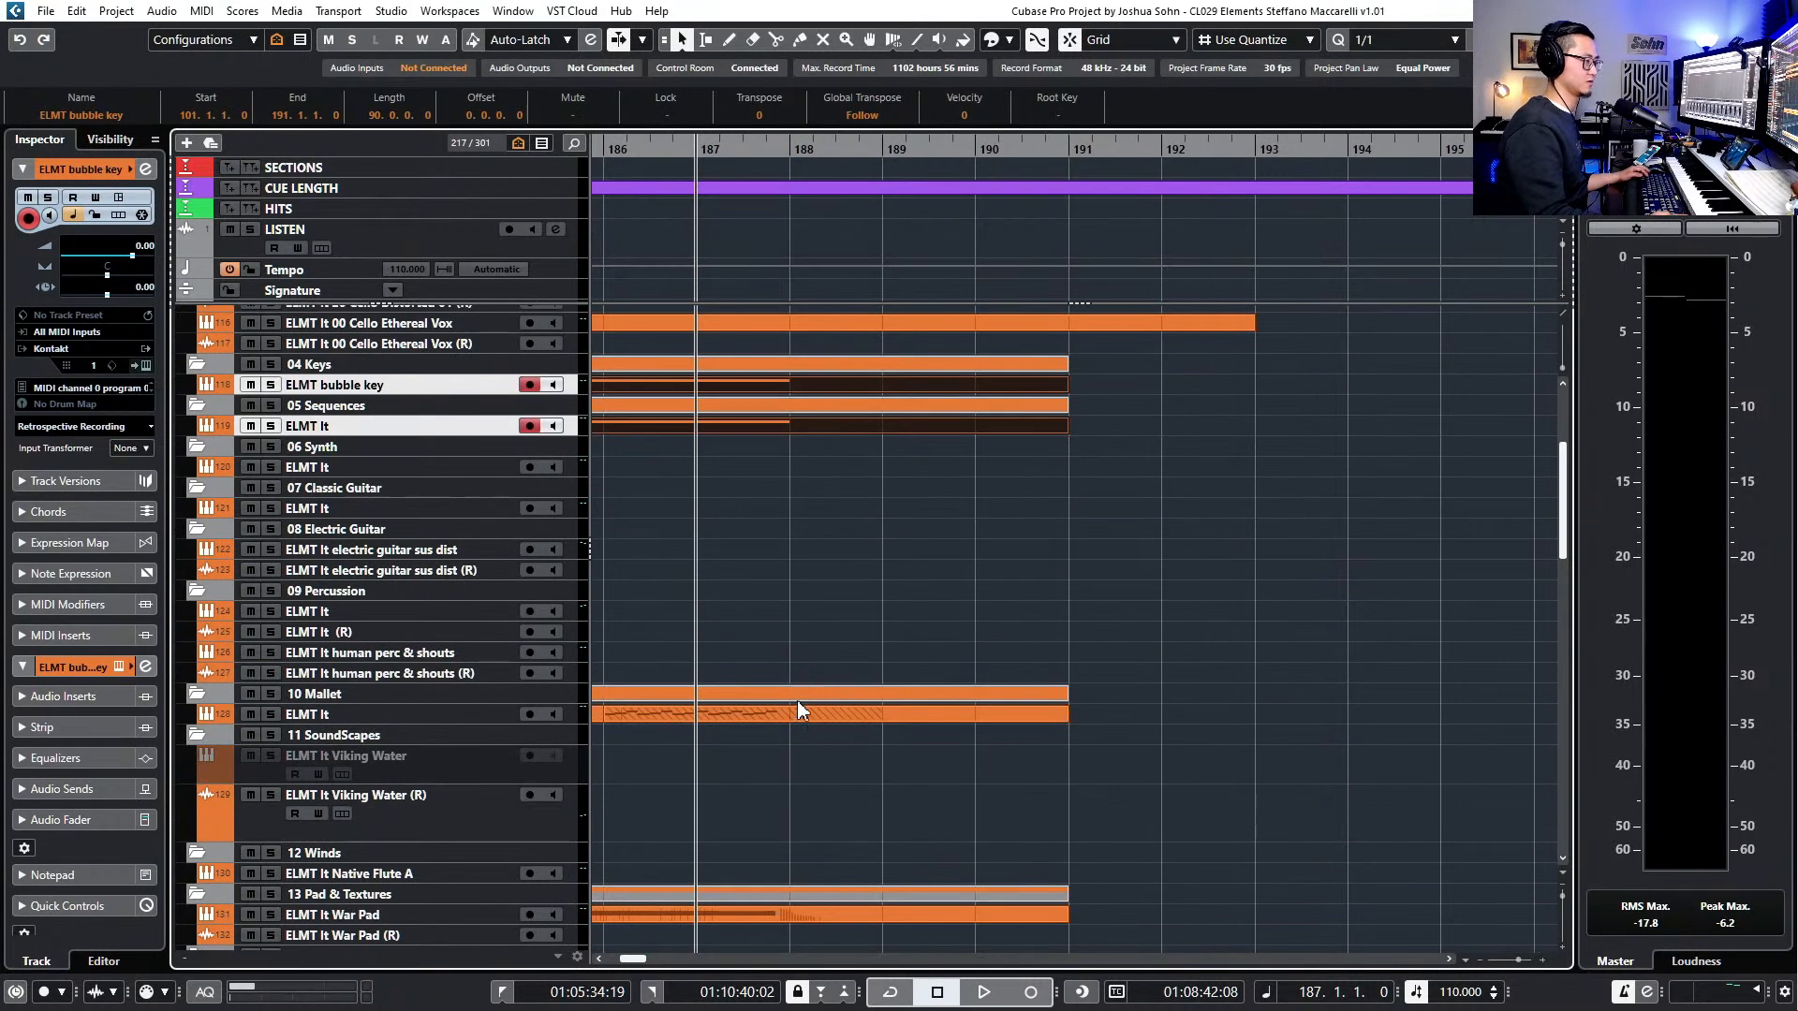
click(733, 713)
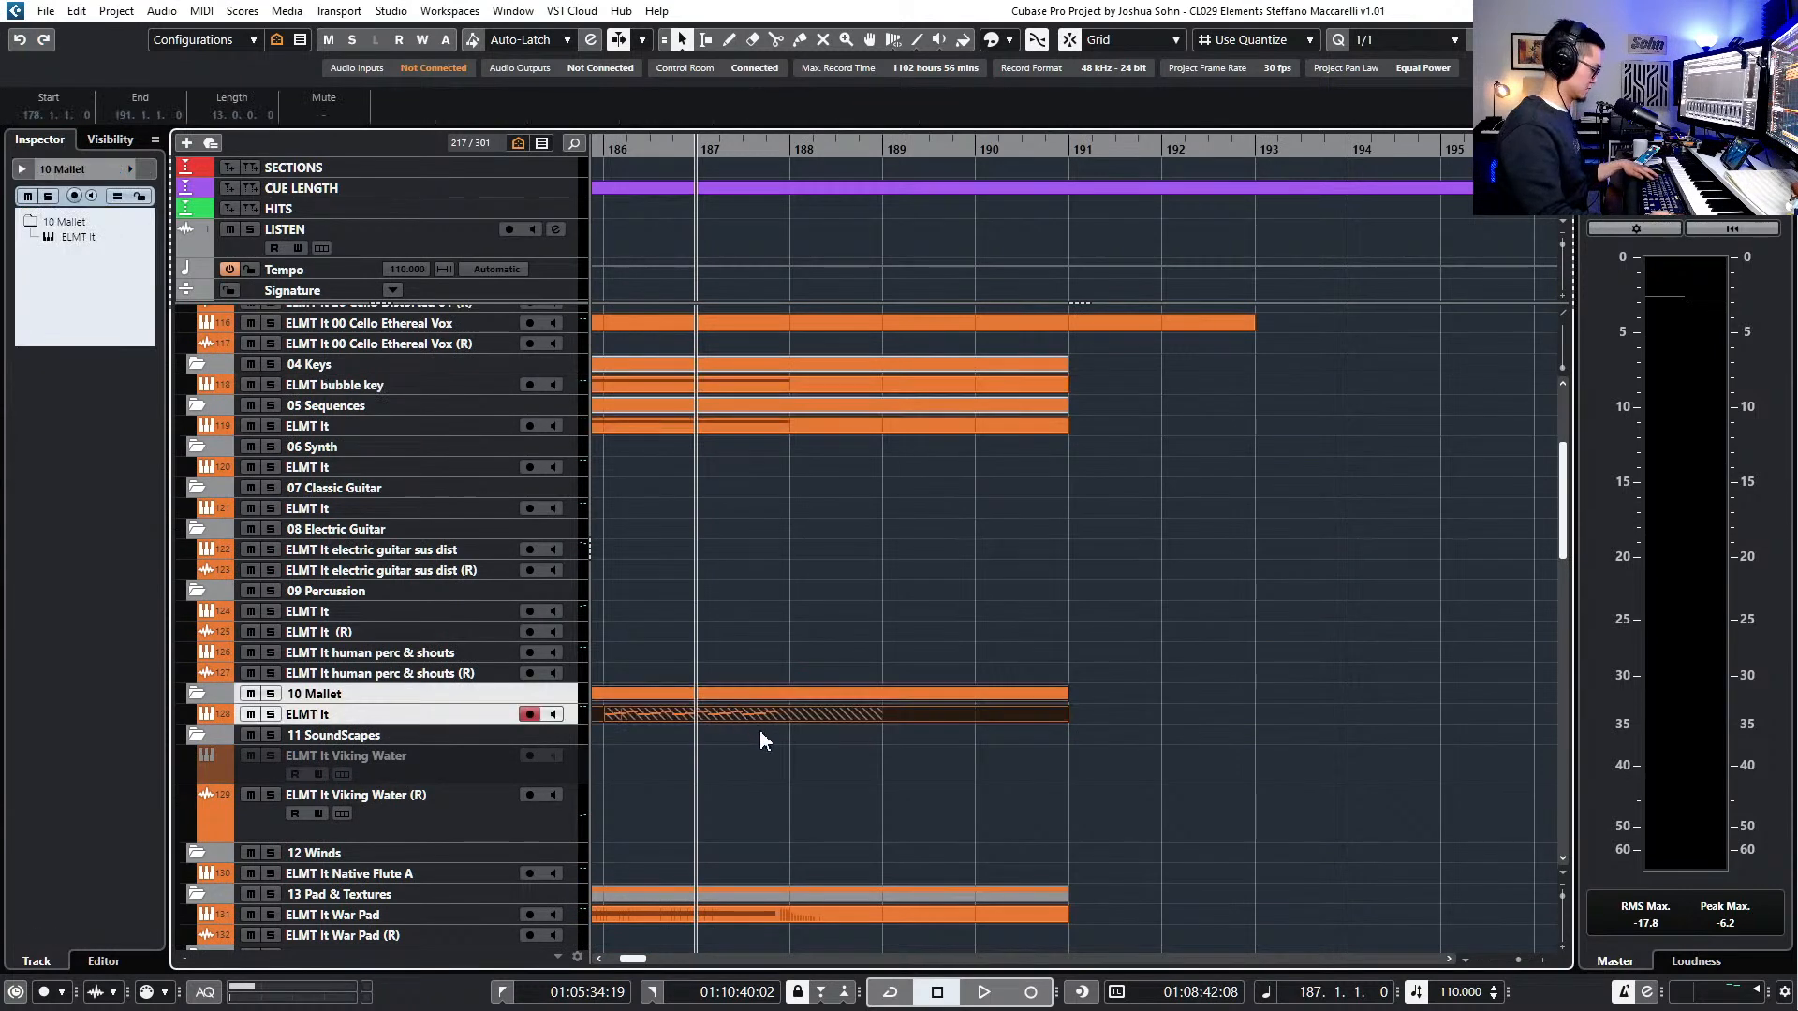
click(760, 729)
- Open the bubble key, Sequences, Mallet, War Pad, 06 rev low pulsing and 13 panning seq parts together in the Key Editor
drag(820, 501, 816, 382)
shift+click(805, 913)
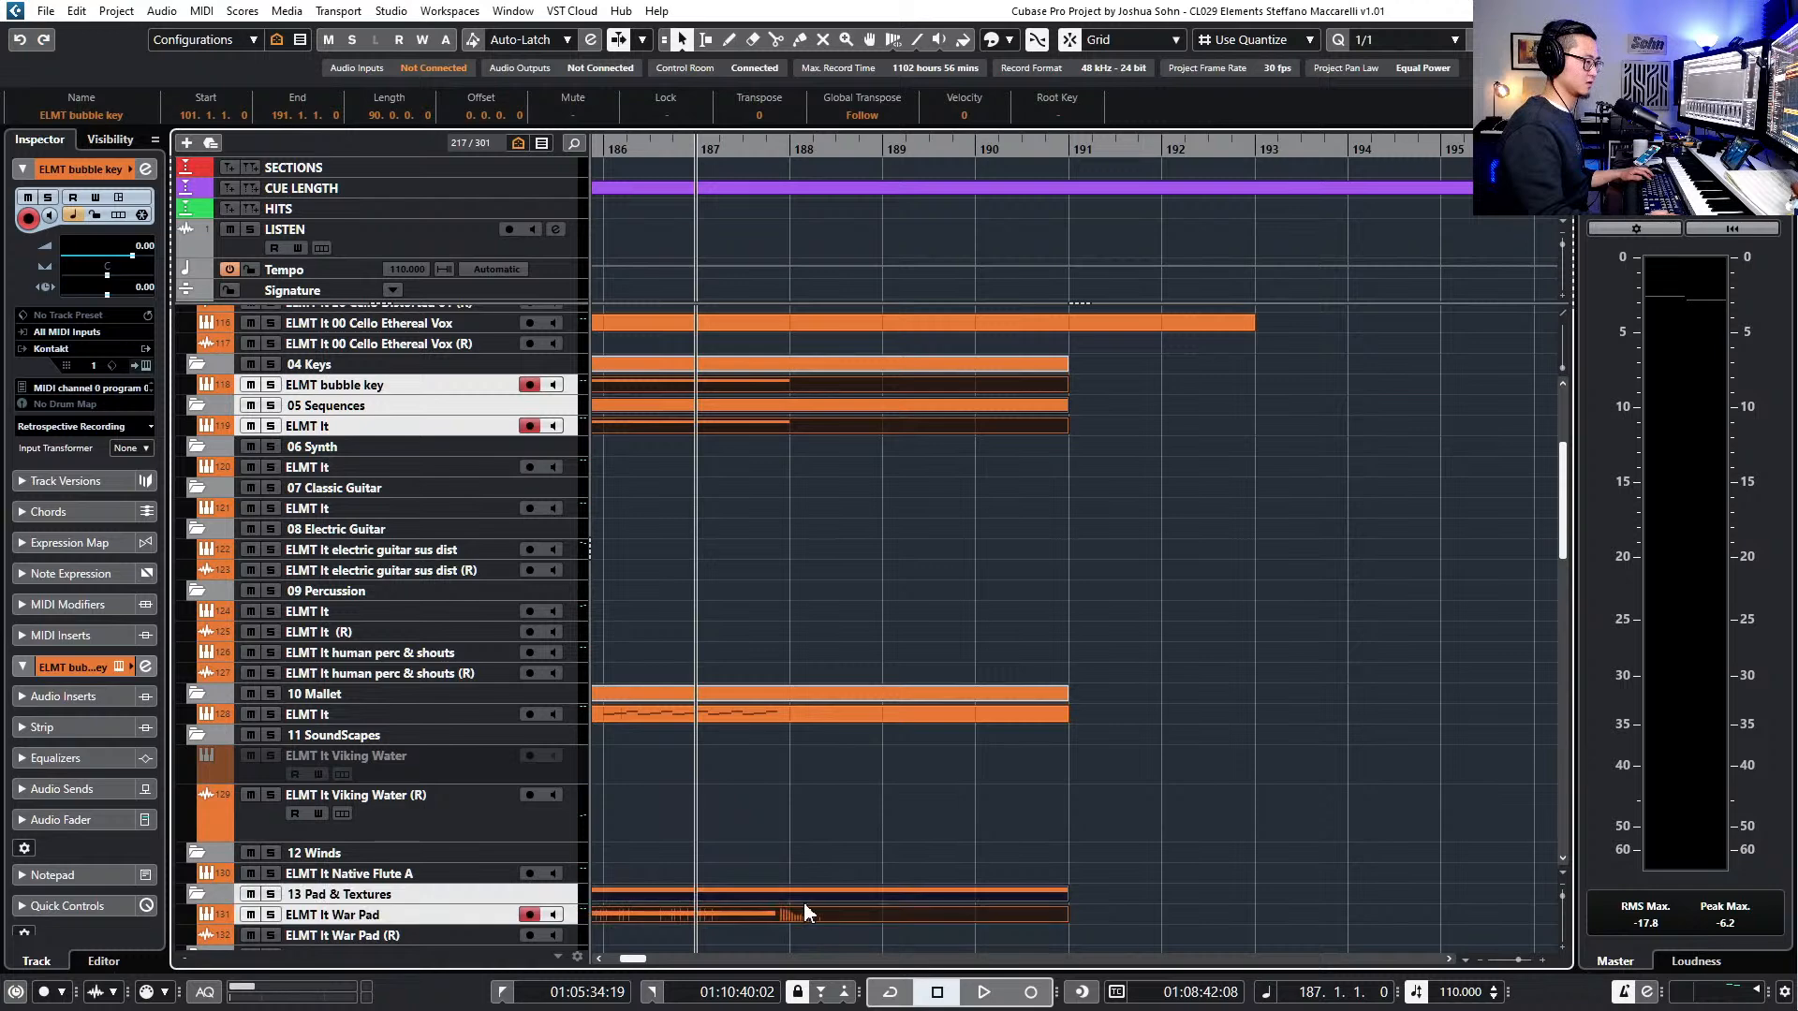
shift+click(788, 700)
scroll(806, 711, down, 2)
shift+click(801, 588)
scroll(802, 601, down, 9)
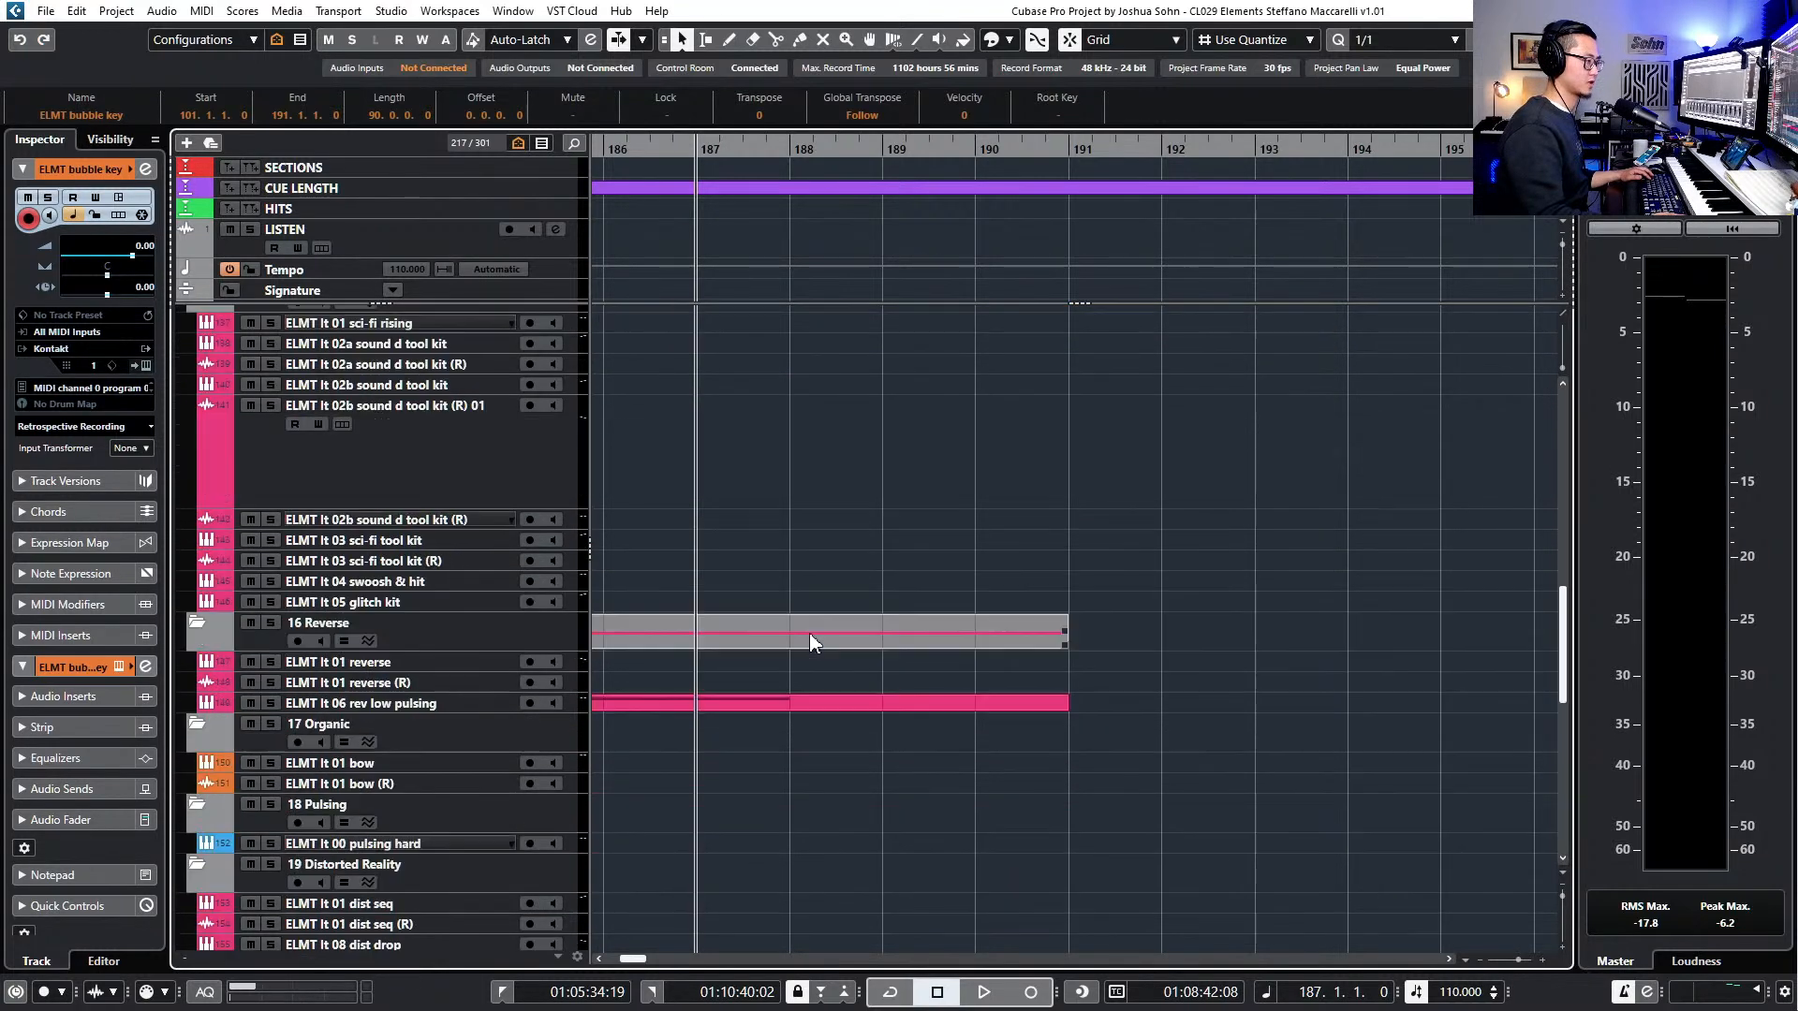
shift+click(811, 704)
scroll(813, 711, down, 5)
shift+click(820, 869)
scroll(824, 866, down, 8)
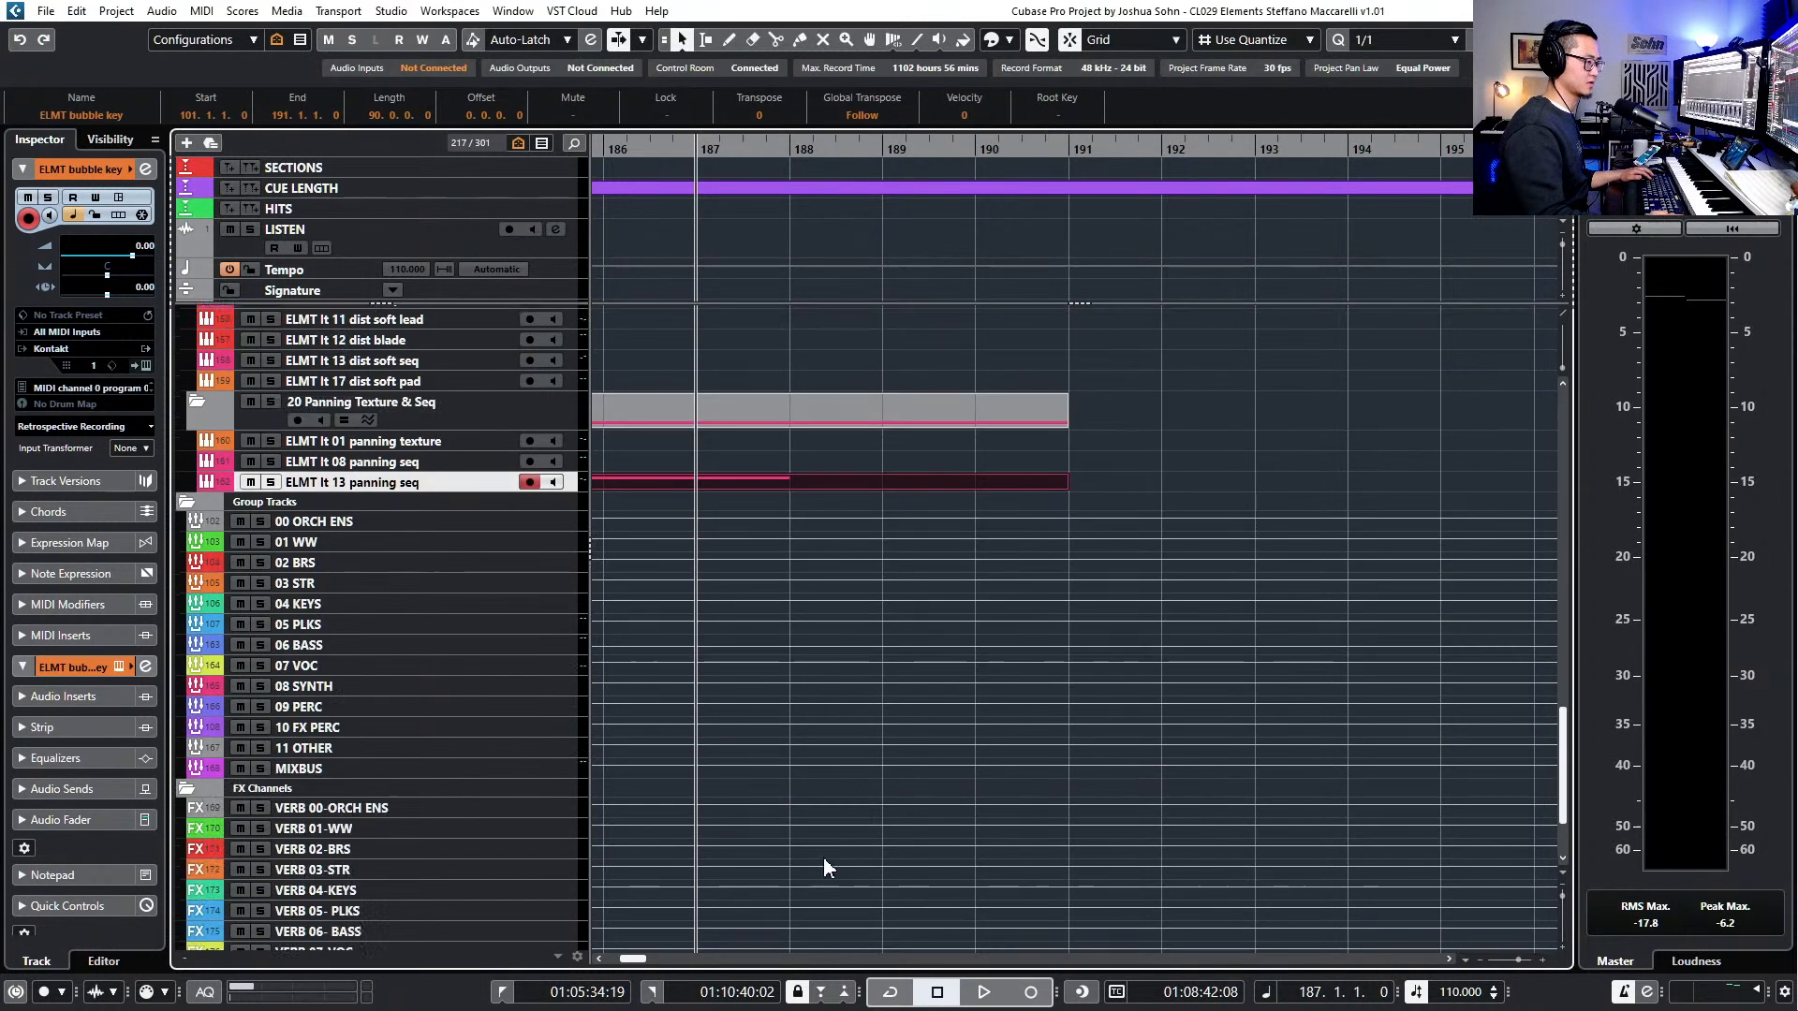
scroll(839, 788, down, 4)
key(Return)
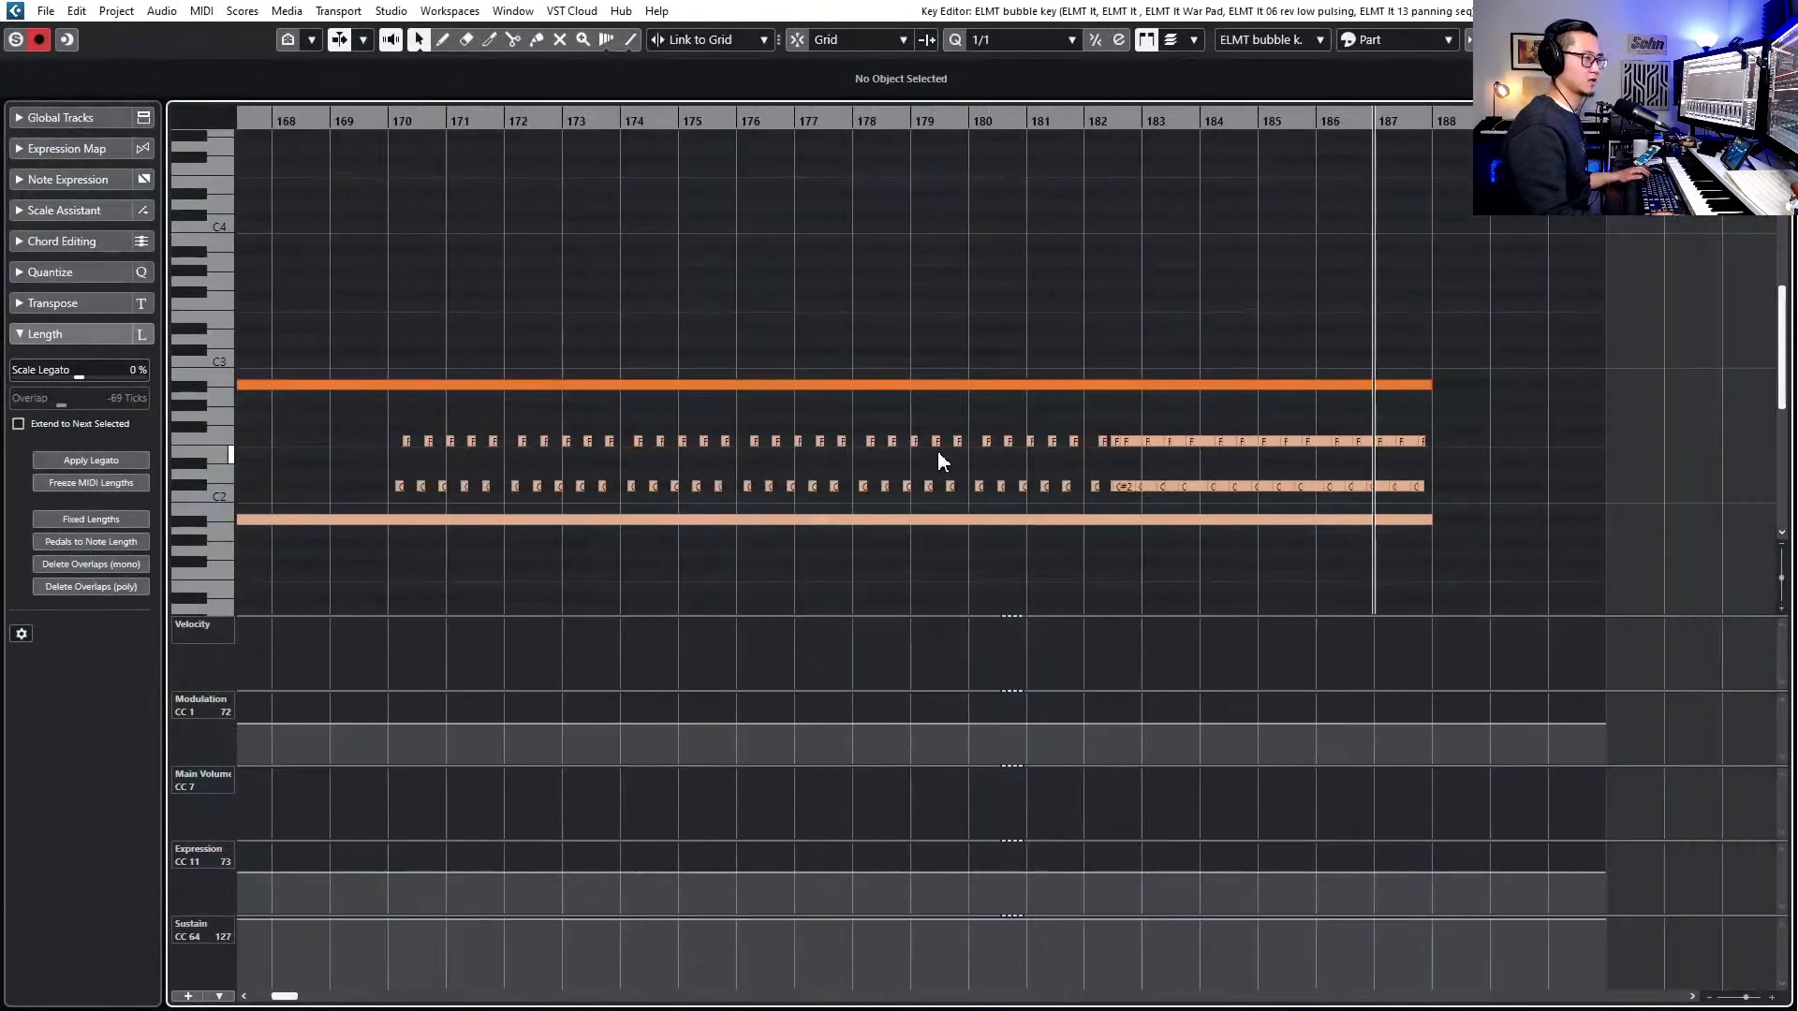
- Draw controller fades to 0 around bar 188 in the bubble key part, plus modulation, volume and expression fades in the Sequences part
ctrl+scroll(831, 604, up, 1)
scroll(889, 577, down, 2)
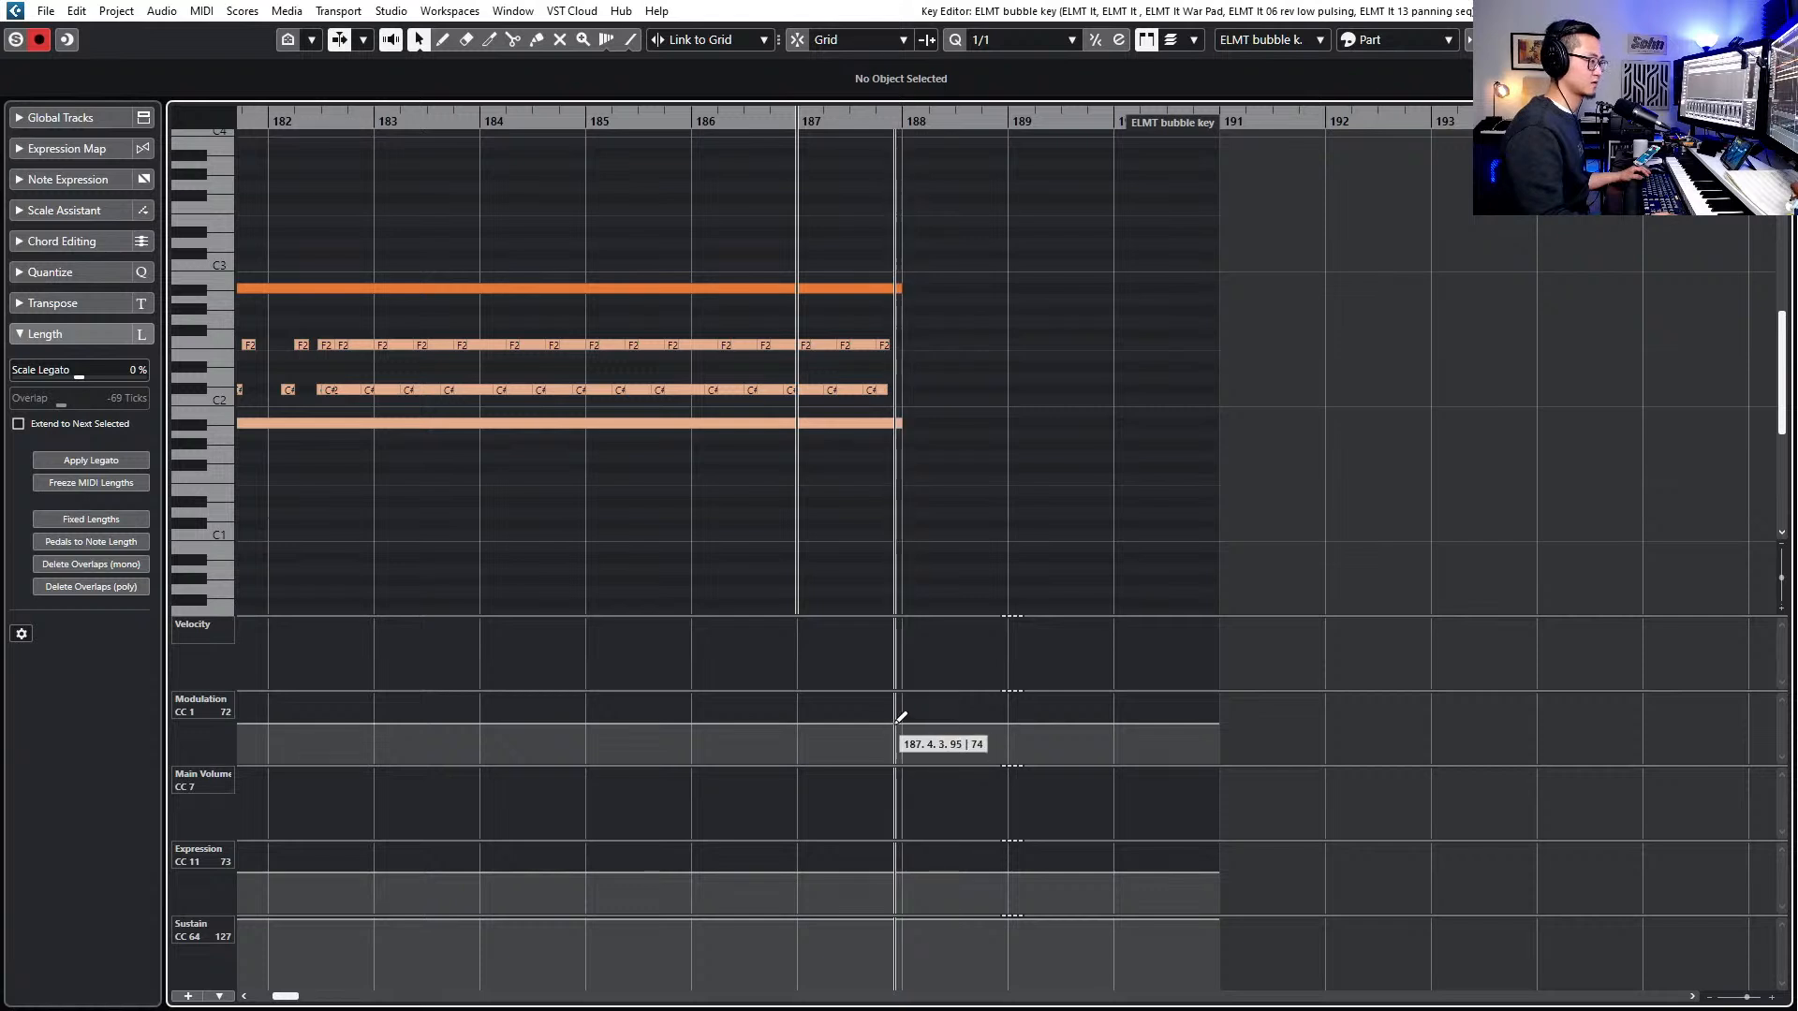
drag(893, 723, 917, 762)
mouse_move(892, 868)
mouse_down()
mouse_move(911, 905)
mouse_move(891, 926)
mouse_move(918, 954)
mouse_move(903, 1008)
mouse_up()
key(Page_Down)
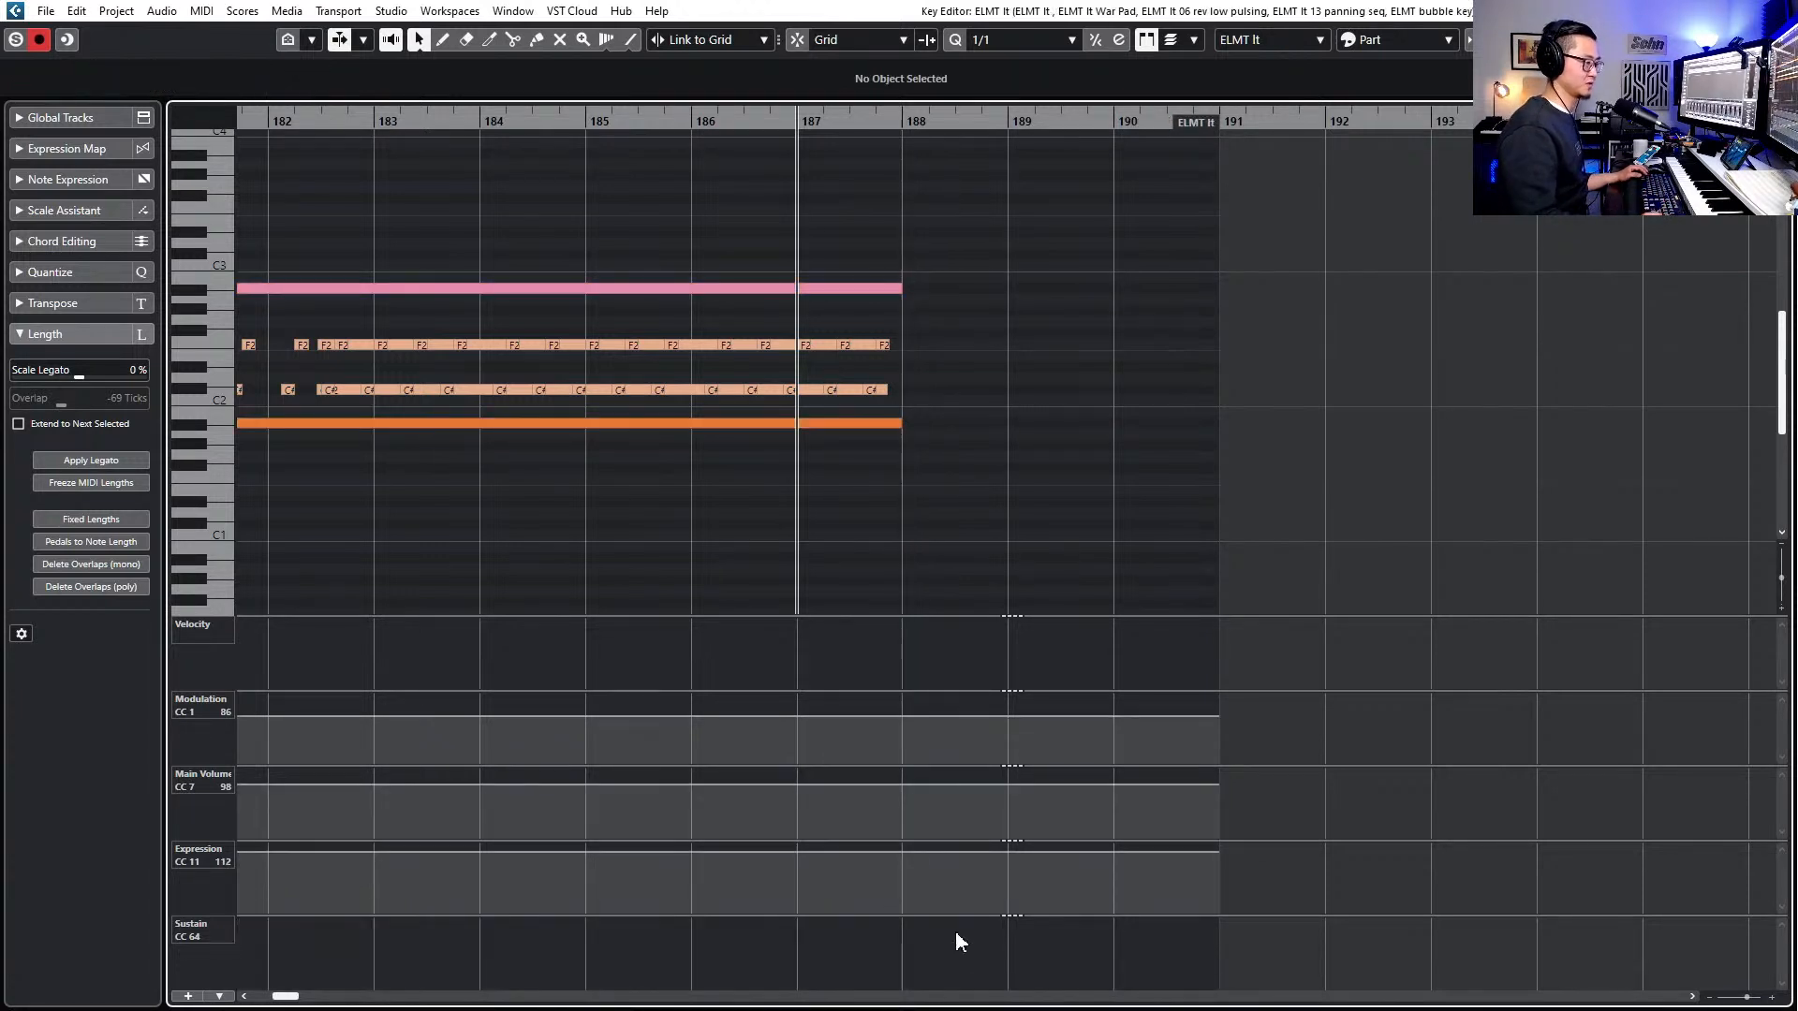
mouse_move(873, 716)
mouse_down()
mouse_move(924, 762)
mouse_move(883, 795)
mouse_move(926, 834)
mouse_move(881, 857)
mouse_move(933, 917)
mouse_up()
- Make the Mallet part active and delete its sustain pedal event in bar 186
key(Page_Down)
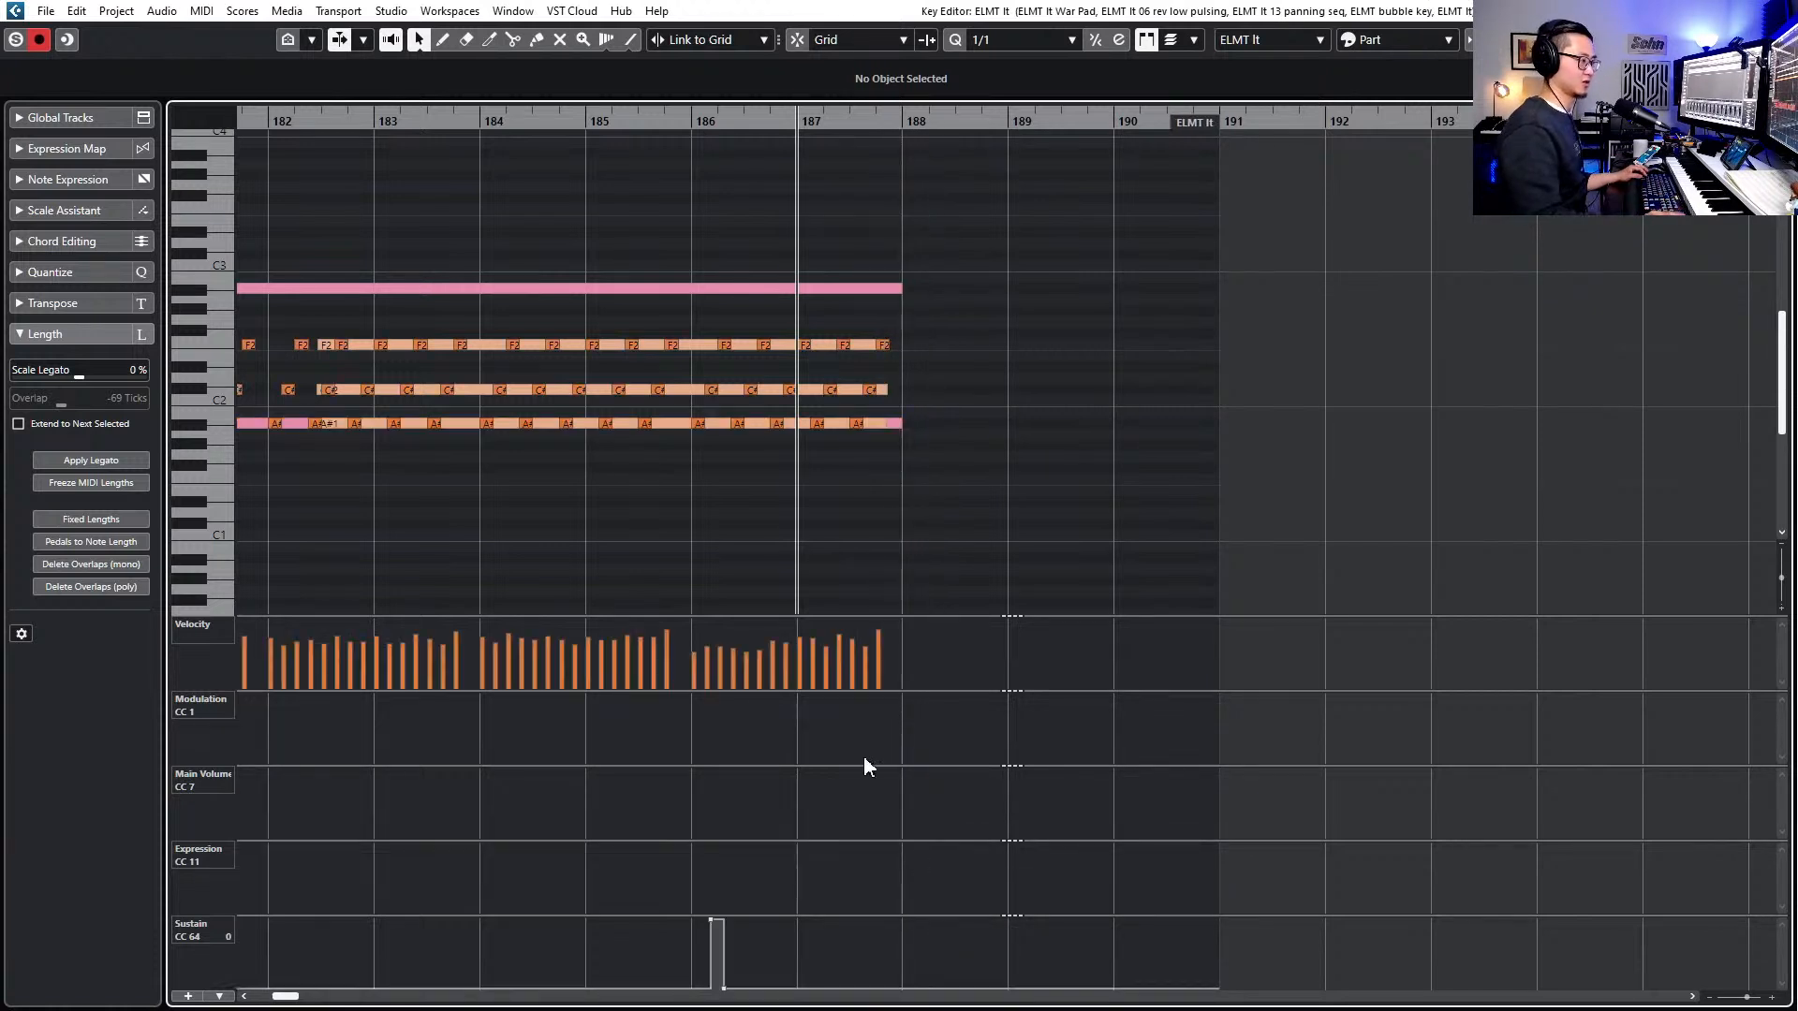
drag(688, 925, 799, 899)
key(Delete)
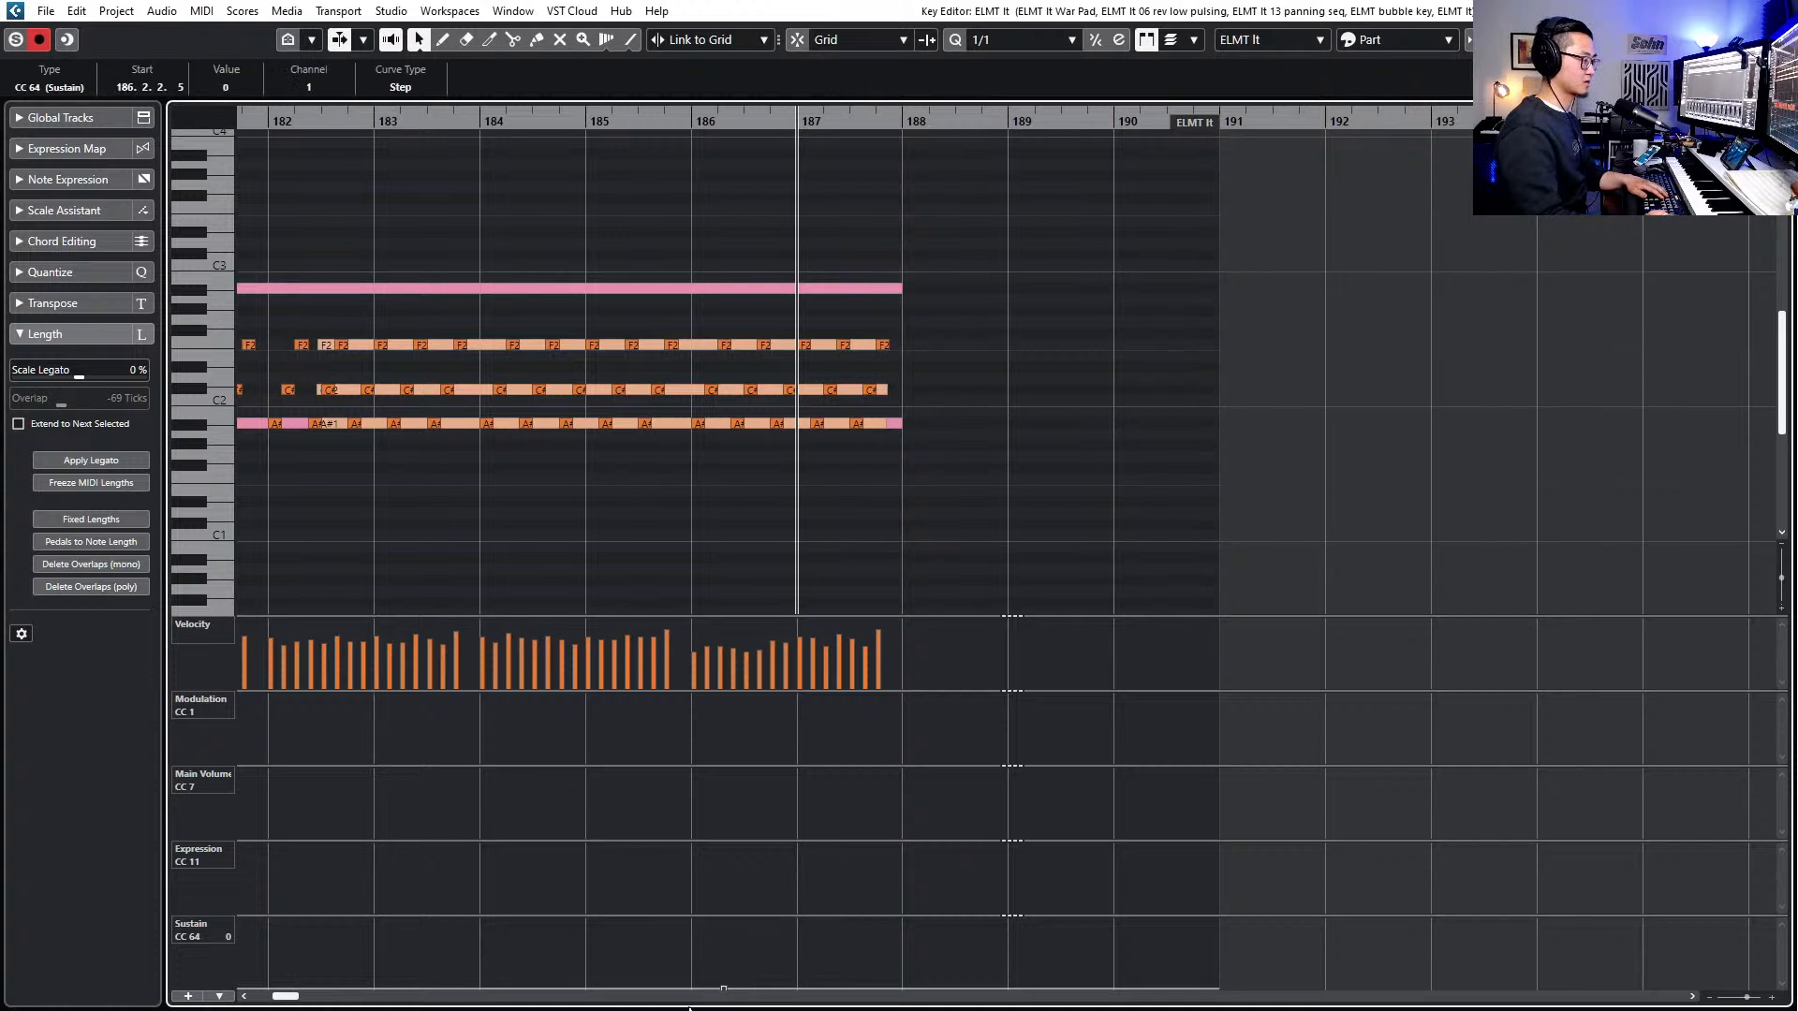
- Draw expression and modulation fades to 0 around bar 188 in the War Pad part, and fade the 06 rev low pulsing controllers likewise
key(Page_Down)
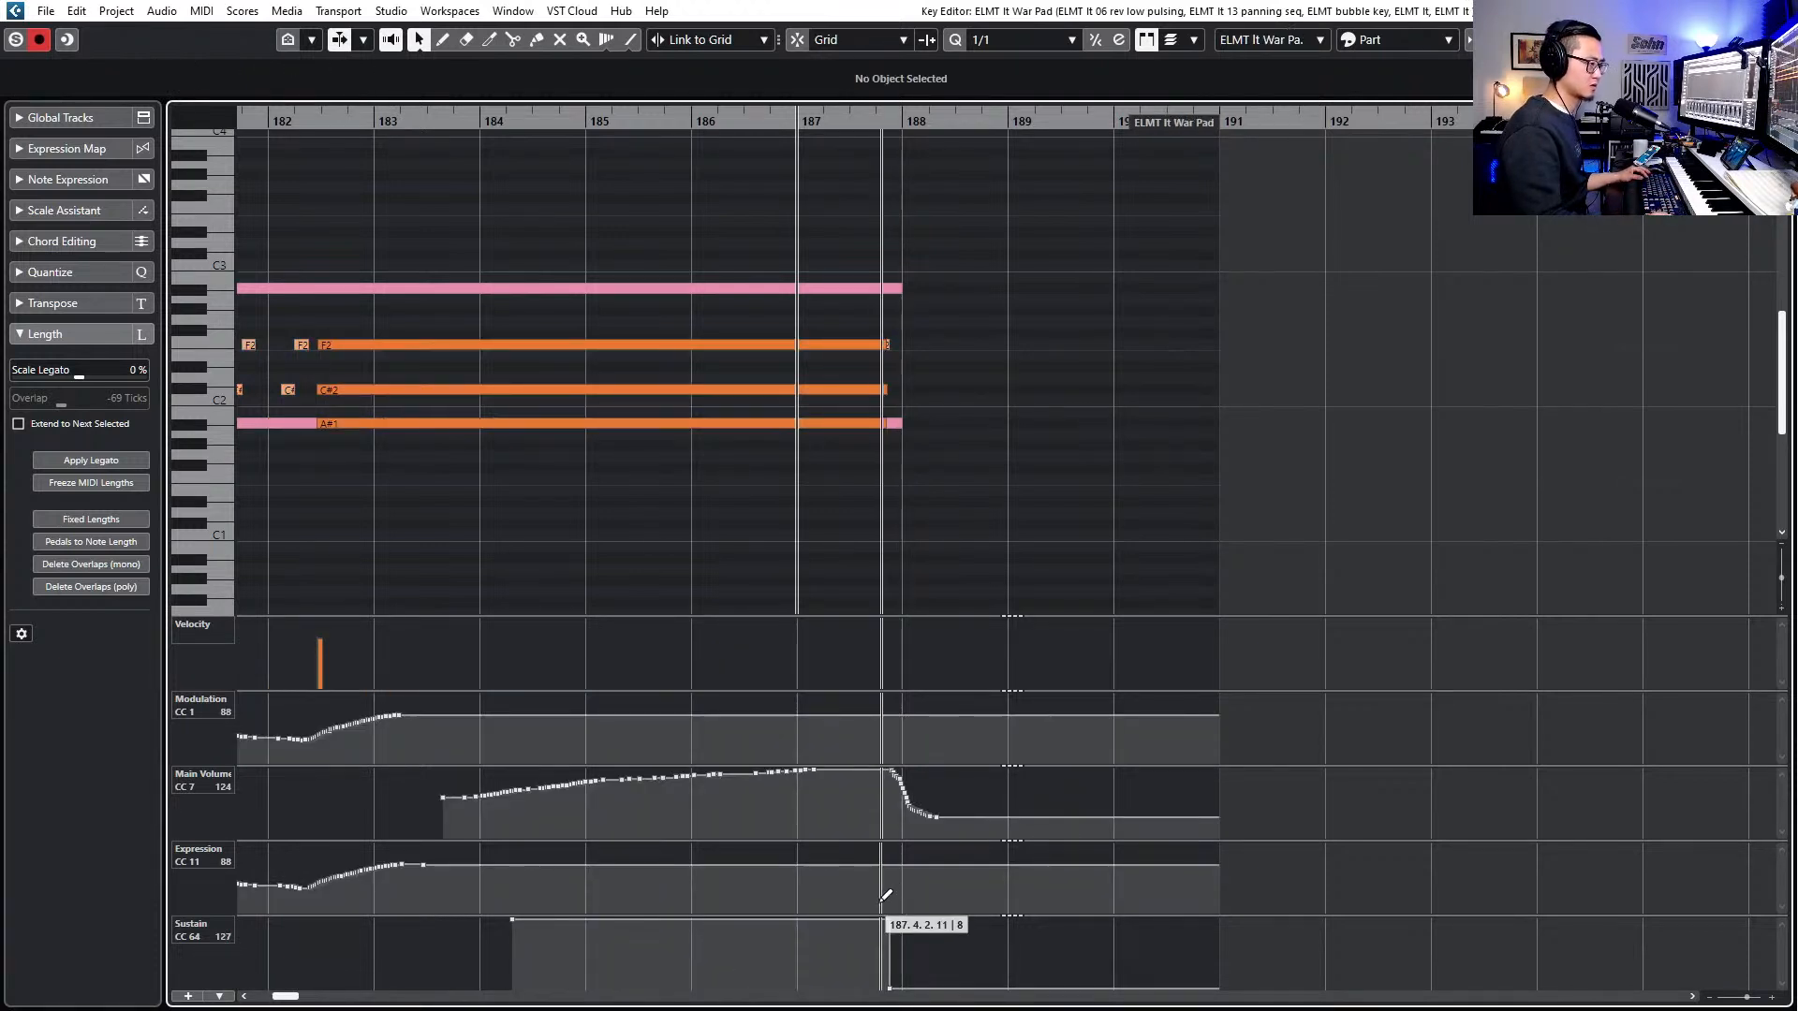
drag(890, 871, 933, 918)
drag(893, 712, 941, 779)
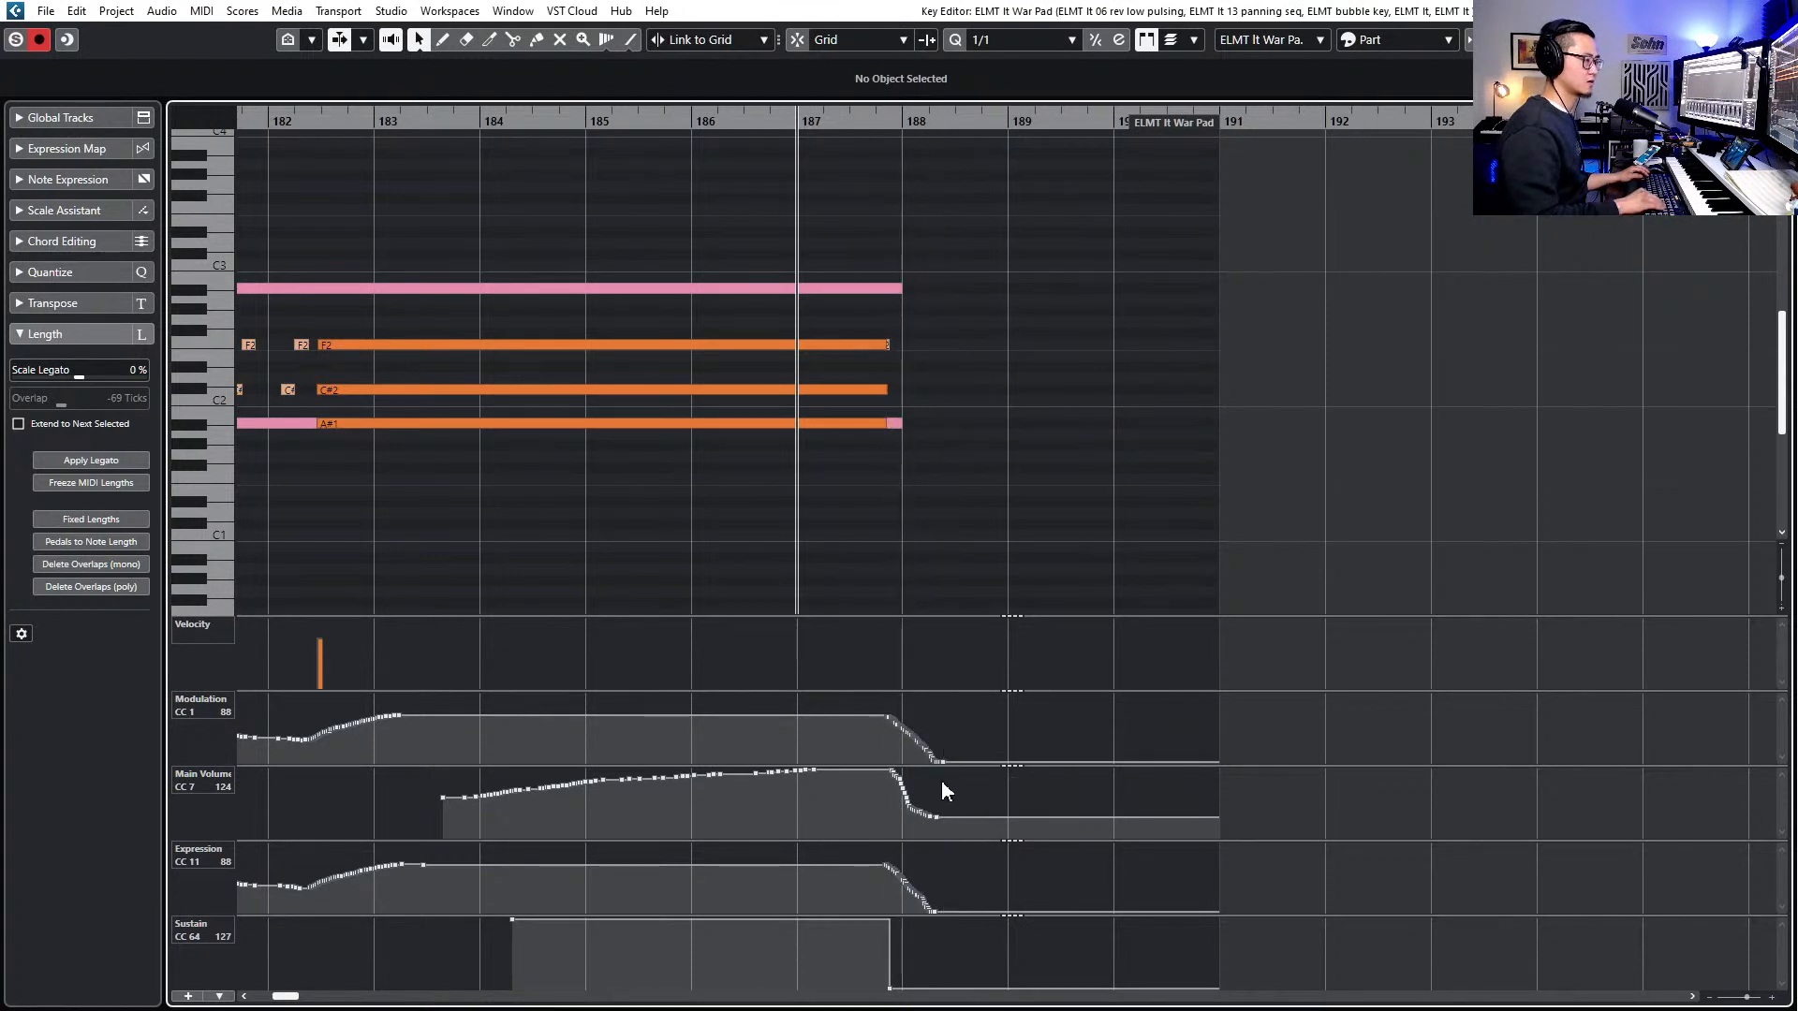
key(Page_Down)
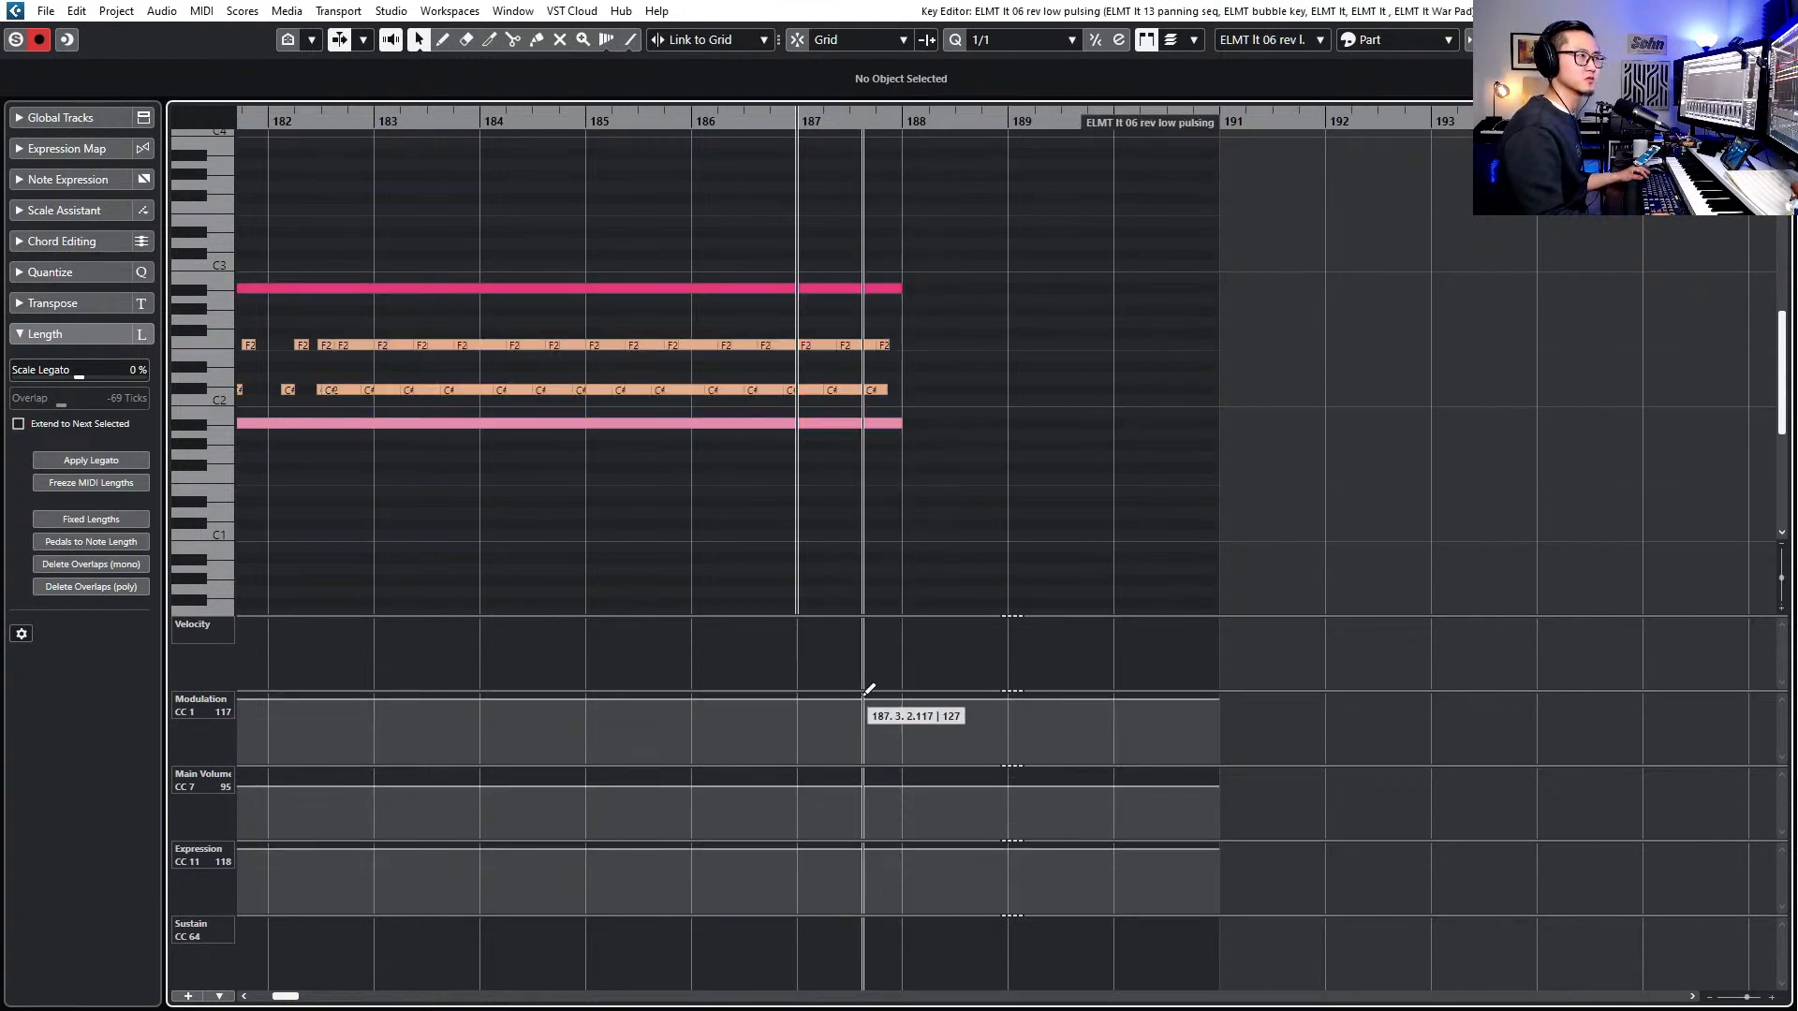
mouse_move(868, 696)
mouse_down()
mouse_move(936, 741)
mouse_move(940, 836)
mouse_move(891, 851)
mouse_move(955, 923)
mouse_up()
- Make the 13 panning seq part active and add starting points just before bar 136: expression 95, modulation 98 and main volume 109
key(Down)
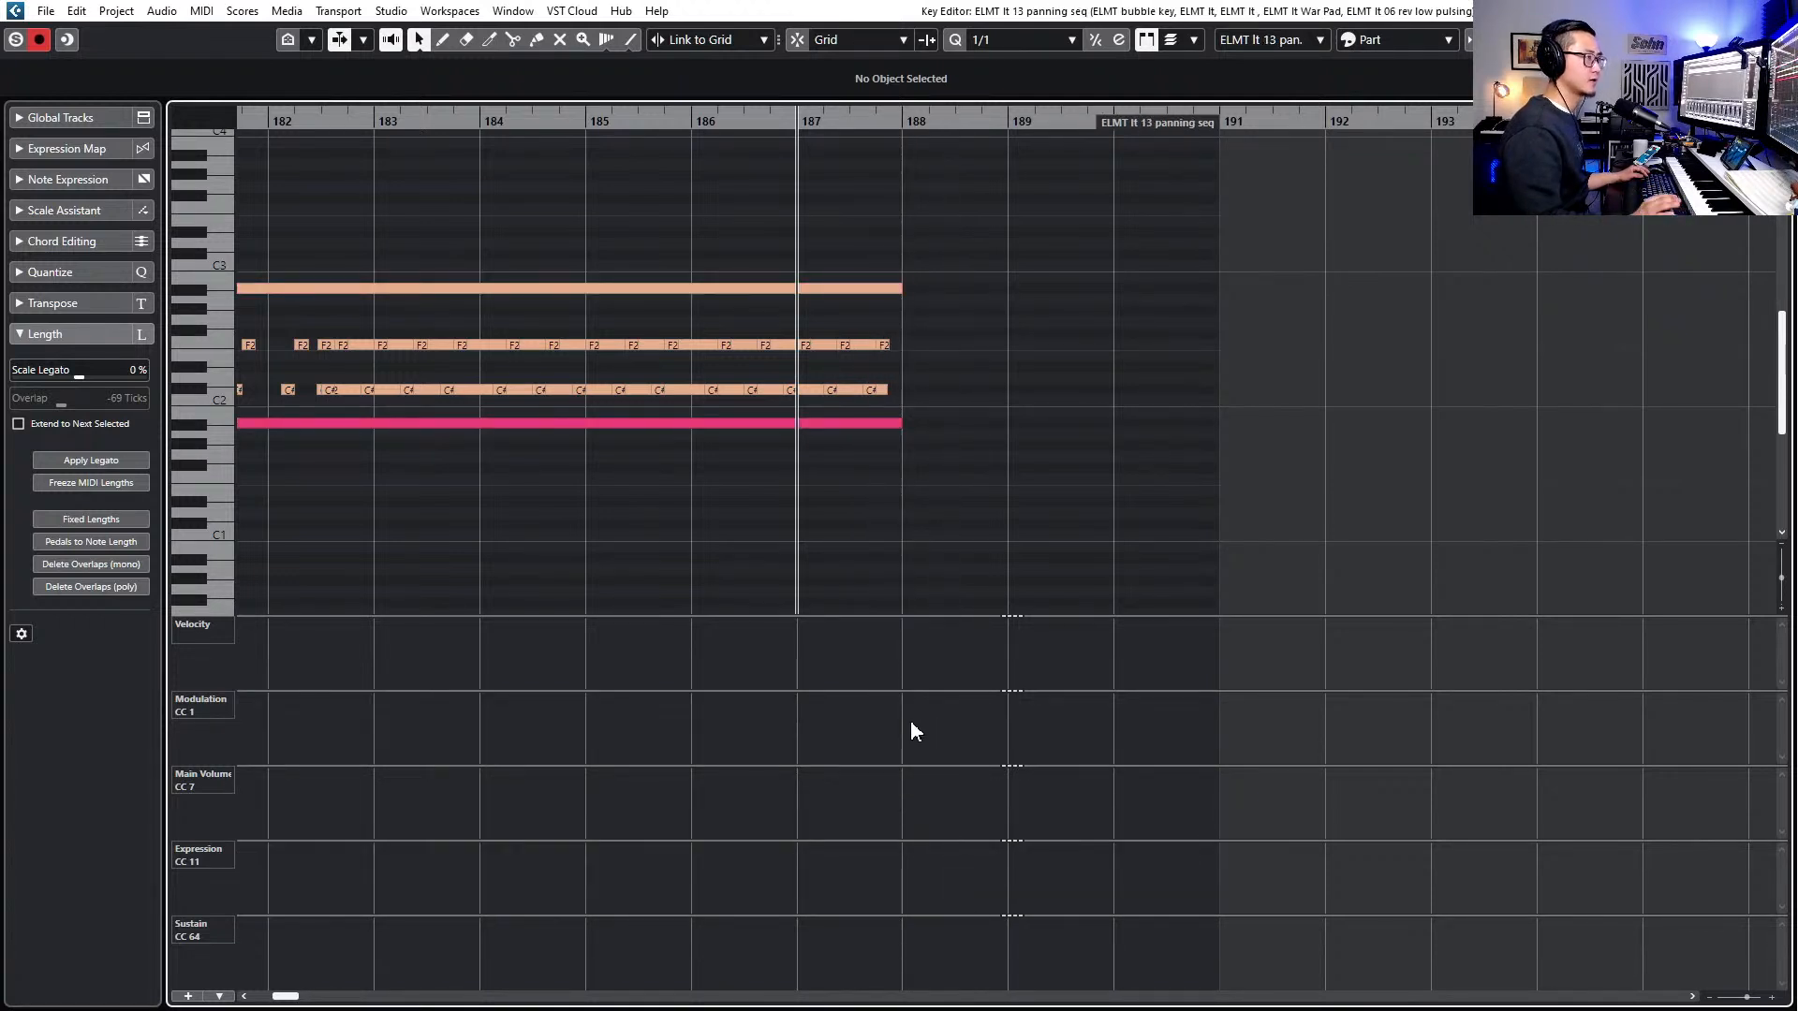
scroll(917, 535, down, 2)
scroll(903, 557, left, 20)
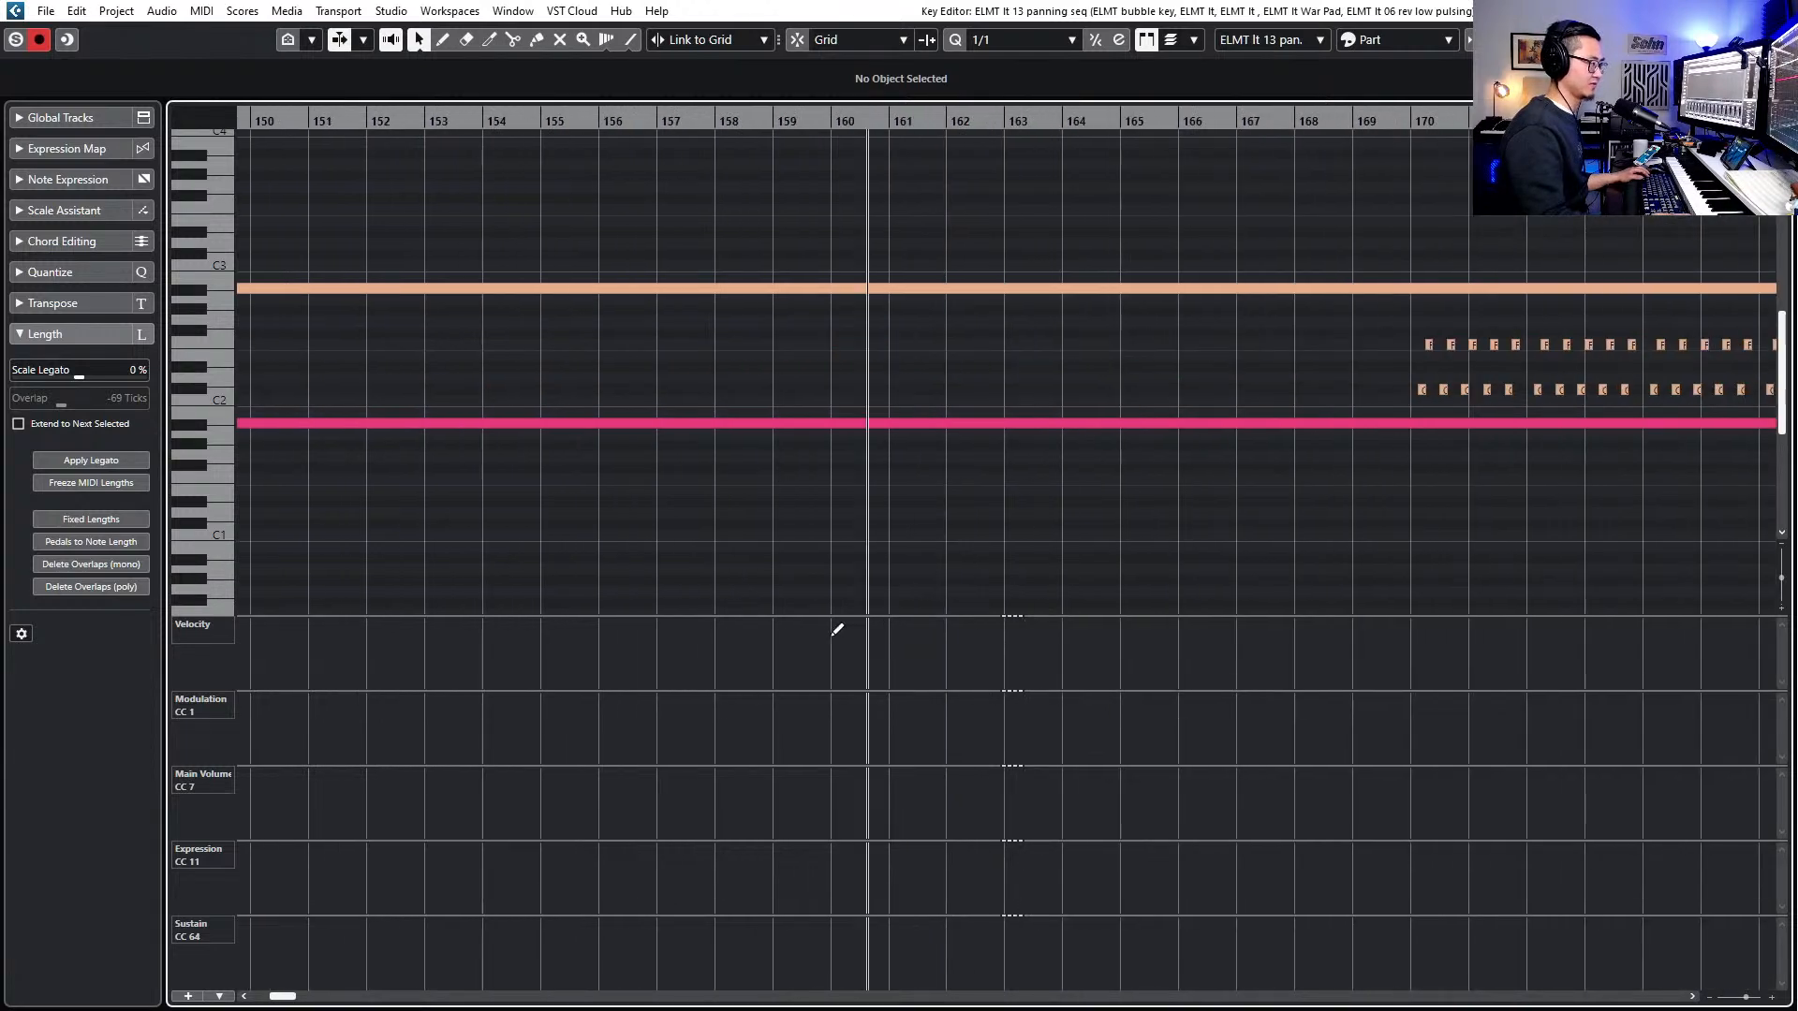
scroll(671, 610, right, 3)
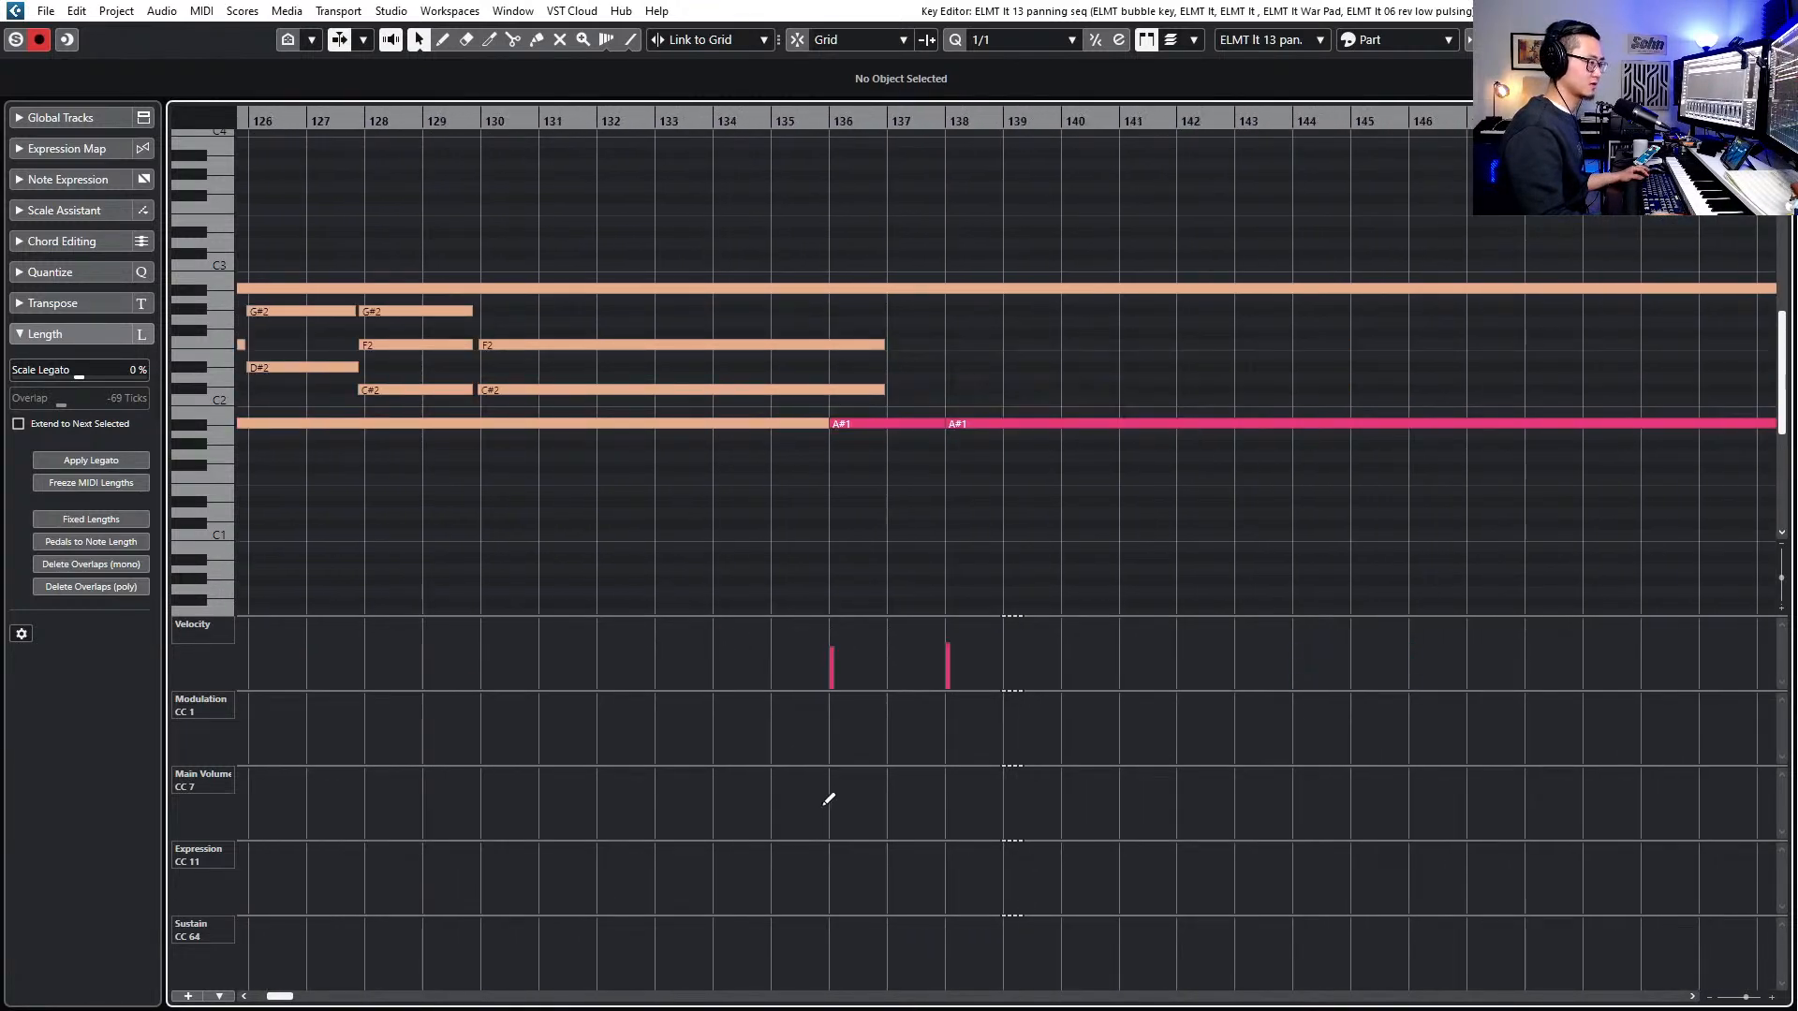
click(820, 860)
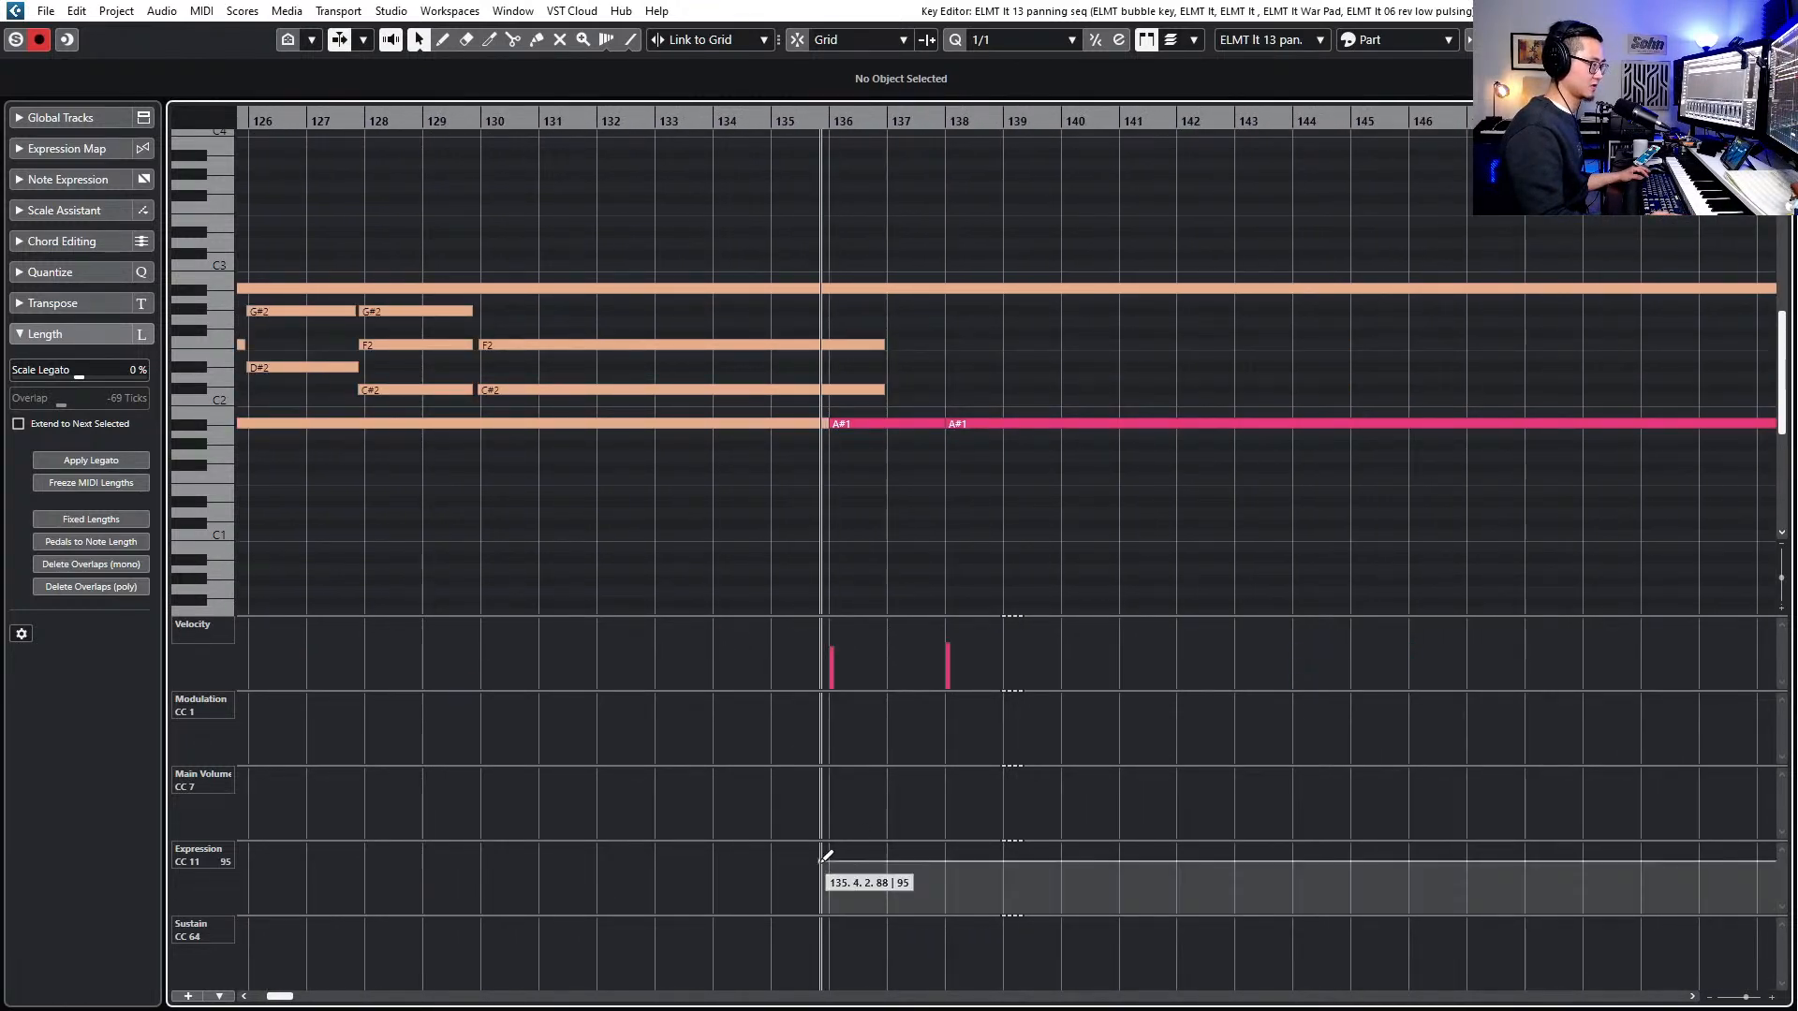
click(814, 708)
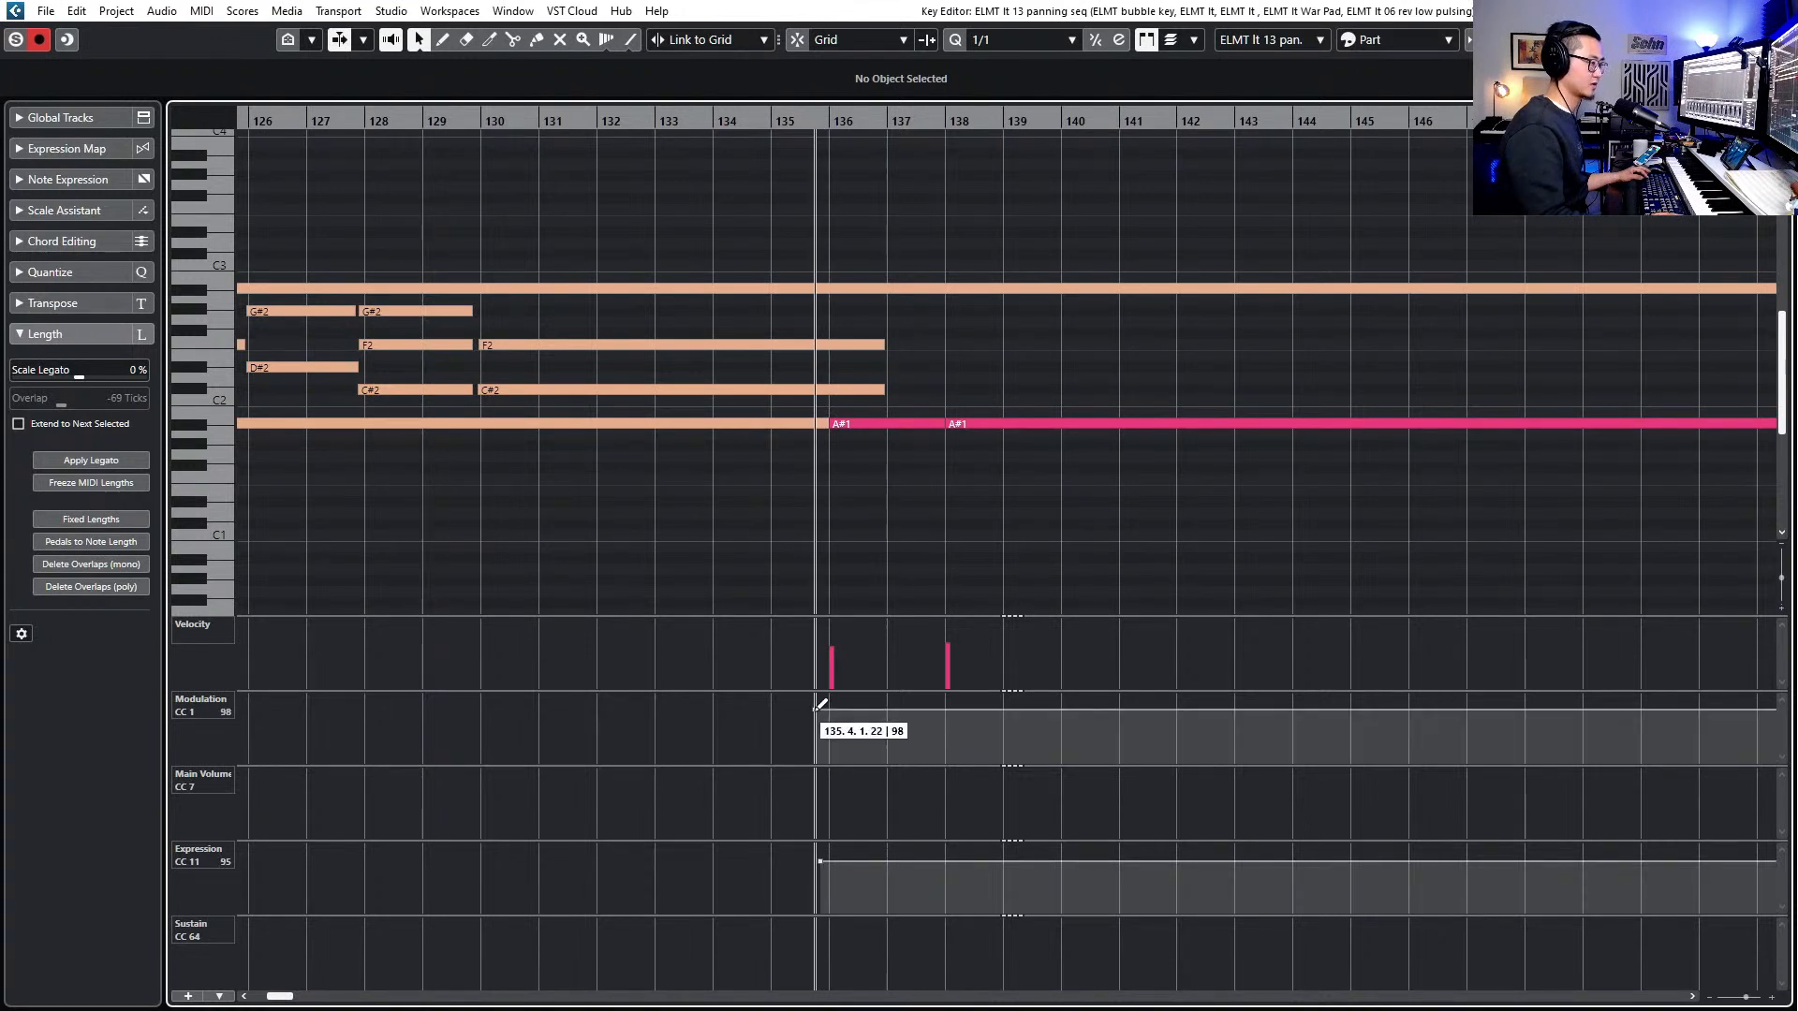
click(813, 779)
scroll(882, 719, right, 12)
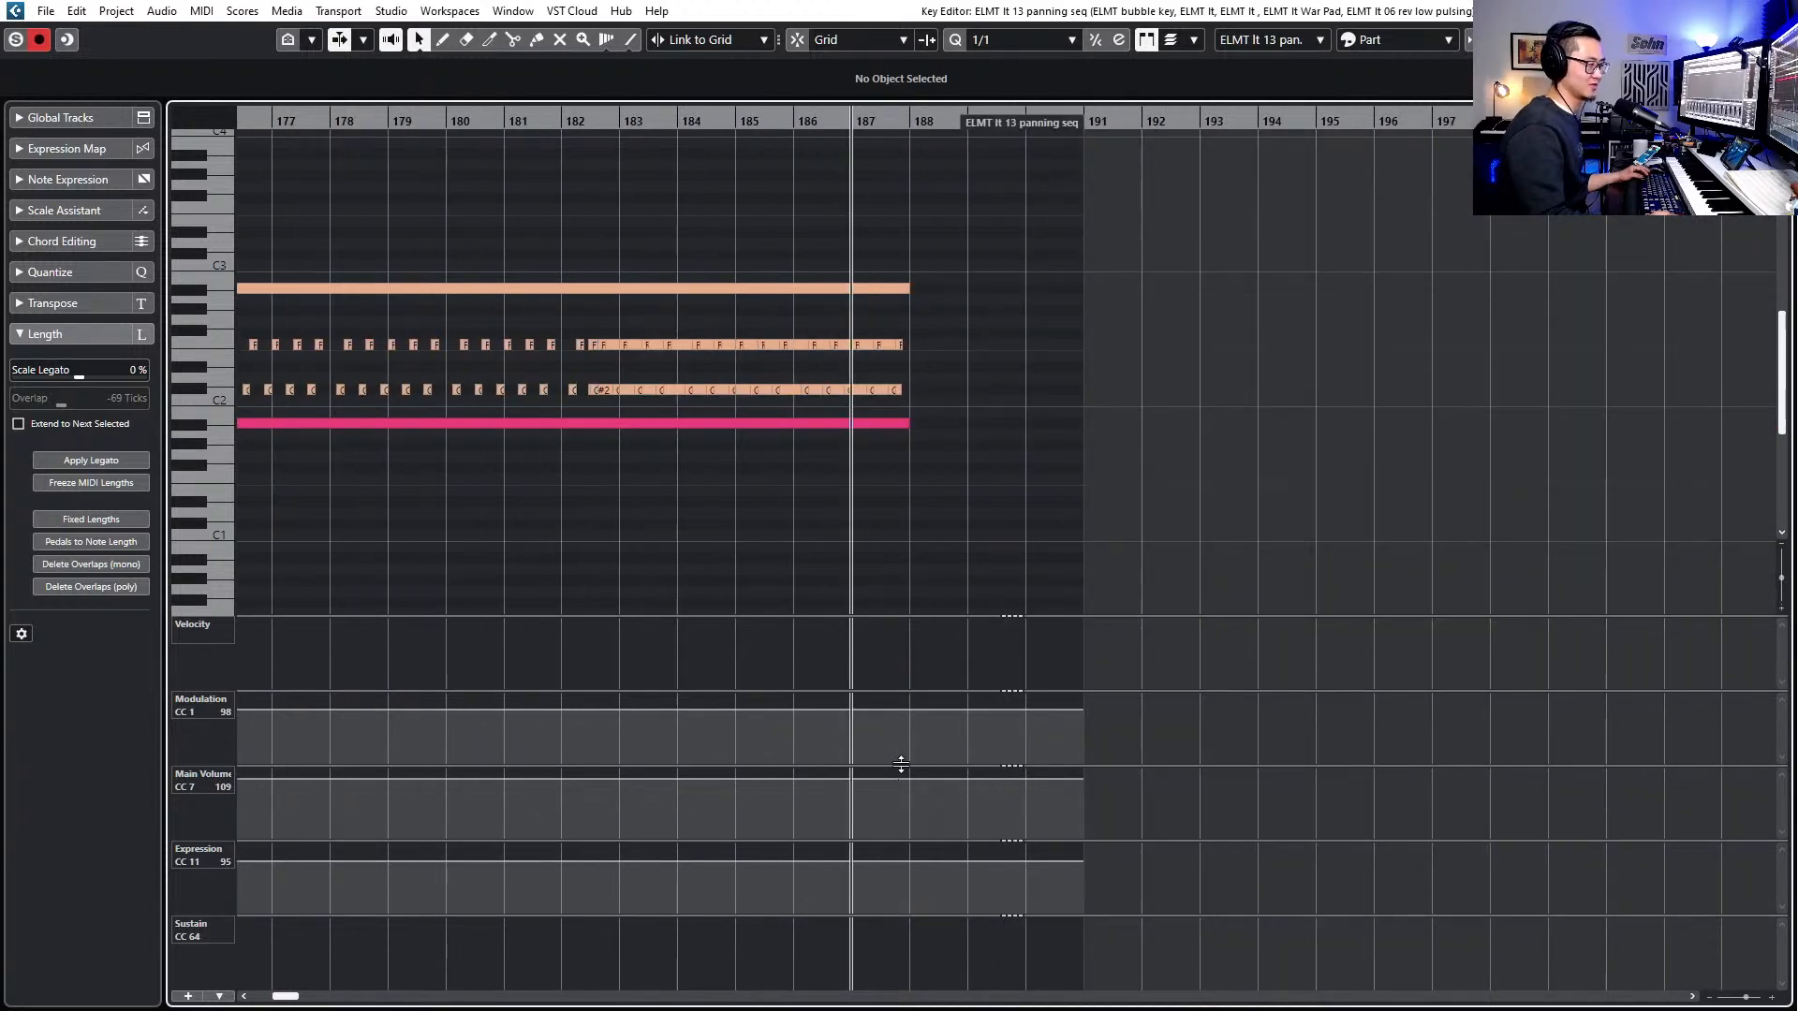
- Audition the ending, lower the 13 panning seq's starting main volume to 72 and draw a linear volume rise to about 88 around bars 178–187
key(space)
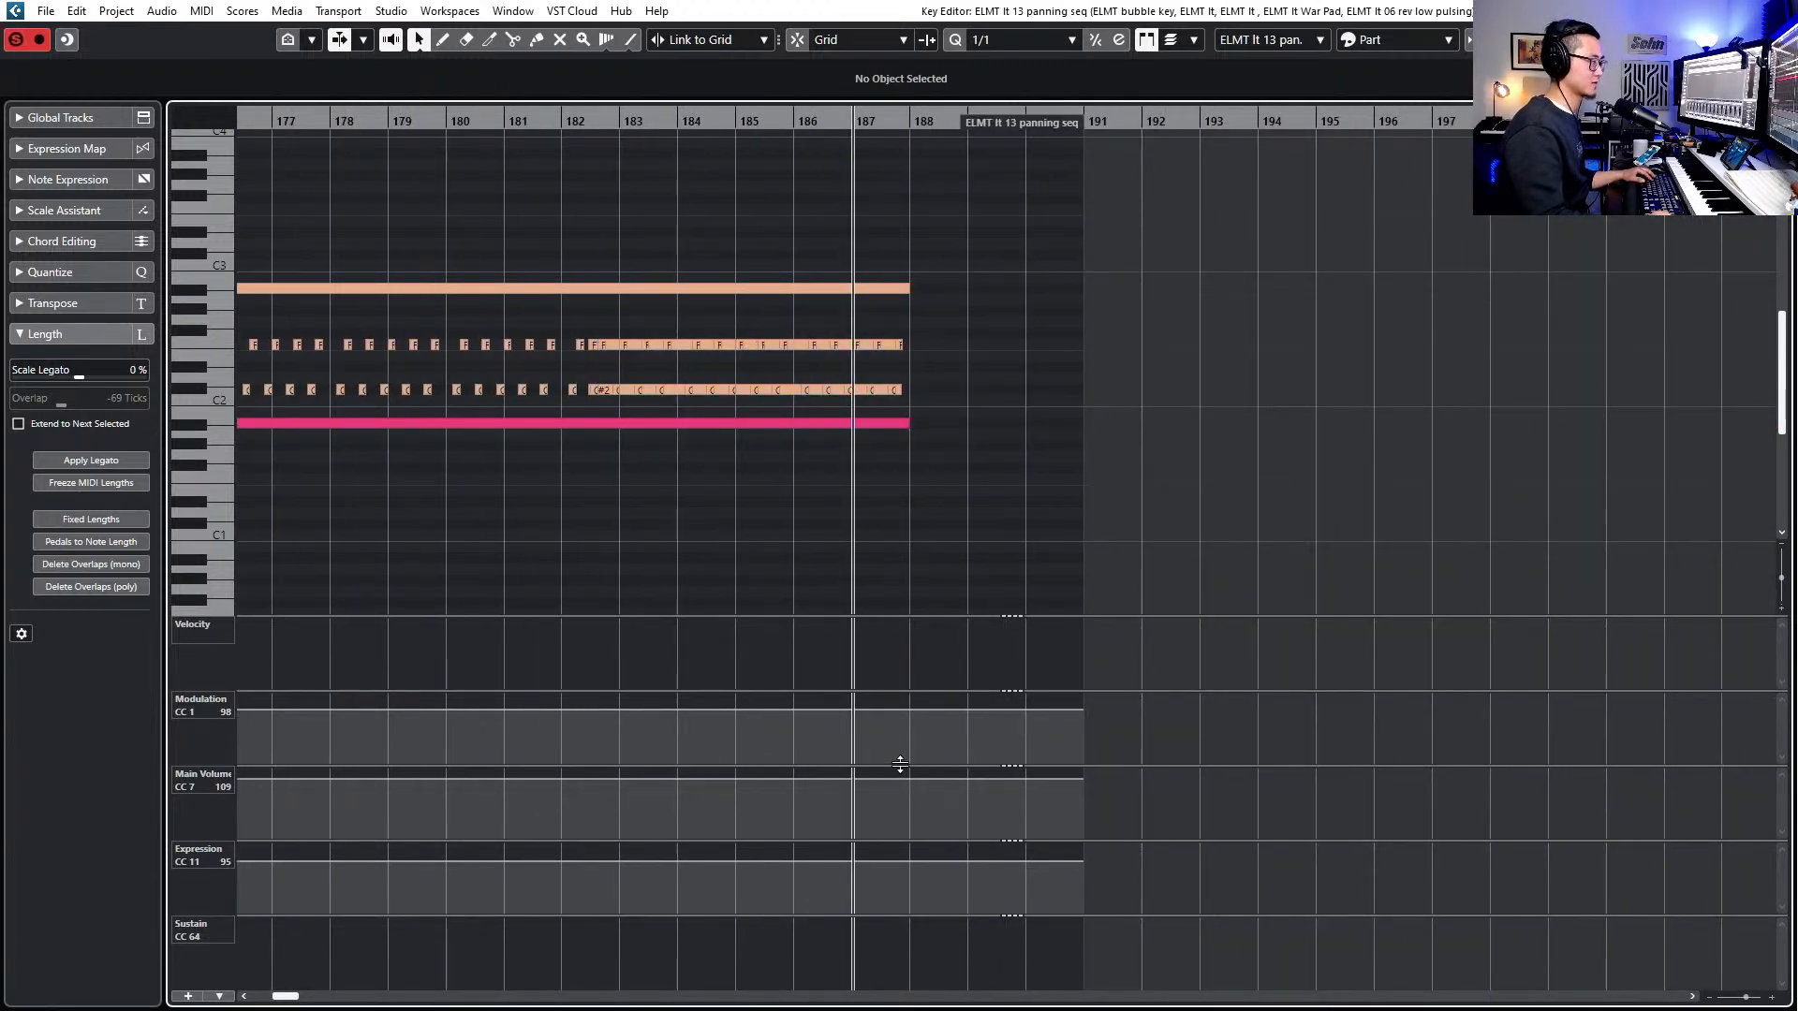
key(space)
key(g)
scroll(860, 801, left, 10)
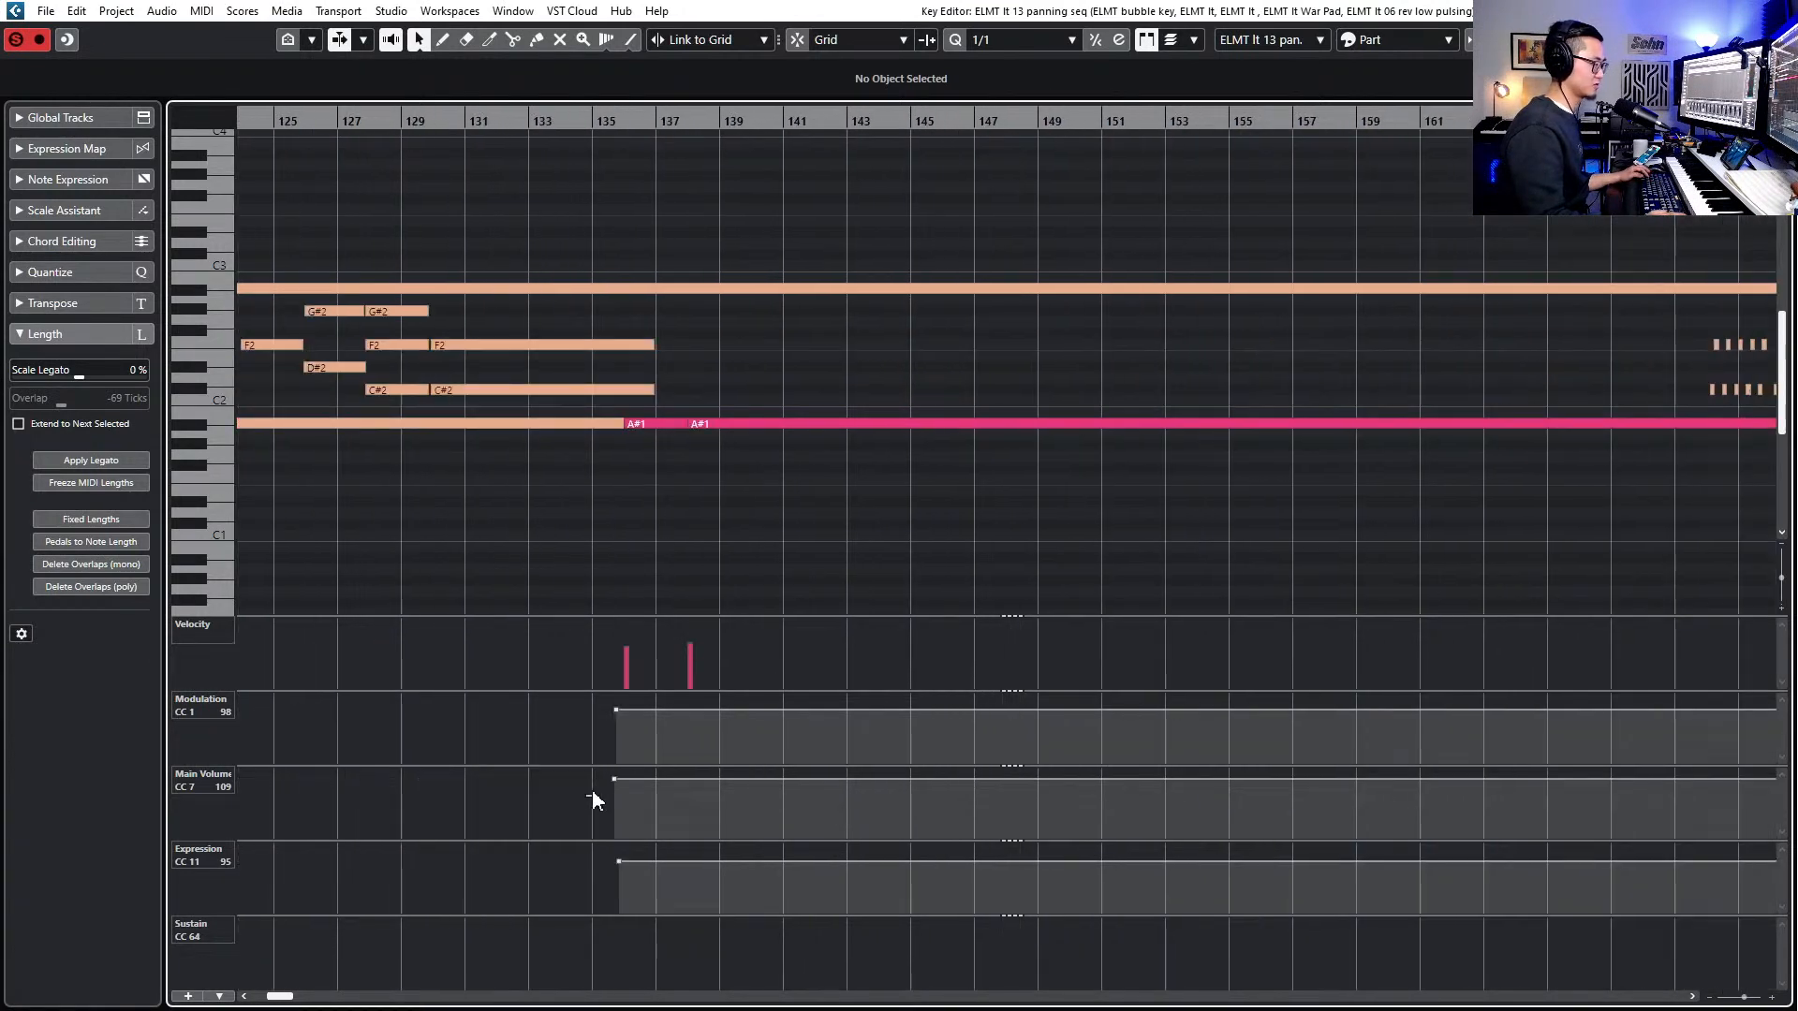
drag(611, 785, 614, 793)
scroll(613, 807, right, 10)
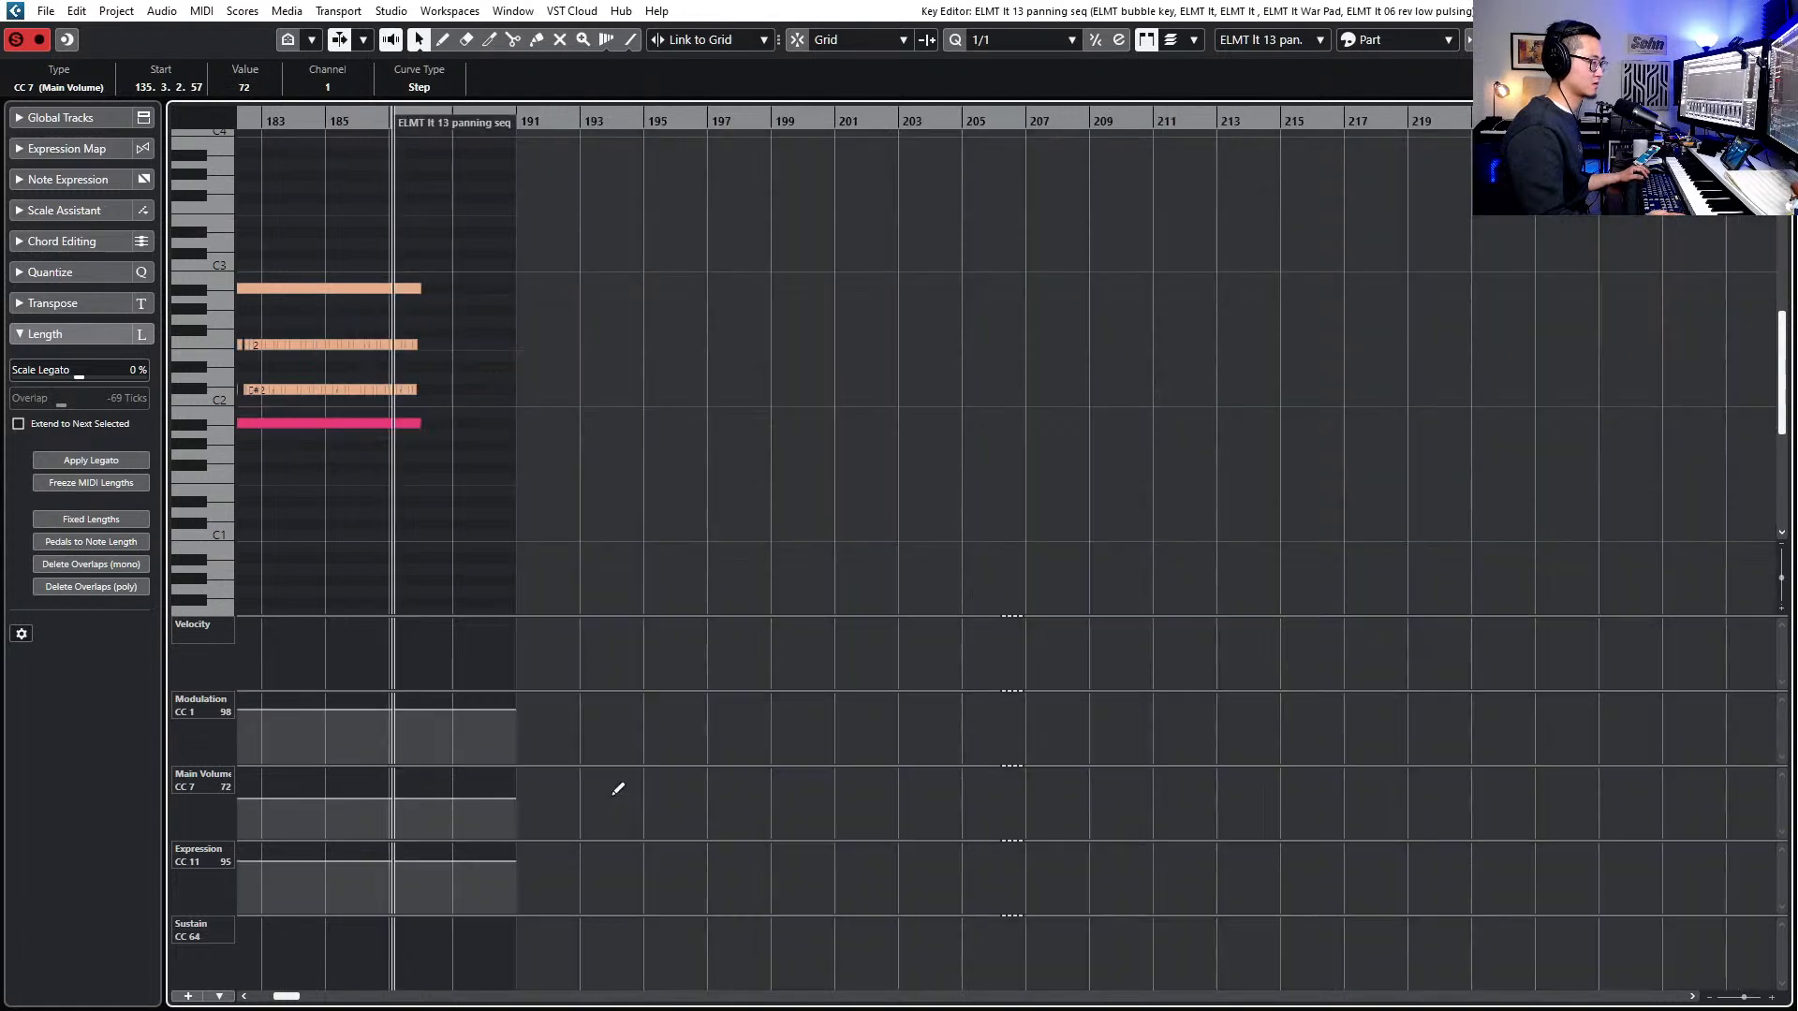
scroll(681, 725, down, 2)
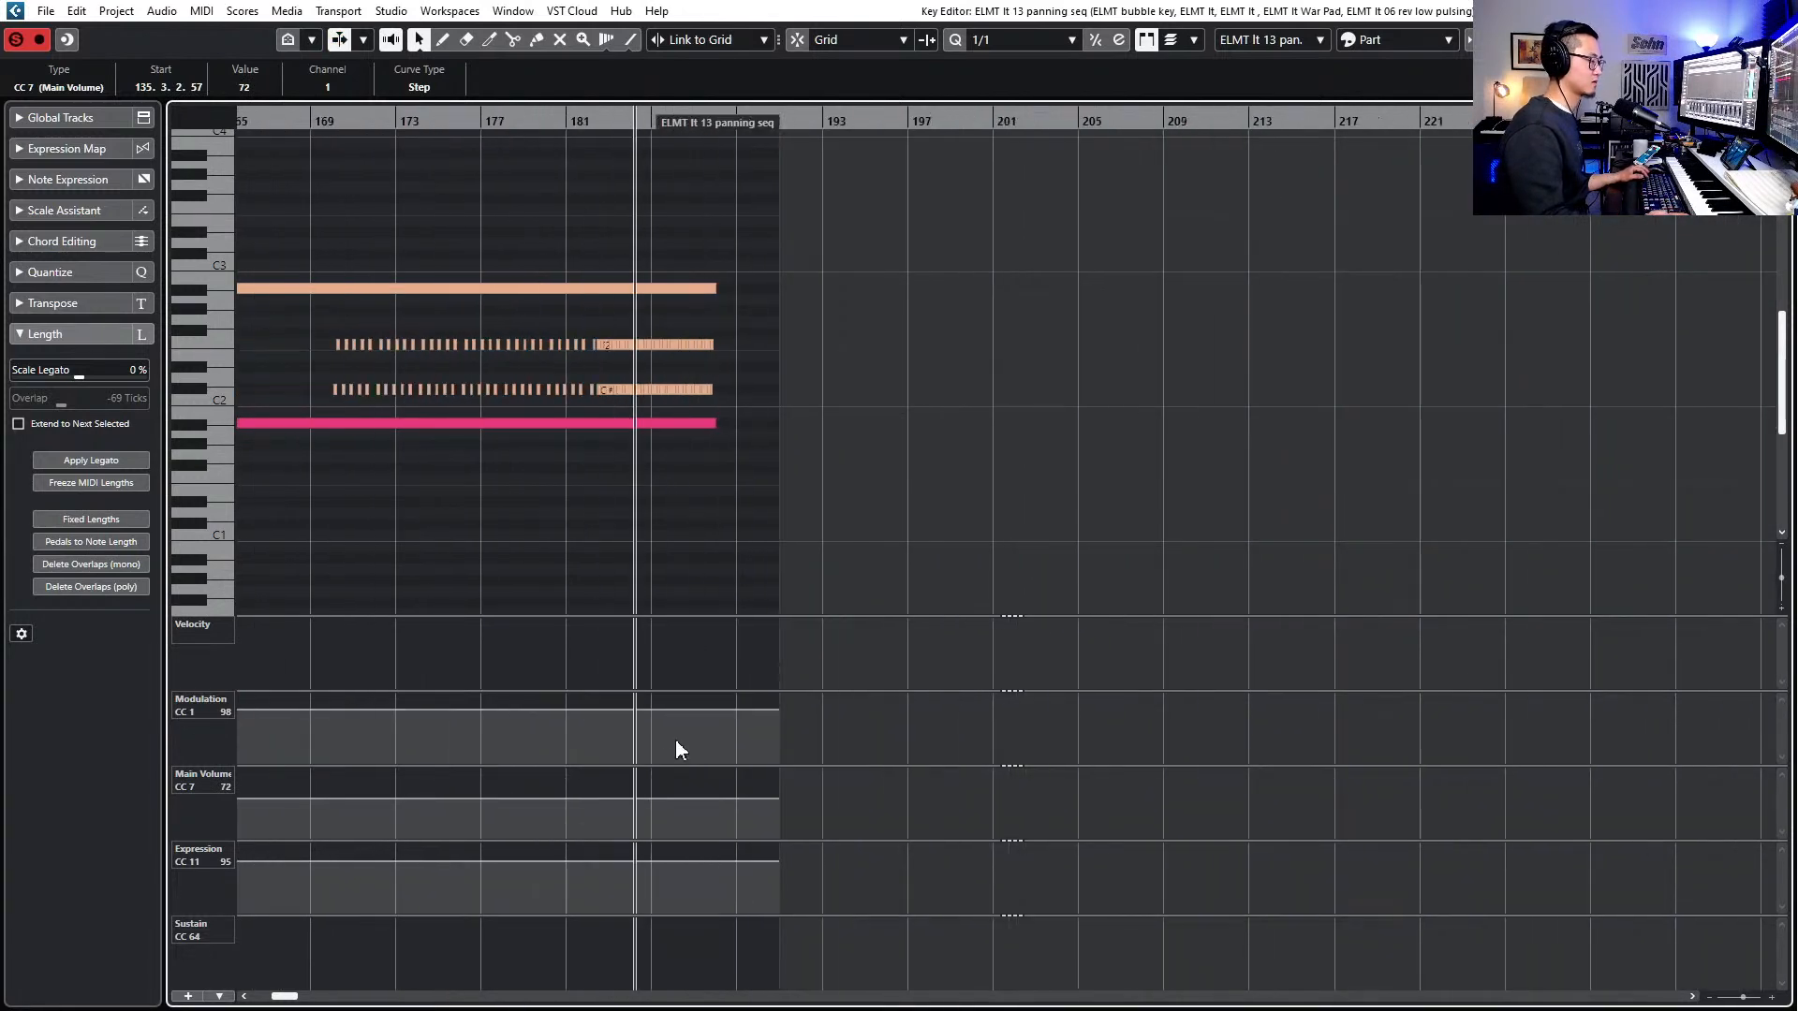
right_click(558, 786)
click(766, 787)
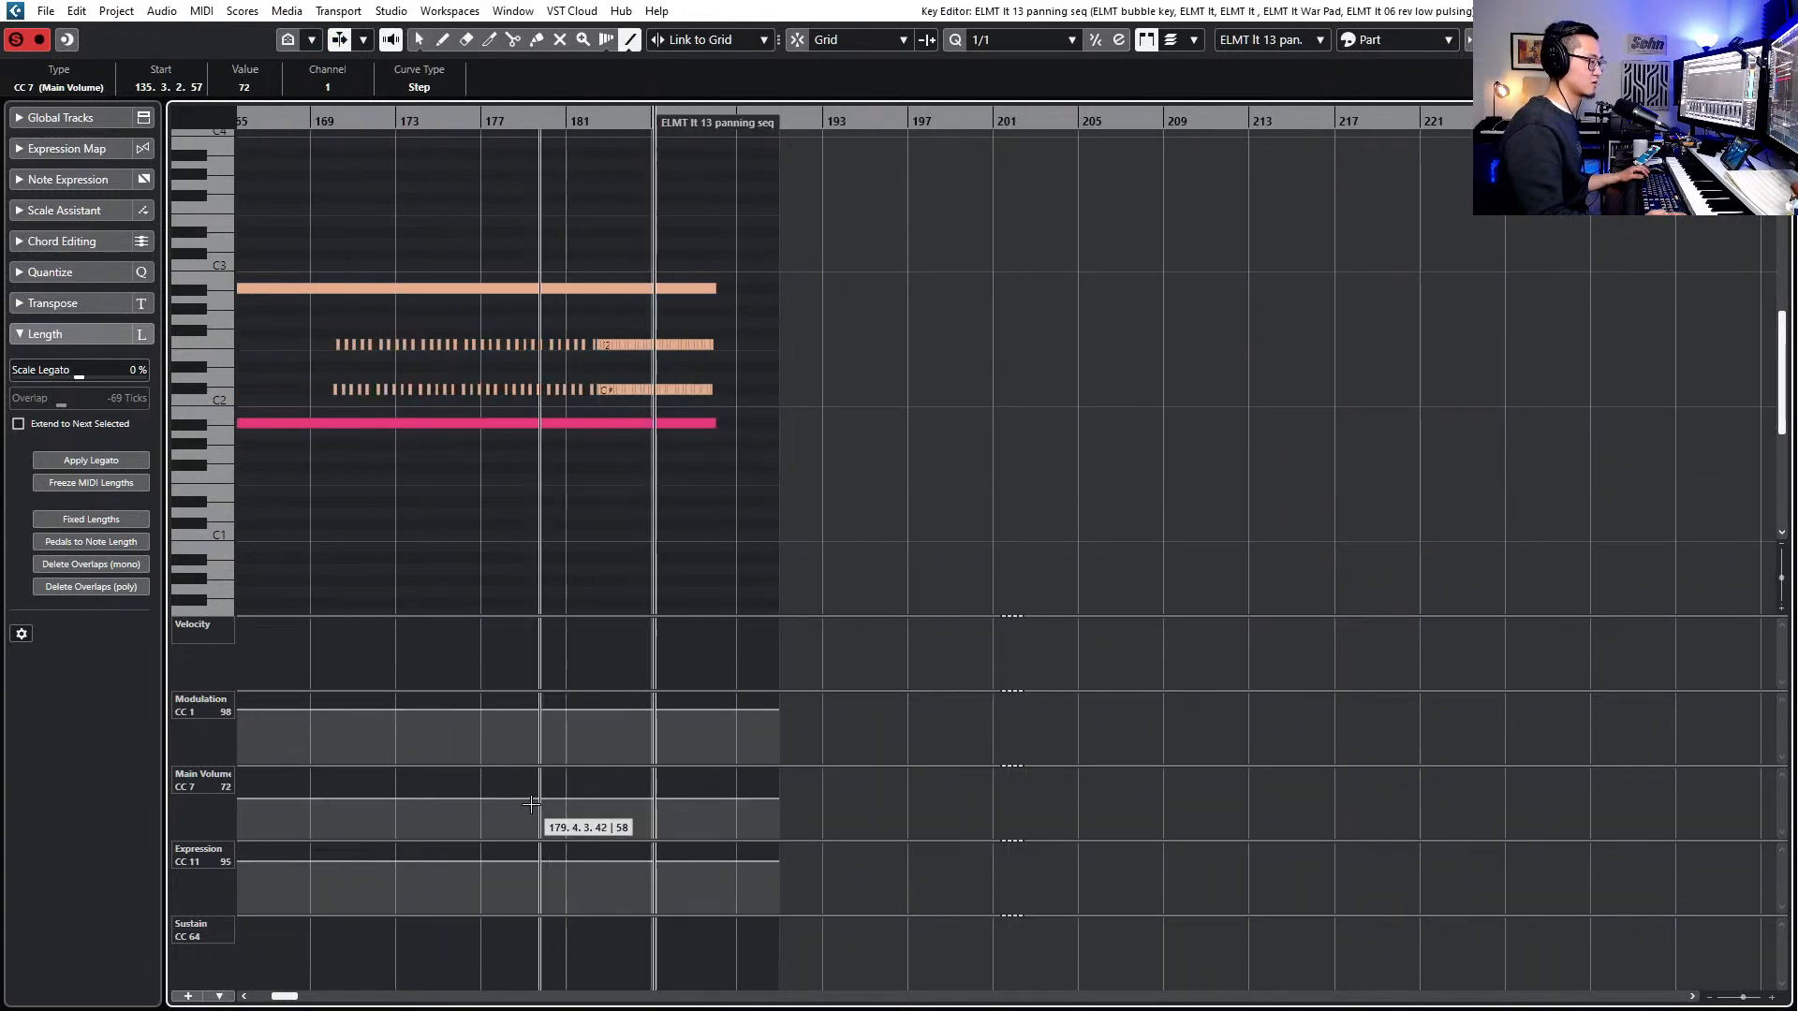
drag(502, 798, 726, 788)
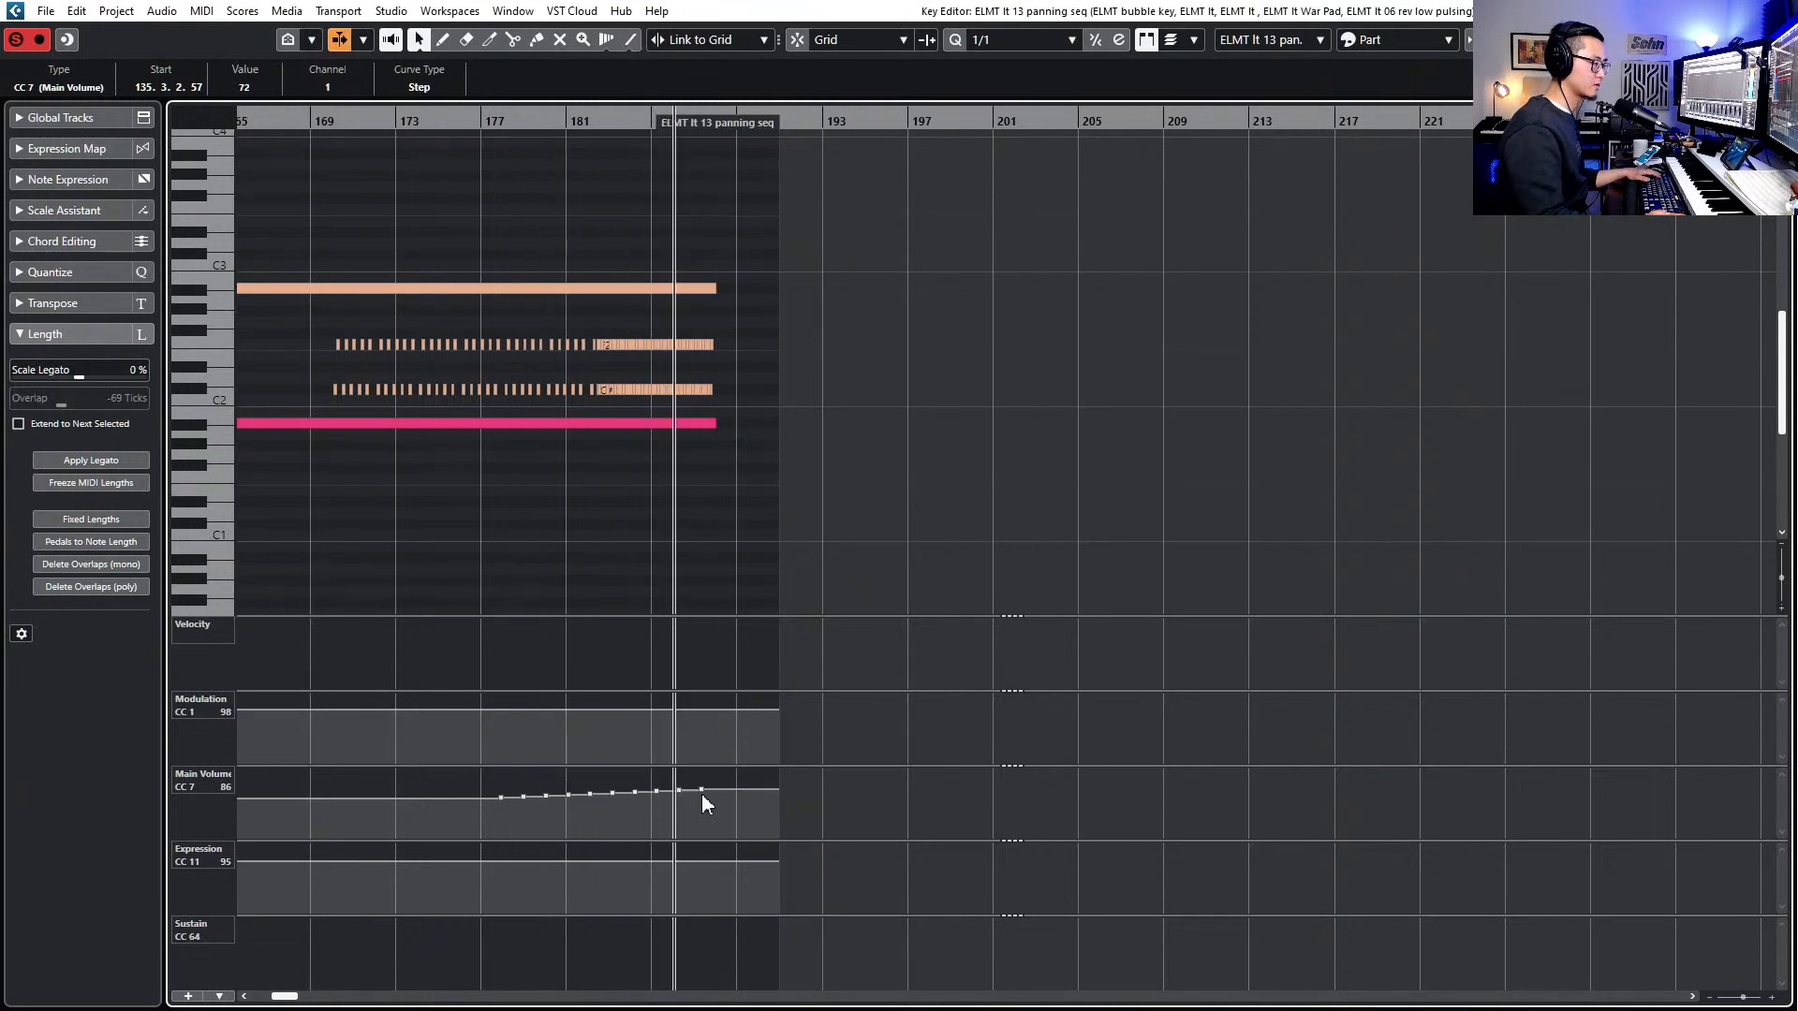
- Set the starting main volume to 77, raise the volume ramp's points to end at 93, and return to the project with playback stopped
scroll(662, 794, left, 8)
key(1)
drag(370, 802, 369, 798)
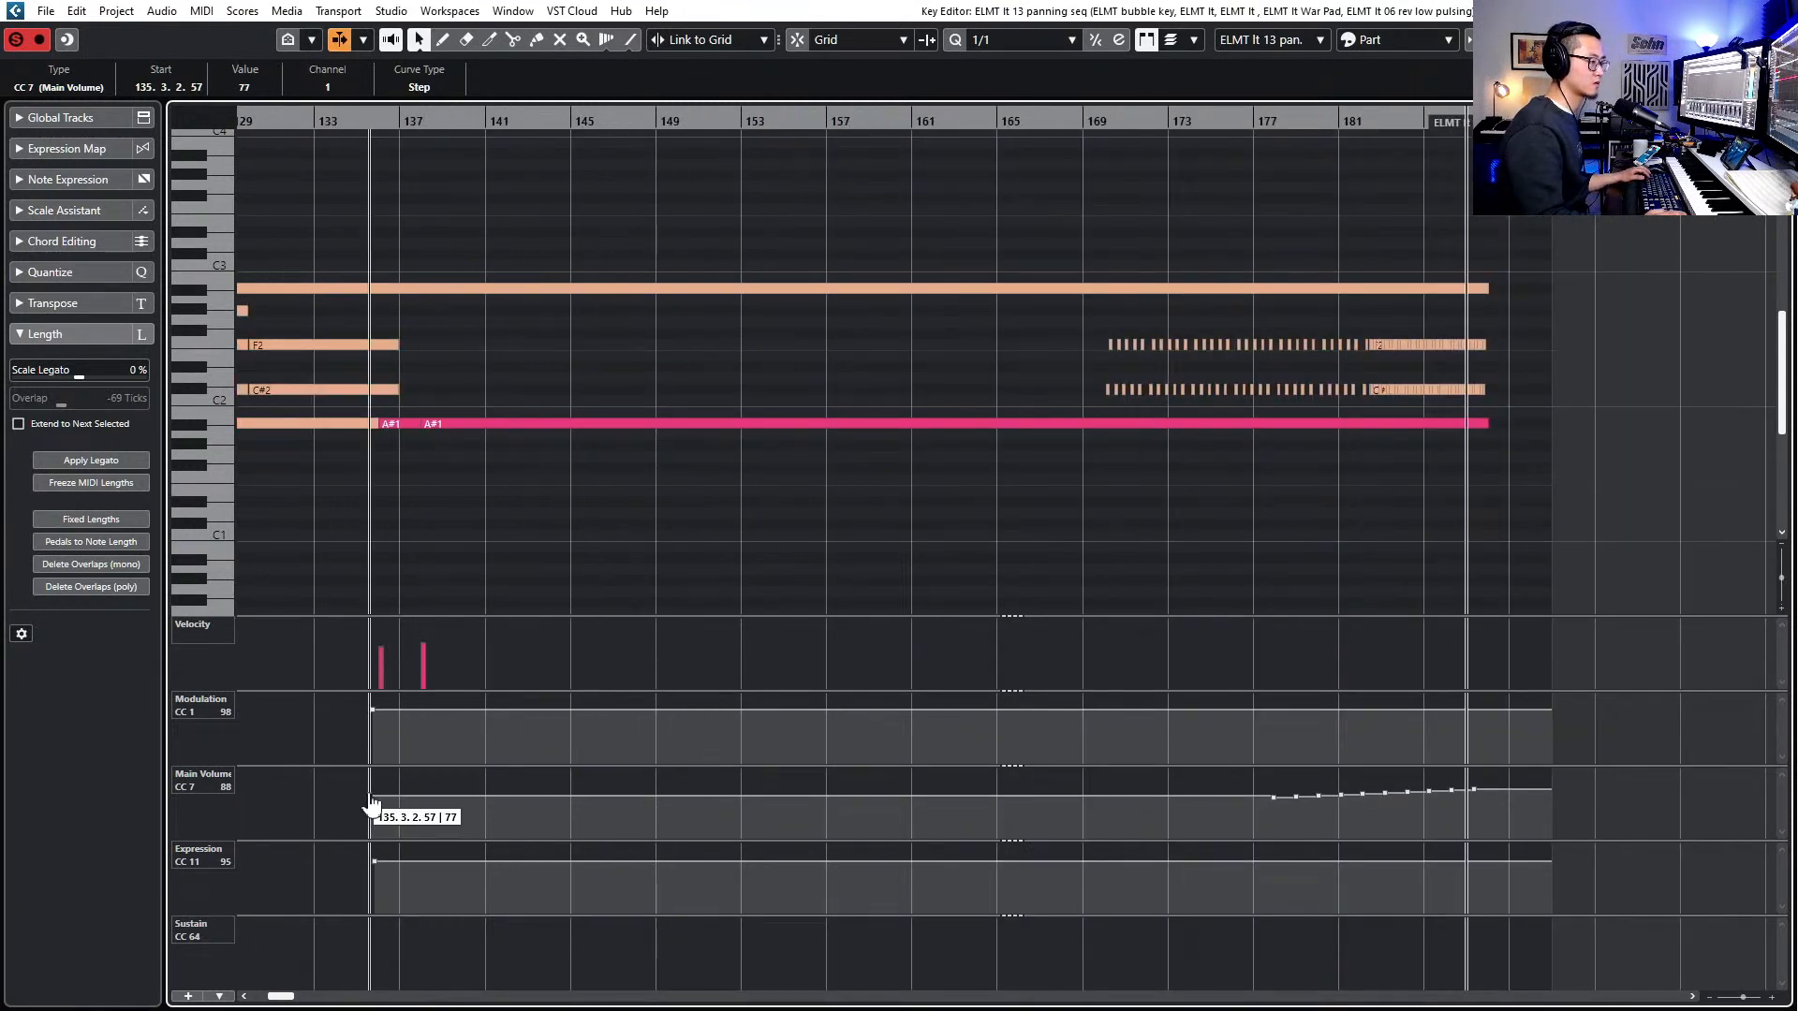
drag(1273, 779, 1543, 831)
drag(1413, 777, 1414, 775)
scroll(1178, 646, up, 2)
scroll(1175, 648, up, 4)
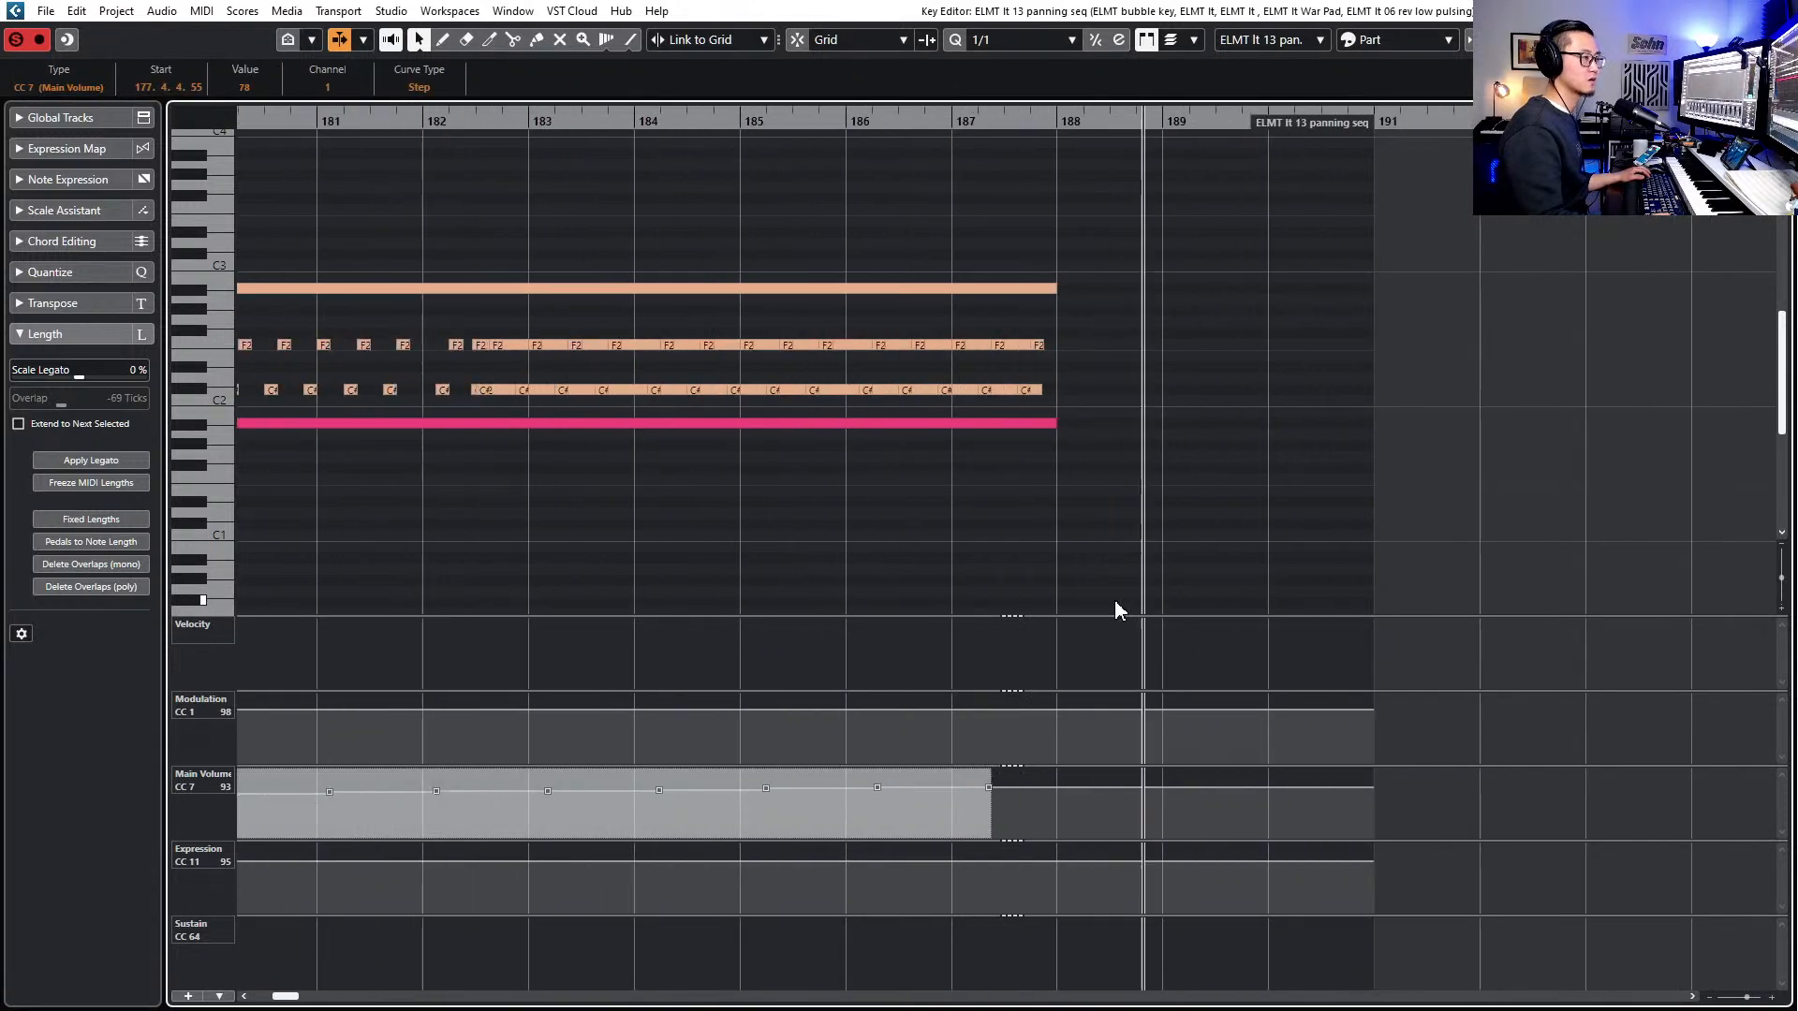
key(Return)
scroll(1136, 590, down, 3)
key(space)
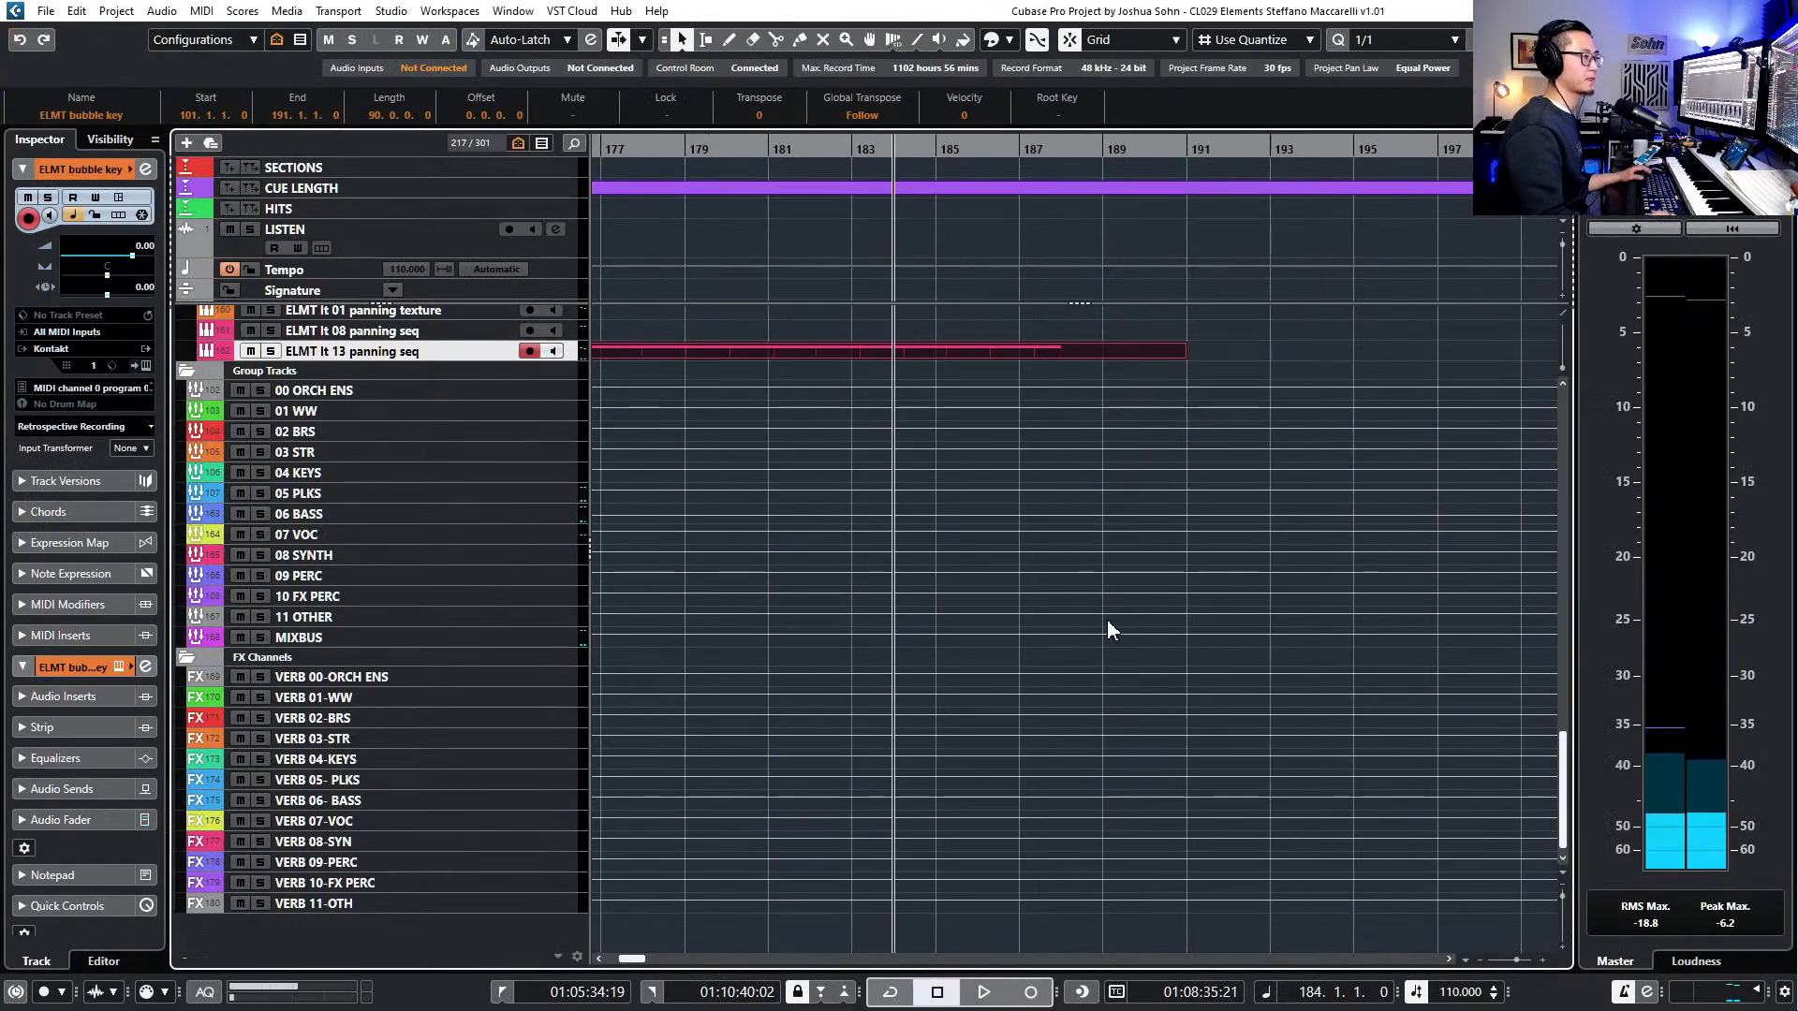
- Shorten the Track 2 cue length event to end at bar 193 and set the locators to its range
scroll(1108, 618, up, 10)
scroll(1158, 365, down, 8)
scroll(1159, 301, down, 2)
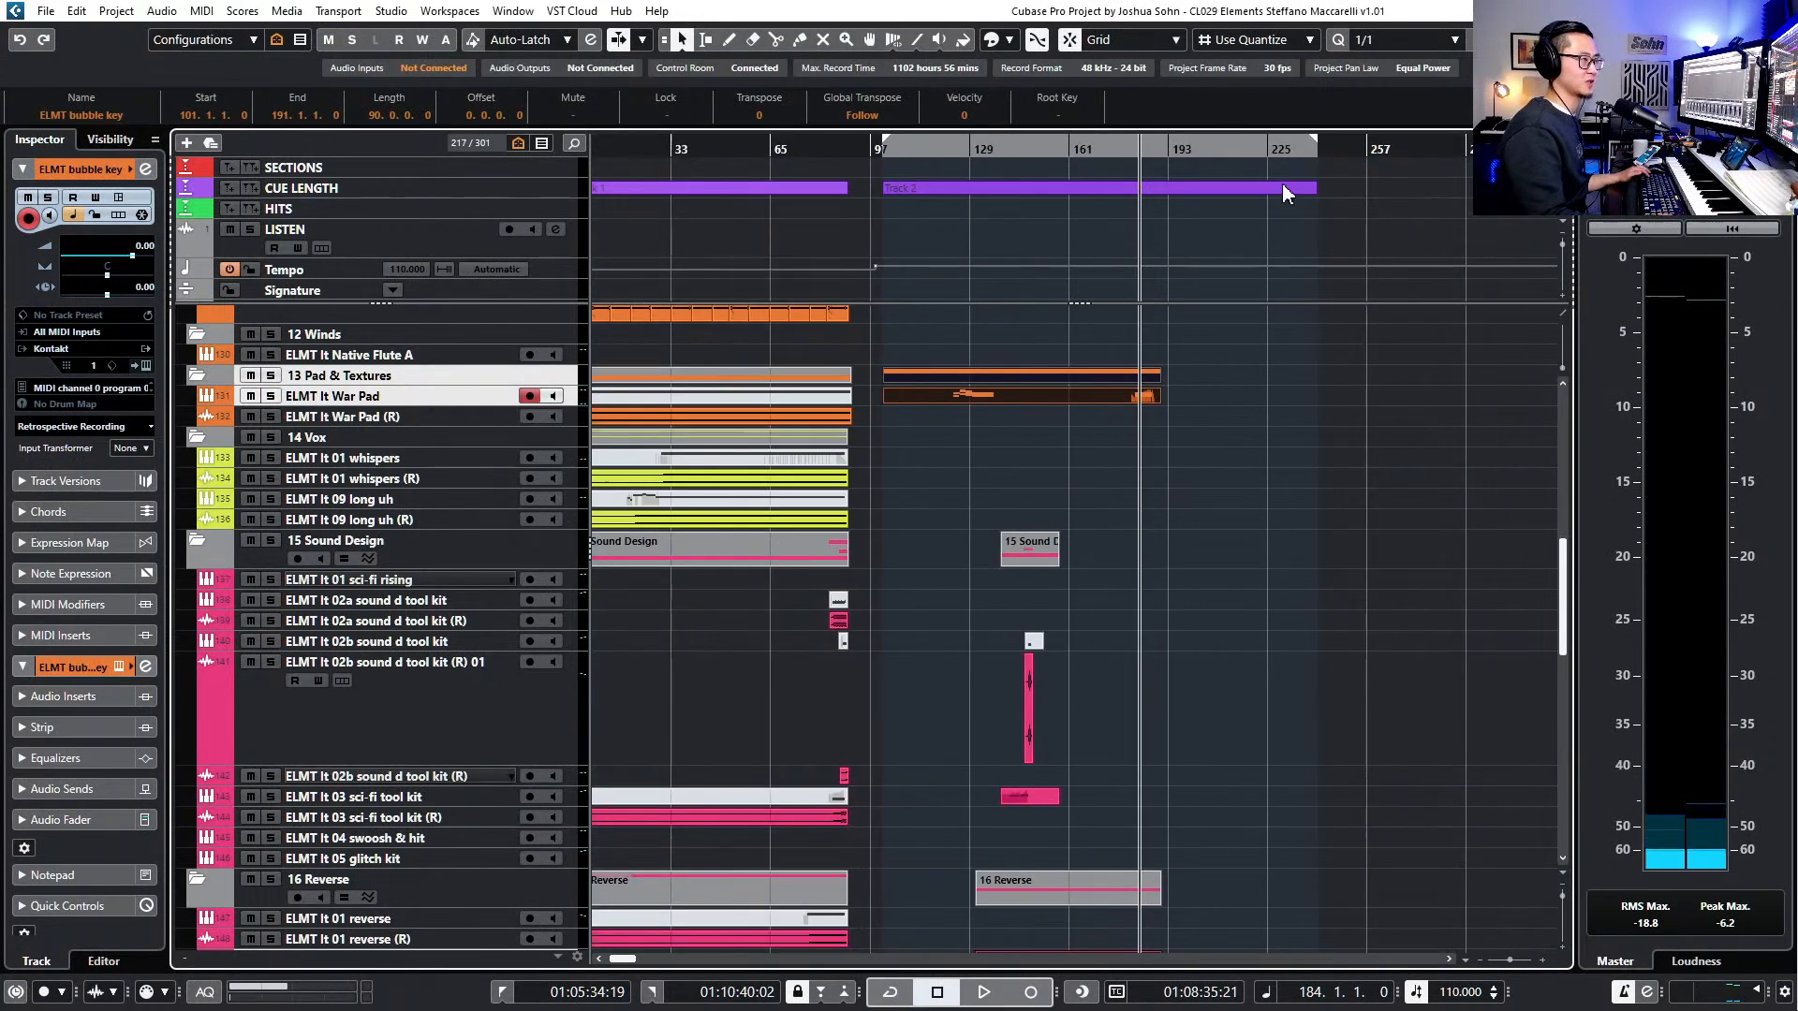
drag(1302, 185, 1161, 198)
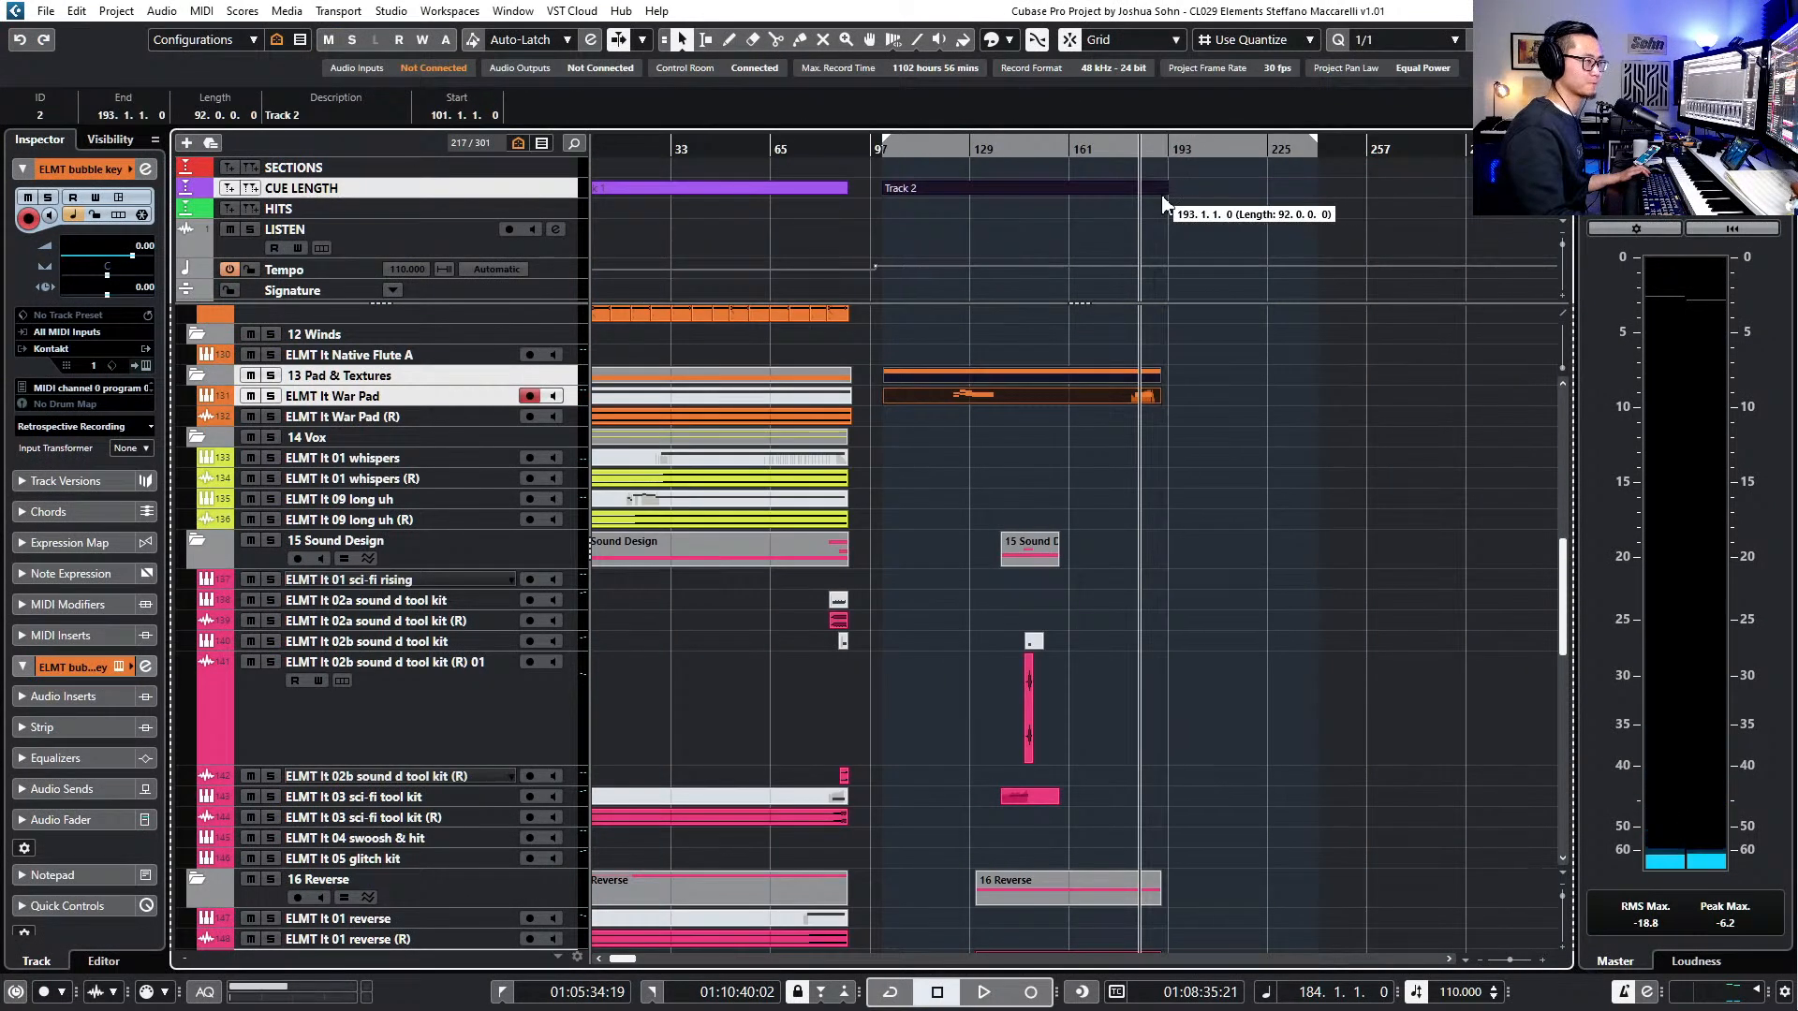
scroll(1131, 262, up, 2)
scroll(1128, 280, up, 2)
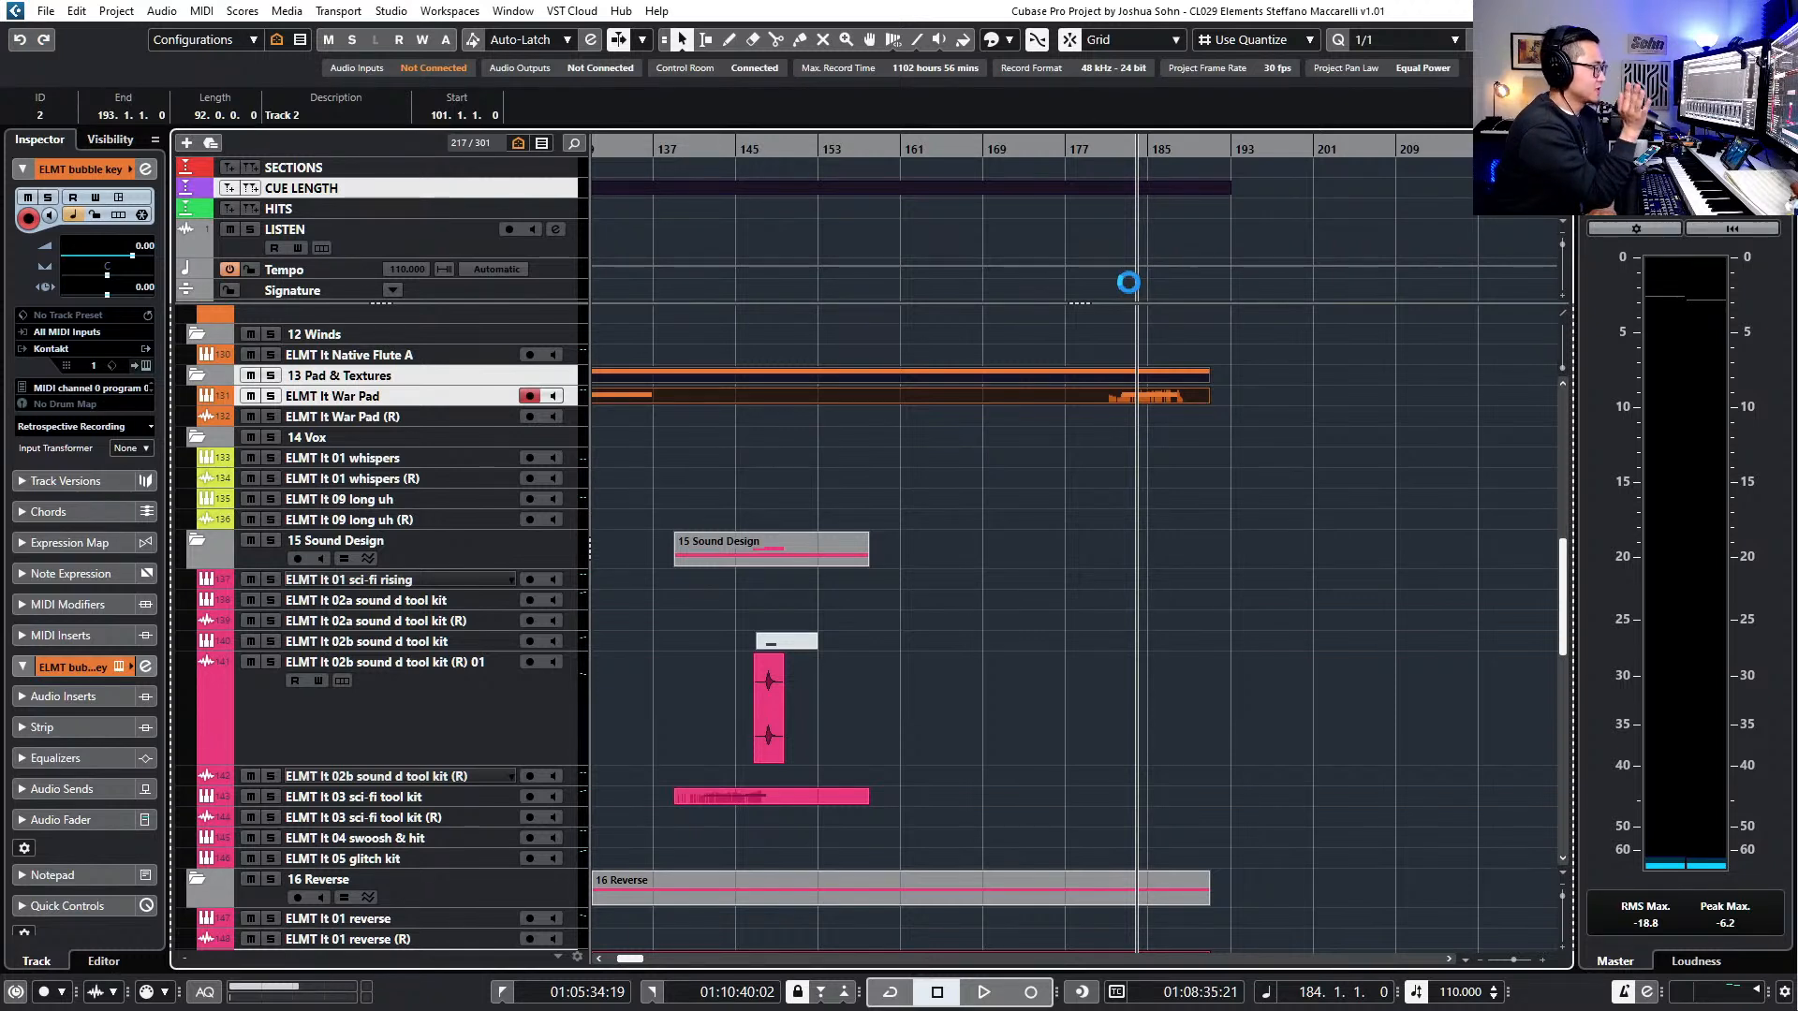
scroll(1104, 374, down, 4)
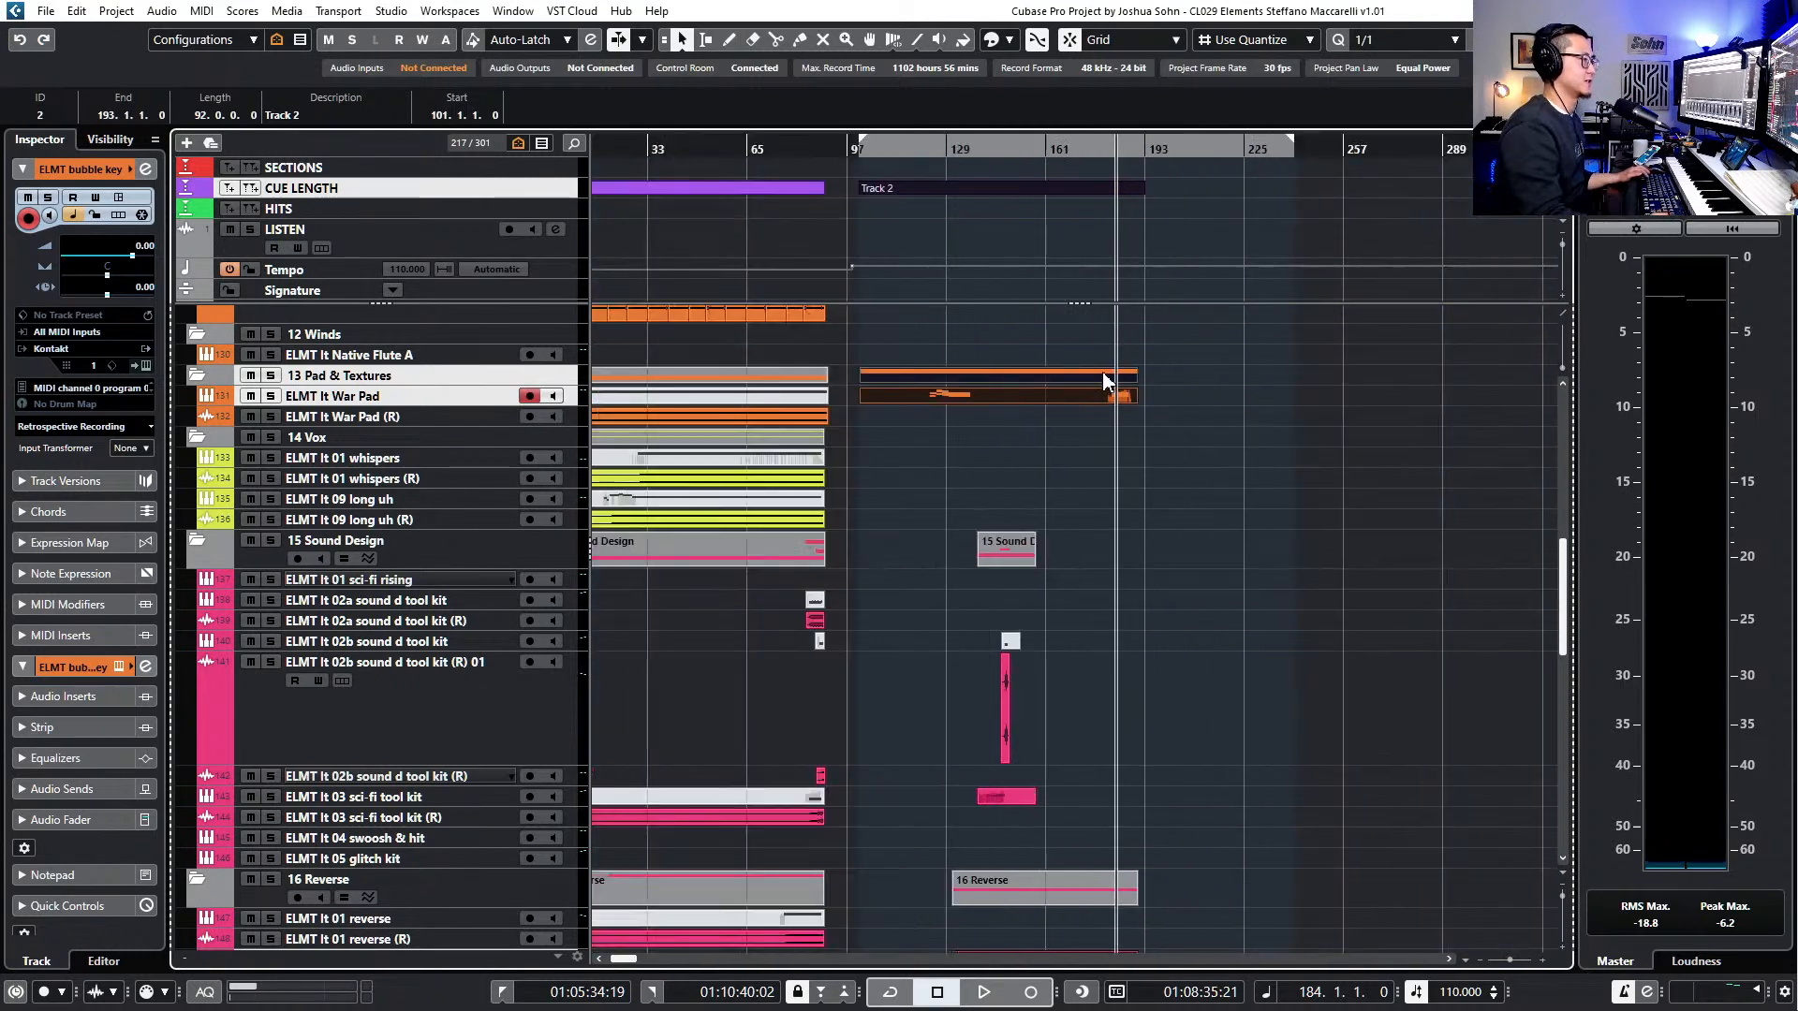
click(1148, 232)
click(1123, 188)
key(p)
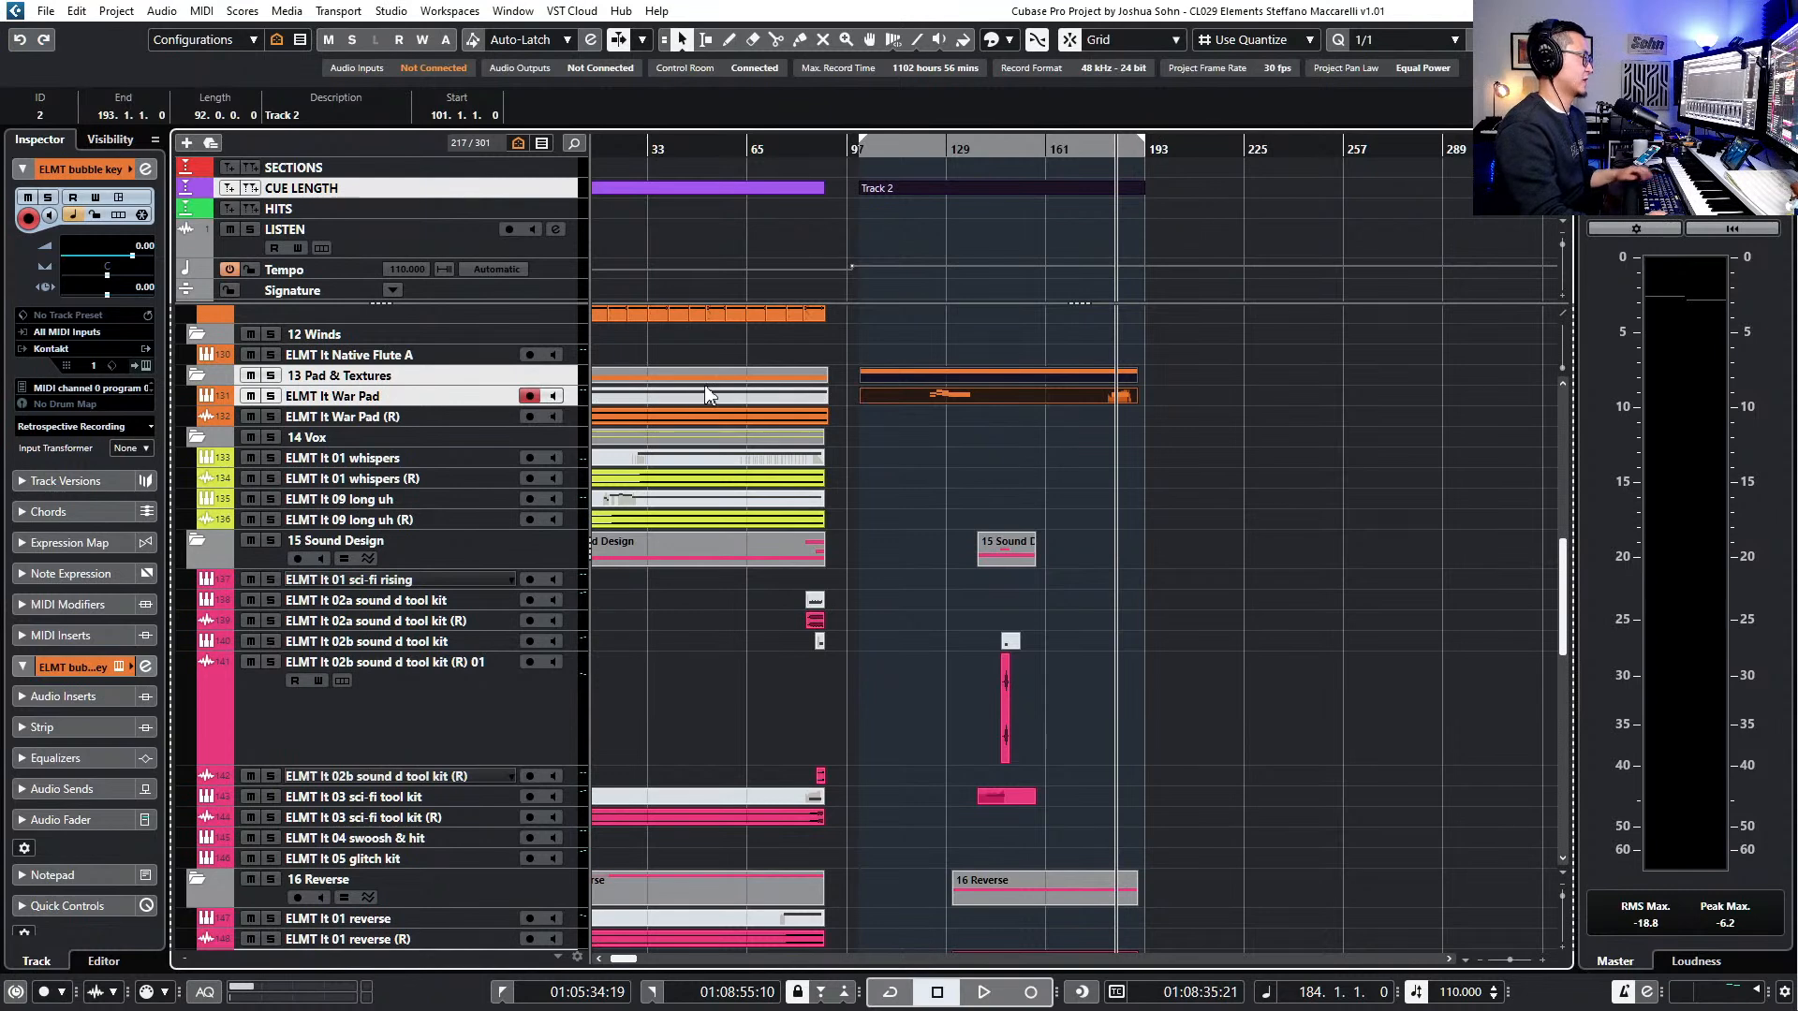
- Open the War Pad instrument and look through the ELEMENTS Lite preset categories, including 04 Keys, closing it without loading a preset
double_click(447, 395)
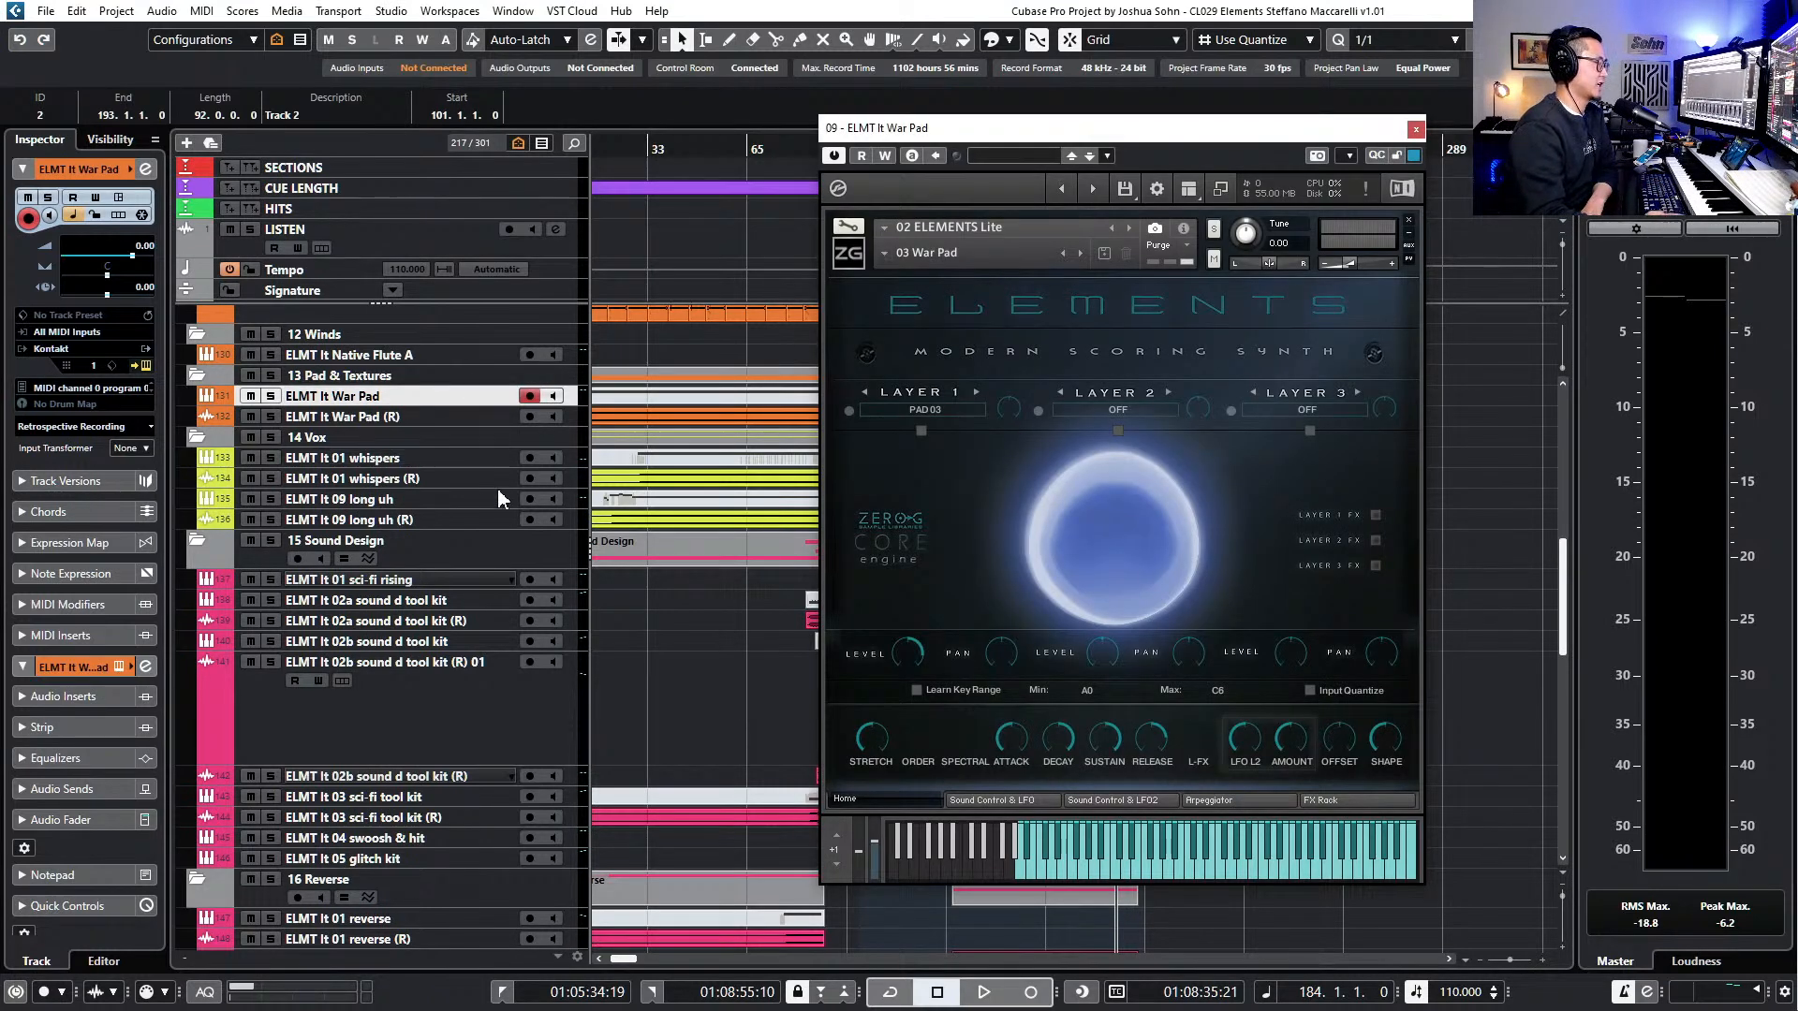
click(885, 252)
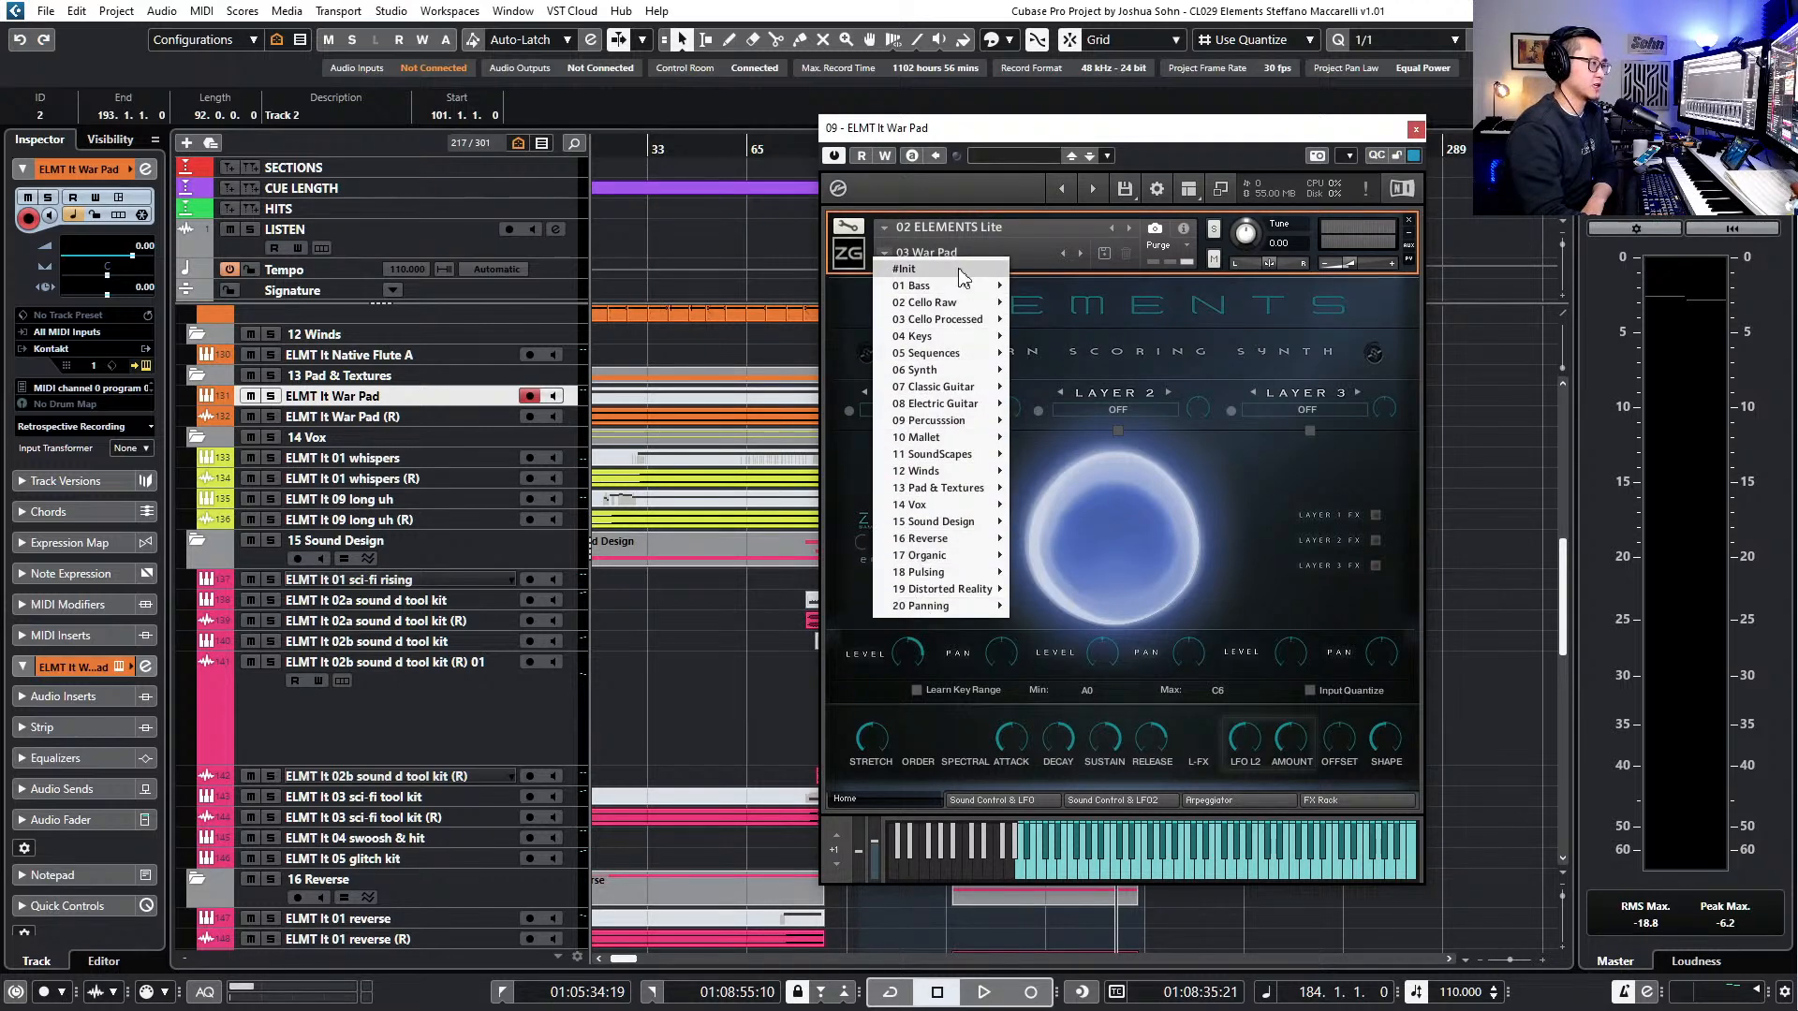
mouse_move(969, 305)
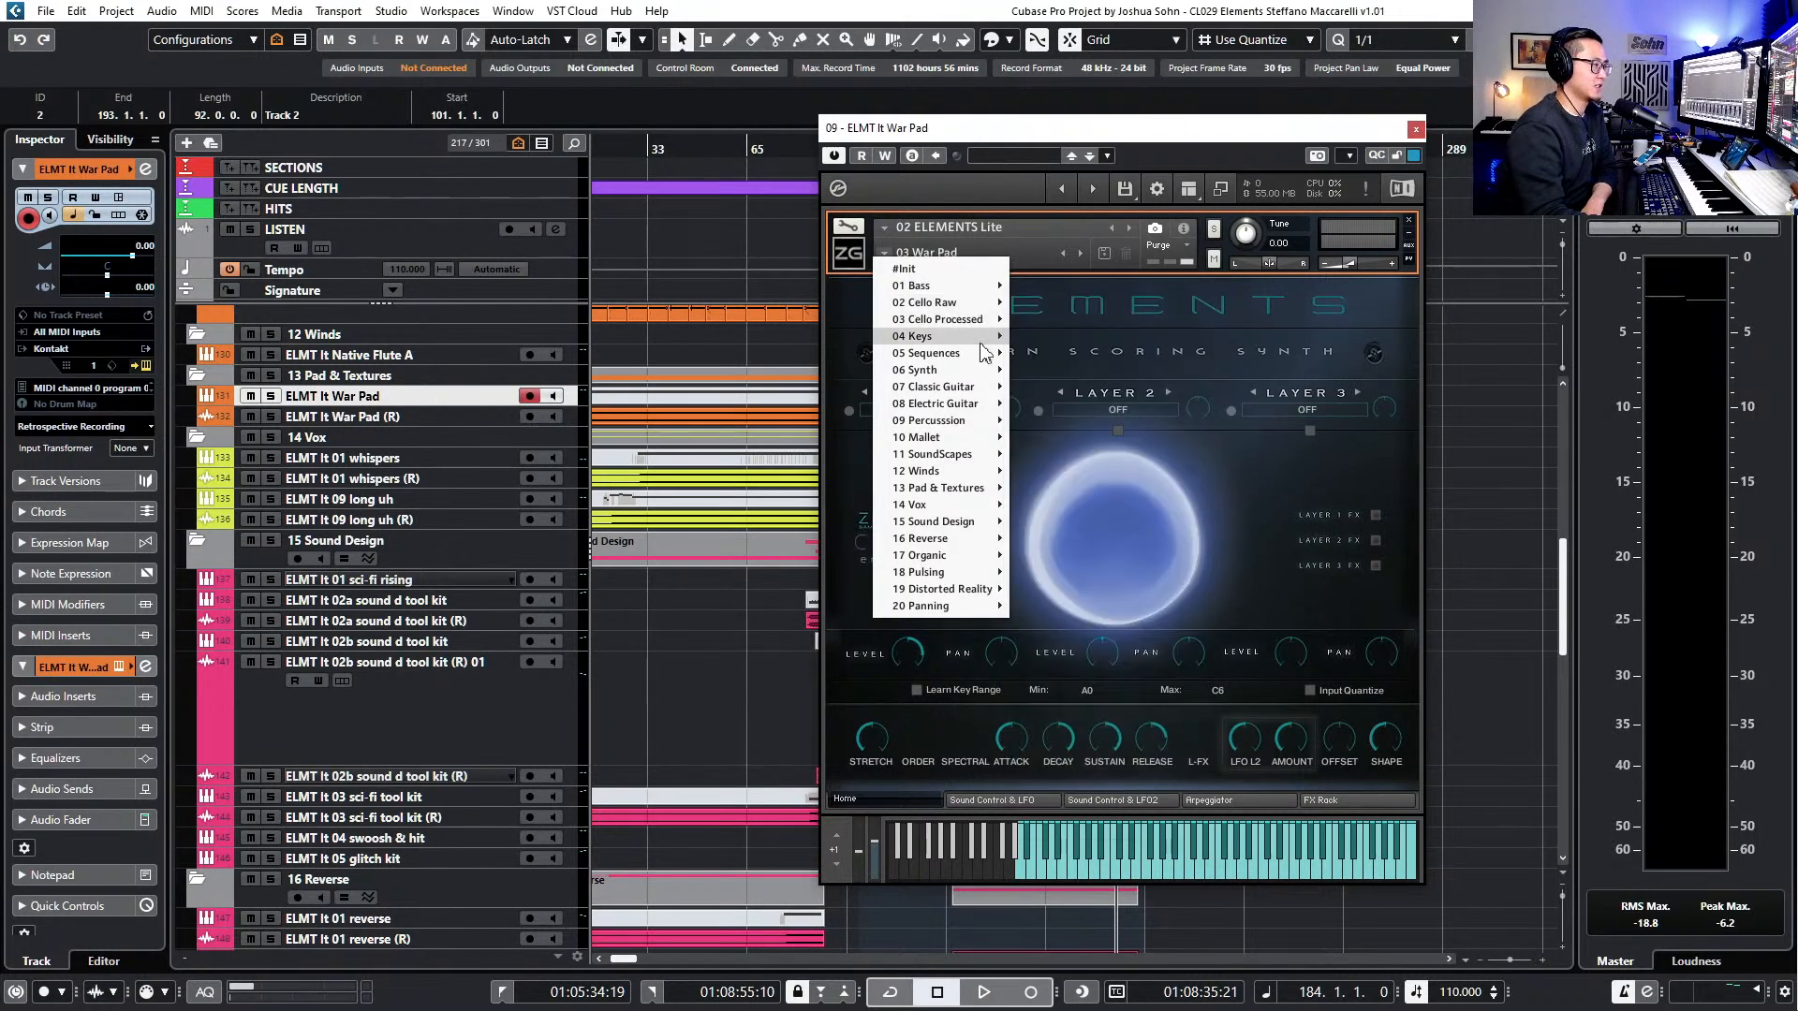
mouse_move(969, 556)
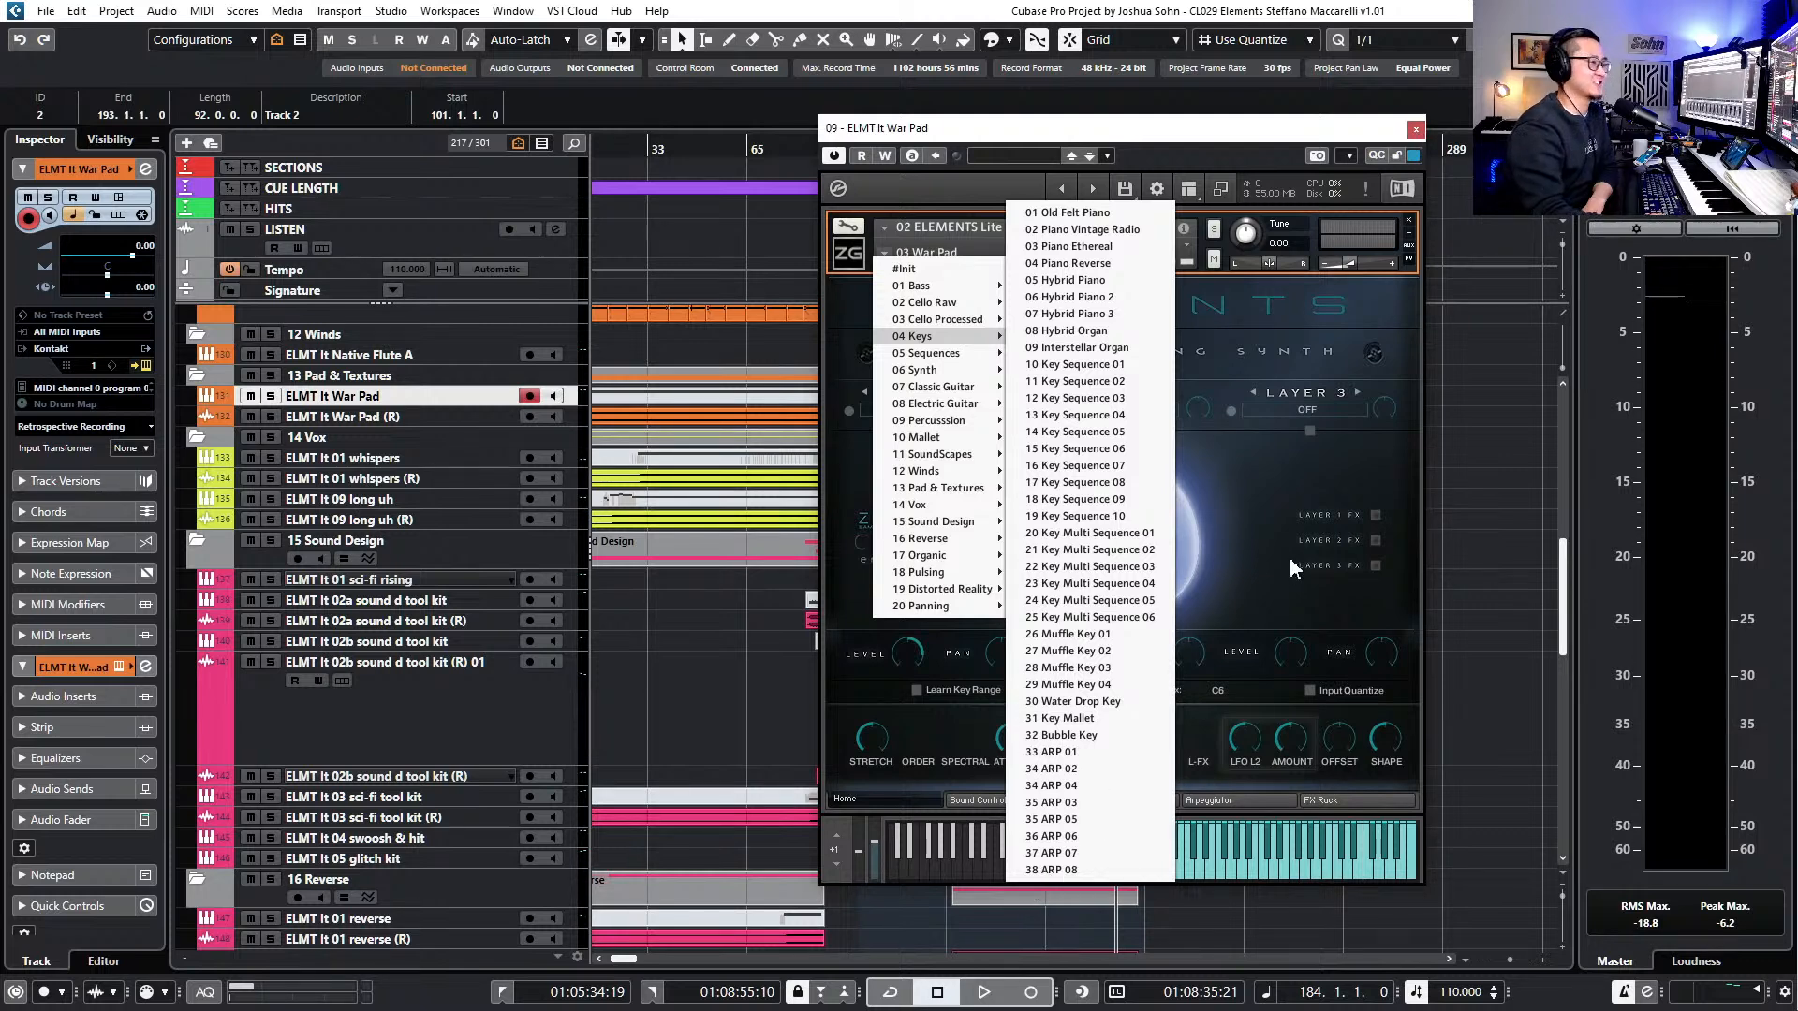
click(1306, 482)
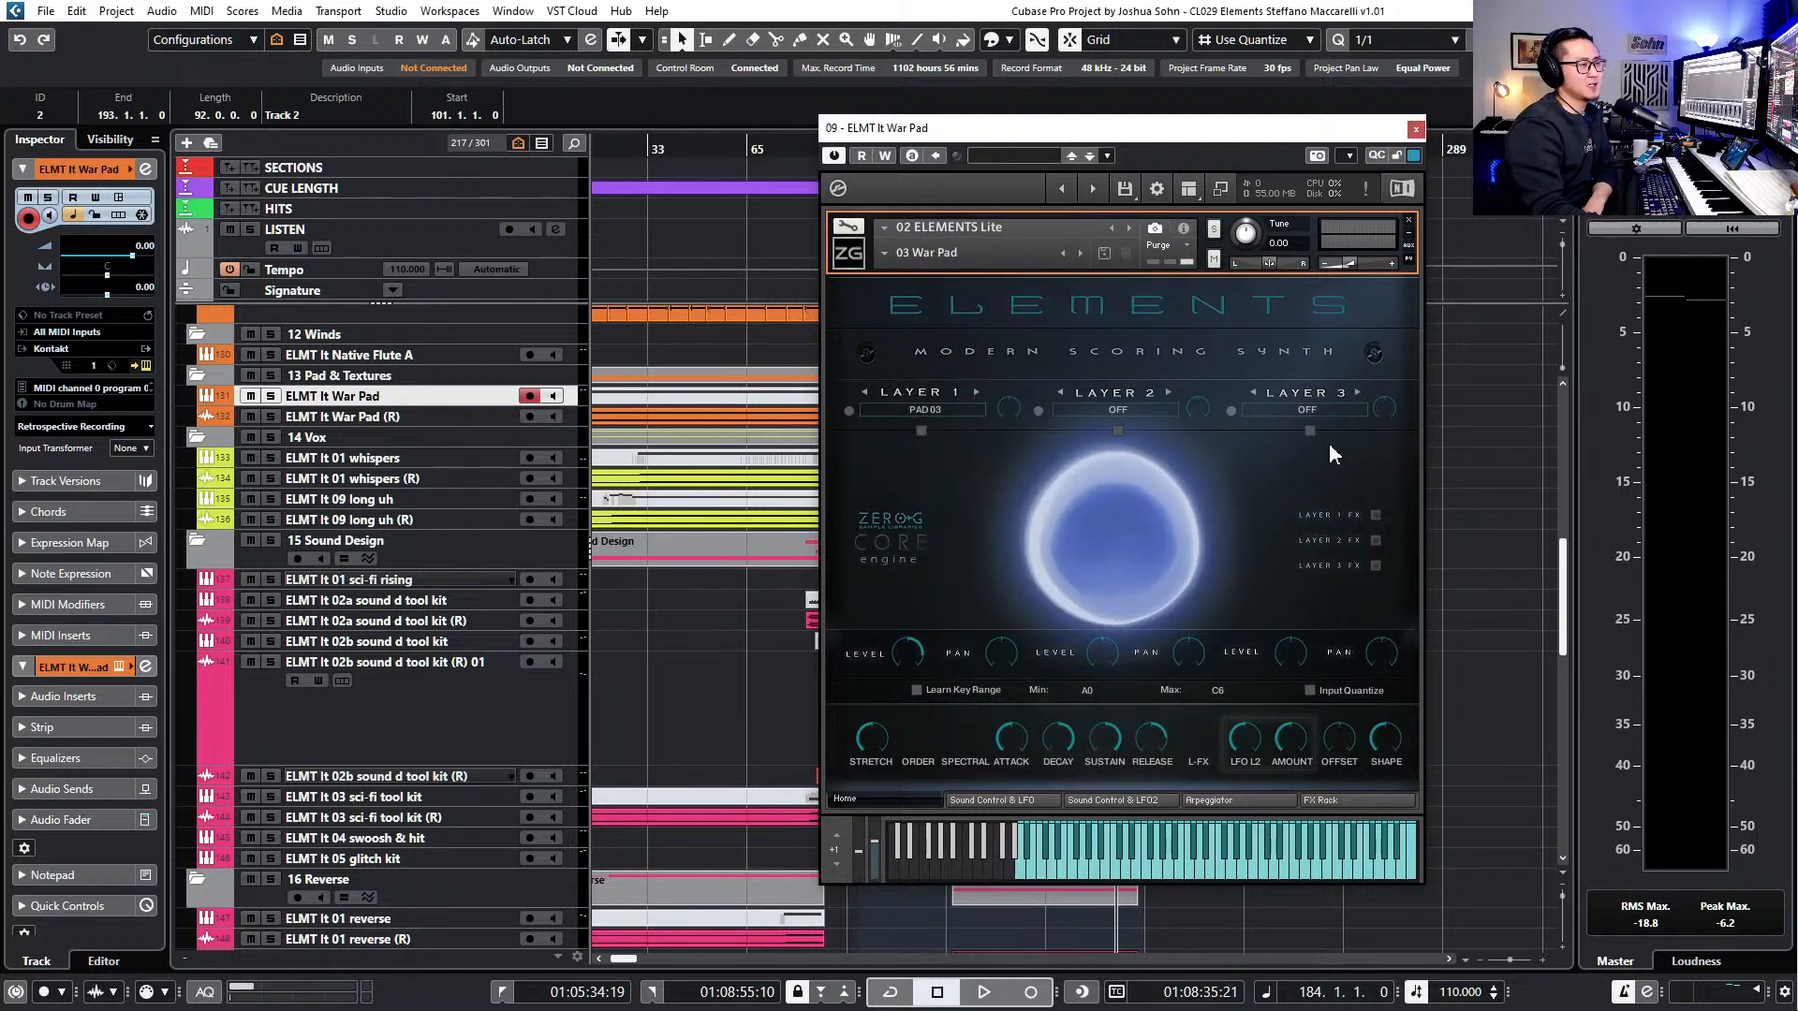
click(1415, 131)
- Select the Track 1 and Track 2 cue length events, set the locators around both, and move the cursor to bar 1
key(g)
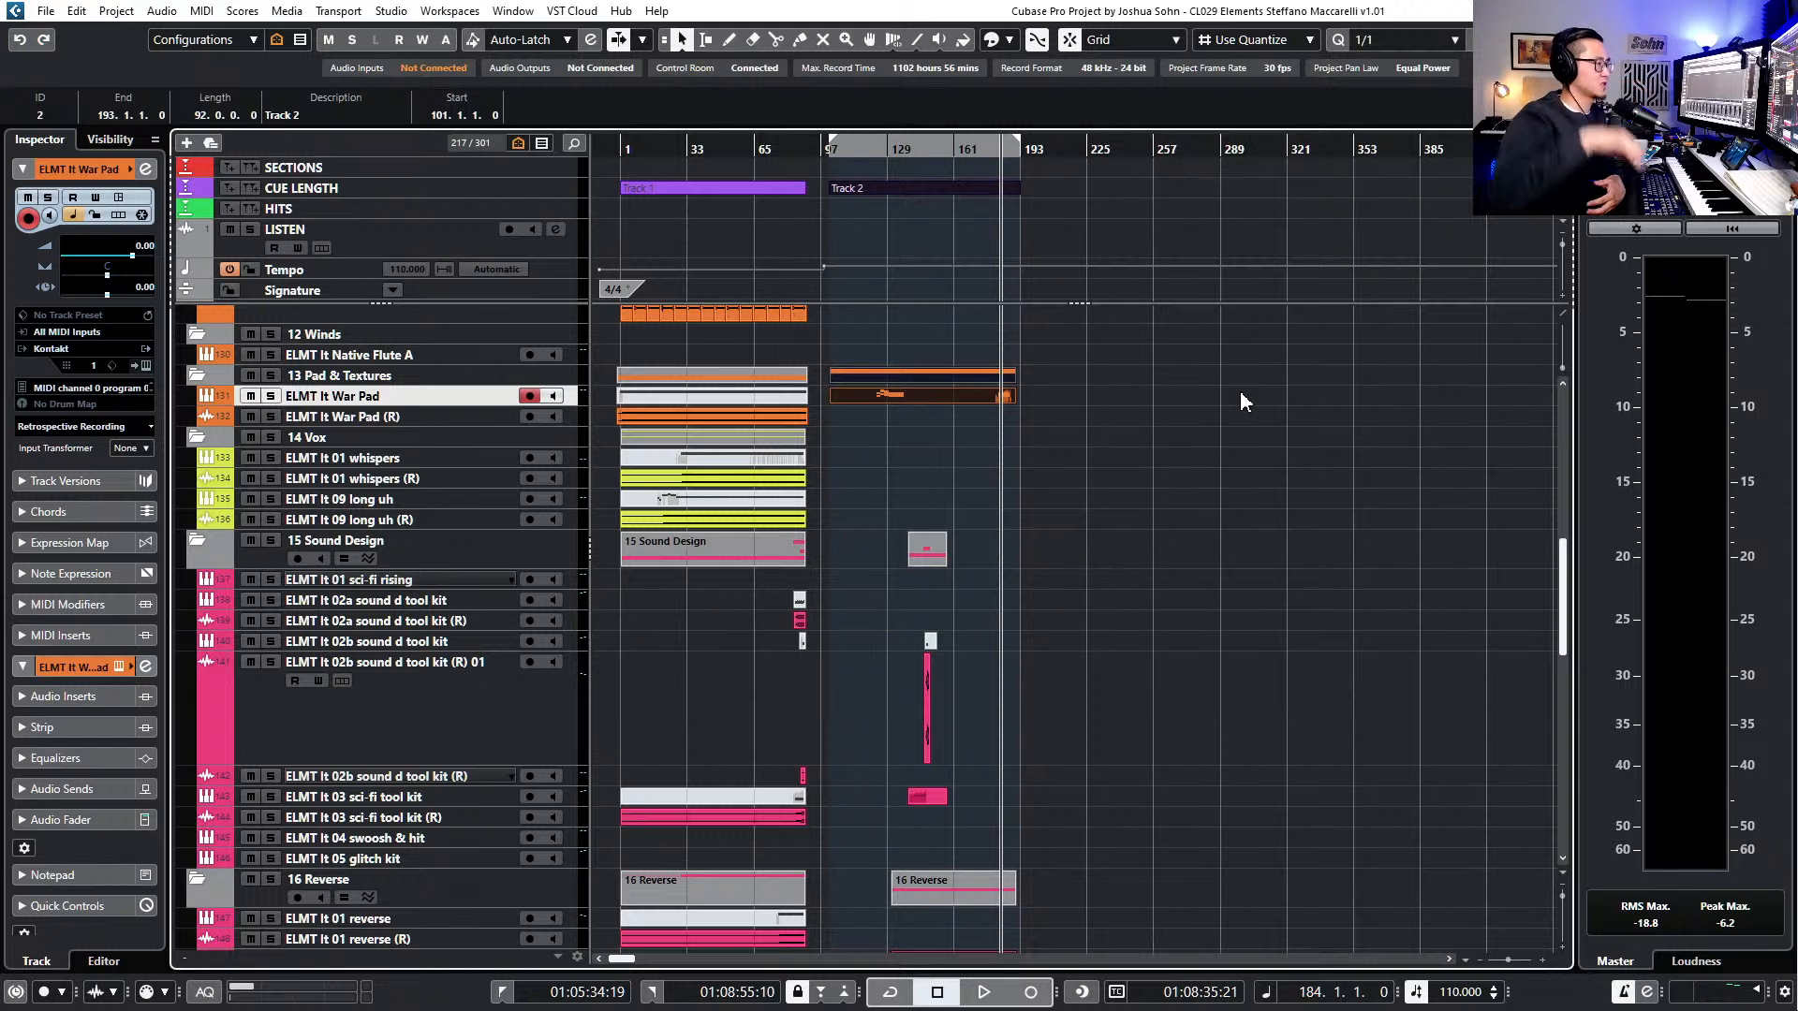
drag(1008, 217, 721, 176)
key(KP_1)
key(p)
key(KP_1)
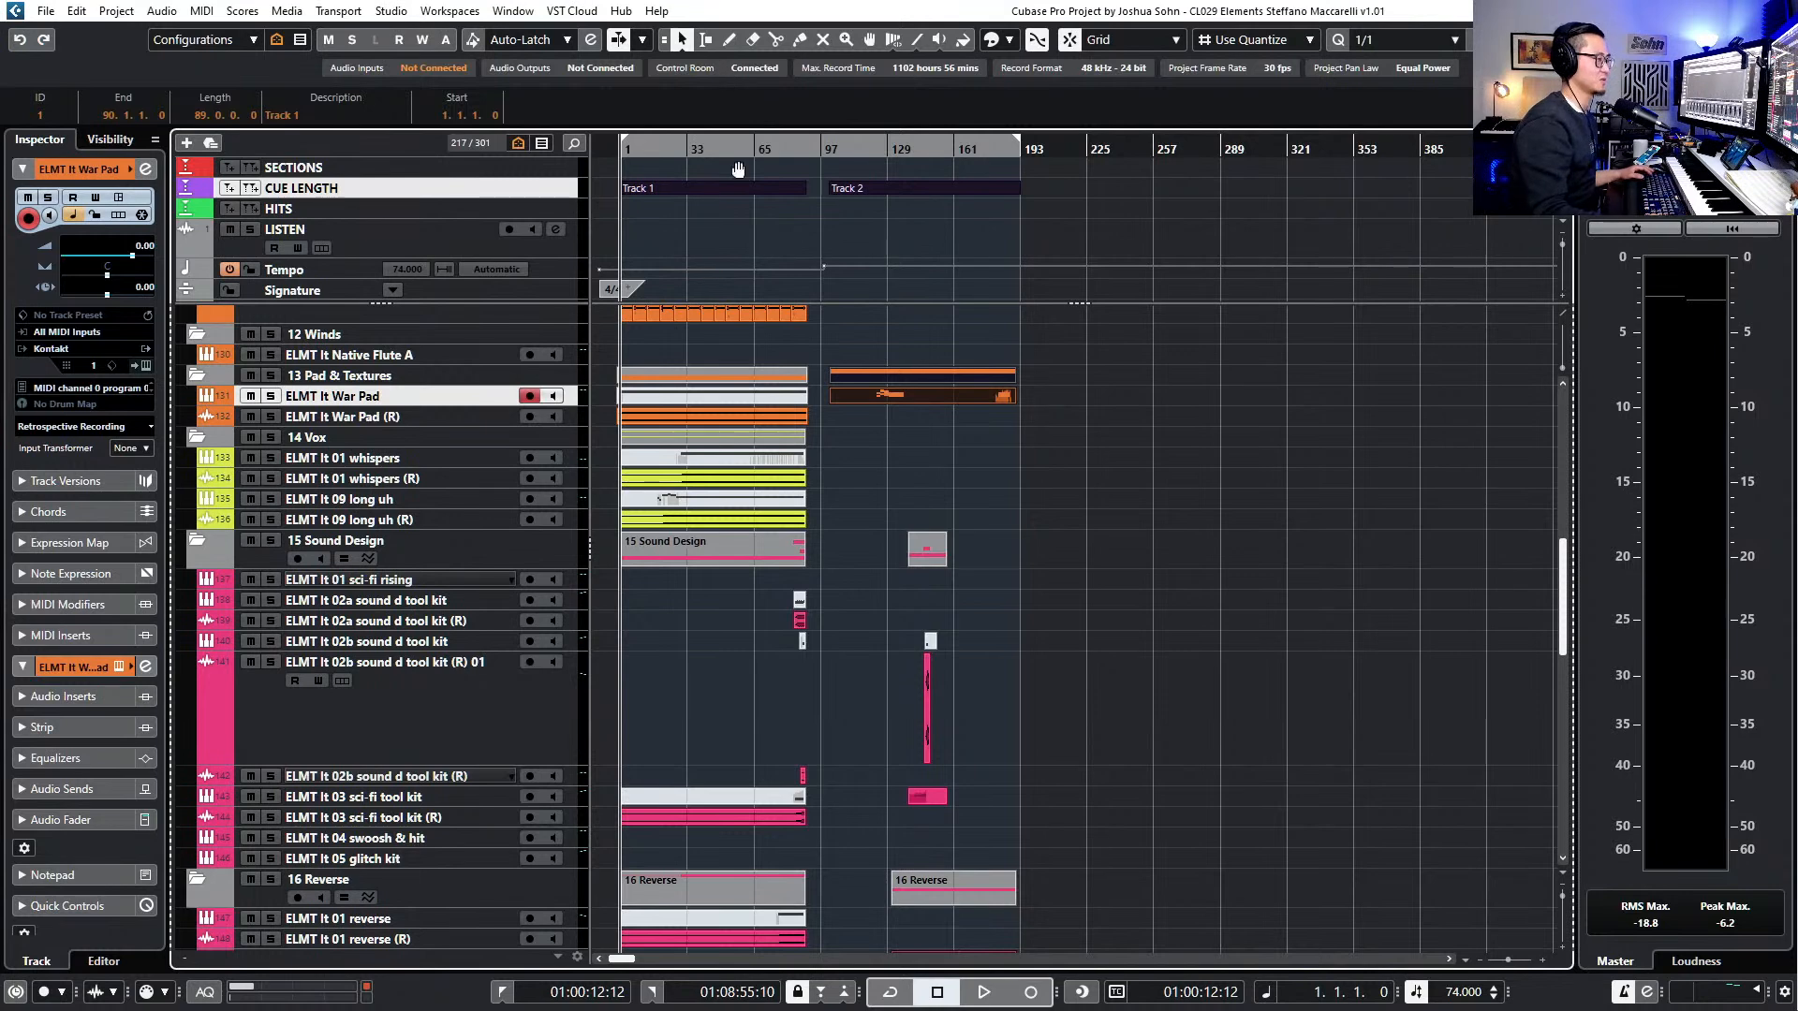
key(h)
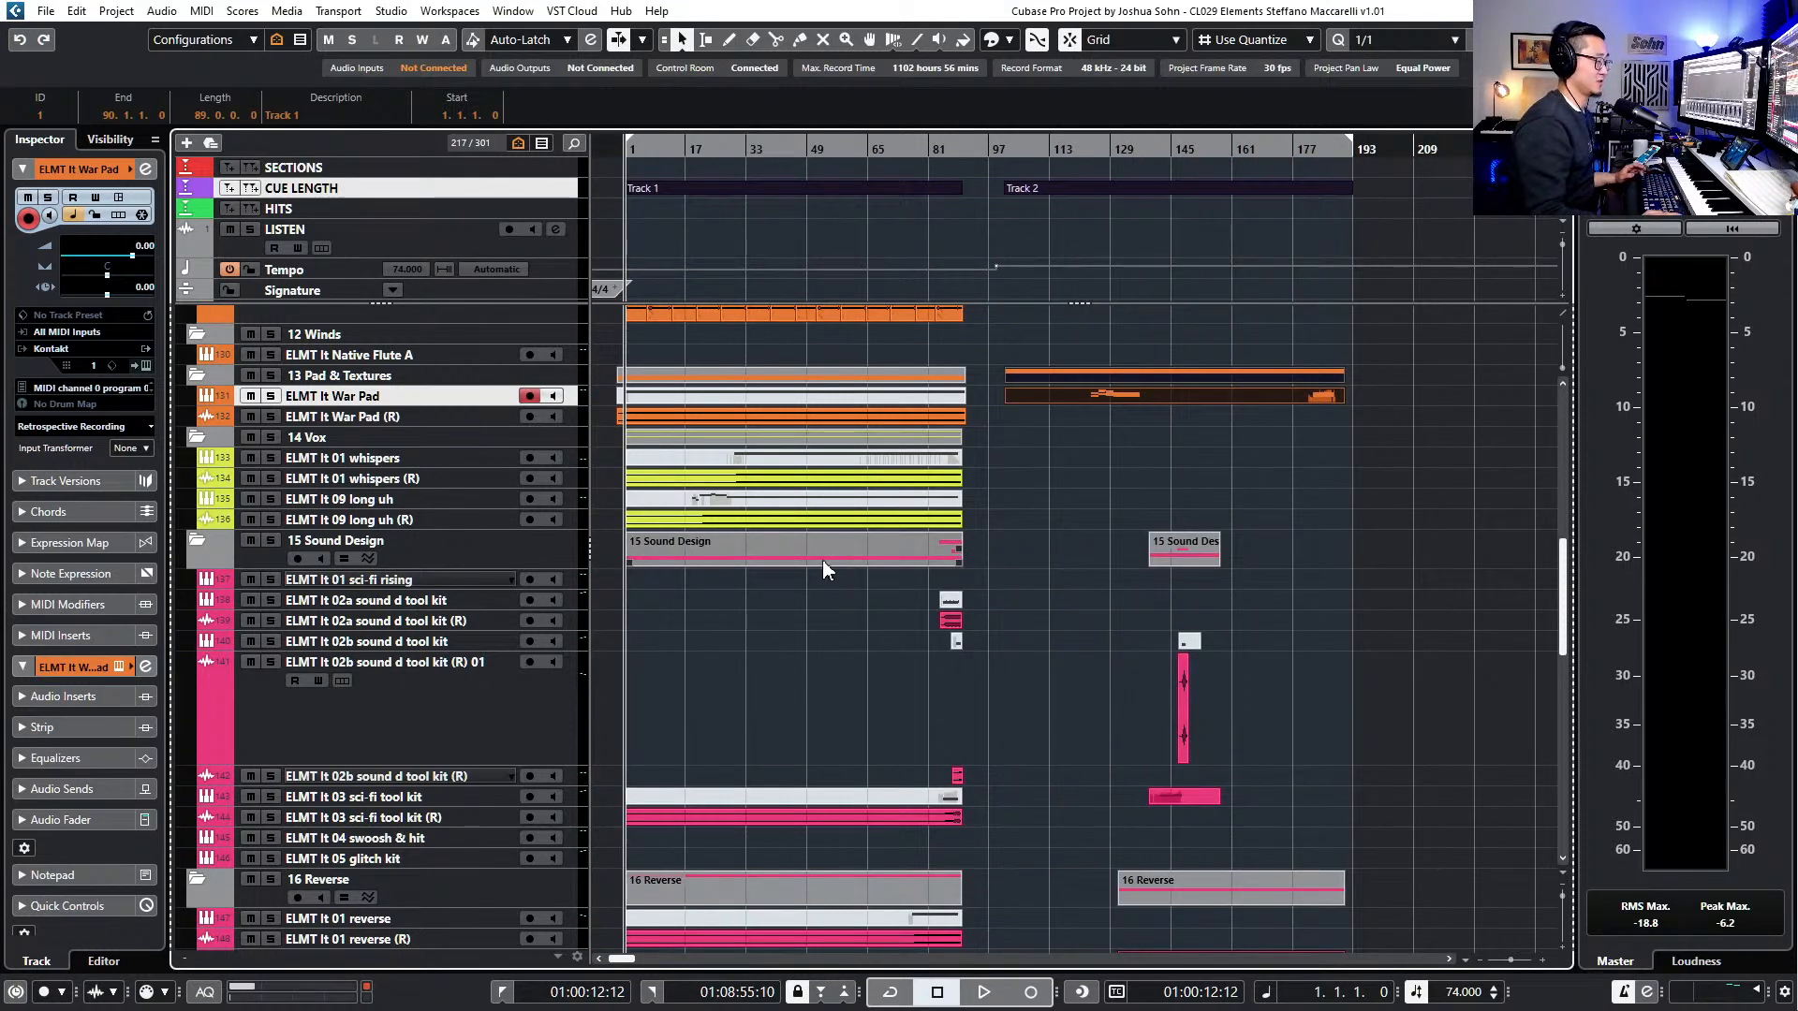
key(h)
key(h)
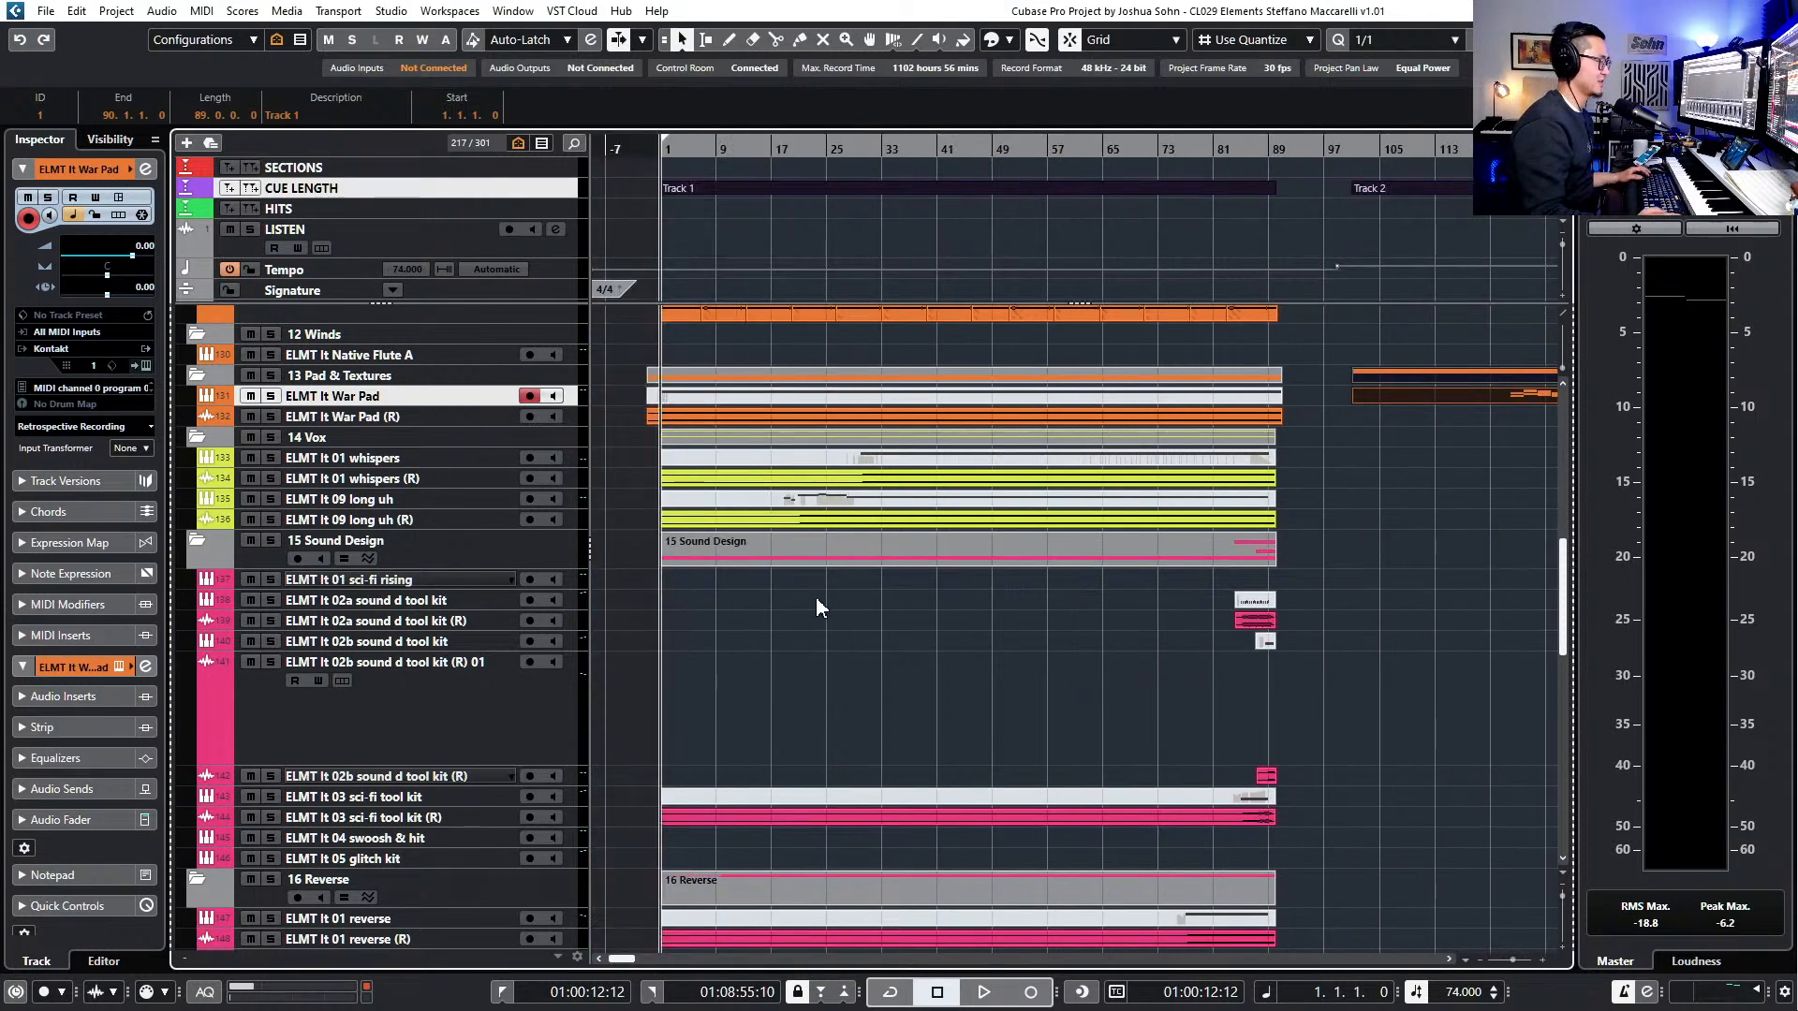
- Select the audio events on the Viking Water (R) track and play the project from bar 1
scroll(787, 600, up, 3)
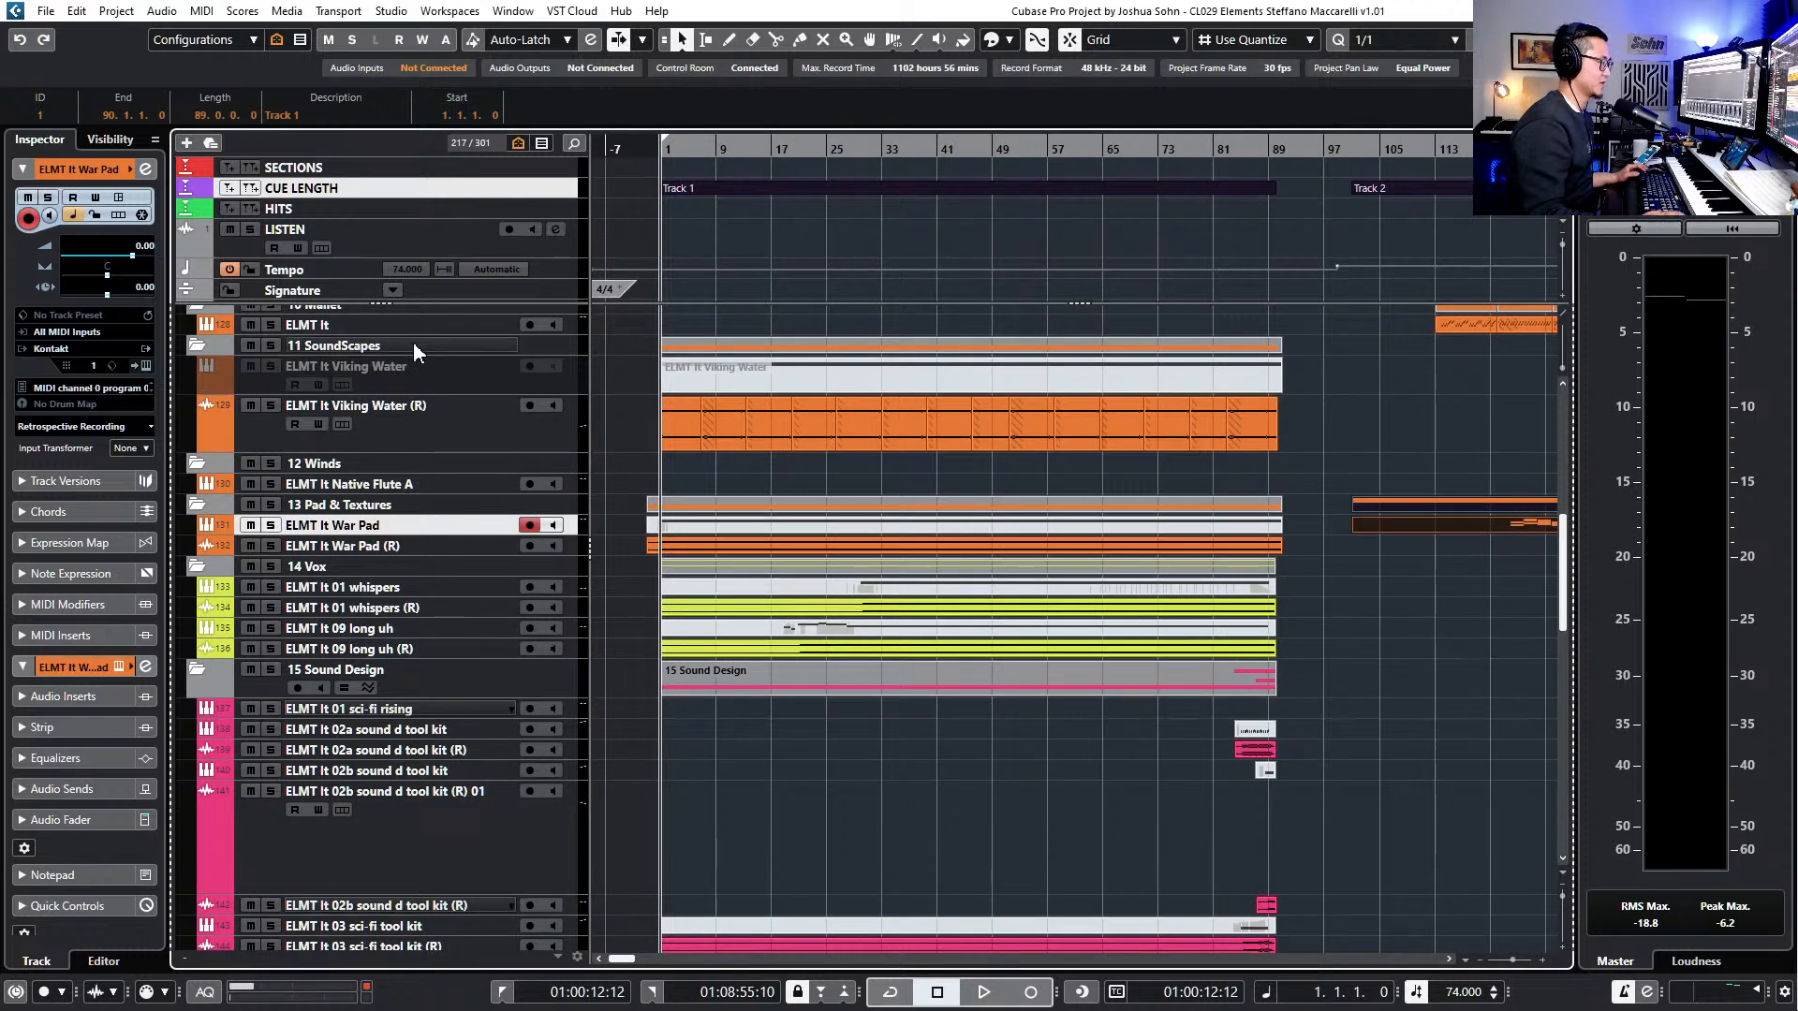
click(414, 367)
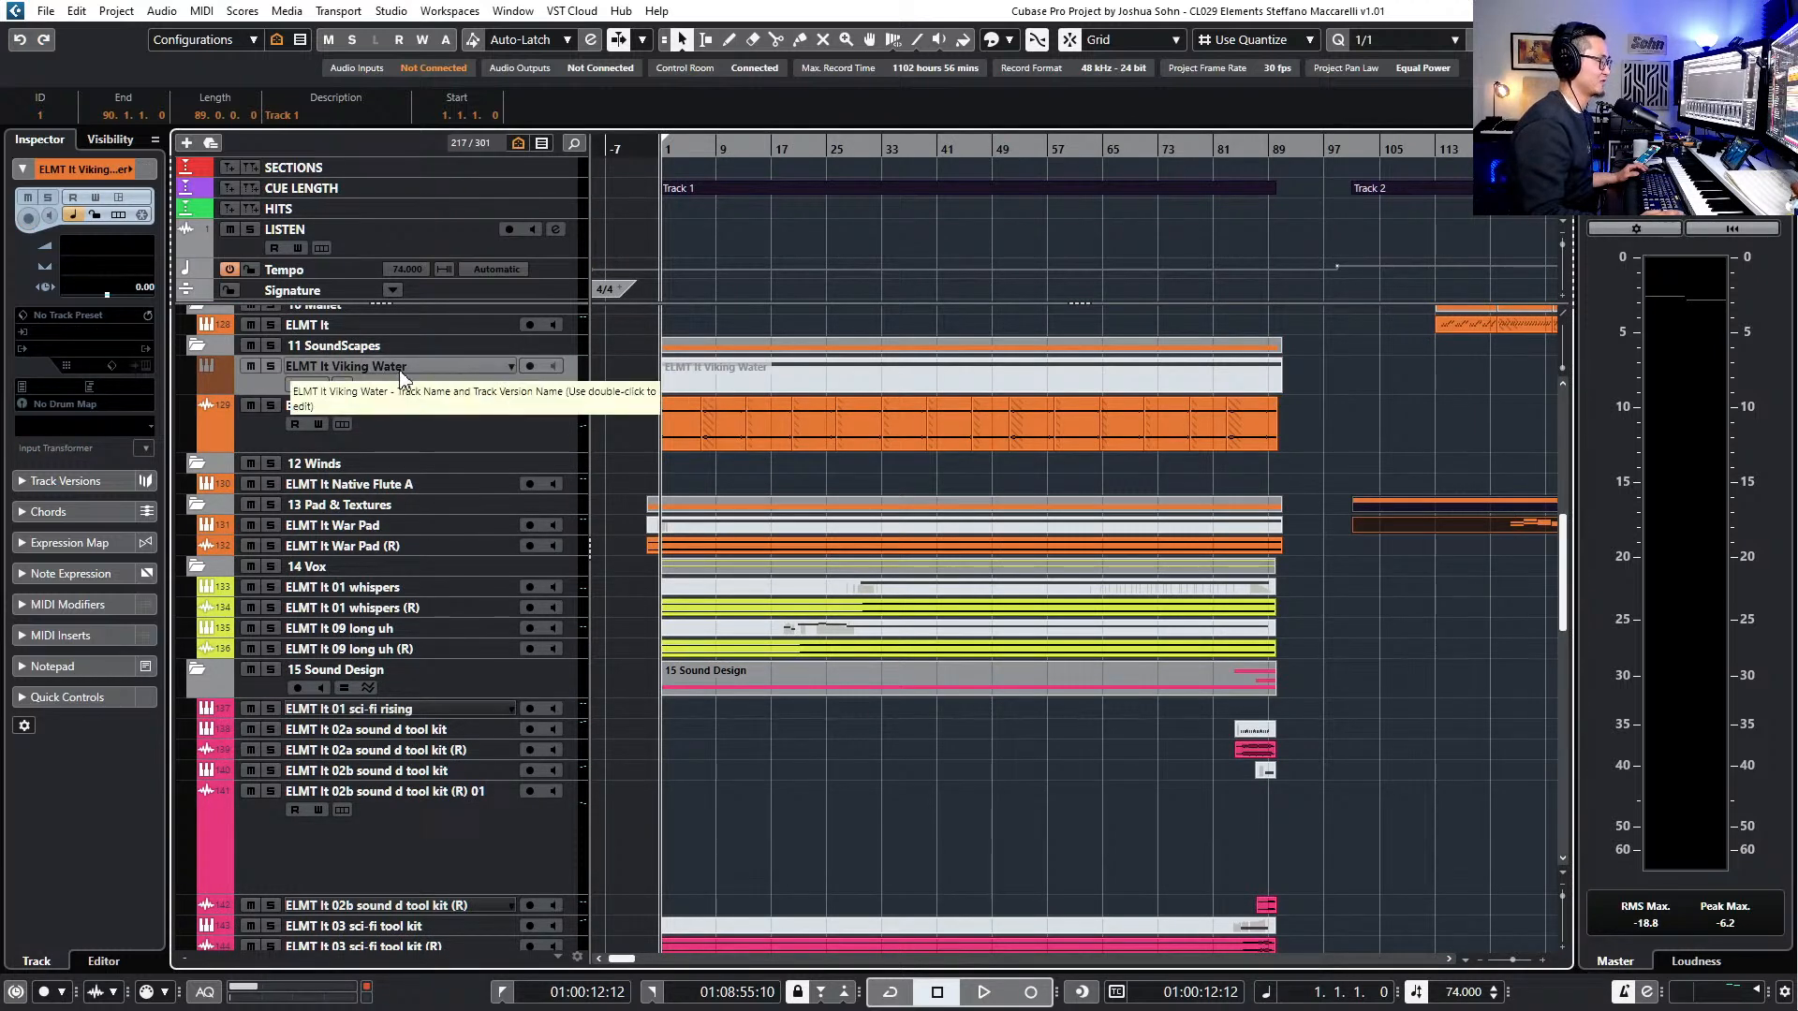
drag(657, 458, 602, 441)
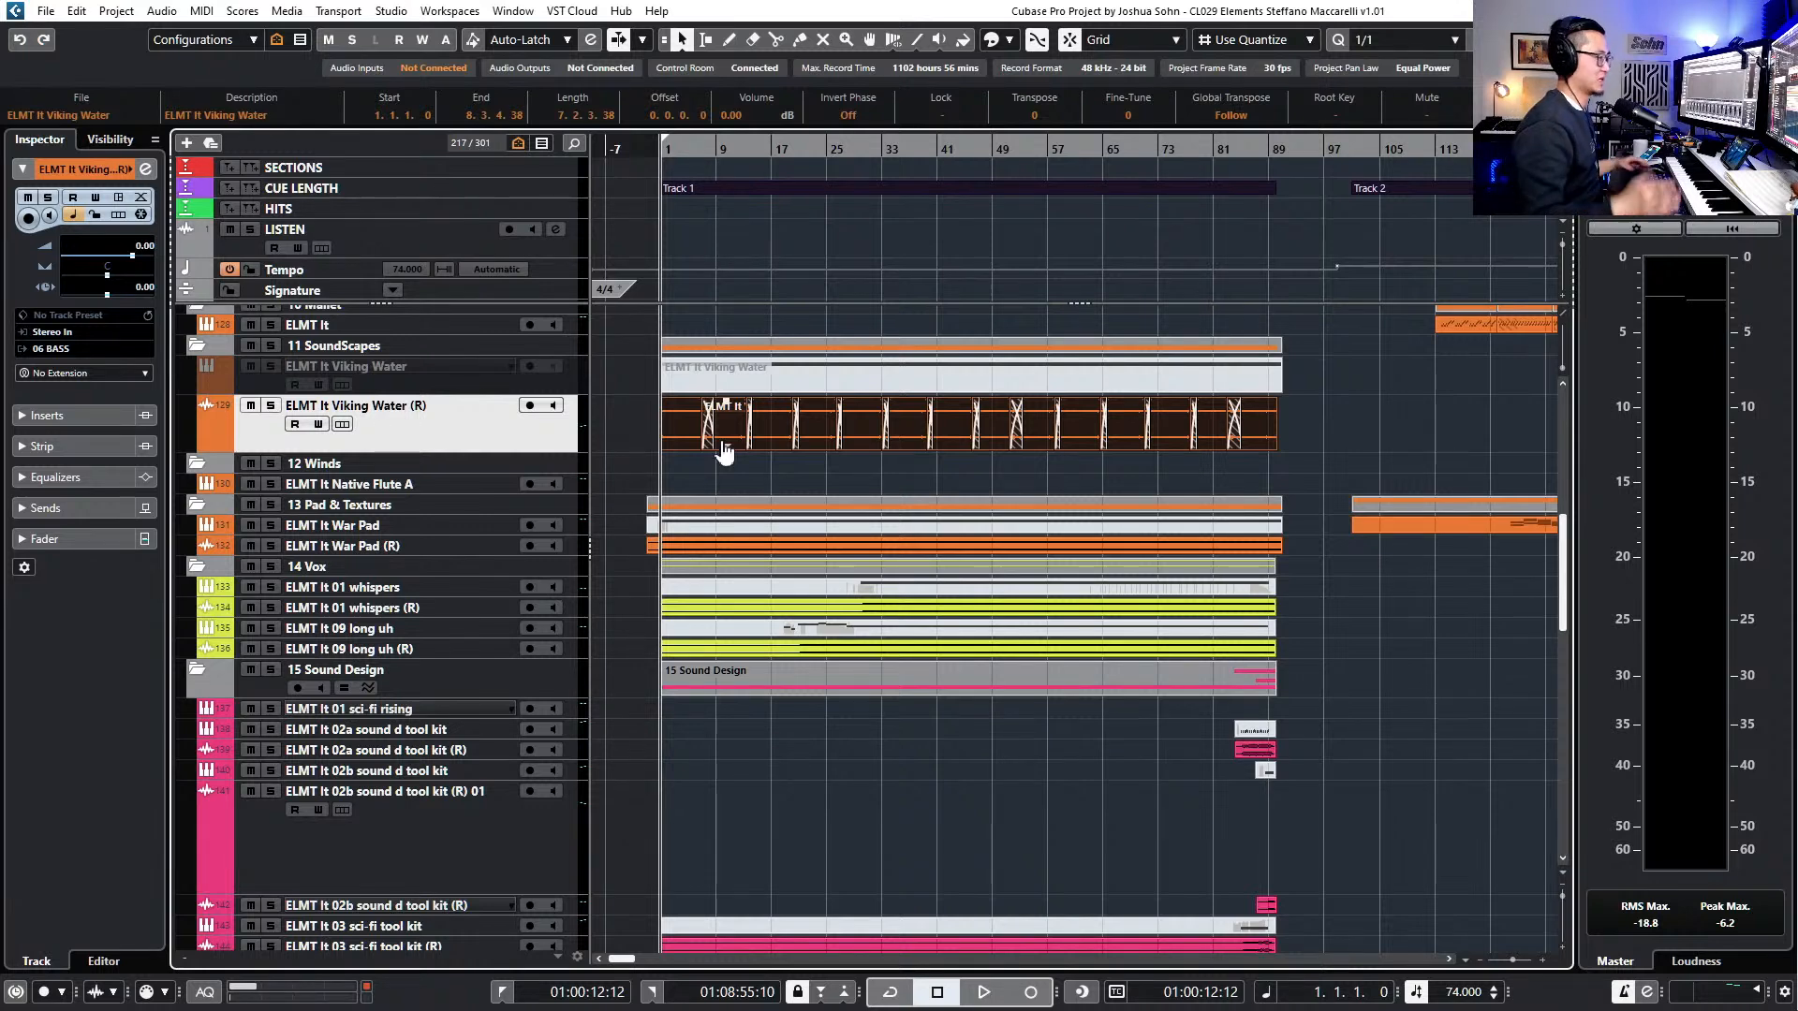
key(g)
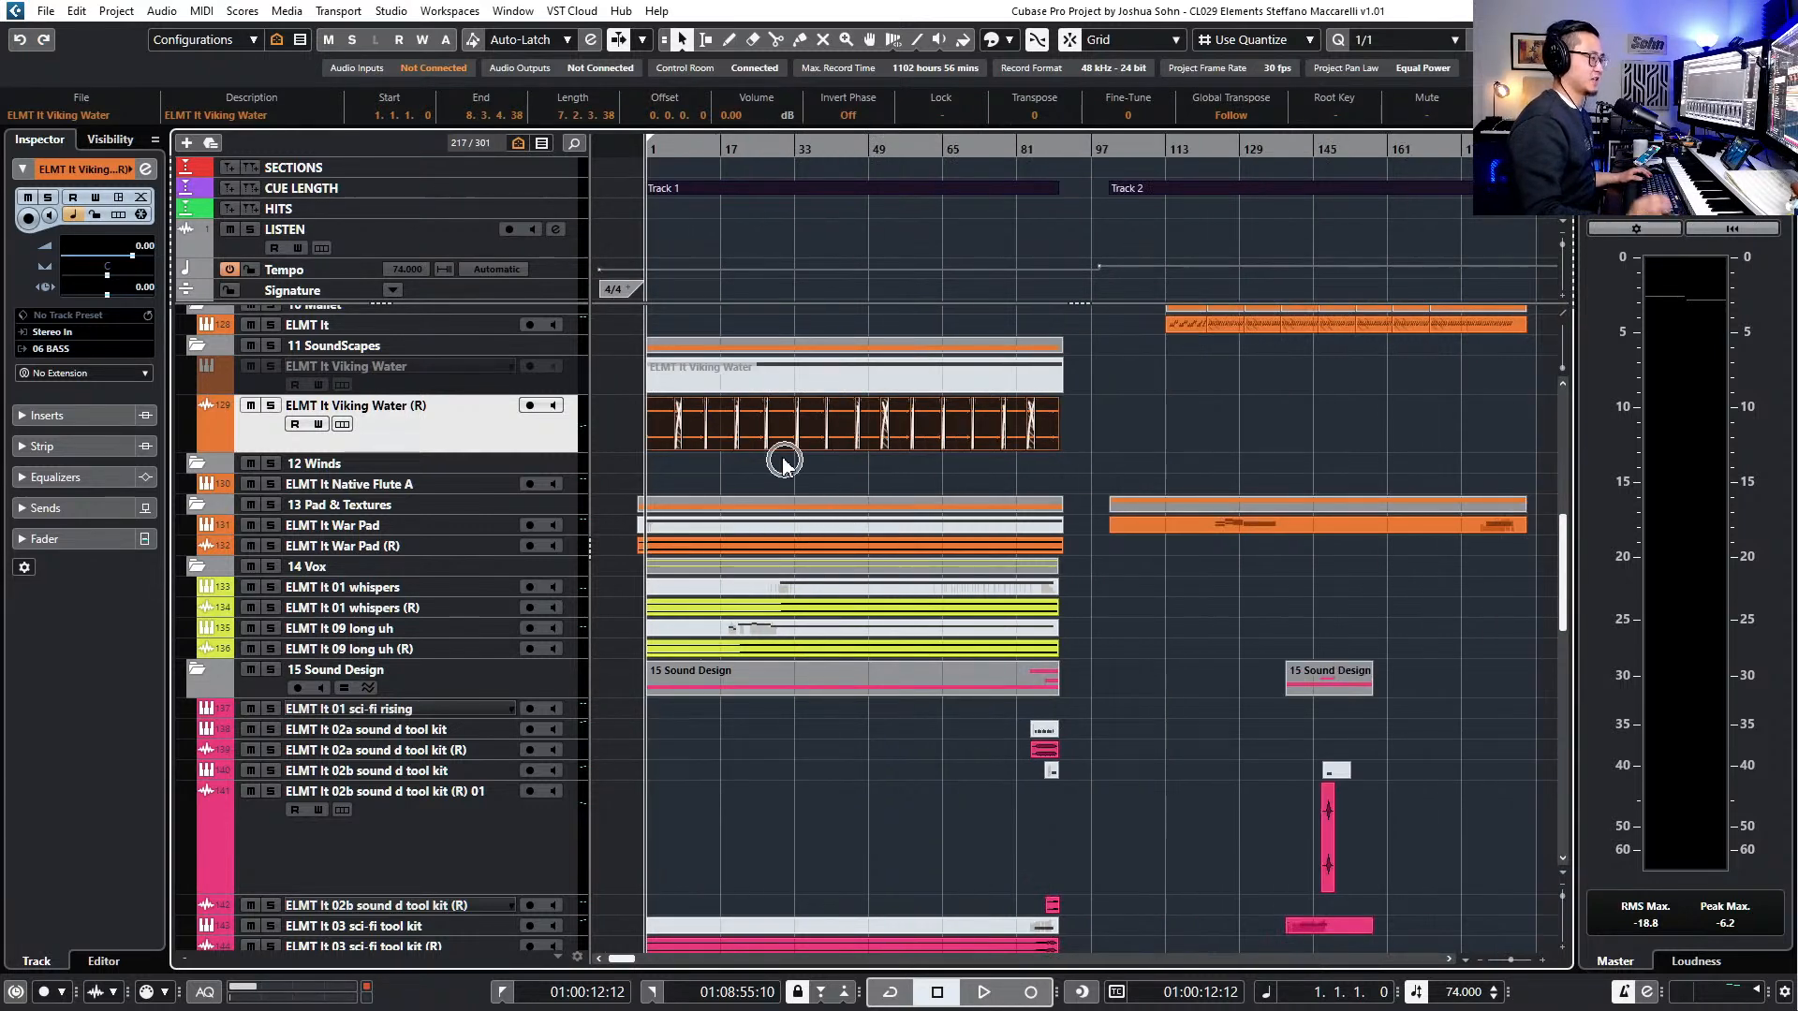
scroll(821, 599, down, 10)
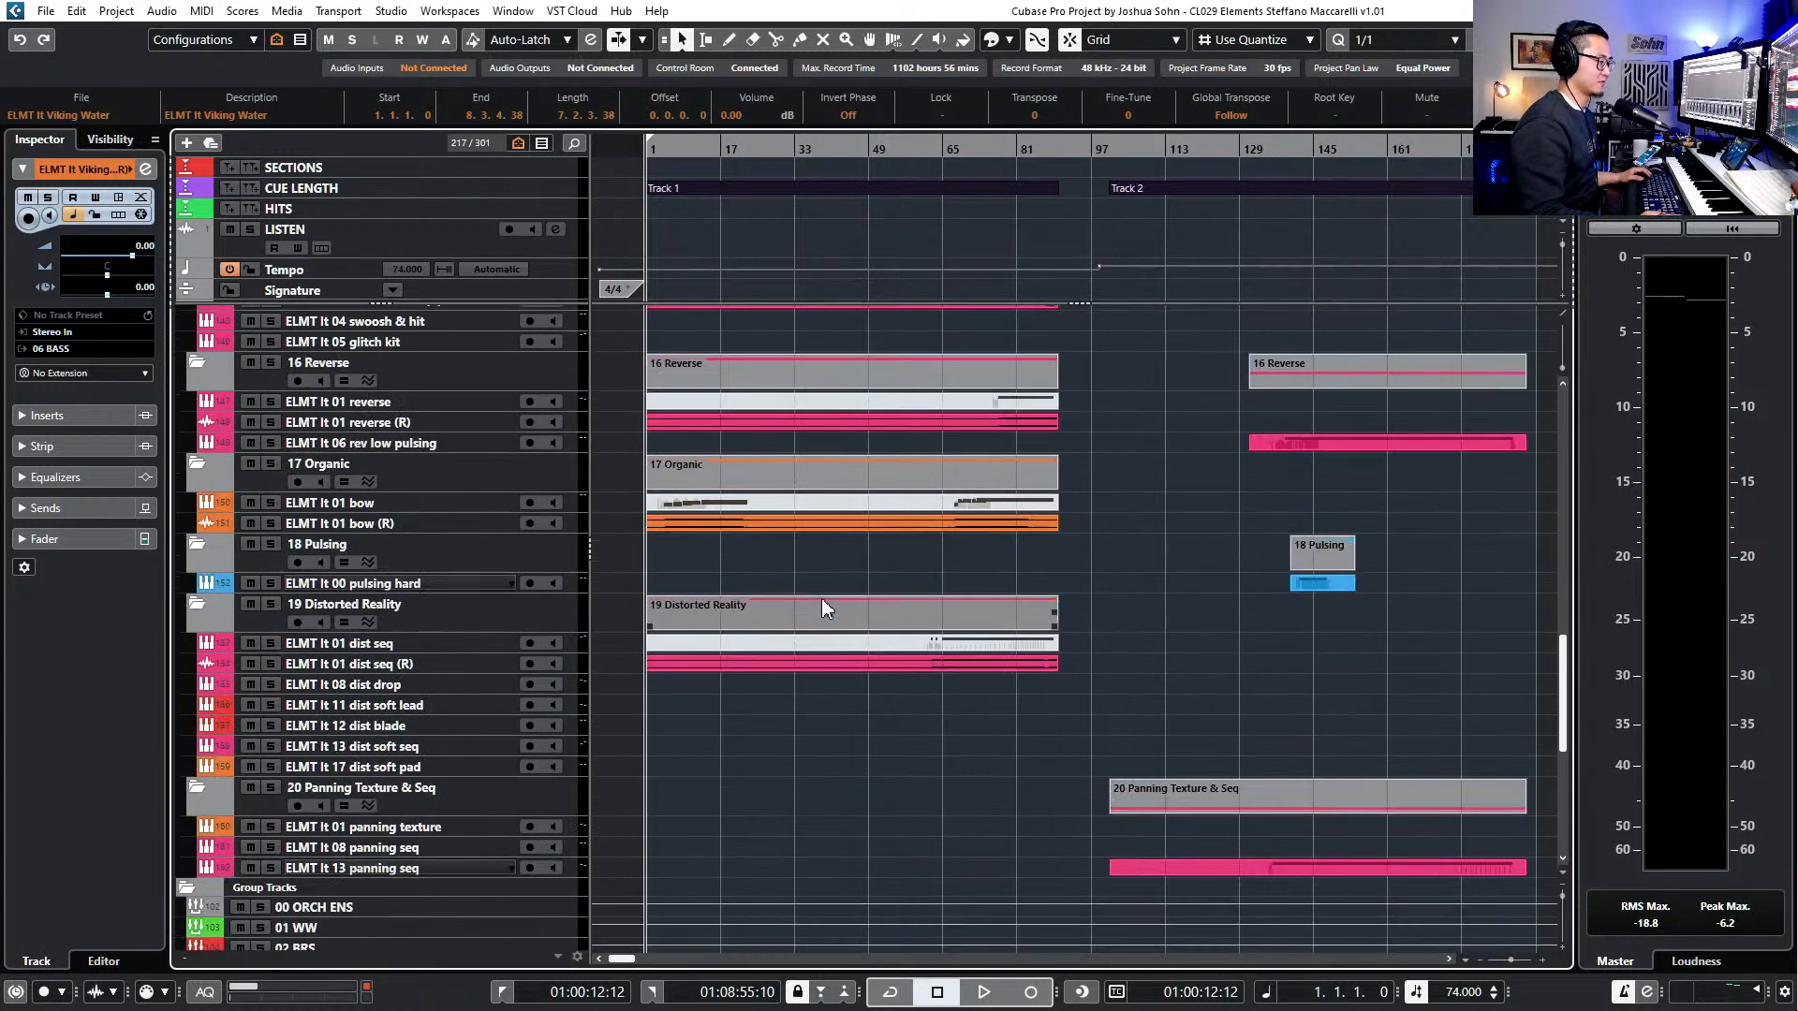
key(space)
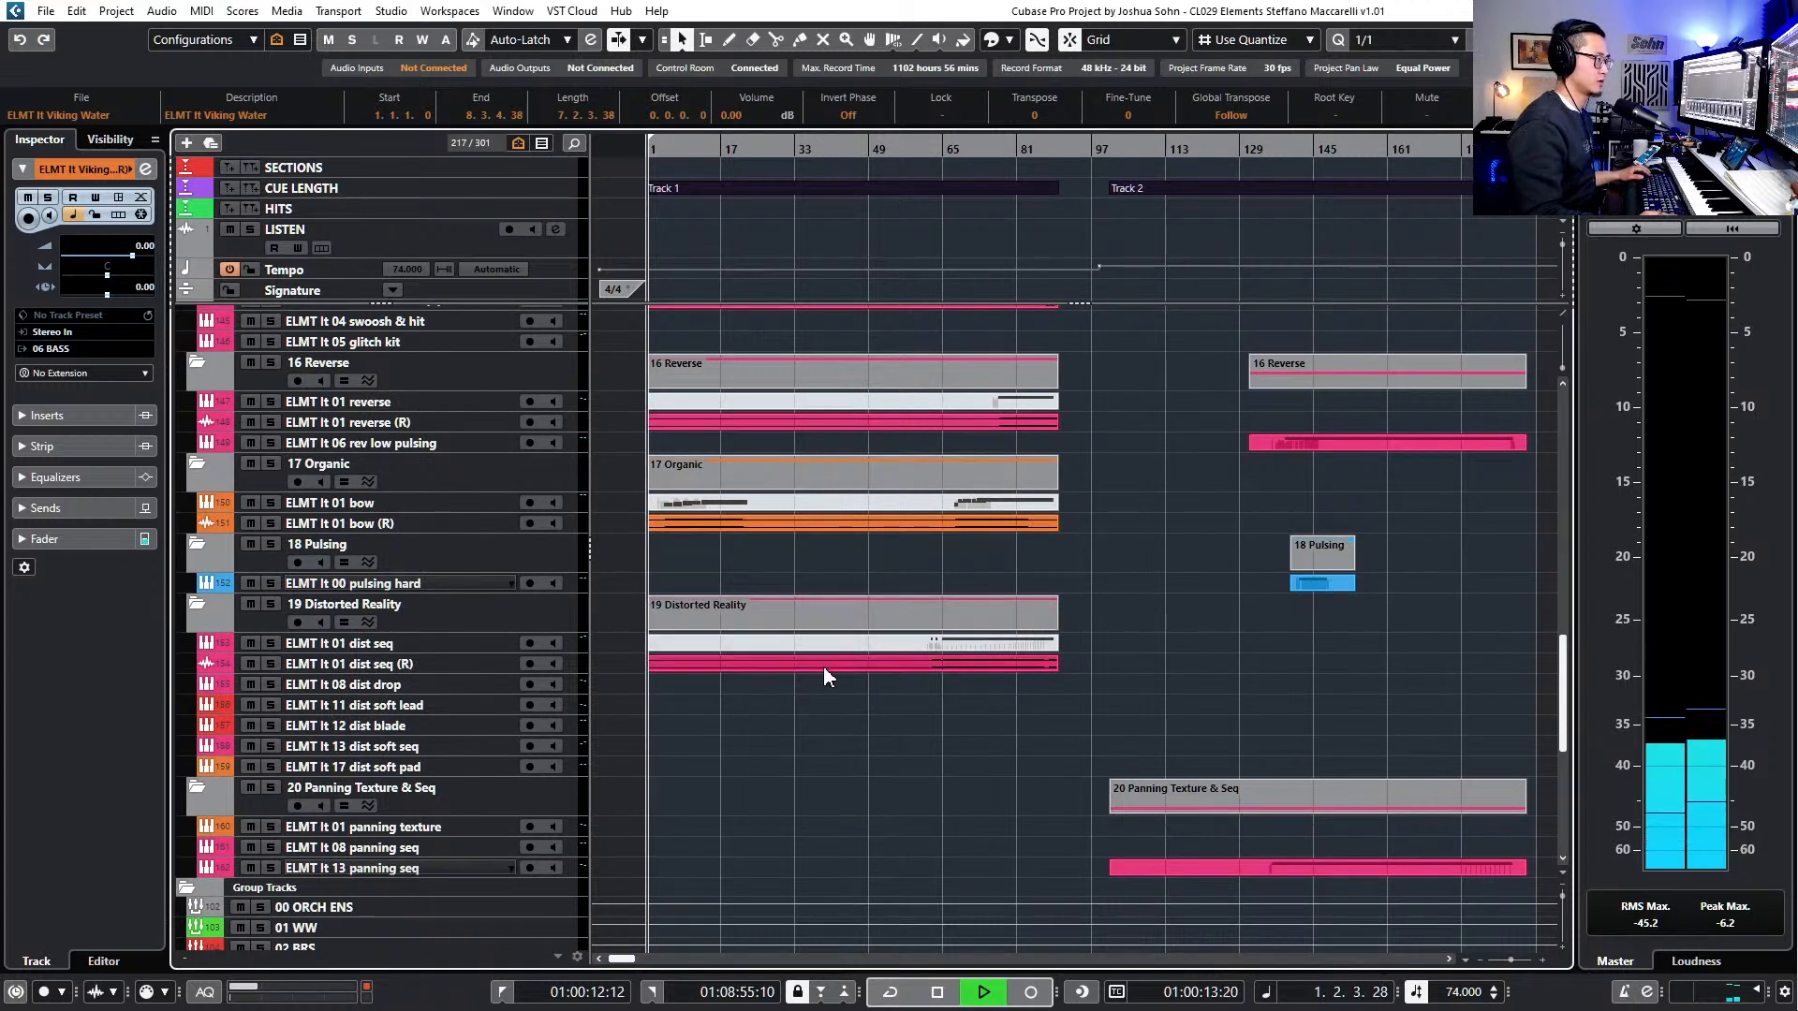
- Examine the first cue's tracks during playback, from Distorted Reality up to Cello Processed and back down through Organic
scroll(821, 666, up, 2)
scroll(793, 648, left, 1)
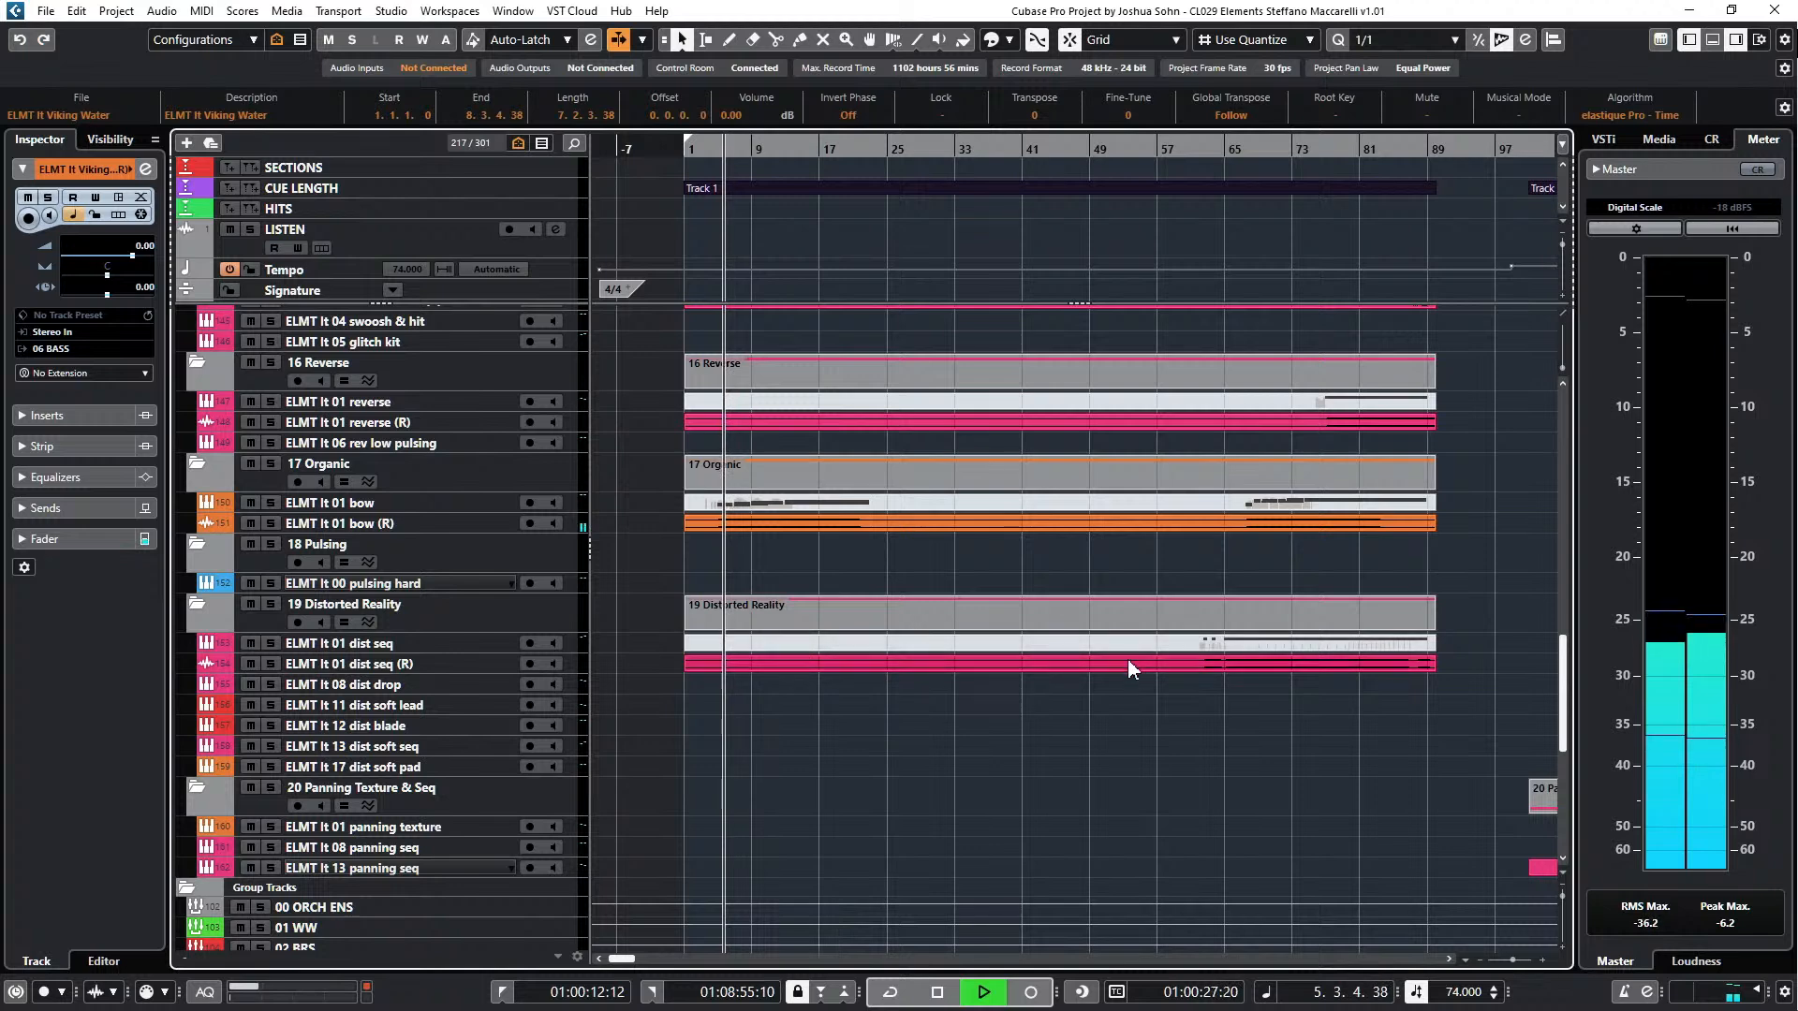
ctrl+scroll(1128, 660, down, 1)
scroll(1116, 649, right, 2)
scroll(1116, 650, up, 3)
scroll(1116, 649, up, 3)
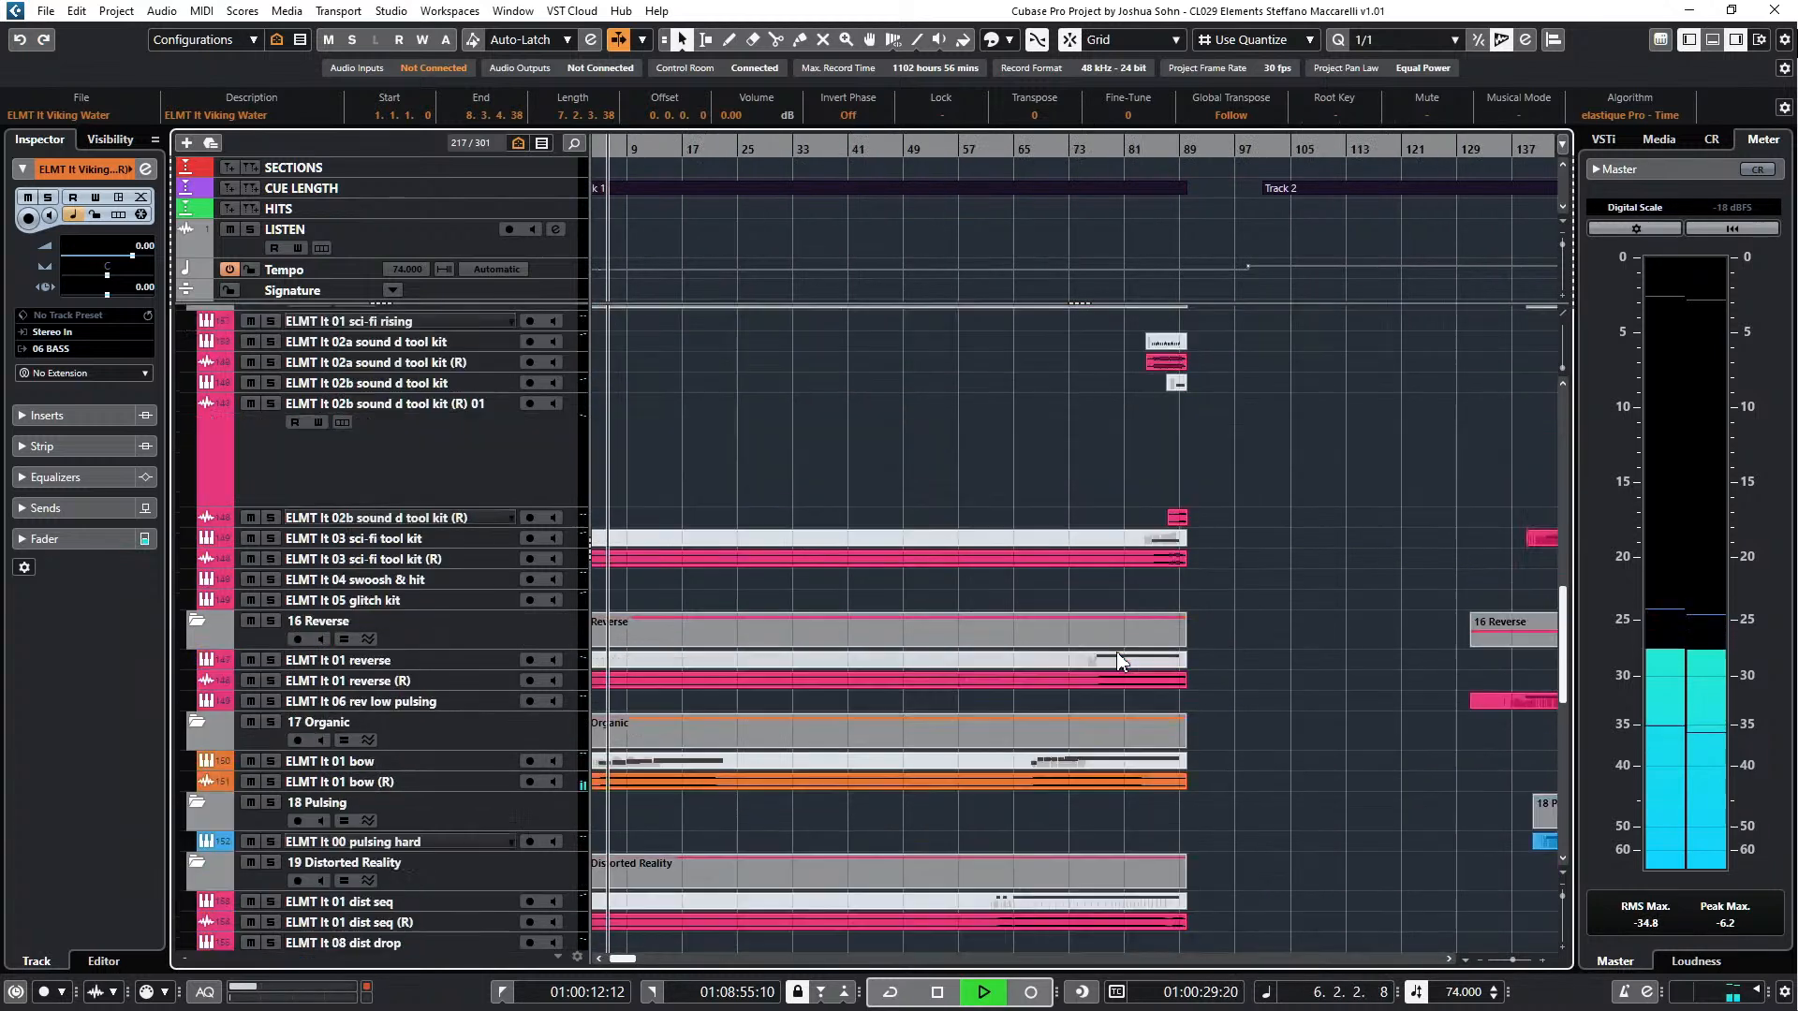
scroll(1121, 660, up, 3)
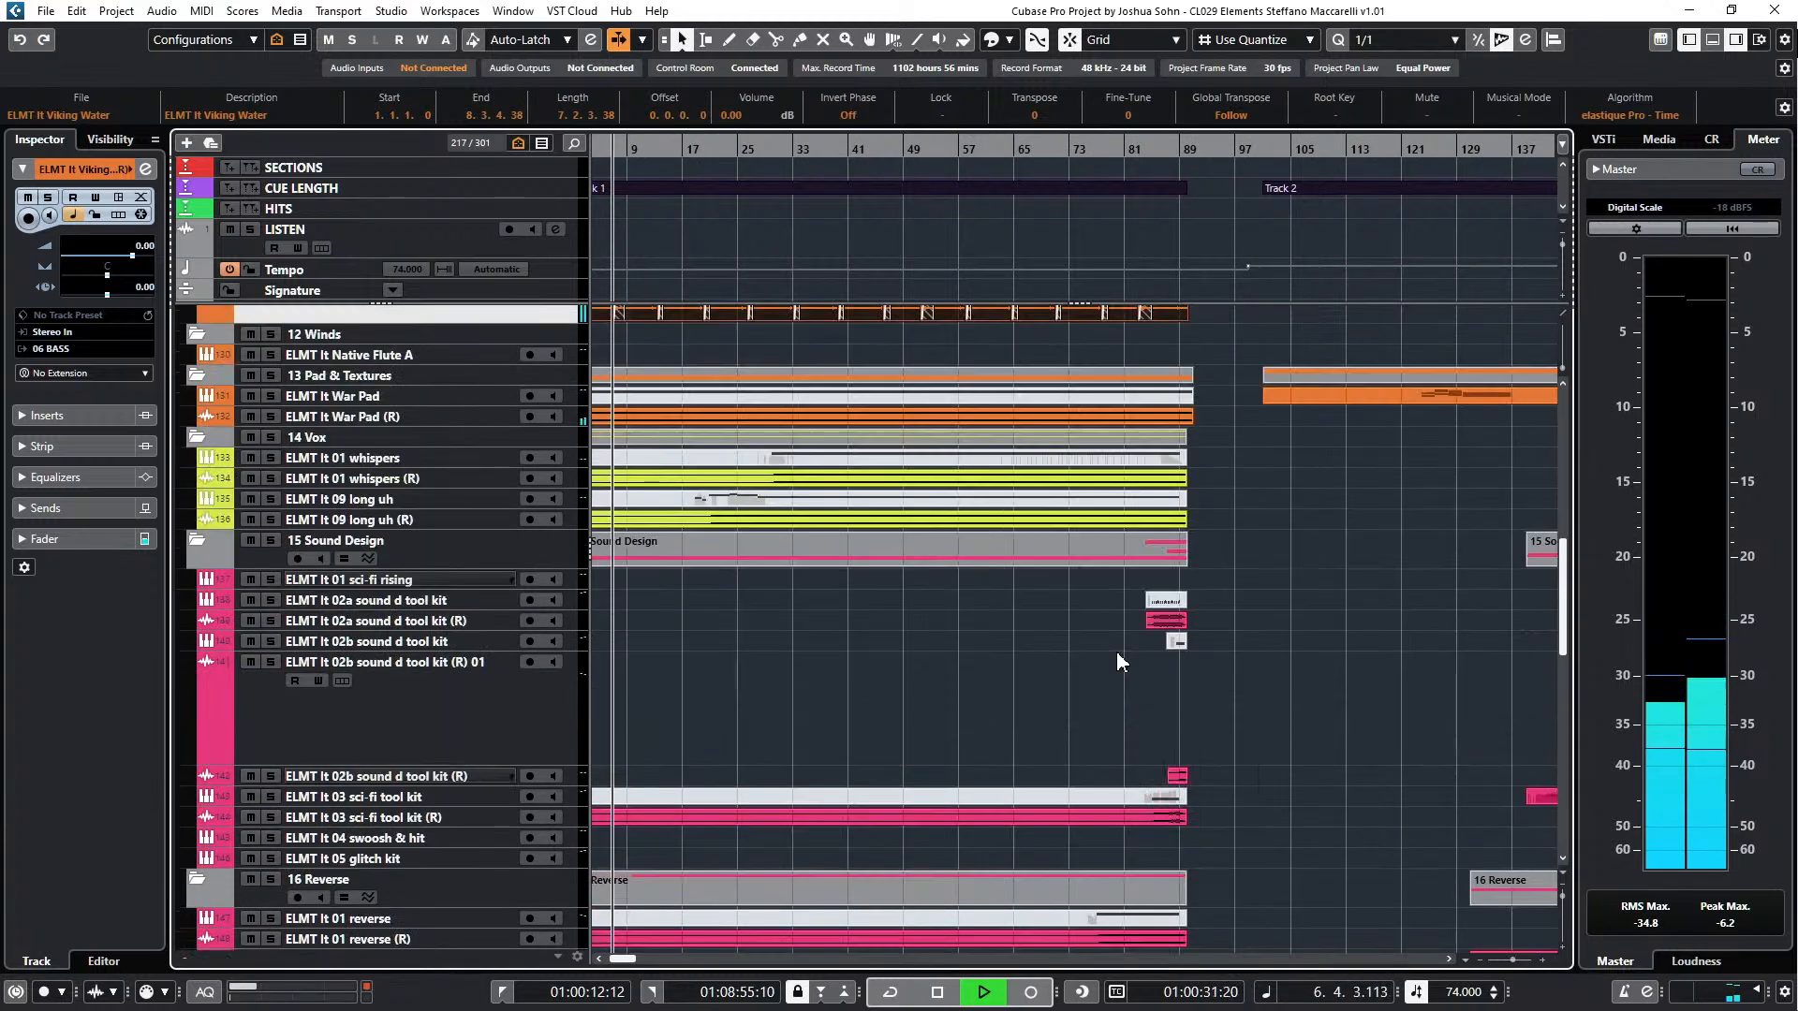
scroll(1121, 660, up, 3)
scroll(1121, 660, up, 3)
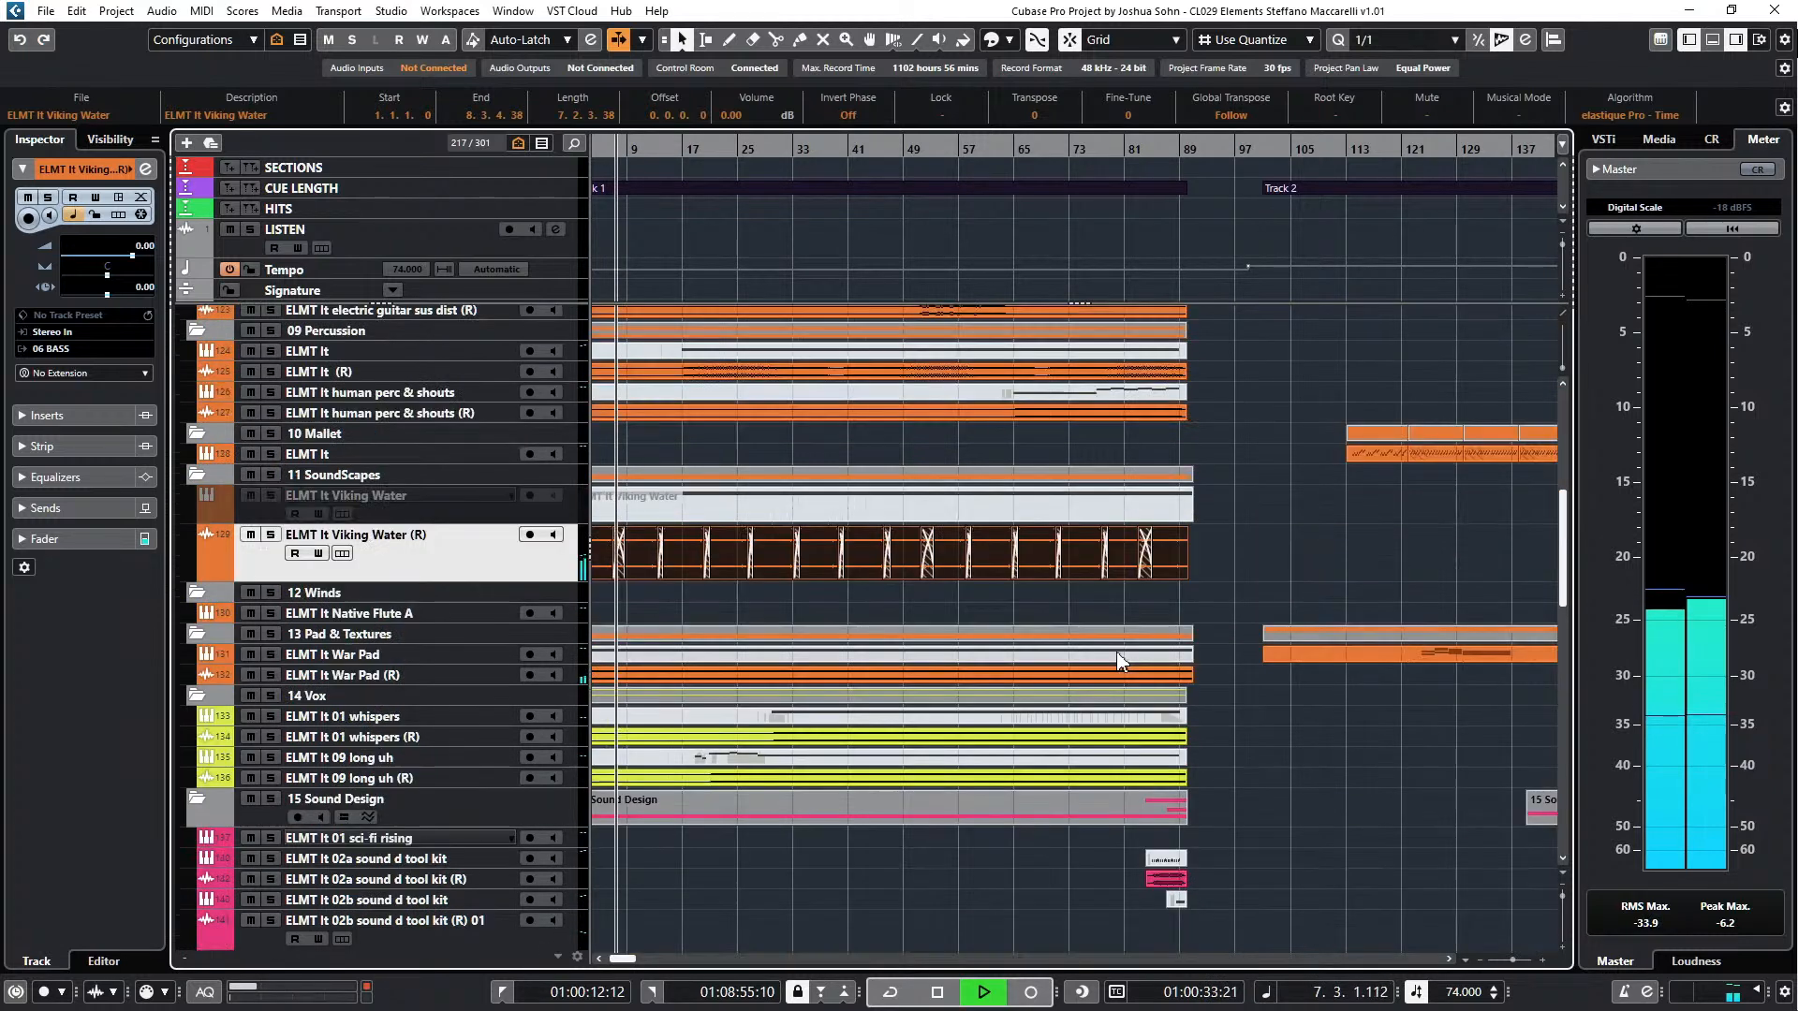
scroll(1121, 660, up, 3)
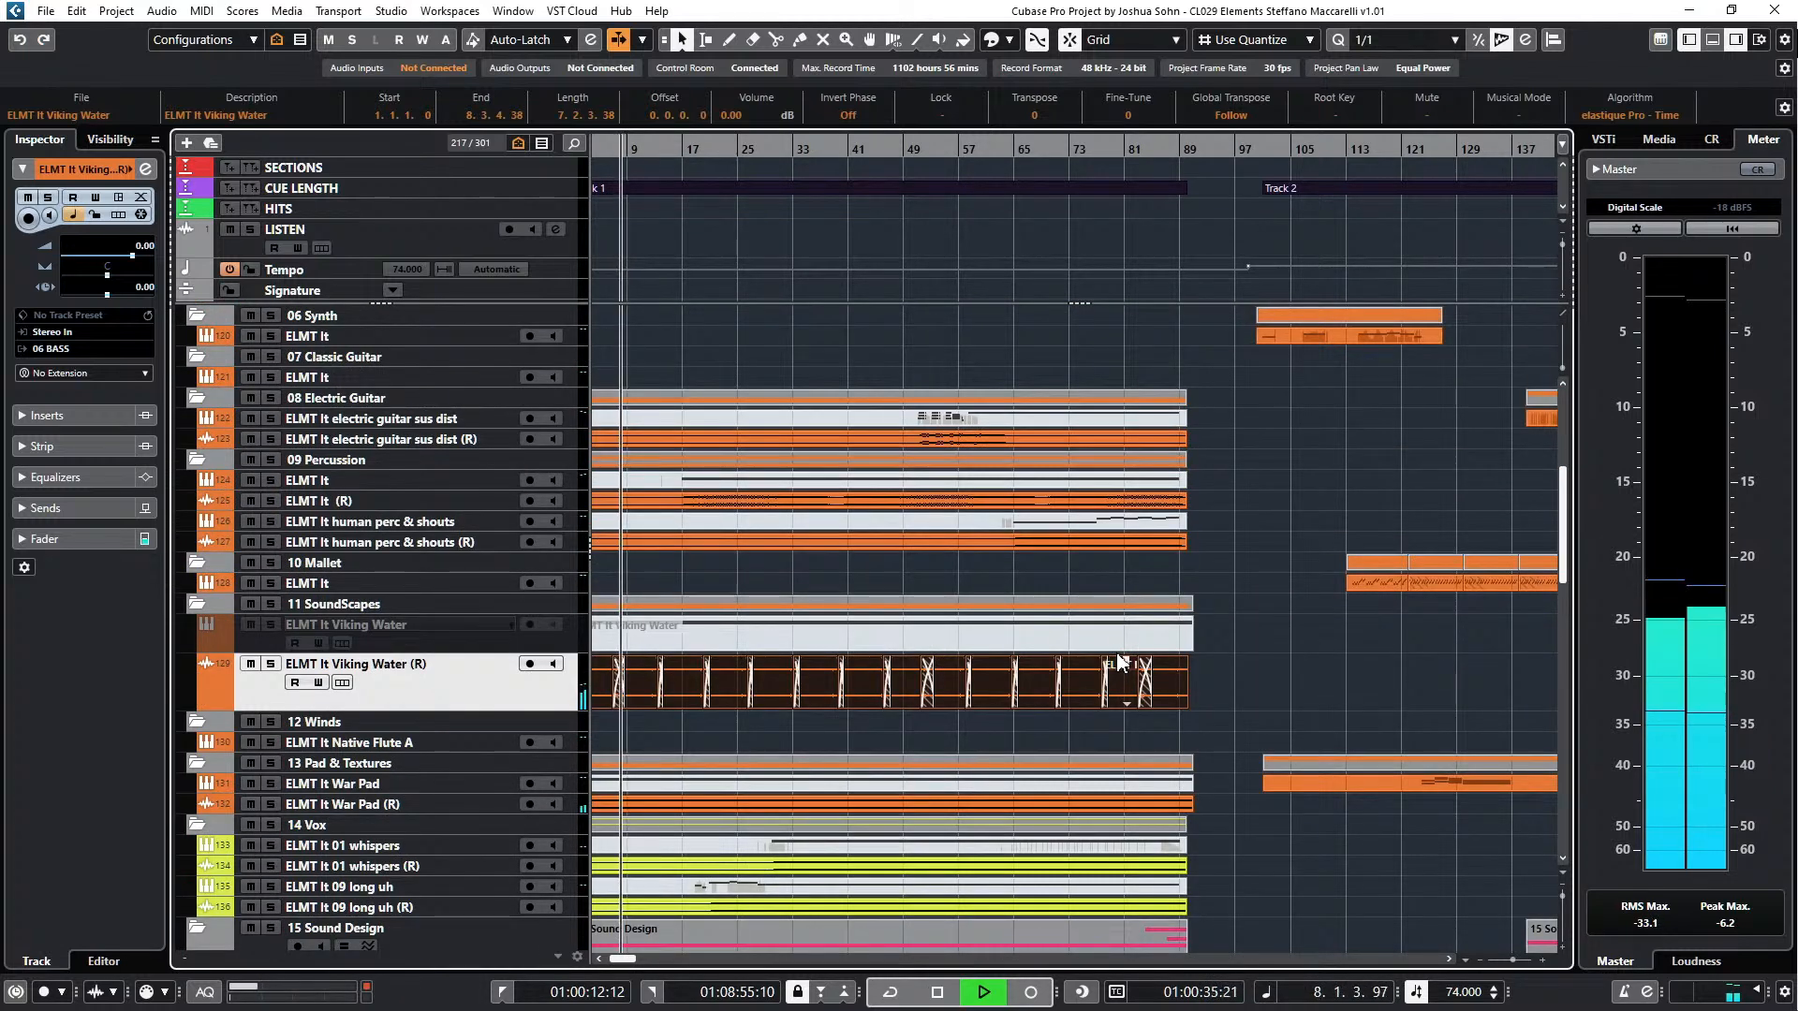
scroll(1120, 660, up, 3)
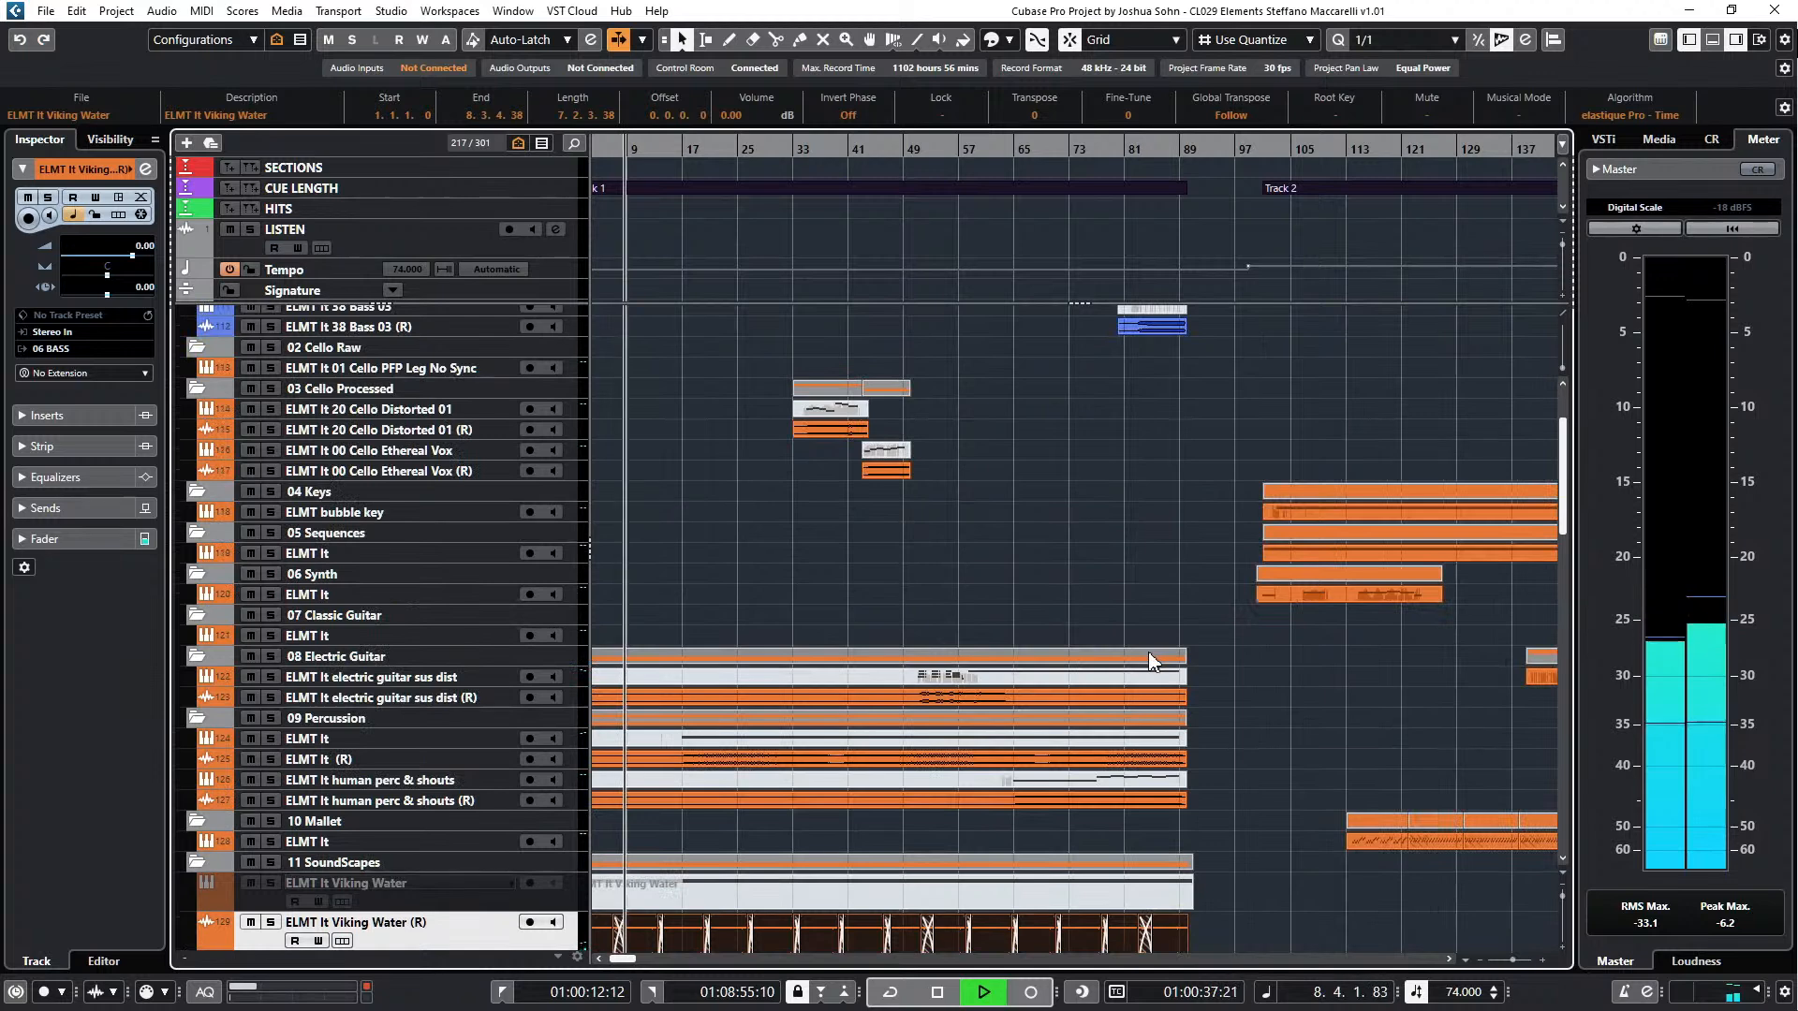
scroll(1151, 660, up, 3)
scroll(1151, 661, left, 2)
scroll(1152, 661, down, 3)
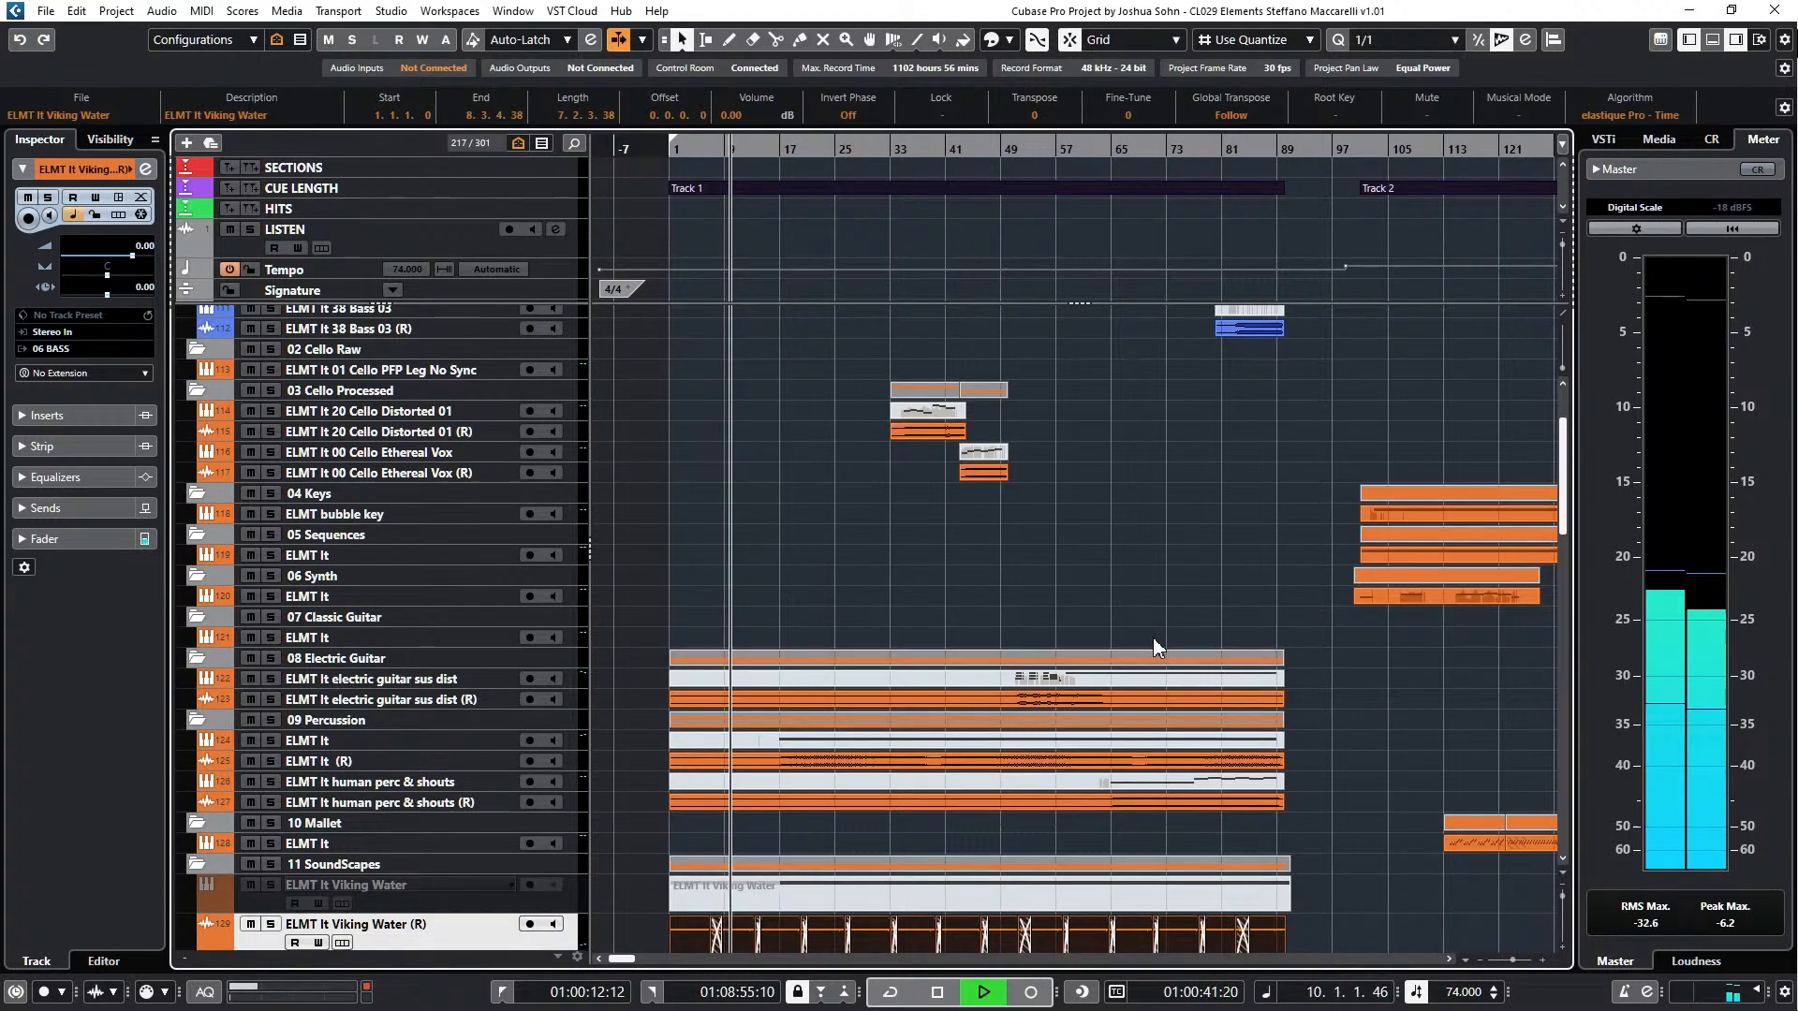
scroll(1159, 638, down, 6)
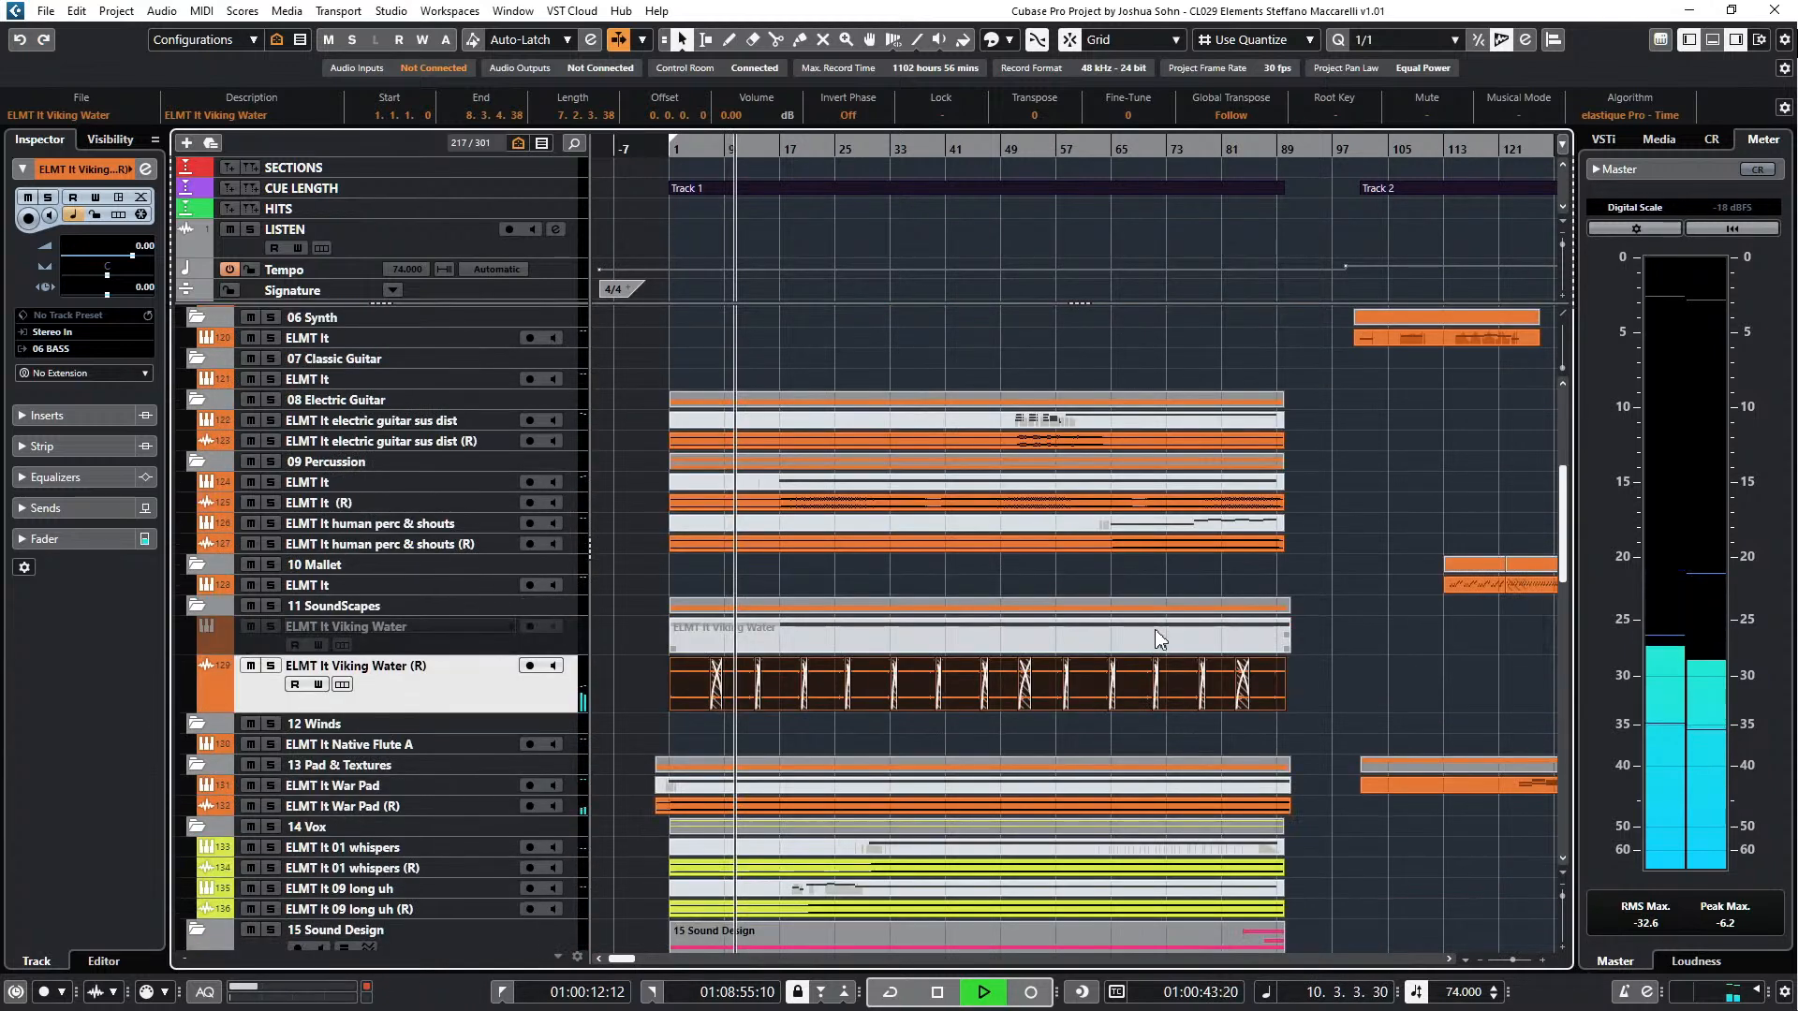
scroll(1158, 639, down, 6)
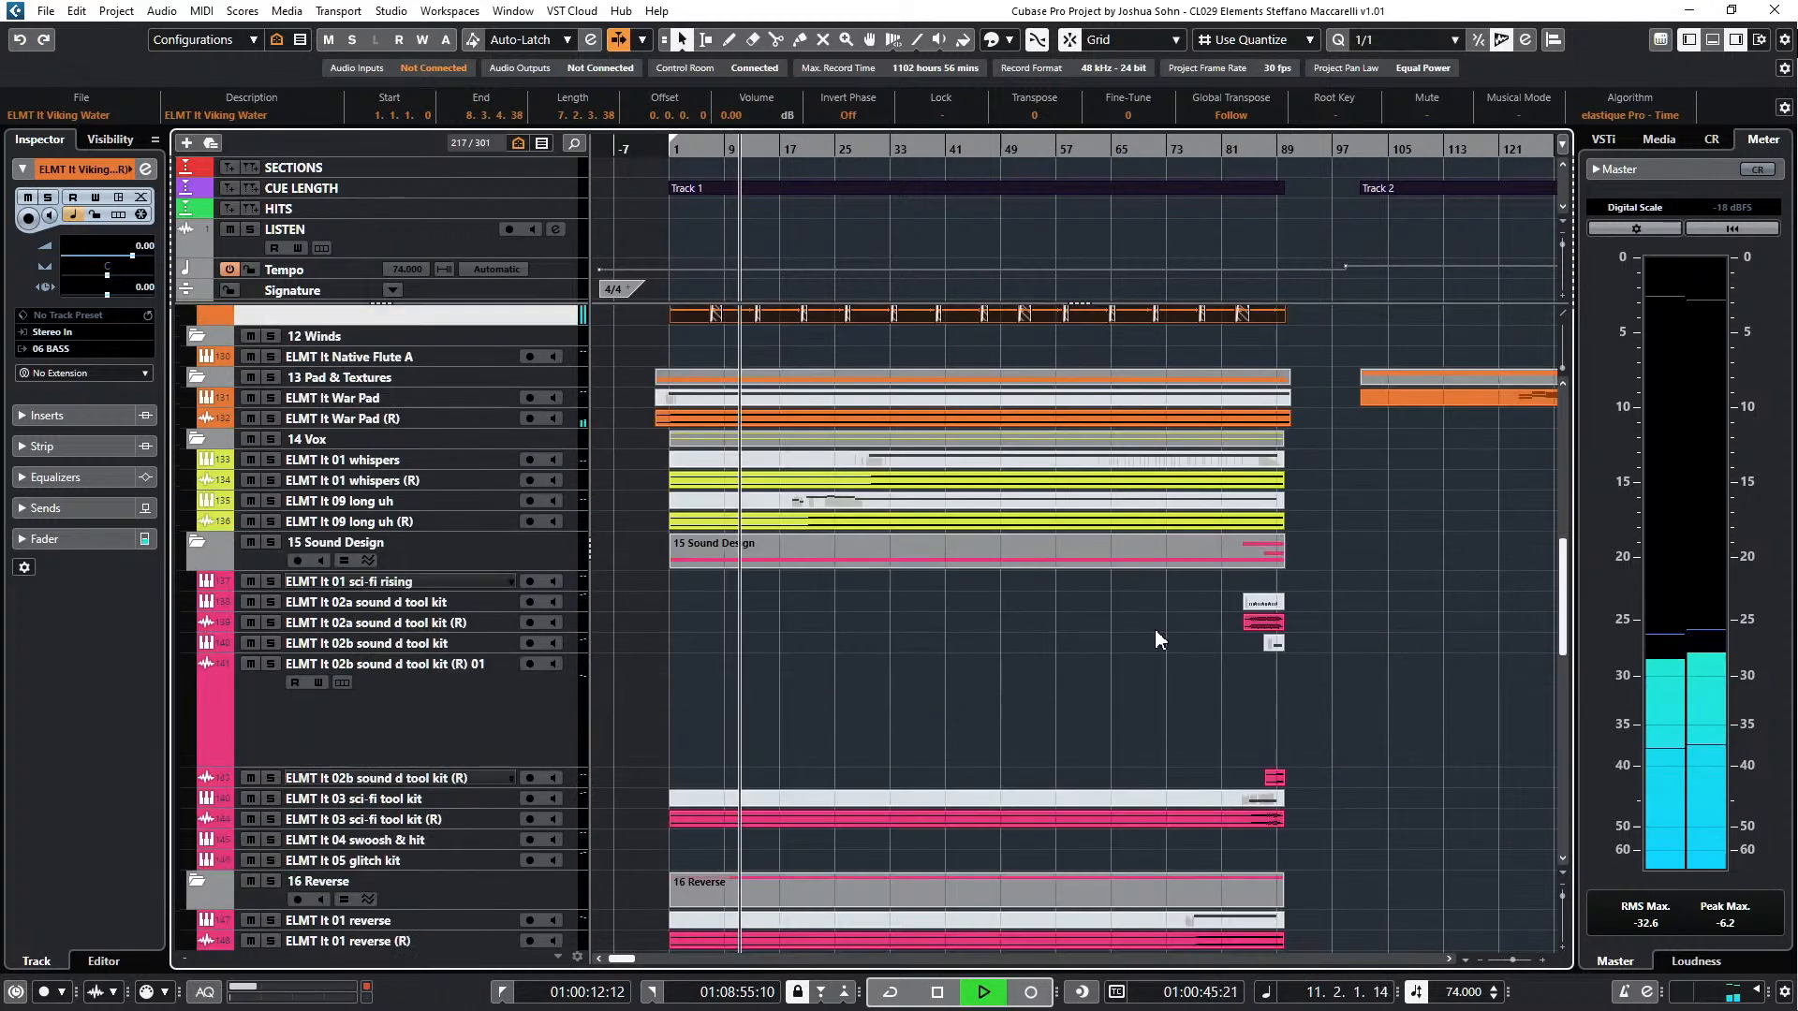
scroll(1157, 639, down, 4)
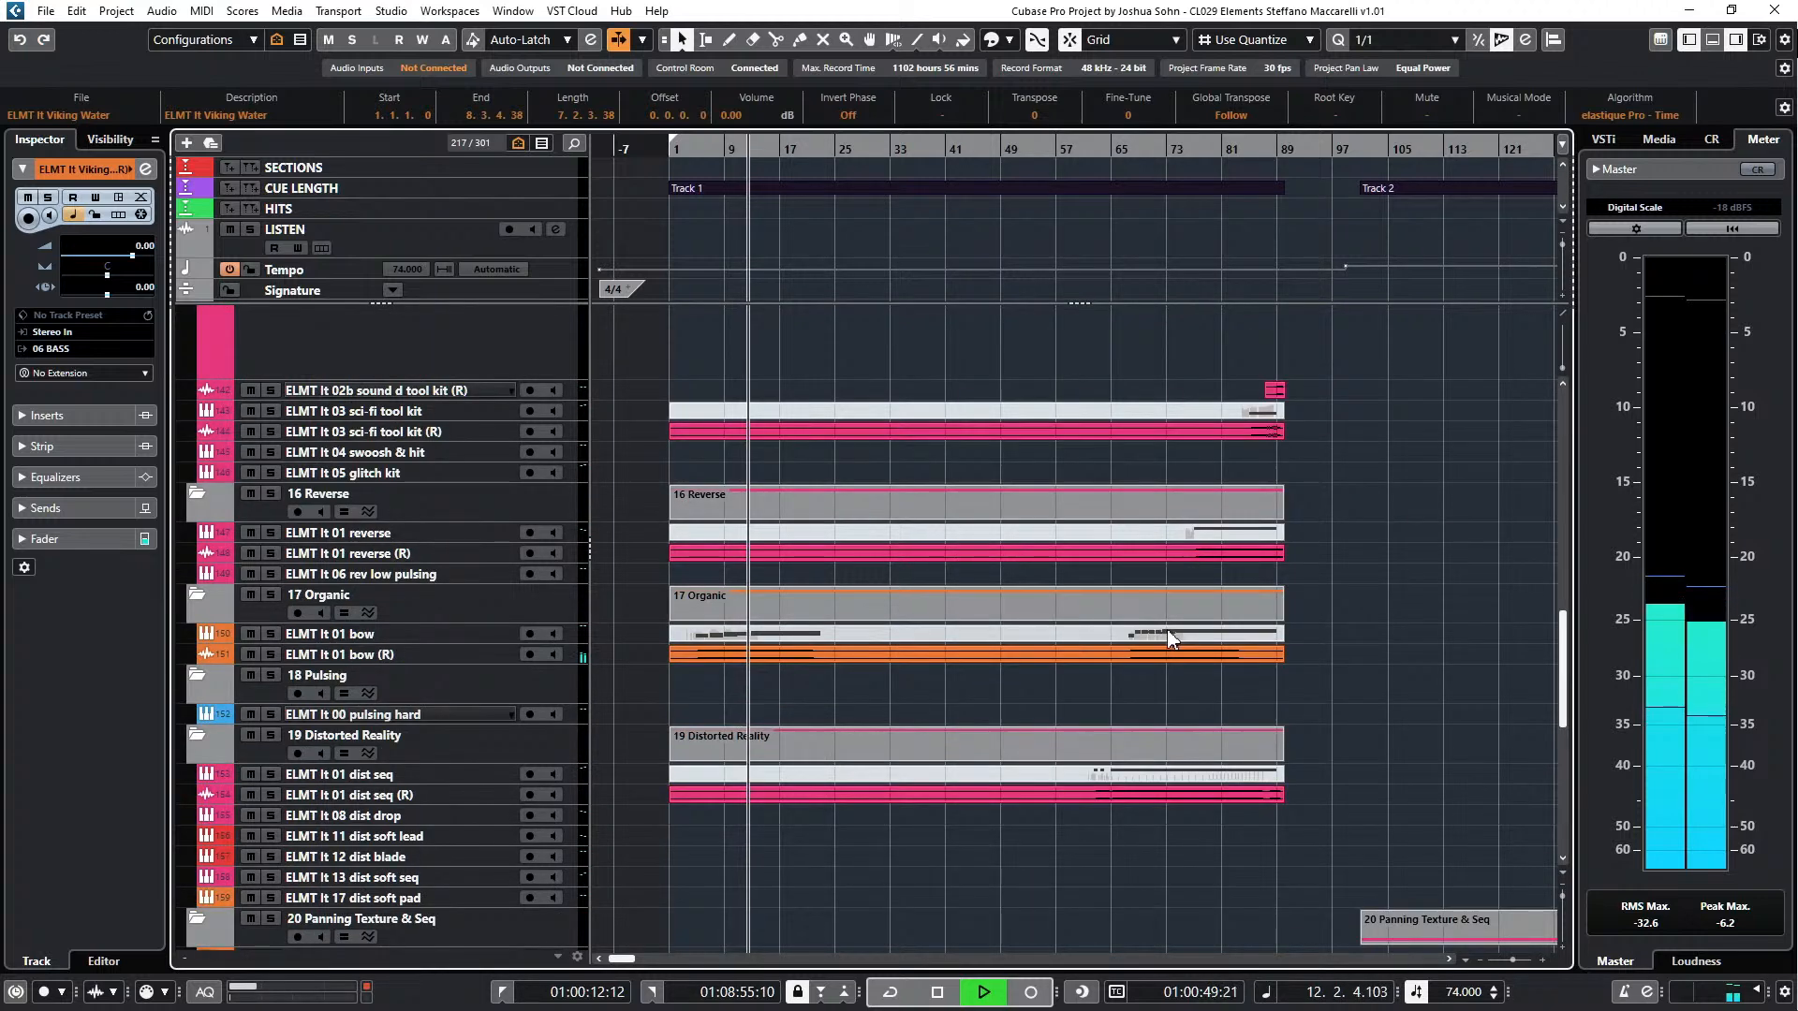
scroll(1175, 641, up, 4)
scroll(1192, 646, up, 3)
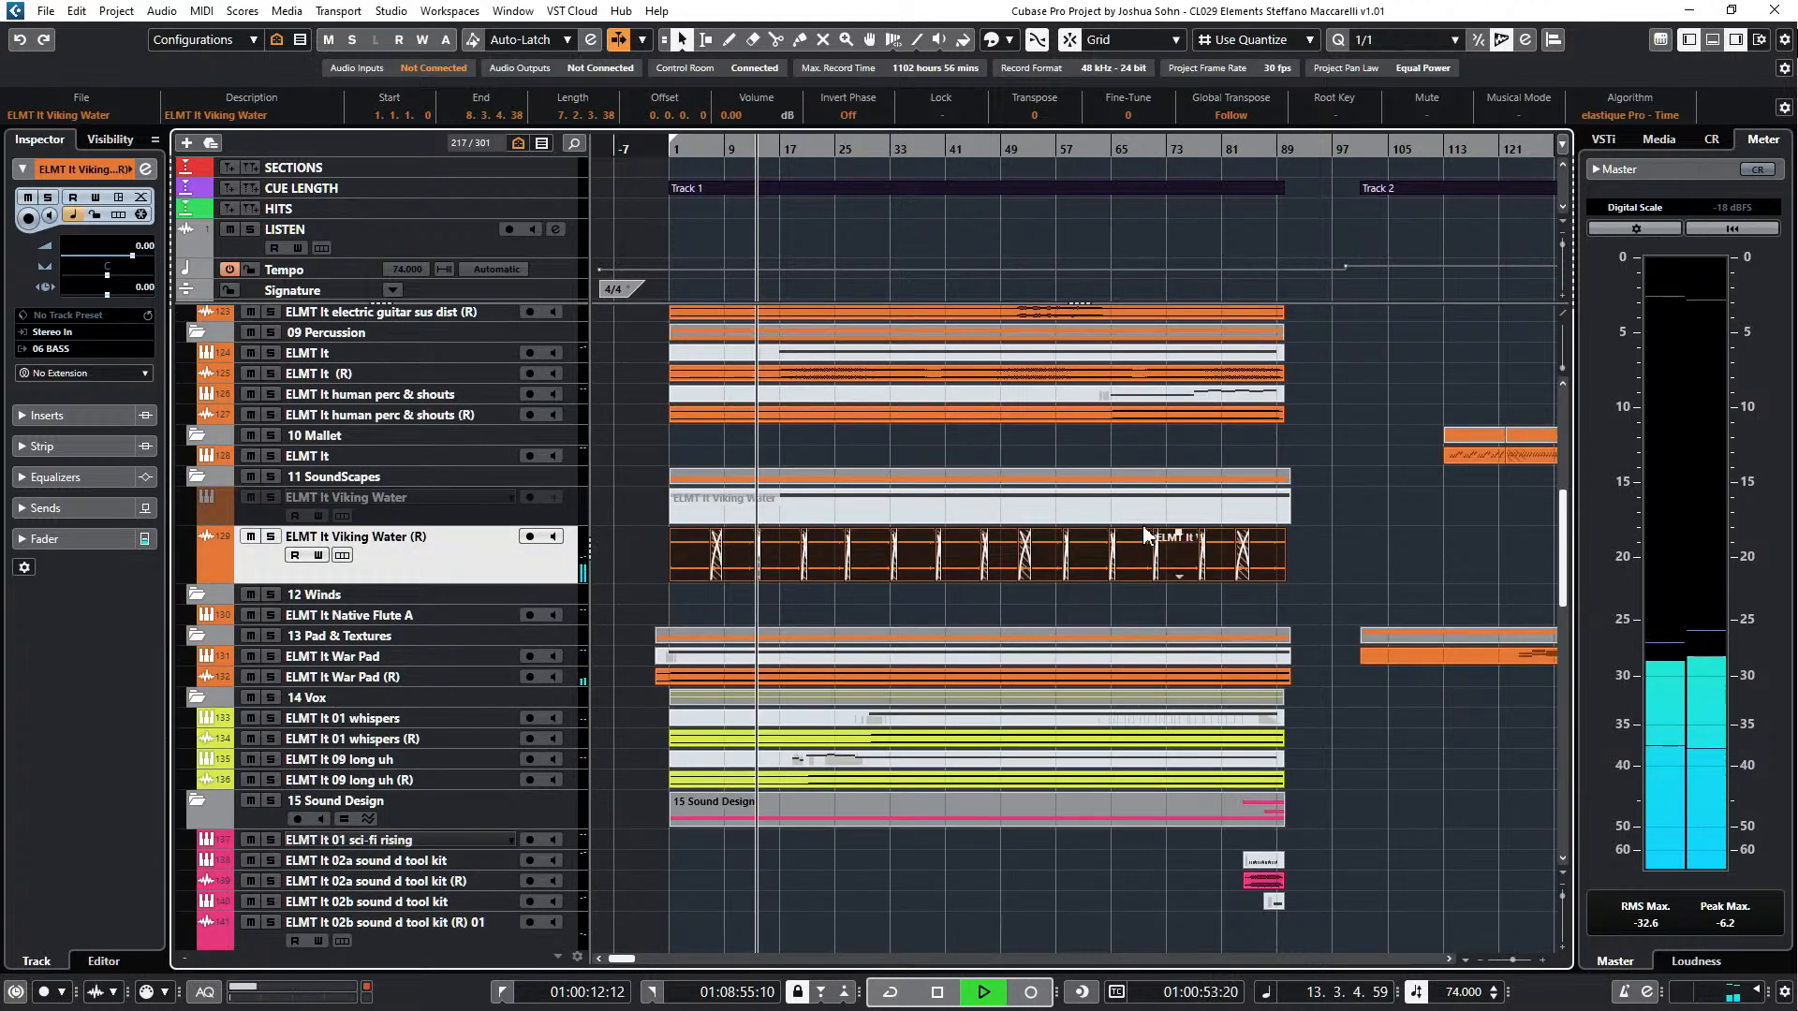
- Select the audio event on the ELMT lt (R) track in the 09 Percussion folder and view it in detail
click(811, 374)
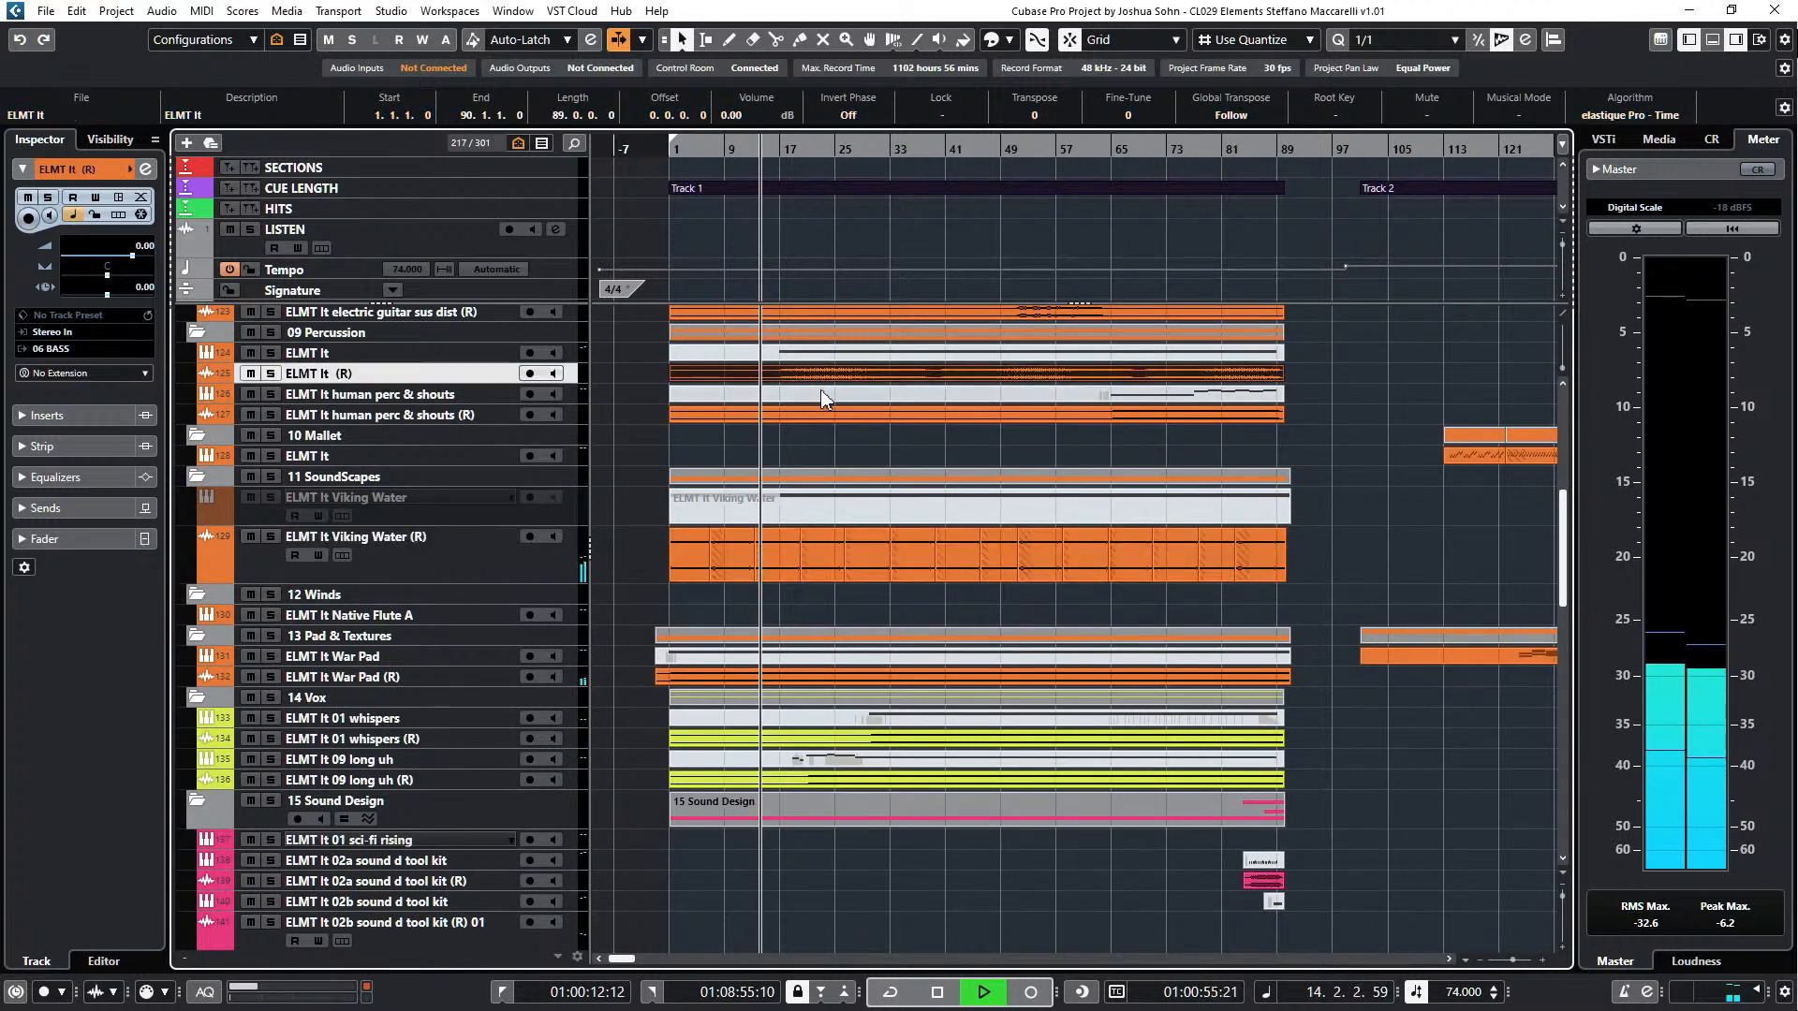
scroll(819, 393, up, 3)
scroll(833, 402, up, 2)
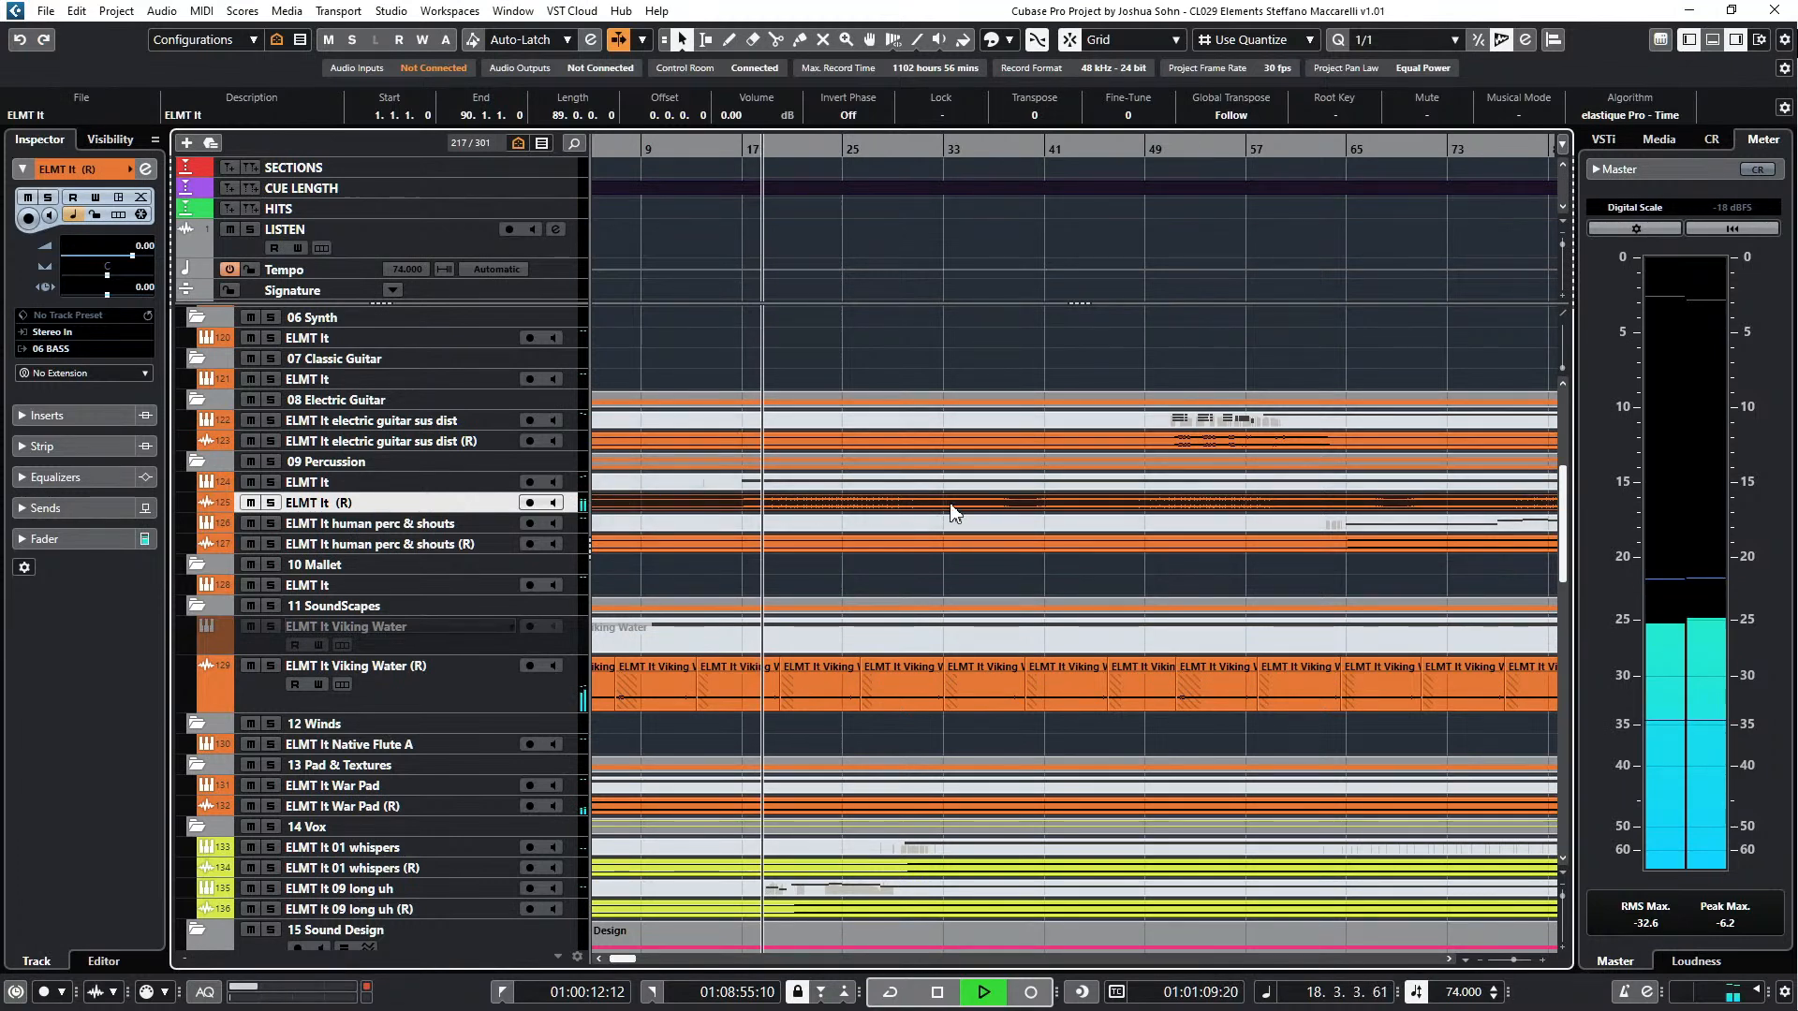
- Select the 09 long uh (R) and 01 whispers (R) vocal audio events and enlarge both tracks to show their waveforms
scroll(952, 512, down, 3)
scroll(951, 521, down, 2)
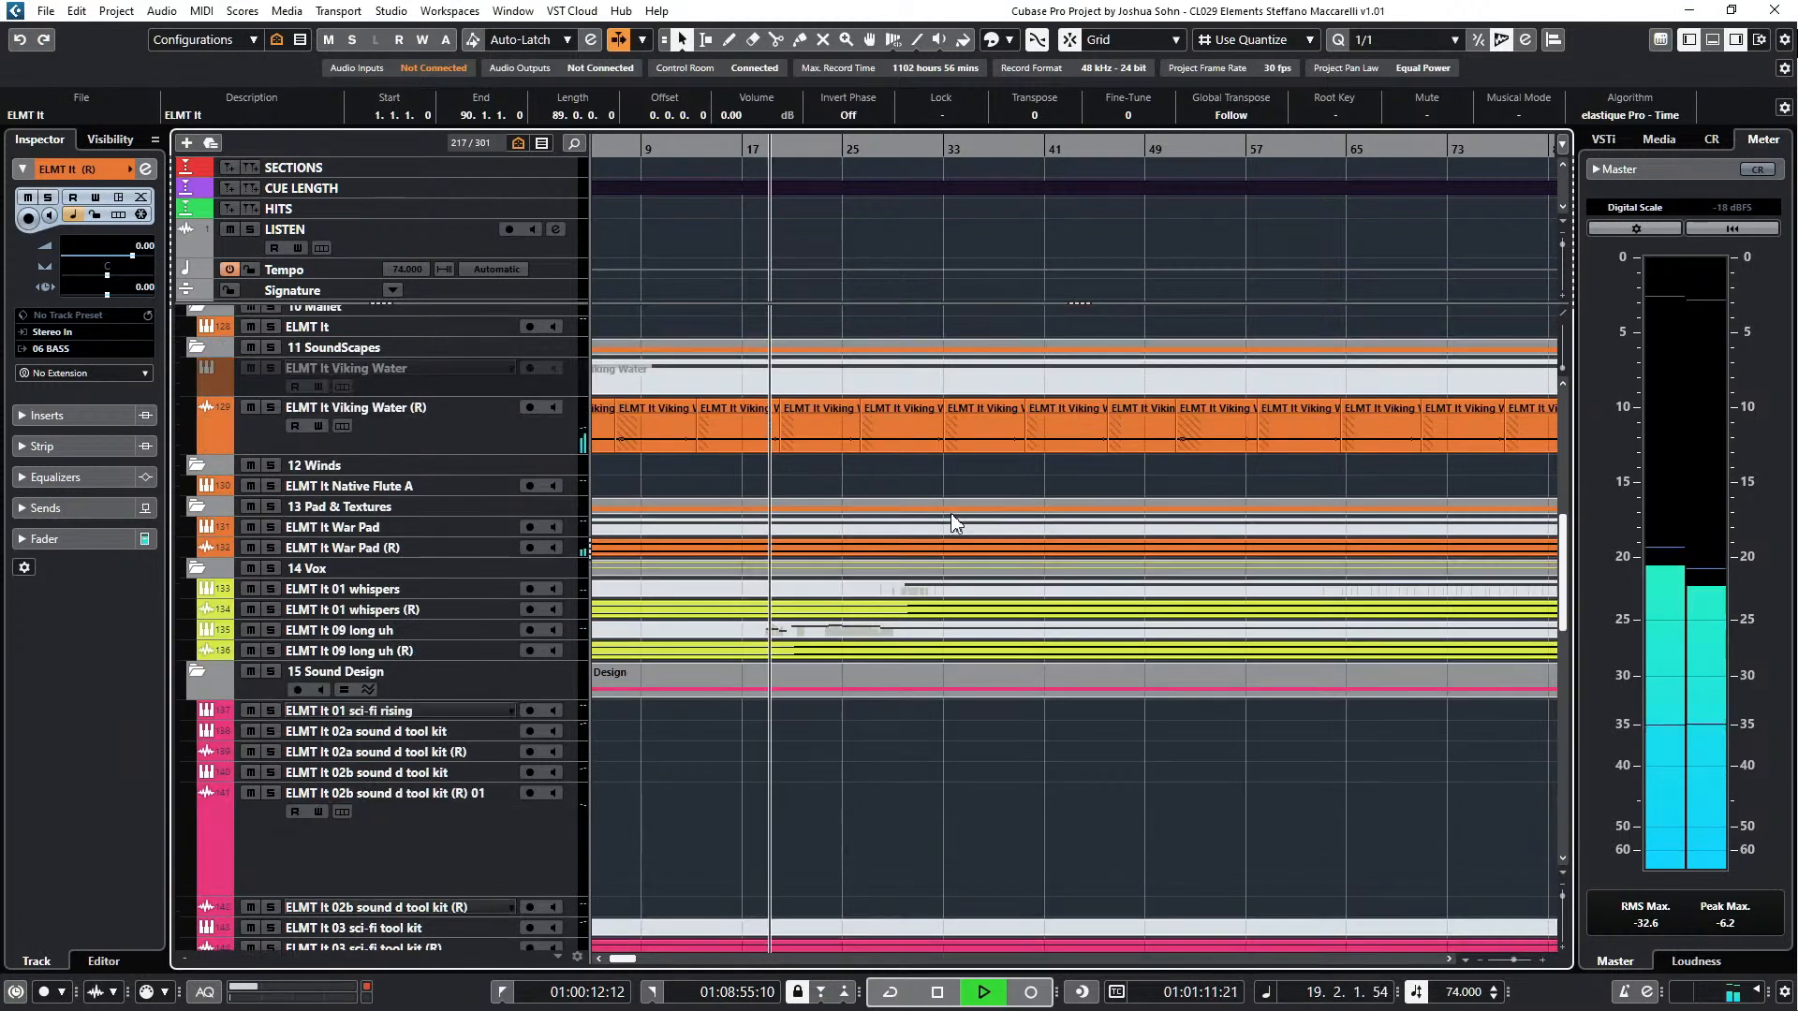
scroll(951, 522, down, 2)
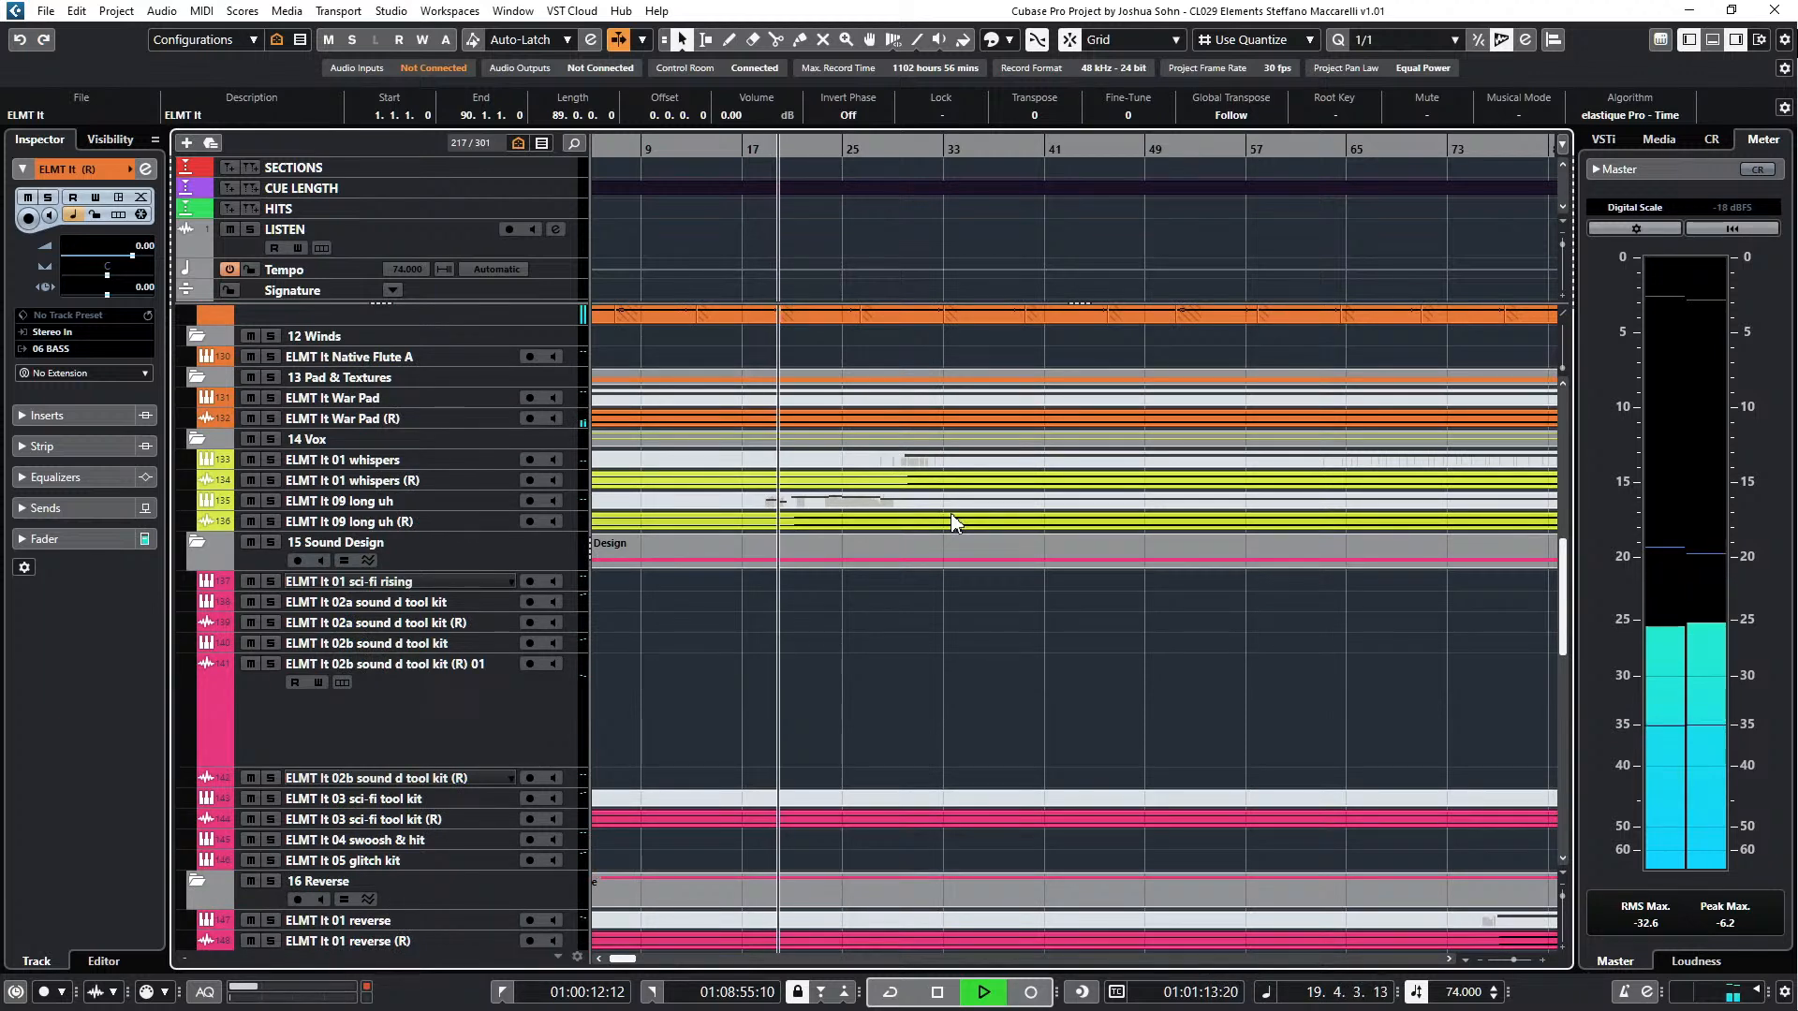
click(951, 522)
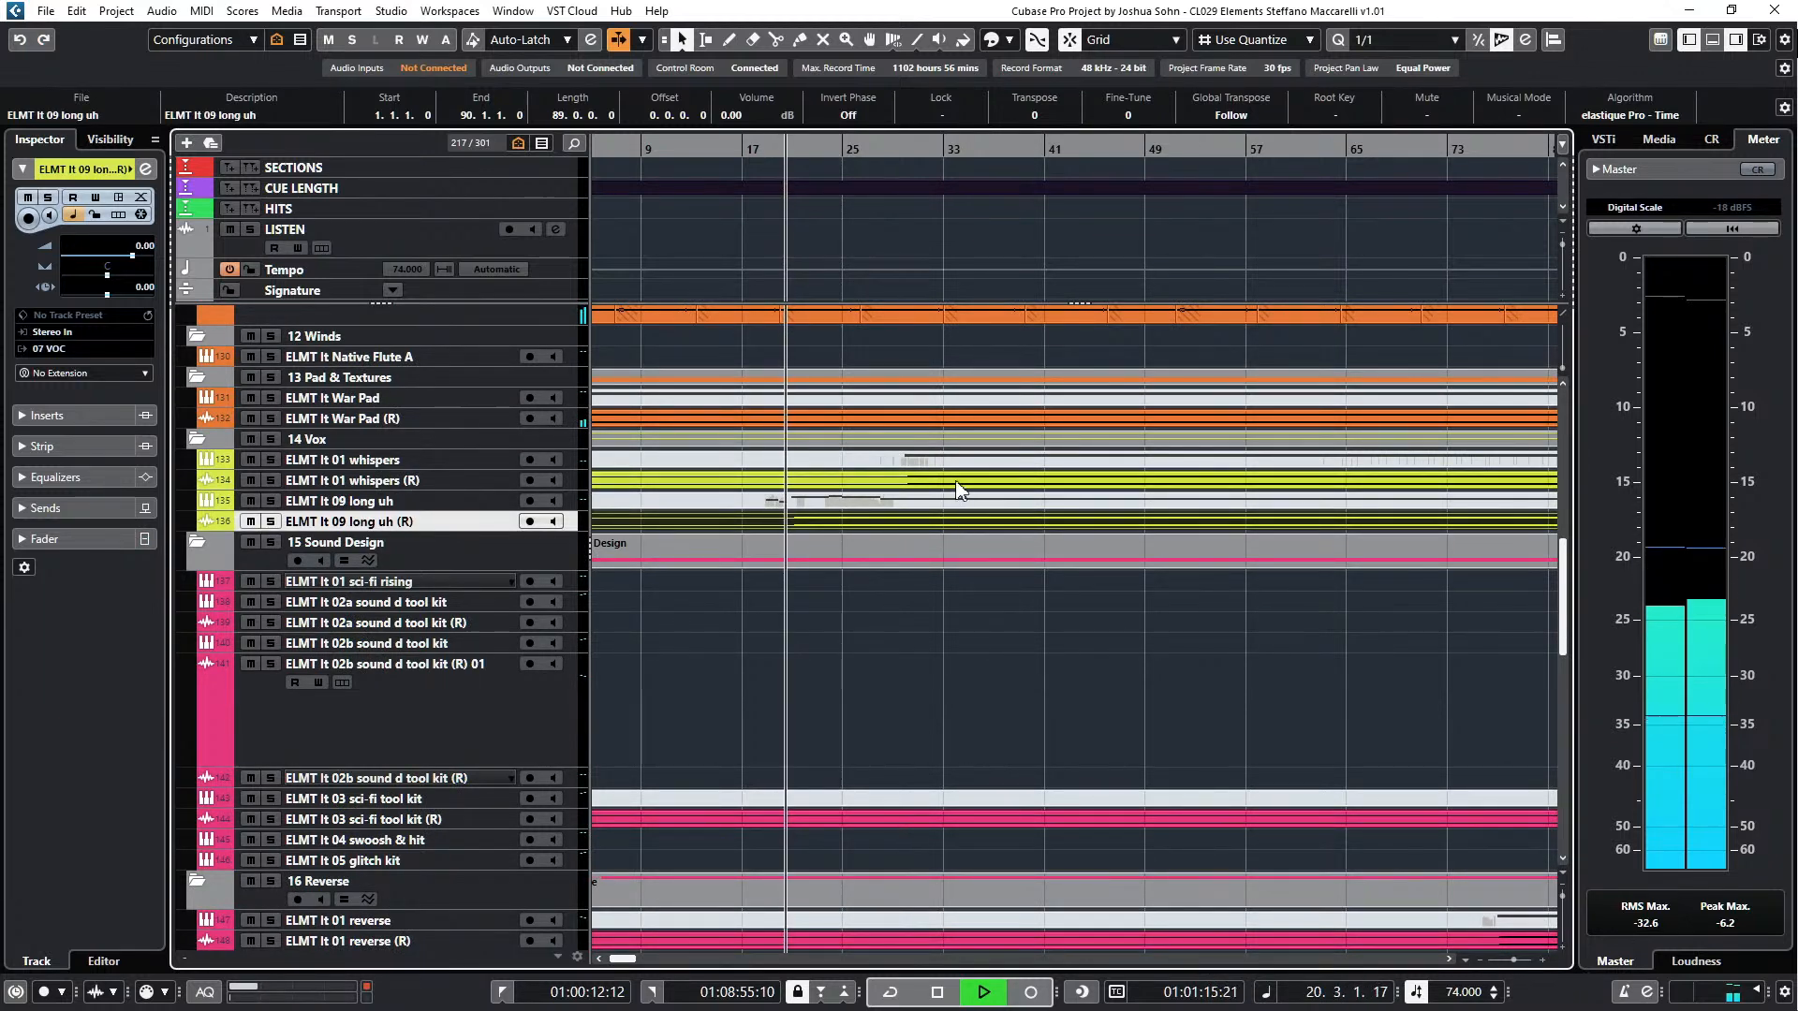
click(961, 484)
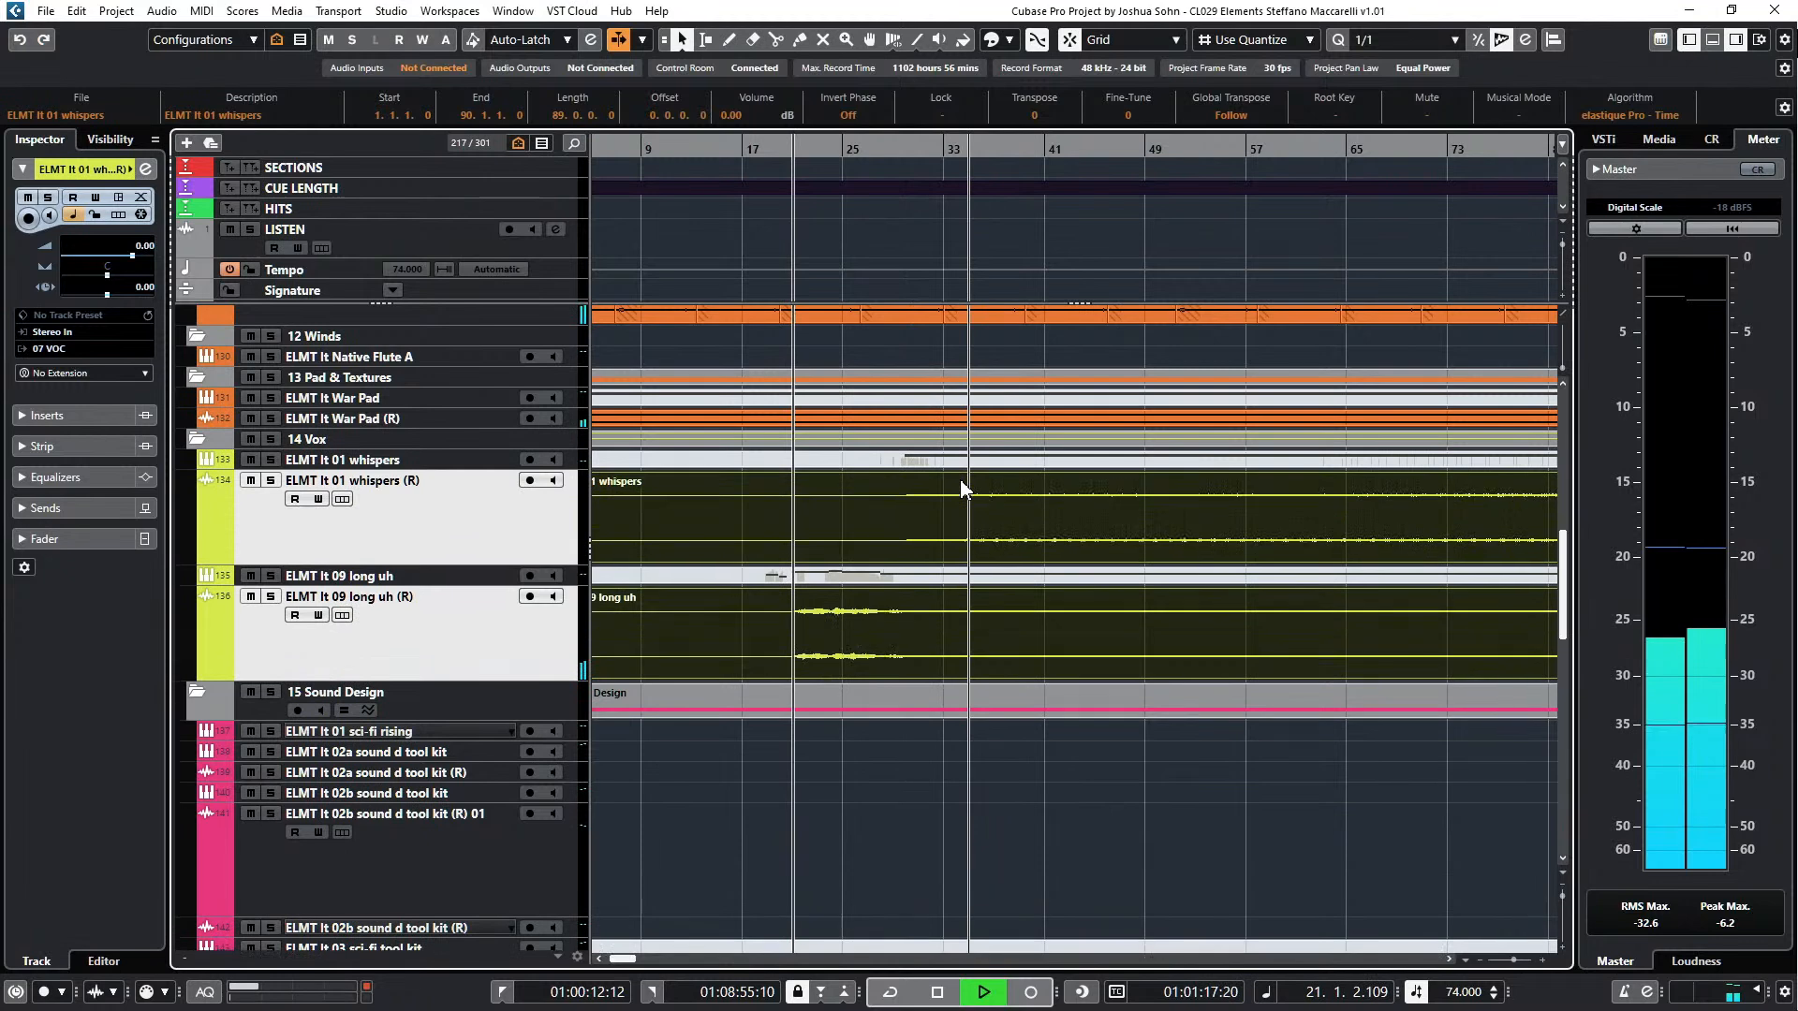
key(g)
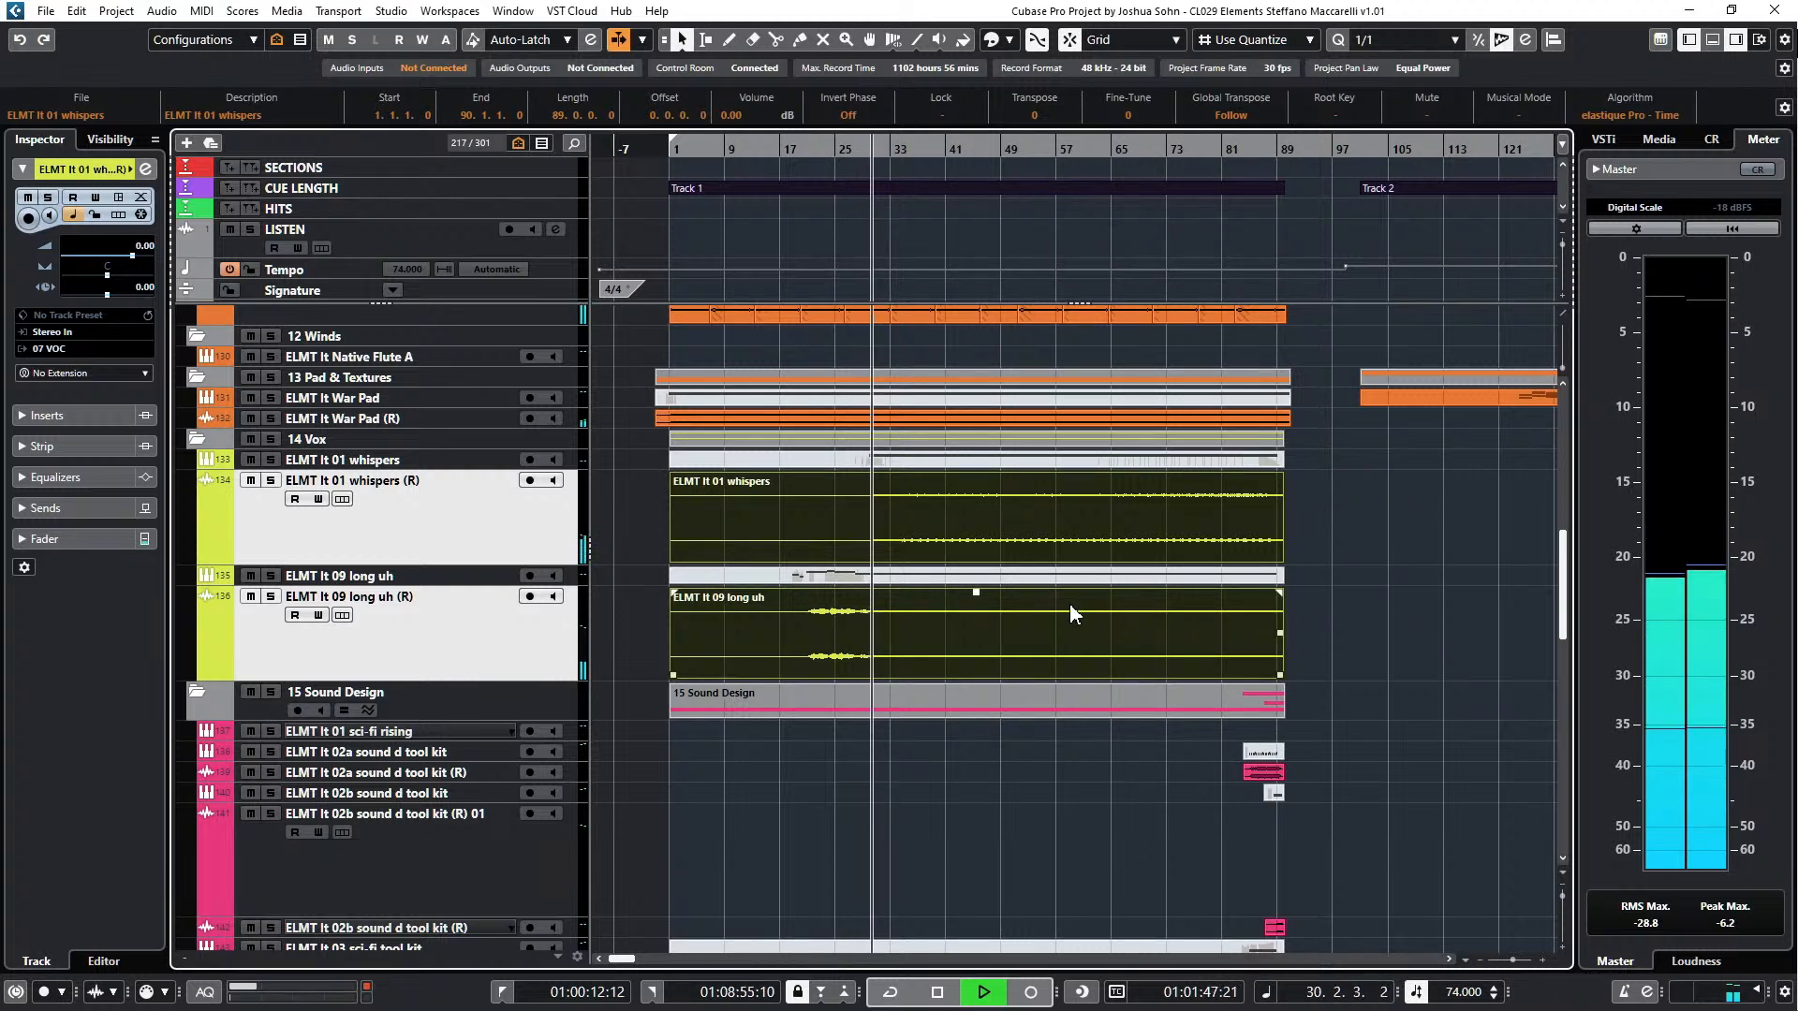
- Select the Cello Distorted 01 (R) audio event, and enlarge its track and the Cello Ethereal Vox (R) track
scroll(1086, 609, down, 10)
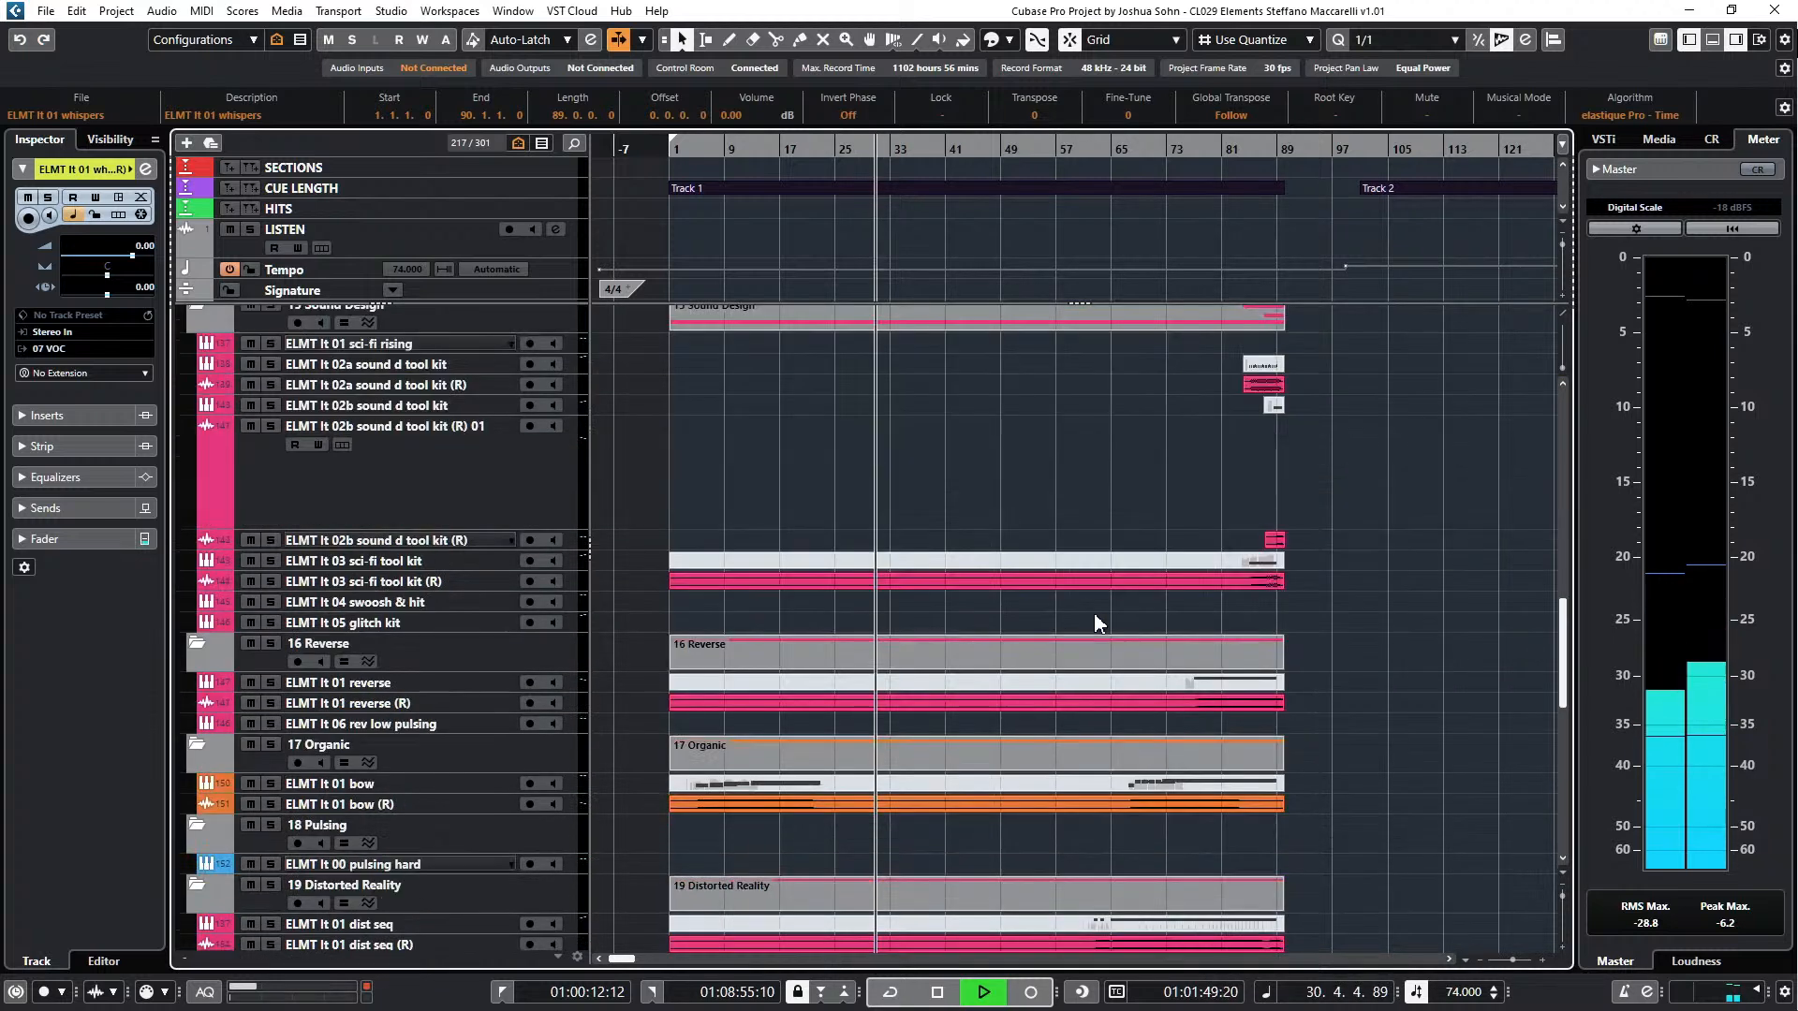
scroll(1105, 637, up, 10)
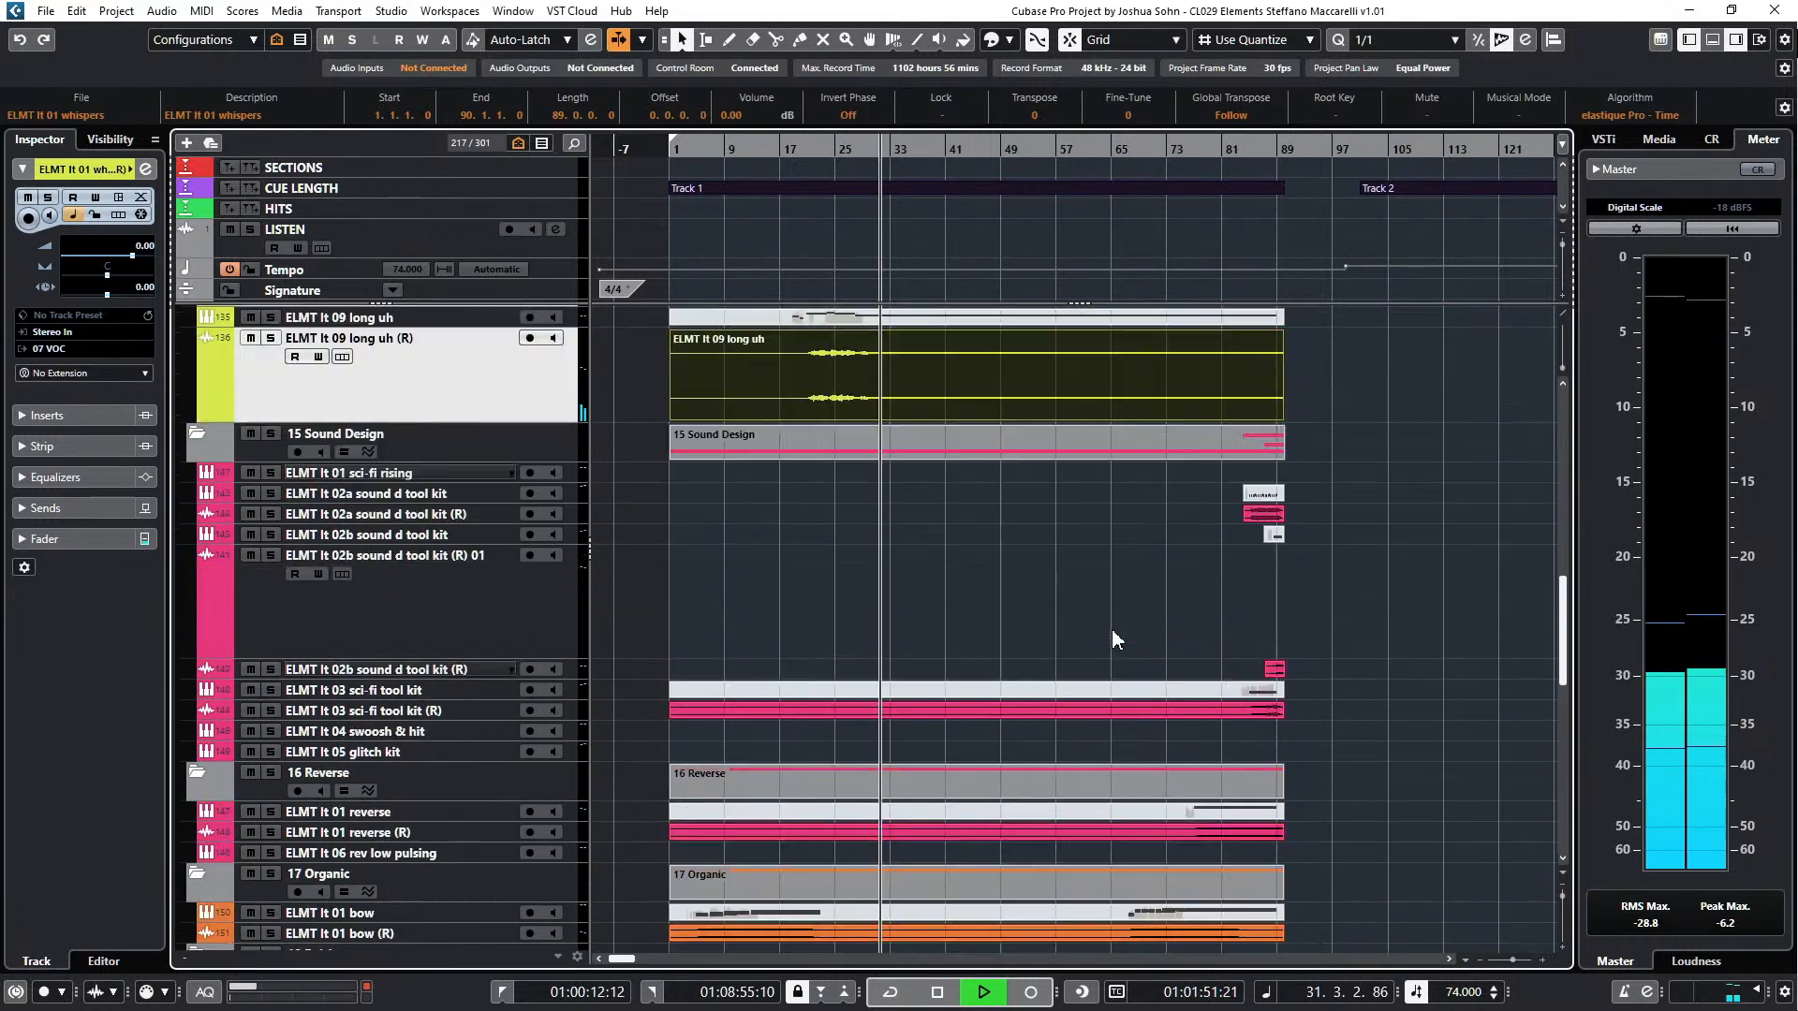
scroll(1114, 640, up, 8)
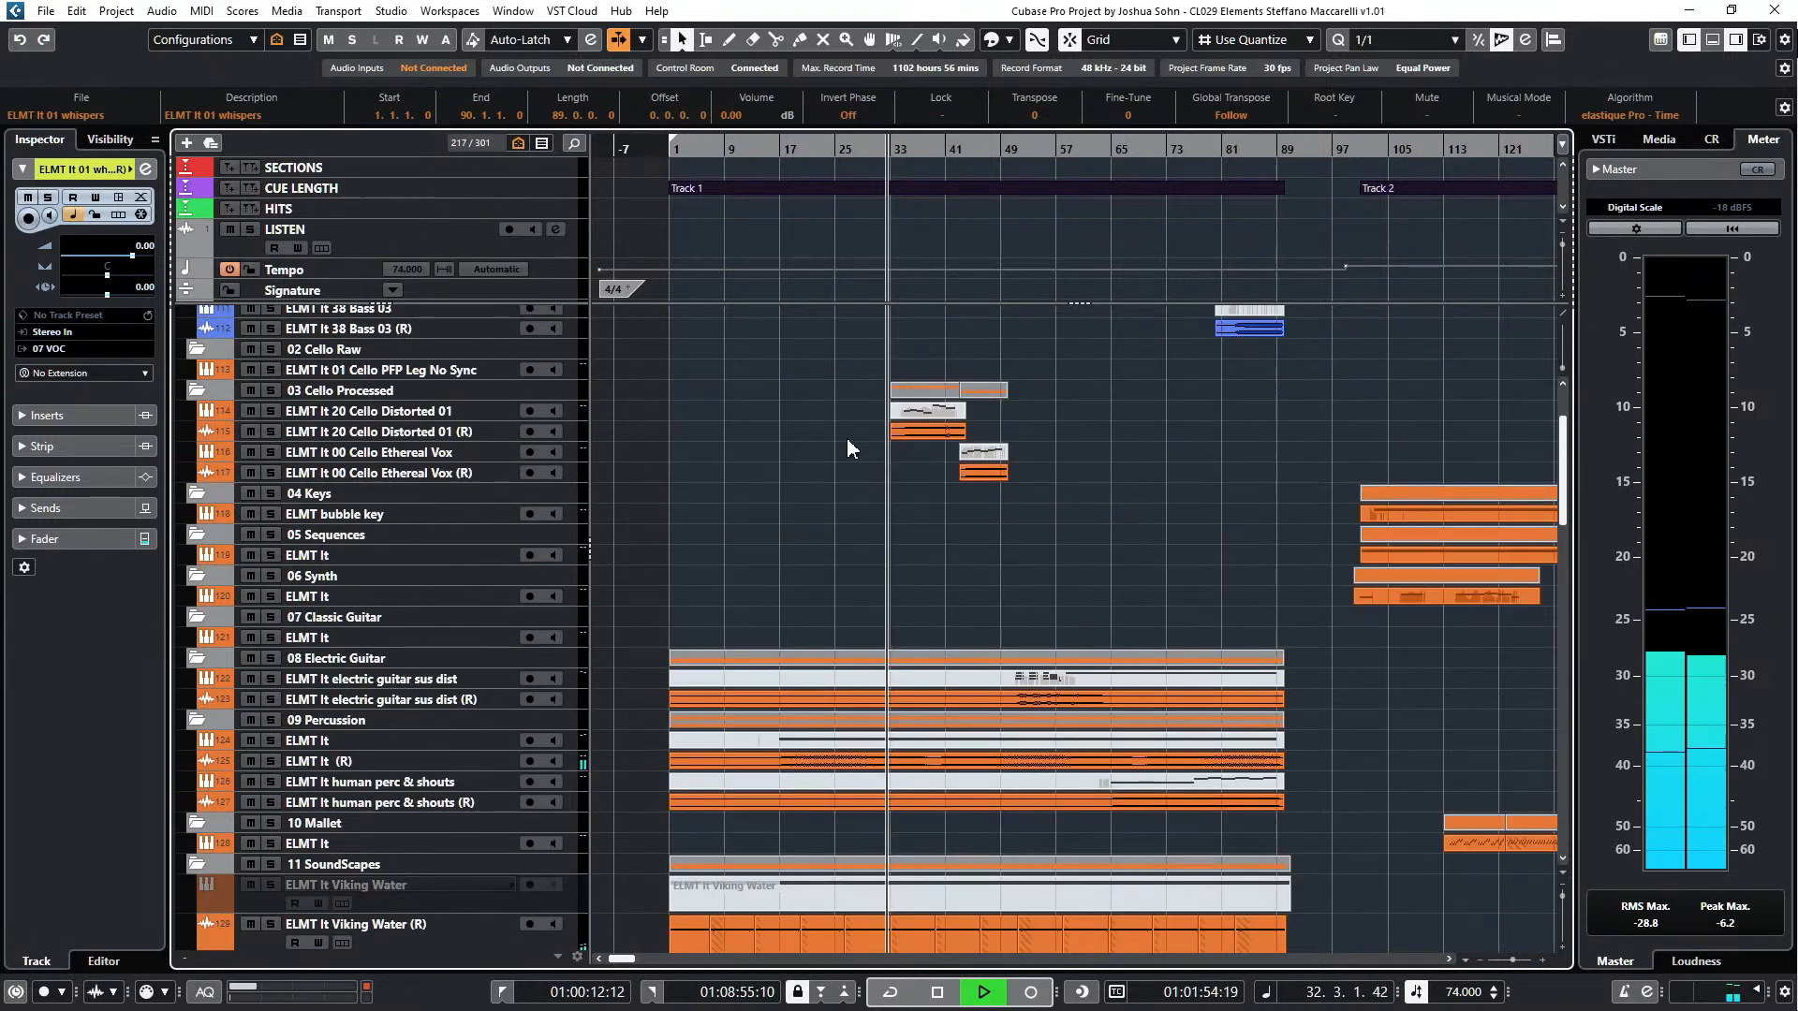
click(922, 431)
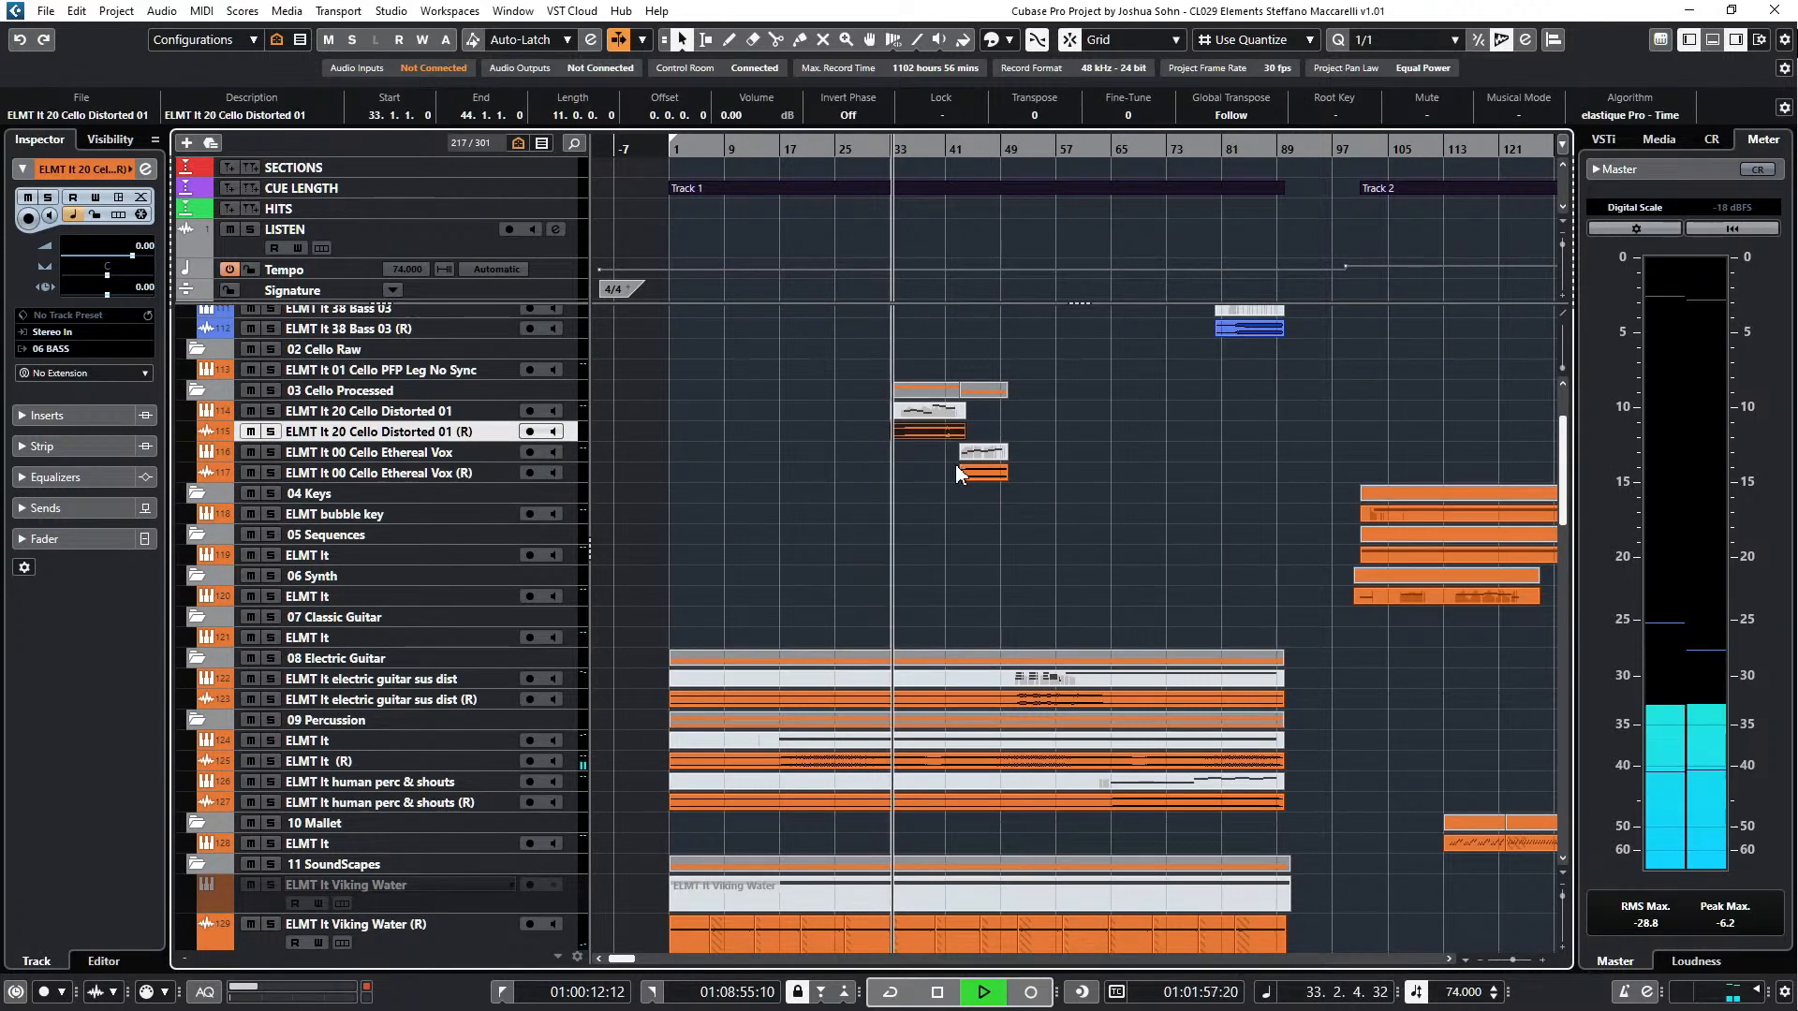
scroll(959, 466, up, 4)
alt+shift+click(959, 466)
key(alt+Down)
key(alt+Down)
key(alt+Down)
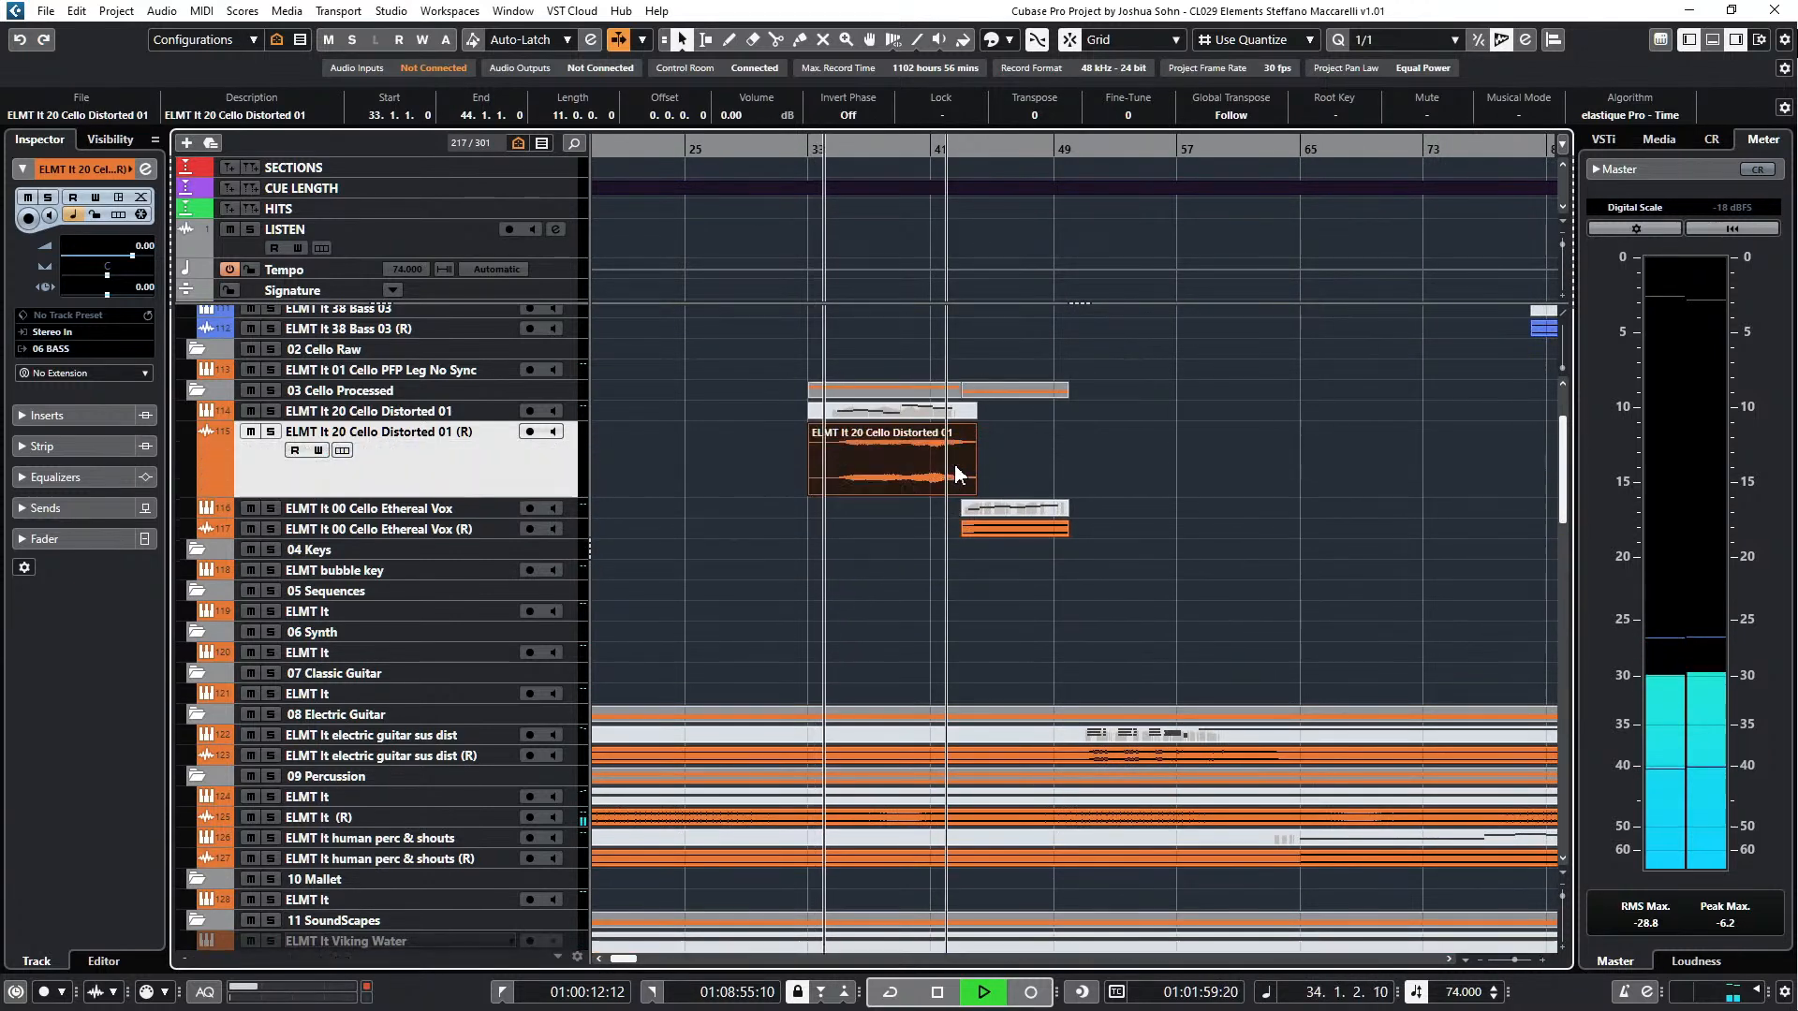
click(470, 535)
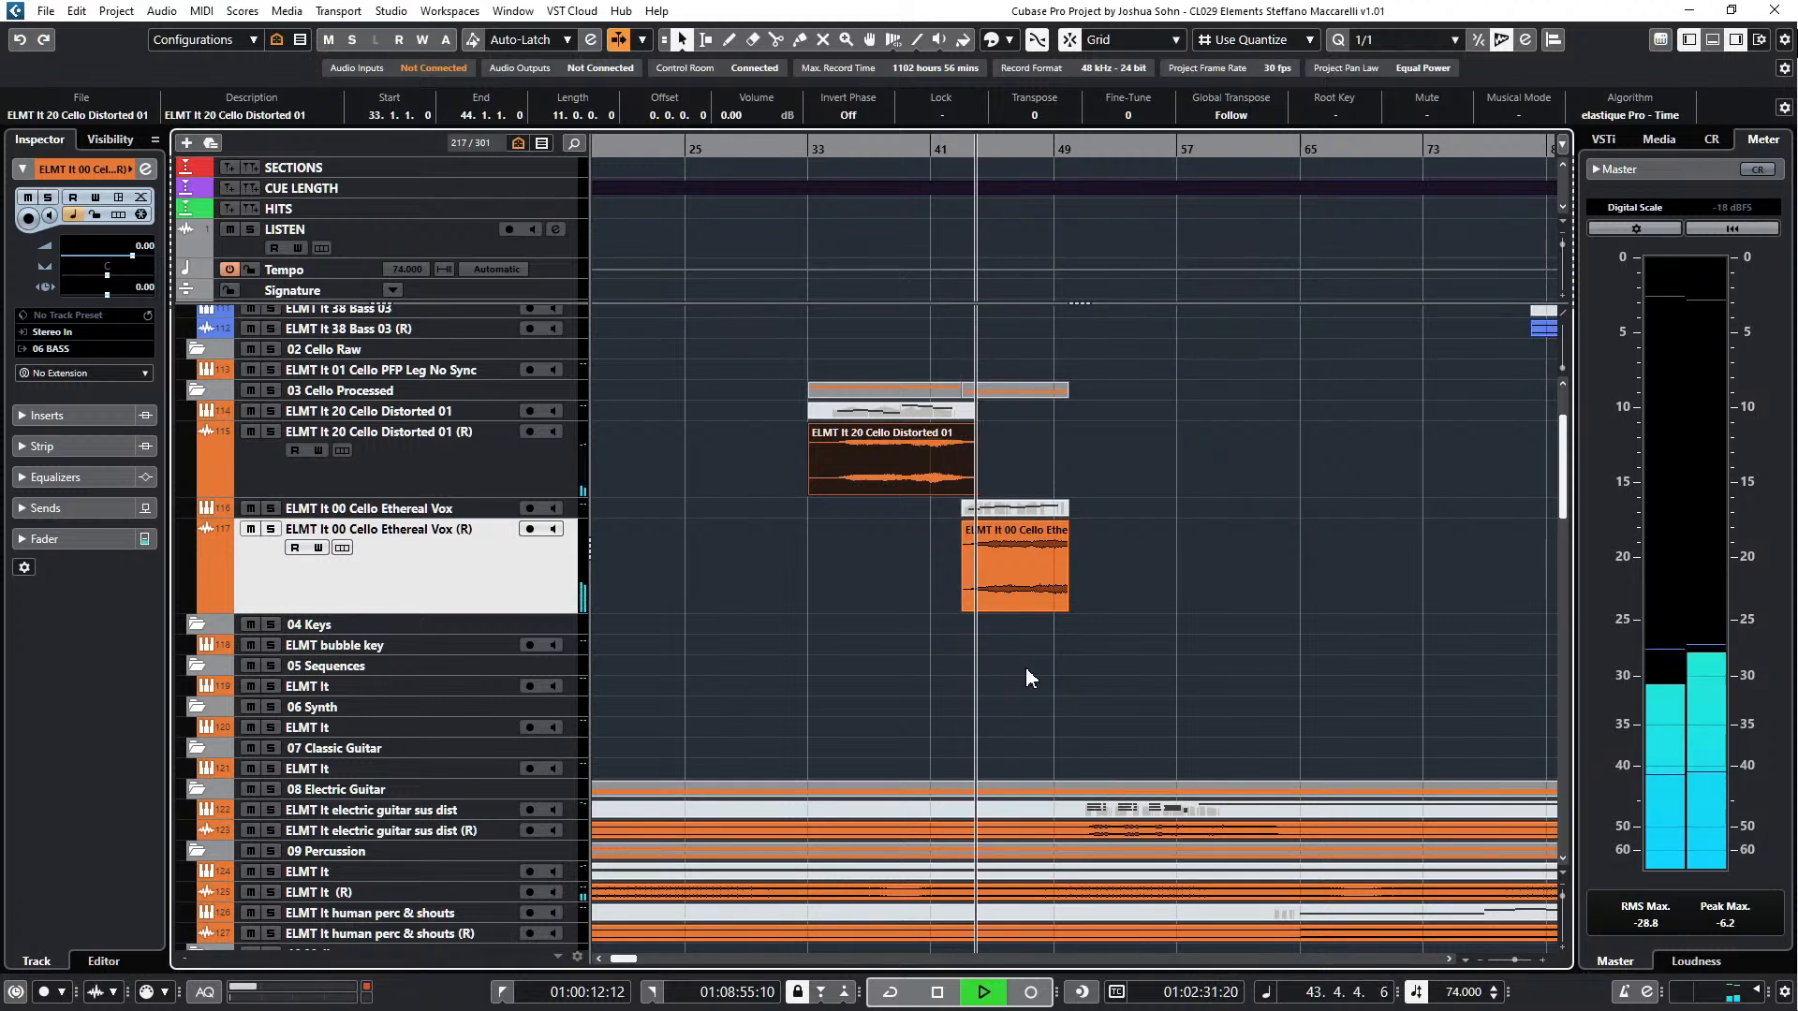
- Follow the playback past the cello parts and select the audio event on the electric guitar sus dist (R) track
scroll(1025, 666, down, 2)
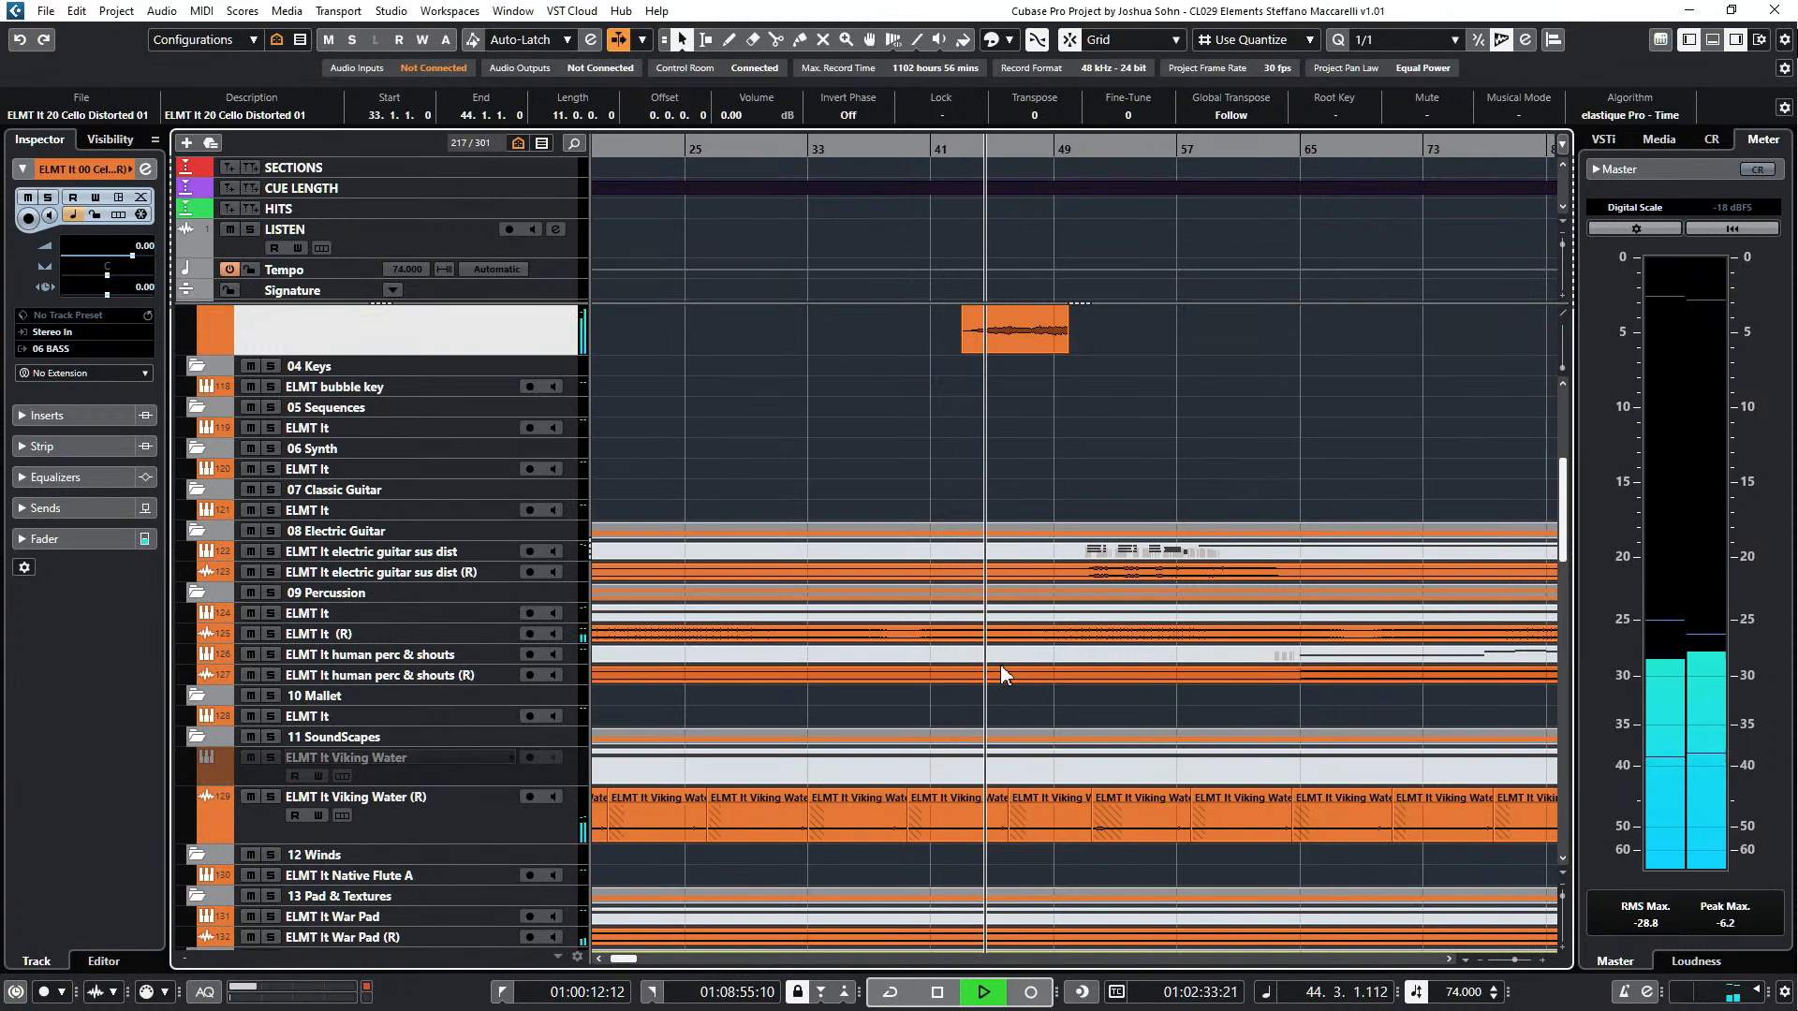
scroll(1078, 666, up, 2)
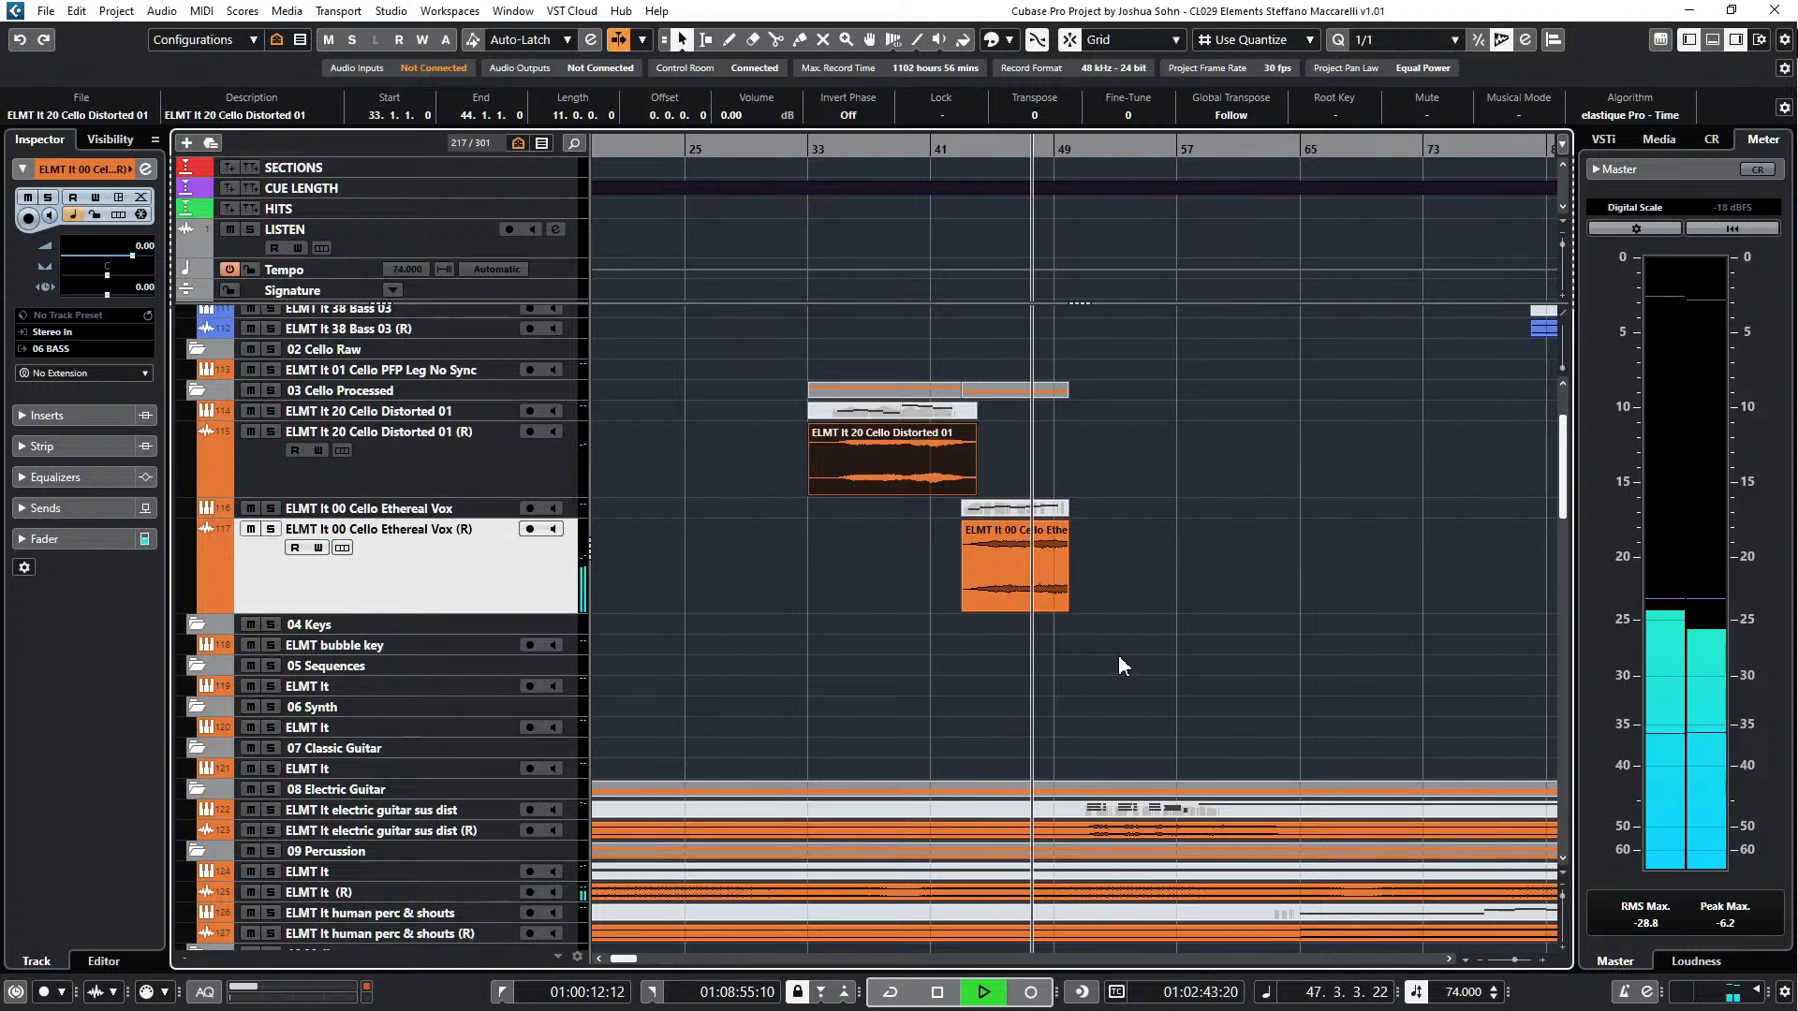
scroll(1122, 655, down, 3)
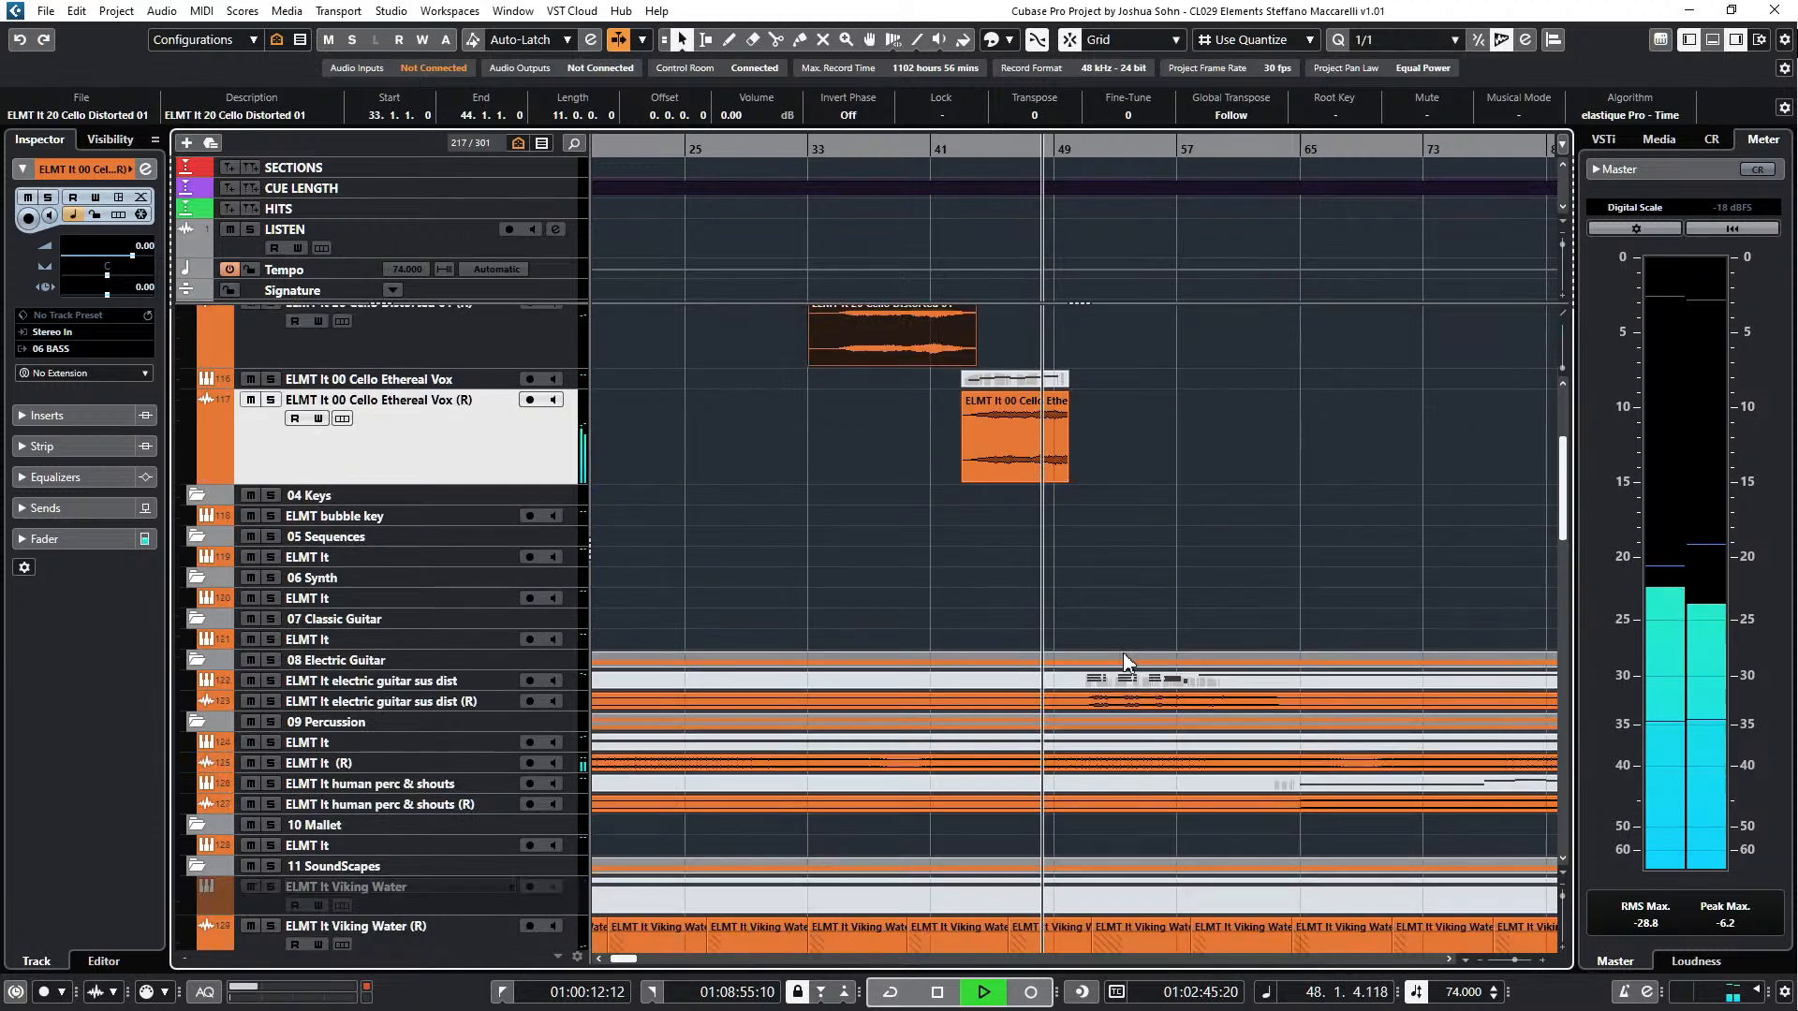
scroll(1131, 624, down, 2)
scroll(1131, 624, left, 2)
scroll(1131, 625, right, 3)
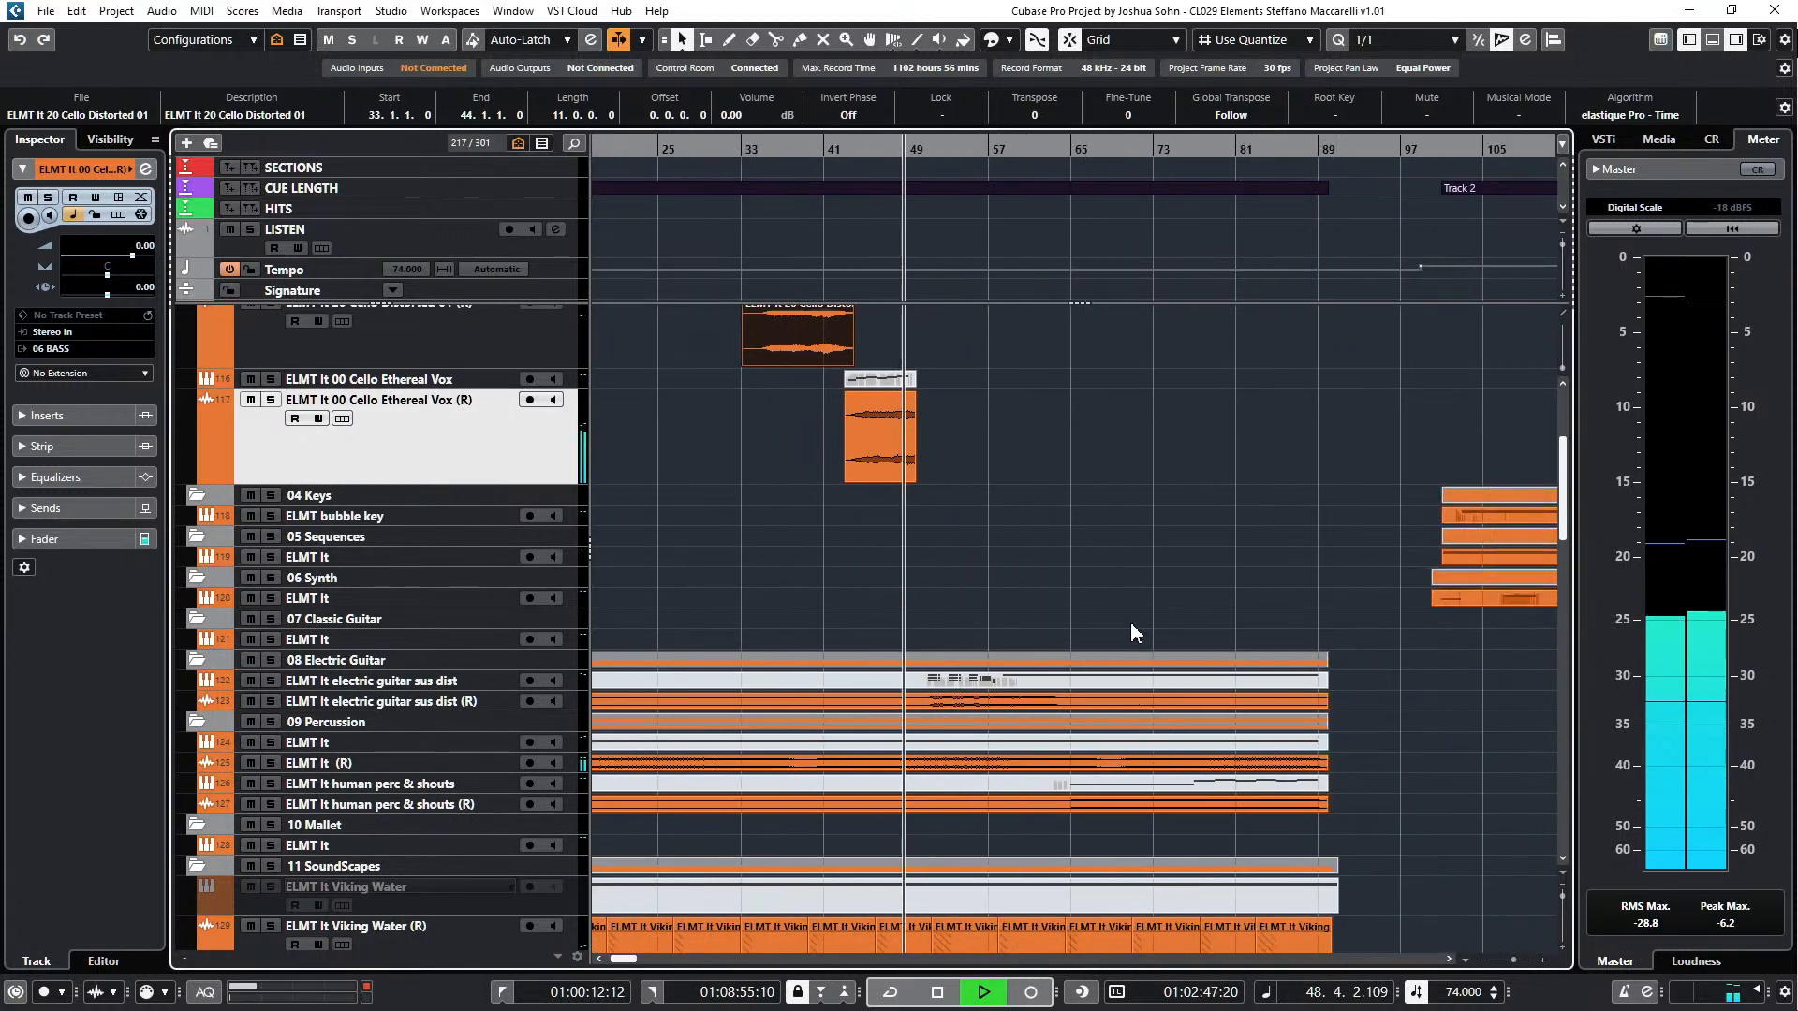
scroll(1127, 625, down, 3)
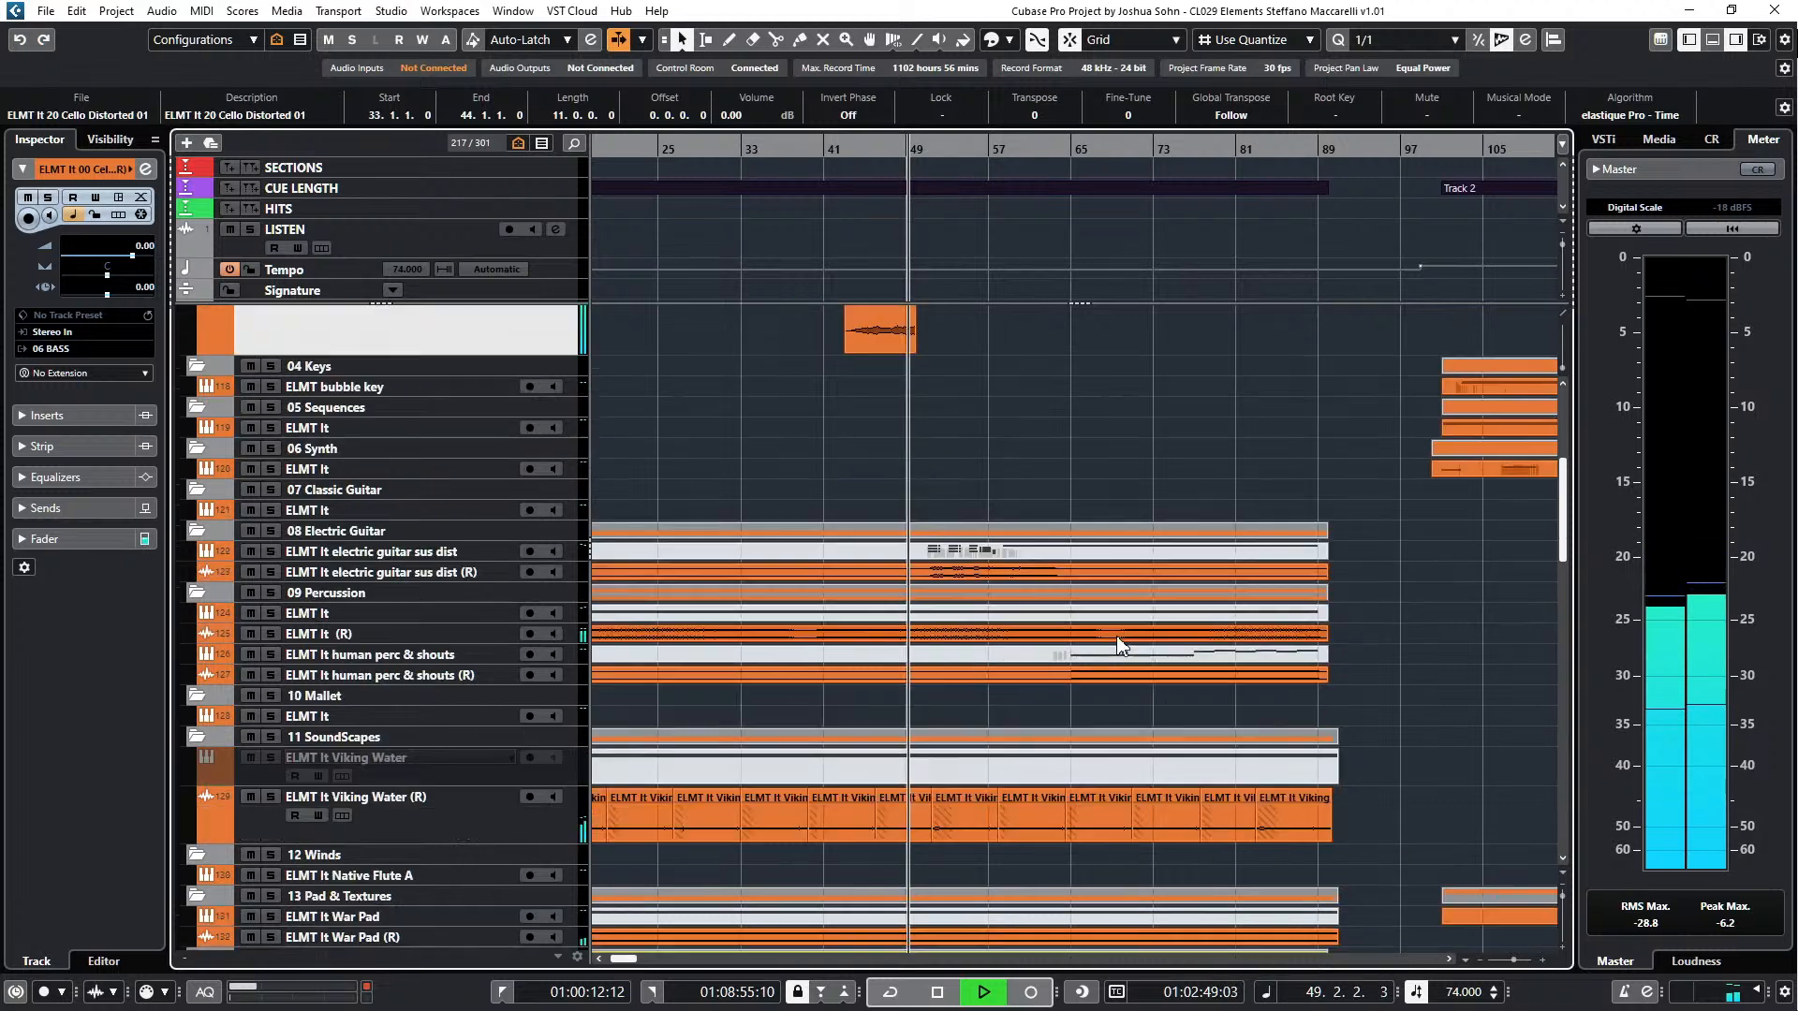
click(946, 634)
click(959, 576)
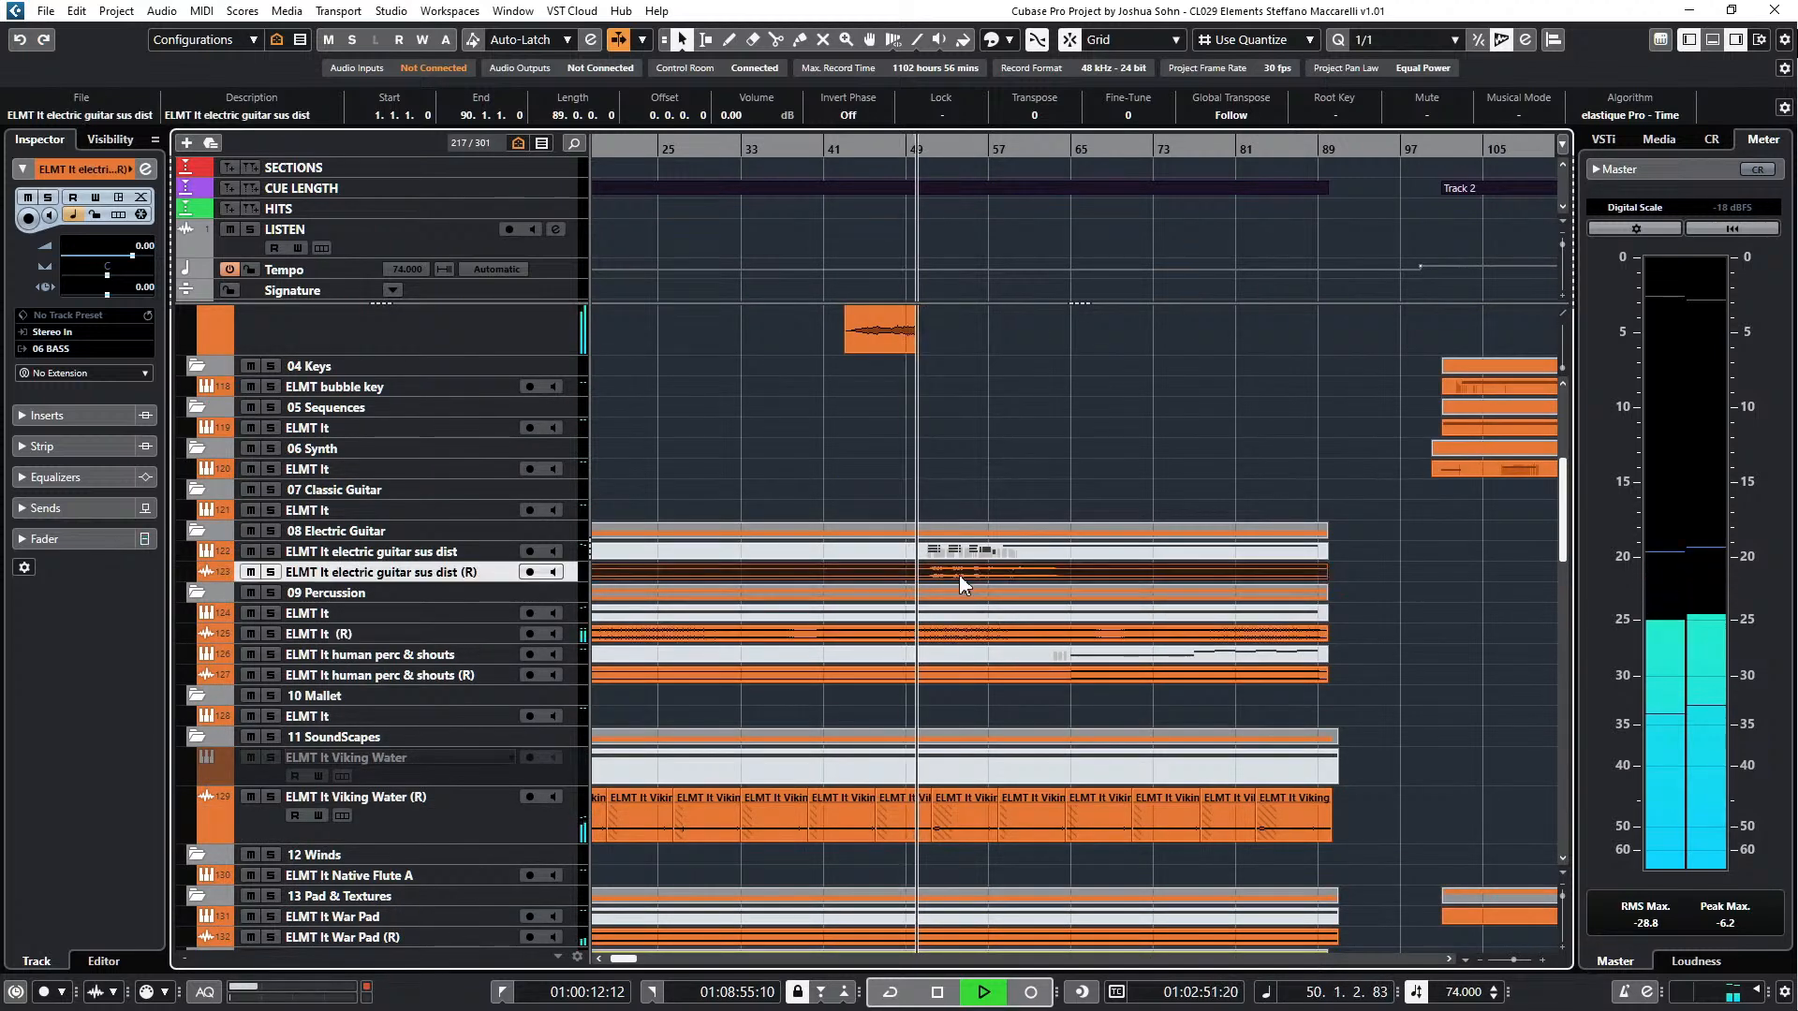
- Extend the Cello Ethereal Vox MIDI part to end at bar 89
scroll(936, 493, up, 3)
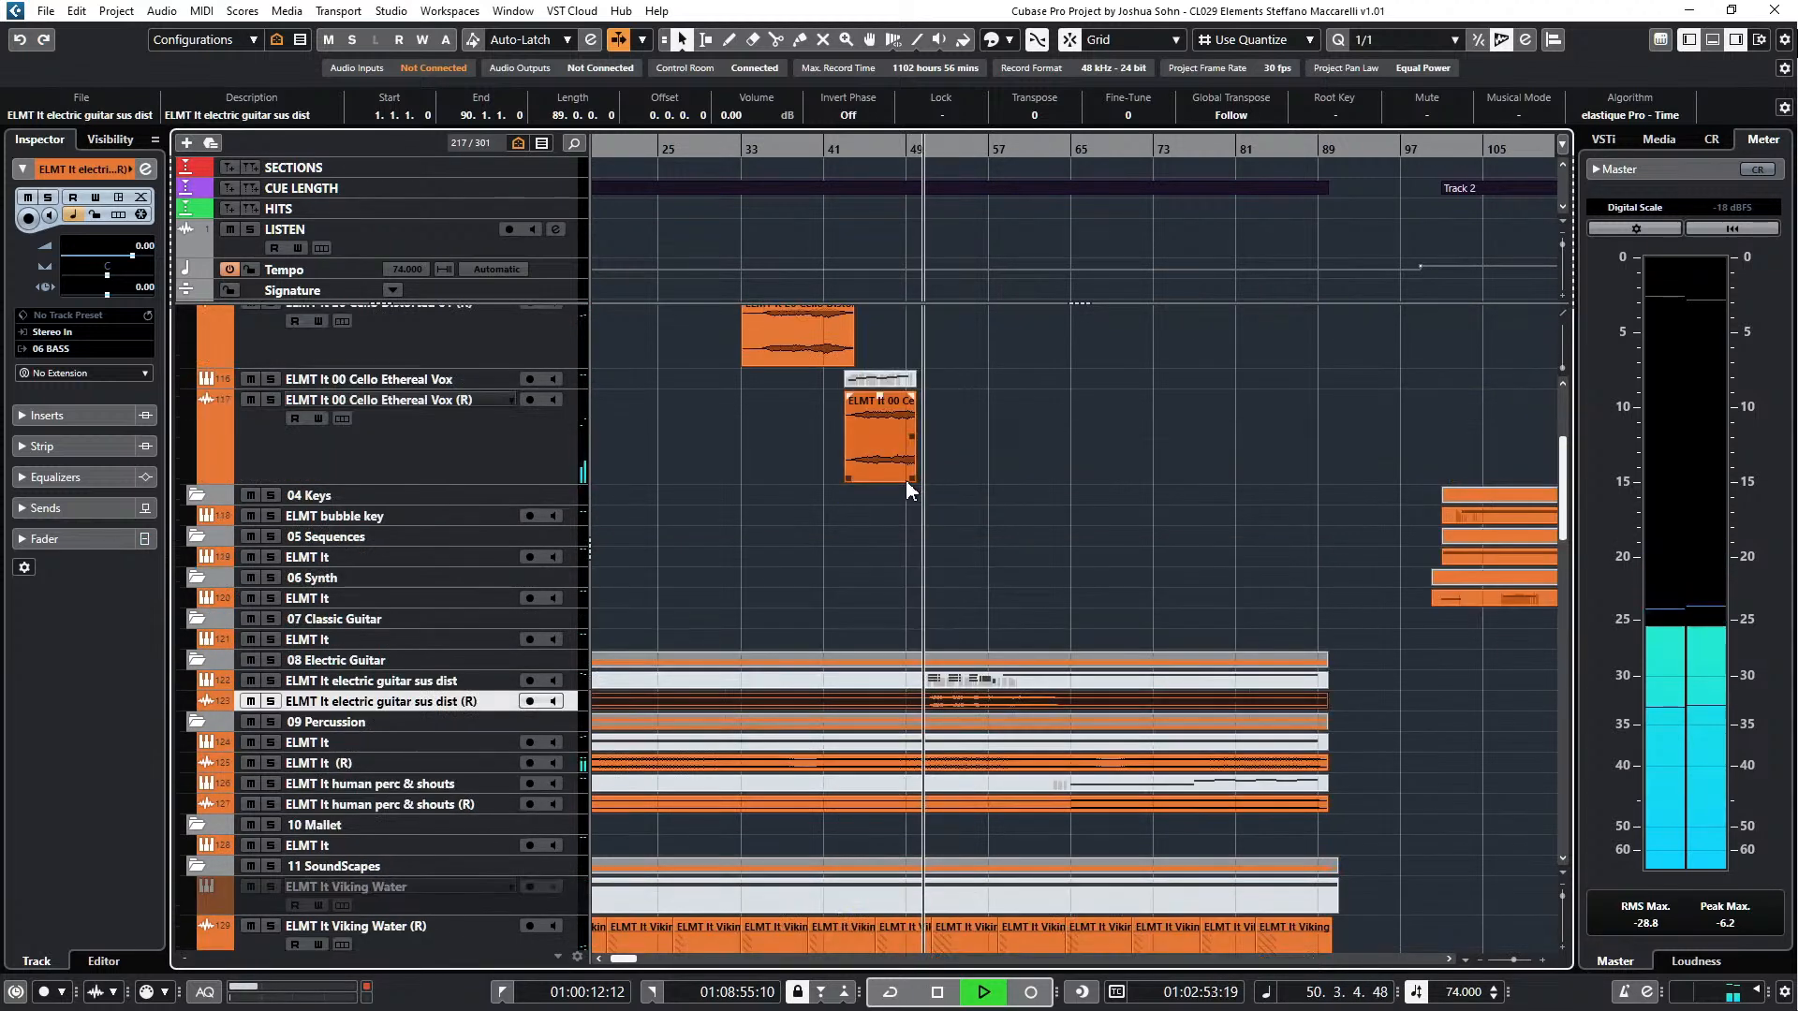
click(911, 479)
drag(915, 380, 1316, 399)
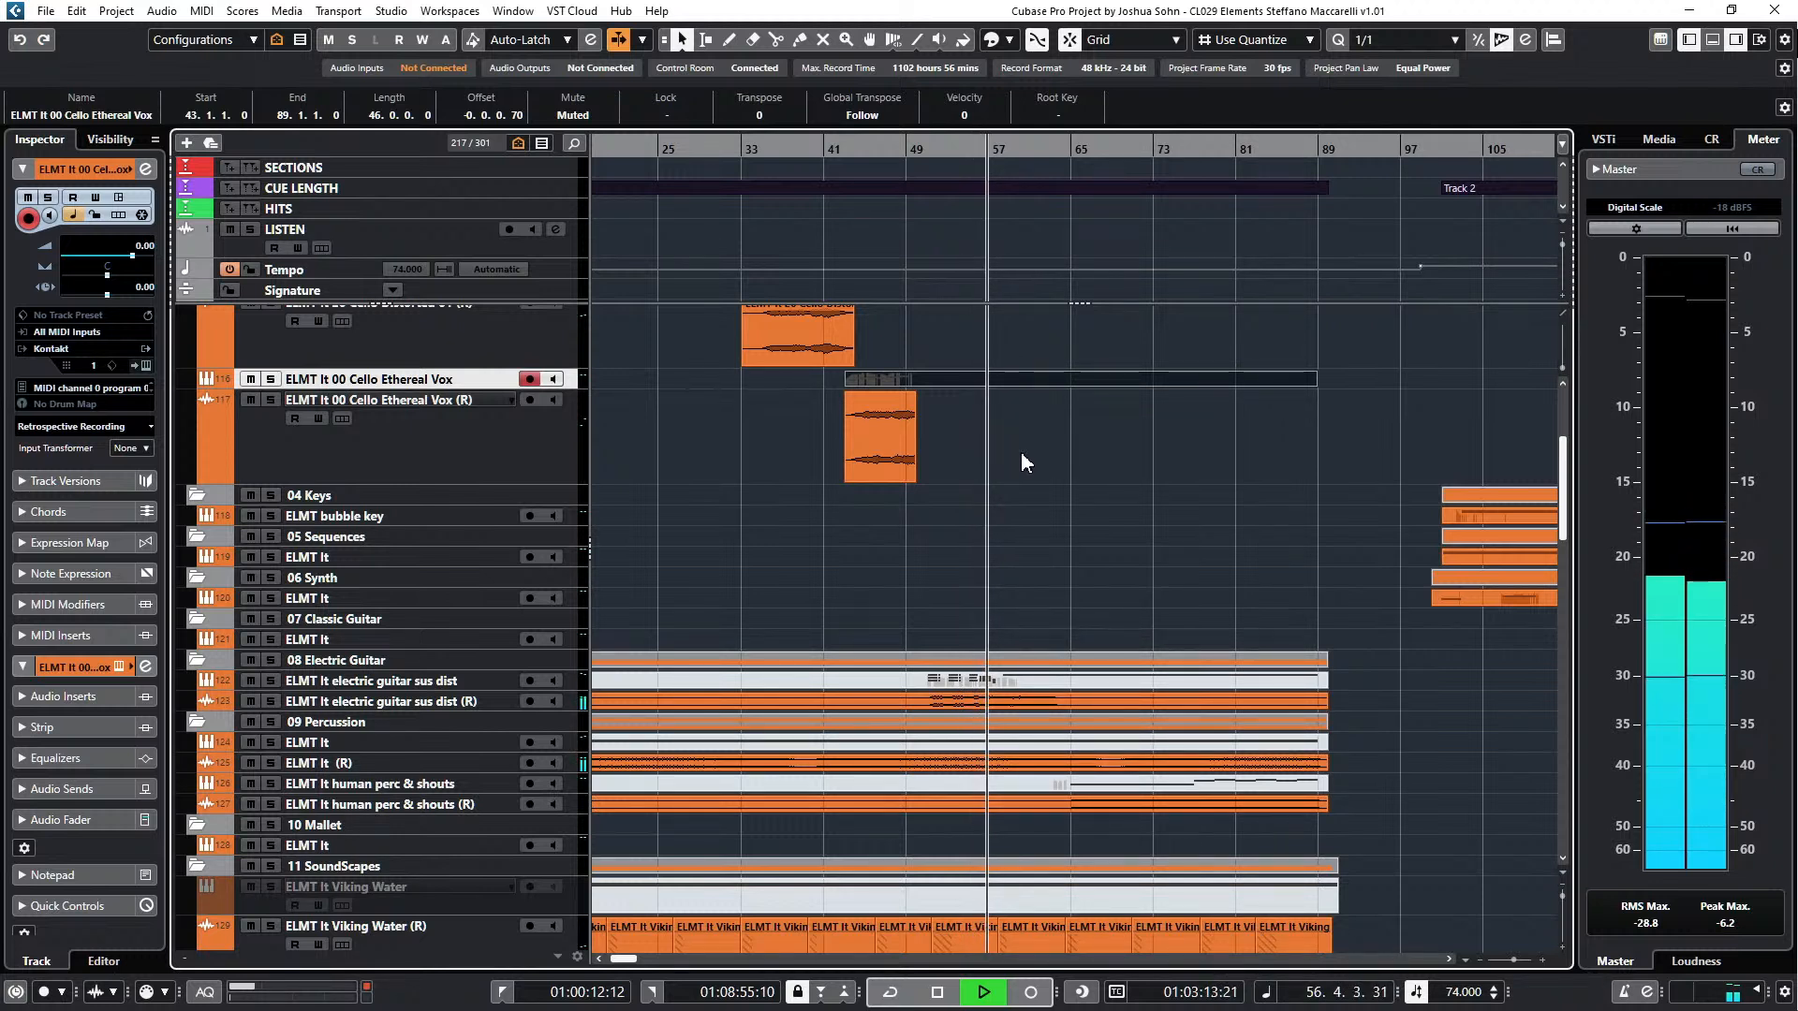
- Look through the first cue's tracks from Electric Guitar down to Sound Design during playback
scroll(1061, 483, down, 3)
scroll(1063, 483, down, 9)
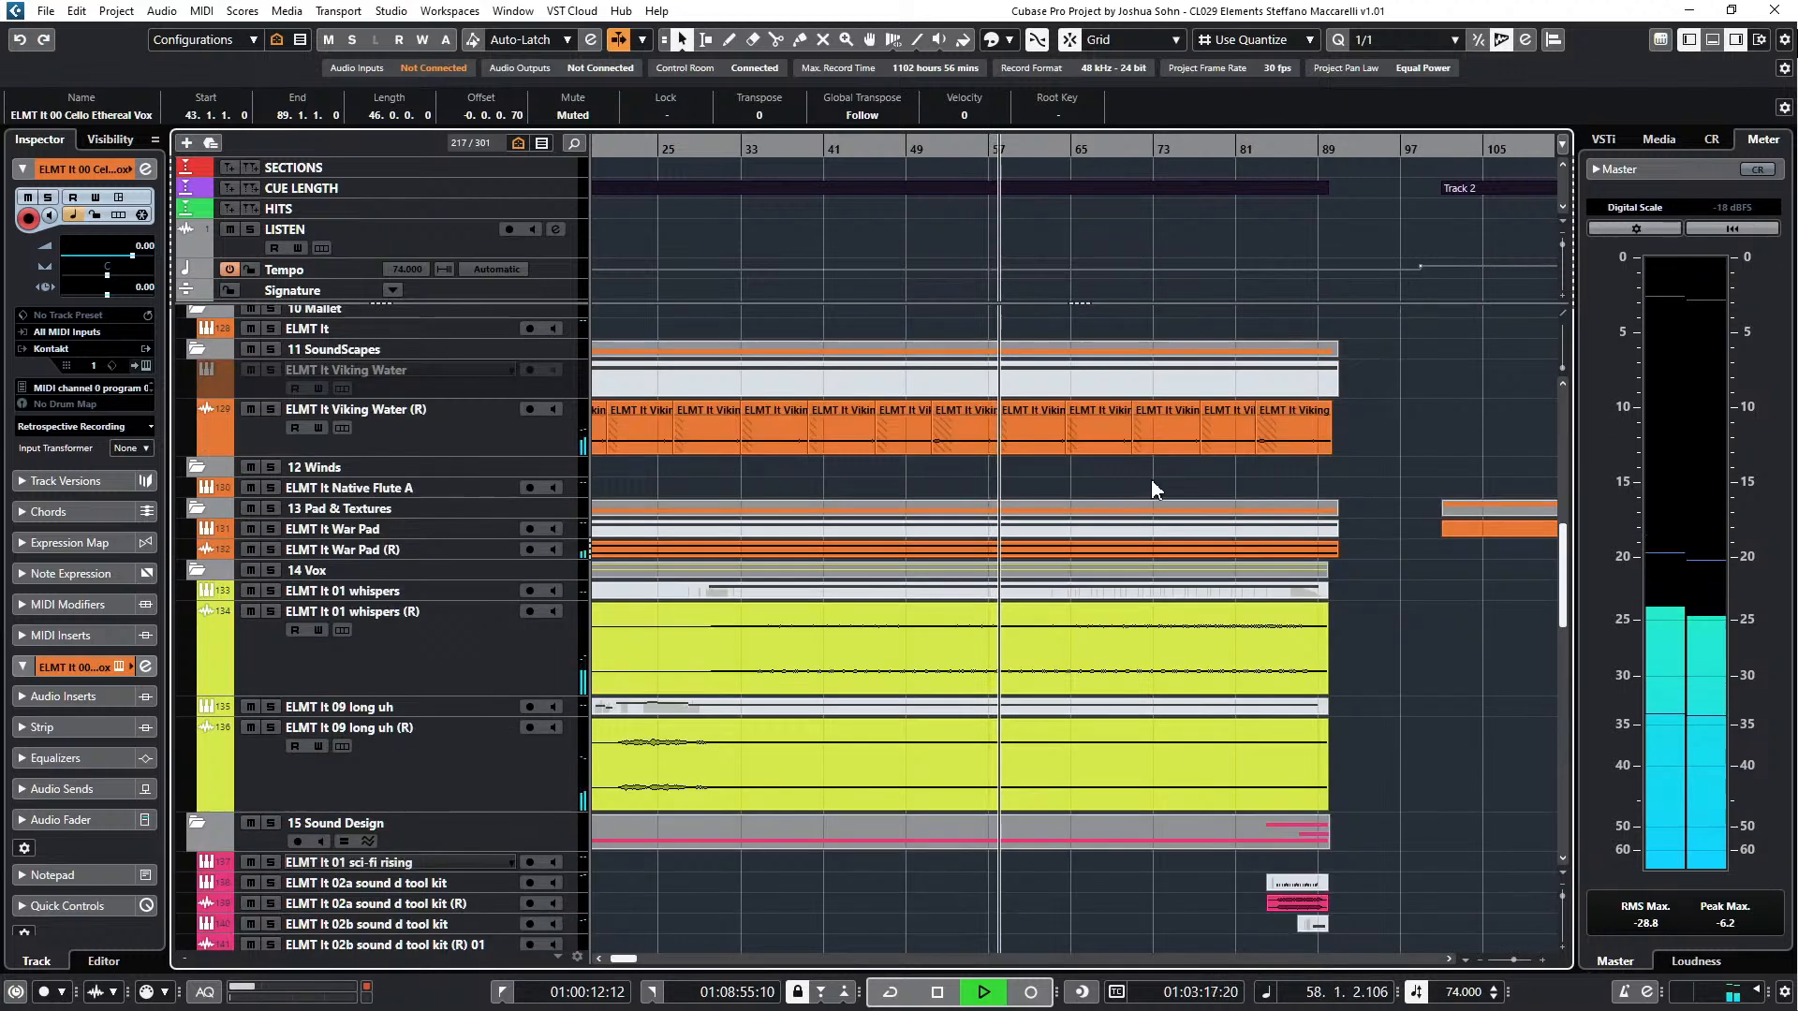
scroll(1175, 487, up, 9)
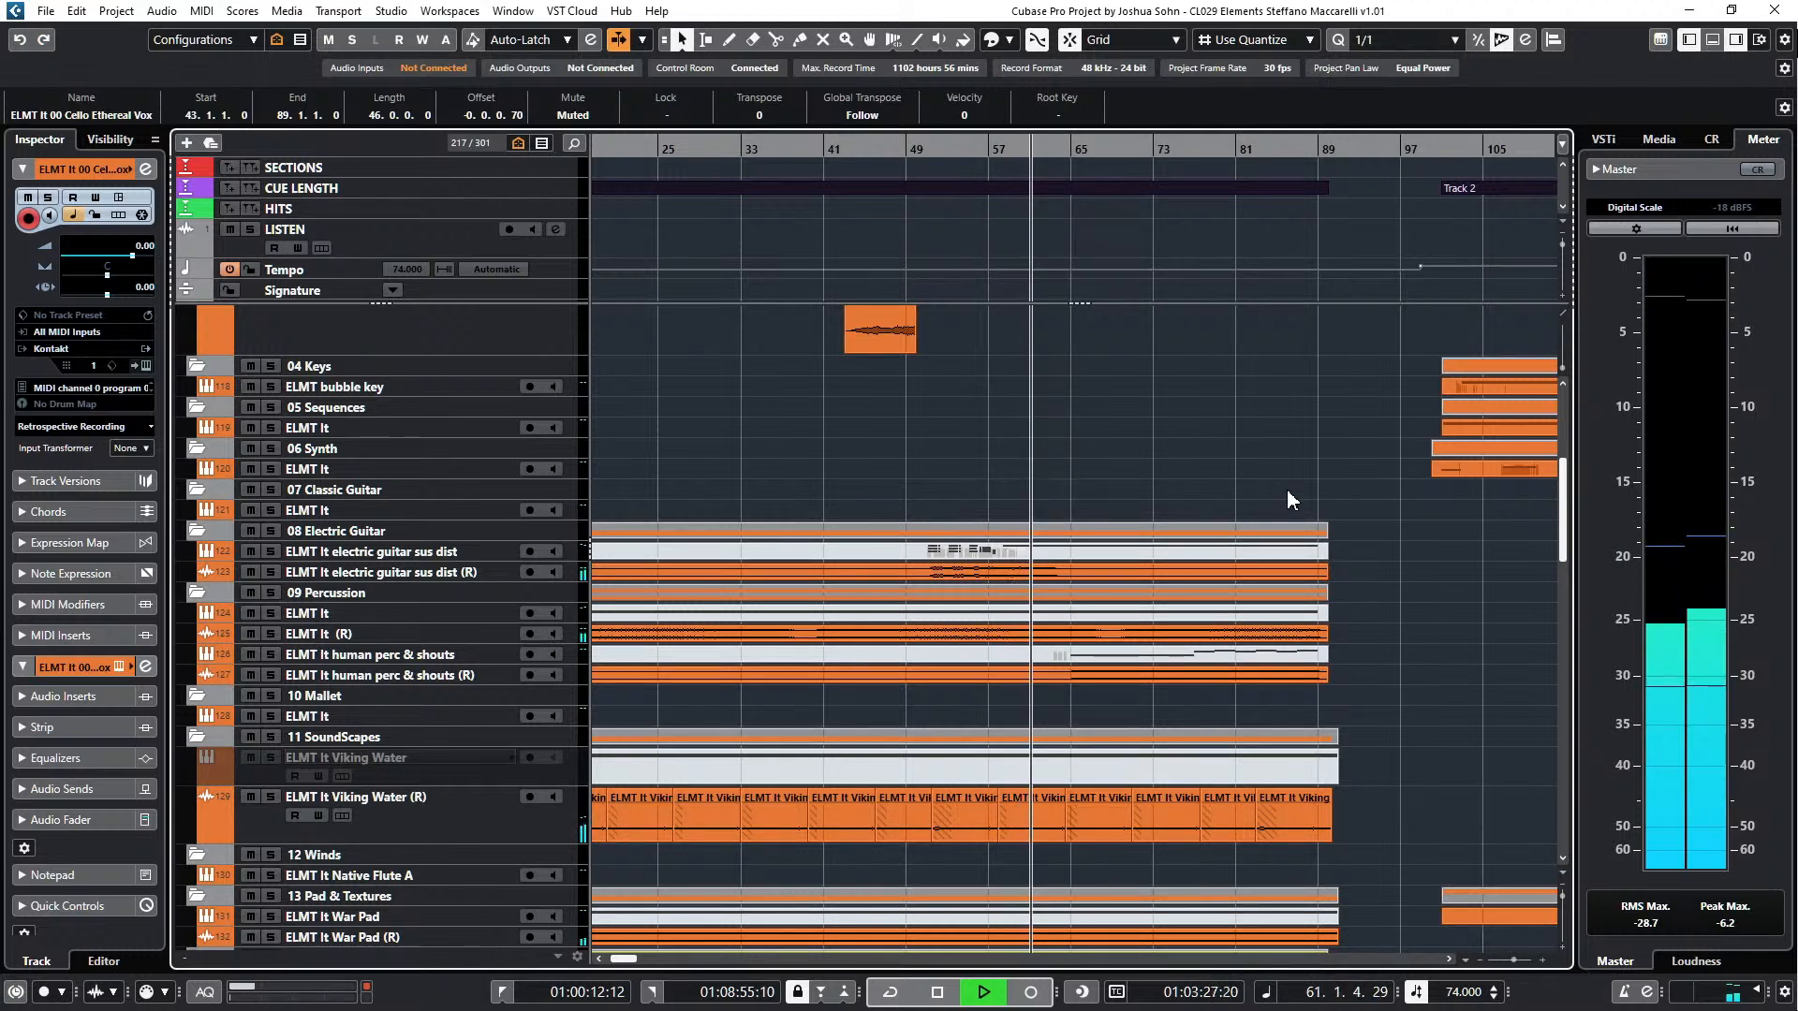
scroll(1287, 490, down, 3)
scroll(1288, 493, down, 3)
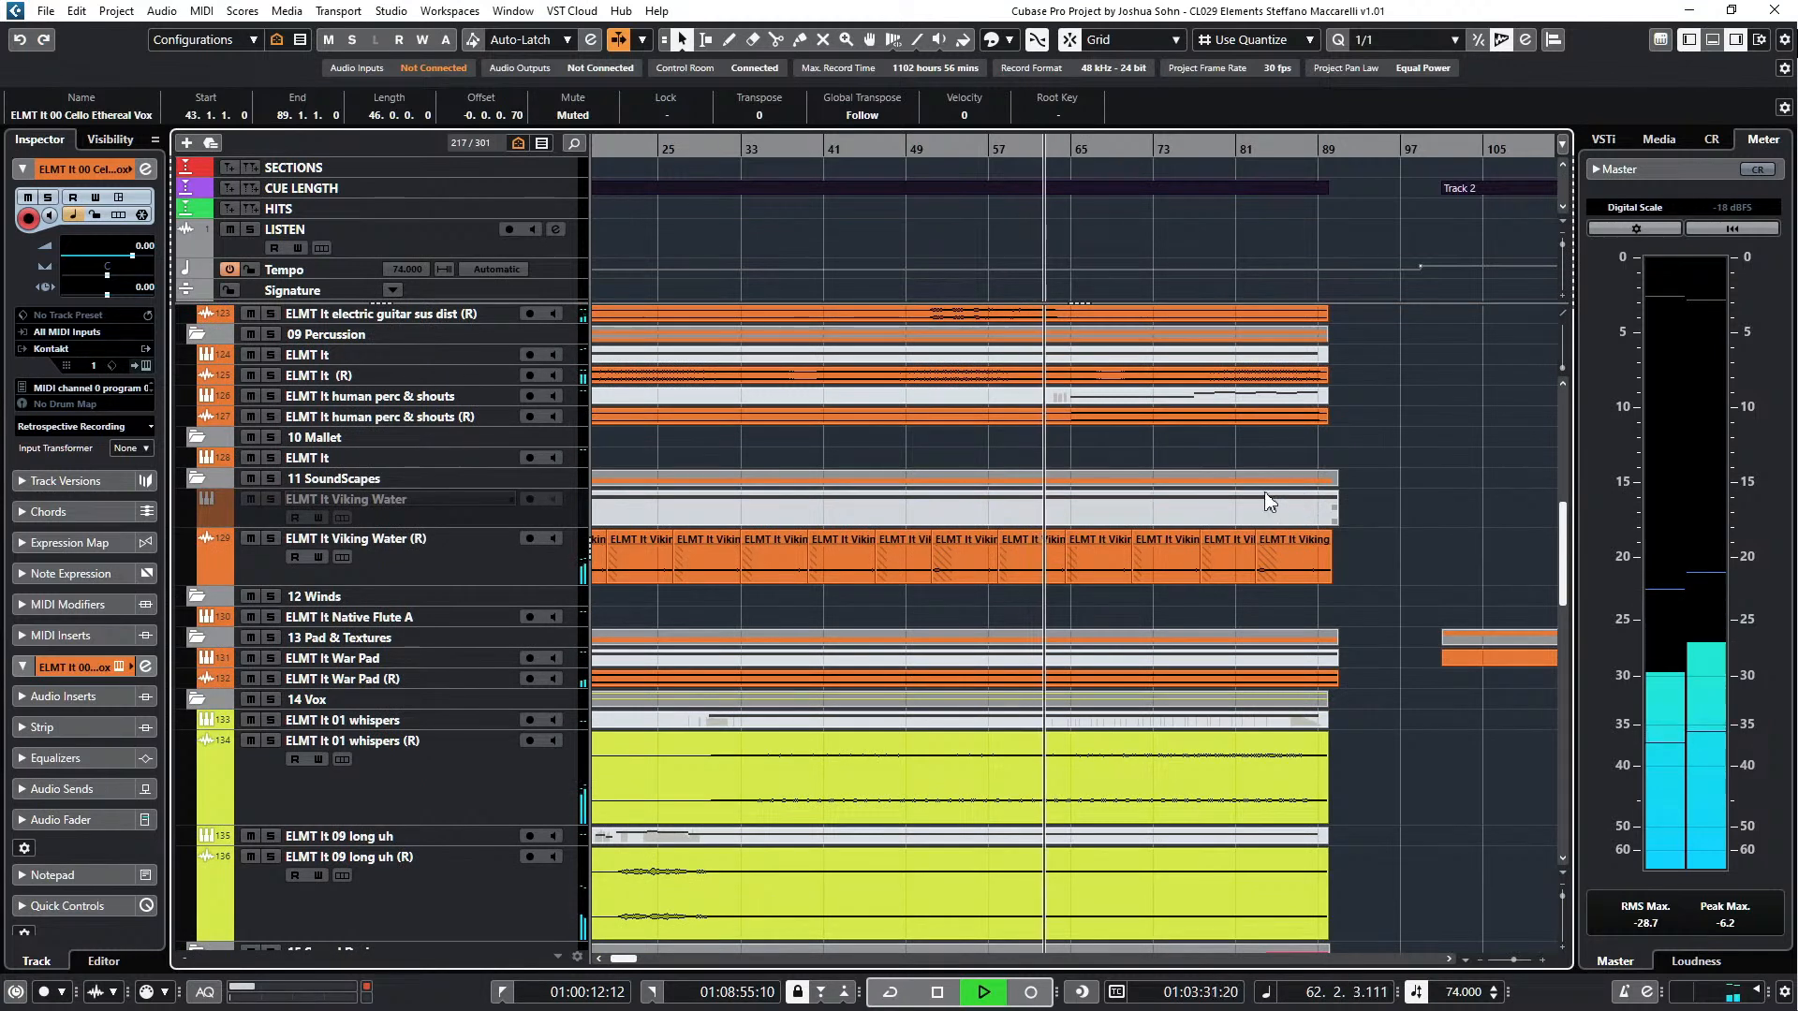
- Select the dist seq (R) audio event in the Distorted Reality folder and enlarge its track
scroll(1309, 514, down, 15)
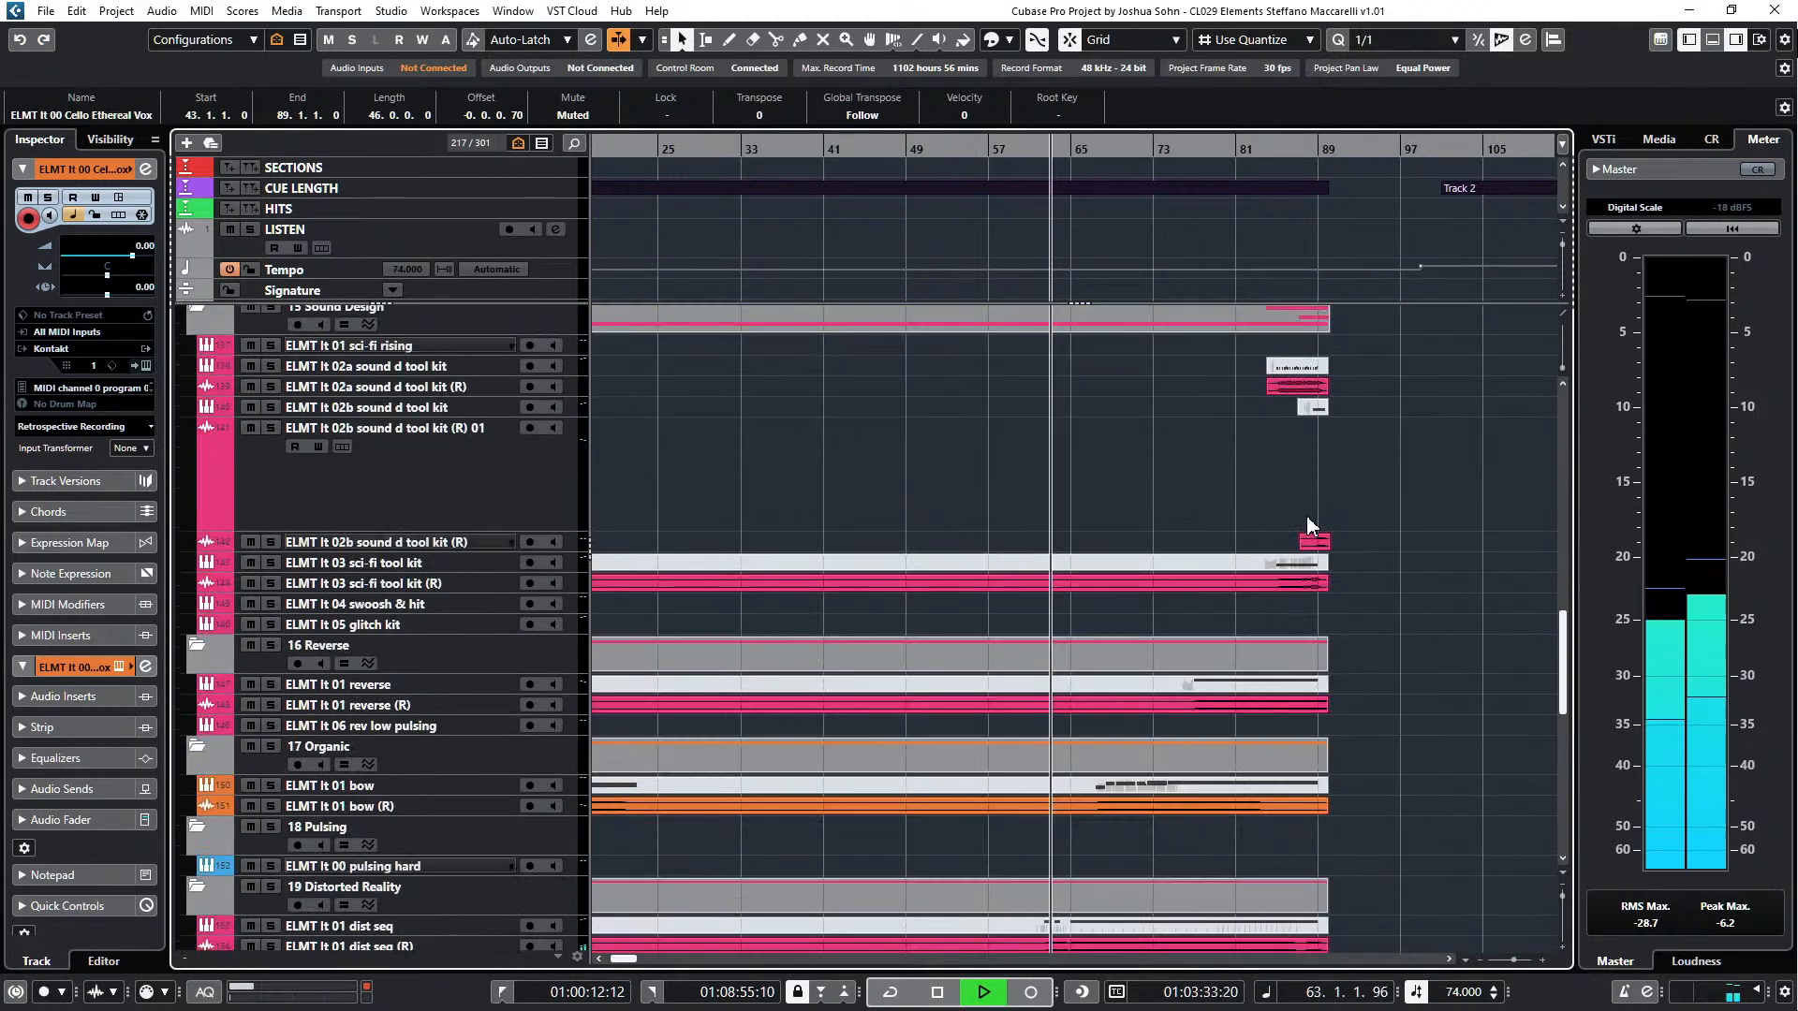
scroll(1306, 514, down, 3)
click(1062, 818)
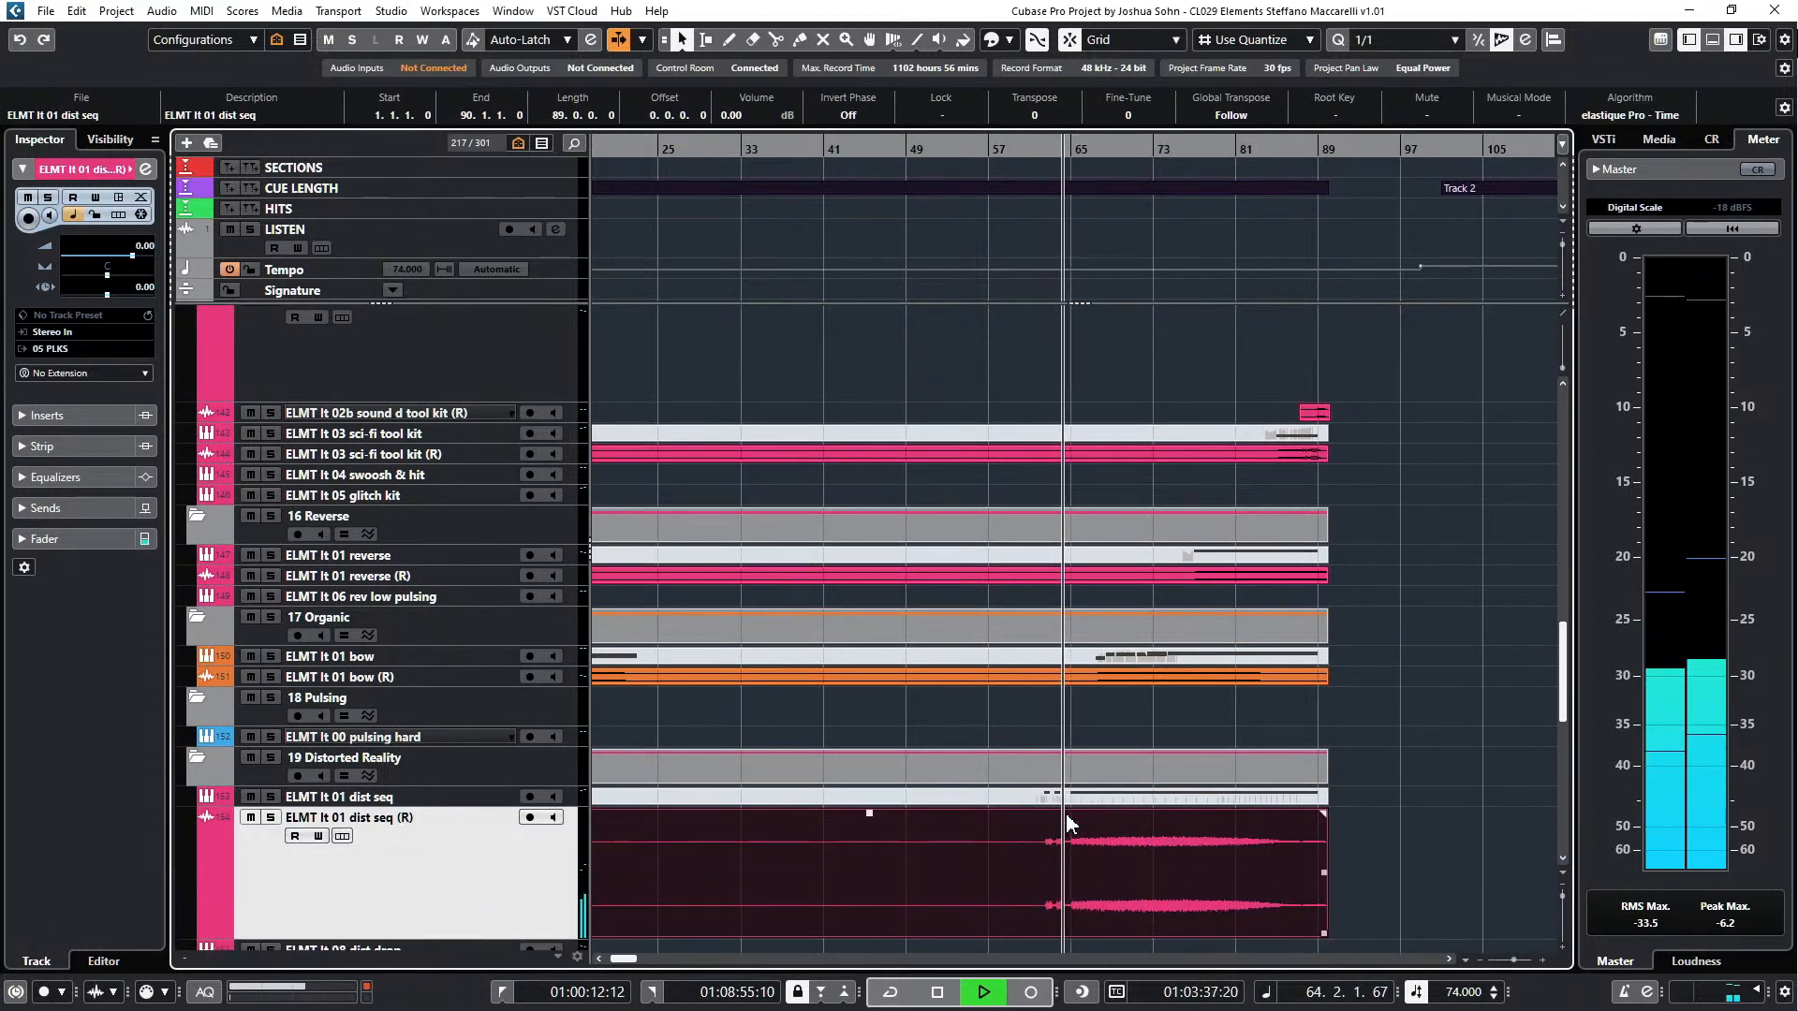
scroll(1255, 543, right, 2)
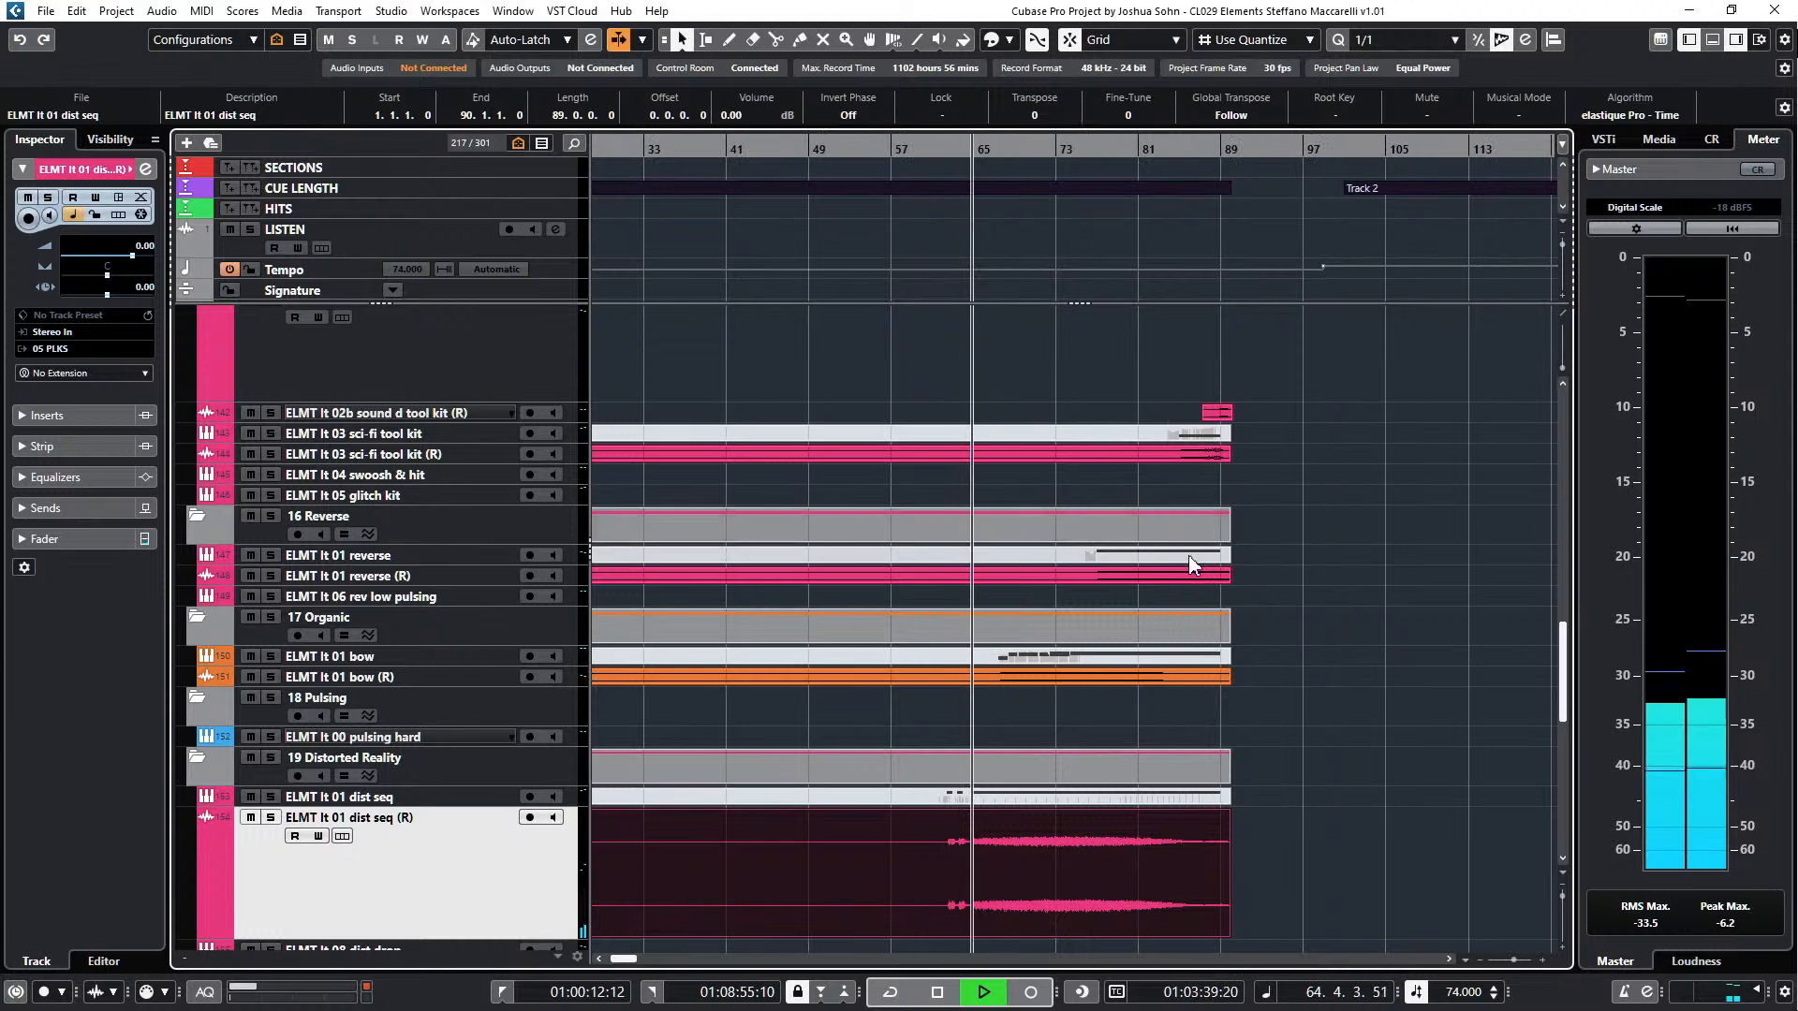
scroll(1193, 565, right, 3)
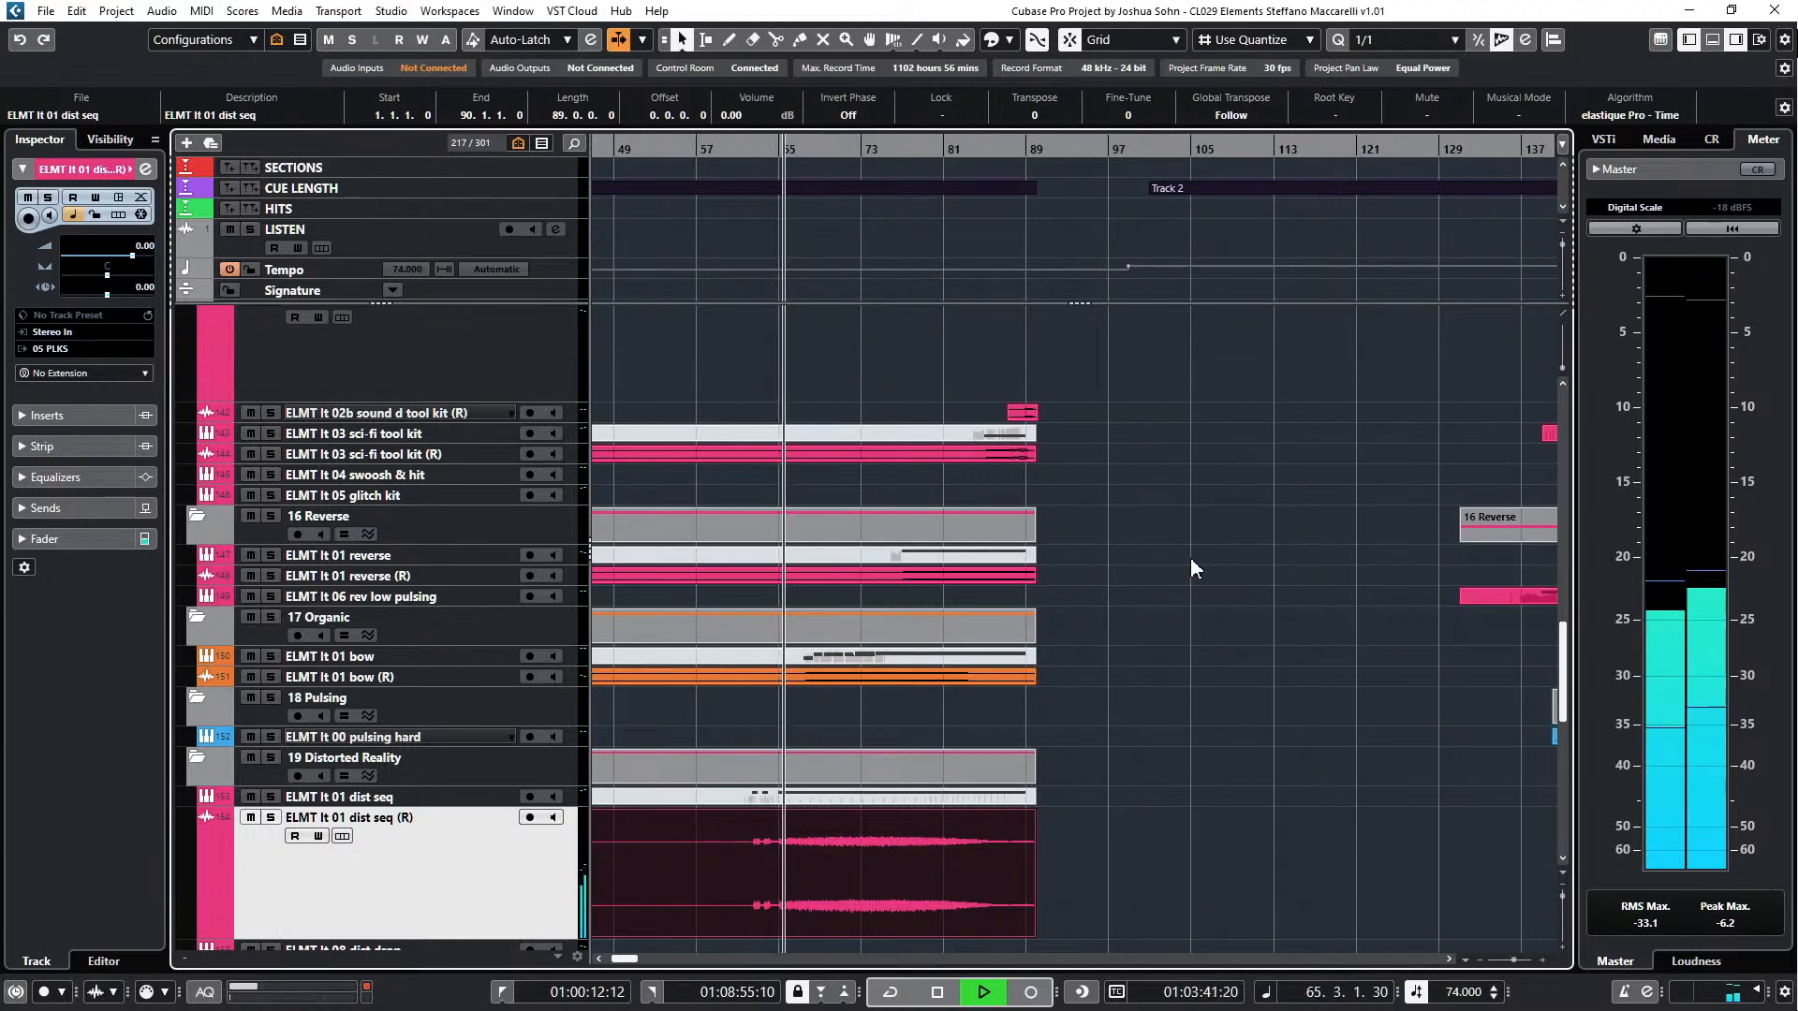
- Select the War Pad (R) track, and select and enlarge the human perc & shouts (R) track
scroll(1056, 655, up, 2)
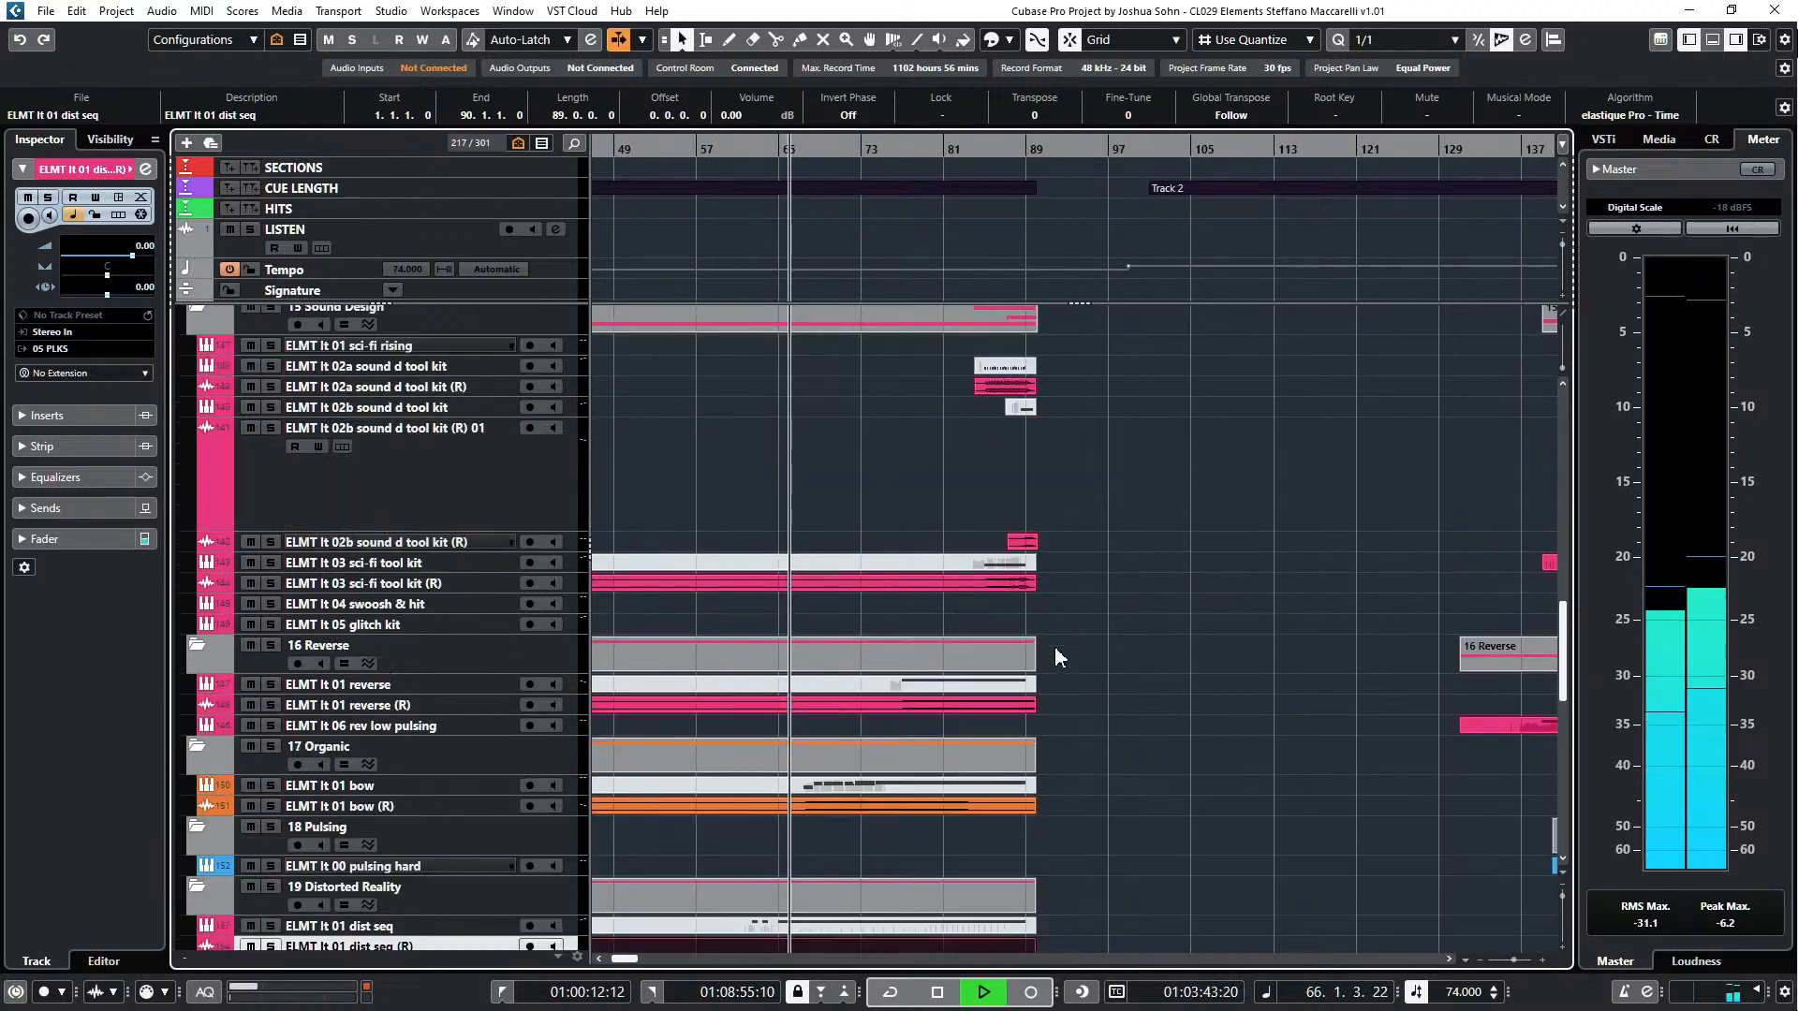
scroll(1056, 656, up, 6)
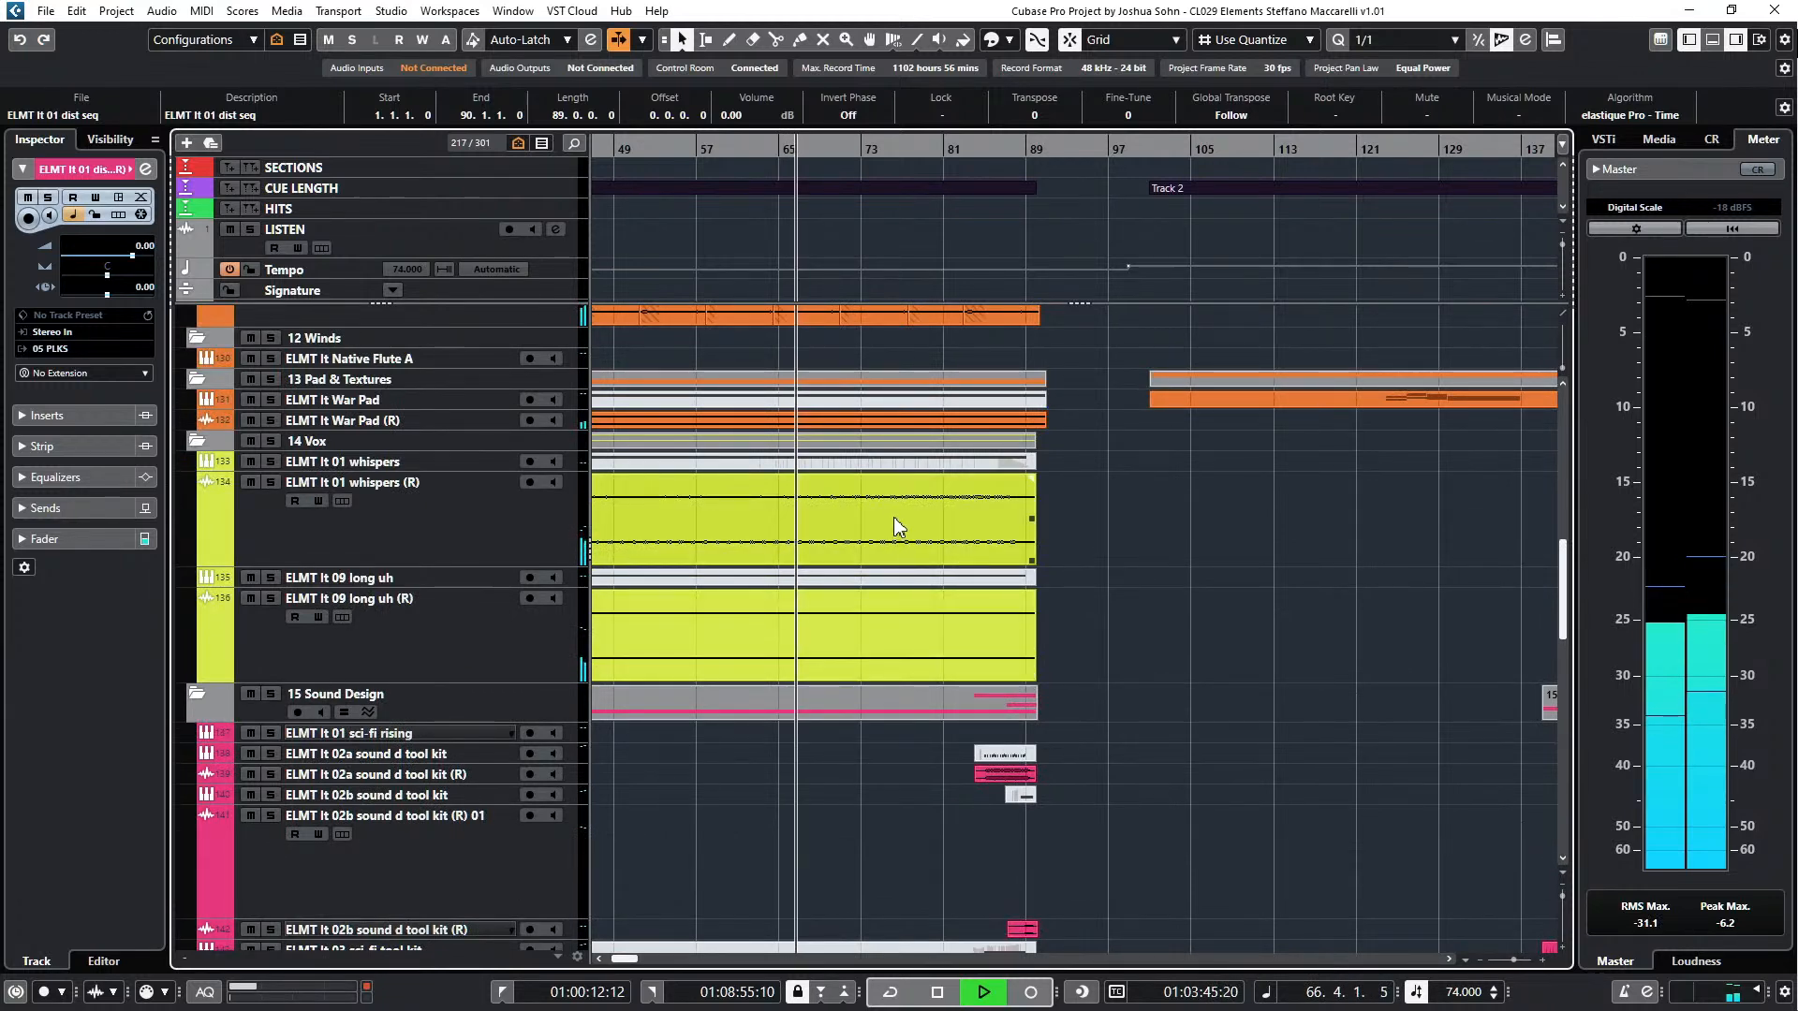
click(475, 421)
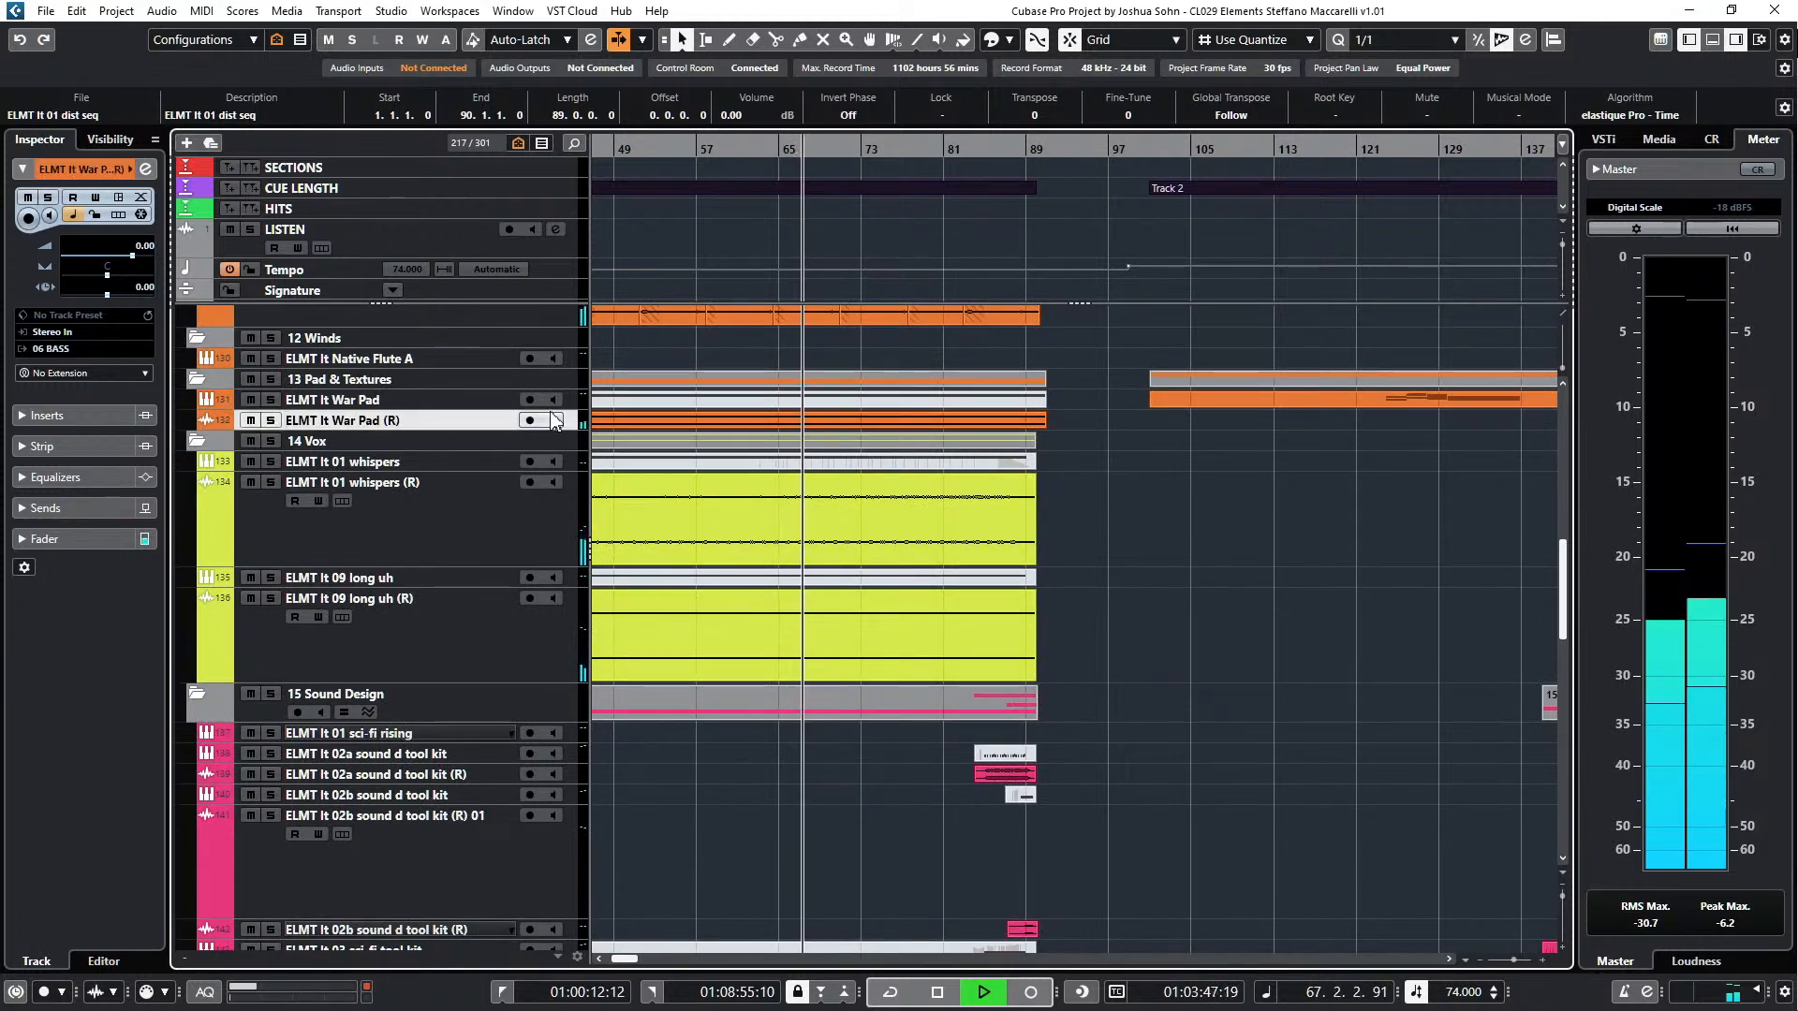
scroll(554, 420, up, 6)
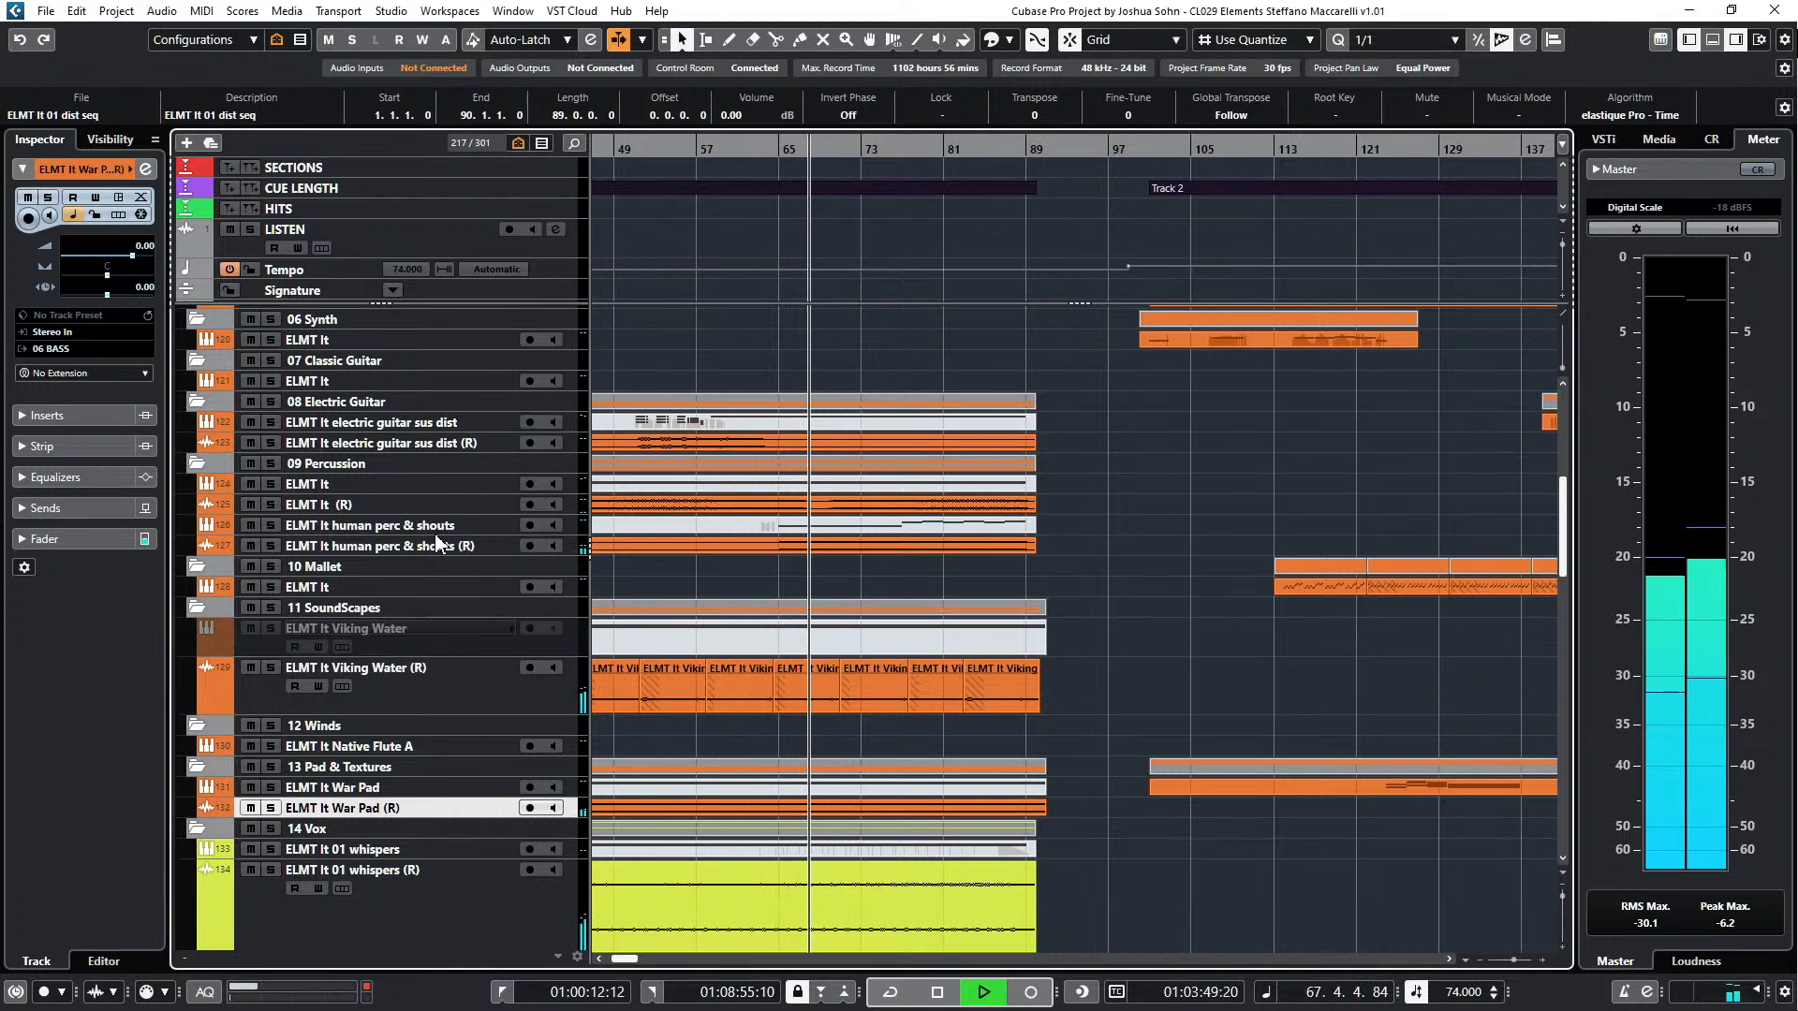
click(438, 543)
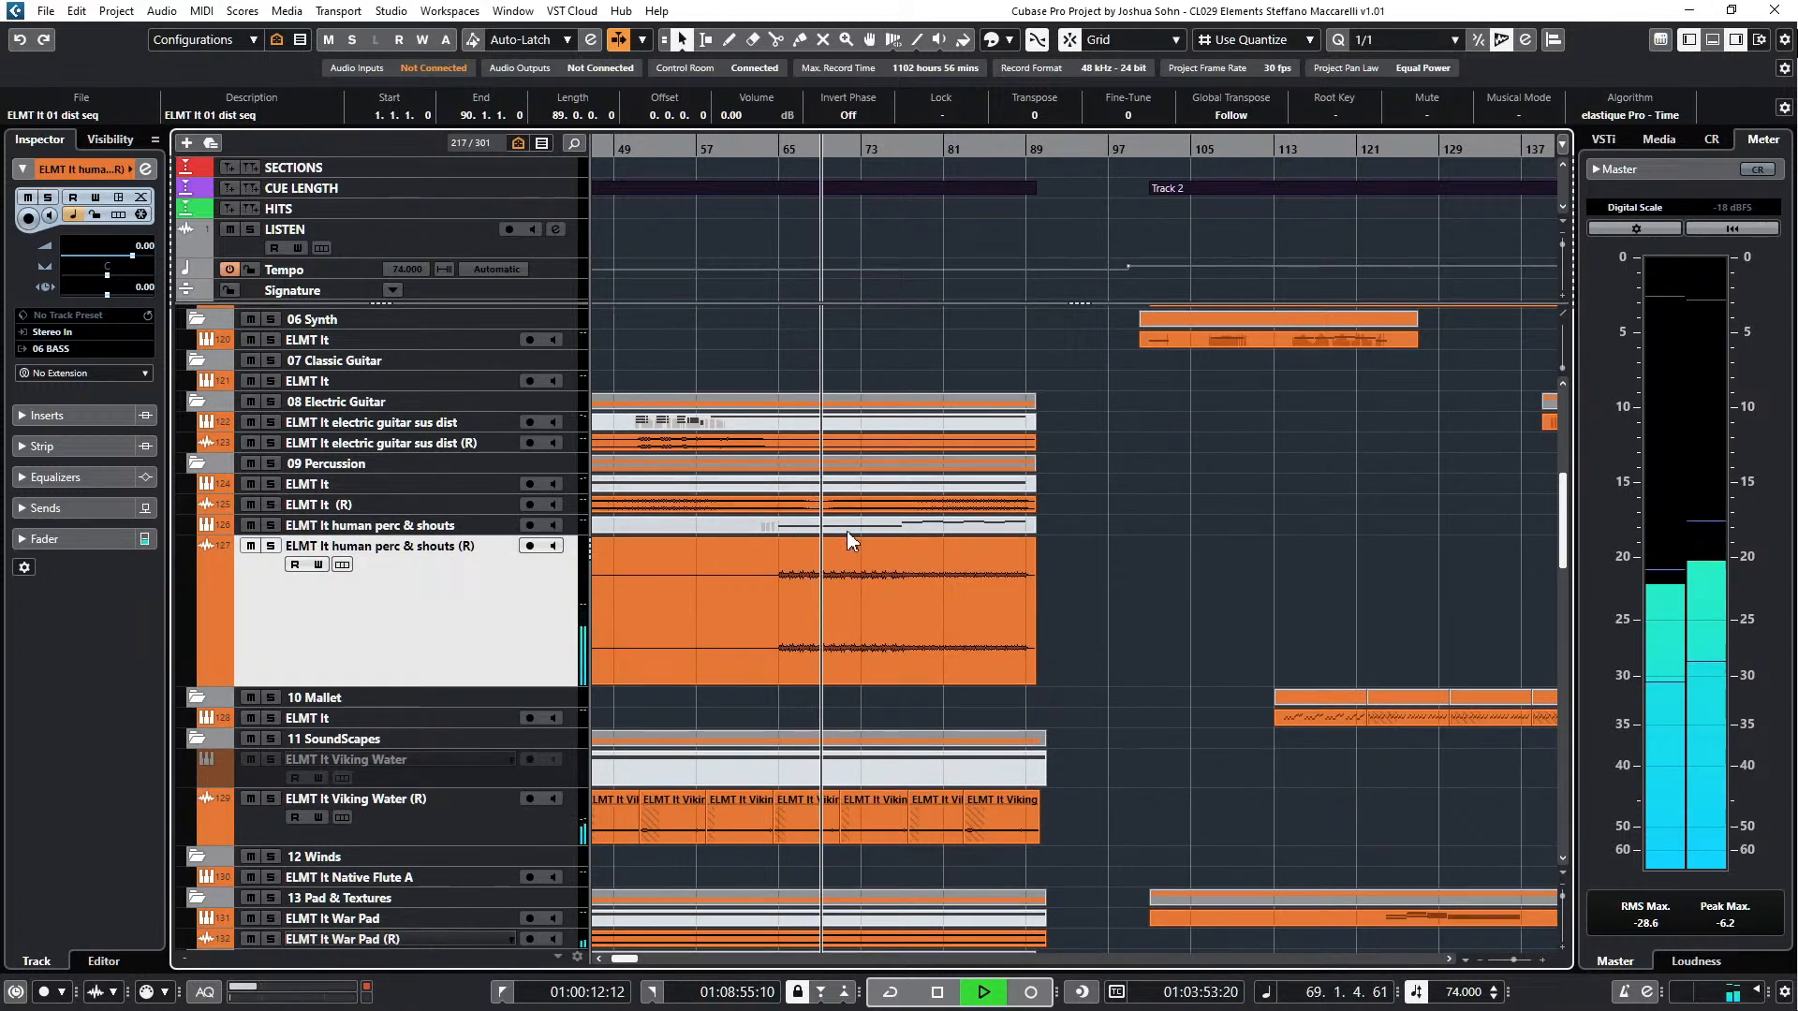
- Select the bow (R) track in the Organic folder and enlarge it to show its waveform
scroll(850, 541, up, 2)
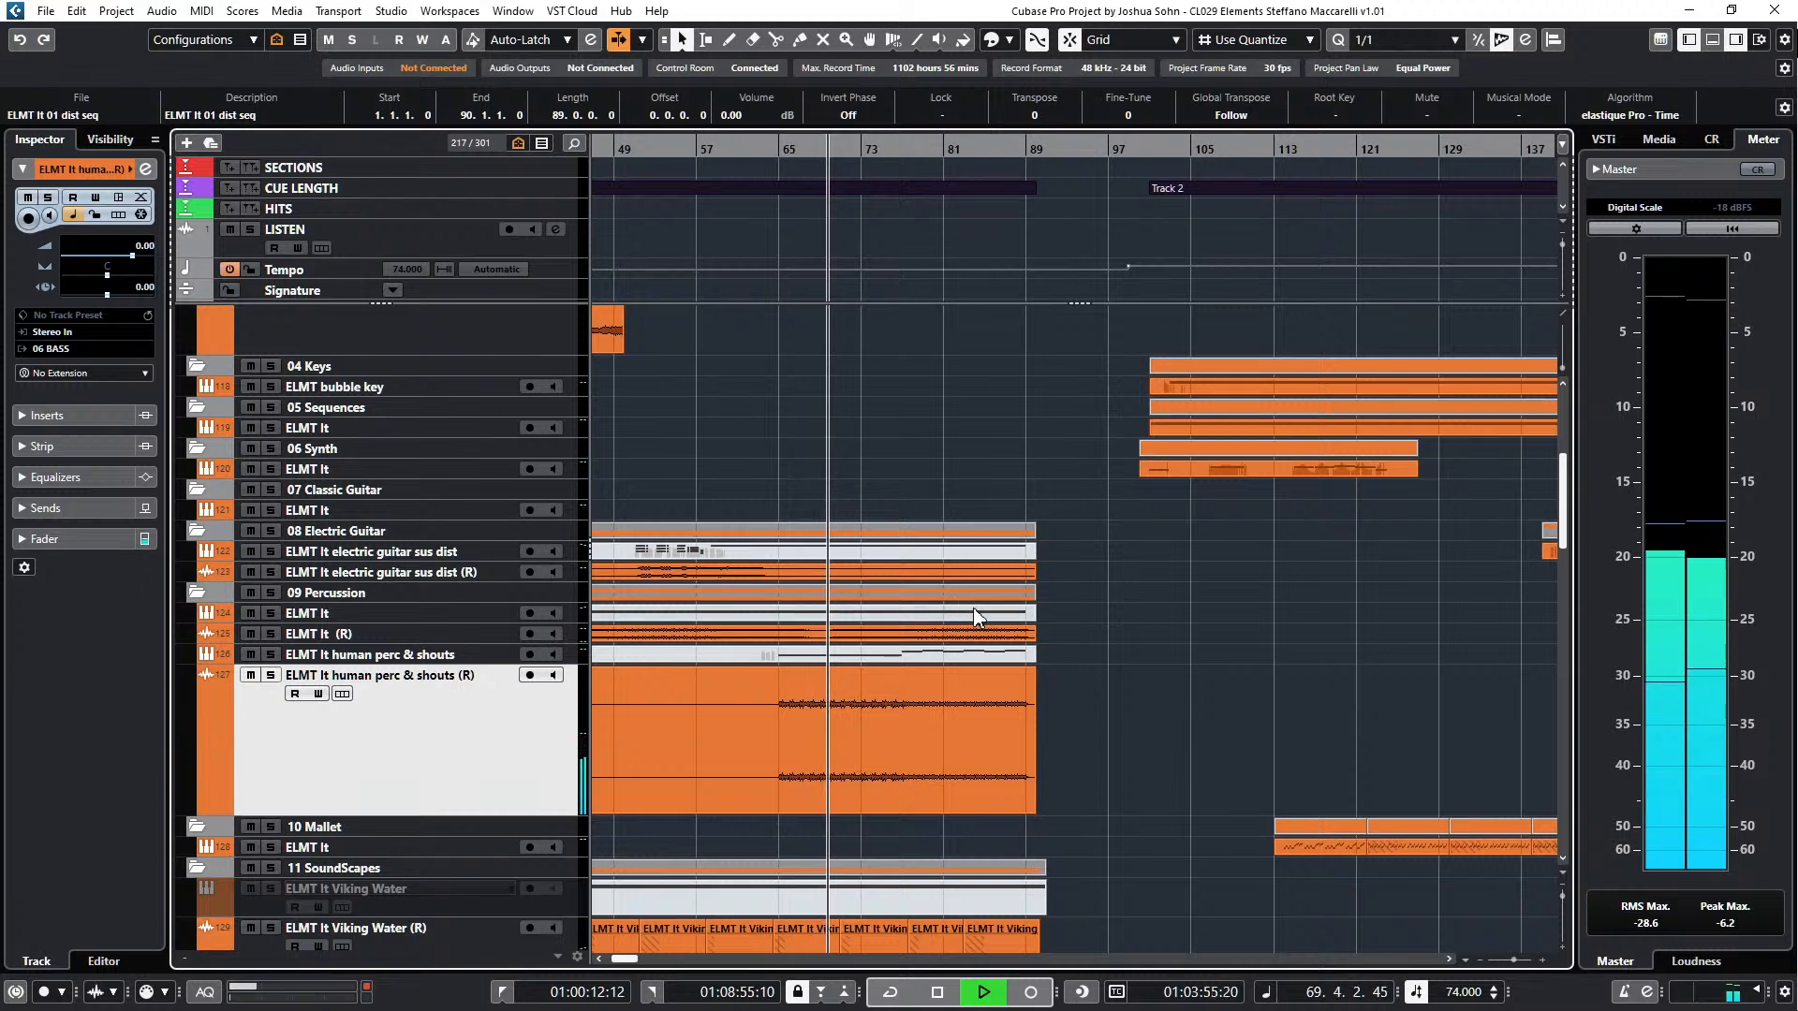
scroll(976, 610, up, 2)
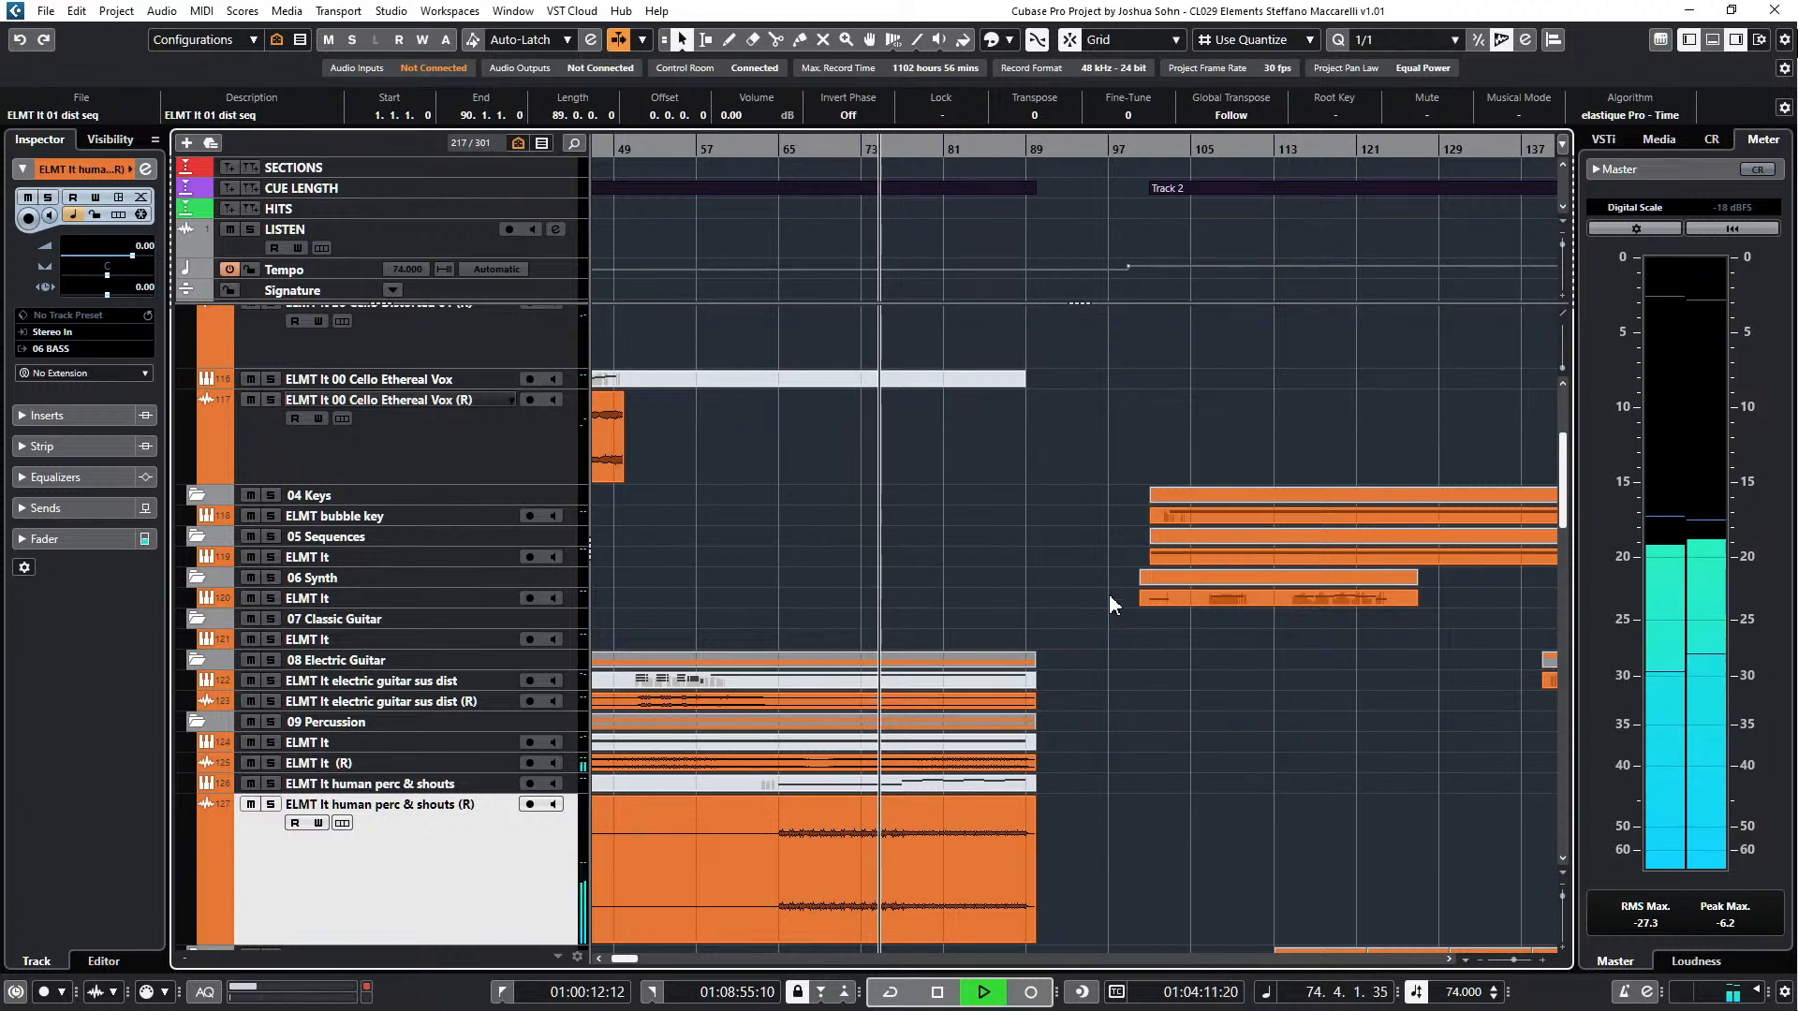
scroll(1110, 637, down, 10)
scroll(1109, 637, down, 6)
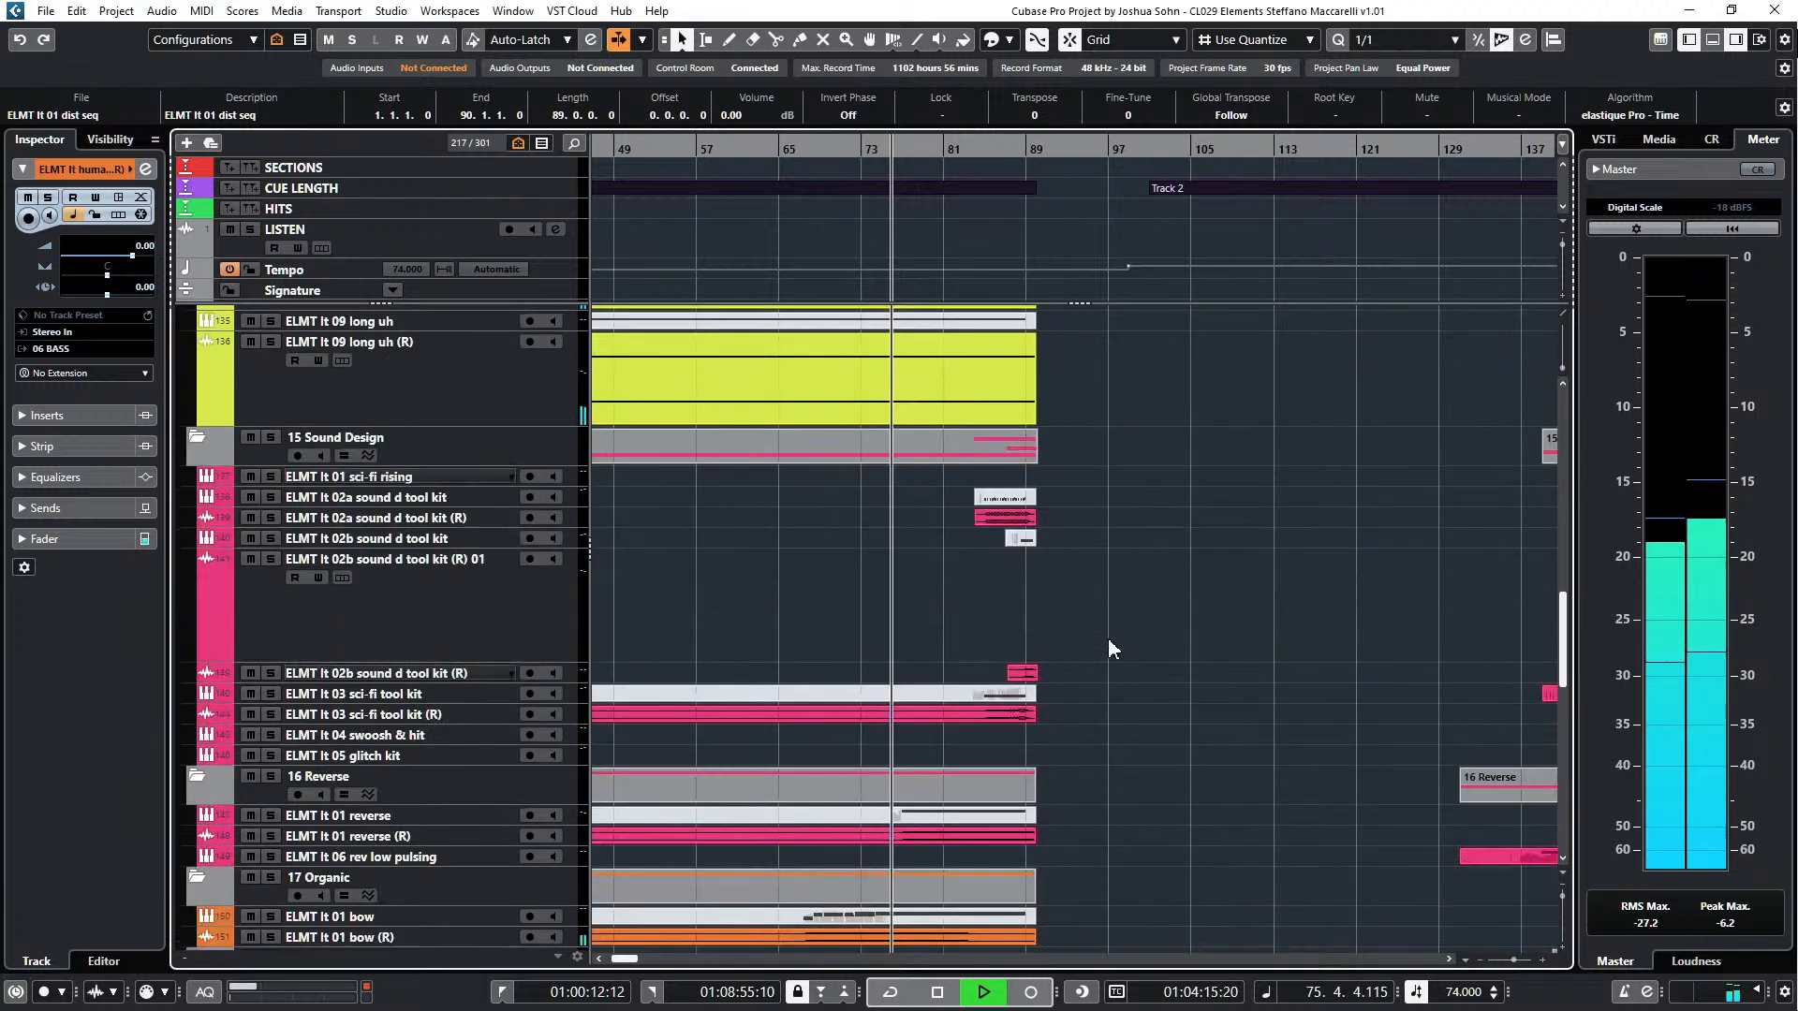
click(445, 816)
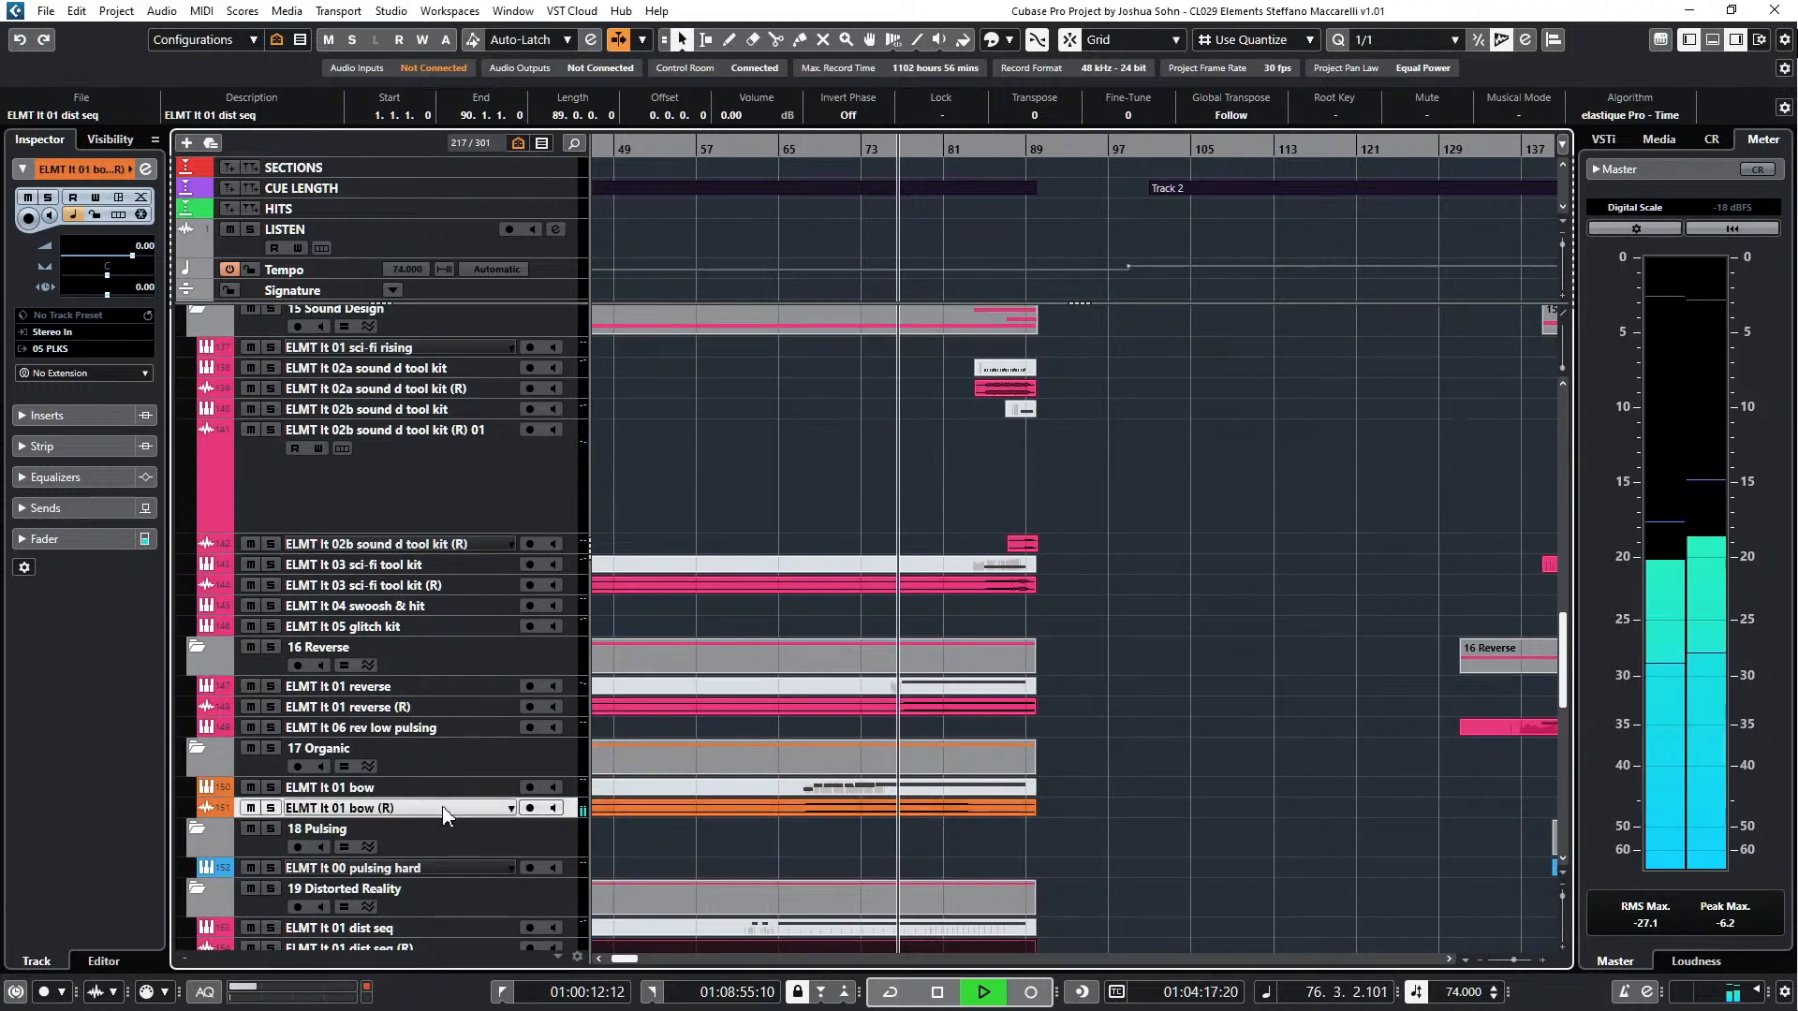
scroll(445, 815, down, 3)
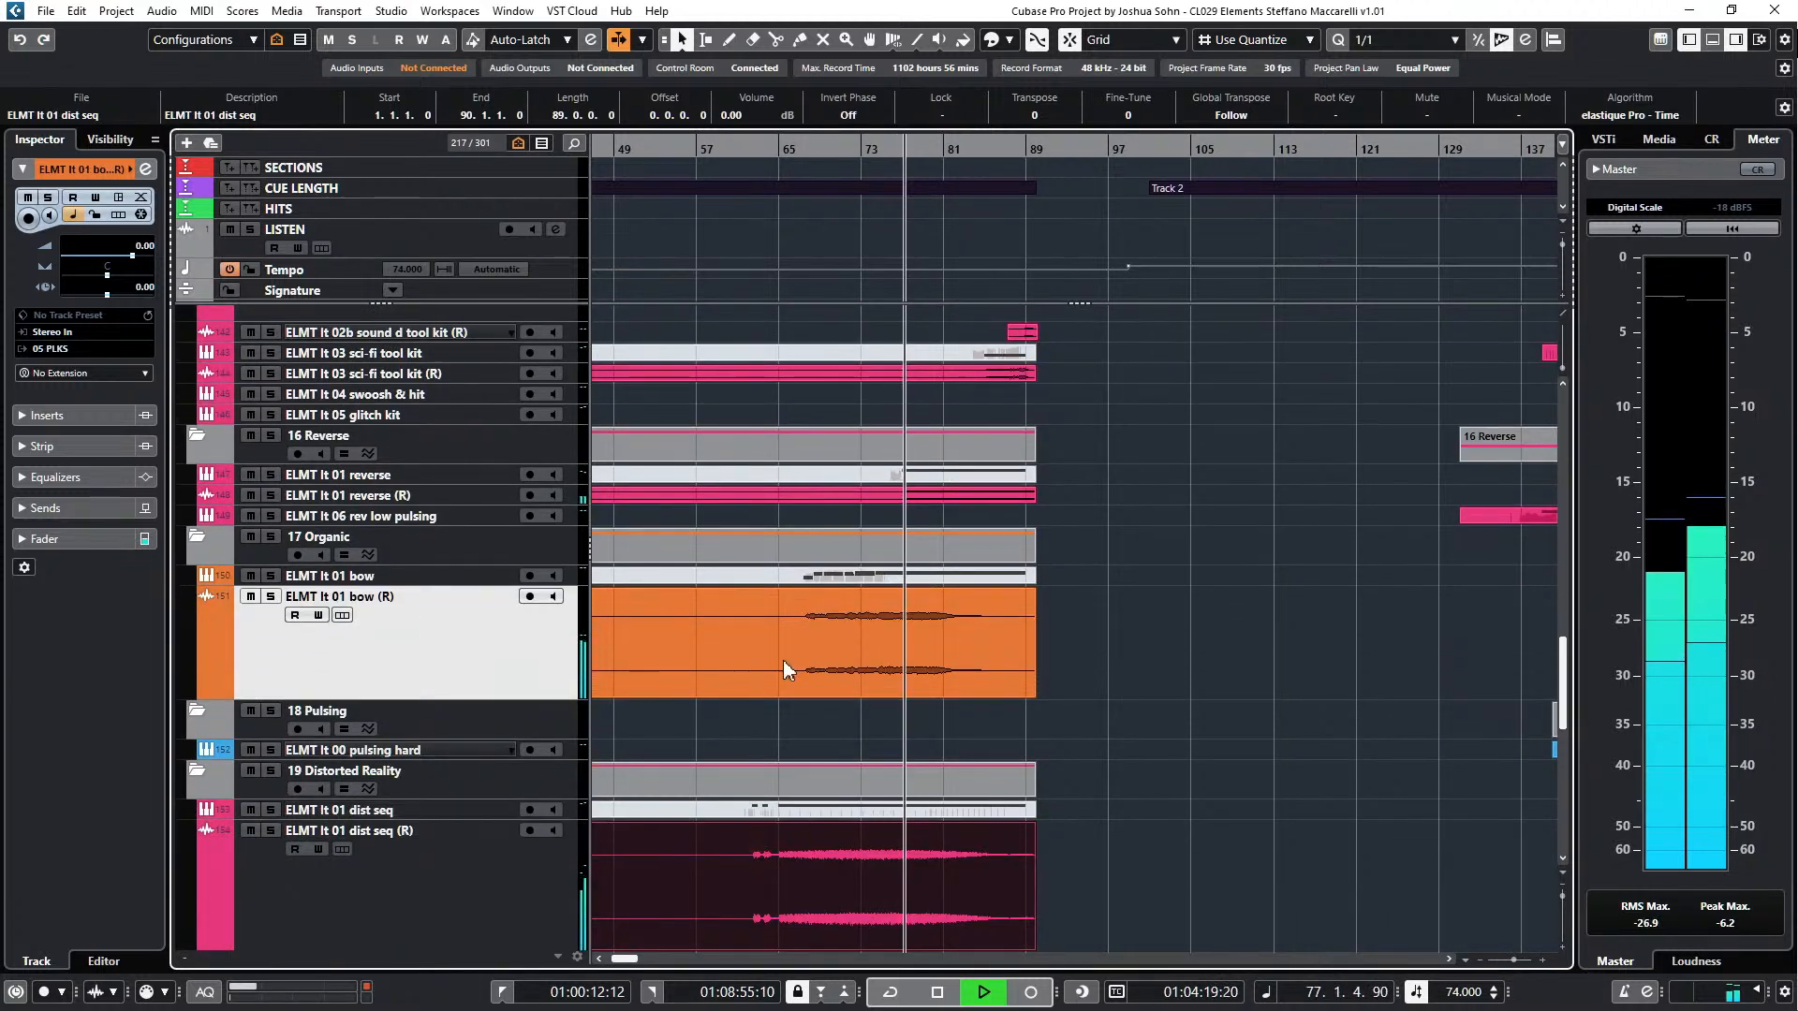
- Select the 38 Bass 03 (R) track in the Bass folder and enlarge it
scroll(1217, 655, up, 2)
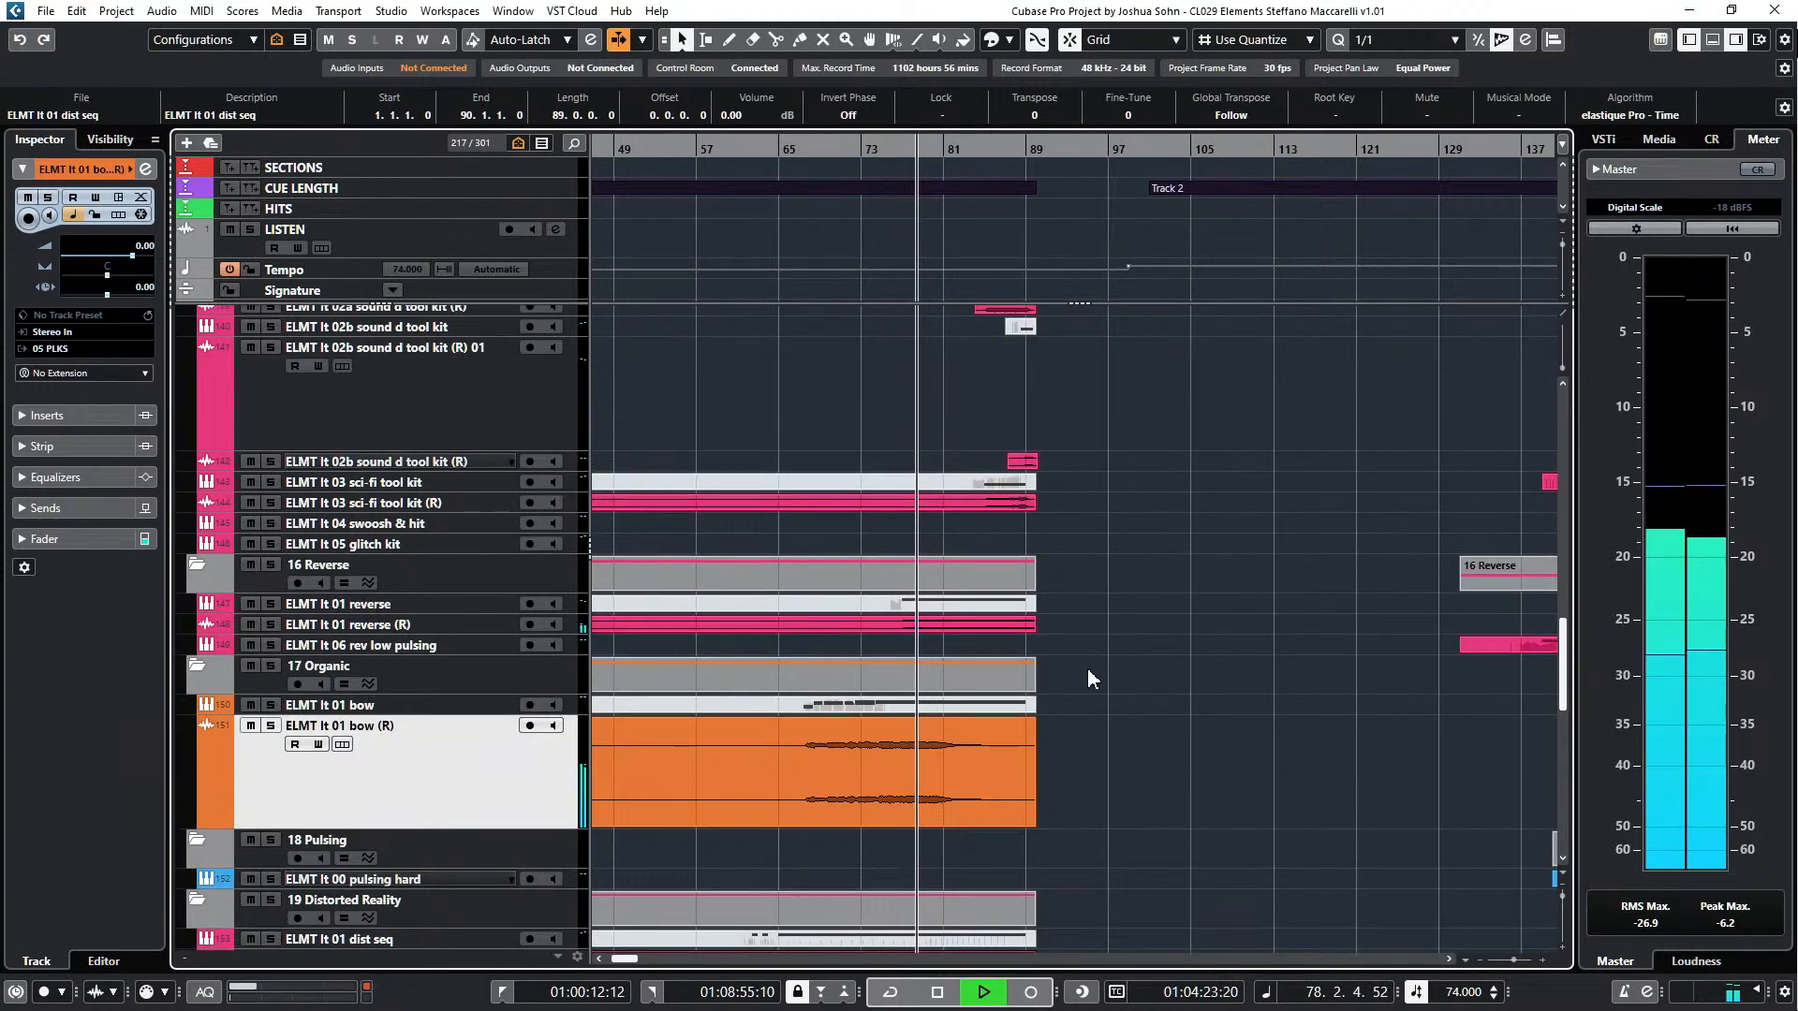
scroll(1093, 660, up, 2)
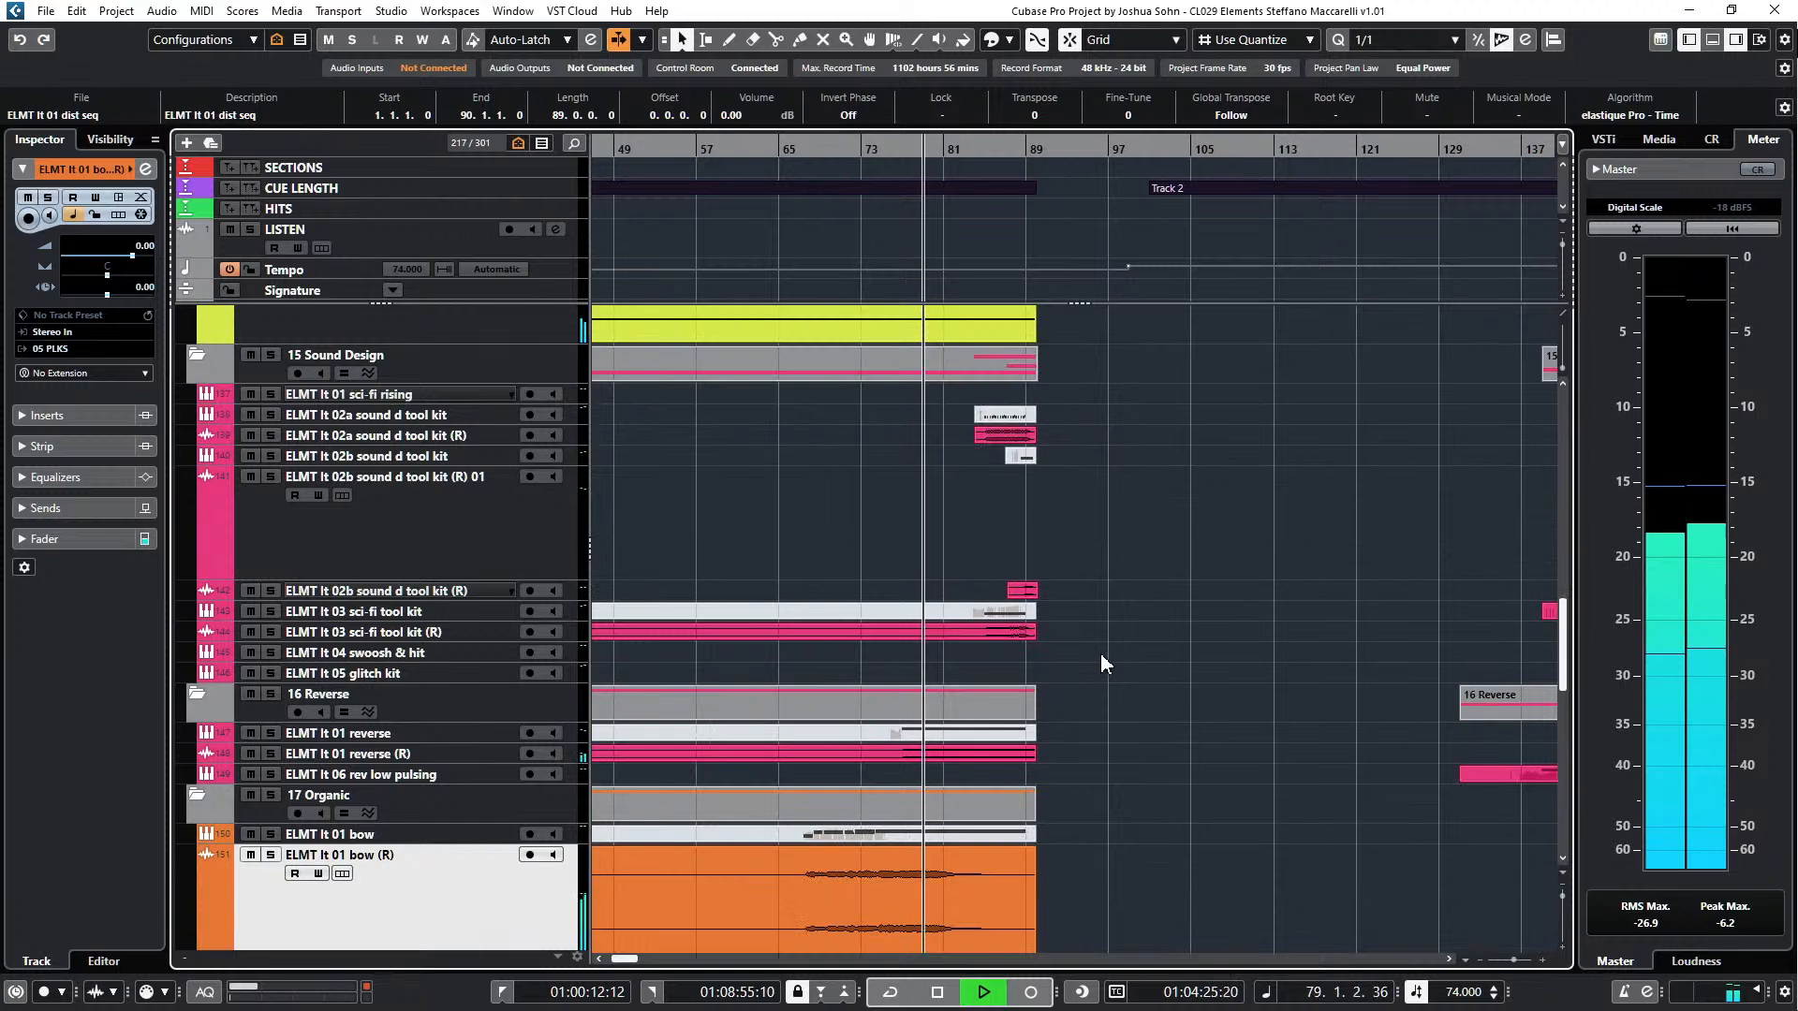
scroll(1099, 653, up, 8)
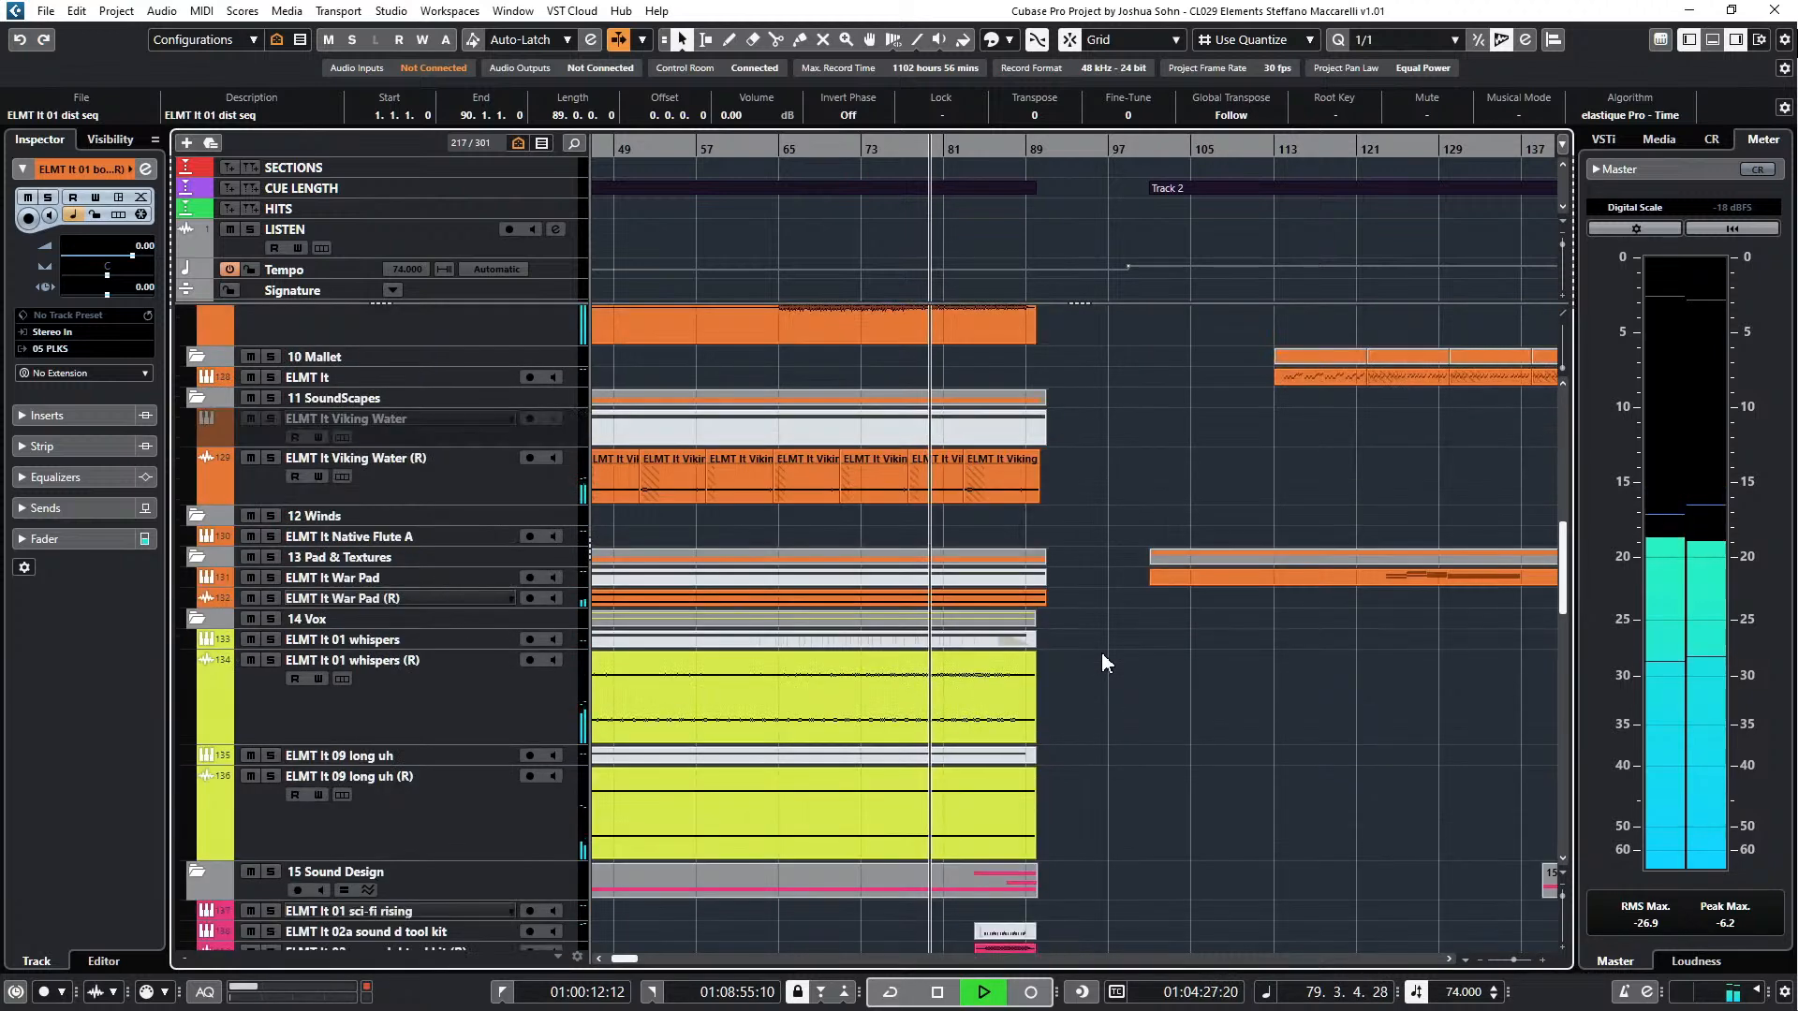
scroll(1128, 659, up, 12)
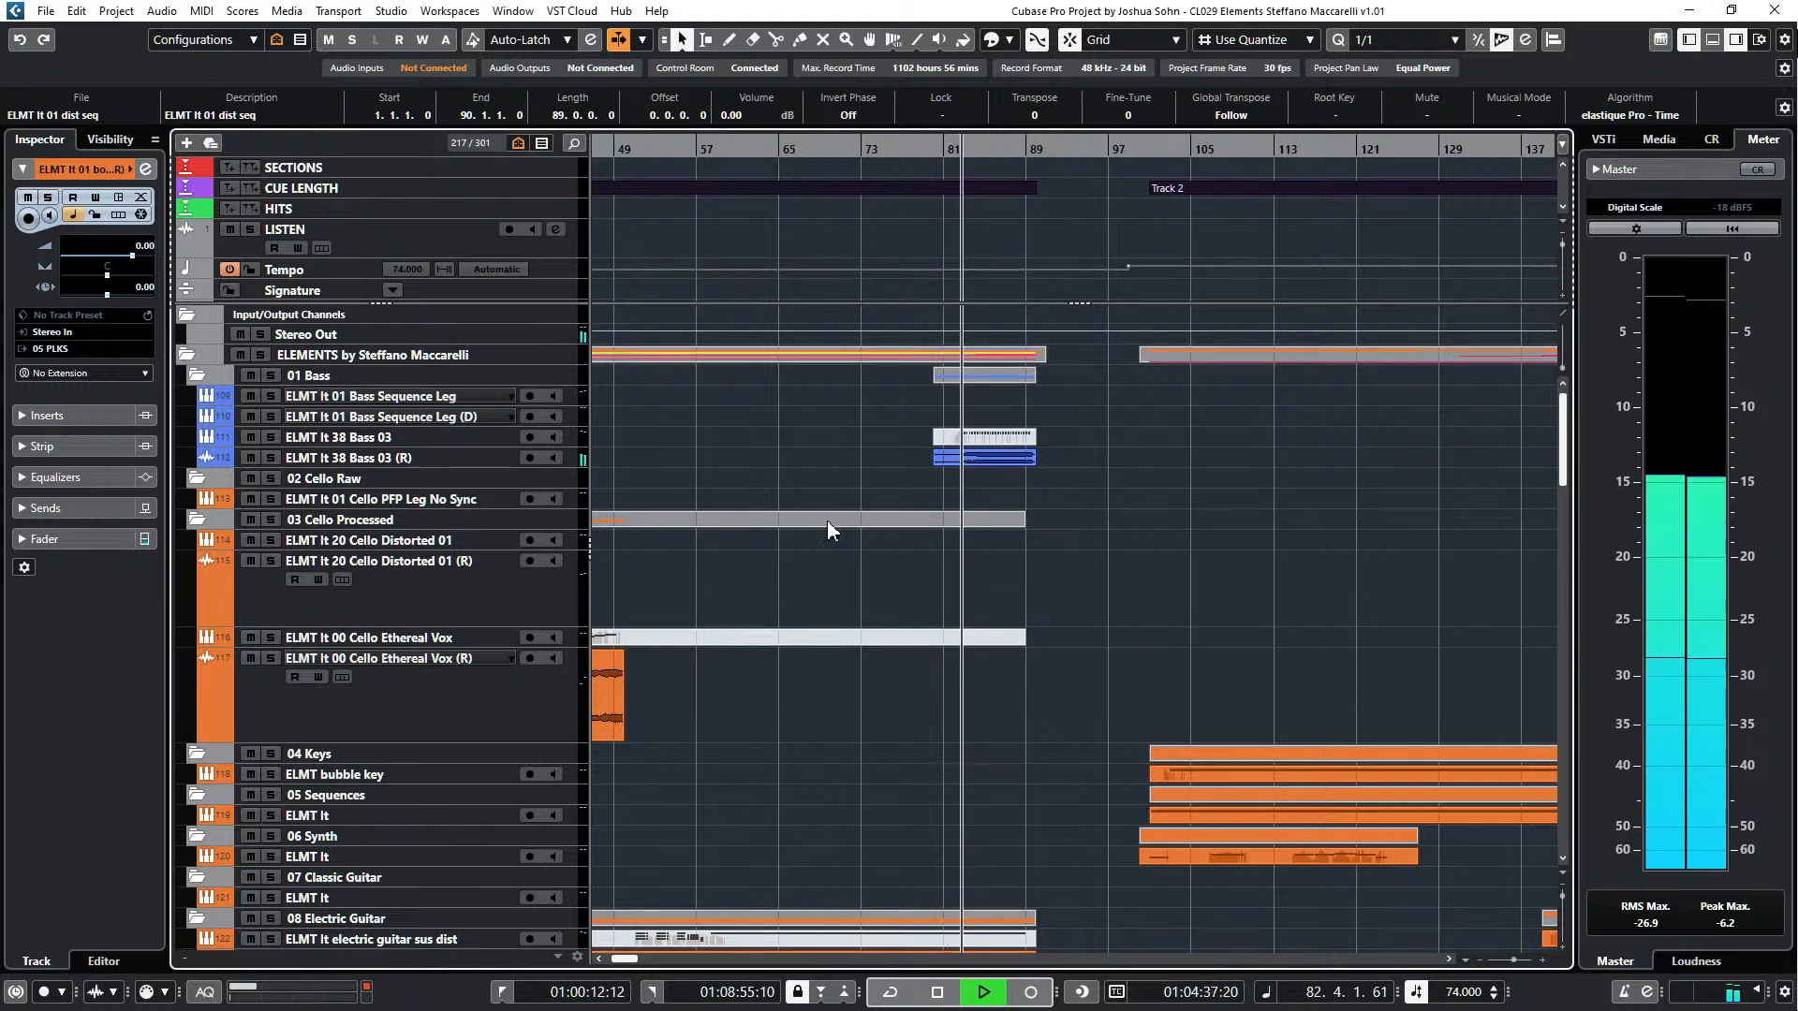
click(433, 458)
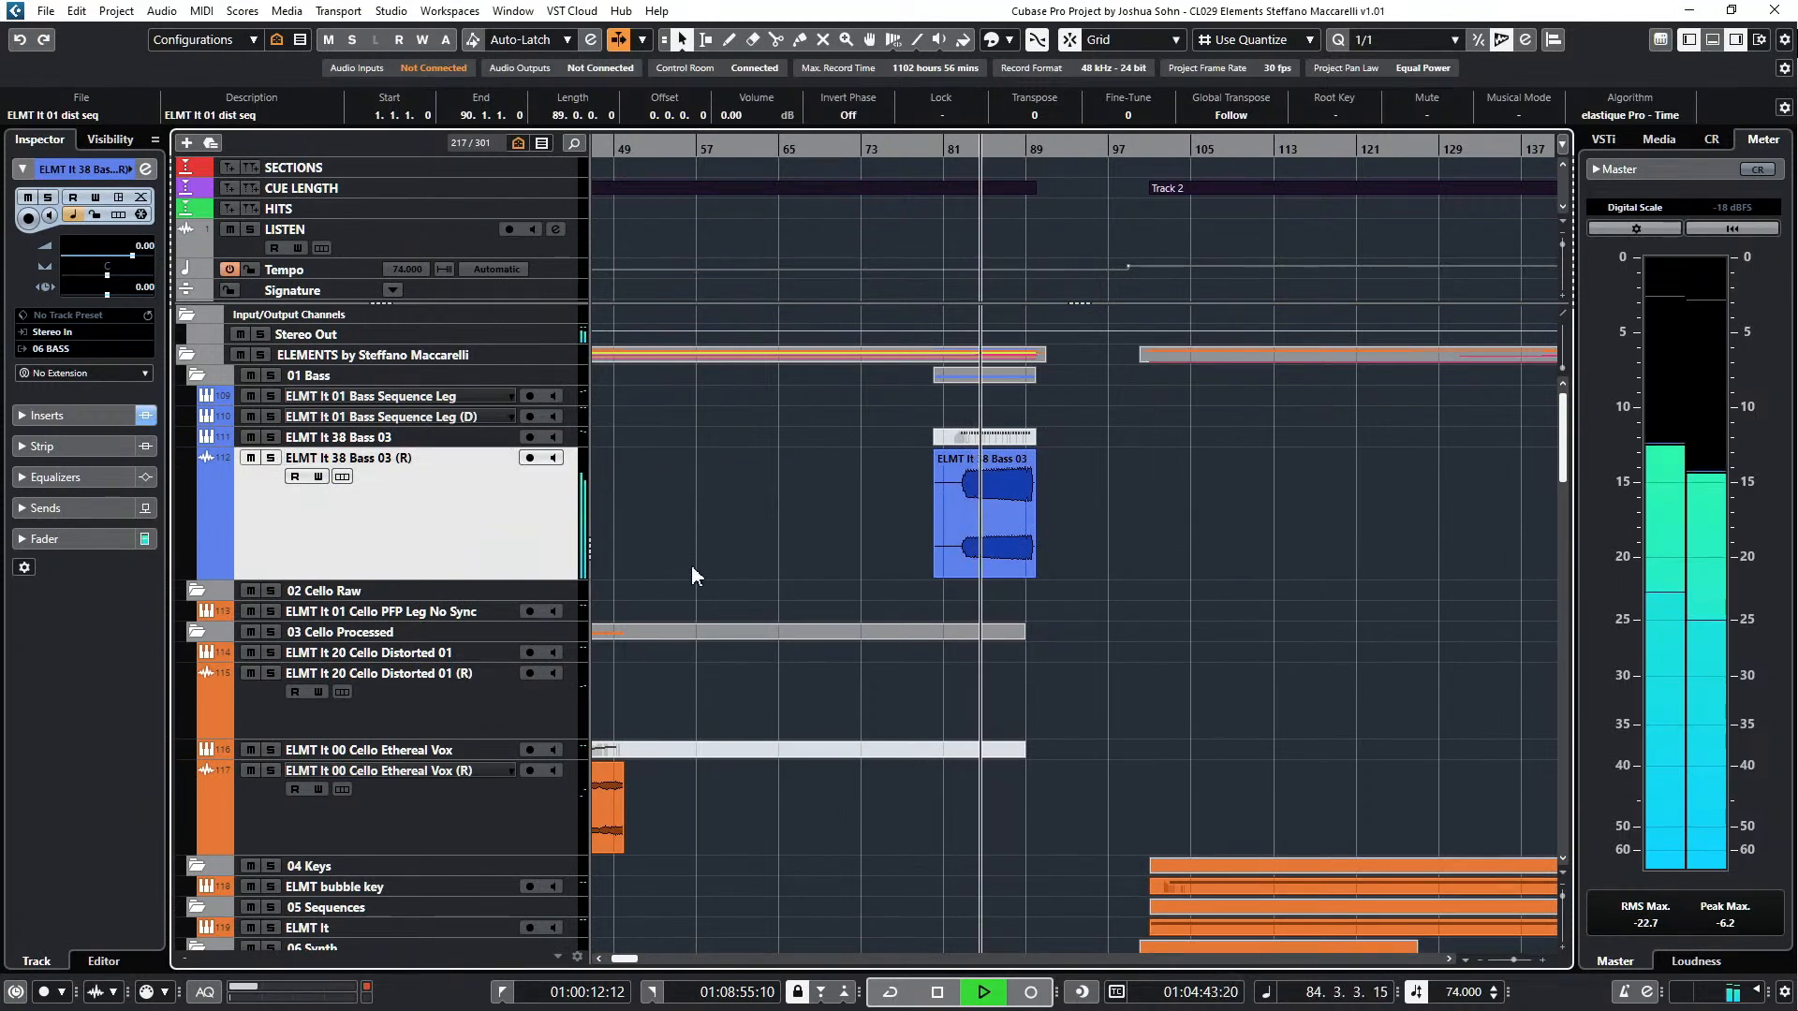
- Follow the playback toward the cue's end, select the 02a sound d tool kit (R) audio event and enlarge its track
scroll(689, 569, right, 1)
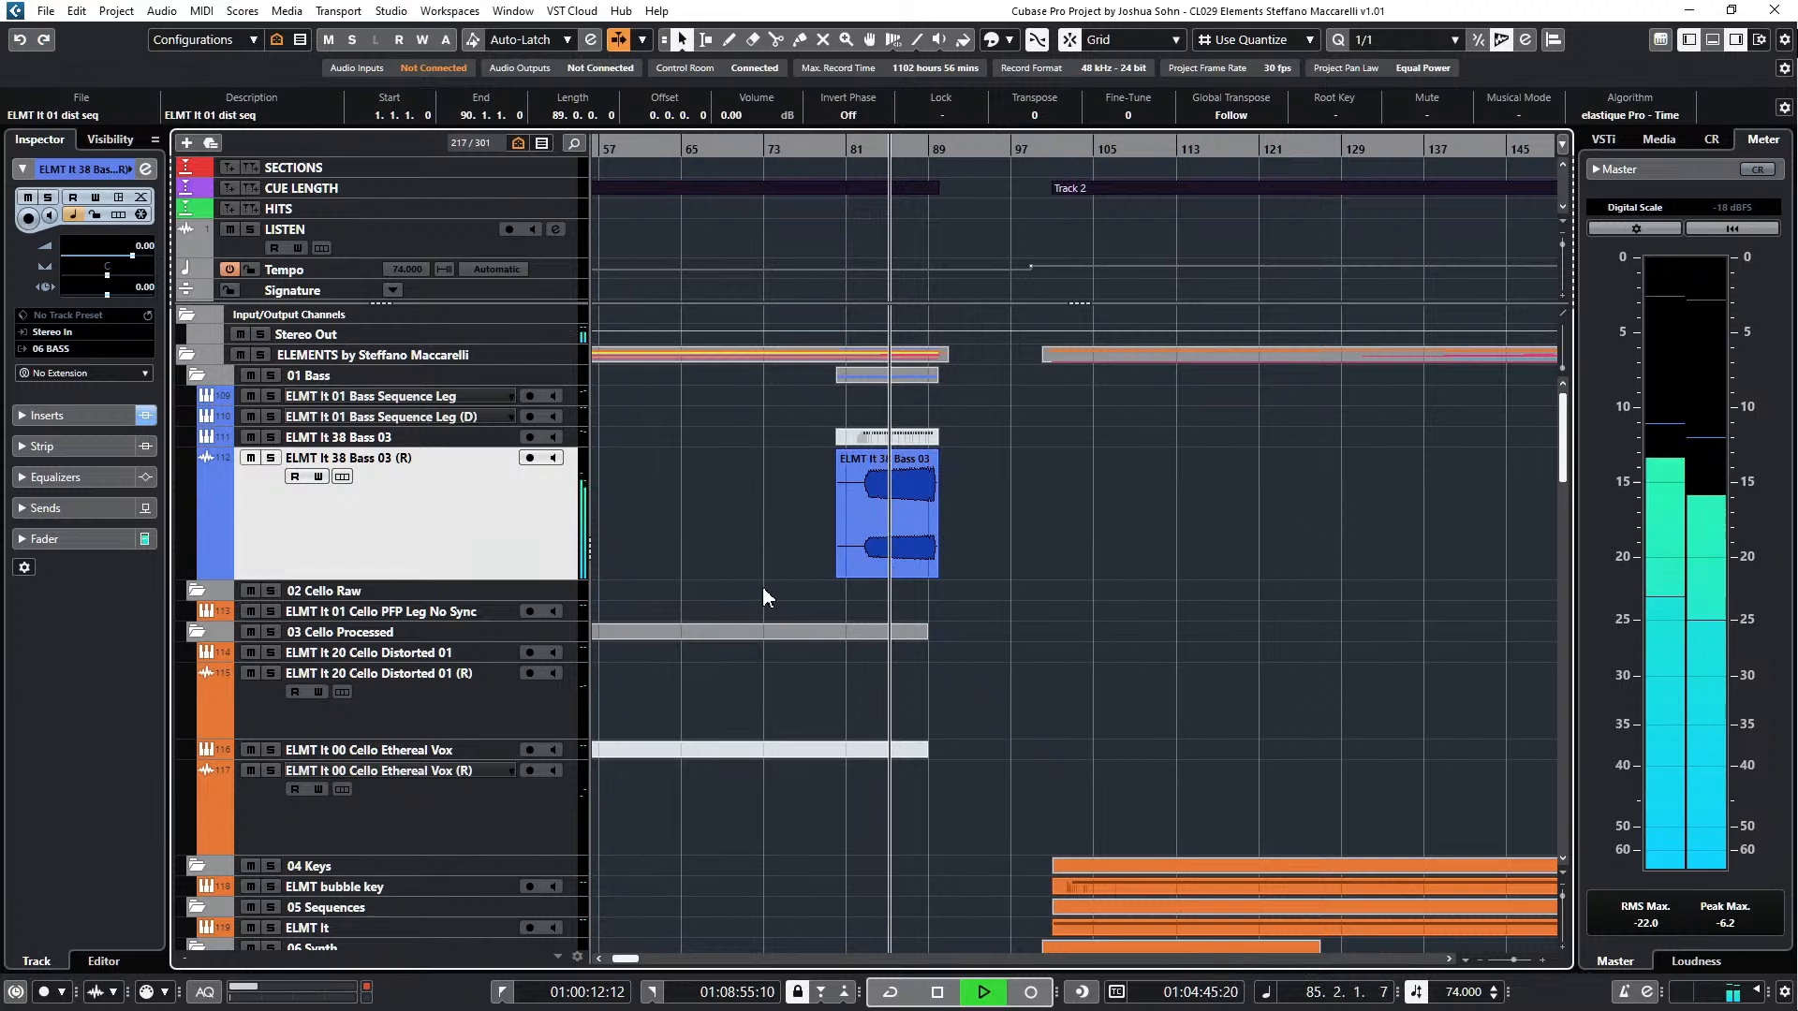
scroll(862, 581, down, 3)
scroll(862, 581, down, 7)
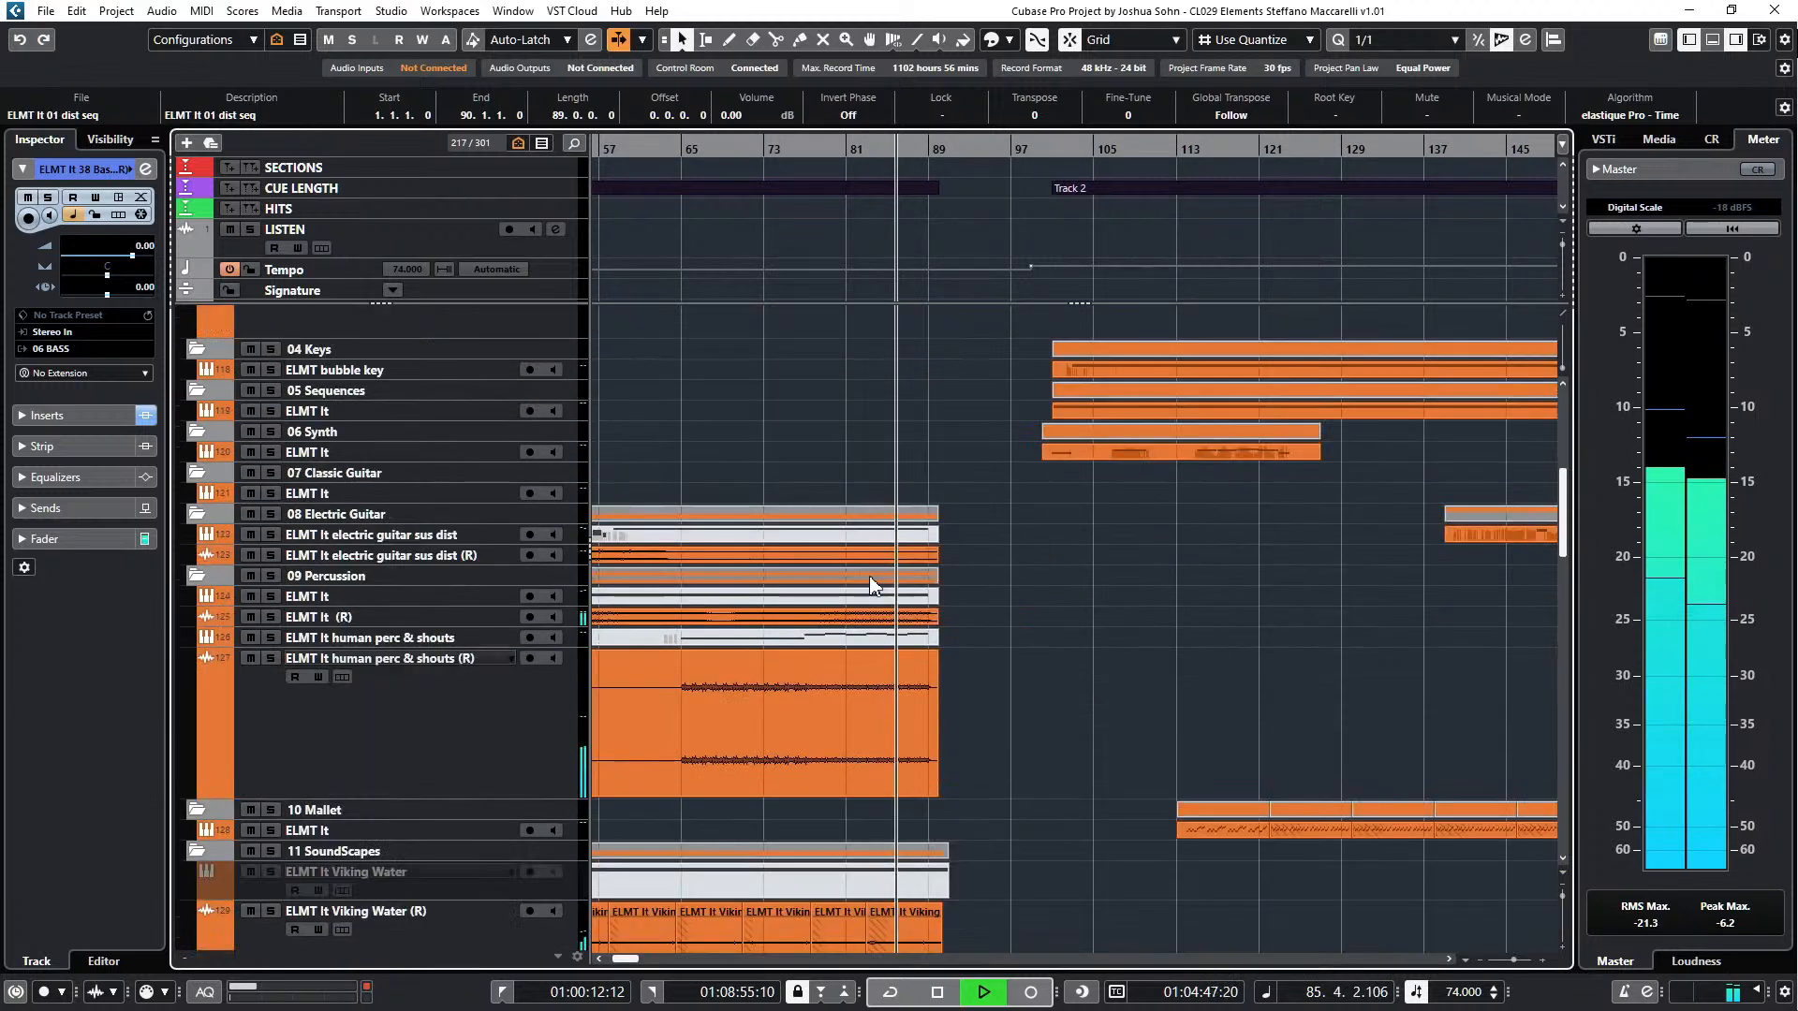
scroll(873, 619, down, 5)
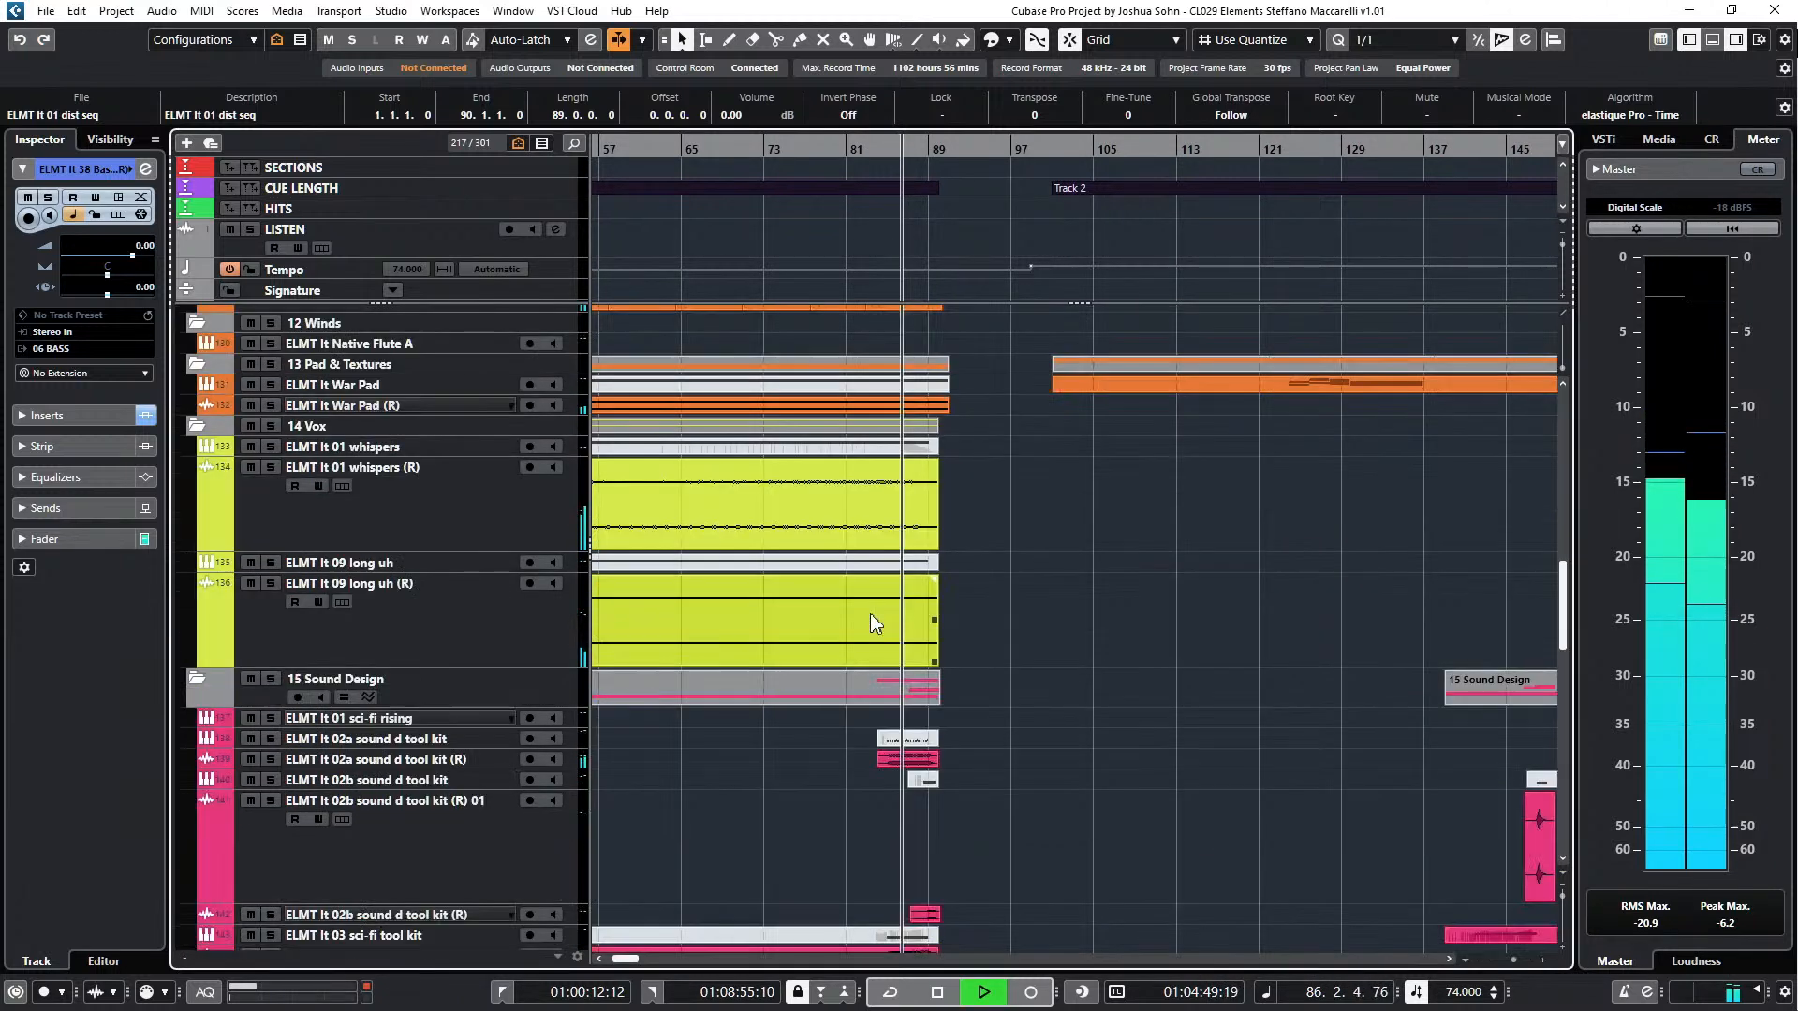
click(913, 627)
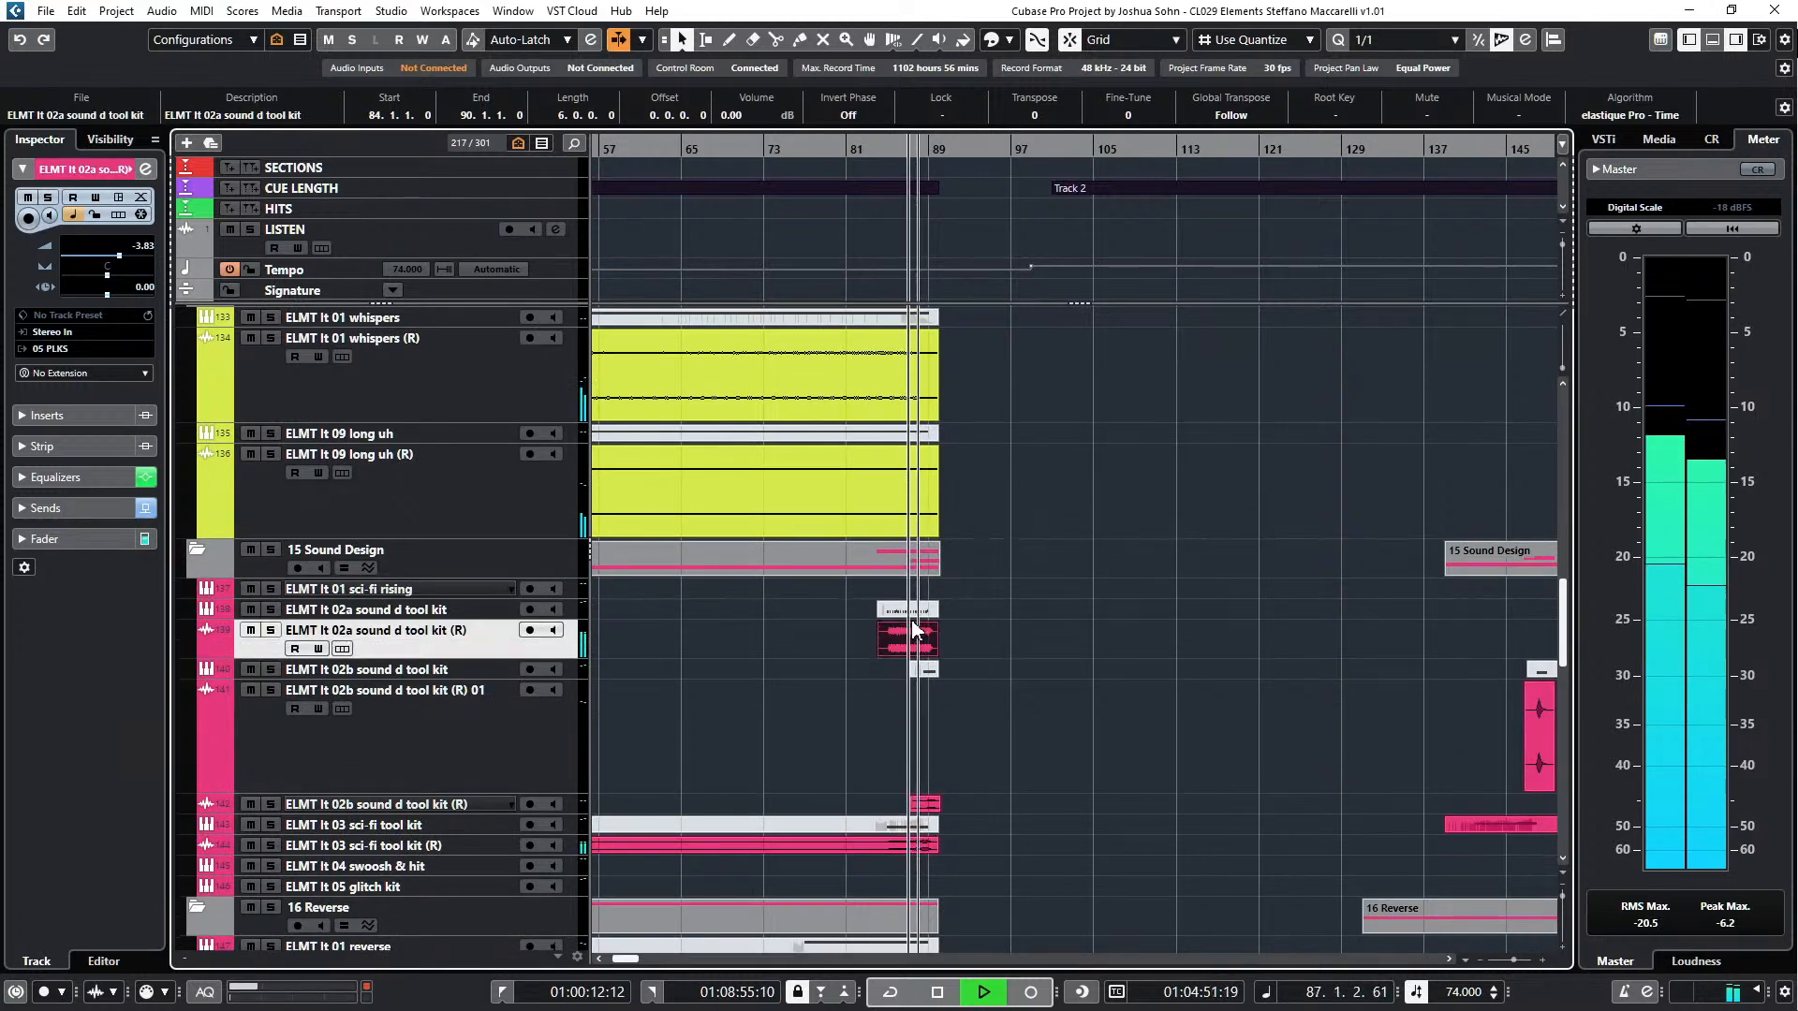
- Select the 03 sci-fi tool kit (R) audio event, enlarge its track, and select the 02b sound d tool kit (R) track
scroll(955, 704, down, 3)
scroll(886, 618, up, 3)
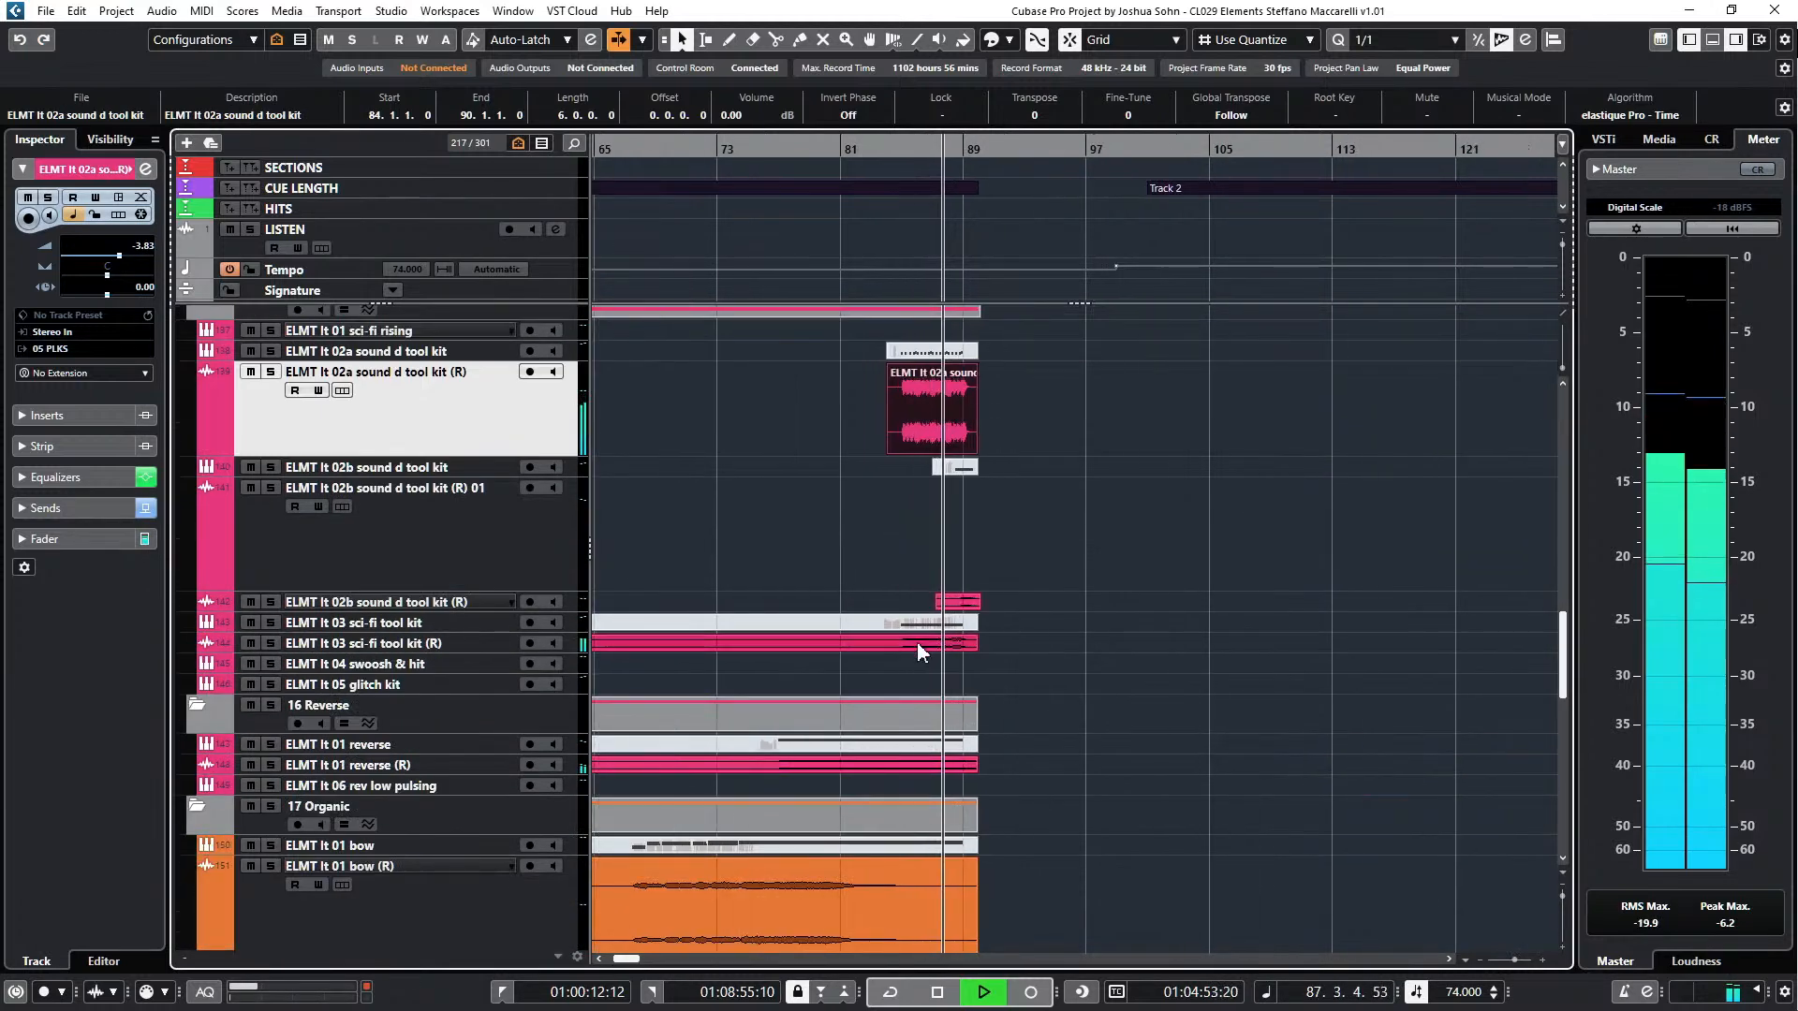
click(928, 643)
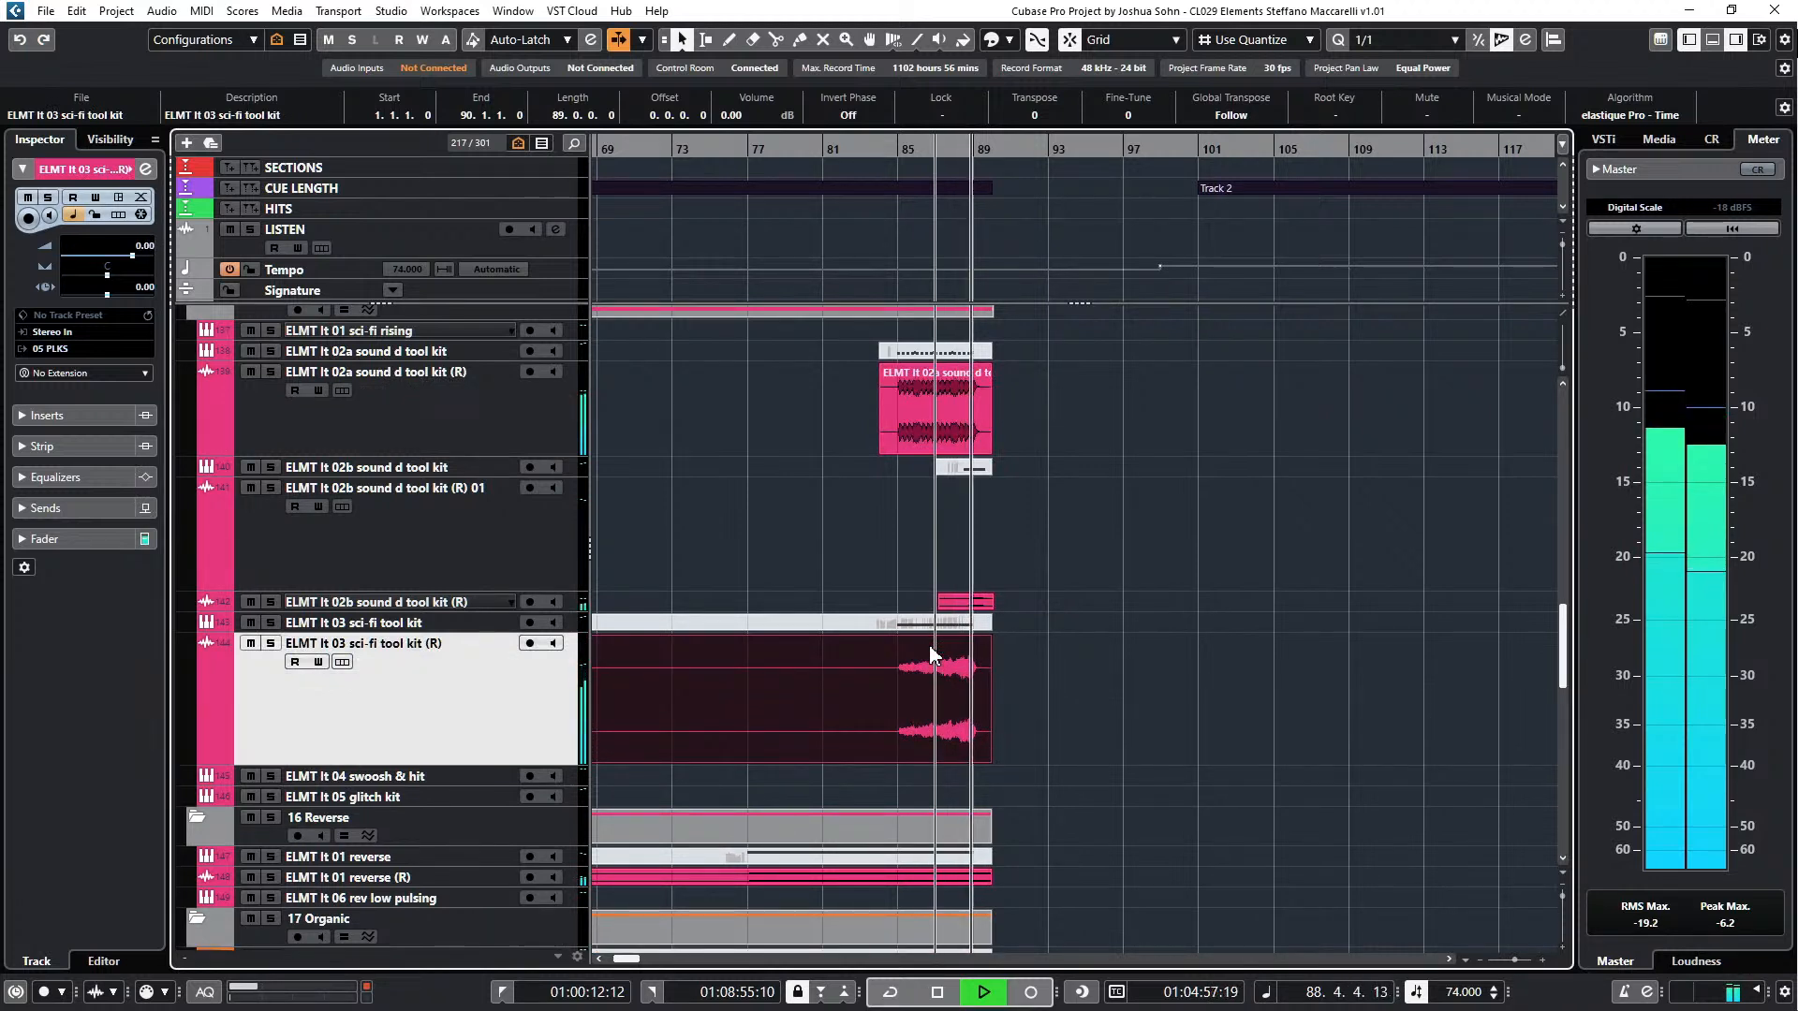
click(455, 602)
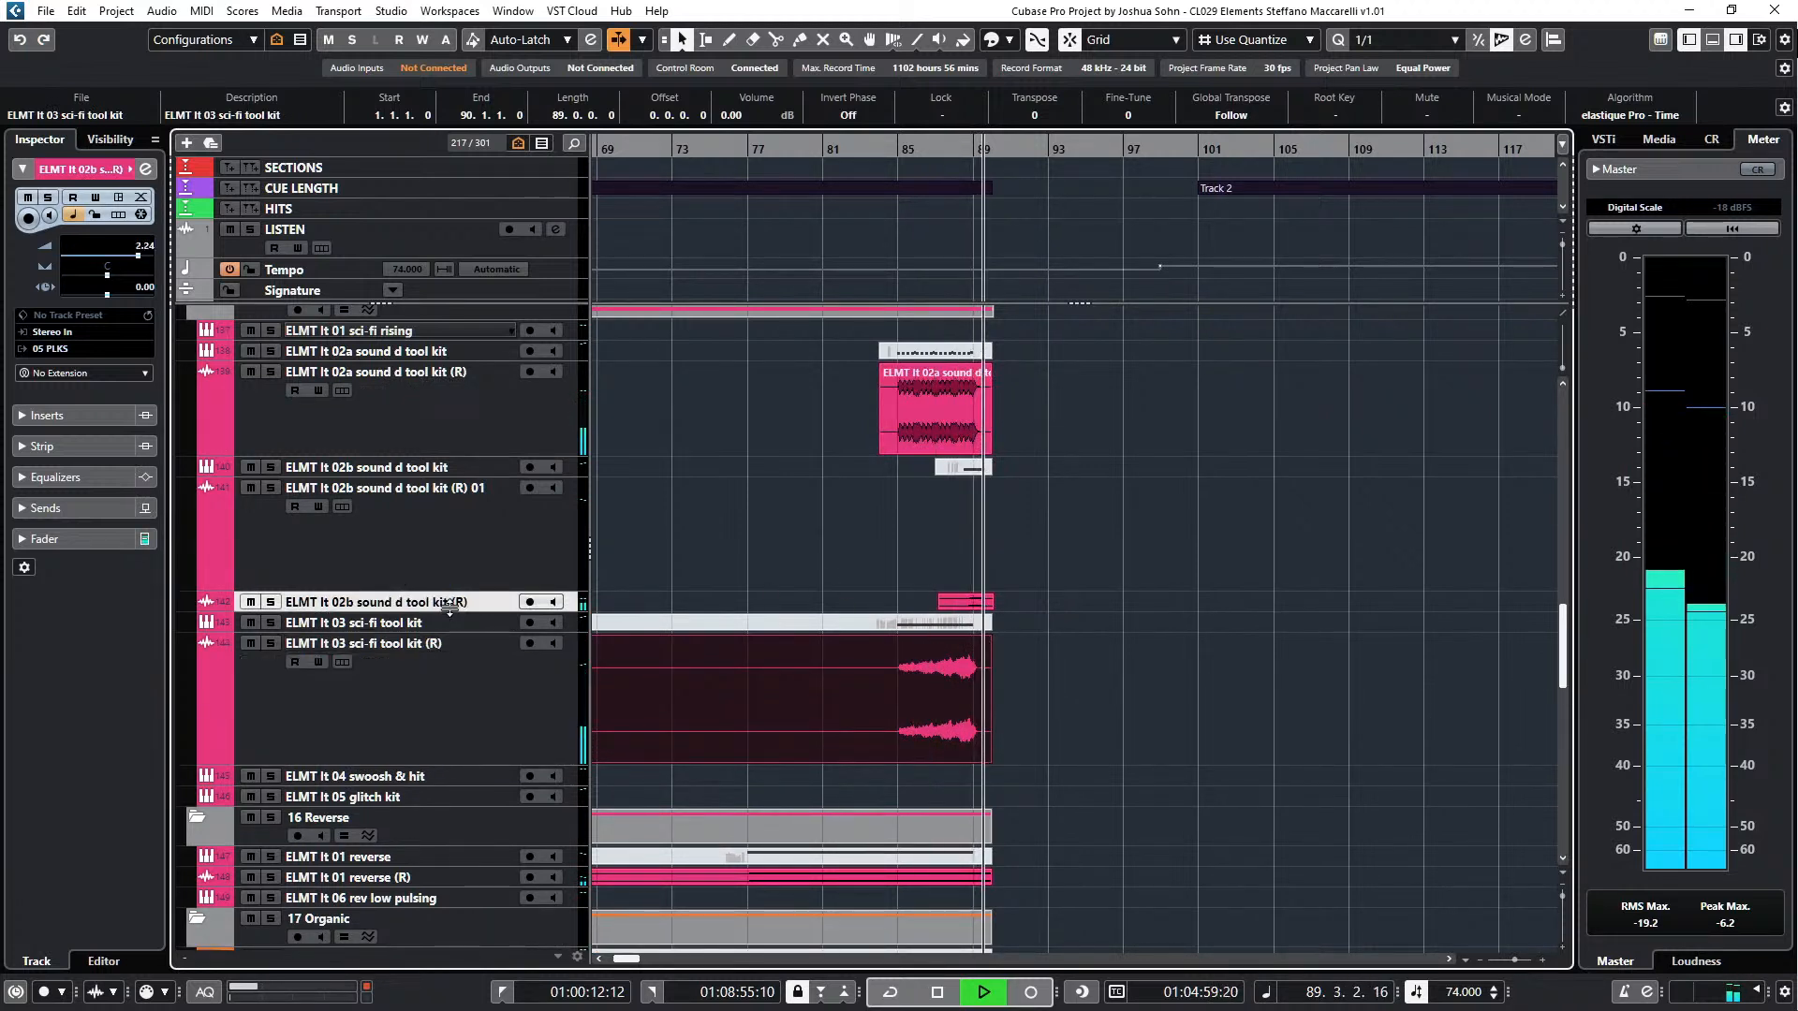
- Clear the event selection and stop the playback
click(1215, 571)
scroll(1194, 581, up, 10)
key(space)
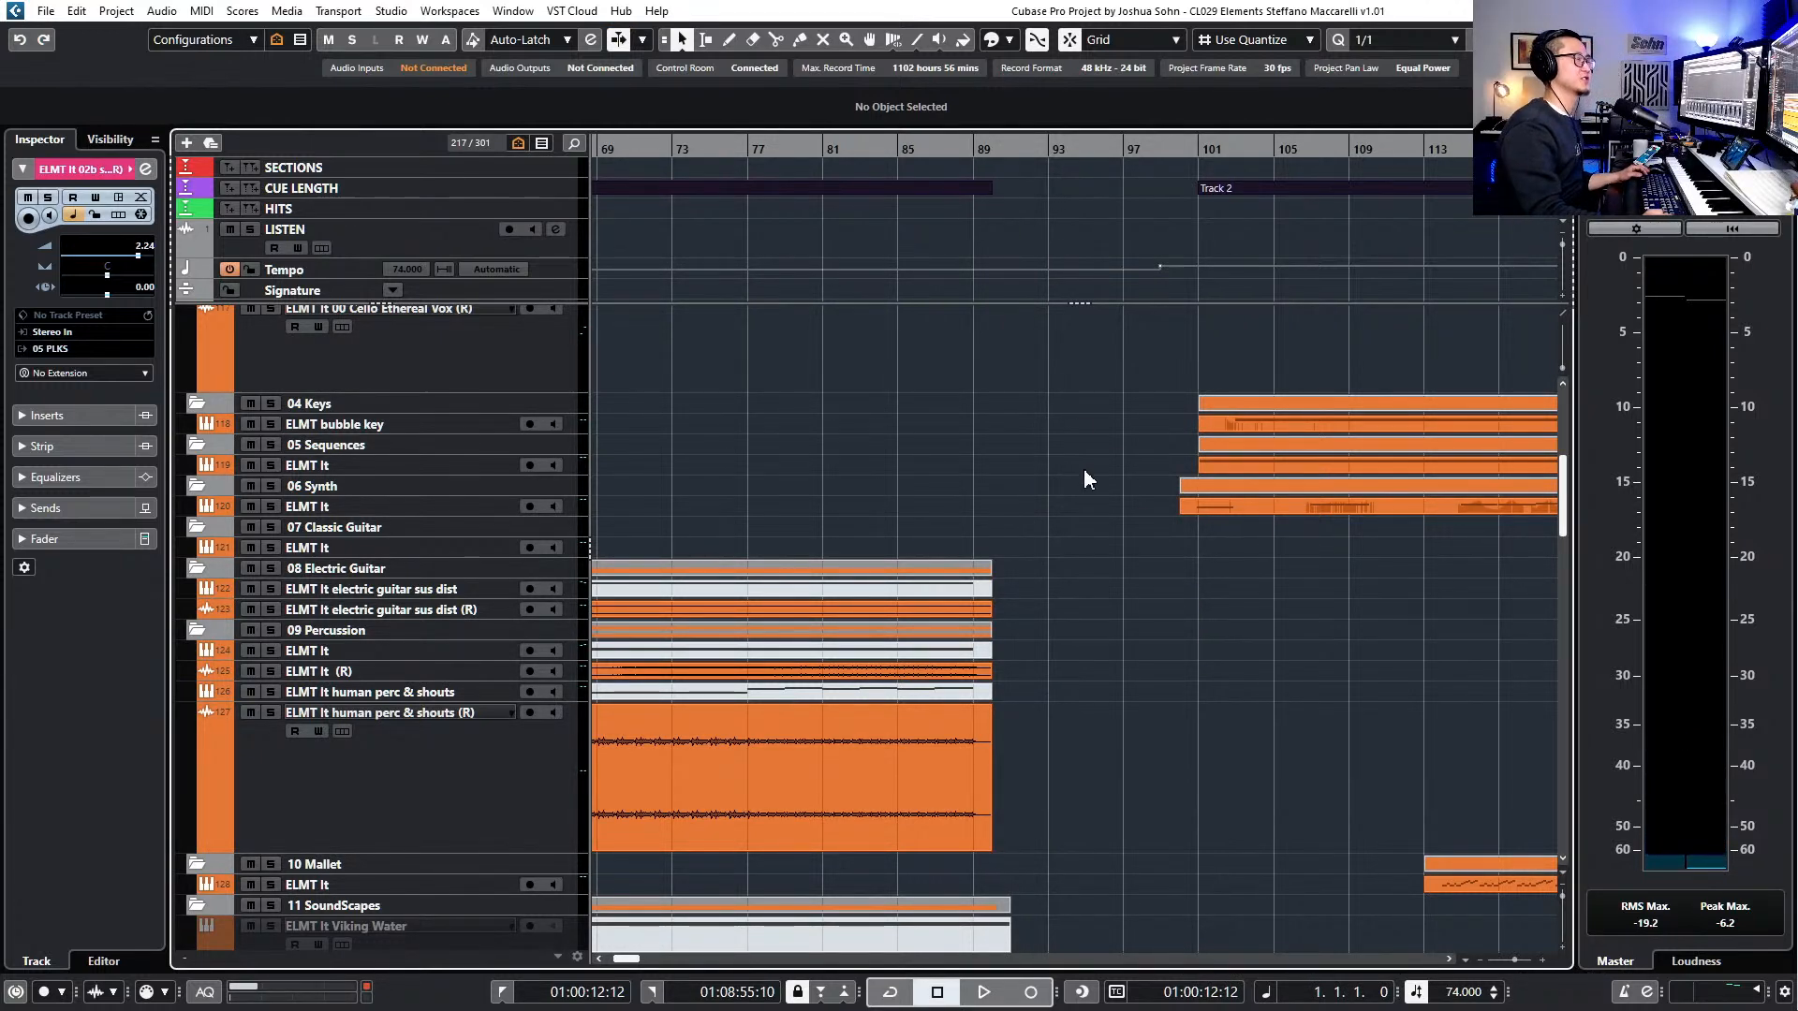
- Place the playhead at bar 46 and set the locators to the range of the human perc & shouts (R) audio event
scroll(1071, 538, down, 4)
scroll(1020, 543, left, 3)
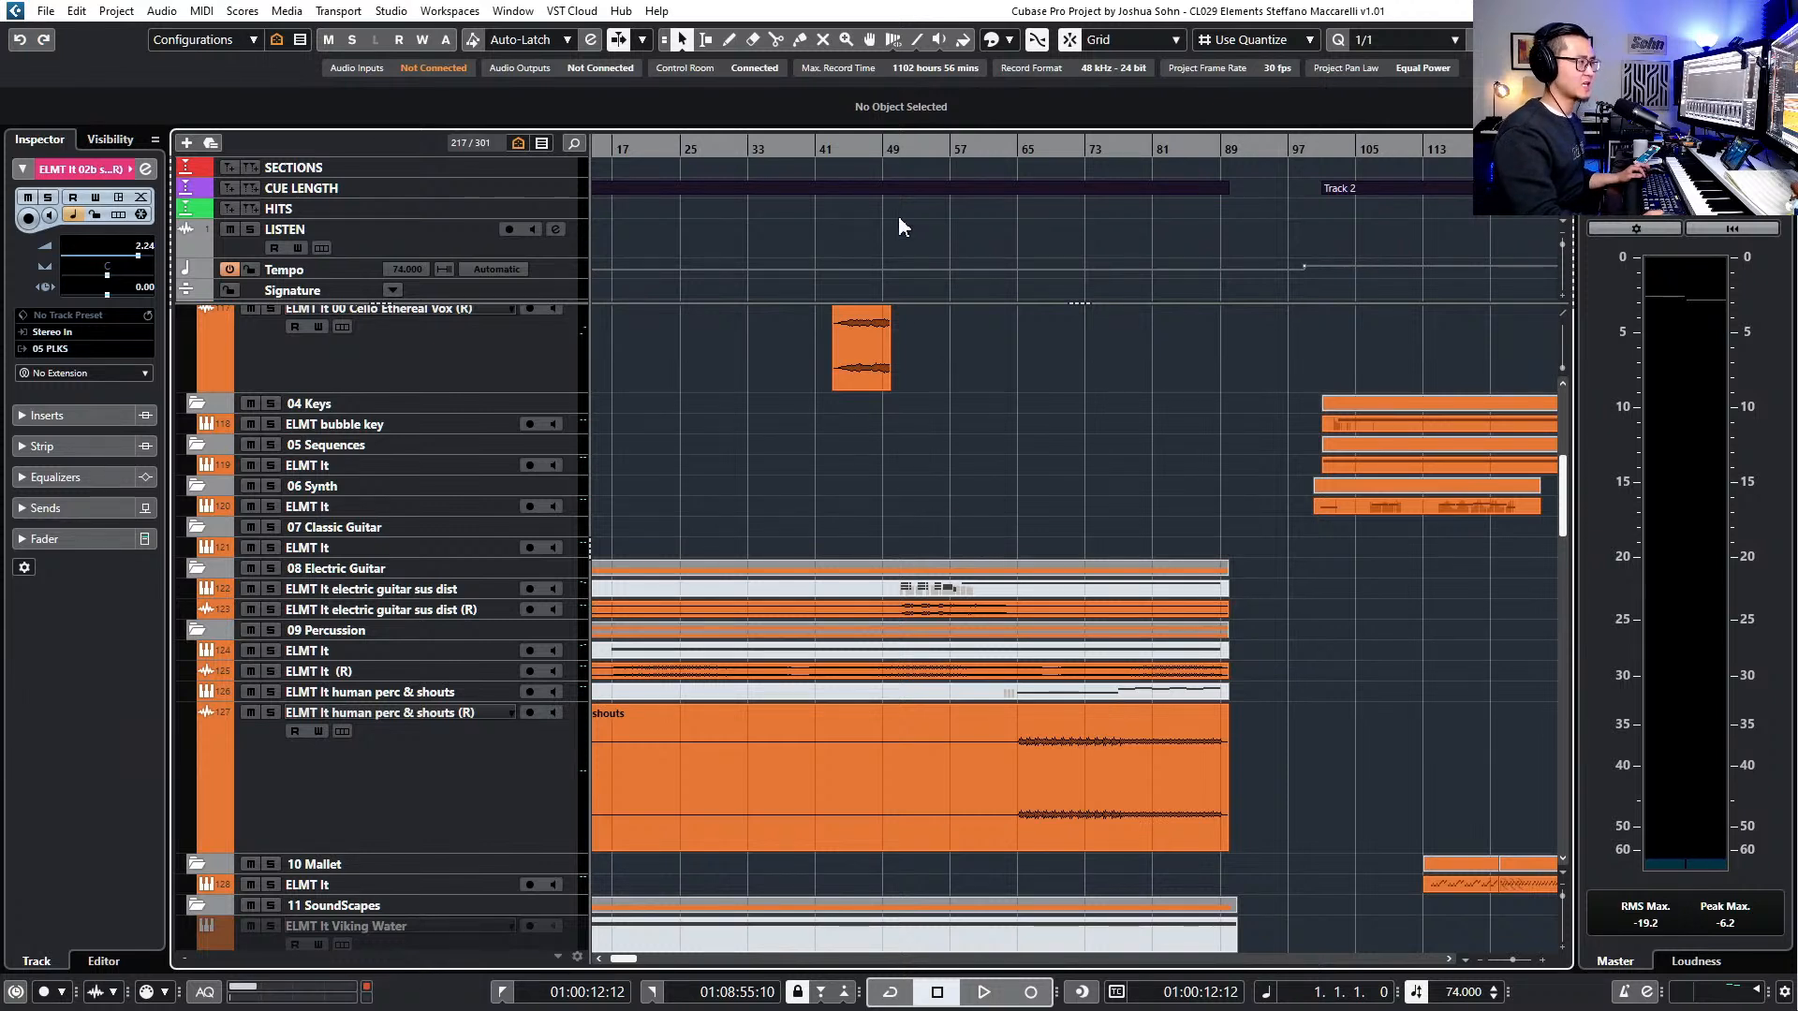
click(854, 142)
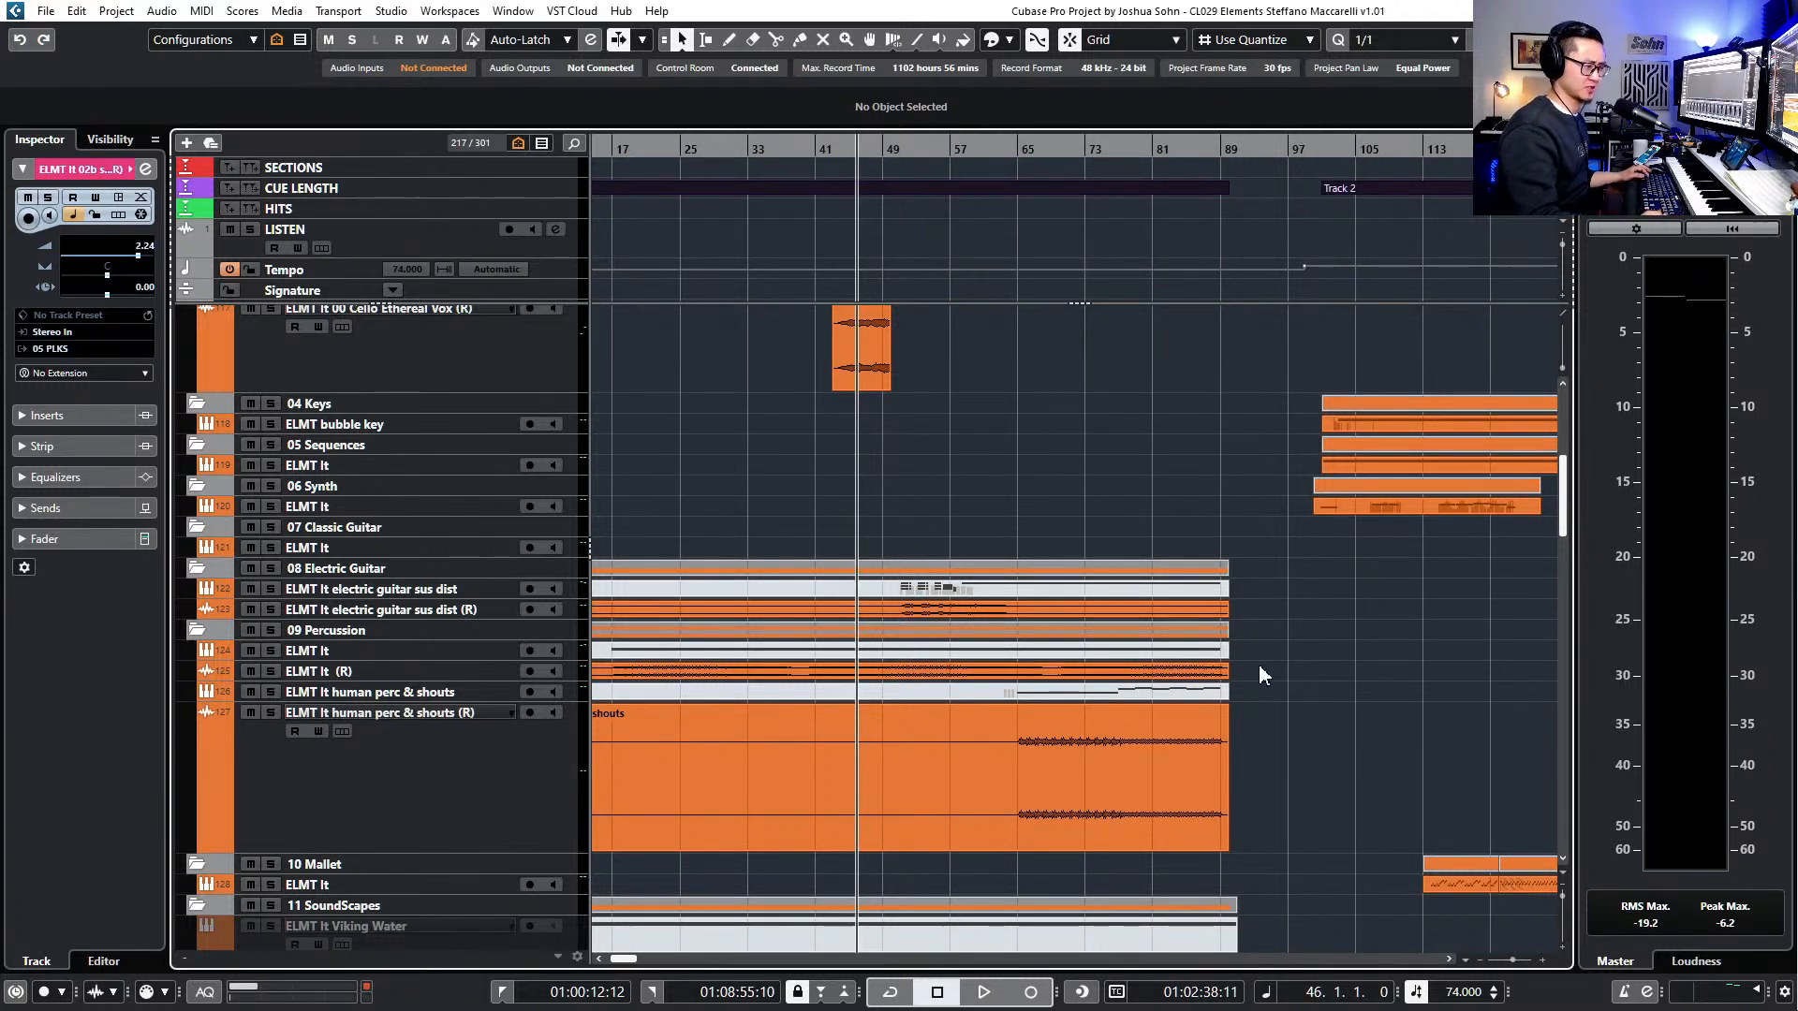
click(1172, 762)
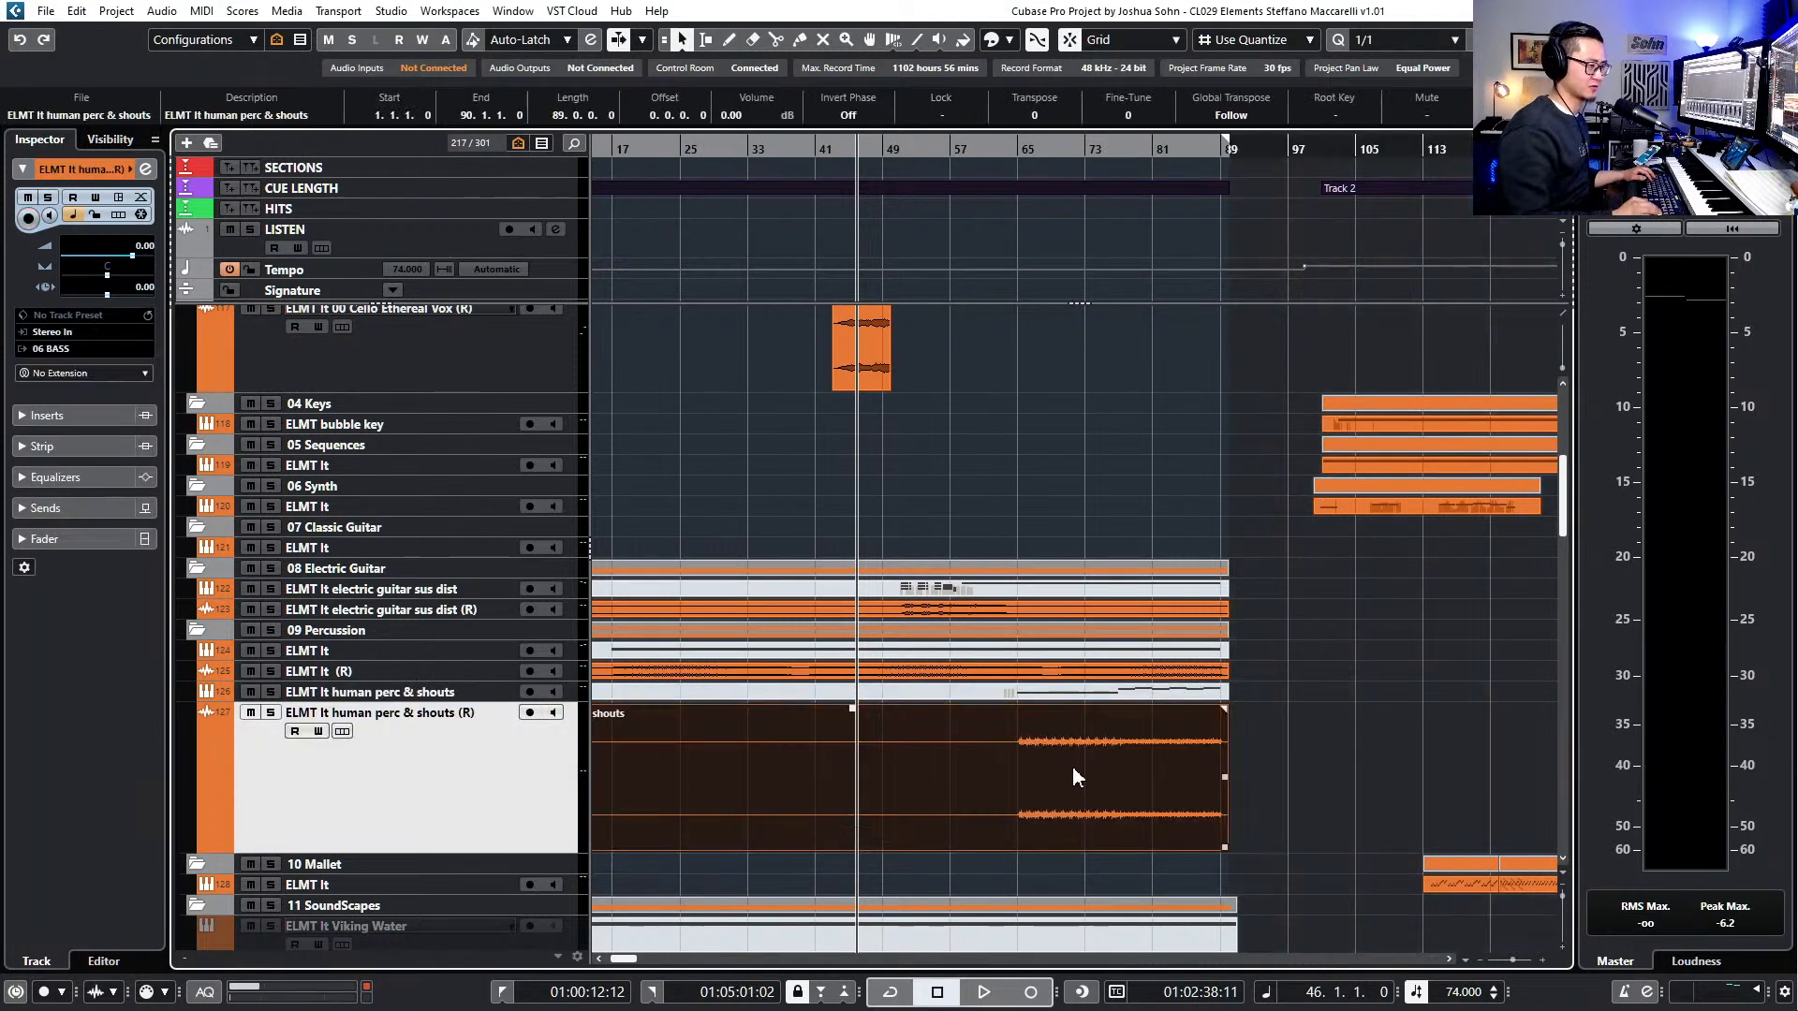
scroll(1133, 716, left, 3)
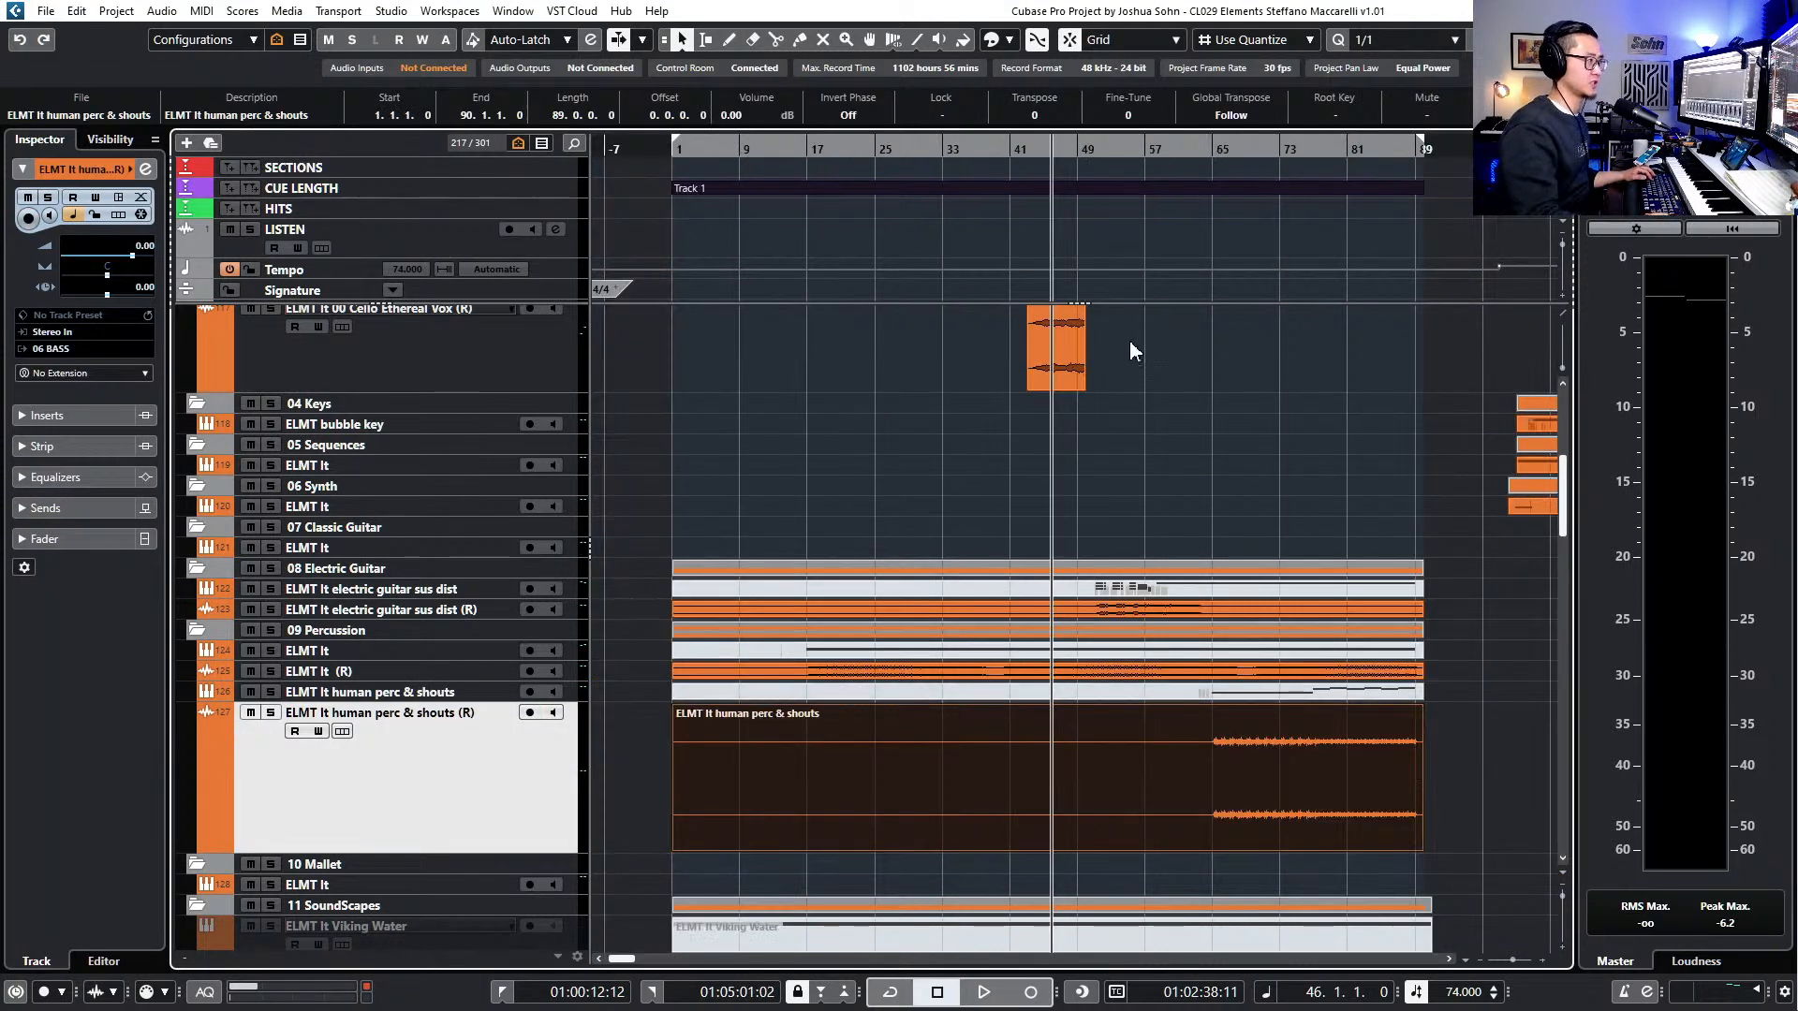
- Select the Track 1 marker on the CUE LENGTH track and move the playhead to its end at bar 90
click(866, 188)
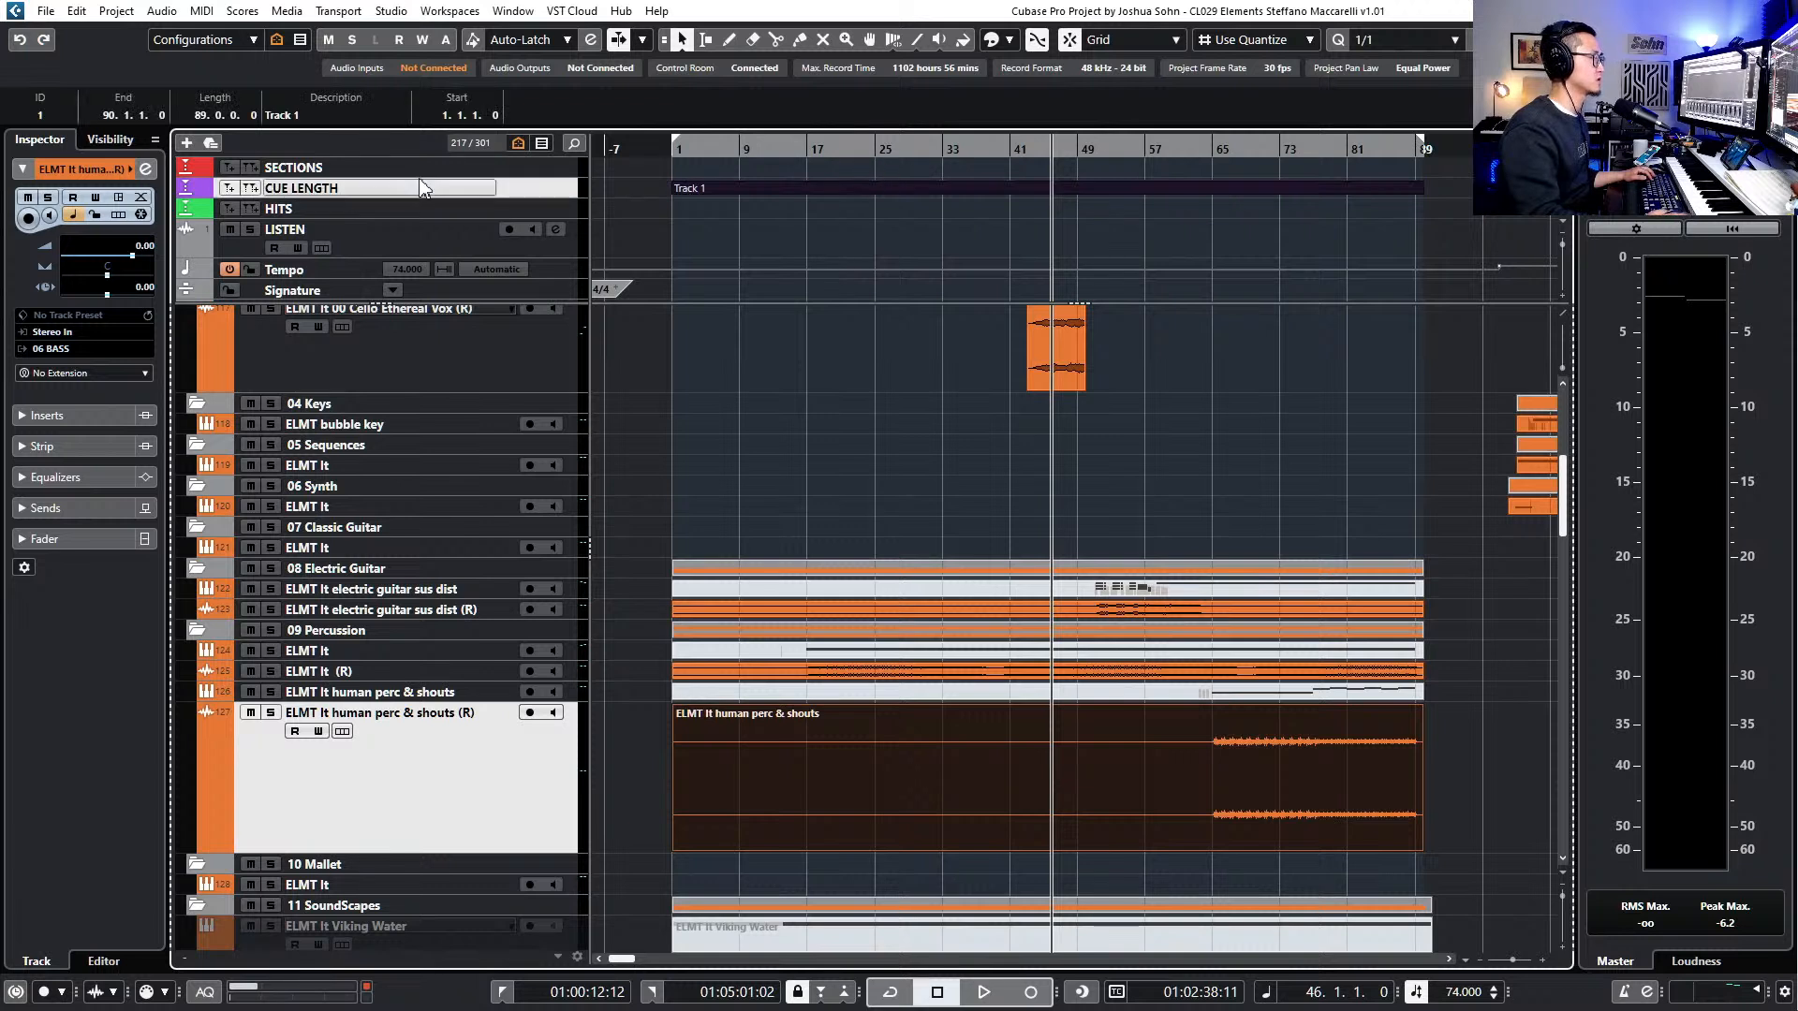
key(End)
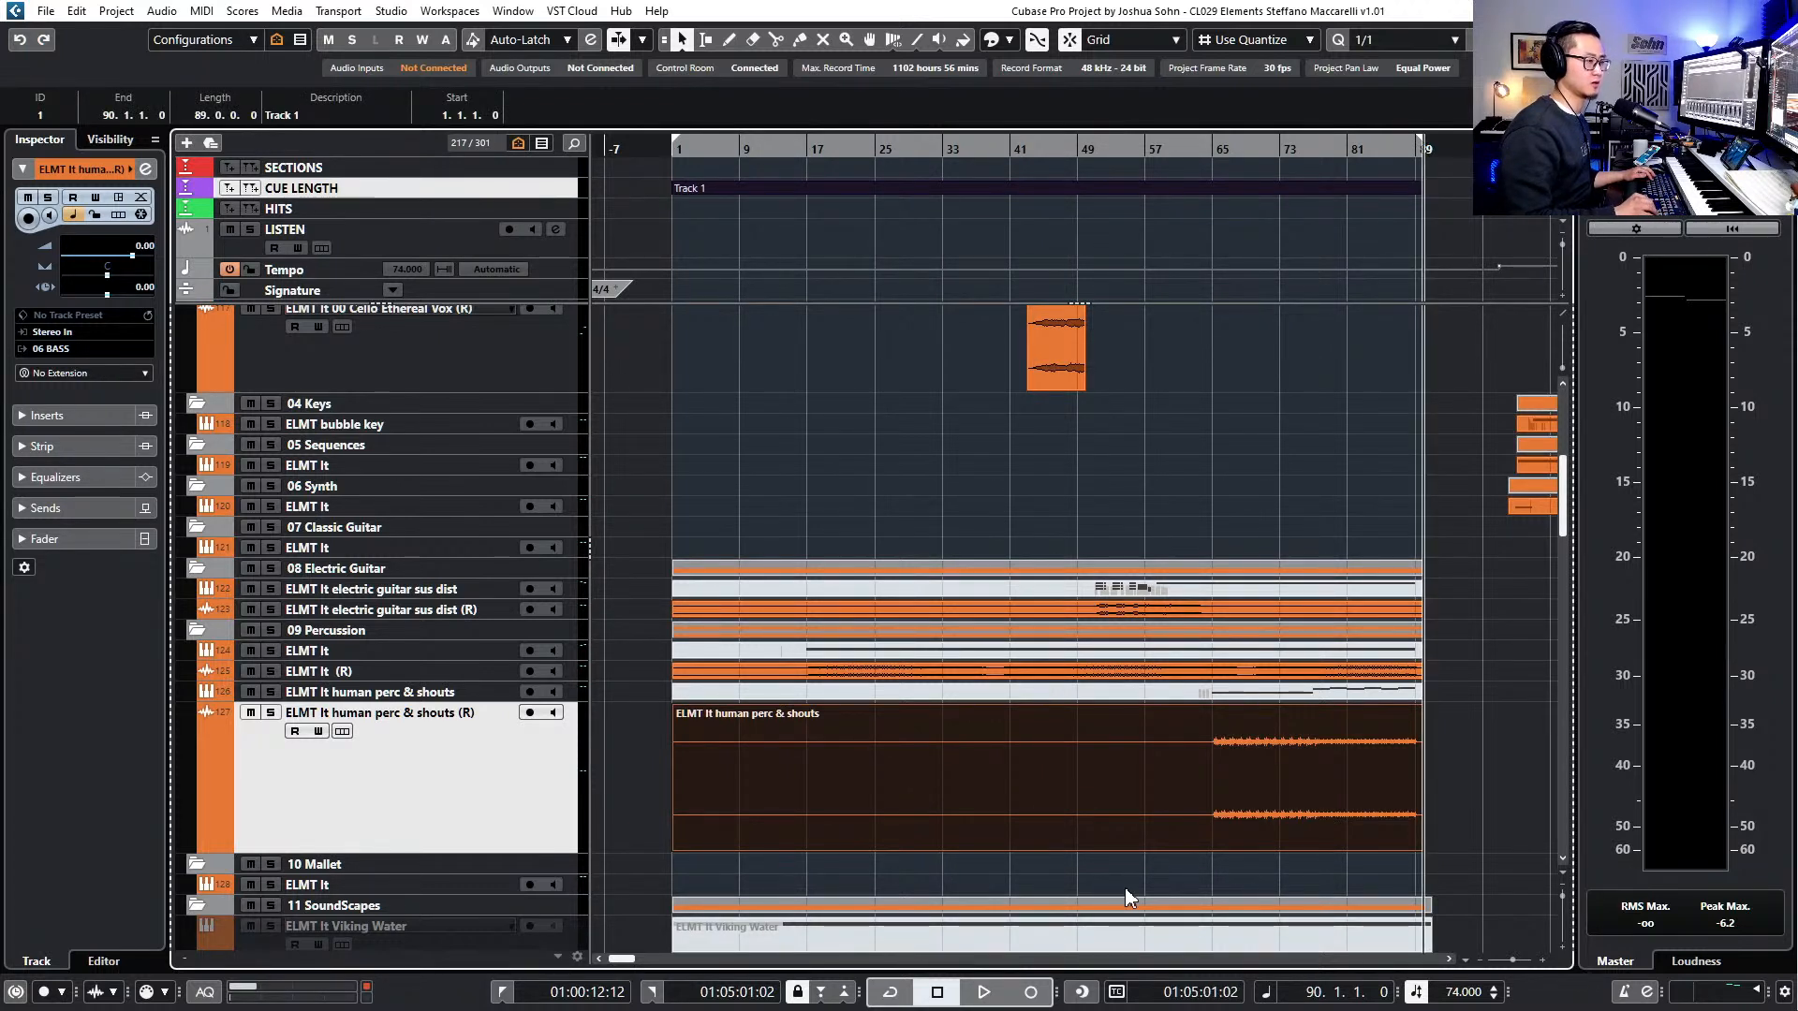
scroll(1077, 814, right, 3)
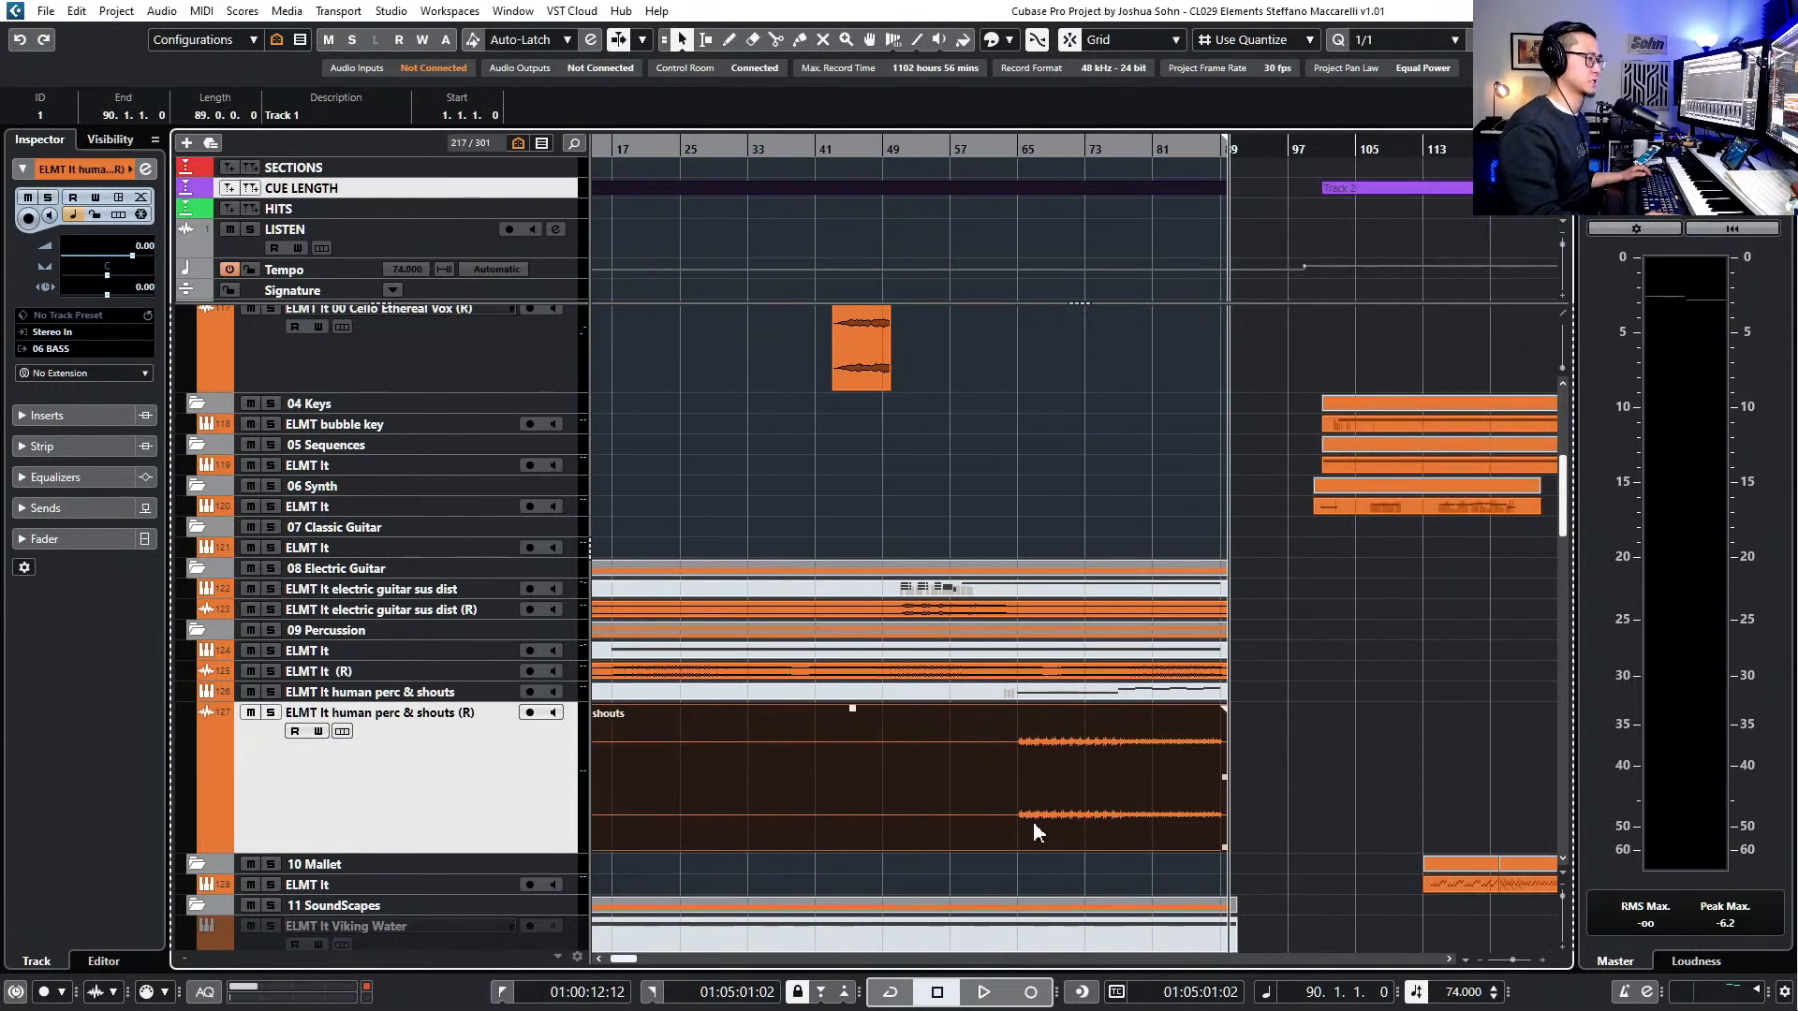
scroll(1041, 819, up, 2)
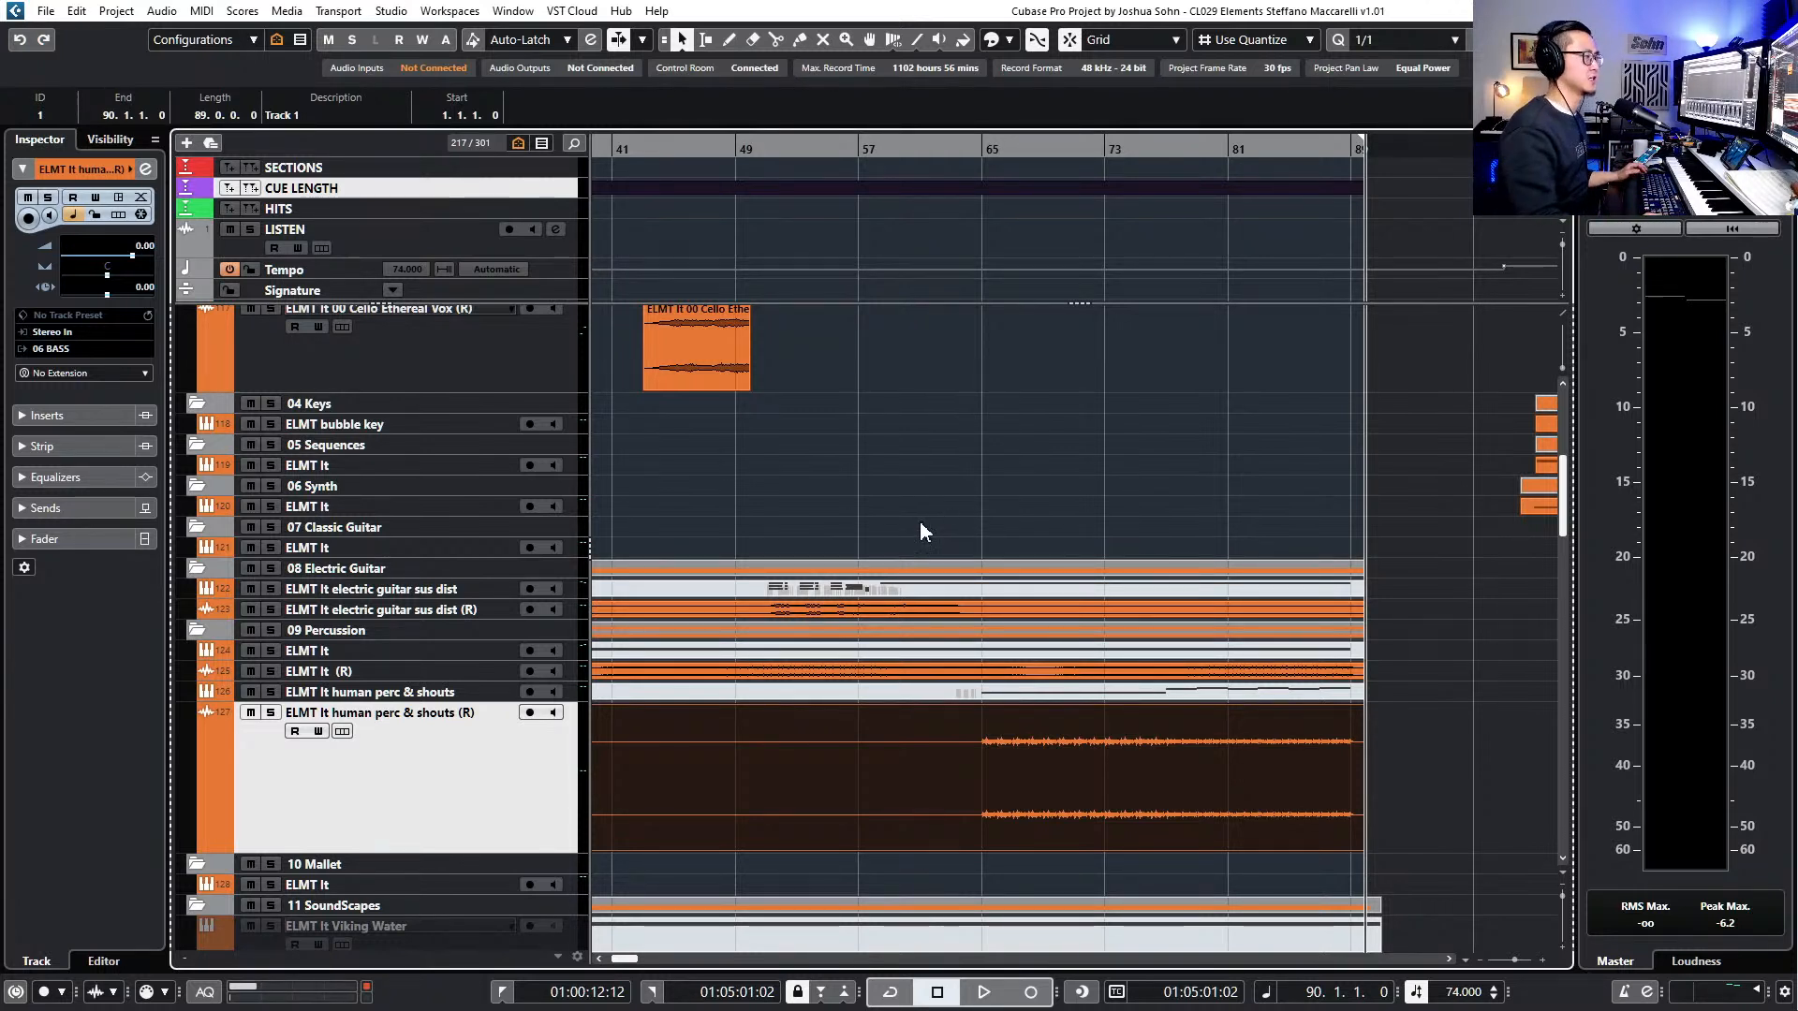
- Check the 00 Cello Ethereal Vox MIDI part's notes in the Key Editor and mute its (R) audio event
scroll(936, 505, down, 2)
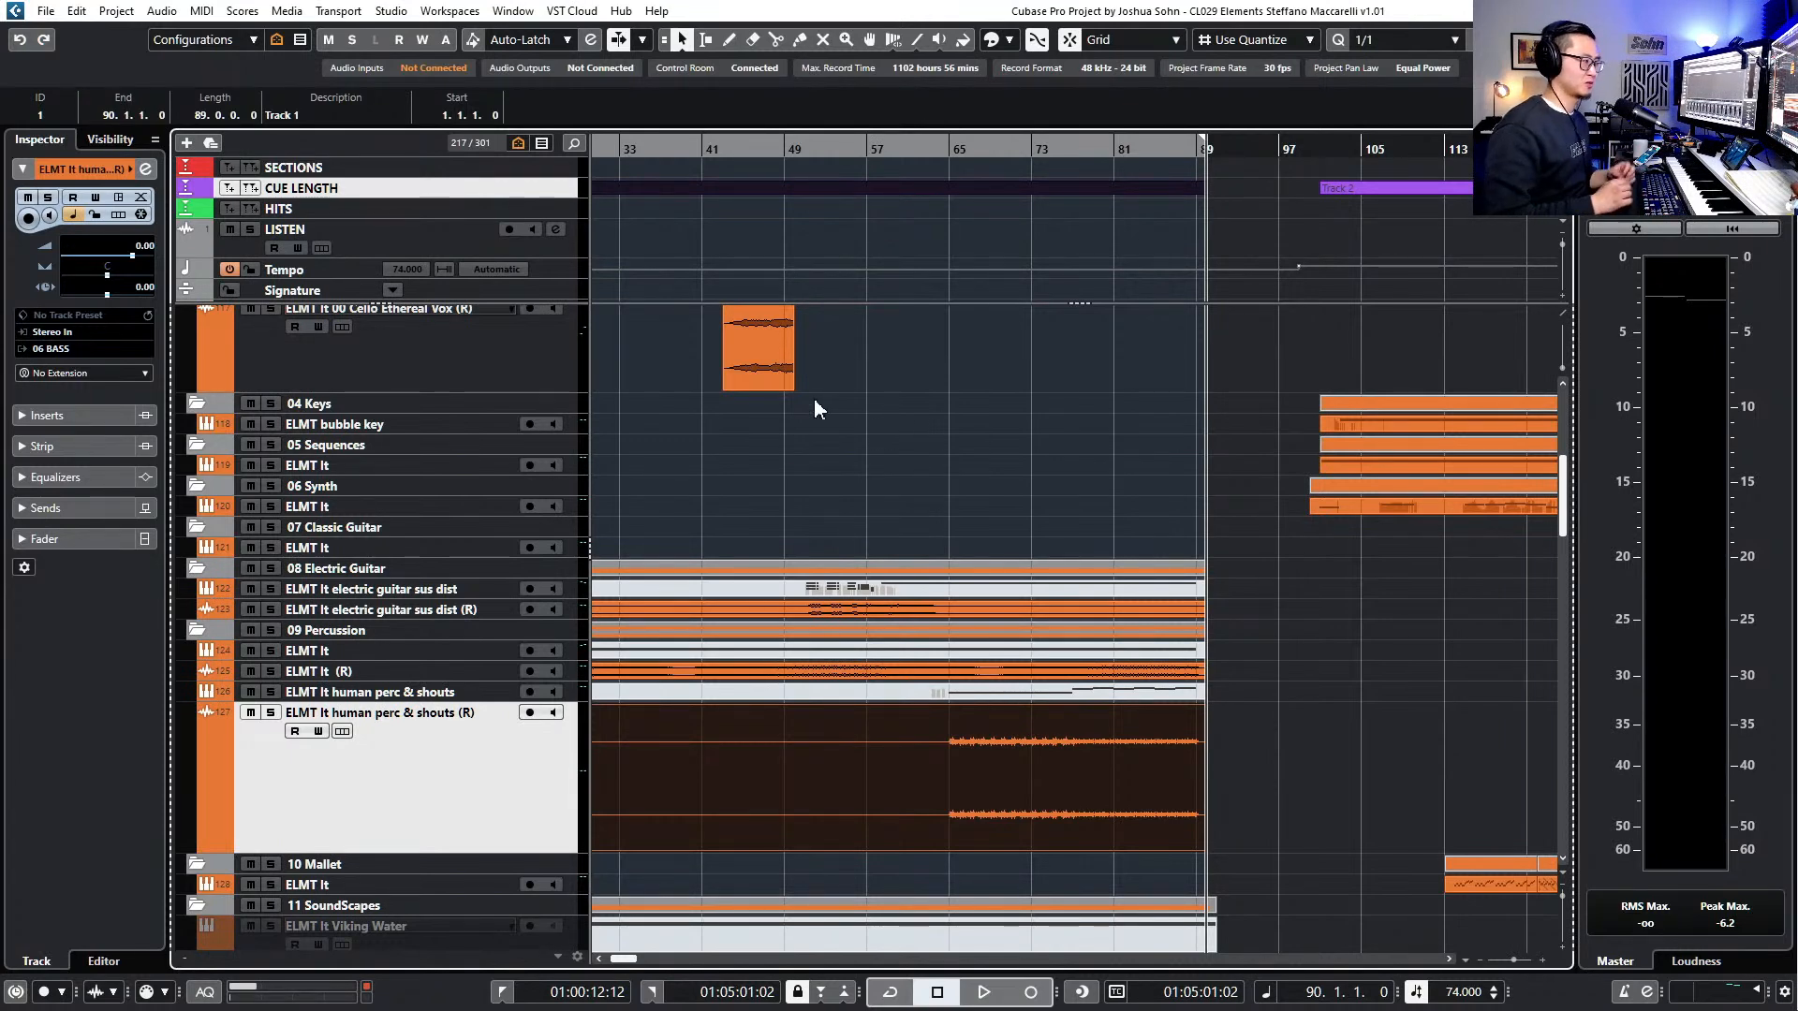
scroll(812, 397, up, 3)
click(847, 415)
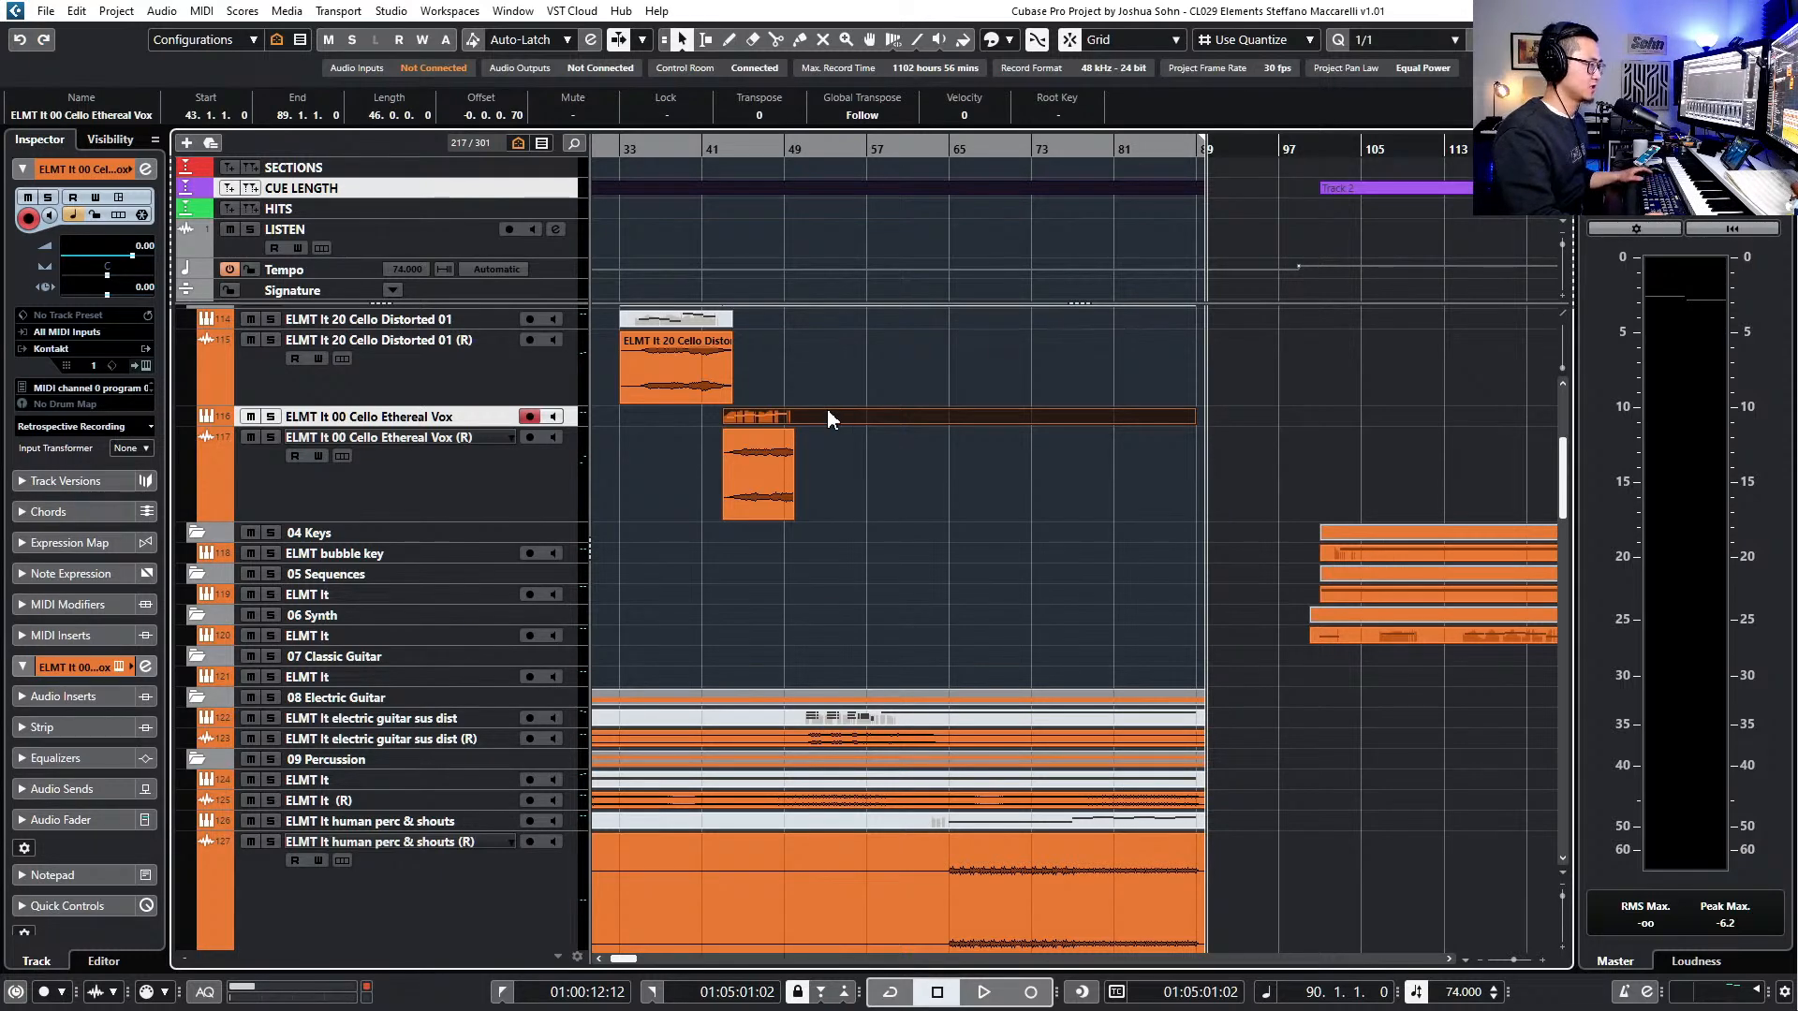
double_click(828, 413)
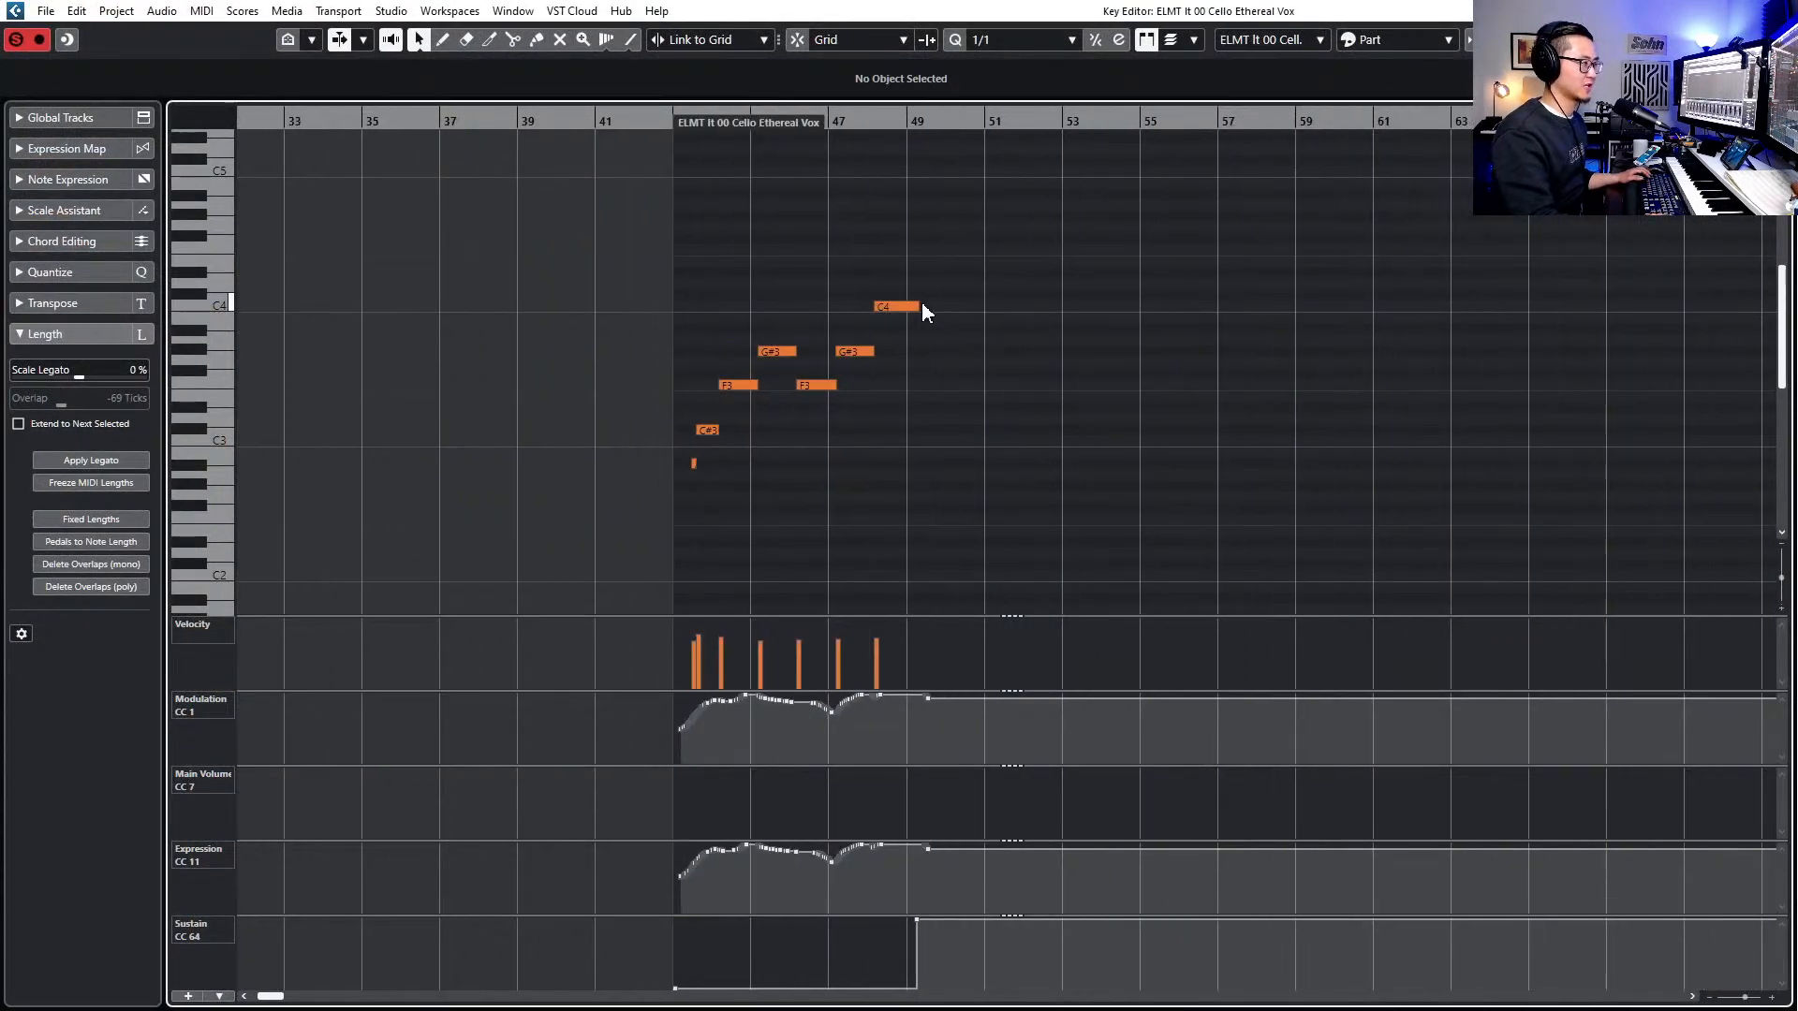
drag(916, 305, 951, 311)
key(Return)
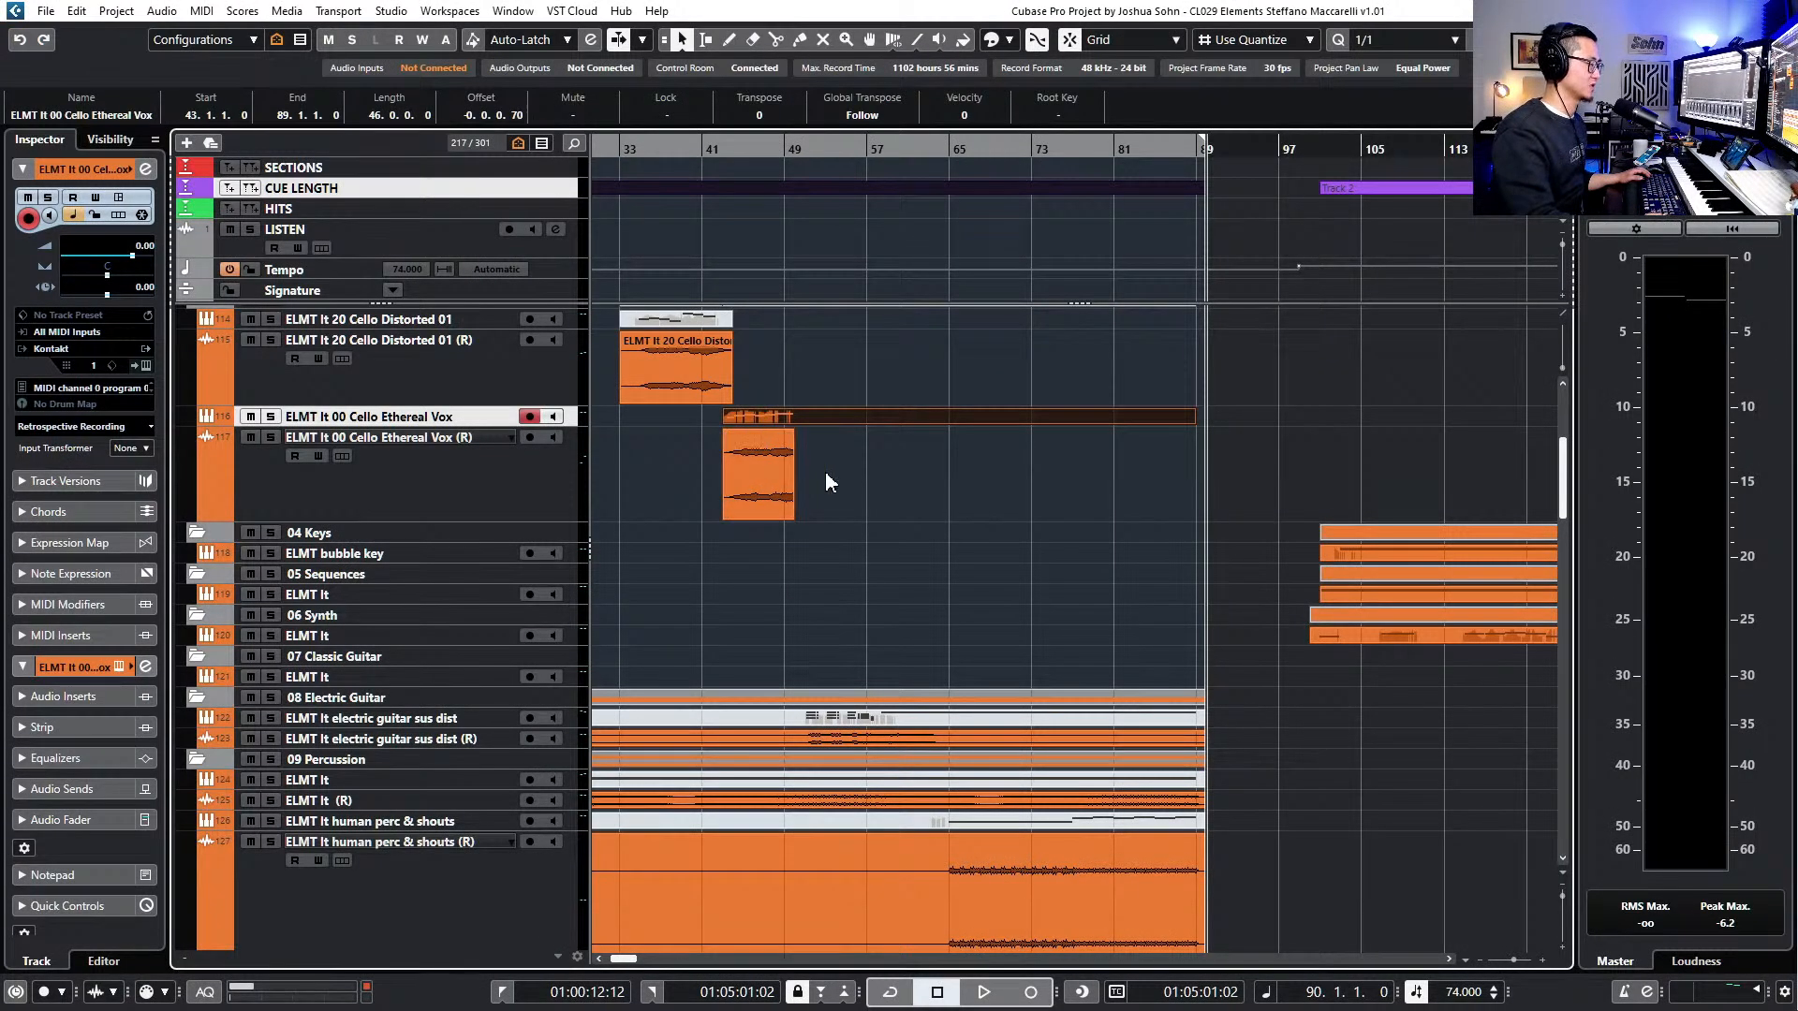
drag(860, 473, 786, 506)
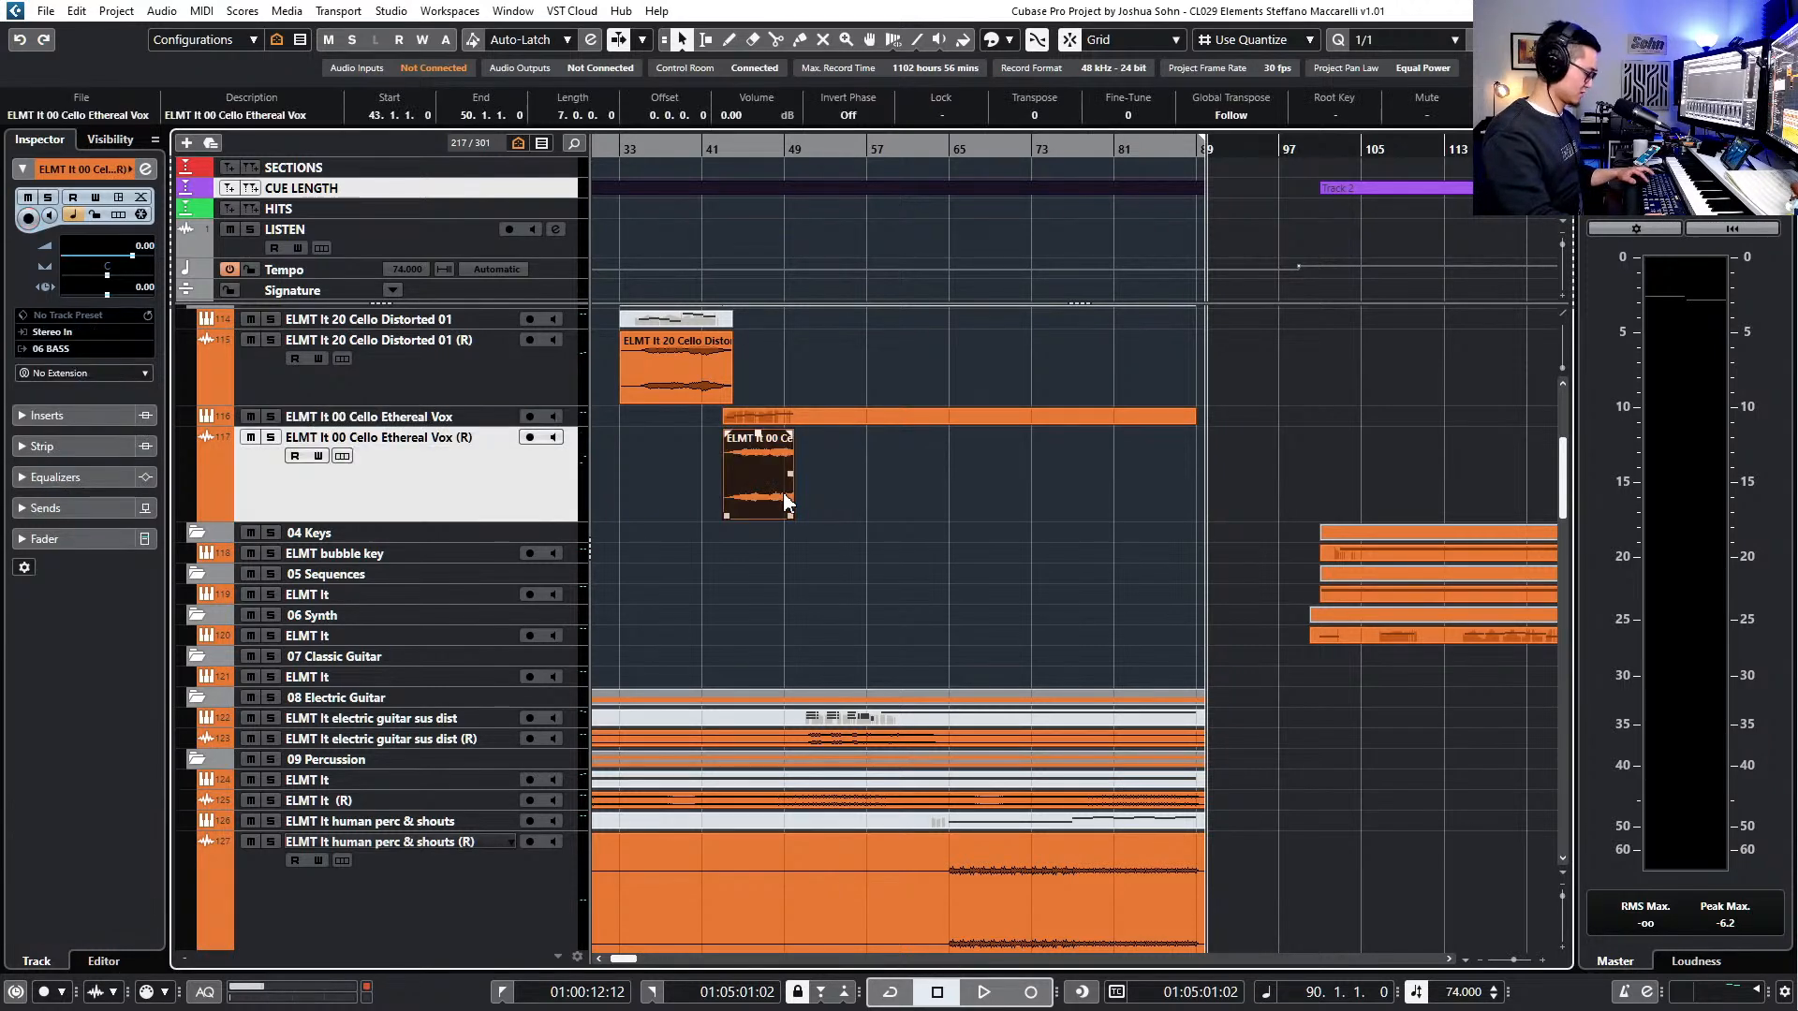
click(949, 521)
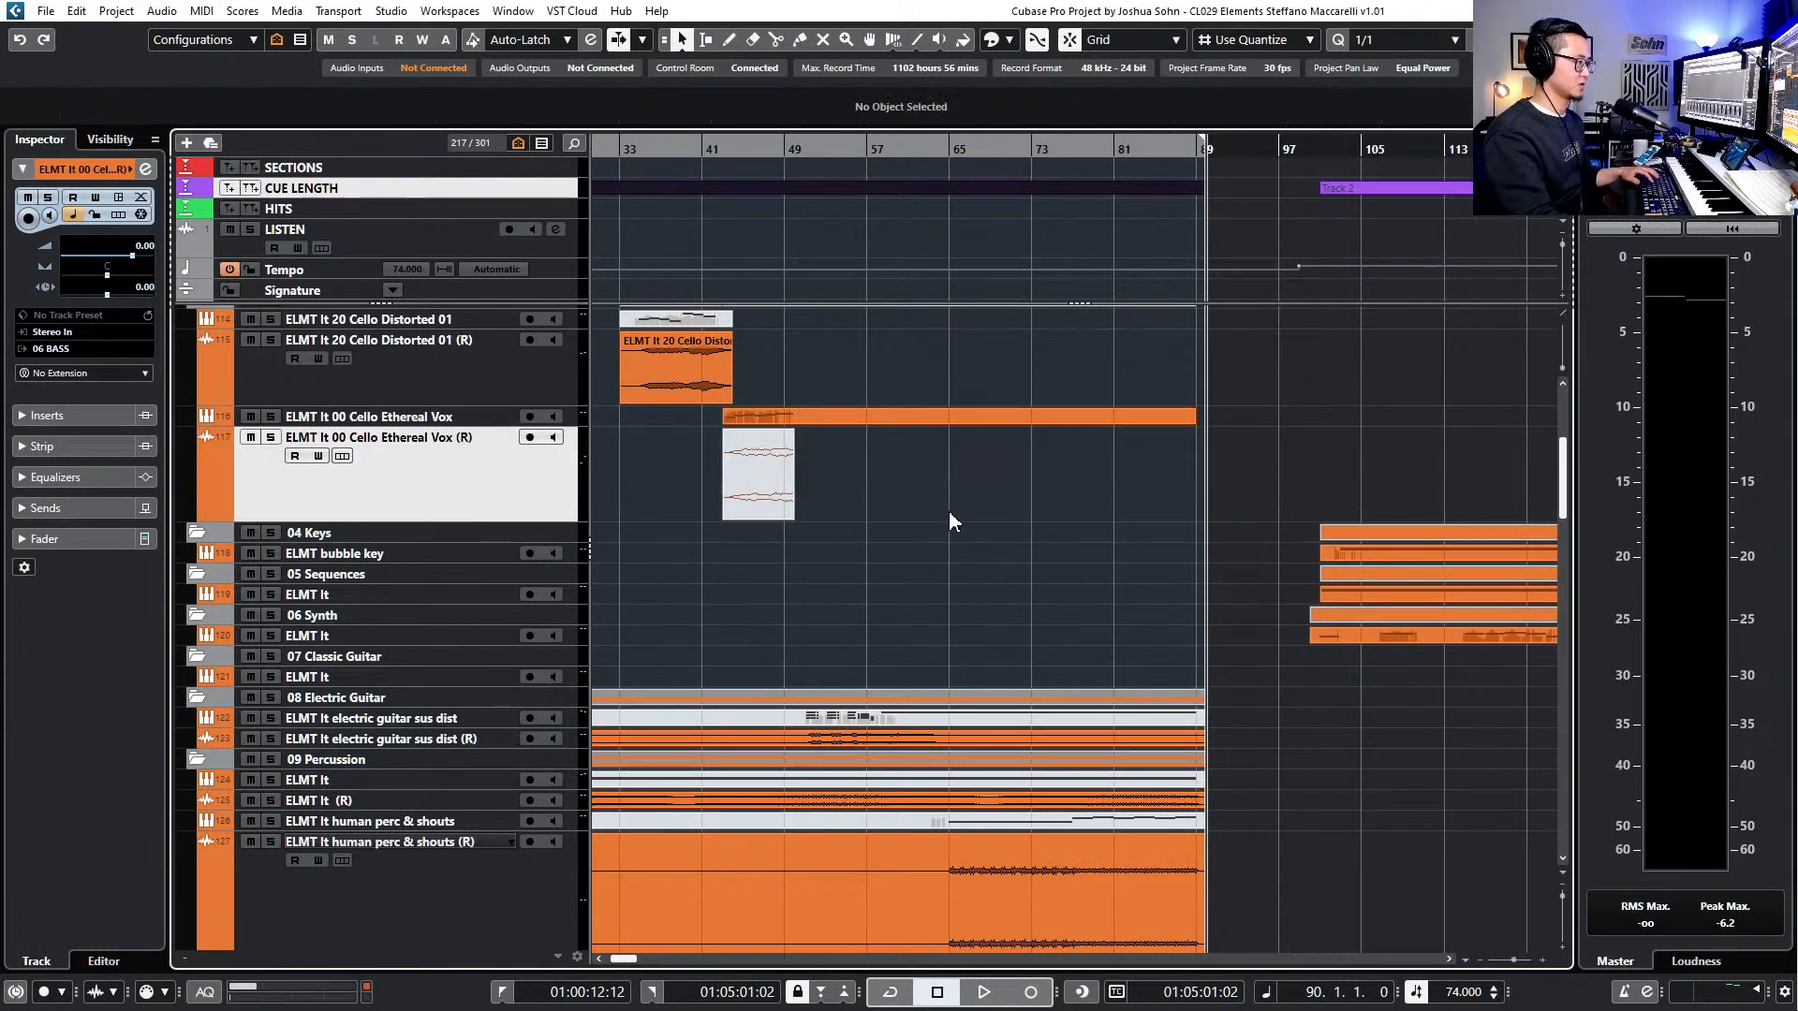
- Place the playhead at bar 56 and inspect the electric guitar sus dist MIDI notes around it in the Key Editor
scroll(848, 480, down, 3)
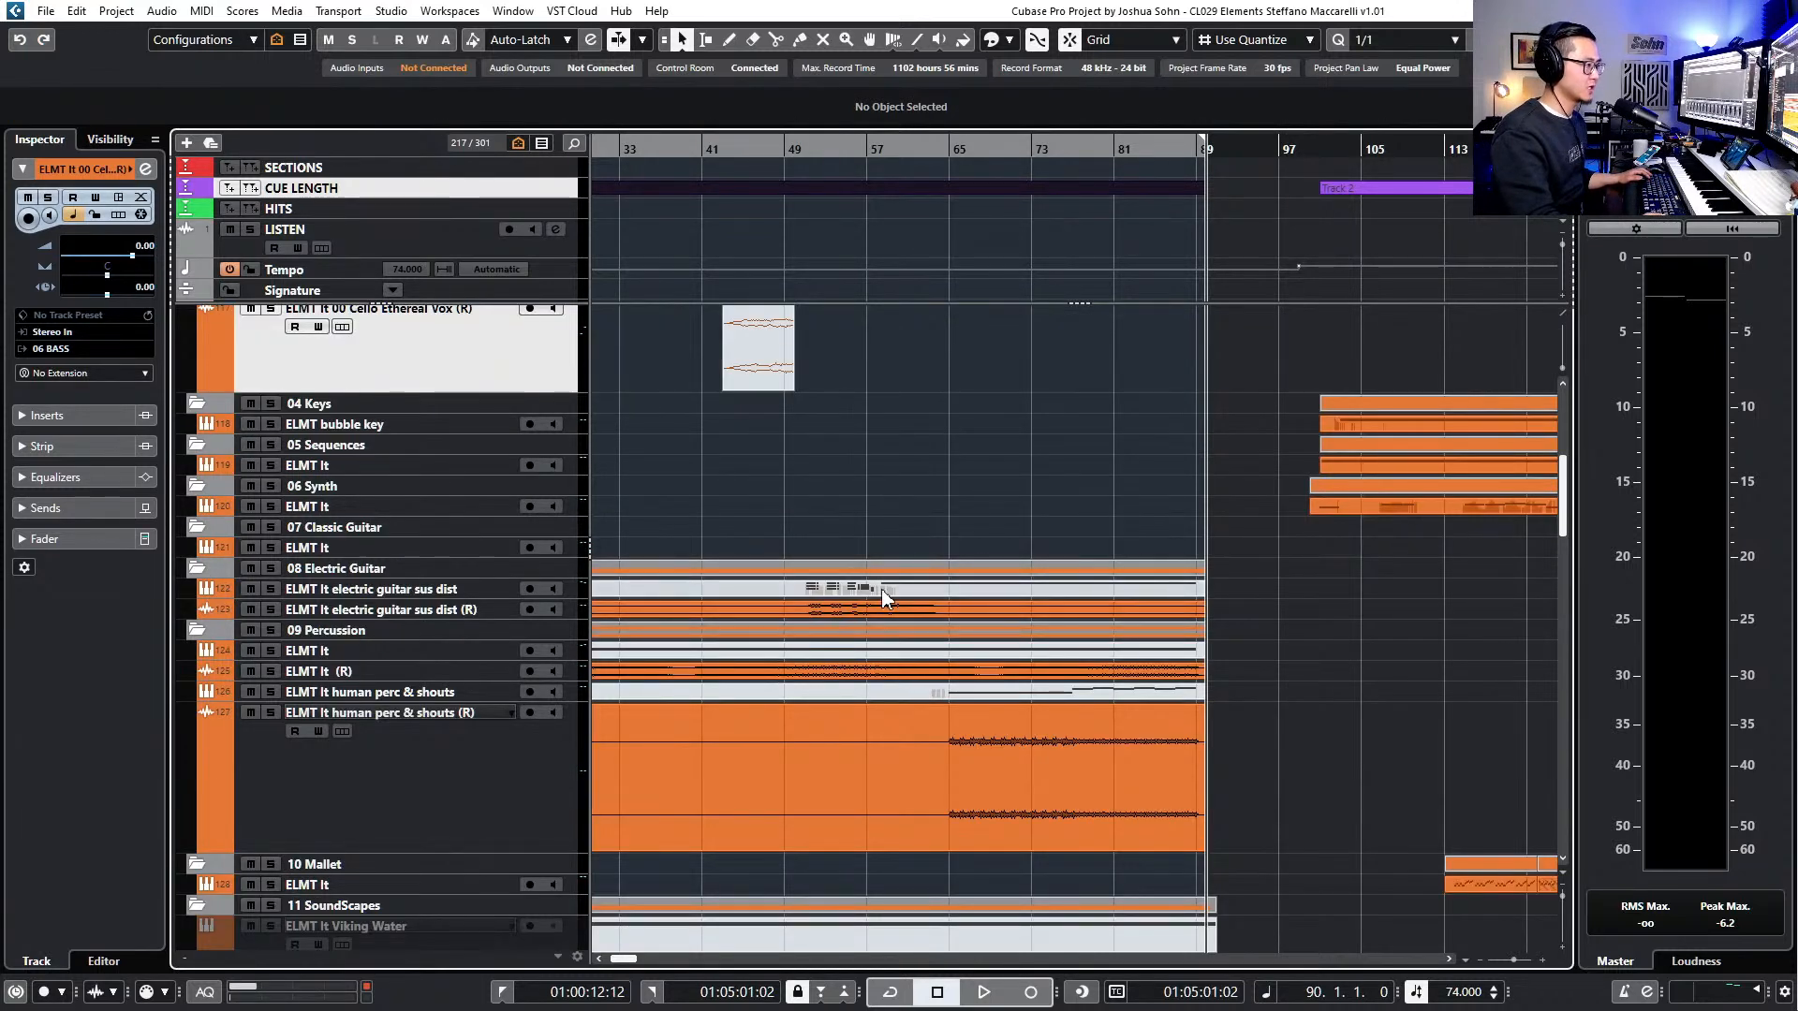
double_click(857, 592)
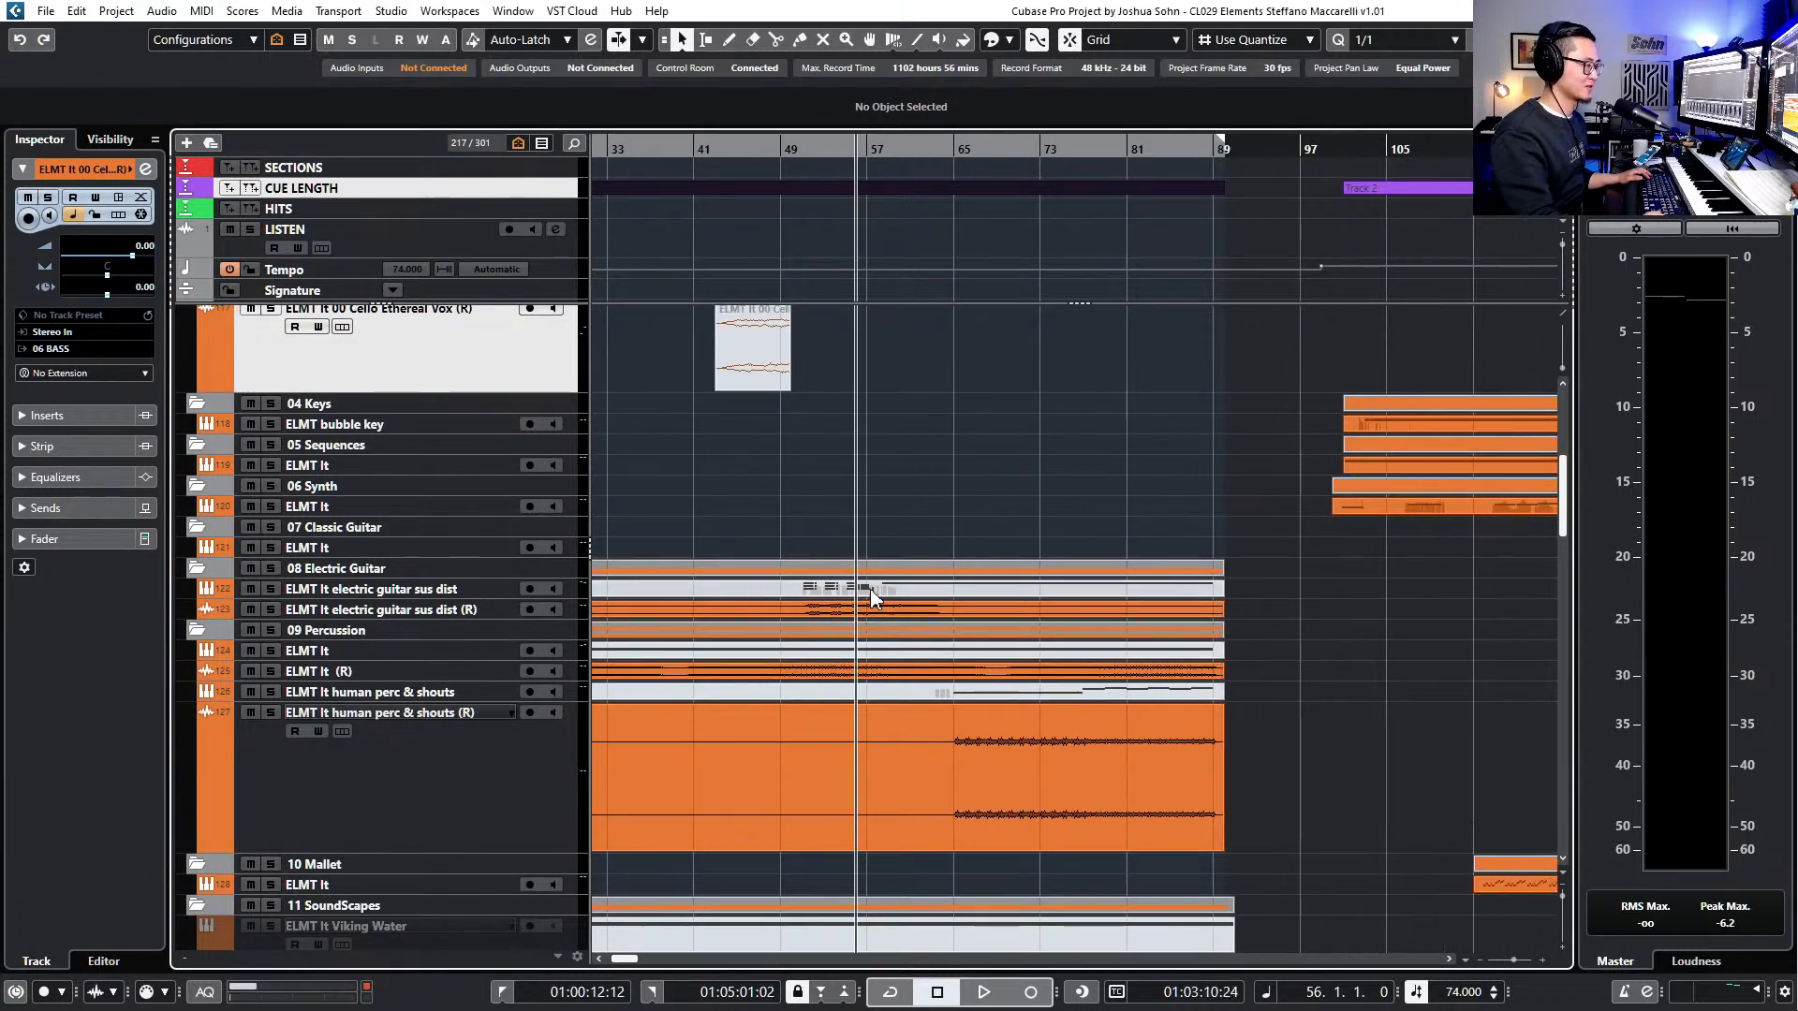
key(h)
key(h)
key(h)
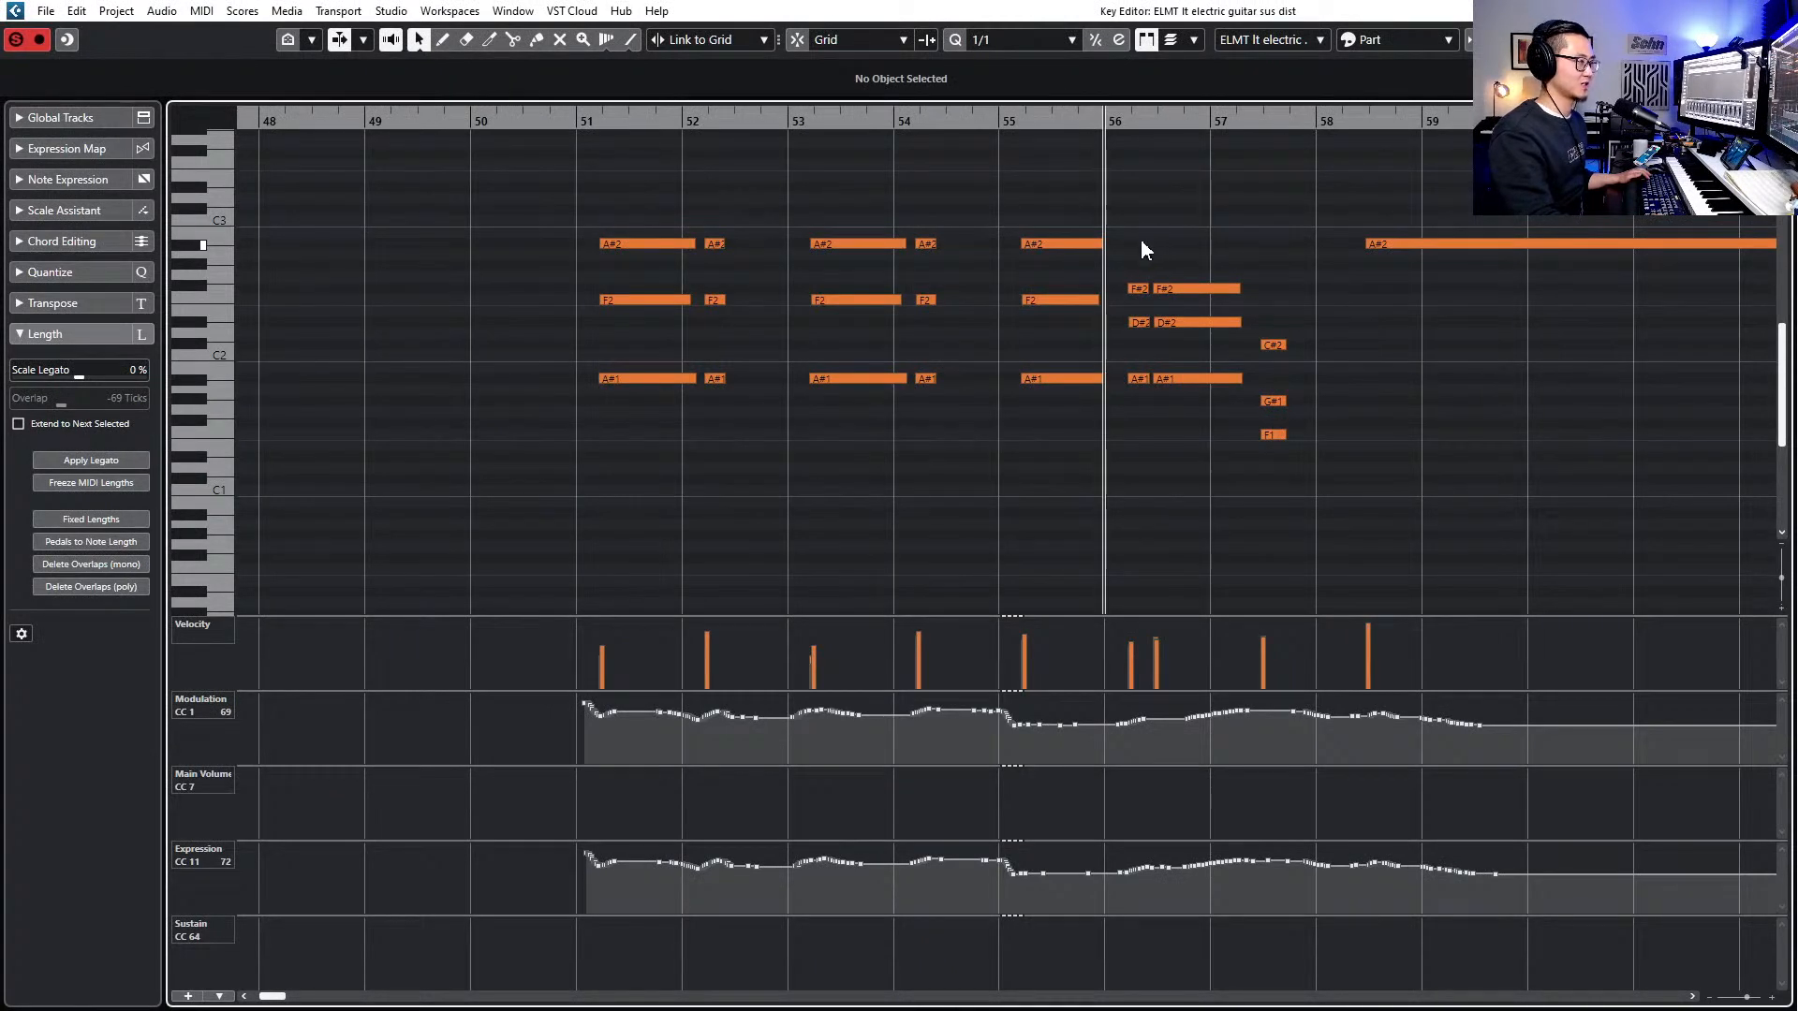
key(Escape)
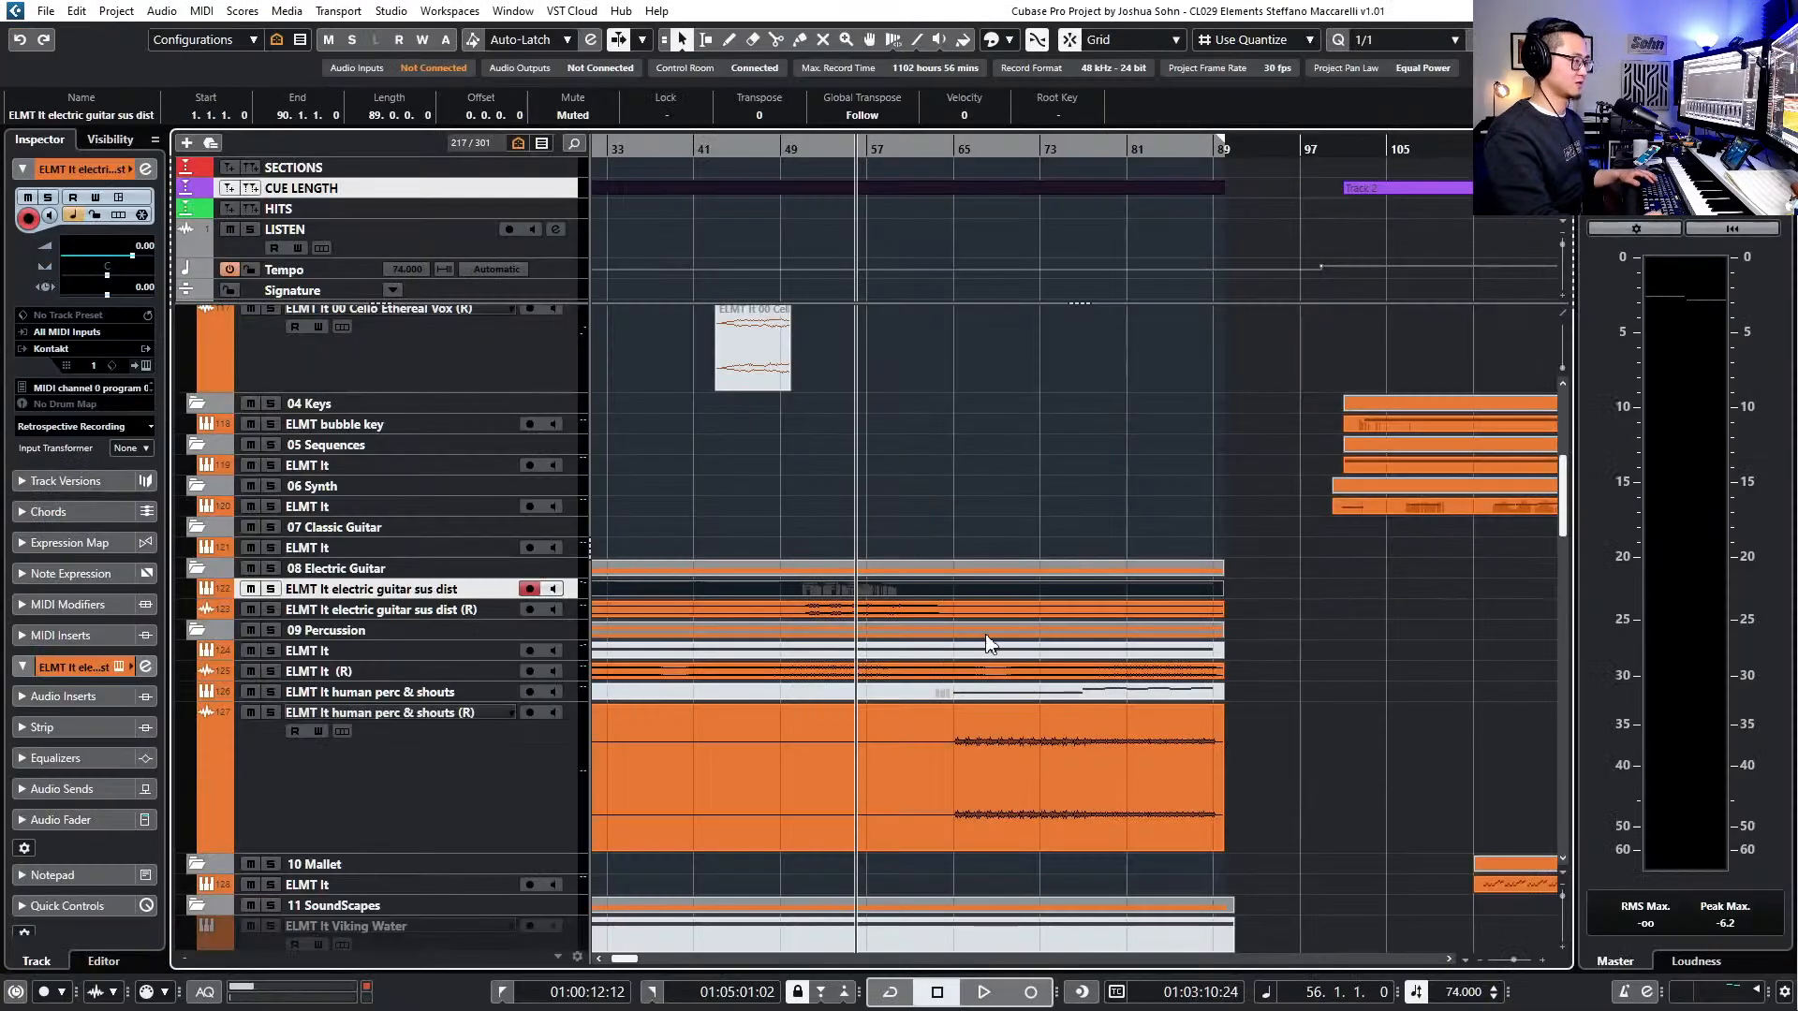
- Mute the electric guitar sus dist (R) audio event and unmute the matching MIDI part
click(893, 609)
key(alt+m)
click(919, 581)
key(alt+m)
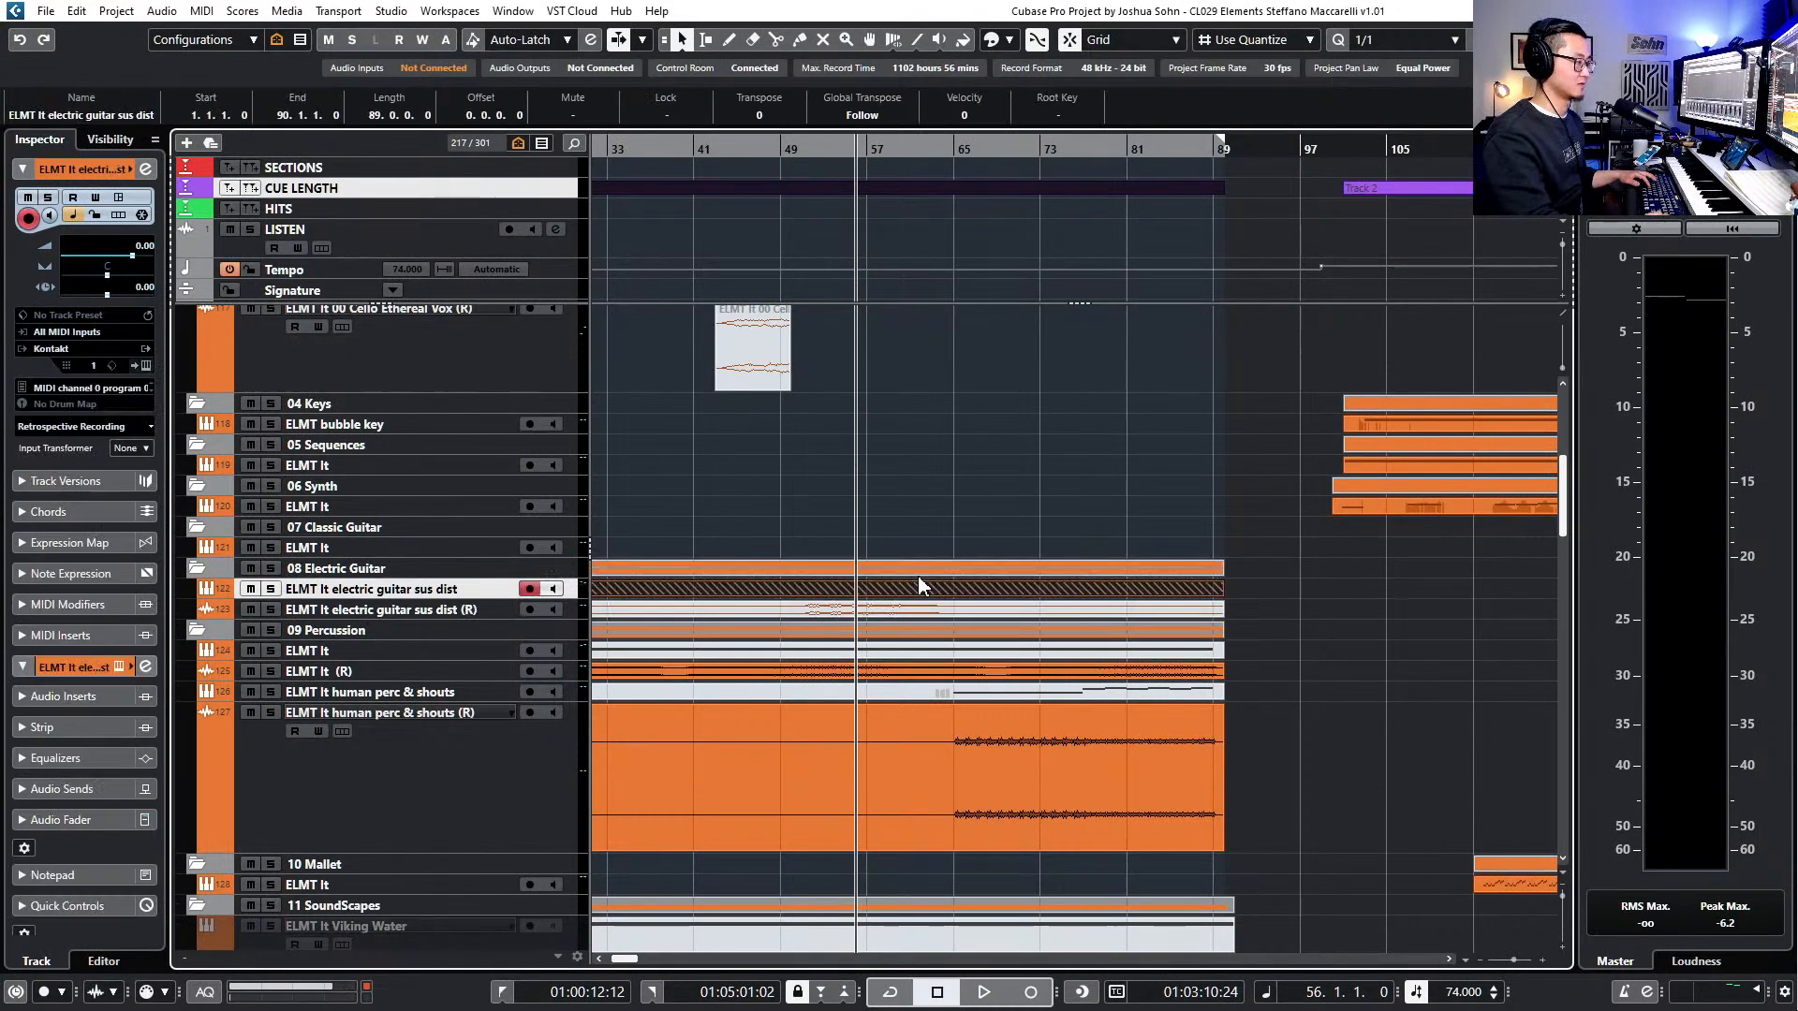
key(alt+m)
key(alt+m)
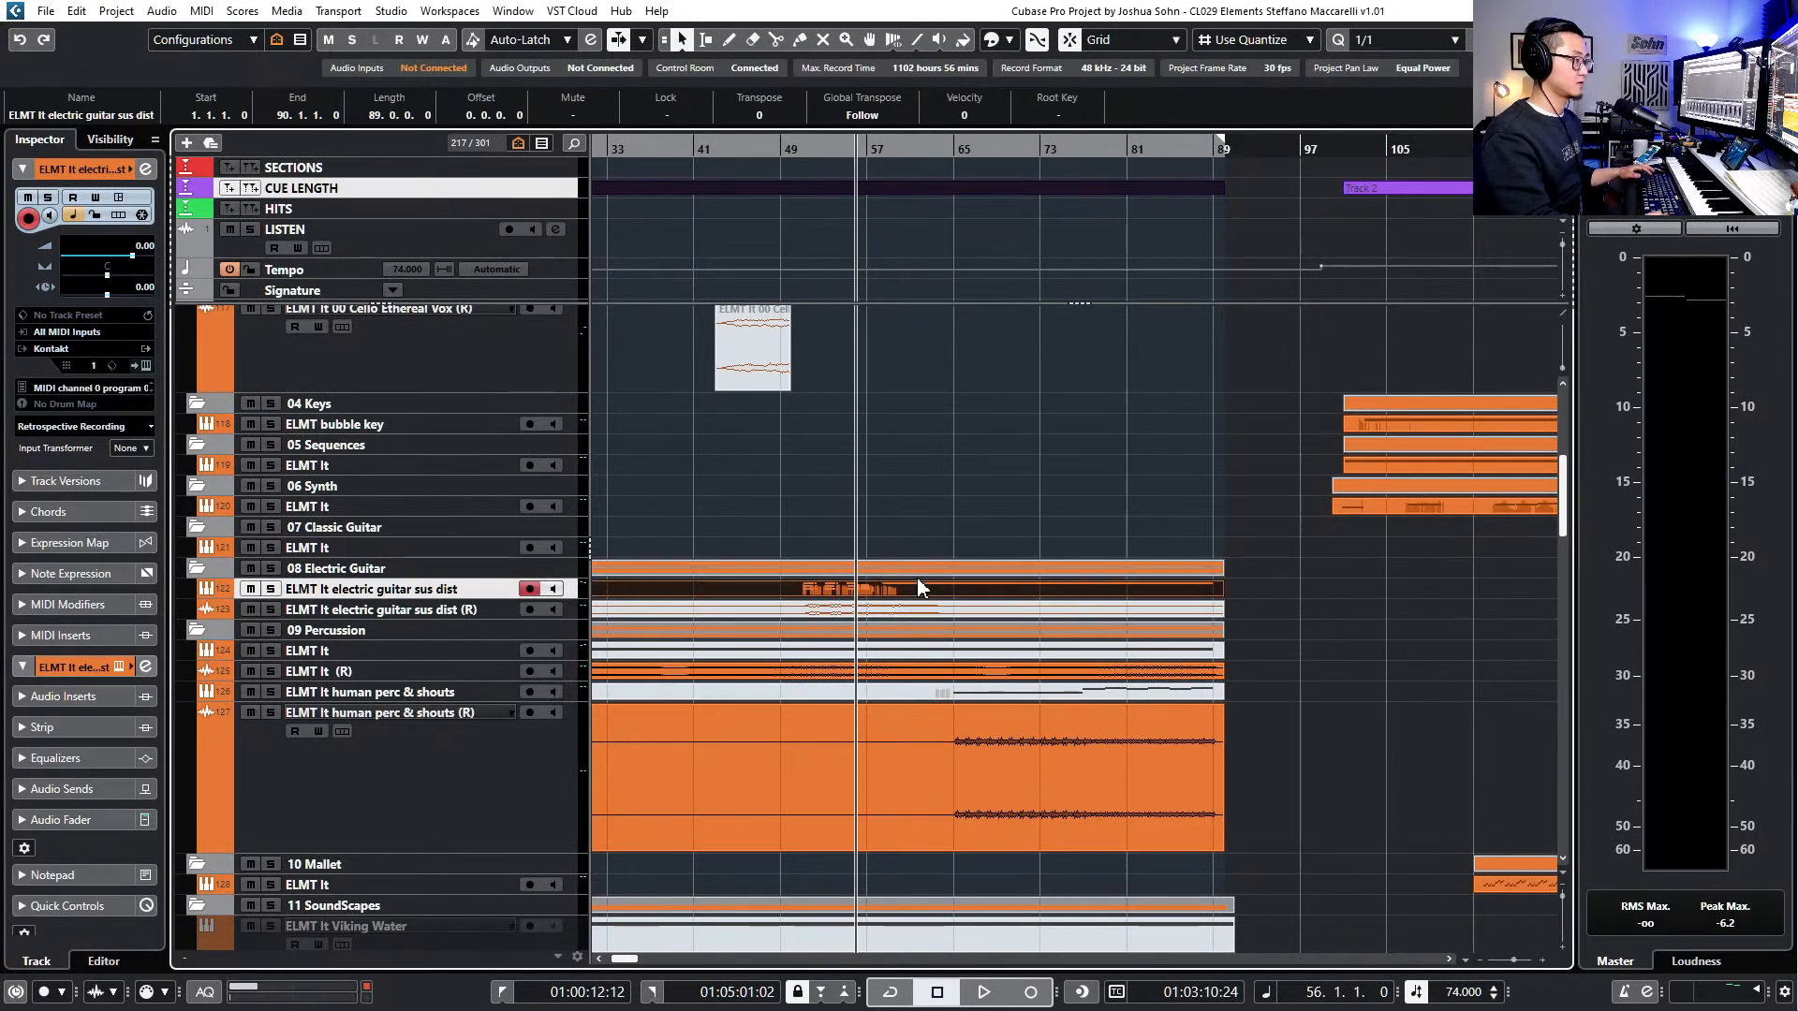
- Mute the electric guitar sus dist notes between bars 56 and 58 in the Key Editor
double_click(919, 589)
drag(1047, 255, 1295, 462)
key(alt+m)
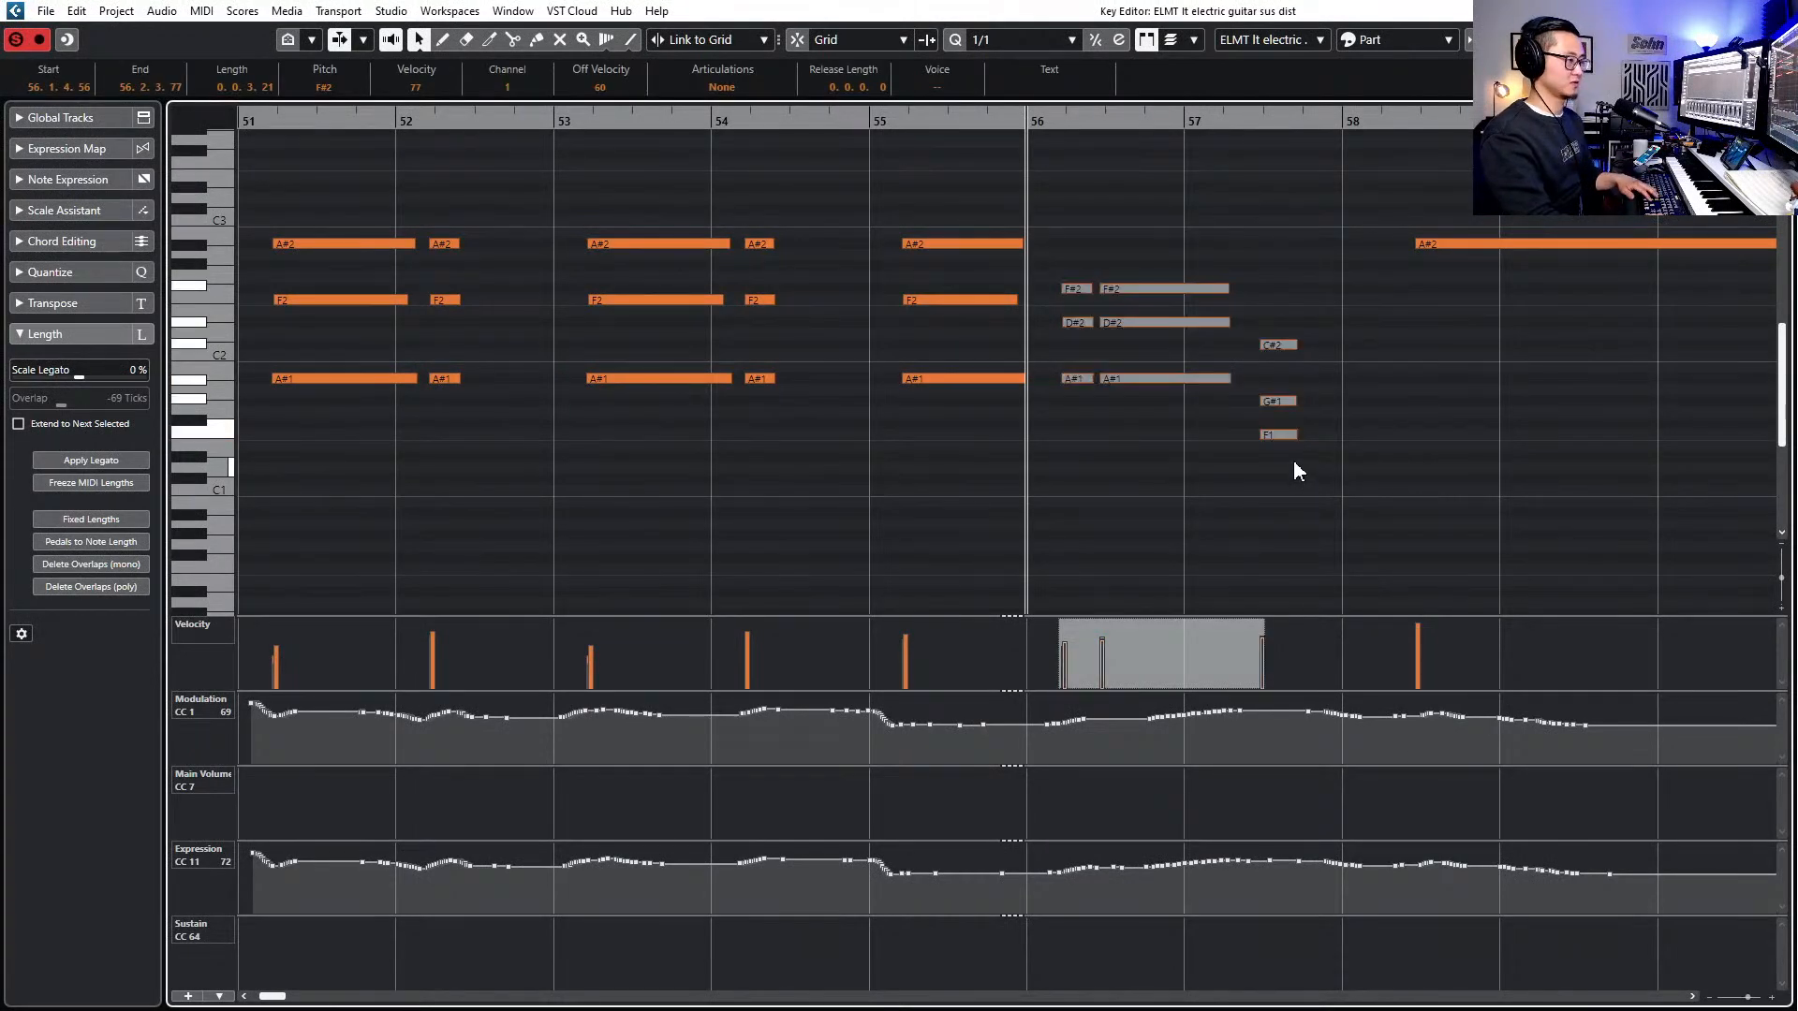
key(Return)
- Set the locators to the Track 2 marker on the CUE LENGTH track and play the cue from bar 101
scroll(1294, 458, down, 1)
scroll(1290, 456, right, 5)
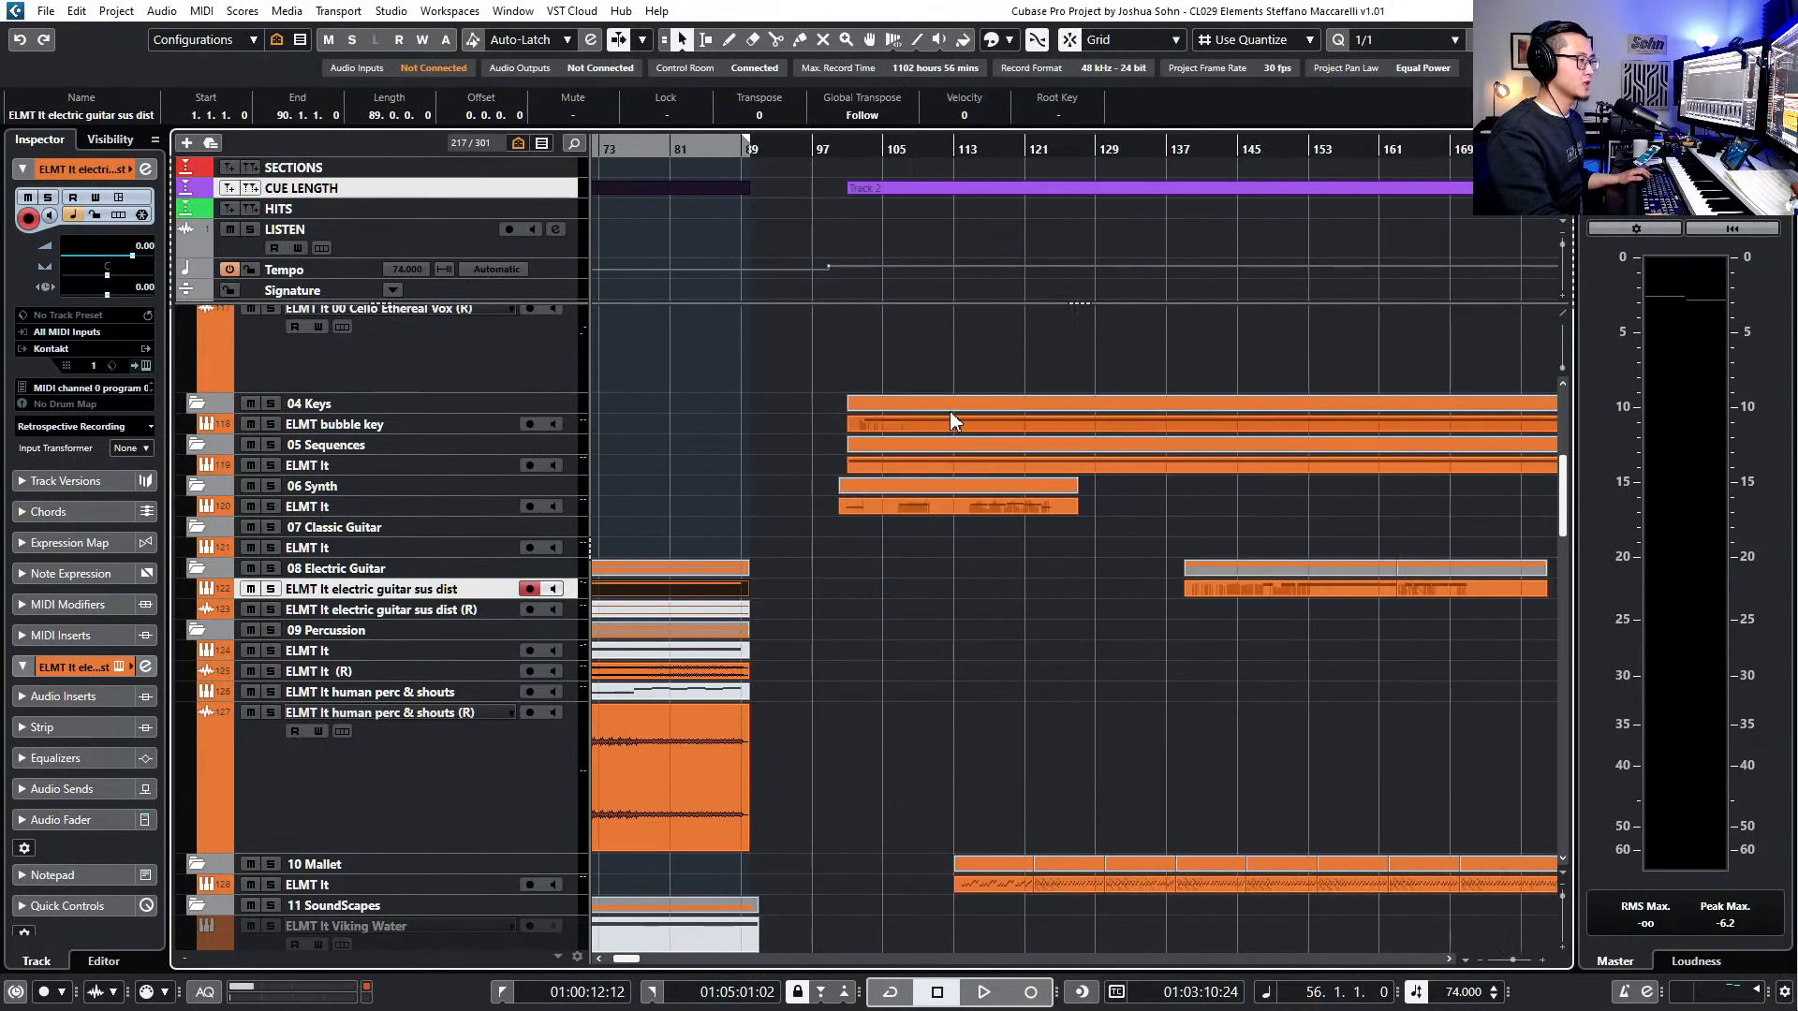
scroll(879, 561, down, 1)
scroll(866, 558, right, 4)
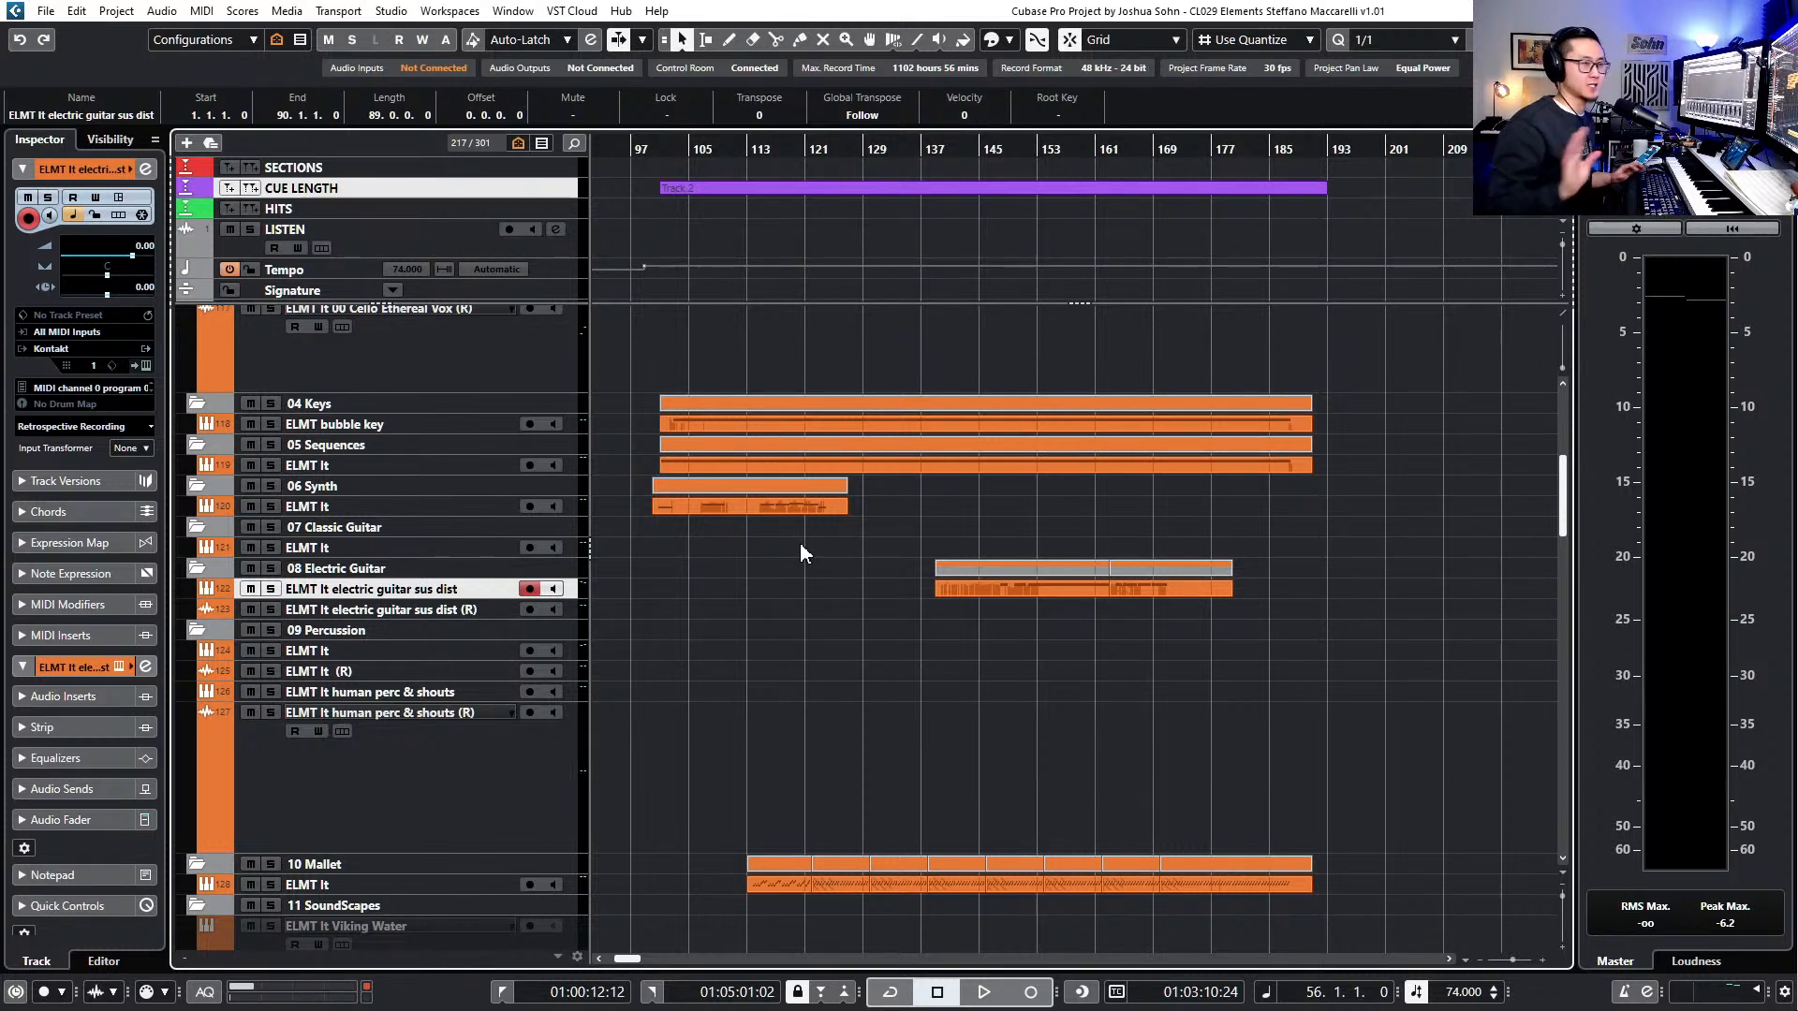
click(852, 187)
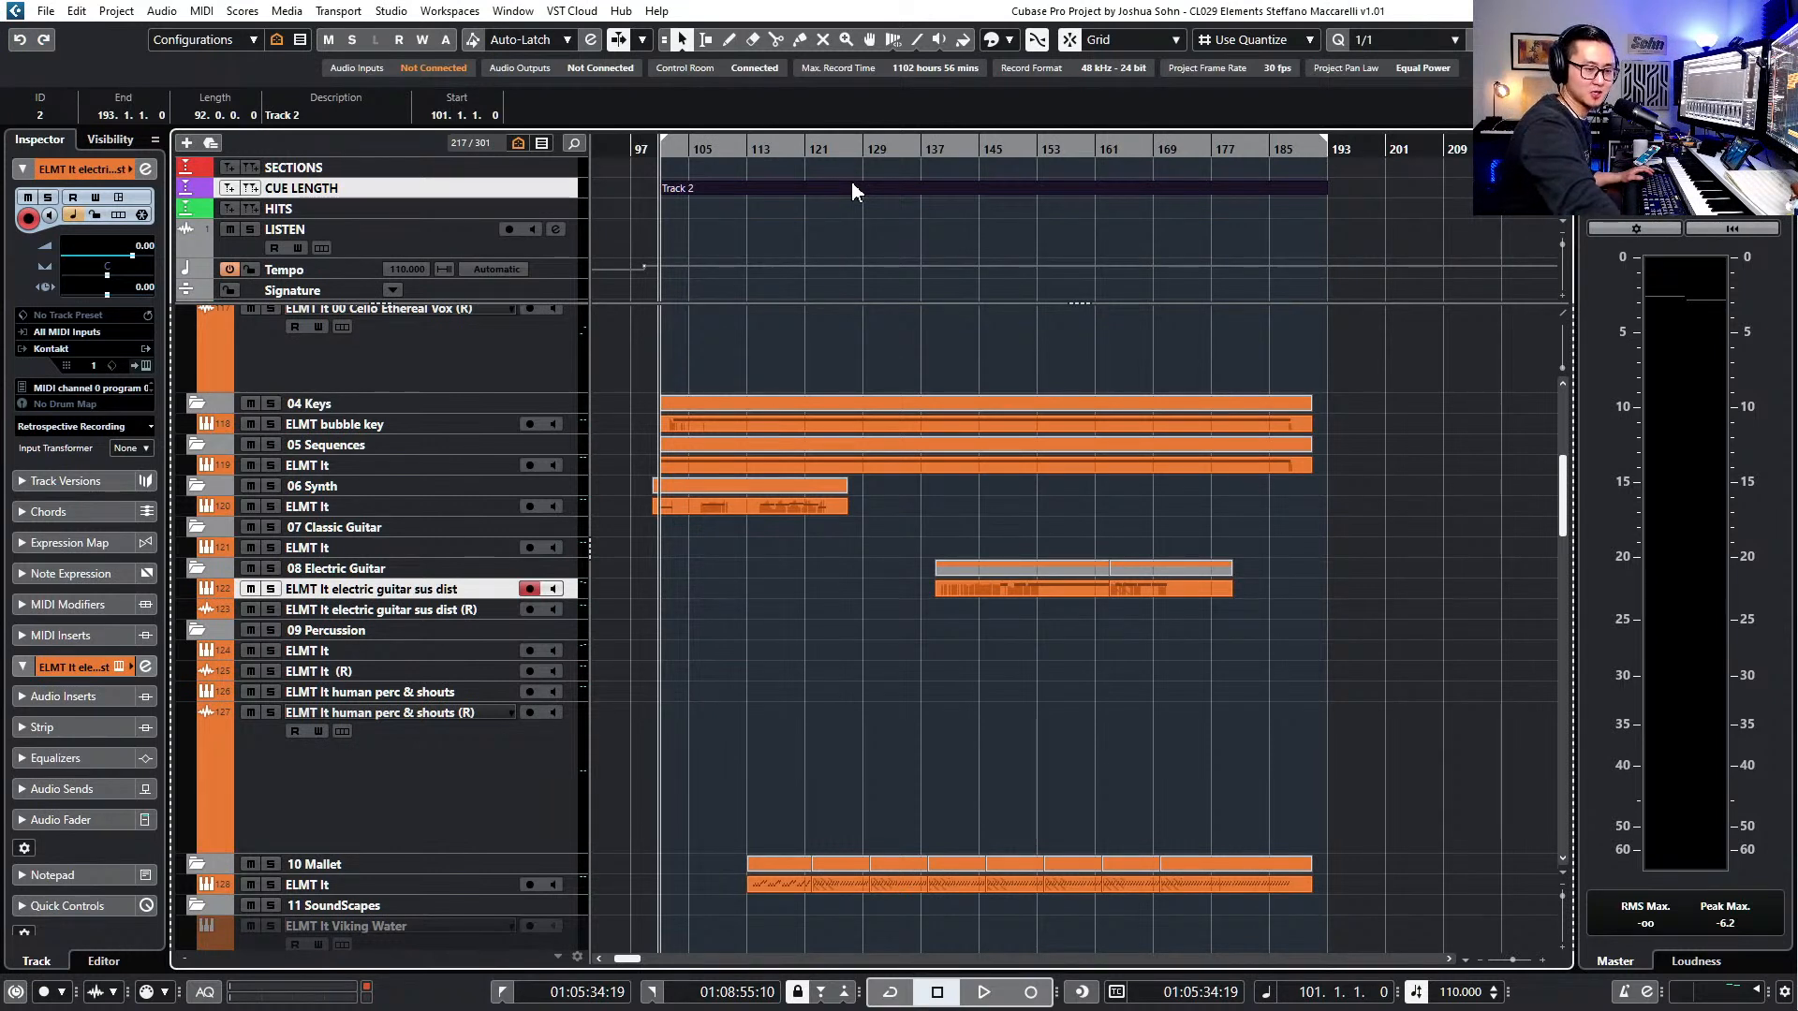
key(space)
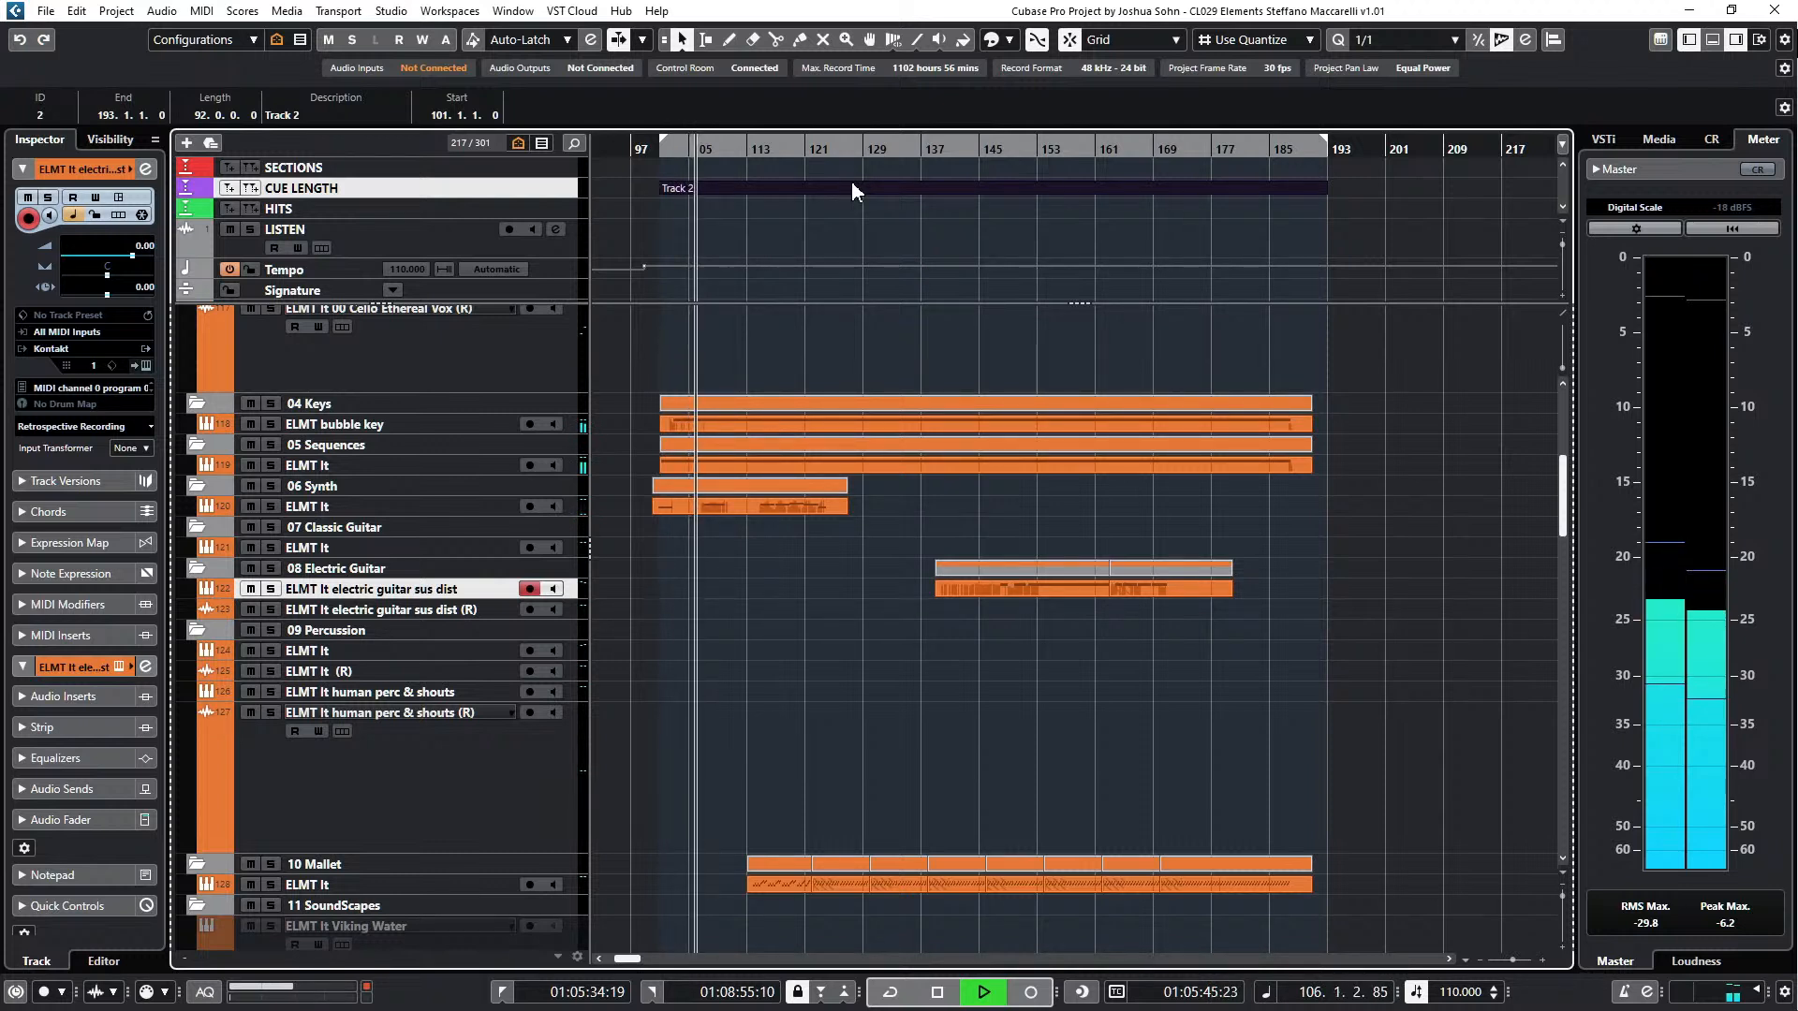
- Select all tracks from 13 panning seq up to 01 Bass Sequence Leg and shrink them to a compact height
ctrl+scroll(915, 441, down, 1)
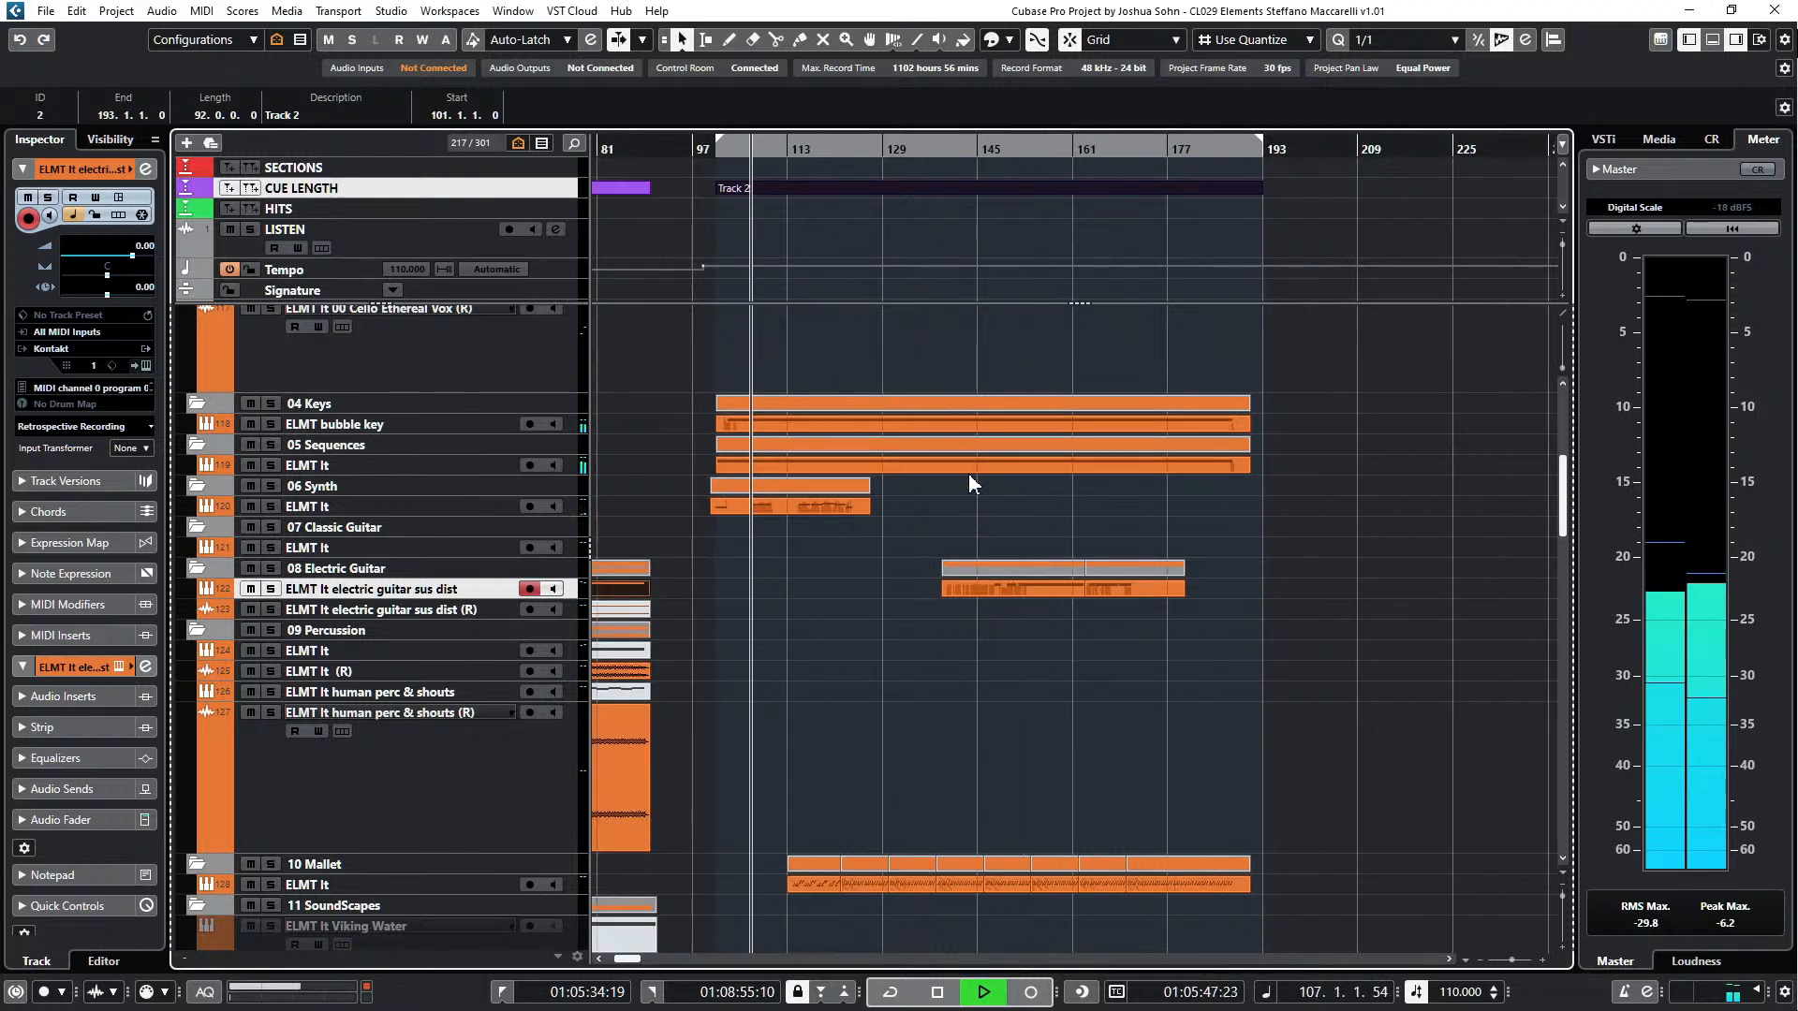
scroll(983, 478, up, 3)
scroll(1002, 487, up, 3)
scroll(1007, 491, down, 7)
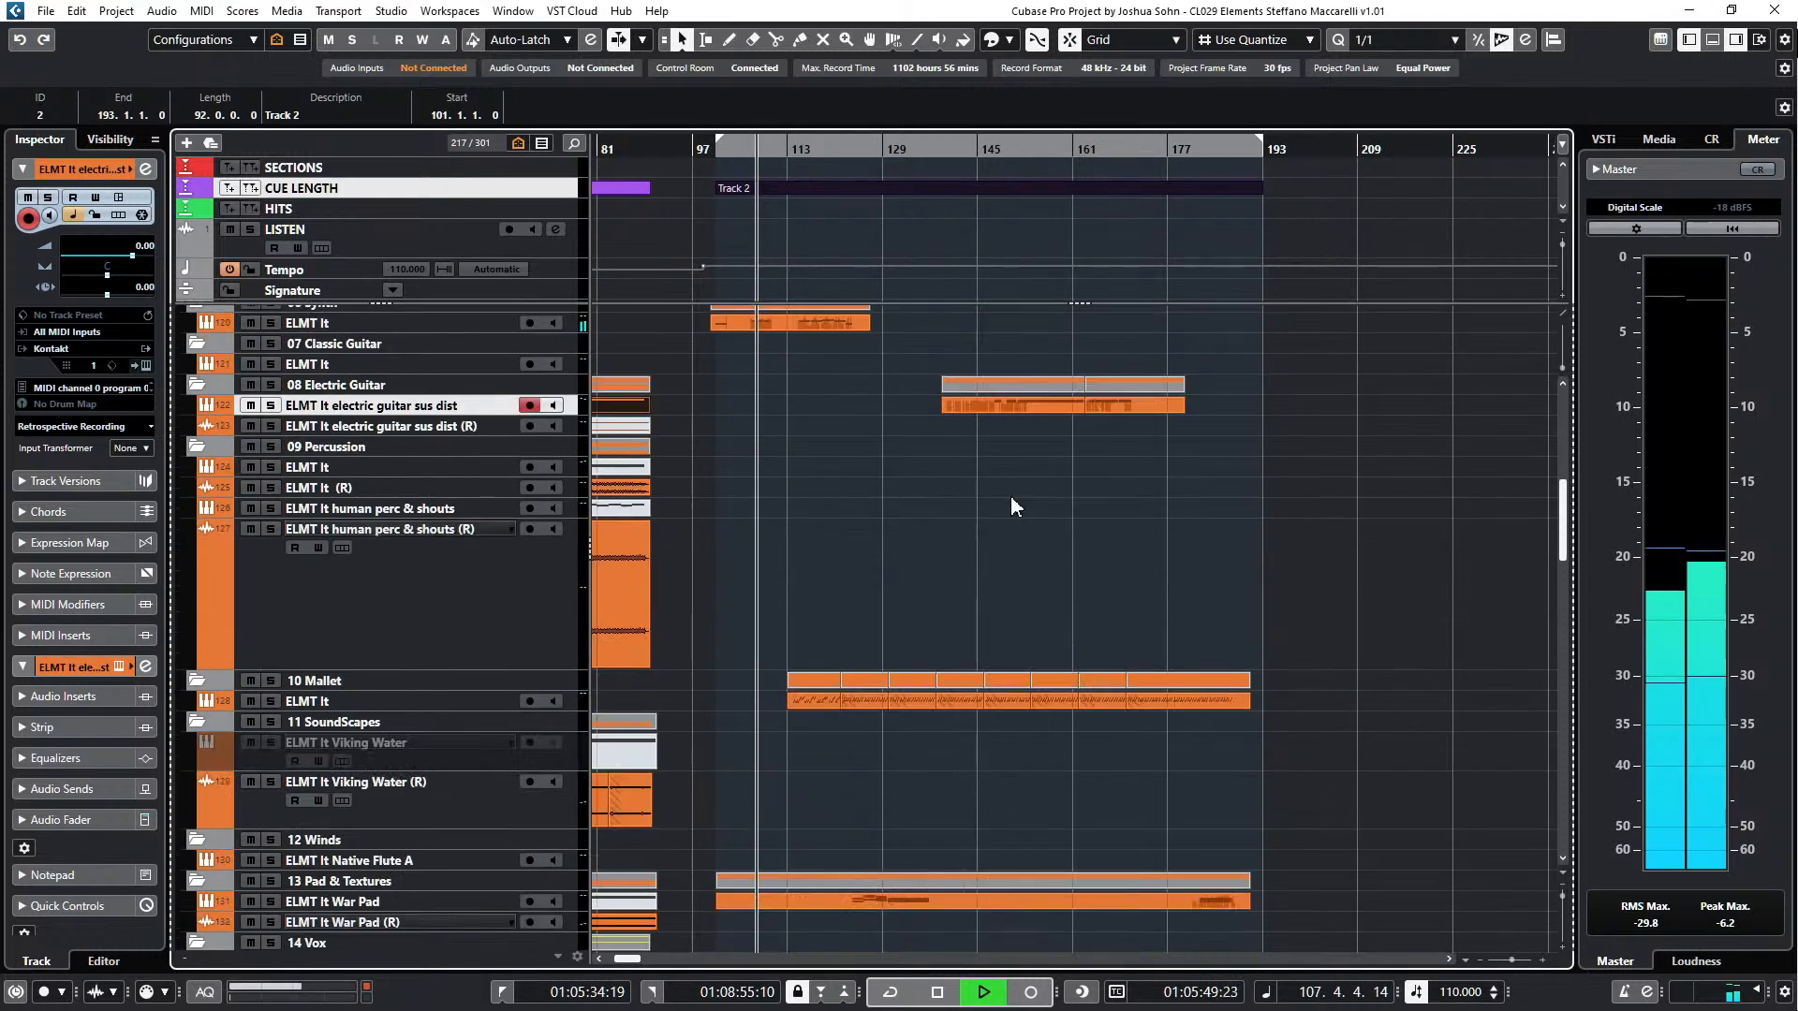
scroll(1011, 505, down, 10)
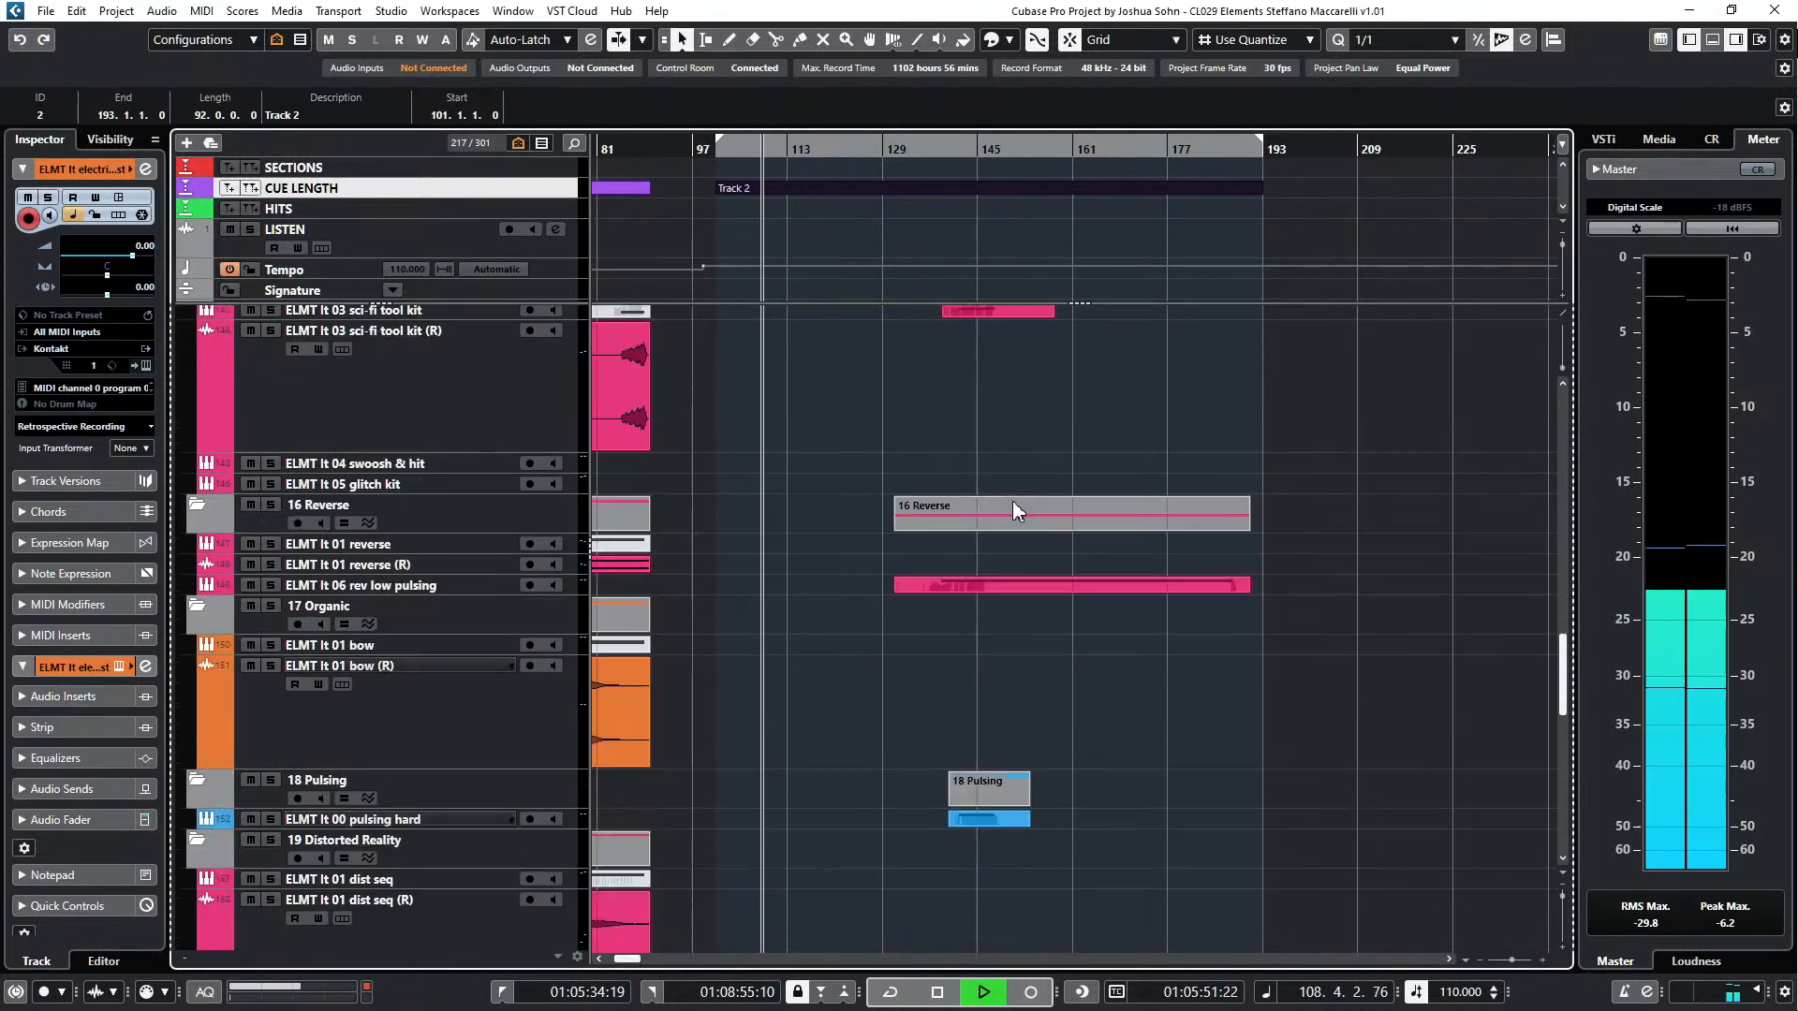
scroll(1013, 505, down, 3)
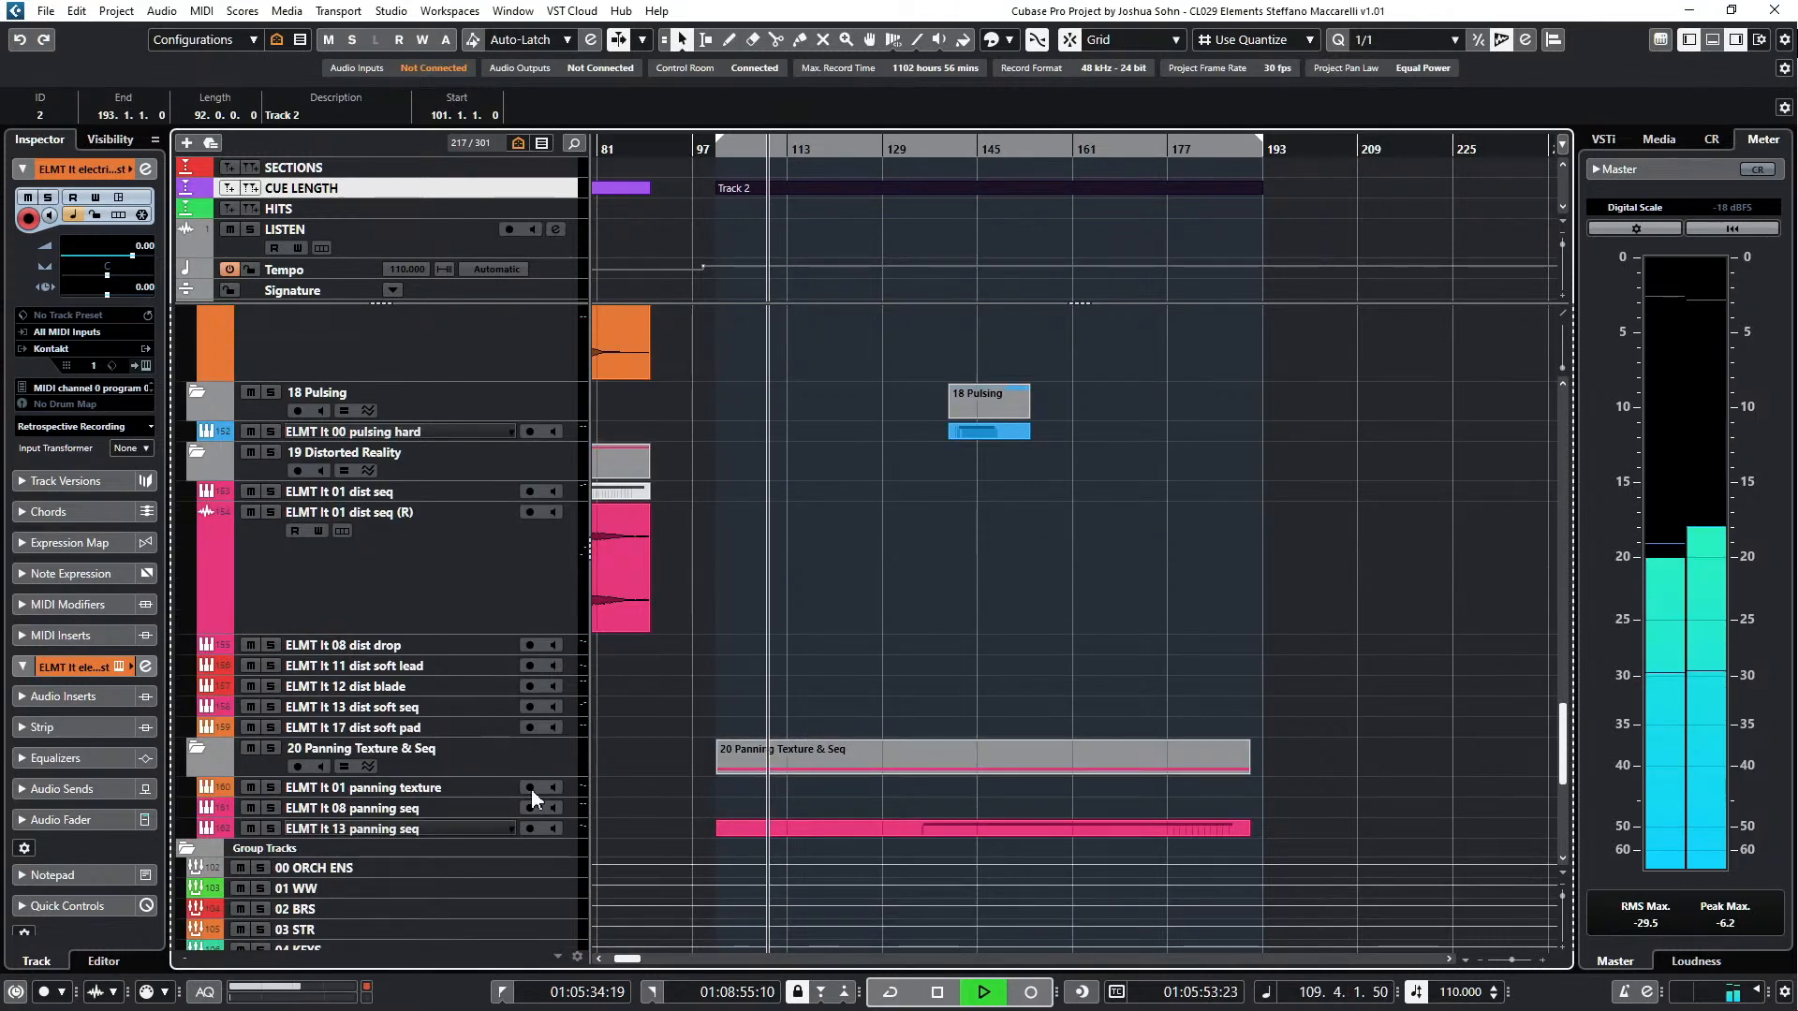
click(455, 827)
scroll(886, 621, up, 15)
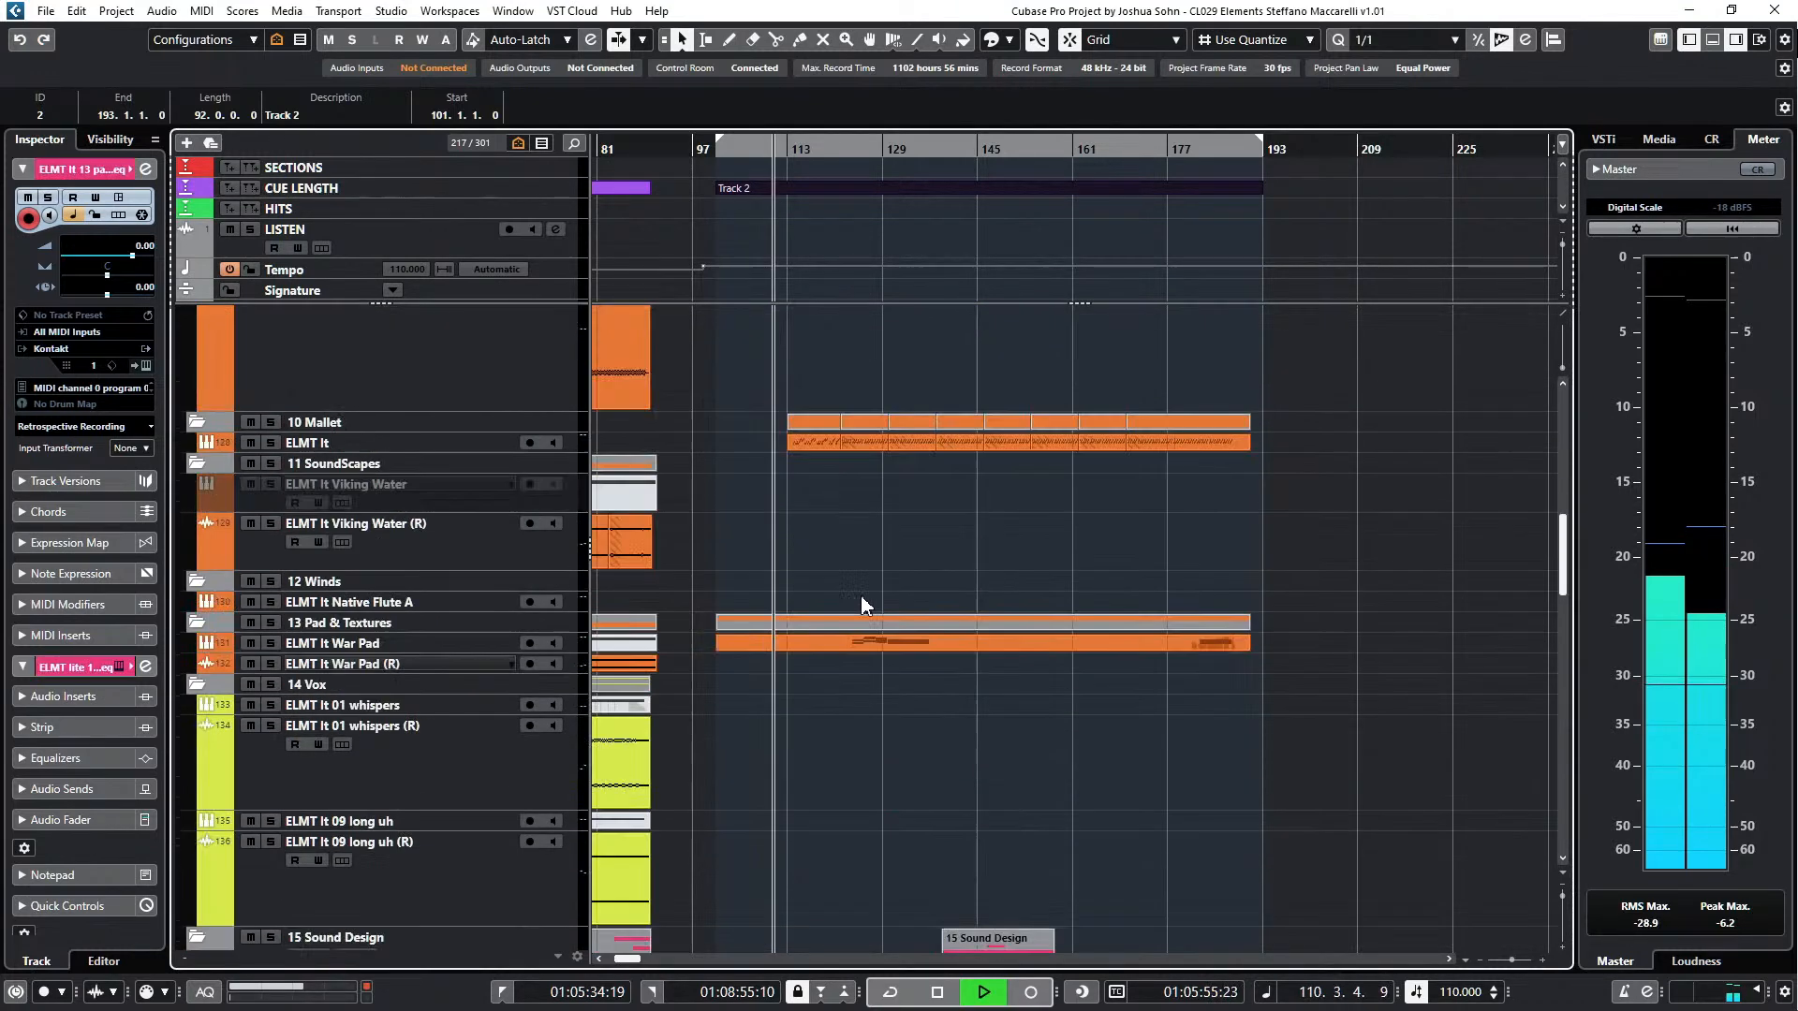
shift+click(417, 397)
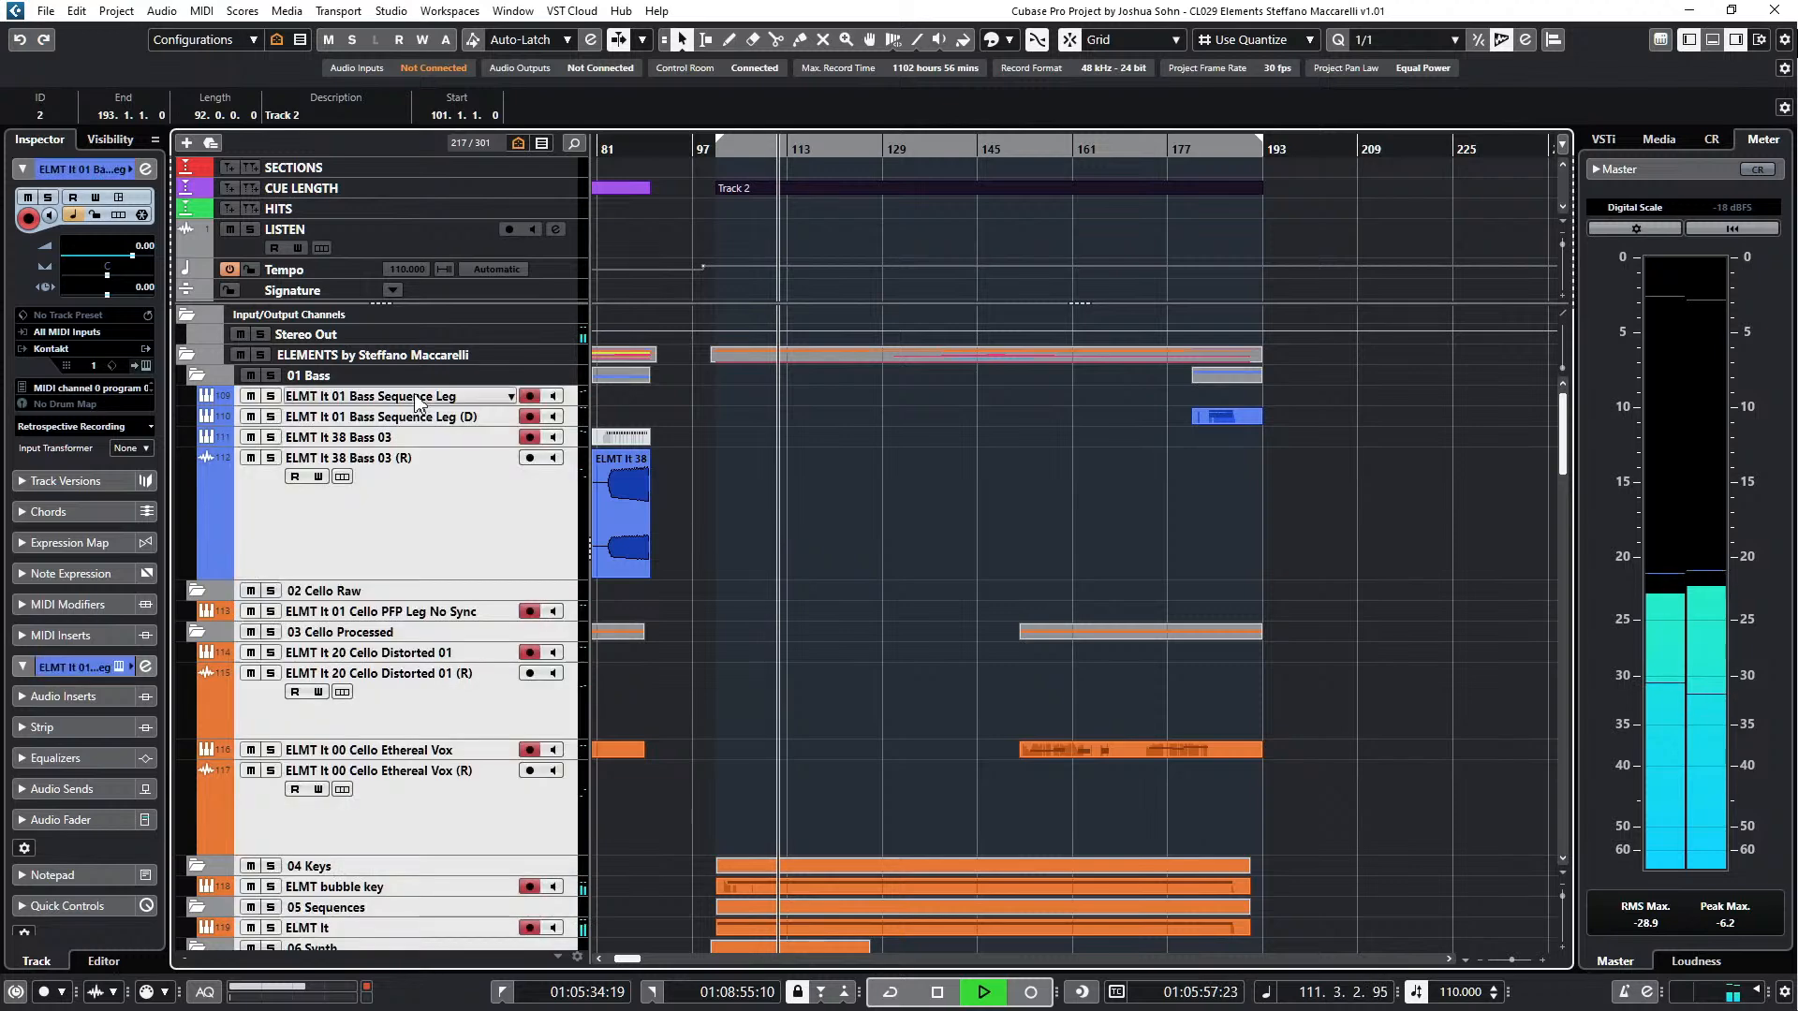
key(alt+Up)
key(alt+Up)
key(alt+Up)
key(alt+Up)
key(alt+Up)
key(alt+Up)
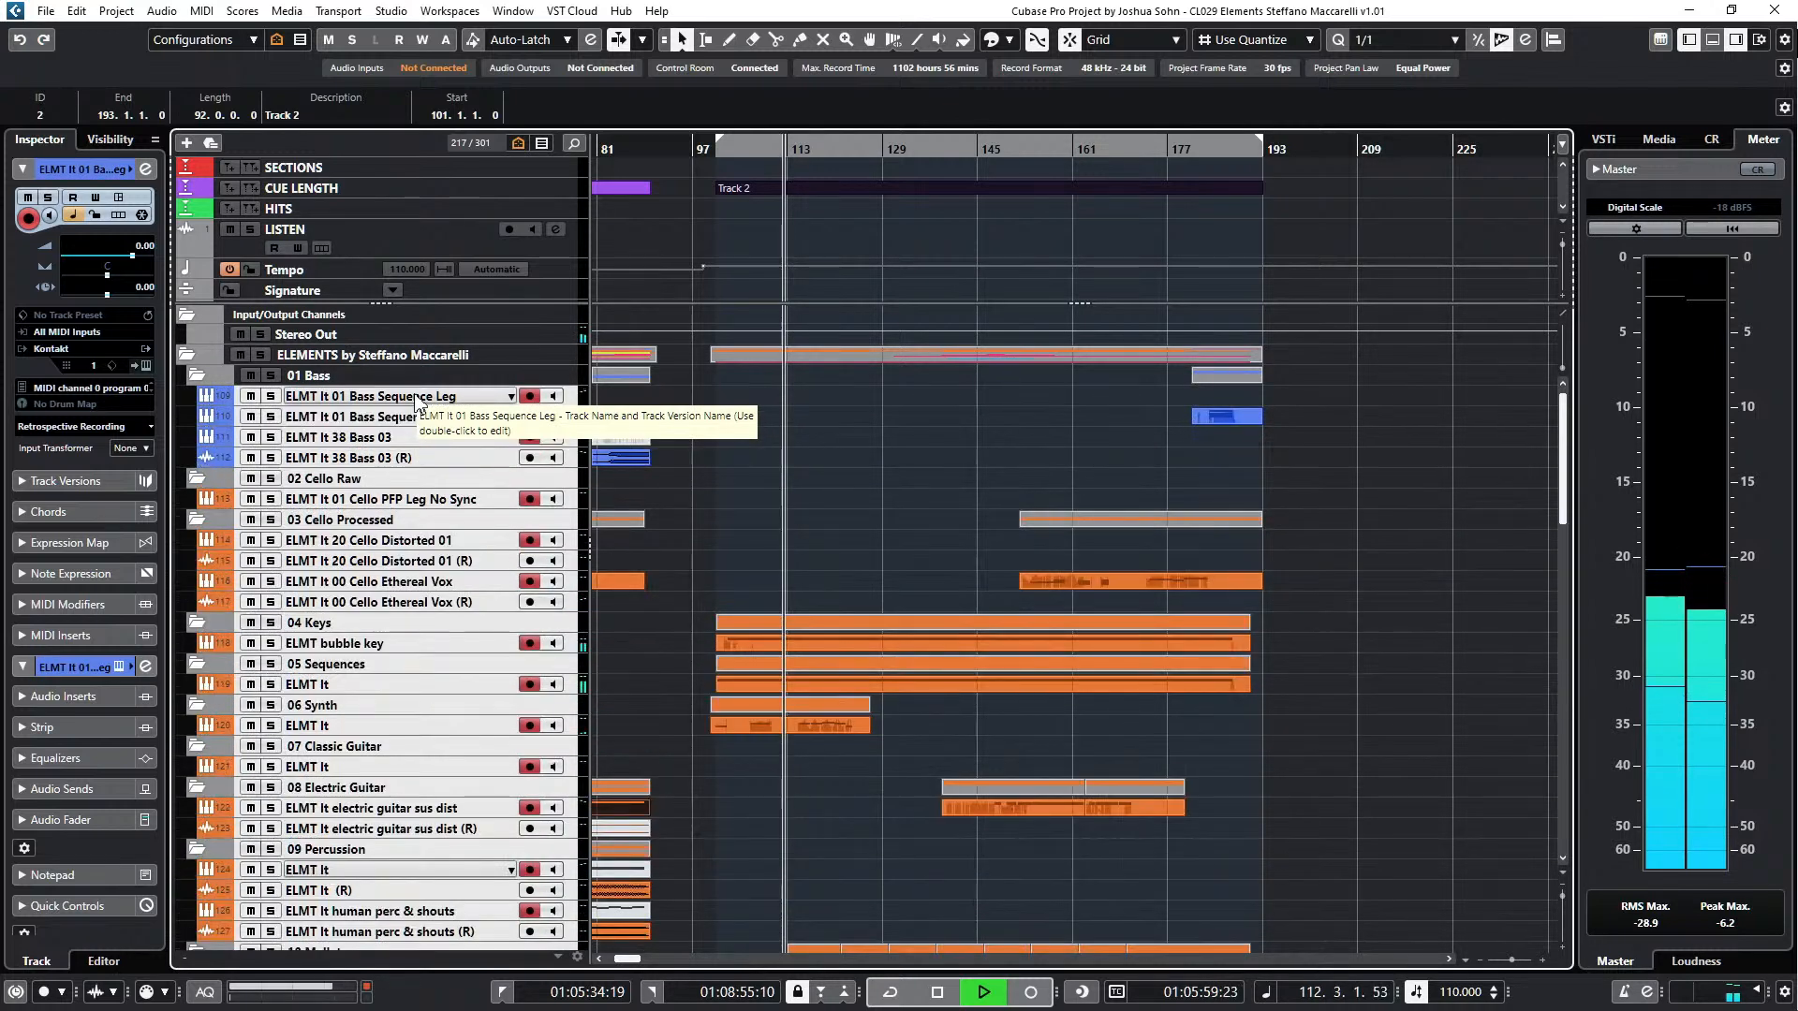
key(alt+Down)
- View the Elements instrument behind the first 10 Mallet part, and the one behind the 06 Synth part
scroll(1054, 530, down, 6)
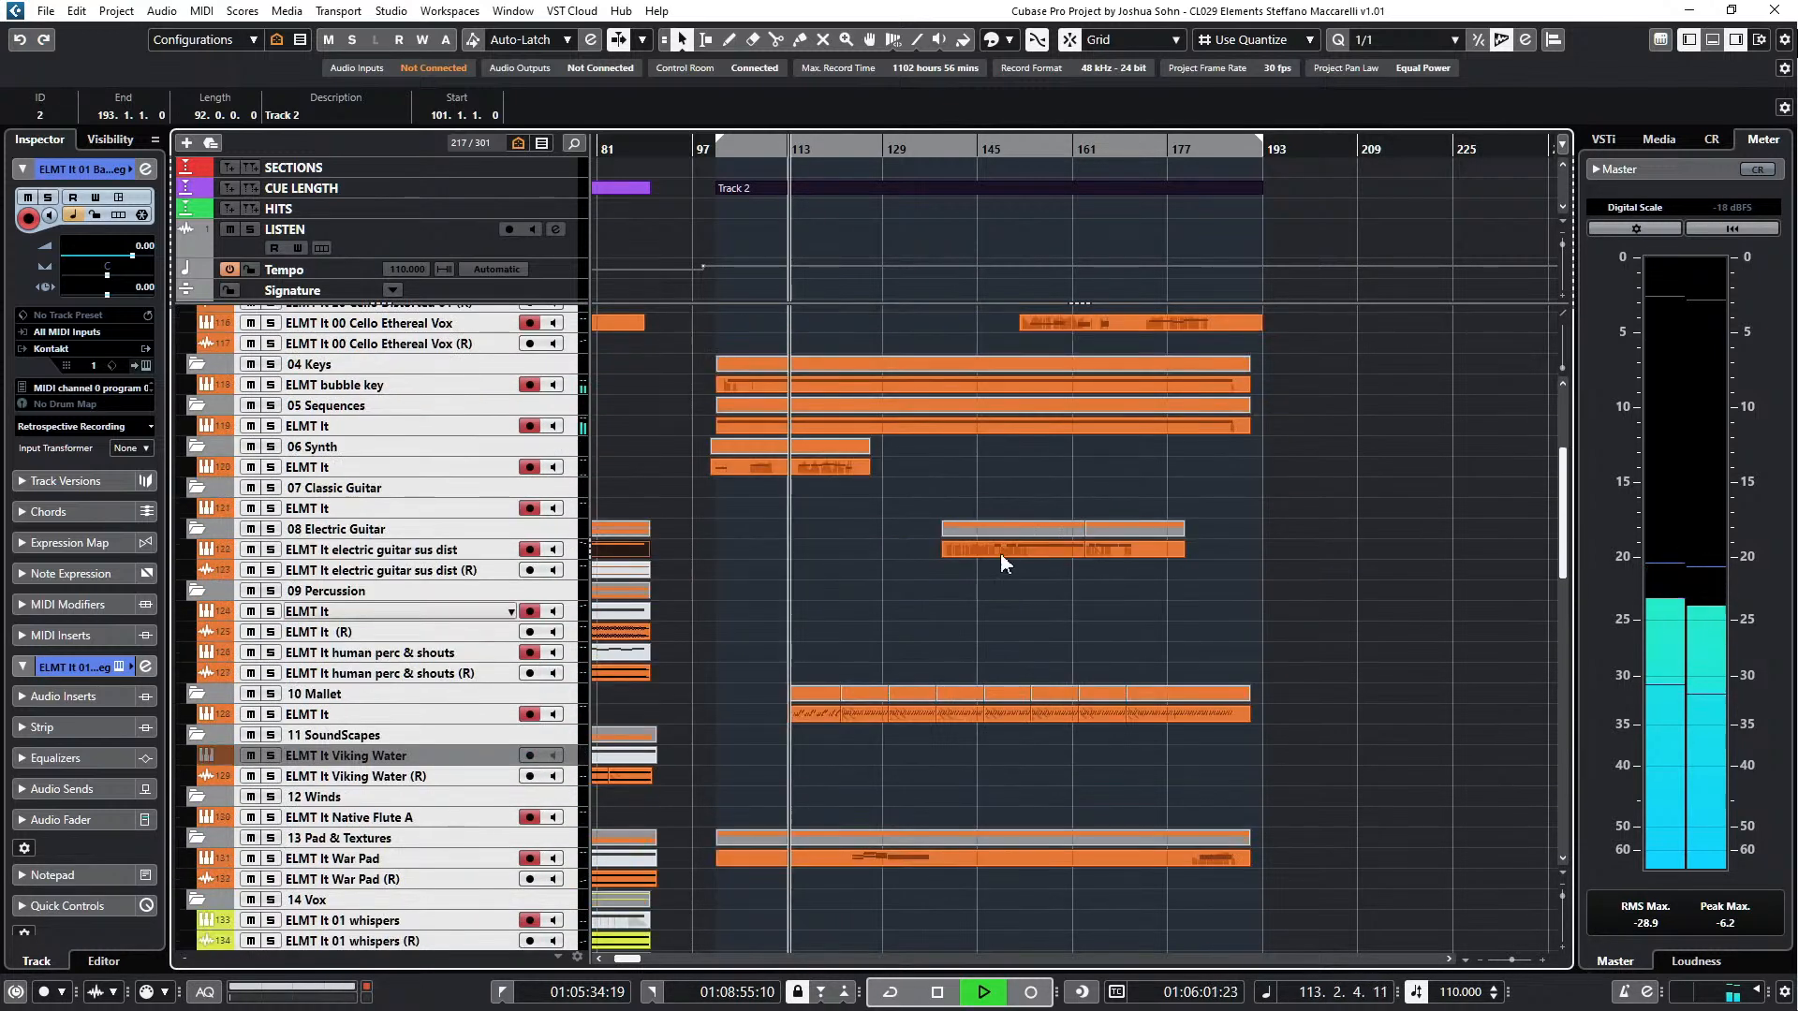
click(806, 708)
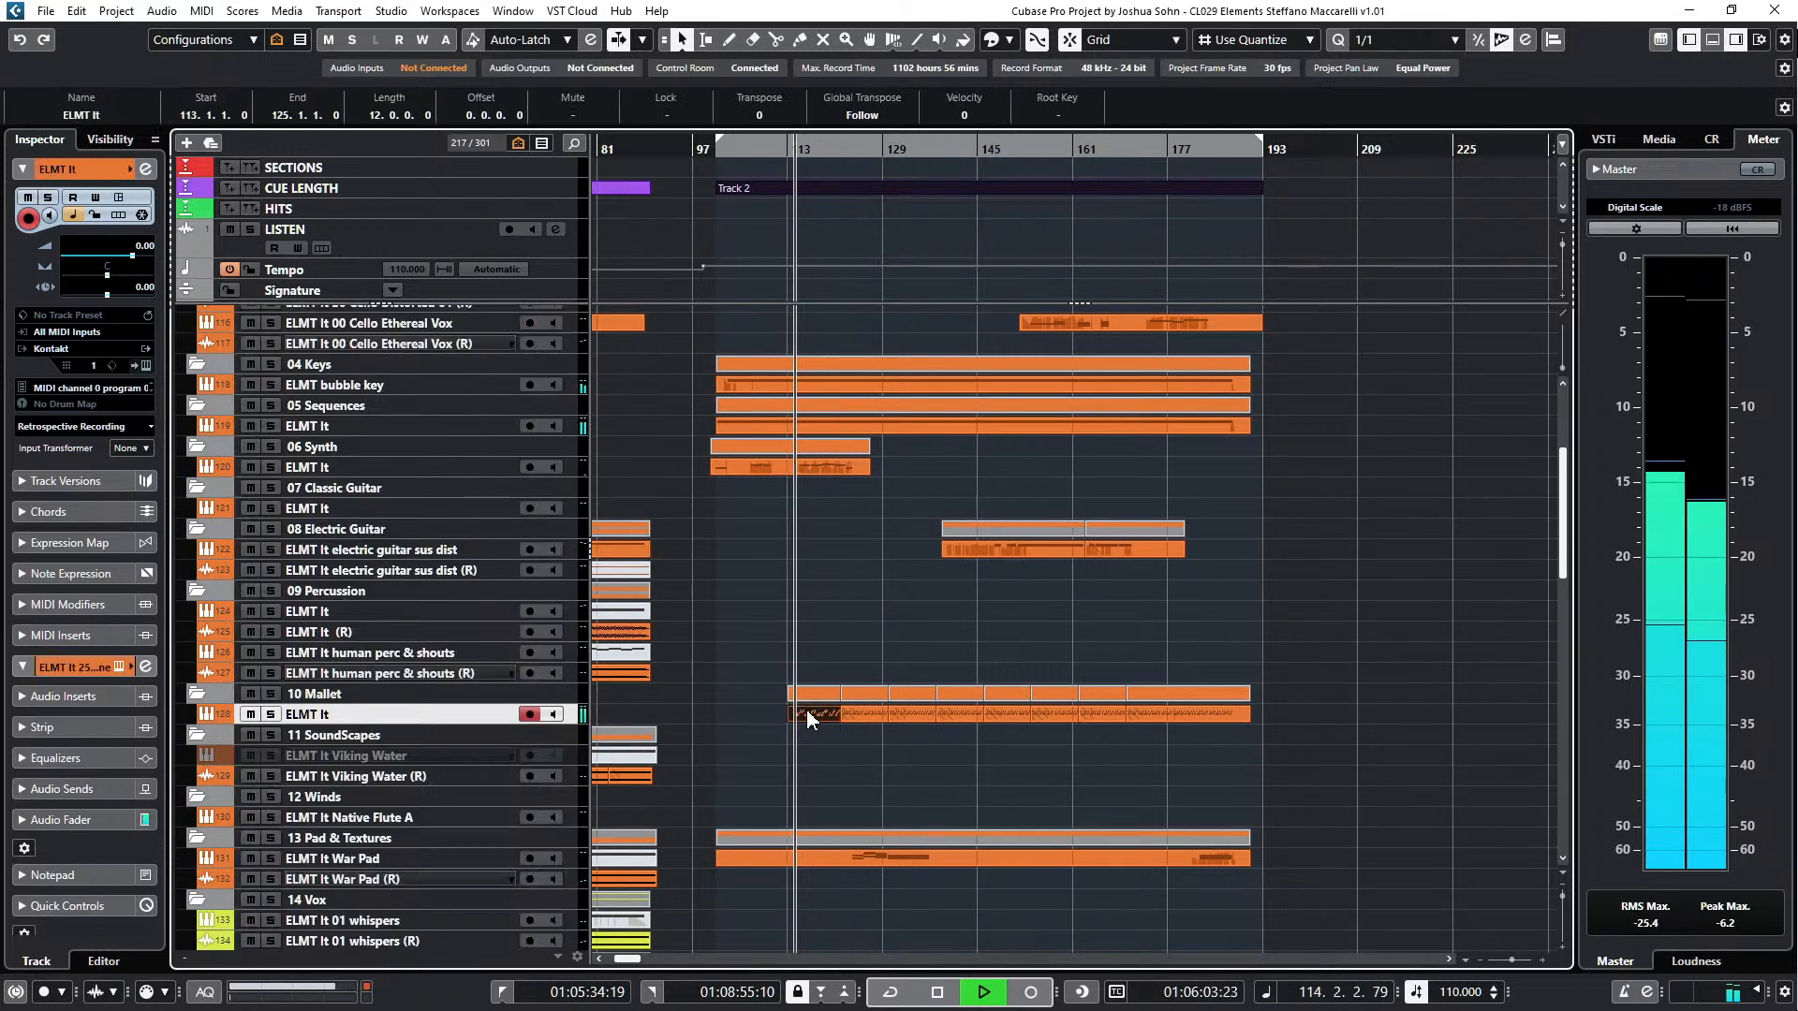
key(e)
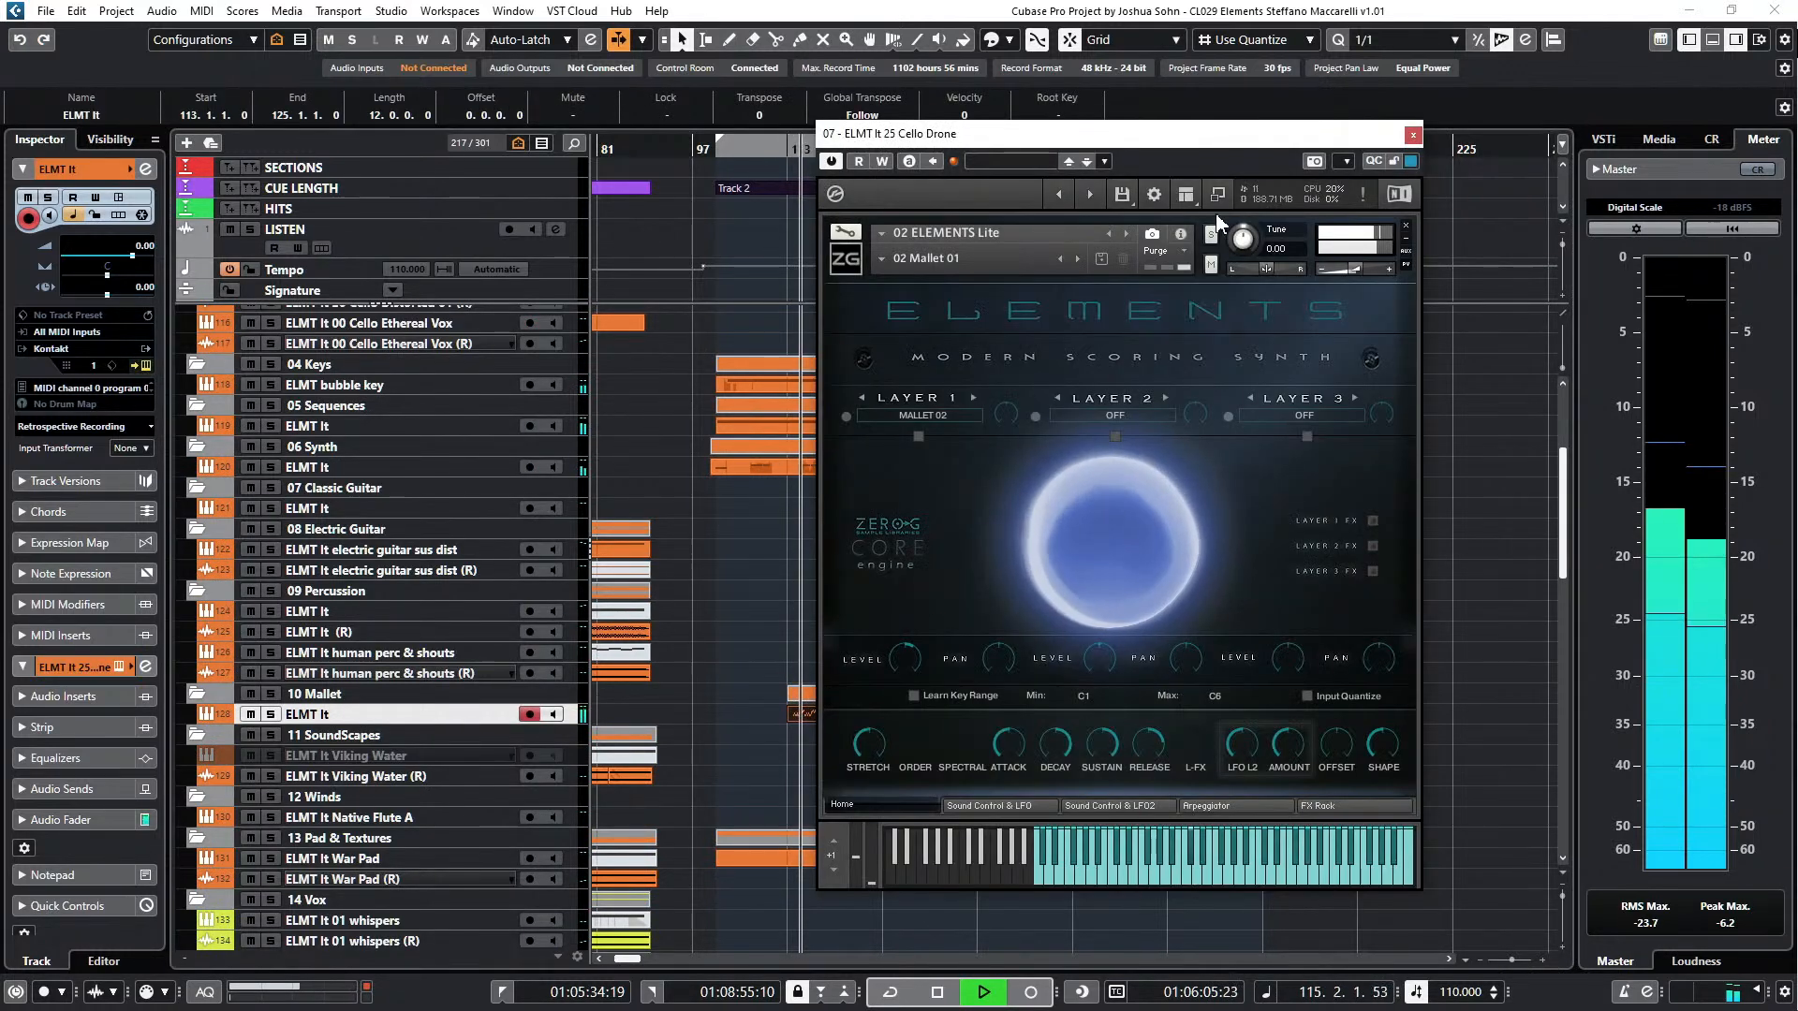
click(1411, 138)
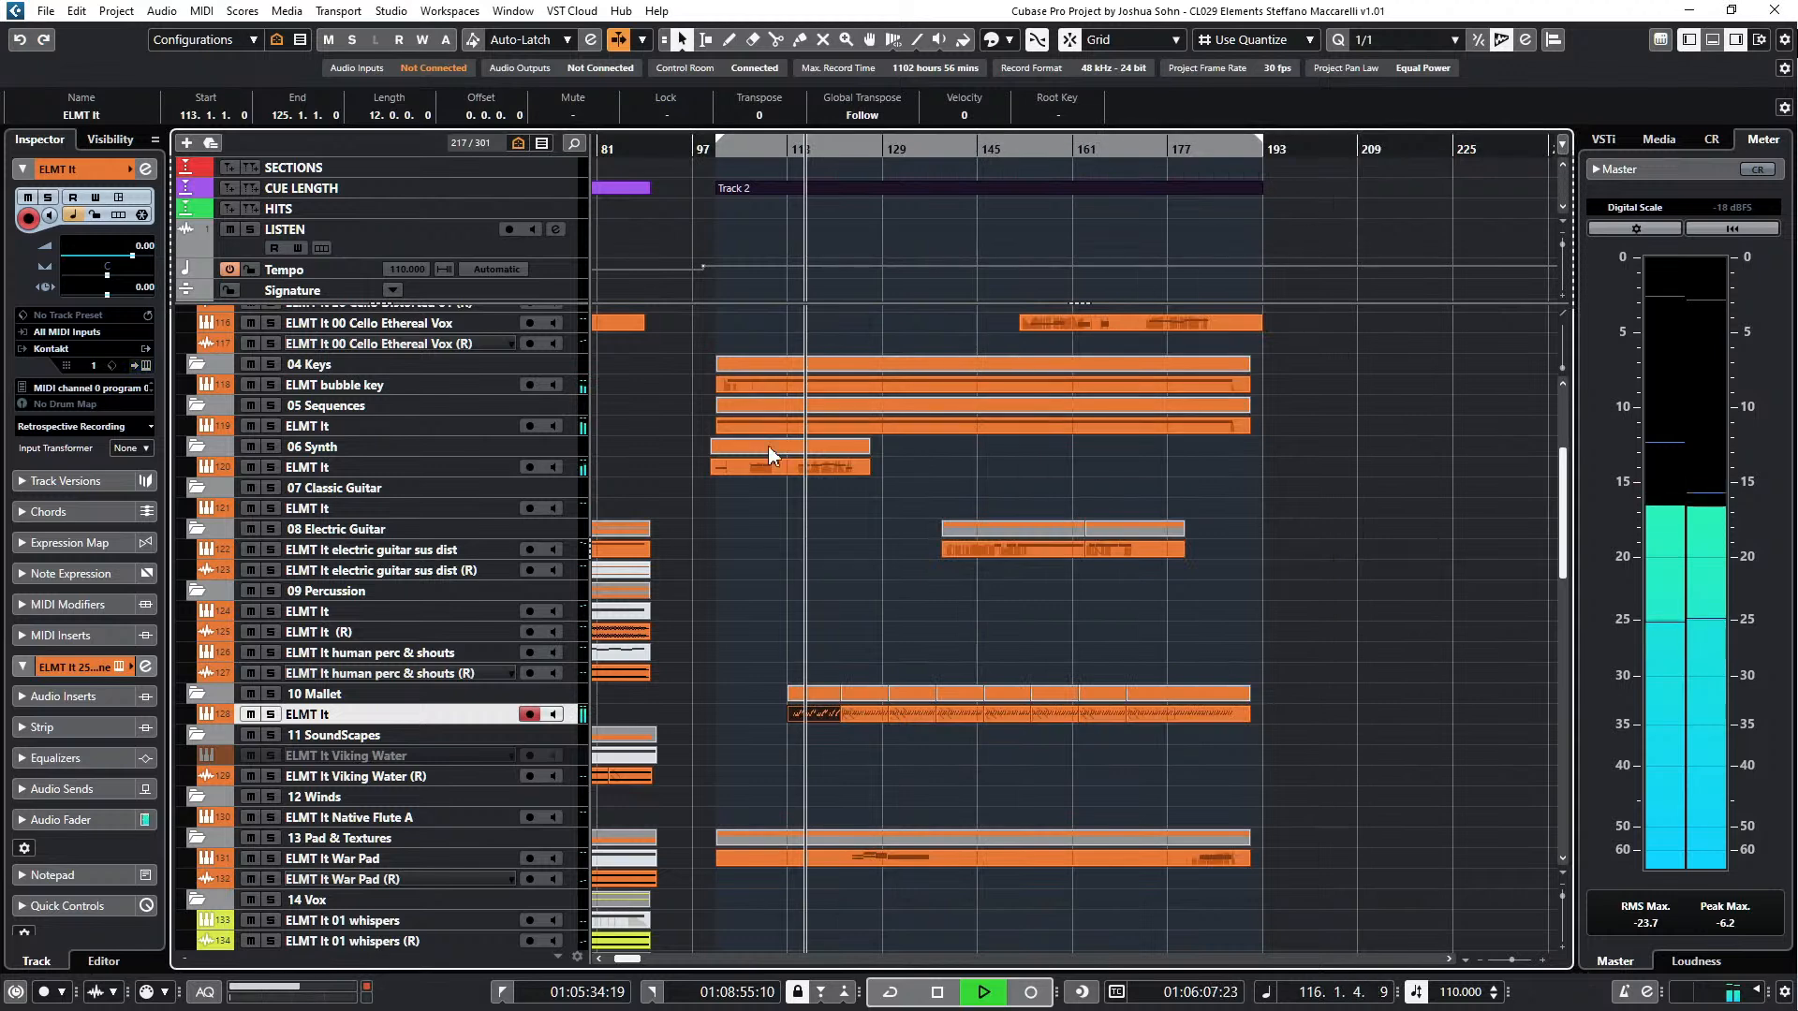
click(803, 469)
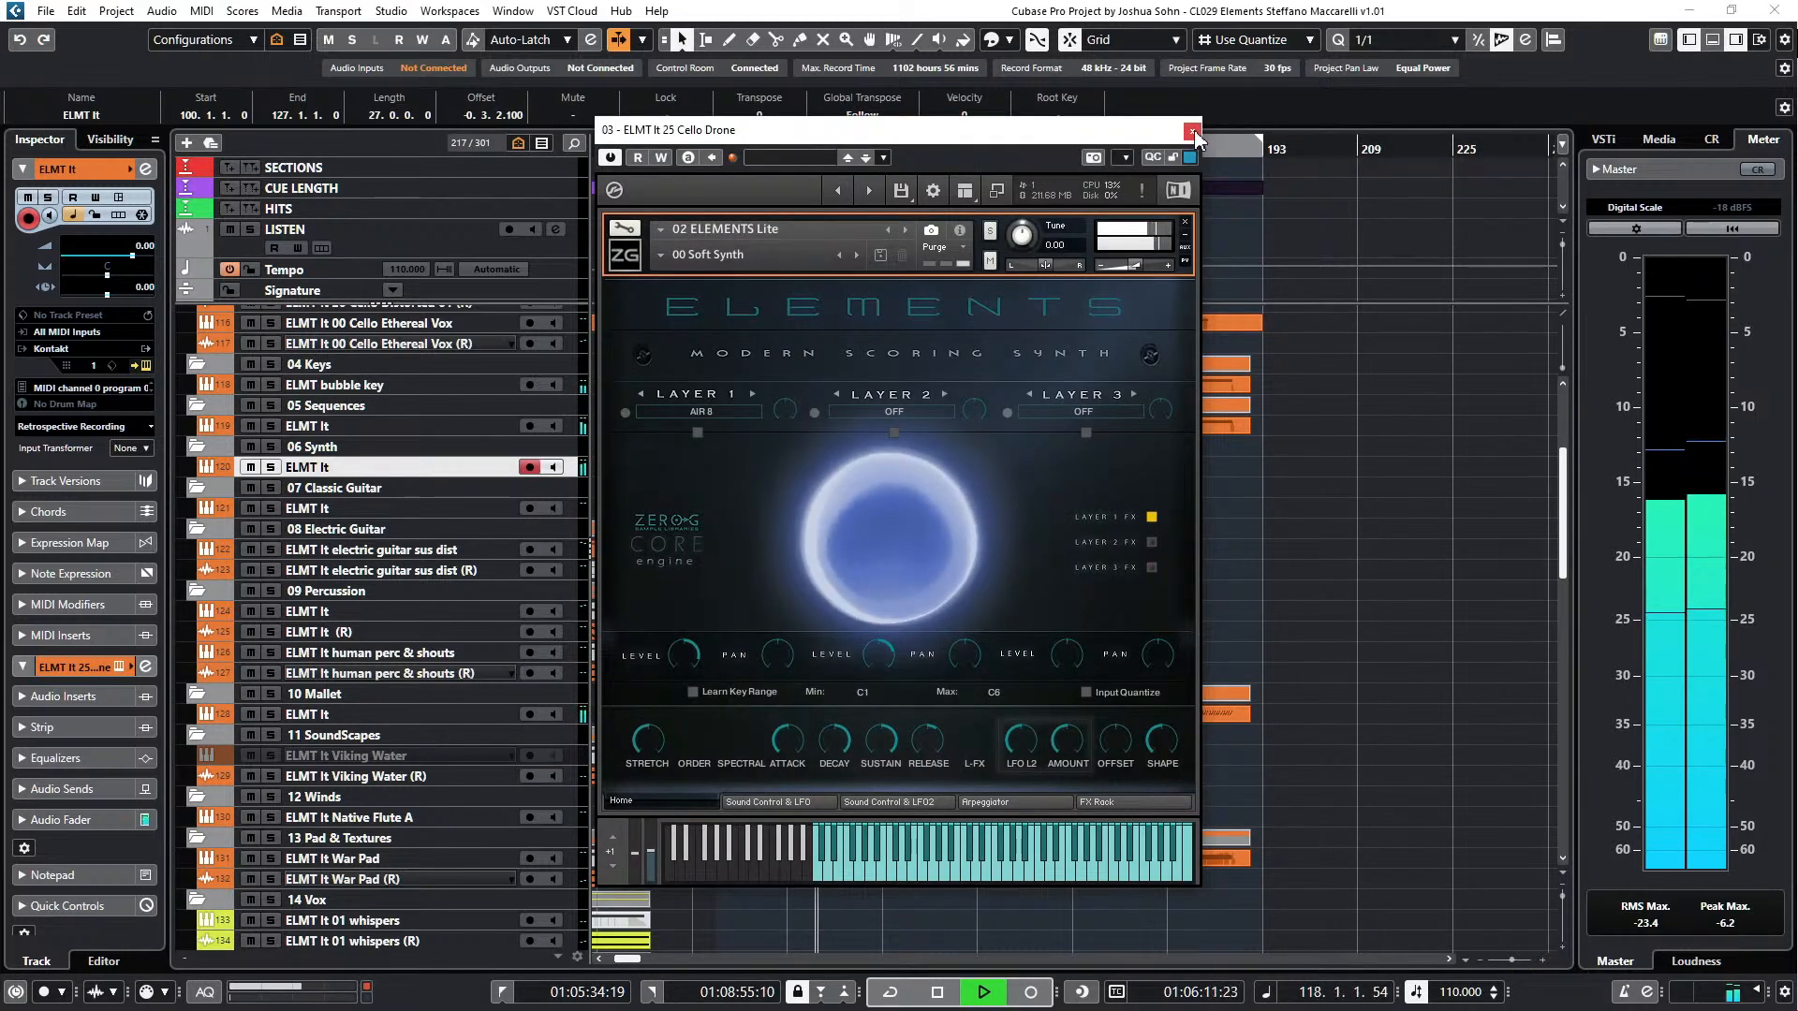
click(1192, 132)
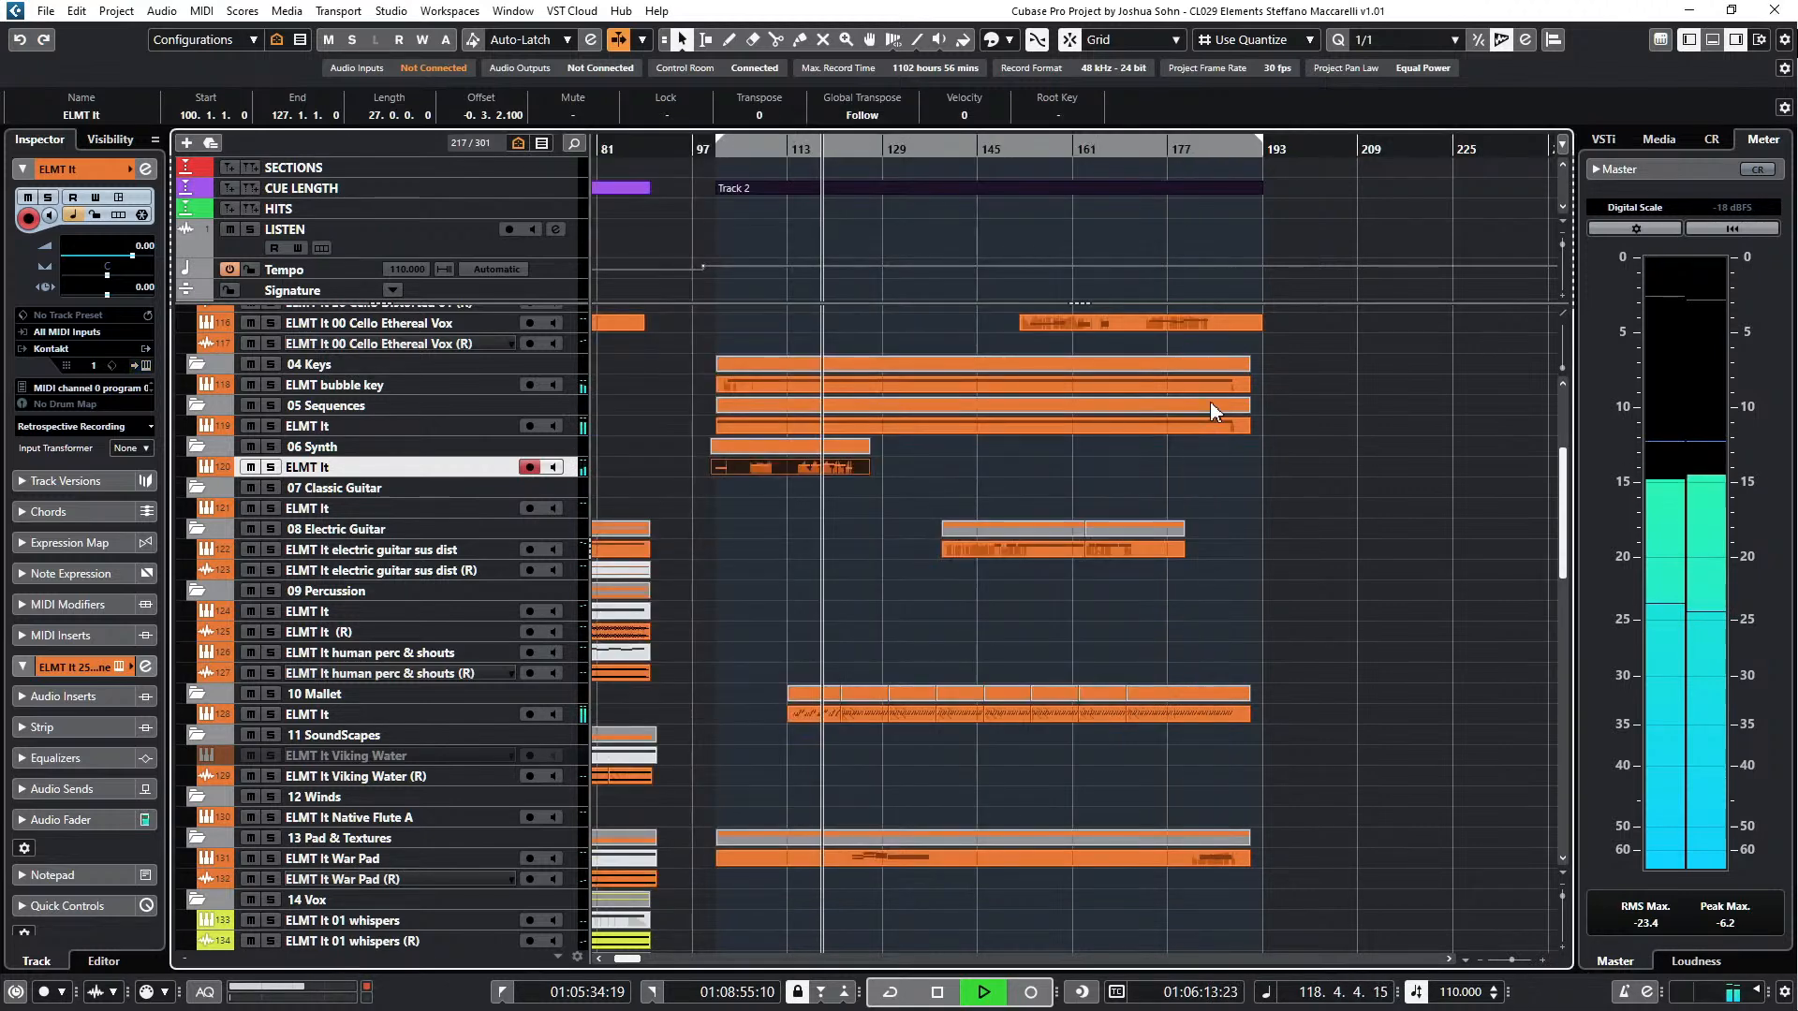
- Inspect the notes of the 10 Mallet part starting at bar 122 in the Key Editor during playback
scroll(1209, 551, down, 3)
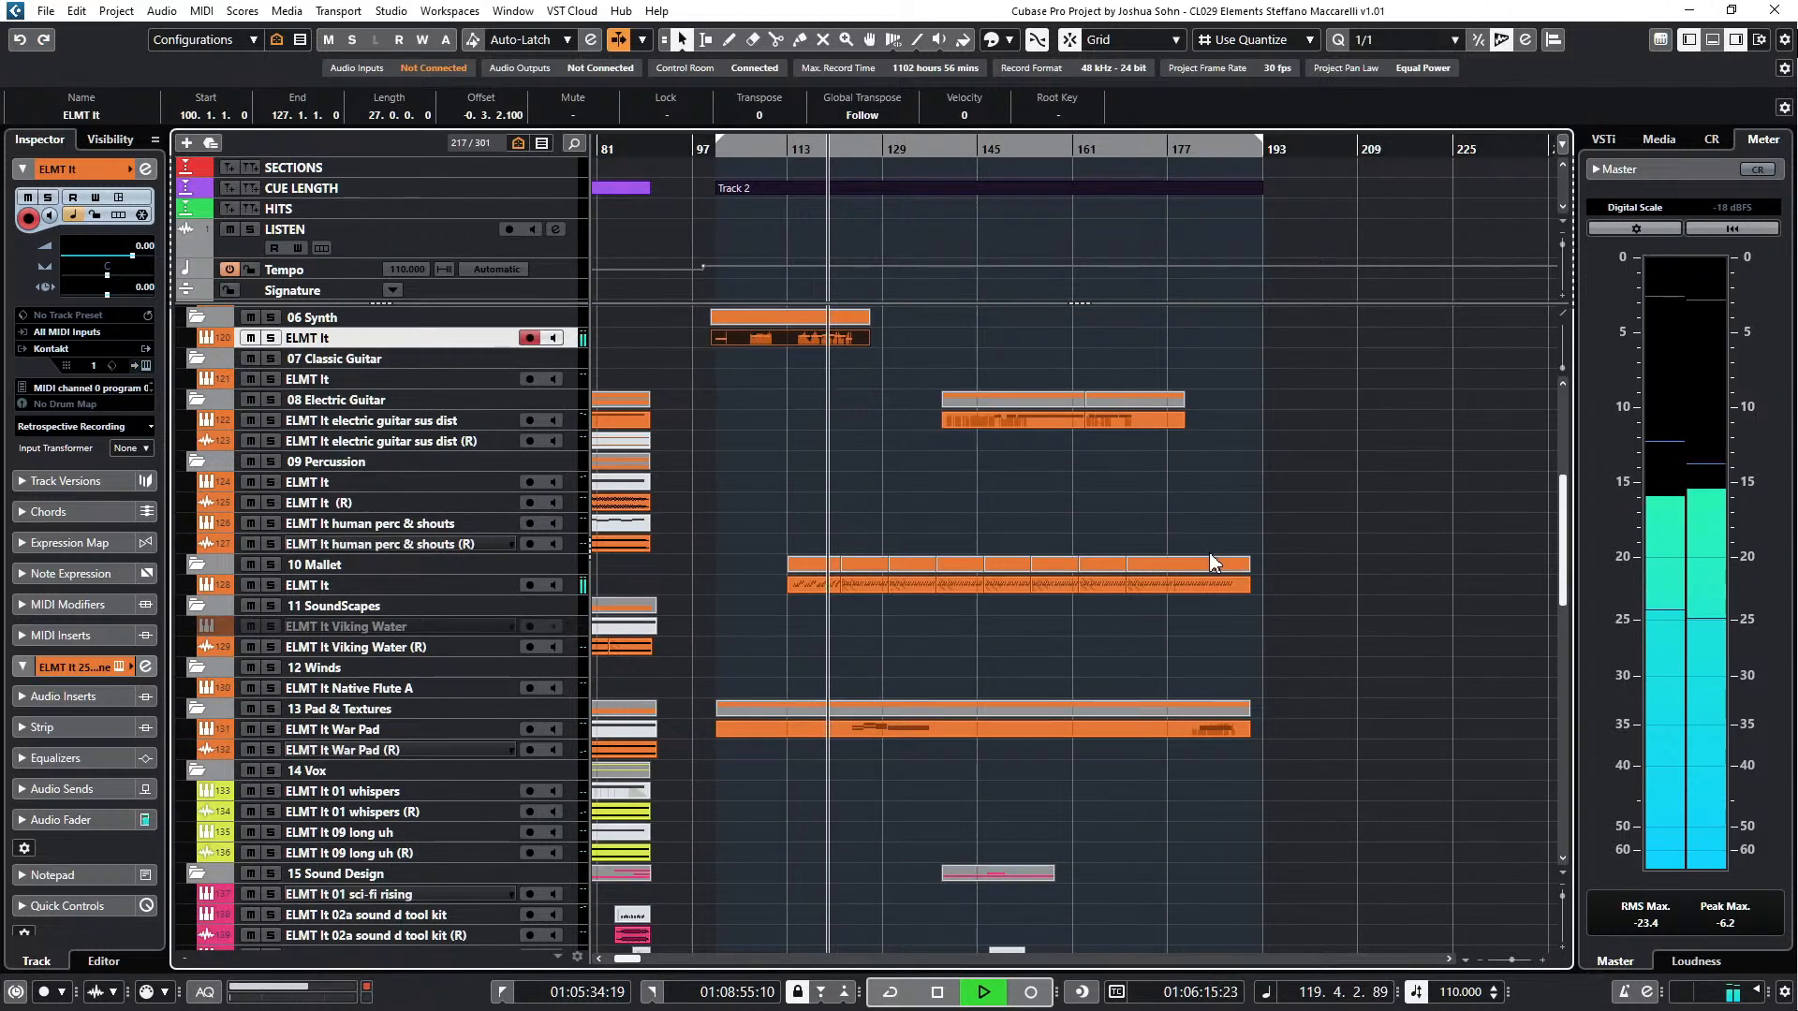
scroll(1211, 561, down, 20)
scroll(1220, 556, up, 15)
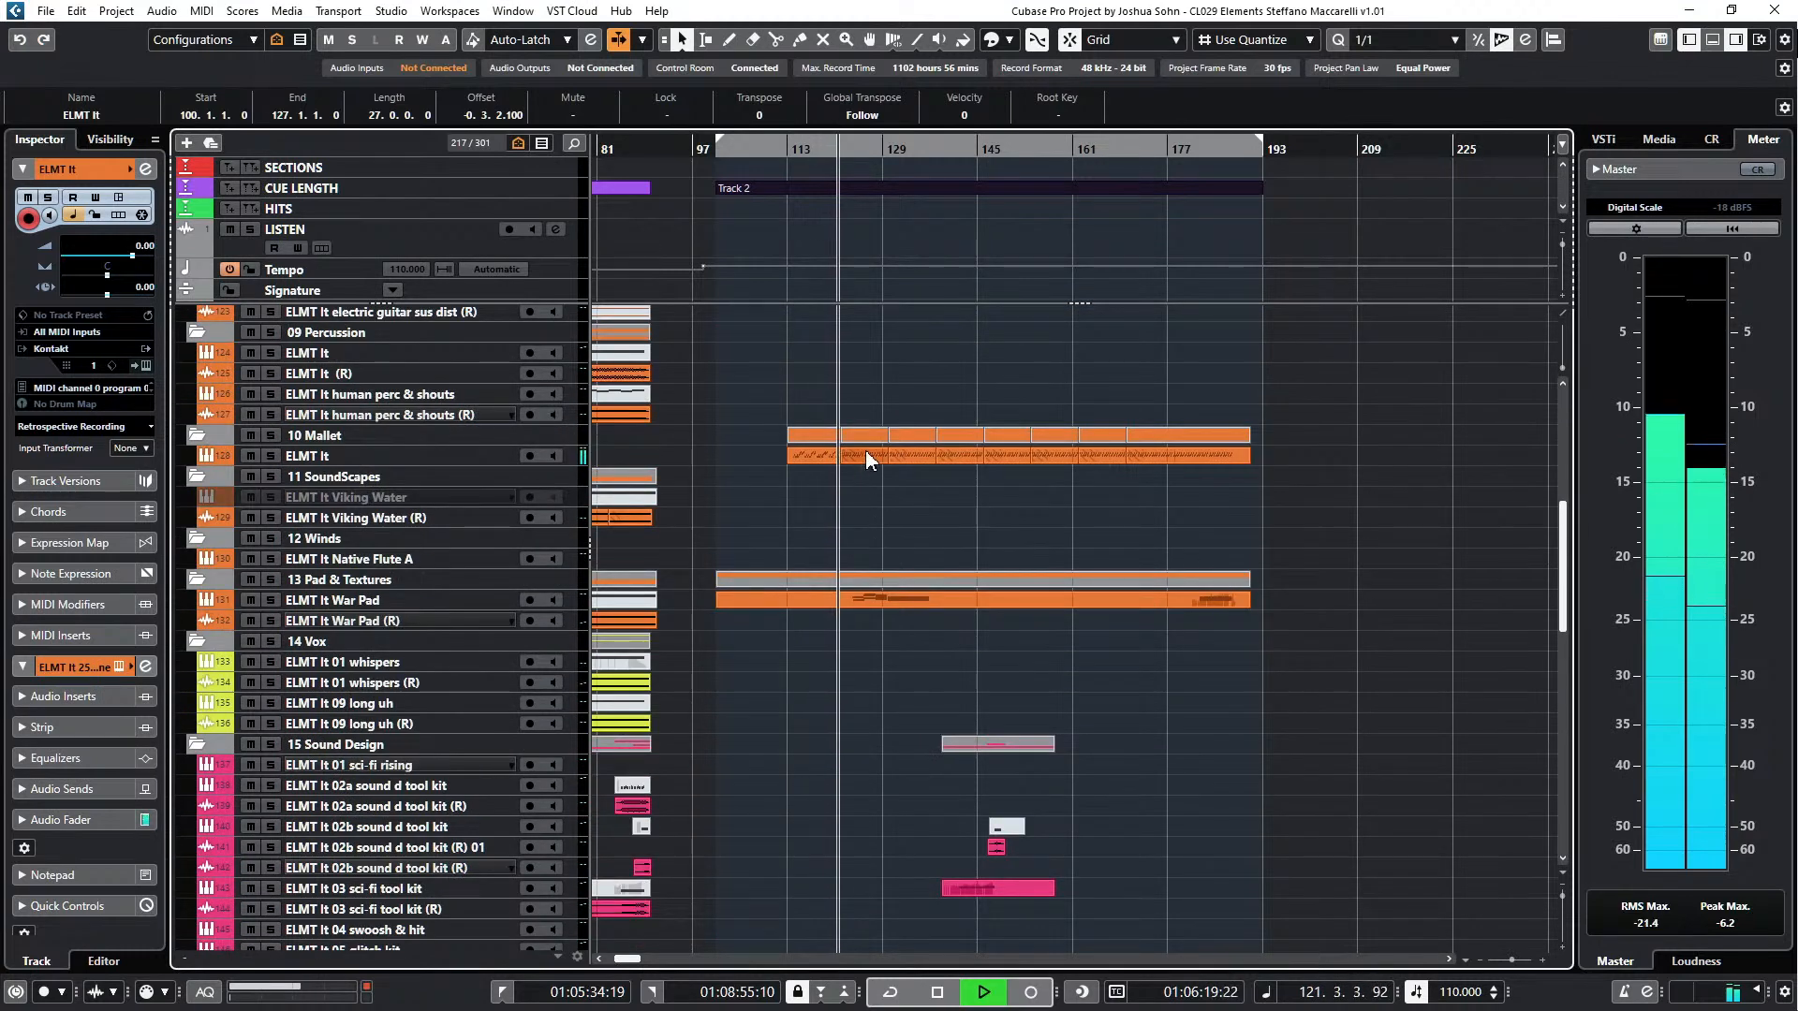
click(865, 455)
key(Escape)
key(Return)
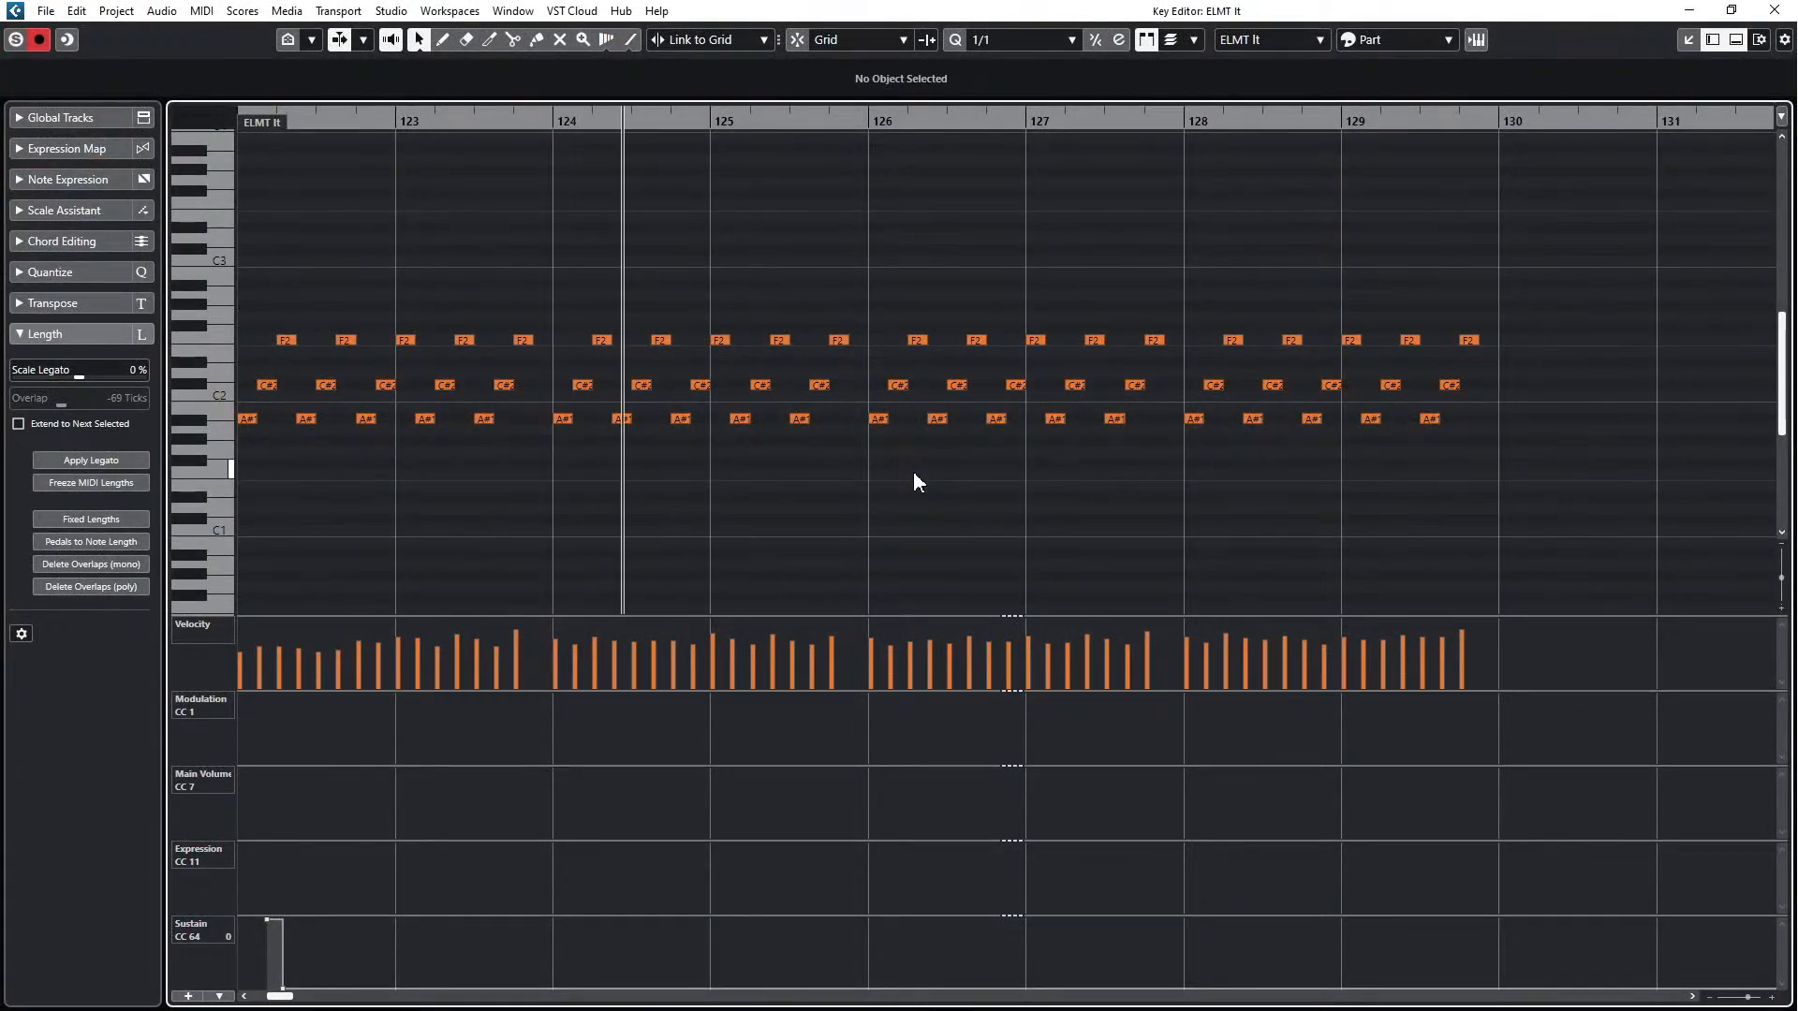
key(Return)
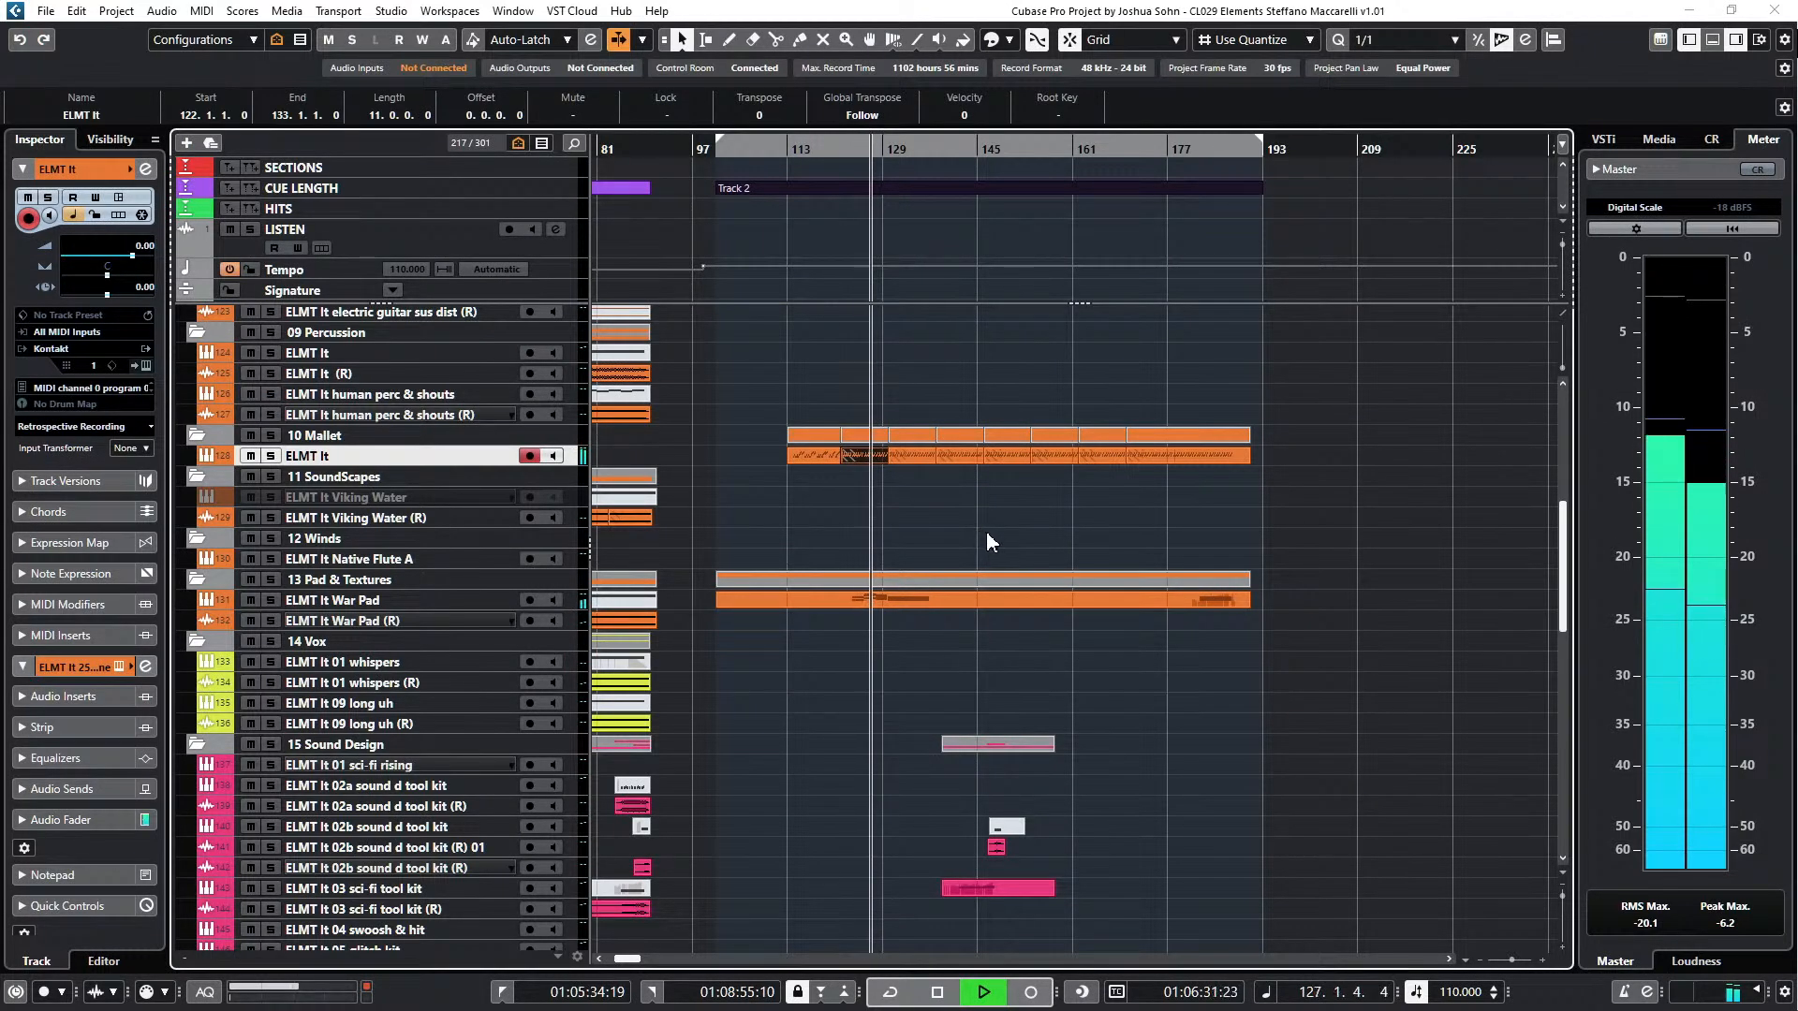
- Inspect the War Pad part's notes around bars 124 to 137 in the Key Editor during playback
click(908, 598)
key(Return)
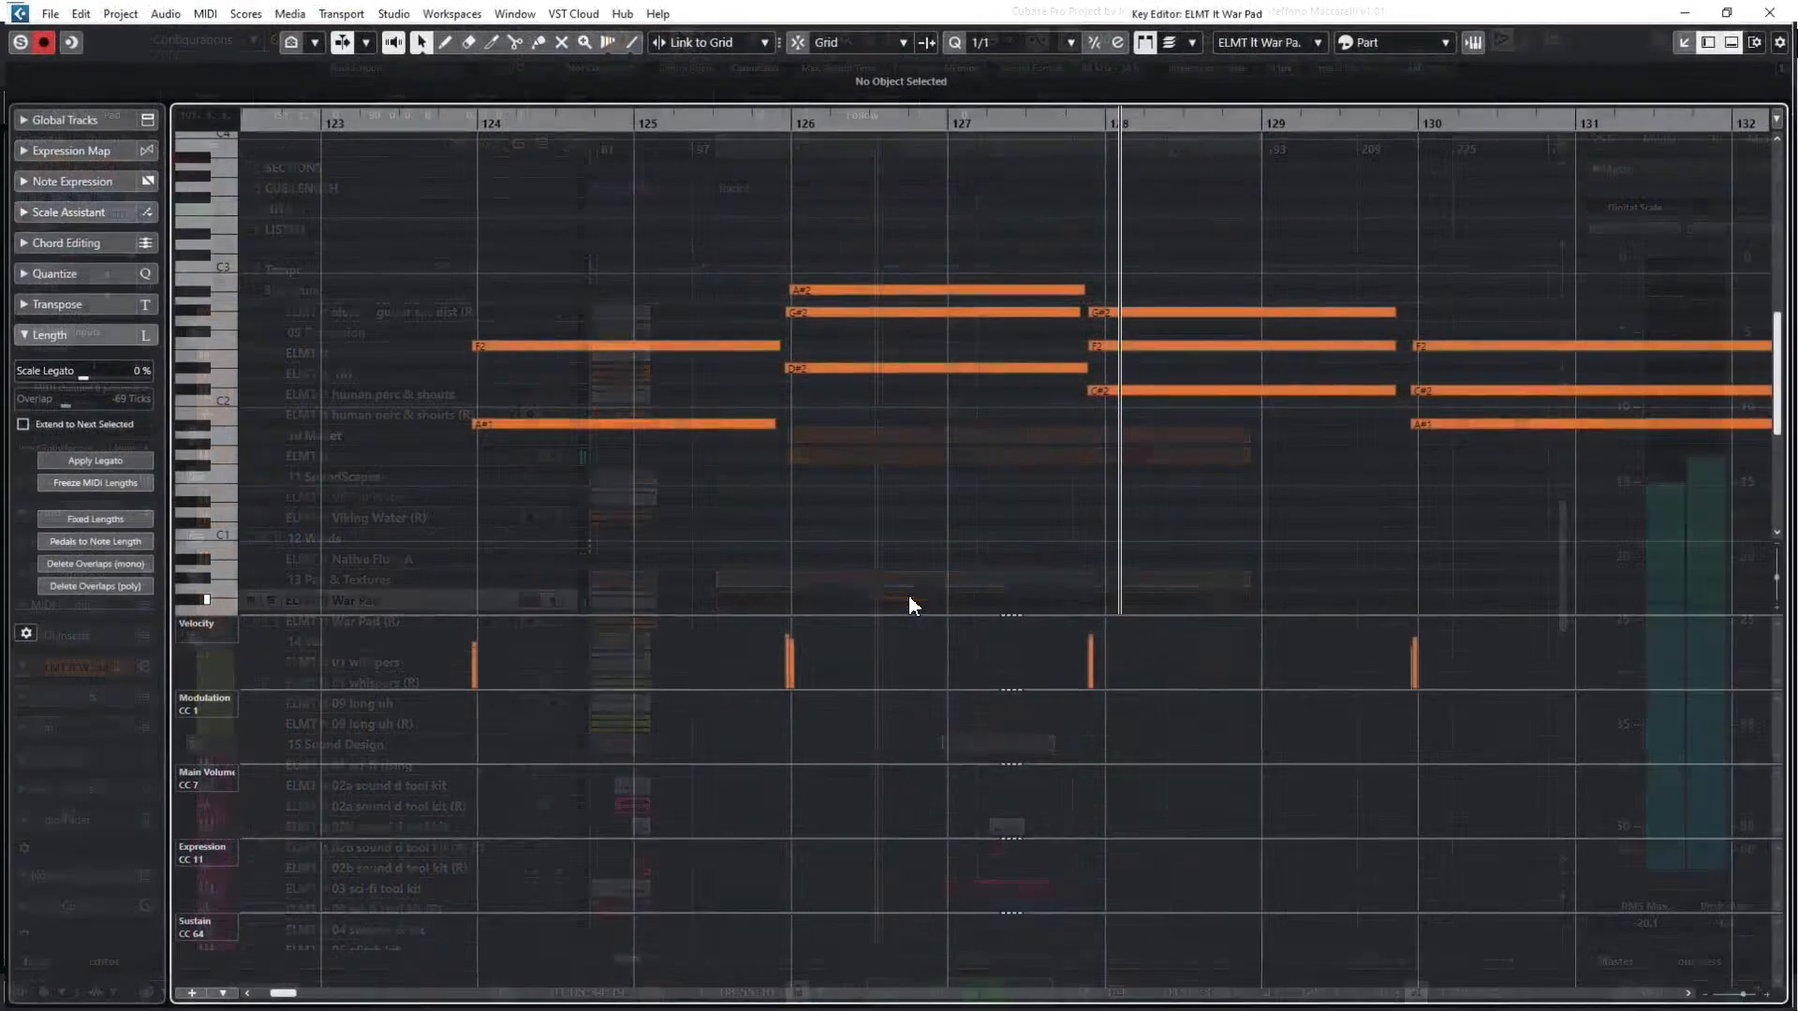
scroll(919, 454, down, 3)
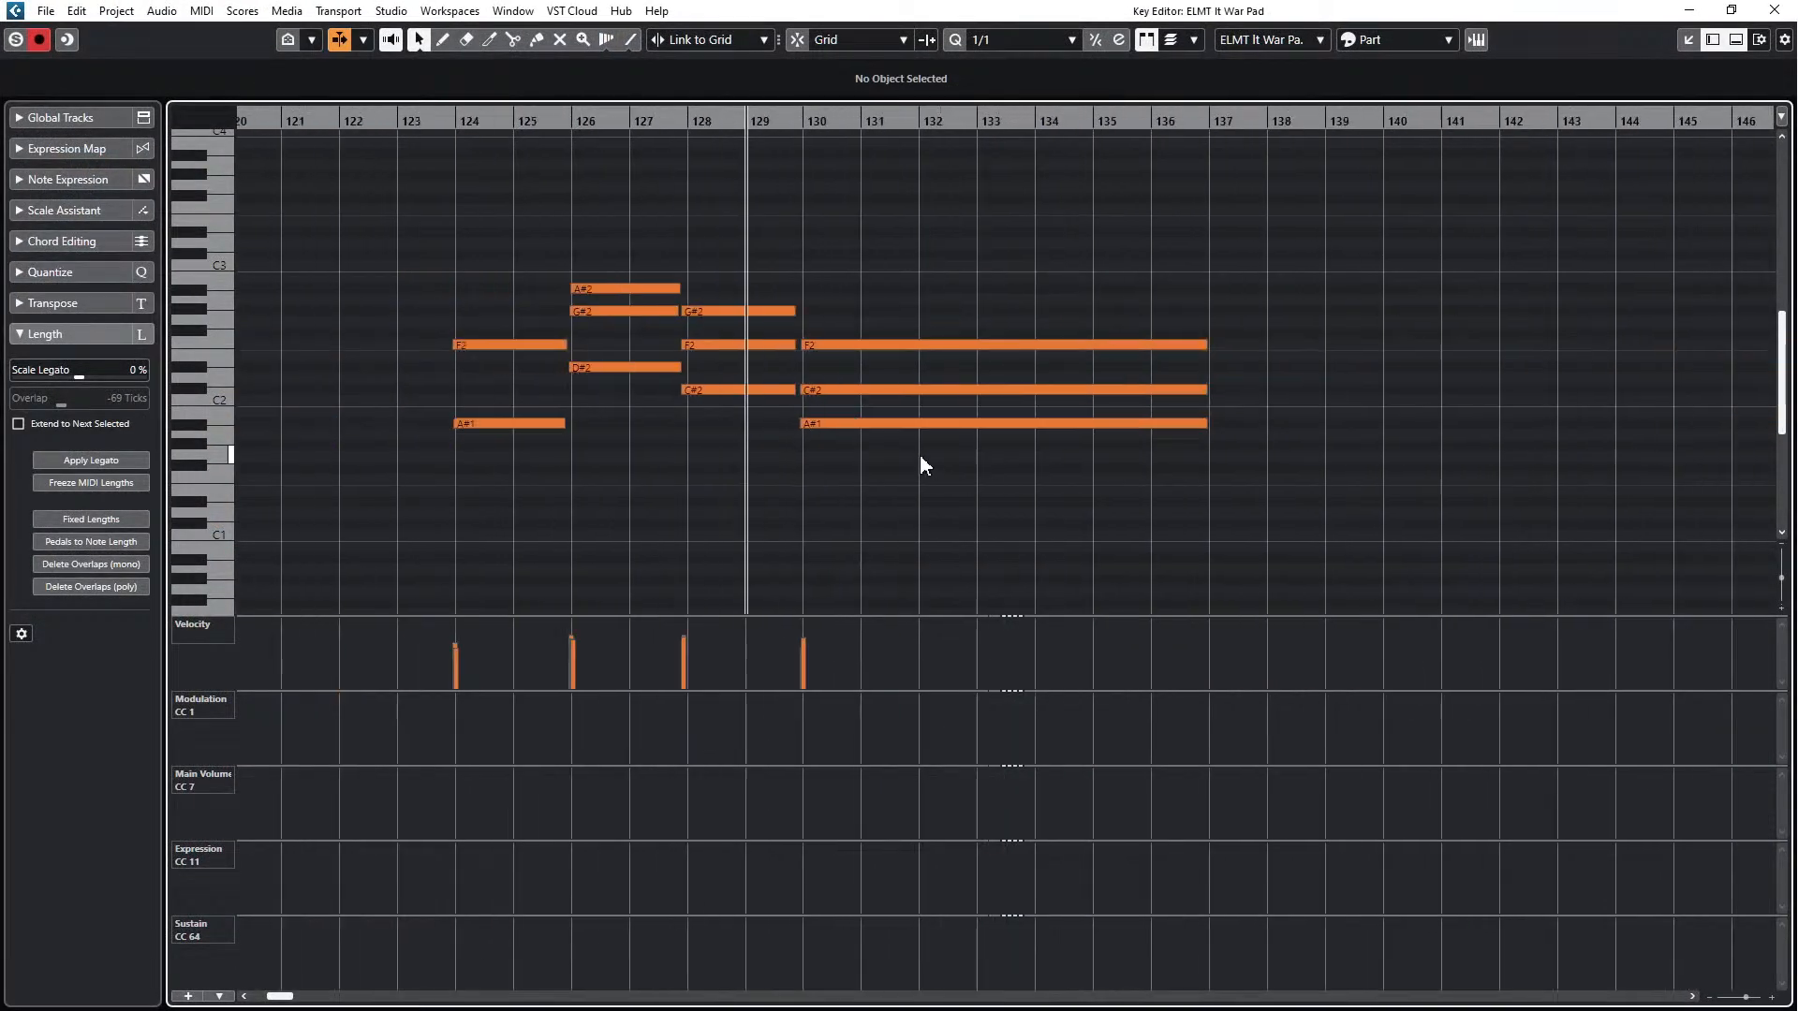
key(Return)
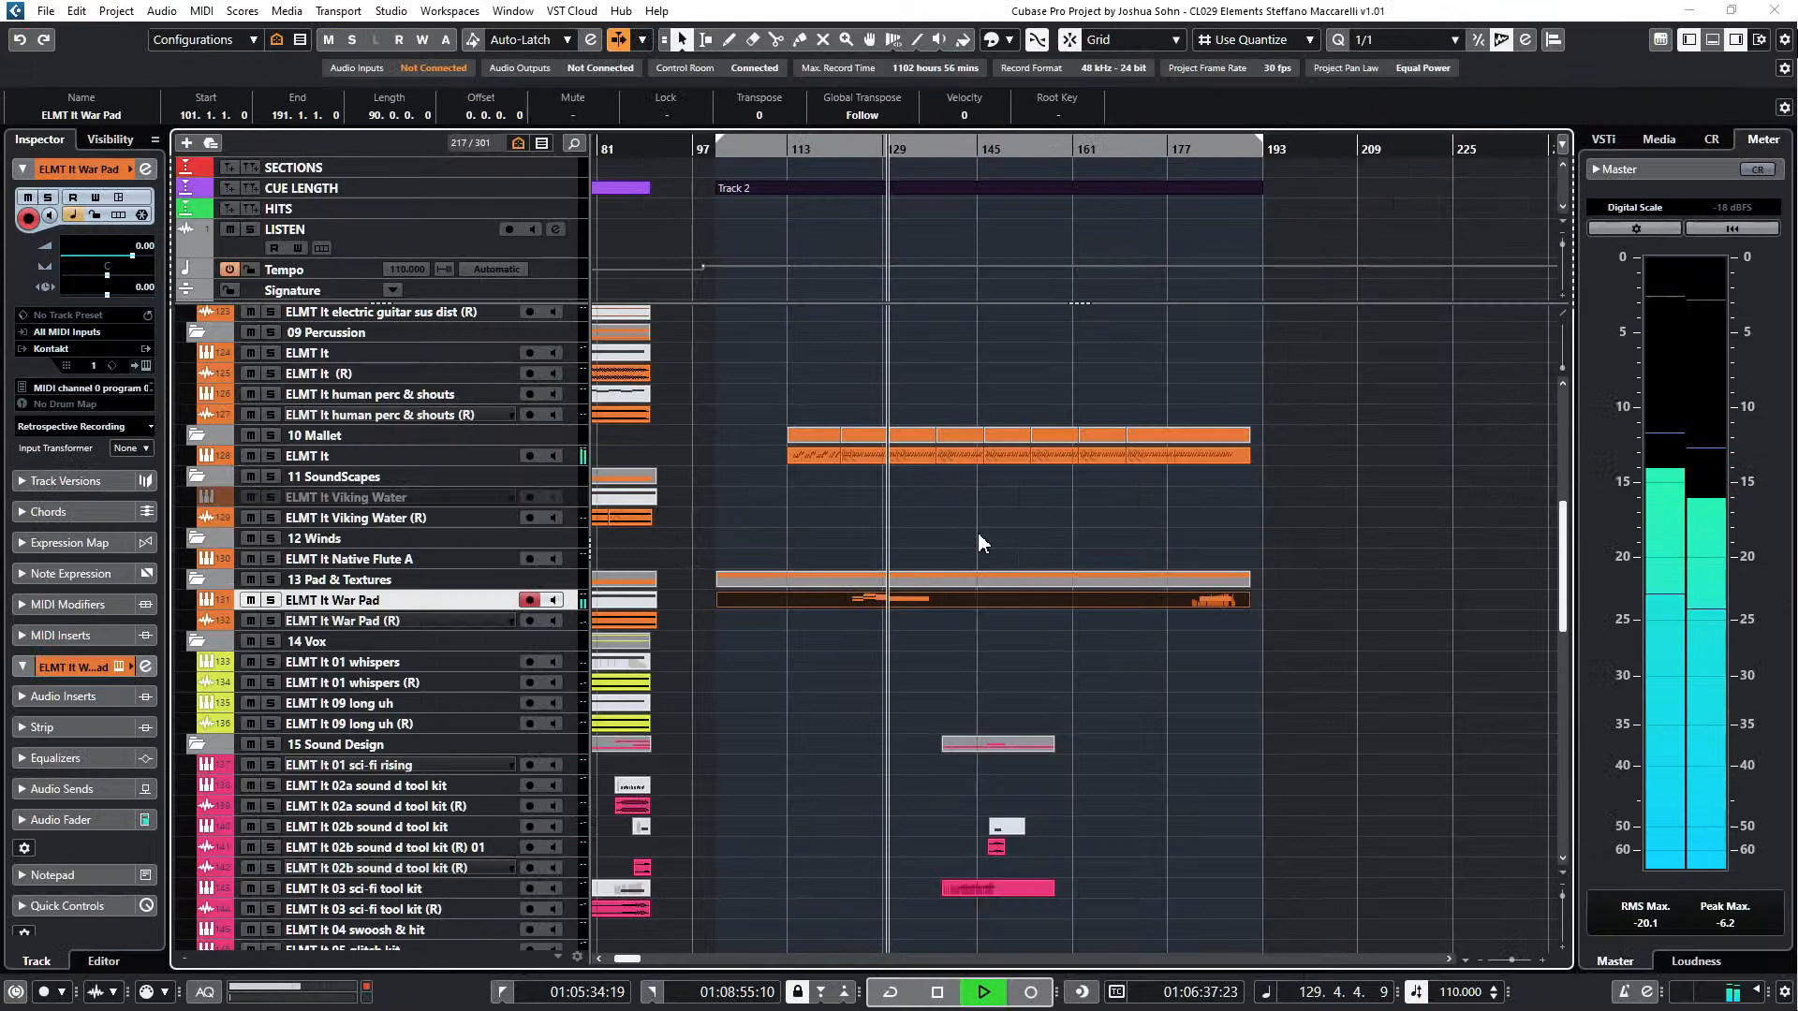
- Open all parts of the ELEMENTS by Steffano Maccarelli folder together in the Key Editor, closing the Sample Editor
scroll(1045, 596, down, 5)
scroll(1043, 610, down, 3)
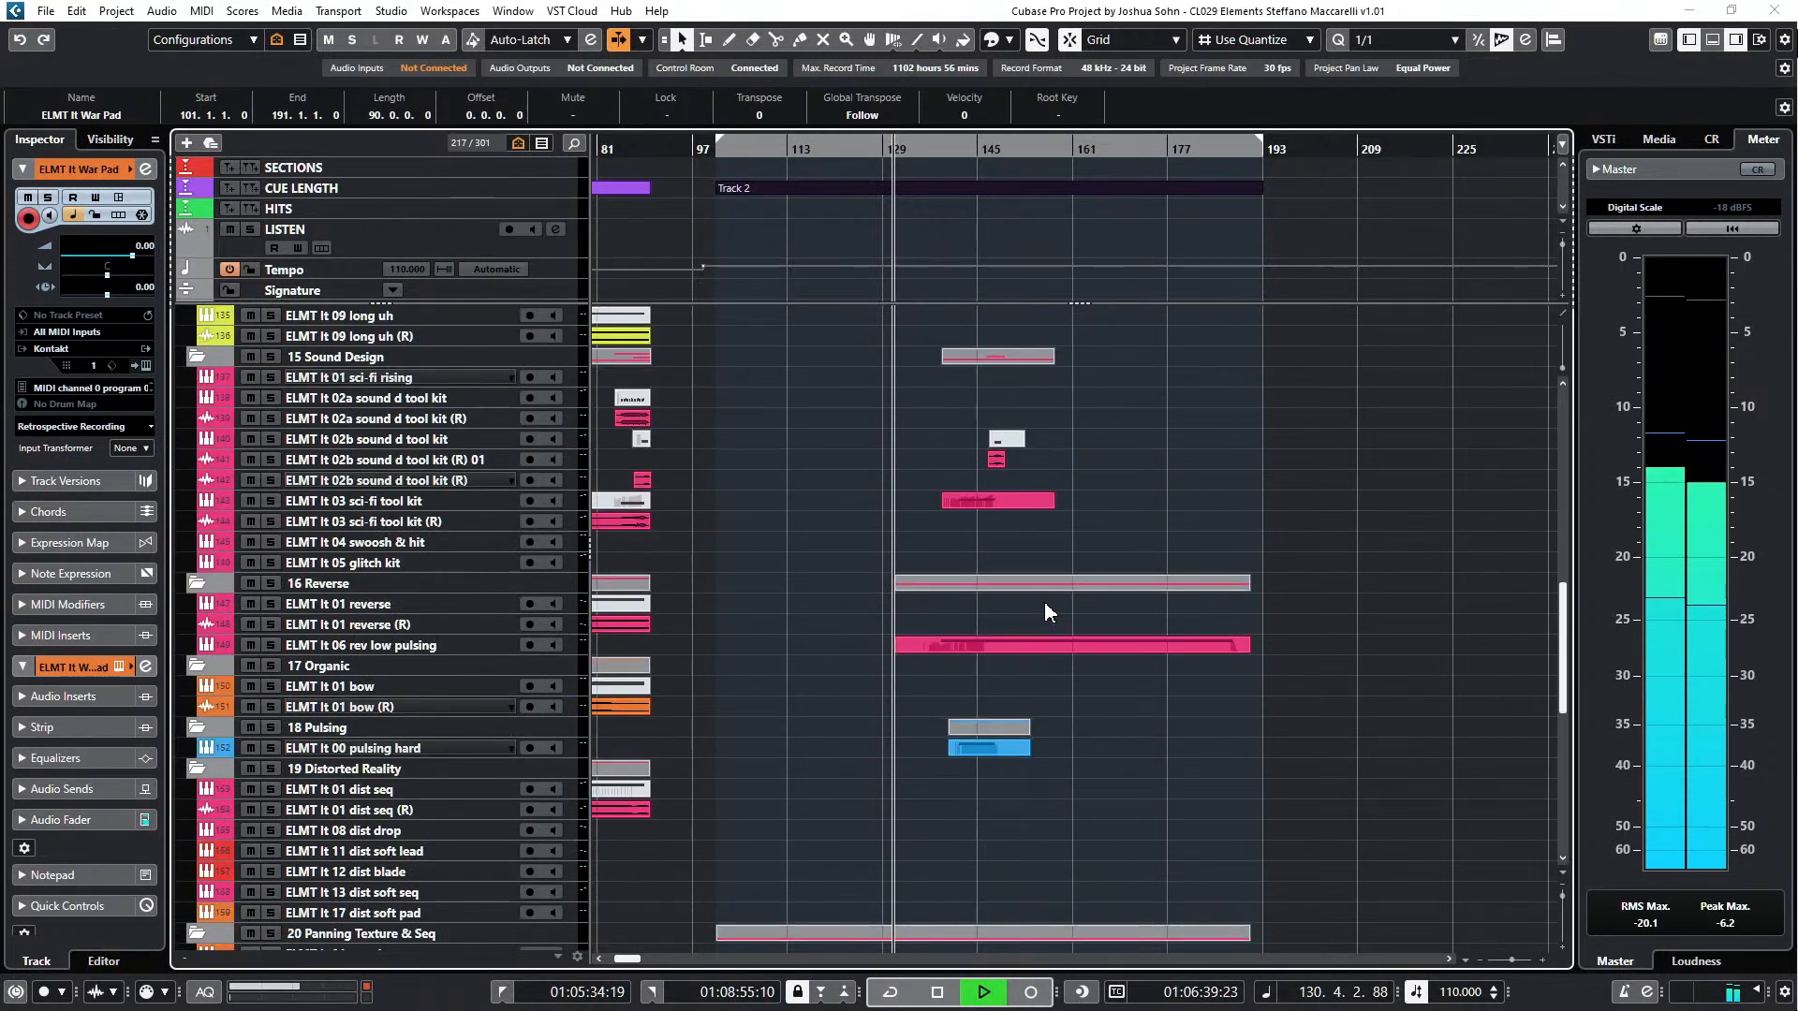
scroll(1043, 611, up, 2)
scroll(1043, 611, down, 6)
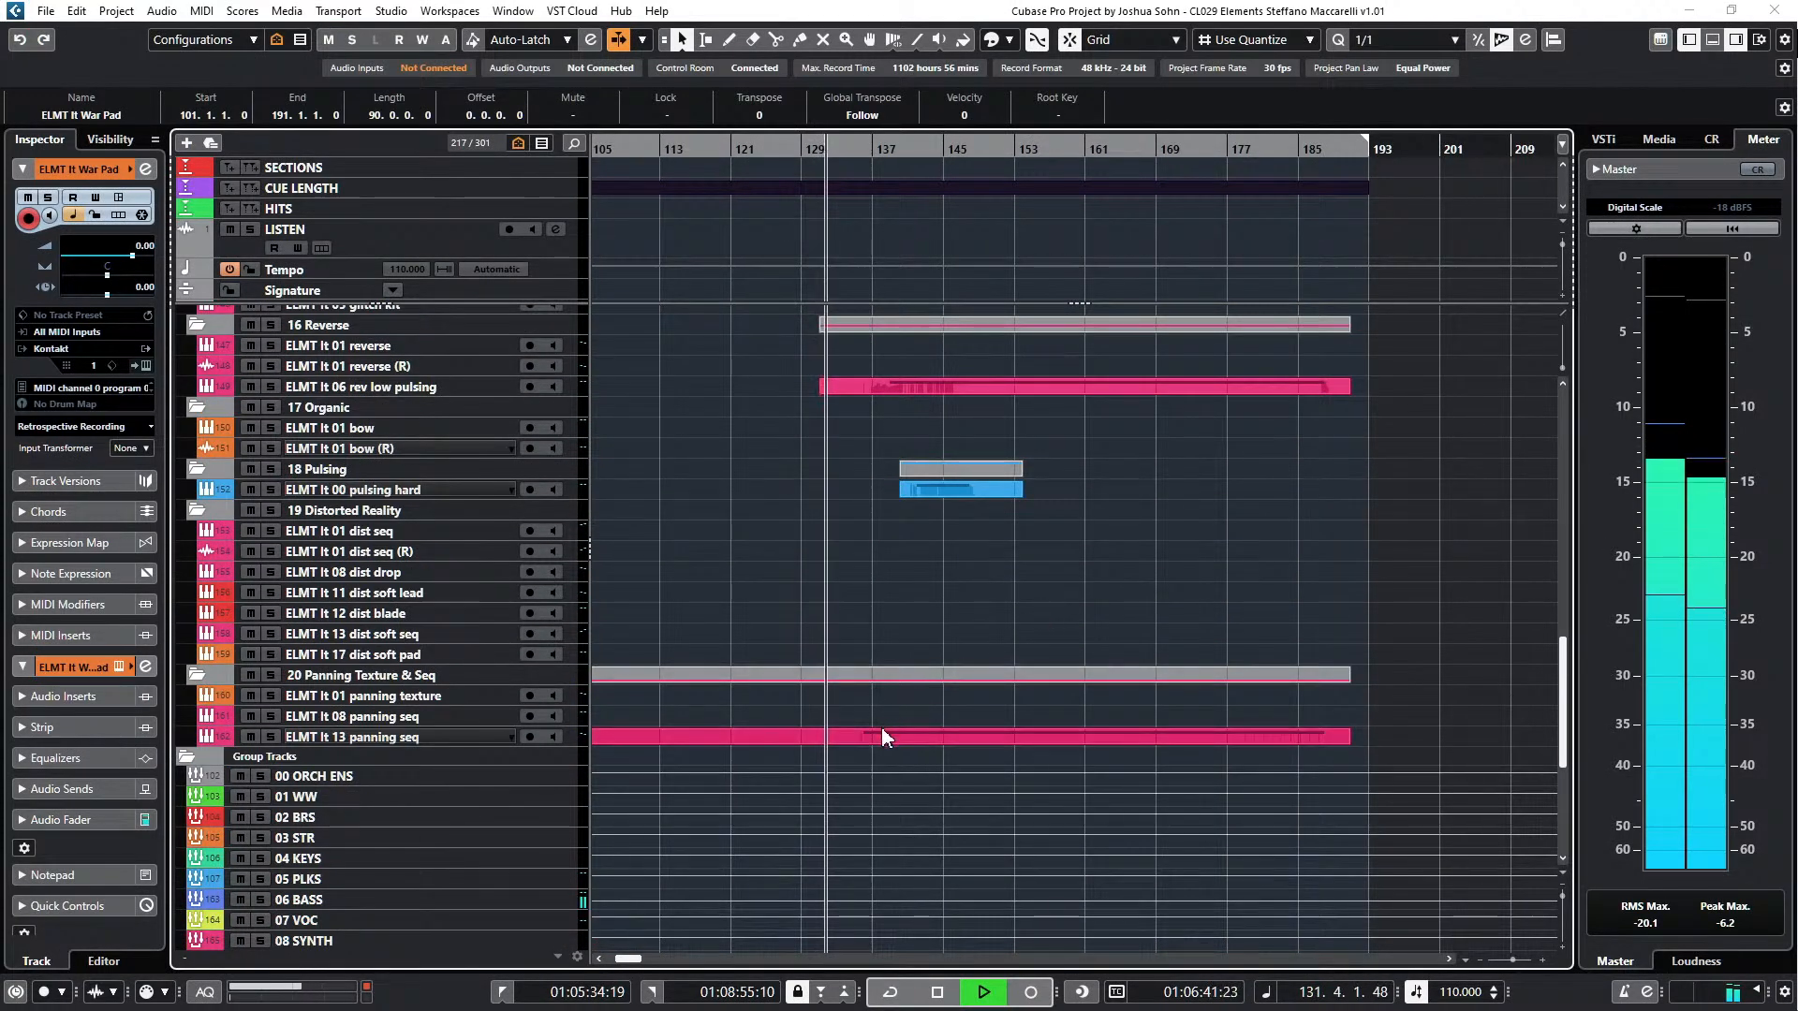
scroll(894, 725, up, 15)
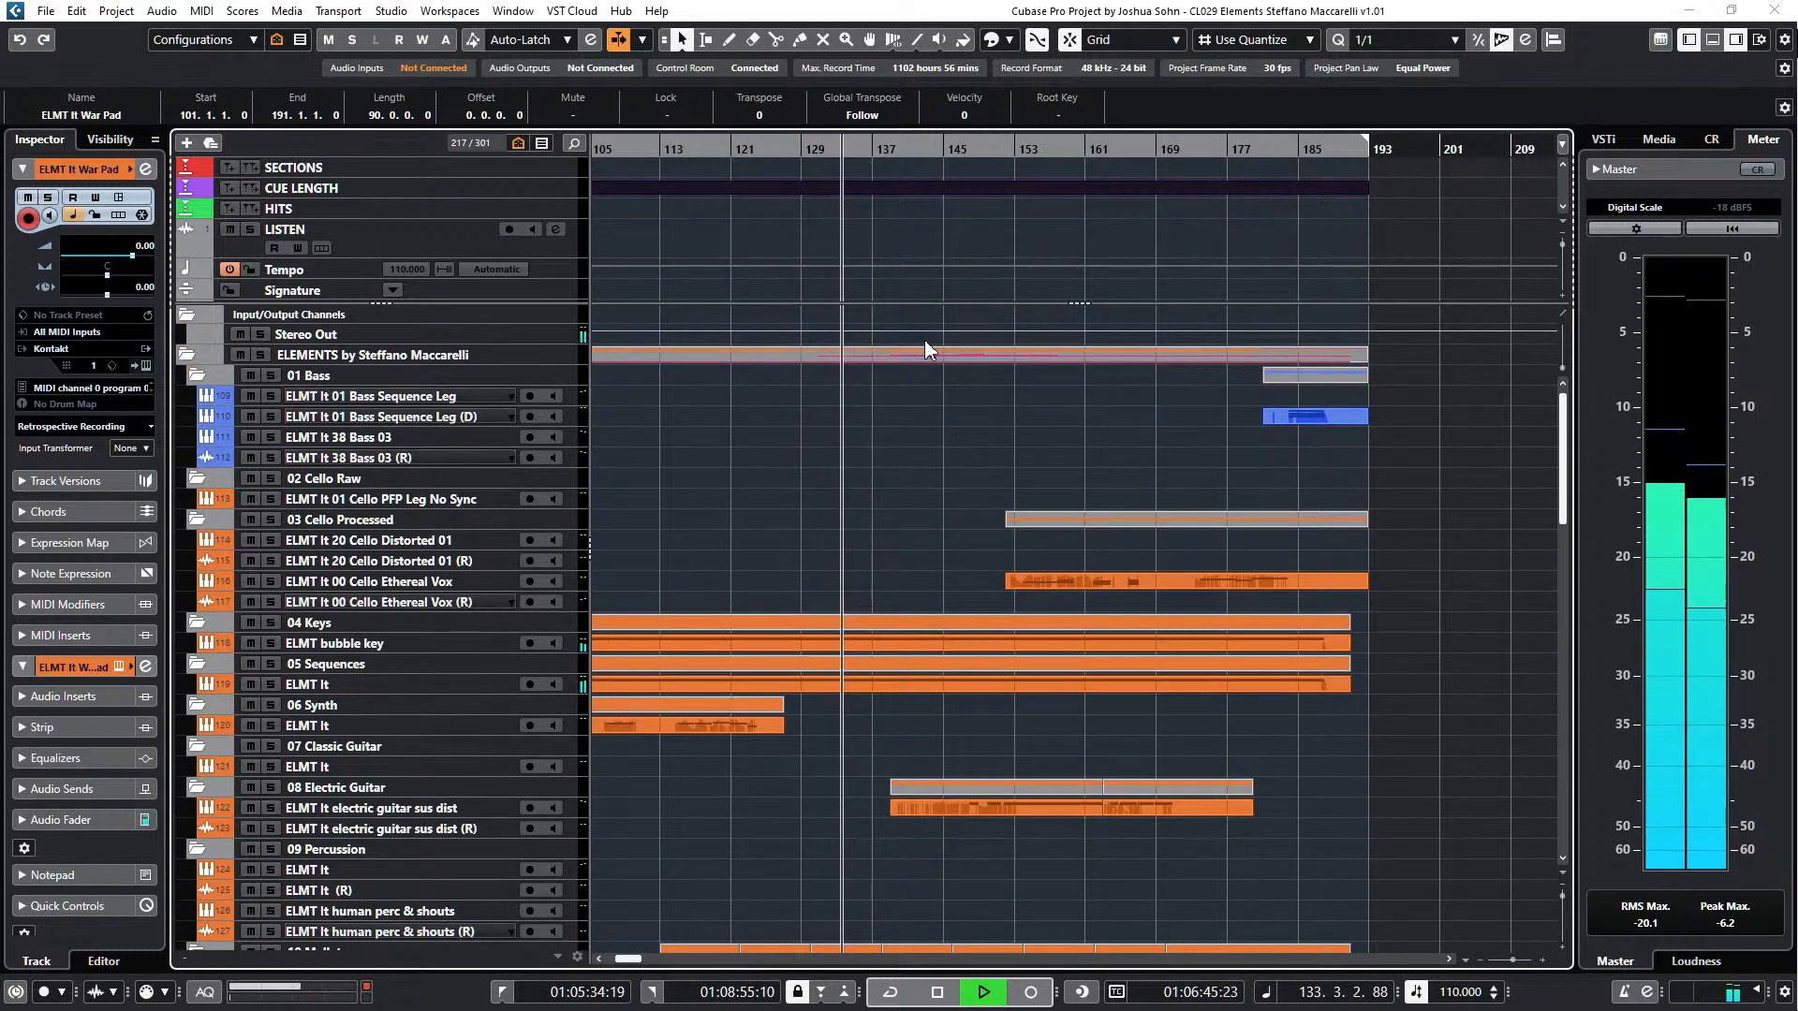
click(928, 354)
double_click(929, 355)
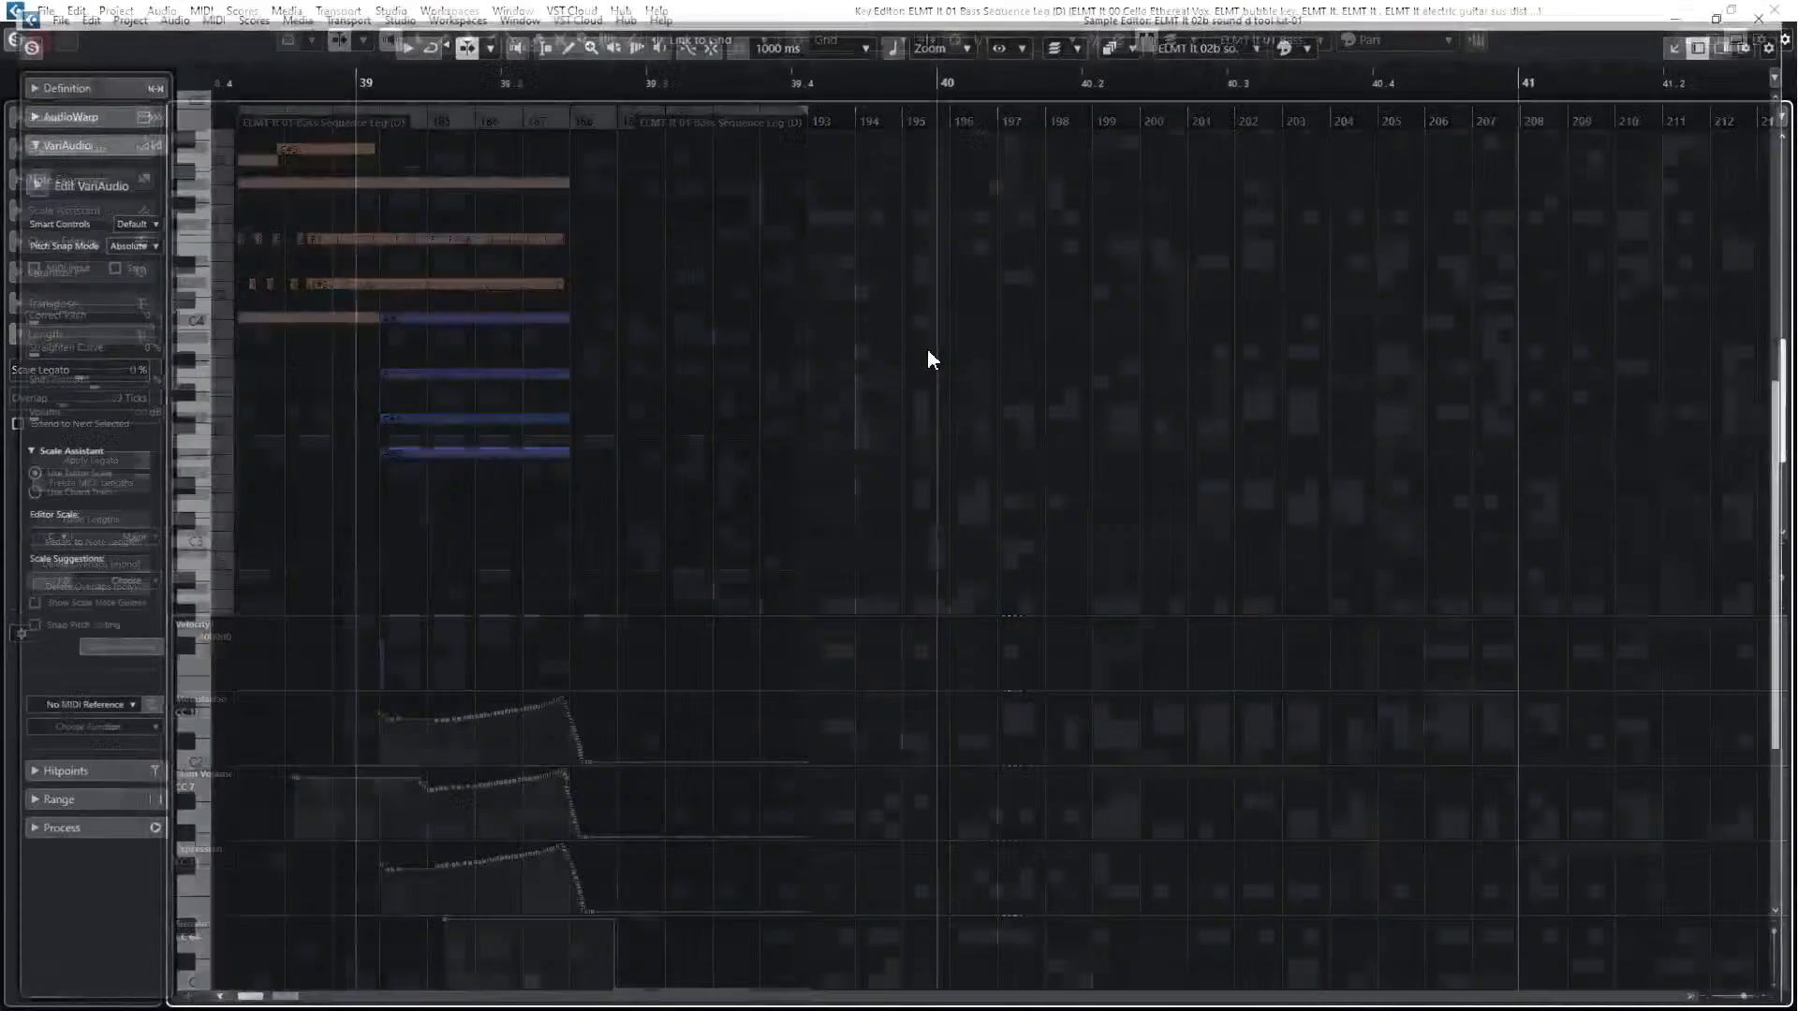
key(ctrl+w)
- Hide the controller lanes and examine the combined notes of all instruments from about bar 125 onward during playback
scroll(912, 372, down, 5)
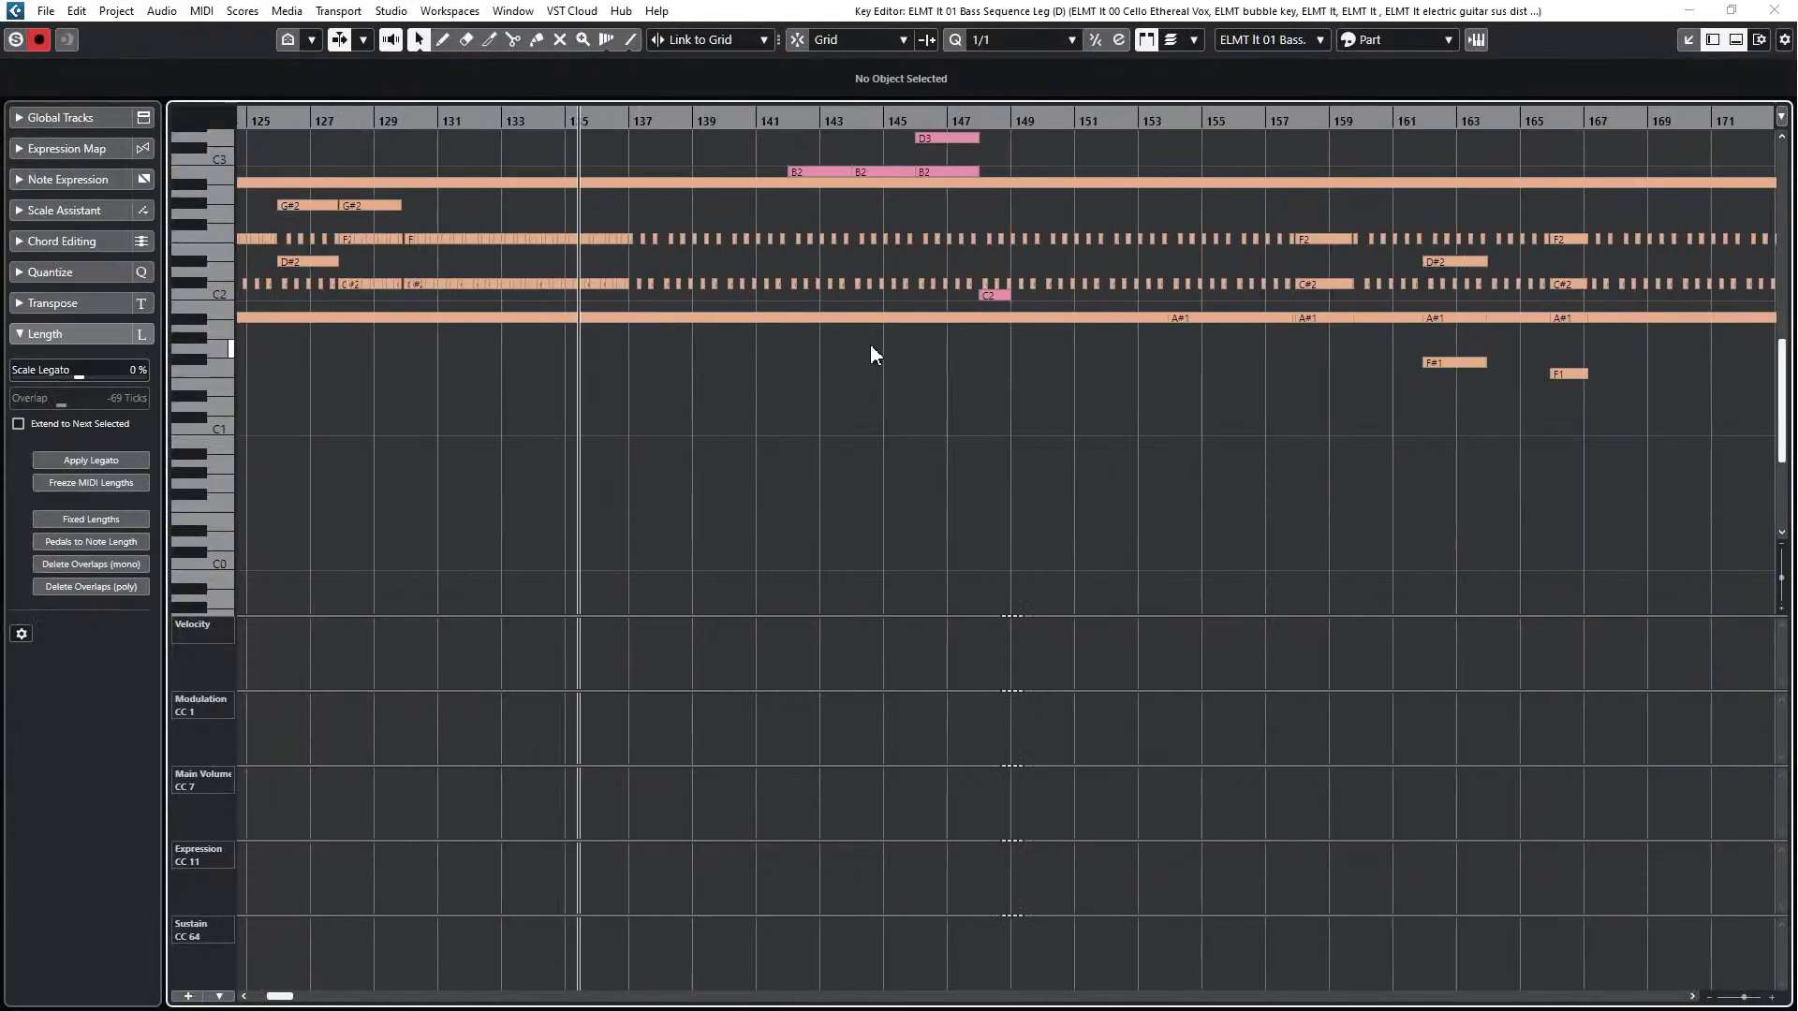
scroll(863, 392, up, 4)
scroll(867, 402, down, 2)
scroll(866, 402, up, 2)
scroll(837, 417, up, 2)
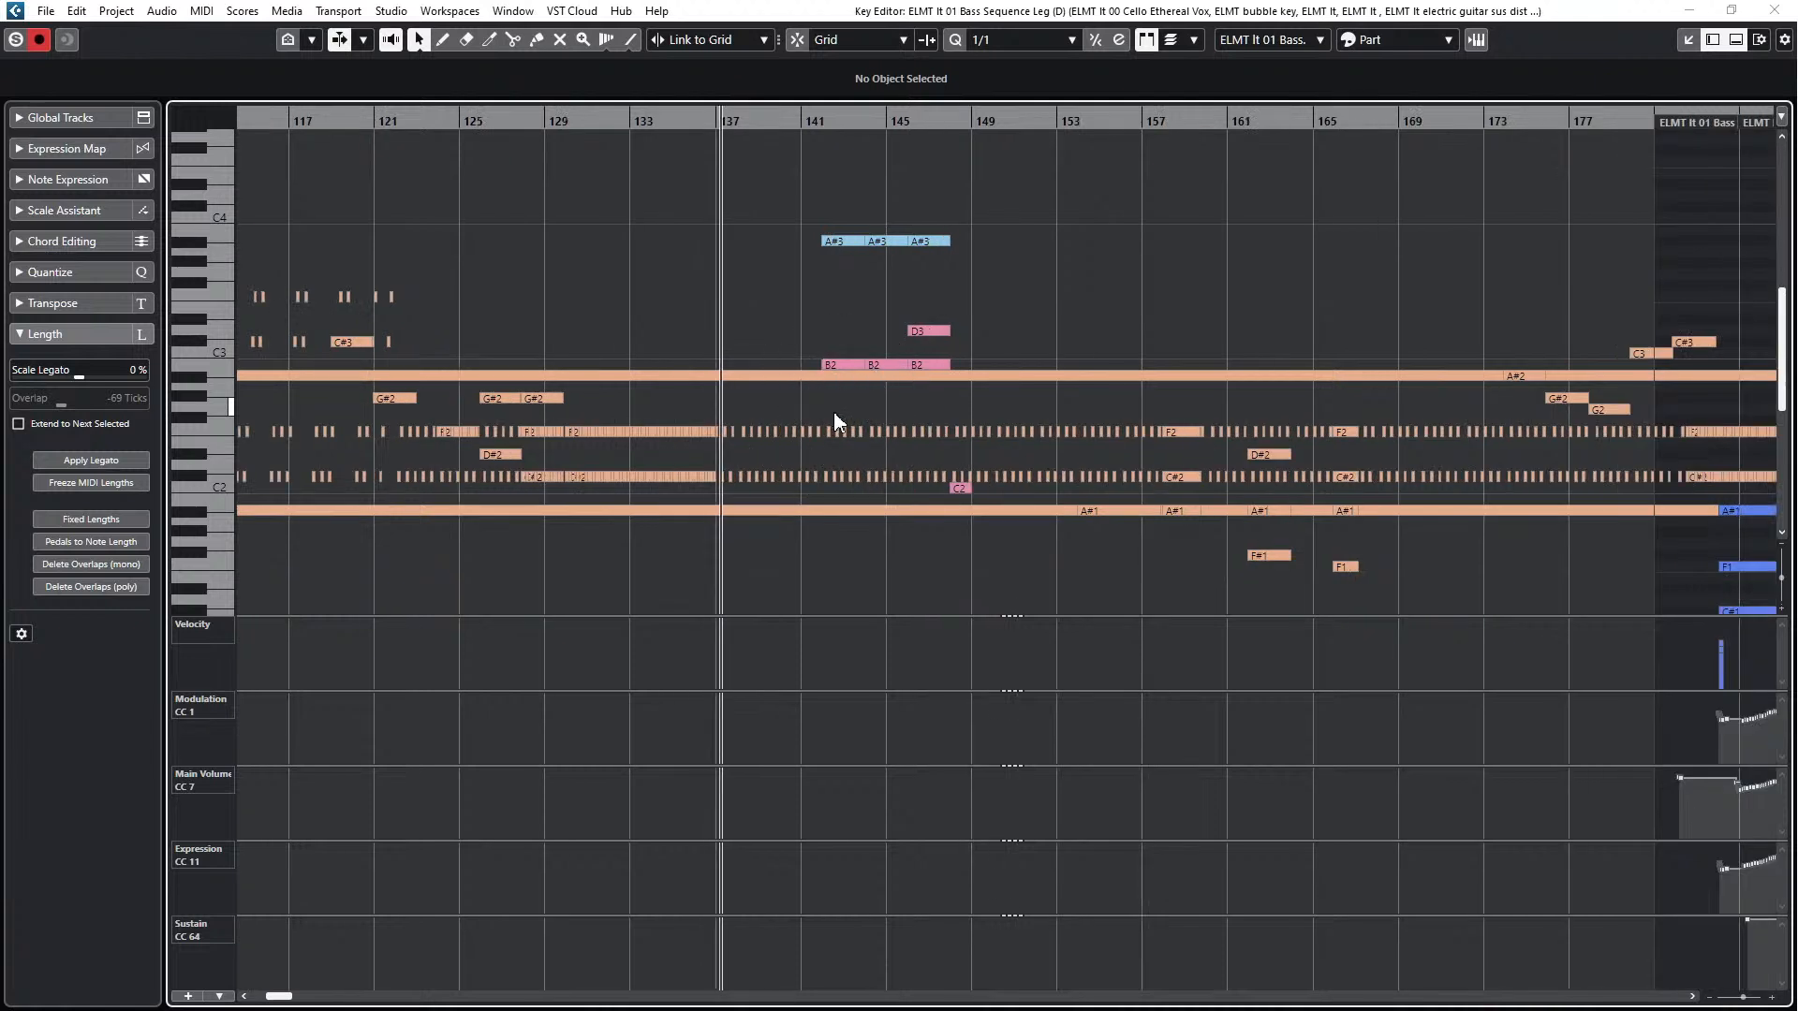
key(alt+l)
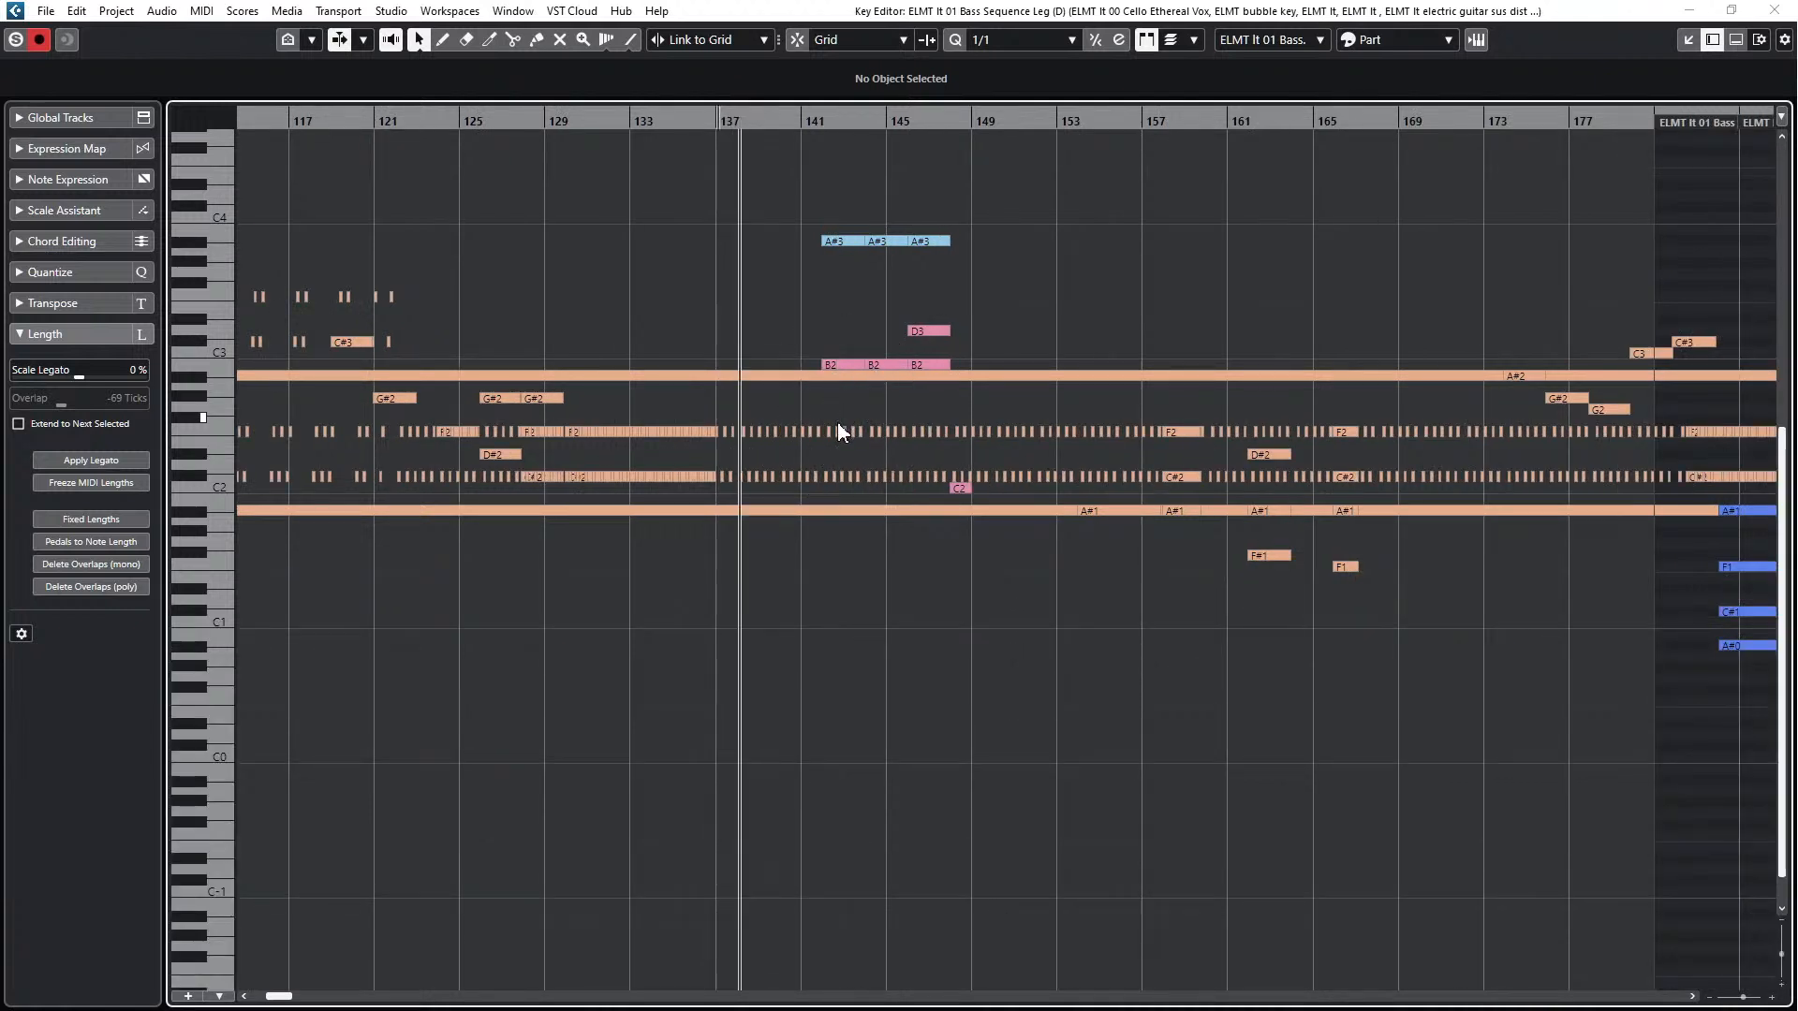
scroll(838, 421, up, 2)
scroll(836, 427, right, 2)
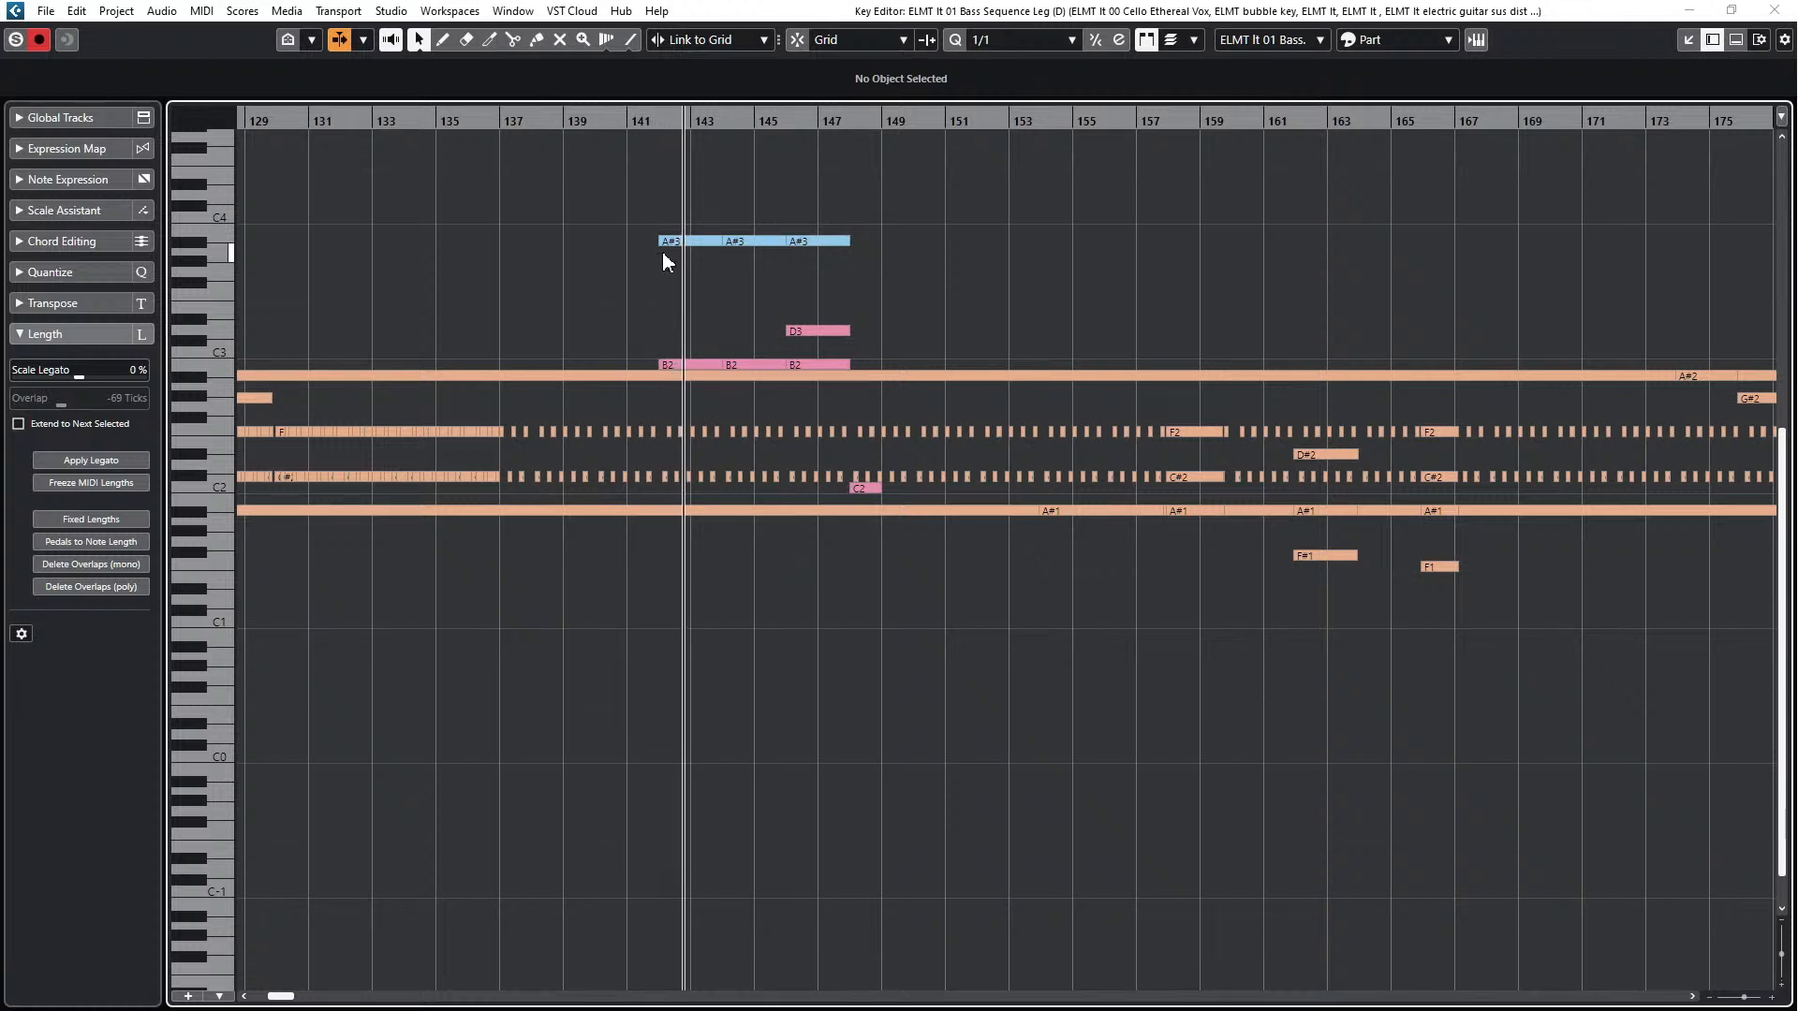
scroll(798, 259, down, 1)
scroll(818, 281, down, 2)
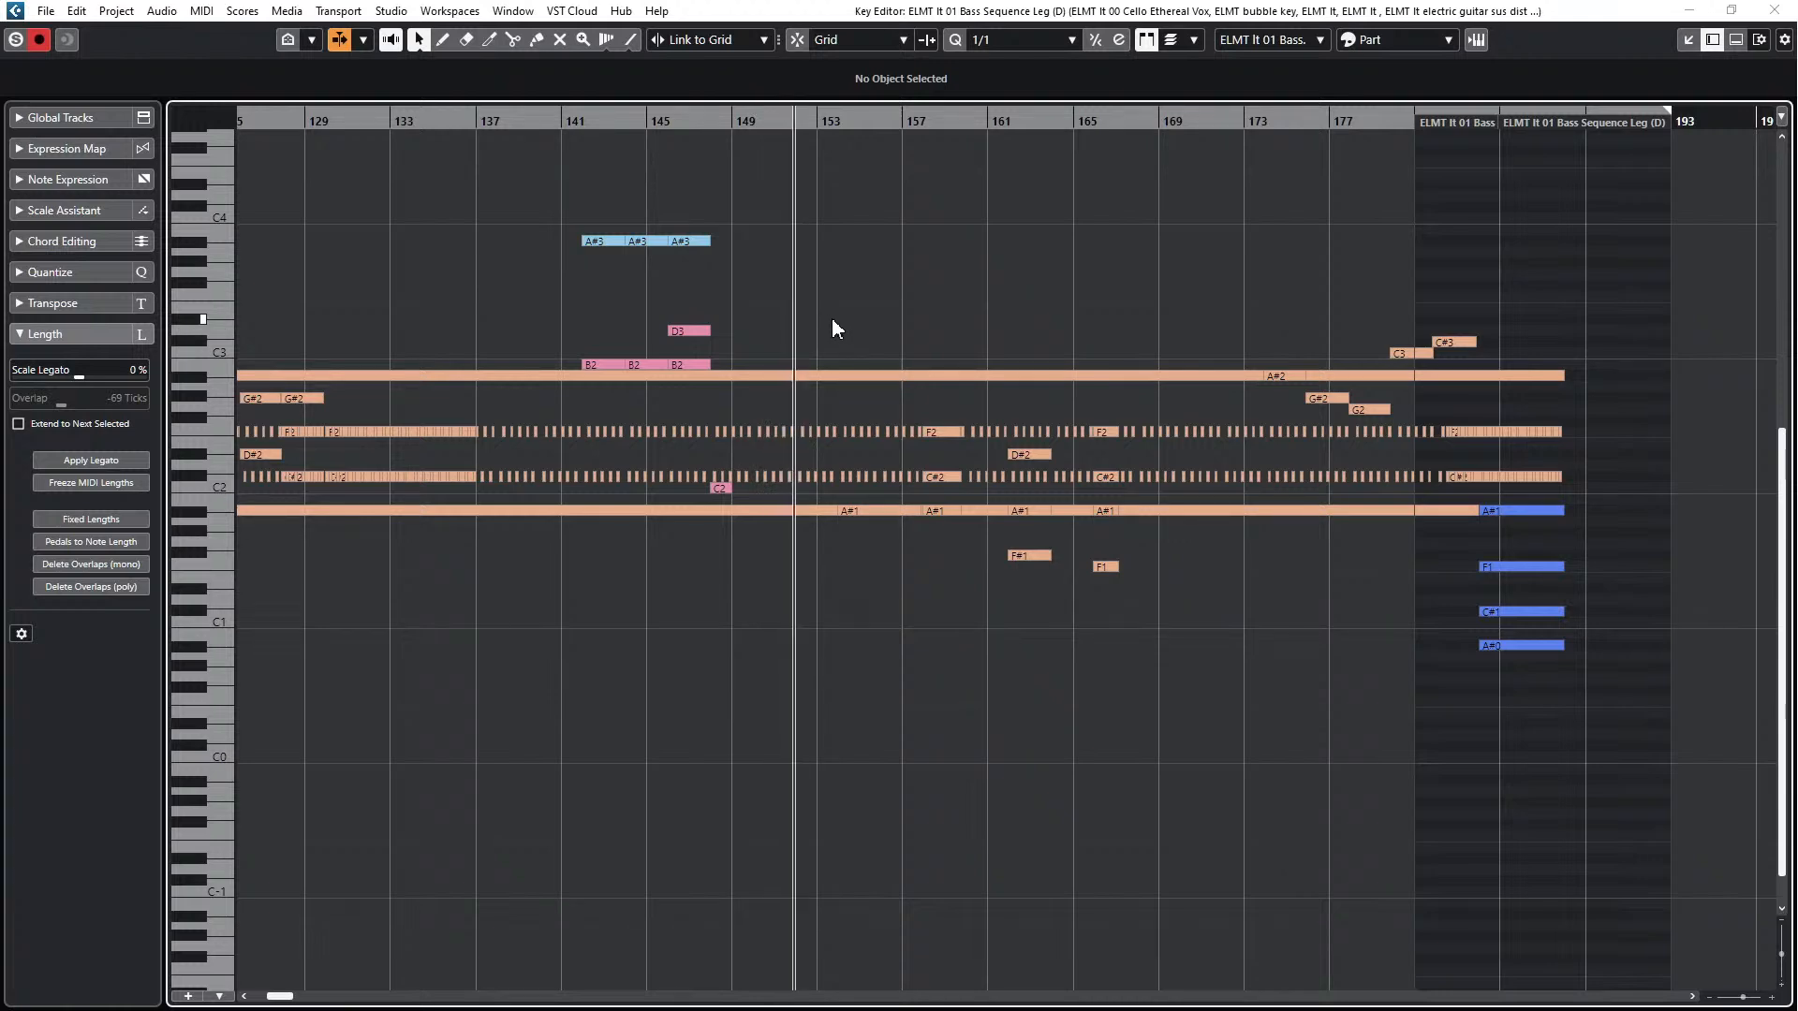
- Inspect the 00 Cello Ethereal Vox part's notes and controllers in the Key Editor, and raise its track volume to 2.56
key(Return)
scroll(1115, 393, down, 3)
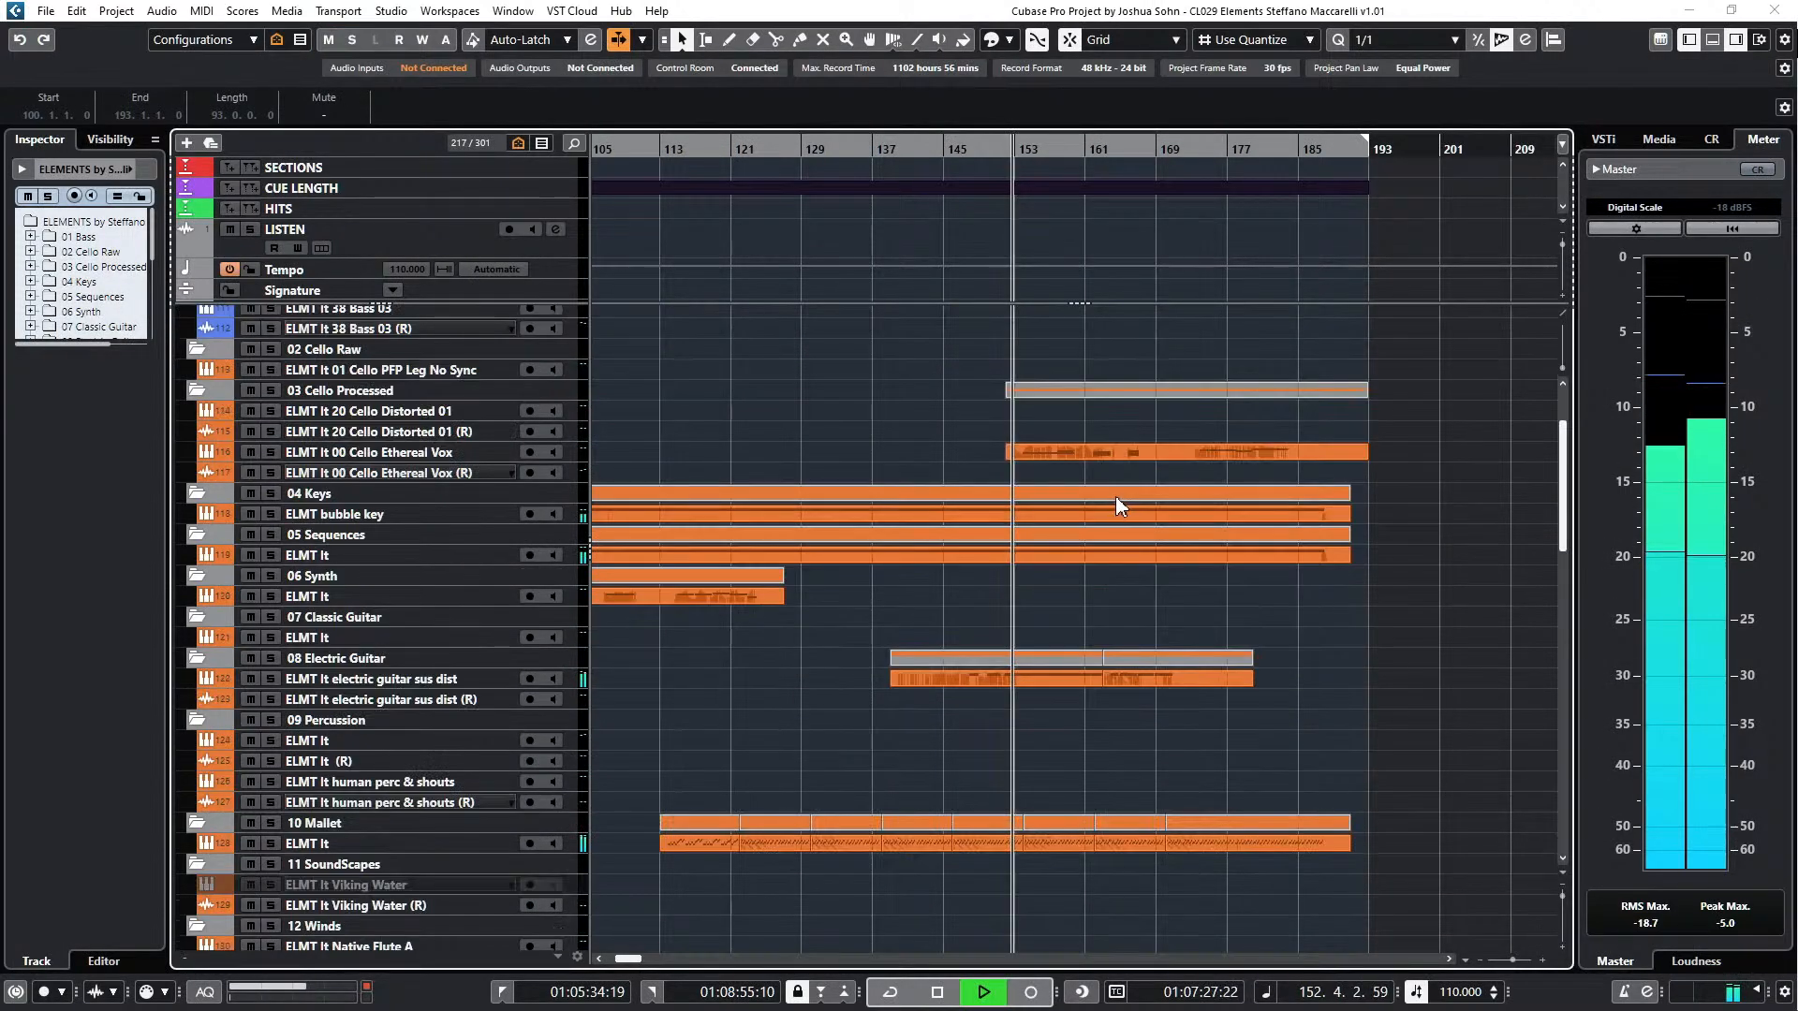
scroll(1055, 481, up, 3)
scroll(1055, 482, right, 2)
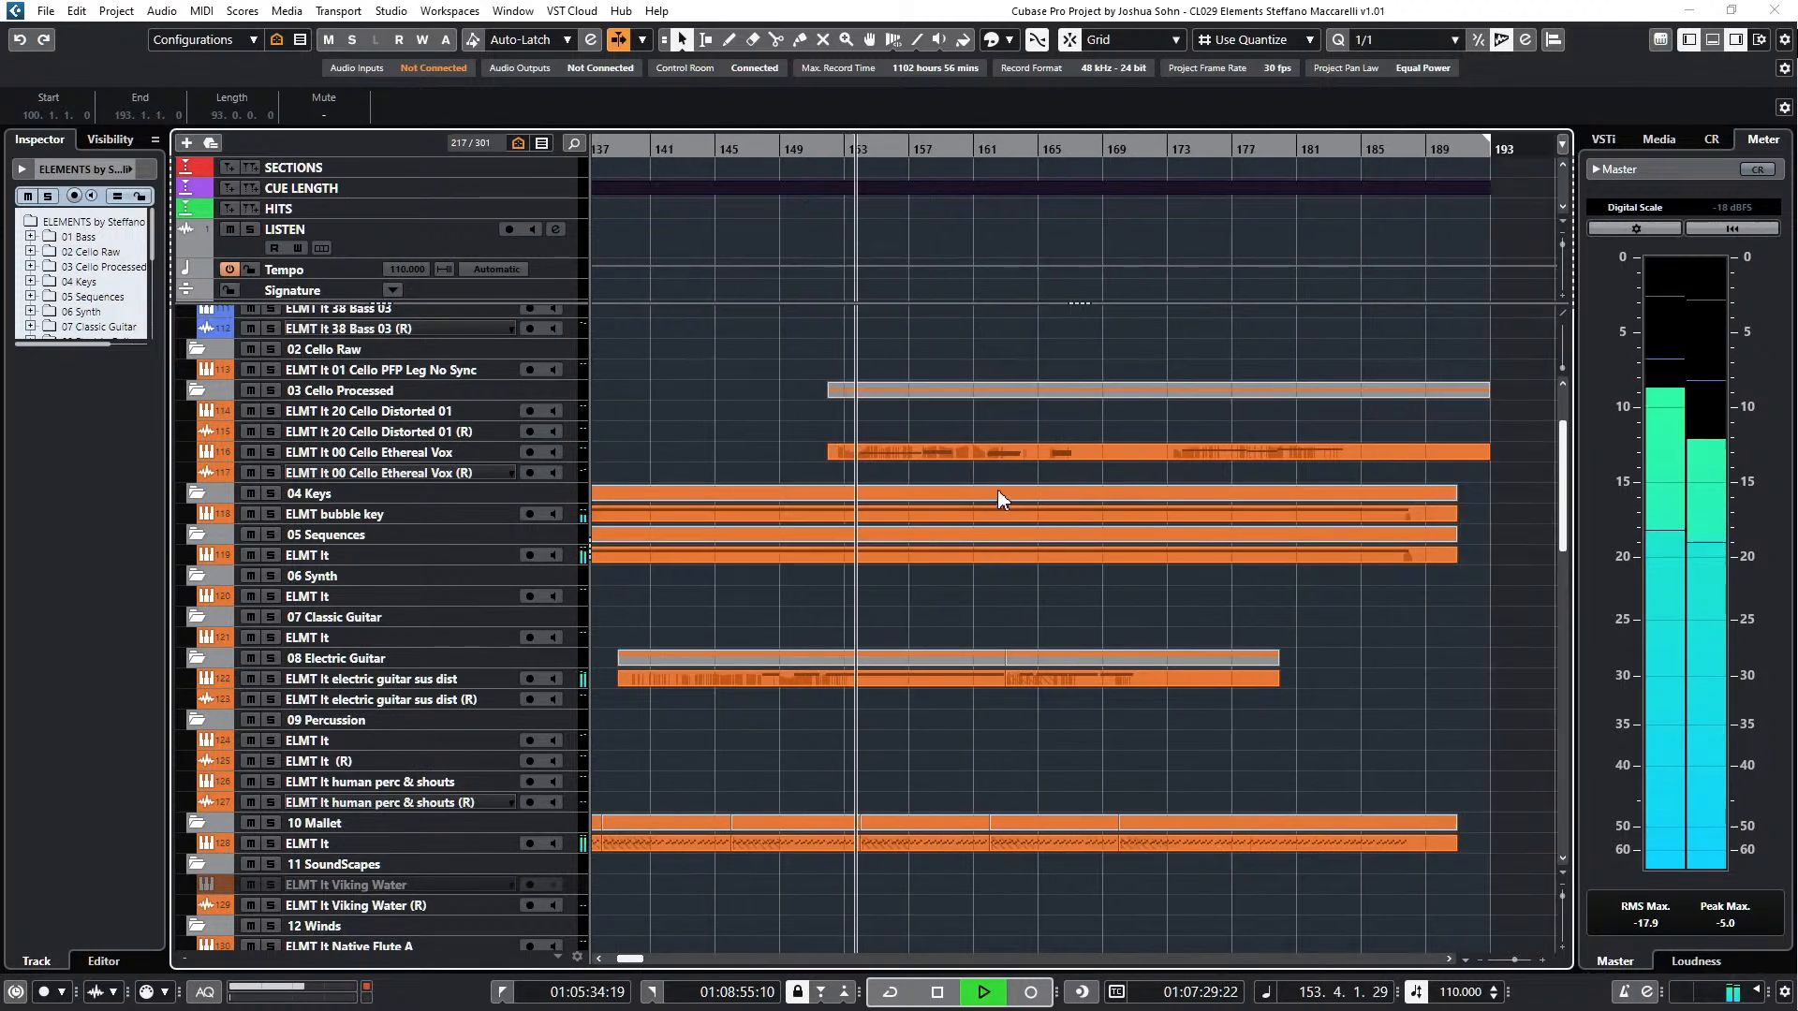
scroll(889, 453, right, 4)
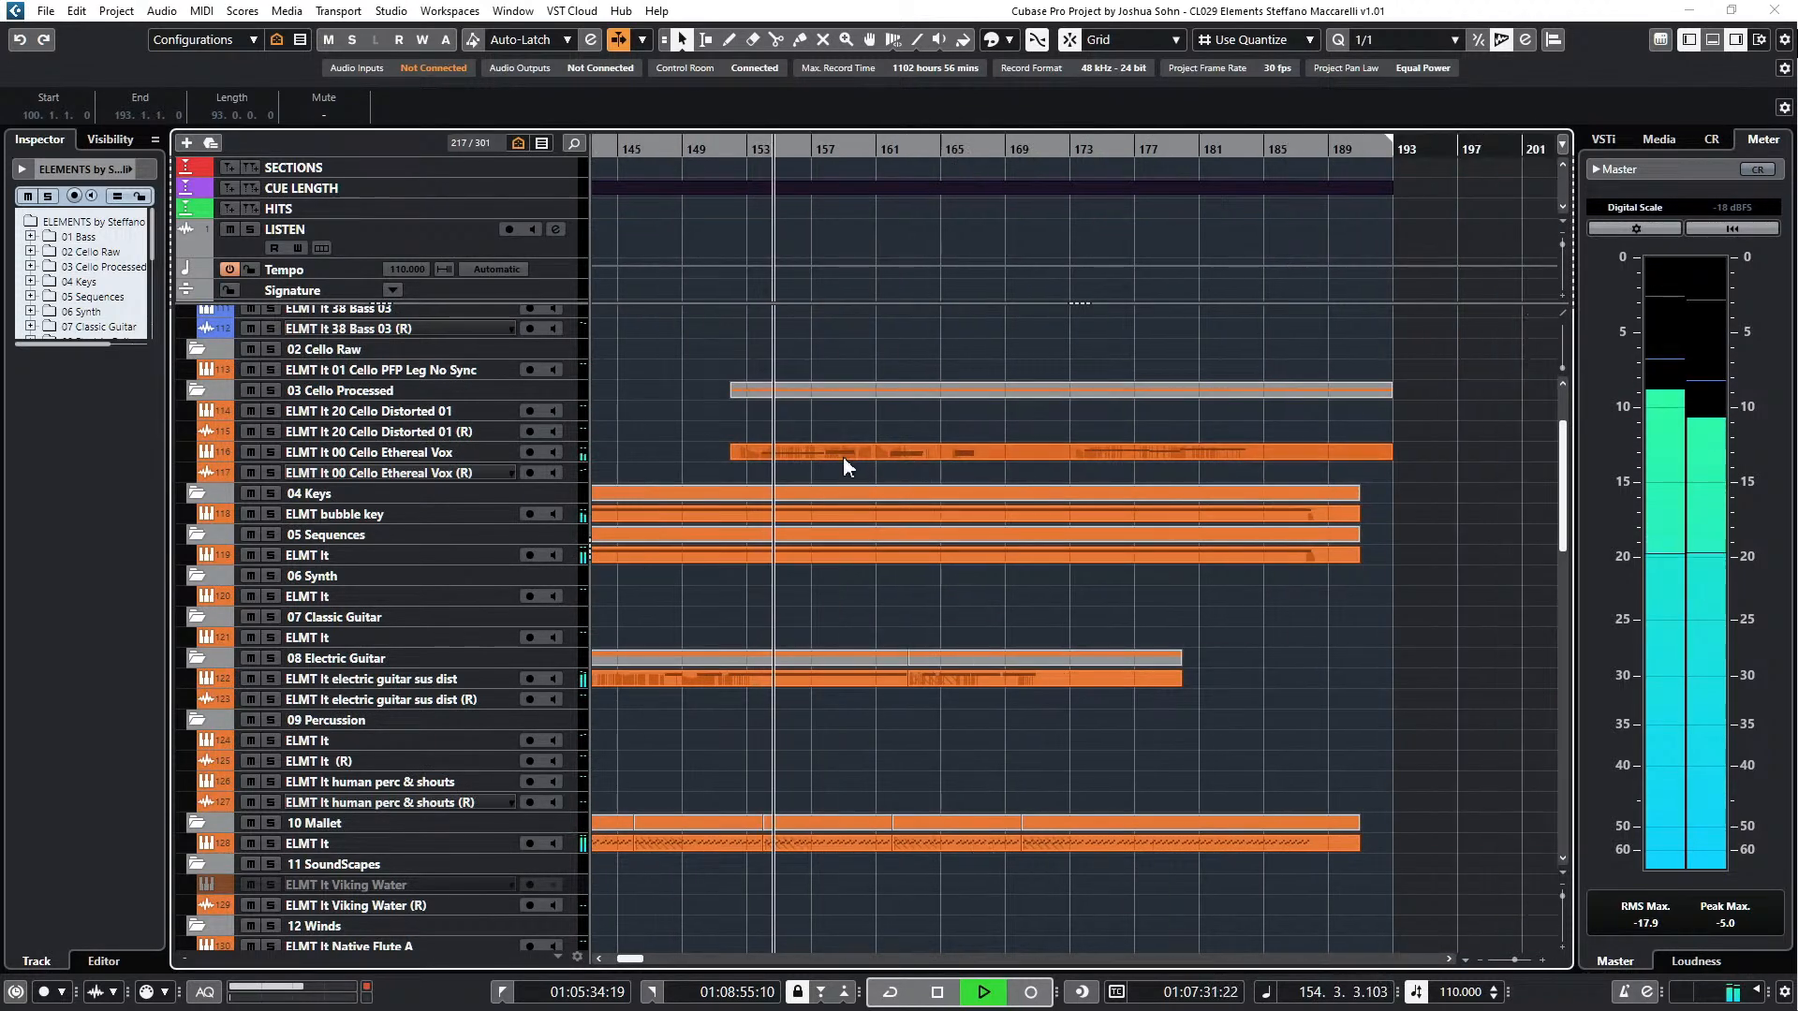
click(879, 449)
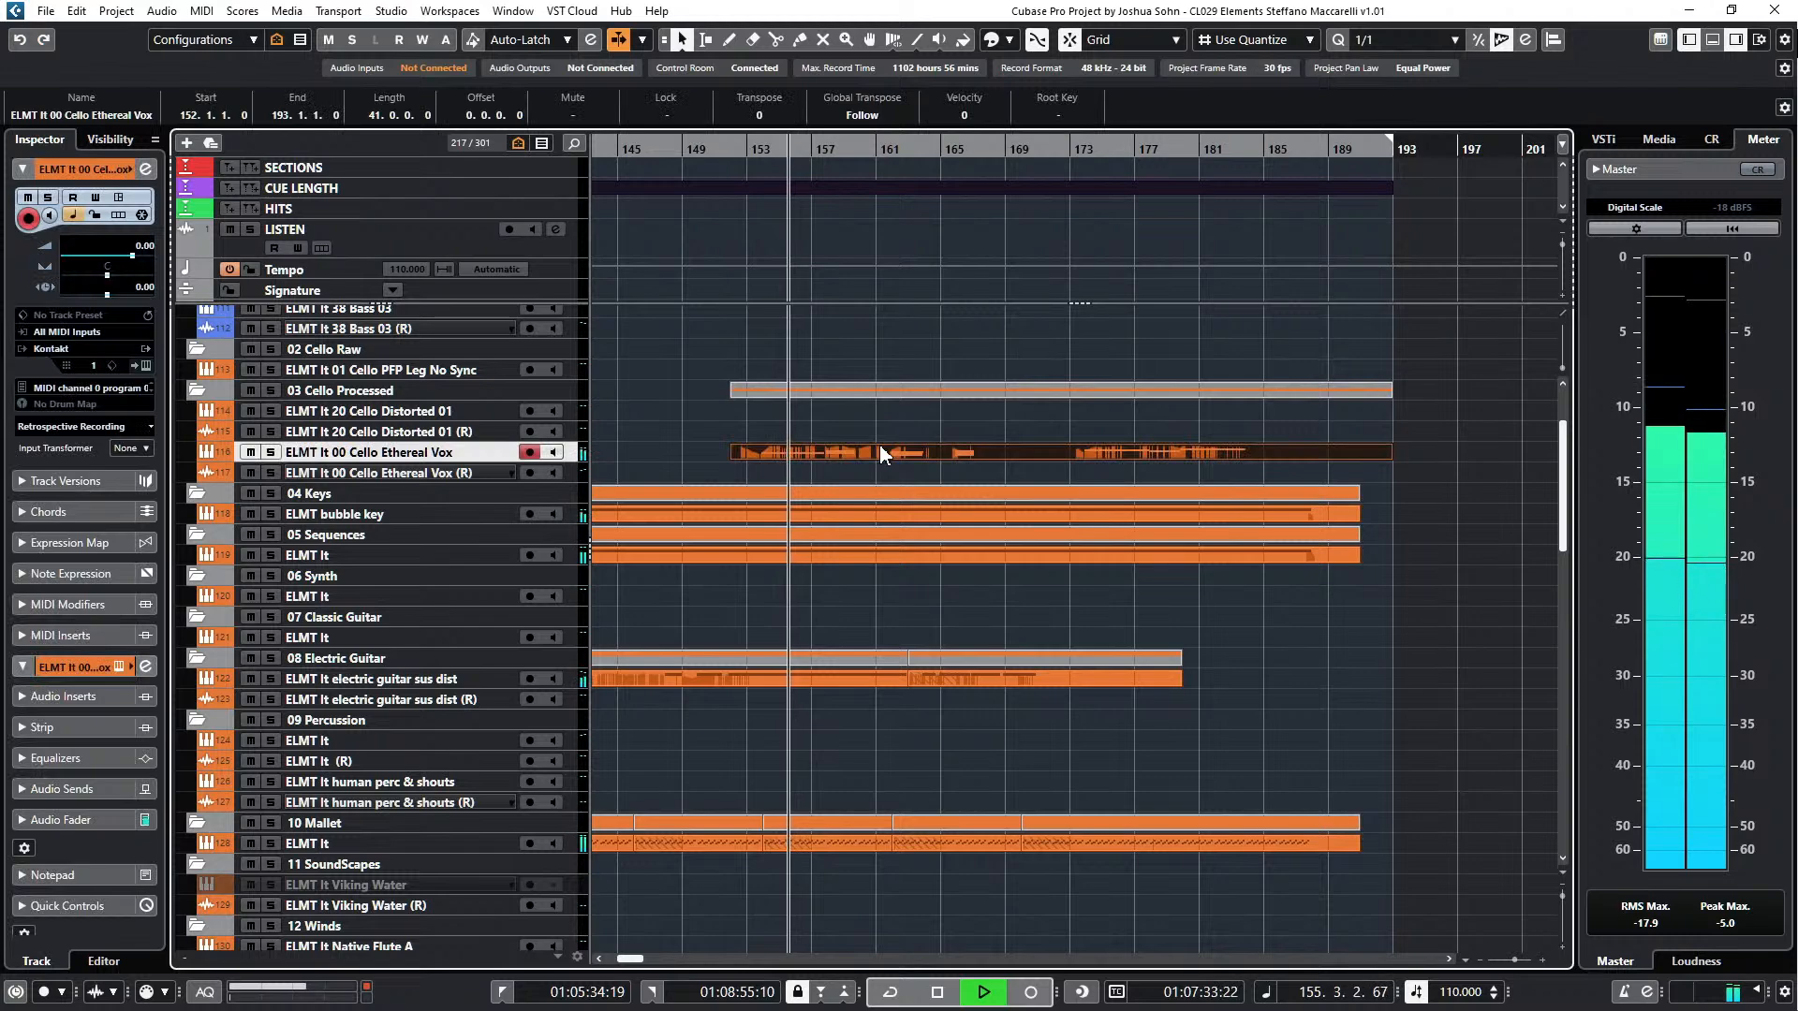
double_click(880, 453)
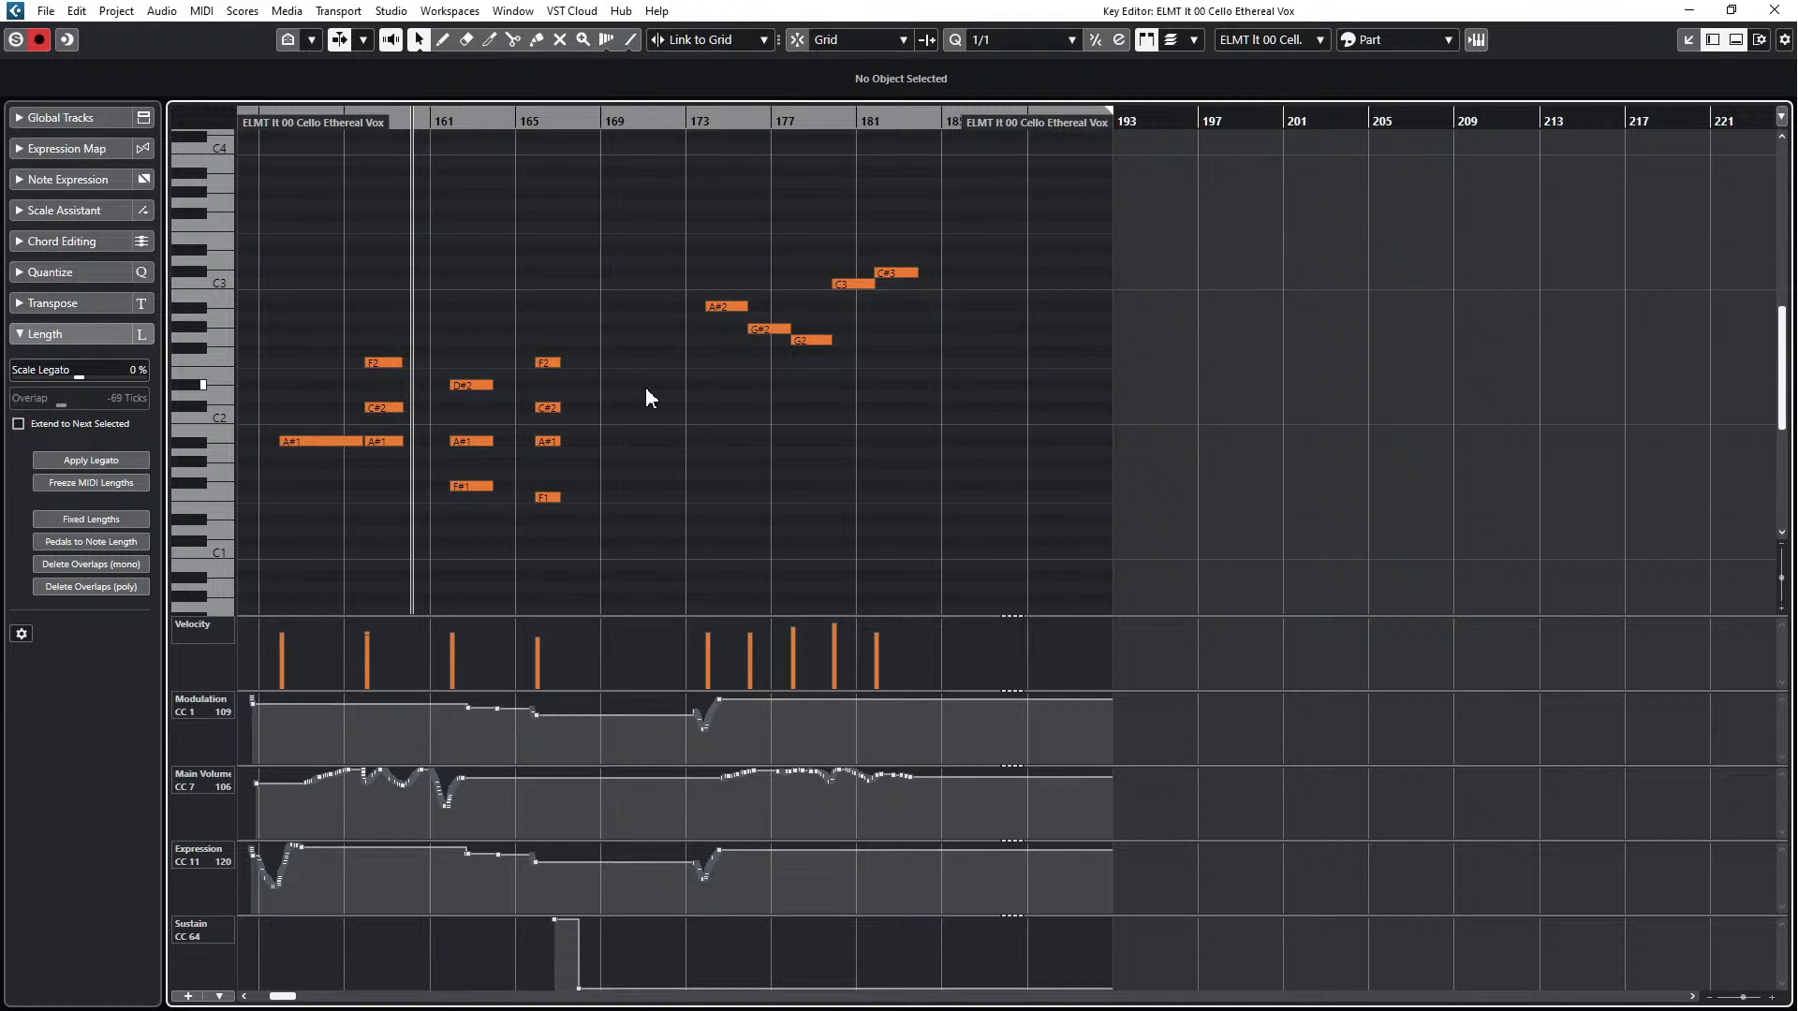
ctrl+scroll(634, 417, up, 1)
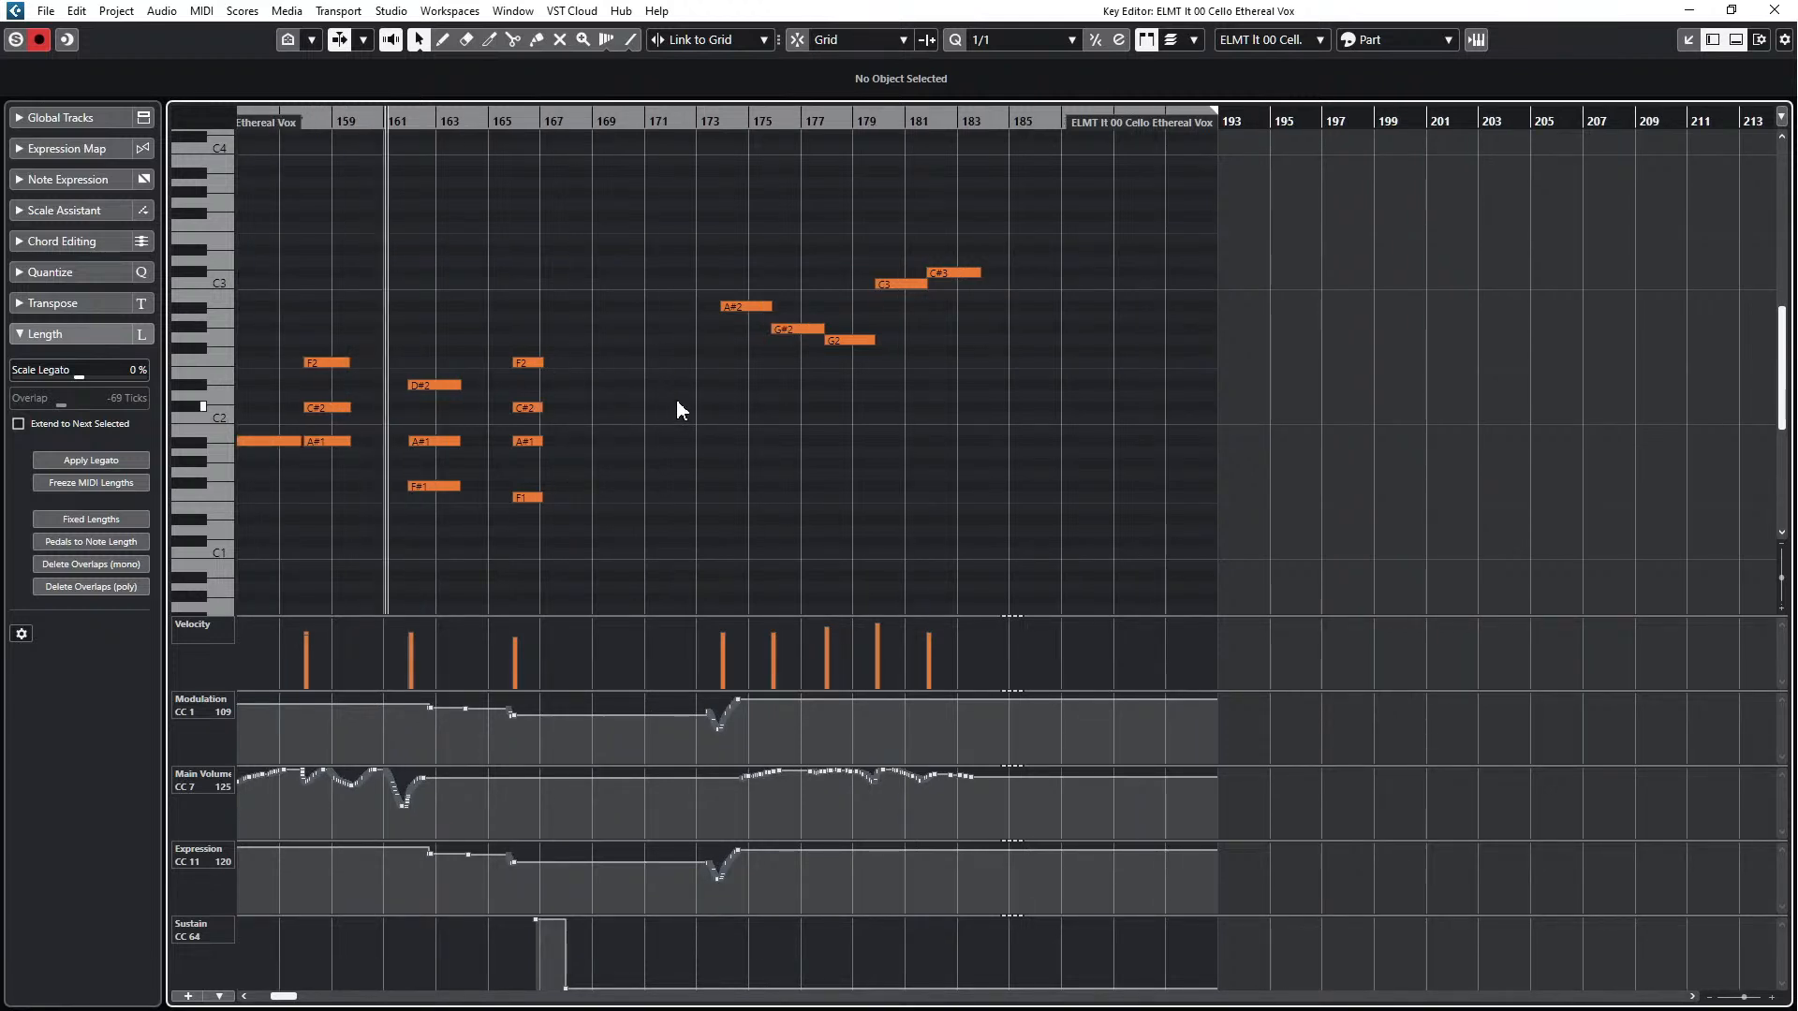
key(f)
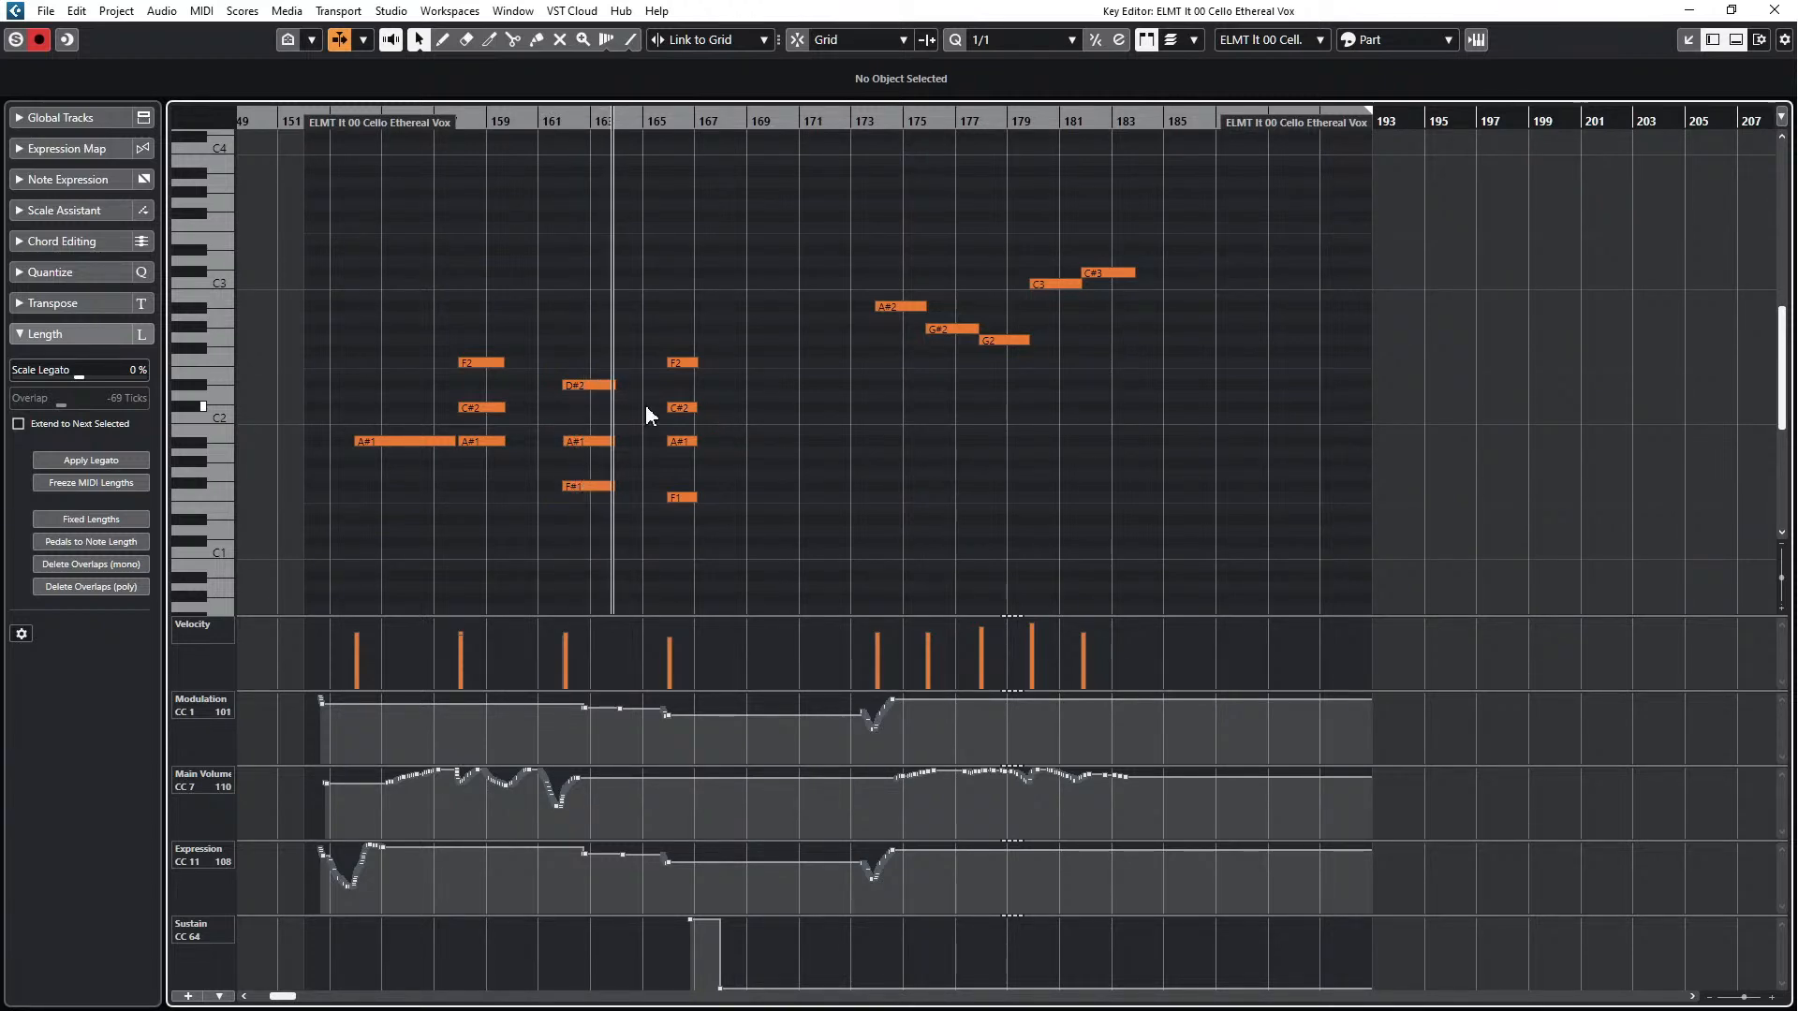
key(Return)
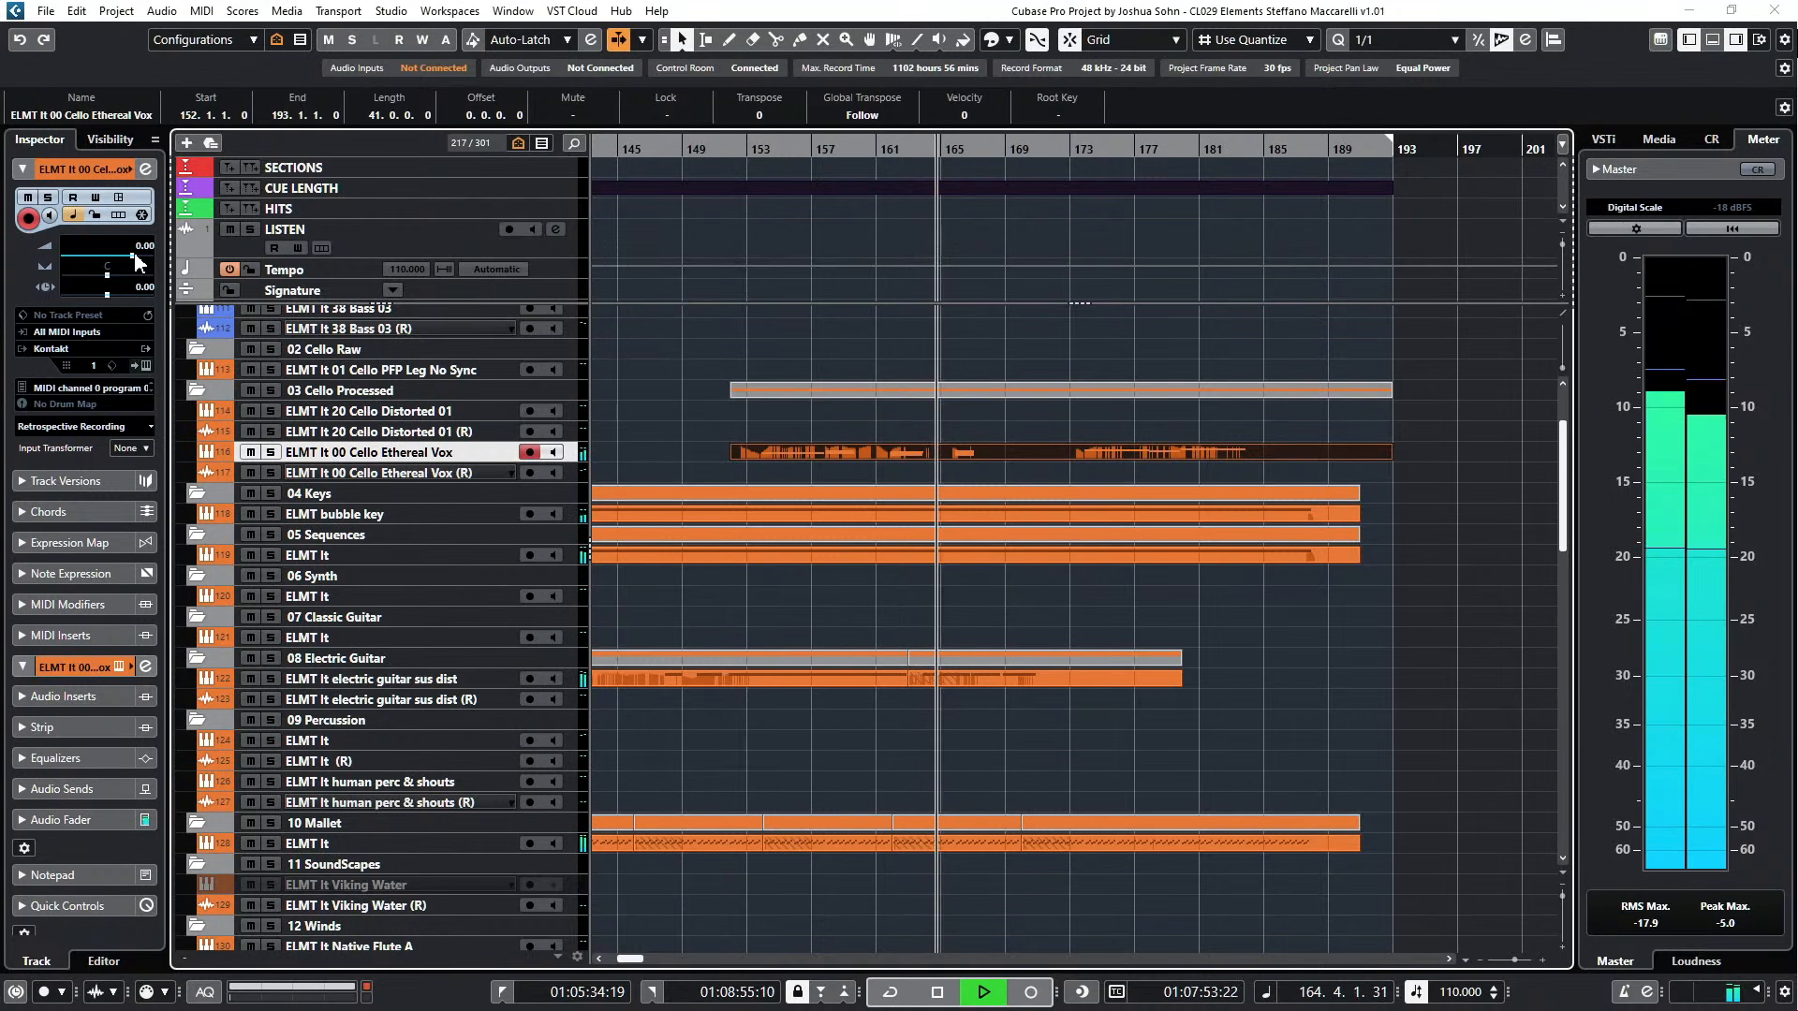
drag(132, 251, 137, 251)
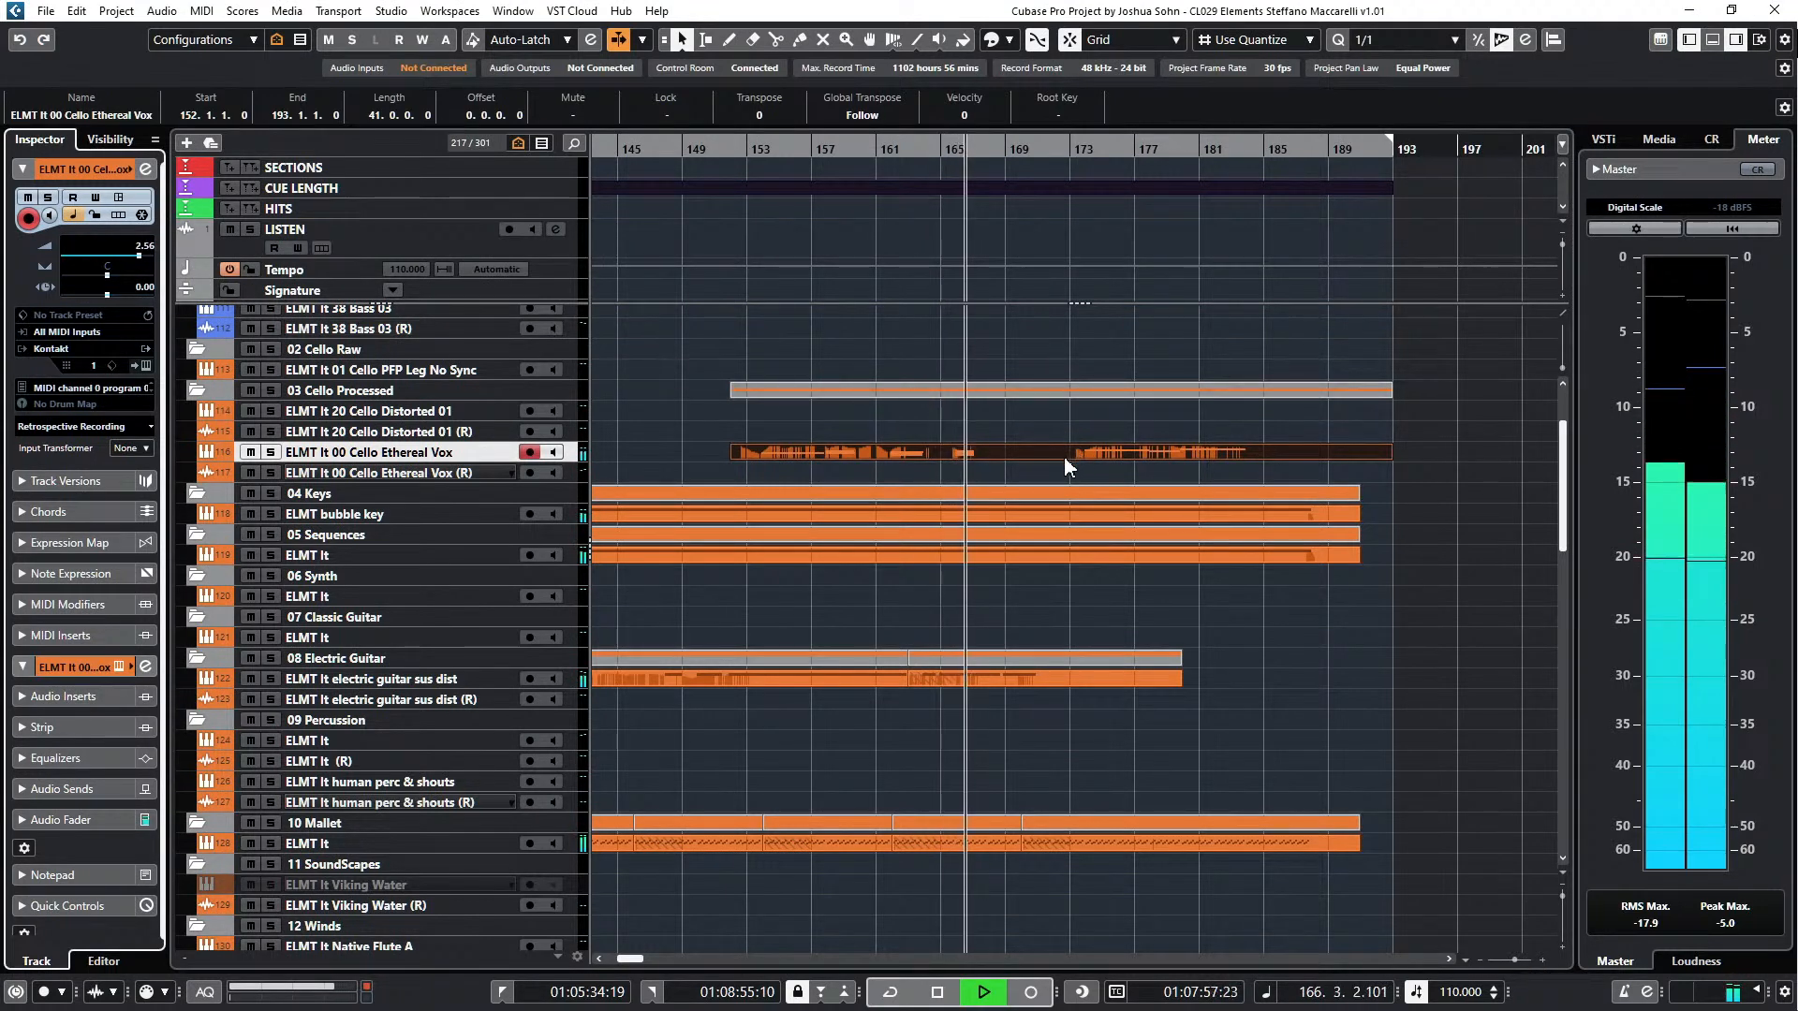
- Review the instrument tracks from Bass to Panning Texture & Seq while the cue plays to its end, then stop playback
scroll(1102, 458, down, 3)
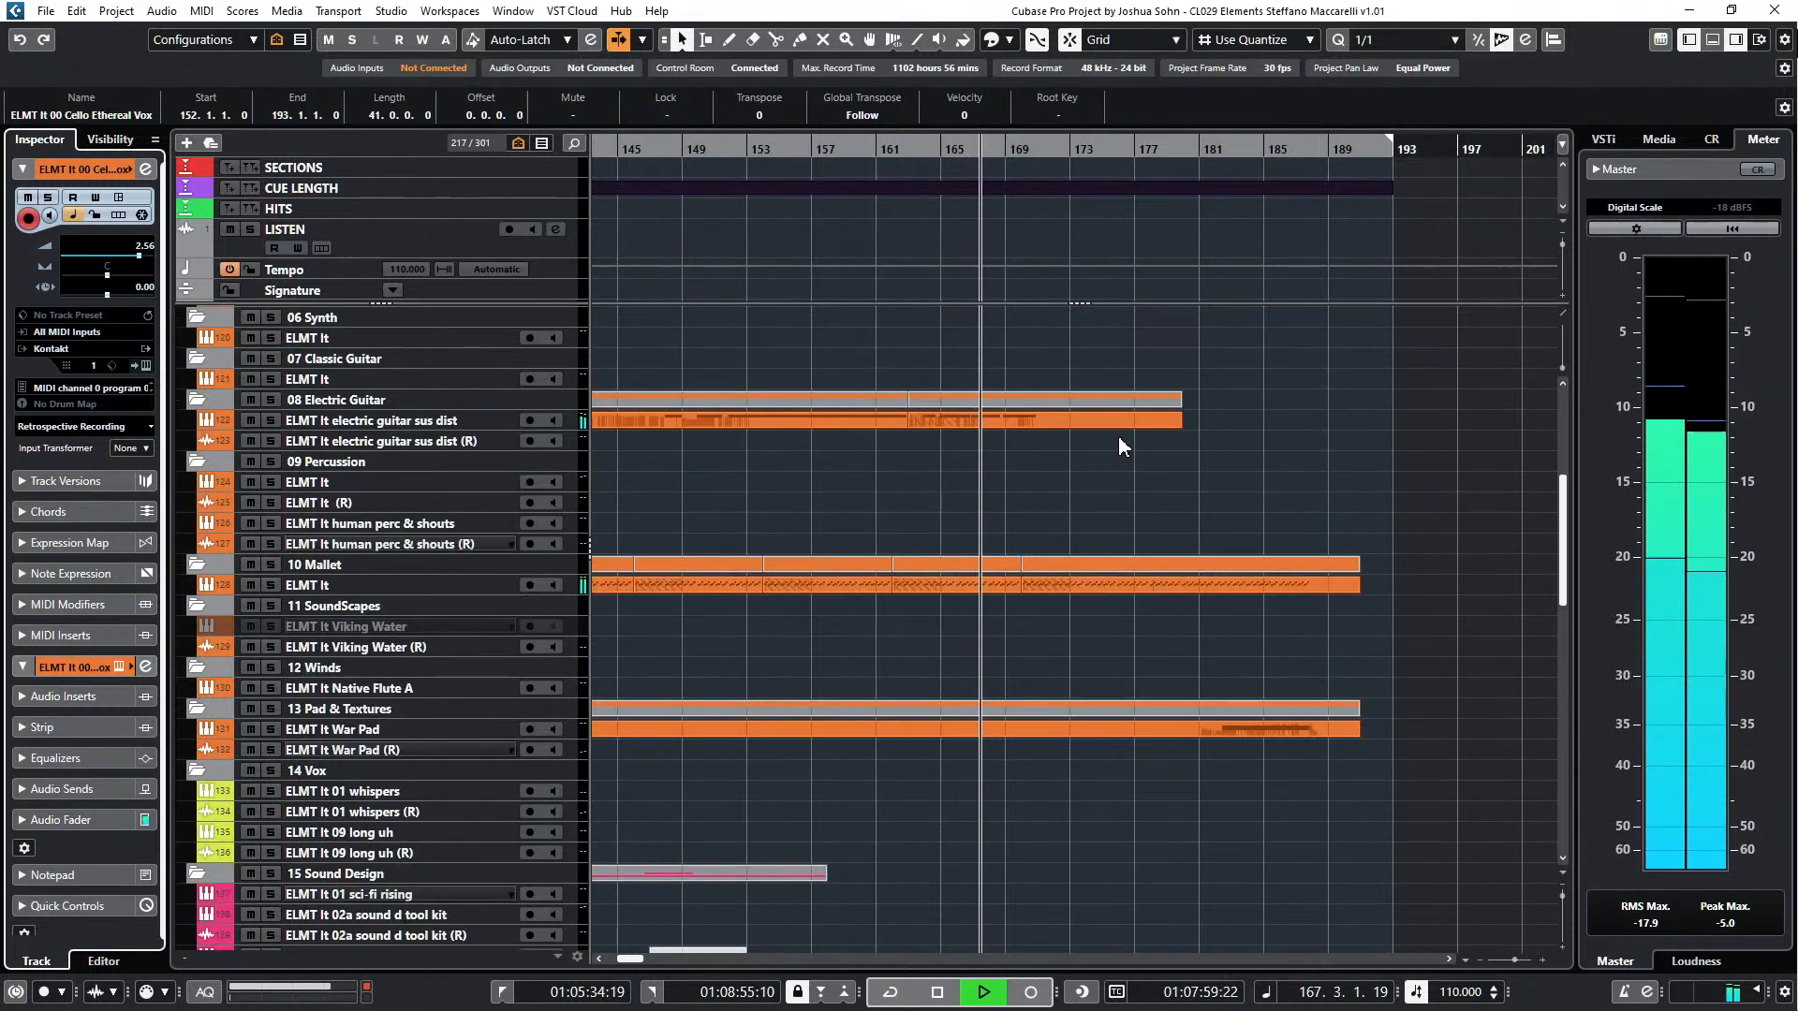
scroll(1187, 440, down, 3)
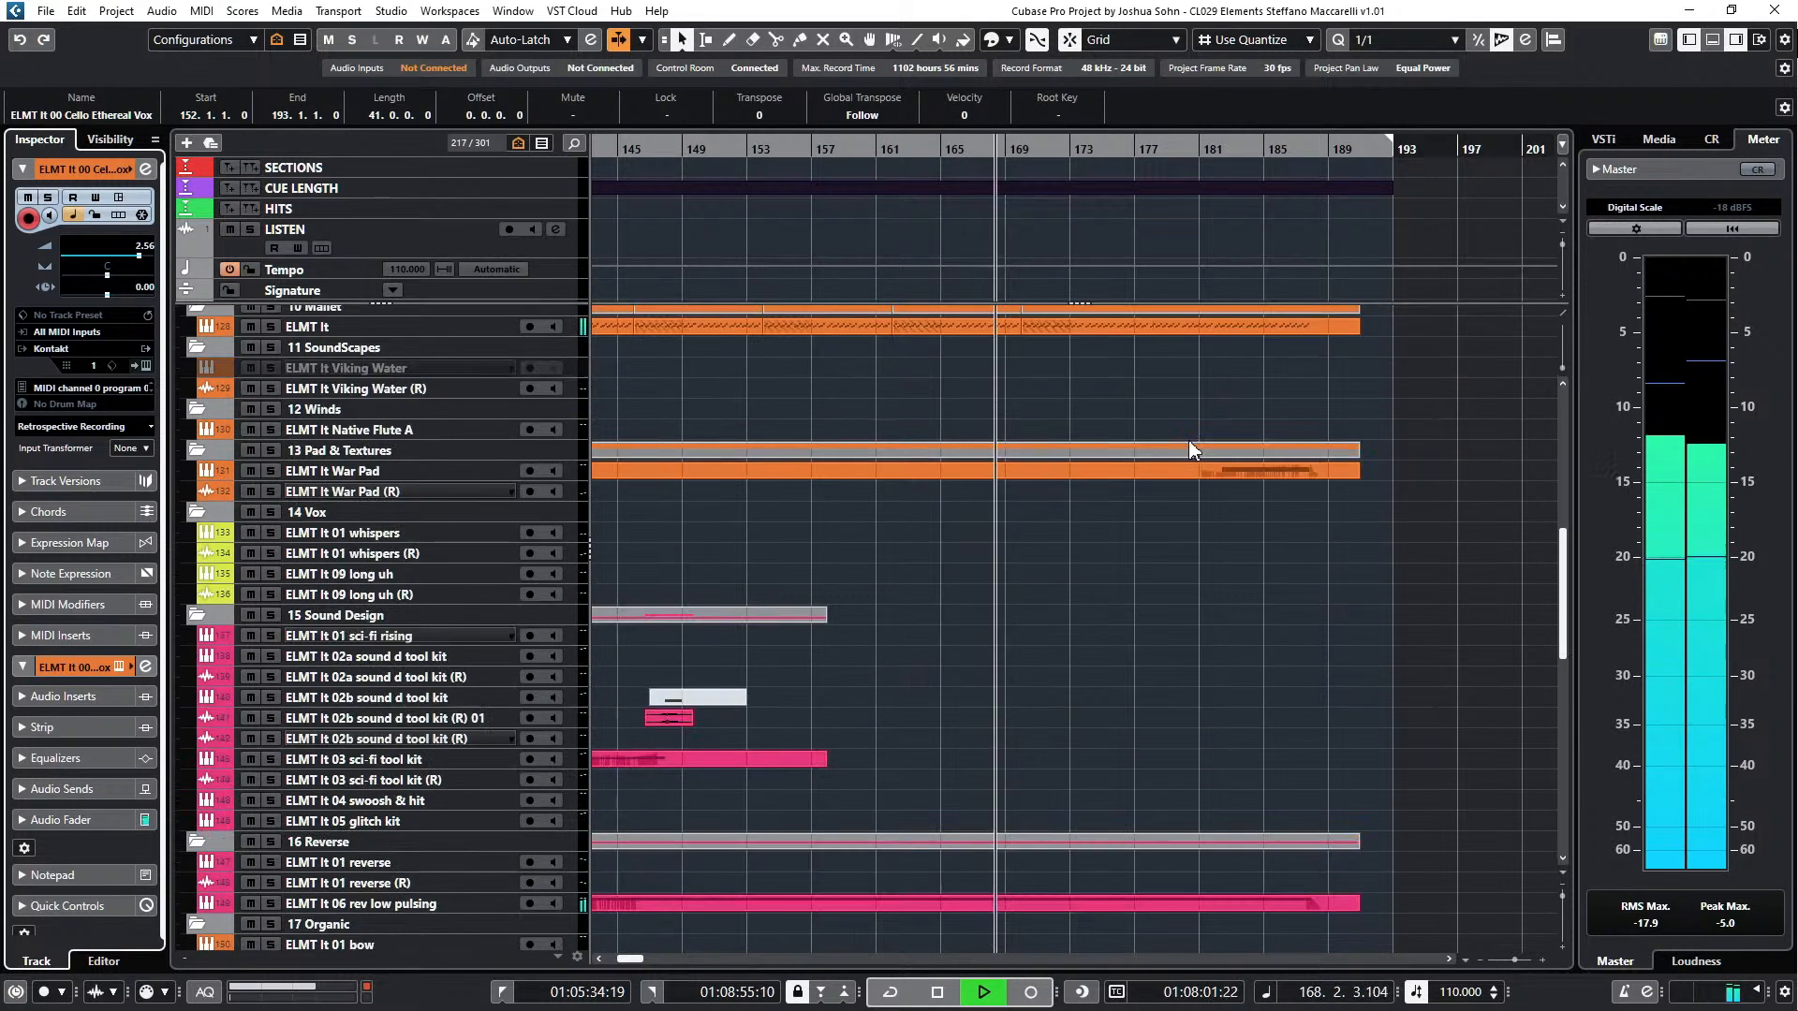
scroll(1191, 450, down, 6)
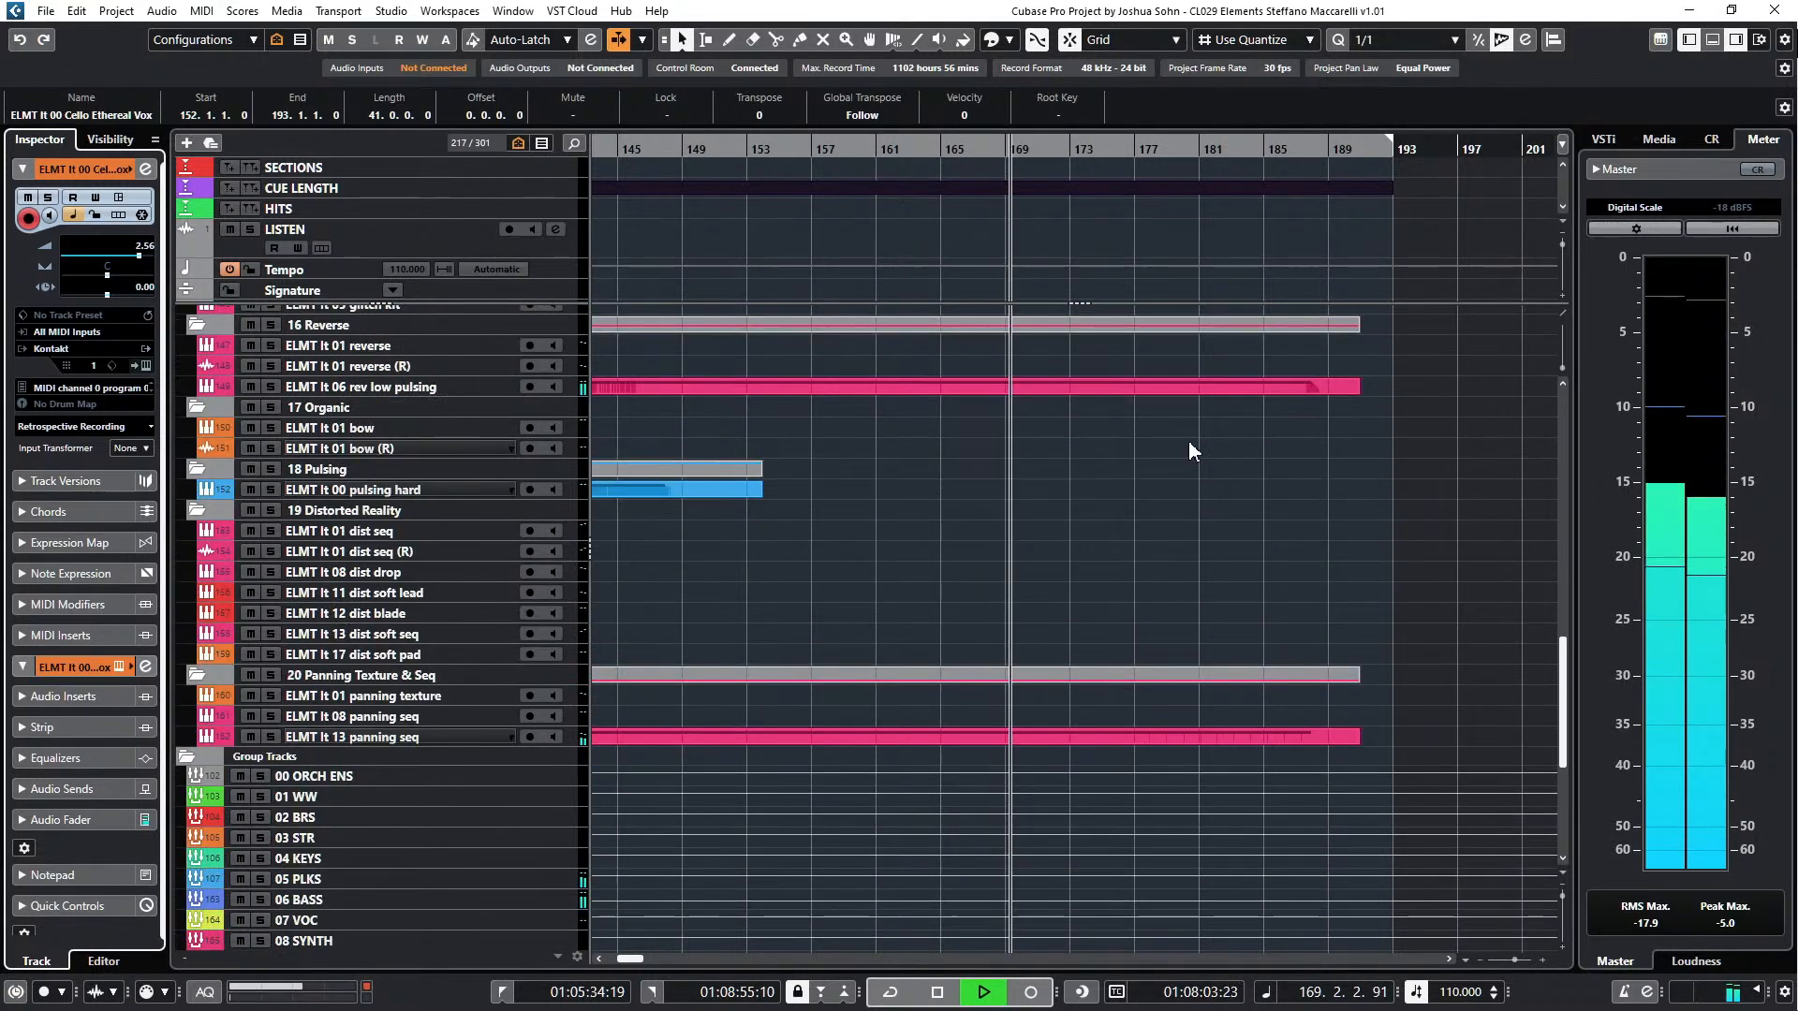
scroll(1296, 464, up, 8)
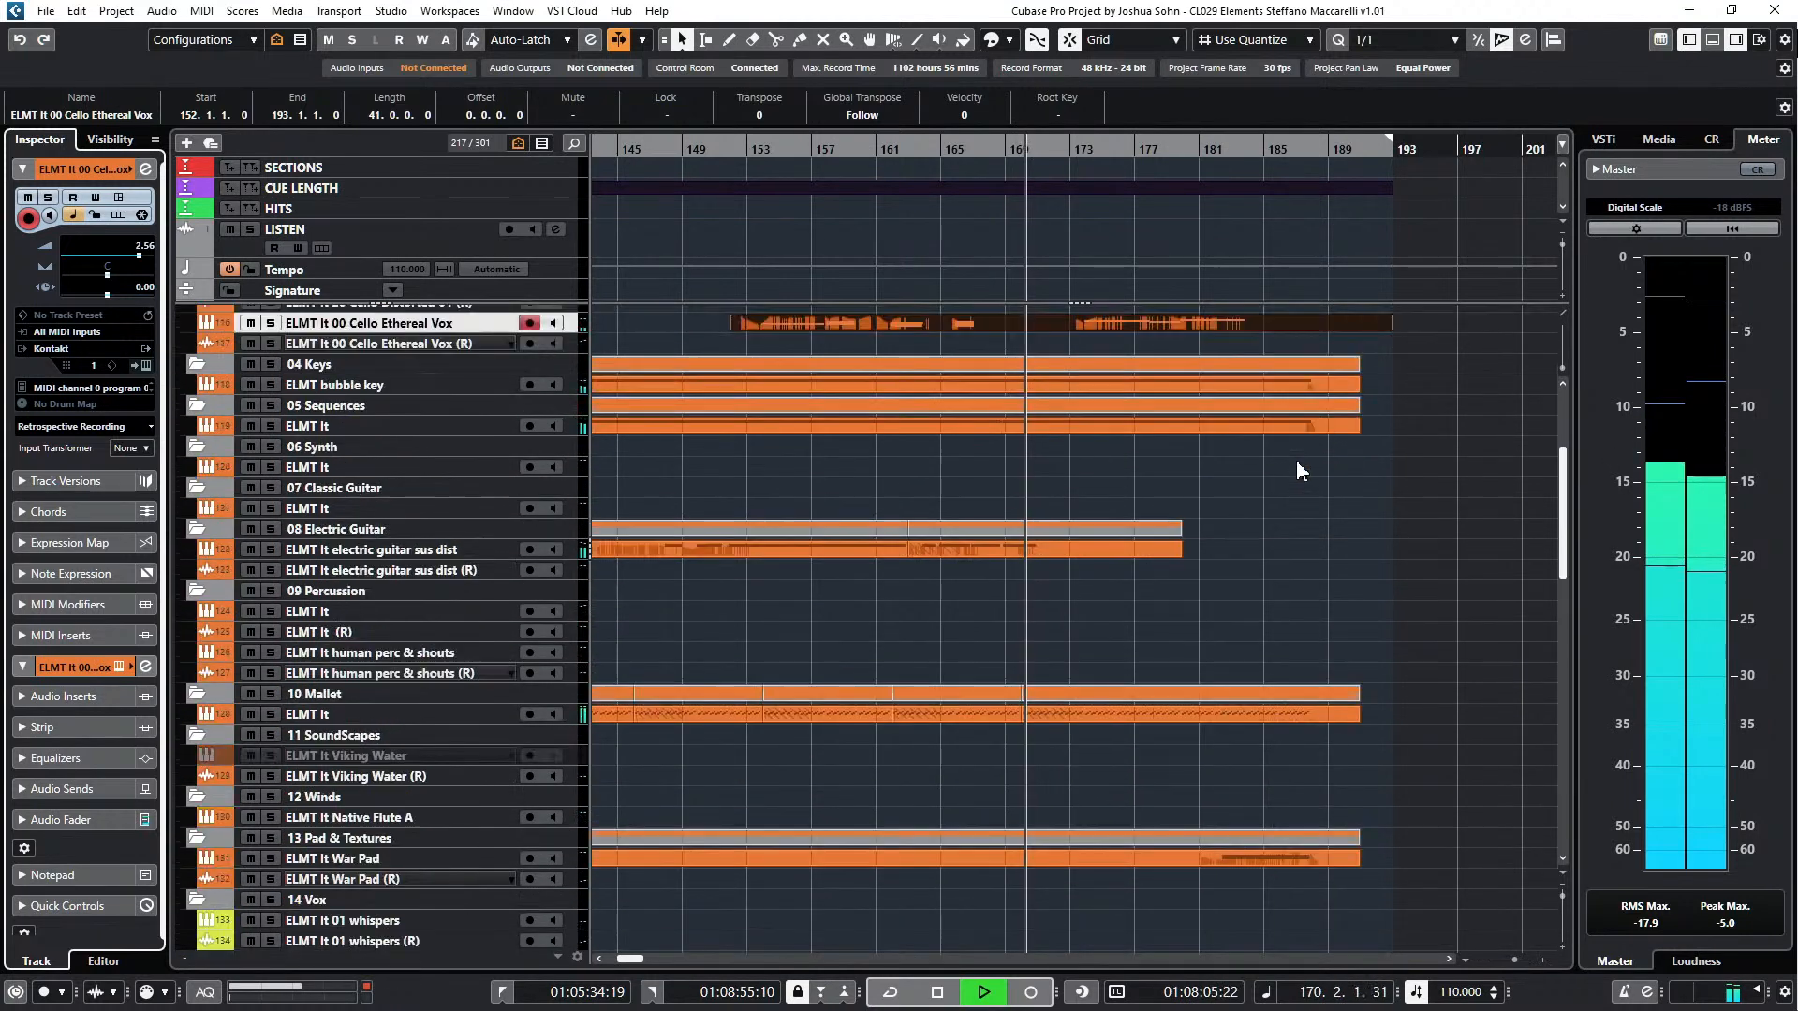
scroll(1296, 468, up, 2)
scroll(1263, 468, right, 3)
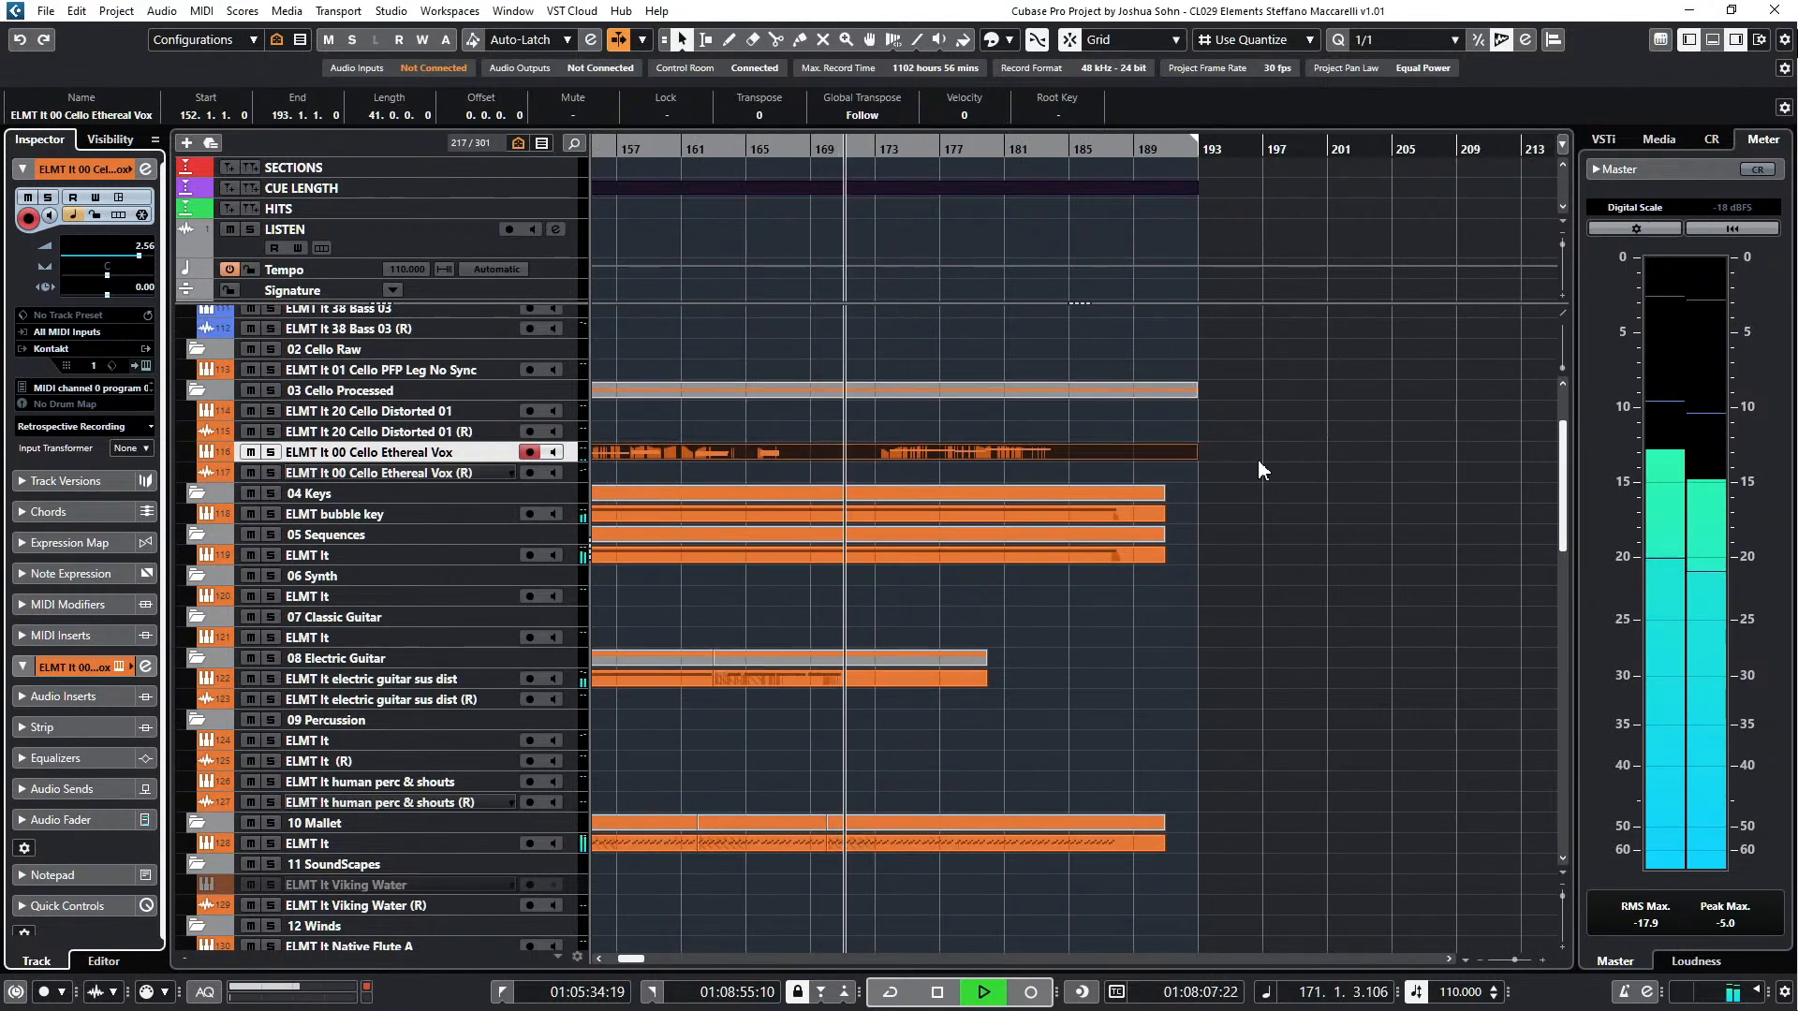
scroll(1236, 464, up, 2)
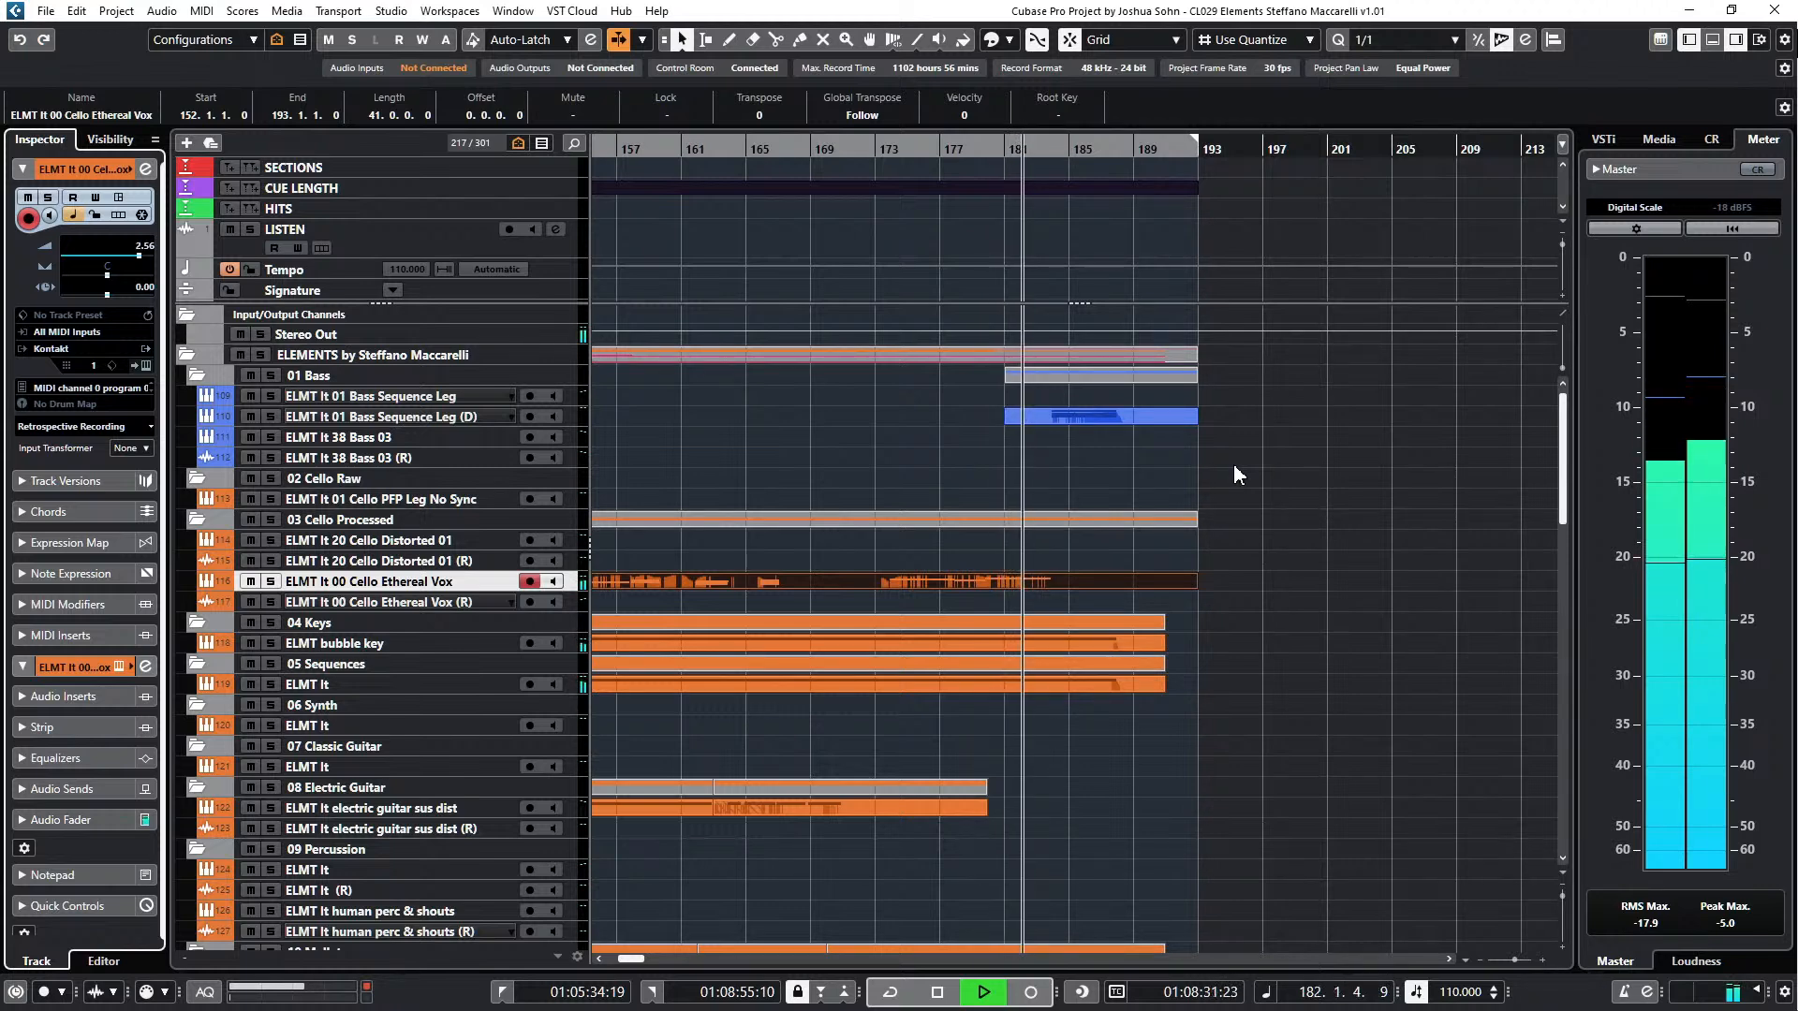
scroll(1211, 449, down, 3)
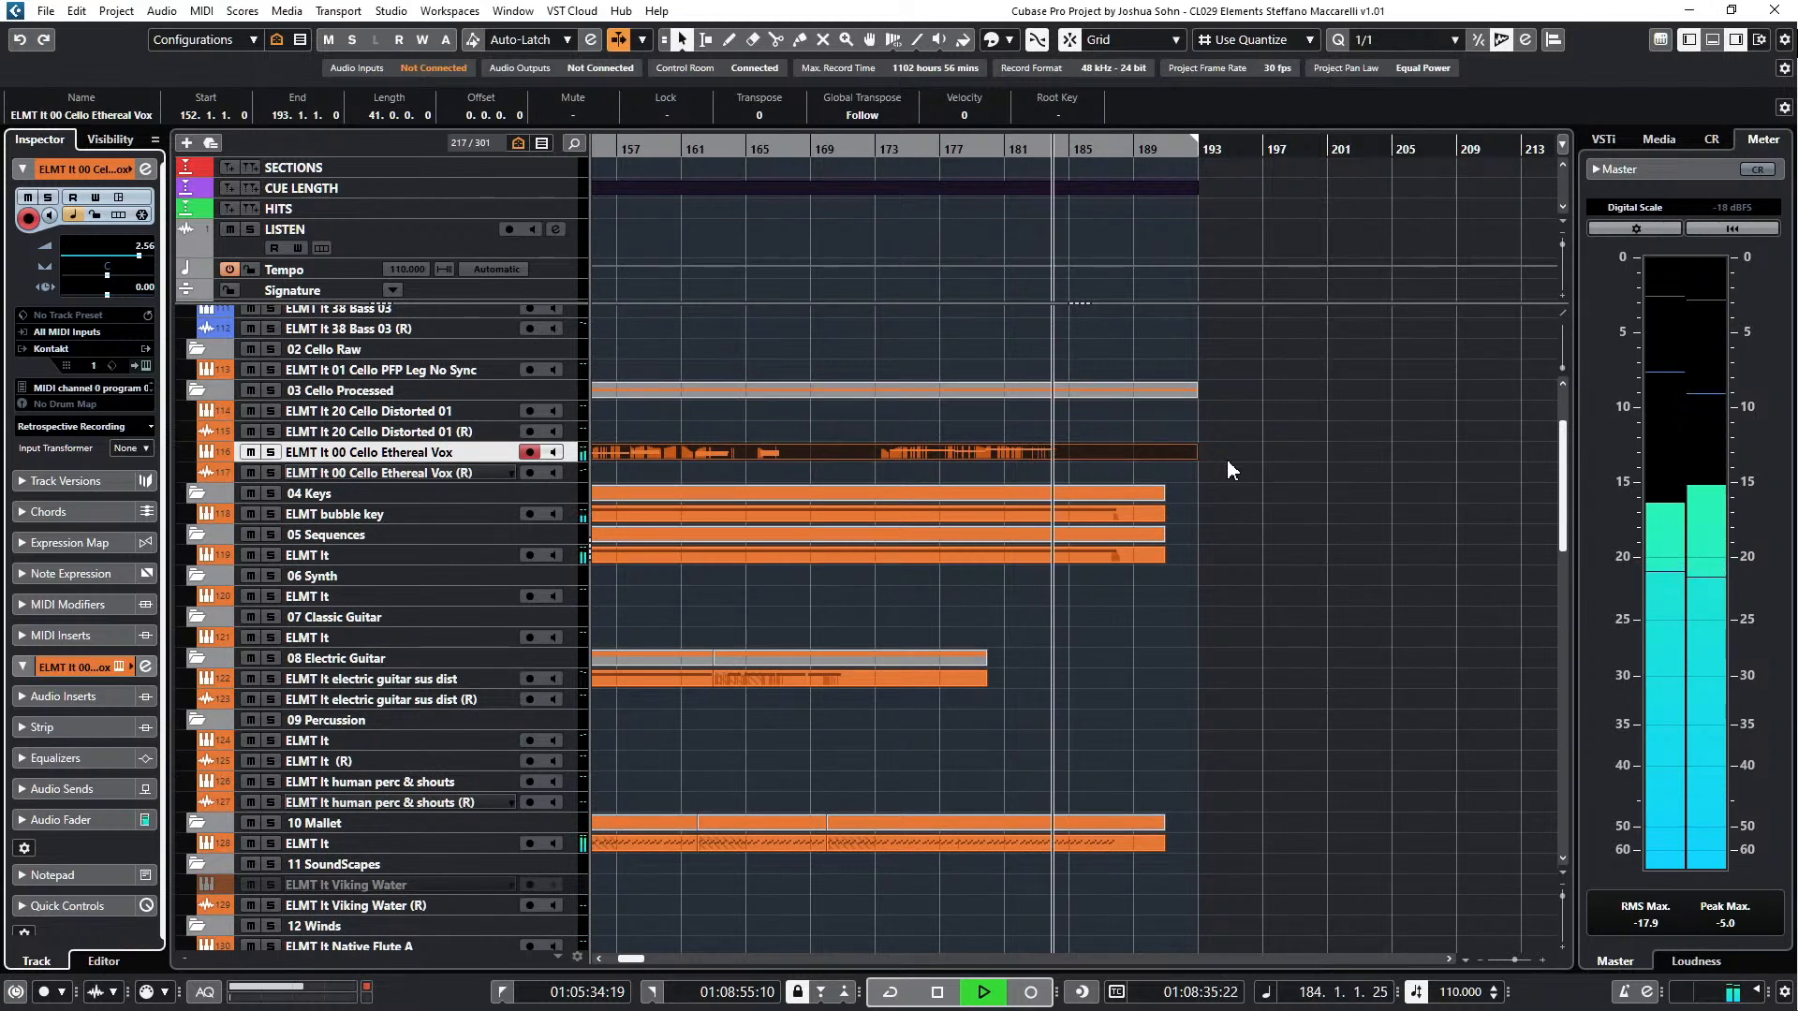
scroll(1232, 460, up, 3)
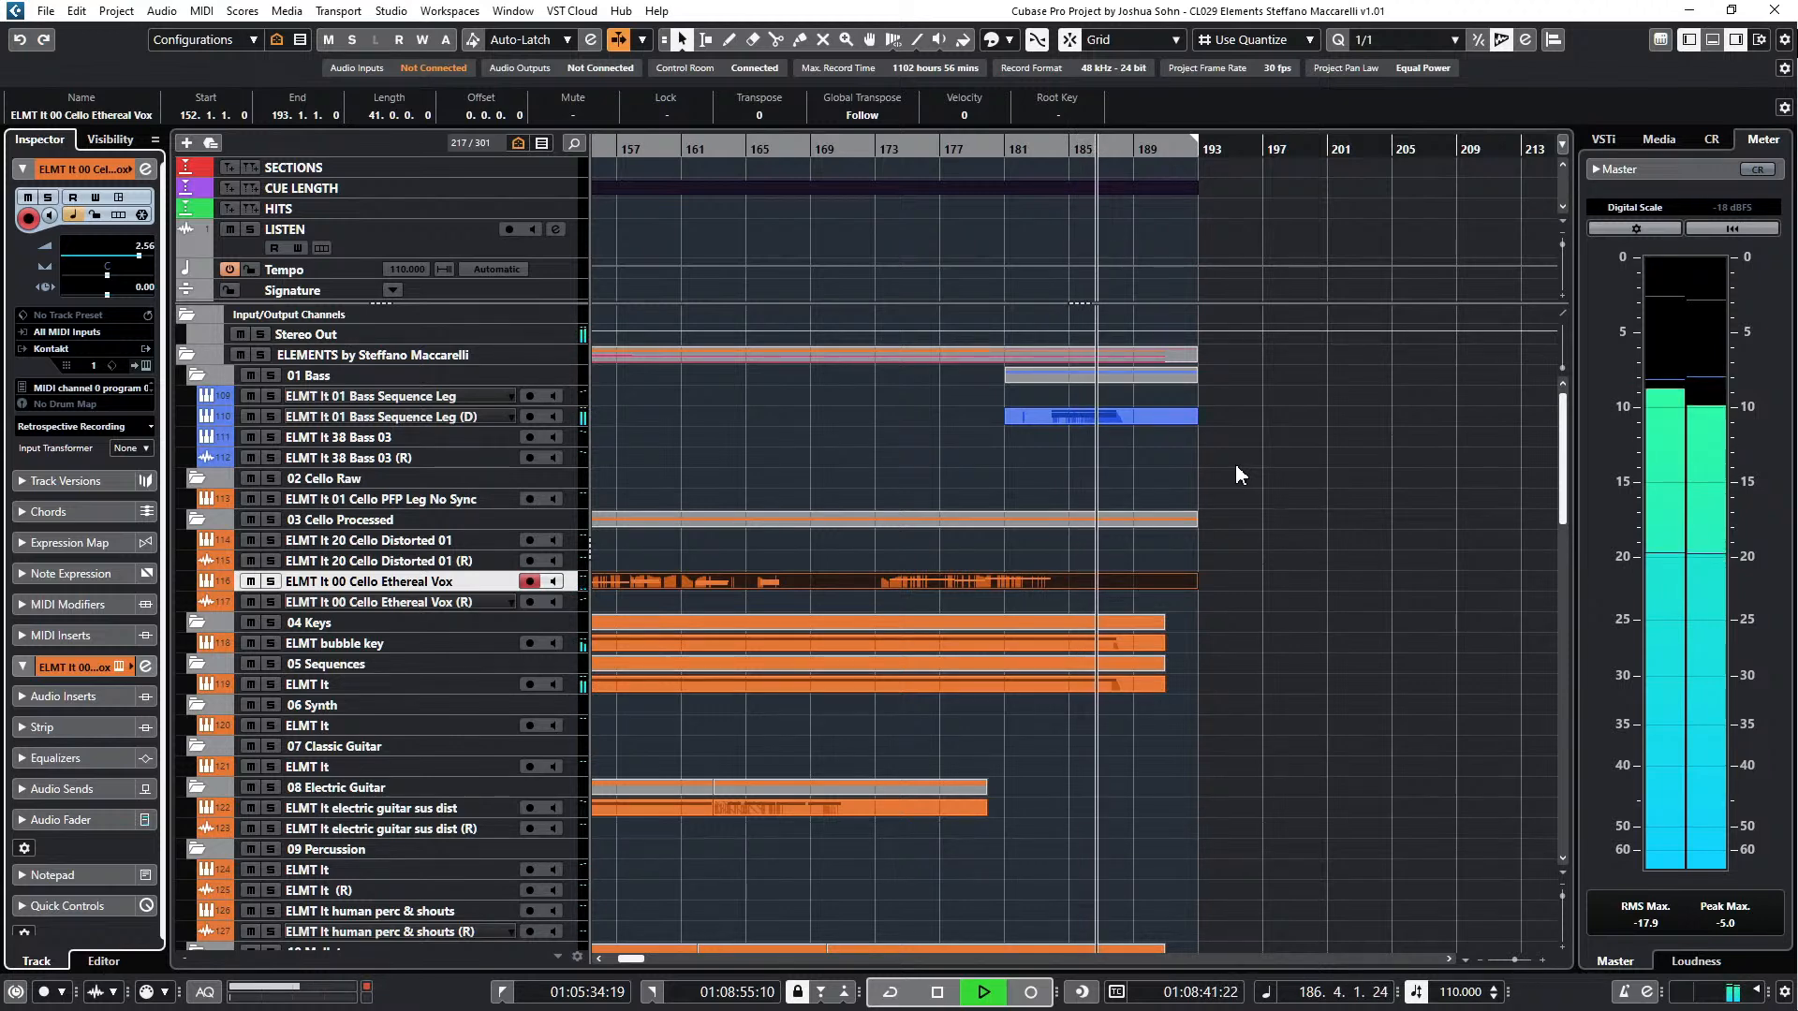
scroll(1234, 475, down, 10)
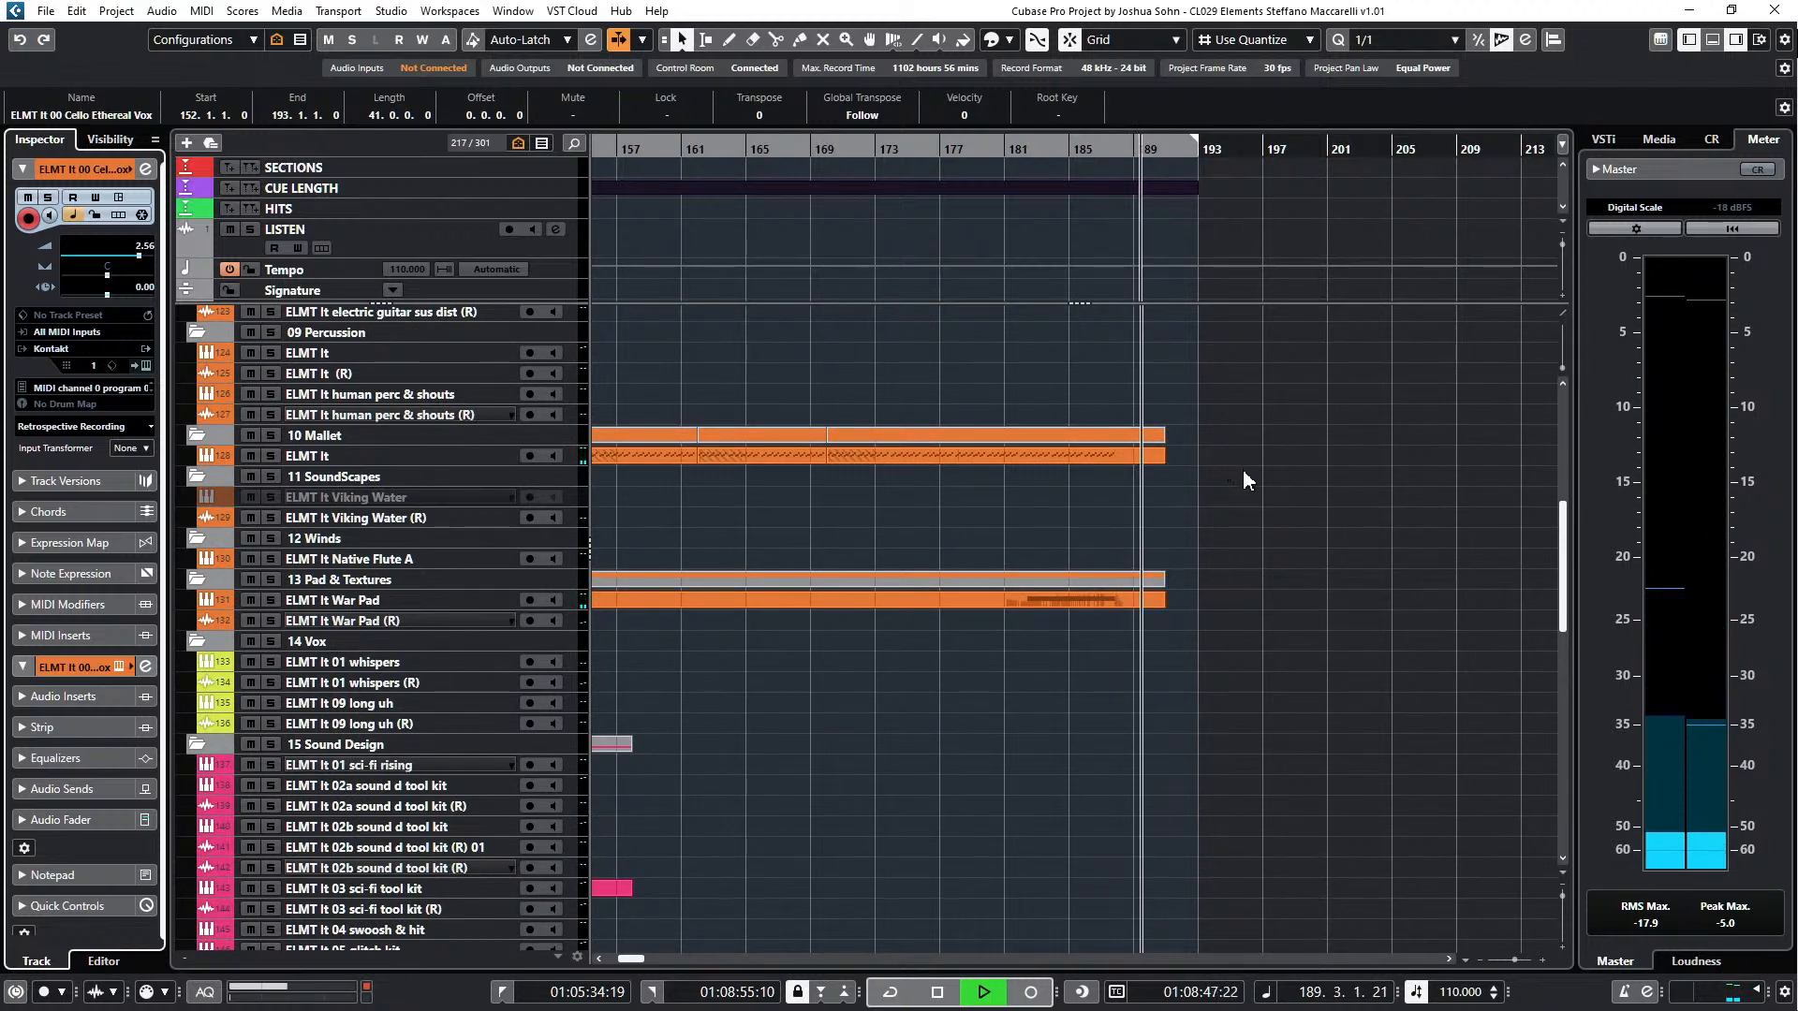
click(1272, 483)
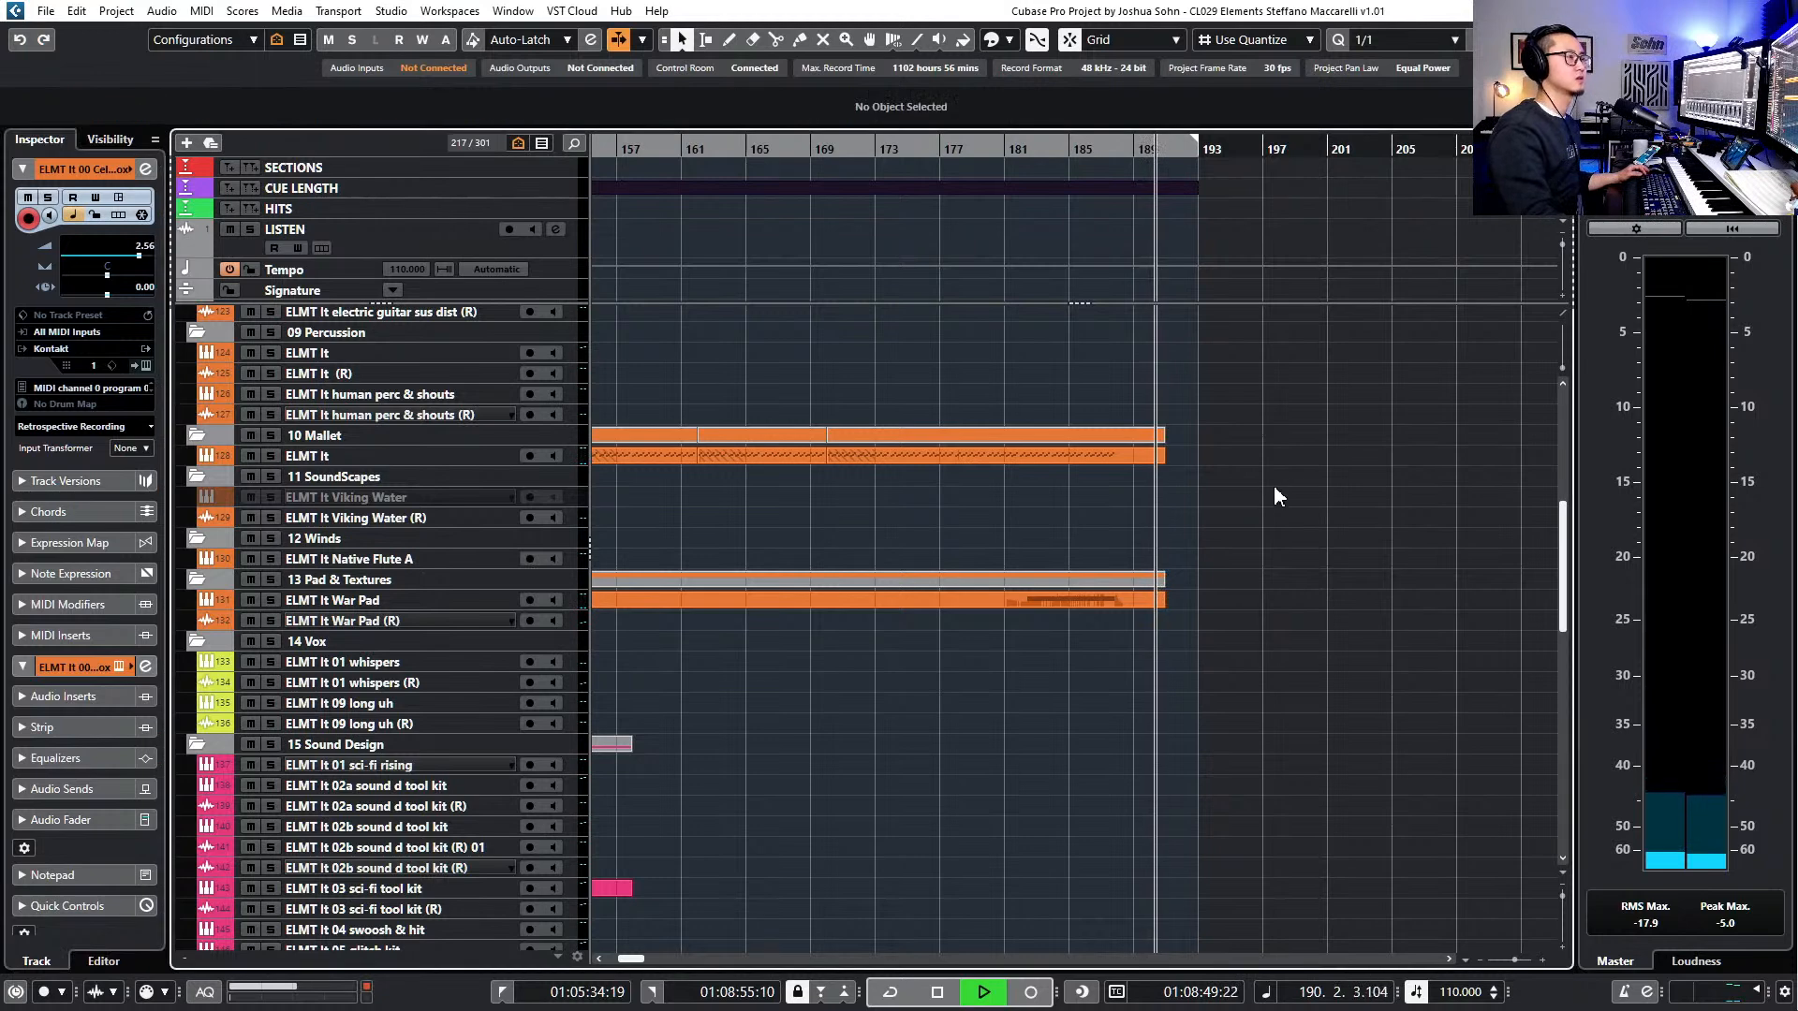
key(space)
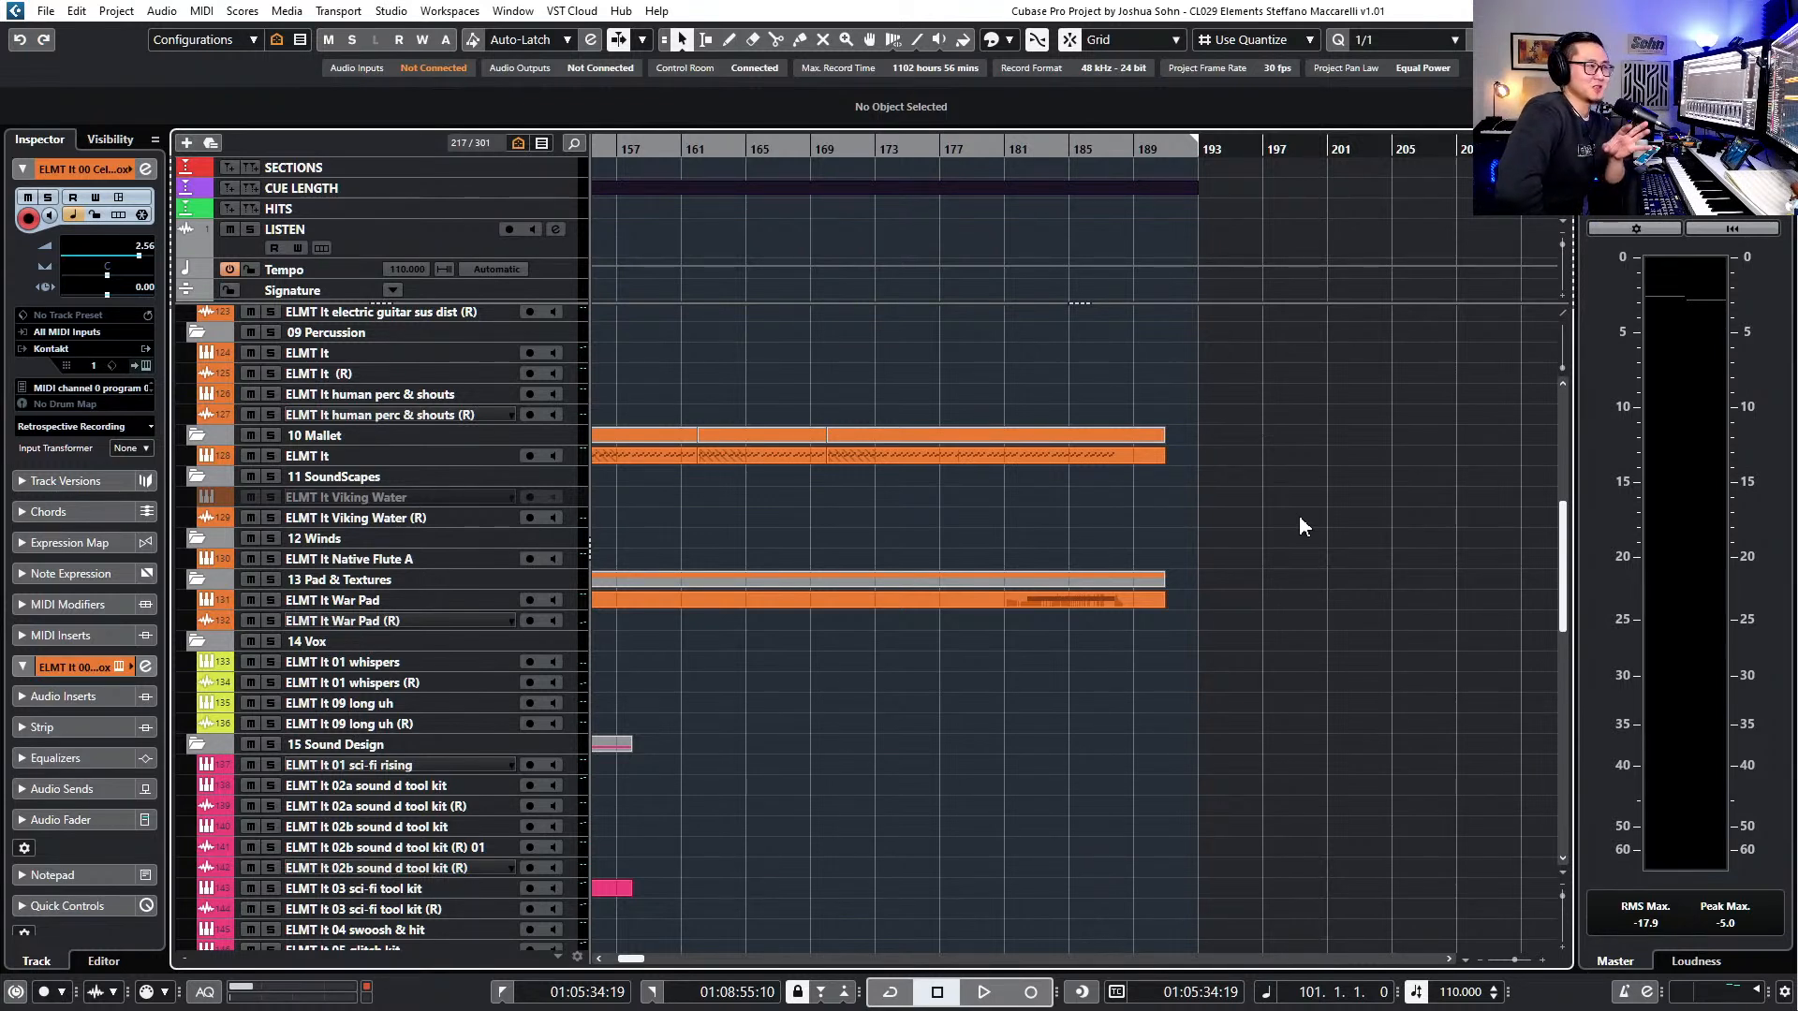
- Open the 10 Mallet track's Kontakt instrument with its file browser and replace ELEMENTS Lite with 01 ELEMENTS.nki, discarding changes
click(389, 456)
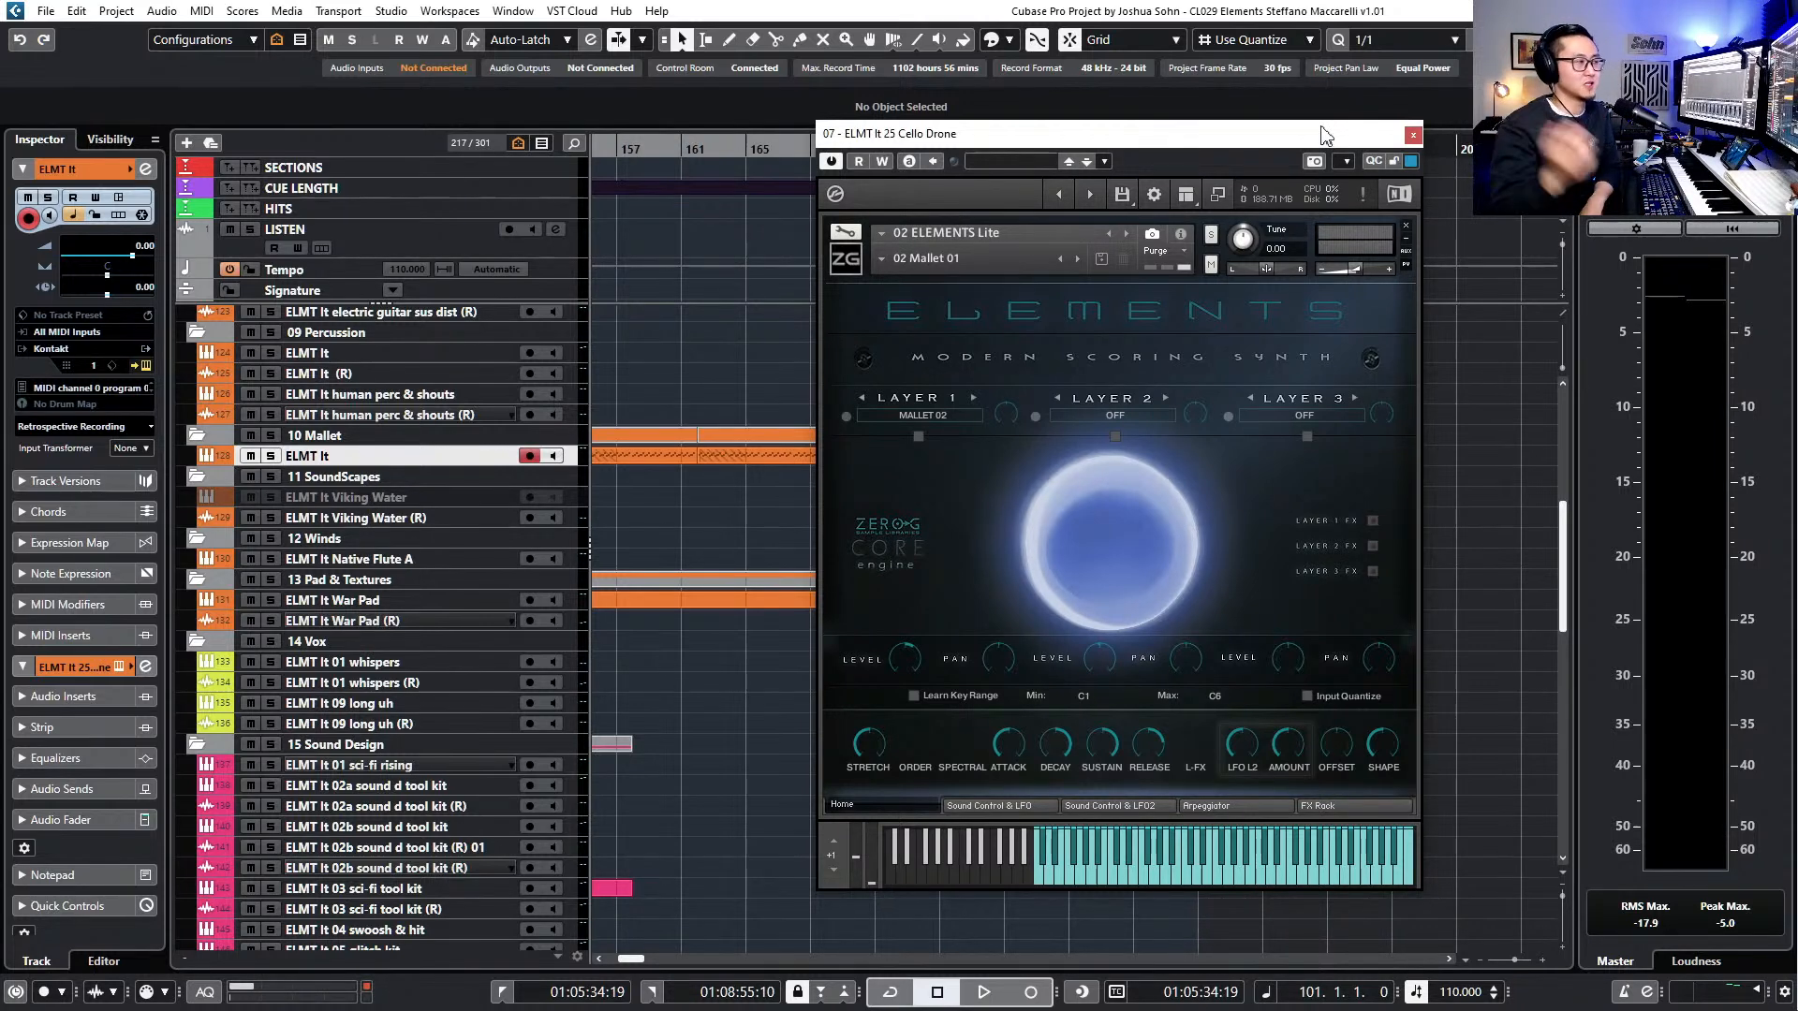
click(1187, 194)
click(1215, 192)
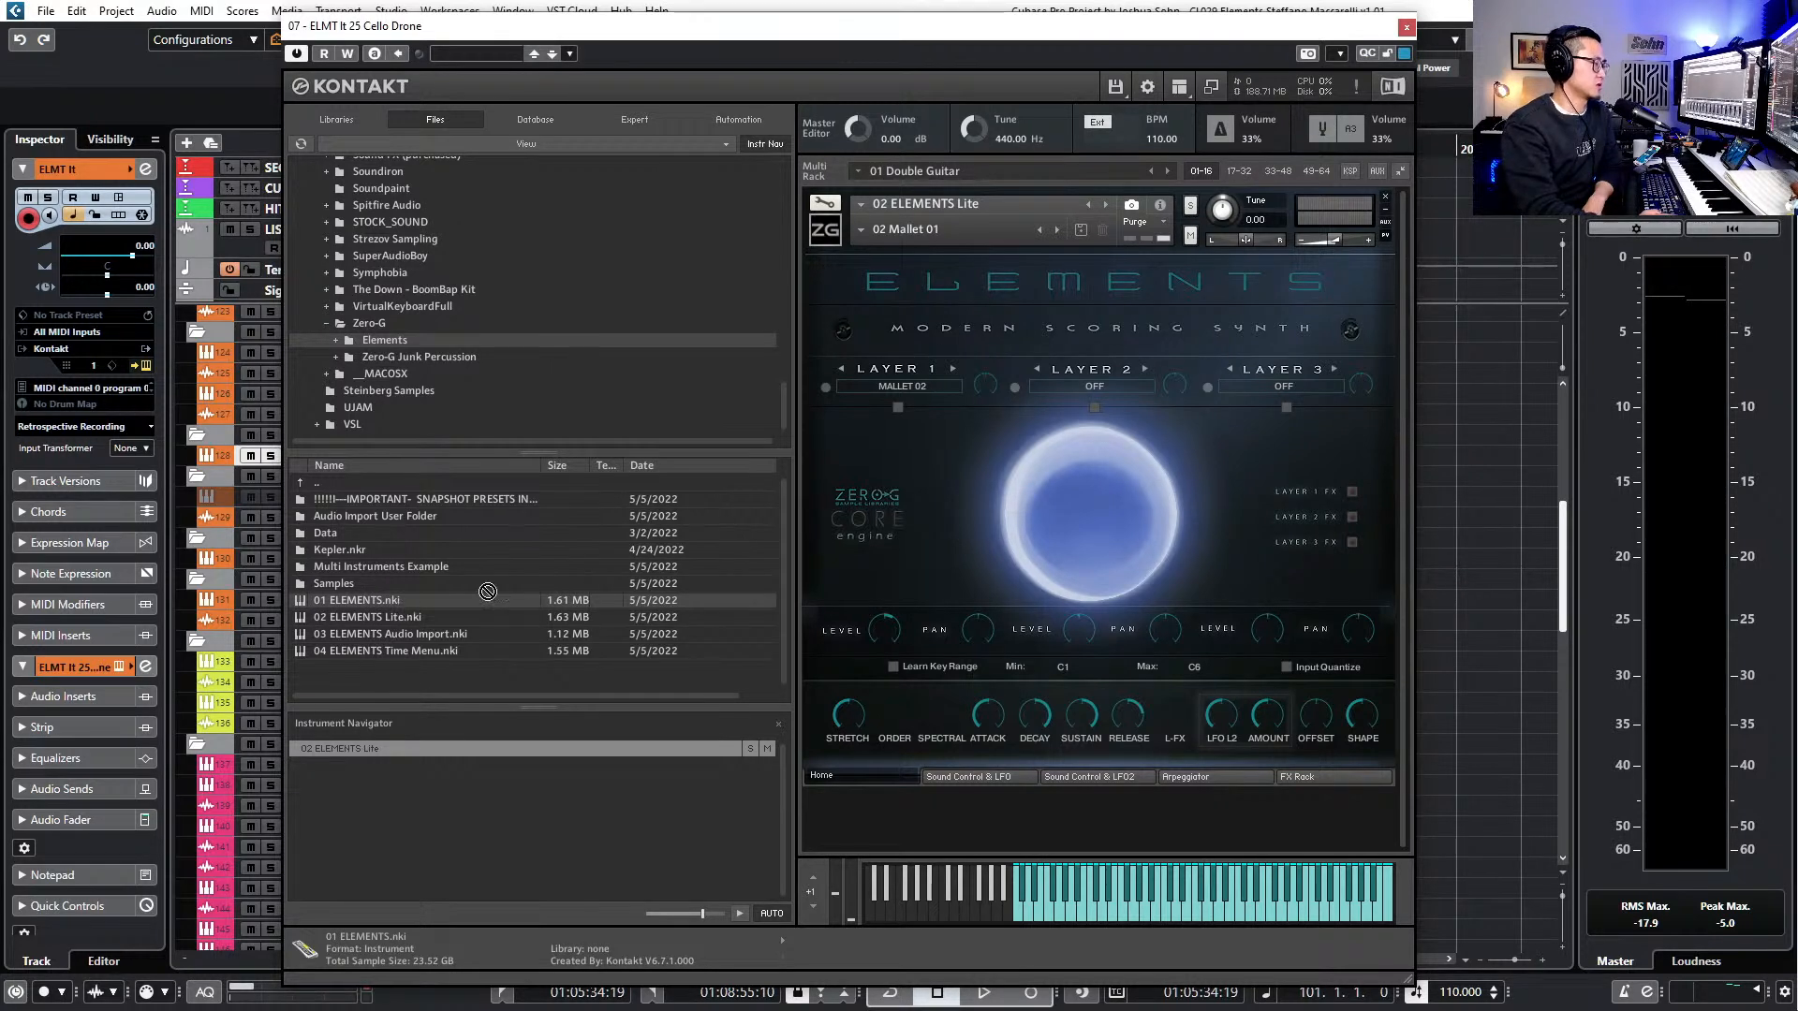
drag(426, 599, 968, 550)
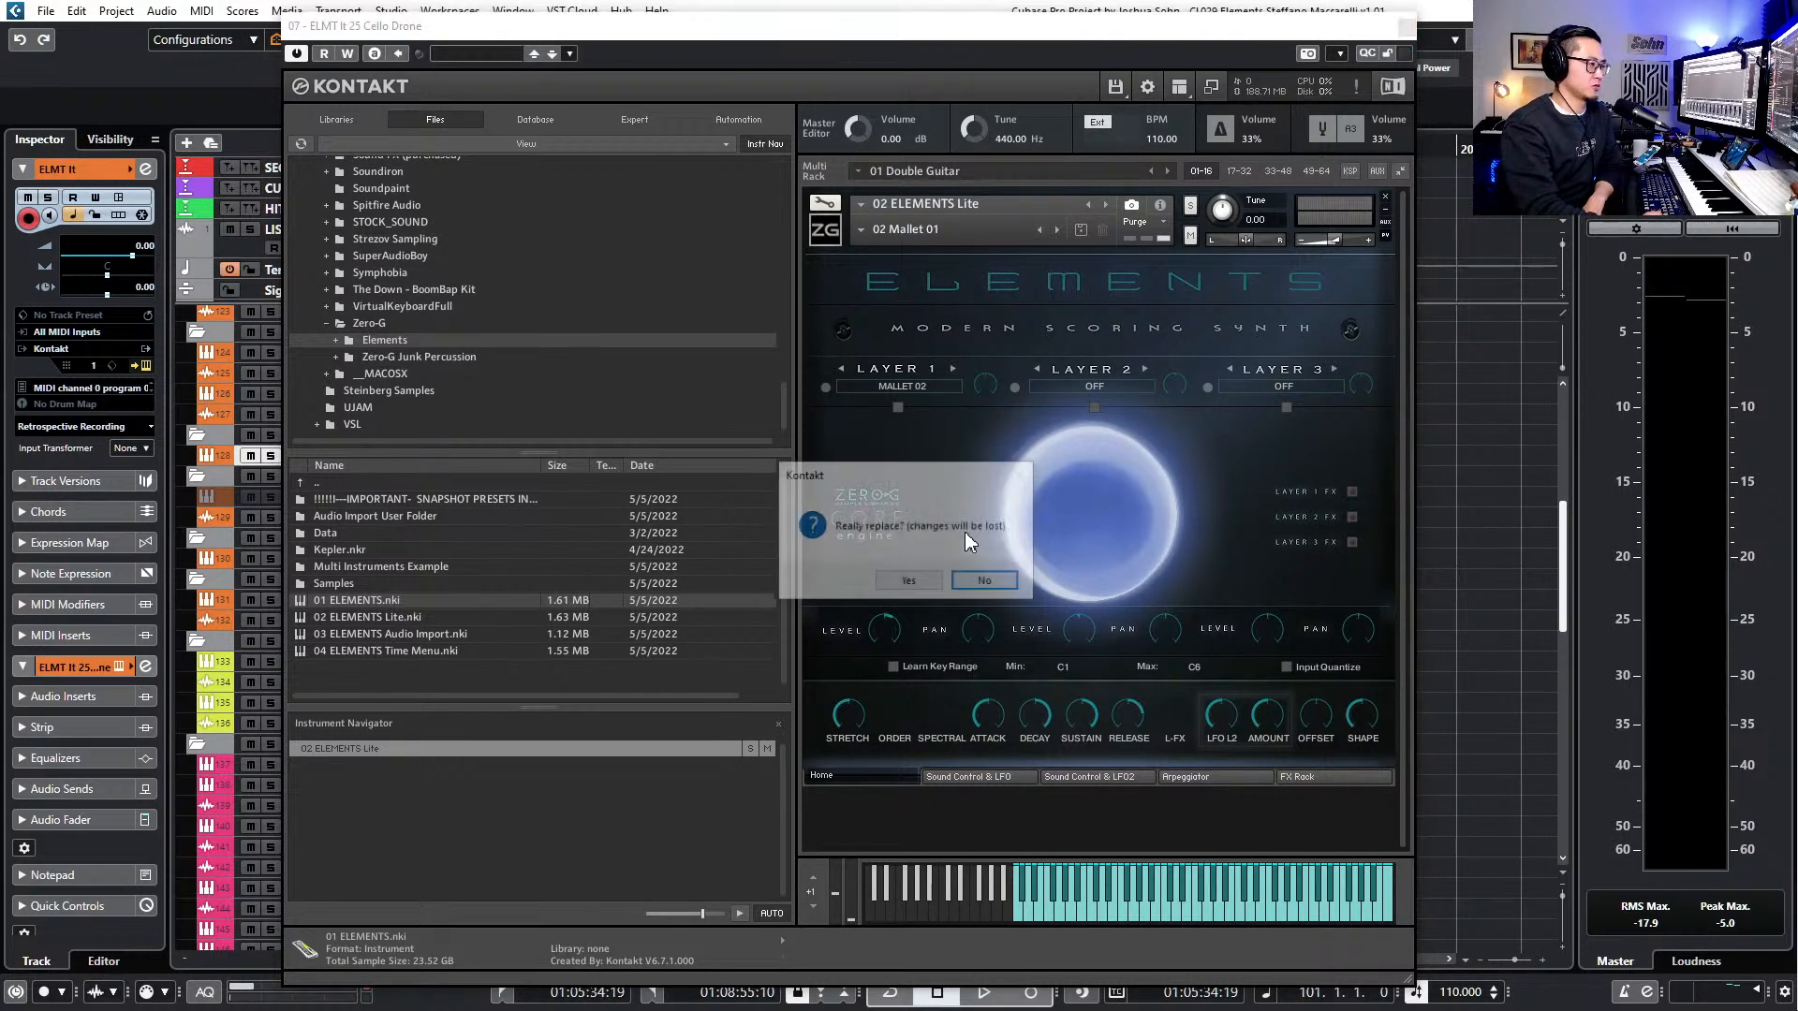
click(908, 584)
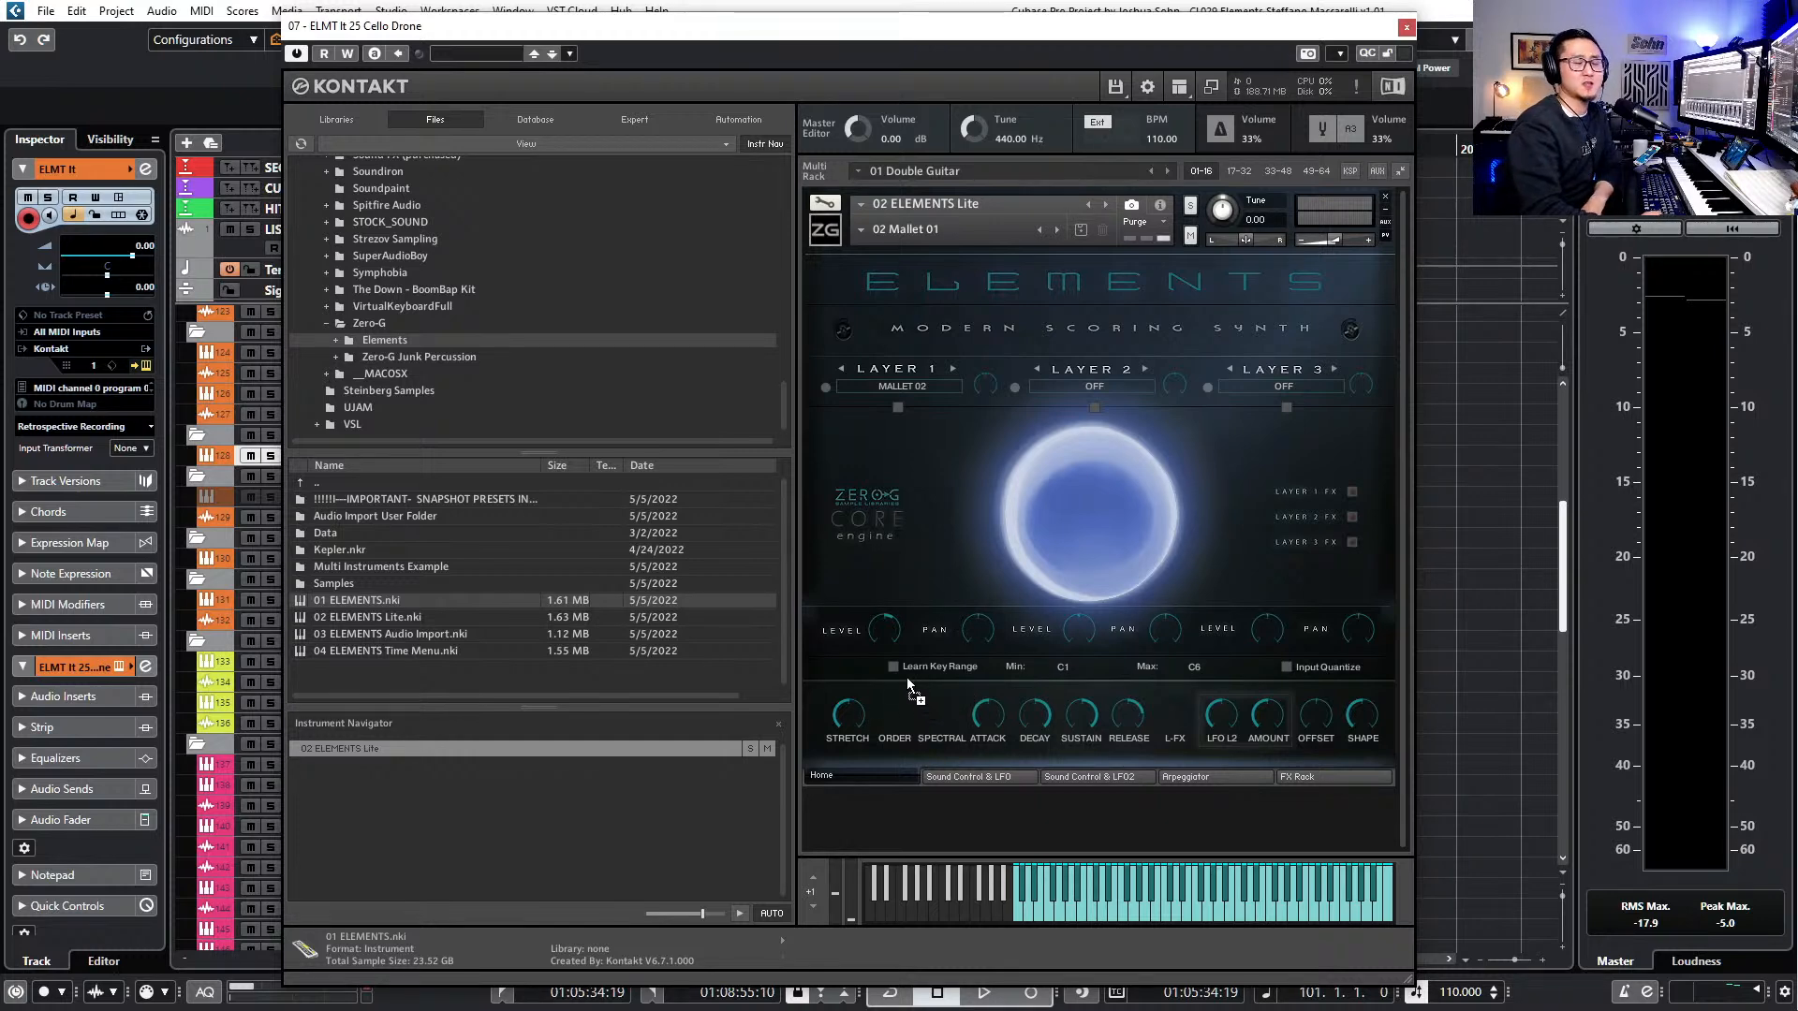
drag(894, 716, 899, 719)
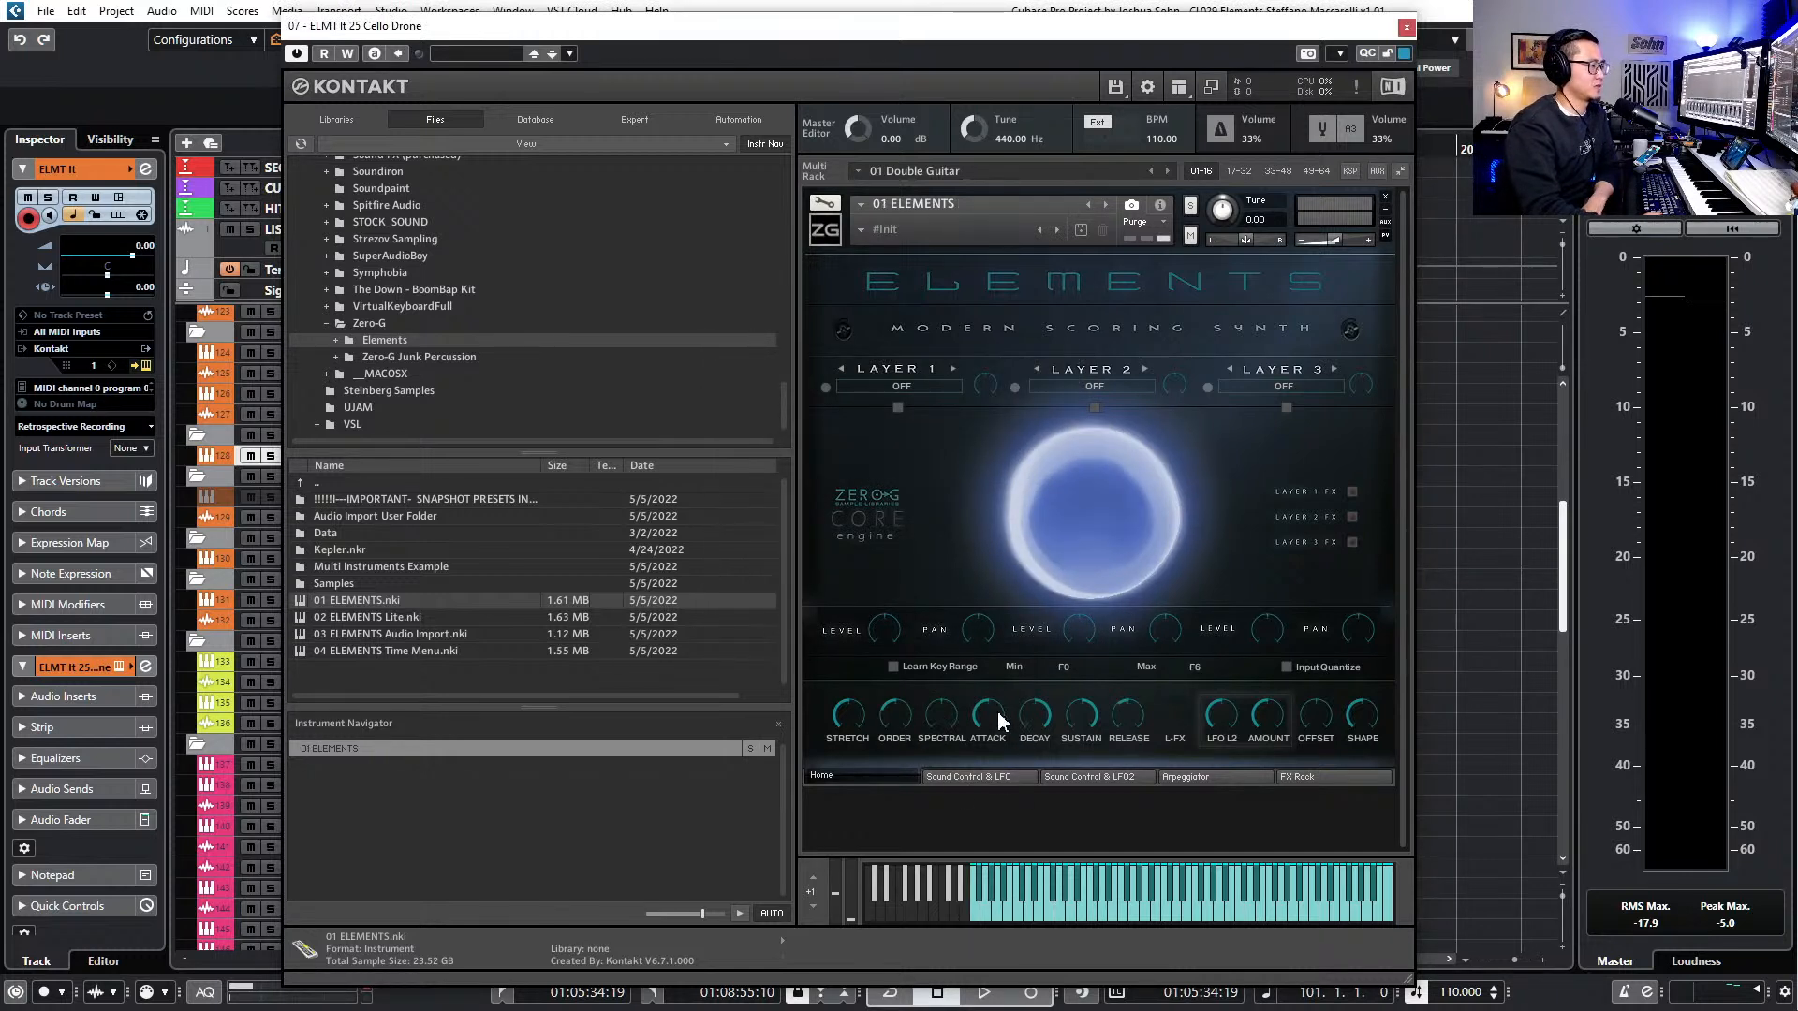
- Load the 04 Cello Sus Vib Long snapshot in ELEMENTS and set Spectral to 47 and Order to 23
click(861, 231)
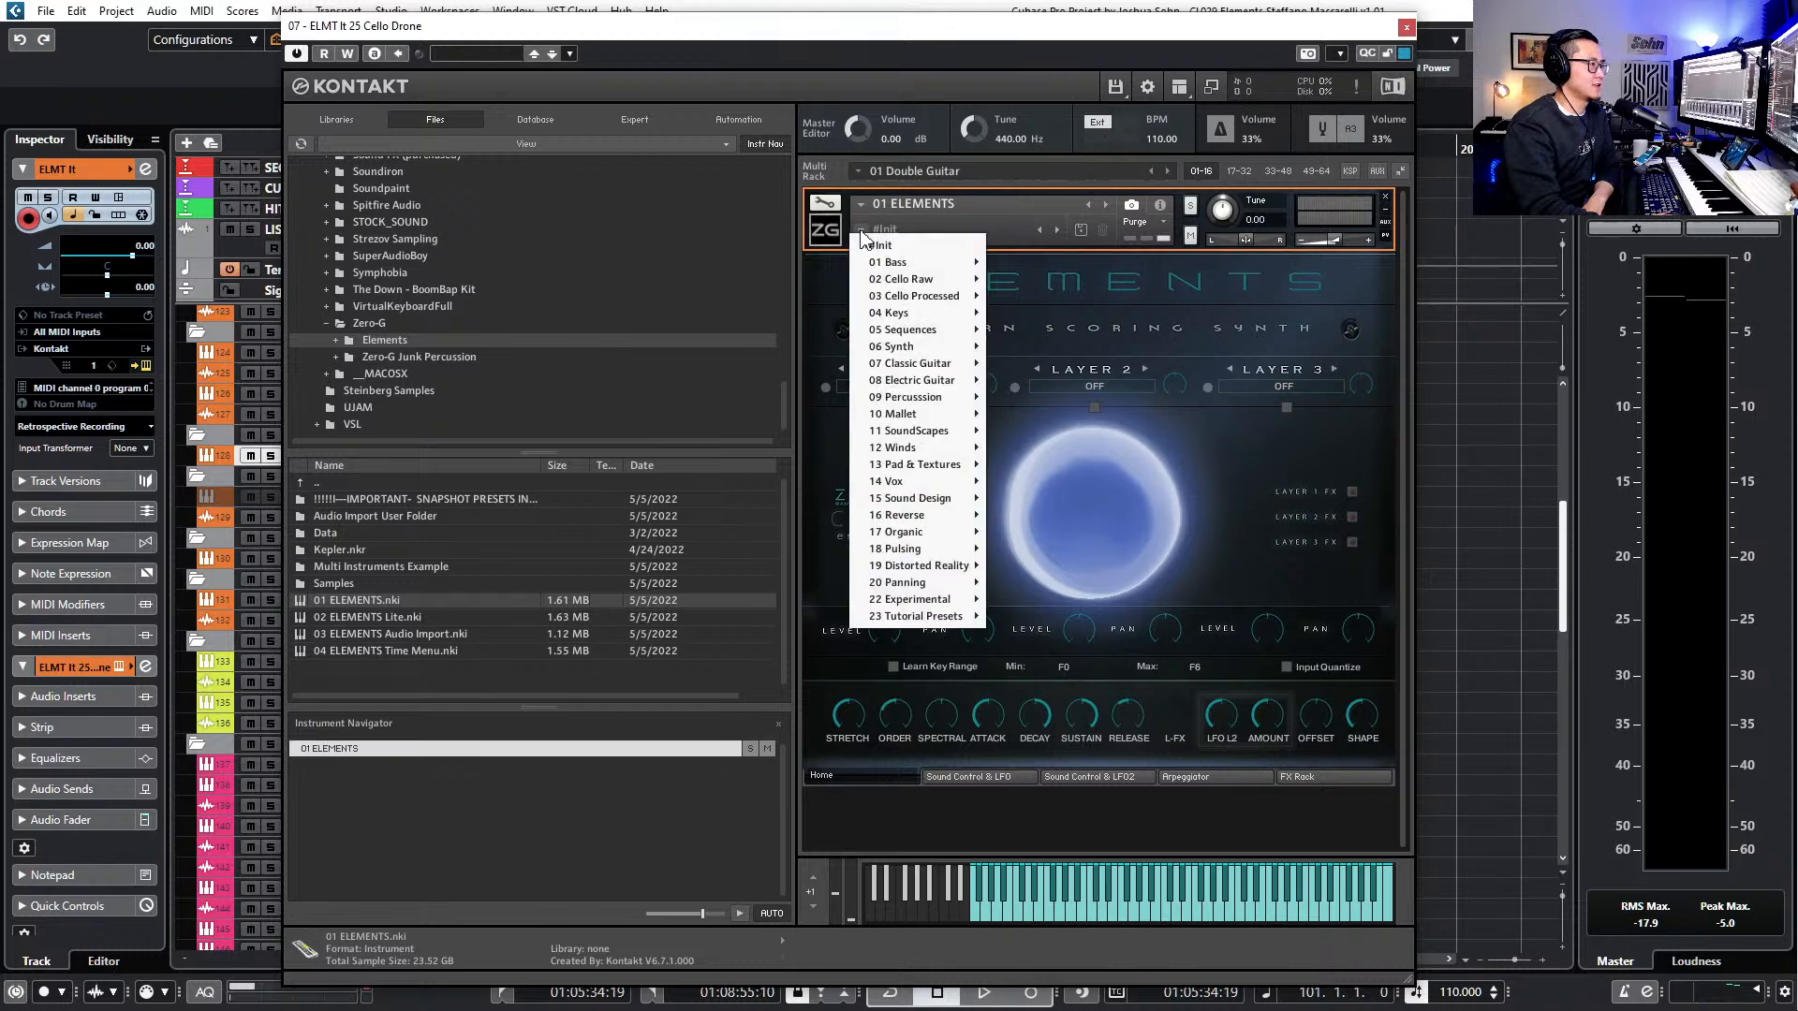
mouse_move(905, 280)
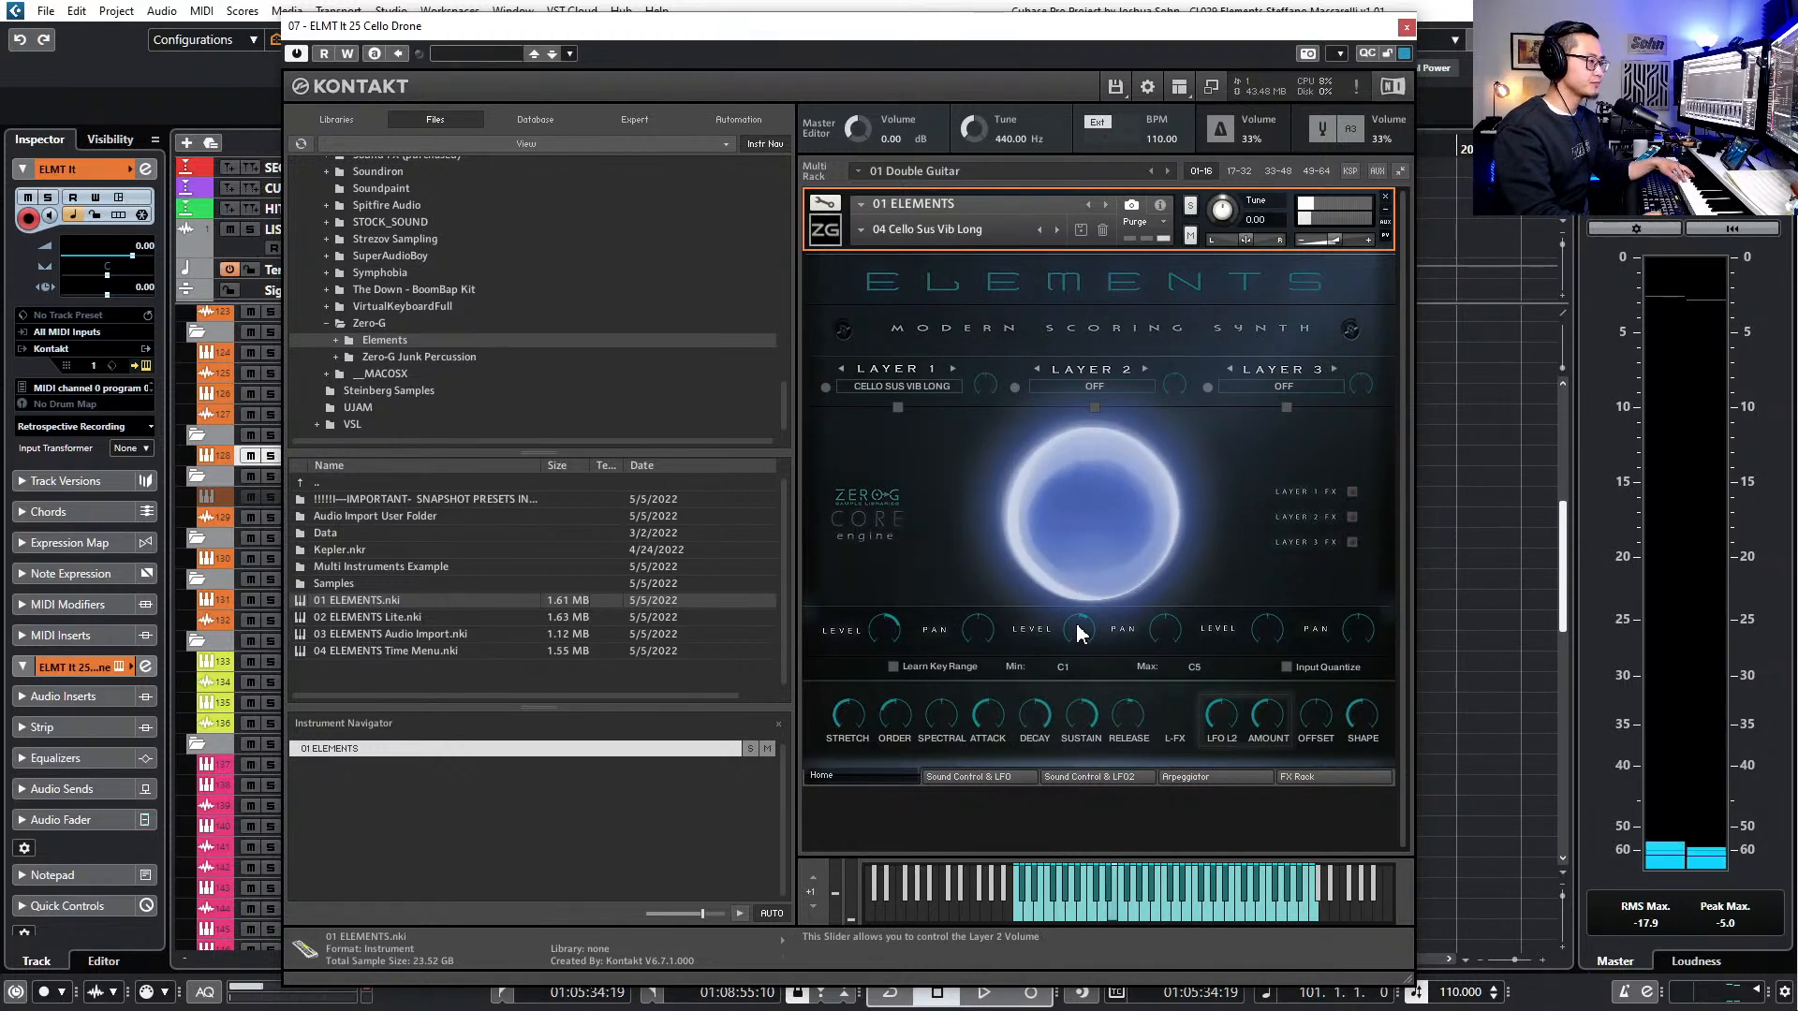
mouse_move(940, 718)
mouse_down()
mouse_move(948, 668)
mouse_move(936, 726)
mouse_move(941, 702)
mouse_up()
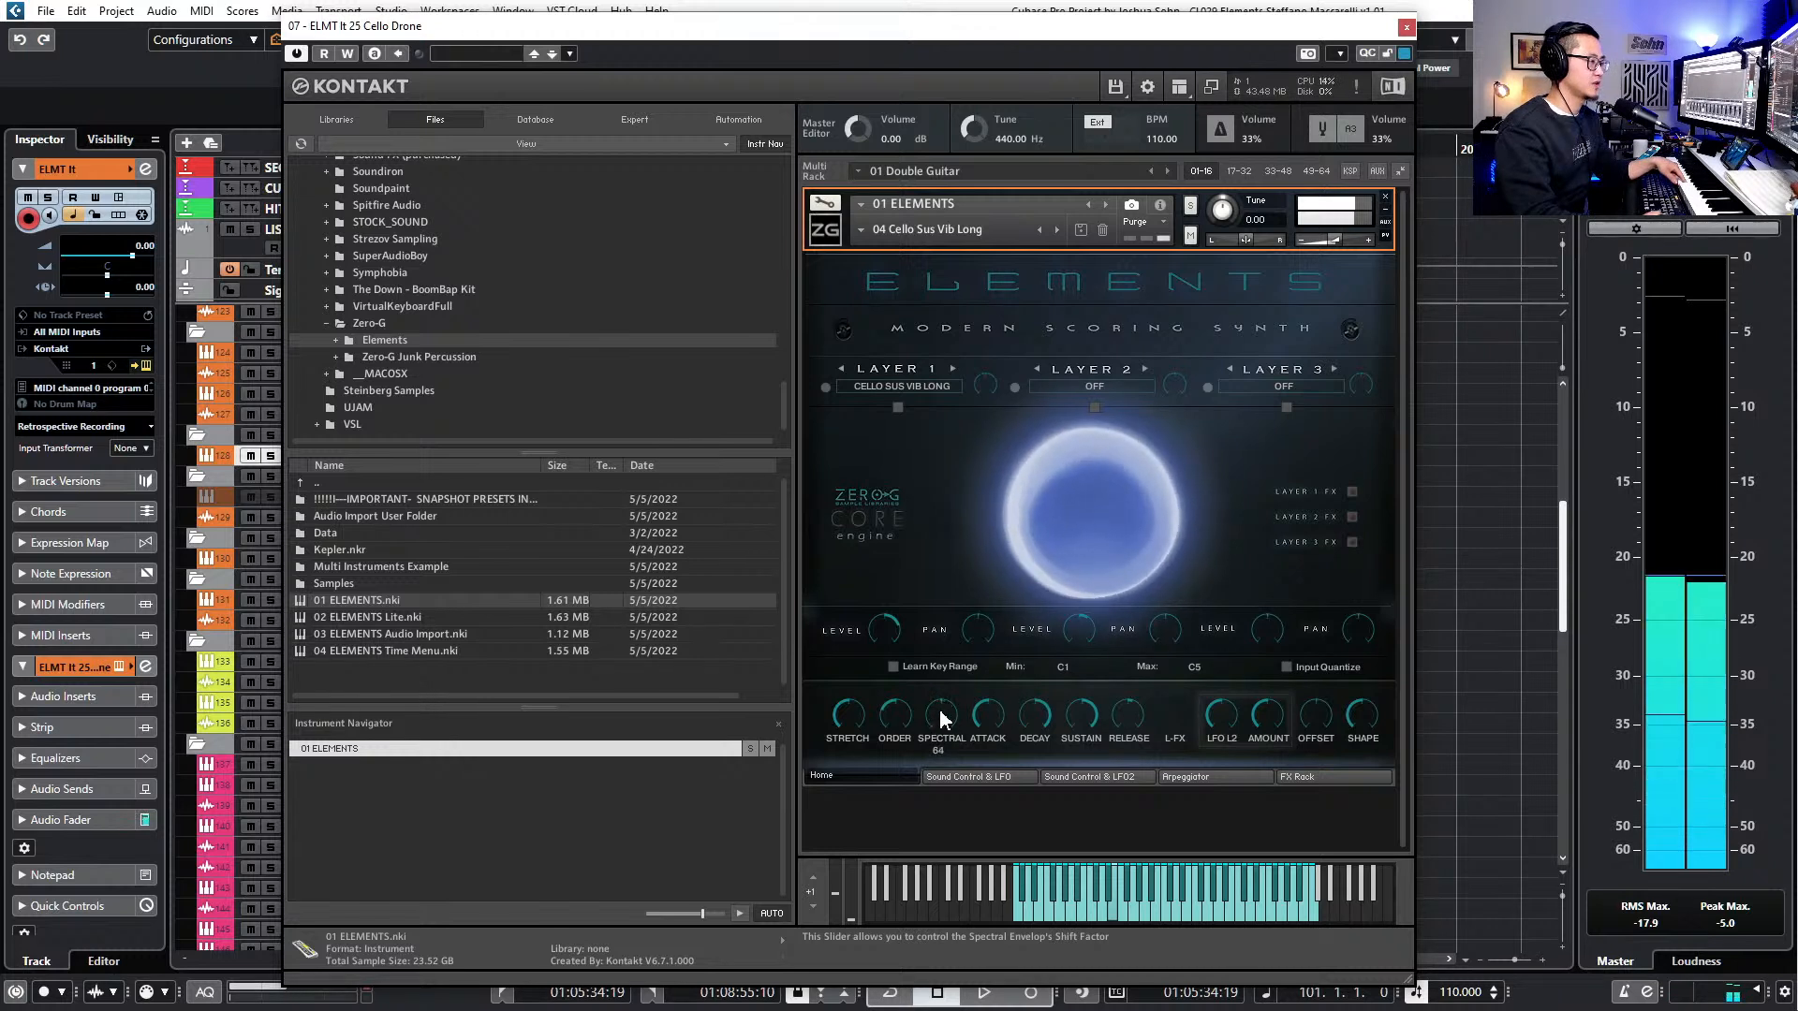
ctrl+click(939, 700)
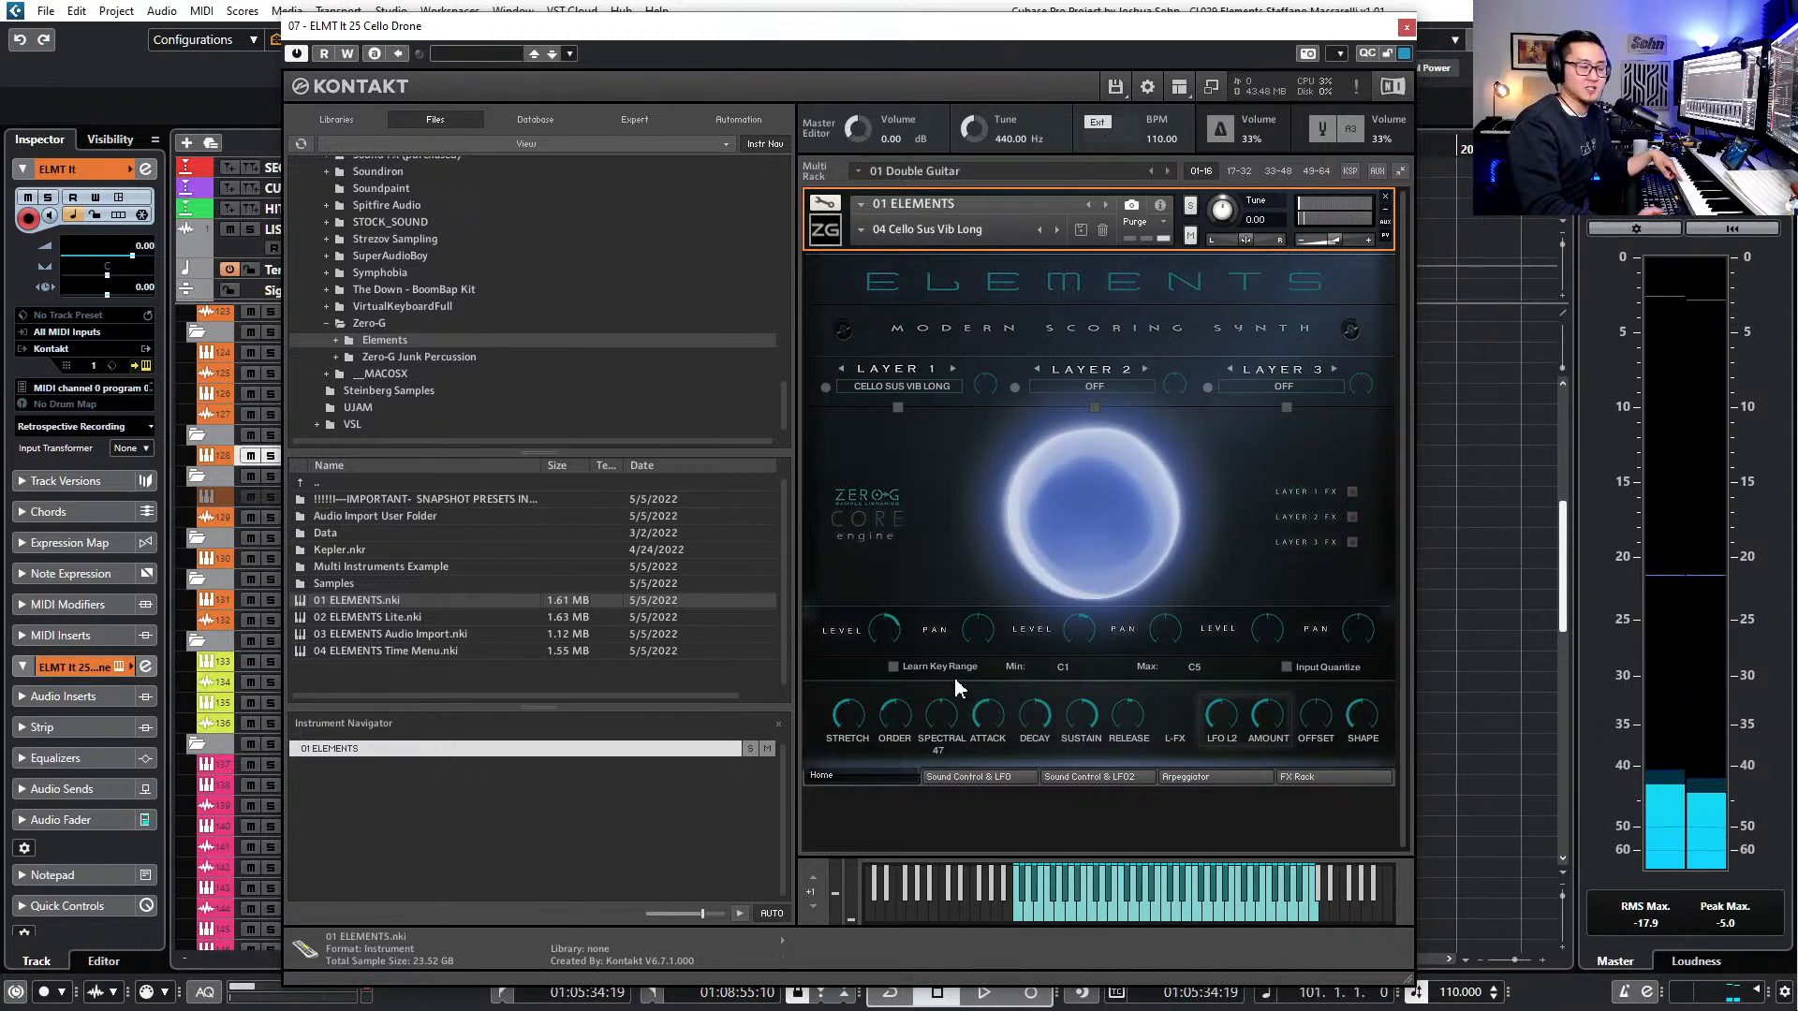
drag(900, 693, 908, 673)
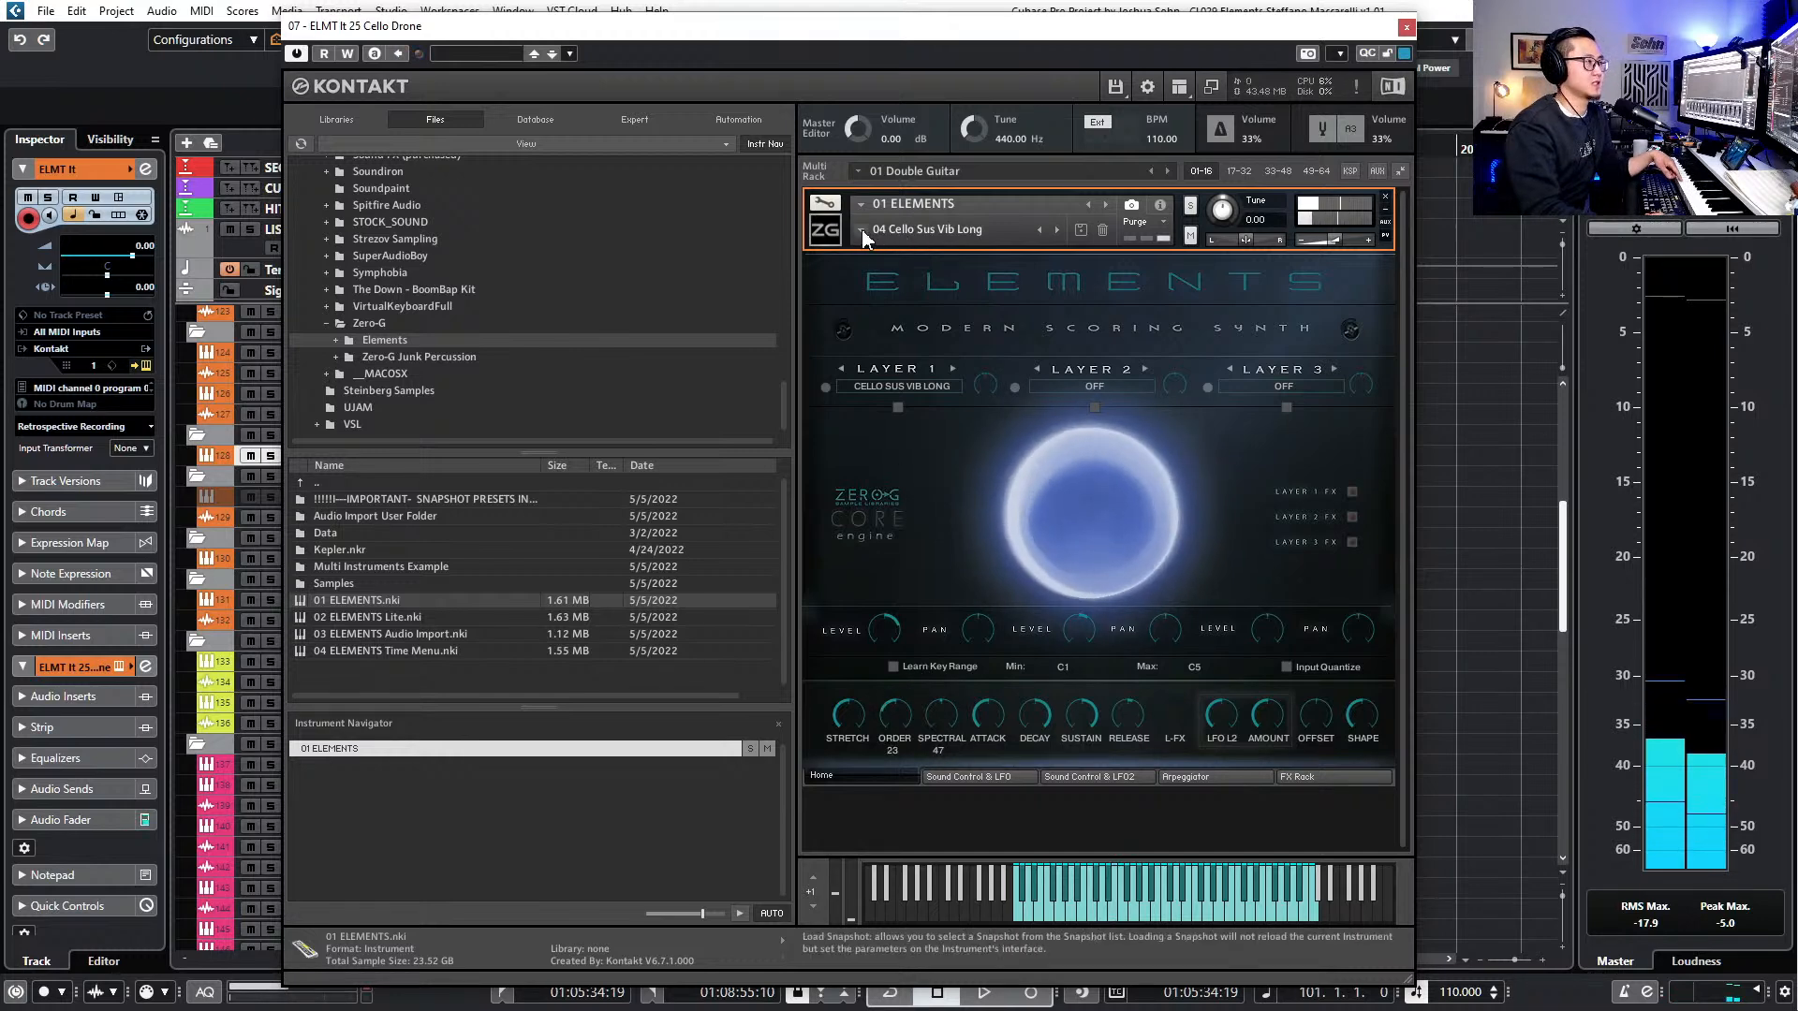
- Load the 06 Epic Pad snapshot from 13 Pad & Textures and set its Spectral value to 43
click(898, 230)
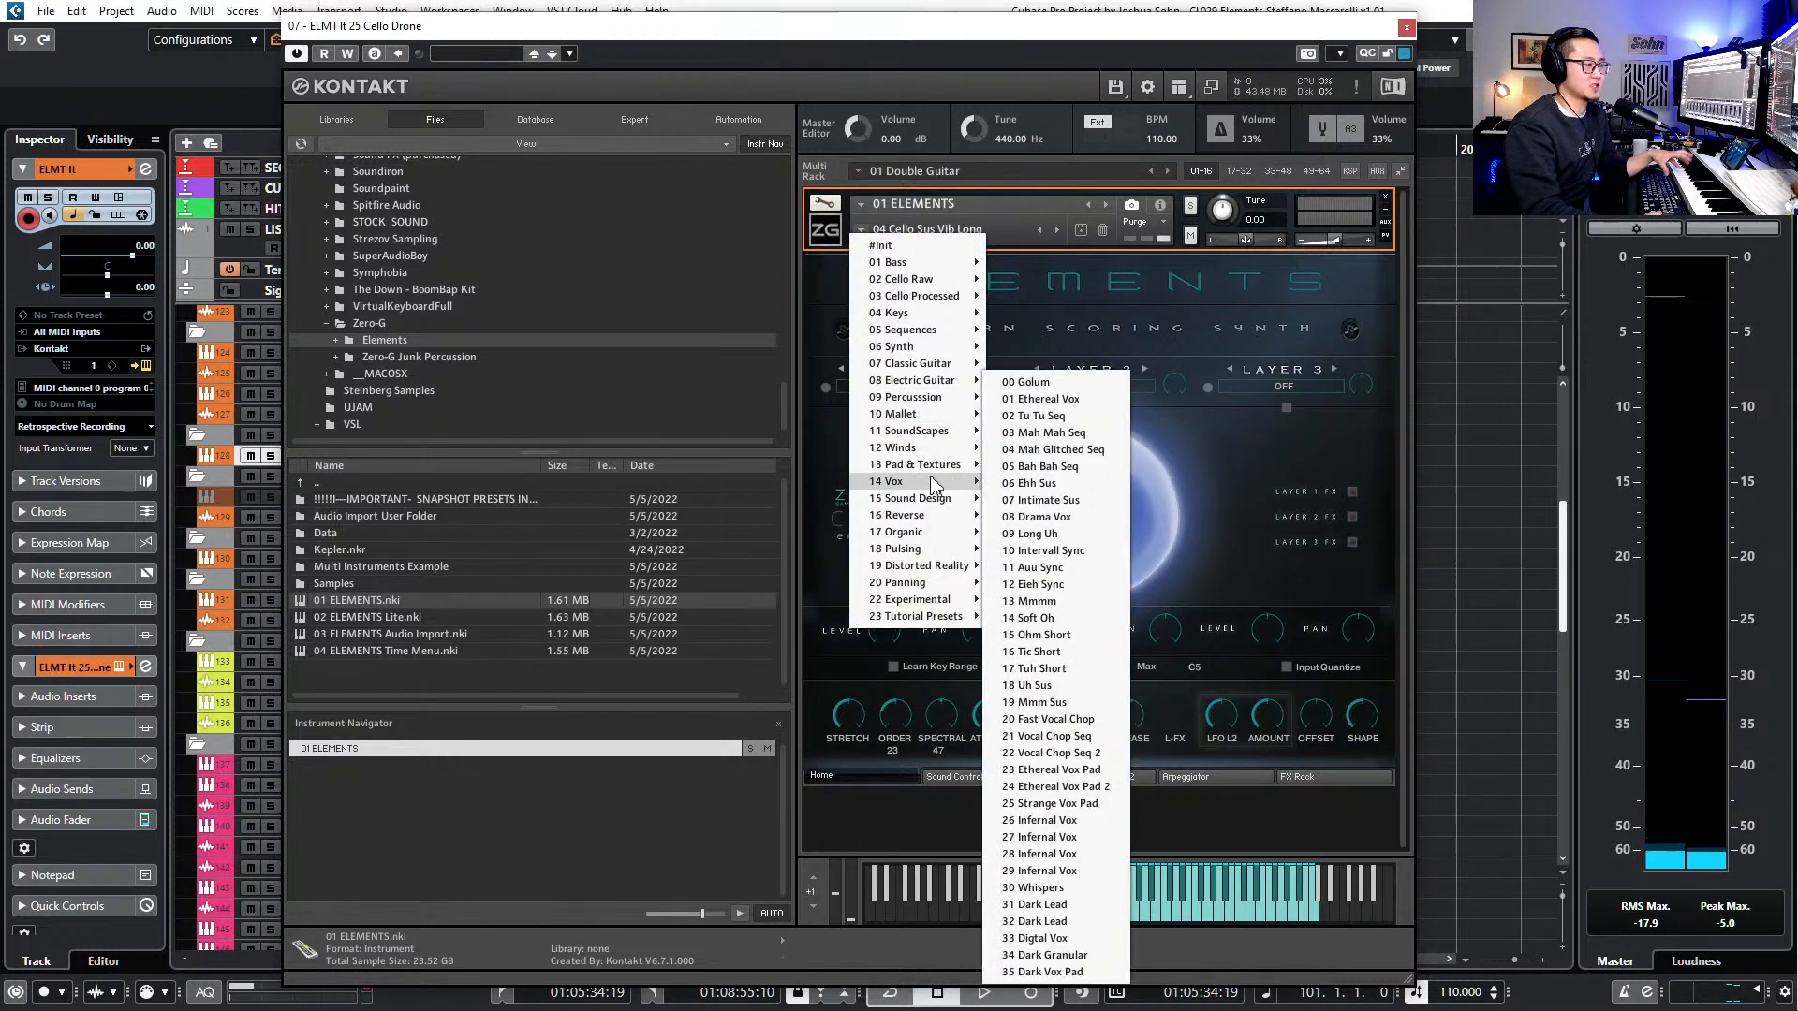
mouse_move(943, 475)
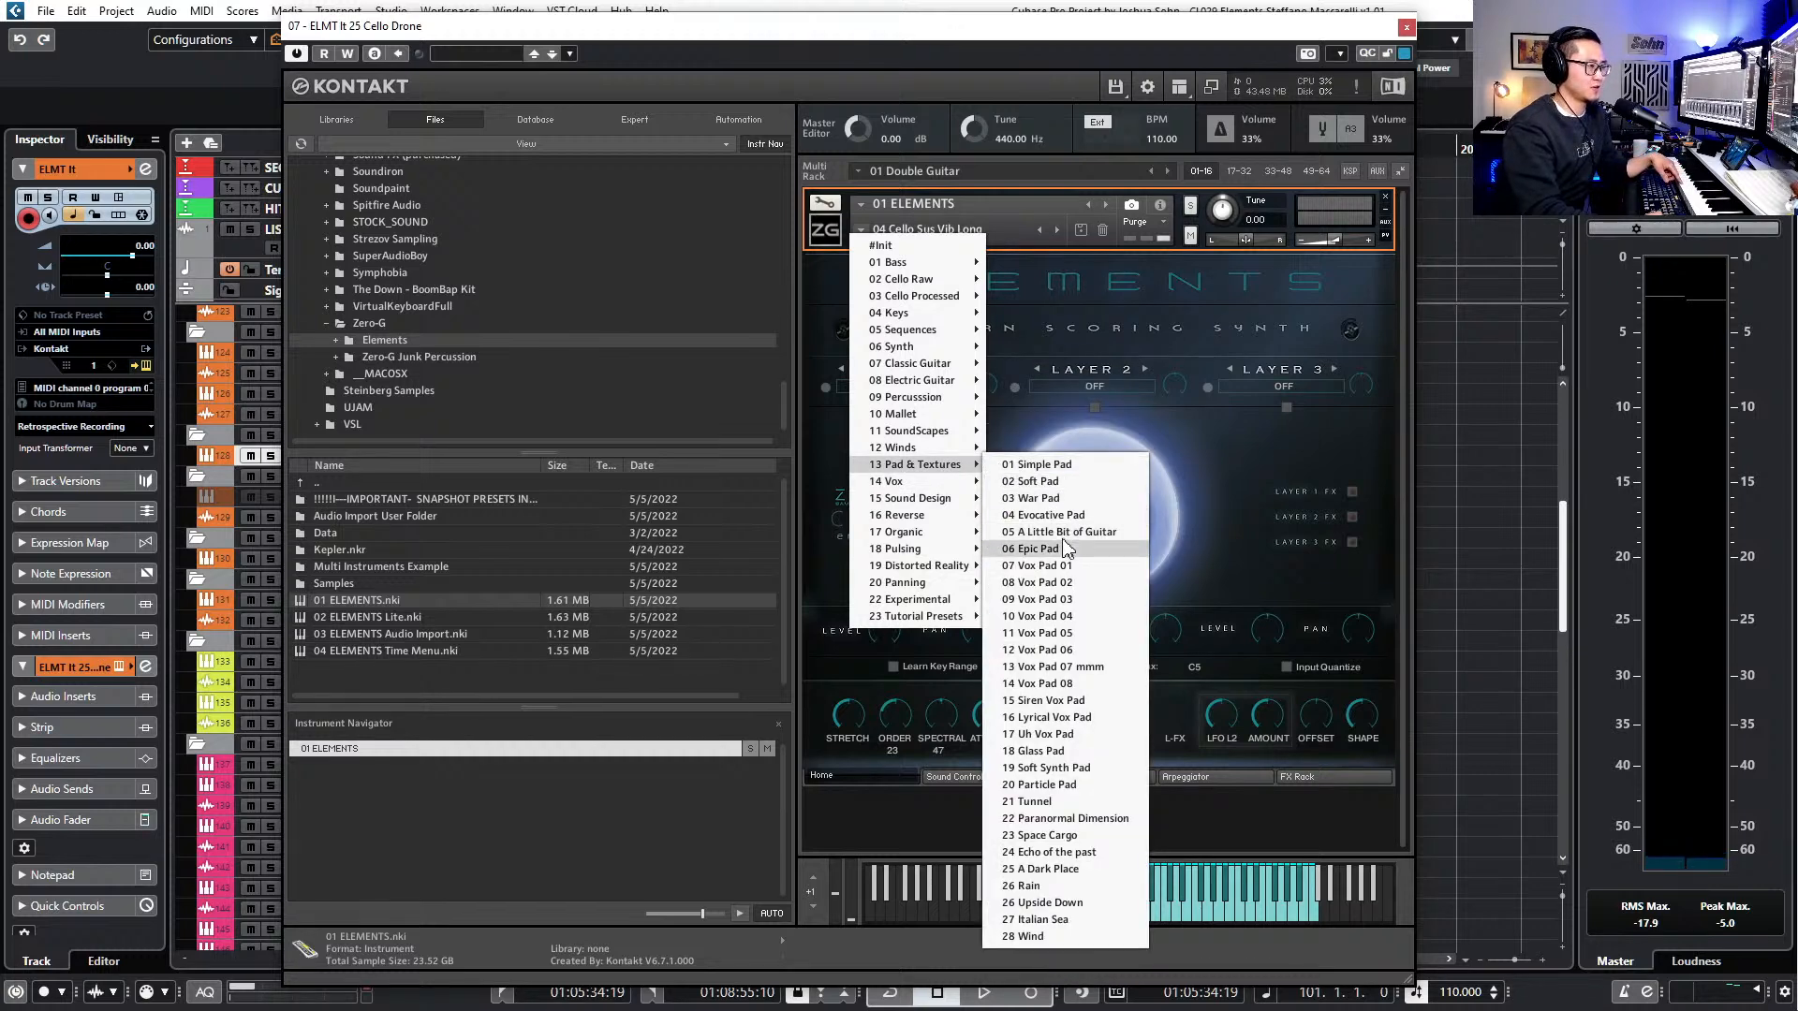
click(1037, 549)
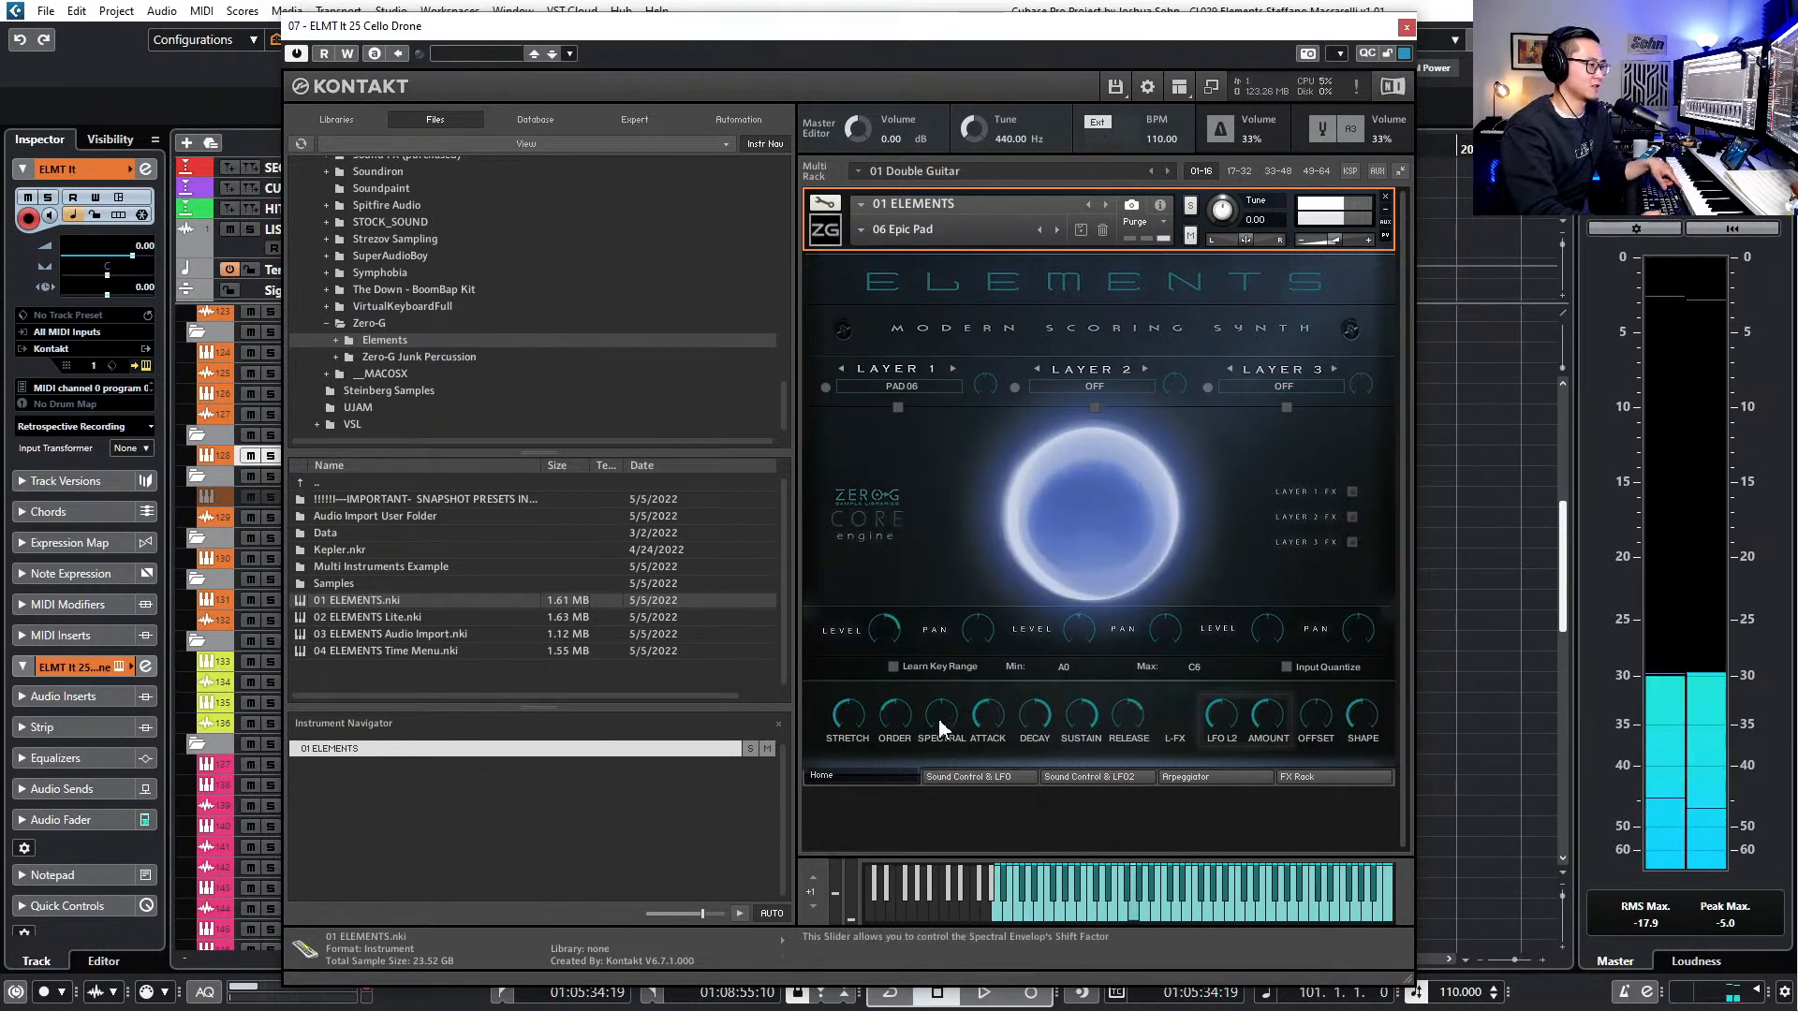
mouse_move(939, 720)
mouse_down()
mouse_move(950, 685)
mouse_move(942, 719)
mouse_move(924, 717)
mouse_up()
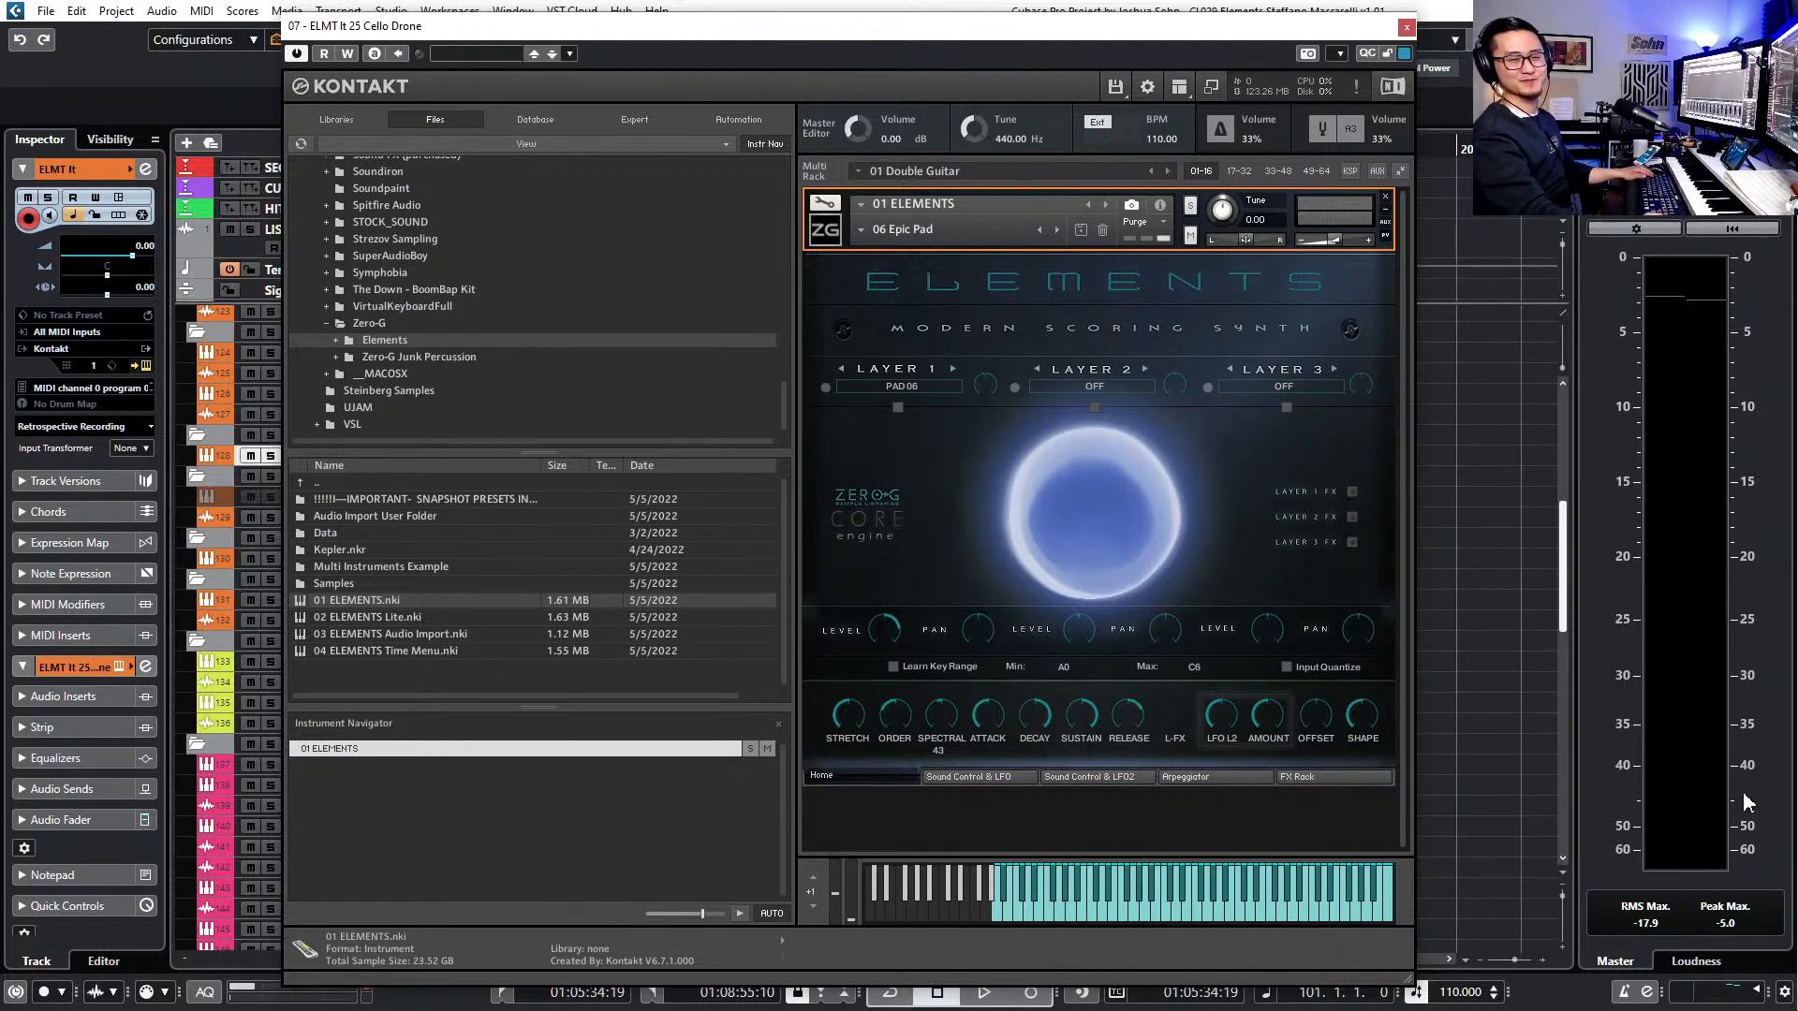
- Bring up the Save As dialog for the Cubase project
key(ctrl+shift+s)
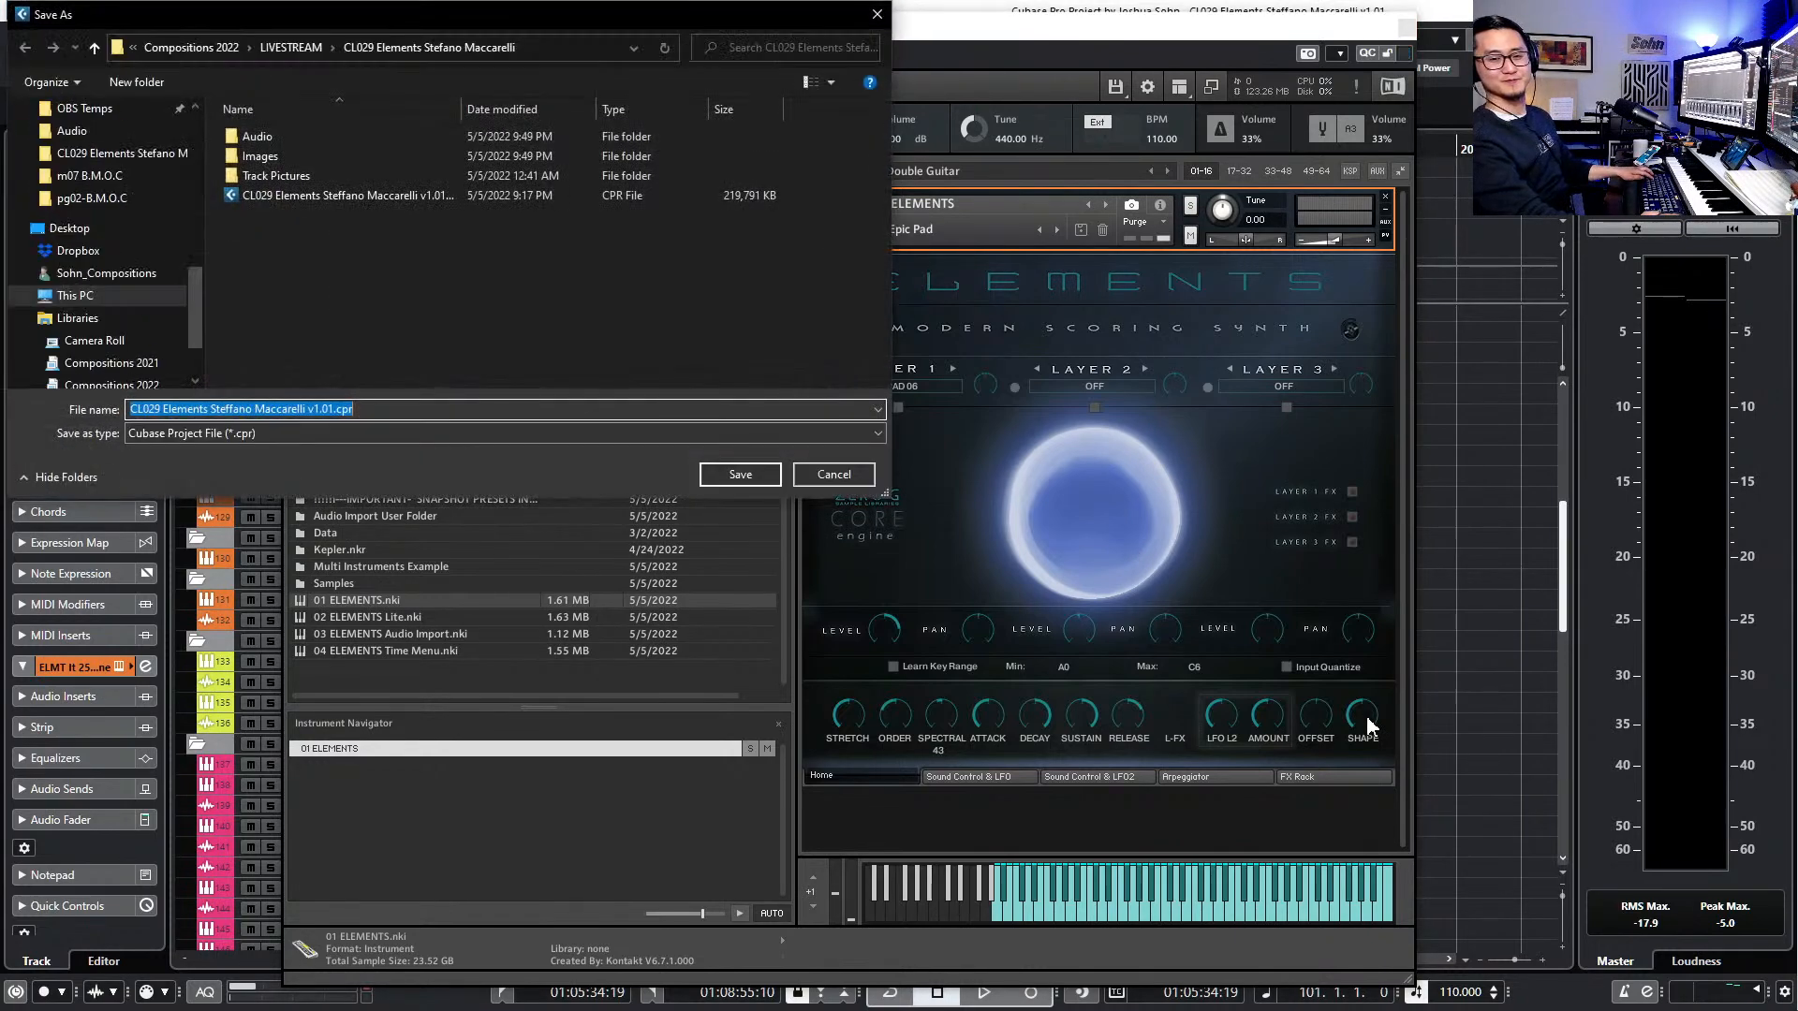